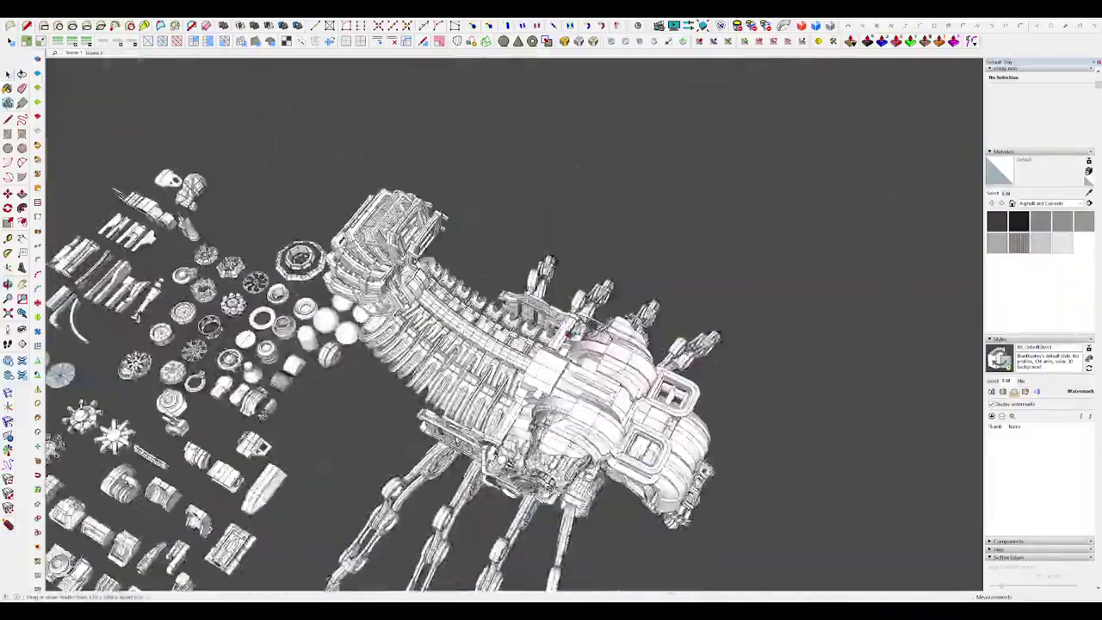
Step: Extrude a narrow face of the white frame part, then close its groups
{"action": "middle_click_drag", "start_coordinate": [740, 408], "coordinate": [852, 331]}
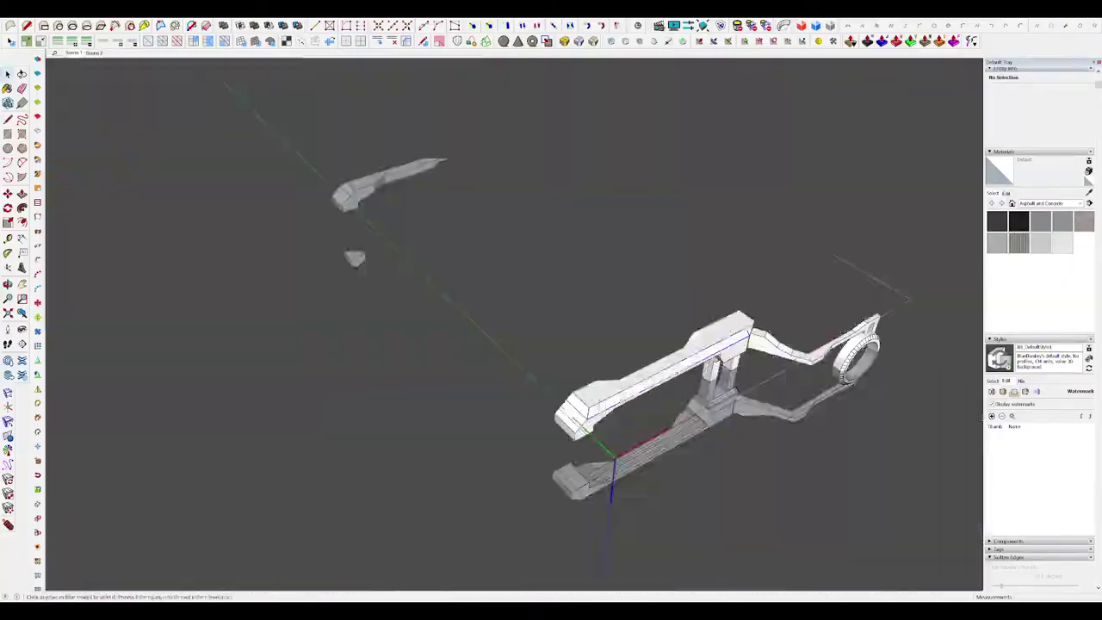
{"action": "middle_click_drag", "start_coordinate": [567, 344], "coordinate": [707, 348]}
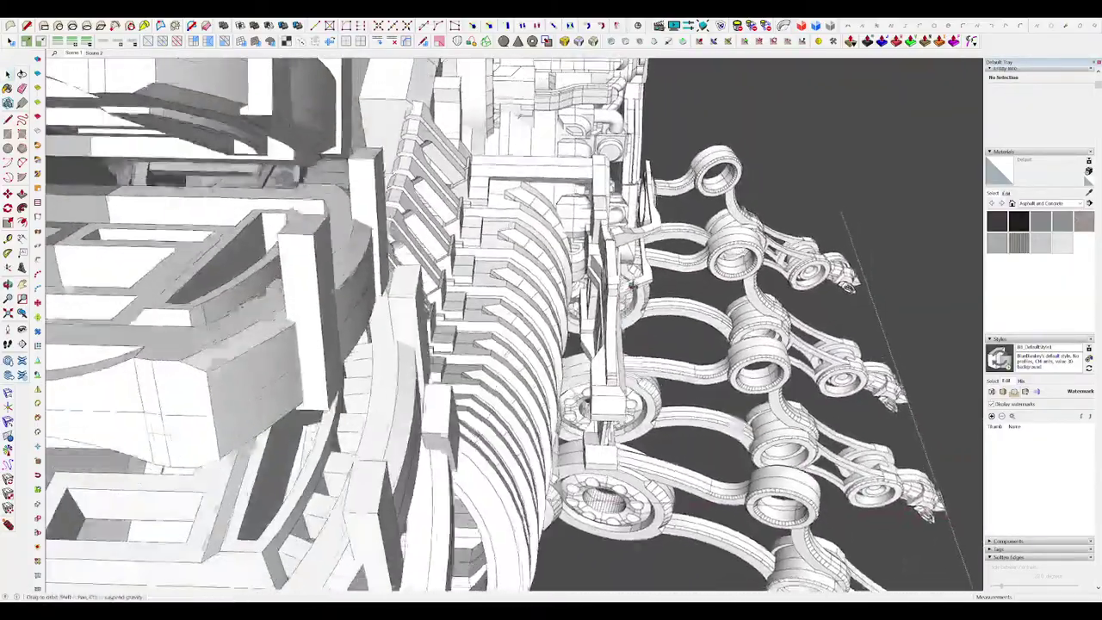
{"action": "key", "text": "e"}
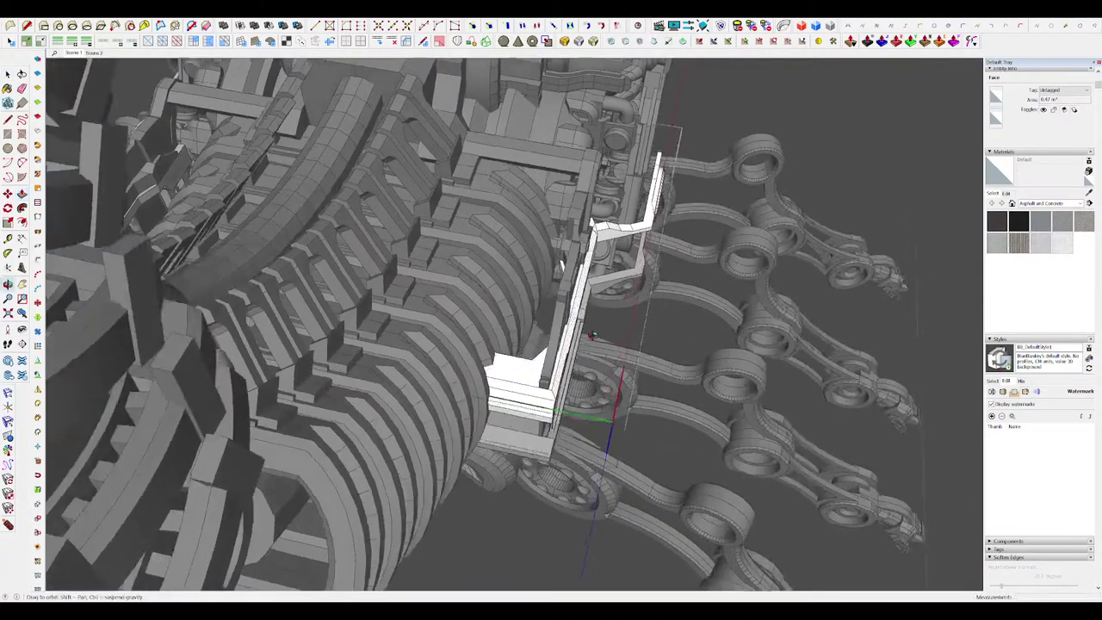
{"action": "middle_click_drag", "start_coordinate": [592, 335], "coordinate": [637, 320]}
{"action": "scroll", "coordinate": [593, 284], "scroll_direction": "up", "scroll_amount": 5}
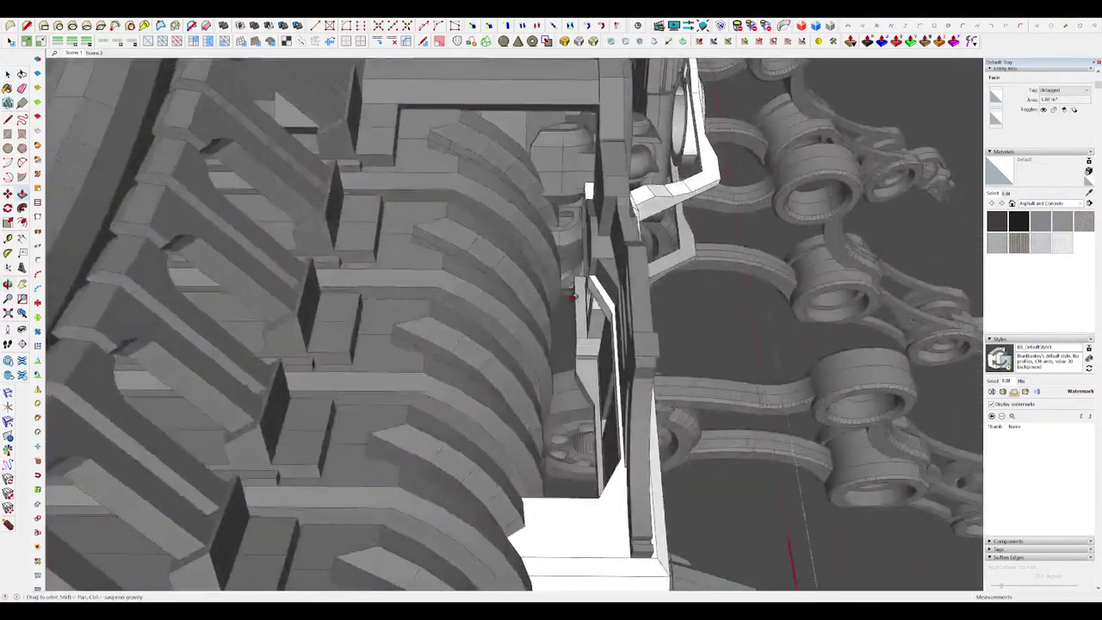
{"action": "middle_click_drag", "start_coordinate": [594, 284], "coordinate": [632, 266]}
{"action": "left_click", "coordinate": [578, 244]}
{"action": "left_click", "coordinate": [480, 244]}
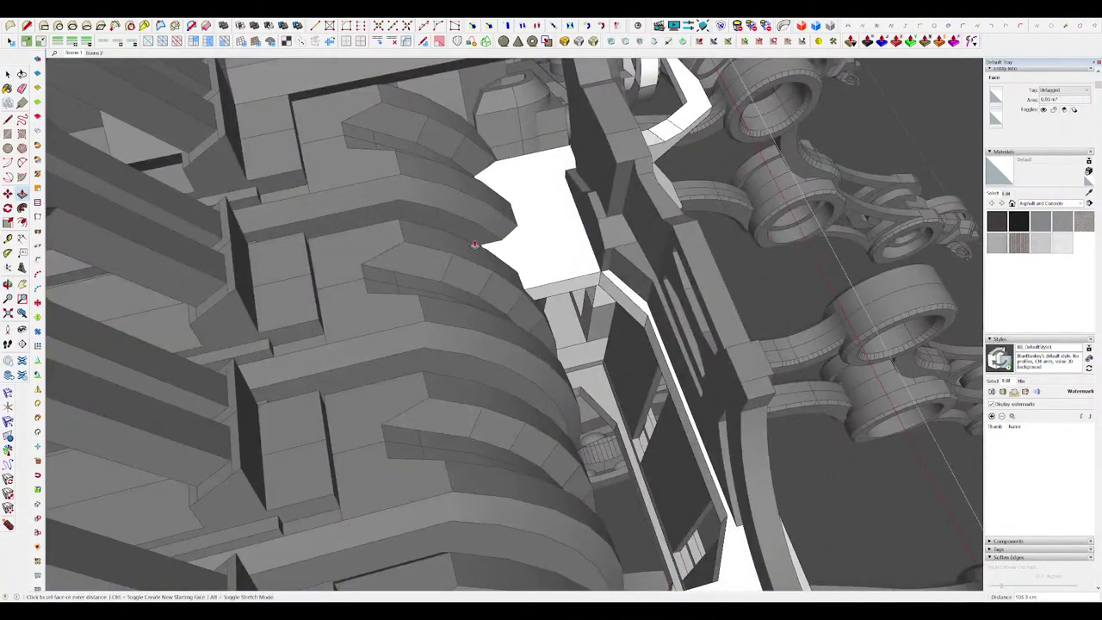
{"action": "middle_click_drag", "start_coordinate": [479, 244], "coordinate": [387, 258]}
{"action": "scroll", "coordinate": [507, 189], "scroll_direction": "down", "scroll_amount": 8}
{"action": "key", "text": "space"}
{"action": "left_click", "coordinate": [784, 325]}
{"action": "left_click", "coordinate": [784, 326]}
Step: Push/pull the white bracket's lower narrow faces to fill its lower-left notch
{"action": "middle_click_drag", "start_coordinate": [784, 325], "coordinate": [627, 359]}
{"action": "scroll", "coordinate": [786, 325], "scroll_direction": "up", "scroll_amount": 3}
{"action": "double_click", "coordinate": [589, 348]}
{"action": "double_click", "coordinate": [588, 349]}
{"action": "key", "text": "Page_Down"}
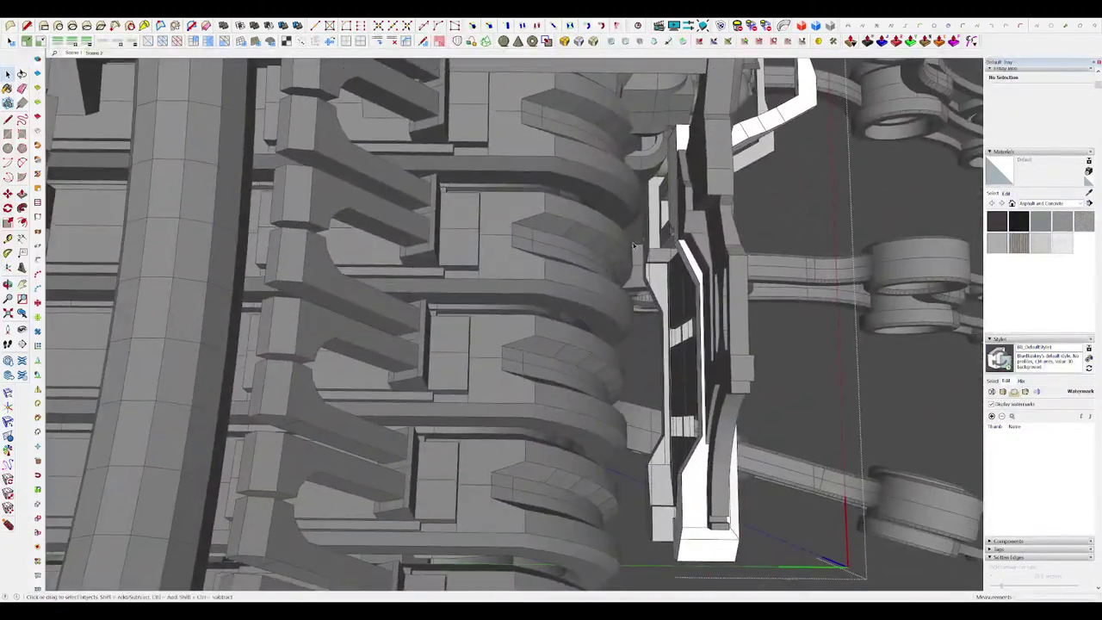
{"action": "key", "text": "p"}
{"action": "left_click", "coordinate": [668, 187]}
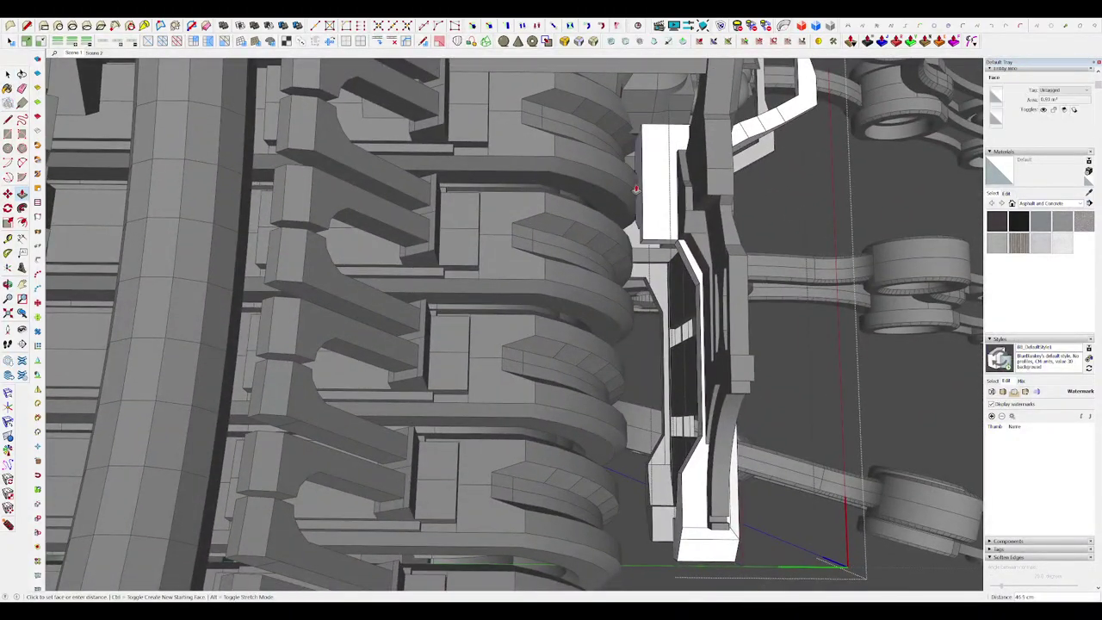
{"action": "left_click", "coordinate": [678, 511]}
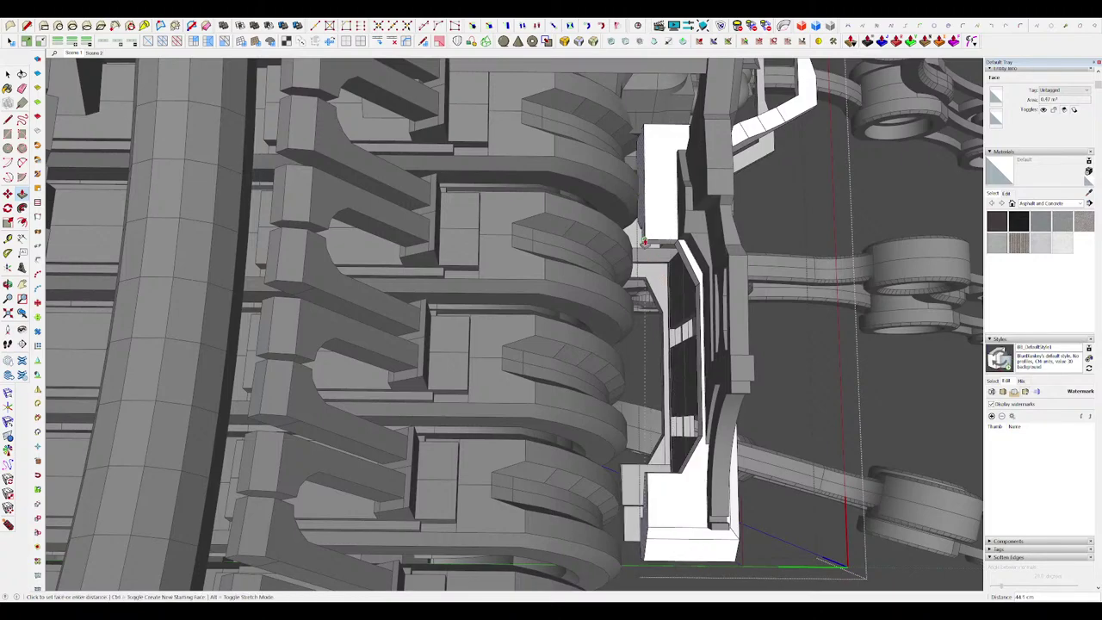
{"action": "middle_click_drag", "start_coordinate": [532, 422], "coordinate": [550, 400]}
{"action": "left_click", "coordinate": [650, 507]}
{"action": "left_click", "coordinate": [632, 514]}
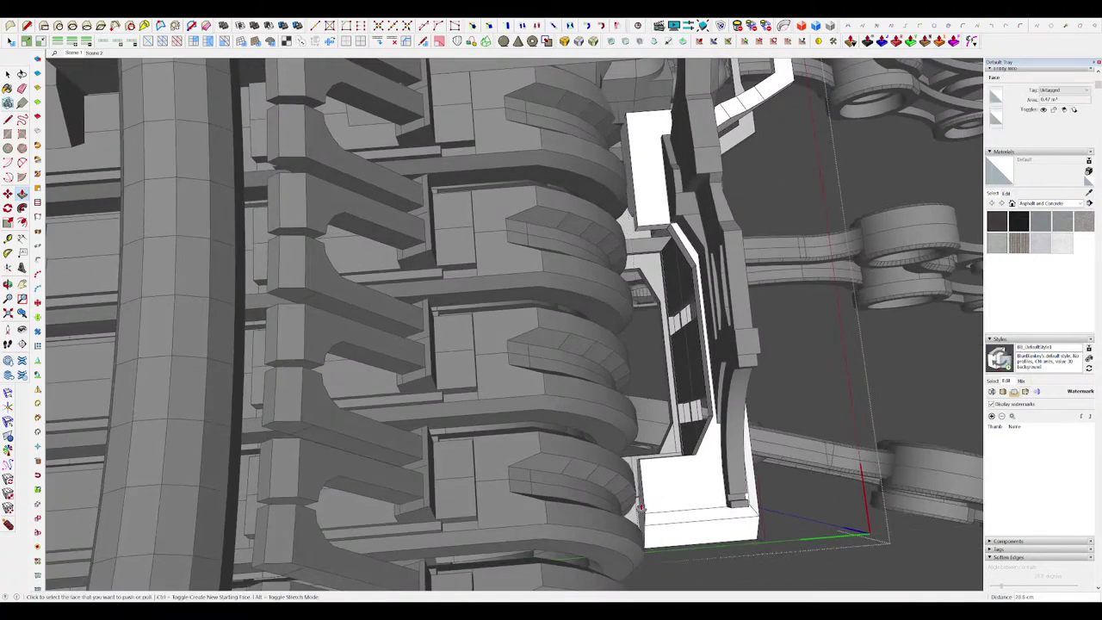
Step: Open the frame component by the ribbed body and hide the rest of the model
{"action": "middle_click_drag", "start_coordinate": [633, 514], "coordinate": [860, 284]}
{"action": "scroll", "coordinate": [800, 276], "scroll_direction": "down", "scroll_amount": 3}
{"action": "middle_click_drag", "start_coordinate": [774, 275], "coordinate": [645, 279]}
{"action": "scroll", "coordinate": [672, 267], "scroll_direction": "down", "scroll_amount": 4}
{"action": "scroll", "coordinate": [551, 258], "scroll_direction": "up", "scroll_amount": 4}
{"action": "middle_click_drag", "start_coordinate": [551, 258], "coordinate": [656, 293]}
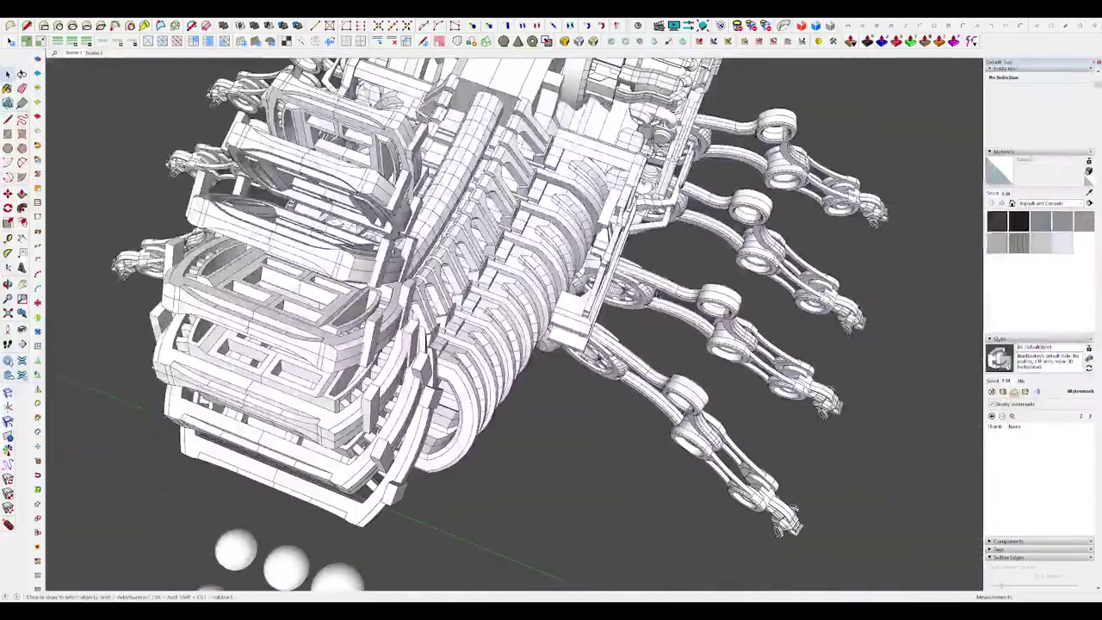
{"action": "scroll", "coordinate": [663, 282], "scroll_direction": "up", "scroll_amount": 4}
{"action": "key", "text": "d"}
{"action": "left_click", "coordinate": [622, 211]}
{"action": "middle_click_drag", "start_coordinate": [622, 211], "coordinate": [532, 269]}
{"action": "scroll", "coordinate": [603, 196], "scroll_direction": "up", "scroll_amount": 3}
{"action": "key", "text": "h"}
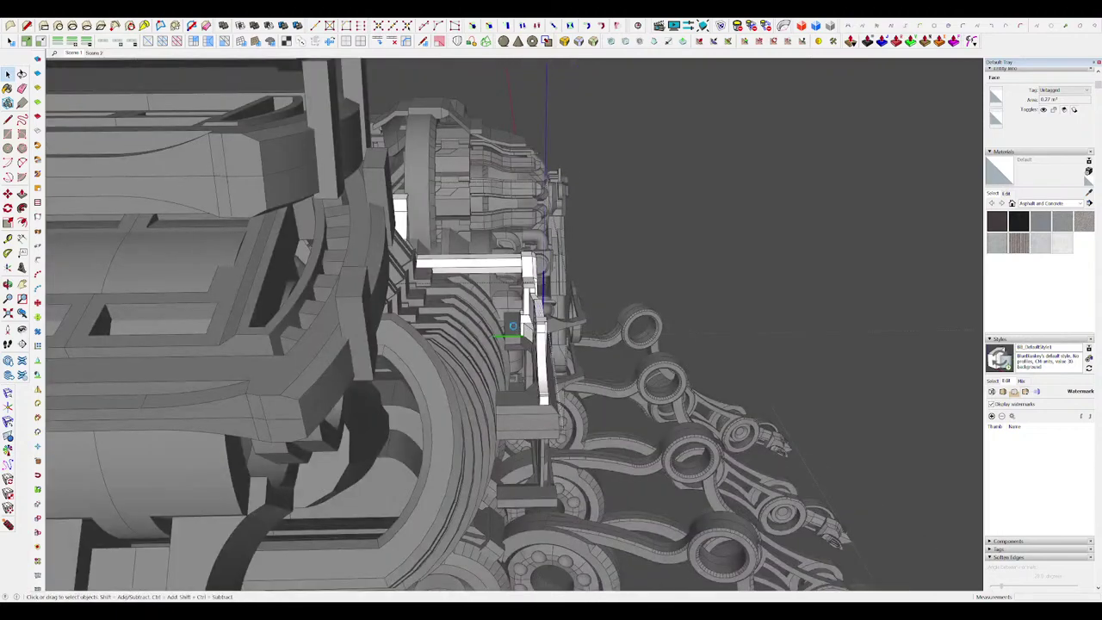
Step: Check the bracket edge-on in isolation, then show the rest of the model again
{"action": "middle_click_drag", "start_coordinate": [513, 326], "coordinate": [538, 199]}
{"action": "key", "text": "h"}
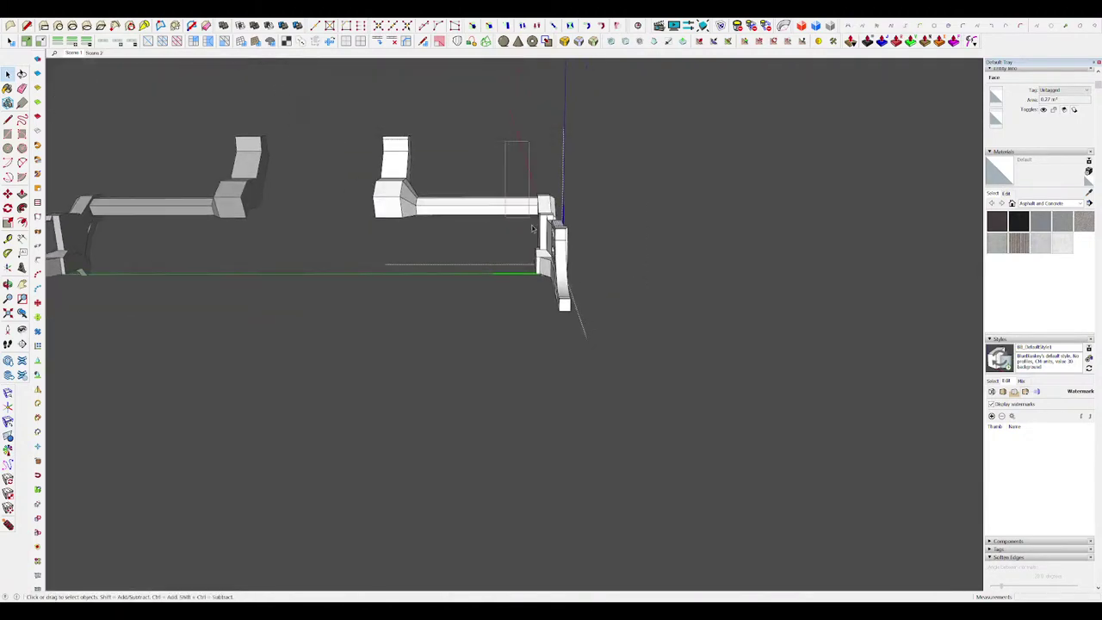
{"action": "middle_click_drag", "start_coordinate": [337, 398], "coordinate": [592, 425]}
{"action": "key", "text": "h"}
{"action": "middle_click_drag", "start_coordinate": [513, 268], "coordinate": [530, 314]}
{"action": "middle_click_drag", "start_coordinate": [567, 392], "coordinate": [521, 239]}
{"action": "scroll", "coordinate": [590, 255], "scroll_direction": "up", "scroll_amount": 3}
Step: Place mirrored copies of the bracket component and leave its editing context
{"action": "left_click", "coordinate": [587, 225]}
{"action": "key", "text": "space"}
{"action": "scroll", "coordinate": [524, 237], "scroll_direction": "down", "scroll_amount": 5}
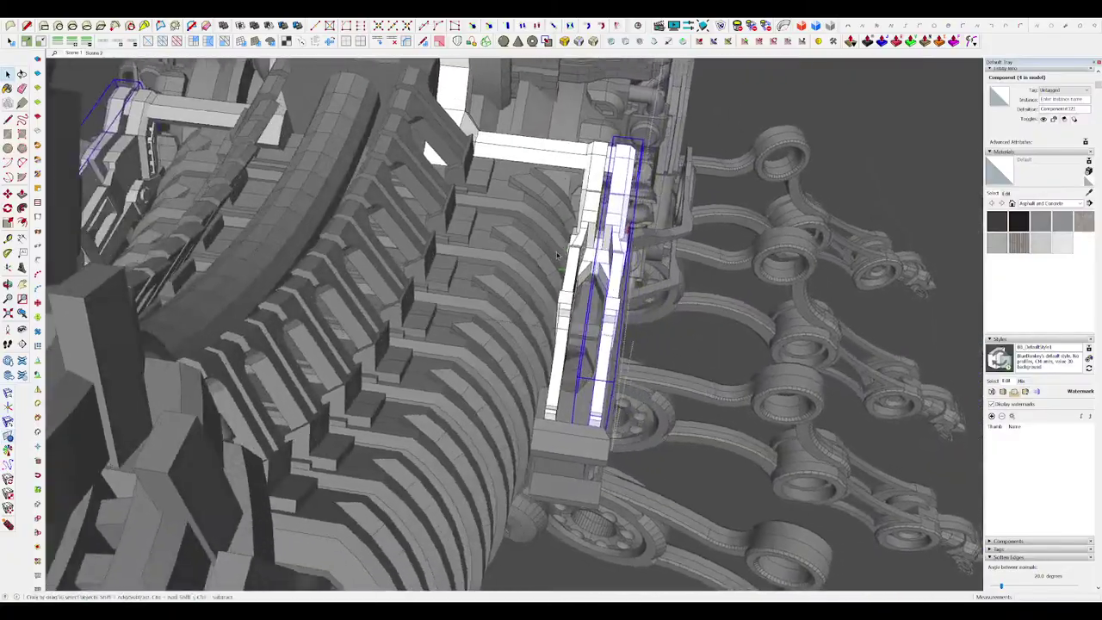
{"action": "middle_click_drag", "start_coordinate": [602, 216], "coordinate": [530, 176]}
{"action": "left_click", "coordinate": [712, 364]}
{"action": "middle_click_drag", "start_coordinate": [731, 366], "coordinate": [688, 344]}
{"action": "scroll", "coordinate": [713, 364], "scroll_direction": "down", "scroll_amount": 5}
{"action": "middle_click_drag", "start_coordinate": [912, 370], "coordinate": [797, 390]}
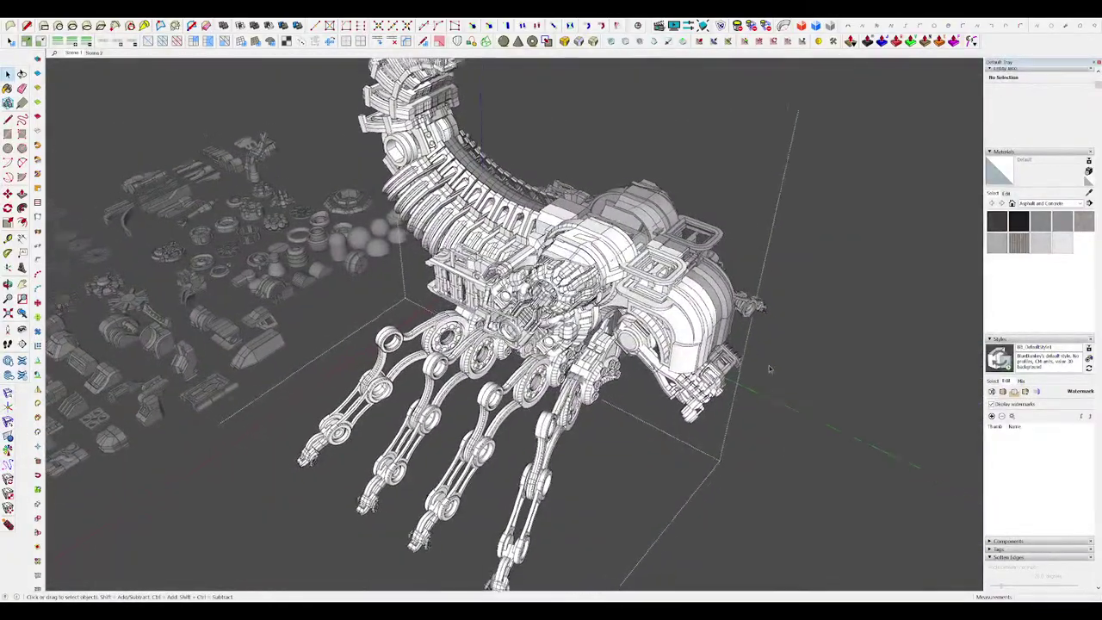
Step: Close the edited group and open the tail group for editing
{"action": "left_click", "coordinate": [791, 368]}
{"action": "middle_click_drag", "start_coordinate": [791, 367], "coordinate": [797, 430]}
{"action": "scroll", "coordinate": [542, 155], "scroll_direction": "up", "scroll_amount": 5}
{"action": "middle_click_drag", "start_coordinate": [543, 155], "coordinate": [594, 112]}
{"action": "scroll", "coordinate": [593, 173], "scroll_direction": "down", "scroll_amount": 10}
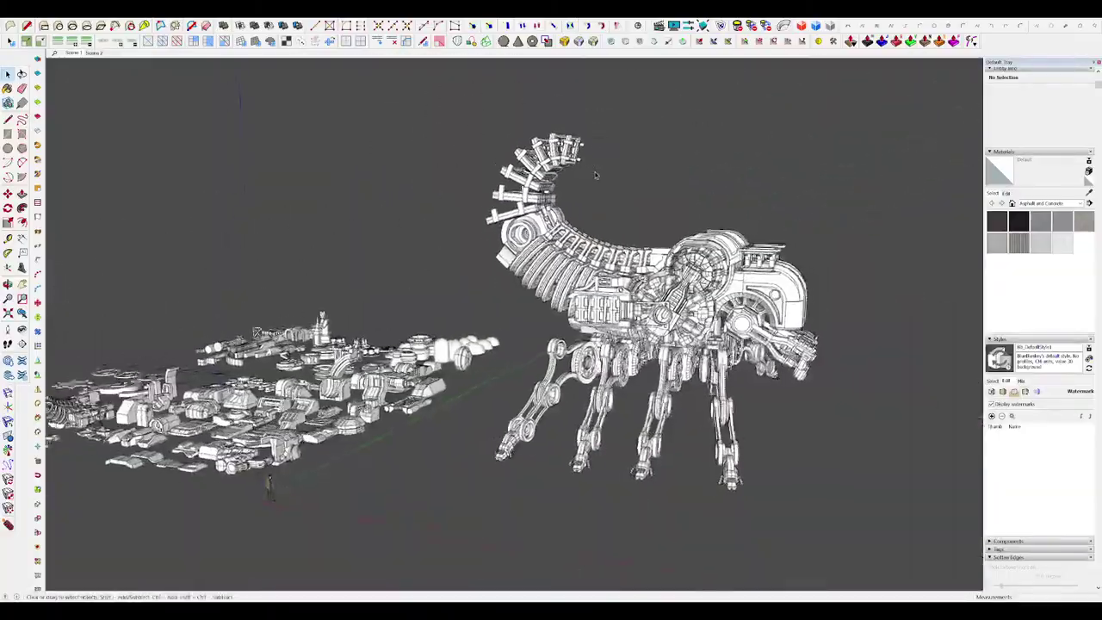
{"action": "scroll", "coordinate": [593, 173], "scroll_direction": "up", "scroll_amount": 8}
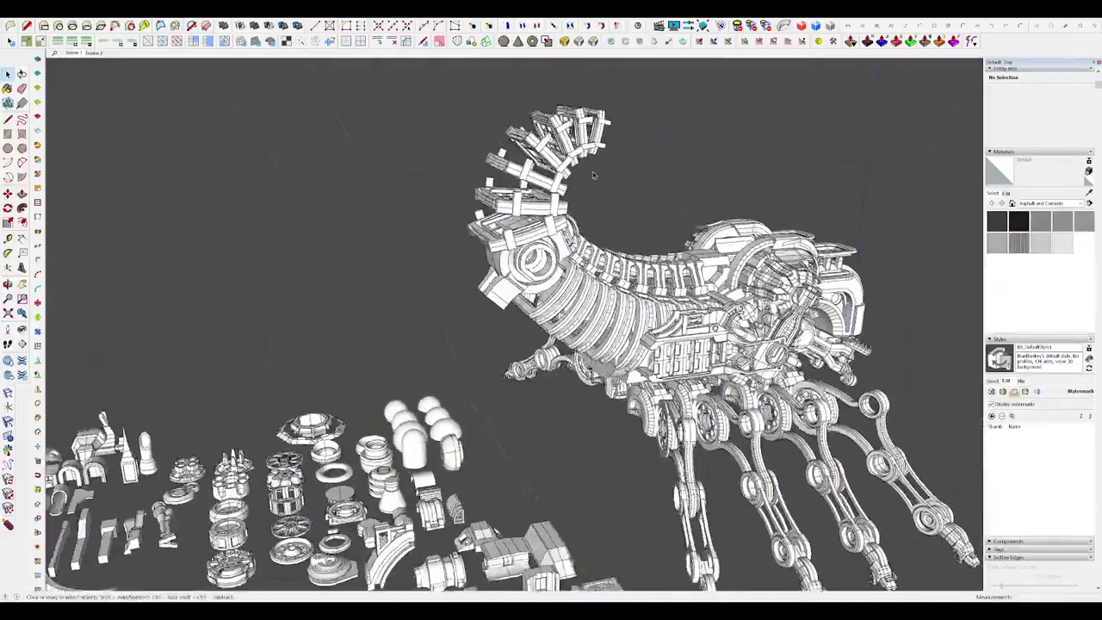
{"action": "scroll", "coordinate": [593, 174], "scroll_direction": "up", "scroll_amount": 5}
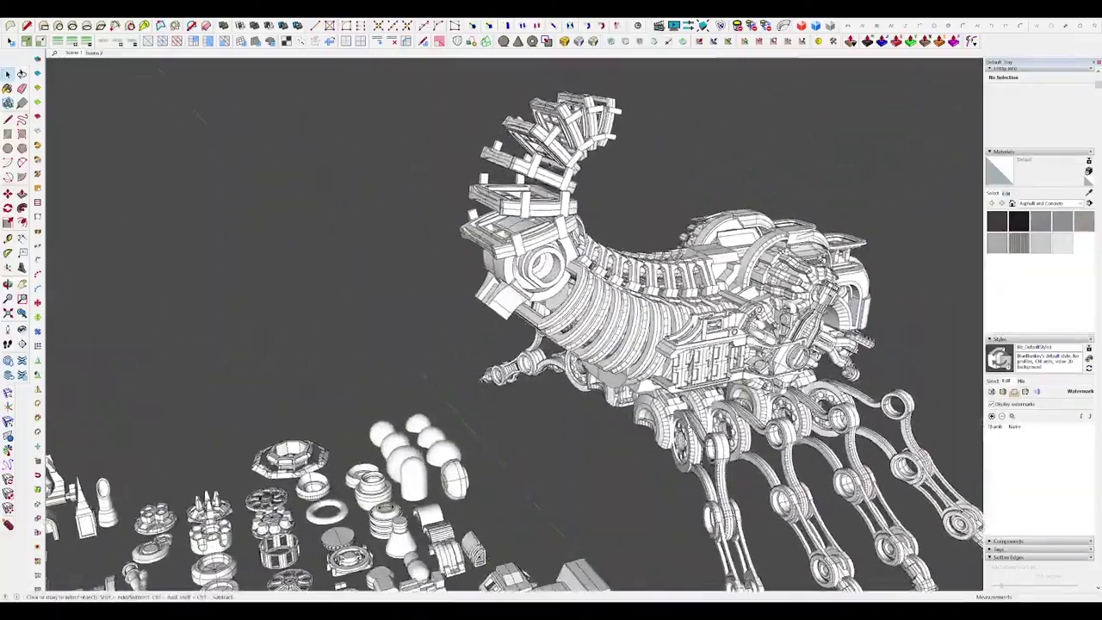
{"action": "middle_click_drag", "start_coordinate": [418, 214], "coordinate": [406, 167]}
{"action": "double_click", "coordinate": [487, 210]}
{"action": "scroll", "coordinate": [487, 210], "scroll_direction": "down", "scroll_amount": 6}
{"action": "scroll", "coordinate": [487, 210], "scroll_direction": "up", "scroll_amount": 6}
Step: Inspect a tail segment, then exit it and hide the parts around the tail
{"action": "left_click", "coordinate": [538, 181]}
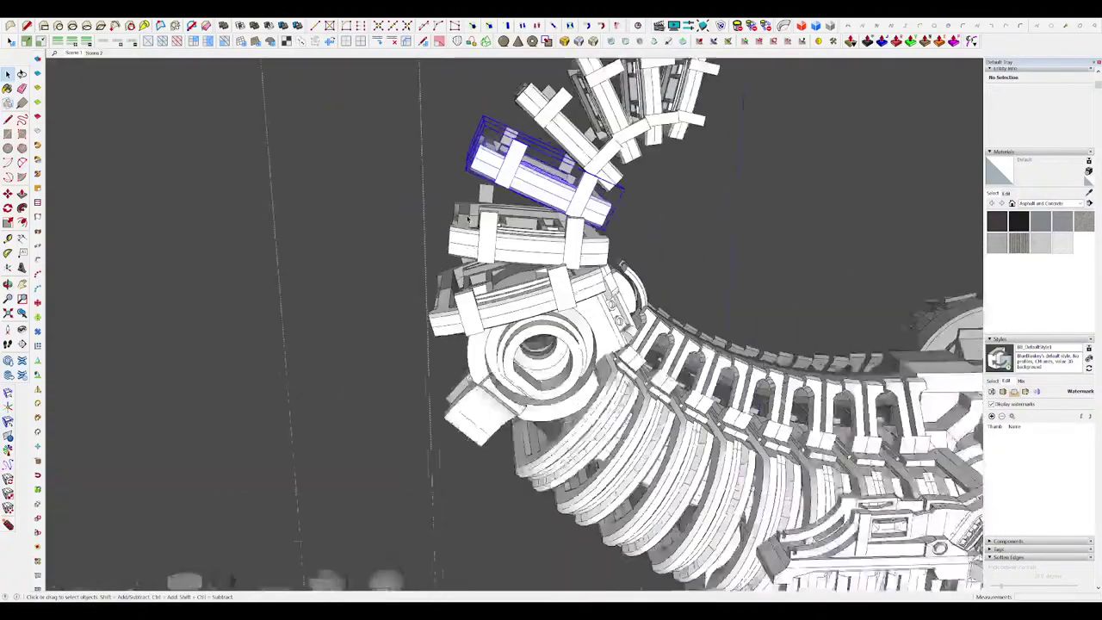
{"action": "double_click", "coordinate": [540, 185]}
{"action": "scroll", "coordinate": [541, 185], "scroll_direction": "down", "scroll_amount": 6}
{"action": "middle_click_drag", "start_coordinate": [482, 194], "coordinate": [637, 202]}
{"action": "middle_click_drag", "start_coordinate": [534, 215], "coordinate": [648, 209]}
{"action": "scroll", "coordinate": [693, 248], "scroll_direction": "down", "scroll_amount": 5}
{"action": "left_click", "coordinate": [718, 189]}
{"action": "left_click", "coordinate": [718, 190]}
{"action": "scroll", "coordinate": [680, 221], "scroll_direction": "up", "scroll_amount": 4}
{"action": "key", "text": "h"}
{"action": "scroll", "coordinate": [612, 160], "scroll_direction": "up", "scroll_amount": 4}
{"action": "middle_click_drag", "start_coordinate": [589, 163], "coordinate": [608, 174]}
{"action": "middle_click_drag", "start_coordinate": [649, 323], "coordinate": [622, 323]}
Step: Draw a two-point arc from the tail tip to the tail joint following the curve
{"action": "key", "text": "a"}
{"action": "mouse_move", "coordinate": [640, 375]}
{"action": "middle_mouse_down"}
{"action": "mouse_move", "coordinate": [656, 382]}
{"action": "mouse_move", "coordinate": [658, 368]}
{"action": "middle_mouse_up"}
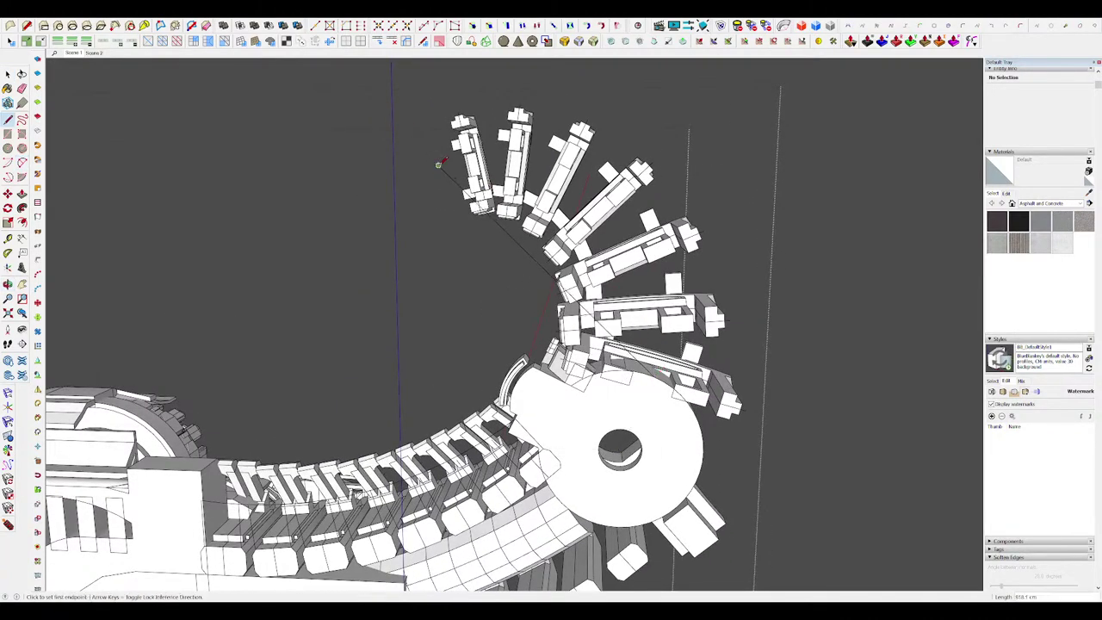
{"action": "middle_click_drag", "start_coordinate": [438, 163], "coordinate": [657, 363]}
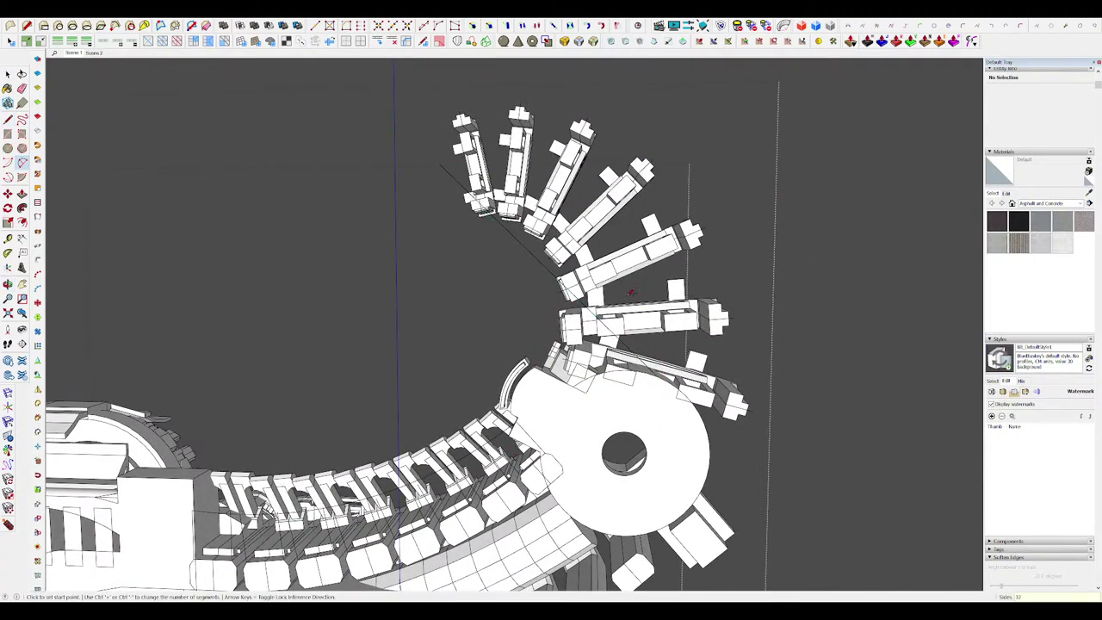
{"action": "left_click", "coordinate": [656, 377]}
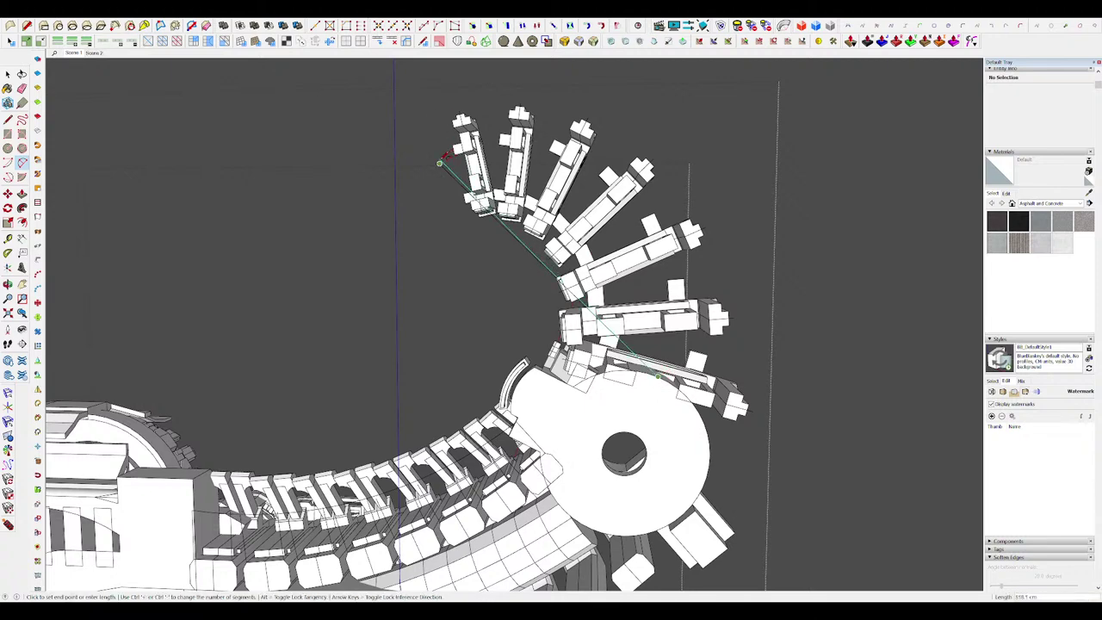
{"action": "scroll", "coordinate": [439, 162], "scroll_direction": "up", "scroll_amount": 5}
{"action": "left_click", "coordinate": [449, 163]}
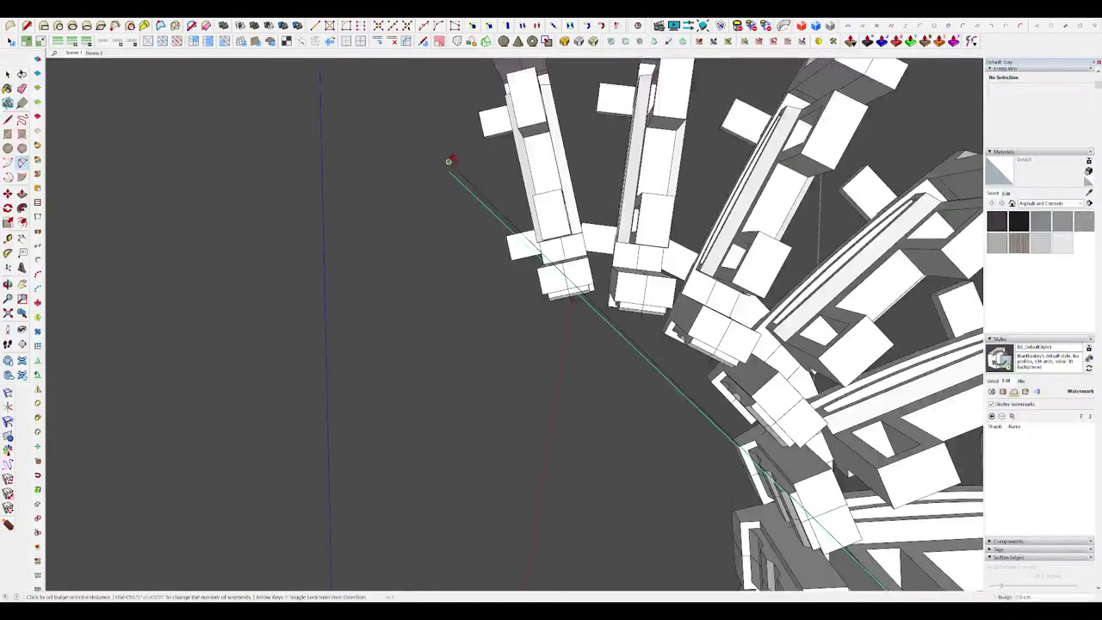
{"action": "scroll", "coordinate": [450, 162], "scroll_direction": "down", "scroll_amount": 2}
{"action": "scroll", "coordinate": [449, 163], "scroll_direction": "down", "scroll_amount": 3}
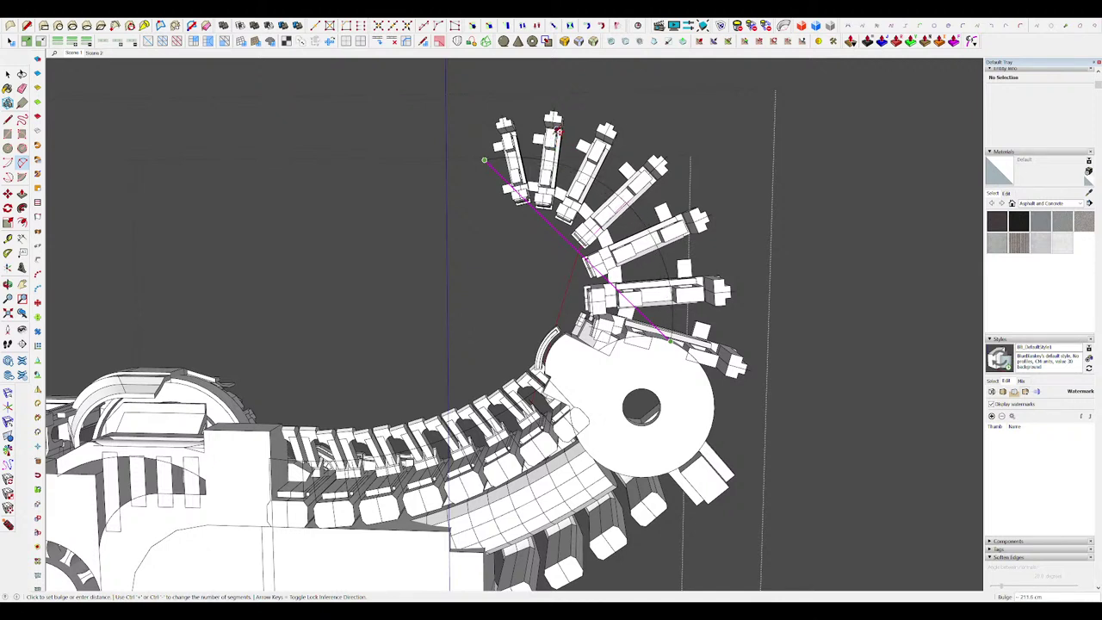
{"action": "left_click", "coordinate": [555, 132]}
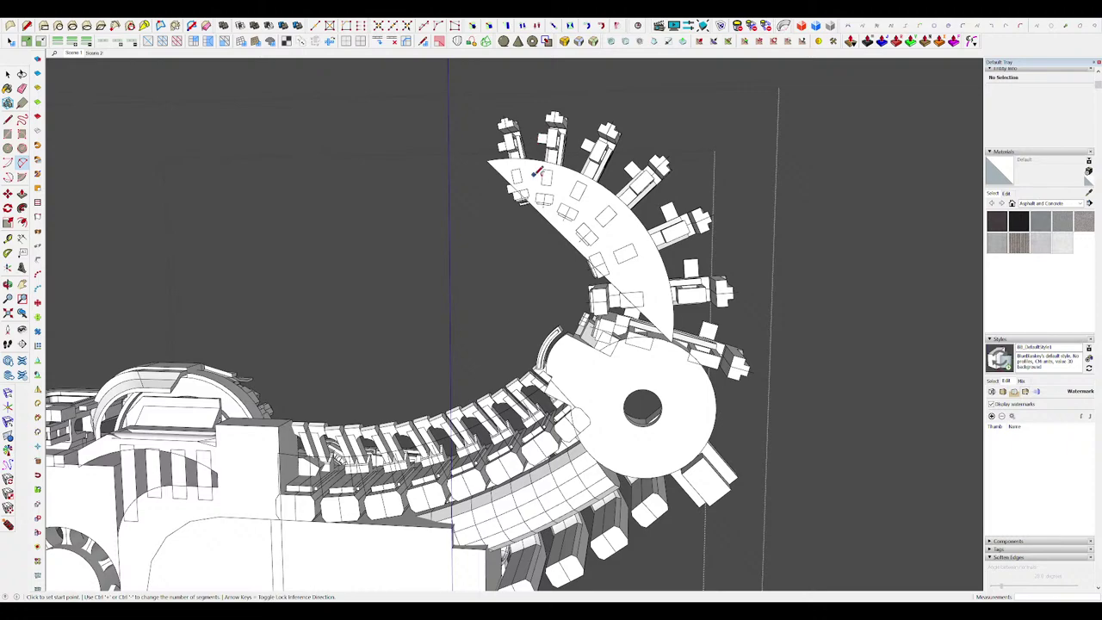
{"action": "mouse_move", "coordinate": [596, 232]}
{"action": "middle_mouse_down"}
{"action": "mouse_move", "coordinate": [559, 234]}
{"action": "mouse_move", "coordinate": [545, 215]}
{"action": "mouse_move", "coordinate": [560, 265]}
{"action": "mouse_move", "coordinate": [533, 288]}
{"action": "middle_mouse_up"}
{"action": "scroll", "coordinate": [547, 185], "scroll_direction": "up", "scroll_amount": 2}
{"action": "mouse_move", "coordinate": [547, 184]}
{"action": "middle_mouse_down"}
{"action": "mouse_move", "coordinate": [570, 179]}
{"action": "mouse_move", "coordinate": [565, 191]}
{"action": "middle_mouse_up"}
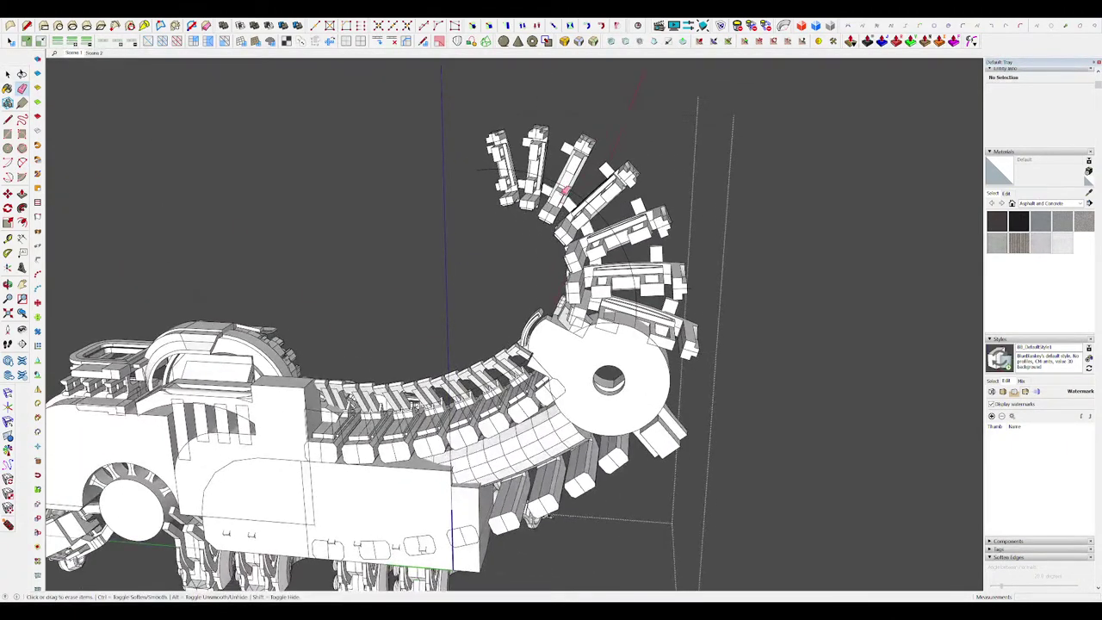
Step: Select the new arc along the raised tail
{"action": "key", "text": "ctrl"}
{"action": "key", "text": "space"}
{"action": "scroll", "coordinate": [574, 193], "scroll_direction": "up", "scroll_amount": 4}
{"action": "left_click", "coordinate": [576, 198]}
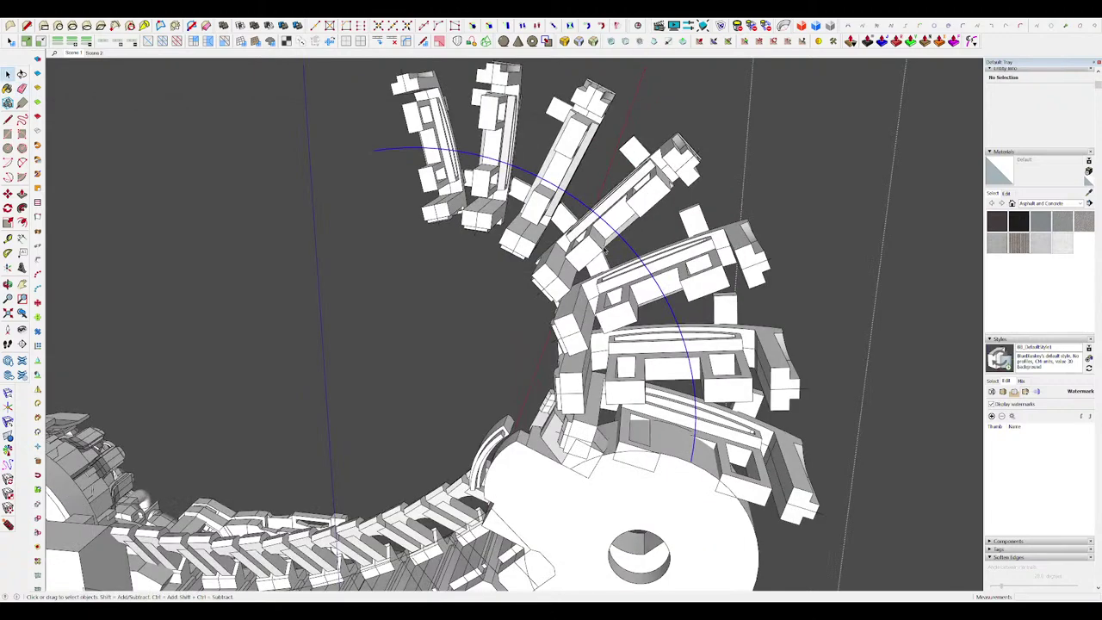
{"action": "scroll", "coordinate": [649, 299], "scroll_direction": "down", "scroll_amount": 3}
{"action": "scroll", "coordinate": [628, 297], "scroll_direction": "up", "scroll_amount": 2}
{"action": "middle_click_drag", "start_coordinate": [630, 301], "coordinate": [652, 327]}
{"action": "middle_click_drag", "start_coordinate": [657, 260], "coordinate": [647, 259]}
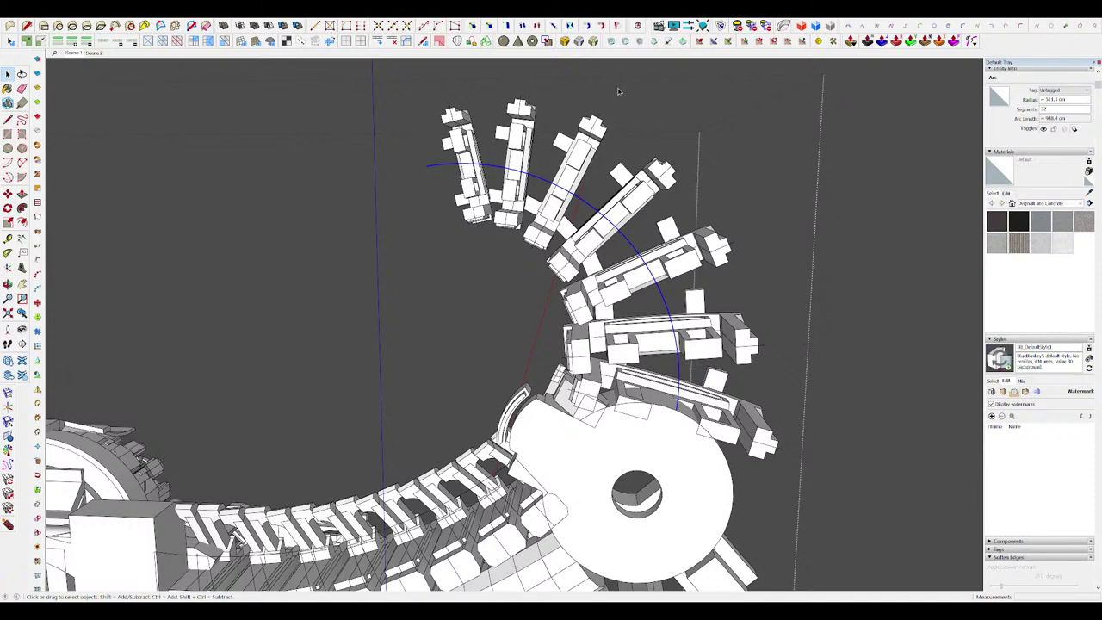
{"action": "mouse_move", "coordinate": [648, 297]}
{"action": "middle_mouse_down"}
{"action": "mouse_move", "coordinate": [626, 277]}
{"action": "mouse_move", "coordinate": [638, 306]}
{"action": "middle_mouse_up"}
Step: Redraw the guide arc from the tail base along the tail curve to its tip
{"action": "key", "text": "a"}
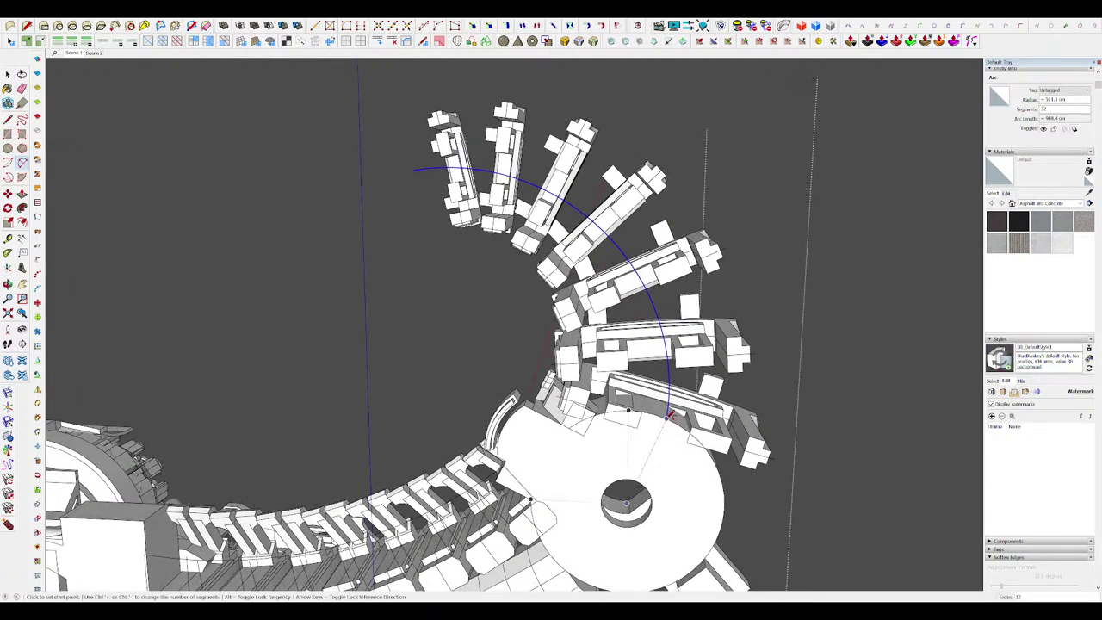
{"action": "left_click", "coordinate": [667, 418]}
{"action": "double_click", "coordinate": [413, 170]}
{"action": "key", "text": "space"}
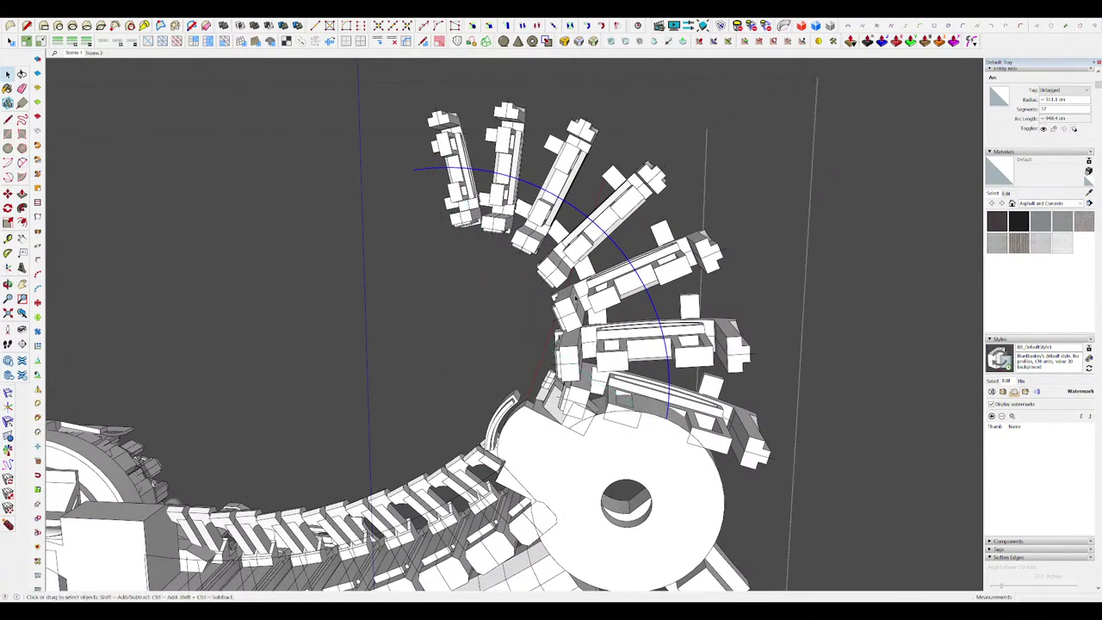
{"action": "key", "text": "a"}
{"action": "left_click", "coordinate": [556, 354]}
{"action": "left_click", "coordinate": [413, 171]}
{"action": "key", "text": "space"}
{"action": "middle_click_drag", "start_coordinate": [614, 167], "coordinate": [621, 175]}
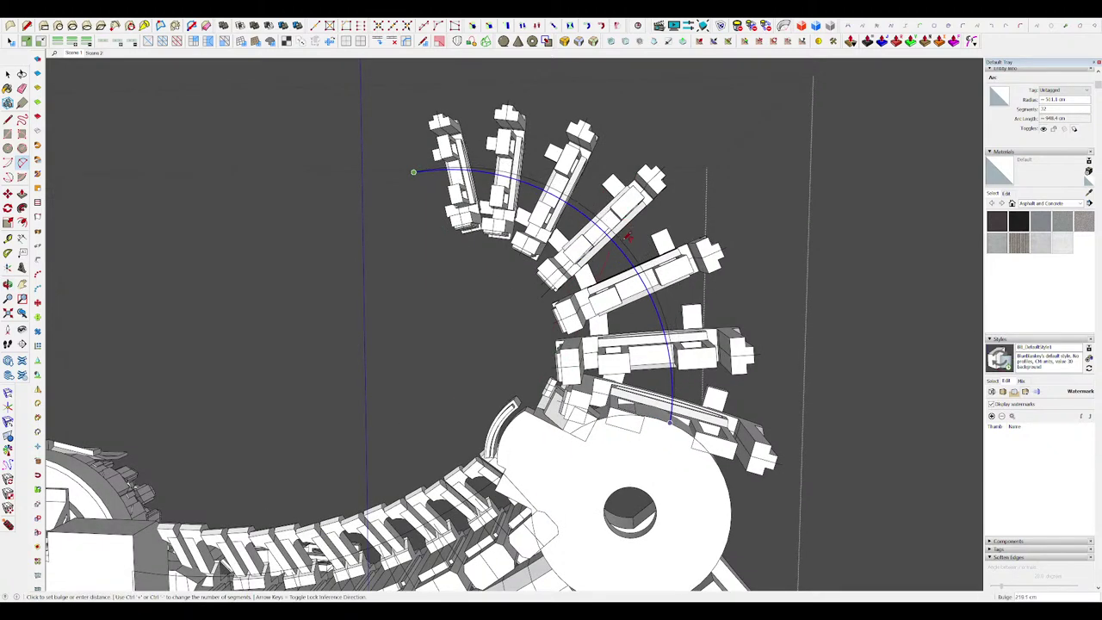
{"action": "left_click", "coordinate": [627, 236]}
Step: Erase the leftover blue guide arc and delete the remaining selected arc
{"action": "key", "text": "e"}
{"action": "left_click", "coordinate": [617, 240]}
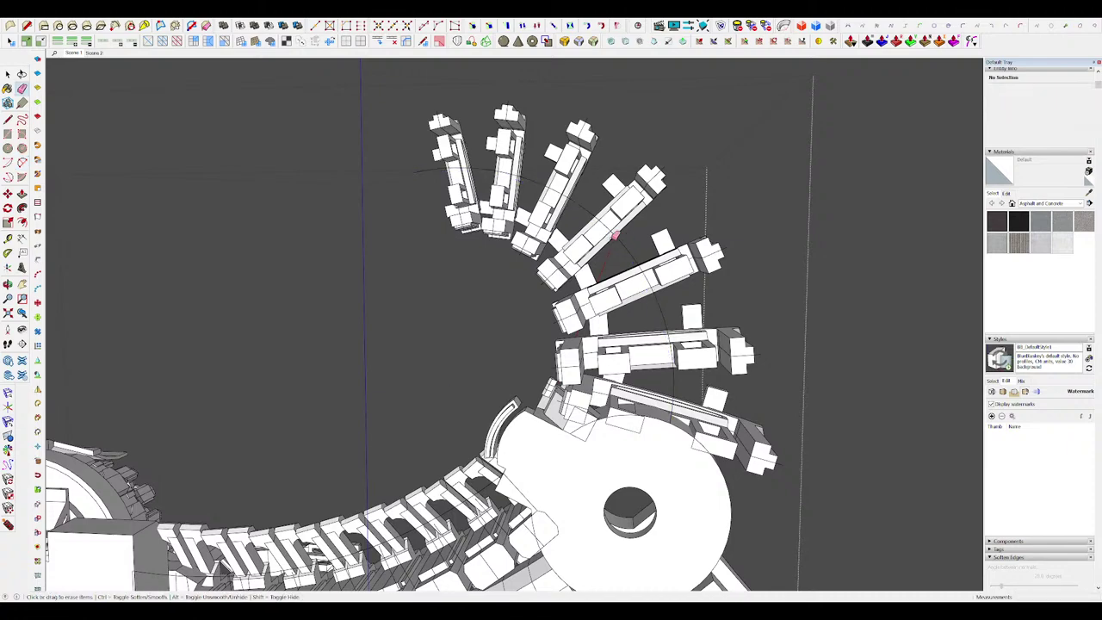
{"action": "scroll", "coordinate": [616, 237], "scroll_direction": "down", "scroll_amount": 4}
{"action": "scroll", "coordinate": [616, 235], "scroll_direction": "up", "scroll_amount": 2}
{"action": "key", "text": "space"}
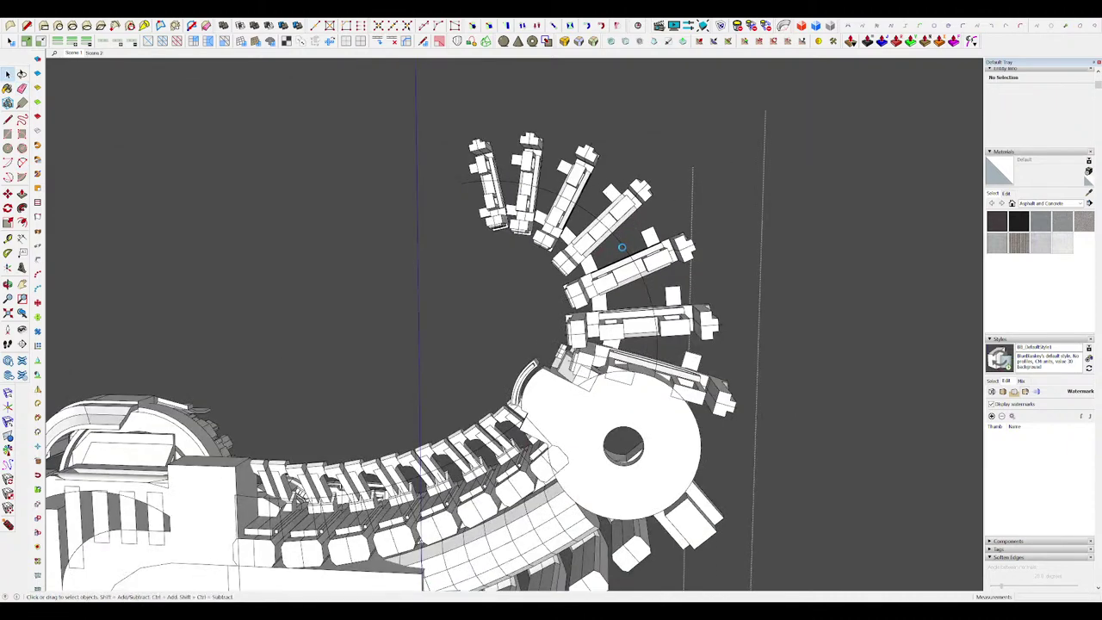
{"action": "middle_click_drag", "start_coordinate": [617, 243], "coordinate": [716, 243]}
{"action": "scroll", "coordinate": [590, 232], "scroll_direction": "up", "scroll_amount": 2}
{"action": "scroll", "coordinate": [596, 209], "scroll_direction": "down", "scroll_amount": 3}
{"action": "key", "text": "Delete"}
{"action": "scroll", "coordinate": [540, 230], "scroll_direction": "down", "scroll_amount": 3}
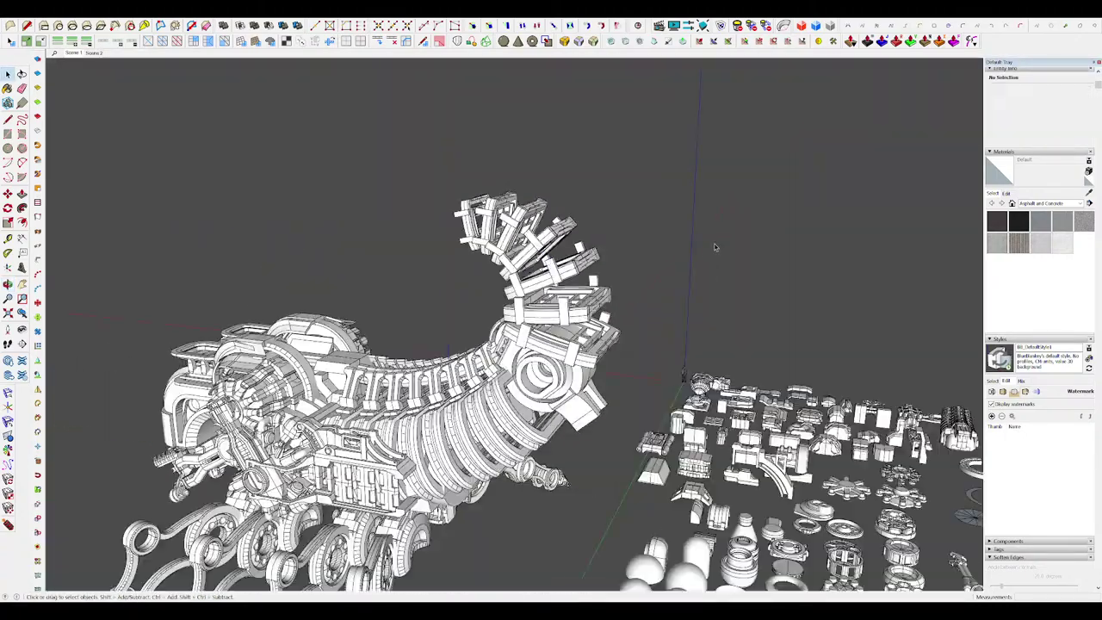
{"action": "middle_click_drag", "start_coordinate": [551, 279], "coordinate": [544, 305]}
{"action": "scroll", "coordinate": [547, 300], "scroll_direction": "up", "scroll_amount": 4}
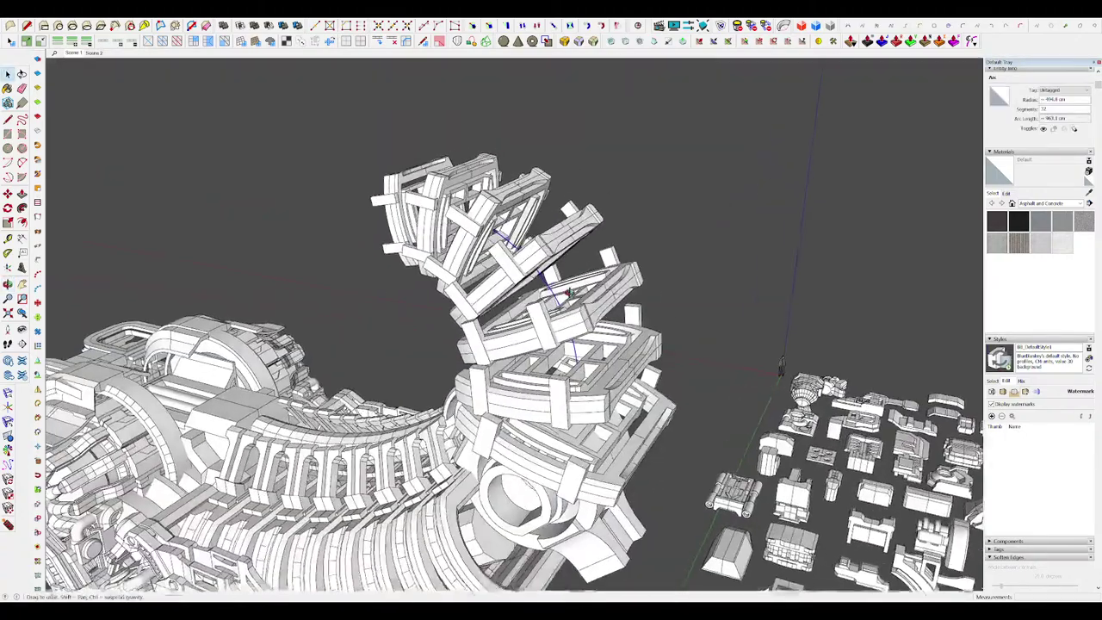
{"action": "middle_click_drag", "start_coordinate": [641, 265], "coordinate": [573, 296]}
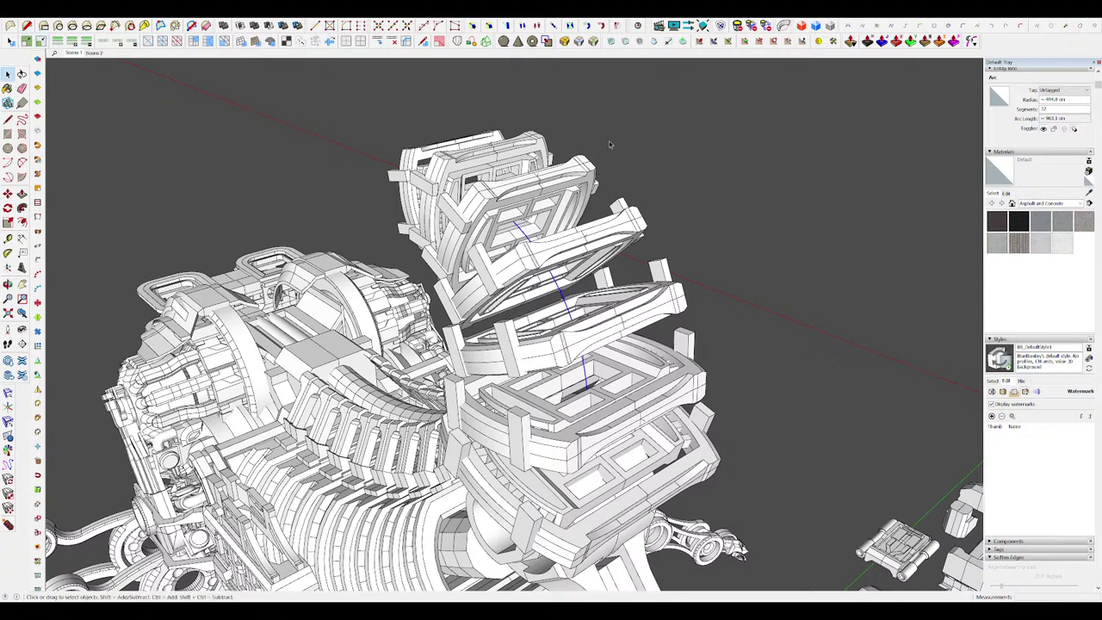
{"action": "mouse_move", "coordinate": [555, 254]}
{"action": "middle_mouse_down"}
{"action": "mouse_move", "coordinate": [577, 245]}
{"action": "mouse_move", "coordinate": [548, 231]}
{"action": "mouse_move", "coordinate": [585, 242]}
{"action": "middle_mouse_up"}
{"action": "scroll", "coordinate": [588, 244], "scroll_direction": "up", "scroll_amount": 2}
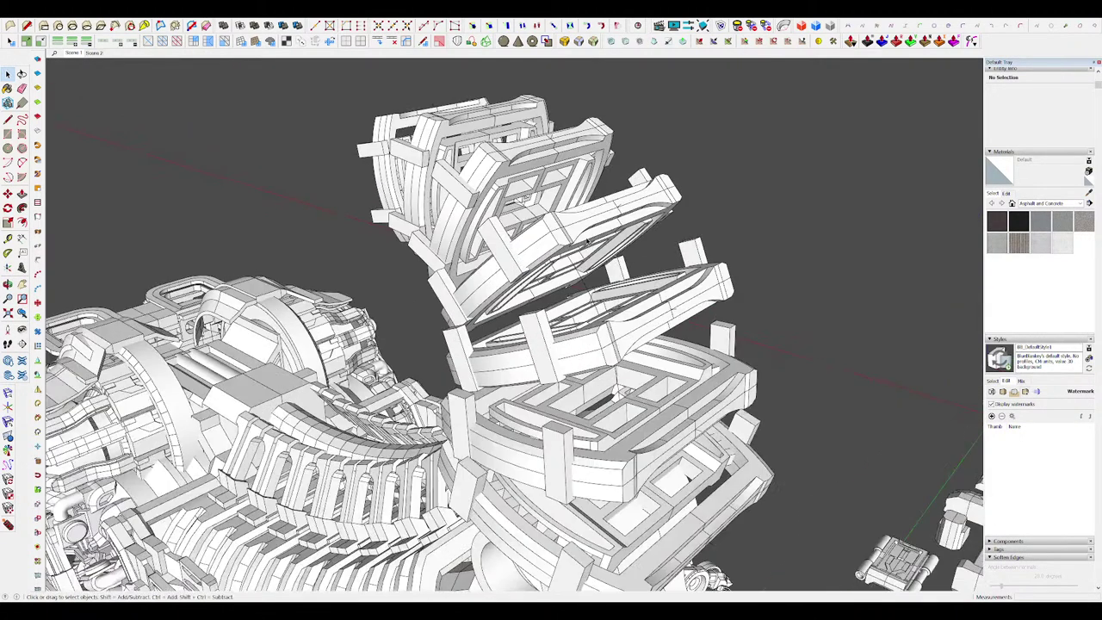
{"action": "mouse_move", "coordinate": [593, 232]}
{"action": "middle_mouse_down"}
{"action": "mouse_move", "coordinate": [620, 258]}
{"action": "mouse_move", "coordinate": [607, 241]}
{"action": "mouse_move", "coordinate": [612, 215]}
{"action": "mouse_move", "coordinate": [618, 224]}
{"action": "middle_mouse_up"}
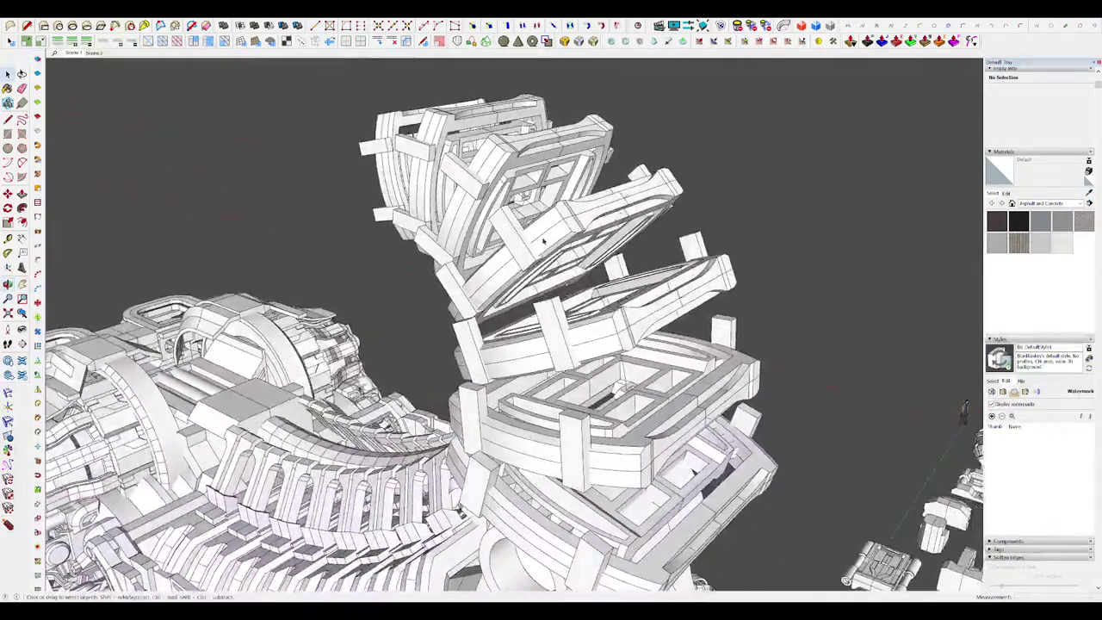
{"action": "scroll", "coordinate": [733, 186], "scroll_direction": "down", "scroll_amount": 3}
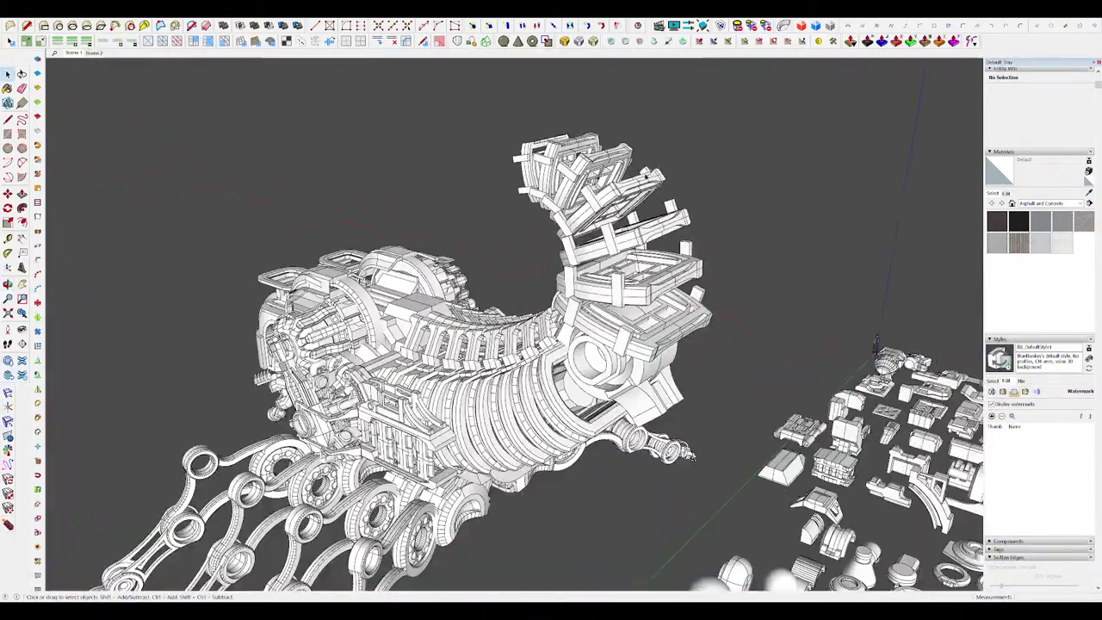
{"action": "mouse_move", "coordinate": [714, 187]}
{"action": "middle_mouse_down"}
{"action": "mouse_move", "coordinate": [636, 231]}
{"action": "mouse_move", "coordinate": [627, 211]}
{"action": "mouse_move", "coordinate": [658, 200]}
{"action": "mouse_move", "coordinate": [607, 220]}
{"action": "middle_mouse_up"}
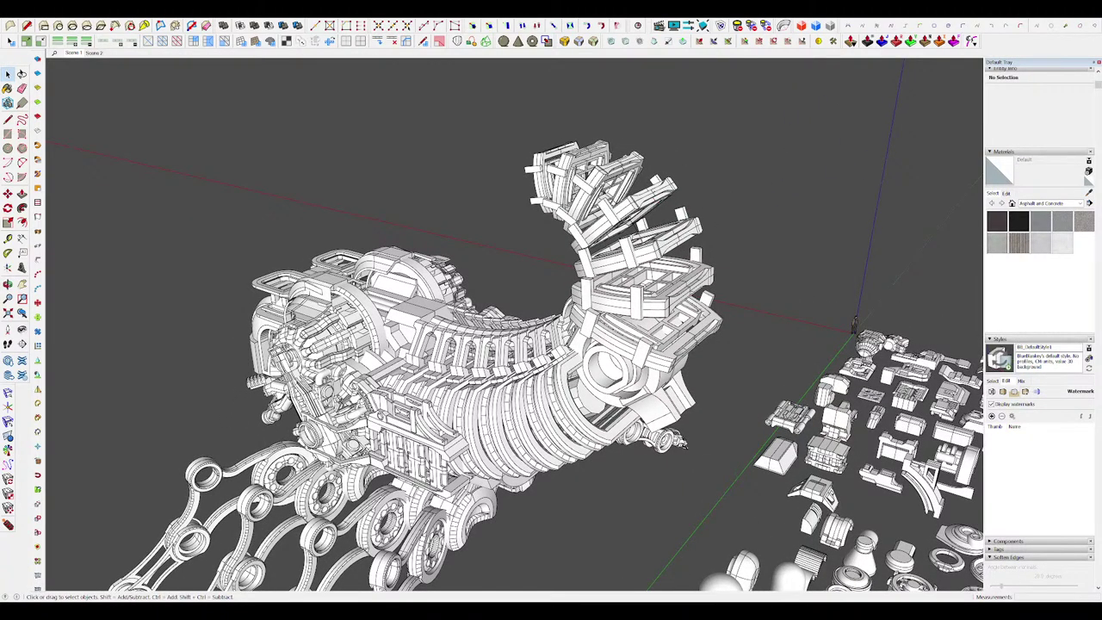
{"action": "mouse_move", "coordinate": [475, 265]}
{"action": "middle_mouse_down"}
{"action": "mouse_move", "coordinate": [521, 265]}
{"action": "mouse_move", "coordinate": [509, 263]}
{"action": "middle_mouse_up"}
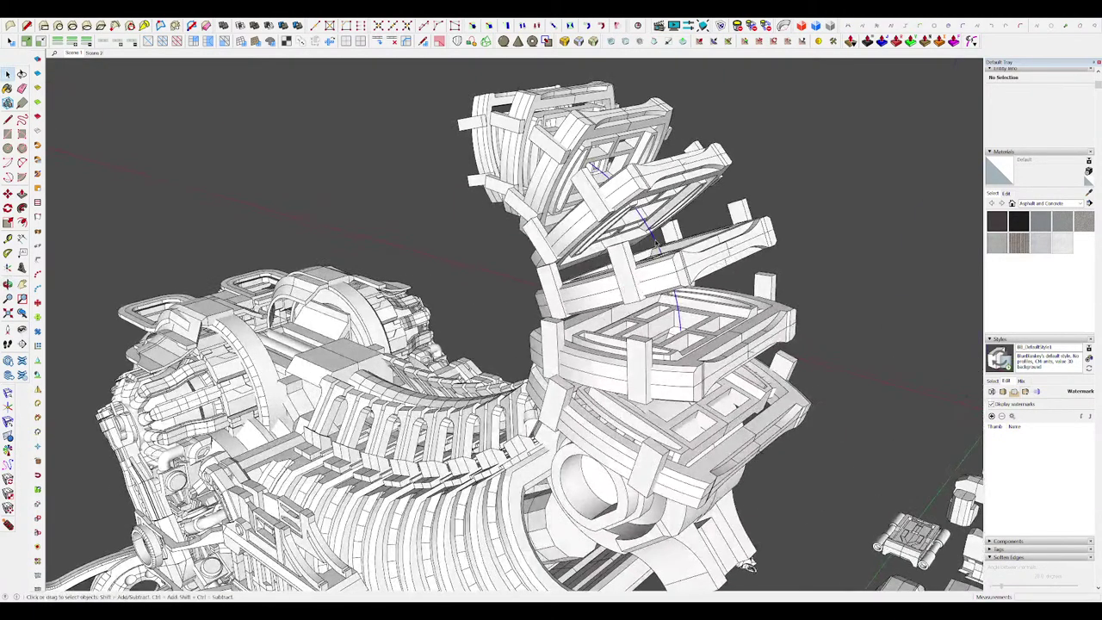
Step: Select the arc running through the tail plates and view the model's left side
{"action": "left_click", "coordinate": [656, 243]}
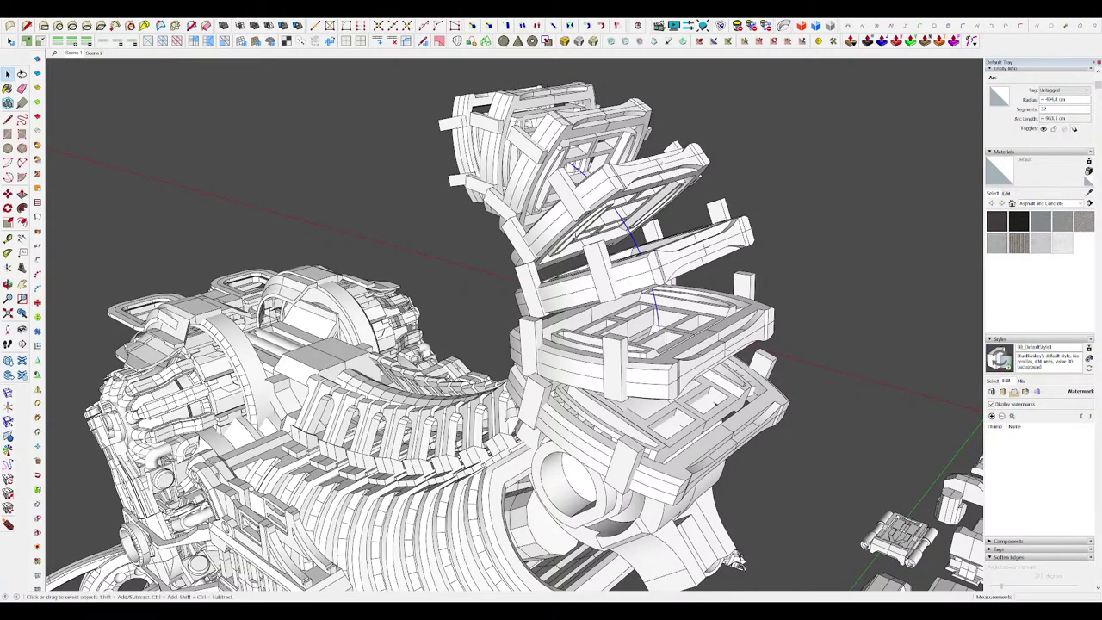
{"action": "scroll", "coordinate": [733, 458], "scroll_direction": "up", "scroll_amount": 5}
{"action": "middle_click_drag", "start_coordinate": [738, 462], "coordinate": [428, 42]}
{"action": "scroll", "coordinate": [573, 185], "scroll_direction": "down", "scroll_amount": 4}
{"action": "middle_click_drag", "start_coordinate": [572, 185], "coordinate": [725, 257]}
Step: Open the upper tail frame component, select its arc path, and hide everything else
{"action": "left_click", "coordinate": [586, 208]}
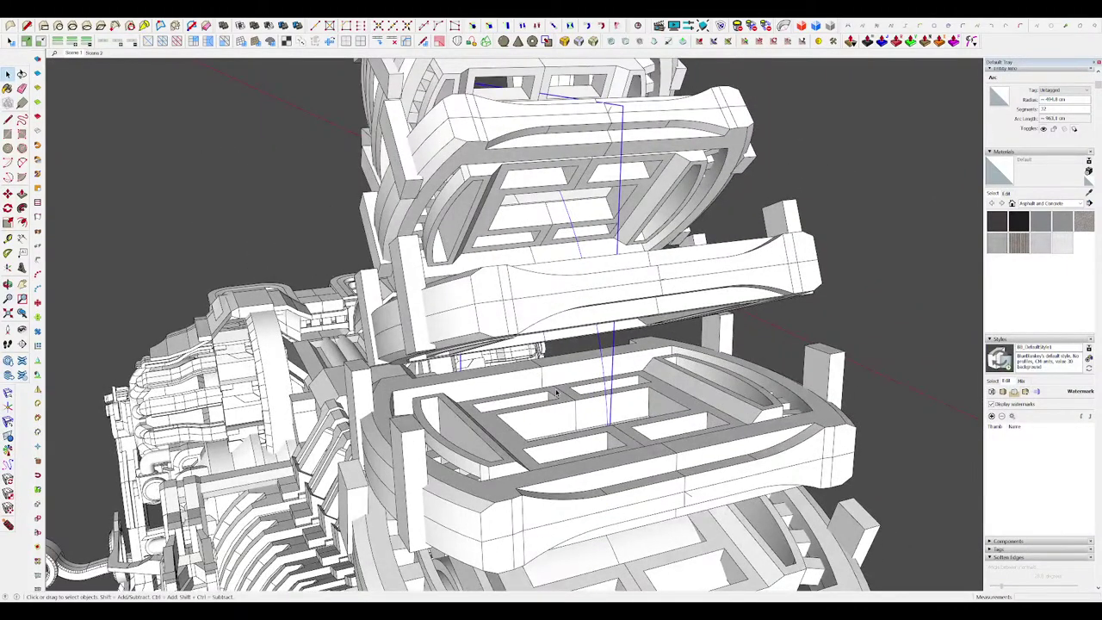
{"action": "double_click", "coordinate": [568, 212]}
{"action": "middle_click_drag", "start_coordinate": [568, 213], "coordinate": [581, 225]}
{"action": "key", "text": "h"}
{"action": "left_click", "coordinate": [574, 218]}
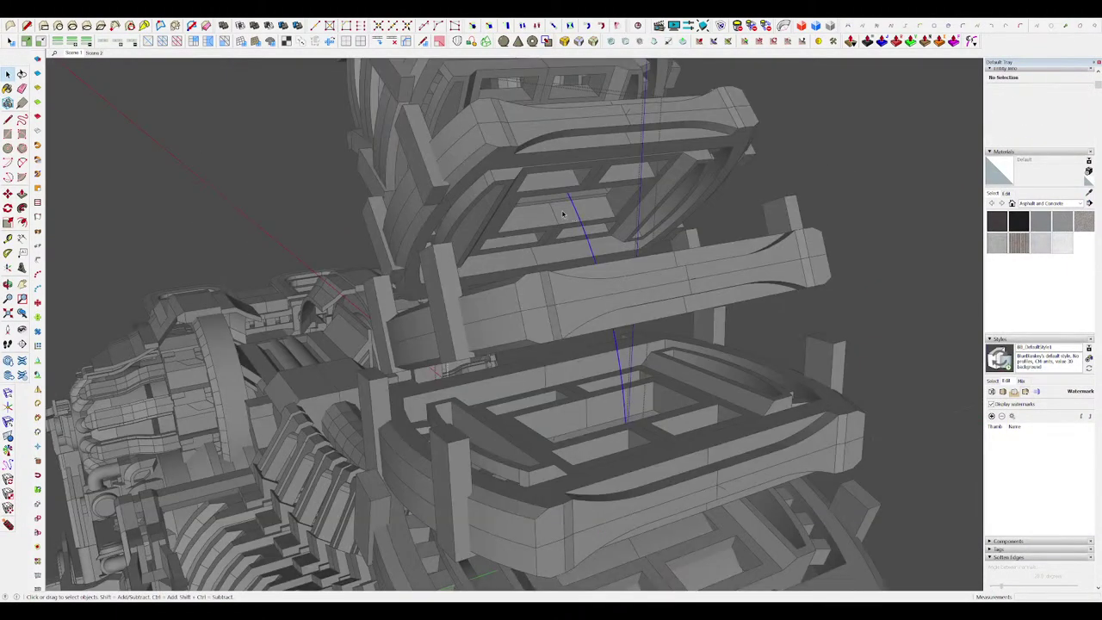
{"action": "scroll", "coordinate": [565, 232], "scroll_direction": "down", "scroll_amount": 2}
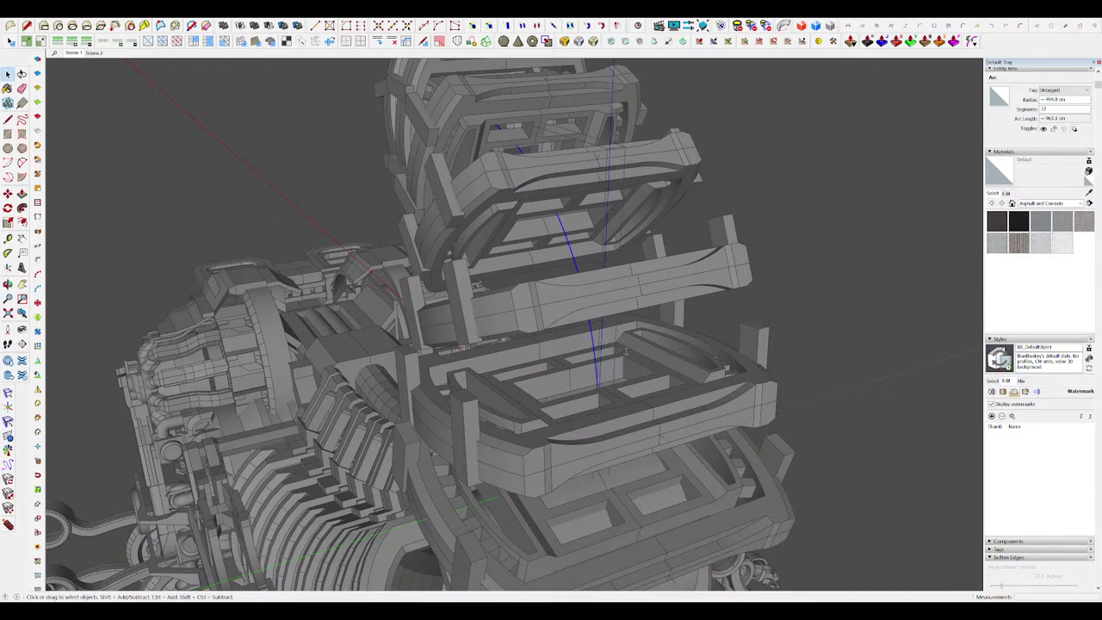
{"action": "mouse_move", "coordinate": [568, 380]}
{"action": "middle_mouse_down"}
{"action": "mouse_move", "coordinate": [619, 257]}
{"action": "mouse_move", "coordinate": [616, 275]}
{"action": "middle_mouse_up"}
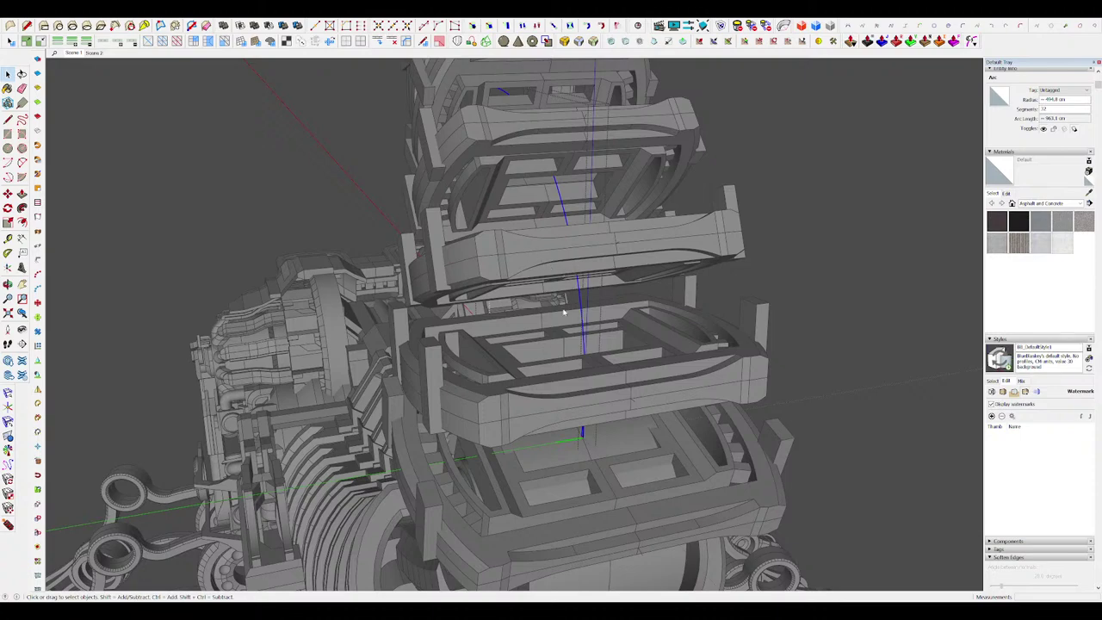
{"action": "scroll", "coordinate": [597, 253], "scroll_direction": "down", "scroll_amount": 5}
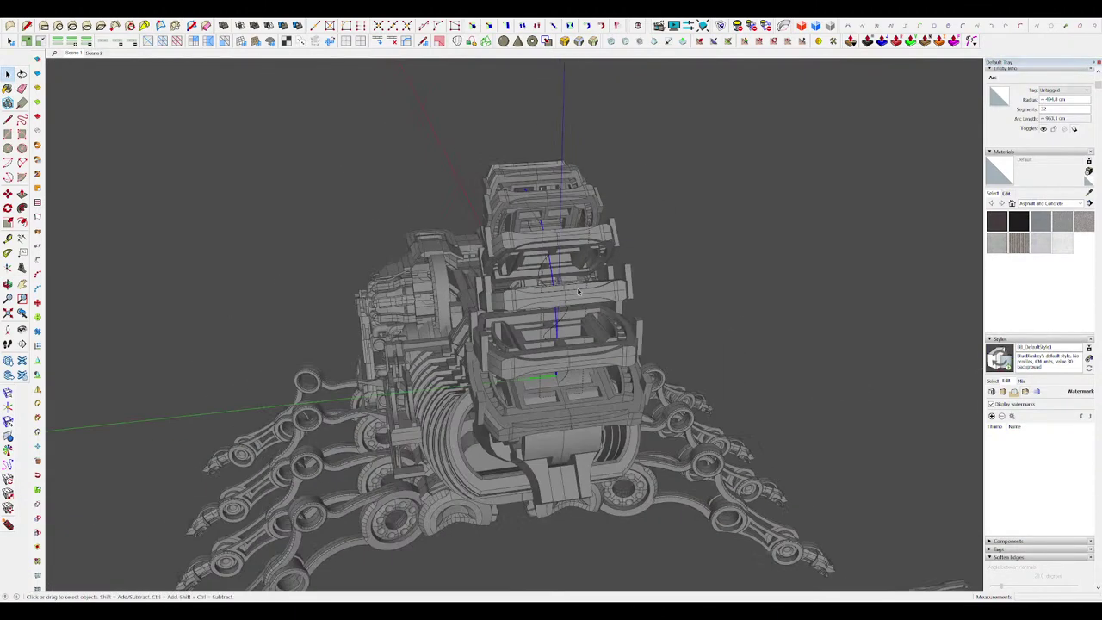
{"action": "middle_click_drag", "start_coordinate": [580, 290], "coordinate": [534, 181]}
{"action": "scroll", "coordinate": [502, 293], "scroll_direction": "up", "scroll_amount": 3}
{"action": "key", "text": "shift+h"}
Step: Select the spiral path and inspect the new white tube inside the tail plates from both sides
{"action": "left_click", "coordinate": [533, 178]}
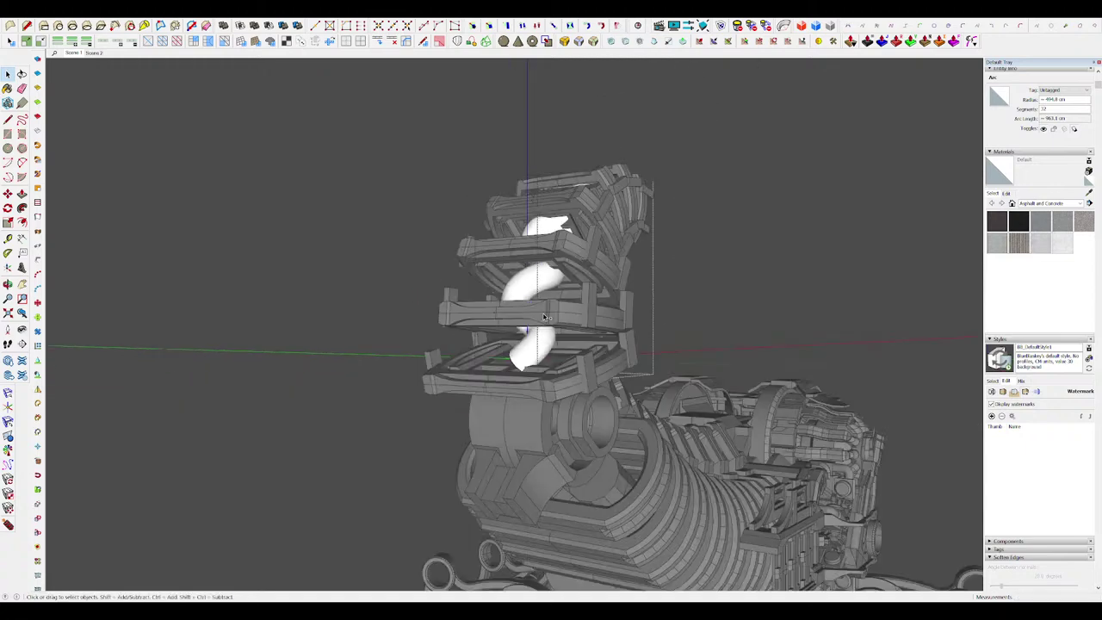
{"action": "mouse_move", "coordinate": [544, 316]}
{"action": "middle_mouse_down"}
{"action": "mouse_move", "coordinate": [482, 301]}
{"action": "mouse_move", "coordinate": [320, 386]}
{"action": "mouse_move", "coordinate": [160, 352]}
{"action": "mouse_move", "coordinate": [641, 419]}
{"action": "mouse_move", "coordinate": [737, 366]}
{"action": "mouse_move", "coordinate": [632, 361]}
{"action": "mouse_move", "coordinate": [533, 306]}
{"action": "middle_mouse_up"}
{"action": "scroll", "coordinate": [533, 306], "scroll_direction": "up", "scroll_amount": 3}
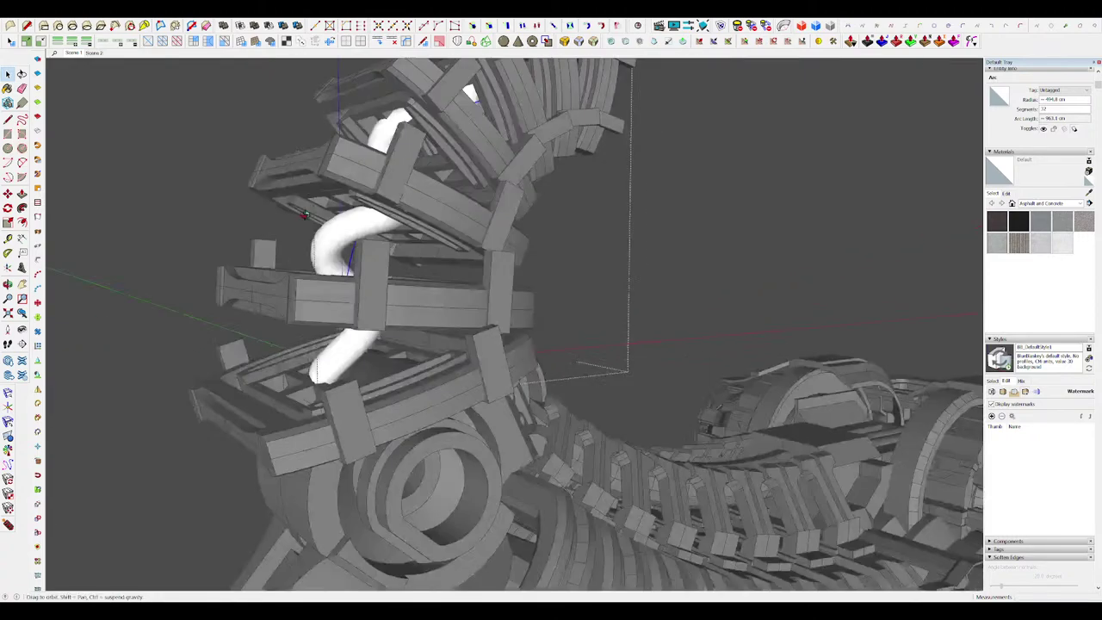
{"action": "middle_click_drag", "start_coordinate": [517, 327], "coordinate": [848, 298]}
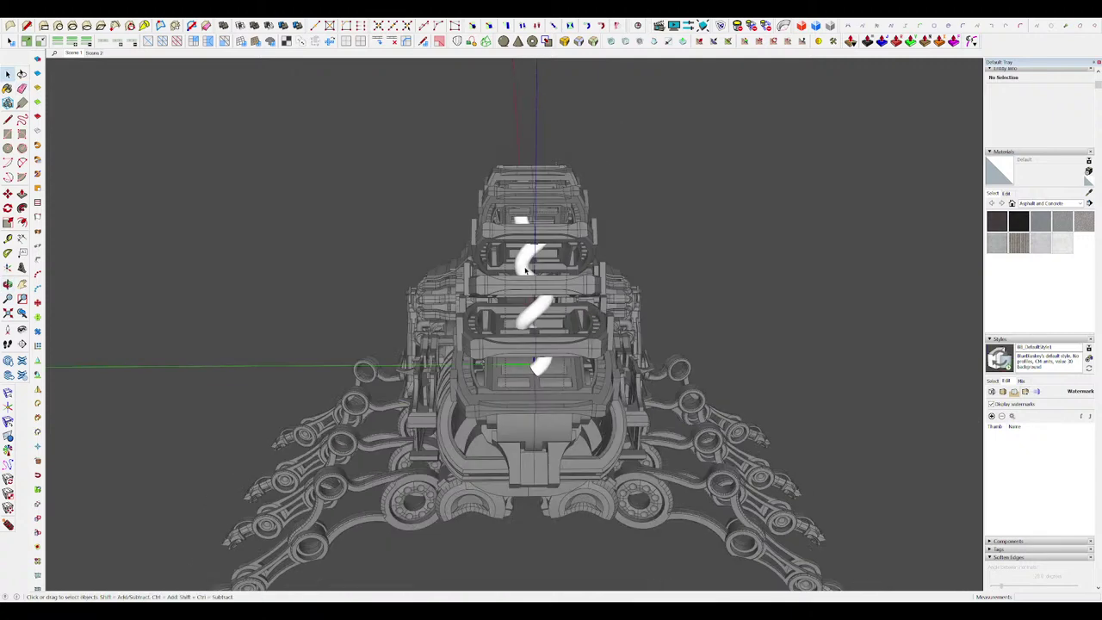
{"action": "scroll", "coordinate": [526, 270], "scroll_direction": "up", "scroll_amount": 2}
{"action": "left_click", "coordinate": [526, 271]}
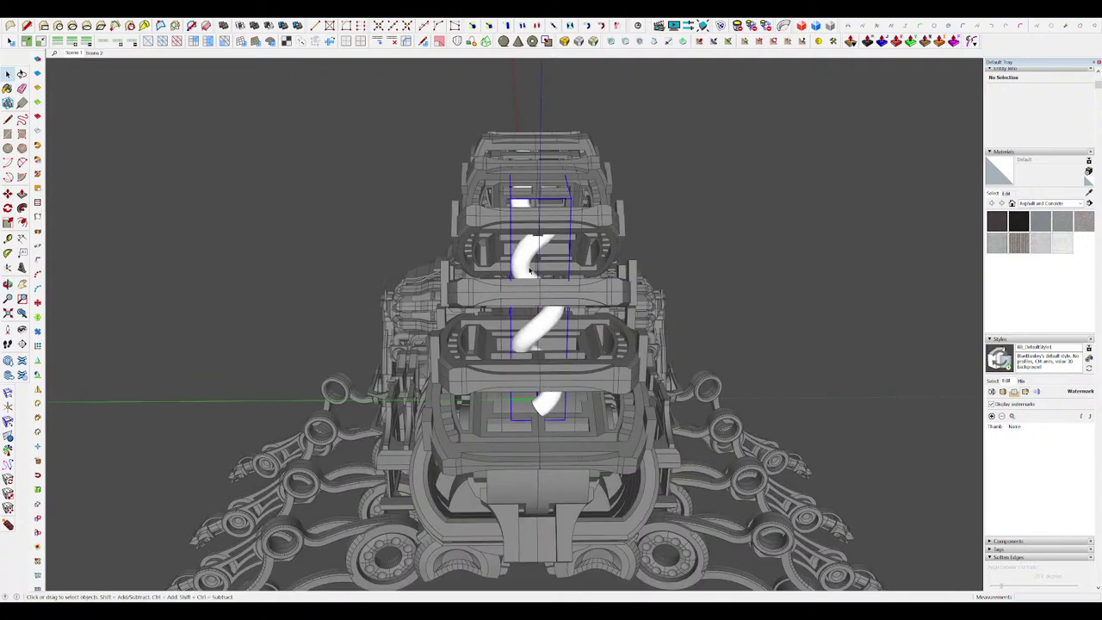
{"action": "key", "text": "m"}
{"action": "left_click", "coordinate": [526, 268]}
{"action": "key", "text": "space"}
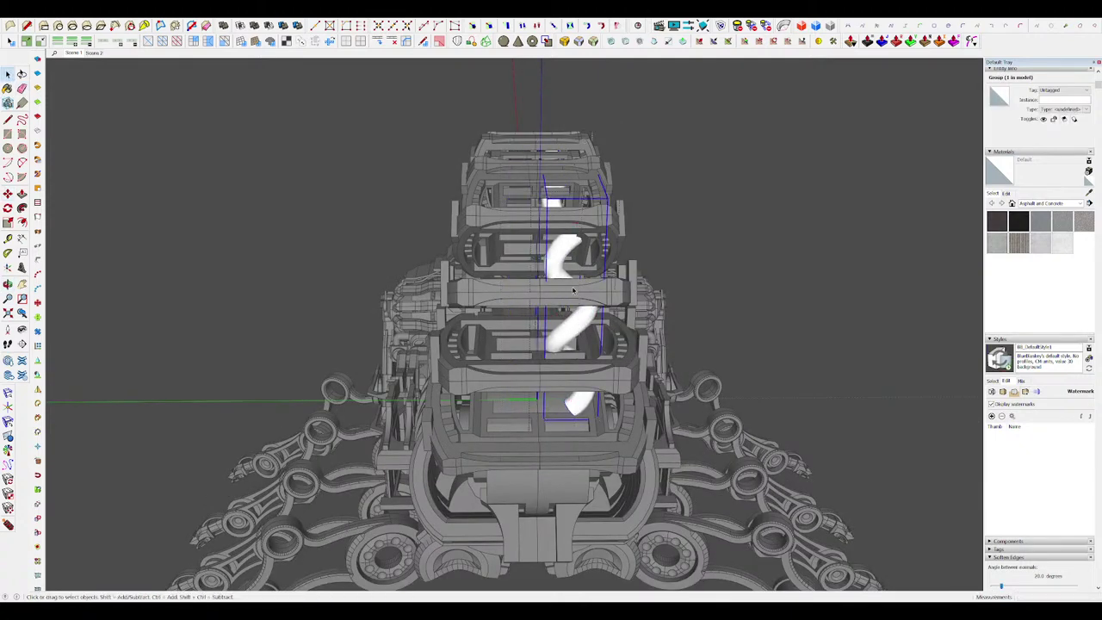
{"action": "left_click", "coordinate": [723, 290]}
{"action": "middle_click_drag", "start_coordinate": [723, 290], "coordinate": [875, 294]}
{"action": "left_click", "coordinate": [875, 294]}
{"action": "middle_click_drag", "start_coordinate": [551, 303], "coordinate": [895, 369]}
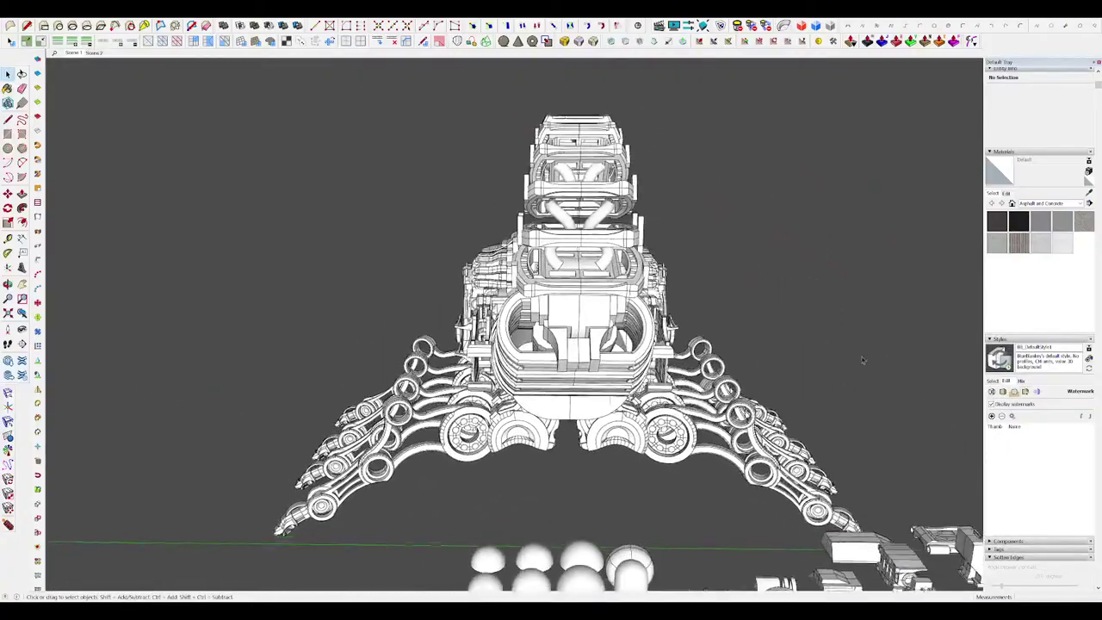
Step: Inside the tail component, push the tube's small end face further out with Push/Pull
{"action": "double_click", "coordinate": [600, 270]}
{"action": "middle_click_drag", "start_coordinate": [602, 267], "coordinate": [913, 351]}
{"action": "scroll", "coordinate": [650, 337], "scroll_direction": "up", "scroll_amount": 3}
{"action": "double_click", "coordinate": [651, 337]}
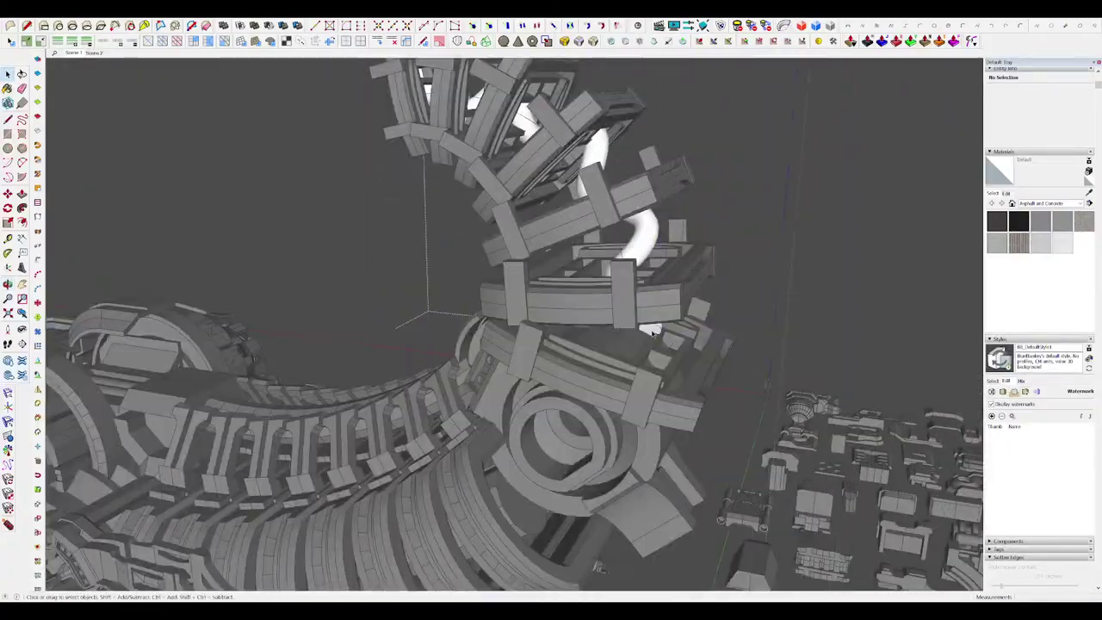
{"action": "scroll", "coordinate": [651, 334], "scroll_direction": "up", "scroll_amount": 4}
{"action": "left_click", "coordinate": [652, 333]}
{"action": "left_click", "coordinate": [651, 333]}
{"action": "middle_click_drag", "start_coordinate": [654, 331], "coordinate": [632, 361]}
{"action": "scroll", "coordinate": [635, 349], "scroll_direction": "up", "scroll_amount": 5}
{"action": "key", "text": "p"}
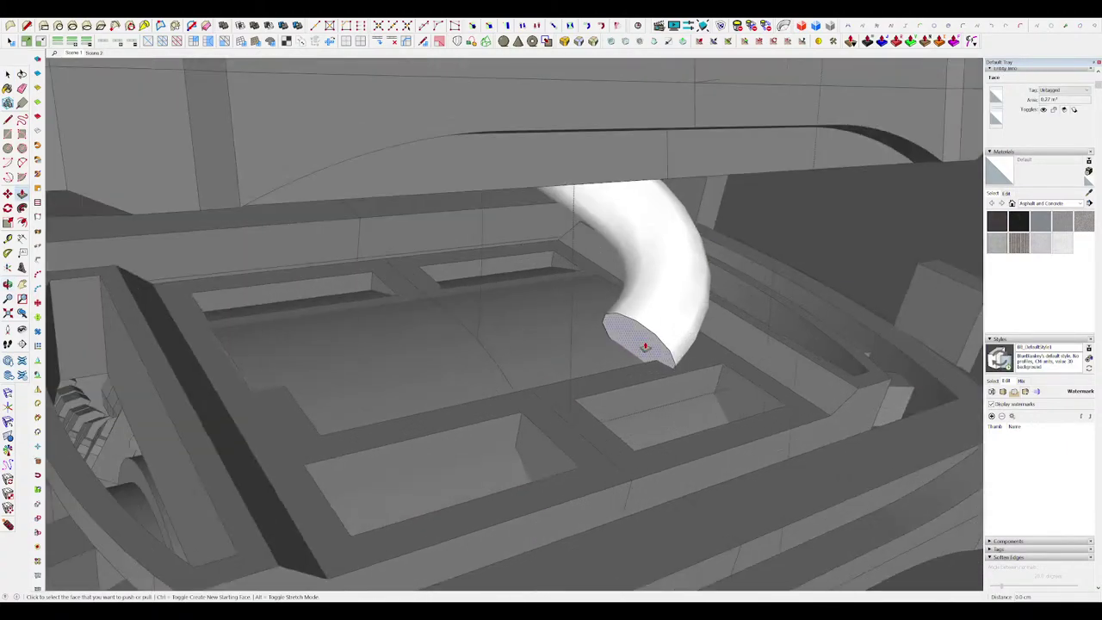
{"action": "left_click", "coordinate": [644, 346]}
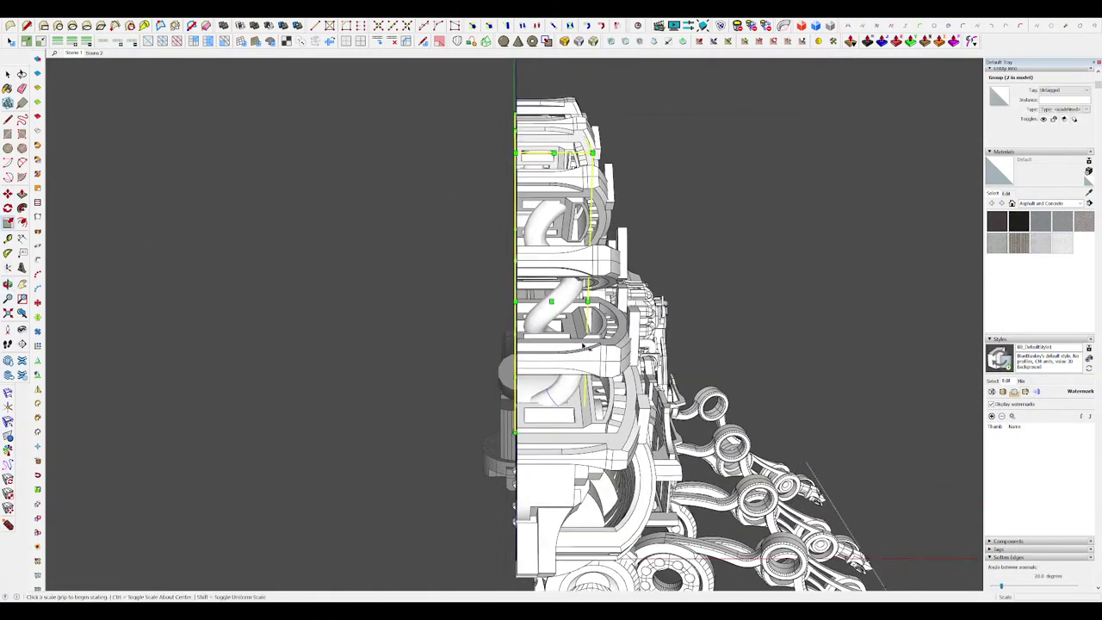
{"action": "scroll", "coordinate": [583, 346], "scroll_direction": "up", "scroll_amount": 2}
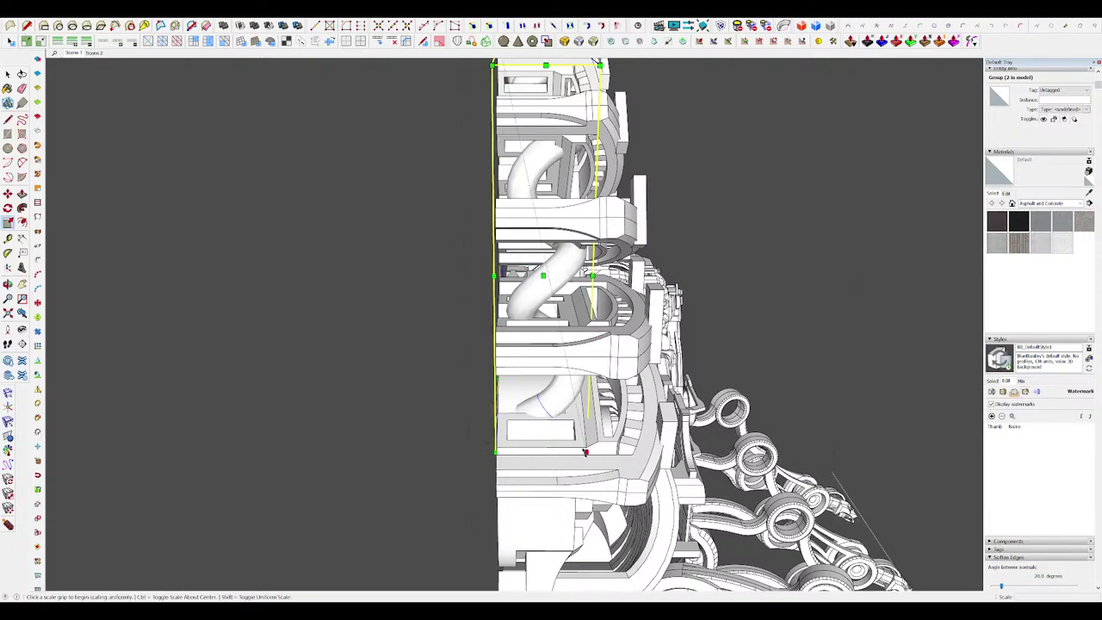
{"action": "middle_click_drag", "start_coordinate": [580, 433], "coordinate": [568, 347]}
Step: Close the tube group and view the full creature from a three-quarter angle
{"action": "key", "text": "m"}
{"action": "key", "text": "space"}
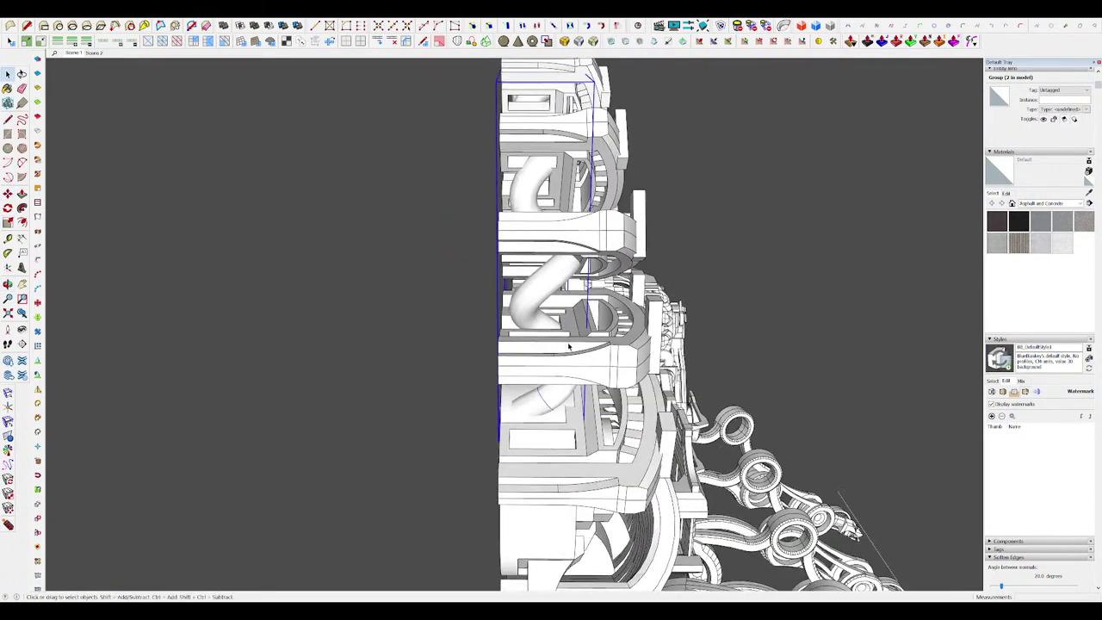
{"action": "scroll", "coordinate": [568, 346], "scroll_direction": "down", "scroll_amount": 5}
{"action": "left_click", "coordinate": [504, 249]}
{"action": "mouse_move", "coordinate": [508, 249]}
{"action": "middle_mouse_down"}
{"action": "mouse_move", "coordinate": [480, 246]}
{"action": "mouse_move", "coordinate": [463, 259]}
{"action": "mouse_move", "coordinate": [580, 271]}
{"action": "mouse_move", "coordinate": [464, 258]}
{"action": "mouse_move", "coordinate": [560, 262]}
{"action": "mouse_move", "coordinate": [516, 258]}
{"action": "middle_mouse_up"}
{"action": "left_click", "coordinate": [480, 246]}
{"action": "scroll", "coordinate": [480, 246], "scroll_direction": "down", "scroll_amount": 3}
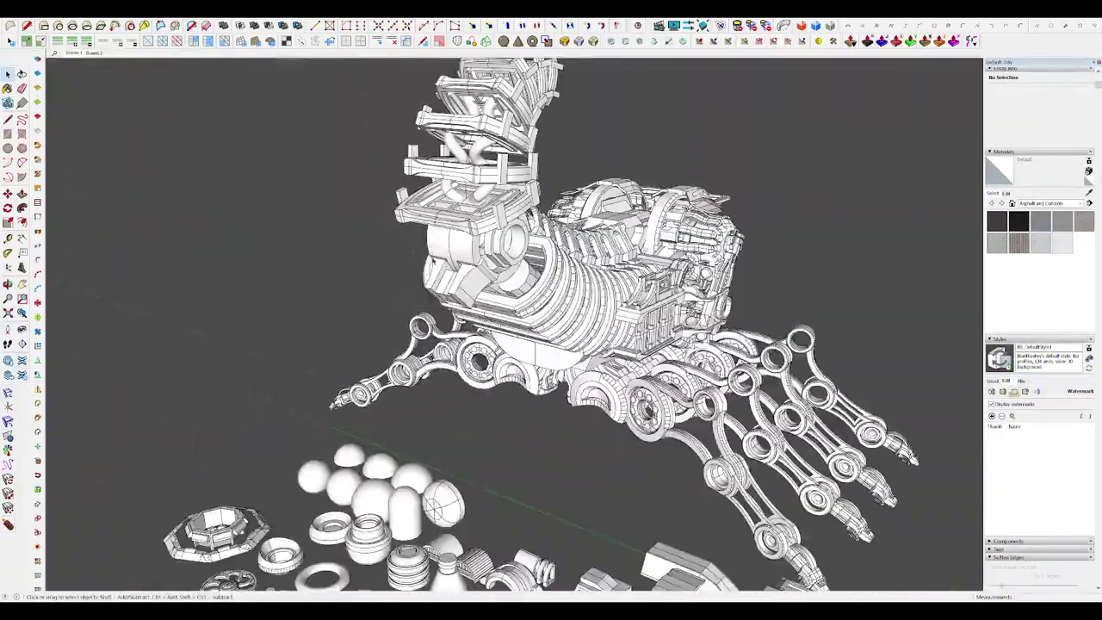
{"action": "scroll", "coordinate": [544, 335], "scroll_direction": "down", "scroll_amount": 4}
{"action": "scroll", "coordinate": [544, 335], "scroll_direction": "up", "scroll_amount": 8}
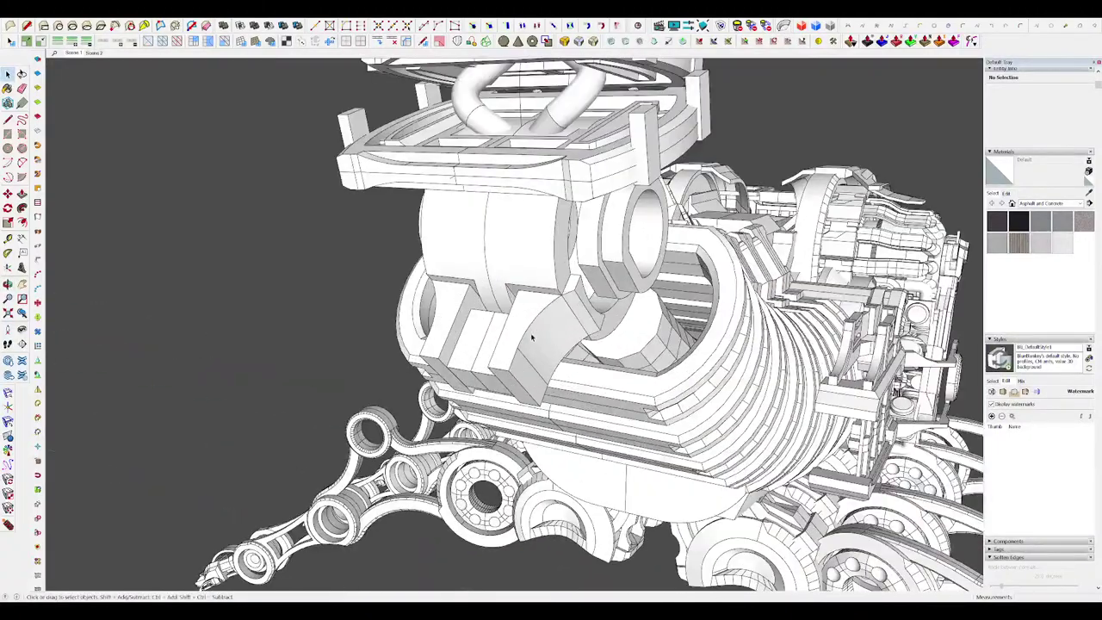
Step: Enter the tail joint component and hide the rest of the model
{"action": "double_click", "coordinate": [531, 337]}
{"action": "middle_click_drag", "start_coordinate": [543, 312], "coordinate": [381, 319]}
{"action": "left_click", "coordinate": [523, 331]}
{"action": "scroll", "coordinate": [551, 318], "scroll_direction": "down", "scroll_amount": 3}
{"action": "scroll", "coordinate": [594, 289], "scroll_direction": "up", "scroll_amount": 4}
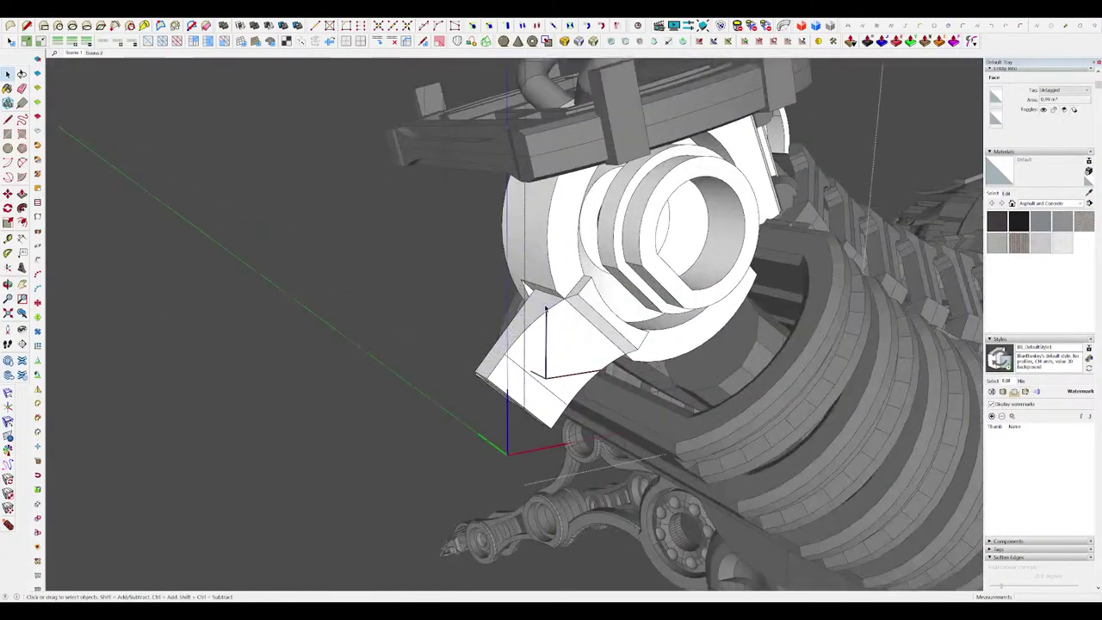
{"action": "middle_click_drag", "start_coordinate": [545, 308], "coordinate": [494, 285]}
{"action": "key", "text": "h"}
{"action": "scroll", "coordinate": [494, 284], "scroll_direction": "down", "scroll_amount": 3}
Step: Make the joint's lower block a component, then show the whole model again
{"action": "left_click_drag", "start_coordinate": [488, 329], "coordinate": [411, 298]}
{"action": "scroll", "coordinate": [441, 310], "scroll_direction": "up", "scroll_amount": 3}
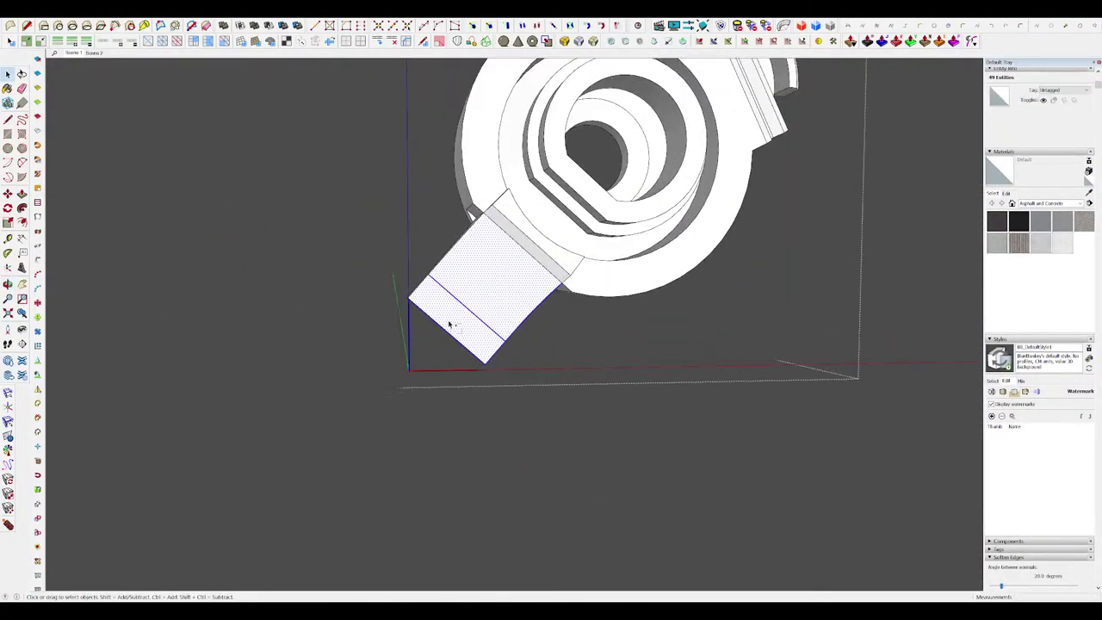
{"action": "middle_click_drag", "start_coordinate": [450, 324], "coordinate": [435, 359]}
{"action": "scroll", "coordinate": [438, 356], "scroll_direction": "up", "scroll_amount": 3}
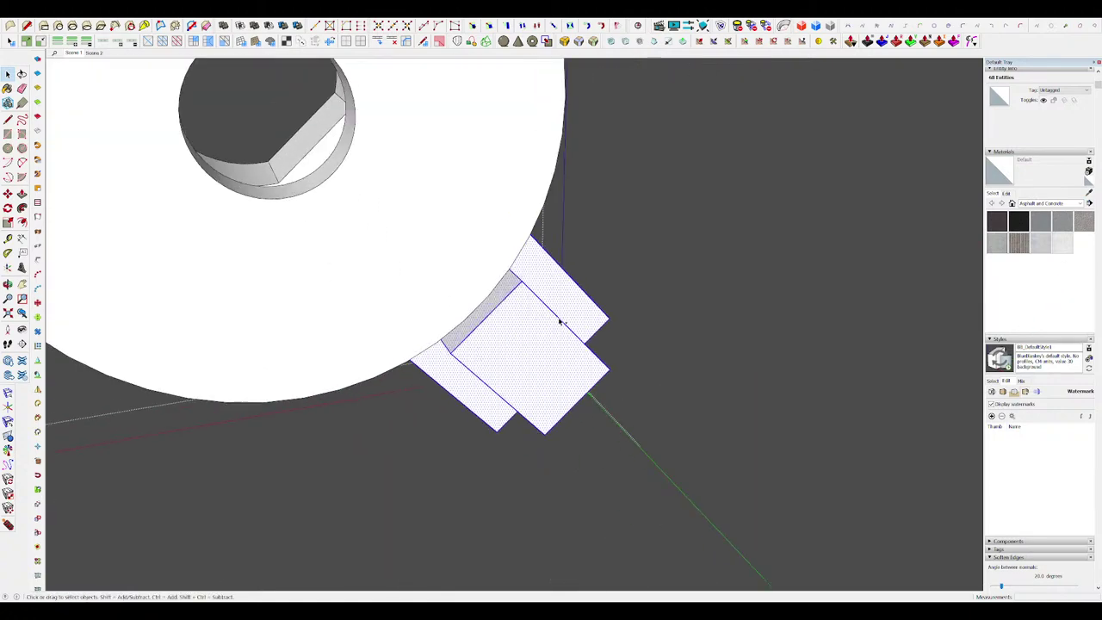
{"action": "middle_click_drag", "start_coordinate": [560, 321], "coordinate": [514, 315], "text": "shift"}
{"action": "key", "text": "g"}
{"action": "mouse_move", "coordinate": [565, 397]}
{"action": "middle_mouse_down"}
{"action": "mouse_move", "coordinate": [295, 357]}
{"action": "mouse_move", "coordinate": [656, 304]}
{"action": "mouse_move", "coordinate": [396, 298]}
{"action": "mouse_move", "coordinate": [484, 270]}
{"action": "mouse_move", "coordinate": [468, 274]}
{"action": "middle_mouse_up"}
{"action": "scroll", "coordinate": [396, 298], "scroll_direction": "down", "scroll_amount": 3}
{"action": "key", "text": "h"}
Step: Rotate a copy of the block around the hole's centre to place it on the joint
{"action": "key", "text": "l"}
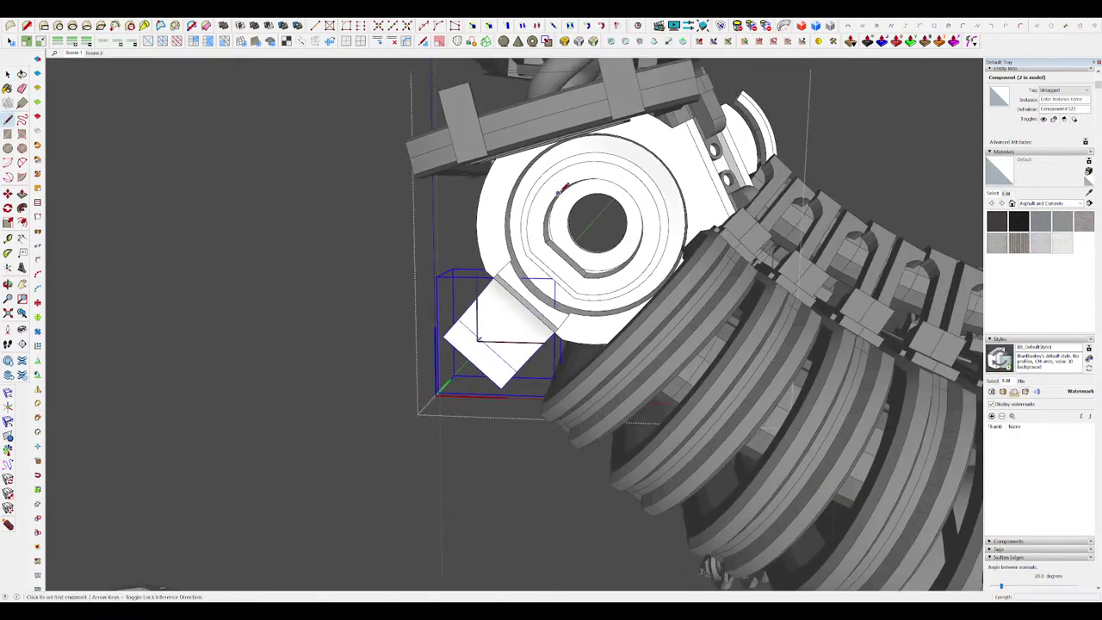
{"action": "middle_click_drag", "start_coordinate": [635, 259], "coordinate": [639, 241]}
{"action": "key", "text": "q"}
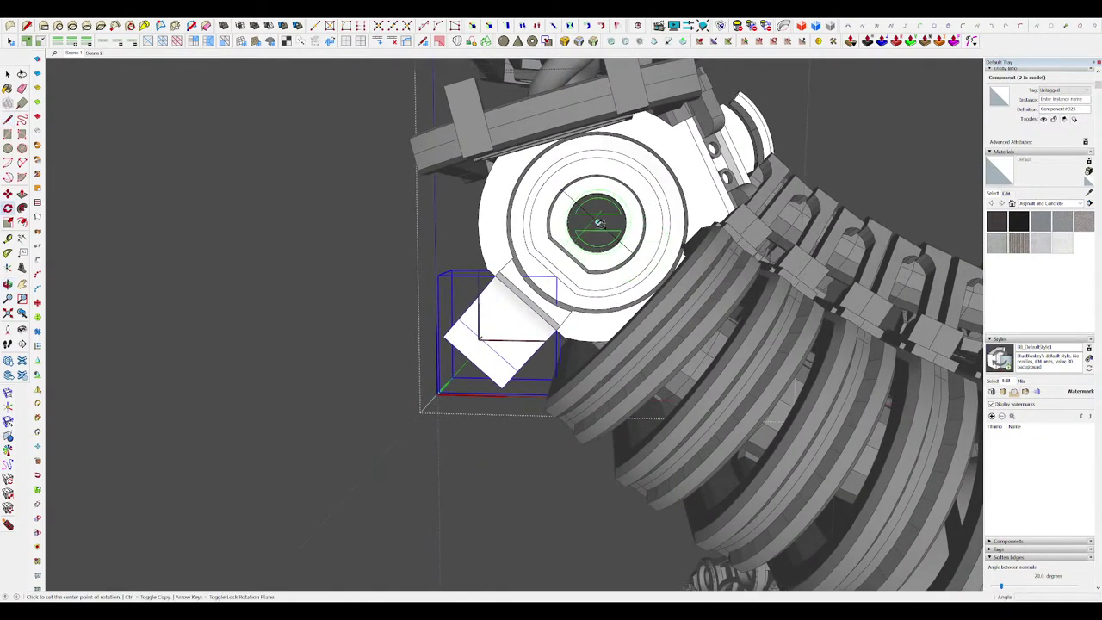
{"action": "left_click", "coordinate": [529, 314]}
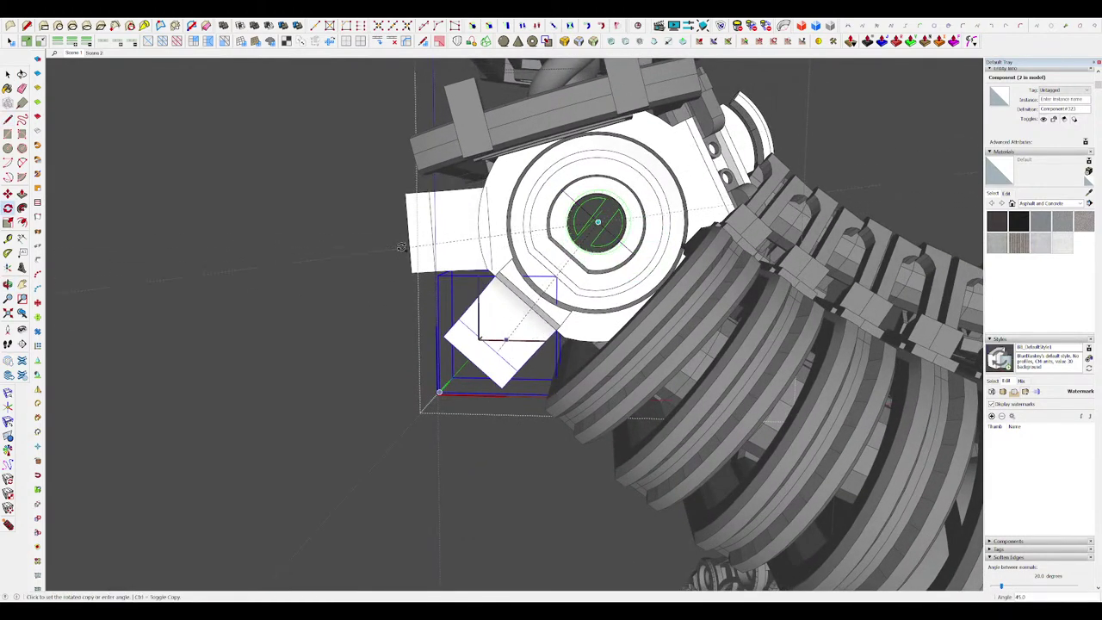
{"action": "left_click", "coordinate": [488, 272]}
{"action": "scroll", "coordinate": [547, 294], "scroll_direction": "down", "scroll_amount": 9}
{"action": "middle_click_drag", "start_coordinate": [490, 272], "coordinate": [503, 353]}
{"action": "left_click", "coordinate": [726, 401]}
{"action": "scroll", "coordinate": [604, 328], "scroll_direction": "up", "scroll_amount": 5}
{"action": "scroll", "coordinate": [603, 327], "scroll_direction": "down", "scroll_amount": 5}
{"action": "scroll", "coordinate": [449, 307], "scroll_direction": "down", "scroll_amount": 5}
Step: Inside the neck joint's nested group, push the outer and middle end faces inward
{"action": "scroll", "coordinate": [551, 280], "scroll_direction": "up", "scroll_amount": 8}
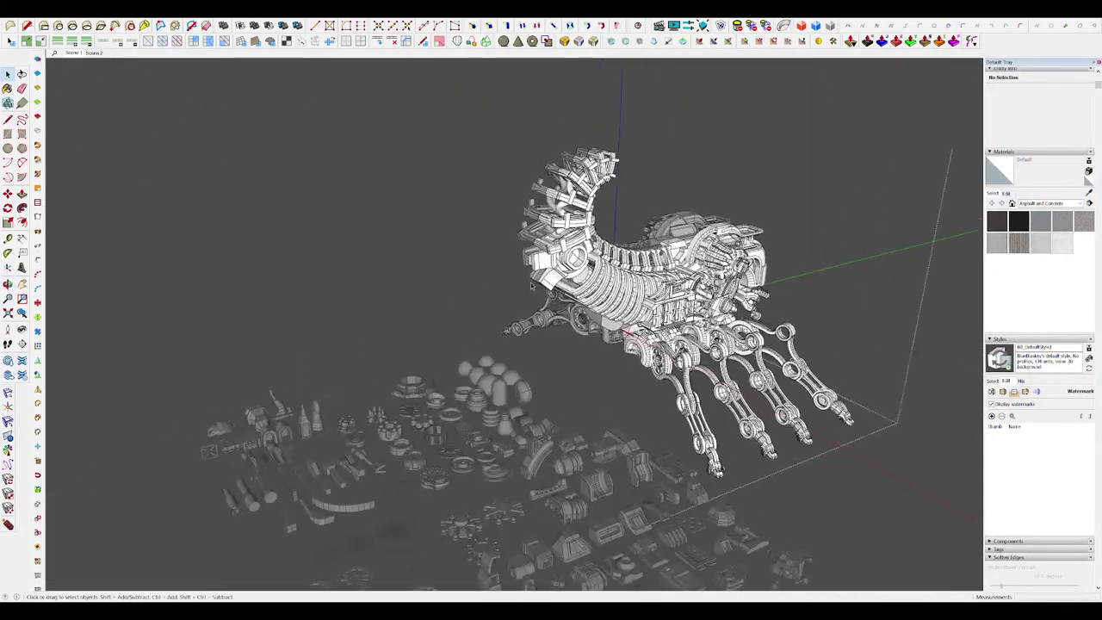
{"action": "left_click", "coordinate": [553, 281]}
{"action": "double_click", "coordinate": [554, 280]}
{"action": "scroll", "coordinate": [547, 279], "scroll_direction": "up", "scroll_amount": 5}
{"action": "double_click", "coordinate": [527, 304]}
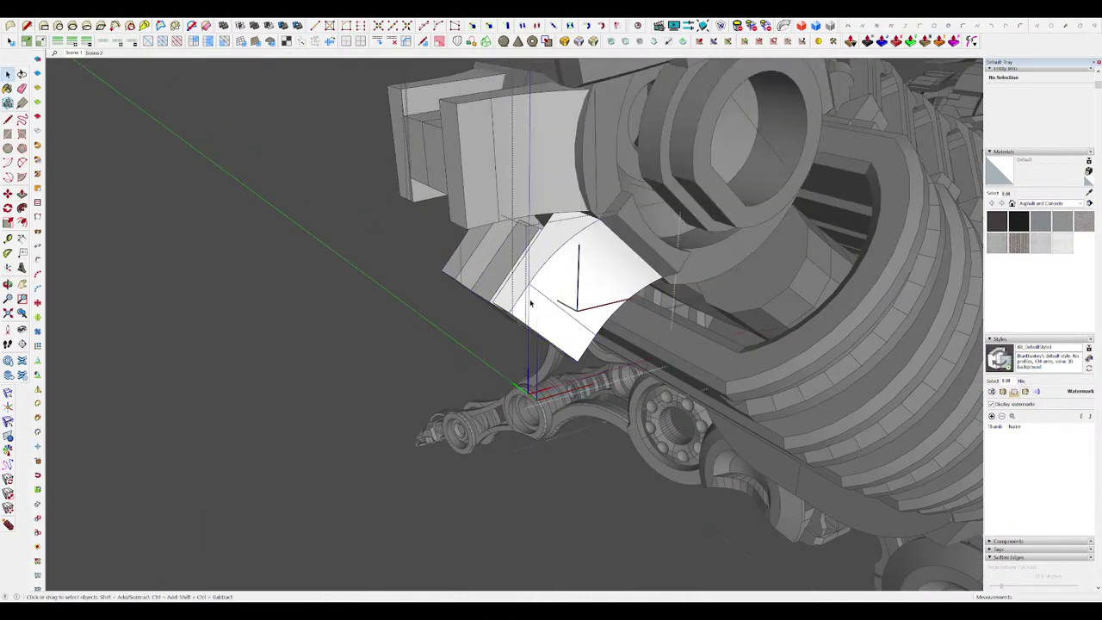
{"action": "middle_click_drag", "start_coordinate": [528, 304], "coordinate": [629, 231]}
{"action": "key", "text": "p"}
{"action": "left_click", "coordinate": [562, 304]}
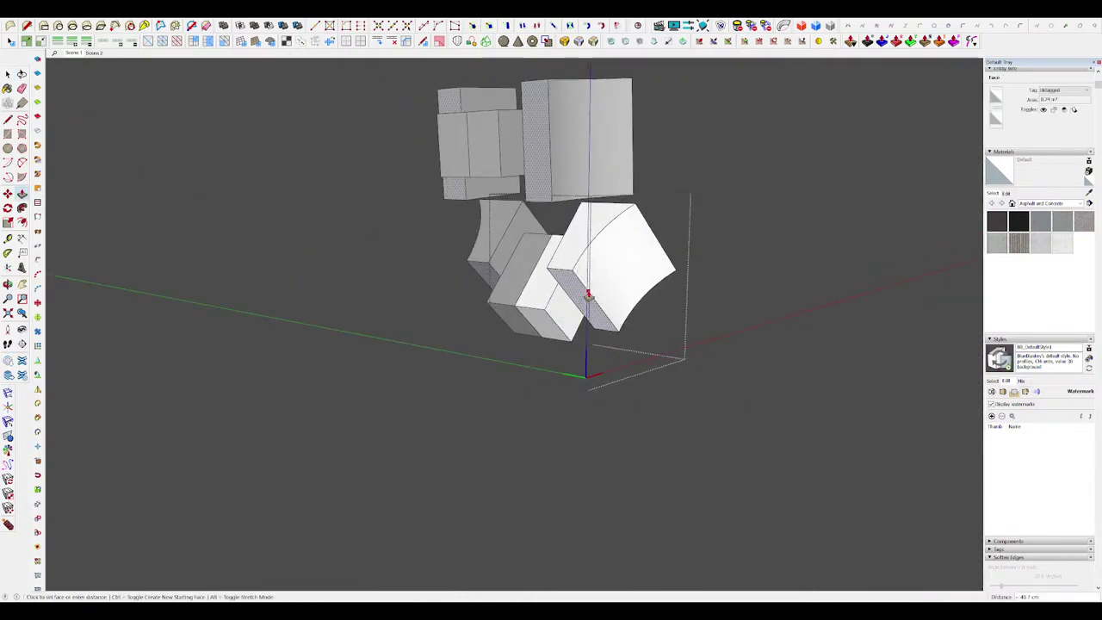
{"action": "left_click", "coordinate": [589, 295]}
{"action": "left_click", "coordinate": [552, 322]}
{"action": "left_click", "coordinate": [583, 303]}
{"action": "middle_click_drag", "start_coordinate": [587, 302], "coordinate": [506, 198]}
{"action": "scroll", "coordinate": [563, 310], "scroll_direction": "up", "scroll_amount": 3}
{"action": "scroll", "coordinate": [579, 257], "scroll_direction": "down", "scroll_amount": 3}
{"action": "key", "text": "m"}
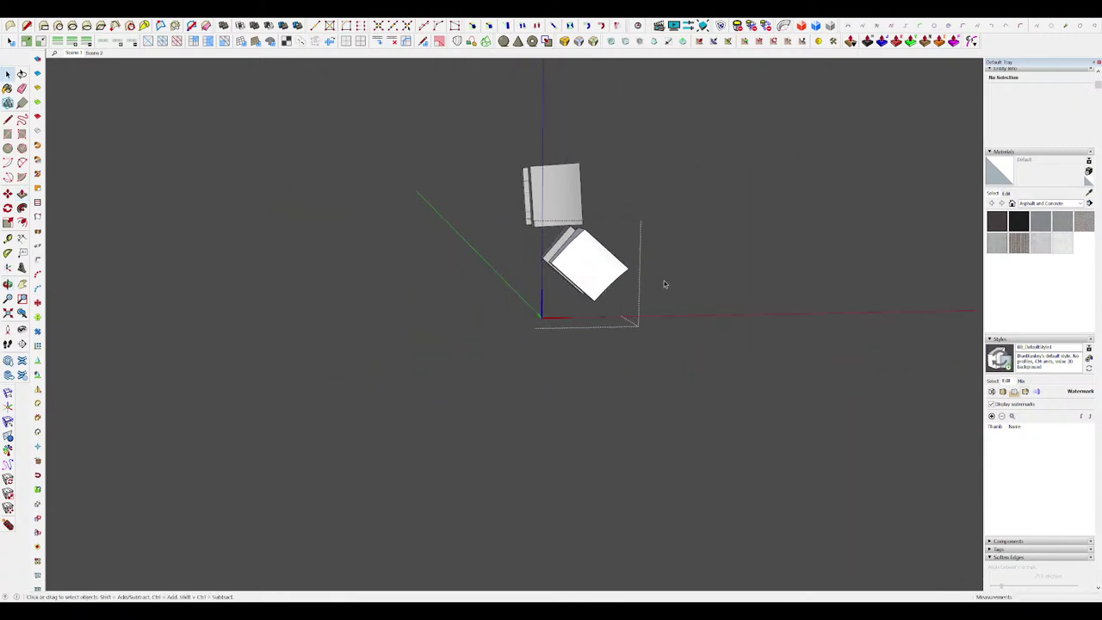
Step: Try scaling and moving the bracket components, then delete one and restore it with undo
{"action": "scroll", "coordinate": [527, 196], "scroll_direction": "up", "scroll_amount": 3}
{"action": "left_click", "coordinate": [579, 230]}
{"action": "middle_click_drag", "start_coordinate": [579, 229], "coordinate": [621, 264]}
{"action": "key", "text": "s"}
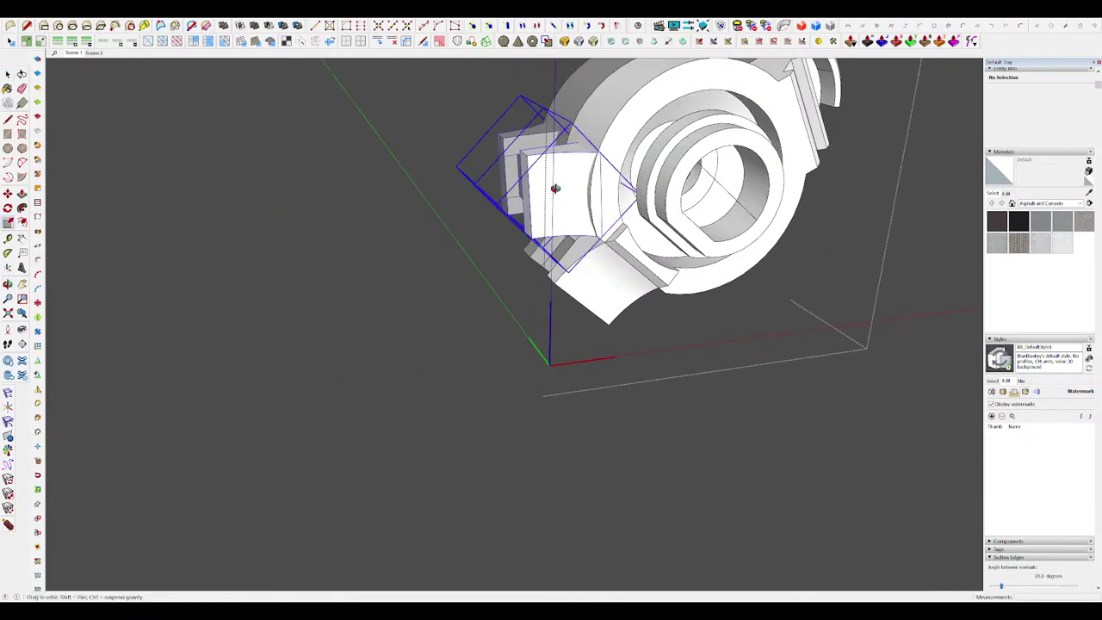
{"action": "middle_click_drag", "start_coordinate": [556, 189], "coordinate": [579, 248]}
{"action": "key", "text": "space"}
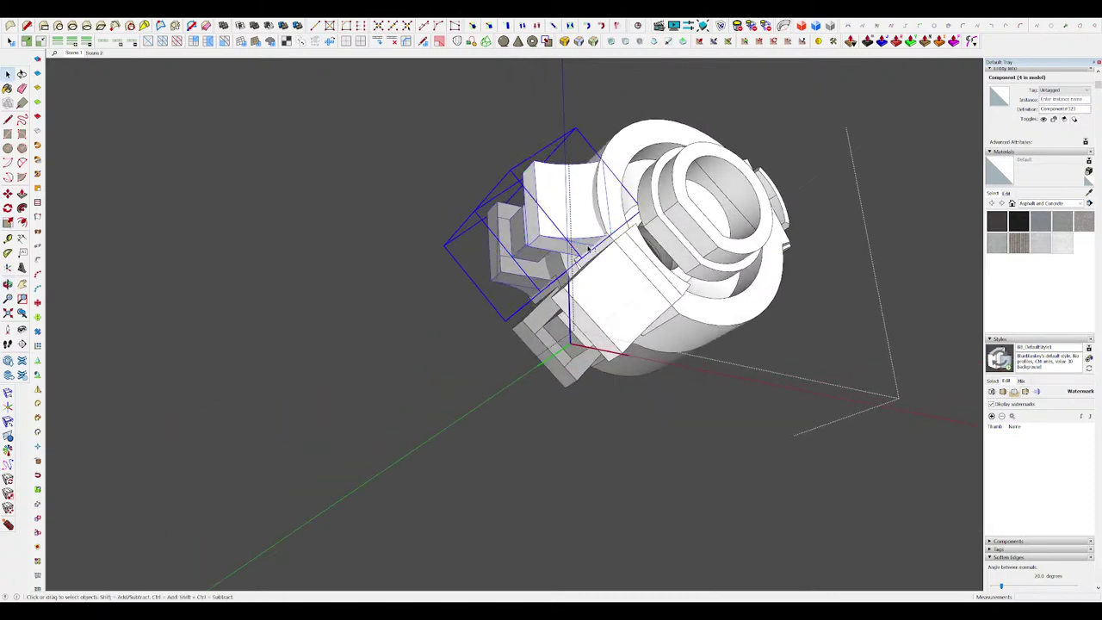
{"action": "middle_click_drag", "start_coordinate": [589, 249], "coordinate": [572, 287]}
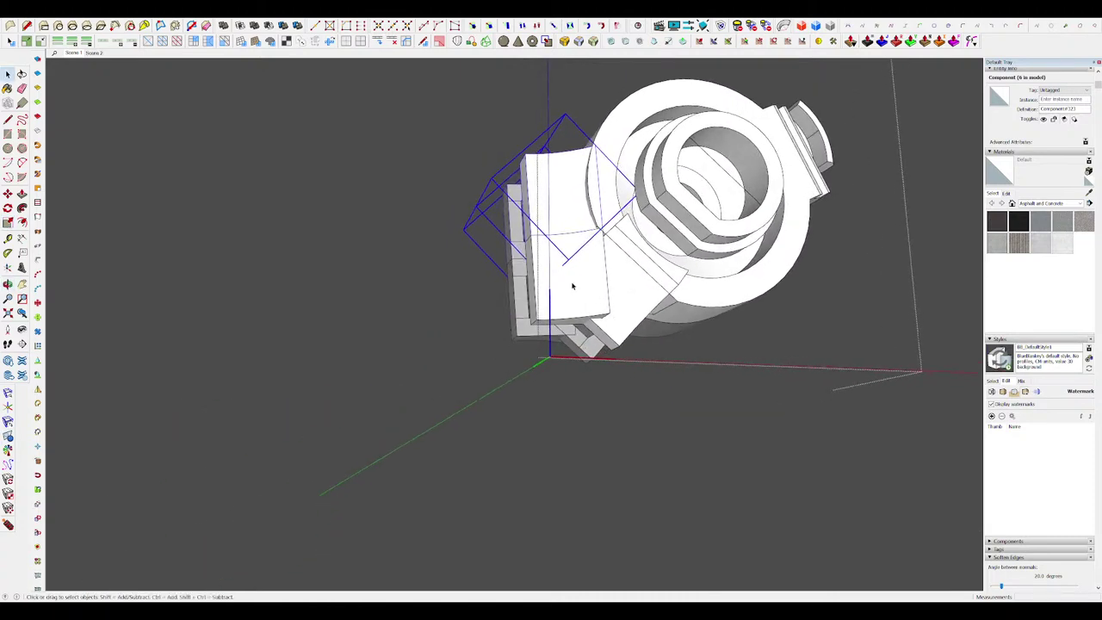
{"action": "left_click", "coordinate": [572, 286]}
{"action": "key", "text": "m"}
{"action": "left_click", "coordinate": [609, 313]}
{"action": "scroll", "coordinate": [596, 162], "scroll_direction": "up", "scroll_amount": 3}
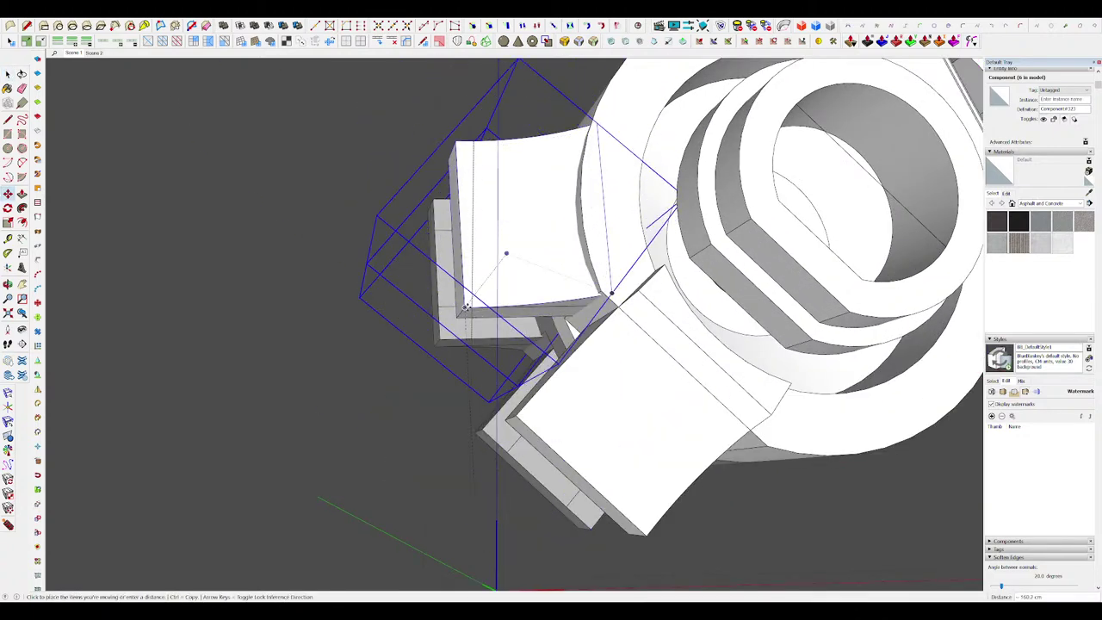
{"action": "key", "text": "space"}
{"action": "middle_click_drag", "start_coordinate": [512, 263], "coordinate": [559, 252]}
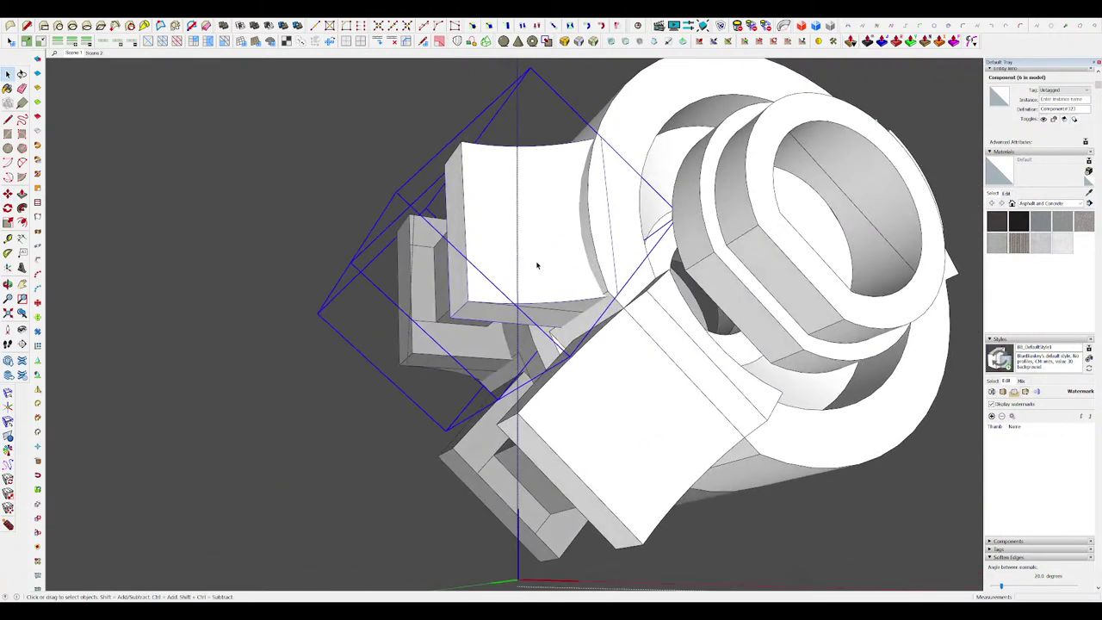
{"action": "key", "text": "Delete"}
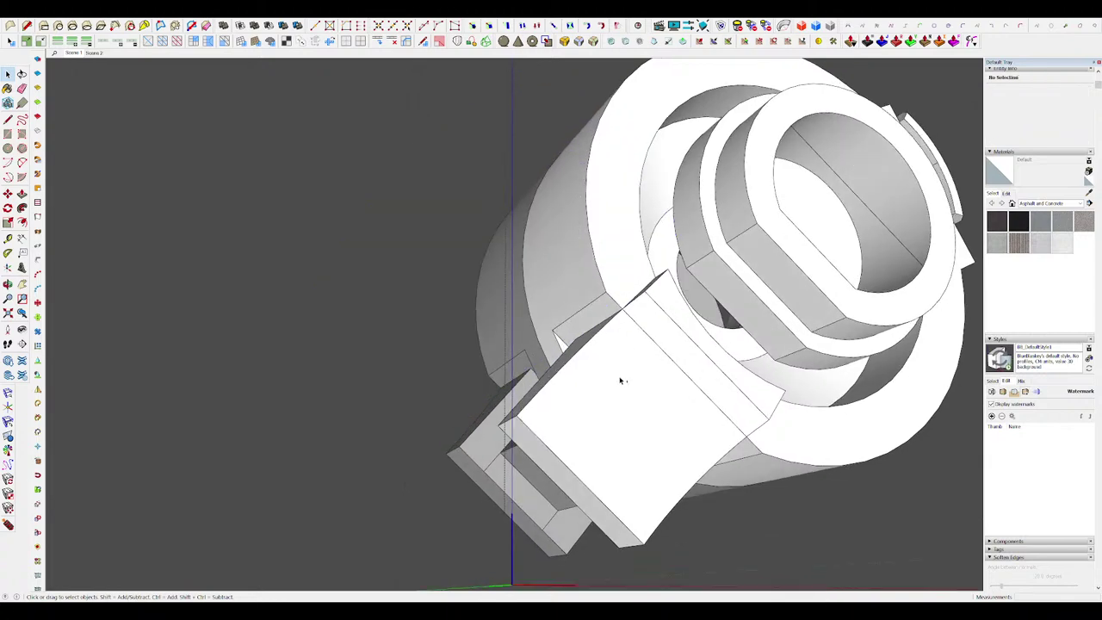
{"action": "key", "text": "ctrl+z"}
Step: In the lower component, push the lower block's side face out 7.4 cm
{"action": "double_click", "coordinate": [604, 381]}
{"action": "middle_click_drag", "start_coordinate": [604, 381], "coordinate": [588, 390]}
{"action": "key", "text": "p"}
{"action": "left_click", "coordinate": [571, 351]}
{"action": "left_click", "coordinate": [582, 344]}
{"action": "key", "text": "i"}
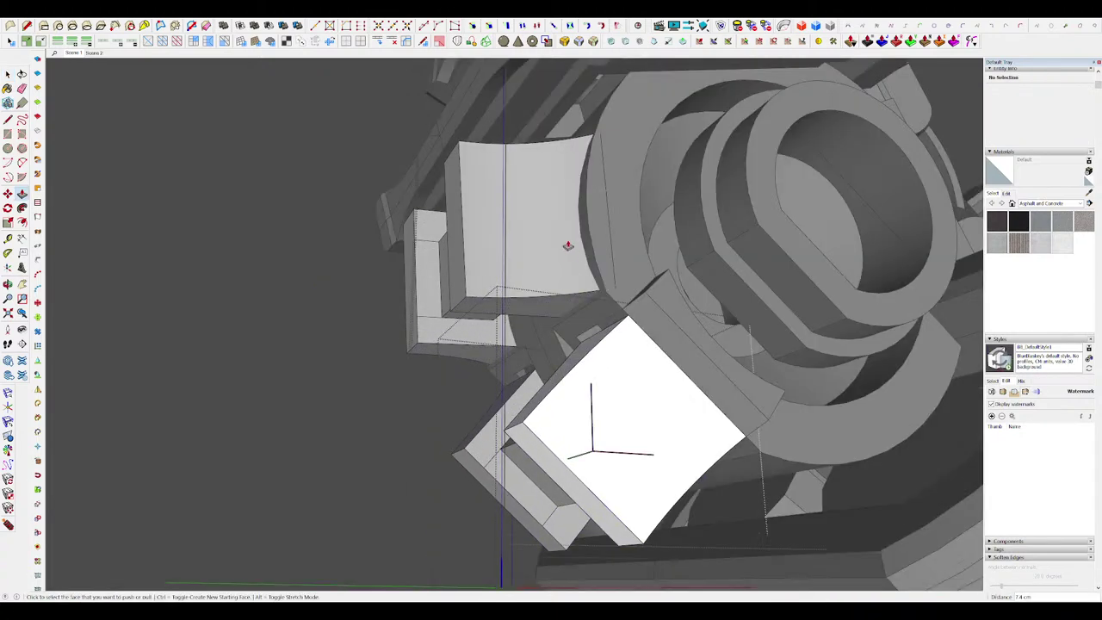
{"action": "scroll", "coordinate": [568, 246], "scroll_direction": "down", "scroll_amount": 4}
{"action": "middle_click_drag", "start_coordinate": [568, 249], "coordinate": [565, 361]}
{"action": "scroll", "coordinate": [565, 366], "scroll_direction": "up", "scroll_amount": 2}
Step: Pull the lower block's shaded upper face upward, checking its fit against the model
{"action": "left_click", "coordinate": [565, 372]}
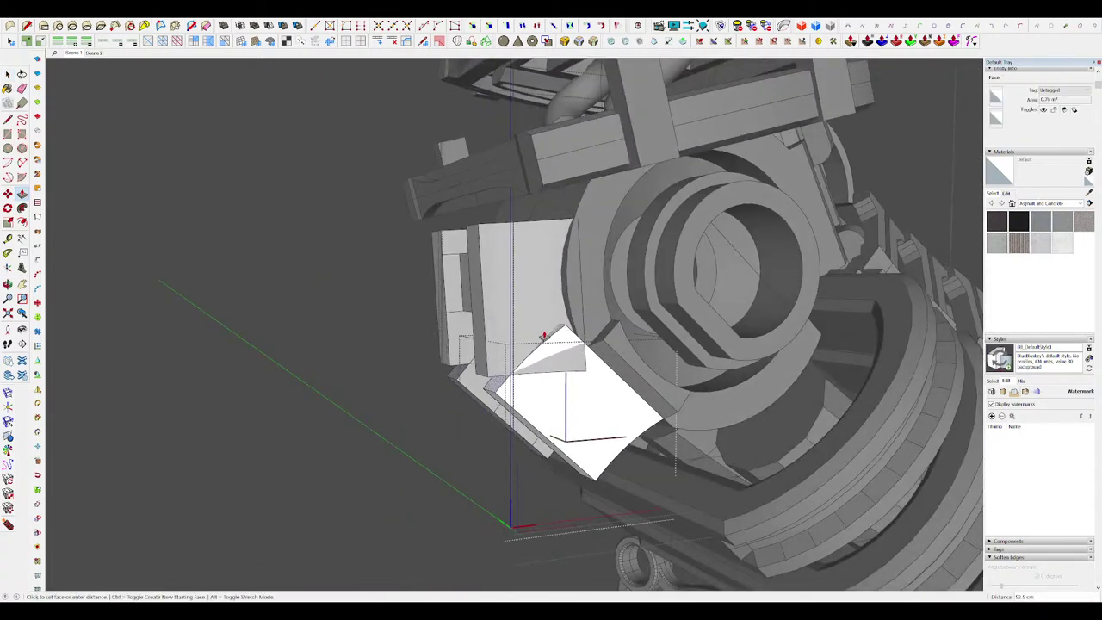
{"action": "middle_click_drag", "start_coordinate": [536, 327], "coordinate": [600, 290]}
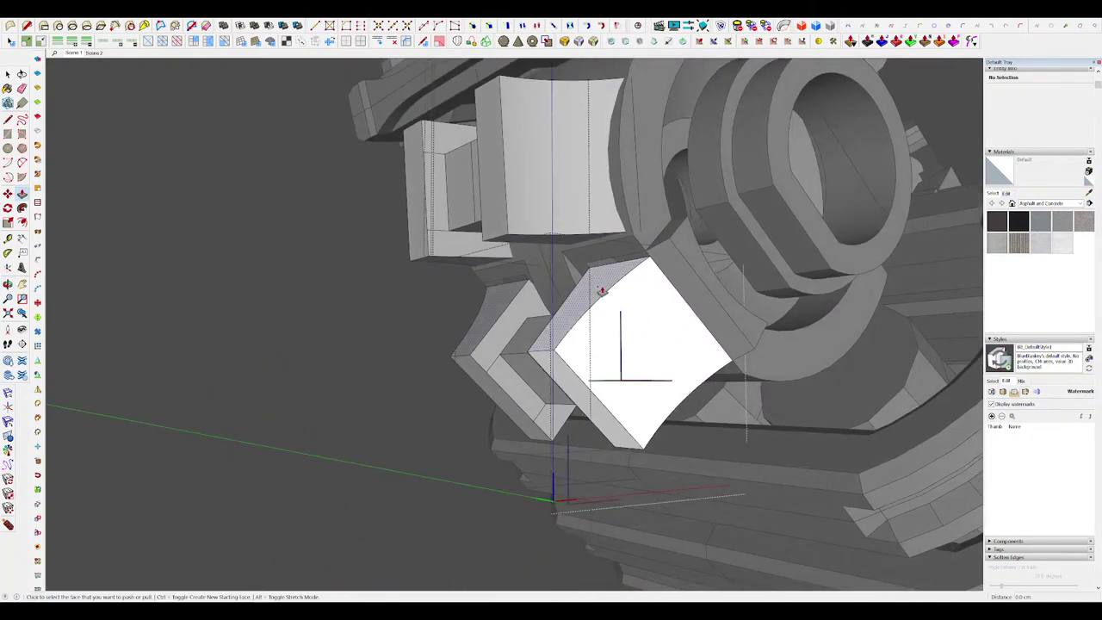
{"action": "left_click", "coordinate": [600, 290]}
{"action": "key", "text": "i"}
{"action": "middle_click_drag", "start_coordinate": [642, 310], "coordinate": [620, 333]}
{"action": "key", "text": "i"}
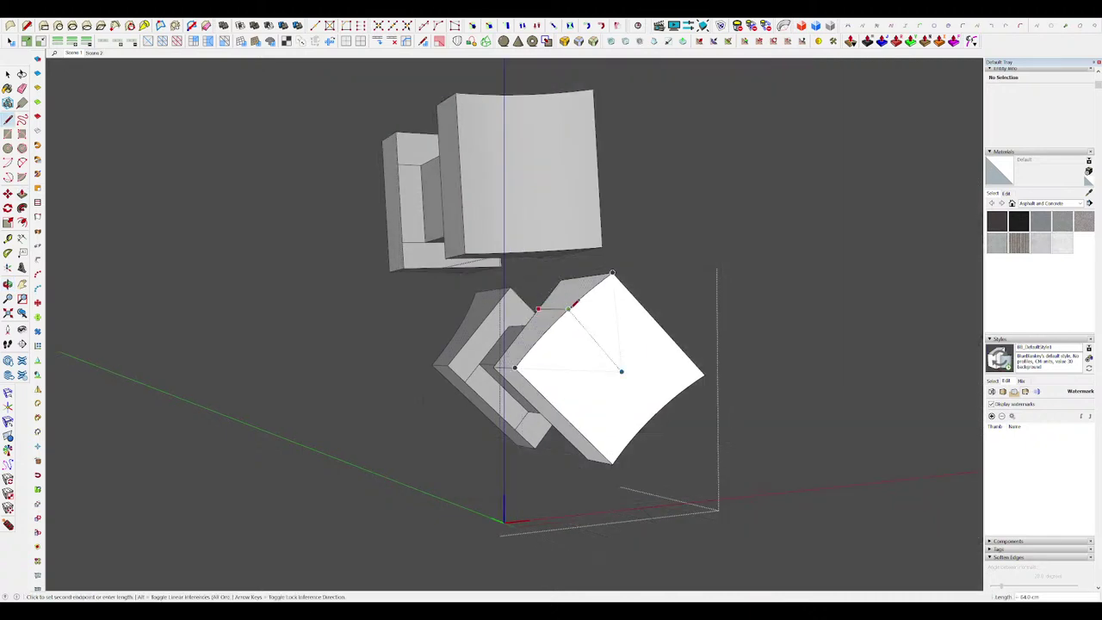
Step: Extend two more block faces and finish pushing the white face against the joint
{"action": "key", "text": "p"}
{"action": "left_click", "coordinate": [549, 301]}
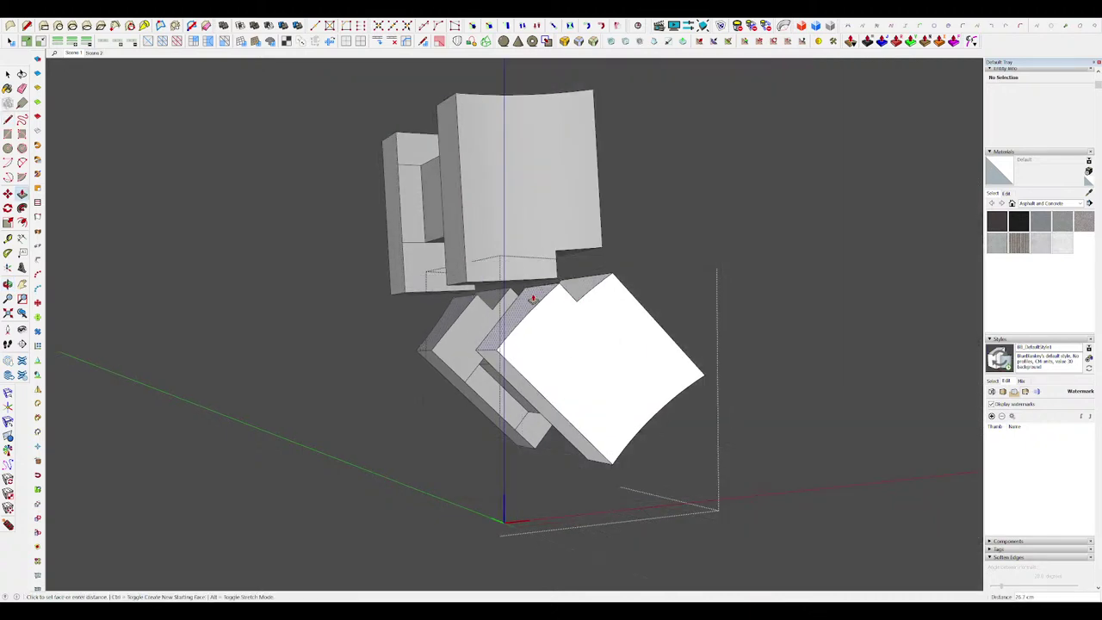
{"action": "left_click", "coordinate": [527, 279]}
{"action": "key", "text": "i"}
{"action": "scroll", "coordinate": [482, 268], "scroll_direction": "down", "scroll_amount": 5}
{"action": "middle_click_drag", "start_coordinate": [504, 280], "coordinate": [504, 313]}
{"action": "scroll", "coordinate": [486, 297], "scroll_direction": "up", "scroll_amount": 8}
{"action": "left_click", "coordinate": [460, 251]}
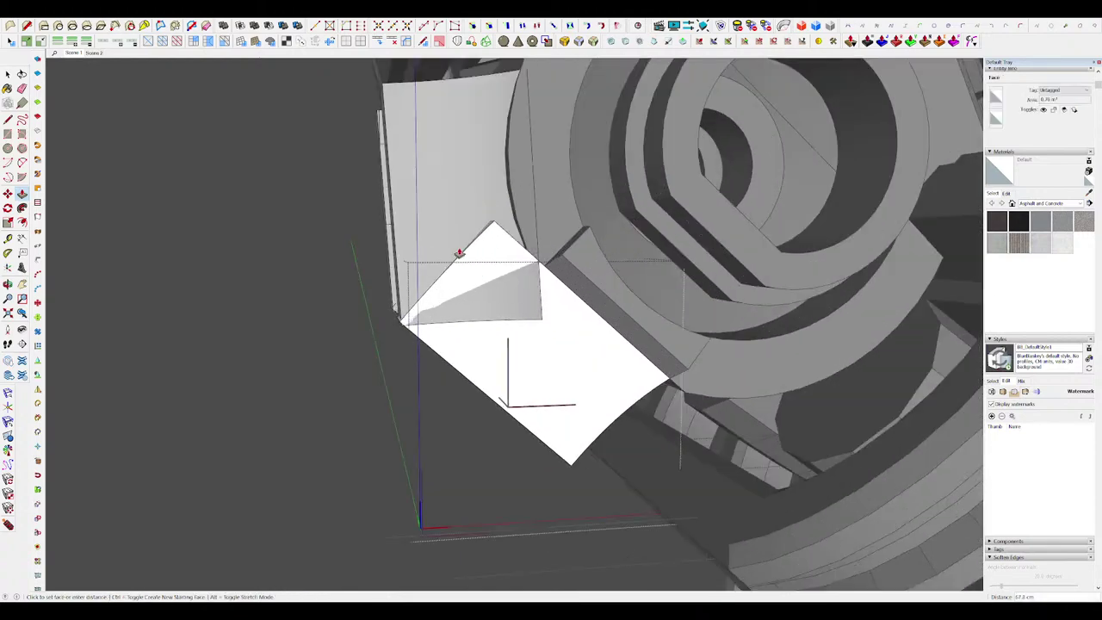
{"action": "middle_click_drag", "start_coordinate": [437, 249], "coordinate": [459, 254]}
{"action": "key", "text": "i"}
{"action": "scroll", "coordinate": [525, 291], "scroll_direction": "down", "scroll_amount": 4}
{"action": "middle_click_drag", "start_coordinate": [548, 303], "coordinate": [469, 308]}
{"action": "scroll", "coordinate": [544, 251], "scroll_direction": "up", "scroll_amount": 3}
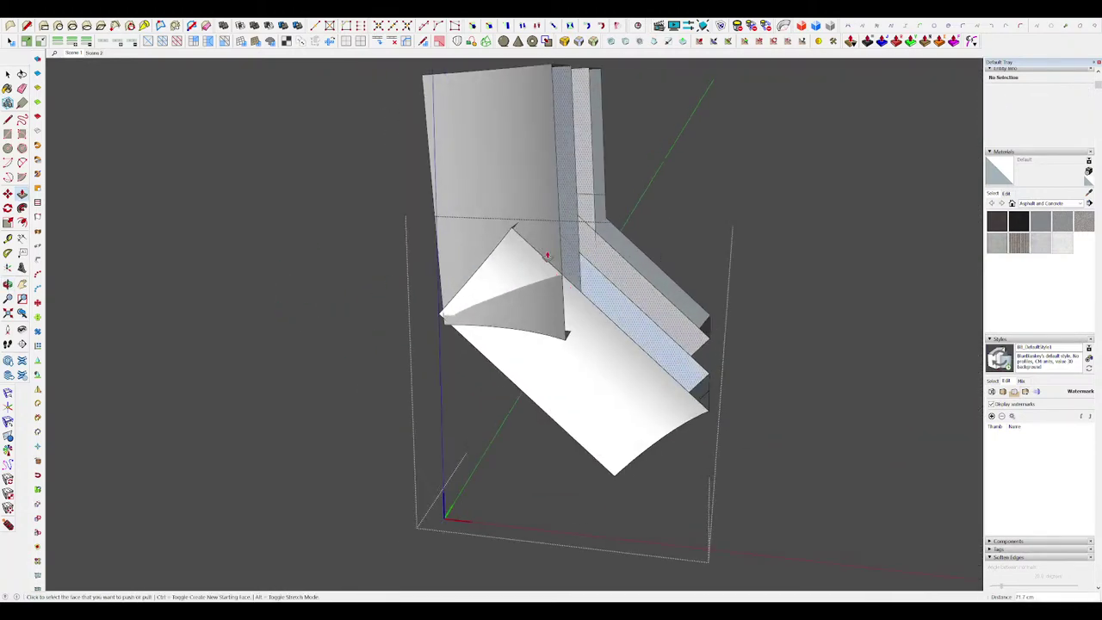
Step: Draw a diagonal trim line across the isolated block's face from its corner to the left vertex
{"action": "key", "text": "l"}
{"action": "left_click", "coordinate": [562, 267]}
{"action": "middle_click_drag", "start_coordinate": [336, 339], "coordinate": [373, 352]}
{"action": "scroll", "coordinate": [436, 336], "scroll_direction": "up", "scroll_amount": 5}
{"action": "scroll", "coordinate": [440, 341], "scroll_direction": "up", "scroll_amount": 2}
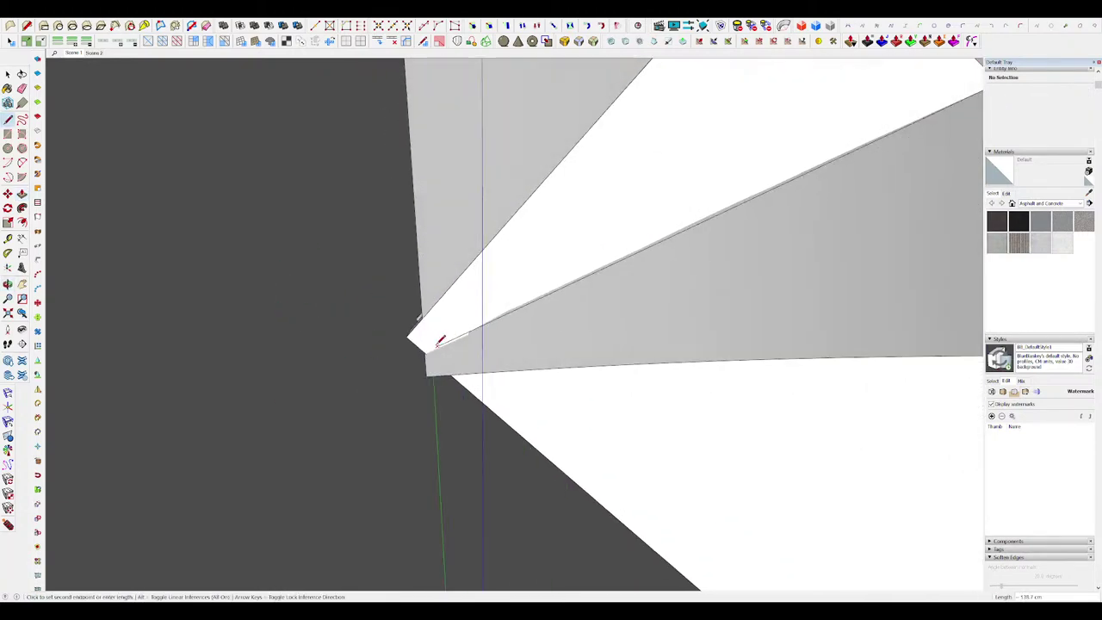
{"action": "left_click", "coordinate": [424, 353]}
{"action": "scroll", "coordinate": [448, 342], "scroll_direction": "down", "scroll_amount": 7}
{"action": "key", "text": "ctrl+z"}
{"action": "key", "text": "ctrl+z"}
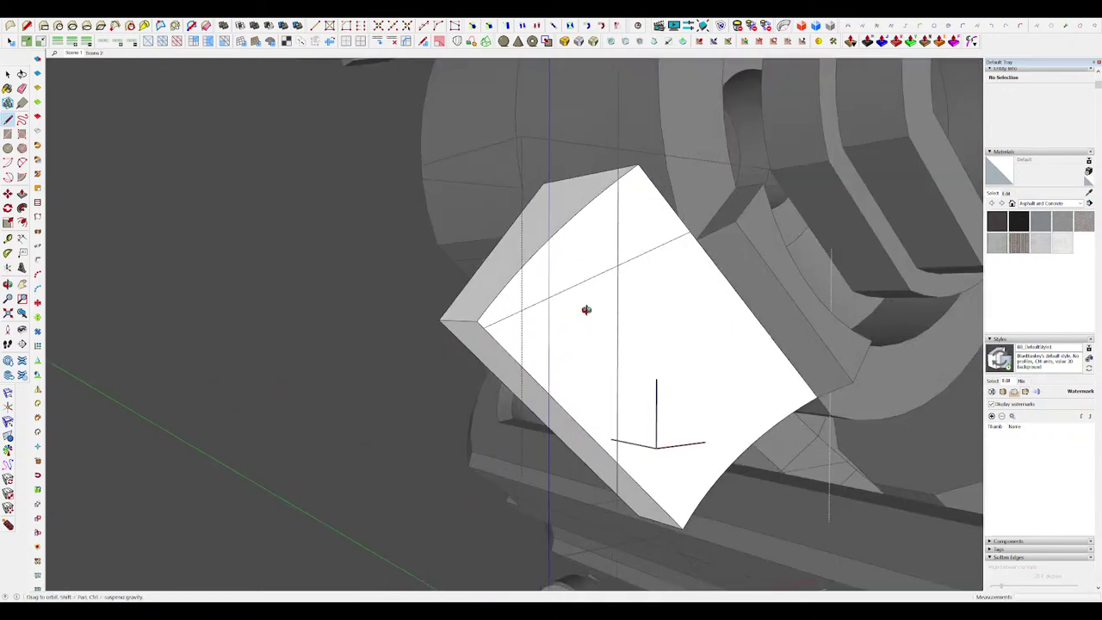
{"action": "key", "text": "space"}
{"action": "mouse_move", "coordinate": [585, 310]}
{"action": "middle_mouse_down"}
{"action": "mouse_move", "coordinate": [741, 265]}
{"action": "mouse_move", "coordinate": [755, 307]}
{"action": "mouse_move", "coordinate": [621, 273]}
{"action": "mouse_move", "coordinate": [694, 262]}
{"action": "middle_mouse_up"}
{"action": "key", "text": "i"}
{"action": "scroll", "coordinate": [675, 273], "scroll_direction": "up", "scroll_amount": 2}
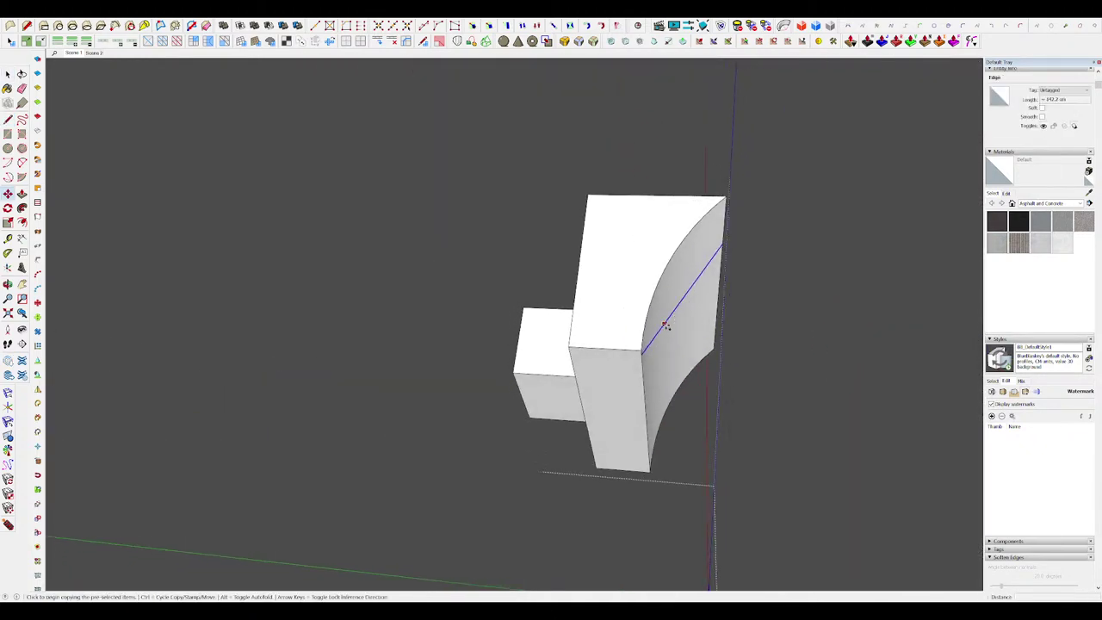
Step: Copy the selected edge 58.4 cm to the right and close the loop into a new face
{"action": "left_click", "coordinate": [664, 325]}
{"action": "scroll", "coordinate": [745, 327], "scroll_direction": "down", "scroll_amount": 1}
{"action": "left_click", "coordinate": [744, 327]}
{"action": "key", "text": "l"}
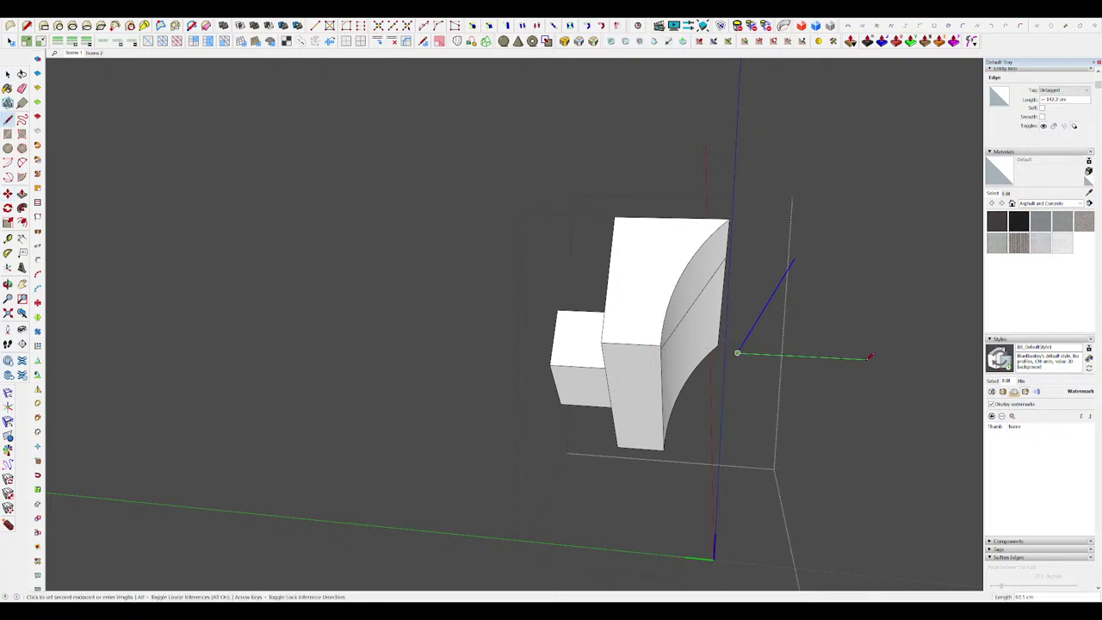
{"action": "left_click", "coordinate": [865, 358]}
{"action": "key", "text": "Escape"}
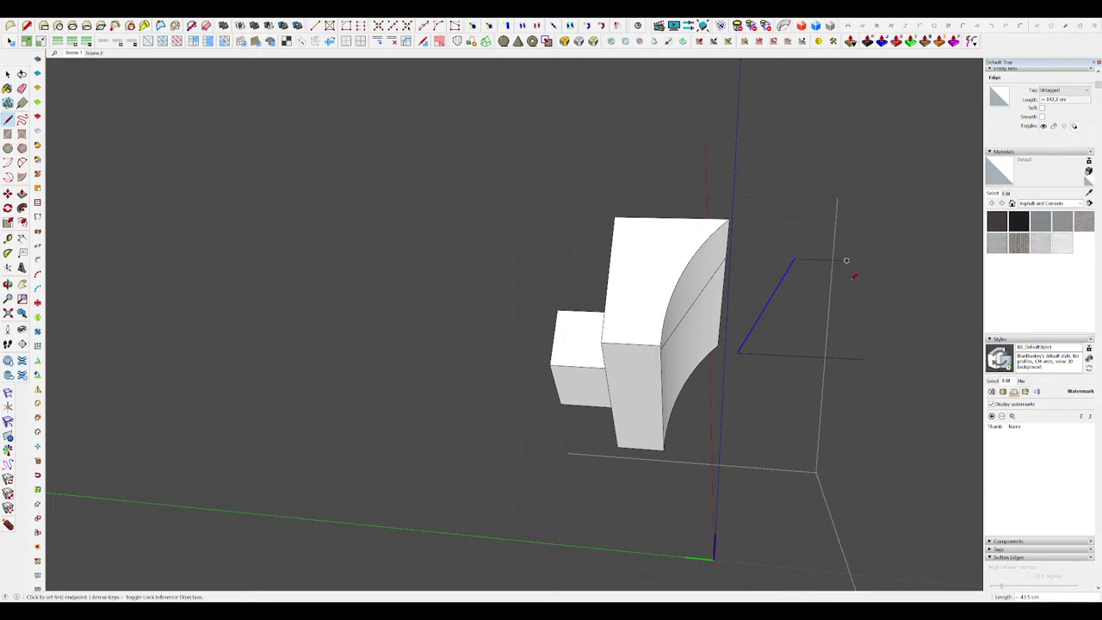
{"action": "left_click", "coordinate": [865, 358]}
{"action": "middle_click_drag", "start_coordinate": [865, 358], "coordinate": [788, 307]}
Step: Move the new face's top-left corner along the green axis to square up the face
{"action": "key", "text": "m"}
{"action": "left_click", "coordinate": [713, 204]}
{"action": "key", "text": "Left"}
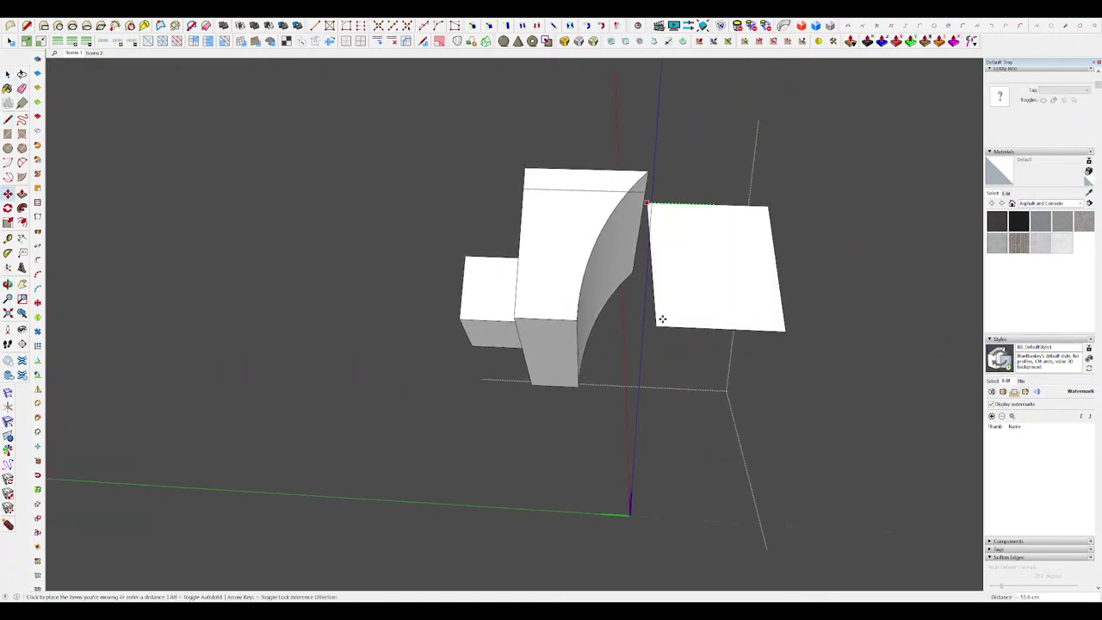
{"action": "left_click", "coordinate": [655, 325]}
{"action": "middle_click_drag", "start_coordinate": [656, 325], "coordinate": [594, 262]}
{"action": "left_click", "coordinate": [600, 262]}
{"action": "key", "text": "space"}
Step: Enlarge the face about its centre and move it left against the block
{"action": "key", "text": "s"}
{"action": "left_click", "coordinate": [630, 264]}
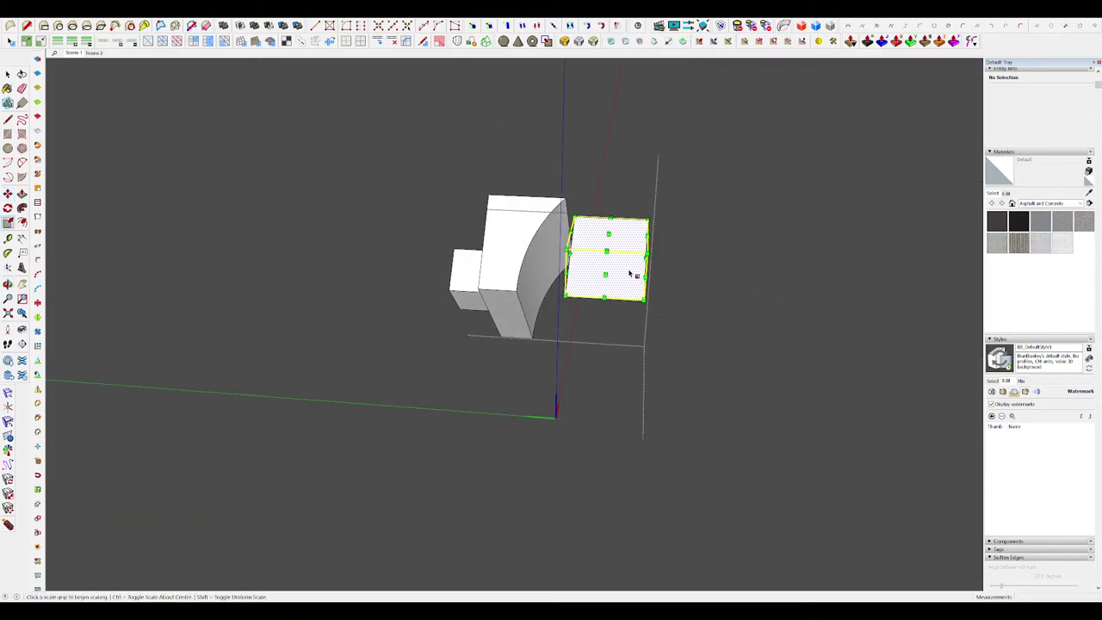
{"action": "left_click", "coordinate": [644, 299]}
{"action": "key", "text": "ctrl"}
{"action": "left_click", "coordinate": [665, 324]}
{"action": "key", "text": "m"}
{"action": "left_click", "coordinate": [647, 284]}
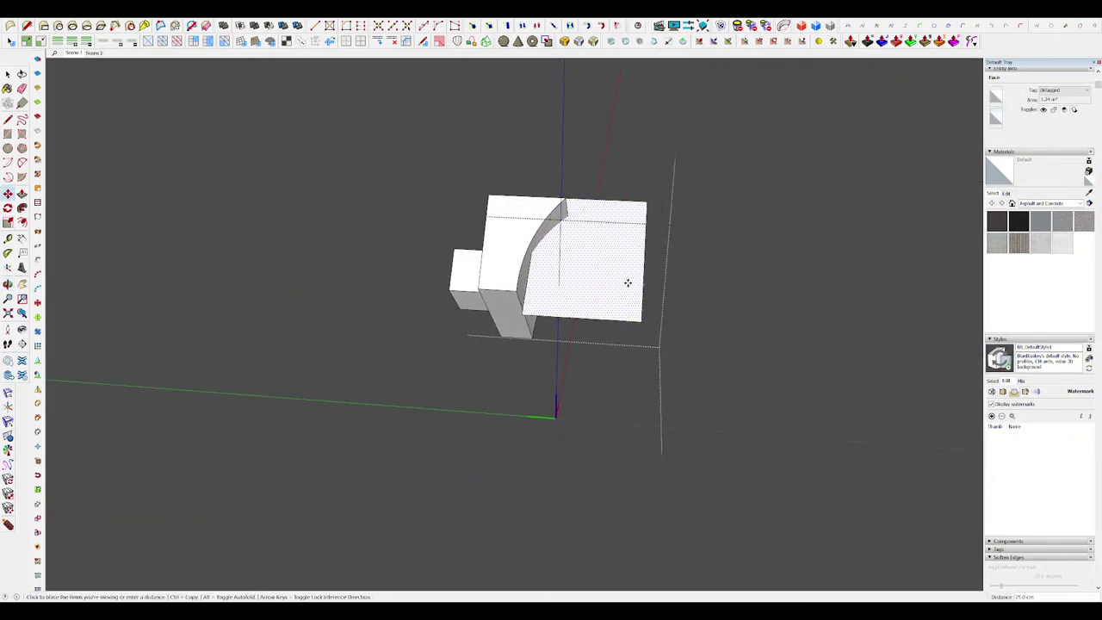
{"action": "left_click", "coordinate": [565, 281]}
Step: Erase the large grey face and its curves from the block
{"action": "middle_click_drag", "start_coordinate": [565, 281], "coordinate": [422, 250]}
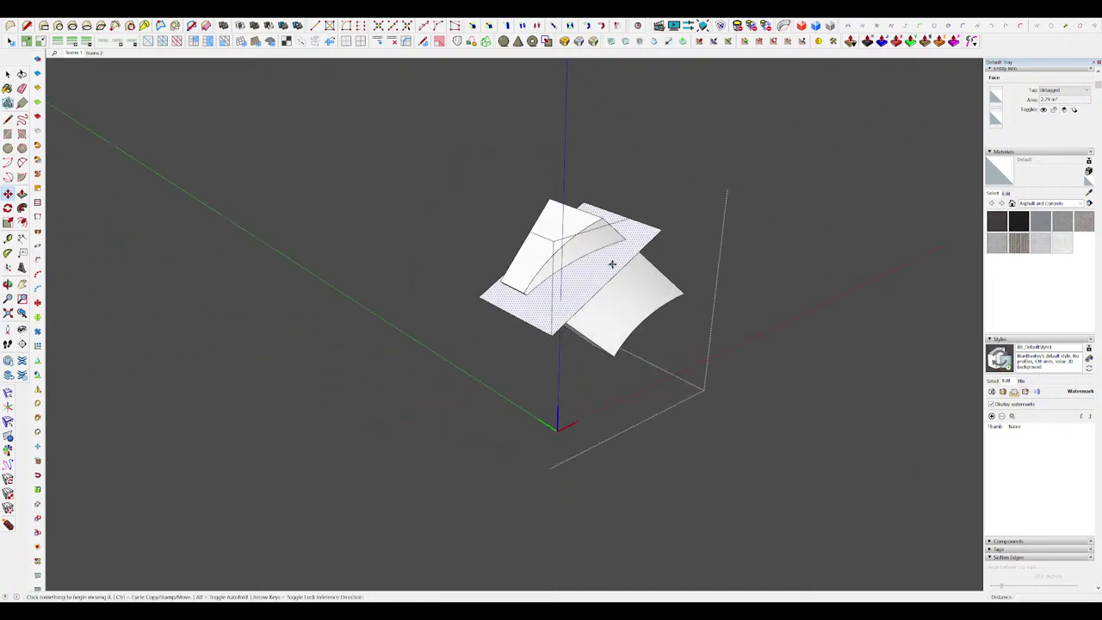
{"action": "scroll", "coordinate": [607, 258], "scroll_direction": "up", "scroll_amount": 4}
{"action": "mouse_move", "coordinate": [642, 248]}
{"action": "middle_mouse_down"}
{"action": "mouse_move", "coordinate": [630, 197]}
{"action": "mouse_move", "coordinate": [590, 205]}
{"action": "middle_mouse_up"}
{"action": "left_click", "coordinate": [828, 27]}
{"action": "scroll", "coordinate": [500, 316], "scroll_direction": "up", "scroll_amount": 3}
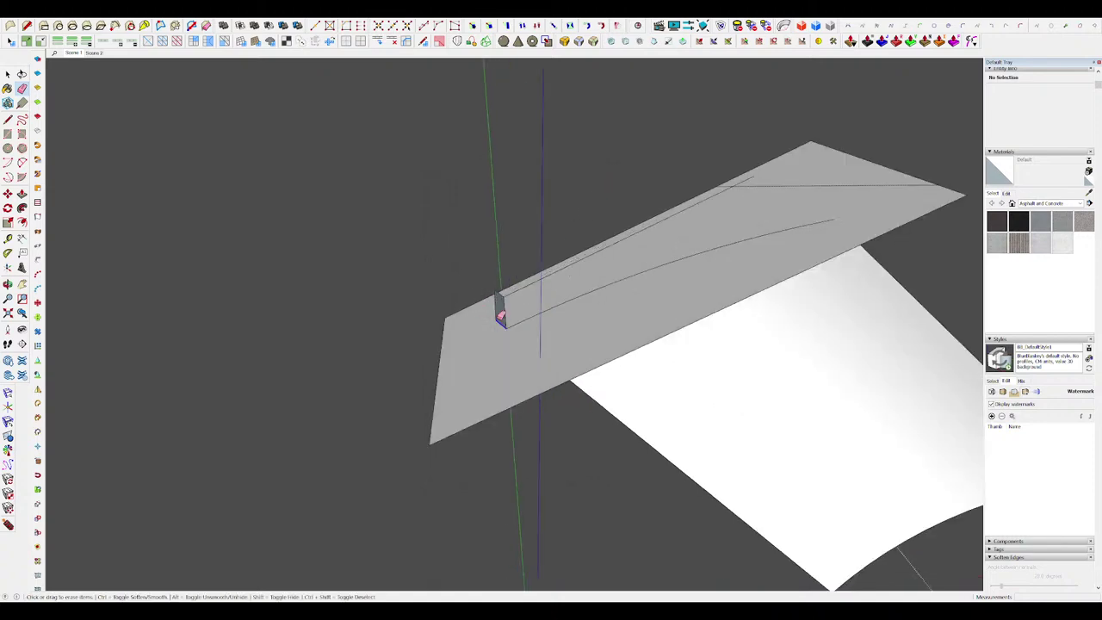
{"action": "left_click", "coordinate": [498, 293]}
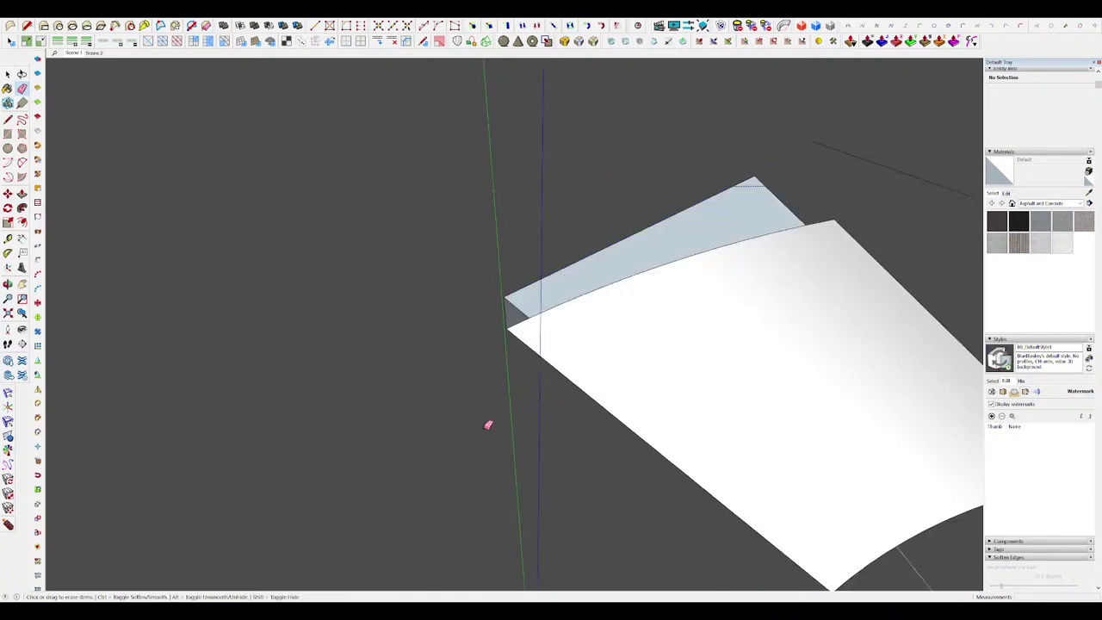
{"action": "scroll", "coordinate": [488, 425], "scroll_direction": "down", "scroll_amount": 10}
Step: Close the nested groups being edited and bring the neck part into view
{"action": "key", "text": "space"}
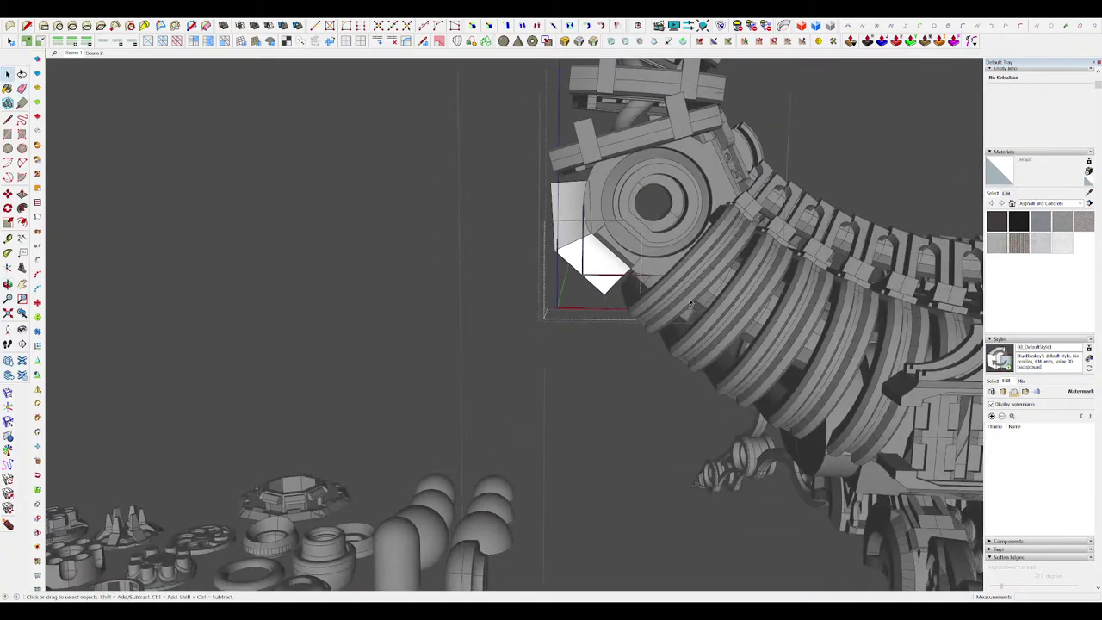
{"action": "left_click", "coordinate": [689, 302]}
{"action": "scroll", "coordinate": [689, 303], "scroll_direction": "down", "scroll_amount": 3}
{"action": "middle_click_drag", "start_coordinate": [887, 301], "coordinate": [754, 332]}
{"action": "left_click", "coordinate": [852, 307]}
{"action": "scroll", "coordinate": [764, 335], "scroll_direction": "down", "scroll_amount": 3}
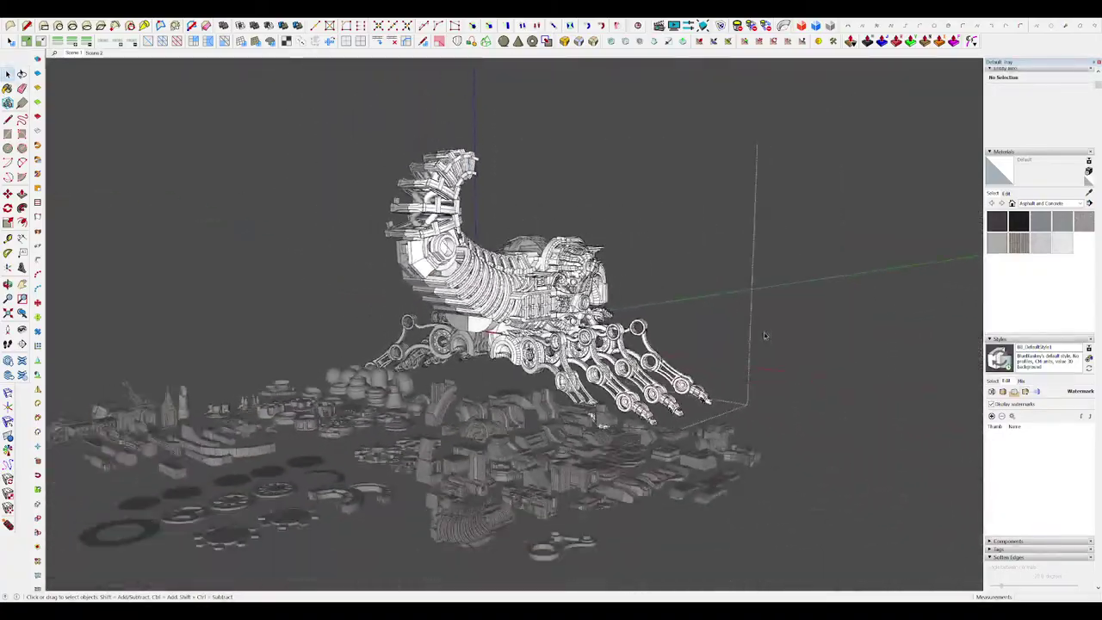
{"action": "scroll", "coordinate": [764, 335], "scroll_direction": "down", "scroll_amount": 2}
{"action": "left_click", "coordinate": [826, 326]}
{"action": "middle_click_drag", "start_coordinate": [825, 326], "coordinate": [732, 370]}
{"action": "scroll", "coordinate": [452, 266], "scroll_direction": "up", "scroll_amount": 8}
{"action": "mouse_move", "coordinate": [442, 285]}
{"action": "middle_mouse_down"}
{"action": "mouse_move", "coordinate": [540, 271]}
{"action": "mouse_move", "coordinate": [545, 261]}
{"action": "mouse_move", "coordinate": [379, 250]}
{"action": "middle_mouse_up"}
Step: Inside the neck part's group, push its side faces inward
{"action": "left_click", "coordinate": [507, 277]}
{"action": "scroll", "coordinate": [532, 280], "scroll_direction": "up", "scroll_amount": 6}
{"action": "left_click", "coordinate": [595, 275]}
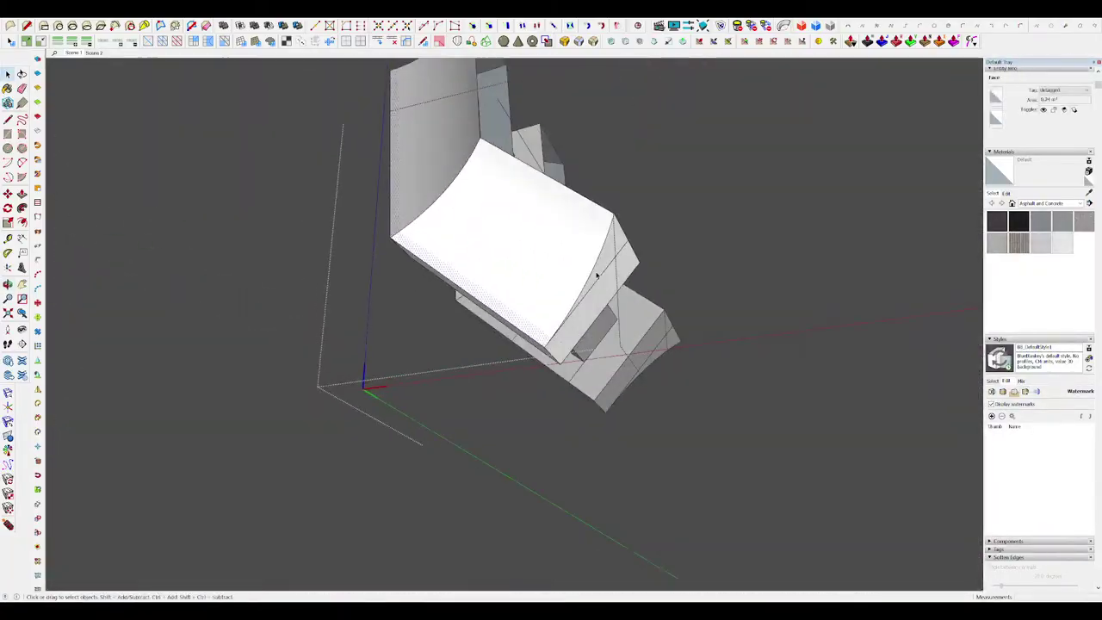
{"action": "key", "text": "e"}
{"action": "key", "text": "p"}
{"action": "left_click_drag", "start_coordinate": [614, 264], "coordinate": [573, 249]}
{"action": "key", "text": "e"}
{"action": "mouse_move", "coordinate": [573, 248]}
{"action": "middle_mouse_down"}
{"action": "mouse_move", "coordinate": [622, 295]}
{"action": "mouse_move", "coordinate": [654, 275]}
{"action": "mouse_move", "coordinate": [593, 251]}
{"action": "middle_mouse_up"}
Step: Offset an inset outline on the neck's end face and extrude the inset outward
{"action": "key", "text": "e"}
{"action": "key", "text": "f"}
{"action": "left_click", "coordinate": [592, 233]}
{"action": "left_click", "coordinate": [585, 232]}
{"action": "key", "text": "space"}
{"action": "key", "text": "p"}
{"action": "left_click_drag", "start_coordinate": [576, 253], "coordinate": [607, 263]}
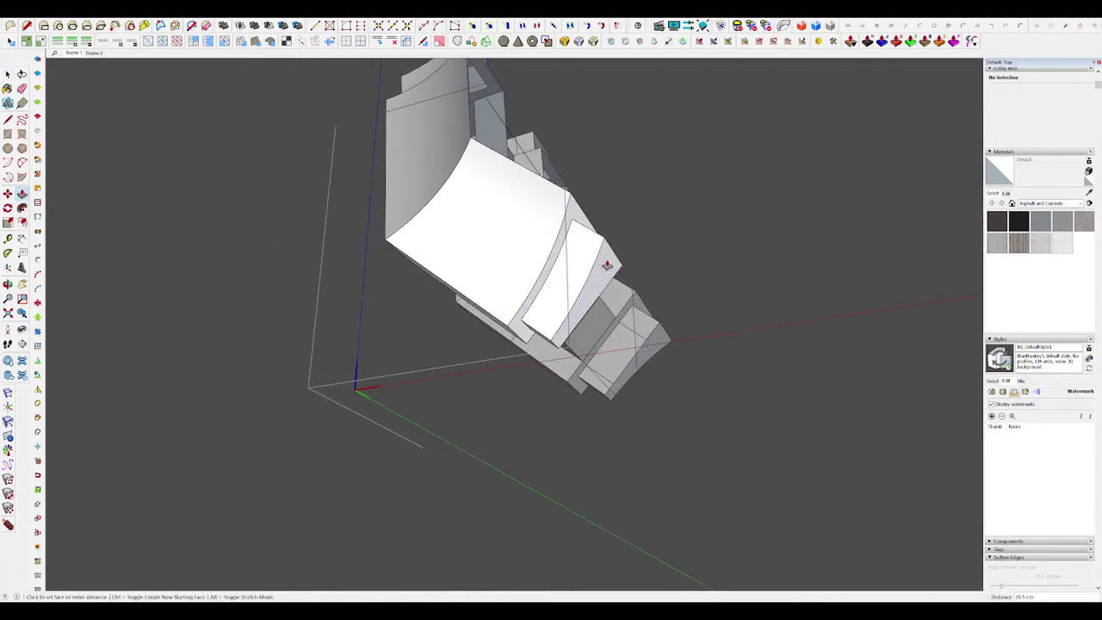
{"action": "key", "text": "e"}
{"action": "middle_click_drag", "start_coordinate": [607, 263], "coordinate": [437, 198]}
Step: Extend the inset end piece farther outward so it steps below the curved plate
{"action": "scroll", "coordinate": [541, 229], "scroll_direction": "down", "scroll_amount": 4}
{"action": "scroll", "coordinate": [529, 236], "scroll_direction": "up", "scroll_amount": 5}
{"action": "left_click_drag", "start_coordinate": [534, 245], "coordinate": [547, 253]}
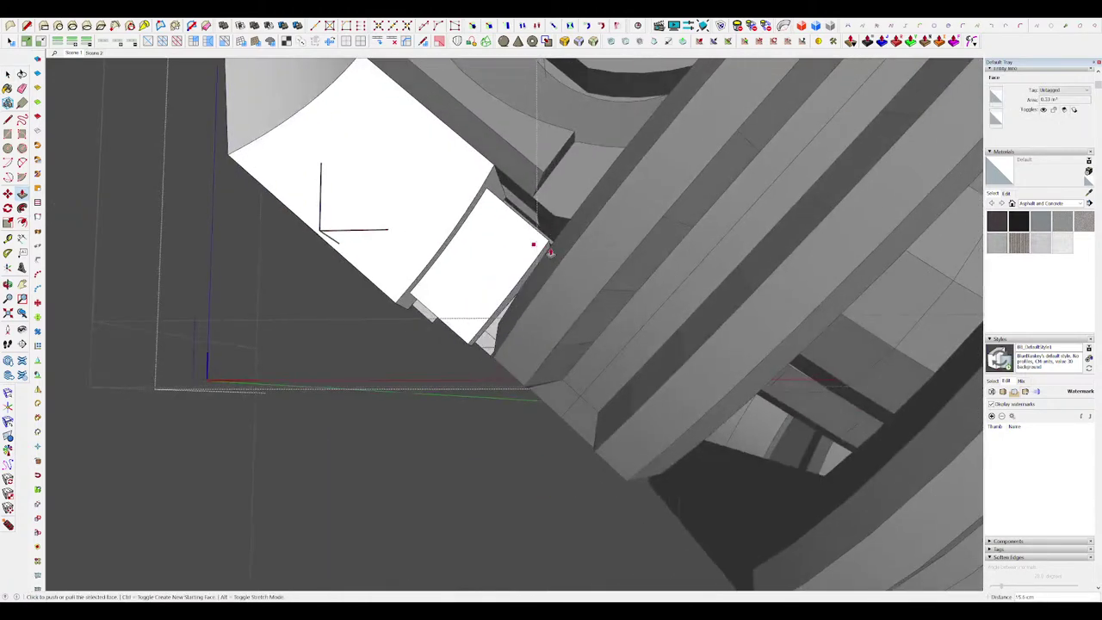
{"action": "key", "text": "e"}
{"action": "middle_click_drag", "start_coordinate": [547, 253], "coordinate": [530, 217]}
{"action": "key", "text": "space"}
{"action": "key", "text": "p"}
{"action": "left_click_drag", "start_coordinate": [530, 218], "coordinate": [487, 157]}
{"action": "key", "text": "e"}
{"action": "mouse_move", "coordinate": [515, 161]}
{"action": "middle_mouse_down"}
{"action": "mouse_move", "coordinate": [531, 180]}
{"action": "mouse_move", "coordinate": [499, 231]}
{"action": "mouse_move", "coordinate": [482, 205]}
{"action": "mouse_move", "coordinate": [497, 245]}
{"action": "mouse_move", "coordinate": [578, 203]}
{"action": "mouse_move", "coordinate": [583, 221]}
{"action": "mouse_move", "coordinate": [547, 245]}
{"action": "mouse_move", "coordinate": [521, 229]}
{"action": "mouse_move", "coordinate": [506, 187]}
{"action": "mouse_move", "coordinate": [522, 233]}
{"action": "middle_mouse_up"}
Step: Hide the rest of the model to inspect the end piece's bottom edge up close
{"action": "key", "text": "i"}
{"action": "scroll", "coordinate": [482, 205], "scroll_direction": "up", "scroll_amount": 2}
{"action": "scroll", "coordinate": [498, 244], "scroll_direction": "up", "scroll_amount": 2}
{"action": "key", "text": "m"}
{"action": "left_click", "coordinate": [506, 282]}
{"action": "key", "text": "Escape"}
{"action": "scroll", "coordinate": [531, 221], "scroll_direction": "down", "scroll_amount": 3}
{"action": "key", "text": "i"}
{"action": "scroll", "coordinate": [578, 203], "scroll_direction": "down", "scroll_amount": 3}
{"action": "key", "text": "i"}
{"action": "scroll", "coordinate": [546, 246], "scroll_direction": "up", "scroll_amount": 3}
{"action": "scroll", "coordinate": [522, 229], "scroll_direction": "up", "scroll_amount": 3}
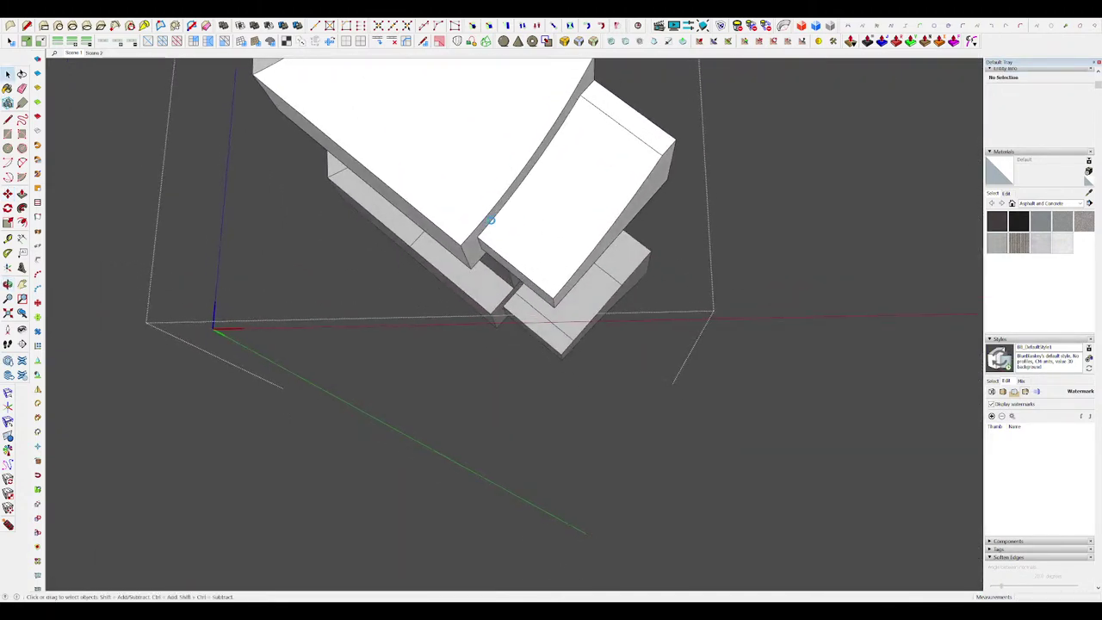
{"action": "middle_click_drag", "start_coordinate": [505, 226], "coordinate": [514, 224]}
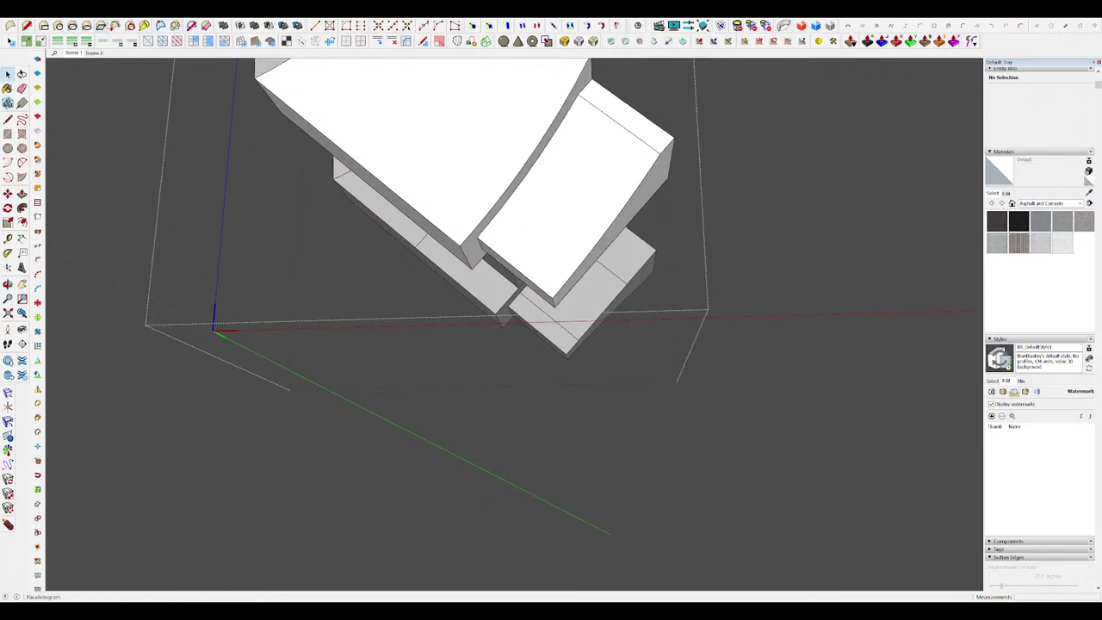
Step: Place an arc across the end piece's surface, then return to the Scene 1 view
{"action": "left_click", "coordinate": [114, 26]}
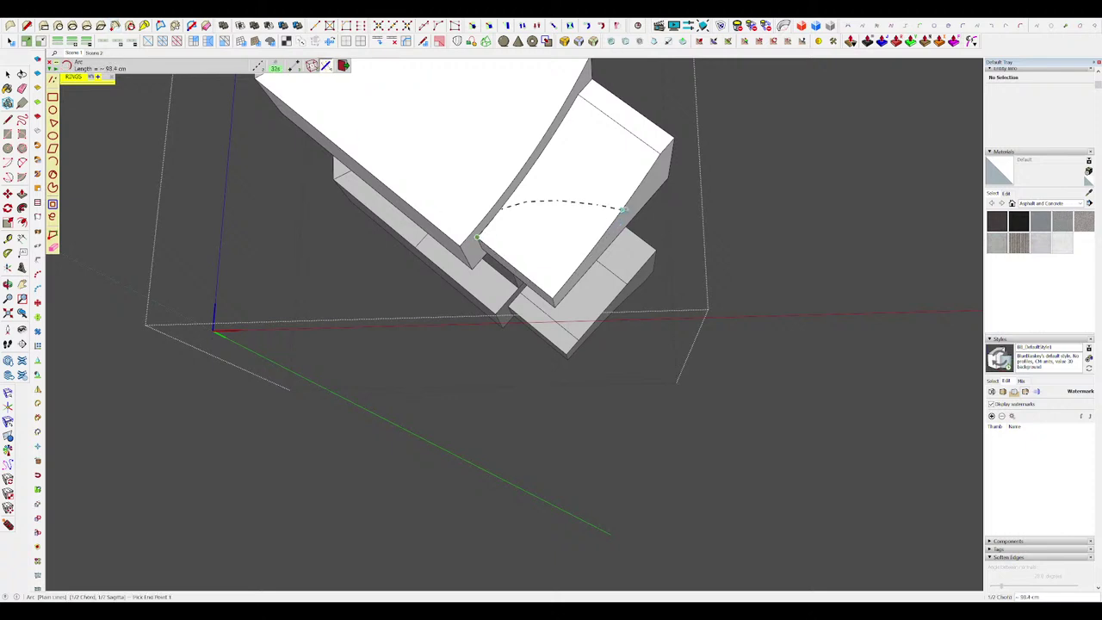
{"action": "left_click", "coordinate": [622, 207]}
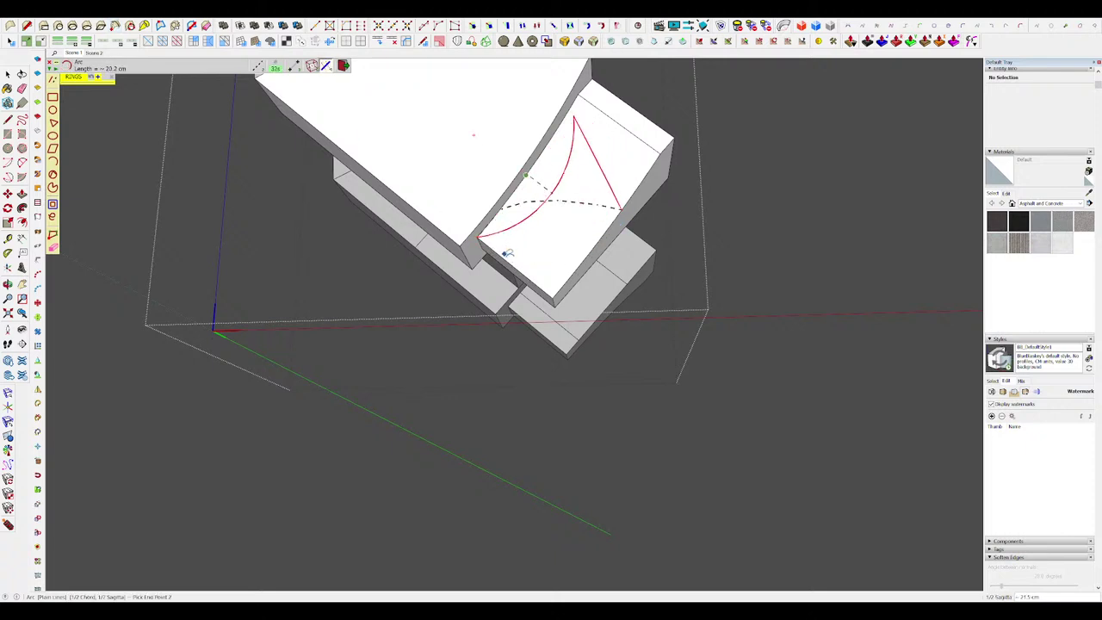
{"action": "key", "text": "space"}
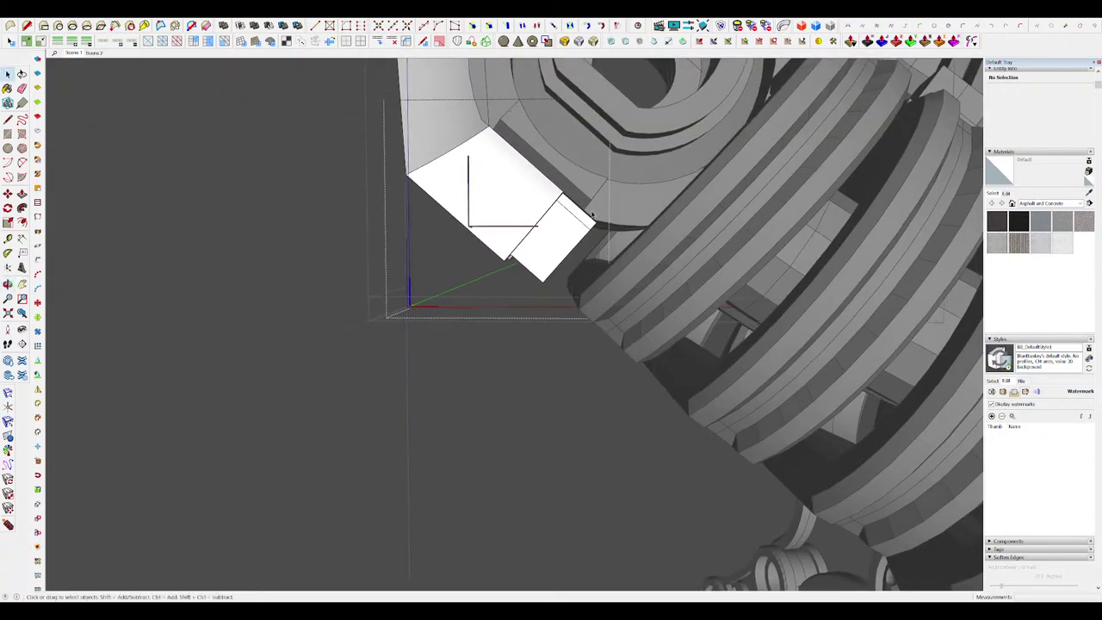
{"action": "scroll", "coordinate": [591, 215], "scroll_direction": "up", "scroll_amount": 2}
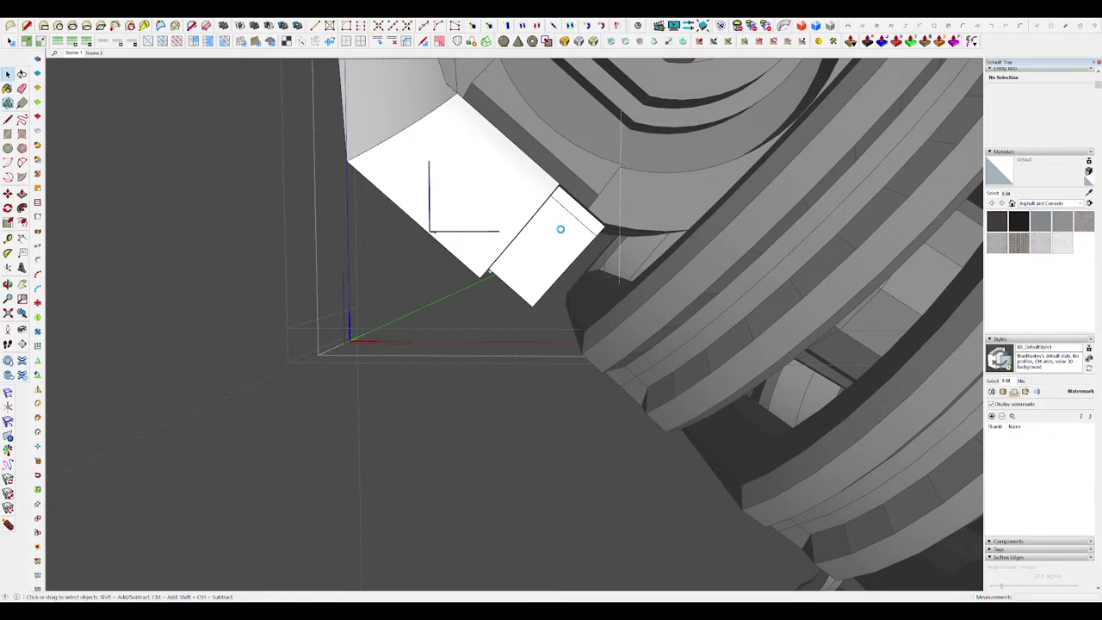
{"action": "scroll", "coordinate": [561, 234], "scroll_direction": "down", "scroll_amount": 3}
{"action": "scroll", "coordinate": [550, 236], "scroll_direction": "up", "scroll_amount": 4}
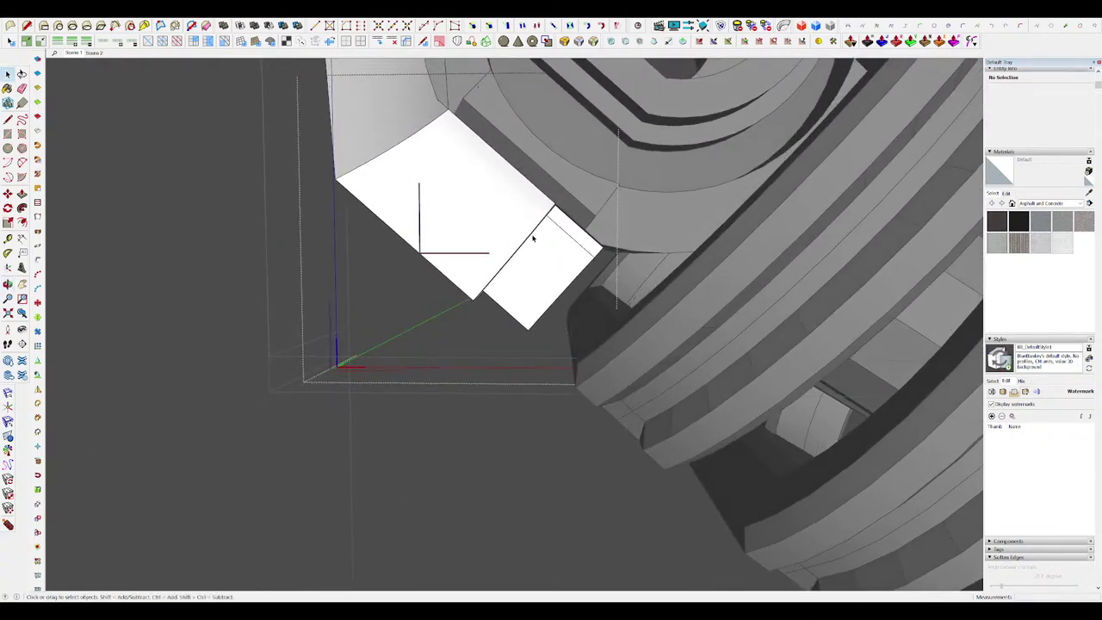
{"action": "left_click", "coordinate": [75, 52]}
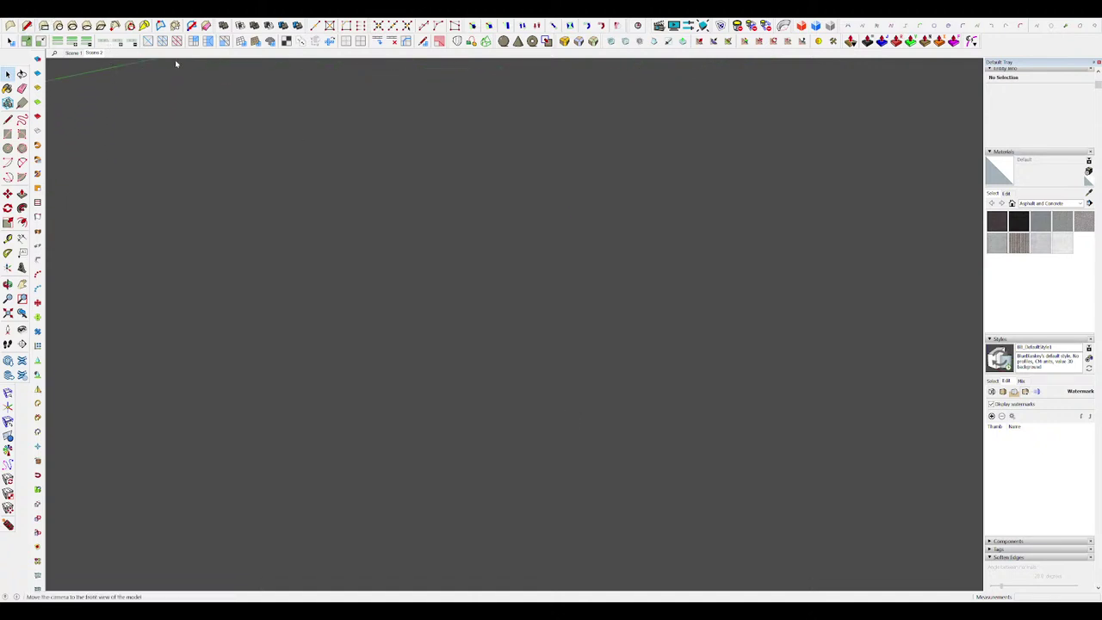
Step: Delete the small triangular corner face from the end piece's lower edge
{"action": "scroll", "coordinate": [588, 320], "scroll_direction": "up", "scroll_amount": 5}
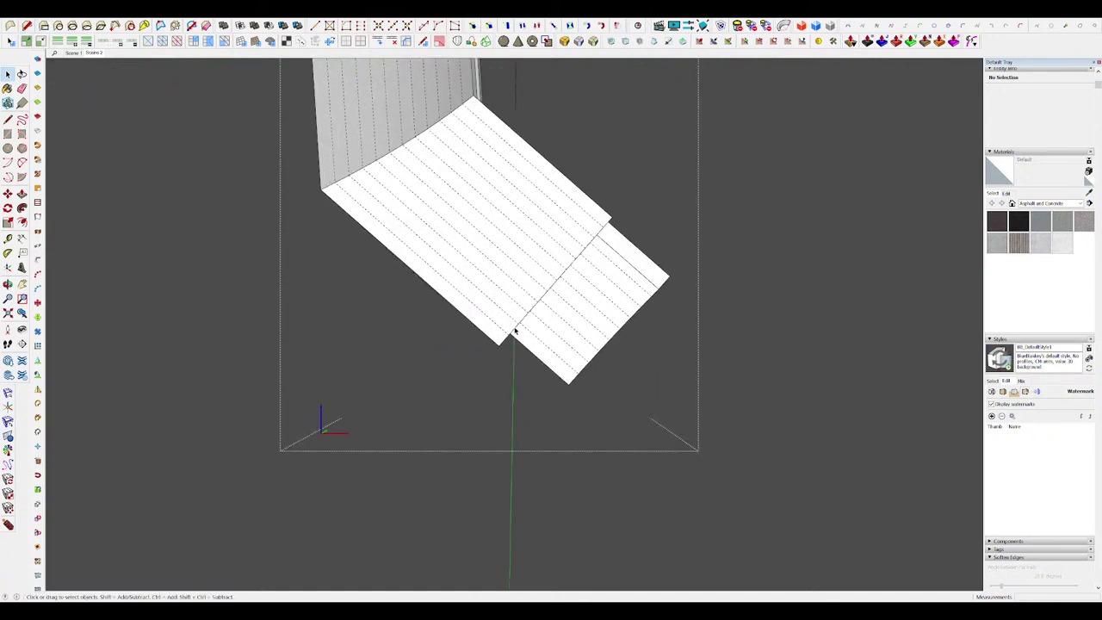
{"action": "scroll", "coordinate": [514, 331], "scroll_direction": "down", "scroll_amount": 4}
{"action": "scroll", "coordinate": [527, 332], "scroll_direction": "up", "scroll_amount": 5}
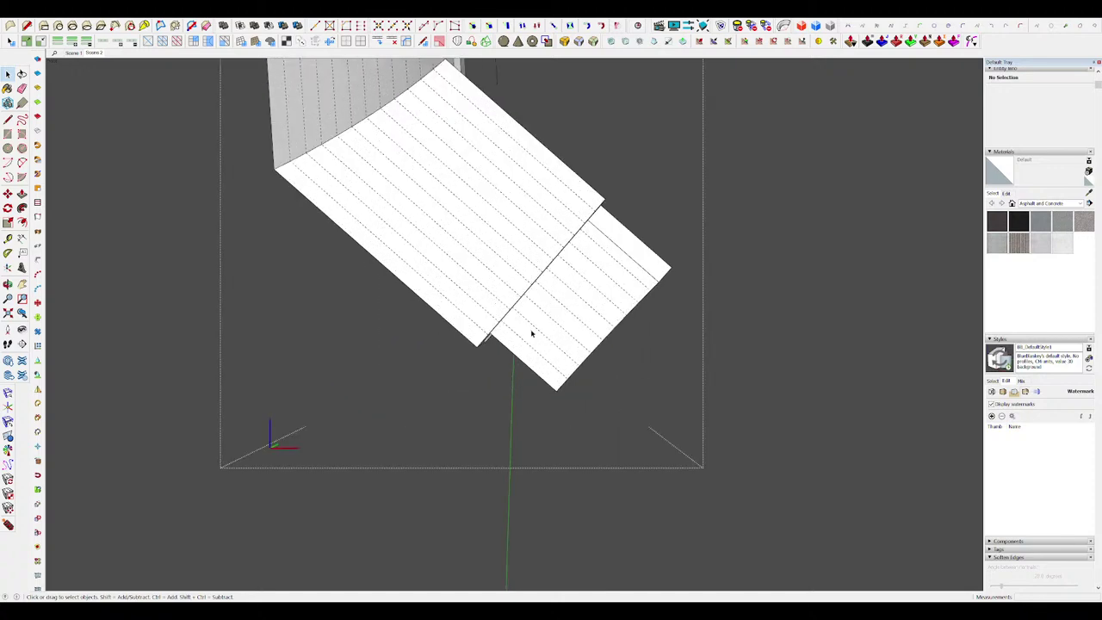
{"action": "scroll", "coordinate": [596, 260], "scroll_direction": "up", "scroll_amount": 4}
{"action": "scroll", "coordinate": [548, 301], "scroll_direction": "down", "scroll_amount": 4}
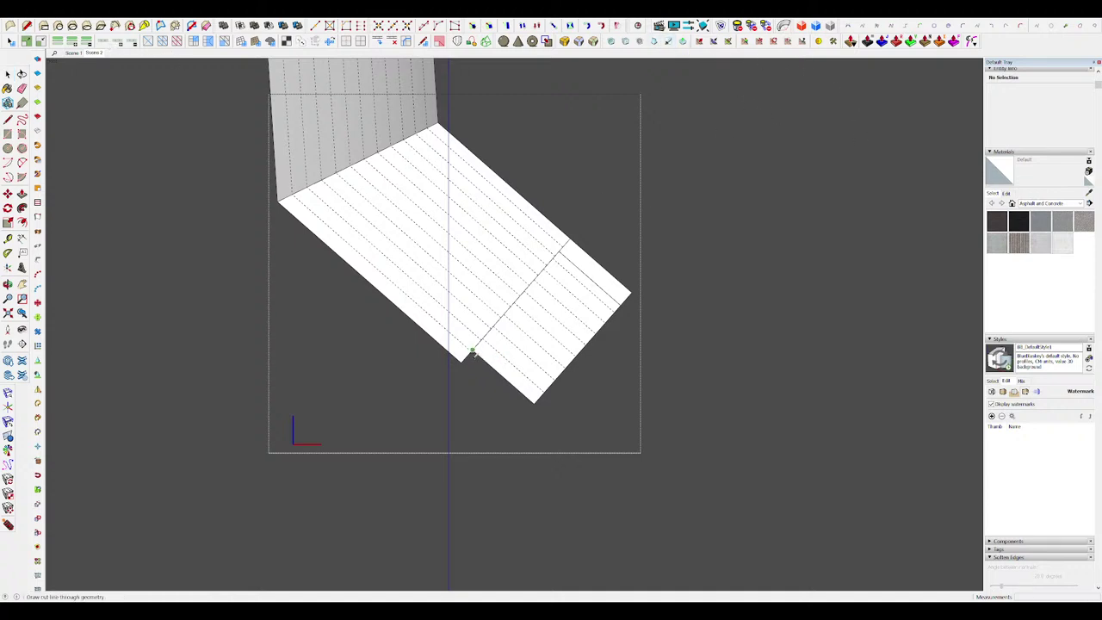
{"action": "left_click", "coordinate": [514, 376]}
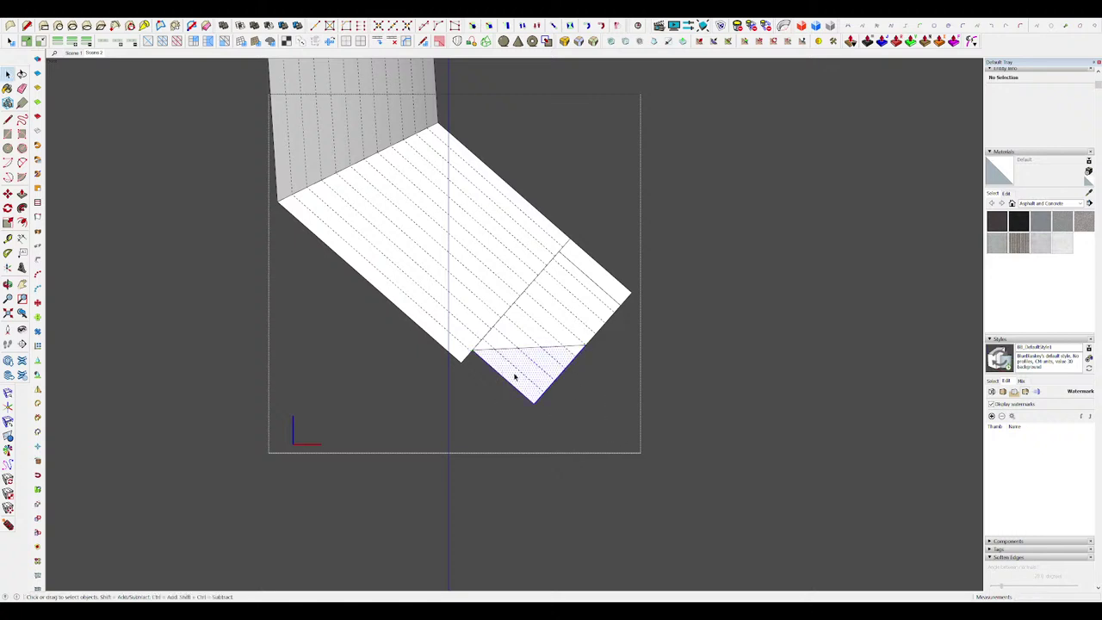
{"action": "key", "text": "Delete"}
{"action": "middle_click_drag", "start_coordinate": [583, 359], "coordinate": [540, 328]}
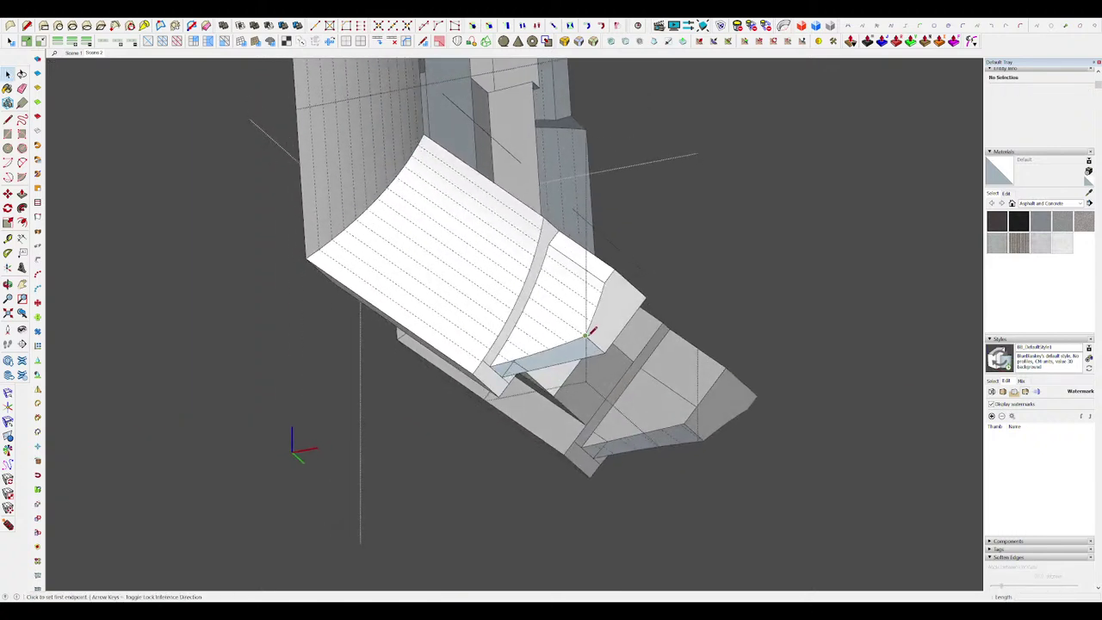
Step: Return to Scene 1, hide the dashed hidden edges, and exit all nested groups
{"action": "key", "text": "space"}
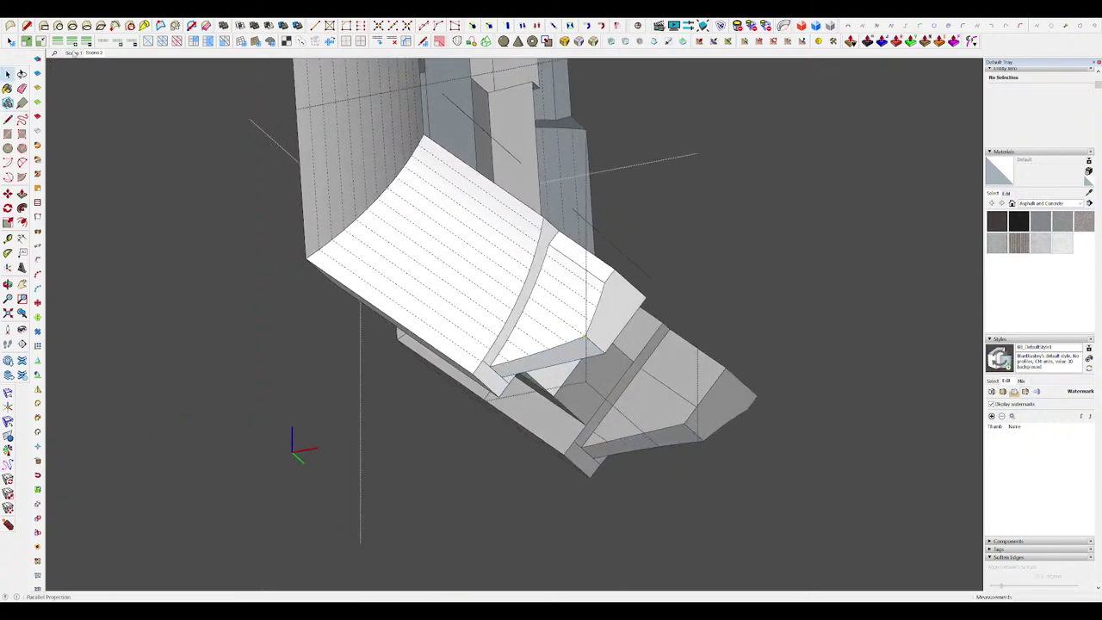
{"action": "left_click", "coordinate": [71, 57]}
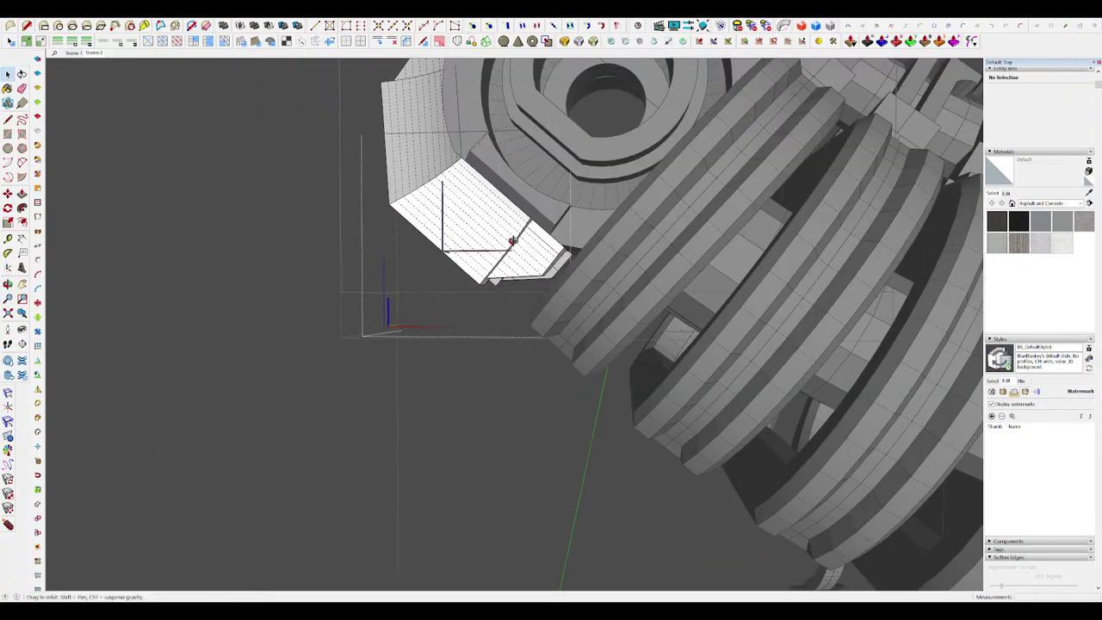
{"action": "key", "text": "alt+h"}
{"action": "scroll", "coordinate": [530, 260], "scroll_direction": "down", "scroll_amount": 6}
{"action": "key", "text": "Escape"}
{"action": "key", "text": "Escape"}
{"action": "middle_click_drag", "start_coordinate": [607, 401], "coordinate": [378, 453]}
{"action": "key", "text": "Escape"}
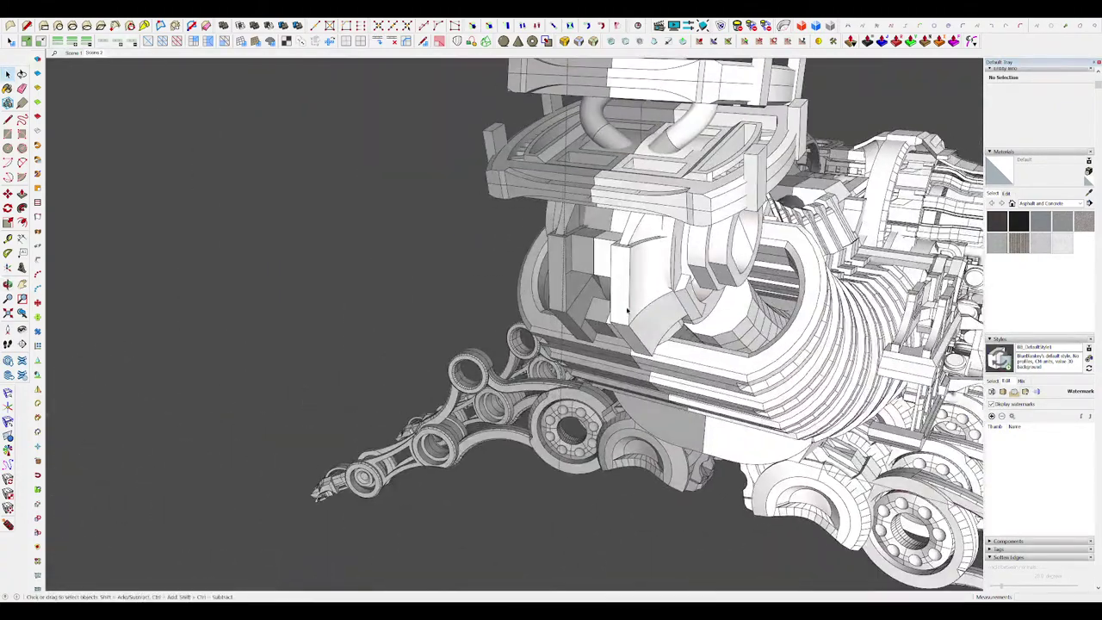
Step: Open the housing part's group and inspect it with the rest of the model hidden
{"action": "left_click", "coordinate": [629, 312]}
{"action": "scroll", "coordinate": [642, 303], "scroll_direction": "up", "scroll_amount": 5}
{"action": "key", "text": "i"}
{"action": "middle_click_drag", "start_coordinate": [644, 302], "coordinate": [903, 279]}
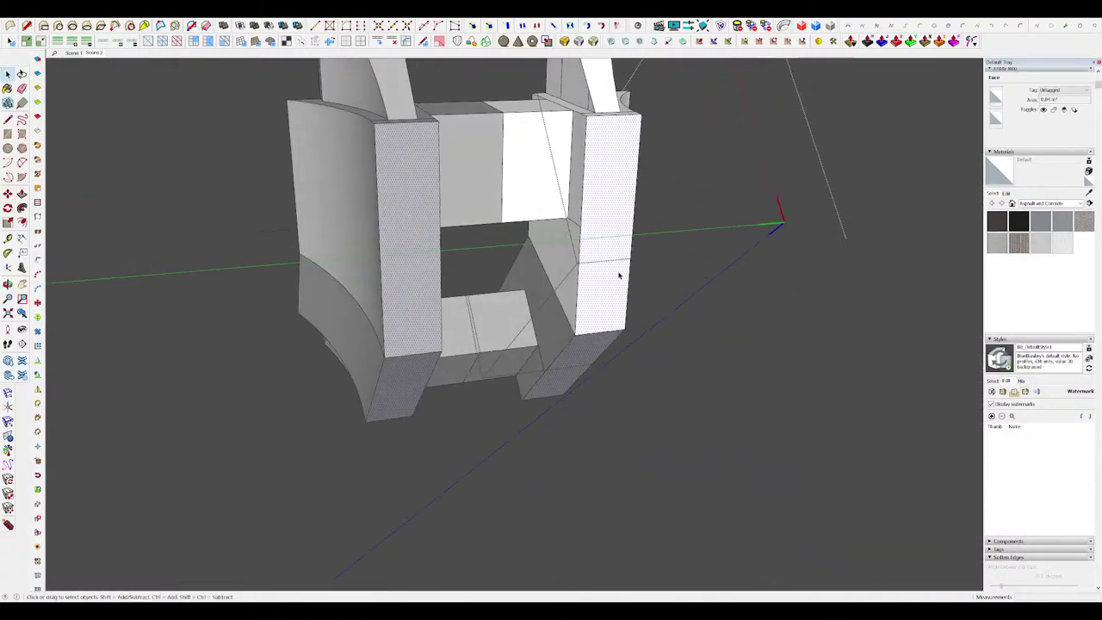
{"action": "scroll", "coordinate": [617, 276], "scroll_direction": "up", "scroll_amount": 2}
{"action": "mouse_move", "coordinate": [617, 276]}
{"action": "middle_mouse_down"}
{"action": "mouse_move", "coordinate": [639, 215]}
{"action": "mouse_move", "coordinate": [556, 239]}
{"action": "mouse_move", "coordinate": [652, 244]}
{"action": "mouse_move", "coordinate": [646, 209]}
{"action": "mouse_move", "coordinate": [610, 262]}
{"action": "mouse_move", "coordinate": [610, 338]}
{"action": "mouse_move", "coordinate": [634, 399]}
{"action": "mouse_move", "coordinate": [599, 379]}
{"action": "mouse_move", "coordinate": [607, 344]}
{"action": "middle_mouse_up"}
{"action": "key", "text": "i"}
{"action": "key", "text": "i"}
{"action": "scroll", "coordinate": [646, 209], "scroll_direction": "down", "scroll_amount": 3}
{"action": "key", "text": "i"}
{"action": "key", "text": "i"}
Step: Push the middle face outward and build a new rectangular box on the block
{"action": "left_click", "coordinate": [620, 345]}
{"action": "key", "text": "p"}
{"action": "left_click", "coordinate": [617, 349]}
{"action": "left_click", "coordinate": [610, 344]}
{"action": "key", "text": "e"}
{"action": "scroll", "coordinate": [634, 401], "scroll_direction": "up", "scroll_amount": 2}
{"action": "key", "text": "r"}
{"action": "left_click", "coordinate": [562, 285]}
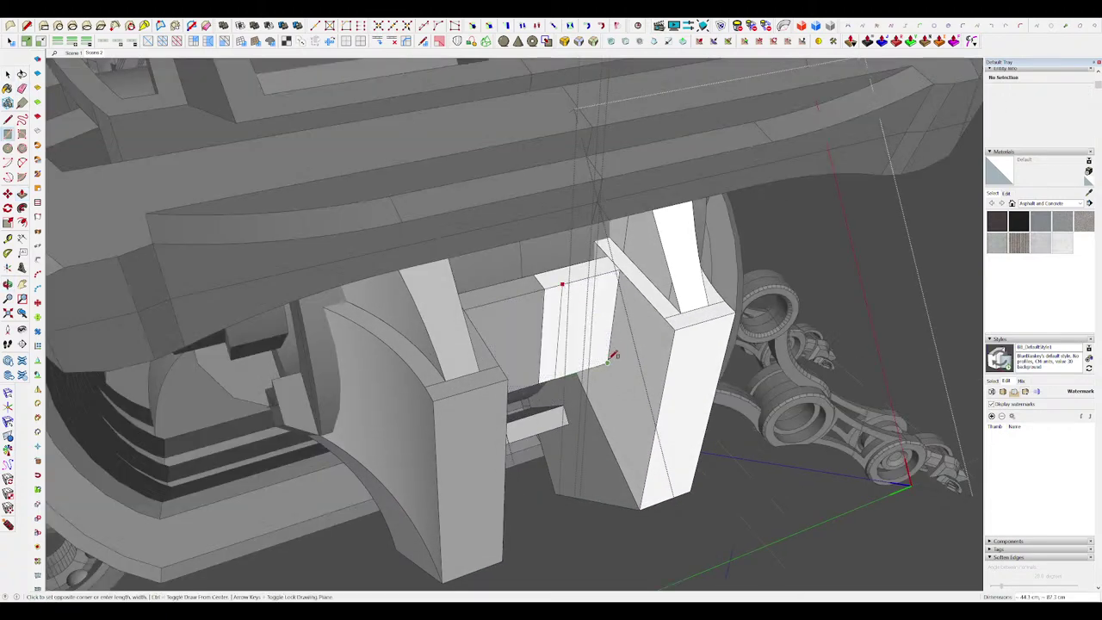
{"action": "left_click", "coordinate": [617, 338]}
{"action": "mouse_move", "coordinate": [617, 338]}
{"action": "middle_mouse_down"}
{"action": "mouse_move", "coordinate": [615, 370]}
{"action": "mouse_move", "coordinate": [631, 327]}
{"action": "middle_mouse_up"}
Step: Try pushing the block's top face down, then undo the push and the drawn arc
{"action": "key", "text": "a"}
{"action": "key", "text": "p"}
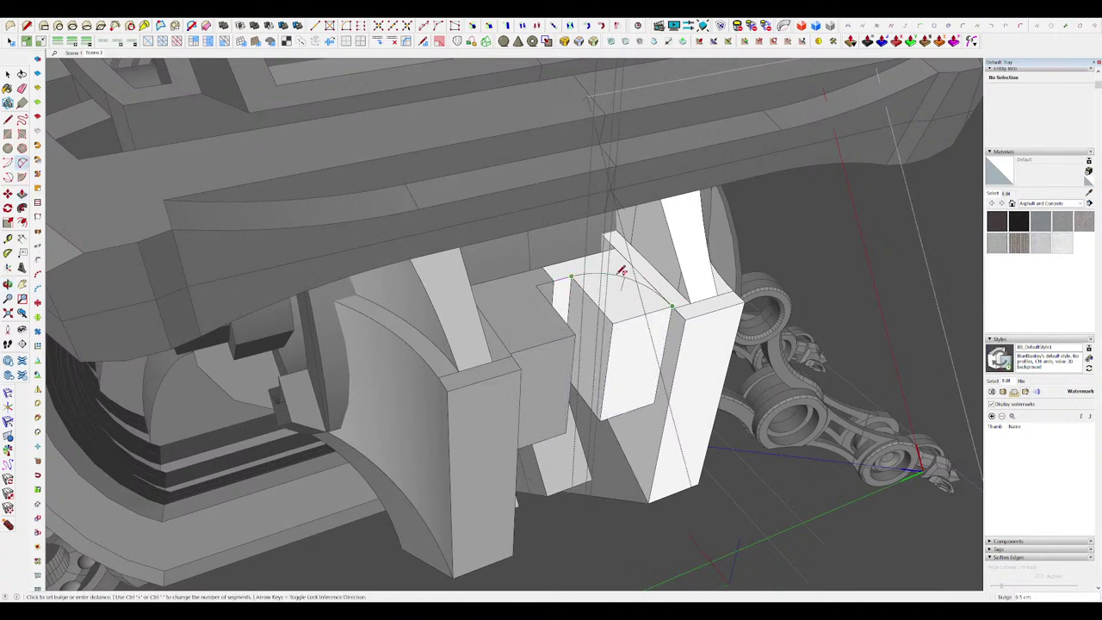
{"action": "scroll", "coordinate": [625, 273], "scroll_direction": "up", "scroll_amount": 2}
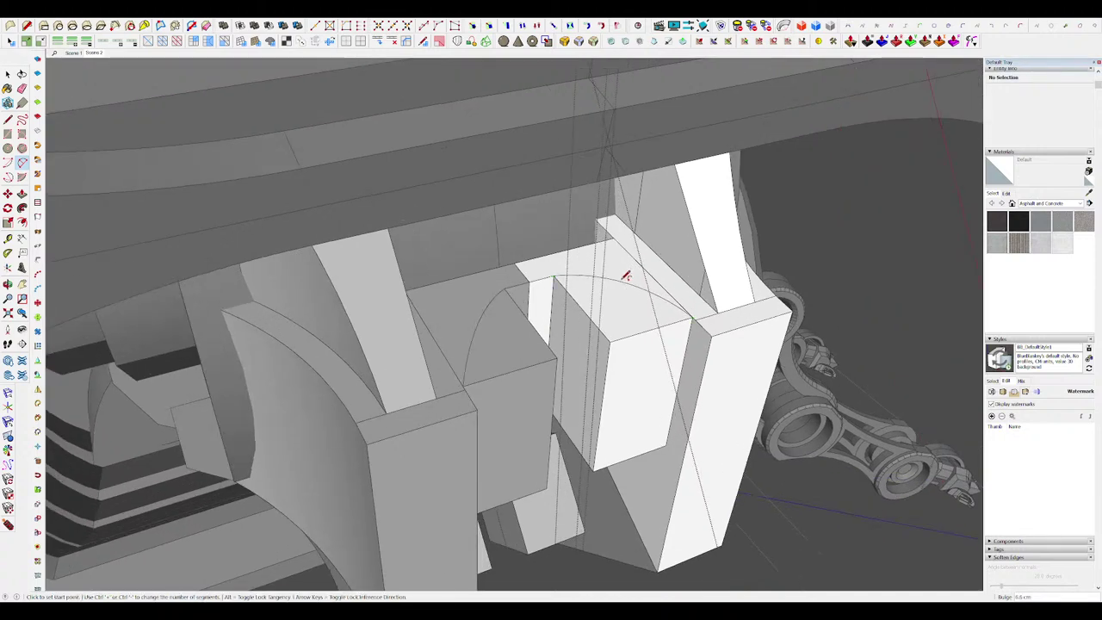
{"action": "key", "text": "p"}
{"action": "left_click", "coordinate": [613, 317]}
{"action": "key", "text": "ctrl+z"}
{"action": "key", "text": "ctrl+z"}
{"action": "scroll", "coordinate": [636, 313], "scroll_direction": "up", "scroll_amount": 2}
{"action": "mouse_move", "coordinate": [638, 313]}
{"action": "middle_mouse_down"}
{"action": "mouse_move", "coordinate": [659, 308]}
{"action": "mouse_move", "coordinate": [647, 304]}
{"action": "middle_mouse_up"}
{"action": "key", "text": "a"}
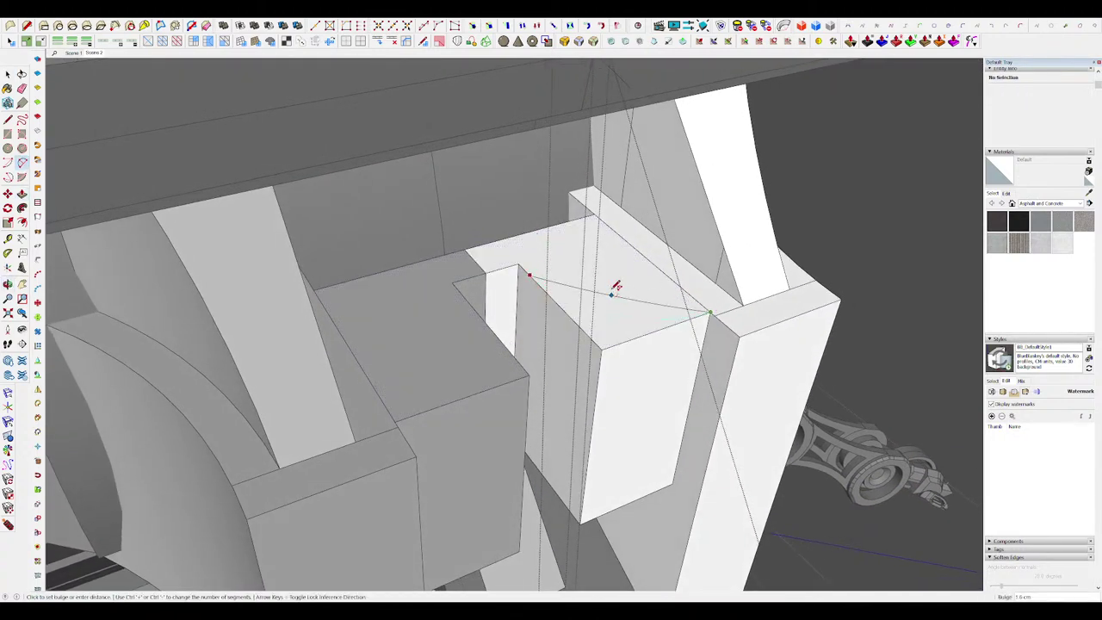
{"action": "middle_click_drag", "start_coordinate": [627, 320], "coordinate": [719, 370]}
{"action": "key", "text": "p"}
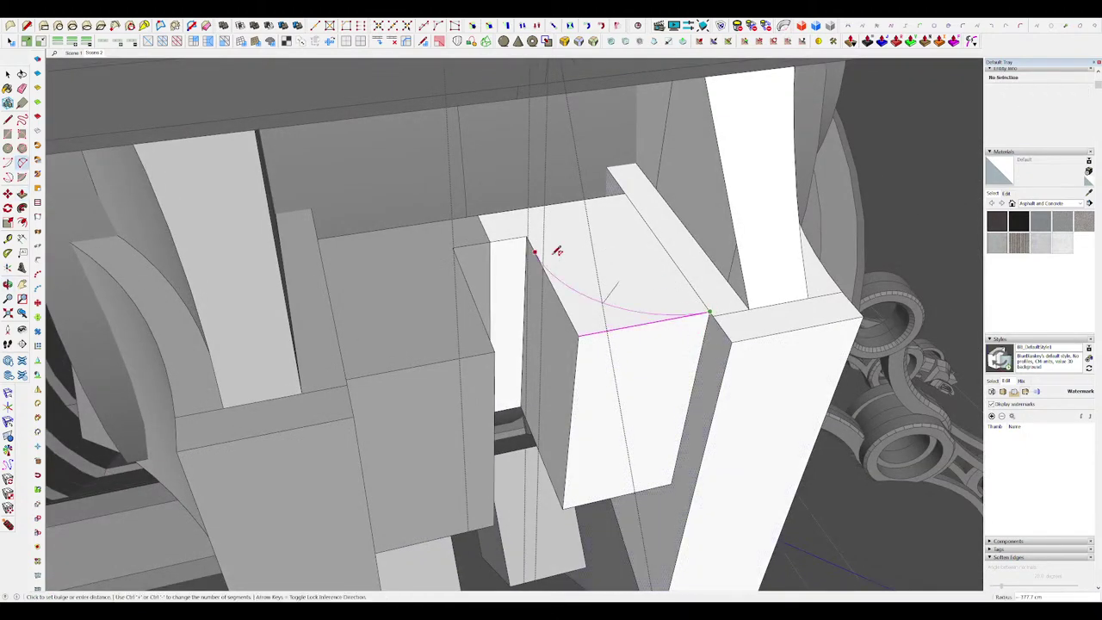
Step: Draw an arc across the block top and push the outside face through, leaving curved walls
{"action": "middle_click_drag", "start_coordinate": [662, 273], "coordinate": [519, 192]}
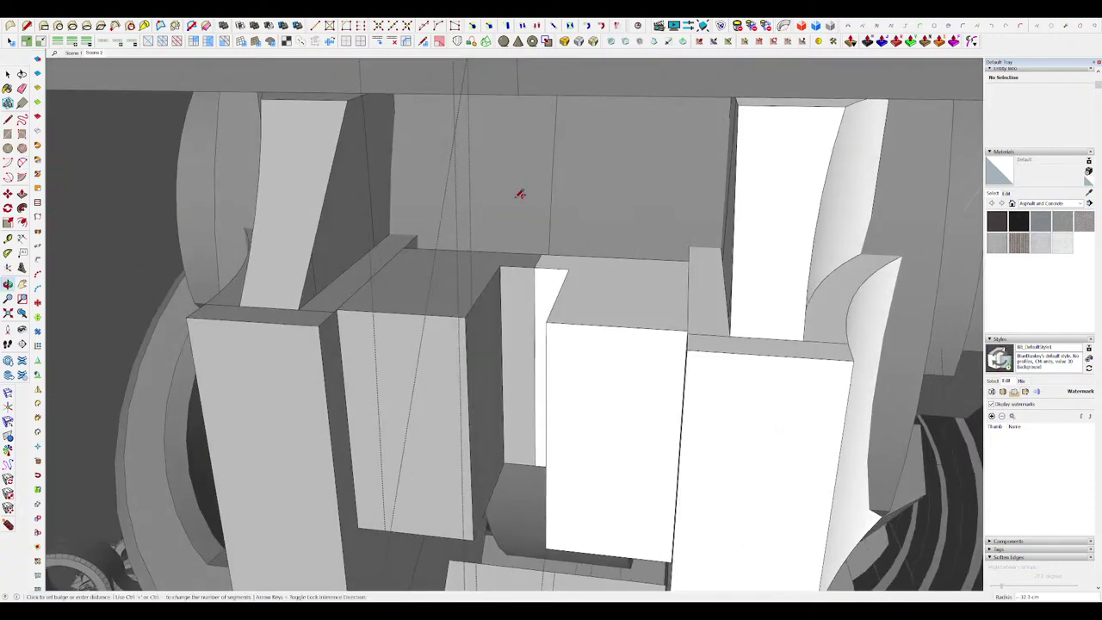
{"action": "left_click", "coordinate": [678, 304]}
{"action": "key", "text": "p"}
{"action": "double_click", "coordinate": [625, 313]}
{"action": "scroll", "coordinate": [578, 284], "scroll_direction": "down", "scroll_amount": 5}
{"action": "middle_click_drag", "start_coordinate": [578, 284], "coordinate": [635, 344]}
{"action": "scroll", "coordinate": [634, 345], "scroll_direction": "up", "scroll_amount": 5}
Step: Push the notch faces up flush with the curved wall, then return to Select
{"action": "left_click", "coordinate": [512, 186]}
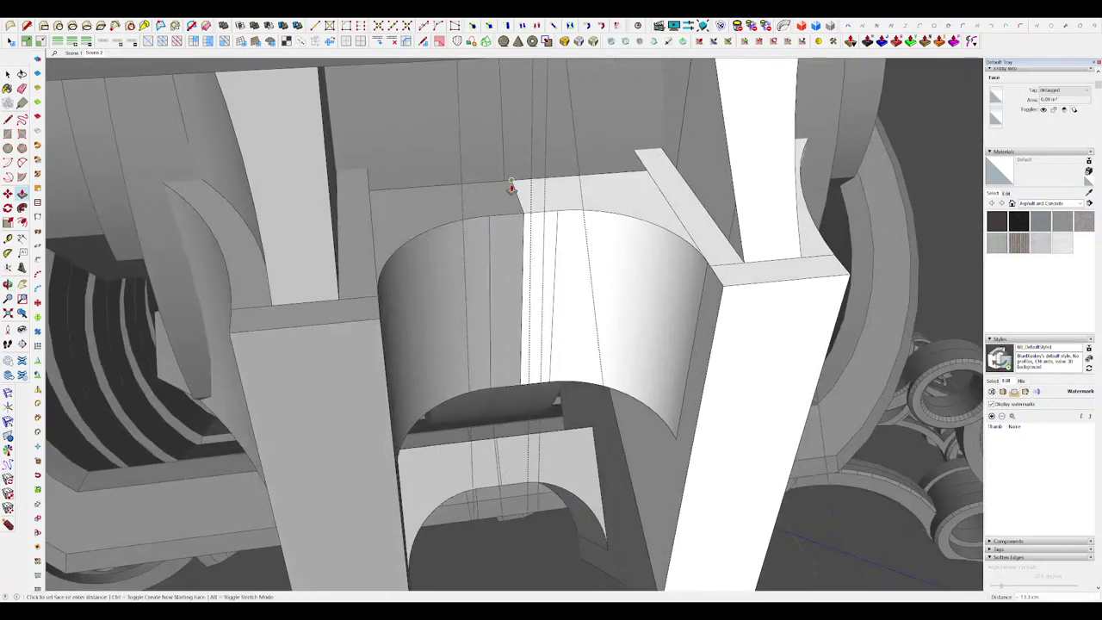
{"action": "middle_click_drag", "start_coordinate": [512, 187], "coordinate": [543, 252]}
{"action": "scroll", "coordinate": [522, 185], "scroll_direction": "down", "scroll_amount": 7}
{"action": "scroll", "coordinate": [500, 194], "scroll_direction": "up", "scroll_amount": 6}
{"action": "middle_click_drag", "start_coordinate": [500, 193], "coordinate": [528, 178]}
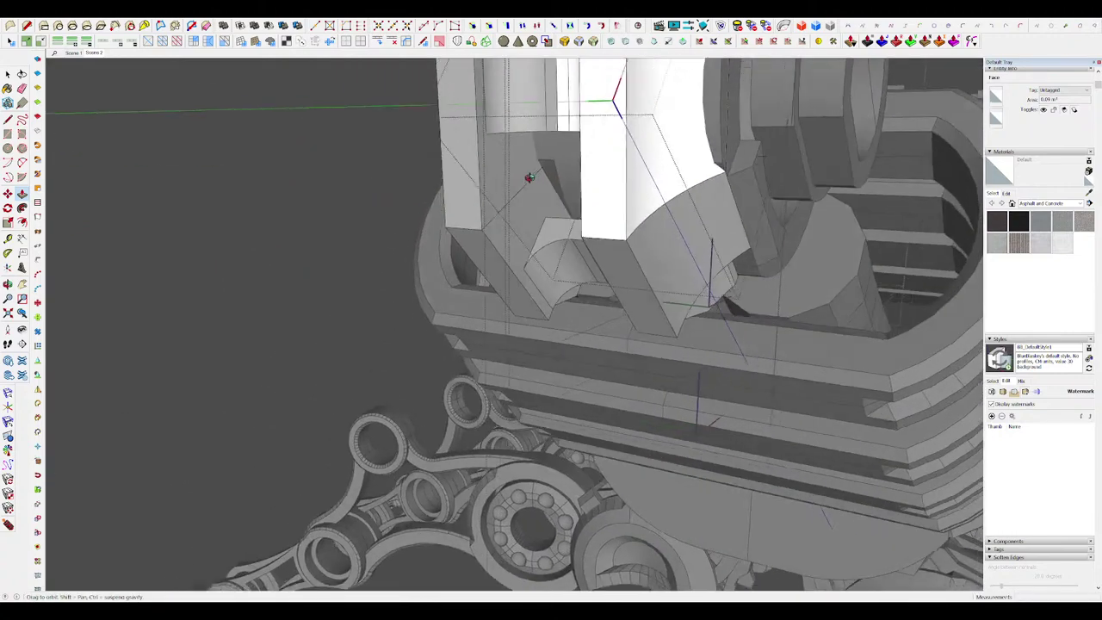
{"action": "double_click", "coordinate": [529, 177]}
{"action": "scroll", "coordinate": [528, 177], "scroll_direction": "down", "scroll_amount": 3}
{"action": "scroll", "coordinate": [611, 214], "scroll_direction": "up", "scroll_amount": 6}
{"action": "middle_click_drag", "start_coordinate": [529, 93], "coordinate": [594, 301]}
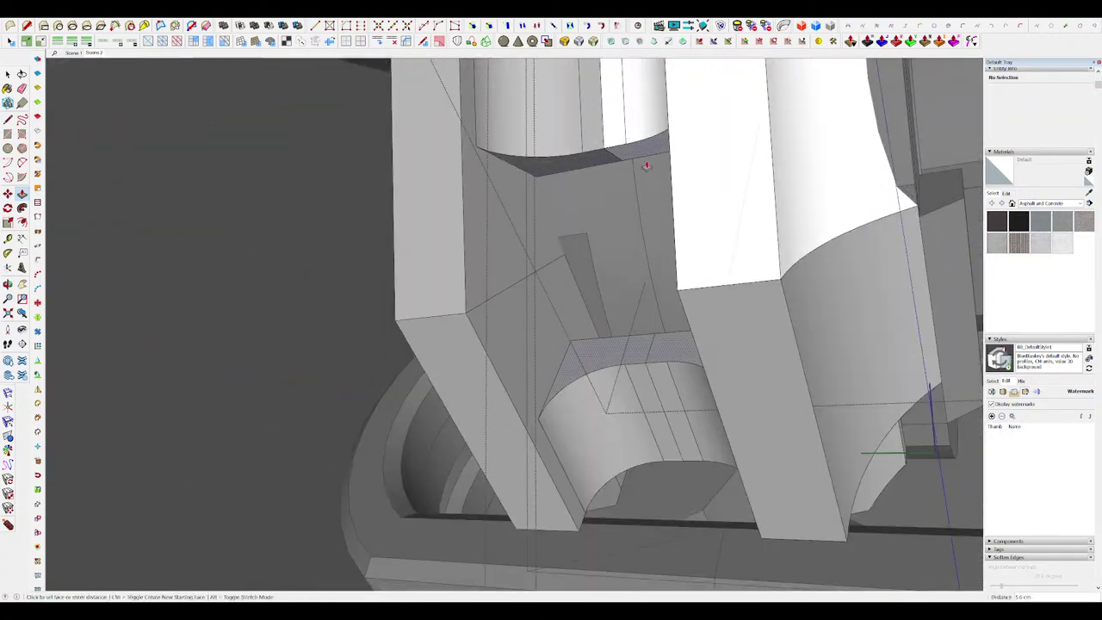
{"action": "left_click", "coordinate": [647, 249]}
{"action": "key", "text": "space"}
{"action": "scroll", "coordinate": [647, 249], "scroll_direction": "down", "scroll_amount": 7}
Step: Move the view from the engine head to the tail joint and open its component
{"action": "middle_click_drag", "start_coordinate": [646, 249], "coordinate": [736, 294]}
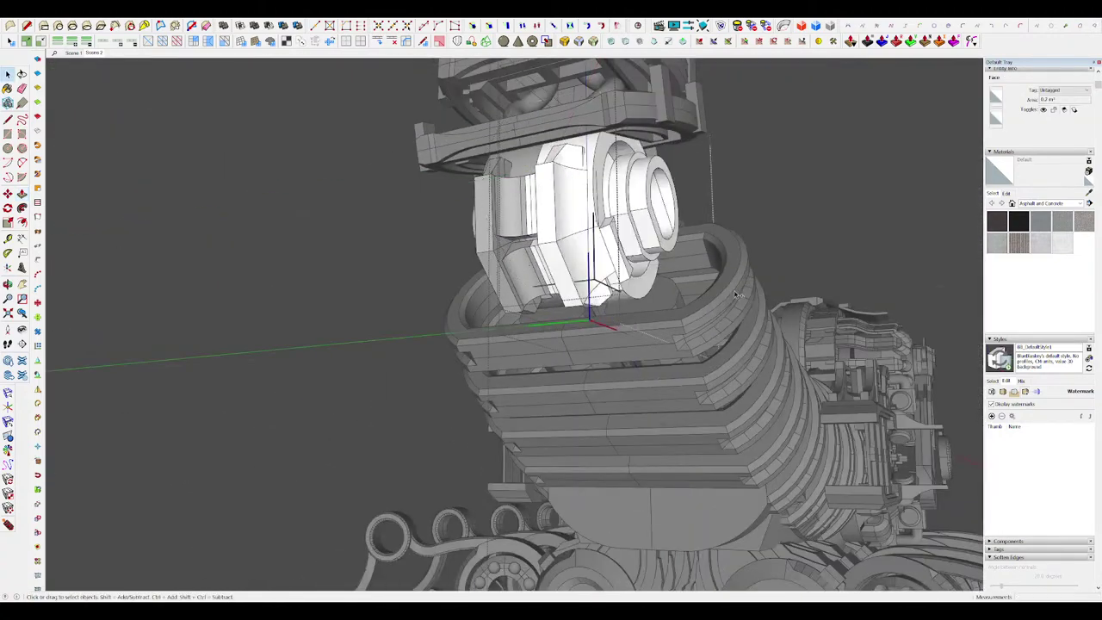
{"action": "scroll", "coordinate": [732, 285], "scroll_direction": "down", "scroll_amount": 15}
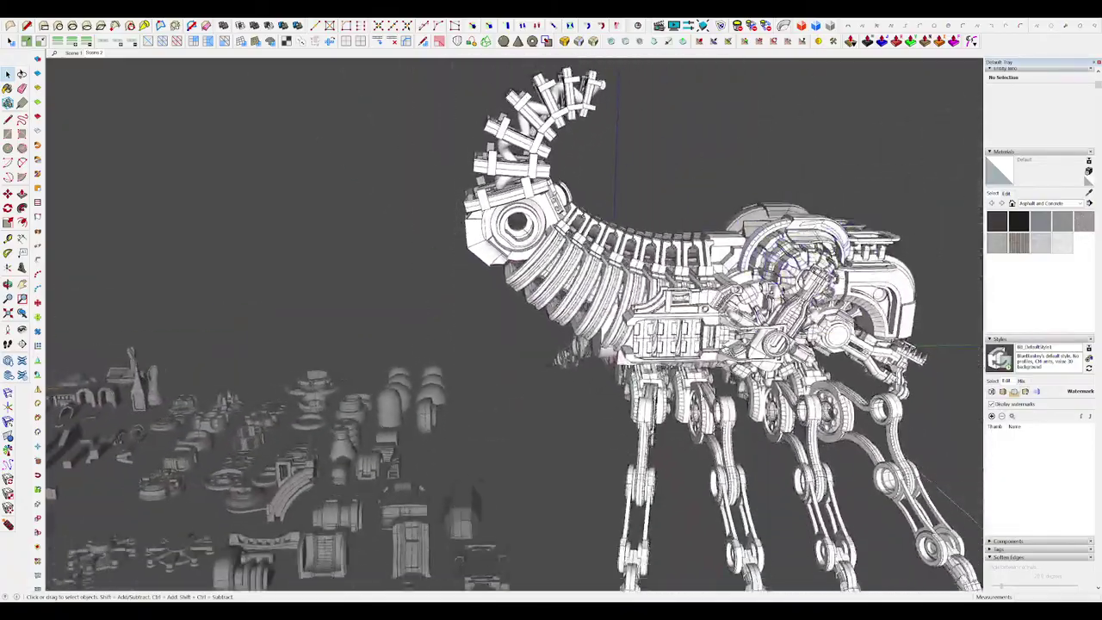
{"action": "middle_click_drag", "start_coordinate": [784, 289], "coordinate": [680, 322]}
{"action": "scroll", "coordinate": [483, 269], "scroll_direction": "up", "scroll_amount": 6}
{"action": "double_click", "coordinate": [481, 273]}
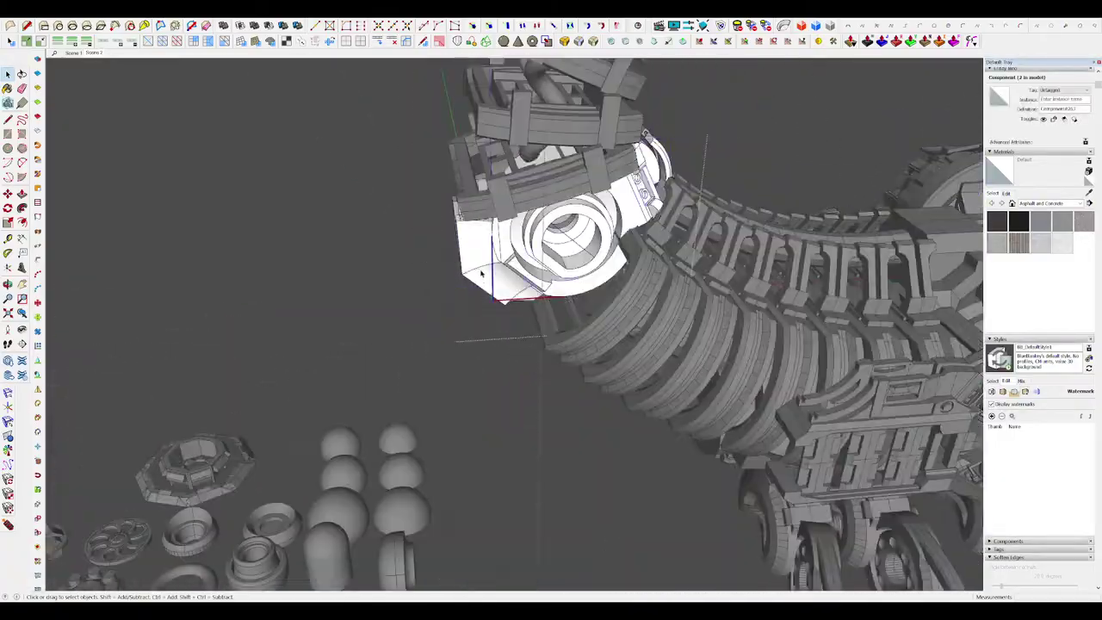
{"action": "middle_click_drag", "start_coordinate": [564, 461], "coordinate": [551, 508]}
{"action": "left_click", "coordinate": [608, 491]}
{"action": "scroll", "coordinate": [607, 489], "scroll_direction": "down", "scroll_amount": 5}
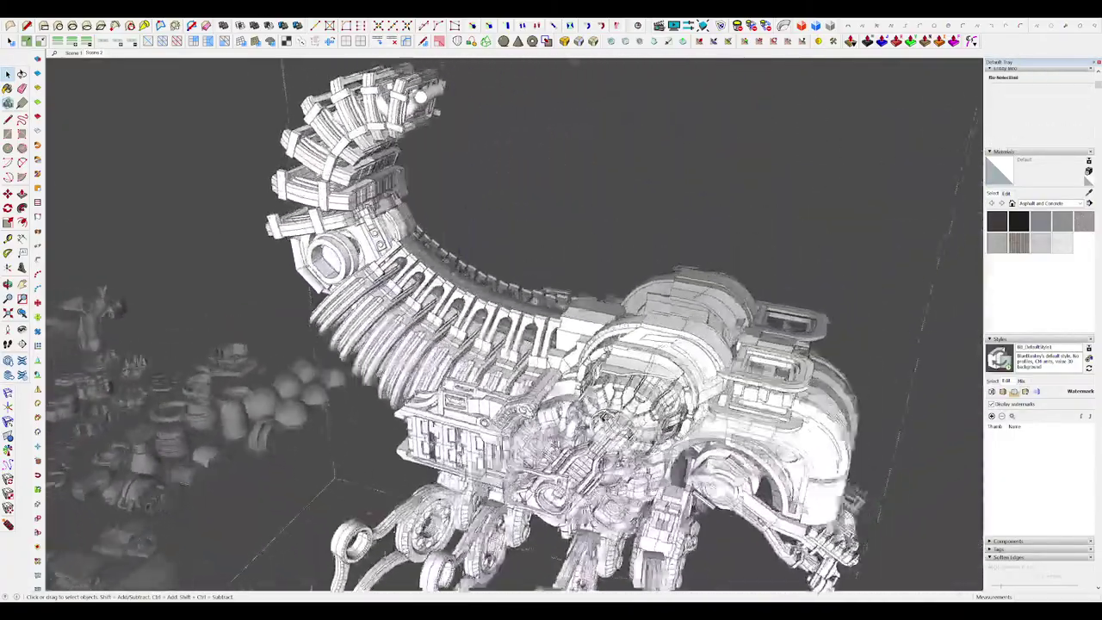
{"action": "scroll", "coordinate": [487, 222], "scroll_direction": "up", "scroll_amount": 5}
Step: Scale the tail joint's ring face about its centre to 0.81
{"action": "middle_click_drag", "start_coordinate": [488, 223], "coordinate": [456, 274]}
{"action": "scroll", "coordinate": [534, 205], "scroll_direction": "down", "scroll_amount": 3}
{"action": "scroll", "coordinate": [533, 204], "scroll_direction": "down", "scroll_amount": 2}
{"action": "scroll", "coordinate": [417, 265], "scroll_direction": "up", "scroll_amount": 4}
{"action": "scroll", "coordinate": [382, 264], "scroll_direction": "down", "scroll_amount": 4}
{"action": "scroll", "coordinate": [456, 268], "scroll_direction": "up", "scroll_amount": 5}
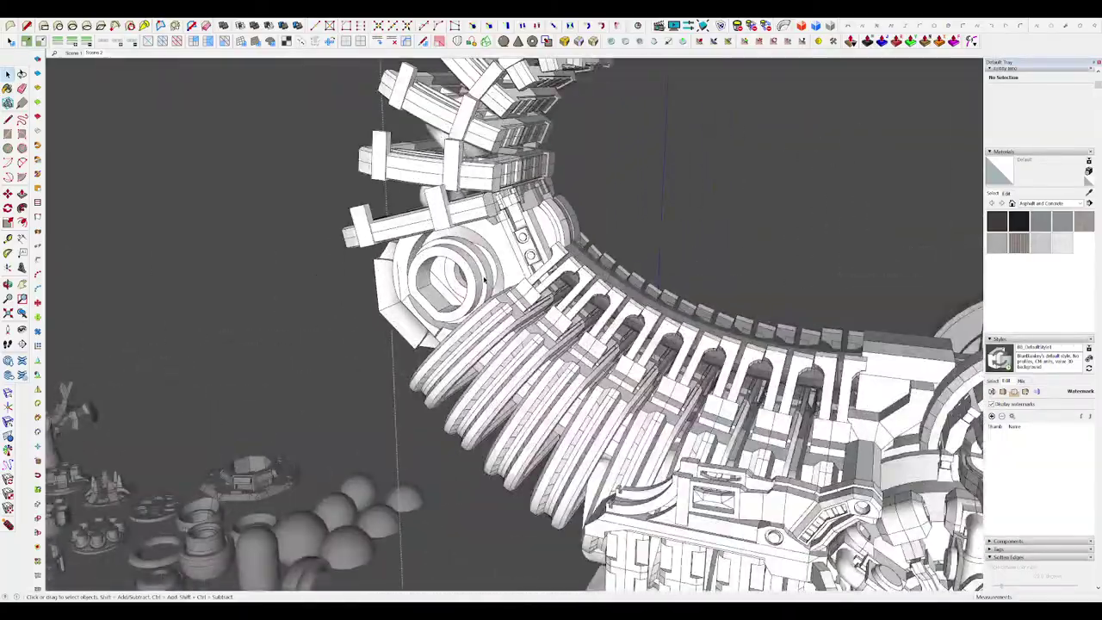
{"action": "key", "text": "d"}
{"action": "scroll", "coordinate": [456, 271], "scroll_direction": "up", "scroll_amount": 4}
{"action": "left_click", "coordinate": [472, 255]}
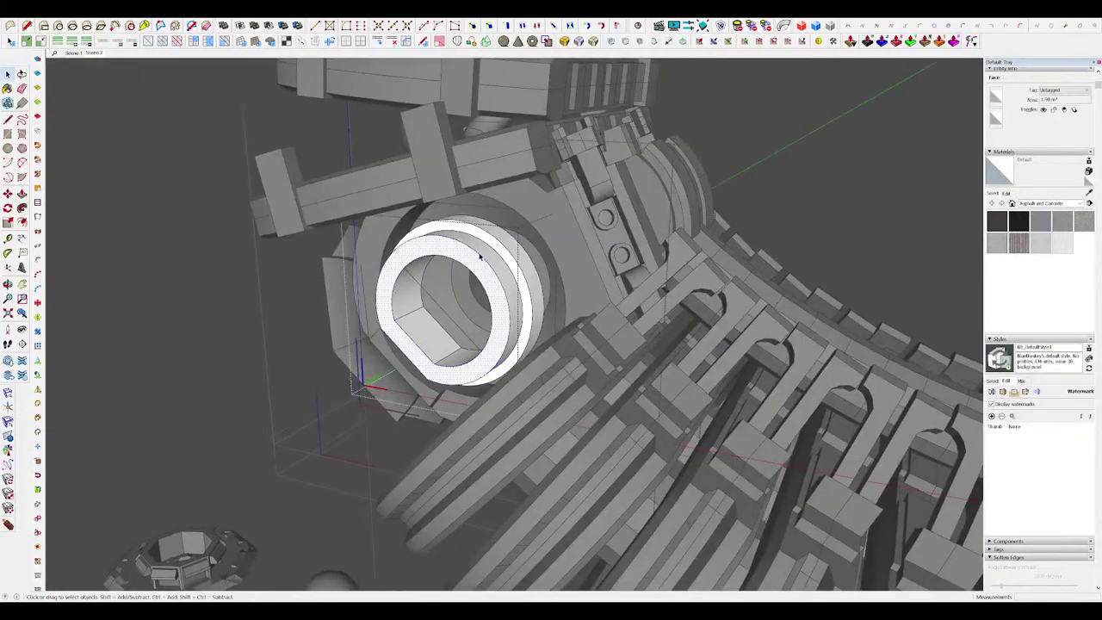
{"action": "middle_click_drag", "start_coordinate": [480, 256], "coordinate": [462, 291]}
{"action": "key", "text": "s"}
{"action": "left_click", "coordinate": [515, 261], "text": "ctrl"}
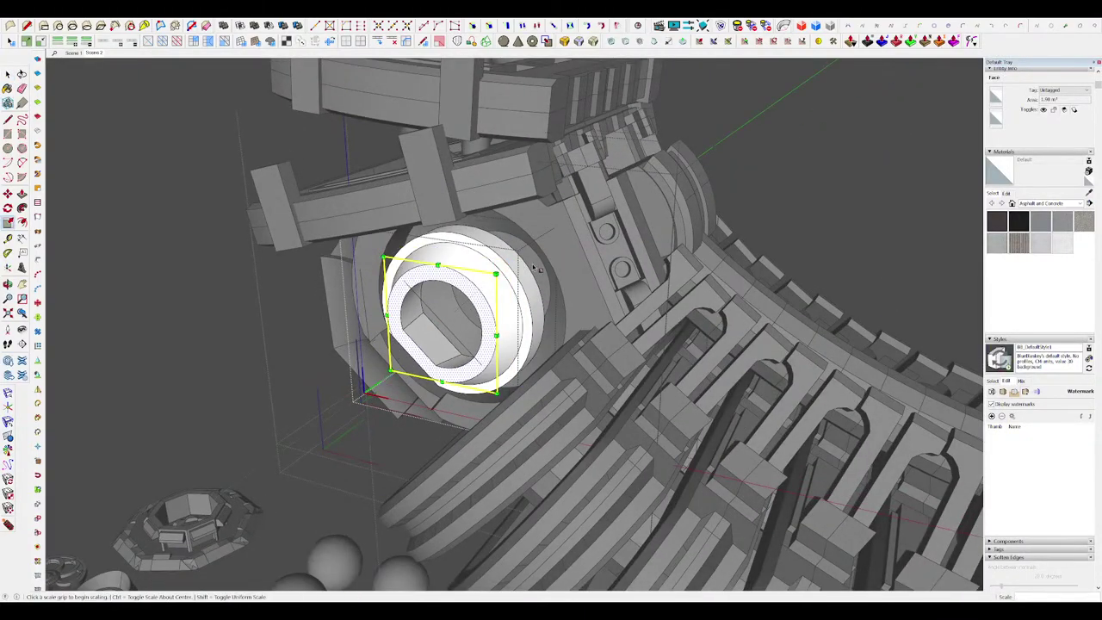
{"action": "key", "text": "space"}
Step: Exit the edit contexts and orbit to a side view of the tail for the stud
{"action": "scroll", "coordinate": [517, 232], "scroll_direction": "down", "scroll_amount": 8}
{"action": "key", "text": "Escape"}
{"action": "scroll", "coordinate": [532, 229], "scroll_direction": "down", "scroll_amount": 5}
{"action": "middle_click_drag", "start_coordinate": [534, 229], "coordinate": [490, 215]}
{"action": "key", "text": "Escape"}
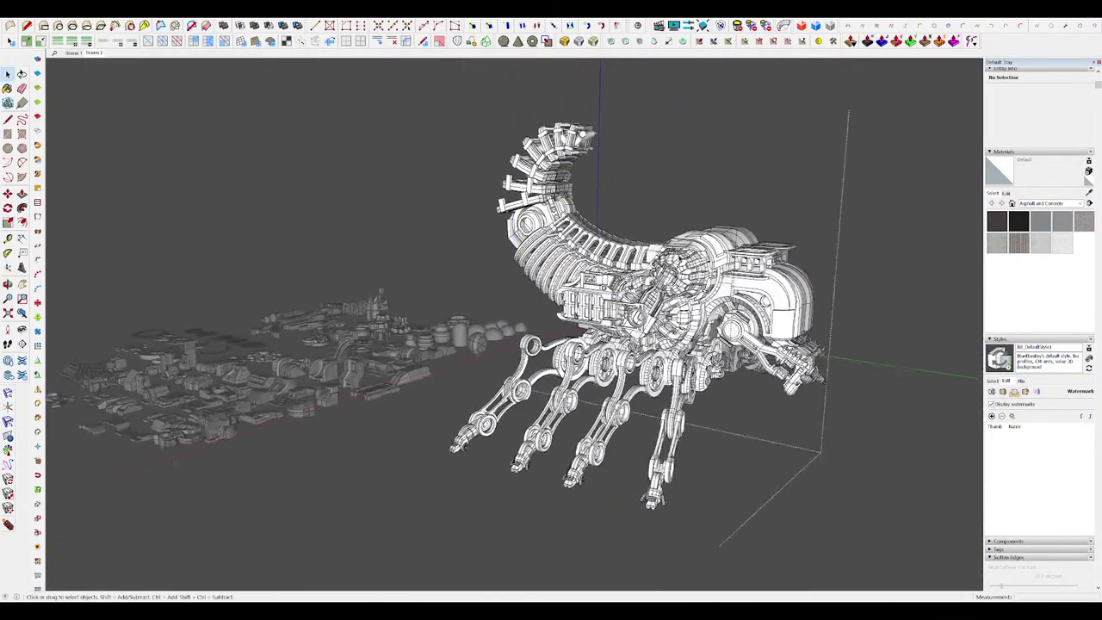
{"action": "middle_click_drag", "start_coordinate": [551, 249], "coordinate": [593, 219]}
{"action": "scroll", "coordinate": [602, 217], "scroll_direction": "up", "scroll_amount": 4}
{"action": "scroll", "coordinate": [602, 217], "scroll_direction": "down", "scroll_amount": 5}
{"action": "middle_click_drag", "start_coordinate": [517, 206], "coordinate": [566, 225]}
{"action": "key", "text": "c"}
{"action": "scroll", "coordinate": [757, 185], "scroll_direction": "up", "scroll_amount": 3}
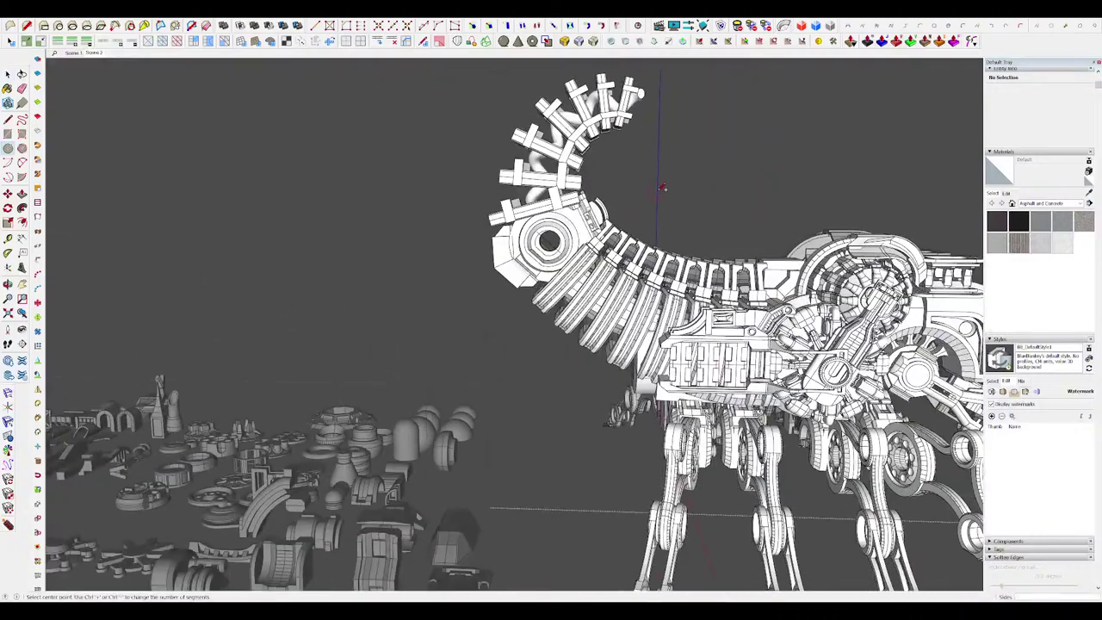
{"action": "mouse_move", "coordinate": [661, 183]}
{"action": "middle_mouse_down"}
{"action": "mouse_move", "coordinate": [646, 184]}
{"action": "mouse_move", "coordinate": [657, 200]}
{"action": "middle_mouse_up"}
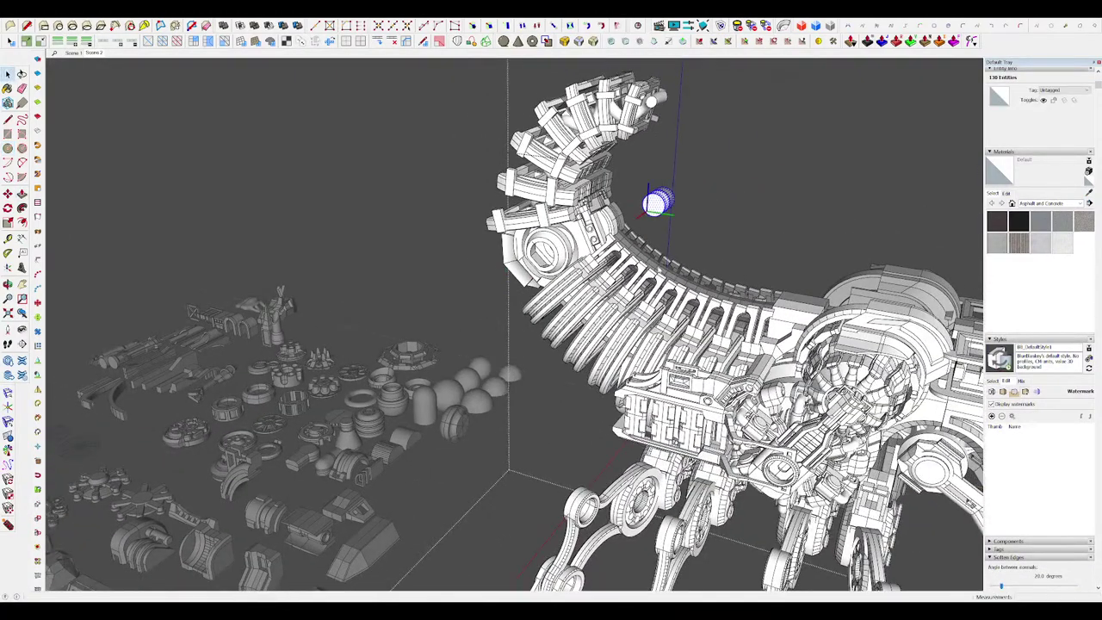
Step: Make the small cylinder a component and move it beside the tail hub
{"action": "scroll", "coordinate": [663, 234], "scroll_direction": "up", "scroll_amount": 3}
{"action": "left_click", "coordinate": [565, 390]}
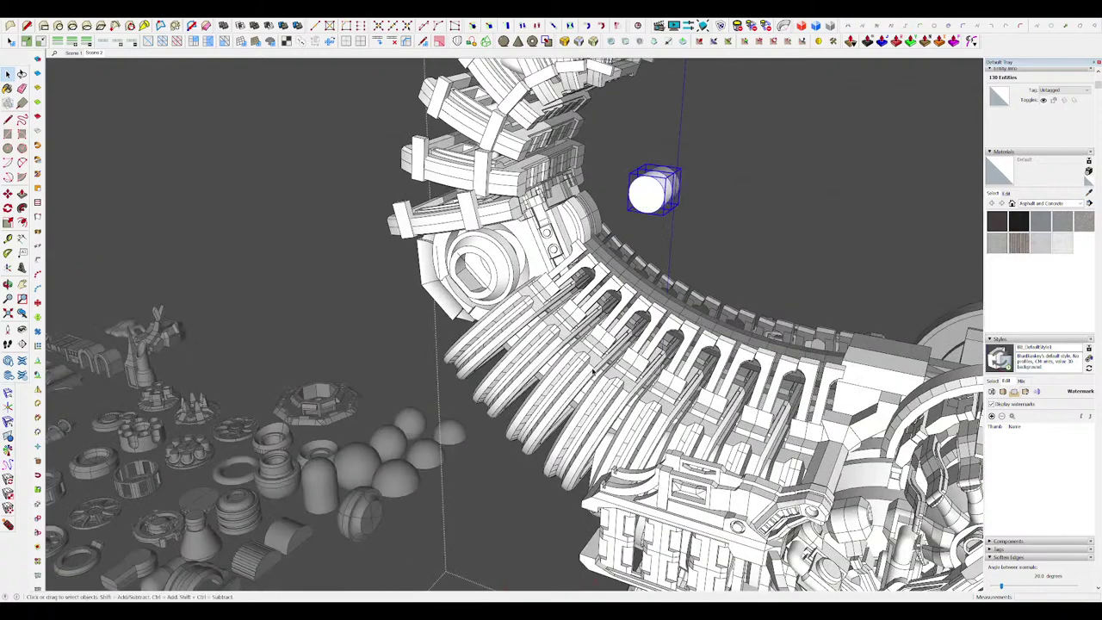
{"action": "key", "text": "m"}
{"action": "left_click", "coordinate": [677, 179]}
{"action": "scroll", "coordinate": [487, 225], "scroll_direction": "up", "scroll_amount": 3}
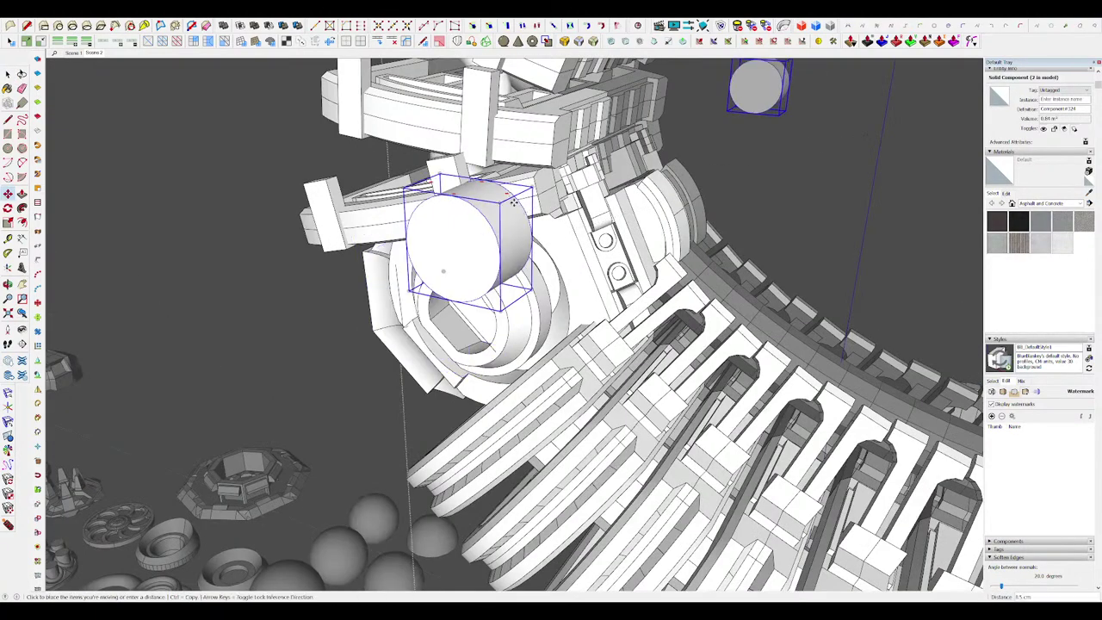
{"action": "scroll", "coordinate": [586, 198], "scroll_direction": "up", "scroll_amount": 3}
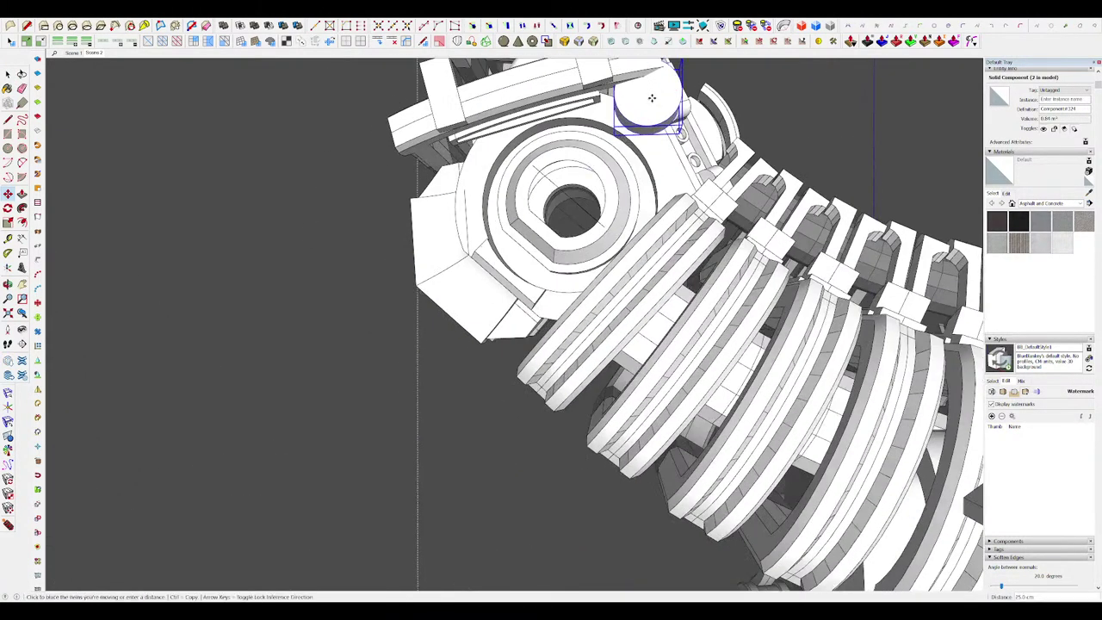
{"action": "left_click", "coordinate": [652, 142]}
{"action": "middle_click_drag", "start_coordinate": [652, 143], "coordinate": [663, 179]}
{"action": "key", "text": "space"}
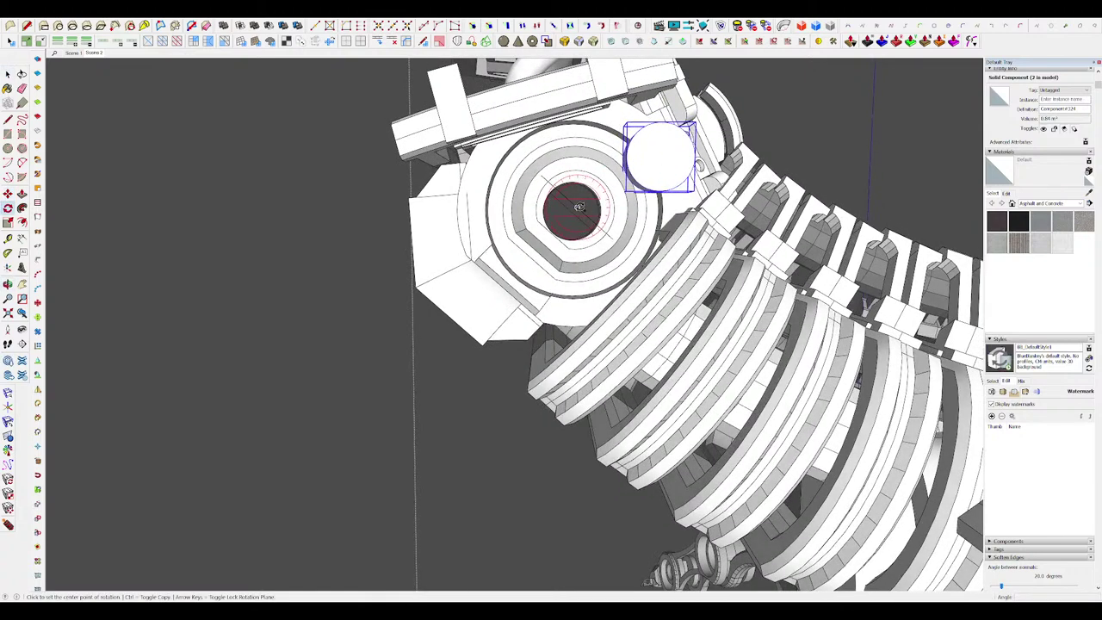
Step: Rotate-copy the stud 43.3° around the hub seven times, undoing an oversized first array
{"action": "left_click", "coordinate": [578, 206]}
{"action": "left_click", "coordinate": [651, 158]}
{"action": "left_click", "coordinate": [592, 132]}
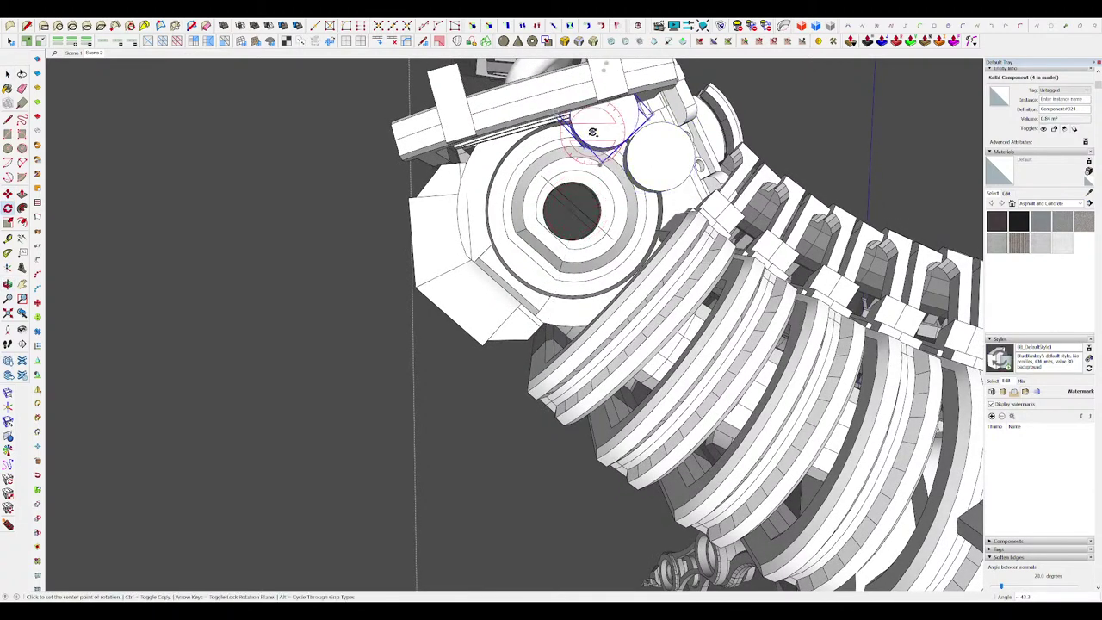
{"action": "key", "text": "Return"}
{"action": "middle_click_drag", "start_coordinate": [592, 131], "coordinate": [591, 143]}
{"action": "key", "text": "space"}
{"action": "key", "text": "ctrl+z"}
{"action": "middle_click_drag", "start_coordinate": [653, 161], "coordinate": [655, 153]}
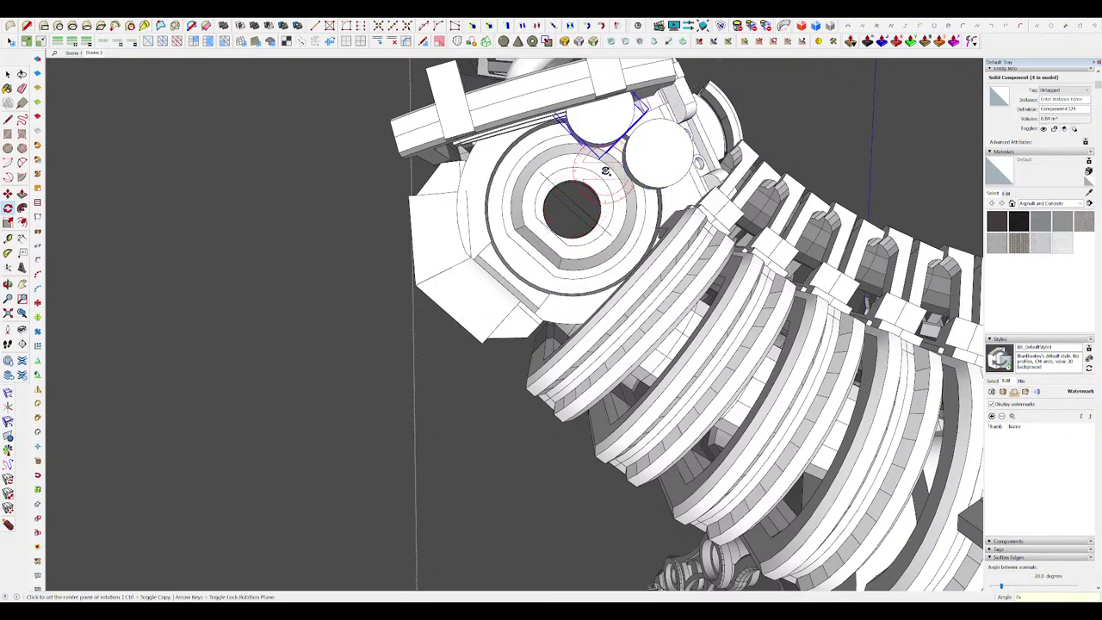
{"action": "key", "text": "Return"}
{"action": "middle_click_drag", "start_coordinate": [605, 171], "coordinate": [542, 196]}
{"action": "scroll", "coordinate": [551, 196], "scroll_direction": "down", "scroll_amount": 3}
{"action": "key", "text": "space"}
Step: Offset a stud's end face inward and recess the outer ring for a stepped end
{"action": "double_click", "coordinate": [551, 201]}
{"action": "key", "text": "f"}
{"action": "scroll", "coordinate": [552, 202], "scroll_direction": "up", "scroll_amount": 3}
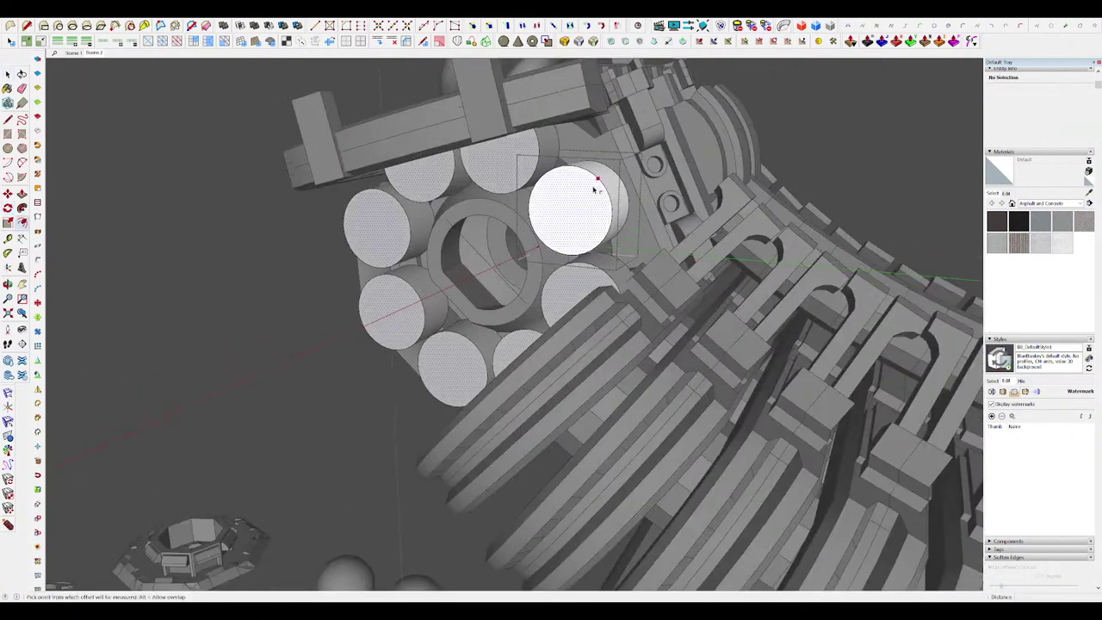
{"action": "key", "text": "p"}
{"action": "left_click", "coordinate": [598, 193]}
{"action": "left_click", "coordinate": [609, 193]}
{"action": "key", "text": "space"}
{"action": "left_click", "coordinate": [581, 209]}
{"action": "scroll", "coordinate": [589, 215], "scroll_direction": "down", "scroll_amount": 4}
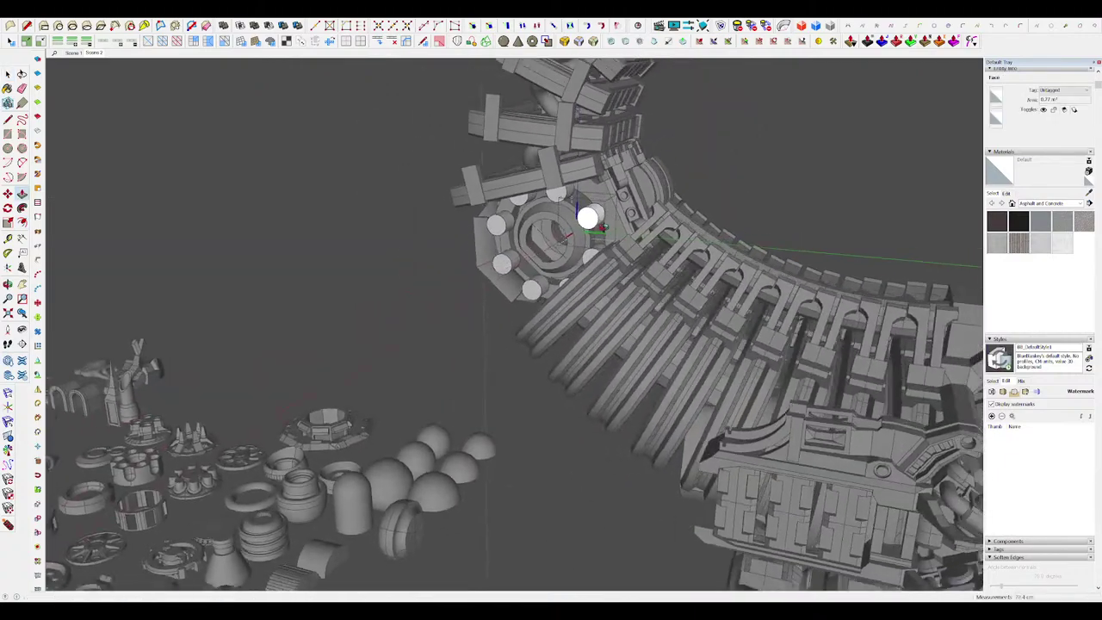
{"action": "scroll", "coordinate": [589, 216], "scroll_direction": "up", "scroll_amount": 3}
{"action": "left_click", "coordinate": [589, 216]}
{"action": "key", "text": "space"}
Step: Close the stud's editing context and return to the saved closer view of the creature
{"action": "scroll", "coordinate": [568, 210], "scroll_direction": "down", "scroll_amount": 8}
{"action": "scroll", "coordinate": [568, 172], "scroll_direction": "down", "scroll_amount": 4}
{"action": "left_click", "coordinate": [857, 253]}
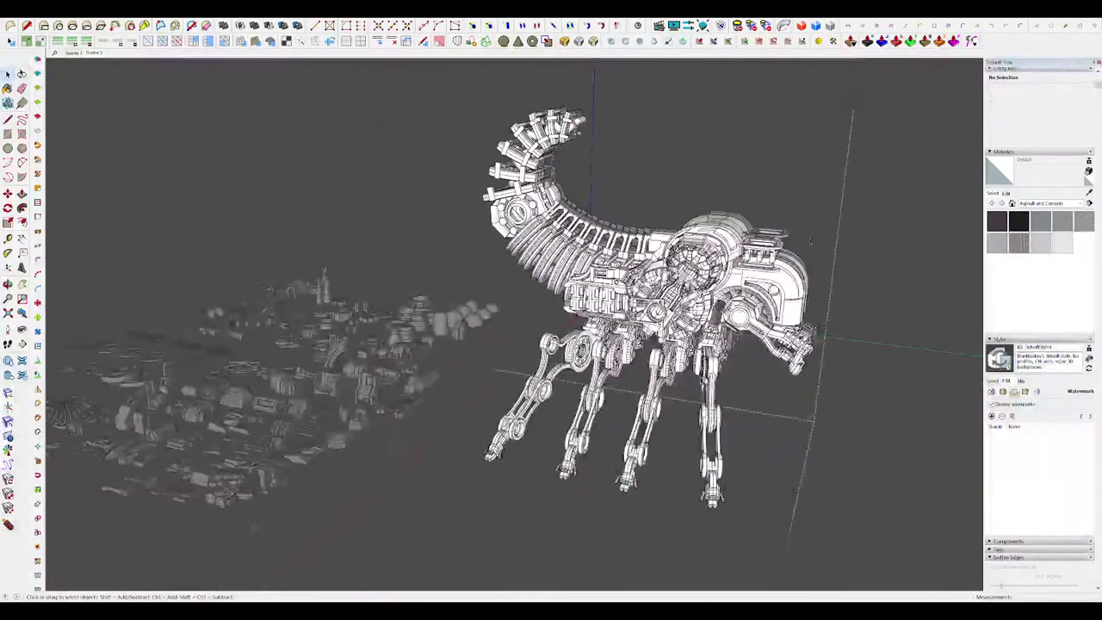
{"action": "left_click", "coordinate": [857, 253]}
{"action": "middle_click_drag", "start_coordinate": [775, 258], "coordinate": [857, 253]}
{"action": "key", "text": "Page_Down"}
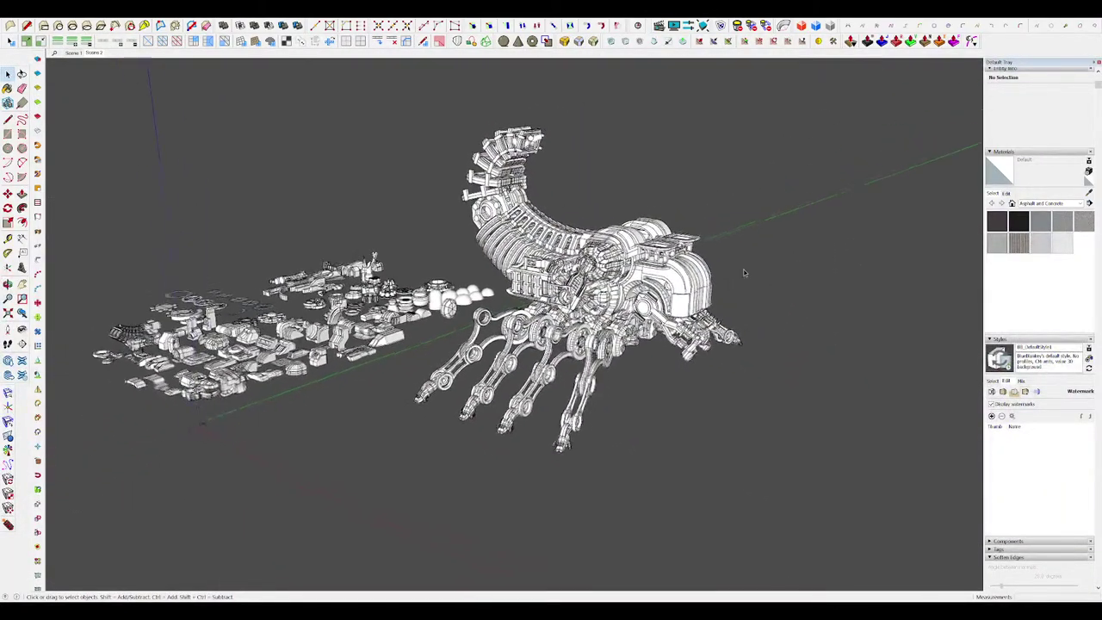
{"action": "scroll", "coordinate": [750, 269], "scroll_direction": "up", "scroll_amount": 10}
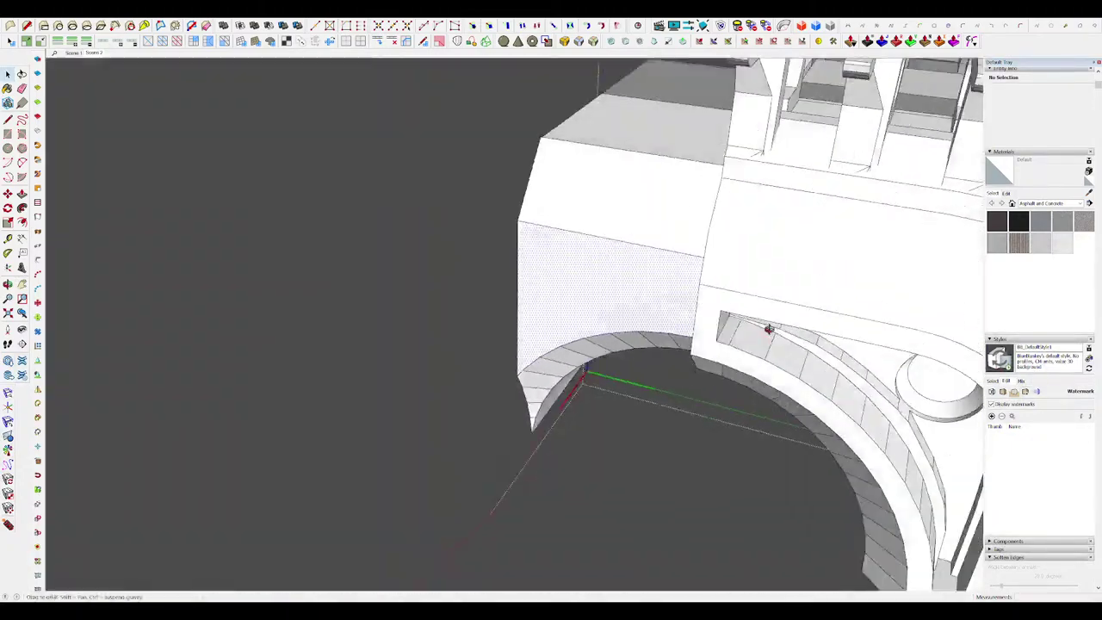
Step: Isolate the white housing and select the small box's end face
{"action": "middle_click_drag", "start_coordinate": [768, 329], "coordinate": [886, 301]}
{"action": "scroll", "coordinate": [732, 259], "scroll_direction": "down", "scroll_amount": 4}
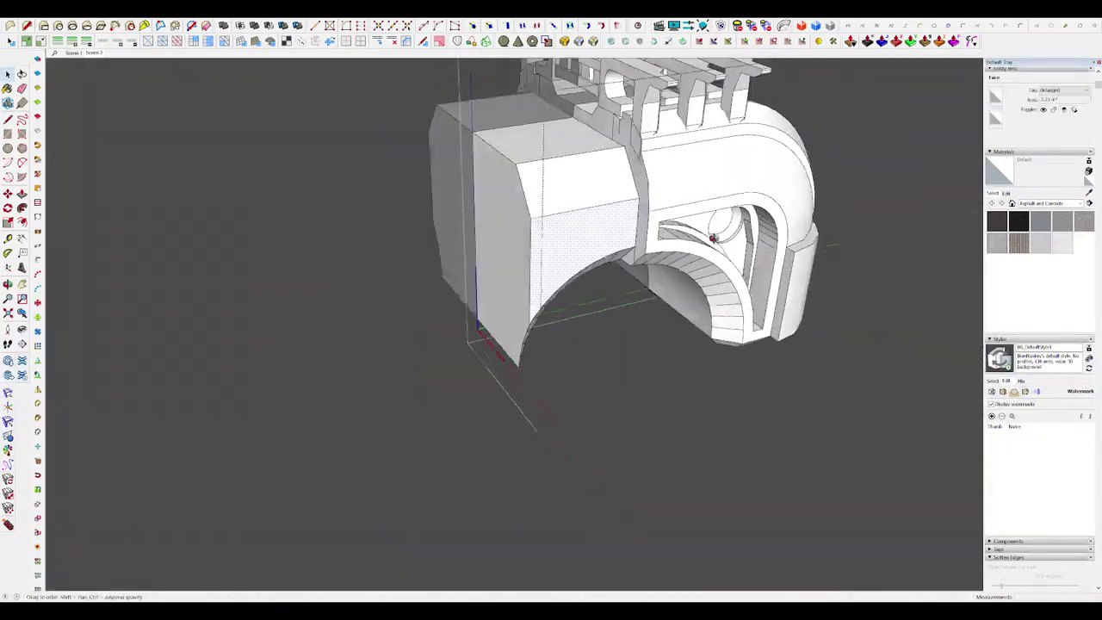
{"action": "scroll", "coordinate": [628, 215], "scroll_direction": "up", "scroll_amount": 4}
{"action": "key", "text": "r"}
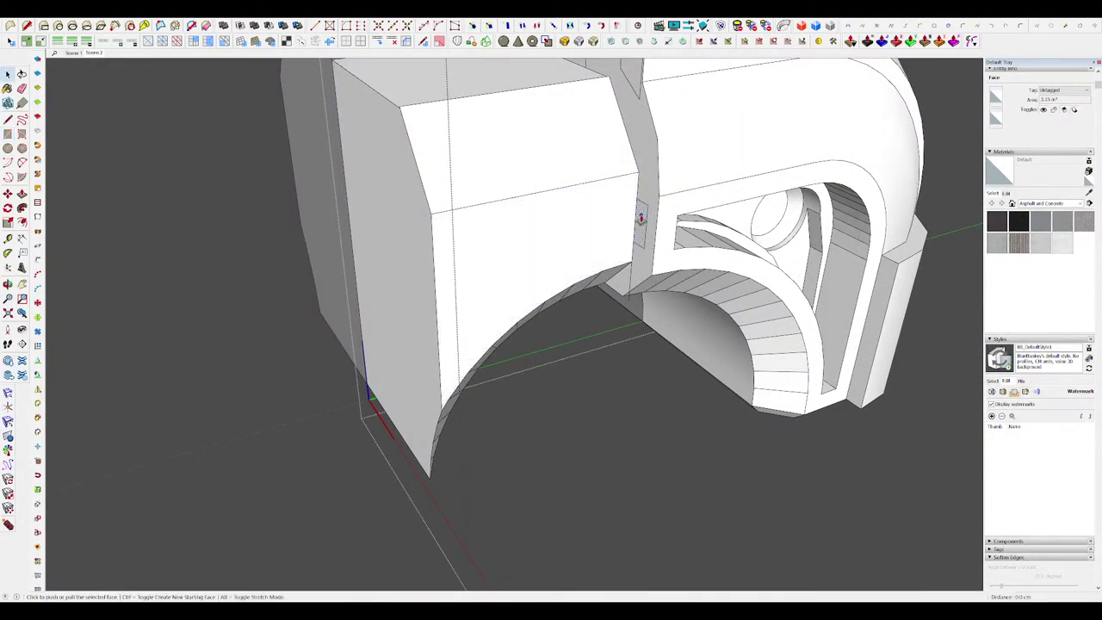
{"action": "left_click", "coordinate": [641, 217]}
{"action": "middle_click_drag", "start_coordinate": [688, 233], "coordinate": [852, 284]}
{"action": "scroll", "coordinate": [654, 168], "scroll_direction": "down", "scroll_amount": 4}
{"action": "key", "text": "i"}
{"action": "scroll", "coordinate": [654, 196], "scroll_direction": "up", "scroll_amount": 4}
{"action": "key", "text": "space"}
{"action": "left_click", "coordinate": [529, 157]}
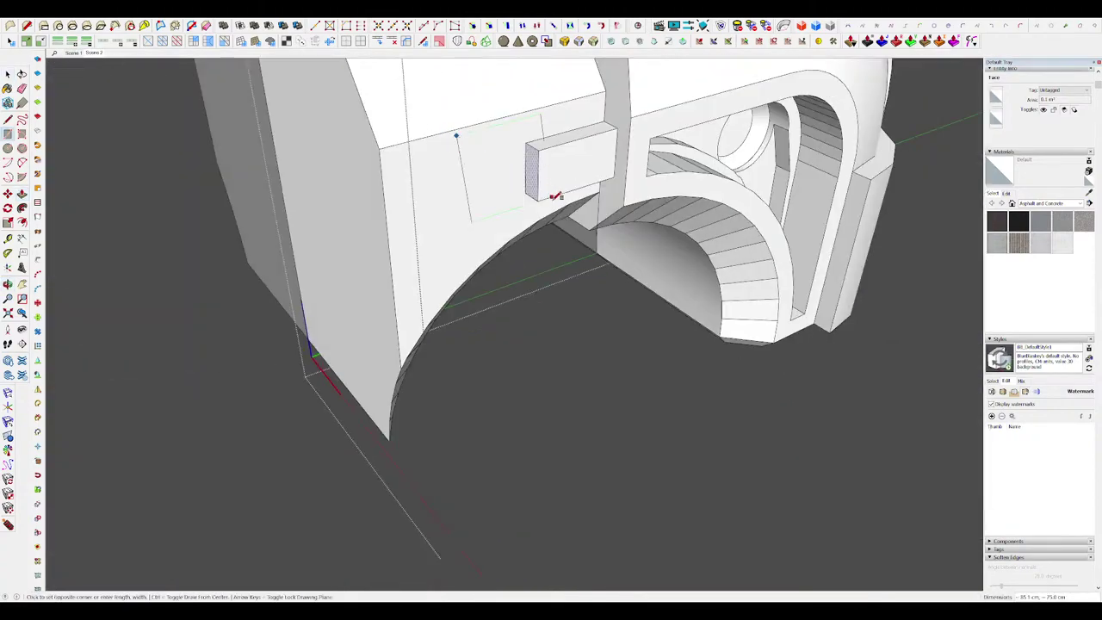
Step: In the housing close-up, draw a diagonal line across the box's upper corner
{"action": "key", "text": "Page_Down"}
{"action": "key", "text": "space"}
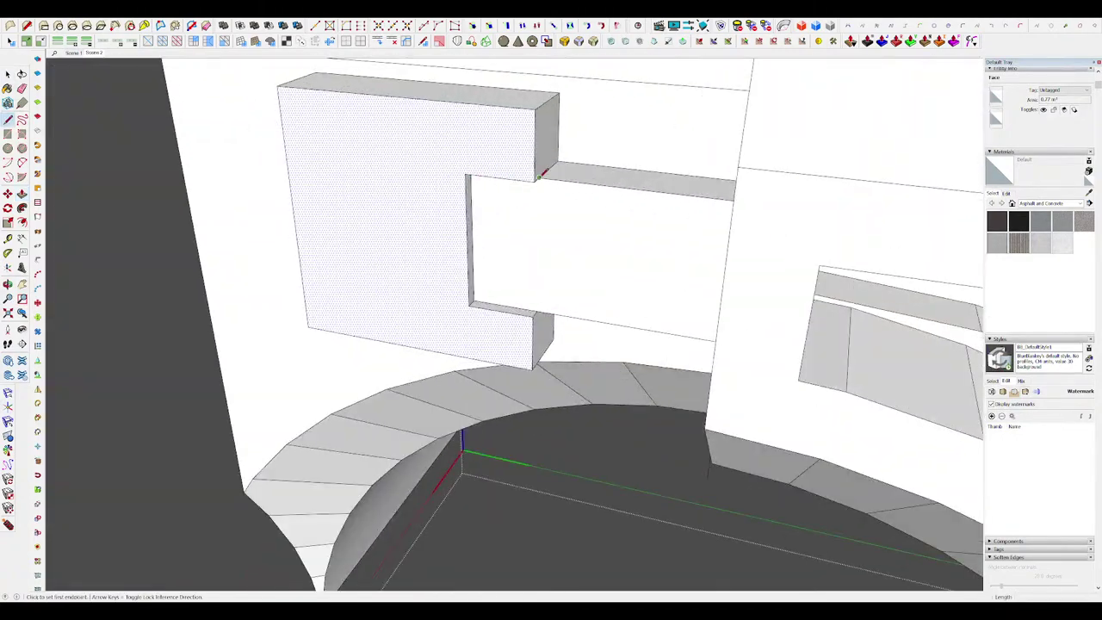
{"action": "left_click", "coordinate": [540, 309]}
{"action": "key", "text": "space"}
{"action": "left_click", "coordinate": [498, 253]}
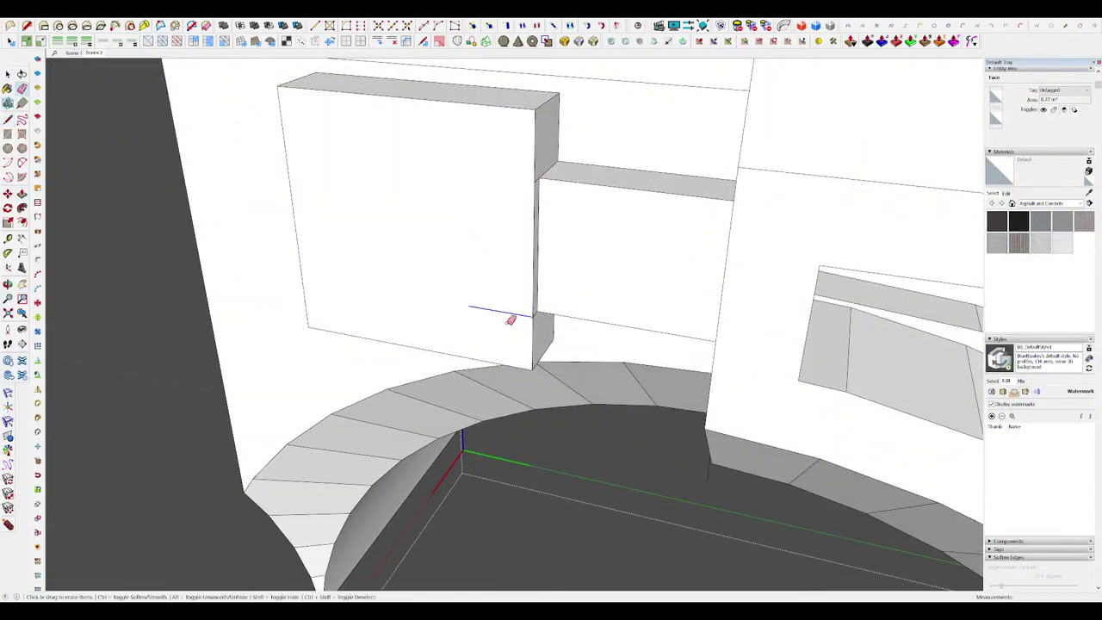
{"action": "key", "text": "Page_Down"}
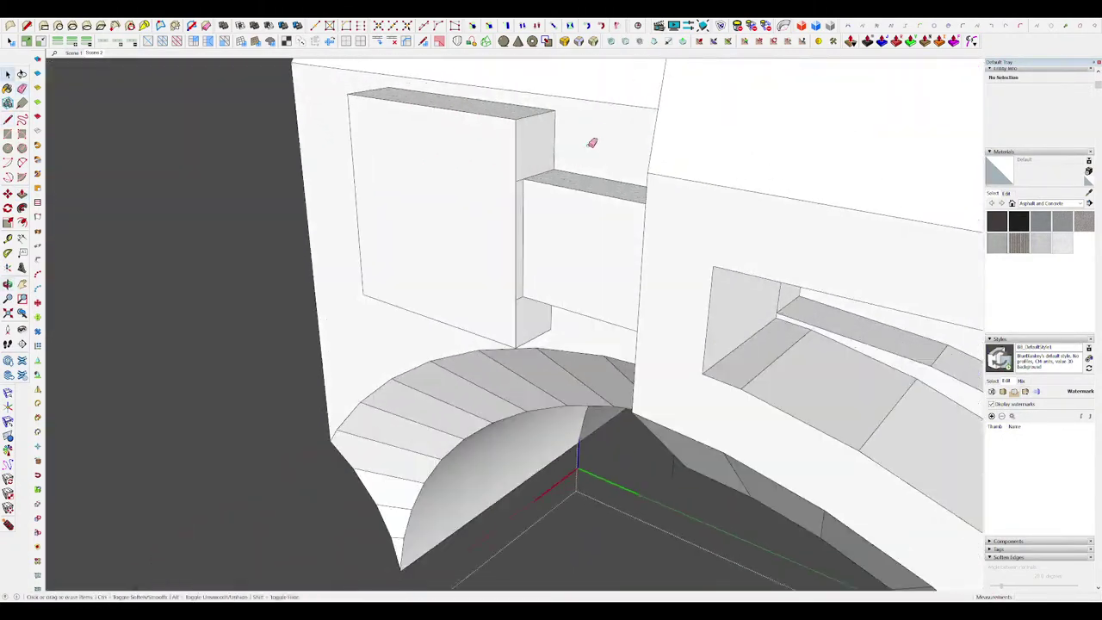
{"action": "key", "text": "Page_Down"}
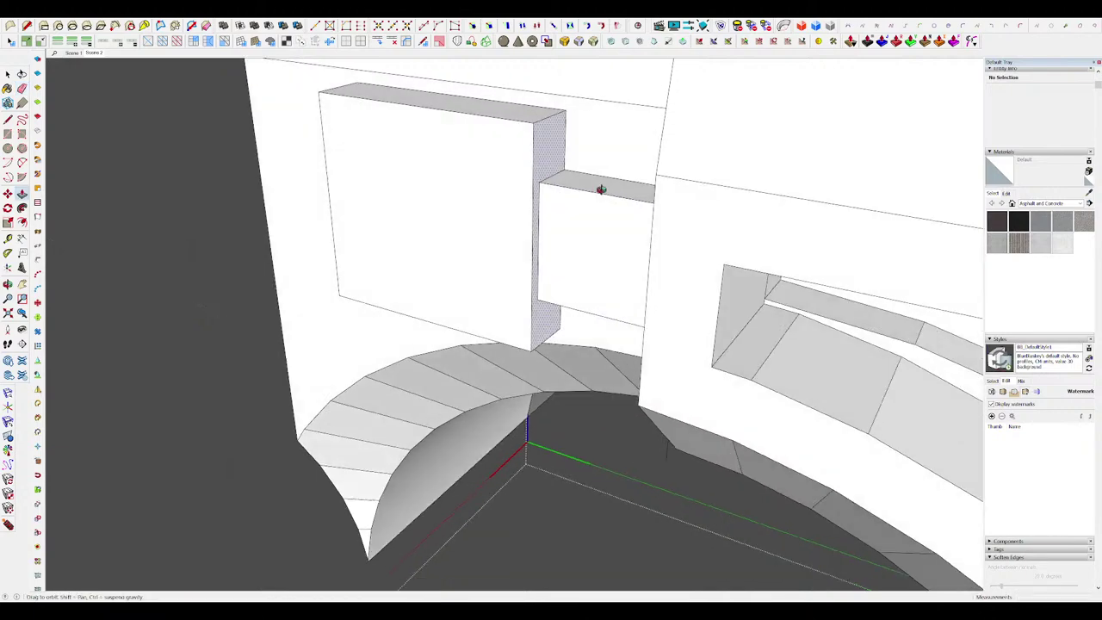
{"action": "key", "text": "l"}
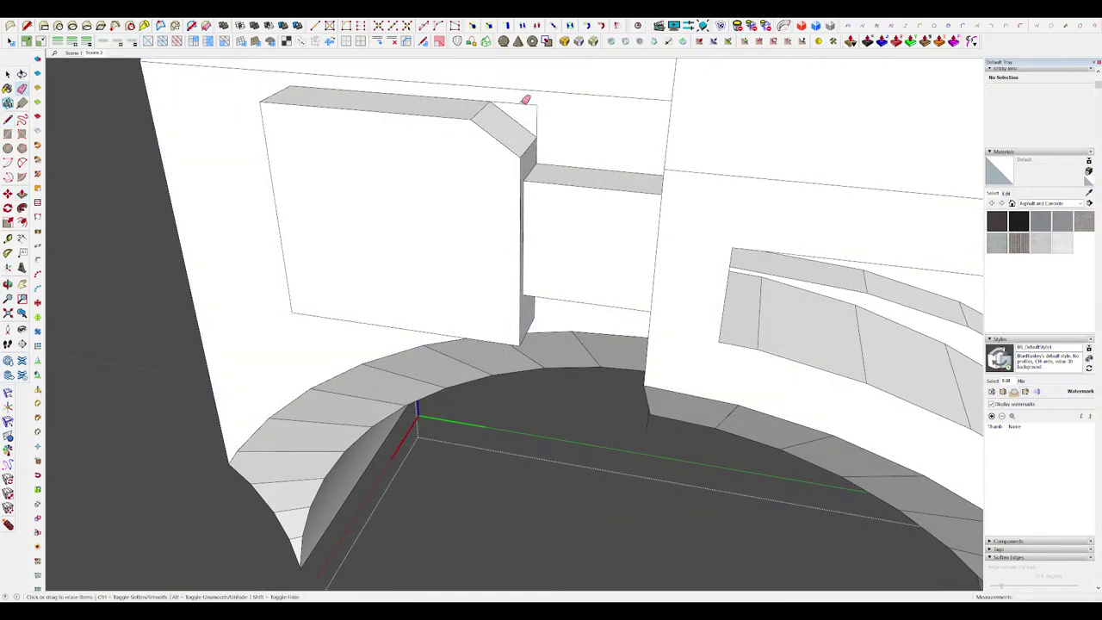
Step: Push the corner triangle back through the box to form the angled chamfer face
{"action": "middle_click_drag", "start_coordinate": [568, 196], "coordinate": [555, 145]}
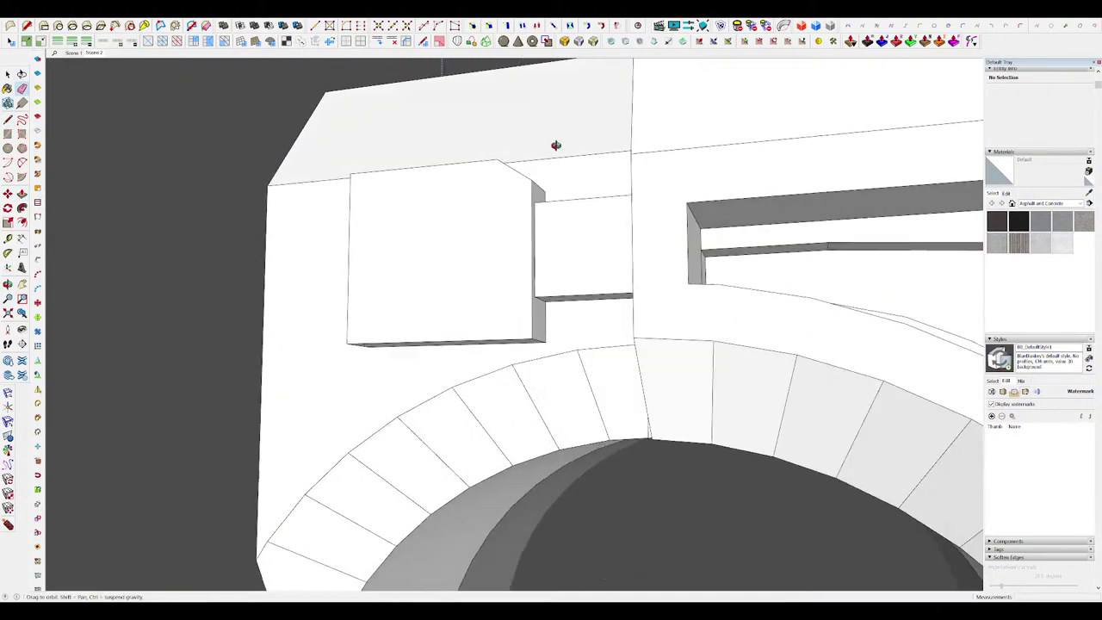
{"action": "key", "text": "p"}
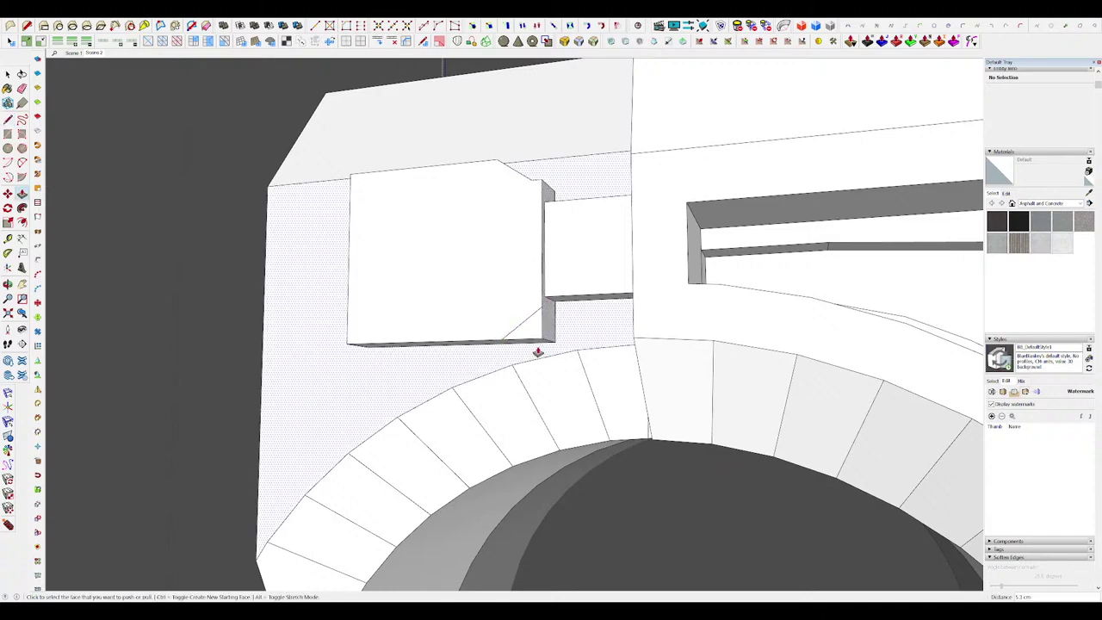
{"action": "left_click", "coordinate": [522, 330]}
{"action": "left_click", "coordinate": [545, 329]}
{"action": "key", "text": "e"}
{"action": "left_click_drag", "start_coordinate": [547, 329], "coordinate": [541, 342]}
Step: Isolate the white housing and bring its underside opening into view
{"action": "scroll", "coordinate": [656, 286], "scroll_direction": "down", "scroll_amount": 8}
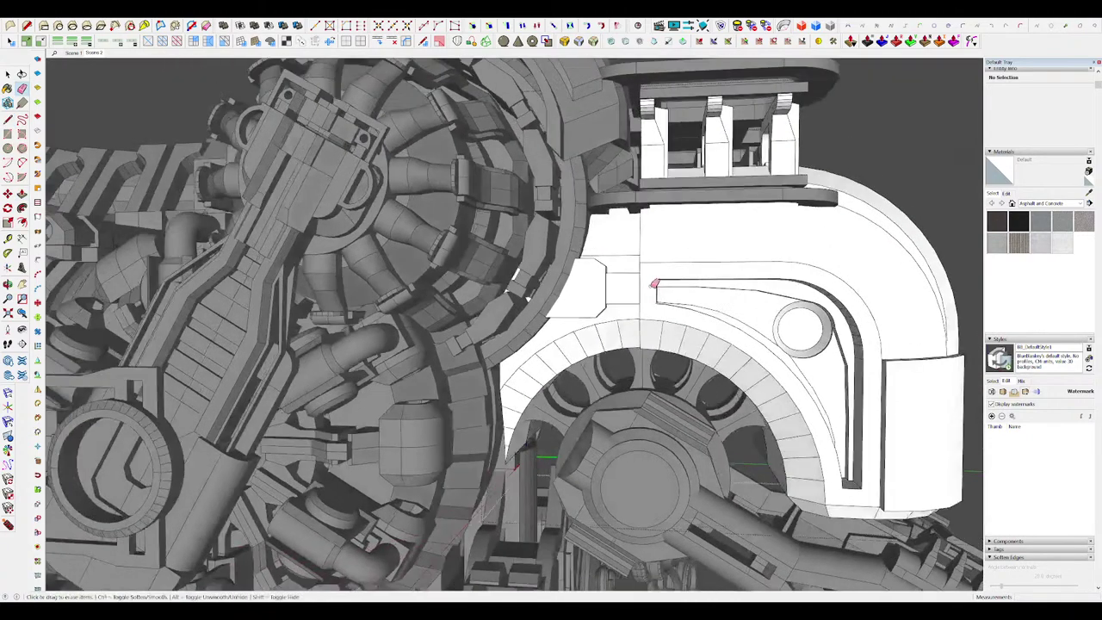
{"action": "middle_click_drag", "start_coordinate": [656, 286], "coordinate": [568, 218]}
{"action": "scroll", "coordinate": [568, 231], "scroll_direction": "up", "scroll_amount": 4}
{"action": "key", "text": "i"}
{"action": "key", "text": "Page_Down"}
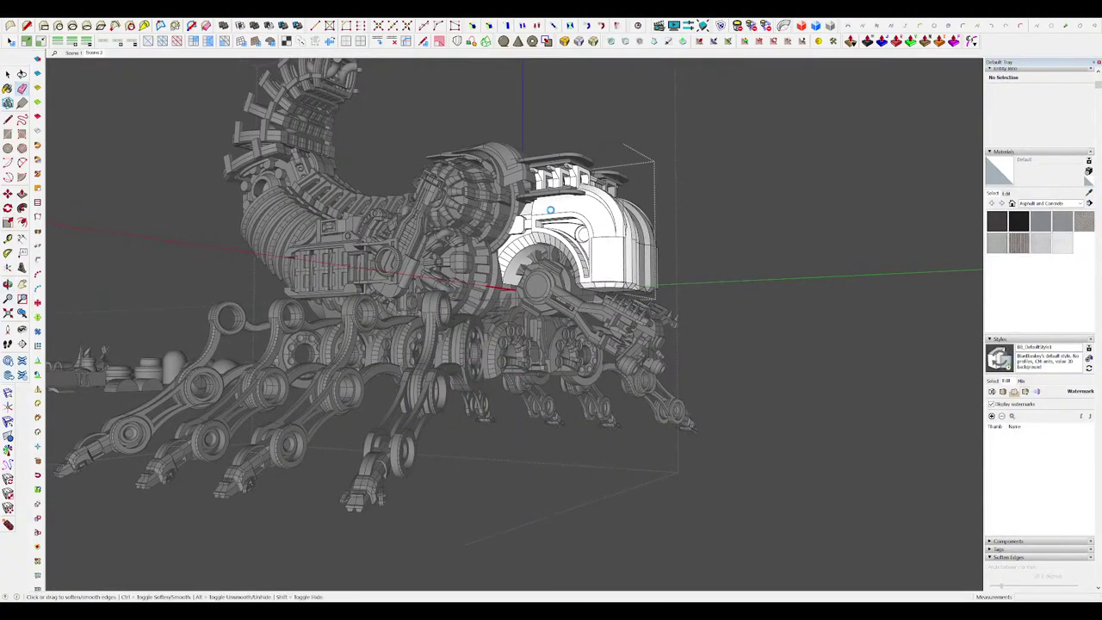
{"action": "middle_click_drag", "start_coordinate": [550, 210], "coordinate": [595, 230]}
{"action": "scroll", "coordinate": [561, 209], "scroll_direction": "down", "scroll_amount": 3}
{"action": "scroll", "coordinate": [593, 231], "scroll_direction": "up", "scroll_amount": 5}
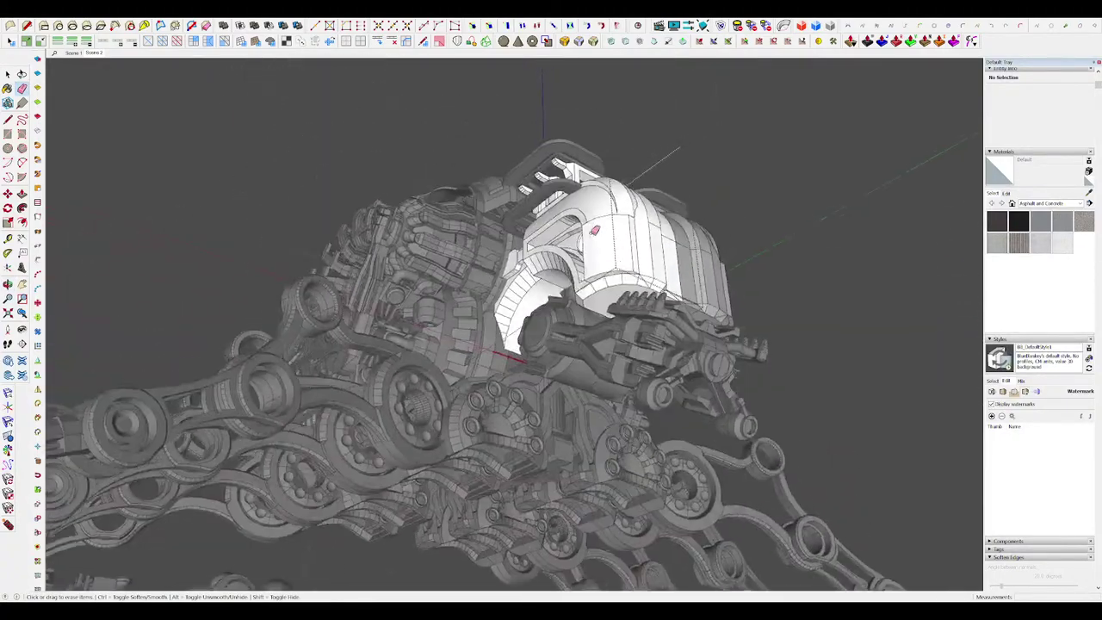
{"action": "scroll", "coordinate": [594, 230], "scroll_direction": "up", "scroll_amount": 4}
{"action": "scroll", "coordinate": [735, 313], "scroll_direction": "down", "scroll_amount": 5}
{"action": "middle_click_drag", "start_coordinate": [499, 195], "coordinate": [436, 206]}
{"action": "scroll", "coordinate": [425, 199], "scroll_direction": "up", "scroll_amount": 3}
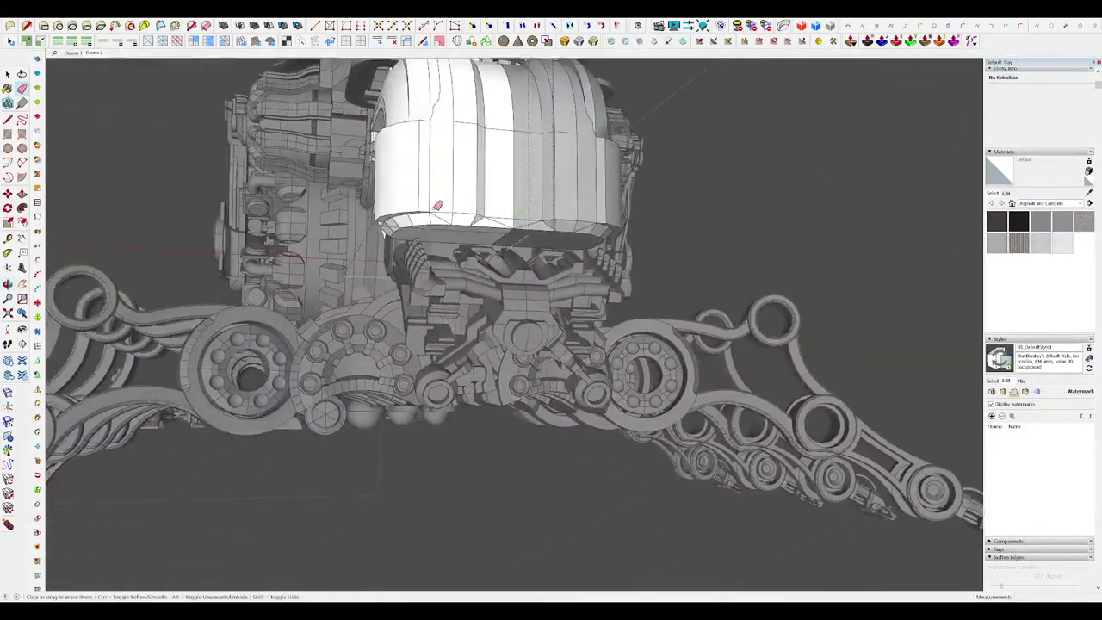
{"action": "key", "text": "Page_Down"}
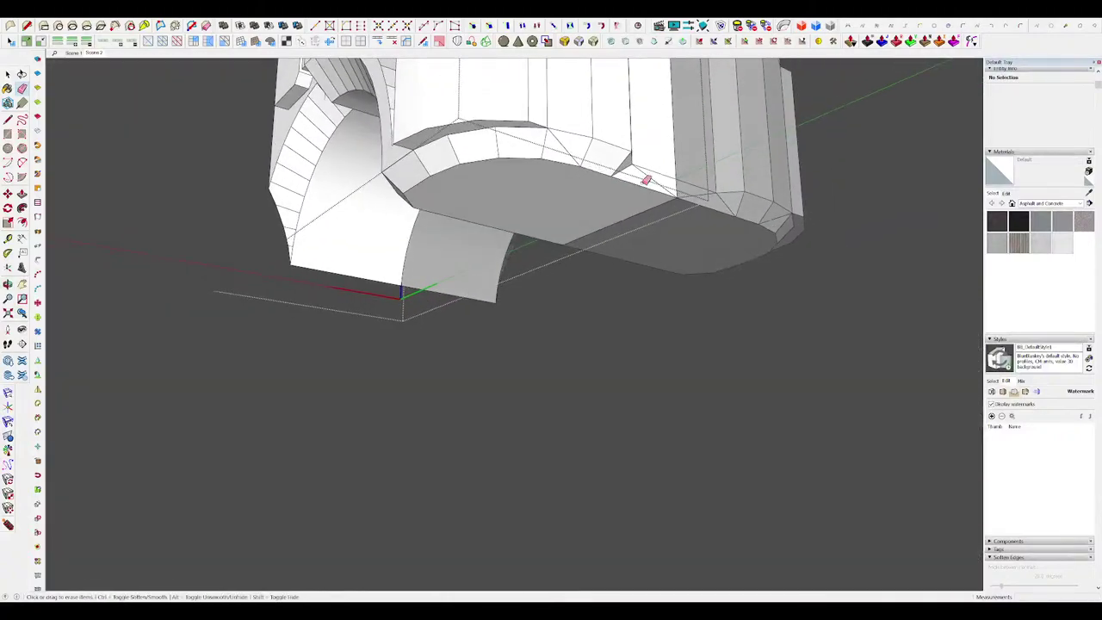
Step: Push a recess into the housing underside up to the wall
{"action": "left_click", "coordinate": [541, 189]}
{"action": "key", "text": "space"}
{"action": "middle_click_drag", "start_coordinate": [540, 189], "coordinate": [702, 103]}
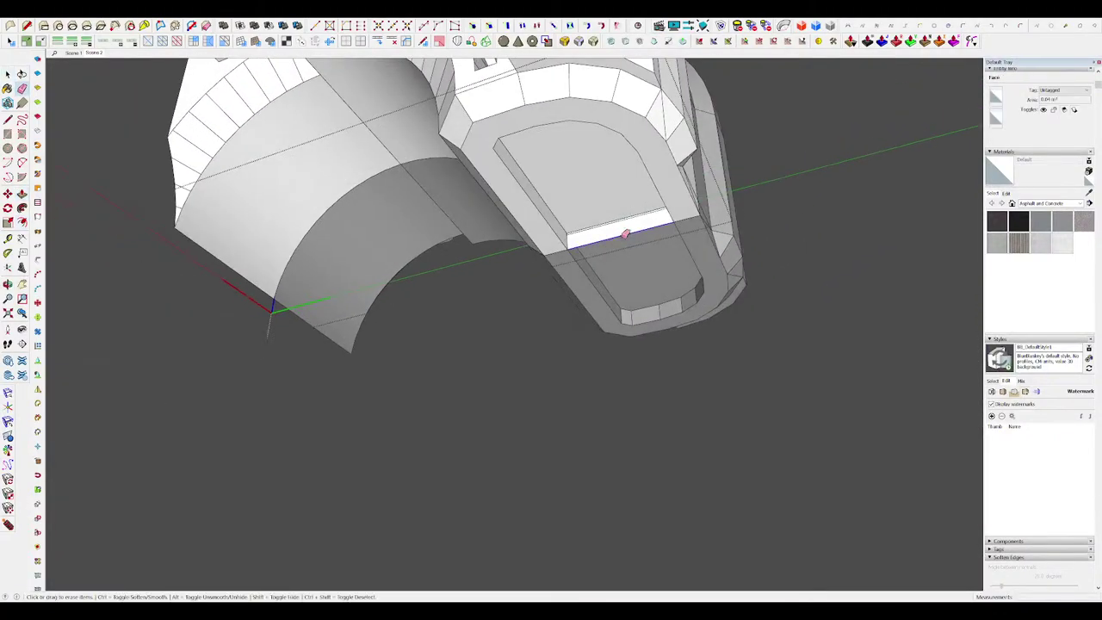
{"action": "left_click", "coordinate": [626, 232]}
{"action": "middle_click_drag", "start_coordinate": [626, 232], "coordinate": [573, 209]}
{"action": "key", "text": "space"}
{"action": "scroll", "coordinate": [578, 234], "scroll_direction": "up", "scroll_amount": 5}
{"action": "scroll", "coordinate": [589, 237], "scroll_direction": "down", "scroll_amount": 5}
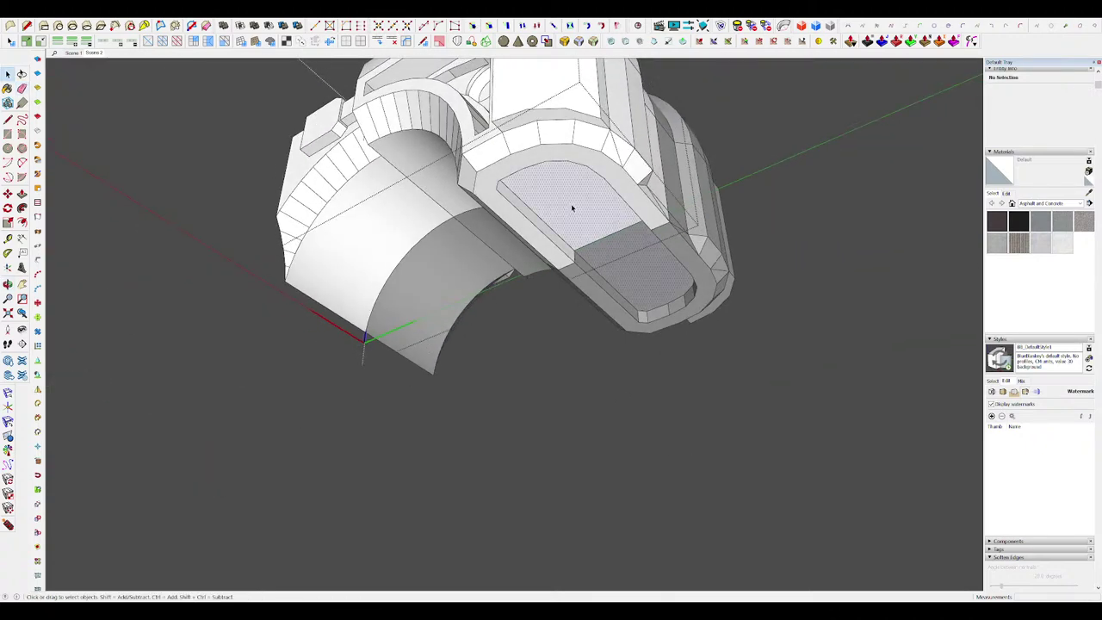
Step: Scale the recess's inner face down and shift it within the opening
{"action": "key", "text": "s"}
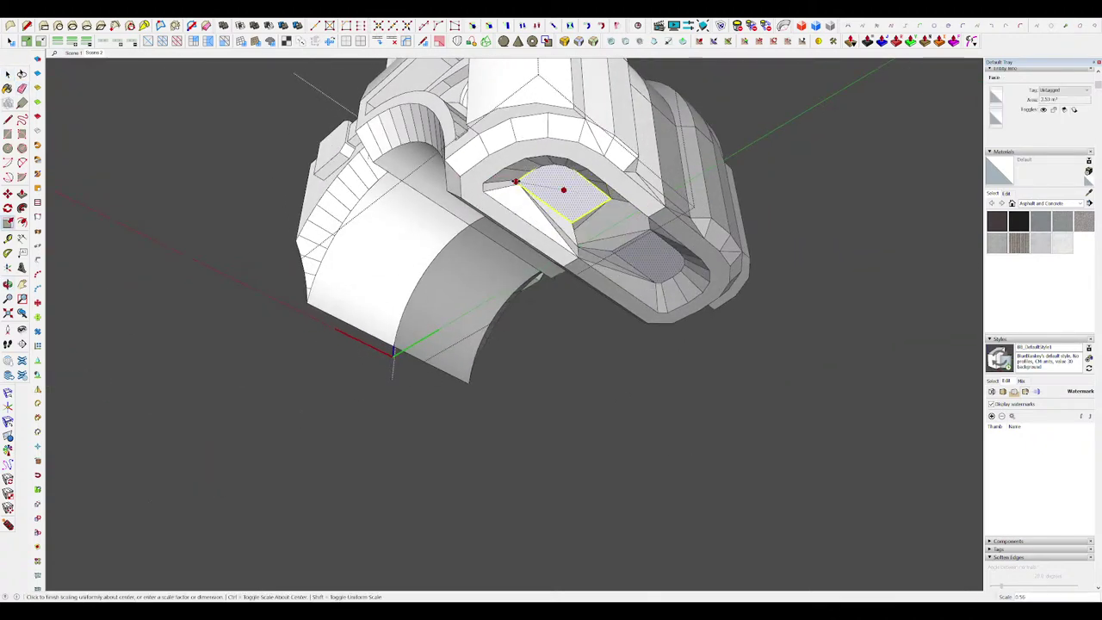
{"action": "left_click", "coordinate": [504, 179]}
{"action": "mouse_move", "coordinate": [585, 183]}
{"action": "middle_mouse_down"}
{"action": "mouse_move", "coordinate": [509, 172]}
{"action": "mouse_move", "coordinate": [542, 185]}
{"action": "mouse_move", "coordinate": [520, 165]}
{"action": "mouse_move", "coordinate": [553, 192]}
{"action": "mouse_move", "coordinate": [597, 243]}
{"action": "mouse_move", "coordinate": [586, 238]}
{"action": "mouse_move", "coordinate": [588, 172]}
{"action": "mouse_move", "coordinate": [799, 167]}
{"action": "middle_mouse_up"}
{"action": "scroll", "coordinate": [565, 174], "scroll_direction": "up", "scroll_amount": 4}
{"action": "key", "text": "m"}
{"action": "left_click", "coordinate": [556, 189]}
{"action": "scroll", "coordinate": [534, 161], "scroll_direction": "down", "scroll_amount": 2}
{"action": "scroll", "coordinate": [585, 238], "scroll_direction": "up", "scroll_amount": 2}
Step: Redraw and erase edges along the underside of the rounded slot frame
{"action": "key", "text": "e"}
{"action": "key", "text": "l"}
{"action": "left_click", "coordinate": [596, 291]}
{"action": "scroll", "coordinate": [626, 231], "scroll_direction": "down", "scroll_amount": 3}
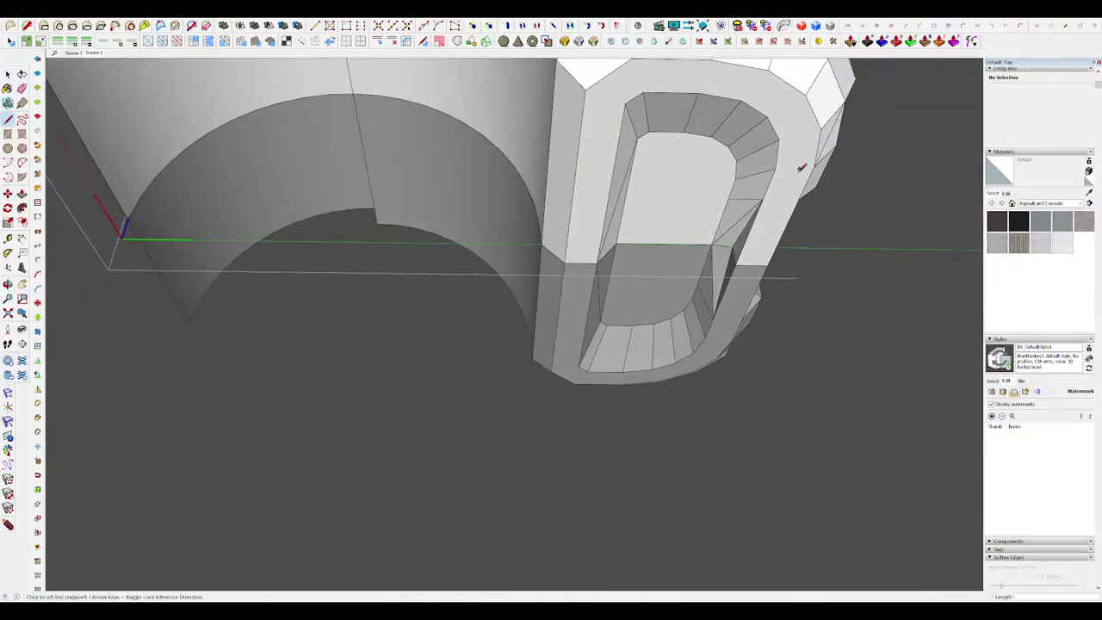
{"action": "scroll", "coordinate": [727, 249], "scroll_direction": "up", "scroll_amount": 3}
{"action": "key", "text": "e"}
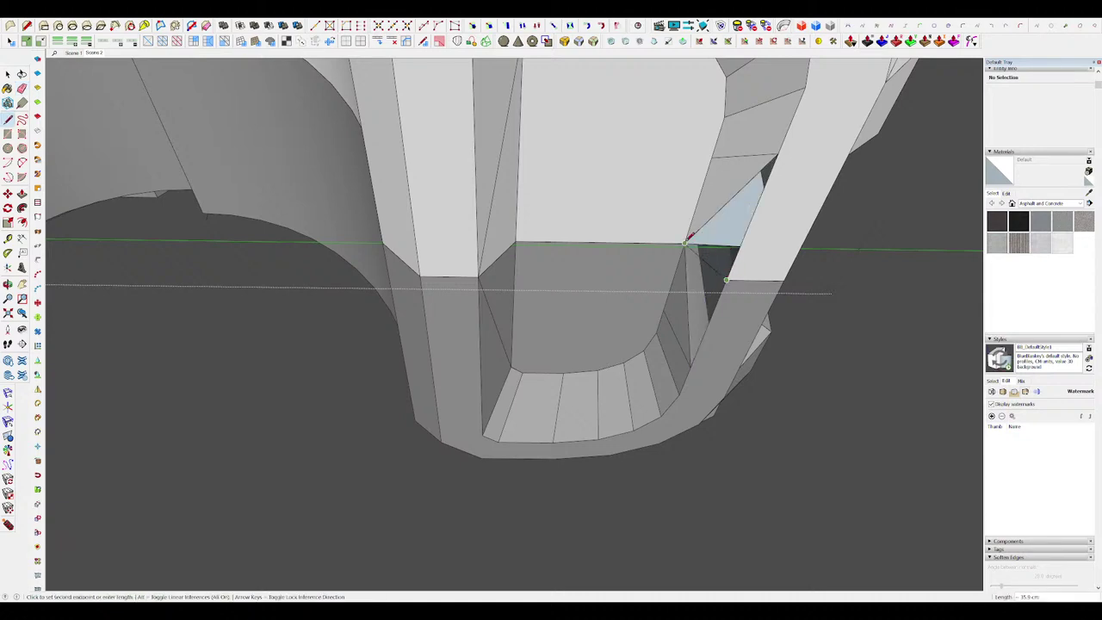
{"action": "scroll", "coordinate": [684, 241], "scroll_direction": "down", "scroll_amount": 2}
{"action": "middle_click_drag", "start_coordinate": [684, 241], "coordinate": [760, 303]}
{"action": "scroll", "coordinate": [612, 302], "scroll_direction": "down", "scroll_amount": 4}
{"action": "scroll", "coordinate": [723, 297], "scroll_direction": "down", "scroll_amount": 3}
Step: Exit the housing group so the whole scorpion is visible again
{"action": "key", "text": "space"}
{"action": "left_click", "coordinate": [749, 314]}
{"action": "middle_click_drag", "start_coordinate": [648, 254], "coordinate": [781, 423]}
{"action": "scroll", "coordinate": [730, 436], "scroll_direction": "down", "scroll_amount": 3}
{"action": "left_click", "coordinate": [778, 418]}
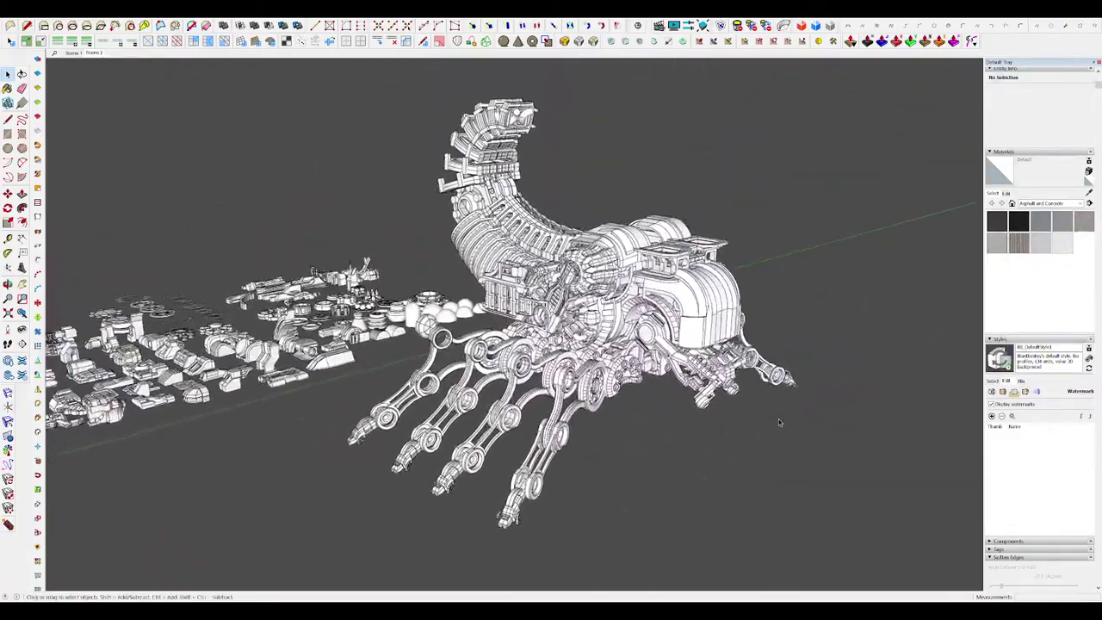
Step: Offset the face of the front leg's large ring to outline an inset band
{"action": "scroll", "coordinate": [620, 344], "scroll_direction": "up", "scroll_amount": 2}
{"action": "middle_click_drag", "start_coordinate": [620, 344], "coordinate": [574, 344]}
{"action": "scroll", "coordinate": [568, 339], "scroll_direction": "up", "scroll_amount": 5}
{"action": "scroll", "coordinate": [568, 327], "scroll_direction": "up", "scroll_amount": 8}
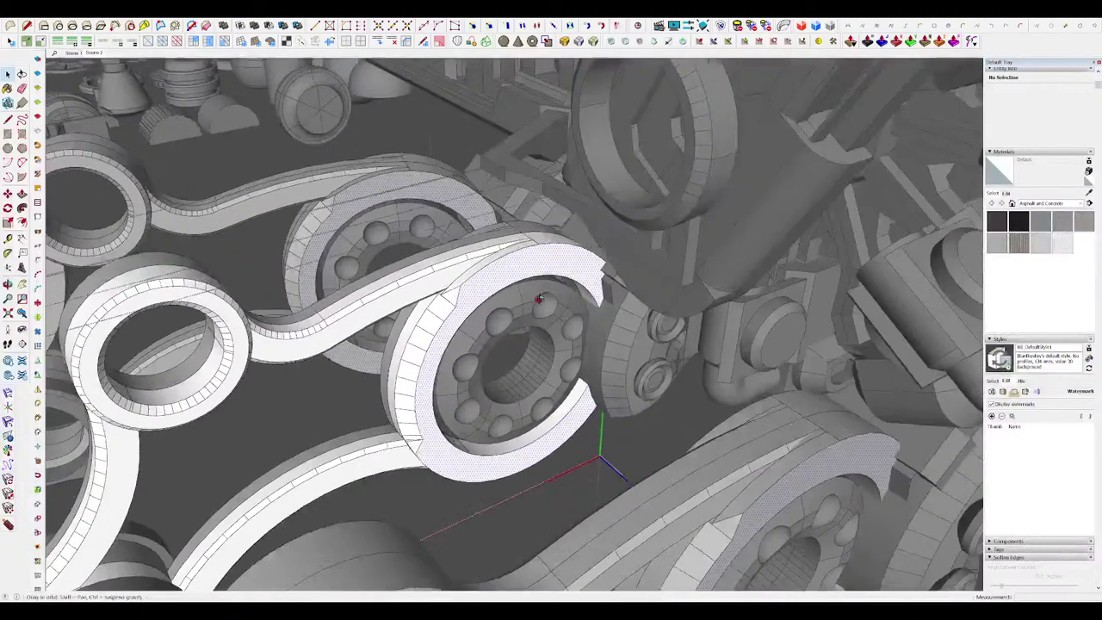
{"action": "left_click", "coordinate": [564, 273]}
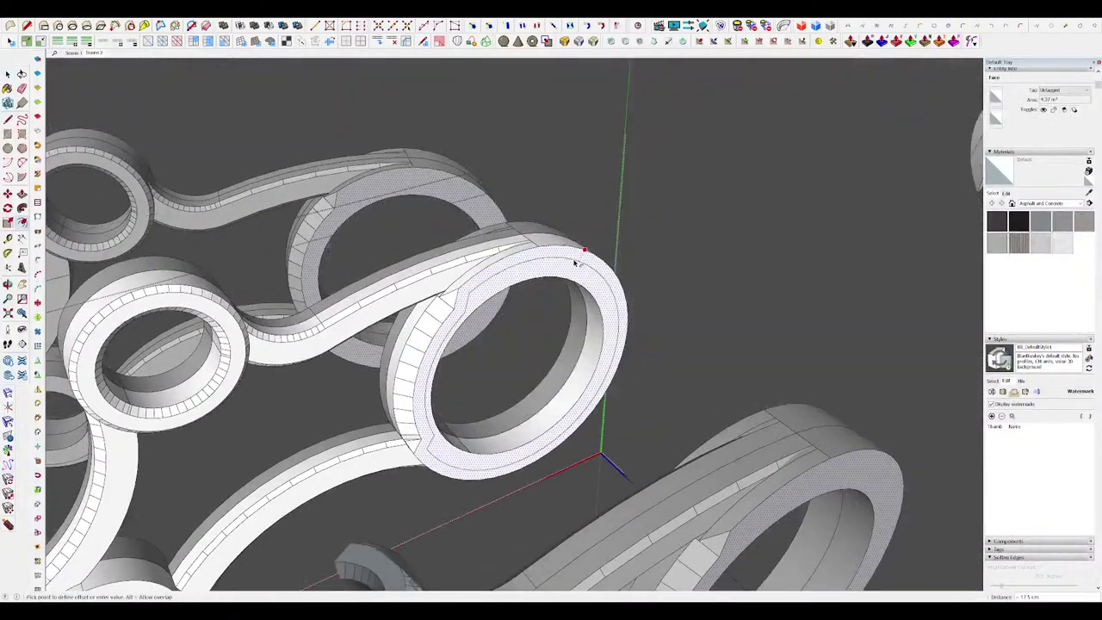
{"action": "key", "text": "space"}
{"action": "scroll", "coordinate": [585, 261], "scroll_direction": "up", "scroll_amount": 3}
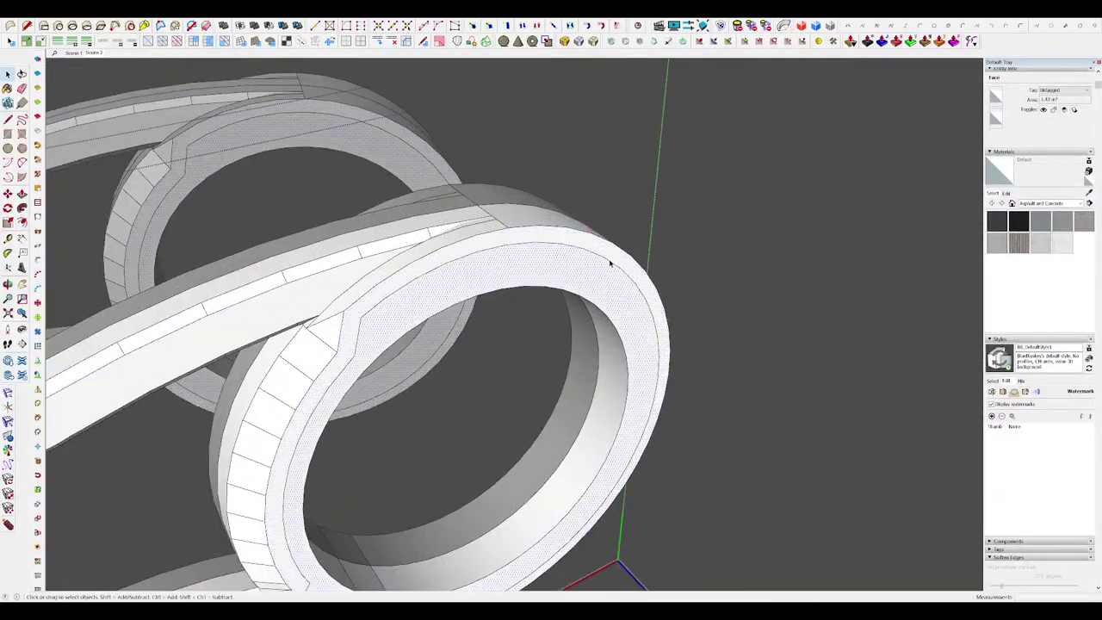
{"action": "scroll", "coordinate": [600, 278], "scroll_direction": "down", "scroll_amount": 5}
Step: Select the ring's narrow band face and delete the large face covering the ring
{"action": "middle_click_drag", "start_coordinate": [625, 283], "coordinate": [308, 317]}
{"action": "scroll", "coordinate": [554, 319], "scroll_direction": "up", "scroll_amount": 4}
{"action": "middle_click_drag", "start_coordinate": [553, 319], "coordinate": [484, 265]}
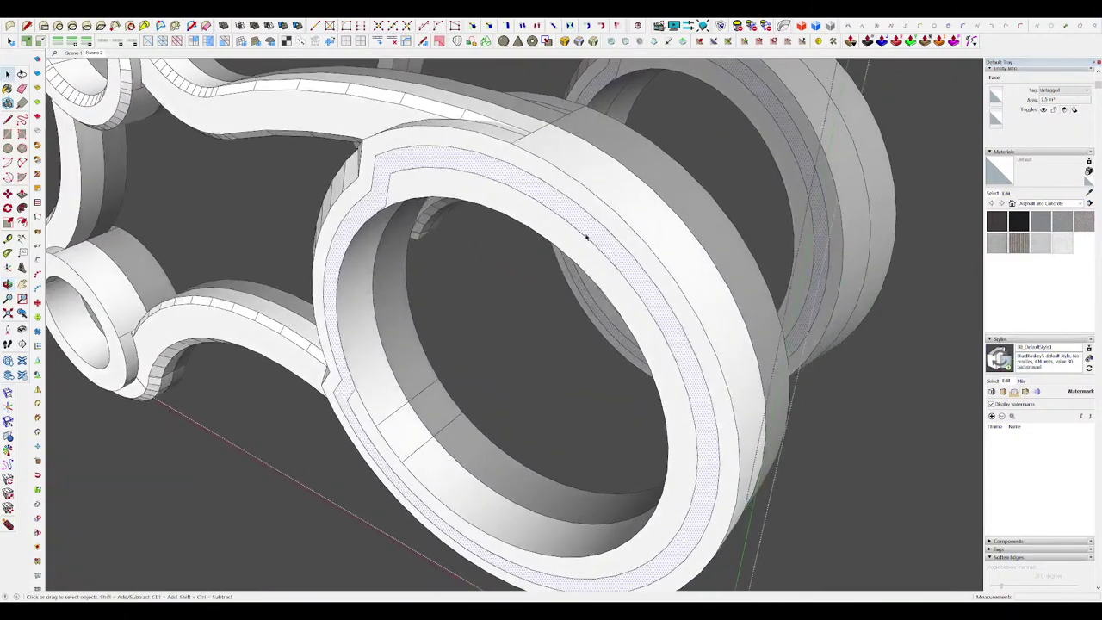
{"action": "left_click", "coordinate": [585, 235]}
{"action": "mouse_move", "coordinate": [586, 236]}
{"action": "middle_mouse_down"}
{"action": "mouse_move", "coordinate": [542, 212]}
{"action": "mouse_move", "coordinate": [364, 278]}
{"action": "mouse_move", "coordinate": [431, 315]}
{"action": "mouse_move", "coordinate": [386, 344]}
{"action": "mouse_move", "coordinate": [453, 351]}
{"action": "middle_mouse_up"}
{"action": "key", "text": "p"}
{"action": "middle_click_drag", "start_coordinate": [482, 284], "coordinate": [473, 204]}
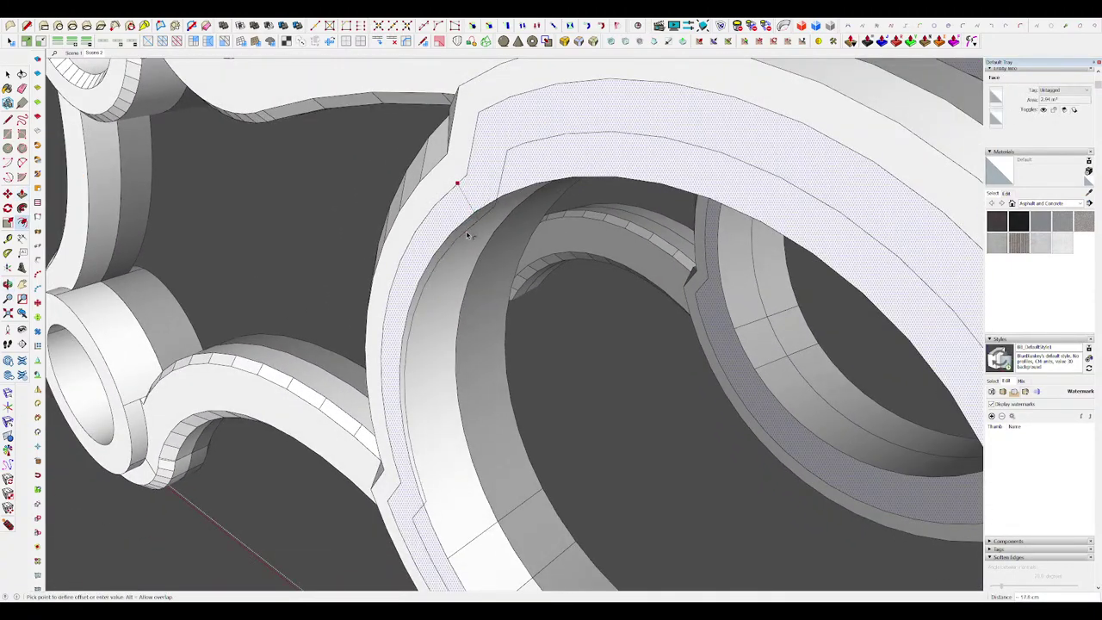
{"action": "key", "text": "e"}
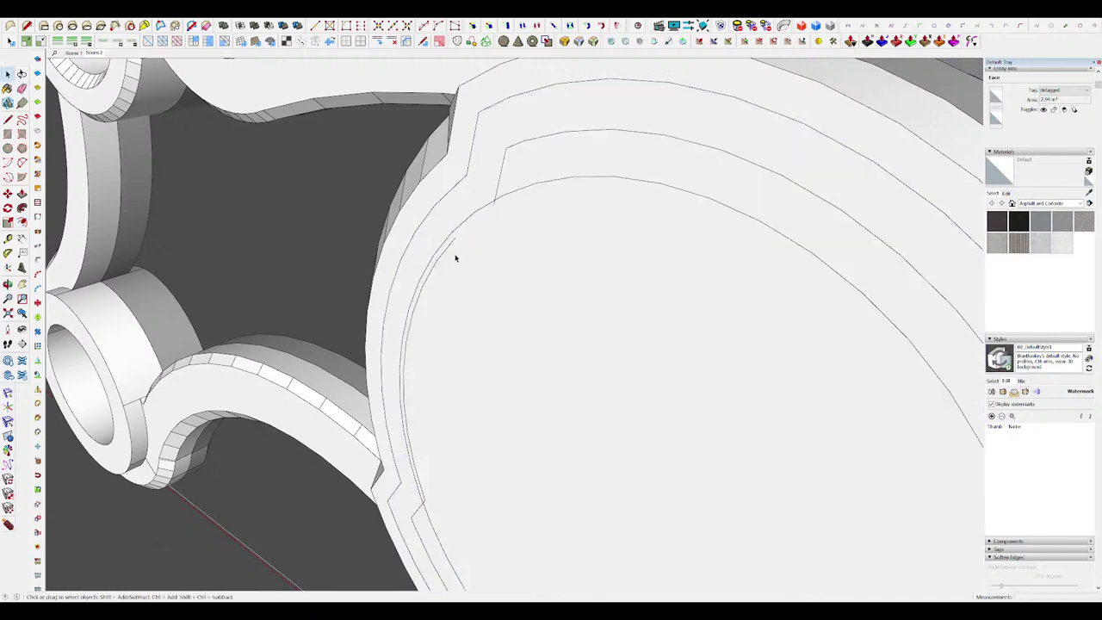
{"action": "left_click", "coordinate": [510, 311]}
{"action": "scroll", "coordinate": [497, 224], "scroll_direction": "down", "scroll_amount": 3}
{"action": "key", "text": "Delete"}
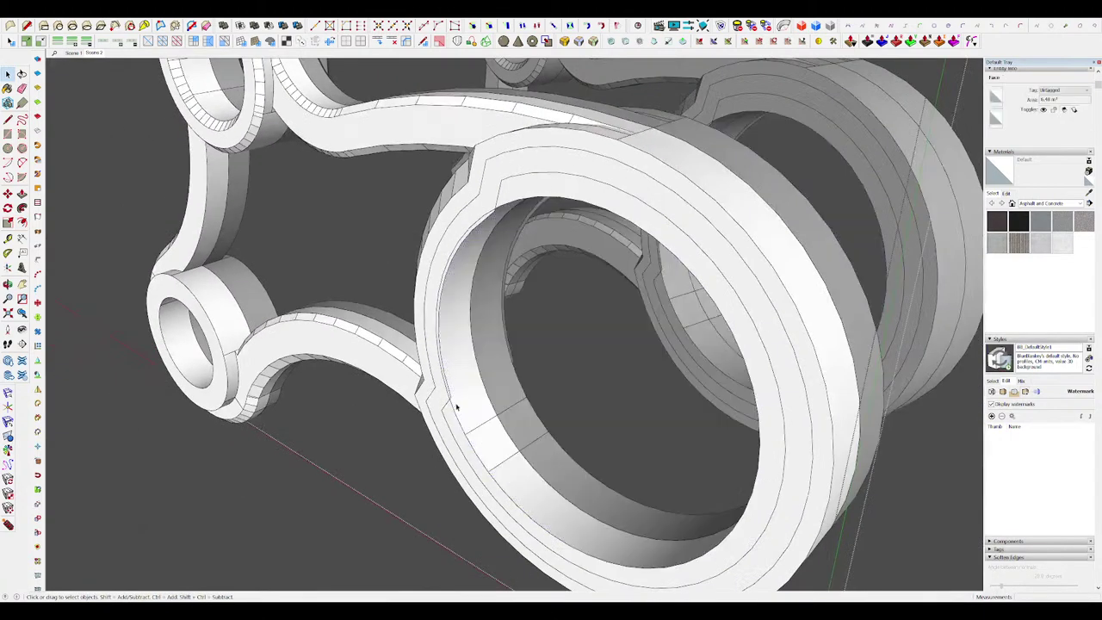
{"action": "scroll", "coordinate": [451, 407], "scroll_direction": "up", "scroll_amount": 6}
Step: Erase the leftover edges at the ring's notch
{"action": "key", "text": "e"}
{"action": "left_click", "coordinate": [486, 385]}
{"action": "scroll", "coordinate": [503, 413], "scroll_direction": "down", "scroll_amount": 4}
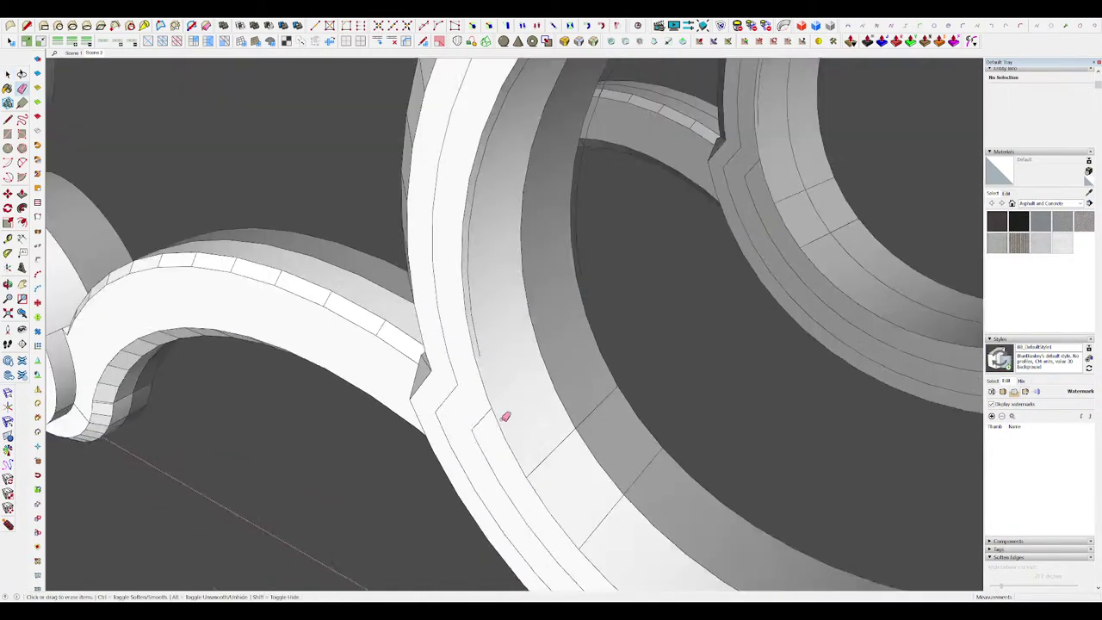
{"action": "mouse_move", "coordinate": [504, 416]}
{"action": "middle_mouse_down"}
{"action": "mouse_move", "coordinate": [499, 312]}
{"action": "mouse_move", "coordinate": [548, 192]}
{"action": "middle_mouse_up"}
{"action": "scroll", "coordinate": [540, 206], "scroll_direction": "up", "scroll_amount": 2}
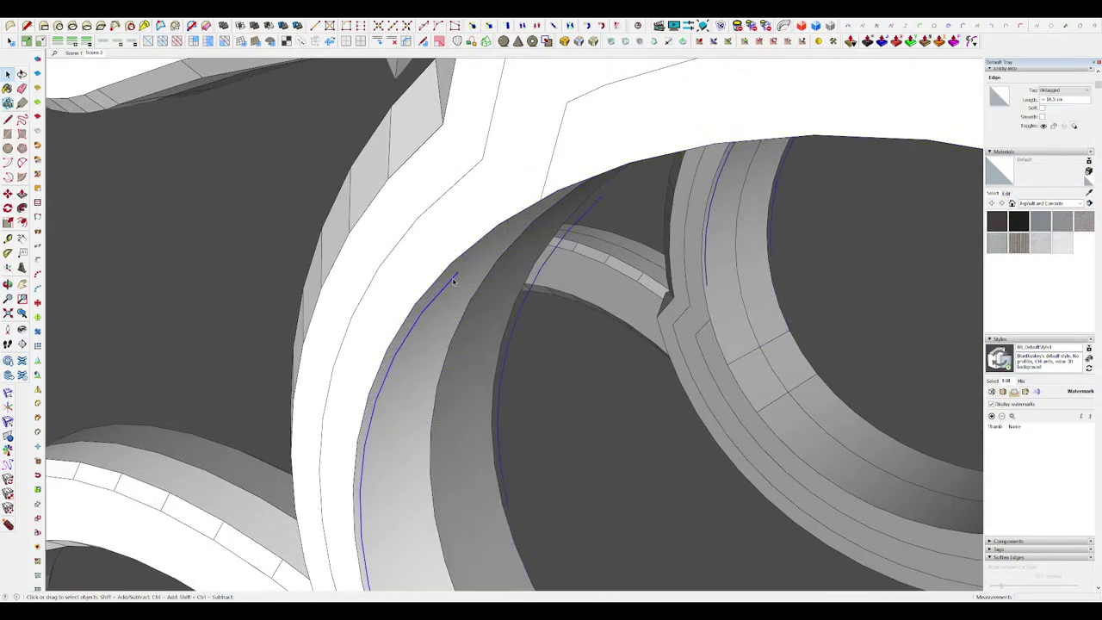
{"action": "key", "text": "Delete"}
{"action": "scroll", "coordinate": [459, 248], "scroll_direction": "down", "scroll_amount": 3}
{"action": "scroll", "coordinate": [462, 244], "scroll_direction": "down", "scroll_amount": 5}
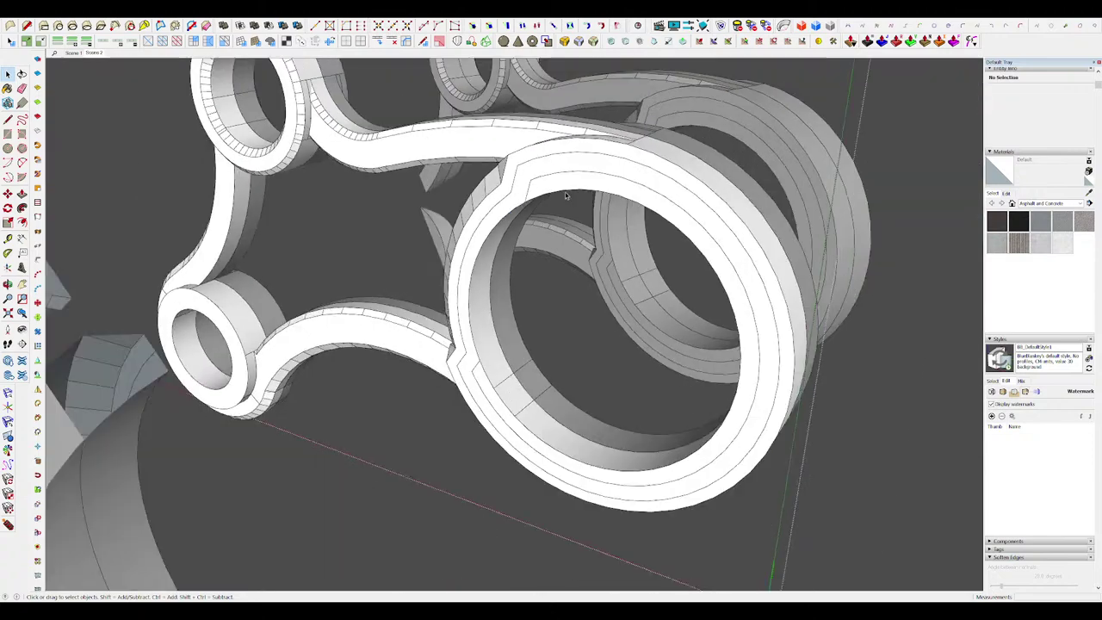
{"action": "middle_click_drag", "start_coordinate": [566, 197], "coordinate": [512, 275]}
{"action": "scroll", "coordinate": [477, 401], "scroll_direction": "up", "scroll_amount": 2}
Step: Push the inner ring band inward to recess it into the ring face
{"action": "key", "text": "p"}
{"action": "left_click", "coordinate": [478, 401]}
{"action": "left_click", "coordinate": [486, 395]}
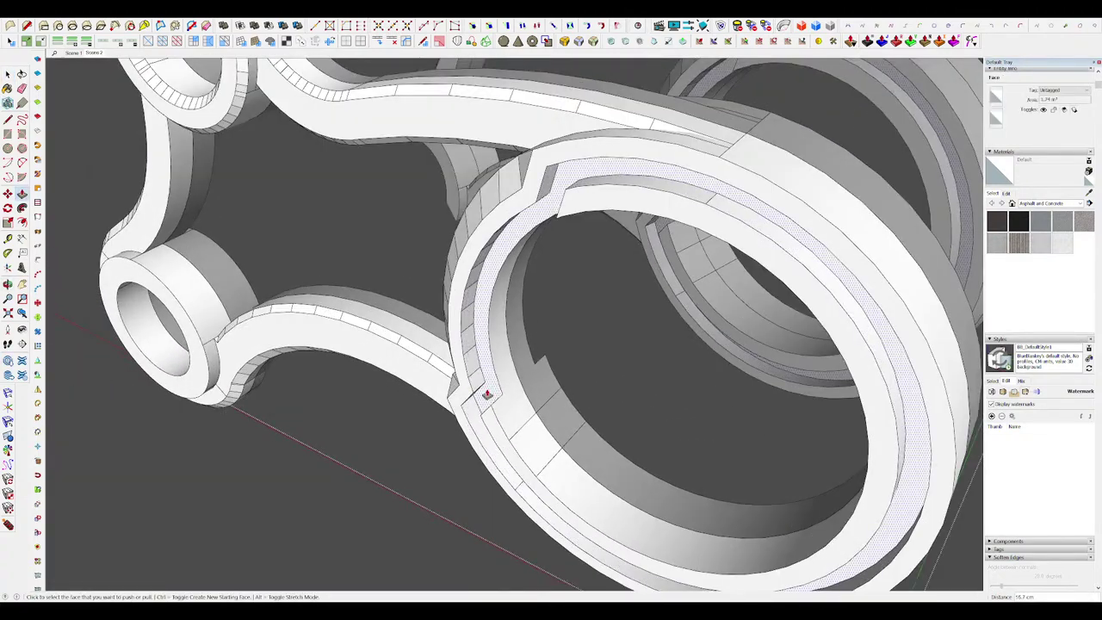
{"action": "scroll", "coordinate": [487, 394], "scroll_direction": "down", "scroll_amount": 4}
{"action": "middle_click_drag", "start_coordinate": [487, 393], "coordinate": [745, 289]}
{"action": "scroll", "coordinate": [551, 266], "scroll_direction": "down", "scroll_amount": 3}
{"action": "middle_click_drag", "start_coordinate": [519, 254], "coordinate": [550, 270]}
{"action": "key", "text": "space"}
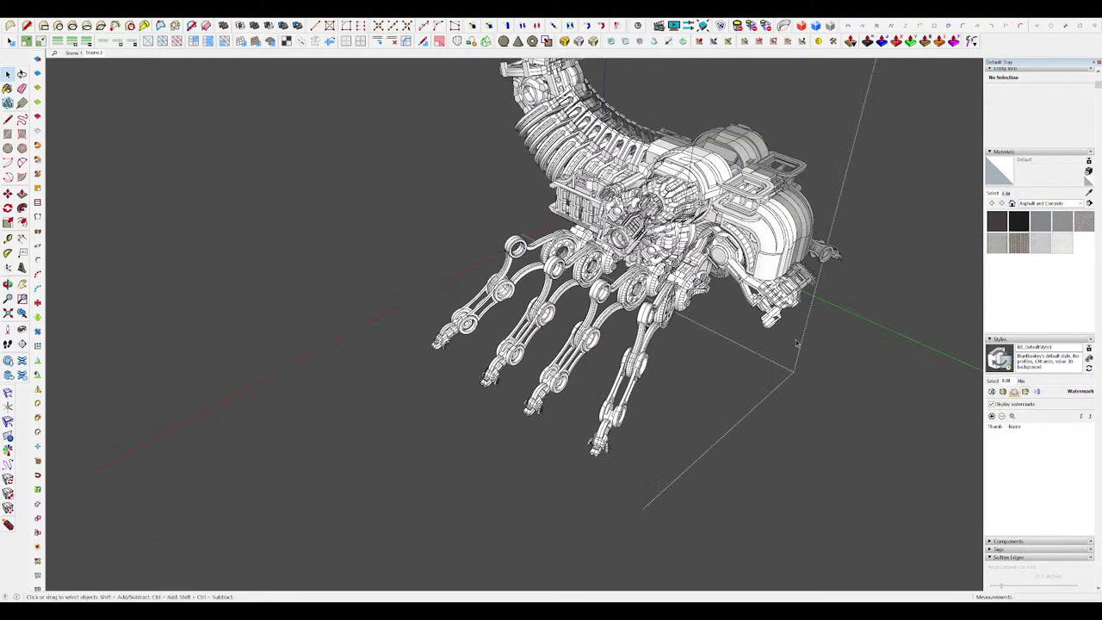
Step: Close the leg group, open the body panel group and select the housing's arch faces
{"action": "left_click", "coordinate": [919, 376]}
{"action": "middle_click_drag", "start_coordinate": [918, 375], "coordinate": [587, 250]}
{"action": "scroll", "coordinate": [695, 271], "scroll_direction": "up", "scroll_amount": 5}
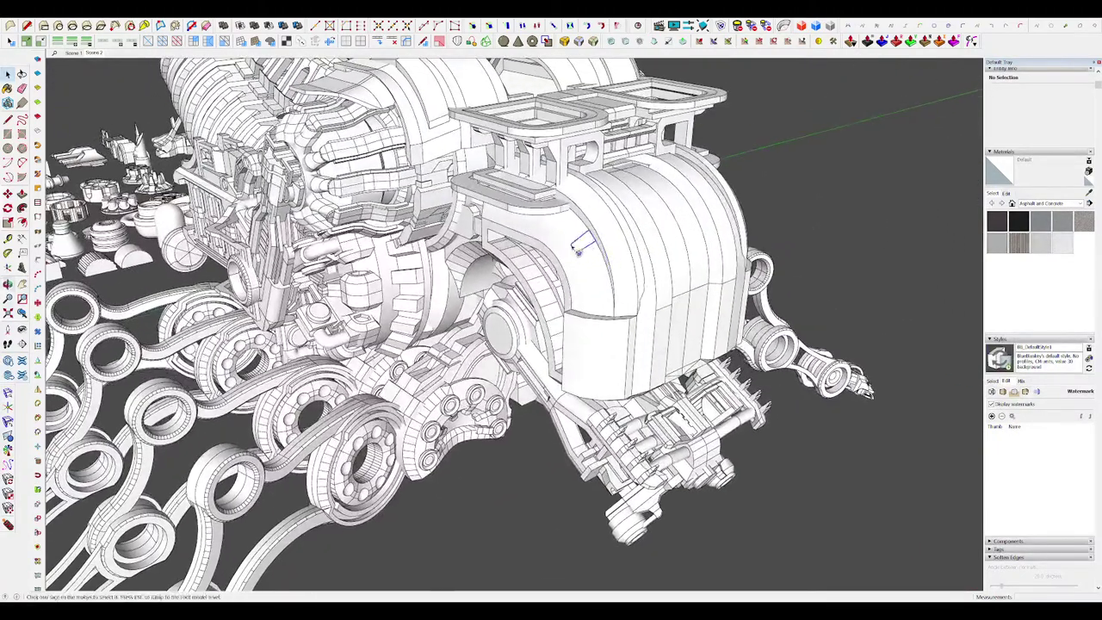
{"action": "double_click", "coordinate": [585, 251]}
{"action": "scroll", "coordinate": [590, 293], "scroll_direction": "up", "scroll_amount": 2}
{"action": "left_click", "coordinate": [588, 297]}
{"action": "scroll", "coordinate": [569, 331], "scroll_direction": "up", "scroll_amount": 5}
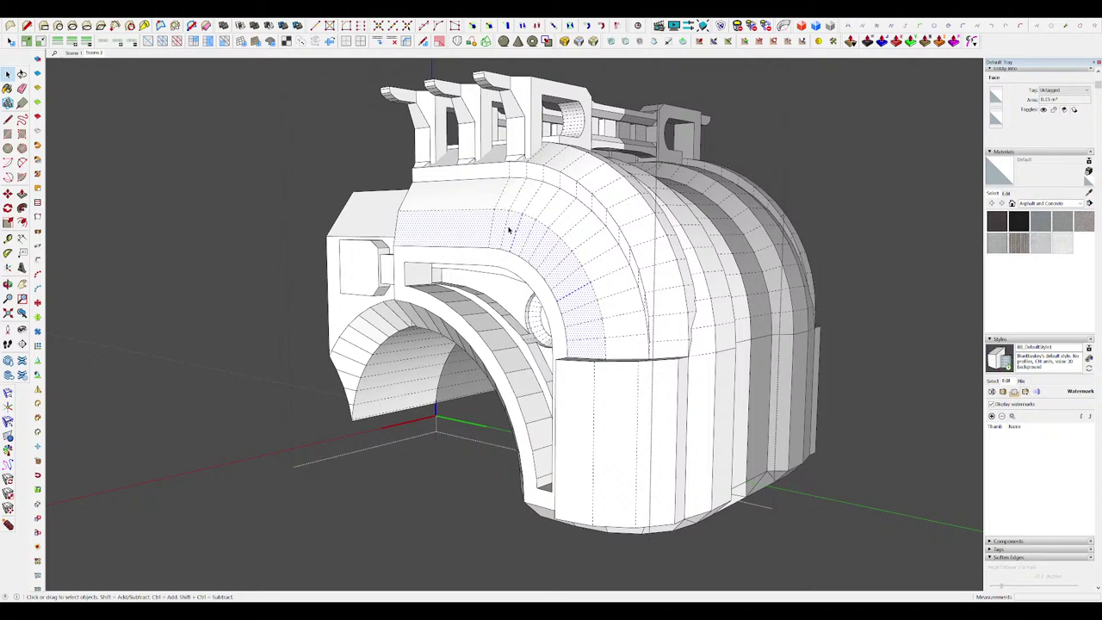
{"action": "middle_click_drag", "start_coordinate": [508, 230], "coordinate": [374, 330]}
{"action": "mouse_move", "coordinate": [564, 355]}
{"action": "middle_mouse_down"}
{"action": "mouse_move", "coordinate": [600, 364]}
{"action": "mouse_move", "coordinate": [580, 346]}
{"action": "middle_mouse_up"}
{"action": "scroll", "coordinate": [600, 364], "scroll_direction": "up", "scroll_amount": 3}
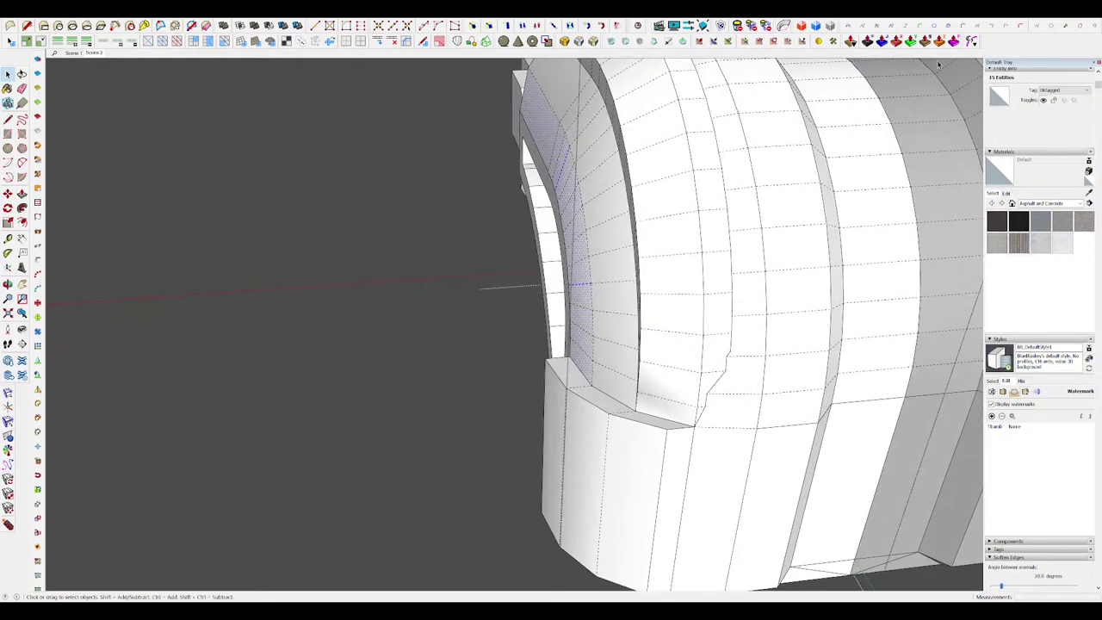
Step: Extrude the selected arch faces outward along their normals by about 13 cm
{"action": "key", "text": "shift+p"}
{"action": "left_click_drag", "start_coordinate": [573, 357], "coordinate": [545, 359]}
{"action": "key", "text": "space"}
{"action": "scroll", "coordinate": [563, 344], "scroll_direction": "down", "scroll_amount": 5}
{"action": "key", "text": "h"}
{"action": "middle_click_drag", "start_coordinate": [559, 322], "coordinate": [631, 285]}
Step: Close the body group, clear the selection and view the head arch from the front
{"action": "key", "text": "Escape"}
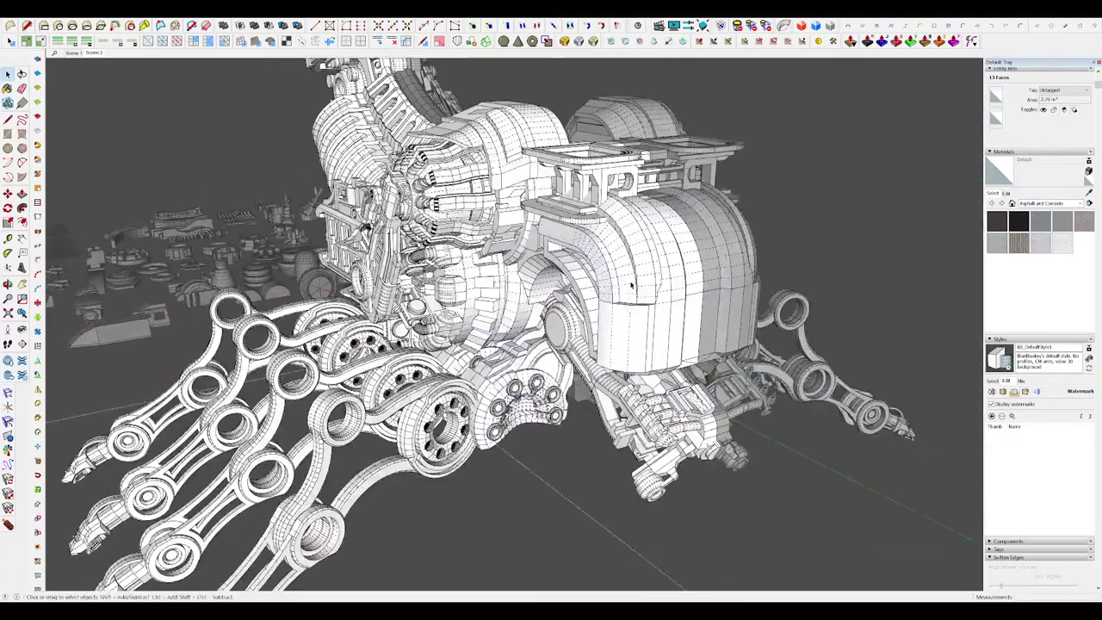
{"action": "key", "text": "alt+h"}
{"action": "scroll", "coordinate": [631, 285], "scroll_direction": "down", "scroll_amount": 5}
{"action": "left_click", "coordinate": [831, 349]}
{"action": "middle_click_drag", "start_coordinate": [831, 348], "coordinate": [832, 349]}
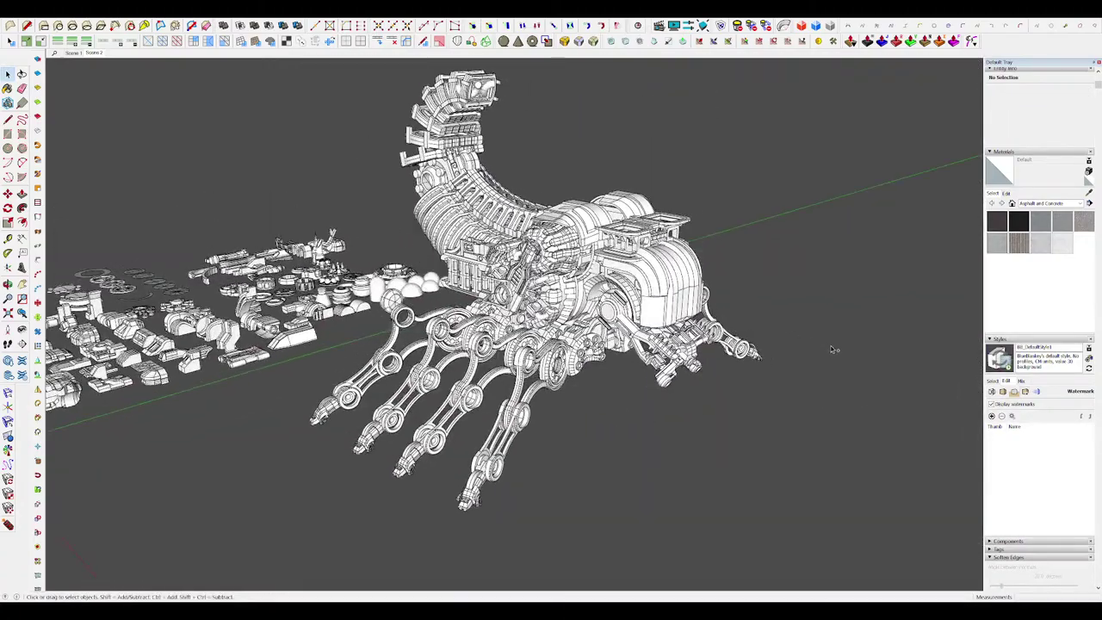
{"action": "middle_click_drag", "start_coordinate": [639, 305], "coordinate": [672, 341]}
{"action": "scroll", "coordinate": [499, 142], "scroll_direction": "up", "scroll_amount": 4}
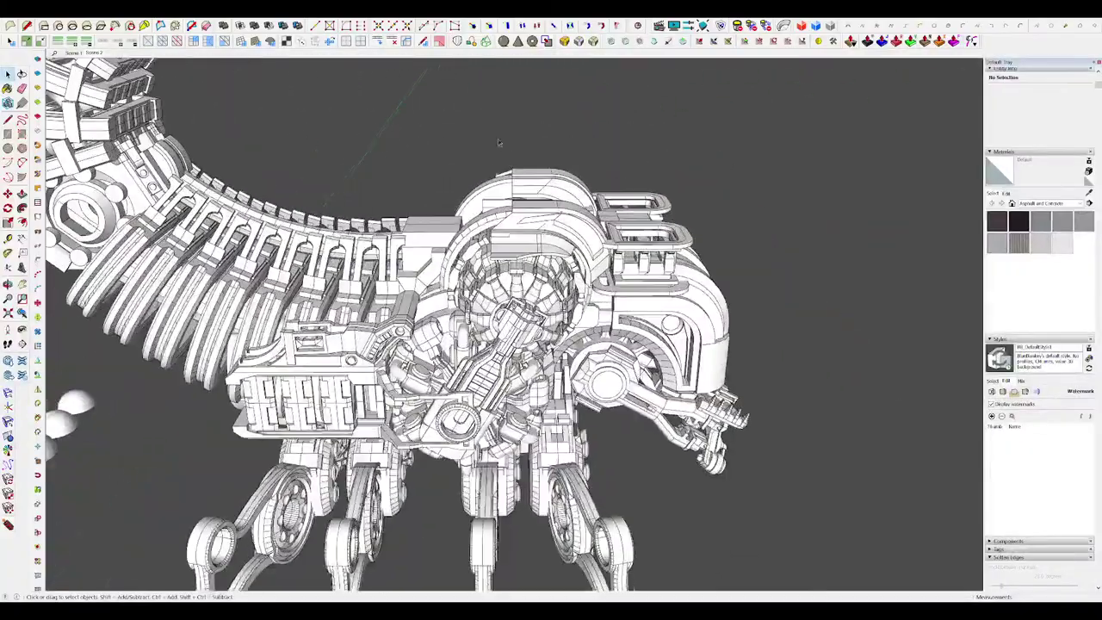
{"action": "middle_click_drag", "start_coordinate": [498, 142], "coordinate": [504, 159]}
{"action": "scroll", "coordinate": [553, 234], "scroll_direction": "up", "scroll_amount": 3}
Step: Split the head arch plate's angled top face with a new line, then exit the part
{"action": "left_click", "coordinate": [554, 235]}
{"action": "scroll", "coordinate": [554, 235], "scroll_direction": "up", "scroll_amount": 4}
{"action": "middle_click_drag", "start_coordinate": [554, 235], "coordinate": [562, 262]}
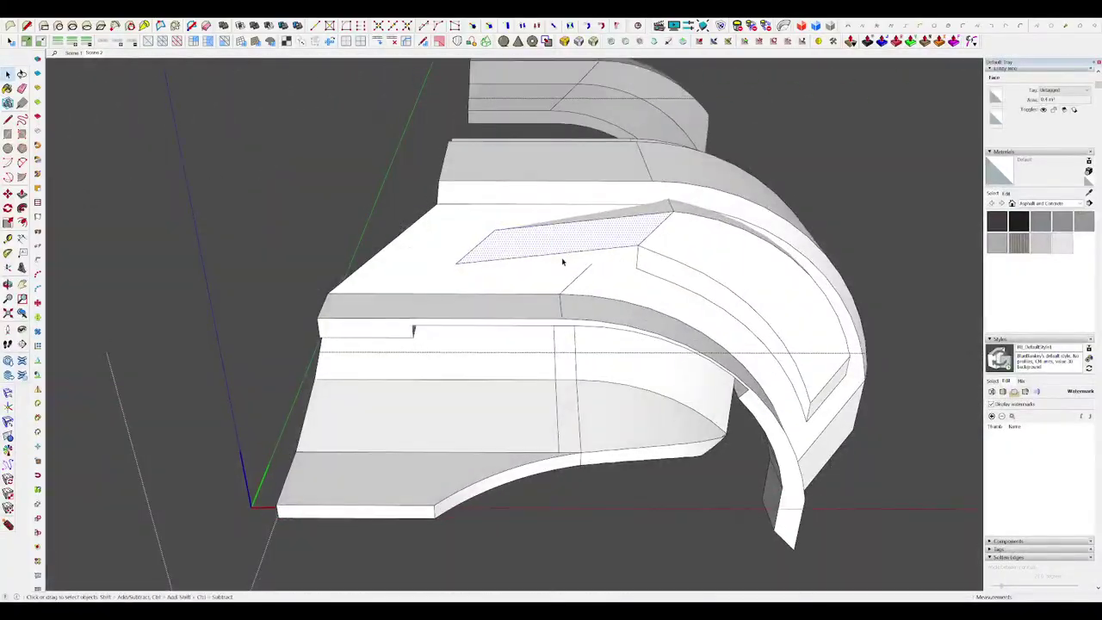
{"action": "left_click", "coordinate": [572, 219]}
{"action": "middle_click_drag", "start_coordinate": [572, 219], "coordinate": [564, 222]}
{"action": "key", "text": "space"}
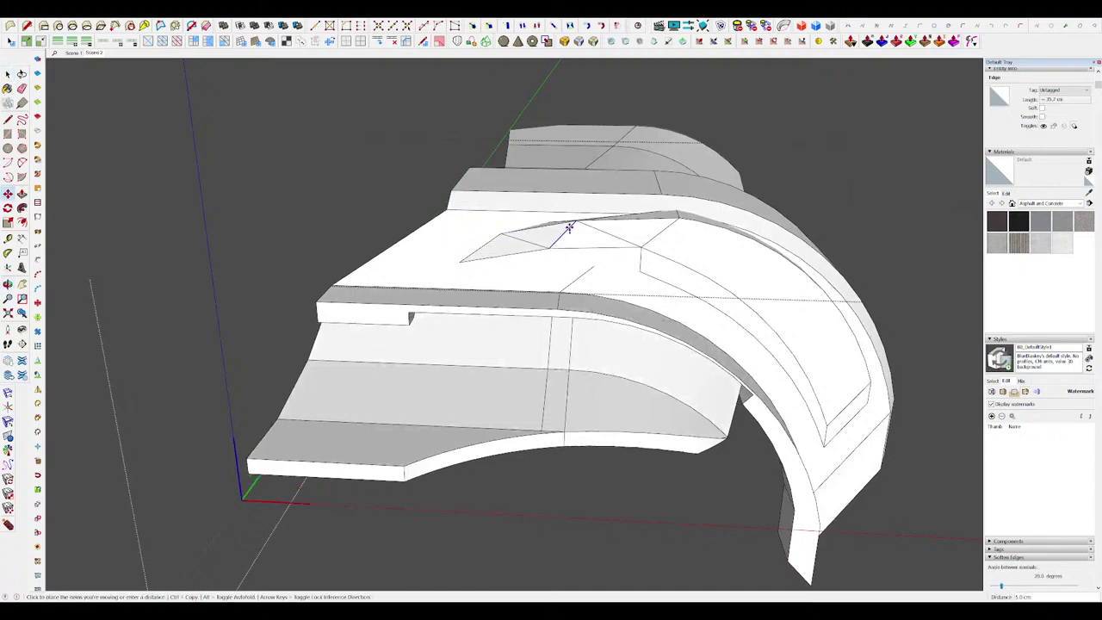
{"action": "scroll", "coordinate": [585, 226], "scroll_direction": "down", "scroll_amount": 5}
{"action": "middle_click_drag", "start_coordinate": [586, 226], "coordinate": [399, 319]}
{"action": "scroll", "coordinate": [550, 224], "scroll_direction": "down", "scroll_amount": 3}
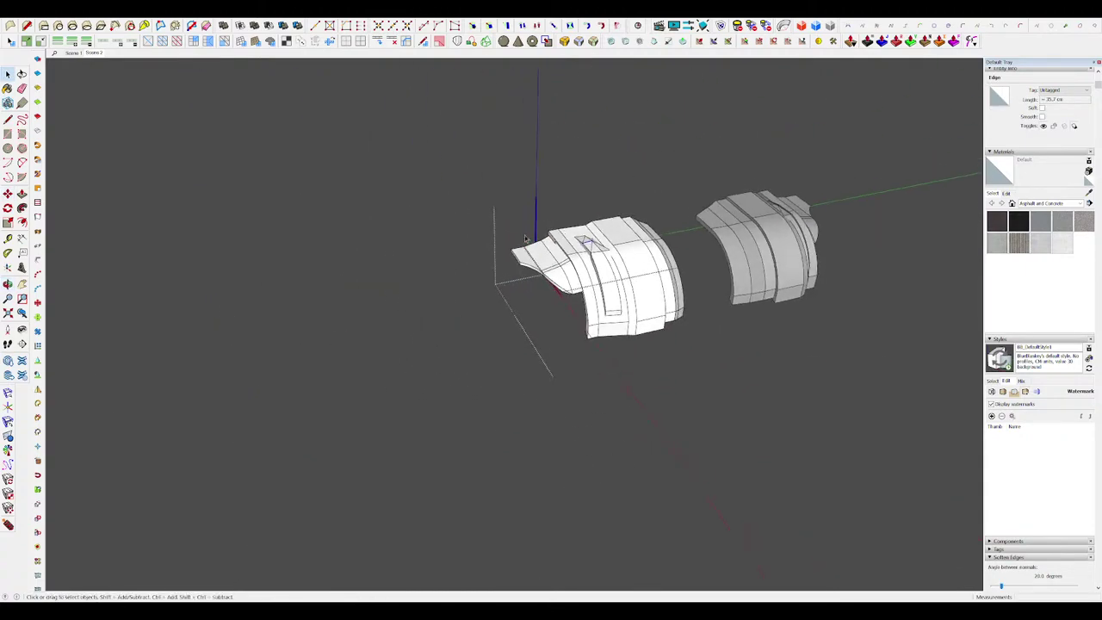
{"action": "middle_click_drag", "start_coordinate": [559, 228], "coordinate": [750, 284]}
{"action": "left_click", "coordinate": [750, 285]}
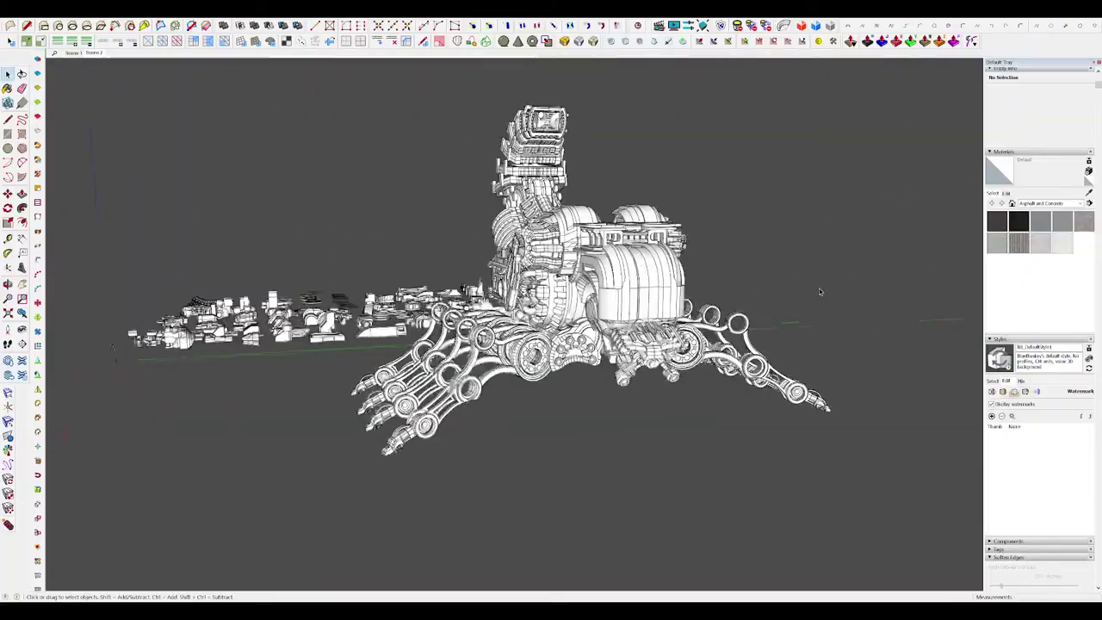
Step: Scale the tail-joint stud uniformly and move it back into place on the ring
{"action": "middle_click_drag", "start_coordinate": [656, 252], "coordinate": [633, 341]}
{"action": "scroll", "coordinate": [651, 319], "scroll_direction": "up", "scroll_amount": 2}
{"action": "scroll", "coordinate": [533, 275], "scroll_direction": "up", "scroll_amount": 8}
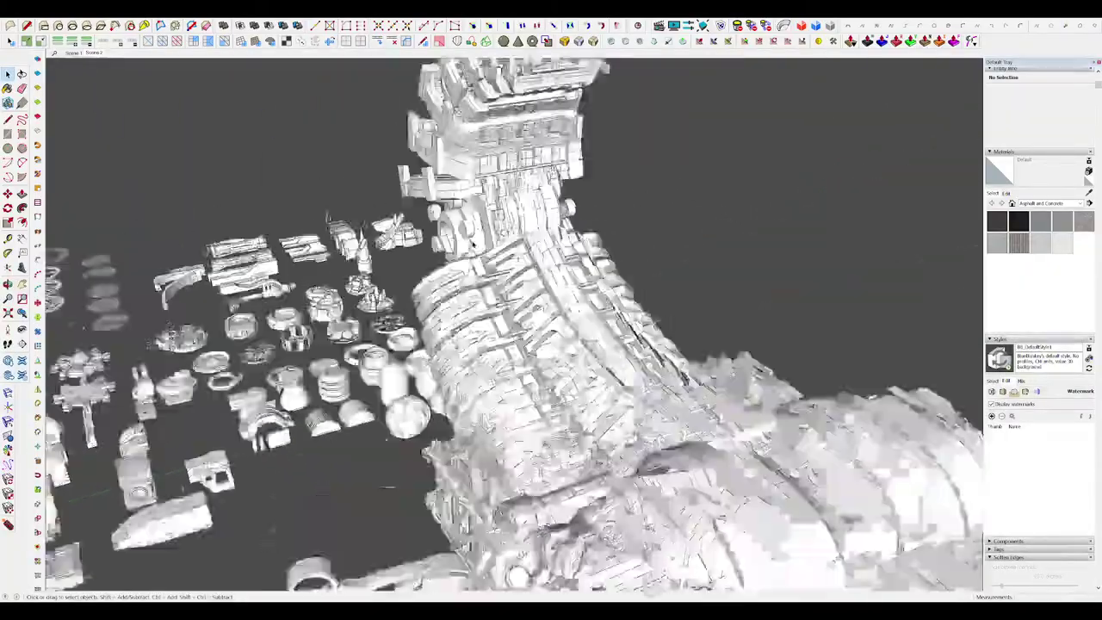
{"action": "middle_click_drag", "start_coordinate": [563, 268], "coordinate": [600, 291]}
{"action": "key", "text": "q"}
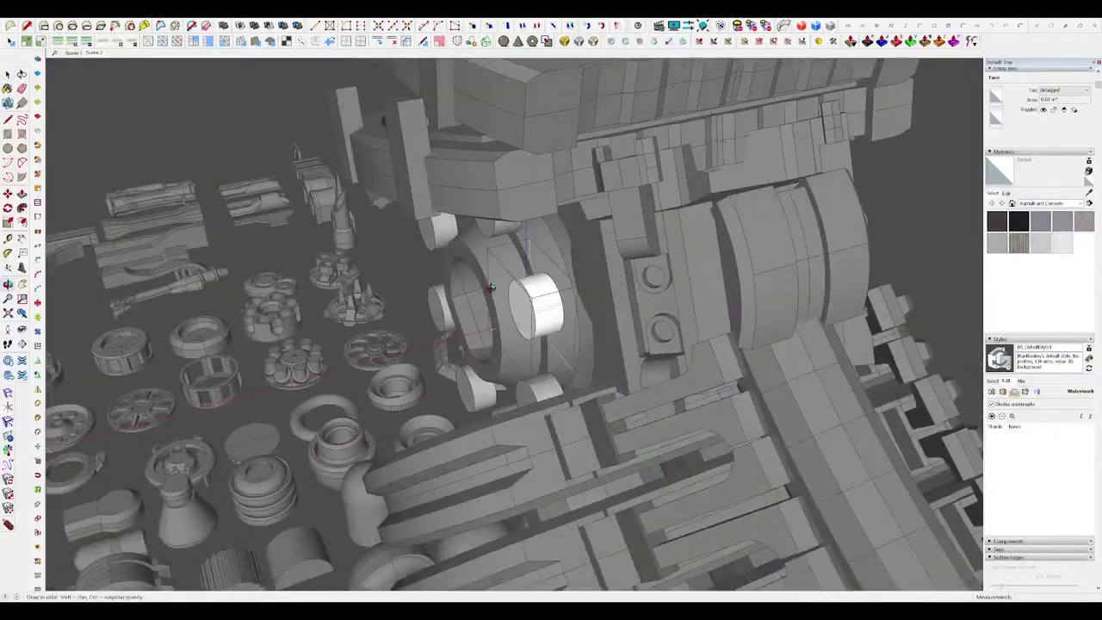
{"action": "scroll", "coordinate": [441, 346], "scroll_direction": "up", "scroll_amount": 5}
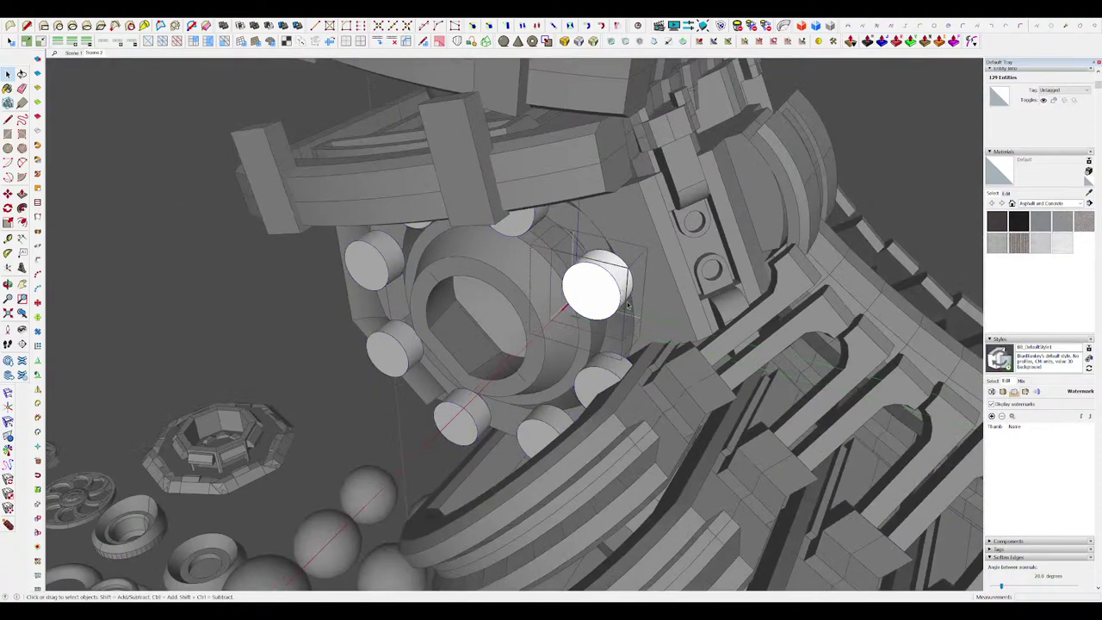
{"action": "left_click", "coordinate": [615, 275]}
{"action": "middle_click_drag", "start_coordinate": [614, 274], "coordinate": [656, 195]}
{"action": "key", "text": "m"}
{"action": "left_click", "coordinate": [650, 201]}
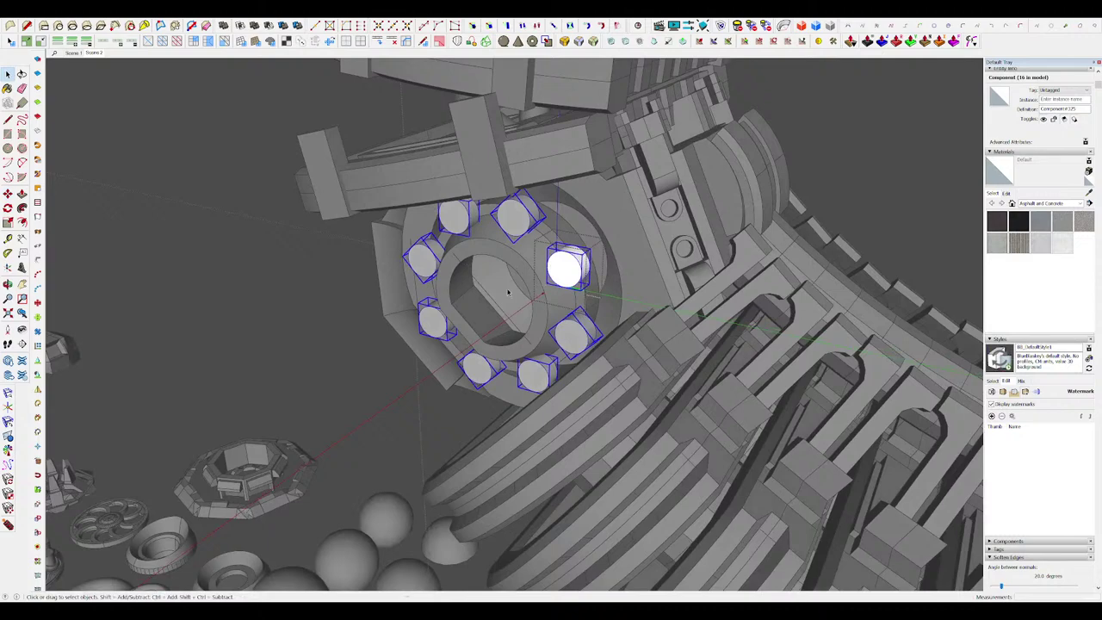
{"action": "scroll", "coordinate": [582, 266], "scroll_direction": "up", "scroll_amount": 5}
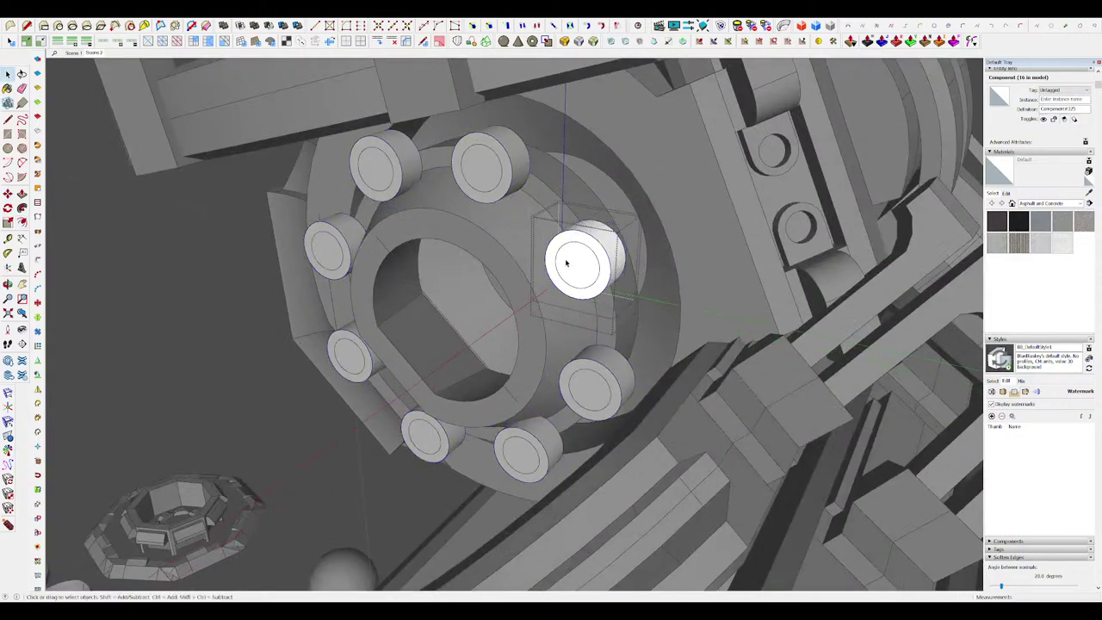
Step: Push the stud's front ring face inward to hollow it into a short tube
{"action": "key", "text": "p"}
{"action": "scroll", "coordinate": [569, 263], "scroll_direction": "up", "scroll_amount": 3}
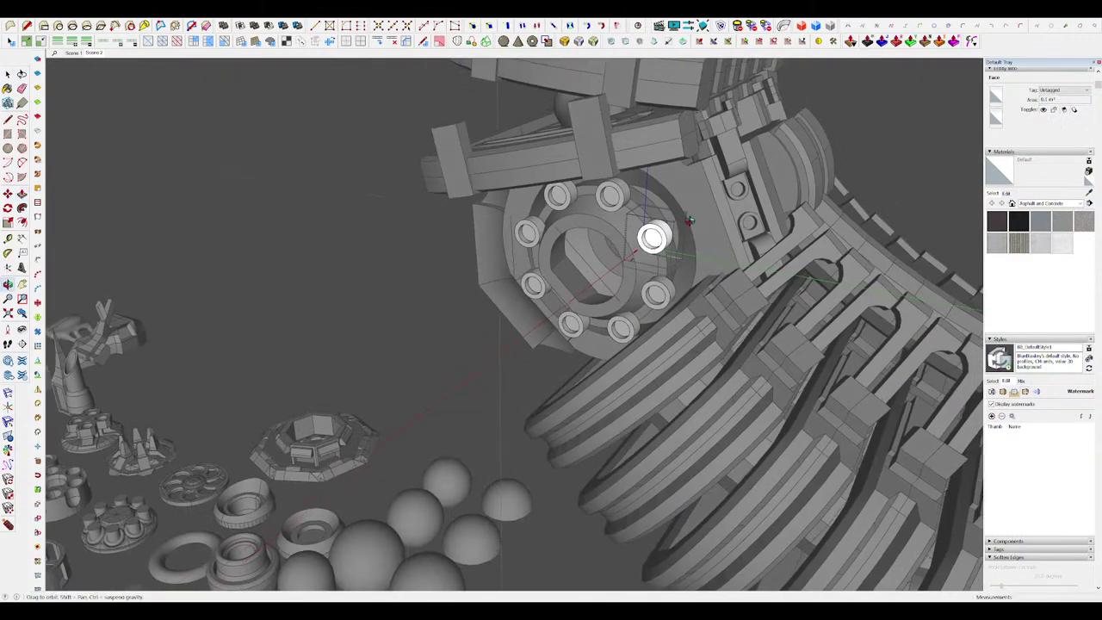
{"action": "scroll", "coordinate": [656, 230], "scroll_direction": "up", "scroll_amount": 5}
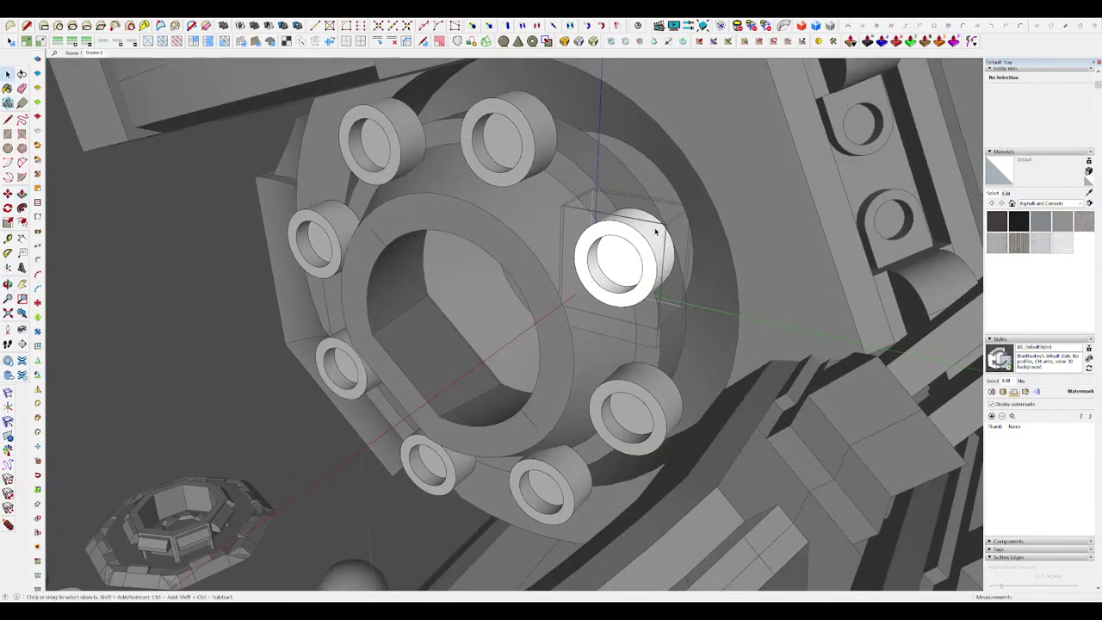
{"action": "scroll", "coordinate": [638, 234], "scroll_direction": "up", "scroll_amount": 3}
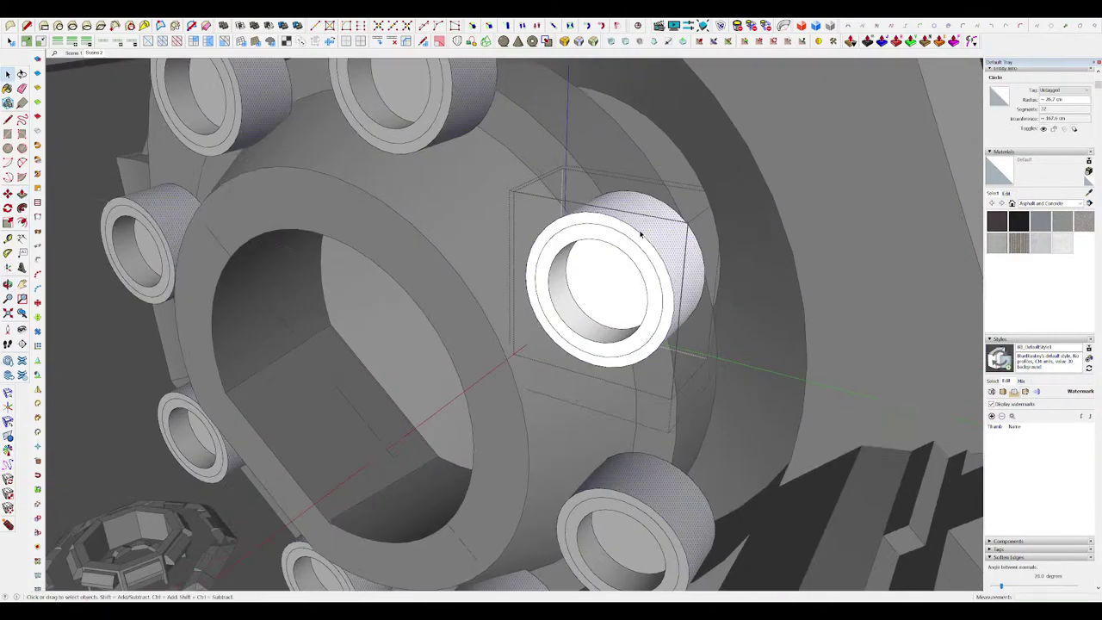
{"action": "left_click", "coordinate": [636, 233]}
{"action": "middle_click_drag", "start_coordinate": [636, 233], "coordinate": [525, 245]}
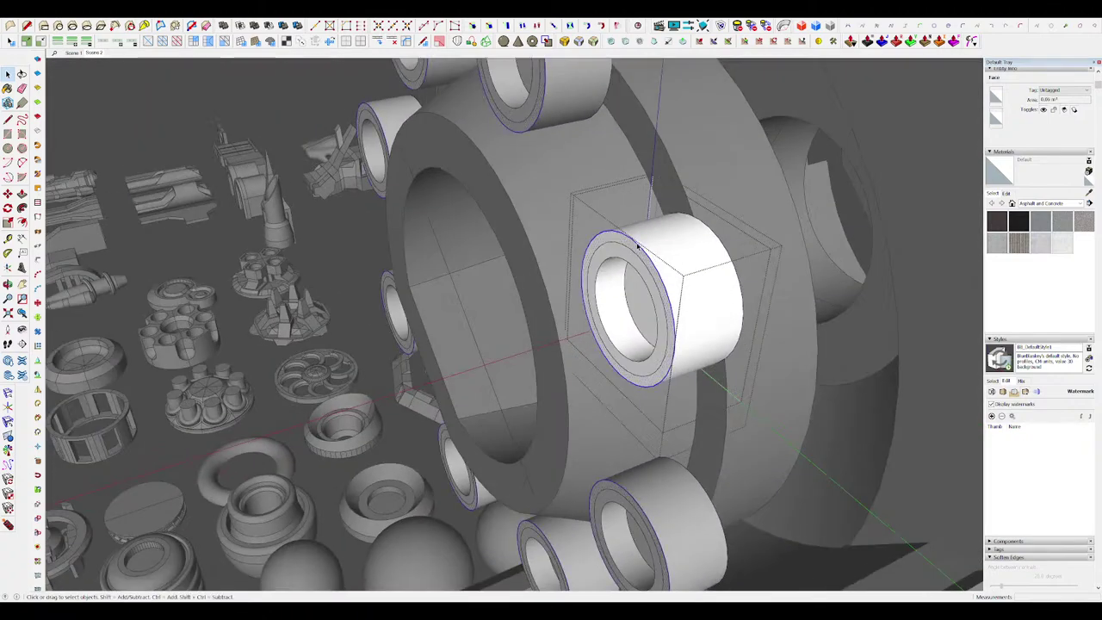
{"action": "scroll", "coordinate": [634, 244], "scroll_direction": "down", "scroll_amount": 2}
{"action": "middle_click_drag", "start_coordinate": [634, 244], "coordinate": [334, 262]}
Step: Temporarily hide the surrounding model to check the stud, then close the stud and rib groups
{"action": "key", "text": "i"}
{"action": "scroll", "coordinate": [524, 248], "scroll_direction": "up", "scroll_amount": 5}
{"action": "mouse_move", "coordinate": [524, 249]}
{"action": "middle_mouse_down"}
{"action": "mouse_move", "coordinate": [489, 263]}
{"action": "mouse_move", "coordinate": [504, 243]}
{"action": "mouse_move", "coordinate": [585, 223]}
{"action": "mouse_move", "coordinate": [474, 249]}
{"action": "mouse_move", "coordinate": [534, 246]}
{"action": "middle_mouse_up"}
{"action": "scroll", "coordinate": [474, 292], "scroll_direction": "down", "scroll_amount": 3}
{"action": "key", "text": "i"}
{"action": "key", "text": "space"}
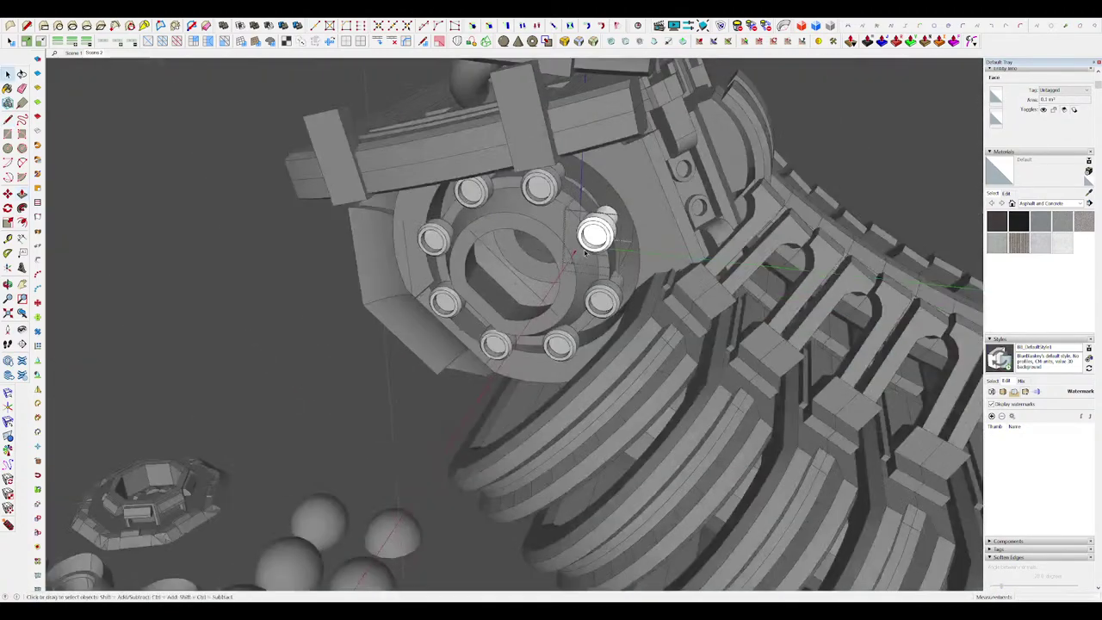
{"action": "scroll", "coordinate": [586, 252], "scroll_direction": "down", "scroll_amount": 5}
{"action": "middle_click_drag", "start_coordinate": [639, 191], "coordinate": [688, 211]}
{"action": "scroll", "coordinate": [708, 200], "scroll_direction": "down", "scroll_amount": 3}
{"action": "left_click", "coordinate": [707, 200]}
{"action": "scroll", "coordinate": [707, 199], "scroll_direction": "down", "scroll_amount": 2}
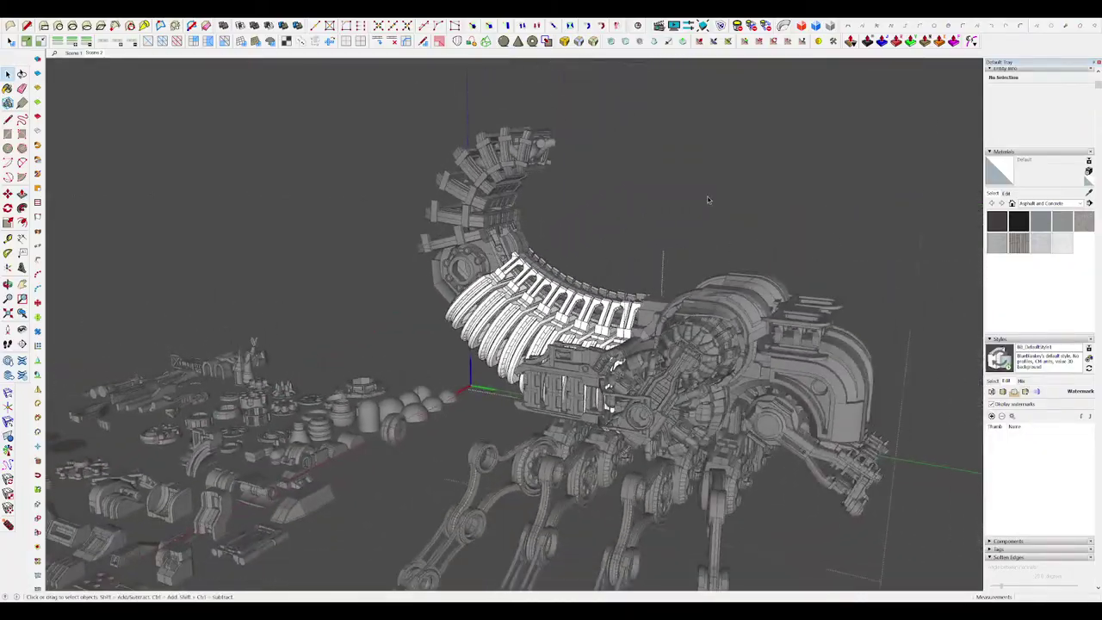
{"action": "left_click", "coordinate": [707, 200]}
Step: Pull the bar's side face toward the ring on the bolted flange
{"action": "scroll", "coordinate": [482, 265], "scroll_direction": "up", "scroll_amount": 6}
{"action": "middle_click_drag", "start_coordinate": [499, 268], "coordinate": [641, 234]}
{"action": "scroll", "coordinate": [638, 242], "scroll_direction": "up", "scroll_amount": 3}
{"action": "scroll", "coordinate": [642, 234], "scroll_direction": "down", "scroll_amount": 4}
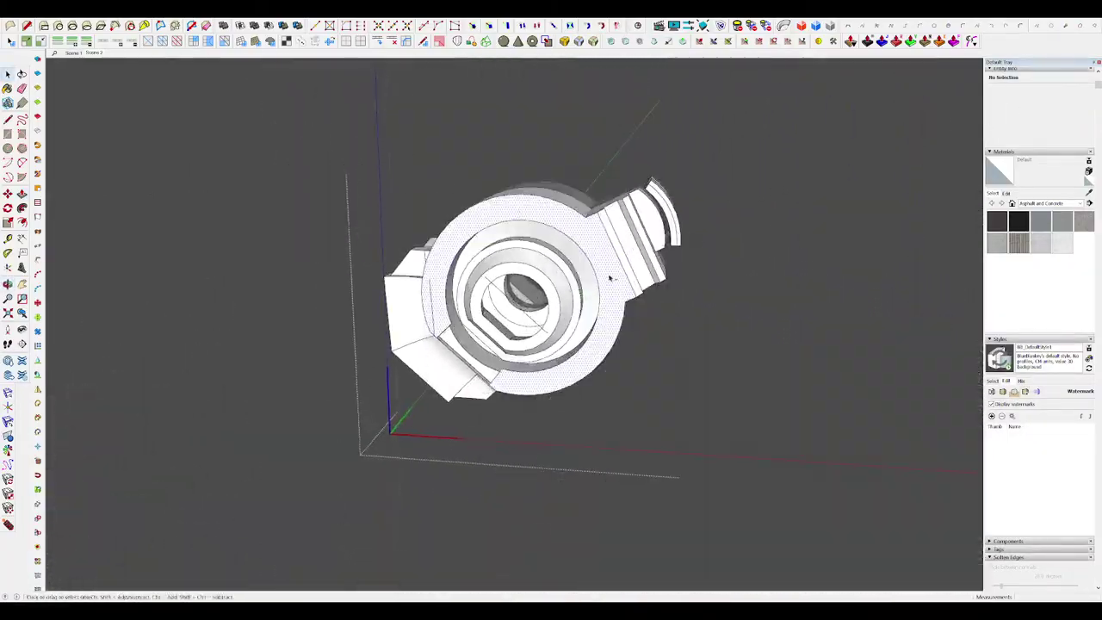
{"action": "key", "text": "space"}
{"action": "middle_click_drag", "start_coordinate": [641, 311], "coordinate": [795, 165]}
{"action": "scroll", "coordinate": [628, 258], "scroll_direction": "up", "scroll_amount": 5}
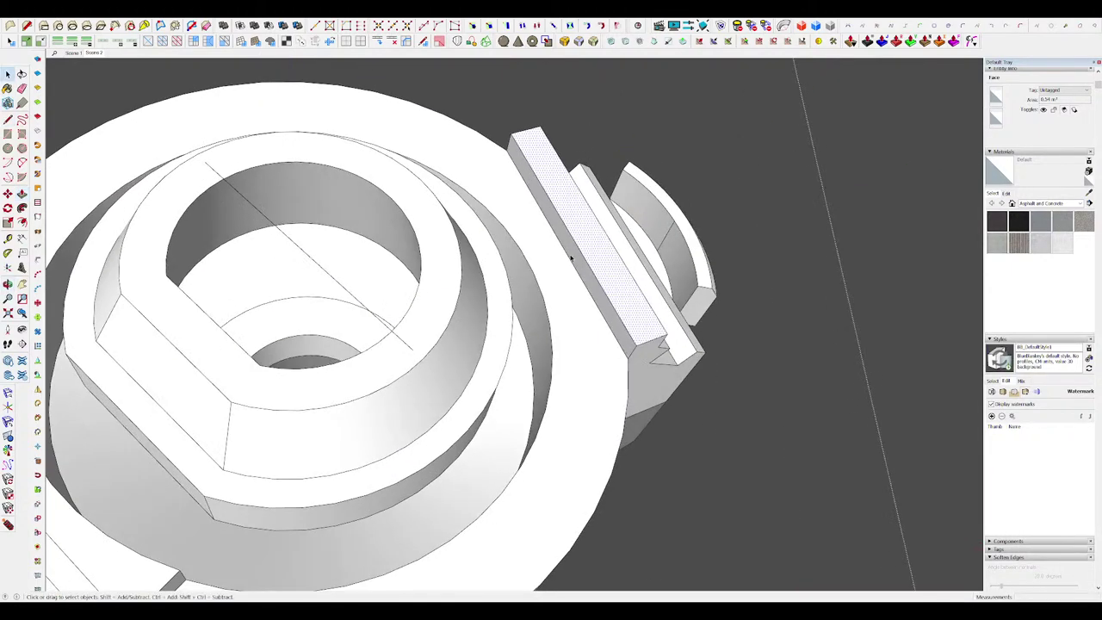
{"action": "left_click_drag", "start_coordinate": [571, 255], "coordinate": [526, 236]}
{"action": "middle_click_drag", "start_coordinate": [527, 236], "coordinate": [521, 234]}
{"action": "scroll", "coordinate": [523, 235], "scroll_direction": "down", "scroll_amount": 2}
Step: Erase the short leftover edge near the ring part
{"action": "key", "text": "space"}
{"action": "key", "text": "l"}
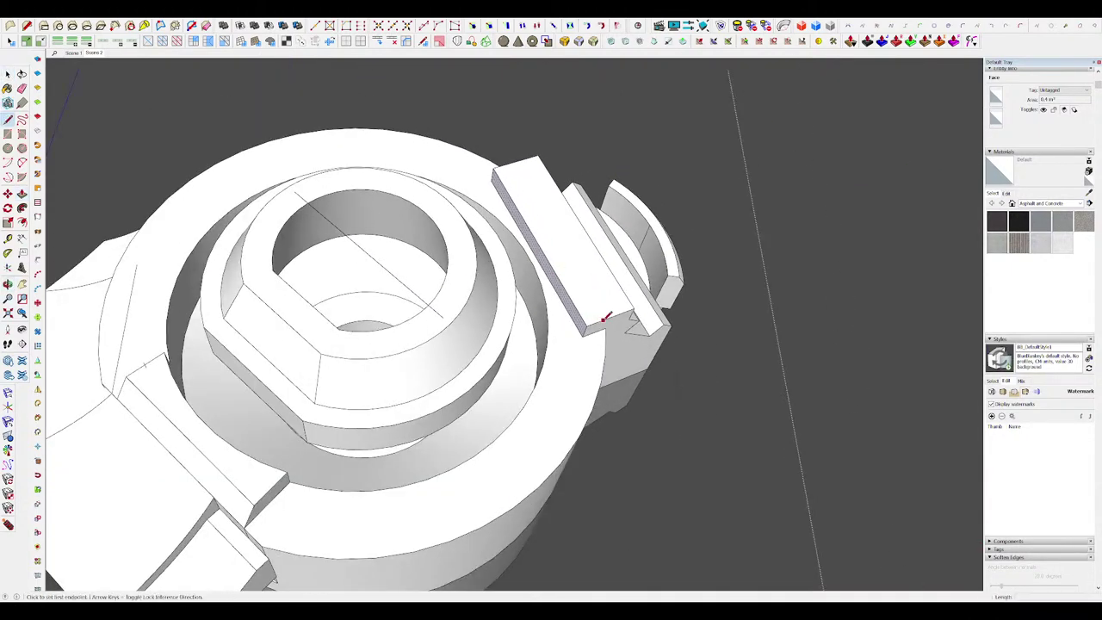
{"action": "key", "text": "e"}
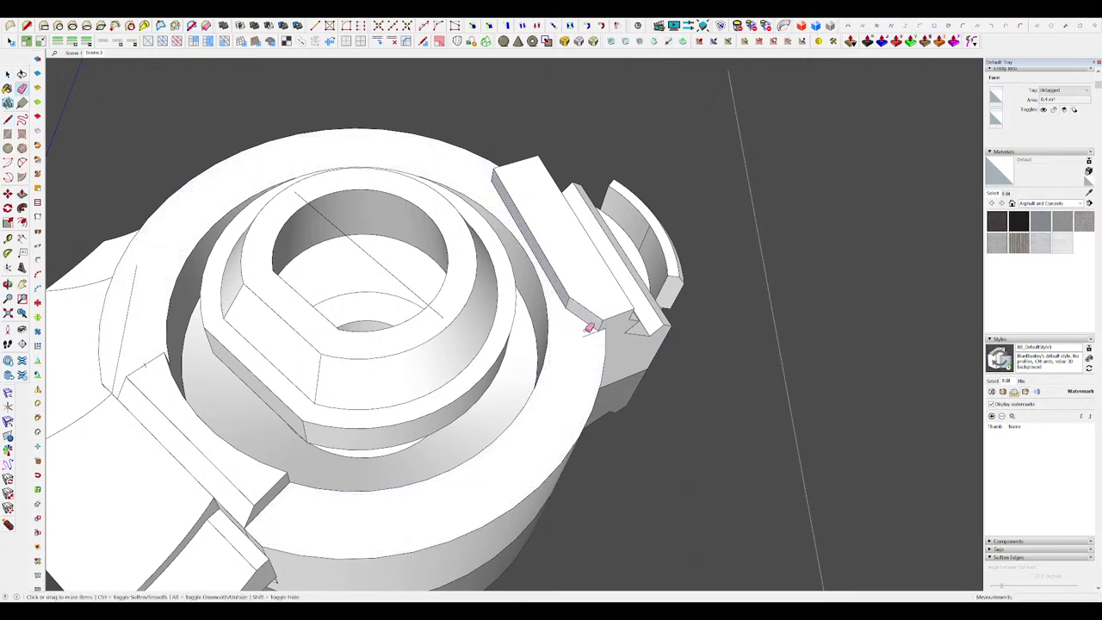
{"action": "scroll", "coordinate": [589, 327], "scroll_direction": "down", "scroll_amount": 5}
{"action": "scroll", "coordinate": [531, 283], "scroll_direction": "up", "scroll_amount": 6}
{"action": "key", "text": "l"}
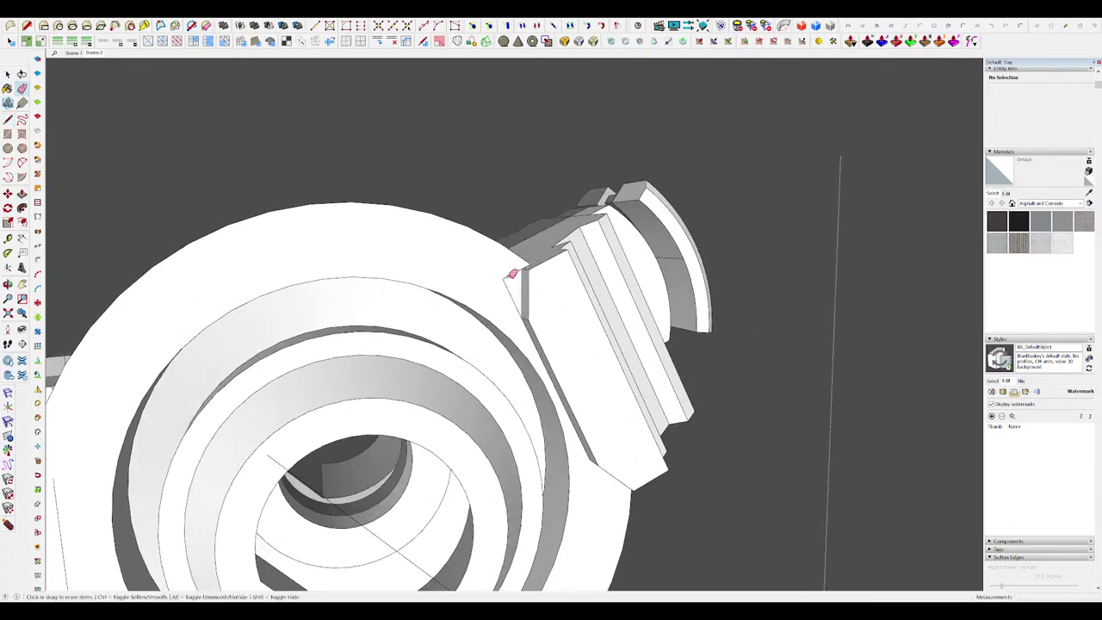
{"action": "left_click", "coordinate": [511, 276]}
{"action": "middle_click_drag", "start_coordinate": [511, 280], "coordinate": [455, 290]}
{"action": "scroll", "coordinate": [526, 268], "scroll_direction": "down", "scroll_amount": 4}
{"action": "key", "text": "ctrl+s"}
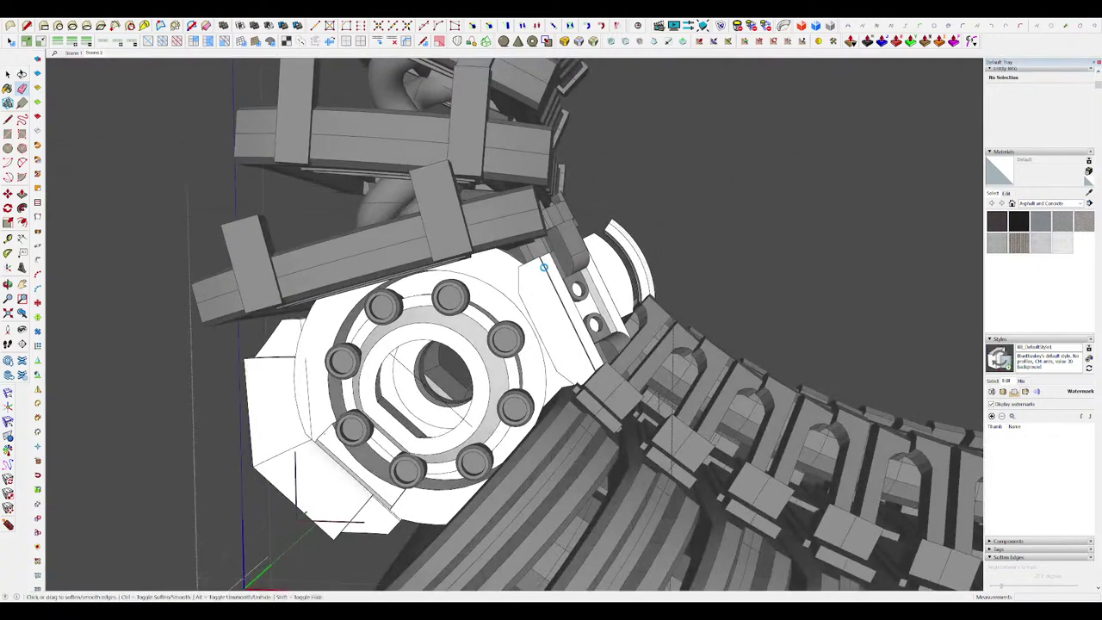
Step: Push the rectangular face 11.0 cm into the flange to form a notch
{"action": "scroll", "coordinate": [543, 267], "scroll_direction": "down", "scroll_amount": 5}
{"action": "scroll", "coordinate": [534, 232], "scroll_direction": "up", "scroll_amount": 7}
{"action": "key", "text": "r"}
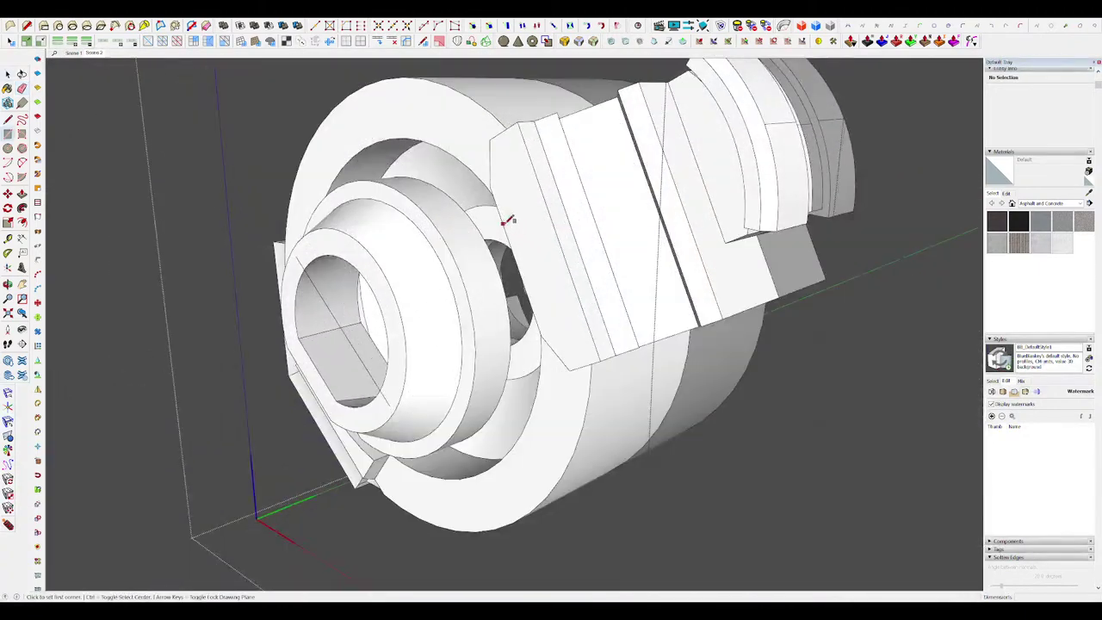
{"action": "left_click", "coordinate": [540, 261]}
{"action": "mouse_move", "coordinate": [551, 257]}
{"action": "middle_mouse_down"}
{"action": "mouse_move", "coordinate": [521, 239]}
{"action": "mouse_move", "coordinate": [558, 203]}
{"action": "mouse_move", "coordinate": [559, 232]}
{"action": "middle_mouse_up"}
{"action": "scroll", "coordinate": [541, 217], "scroll_direction": "up", "scroll_amount": 4}
{"action": "left_click", "coordinate": [489, 222]}
Step: Erase the leftover triangular edges beside the notch and place the moved collar face
{"action": "key", "text": "e"}
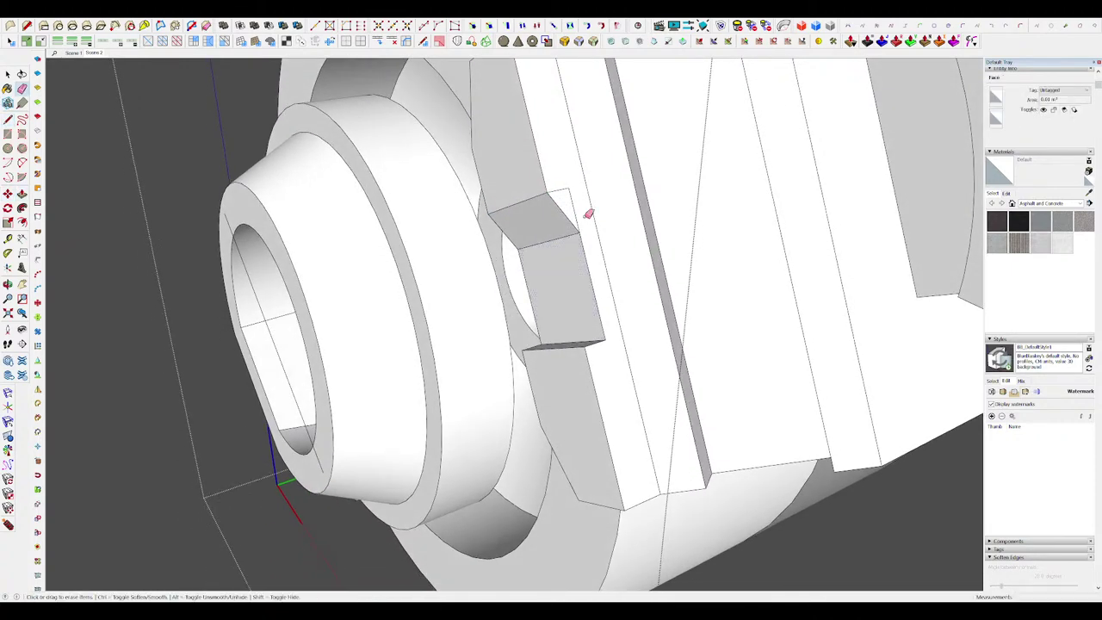
{"action": "left_click_drag", "start_coordinate": [588, 215], "coordinate": [557, 186]}
{"action": "middle_click_drag", "start_coordinate": [558, 186], "coordinate": [570, 284]}
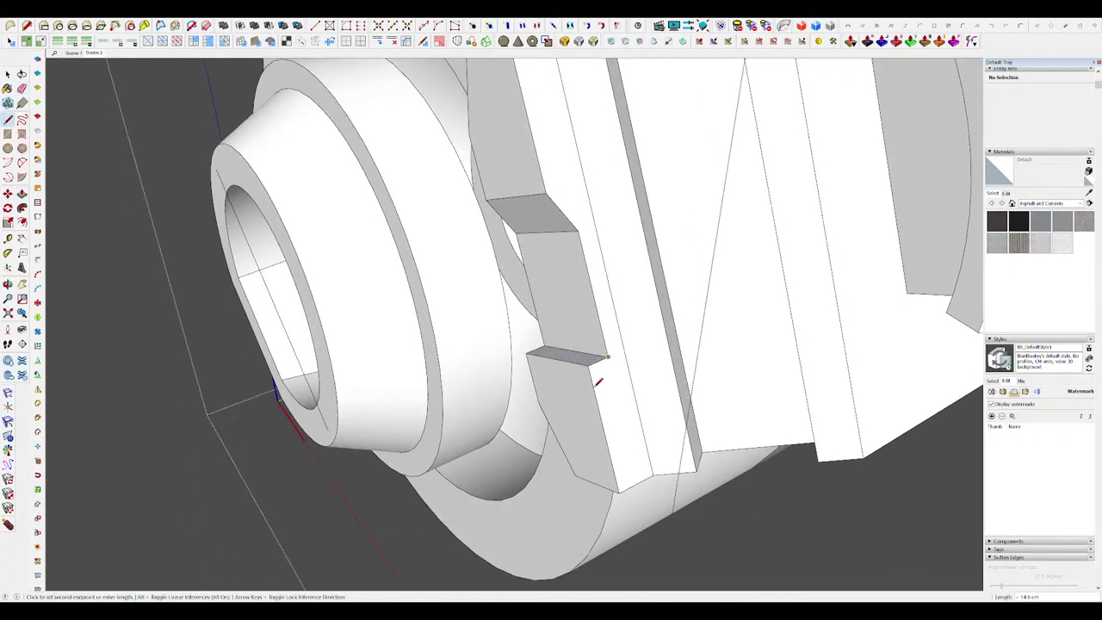
{"action": "mouse_move", "coordinate": [586, 342]}
{"action": "middle_mouse_down"}
{"action": "mouse_move", "coordinate": [546, 224]}
{"action": "mouse_move", "coordinate": [658, 237]}
{"action": "mouse_move", "coordinate": [679, 211]}
{"action": "mouse_move", "coordinate": [568, 232]}
{"action": "mouse_move", "coordinate": [546, 252]}
{"action": "middle_mouse_up"}
{"action": "left_click", "coordinate": [527, 189]}
Step: Isolate the tail collar by hiding the rest and face its curved band
{"action": "key", "text": "i"}
{"action": "scroll", "coordinate": [561, 238], "scroll_direction": "down", "scroll_amount": 8}
{"action": "scroll", "coordinate": [561, 234], "scroll_direction": "up", "scroll_amount": 6}
{"action": "key", "text": "i"}
{"action": "key", "text": "r"}
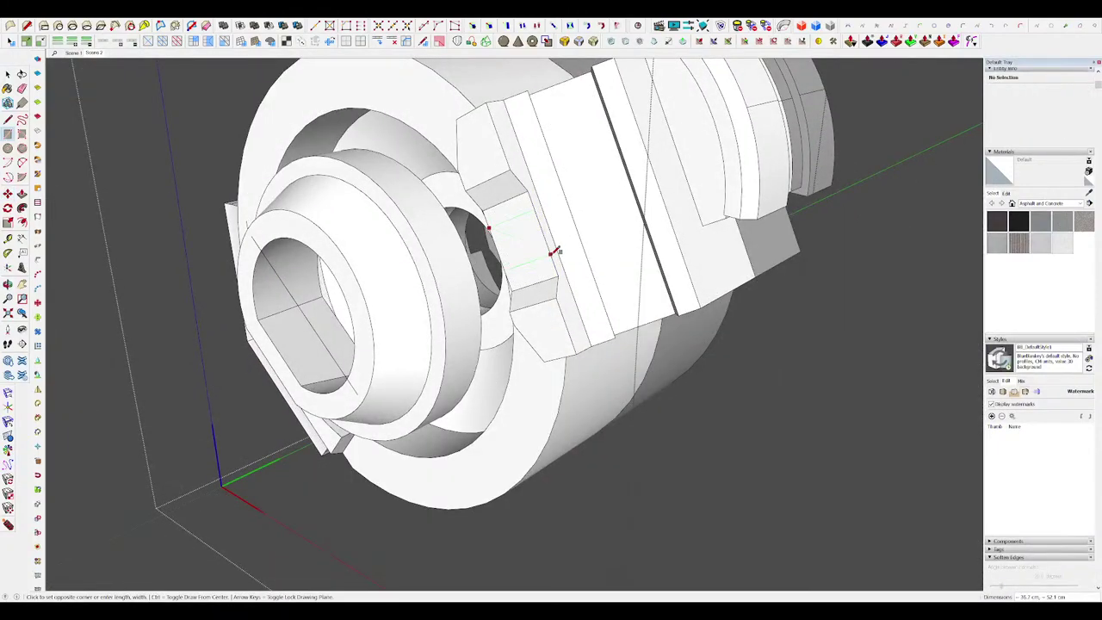
{"action": "scroll", "coordinate": [535, 235], "scroll_direction": "down", "scroll_amount": 5}
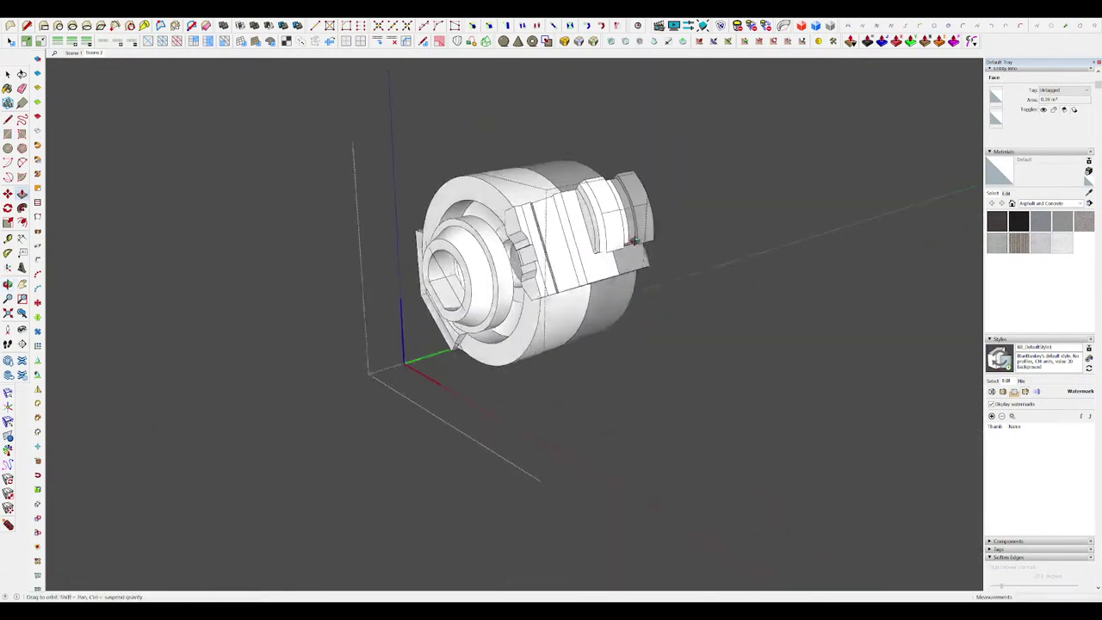
{"action": "scroll", "coordinate": [634, 240], "scroll_direction": "up", "scroll_amount": 10}
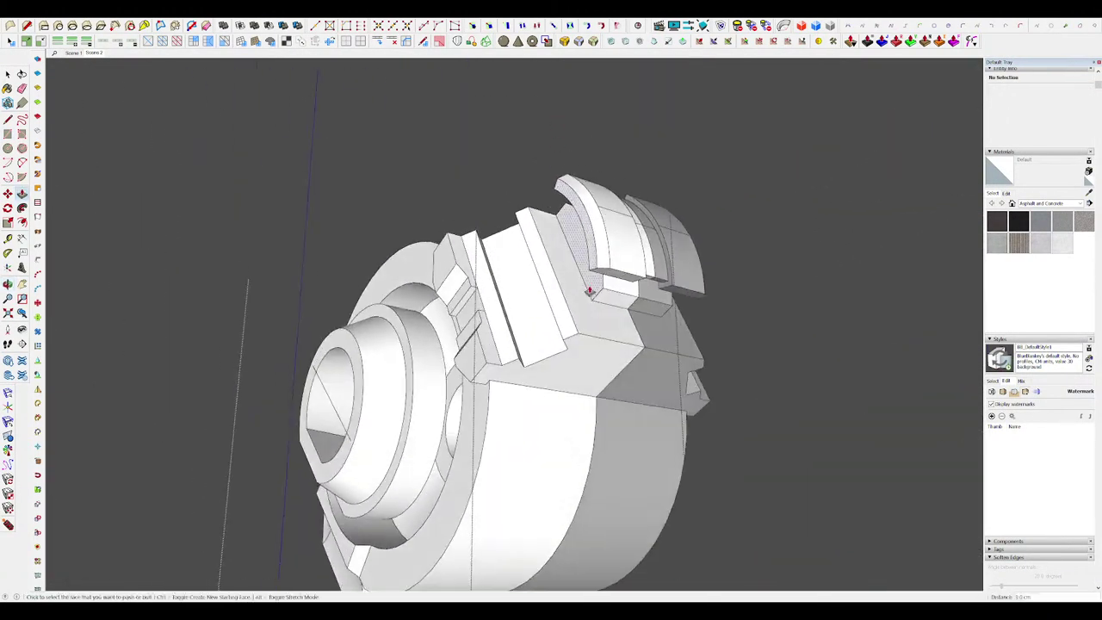
{"action": "key", "text": "l"}
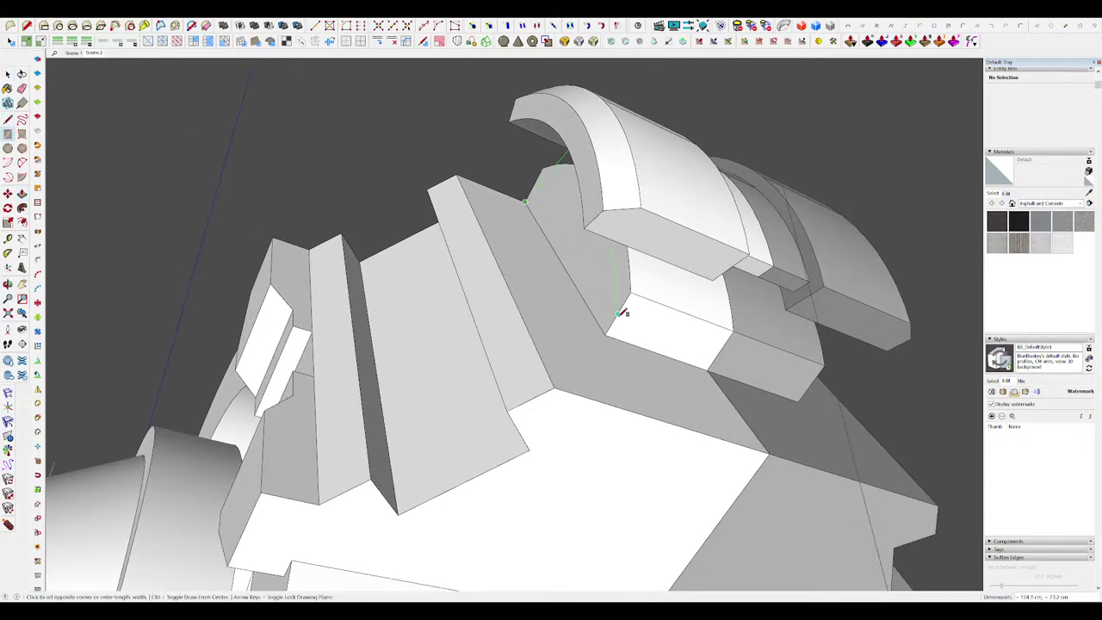
{"action": "mouse_move", "coordinate": [542, 235]}
{"action": "middle_mouse_down"}
{"action": "mouse_move", "coordinate": [499, 263]}
{"action": "mouse_move", "coordinate": [513, 266]}
{"action": "middle_mouse_up"}
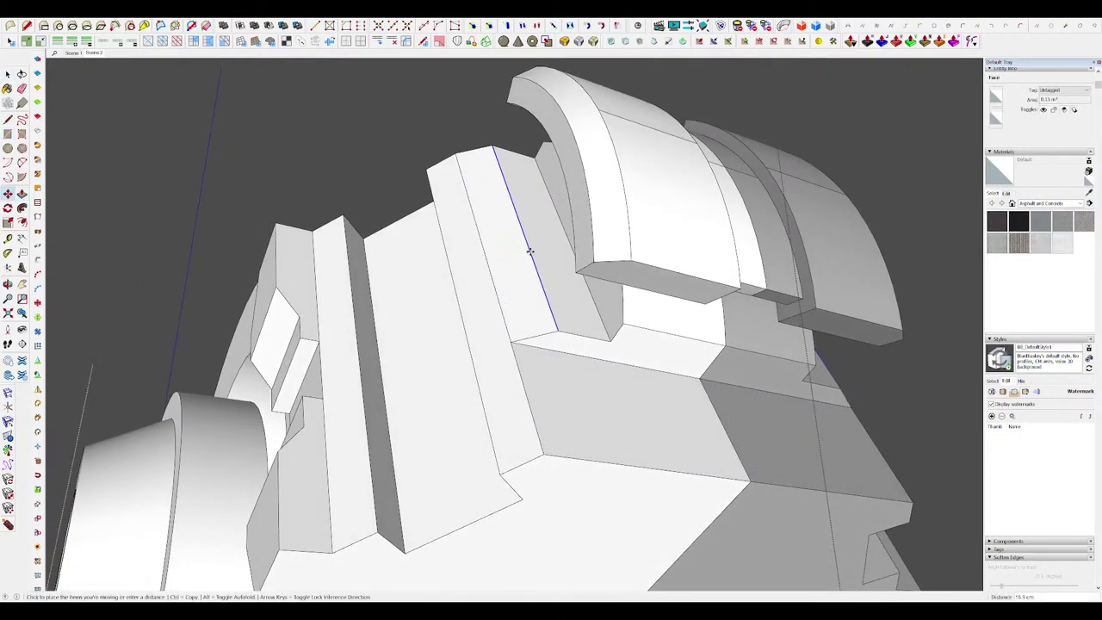
{"action": "scroll", "coordinate": [544, 239], "scroll_direction": "down", "scroll_amount": 8}
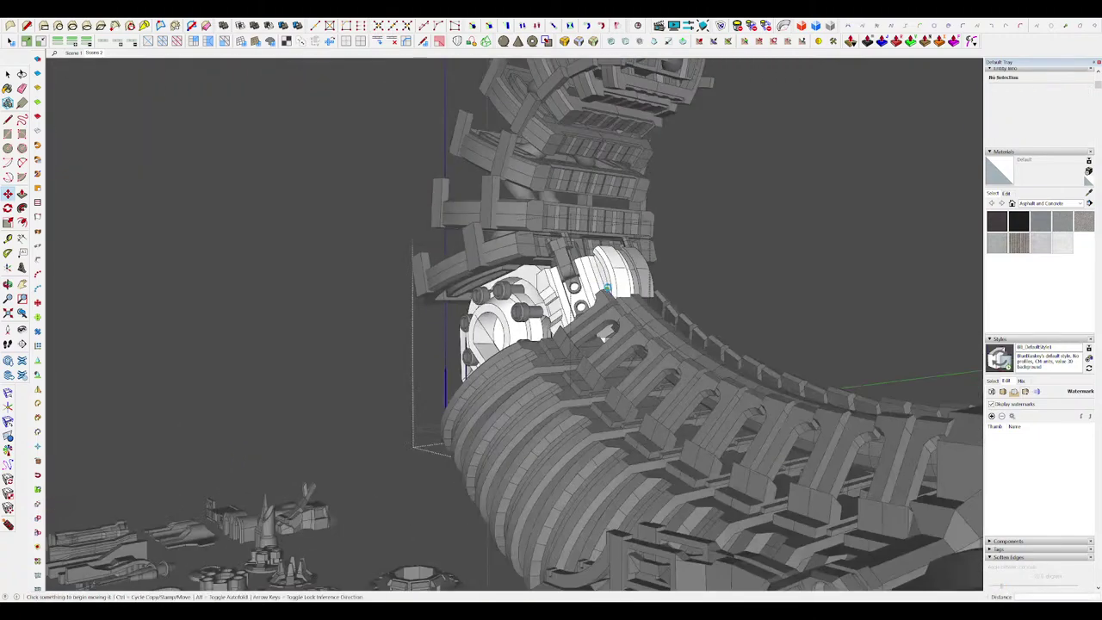
{"action": "mouse_move", "coordinate": [607, 288]}
{"action": "middle_mouse_down"}
{"action": "mouse_move", "coordinate": [647, 312]}
{"action": "mouse_move", "coordinate": [680, 357]}
{"action": "mouse_move", "coordinate": [624, 276]}
{"action": "middle_mouse_up"}
{"action": "scroll", "coordinate": [600, 245], "scroll_direction": "down", "scroll_amount": 3}
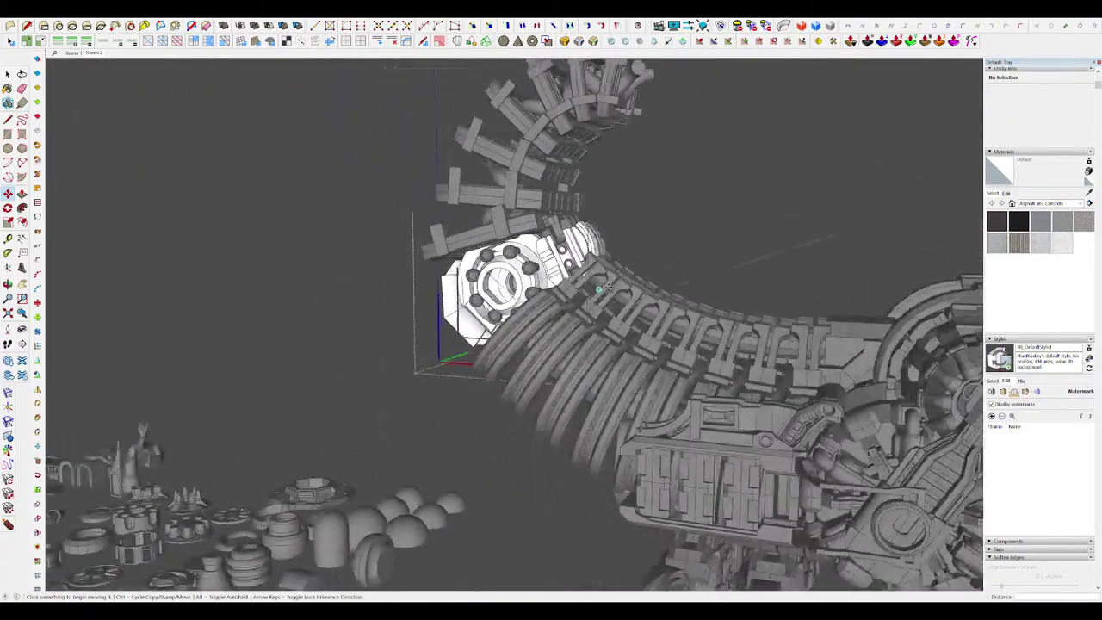
{"action": "scroll", "coordinate": [598, 241], "scroll_direction": "up", "scroll_amount": 4}
{"action": "scroll", "coordinate": [598, 241], "scroll_direction": "up", "scroll_amount": 2}
{"action": "key", "text": "h"}
{"action": "scroll", "coordinate": [598, 241], "scroll_direction": "up", "scroll_amount": 5}
{"action": "middle_click_drag", "start_coordinate": [598, 241], "coordinate": [526, 200]}
Step: Offset the curved band face inward and push the inner face in as a recess
{"action": "key", "text": "f"}
{"action": "double_click", "coordinate": [594, 235]}
{"action": "key", "text": "p"}
{"action": "left_click", "coordinate": [599, 294]}
{"action": "scroll", "coordinate": [585, 250], "scroll_direction": "up", "scroll_amount": 4}
{"action": "key", "text": "p"}
{"action": "left_click", "coordinate": [586, 246]}
{"action": "left_click", "coordinate": [580, 248]}
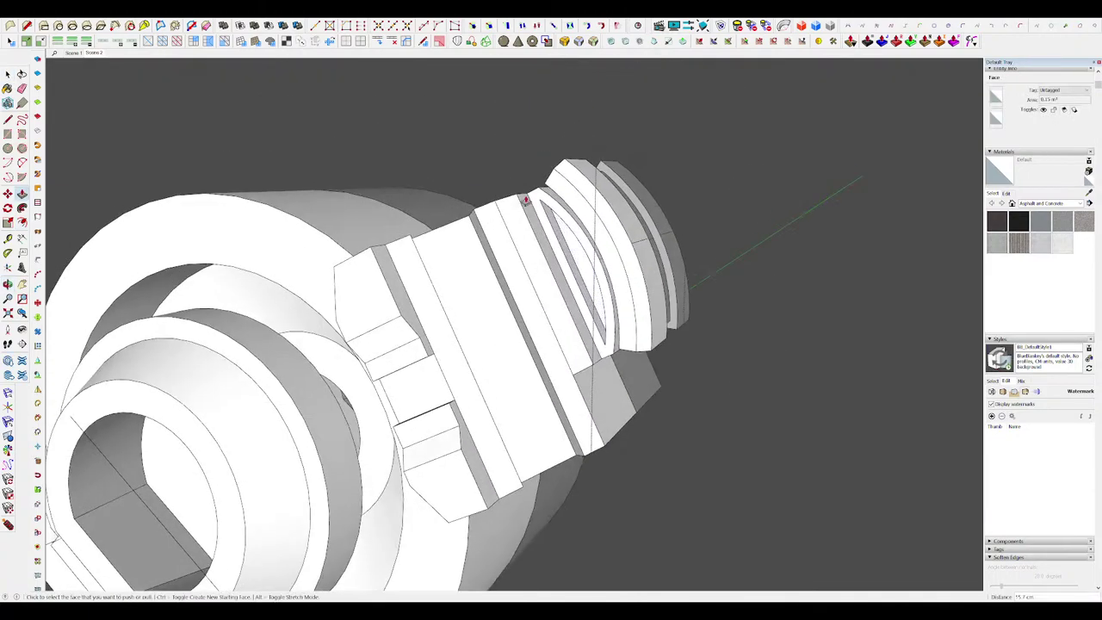
Step: Erase the stray edge running across the band
{"action": "scroll", "coordinate": [526, 199], "scroll_direction": "down", "scroll_amount": 5}
{"action": "key", "text": "h"}
{"action": "scroll", "coordinate": [574, 206], "scroll_direction": "down", "scroll_amount": 4}
{"action": "key", "text": "ctrl+t"}
{"action": "scroll", "coordinate": [575, 218], "scroll_direction": "up", "scroll_amount": 9}
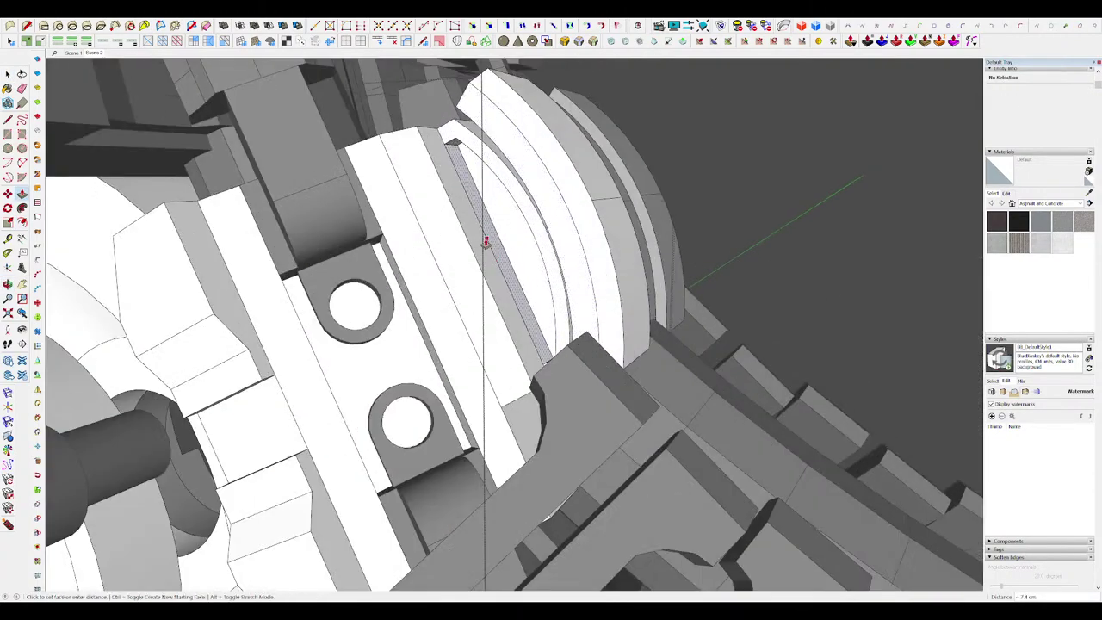
{"action": "left_click", "coordinate": [488, 241]}
{"action": "middle_click_drag", "start_coordinate": [495, 239], "coordinate": [603, 245]}
{"action": "scroll", "coordinate": [603, 244], "scroll_direction": "down", "scroll_amount": 5}
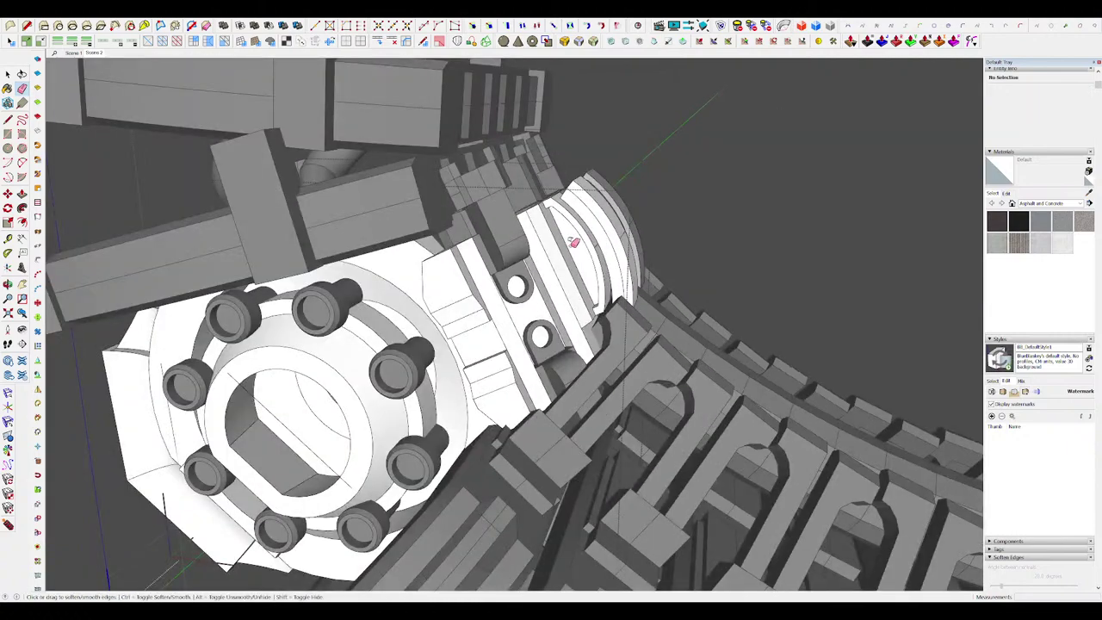
Step: Draw a line across the band face to split off a narrow strip
{"action": "middle_click_drag", "start_coordinate": [580, 245], "coordinate": [598, 232]}
{"action": "key", "text": "h"}
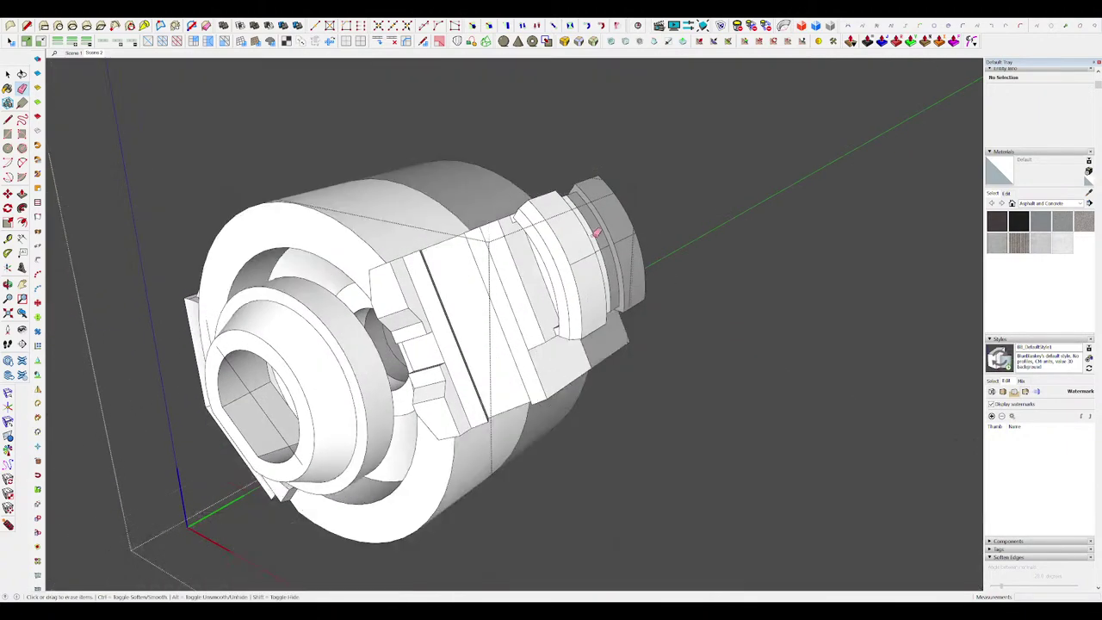
{"action": "scroll", "coordinate": [586, 224], "scroll_direction": "down", "scroll_amount": 4}
{"action": "key", "text": "h"}
{"action": "scroll", "coordinate": [579, 262], "scroll_direction": "up", "scroll_amount": 5}
{"action": "key", "text": "h"}
{"action": "key", "text": "l"}
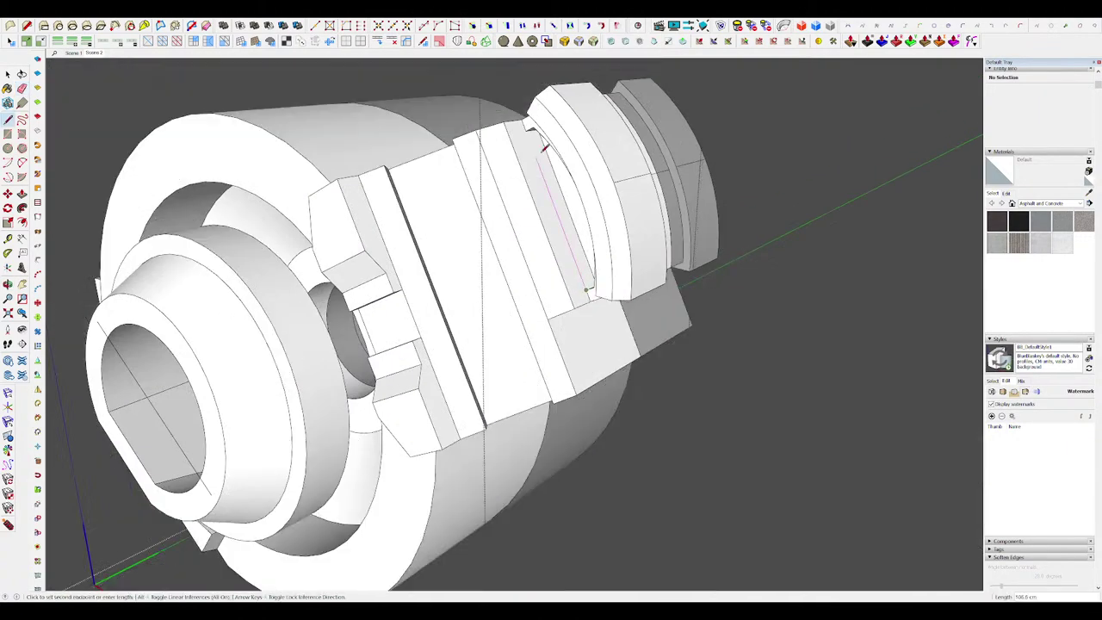
{"action": "left_click", "coordinate": [527, 130]}
Step: Push the new strip face inward to form a groove
{"action": "key", "text": "space"}
{"action": "middle_click_drag", "start_coordinate": [547, 164], "coordinate": [548, 246]}
{"action": "left_click", "coordinate": [561, 190]}
{"action": "scroll", "coordinate": [572, 231], "scroll_direction": "up", "scroll_amount": 3}
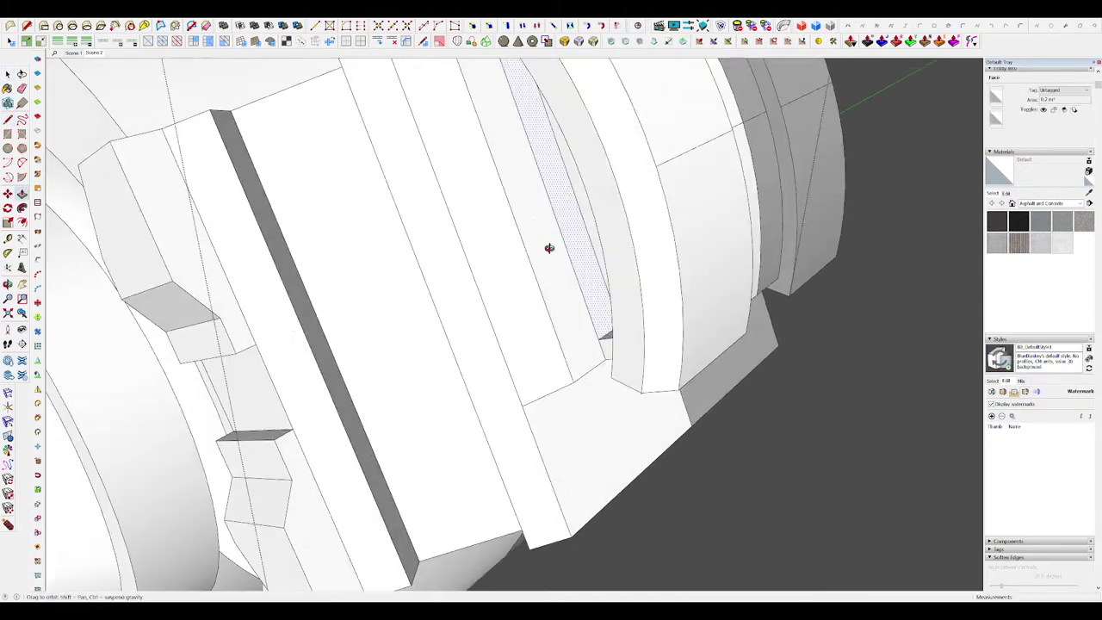
{"action": "scroll", "coordinate": [582, 247], "scroll_direction": "up", "scroll_amount": 3}
{"action": "middle_click_drag", "start_coordinate": [555, 203], "coordinate": [608, 263]}
{"action": "scroll", "coordinate": [627, 281], "scroll_direction": "up", "scroll_amount": 3}
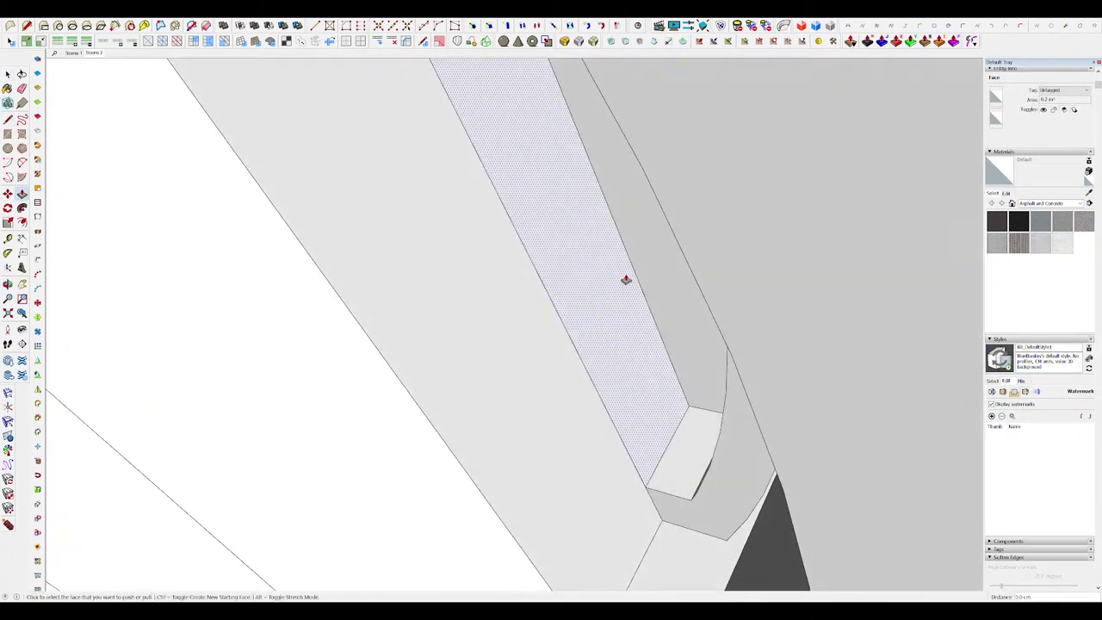
{"action": "left_click_drag", "start_coordinate": [564, 269], "coordinate": [557, 261]}
{"action": "scroll", "coordinate": [558, 258], "scroll_direction": "down", "scroll_amount": 6}
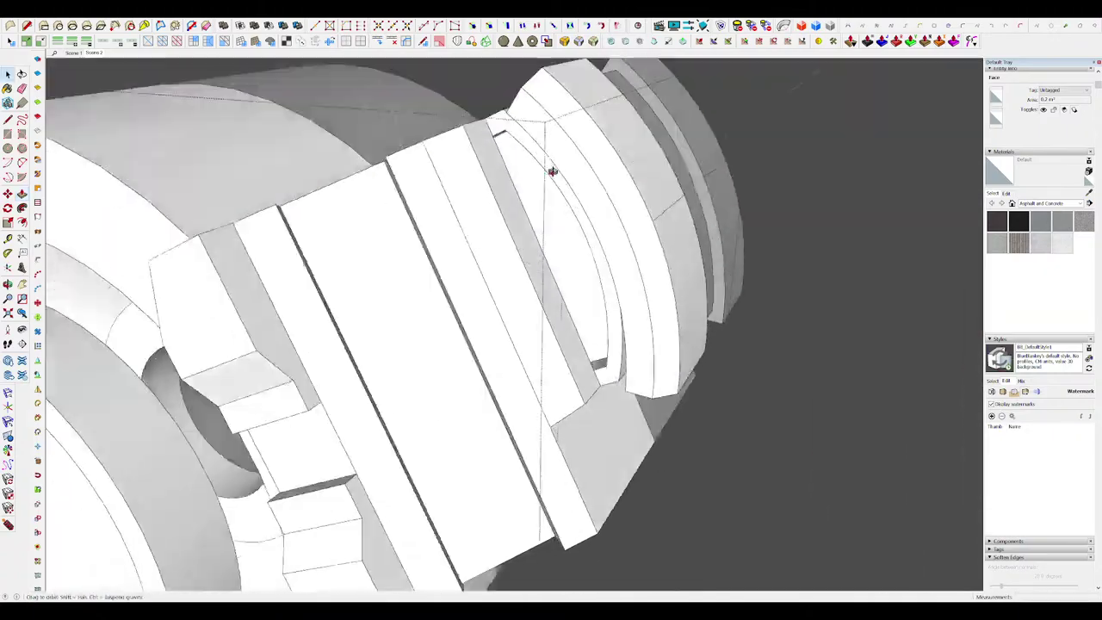
Step: Leave the nested collar groups back toward the whole model
{"action": "key", "text": "space"}
{"action": "key", "text": "Escape"}
{"action": "scroll", "coordinate": [565, 186], "scroll_direction": "down", "scroll_amount": 4}
{"action": "scroll", "coordinate": [682, 232], "scroll_direction": "down", "scroll_amount": 4}
{"action": "left_click", "coordinate": [653, 200]}
Step: Open the nested plate group and select its curved plate faces
{"action": "middle_click_drag", "start_coordinate": [653, 200], "coordinate": [693, 166]}
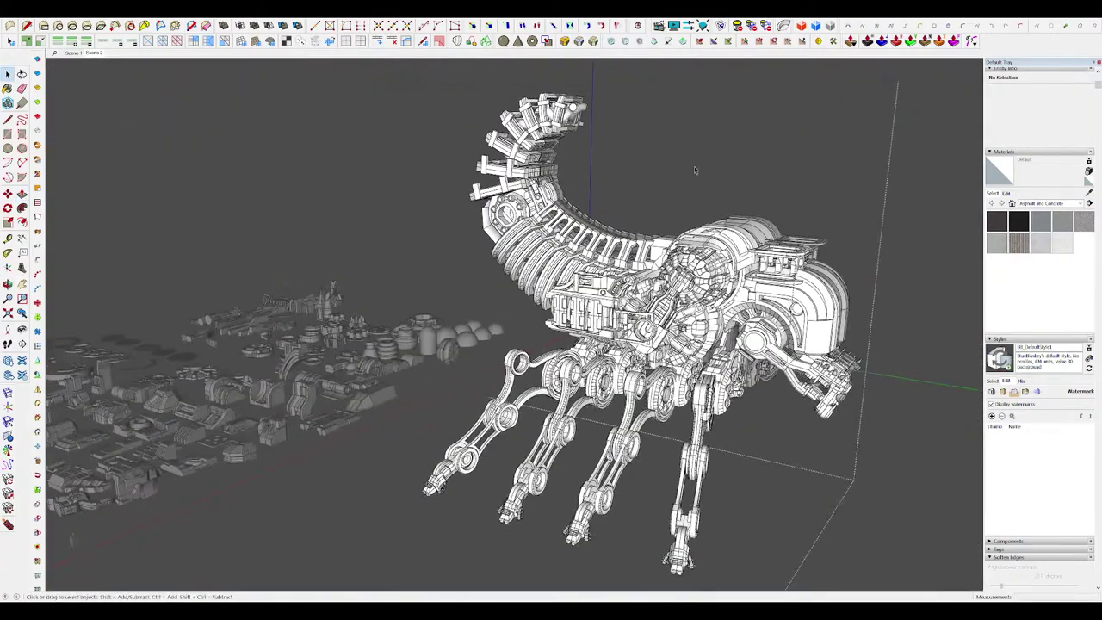
{"action": "scroll", "coordinate": [893, 197], "scroll_direction": "down", "scroll_amount": 1}
{"action": "left_click", "coordinate": [893, 197]}
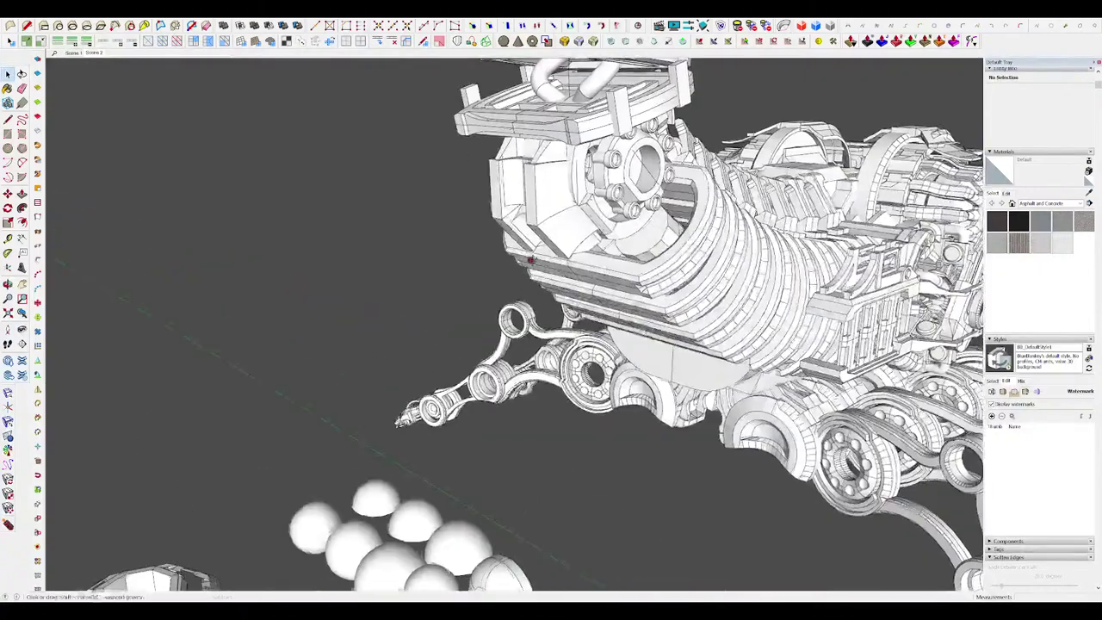
{"action": "middle_click_drag", "start_coordinate": [530, 260], "coordinate": [536, 274]}
{"action": "scroll", "coordinate": [537, 274], "scroll_direction": "down", "scroll_amount": 4}
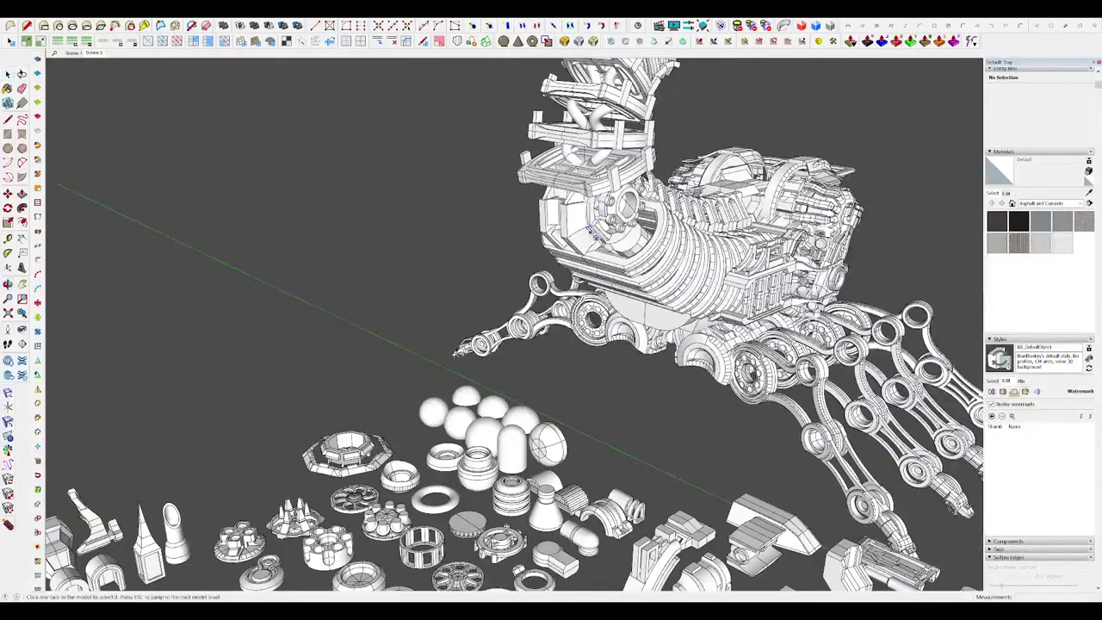
{"action": "double_click", "coordinate": [615, 224]}
{"action": "double_click", "coordinate": [594, 225]}
{"action": "left_click", "coordinate": [586, 226]}
{"action": "scroll", "coordinate": [586, 226], "scroll_direction": "up", "scroll_amount": 3}
{"action": "middle_click_drag", "start_coordinate": [586, 226], "coordinate": [593, 261]}
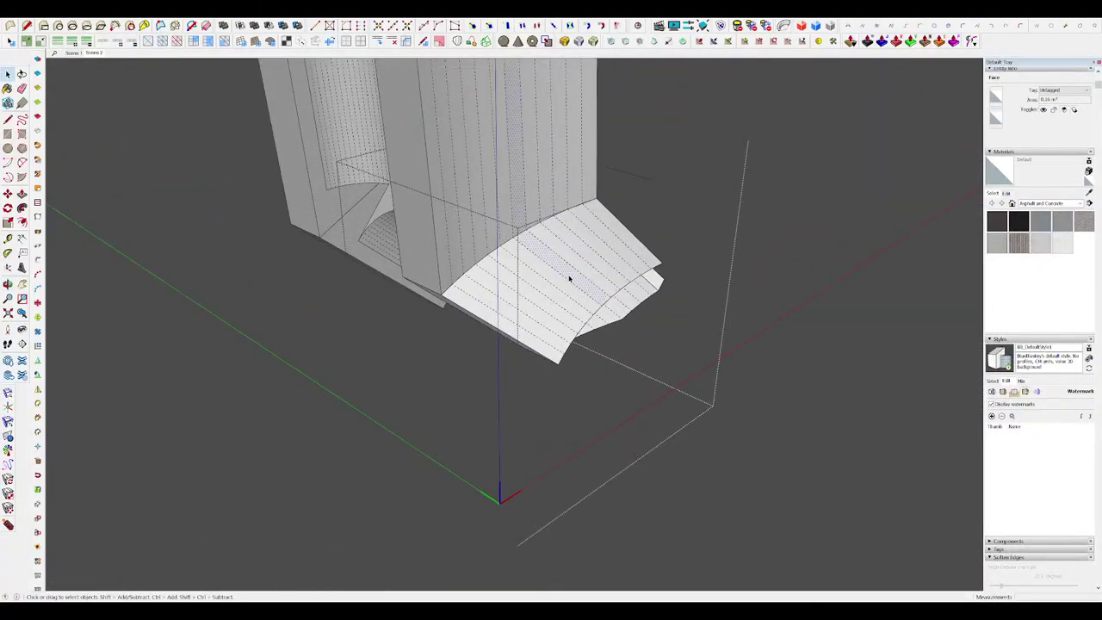
{"action": "mouse_move", "coordinate": [590, 285]}
{"action": "middle_mouse_down"}
{"action": "mouse_move", "coordinate": [555, 319]}
{"action": "mouse_move", "coordinate": [580, 279]}
{"action": "middle_mouse_up"}
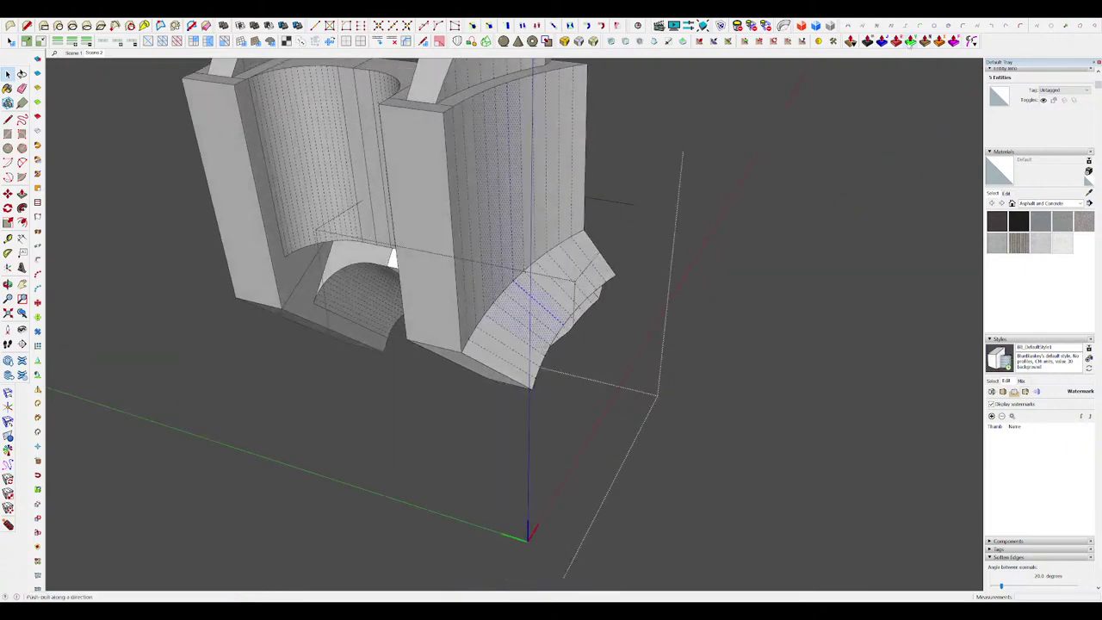
Step: Extrude the selected curved plate faces outward with Vector Push Pull
{"action": "left_click", "coordinate": [909, 43]}
{"action": "left_click", "coordinate": [537, 317]}
{"action": "left_click", "coordinate": [564, 297]}
{"action": "middle_click_drag", "start_coordinate": [568, 296], "coordinate": [487, 253]}
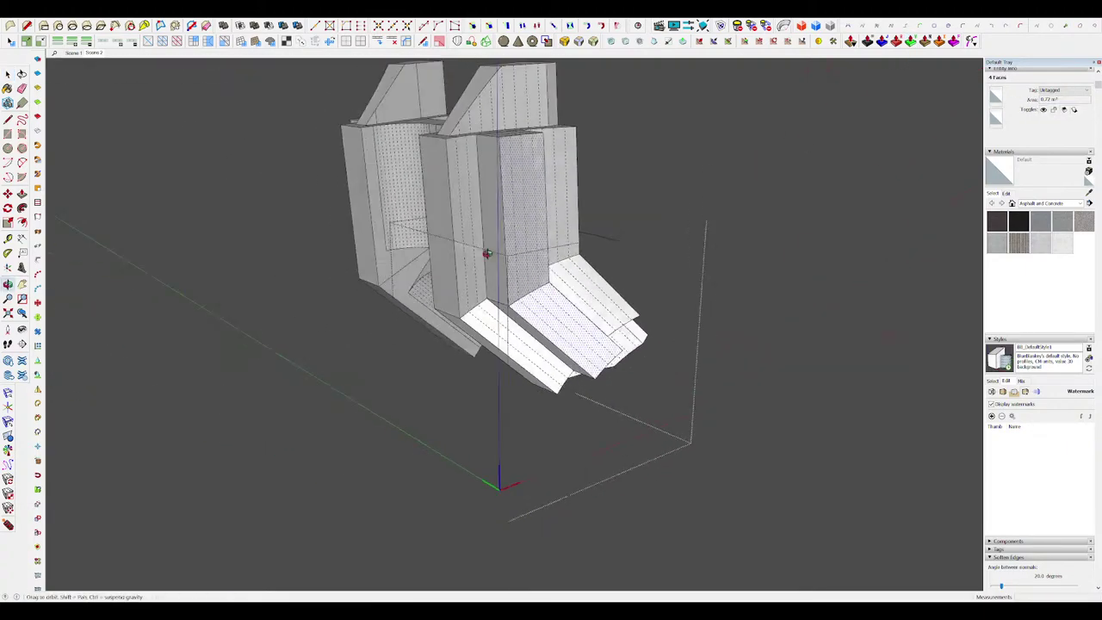
{"action": "scroll", "coordinate": [507, 224], "scroll_direction": "down", "scroll_amount": 4}
{"action": "middle_click_drag", "start_coordinate": [507, 214], "coordinate": [543, 239]}
{"action": "scroll", "coordinate": [556, 310], "scroll_direction": "down", "scroll_amount": 5}
{"action": "left_click", "coordinate": [601, 371]}
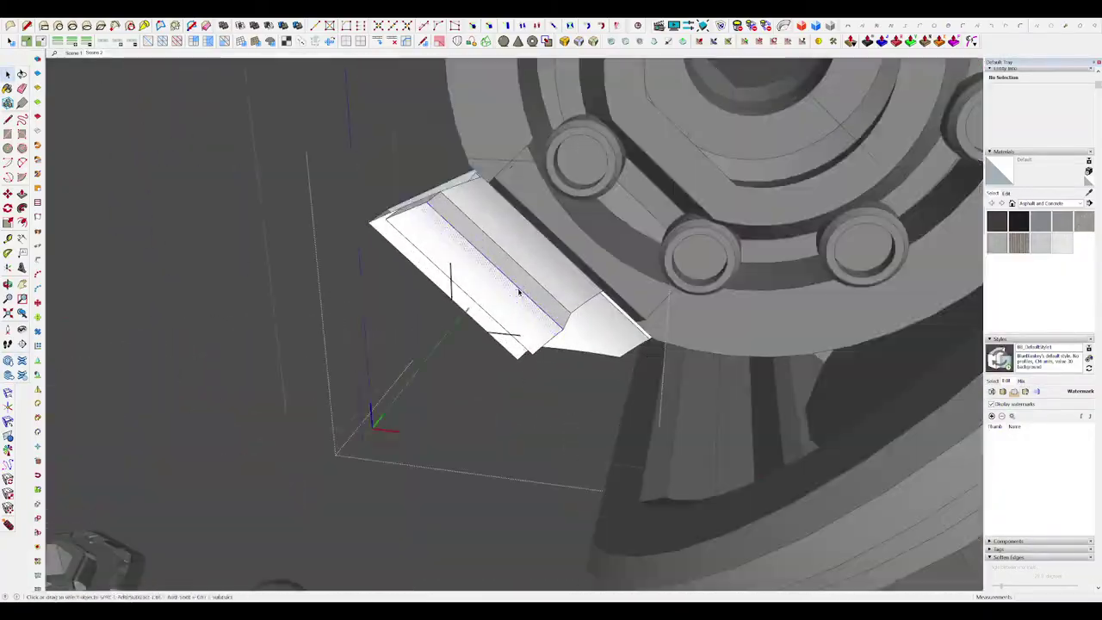
Step: Draw a rectangle on the angled plate's sloped face and copy it twice along the plate
{"action": "key", "text": "h"}
{"action": "middle_click_drag", "start_coordinate": [518, 292], "coordinate": [414, 310]}
{"action": "scroll", "coordinate": [484, 202], "scroll_direction": "up", "scroll_amount": 3}
{"action": "key", "text": "r"}
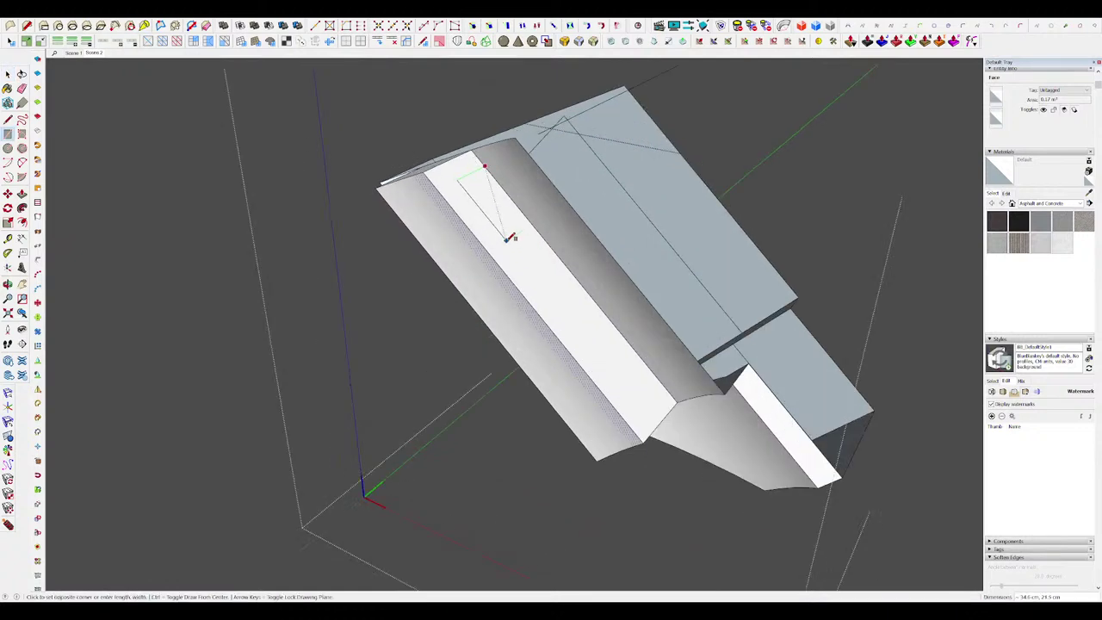
{"action": "left_click", "coordinate": [506, 239]}
{"action": "key", "text": "space"}
{"action": "left_click", "coordinate": [505, 226]}
{"action": "middle_click_drag", "start_coordinate": [509, 234], "coordinate": [544, 214]}
{"action": "key", "text": "m"}
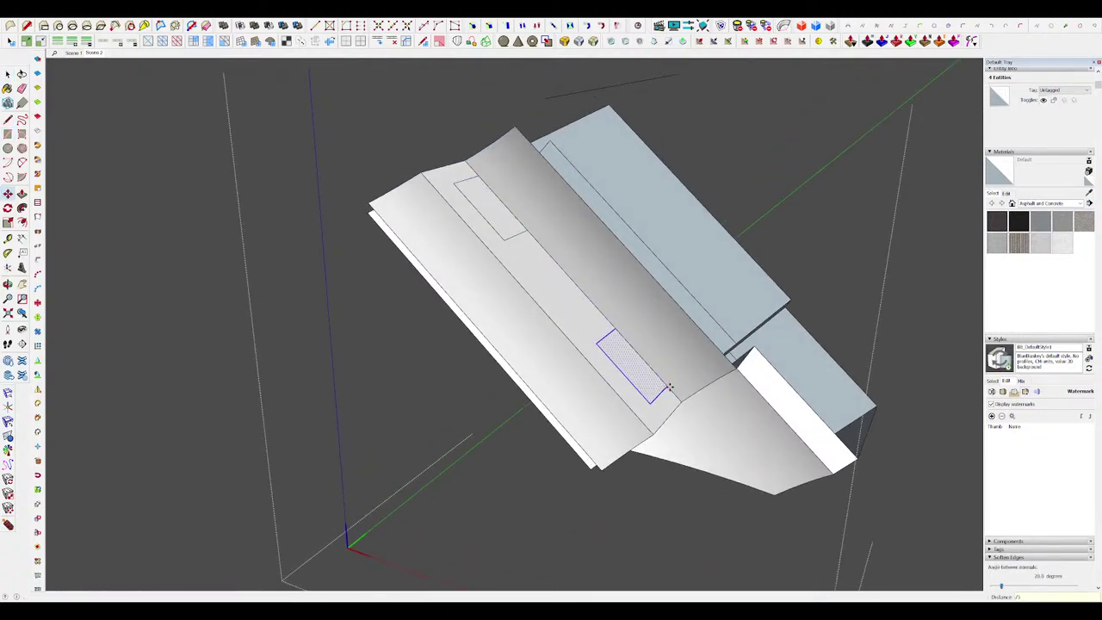
Step: Raise the three rectangles into boxes of equal height
{"action": "key", "text": "p"}
{"action": "left_click", "coordinate": [626, 368]}
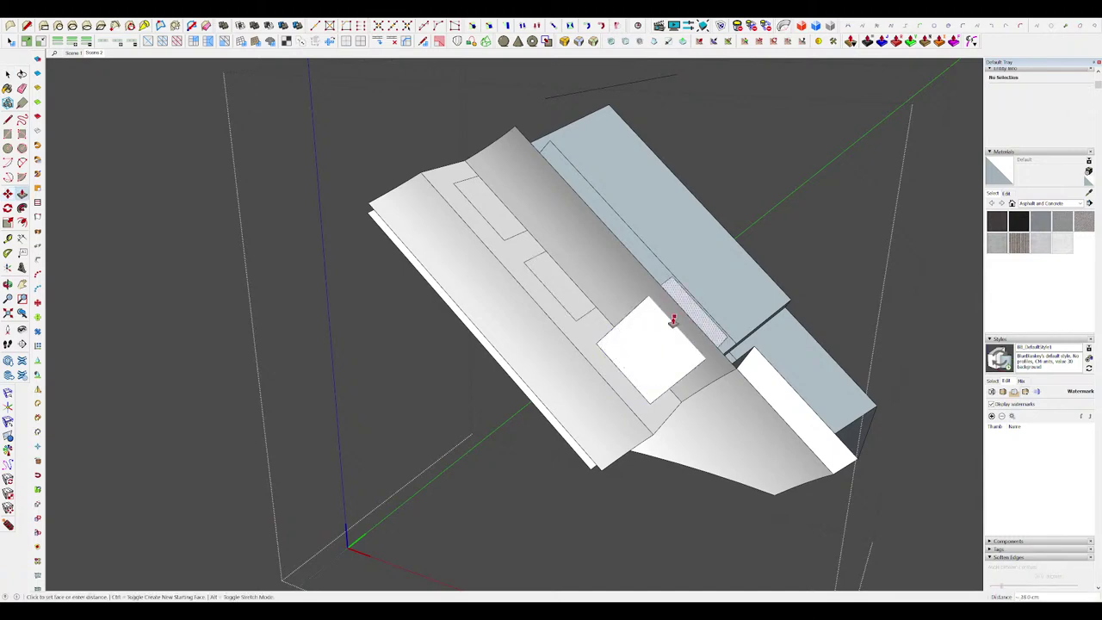
{"action": "middle_click_drag", "start_coordinate": [687, 306], "coordinate": [577, 297]}
{"action": "double_click", "coordinate": [577, 297]}
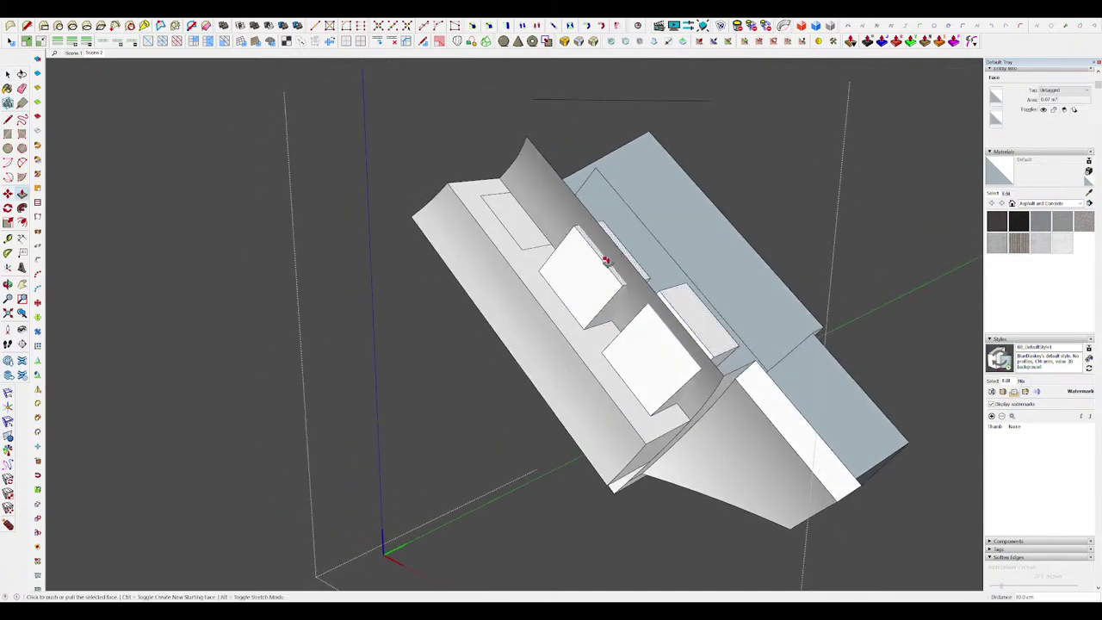
{"action": "key", "text": "p"}
{"action": "left_click", "coordinate": [539, 227]}
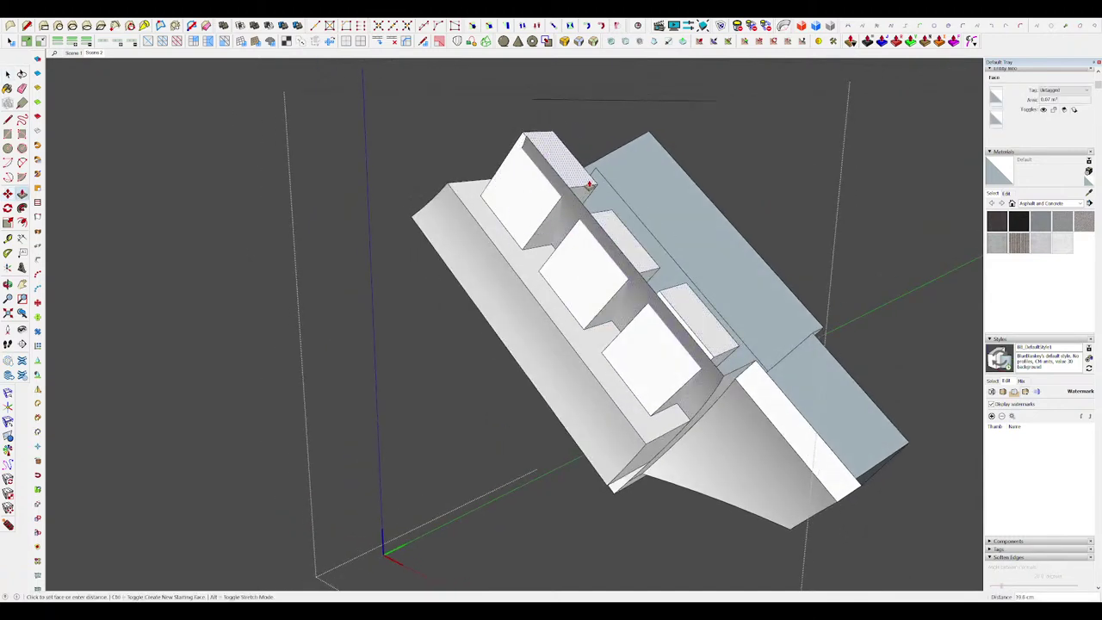
{"action": "left_click", "coordinate": [589, 185]}
Step: Inspect the raised boxes from below with the surrounding walls hidden and shown
{"action": "key", "text": "i"}
{"action": "middle_click_drag", "start_coordinate": [525, 258], "coordinate": [616, 229]}
{"action": "key", "text": "j"}
{"action": "scroll", "coordinate": [584, 195], "scroll_direction": "down", "scroll_amount": 3}
{"action": "scroll", "coordinate": [543, 176], "scroll_direction": "up", "scroll_amount": 2}
{"action": "key", "text": "i"}
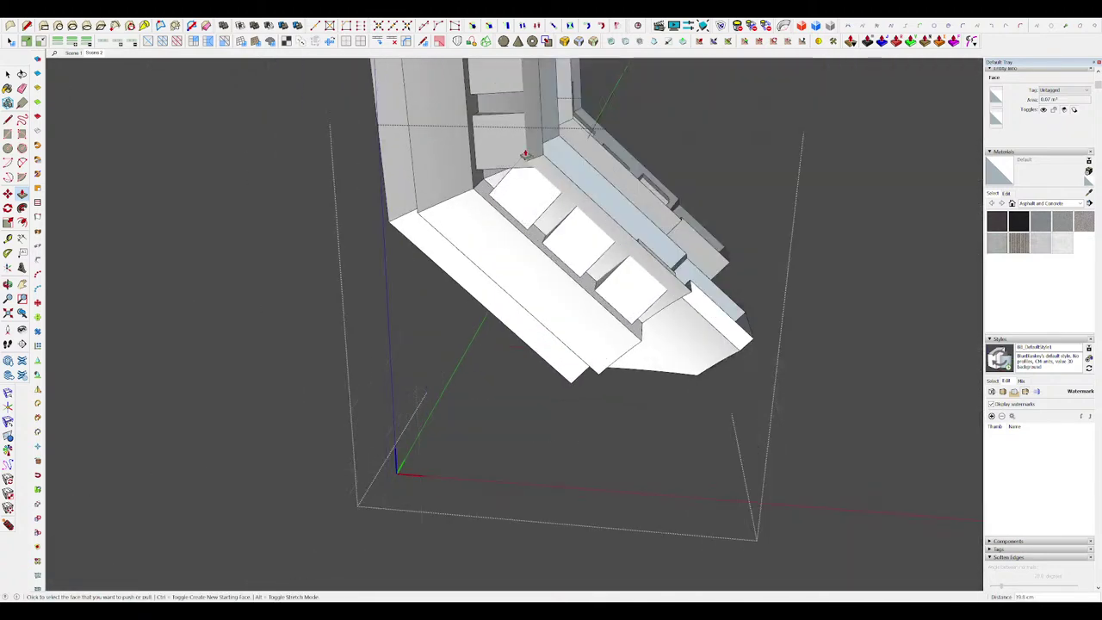
{"action": "scroll", "coordinate": [524, 155], "scroll_direction": "up", "scroll_amount": 4}
{"action": "key", "text": "l"}
{"action": "key", "text": "i"}
{"action": "middle_click_drag", "start_coordinate": [499, 187], "coordinate": [527, 128]}
{"action": "key", "text": "i"}
Step: Abandon a line on the first box's edge and select the larger box's face
{"action": "left_click", "coordinate": [493, 190]}
{"action": "key", "text": "i"}
{"action": "mouse_move", "coordinate": [493, 187]}
{"action": "middle_mouse_down"}
{"action": "mouse_move", "coordinate": [560, 190]}
{"action": "mouse_move", "coordinate": [509, 172]}
{"action": "middle_mouse_up"}
{"action": "scroll", "coordinate": [560, 189], "scroll_direction": "up", "scroll_amount": 4}
{"action": "key", "text": "space"}
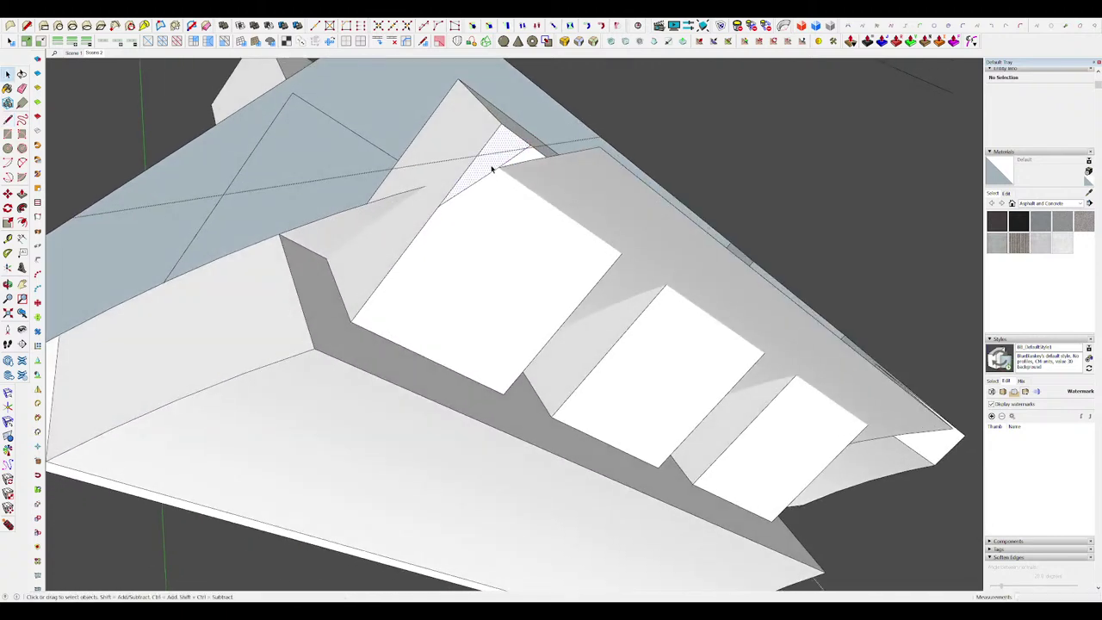
{"action": "left_click", "coordinate": [499, 199]}
Step: Zoom out from the plate and close the plate and ring group edits
{"action": "scroll", "coordinate": [491, 180], "scroll_direction": "down", "scroll_amount": 2}
{"action": "mouse_move", "coordinate": [499, 199]}
{"action": "middle_mouse_down"}
{"action": "mouse_move", "coordinate": [492, 180]}
{"action": "mouse_move", "coordinate": [513, 189]}
{"action": "middle_mouse_up"}
{"action": "scroll", "coordinate": [513, 189], "scroll_direction": "down", "scroll_amount": 9}
{"action": "left_click", "coordinate": [516, 328]}
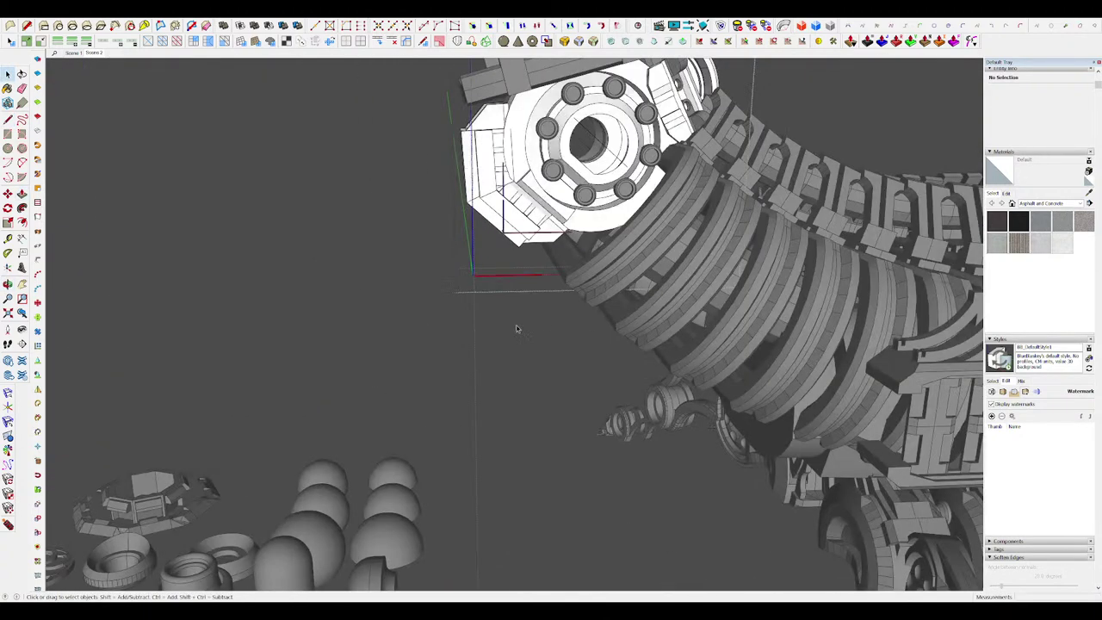
{"action": "middle_click_drag", "start_coordinate": [516, 328], "coordinate": [463, 379]}
{"action": "scroll", "coordinate": [462, 379], "scroll_direction": "down", "scroll_amount": 6}
{"action": "left_click", "coordinate": [462, 379]}
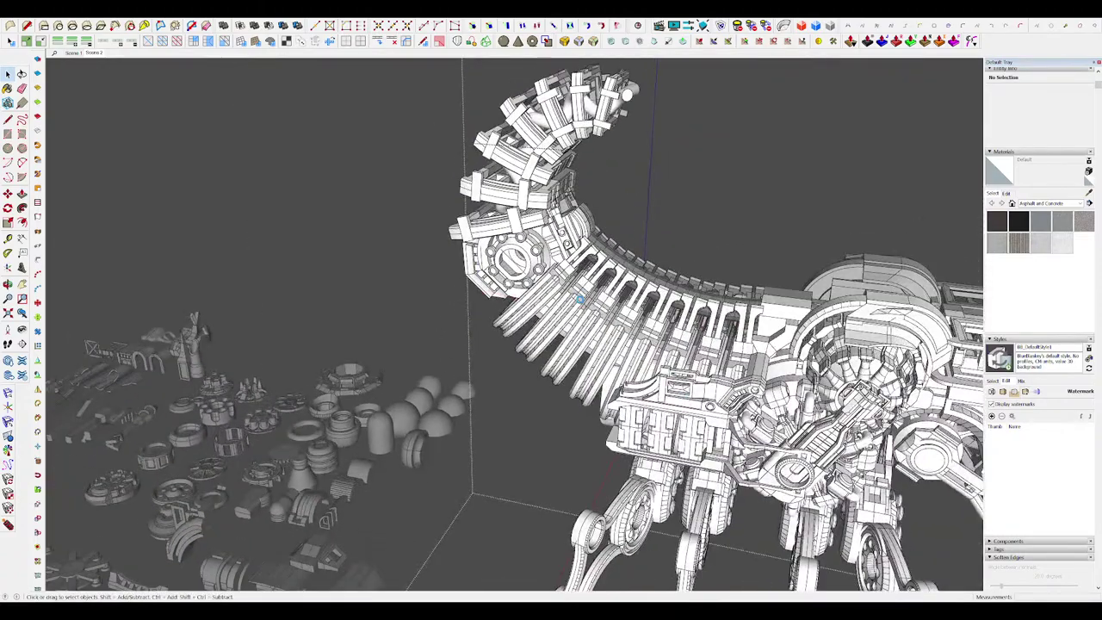
Step: Review the whole creature and its spare parts from Front view and a raised angle
{"action": "scroll", "coordinate": [579, 298], "scroll_direction": "down", "scroll_amount": 8}
{"action": "middle_click_drag", "start_coordinate": [586, 302], "coordinate": [777, 360]}
{"action": "scroll", "coordinate": [767, 318], "scroll_direction": "up", "scroll_amount": 4}
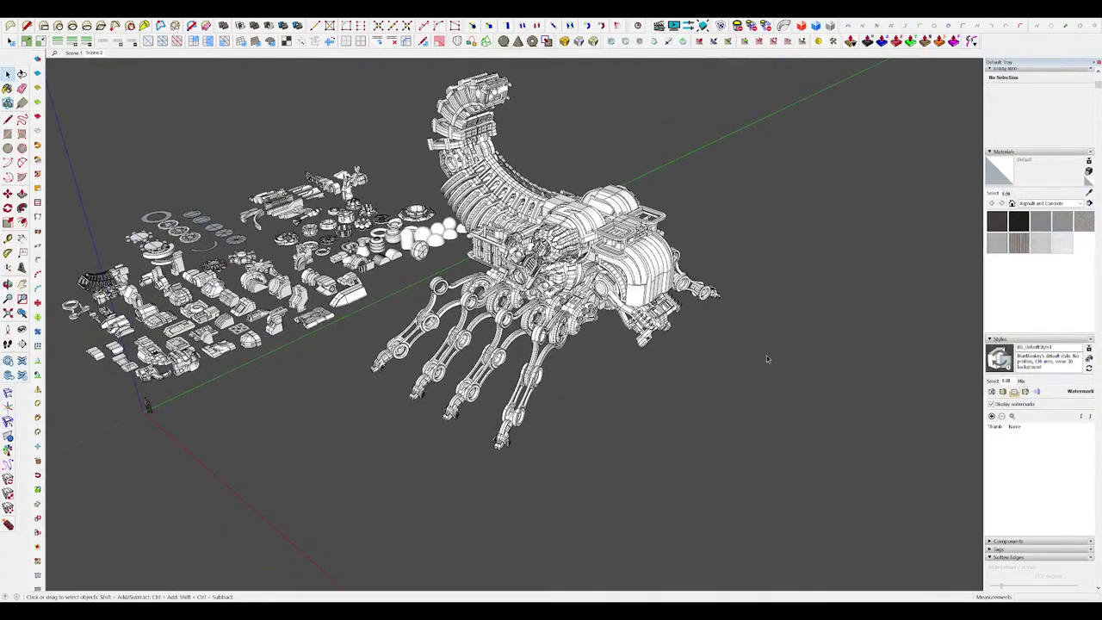
{"action": "left_click", "coordinate": [727, 41]}
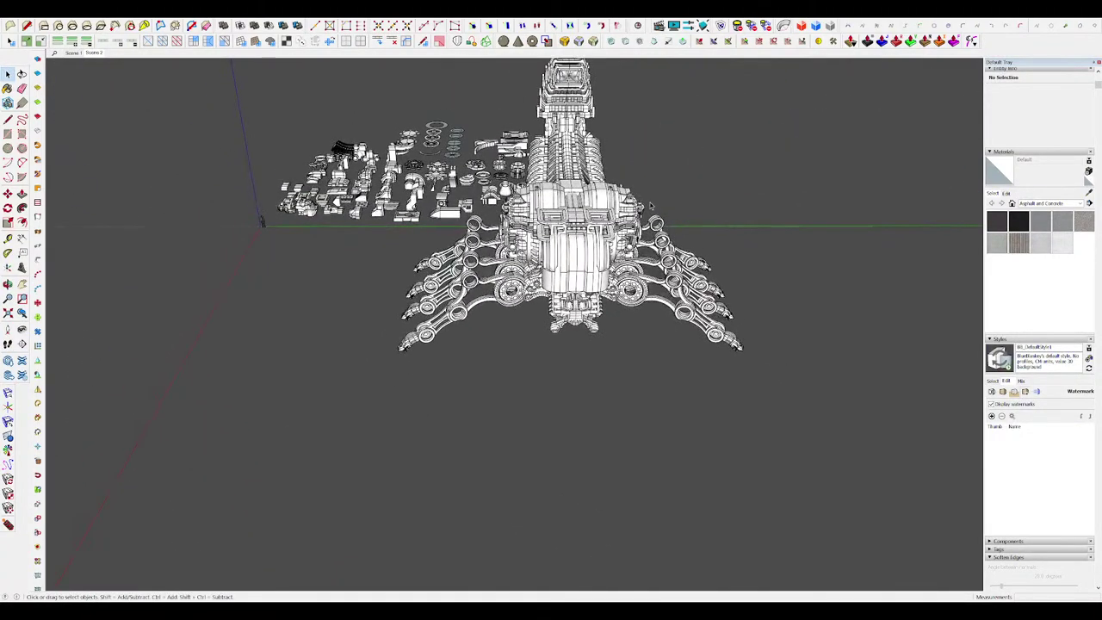
{"action": "middle_click_drag", "start_coordinate": [651, 206], "coordinate": [720, 254]}
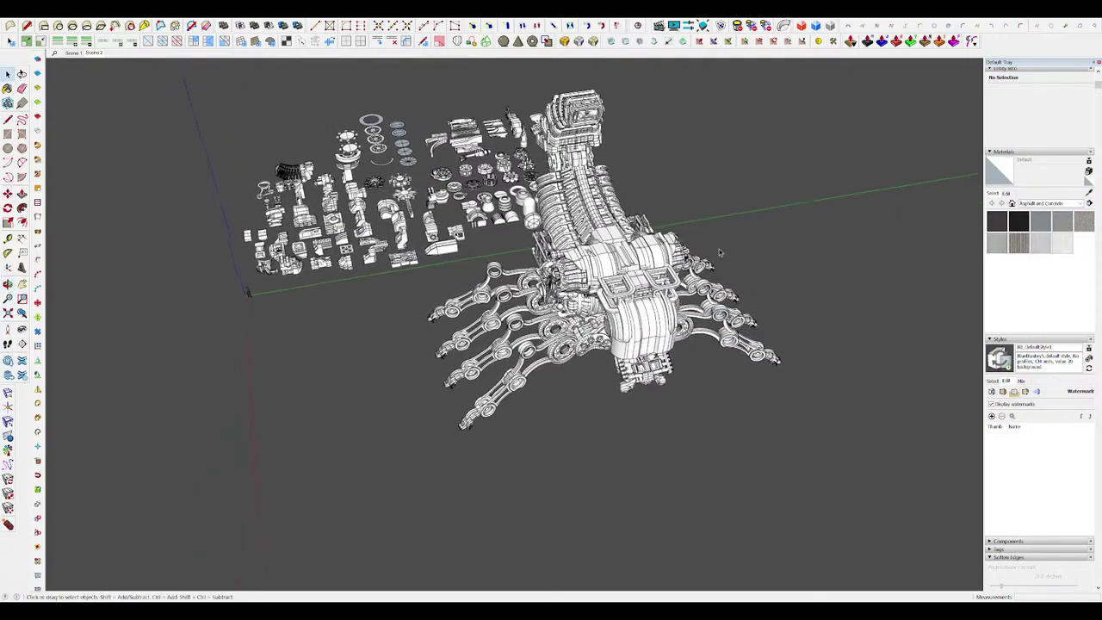
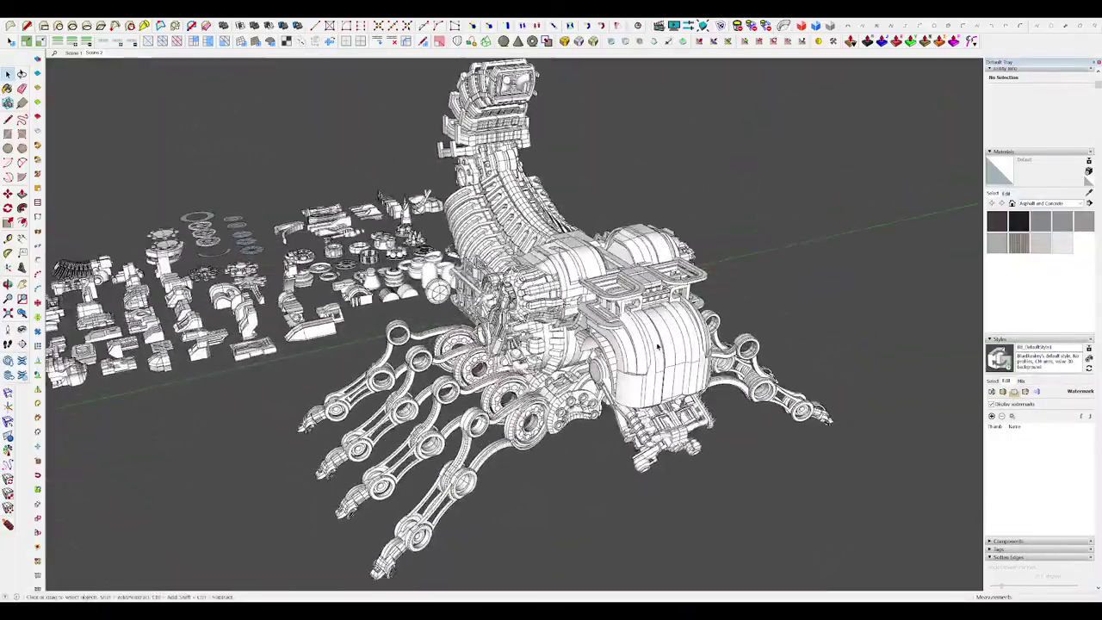
Step: Enter the U-shaped clamp component and erase a stray edge at the clamp corner
{"action": "scroll", "coordinate": [616, 323], "scroll_direction": "down", "scroll_amount": 3}
{"action": "scroll", "coordinate": [560, 321], "scroll_direction": "up", "scroll_amount": 5}
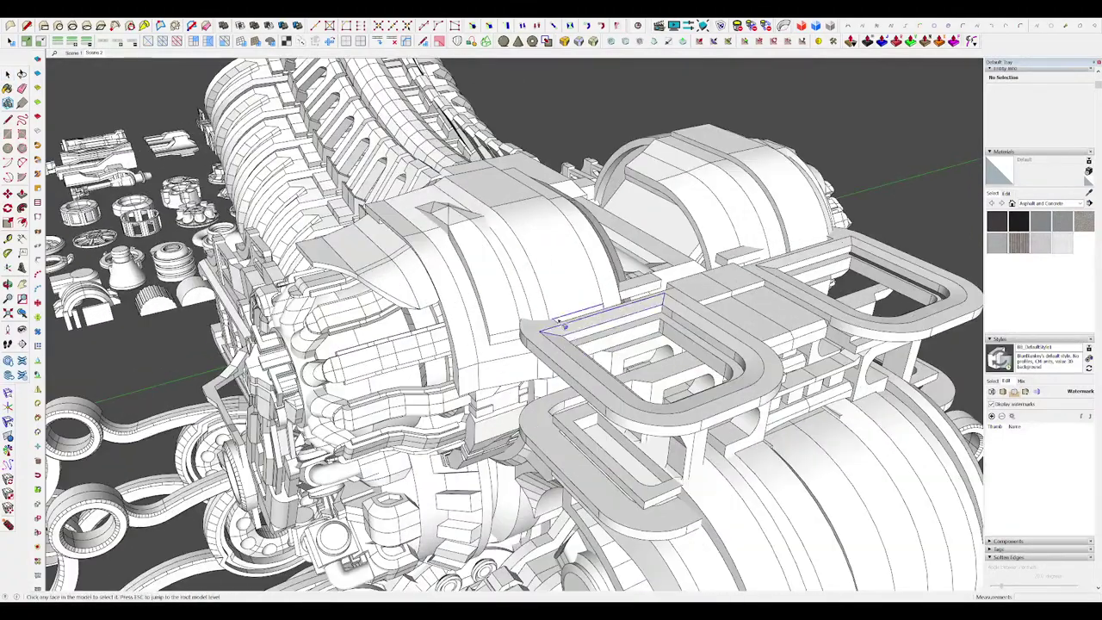
{"action": "double_click", "coordinate": [554, 325]}
{"action": "double_click", "coordinate": [561, 332]}
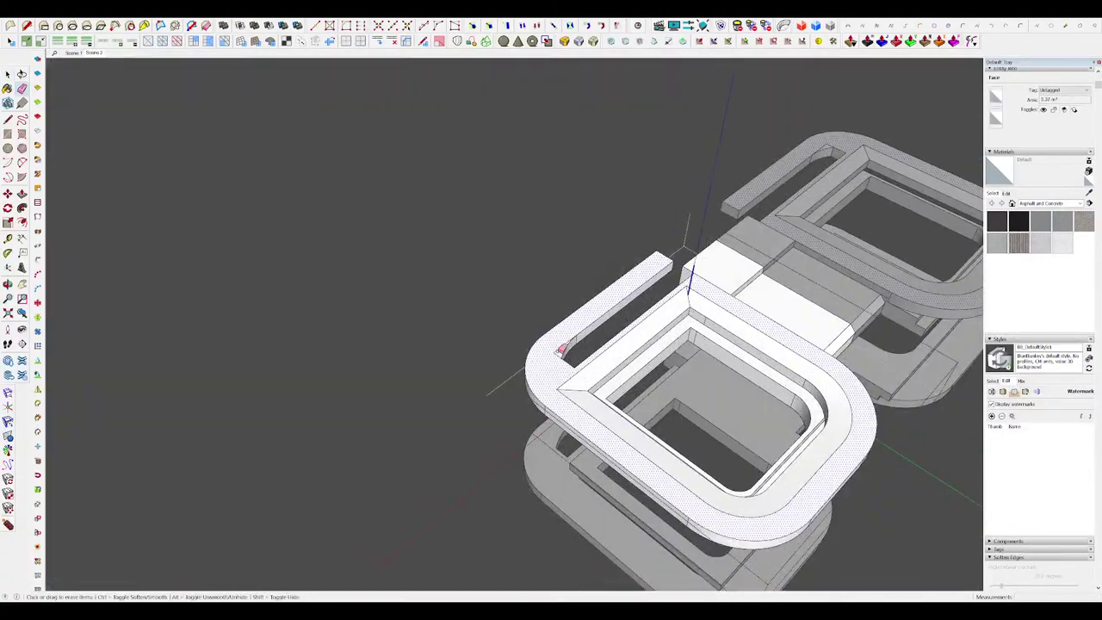
{"action": "left_click", "coordinate": [560, 351]}
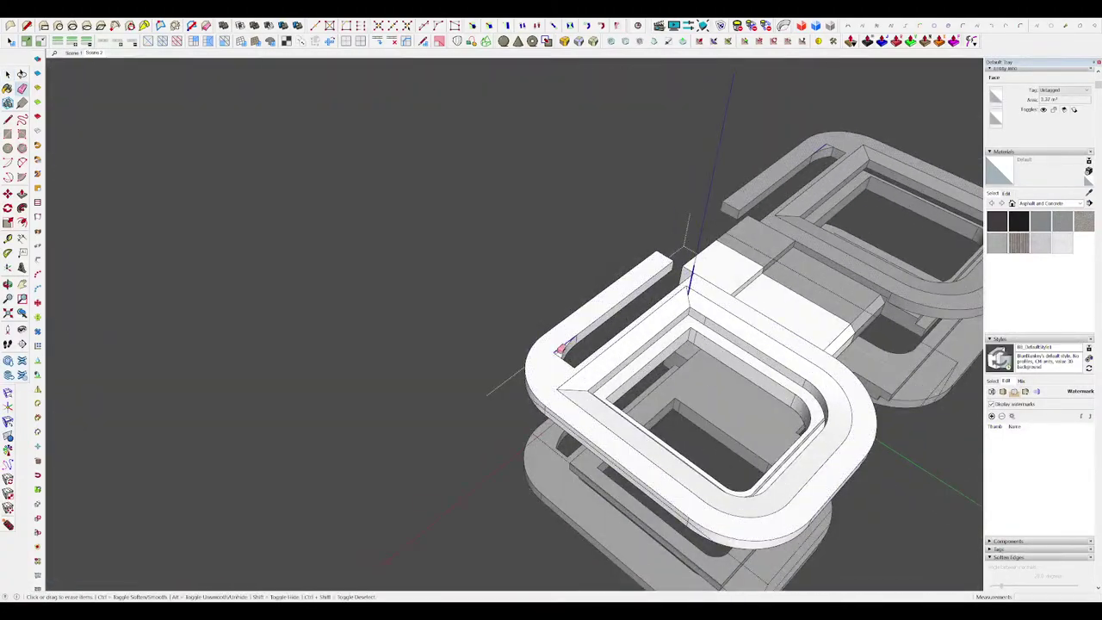
{"action": "key", "text": "i"}
{"action": "mouse_move", "coordinate": [563, 344]}
{"action": "middle_mouse_down"}
{"action": "mouse_move", "coordinate": [416, 362]}
{"action": "mouse_move", "coordinate": [407, 426]}
{"action": "mouse_move", "coordinate": [594, 314]}
{"action": "mouse_move", "coordinate": [602, 250]}
{"action": "mouse_move", "coordinate": [731, 307]}
{"action": "mouse_move", "coordinate": [774, 242]}
{"action": "middle_mouse_up"}
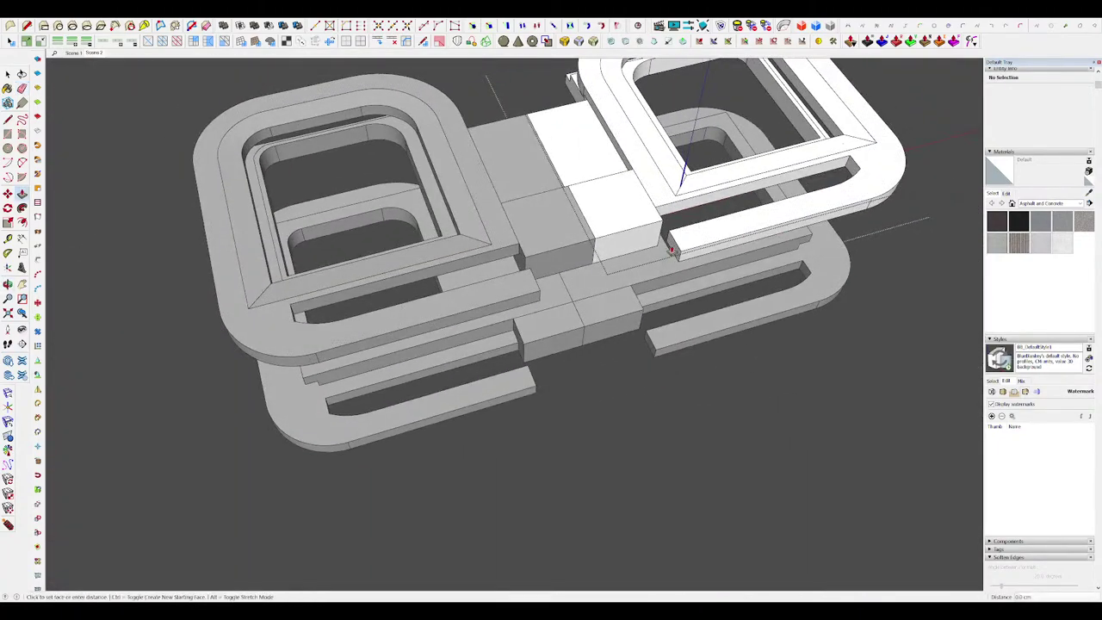
Step: Push/Pull the centre block's front face outward
{"action": "key", "text": "r"}
{"action": "scroll", "coordinate": [593, 280], "scroll_direction": "up", "scroll_amount": 5}
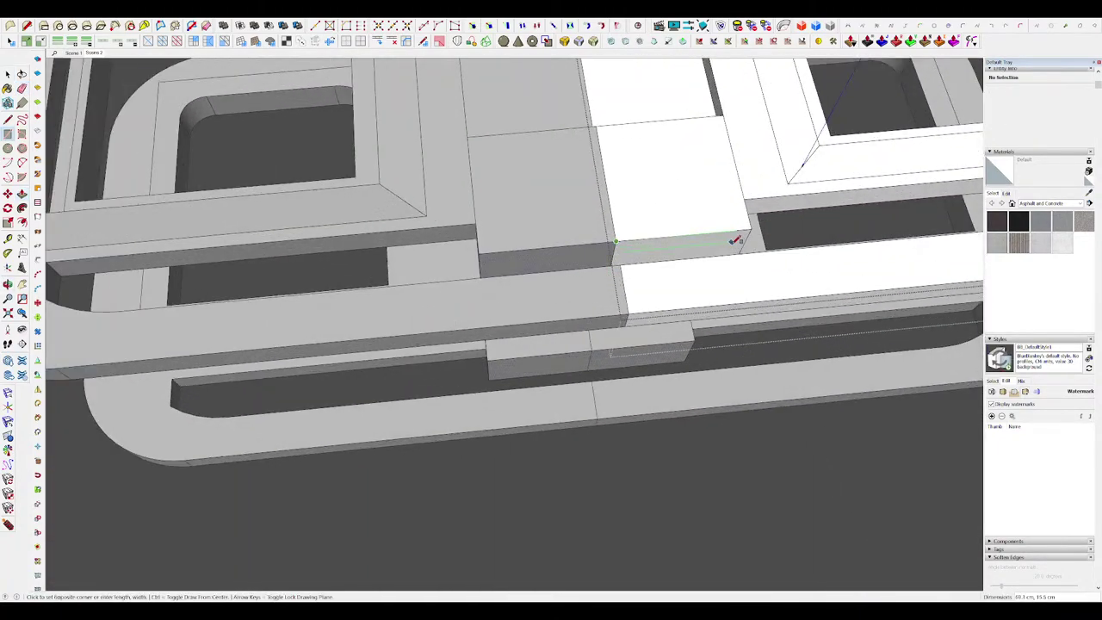
{"action": "key", "text": "p"}
{"action": "double_click", "coordinate": [725, 245]}
{"action": "middle_click_drag", "start_coordinate": [723, 255], "coordinate": [563, 347]}
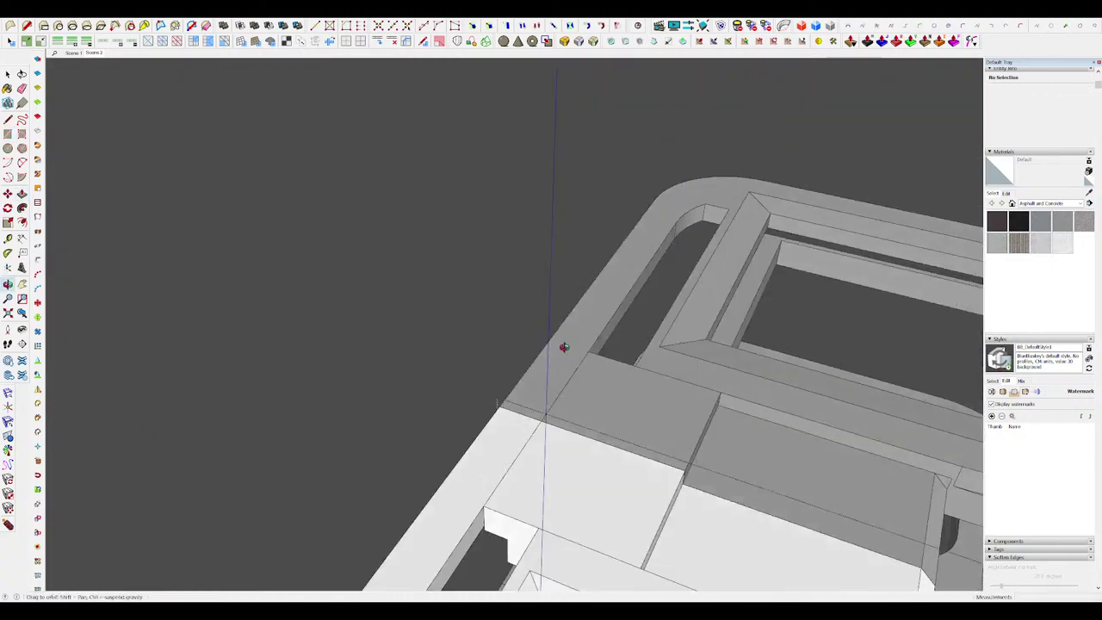
{"action": "scroll", "coordinate": [636, 337], "scroll_direction": "down", "scroll_amount": 5}
{"action": "key", "text": "i"}
{"action": "scroll", "coordinate": [582, 238], "scroll_direction": "down", "scroll_amount": 6}
Step: Raise the block's top face 18.9 cm and clear the extra edges on its front
{"action": "middle_click_drag", "start_coordinate": [570, 301], "coordinate": [568, 273]}
{"action": "scroll", "coordinate": [570, 274], "scroll_direction": "up", "scroll_amount": 9}
{"action": "mouse_move", "coordinate": [608, 301]}
{"action": "left_mouse_down"}
{"action": "mouse_move", "coordinate": [607, 269]}
{"action": "mouse_move", "coordinate": [577, 282]}
{"action": "left_mouse_up"}
{"action": "key", "text": "space"}
{"action": "middle_click_drag", "start_coordinate": [666, 311], "coordinate": [635, 300]}
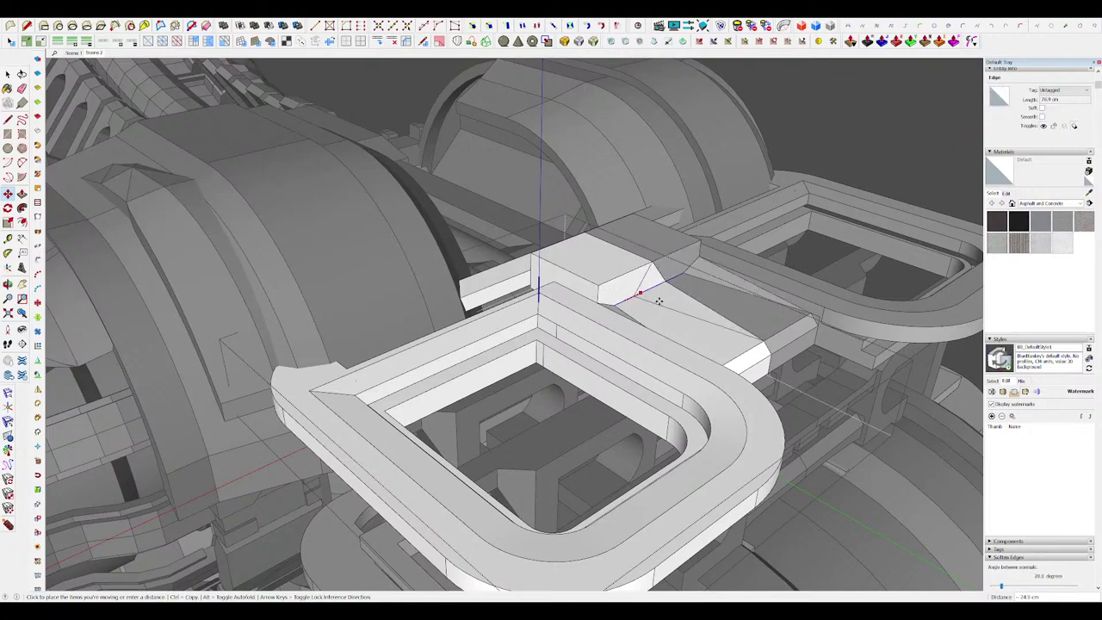
Step: Chamfer the block: close a face with a corner line and erase the diagonal edge
{"action": "middle_click_drag", "start_coordinate": [658, 310], "coordinate": [421, 335]}
{"action": "scroll", "coordinate": [421, 334], "scroll_direction": "up", "scroll_amount": 5}
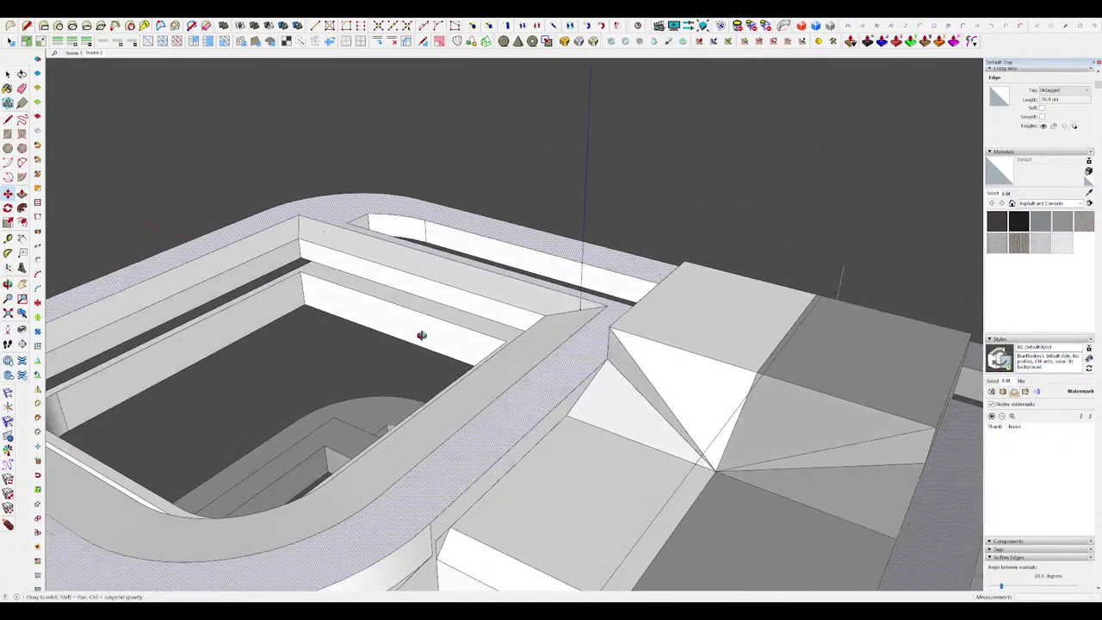
{"action": "key", "text": "space"}
{"action": "key", "text": "l"}
{"action": "left_click", "coordinate": [610, 327]}
{"action": "key", "text": "e"}
{"action": "left_click_drag", "start_coordinate": [641, 370], "coordinate": [672, 368]}
Step: Lengthen the clamp arm by extruding the small face at its open end upward
{"action": "middle_click_drag", "start_coordinate": [676, 367], "coordinate": [973, 420]}
{"action": "scroll", "coordinate": [620, 274], "scroll_direction": "down", "scroll_amount": 12}
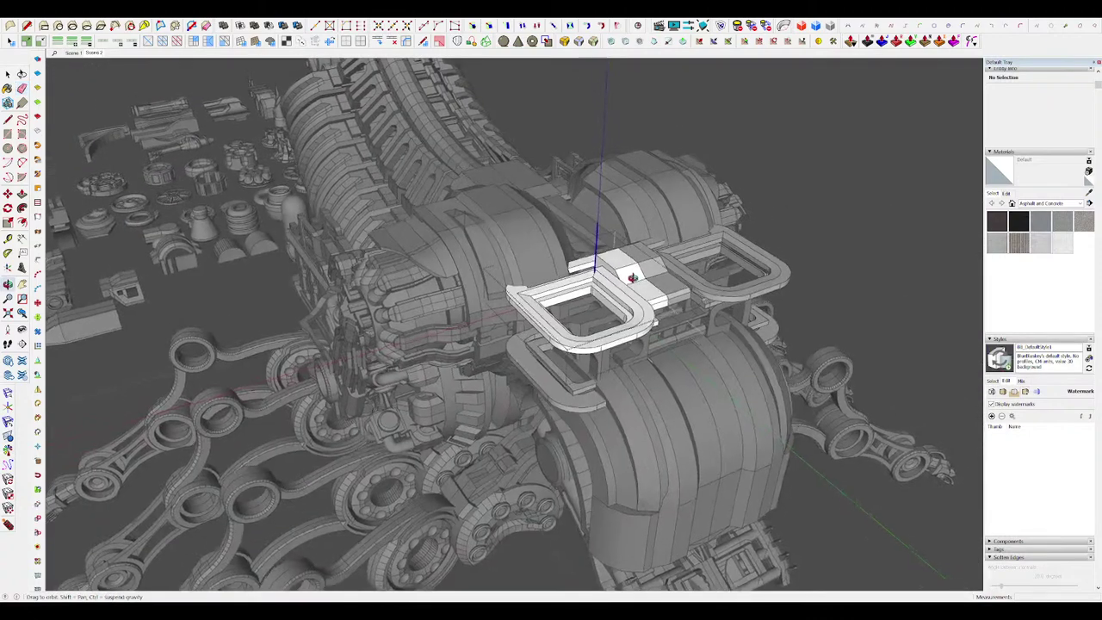
{"action": "scroll", "coordinate": [665, 272], "scroll_direction": "up", "scroll_amount": 6}
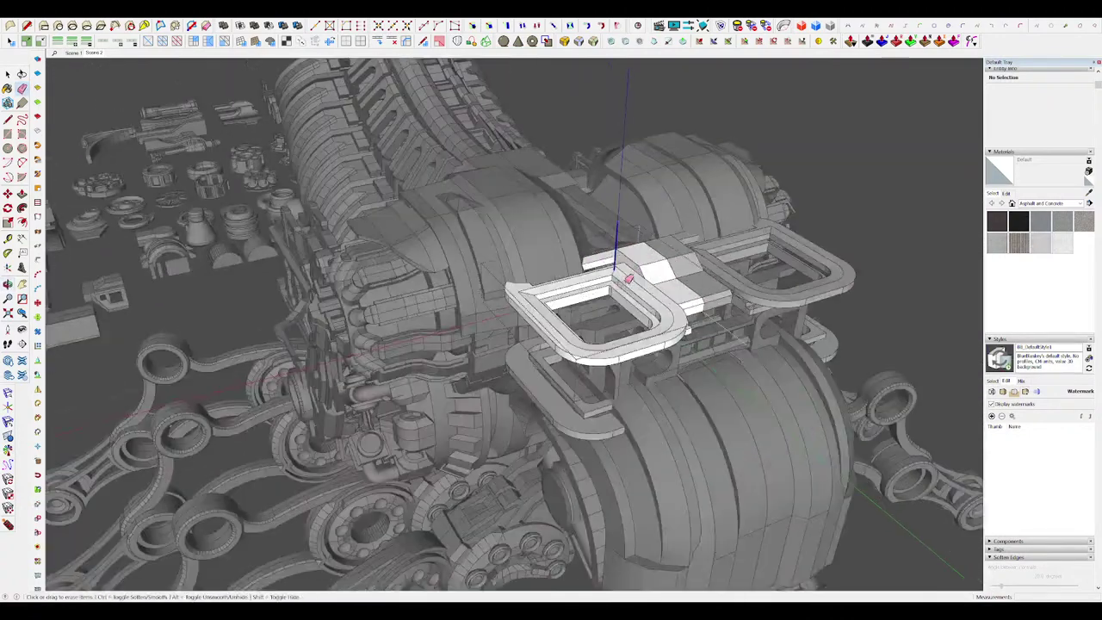
{"action": "scroll", "coordinate": [616, 281], "scroll_direction": "up", "scroll_amount": 5}
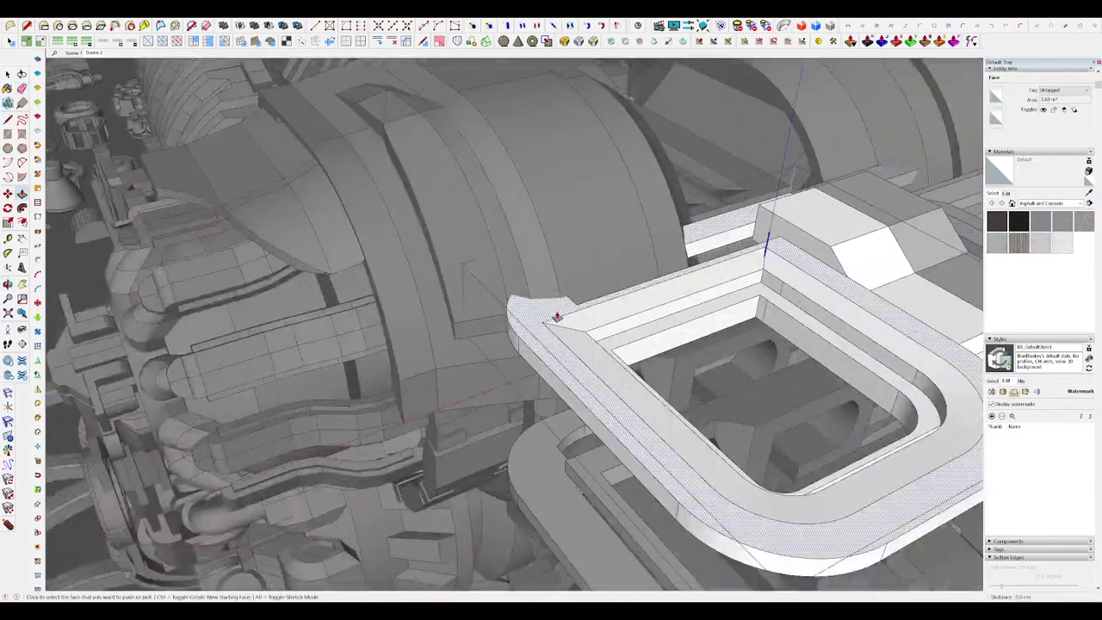
{"action": "key", "text": "l"}
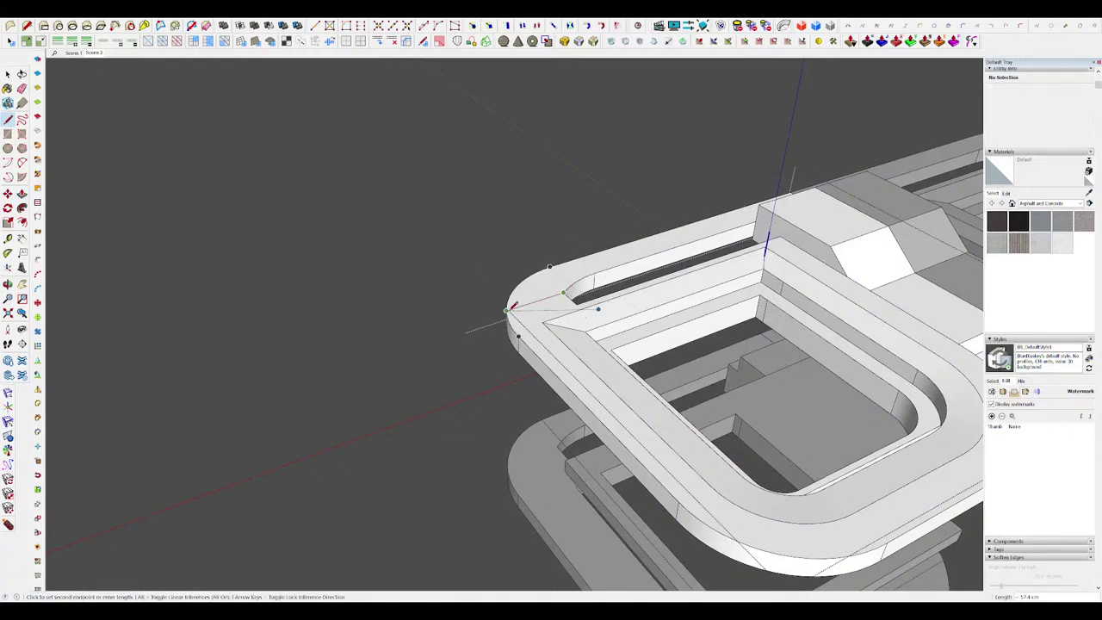
{"action": "scroll", "coordinate": [530, 303], "scroll_direction": "down", "scroll_amount": 3}
{"action": "scroll", "coordinate": [530, 303], "scroll_direction": "down", "scroll_amount": 5}
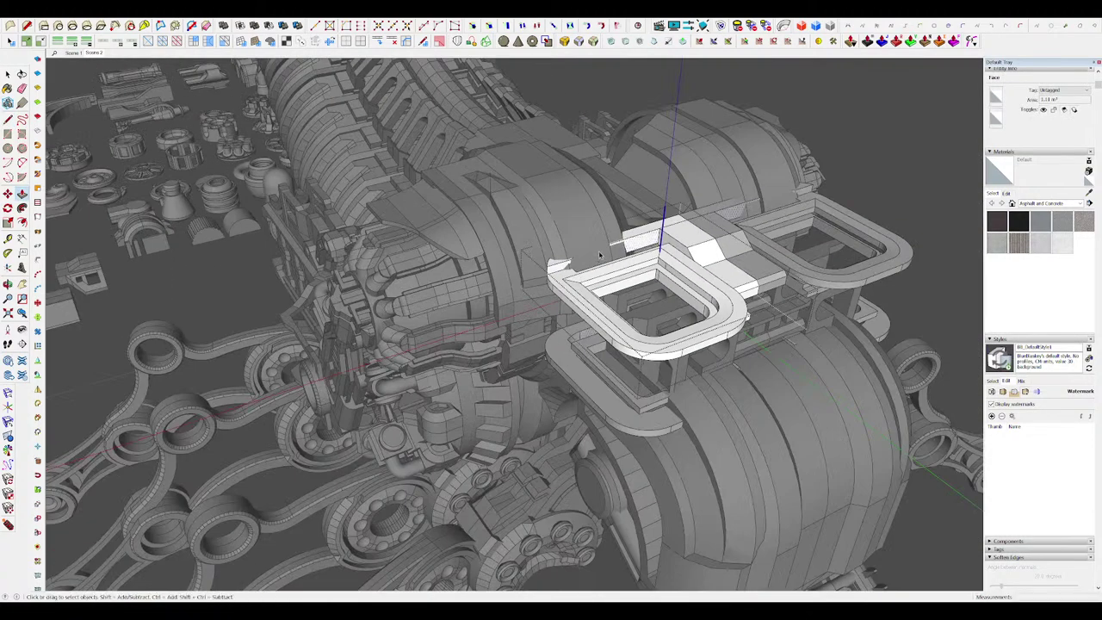
{"action": "middle_click_drag", "start_coordinate": [551, 301], "coordinate": [585, 293]}
{"action": "scroll", "coordinate": [585, 294], "scroll_direction": "up", "scroll_amount": 4}
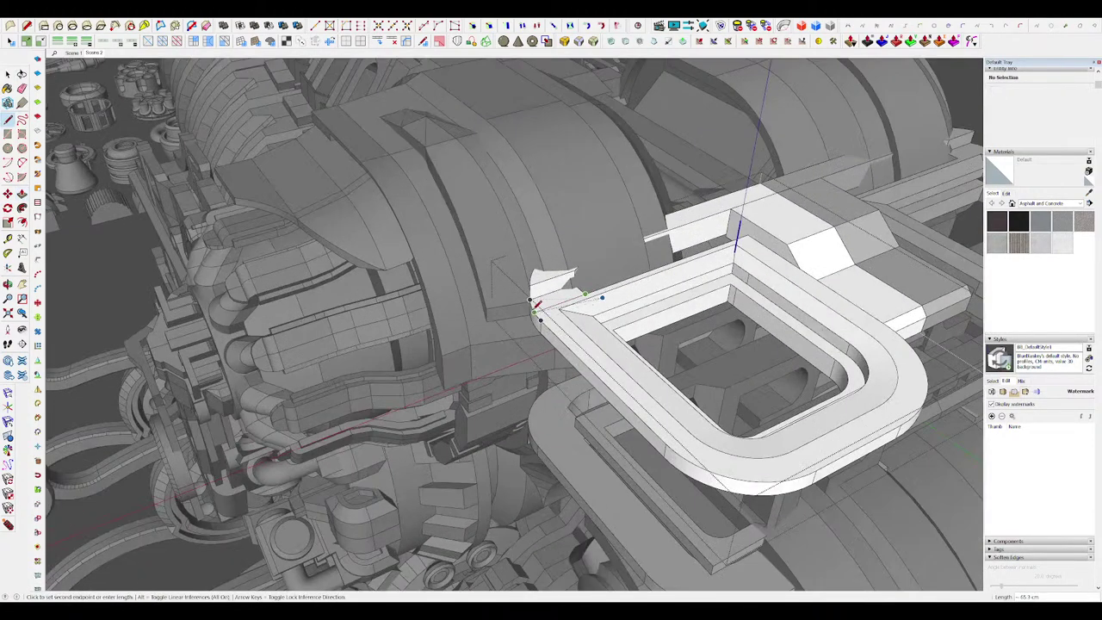
{"action": "left_click_drag", "start_coordinate": [556, 304], "coordinate": [550, 278]}
{"action": "scroll", "coordinate": [556, 274], "scroll_direction": "down", "scroll_amount": 6}
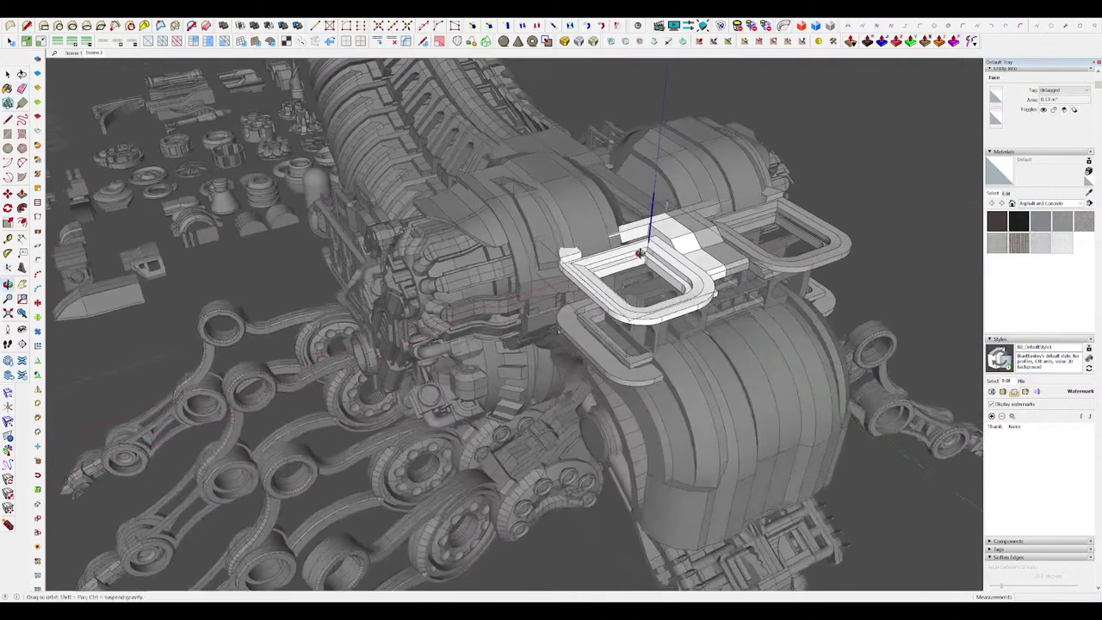
{"action": "key", "text": "i"}
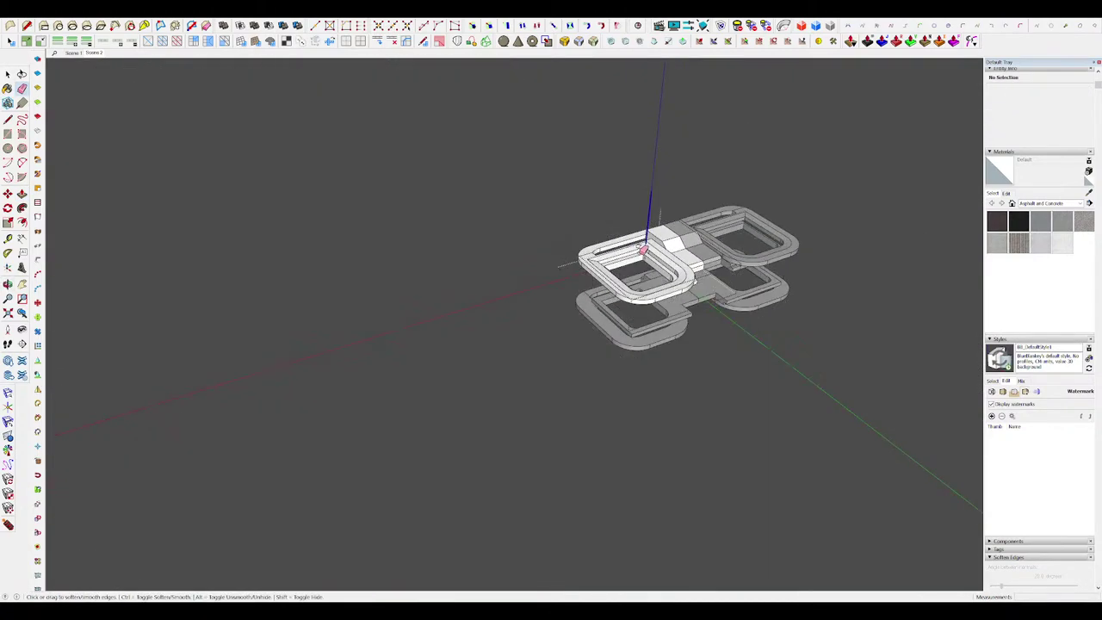
{"action": "key", "text": "h"}
{"action": "scroll", "coordinate": [602, 253], "scroll_direction": "up", "scroll_amount": 6}
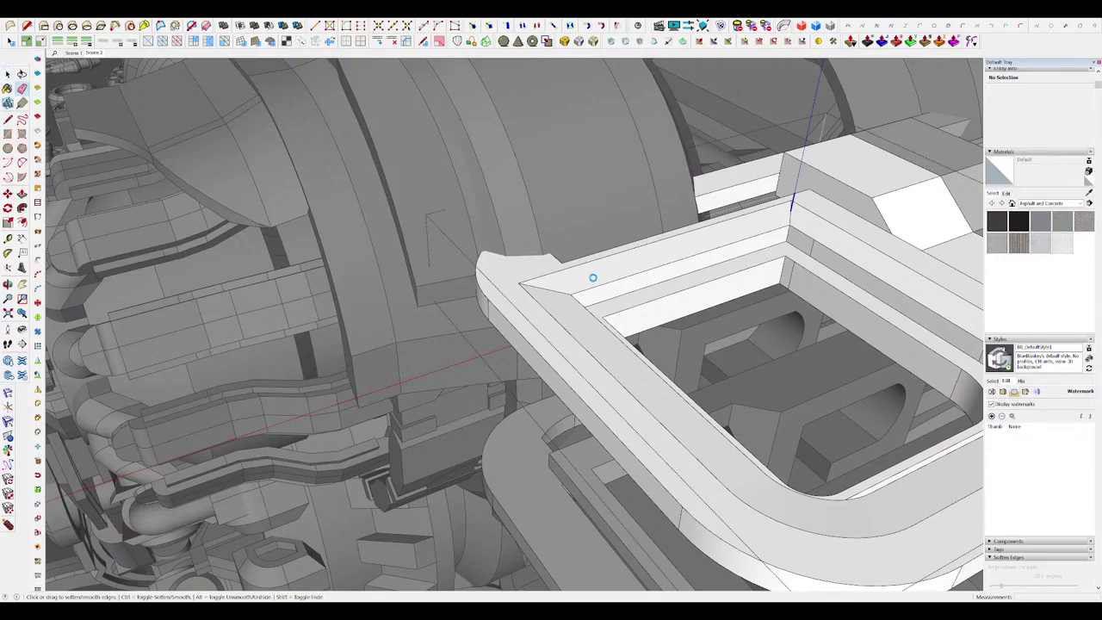
{"action": "key", "text": "space"}
{"action": "scroll", "coordinate": [592, 277], "scroll_direction": "down", "scroll_amount": 8}
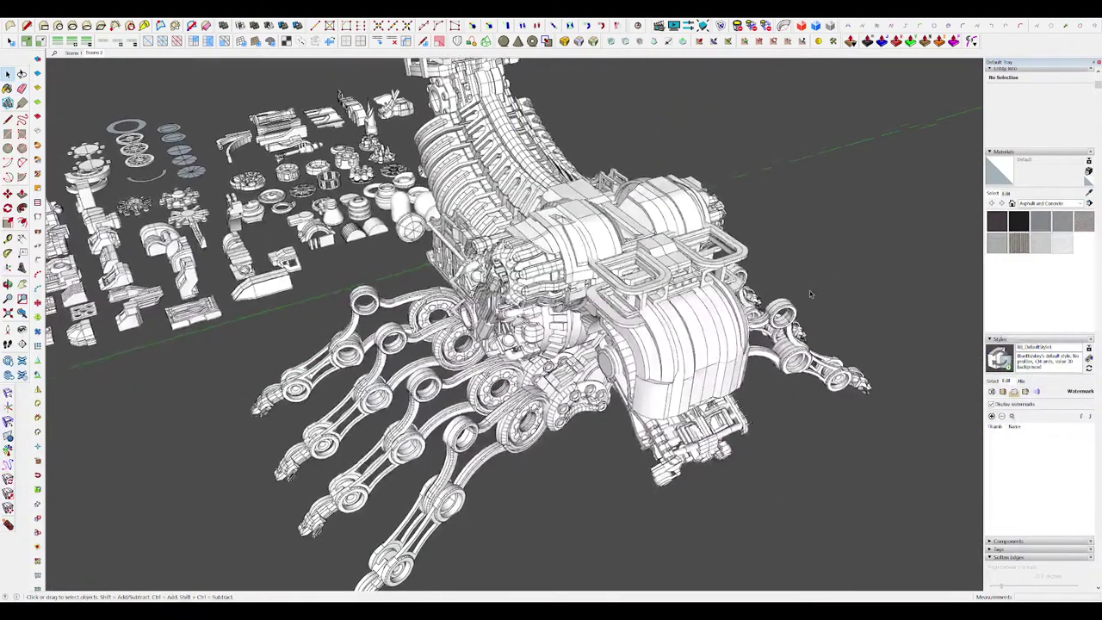
Step: Enter the part beside the housing and set its block top to the neighbour's height
{"action": "middle_click_drag", "start_coordinate": [809, 293], "coordinate": [807, 288]}
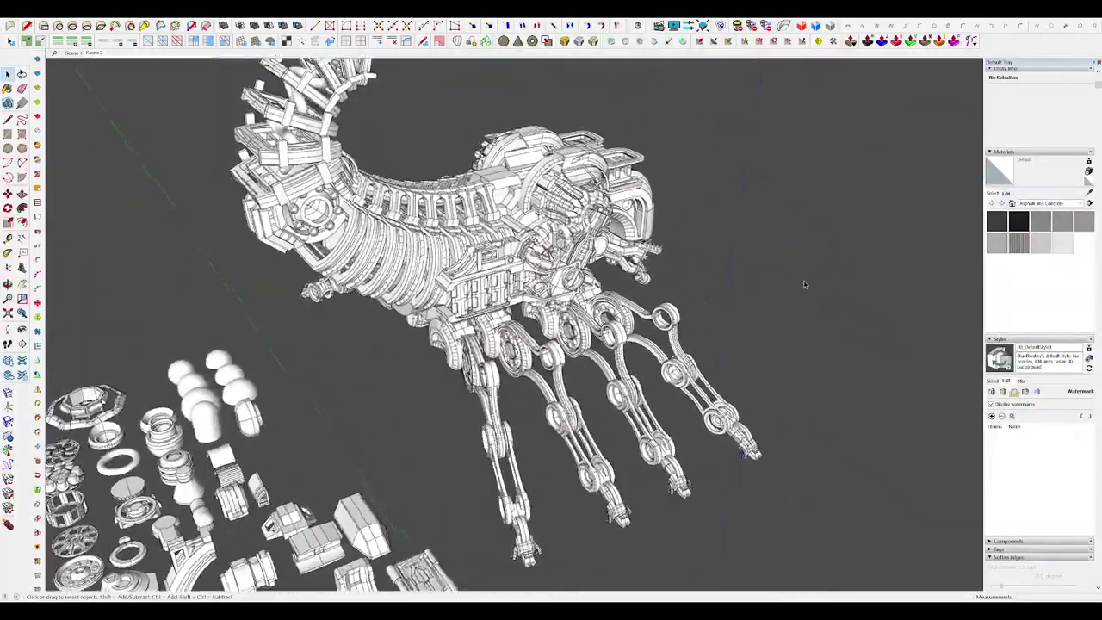
{"action": "scroll", "coordinate": [556, 277], "scroll_direction": "up", "scroll_amount": 8}
{"action": "middle_click_drag", "start_coordinate": [556, 284], "coordinate": [501, 227]}
{"action": "scroll", "coordinate": [501, 184], "scroll_direction": "up", "scroll_amount": 4}
{"action": "double_click", "coordinate": [486, 170]}
{"action": "left_click", "coordinate": [464, 232]}
{"action": "middle_click_drag", "start_coordinate": [486, 170], "coordinate": [482, 268]}
{"action": "scroll", "coordinate": [439, 271], "scroll_direction": "up", "scroll_amount": 1}
{"action": "key", "text": "p"}
{"action": "left_click", "coordinate": [476, 263]}
{"action": "left_click", "coordinate": [489, 246]}
Step: Raise the dotted ledge face up to the left block's height
{"action": "scroll", "coordinate": [517, 258], "scroll_direction": "up", "scroll_amount": 3}
{"action": "key", "text": "space"}
{"action": "key", "text": "f"}
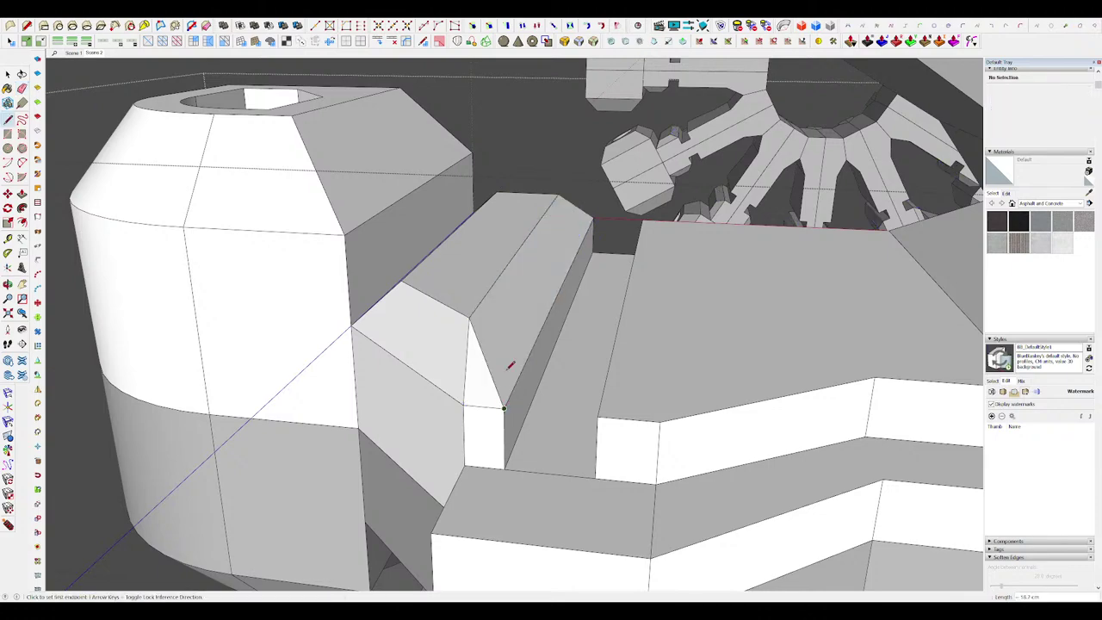
{"action": "scroll", "coordinate": [509, 366], "scroll_direction": "down", "scroll_amount": 3}
{"action": "mouse_move", "coordinate": [509, 367]}
{"action": "middle_mouse_down"}
{"action": "mouse_move", "coordinate": [540, 277]}
{"action": "mouse_move", "coordinate": [530, 236]}
{"action": "middle_mouse_up"}
{"action": "scroll", "coordinate": [530, 234], "scroll_direction": "down", "scroll_amount": 8}
{"action": "mouse_move", "coordinate": [524, 197]}
{"action": "middle_mouse_down"}
{"action": "mouse_move", "coordinate": [529, 291]}
{"action": "mouse_move", "coordinate": [549, 279]}
{"action": "mouse_move", "coordinate": [522, 296]}
{"action": "middle_mouse_up"}
{"action": "key", "text": "h"}
{"action": "key", "text": "h"}
{"action": "scroll", "coordinate": [544, 286], "scroll_direction": "up", "scroll_amount": 3}
{"action": "scroll", "coordinate": [521, 296], "scroll_direction": "up", "scroll_amount": 3}
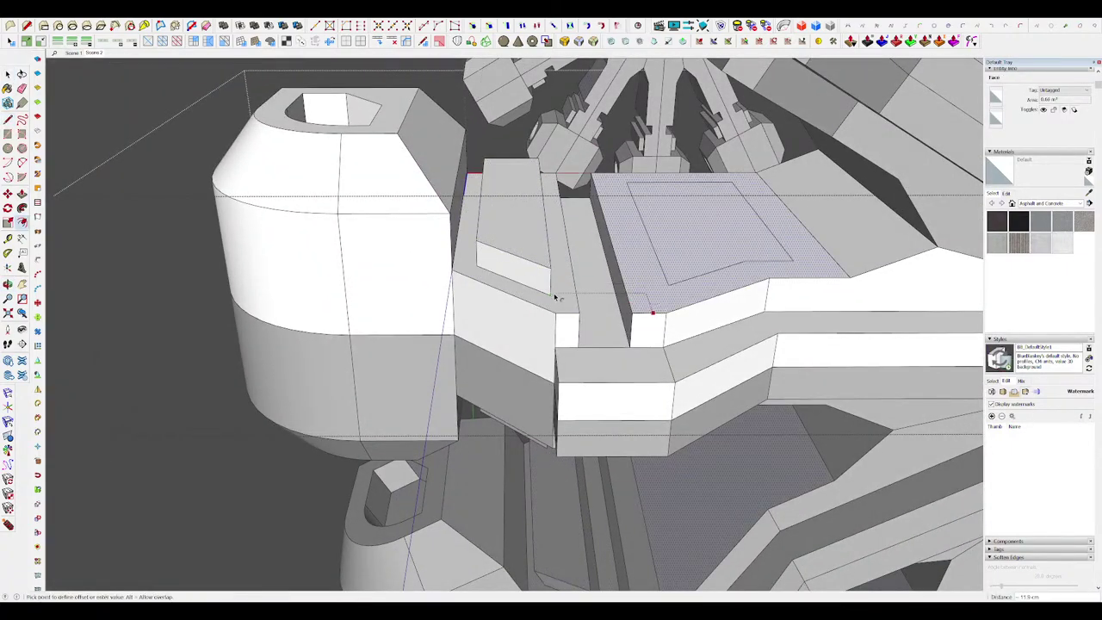
{"action": "left_click", "coordinate": [546, 238]}
Step: Push/Pull the left block's face out to reach the corner
{"action": "middle_click_drag", "start_coordinate": [548, 235], "coordinate": [471, 244]}
{"action": "scroll", "coordinate": [556, 191], "scroll_direction": "down", "scroll_amount": 4}
{"action": "scroll", "coordinate": [553, 205], "scroll_direction": "up", "scroll_amount": 4}
{"action": "left_click", "coordinate": [470, 243]}
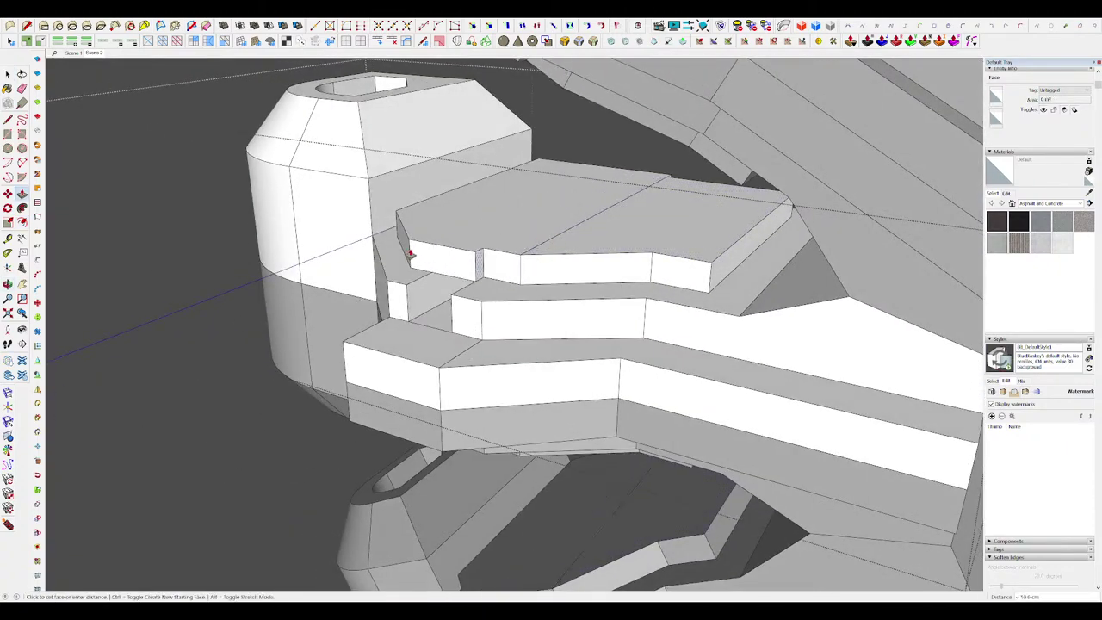
{"action": "left_click", "coordinate": [522, 285]}
{"action": "middle_click_drag", "start_coordinate": [523, 285], "coordinate": [536, 286]}
{"action": "key", "text": "space"}
{"action": "key", "text": "l"}
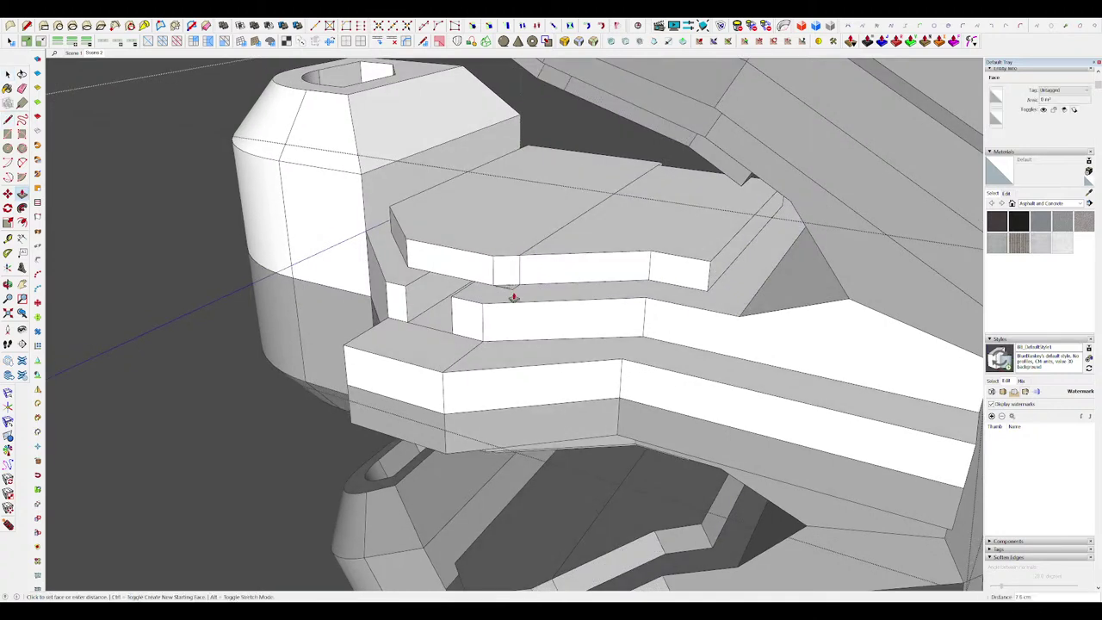
{"action": "scroll", "coordinate": [517, 284], "scroll_direction": "up", "scroll_amount": 3}
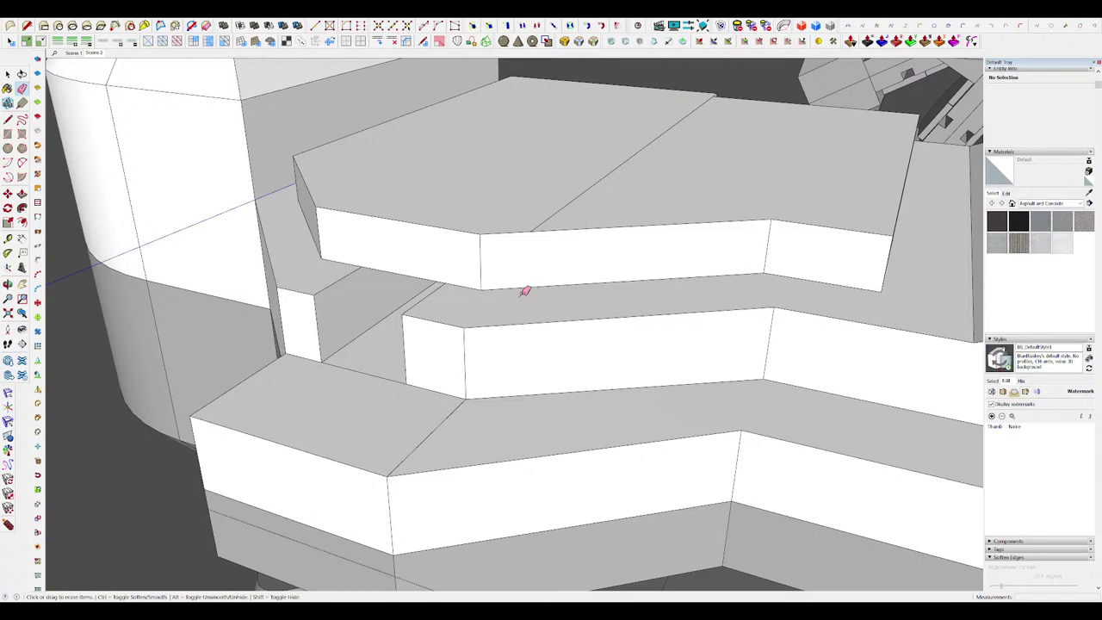
{"action": "scroll", "coordinate": [525, 291], "scroll_direction": "down", "scroll_amount": 15}
Step: Exit the nested group and turn to a straight front view of the scorpion
{"action": "key", "text": "space"}
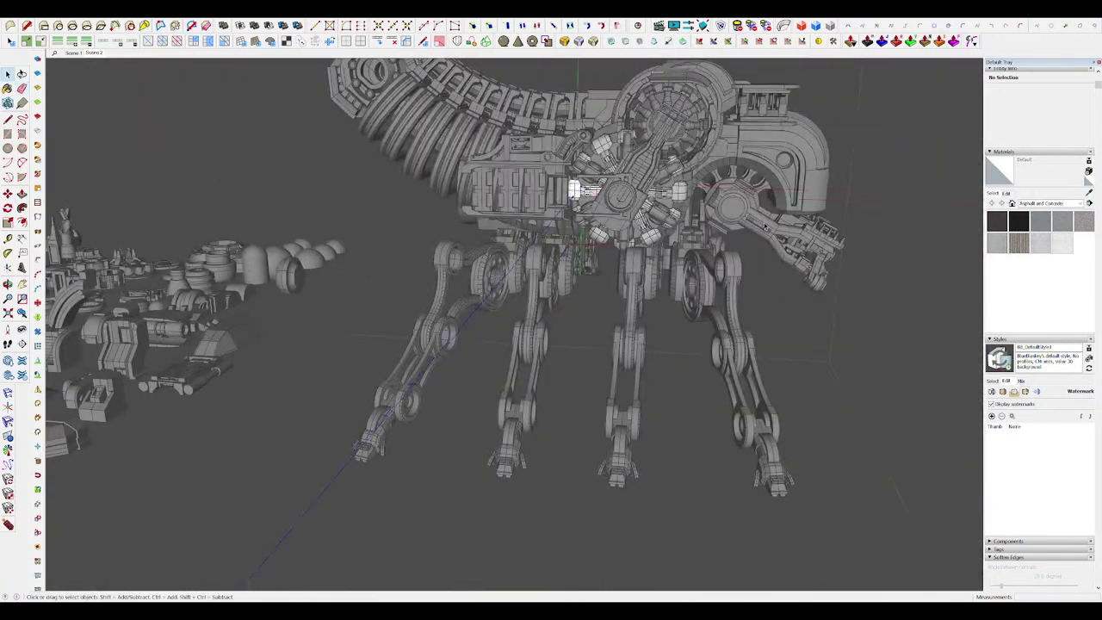
{"action": "middle_click_drag", "start_coordinate": [764, 225], "coordinate": [664, 249]}
{"action": "key", "text": "Escape"}
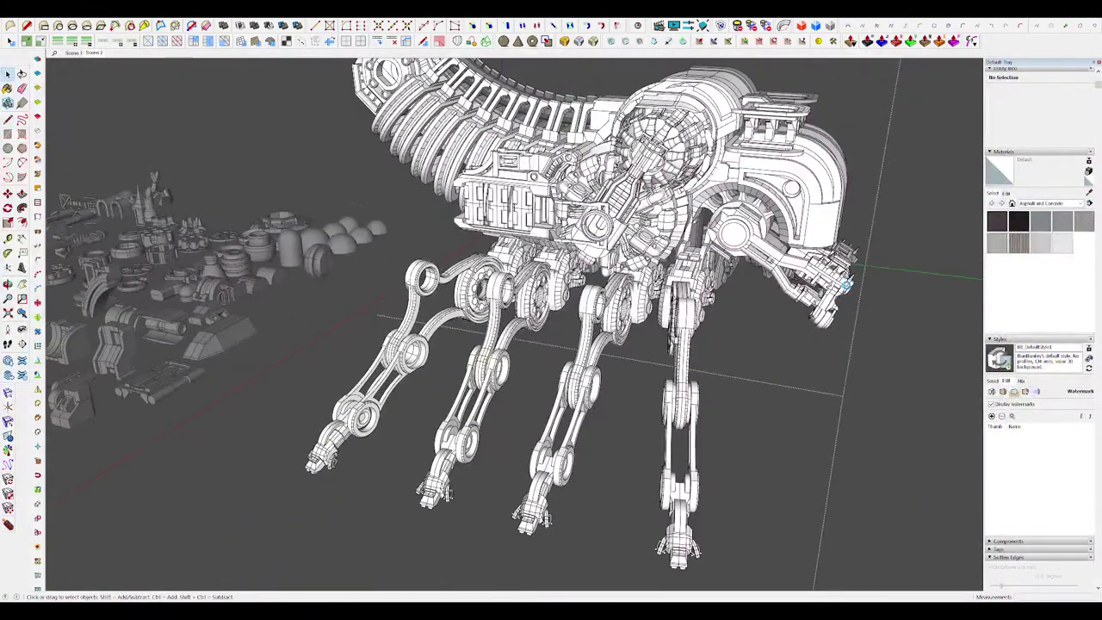
{"action": "middle_click_drag", "start_coordinate": [847, 284], "coordinate": [641, 245]}
{"action": "scroll", "coordinate": [635, 250], "scroll_direction": "up", "scroll_amount": 2}
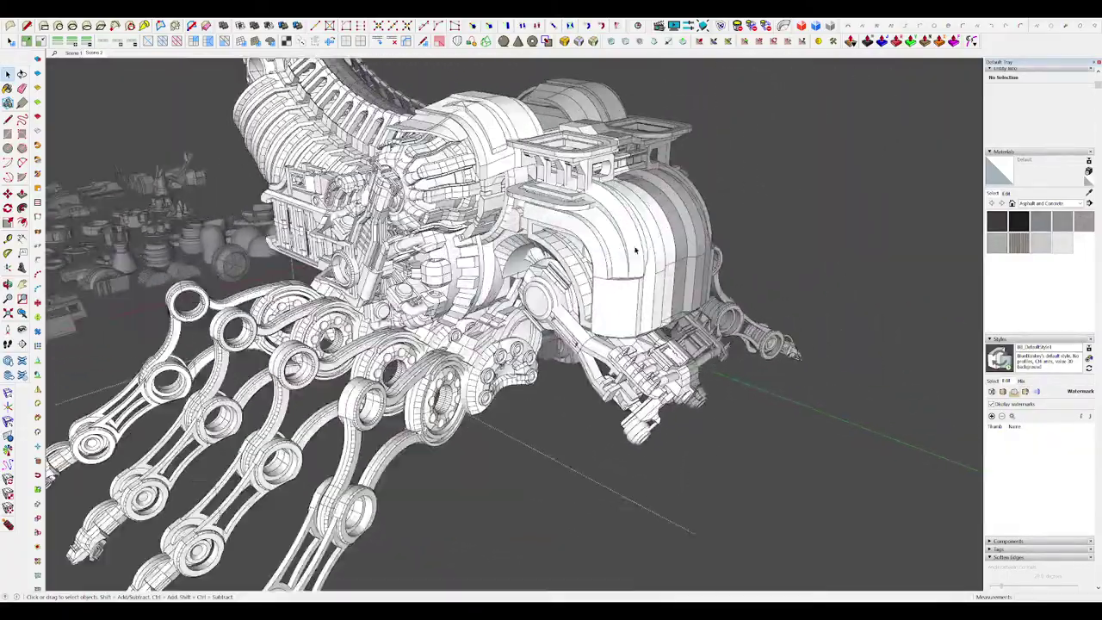
{"action": "scroll", "coordinate": [635, 251], "scroll_direction": "down", "scroll_amount": 3}
{"action": "scroll", "coordinate": [635, 250], "scroll_direction": "up", "scroll_amount": 2}
{"action": "middle_click_drag", "start_coordinate": [774, 251], "coordinate": [629, 246]}
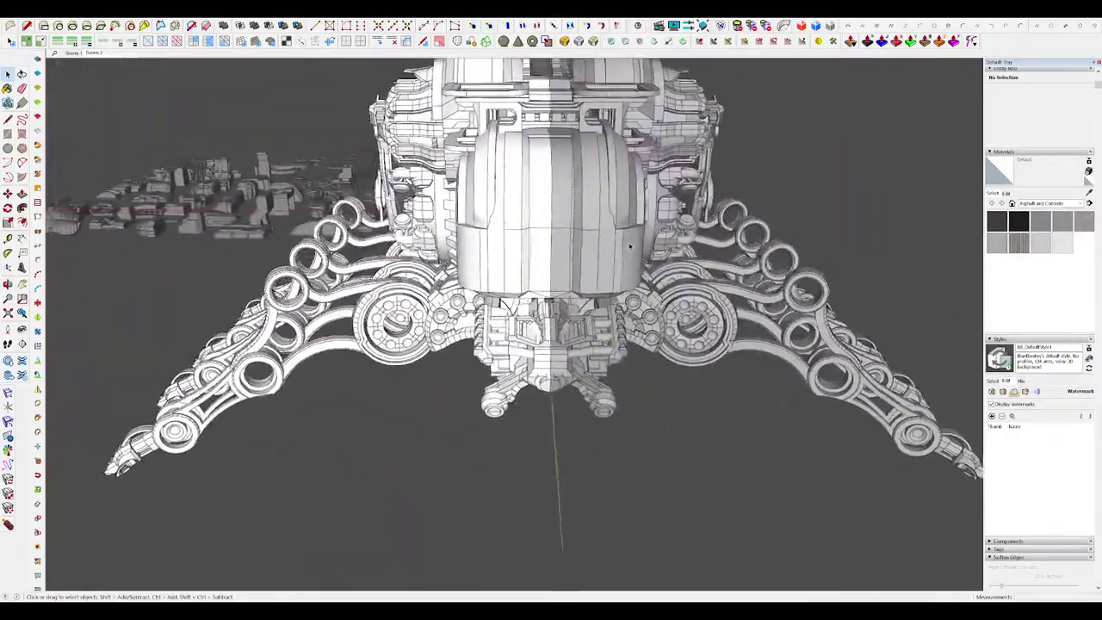
{"action": "scroll", "coordinate": [517, 232], "scroll_direction": "up", "scroll_amount": 10}
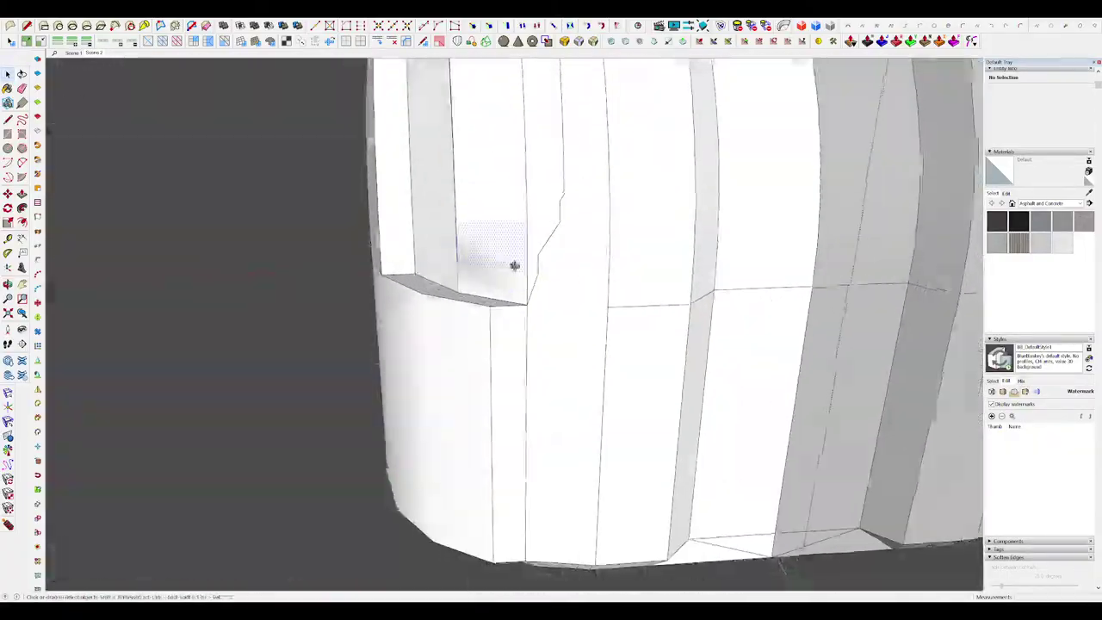
{"action": "scroll", "coordinate": [514, 266], "scroll_direction": "down", "scroll_amount": 5}
{"action": "scroll", "coordinate": [529, 281], "scroll_direction": "up", "scroll_amount": 8}
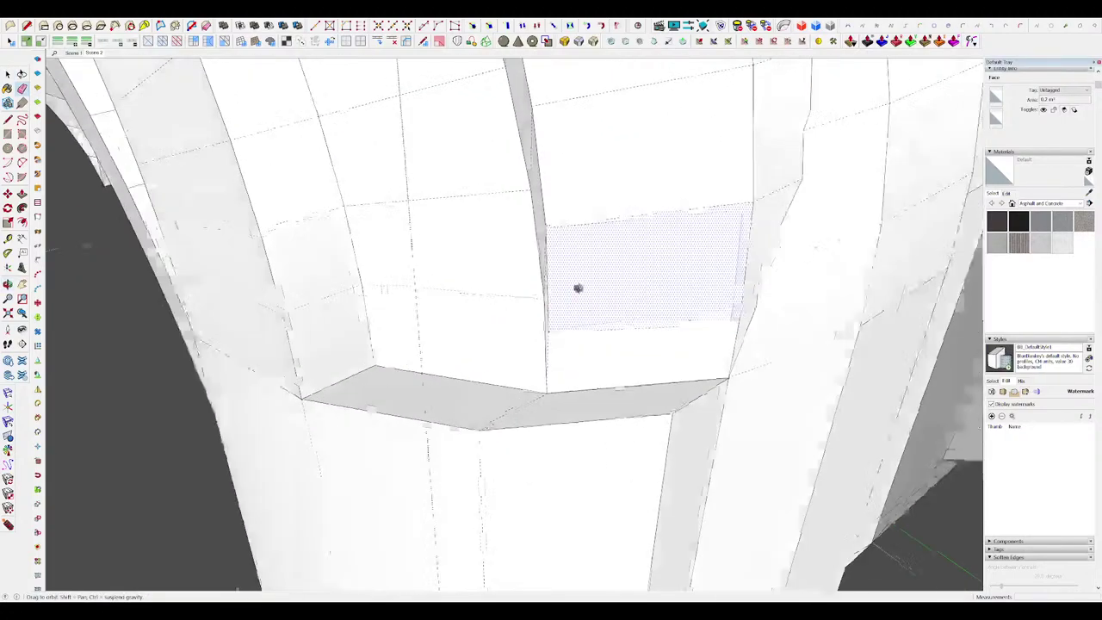
Step: Move the notch vertex so the curved panel slopes down to the chamfered tier's corner
{"action": "key", "text": "e"}
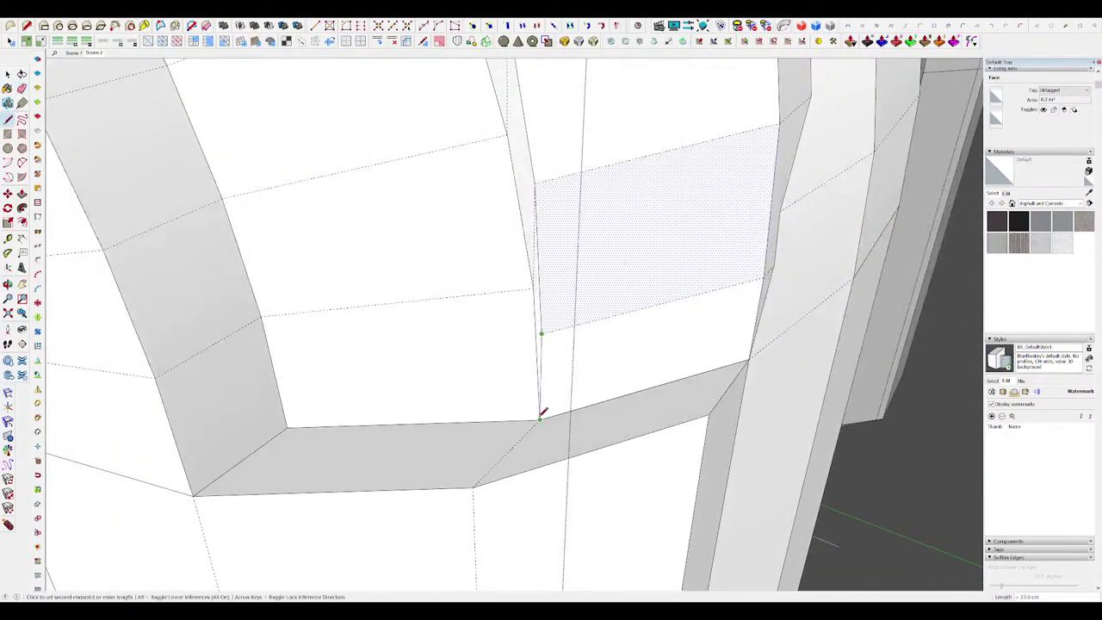
{"action": "middle_click_drag", "start_coordinate": [541, 417], "coordinate": [557, 273]}
{"action": "scroll", "coordinate": [573, 241], "scroll_direction": "down", "scroll_amount": 5}
{"action": "left_click", "coordinate": [516, 404]}
{"action": "scroll", "coordinate": [585, 227], "scroll_direction": "up", "scroll_amount": 7}
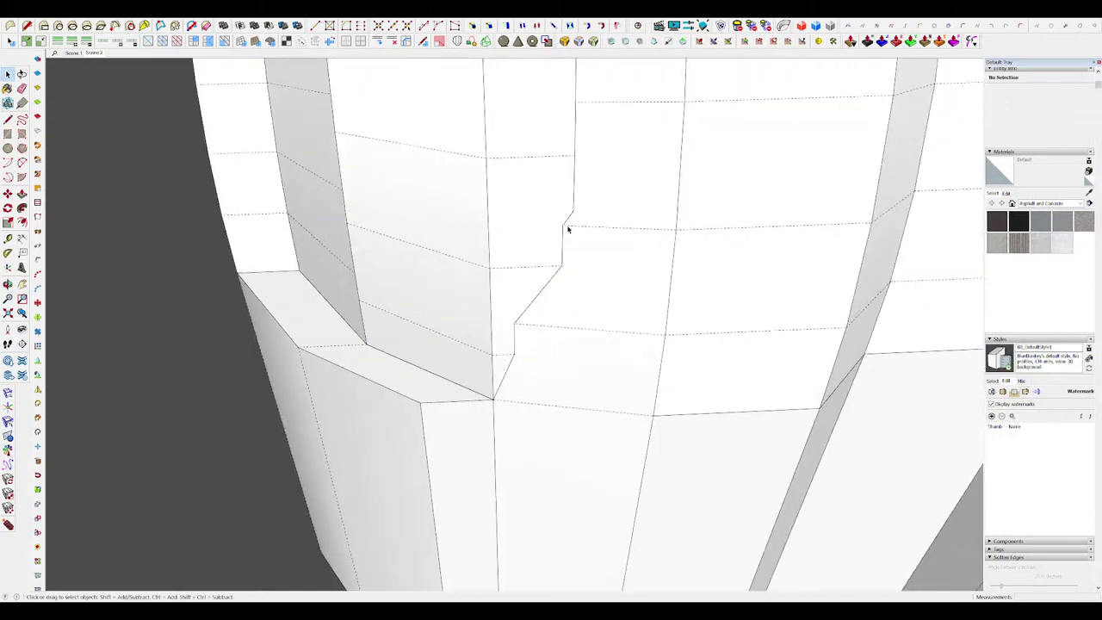
{"action": "left_click", "coordinate": [571, 225]}
{"action": "middle_click_drag", "start_coordinate": [570, 224], "coordinate": [379, 128]}
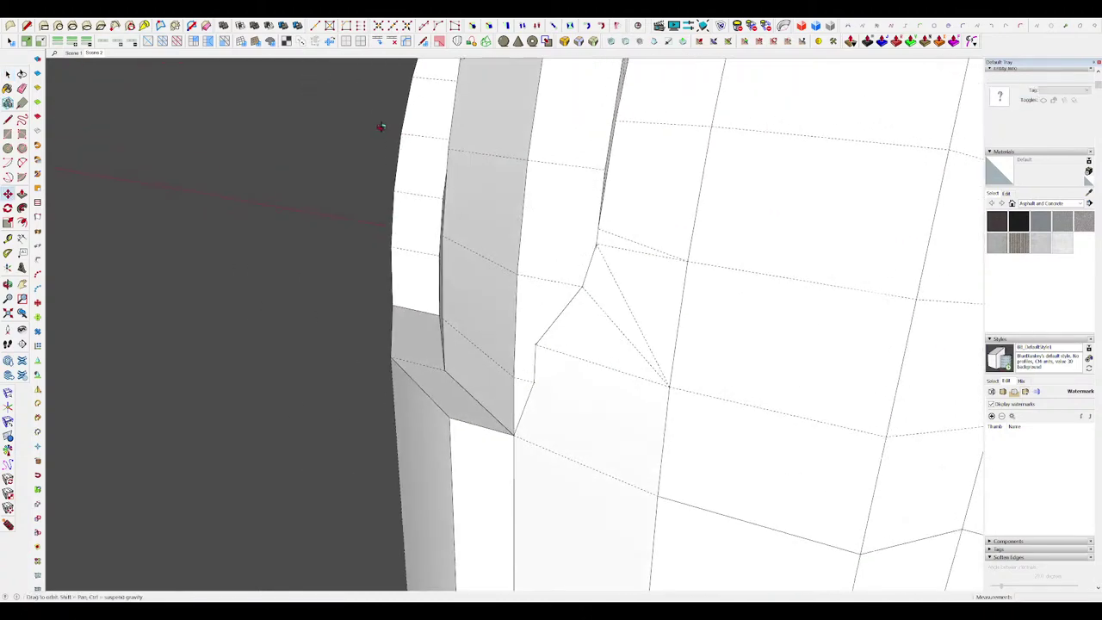
{"action": "middle_click_drag", "start_coordinate": [551, 206], "coordinate": [610, 271]}
{"action": "scroll", "coordinate": [587, 289], "scroll_direction": "up", "scroll_amount": 2}
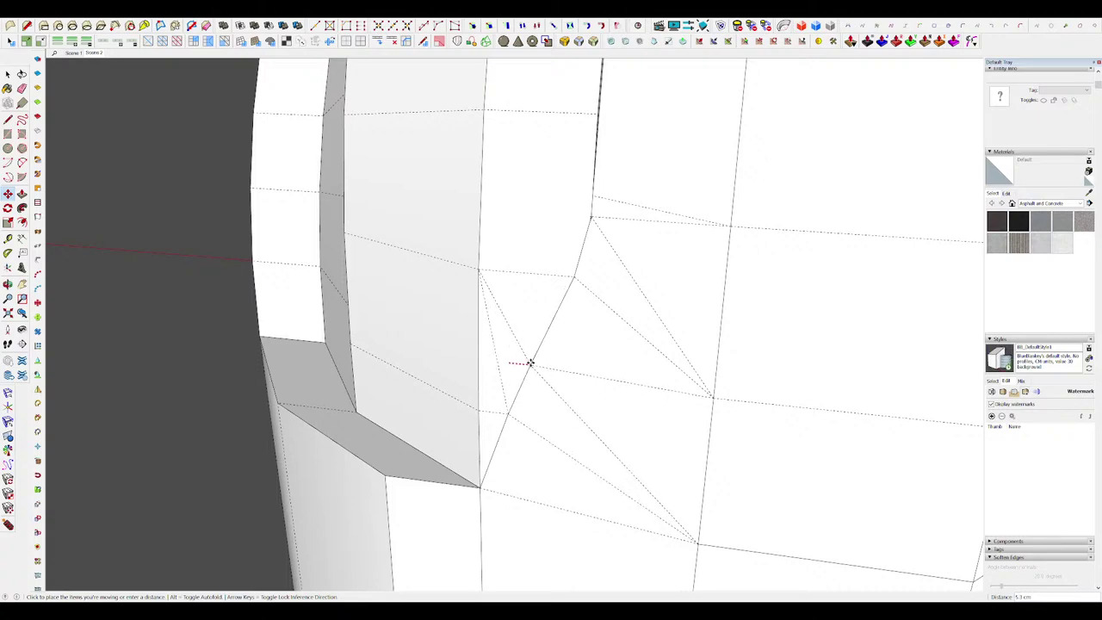
{"action": "scroll", "coordinate": [585, 250], "scroll_direction": "down", "scroll_amount": 3}
{"action": "key", "text": "space"}
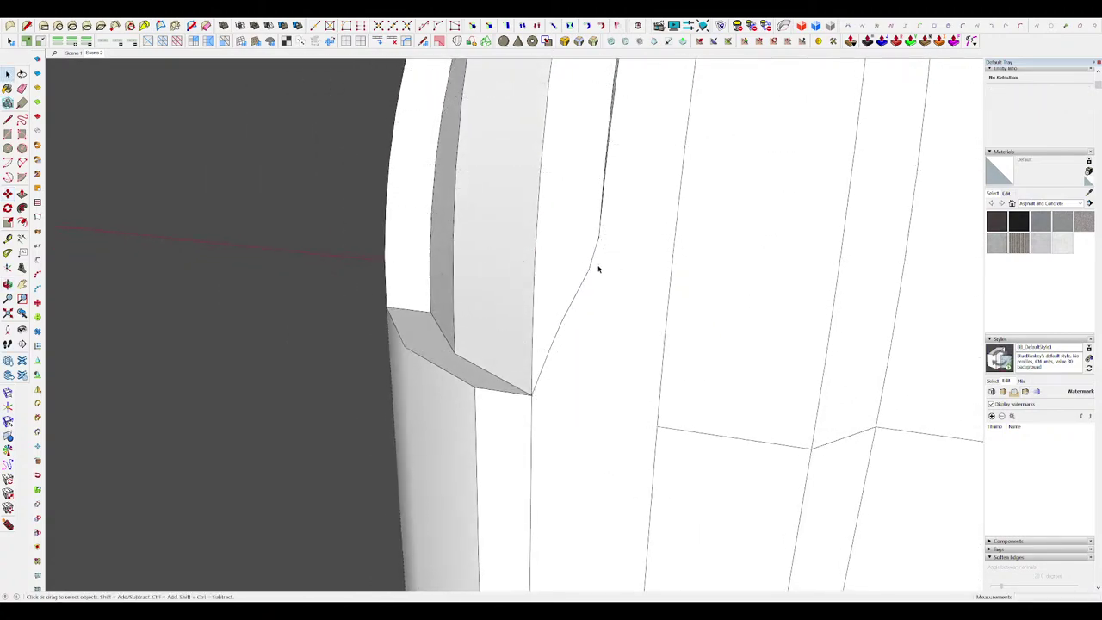
{"action": "scroll", "coordinate": [598, 269], "scroll_direction": "down", "scroll_amount": 10}
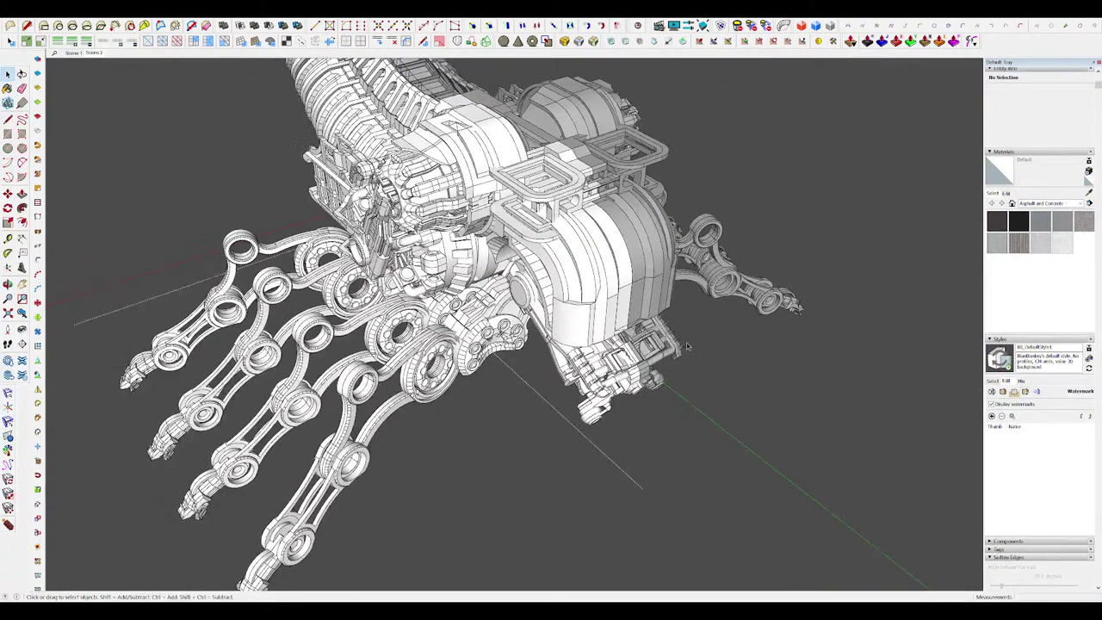
Step: Select the bracket face's bottom edge, then cancel the RoundCorner bevel and undo the undercut
{"action": "scroll", "coordinate": [686, 346], "scroll_direction": "down", "scroll_amount": 2}
{"action": "left_click", "coordinate": [794, 334]}
{"action": "scroll", "coordinate": [794, 333], "scroll_direction": "down", "scroll_amount": 3}
{"action": "middle_click_drag", "start_coordinate": [791, 334], "coordinate": [768, 330]}
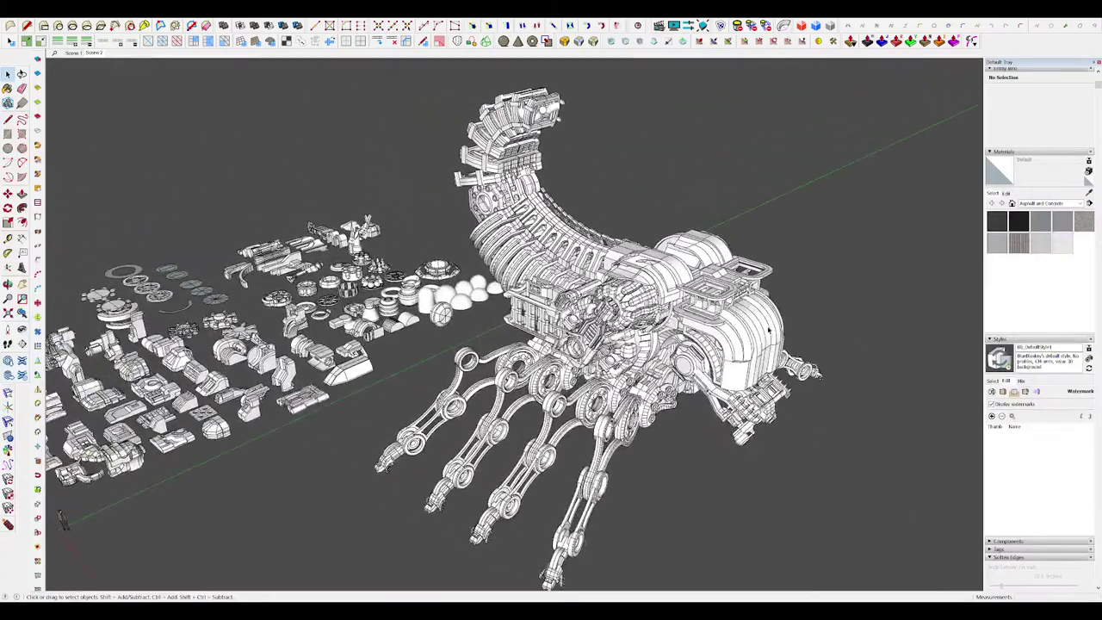
{"action": "scroll", "coordinate": [699, 308], "scroll_direction": "up", "scroll_amount": 6}
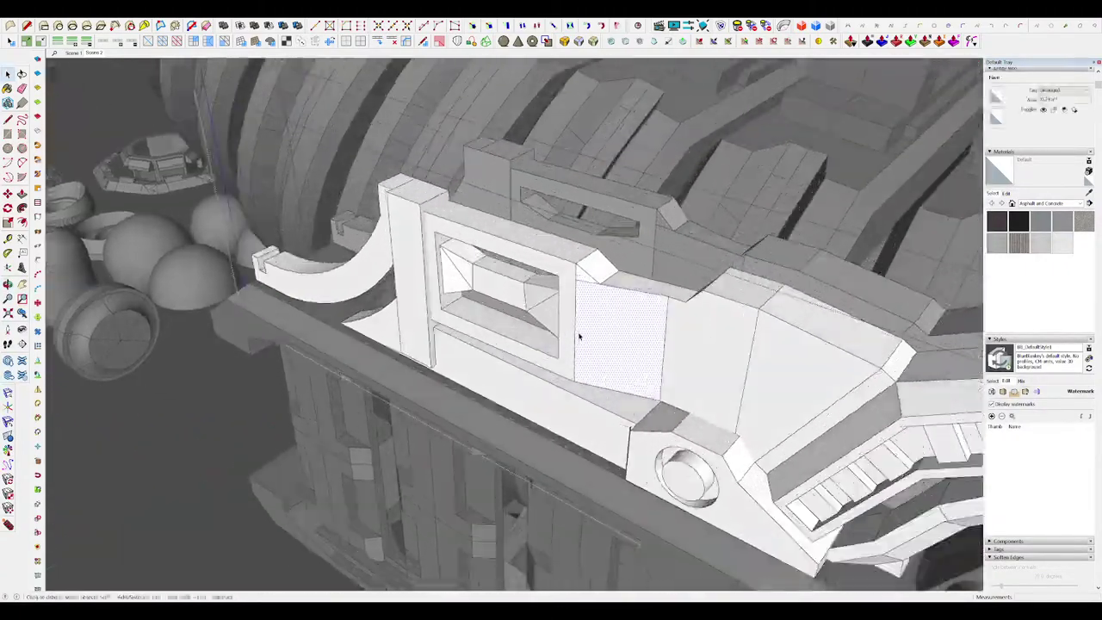
{"action": "scroll", "coordinate": [620, 351], "scroll_direction": "up", "scroll_amount": 5}
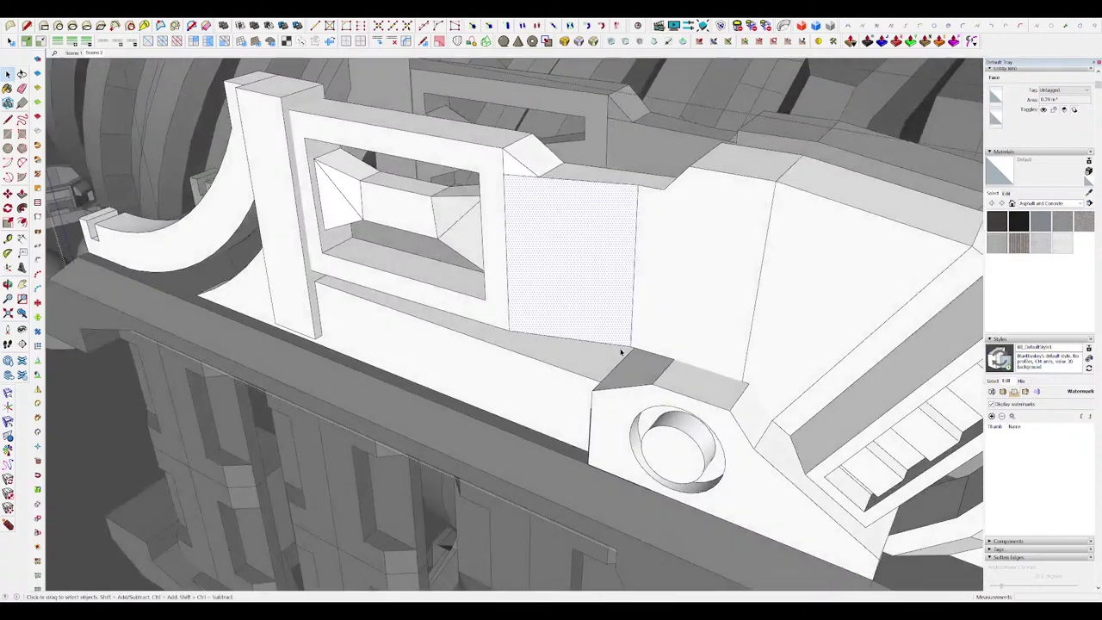
{"action": "left_click", "coordinate": [620, 348]}
{"action": "middle_click_drag", "start_coordinate": [620, 348], "coordinate": [571, 290]}
{"action": "scroll", "coordinate": [571, 290], "scroll_direction": "down", "scroll_amount": 2}
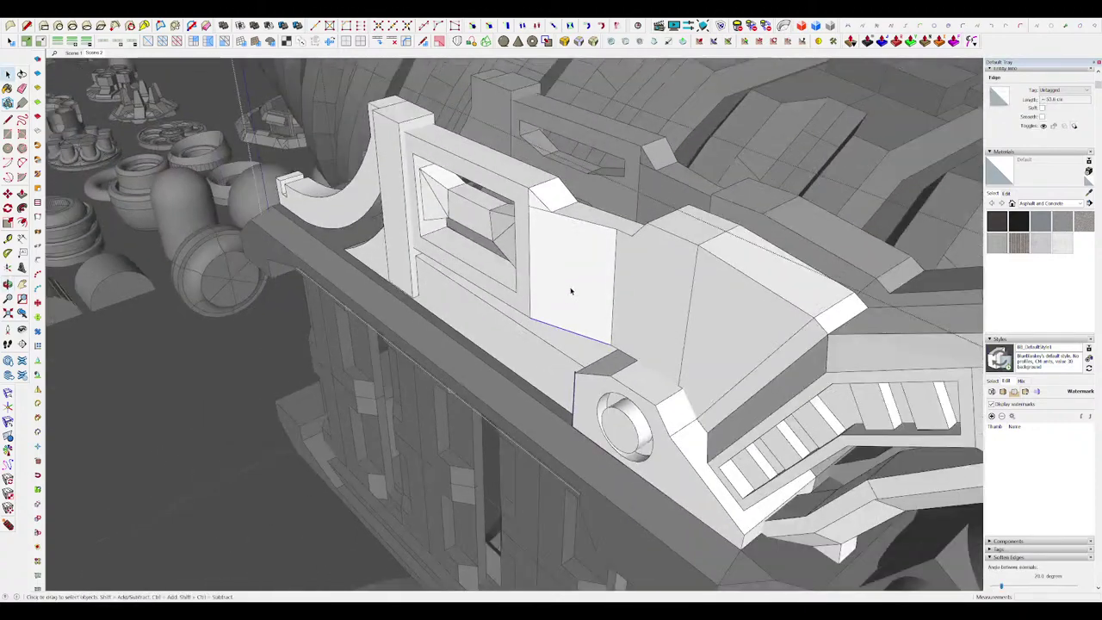
{"action": "scroll", "coordinate": [571, 290], "scroll_direction": "up", "scroll_amount": 2}
{"action": "left_click", "coordinate": [593, 42]}
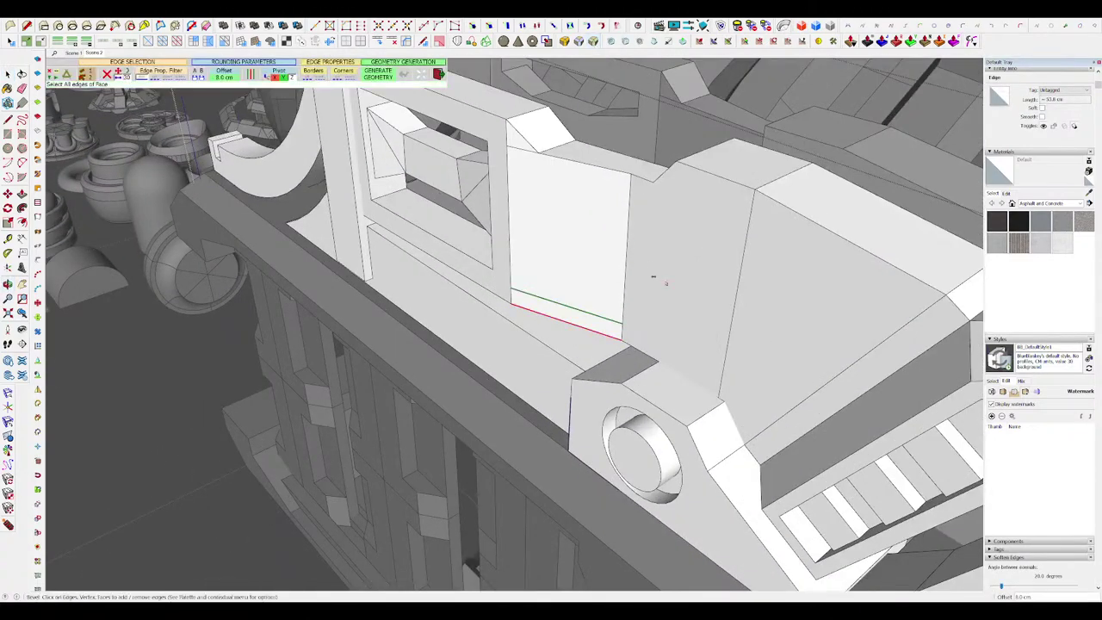
{"action": "key", "text": "space"}
{"action": "middle_click_drag", "start_coordinate": [597, 320], "coordinate": [517, 287]}
{"action": "key", "text": "ctrl+z"}
Step: Draw a thin rectangle along the face's bottom edge and Push/Pull it into a slim bar
{"action": "key", "text": "l"}
{"action": "key", "text": "r"}
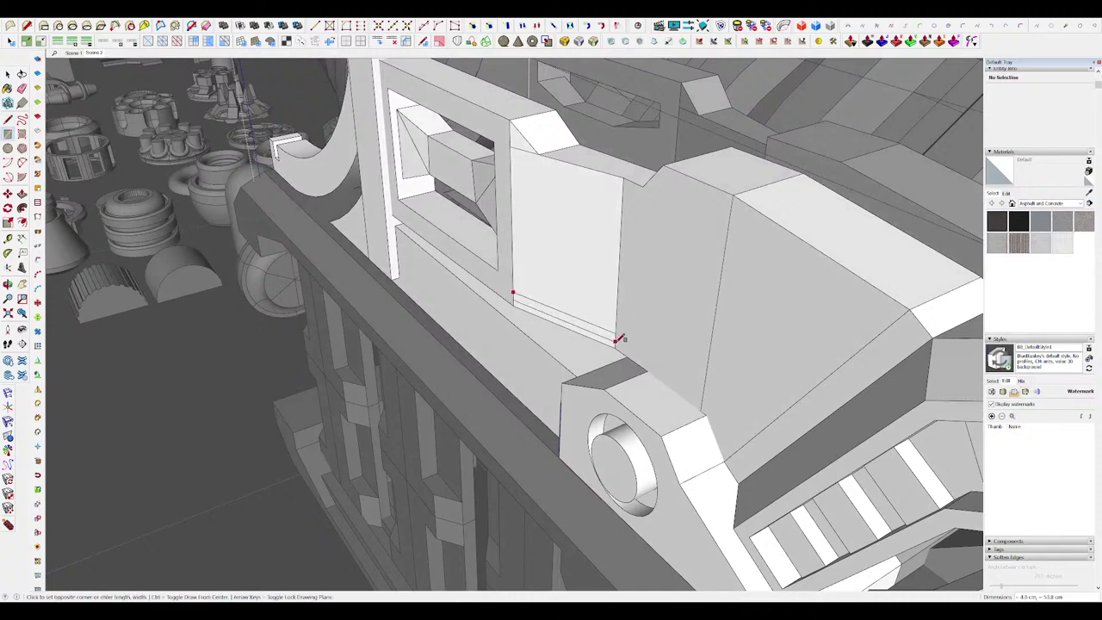
{"action": "left_click", "coordinate": [615, 347]}
{"action": "middle_click_drag", "start_coordinate": [615, 347], "coordinate": [589, 351]}
{"action": "key", "text": "p"}
{"action": "scroll", "coordinate": [600, 350], "scroll_direction": "up", "scroll_amount": 2}
{"action": "left_click", "coordinate": [575, 343]}
{"action": "key", "text": "space"}
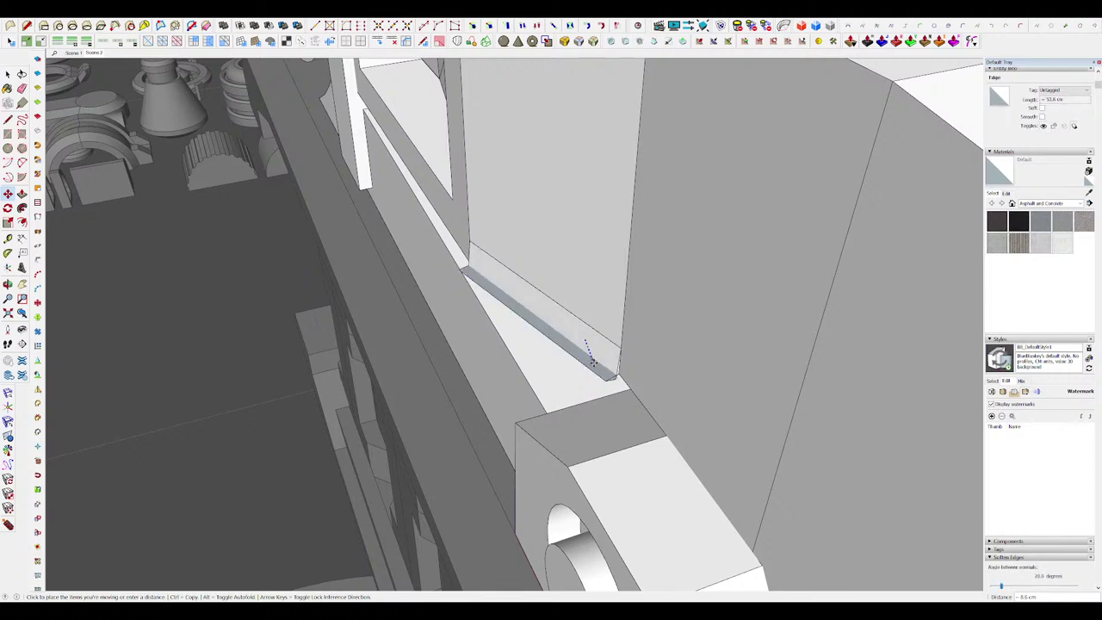
{"action": "key", "text": "space"}
{"action": "scroll", "coordinate": [608, 373], "scroll_direction": "up", "scroll_amount": 3}
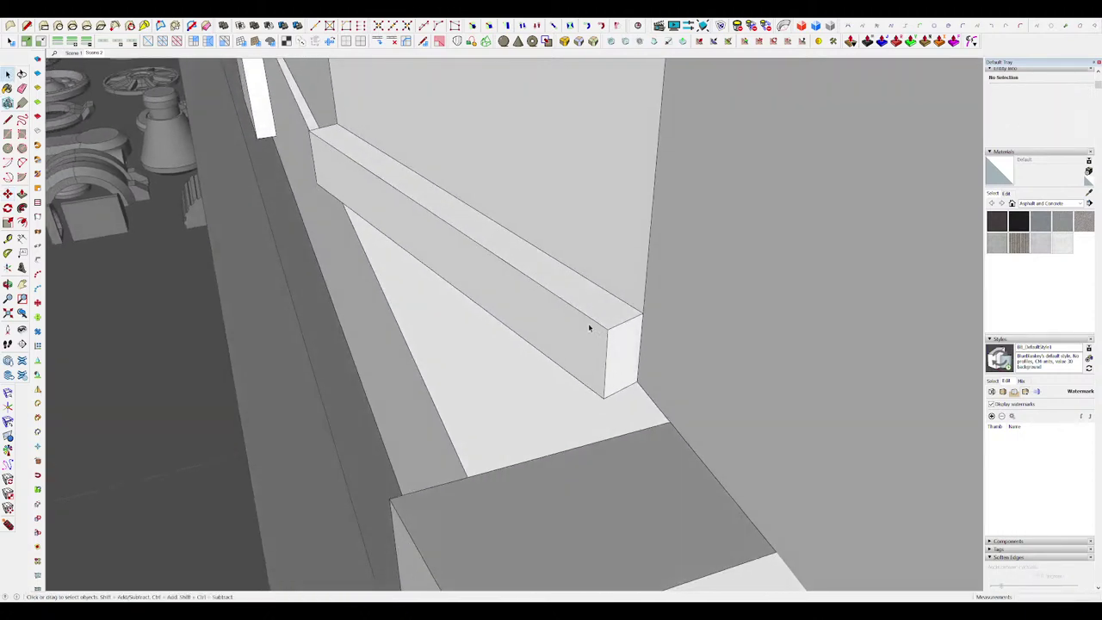
{"action": "middle_click_drag", "start_coordinate": [587, 322], "coordinate": [629, 254]}
{"action": "scroll", "coordinate": [666, 231], "scroll_direction": "down", "scroll_amount": 5}
{"action": "scroll", "coordinate": [629, 255], "scroll_direction": "down", "scroll_amount": 10}
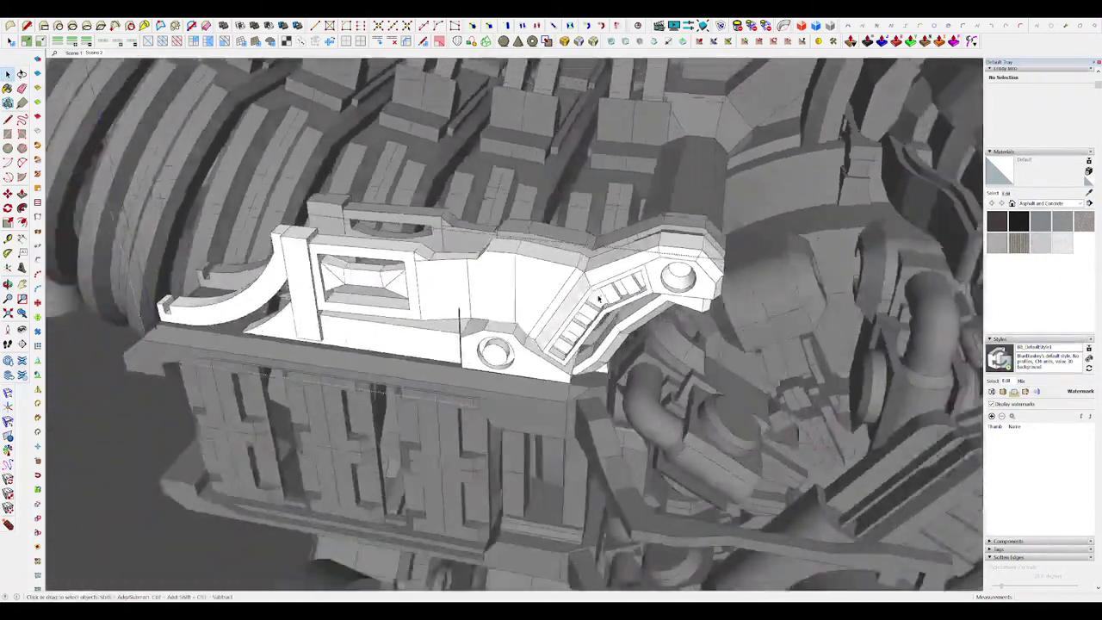
Step: Open the nearest leg's claw-tip component and isolate it from the rest of the model
{"action": "scroll", "coordinate": [713, 256], "scroll_direction": "down", "scroll_amount": 10}
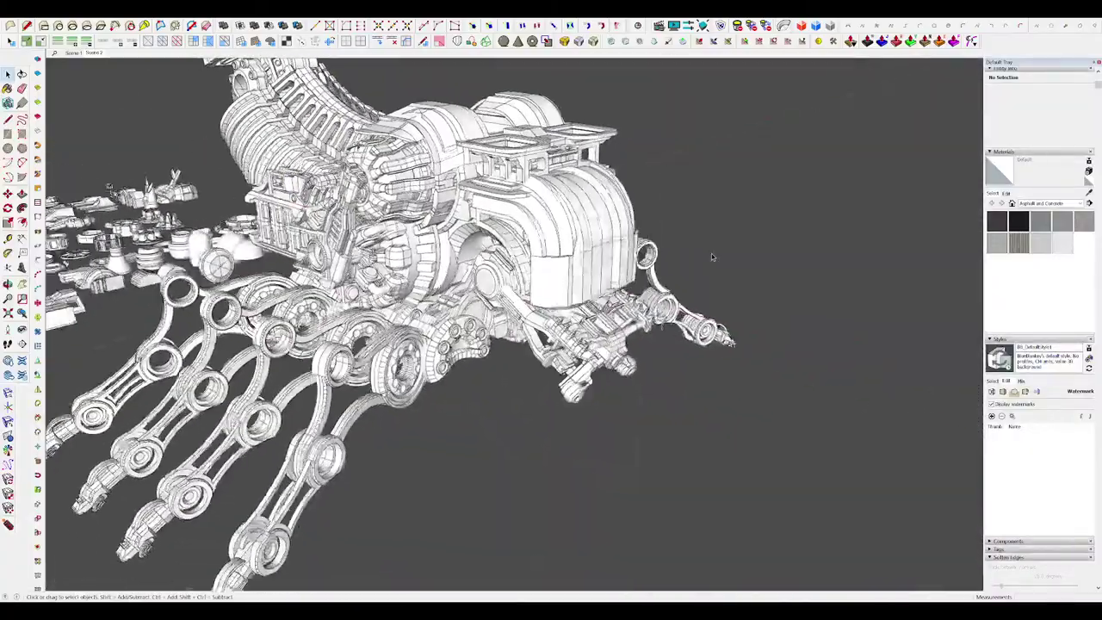
{"action": "scroll", "coordinate": [708, 263], "scroll_direction": "up", "scroll_amount": 3}
{"action": "middle_click_drag", "start_coordinate": [712, 224], "coordinate": [745, 215]}
{"action": "scroll", "coordinate": [573, 365], "scroll_direction": "up", "scroll_amount": 6}
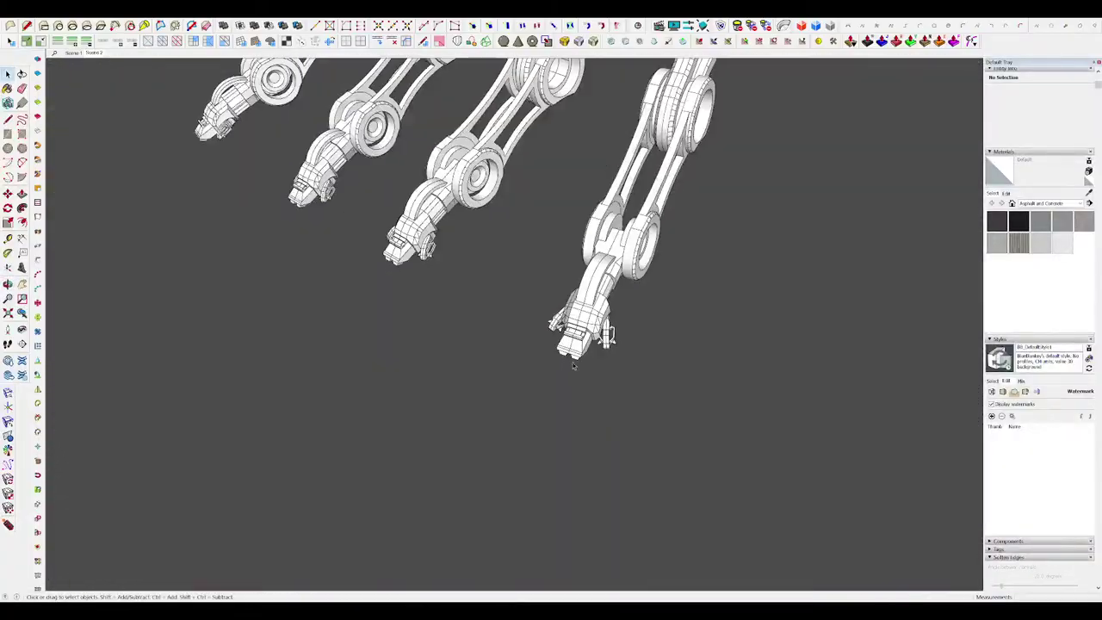
{"action": "left_click", "coordinate": [579, 358]}
{"action": "scroll", "coordinate": [577, 362], "scroll_direction": "up", "scroll_amount": 5}
{"action": "key", "text": "i"}
{"action": "key", "text": "p"}
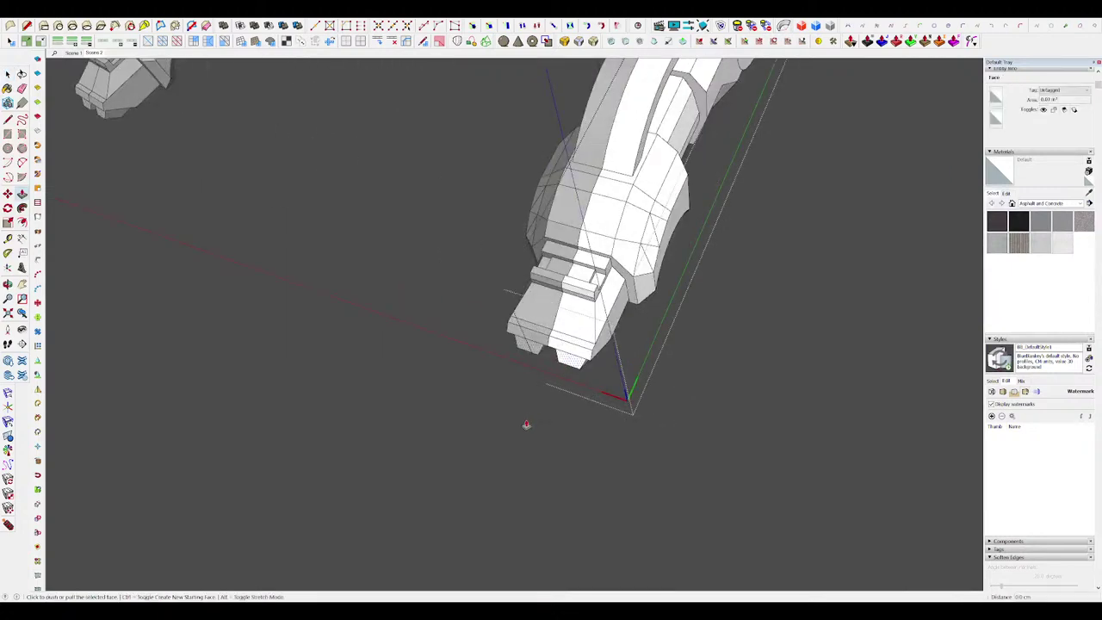
{"action": "key", "text": "m"}
{"action": "middle_click_drag", "start_coordinate": [542, 383], "coordinate": [510, 389]}
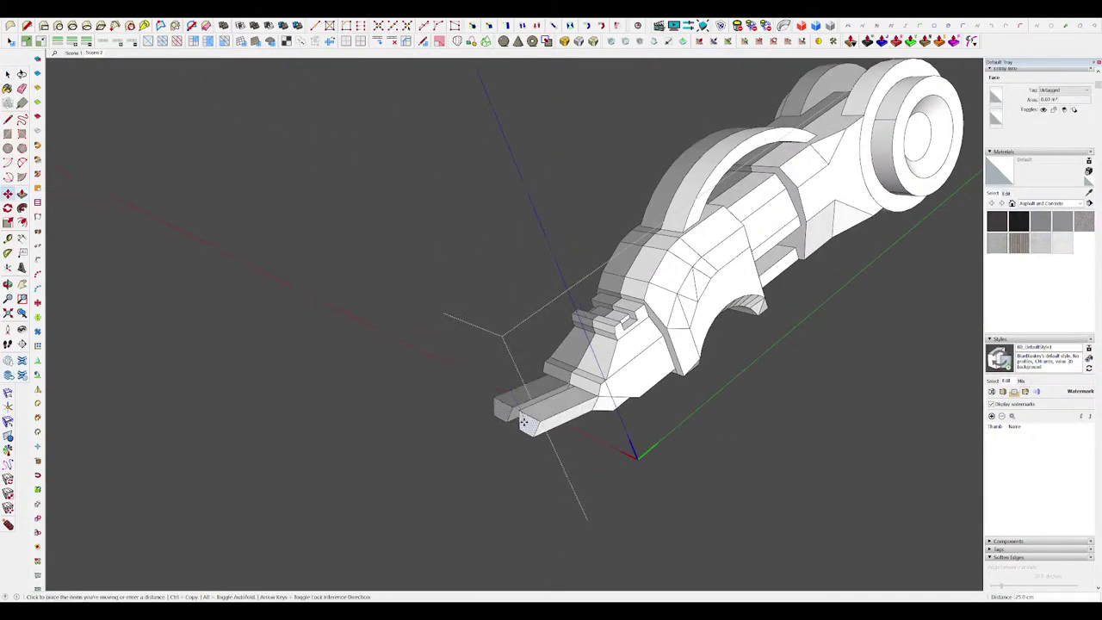
Step: Move the claw-tip face outward to lengthen the two prongs
{"action": "key", "text": "i"}
{"action": "middle_click_drag", "start_coordinate": [526, 438], "coordinate": [564, 405]}
{"action": "scroll", "coordinate": [602, 293], "scroll_direction": "down", "scroll_amount": 6}
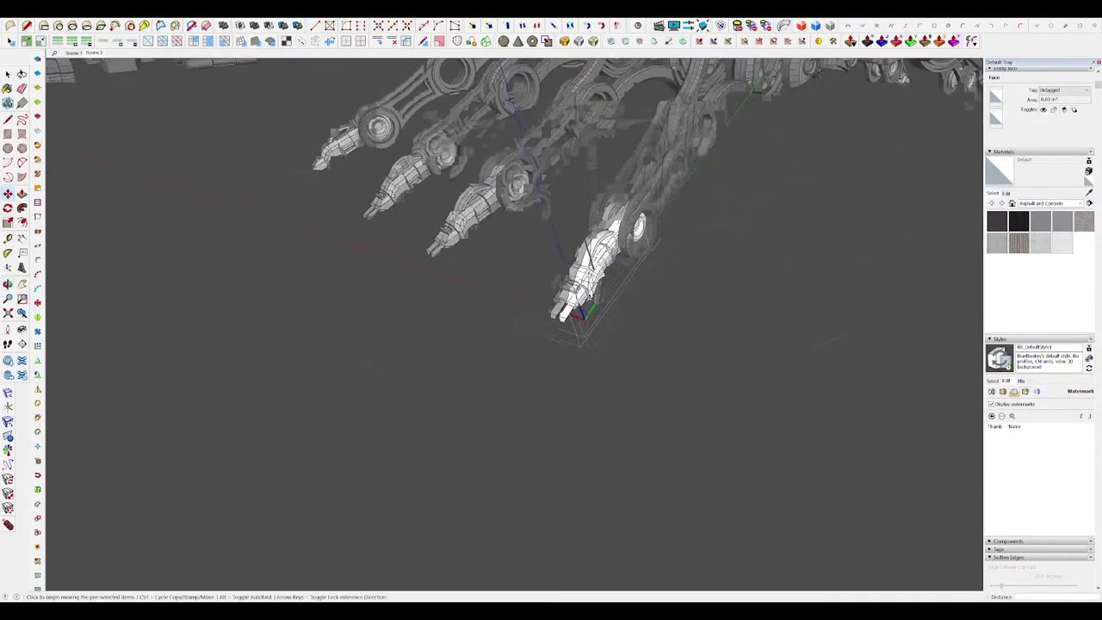
{"action": "mouse_move", "coordinate": [585, 314]}
{"action": "middle_mouse_down"}
{"action": "mouse_move", "coordinate": [609, 387]}
{"action": "mouse_move", "coordinate": [718, 275]}
{"action": "middle_mouse_up"}
{"action": "scroll", "coordinate": [594, 344], "scroll_direction": "up", "scroll_amount": 6}
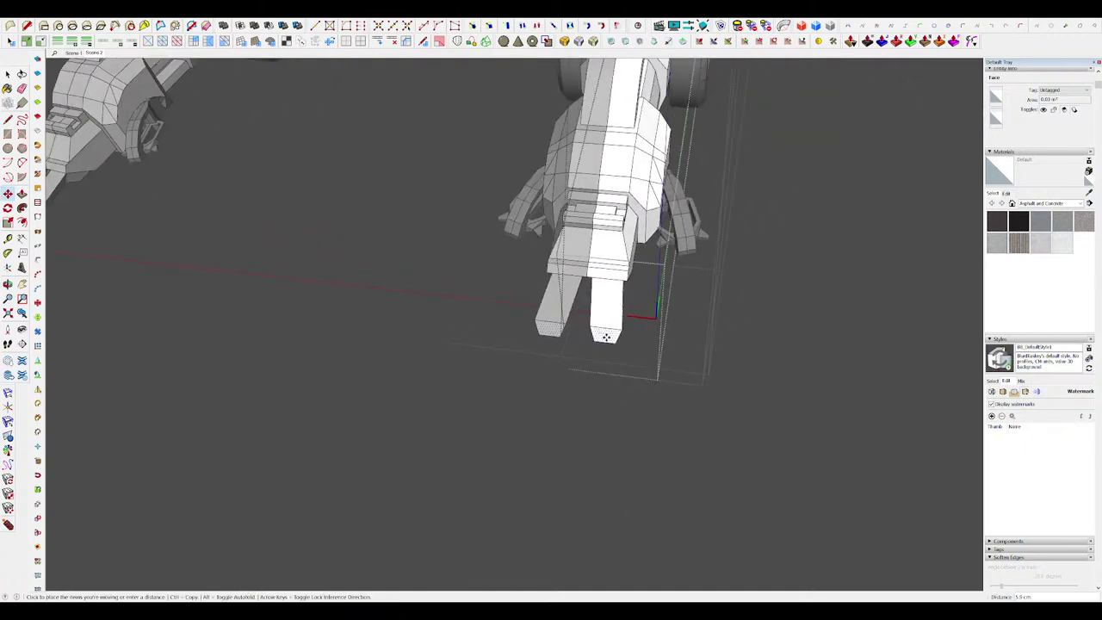
{"action": "left_click", "coordinate": [612, 348]}
{"action": "middle_click_drag", "start_coordinate": [612, 349], "coordinate": [490, 273]}
{"action": "key", "text": "space"}
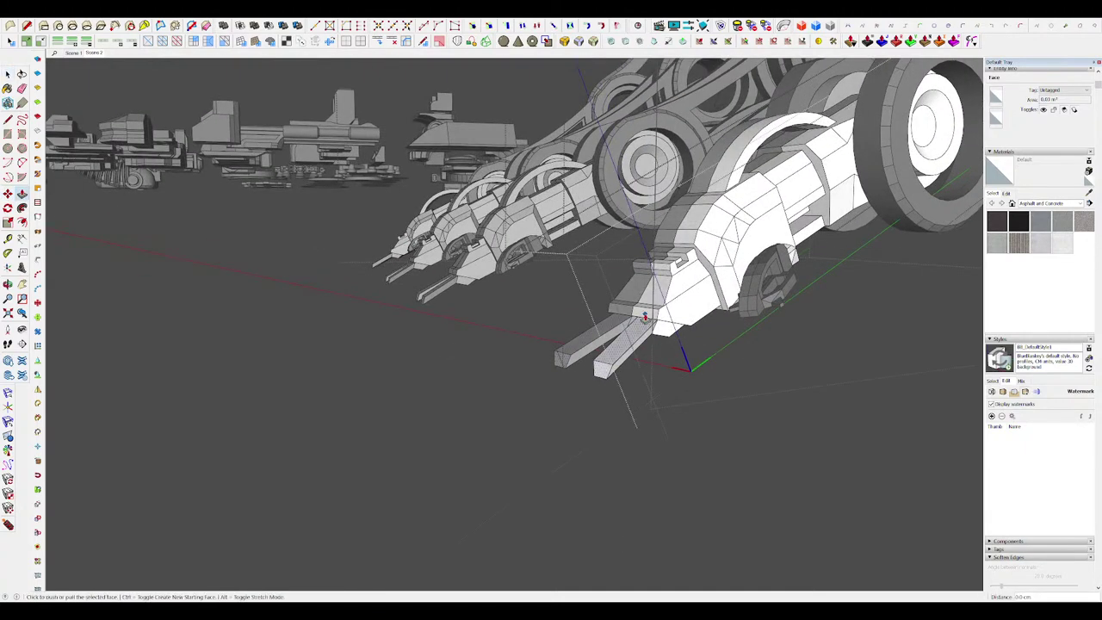
{"action": "scroll", "coordinate": [654, 319], "scroll_direction": "up", "scroll_amount": 6}
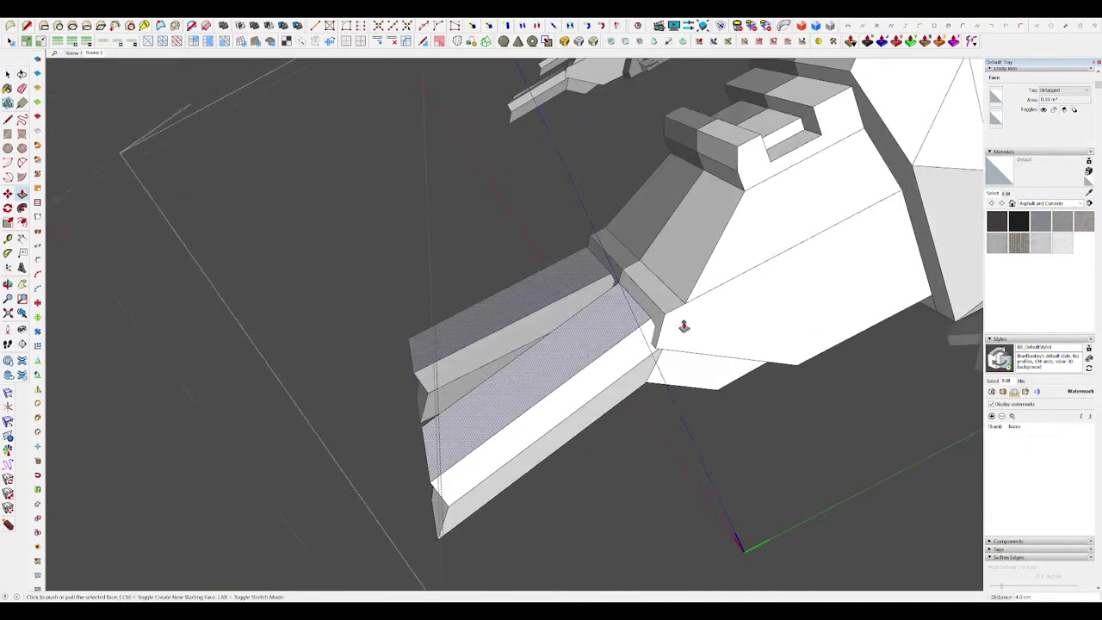
{"action": "key", "text": "space"}
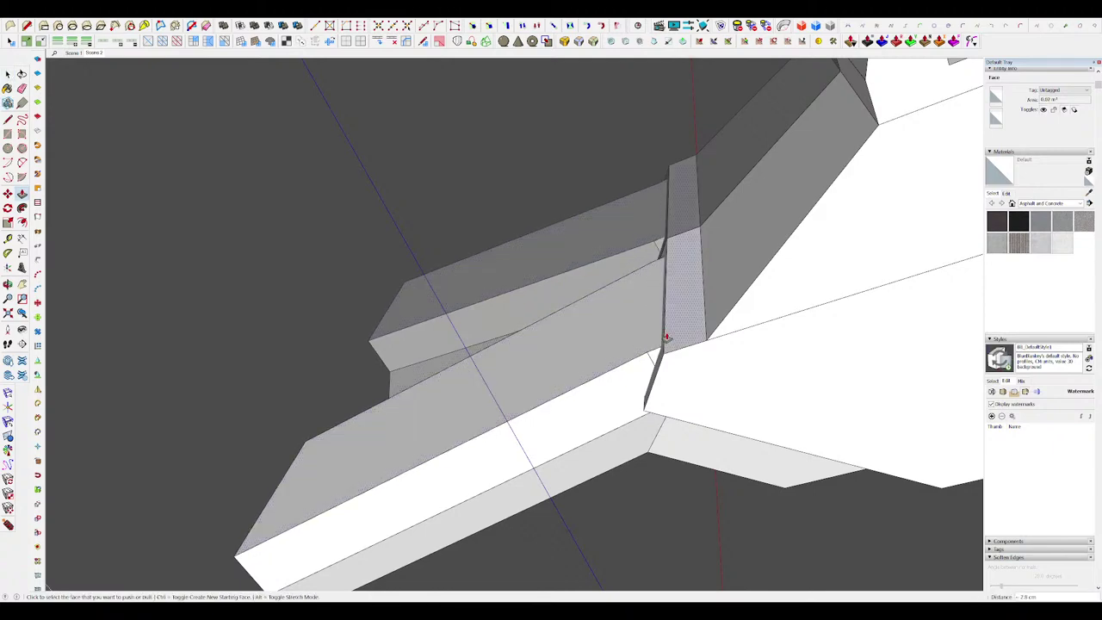
{"action": "scroll", "coordinate": [665, 335], "scroll_direction": "down", "scroll_amount": 8}
{"action": "scroll", "coordinate": [541, 405], "scroll_direction": "up", "scroll_amount": 4}
Step: Move a prong edge inward to taper the lengthened prongs
{"action": "key", "text": "l"}
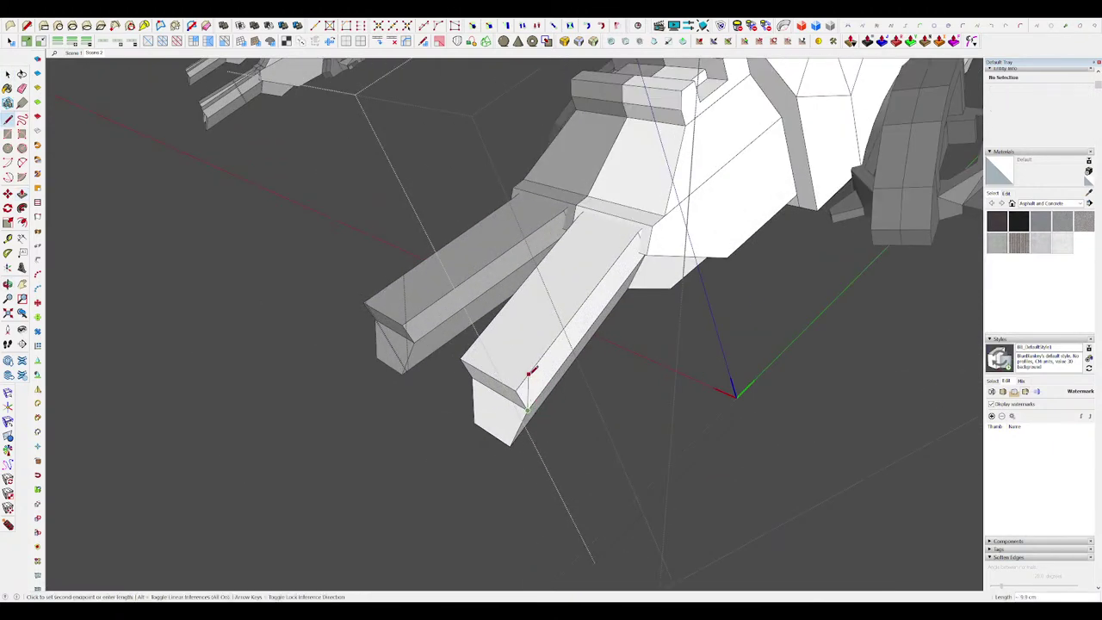
{"action": "left_click", "coordinate": [505, 390]}
{"action": "middle_click_drag", "start_coordinate": [535, 353], "coordinate": [961, 418]}
{"action": "left_click", "coordinate": [522, 367]}
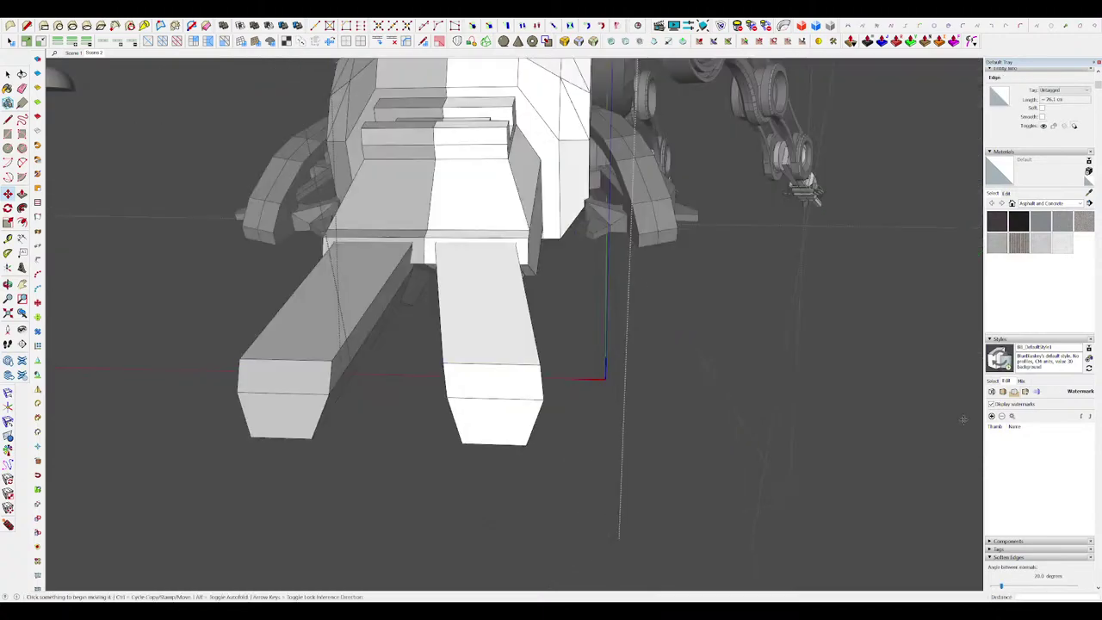
{"action": "scroll", "coordinate": [652, 339], "scroll_direction": "down", "scroll_amount": 5}
{"action": "key", "text": "space"}
{"action": "scroll", "coordinate": [593, 310], "scroll_direction": "down", "scroll_amount": 5}
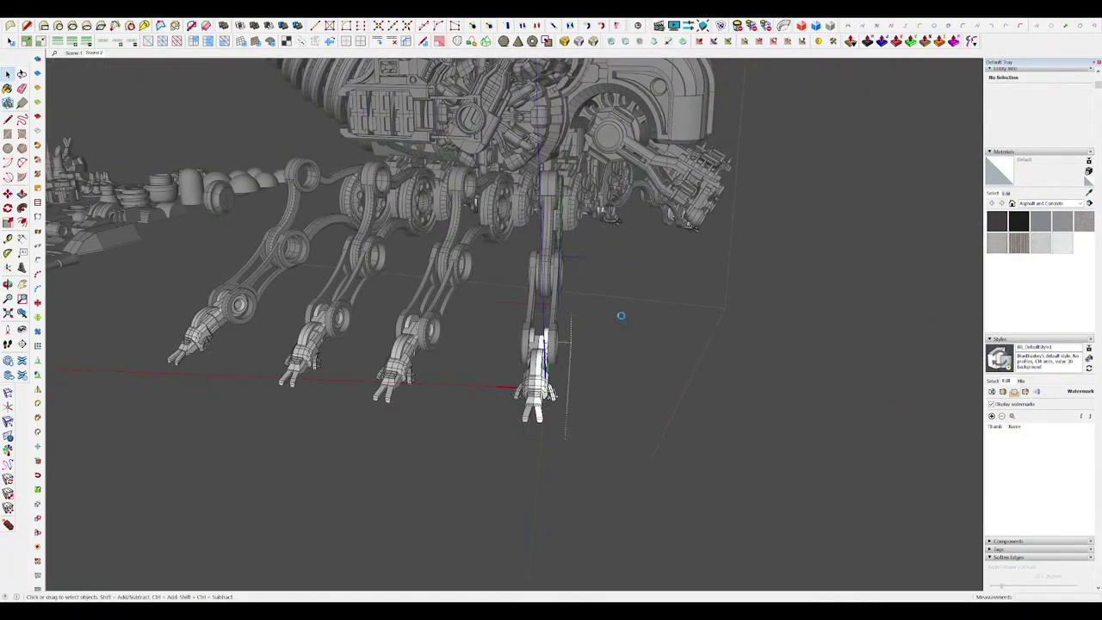
{"action": "middle_click_drag", "start_coordinate": [620, 316], "coordinate": [781, 366]}
{"action": "scroll", "coordinate": [783, 365], "scroll_direction": "down", "scroll_amount": 5}
{"action": "scroll", "coordinate": [649, 279], "scroll_direction": "up", "scroll_amount": 3}
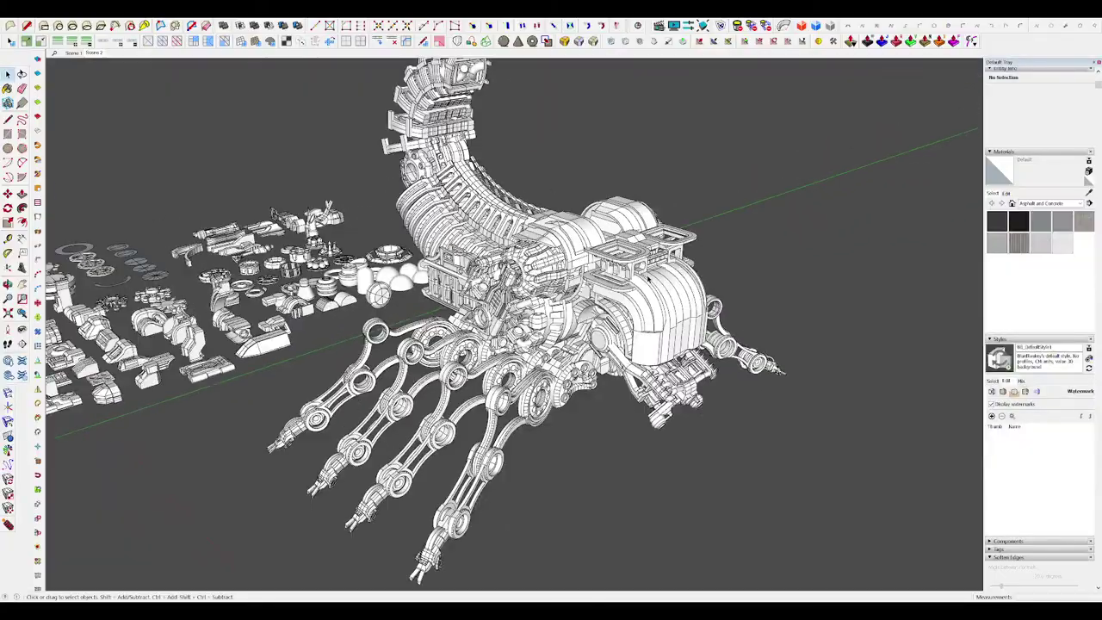
{"action": "middle_click_drag", "start_coordinate": [648, 278], "coordinate": [652, 282]}
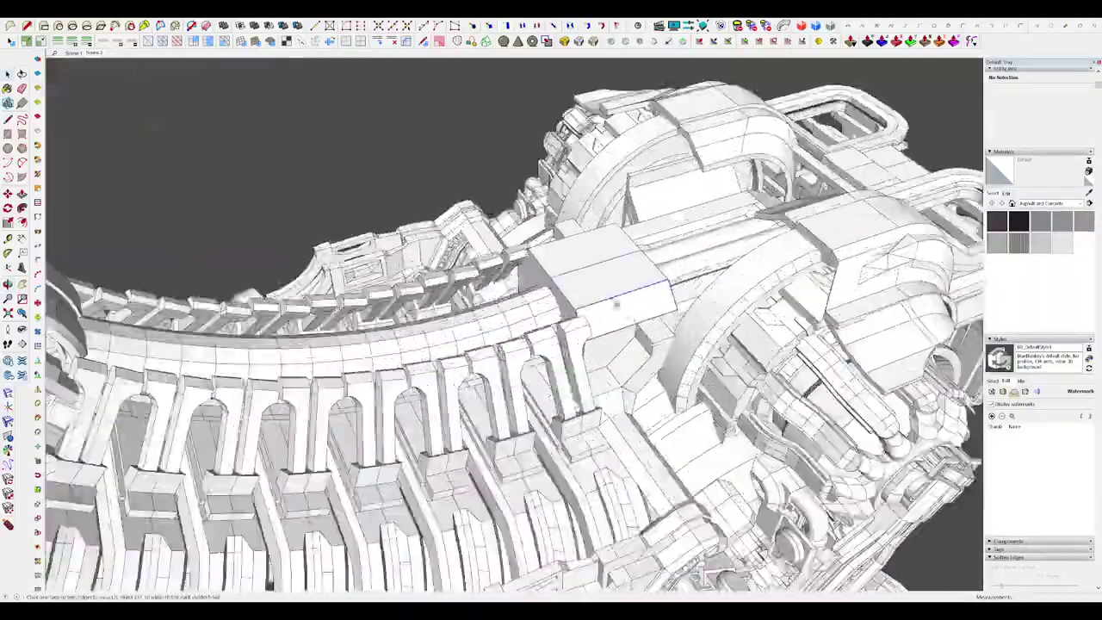
Step: Open the tail-joint block group and push/pull its top face
{"action": "double_click", "coordinate": [609, 303]}
{"action": "left_click", "coordinate": [594, 302]}
{"action": "scroll", "coordinate": [595, 302], "scroll_direction": "up", "scroll_amount": 3}
{"action": "middle_click_drag", "start_coordinate": [597, 302], "coordinate": [726, 327]}
{"action": "scroll", "coordinate": [616, 288], "scroll_direction": "down", "scroll_amount": 3}
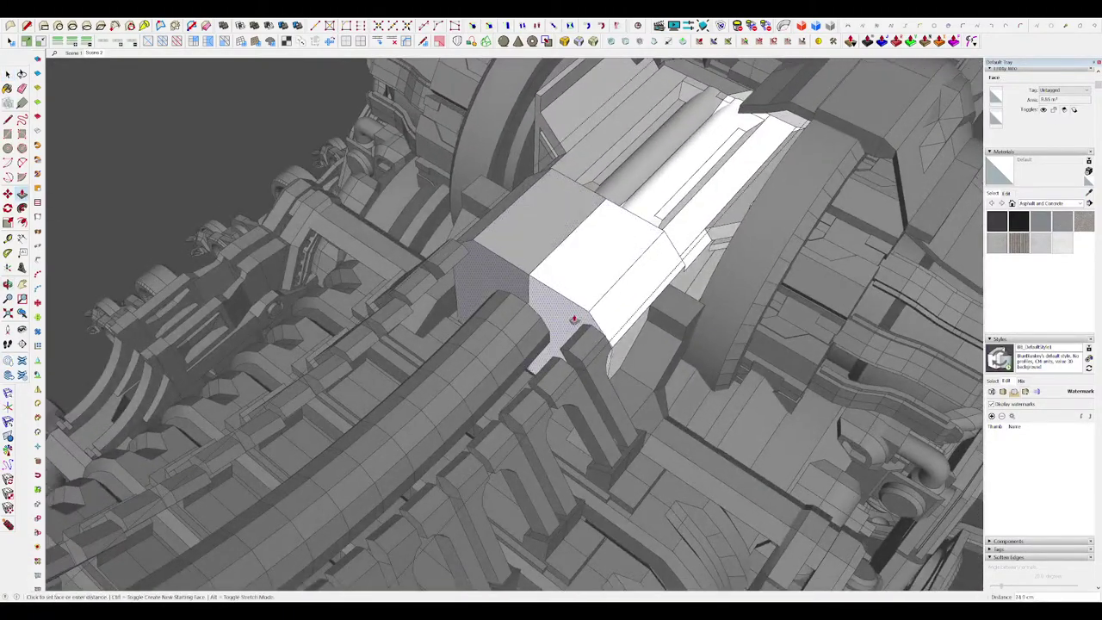
{"action": "left_click", "coordinate": [574, 319]}
{"action": "middle_click_drag", "start_coordinate": [590, 317], "coordinate": [422, 310]}
{"action": "scroll", "coordinate": [556, 315], "scroll_direction": "down", "scroll_amount": 2}
{"action": "middle_click_drag", "start_coordinate": [556, 315], "coordinate": [428, 302]}
{"action": "scroll", "coordinate": [499, 314], "scroll_direction": "up", "scroll_amount": 4}
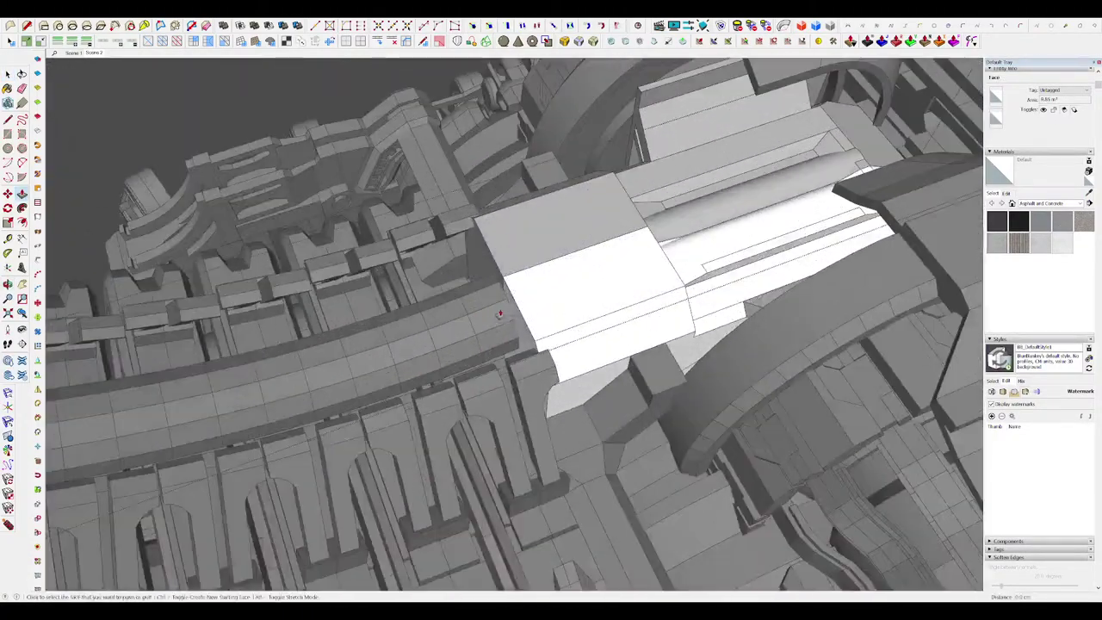
Step: Extend the block's left end face by 12.3 cm, then exit the group
{"action": "left_click", "coordinate": [500, 314]}
{"action": "left_click", "coordinate": [484, 319]}
{"action": "middle_click_drag", "start_coordinate": [568, 319], "coordinate": [420, 258]}
{"action": "key", "text": "h"}
{"action": "key", "text": "h"}
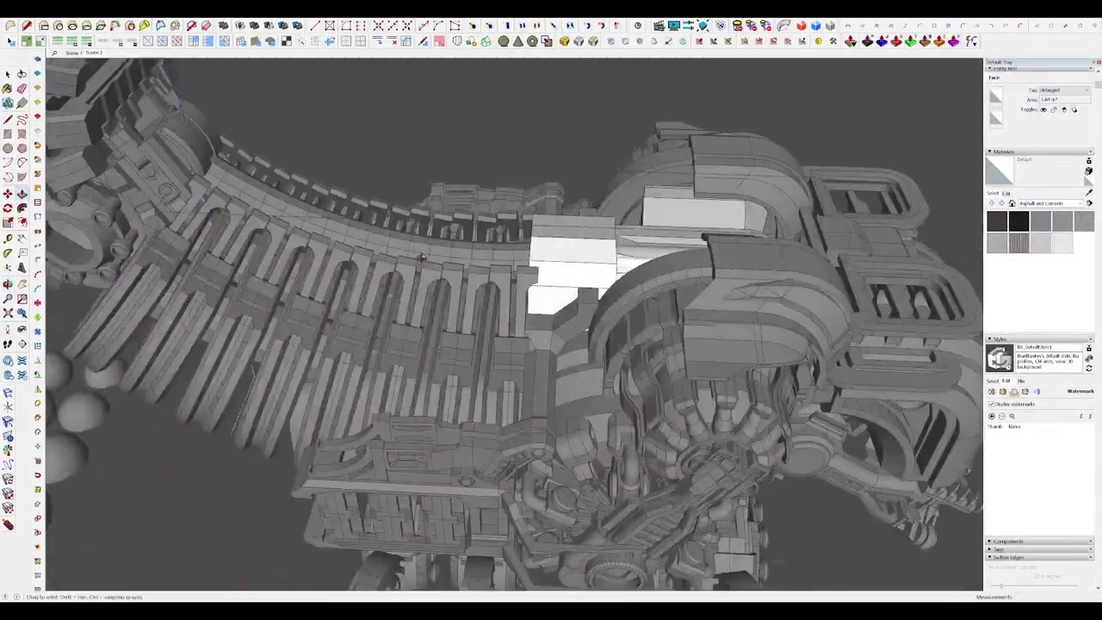
{"action": "scroll", "coordinate": [420, 257], "scroll_direction": "down", "scroll_amount": 4}
{"action": "key", "text": "space"}
{"action": "left_click", "coordinate": [733, 321]}
{"action": "middle_click_drag", "start_coordinate": [781, 347], "coordinate": [687, 347]}
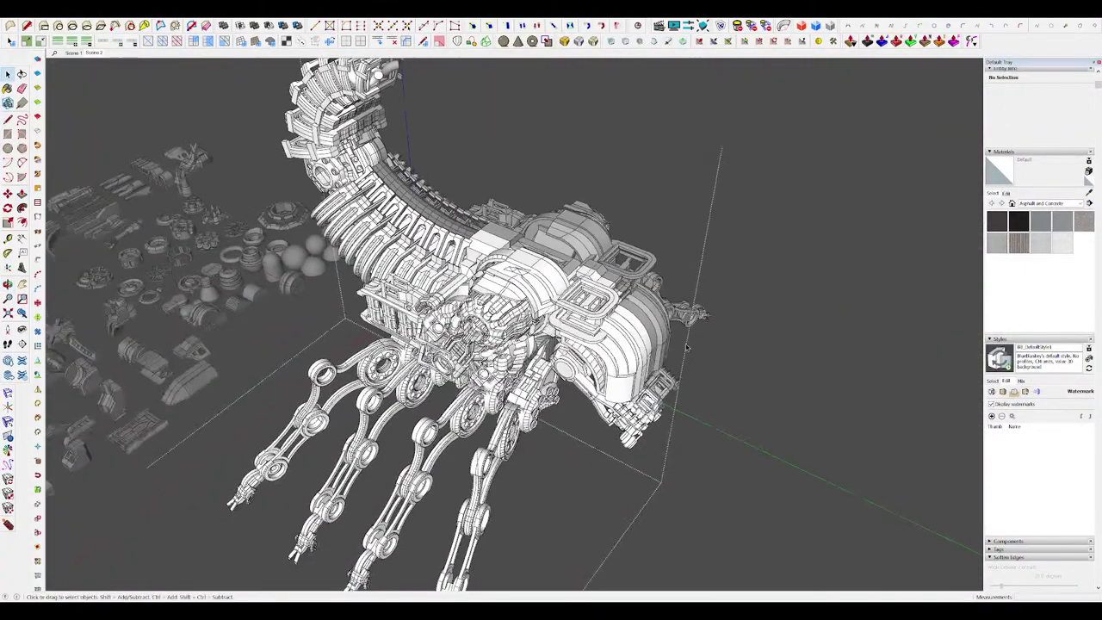
Step: Exit the outer group and draw a circular disc at the pincer hinge
{"action": "scroll", "coordinate": [686, 339], "scroll_direction": "down", "scroll_amount": 3}
{"action": "left_click", "coordinate": [757, 328]}
{"action": "middle_click_drag", "start_coordinate": [759, 329], "coordinate": [694, 293]}
{"action": "scroll", "coordinate": [604, 313], "scroll_direction": "up", "scroll_amount": 4}
{"action": "scroll", "coordinate": [649, 262], "scroll_direction": "up", "scroll_amount": 3}
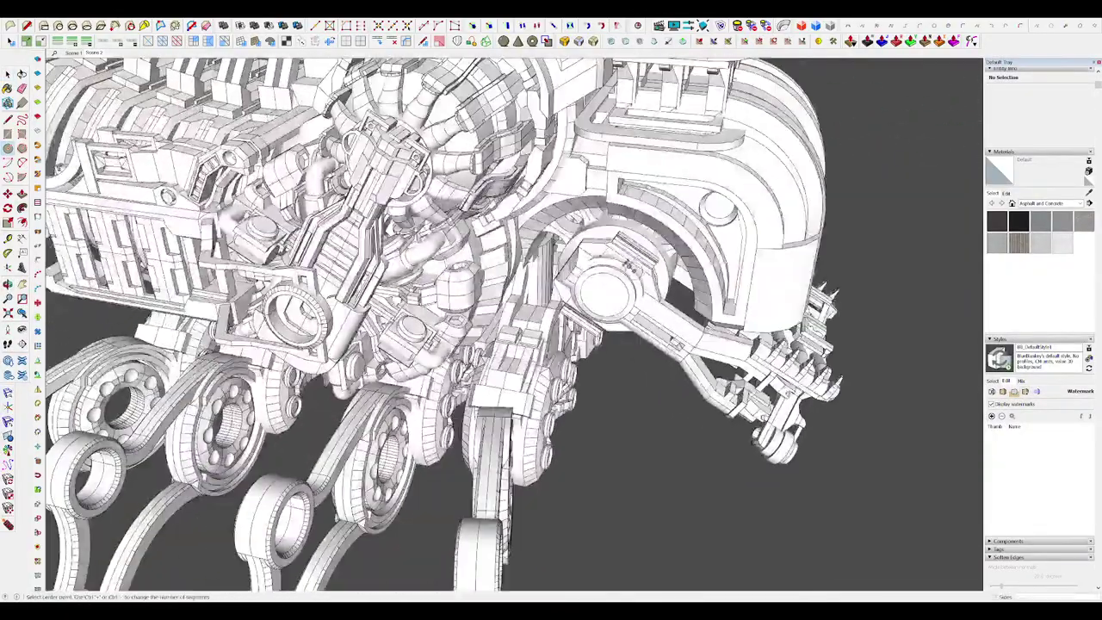
{"action": "key", "text": "space"}
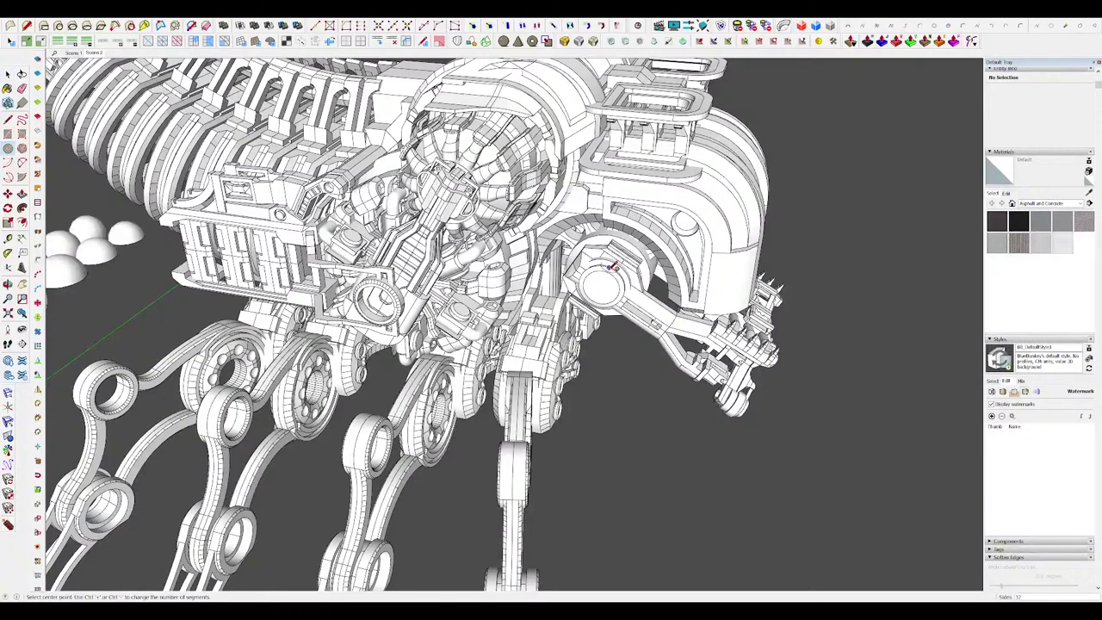
{"action": "middle_click_drag", "start_coordinate": [611, 266], "coordinate": [639, 212]}
{"action": "scroll", "coordinate": [568, 243], "scroll_direction": "up", "scroll_amount": 3}
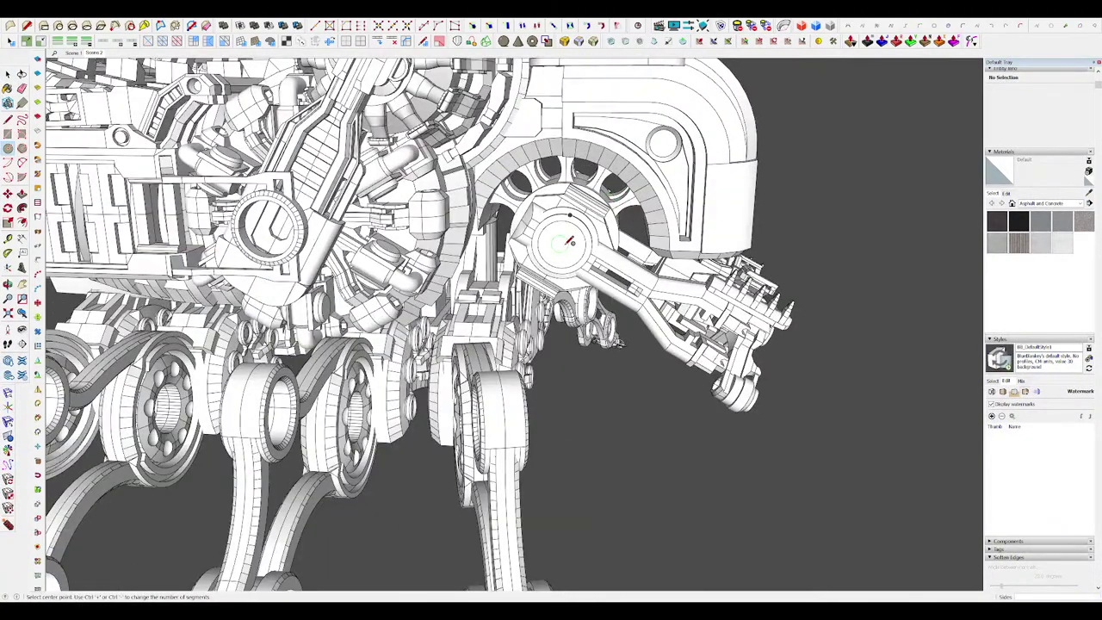
{"action": "scroll", "coordinate": [570, 243], "scroll_direction": "up", "scroll_amount": 5}
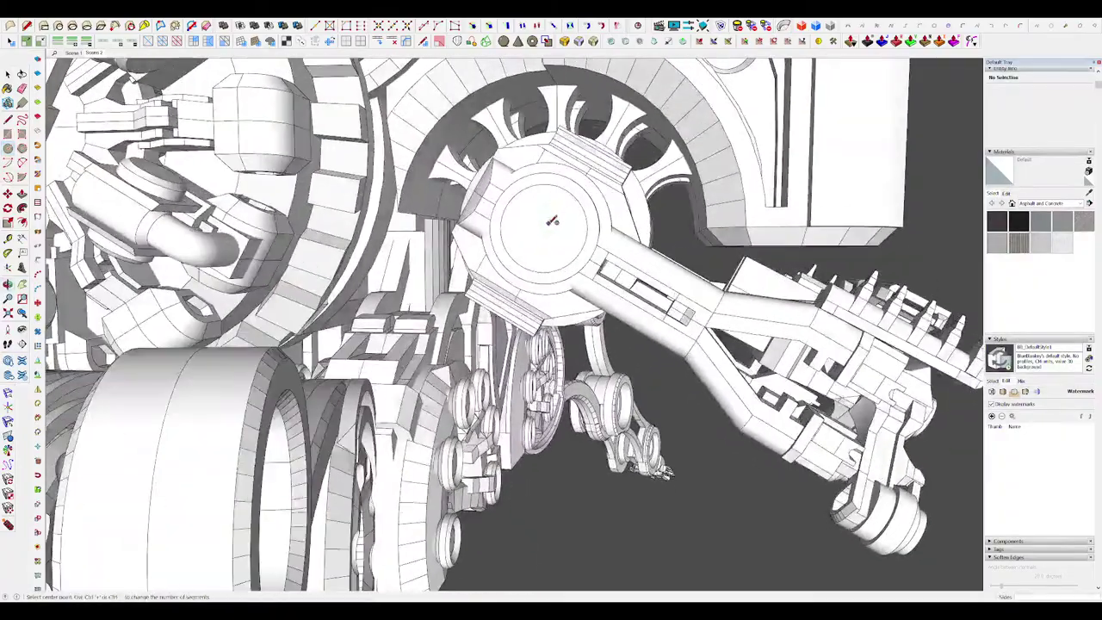
{"action": "scroll", "coordinate": [546, 224], "scroll_direction": "down", "scroll_amount": 10}
{"action": "middle_click_drag", "start_coordinate": [545, 226], "coordinate": [523, 275]}
{"action": "left_click", "coordinate": [553, 354]}
Step: Extrude the disc and turn it into a component
{"action": "key", "text": "p"}
{"action": "key", "text": "space"}
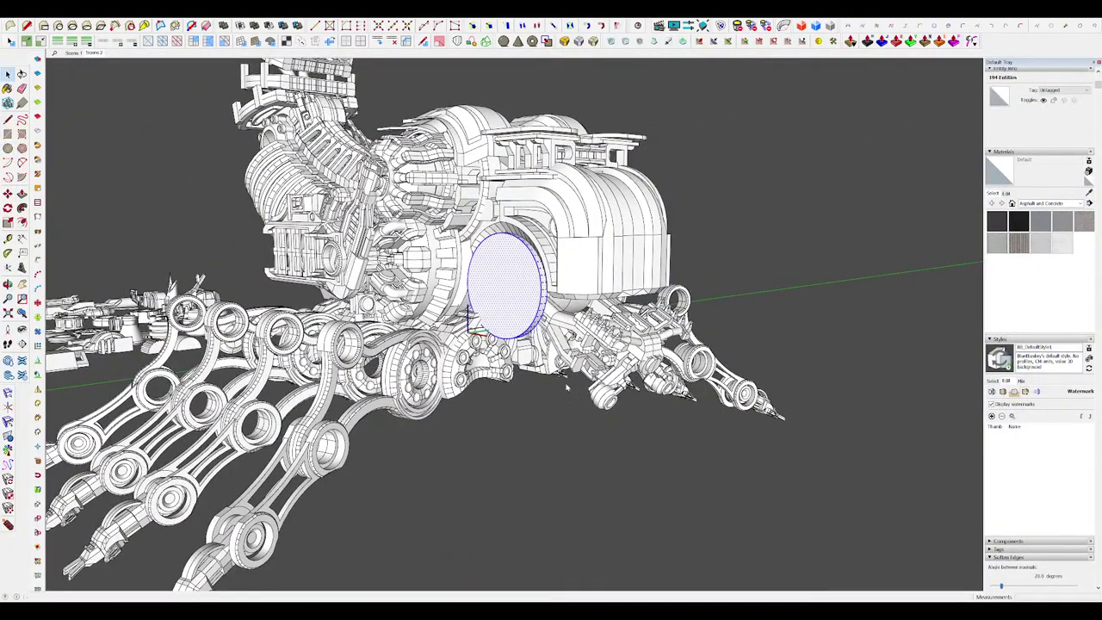
{"action": "key", "text": "g"}
{"action": "key", "text": "Return"}
{"action": "middle_click_drag", "start_coordinate": [611, 270], "coordinate": [594, 236]}
{"action": "scroll", "coordinate": [516, 246], "scroll_direction": "up", "scroll_amount": 4}
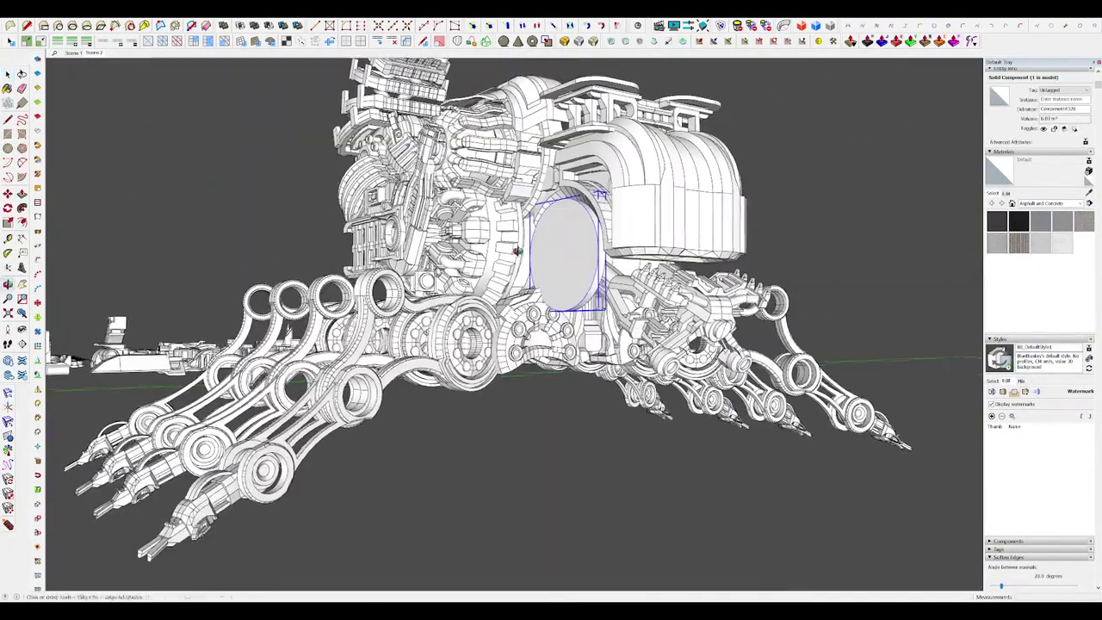
Step: Inside the disc component, offset an inner circle to form a ring
{"action": "double_click", "coordinate": [597, 223]}
{"action": "key", "text": "f"}
{"action": "scroll", "coordinate": [597, 223], "scroll_direction": "up", "scroll_amount": 3}
{"action": "left_click", "coordinate": [583, 224]}
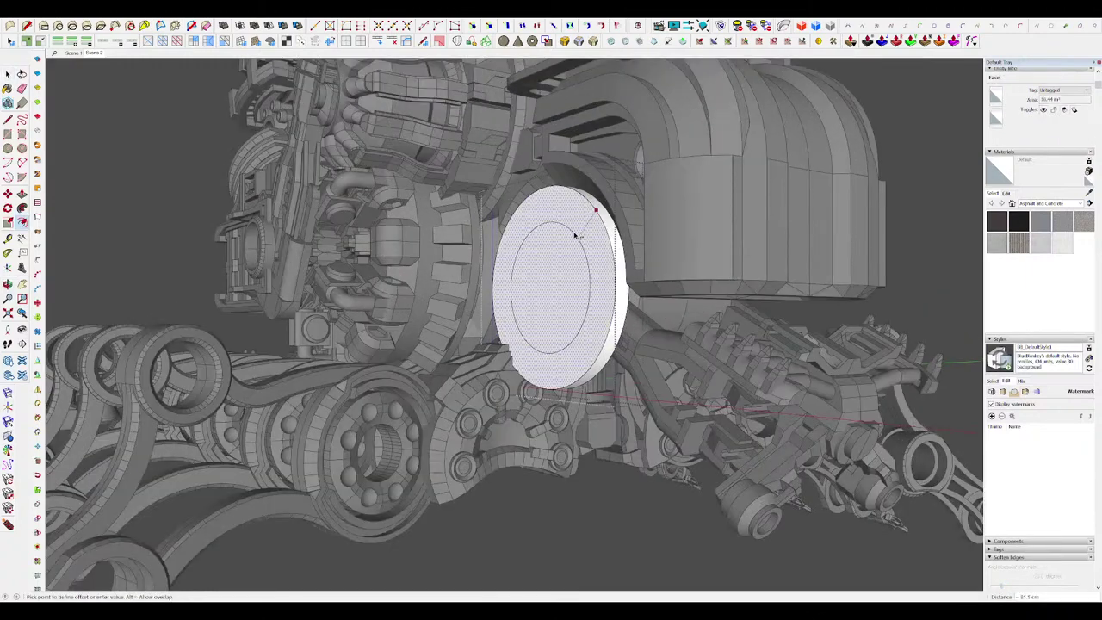
{"action": "key", "text": "ctrl+z"}
{"action": "middle_click_drag", "start_coordinate": [550, 270], "coordinate": [597, 288]}
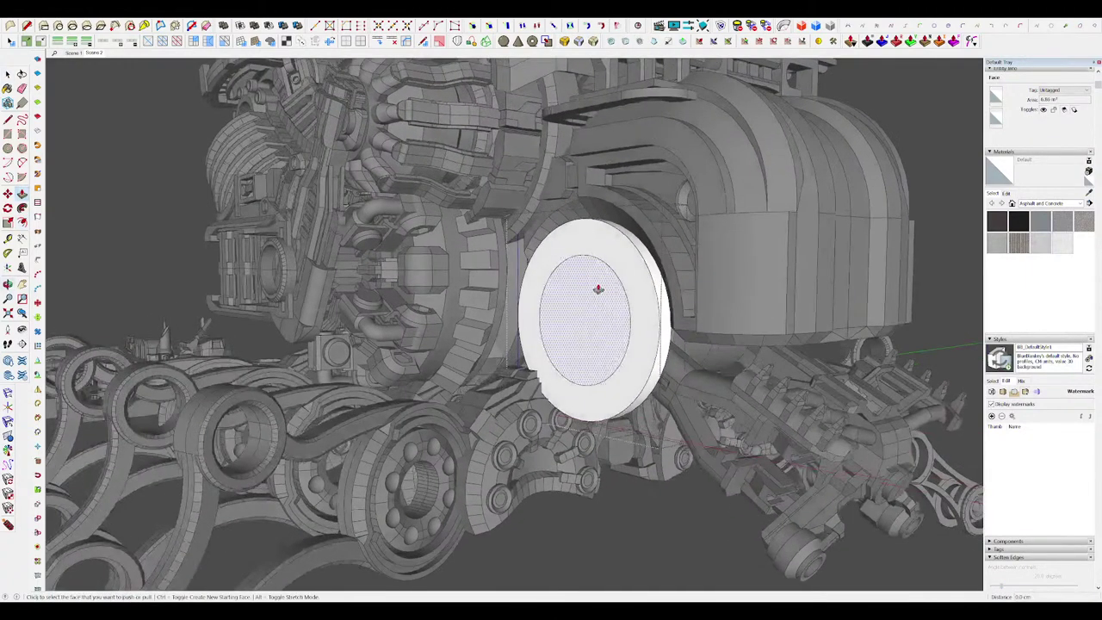
{"action": "scroll", "coordinate": [597, 289], "scroll_direction": "down", "scroll_amount": 5}
{"action": "key", "text": "ctrl+z"}
{"action": "scroll", "coordinate": [598, 303], "scroll_direction": "up", "scroll_amount": 4}
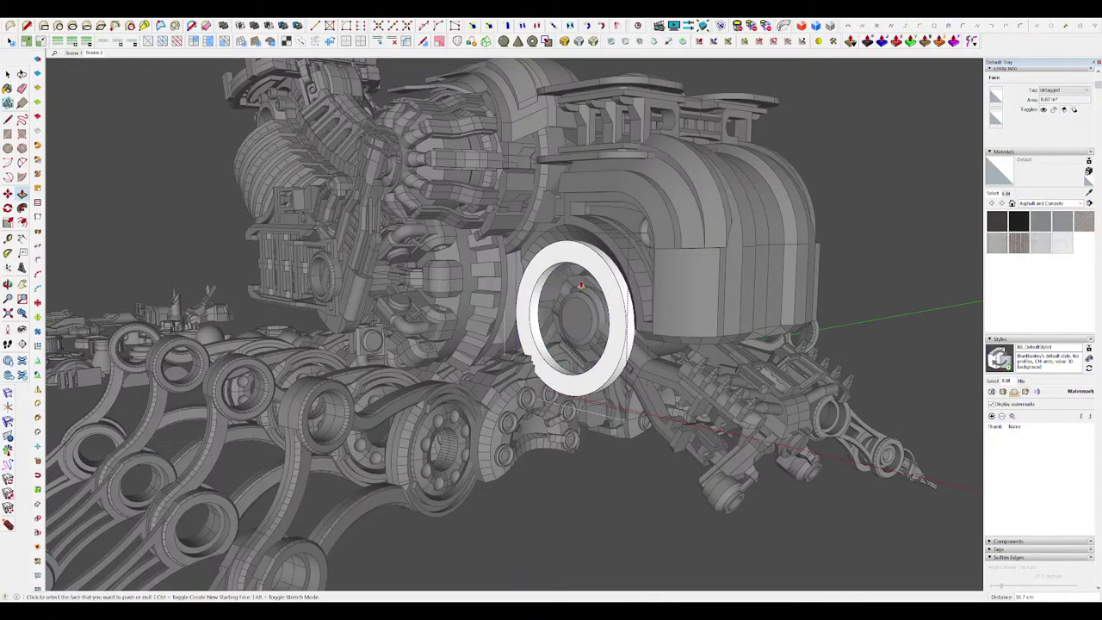
{"action": "scroll", "coordinate": [580, 284], "scroll_direction": "down", "scroll_amount": 10}
{"action": "middle_click_drag", "start_coordinate": [762, 296], "coordinate": [673, 290]}
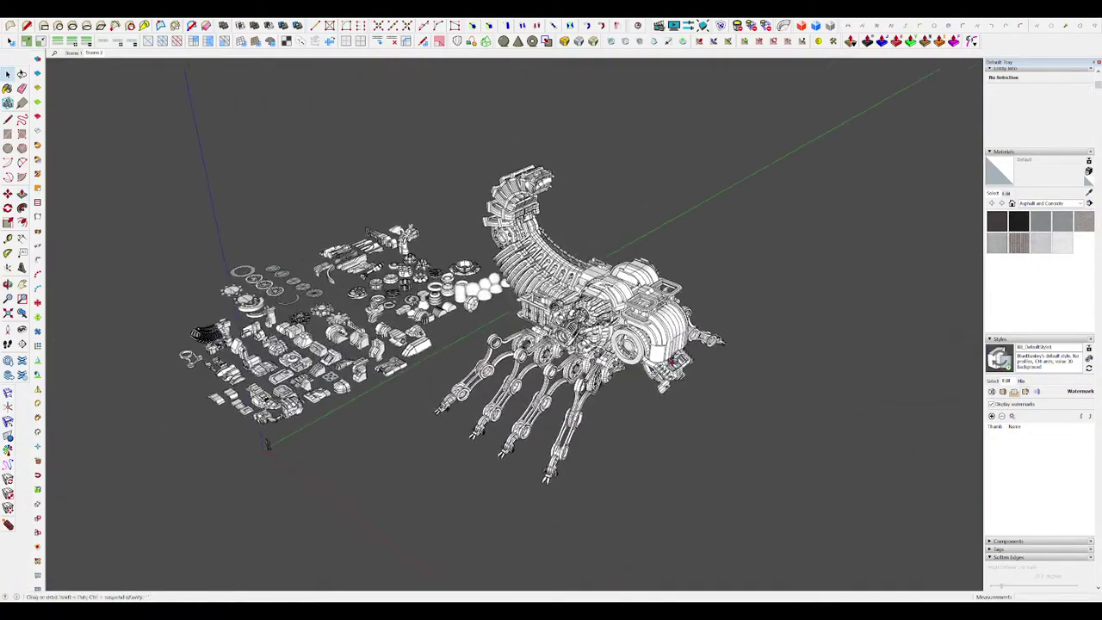
{"action": "scroll", "coordinate": [633, 414], "scroll_direction": "up", "scroll_amount": 8}
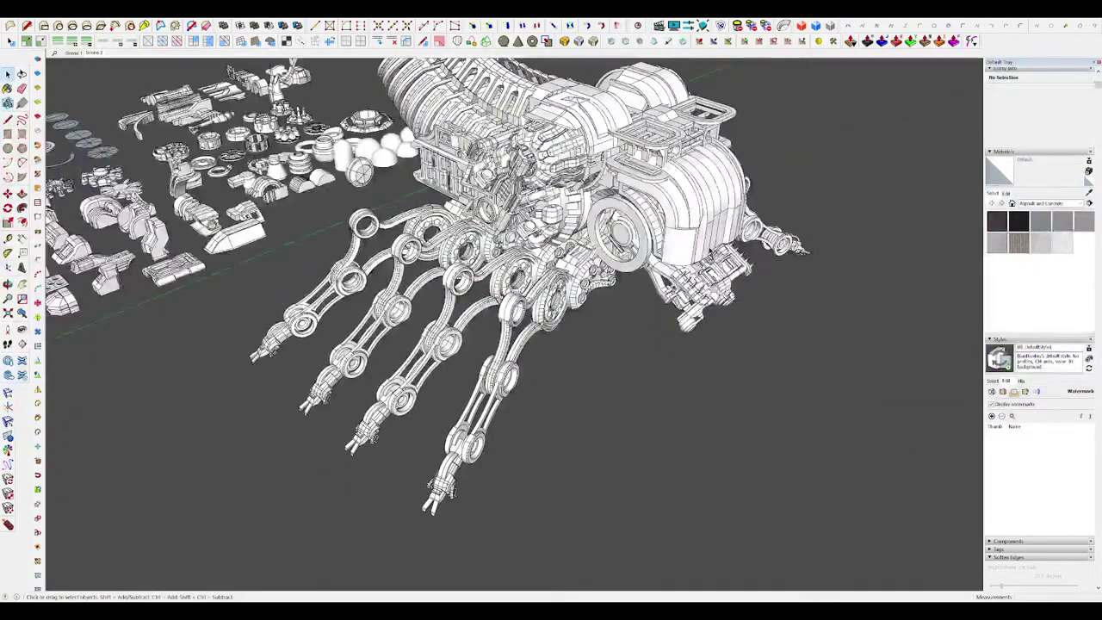
{"action": "scroll", "coordinate": [555, 224], "scroll_direction": "up", "scroll_amount": 8}
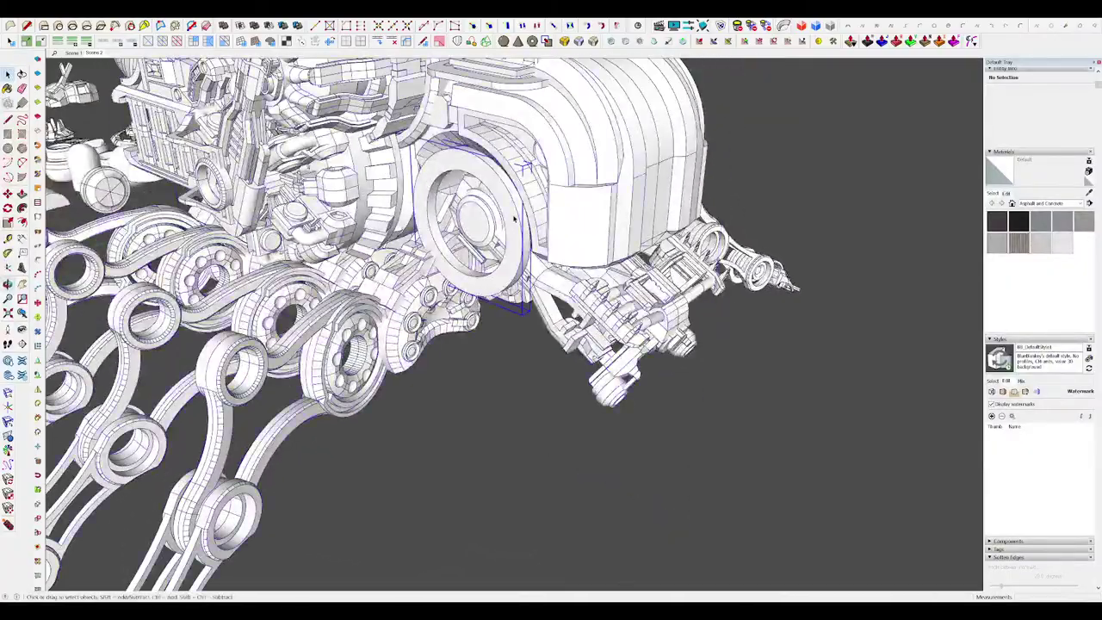
Step: Move the new ring onto the hinge hub
{"action": "left_click", "coordinate": [514, 219]}
{"action": "mouse_move", "coordinate": [514, 218]}
{"action": "middle_mouse_down"}
{"action": "mouse_move", "coordinate": [586, 226]}
{"action": "mouse_move", "coordinate": [654, 296]}
{"action": "mouse_move", "coordinate": [514, 267]}
{"action": "mouse_move", "coordinate": [603, 258]}
{"action": "middle_mouse_up"}
{"action": "scroll", "coordinate": [594, 206], "scroll_direction": "up", "scroll_amount": 2}
{"action": "key", "text": "m"}
{"action": "scroll", "coordinate": [631, 214], "scroll_direction": "down", "scroll_amount": 5}
{"action": "mouse_move", "coordinate": [630, 214]}
{"action": "middle_mouse_down"}
{"action": "mouse_move", "coordinate": [615, 241]}
{"action": "mouse_move", "coordinate": [614, 289]}
{"action": "middle_mouse_up"}
{"action": "scroll", "coordinate": [615, 241], "scroll_direction": "up", "scroll_amount": 5}
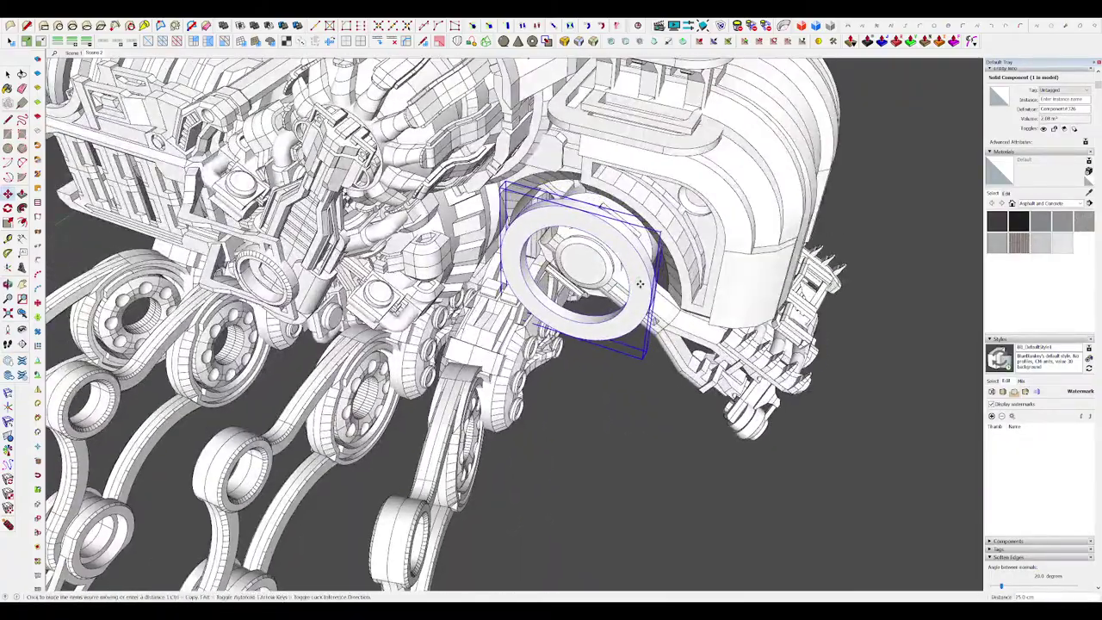
{"action": "scroll", "coordinate": [640, 284], "scroll_direction": "down", "scroll_amount": 6}
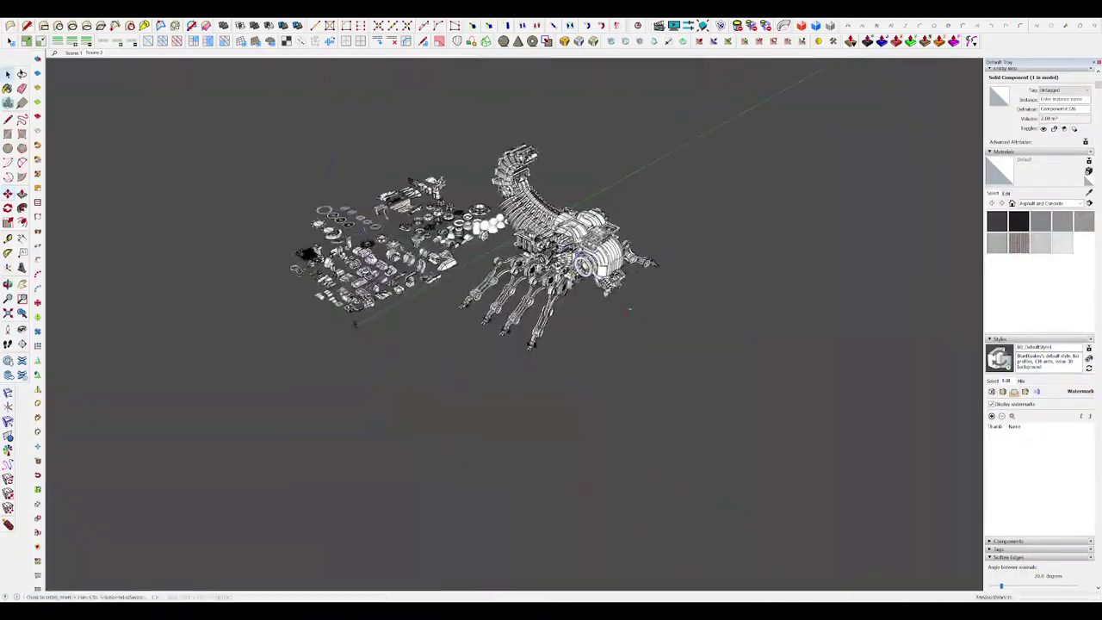
{"action": "mouse_move", "coordinate": [601, 269]}
{"action": "middle_mouse_down"}
{"action": "mouse_move", "coordinate": [602, 292]}
{"action": "mouse_move", "coordinate": [611, 263]}
{"action": "middle_mouse_up"}
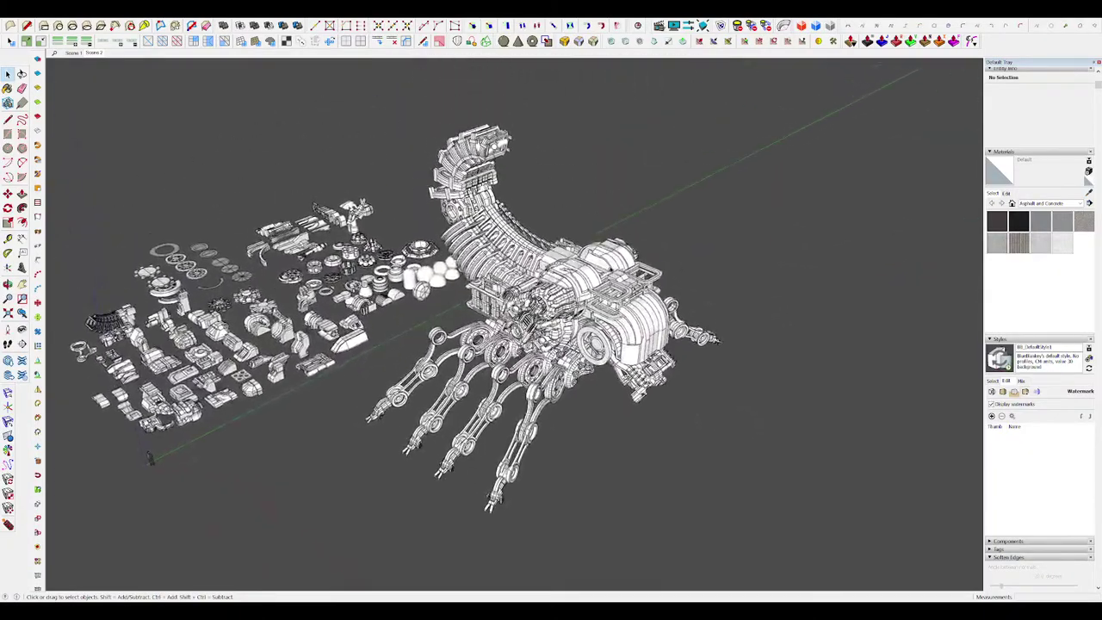
{"action": "scroll", "coordinate": [610, 262], "scroll_direction": "up", "scroll_amount": 6}
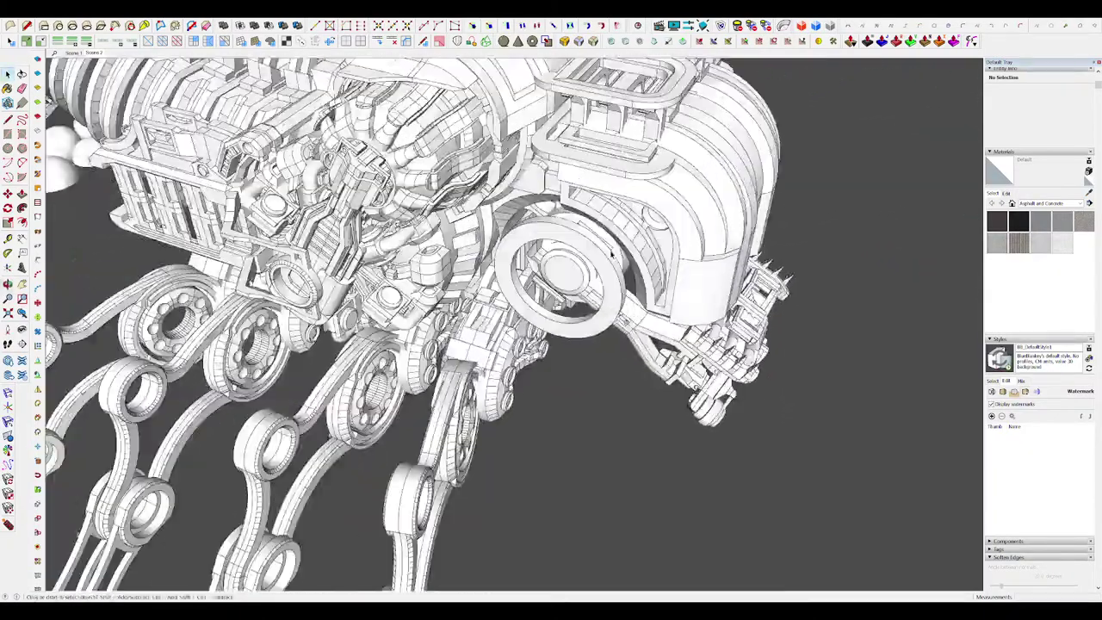
{"action": "scroll", "coordinate": [609, 254], "scroll_direction": "up", "scroll_amount": 2}
Step: Scale the ring's circle up slightly so it fits over the hub
{"action": "double_click", "coordinate": [601, 257]}
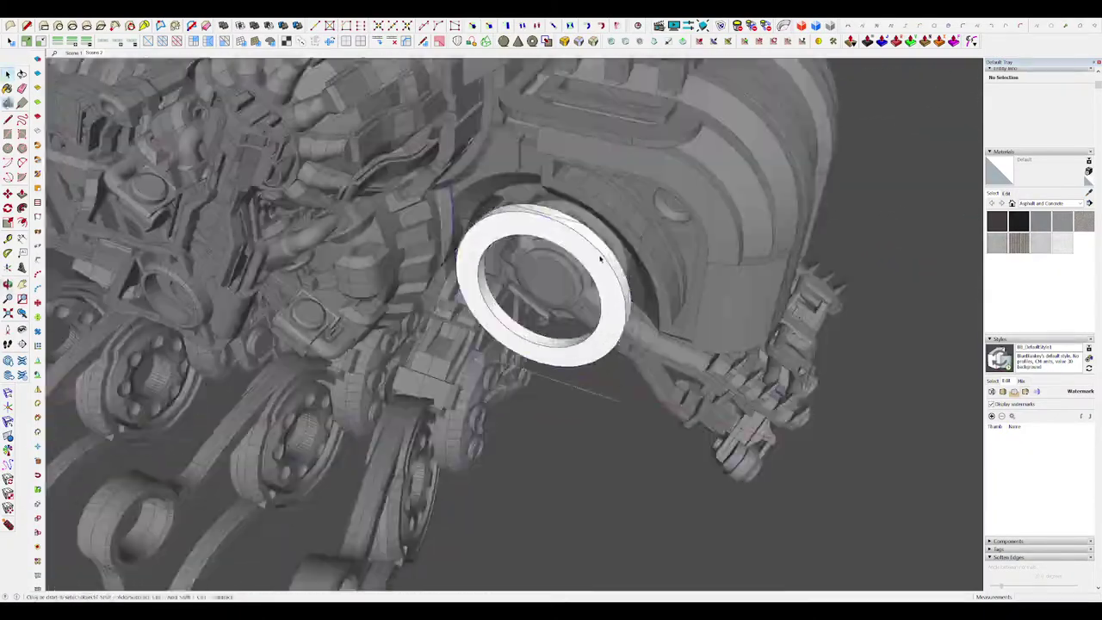
{"action": "scroll", "coordinate": [601, 258], "scroll_direction": "up", "scroll_amount": 2}
{"action": "key", "text": "f"}
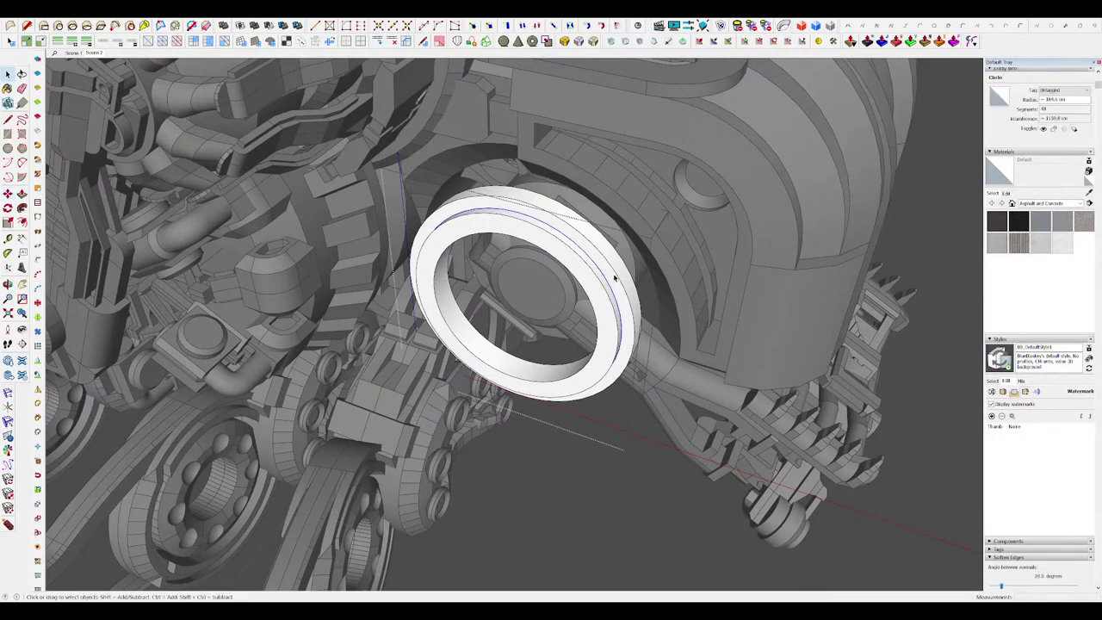
{"action": "scroll", "coordinate": [614, 277], "scroll_direction": "up", "scroll_amount": 3}
{"action": "key", "text": "s"}
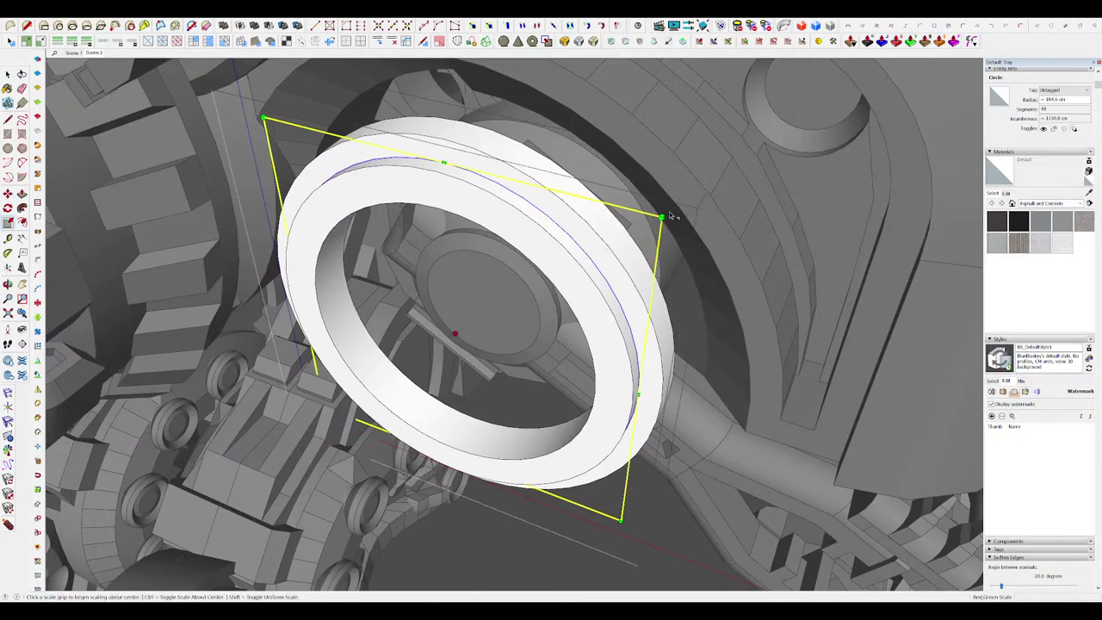
{"action": "left_click_drag", "start_coordinate": [665, 215], "coordinate": [679, 208]}
{"action": "left_click", "coordinate": [772, 344]}
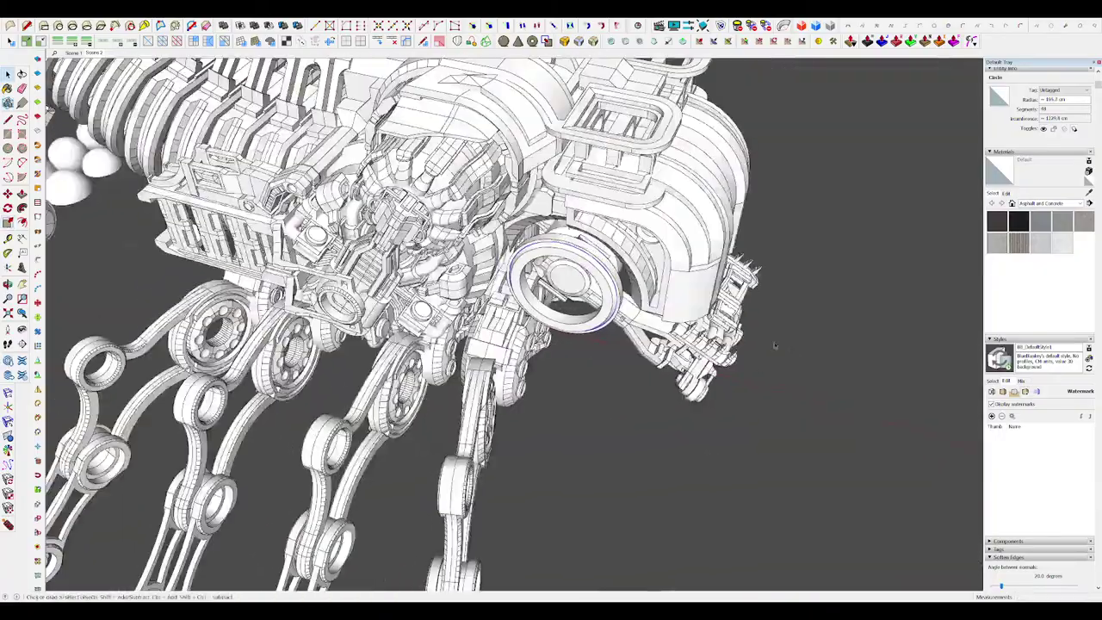
{"action": "left_click", "coordinate": [771, 344]}
{"action": "scroll", "coordinate": [683, 312], "scroll_direction": "down", "scroll_amount": 5}
{"action": "middle_click_drag", "start_coordinate": [682, 310], "coordinate": [671, 301]}
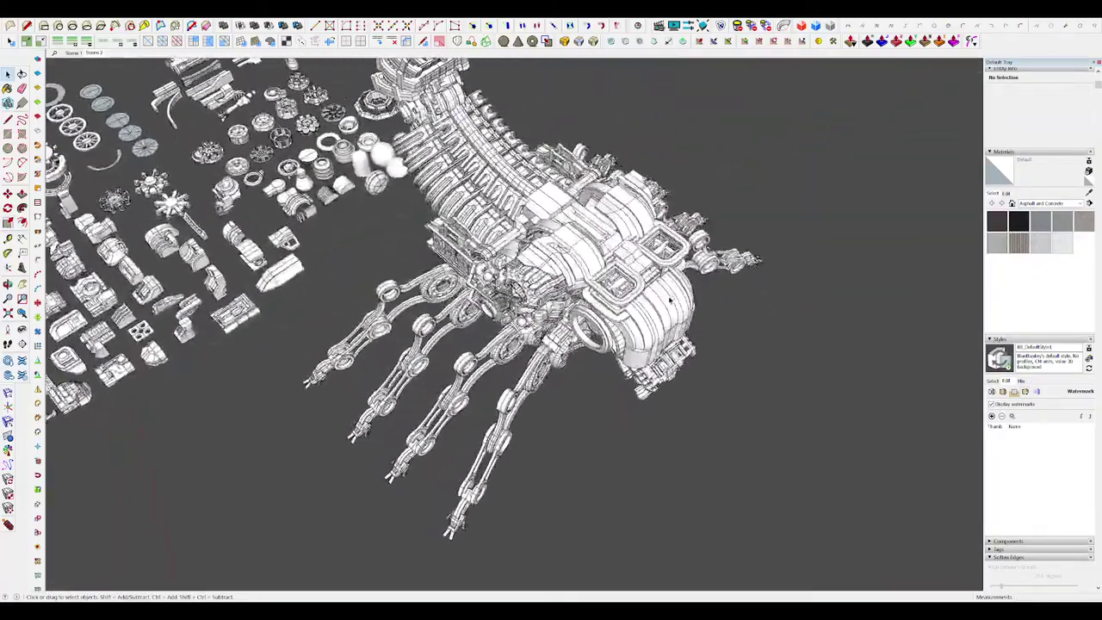
Step: Draw a rectangle near the pincer claw and push/pull it into a box
{"action": "key", "text": "r"}
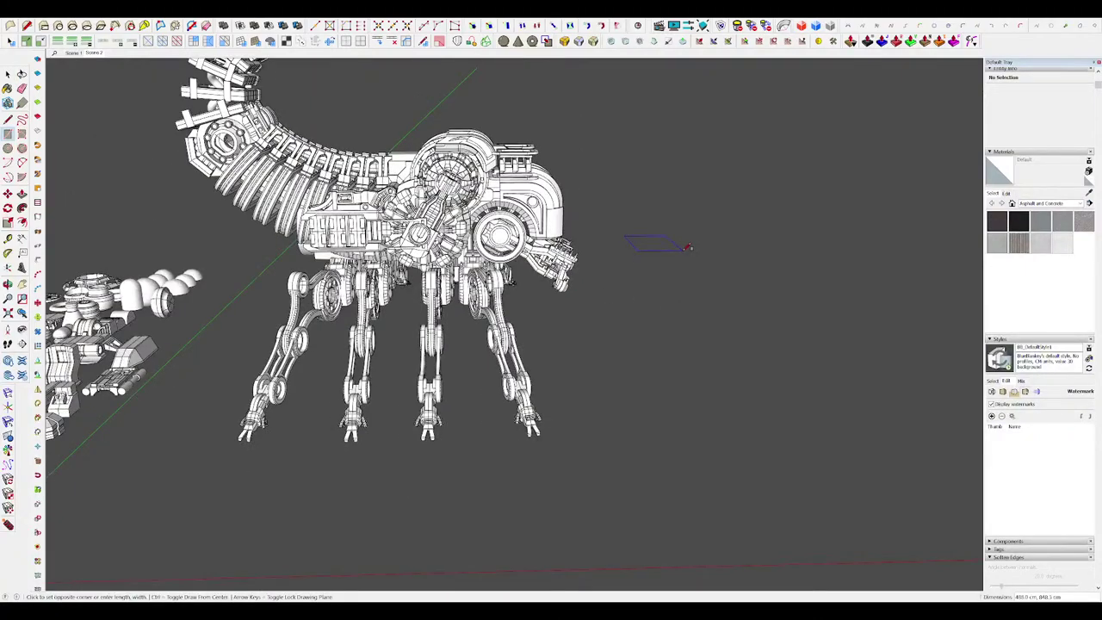
{"action": "key", "text": "space"}
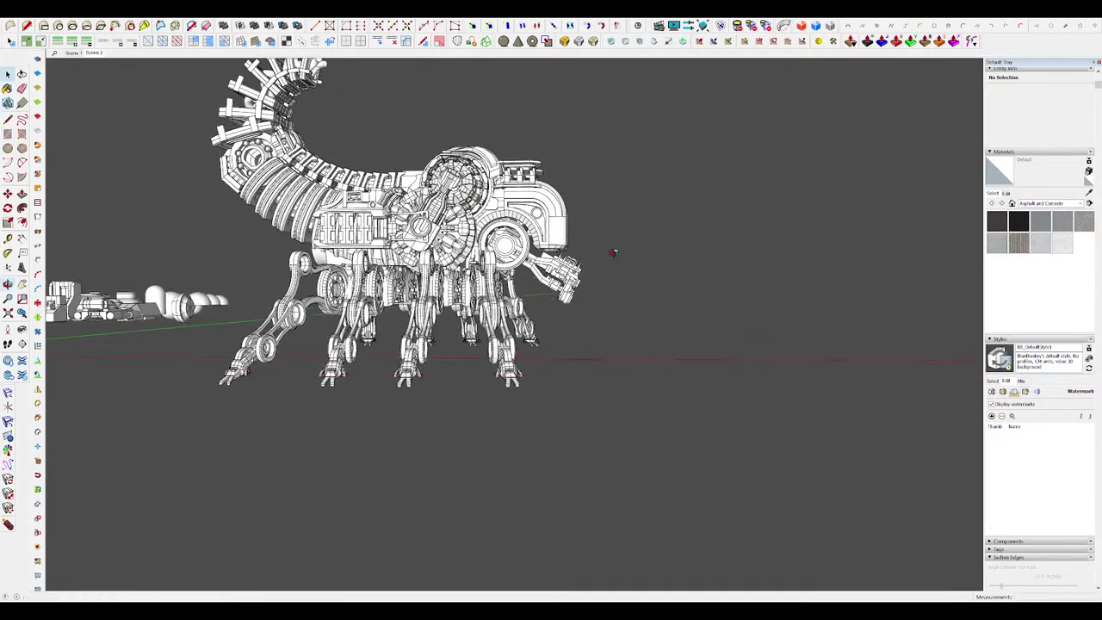
{"action": "left_click", "coordinate": [678, 266]}
{"action": "middle_click_drag", "start_coordinate": [678, 266], "coordinate": [474, 399]}
{"action": "scroll", "coordinate": [745, 326], "scroll_direction": "down", "scroll_amount": 5}
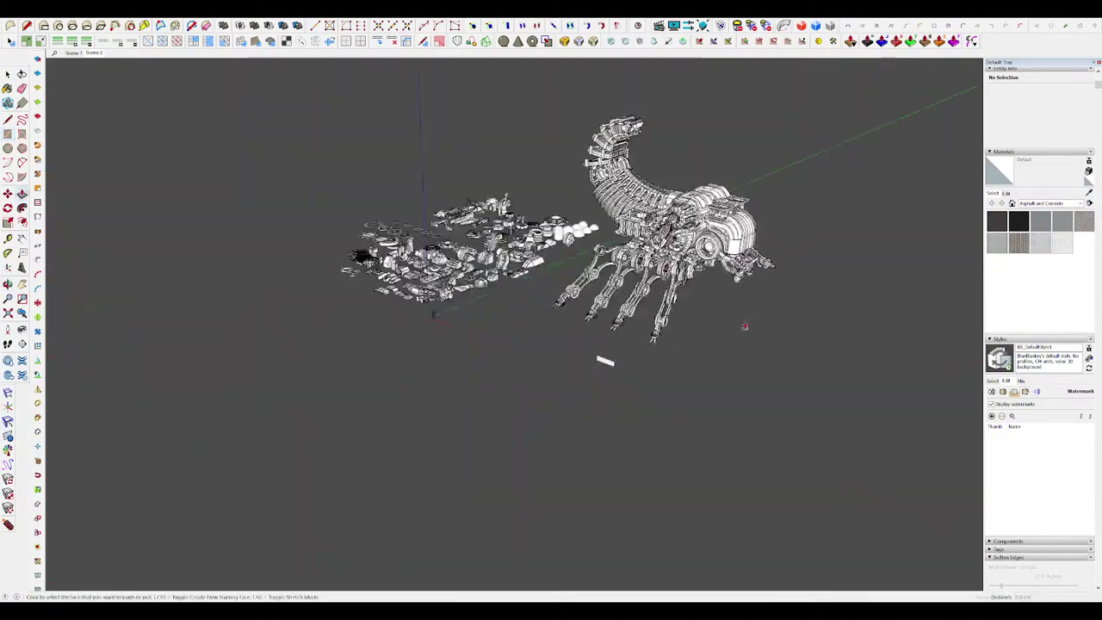
{"action": "scroll", "coordinate": [595, 404], "scroll_direction": "up", "scroll_amount": 6}
{"action": "key", "text": "p"}
{"action": "triple_click", "coordinate": [575, 394]}
{"action": "scroll", "coordinate": [576, 396], "scroll_direction": "down", "scroll_amount": 4}
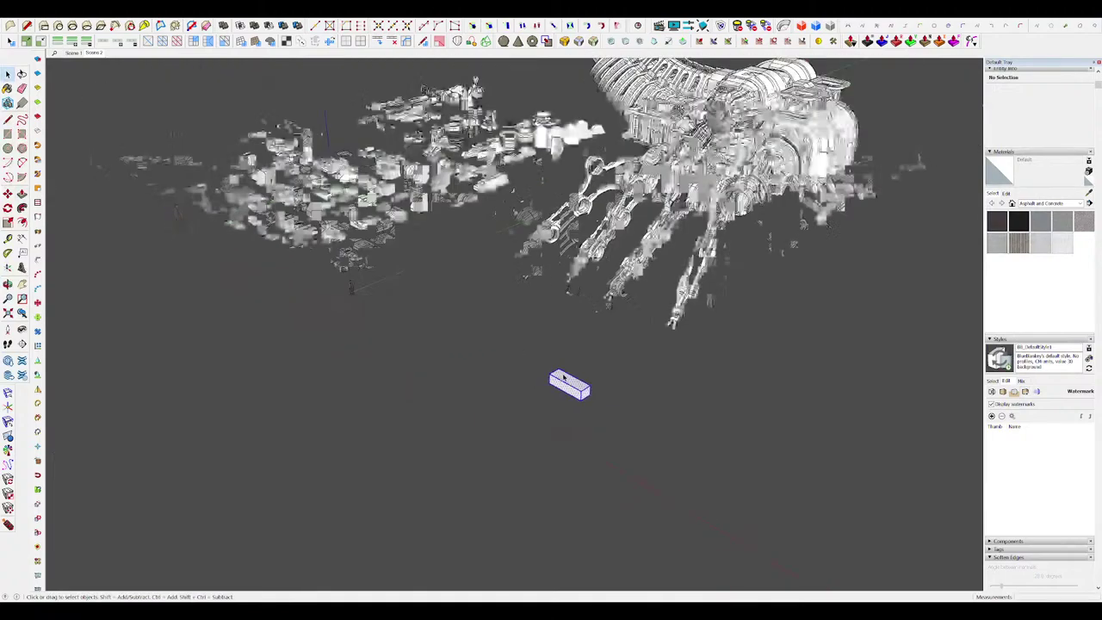
Step: Make the box a component and move it toward the pincer claw
{"action": "key", "text": "g"}
{"action": "scroll", "coordinate": [575, 433], "scroll_direction": "up", "scroll_amount": 2}
{"action": "left_click", "coordinate": [575, 433]}
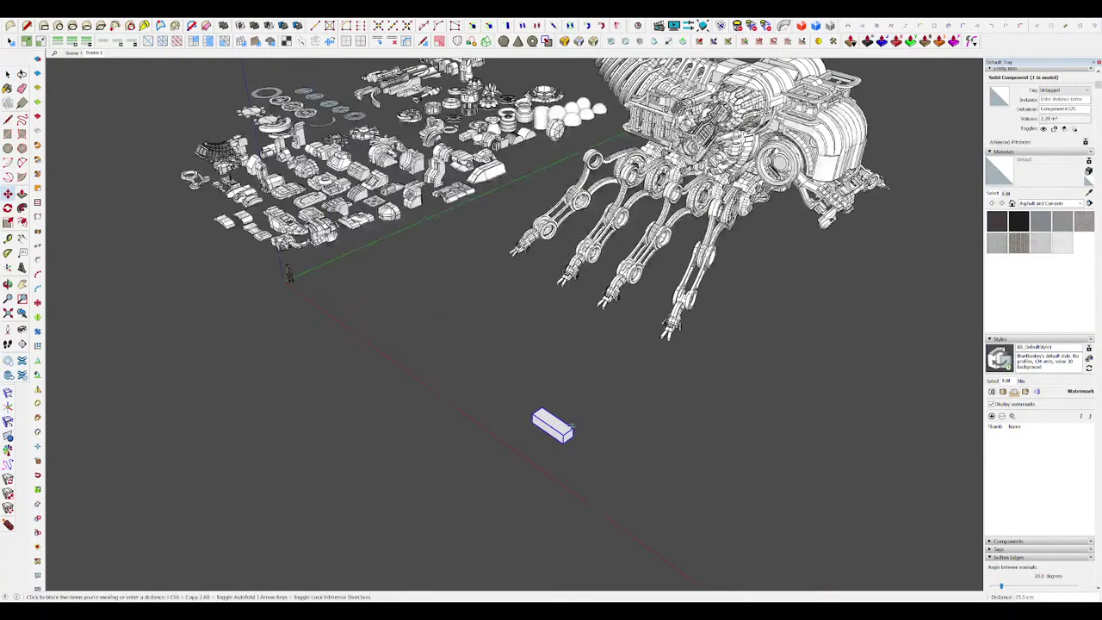
{"action": "middle_click_drag", "start_coordinate": [575, 433], "coordinate": [370, 537], "text": "shift"}
{"action": "scroll", "coordinate": [716, 334], "scroll_direction": "up", "scroll_amount": 3}
{"action": "scroll", "coordinate": [731, 293], "scroll_direction": "down", "scroll_amount": 2}
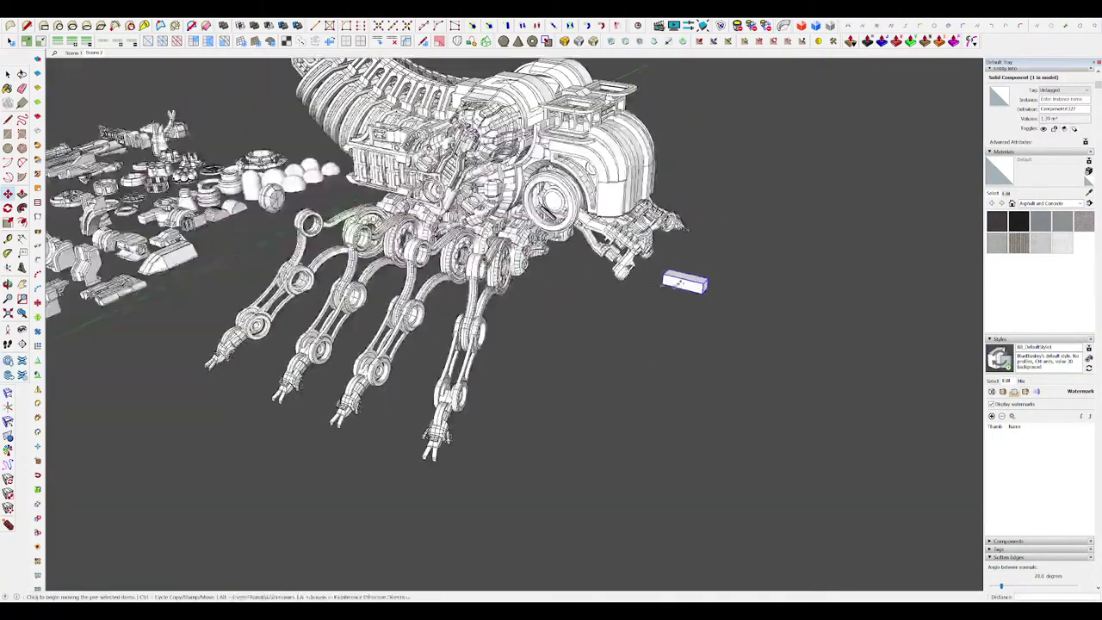
{"action": "scroll", "coordinate": [755, 258], "scroll_direction": "up", "scroll_amount": 3}
{"action": "middle_click_drag", "start_coordinate": [755, 259], "coordinate": [796, 207]}
{"action": "middle_click_drag", "start_coordinate": [612, 288], "coordinate": [605, 224]}
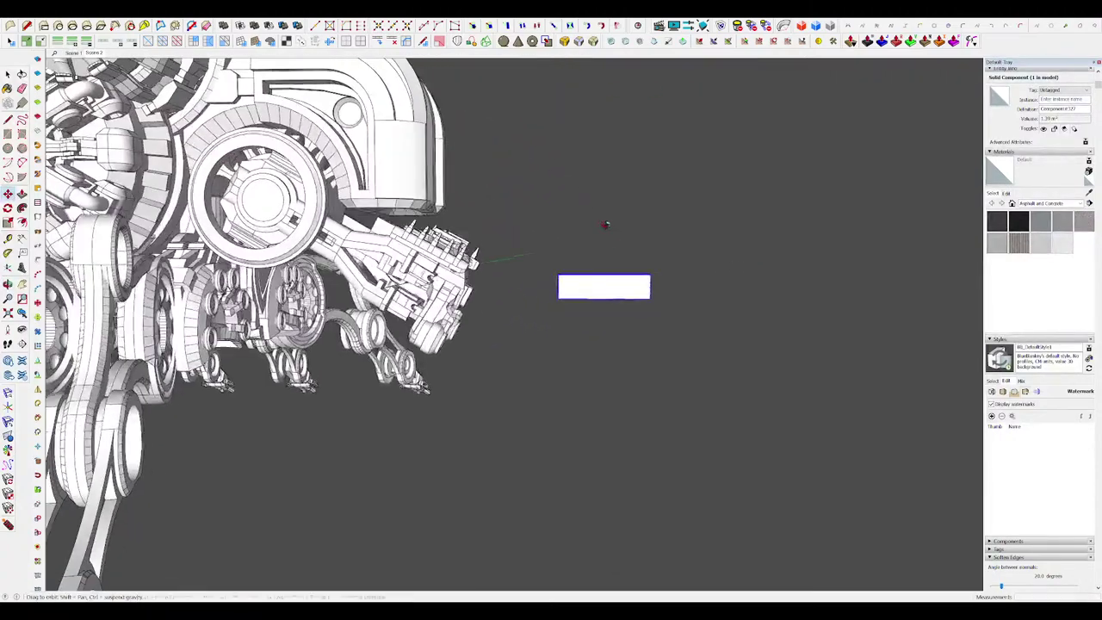
{"action": "scroll", "coordinate": [596, 274], "scroll_direction": "down", "scroll_amount": 2}
Step: Scale the box flatter and place a second box below it
{"action": "key", "text": "s"}
{"action": "scroll", "coordinate": [604, 292], "scroll_direction": "up", "scroll_amount": 2}
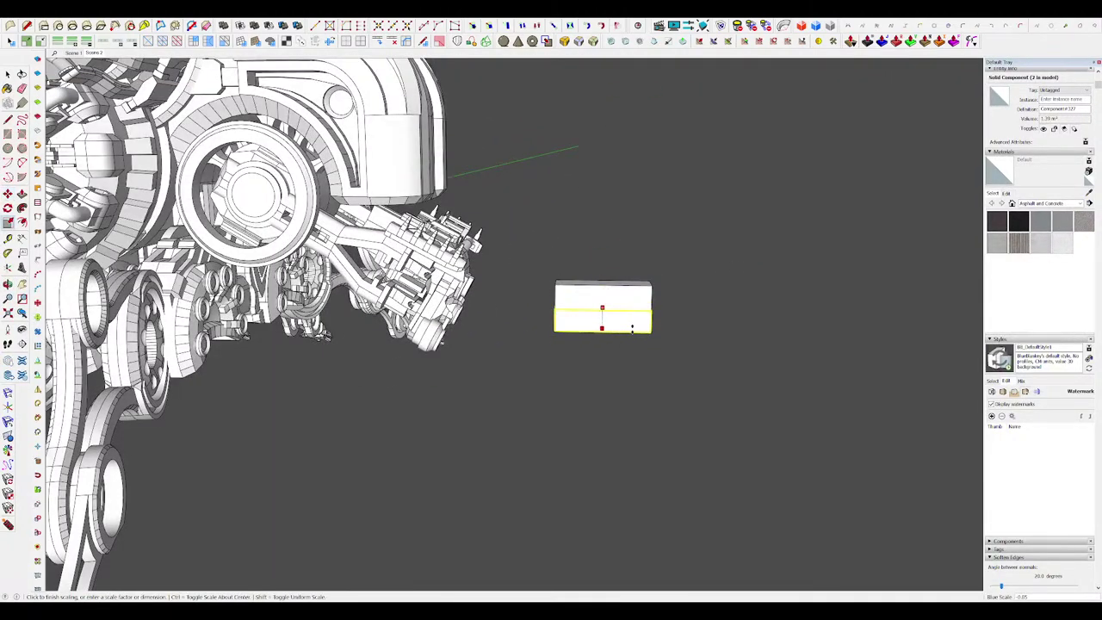
{"action": "key", "text": "m"}
{"action": "middle_click_drag", "start_coordinate": [634, 336], "coordinate": [651, 389]}
{"action": "key", "text": "space"}
{"action": "double_click", "coordinate": [632, 349]}
{"action": "left_click", "coordinate": [706, 389]}
{"action": "key", "text": "m"}
{"action": "left_click", "coordinate": [608, 376]}
Step: Select both boxes and position them together in front of the claw
{"action": "key", "text": "space"}
{"action": "scroll", "coordinate": [594, 386], "scroll_direction": "down", "scroll_amount": 5}
{"action": "left_click", "coordinate": [638, 385]}
{"action": "scroll", "coordinate": [637, 386], "scroll_direction": "up", "scroll_amount": 1}
{"action": "scroll", "coordinate": [637, 373], "scroll_direction": "up", "scroll_amount": 4}
{"action": "left_click", "coordinate": [640, 354]}
{"action": "left_click", "coordinate": [631, 396], "text": "shift"}
{"action": "scroll", "coordinate": [632, 348], "scroll_direction": "down", "scroll_amount": 3}
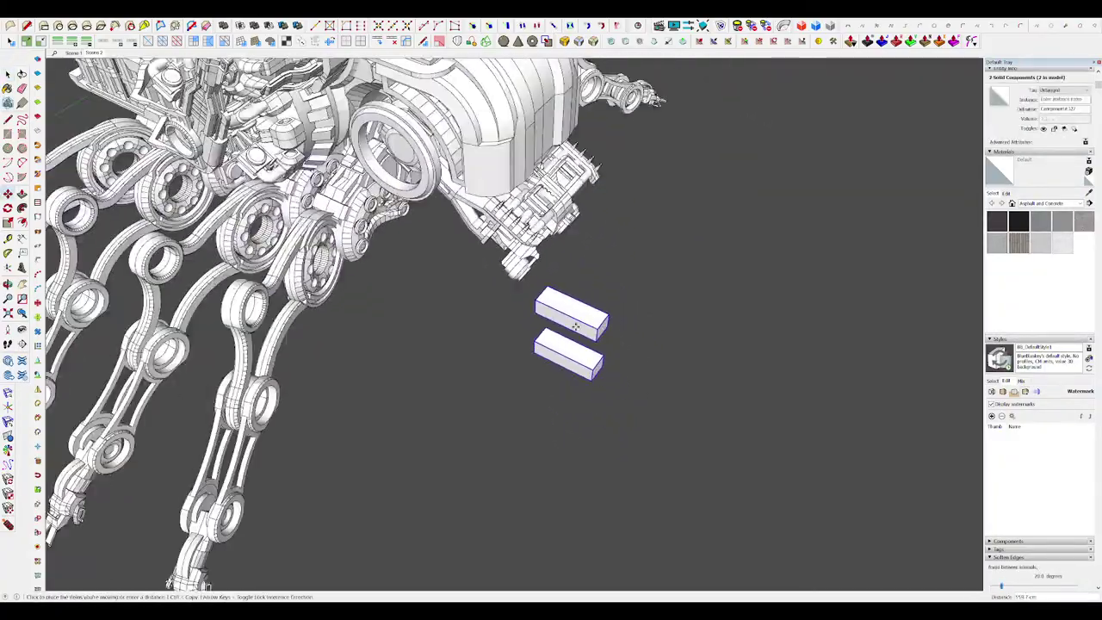
{"action": "left_click", "coordinate": [564, 325]}
{"action": "middle_click_drag", "start_coordinate": [564, 325], "coordinate": [447, 361]}
{"action": "key", "text": "space"}
{"action": "left_click", "coordinate": [654, 350]}
{"action": "middle_click_drag", "start_coordinate": [654, 349], "coordinate": [839, 301]}
Step: Select the two floating boxes together for reshaping
{"action": "double_click", "coordinate": [613, 308]}
{"action": "middle_click_drag", "start_coordinate": [614, 308], "coordinate": [516, 284]}
{"action": "scroll", "coordinate": [504, 279], "scroll_direction": "up", "scroll_amount": 3}
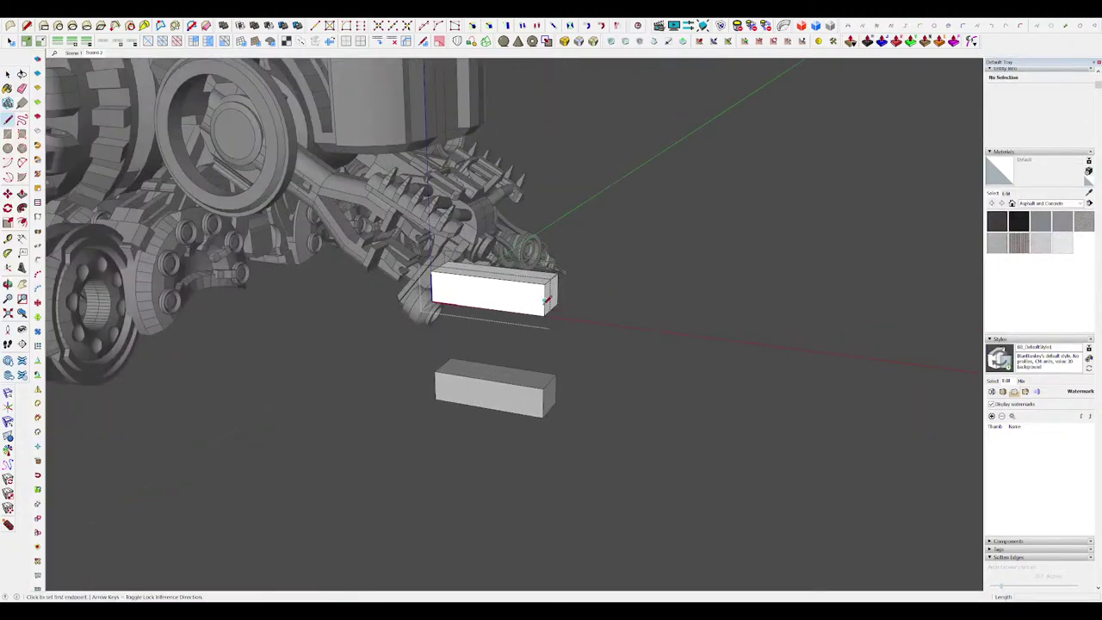
{"action": "scroll", "coordinate": [499, 276], "scroll_direction": "up", "scroll_amount": 3}
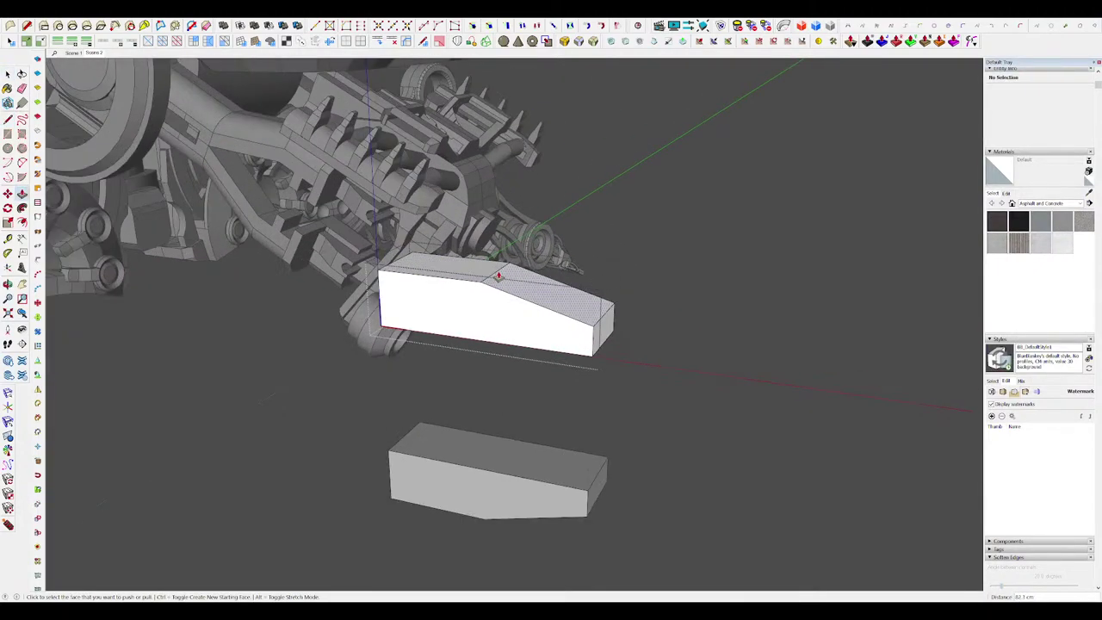
{"action": "scroll", "coordinate": [561, 280], "scroll_direction": "down", "scroll_amount": 5}
{"action": "key", "text": "space"}
{"action": "middle_click_drag", "start_coordinate": [568, 292], "coordinate": [532, 391]}
{"action": "left_click", "coordinate": [659, 347]}
{"action": "scroll", "coordinate": [535, 392], "scroll_direction": "down", "scroll_amount": 5}
{"action": "middle_click_drag", "start_coordinate": [598, 362], "coordinate": [612, 370]}
{"action": "left_click_drag", "start_coordinate": [613, 370], "coordinate": [565, 325]}
{"action": "middle_click_drag", "start_coordinate": [565, 336], "coordinate": [565, 386]}
{"action": "key", "text": "m"}
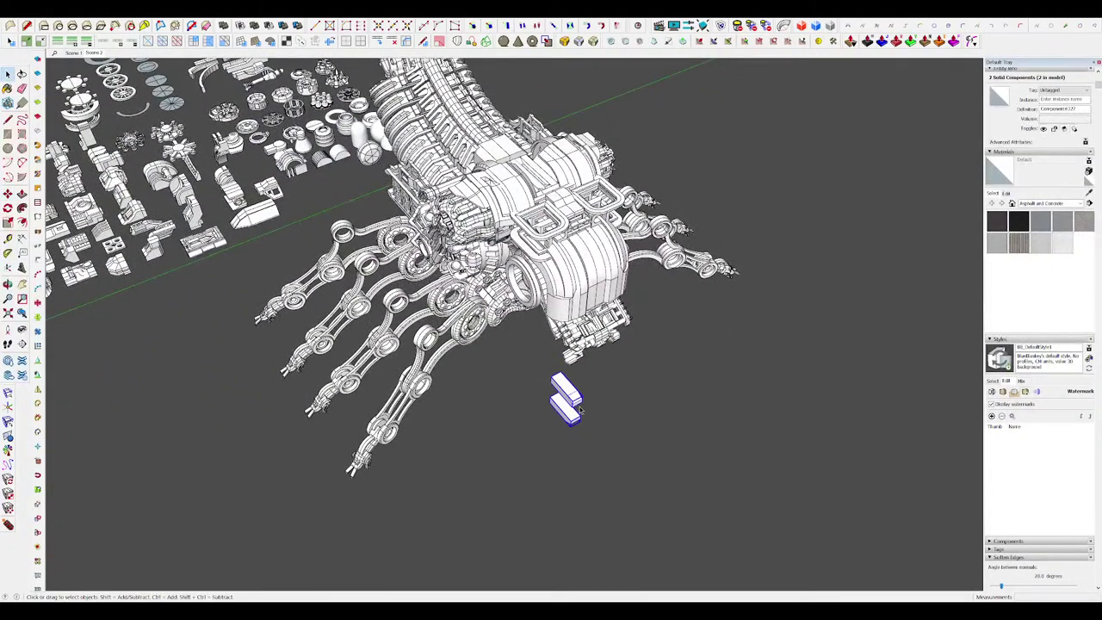
Step: Push/pull the boxes' top faces up and widen both boxes to the left
{"action": "double_click", "coordinate": [582, 411]}
{"action": "scroll", "coordinate": [580, 406], "scroll_direction": "up", "scroll_amount": 6}
{"action": "key", "text": "p"}
{"action": "left_click_drag", "start_coordinate": [554, 366], "coordinate": [550, 304]}
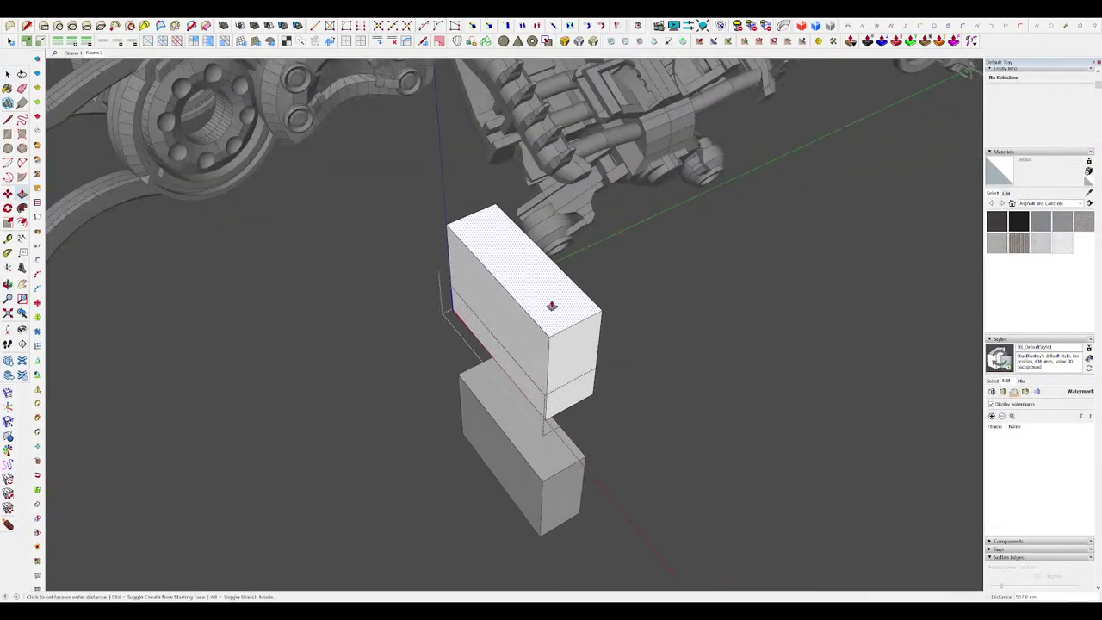
{"action": "scroll", "coordinate": [551, 306], "scroll_direction": "down", "scroll_amount": 4}
{"action": "middle_click_drag", "start_coordinate": [552, 321], "coordinate": [702, 195]}
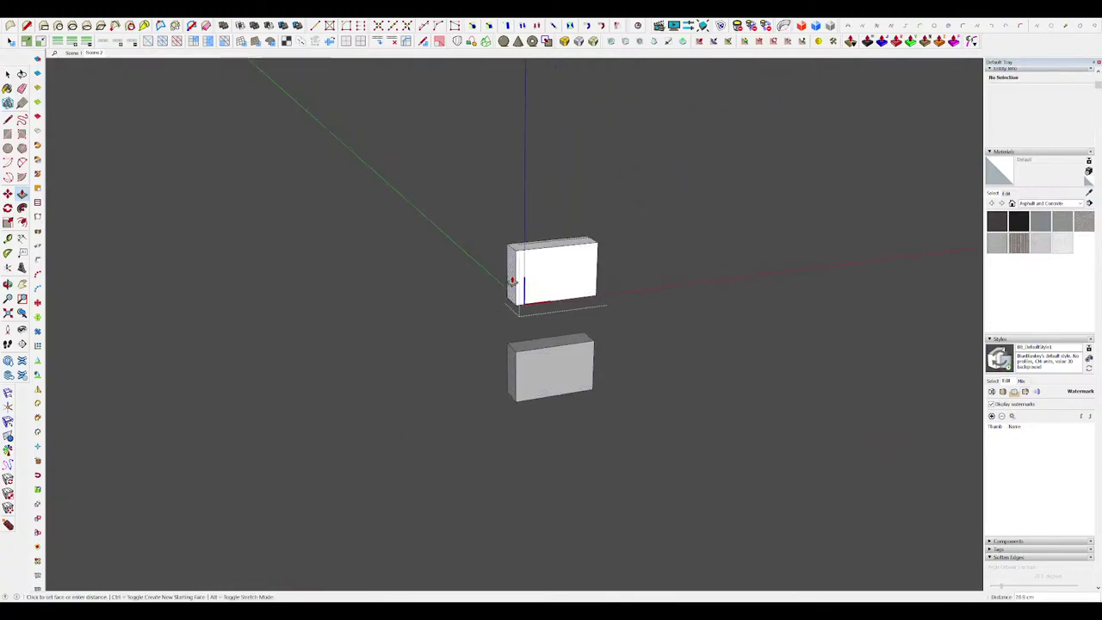
{"action": "left_click_drag", "start_coordinate": [512, 281], "coordinate": [449, 289]}
{"action": "middle_click_drag", "start_coordinate": [449, 289], "coordinate": [393, 249]}
{"action": "scroll", "coordinate": [585, 270], "scroll_direction": "up", "scroll_amount": 3}
{"action": "middle_click_drag", "start_coordinate": [577, 272], "coordinate": [560, 263]}
Step: Draw a rounded 2-point arc across the end of the box
{"action": "key", "text": "a"}
{"action": "scroll", "coordinate": [560, 270], "scroll_direction": "down", "scroll_amount": 2}
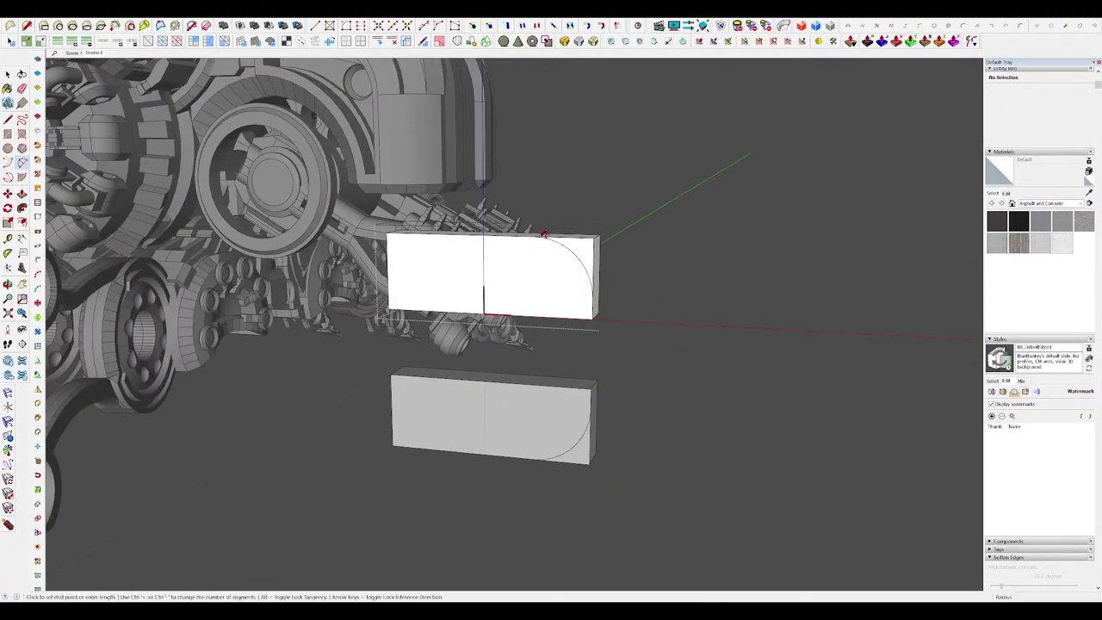
{"action": "left_click", "coordinate": [582, 255]}
{"action": "middle_click_drag", "start_coordinate": [583, 255], "coordinate": [549, 349]}
{"action": "scroll", "coordinate": [578, 293], "scroll_direction": "up", "scroll_amount": 3}
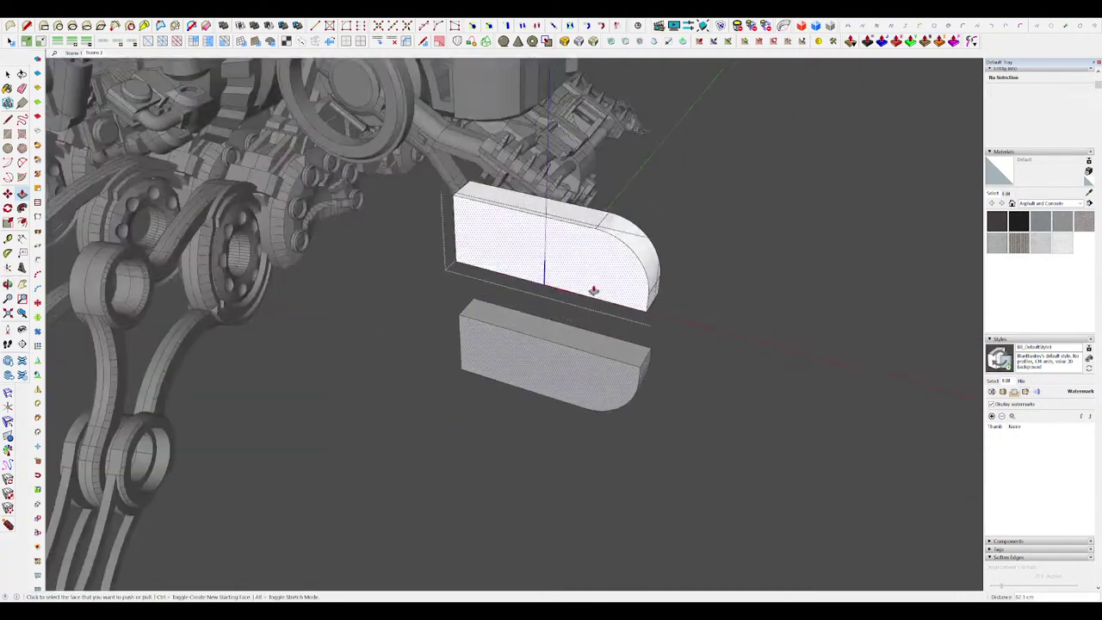
{"action": "scroll", "coordinate": [612, 250], "scroll_direction": "up", "scroll_amount": 3}
Step: Offset an inset outline on the front face and erase the stray vertical edge
{"action": "key", "text": "f"}
{"action": "left_click", "coordinate": [642, 239]}
{"action": "left_click", "coordinate": [622, 252]}
{"action": "key", "text": "space"}
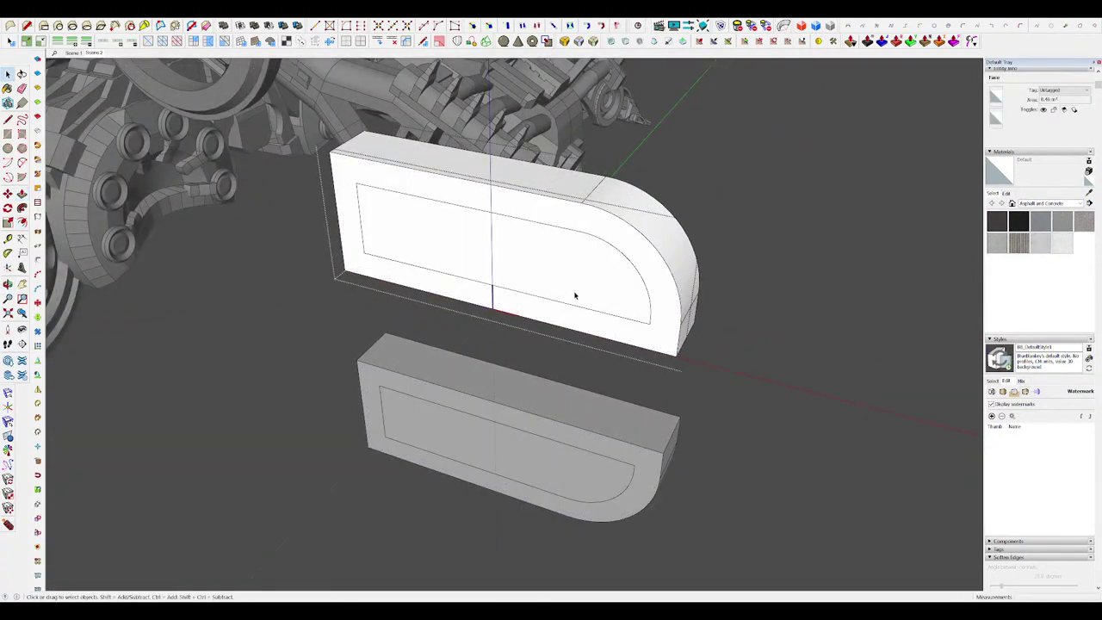
{"action": "key", "text": "e"}
{"action": "scroll", "coordinate": [647, 336], "scroll_direction": "up", "scroll_amount": 2}
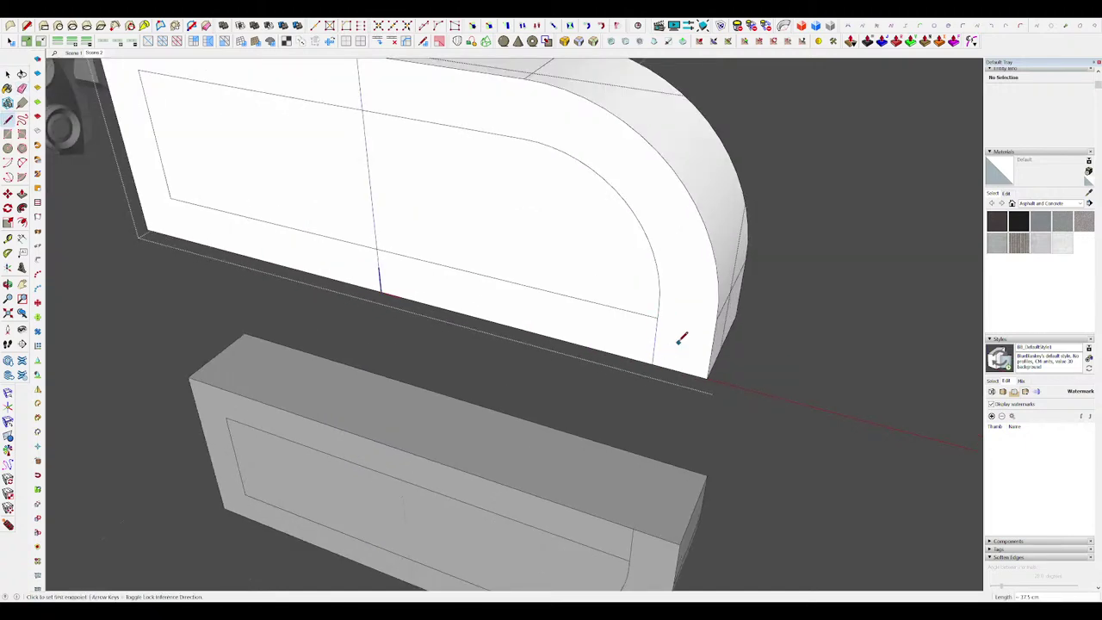
{"action": "scroll", "coordinate": [680, 338], "scroll_direction": "down", "scroll_amount": 3}
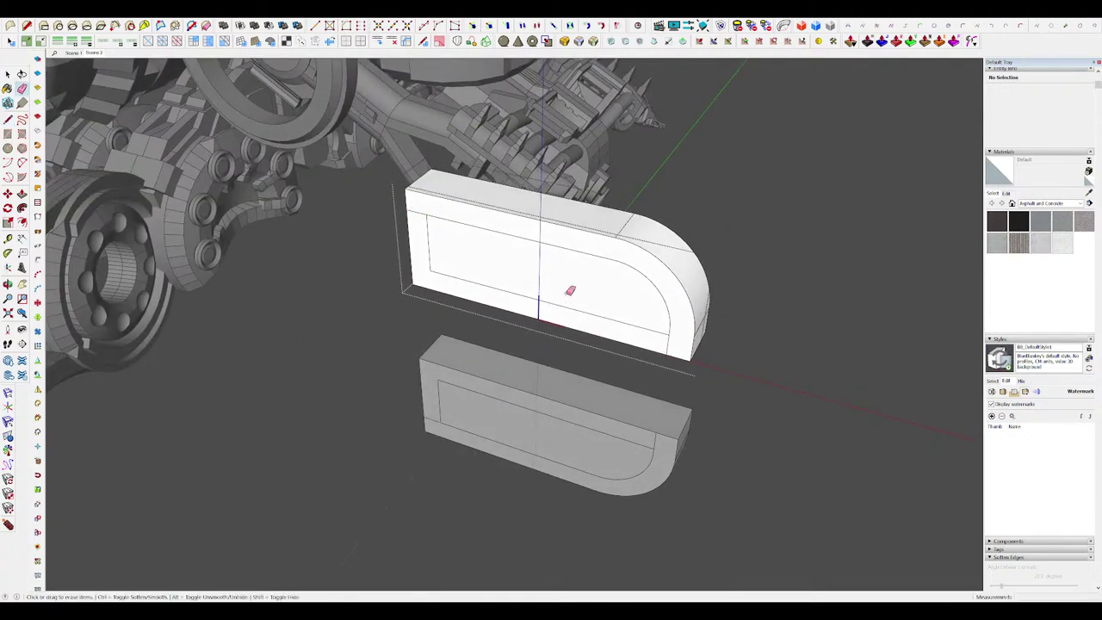
{"action": "left_click", "coordinate": [429, 255]}
Step: Push the inner face through the box, leaving a J-shaped hook bar
{"action": "key", "text": "p"}
{"action": "middle_click_drag", "start_coordinate": [447, 250], "coordinate": [499, 227]}
{"action": "left_click", "coordinate": [500, 227]}
{"action": "left_click", "coordinate": [580, 239]}
{"action": "scroll", "coordinate": [615, 273], "scroll_direction": "down", "scroll_amount": 2}
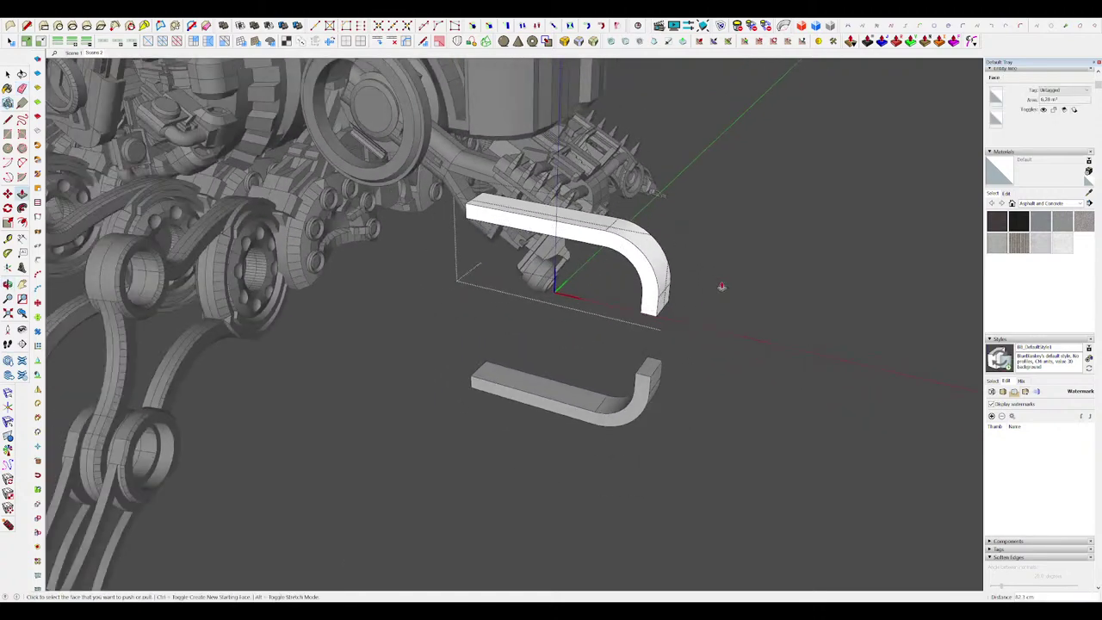
{"action": "scroll", "coordinate": [664, 306], "scroll_direction": "down", "scroll_amount": 2}
{"action": "mouse_move", "coordinate": [720, 287]}
{"action": "middle_mouse_down"}
{"action": "mouse_move", "coordinate": [663, 306]}
{"action": "mouse_move", "coordinate": [703, 332]}
{"action": "mouse_move", "coordinate": [560, 340]}
{"action": "mouse_move", "coordinate": [585, 378]}
{"action": "middle_mouse_up"}
{"action": "scroll", "coordinate": [663, 305], "scroll_direction": "down", "scroll_amount": 5}
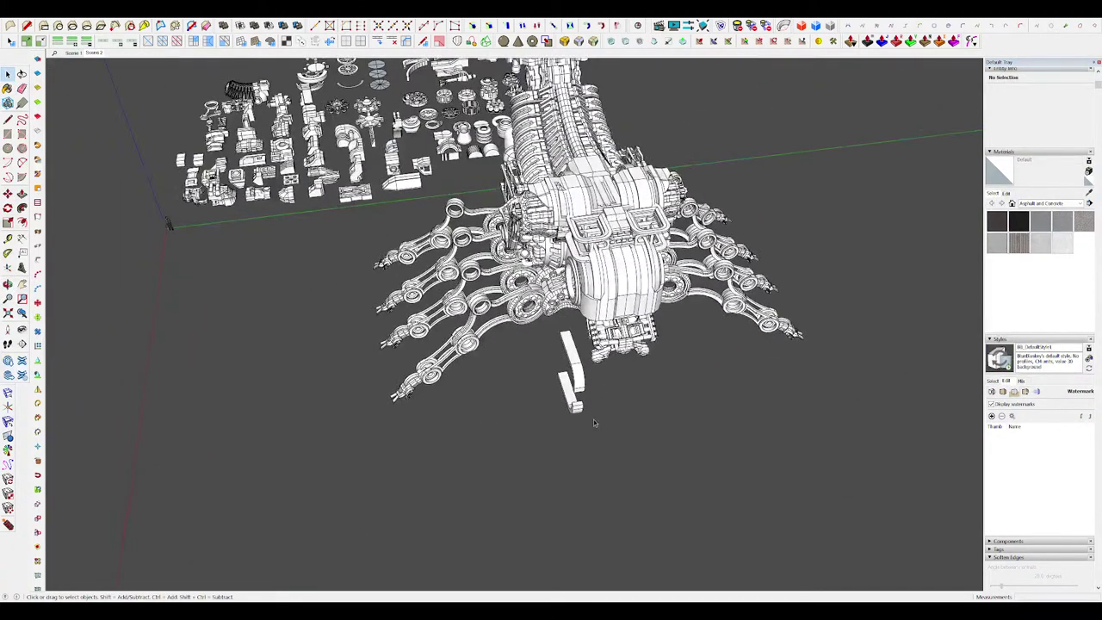
Step: Select both hook bars, then rotate and place them at the robot's front
{"action": "left_click_drag", "start_coordinate": [595, 422], "coordinate": [558, 370]}
{"action": "middle_click_drag", "start_coordinate": [594, 417], "coordinate": [651, 434]}
{"action": "scroll", "coordinate": [649, 429], "scroll_direction": "up", "scroll_amount": 3}
{"action": "key", "text": "m"}
{"action": "scroll", "coordinate": [595, 394], "scroll_direction": "up", "scroll_amount": 2}
{"action": "left_click", "coordinate": [594, 386]}
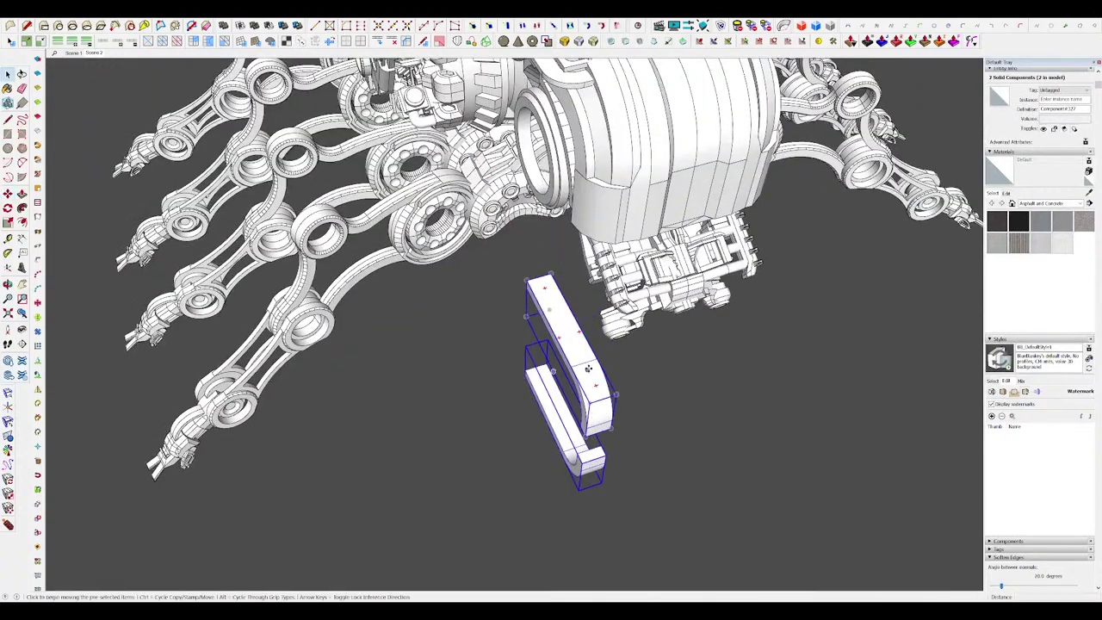
{"action": "left_click", "coordinate": [574, 401]}
{"action": "key", "text": "space"}
{"action": "middle_click_drag", "start_coordinate": [581, 403], "coordinate": [818, 420]}
{"action": "scroll", "coordinate": [616, 331], "scroll_direction": "down", "scroll_amount": 3}
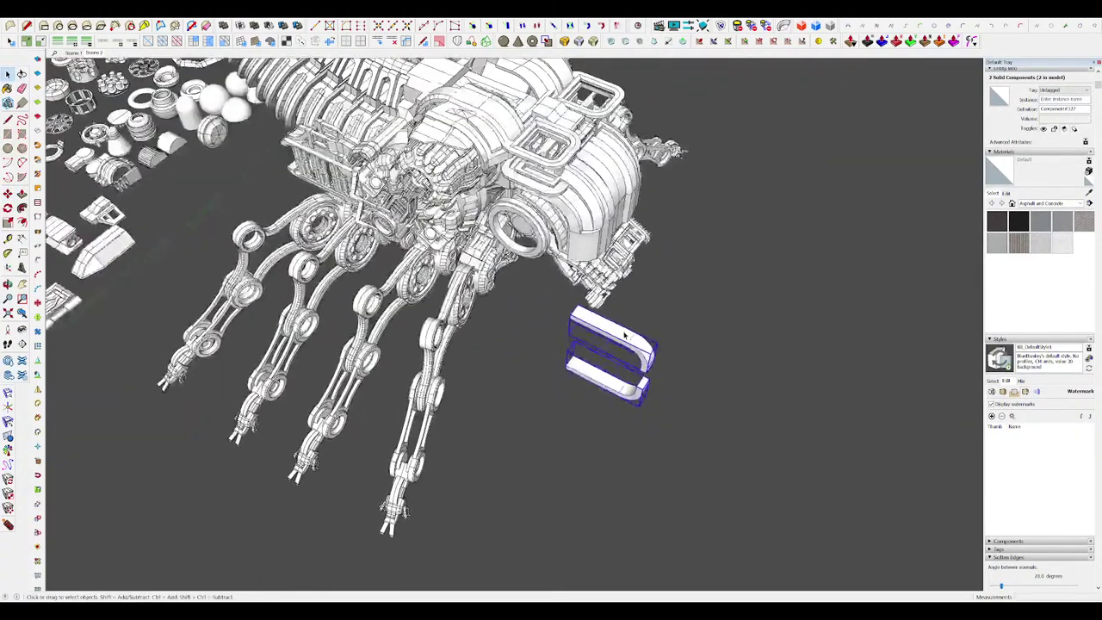
{"action": "middle_click_drag", "start_coordinate": [624, 335], "coordinate": [587, 214]}
{"action": "scroll", "coordinate": [641, 315], "scroll_direction": "up", "scroll_amount": 4}
Step: Open the upper hook bar for editing, then clear the selection
{"action": "double_click", "coordinate": [654, 319]}
{"action": "mouse_move", "coordinate": [631, 294]}
{"action": "middle_mouse_down"}
{"action": "mouse_move", "coordinate": [617, 290]}
{"action": "mouse_move", "coordinate": [607, 246]}
{"action": "mouse_move", "coordinate": [685, 266]}
{"action": "mouse_move", "coordinate": [627, 278]}
{"action": "mouse_move", "coordinate": [570, 364]}
{"action": "mouse_move", "coordinate": [504, 320]}
{"action": "mouse_move", "coordinate": [645, 321]}
{"action": "mouse_move", "coordinate": [763, 381]}
{"action": "mouse_move", "coordinate": [790, 415]}
{"action": "middle_mouse_up"}
{"action": "scroll", "coordinate": [617, 290], "scroll_direction": "up", "scroll_amount": 4}
{"action": "key", "text": "f"}
{"action": "scroll", "coordinate": [683, 267], "scroll_direction": "down", "scroll_amount": 3}
{"action": "key", "text": "space"}
{"action": "scroll", "coordinate": [745, 358], "scroll_direction": "down", "scroll_amount": 6}
Step: Select both U bars together, ready to move them
{"action": "left_click", "coordinate": [790, 415]}
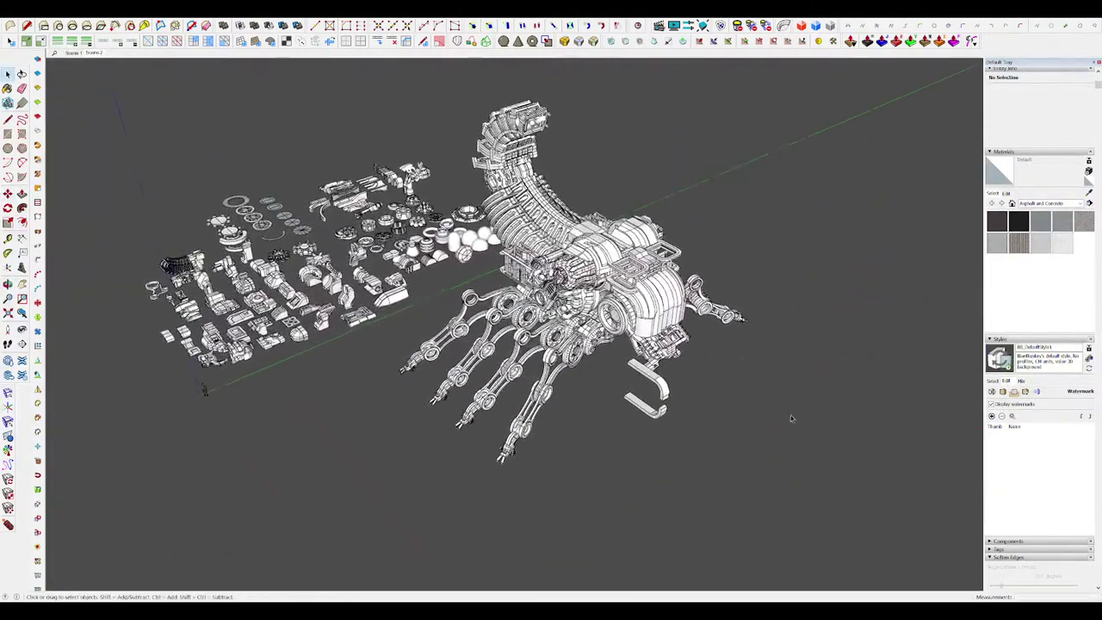
{"action": "left_click_drag", "start_coordinate": [790, 415], "coordinate": [641, 391]}
{"action": "middle_click_drag", "start_coordinate": [643, 402], "coordinate": [641, 411]}
{"action": "scroll", "coordinate": [653, 382], "scroll_direction": "up", "scroll_amount": 3}
{"action": "key", "text": "m"}
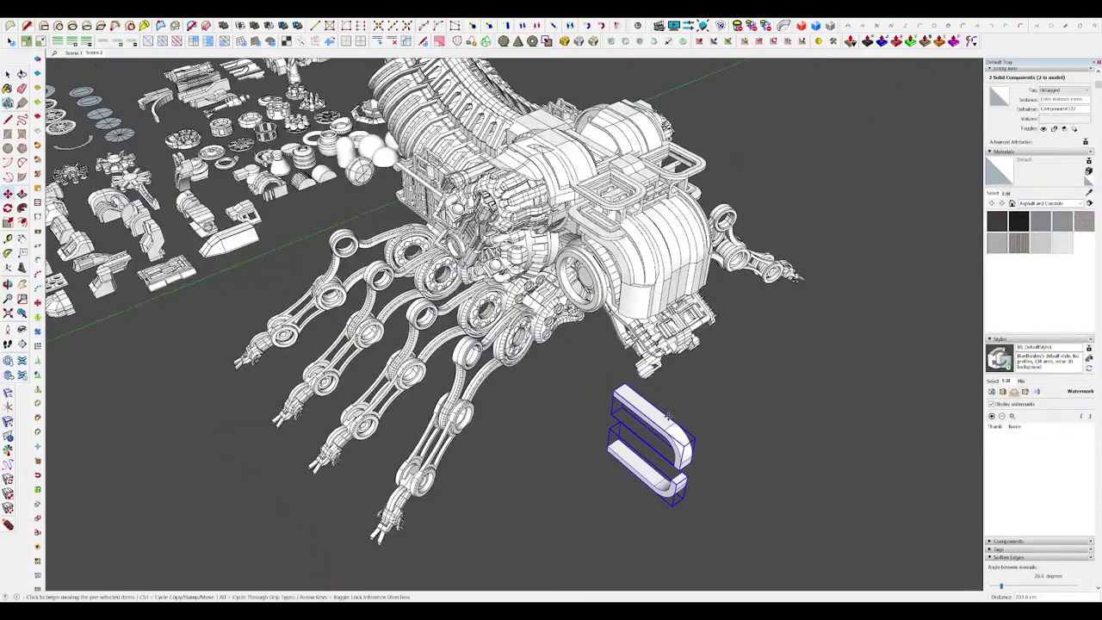
{"action": "scroll", "coordinate": [668, 416], "scroll_direction": "down", "scroll_amount": 4}
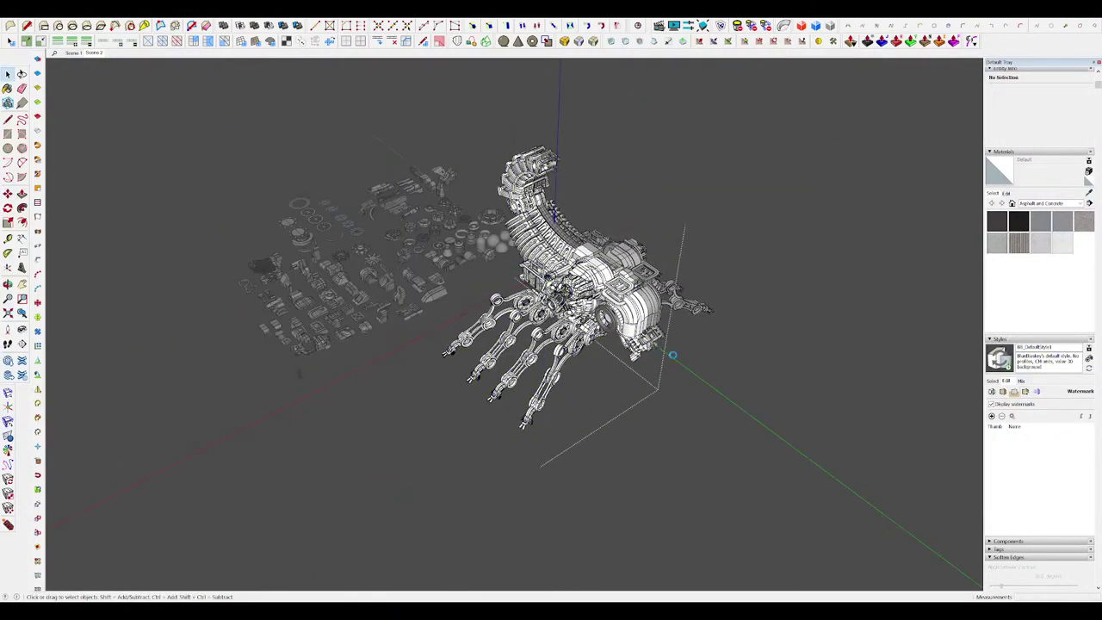
{"action": "mouse_move", "coordinate": [735, 390]}
{"action": "middle_mouse_down"}
{"action": "mouse_move", "coordinate": [792, 380]}
{"action": "mouse_move", "coordinate": [917, 297]}
{"action": "middle_mouse_up"}
{"action": "scroll", "coordinate": [715, 301], "scroll_direction": "up", "scroll_amount": 2}
{"action": "mouse_move", "coordinate": [715, 301]}
{"action": "middle_mouse_down"}
{"action": "mouse_move", "coordinate": [620, 331]}
{"action": "mouse_move", "coordinate": [666, 322]}
{"action": "middle_mouse_up"}
{"action": "scroll", "coordinate": [621, 309], "scroll_direction": "up", "scroll_amount": 3}
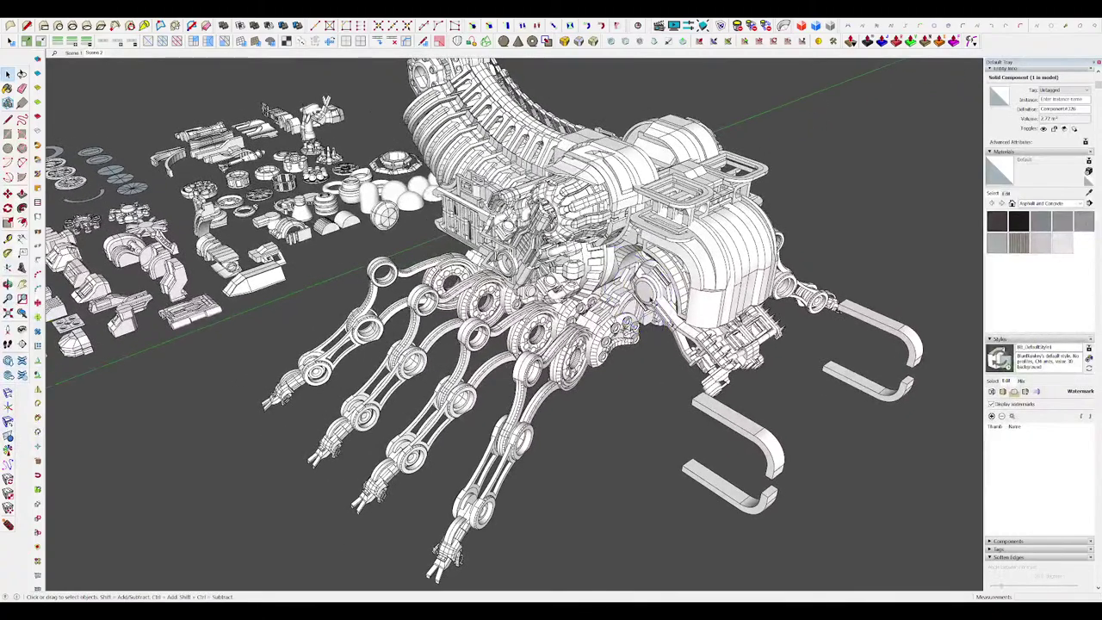
Step: Open and close the robot group, then view the model from an oblique top angle
{"action": "double_click", "coordinate": [660, 292]}
{"action": "scroll", "coordinate": [585, 336], "scroll_direction": "down", "scroll_amount": 5}
{"action": "left_click", "coordinate": [766, 351]}
{"action": "middle_click_drag", "start_coordinate": [602, 349], "coordinate": [598, 267]}
{"action": "scroll", "coordinate": [577, 323], "scroll_direction": "up", "scroll_amount": 2}
{"action": "middle_click_drag", "start_coordinate": [128, 378], "coordinate": [86, 376]}
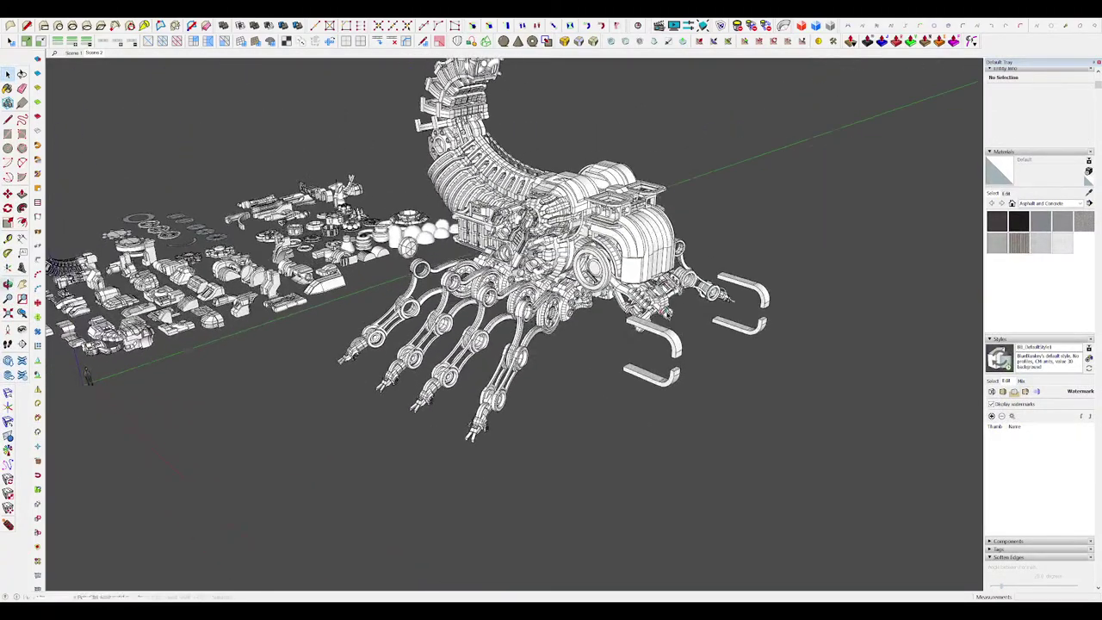
{"action": "middle_click_drag", "start_coordinate": [656, 246], "coordinate": [551, 322]}
{"action": "middle_click_drag", "start_coordinate": [203, 214], "coordinate": [512, 297]}
{"action": "scroll", "coordinate": [605, 379], "scroll_direction": "up", "scroll_amount": 3}
Step: Inside the group, move the two U-shaped pieces 78.7 cm
{"action": "double_click", "coordinate": [610, 395]}
{"action": "left_click", "coordinate": [626, 418]}
{"action": "left_click", "coordinate": [630, 460], "text": "shift"}
{"action": "scroll", "coordinate": [632, 444], "scroll_direction": "up", "scroll_amount": 3}
{"action": "key", "text": "m"}
{"action": "left_click", "coordinate": [623, 410]}
{"action": "key", "text": "p"}
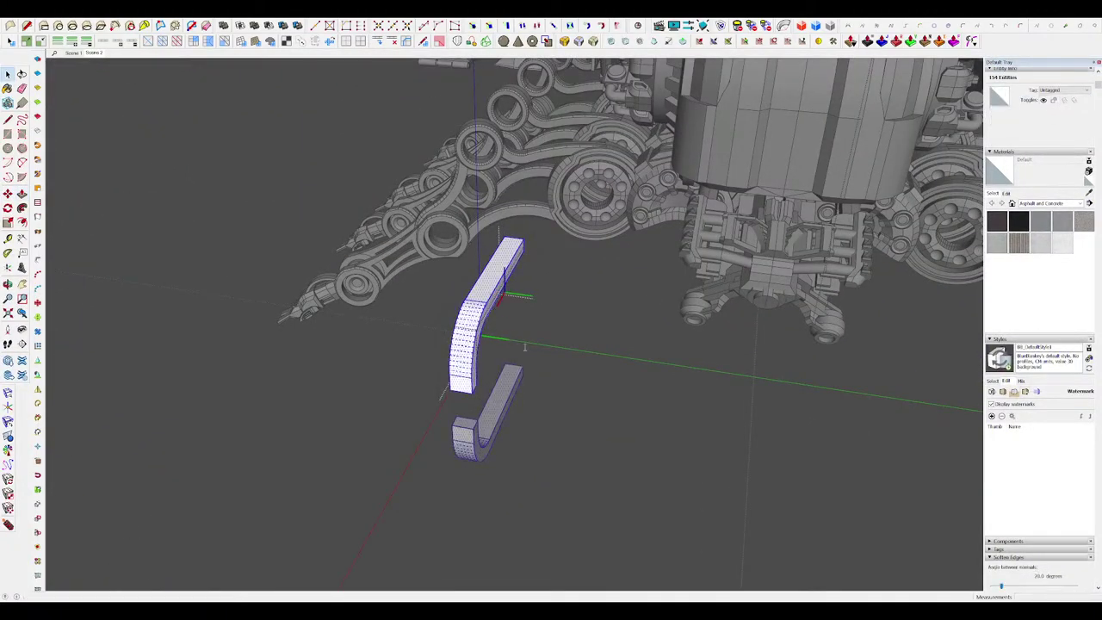
Step: Make the lower hook bar a component and flip it into position
{"action": "key", "text": "Return"}
{"action": "scroll", "coordinate": [485, 298], "scroll_direction": "up", "scroll_amount": 3}
{"action": "middle_click_drag", "start_coordinate": [484, 298], "coordinate": [432, 300]}
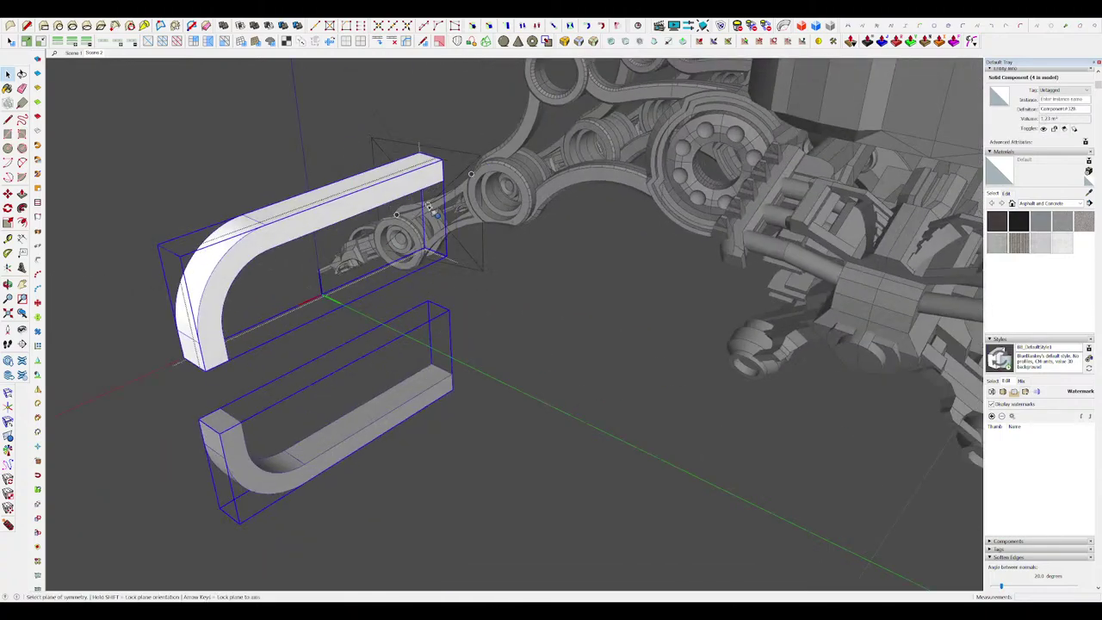
{"action": "key", "text": "space"}
{"action": "middle_click_drag", "start_coordinate": [428, 207], "coordinate": [669, 372]}
{"action": "left_click", "coordinate": [603, 427]}
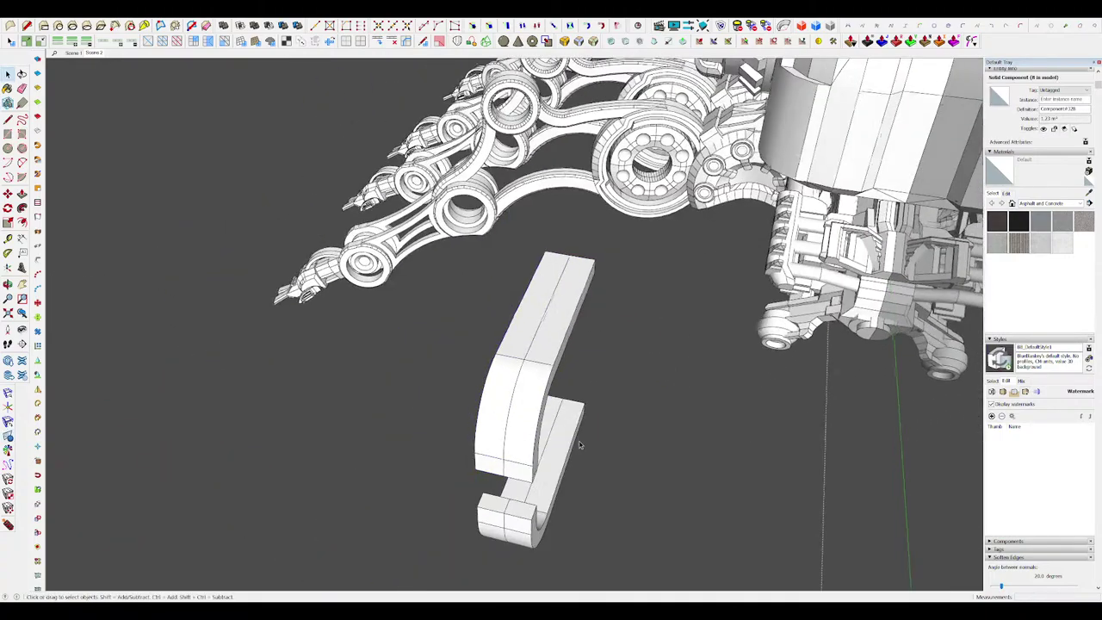
{"action": "middle_click_drag", "start_coordinate": [481, 439], "coordinate": [632, 424]}
{"action": "scroll", "coordinate": [551, 412], "scroll_direction": "down", "scroll_amount": 1}
{"action": "scroll", "coordinate": [551, 412], "scroll_direction": "up", "scroll_amount": 2}
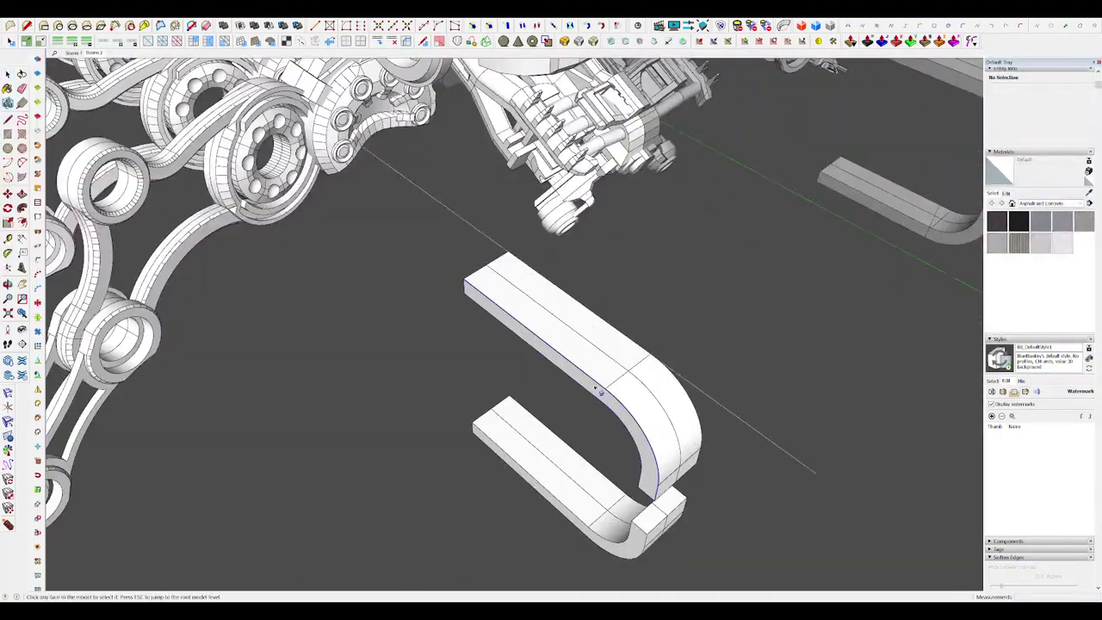
Step: Inside the U component, push the bar's side face inward to recess a channel
{"action": "double_click", "coordinate": [600, 393]}
{"action": "scroll", "coordinate": [603, 284], "scroll_direction": "down", "scroll_amount": 1}
{"action": "key", "text": "i"}
{"action": "left_click", "coordinate": [605, 376]}
{"action": "mouse_move", "coordinate": [605, 376]}
{"action": "middle_mouse_down"}
{"action": "mouse_move", "coordinate": [568, 352]}
{"action": "mouse_move", "coordinate": [615, 366]}
{"action": "middle_mouse_up"}
{"action": "scroll", "coordinate": [593, 366], "scroll_direction": "up", "scroll_amount": 3}
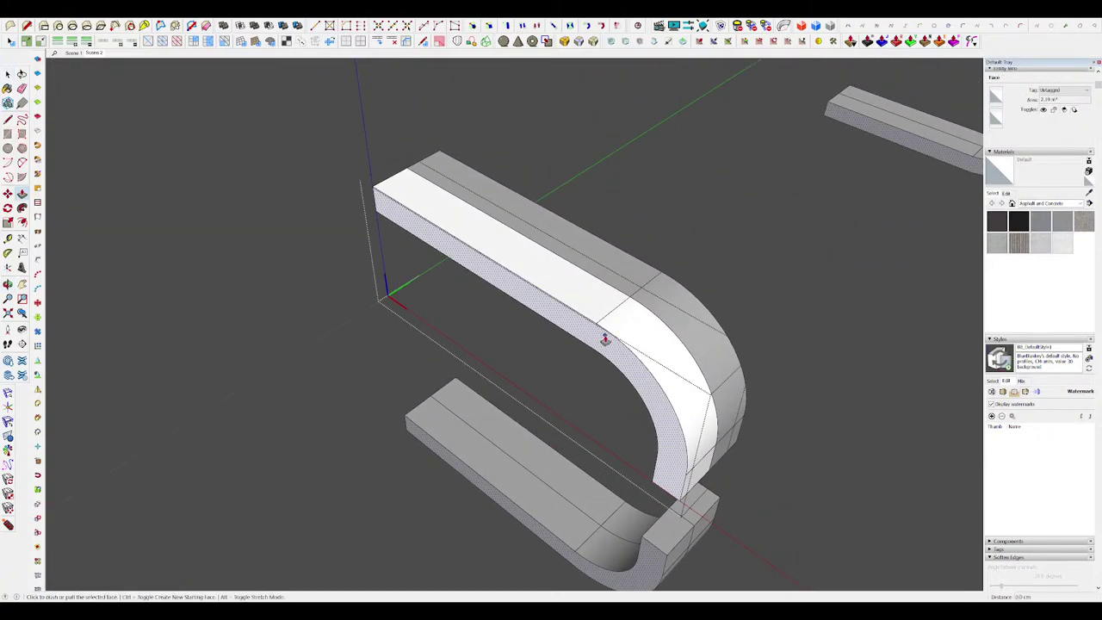
{"action": "middle_click_drag", "start_coordinate": [586, 349], "coordinate": [711, 295]}
{"action": "scroll", "coordinate": [711, 295], "scroll_direction": "down", "scroll_amount": 5}
{"action": "left_click", "coordinate": [821, 344]}
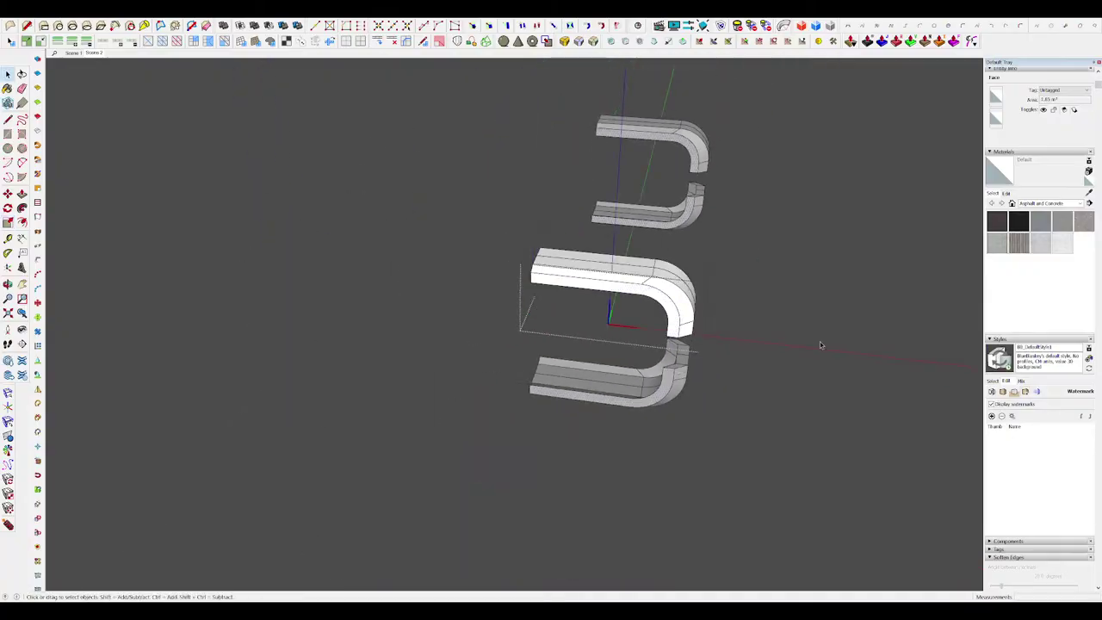
{"action": "left_click", "coordinate": [777, 339]}
Step: Draw a small rectangle in the channel and push it into a cube block
{"action": "middle_click_drag", "start_coordinate": [821, 344], "coordinate": [654, 370]}
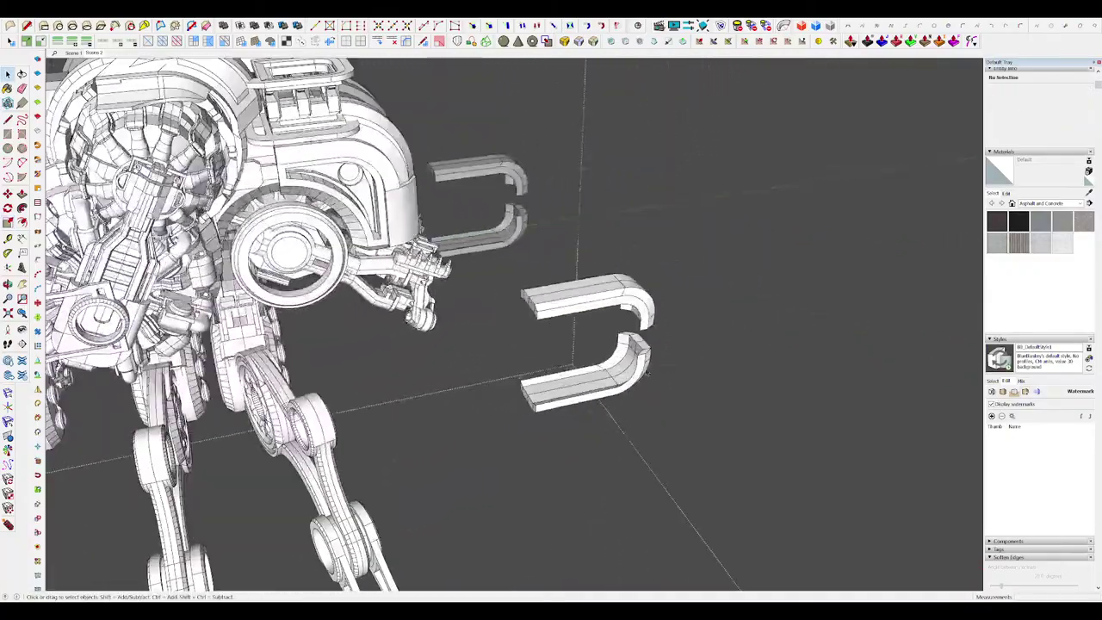
{"action": "scroll", "coordinate": [646, 370], "scroll_direction": "up", "scroll_amount": 4}
{"action": "middle_click_drag", "start_coordinate": [617, 462], "coordinate": [568, 368]}
{"action": "key", "text": "Page_Down"}
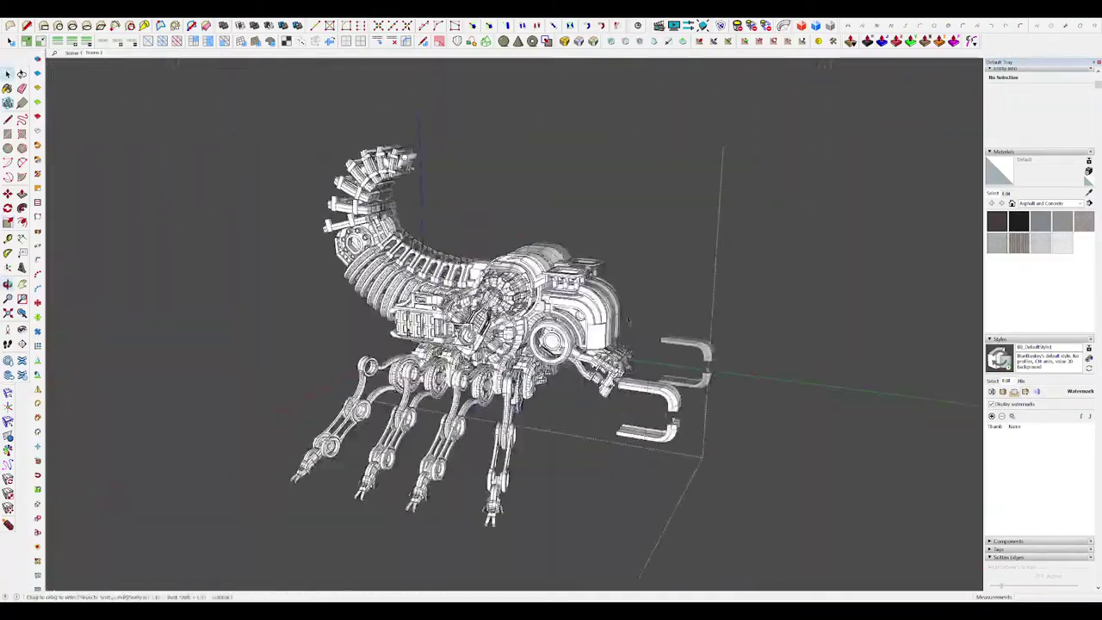
{"action": "key", "text": "Page_Down"}
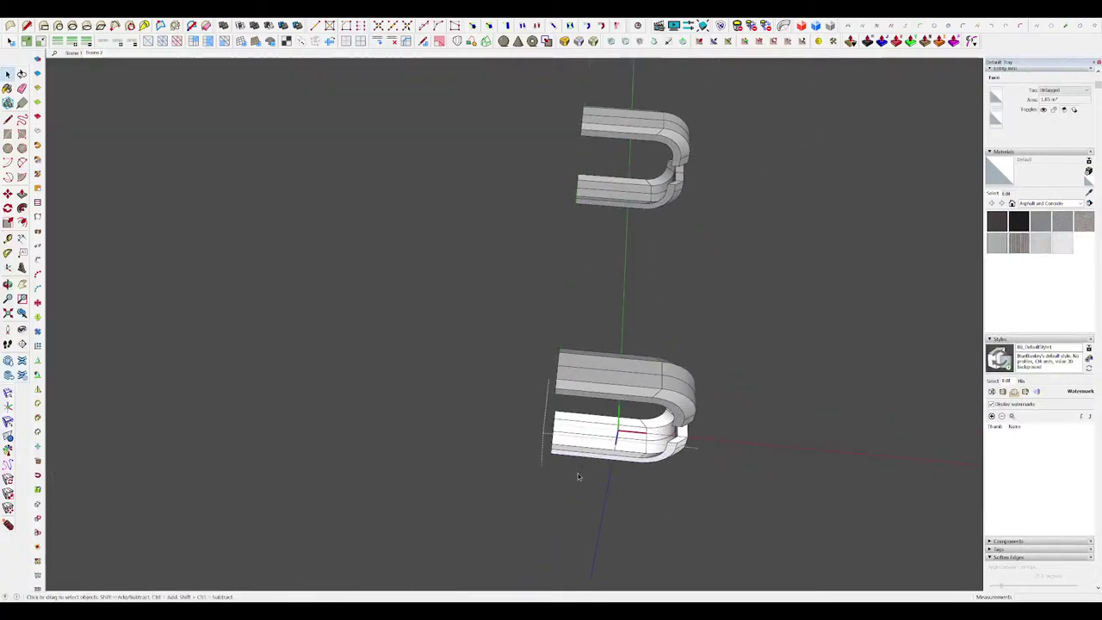
{"action": "key", "text": "r"}
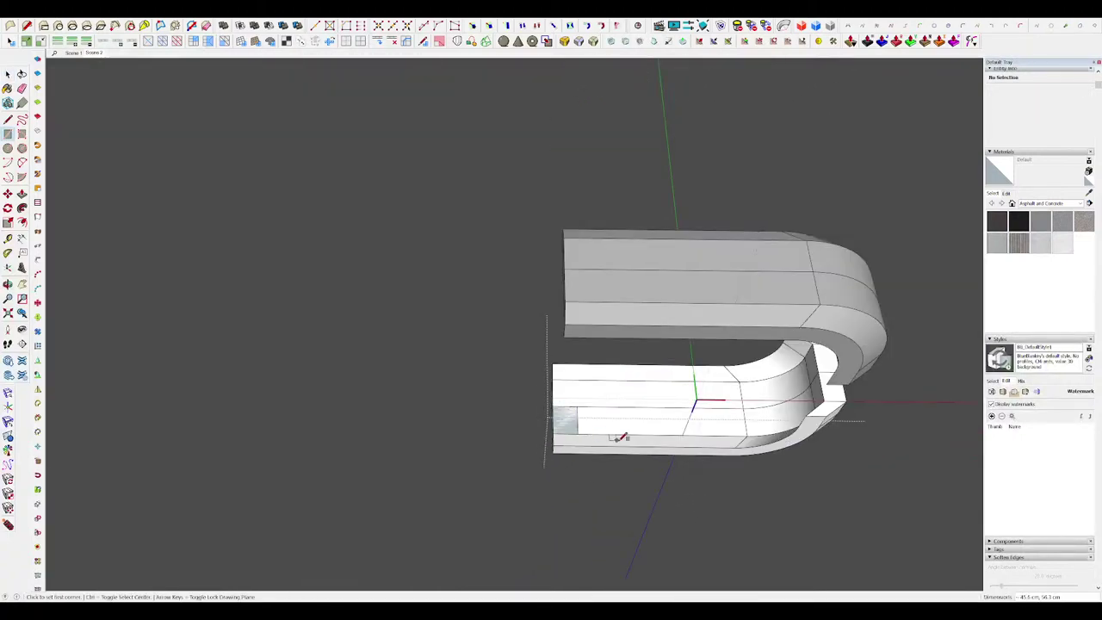
{"action": "middle_click_drag", "start_coordinate": [622, 438], "coordinate": [566, 470]}
{"action": "scroll", "coordinate": [565, 469], "scroll_direction": "up", "scroll_amount": 2}
{"action": "triple_click", "coordinate": [481, 412]}
{"action": "scroll", "coordinate": [541, 400], "scroll_direction": "down", "scroll_amount": 4}
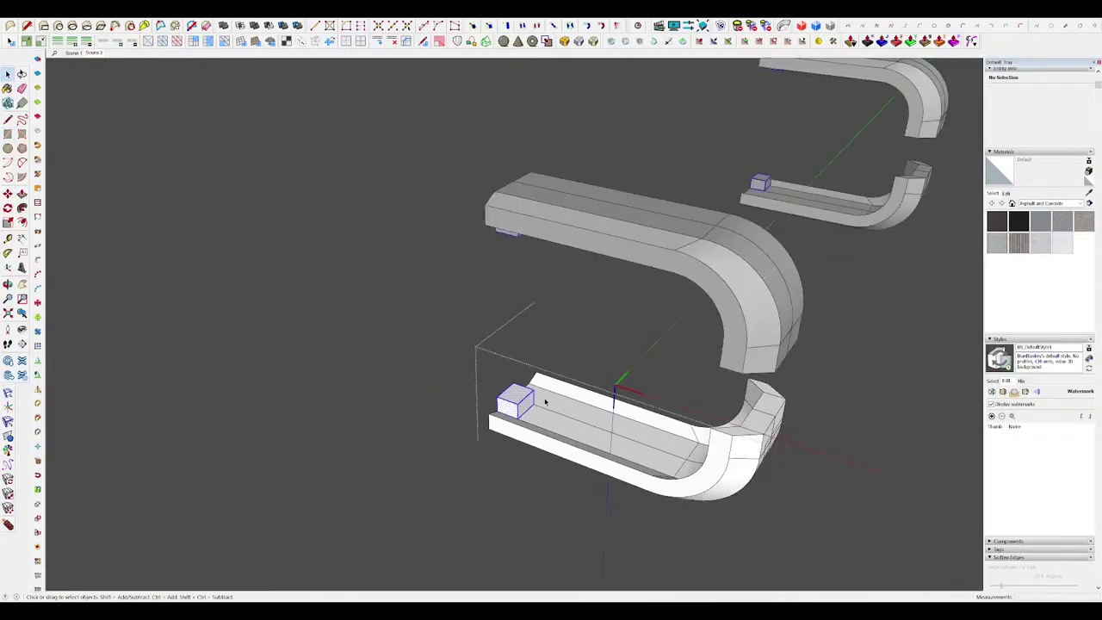
{"action": "scroll", "coordinate": [554, 396], "scroll_direction": "up", "scroll_amount": 3}
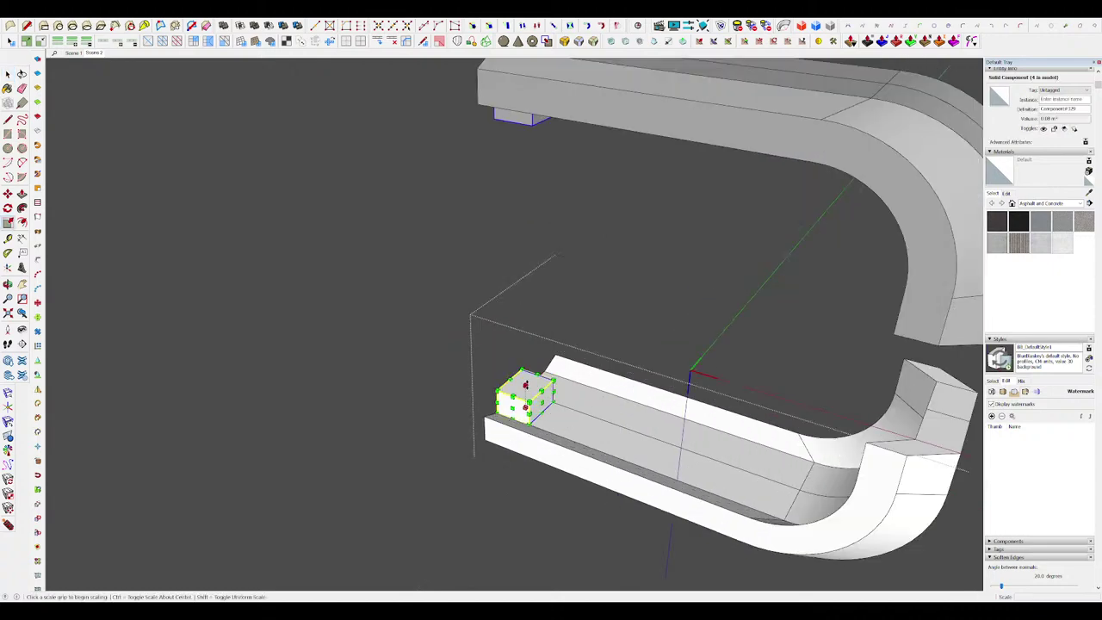
{"action": "scroll", "coordinate": [525, 399], "scroll_direction": "up", "scroll_amount": 2}
{"action": "key", "text": "space"}
{"action": "key", "text": "space"}
Step: Select the small cube and start a Move copy of it
{"action": "double_click", "coordinate": [520, 410]}
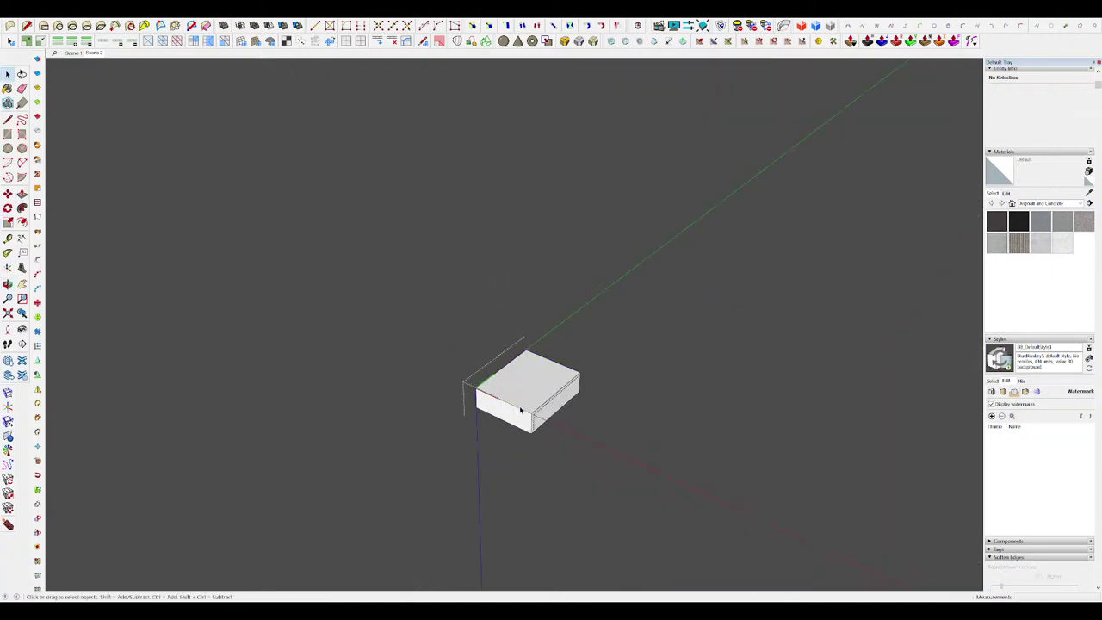
{"action": "left_click", "coordinate": [618, 366]}
{"action": "left_click", "coordinate": [539, 380]}
{"action": "middle_click_drag", "start_coordinate": [539, 379], "coordinate": [591, 380]}
{"action": "scroll", "coordinate": [588, 379], "scroll_direction": "up", "scroll_amount": 3}
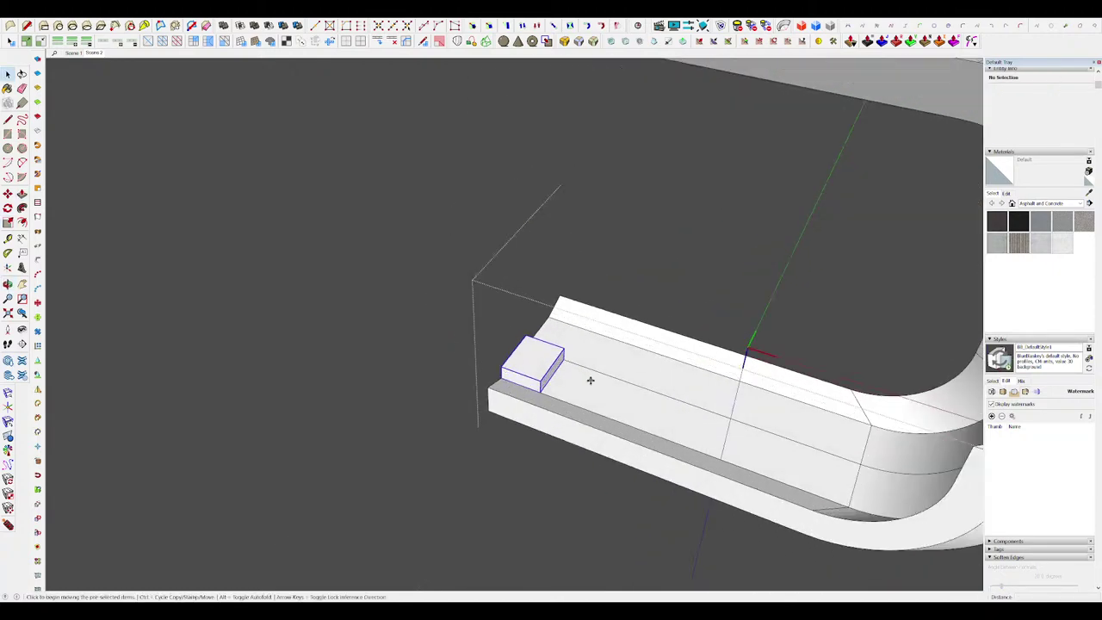
{"action": "key", "text": "m"}
{"action": "key", "text": "ctrl"}
Step: Copy the cube along the channel to form a row of evenly spaced blocks
{"action": "left_click", "coordinate": [554, 352]}
{"action": "scroll", "coordinate": [559, 357], "scroll_direction": "down", "scroll_amount": 5}
{"action": "scroll", "coordinate": [670, 408], "scroll_direction": "up", "scroll_amount": 3}
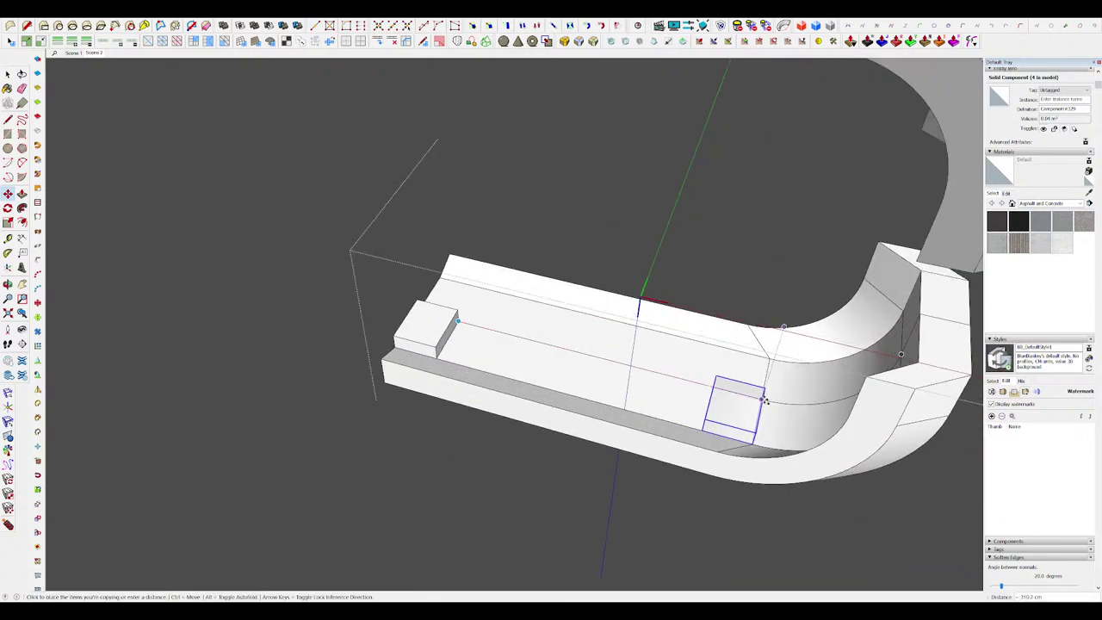
{"action": "left_click", "coordinate": [763, 399]}
{"action": "scroll", "coordinate": [667, 367], "scroll_direction": "down", "scroll_amount": 2}
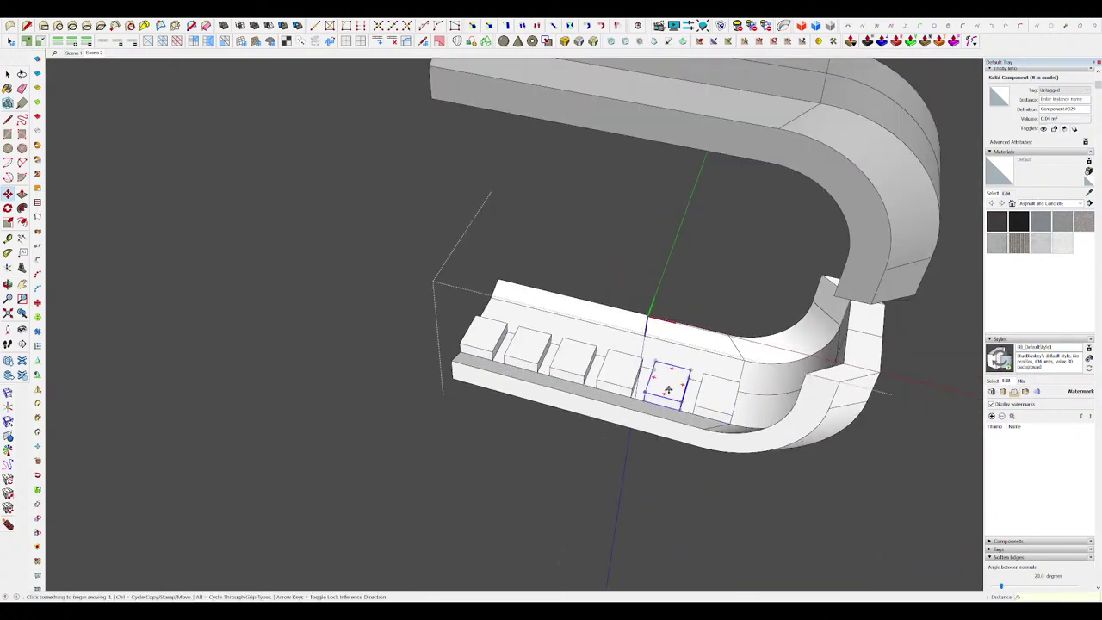
{"action": "middle_click_drag", "start_coordinate": [668, 390], "coordinate": [644, 363]}
{"action": "key", "text": "space"}
{"action": "scroll", "coordinate": [644, 362], "scroll_direction": "down", "scroll_amount": 6}
{"action": "left_click", "coordinate": [644, 362]}
{"action": "scroll", "coordinate": [644, 362], "scroll_direction": "up", "scroll_amount": 4}
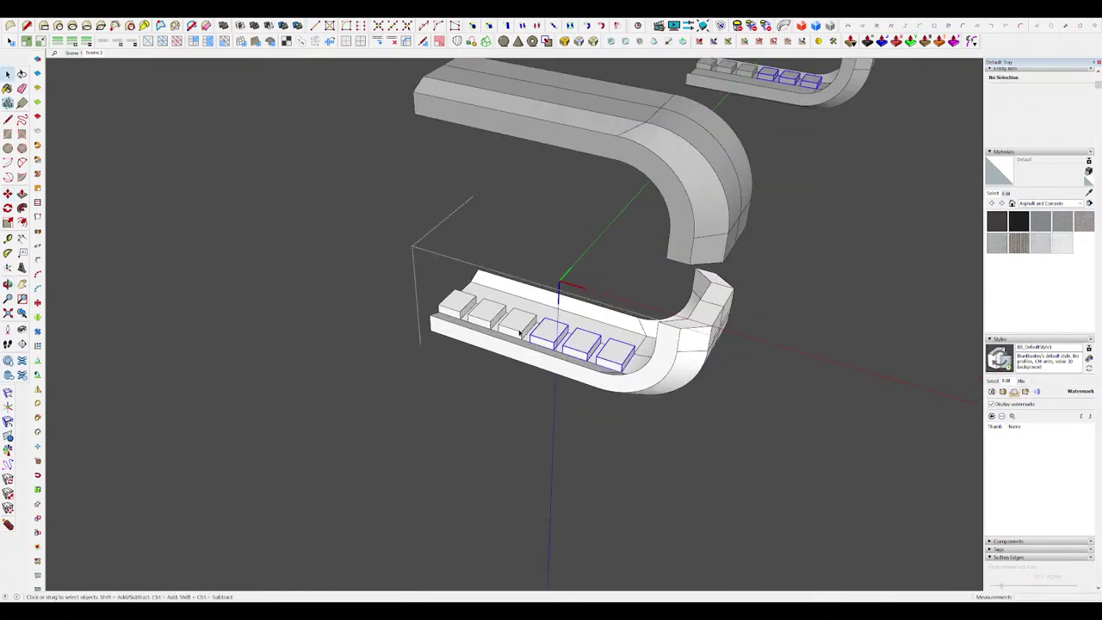
Step: Exit the bracket component and orbit and zoom out to see the full scorpion
{"action": "middle_click_drag", "start_coordinate": [460, 311], "coordinate": [616, 332]}
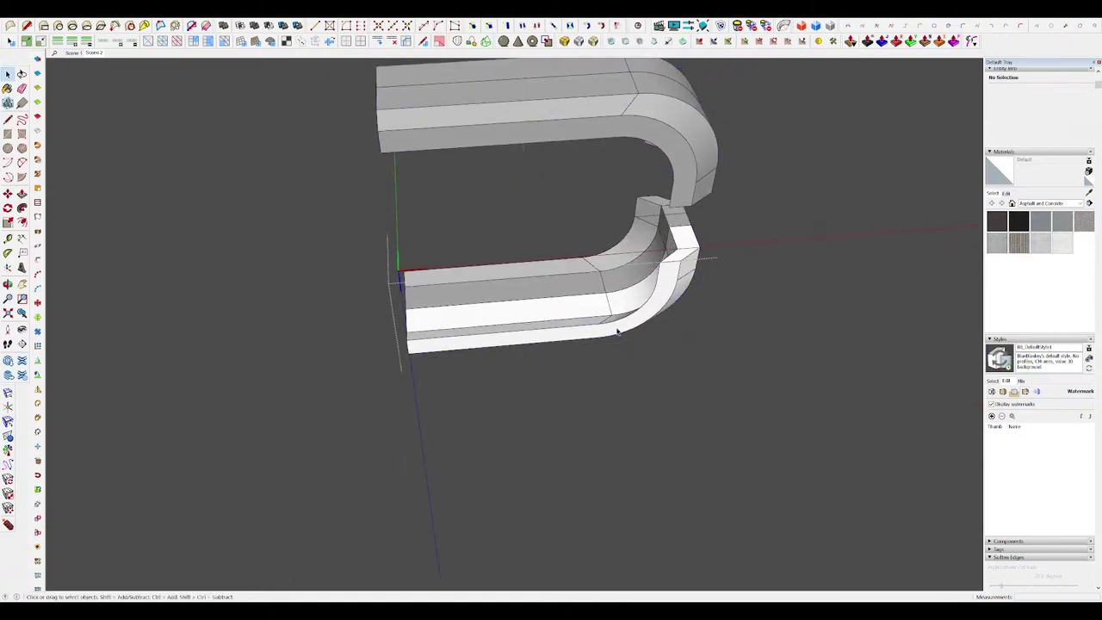
{"action": "scroll", "coordinate": [664, 356], "scroll_direction": "down", "scroll_amount": 2}
{"action": "left_click", "coordinate": [697, 368]}
{"action": "mouse_move", "coordinate": [696, 367]}
{"action": "middle_mouse_down"}
{"action": "mouse_move", "coordinate": [663, 331]}
{"action": "mouse_move", "coordinate": [659, 360]}
{"action": "mouse_move", "coordinate": [706, 421]}
{"action": "middle_mouse_up"}
{"action": "scroll", "coordinate": [660, 344], "scroll_direction": "up", "scroll_amount": 3}
{"action": "scroll", "coordinate": [704, 420], "scroll_direction": "down", "scroll_amount": 2}
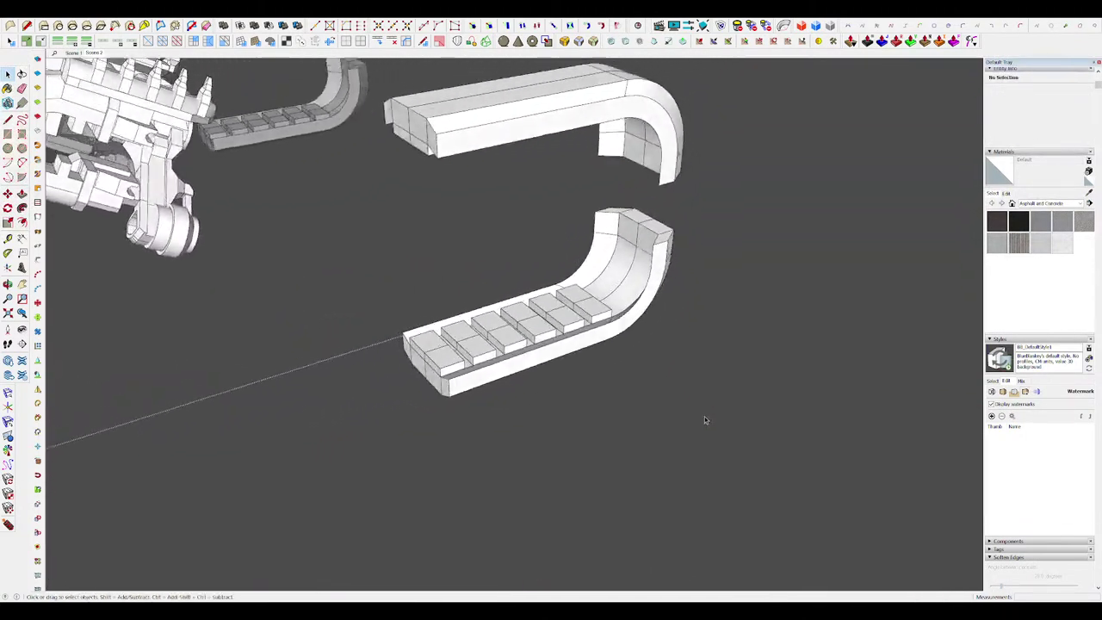
{"action": "scroll", "coordinate": [623, 299], "scroll_direction": "up", "scroll_amount": 2}
{"action": "mouse_move", "coordinate": [622, 297]}
{"action": "middle_mouse_down"}
{"action": "mouse_move", "coordinate": [633, 348]}
{"action": "mouse_move", "coordinate": [655, 350]}
{"action": "mouse_move", "coordinate": [590, 172]}
{"action": "mouse_move", "coordinate": [509, 405]}
{"action": "middle_mouse_up"}
{"action": "scroll", "coordinate": [654, 342], "scroll_direction": "down", "scroll_amount": 2}
{"action": "scroll", "coordinate": [654, 346], "scroll_direction": "down", "scroll_amount": 4}
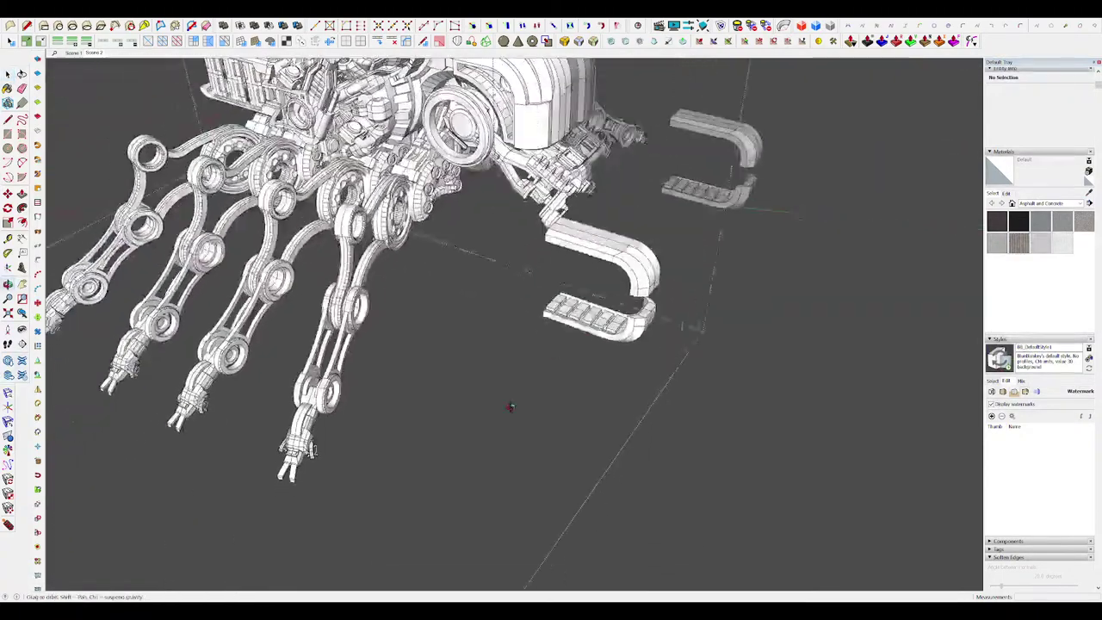
{"action": "scroll", "coordinate": [559, 379], "scroll_direction": "down", "scroll_amount": 4}
{"action": "scroll", "coordinate": [594, 333], "scroll_direction": "up", "scroll_amount": 4}
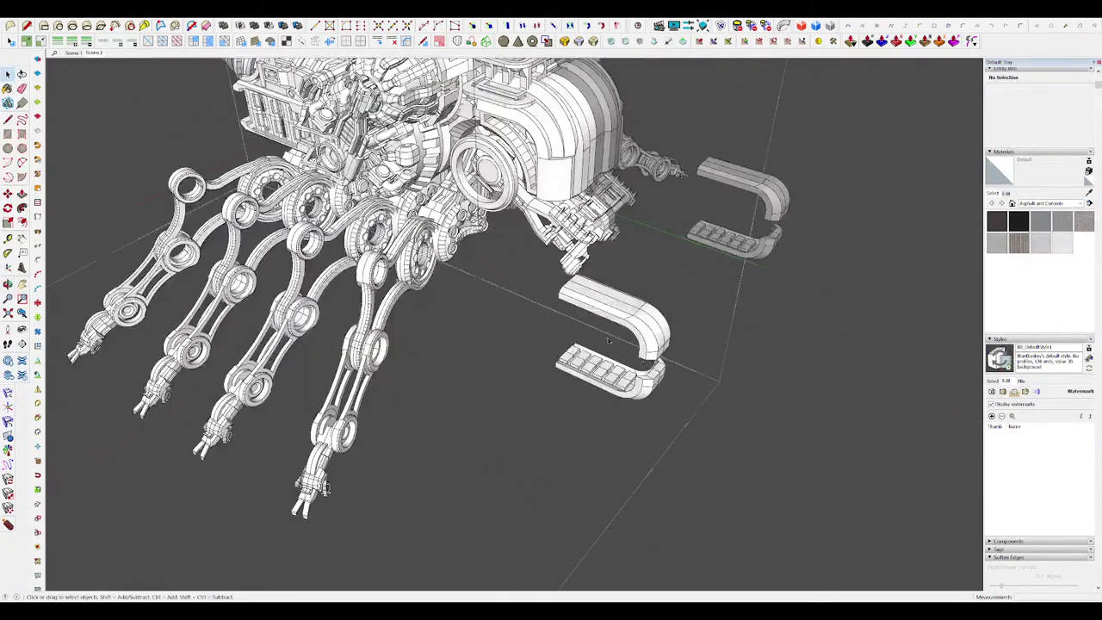
{"action": "mouse_move", "coordinate": [595, 333]}
{"action": "middle_mouse_down"}
{"action": "mouse_move", "coordinate": [641, 207]}
{"action": "mouse_move", "coordinate": [658, 194]}
{"action": "middle_mouse_up"}
Step: Open the lower bracket component and draw a circle across its straight end
{"action": "scroll", "coordinate": [663, 342], "scroll_direction": "up", "scroll_amount": 4}
{"action": "left_click", "coordinate": [676, 346]}
{"action": "double_click", "coordinate": [677, 346]}
{"action": "middle_click_drag", "start_coordinate": [676, 346], "coordinate": [530, 274]}
{"action": "middle_click_drag", "start_coordinate": [547, 334], "coordinate": [473, 319]}
{"action": "scroll", "coordinate": [670, 333], "scroll_direction": "down", "scroll_amount": 2}
{"action": "key", "text": "c"}
{"action": "scroll", "coordinate": [529, 329], "scroll_direction": "up", "scroll_amount": 1}
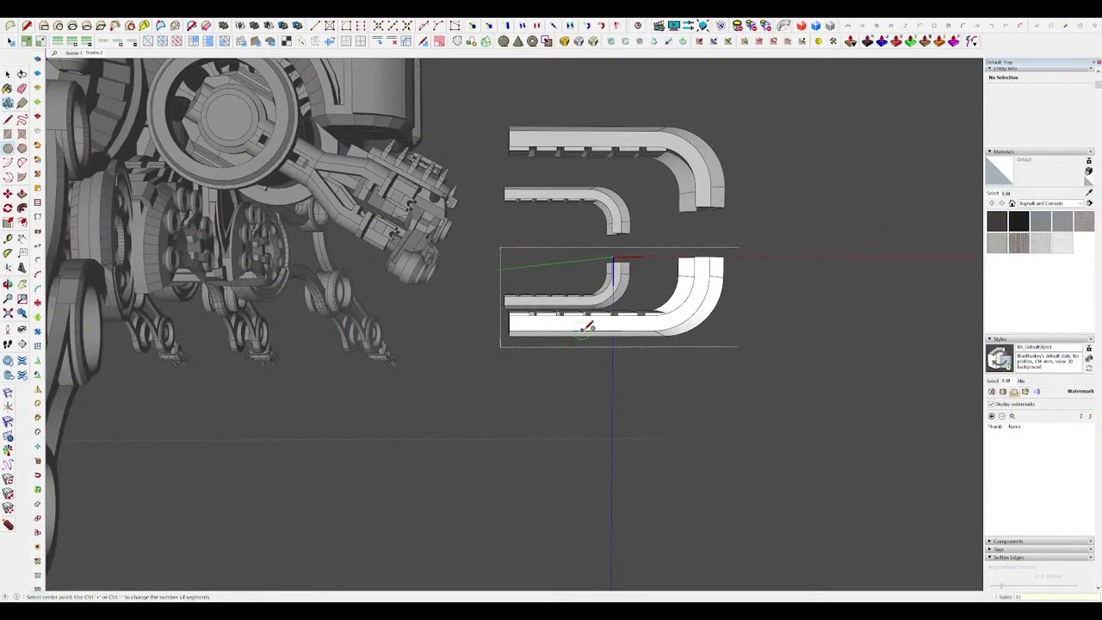
{"action": "scroll", "coordinate": [516, 320], "scroll_direction": "up", "scroll_amount": 2}
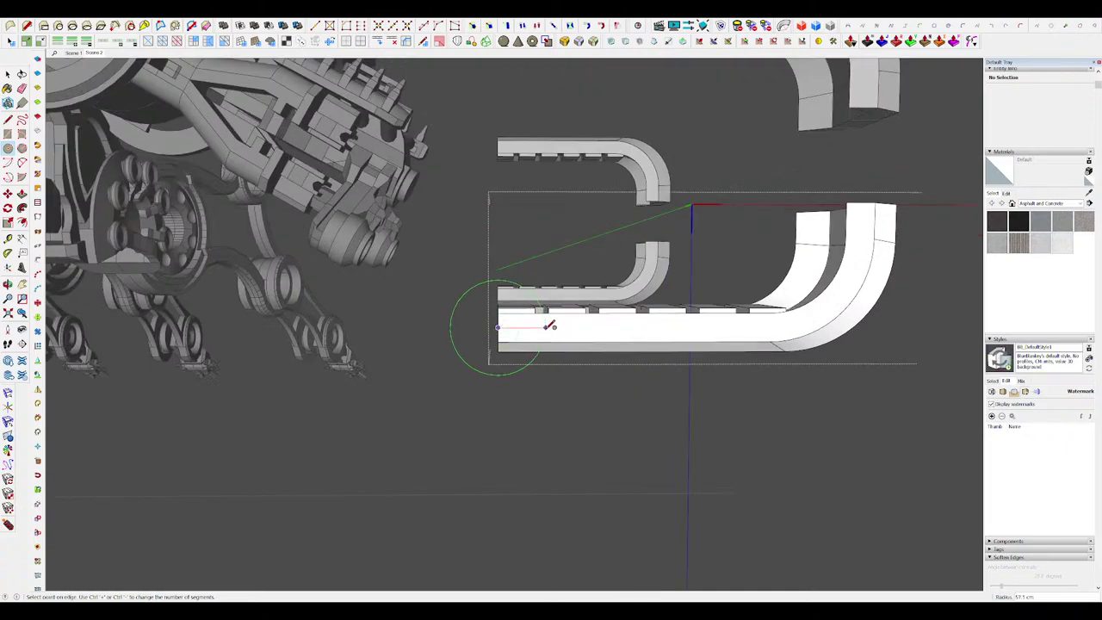
{"action": "left_click", "coordinate": [546, 327]}
{"action": "middle_click_drag", "start_coordinate": [546, 327], "coordinate": [369, 450]}
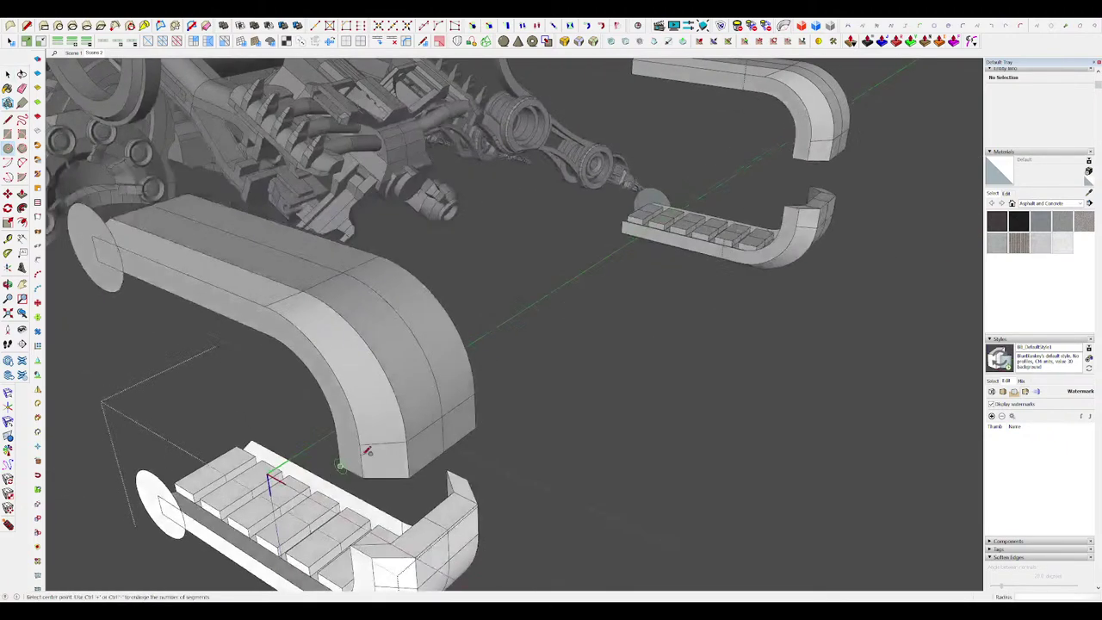
{"action": "scroll", "coordinate": [662, 339], "scroll_direction": "down", "scroll_amount": 4}
{"action": "scroll", "coordinate": [450, 415], "scroll_direction": "up", "scroll_amount": 4}
{"action": "scroll", "coordinate": [459, 413], "scroll_direction": "up", "scroll_amount": 3}
Step: Push/Pull the circle into a short end-cap cylinder, then leave the component
{"action": "key", "text": "p"}
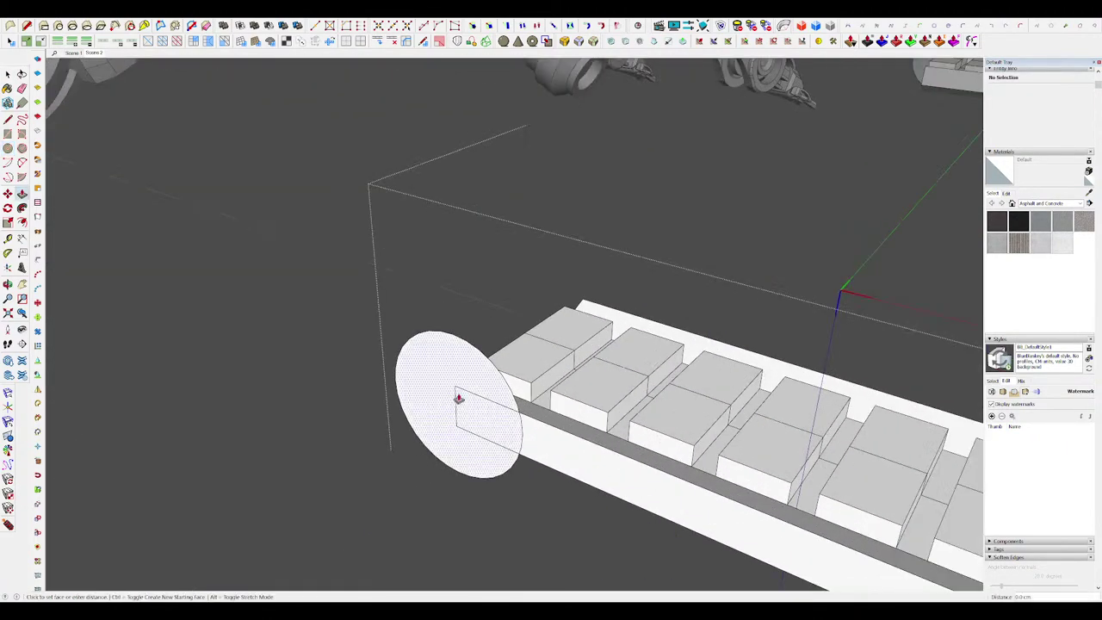
{"action": "left_click", "coordinate": [457, 400]}
{"action": "key", "text": "space"}
{"action": "scroll", "coordinate": [568, 336], "scroll_direction": "down", "scroll_amount": 4}
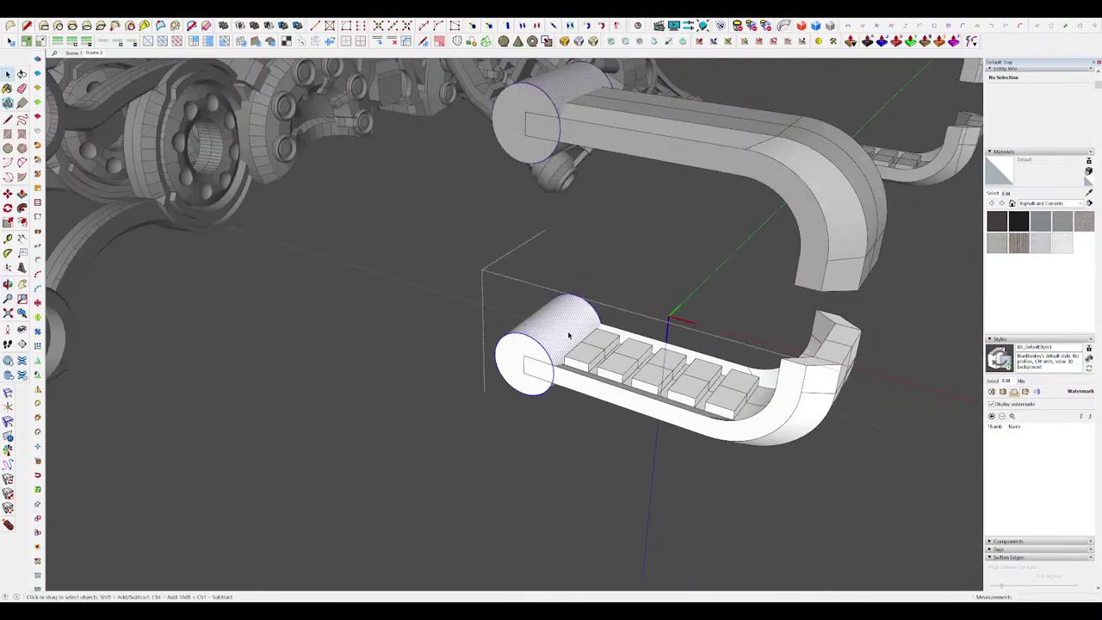
{"action": "scroll", "coordinate": [537, 381], "scroll_direction": "up", "scroll_amount": 5}
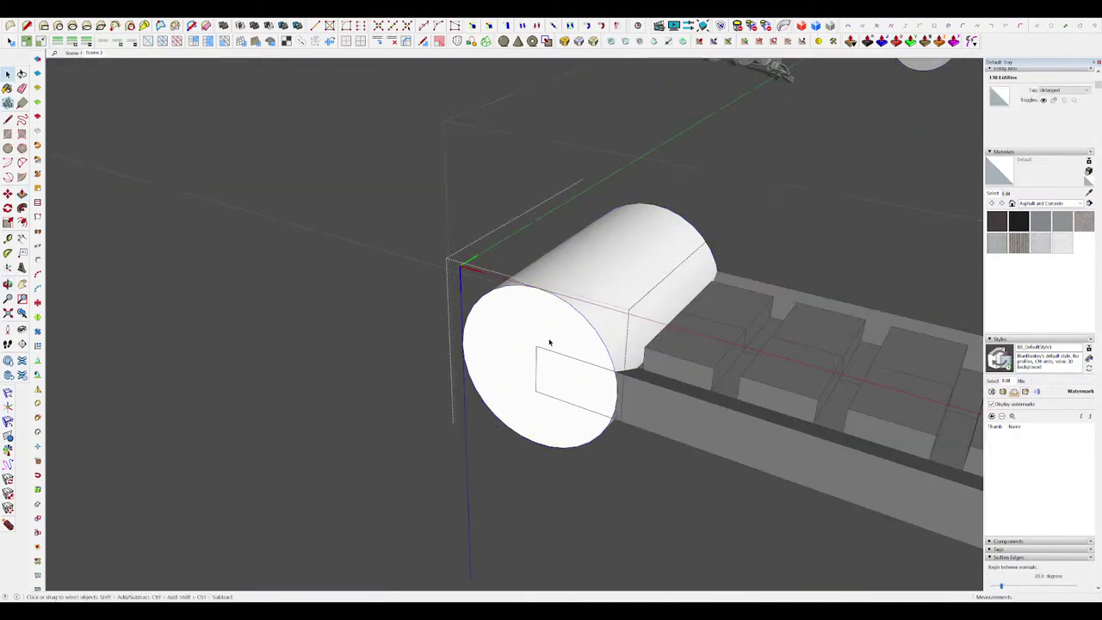
{"action": "key", "text": "space"}
{"action": "scroll", "coordinate": [550, 334], "scroll_direction": "down", "scroll_amount": 5}
{"action": "left_click", "coordinate": [600, 381]}
{"action": "middle_click_drag", "start_coordinate": [600, 381], "coordinate": [737, 387]}
{"action": "left_click", "coordinate": [723, 373]}
{"action": "scroll", "coordinate": [727, 379], "scroll_direction": "down", "scroll_amount": 3}
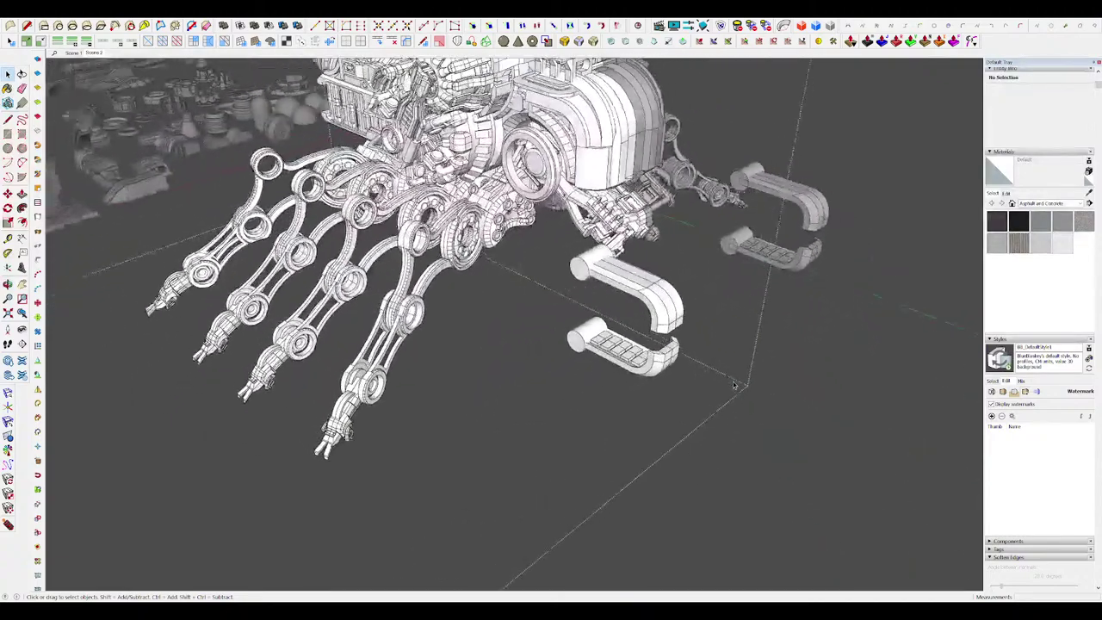
Step: Select the end face of the end-cap cylinder
{"action": "scroll", "coordinate": [550, 341], "scroll_direction": "up", "scroll_amount": 4}
{"action": "scroll", "coordinate": [547, 341], "scroll_direction": "up", "scroll_amount": 10}
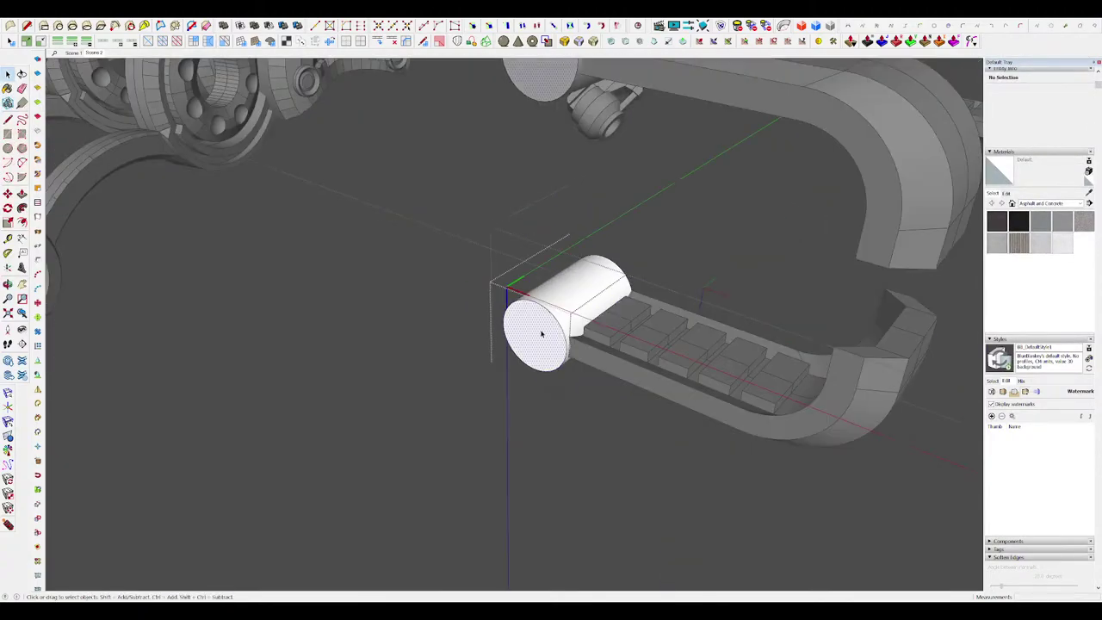
{"action": "left_click", "coordinate": [557, 332]}
{"action": "scroll", "coordinate": [544, 345], "scroll_direction": "up", "scroll_amount": 2}
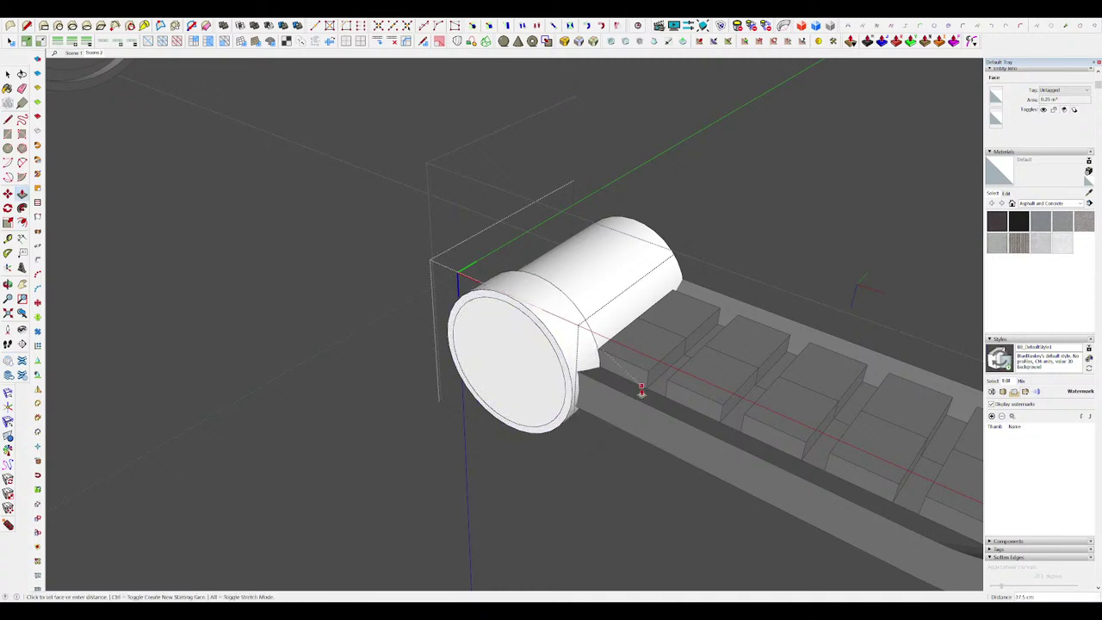
{"action": "scroll", "coordinate": [640, 391], "scroll_direction": "down", "scroll_amount": 5}
{"action": "scroll", "coordinate": [575, 327], "scroll_direction": "up", "scroll_amount": 6}
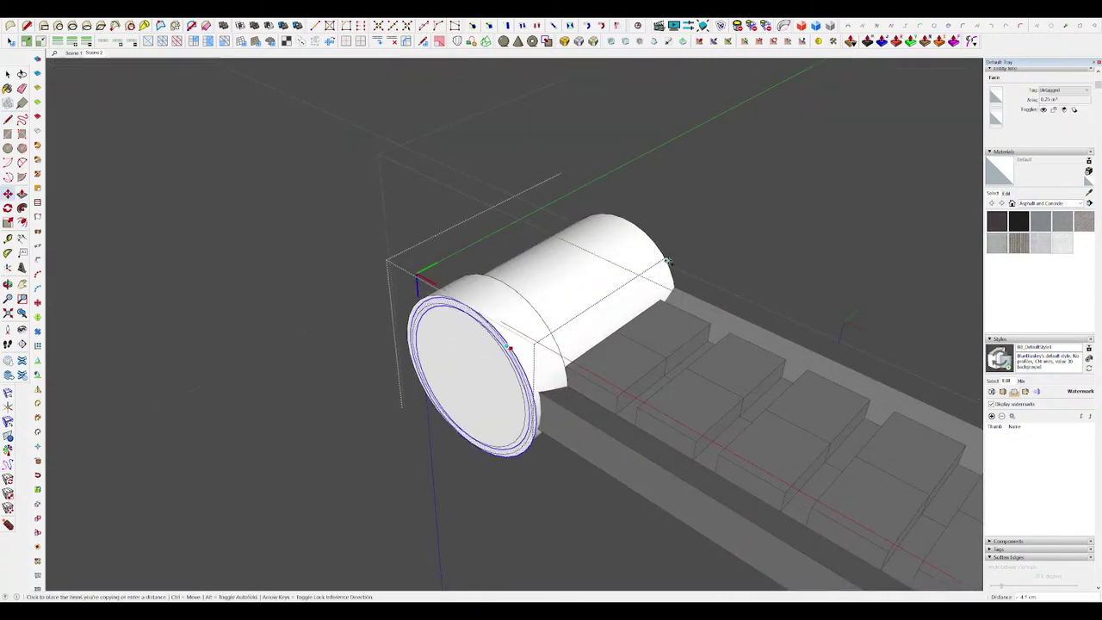
{"action": "scroll", "coordinate": [664, 262], "scroll_direction": "up", "scroll_amount": 2}
Step: Push/Pull the rims outward into flanges, then exit the group and component
{"action": "key", "text": "p"}
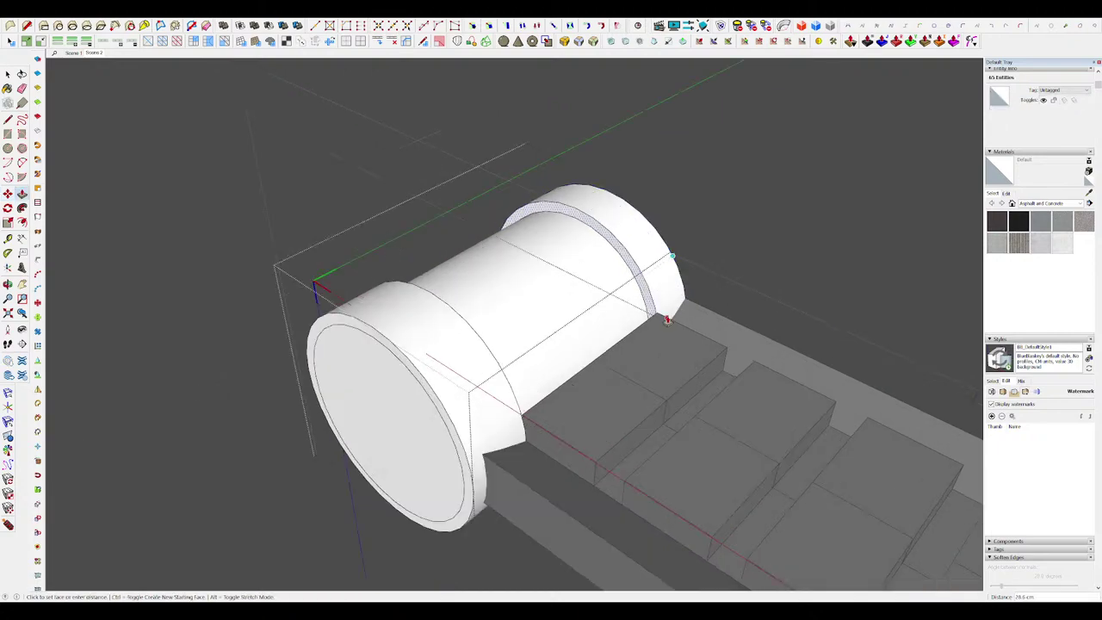
{"action": "key", "text": "space"}
{"action": "scroll", "coordinate": [666, 319], "scroll_direction": "down", "scroll_amount": 5}
{"action": "scroll", "coordinate": [619, 306], "scroll_direction": "up", "scroll_amount": 3}
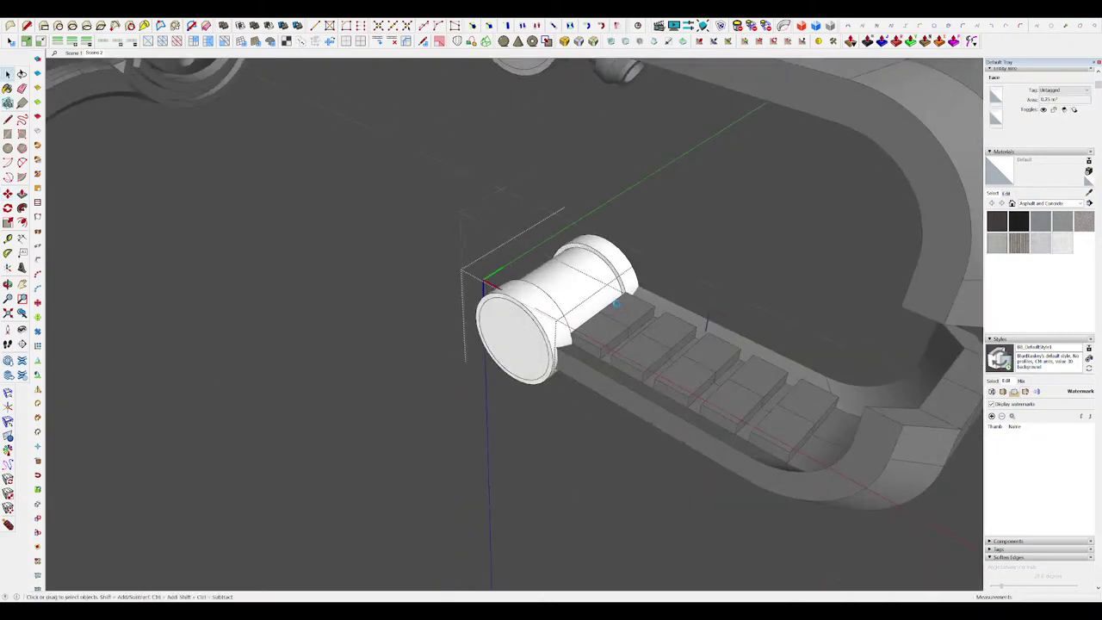
{"action": "scroll", "coordinate": [616, 303], "scroll_direction": "down", "scroll_amount": 8}
{"action": "left_click", "coordinate": [636, 420]}
{"action": "left_click", "coordinate": [758, 420]}
{"action": "scroll", "coordinate": [758, 420], "scroll_direction": "down", "scroll_amount": 2}
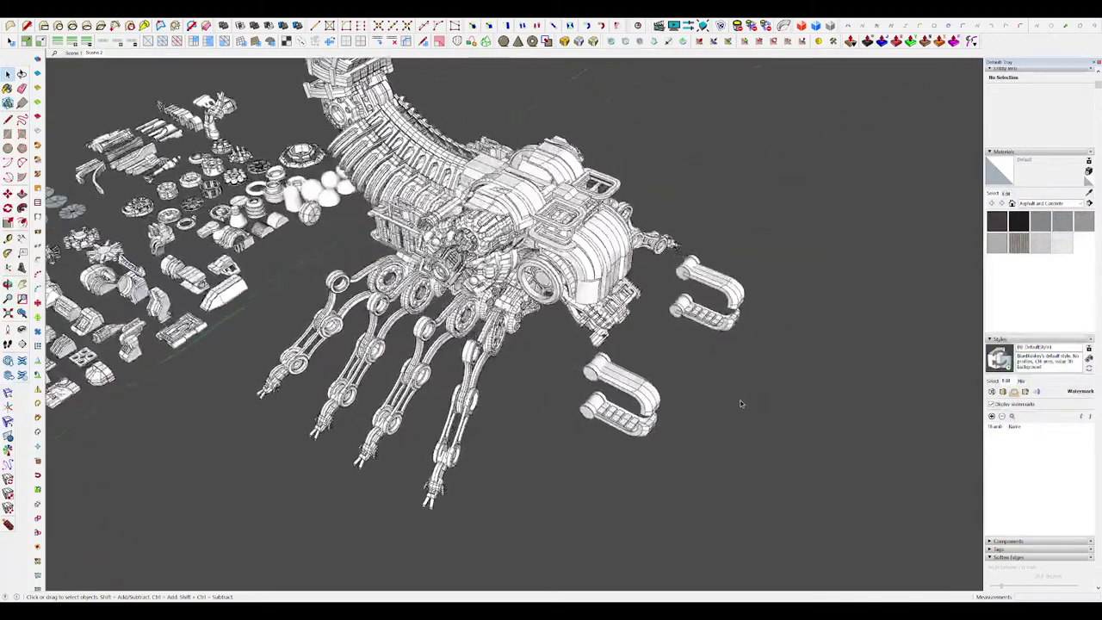
{"action": "middle_click_drag", "start_coordinate": [740, 403], "coordinate": [598, 326]}
{"action": "scroll", "coordinate": [598, 325], "scroll_direction": "up", "scroll_amount": 6}
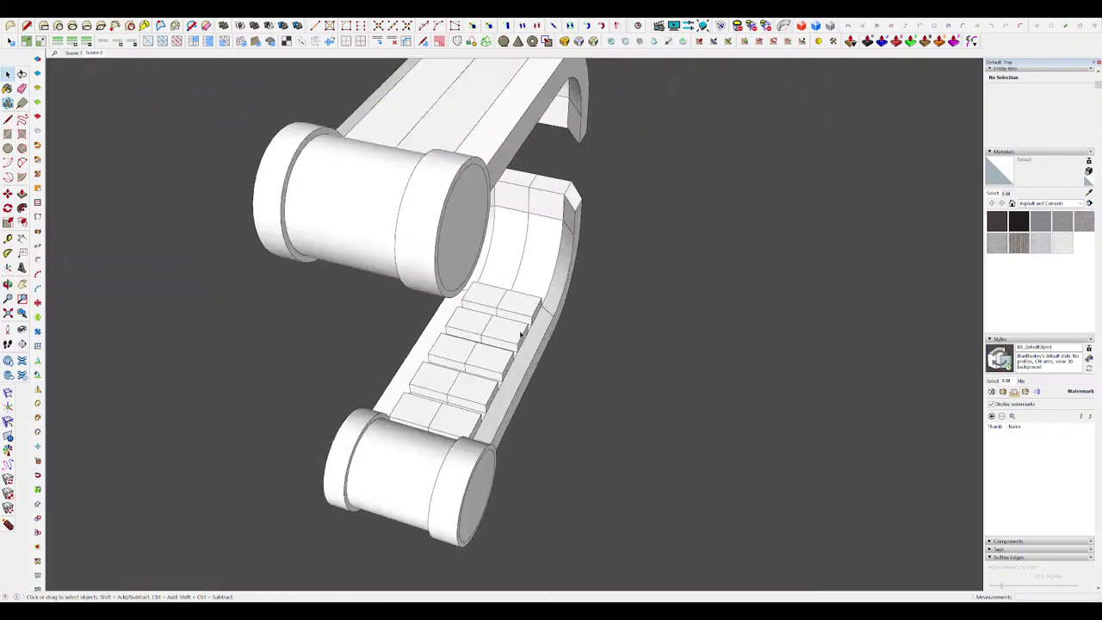
{"action": "middle_click_drag", "start_coordinate": [499, 320], "coordinate": [591, 363]}
{"action": "left_click", "coordinate": [504, 493]}
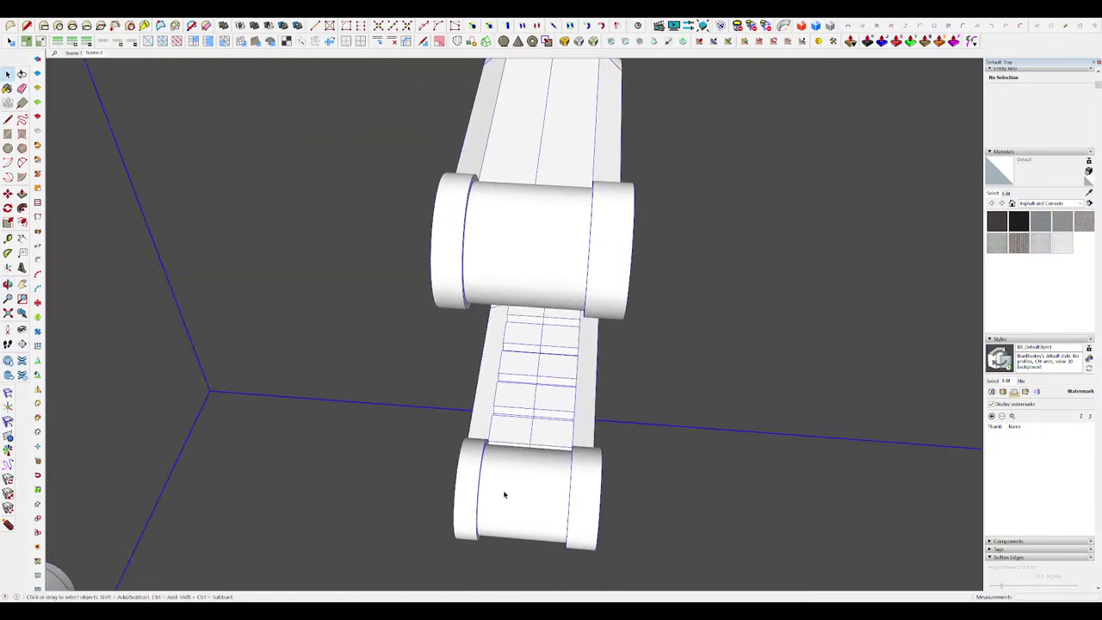
{"action": "middle_click_drag", "start_coordinate": [504, 493], "coordinate": [742, 475]}
{"action": "left_click", "coordinate": [700, 379]}
{"action": "scroll", "coordinate": [701, 379], "scroll_direction": "down", "scroll_amount": 2}
{"action": "scroll", "coordinate": [701, 380], "scroll_direction": "down", "scroll_amount": 1}
{"action": "scroll", "coordinate": [700, 390], "scroll_direction": "down", "scroll_amount": 4}
{"action": "scroll", "coordinate": [700, 389], "scroll_direction": "down", "scroll_amount": 3}
{"action": "scroll", "coordinate": [742, 475], "scroll_direction": "down", "scroll_amount": 1}
{"action": "scroll", "coordinate": [568, 396], "scroll_direction": "up", "scroll_amount": 3}
{"action": "scroll", "coordinate": [523, 425], "scroll_direction": "down", "scroll_amount": 1}
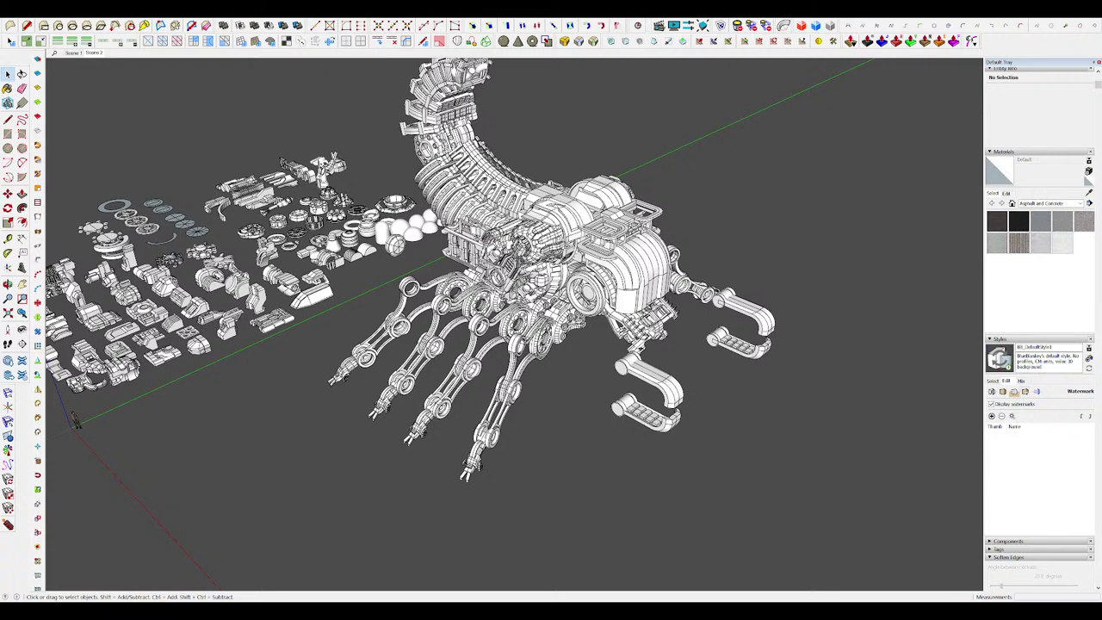
Step: Select the tiny image and try scaling it twice, cancelling both times
{"action": "left_click", "coordinate": [721, 539]}
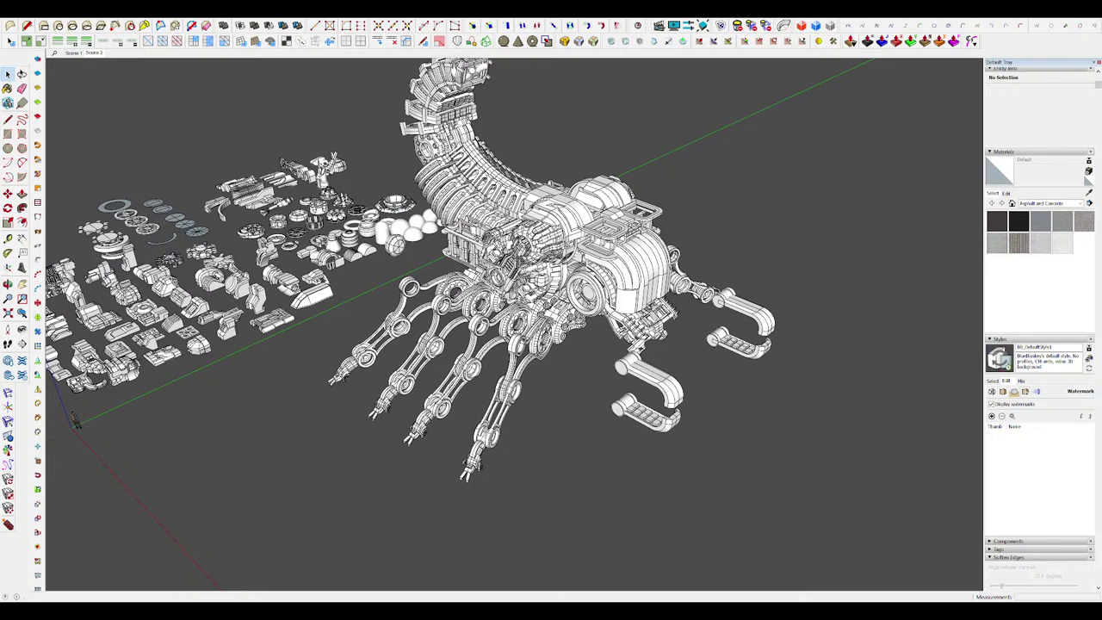
{"action": "key", "text": "s"}
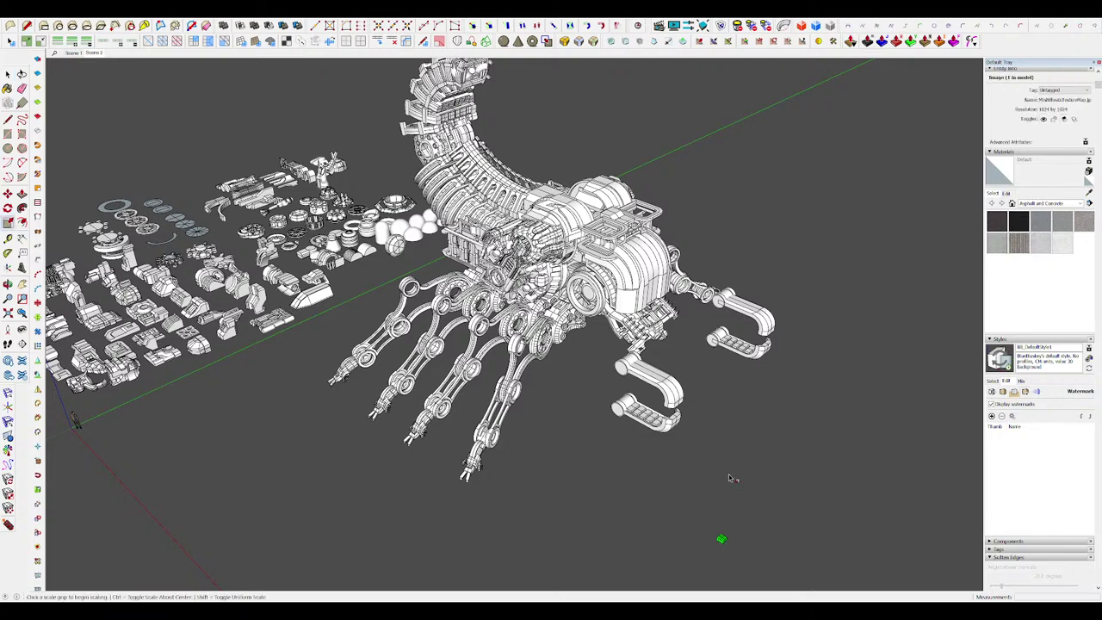
{"action": "key", "text": "space"}
{"action": "scroll", "coordinate": [722, 428], "scroll_direction": "down", "scroll_amount": 5}
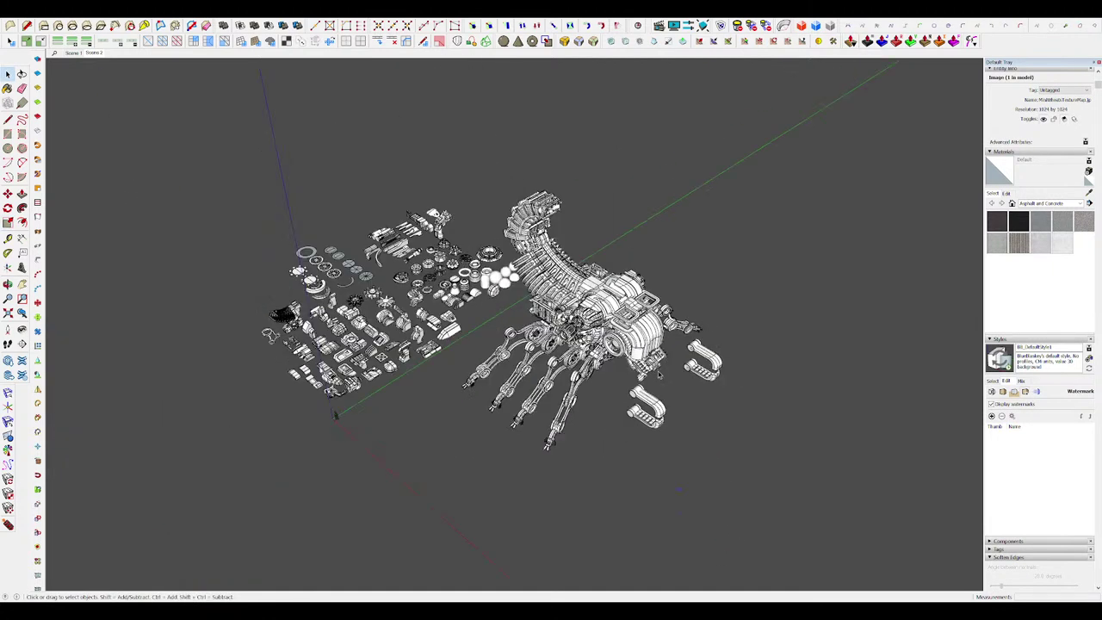
{"action": "scroll", "coordinate": [723, 428], "scroll_direction": "up", "scroll_amount": 3}
{"action": "scroll", "coordinate": [651, 356], "scroll_direction": "up", "scroll_amount": 4}
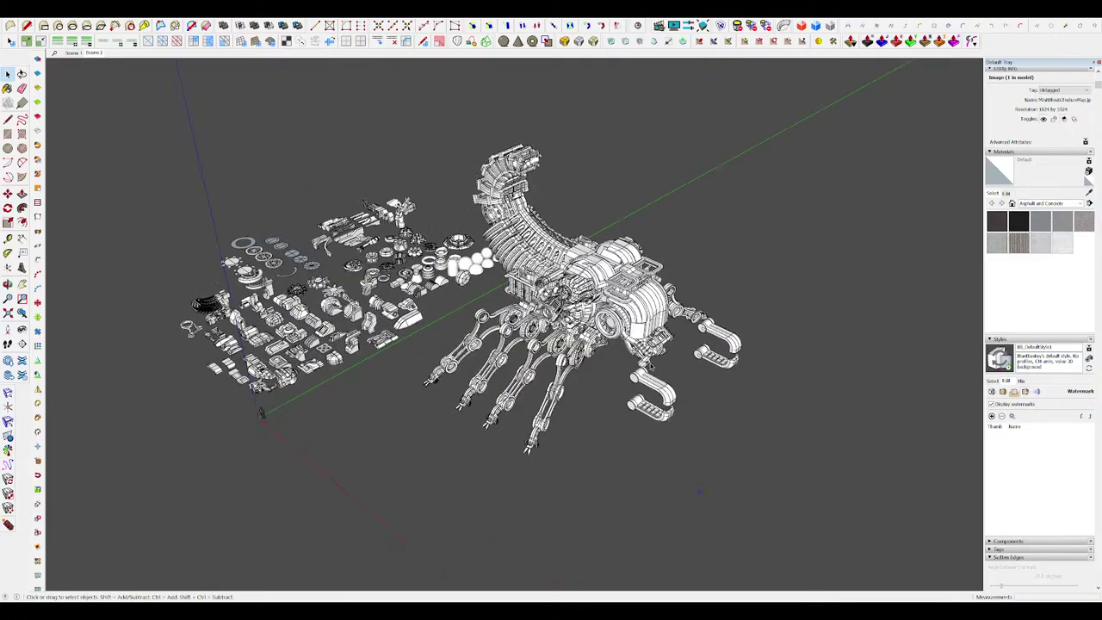
{"action": "mouse_move", "coordinate": [651, 356]}
{"action": "middle_mouse_down"}
{"action": "mouse_move", "coordinate": [656, 310]}
{"action": "mouse_move", "coordinate": [624, 312]}
{"action": "mouse_move", "coordinate": [618, 353]}
{"action": "mouse_move", "coordinate": [630, 356]}
{"action": "middle_mouse_up"}
{"action": "scroll", "coordinate": [559, 320], "scroll_direction": "up", "scroll_amount": 3}
{"action": "middle_click_drag", "start_coordinate": [560, 320], "coordinate": [545, 299]}
{"action": "scroll", "coordinate": [680, 448], "scroll_direction": "up", "scroll_amount": 8}
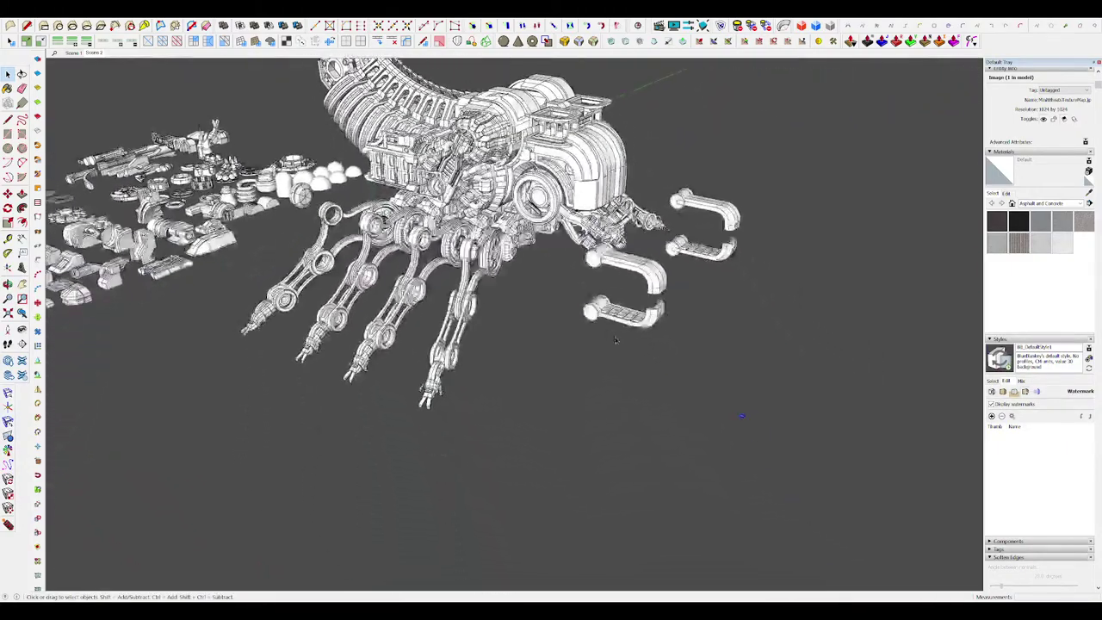
{"action": "key", "text": "s"}
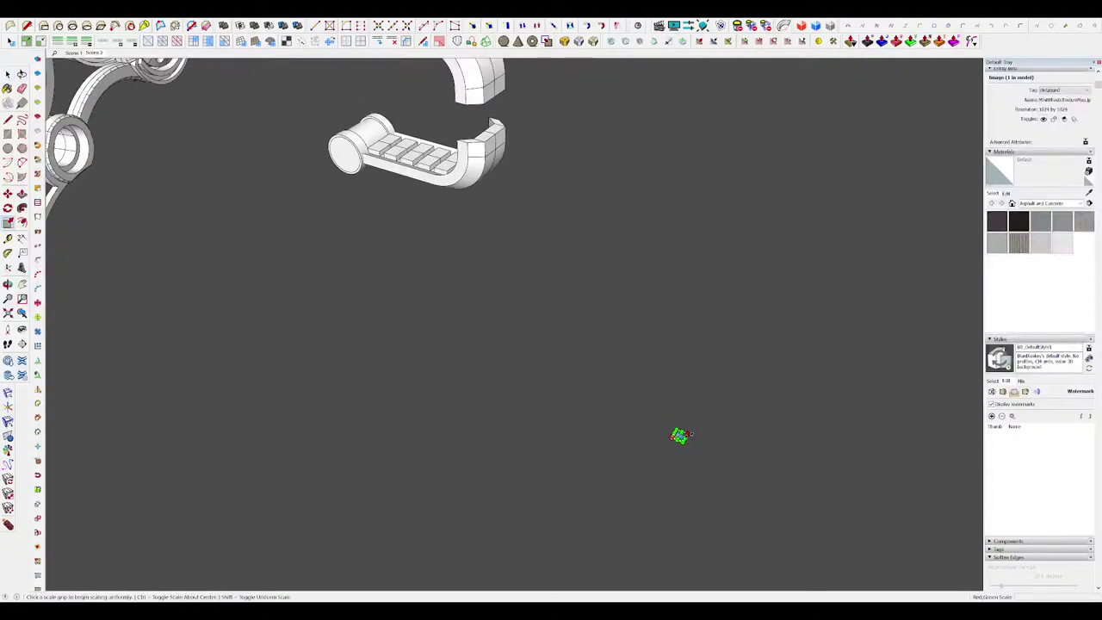
{"action": "left_click", "coordinate": [687, 434]}
{"action": "scroll", "coordinate": [688, 434], "scroll_direction": "down", "scroll_amount": 4}
{"action": "key", "text": "space"}
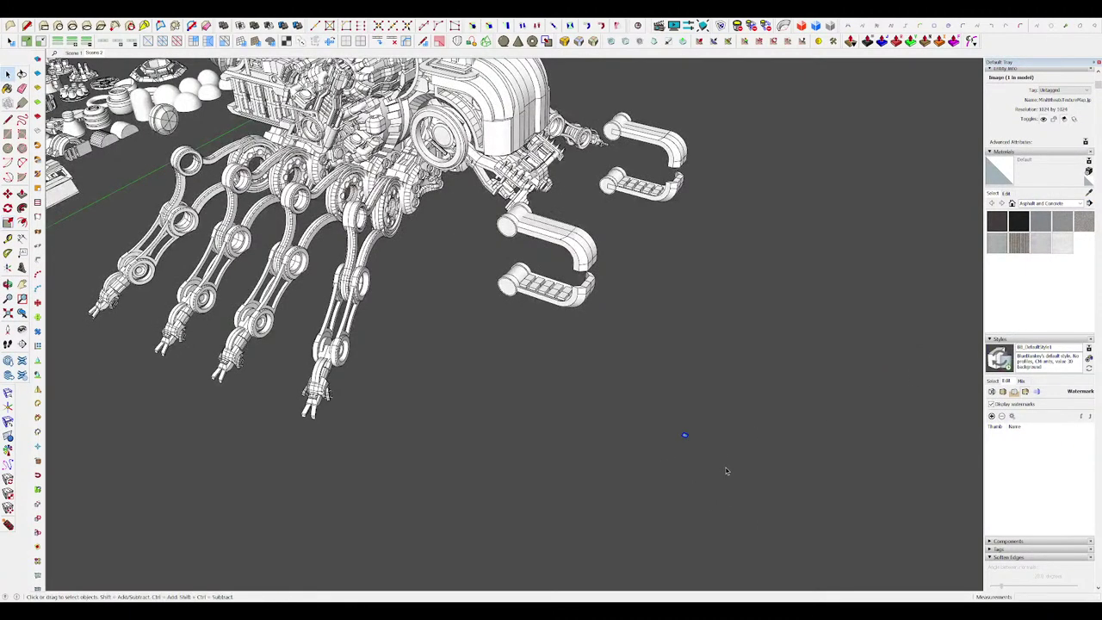
{"action": "left_click", "coordinate": [619, 444]}
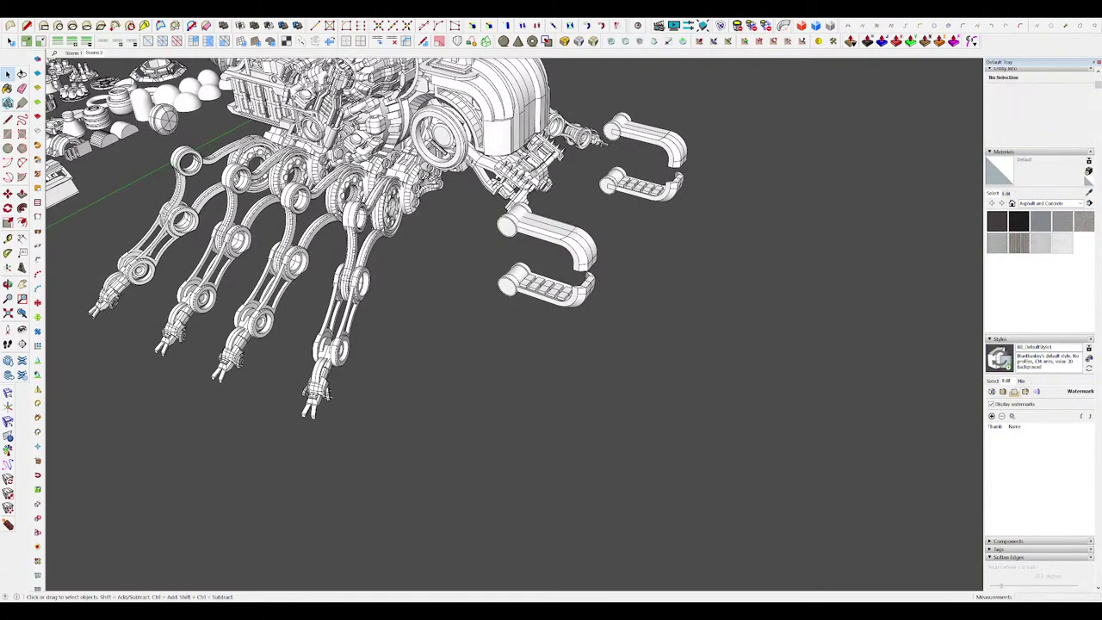
Step: Place the cereal-box photo on the ground beside the scorpion and reposition it
{"action": "left_click", "coordinate": [432, 417]}
{"action": "key", "text": "s"}
{"action": "mouse_move", "coordinate": [620, 349]}
{"action": "middle_mouse_down"}
{"action": "mouse_move", "coordinate": [645, 465]}
{"action": "mouse_move", "coordinate": [627, 356]}
{"action": "middle_mouse_up"}
{"action": "scroll", "coordinate": [631, 388], "scroll_direction": "down", "scroll_amount": 5}
{"action": "scroll", "coordinate": [627, 356], "scroll_direction": "down", "scroll_amount": 4}
{"action": "key", "text": "m"}
{"action": "left_click", "coordinate": [658, 321]}
Step: Drop the cereal-box reference image down and left of the scorpion and zoom around it
{"action": "left_click", "coordinate": [638, 381]}
{"action": "key", "text": "space"}
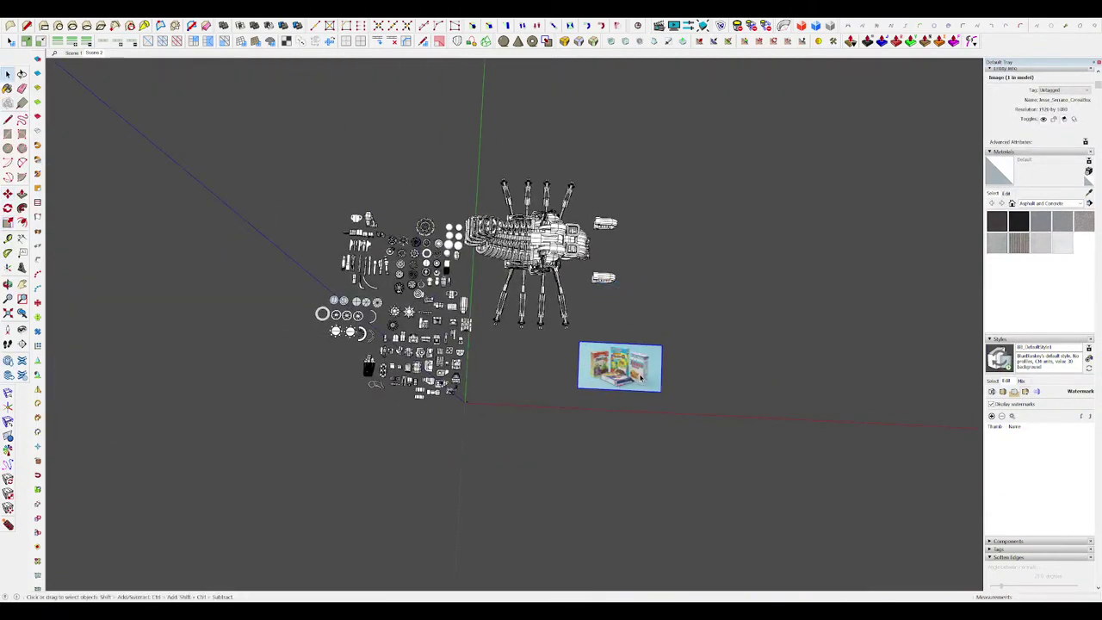
{"action": "scroll", "coordinate": [639, 381], "scroll_direction": "up", "scroll_amount": 4}
{"action": "scroll", "coordinate": [641, 372], "scroll_direction": "up", "scroll_amount": 6}
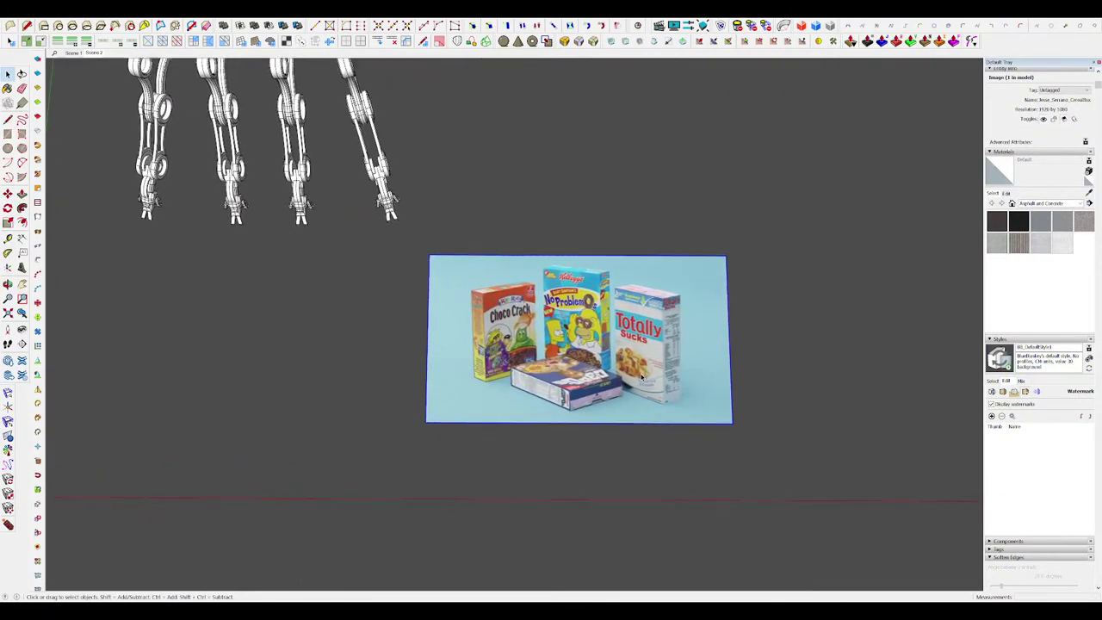
{"action": "scroll", "coordinate": [643, 373], "scroll_direction": "up", "scroll_amount": 5}
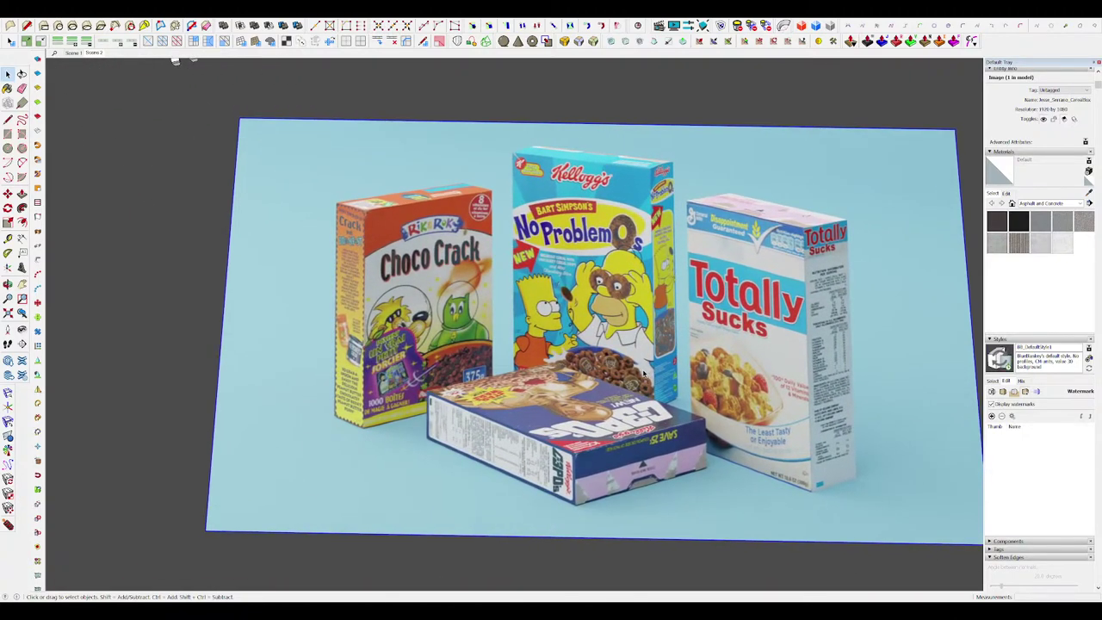
{"action": "middle_click_drag", "start_coordinate": [851, 516], "coordinate": [856, 516]}
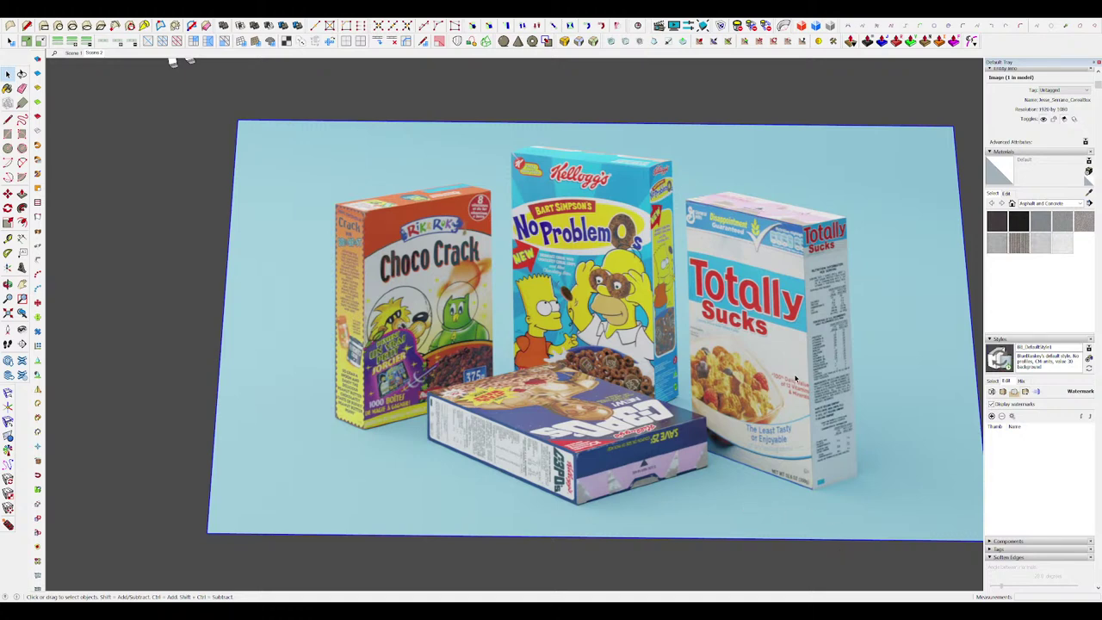
{"action": "scroll", "coordinate": [405, 274], "scroll_direction": "up", "scroll_amount": 2}
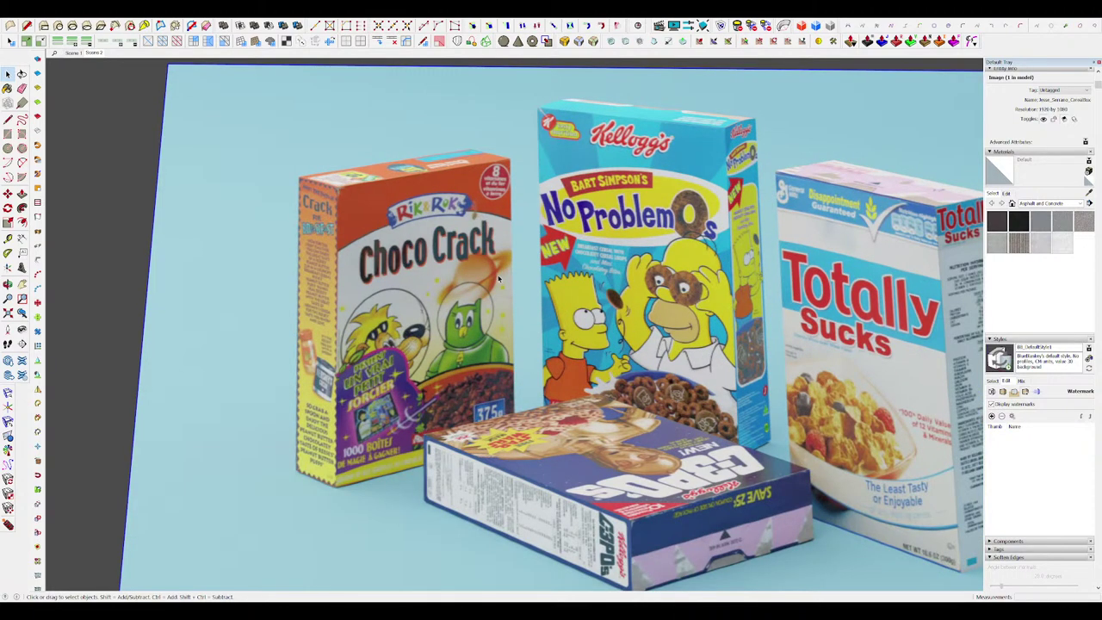
{"action": "scroll", "coordinate": [499, 279], "scroll_direction": "down", "scroll_amount": 2}
{"action": "scroll", "coordinate": [805, 369], "scroll_direction": "up", "scroll_amount": 4}
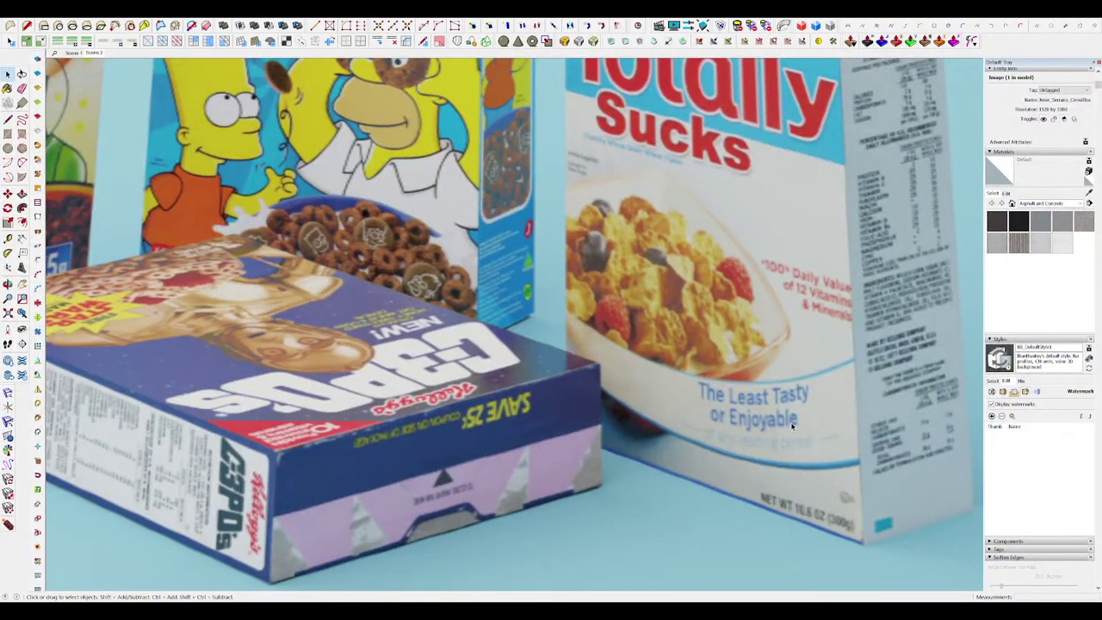
{"action": "scroll", "coordinate": [803, 432], "scroll_direction": "down", "scroll_amount": 5}
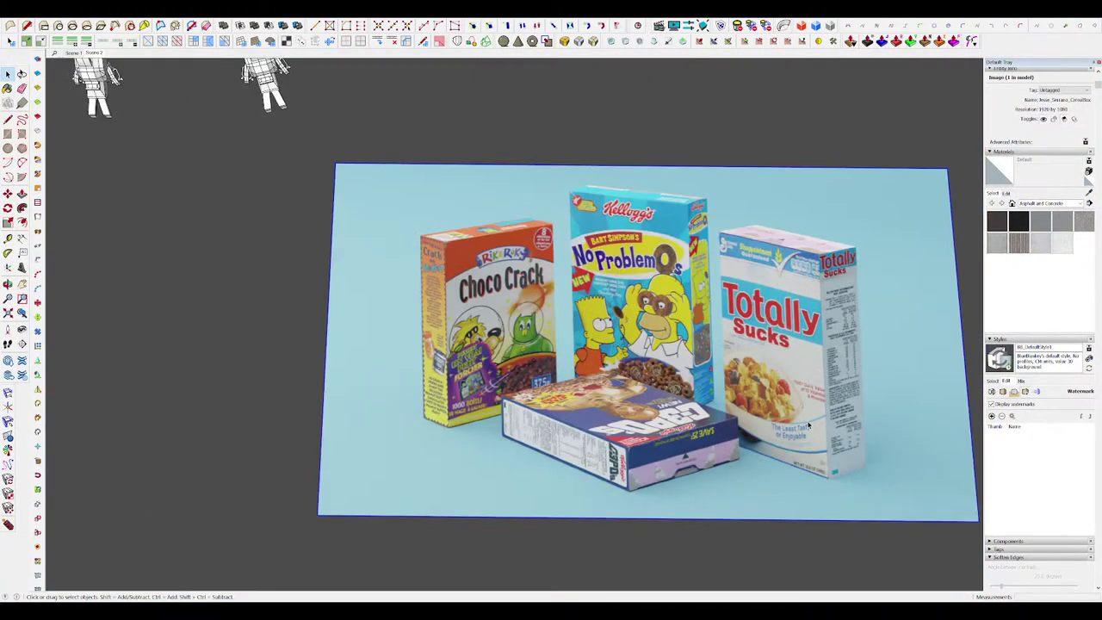
{"action": "scroll", "coordinate": [811, 401], "scroll_direction": "up", "scroll_amount": 1}
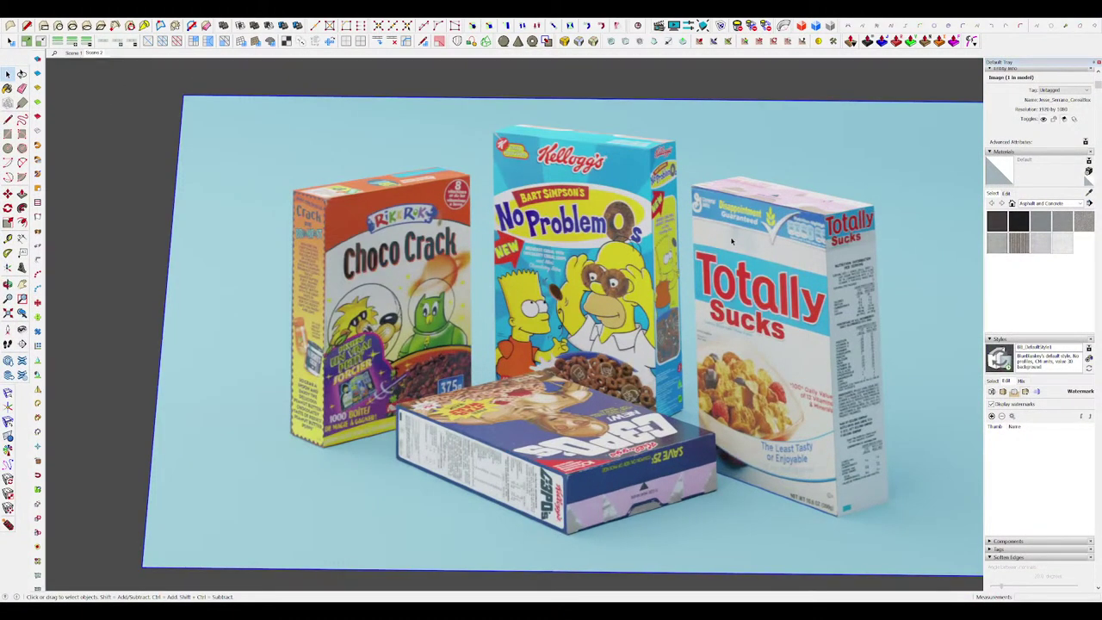
{"action": "scroll", "coordinate": [732, 241], "scroll_direction": "up", "scroll_amount": 2}
{"action": "scroll", "coordinate": [759, 246], "scroll_direction": "down", "scroll_amount": 3}
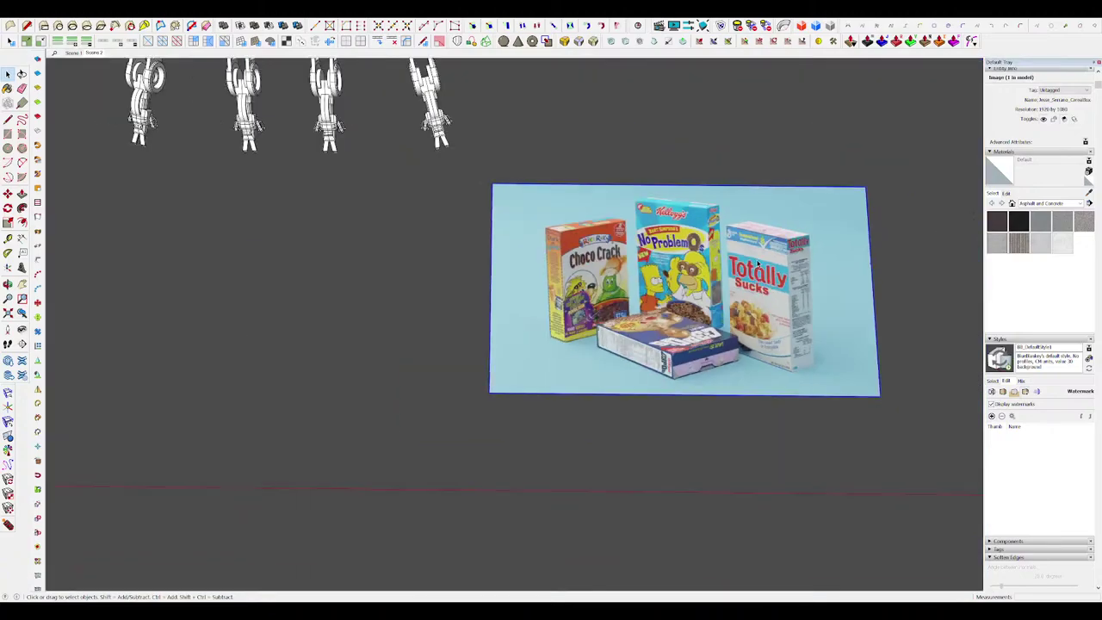
Step: Delete the cereal-box image and orbit to a low view of the scorpion
{"action": "key", "text": "Delete"}
{"action": "scroll", "coordinate": [732, 428], "scroll_direction": "down", "scroll_amount": 5}
{"action": "mouse_move", "coordinate": [733, 428]}
{"action": "middle_mouse_down"}
{"action": "mouse_move", "coordinate": [642, 356]}
{"action": "mouse_move", "coordinate": [640, 343]}
{"action": "mouse_move", "coordinate": [658, 413]}
{"action": "mouse_move", "coordinate": [705, 370]}
{"action": "mouse_move", "coordinate": [686, 258]}
{"action": "mouse_move", "coordinate": [551, 215]}
{"action": "mouse_move", "coordinate": [574, 215]}
{"action": "mouse_move", "coordinate": [723, 314]}
{"action": "mouse_move", "coordinate": [638, 370]}
{"action": "mouse_move", "coordinate": [613, 411]}
{"action": "mouse_move", "coordinate": [578, 314]}
{"action": "mouse_move", "coordinate": [580, 328]}
{"action": "mouse_move", "coordinate": [594, 326]}
{"action": "middle_mouse_up"}
{"action": "scroll", "coordinate": [640, 345], "scroll_direction": "up", "scroll_amount": 3}
{"action": "scroll", "coordinate": [699, 362], "scroll_direction": "down", "scroll_amount": 3}
{"action": "scroll", "coordinate": [684, 247], "scroll_direction": "up", "scroll_amount": 4}
{"action": "scroll", "coordinate": [551, 215], "scroll_direction": "down", "scroll_amount": 3}
Step: Select all eight wedge pieces in the isolated leg bearing group and start scaling them
{"action": "scroll", "coordinate": [613, 411], "scroll_direction": "down", "scroll_amount": 1}
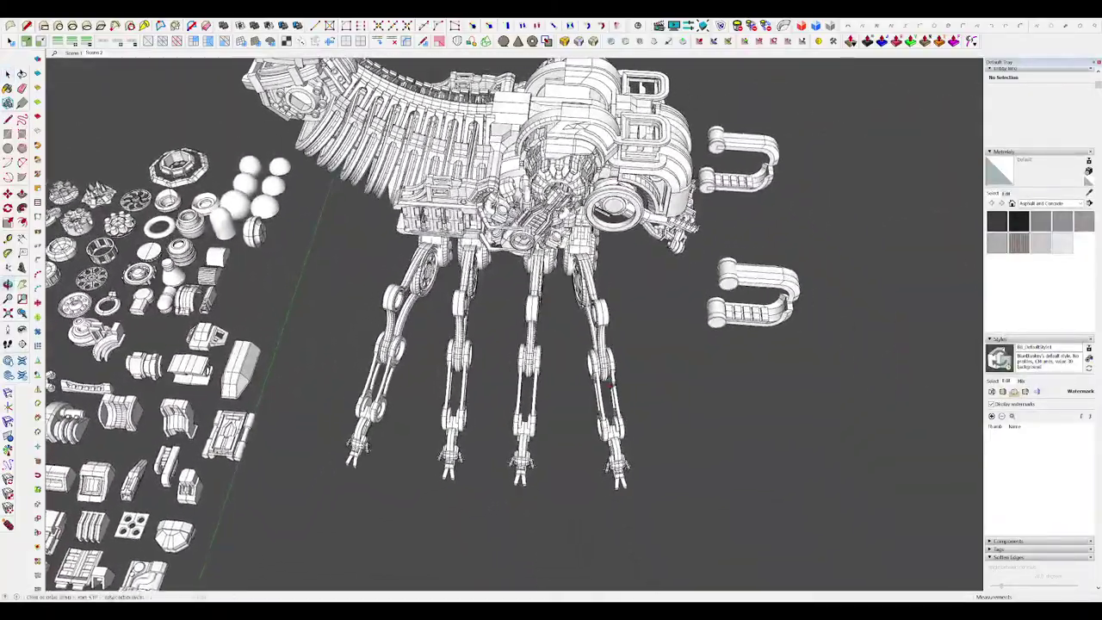
{"action": "scroll", "coordinate": [585, 275], "scroll_direction": "up", "scroll_amount": 10}
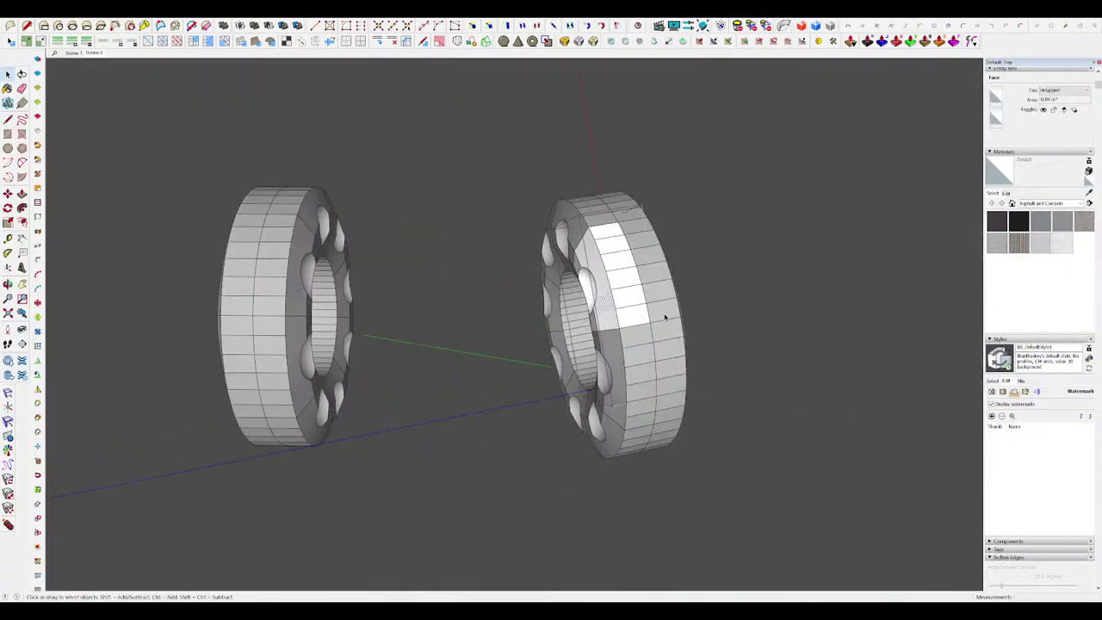
{"action": "mouse_move", "coordinate": [664, 315]}
{"action": "middle_mouse_down"}
{"action": "mouse_move", "coordinate": [618, 306]}
{"action": "mouse_move", "coordinate": [551, 257]}
{"action": "mouse_move", "coordinate": [629, 354]}
{"action": "mouse_move", "coordinate": [604, 325]}
{"action": "mouse_move", "coordinate": [467, 306]}
{"action": "middle_mouse_up"}
{"action": "key", "text": "Escape"}
{"action": "key", "text": "h"}
{"action": "key", "text": "ctrl+a"}
{"action": "key", "text": "s"}
Step: Step out of the bearing group and orbit sideways around the leg area
{"action": "scroll", "coordinate": [578, 297], "scroll_direction": "down", "scroll_amount": 6}
{"action": "key", "text": "space"}
{"action": "left_click", "coordinate": [694, 330]}
{"action": "middle_click_drag", "start_coordinate": [694, 330], "coordinate": [551, 289]}
Step: Close the leg group and select the upper U-shaped claw arm at the front
{"action": "left_click", "coordinate": [652, 315]}
{"action": "left_click", "coordinate": [652, 315]}
{"action": "scroll", "coordinate": [653, 315], "scroll_direction": "down", "scroll_amount": 3}
{"action": "middle_click_drag", "start_coordinate": [652, 315], "coordinate": [615, 307]}
{"action": "mouse_move", "coordinate": [641, 350]}
{"action": "middle_mouse_down"}
{"action": "mouse_move", "coordinate": [568, 341]}
{"action": "mouse_move", "coordinate": [571, 360]}
{"action": "mouse_move", "coordinate": [594, 371]}
{"action": "middle_mouse_up"}
{"action": "left_click", "coordinate": [675, 351]}
{"action": "scroll", "coordinate": [674, 351], "scroll_direction": "up", "scroll_amount": 5}
{"action": "middle_click_drag", "start_coordinate": [674, 352], "coordinate": [724, 219]}
{"action": "scroll", "coordinate": [634, 347], "scroll_direction": "down", "scroll_amount": 5}
{"action": "scroll", "coordinate": [696, 307], "scroll_direction": "up", "scroll_amount": 3}
{"action": "scroll", "coordinate": [725, 219], "scroll_direction": "up", "scroll_amount": 3}
{"action": "scroll", "coordinate": [591, 245], "scroll_direction": "down", "scroll_amount": 5}
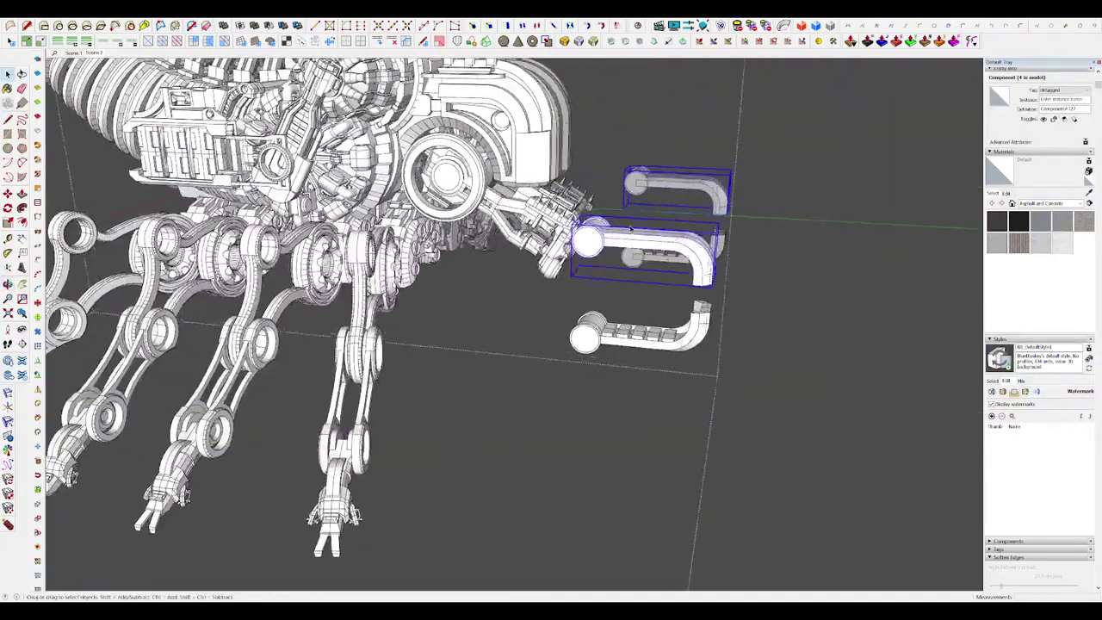
Step: Inside the claw arm, draw a large circle disc centred on its pivot end
{"action": "double_click", "coordinate": [592, 241]}
{"action": "scroll", "coordinate": [592, 241], "scroll_direction": "up", "scroll_amount": 4}
{"action": "middle_click_drag", "start_coordinate": [576, 247], "coordinate": [609, 217]}
{"action": "key", "text": "c"}
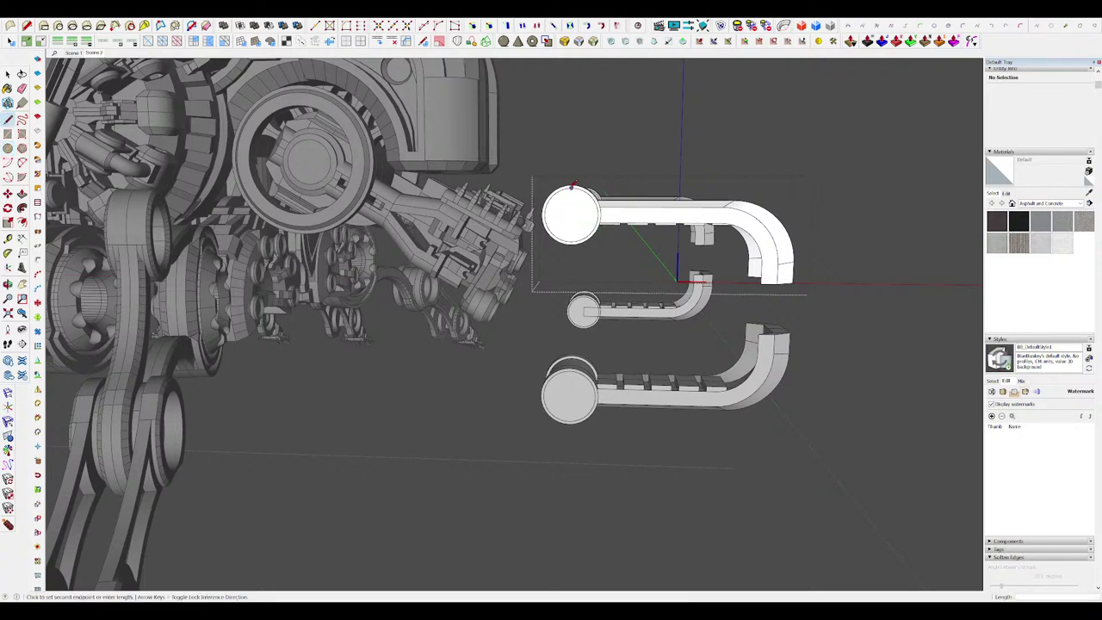
{"action": "left_click", "coordinate": [572, 212]}
{"action": "scroll", "coordinate": [573, 210], "scroll_direction": "down", "scroll_amount": 3}
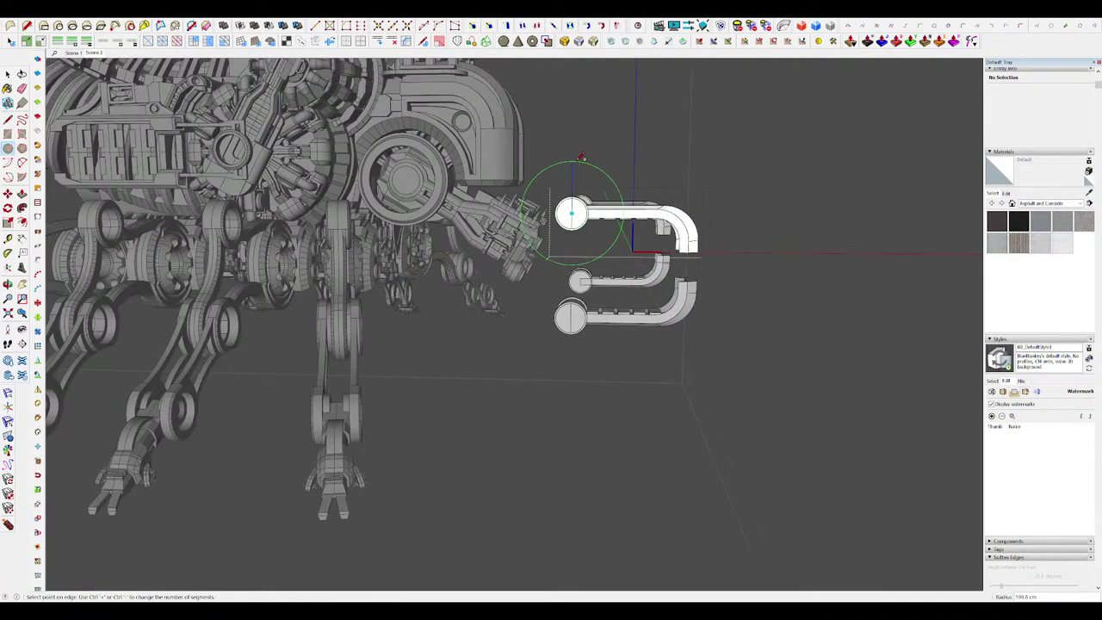
{"action": "left_click", "coordinate": [579, 159]}
{"action": "middle_click_drag", "start_coordinate": [575, 177], "coordinate": [541, 221]}
{"action": "scroll", "coordinate": [539, 226], "scroll_direction": "up", "scroll_amount": 5}
Step: Offset the disc rim inward twice to add concentric inner rings
{"action": "key", "text": "f"}
{"action": "left_click", "coordinate": [671, 186]}
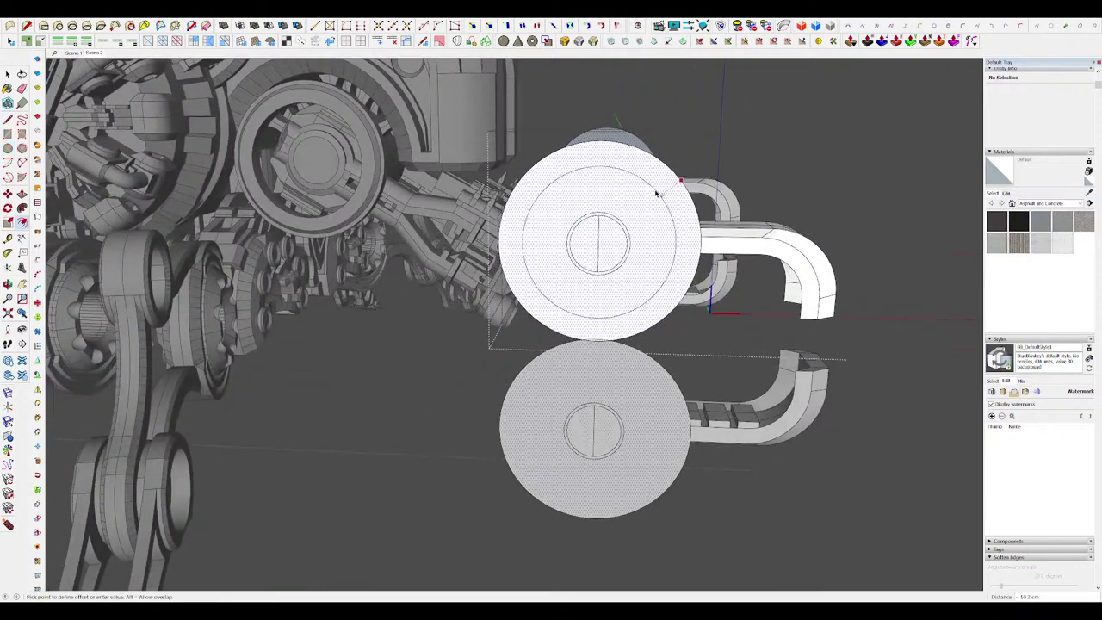
{"action": "scroll", "coordinate": [654, 191], "scroll_direction": "down", "scroll_amount": 3}
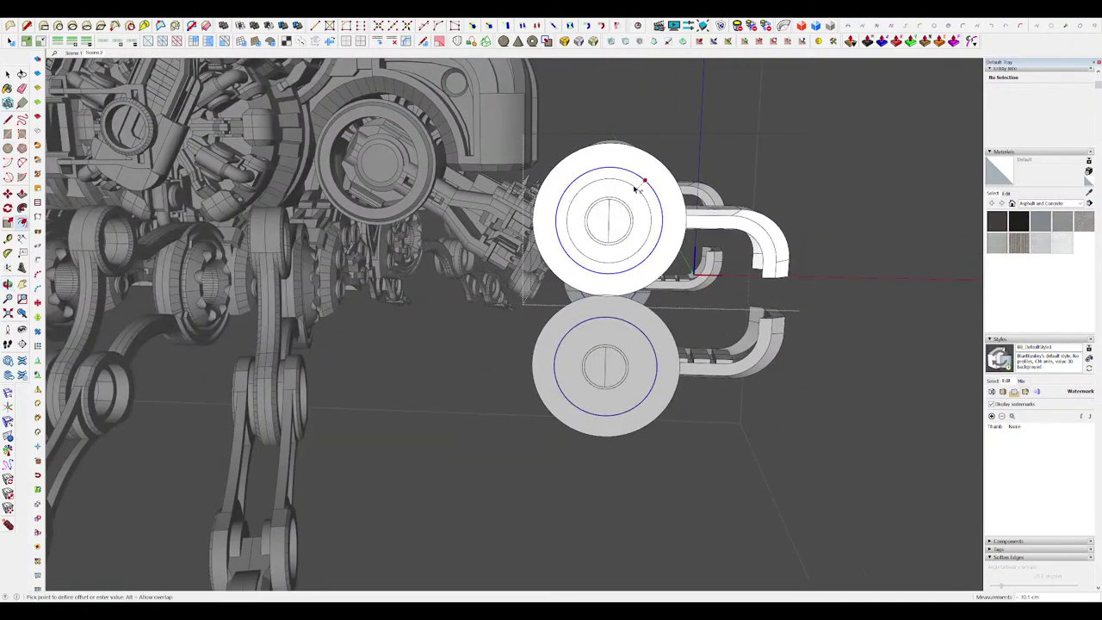
{"action": "left_click", "coordinate": [647, 173]}
{"action": "key", "text": "e"}
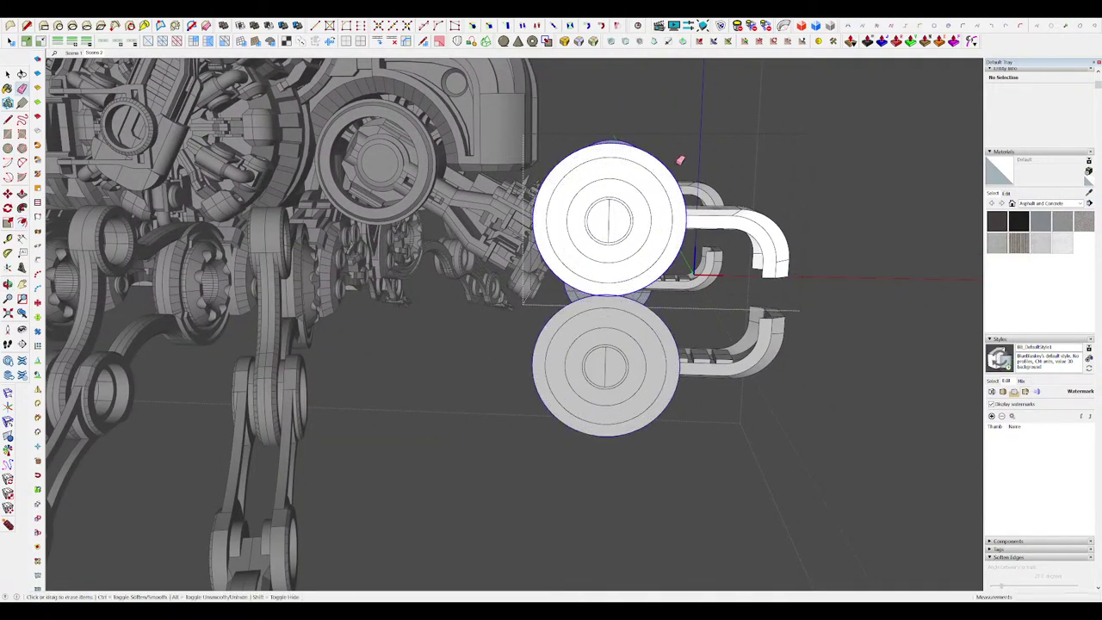
{"action": "mouse_move", "coordinate": [680, 160]}
{"action": "middle_mouse_down"}
{"action": "mouse_move", "coordinate": [607, 211]}
{"action": "mouse_move", "coordinate": [572, 280]}
{"action": "mouse_move", "coordinate": [605, 266]}
{"action": "mouse_move", "coordinate": [626, 231]}
{"action": "mouse_move", "coordinate": [344, 225]}
{"action": "mouse_move", "coordinate": [634, 207]}
{"action": "middle_mouse_up"}
{"action": "scroll", "coordinate": [571, 279], "scroll_direction": "up", "scroll_amount": 2}
{"action": "key", "text": "l"}
{"action": "key", "text": "f"}
{"action": "left_click", "coordinate": [644, 229]}
{"action": "left_click", "coordinate": [640, 236]}
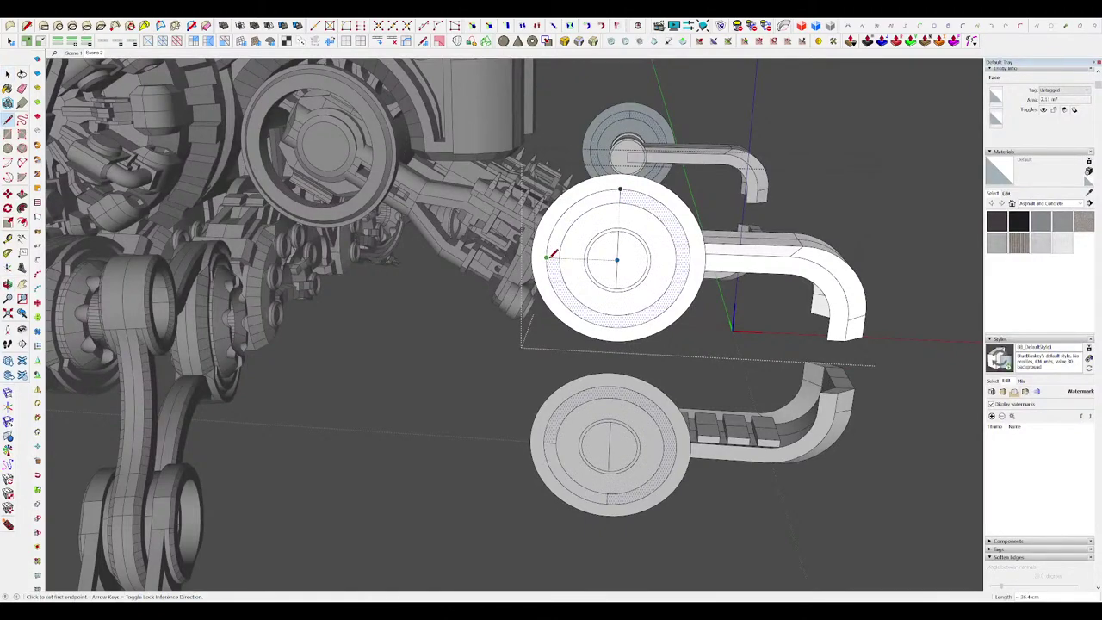
Step: Erase the pivot disc's circle edges so only an arc remains
{"action": "key", "text": "e"}
{"action": "left_click_drag", "start_coordinate": [564, 292], "coordinate": [578, 311]}
{"action": "left_click_drag", "start_coordinate": [594, 307], "coordinate": [592, 319]}
{"action": "mouse_move", "coordinate": [602, 301]}
{"action": "middle_mouse_down"}
{"action": "mouse_move", "coordinate": [580, 304]}
{"action": "mouse_move", "coordinate": [658, 282]}
{"action": "mouse_move", "coordinate": [649, 270]}
{"action": "middle_mouse_up"}
{"action": "scroll", "coordinate": [654, 282], "scroll_direction": "down", "scroll_amount": 3}
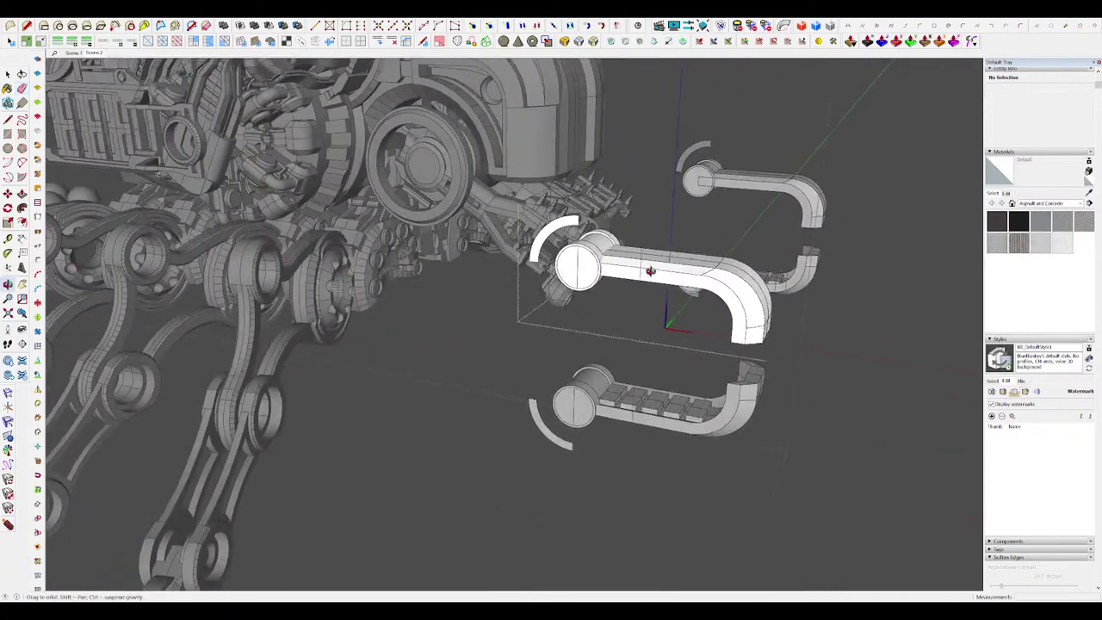
Step: Push/Pull the arc into a curved block reaching the claw arm's midpoint
{"action": "key", "text": "p"}
{"action": "scroll", "coordinate": [587, 221], "scroll_direction": "up", "scroll_amount": 4}
{"action": "scroll", "coordinate": [576, 213], "scroll_direction": "down", "scroll_amount": 5}
{"action": "middle_click_drag", "start_coordinate": [576, 214], "coordinate": [519, 290]}
{"action": "scroll", "coordinate": [561, 287], "scroll_direction": "up", "scroll_amount": 4}
{"action": "scroll", "coordinate": [537, 239], "scroll_direction": "up", "scroll_amount": 4}
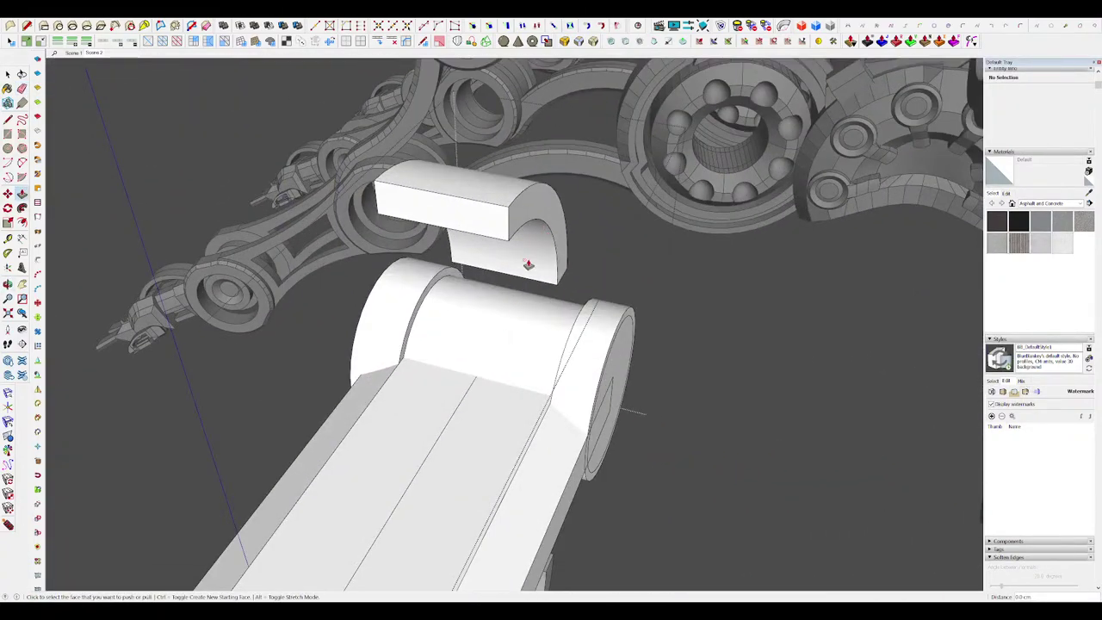
{"action": "left_click", "coordinate": [551, 218]}
{"action": "left_click", "coordinate": [471, 385]}
{"action": "middle_click_drag", "start_coordinate": [471, 385], "coordinate": [792, 246]}
Step: Make the arc piece a component, cut it, and paste it in place inside the claw arm
{"action": "key", "text": "space"}
{"action": "scroll", "coordinate": [571, 304], "scroll_direction": "down", "scroll_amount": 5}
{"action": "scroll", "coordinate": [792, 245], "scroll_direction": "up", "scroll_amount": 1}
{"action": "triple_click", "coordinate": [611, 187]}
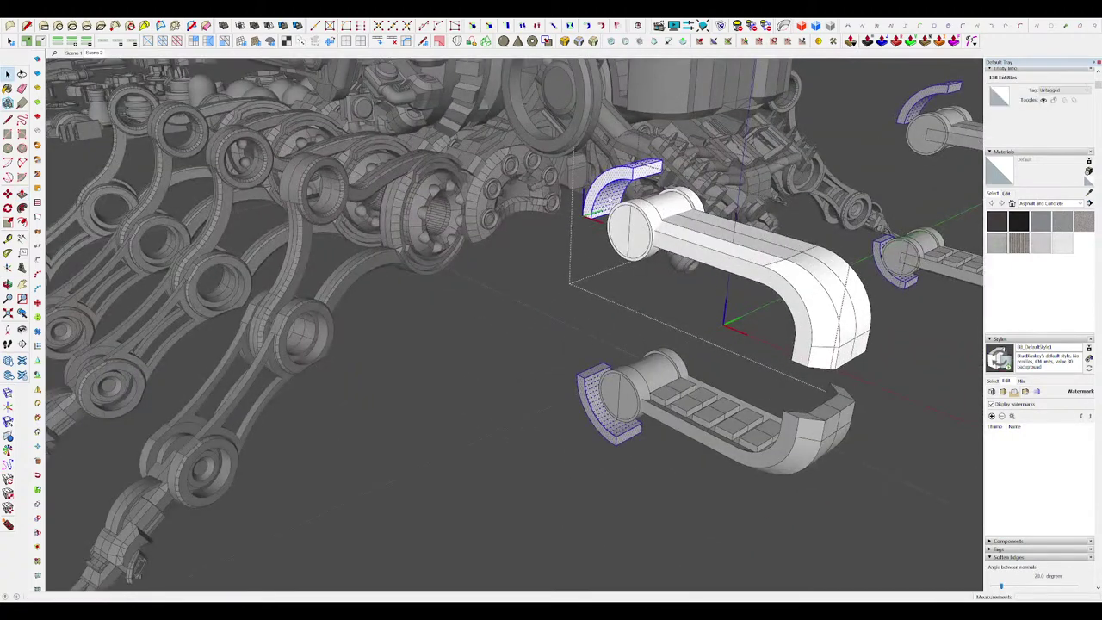
{"action": "key", "text": "g"}
{"action": "middle_click_drag", "start_coordinate": [718, 262], "coordinate": [585, 314]}
{"action": "key", "text": "ctrl+x"}
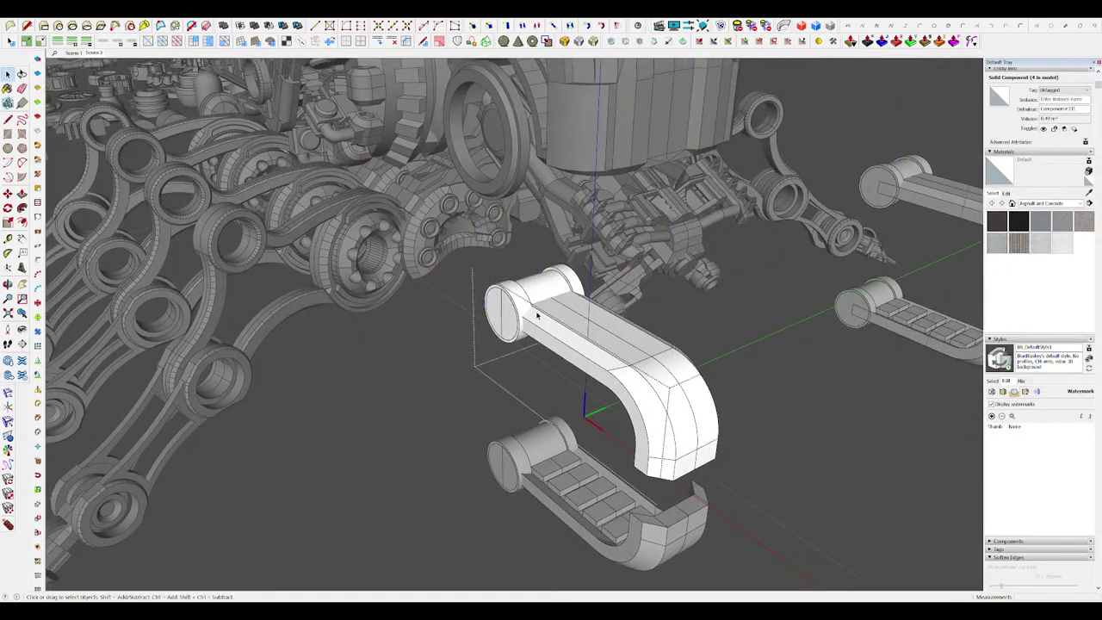
{"action": "double_click", "coordinate": [537, 315]}
{"action": "left_click", "coordinate": [528, 311]}
{"action": "key", "text": "ctrl+shift+v"}
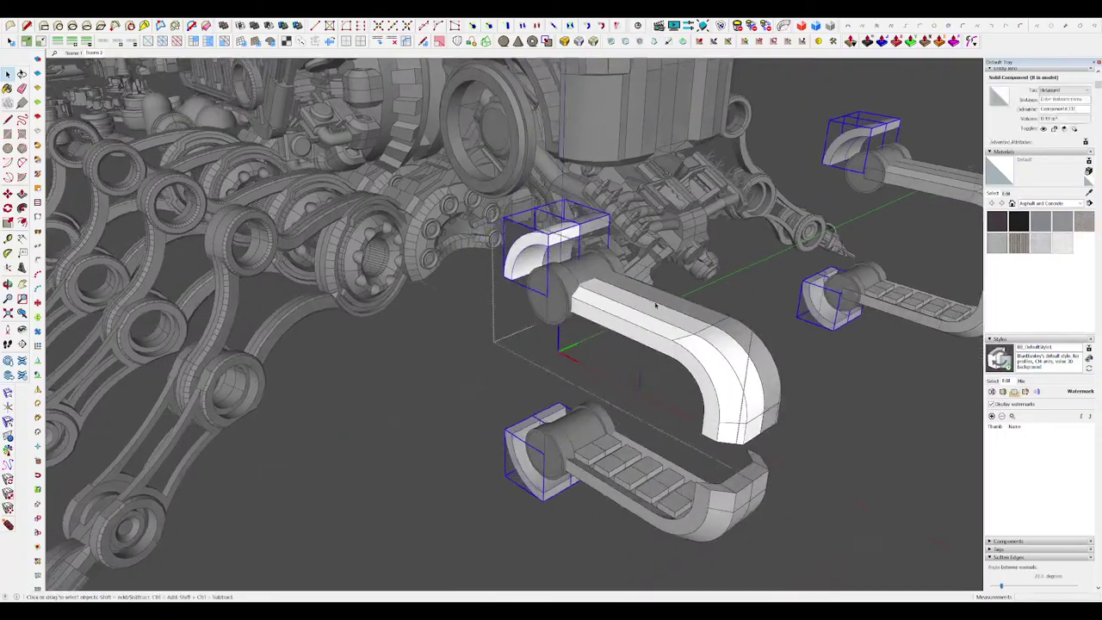
{"action": "left_click", "coordinate": [780, 307]}
Step: Open the claw arm's nested arc piece for editing, with the rest of the model hidden
{"action": "middle_click_drag", "start_coordinate": [779, 309], "coordinate": [722, 340]}
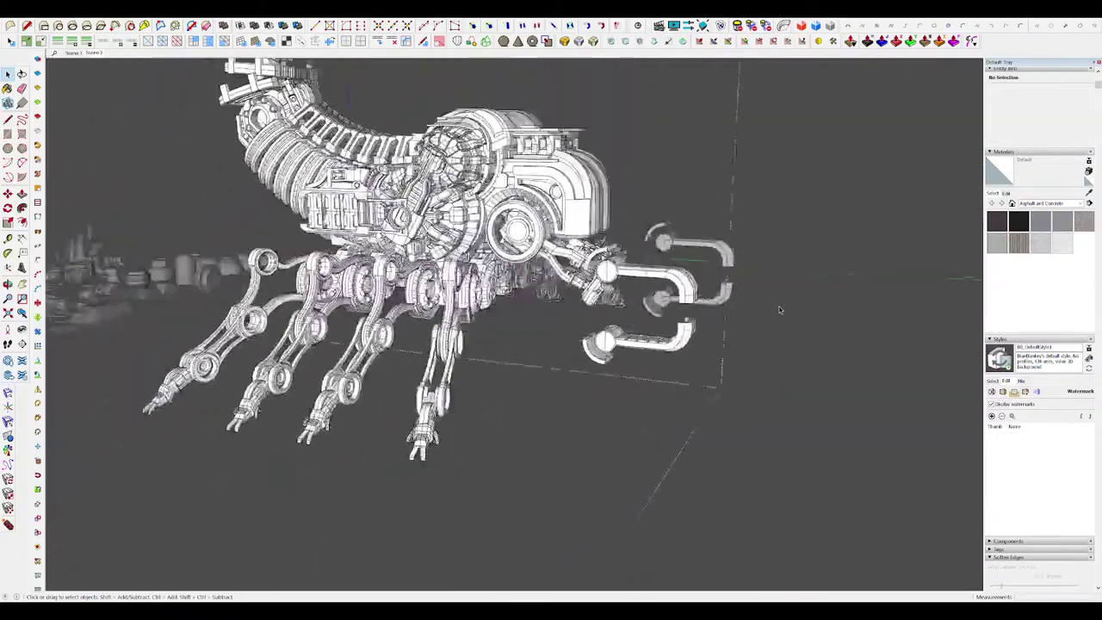
{"action": "scroll", "coordinate": [594, 276], "scroll_direction": "up", "scroll_amount": 6}
{"action": "mouse_move", "coordinate": [586, 219]}
{"action": "middle_mouse_down"}
{"action": "mouse_move", "coordinate": [567, 242]}
{"action": "mouse_move", "coordinate": [563, 231]}
{"action": "mouse_move", "coordinate": [588, 273]}
{"action": "mouse_move", "coordinate": [615, 250]}
{"action": "mouse_move", "coordinate": [658, 306]}
{"action": "middle_mouse_up"}
{"action": "double_click", "coordinate": [566, 245]}
{"action": "left_click", "coordinate": [566, 245]}
{"action": "scroll", "coordinate": [567, 245], "scroll_direction": "up", "scroll_amount": 4}
{"action": "double_click", "coordinate": [576, 248]}
{"action": "scroll", "coordinate": [563, 232], "scroll_direction": "down", "scroll_amount": 5}
{"action": "scroll", "coordinate": [557, 234], "scroll_direction": "up", "scroll_amount": 3}
{"action": "double_click", "coordinate": [556, 243]}
{"action": "key", "text": "h"}
{"action": "left_click", "coordinate": [561, 241]}
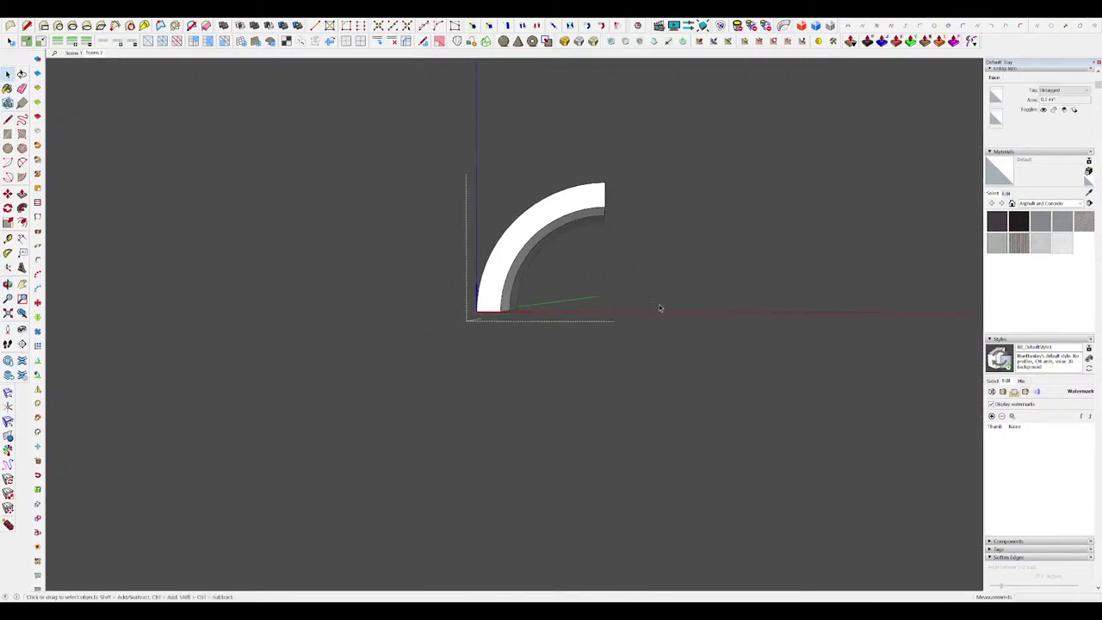
{"action": "left_click", "coordinate": [659, 305]}
Step: Draw a thin rectangle inside the arc, extrude it into a bar, and make it a component
{"action": "key", "text": "r"}
{"action": "left_click", "coordinate": [581, 243]}
{"action": "left_click", "coordinate": [696, 256]}
{"action": "middle_click_drag", "start_coordinate": [701, 252], "coordinate": [616, 273]}
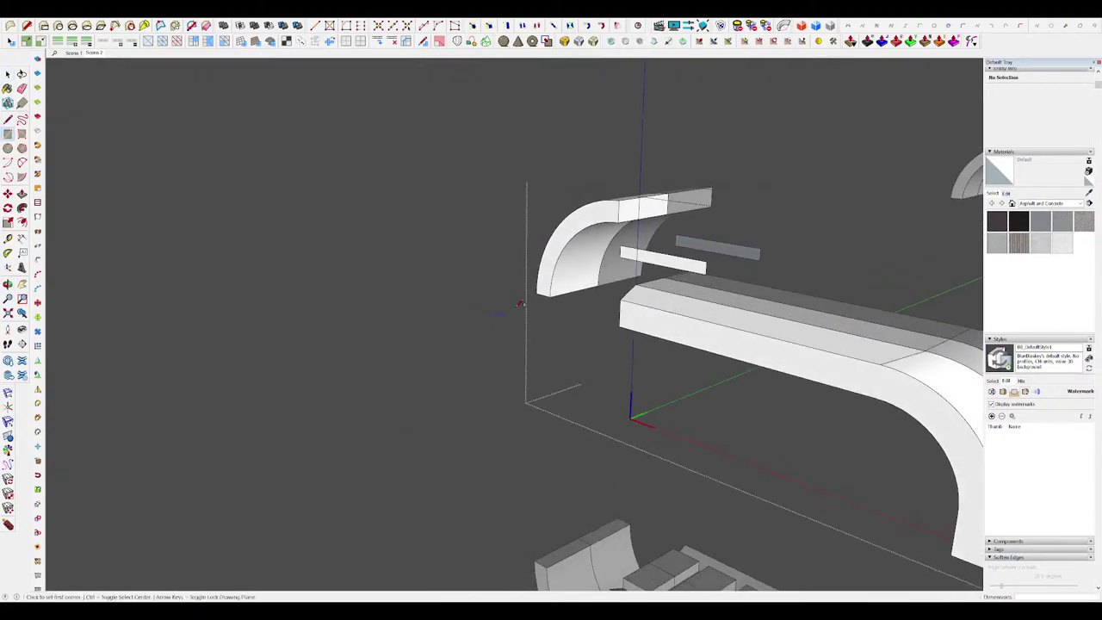
{"action": "key", "text": "p"}
{"action": "left_click", "coordinate": [661, 260]}
{"action": "left_click", "coordinate": [668, 263]}
{"action": "key", "text": "space"}
{"action": "triple_click", "coordinate": [660, 263]}
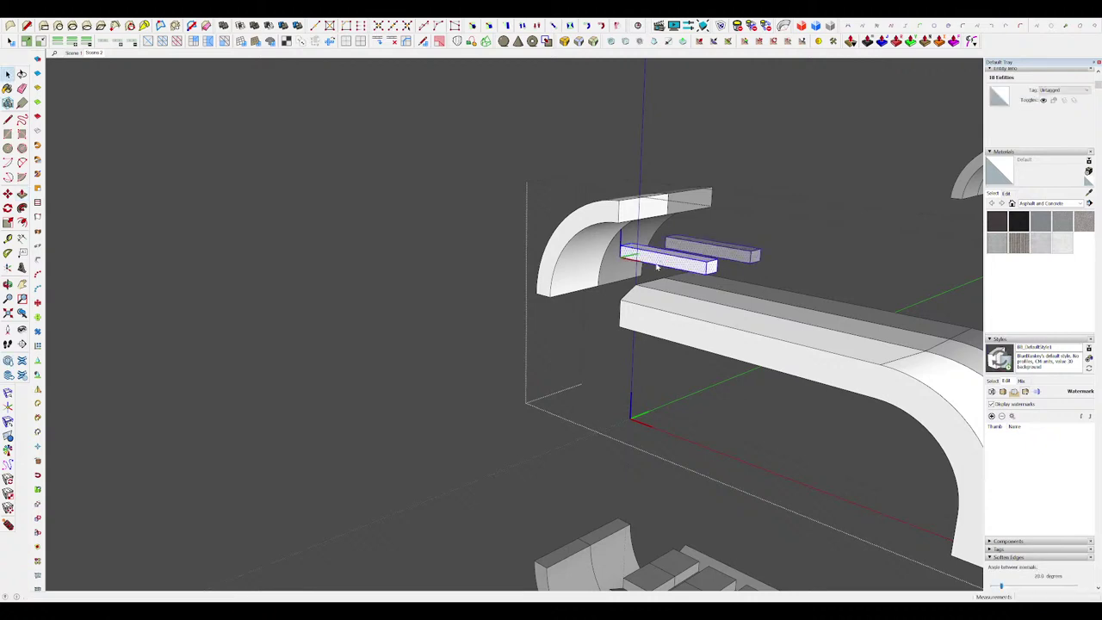
{"action": "left_click", "coordinate": [553, 394]}
Step: Tilt the bar to a steep diagonal and shift it further left inside the arc
{"action": "middle_click_drag", "start_coordinate": [696, 340], "coordinate": [855, 278]}
{"action": "scroll", "coordinate": [669, 234], "scroll_direction": "up", "scroll_amount": 3}
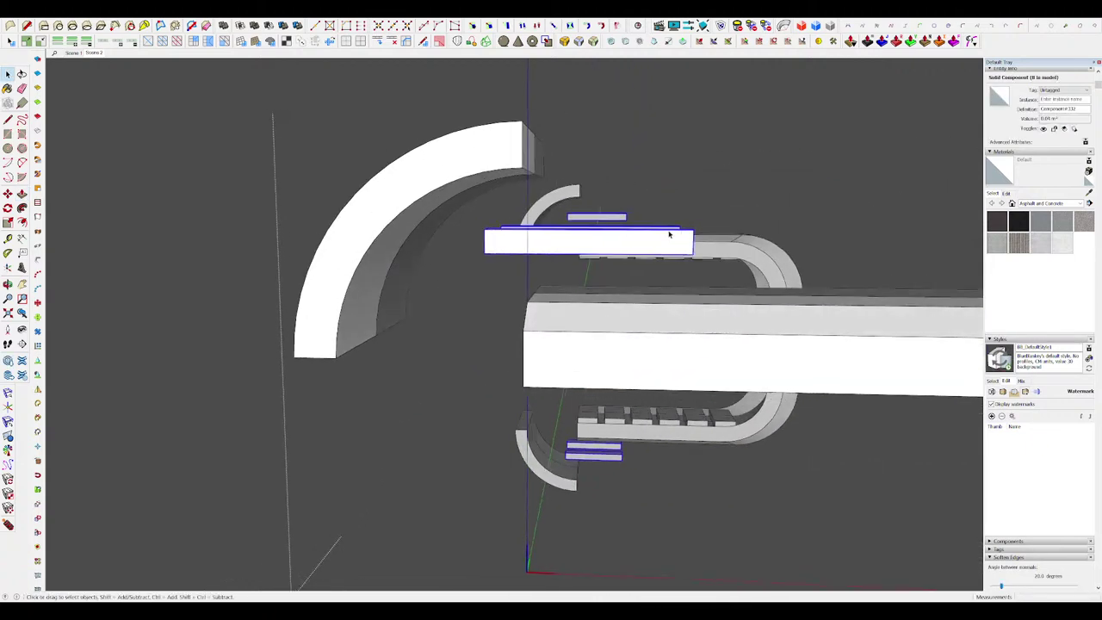
{"action": "scroll", "coordinate": [668, 233], "scroll_direction": "down", "scroll_amount": 1}
{"action": "key", "text": "m"}
{"action": "left_click", "coordinate": [672, 239]}
{"action": "left_click", "coordinate": [629, 271]}
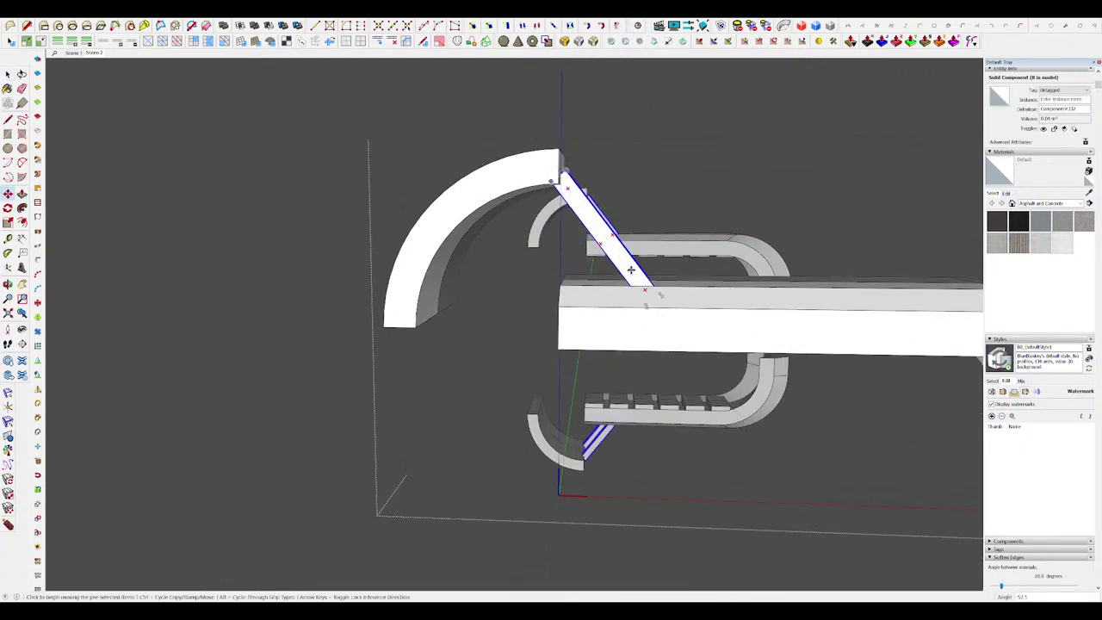
{"action": "middle_click_drag", "start_coordinate": [594, 264], "coordinate": [578, 284]}
{"action": "left_click", "coordinate": [604, 233]}
{"action": "left_click", "coordinate": [546, 235]}
Step: Scale the diagonal bar to about twice its width
{"action": "key", "text": "i"}
{"action": "scroll", "coordinate": [546, 236], "scroll_direction": "down", "scroll_amount": 4}
{"action": "scroll", "coordinate": [588, 274], "scroll_direction": "up", "scroll_amount": 2}
{"action": "key", "text": "i"}
{"action": "scroll", "coordinate": [586, 271], "scroll_direction": "up", "scroll_amount": 5}
{"action": "key", "text": "s"}
{"action": "left_click", "coordinate": [592, 269]}
{"action": "left_click", "coordinate": [573, 288]}
{"action": "key", "text": "i"}
{"action": "scroll", "coordinate": [563, 244], "scroll_direction": "down", "scroll_amount": 3}
Step: Copy the diagonal bar twice to fill the gaps in the arc
{"action": "key", "text": "q"}
{"action": "key", "text": "m"}
{"action": "key", "text": "ctrl"}
{"action": "left_click", "coordinate": [571, 231]}
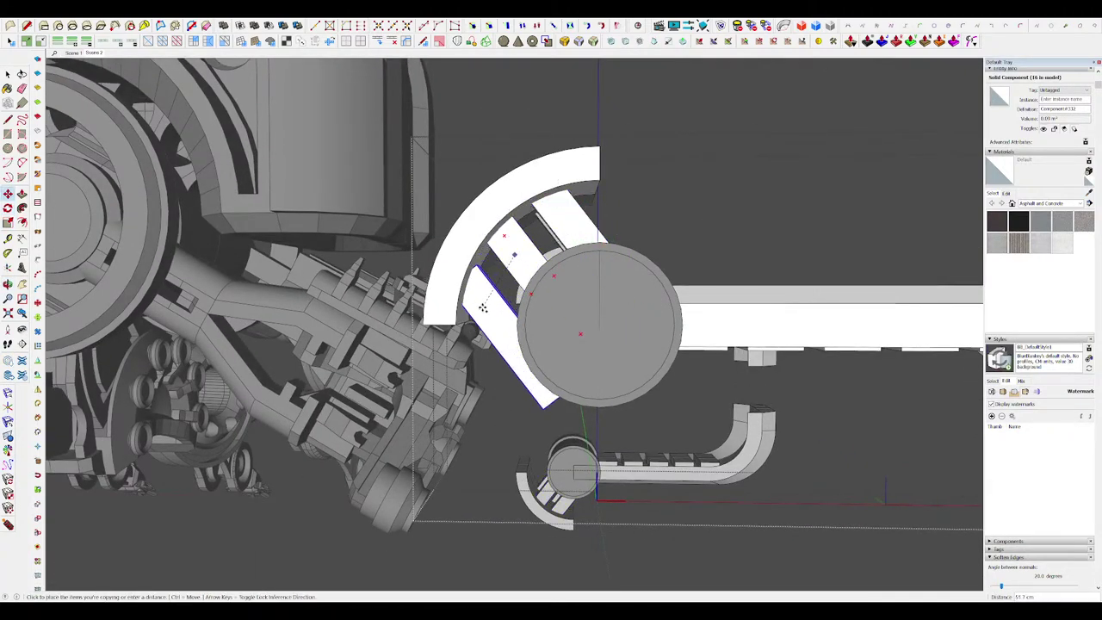
{"action": "left_click", "coordinate": [480, 307]}
{"action": "middle_click_drag", "start_coordinate": [480, 307], "coordinate": [571, 202]}
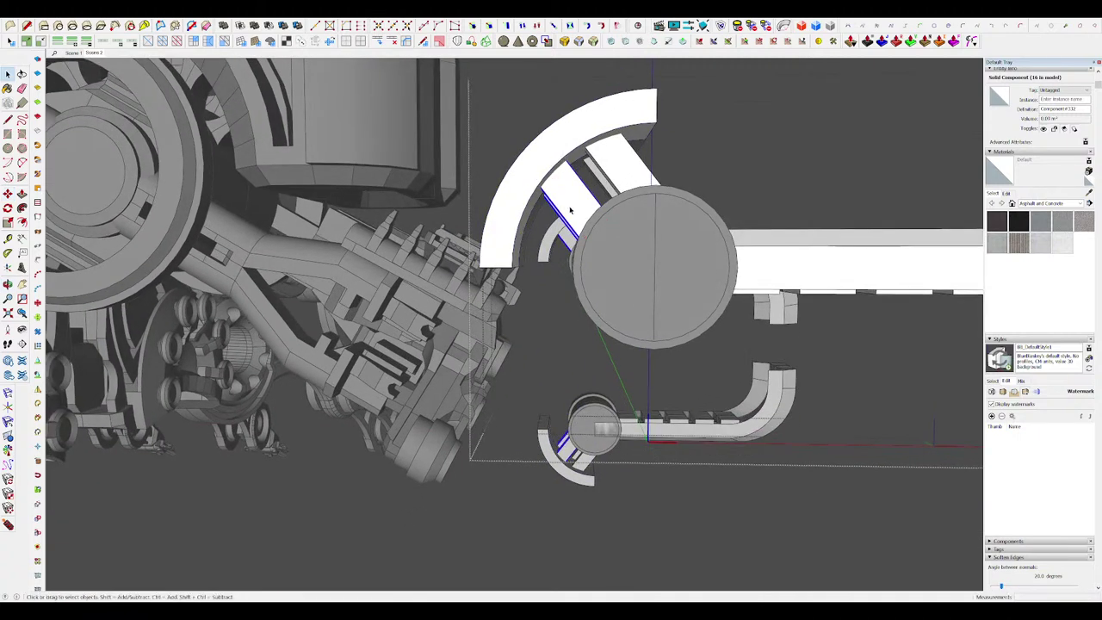
{"action": "key", "text": "q"}
{"action": "key", "text": "m"}
{"action": "key", "text": "ctrl"}
{"action": "left_click", "coordinate": [561, 225]}
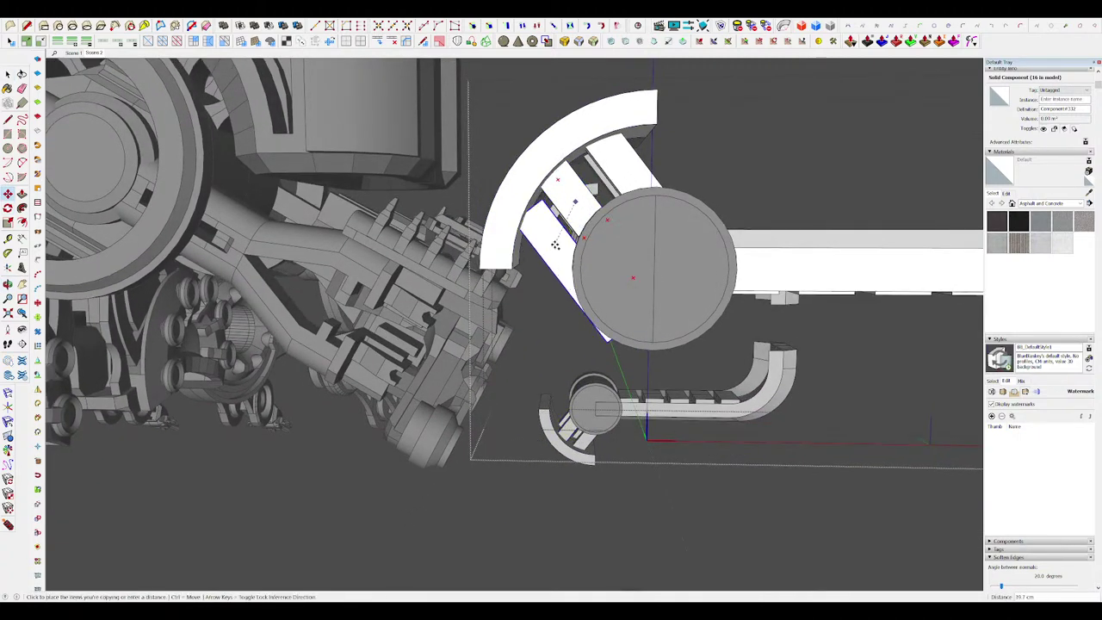
{"action": "left_click", "coordinate": [555, 244]}
{"action": "middle_click_drag", "start_coordinate": [555, 244], "coordinate": [555, 246]}
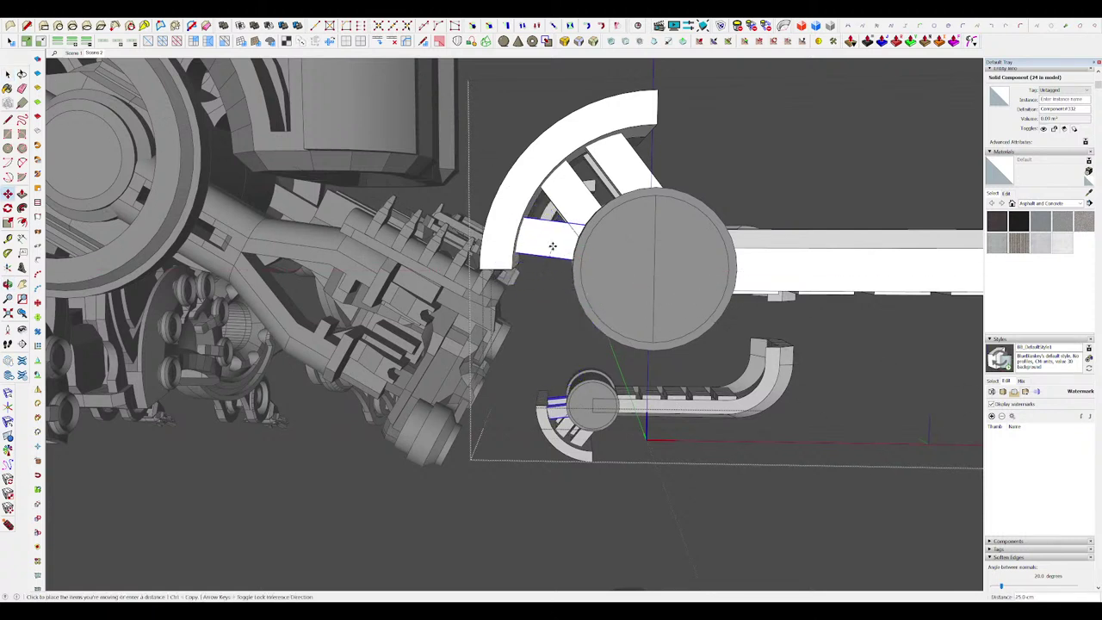
{"action": "middle_click_drag", "start_coordinate": [585, 204], "coordinate": [561, 178]}
Step: Rotate the upper blade about the hub into its new angle
{"action": "key", "text": "m"}
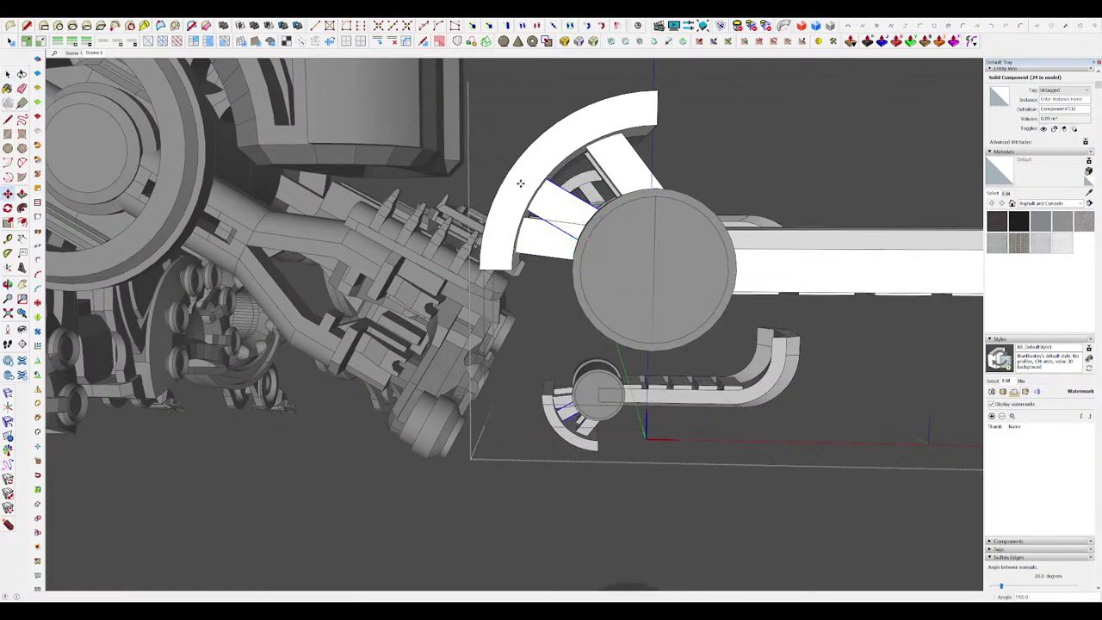
{"action": "scroll", "coordinate": [565, 191], "scroll_direction": "down", "scroll_amount": 3}
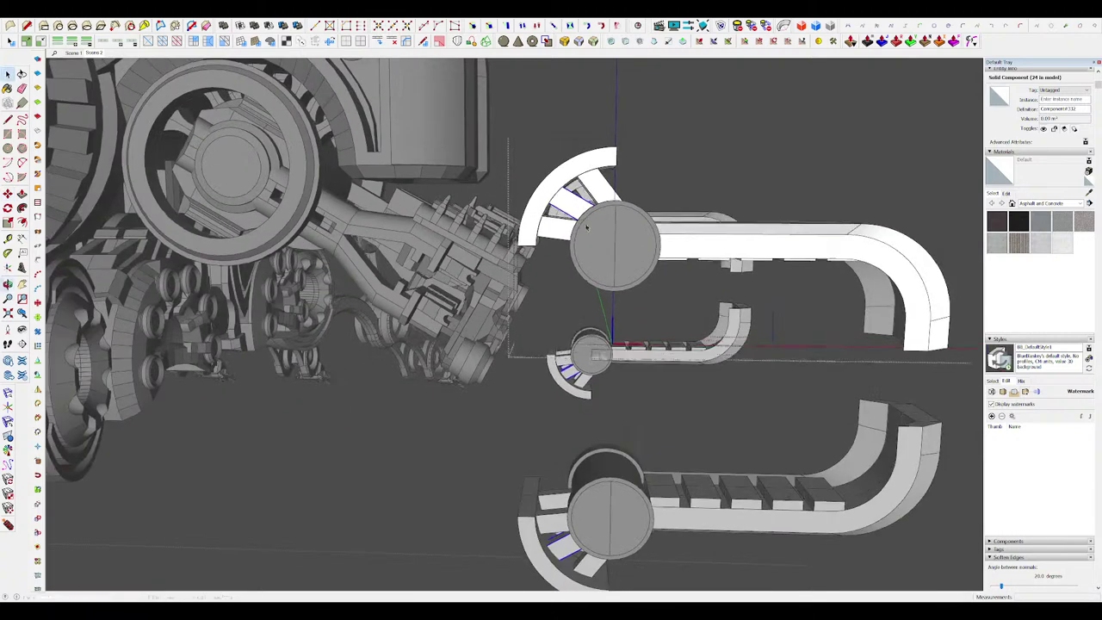
{"action": "scroll", "coordinate": [600, 181], "scroll_direction": "up", "scroll_amount": 5}
{"action": "left_click", "coordinate": [596, 189]}
{"action": "key", "text": "m"}
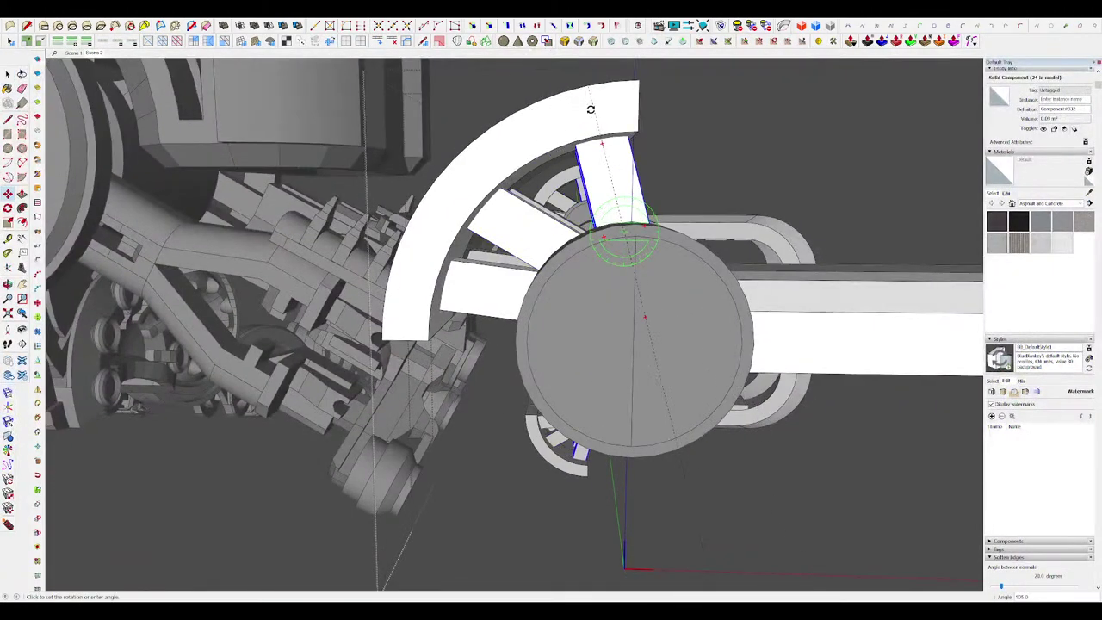
{"action": "middle_click_drag", "start_coordinate": [506, 233], "coordinate": [579, 258]}
{"action": "left_click", "coordinate": [488, 187]}
{"action": "key", "text": "space"}
{"action": "scroll", "coordinate": [578, 247], "scroll_direction": "down", "scroll_amount": 8}
{"action": "scroll", "coordinate": [485, 273], "scroll_direction": "up", "scroll_amount": 6}
Step: Inside the blade group, Push/Pull the end face 61.7 cm to shorten the blades
{"action": "double_click", "coordinate": [506, 267]}
{"action": "scroll", "coordinate": [506, 260], "scroll_direction": "up", "scroll_amount": 3}
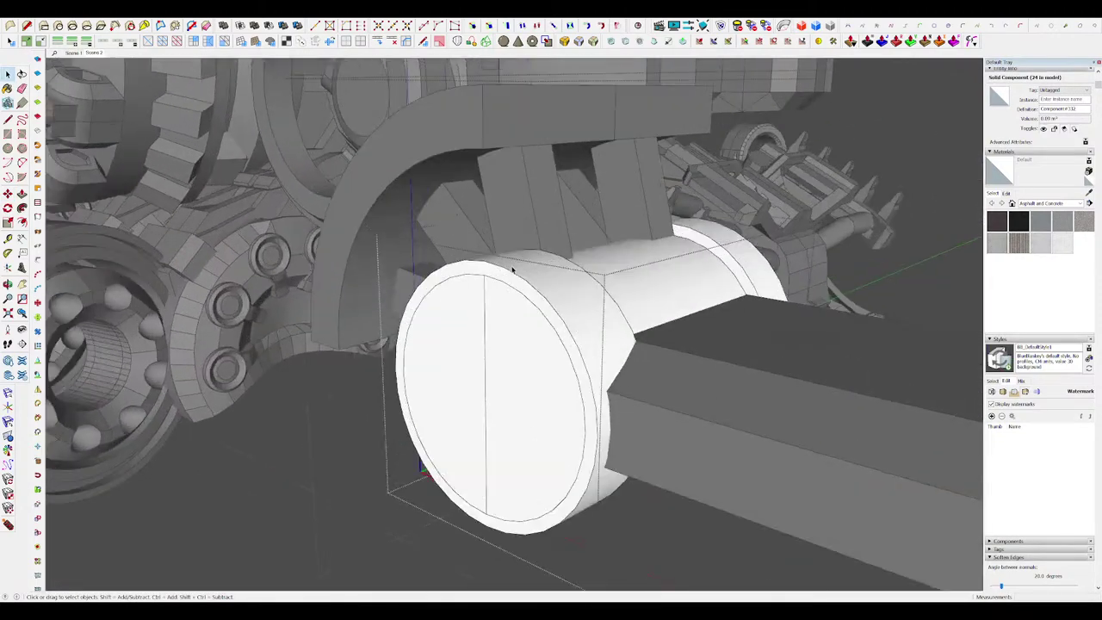
{"action": "key", "text": "i"}
{"action": "key", "text": "i"}
{"action": "double_click", "coordinate": [519, 238]}
{"action": "key", "text": "i"}
{"action": "double_click", "coordinate": [529, 260]}
{"action": "mouse_move", "coordinate": [536, 287]}
{"action": "middle_mouse_down"}
{"action": "mouse_move", "coordinate": [528, 261]}
{"action": "mouse_move", "coordinate": [539, 278]}
{"action": "middle_mouse_up"}
{"action": "key", "text": "p"}
{"action": "left_click", "coordinate": [564, 399]}
{"action": "key", "text": "i"}
{"action": "scroll", "coordinate": [526, 283], "scroll_direction": "down", "scroll_amount": 3}
{"action": "left_click", "coordinate": [539, 278]}
{"action": "scroll", "coordinate": [562, 267], "scroll_direction": "down", "scroll_amount": 5}
{"action": "scroll", "coordinate": [562, 267], "scroll_direction": "up", "scroll_amount": 6}
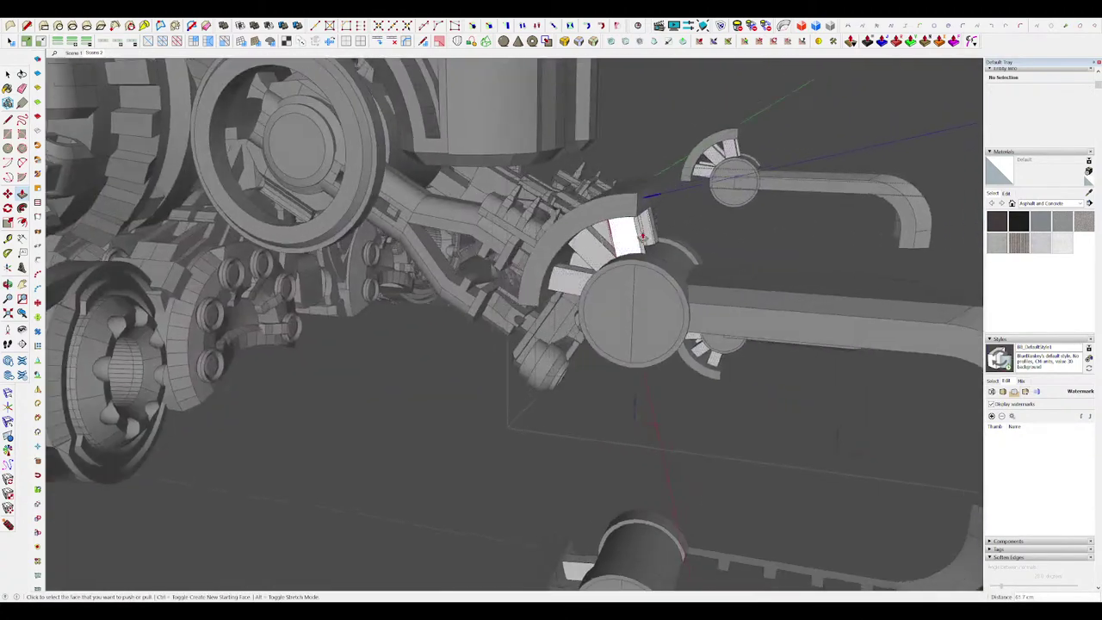
{"action": "scroll", "coordinate": [646, 250], "scroll_direction": "down", "scroll_amount": 4}
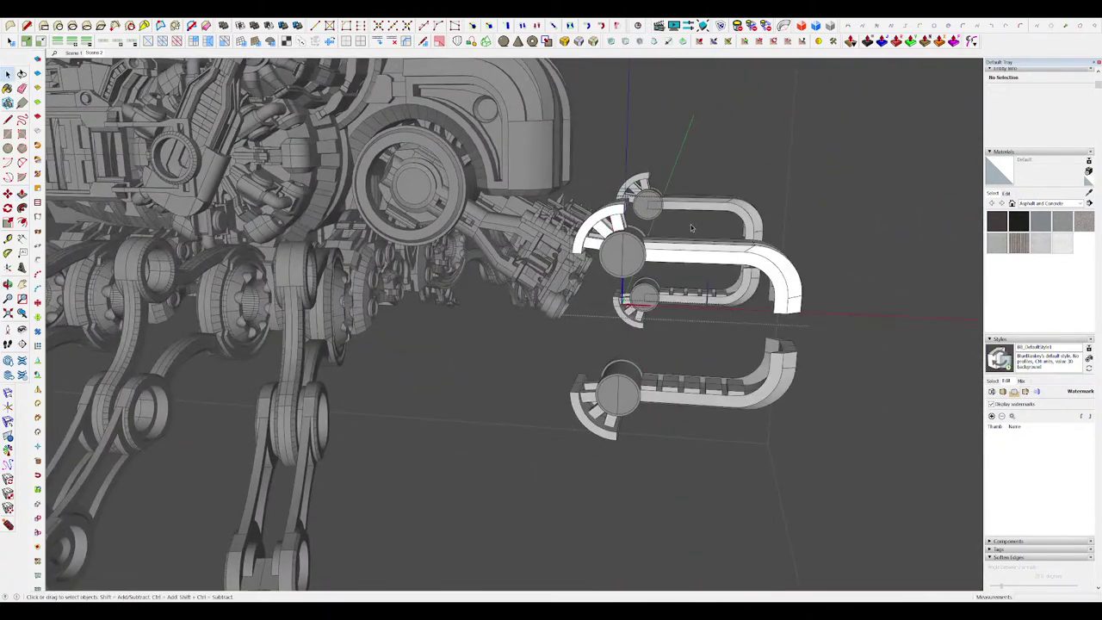
Step: Select the two blade arm components and finalise the pushed hub face
{"action": "middle_click_drag", "start_coordinate": [690, 224], "coordinate": [610, 307]}
{"action": "scroll", "coordinate": [569, 210], "scroll_direction": "up", "scroll_amount": 6}
{"action": "left_click", "coordinate": [574, 198]}
{"action": "left_click", "coordinate": [594, 202]}
{"action": "scroll", "coordinate": [566, 238], "scroll_direction": "up", "scroll_amount": 4}
{"action": "left_click", "coordinate": [565, 239]}
{"action": "key", "text": "space"}
{"action": "scroll", "coordinate": [494, 288], "scroll_direction": "down", "scroll_amount": 8}
{"action": "left_click", "coordinate": [494, 288]}
{"action": "scroll", "coordinate": [439, 290], "scroll_direction": "up", "scroll_amount": 6}
{"action": "middle_click_drag", "start_coordinate": [439, 291], "coordinate": [509, 284]}
Step: Widen the support slabs and sketch rectangles on their top edge for stepping
{"action": "key", "text": "p"}
{"action": "left_click", "coordinate": [678, 301]}
{"action": "key", "text": "alt+h"}
{"action": "scroll", "coordinate": [495, 347], "scroll_direction": "up", "scroll_amount": 3}
{"action": "left_click", "coordinate": [472, 347]}
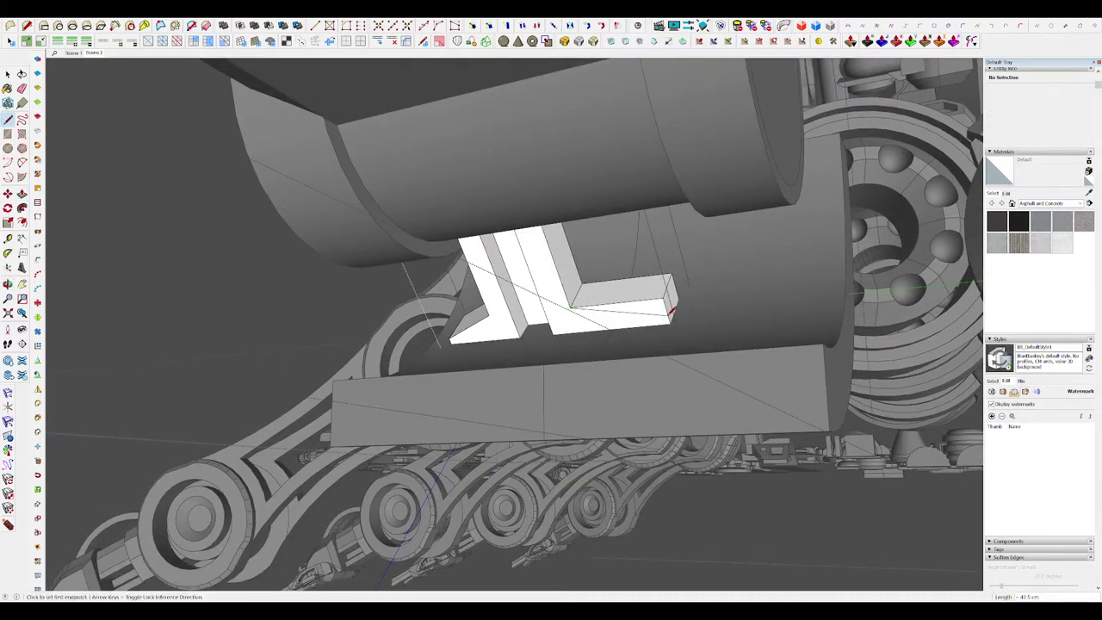
{"action": "key", "text": "p"}
{"action": "mouse_move", "coordinate": [606, 297]}
{"action": "middle_mouse_down"}
{"action": "mouse_move", "coordinate": [801, 349]}
{"action": "mouse_move", "coordinate": [848, 346]}
{"action": "mouse_move", "coordinate": [762, 485]}
{"action": "mouse_move", "coordinate": [671, 319]}
{"action": "mouse_move", "coordinate": [594, 279]}
{"action": "middle_mouse_up"}
{"action": "scroll", "coordinate": [659, 312], "scroll_direction": "up", "scroll_amount": 4}
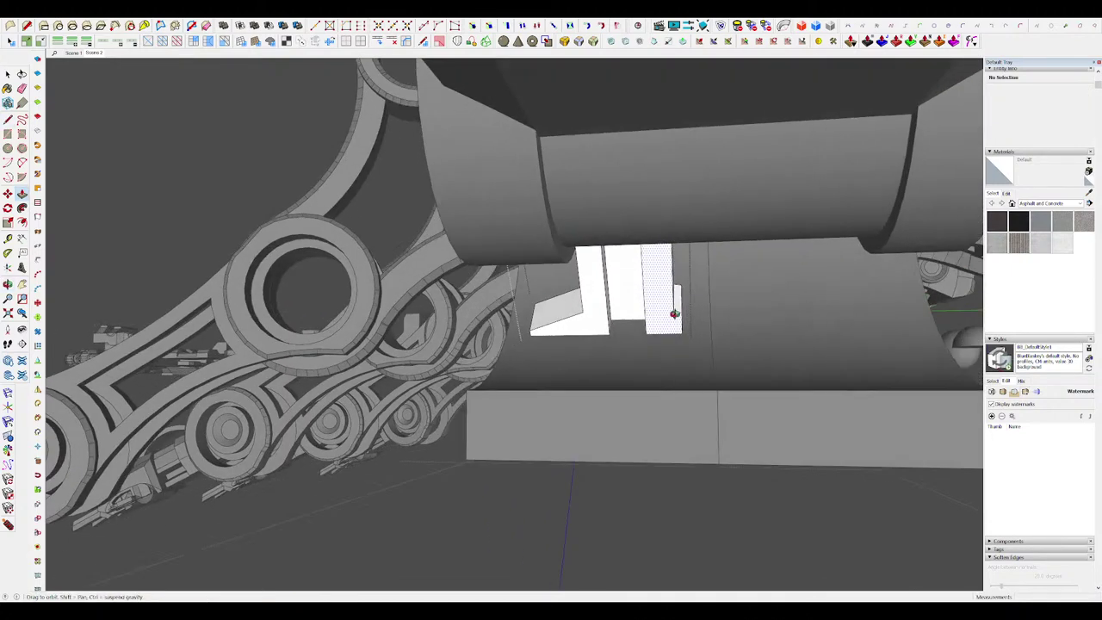
{"action": "middle_click_drag", "start_coordinate": [673, 312], "coordinate": [733, 314]}
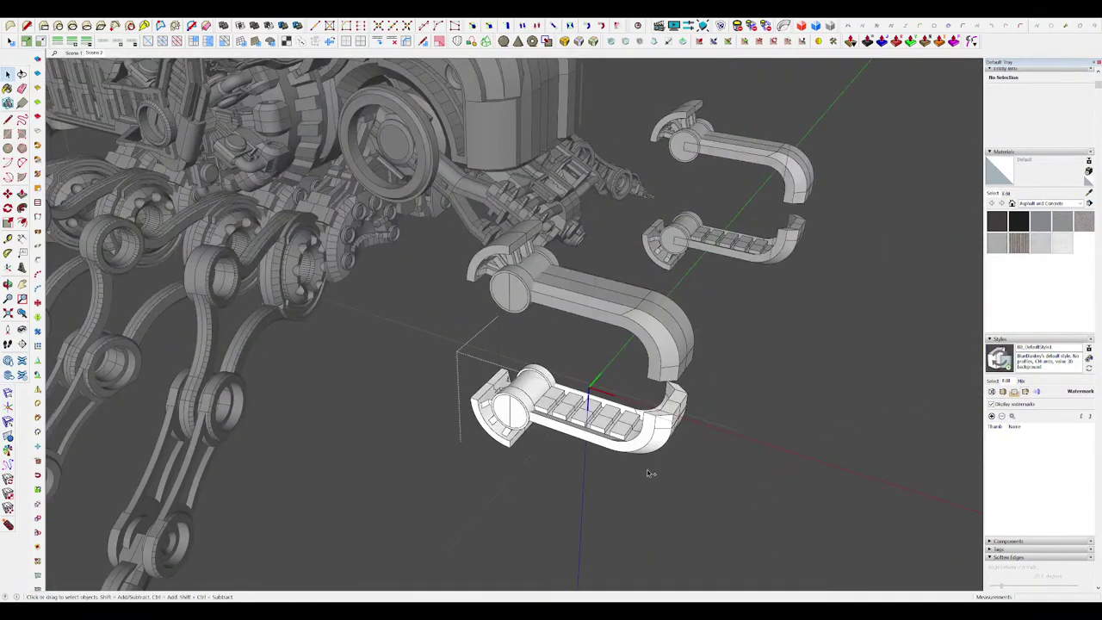
Step: Push/Pull the raised plate up on top of the upper pincer arm
{"action": "scroll", "coordinate": [848, 346], "scroll_direction": "down", "scroll_amount": 5}
{"action": "left_click", "coordinate": [819, 363]}
{"action": "middle_click_drag", "start_coordinate": [818, 362], "coordinate": [667, 351]}
{"action": "mouse_move", "coordinate": [124, 259]}
{"action": "middle_mouse_down"}
{"action": "mouse_move", "coordinate": [769, 425]}
{"action": "mouse_move", "coordinate": [847, 418]}
{"action": "mouse_move", "coordinate": [200, 520]}
{"action": "middle_mouse_up"}
{"action": "mouse_move", "coordinate": [677, 415]}
{"action": "middle_mouse_down"}
{"action": "mouse_move", "coordinate": [575, 150]}
{"action": "mouse_move", "coordinate": [763, 133]}
{"action": "mouse_move", "coordinate": [733, 164]}
{"action": "mouse_move", "coordinate": [755, 267]}
{"action": "mouse_move", "coordinate": [728, 408]}
{"action": "middle_mouse_up"}
{"action": "scroll", "coordinate": [693, 378], "scroll_direction": "up", "scroll_amount": 3}
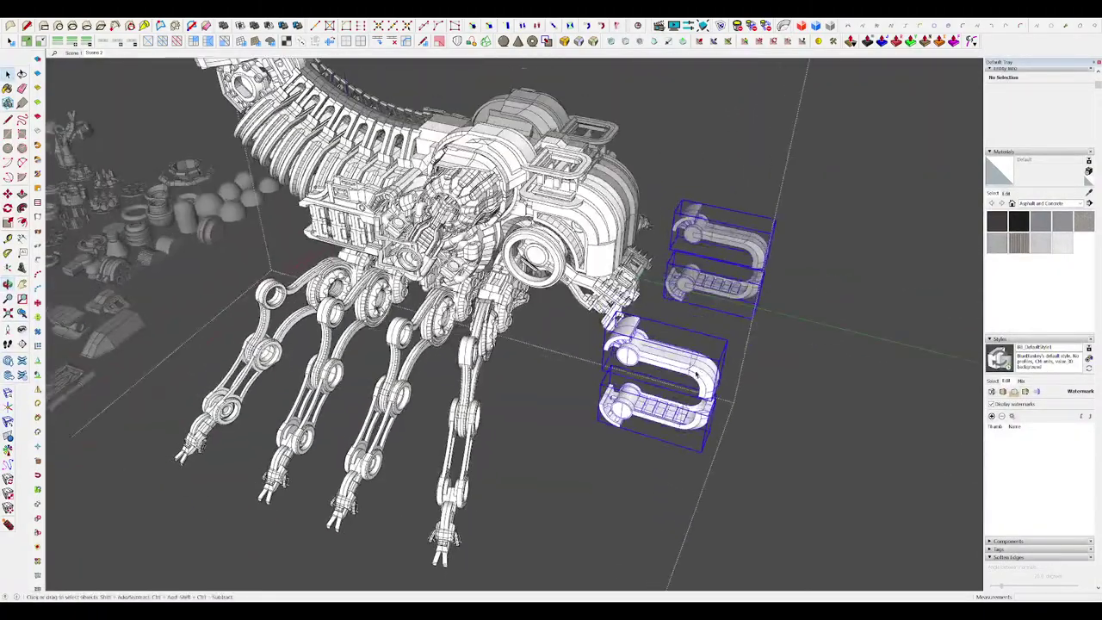
{"action": "scroll", "coordinate": [702, 368], "scroll_direction": "up", "scroll_amount": 8}
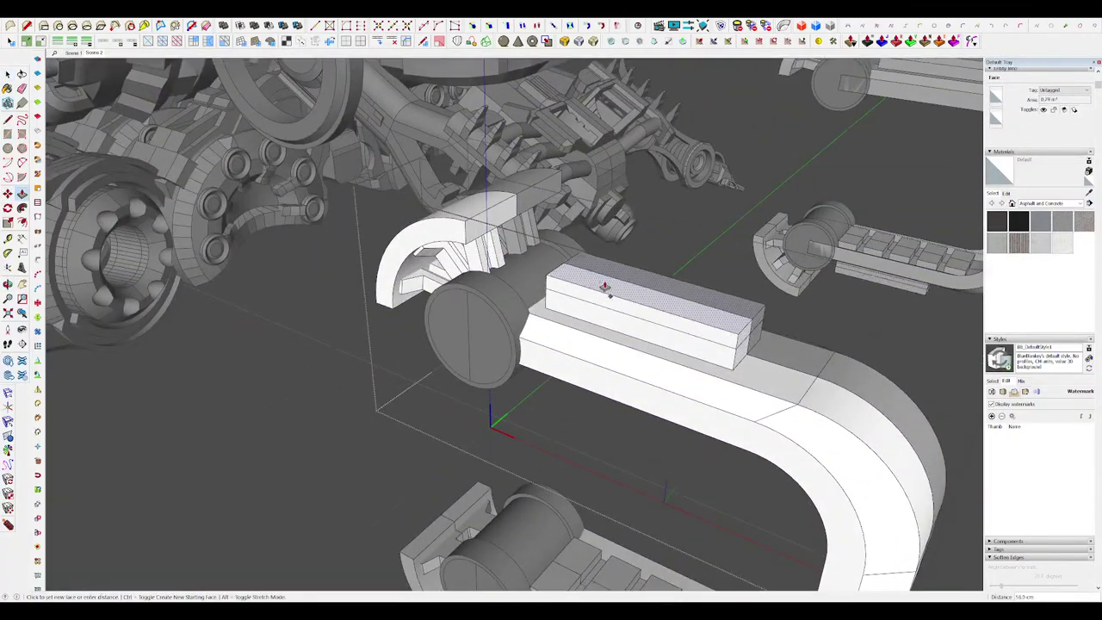
{"action": "key", "text": "space"}
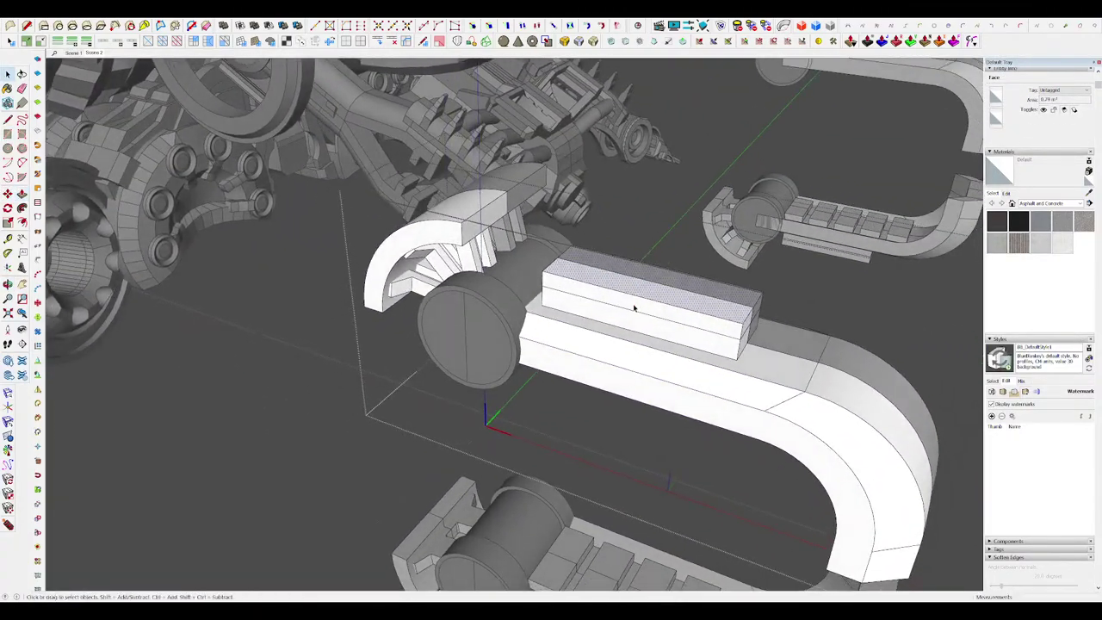
{"action": "middle_click_drag", "start_coordinate": [576, 299], "coordinate": [785, 274]}
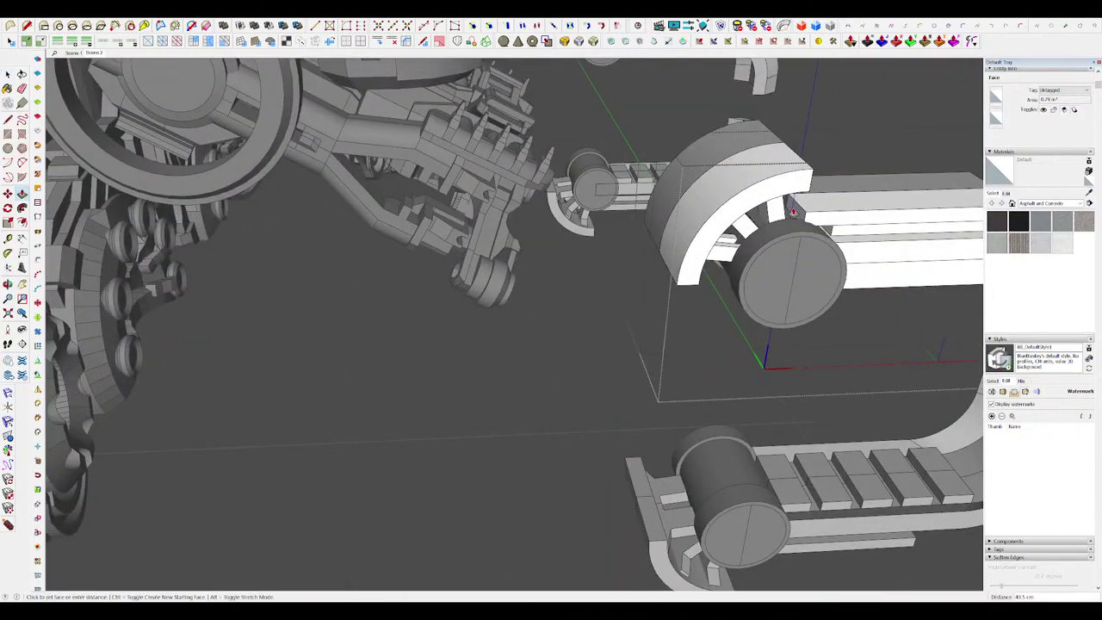
{"action": "left_click", "coordinate": [793, 212]}
{"action": "middle_click_drag", "start_coordinate": [792, 211], "coordinate": [643, 289]}
{"action": "key", "text": "space"}
Step: Draw a rectangle on the plate and push it in as the long recessed channel
{"action": "scroll", "coordinate": [624, 298], "scroll_direction": "down", "scroll_amount": 10}
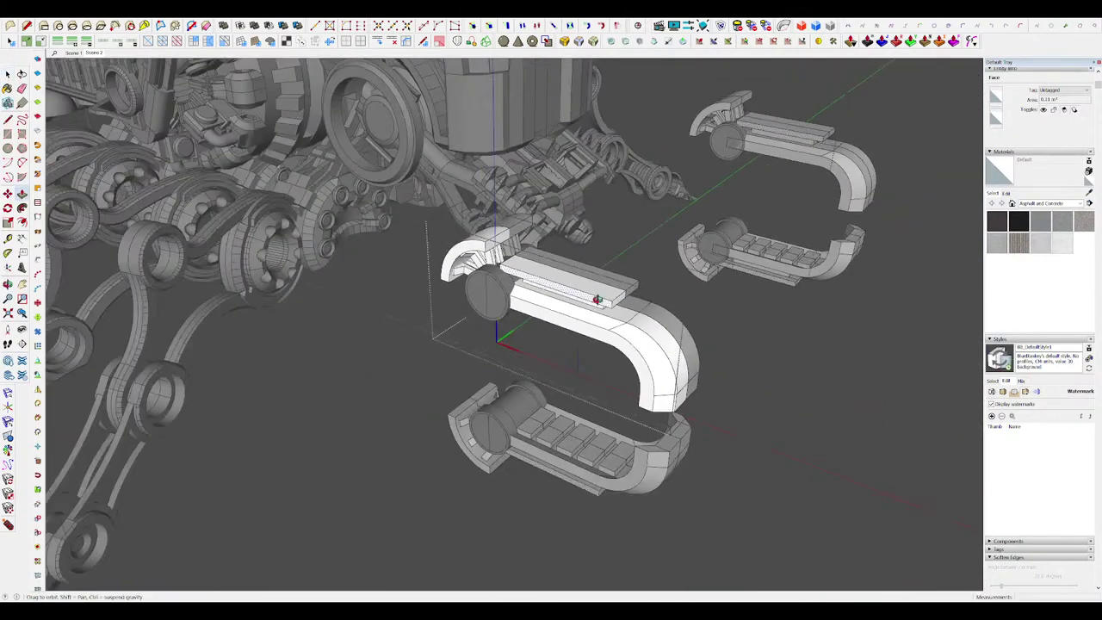
{"action": "scroll", "coordinate": [639, 300], "scroll_direction": "up", "scroll_amount": 11}
{"action": "key", "text": "space"}
{"action": "key", "text": "r"}
{"action": "middle_click_drag", "start_coordinate": [638, 300], "coordinate": [537, 290]}
{"action": "left_click", "coordinate": [634, 318]}
Step: Cut a recessed end slot into the end of the plate
{"action": "scroll", "coordinate": [568, 305], "scroll_direction": "down", "scroll_amount": 5}
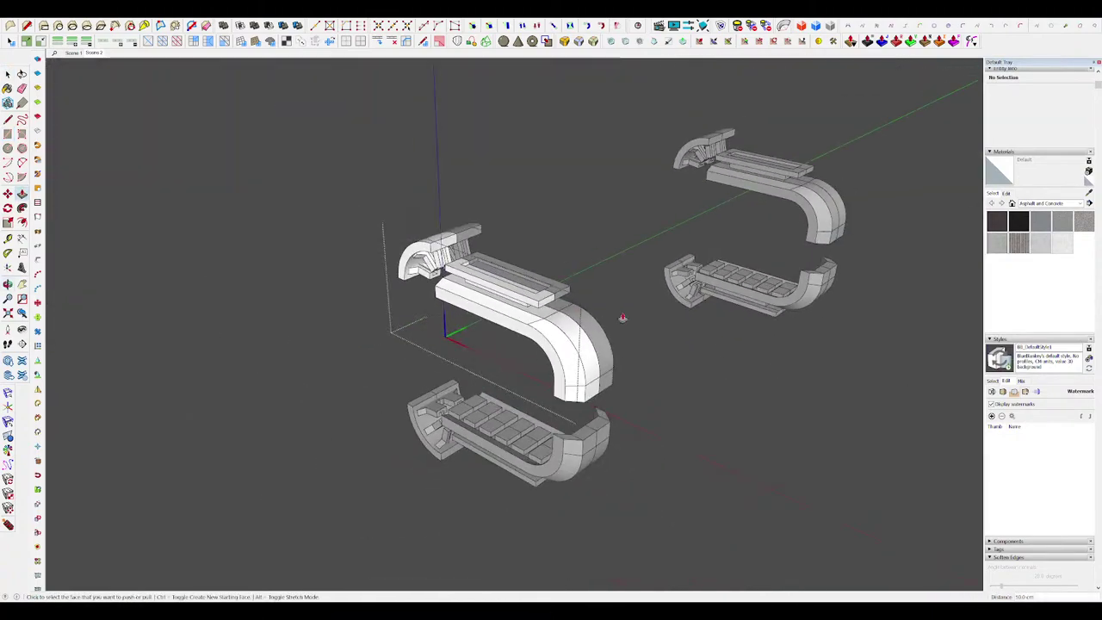
{"action": "middle_click_drag", "start_coordinate": [622, 317], "coordinate": [746, 250]}
{"action": "scroll", "coordinate": [507, 320], "scroll_direction": "up", "scroll_amount": 6}
{"action": "scroll", "coordinate": [611, 271], "scroll_direction": "down", "scroll_amount": 4}
{"action": "scroll", "coordinate": [617, 266], "scroll_direction": "up", "scroll_amount": 4}
{"action": "key", "text": "space"}
{"action": "key", "text": "r"}
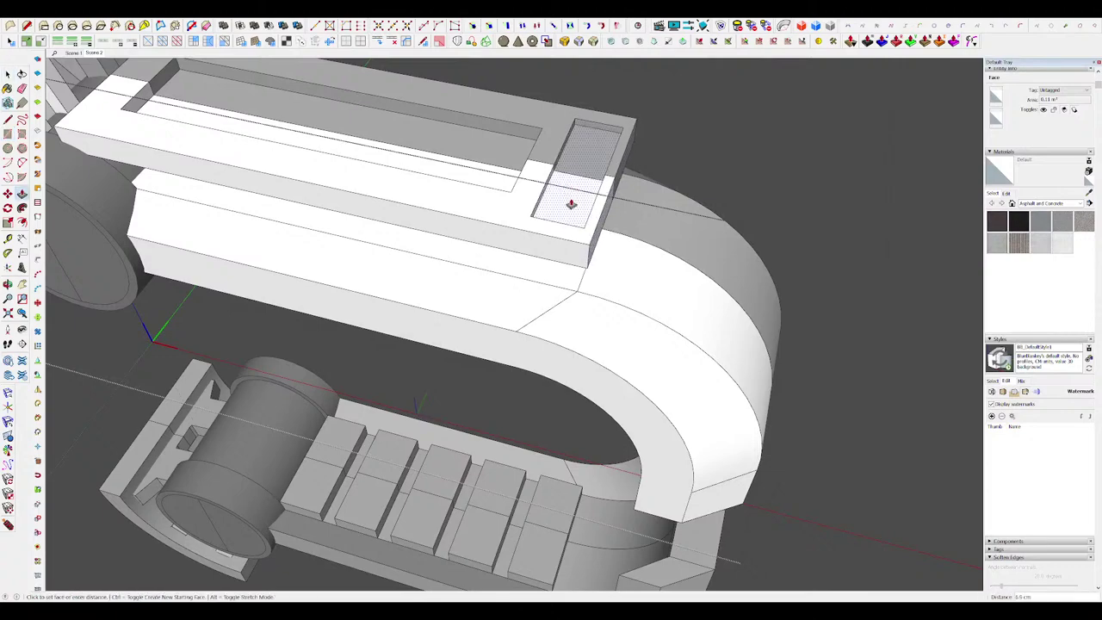
{"action": "left_click", "coordinate": [571, 204]}
{"action": "key", "text": "space"}
{"action": "mouse_move", "coordinate": [572, 204]}
{"action": "middle_mouse_down"}
{"action": "mouse_move", "coordinate": [514, 204]}
{"action": "mouse_move", "coordinate": [583, 216]}
{"action": "mouse_move", "coordinate": [641, 312]}
{"action": "mouse_move", "coordinate": [570, 221]}
{"action": "mouse_move", "coordinate": [468, 235]}
{"action": "middle_mouse_up"}
{"action": "scroll", "coordinate": [641, 312], "scroll_direction": "down", "scroll_amount": 3}
{"action": "scroll", "coordinate": [619, 299], "scroll_direction": "up", "scroll_amount": 4}
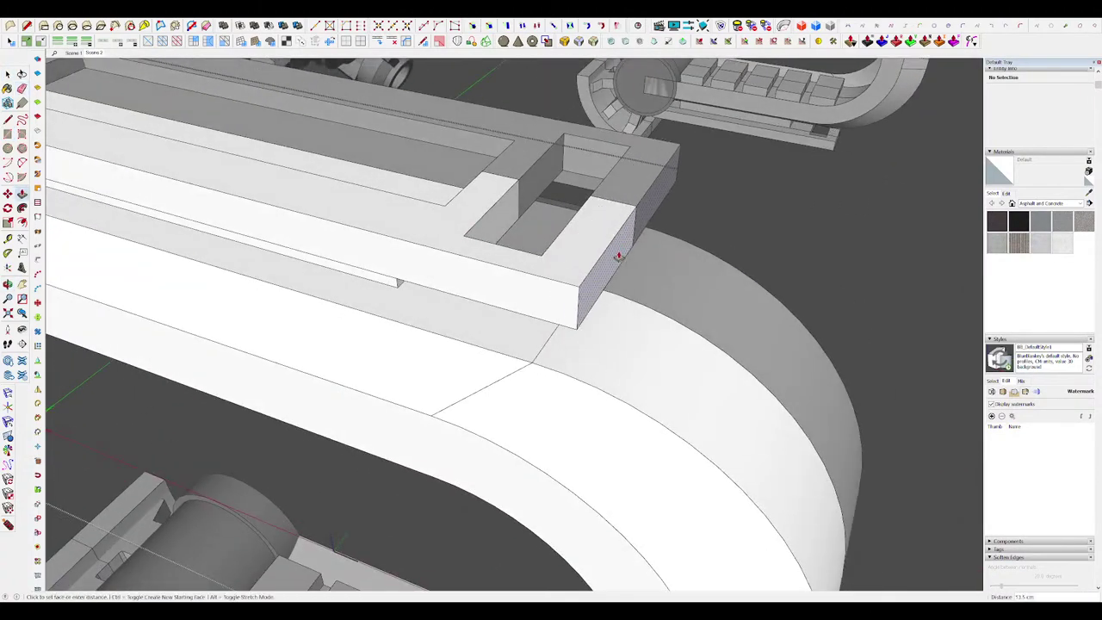
Step: Box-select the top bar's end faces and Move them into position
{"action": "key", "text": "space"}
{"action": "scroll", "coordinate": [618, 255], "scroll_direction": "down", "scroll_amount": 10}
{"action": "scroll", "coordinate": [722, 296], "scroll_direction": "up", "scroll_amount": 4}
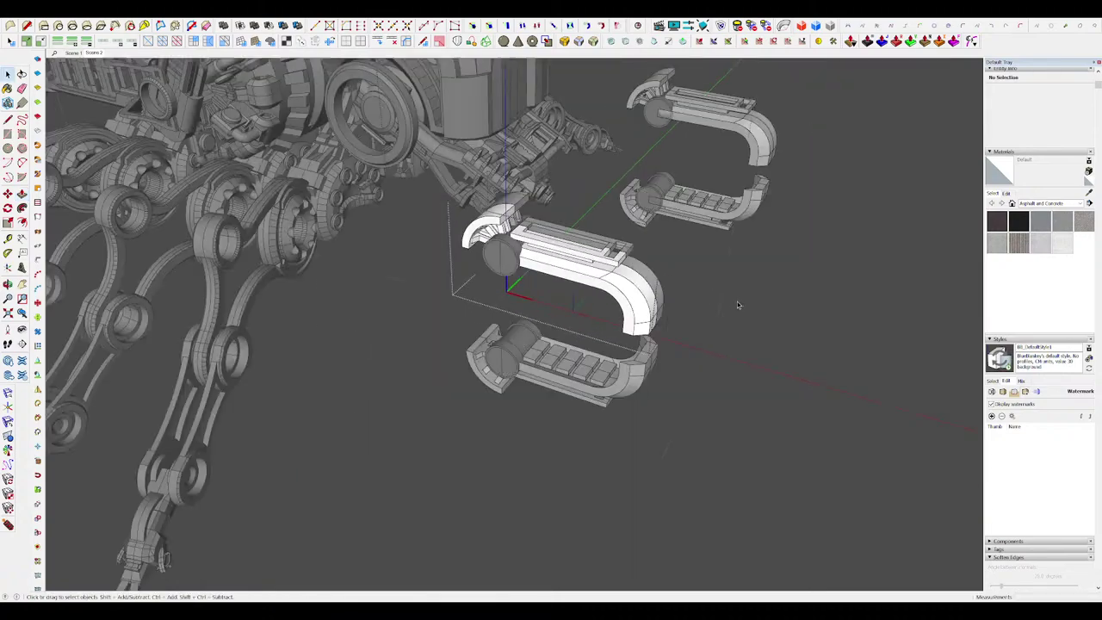
{"action": "scroll", "coordinate": [738, 304], "scroll_direction": "down", "scroll_amount": 3}
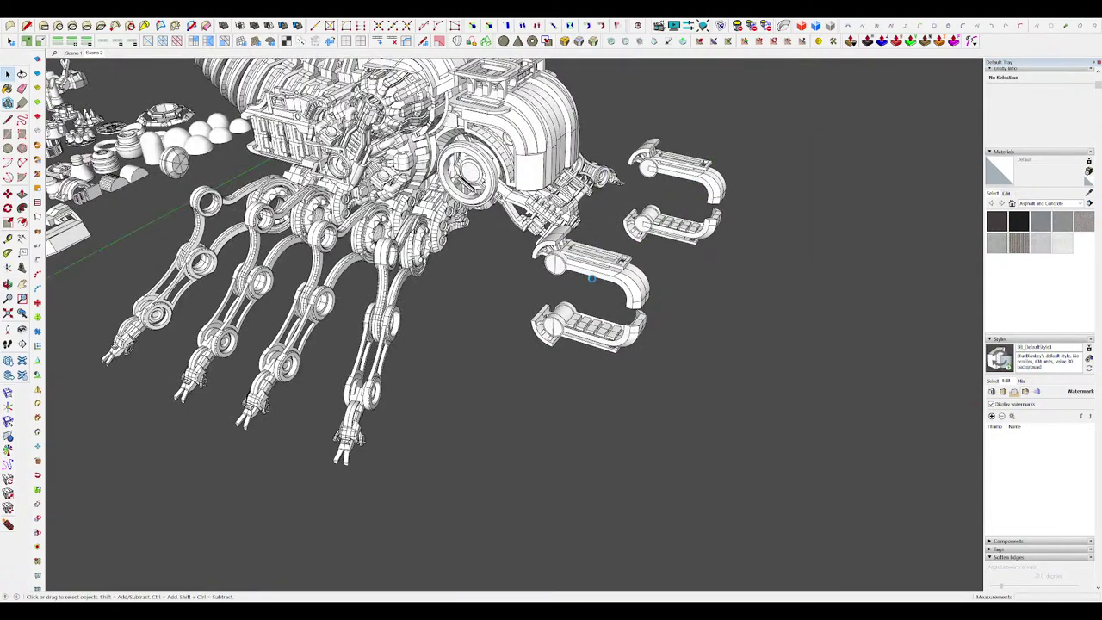
{"action": "scroll", "coordinate": [591, 278], "scroll_direction": "down", "scroll_amount": 3}
{"action": "mouse_move", "coordinate": [591, 278]}
{"action": "middle_mouse_down"}
{"action": "mouse_move", "coordinate": [595, 225]}
{"action": "mouse_move", "coordinate": [615, 268]}
{"action": "mouse_move", "coordinate": [676, 283]}
{"action": "mouse_move", "coordinate": [780, 260]}
{"action": "mouse_move", "coordinate": [796, 202]}
{"action": "mouse_move", "coordinate": [787, 198]}
{"action": "middle_mouse_up"}
{"action": "scroll", "coordinate": [624, 271], "scroll_direction": "up", "scroll_amount": 5}
{"action": "left_click", "coordinate": [676, 254]}
{"action": "scroll", "coordinate": [678, 256], "scroll_direction": "up", "scroll_amount": 5}
{"action": "left_click_drag", "start_coordinate": [543, 152], "coordinate": [670, 212]}
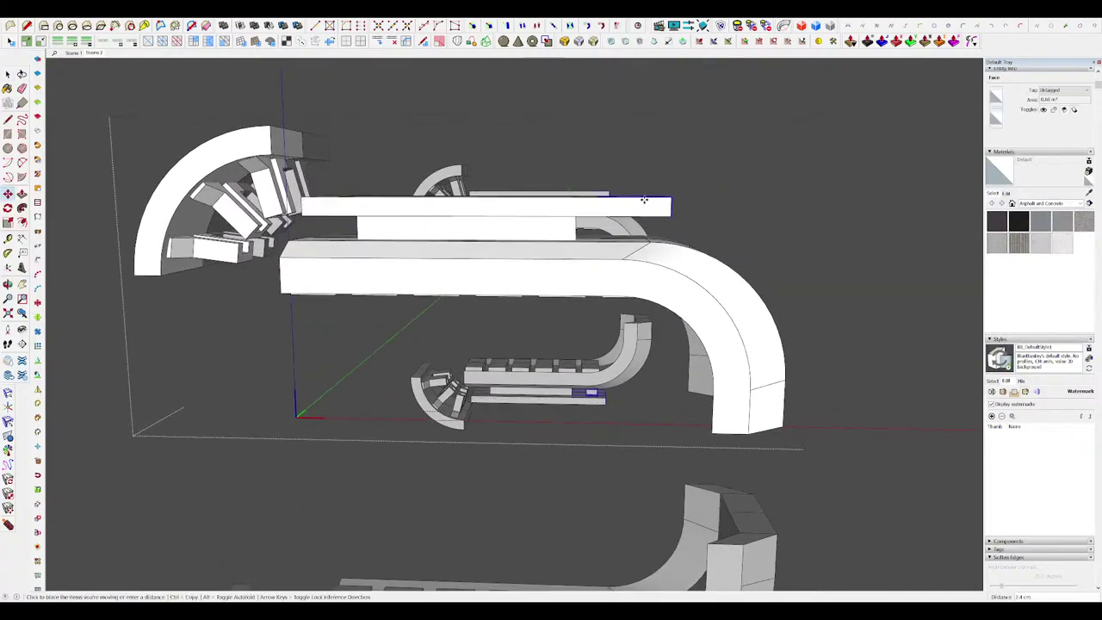
{"action": "middle_click_drag", "start_coordinate": [618, 197], "coordinate": [561, 244]}
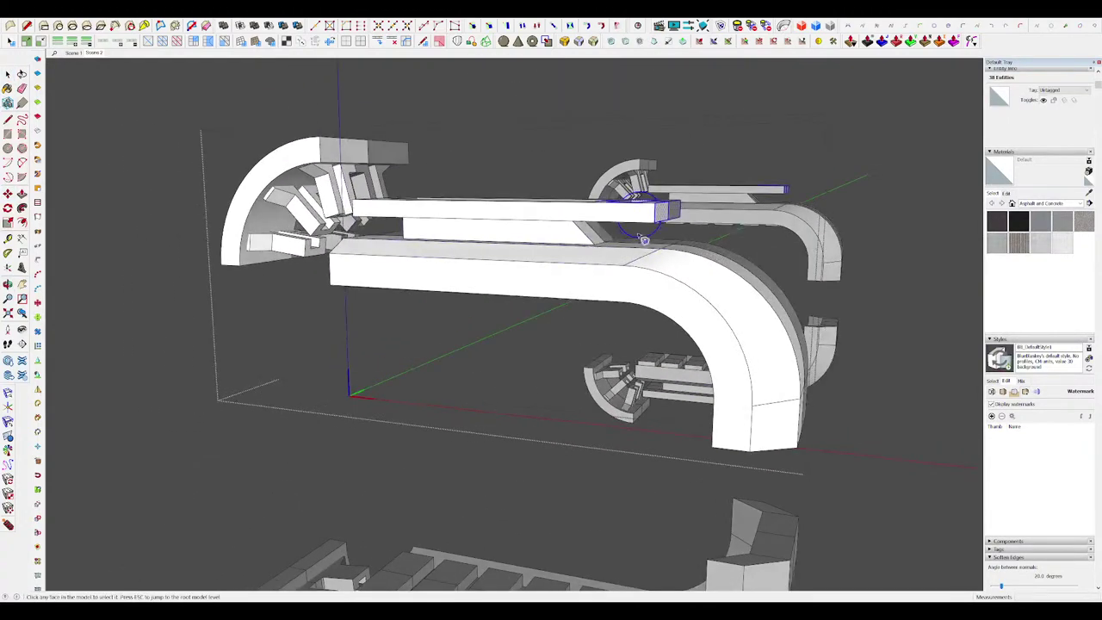
{"action": "scroll", "coordinate": [650, 244], "scroll_direction": "up", "scroll_amount": 4}
{"action": "middle_click_drag", "start_coordinate": [649, 245], "coordinate": [505, 208]}
{"action": "middle_click", "coordinate": [542, 249]}
{"action": "middle_click", "coordinate": [542, 249]}
{"action": "key", "text": "m"}
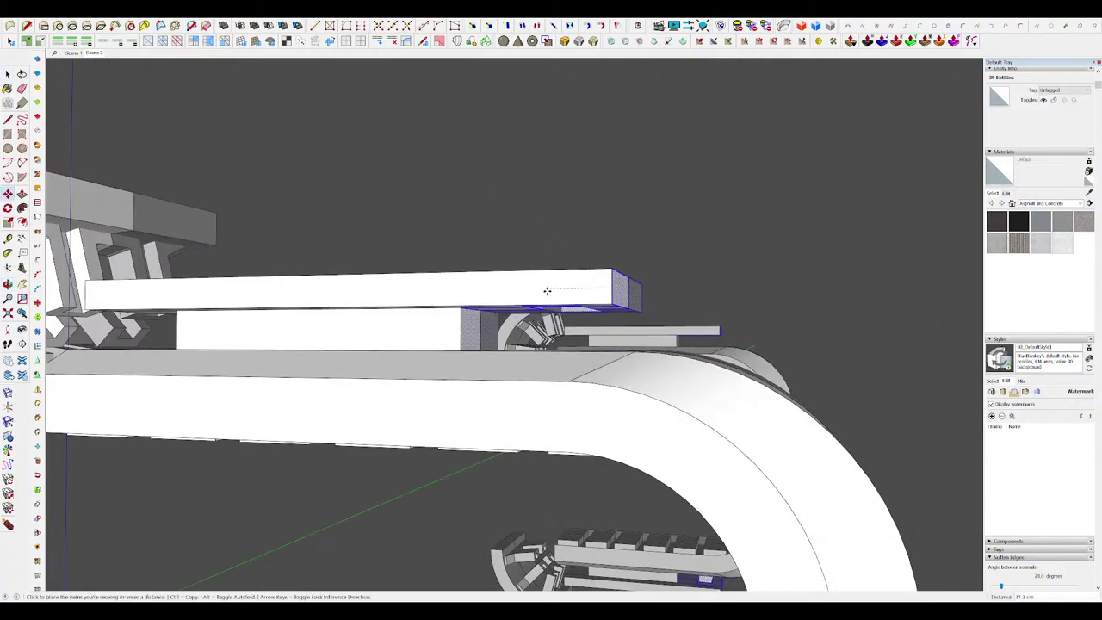
{"action": "left_click", "coordinate": [548, 291]}
Step: Show the rest of the model, exit the inner group and view the whole assembly
{"action": "middle_click_drag", "start_coordinate": [547, 291], "coordinate": [583, 494]}
{"action": "scroll", "coordinate": [601, 373], "scroll_direction": "down", "scroll_amount": 5}
{"action": "key", "text": "i"}
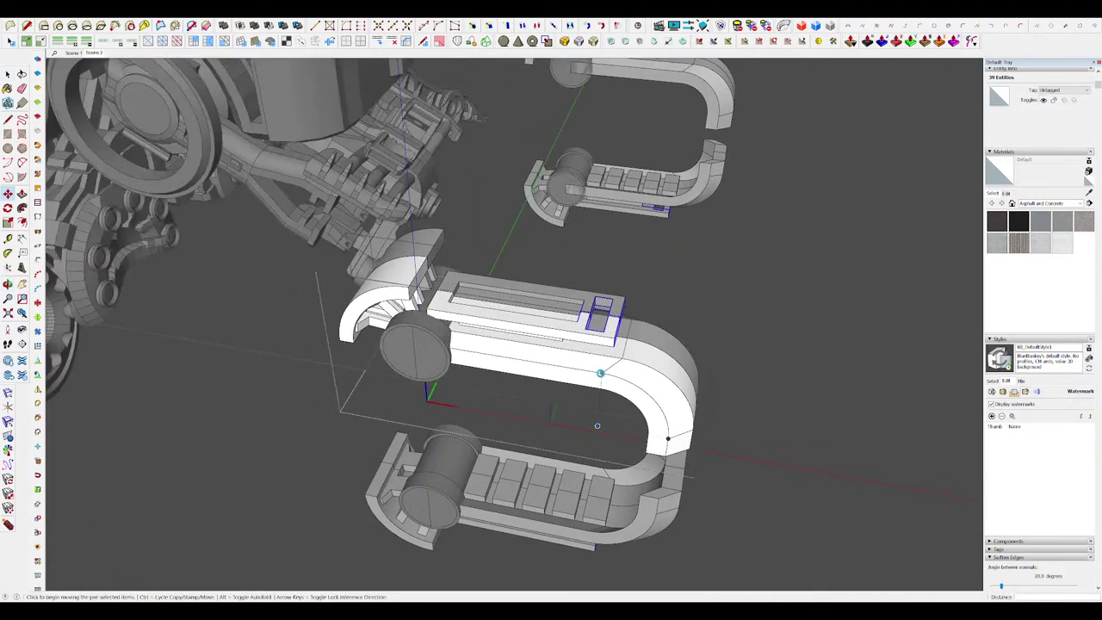
{"action": "key", "text": "space"}
{"action": "scroll", "coordinate": [641, 262], "scroll_direction": "down", "scroll_amount": 3}
{"action": "left_click", "coordinate": [806, 335]}
{"action": "scroll", "coordinate": [632, 232], "scroll_direction": "down", "scroll_amount": 5}
{"action": "scroll", "coordinate": [582, 247], "scroll_direction": "up", "scroll_amount": 8}
{"action": "middle_click_drag", "start_coordinate": [581, 247], "coordinate": [588, 200]}
{"action": "scroll", "coordinate": [590, 160], "scroll_direction": "down", "scroll_amount": 5}
{"action": "scroll", "coordinate": [592, 161], "scroll_direction": "up", "scroll_amount": 6}
{"action": "scroll", "coordinate": [578, 175], "scroll_direction": "up", "scroll_amount": 4}
{"action": "scroll", "coordinate": [588, 178], "scroll_direction": "down", "scroll_amount": 5}
{"action": "scroll", "coordinate": [613, 241], "scroll_direction": "down", "scroll_amount": 4}
{"action": "middle_click_drag", "start_coordinate": [640, 245], "coordinate": [604, 255]}
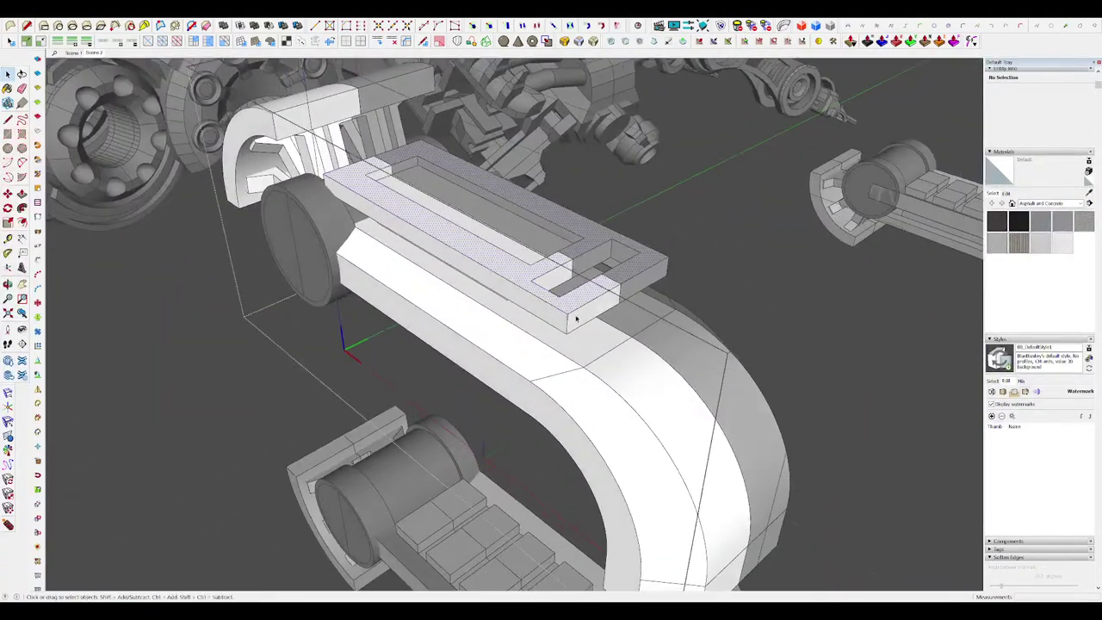
Step: Select the hinge guard's curved arch face to offset it into a layered arch
{"action": "key", "text": "l"}
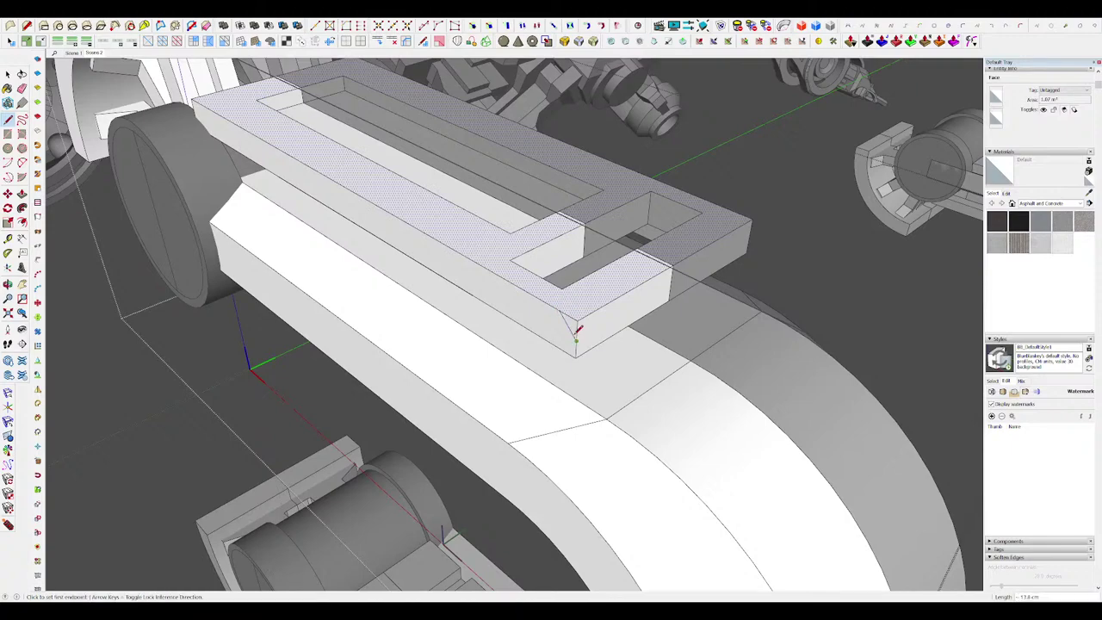
{"action": "key", "text": "space"}
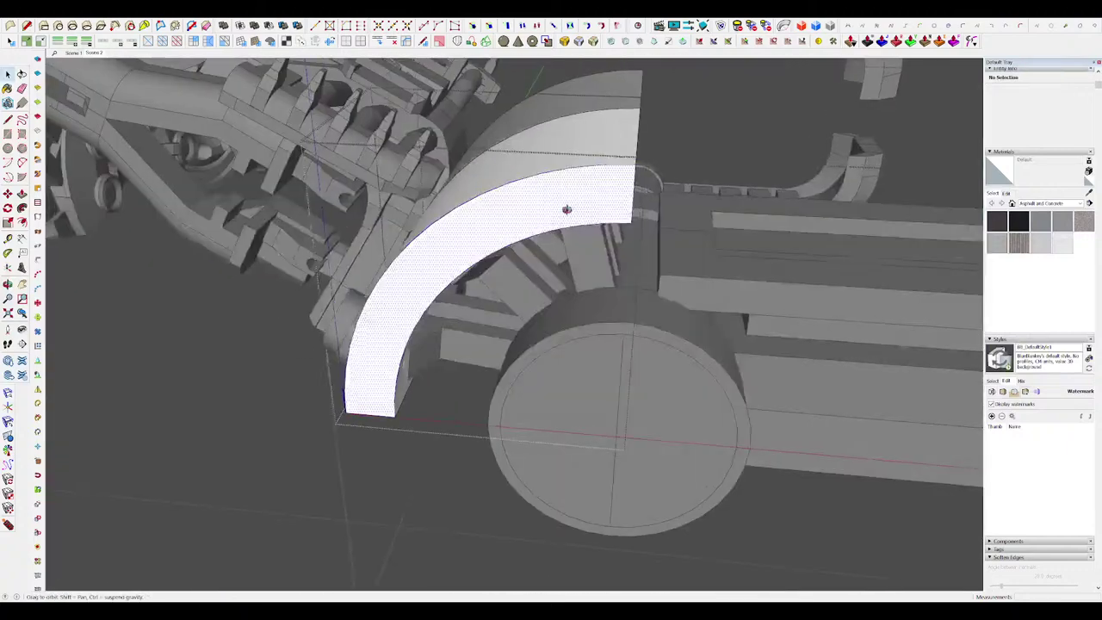
{"action": "left_click", "coordinate": [595, 202]}
{"action": "key", "text": "space"}
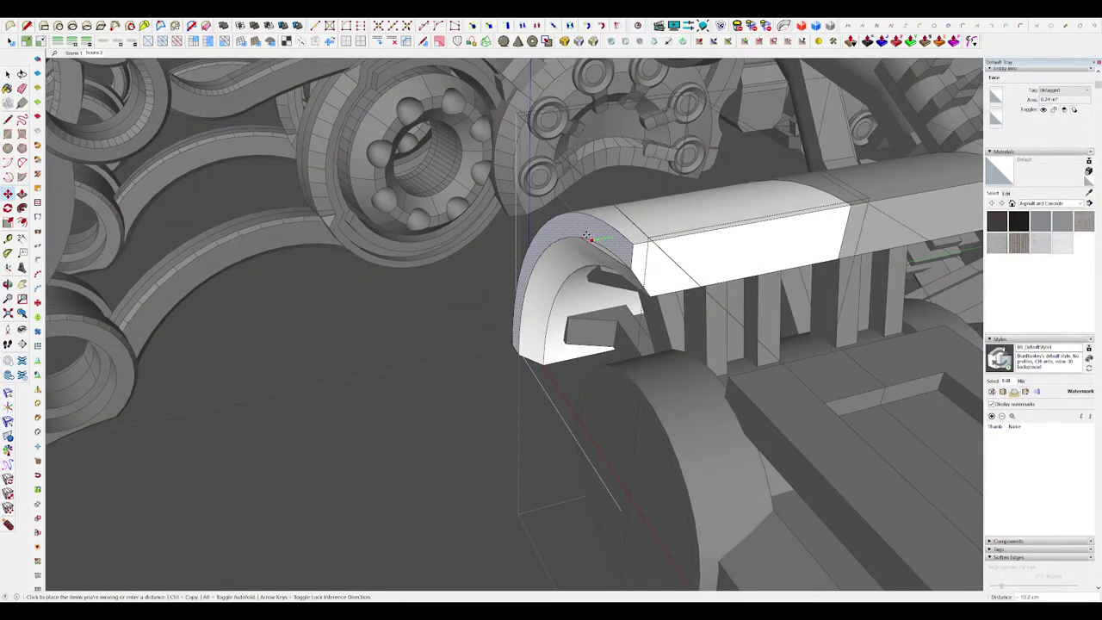
{"action": "key", "text": "space"}
{"action": "middle_click_drag", "start_coordinate": [586, 235], "coordinate": [655, 243]}
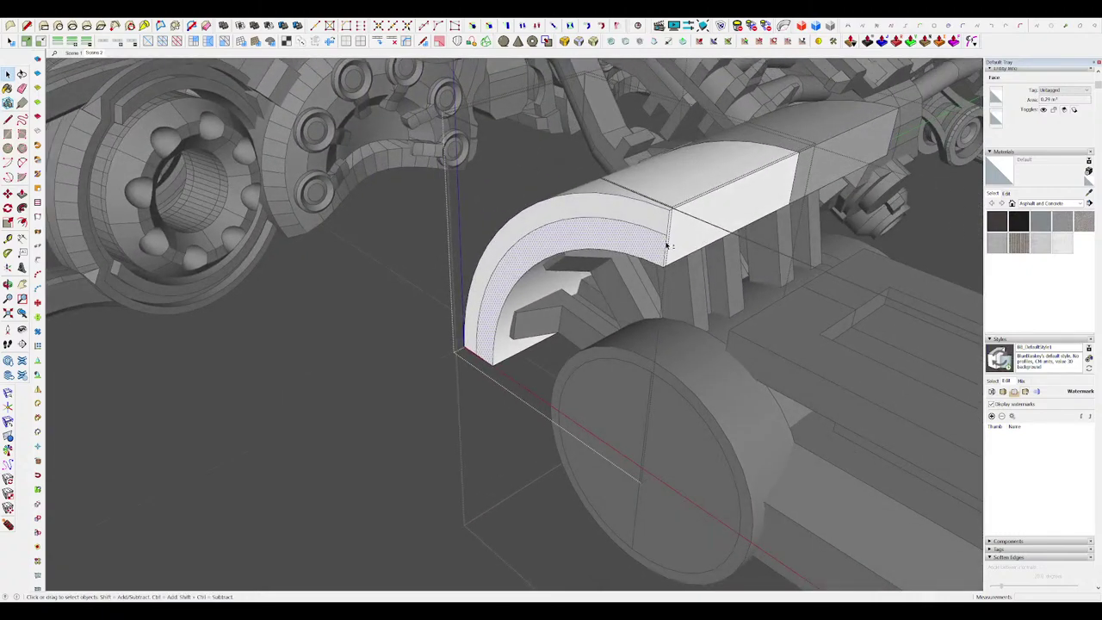
Step: Move the upper arch face to make the top band thicker and tapered
{"action": "left_click", "coordinate": [793, 101], "text": "shift"}
{"action": "middle_click_drag", "start_coordinate": [517, 246], "coordinate": [594, 224]}
{"action": "left_click", "coordinate": [590, 224]}
{"action": "key", "text": "m"}
{"action": "left_click", "coordinate": [605, 228]}
{"action": "key", "text": "space"}
{"action": "scroll", "coordinate": [582, 237], "scroll_direction": "down", "scroll_amount": 6}
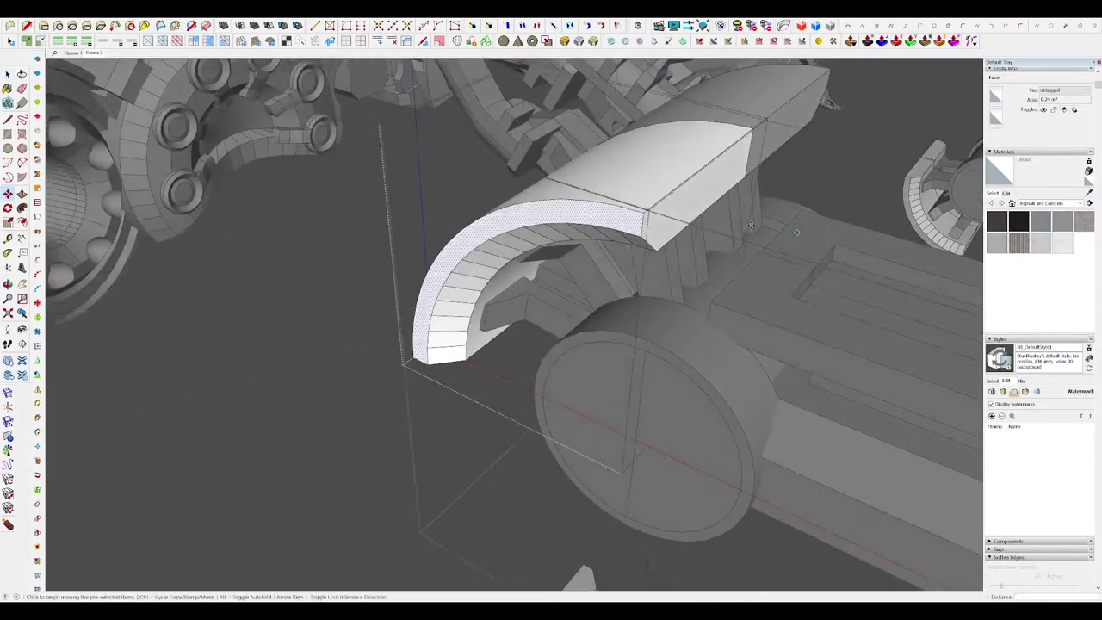
{"action": "middle_click_drag", "start_coordinate": [558, 224], "coordinate": [410, 247]}
Step: Unhide the model and erase the stray edges on the guard arch
{"action": "key", "text": "alt+h"}
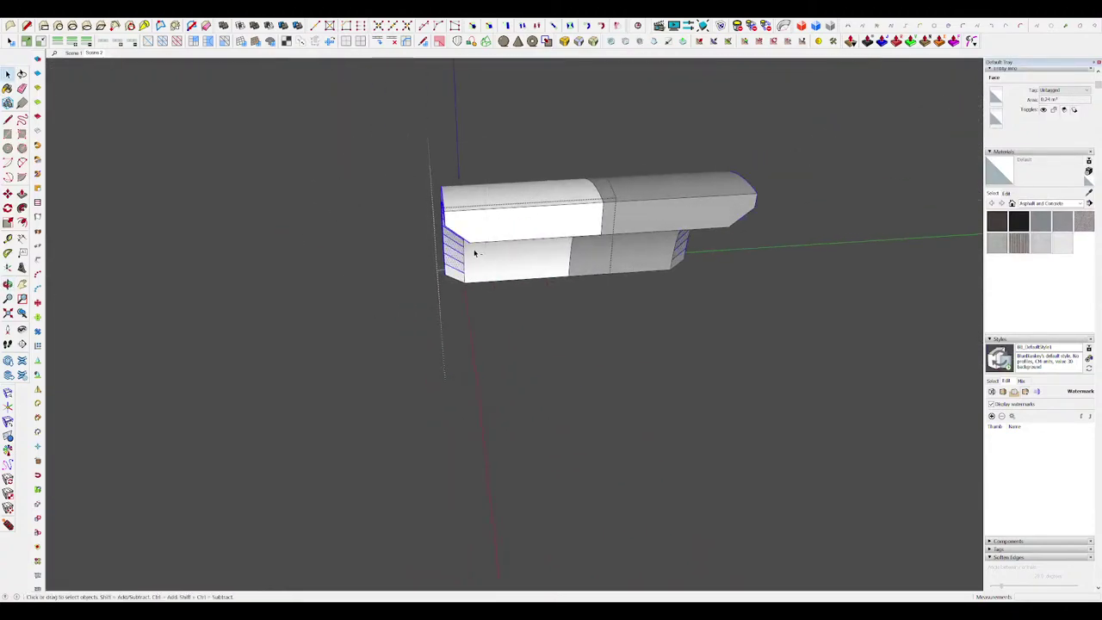
{"action": "key", "text": "alt+h"}
{"action": "middle_click_drag", "start_coordinate": [410, 145], "coordinate": [386, 148]}
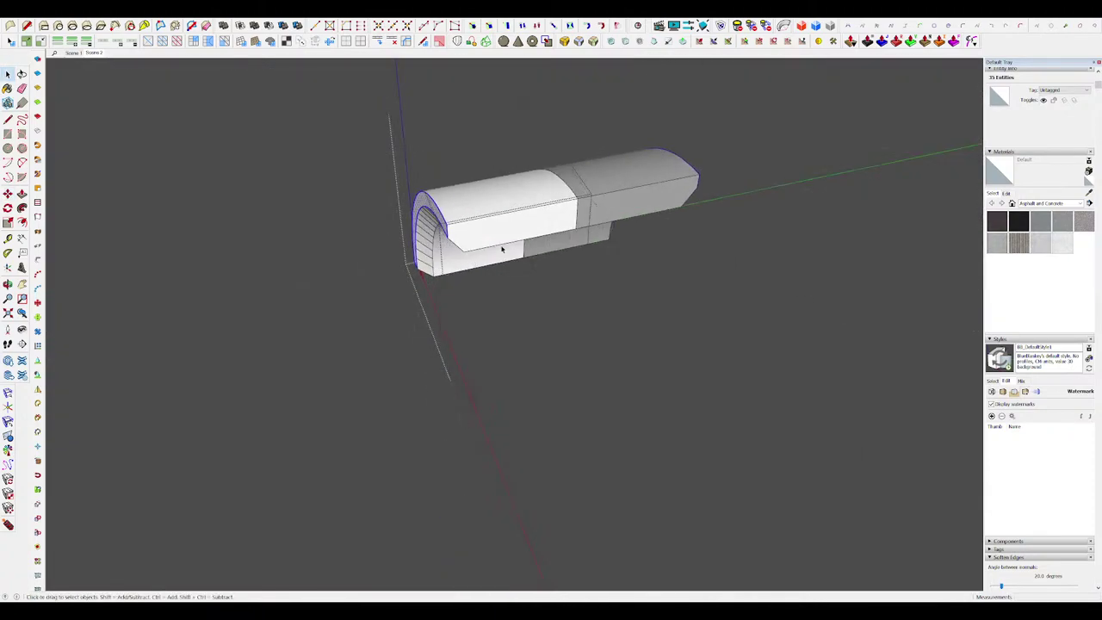
{"action": "key", "text": "shift+h"}
{"action": "scroll", "coordinate": [585, 278], "scroll_direction": "up", "scroll_amount": 5}
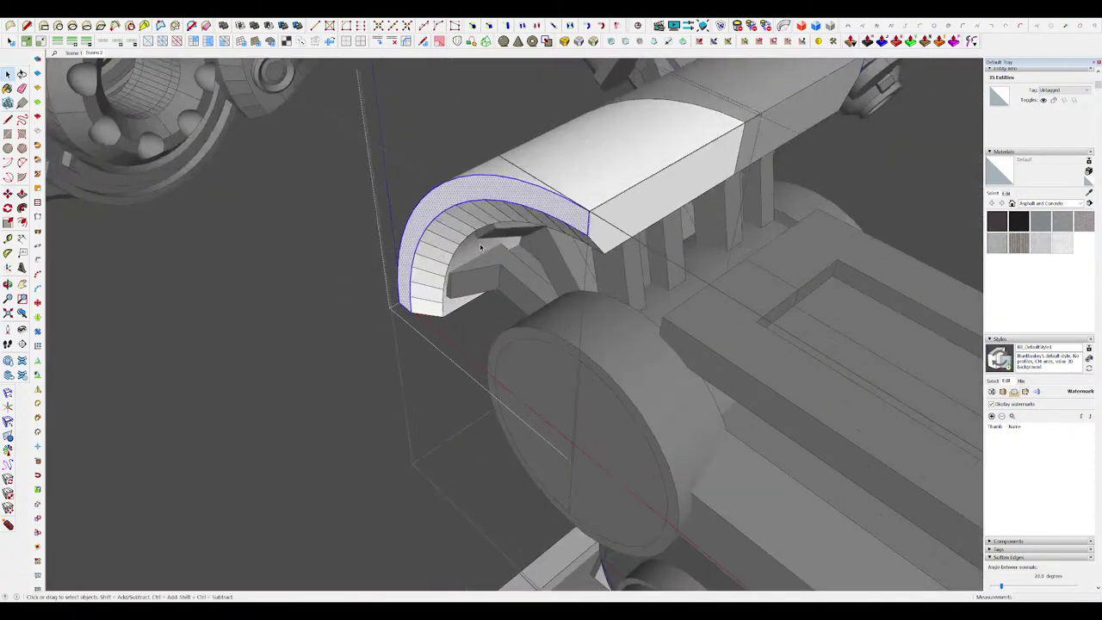
{"action": "key", "text": "e"}
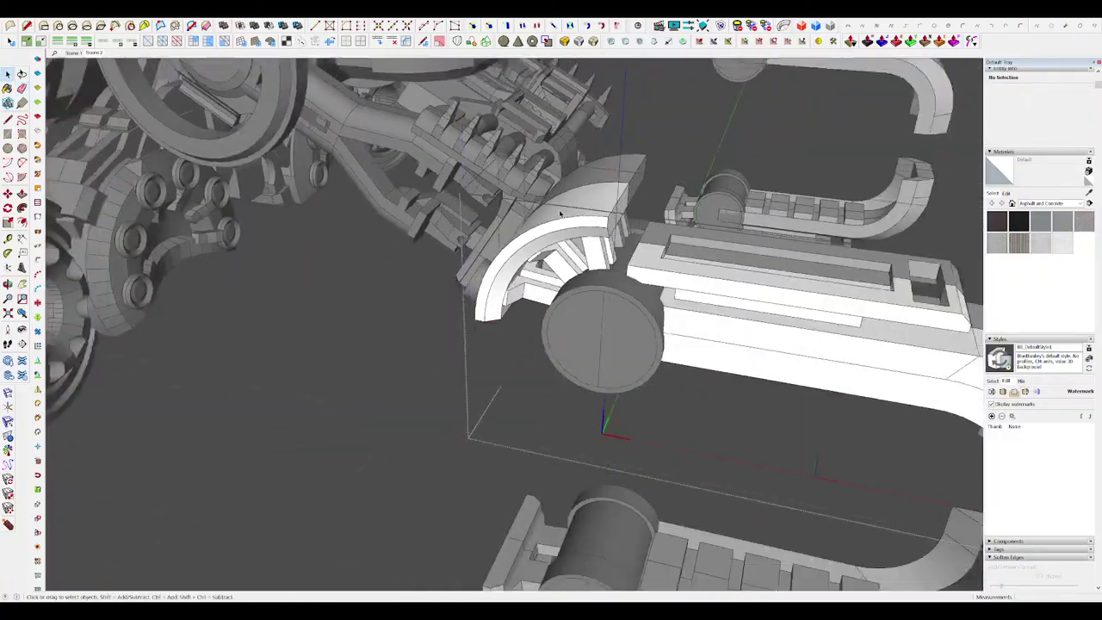
{"action": "scroll", "coordinate": [560, 214], "scroll_direction": "down", "scroll_amount": 2}
Step: Close the guard group and erase the inner circle on the claw's end cap
{"action": "scroll", "coordinate": [561, 244], "scroll_direction": "down", "scroll_amount": 5}
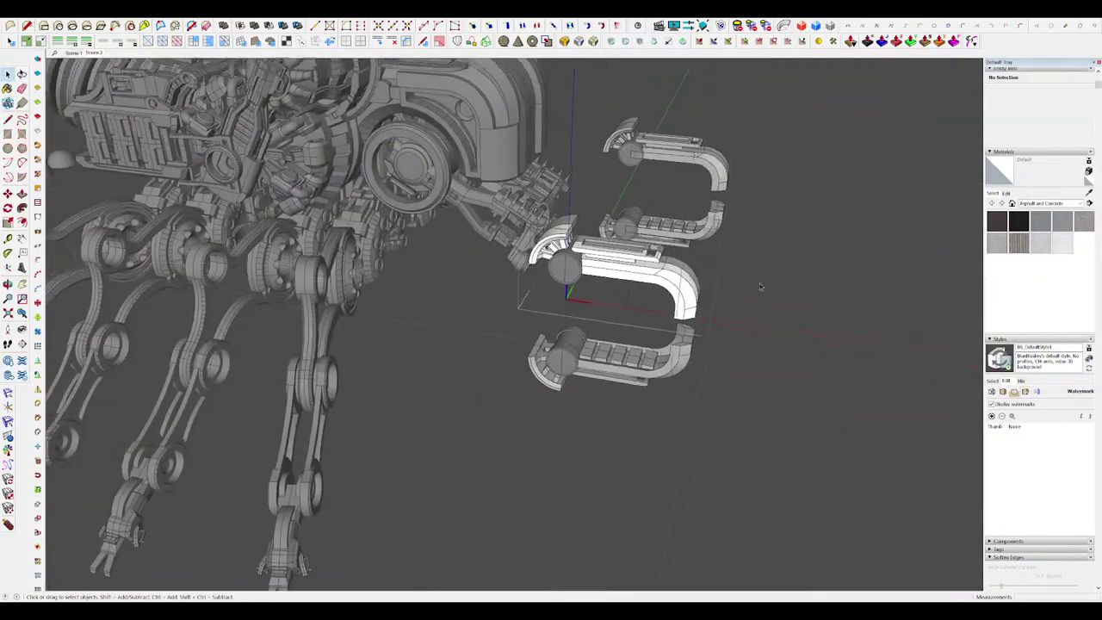
{"action": "middle_click_drag", "start_coordinate": [761, 285], "coordinate": [796, 294]}
{"action": "left_click", "coordinate": [800, 290]}
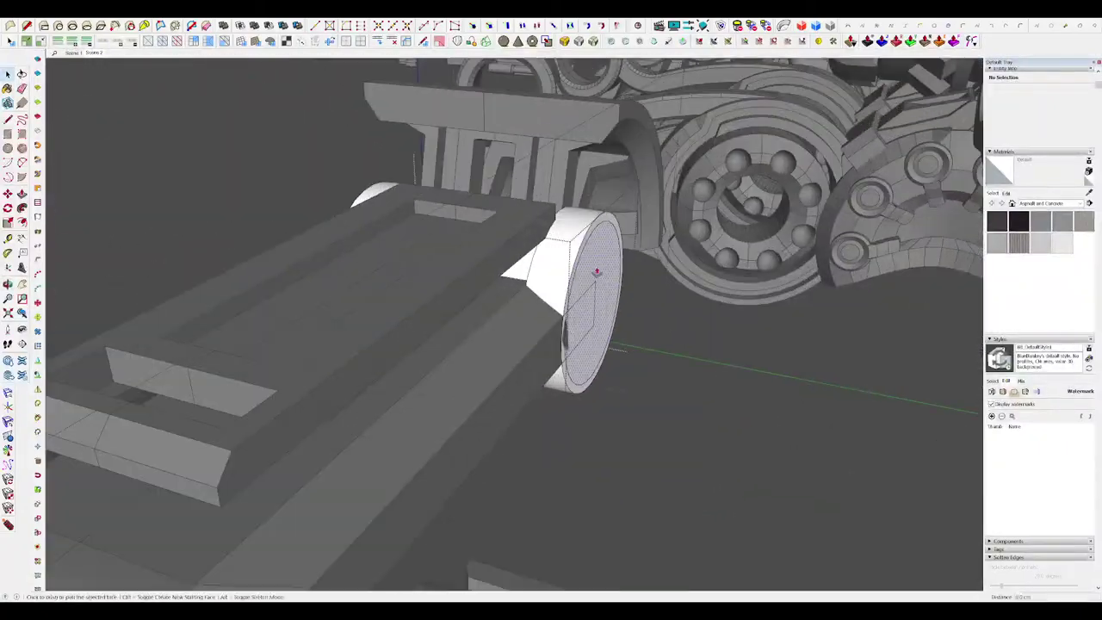
{"action": "key", "text": "space"}
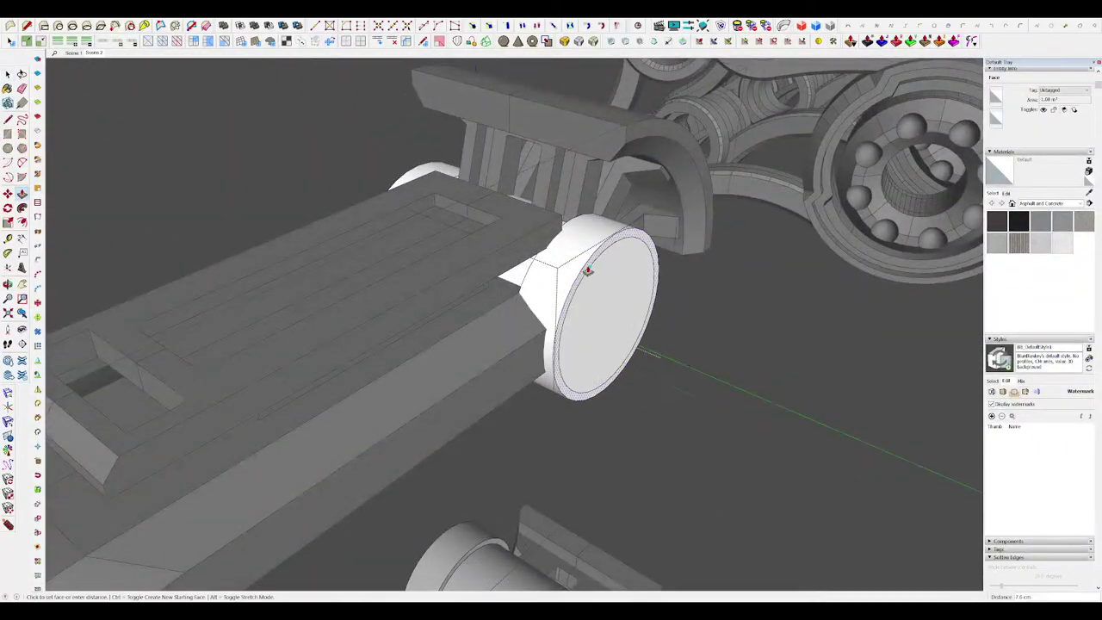
{"action": "middle_click_drag", "start_coordinate": [584, 274], "coordinate": [641, 291]}
{"action": "scroll", "coordinate": [561, 257], "scroll_direction": "down", "scroll_amount": 4}
{"action": "key", "text": "ctrl"}
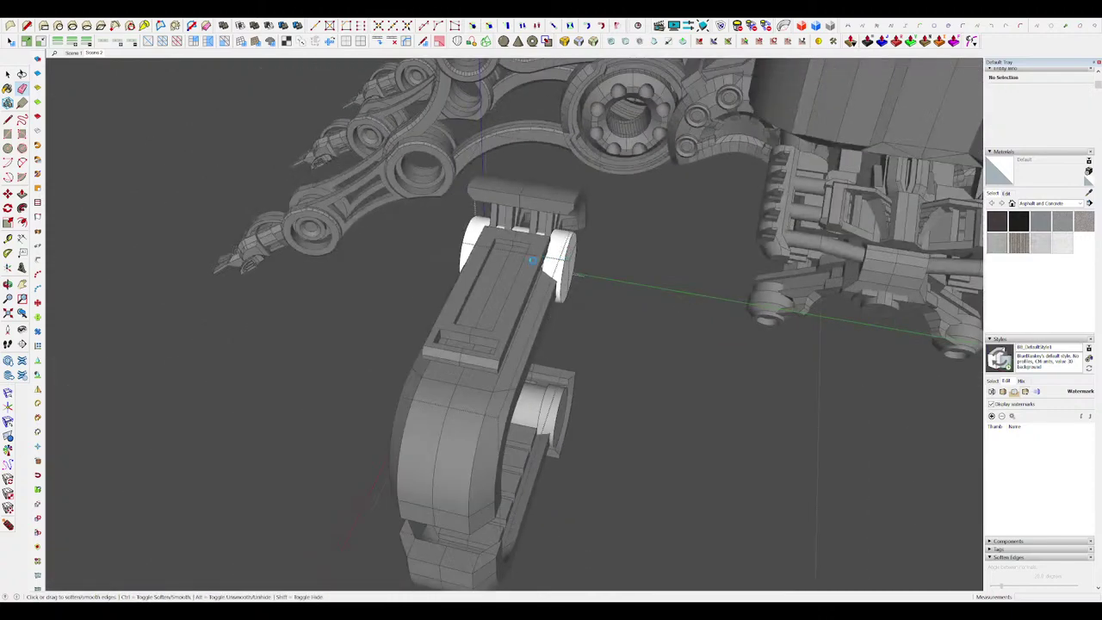
{"action": "middle_click_drag", "start_coordinate": [532, 260], "coordinate": [611, 262]}
{"action": "scroll", "coordinate": [576, 245], "scroll_direction": "up", "scroll_amount": 5}
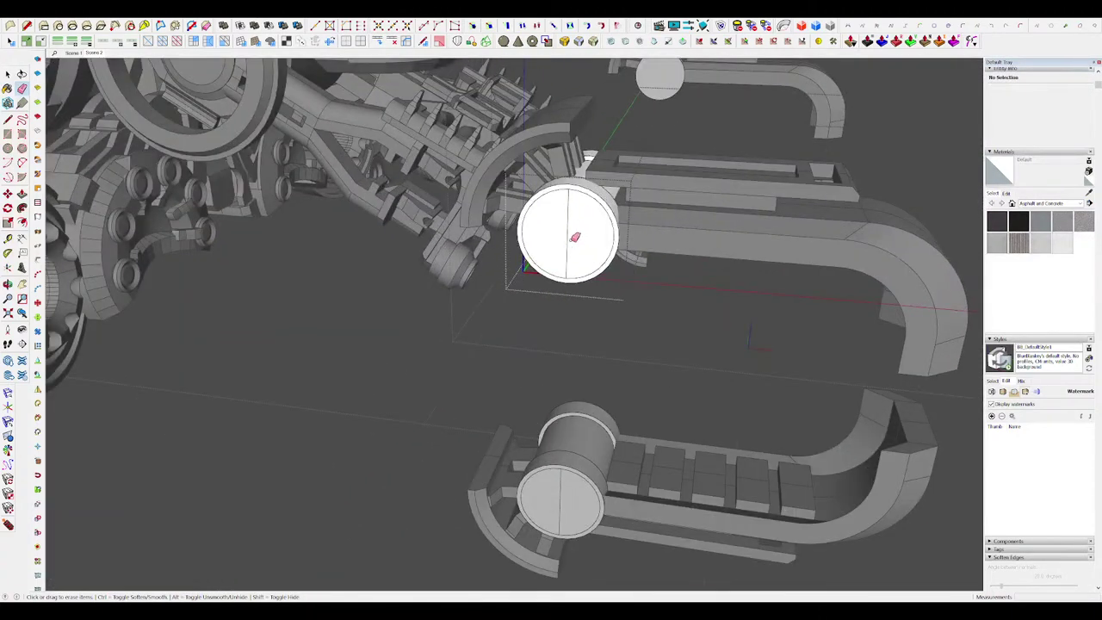
{"action": "left_click", "coordinate": [599, 197]}
{"action": "mouse_move", "coordinate": [590, 203]}
{"action": "middle_mouse_down"}
{"action": "mouse_move", "coordinate": [575, 216]}
{"action": "mouse_move", "coordinate": [575, 238]}
{"action": "middle_mouse_up"}
Step: Erase the centre line across the end cap and exit its group
{"action": "key", "text": "space"}
{"action": "key", "text": "Escape"}
{"action": "scroll", "coordinate": [559, 247], "scroll_direction": "up", "scroll_amount": 5}
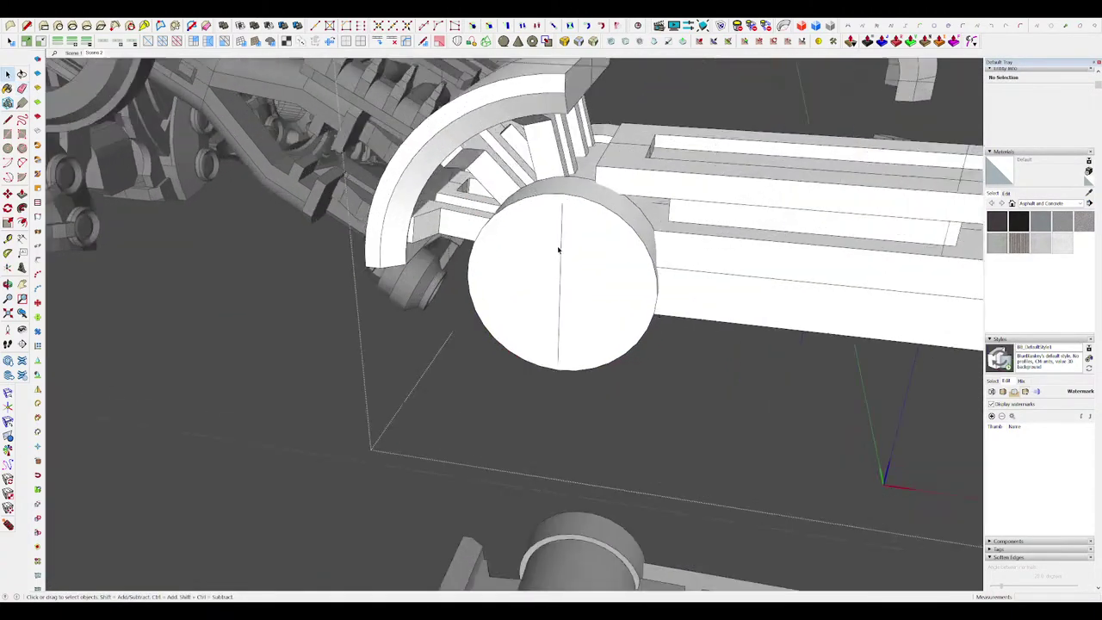
{"action": "key", "text": "e"}
{"action": "left_click", "coordinate": [558, 244]}
{"action": "key", "text": "space"}
{"action": "scroll", "coordinate": [557, 267], "scroll_direction": "down", "scroll_amount": 6}
{"action": "left_click", "coordinate": [799, 315]}
{"action": "scroll", "coordinate": [798, 314], "scroll_direction": "down", "scroll_amount": 6}
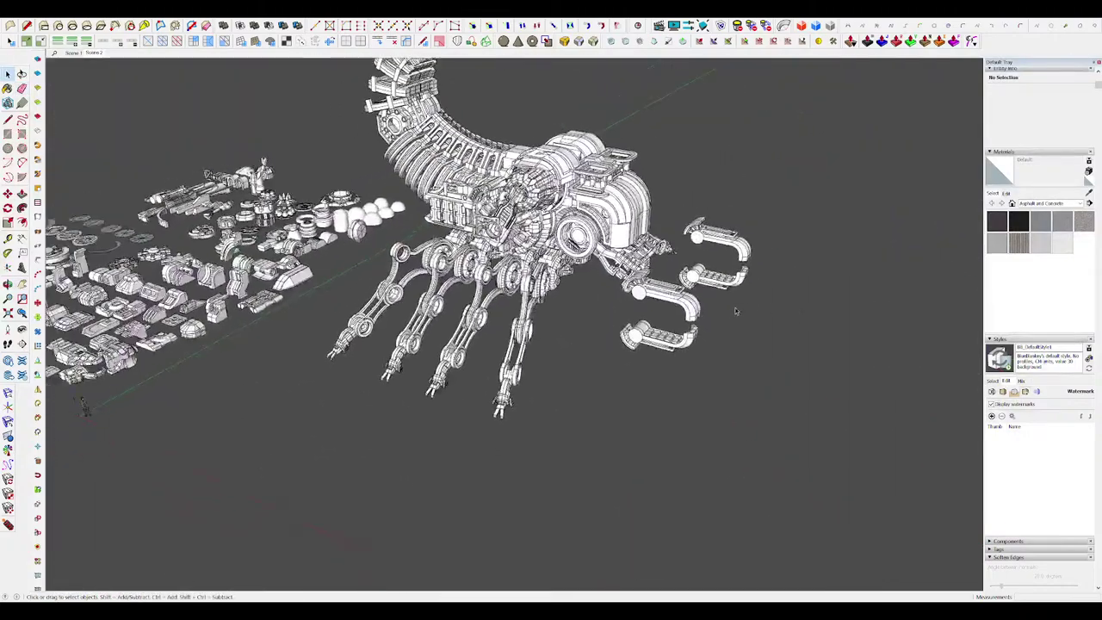
{"action": "scroll", "coordinate": [721, 302], "scroll_direction": "up", "scroll_amount": 7}
Step: Scale the upper end cap's inner circle down to 0.78 for the recessed ring
{"action": "middle_click_drag", "start_coordinate": [716, 299], "coordinate": [617, 278]}
{"action": "scroll", "coordinate": [465, 202], "scroll_direction": "up", "scroll_amount": 3}
{"action": "double_click", "coordinate": [442, 173]}
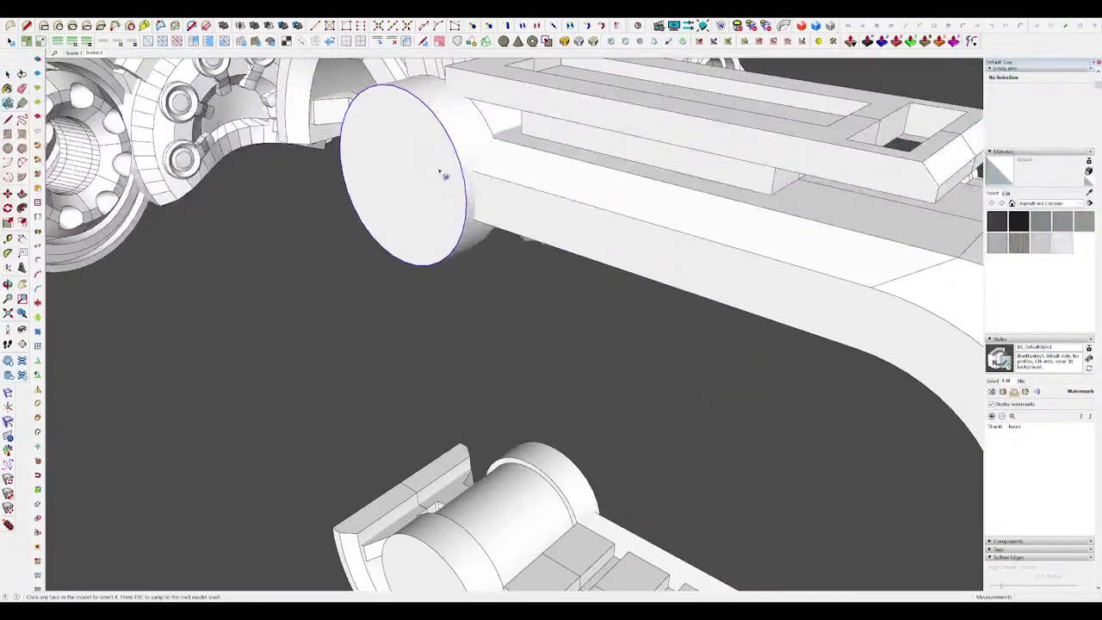
{"action": "left_click", "coordinate": [472, 183]}
{"action": "middle_click_drag", "start_coordinate": [442, 173], "coordinate": [551, 223]}
{"action": "scroll", "coordinate": [486, 176], "scroll_direction": "down", "scroll_amount": 3}
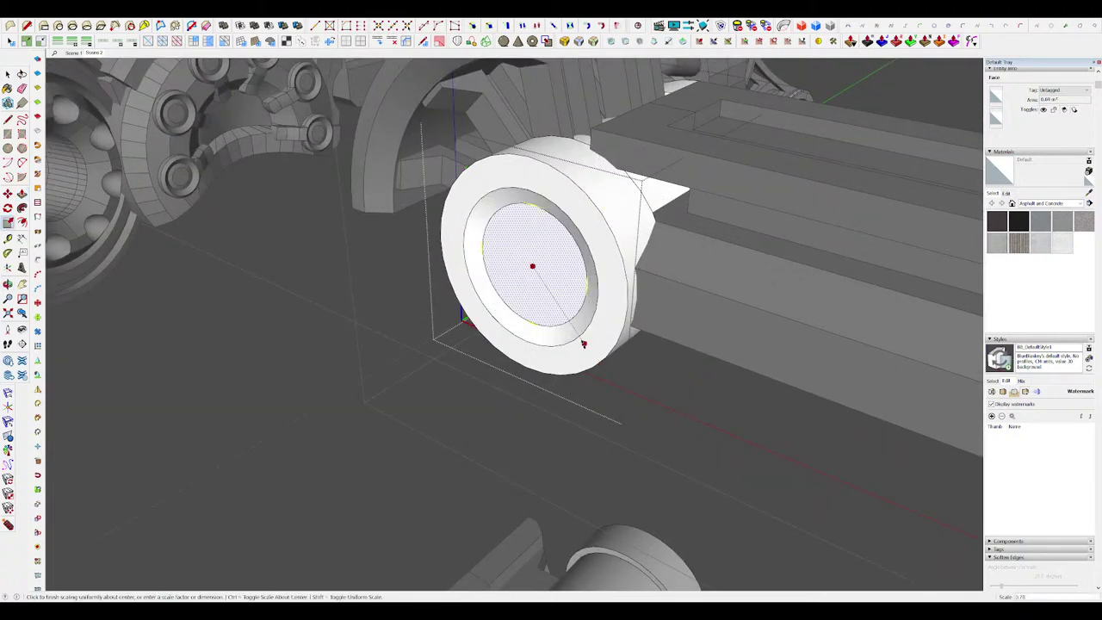
{"action": "left_click", "coordinate": [583, 344]}
{"action": "key", "text": "space"}
{"action": "scroll", "coordinate": [541, 256], "scroll_direction": "down", "scroll_amount": 2}
{"action": "scroll", "coordinate": [541, 255], "scroll_direction": "up", "scroll_amount": 2}
{"action": "middle_click_drag", "start_coordinate": [541, 256], "coordinate": [571, 249]}
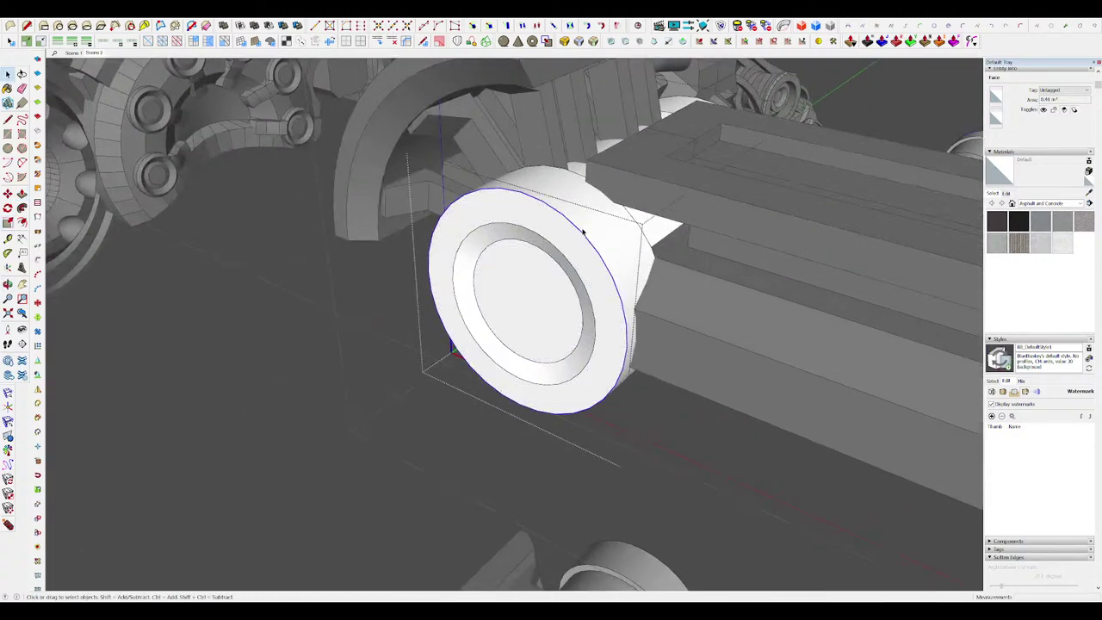
Step: Bevel the end cap's outer rim edge with RoundCorner and close the claw groups
{"action": "left_click", "coordinate": [582, 231]}
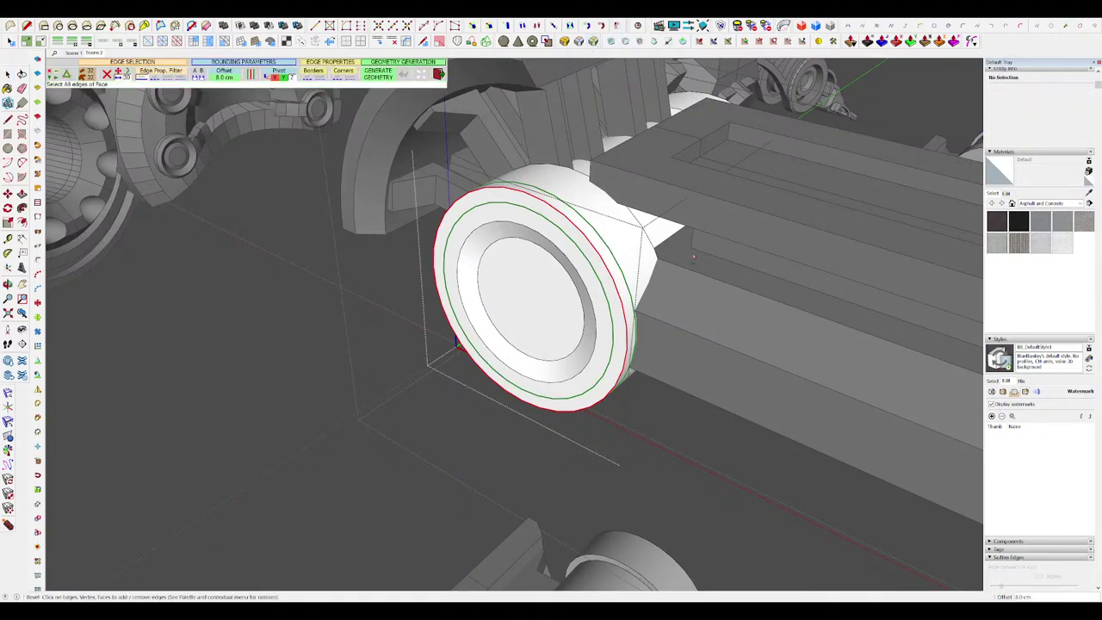
{"action": "left_click", "coordinate": [692, 258]}
{"action": "key", "text": "space"}
{"action": "scroll", "coordinate": [593, 263], "scroll_direction": "down", "scroll_amount": 4}
{"action": "middle_click_drag", "start_coordinate": [594, 263], "coordinate": [621, 258]}
{"action": "scroll", "coordinate": [603, 256], "scroll_direction": "down", "scroll_amount": 4}
{"action": "left_click", "coordinate": [777, 277]}
{"action": "left_click", "coordinate": [777, 278]}
{"action": "middle_click_drag", "start_coordinate": [777, 278], "coordinate": [639, 239]}
{"action": "scroll", "coordinate": [641, 215], "scroll_direction": "up", "scroll_amount": 8}
{"action": "middle_click_drag", "start_coordinate": [644, 192], "coordinate": [508, 191]}
{"action": "left_click", "coordinate": [600, 199]}
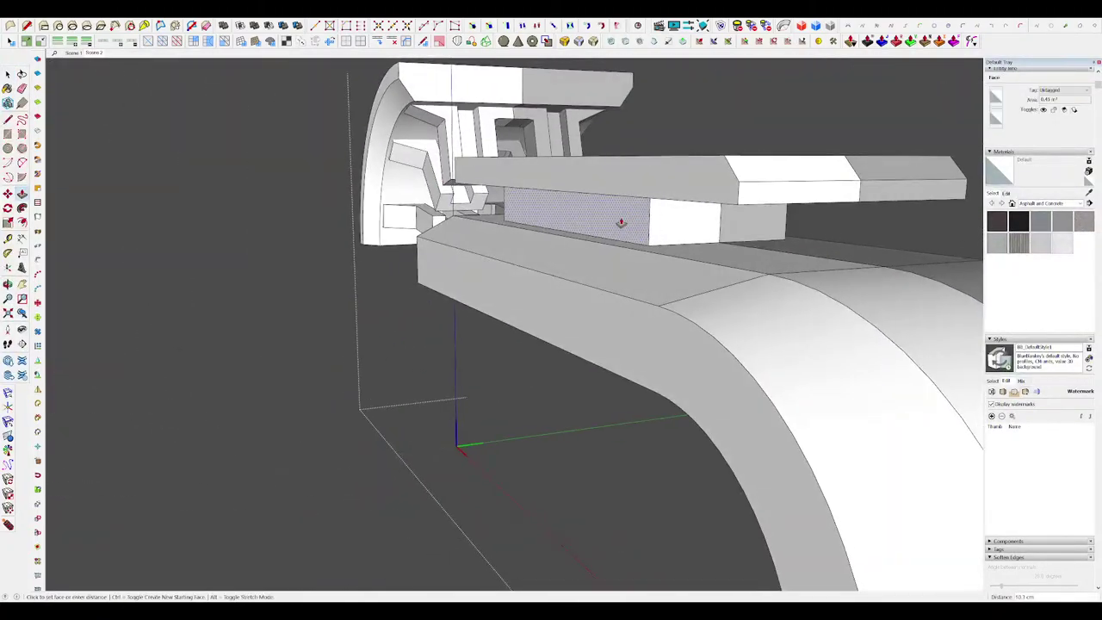
Step: Select the block's side face and get a close-up view under the U-clamp's top plate
{"action": "key", "text": "r"}
{"action": "scroll", "coordinate": [624, 206], "scroll_direction": "up", "scroll_amount": 8}
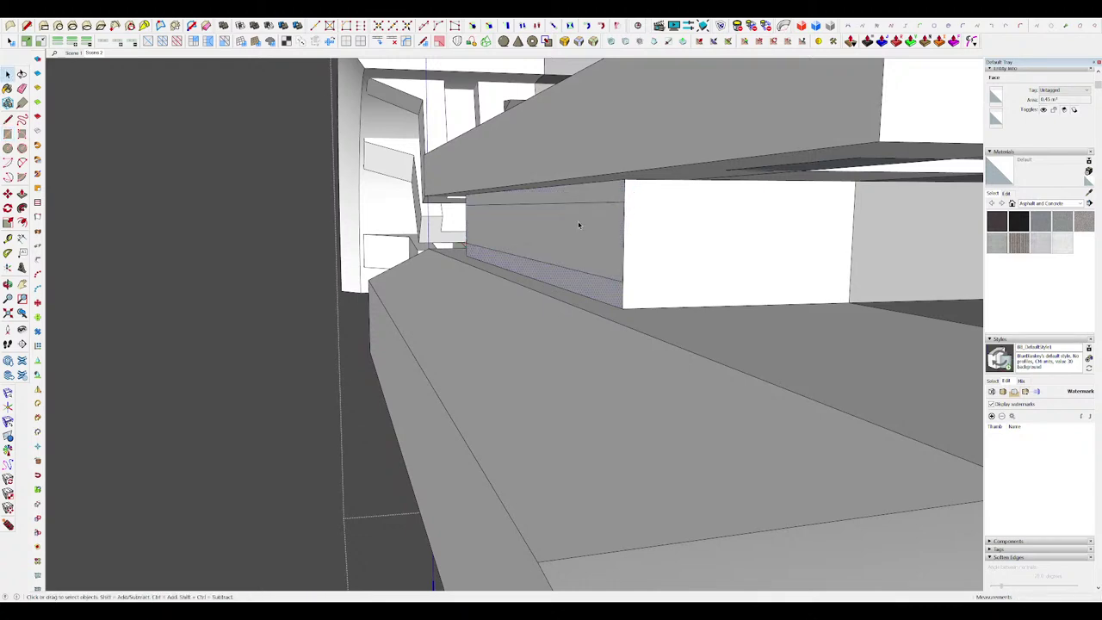
{"action": "key", "text": "m"}
{"action": "middle_click_drag", "start_coordinate": [573, 238], "coordinate": [627, 212]}
{"action": "key", "text": "space"}
{"action": "scroll", "coordinate": [629, 213], "scroll_direction": "down", "scroll_amount": 12}
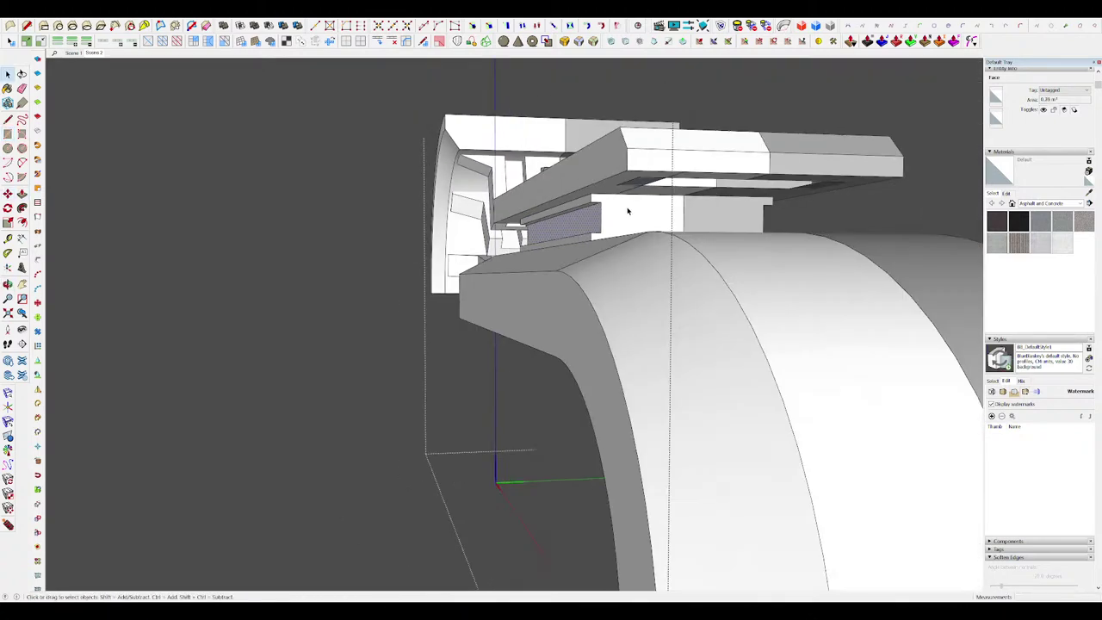
{"action": "key", "text": "i"}
{"action": "key", "text": "i"}
{"action": "scroll", "coordinate": [603, 262], "scroll_direction": "up", "scroll_amount": 8}
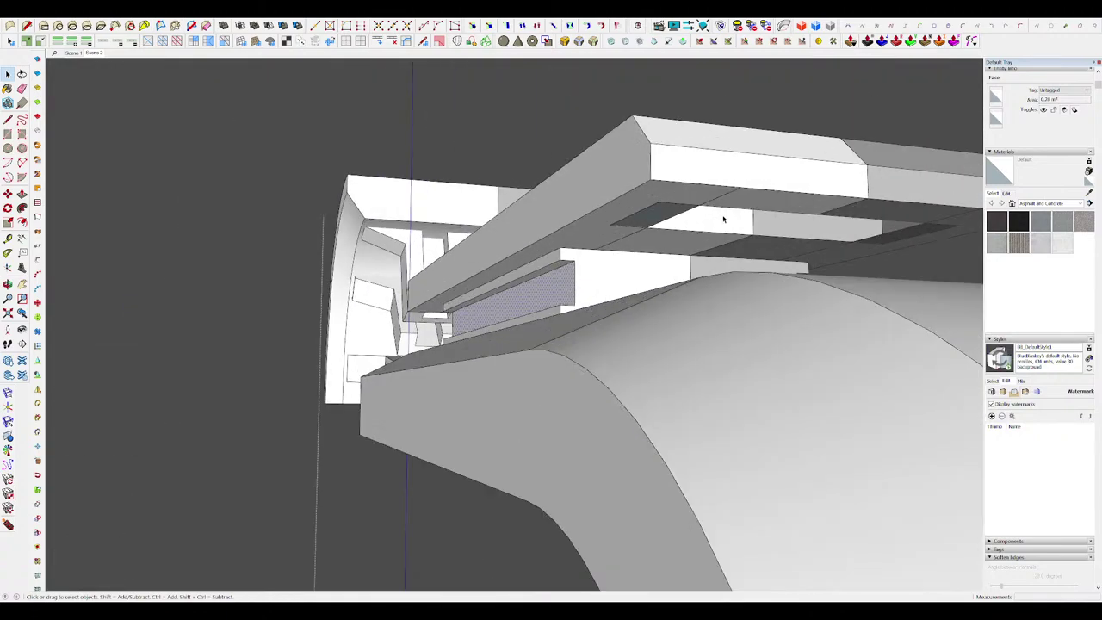
{"action": "middle_click_drag", "start_coordinate": [723, 218], "coordinate": [517, 280]}
{"action": "left_click", "coordinate": [504, 216]}
Step: Move the block's side face back so it sits recessed beneath the plate
{"action": "key", "text": "m"}
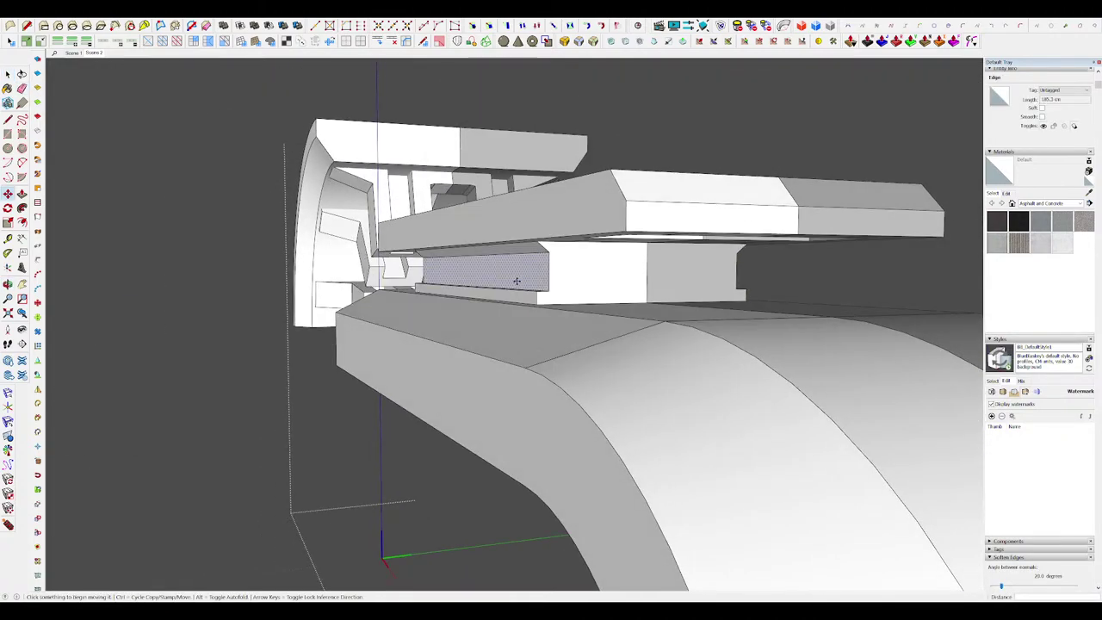
{"action": "left_click", "coordinate": [538, 305]}
{"action": "scroll", "coordinate": [538, 305], "scroll_direction": "down", "scroll_amount": 5}
{"action": "middle_click_drag", "start_coordinate": [544, 215], "coordinate": [847, 331]}
{"action": "key", "text": "i"}
{"action": "scroll", "coordinate": [664, 263], "scroll_direction": "down", "scroll_amount": 3}
{"action": "scroll", "coordinate": [684, 319], "scroll_direction": "down", "scroll_amount": 3}
{"action": "key", "text": "space"}
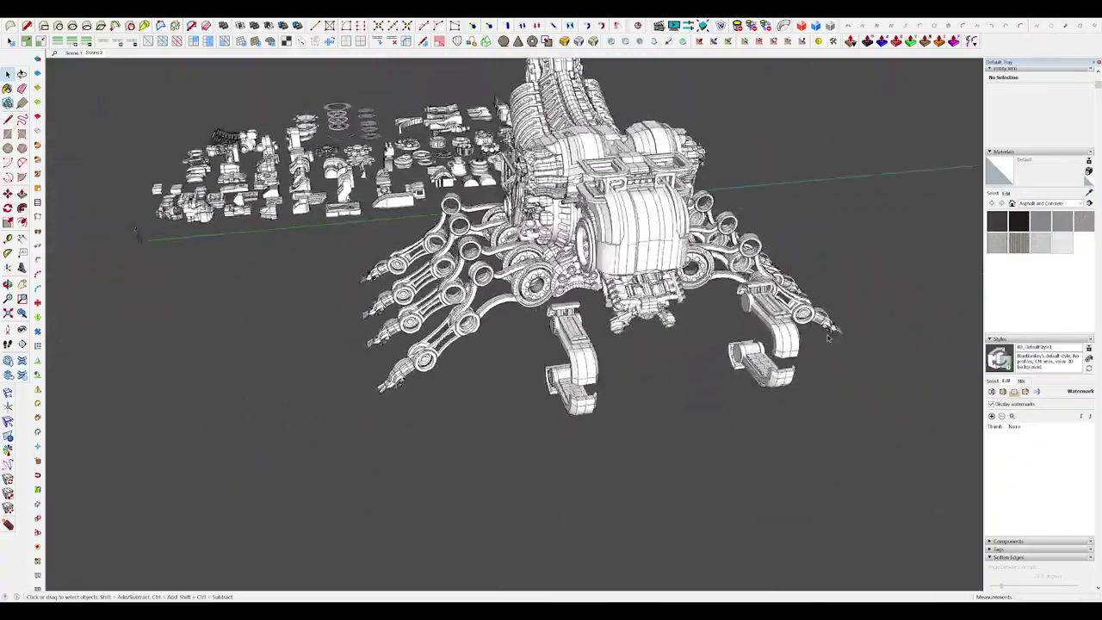
Step: Orbit and zoom to a level side view of the pincer clamps
{"action": "middle_click_drag", "start_coordinate": [335, 297], "coordinate": [626, 354]}
{"action": "scroll", "coordinate": [551, 248], "scroll_direction": "up", "scroll_amount": 5}
{"action": "scroll", "coordinate": [618, 211], "scroll_direction": "down", "scroll_amount": 5}
{"action": "key", "text": "c"}
{"action": "scroll", "coordinate": [587, 194], "scroll_direction": "up", "scroll_amount": 4}
{"action": "key", "text": "space"}
{"action": "scroll", "coordinate": [621, 205], "scroll_direction": "down", "scroll_amount": 8}
{"action": "scroll", "coordinate": [588, 320], "scroll_direction": "up", "scroll_amount": 5}
{"action": "scroll", "coordinate": [635, 345], "scroll_direction": "down", "scroll_amount": 2}
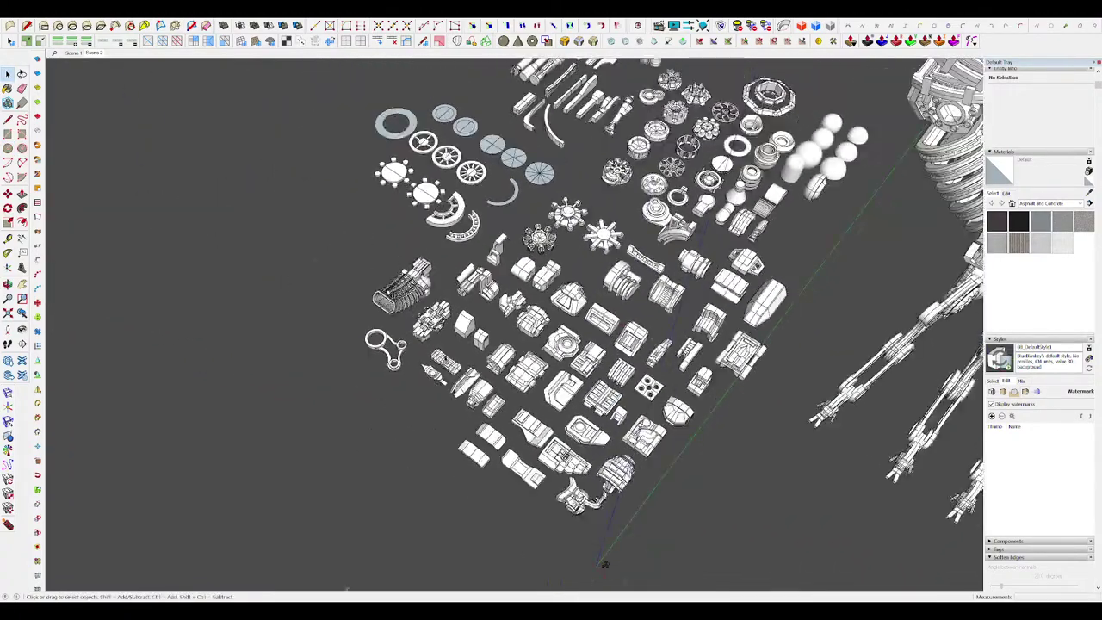
{"action": "scroll", "coordinate": [637, 275], "scroll_direction": "up", "scroll_amount": 6}
Step: Copy the spoked wheel from the parts kit and drop it beside the scorpion's legs
{"action": "mouse_move", "coordinate": [637, 279]}
{"action": "middle_mouse_down"}
{"action": "mouse_move", "coordinate": [631, 297]}
{"action": "mouse_move", "coordinate": [647, 298]}
{"action": "mouse_move", "coordinate": [617, 314]}
{"action": "mouse_move", "coordinate": [631, 167]}
{"action": "mouse_move", "coordinate": [564, 246]}
{"action": "mouse_move", "coordinate": [620, 275]}
{"action": "mouse_move", "coordinate": [553, 291]}
{"action": "mouse_move", "coordinate": [541, 206]}
{"action": "mouse_move", "coordinate": [516, 202]}
{"action": "mouse_move", "coordinate": [448, 241]}
{"action": "middle_mouse_up"}
{"action": "scroll", "coordinate": [617, 314], "scroll_direction": "down", "scroll_amount": 6}
{"action": "scroll", "coordinate": [585, 276], "scroll_direction": "up", "scroll_amount": 6}
{"action": "scroll", "coordinate": [553, 291], "scroll_direction": "down", "scroll_amount": 3}
{"action": "scroll", "coordinate": [552, 280], "scroll_direction": "down", "scroll_amount": 6}
{"action": "scroll", "coordinate": [552, 279], "scroll_direction": "down", "scroll_amount": 2}
{"action": "scroll", "coordinate": [435, 244], "scroll_direction": "up", "scroll_amount": 8}
{"action": "scroll", "coordinate": [397, 184], "scroll_direction": "down", "scroll_amount": 8}
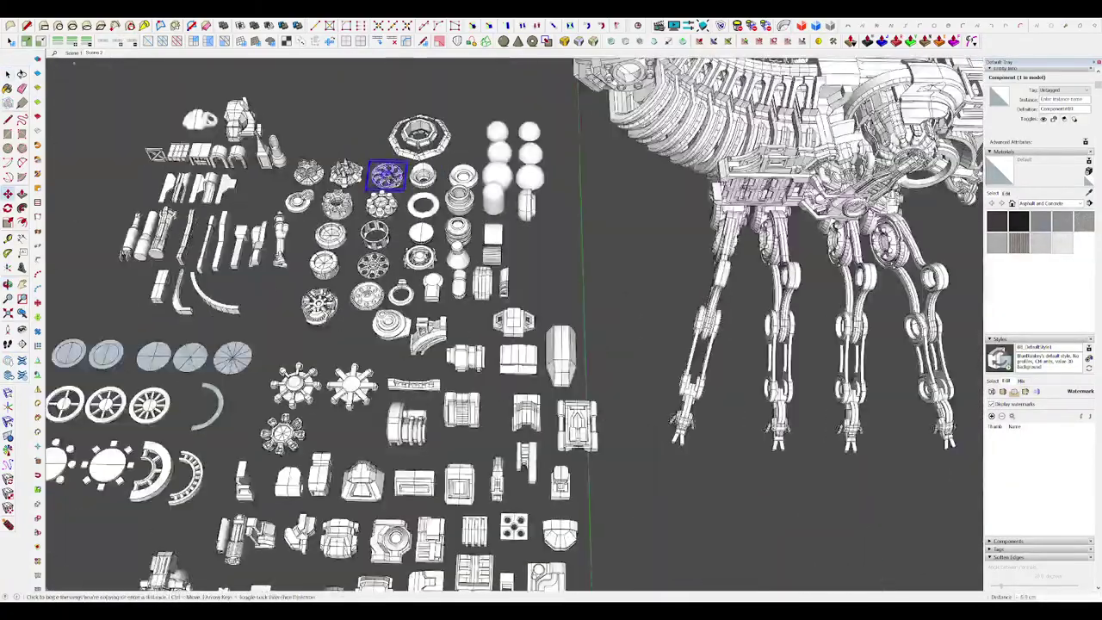
{"action": "middle_click_drag", "start_coordinate": [395, 184], "coordinate": [391, 180]}
{"action": "middle_click_drag", "start_coordinate": [742, 276], "coordinate": [578, 285]}
{"action": "scroll", "coordinate": [680, 265], "scroll_direction": "up", "scroll_amount": 5}
{"action": "left_click", "coordinate": [634, 267]}
Step: Scale the spoked wheel copy down and move it near the claws
{"action": "key", "text": "s"}
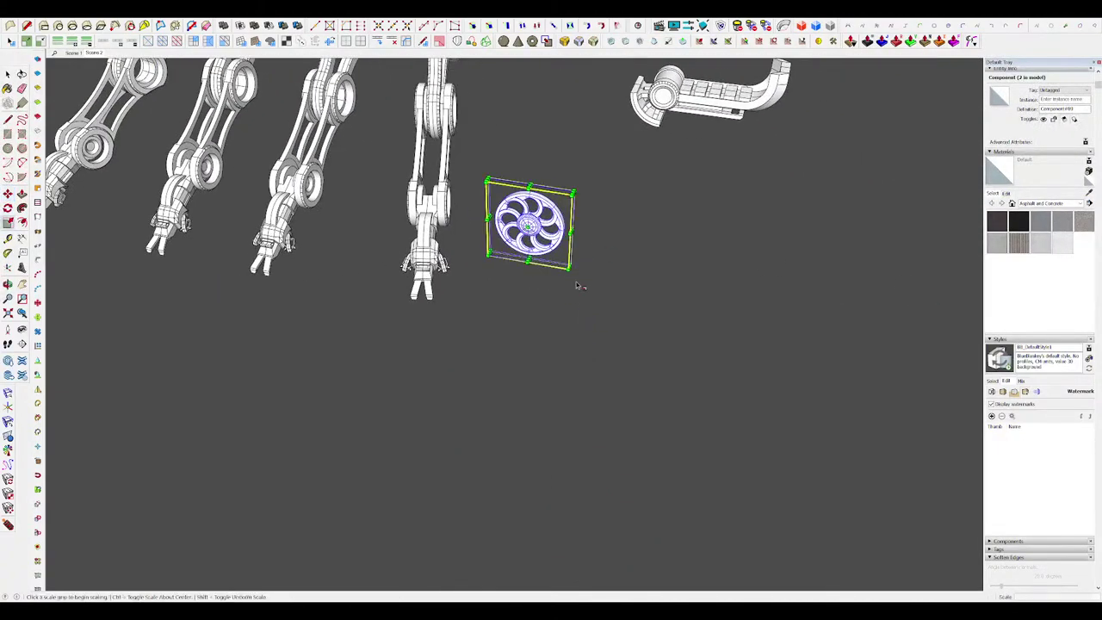
{"action": "left_click", "coordinate": [680, 342]}
{"action": "scroll", "coordinate": [556, 384], "scroll_direction": "down", "scroll_amount": 4}
{"action": "middle_click_drag", "start_coordinate": [555, 387], "coordinate": [482, 379]}
{"action": "scroll", "coordinate": [464, 373], "scroll_direction": "up", "scroll_amount": 3}
{"action": "key", "text": "m"}
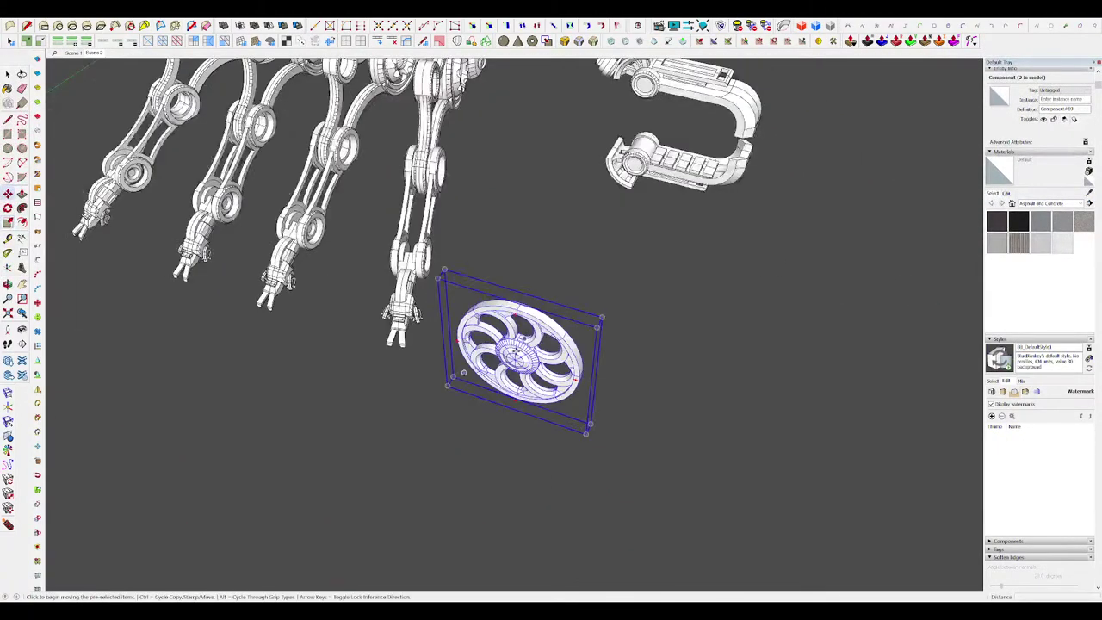
{"action": "left_click", "coordinate": [639, 131]}
{"action": "middle_click_drag", "start_coordinate": [638, 131], "coordinate": [515, 320]}
{"action": "scroll", "coordinate": [632, 333], "scroll_direction": "up", "scroll_amount": 4}
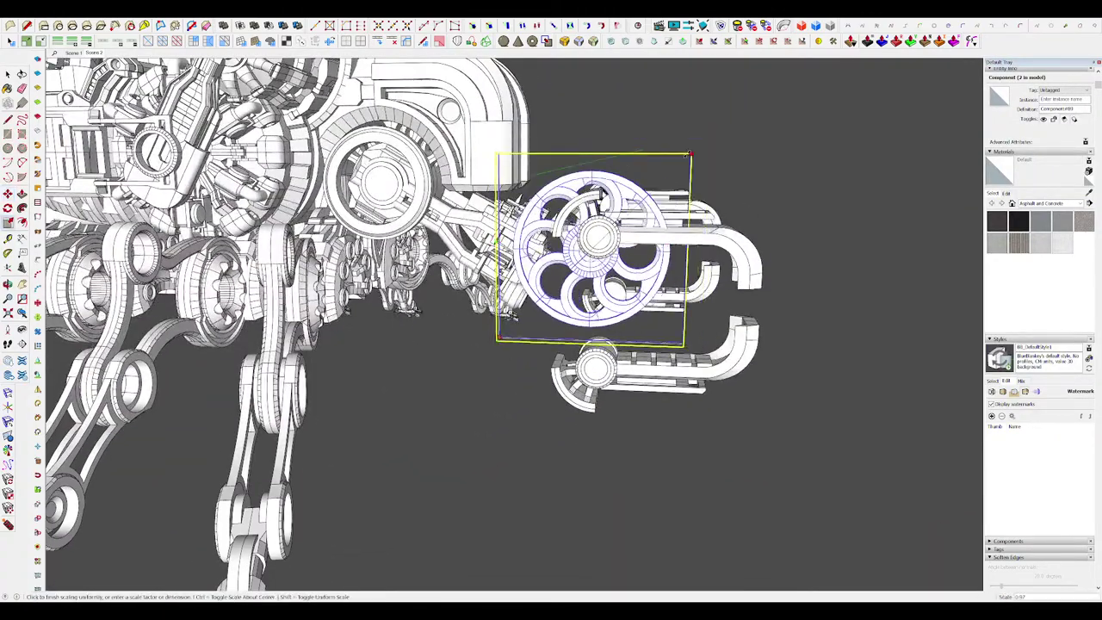
{"action": "left_click", "coordinate": [615, 223]}
Step: Reposition the resized wheel beside the lower clamp's end-cap disc
{"action": "middle_click_drag", "start_coordinate": [614, 223], "coordinate": [521, 362]}
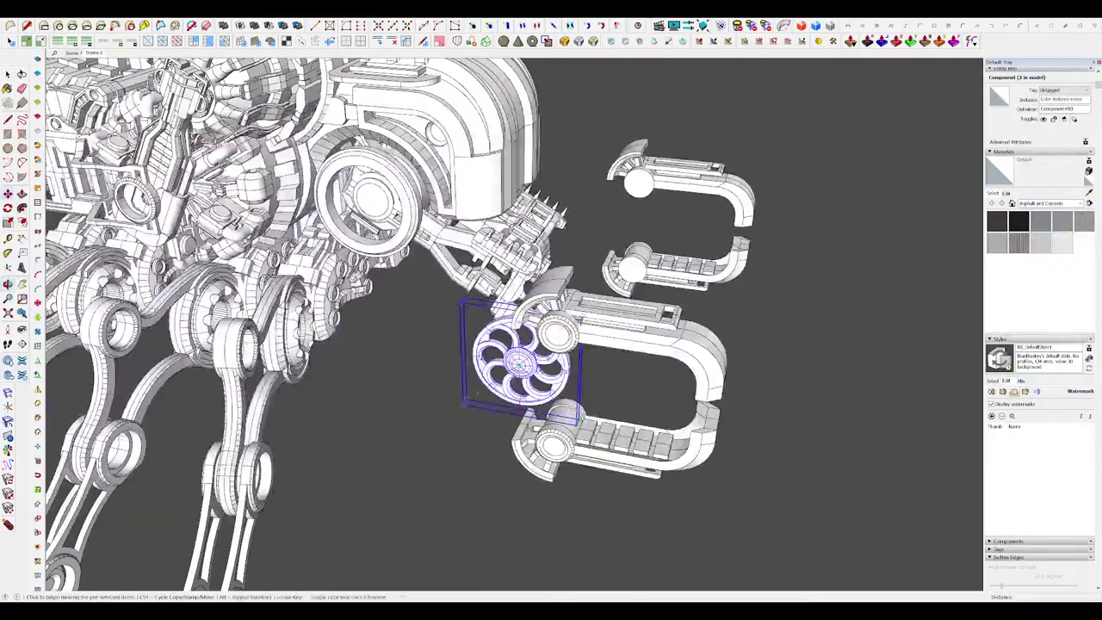
{"action": "scroll", "coordinate": [520, 363], "scroll_direction": "up", "scroll_amount": 3}
{"action": "key", "text": "m"}
{"action": "scroll", "coordinate": [494, 396], "scroll_direction": "down", "scroll_amount": 5}
{"action": "middle_click_drag", "start_coordinate": [495, 396], "coordinate": [389, 338]}
{"action": "scroll", "coordinate": [379, 289], "scroll_direction": "up", "scroll_amount": 4}
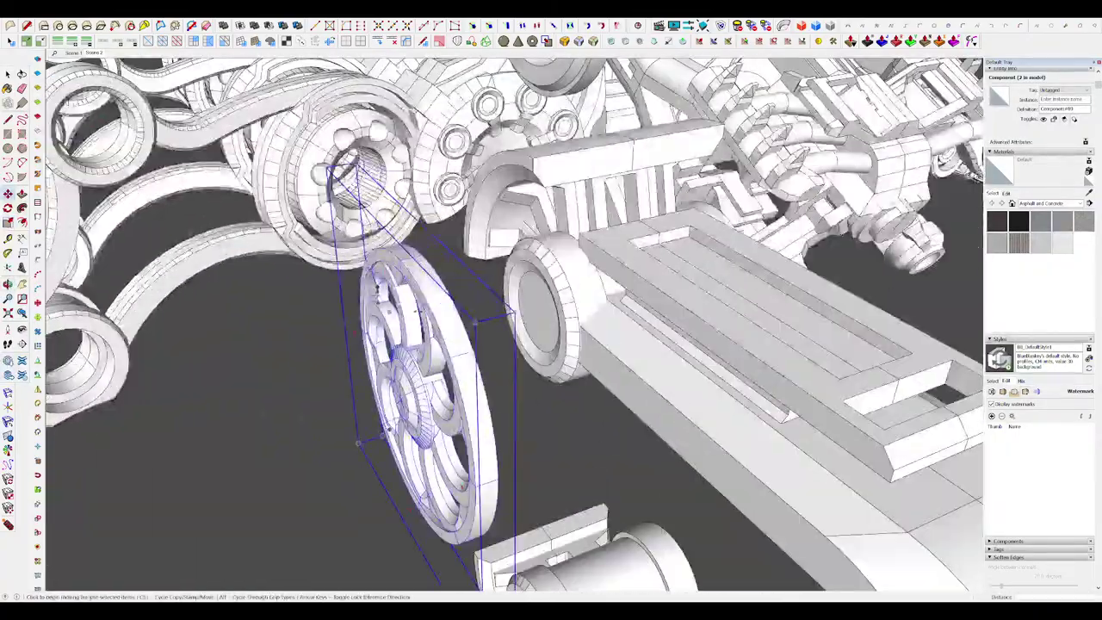
{"action": "middle_click_drag", "start_coordinate": [525, 275], "coordinate": [723, 251]}
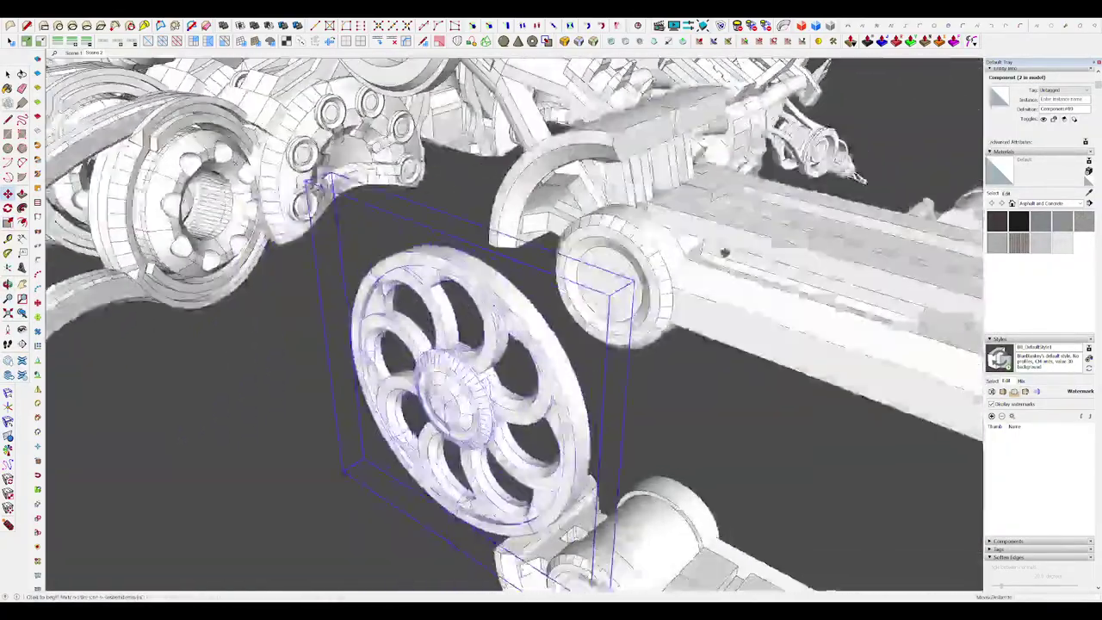
{"action": "left_click", "coordinate": [451, 405]}
{"action": "key", "text": "space"}
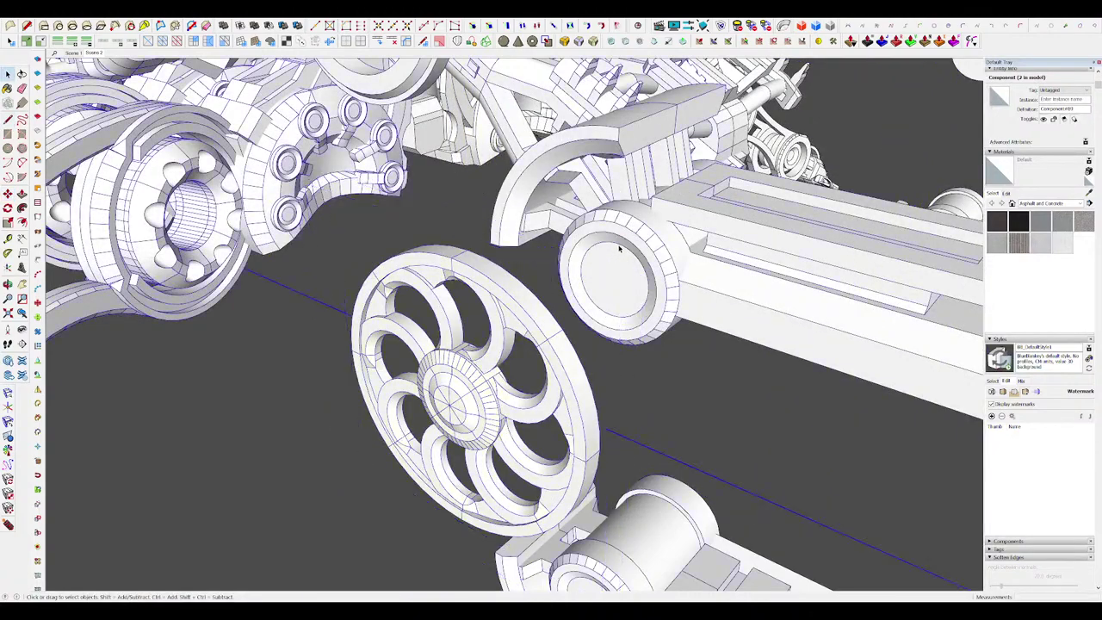
Step: Edit inside the arm component's nested end-cap group and start a line on it
{"action": "double_click", "coordinate": [618, 247]}
{"action": "key", "text": "l"}
{"action": "double_click", "coordinate": [615, 246]}
{"action": "key", "text": "l"}
{"action": "left_click", "coordinate": [616, 242]}
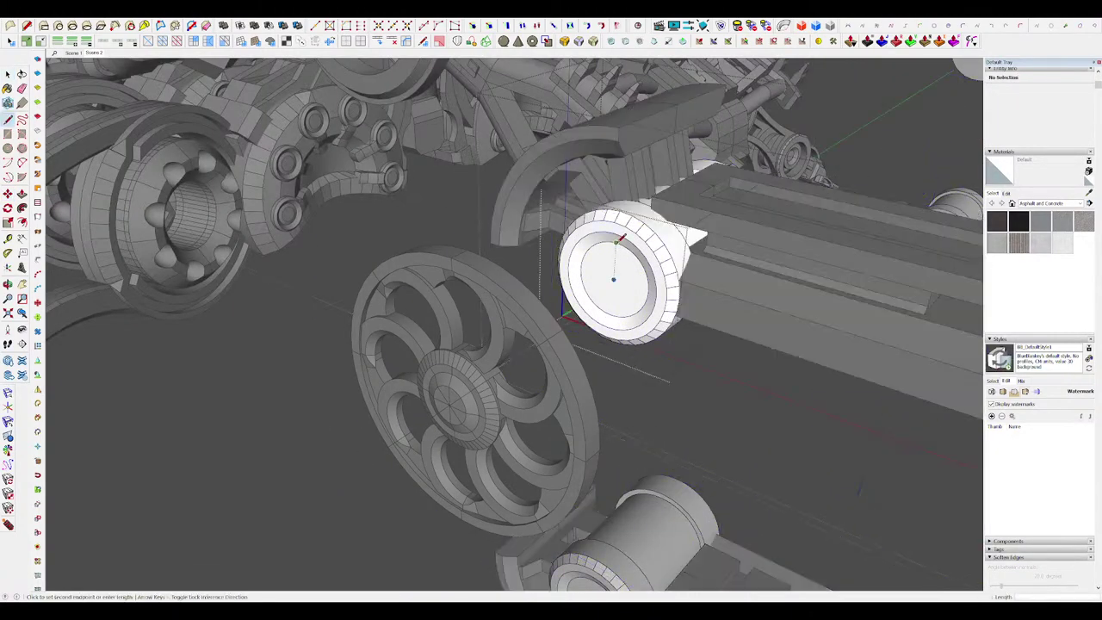
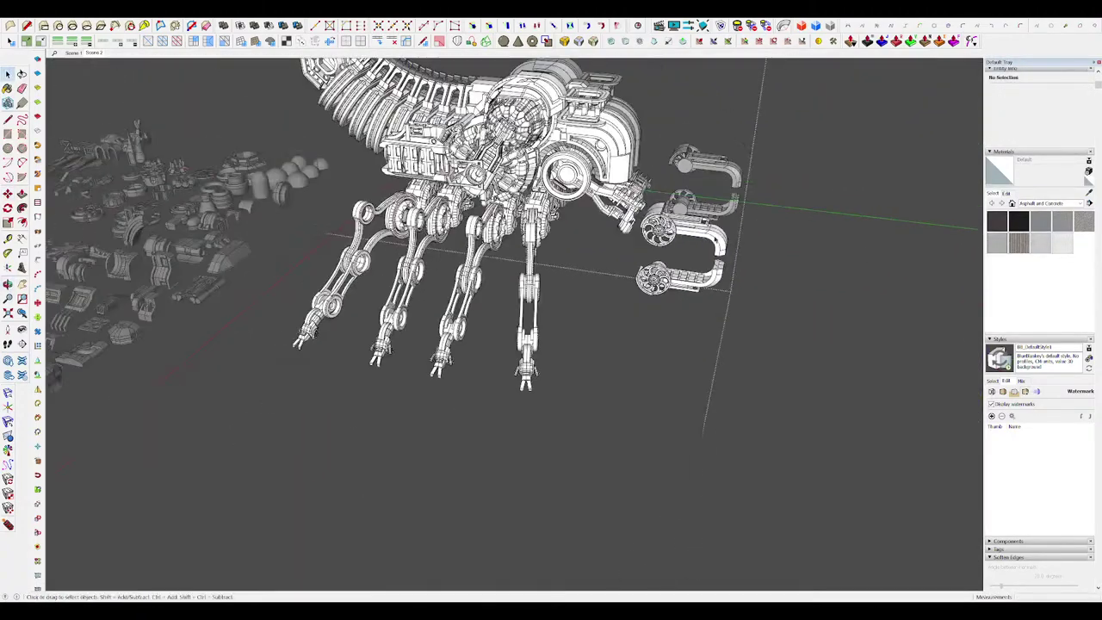
Step: Leave the end-cap group and open the claw wheel assembly, viewing it edge-on
{"action": "left_click", "coordinate": [870, 247]}
{"action": "middle_click_drag", "start_coordinate": [870, 247], "coordinate": [870, 245]}
{"action": "scroll", "coordinate": [680, 257], "scroll_direction": "up", "scroll_amount": 8}
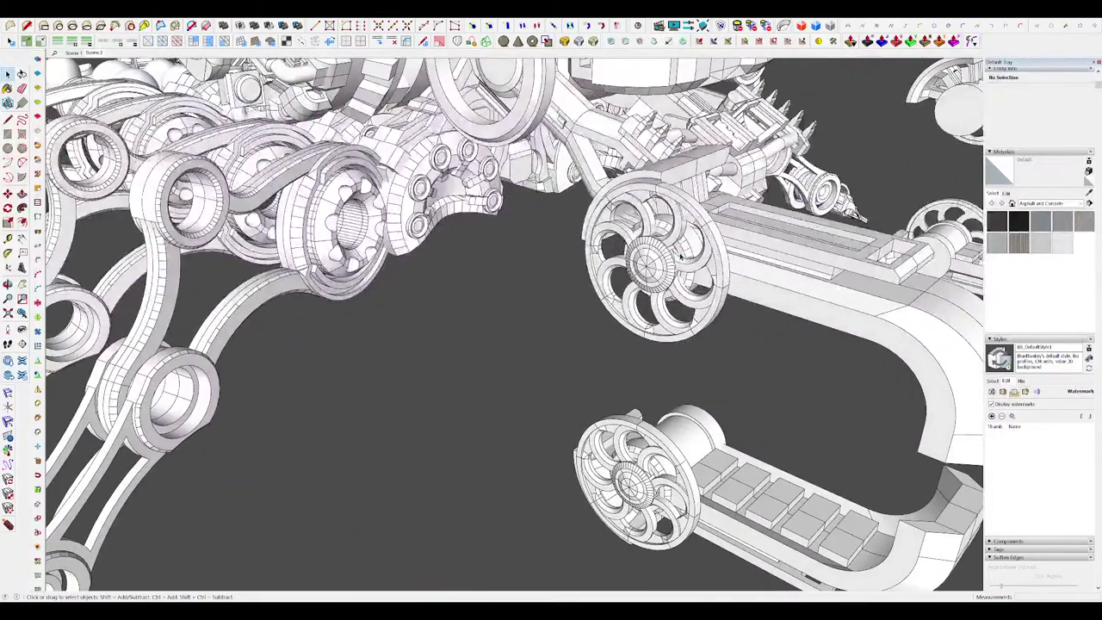
{"action": "scroll", "coordinate": [680, 257], "scroll_direction": "up", "scroll_amount": 4}
{"action": "double_click", "coordinate": [689, 250]}
{"action": "middle_click_drag", "start_coordinate": [688, 250], "coordinate": [474, 258]}
{"action": "left_click", "coordinate": [725, 249]}
{"action": "middle_click_drag", "start_coordinate": [725, 250], "coordinate": [787, 312]}
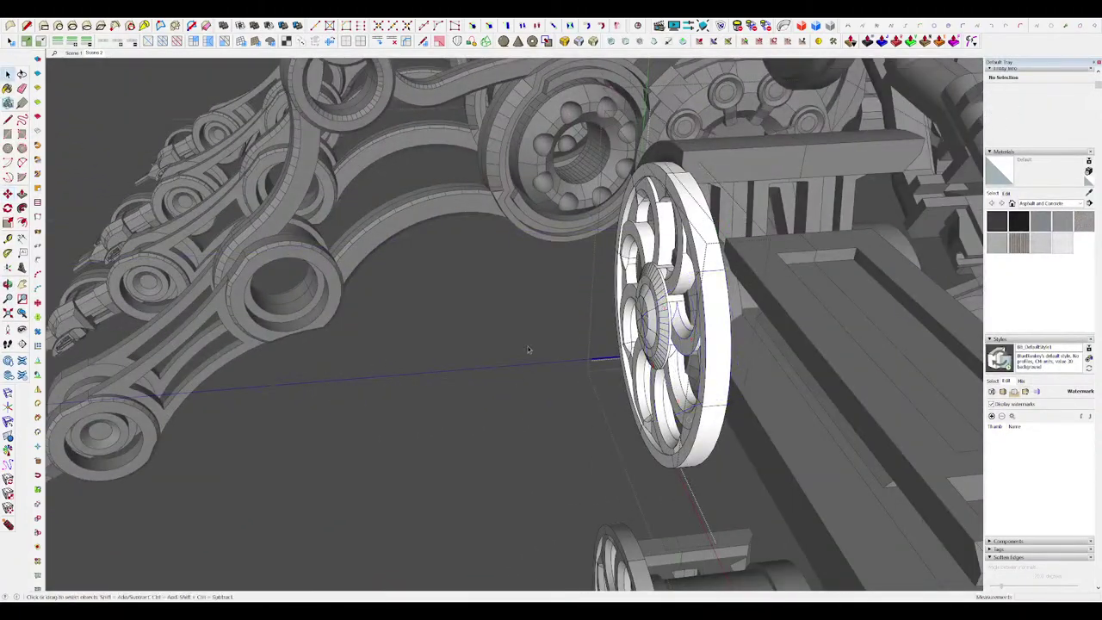
{"action": "middle_click_drag", "start_coordinate": [528, 349], "coordinate": [756, 359]}
{"action": "key", "text": "m"}
{"action": "key", "text": "space"}
{"action": "left_click", "coordinate": [756, 359]}
{"action": "scroll", "coordinate": [756, 359], "scroll_direction": "up", "scroll_amount": 4}
Step: Open the hub cylinder and hide the rest of the model to isolate it
{"action": "double_click", "coordinate": [698, 338]}
{"action": "middle_click_drag", "start_coordinate": [698, 338], "coordinate": [652, 292]}
{"action": "key", "text": "h"}
{"action": "scroll", "coordinate": [677, 292], "scroll_direction": "down", "scroll_amount": 2}
{"action": "key", "text": "h"}
{"action": "scroll", "coordinate": [671, 292], "scroll_direction": "up", "scroll_amount": 3}
{"action": "key", "text": "h"}
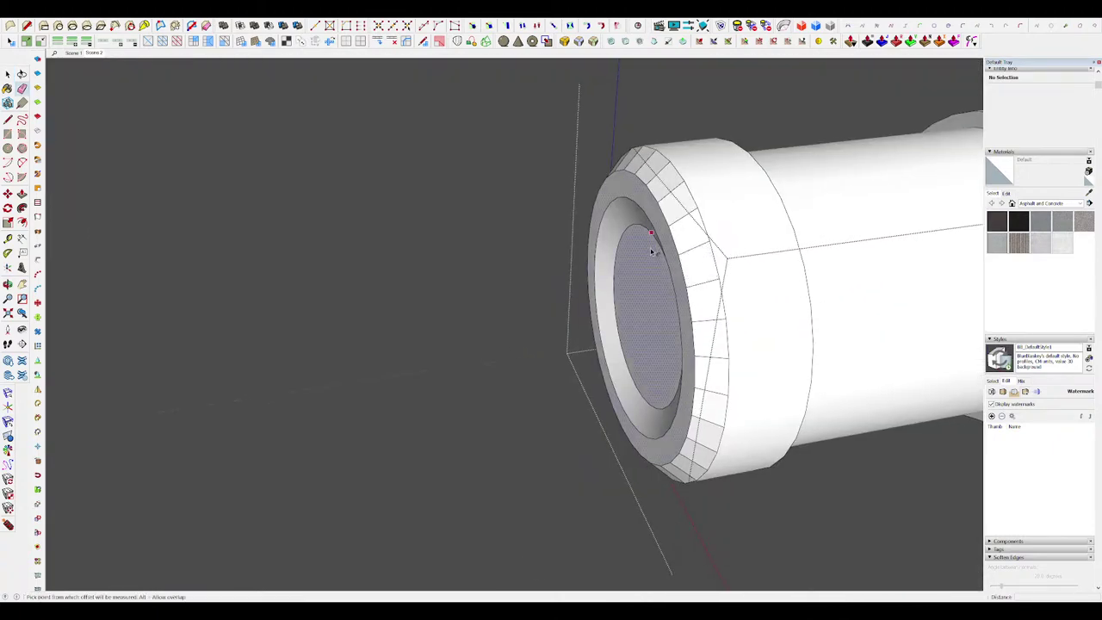
Step: Push the cylinder's recessed round end face inward so it sits within the wheel hub
{"action": "left_click", "coordinate": [641, 296]}
{"action": "key", "text": "h"}
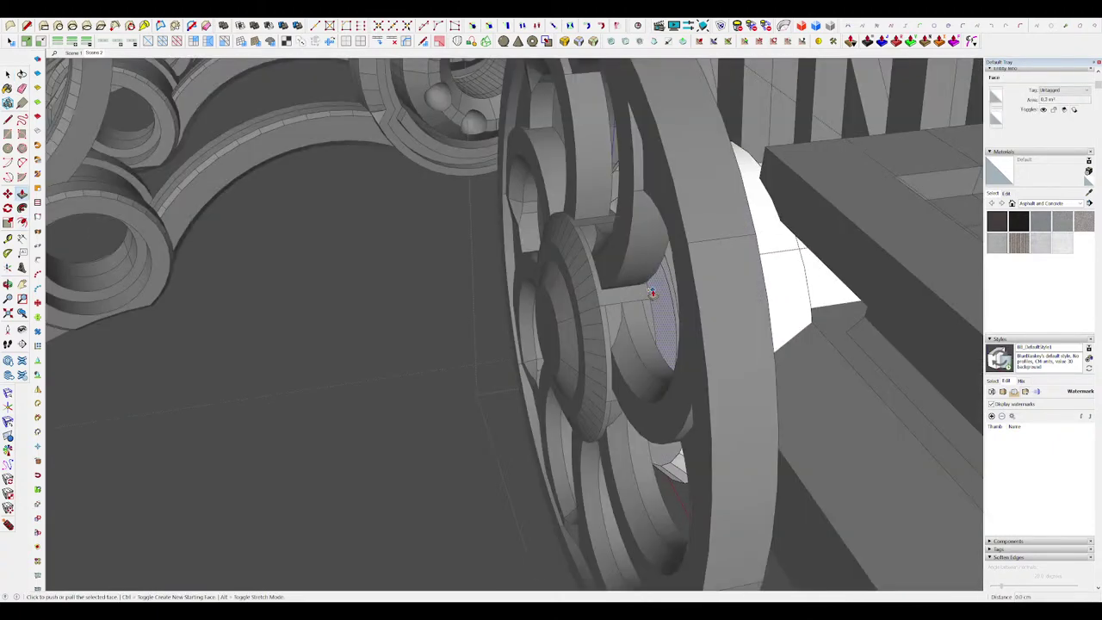
{"action": "middle_click_drag", "start_coordinate": [650, 300], "coordinate": [452, 308]}
{"action": "left_click", "coordinate": [698, 324]}
{"action": "middle_click_drag", "start_coordinate": [699, 324], "coordinate": [826, 312]}
{"action": "scroll", "coordinate": [642, 288], "scroll_direction": "up", "scroll_amount": 3}
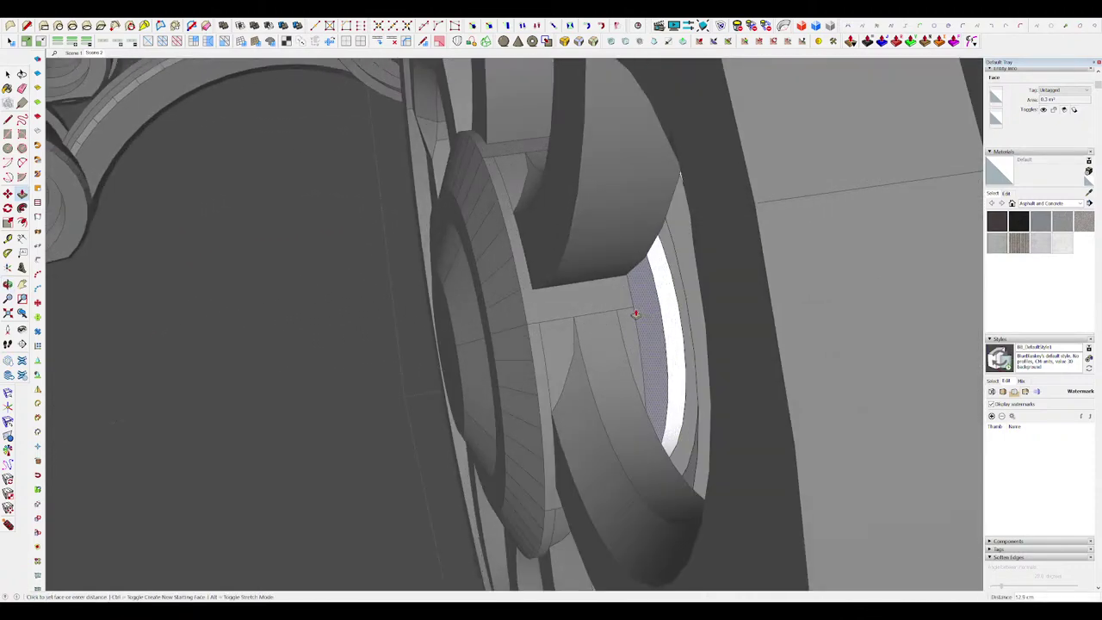
{"action": "scroll", "coordinate": [631, 300], "scroll_direction": "down", "scroll_amount": 10}
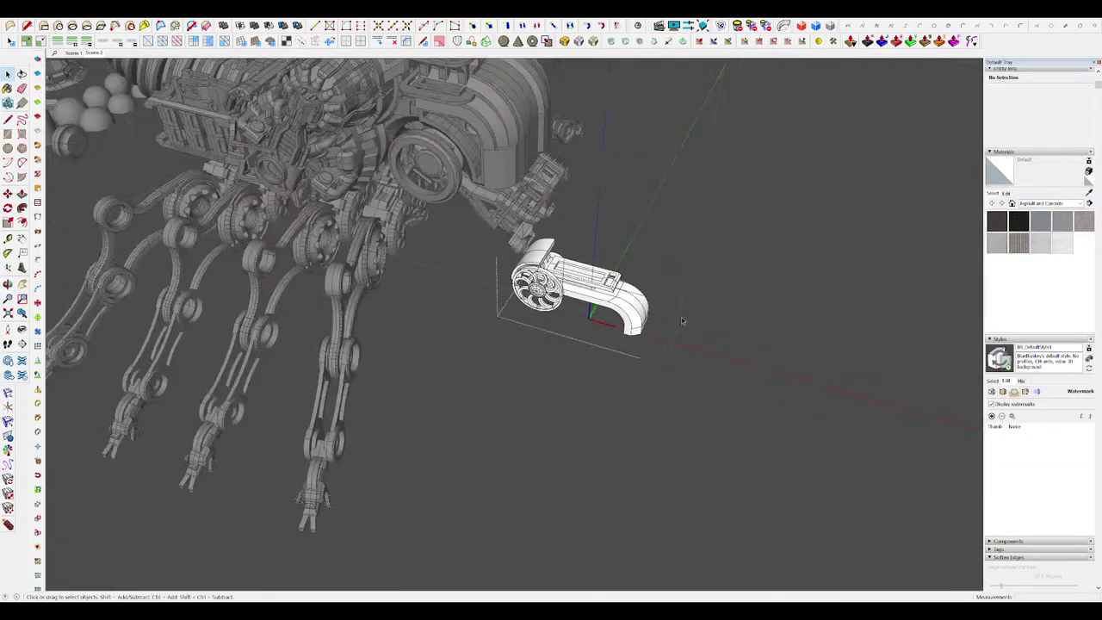
Step: Close the isolated wheel's edit context and reframe the arm and claws
{"action": "middle_click_drag", "start_coordinate": [732, 319], "coordinate": [658, 345]}
{"action": "scroll", "coordinate": [658, 345], "scroll_direction": "down", "scroll_amount": 2}
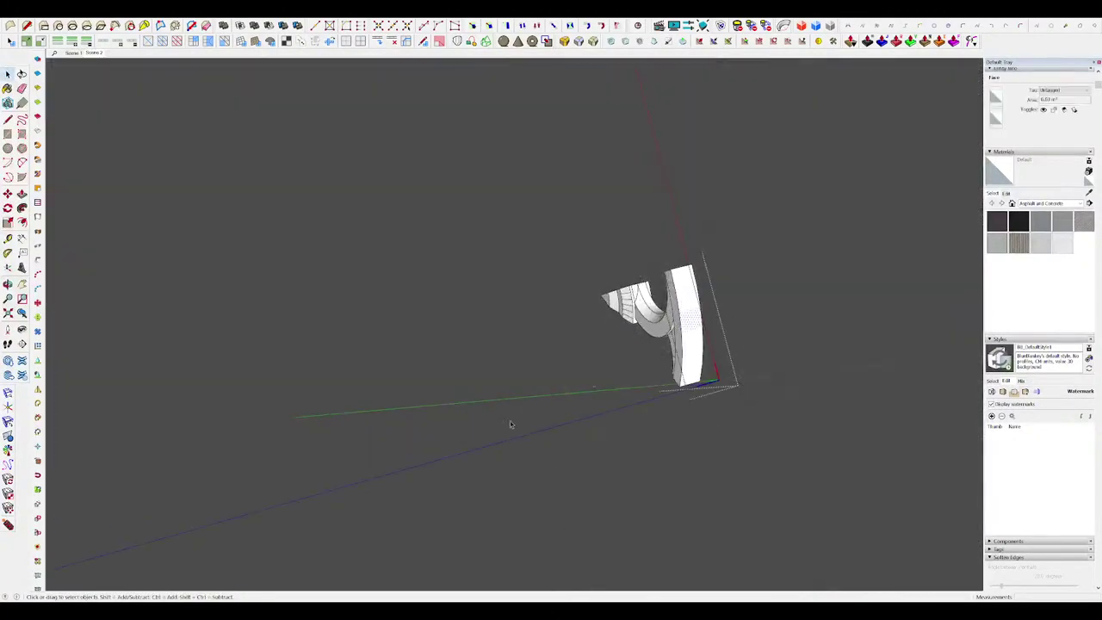
{"action": "left_click", "coordinate": [544, 439]}
{"action": "scroll", "coordinate": [637, 323], "scroll_direction": "up", "scroll_amount": 2}
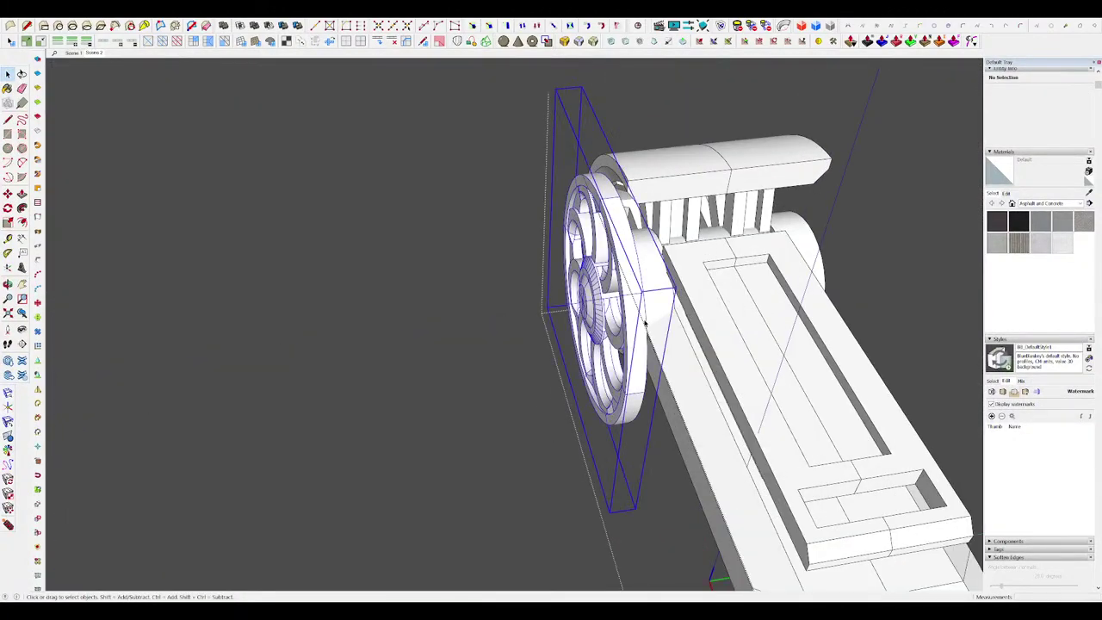
{"action": "scroll", "coordinate": [635, 307], "scroll_direction": "down", "scroll_amount": 3}
Step: Move the hub cylinder between the claw's two wheels and exit the assembly
{"action": "double_click", "coordinate": [609, 297]}
{"action": "left_click", "coordinate": [609, 297]}
{"action": "middle_click_drag", "start_coordinate": [607, 294], "coordinate": [581, 277]}
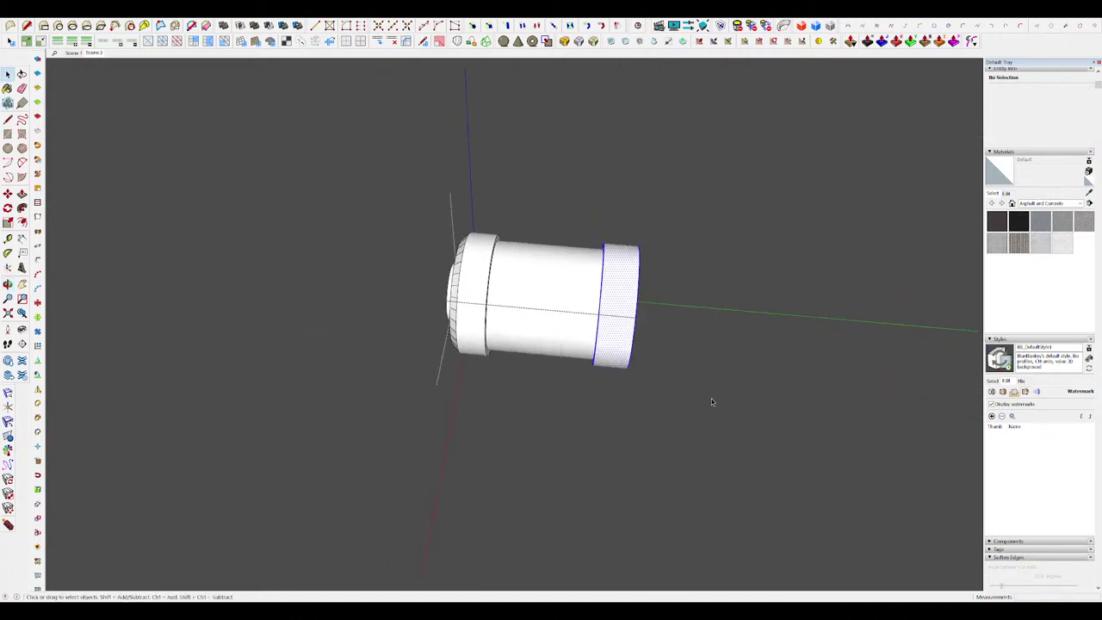
{"action": "key", "text": "h"}
{"action": "middle_click_drag", "start_coordinate": [649, 346], "coordinate": [693, 358]}
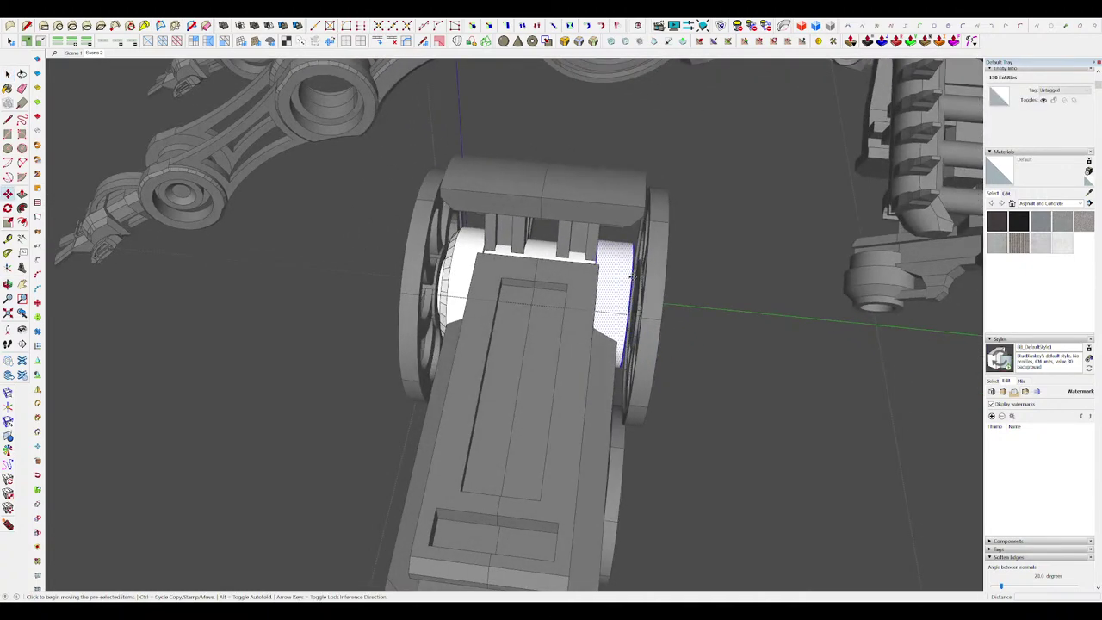
{"action": "left_click", "coordinate": [533, 280]}
{"action": "middle_click_drag", "start_coordinate": [533, 280], "coordinate": [528, 318]}
{"action": "scroll", "coordinate": [602, 298], "scroll_direction": "down", "scroll_amount": 4}
{"action": "key", "text": "Escape"}
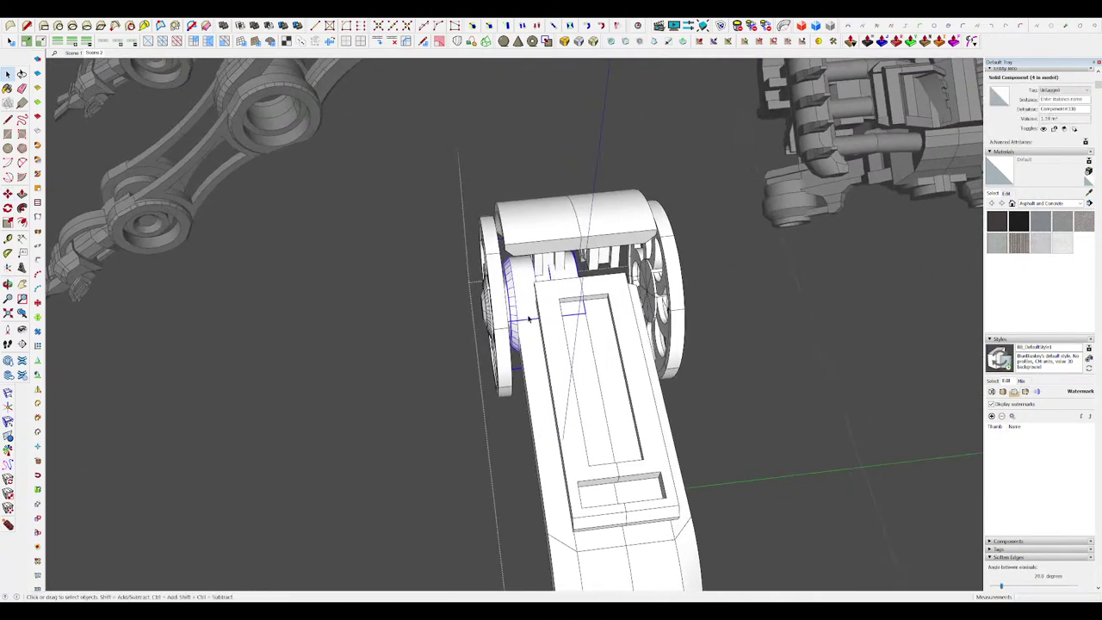
Step: Open the larger right-half claw component to check its hub, then return to an overview
{"action": "middle_click_drag", "start_coordinate": [697, 322], "coordinate": [768, 355]}
{"action": "left_click", "coordinate": [593, 350]}
{"action": "scroll", "coordinate": [593, 295], "scroll_direction": "down", "scroll_amount": 4}
{"action": "scroll", "coordinate": [542, 280], "scroll_direction": "up", "scroll_amount": 4}
{"action": "middle_click_drag", "start_coordinate": [533, 281], "coordinate": [549, 289]}
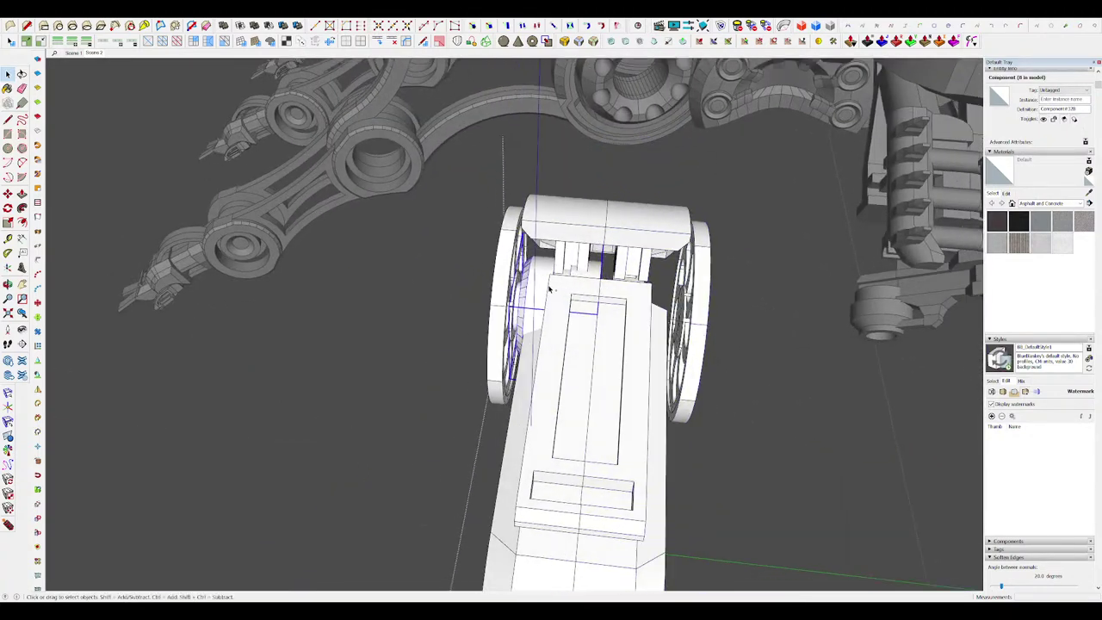
{"action": "double_click", "coordinate": [557, 295]}
{"action": "scroll", "coordinate": [557, 302], "scroll_direction": "down", "scroll_amount": 3}
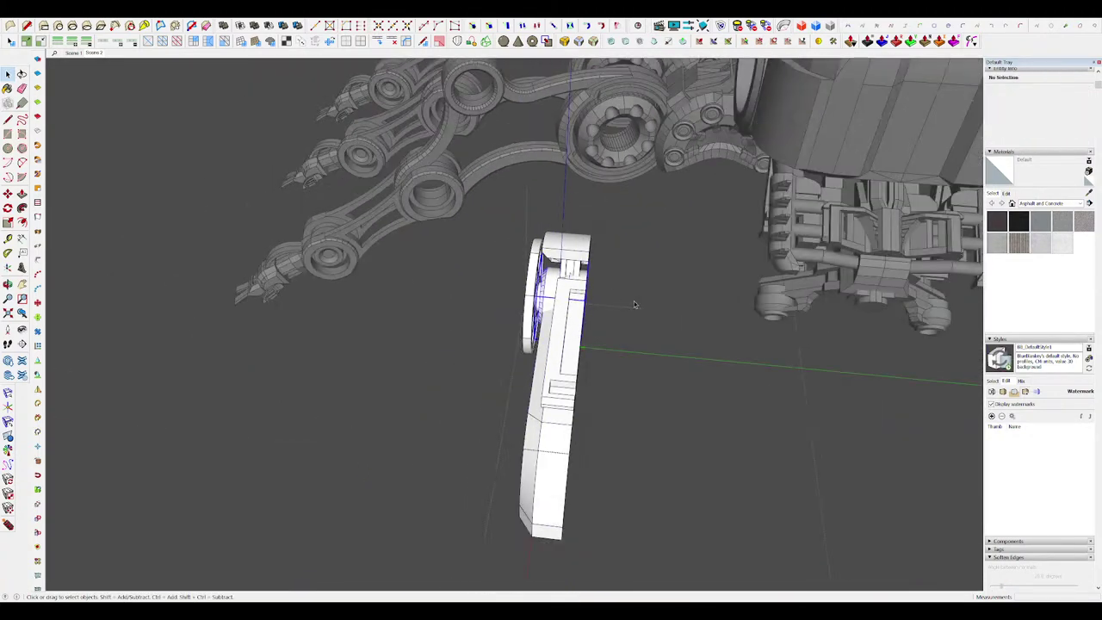
{"action": "scroll", "coordinate": [603, 292], "scroll_direction": "down", "scroll_amount": 3}
{"action": "left_click", "coordinate": [726, 343]}
{"action": "middle_click_drag", "start_coordinate": [577, 339], "coordinate": [745, 276]}
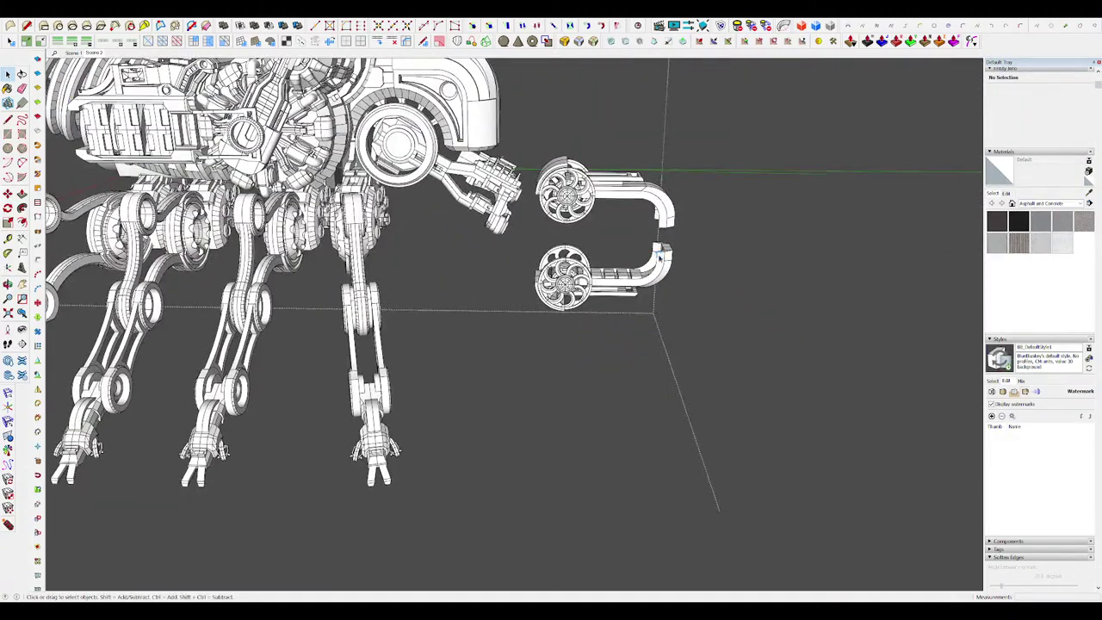
{"action": "scroll", "coordinate": [659, 258], "scroll_direction": "down", "scroll_amount": 4}
{"action": "middle_click_drag", "start_coordinate": [659, 257], "coordinate": [765, 370]}
Step: Open a flat block in the lower claw and draw a rectangle to raise it taller
{"action": "scroll", "coordinate": [803, 323], "scroll_direction": "down", "scroll_amount": 1}
{"action": "left_click", "coordinate": [805, 325]}
{"action": "scroll", "coordinate": [764, 369], "scroll_direction": "up", "scroll_amount": 1}
{"action": "scroll", "coordinate": [631, 334], "scroll_direction": "up", "scroll_amount": 6}
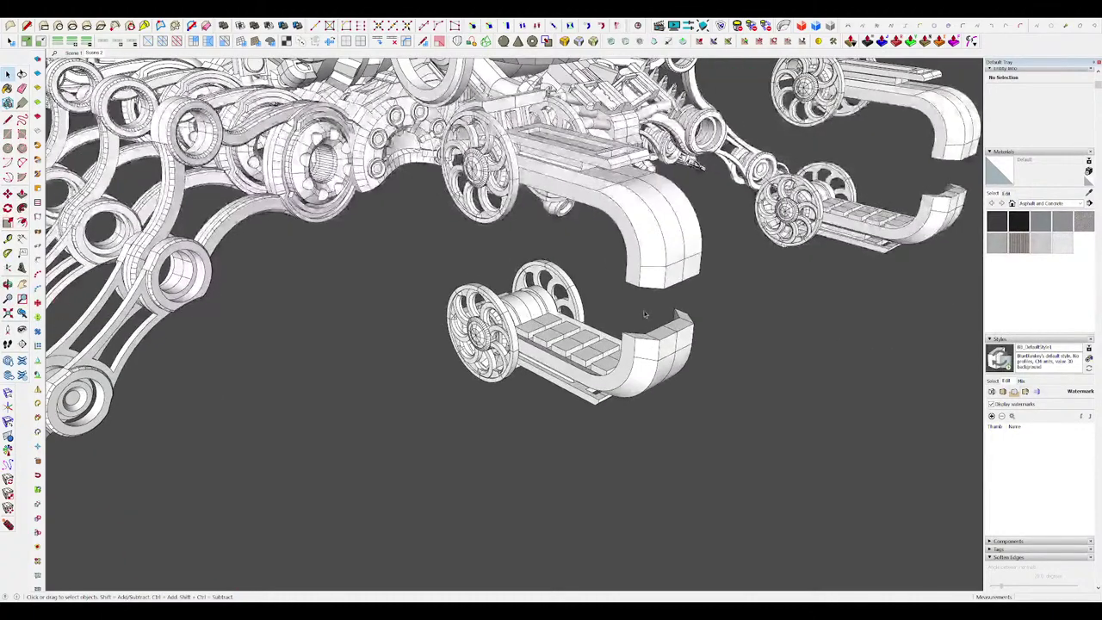
{"action": "left_click", "coordinate": [592, 358]}
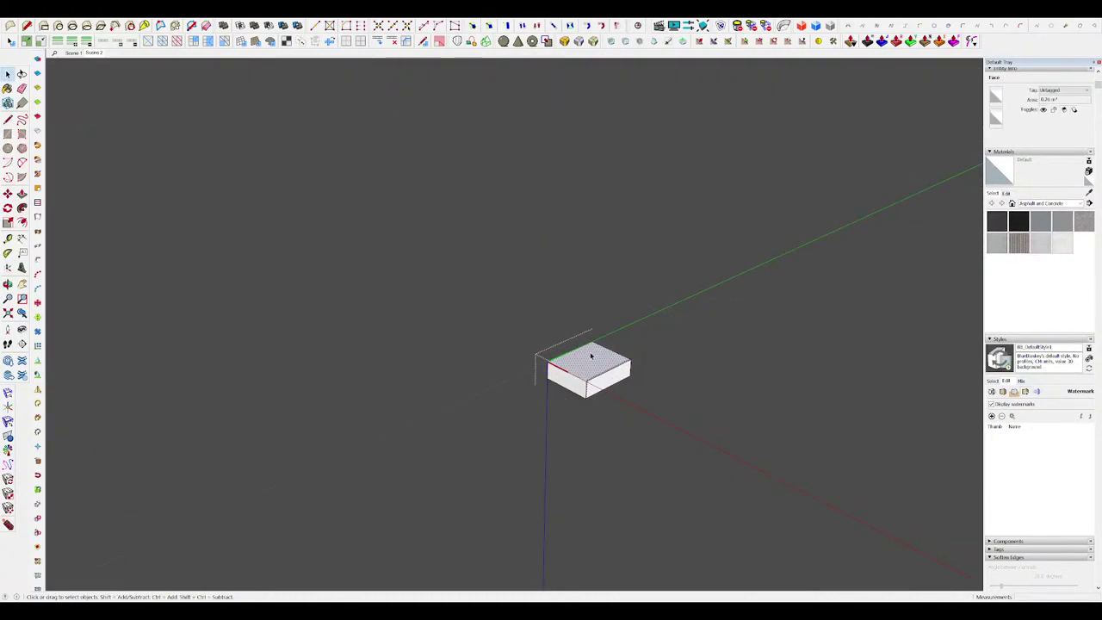
{"action": "key", "text": "r"}
{"action": "scroll", "coordinate": [482, 335], "scroll_direction": "up", "scroll_amount": 2}
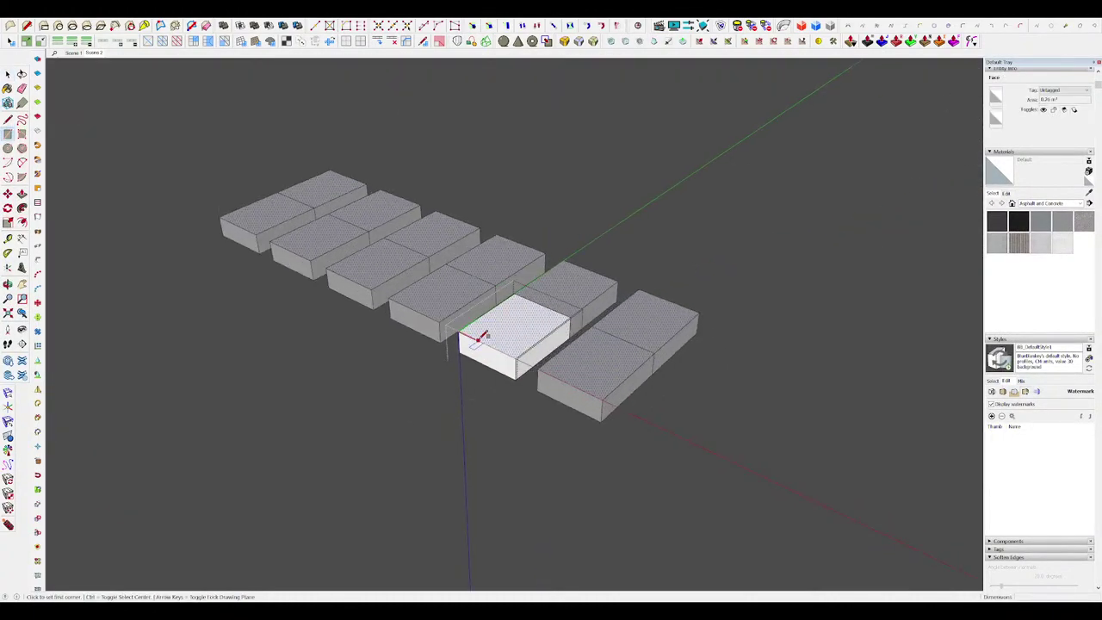
{"action": "left_click", "coordinate": [537, 258]}
Step: Push/Pull the block into a tooth, briefly isolating it, then close the tooth component
{"action": "key", "text": "i"}
{"action": "scroll", "coordinate": [606, 314], "scroll_direction": "down", "scroll_amount": 8}
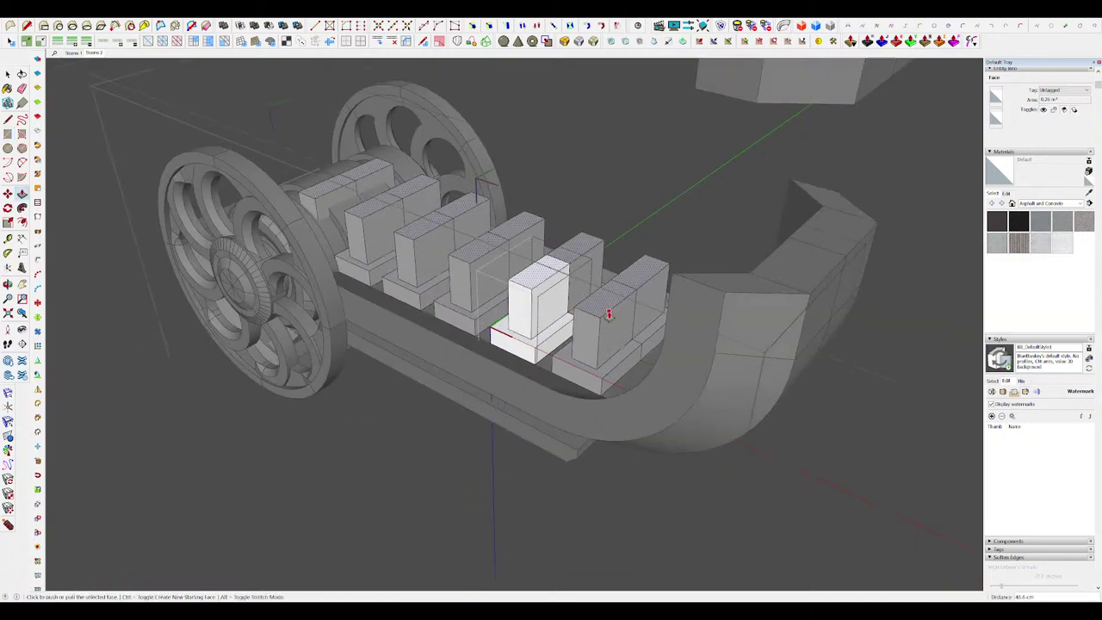
{"action": "key", "text": "i"}
{"action": "key", "text": "i"}
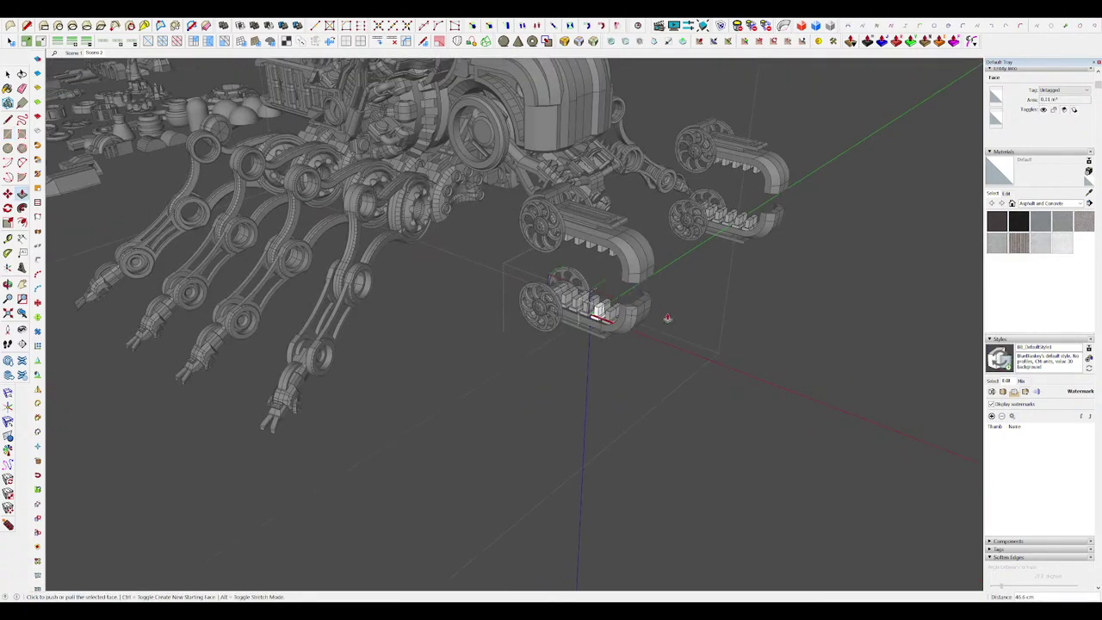
{"action": "key", "text": "space"}
{"action": "left_click", "coordinate": [636, 356]}
{"action": "scroll", "coordinate": [752, 371], "scroll_direction": "down", "scroll_amount": 4}
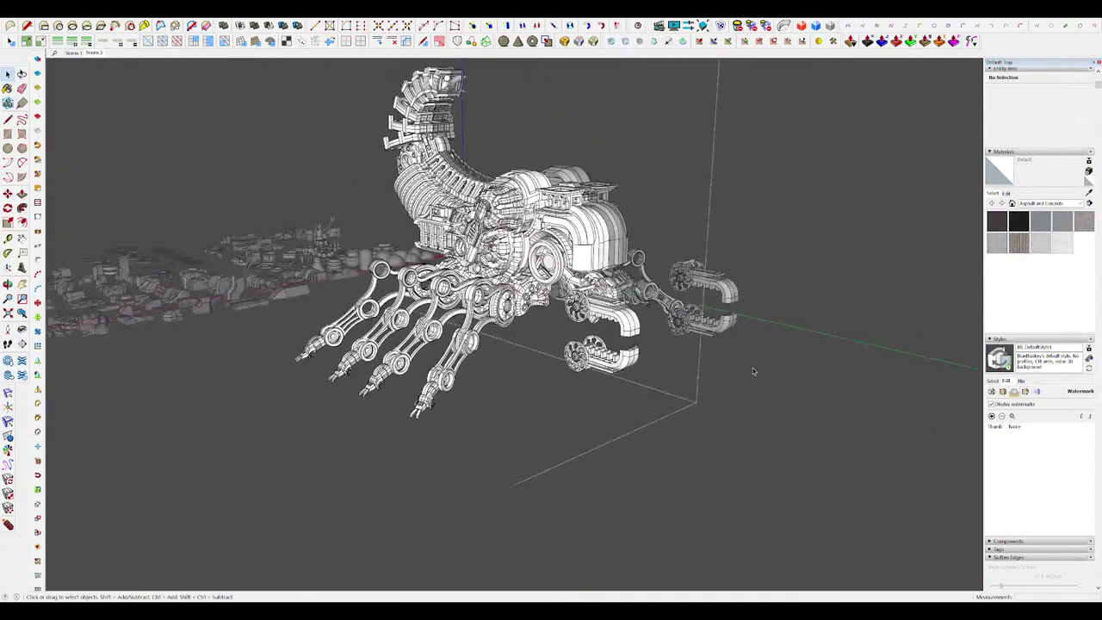
{"action": "scroll", "coordinate": [587, 345], "scroll_direction": "up", "scroll_amount": 8}
Step: Push/Pull another lower-jaw tooth block's front face, then close it and view the whole machine
{"action": "middle_click_drag", "start_coordinate": [752, 370], "coordinate": [676, 363]}
{"action": "key", "text": "d"}
{"action": "scroll", "coordinate": [573, 335], "scroll_direction": "up", "scroll_amount": 3}
{"action": "scroll", "coordinate": [531, 337], "scroll_direction": "up", "scroll_amount": 3}
{"action": "left_click", "coordinate": [675, 346]}
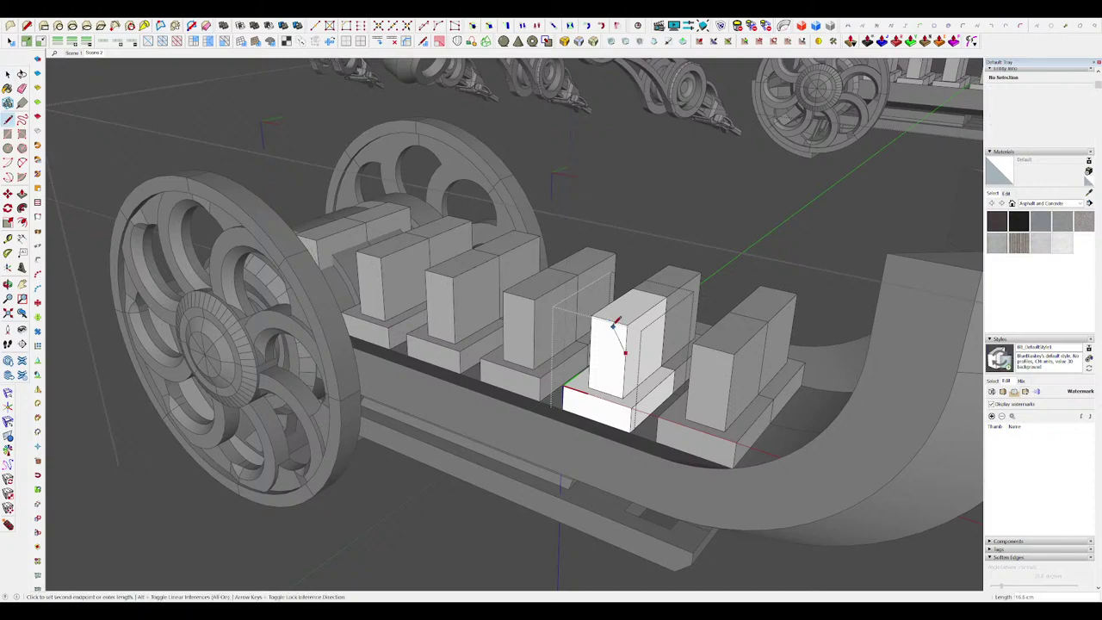
{"action": "scroll", "coordinate": [618, 340], "scroll_direction": "down", "scroll_amount": 10}
{"action": "key", "text": "space"}
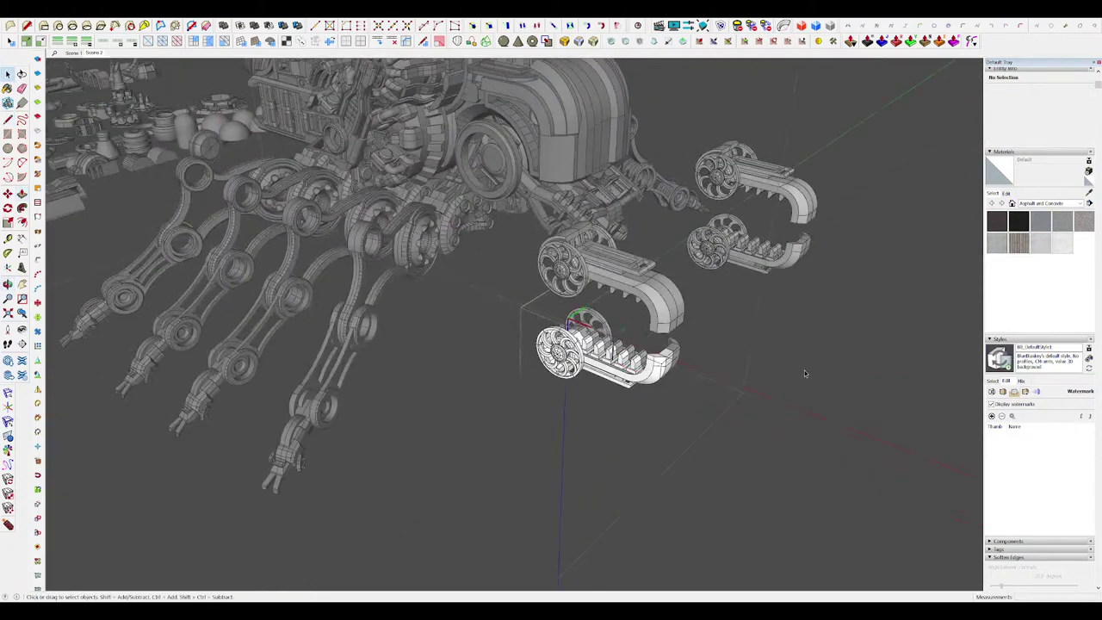
{"action": "left_click", "coordinate": [831, 370]}
{"action": "scroll", "coordinate": [690, 321], "scroll_direction": "down", "scroll_amount": 4}
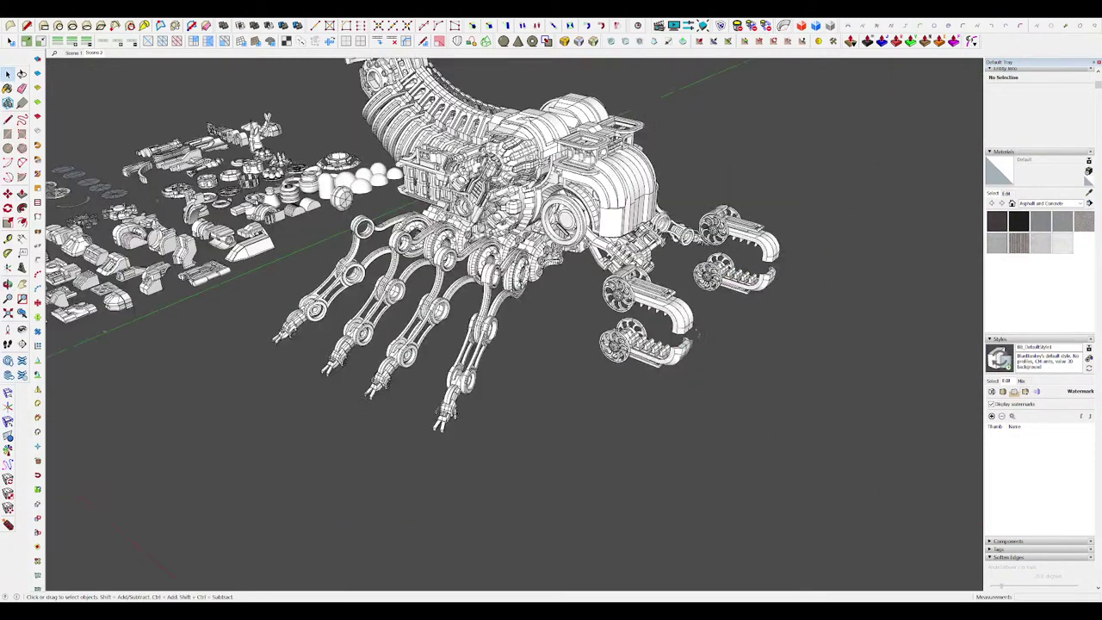
{"action": "middle_click_drag", "start_coordinate": [690, 321], "coordinate": [752, 352]}
Step: Open the two-ringed leg link component for editing and orbit around it
{"action": "scroll", "coordinate": [757, 344], "scroll_direction": "up", "scroll_amount": 3}
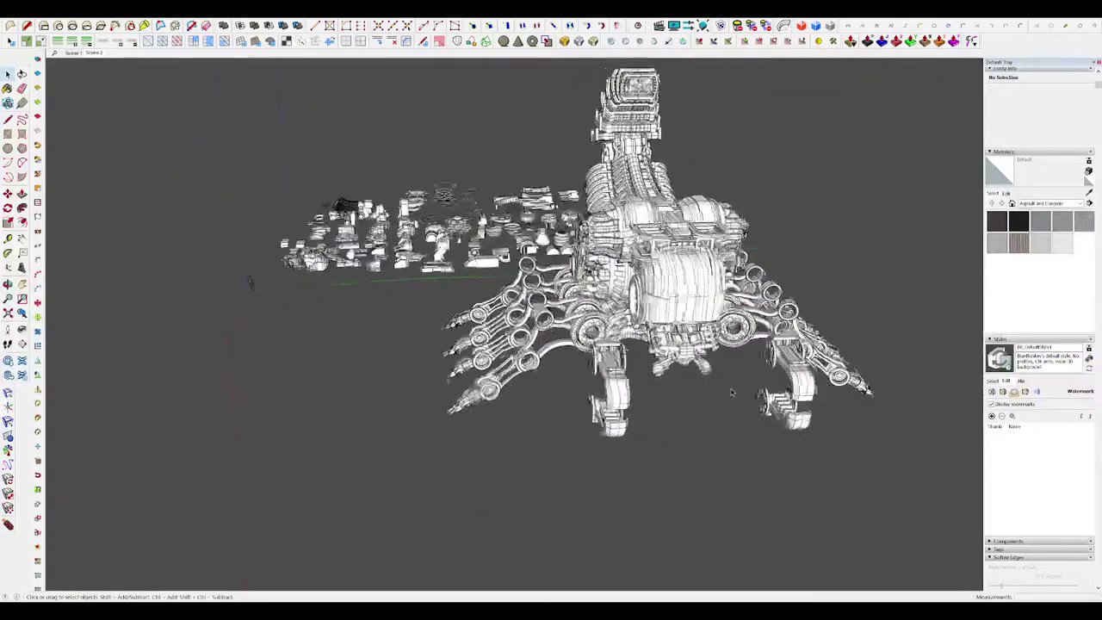
{"action": "scroll", "coordinate": [550, 371], "scroll_direction": "up", "scroll_amount": 8}
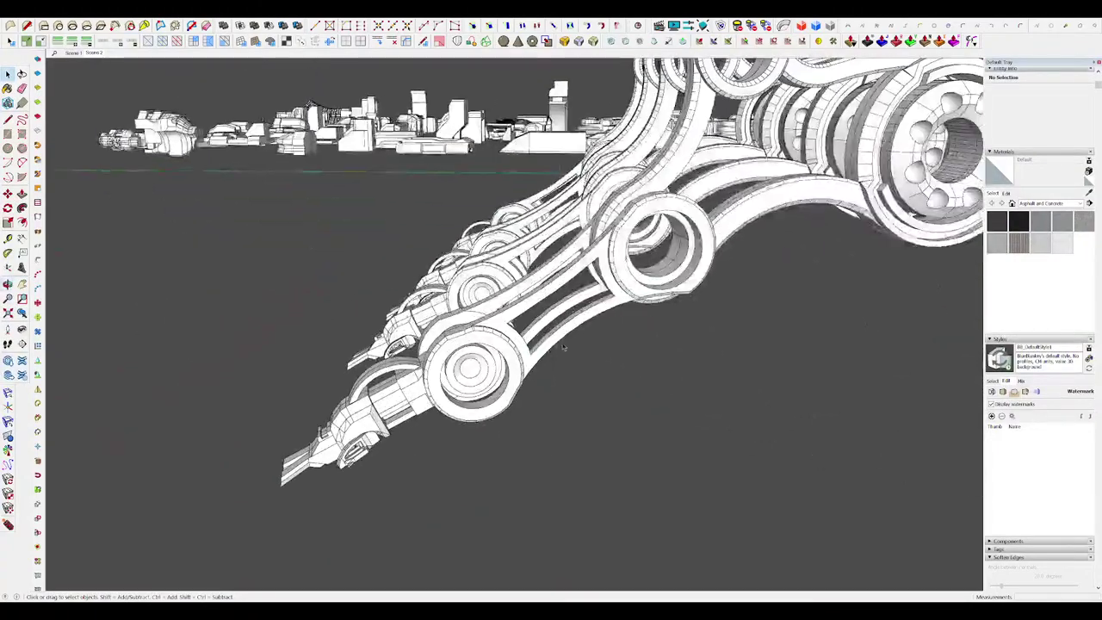
{"action": "double_click", "coordinate": [558, 334]}
{"action": "left_click", "coordinate": [556, 333]}
{"action": "scroll", "coordinate": [542, 330], "scroll_direction": "up", "scroll_amount": 2}
{"action": "middle_click_drag", "start_coordinate": [542, 331], "coordinate": [567, 269]}
{"action": "scroll", "coordinate": [531, 273], "scroll_direction": "up", "scroll_amount": 3}
{"action": "scroll", "coordinate": [567, 269], "scroll_direction": "down", "scroll_amount": 1}
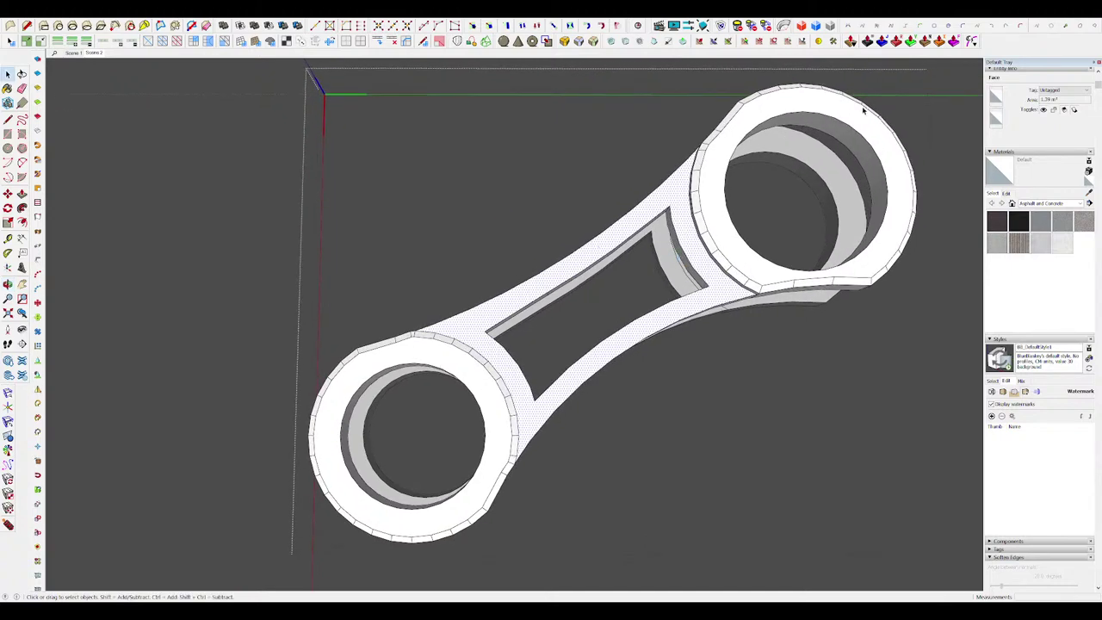
Step: Box-select the connecting bar vertices with Vertex Tools and drag them to bend the middle
{"action": "key", "text": "v"}
{"action": "left_click_drag", "start_coordinate": [544, 204], "coordinate": [591, 284]}
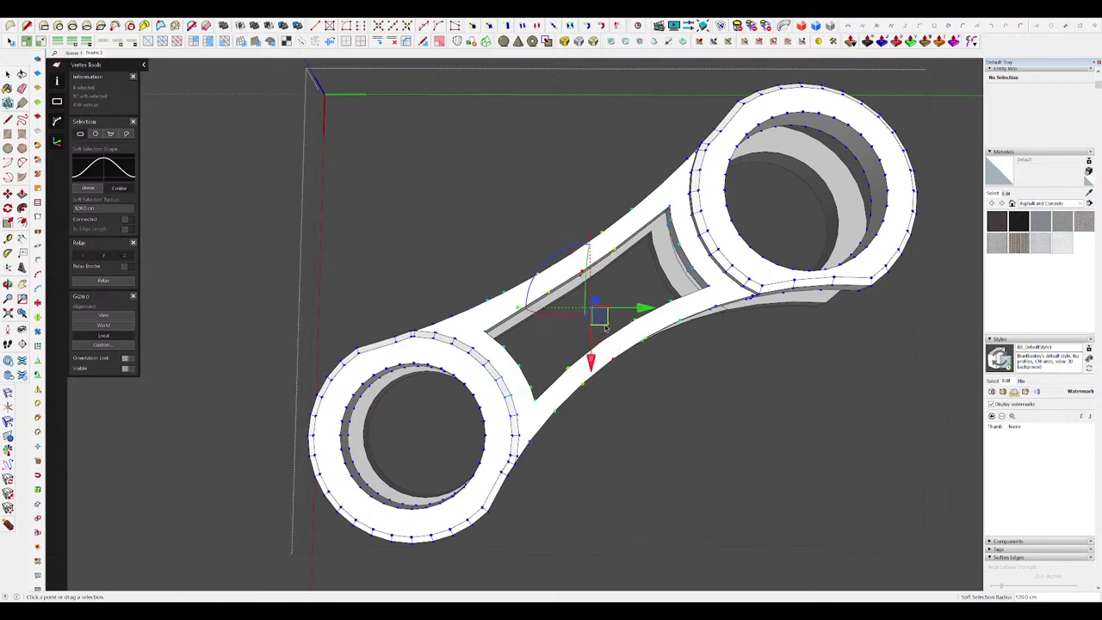
{"action": "left_click_drag", "start_coordinate": [605, 327], "coordinate": [622, 344]}
{"action": "middle_click_drag", "start_coordinate": [587, 275], "coordinate": [594, 265]}
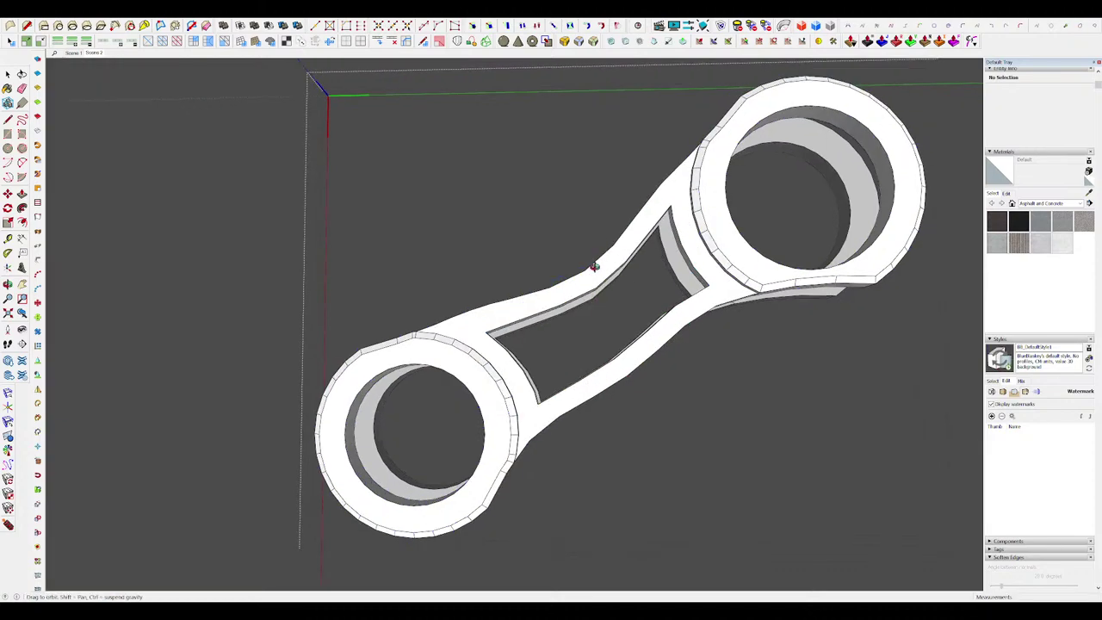
{"action": "key", "text": "v"}
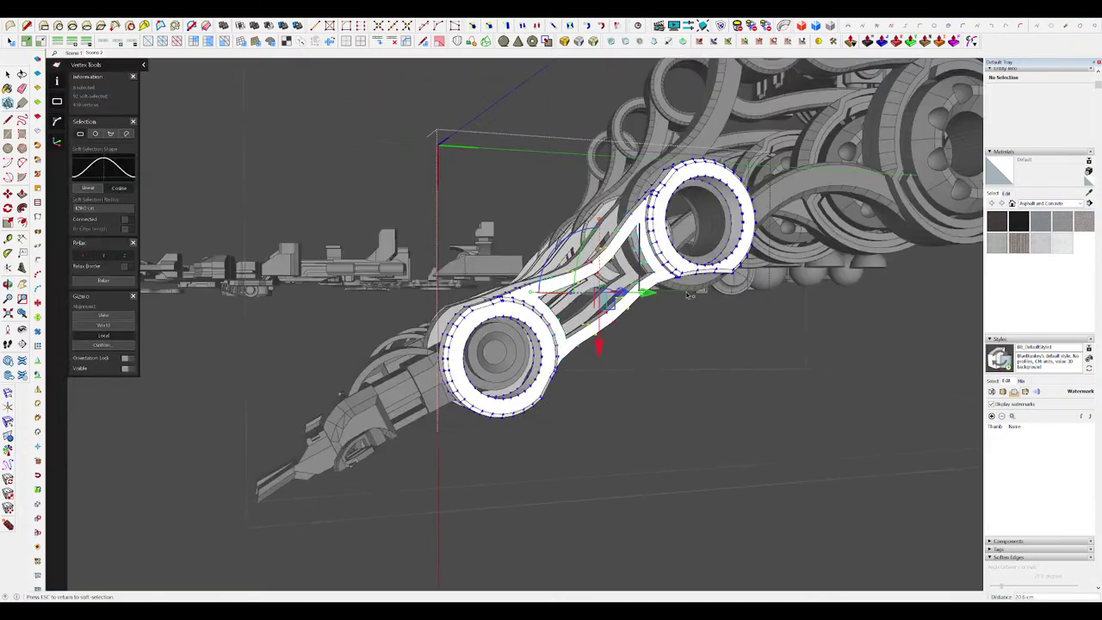
{"action": "scroll", "coordinate": [689, 295], "scroll_direction": "down", "scroll_amount": 4}
{"action": "middle_click_drag", "start_coordinate": [688, 294], "coordinate": [570, 303]}
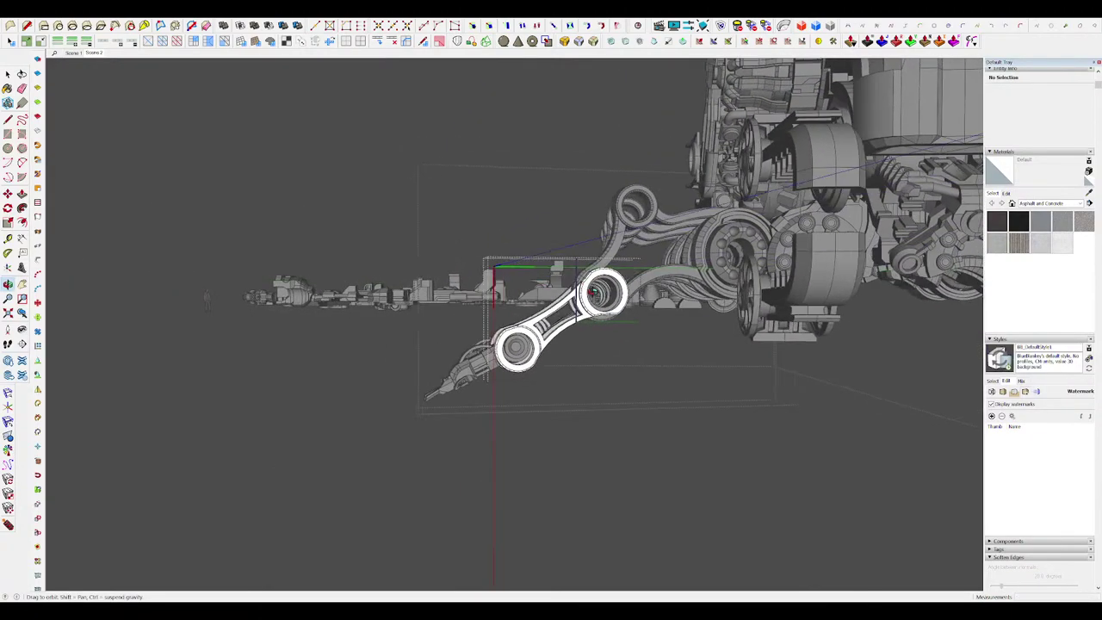
Step: Close the leg link and all of its enclosing groups
{"action": "left_click", "coordinate": [688, 380]}
{"action": "middle_click_drag", "start_coordinate": [689, 379], "coordinate": [568, 413]}
{"action": "scroll", "coordinate": [559, 361], "scroll_direction": "down", "scroll_amount": 4}
{"action": "left_click", "coordinate": [553, 341]}
{"action": "scroll", "coordinate": [553, 340], "scroll_direction": "down", "scroll_amount": 4}
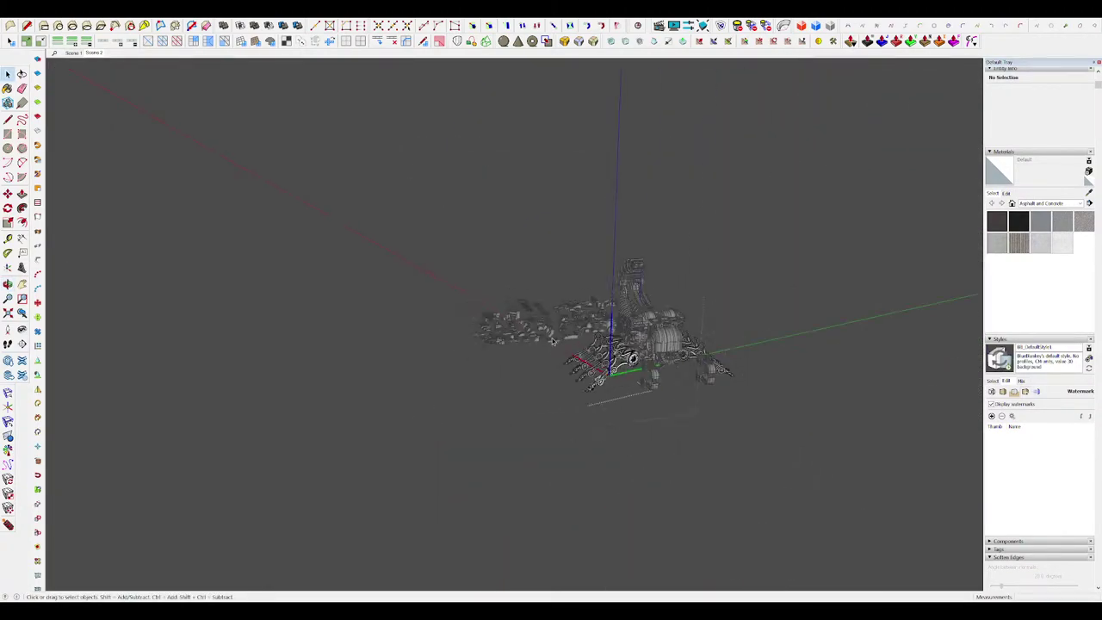
{"action": "left_click", "coordinate": [735, 421]}
Step: Leave the open groups and open the upper claw's nested component for editing
{"action": "left_click", "coordinate": [735, 421]}
{"action": "scroll", "coordinate": [735, 421], "scroll_direction": "up", "scroll_amount": 5}
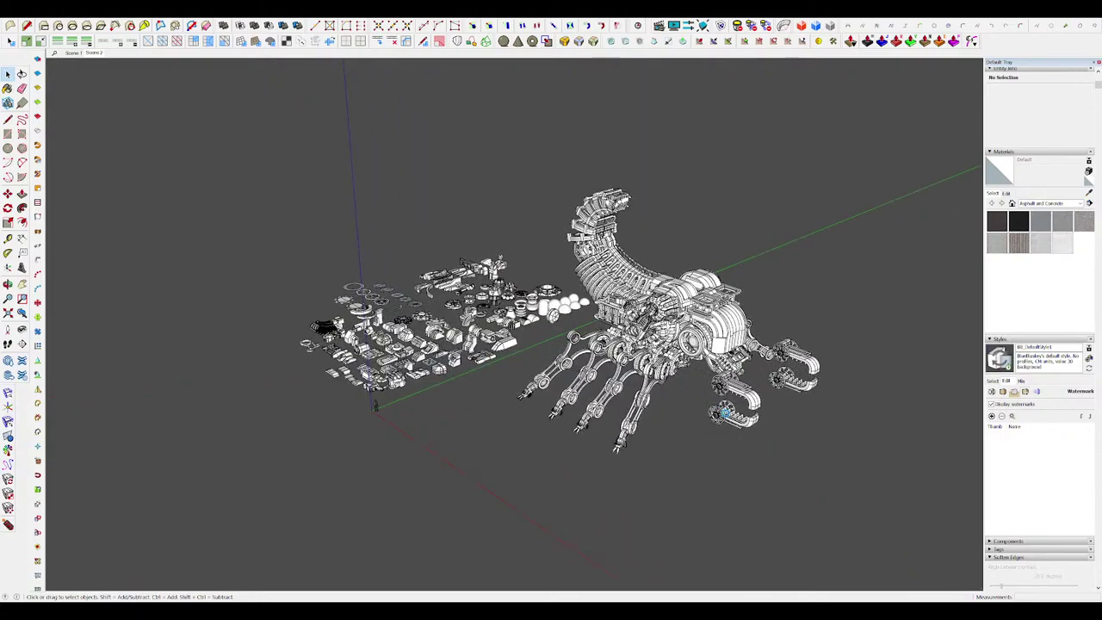
{"action": "scroll", "coordinate": [728, 417], "scroll_direction": "up", "scroll_amount": 10}
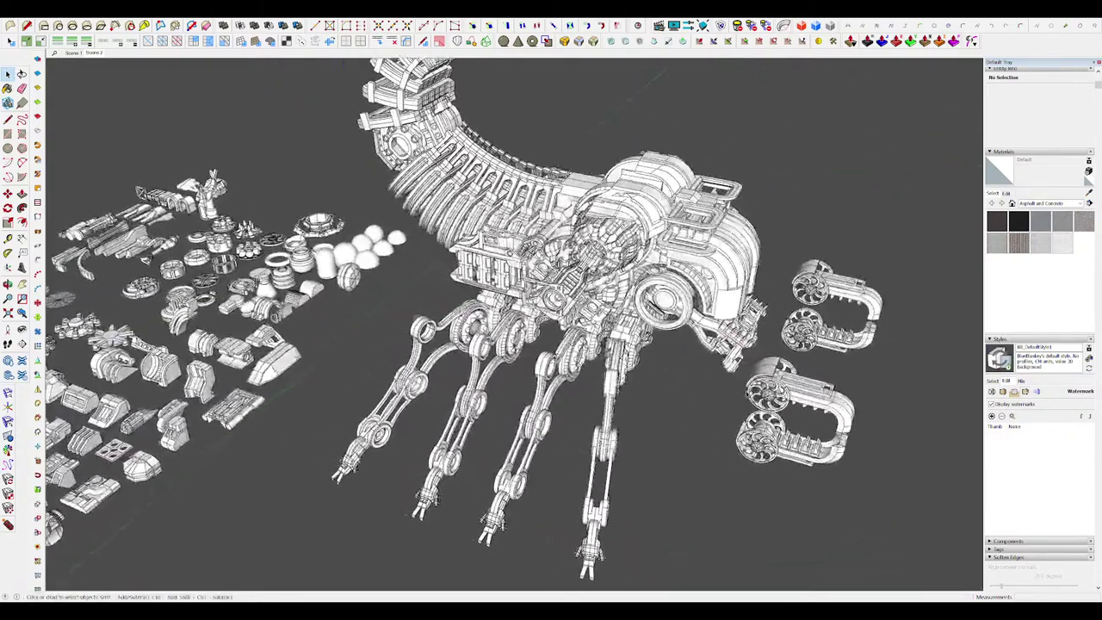
{"action": "middle_click_drag", "start_coordinate": [745, 393], "coordinate": [809, 293]}
{"action": "middle_click_drag", "start_coordinate": [490, 361], "coordinate": [761, 315]}
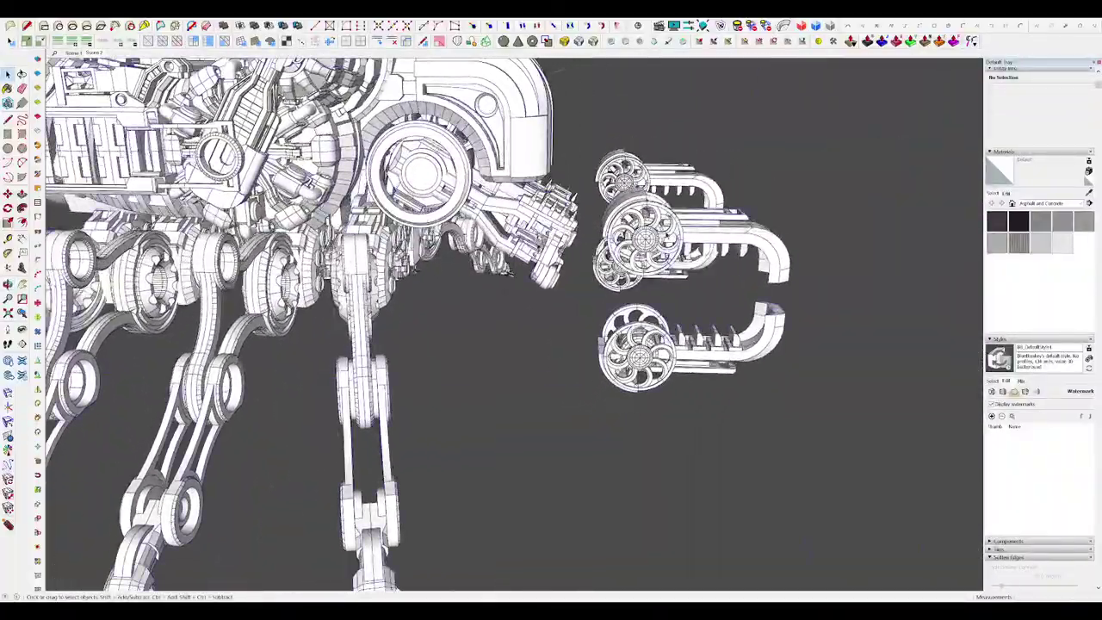
{"action": "left_click", "coordinate": [666, 235]}
{"action": "double_click", "coordinate": [666, 235]}
{"action": "scroll", "coordinate": [666, 235], "scroll_direction": "up", "scroll_amount": 4}
{"action": "middle_click_drag", "start_coordinate": [666, 259], "coordinate": [628, 216]}
{"action": "scroll", "coordinate": [626, 274], "scroll_direction": "down", "scroll_amount": 5}
{"action": "left_click", "coordinate": [626, 275]}
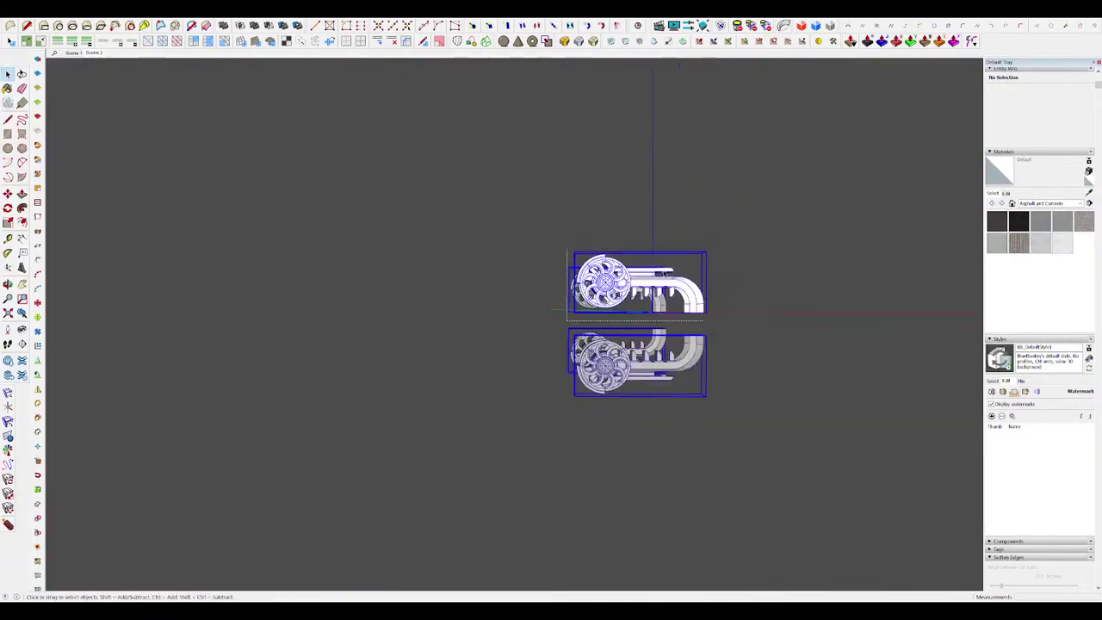
{"action": "double_click", "coordinate": [606, 277]}
{"action": "scroll", "coordinate": [593, 279], "scroll_direction": "up", "scroll_amount": 4}
{"action": "middle_click_drag", "start_coordinate": [592, 282], "coordinate": [482, 331]}
Step: Select all the claw components and hide the rest of the model to isolate them
{"action": "left_click", "coordinate": [698, 285]}
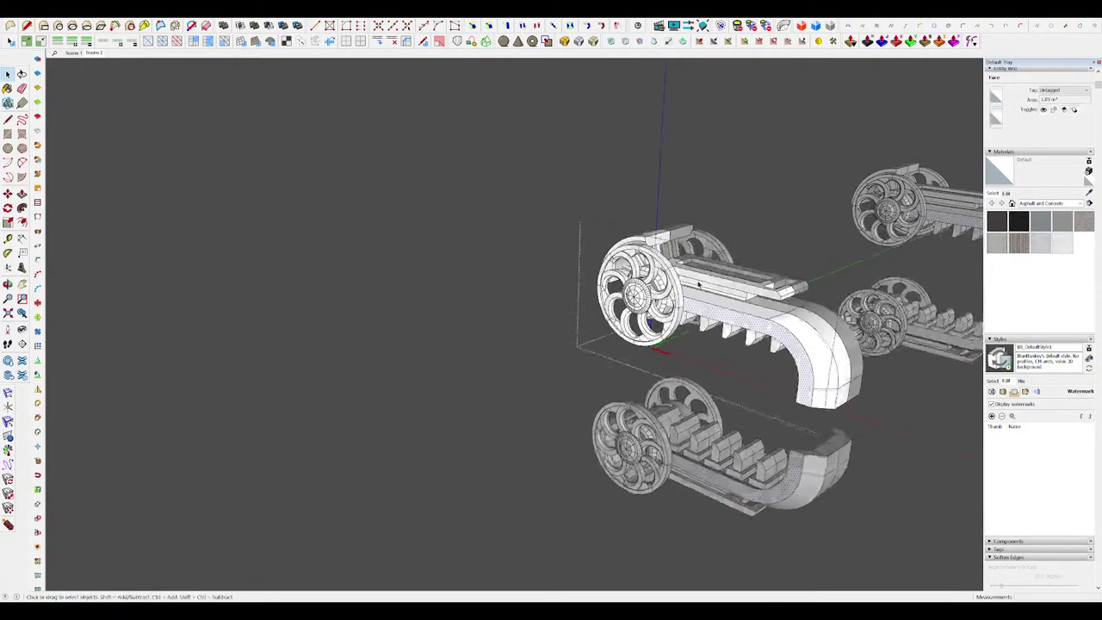
{"action": "middle_click_drag", "start_coordinate": [698, 285], "coordinate": [650, 307]}
{"action": "left_click", "coordinate": [646, 308]}
{"action": "scroll", "coordinate": [733, 356], "scroll_direction": "up", "scroll_amount": 4}
{"action": "triple_click", "coordinate": [676, 327]}
{"action": "scroll", "coordinate": [661, 310], "scroll_direction": "down", "scroll_amount": 4}
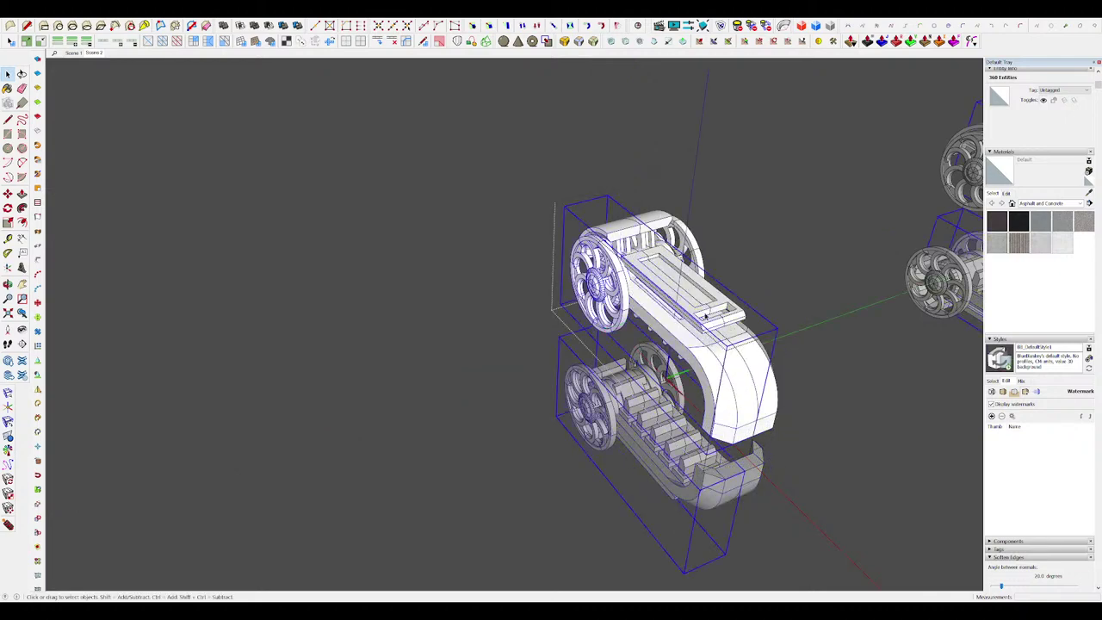
{"action": "scroll", "coordinate": [680, 366], "scroll_direction": "up", "scroll_amount": 4}
{"action": "double_click", "coordinate": [754, 314]}
{"action": "key", "text": "Escape"}
{"action": "middle_click_drag", "start_coordinate": [723, 309], "coordinate": [844, 302]}
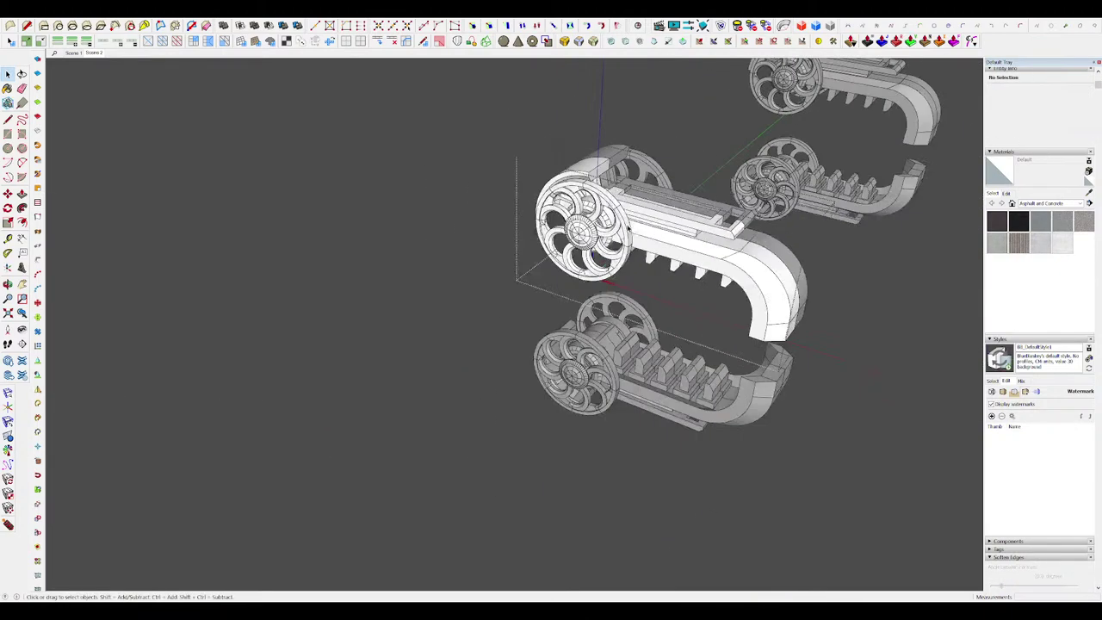
{"action": "left_click", "coordinate": [665, 220]}
{"action": "key", "text": "ctrl+a"}
{"action": "key", "text": "alt+h"}
{"action": "middle_click_drag", "start_coordinate": [594, 254], "coordinate": [774, 202]}
{"action": "key", "text": "ctrl+t"}
{"action": "key", "text": "alt+h"}
{"action": "scroll", "coordinate": [679, 172], "scroll_direction": "down", "scroll_amount": 5}
{"action": "key", "text": "alt+h"}
{"action": "scroll", "coordinate": [664, 163], "scroll_direction": "up", "scroll_amount": 4}
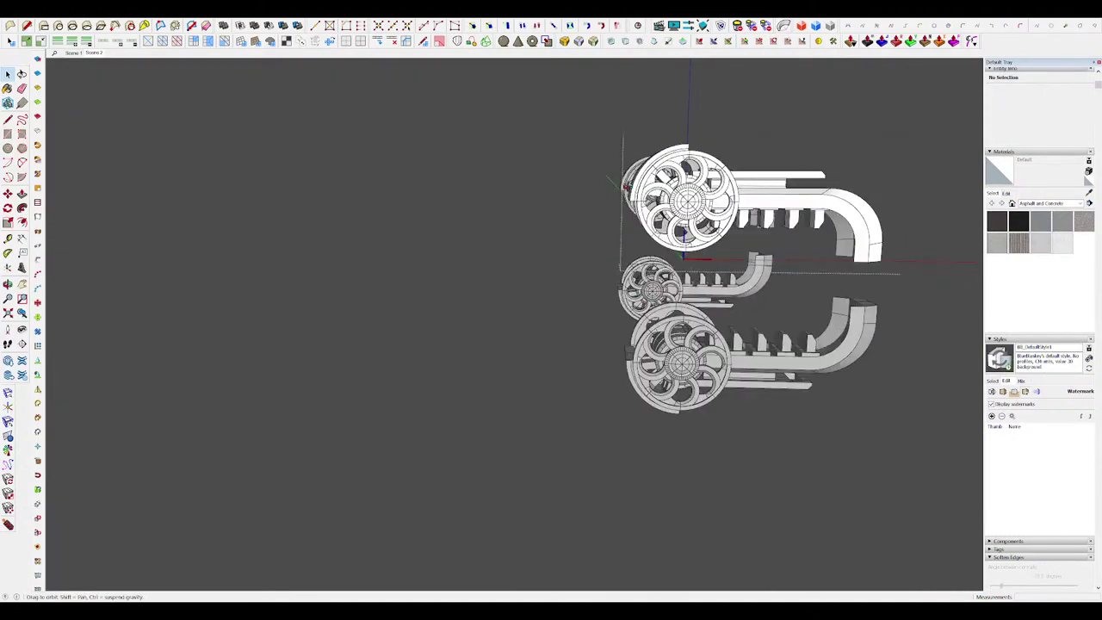
Step: Draw a white box and move it in behind the claw wheels
{"action": "key", "text": "r"}
{"action": "left_click", "coordinate": [586, 188]}
{"action": "key", "text": "space"}
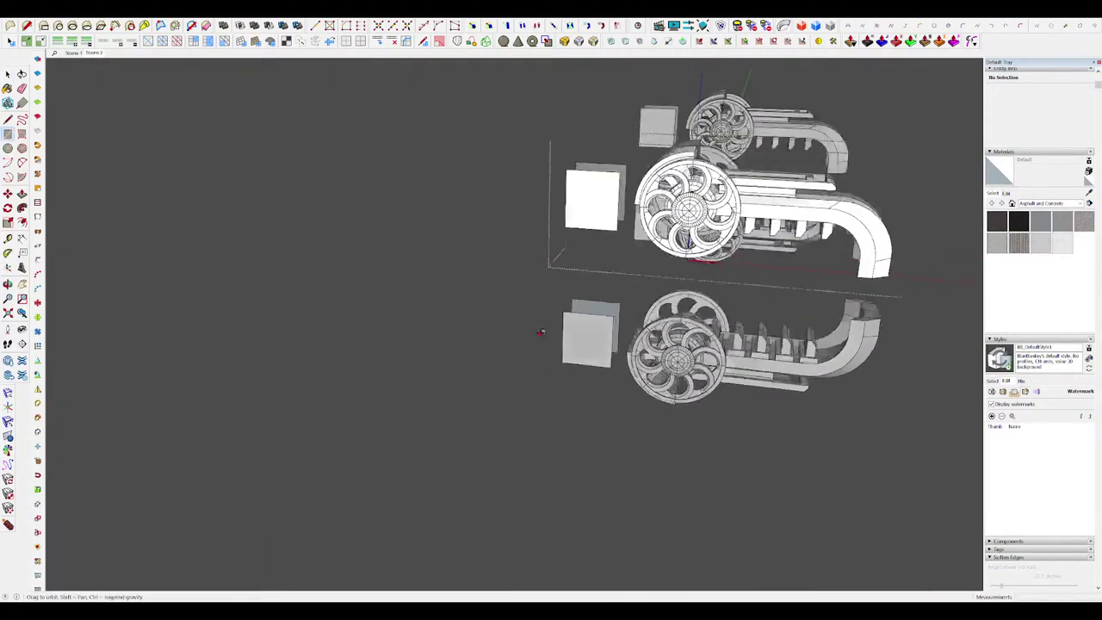
{"action": "triple_click", "coordinate": [546, 241]}
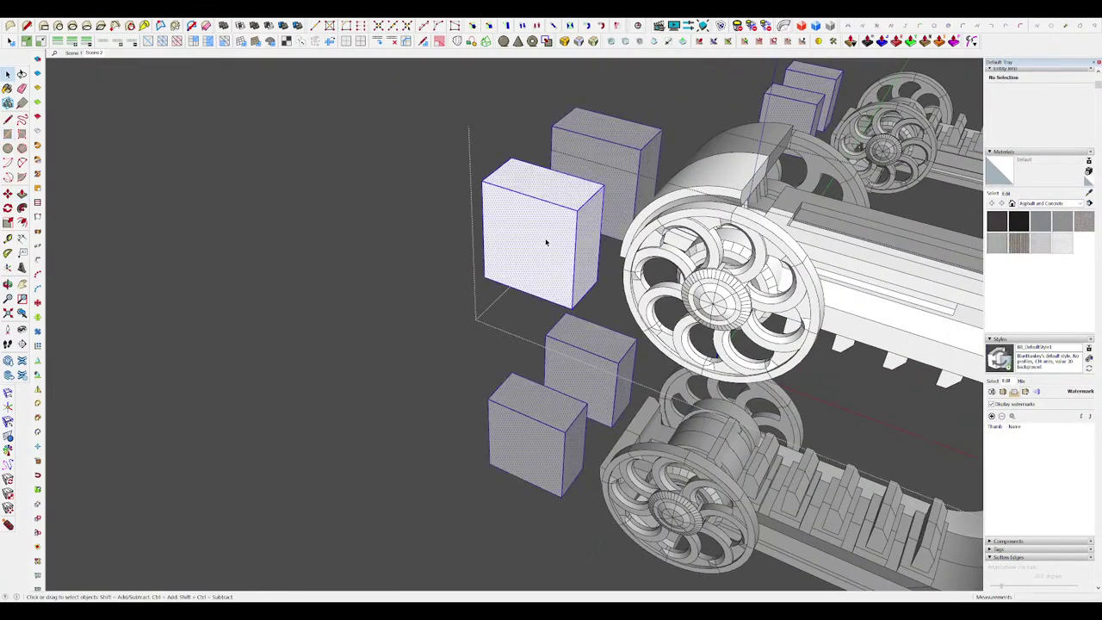
{"action": "scroll", "coordinate": [584, 253], "scroll_direction": "down", "scroll_amount": 4}
{"action": "key", "text": "m"}
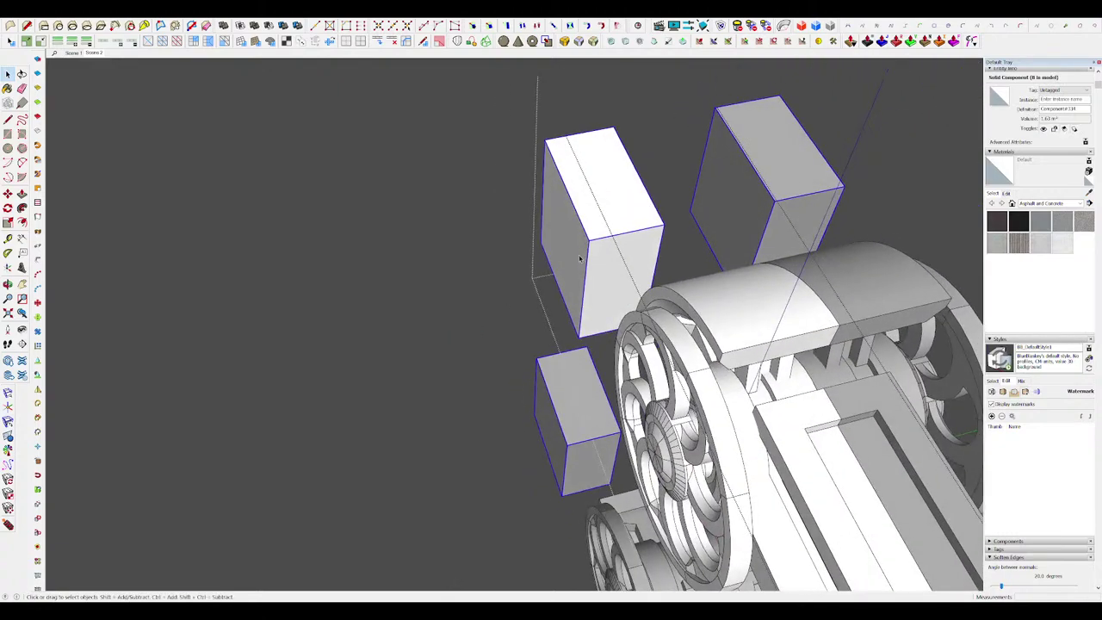
{"action": "left_click", "coordinate": [604, 227]}
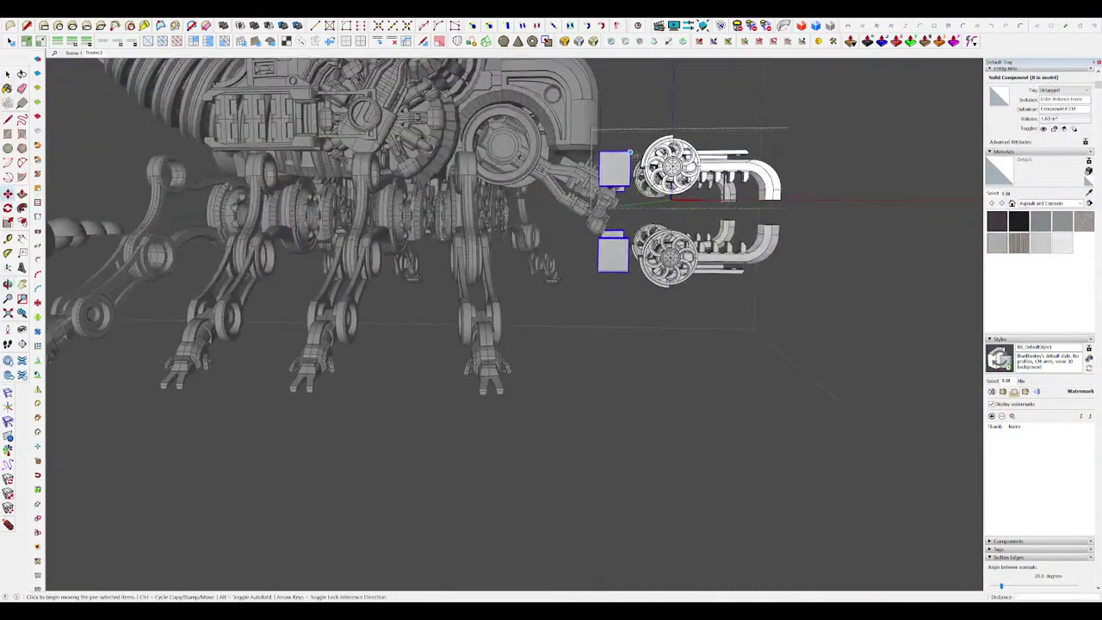
{"action": "left_click", "coordinate": [616, 165]}
{"action": "left_click", "coordinate": [637, 164]}
Step: Slide the box's top edge sideways to give the block a sloped top
{"action": "key", "text": "space"}
{"action": "middle_click_drag", "start_coordinate": [638, 164], "coordinate": [608, 214]}
{"action": "scroll", "coordinate": [615, 258], "scroll_direction": "up", "scroll_amount": 8}
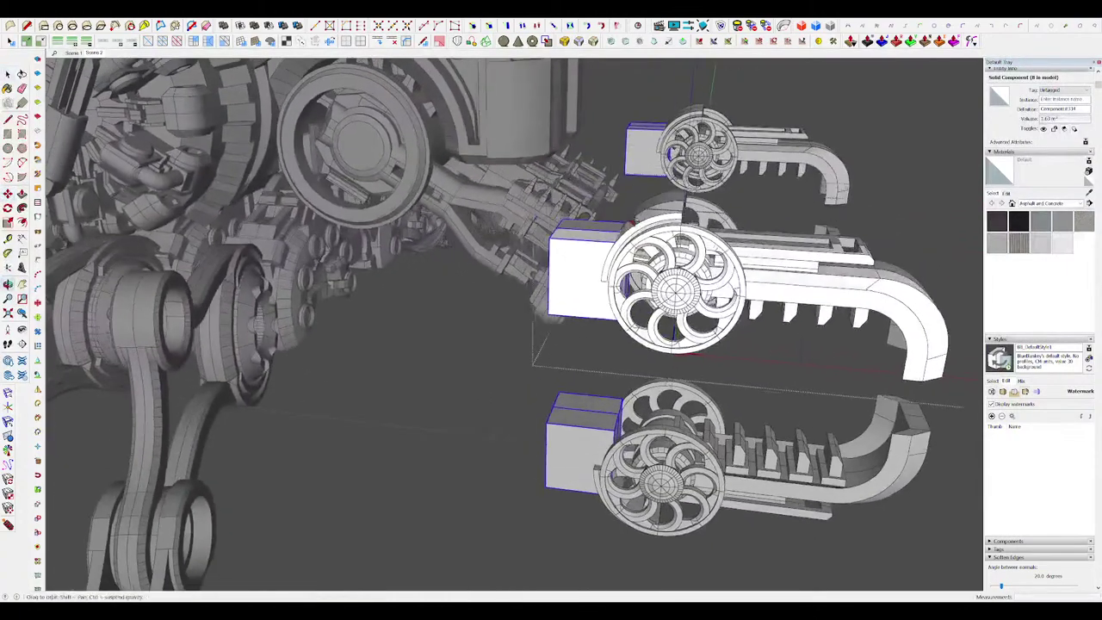
{"action": "middle_click_drag", "start_coordinate": [619, 270], "coordinate": [603, 242]}
{"action": "scroll", "coordinate": [603, 241], "scroll_direction": "down", "scroll_amount": 8}
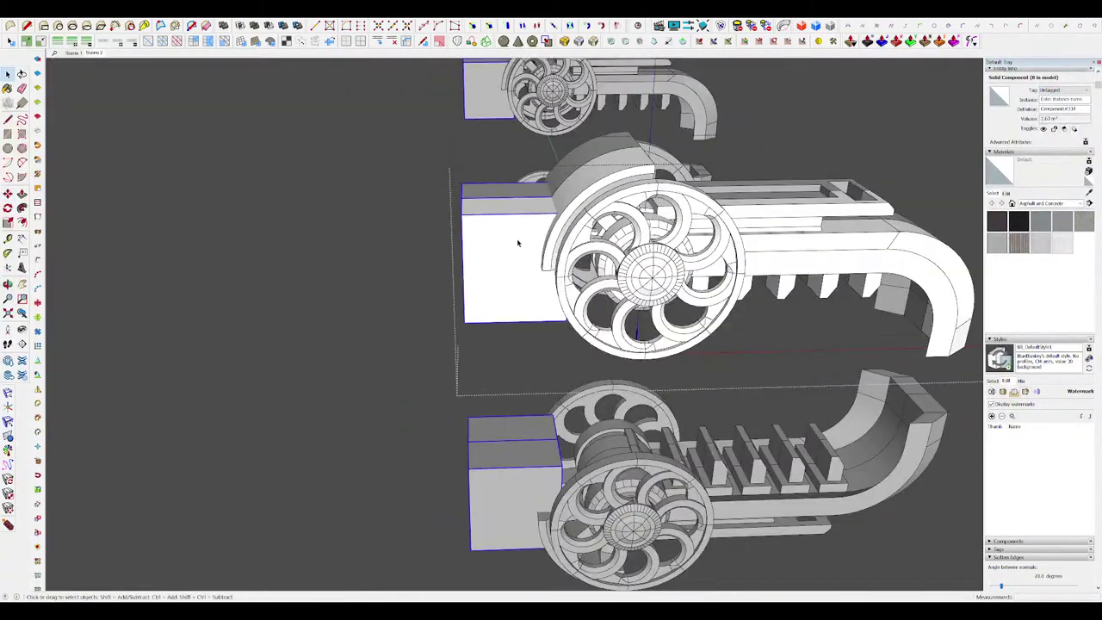
{"action": "key", "text": "space"}
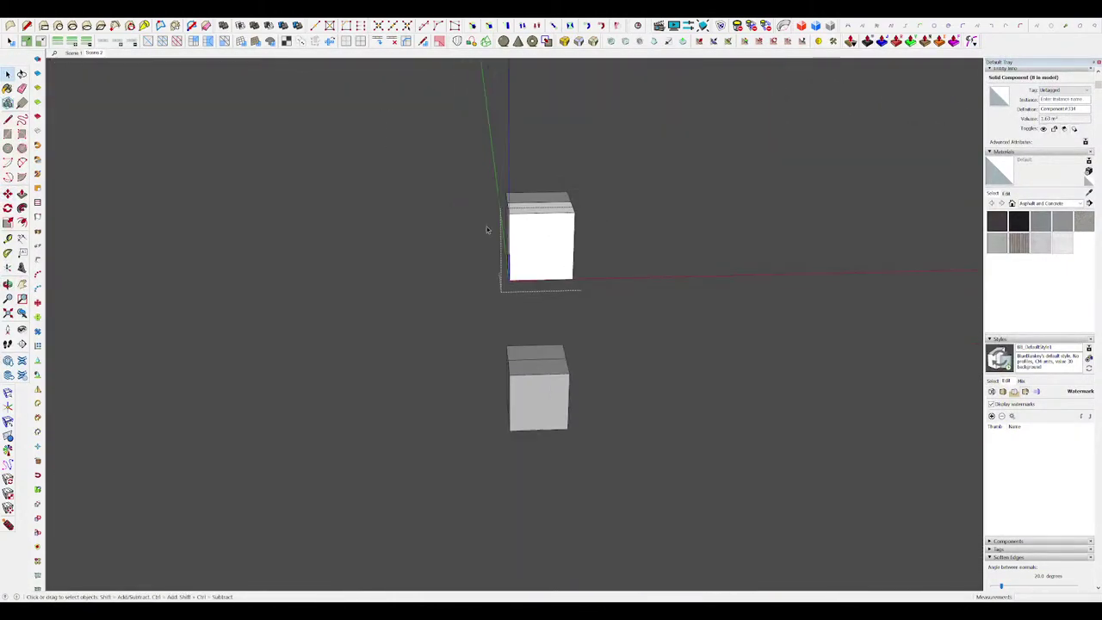
{"action": "key", "text": "l"}
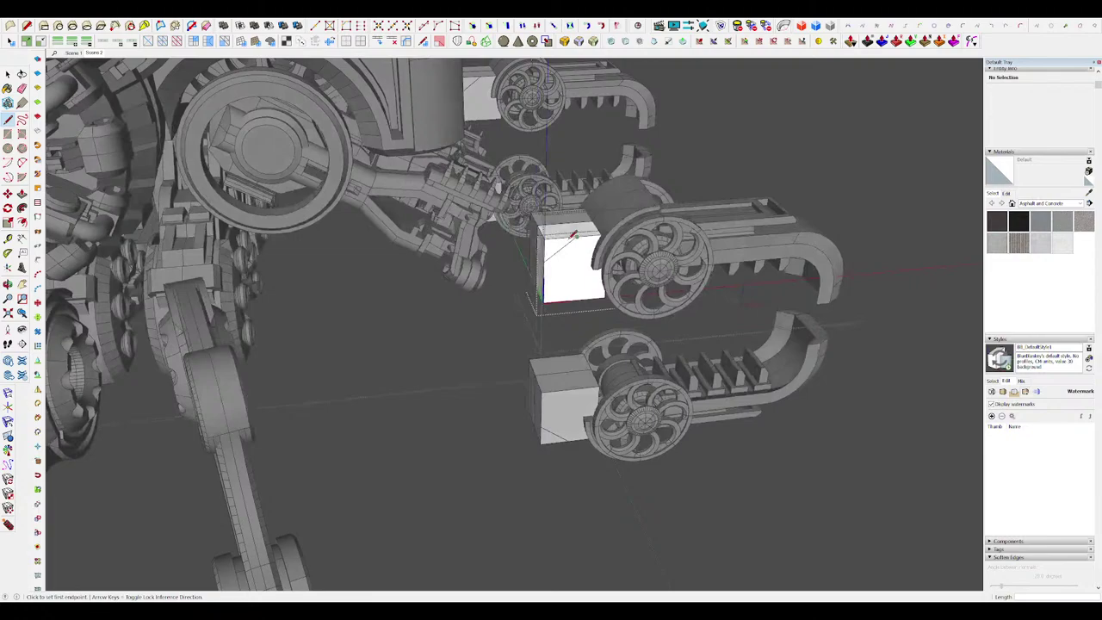
{"action": "scroll", "coordinate": [573, 263], "scroll_direction": "up", "scroll_amount": 5}
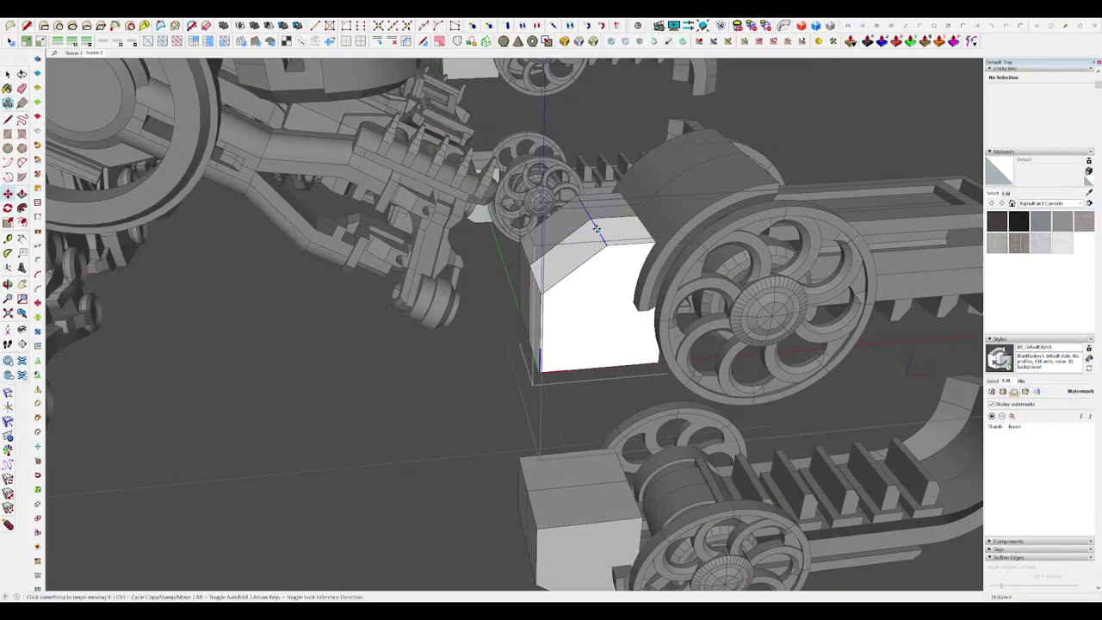
{"action": "left_click", "coordinate": [596, 229]}
{"action": "left_click", "coordinate": [616, 227]}
{"action": "scroll", "coordinate": [617, 226], "scroll_direction": "down", "scroll_amount": 4}
{"action": "middle_click_drag", "start_coordinate": [659, 224], "coordinate": [627, 220]}
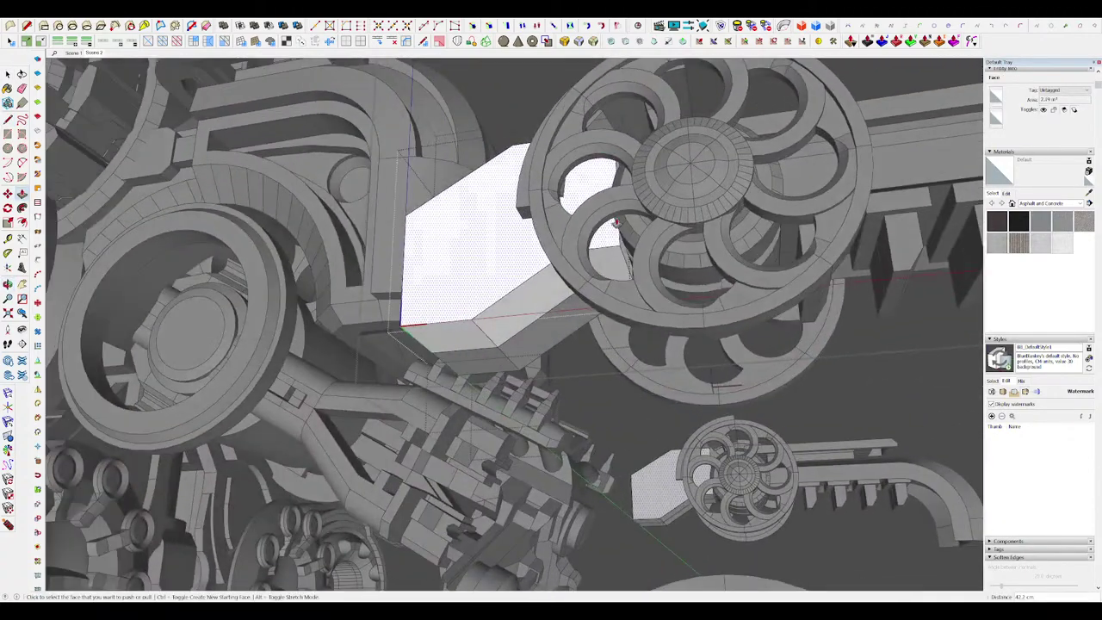
{"action": "middle_click_drag", "start_coordinate": [621, 246], "coordinate": [596, 314]}
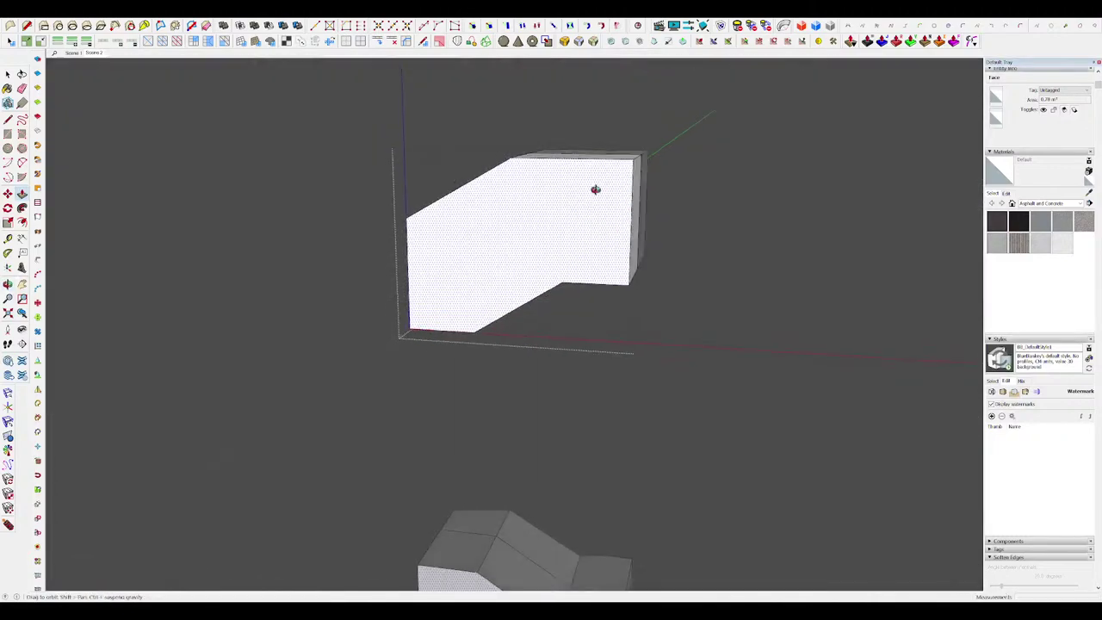
Step: Pull a face of the lone box out to a new depth
{"action": "key", "text": "l"}
{"action": "middle_click_drag", "start_coordinate": [569, 160], "coordinate": [664, 154]}
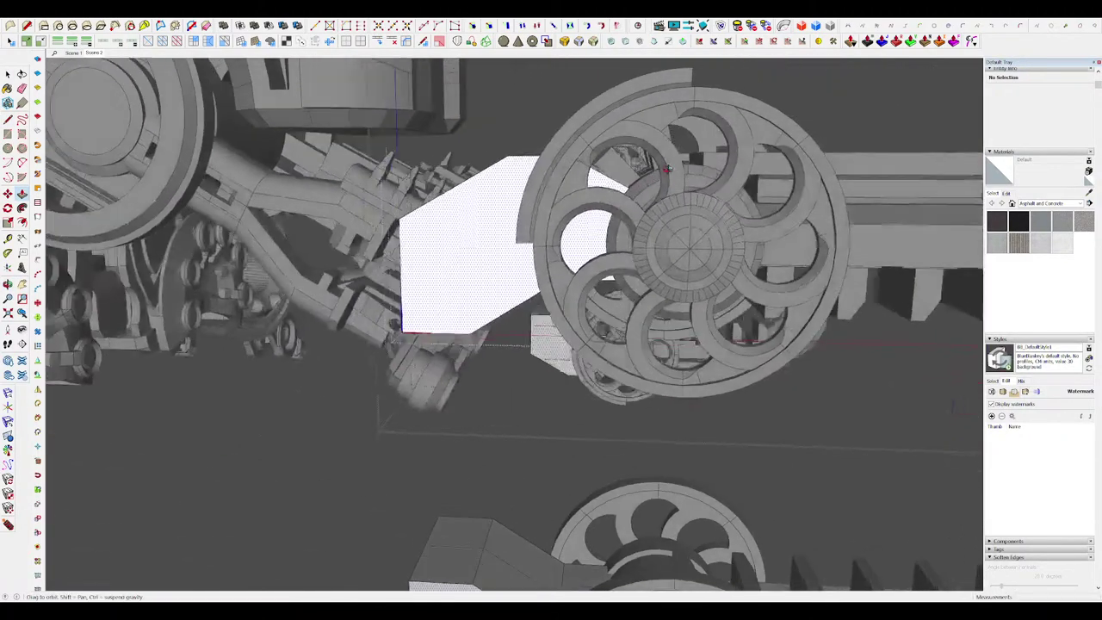
{"action": "middle_click_drag", "start_coordinate": [665, 169], "coordinate": [629, 172]}
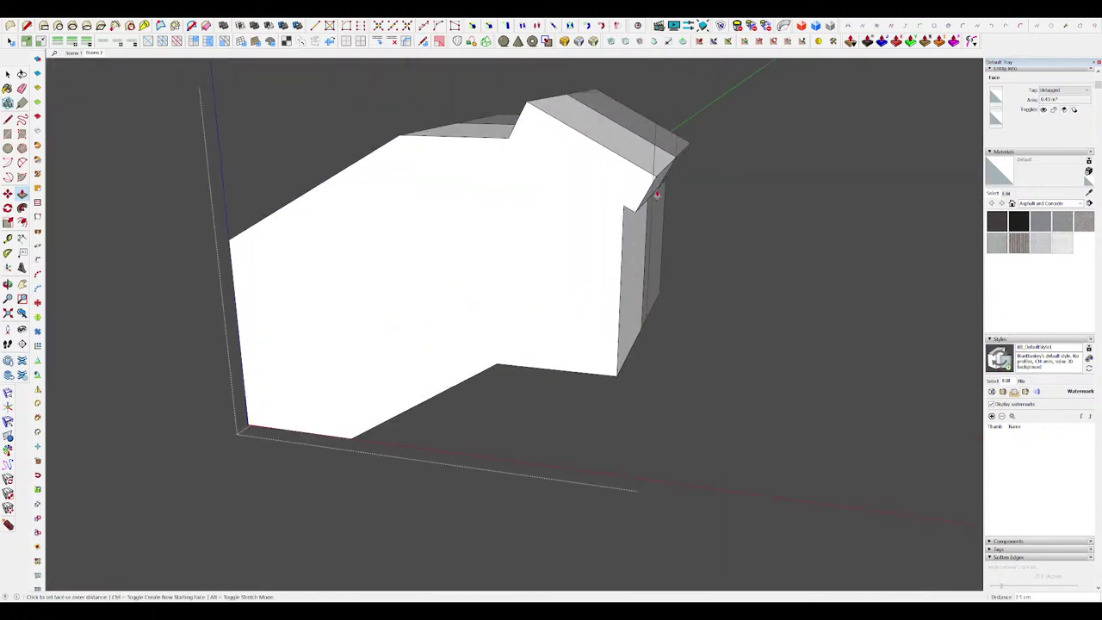
{"action": "middle_click_drag", "start_coordinate": [615, 163], "coordinate": [656, 209]}
{"action": "left_click", "coordinate": [557, 291]}
Step: Split the box's side face with a line and pull the new face outward to extend the side
{"action": "key", "text": "l"}
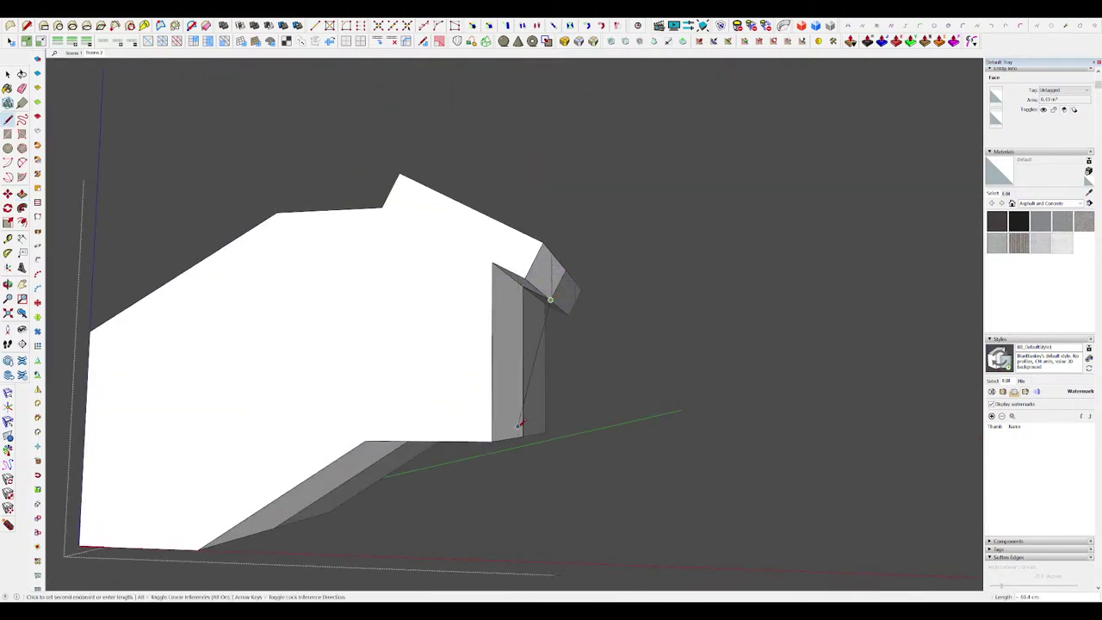
{"action": "left_click", "coordinate": [518, 424]}
{"action": "key", "text": "p"}
{"action": "left_click", "coordinate": [526, 324]}
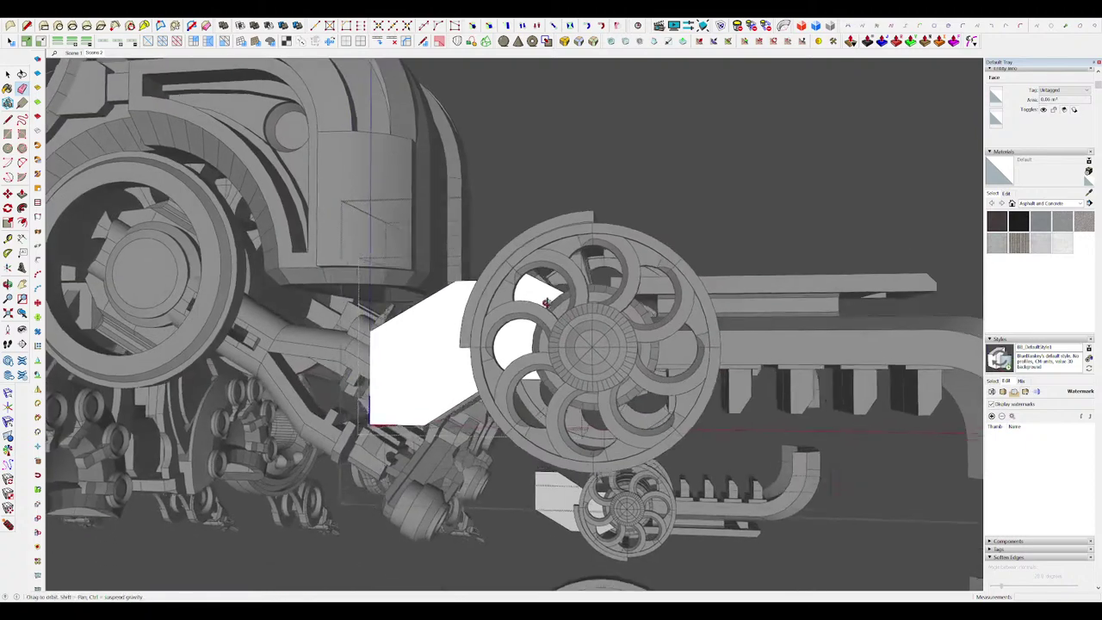
{"action": "scroll", "coordinate": [574, 296], "scroll_direction": "up", "scroll_amount": 5}
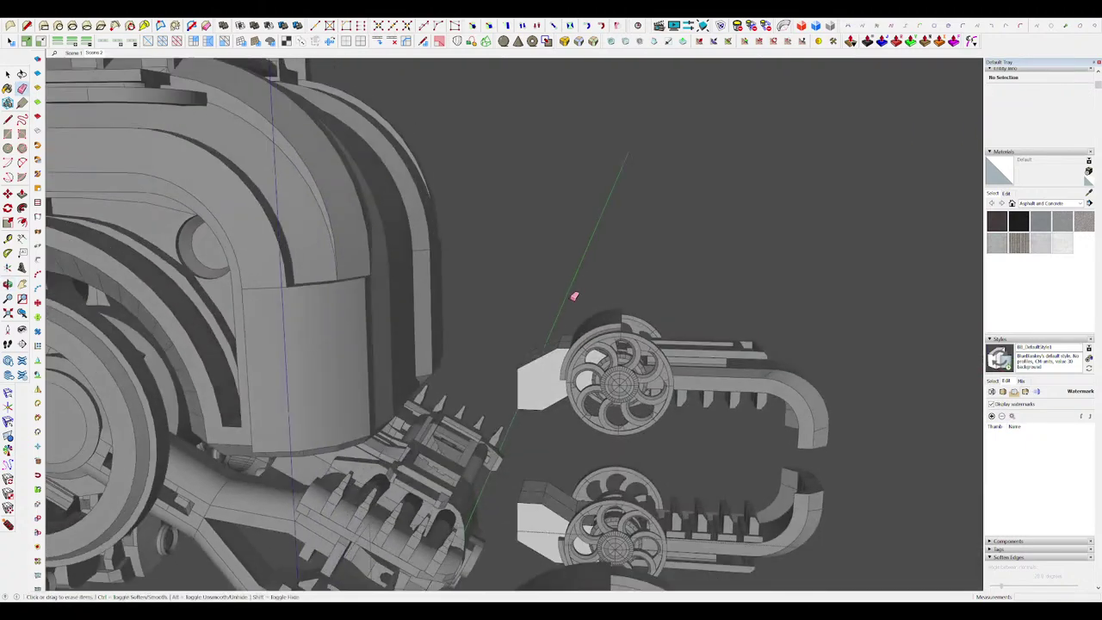
{"action": "scroll", "coordinate": [574, 296], "scroll_direction": "down", "scroll_amount": 5}
{"action": "scroll", "coordinate": [621, 376], "scroll_direction": "up", "scroll_amount": 8}
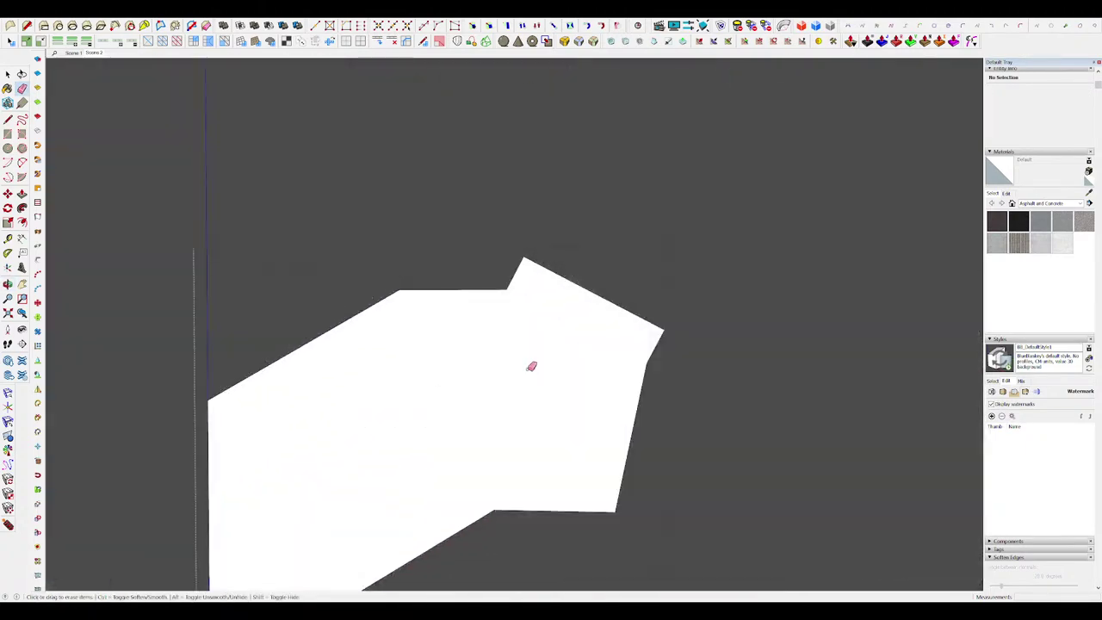
{"action": "middle_click_drag", "start_coordinate": [528, 366], "coordinate": [440, 233]}
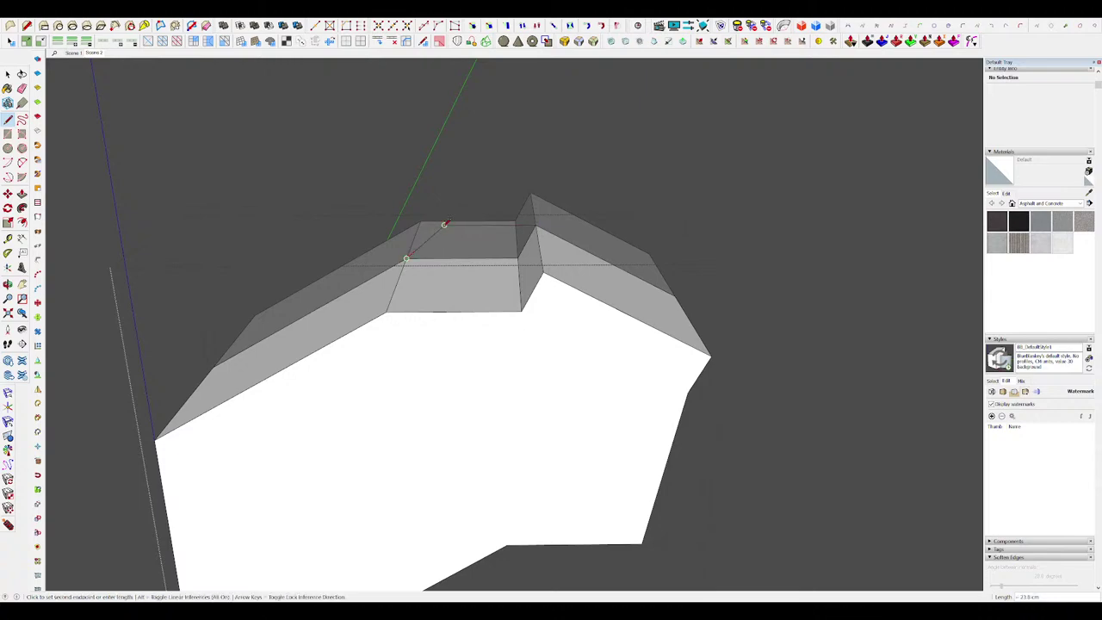
{"action": "left_click", "coordinate": [519, 296]}
{"action": "key", "text": "e"}
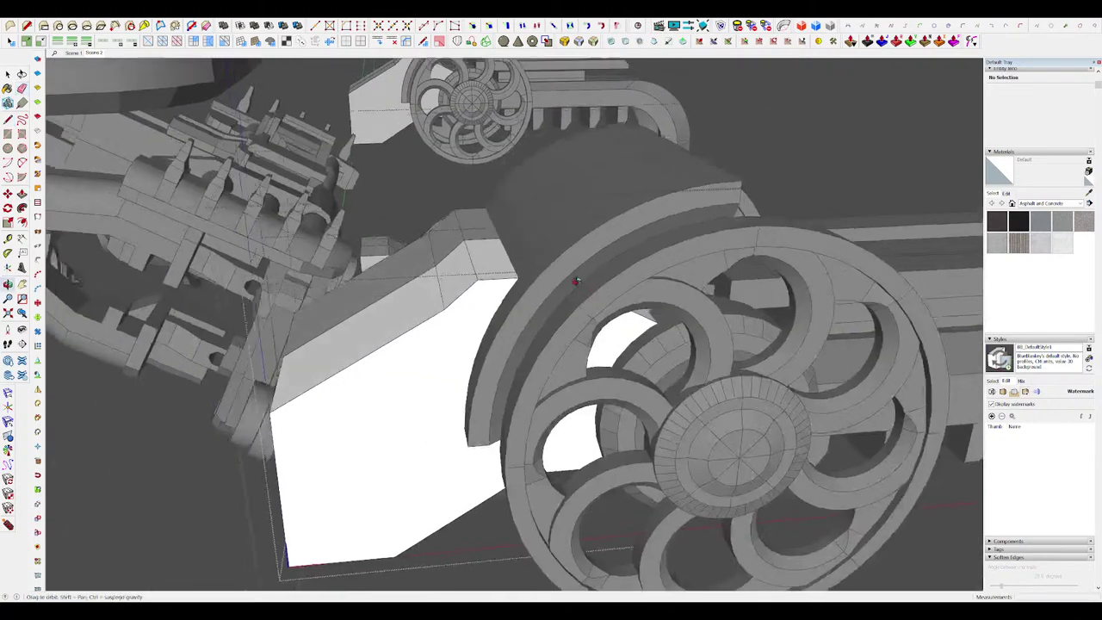
{"action": "mouse_move", "coordinate": [551, 284]}
{"action": "middle_mouse_down"}
{"action": "mouse_move", "coordinate": [603, 241]}
{"action": "mouse_move", "coordinate": [640, 239]}
{"action": "mouse_move", "coordinate": [576, 215]}
{"action": "middle_mouse_up"}
{"action": "scroll", "coordinate": [618, 220], "scroll_direction": "up", "scroll_amount": 3}
{"action": "scroll", "coordinate": [617, 220], "scroll_direction": "down", "scroll_amount": 4}
{"action": "scroll", "coordinate": [576, 215], "scroll_direction": "up", "scroll_amount": 2}
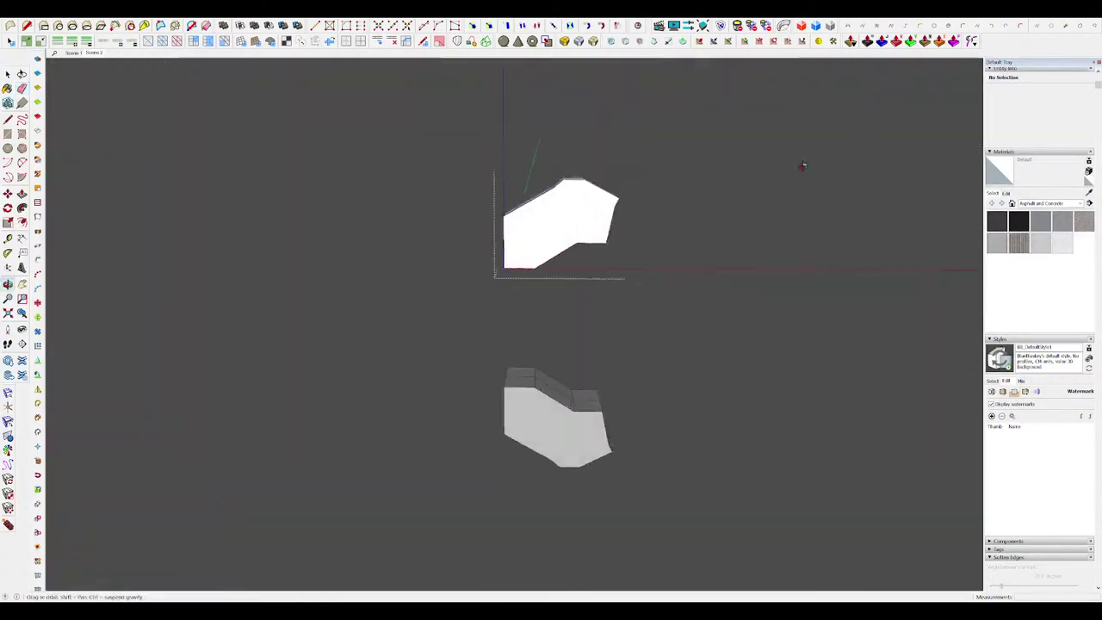
Step: Offset the block's side face inward into a rim and recess the inner face about 5.9 cm
{"action": "middle_click_drag", "start_coordinate": [800, 167], "coordinate": [492, 255]}
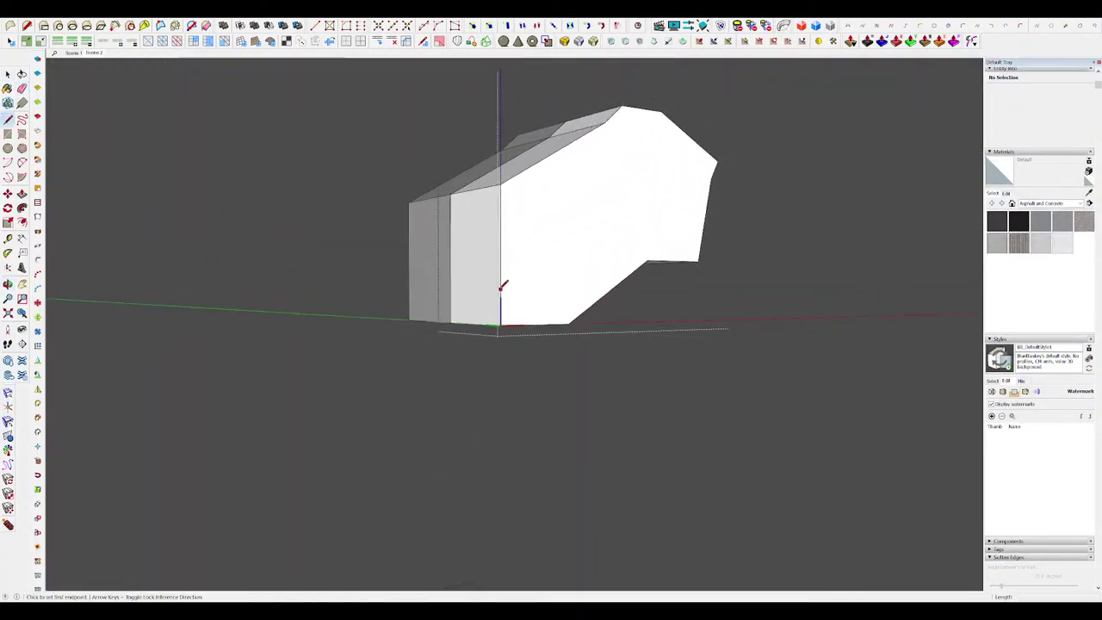
{"action": "left_click", "coordinate": [500, 289]}
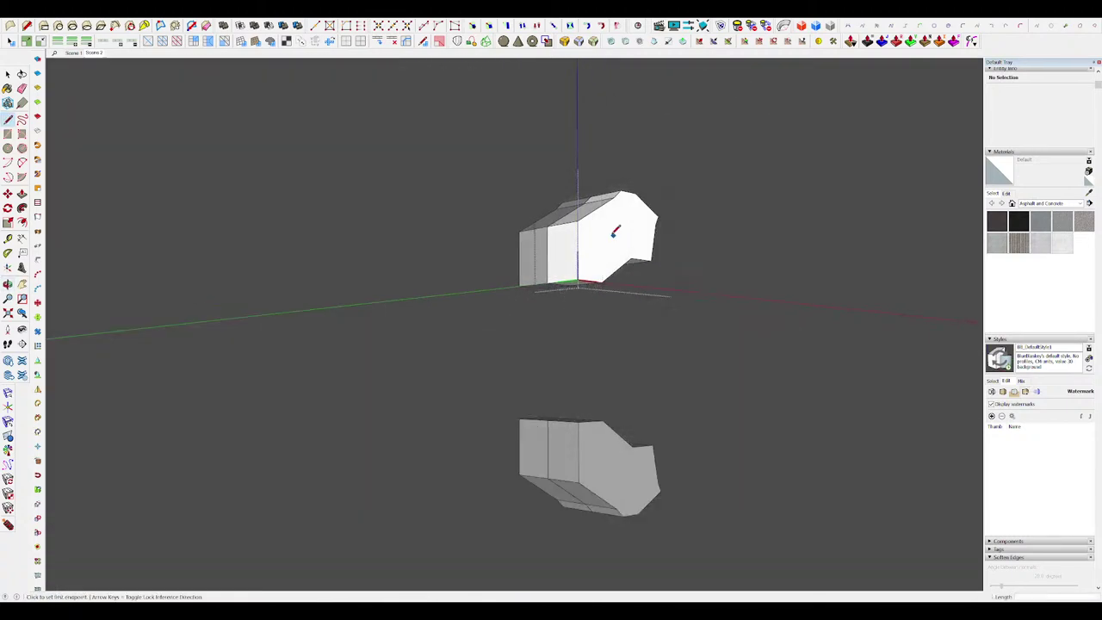
{"action": "middle_click_drag", "start_coordinate": [614, 233], "coordinate": [659, 287]}
{"action": "key", "text": "p"}
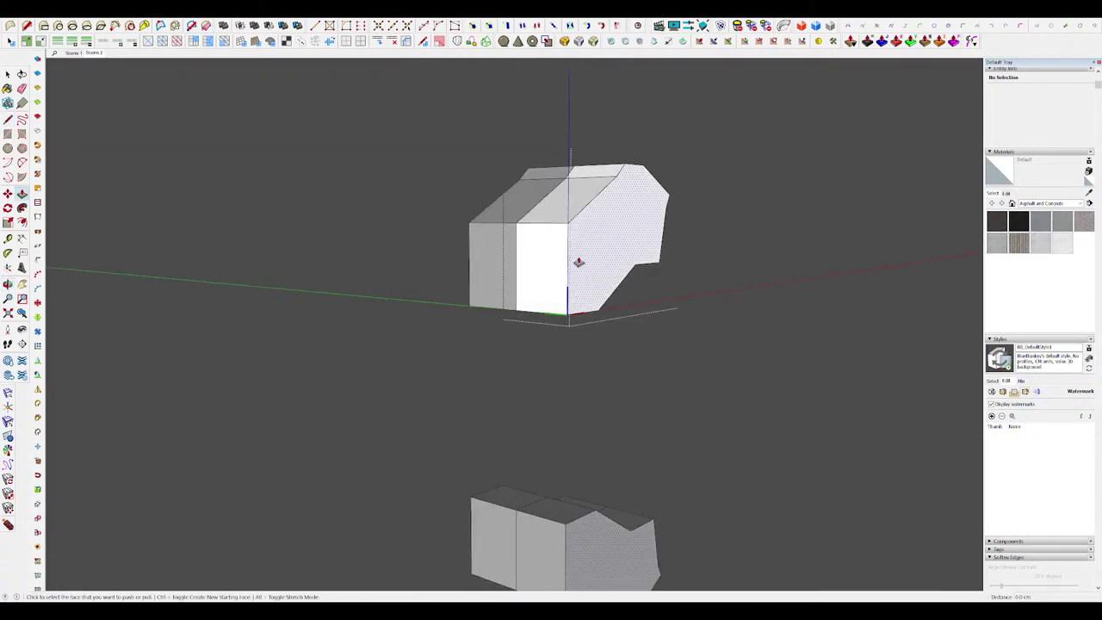
{"action": "key", "text": "space"}
{"action": "left_click", "coordinate": [648, 192]}
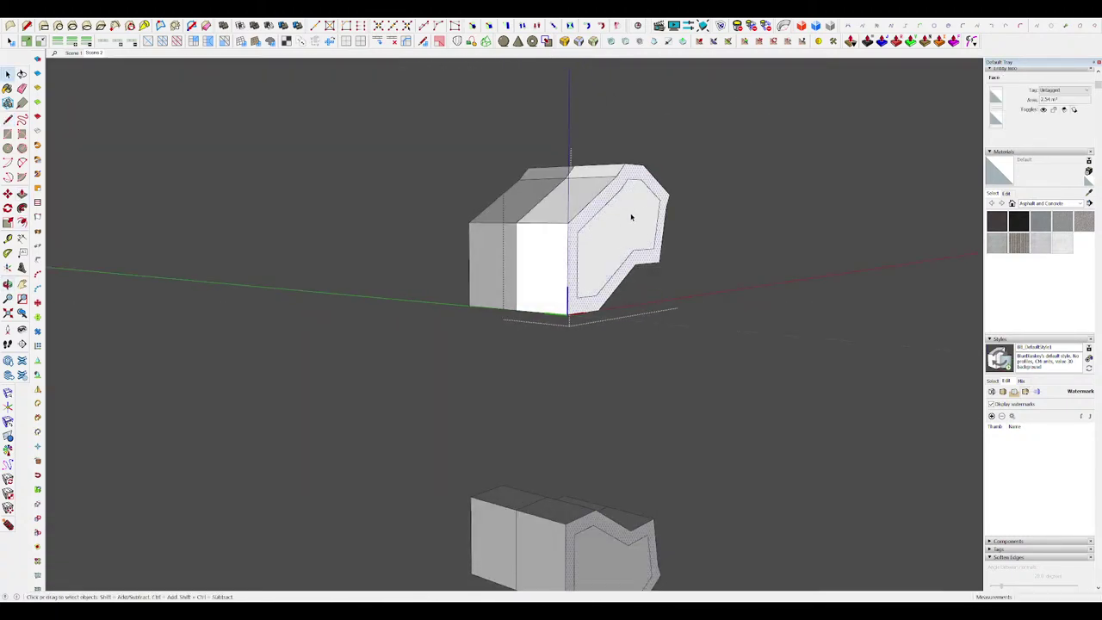
{"action": "middle_click_drag", "start_coordinate": [612, 238], "coordinate": [421, 293]}
{"action": "middle_click_drag", "start_coordinate": [633, 289], "coordinate": [551, 300]}
{"action": "scroll", "coordinate": [569, 299], "scroll_direction": "up", "scroll_amount": 4}
Step: Erase the stray edges left on the lower block
{"action": "key", "text": "l"}
{"action": "left_click", "coordinate": [578, 249]}
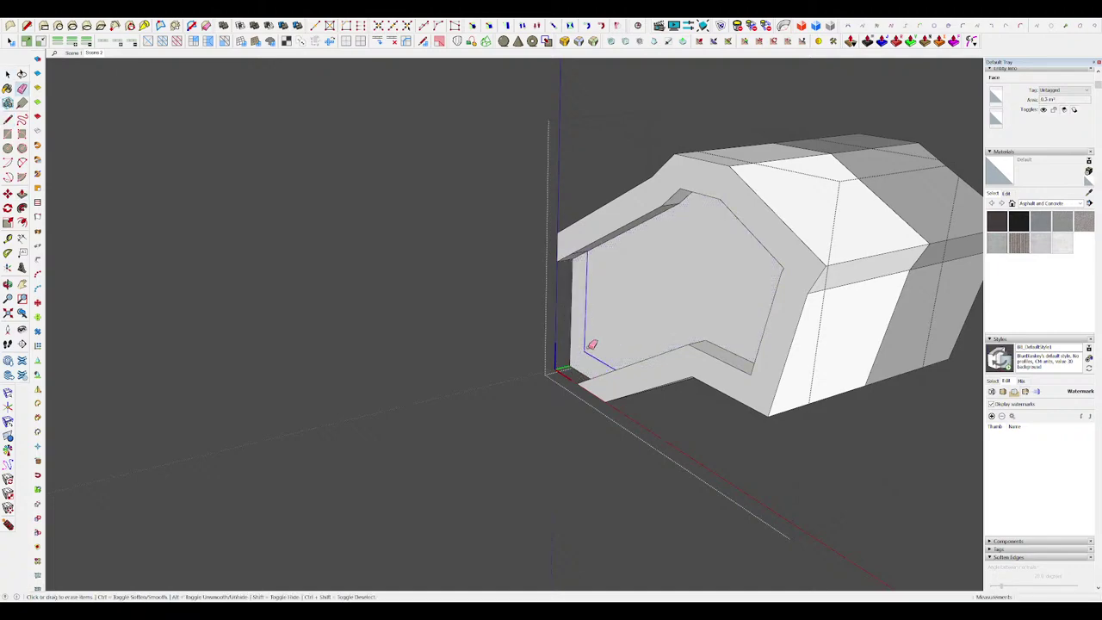
{"action": "middle_click_drag", "start_coordinate": [588, 344], "coordinate": [459, 277]}
{"action": "scroll", "coordinate": [610, 207], "scroll_direction": "down", "scroll_amount": 5}
{"action": "scroll", "coordinate": [571, 189], "scroll_direction": "down", "scroll_amount": 6}
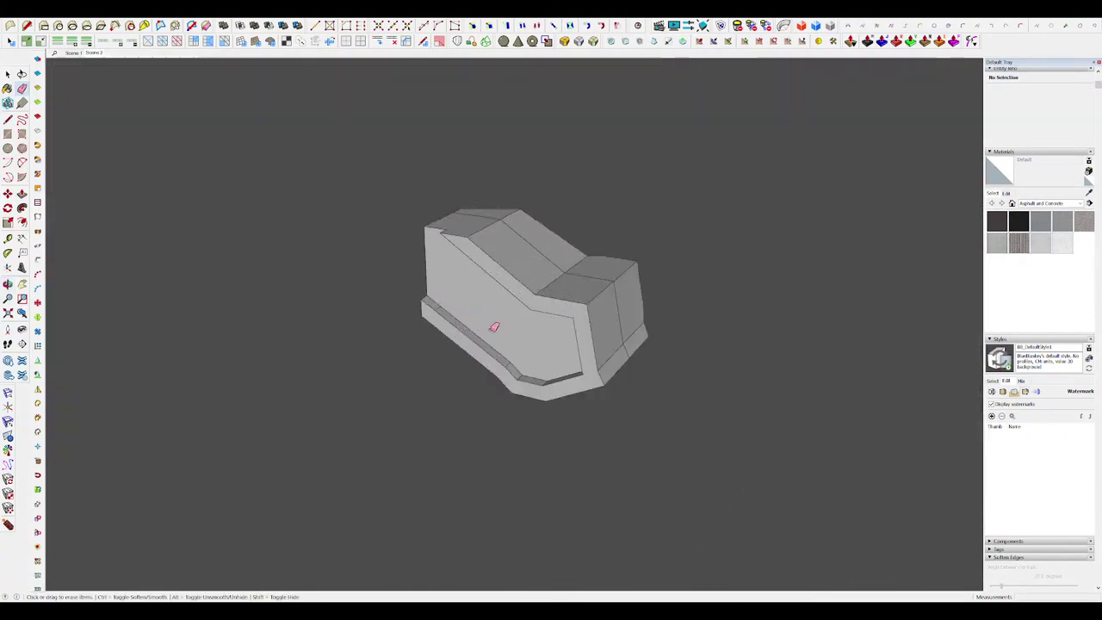
{"action": "key", "text": "e"}
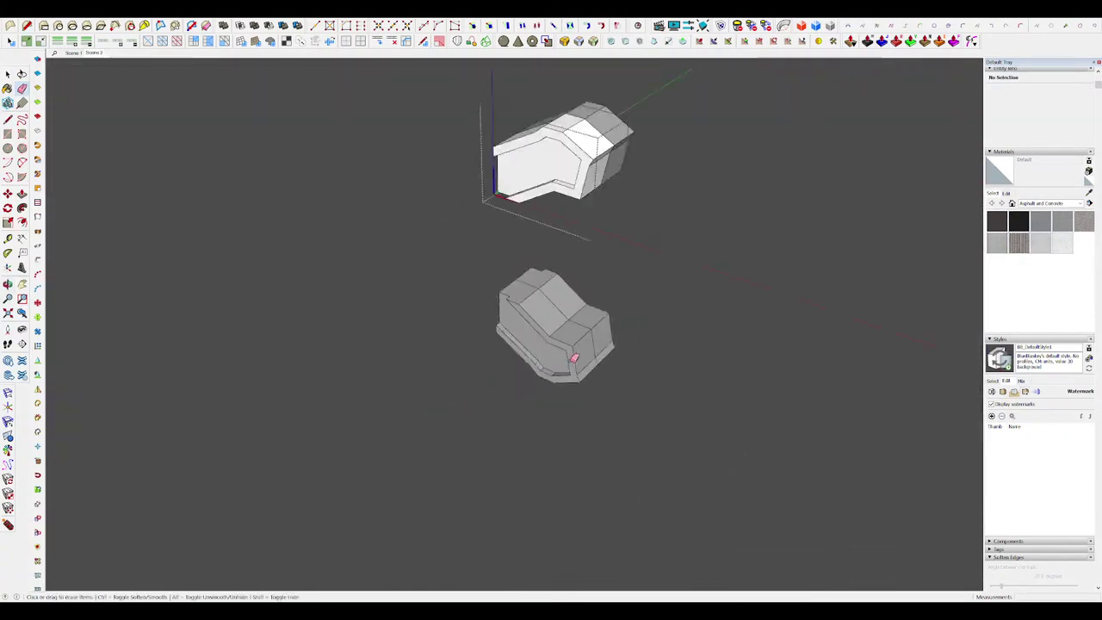
{"action": "left_click", "coordinate": [571, 354]}
Step: Draw a rectangle on the part's side face and push it in 12 cm
{"action": "middle_click_drag", "start_coordinate": [573, 349], "coordinate": [524, 246]}
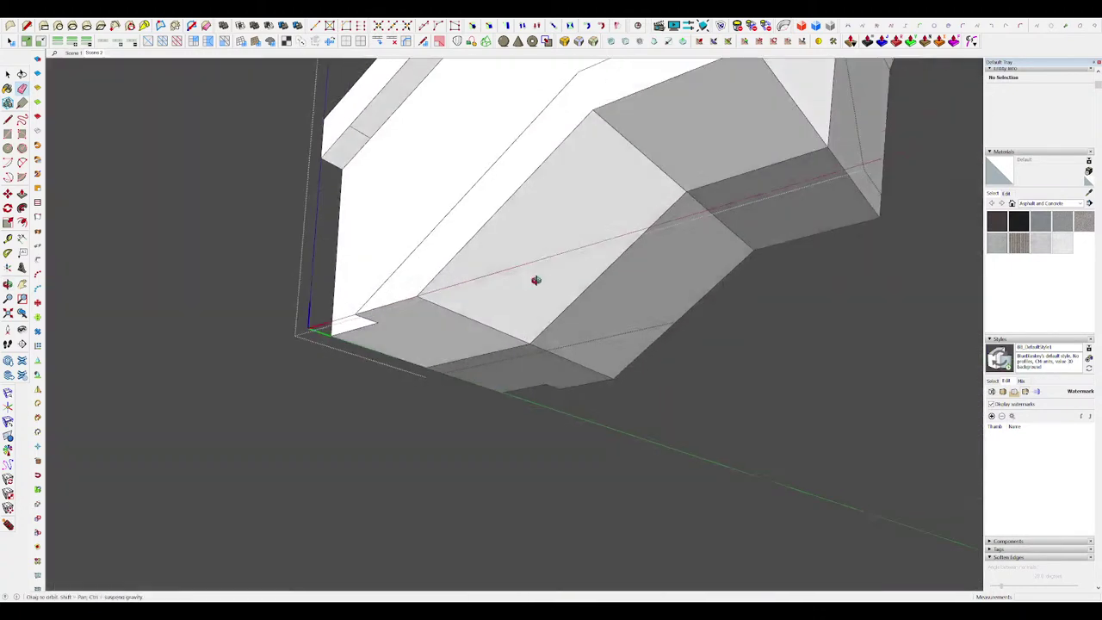
{"action": "middle_click_drag", "start_coordinate": [536, 280], "coordinate": [546, 184]}
{"action": "key", "text": "r"}
{"action": "left_click", "coordinate": [542, 186]}
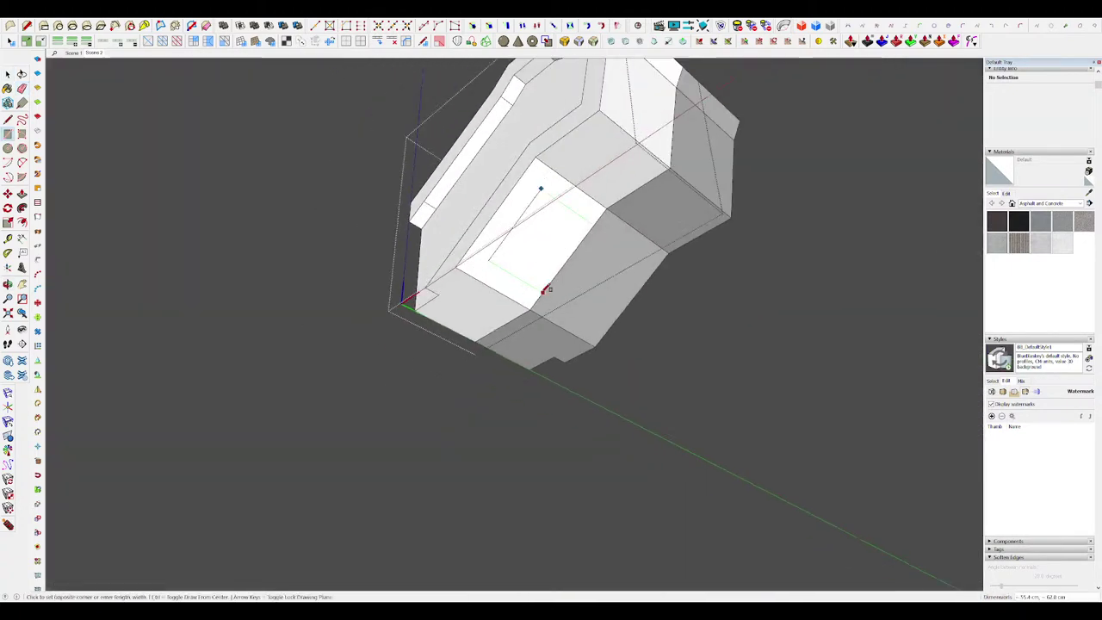
{"action": "key", "text": "p"}
{"action": "mouse_move", "coordinate": [542, 288]}
{"action": "middle_mouse_down"}
{"action": "mouse_move", "coordinate": [568, 265]}
{"action": "mouse_move", "coordinate": [567, 295]}
{"action": "mouse_move", "coordinate": [558, 271]}
{"action": "mouse_move", "coordinate": [599, 284]}
{"action": "middle_mouse_up"}
{"action": "left_click", "coordinate": [568, 266]}
{"action": "left_click", "coordinate": [558, 259]}
{"action": "scroll", "coordinate": [575, 292], "scroll_direction": "up", "scroll_amount": 4}
{"action": "scroll", "coordinate": [577, 294], "scroll_direction": "down", "scroll_amount": 5}
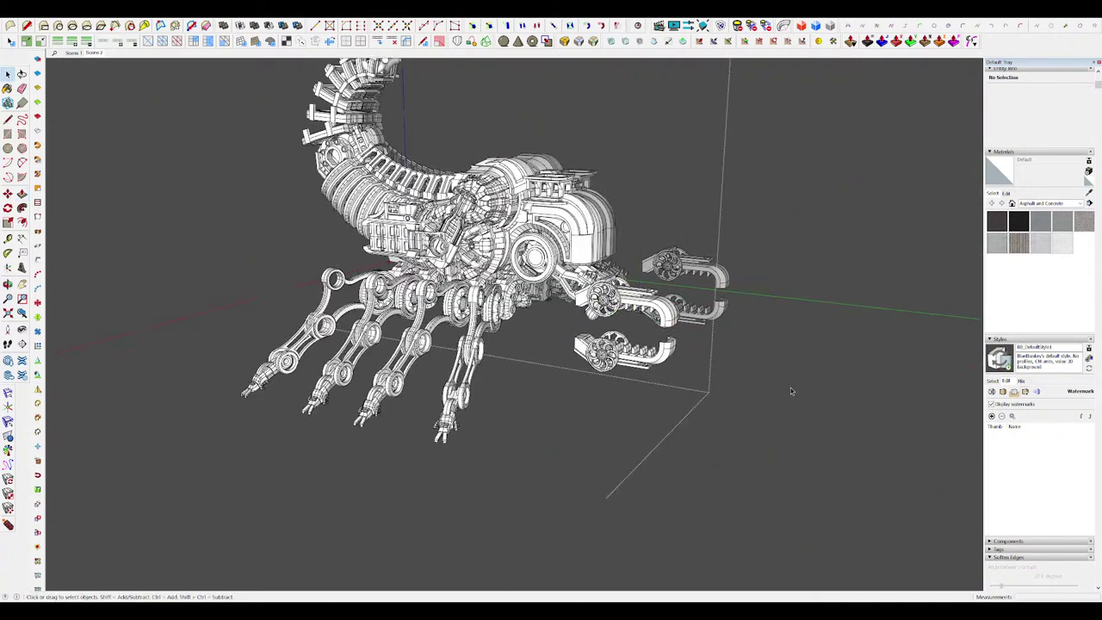
Step: Orbit the scorpion to view its whole tail
{"action": "middle_click_drag", "start_coordinate": [821, 398], "coordinate": [837, 421]}
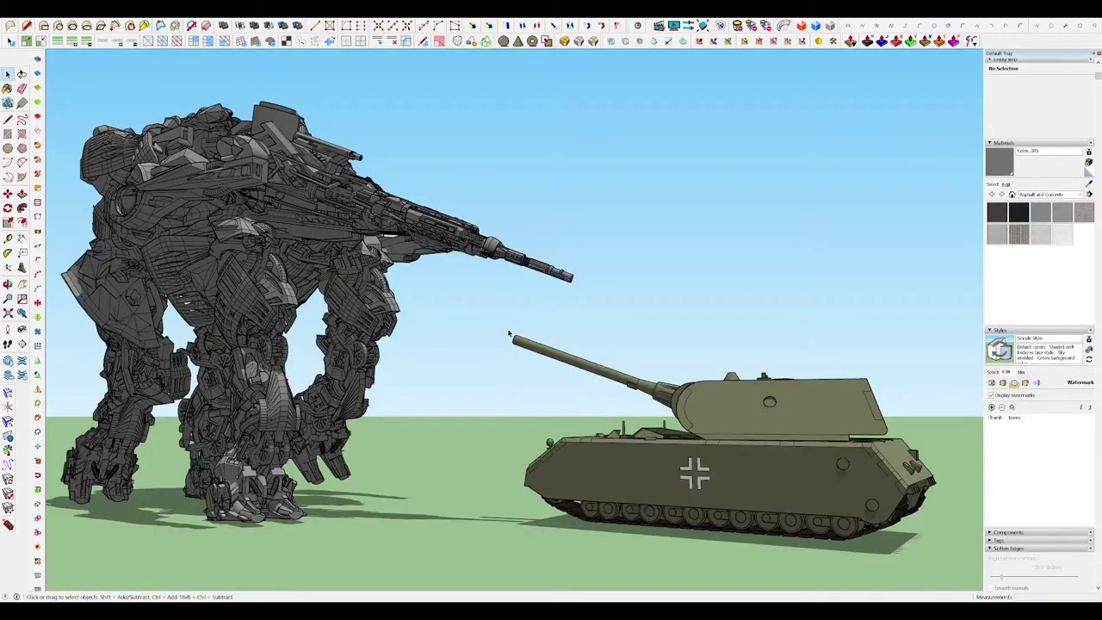
Step: Orbit to a higher, front-facing view of the robot and tank
{"action": "middle_click_drag", "start_coordinate": [829, 417], "coordinate": [831, 408]}
{"action": "scroll", "coordinate": [858, 376], "scroll_direction": "down", "scroll_amount": 5}
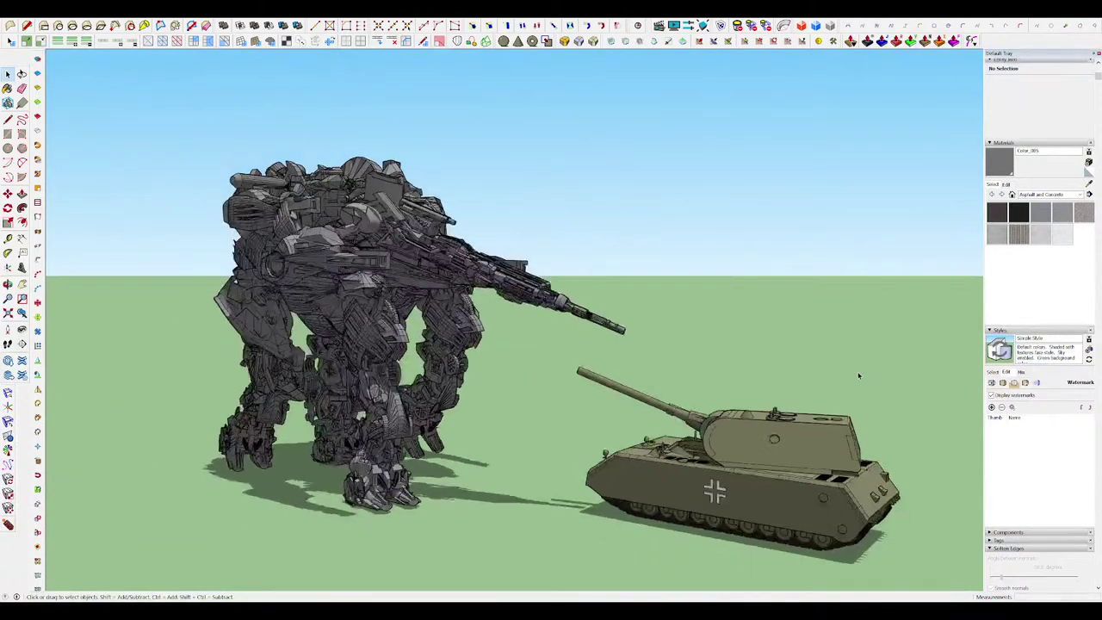
{"action": "scroll", "coordinate": [722, 397], "scroll_direction": "up", "scroll_amount": 1}
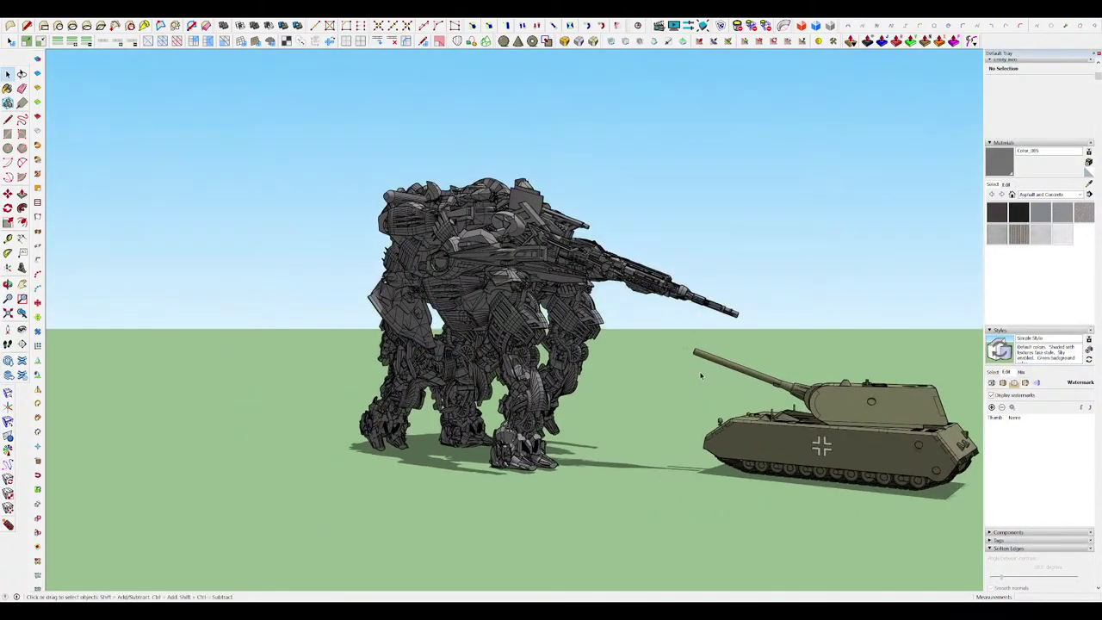
{"action": "middle_click_drag", "start_coordinate": [614, 366], "coordinate": [547, 278]}
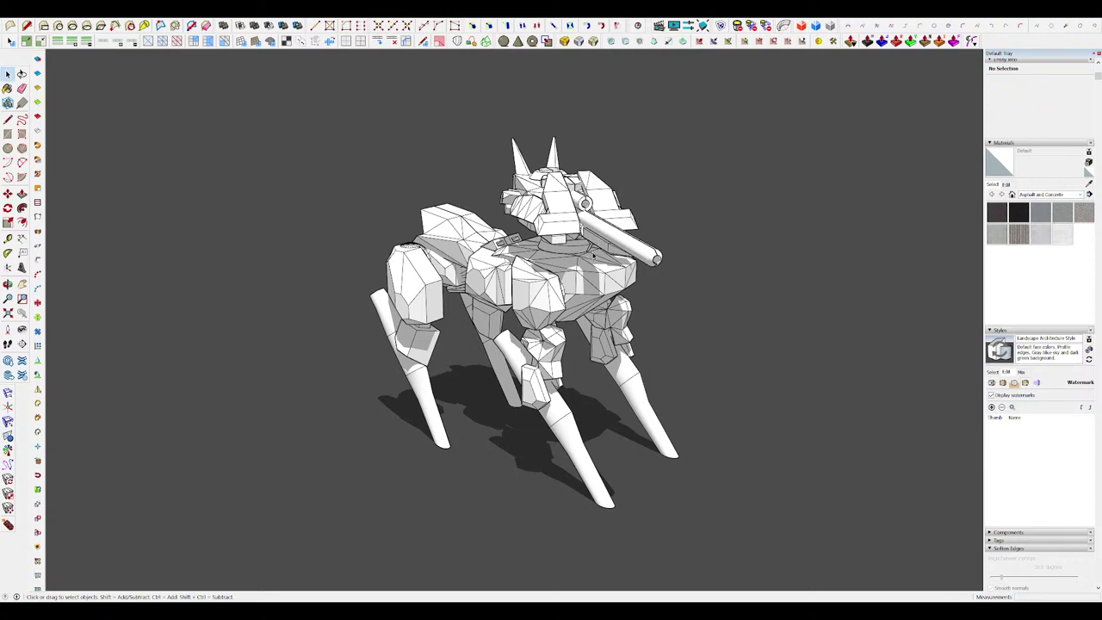
Step: Move the reference photo out from under the robot and rotate it upright beside it
{"action": "middle_click_drag", "start_coordinate": [685, 302], "coordinate": [759, 327]}
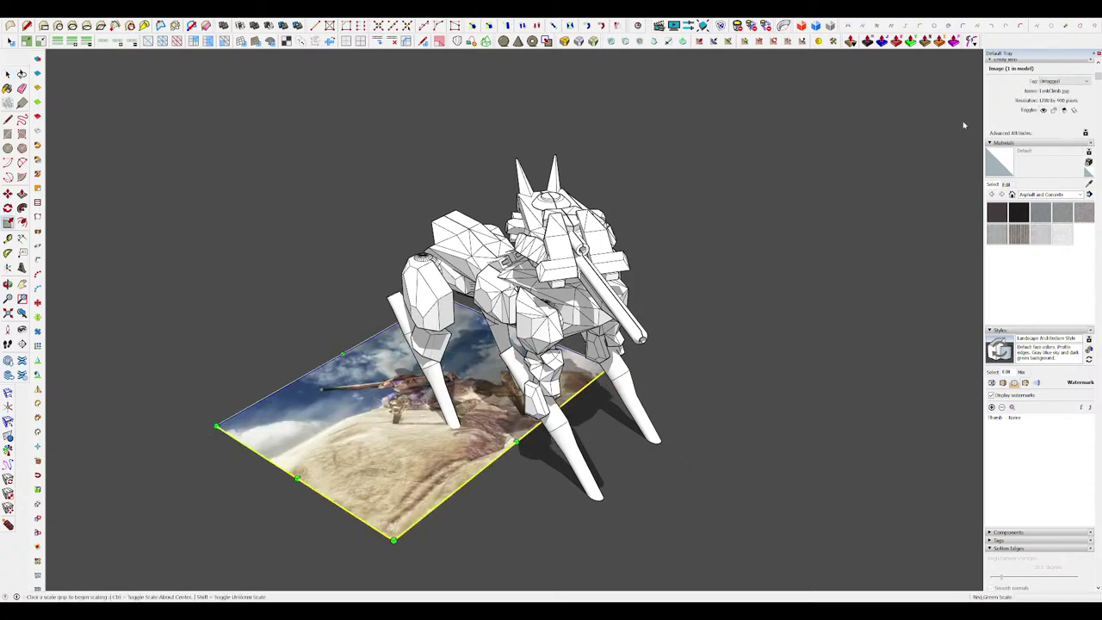
{"action": "middle_click_drag", "start_coordinate": [712, 206], "coordinate": [568, 314]}
{"action": "scroll", "coordinate": [568, 314], "scroll_direction": "down", "scroll_amount": 3}
{"action": "key", "text": "m"}
{"action": "left_click", "coordinate": [460, 351]}
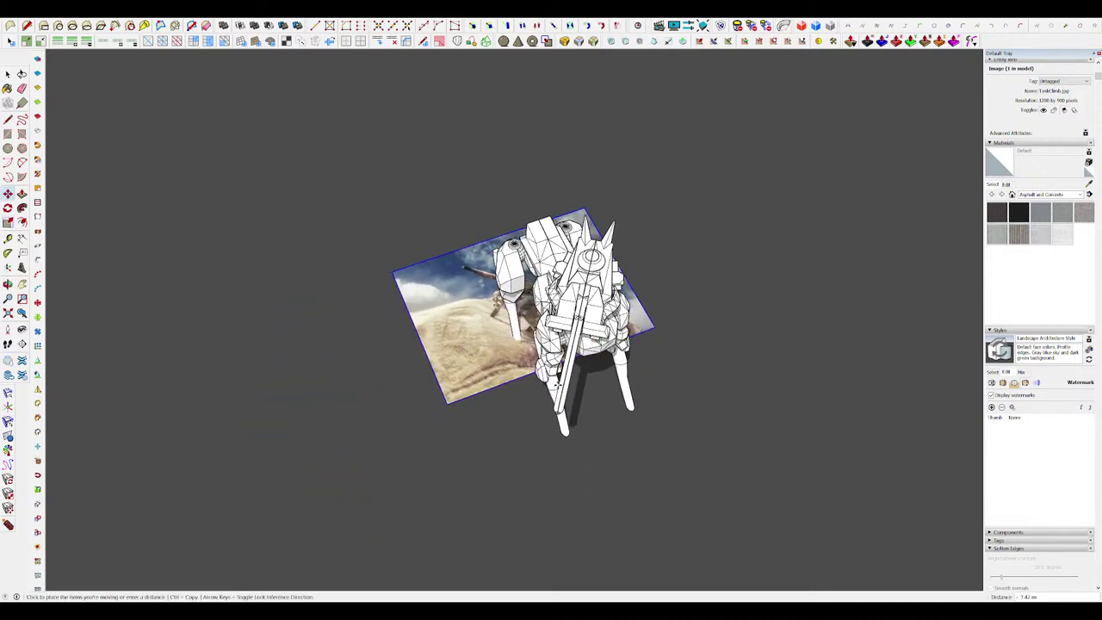
{"action": "middle_click_drag", "start_coordinate": [751, 463], "coordinate": [723, 447]}
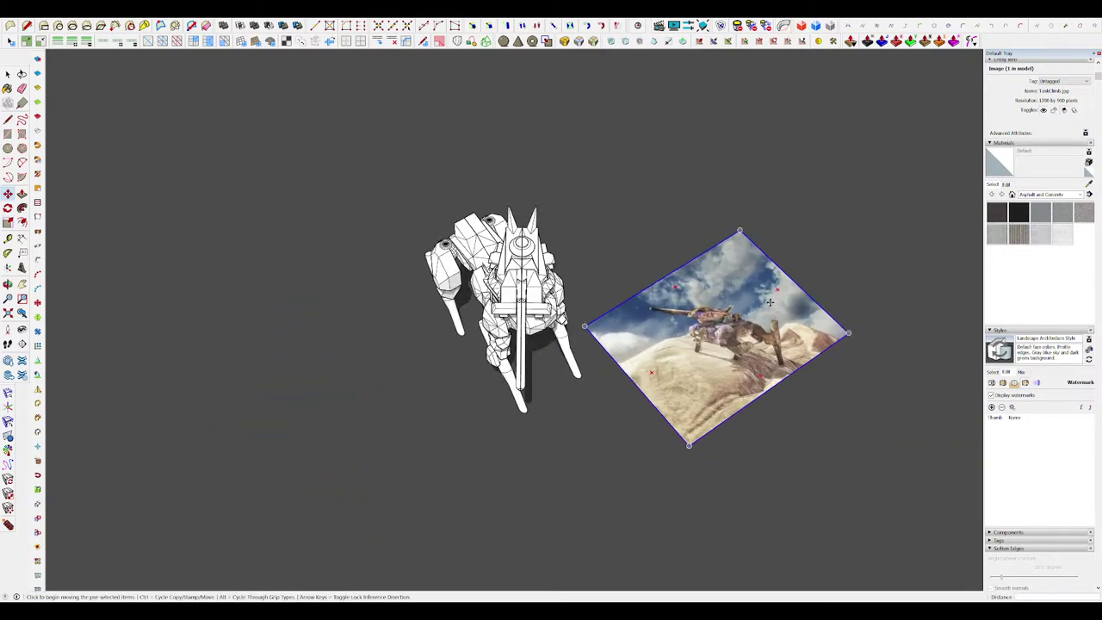
{"action": "left_click", "coordinate": [775, 293]}
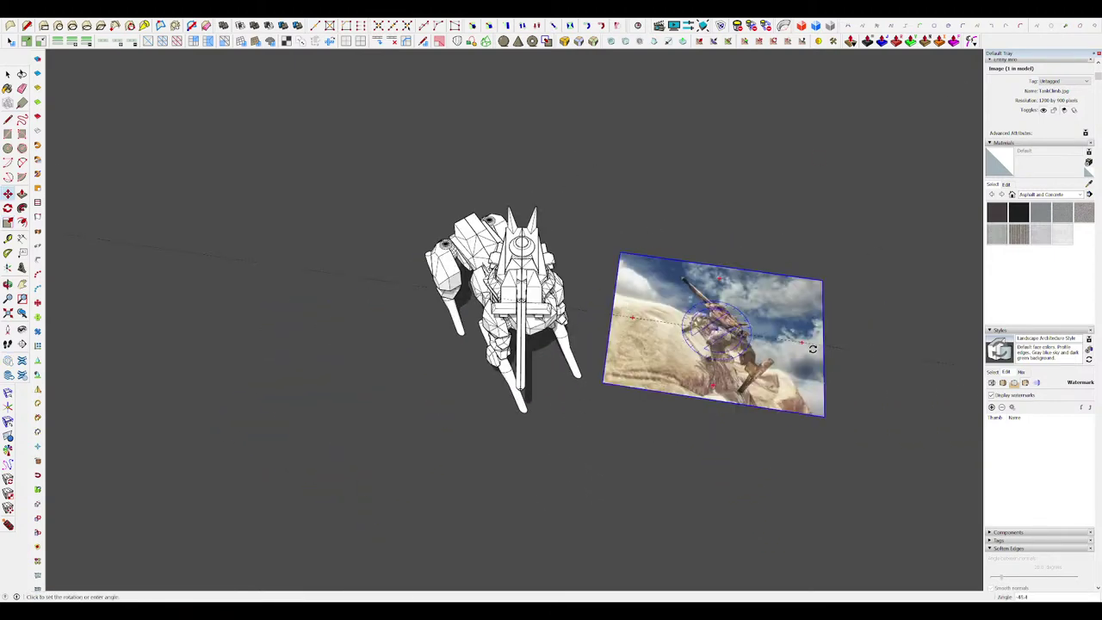
{"action": "left_click", "coordinate": [789, 366]}
Step: Shift the reference photo 0.42 m further to the right
{"action": "middle_click_drag", "start_coordinate": [563, 431], "coordinate": [628, 313]}
{"action": "scroll", "coordinate": [640, 302], "scroll_direction": "up", "scroll_amount": 5}
{"action": "scroll", "coordinate": [640, 302], "scroll_direction": "down", "scroll_amount": 4}
{"action": "scroll", "coordinate": [640, 302], "scroll_direction": "down", "scroll_amount": 1}
{"action": "scroll", "coordinate": [880, 536], "scroll_direction": "up", "scroll_amount": 5}
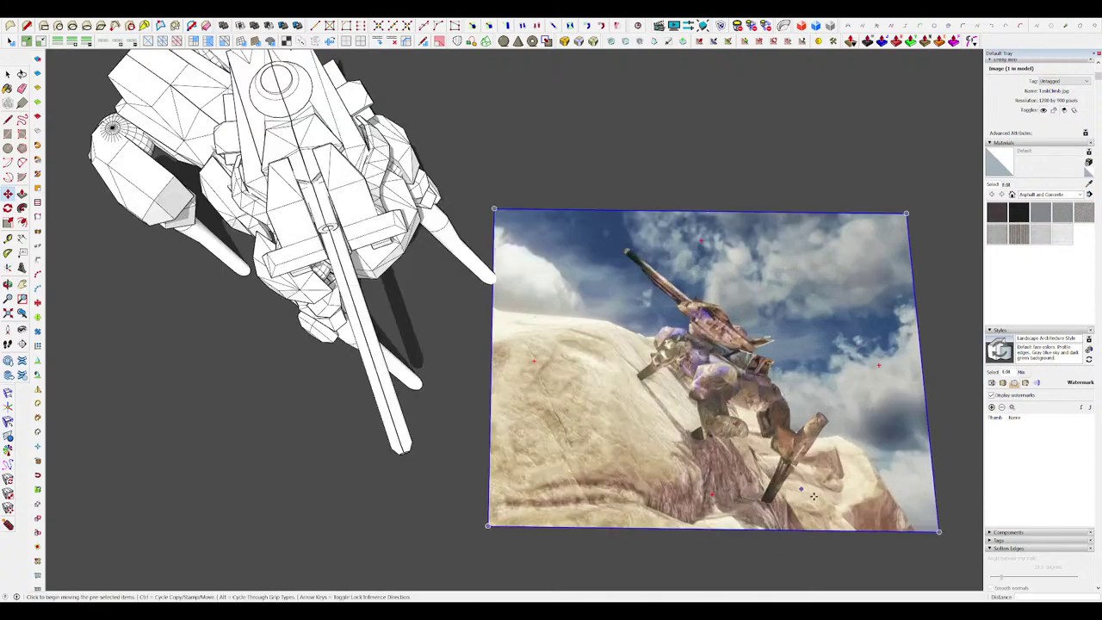
{"action": "scroll", "coordinate": [879, 535], "scroll_direction": "up", "scroll_amount": 2}
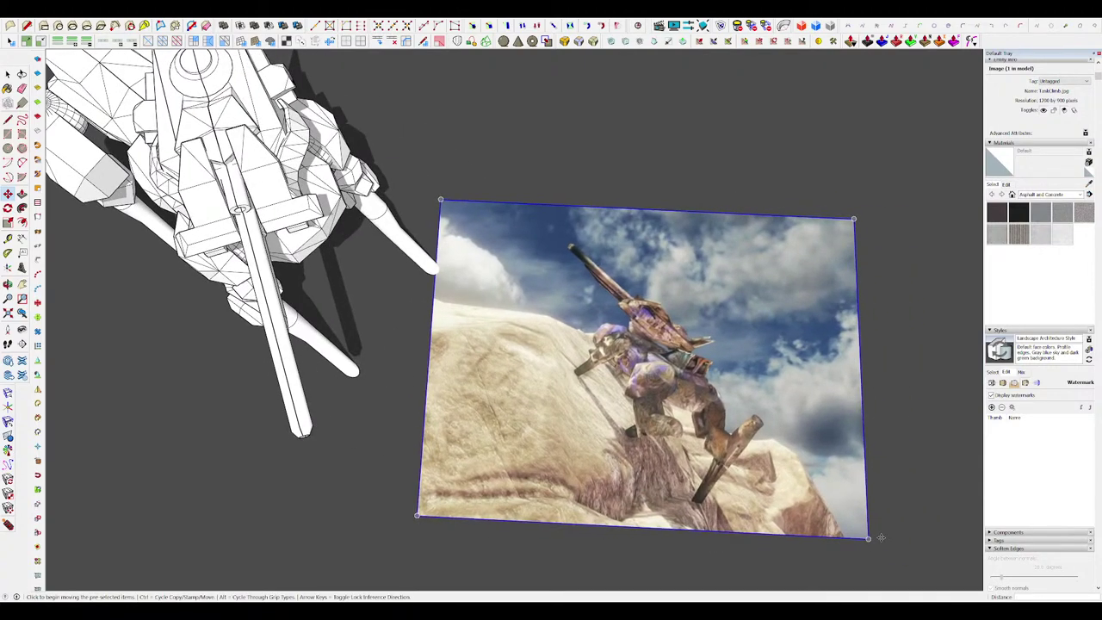
{"action": "left_click_drag", "start_coordinate": [780, 440], "coordinate": [808, 444]}
{"action": "scroll", "coordinate": [618, 301], "scroll_direction": "down", "scroll_amount": 2}
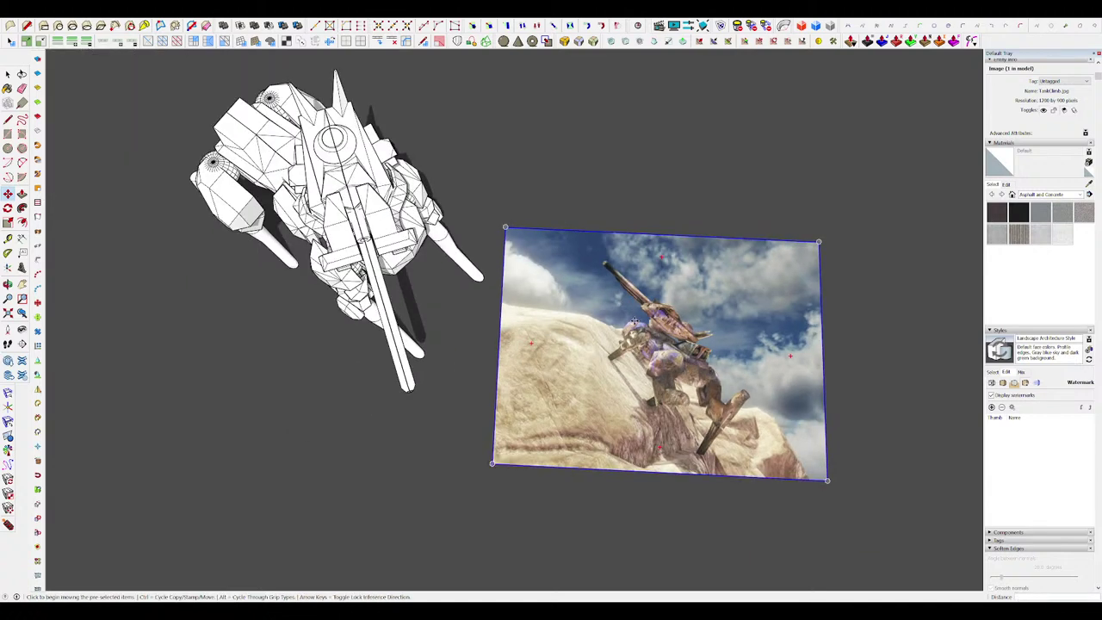
{"action": "scroll", "coordinate": [634, 321], "scroll_direction": "up", "scroll_amount": 2}
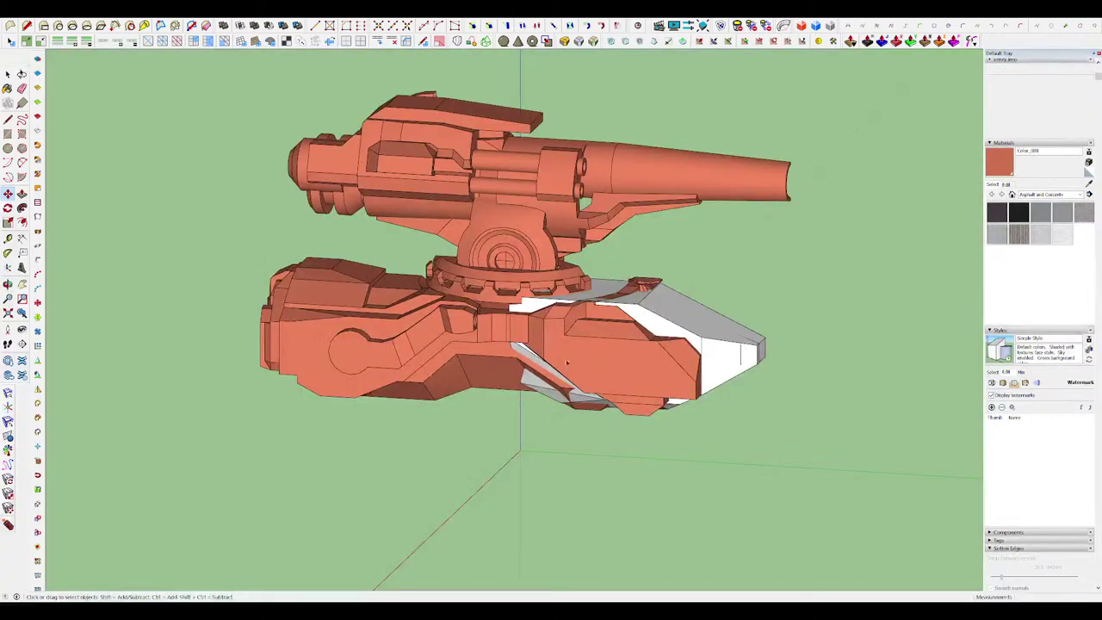
Step: Enter and exit the tank hull group, then orbit the tank to a front view
{"action": "scroll", "coordinate": [591, 318], "scroll_direction": "down", "scroll_amount": 3}
{"action": "key", "text": "space"}
{"action": "scroll", "coordinate": [597, 317], "scroll_direction": "down", "scroll_amount": 2}
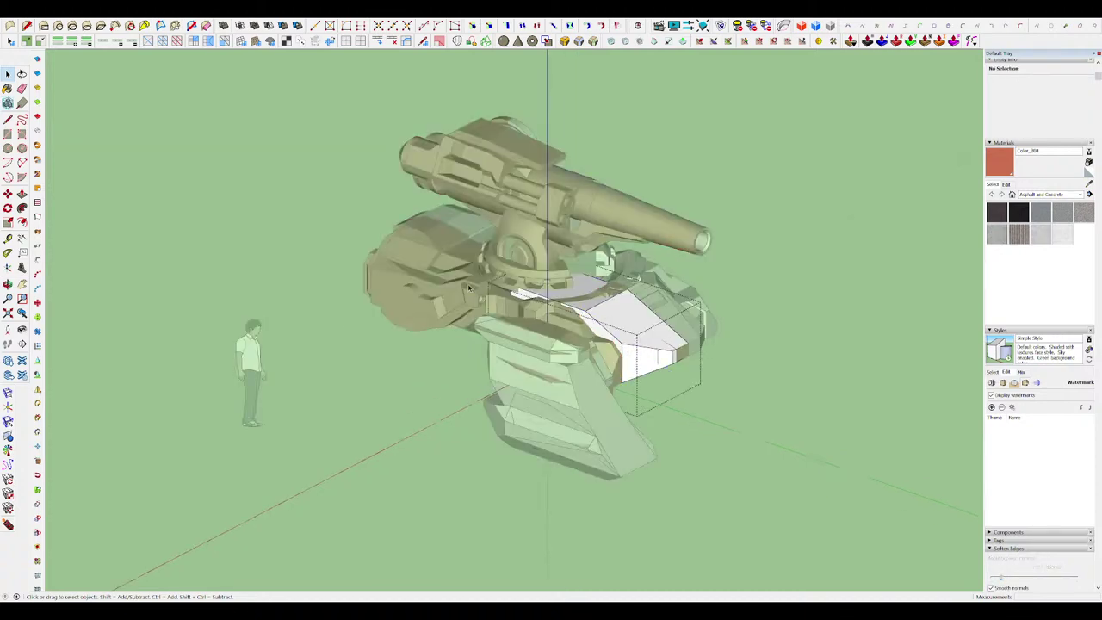
{"action": "double_click", "coordinate": [495, 296]}
{"action": "left_click", "coordinate": [781, 414]}
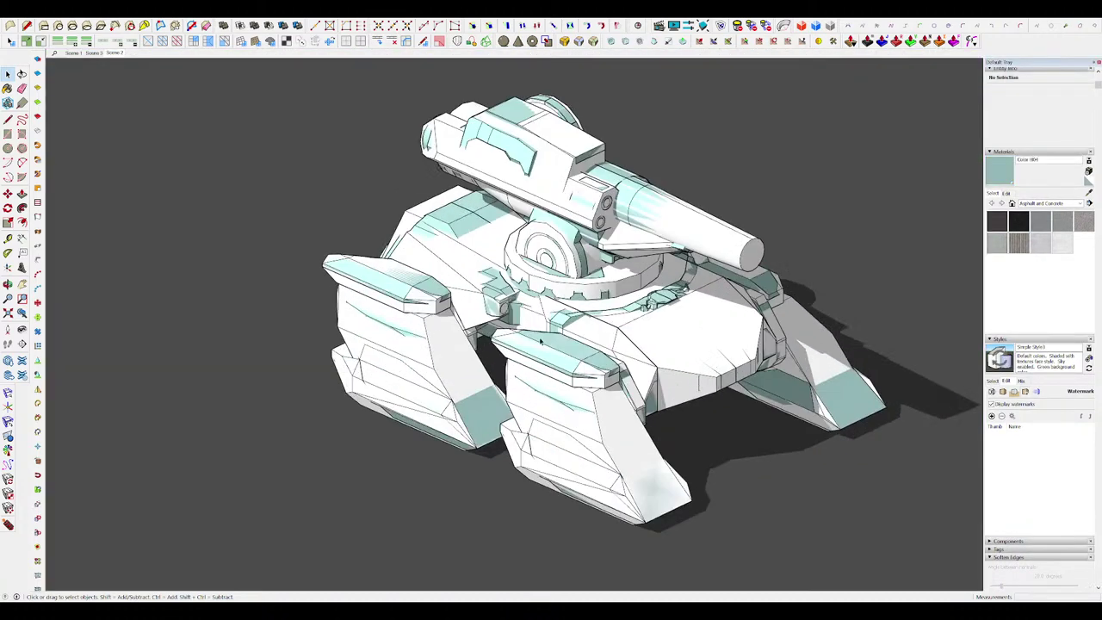
{"action": "left_click", "coordinate": [652, 337]}
{"action": "left_click", "coordinate": [272, 189]}
{"action": "mouse_move", "coordinate": [516, 163]}
{"action": "middle_mouse_down"}
{"action": "mouse_move", "coordinate": [360, 165]}
{"action": "mouse_move", "coordinate": [559, 215]}
{"action": "mouse_move", "coordinate": [576, 241]}
{"action": "mouse_move", "coordinate": [635, 252]}
{"action": "mouse_move", "coordinate": [624, 250]}
{"action": "middle_mouse_up"}
{"action": "scroll", "coordinate": [559, 215], "scroll_direction": "up", "scroll_amount": 3}
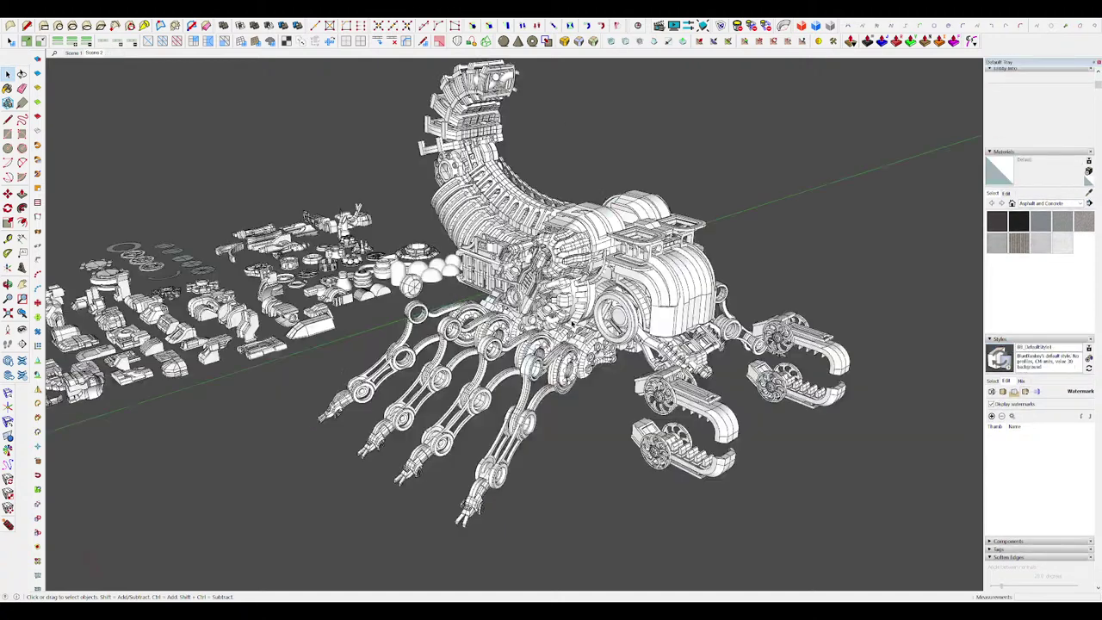
Step: Select the body's fender panel and hide everything else to isolate it
{"action": "middle_click_drag", "start_coordinate": [649, 285], "coordinate": [676, 318]}
{"action": "scroll", "coordinate": [675, 318], "scroll_direction": "up", "scroll_amount": 5}
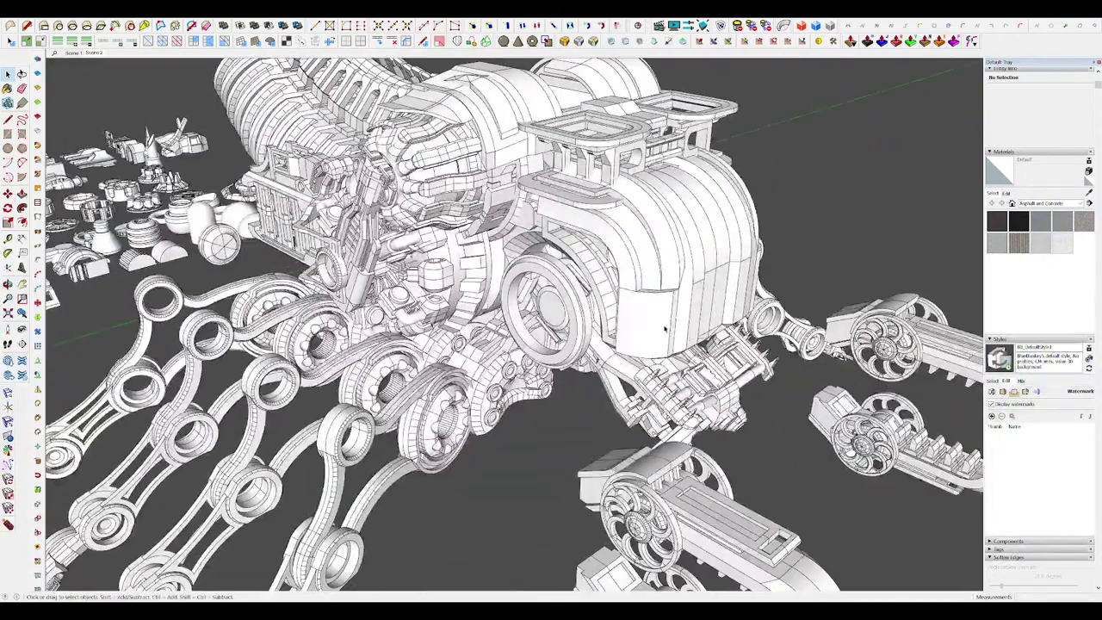
{"action": "scroll", "coordinate": [628, 255], "scroll_direction": "up", "scroll_amount": 2}
{"action": "left_click", "coordinate": [628, 254]}
{"action": "middle_click_drag", "start_coordinate": [628, 254], "coordinate": [654, 167]}
{"action": "scroll", "coordinate": [660, 129], "scroll_direction": "up", "scroll_amount": 3}
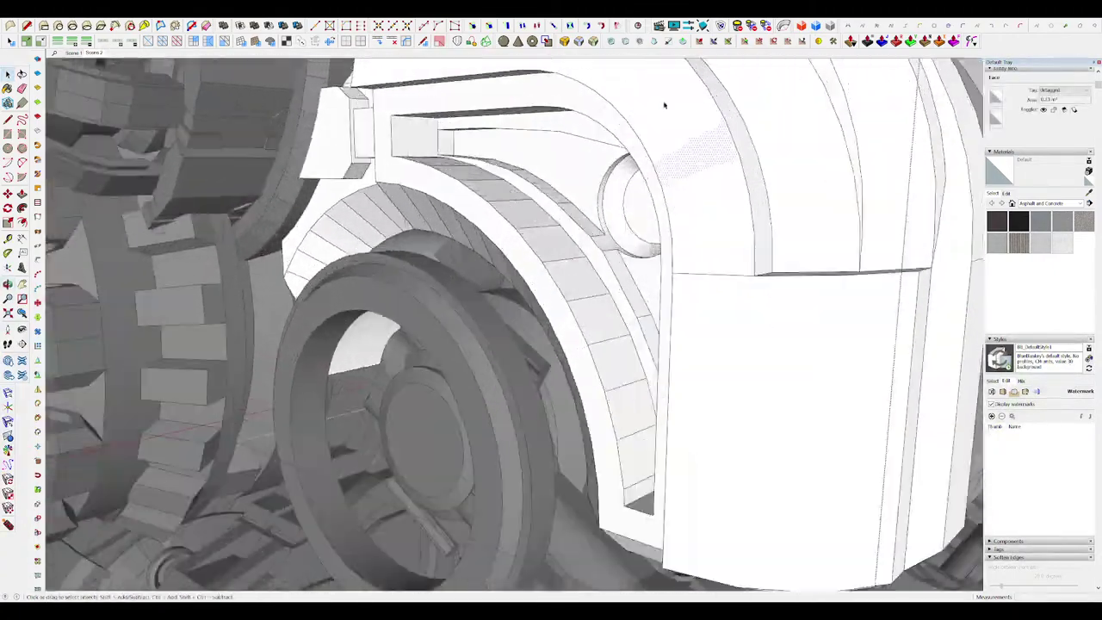
{"action": "scroll", "coordinate": [650, 274], "scroll_direction": "down", "scroll_amount": 3}
{"action": "middle_click_drag", "start_coordinate": [646, 295], "coordinate": [651, 292]}
{"action": "scroll", "coordinate": [686, 222], "scroll_direction": "up", "scroll_amount": 3}
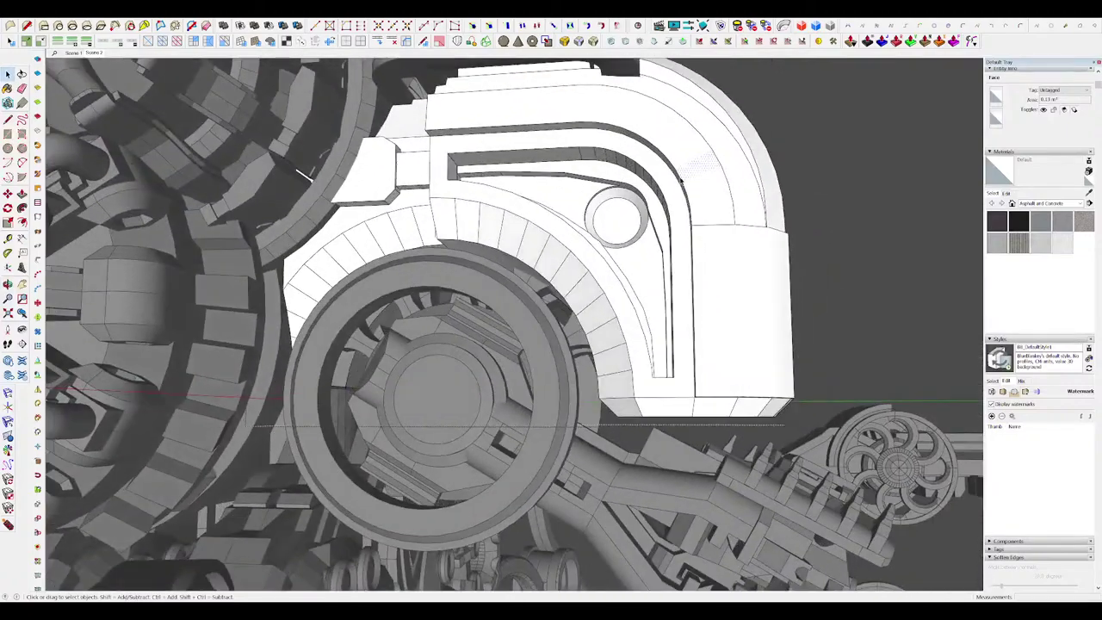
{"action": "key", "text": "h"}
Step: Select only the fender's inner curved edges, excluding faces and outer-curve edges
{"action": "middle_click_drag", "start_coordinate": [681, 181], "coordinate": [637, 123]}
{"action": "double_click", "coordinate": [659, 139]}
{"action": "middle_click_drag", "start_coordinate": [678, 170], "coordinate": [675, 183]}
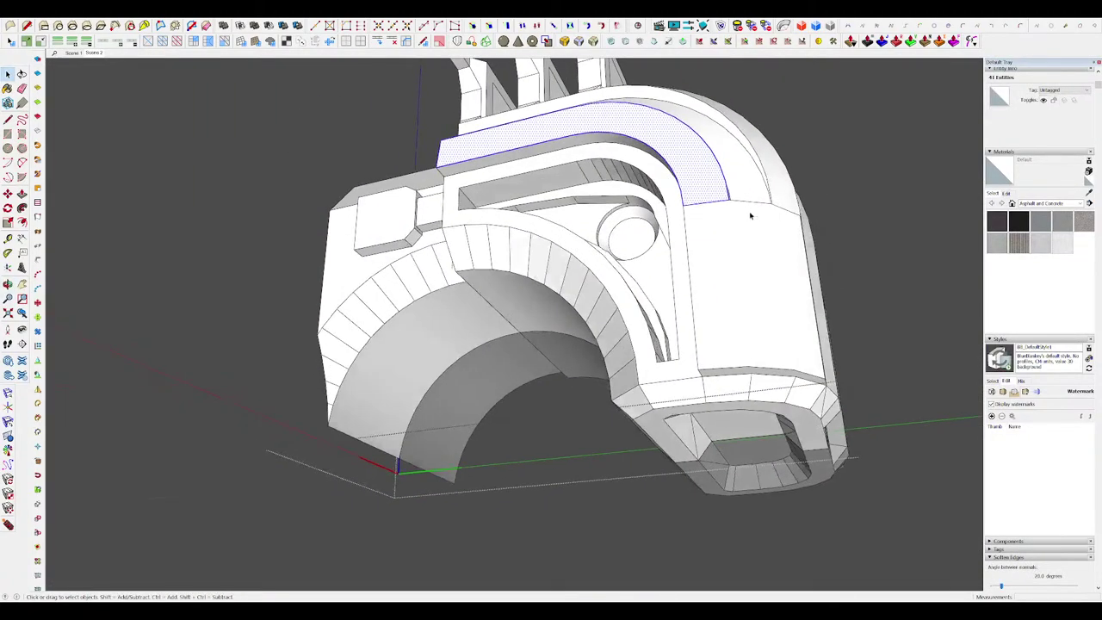
{"action": "key", "text": "shift+e"}
{"action": "middle_click_drag", "start_coordinate": [750, 215], "coordinate": [770, 331]}
{"action": "left_click_drag", "start_coordinate": [817, 320], "coordinate": [659, 147], "text": "ctrl+shift"}
{"action": "left_click_drag", "start_coordinate": [664, 161], "coordinate": [582, 158], "text": "ctrl+shift"}
{"action": "left_click_drag", "start_coordinate": [482, 191], "coordinate": [453, 198], "text": "ctrl+shift"}
{"action": "scroll", "coordinate": [718, 220], "scroll_direction": "down", "scroll_amount": 2}
{"action": "middle_click_drag", "start_coordinate": [725, 268], "coordinate": [740, 222]}
{"action": "left_click", "coordinate": [753, 298], "text": "ctrl"}
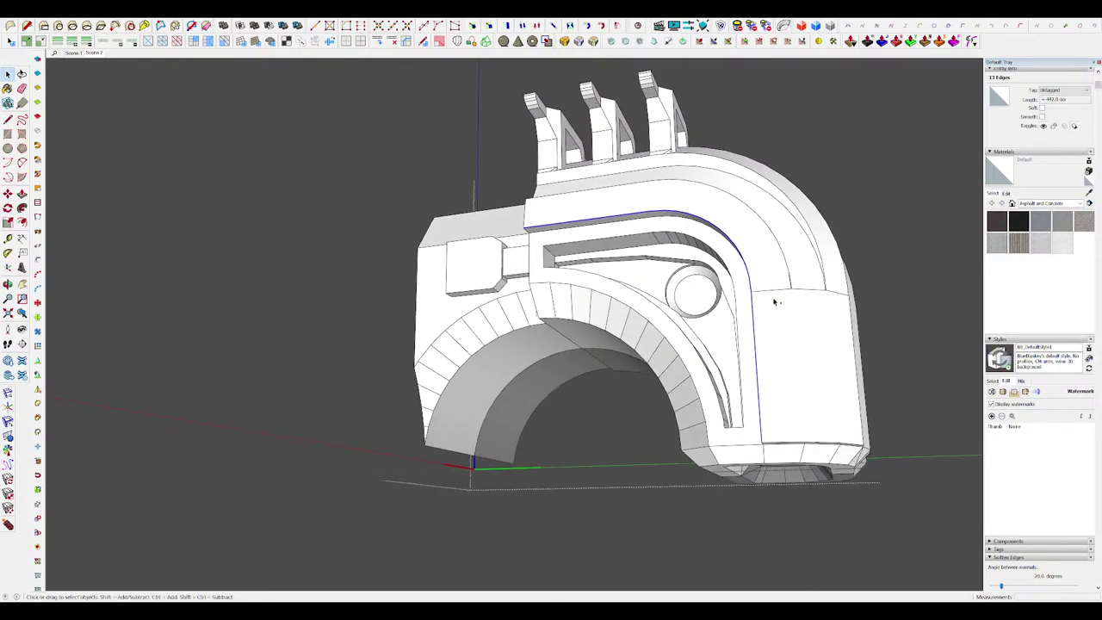
Step: Unhide the model and bevel the selected edges with a 12 cm offset
{"action": "key", "text": "h"}
{"action": "scroll", "coordinate": [772, 301], "scroll_direction": "down", "scroll_amount": 2}
{"action": "middle_click_drag", "start_coordinate": [773, 301], "coordinate": [730, 269]}
{"action": "middle_click_drag", "start_coordinate": [551, 284], "coordinate": [607, 315]}
{"action": "key", "text": "b"}
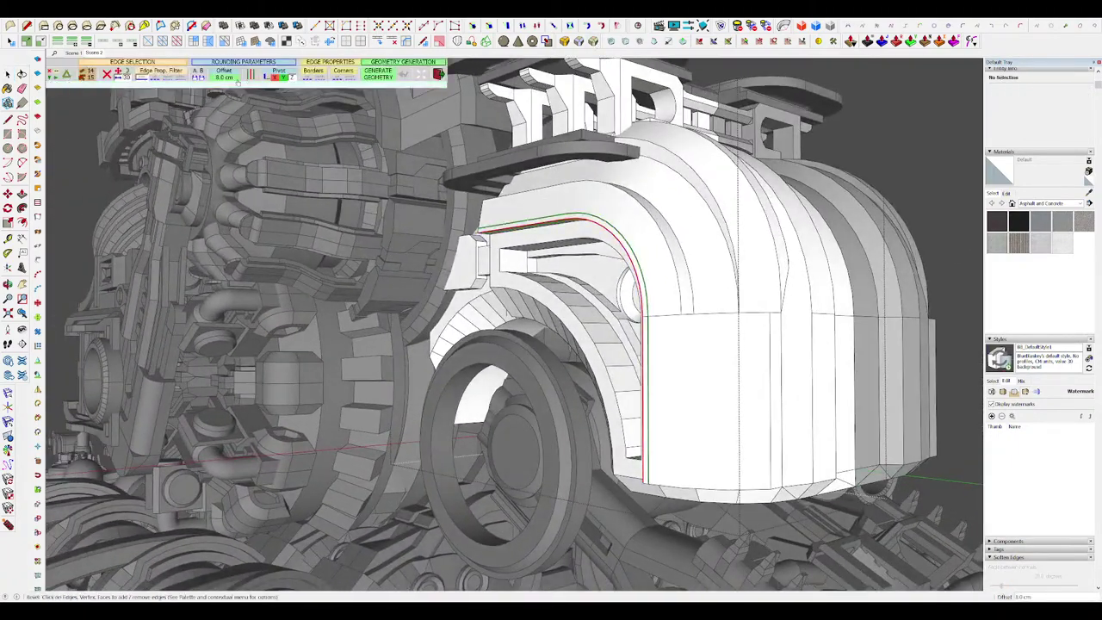
{"action": "key", "text": "Return"}
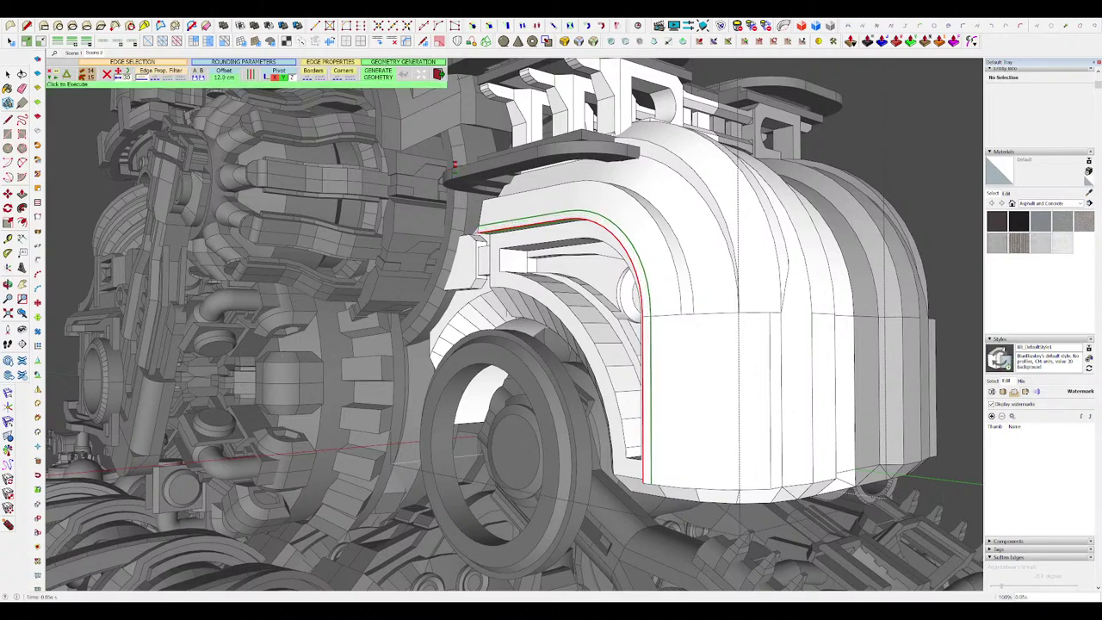
{"action": "key", "text": "space"}
{"action": "scroll", "coordinate": [639, 360], "scroll_direction": "down", "scroll_amount": 8}
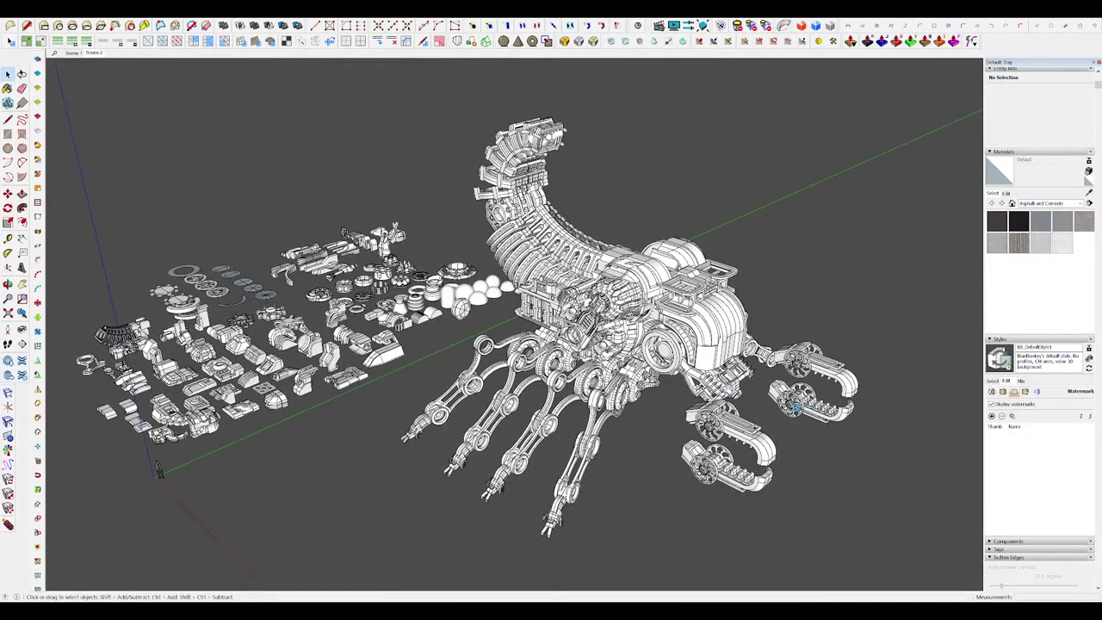
Step: Draw a small rectangle on the scorpion's body from a lower side view
{"action": "scroll", "coordinate": [792, 406], "scroll_direction": "up", "scroll_amount": 6}
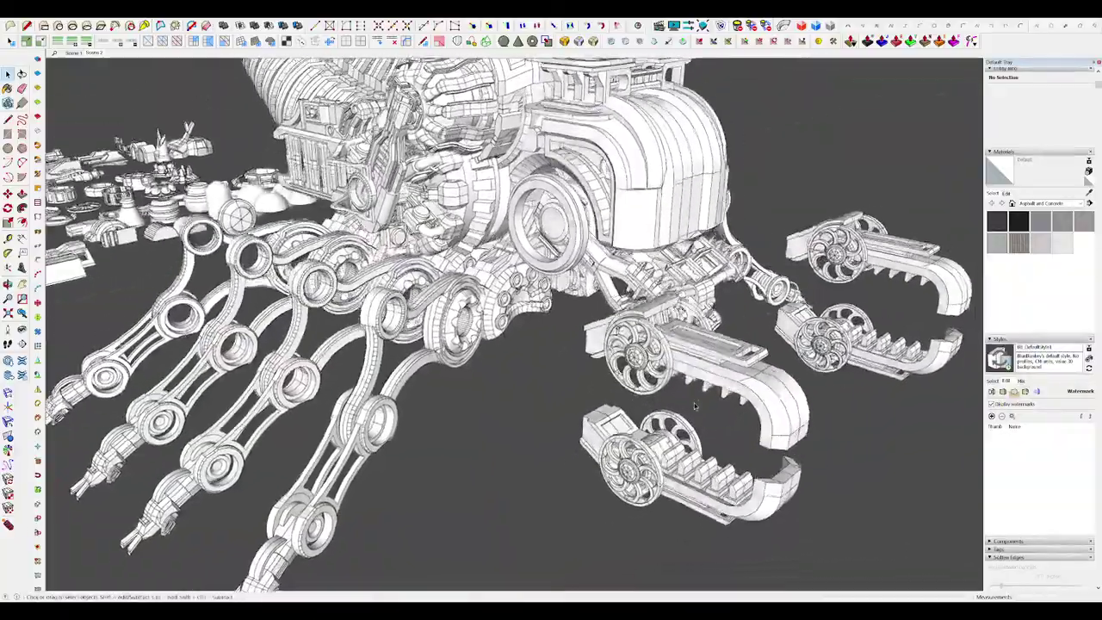
{"action": "middle_click_drag", "start_coordinate": [694, 405], "coordinate": [852, 334]}
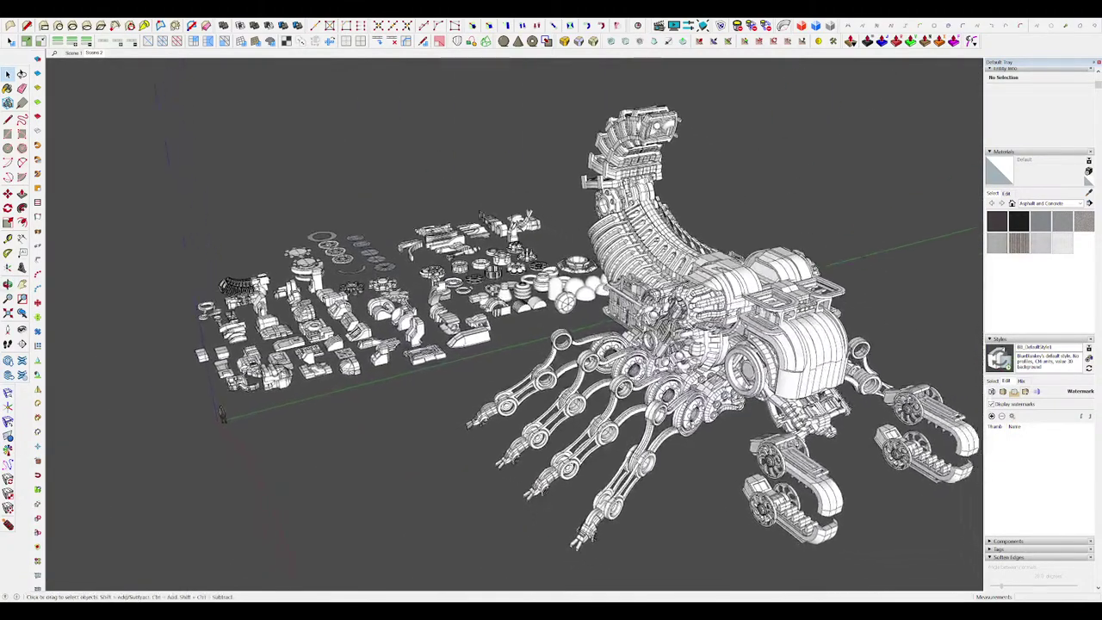
{"action": "key", "text": "r"}
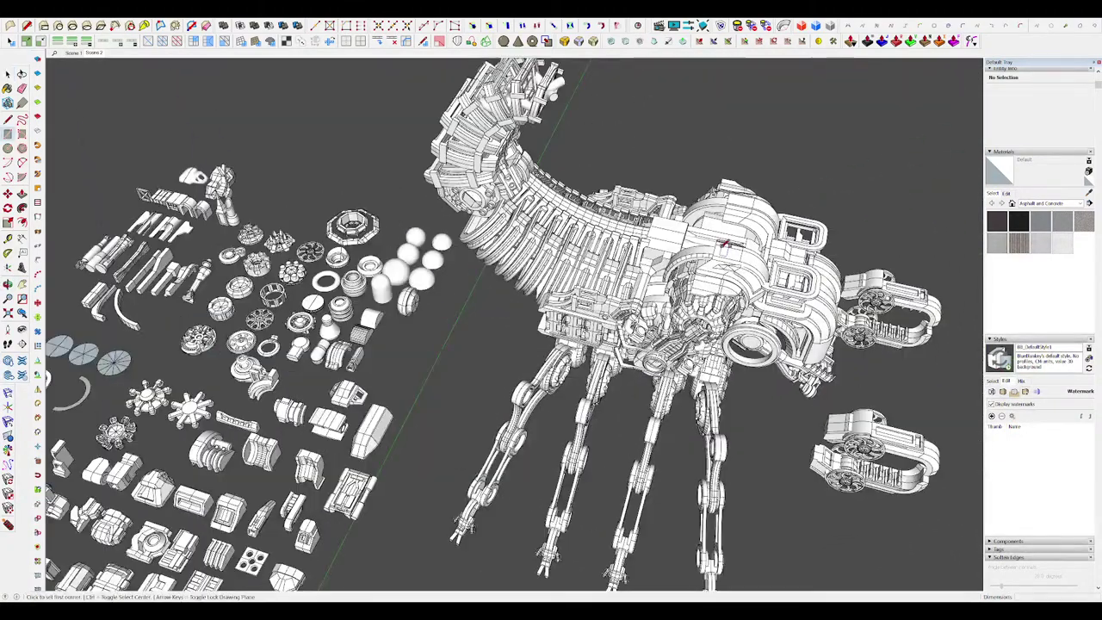
{"action": "left_click", "coordinate": [722, 245]}
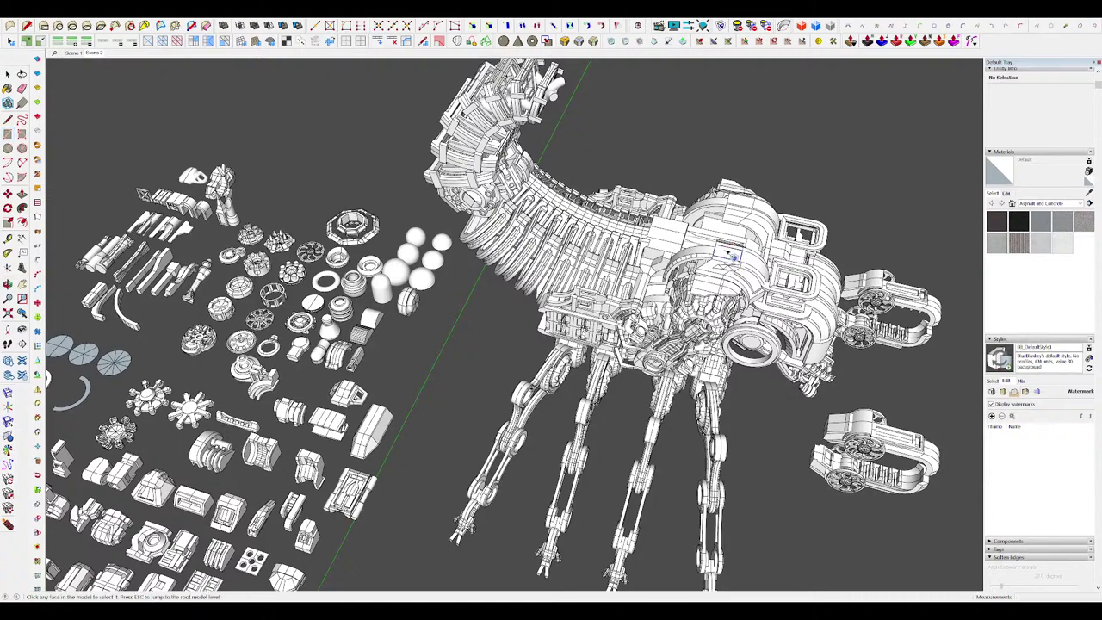
{"action": "left_click", "coordinate": [735, 258]}
{"action": "key", "text": "p"}
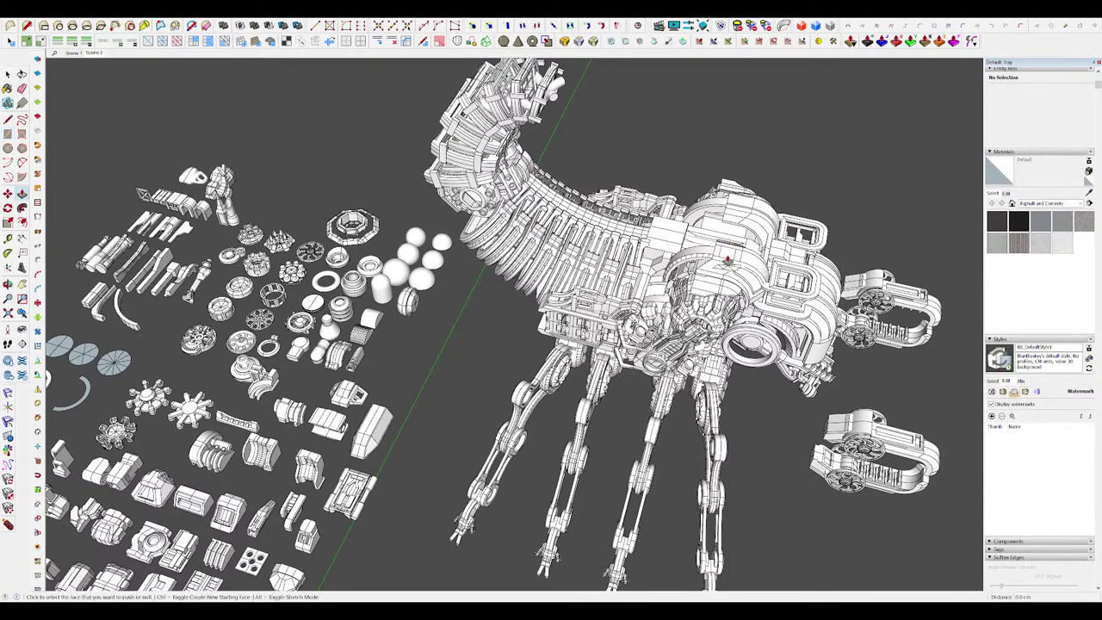
{"action": "mouse_move", "coordinate": [733, 256]}
{"action": "middle_mouse_down"}
{"action": "mouse_move", "coordinate": [689, 211]}
{"action": "mouse_move", "coordinate": [721, 215]}
{"action": "mouse_move", "coordinate": [711, 208]}
{"action": "mouse_move", "coordinate": [719, 245]}
{"action": "mouse_move", "coordinate": [753, 262]}
{"action": "mouse_move", "coordinate": [735, 265]}
{"action": "mouse_move", "coordinate": [740, 283]}
{"action": "mouse_move", "coordinate": [730, 262]}
{"action": "mouse_move", "coordinate": [740, 274]}
{"action": "middle_mouse_up"}
{"action": "scroll", "coordinate": [690, 211], "scroll_direction": "down", "scroll_amount": 5}
Step: Orbit and zoom around the scorpion with Push/Pull active to examine the arm
{"action": "key", "text": "p"}
{"action": "scroll", "coordinate": [735, 265], "scroll_direction": "up", "scroll_amount": 1}
{"action": "scroll", "coordinate": [740, 274], "scroll_direction": "up", "scroll_amount": 2}
{"action": "middle_click_drag", "start_coordinate": [811, 259], "coordinate": [776, 267], "text": "shift"}
{"action": "scroll", "coordinate": [737, 269], "scroll_direction": "up", "scroll_amount": 1}
{"action": "middle_click_drag", "start_coordinate": [637, 267], "coordinate": [544, 267], "text": "shift"}
{"action": "scroll", "coordinate": [741, 274], "scroll_direction": "down", "scroll_amount": 1}
{"action": "scroll", "coordinate": [551, 263], "scroll_direction": "down", "scroll_amount": 1}
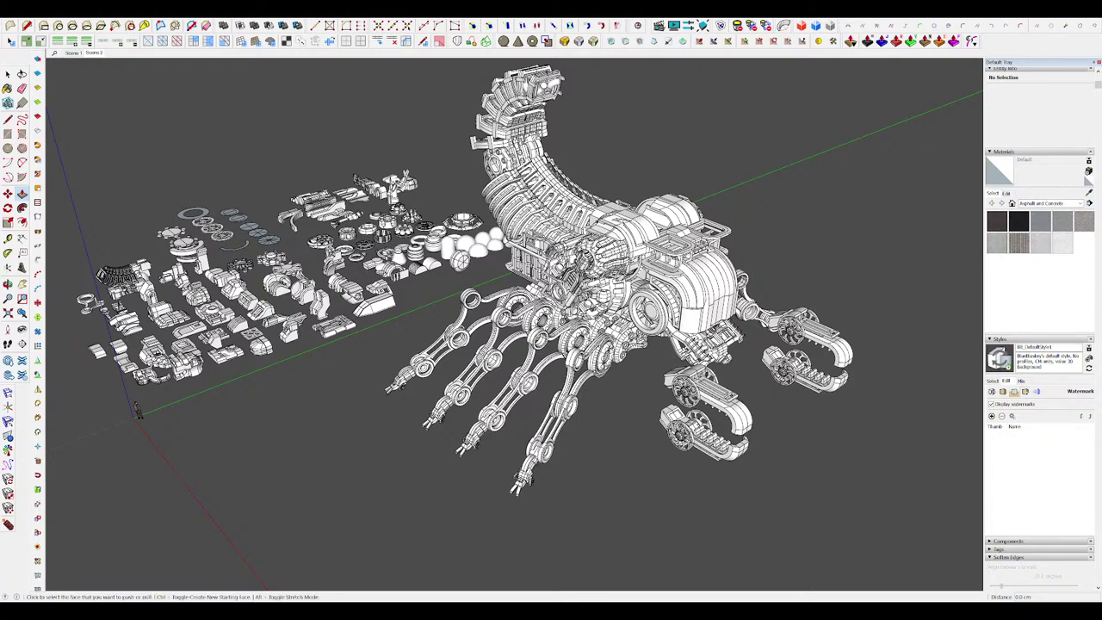
{"action": "scroll", "coordinate": [612, 368], "scroll_direction": "up", "scroll_amount": 4}
Step: Select the arm joint block's end face and hide the rest of the model
{"action": "middle_click_drag", "start_coordinate": [612, 368], "coordinate": [670, 342]}
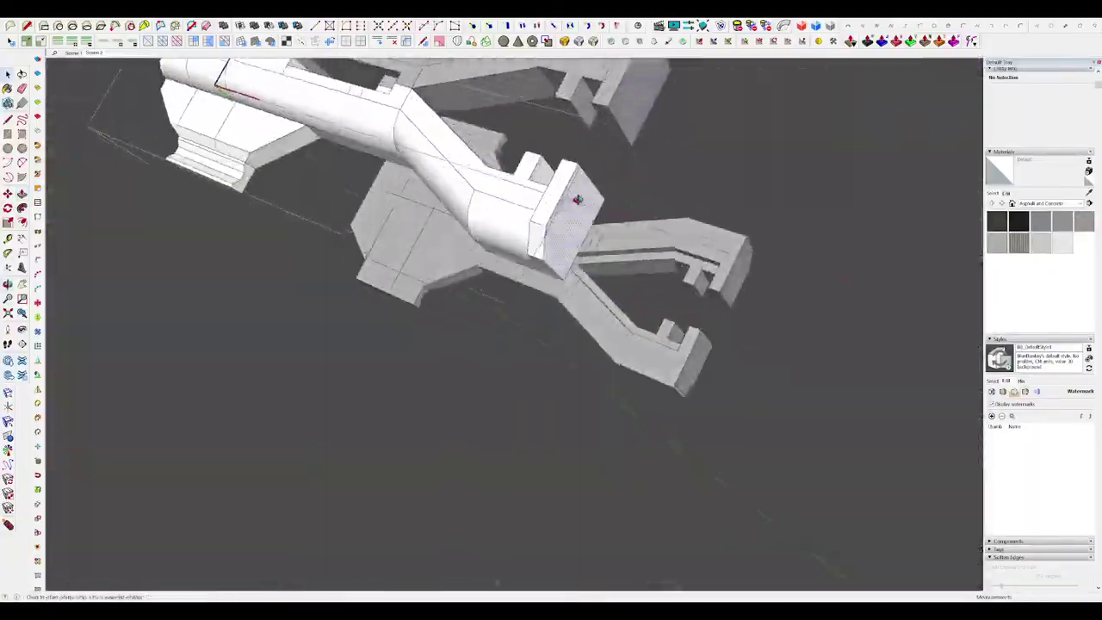
{"action": "left_click", "coordinate": [578, 199]}
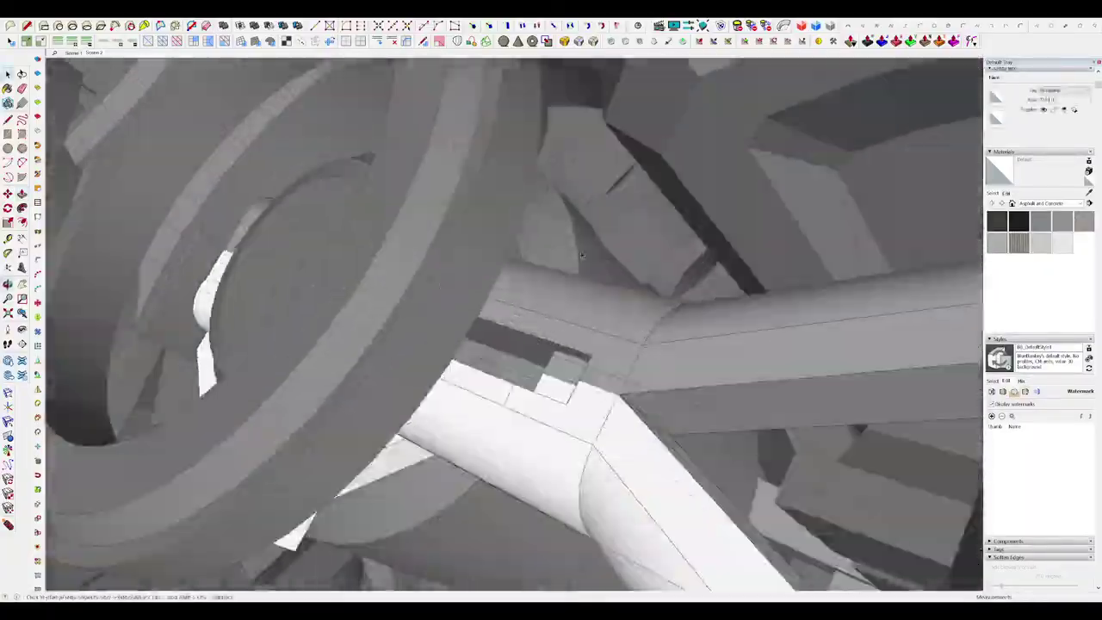
{"action": "scroll", "coordinate": [603, 323], "scroll_direction": "down", "scroll_amount": 5}
{"action": "scroll", "coordinate": [637, 318], "scroll_direction": "up", "scroll_amount": 5}
{"action": "scroll", "coordinate": [644, 309], "scroll_direction": "up", "scroll_amount": 3}
{"action": "scroll", "coordinate": [644, 301], "scroll_direction": "down", "scroll_amount": 3}
{"action": "mouse_move", "coordinate": [644, 293]}
{"action": "middle_mouse_down"}
{"action": "mouse_move", "coordinate": [634, 231]}
{"action": "mouse_move", "coordinate": [588, 238]}
{"action": "mouse_move", "coordinate": [555, 280]}
{"action": "middle_mouse_up"}
{"action": "key", "text": "h"}
{"action": "scroll", "coordinate": [555, 280], "scroll_direction": "up", "scroll_amount": 3}
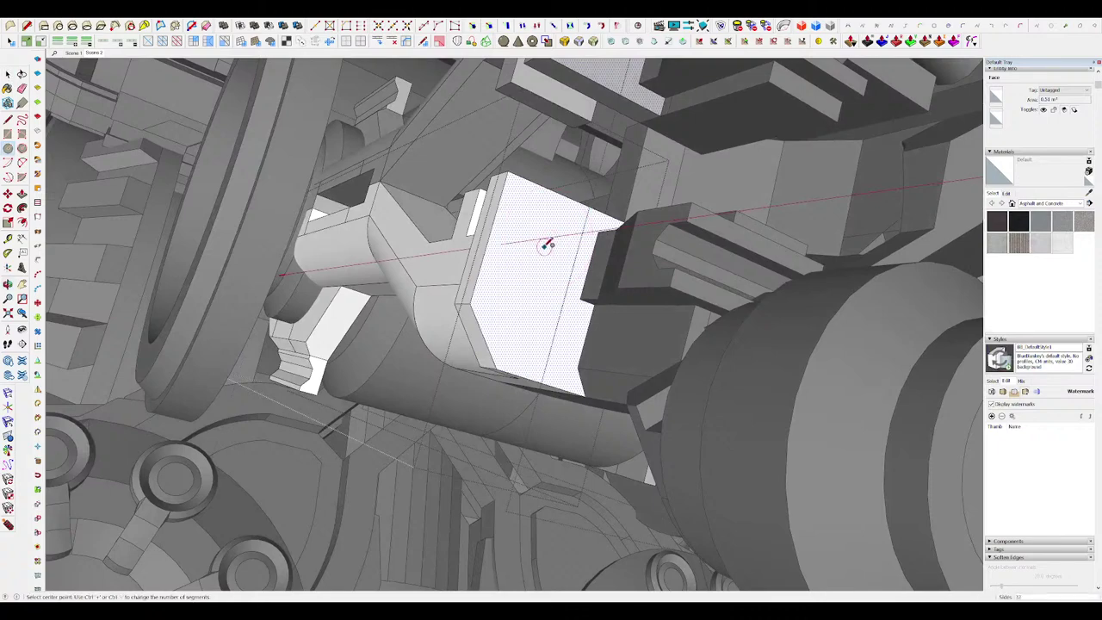
Step: Draw a circle centred on the block face and extrude it into a short cylindrical pin
{"action": "left_click", "coordinate": [530, 293]}
{"action": "key", "text": "p"}
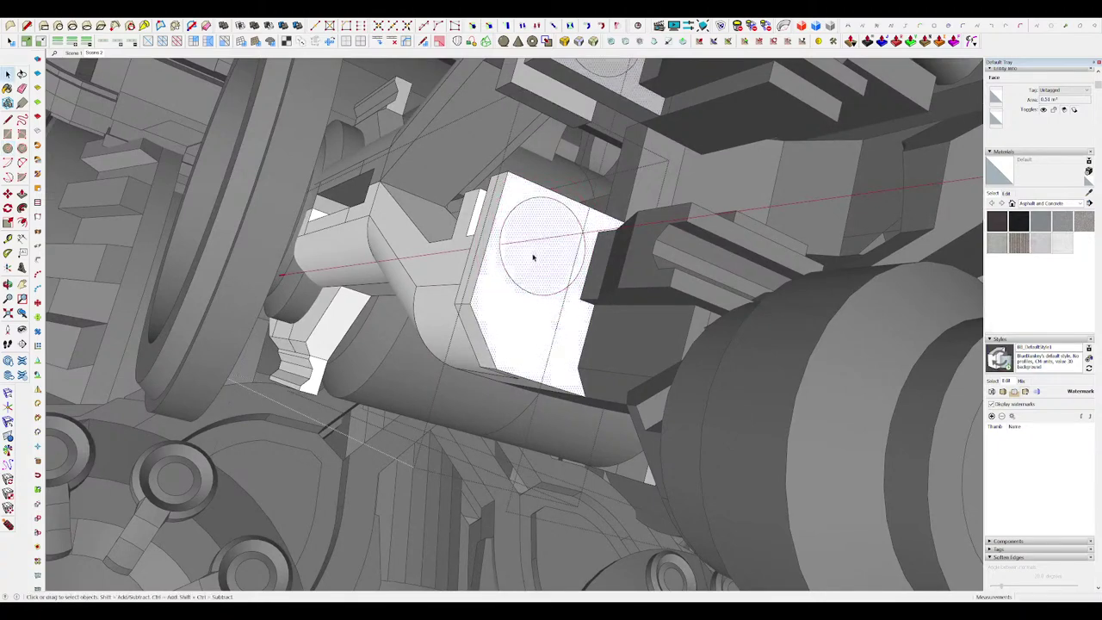
{"action": "middle_click_drag", "start_coordinate": [534, 258], "coordinate": [556, 252]}
{"action": "left_click", "coordinate": [556, 251]}
{"action": "left_click", "coordinate": [618, 265]}
{"action": "middle_click_drag", "start_coordinate": [617, 265], "coordinate": [650, 276]}
Step: Inspect the new pin's flange from the side
{"action": "key", "text": "m"}
{"action": "key", "text": "space"}
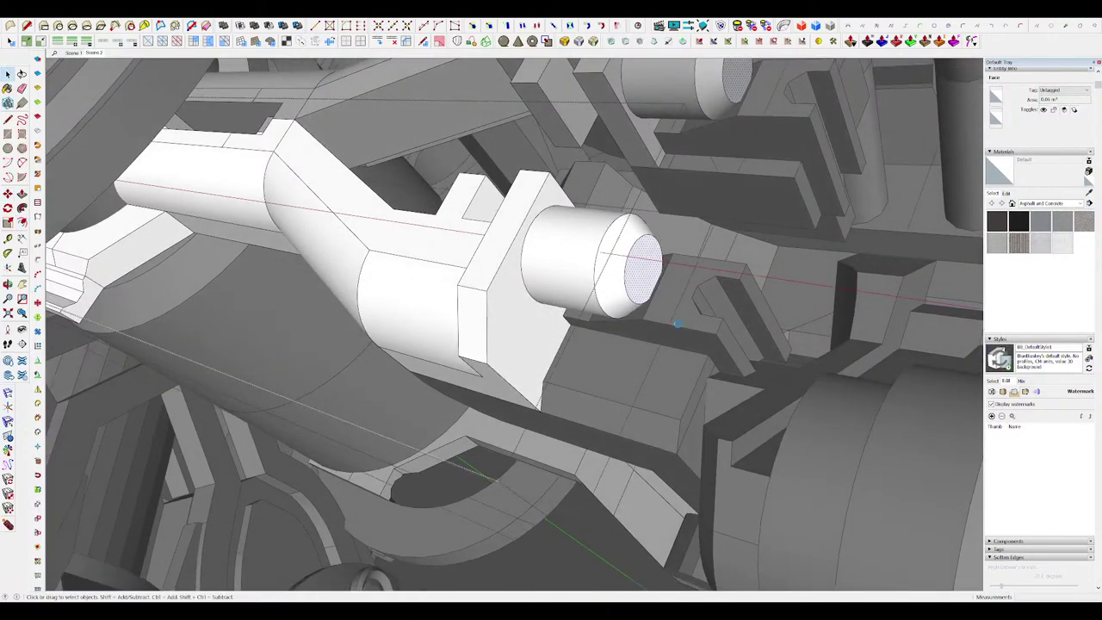
{"action": "middle_click_drag", "start_coordinate": [677, 324], "coordinate": [615, 275]}
{"action": "scroll", "coordinate": [614, 276], "scroll_direction": "down", "scroll_amount": 2}
{"action": "scroll", "coordinate": [567, 251], "scroll_direction": "up", "scroll_amount": 3}
{"action": "key", "text": "l"}
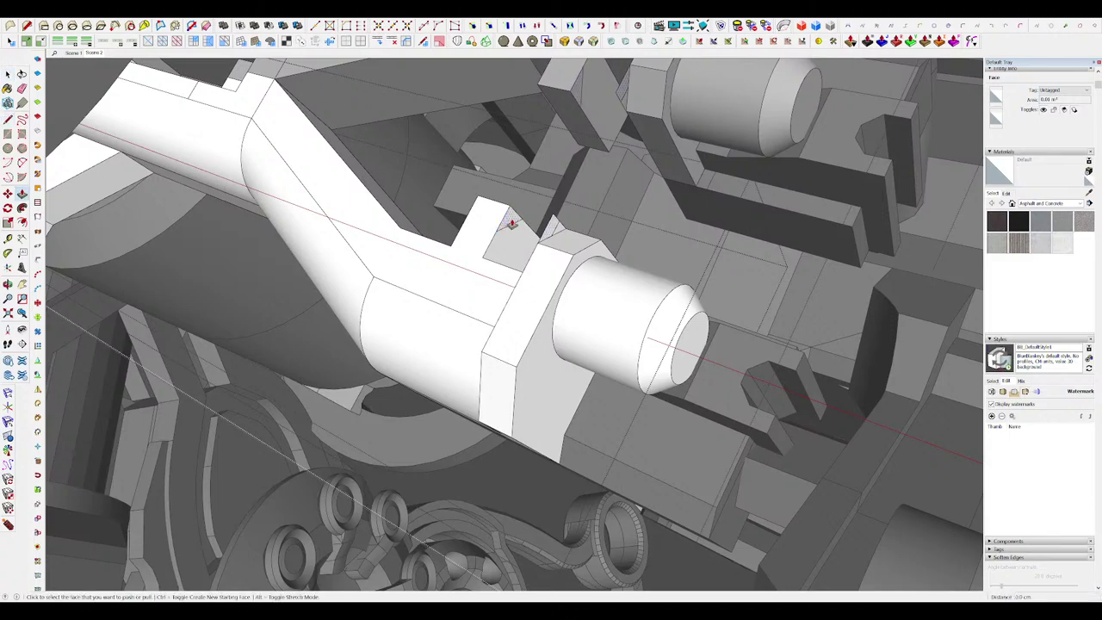
{"action": "scroll", "coordinate": [555, 222], "scroll_direction": "down", "scroll_amount": 10}
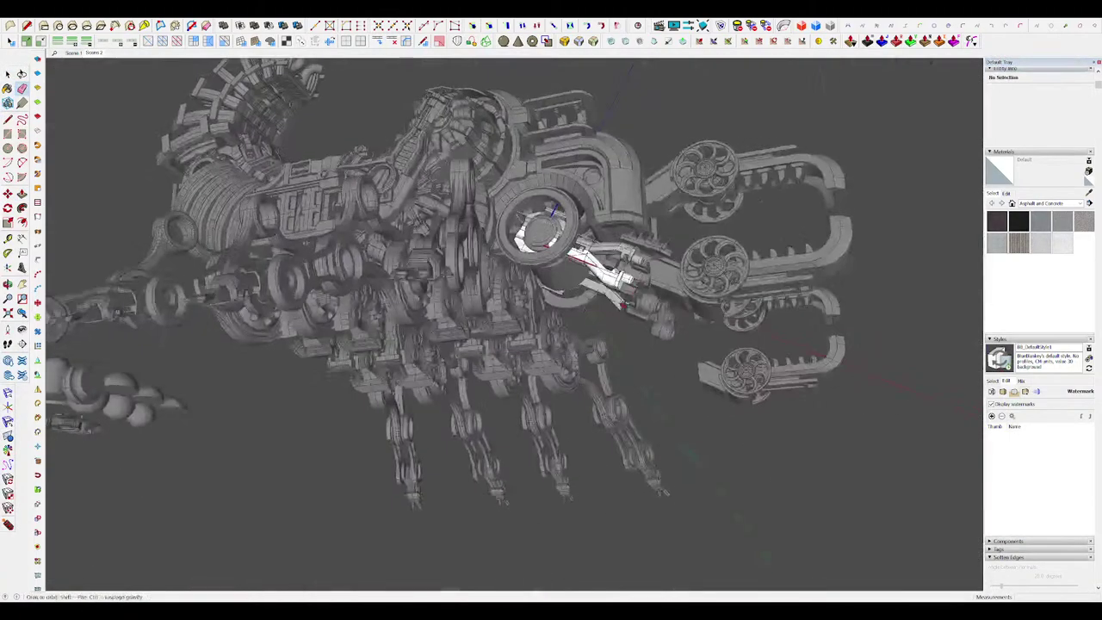
Step: Close the edited group and view the whole scorpion from above
{"action": "key", "text": "space"}
{"action": "scroll", "coordinate": [855, 305], "scroll_direction": "down", "scroll_amount": 3}
{"action": "left_click", "coordinate": [854, 305]}
{"action": "middle_click_drag", "start_coordinate": [855, 306], "coordinate": [704, 342]}
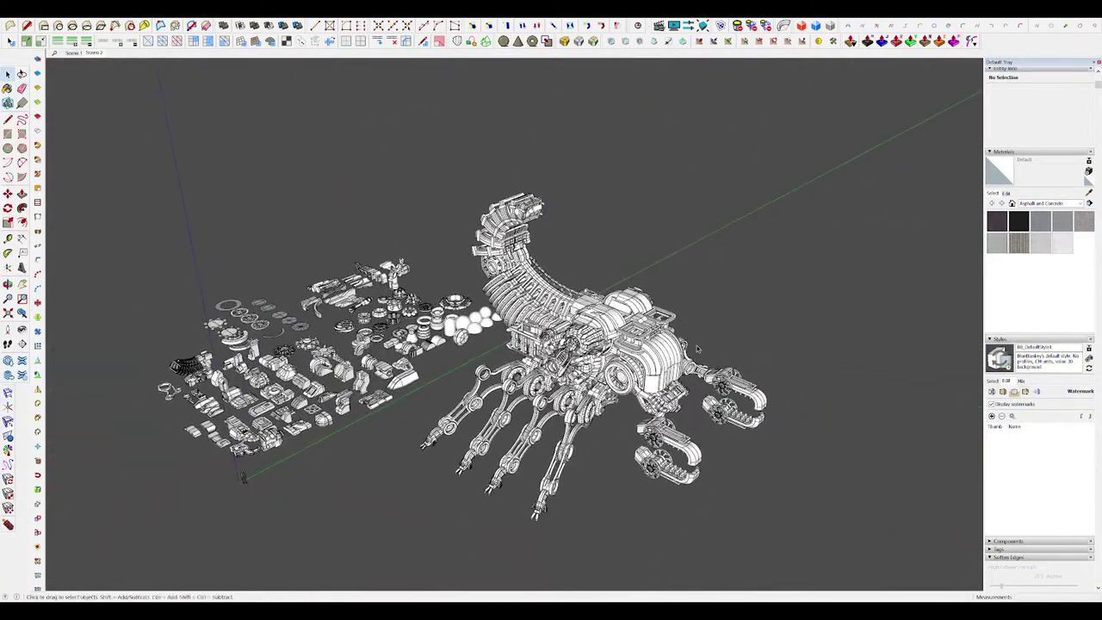
{"action": "scroll", "coordinate": [699, 343], "scroll_direction": "down", "scroll_amount": 3}
{"action": "scroll", "coordinate": [696, 339], "scroll_direction": "up", "scroll_amount": 5}
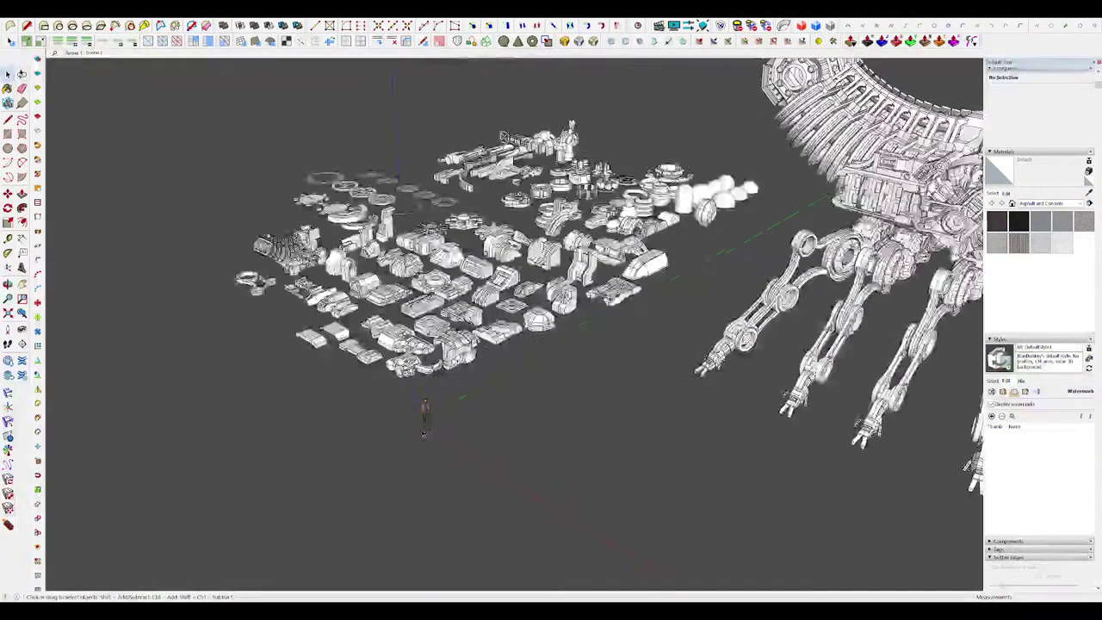
{"action": "scroll", "coordinate": [435, 427], "scroll_direction": "down", "scroll_amount": 2}
Step: Move the human scale figure next to one of the scorpion's leg tips
{"action": "left_click", "coordinate": [430, 418]}
{"action": "key", "text": "m"}
{"action": "scroll", "coordinate": [431, 421], "scroll_direction": "down", "scroll_amount": 3}
{"action": "left_click", "coordinate": [431, 421]}
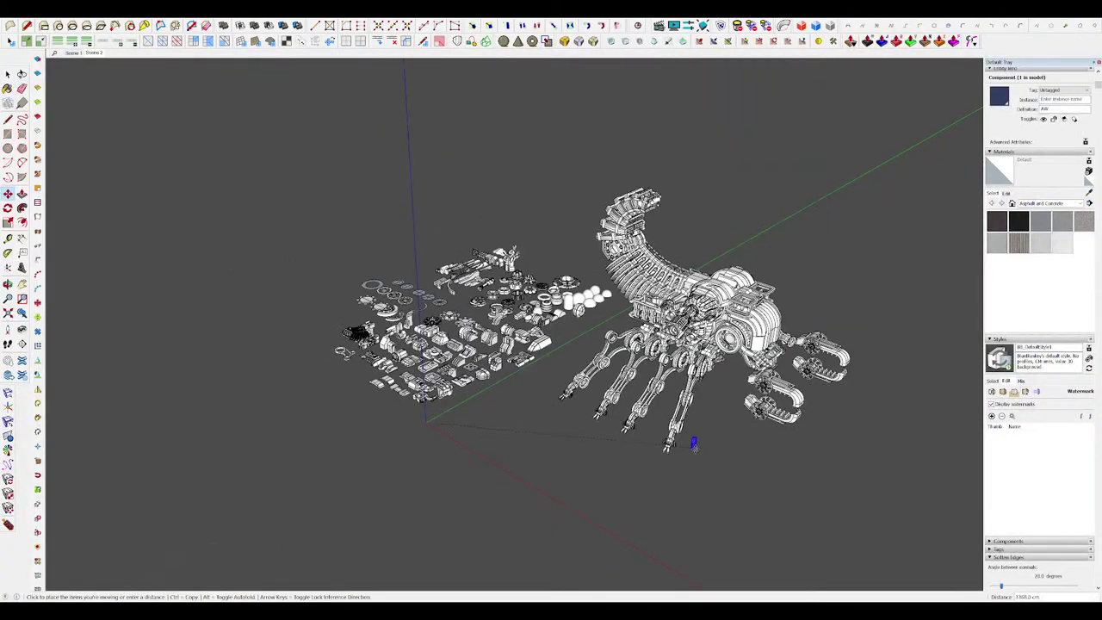
{"action": "left_click", "coordinate": [694, 442]}
{"action": "scroll", "coordinate": [757, 401], "scroll_direction": "up", "scroll_amount": 5}
{"action": "key", "text": "space"}
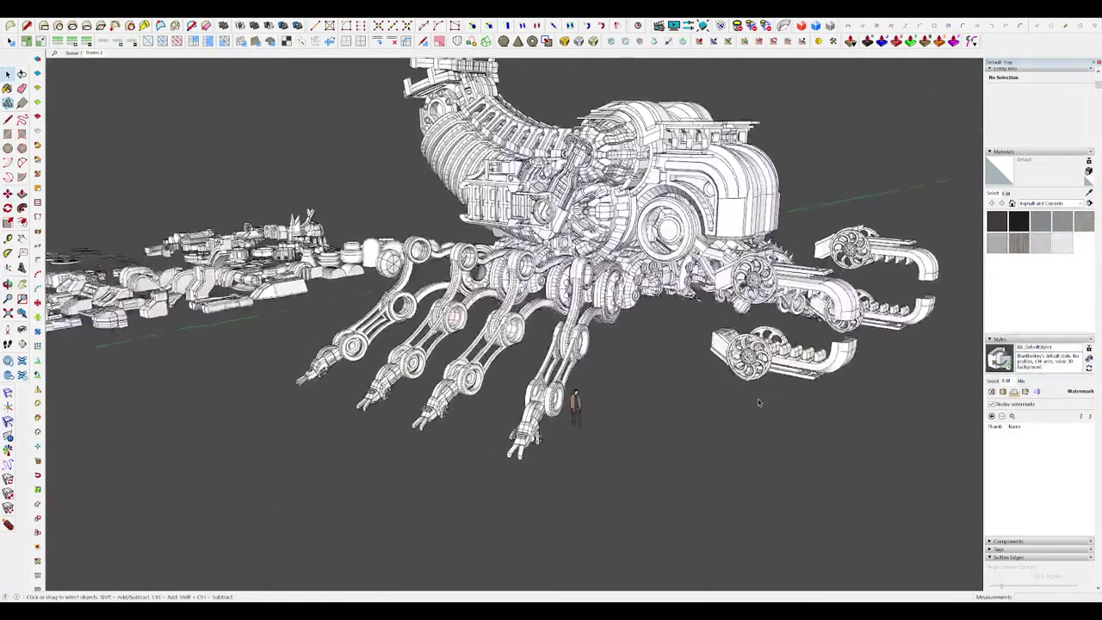
Step: Box-select the entire scorpion model
{"action": "middle_click_drag", "start_coordinate": [758, 402], "coordinate": [826, 482]}
{"action": "scroll", "coordinate": [809, 469], "scroll_direction": "down", "scroll_amount": 5}
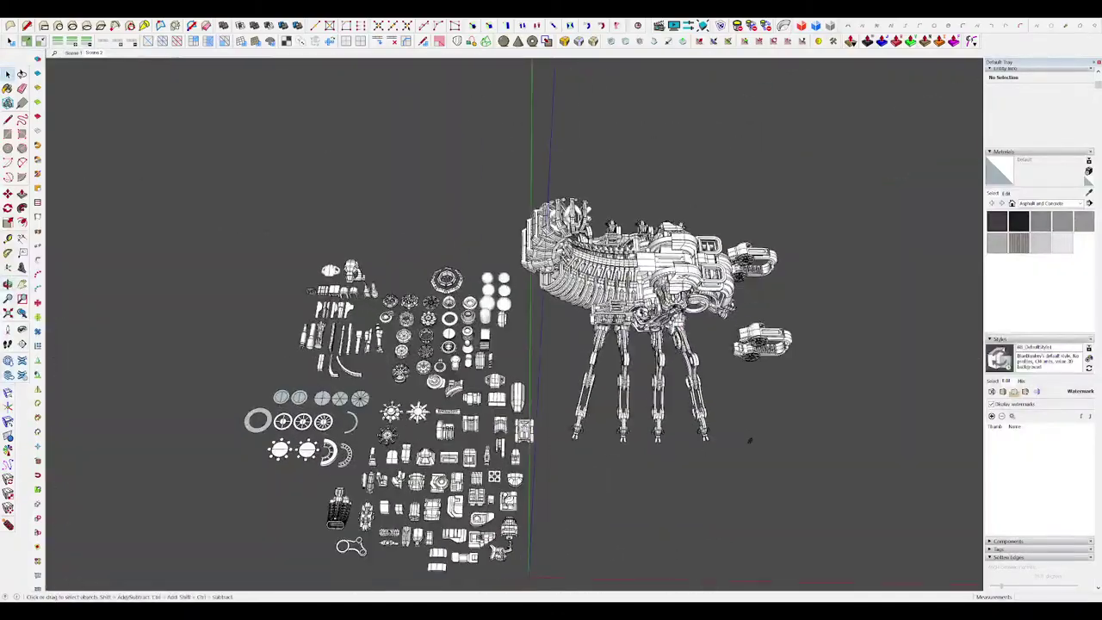
{"action": "left_click_drag", "start_coordinate": [811, 458], "coordinate": [813, 461]}
{"action": "scroll", "coordinate": [750, 441], "scroll_direction": "up", "scroll_amount": 4}
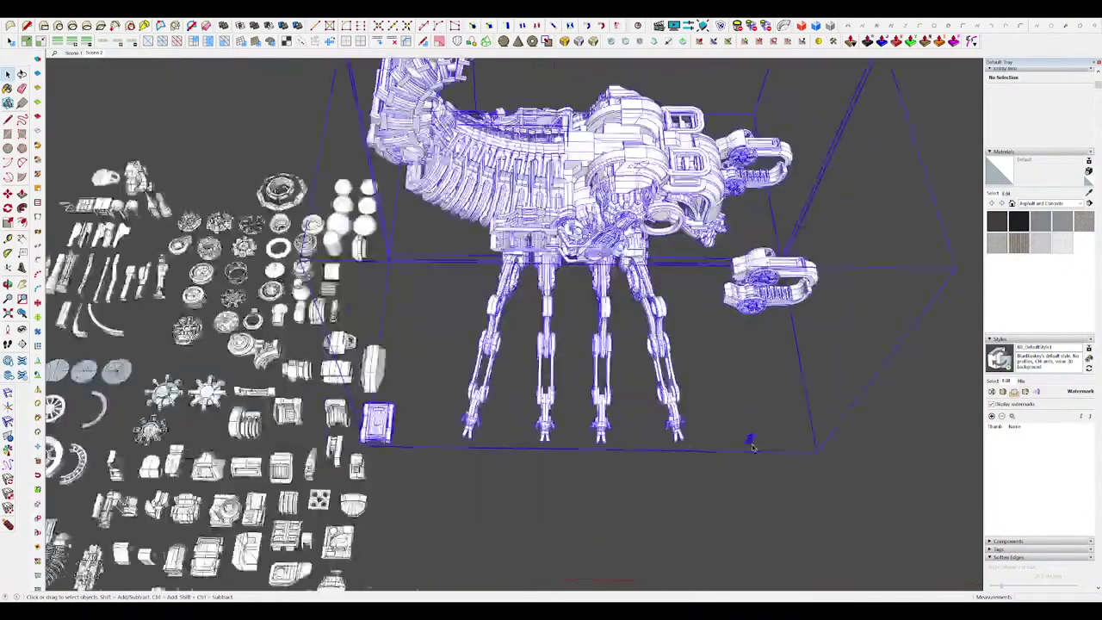
{"action": "middle_click_drag", "start_coordinate": [755, 443], "coordinate": [612, 333]}
{"action": "scroll", "coordinate": [612, 333], "scroll_direction": "down", "scroll_amount": 3}
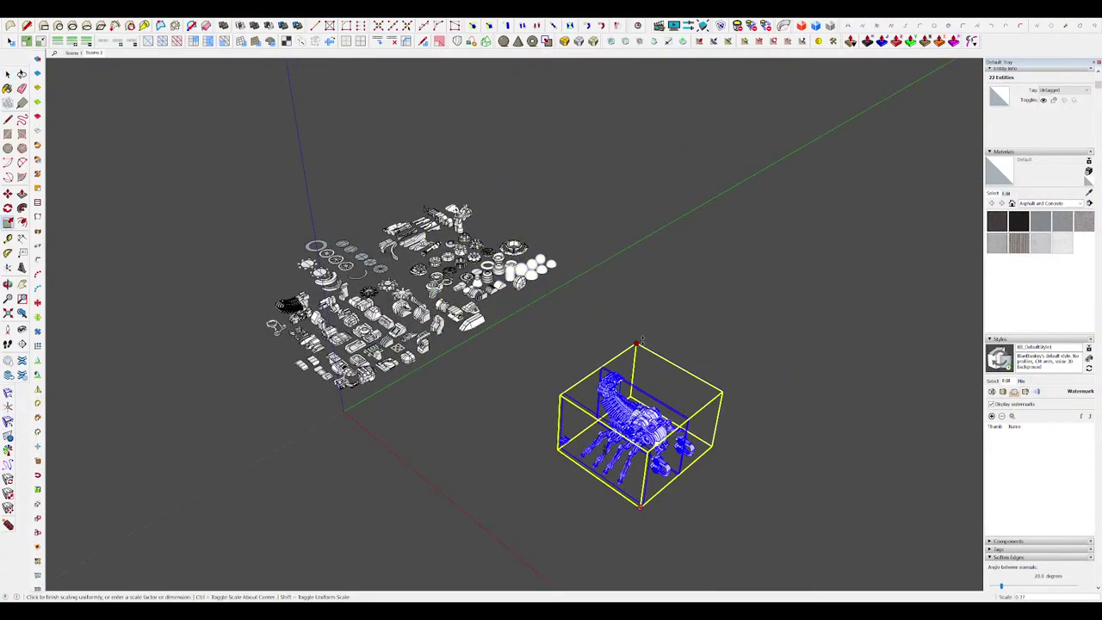
{"action": "scroll", "coordinate": [635, 453], "scroll_direction": "up", "scroll_amount": 3}
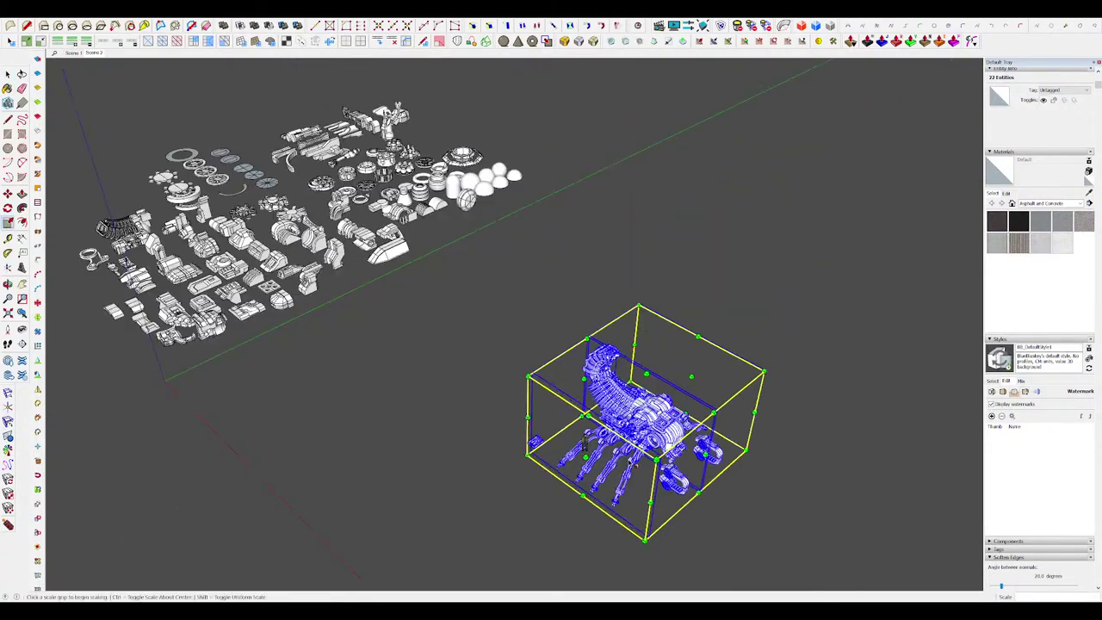
Step: Move the scorpion down so it rests at the figure's foot level on the ground
{"action": "key", "text": "m"}
{"action": "middle_click_drag", "start_coordinate": [635, 453], "coordinate": [651, 389]}
{"action": "scroll", "coordinate": [649, 383], "scroll_direction": "up", "scroll_amount": 4}
{"action": "scroll", "coordinate": [649, 378], "scroll_direction": "up", "scroll_amount": 2}
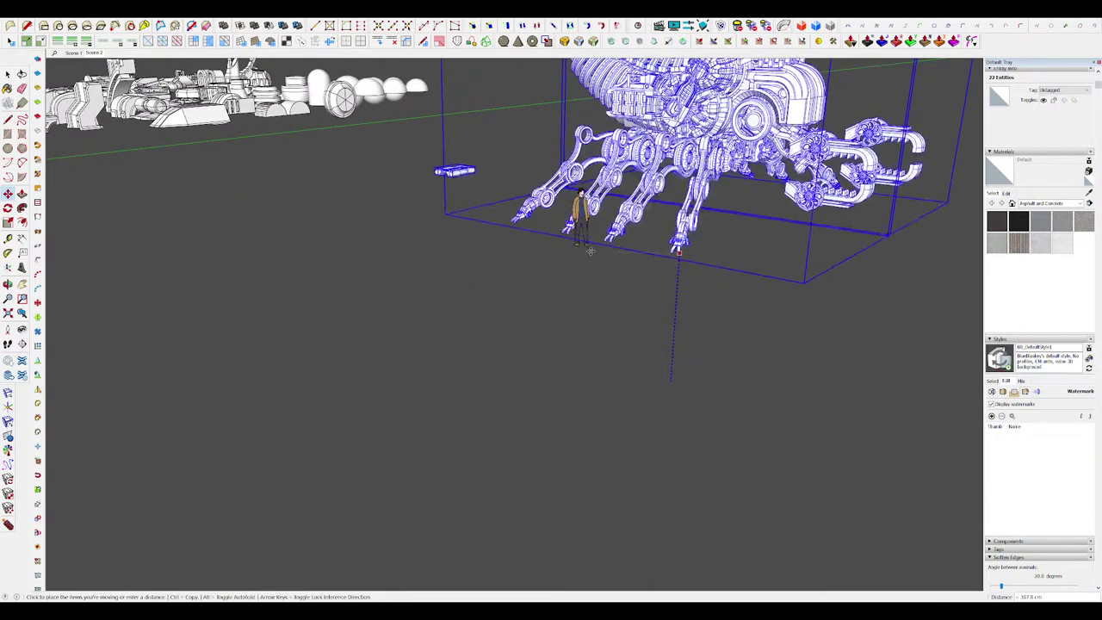
{"action": "left_click", "coordinate": [583, 248]}
{"action": "middle_click_drag", "start_coordinate": [583, 248], "coordinate": [594, 277]}
{"action": "left_click", "coordinate": [578, 282]}
{"action": "scroll", "coordinate": [594, 274], "scroll_direction": "up", "scroll_amount": 5}
{"action": "middle_click_drag", "start_coordinate": [593, 319], "coordinate": [688, 335]}
{"action": "scroll", "coordinate": [611, 256], "scroll_direction": "down", "scroll_amount": 3}
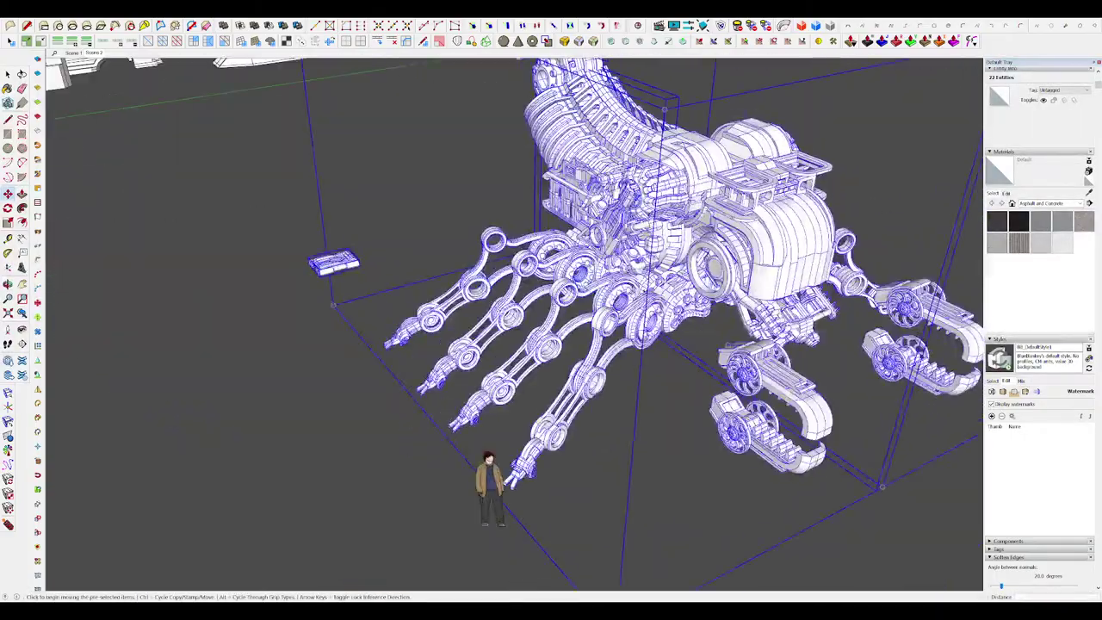
{"action": "scroll", "coordinate": [718, 110], "scroll_direction": "down", "scroll_amount": 4}
{"action": "scroll", "coordinate": [718, 111], "scroll_direction": "up", "scroll_amount": 3}
Step: Rescale the selected scorpion relative to the figure, then clear the selection
{"action": "key", "text": "s"}
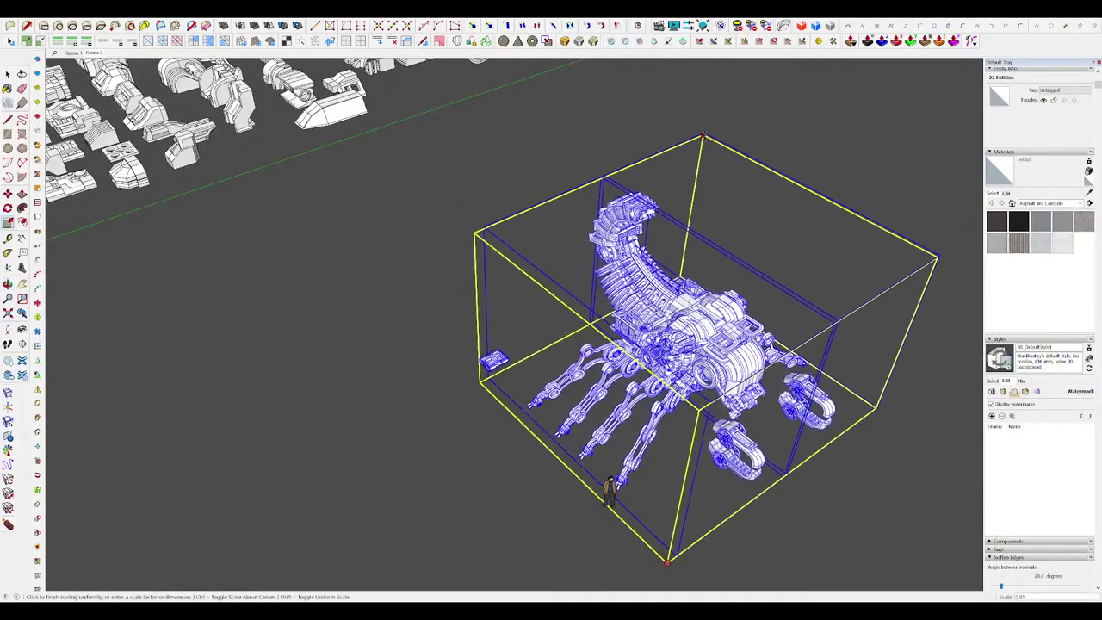
{"action": "middle_click_drag", "start_coordinate": [688, 335], "coordinate": [576, 274]}
{"action": "scroll", "coordinate": [642, 230], "scroll_direction": "up", "scroll_amount": 3}
{"action": "scroll", "coordinate": [602, 258], "scroll_direction": "down", "scroll_amount": 1}
{"action": "middle_click_drag", "start_coordinate": [646, 233], "coordinate": [694, 261]}
{"action": "key", "text": "space"}
{"action": "key", "text": "ctrl+t"}
Step: Orbit around the repositioned scorpion to check it from low and raised angles
{"action": "middle_click_drag", "start_coordinate": [641, 309], "coordinate": [695, 276]}
{"action": "middle_click_drag", "start_coordinate": [784, 253], "coordinate": [694, 277]}
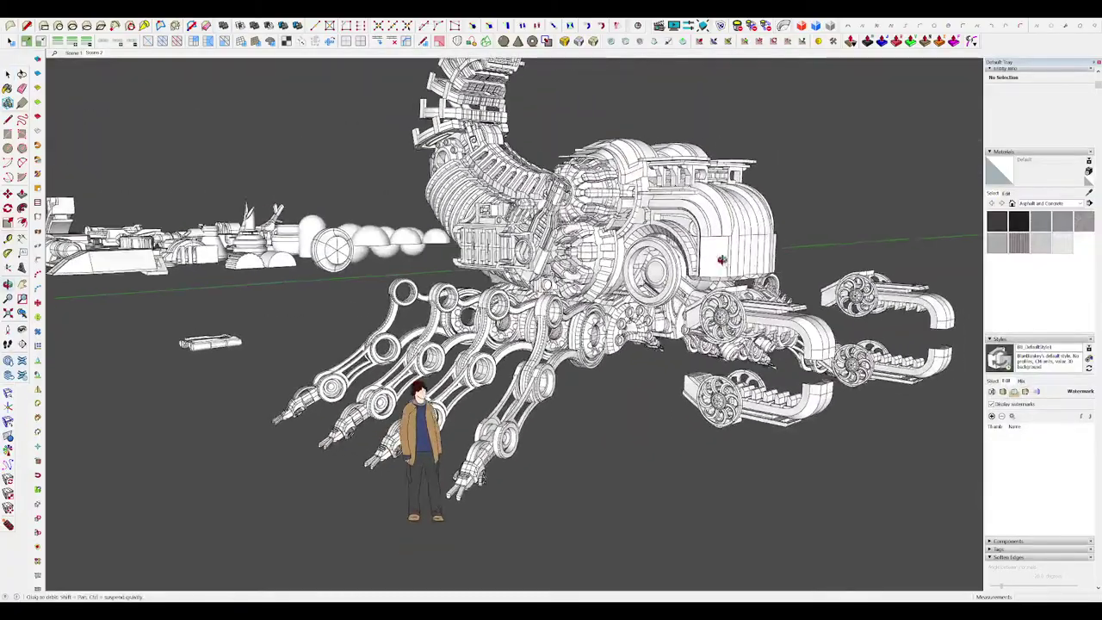
{"action": "middle_click_drag", "start_coordinate": [722, 260], "coordinate": [759, 256]}
{"action": "scroll", "coordinate": [742, 258], "scroll_direction": "up", "scroll_amount": 1}
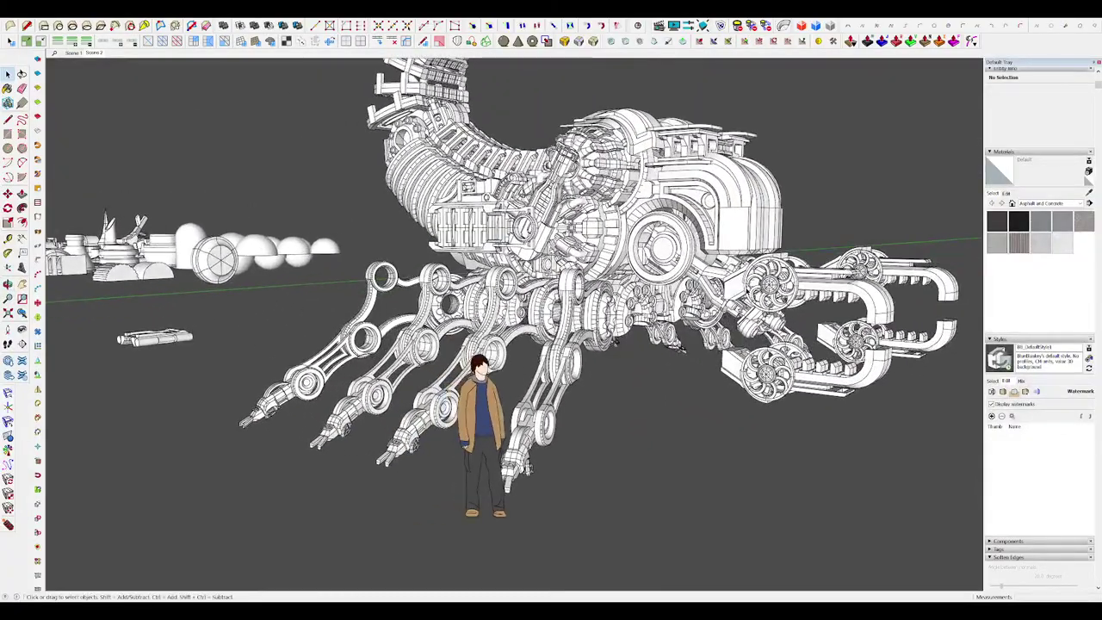
{"action": "scroll", "coordinate": [661, 245], "scroll_direction": "down", "scroll_amount": 5}
{"action": "middle_click_drag", "start_coordinate": [661, 245], "coordinate": [644, 347]}
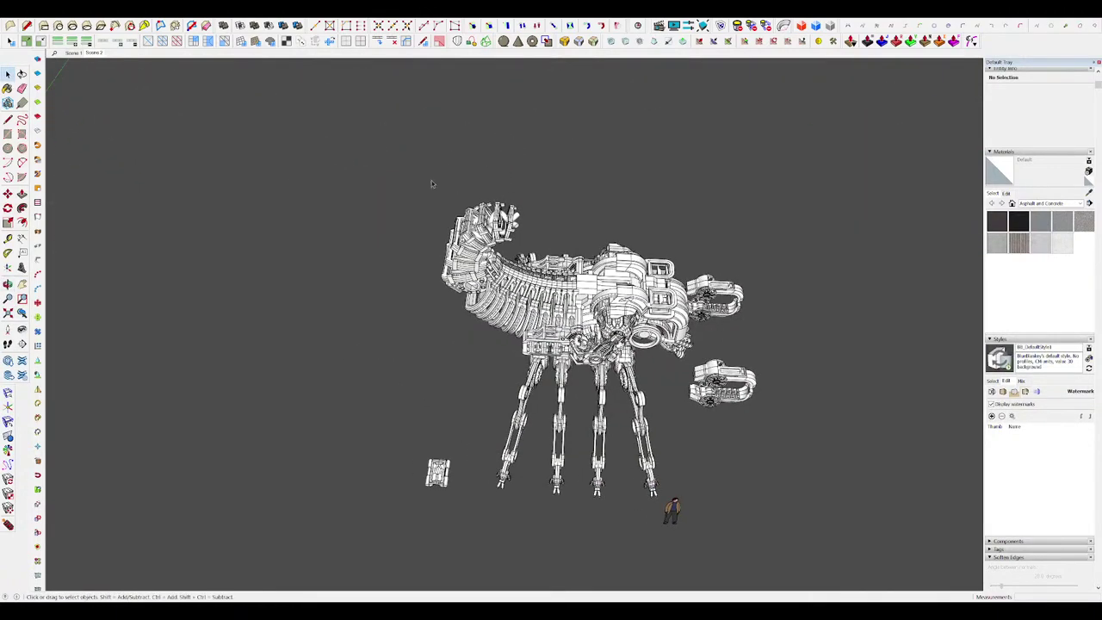
Step: Move the scorpion to a new spot beside the parts library
{"action": "key", "text": "s"}
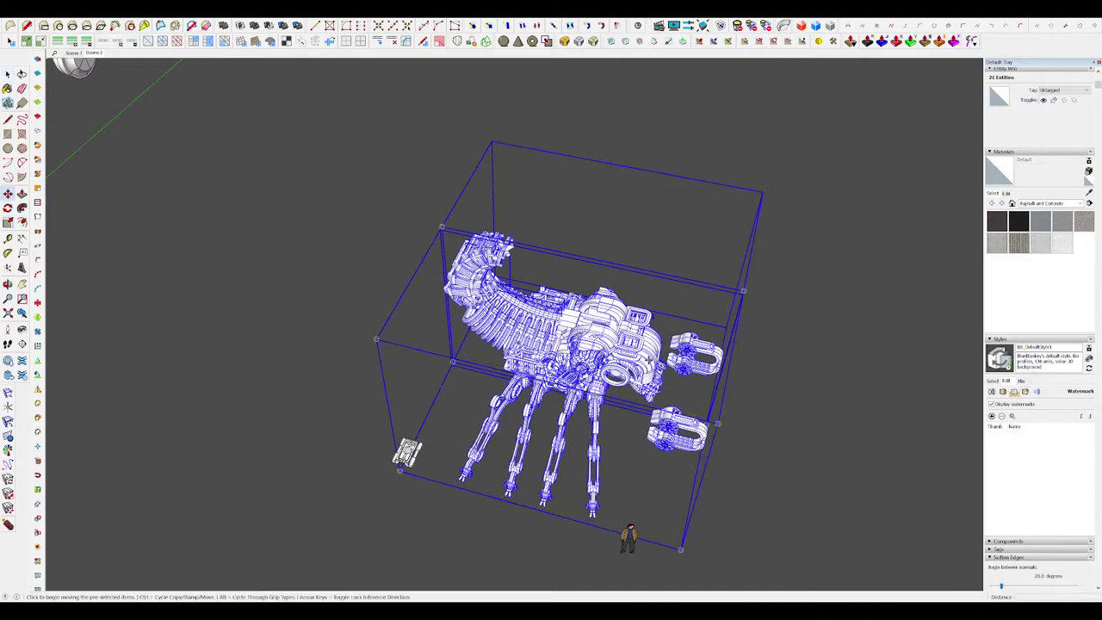
{"action": "left_click", "coordinate": [649, 362]}
{"action": "left_click", "coordinate": [702, 371]}
{"action": "key", "text": "space"}
{"action": "left_click", "coordinate": [737, 291]}
{"action": "middle_click_drag", "start_coordinate": [737, 291], "coordinate": [687, 378]}
{"action": "scroll", "coordinate": [641, 212], "scroll_direction": "up", "scroll_amount": 2}
{"action": "scroll", "coordinate": [640, 213], "scroll_direction": "down", "scroll_amount": 4}
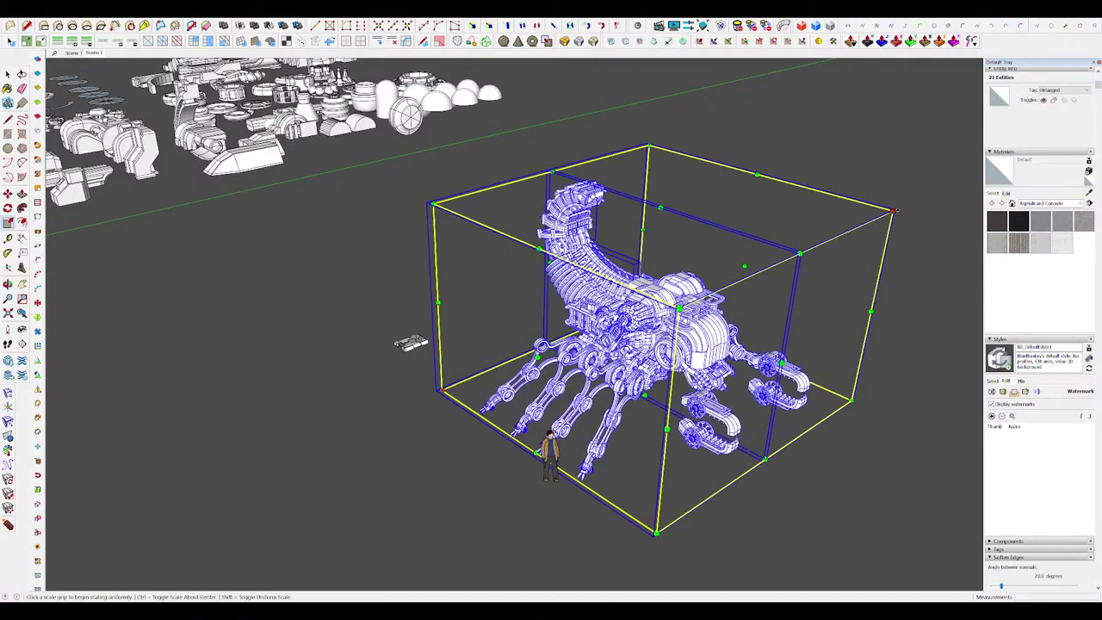
Step: Enlarge the scorpion slightly by dragging a corner scale grip
{"action": "left_click", "coordinate": [895, 210]}
{"action": "left_click", "coordinate": [940, 189]}
{"action": "key", "text": "space"}
{"action": "scroll", "coordinate": [571, 465], "scroll_direction": "up", "scroll_amount": 3}
{"action": "middle_click_drag", "start_coordinate": [572, 464], "coordinate": [551, 425]}
{"action": "scroll", "coordinate": [556, 352], "scroll_direction": "down", "scroll_amount": 3}
{"action": "left_click", "coordinate": [664, 404]}
{"action": "middle_click_drag", "start_coordinate": [740, 344], "coordinate": [678, 280]}
{"action": "scroll", "coordinate": [886, 433], "scroll_direction": "down", "scroll_amount": 3}
{"action": "scroll", "coordinate": [677, 275], "scroll_direction": "up", "scroll_amount": 4}
Step: Start a measuring line from the tail tip along the green axis, then cancel it
{"action": "key", "text": "l"}
{"action": "left_click", "coordinate": [492, 222]}
{"action": "key", "text": "Left"}
{"action": "scroll", "coordinate": [492, 222], "scroll_direction": "down", "scroll_amount": 4}
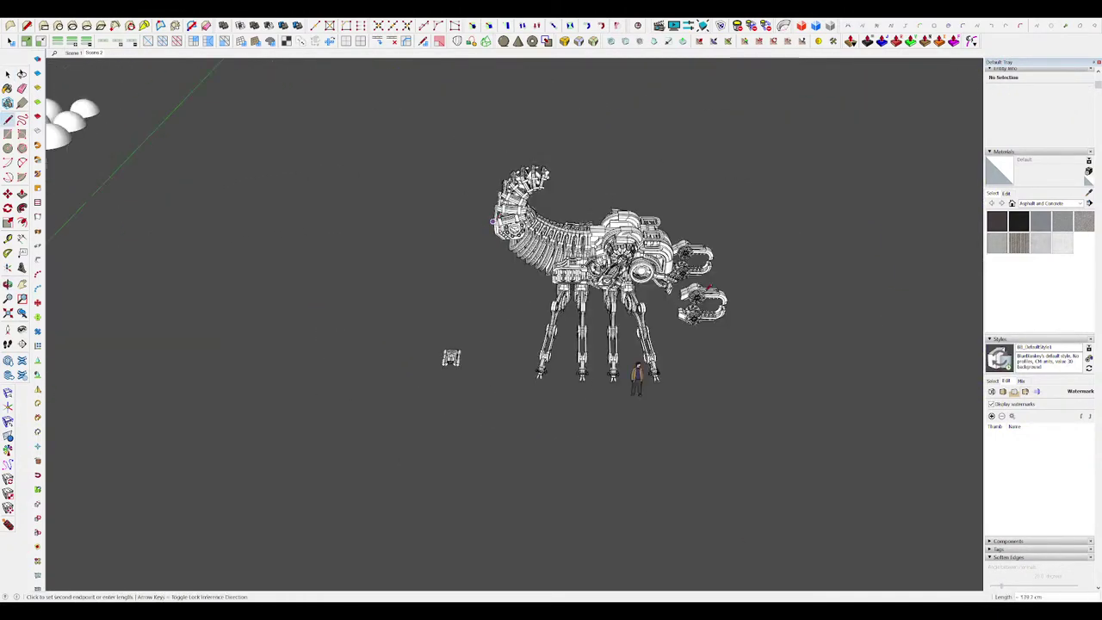
{"action": "scroll", "coordinate": [721, 297], "scroll_direction": "up", "scroll_amount": 2}
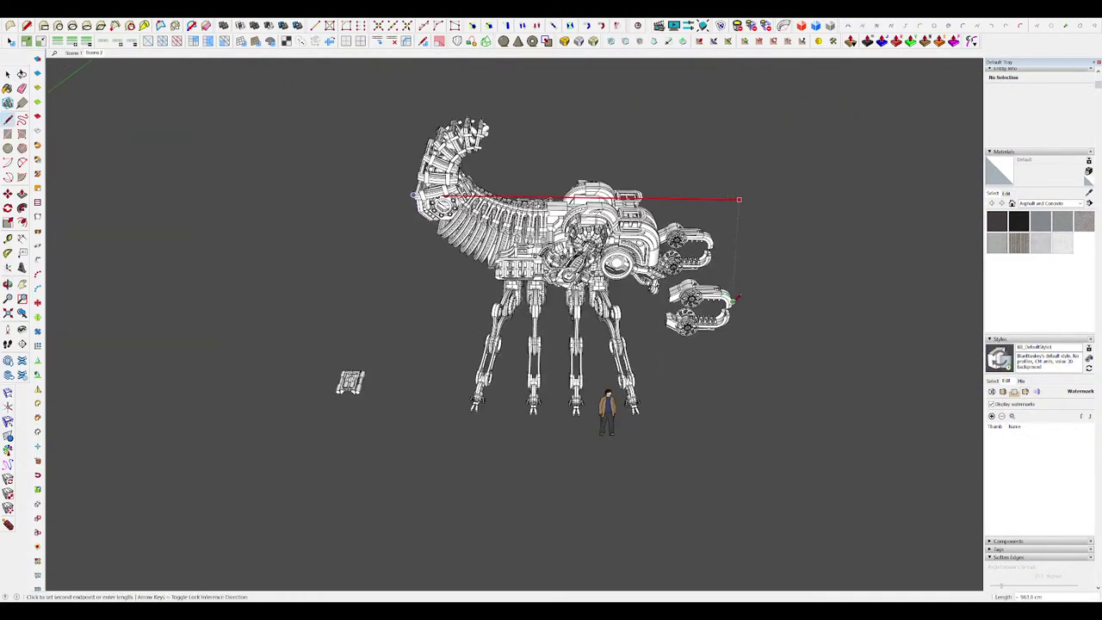
{"action": "key", "text": "space"}
{"action": "scroll", "coordinate": [736, 297], "scroll_direction": "down", "scroll_amount": 6}
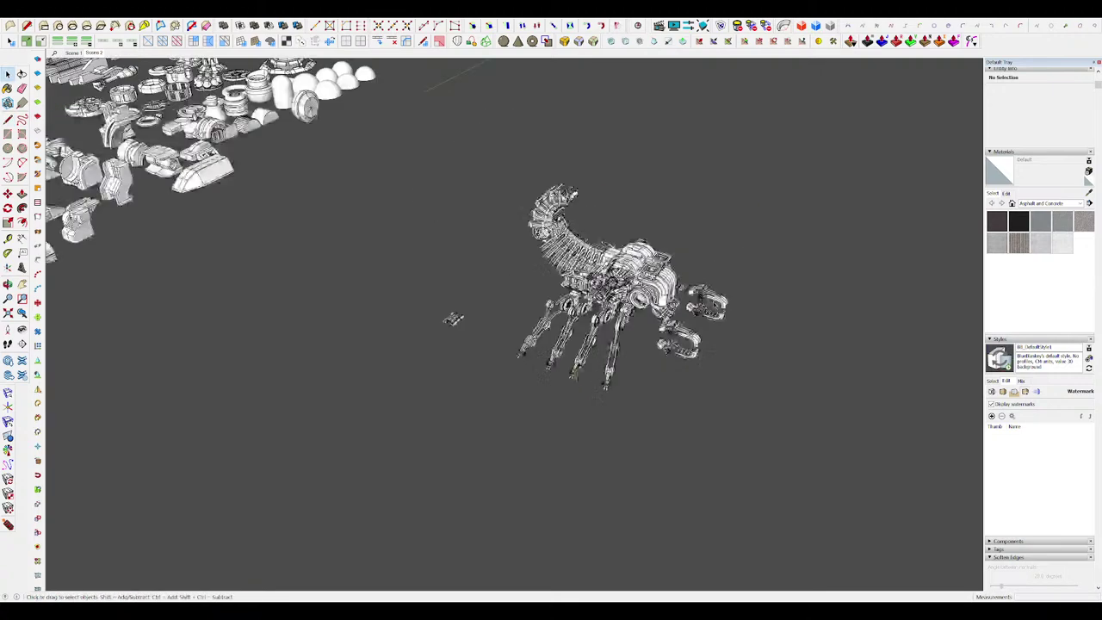
{"action": "scroll", "coordinate": [763, 311], "scroll_direction": "up", "scroll_amount": 2}
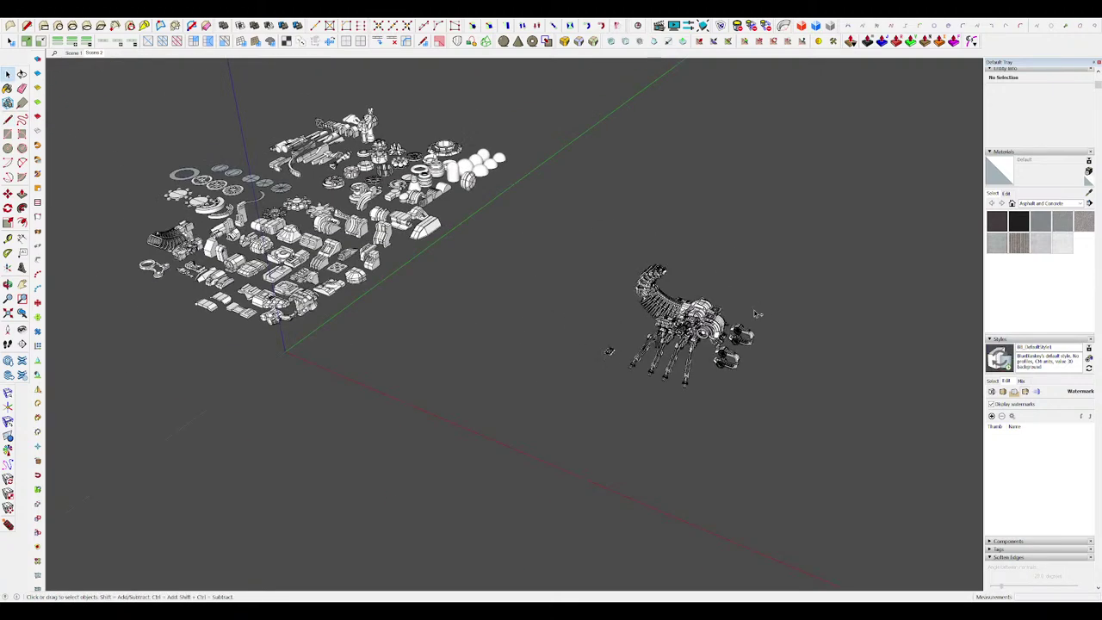
Step: Orbit around the scene to check the scorpion's size against the human figure
{"action": "scroll", "coordinate": [711, 353], "scroll_direction": "down", "scroll_amount": 3}
{"action": "middle_click_drag", "start_coordinate": [698, 370], "coordinate": [774, 430]}
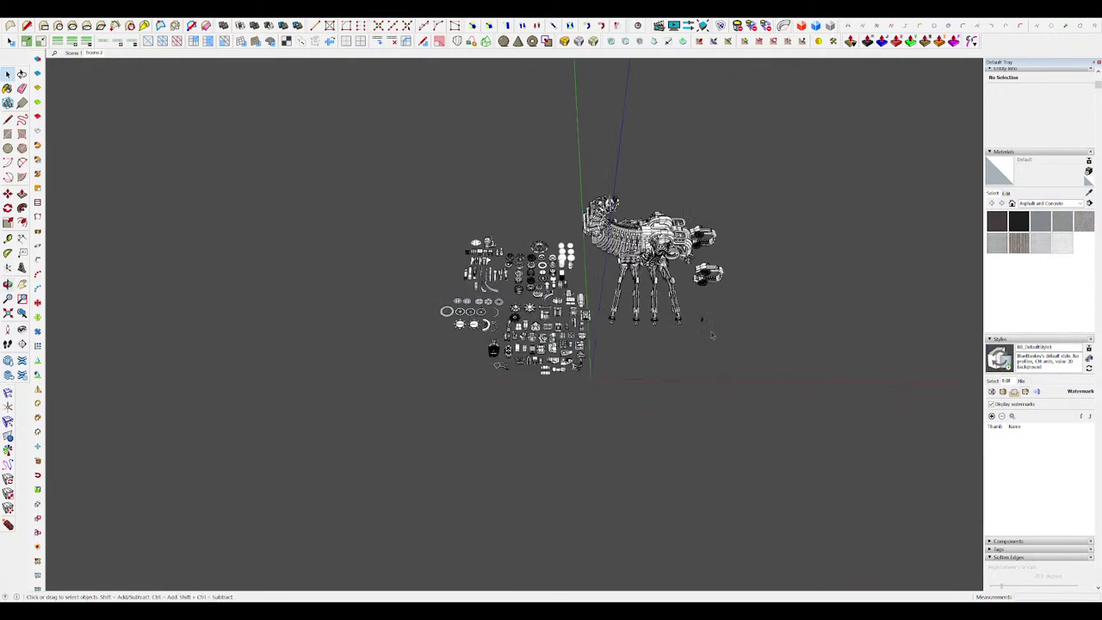
{"action": "scroll", "coordinate": [430, 220], "scroll_direction": "up", "scroll_amount": 3}
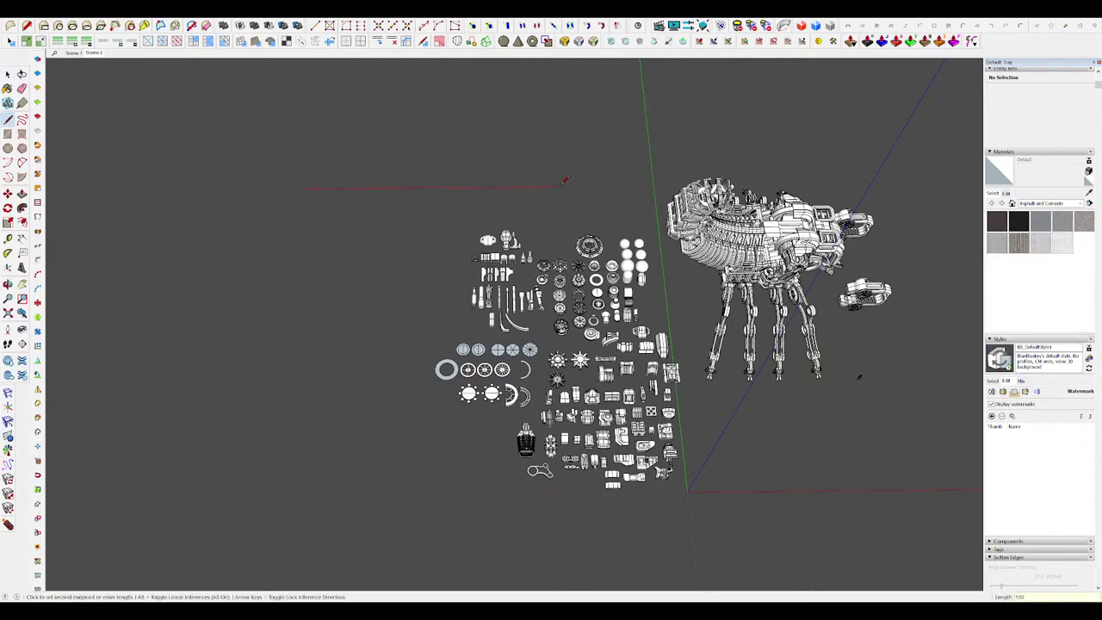
{"action": "middle_click_drag", "start_coordinate": [576, 182], "coordinate": [506, 201]}
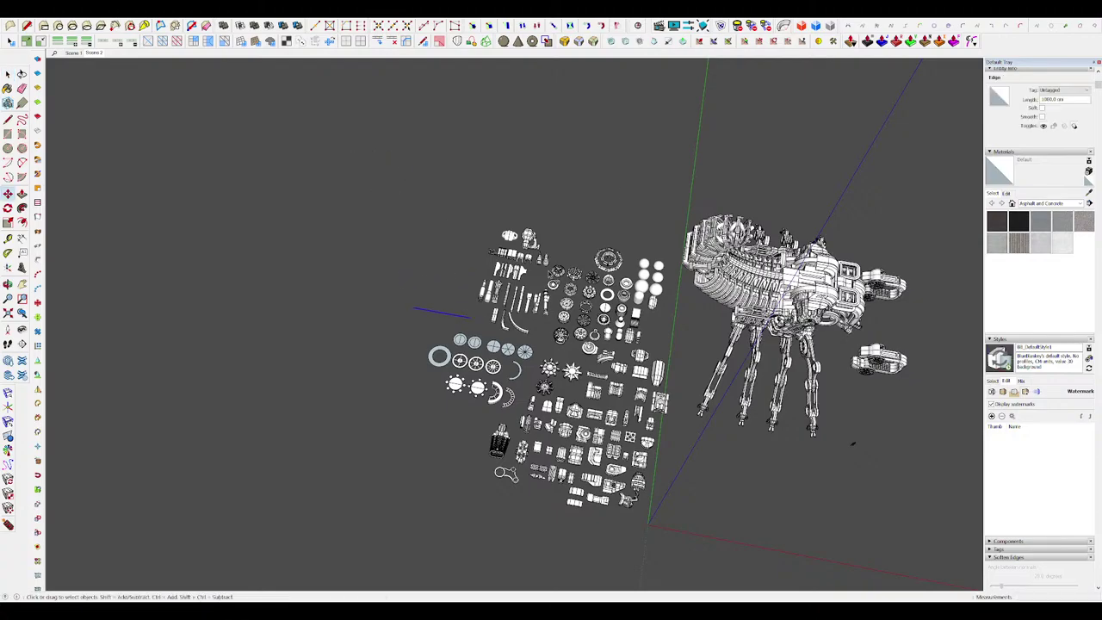
{"action": "middle_click_drag", "start_coordinate": [575, 177], "coordinate": [489, 152]}
{"action": "left_click", "coordinate": [490, 153]}
{"action": "middle_click_drag", "start_coordinate": [775, 370], "coordinate": [732, 353]}
{"action": "scroll", "coordinate": [706, 293], "scroll_direction": "up", "scroll_amount": 2}
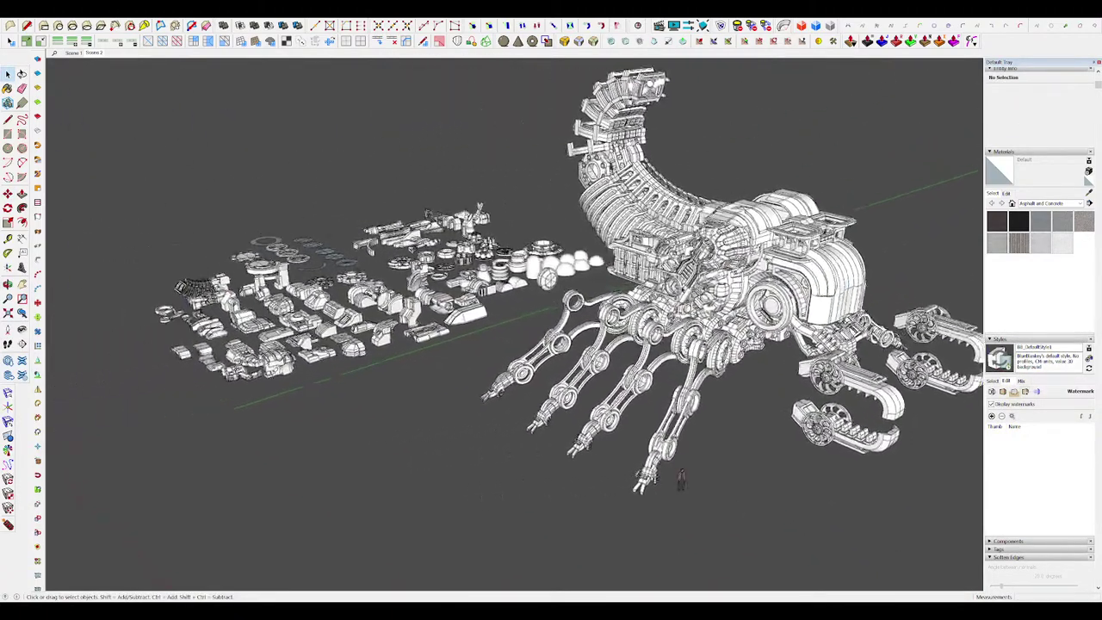
Step: Frame the parts library and the scorpion's claws together in view
{"action": "middle_click_drag", "start_coordinate": [491, 362], "coordinate": [560, 421]}
{"action": "scroll", "coordinate": [555, 412], "scroll_direction": "up", "scroll_amount": 3}
{"action": "middle_click_drag", "start_coordinate": [594, 378], "coordinate": [598, 439]}
{"action": "scroll", "coordinate": [561, 402], "scroll_direction": "down", "scroll_amount": 3}
{"action": "scroll", "coordinate": [593, 442], "scroll_direction": "up", "scroll_amount": 3}
{"action": "middle_click_drag", "start_coordinate": [925, 516], "coordinate": [626, 455], "text": "shift"}
{"action": "scroll", "coordinate": [623, 455], "scroll_direction": "down", "scroll_amount": 3}
{"action": "middle_click_drag", "start_coordinate": [396, 448], "coordinate": [671, 480], "text": "shift"}
{"action": "scroll", "coordinate": [671, 482], "scroll_direction": "up", "scroll_amount": 3}
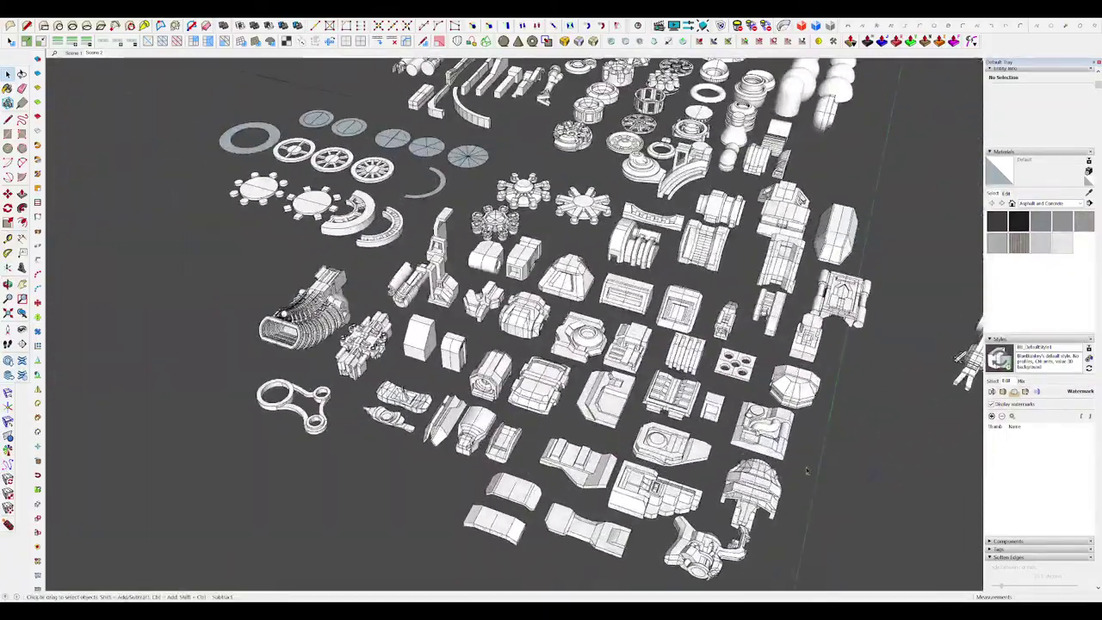
{"action": "scroll", "coordinate": [779, 443], "scroll_direction": "up", "scroll_amount": 5}
{"action": "middle_click_drag", "start_coordinate": [759, 451], "coordinate": [764, 465]}
{"action": "scroll", "coordinate": [623, 377], "scroll_direction": "down", "scroll_amount": 4}
Step: Copy the pipe-plate part from the library to beside the scorpion
{"action": "left_click", "coordinate": [621, 377]}
{"action": "left_click", "coordinate": [621, 376]}
{"action": "scroll", "coordinate": [612, 370], "scroll_direction": "down", "scroll_amount": 5}
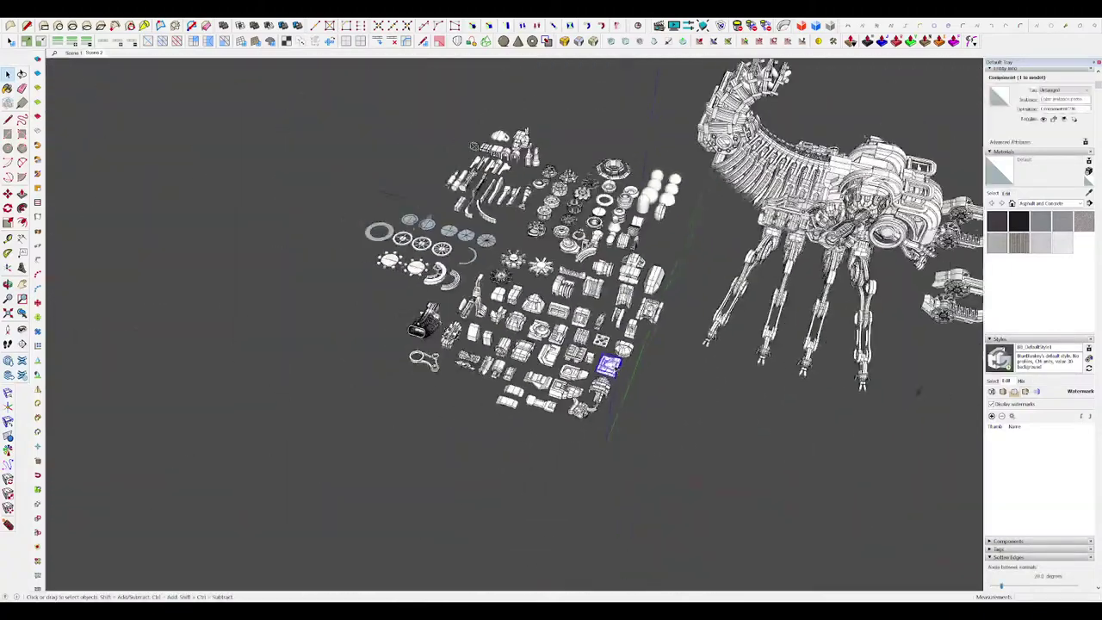
{"action": "key", "text": "m"}
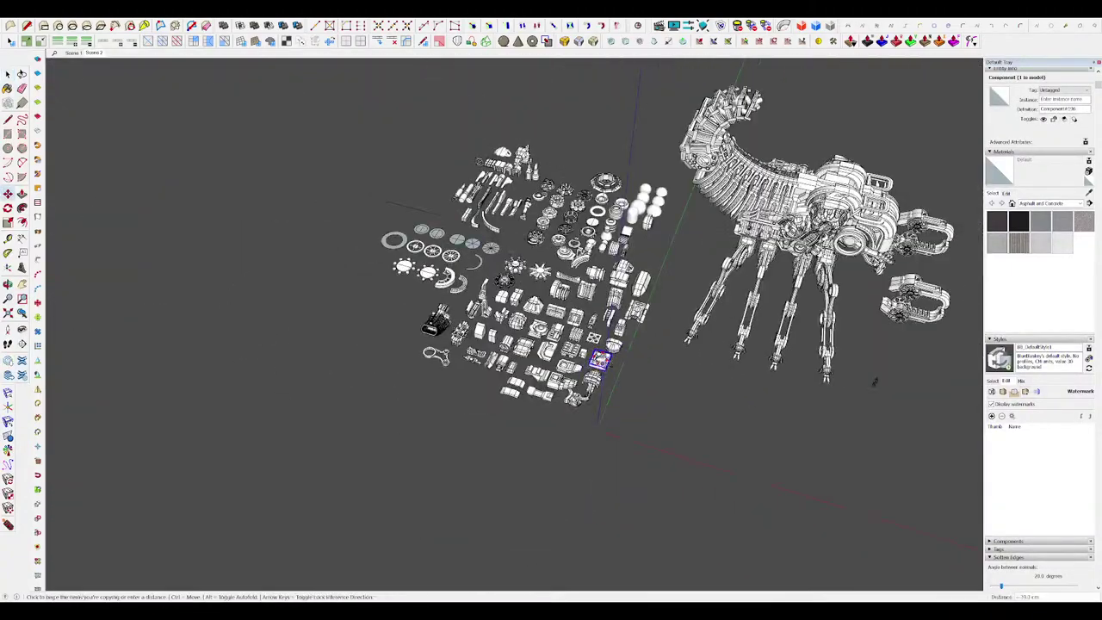
{"action": "left_click", "coordinate": [874, 382]}
{"action": "key", "text": "space"}
{"action": "scroll", "coordinate": [621, 308], "scroll_direction": "up", "scroll_amount": 5}
{"action": "left_click", "coordinate": [732, 387]}
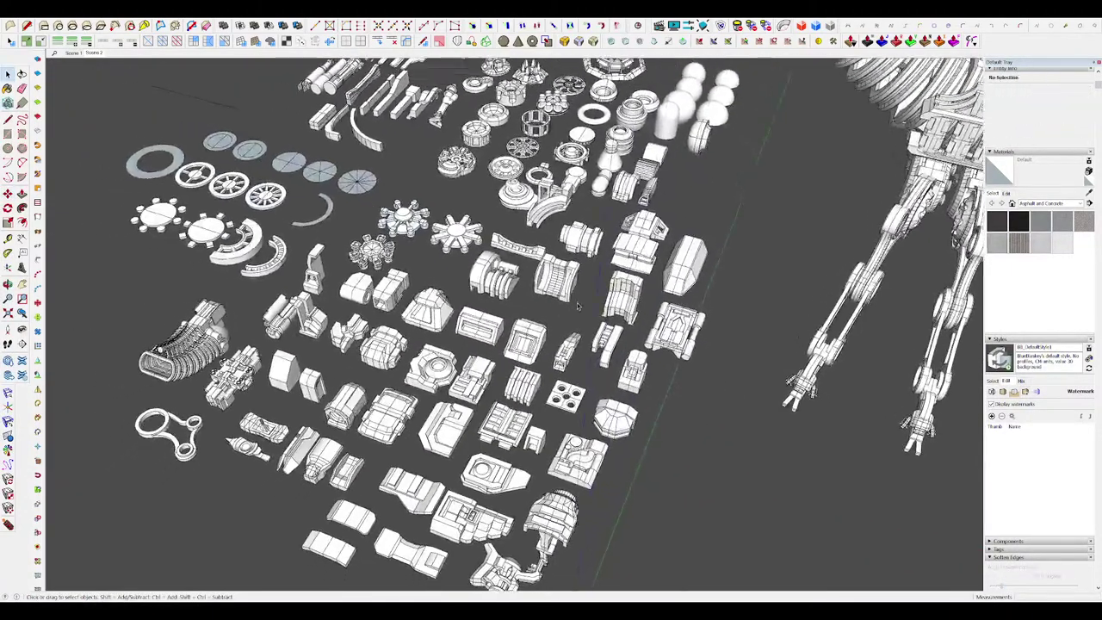
{"action": "scroll", "coordinate": [516, 262], "scroll_direction": "up", "scroll_amount": 4}
Step: Select two more library parts together
{"action": "left_click", "coordinate": [609, 275]}
{"action": "middle_click_drag", "start_coordinate": [610, 275], "coordinate": [591, 301]}
{"action": "left_click", "coordinate": [493, 282], "text": "shift"}
{"action": "middle_click_drag", "start_coordinate": [492, 282], "coordinate": [620, 469]}
{"action": "scroll", "coordinate": [516, 293], "scroll_direction": "down", "scroll_amount": 5}
{"action": "scroll", "coordinate": [574, 292], "scroll_direction": "down", "scroll_amount": 3}
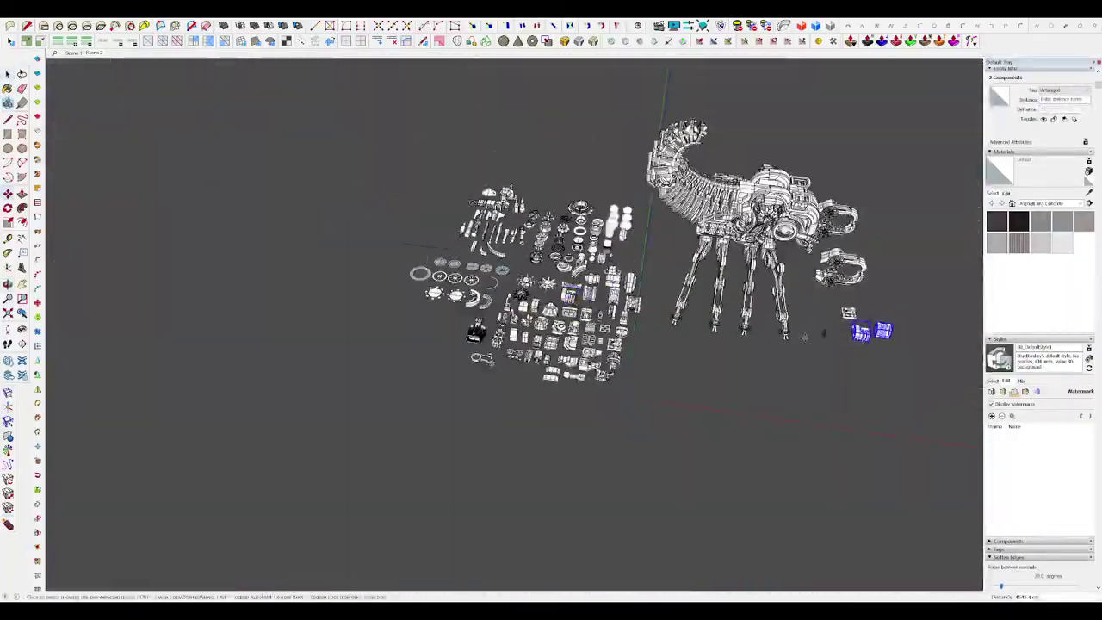
{"action": "scroll", "coordinate": [525, 439], "scroll_direction": "up", "scroll_amount": 4}
{"action": "scroll", "coordinate": [533, 426], "scroll_direction": "down", "scroll_amount": 1}
Step: Survey the parts library from several angles, selecting and then clearing a part
{"action": "middle_click_drag", "start_coordinate": [534, 422], "coordinate": [650, 413], "text": "shift"}
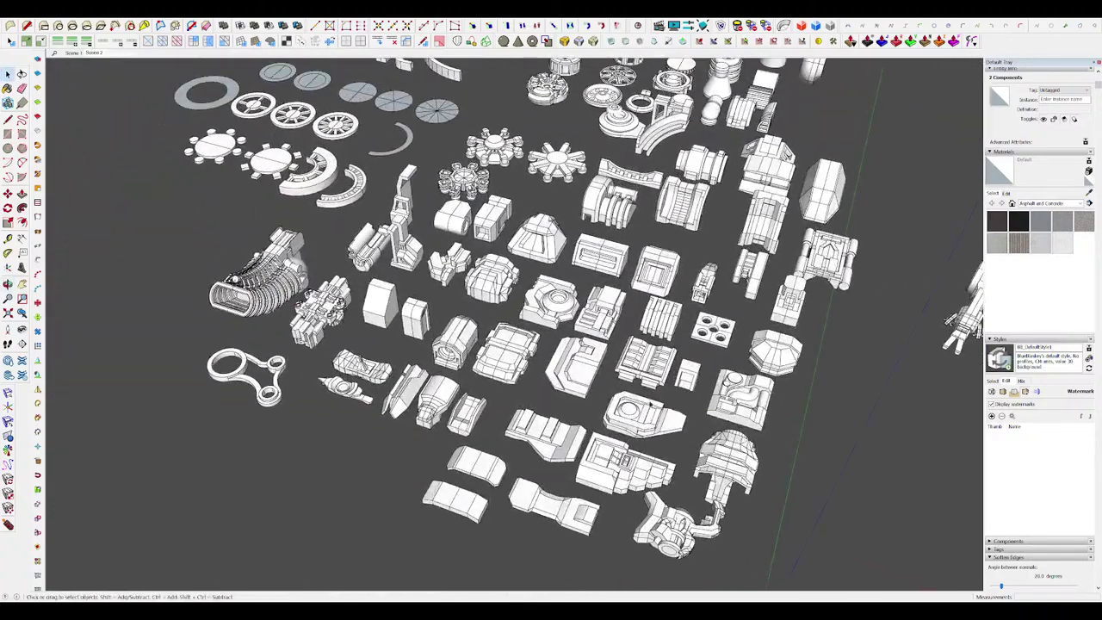
{"action": "scroll", "coordinate": [647, 418], "scroll_direction": "up", "scroll_amount": 2}
{"action": "scroll", "coordinate": [648, 417], "scroll_direction": "down", "scroll_amount": 5}
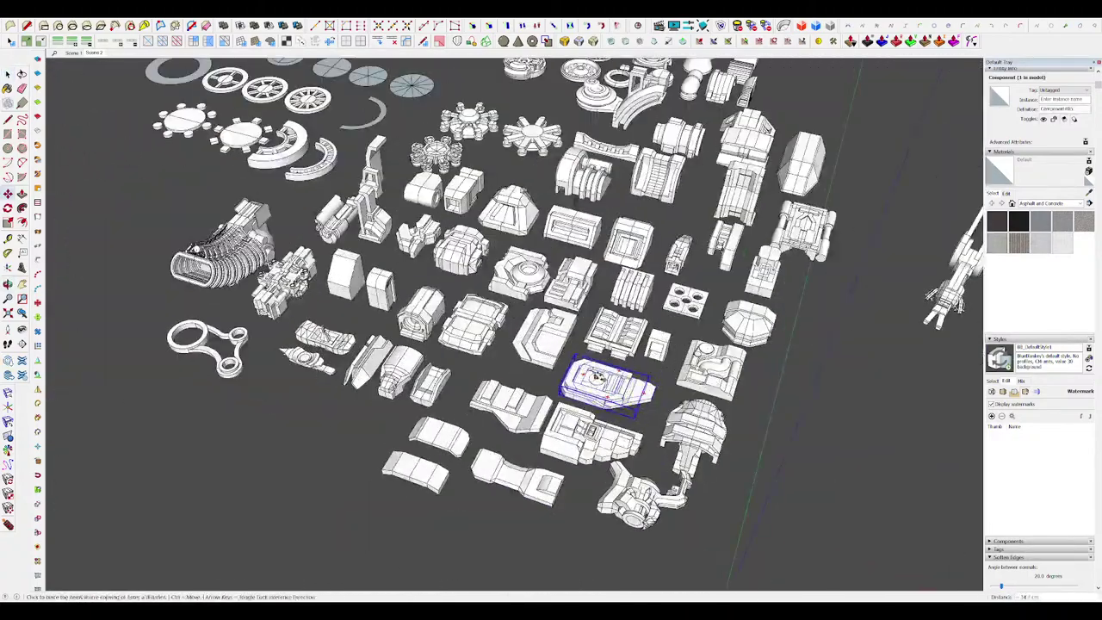
{"action": "scroll", "coordinate": [606, 379], "scroll_direction": "down", "scroll_amount": 5}
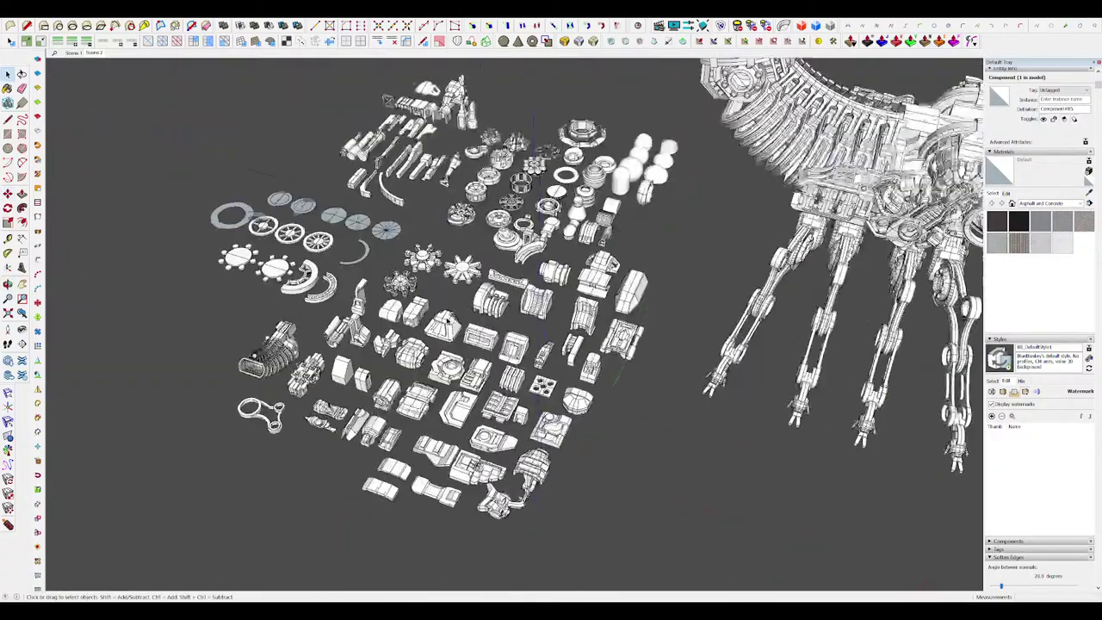
{"action": "scroll", "coordinate": [447, 320], "scroll_direction": "up", "scroll_amount": 2}
{"action": "middle_click_drag", "start_coordinate": [448, 320], "coordinate": [160, 359]}
{"action": "scroll", "coordinate": [600, 386], "scroll_direction": "up", "scroll_amount": 2}
{"action": "scroll", "coordinate": [497, 297], "scroll_direction": "up", "scroll_amount": 2}
{"action": "scroll", "coordinate": [497, 297], "scroll_direction": "up", "scroll_amount": 4}
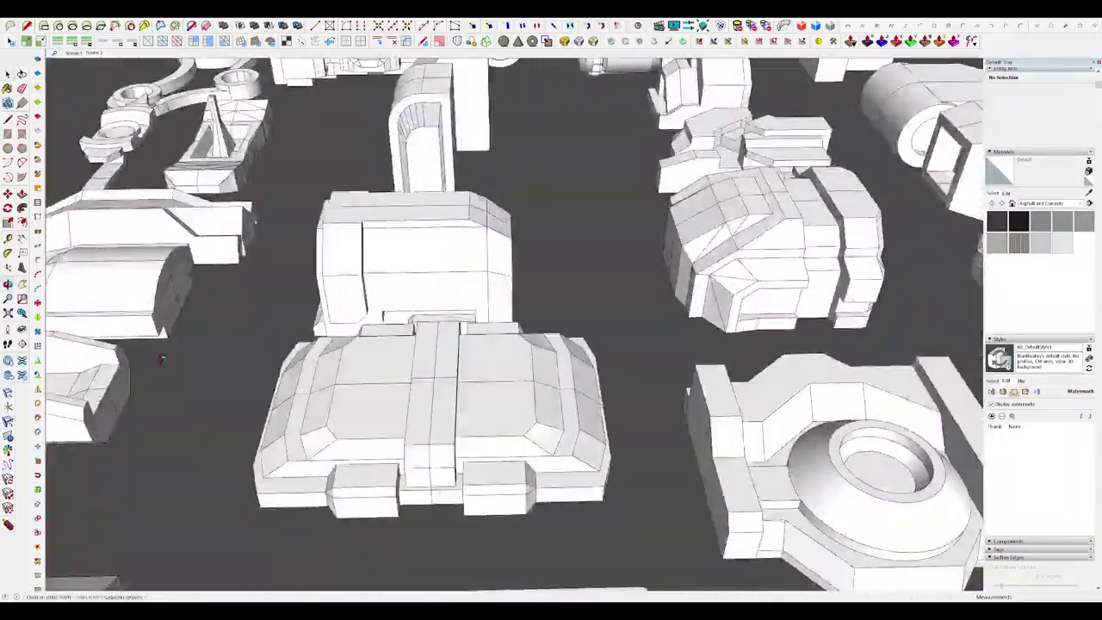
{"action": "scroll", "coordinate": [160, 360], "scroll_direction": "down", "scroll_amount": 10}
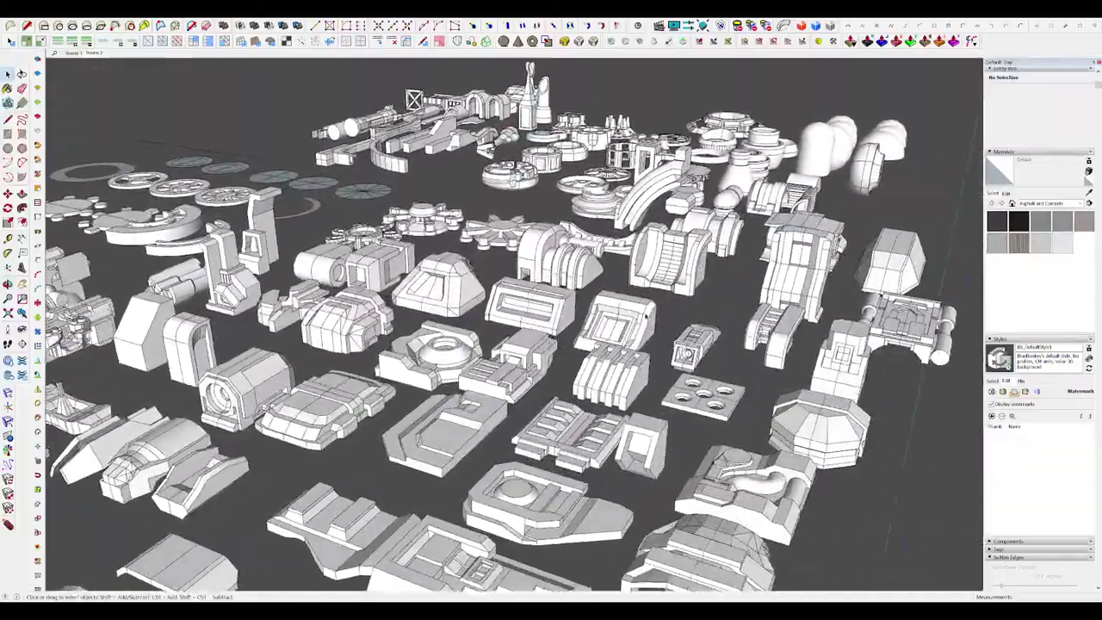
{"action": "middle_click_drag", "start_coordinate": [646, 316], "coordinate": [606, 397]}
{"action": "scroll", "coordinate": [607, 397], "scroll_direction": "down", "scroll_amount": 2}
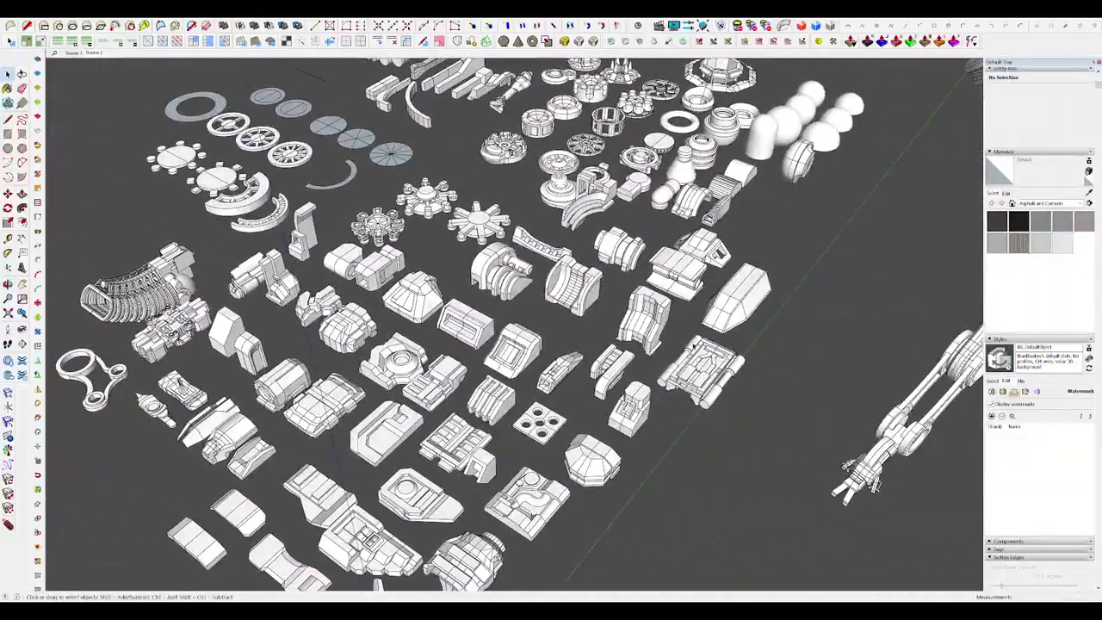
{"action": "scroll", "coordinate": [658, 327], "scroll_direction": "up", "scroll_amount": 3}
{"action": "mouse_move", "coordinate": [659, 327]}
{"action": "middle_mouse_down"}
{"action": "mouse_move", "coordinate": [606, 233]}
{"action": "mouse_move", "coordinate": [661, 327]}
{"action": "middle_mouse_up"}
{"action": "left_click", "coordinate": [664, 331]}
{"action": "scroll", "coordinate": [593, 322], "scroll_direction": "down", "scroll_amount": 9}
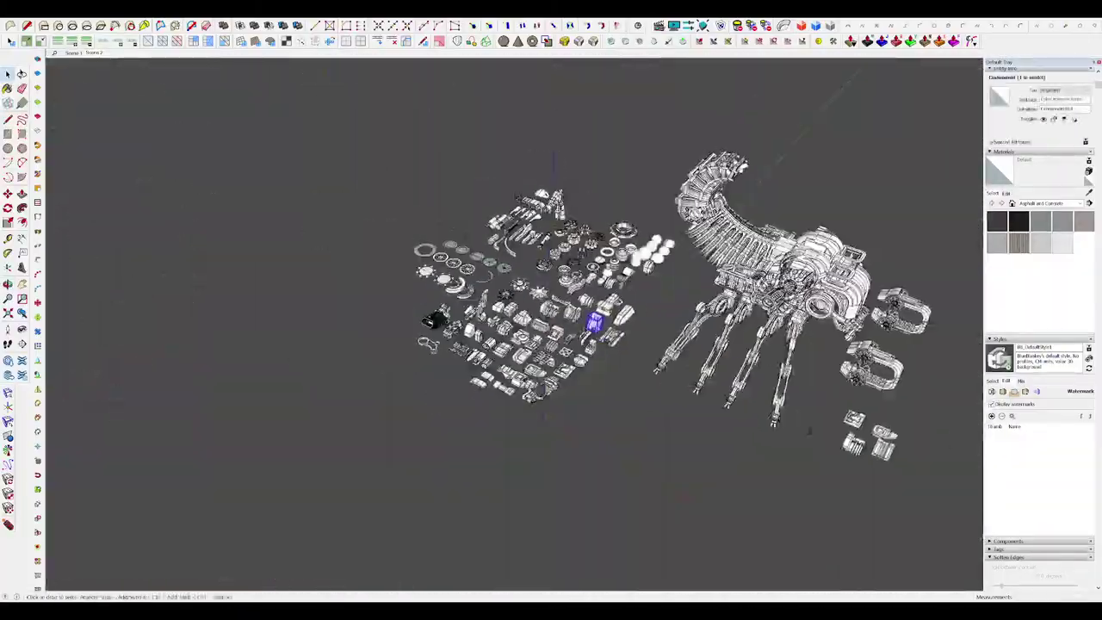
{"action": "left_click", "coordinate": [617, 410]}
{"action": "scroll", "coordinate": [617, 410], "scroll_direction": "up", "scroll_amount": 10}
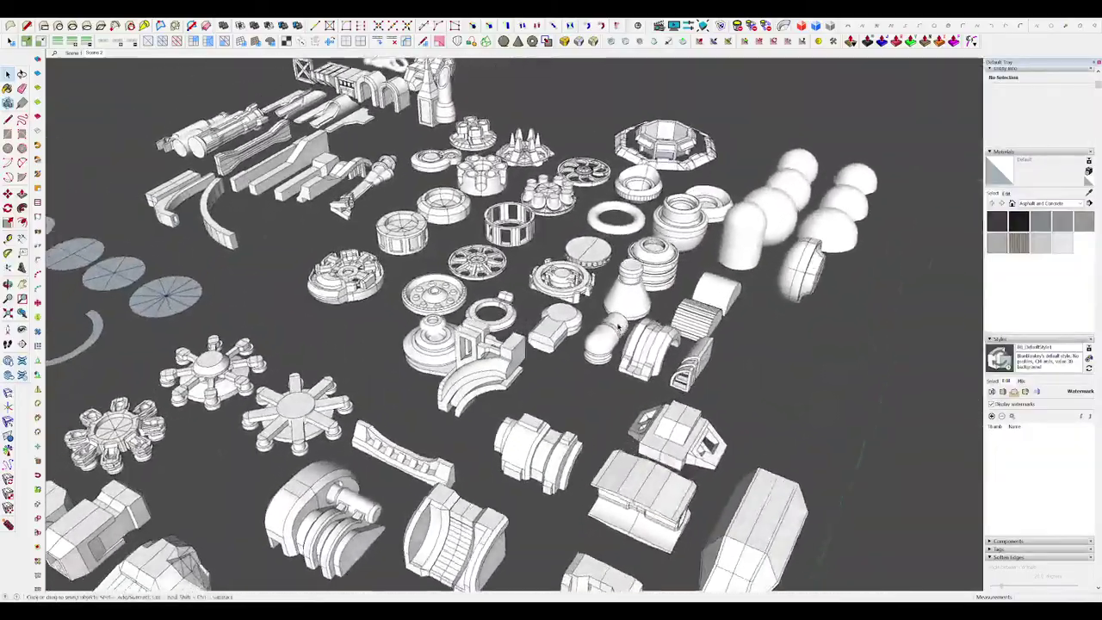
Step: Copy the curved arch part from the library over beside the claws
{"action": "middle_click_drag", "start_coordinate": [617, 325], "coordinate": [650, 351]}
{"action": "left_click", "coordinate": [650, 368]}
{"action": "scroll", "coordinate": [650, 351], "scroll_direction": "up", "scroll_amount": 4}
{"action": "key", "text": "m"}
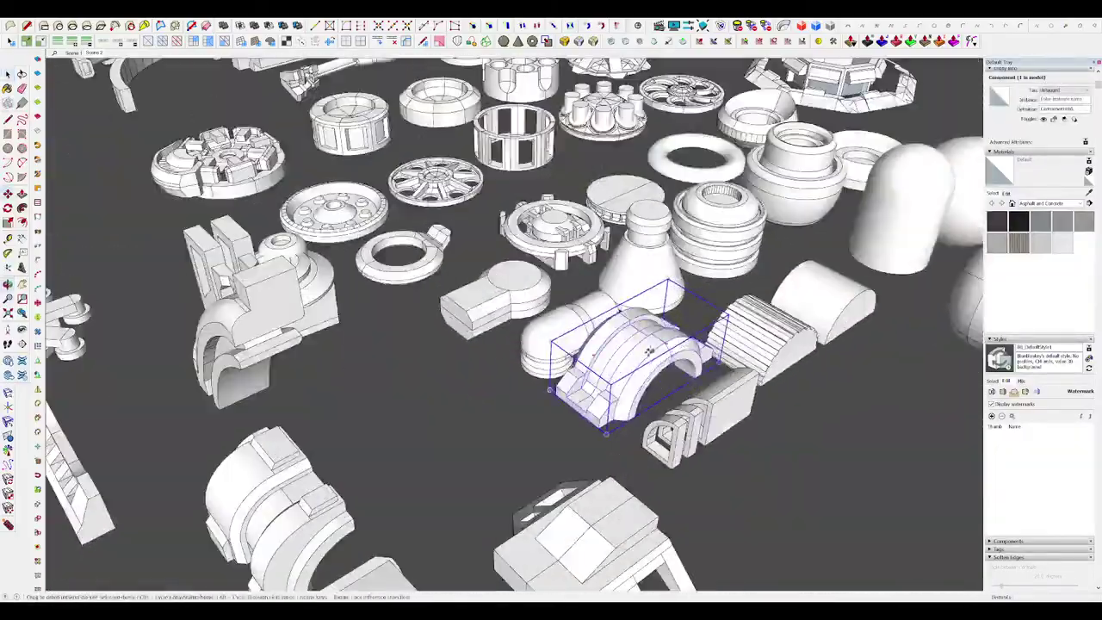
{"action": "scroll", "coordinate": [736, 383], "scroll_direction": "down", "scroll_amount": 12}
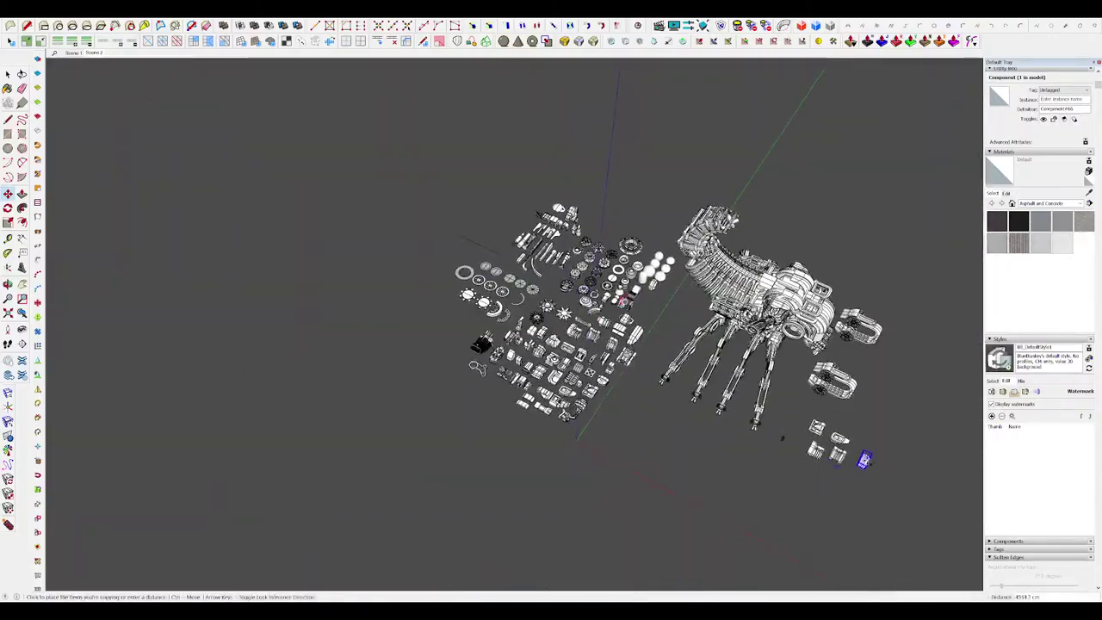
{"action": "key", "text": "space"}
{"action": "scroll", "coordinate": [624, 303], "scroll_direction": "up", "scroll_amount": 5}
{"action": "left_click", "coordinate": [784, 368]}
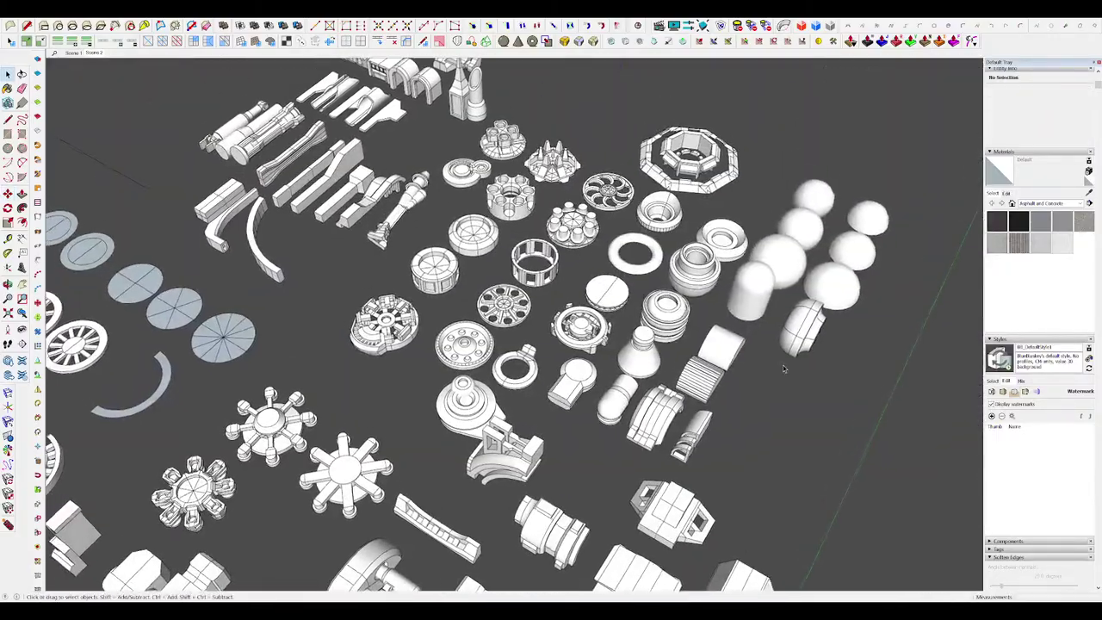
Step: Select the gear-like part, then orbit down to a side view of the claws
{"action": "middle_click_drag", "start_coordinate": [727, 373], "coordinate": [692, 377]}
{"action": "scroll", "coordinate": [556, 322], "scroll_direction": "up", "scroll_amount": 5}
{"action": "middle_click_drag", "start_coordinate": [556, 321], "coordinate": [659, 336]}
{"action": "left_click", "coordinate": [649, 399]}
{"action": "scroll", "coordinate": [649, 398], "scroll_direction": "up", "scroll_amount": 4}
{"action": "scroll", "coordinate": [662, 332], "scroll_direction": "down", "scroll_amount": 4}
{"action": "scroll", "coordinate": [662, 331], "scroll_direction": "down", "scroll_amount": 8}
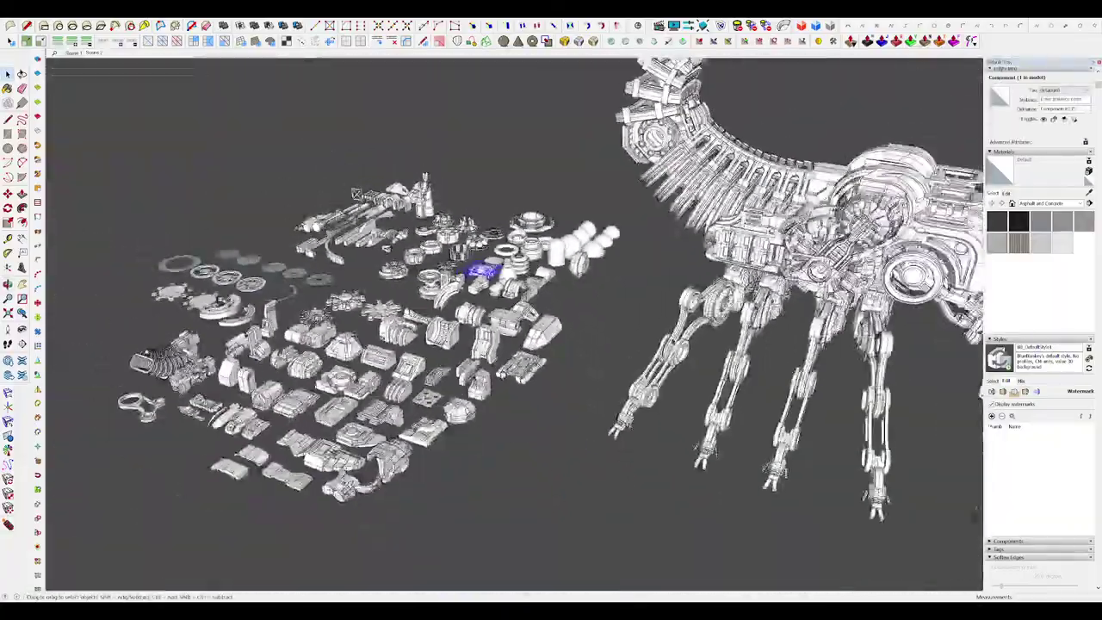
{"action": "middle_click_drag", "start_coordinate": [809, 448], "coordinate": [793, 400]}
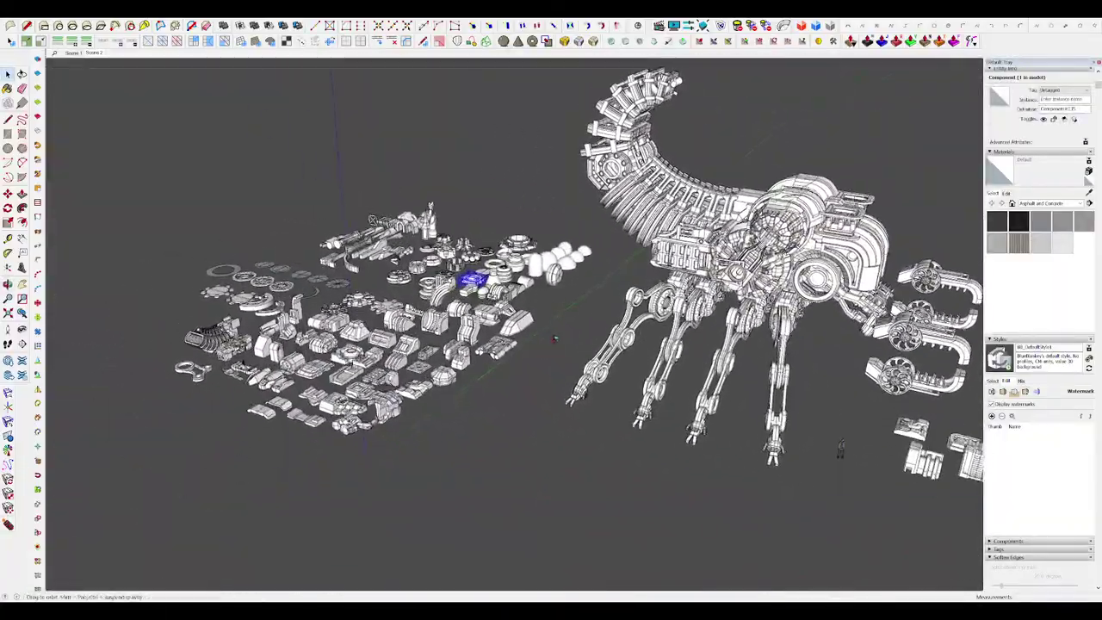
{"action": "scroll", "coordinate": [538, 413], "scroll_direction": "up", "scroll_amount": 5}
{"action": "middle_click_drag", "start_coordinate": [538, 413], "coordinate": [550, 406]}
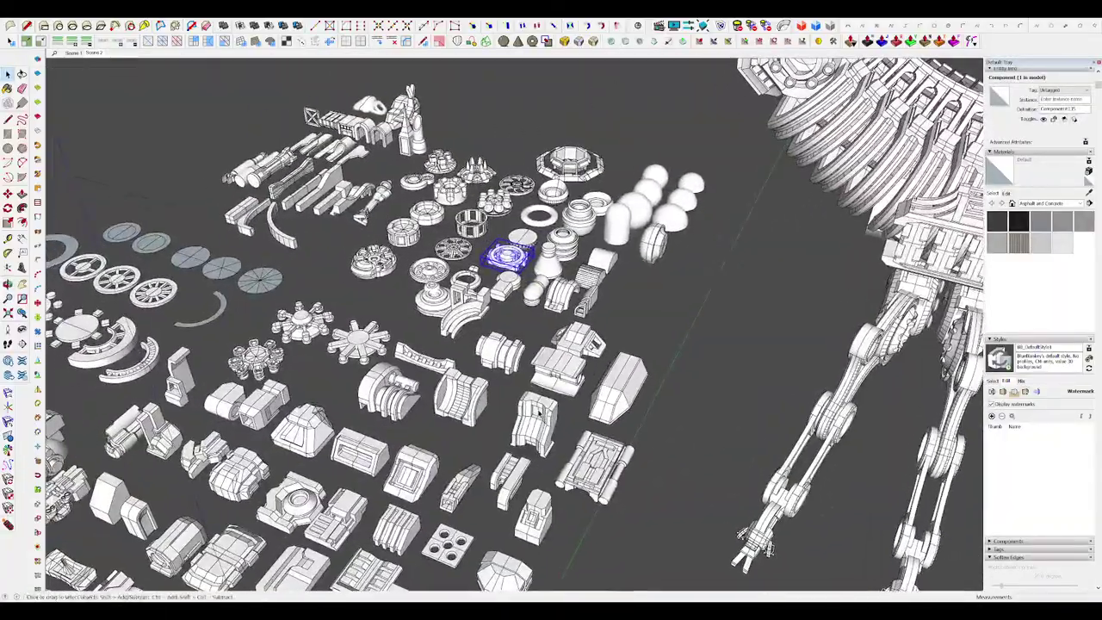
{"action": "scroll", "coordinate": [516, 370], "scroll_direction": "down", "scroll_amount": 4}
{"action": "left_click", "coordinate": [502, 355]}
{"action": "scroll", "coordinate": [524, 355], "scroll_direction": "down", "scroll_amount": 2}
{"action": "scroll", "coordinate": [523, 354], "scroll_direction": "down", "scroll_amount": 1}
{"action": "scroll", "coordinate": [873, 359], "scroll_direction": "up", "scroll_amount": 2}
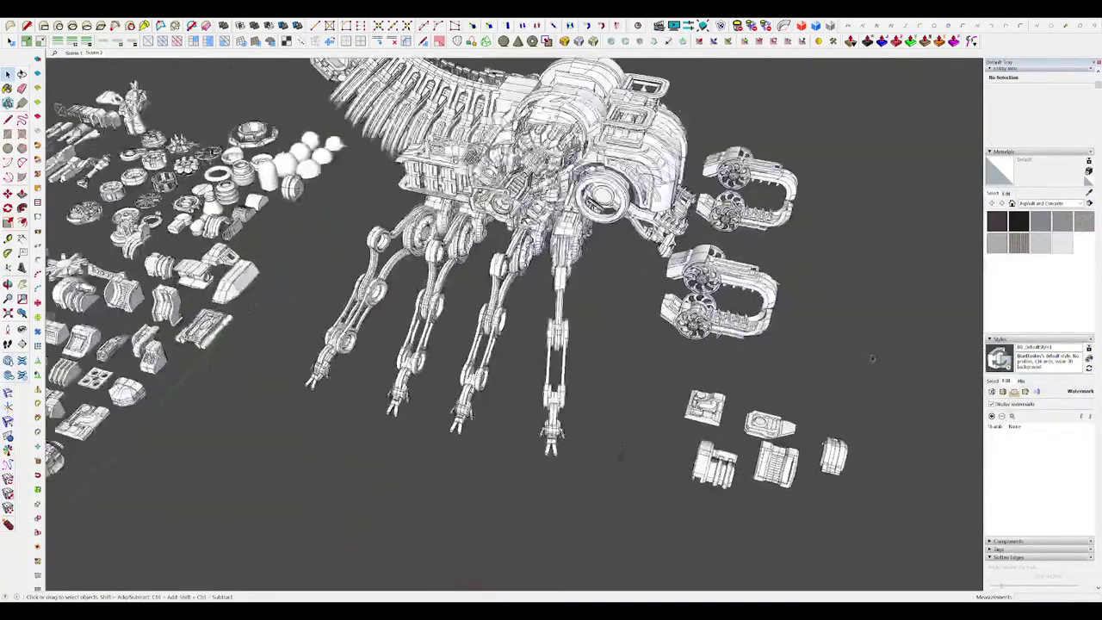
{"action": "middle_click_drag", "start_coordinate": [872, 359], "coordinate": [679, 241]}
{"action": "scroll", "coordinate": [664, 239], "scroll_direction": "up", "scroll_amount": 4}
Step: Draw a circle between the upper claw's jaws
{"action": "double_click", "coordinate": [660, 208]}
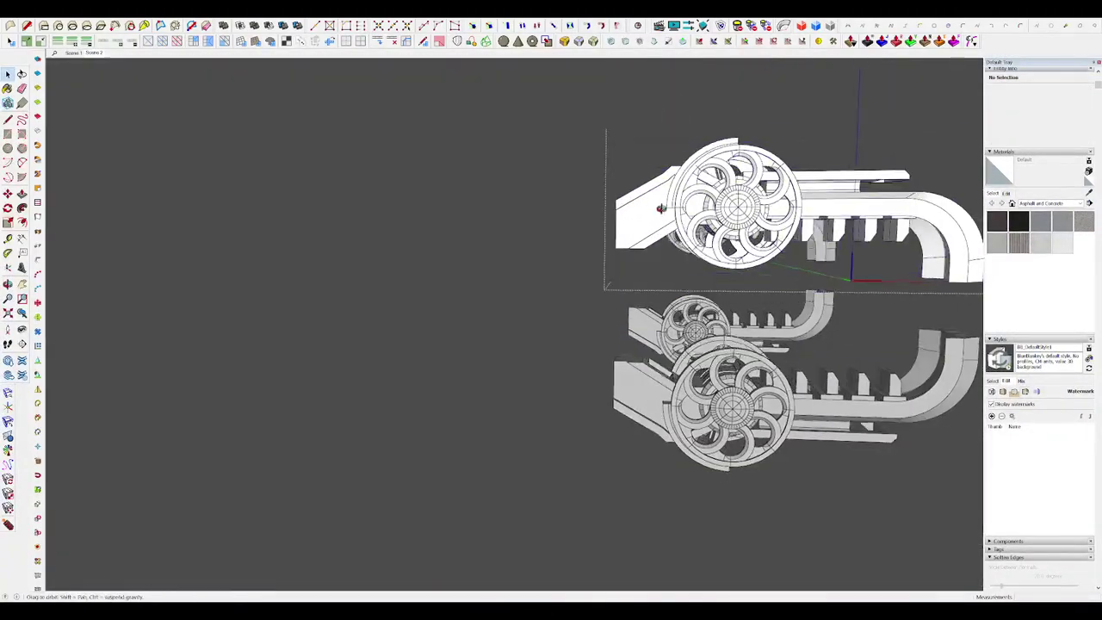
{"action": "left_click", "coordinate": [589, 314]}
{"action": "middle_click_drag", "start_coordinate": [594, 311], "coordinate": [613, 303]}
{"action": "key", "text": "l"}
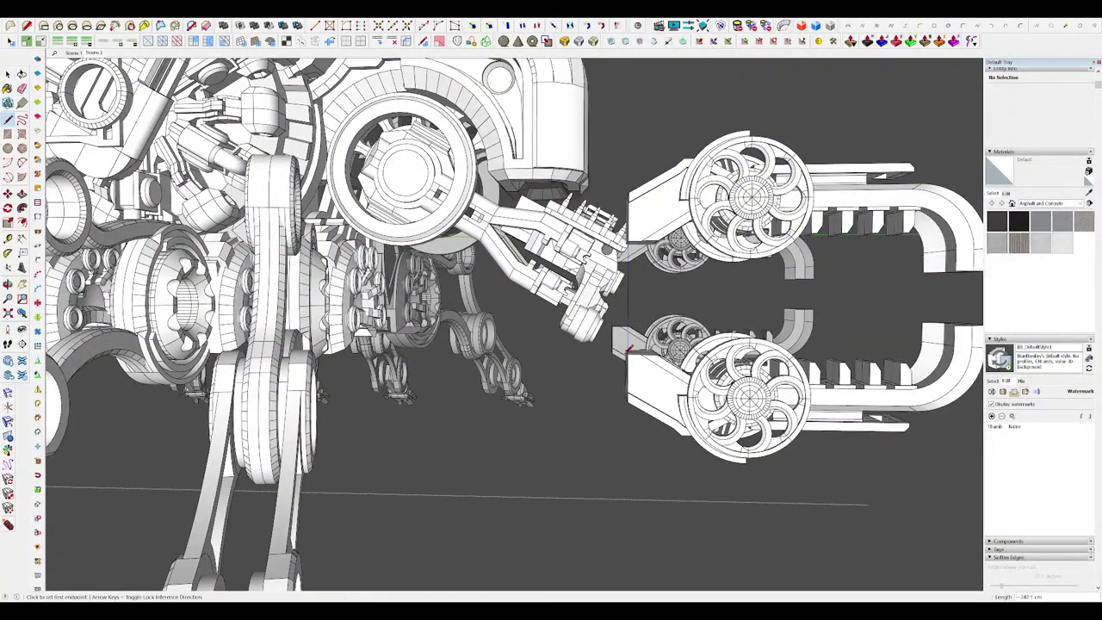
{"action": "key", "text": "c"}
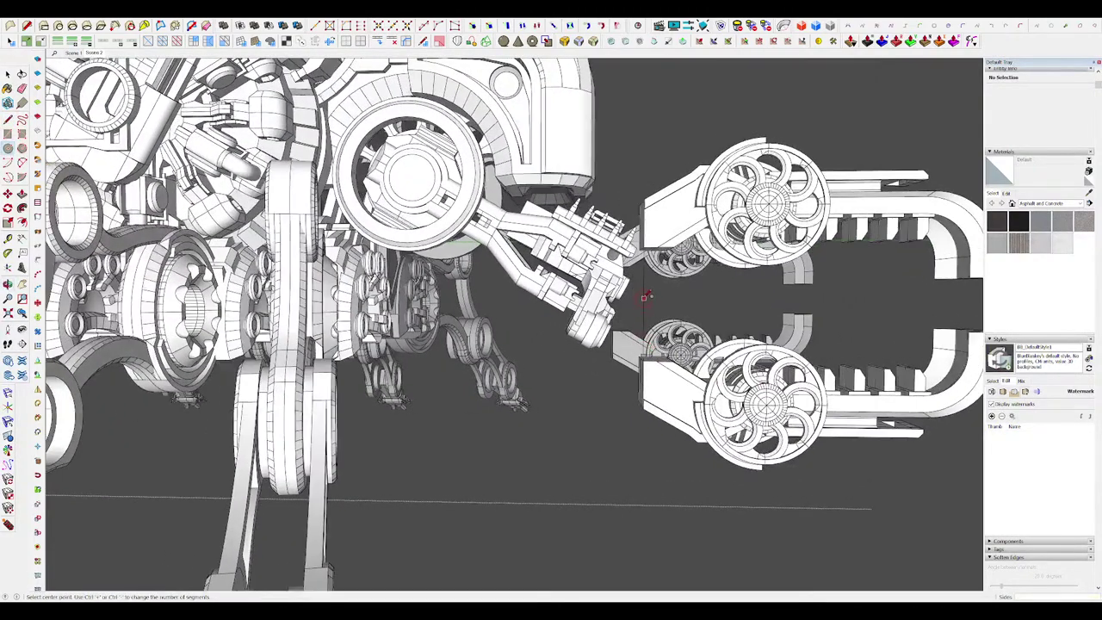
{"action": "left_click", "coordinate": [652, 221]}
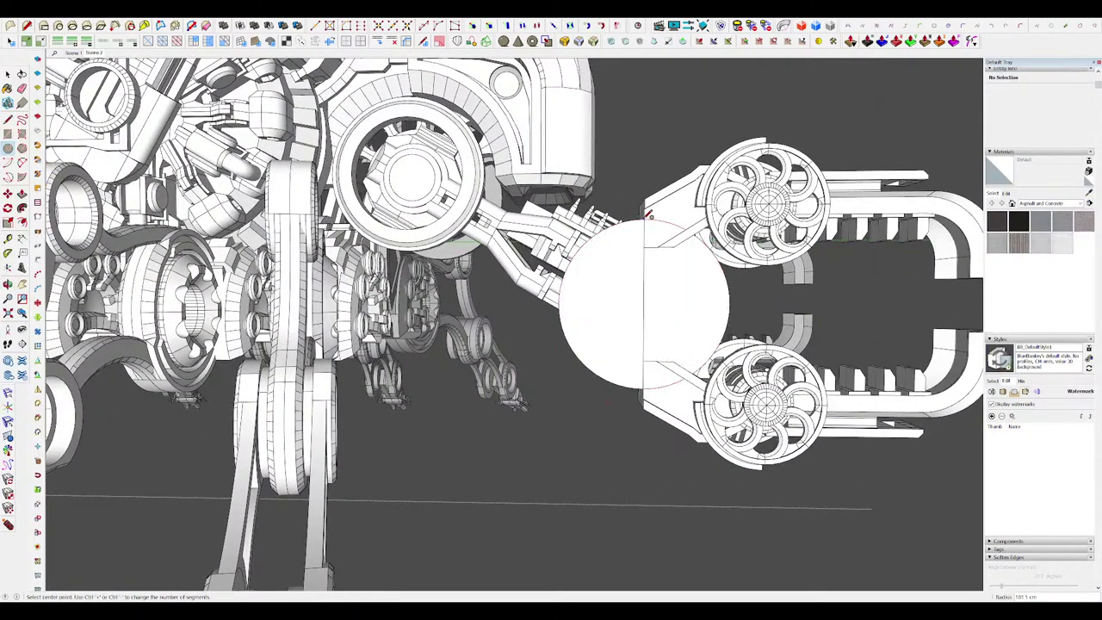
{"action": "middle_click_drag", "start_coordinate": [651, 222], "coordinate": [561, 210]}
{"action": "scroll", "coordinate": [609, 311], "scroll_direction": "down", "scroll_amount": 5}
{"action": "scroll", "coordinate": [617, 293], "scroll_direction": "up", "scroll_amount": 4}
Step: Push/Pull the circle into a thick disk
{"action": "key", "text": "p"}
{"action": "scroll", "coordinate": [561, 209], "scroll_direction": "up", "scroll_amount": 2}
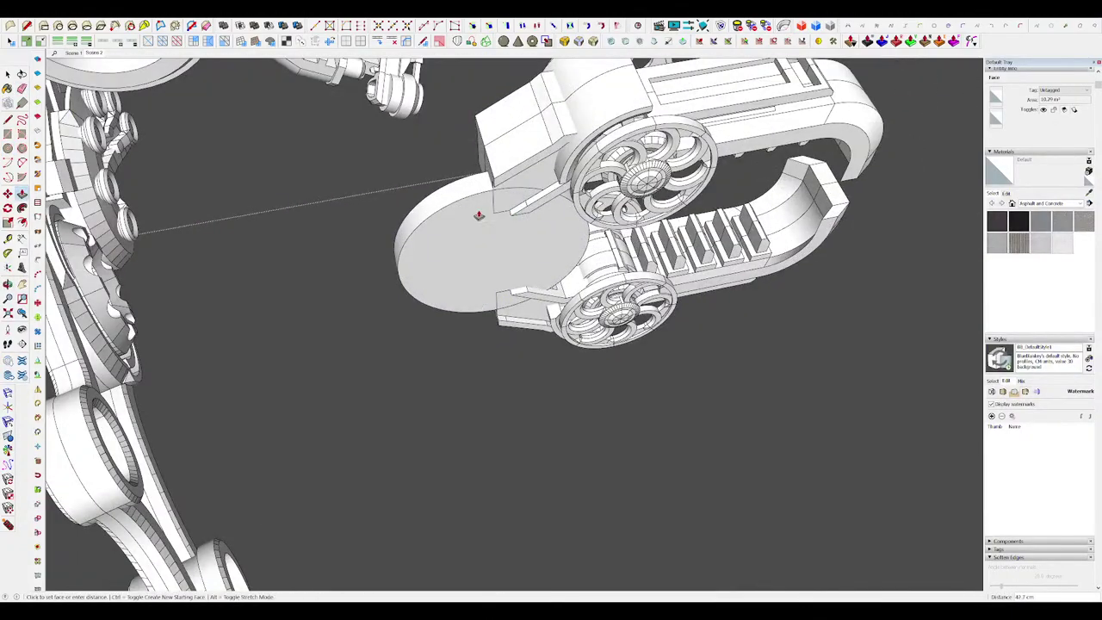
{"action": "left_click", "coordinate": [478, 219]}
{"action": "key", "text": "space"}
Step: Select all of the disk geometry and make it its own component
{"action": "triple_click", "coordinate": [494, 229]}
{"action": "scroll", "coordinate": [494, 229], "scroll_direction": "down", "scroll_amount": 5}
{"action": "middle_click_drag", "start_coordinate": [494, 229], "coordinate": [497, 249]}
{"action": "key", "text": "f"}
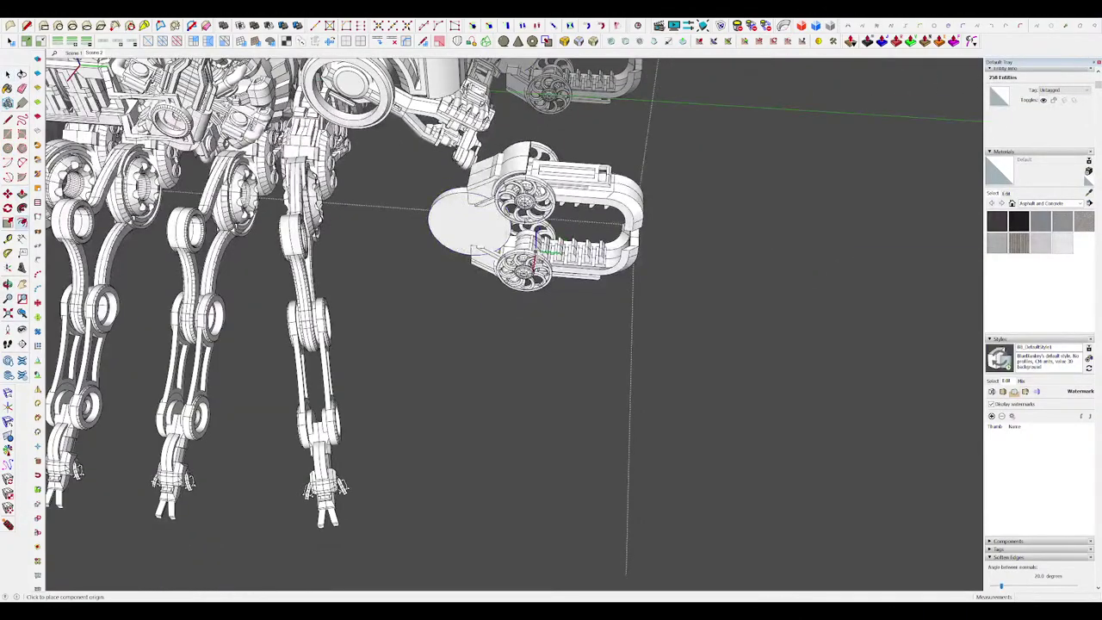
{"action": "key", "text": "space"}
{"action": "scroll", "coordinate": [472, 204], "scroll_direction": "up", "scroll_amount": 3}
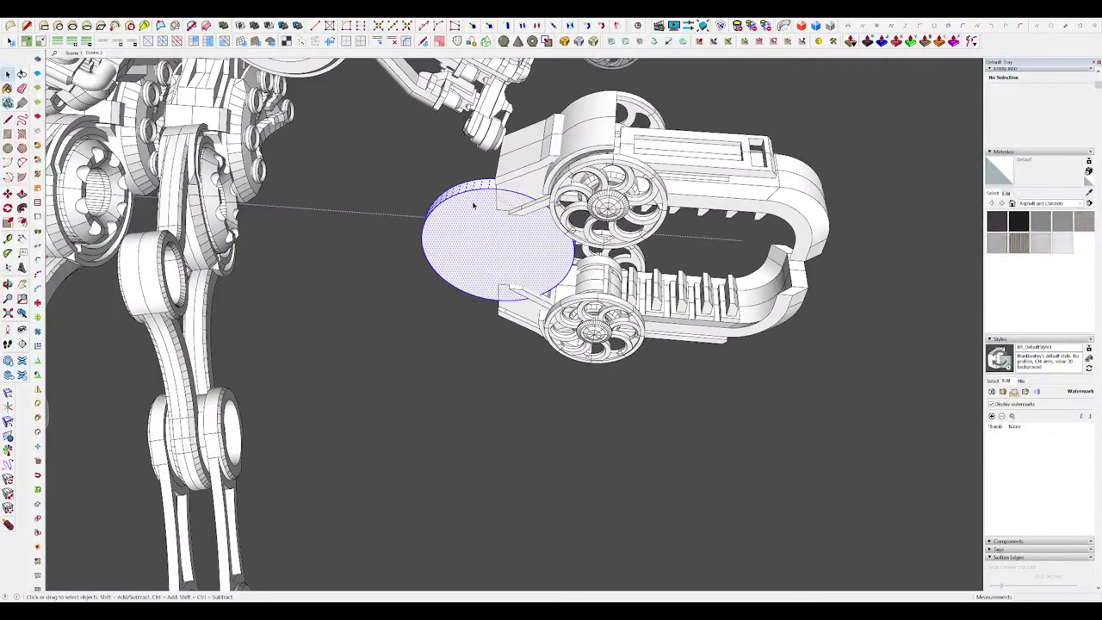
{"action": "left_click", "coordinate": [561, 389]}
Step: Exit the editing context and clear the selection to see the full model
{"action": "scroll", "coordinate": [630, 239], "scroll_direction": "down", "scroll_amount": 4}
{"action": "middle_click_drag", "start_coordinate": [633, 245], "coordinate": [751, 389]}
{"action": "left_click", "coordinate": [768, 396]}
{"action": "left_click", "coordinate": [758, 389]}
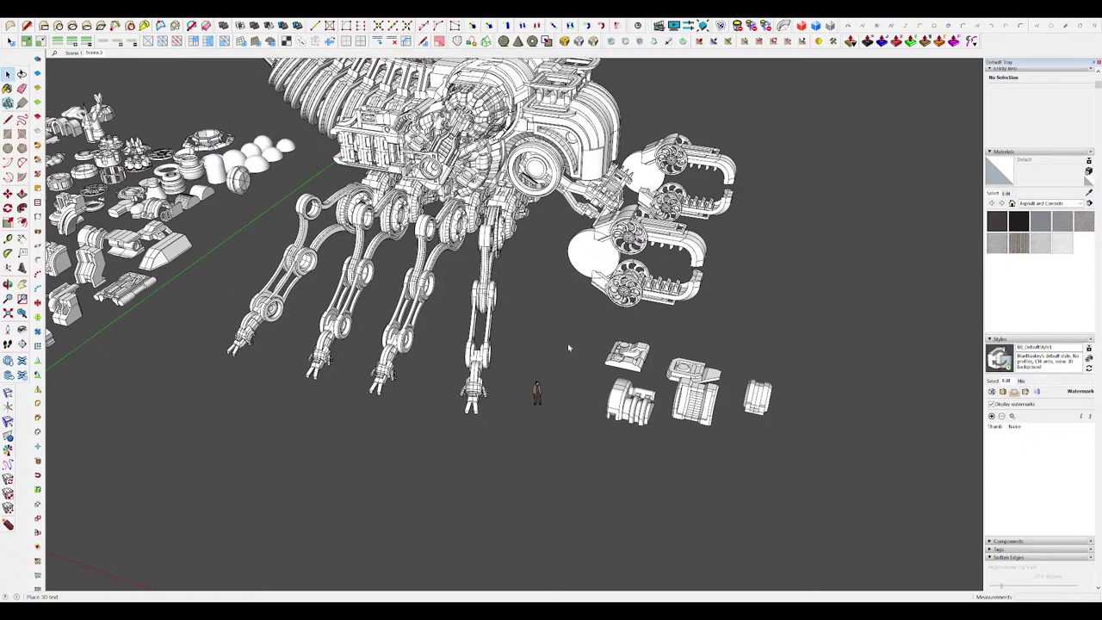
Step: Delete the stray Axes 3D text and bring the upper claw's new disk back into view
{"action": "scroll", "coordinate": [616, 500], "scroll_direction": "up", "scroll_amount": 6}
{"action": "key", "text": "space"}
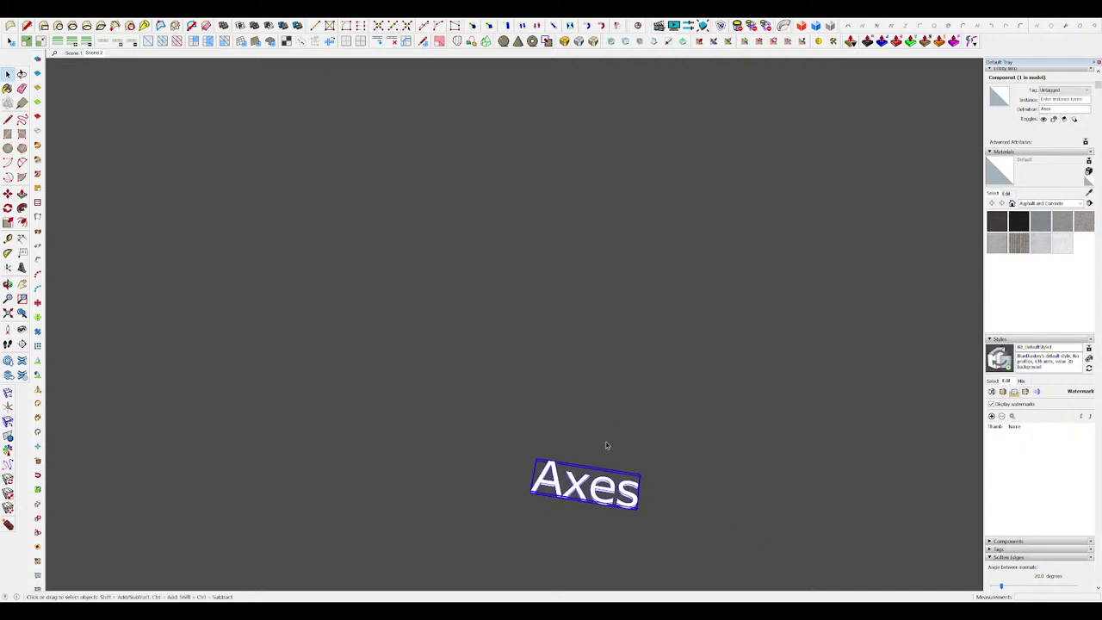
{"action": "scroll", "coordinate": [564, 469], "scroll_direction": "down", "scroll_amount": 10}
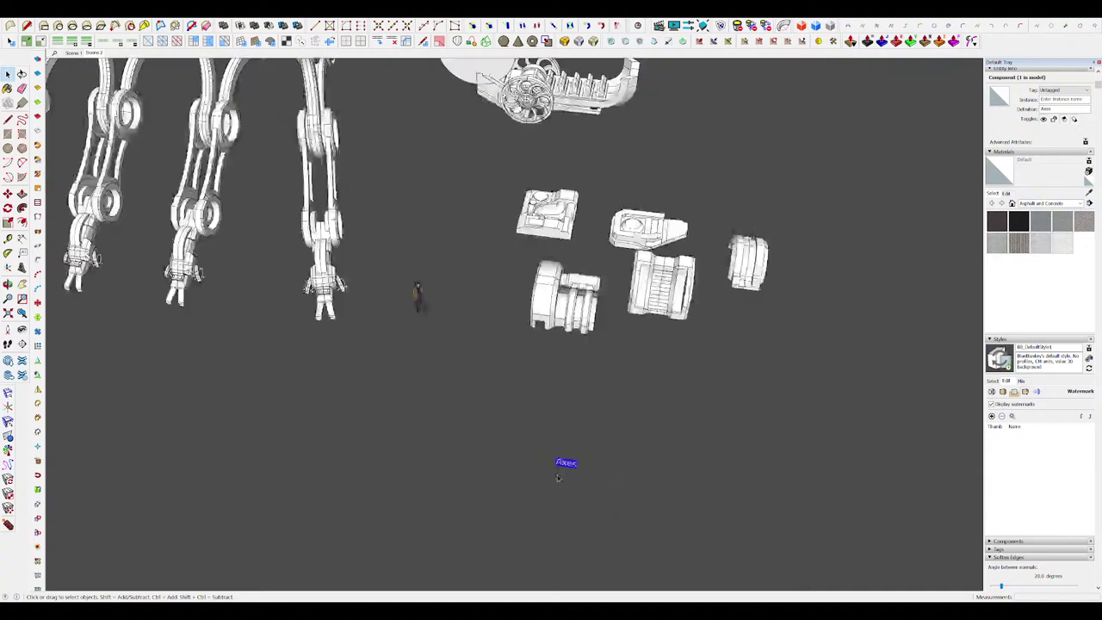
{"action": "key", "text": "Delete"}
{"action": "scroll", "coordinate": [551, 370], "scroll_direction": "up", "scroll_amount": 6}
{"action": "middle_click_drag", "start_coordinate": [556, 387], "coordinate": [693, 411]}
{"action": "scroll", "coordinate": [586, 335], "scroll_direction": "down", "scroll_amount": 3}
{"action": "scroll", "coordinate": [593, 335], "scroll_direction": "down", "scroll_amount": 1}
{"action": "scroll", "coordinate": [493, 213], "scroll_direction": "up", "scroll_amount": 3}
{"action": "scroll", "coordinate": [493, 214], "scroll_direction": "up", "scroll_amount": 3}
{"action": "middle_click_drag", "start_coordinate": [493, 214], "coordinate": [610, 177]}
{"action": "scroll", "coordinate": [593, 224], "scroll_direction": "down", "scroll_amount": 4}
Step: Inside the disk, offset an inner circle on its front face
{"action": "double_click", "coordinate": [609, 176]}
{"action": "left_click", "coordinate": [603, 172]}
{"action": "scroll", "coordinate": [593, 166], "scroll_direction": "up", "scroll_amount": 3}
{"action": "scroll", "coordinate": [582, 159], "scroll_direction": "down", "scroll_amount": 3}
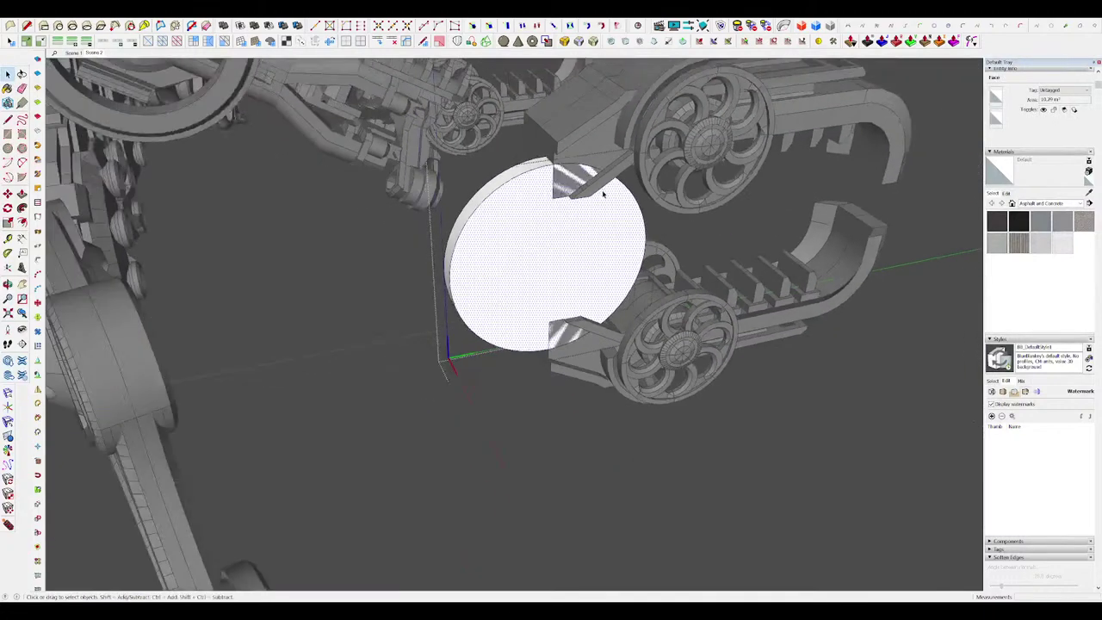
{"action": "key", "text": "f"}
{"action": "left_click", "coordinate": [613, 195]}
{"action": "left_click", "coordinate": [599, 204]}
Step: Recess the inner circle, then push the ring's face through to open a hole
{"action": "key", "text": "p"}
{"action": "middle_click_drag", "start_coordinate": [587, 222], "coordinate": [601, 256]}
{"action": "left_click", "coordinate": [584, 249]}
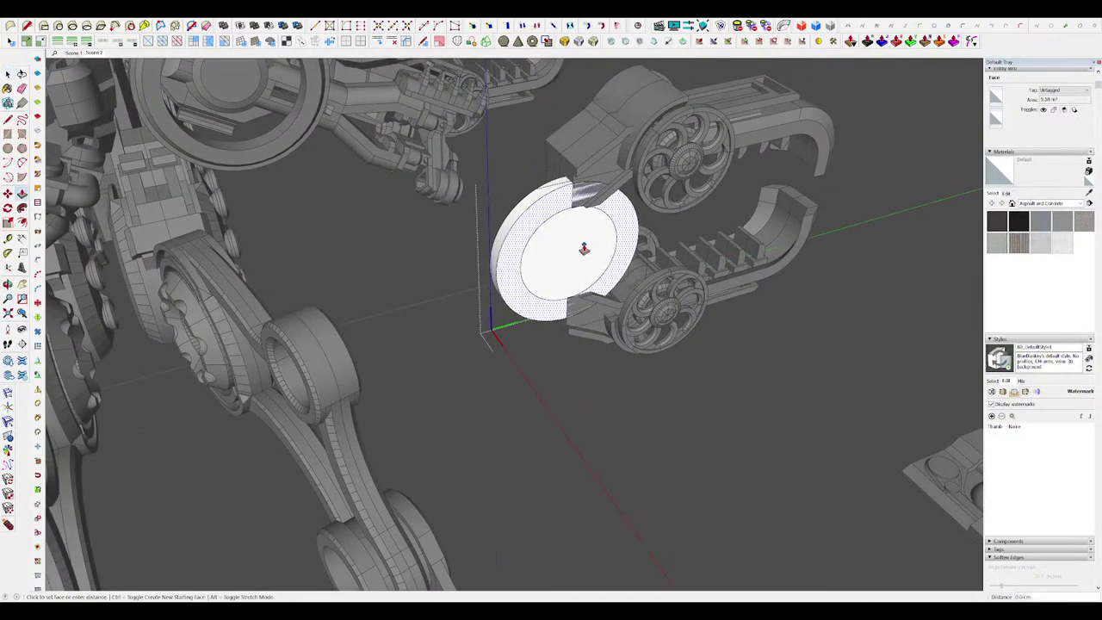
{"action": "left_click", "coordinate": [598, 261]}
{"action": "scroll", "coordinate": [581, 272], "scroll_direction": "up", "scroll_amount": 3}
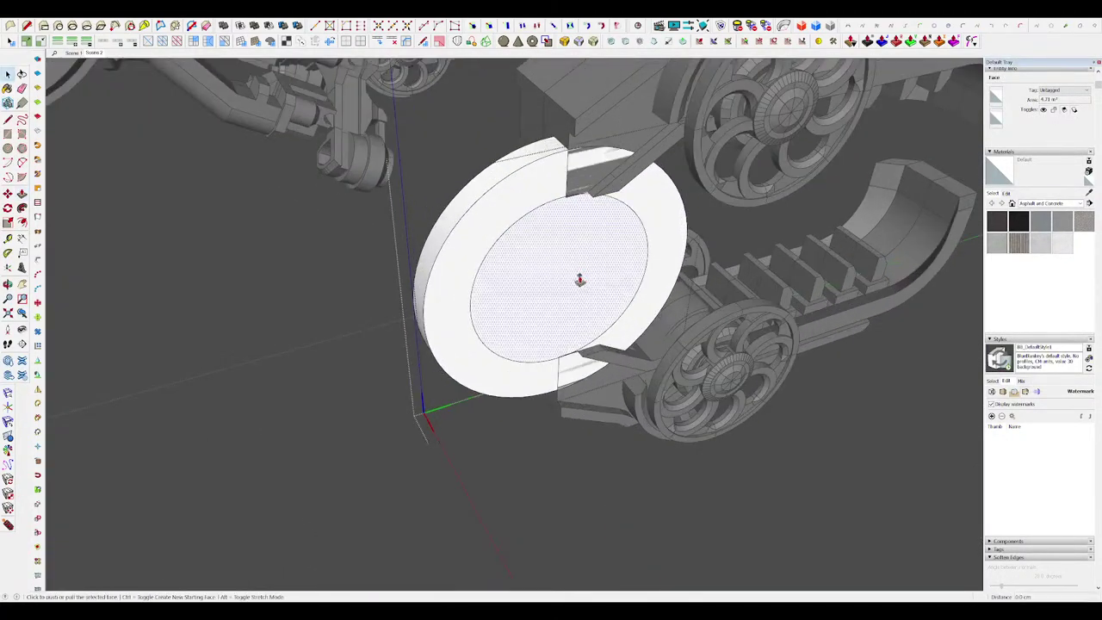
{"action": "left_click", "coordinate": [550, 273]}
{"action": "middle_click_drag", "start_coordinate": [553, 318], "coordinate": [555, 284]}
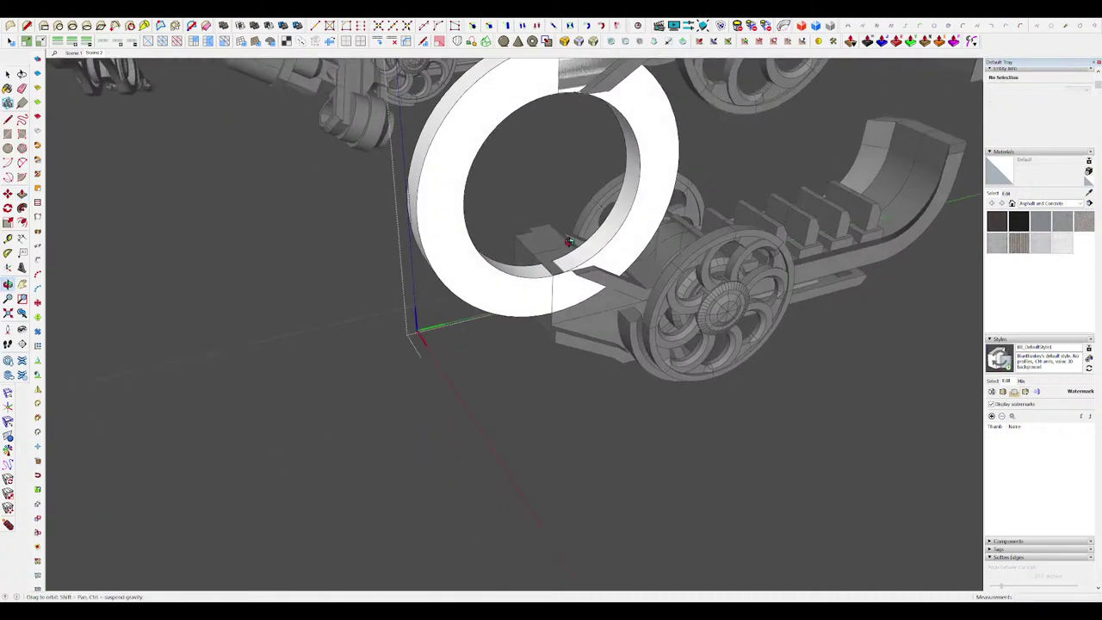
{"action": "scroll", "coordinate": [556, 287], "scroll_direction": "down", "scroll_amount": 6}
{"action": "key", "text": "space"}
Step: Exit the ring's group and view the whole scorpion beside its parts
{"action": "middle_click_drag", "start_coordinate": [585, 327], "coordinate": [551, 267]}
{"action": "left_click", "coordinate": [774, 398]}
{"action": "left_click", "coordinate": [773, 398]}
{"action": "middle_click_drag", "start_coordinate": [774, 399], "coordinate": [684, 372]}
{"action": "scroll", "coordinate": [698, 417], "scroll_direction": "up", "scroll_amount": 2}
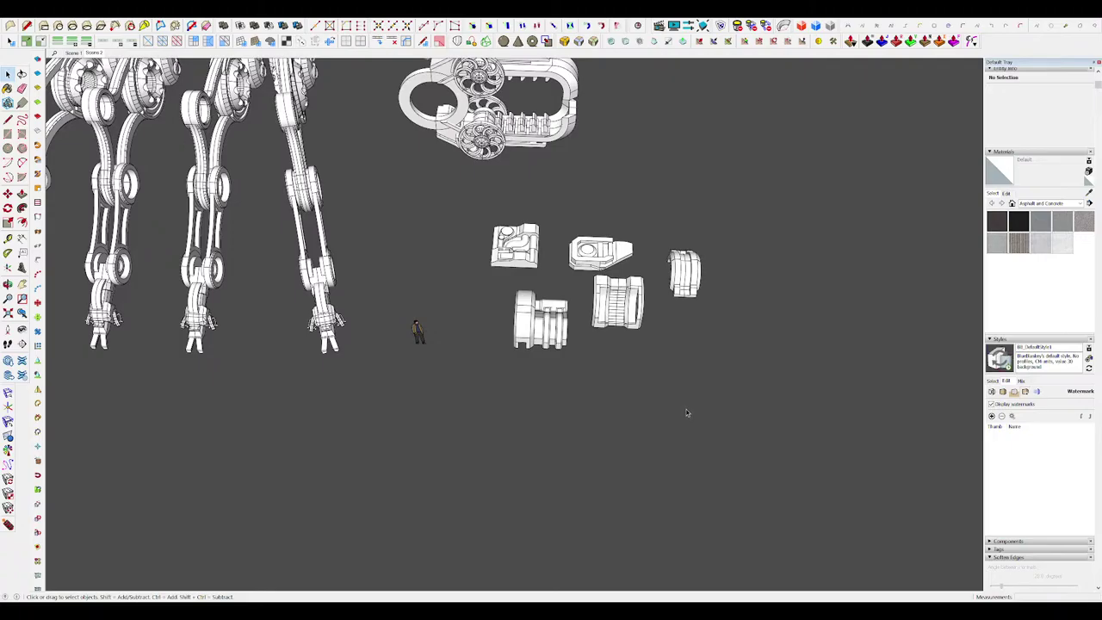
{"action": "middle_click_drag", "start_coordinate": [686, 404], "coordinate": [687, 408]}
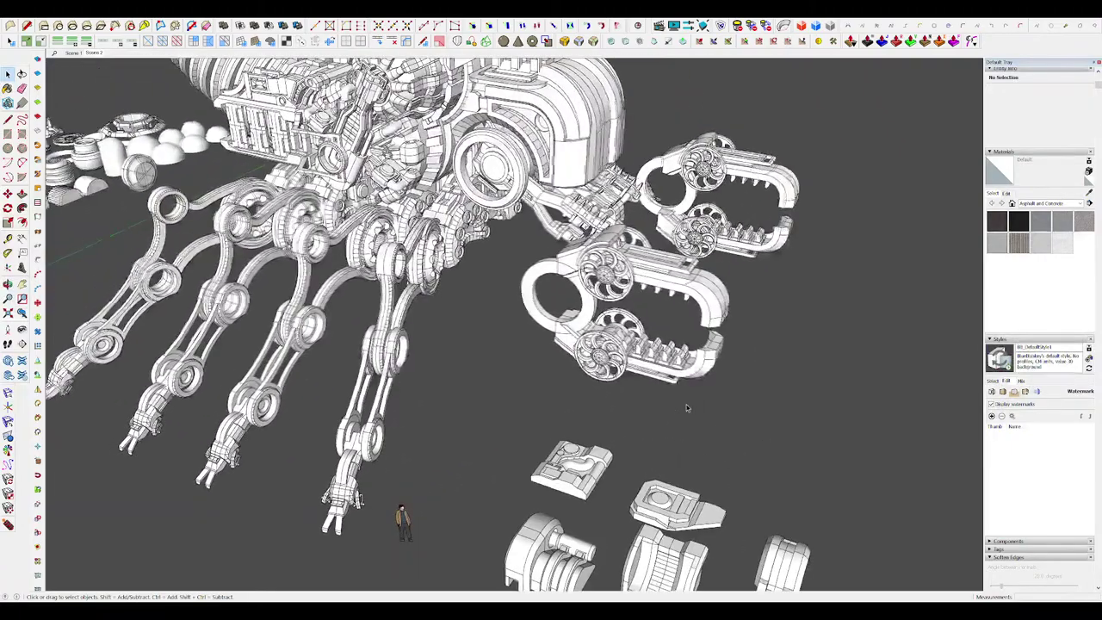
{"action": "scroll", "coordinate": [641, 308], "scroll_direction": "up", "scroll_amount": 4}
{"action": "middle_click_drag", "start_coordinate": [641, 307], "coordinate": [550, 327]}
{"action": "scroll", "coordinate": [591, 327], "scroll_direction": "up", "scroll_amount": 2}
{"action": "scroll", "coordinate": [629, 327], "scroll_direction": "down", "scroll_amount": 2}
{"action": "scroll", "coordinate": [622, 311], "scroll_direction": "down", "scroll_amount": 5}
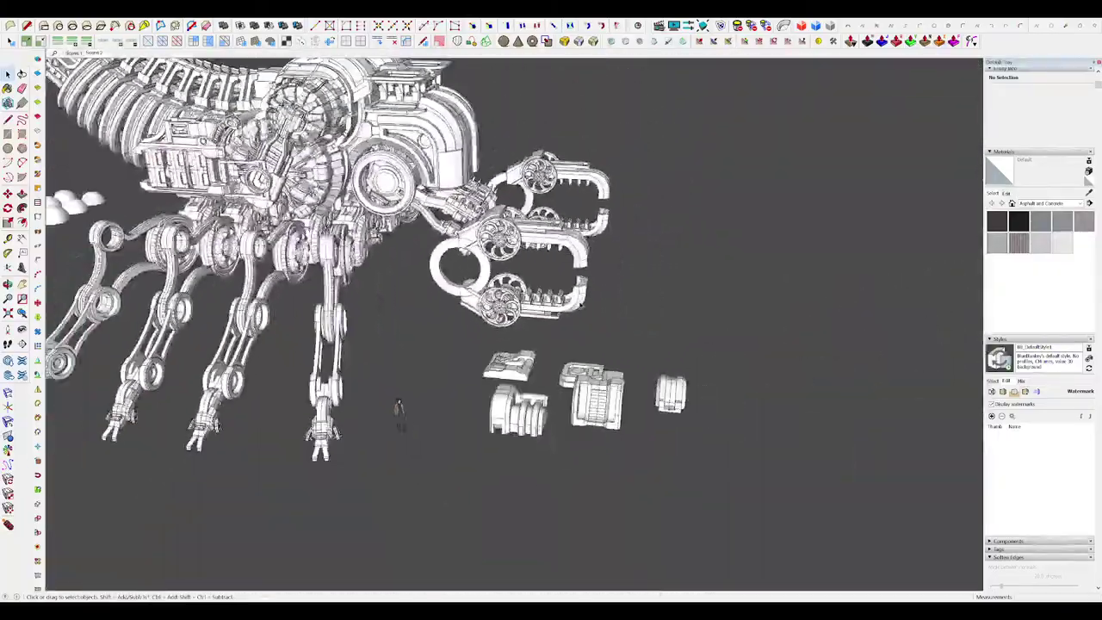
{"action": "scroll", "coordinate": [602, 301], "scroll_direction": "down", "scroll_amount": 1}
{"action": "mouse_move", "coordinate": [607, 302]}
{"action": "middle_mouse_down"}
{"action": "mouse_move", "coordinate": [585, 315]}
{"action": "mouse_move", "coordinate": [589, 303]}
{"action": "middle_mouse_up"}
{"action": "scroll", "coordinate": [586, 300], "scroll_direction": "up", "scroll_amount": 10}
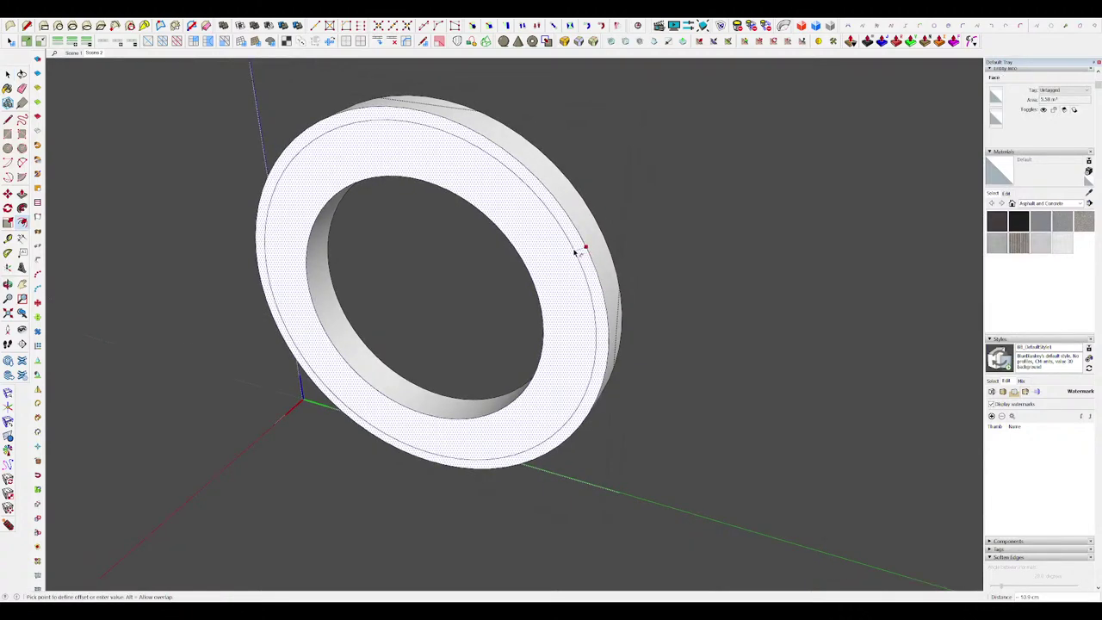
Step: Close all open groups and clear the selection with the full mech in view
{"action": "key", "text": "space"}
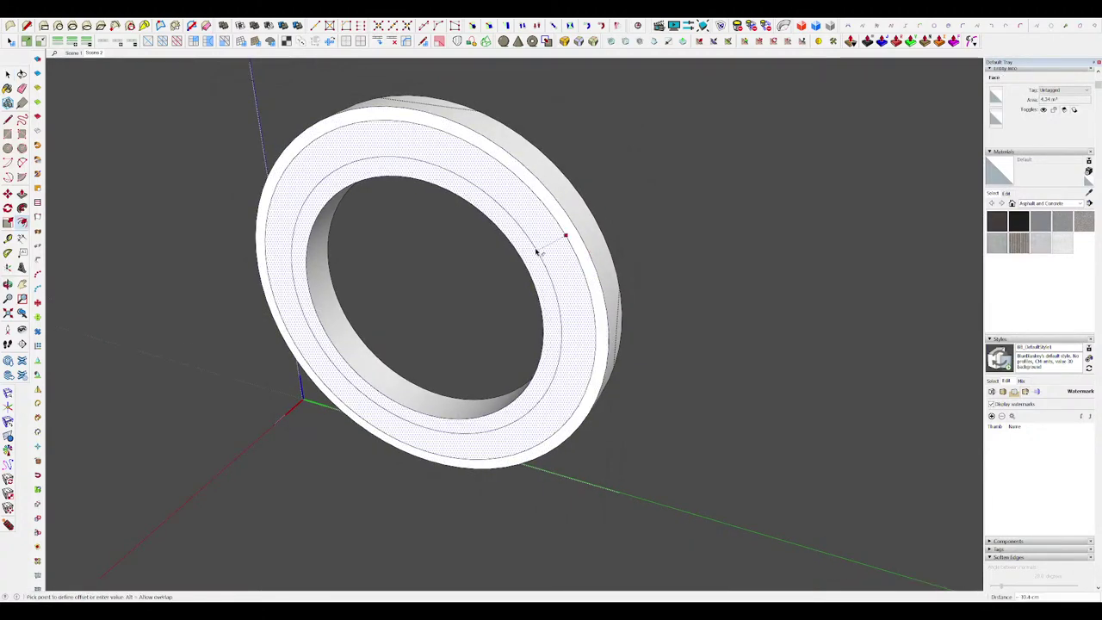
{"action": "key", "text": "space"}
{"action": "middle_click_drag", "start_coordinate": [533, 251], "coordinate": [732, 344]}
{"action": "scroll", "coordinate": [572, 276], "scroll_direction": "down", "scroll_amount": 4}
{"action": "scroll", "coordinate": [535, 266], "scroll_direction": "up", "scroll_amount": 4}
{"action": "key", "text": "m"}
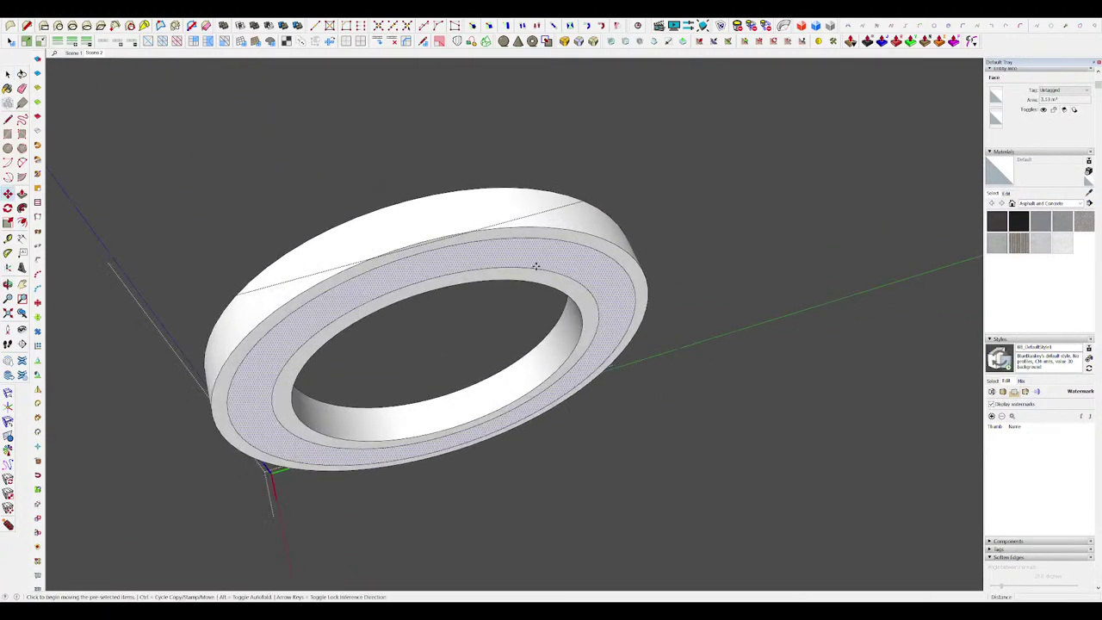
{"action": "middle_click_drag", "start_coordinate": [535, 271], "coordinate": [529, 266]}
{"action": "scroll", "coordinate": [528, 266], "scroll_direction": "down", "scroll_amount": 5}
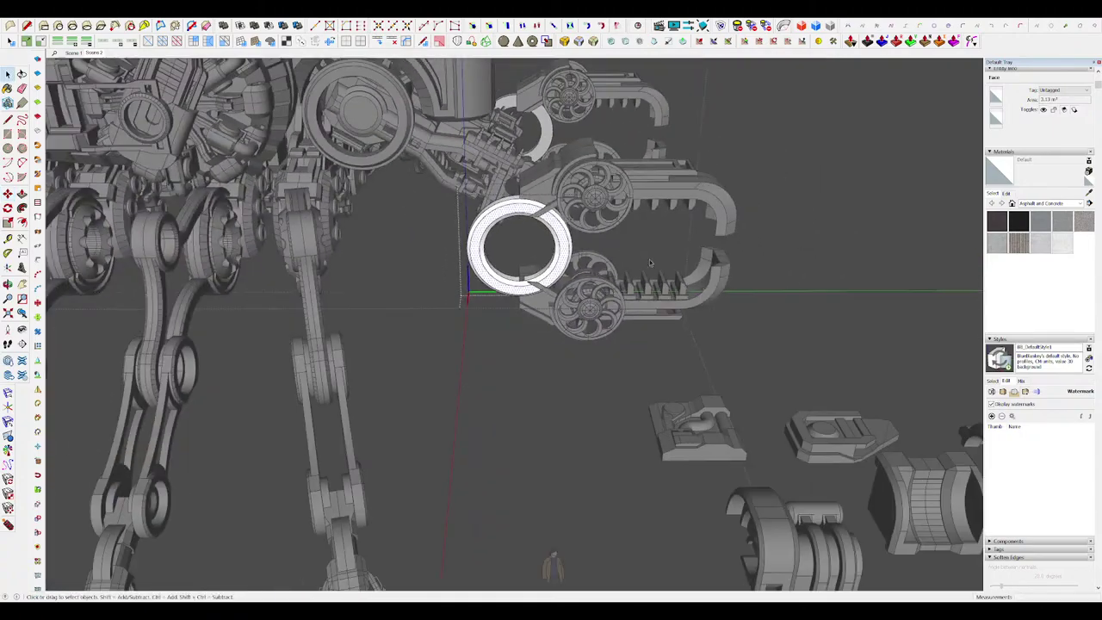
{"action": "left_click", "coordinate": [650, 263]}
{"action": "middle_click_drag", "start_coordinate": [650, 262], "coordinate": [613, 243]}
{"action": "scroll", "coordinate": [612, 243], "scroll_direction": "down", "scroll_amount": 5}
{"action": "left_click", "coordinate": [770, 282]}
{"action": "middle_click_drag", "start_coordinate": [770, 282], "coordinate": [723, 340]}
{"action": "scroll", "coordinate": [663, 307], "scroll_direction": "down", "scroll_amount": 5}
{"action": "middle_click_drag", "start_coordinate": [502, 455], "coordinate": [517, 447]}
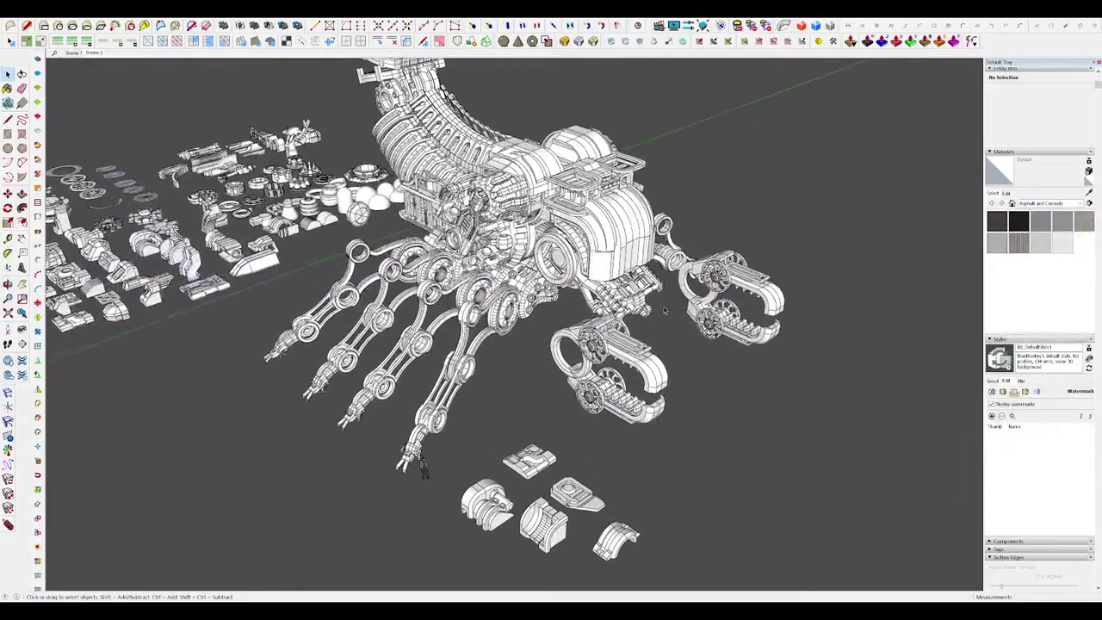
Step: Open the body group and select the top edge of the shell's lower panel
{"action": "scroll", "coordinate": [620, 267], "scroll_direction": "up", "scroll_amount": 5}
{"action": "scroll", "coordinate": [619, 267], "scroll_direction": "up", "scroll_amount": 4}
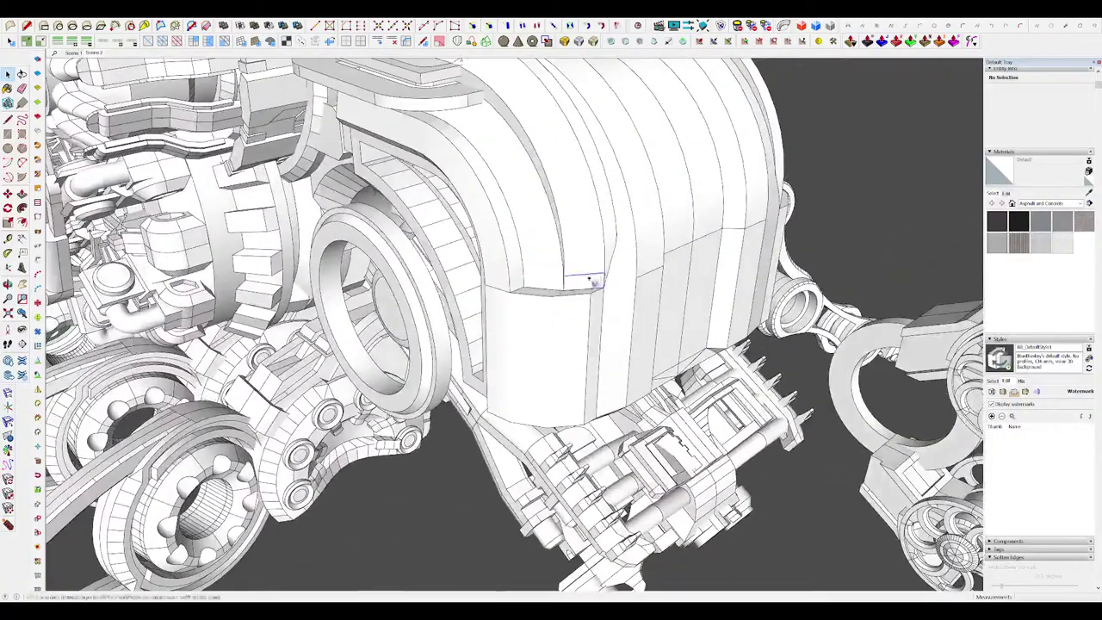
{"action": "double_click", "coordinate": [592, 283]}
{"action": "scroll", "coordinate": [568, 314], "scroll_direction": "up", "scroll_amount": 2}
{"action": "left_click", "coordinate": [568, 314]}
{"action": "left_click", "coordinate": [568, 305]}
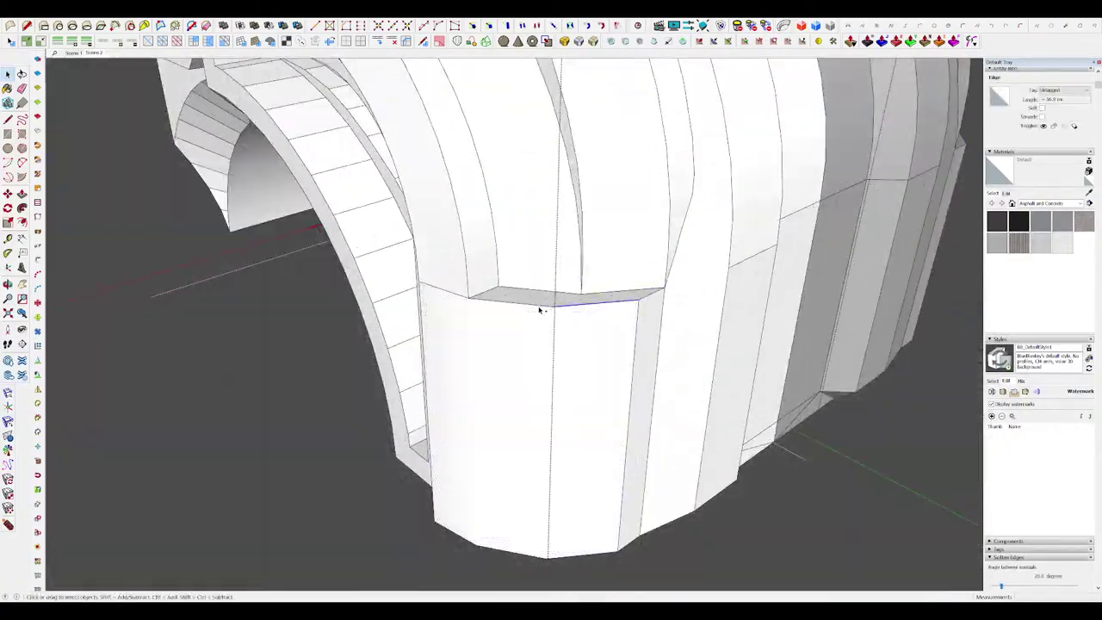
Step: Move the selected ledge edges to a new position on the shell panel
{"action": "middle_click_drag", "start_coordinate": [527, 308], "coordinate": [576, 255]}
{"action": "scroll", "coordinate": [561, 308], "scroll_direction": "down", "scroll_amount": 2}
{"action": "scroll", "coordinate": [561, 307], "scroll_direction": "up", "scroll_amount": 4}
{"action": "key", "text": "m"}
{"action": "left_click", "coordinate": [542, 328]}
{"action": "key", "text": "space"}
{"action": "scroll", "coordinate": [542, 328], "scroll_direction": "down", "scroll_amount": 2}
{"action": "scroll", "coordinate": [580, 305], "scroll_direction": "up", "scroll_amount": 2}
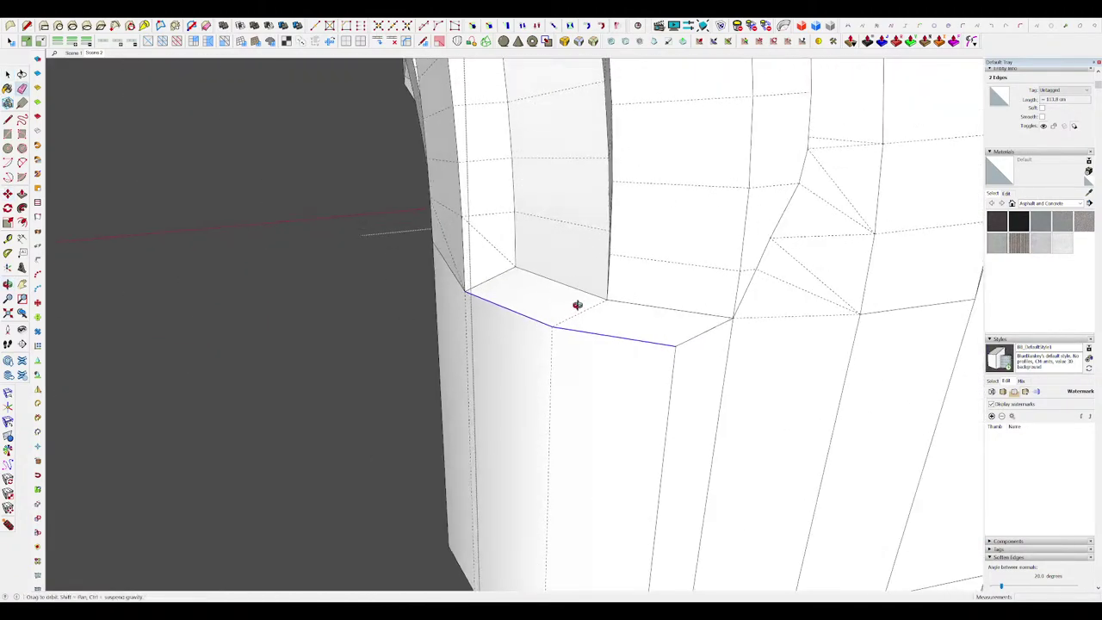
{"action": "scroll", "coordinate": [567, 250], "scroll_direction": "down", "scroll_amount": 6}
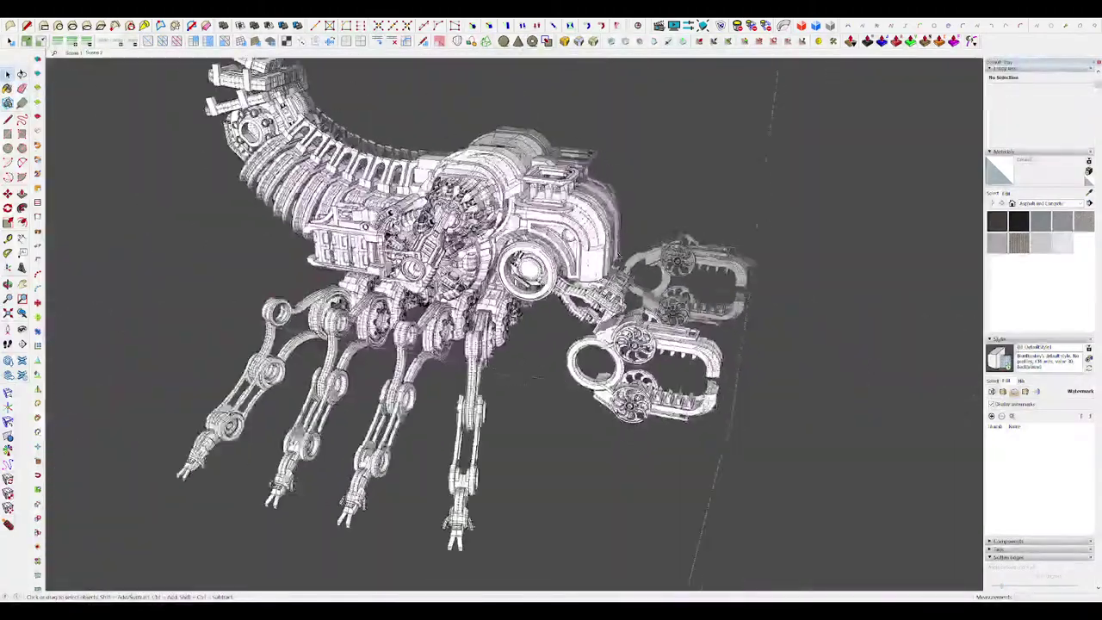
{"action": "scroll", "coordinate": [821, 401], "scroll_direction": "down", "scroll_amount": 3}
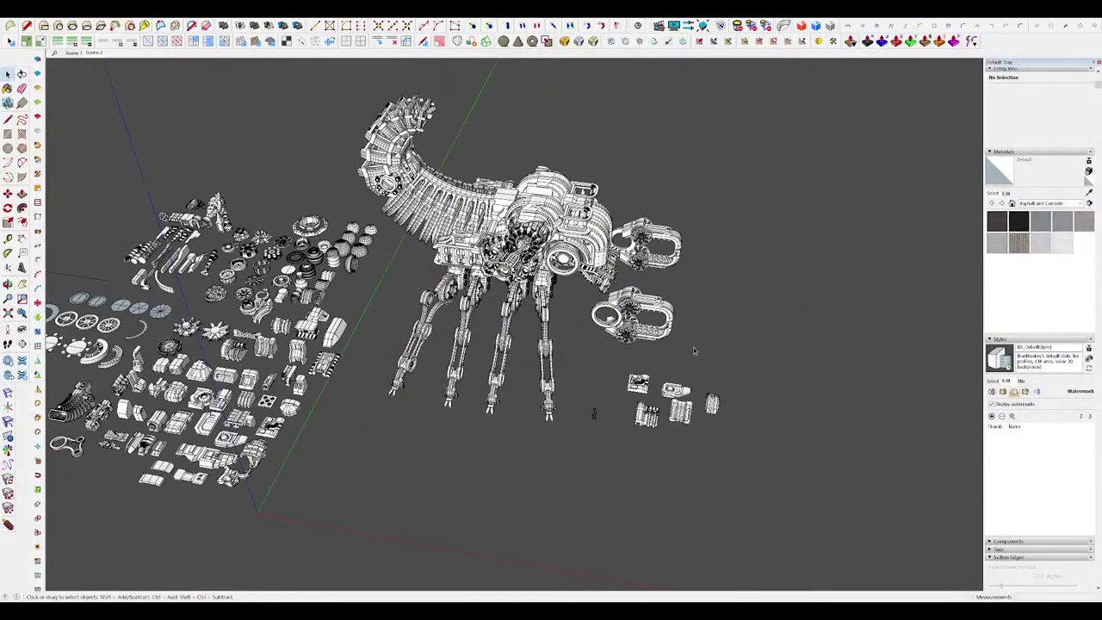
{"action": "middle_click_drag", "start_coordinate": [693, 348], "coordinate": [599, 403]}
{"action": "scroll", "coordinate": [585, 404], "scroll_direction": "up", "scroll_amount": 3}
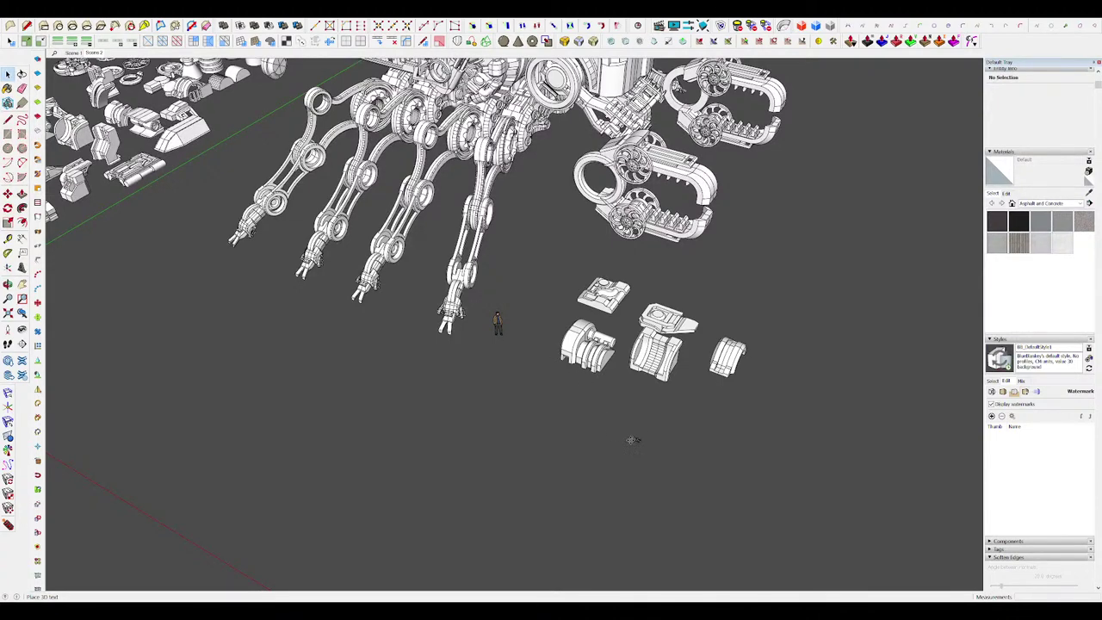
{"action": "left_click", "coordinate": [632, 440]}
{"action": "scroll", "coordinate": [631, 422], "scroll_direction": "up", "scroll_amount": 10}
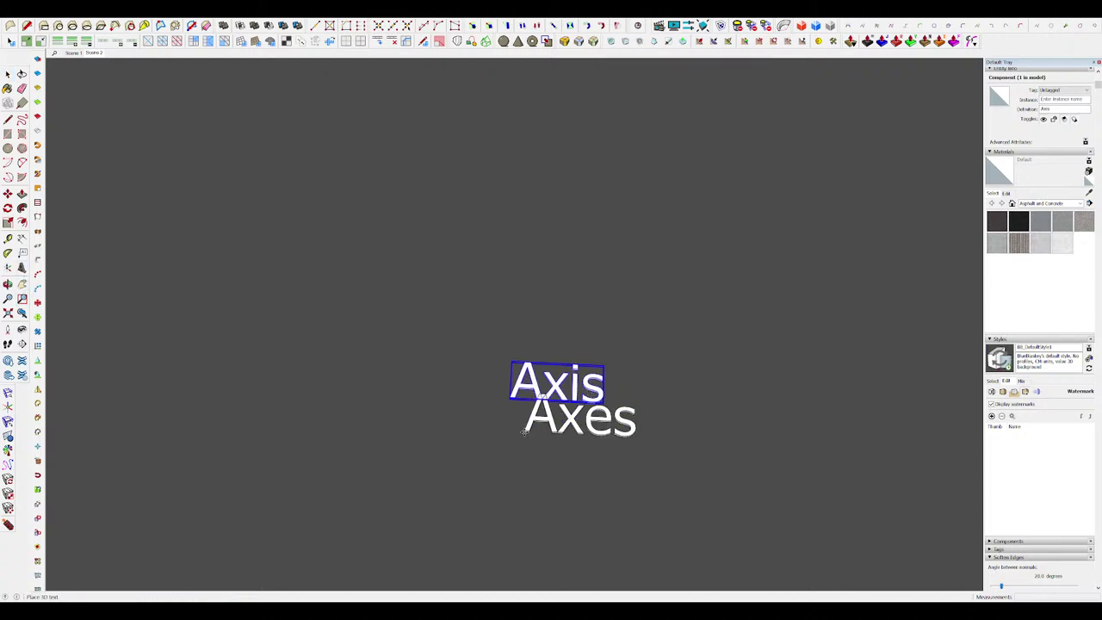
{"action": "scroll", "coordinate": [572, 425], "scroll_direction": "up", "scroll_amount": 3}
{"action": "left_click", "coordinate": [666, 449]}
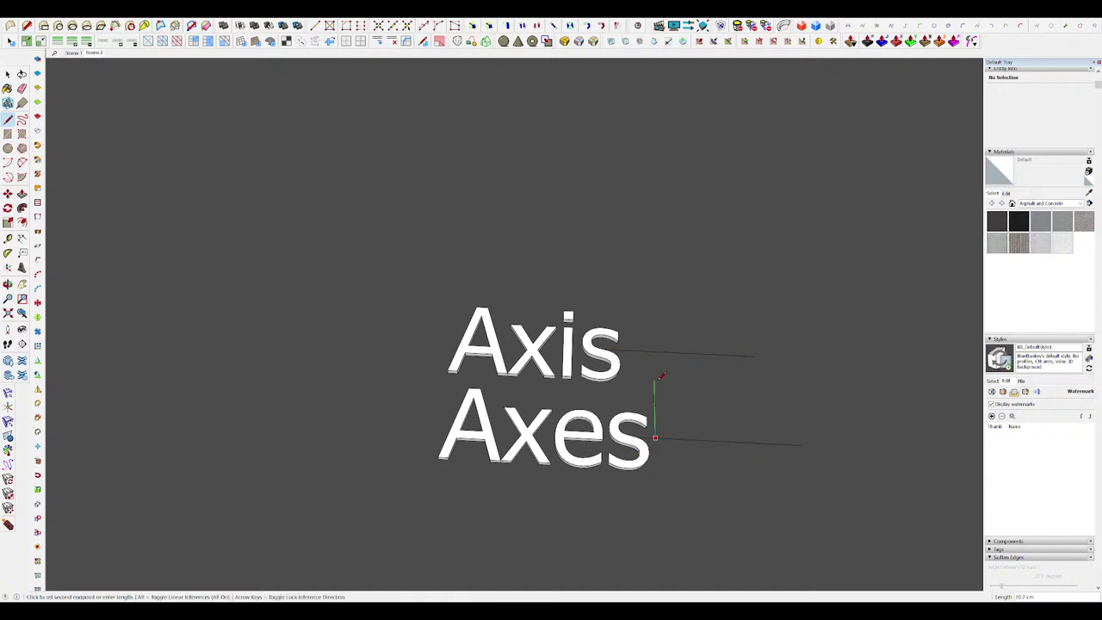
{"action": "left_click", "coordinate": [655, 438]}
{"action": "middle_click_drag", "start_coordinate": [655, 438], "coordinate": [910, 214]}
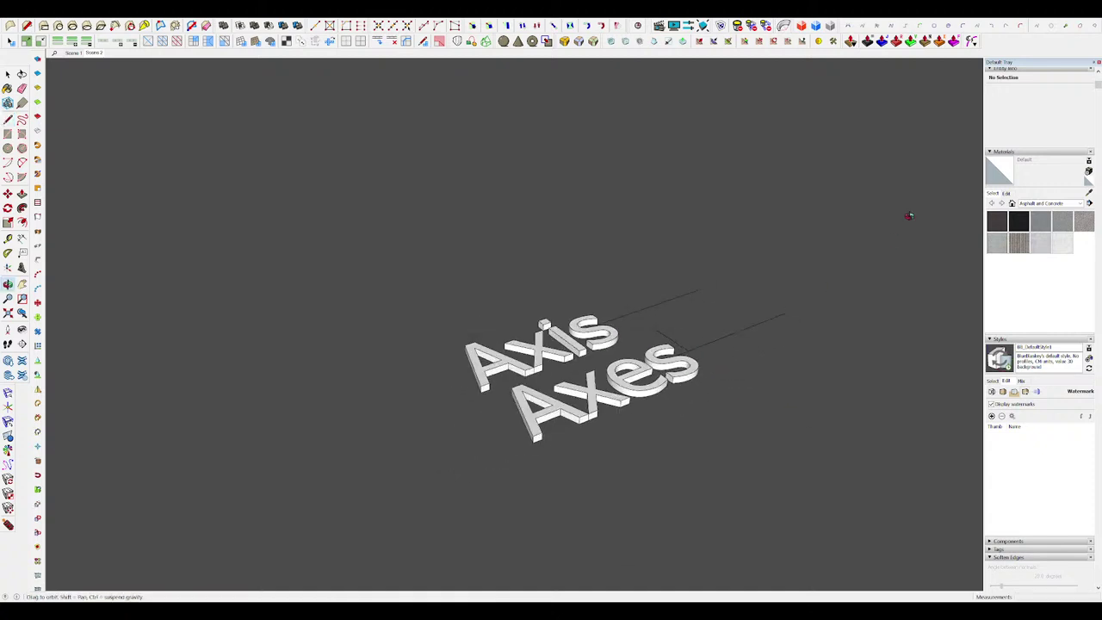
{"action": "left_click", "coordinate": [693, 318]}
{"action": "key", "text": "space"}
{"action": "middle_click_drag", "start_coordinate": [734, 341], "coordinate": [730, 474]}
{"action": "left_click_drag", "start_coordinate": [728, 474], "coordinate": [753, 387]}
{"action": "key", "text": "space"}
{"action": "middle_click_drag", "start_coordinate": [755, 387], "coordinate": [641, 430]}
{"action": "left_click_drag", "start_coordinate": [789, 498], "coordinate": [481, 300]}
{"action": "key", "text": "Delete"}
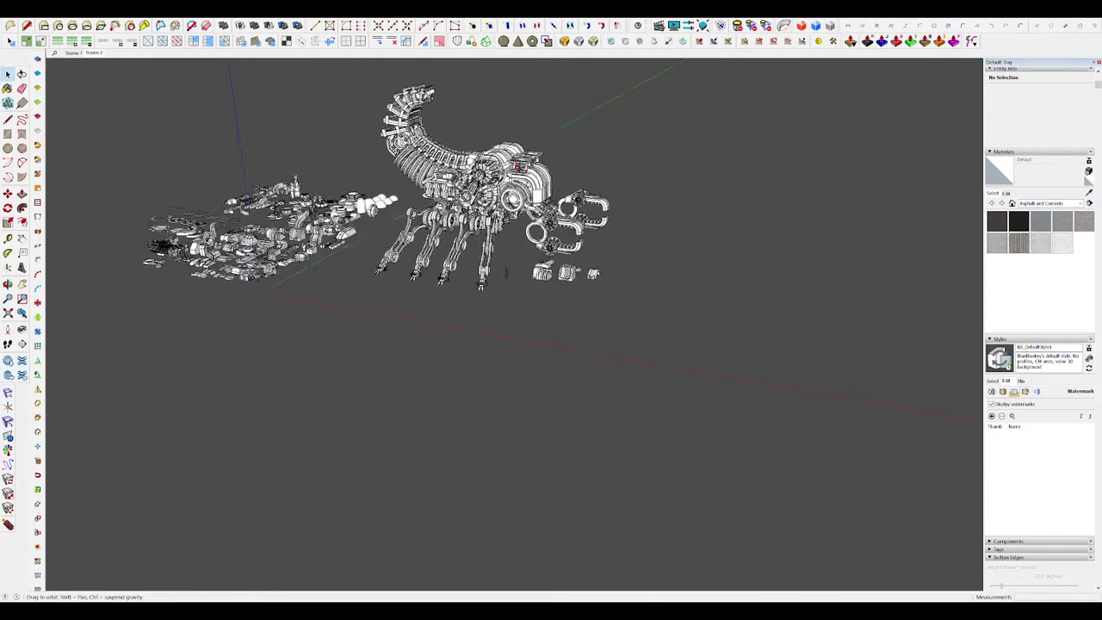
Step: Thicken the existing ring by pulling its front face outward
{"action": "left_click", "coordinate": [604, 280]}
{"action": "scroll", "coordinate": [608, 274], "scroll_direction": "up", "scroll_amount": 5}
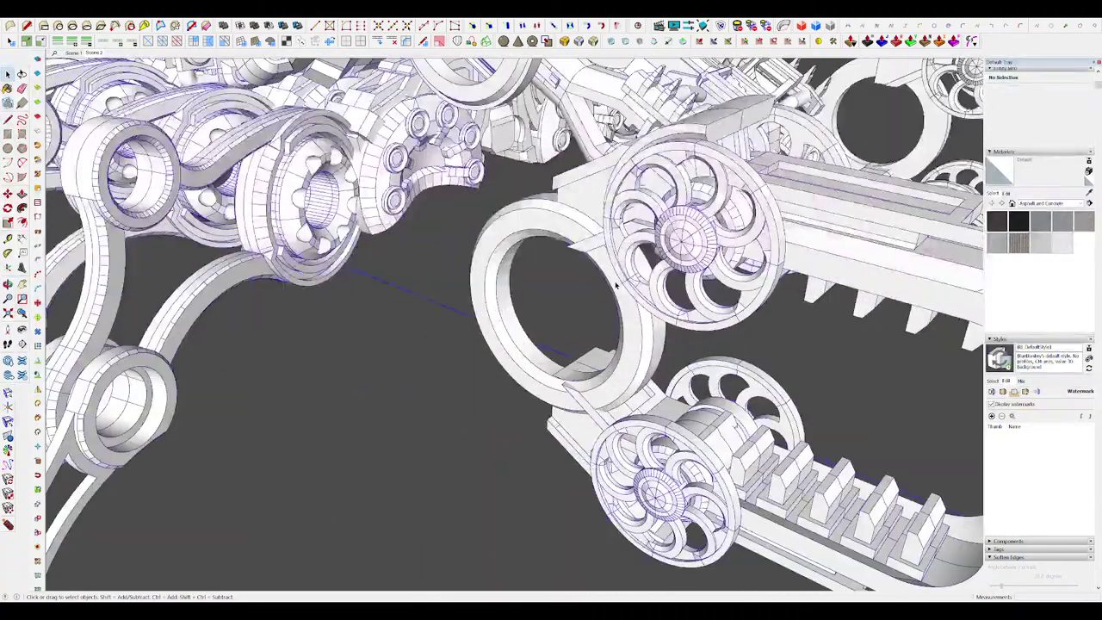
{"action": "double_click", "coordinate": [608, 273]}
{"action": "double_click", "coordinate": [605, 267]}
{"action": "scroll", "coordinate": [605, 262], "scroll_direction": "up", "scroll_amount": 3}
{"action": "key", "text": "p"}
{"action": "left_click_drag", "start_coordinate": [605, 262], "coordinate": [588, 250]}
{"action": "key", "text": "h"}
Step: Inspect the ring from below, then step out of the claw group
{"action": "middle_click_drag", "start_coordinate": [588, 251], "coordinate": [633, 227]}
{"action": "scroll", "coordinate": [607, 259], "scroll_direction": "down", "scroll_amount": 2}
{"action": "scroll", "coordinate": [602, 241], "scroll_direction": "down", "scroll_amount": 3}
{"action": "scroll", "coordinate": [603, 258], "scroll_direction": "down", "scroll_amount": 3}
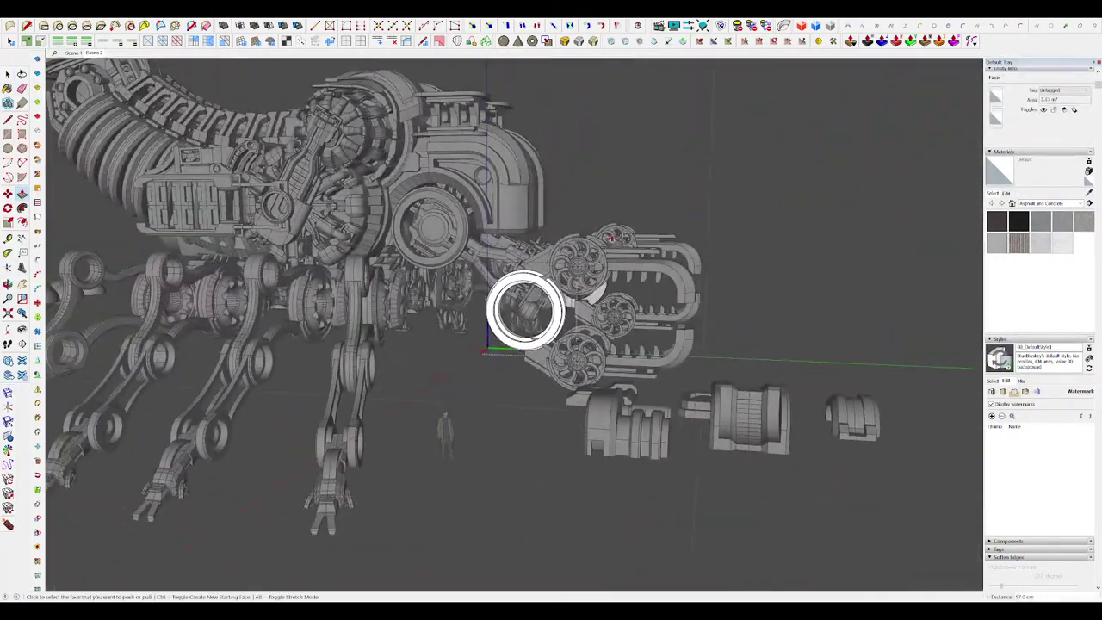
{"action": "scroll", "coordinate": [548, 353], "scroll_direction": "up", "scroll_amount": 5}
{"action": "middle_click_drag", "start_coordinate": [552, 355], "coordinate": [584, 380]}
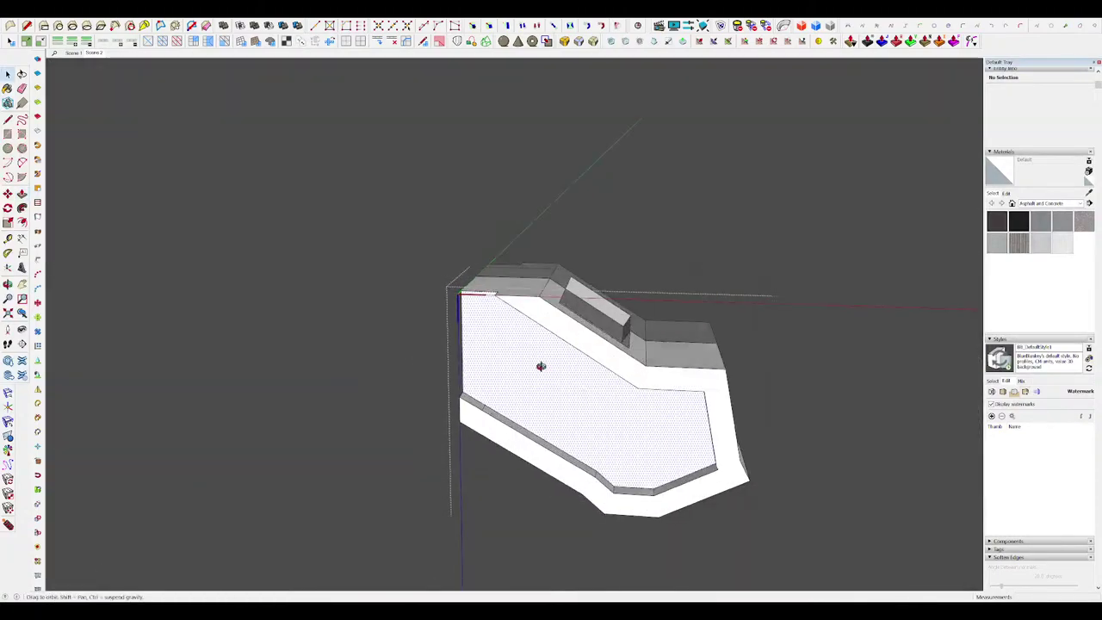
{"action": "middle_click_drag", "start_coordinate": [553, 325], "coordinate": [533, 312]}
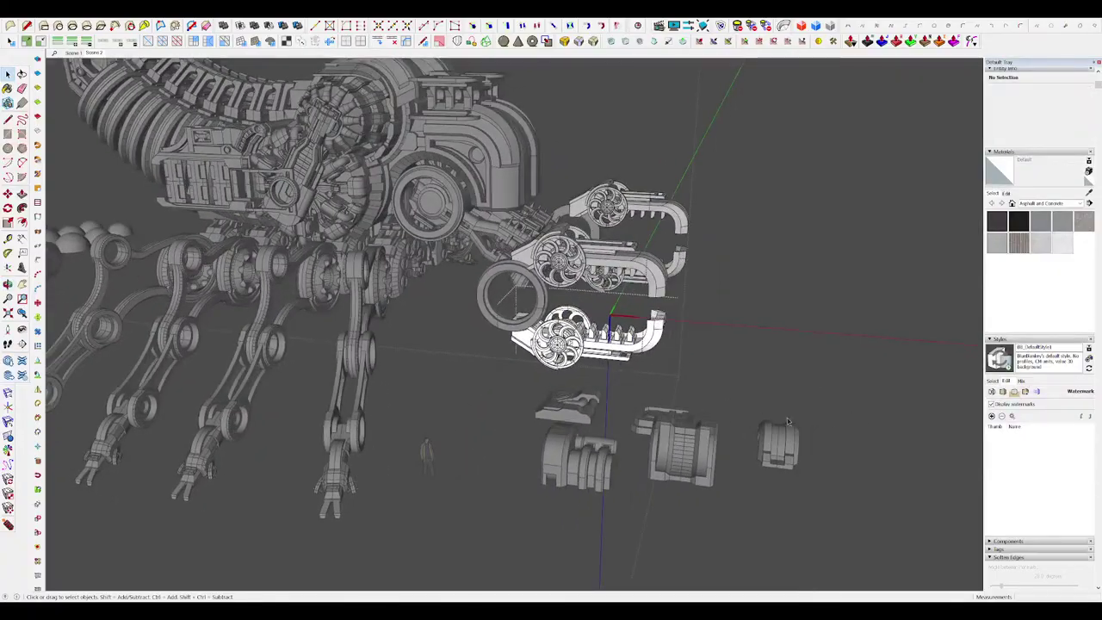
{"action": "left_click", "coordinate": [800, 428]}
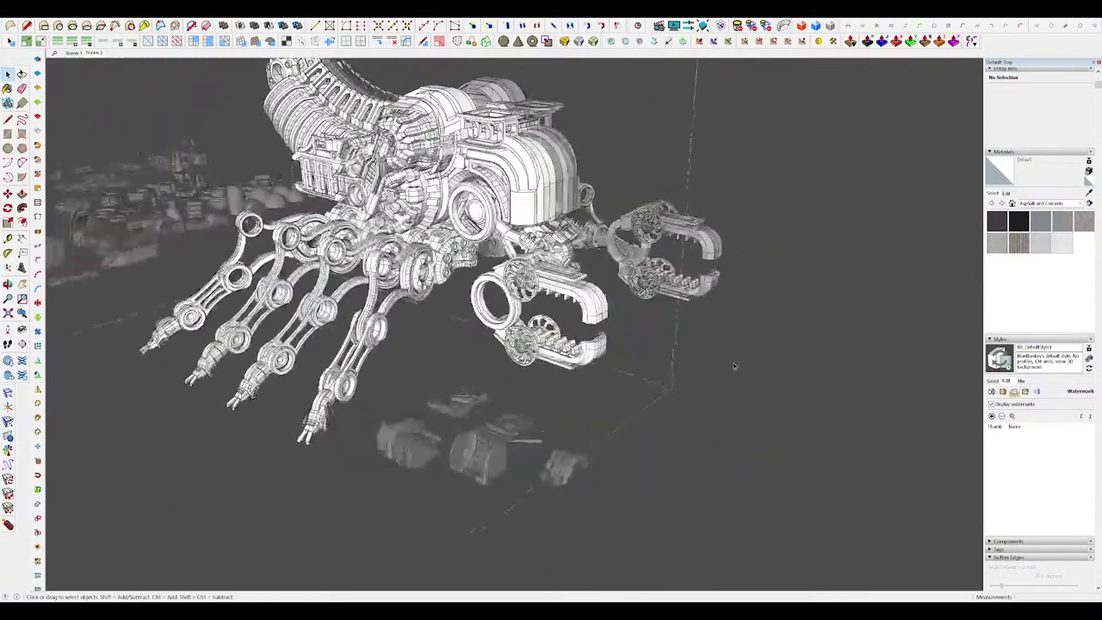
{"action": "scroll", "coordinate": [732, 363], "scroll_direction": "up", "scroll_amount": 3}
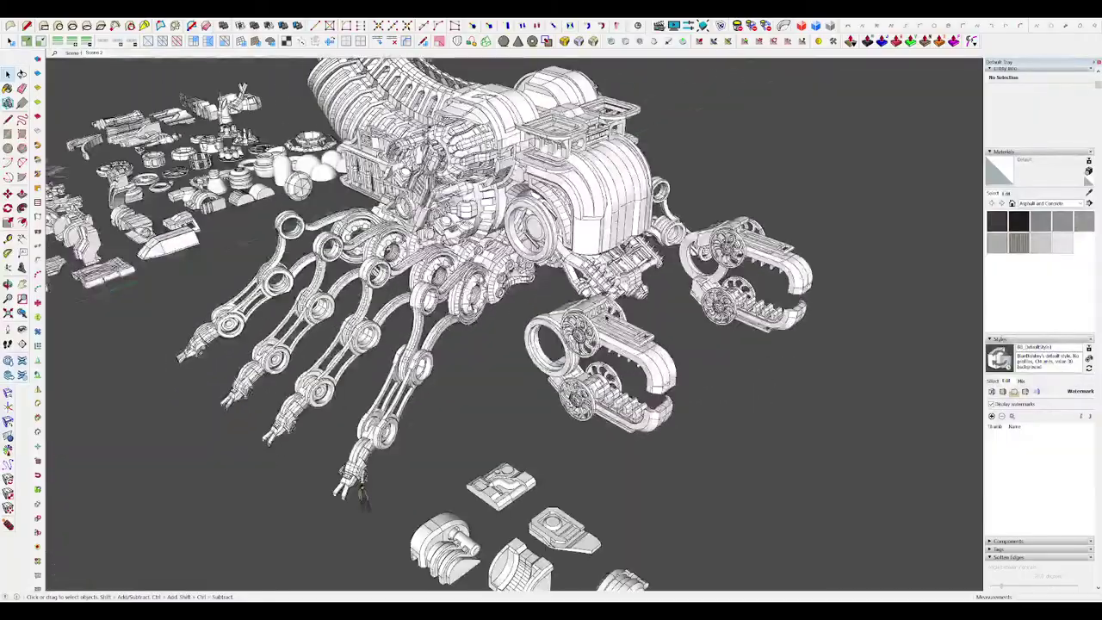
{"action": "middle_click_drag", "start_coordinate": [606, 318], "coordinate": [434, 325]}
{"action": "scroll", "coordinate": [525, 295], "scroll_direction": "up", "scroll_amount": 5}
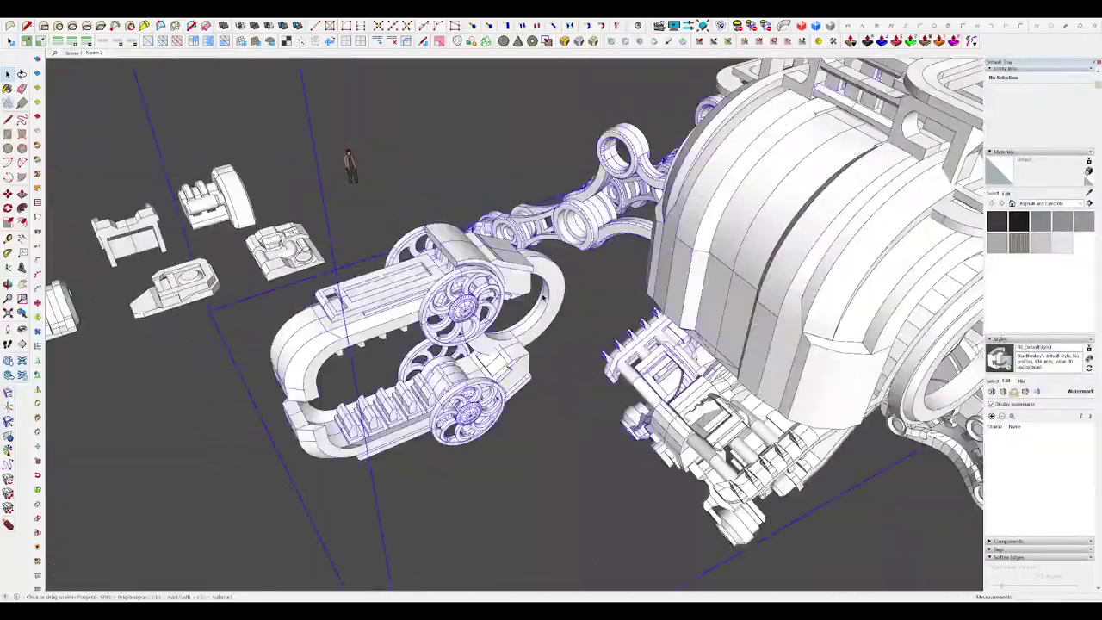
Step: In the claw group, paste a ring beside the lower claw and scale it
{"action": "double_click", "coordinate": [543, 297]}
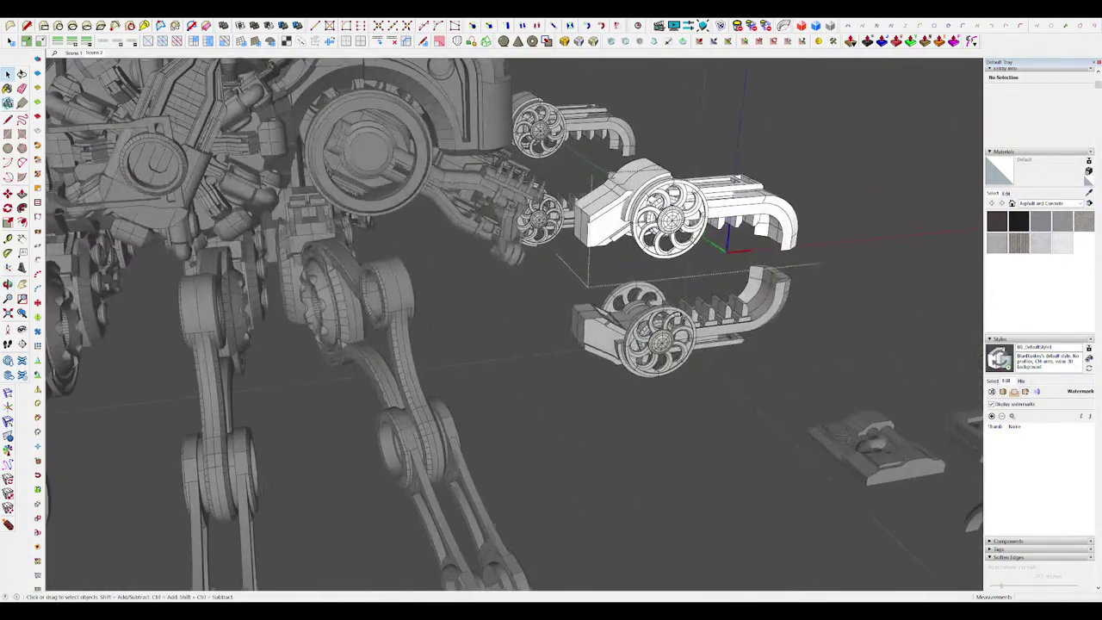
{"action": "key", "text": "ctrl+v"}
{"action": "left_click", "coordinate": [528, 346]}
{"action": "middle_click_drag", "start_coordinate": [529, 346], "coordinate": [545, 248]}
{"action": "scroll", "coordinate": [546, 247], "scroll_direction": "up", "scroll_amount": 3}
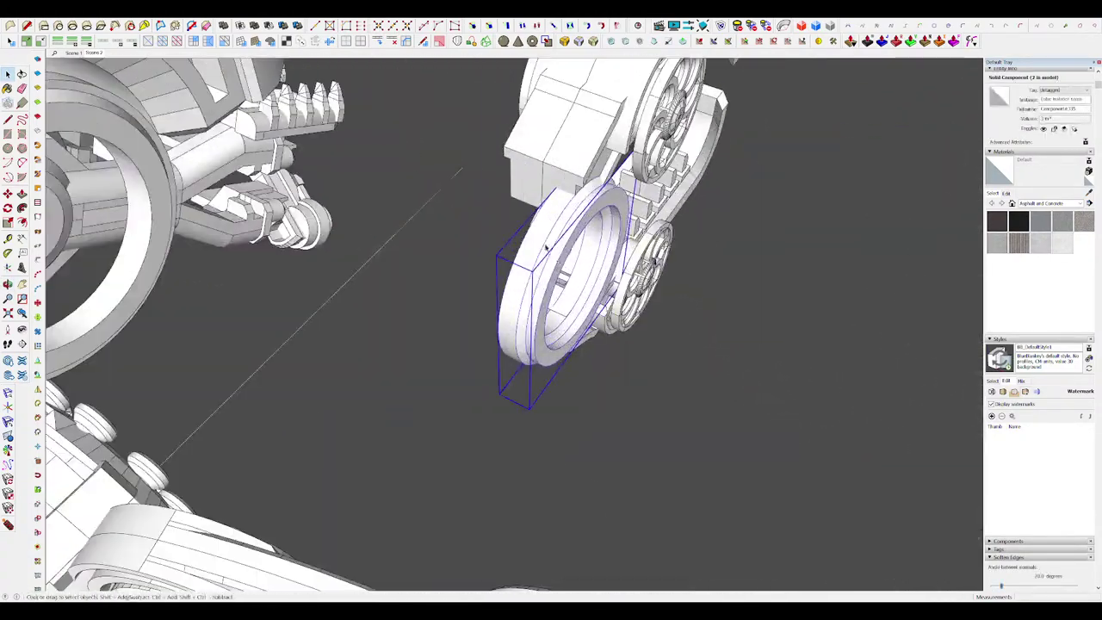
{"action": "key", "text": "s"}
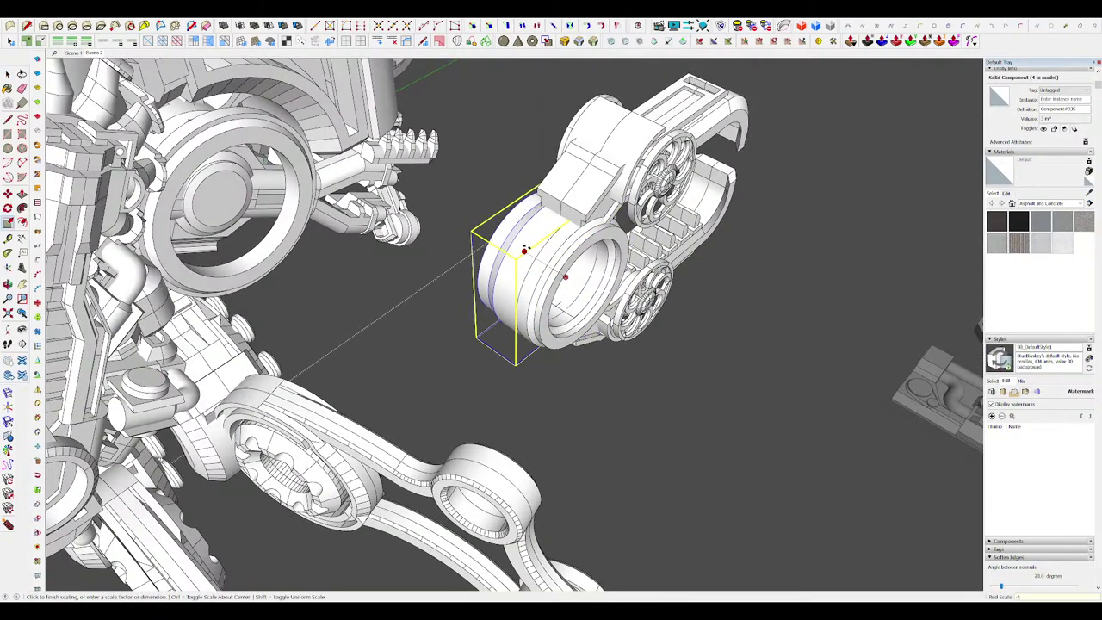
{"action": "key", "text": "space"}
{"action": "scroll", "coordinate": [585, 278], "scroll_direction": "down", "scroll_amount": 4}
Step: Pull the pasted ring's front face outward to form the thickened socket
{"action": "middle_click_drag", "start_coordinate": [585, 278], "coordinate": [361, 259]}
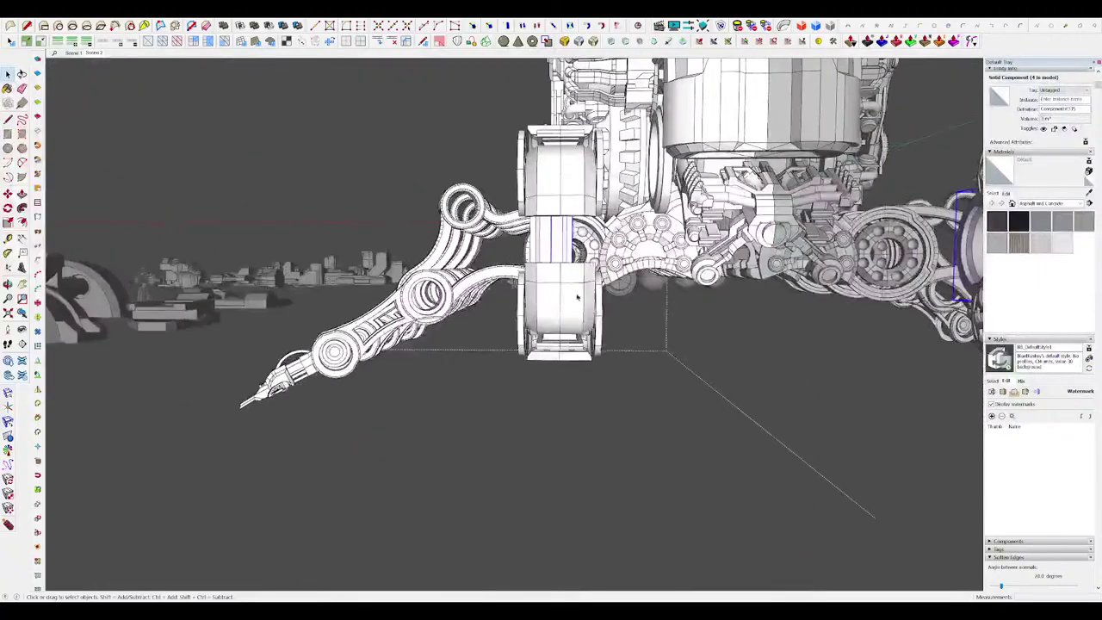
{"action": "scroll", "coordinate": [565, 352], "scroll_direction": "up", "scroll_amount": 5}
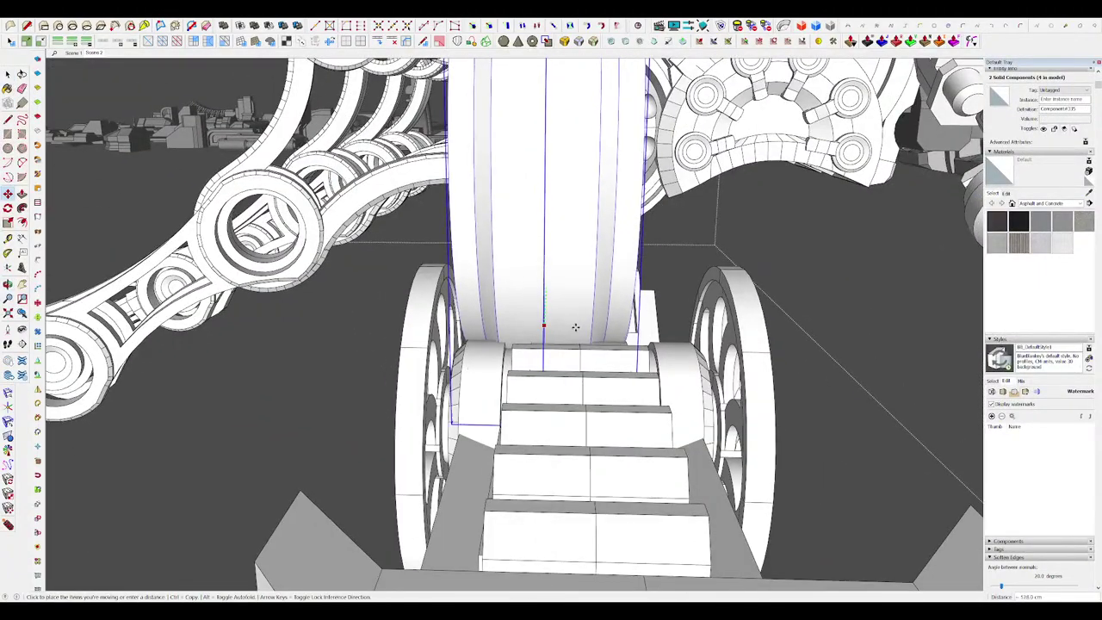
{"action": "middle_click_drag", "start_coordinate": [568, 348], "coordinate": [667, 341]}
{"action": "scroll", "coordinate": [516, 329], "scroll_direction": "down", "scroll_amount": 3}
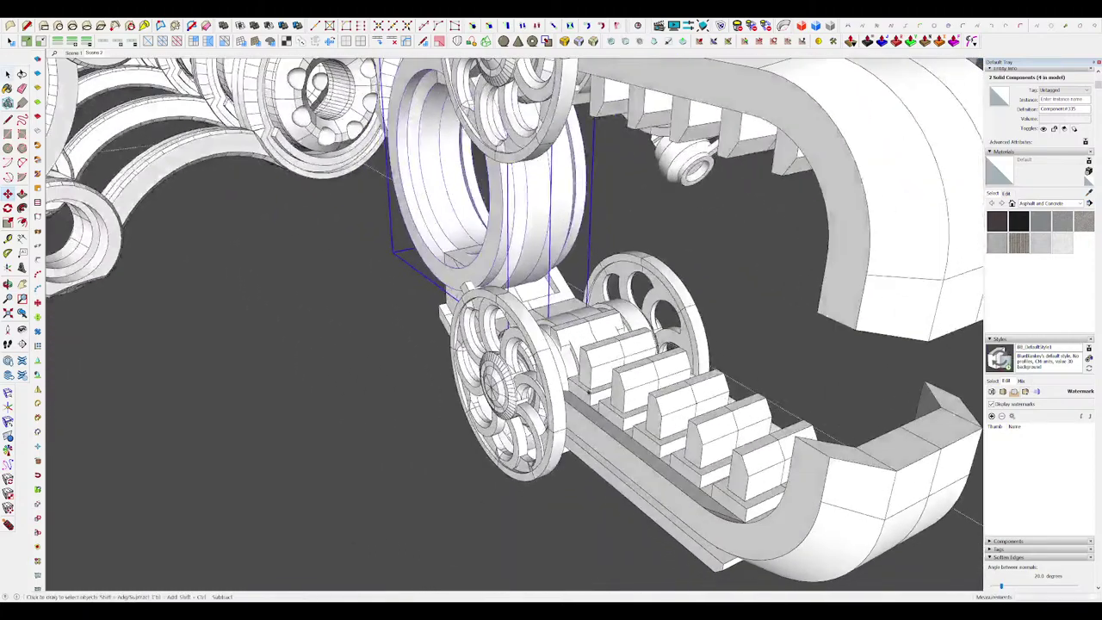
{"action": "key", "text": "space"}
{"action": "scroll", "coordinate": [491, 290], "scroll_direction": "up", "scroll_amount": 3}
{"action": "double_click", "coordinate": [491, 290]}
{"action": "key", "text": "p"}
{"action": "left_click_drag", "start_coordinate": [487, 293], "coordinate": [470, 293]}
{"action": "scroll", "coordinate": [470, 293], "scroll_direction": "down", "scroll_amount": 5}
{"action": "middle_click_drag", "start_coordinate": [470, 293], "coordinate": [581, 192]}
{"action": "key", "text": "space"}
{"action": "left_click", "coordinate": [525, 323]}
Step: Open the claw plate group and erase the stray edge stub on it
{"action": "scroll", "coordinate": [542, 312], "scroll_direction": "up", "scroll_amount": 4}
{"action": "scroll", "coordinate": [574, 303], "scroll_direction": "down", "scroll_amount": 4}
{"action": "key", "text": "d"}
{"action": "scroll", "coordinate": [578, 288], "scroll_direction": "down", "scroll_amount": 5}
{"action": "scroll", "coordinate": [577, 287], "scroll_direction": "up", "scroll_amount": 6}
{"action": "left_click", "coordinate": [565, 382]}
{"action": "scroll", "coordinate": [542, 384], "scroll_direction": "up", "scroll_amount": 5}
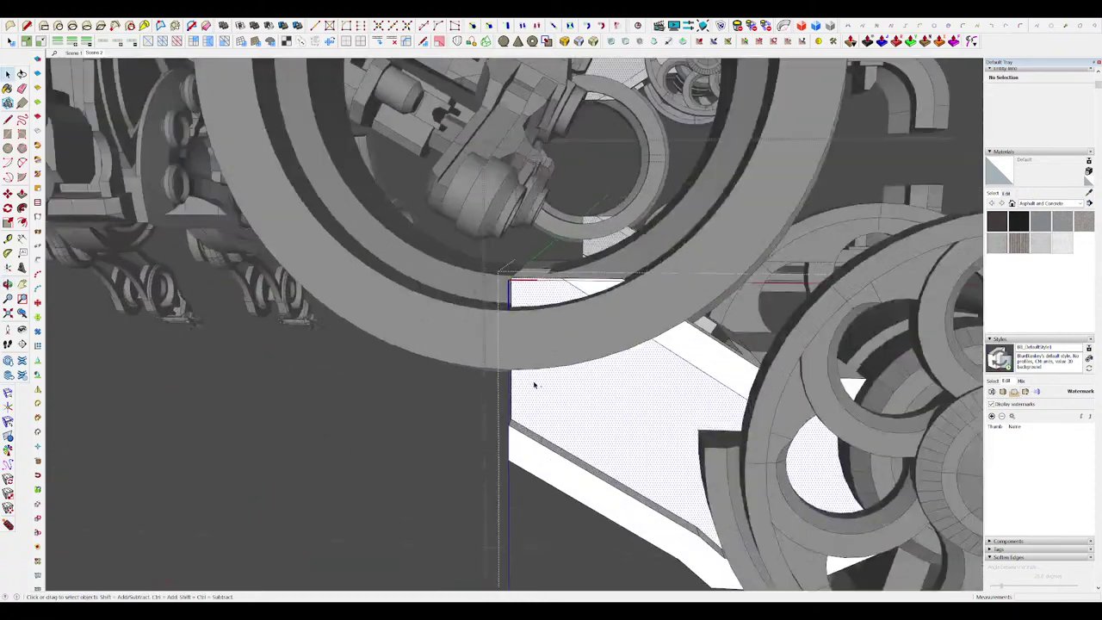
{"action": "scroll", "coordinate": [576, 366], "scroll_direction": "down", "scroll_amount": 3}
{"action": "scroll", "coordinate": [588, 355], "scroll_direction": "up", "scroll_amount": 3}
{"action": "mouse_move", "coordinate": [588, 355]}
{"action": "middle_mouse_down"}
{"action": "mouse_move", "coordinate": [595, 341]}
{"action": "mouse_move", "coordinate": [611, 357]}
{"action": "mouse_move", "coordinate": [591, 364]}
{"action": "mouse_move", "coordinate": [582, 331]}
{"action": "middle_mouse_up"}
{"action": "key", "text": "e"}
{"action": "left_click", "coordinate": [600, 319]}
{"action": "left_click", "coordinate": [623, 324]}
Step: Push the plate's upper-left face down into a stepped groove
{"action": "scroll", "coordinate": [583, 339], "scroll_direction": "down", "scroll_amount": 3}
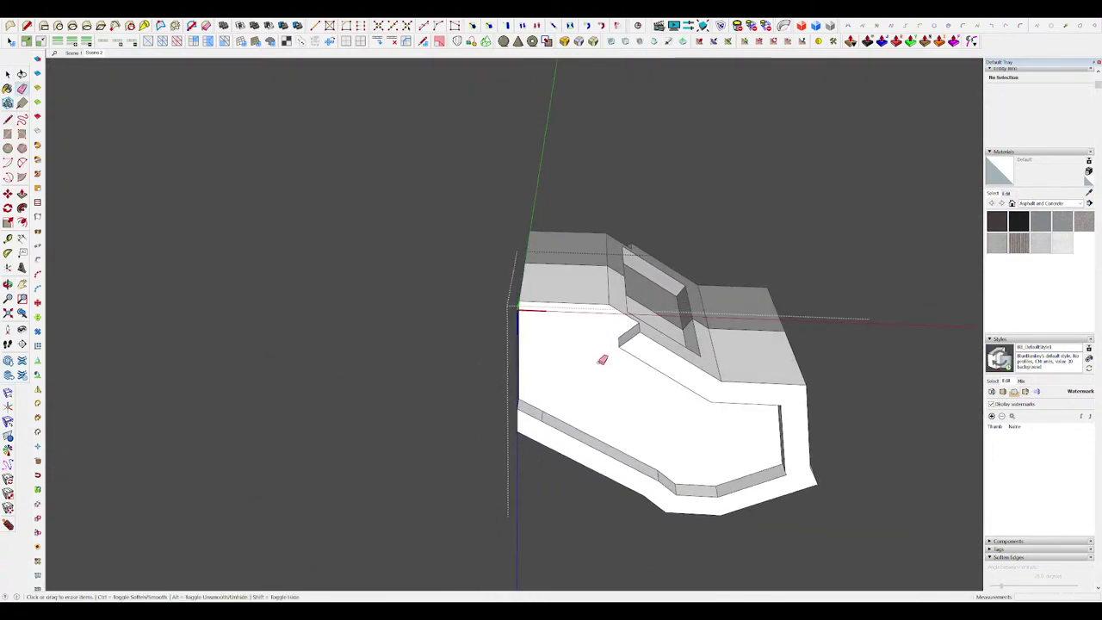
{"action": "scroll", "coordinate": [602, 360], "scroll_direction": "up", "scroll_amount": 3}
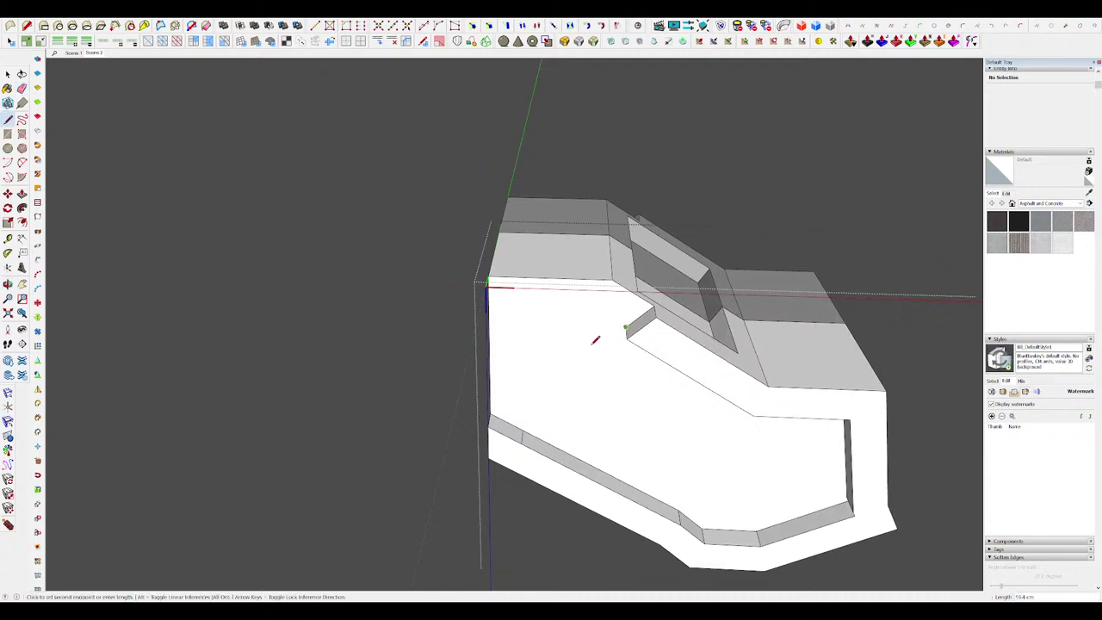
{"action": "middle_click_drag", "start_coordinate": [604, 365], "coordinate": [616, 334]}
{"action": "key", "text": "p"}
{"action": "left_click_drag", "start_coordinate": [613, 327], "coordinate": [622, 319]}
{"action": "mouse_move", "coordinate": [621, 319]}
{"action": "middle_mouse_down"}
{"action": "mouse_move", "coordinate": [605, 327]}
{"action": "mouse_move", "coordinate": [648, 303]}
{"action": "middle_mouse_up"}
{"action": "scroll", "coordinate": [637, 325], "scroll_direction": "up", "scroll_amount": 3}
{"action": "key", "text": "e"}
{"action": "scroll", "coordinate": [647, 302], "scroll_direction": "down", "scroll_amount": 3}
{"action": "scroll", "coordinate": [570, 313], "scroll_direction": "up", "scroll_amount": 3}
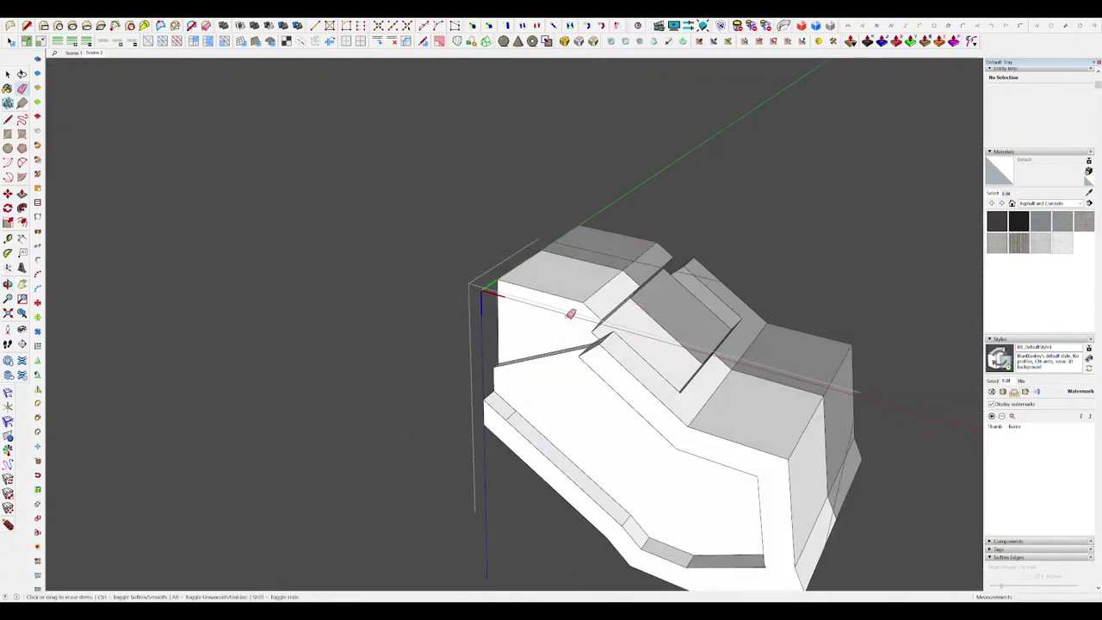
{"action": "key", "text": "p"}
{"action": "scroll", "coordinate": [596, 326], "scroll_direction": "down", "scroll_amount": 3}
{"action": "scroll", "coordinate": [596, 325], "scroll_direction": "down", "scroll_amount": 4}
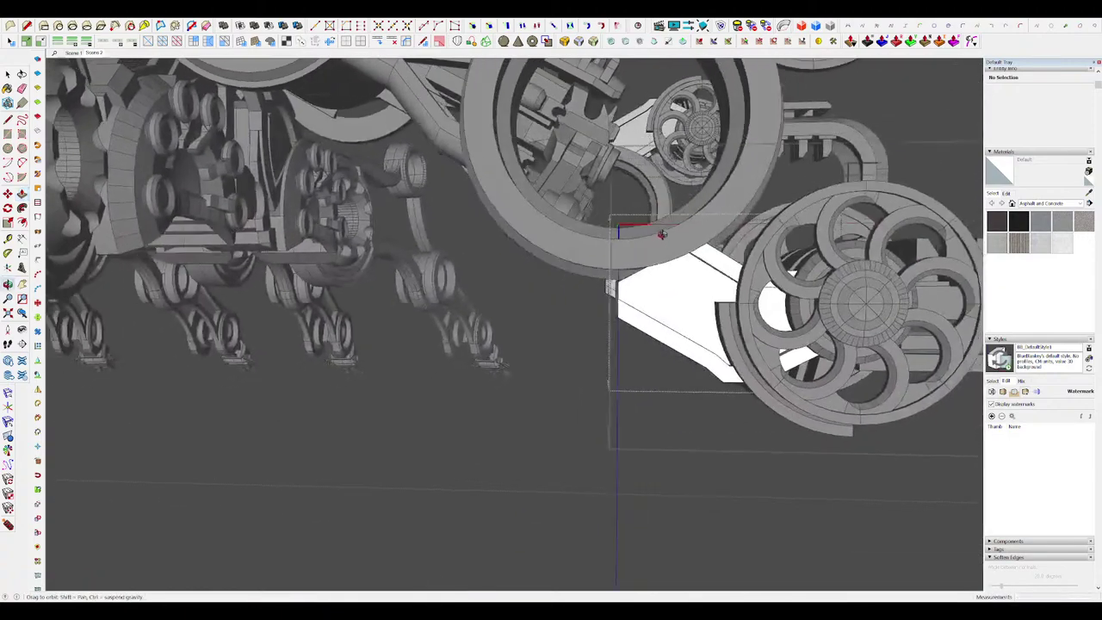
{"action": "scroll", "coordinate": [619, 258], "scroll_direction": "up", "scroll_amount": 6}
{"action": "scroll", "coordinate": [618, 255], "scroll_direction": "down", "scroll_amount": 3}
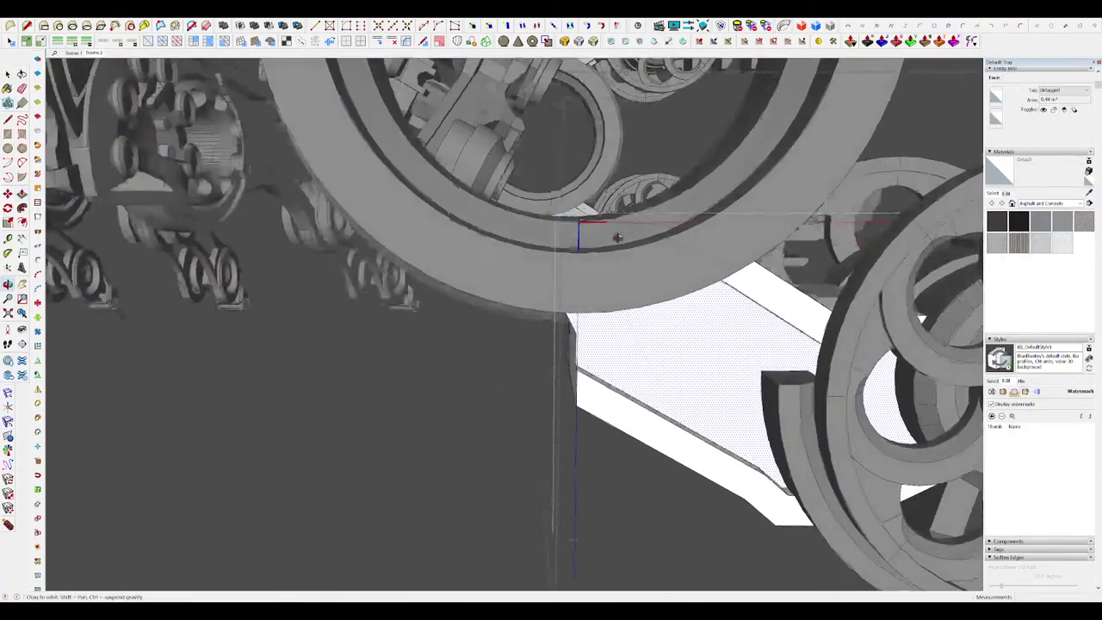
{"action": "scroll", "coordinate": [612, 236], "scroll_direction": "up", "scroll_amount": 4}
Step: Exit the plate and claw groups, then open the front jaw's top plate for editing
{"action": "key", "text": "l"}
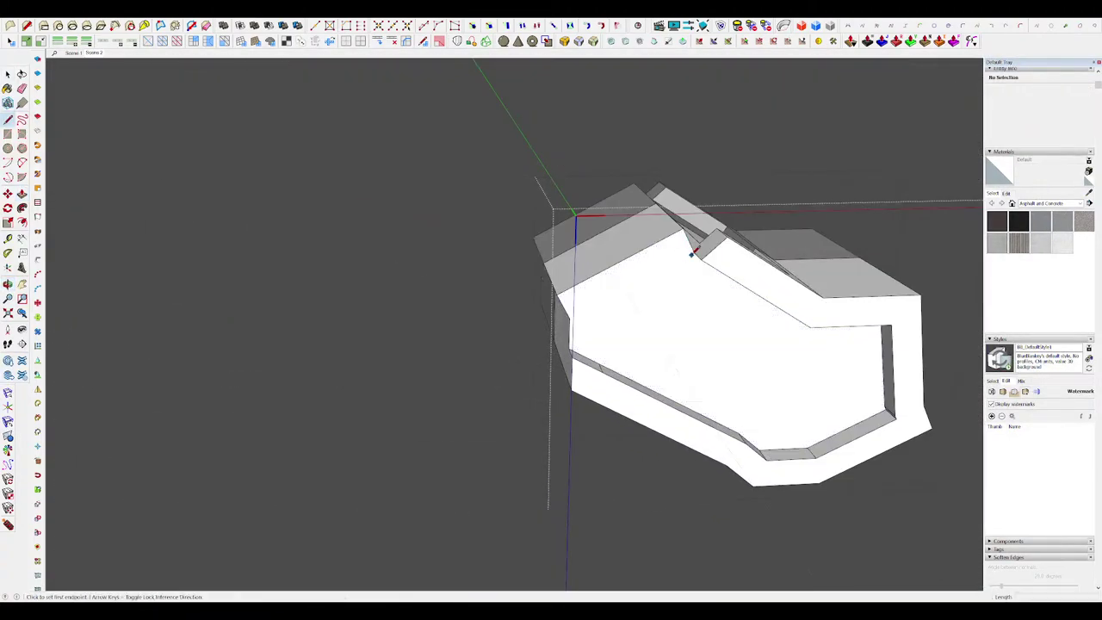
{"action": "key", "text": "space"}
{"action": "scroll", "coordinate": [603, 236], "scroll_direction": "down", "scroll_amount": 5}
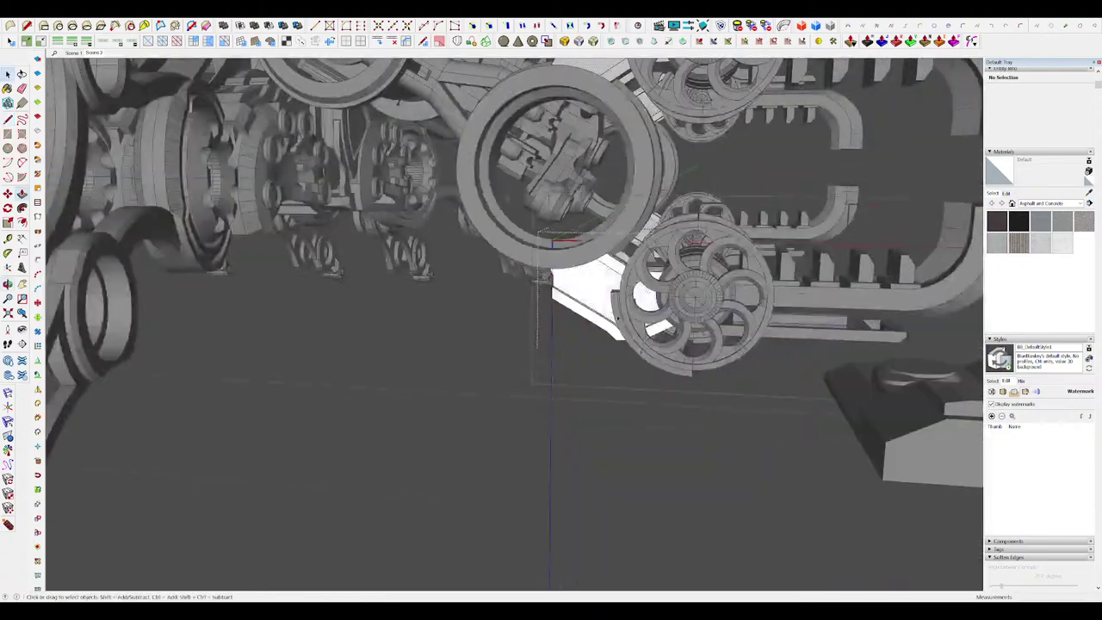
{"action": "middle_click_drag", "start_coordinate": [623, 311], "coordinate": [869, 377]}
{"action": "left_click", "coordinate": [875, 379]}
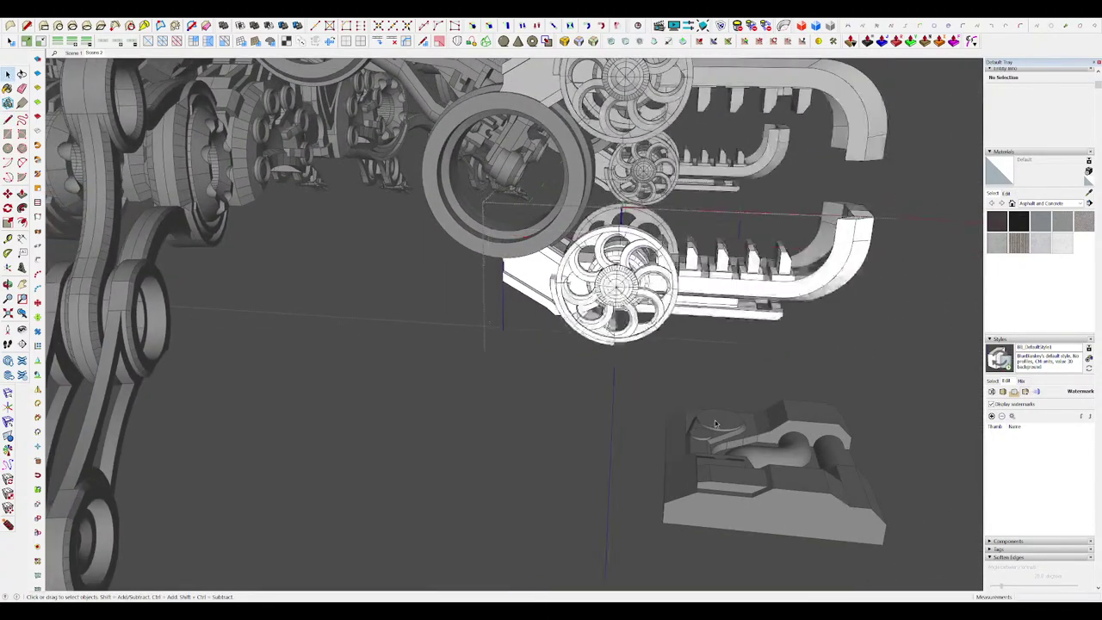
{"action": "scroll", "coordinate": [875, 378], "scroll_direction": "down", "scroll_amount": 3}
{"action": "left_click", "coordinate": [860, 380]}
{"action": "mouse_move", "coordinate": [850, 382]}
{"action": "middle_mouse_down"}
{"action": "mouse_move", "coordinate": [779, 387]}
{"action": "mouse_move", "coordinate": [758, 434]}
{"action": "middle_mouse_up"}
{"action": "scroll", "coordinate": [595, 256], "scroll_direction": "up", "scroll_amount": 5}
{"action": "middle_click_drag", "start_coordinate": [637, 251], "coordinate": [411, 327]}
{"action": "double_click", "coordinate": [564, 270]}
{"action": "scroll", "coordinate": [564, 269], "scroll_direction": "up", "scroll_amount": 5}
Step: Pull two top strips up into parallel rails, with the front rail standing taller
{"action": "left_click", "coordinate": [562, 271]}
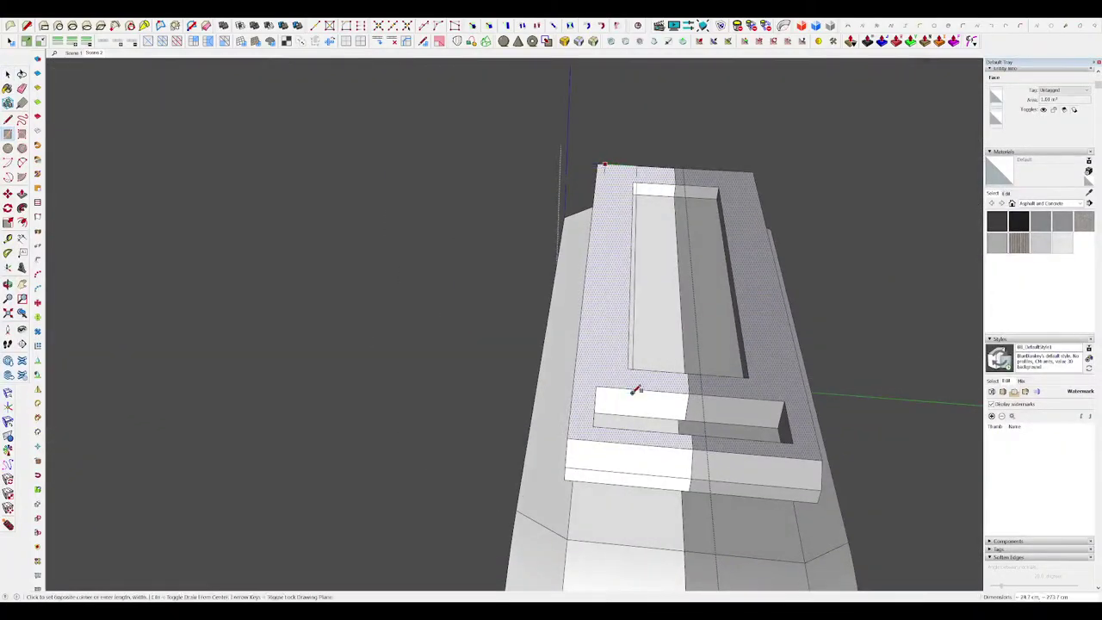
{"action": "key", "text": "p"}
{"action": "left_click", "coordinate": [602, 330]}
{"action": "middle_click_drag", "start_coordinate": [602, 325], "coordinate": [892, 235]}
{"action": "scroll", "coordinate": [604, 274], "scroll_direction": "down", "scroll_amount": 8}
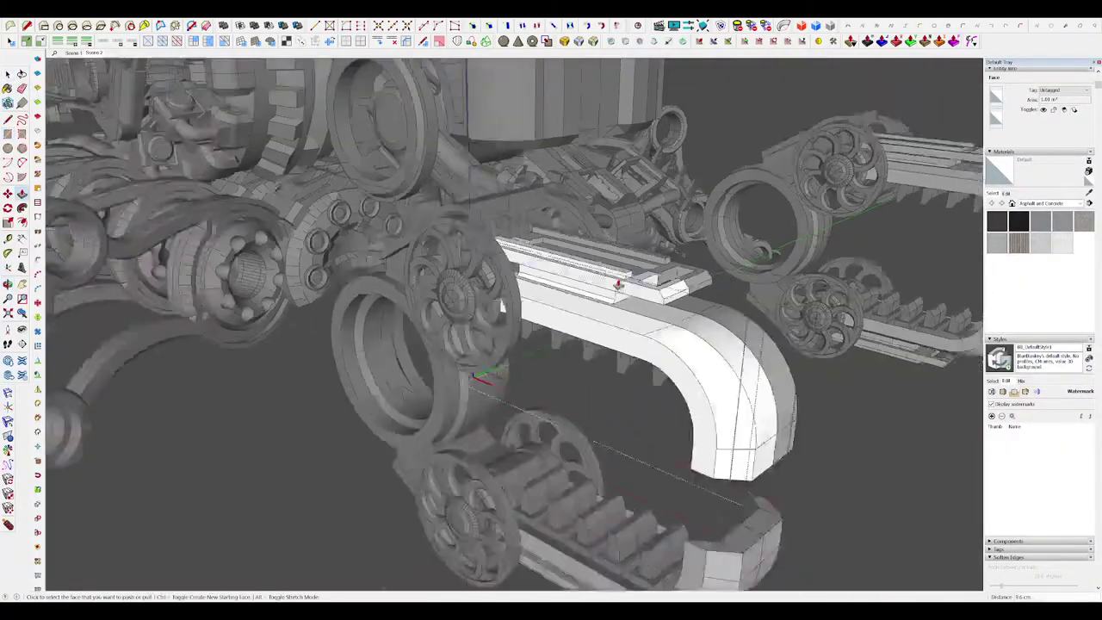
{"action": "scroll", "coordinate": [571, 258], "scroll_direction": "up", "scroll_amount": 7}
{"action": "left_click", "coordinate": [551, 350]}
{"action": "left_click", "coordinate": [565, 343]}
Step: Orbit to a low side view to inspect the two new rails on the claw
{"action": "key", "text": "l"}
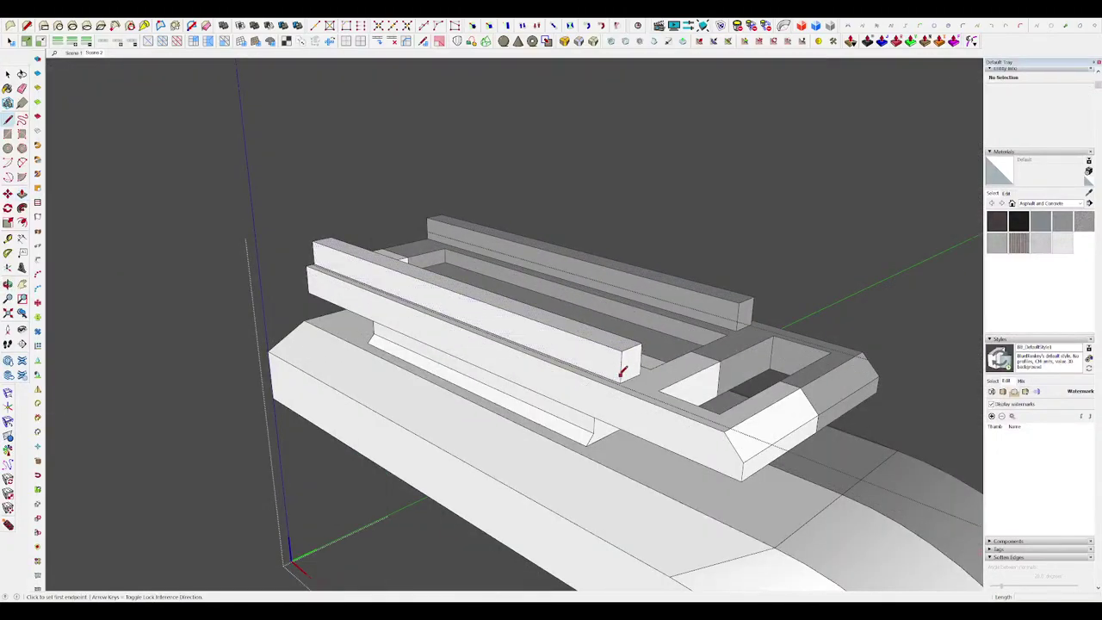
{"action": "scroll", "coordinate": [564, 309], "scroll_direction": "down", "scroll_amount": 10}
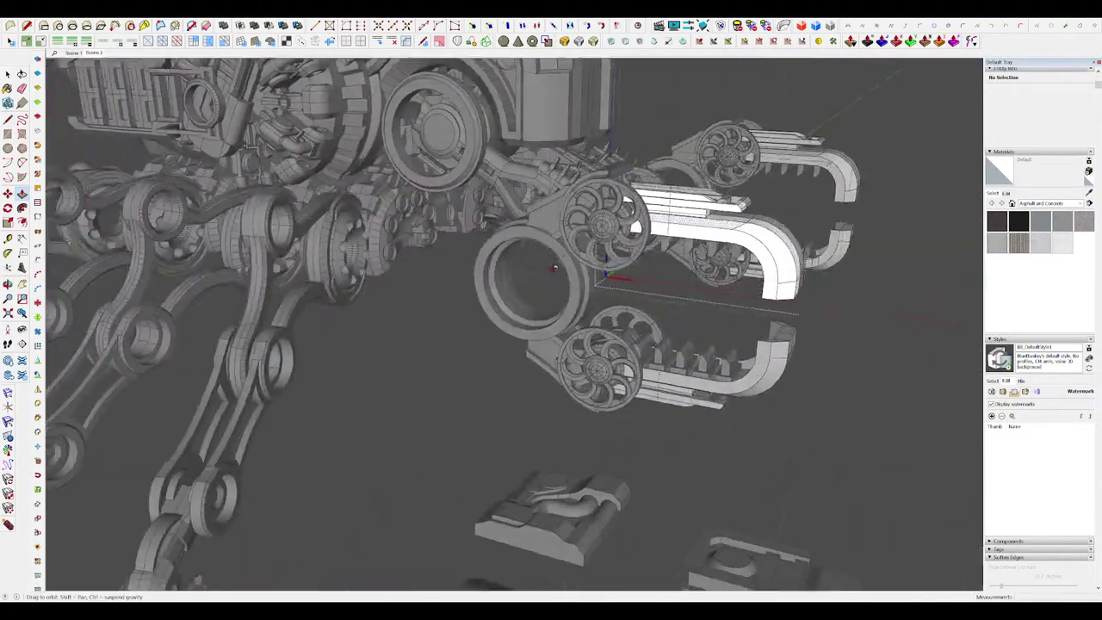
{"action": "middle_click_drag", "start_coordinate": [553, 267], "coordinate": [558, 302]}
{"action": "scroll", "coordinate": [559, 301], "scroll_direction": "down", "scroll_amount": 4}
{"action": "scroll", "coordinate": [667, 277], "scroll_direction": "up", "scroll_amount": 4}
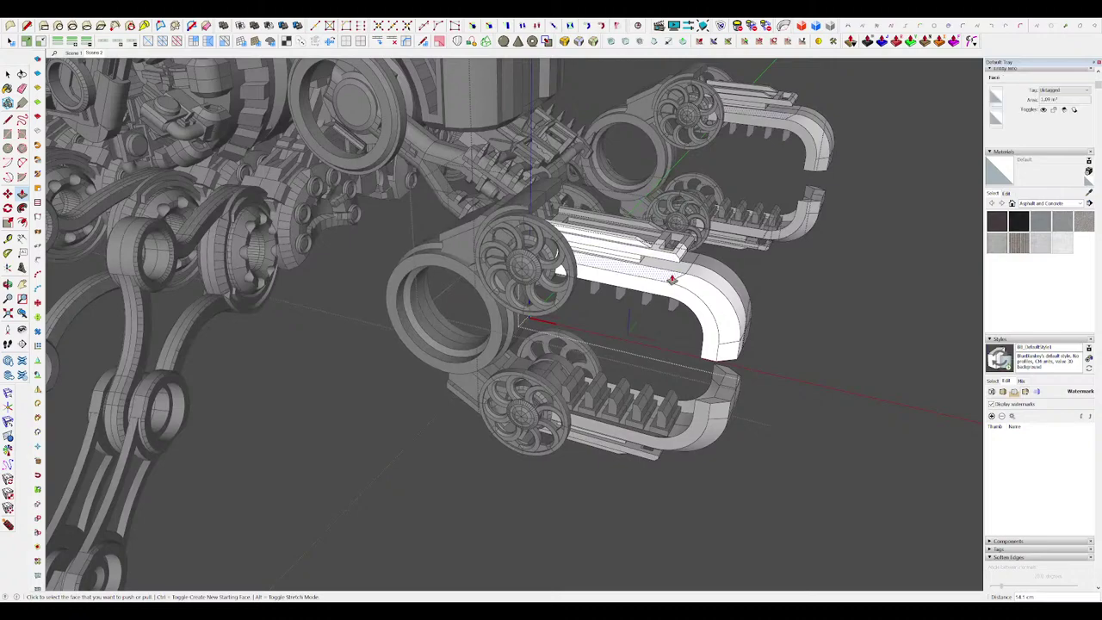
{"action": "mouse_move", "coordinate": [671, 279]}
{"action": "middle_mouse_down"}
{"action": "mouse_move", "coordinate": [647, 275]}
{"action": "mouse_move", "coordinate": [676, 284]}
{"action": "middle_mouse_up"}
{"action": "scroll", "coordinate": [575, 236], "scroll_direction": "up", "scroll_amount": 5}
{"action": "middle_click_drag", "start_coordinate": [576, 235], "coordinate": [784, 270]}
{"action": "middle_click_drag", "start_coordinate": [645, 263], "coordinate": [777, 273]}
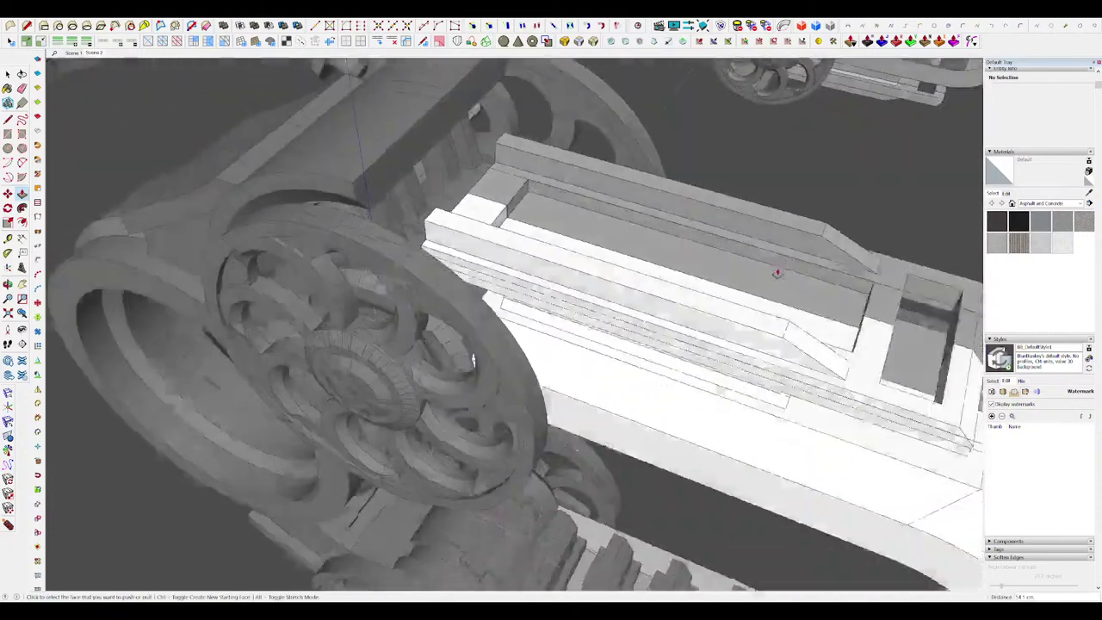
{"action": "scroll", "coordinate": [776, 273], "scroll_direction": "down", "scroll_amount": 5}
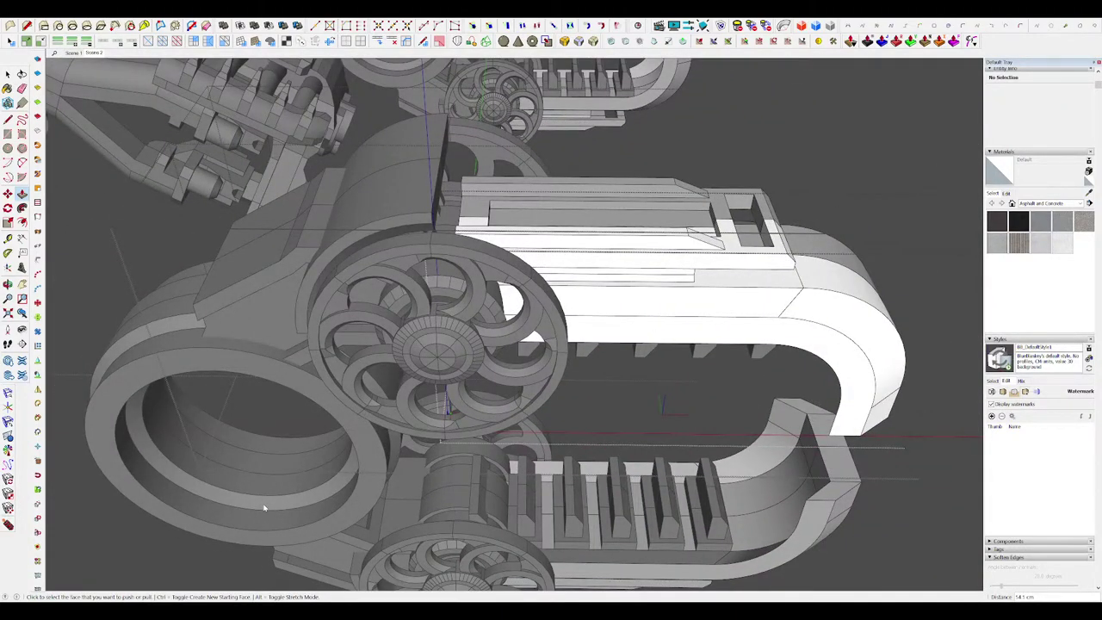
{"action": "middle_click_drag", "start_coordinate": [622, 323], "coordinate": [631, 300]}
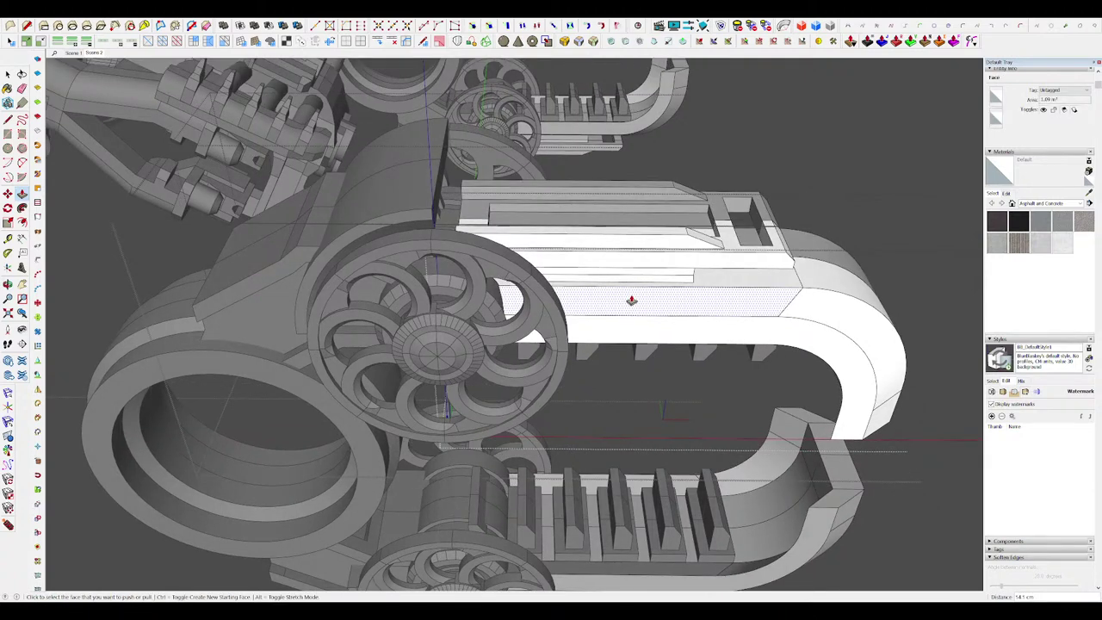
{"action": "middle_click_drag", "start_coordinate": [631, 301], "coordinate": [603, 300]}
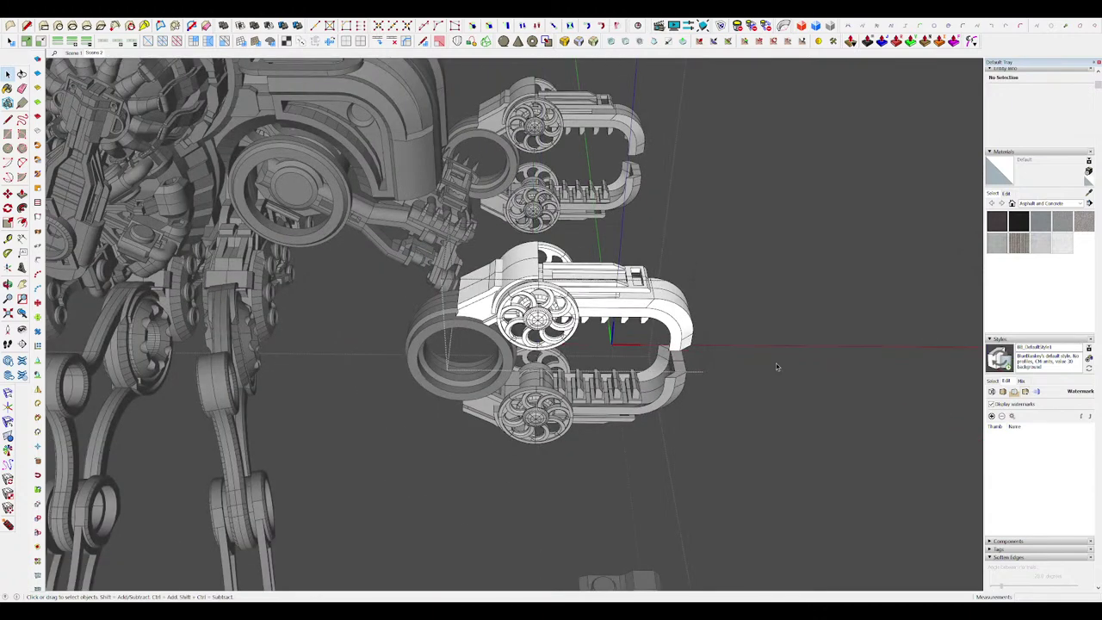
Step: Exit the jaw plate, try pulling a rectangle up into a block, then undo it
{"action": "left_click", "coordinate": [775, 367]}
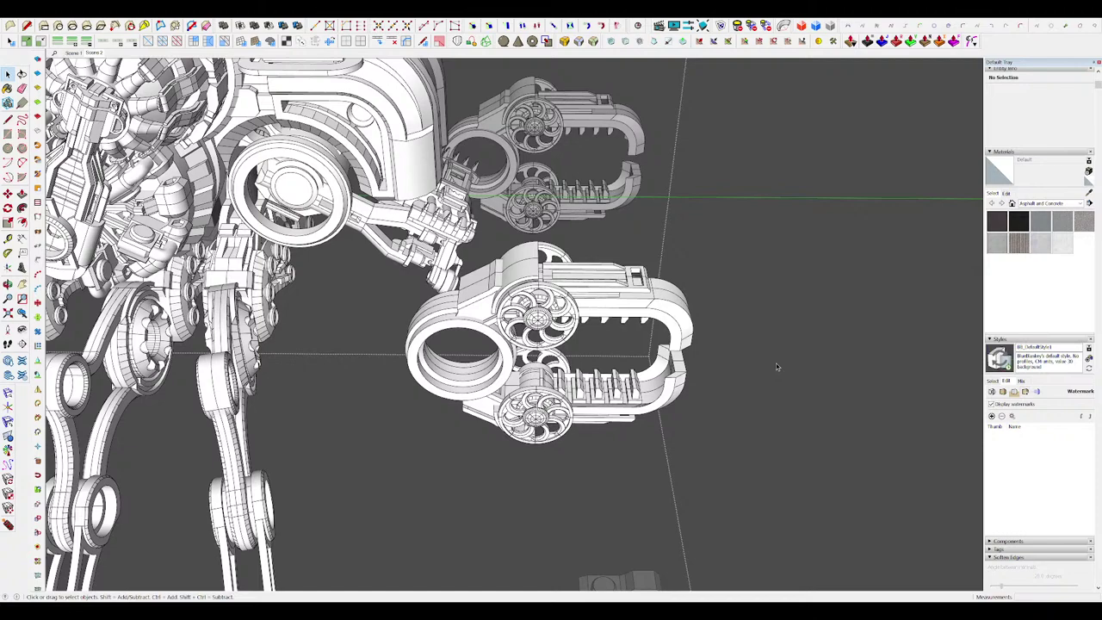
{"action": "scroll", "coordinate": [600, 301], "scroll_direction": "down", "scroll_amount": 4}
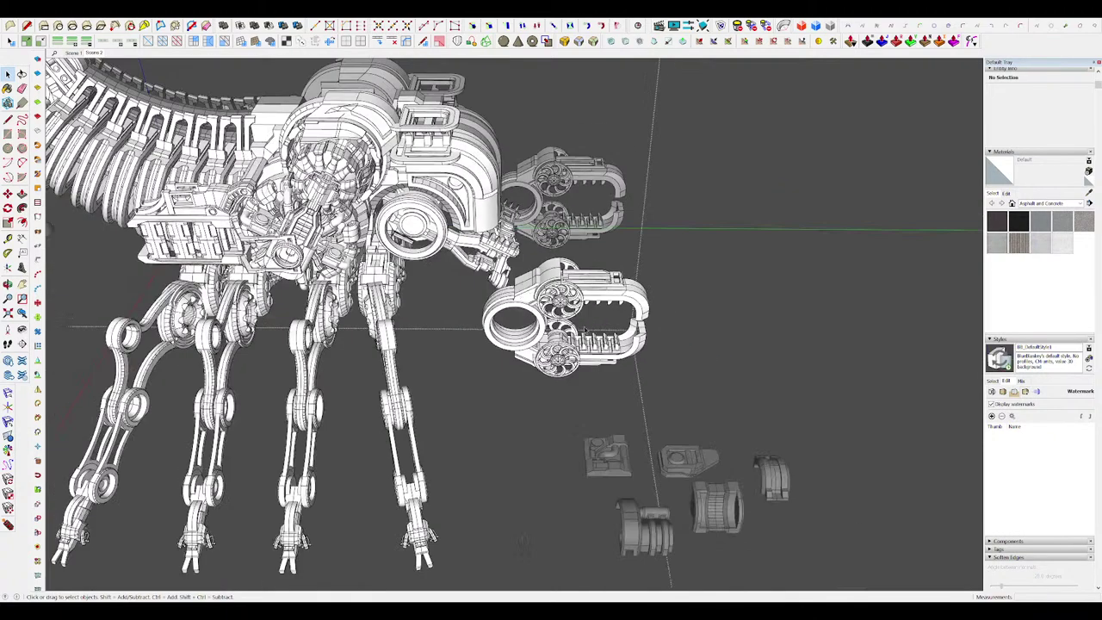
{"action": "key", "text": "p"}
{"action": "left_click", "coordinate": [580, 413]}
{"action": "left_click", "coordinate": [580, 405]}
{"action": "key", "text": "ctrl+z"}
{"action": "key", "text": "ctrl+z"}
Step: Draw a small test box below the claw, then undo the box and its square
{"action": "middle_click_drag", "start_coordinate": [593, 418], "coordinate": [571, 413]}
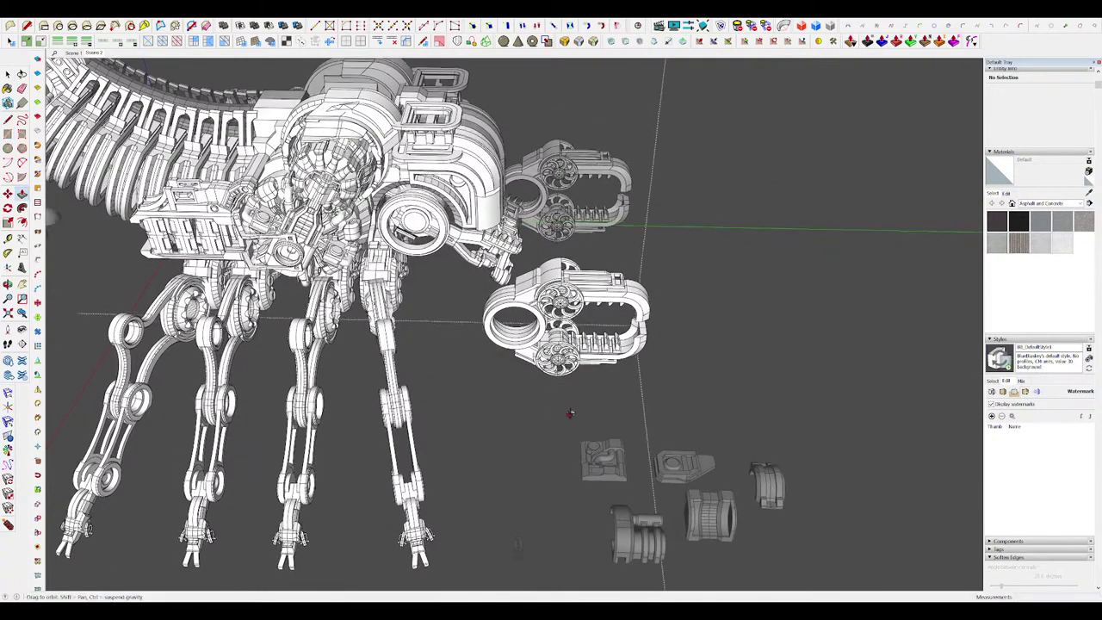
{"action": "scroll", "coordinate": [544, 295], "scroll_direction": "up", "scroll_amount": 3}
{"action": "mouse_move", "coordinate": [544, 295]}
{"action": "middle_mouse_down"}
{"action": "mouse_move", "coordinate": [549, 205]}
{"action": "mouse_move", "coordinate": [559, 297]}
{"action": "middle_mouse_up"}
{"action": "scroll", "coordinate": [563, 301], "scroll_direction": "down", "scroll_amount": 3}
{"action": "key", "text": "r"}
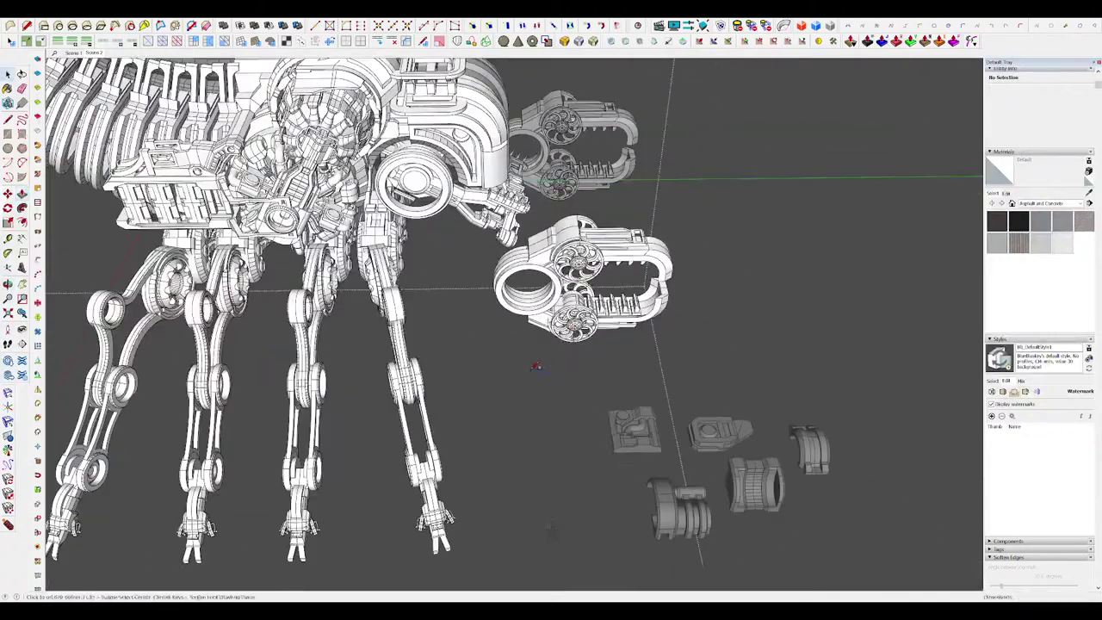
{"action": "left_click", "coordinate": [531, 370]}
{"action": "left_click", "coordinate": [565, 397]}
{"action": "middle_click_drag", "start_coordinate": [560, 392], "coordinate": [531, 401]}
{"action": "key", "text": "p"}
{"action": "left_click", "coordinate": [525, 378]}
{"action": "left_click", "coordinate": [523, 362]}
{"action": "middle_click_drag", "start_coordinate": [523, 361], "coordinate": [468, 370]}
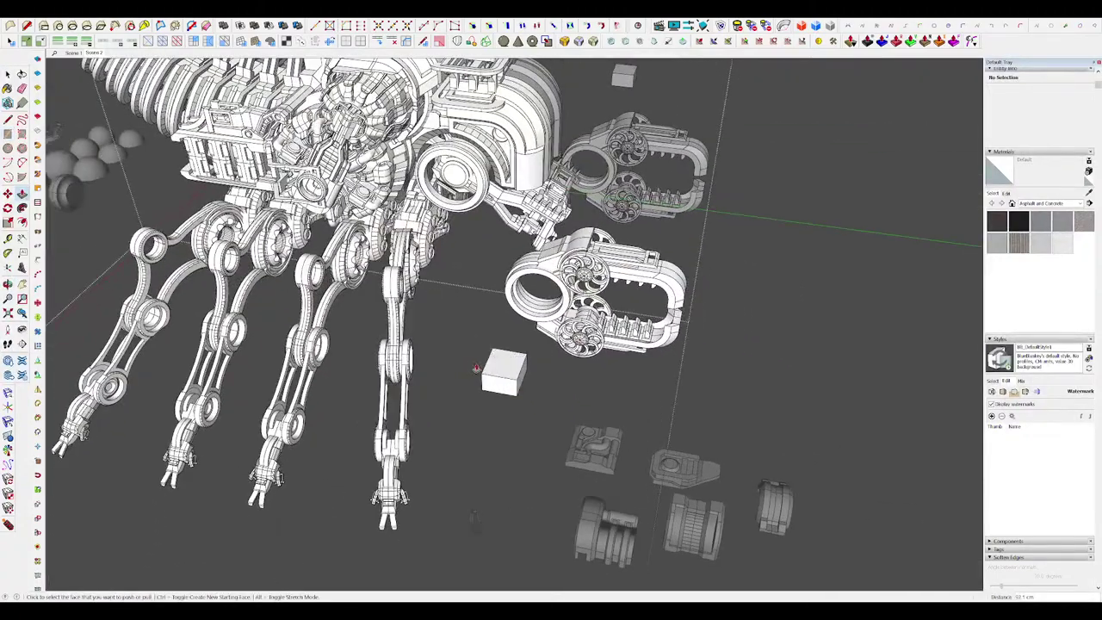
{"action": "scroll", "coordinate": [482, 368], "scroll_direction": "up", "scroll_amount": 4}
{"action": "key", "text": "space"}
{"action": "key", "text": "ctrl+z"}
{"action": "key", "text": "ctrl+z"}
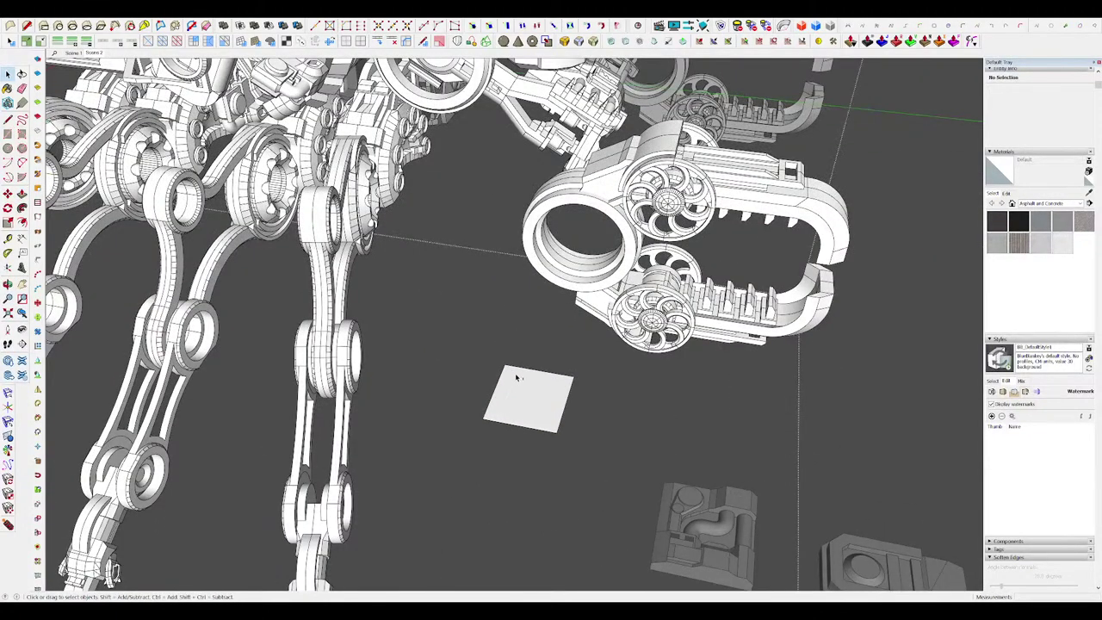
Step: Move the beam's end face farther left
{"action": "middle_click_drag", "start_coordinate": [536, 385], "coordinate": [572, 293]}
{"action": "scroll", "coordinate": [571, 291], "scroll_direction": "up", "scroll_amount": 5}
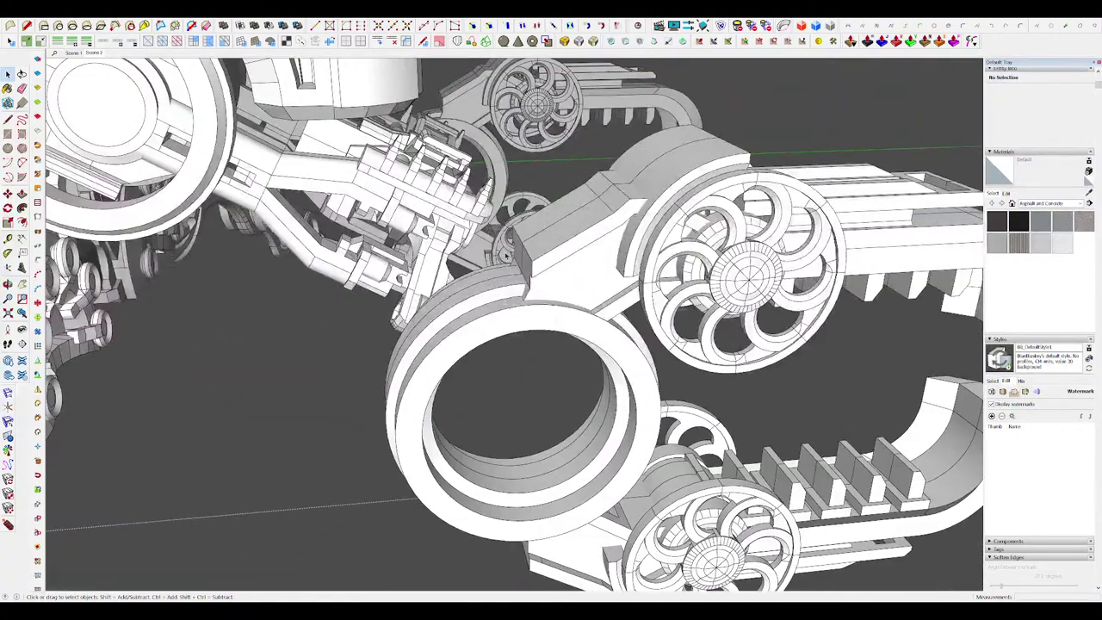
{"action": "left_click", "coordinate": [552, 264]}
{"action": "scroll", "coordinate": [552, 262], "scroll_direction": "up", "scroll_amount": 4}
{"action": "middle_click_drag", "start_coordinate": [556, 249], "coordinate": [594, 249]}
{"action": "key", "text": "i"}
{"action": "key", "text": "m"}
{"action": "left_click", "coordinate": [561, 256]}
{"action": "left_click", "coordinate": [536, 253]}
{"action": "key", "text": "i"}
{"action": "key", "text": "space"}
{"action": "scroll", "coordinate": [594, 250], "scroll_direction": "down", "scroll_amount": 3}
Step: Cut a small triangle off the white part's corner with a line, then exit the groups
{"action": "double_click", "coordinate": [567, 232]}
{"action": "scroll", "coordinate": [577, 214], "scroll_direction": "up", "scroll_amount": 6}
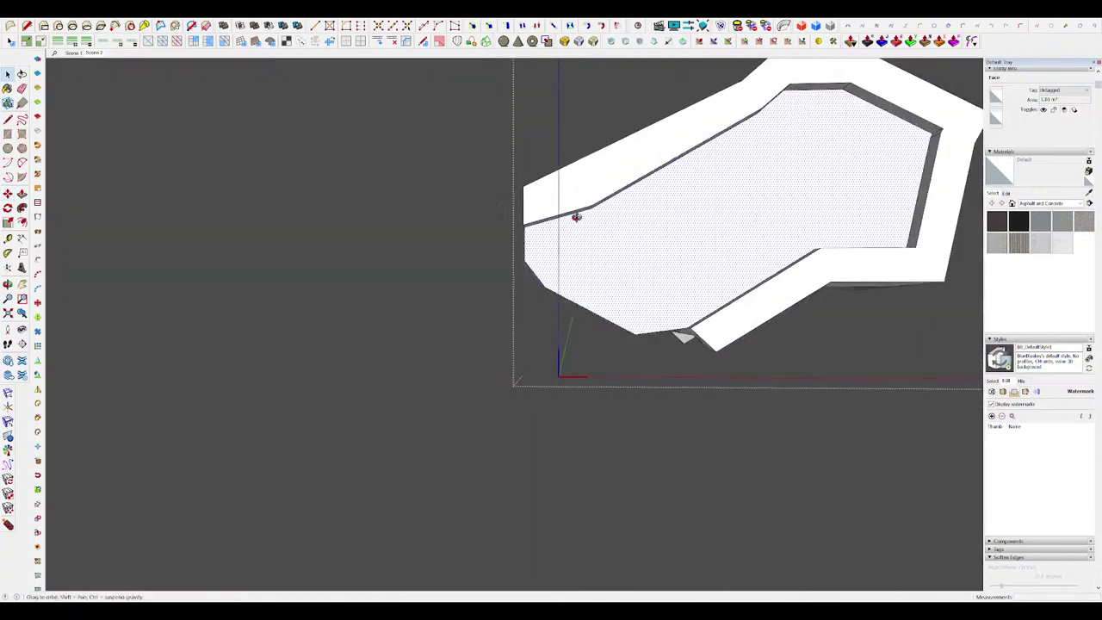
{"action": "key", "text": "l"}
{"action": "left_click", "coordinate": [594, 205]}
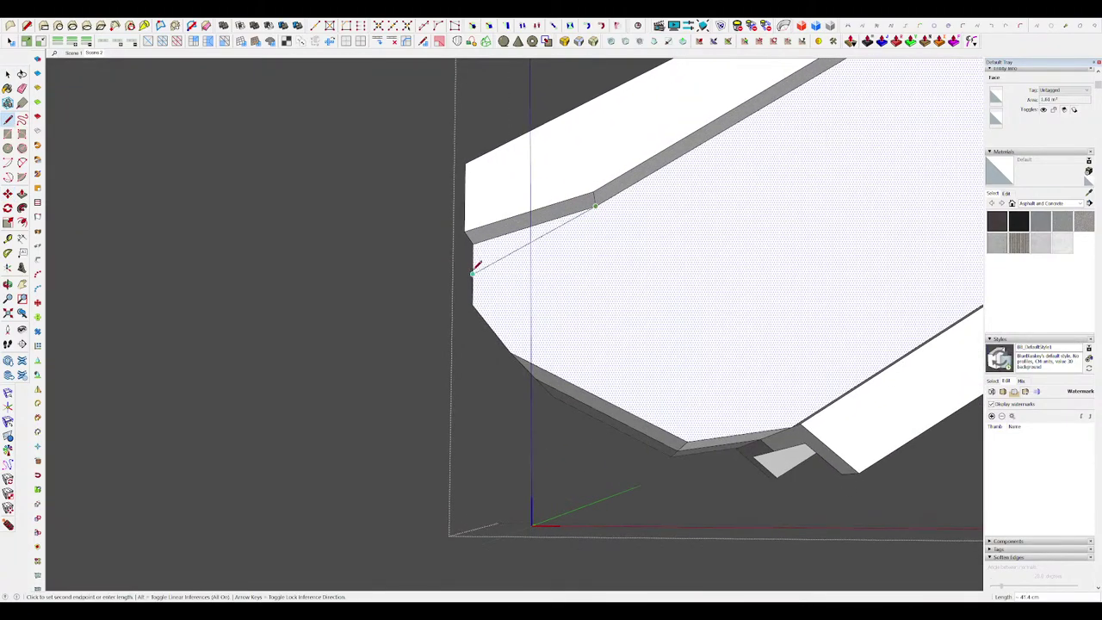
{"action": "key", "text": "p"}
{"action": "left_click", "coordinate": [523, 238]}
{"action": "key", "text": "Escape"}
{"action": "scroll", "coordinate": [533, 233], "scroll_direction": "down", "scroll_amount": 6}
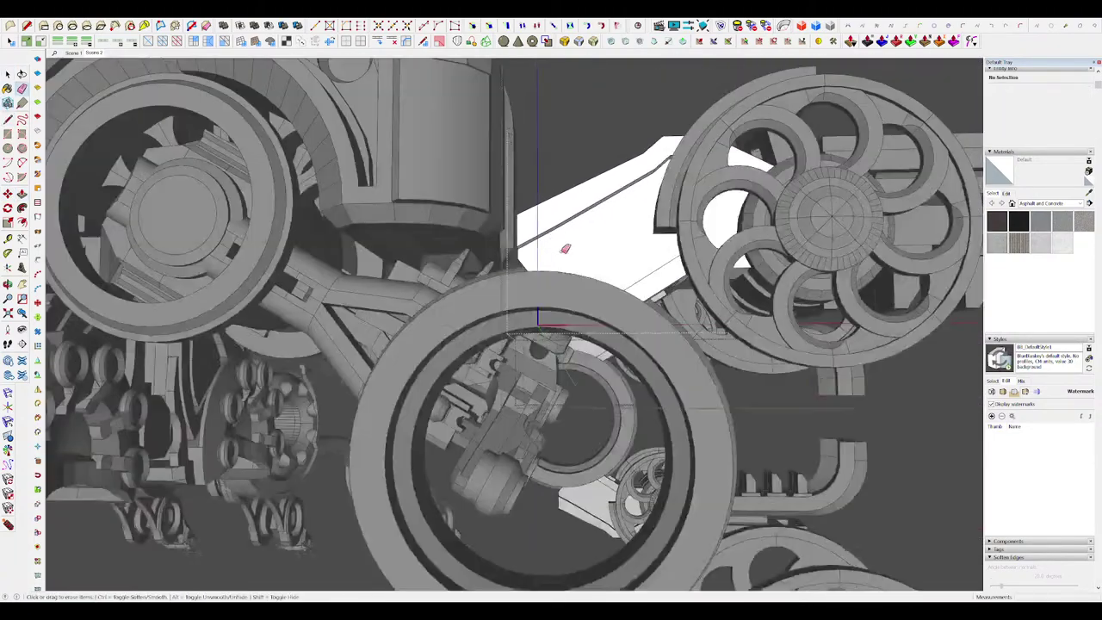
{"action": "left_click", "coordinate": [725, 313]}
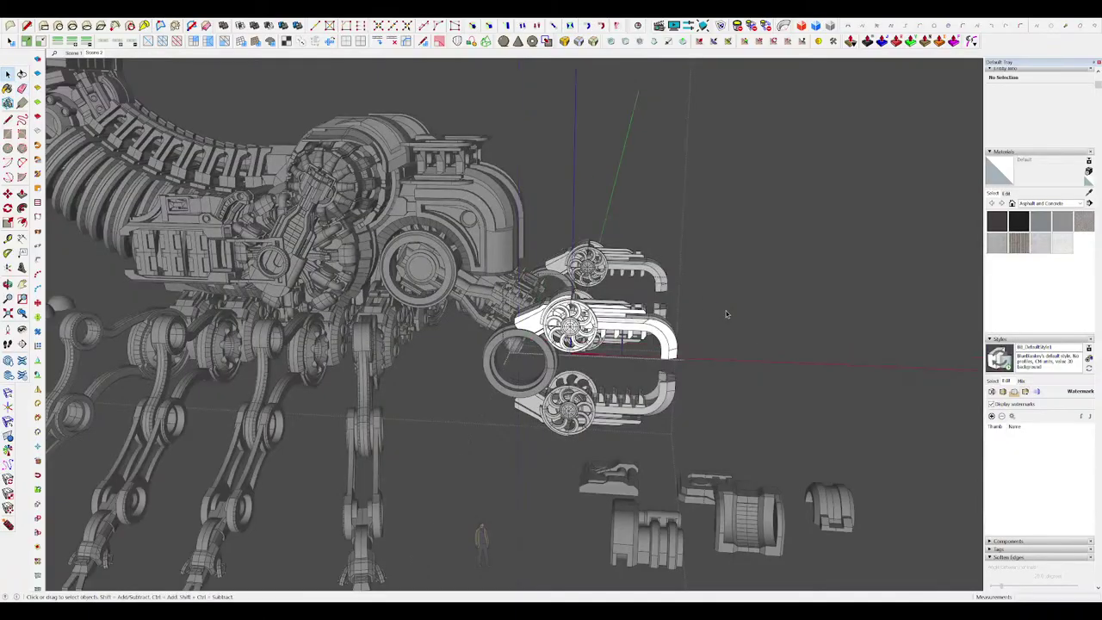
{"action": "middle_click_drag", "start_coordinate": [726, 315], "coordinate": [568, 378]}
{"action": "left_click", "coordinate": [728, 325]}
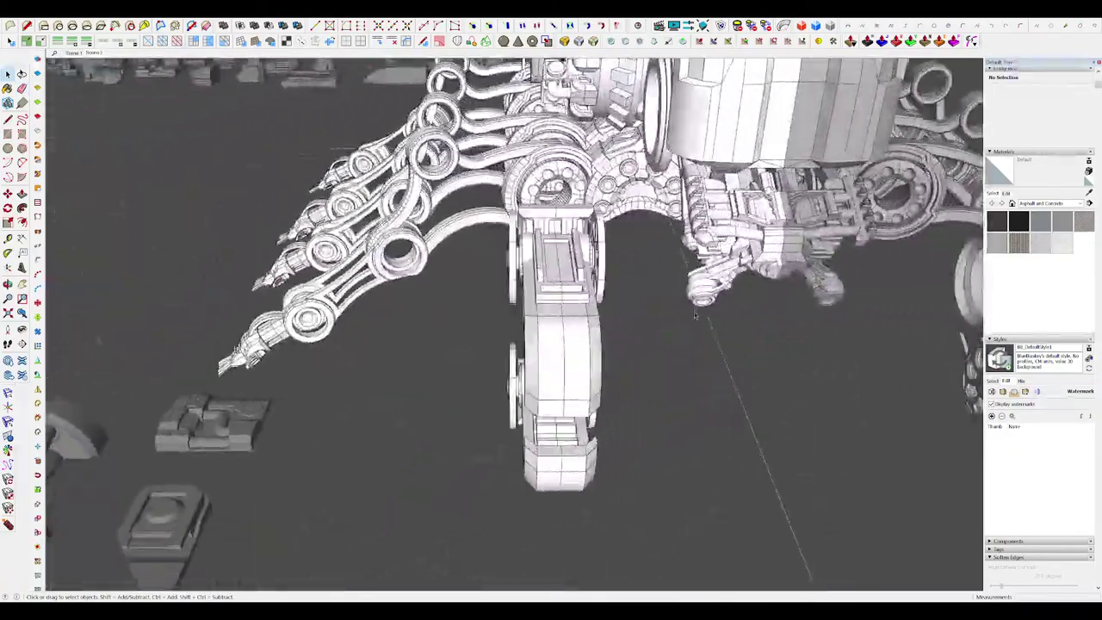
Step: Orbit and zoom in on the circular shoulder socket beside the claw arm
{"action": "scroll", "coordinate": [551, 250], "scroll_direction": "up", "scroll_amount": 5}
{"action": "middle_click_drag", "start_coordinate": [555, 253], "coordinate": [674, 437]}
{"action": "scroll", "coordinate": [540, 239], "scroll_direction": "up", "scroll_amount": 3}
{"action": "scroll", "coordinate": [622, 297], "scroll_direction": "down", "scroll_amount": 5}
{"action": "scroll", "coordinate": [637, 320], "scroll_direction": "down", "scroll_amount": 3}
{"action": "scroll", "coordinate": [572, 400], "scroll_direction": "up", "scroll_amount": 3}
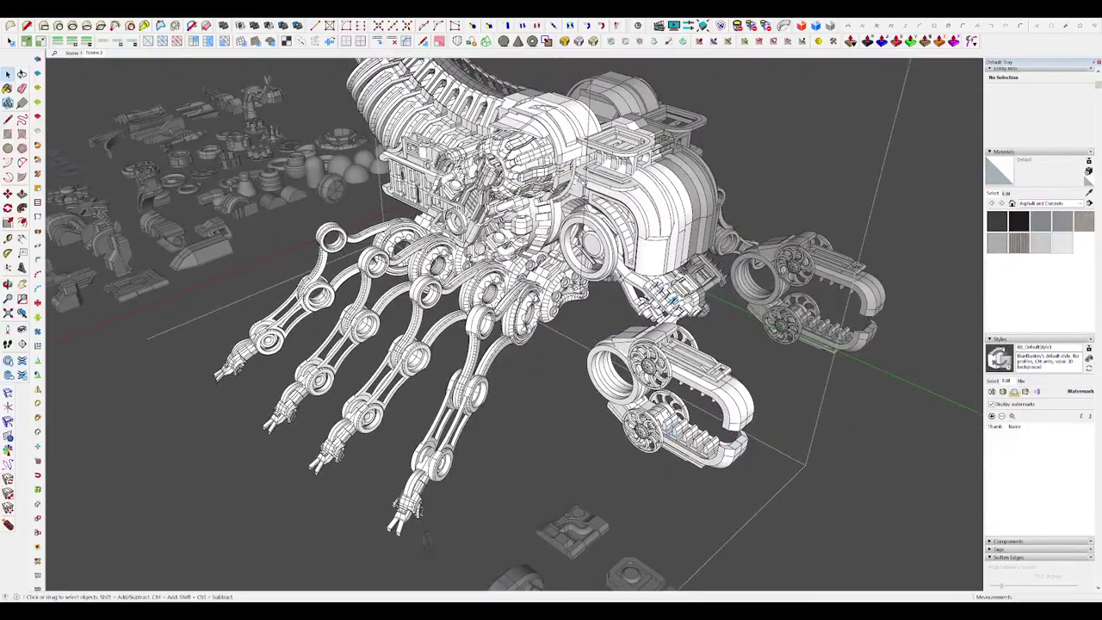
{"action": "mouse_move", "coordinate": [675, 300]}
{"action": "middle_mouse_down"}
{"action": "mouse_move", "coordinate": [529, 319]}
{"action": "mouse_move", "coordinate": [662, 303]}
{"action": "middle_mouse_up"}
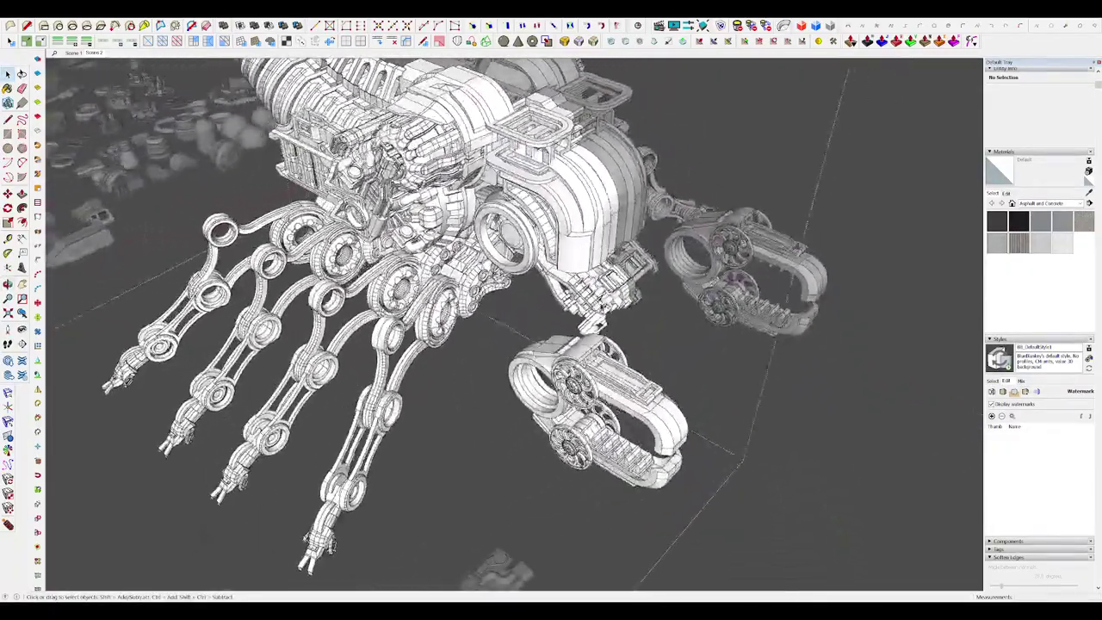
{"action": "middle_click_drag", "start_coordinate": [510, 274], "coordinate": [588, 246]}
{"action": "scroll", "coordinate": [566, 251], "scroll_direction": "up", "scroll_amount": 3}
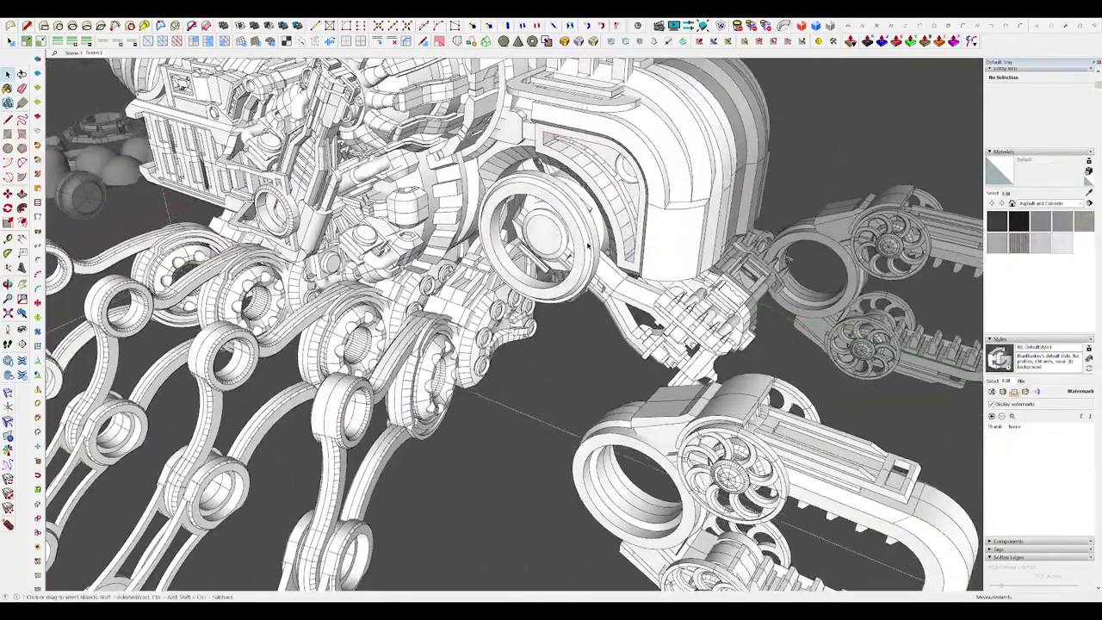
{"action": "scroll", "coordinate": [586, 247], "scroll_direction": "down", "scroll_amount": 5}
{"action": "scroll", "coordinate": [568, 258], "scroll_direction": "up", "scroll_amount": 7}
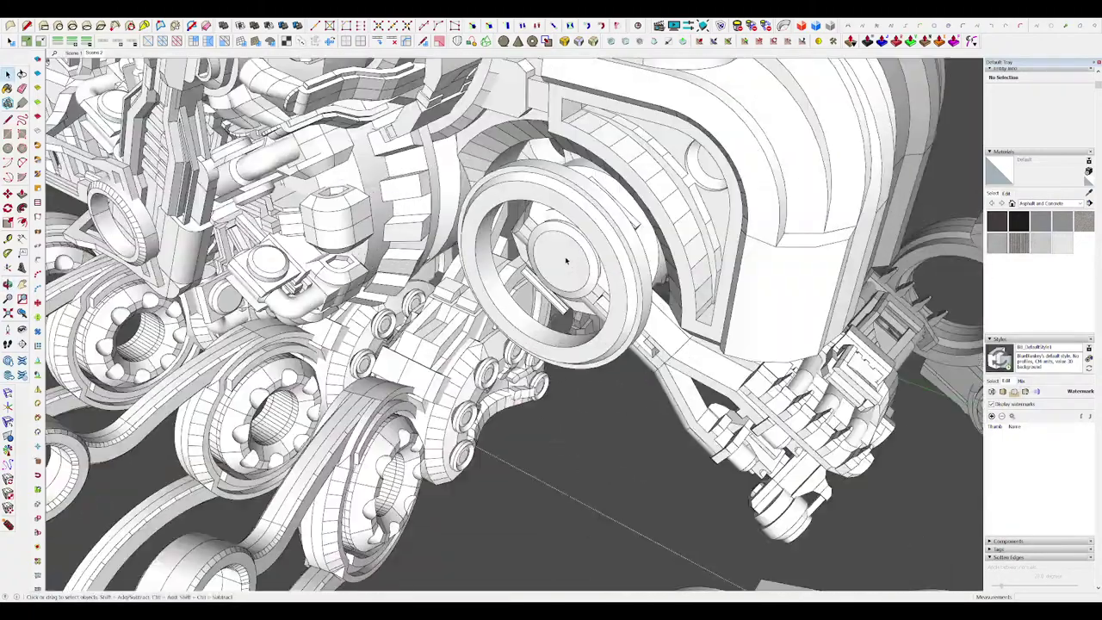
Step: Copy the socket's round face forward as a separate disc in front of the original
{"action": "scroll", "coordinate": [568, 258], "scroll_direction": "up", "scroll_amount": 4}
{"action": "left_click", "coordinate": [551, 262]}
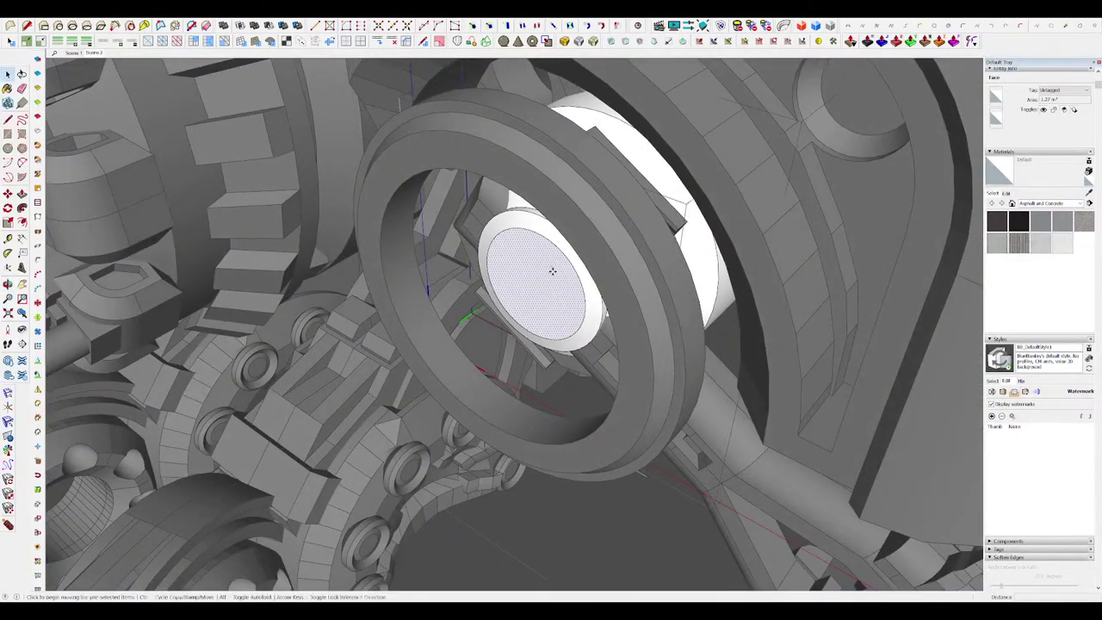
{"action": "left_click", "coordinate": [509, 313]}
{"action": "scroll", "coordinate": [576, 258], "scroll_direction": "down", "scroll_amount": 2}
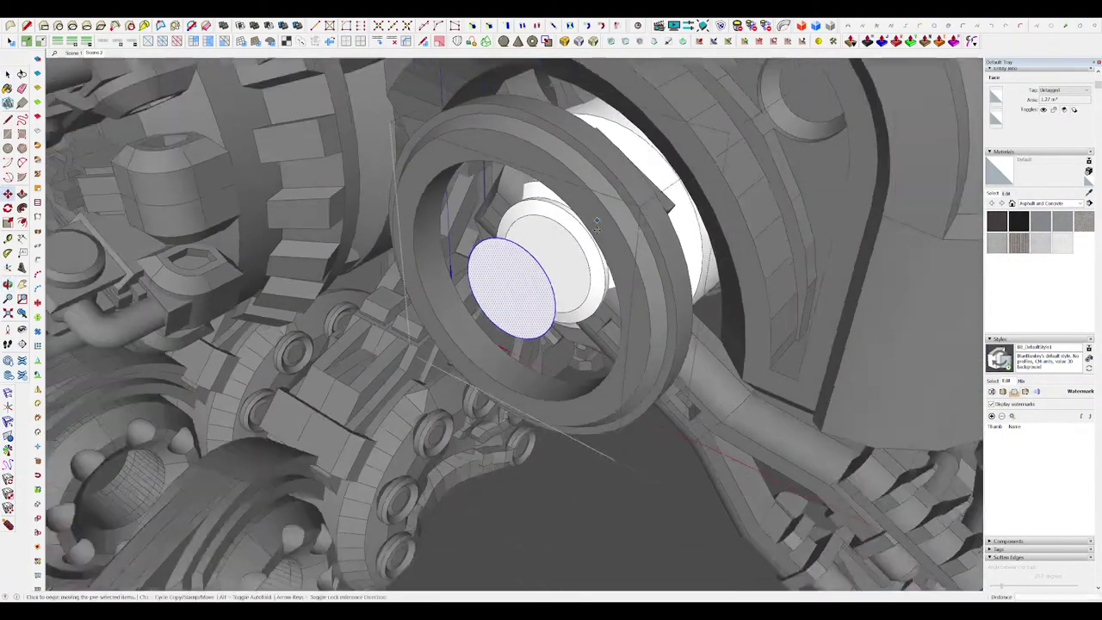
{"action": "key", "text": "i"}
{"action": "scroll", "coordinate": [590, 258], "scroll_direction": "down", "scroll_amount": 4}
{"action": "key", "text": "space"}
{"action": "left_click", "coordinate": [581, 269]}
{"action": "scroll", "coordinate": [579, 269], "scroll_direction": "down", "scroll_amount": 3}
{"action": "key", "text": "i"}
{"action": "scroll", "coordinate": [568, 269], "scroll_direction": "up", "scroll_amount": 3}
{"action": "left_click", "coordinate": [568, 269]}
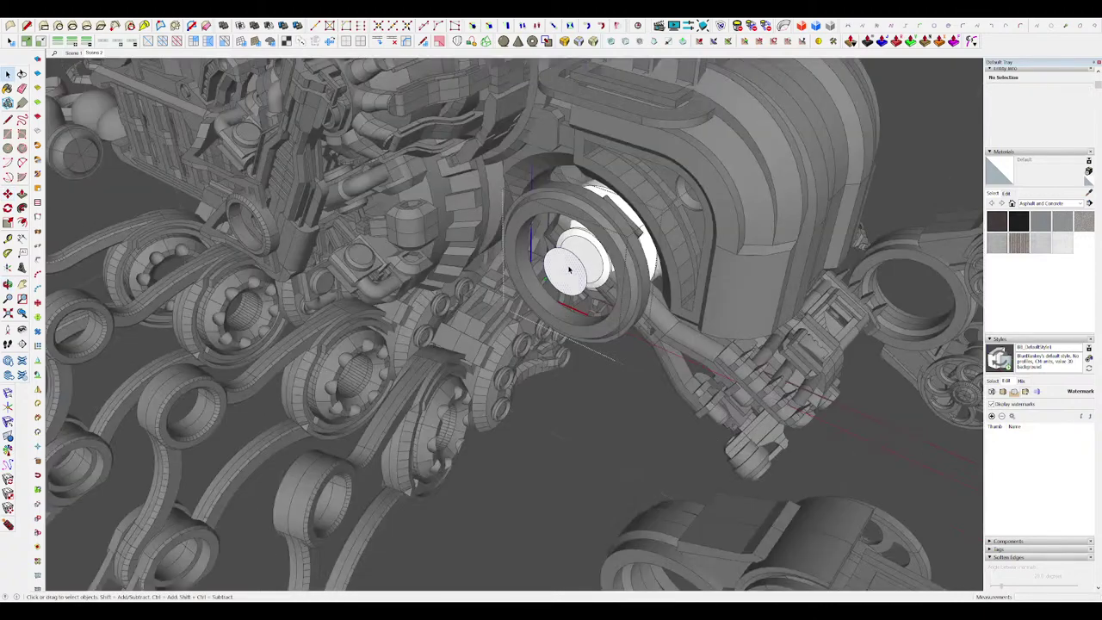
{"action": "left_click", "coordinate": [565, 388]}
{"action": "scroll", "coordinate": [566, 396], "scroll_direction": "down", "scroll_amount": 6}
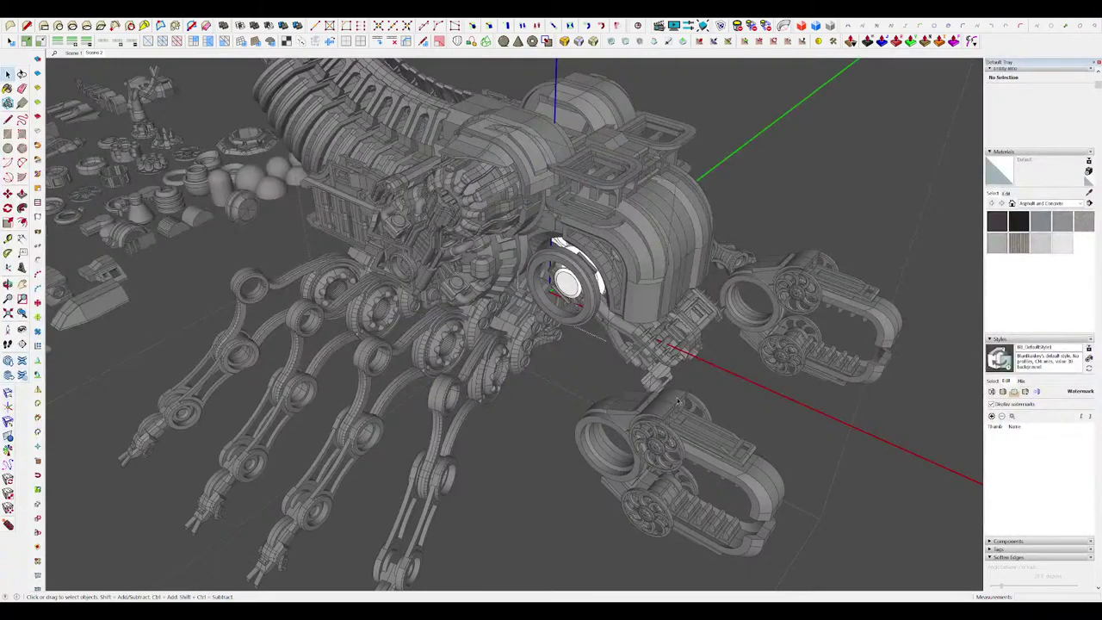
Step: Group the socket ring geometry on its own
{"action": "double_click", "coordinate": [597, 298]}
{"action": "left_click", "coordinate": [588, 284]}
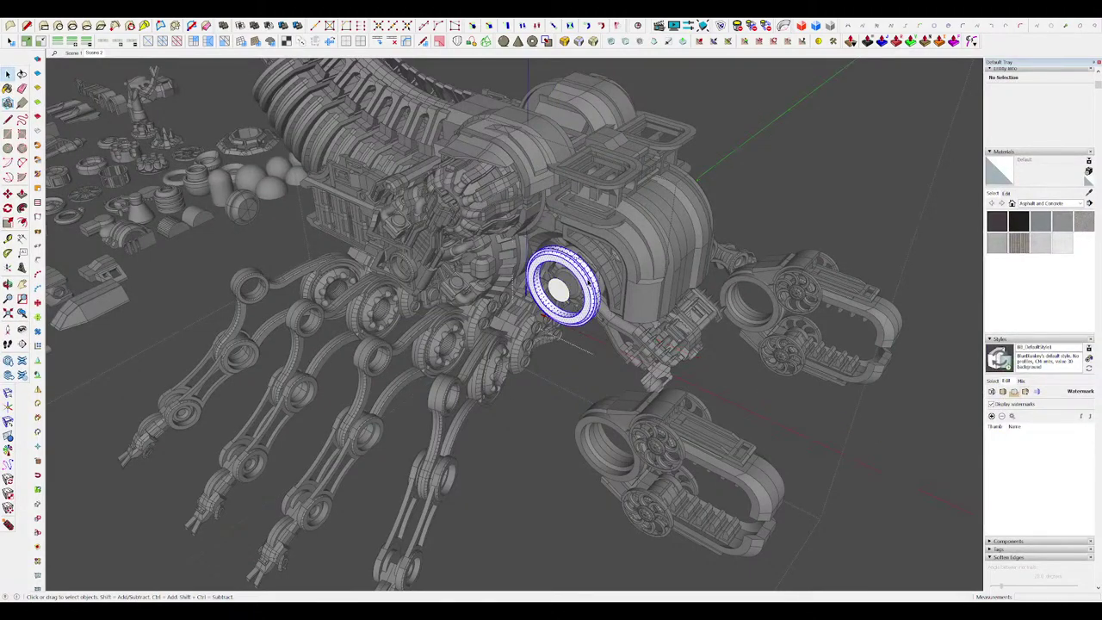
{"action": "scroll", "coordinate": [588, 284], "scroll_direction": "up", "scroll_amount": 4}
{"action": "key", "text": "ctrl+g"}
{"action": "scroll", "coordinate": [508, 310], "scroll_direction": "up", "scroll_amount": 4}
Step: Open the disc on its own and draw a diameter line across its face
{"action": "double_click", "coordinate": [525, 303]}
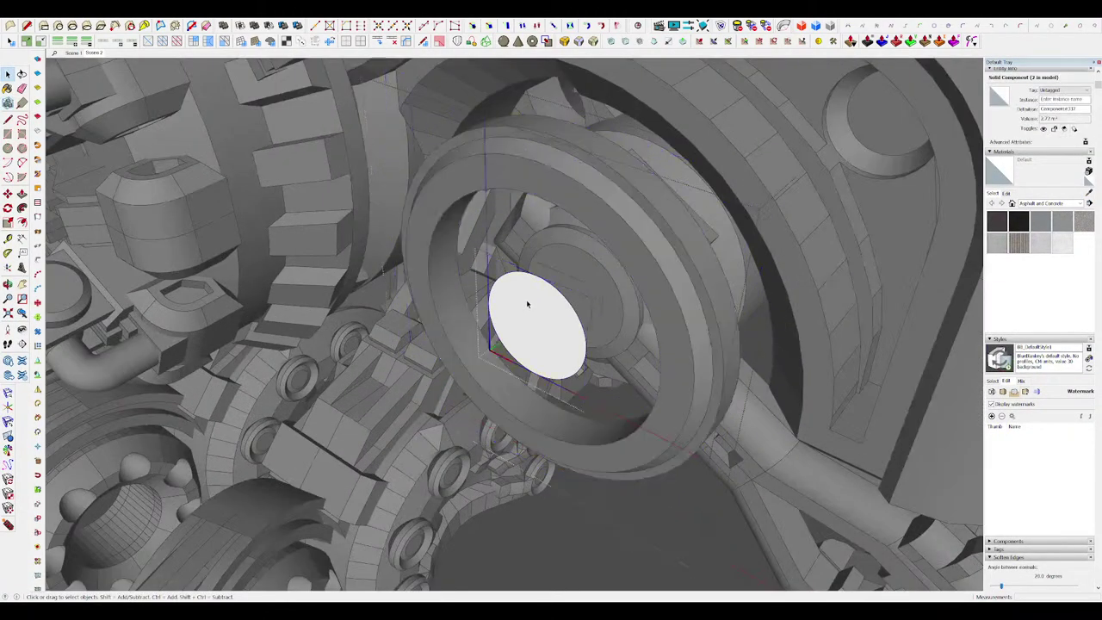
{"action": "middle_click_drag", "start_coordinate": [526, 303], "coordinate": [741, 276]}
{"action": "scroll", "coordinate": [651, 238], "scroll_direction": "down", "scroll_amount": 1}
{"action": "key", "text": "i"}
{"action": "key", "text": "l"}
{"action": "key", "text": "space"}
{"action": "key", "text": "q"}
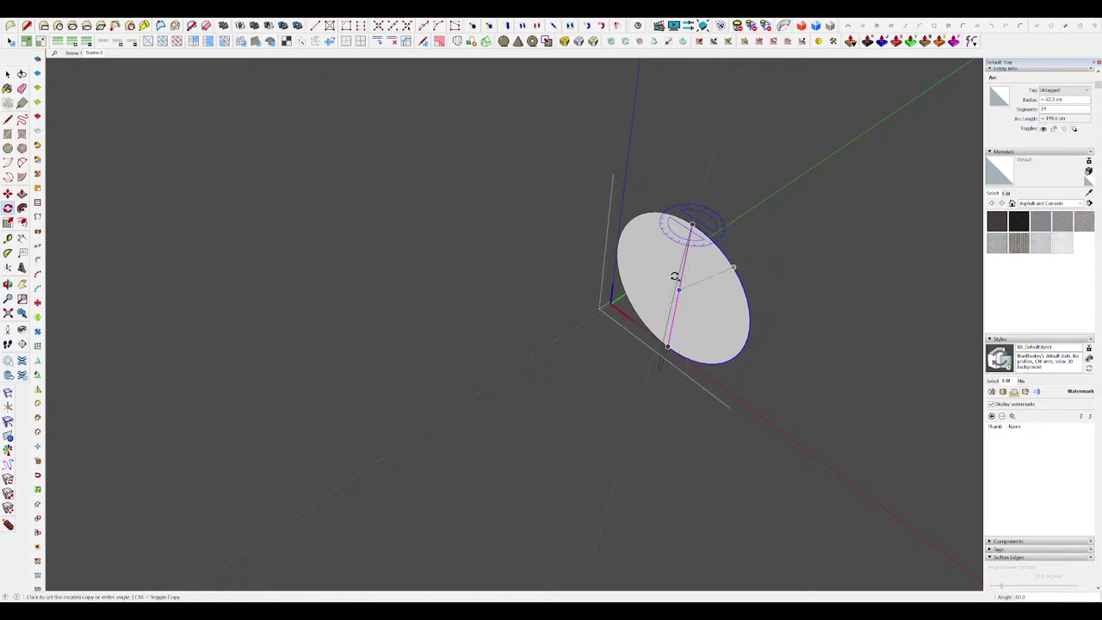
Step: Rotate a copy of the arc 90° and close a half-disc face with a line
{"action": "left_click", "coordinate": [649, 256]}
{"action": "middle_click_drag", "start_coordinate": [663, 261], "coordinate": [674, 273]}
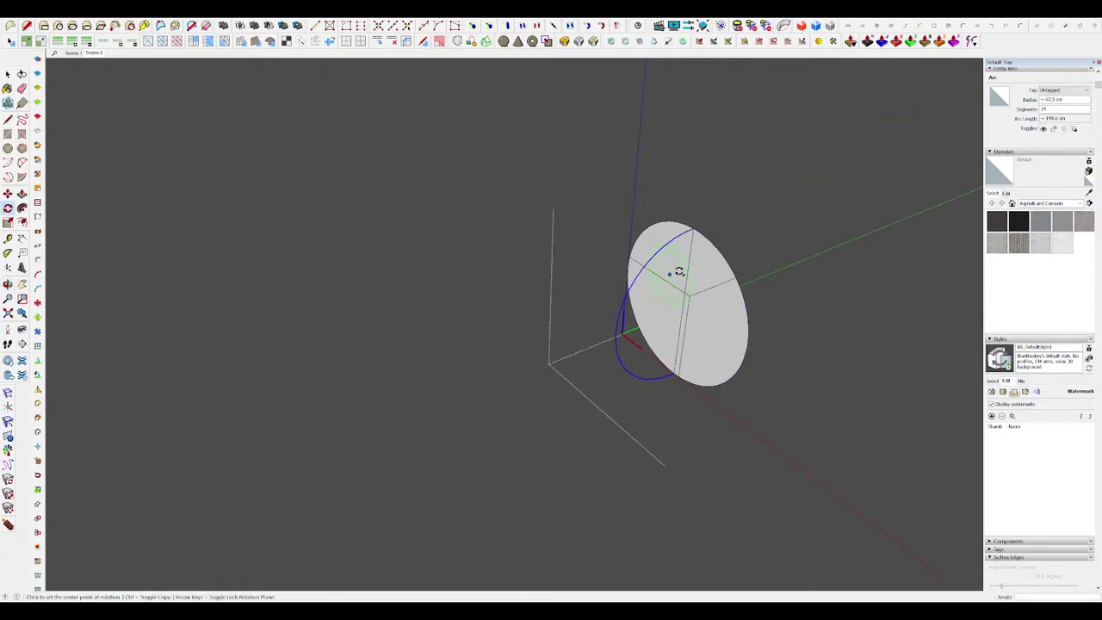
{"action": "scroll", "coordinate": [674, 270], "scroll_direction": "down", "scroll_amount": 1}
{"action": "key", "text": "l"}
{"action": "left_click", "coordinate": [665, 317]}
{"action": "middle_click_drag", "start_coordinate": [664, 315], "coordinate": [643, 242]}
{"action": "key", "text": "space"}
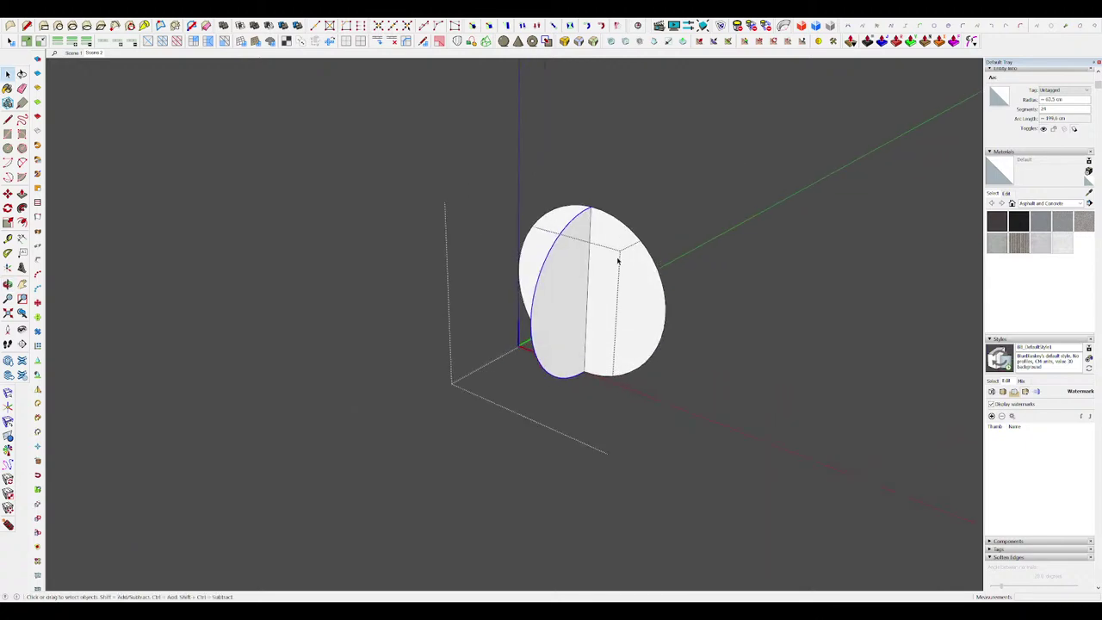
Step: Sweep the half-disc along the disc's circular edge with Follow Me to form a sphere
{"action": "left_click", "coordinate": [632, 235]}
{"action": "left_click", "coordinate": [579, 206], "text": "shift"}
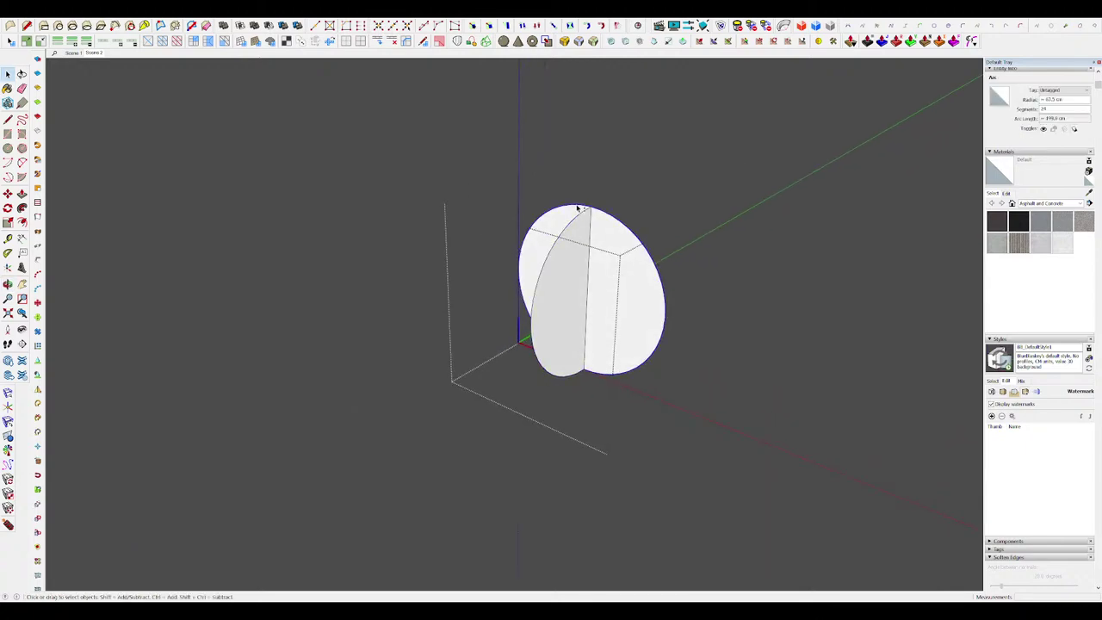
{"action": "middle_click_drag", "start_coordinate": [570, 241], "coordinate": [796, 189]}
{"action": "key", "text": "shift+f"}
{"action": "left_click", "coordinate": [575, 295]}
{"action": "key", "text": "h"}
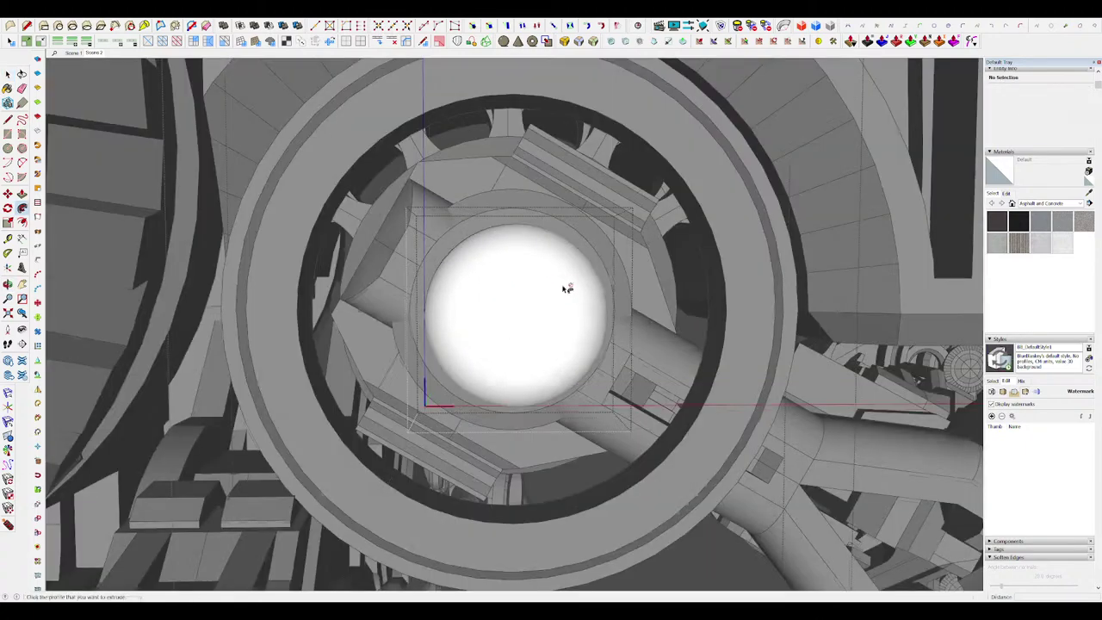
{"action": "middle_click_drag", "start_coordinate": [566, 288], "coordinate": [569, 350]}
{"action": "scroll", "coordinate": [604, 297], "scroll_direction": "down", "scroll_amount": 4}
{"action": "key", "text": "h"}
{"action": "scroll", "coordinate": [539, 381], "scroll_direction": "up", "scroll_amount": 2}
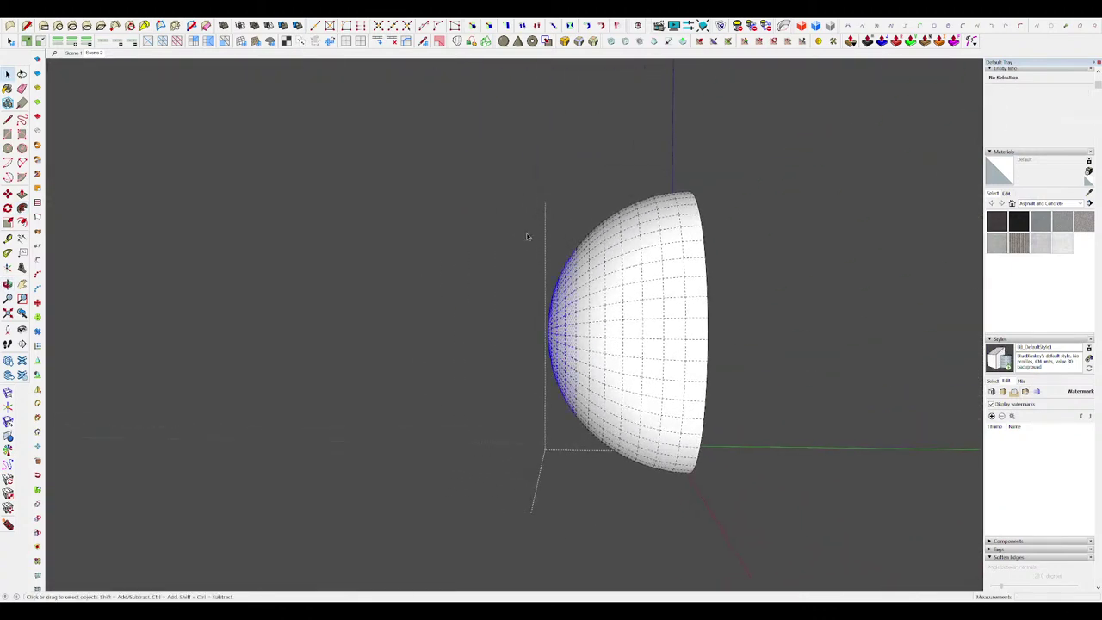
{"action": "middle_click_drag", "start_coordinate": [527, 235], "coordinate": [603, 342]}
{"action": "key", "text": "l"}
{"action": "scroll", "coordinate": [576, 325], "scroll_direction": "down", "scroll_amount": 3}
{"action": "key", "text": "space"}
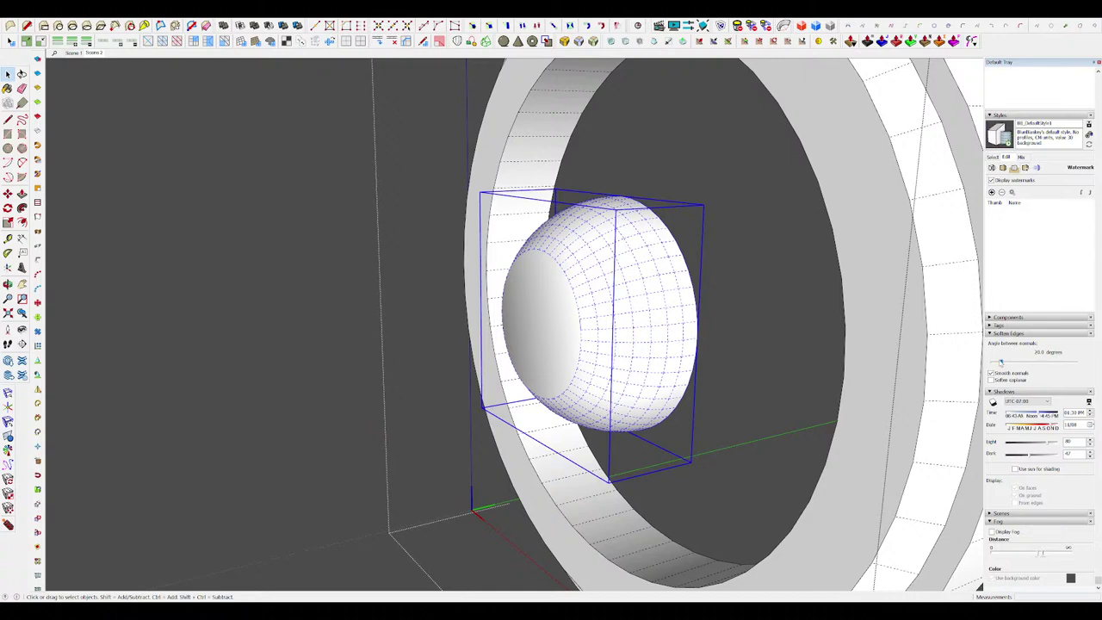
Step: Close the dome and ring groups to see the sphere within the whole machine
{"action": "double_click", "coordinate": [592, 328]}
{"action": "key", "text": "h"}
{"action": "middle_click_drag", "start_coordinate": [592, 328], "coordinate": [525, 279]}
{"action": "scroll", "coordinate": [627, 297], "scroll_direction": "down", "scroll_amount": 8}
{"action": "scroll", "coordinate": [572, 277], "scroll_direction": "up", "scroll_amount": 5}
{"action": "scroll", "coordinate": [569, 275], "scroll_direction": "down", "scroll_amount": 3}
{"action": "scroll", "coordinate": [573, 277], "scroll_direction": "down", "scroll_amount": 4}
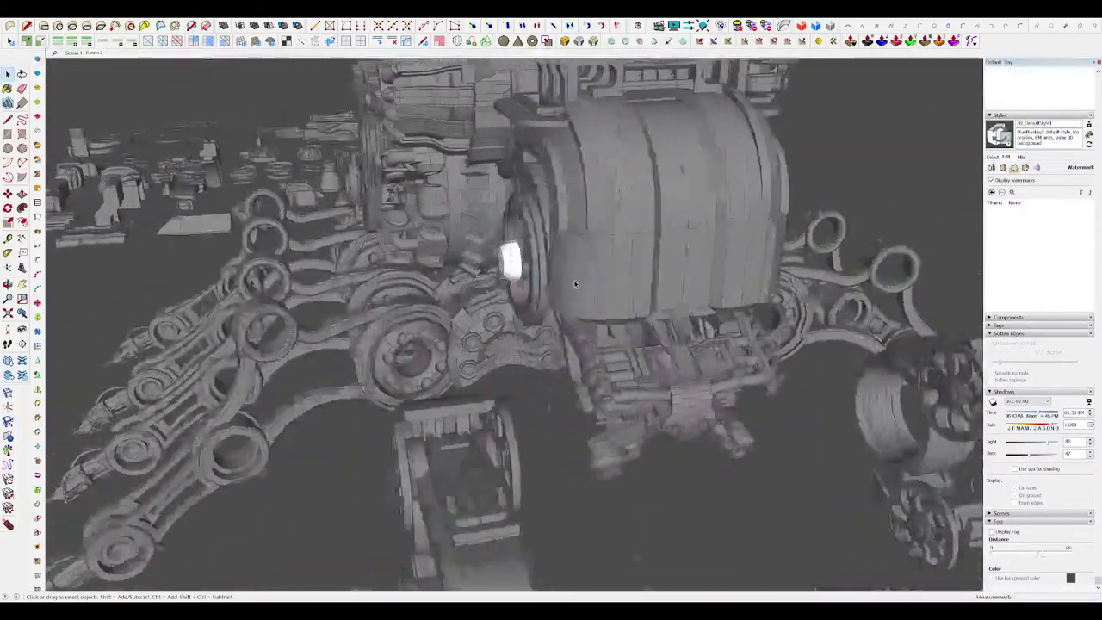
{"action": "scroll", "coordinate": [575, 281], "scroll_direction": "down", "scroll_amount": 3}
{"action": "left_click", "coordinate": [671, 319]}
{"action": "middle_click_drag", "start_coordinate": [671, 318], "coordinate": [792, 333]}
{"action": "left_click", "coordinate": [795, 337]}
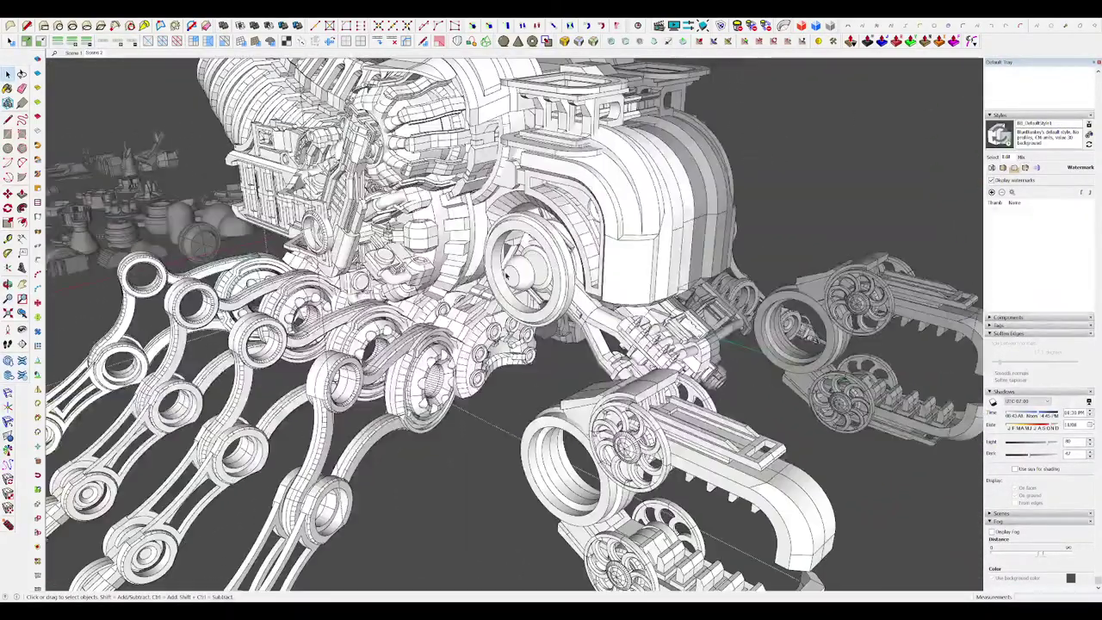
Step: Scale the sphere down so it fits inside the shoulder socket ring
{"action": "key", "text": "s"}
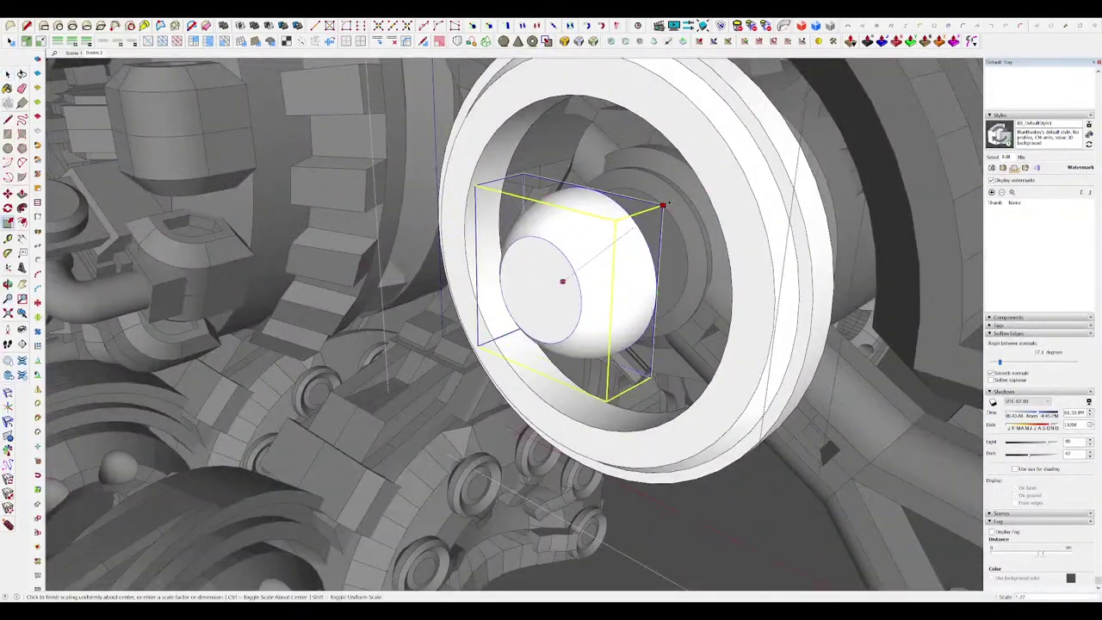
{"action": "left_click_drag", "start_coordinate": [665, 205], "coordinate": [671, 201]}
{"action": "key", "text": "space"}
{"action": "scroll", "coordinate": [571, 259], "scroll_direction": "down", "scroll_amount": 10}
{"action": "left_click", "coordinate": [766, 345]}
{"action": "middle_click_drag", "start_coordinate": [766, 344], "coordinate": [874, 362]}
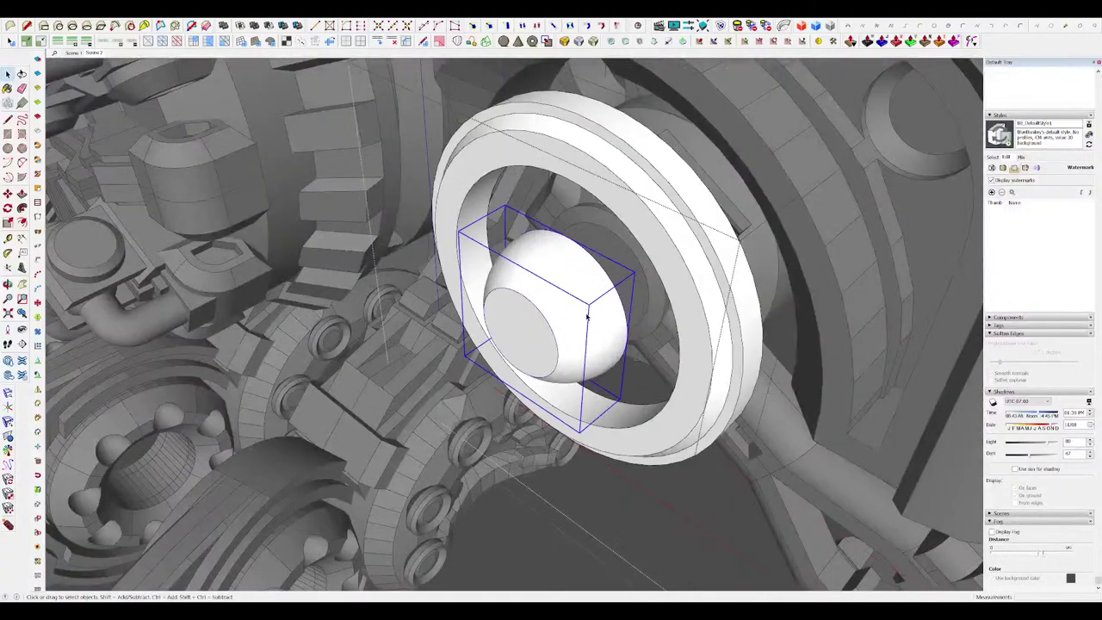
{"action": "key", "text": "s"}
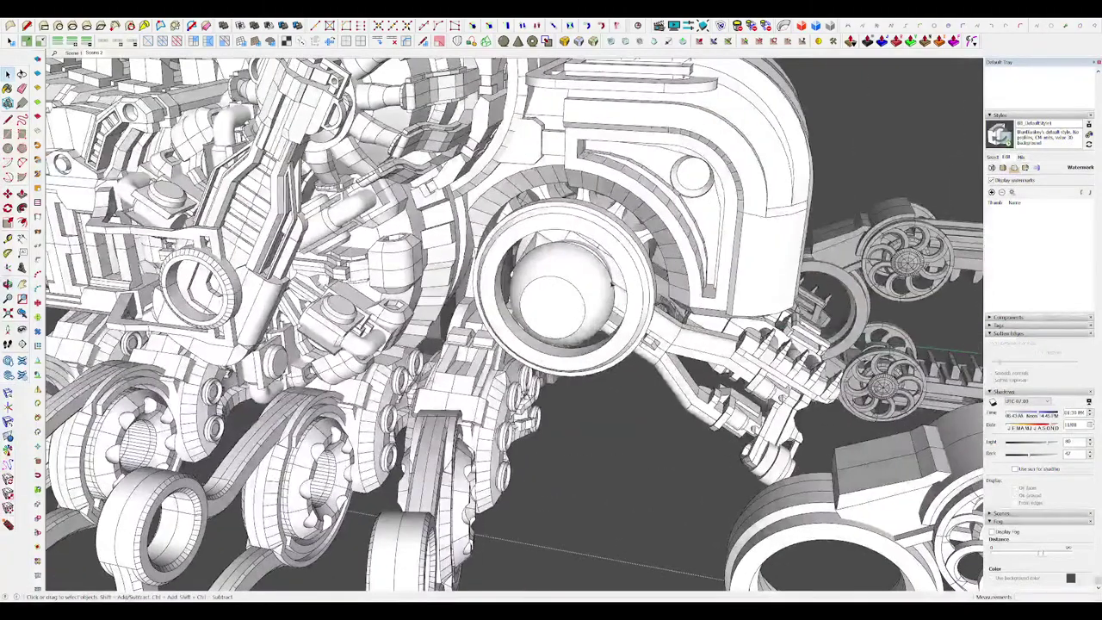
Step: Select the sphere and the socket ring around the eye lens
{"action": "left_click", "coordinate": [575, 261]}
{"action": "middle_click_drag", "start_coordinate": [586, 301], "coordinate": [578, 263]}
{"action": "key", "text": "Escape"}
{"action": "scroll", "coordinate": [580, 259], "scroll_direction": "up", "scroll_amount": 5}
{"action": "left_click", "coordinate": [618, 176]}
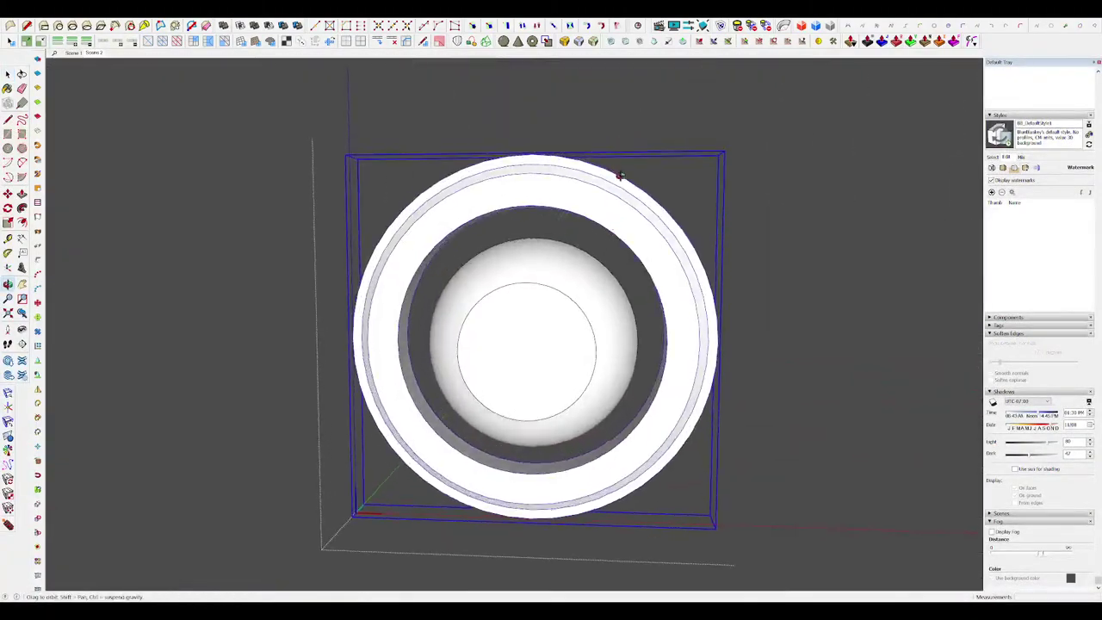
{"action": "scroll", "coordinate": [621, 179], "scroll_direction": "down", "scroll_amount": 5}
{"action": "middle_click_drag", "start_coordinate": [680, 216], "coordinate": [641, 248]}
{"action": "scroll", "coordinate": [682, 234], "scroll_direction": "up", "scroll_amount": 3}
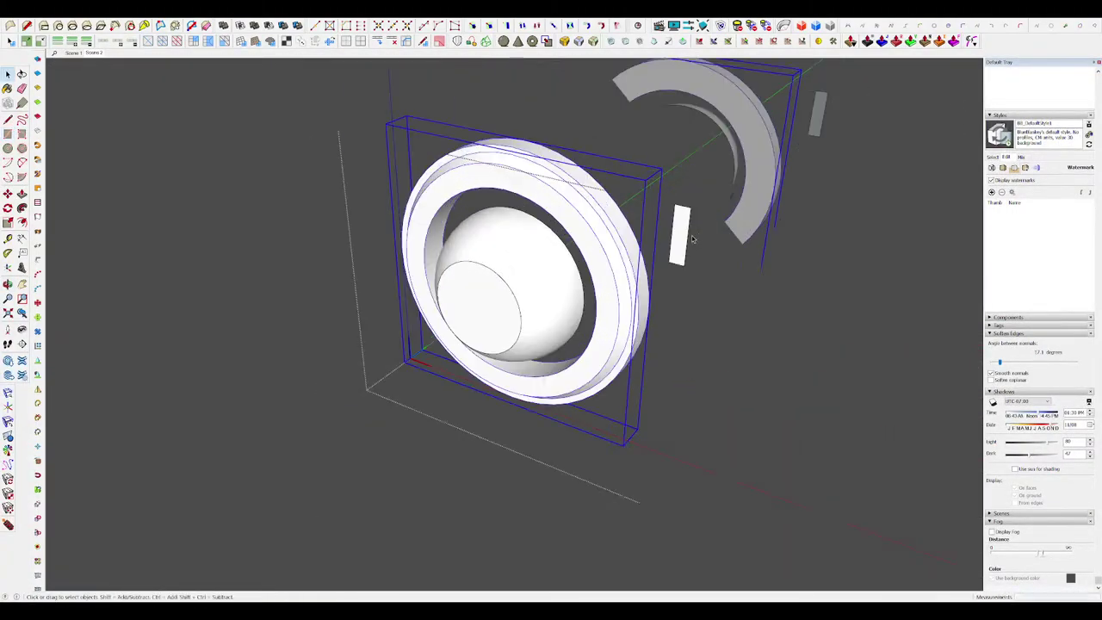
Step: Pull the small rectangle out into a box and select the whole box
{"action": "key", "text": "p"}
{"action": "left_click_drag", "start_coordinate": [683, 244], "coordinate": [693, 242]}
{"action": "key", "text": "space"}
{"action": "triple_click", "coordinate": [685, 234]}
{"action": "scroll", "coordinate": [664, 248], "scroll_direction": "down", "scroll_amount": 3}
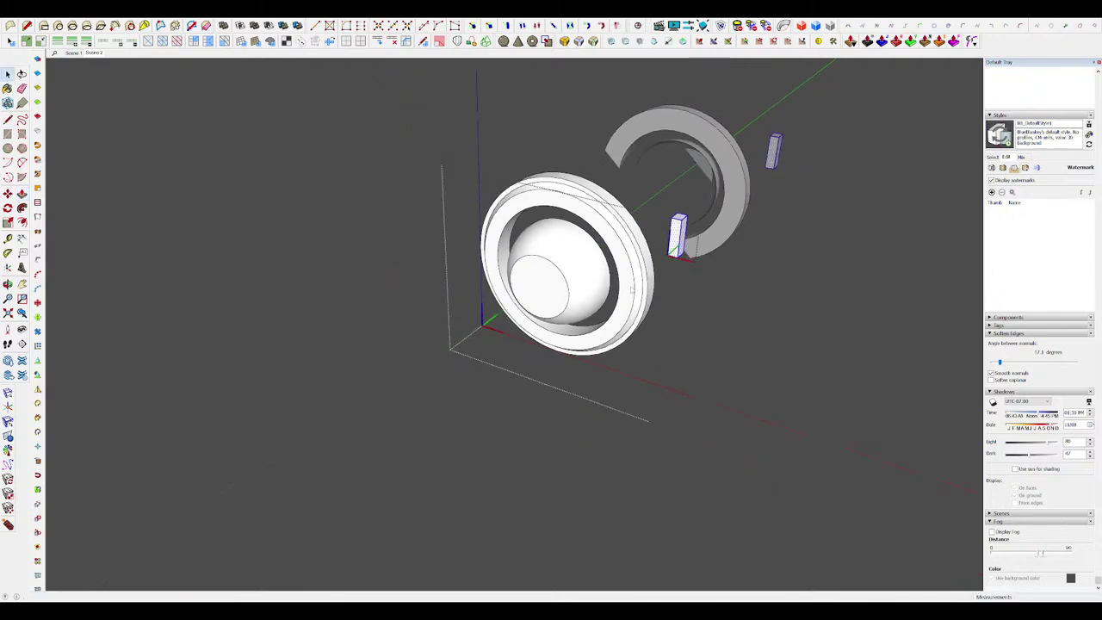
{"action": "middle_click_drag", "start_coordinate": [555, 393], "coordinate": [636, 400]}
{"action": "scroll", "coordinate": [691, 232], "scroll_direction": "up", "scroll_amount": 3}
Step: Move the box to sit at the top of the socket ring
{"action": "key", "text": "m"}
{"action": "middle_click_drag", "start_coordinate": [705, 195], "coordinate": [781, 182]}
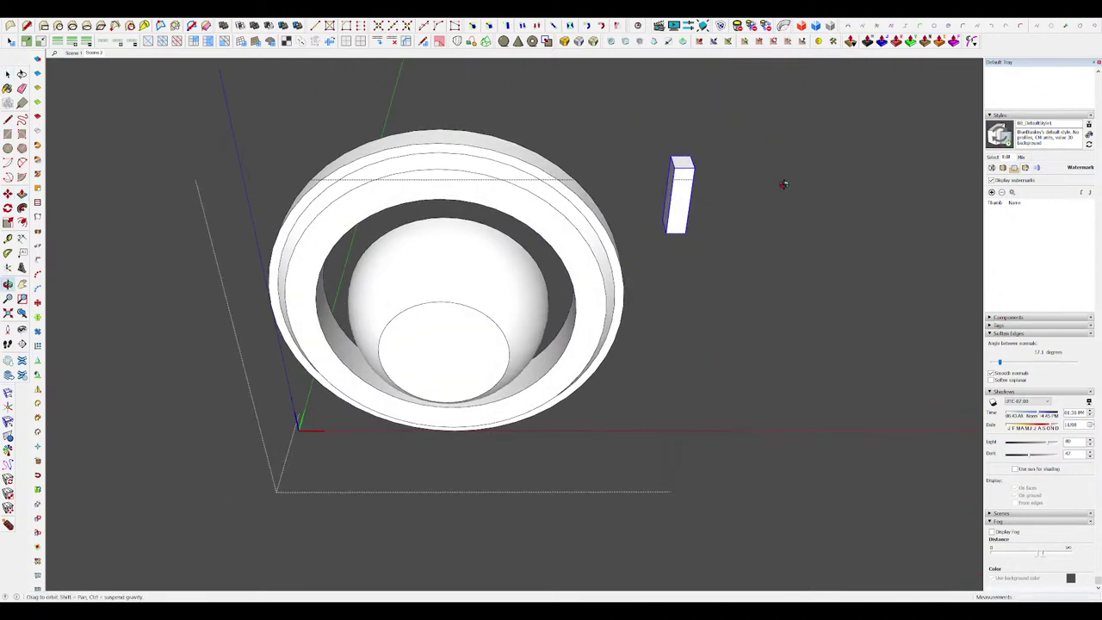
{"action": "left_click", "coordinate": [683, 170]}
{"action": "left_click", "coordinate": [438, 167]}
{"action": "middle_click_drag", "start_coordinate": [438, 167], "coordinate": [375, 138]}
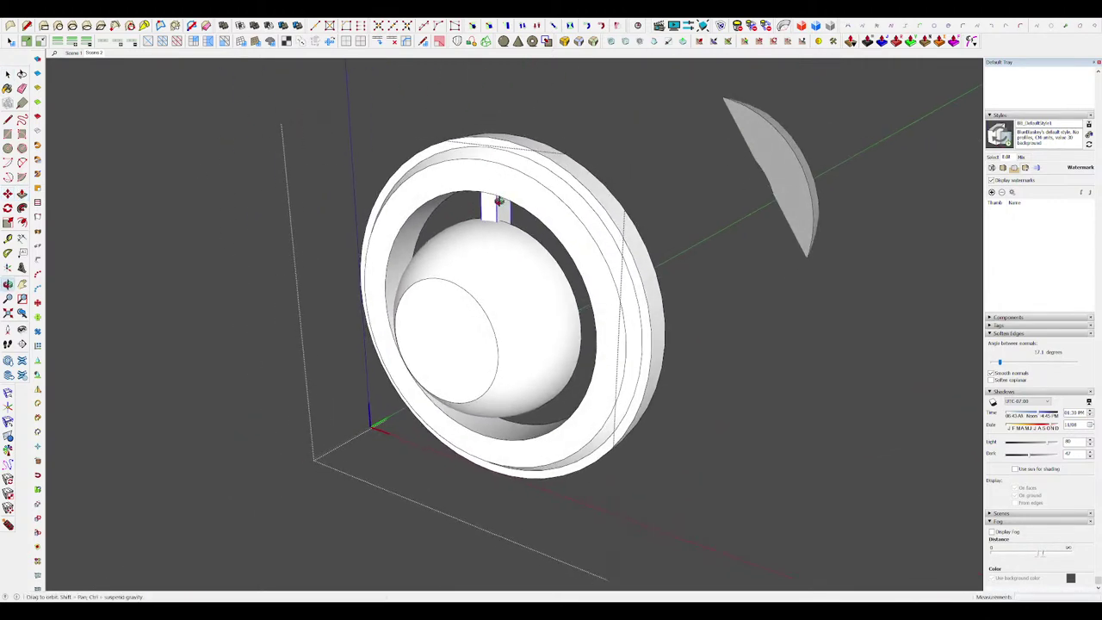
{"action": "left_click", "coordinate": [500, 205]}
{"action": "left_click", "coordinate": [498, 205]}
{"action": "middle_click_drag", "start_coordinate": [498, 205], "coordinate": [556, 211]}
{"action": "scroll", "coordinate": [556, 212], "scroll_direction": "down", "scroll_amount": 4}
Step: Place a rotated copy of the slat at 30 degrees around the lens ring
{"action": "key", "text": "space"}
{"action": "key", "text": "l"}
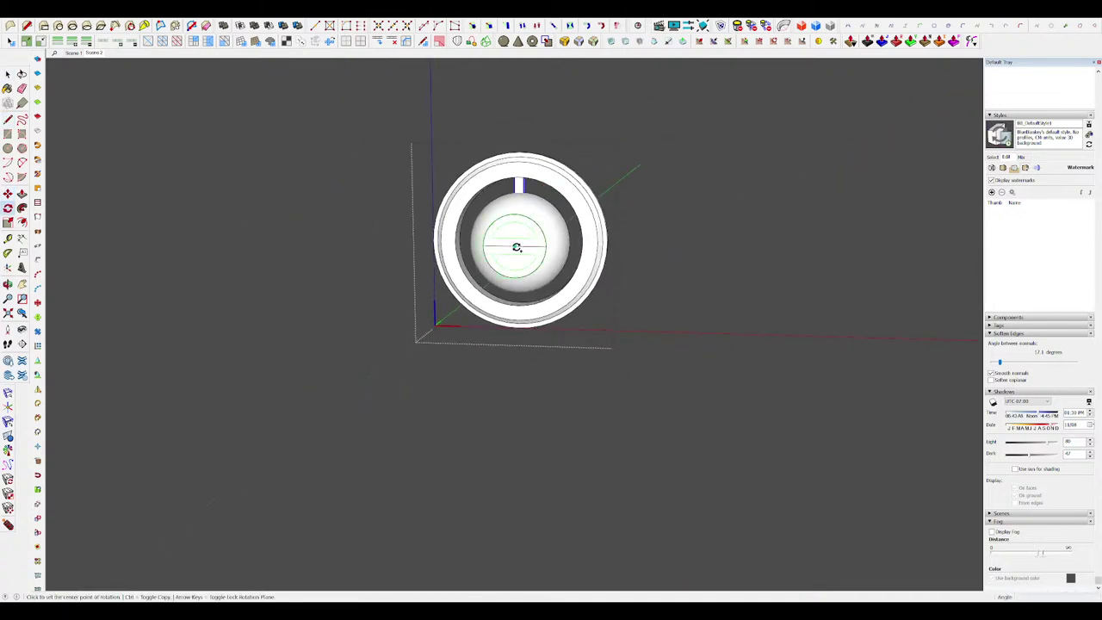
{"action": "left_click", "coordinate": [523, 230]}
{"action": "middle_click_drag", "start_coordinate": [540, 230], "coordinate": [524, 226]}
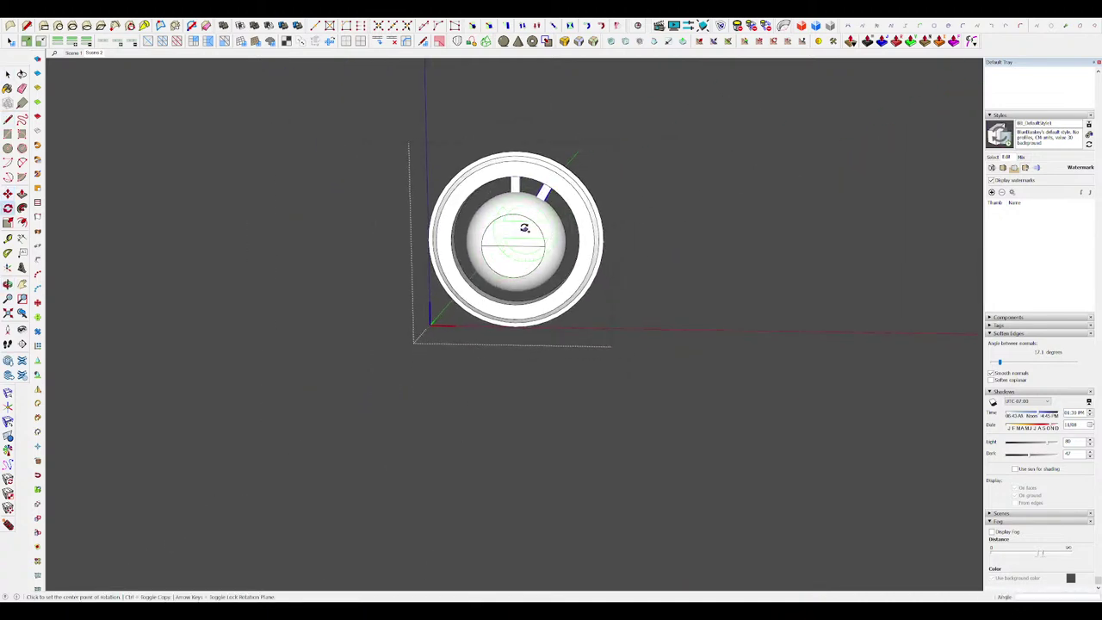
{"action": "scroll", "coordinate": [494, 219], "scroll_direction": "up", "scroll_amount": 2}
{"action": "type", "text": "1"}
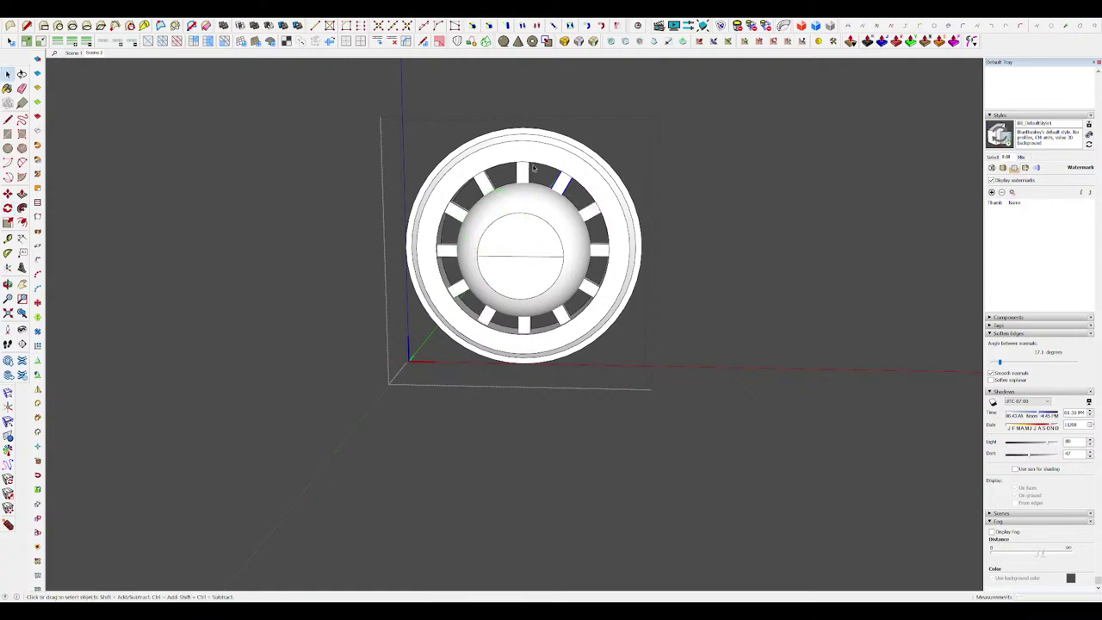
{"action": "scroll", "coordinate": [570, 221], "scroll_direction": "down", "scroll_amount": 3}
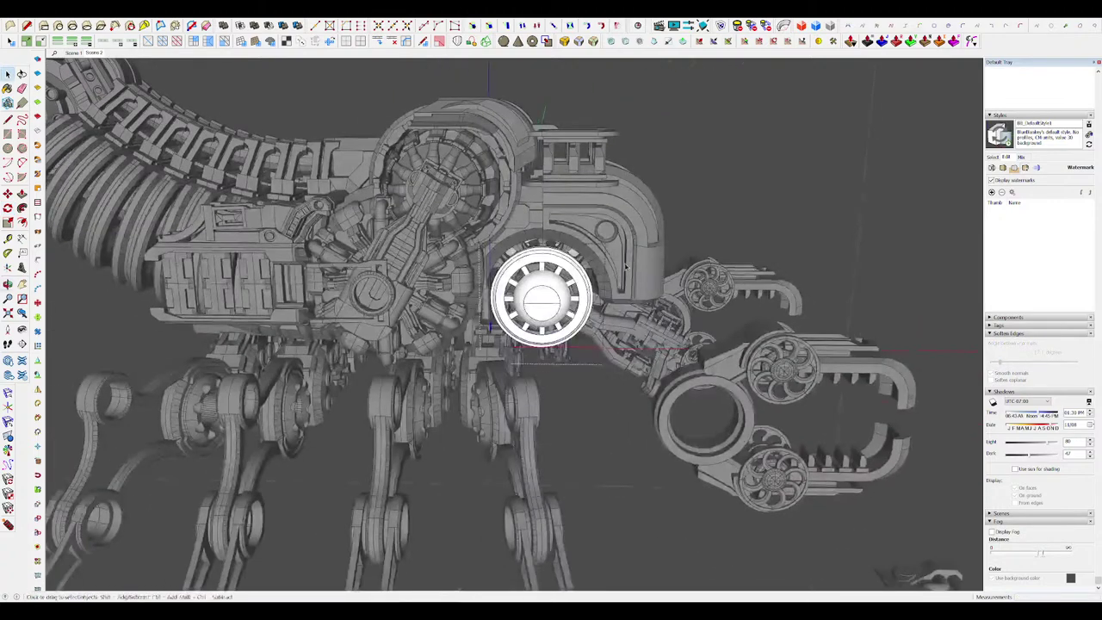
{"action": "middle_click_drag", "start_coordinate": [626, 267], "coordinate": [581, 295]}
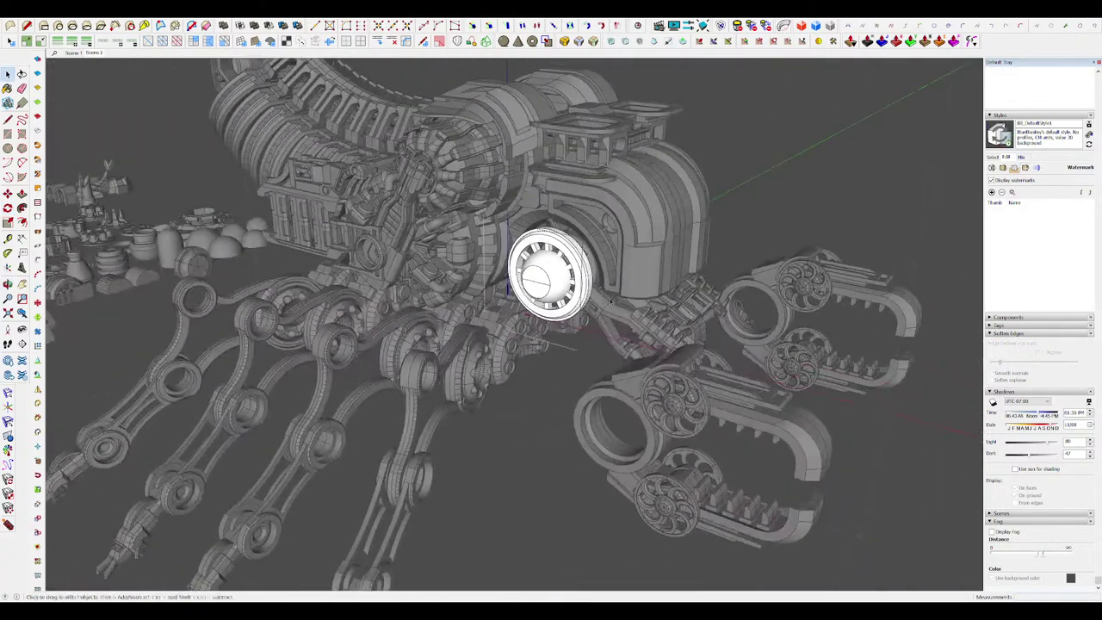
{"action": "scroll", "coordinate": [581, 295], "scroll_direction": "up", "scroll_amount": 3}
{"action": "scroll", "coordinate": [581, 295], "scroll_direction": "up", "scroll_amount": 5}
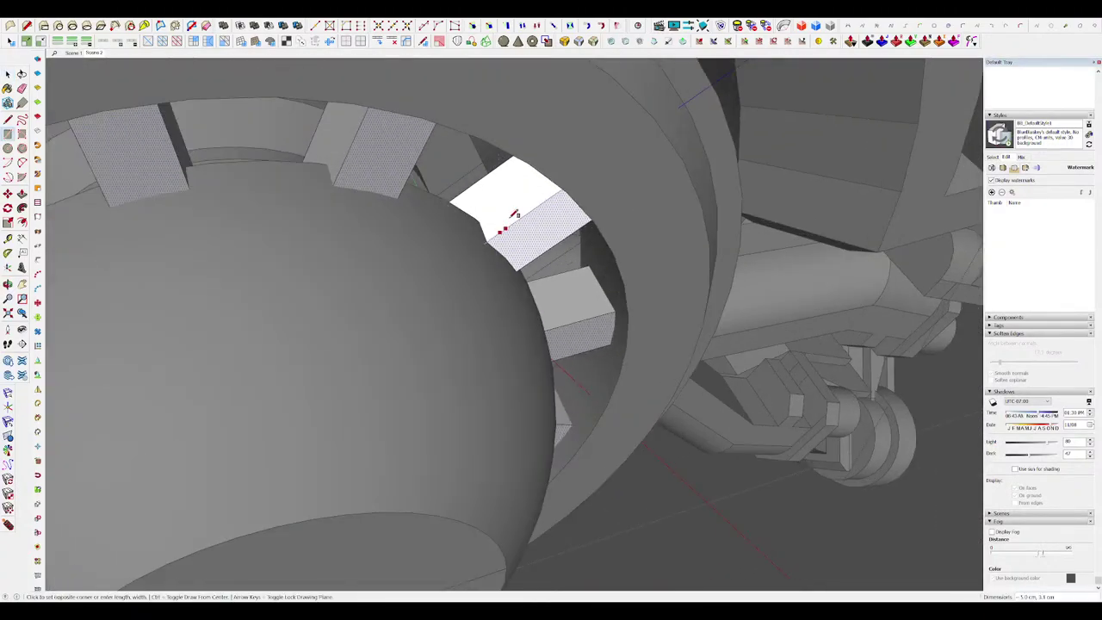
{"action": "middle_click_drag", "start_coordinate": [515, 214], "coordinate": [401, 210]}
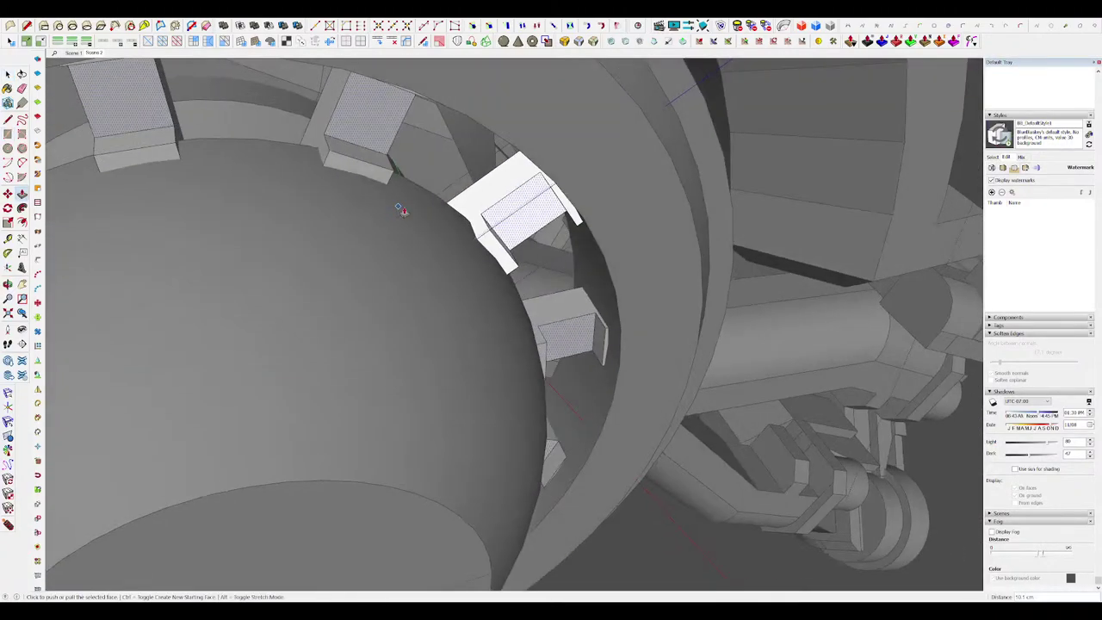
{"action": "scroll", "coordinate": [401, 209], "scroll_direction": "down", "scroll_amount": 5}
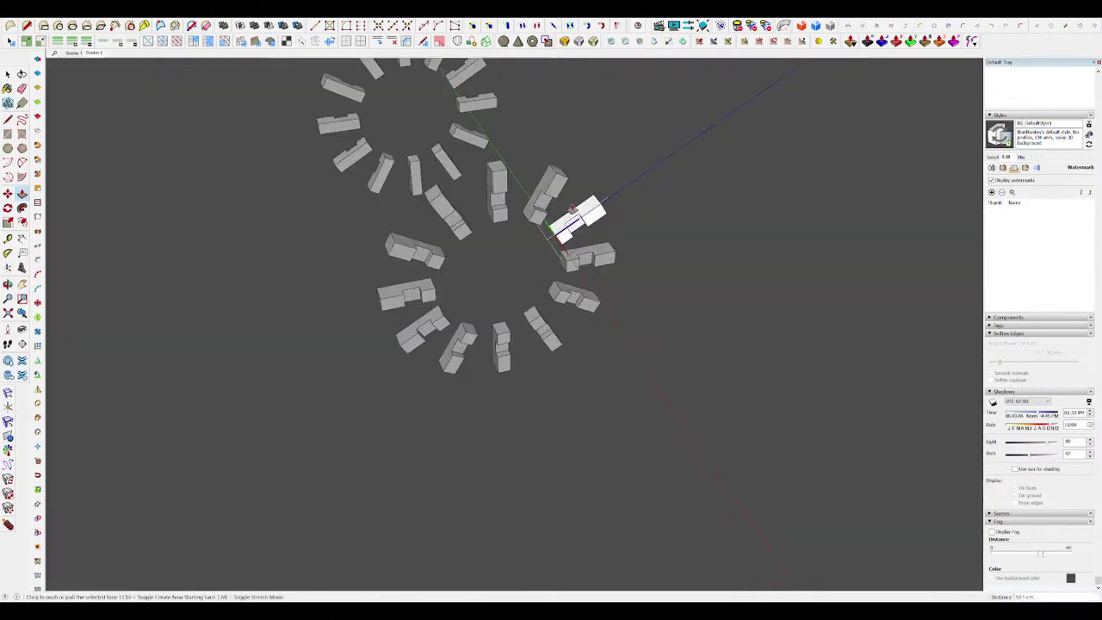
{"action": "middle_click_drag", "start_coordinate": [570, 208], "coordinate": [575, 222]}
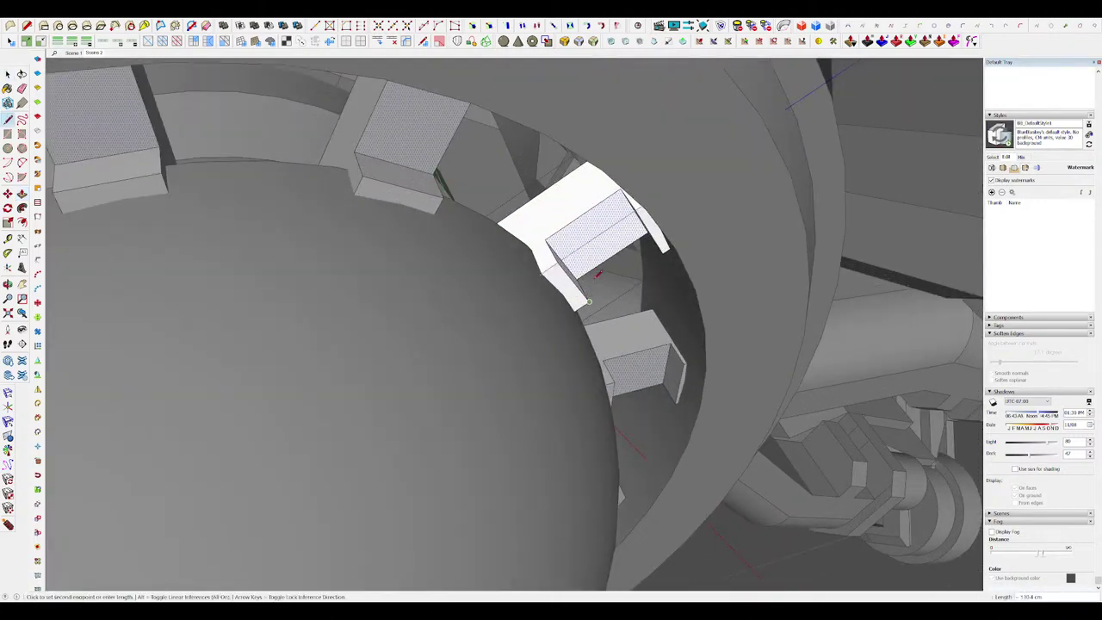
Step: Push/pull the fin from its edge midpoint to cut a stepped notch
{"action": "key", "text": "p"}
{"action": "middle_click_drag", "start_coordinate": [546, 240], "coordinate": [658, 248]}
{"action": "left_click", "coordinate": [621, 243]}
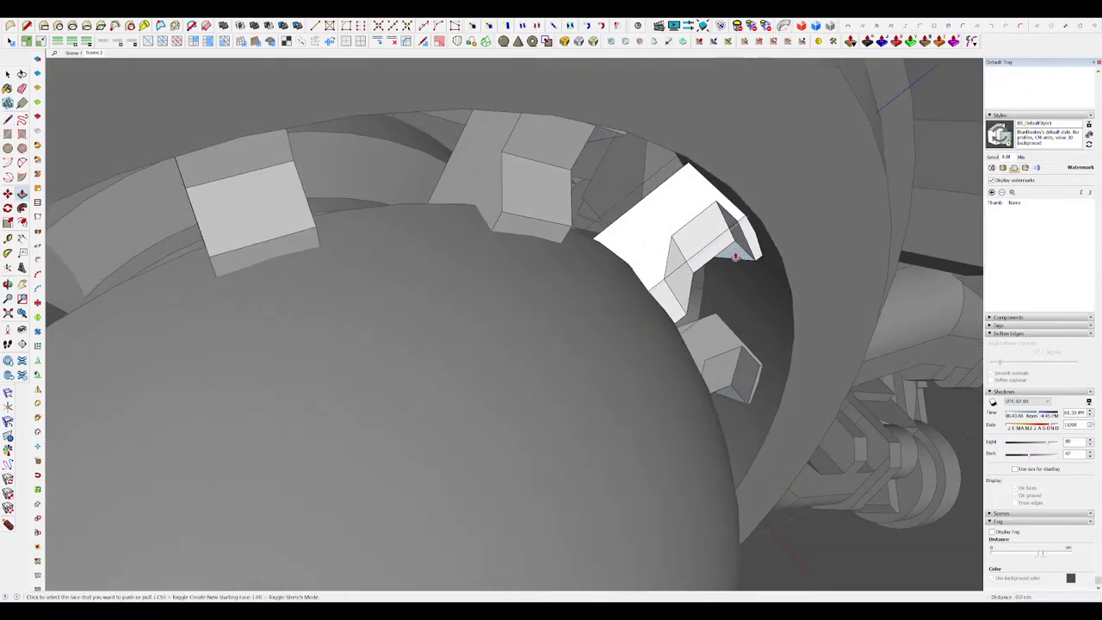
{"action": "key", "text": "space"}
{"action": "scroll", "coordinate": [626, 172], "scroll_direction": "down", "scroll_amount": 10}
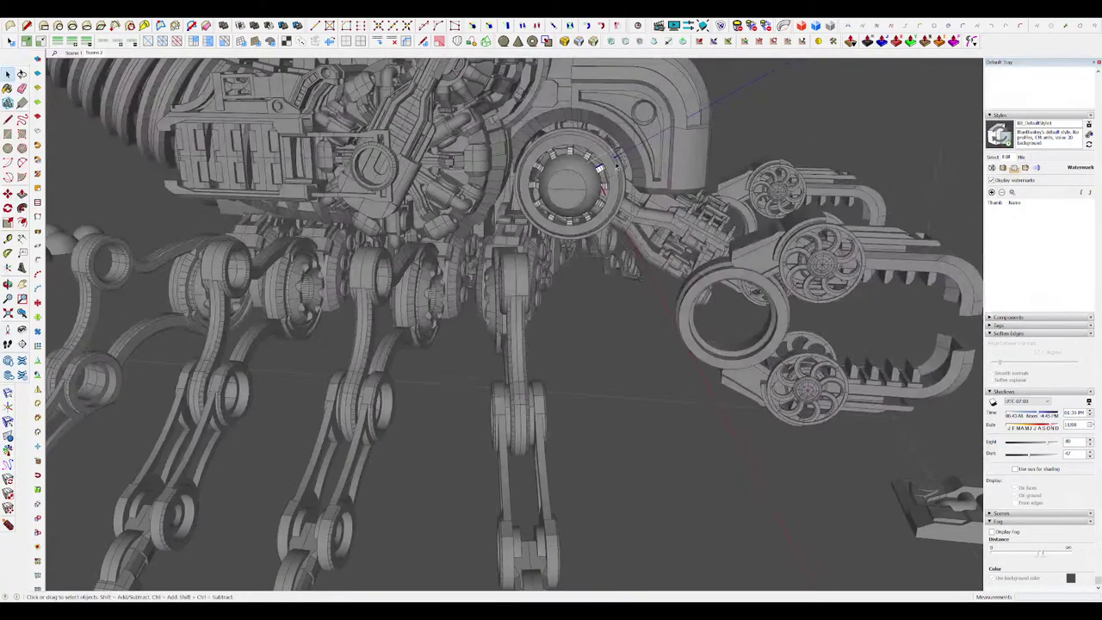
Step: Exit the fin ring editing and return to the whole scorpion
{"action": "double_click", "coordinate": [616, 167]}
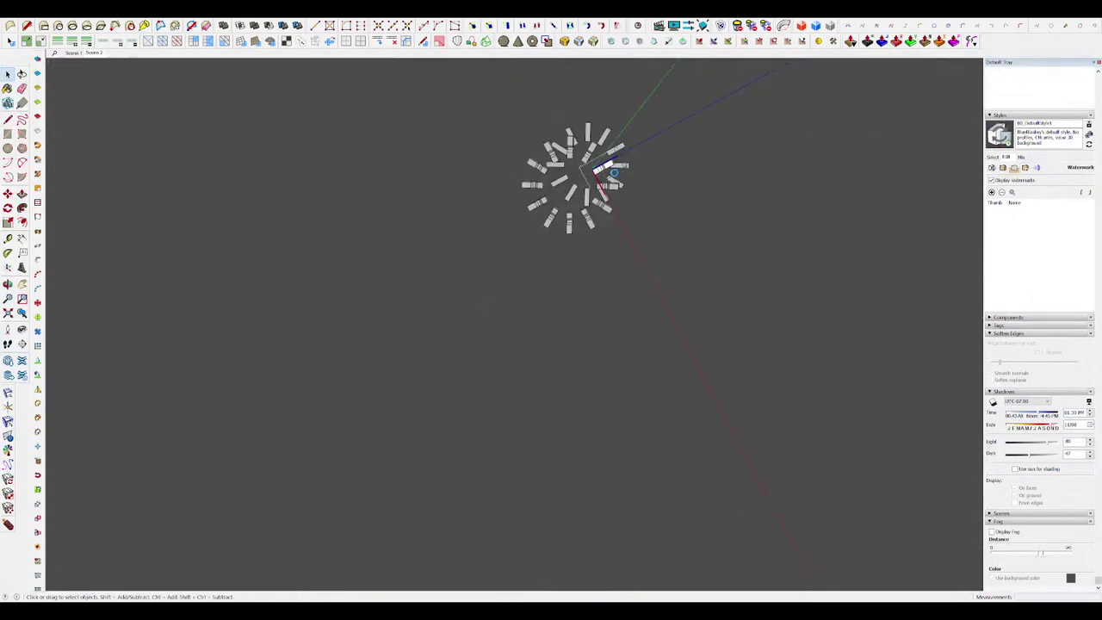
{"action": "middle_click_drag", "start_coordinate": [614, 173], "coordinate": [609, 184]}
{"action": "middle_click_drag", "start_coordinate": [613, 175], "coordinate": [482, 233]}
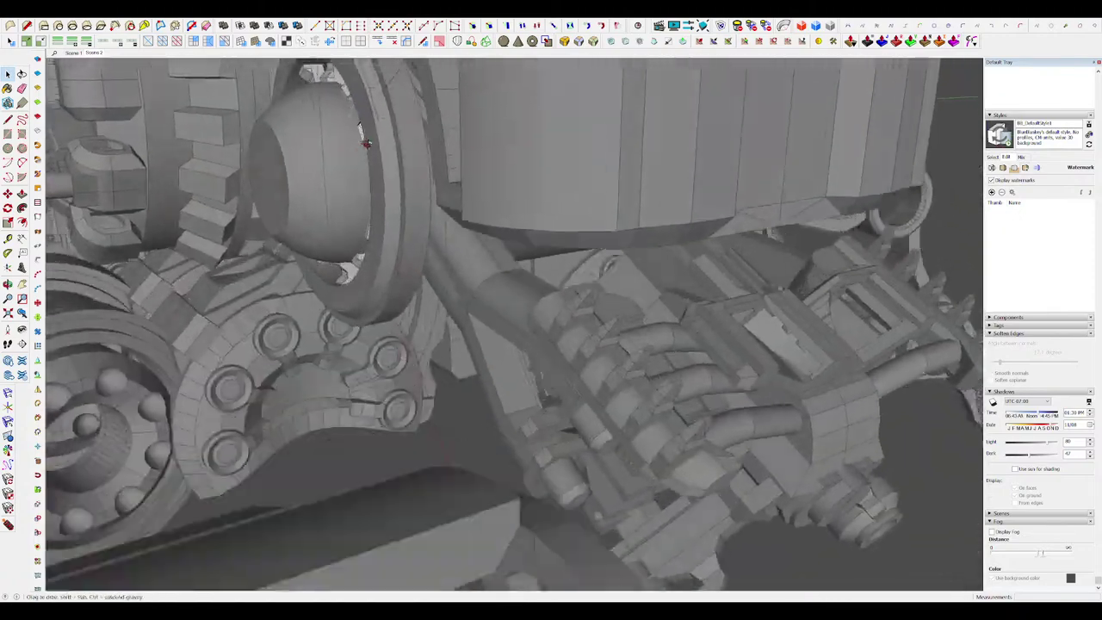
{"action": "scroll", "coordinate": [490, 239], "scroll_direction": "down", "scroll_amount": 10}
Step: Exit component editing and place the moved copy of the lens
{"action": "left_click", "coordinate": [740, 303]}
{"action": "left_click", "coordinate": [740, 303]}
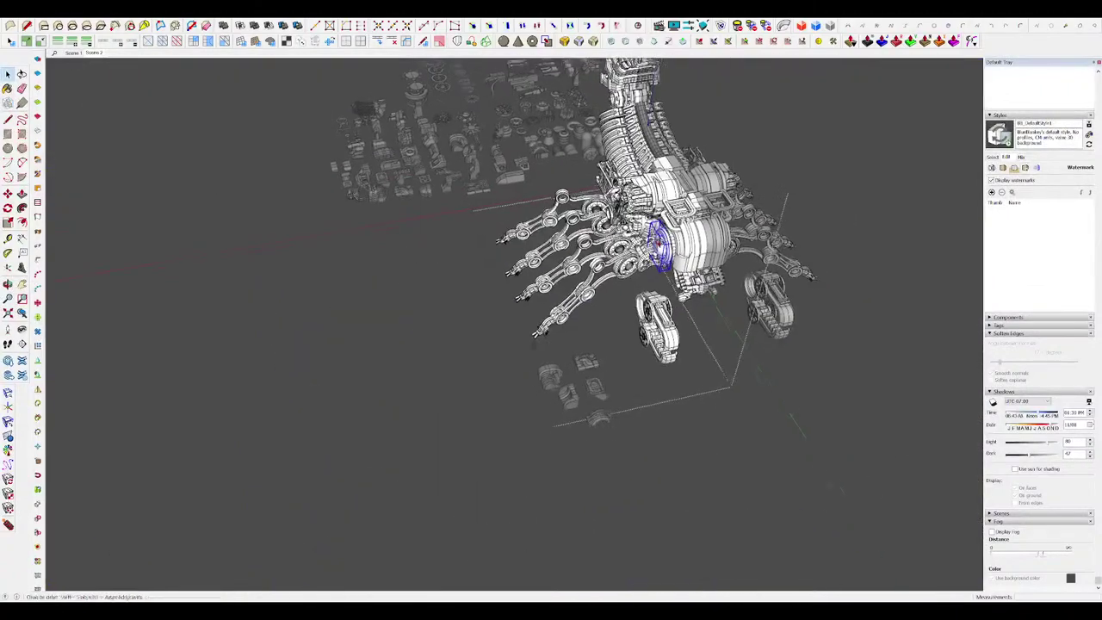
{"action": "left_click", "coordinate": [700, 362]}
{"action": "middle_click_drag", "start_coordinate": [700, 363], "coordinate": [606, 315]}
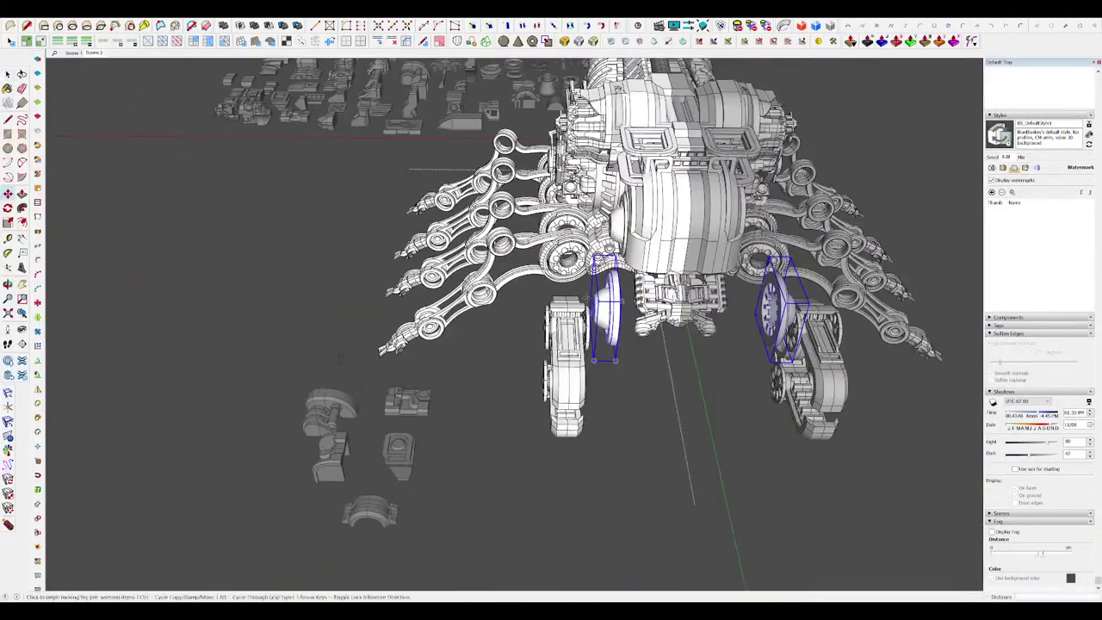
{"action": "scroll", "coordinate": [606, 313], "scroll_direction": "up", "scroll_amount": 3}
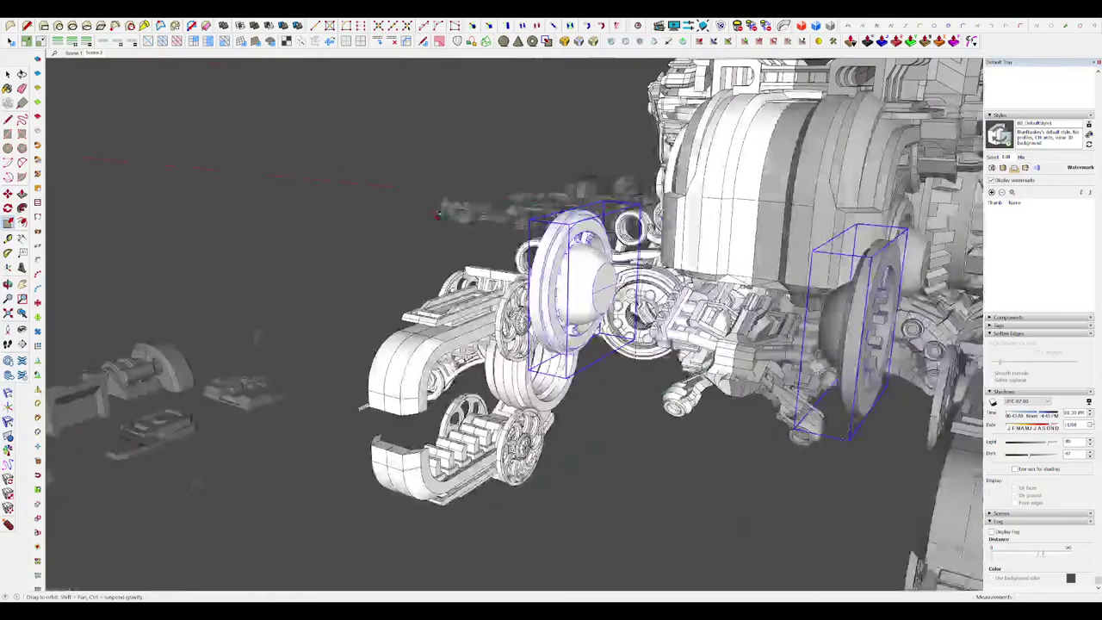
Step: Move the selected lenses beside the lower claw's hub
{"action": "key", "text": "m"}
{"action": "left_click", "coordinate": [567, 261]}
{"action": "left_click", "coordinate": [547, 413]}
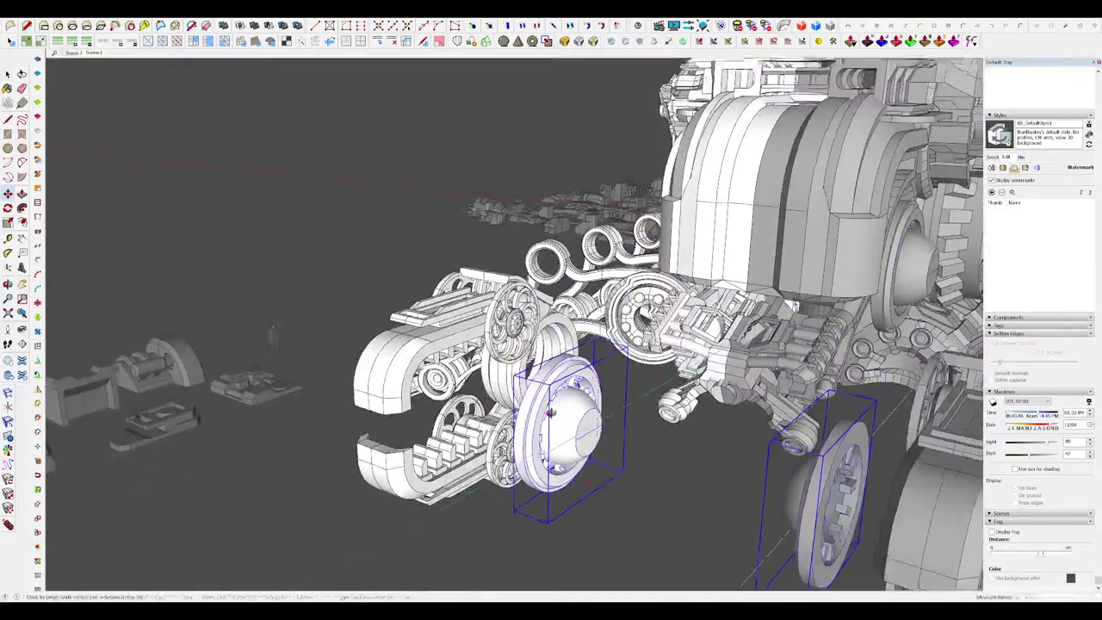
{"action": "scroll", "coordinate": [523, 501], "scroll_direction": "up", "scroll_amount": 3}
{"action": "middle_click_drag", "start_coordinate": [548, 413], "coordinate": [699, 260]}
{"action": "scroll", "coordinate": [524, 502], "scroll_direction": "down", "scroll_amount": 4}
{"action": "scroll", "coordinate": [674, 259], "scroll_direction": "up", "scroll_amount": 3}
Step: Raise the lens vertically to hub height and carry it into the claw's socket
{"action": "left_click", "coordinate": [678, 261]}
{"action": "key", "text": "Up"}
{"action": "middle_click_drag", "start_coordinate": [591, 195], "coordinate": [444, 398]}
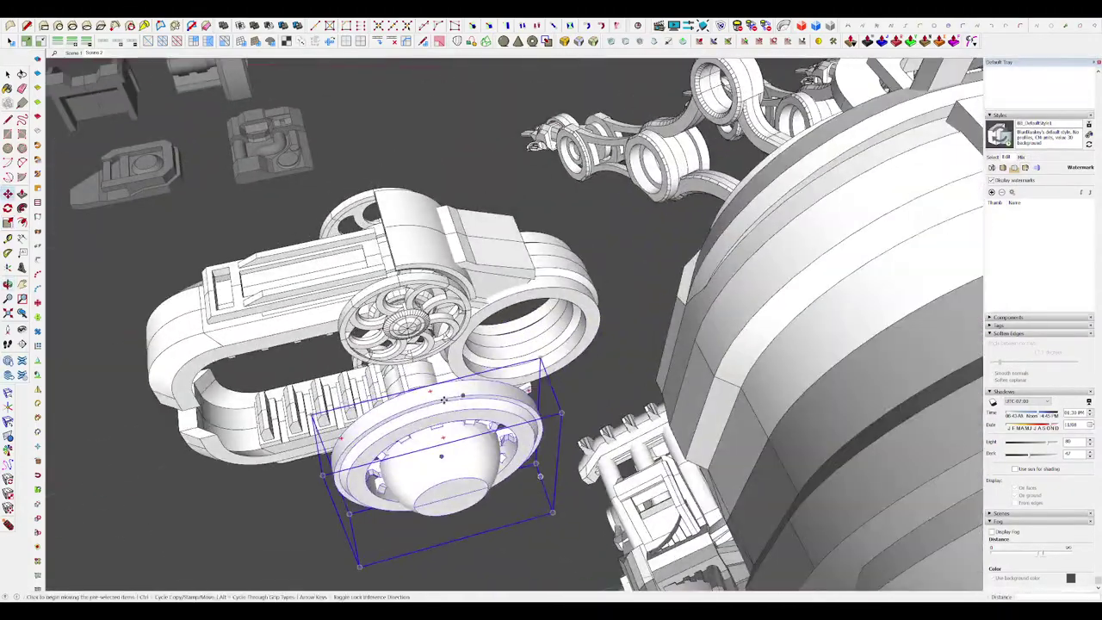
{"action": "left_click", "coordinate": [432, 400]}
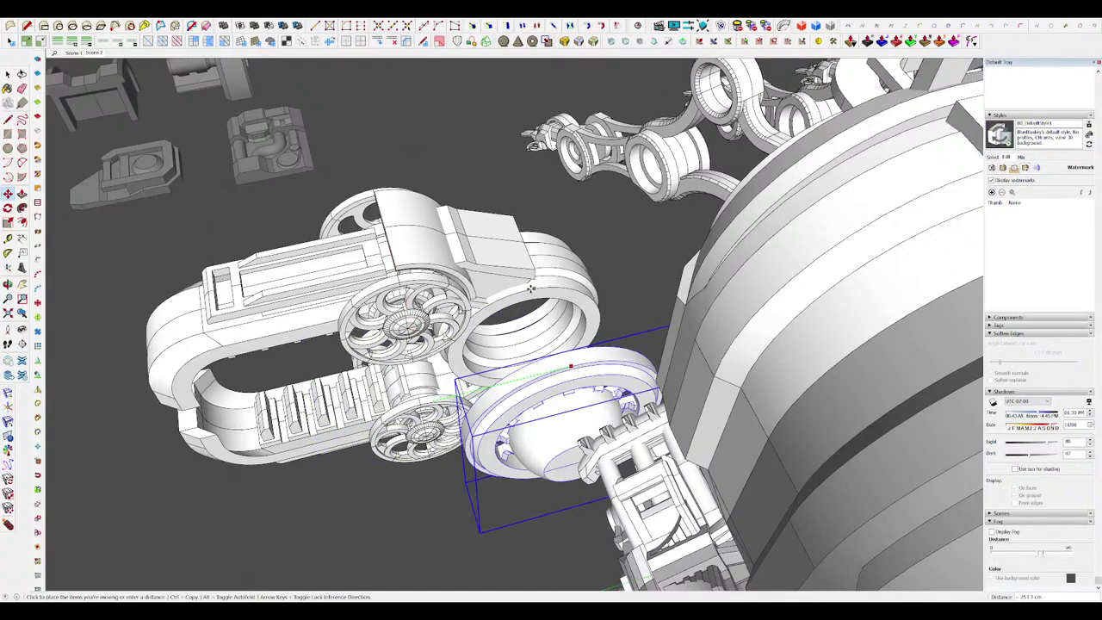
{"action": "left_click", "coordinate": [558, 376]}
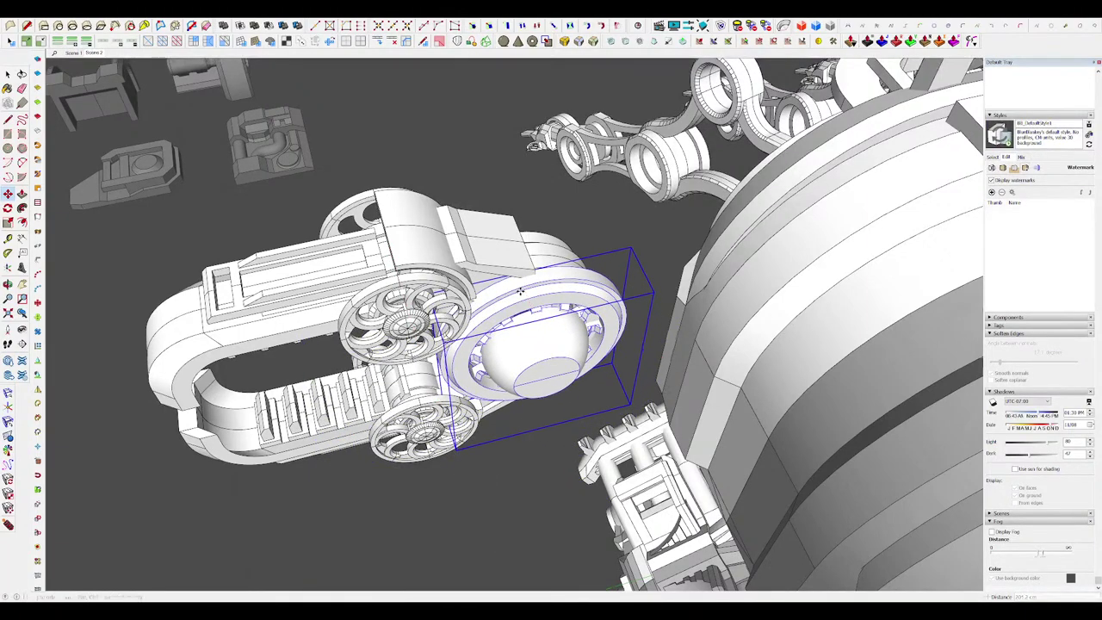
{"action": "middle_click_drag", "start_coordinate": [520, 291], "coordinate": [650, 184]}
Step: Rescale the lens to fit the lower claw's socket
{"action": "key", "text": "s"}
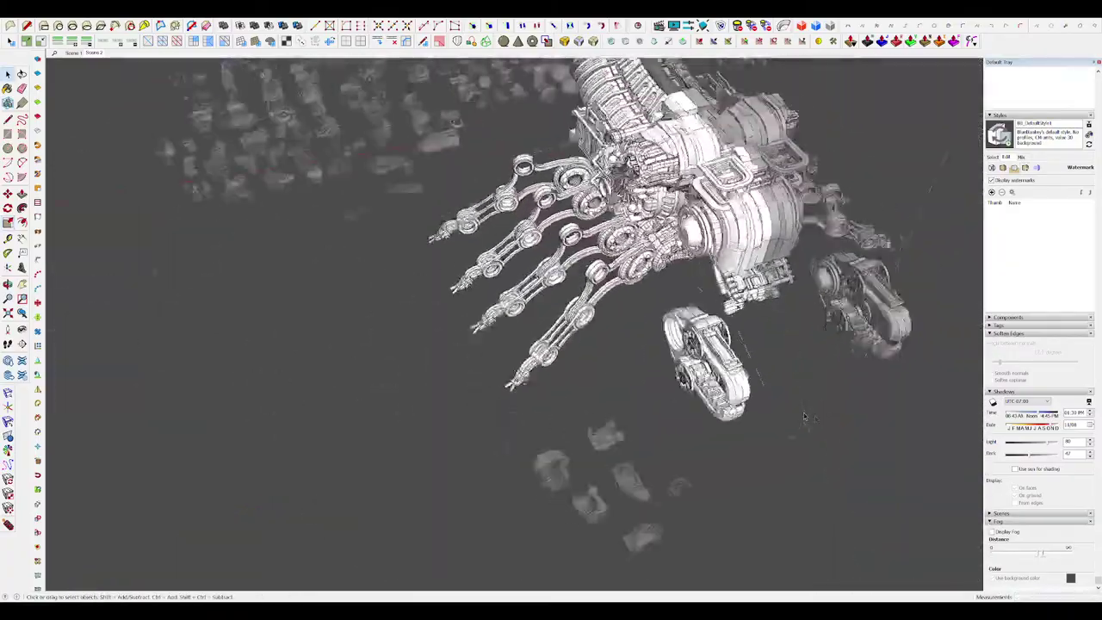
{"action": "middle_click_drag", "start_coordinate": [921, 433], "coordinate": [914, 428]}
{"action": "scroll", "coordinate": [636, 366], "scroll_direction": "up", "scroll_amount": 6}
{"action": "key", "text": "q"}
{"action": "middle_click_drag", "start_coordinate": [637, 344], "coordinate": [659, 197]}
{"action": "scroll", "coordinate": [659, 248], "scroll_direction": "up", "scroll_amount": 5}
Step: With the rest of the model hidden, Push/Pull the dome's circular face into a flat lens
{"action": "left_click", "coordinate": [659, 248]}
{"action": "scroll", "coordinate": [659, 249], "scroll_direction": "up", "scroll_amount": 3}
{"action": "key", "text": "shift+h"}
{"action": "key", "text": "l"}
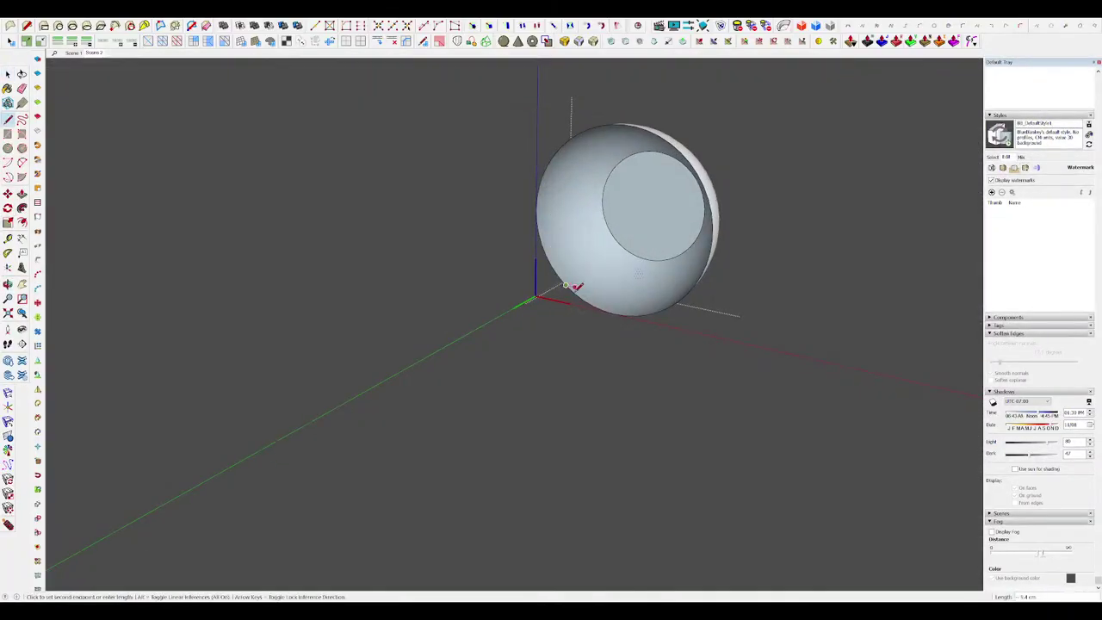
{"action": "key", "text": "shift+h"}
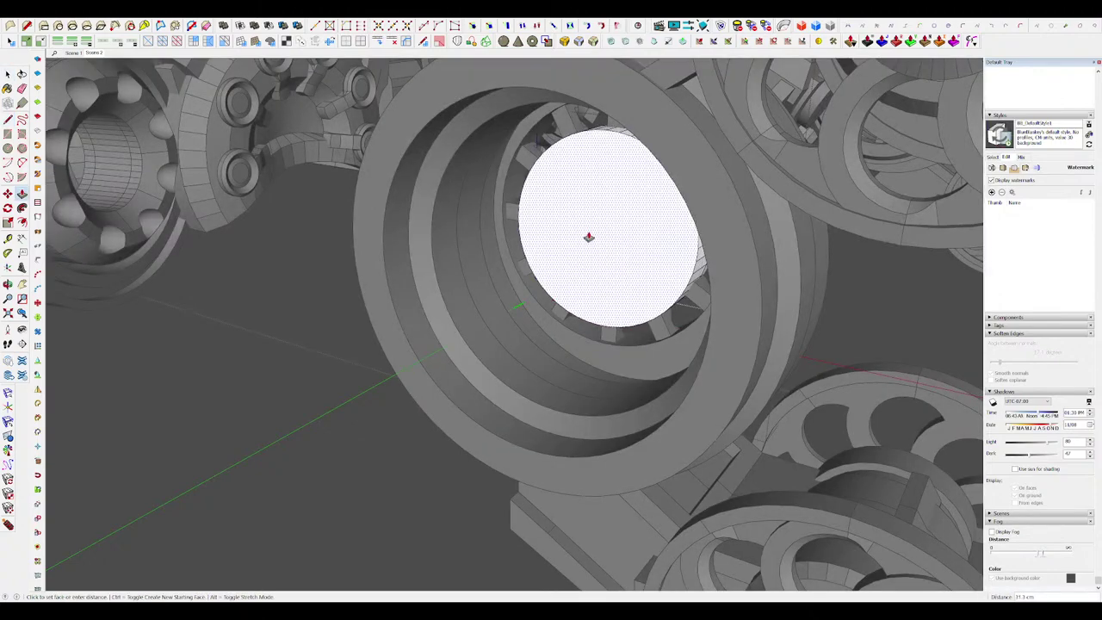
{"action": "left_click", "coordinate": [589, 237]}
{"action": "key", "text": "space"}
Step: Orbit from the side to the front to view the whole scorpion
{"action": "scroll", "coordinate": [588, 245], "scroll_direction": "down", "scroll_amount": 8}
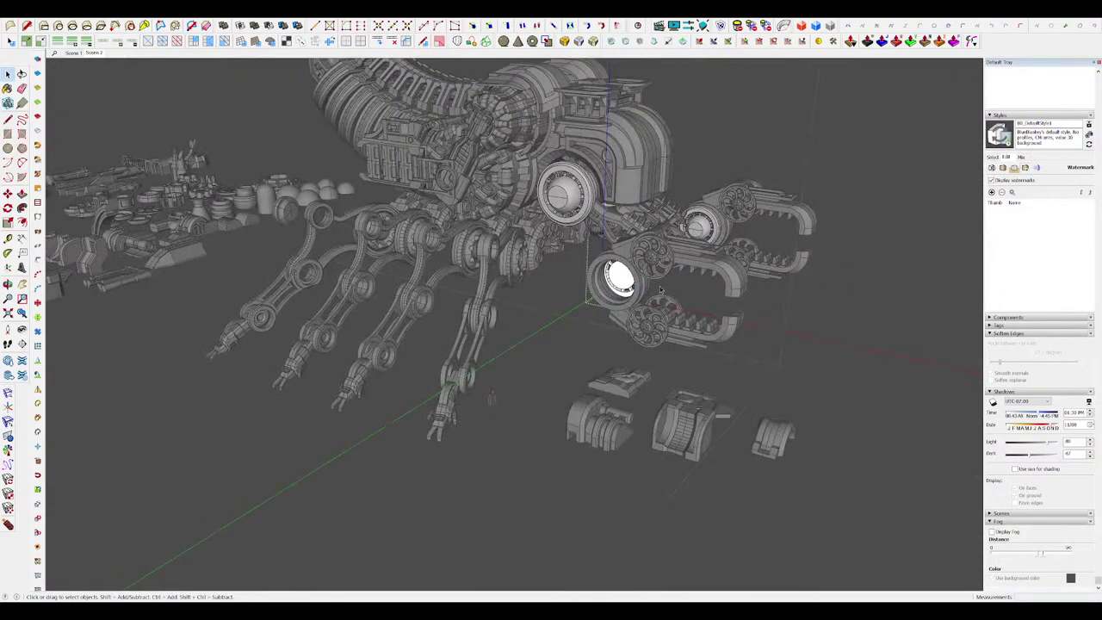
{"action": "middle_click_drag", "start_coordinate": [660, 290], "coordinate": [761, 421]}
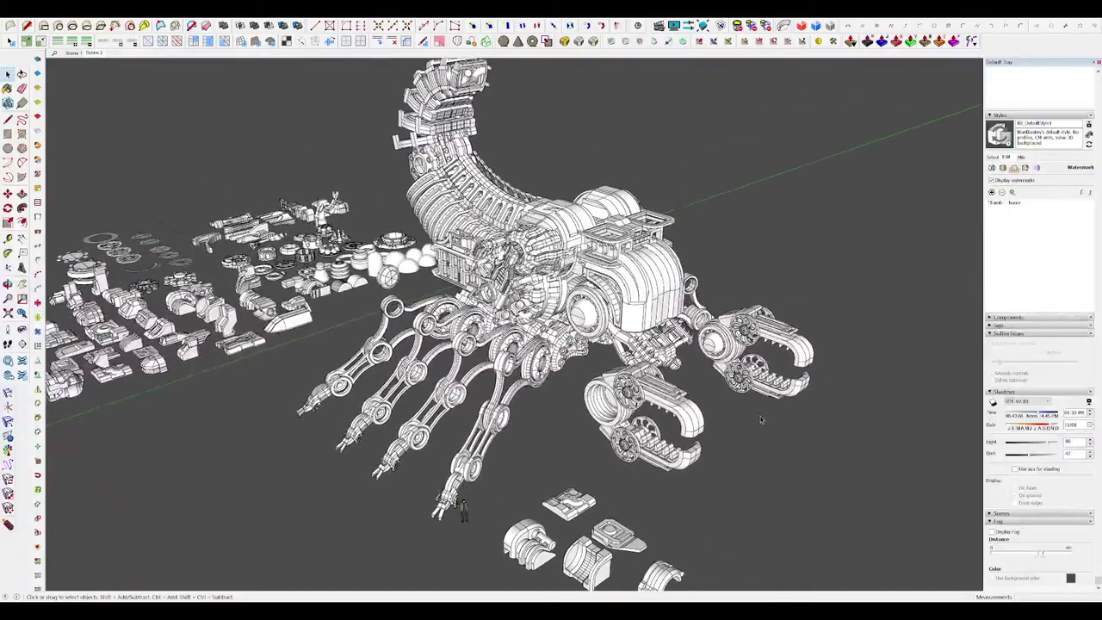
{"action": "scroll", "coordinate": [621, 211], "scroll_direction": "up", "scroll_amount": 4}
{"action": "scroll", "coordinate": [616, 205], "scroll_direction": "down", "scroll_amount": 6}
{"action": "middle_click_drag", "start_coordinate": [618, 211], "coordinate": [614, 298]}
Step: Open the frame part and its inner frame component for editing
{"action": "scroll", "coordinate": [613, 298], "scroll_direction": "up", "scroll_amount": 4}
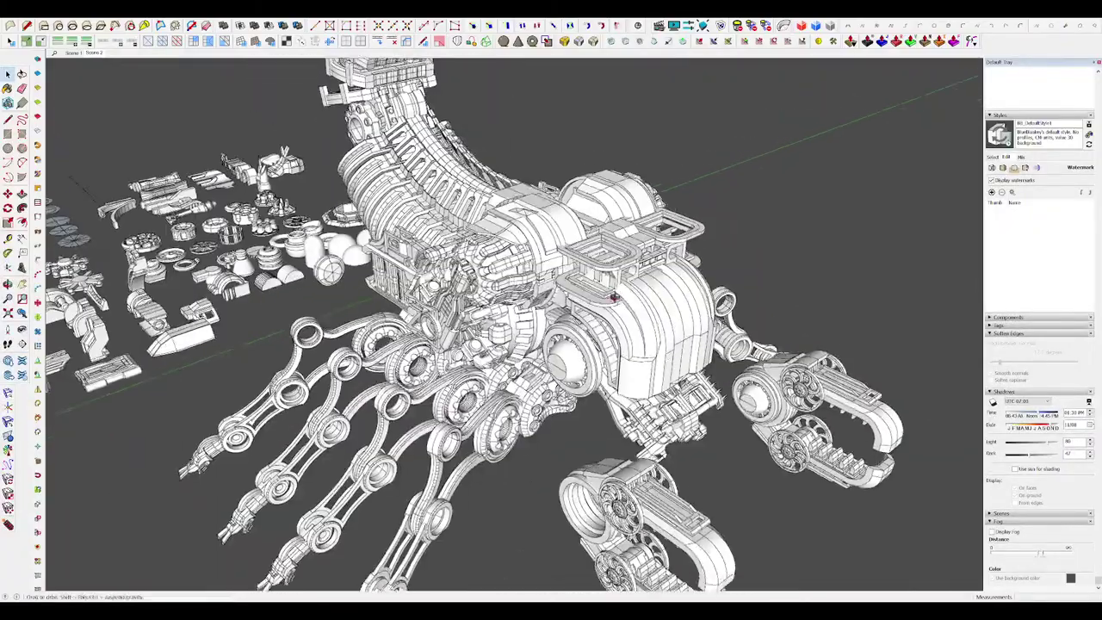
{"action": "scroll", "coordinate": [614, 297], "scroll_direction": "up", "scroll_amount": 5}
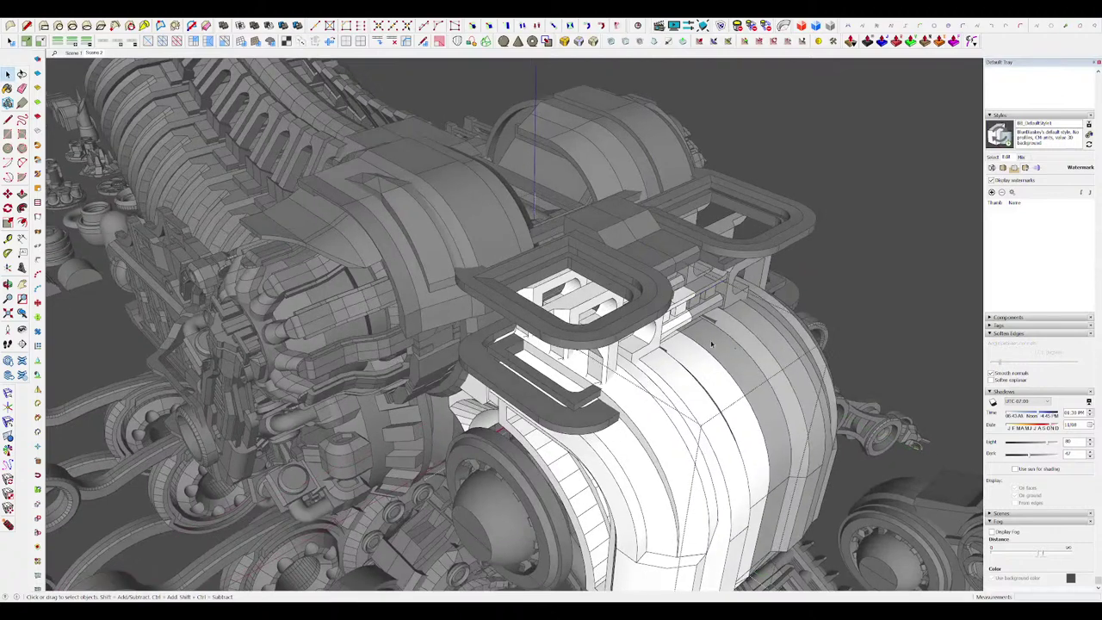
{"action": "double_click", "coordinate": [641, 275]}
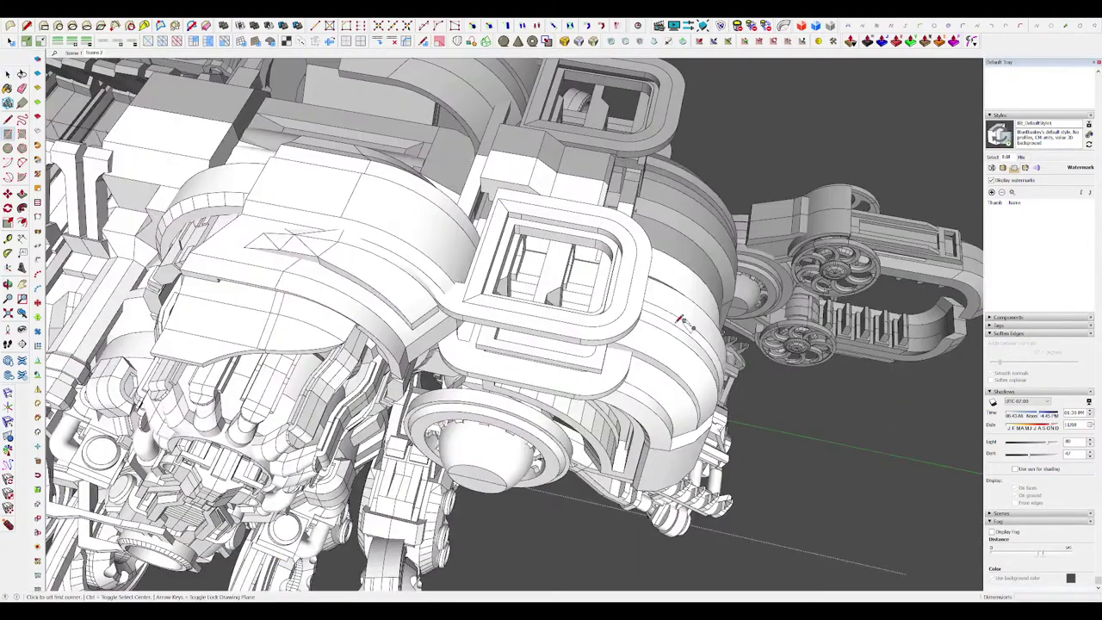
{"action": "key", "text": "space"}
{"action": "double_click", "coordinate": [638, 313]}
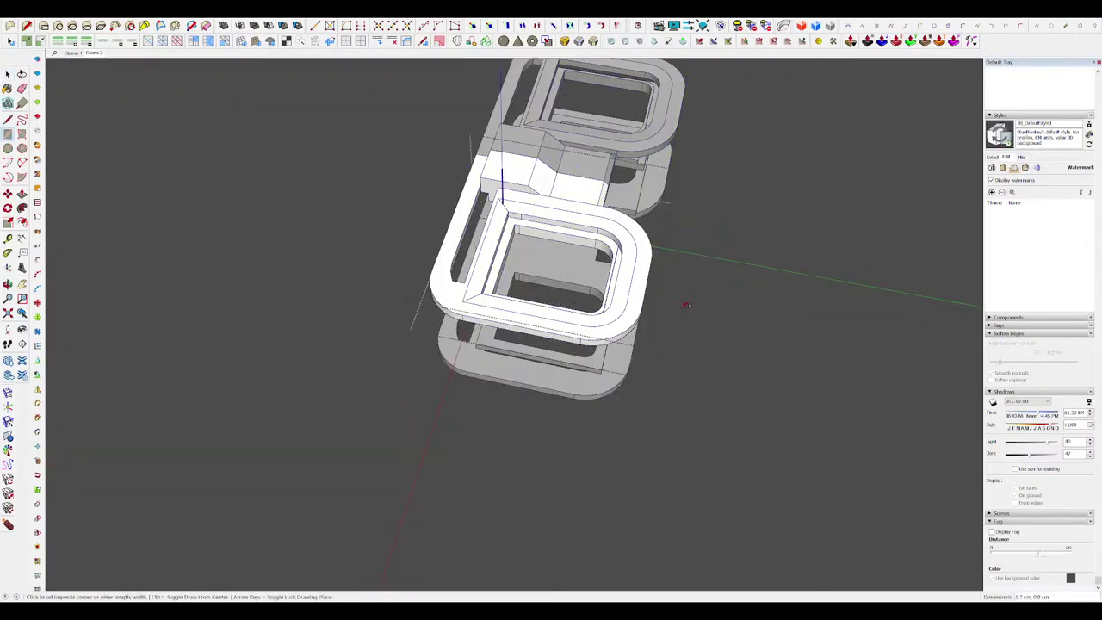
{"action": "key", "text": "p"}
{"action": "middle_click_drag", "start_coordinate": [681, 310], "coordinate": [698, 336]}
Step: Move one of the small cubes by its corner onto the frame's loop
{"action": "left_click", "coordinate": [679, 312]}
{"action": "scroll", "coordinate": [691, 338], "scroll_direction": "up", "scroll_amount": 1}
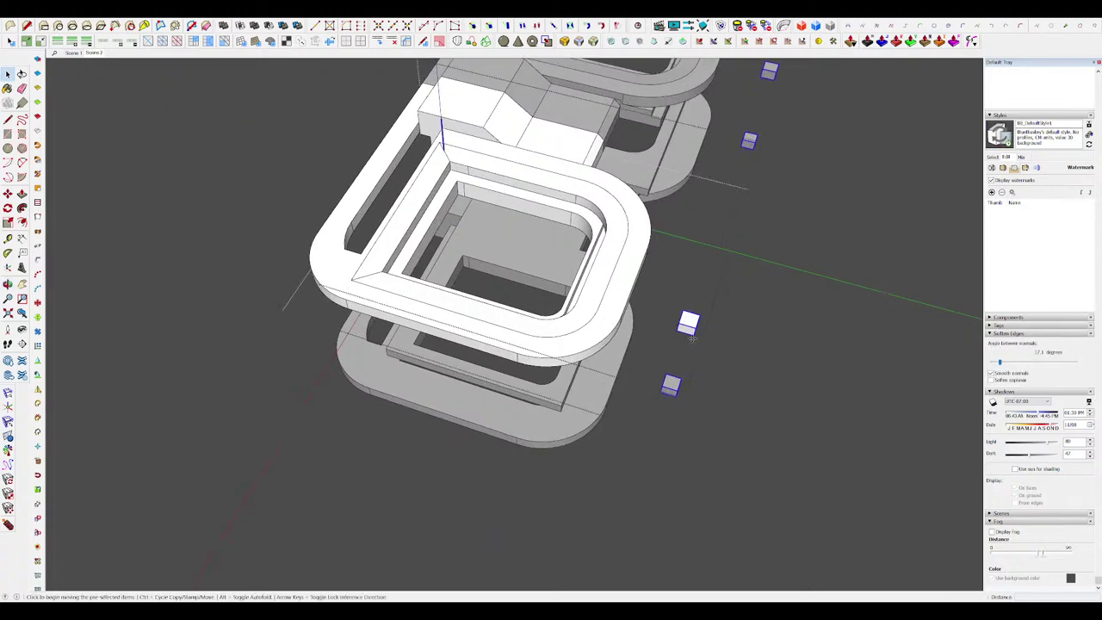
{"action": "key", "text": "m"}
{"action": "left_click", "coordinate": [692, 335]}
{"action": "scroll", "coordinate": [692, 336], "scroll_direction": "down", "scroll_amount": 1}
{"action": "scroll", "coordinate": [562, 197], "scroll_direction": "up", "scroll_amount": 4}
{"action": "middle_click_drag", "start_coordinate": [749, 292], "coordinate": [623, 266]}
{"action": "key", "text": "space"}
{"action": "scroll", "coordinate": [618, 244], "scroll_direction": "down", "scroll_amount": 2}
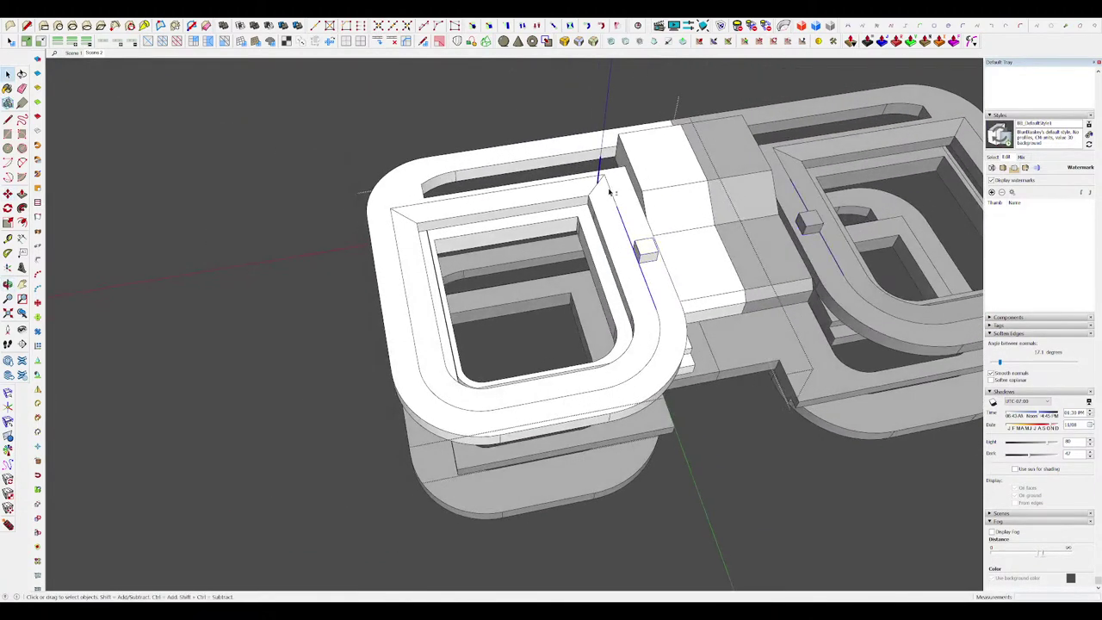
Step: Path Copy the small cube along the loop's curved edge at about 64.3 cm spacing
{"action": "left_click", "coordinate": [612, 190]}
{"action": "left_click", "coordinate": [657, 321]}
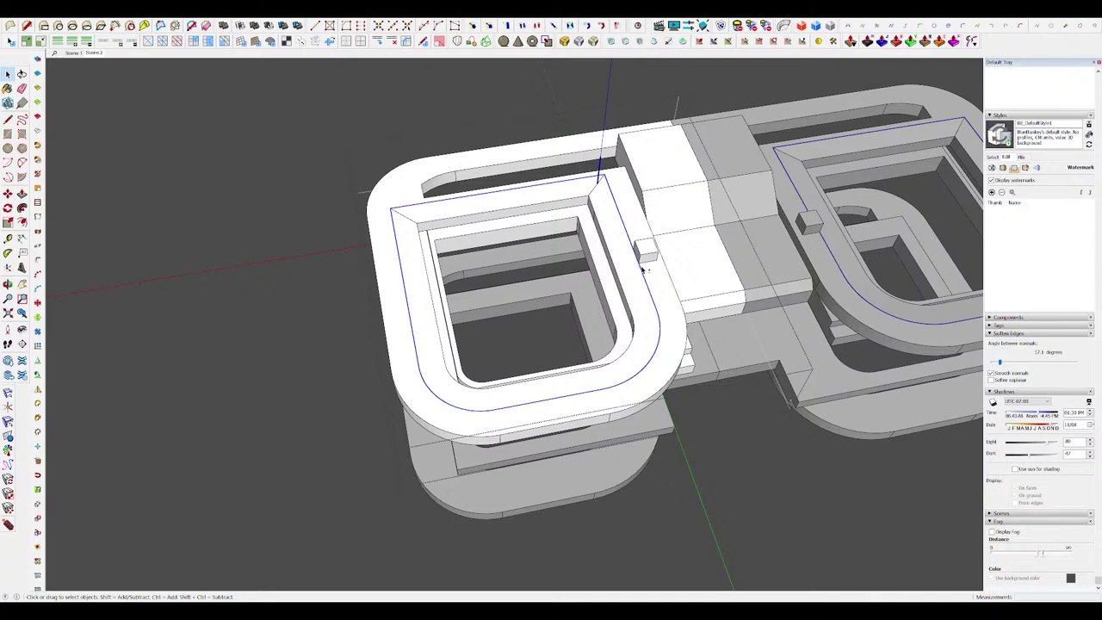
{"action": "middle_click_drag", "start_coordinate": [641, 269], "coordinate": [731, 249]}
{"action": "scroll", "coordinate": [611, 279], "scroll_direction": "down", "scroll_amount": 2}
{"action": "scroll", "coordinate": [555, 290], "scroll_direction": "up", "scroll_amount": 3}
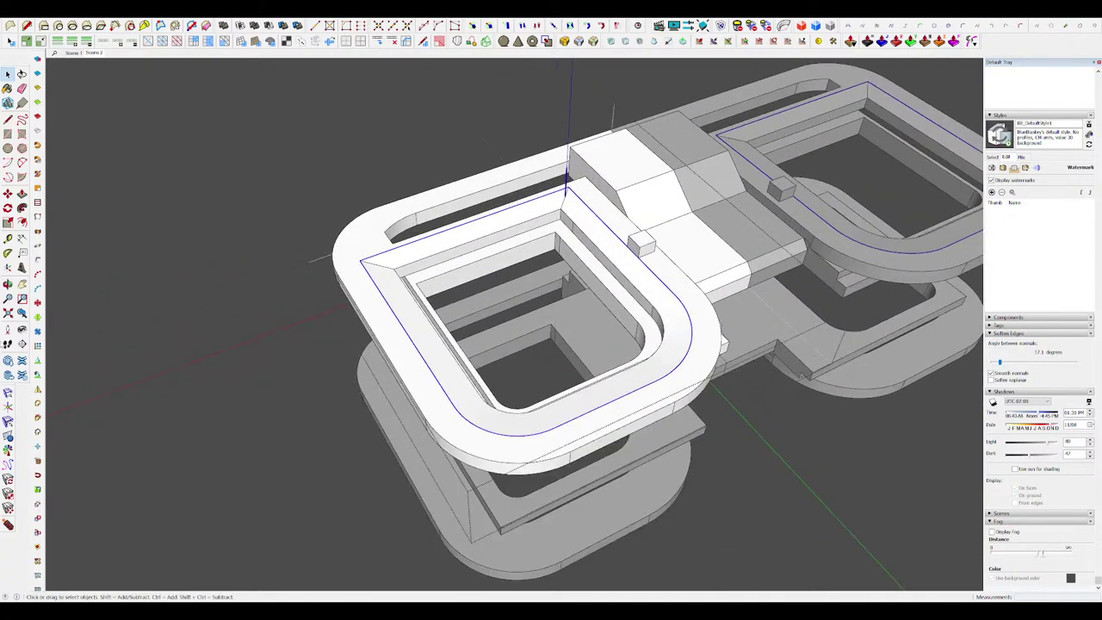
{"action": "left_click", "coordinate": [643, 247]}
{"action": "left_click", "coordinate": [639, 249]}
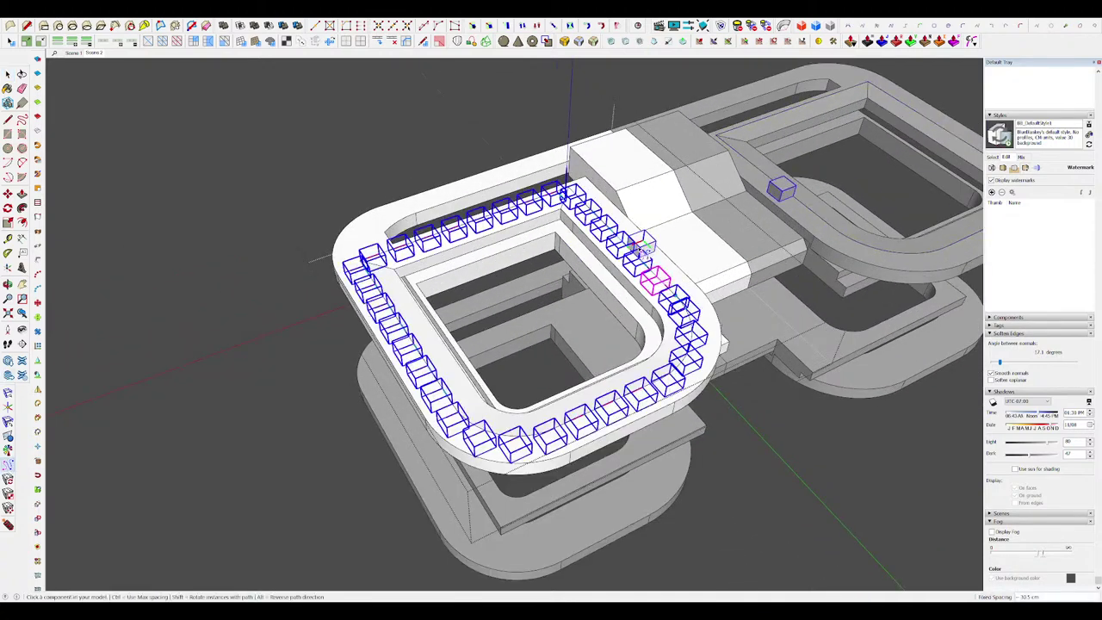
{"action": "left_click", "coordinate": [647, 248]}
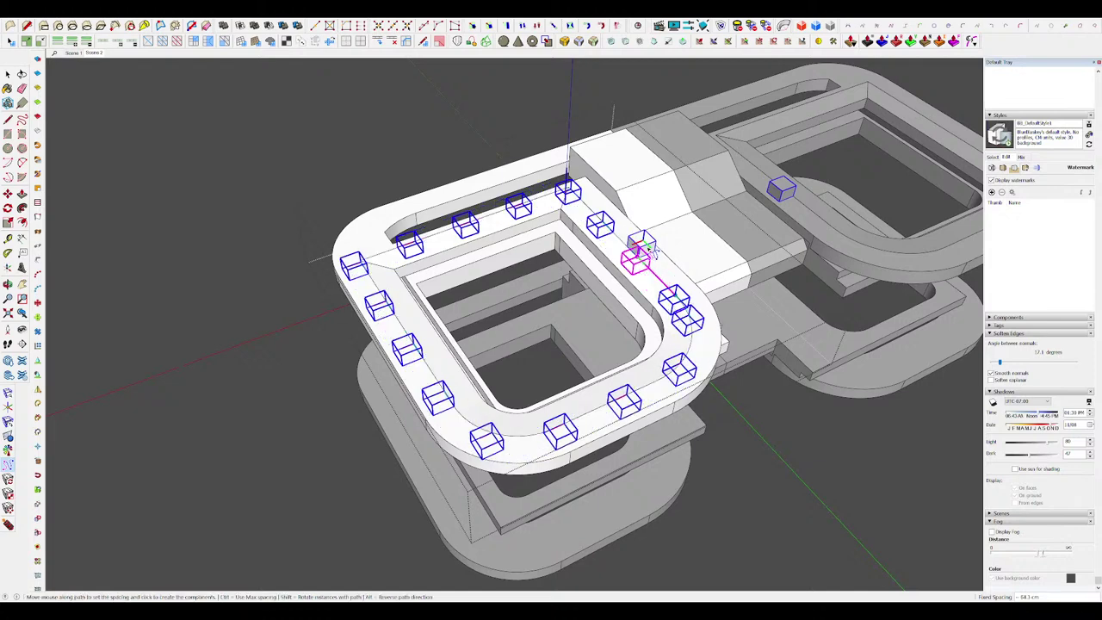
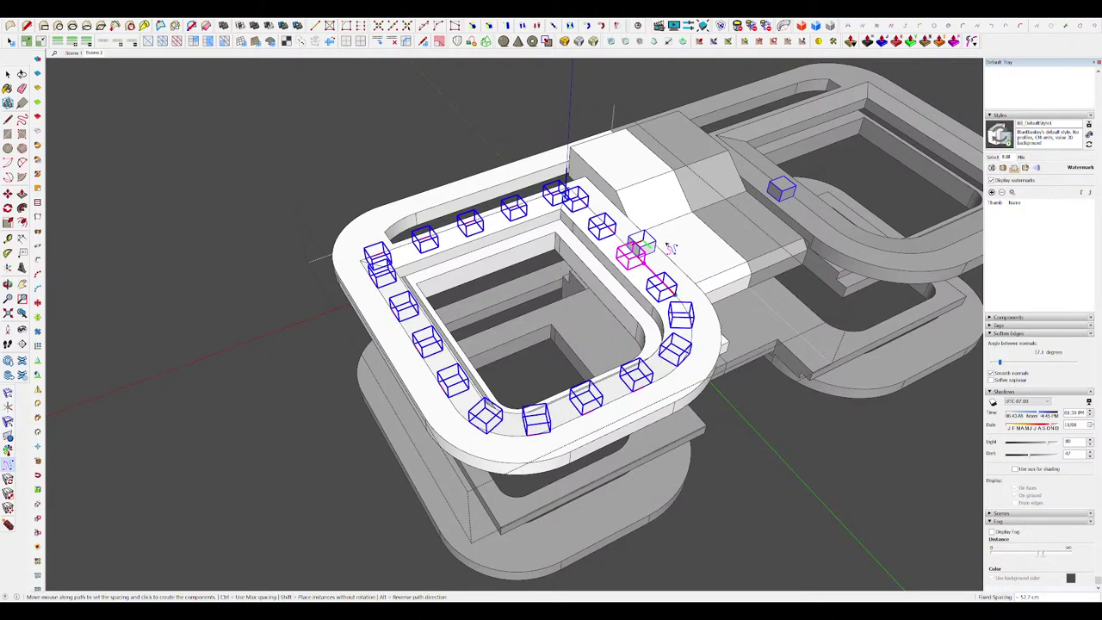
Step: Finish the path array so the box copies sit evenly around the ring housing
{"action": "left_click", "coordinate": [669, 248]}
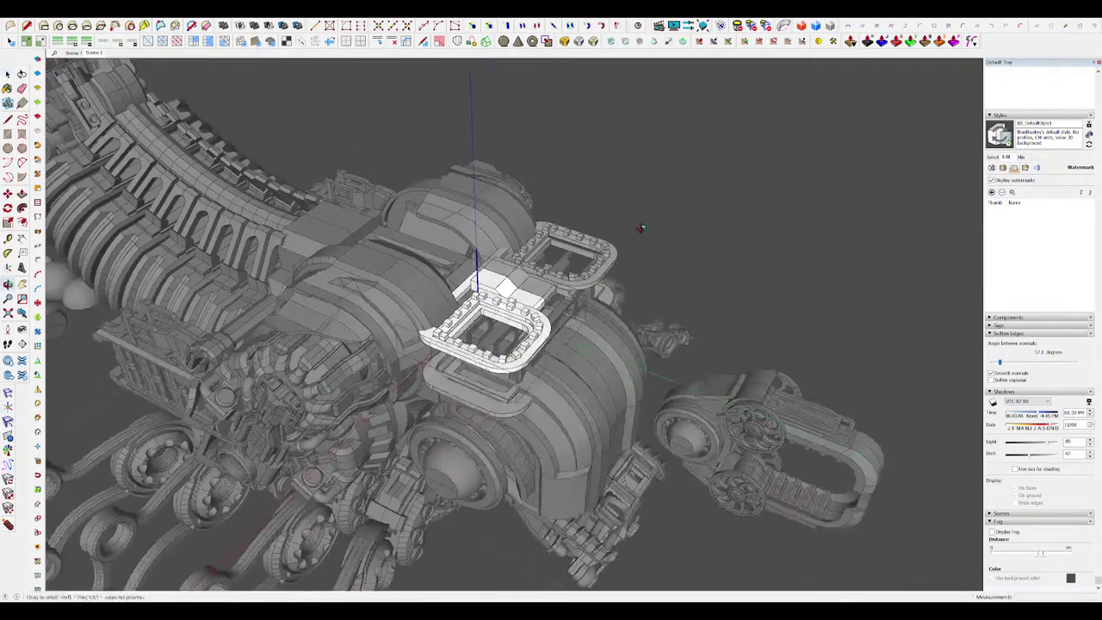
{"action": "scroll", "coordinate": [572, 247], "scroll_direction": "up", "scroll_amount": 2}
{"action": "scroll", "coordinate": [568, 258], "scroll_direction": "down", "scroll_amount": 5}
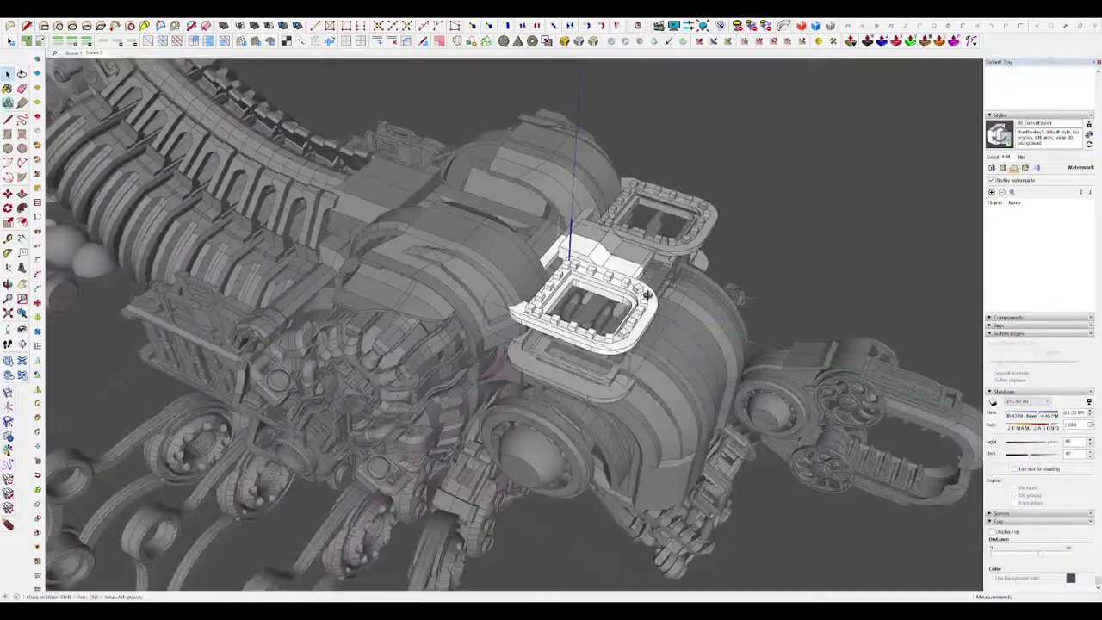
{"action": "scroll", "coordinate": [600, 348], "scroll_direction": "up", "scroll_amount": 6}
{"action": "scroll", "coordinate": [600, 348], "scroll_direction": "down", "scroll_amount": 10}
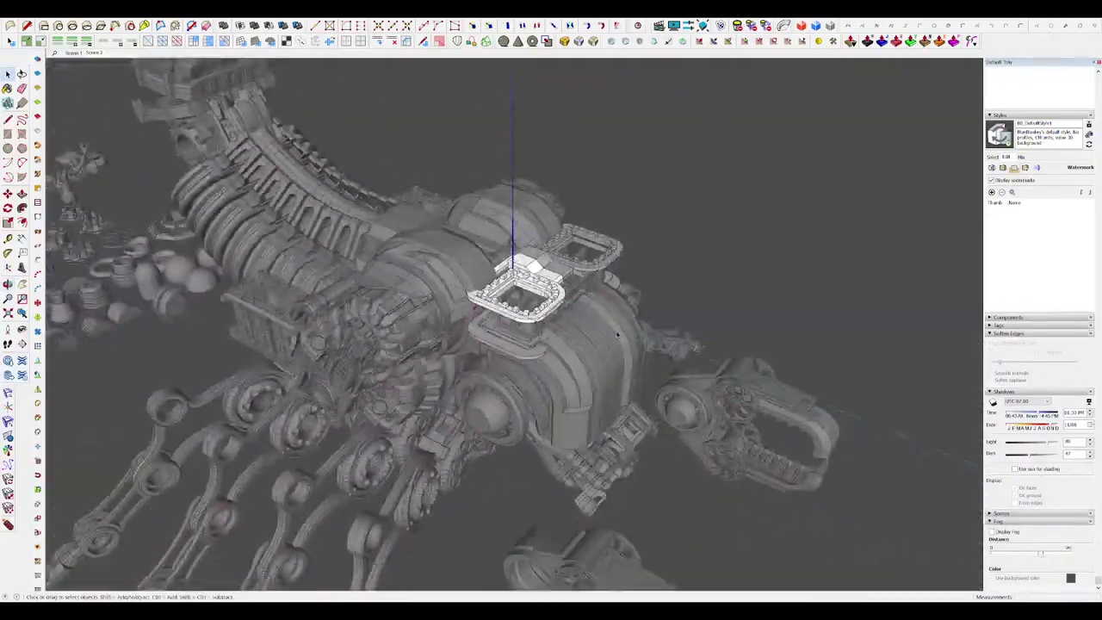
{"action": "middle_click_drag", "start_coordinate": [778, 361], "coordinate": [818, 370]}
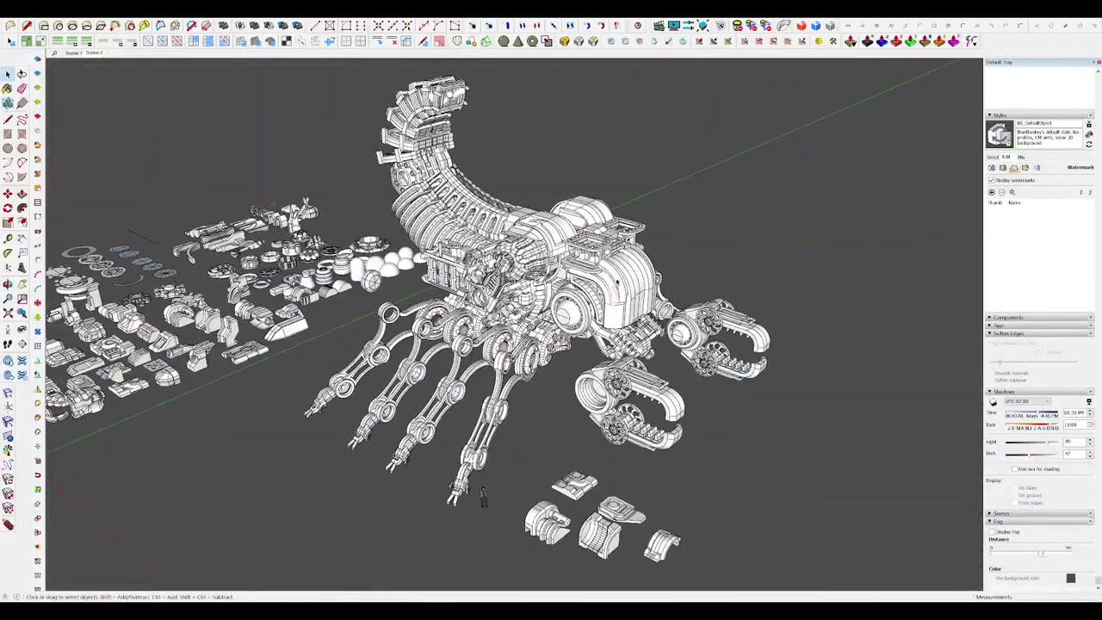
{"action": "scroll", "coordinate": [596, 250], "scroll_direction": "up", "scroll_amount": 8}
{"action": "scroll", "coordinate": [589, 232], "scroll_direction": "up", "scroll_amount": 5}
Step: Open one box copy for editing and push its side face inward
{"action": "left_click", "coordinate": [589, 233]}
{"action": "mouse_move", "coordinate": [596, 250]}
{"action": "middle_mouse_down"}
{"action": "mouse_move", "coordinate": [589, 232]}
{"action": "mouse_move", "coordinate": [605, 258]}
{"action": "middle_mouse_up"}
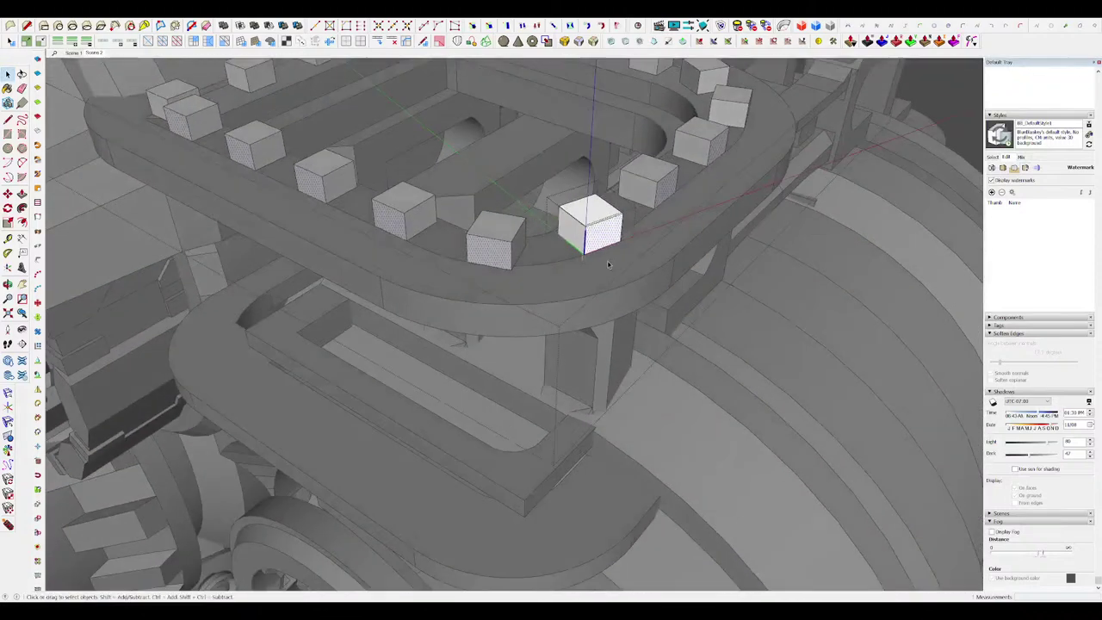
{"action": "key", "text": "p"}
{"action": "left_click_drag", "start_coordinate": [599, 243], "coordinate": [588, 234]}
{"action": "scroll", "coordinate": [587, 219], "scroll_direction": "down", "scroll_amount": 10}
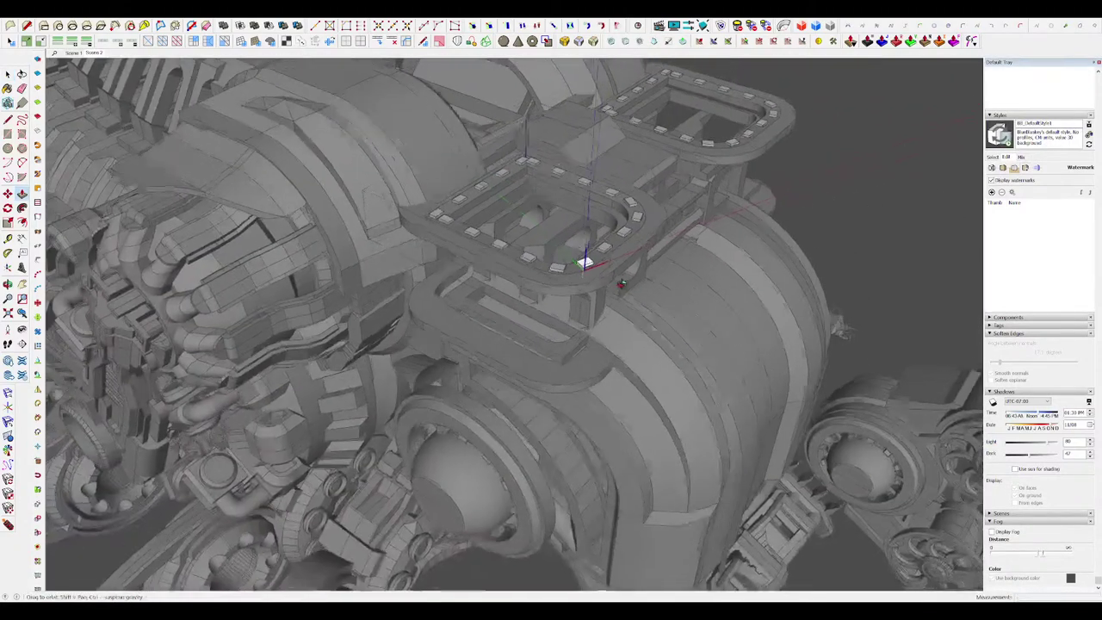
{"action": "key", "text": "space"}
{"action": "scroll", "coordinate": [585, 284], "scroll_direction": "up", "scroll_amount": 4}
{"action": "scroll", "coordinate": [586, 294], "scroll_direction": "up", "scroll_amount": 8}
Step: With the rest of the model hidden, mark a circle and dividing line on the box top
{"action": "key", "text": "h"}
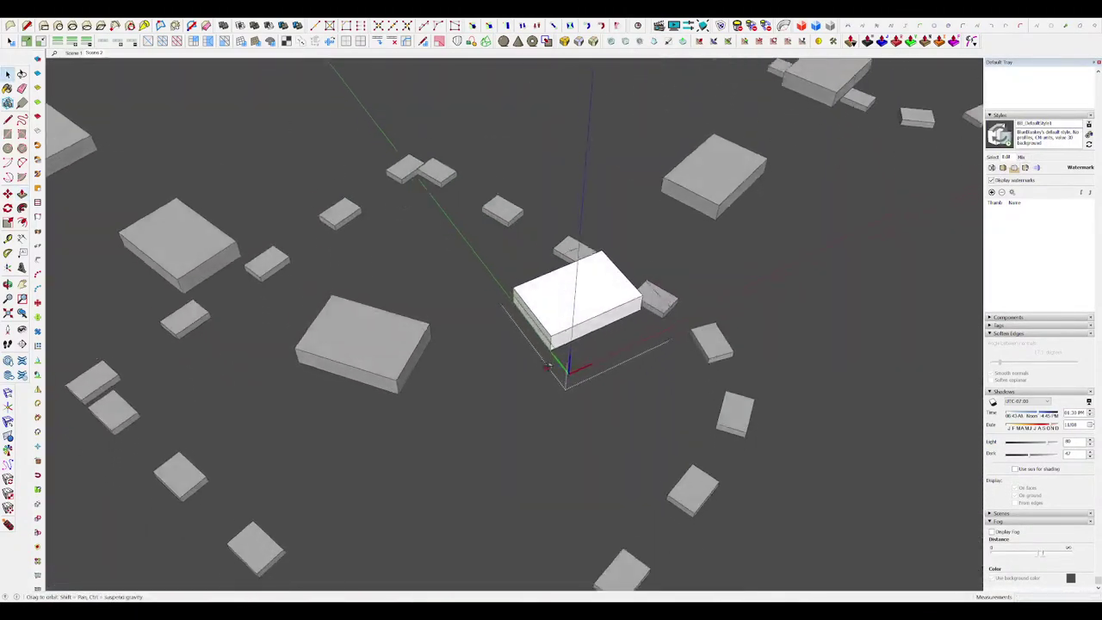
{"action": "middle_click_drag", "start_coordinate": [577, 299], "coordinate": [541, 321]}
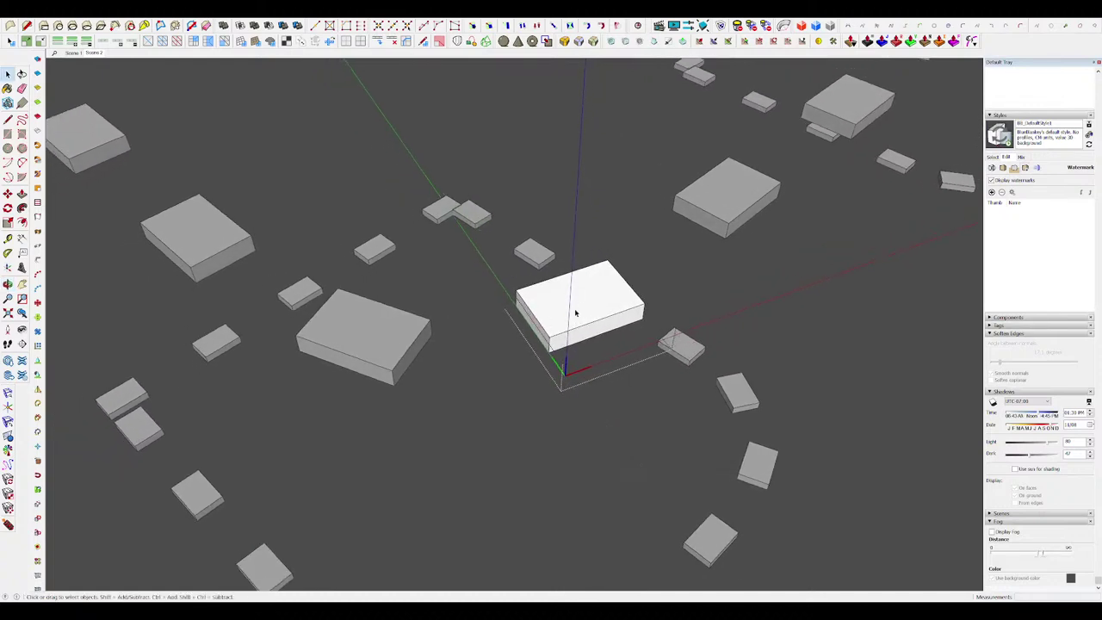
{"action": "left_click", "coordinate": [562, 274]}
{"action": "middle_click_drag", "start_coordinate": [562, 273], "coordinate": [511, 257]}
{"action": "key", "text": "h"}
{"action": "scroll", "coordinate": [603, 313], "scroll_direction": "down", "scroll_amount": 4}
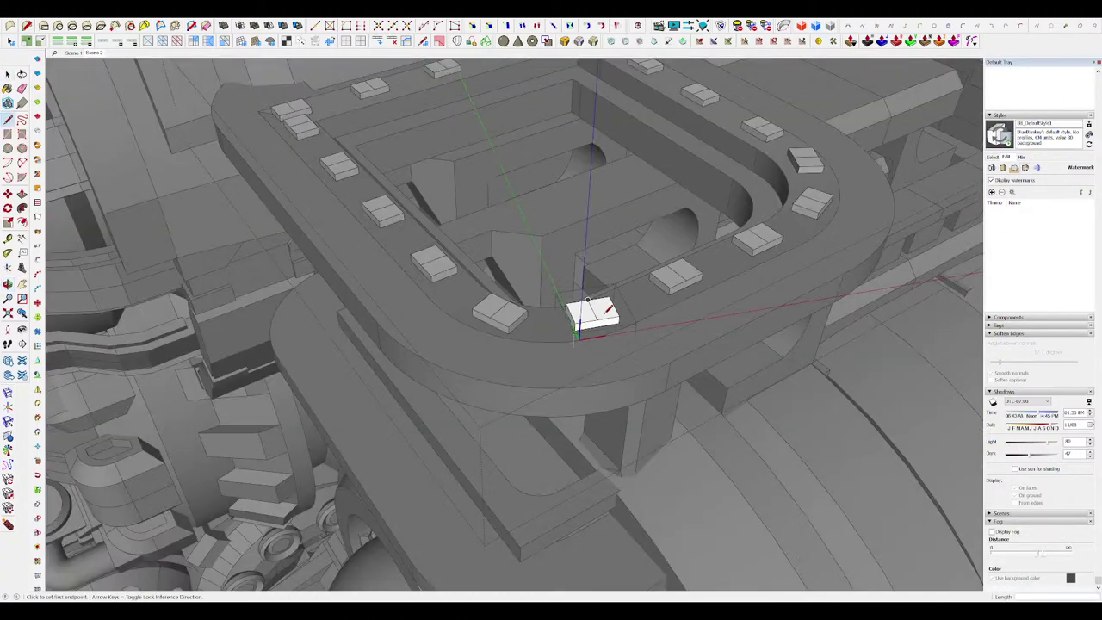
{"action": "key", "text": "h"}
{"action": "scroll", "coordinate": [603, 312], "scroll_direction": "up", "scroll_amount": 4}
{"action": "middle_click_drag", "start_coordinate": [603, 312], "coordinate": [624, 337]}
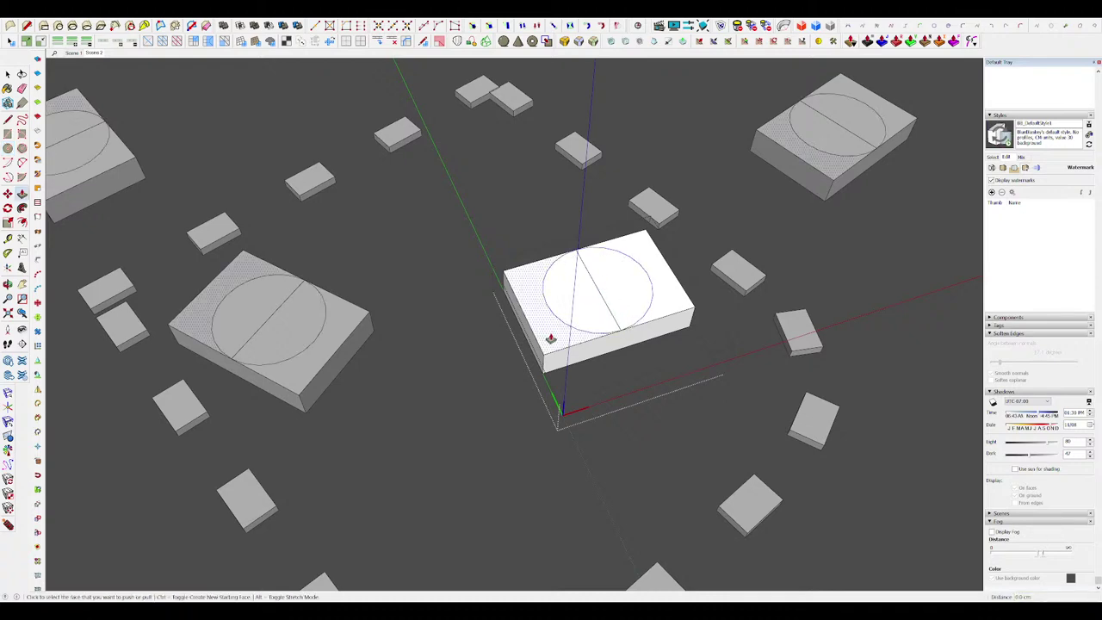
Step: Push away the area outside the circle and erase the dividing line, leaving a cylindrical stud
{"action": "mouse_move", "coordinate": [550, 339]}
{"action": "left_mouse_down"}
{"action": "mouse_move", "coordinate": [668, 300]}
{"action": "mouse_move", "coordinate": [641, 341]}
{"action": "left_mouse_up"}
{"action": "key", "text": "e"}
{"action": "left_click", "coordinate": [607, 306]}
{"action": "key", "text": "h"}
{"action": "scroll", "coordinate": [586, 287], "scroll_direction": "down", "scroll_amount": 12}
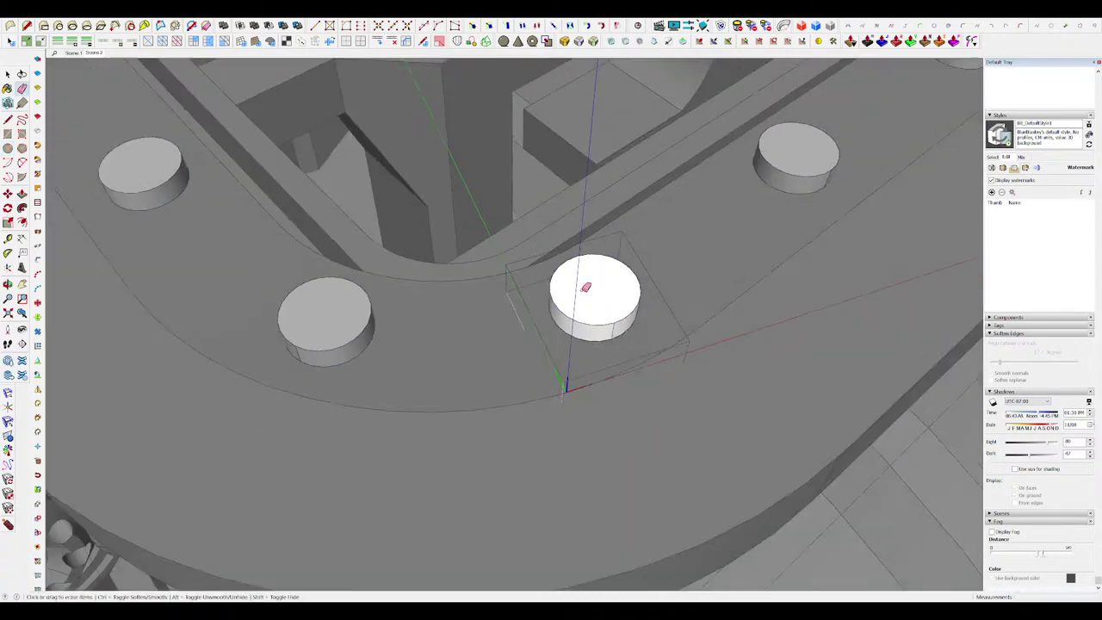
{"action": "middle_click_drag", "start_coordinate": [586, 288], "coordinate": [644, 277]}
{"action": "key", "text": "space"}
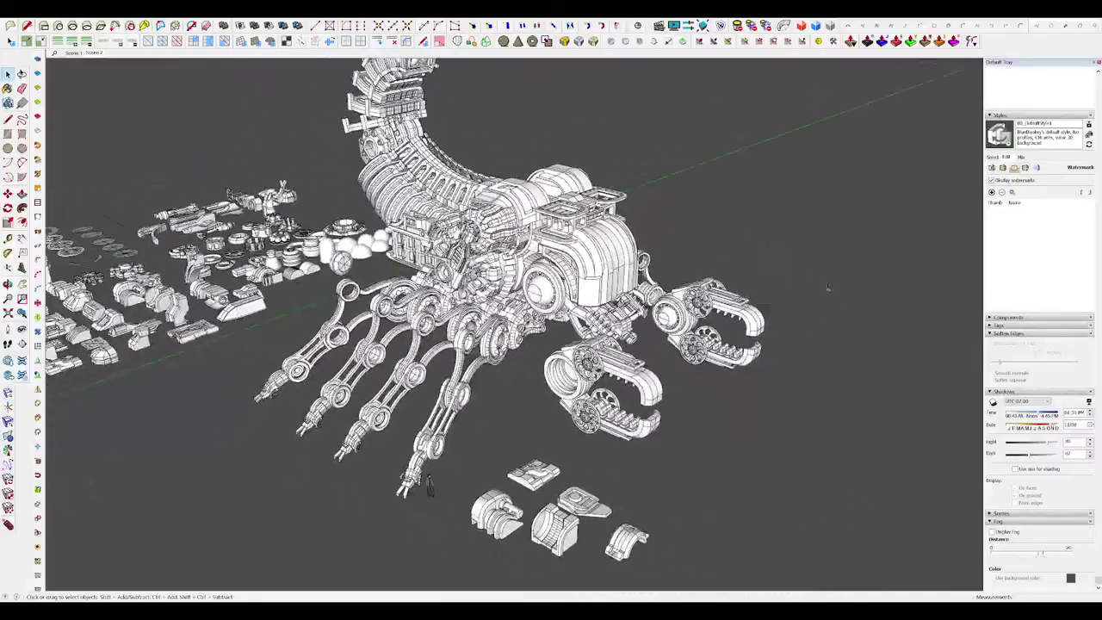
{"action": "middle_click_drag", "start_coordinate": [829, 288], "coordinate": [713, 386]}
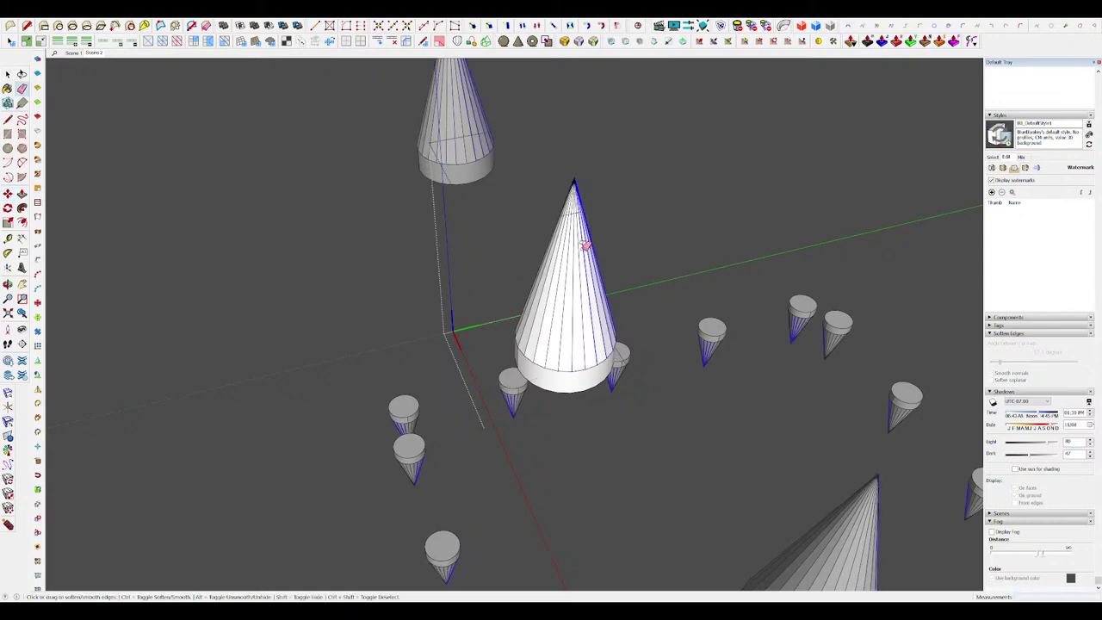
{"action": "middle_click_drag", "start_coordinate": [585, 246], "coordinate": [564, 261]}
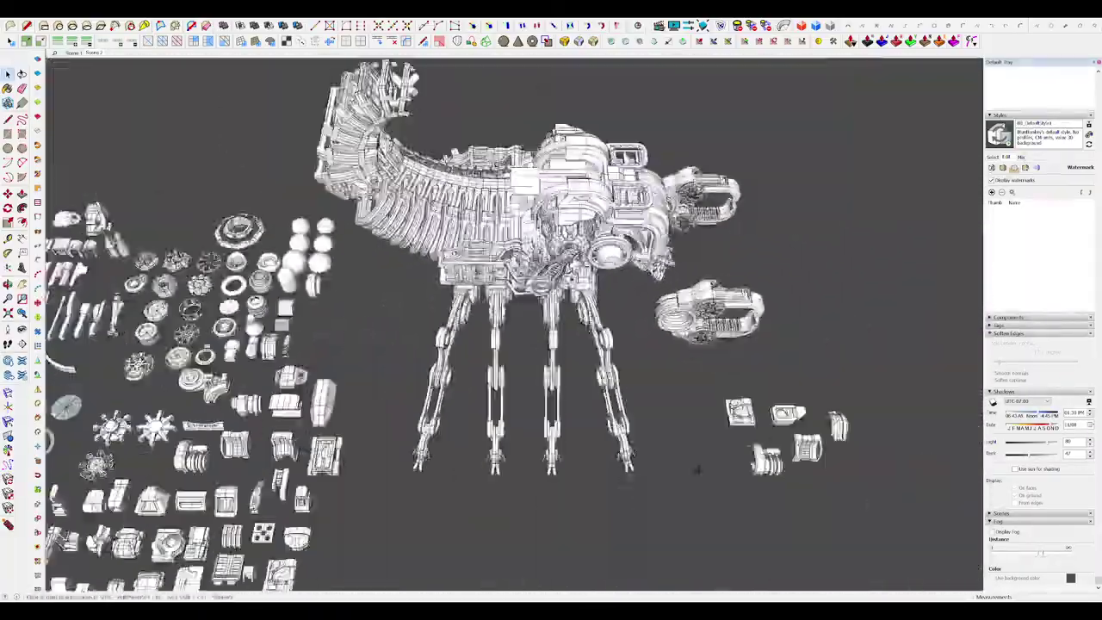
Step: Draw a thin rectangle and pull it up into a low bar
{"action": "key", "text": "r"}
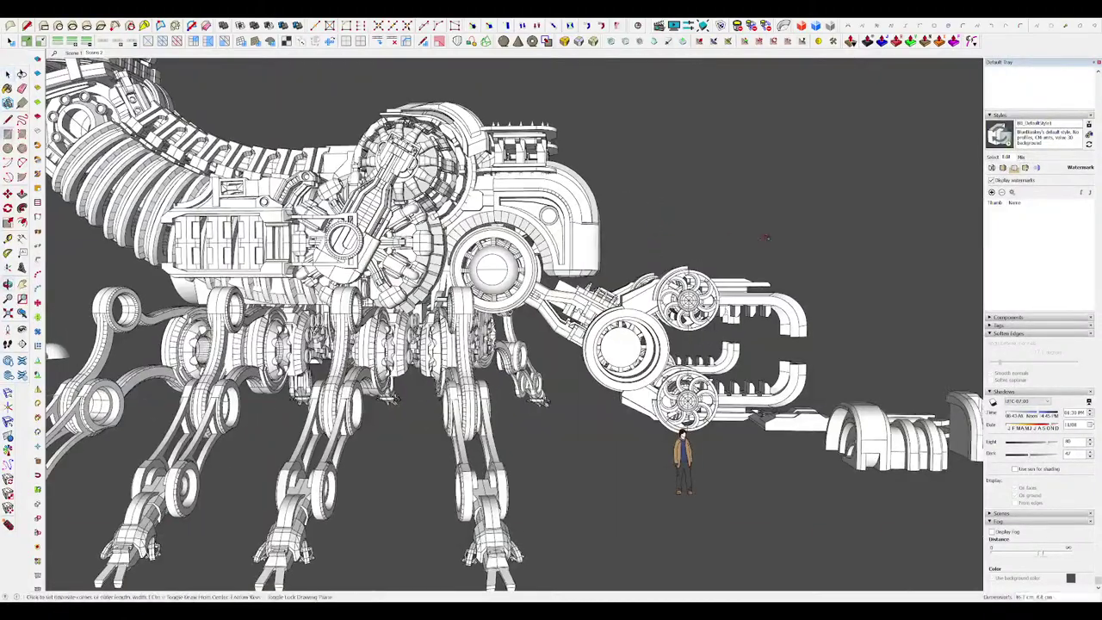
{"action": "middle_click_drag", "start_coordinate": [811, 241], "coordinate": [650, 301]}
{"action": "key", "text": "space"}
{"action": "scroll", "coordinate": [650, 301], "scroll_direction": "down", "scroll_amount": 8}
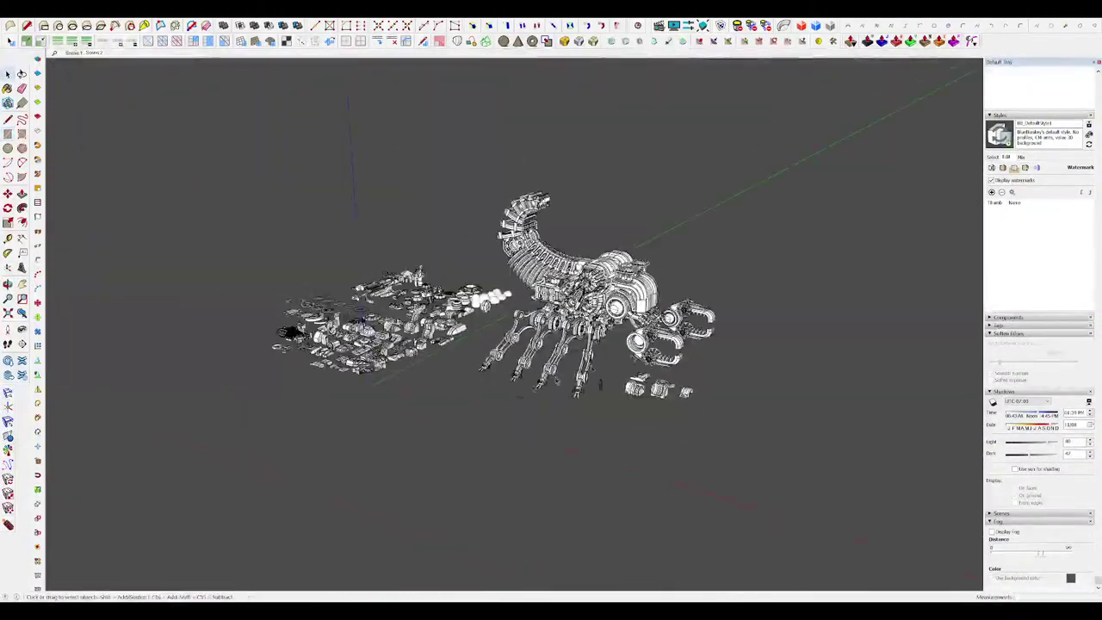
{"action": "scroll", "coordinate": [508, 420], "scroll_direction": "up", "scroll_amount": 6}
{"action": "scroll", "coordinate": [500, 427], "scroll_direction": "up", "scroll_amount": 6}
{"action": "key", "text": "p"}
{"action": "left_click_drag", "start_coordinate": [559, 397], "coordinate": [556, 393]}
{"action": "key", "text": "space"}
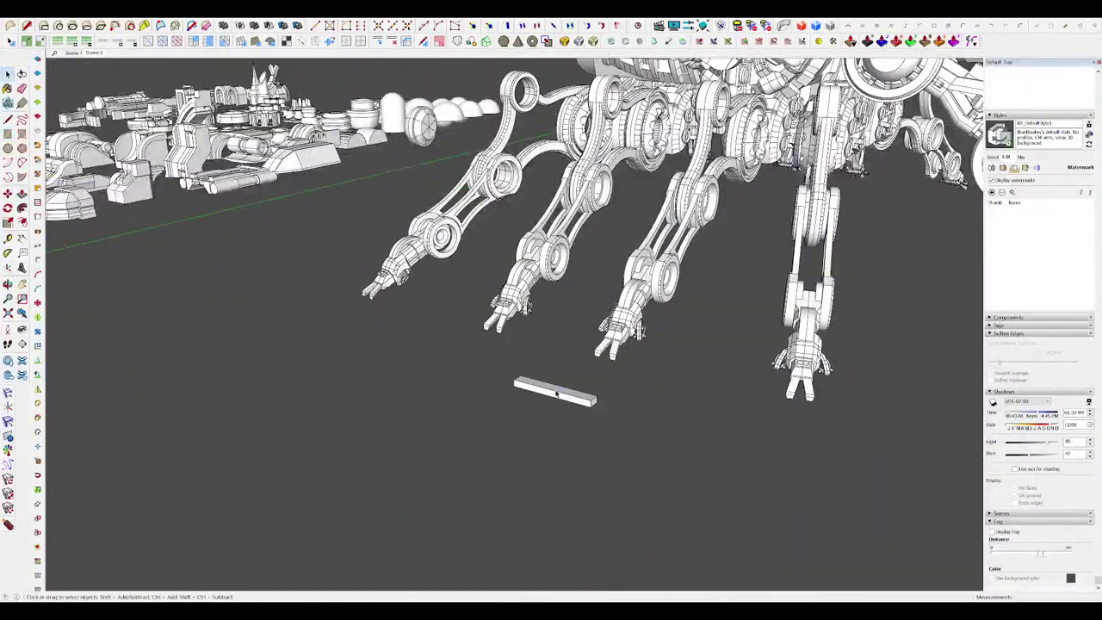
Step: Select the new bar and make it a component
{"action": "left_click_drag", "start_coordinate": [614, 419], "coordinate": [615, 420]}
{"action": "middle_click_drag", "start_coordinate": [614, 420], "coordinate": [452, 415]}
{"action": "key", "text": "Return"}
{"action": "scroll", "coordinate": [474, 440], "scroll_direction": "down", "scroll_amount": 6}
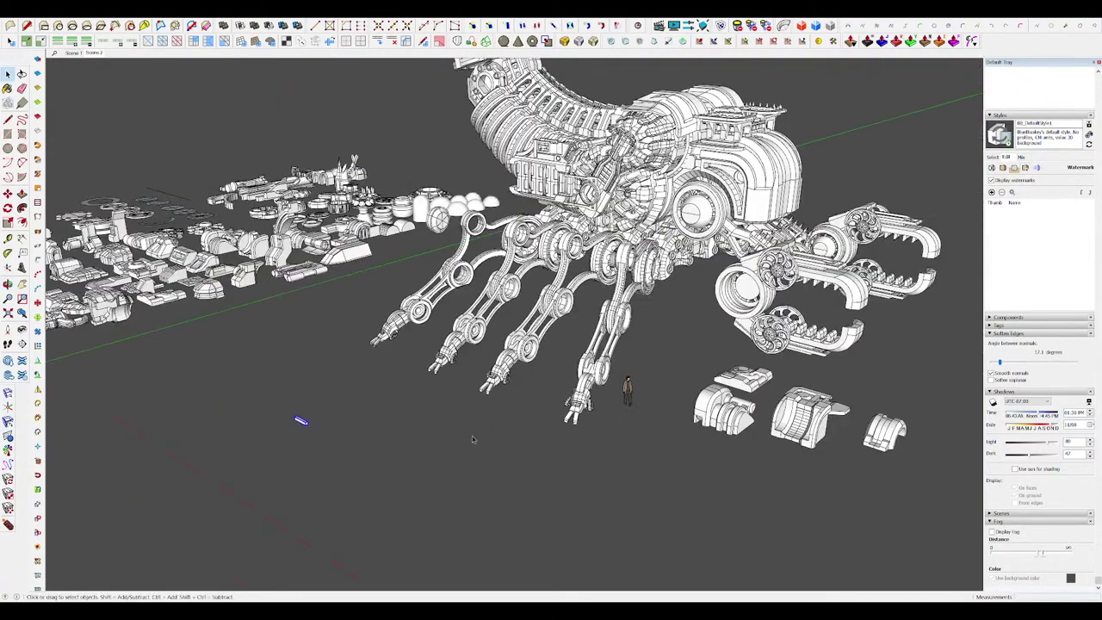
{"action": "middle_click_drag", "start_coordinate": [360, 430], "coordinate": [450, 455]}
{"action": "scroll", "coordinate": [450, 454], "scroll_direction": "up", "scroll_amount": 4}
{"action": "scroll", "coordinate": [450, 455], "scroll_direction": "up", "scroll_amount": 4}
Step: Move the bar over to the front claw arm
{"action": "key", "text": "m"}
{"action": "left_click", "coordinate": [475, 499]}
{"action": "scroll", "coordinate": [393, 409], "scroll_direction": "down", "scroll_amount": 5}
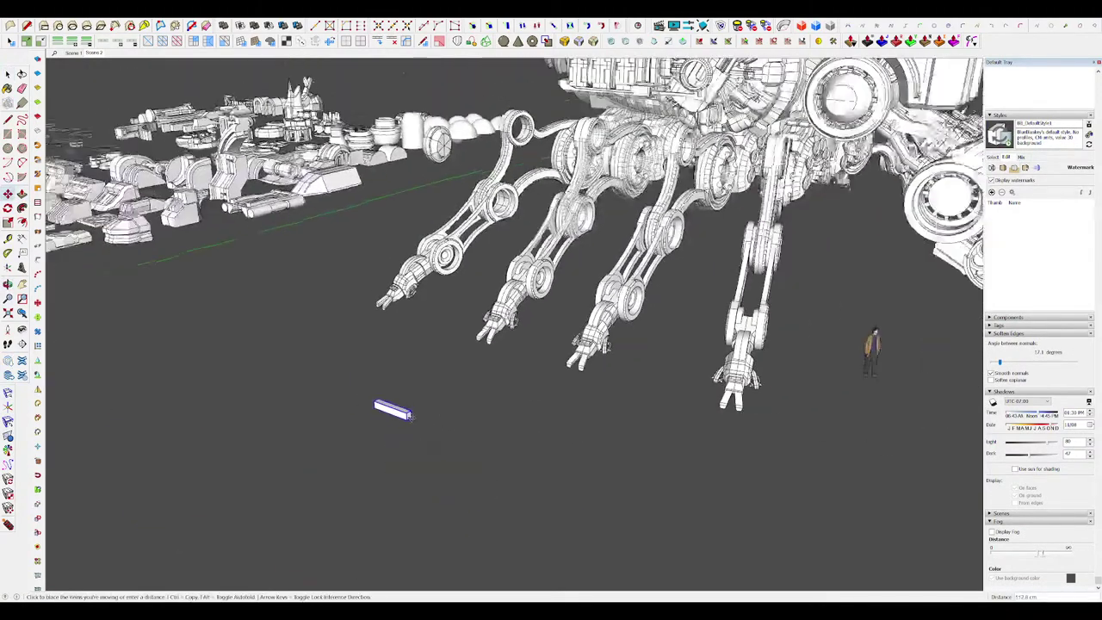
{"action": "middle_click_drag", "start_coordinate": [394, 409], "coordinate": [472, 383]}
{"action": "scroll", "coordinate": [481, 383], "scroll_direction": "down", "scroll_amount": 4}
{"action": "scroll", "coordinate": [727, 351], "scroll_direction": "up", "scroll_amount": 8}
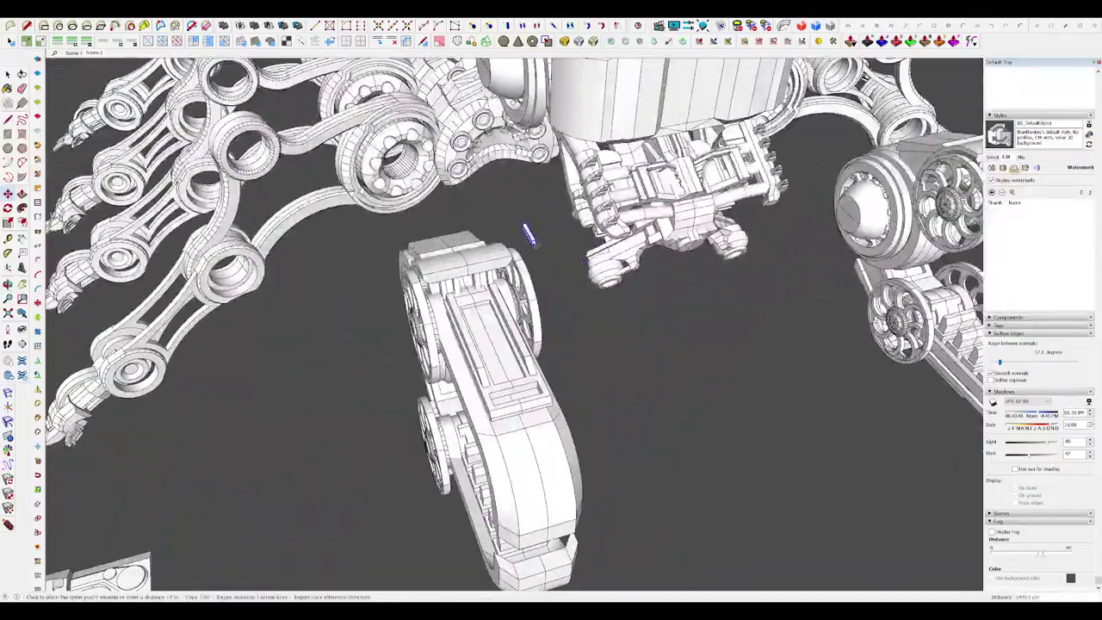
{"action": "left_click", "coordinate": [534, 244]}
{"action": "middle_click_drag", "start_coordinate": [534, 244], "coordinate": [551, 276]}
Step: Adjust the bar's scale and rotation and reposition it between the claws
{"action": "key", "text": "s"}
{"action": "key", "text": "q"}
{"action": "key", "text": "space"}
{"action": "scroll", "coordinate": [545, 273], "scroll_direction": "up", "scroll_amount": 5}
{"action": "scroll", "coordinate": [557, 271], "scroll_direction": "down", "scroll_amount": 2}
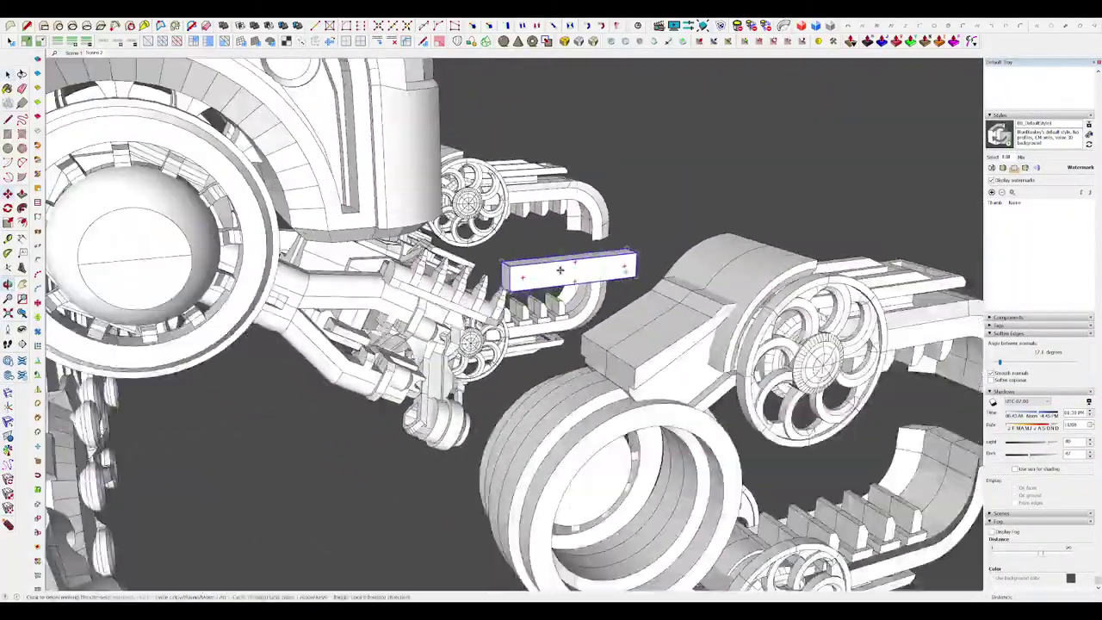
{"action": "left_click", "coordinate": [559, 271]}
{"action": "key", "text": "space"}
{"action": "scroll", "coordinate": [550, 327], "scroll_direction": "down", "scroll_amount": 5}
{"action": "scroll", "coordinate": [656, 369], "scroll_direction": "up", "scroll_amount": 3}
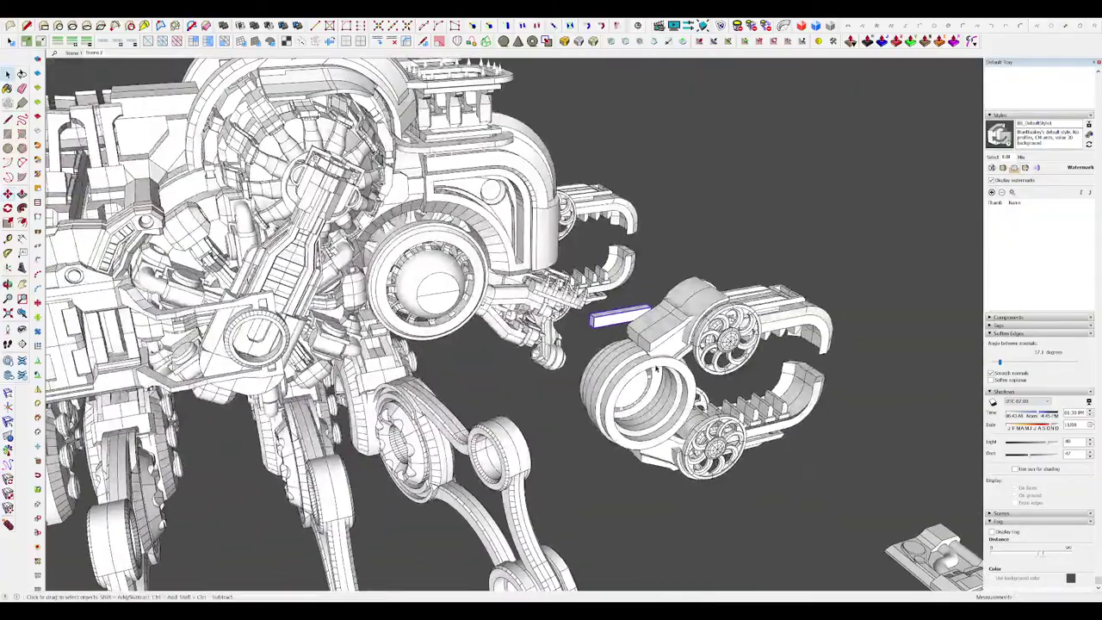
{"action": "scroll", "coordinate": [611, 344], "scroll_direction": "up", "scroll_amount": 3}
{"action": "middle_click_drag", "start_coordinate": [663, 277], "coordinate": [592, 222]}
Step: Move the bar next to the claw's ring joint
{"action": "key", "text": "s"}
{"action": "scroll", "coordinate": [592, 220], "scroll_direction": "up", "scroll_amount": 3}
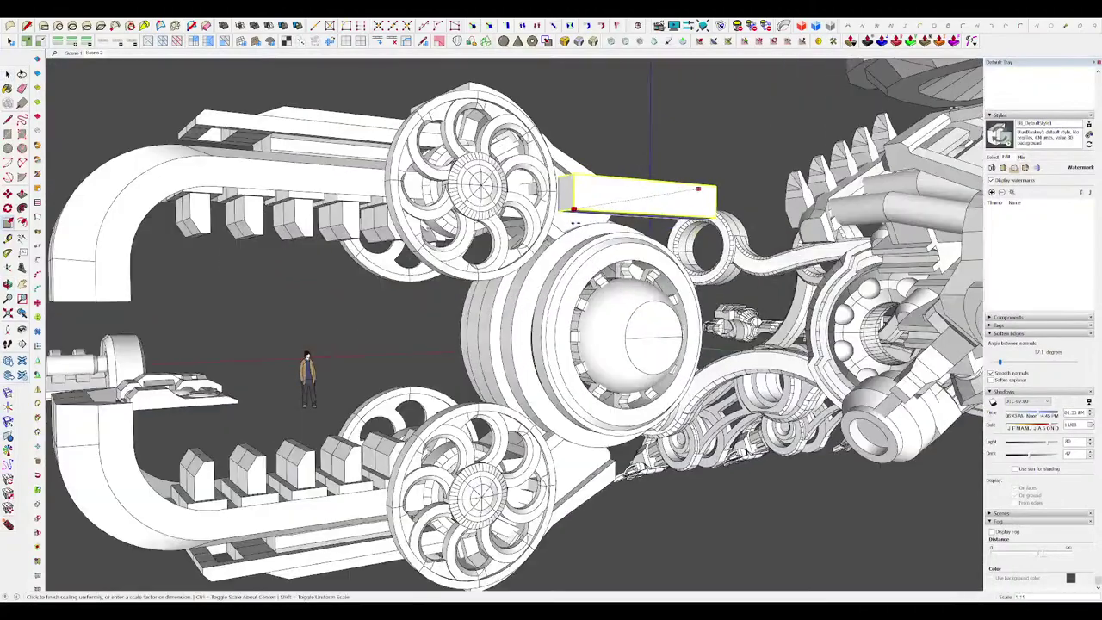
{"action": "middle_click_drag", "start_coordinate": [534, 245], "coordinate": [657, 180]}
{"action": "key", "text": "m"}
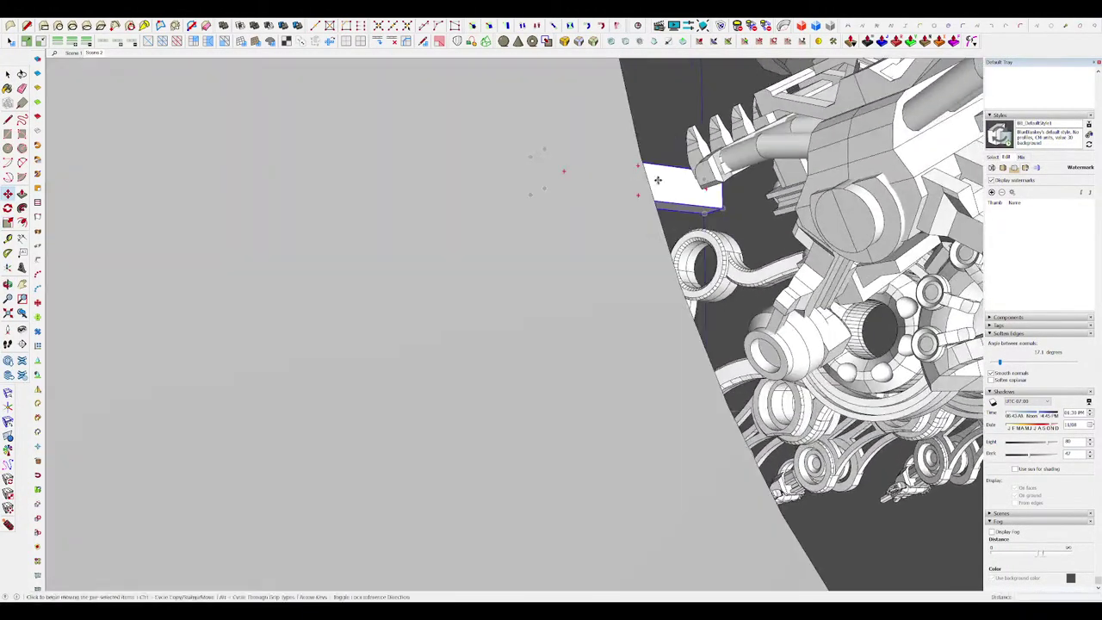
{"action": "scroll", "coordinate": [657, 180], "scroll_direction": "up", "scroll_amount": 3}
{"action": "left_click", "coordinate": [610, 173]}
{"action": "scroll", "coordinate": [610, 173], "scroll_direction": "down", "scroll_amount": 2}
{"action": "middle_click_drag", "start_coordinate": [612, 235], "coordinate": [648, 241]}
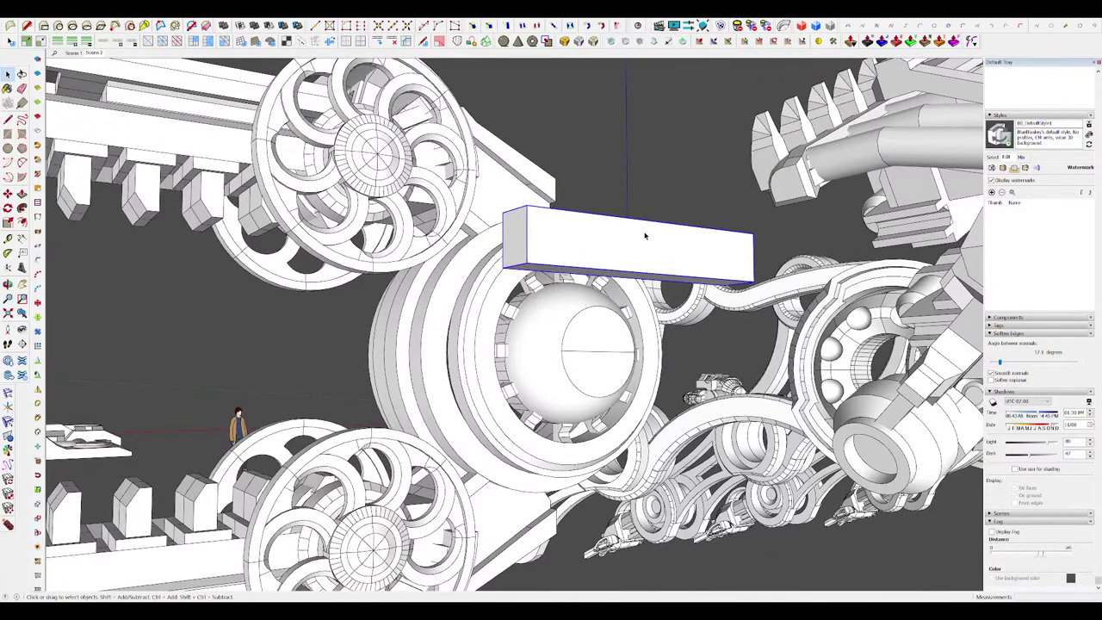
{"action": "scroll", "coordinate": [654, 235], "scroll_direction": "down", "scroll_amount": 3}
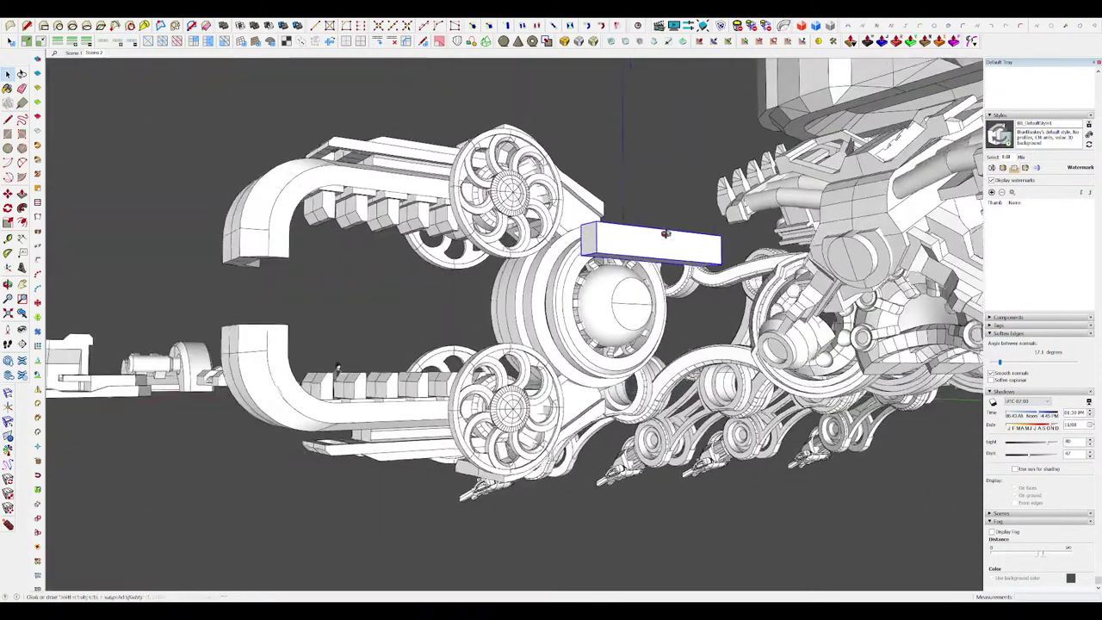
Step: Orbit around the claw and ball joint to check the bar's placement
{"action": "middle_click_drag", "start_coordinate": [664, 234], "coordinate": [655, 318]}
{"action": "scroll", "coordinate": [910, 300], "scroll_direction": "down", "scroll_amount": 3}
{"action": "scroll", "coordinate": [593, 241], "scroll_direction": "up", "scroll_amount": 3}
{"action": "middle_click_drag", "start_coordinate": [594, 241], "coordinate": [487, 258]}
{"action": "scroll", "coordinate": [516, 267], "scroll_direction": "up", "scroll_amount": 3}
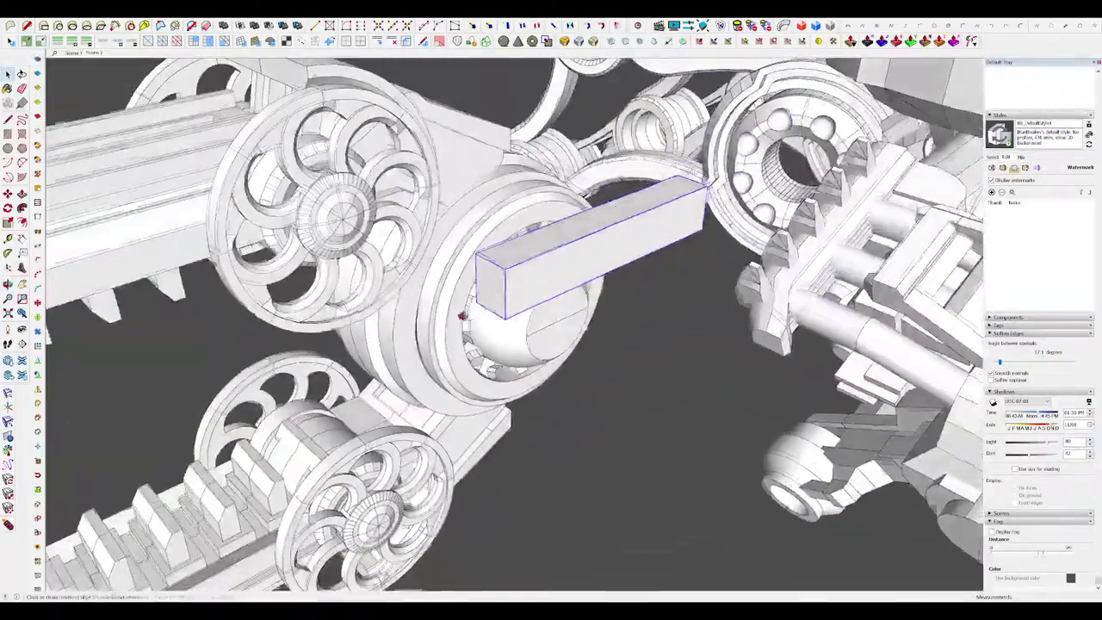
{"action": "middle_click_drag", "start_coordinate": [621, 234], "coordinate": [590, 228]}
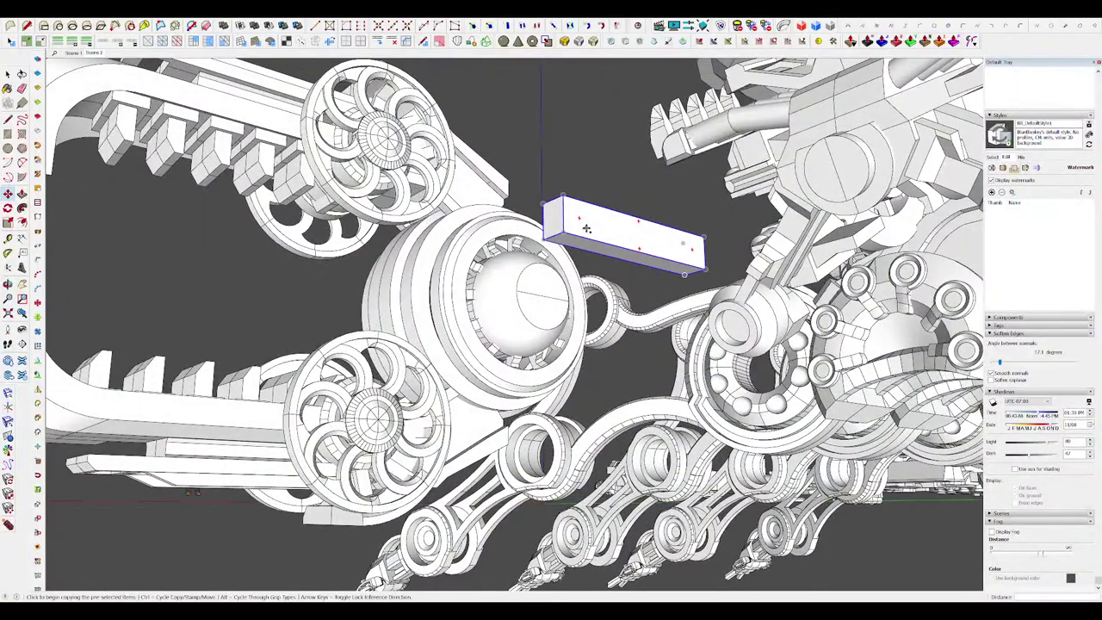
{"action": "middle_click_drag", "start_coordinate": [594, 247], "coordinate": [740, 318]}
{"action": "key", "text": "space"}
{"action": "scroll", "coordinate": [636, 327], "scroll_direction": "down", "scroll_amount": 5}
{"action": "middle_click_drag", "start_coordinate": [637, 327], "coordinate": [705, 241]}
{"action": "scroll", "coordinate": [589, 344], "scroll_direction": "up", "scroll_amount": 4}
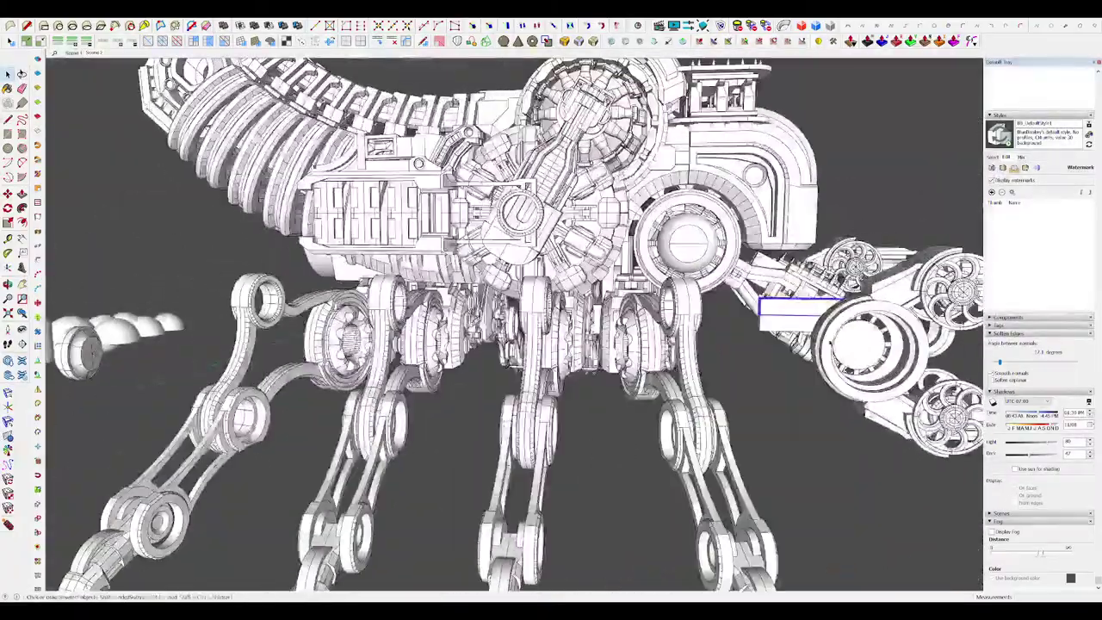
{"action": "scroll", "coordinate": [581, 258], "scroll_direction": "down", "scroll_amount": 5}
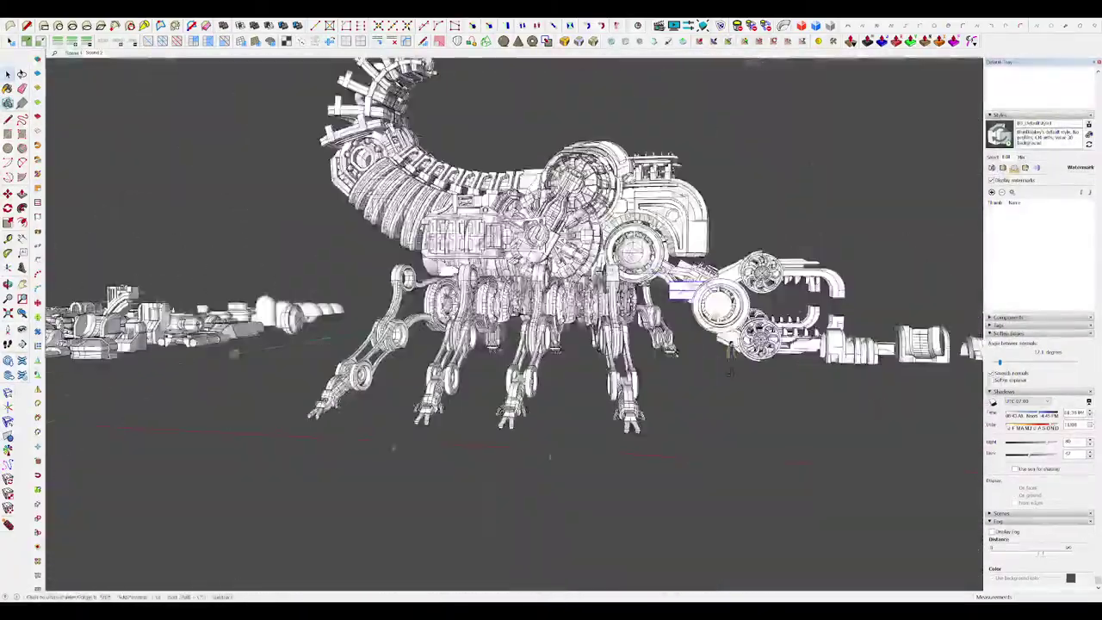
{"action": "scroll", "coordinate": [740, 303], "scroll_direction": "up", "scroll_amount": 6}
{"action": "key", "text": "m"}
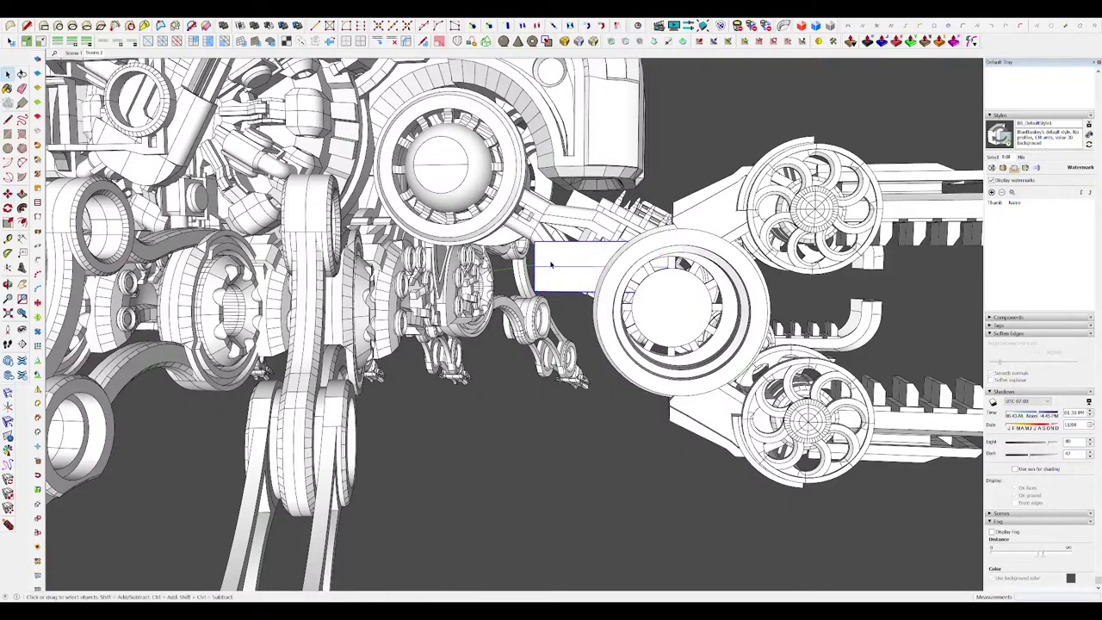
Step: Move the box onto the claw's round joint
{"action": "left_click", "coordinate": [552, 236]}
{"action": "middle_click_drag", "start_coordinate": [553, 236], "coordinate": [575, 263]}
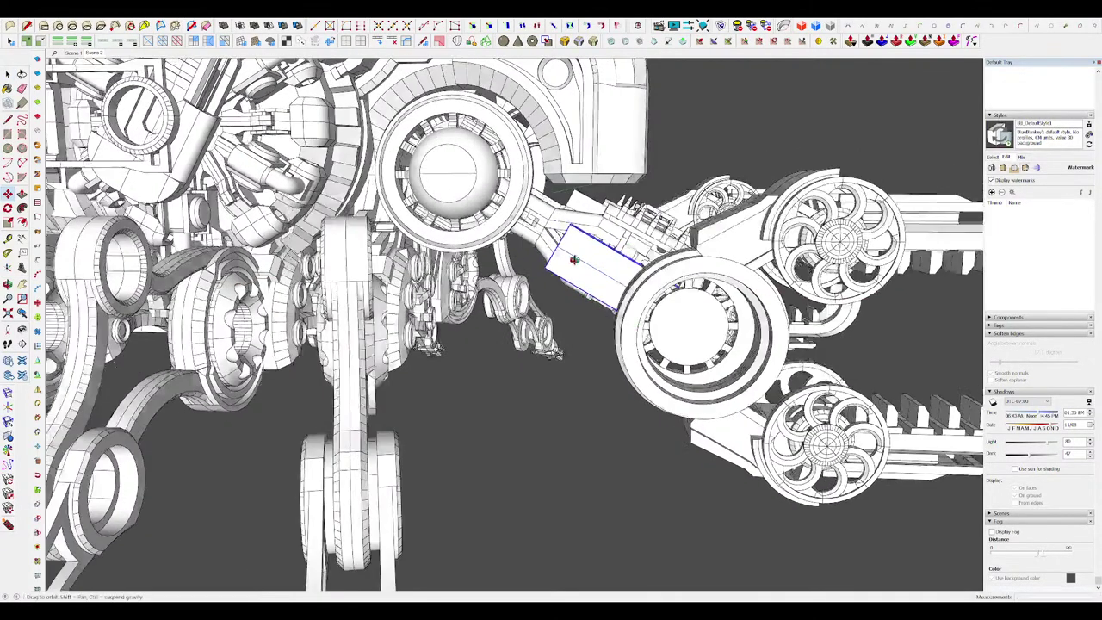
{"action": "left_click", "coordinate": [575, 263]}
{"action": "left_click", "coordinate": [484, 199]}
{"action": "middle_click_drag", "start_coordinate": [485, 199], "coordinate": [447, 370]}
{"action": "scroll", "coordinate": [538, 221], "scroll_direction": "down", "scroll_amount": 3}
{"action": "scroll", "coordinate": [598, 289], "scroll_direction": "up", "scroll_amount": 5}
{"action": "key", "text": "space"}
Step: Open the box group and view it from the front of the body joint
{"action": "double_click", "coordinate": [601, 291]}
{"action": "left_click", "coordinate": [601, 291]}
{"action": "middle_click_drag", "start_coordinate": [600, 291], "coordinate": [575, 301]}
{"action": "scroll", "coordinate": [667, 391], "scroll_direction": "down", "scroll_amount": 6}
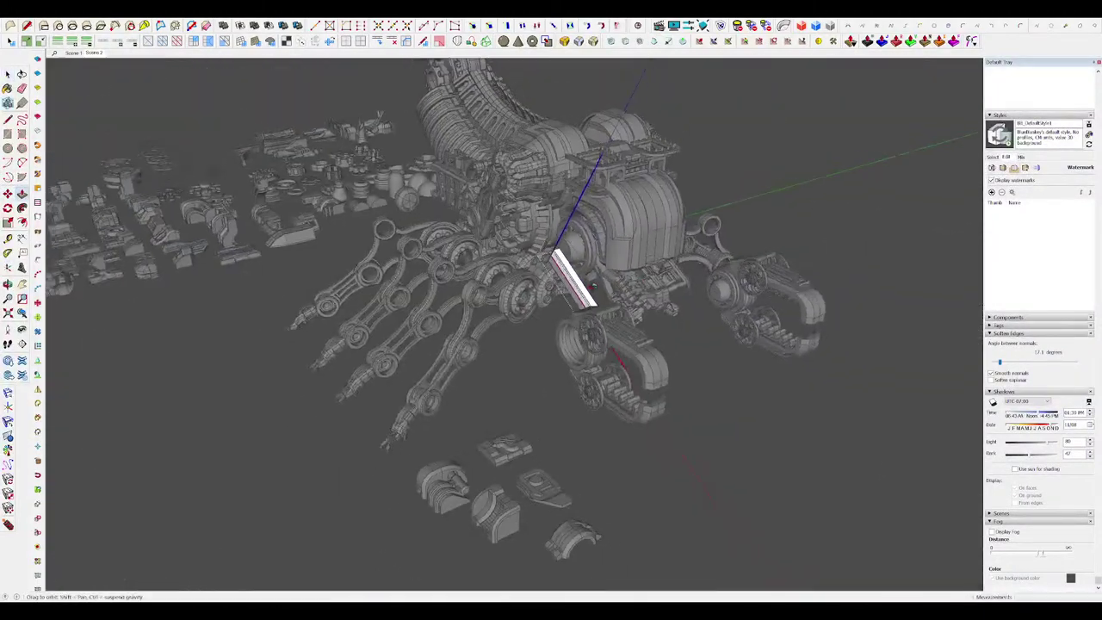
{"action": "middle_click_drag", "start_coordinate": [602, 366], "coordinate": [460, 344]}
{"action": "scroll", "coordinate": [459, 344], "scroll_direction": "up", "scroll_amount": 6}
{"action": "scroll", "coordinate": [482, 348], "scroll_direction": "up", "scroll_amount": 3}
Step: Stretch the box's end face out into a long strut toward the body socket
{"action": "left_click", "coordinate": [493, 355]}
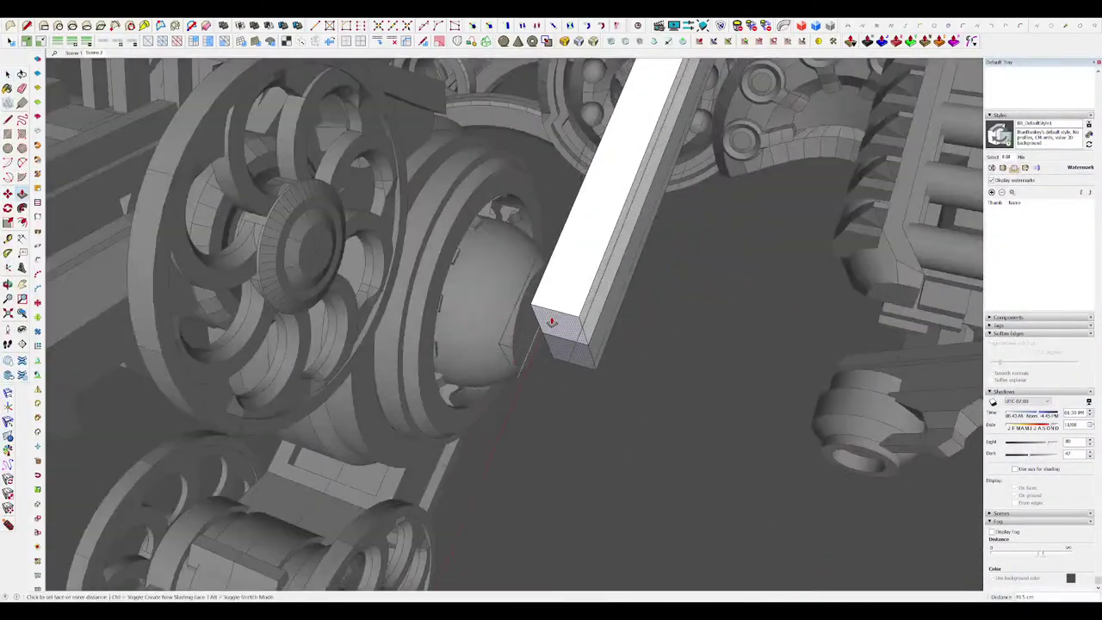
{"action": "left_click", "coordinate": [552, 323]}
{"action": "middle_click_drag", "start_coordinate": [551, 323], "coordinate": [405, 263]}
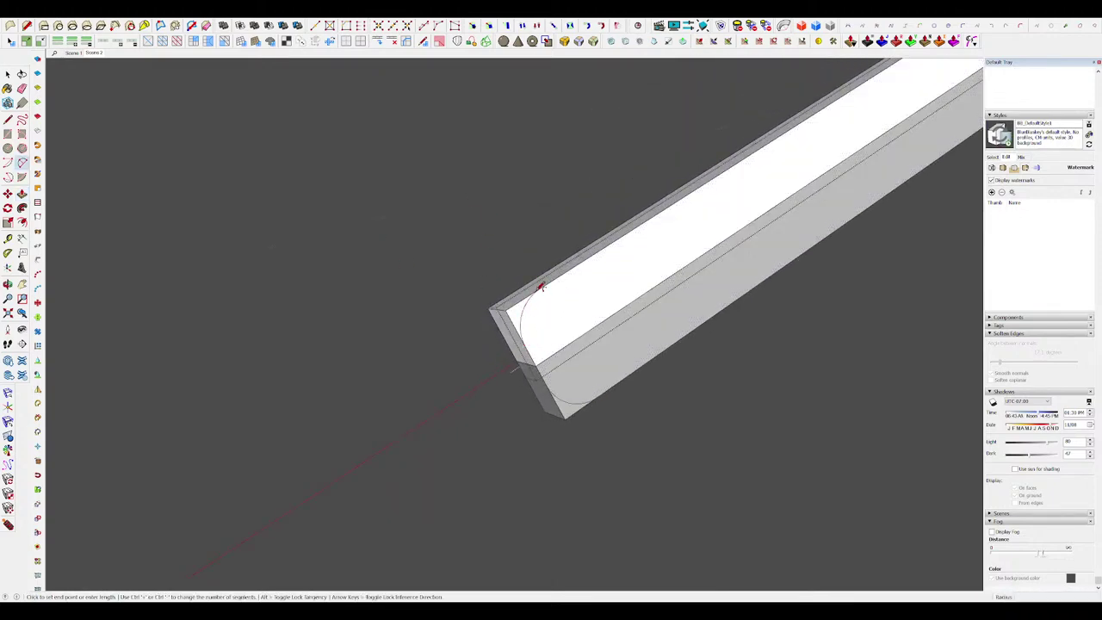
{"action": "left_click", "coordinate": [469, 319]}
{"action": "scroll", "coordinate": [469, 319], "scroll_direction": "down", "scroll_amount": 4}
{"action": "middle_click_drag", "start_coordinate": [469, 319], "coordinate": [769, 322]}
{"action": "key", "text": "i"}
{"action": "middle_click_drag", "start_coordinate": [439, 206], "coordinate": [499, 230]}
{"action": "key", "text": "Escape"}
{"action": "key", "text": "space"}
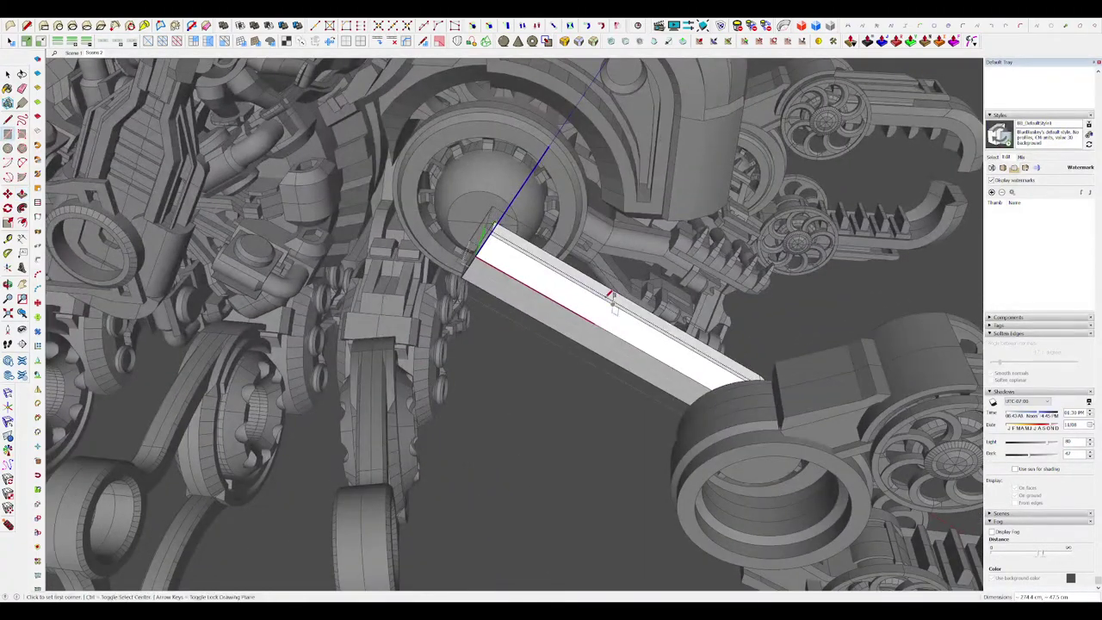
Step: Push/Pull a stepped strip on the strut's side and cut away the marked piece
{"action": "key", "text": "p"}
{"action": "left_click", "coordinate": [599, 289]}
{"action": "left_click", "coordinate": [602, 276]}
{"action": "middle_click_drag", "start_coordinate": [603, 276], "coordinate": [521, 229]}
{"action": "key", "text": "i"}
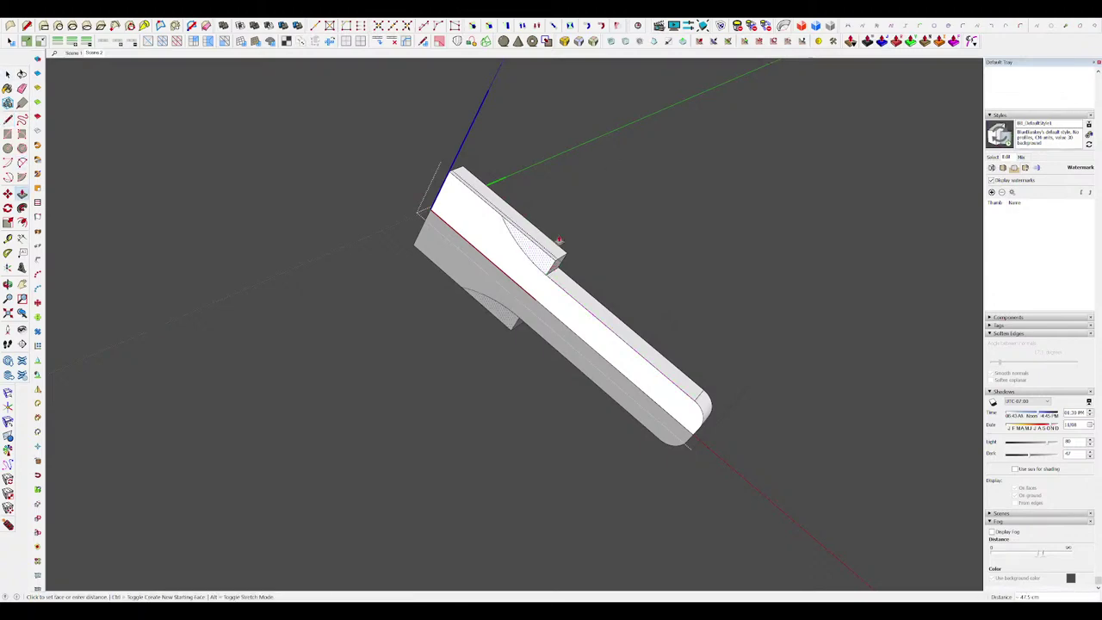
{"action": "left_click", "coordinate": [559, 241]}
Step: Round the strut's neck with the Arc tool, undoing the last end change
{"action": "key", "text": "i"}
{"action": "scroll", "coordinate": [585, 305], "scroll_direction": "down", "scroll_amount": 3}
{"action": "middle_click_drag", "start_coordinate": [586, 305], "coordinate": [632, 288]}
{"action": "scroll", "coordinate": [620, 339], "scroll_direction": "up", "scroll_amount": 4}
{"action": "key", "text": "a"}
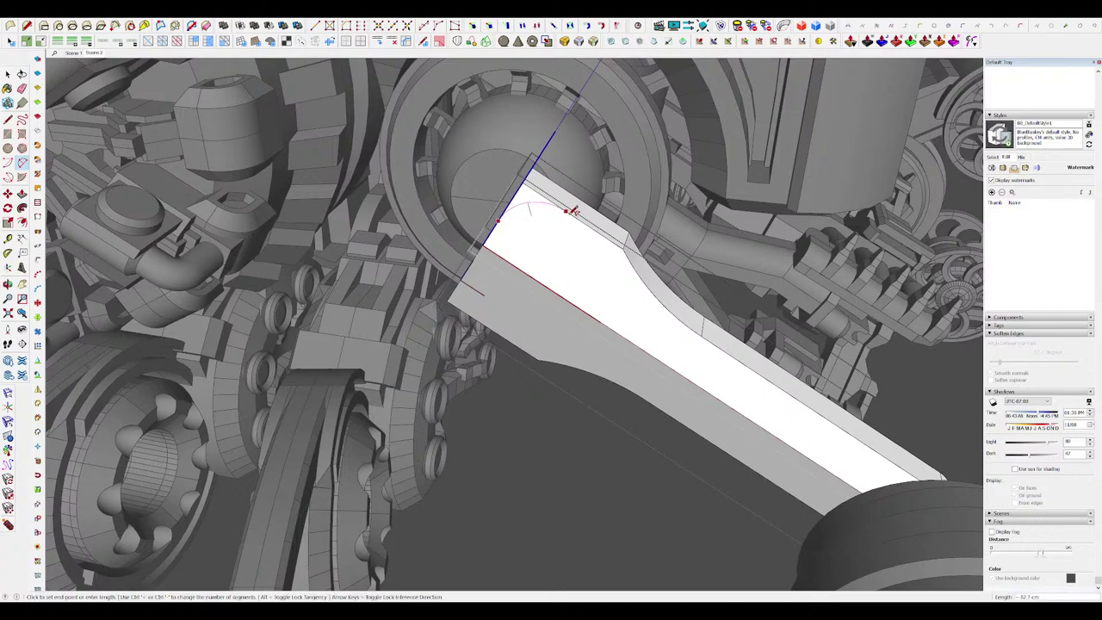
{"action": "key", "text": "space"}
{"action": "scroll", "coordinate": [536, 259], "scroll_direction": "down", "scroll_amount": 10}
{"action": "scroll", "coordinate": [521, 193], "scroll_direction": "up", "scroll_amount": 8}
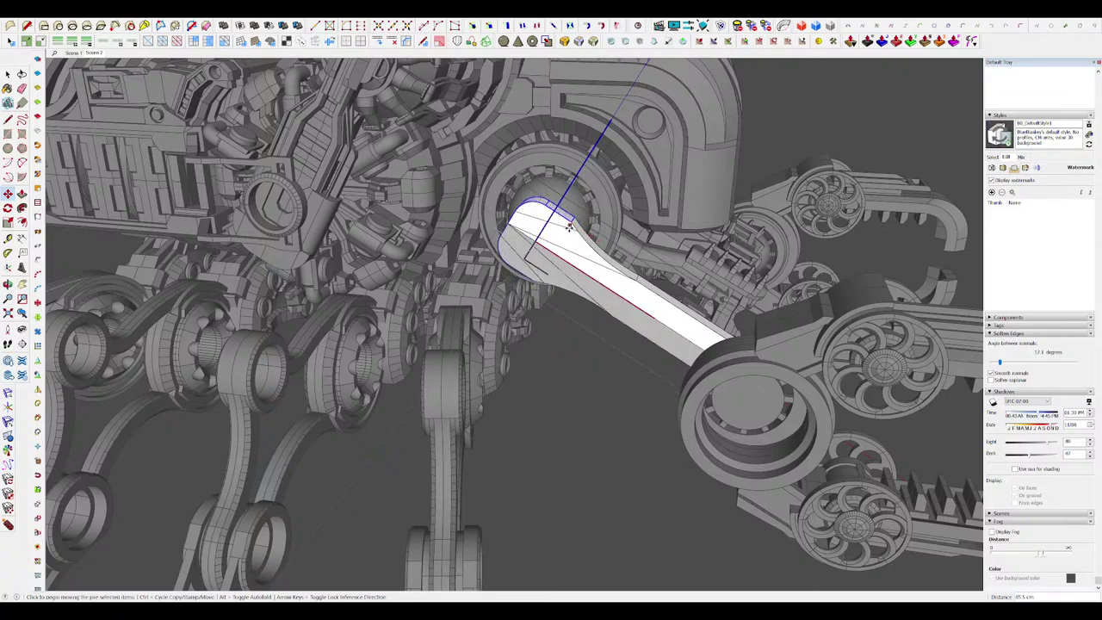
{"action": "key", "text": "ctrl+z"}
Step: Isolate the strut and nudge it into position
{"action": "key", "text": "i"}
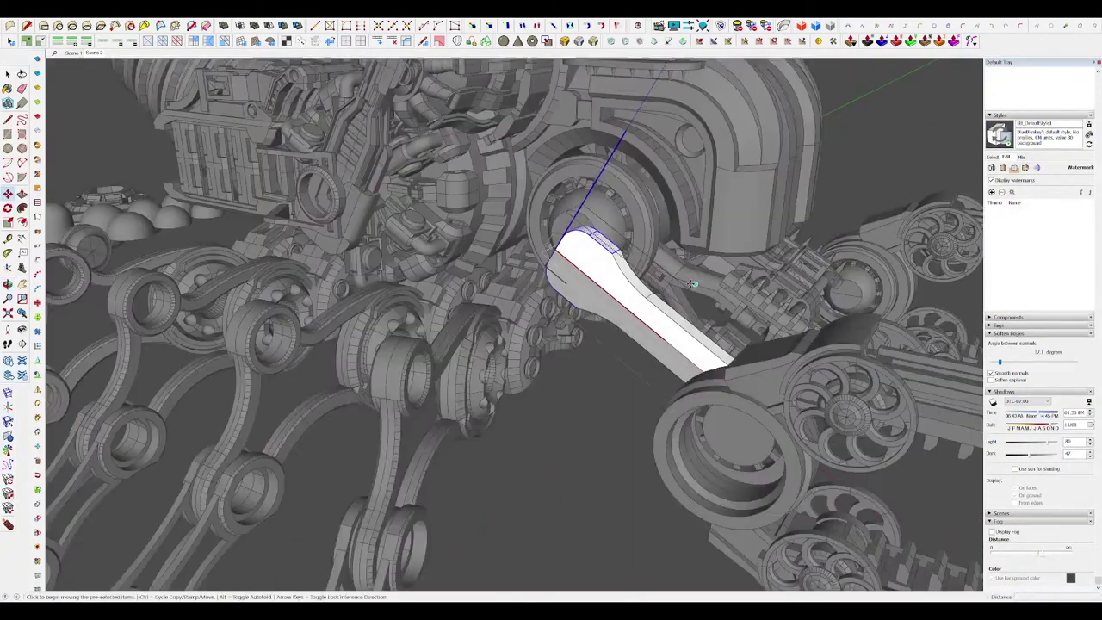
{"action": "scroll", "coordinate": [667, 215], "scroll_direction": "down", "scroll_amount": 3}
{"action": "scroll", "coordinate": [693, 317], "scroll_direction": "up", "scroll_amount": 4}
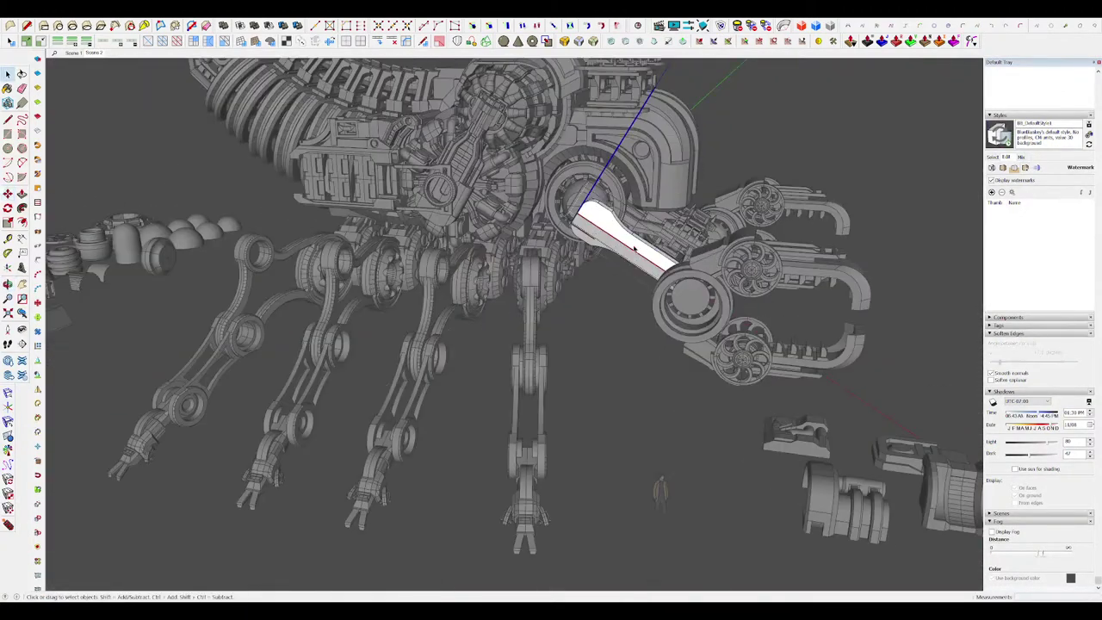
{"action": "left_click", "coordinate": [603, 219]}
{"action": "scroll", "coordinate": [583, 203], "scroll_direction": "up", "scroll_amount": 3}
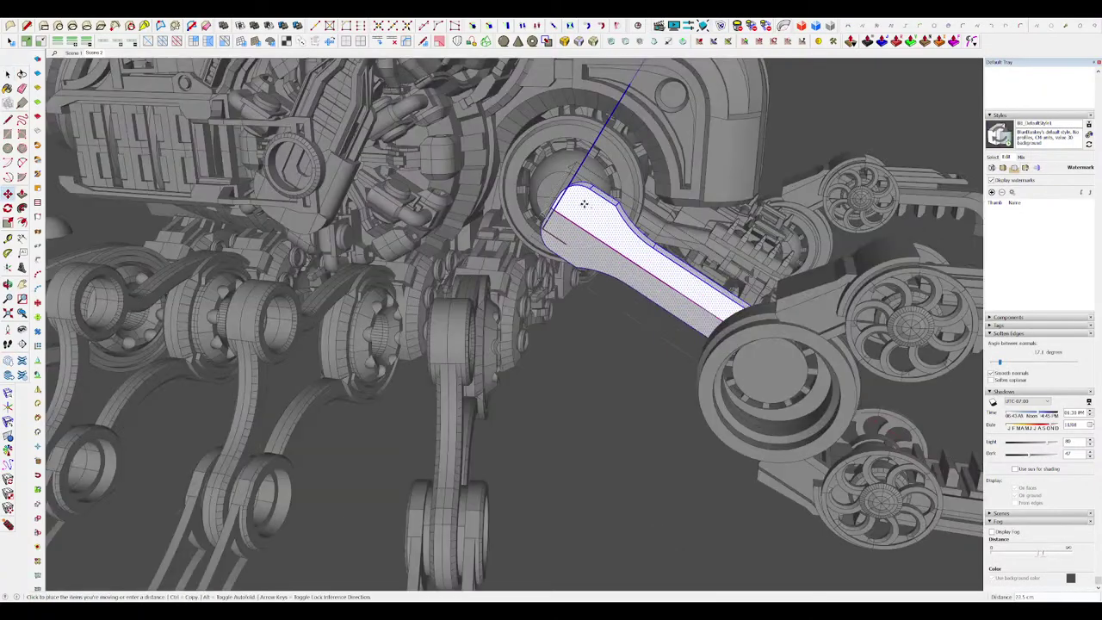
{"action": "key", "text": "space"}
{"action": "scroll", "coordinate": [566, 193], "scroll_direction": "down", "scroll_amount": 8}
Step: Exit the strut group and orbit around the scorpion to the claw arm
{"action": "left_click", "coordinate": [608, 418]}
{"action": "middle_click_drag", "start_coordinate": [826, 352], "coordinate": [737, 396]}
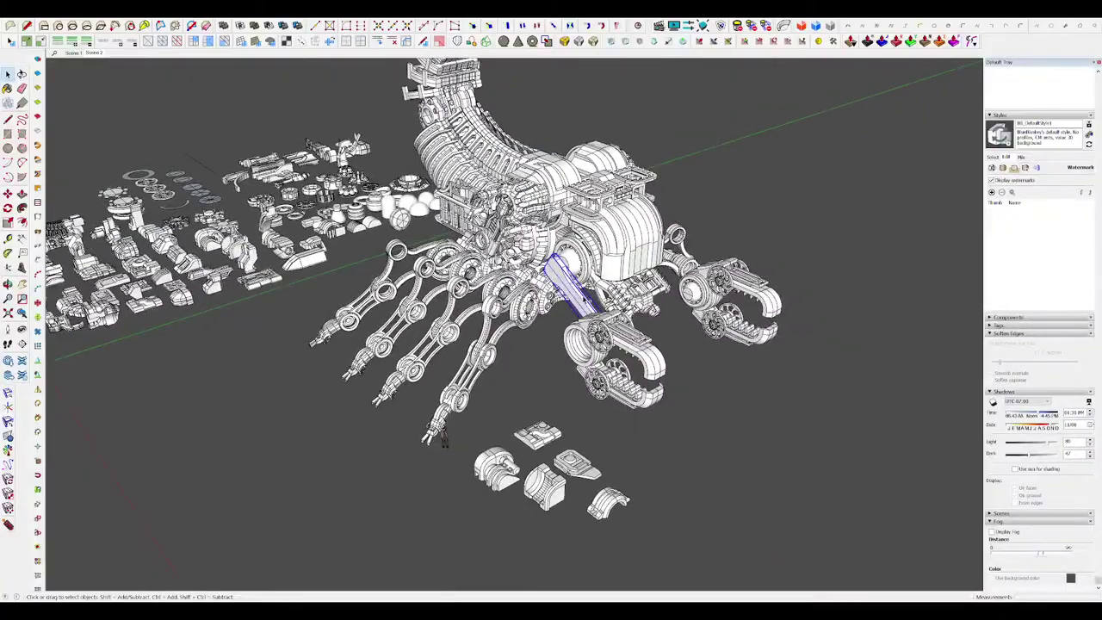
{"action": "double_click", "coordinate": [442, 438]}
{"action": "middle_click_drag", "start_coordinate": [654, 329], "coordinate": [396, 327]}
{"action": "middle_click_drag", "start_coordinate": [551, 370], "coordinate": [683, 386]}
{"action": "middle_click_drag", "start_coordinate": [568, 329], "coordinate": [673, 368]}
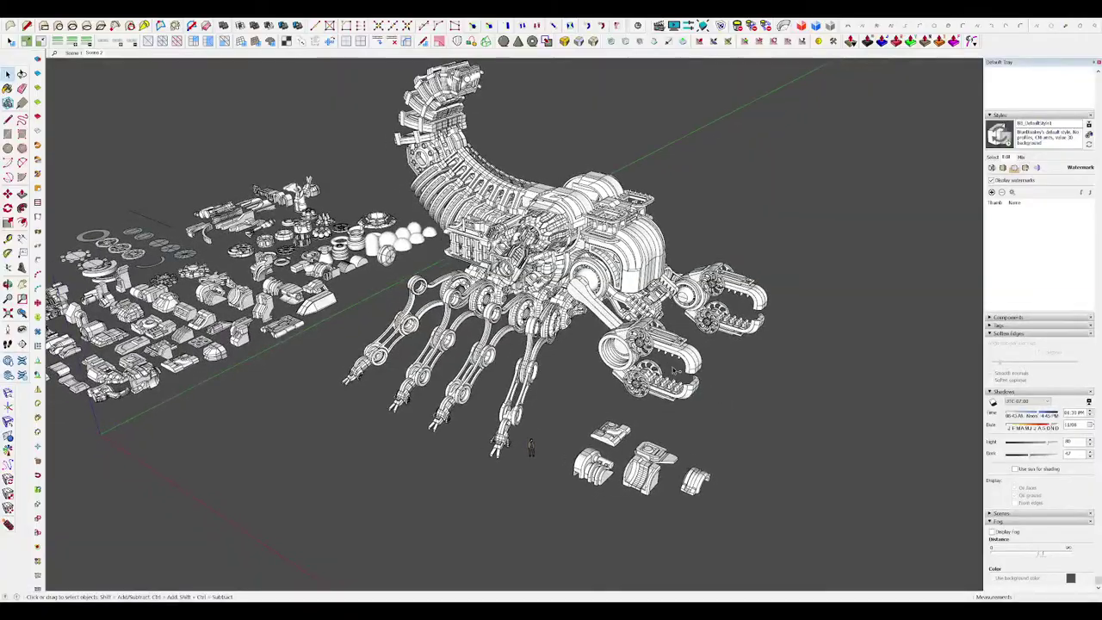
{"action": "scroll", "coordinate": [643, 342], "scroll_direction": "up", "scroll_amount": 10}
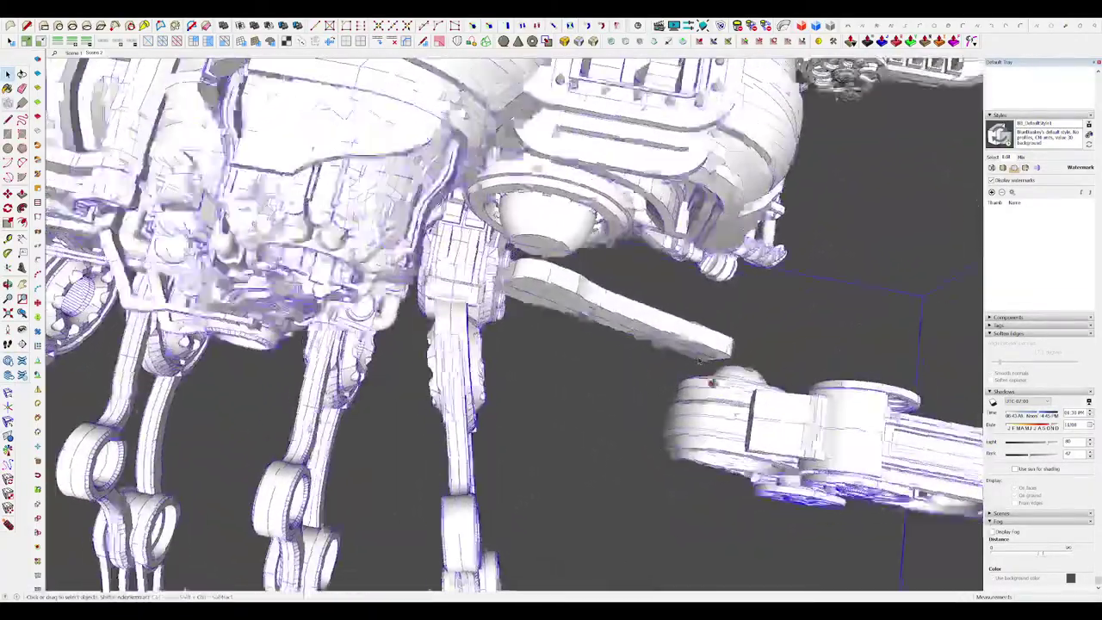
{"action": "scroll", "coordinate": [698, 360], "scroll_direction": "down", "scroll_amount": 4}
{"action": "mouse_move", "coordinate": [699, 359]}
{"action": "middle_mouse_down"}
{"action": "mouse_move", "coordinate": [616, 313]}
{"action": "mouse_move", "coordinate": [667, 325]}
{"action": "mouse_move", "coordinate": [641, 309]}
{"action": "middle_mouse_up"}
Step: Select the claw arm bar, then orbit overhead to frame the leg joint ring
{"action": "left_click", "coordinate": [641, 337]}
{"action": "scroll", "coordinate": [683, 352], "scroll_direction": "up", "scroll_amount": 4}
{"action": "left_click", "coordinate": [647, 303]}
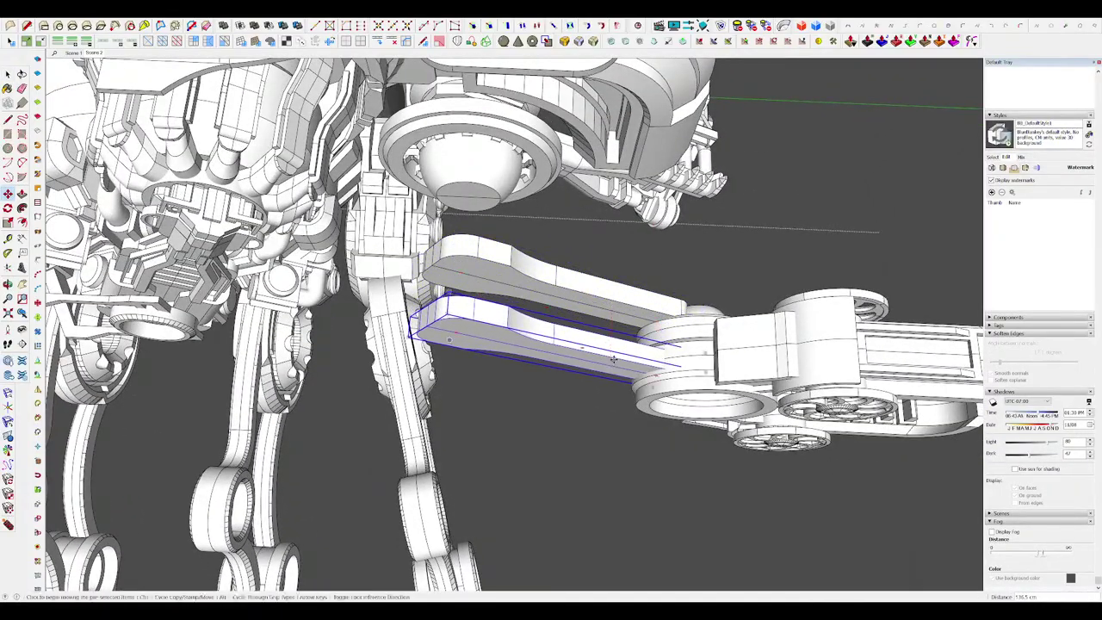
{"action": "scroll", "coordinate": [614, 359], "scroll_direction": "down", "scroll_amount": 6}
{"action": "middle_click_drag", "start_coordinate": [614, 359], "coordinate": [577, 387]}
{"action": "scroll", "coordinate": [576, 387], "scroll_direction": "down", "scroll_amount": 3}
{"action": "middle_click_drag", "start_coordinate": [689, 344], "coordinate": [639, 418]}
{"action": "key", "text": "space"}
{"action": "left_click", "coordinate": [770, 367]}
{"action": "scroll", "coordinate": [536, 332], "scroll_direction": "up", "scroll_amount": 6}
{"action": "mouse_move", "coordinate": [536, 332]}
{"action": "middle_mouse_down"}
{"action": "mouse_move", "coordinate": [545, 350]}
{"action": "mouse_move", "coordinate": [601, 277]}
{"action": "middle_mouse_up"}
Step: Inside the ring joint group, push a 13.6 cm slot into the ring
{"action": "double_click", "coordinate": [530, 373]}
{"action": "scroll", "coordinate": [601, 277], "scroll_direction": "up", "scroll_amount": 2}
{"action": "key", "text": "h"}
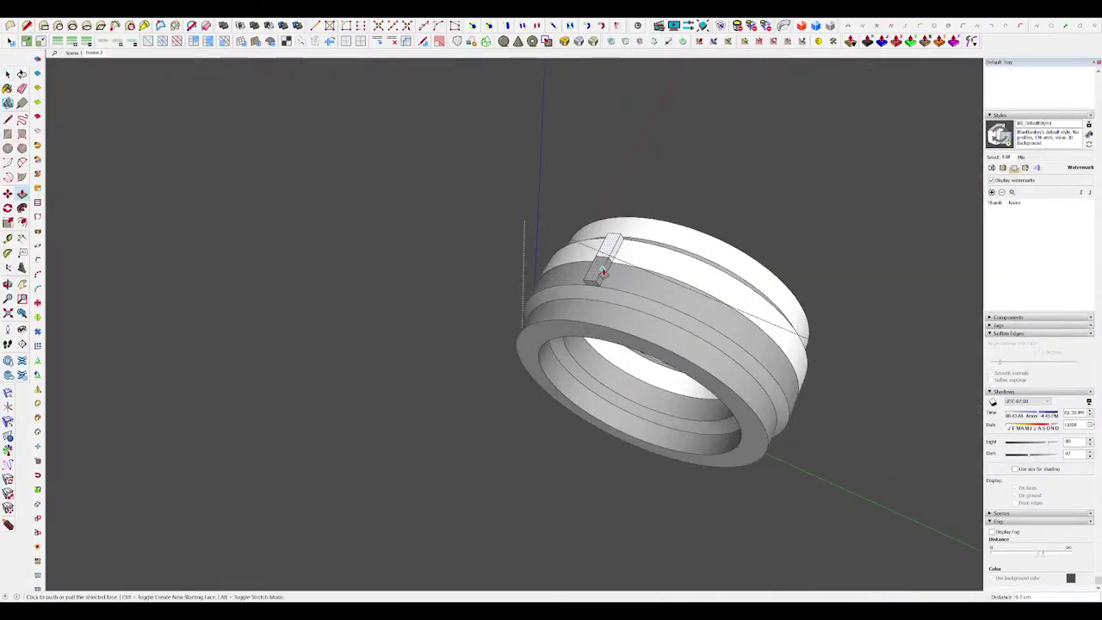
{"action": "left_click", "coordinate": [599, 274]}
{"action": "key", "text": "h"}
{"action": "middle_click_drag", "start_coordinate": [599, 273], "coordinate": [601, 349]}
{"action": "scroll", "coordinate": [582, 310], "scroll_direction": "up", "scroll_amount": 6}
{"action": "scroll", "coordinate": [594, 297], "scroll_direction": "down", "scroll_amount": 1}
{"action": "left_click", "coordinate": [582, 299]}
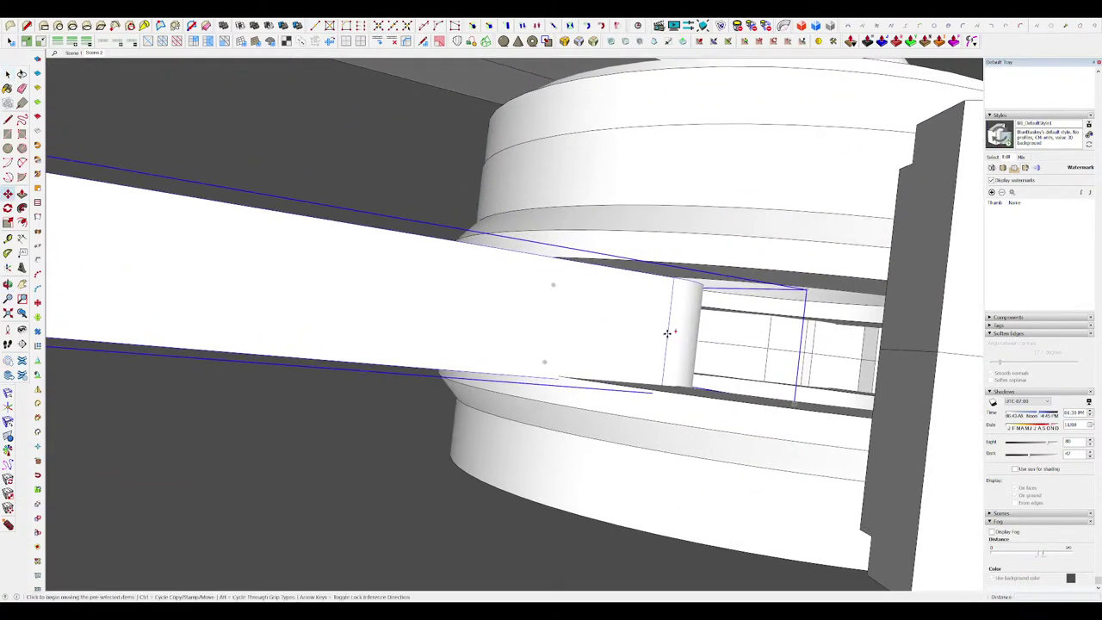
Step: Move the arm strut so its rounded end sits inside the ring joint
{"action": "left_click", "coordinate": [667, 333]}
{"action": "left_click", "coordinate": [768, 349]}
{"action": "scroll", "coordinate": [615, 270], "scroll_direction": "down", "scroll_amount": 10}
{"action": "middle_click_drag", "start_coordinate": [615, 271], "coordinate": [680, 138]}
{"action": "key", "text": "space"}
{"action": "left_click", "coordinate": [568, 345]}
{"action": "scroll", "coordinate": [575, 304], "scroll_direction": "down", "scroll_amount": 4}
{"action": "scroll", "coordinate": [616, 248], "scroll_direction": "up", "scroll_amount": 5}
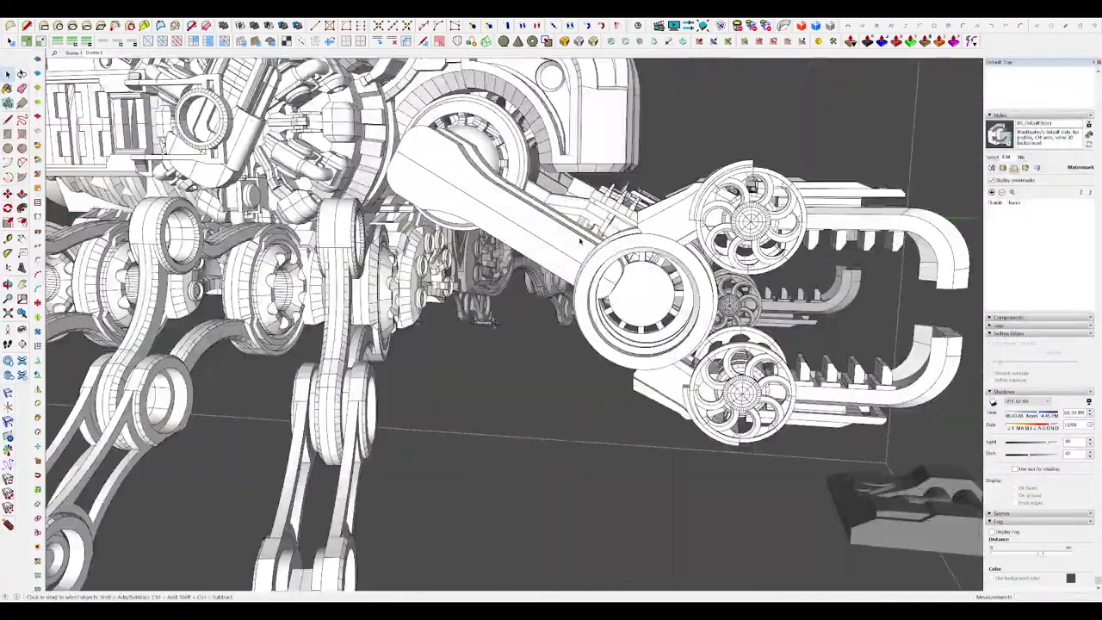
Step: Open the claw arm's nested strut group, frame the whole scorpion, then close the group
{"action": "double_click", "coordinate": [572, 236]}
{"action": "double_click", "coordinate": [572, 236]}
{"action": "scroll", "coordinate": [632, 279], "scroll_direction": "up", "scroll_amount": 3}
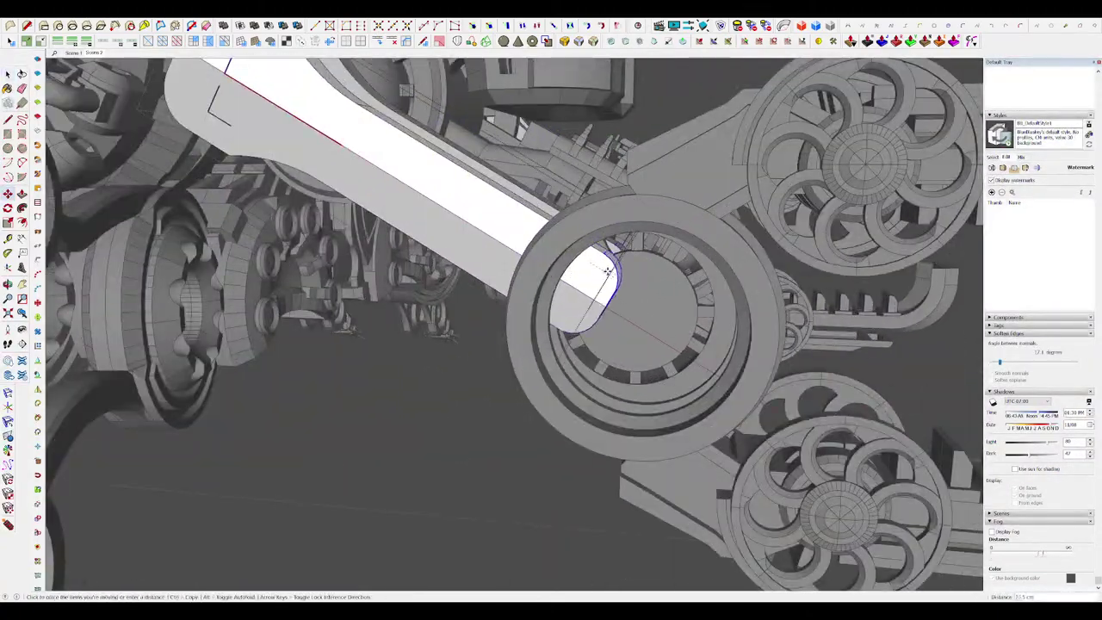
{"action": "key", "text": "space"}
{"action": "key", "text": "Page_Down"}
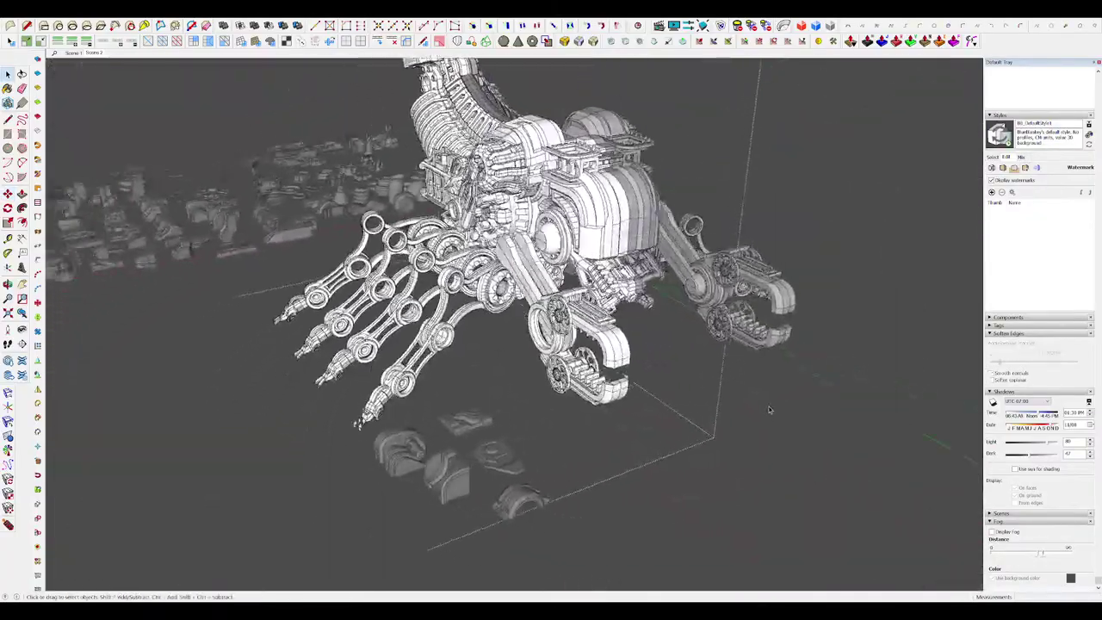
{"action": "left_click", "coordinate": [769, 409]}
{"action": "middle_click_drag", "start_coordinate": [769, 410], "coordinate": [753, 456]}
{"action": "scroll", "coordinate": [769, 403], "scroll_direction": "up", "scroll_amount": 1}
{"action": "middle_click_drag", "start_coordinate": [671, 433], "coordinate": [613, 564], "text": "shift"}
{"action": "scroll", "coordinate": [613, 564], "scroll_direction": "down", "scroll_amount": 5}
Step: Orbit and zoom around the scorpion to inspect the tail block
{"action": "scroll", "coordinate": [594, 518], "scroll_direction": "up", "scroll_amount": 6}
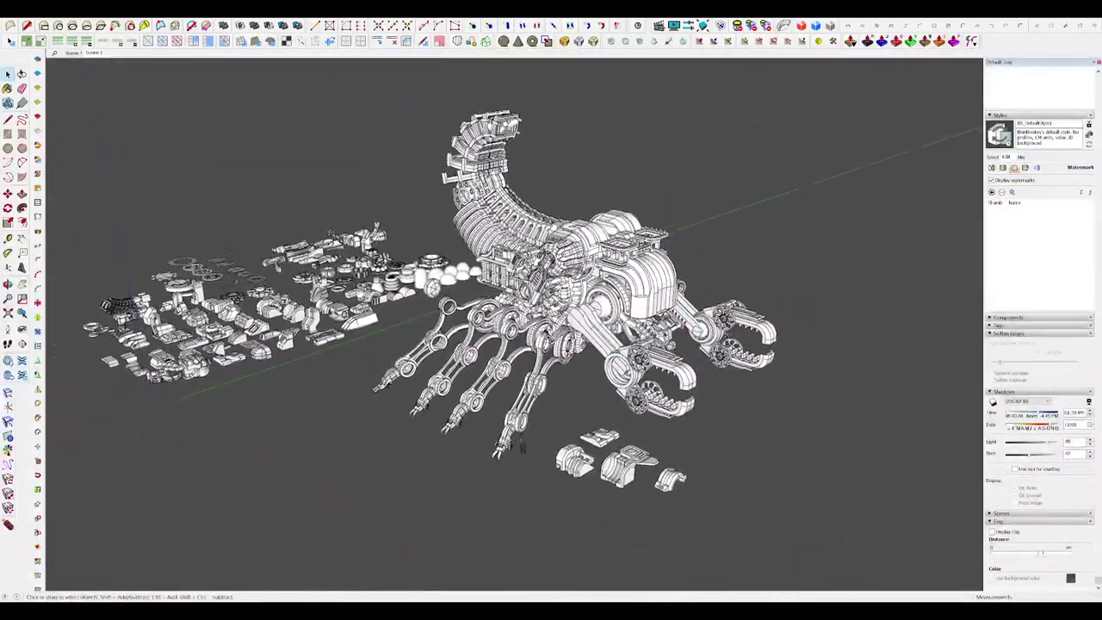
{"action": "middle_click_drag", "start_coordinate": [594, 517], "coordinate": [571, 504]}
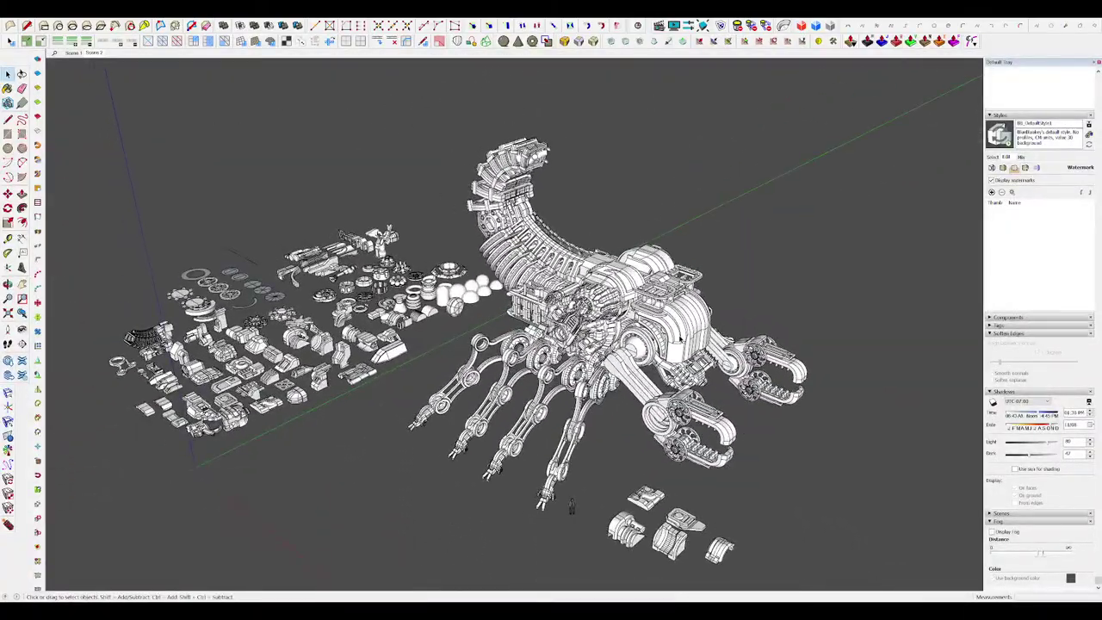
{"action": "scroll", "coordinate": [516, 155], "scroll_direction": "up", "scroll_amount": 5}
{"action": "scroll", "coordinate": [571, 191], "scroll_direction": "down", "scroll_amount": 3}
{"action": "middle_click_drag", "start_coordinate": [572, 258], "coordinate": [636, 327]}
{"action": "scroll", "coordinate": [636, 327], "scroll_direction": "up", "scroll_amount": 5}
{"action": "scroll", "coordinate": [636, 327], "scroll_direction": "up", "scroll_amount": 10}
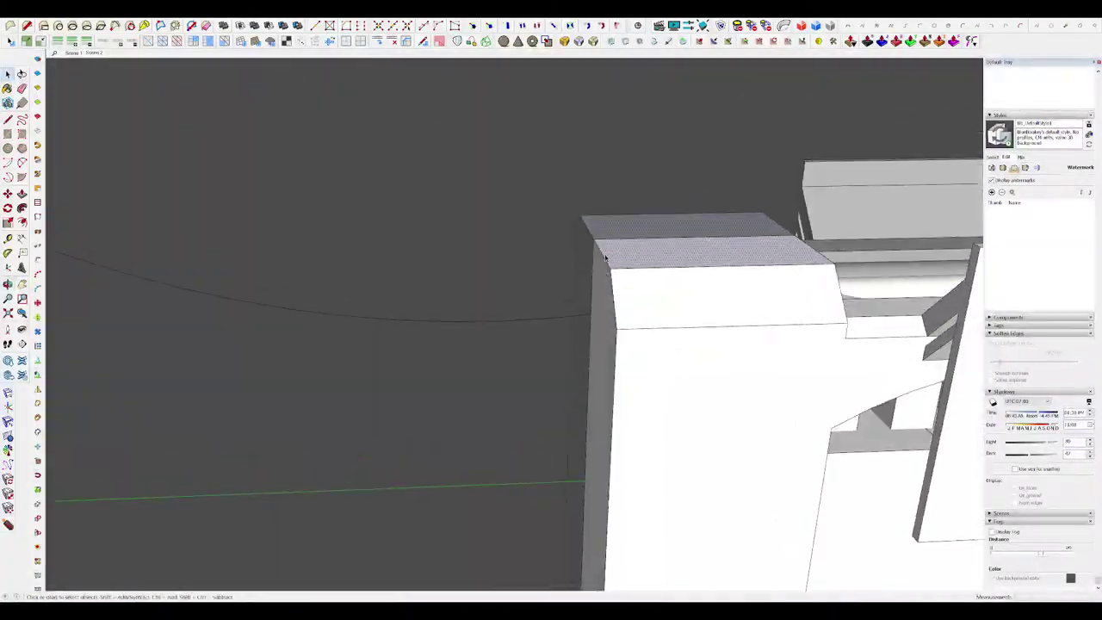
{"action": "middle_click_drag", "start_coordinate": [605, 259], "coordinate": [600, 249]}
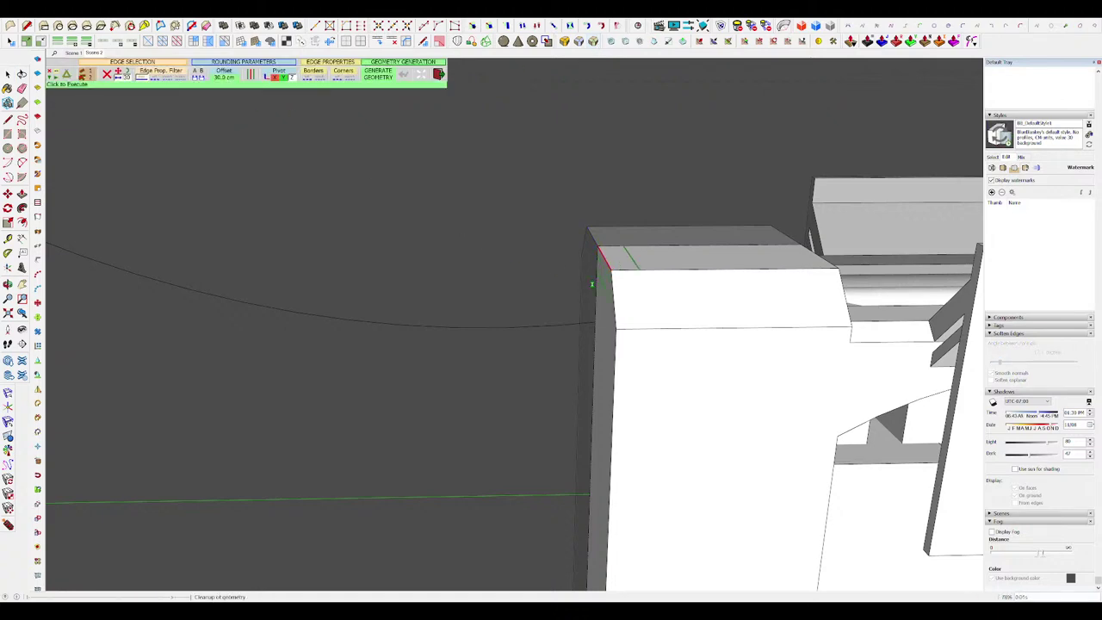
{"action": "scroll", "coordinate": [591, 284], "scroll_direction": "down", "scroll_amount": 10}
Step: Switch to the Eraser, face the scorpion's front, and drag-select the two loose parts at lower right
{"action": "key", "text": "e"}
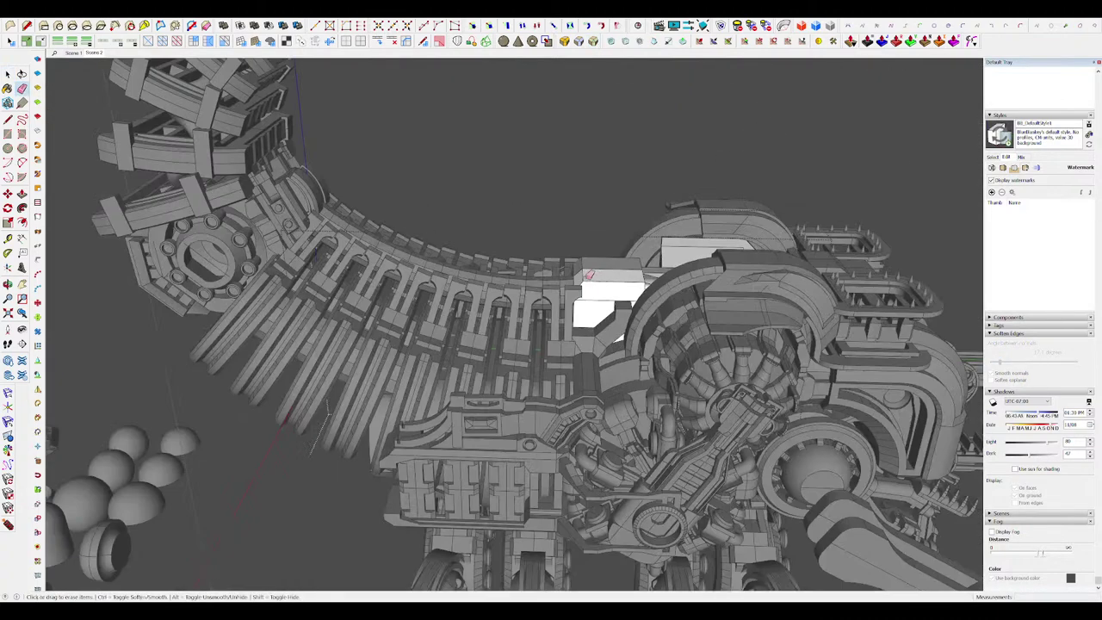
{"action": "scroll", "coordinate": [589, 276], "scroll_direction": "down", "scroll_amount": 5}
{"action": "middle_click_drag", "start_coordinate": [589, 276], "coordinate": [724, 268]}
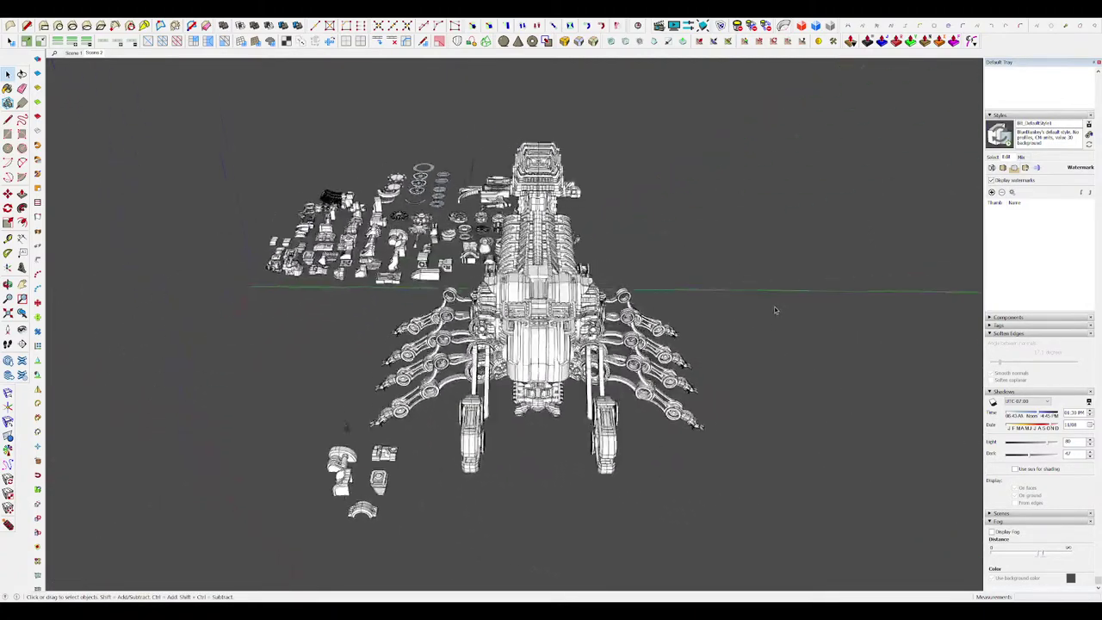
{"action": "middle_click_drag", "start_coordinate": [775, 310], "coordinate": [602, 404]}
{"action": "scroll", "coordinate": [551, 344], "scroll_direction": "down", "scroll_amount": 2}
{"action": "scroll", "coordinate": [602, 404], "scroll_direction": "down", "scroll_amount": 1}
{"action": "left_click_drag", "start_coordinate": [699, 523], "coordinate": [622, 493]}
Step: Scale the two pincer arm blocks into long struts
{"action": "scroll", "coordinate": [662, 512], "scroll_direction": "up", "scroll_amount": 5}
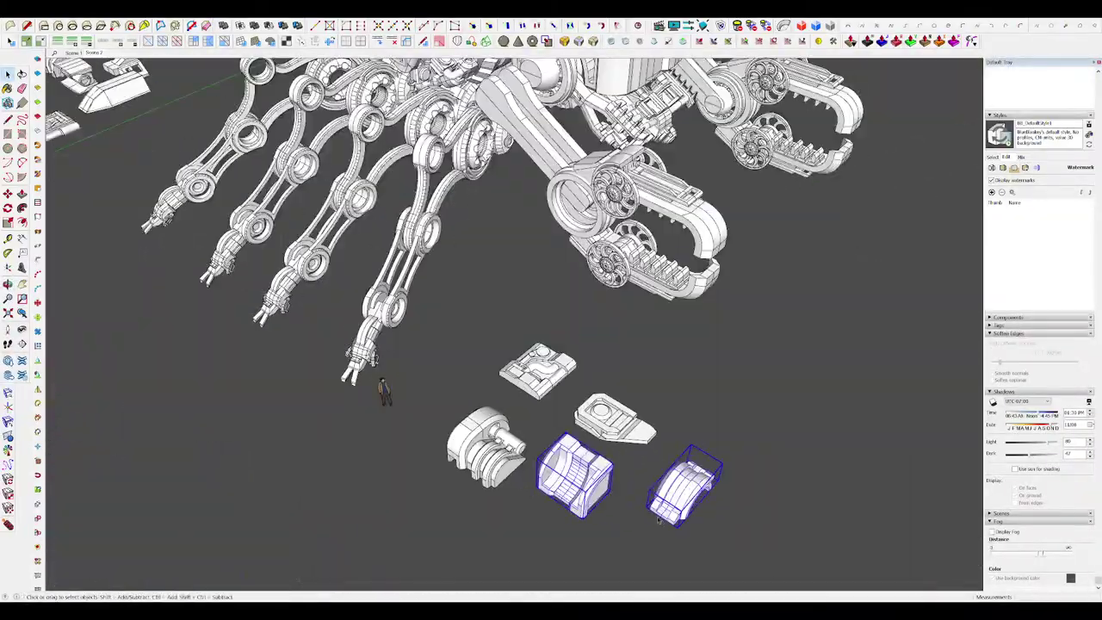
{"action": "scroll", "coordinate": [671, 502], "scroll_direction": "down", "scroll_amount": 5}
{"action": "middle_click_drag", "start_coordinate": [665, 504], "coordinate": [521, 499]}
{"action": "scroll", "coordinate": [602, 357], "scroll_direction": "up", "scroll_amount": 5}
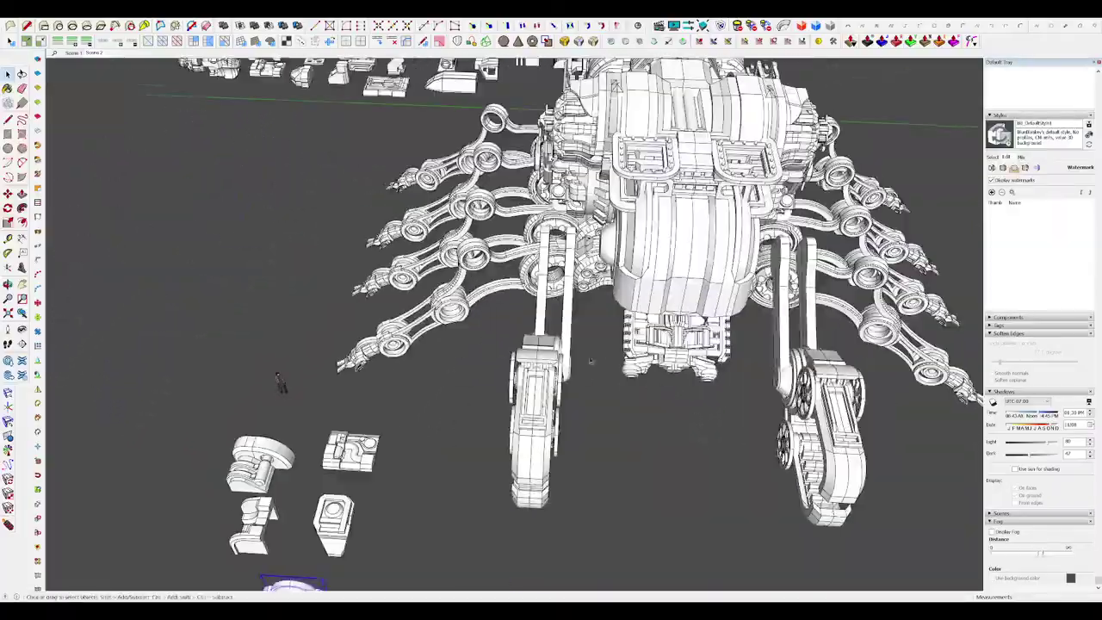
{"action": "middle_click_drag", "start_coordinate": [662, 260], "coordinate": [670, 267]}
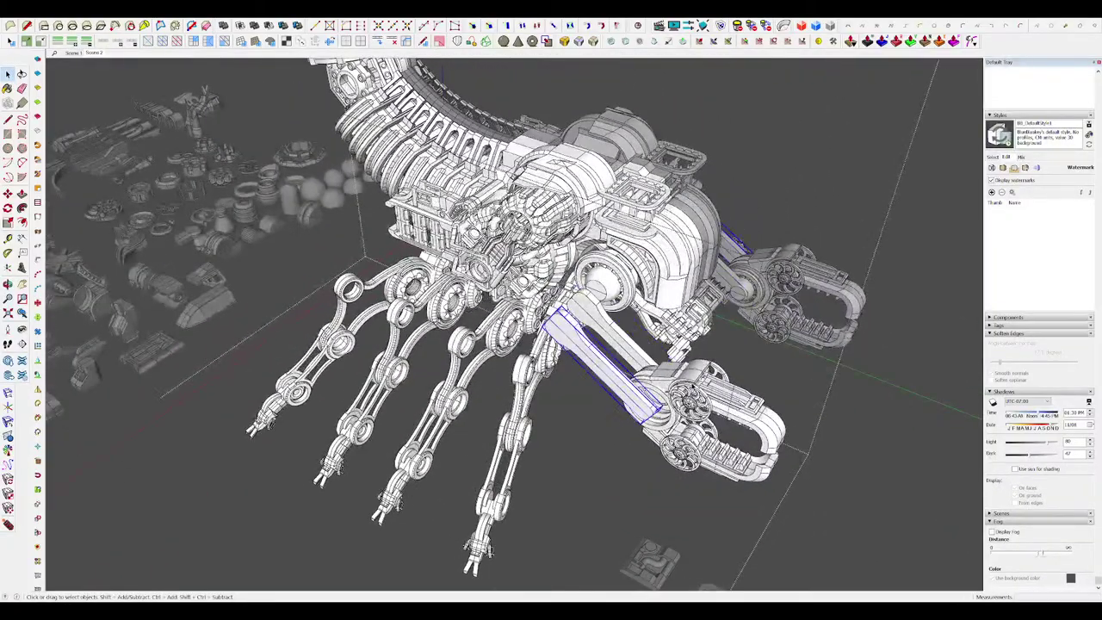
{"action": "key", "text": "s"}
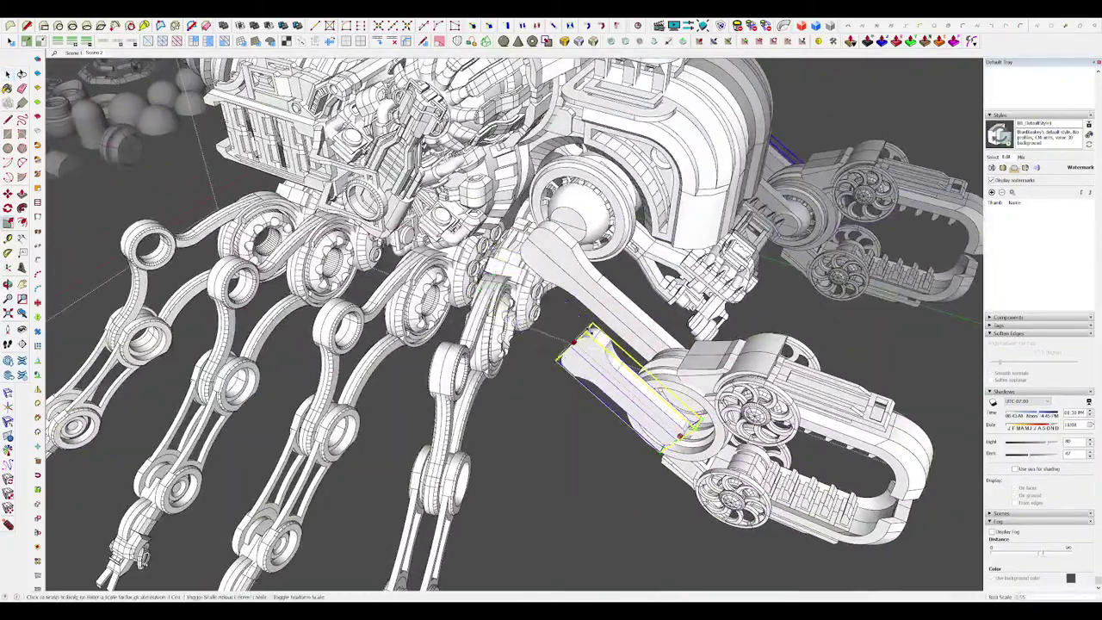
{"action": "scroll", "coordinate": [591, 318], "scroll_direction": "down", "scroll_amount": 4}
{"action": "middle_click_drag", "start_coordinate": [590, 317], "coordinate": [388, 336]}
{"action": "scroll", "coordinate": [593, 344], "scroll_direction": "up", "scroll_amount": 4}
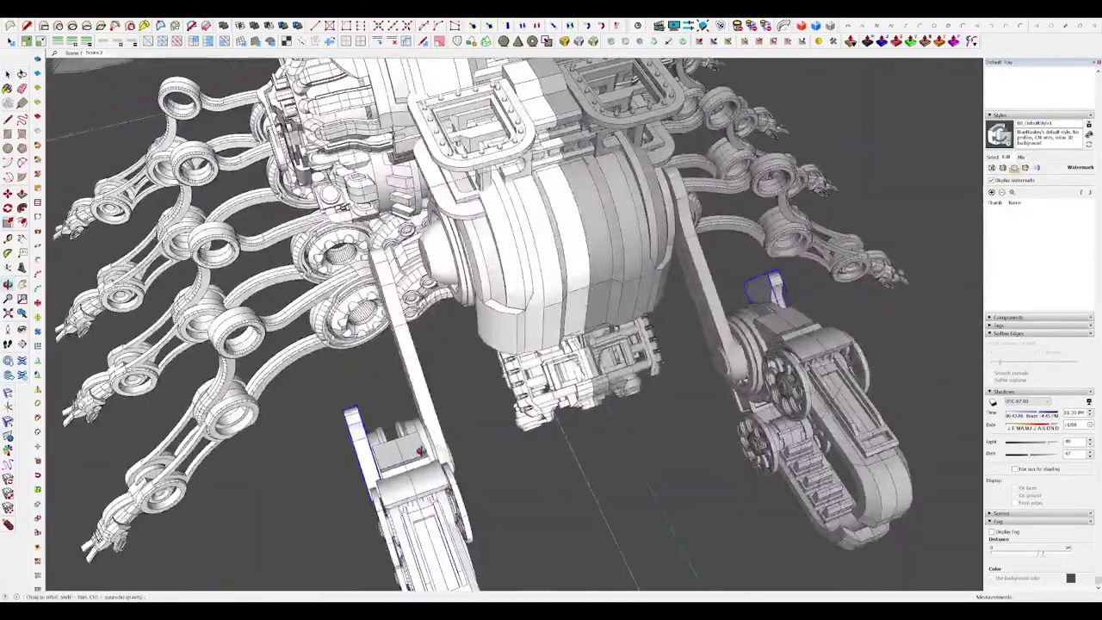
{"action": "left_click_drag", "start_coordinate": [351, 413], "coordinate": [310, 265]}
{"action": "key", "text": "space"}
{"action": "scroll", "coordinate": [620, 318], "scroll_direction": "down", "scroll_amount": 5}
{"action": "middle_click_drag", "start_coordinate": [620, 318], "coordinate": [686, 318]}
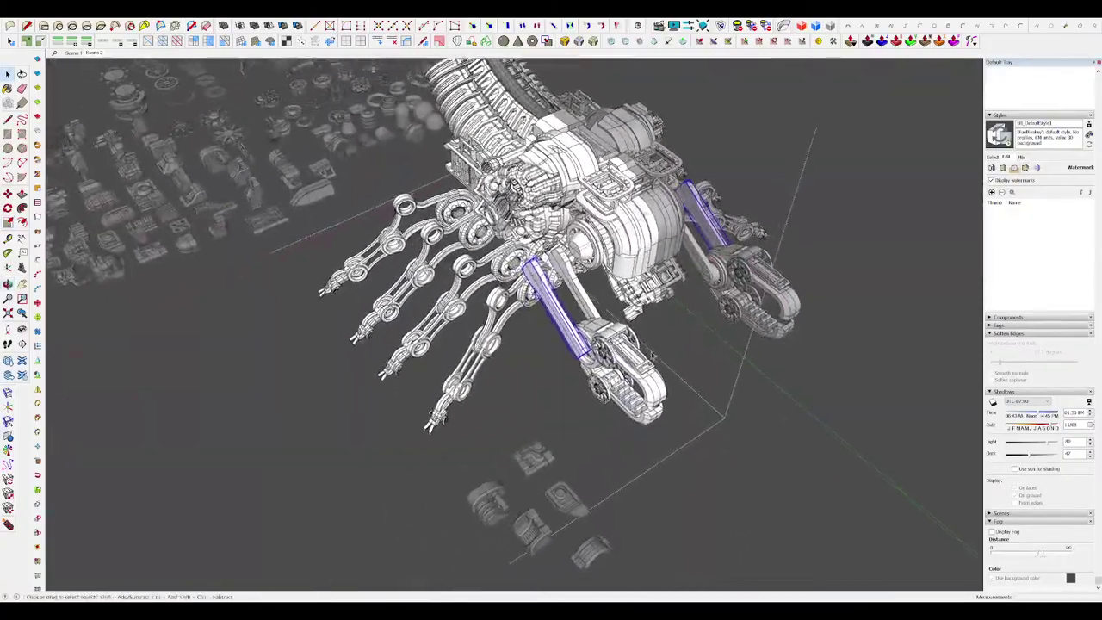
Step: Rotate both claw housings about 20 degrees downward at the strut ends
{"action": "mouse_move", "coordinate": [651, 355]}
{"action": "middle_mouse_down"}
{"action": "mouse_move", "coordinate": [678, 378]}
{"action": "mouse_move", "coordinate": [644, 363]}
{"action": "middle_mouse_up"}
{"action": "left_click", "coordinate": [633, 352]}
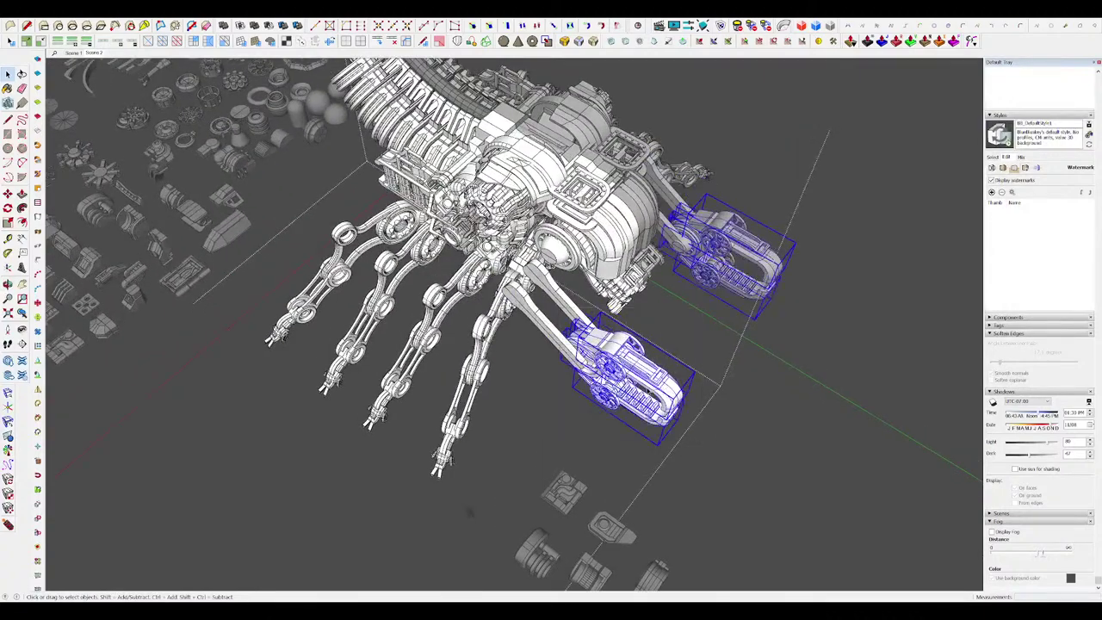
{"action": "middle_click_drag", "start_coordinate": [469, 513], "coordinate": [469, 525]}
{"action": "key", "text": "q"}
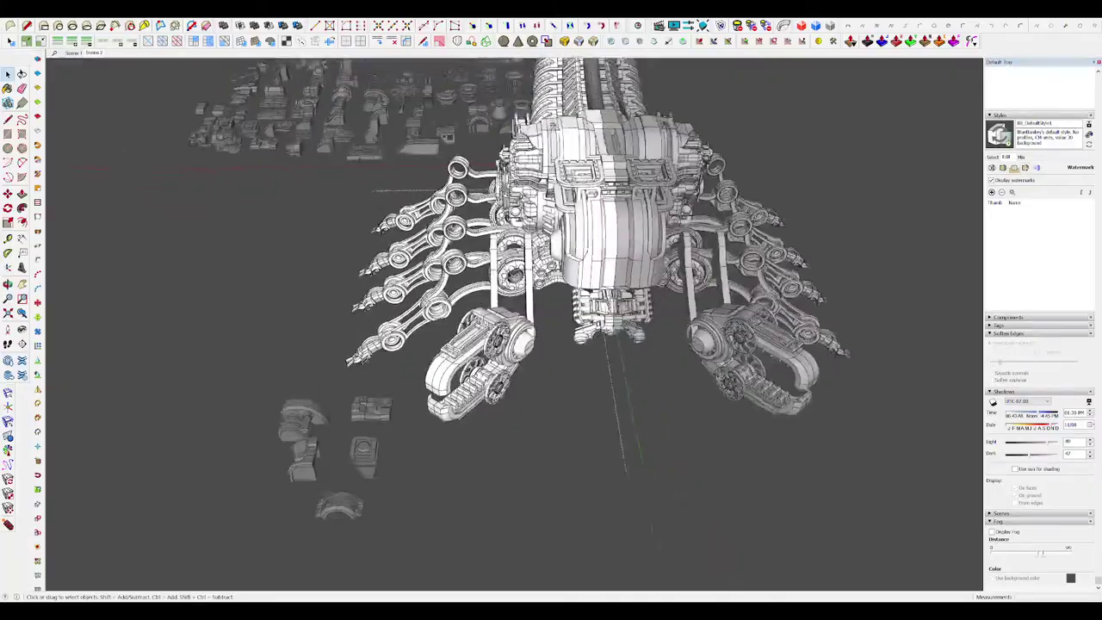
{"action": "middle_click_drag", "start_coordinate": [536, 277], "coordinate": [555, 325]}
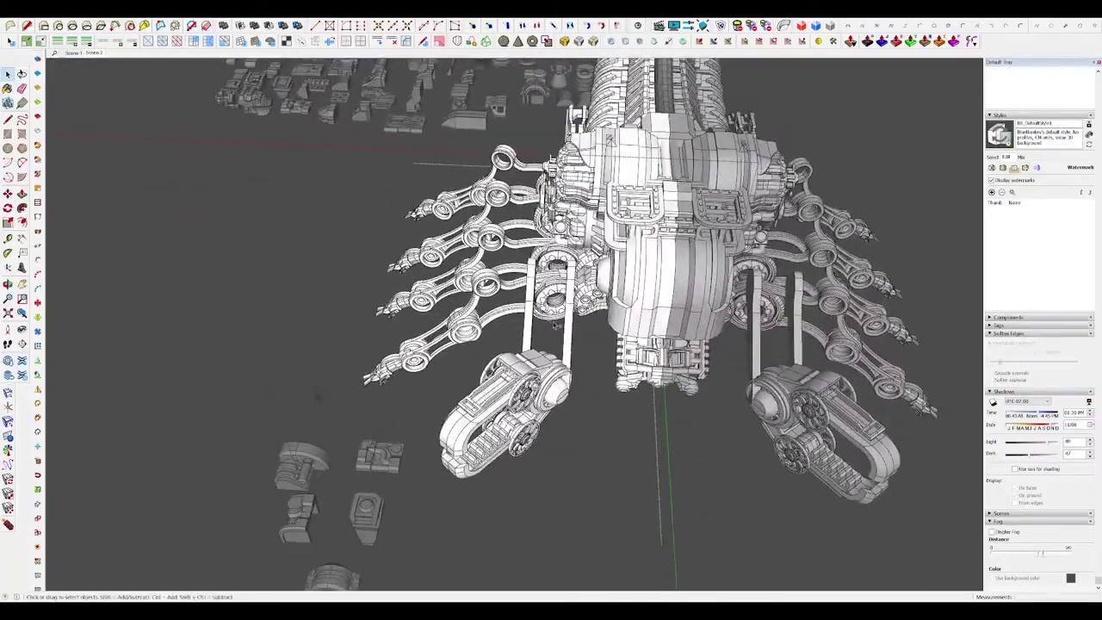
{"action": "scroll", "coordinate": [542, 388], "scroll_direction": "up", "scroll_amount": 4}
{"action": "middle_click_drag", "start_coordinate": [541, 387], "coordinate": [550, 447]}
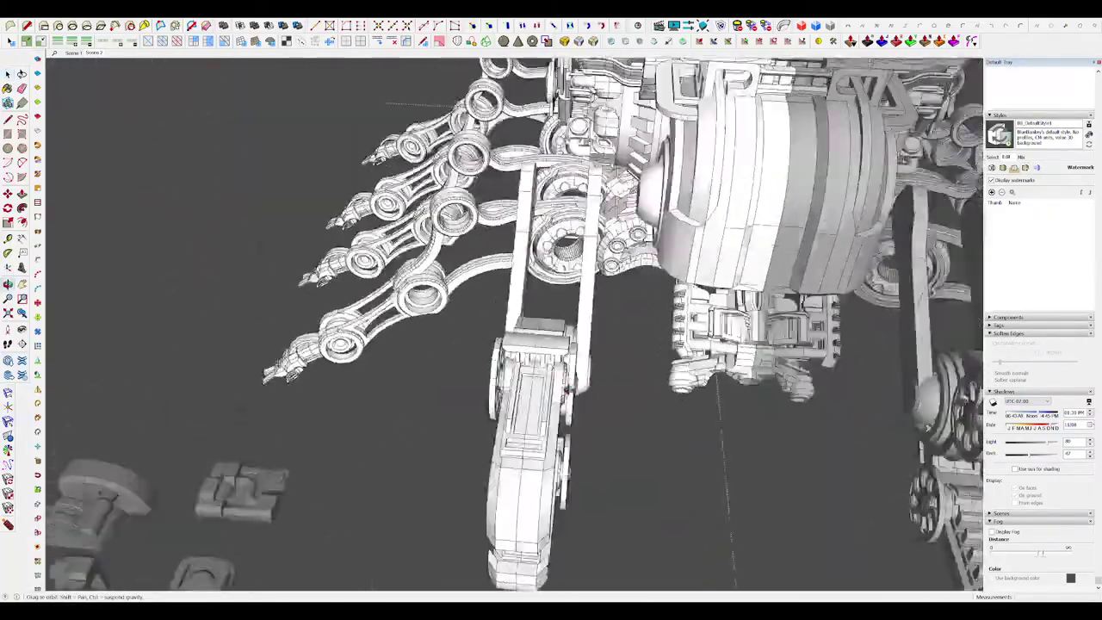
{"action": "middle_click_drag", "start_coordinate": [387, 379], "coordinate": [524, 357]}
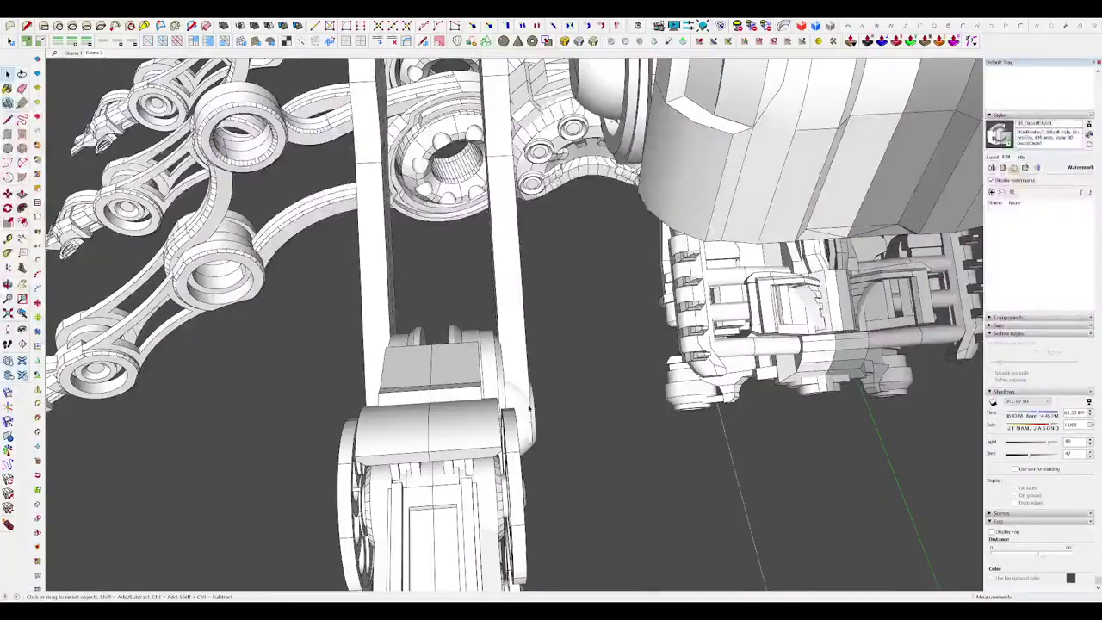
Step: Select the arm-joint part, exit the component, and turn to the robot's front
{"action": "left_click", "coordinate": [528, 408]}
{"action": "scroll", "coordinate": [533, 393], "scroll_direction": "down", "scroll_amount": 3}
{"action": "middle_click_drag", "start_coordinate": [519, 391], "coordinate": [510, 368]}
{"action": "left_click", "coordinate": [609, 422]}
{"action": "middle_click_drag", "start_coordinate": [610, 423], "coordinate": [732, 378]}
{"action": "scroll", "coordinate": [550, 258], "scroll_direction": "down", "scroll_amount": 3}
{"action": "middle_click_drag", "start_coordinate": [672, 344], "coordinate": [513, 310]}
{"action": "scroll", "coordinate": [508, 306], "scroll_direction": "up", "scroll_amount": 4}
Step: Delete the front arm's left bar and paste it in place inside the disc joint group
{"action": "left_click", "coordinate": [508, 313]}
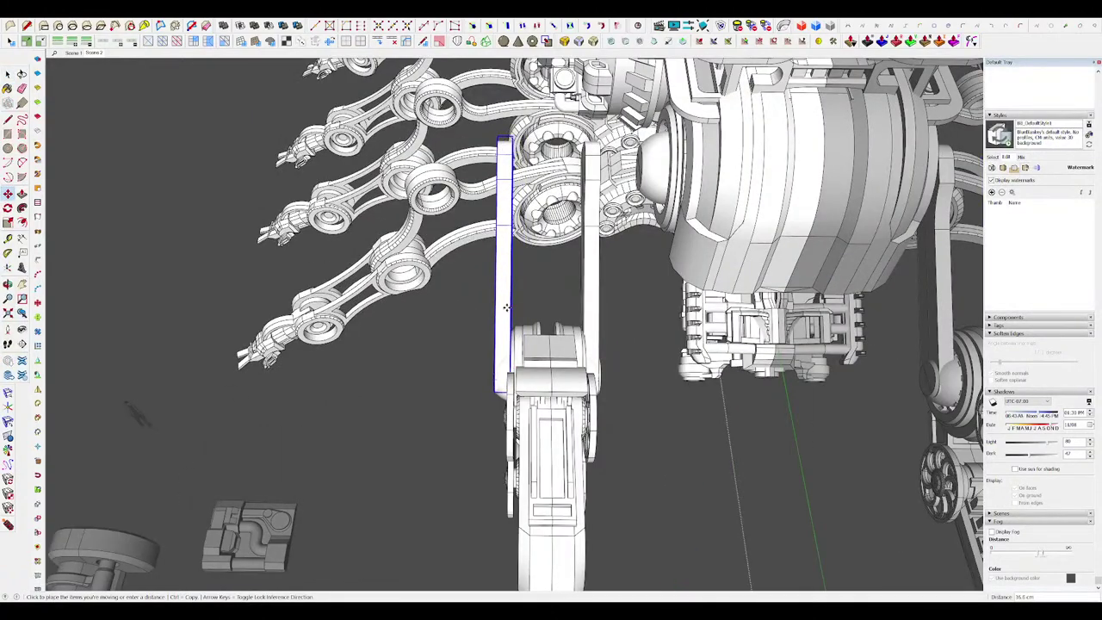
{"action": "mouse_move", "coordinate": [515, 316]}
{"action": "middle_mouse_down"}
{"action": "mouse_move", "coordinate": [542, 323]}
{"action": "mouse_move", "coordinate": [533, 300]}
{"action": "middle_mouse_up"}
{"action": "scroll", "coordinate": [585, 332], "scroll_direction": "up", "scroll_amount": 3}
{"action": "key", "text": "space"}
{"action": "key", "text": "Delete"}
{"action": "double_click", "coordinate": [557, 330]}
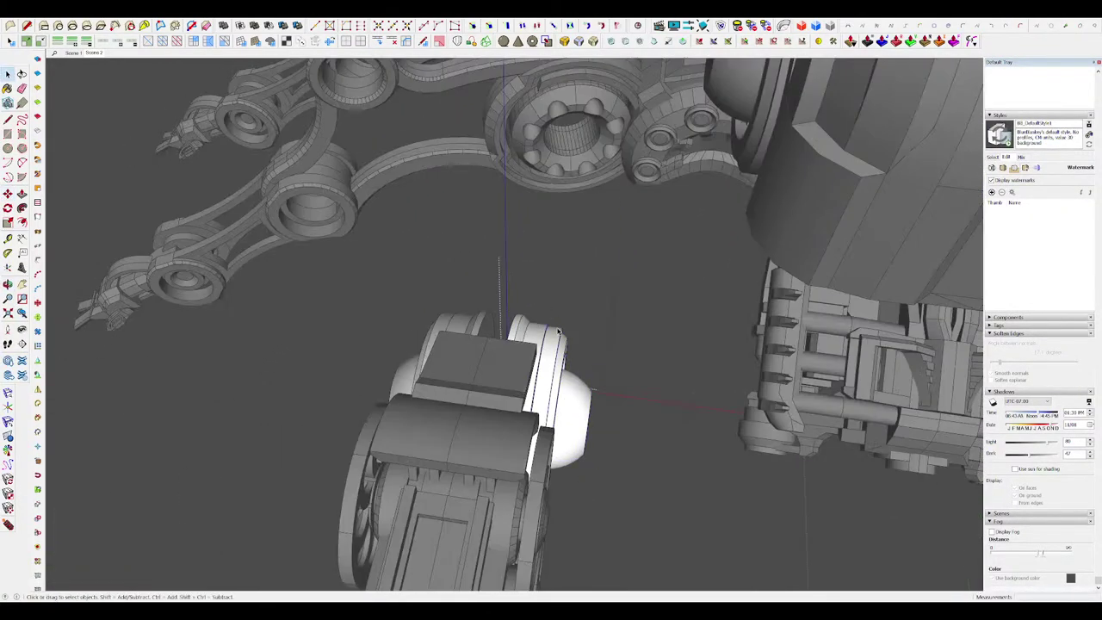
{"action": "key", "text": "ctrl+shift+v"}
{"action": "scroll", "coordinate": [558, 330], "scroll_direction": "down", "scroll_amount": 8}
{"action": "left_click", "coordinate": [160, 265]}
{"action": "middle_click_drag", "start_coordinate": [259, 301], "coordinate": [617, 361]}
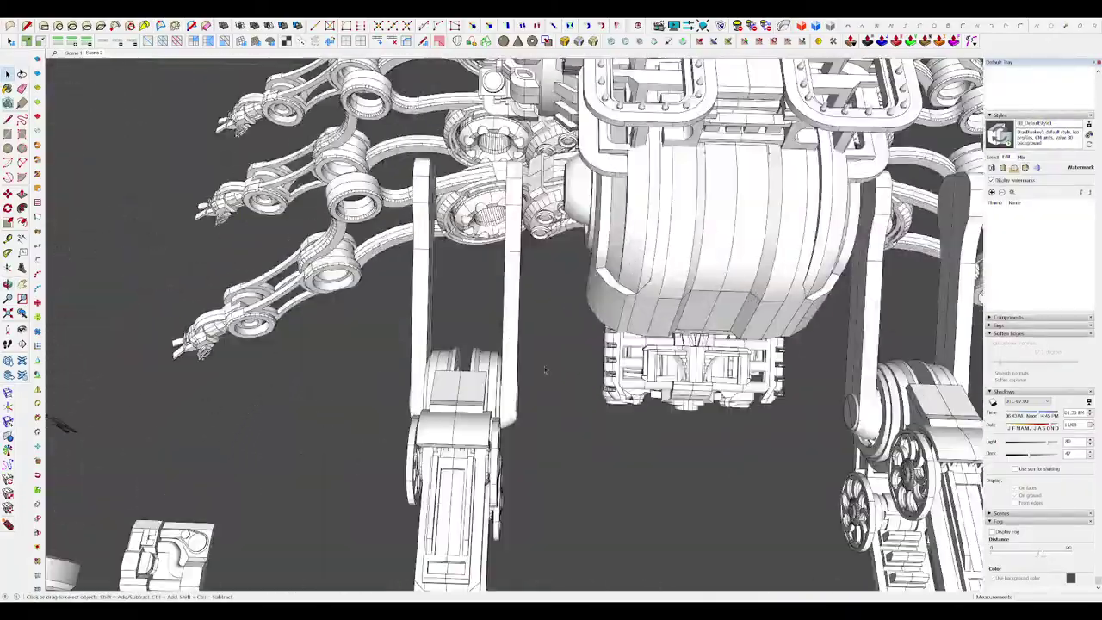
{"action": "middle_click_drag", "start_coordinate": [544, 370], "coordinate": [408, 287]}
Step: Move the joint part about 42 cm along the red axis of the strut
{"action": "left_click", "coordinate": [572, 308]}
{"action": "scroll", "coordinate": [408, 288], "scroll_direction": "up", "scroll_amount": 5}
{"action": "middle_click_drag", "start_coordinate": [295, 350], "coordinate": [501, 293]}
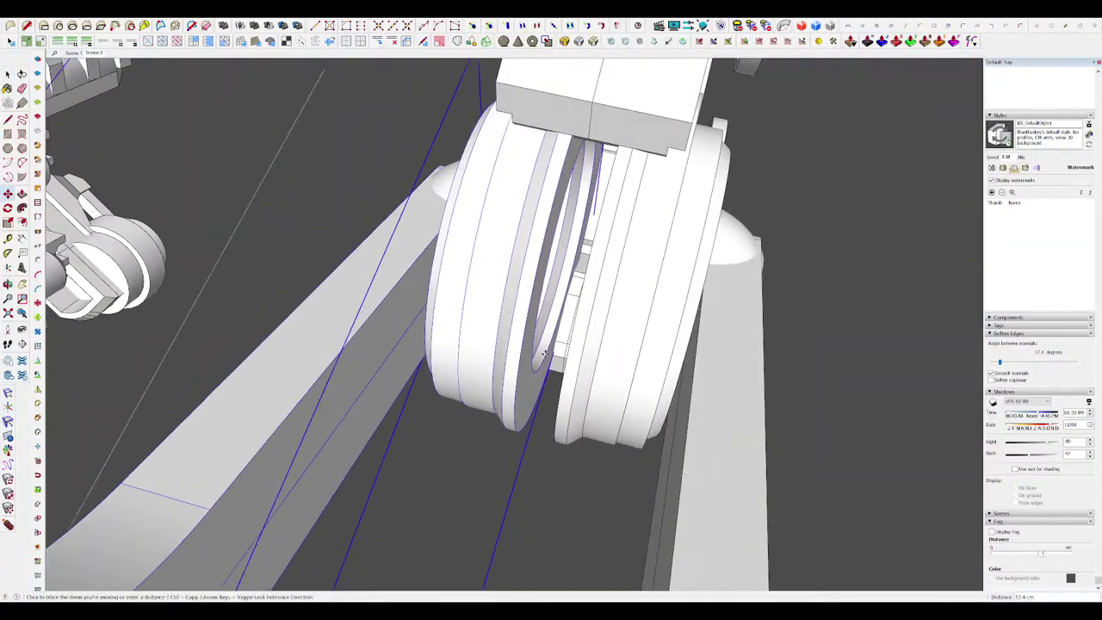
{"action": "key", "text": "Right"}
{"action": "middle_click_drag", "start_coordinate": [643, 136], "coordinate": [618, 209]}
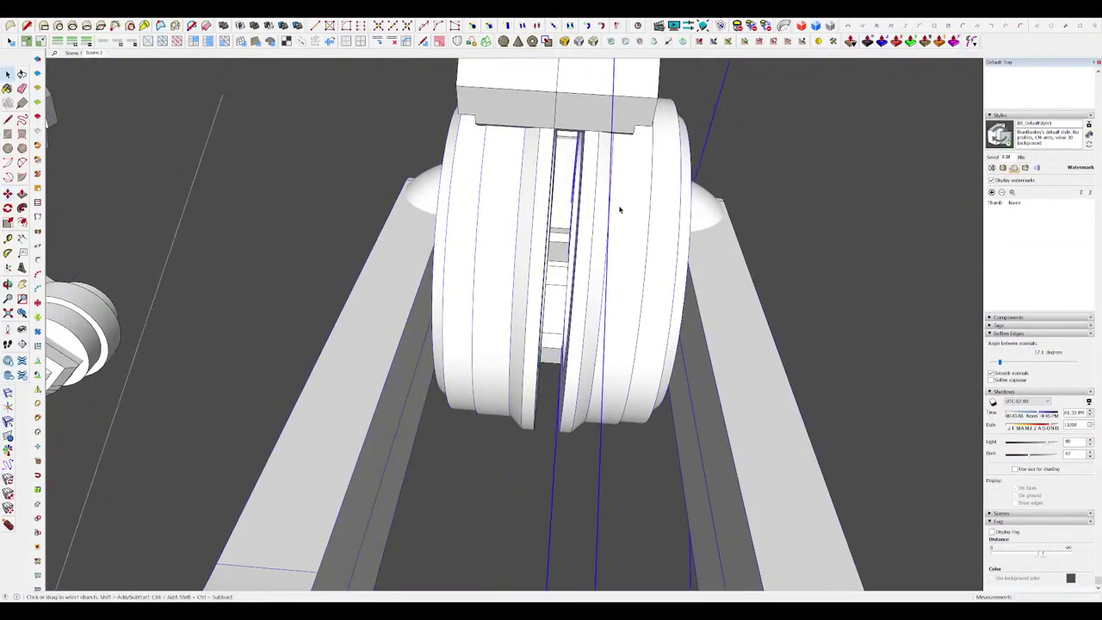
{"action": "left_click", "coordinate": [582, 183]}
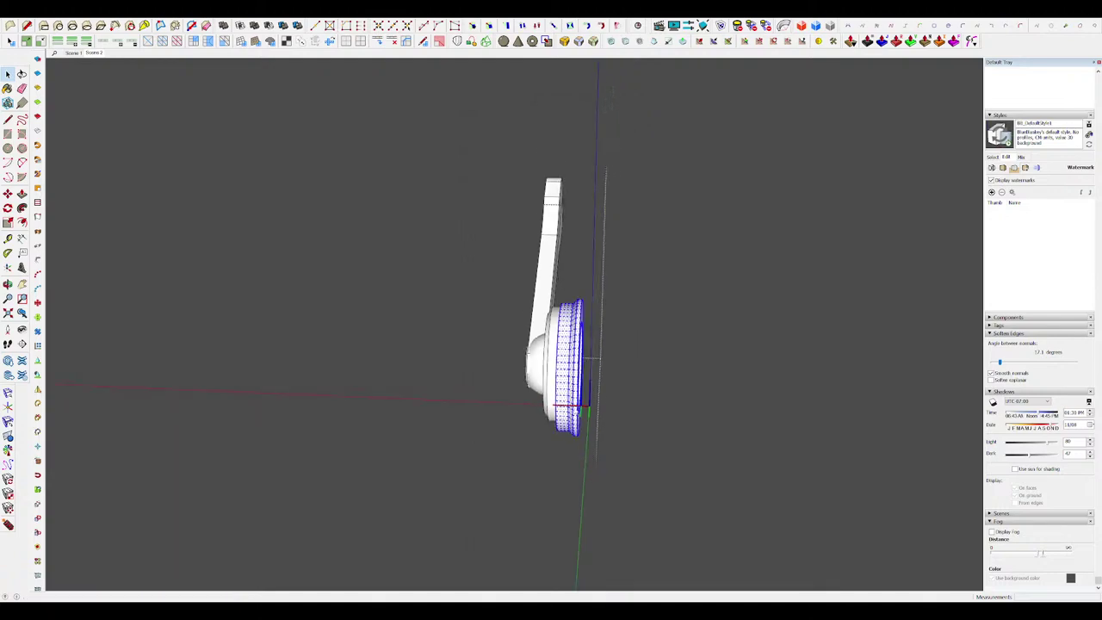
{"action": "scroll", "coordinate": [567, 393], "scroll_direction": "up", "scroll_amount": 5}
{"action": "mouse_move", "coordinate": [567, 393]}
{"action": "middle_mouse_down"}
{"action": "mouse_move", "coordinate": [435, 332]}
{"action": "mouse_move", "coordinate": [486, 331]}
{"action": "middle_mouse_up"}
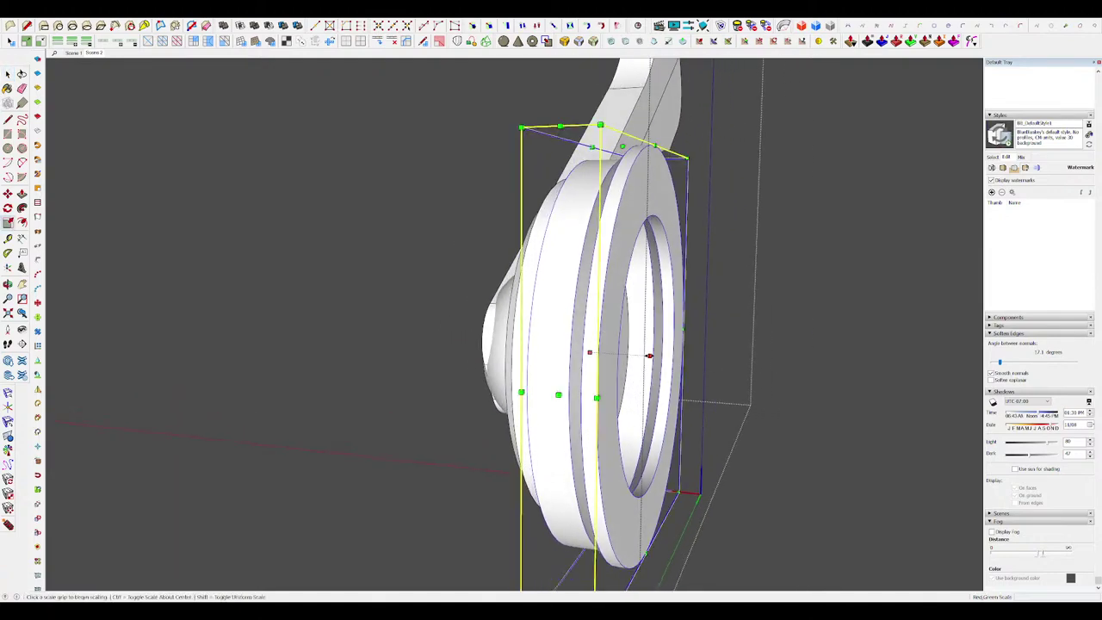
Step: Scale the joint disc thinner and move it in line with its partner disc
{"action": "left_click", "coordinate": [649, 354]}
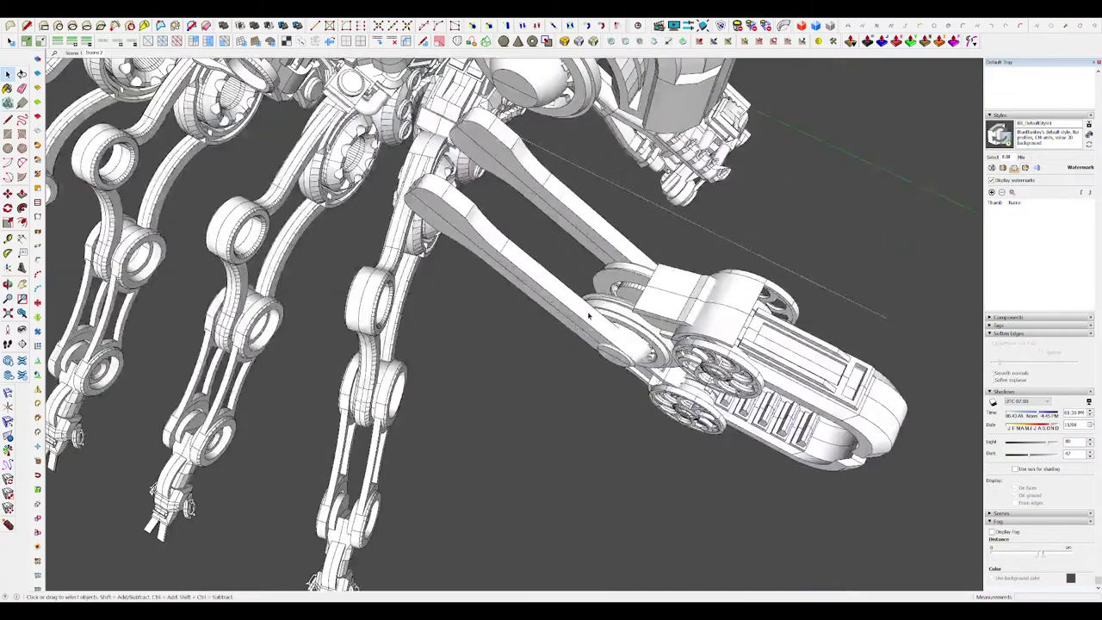
{"action": "scroll", "coordinate": [589, 317], "scroll_direction": "up", "scroll_amount": 10}
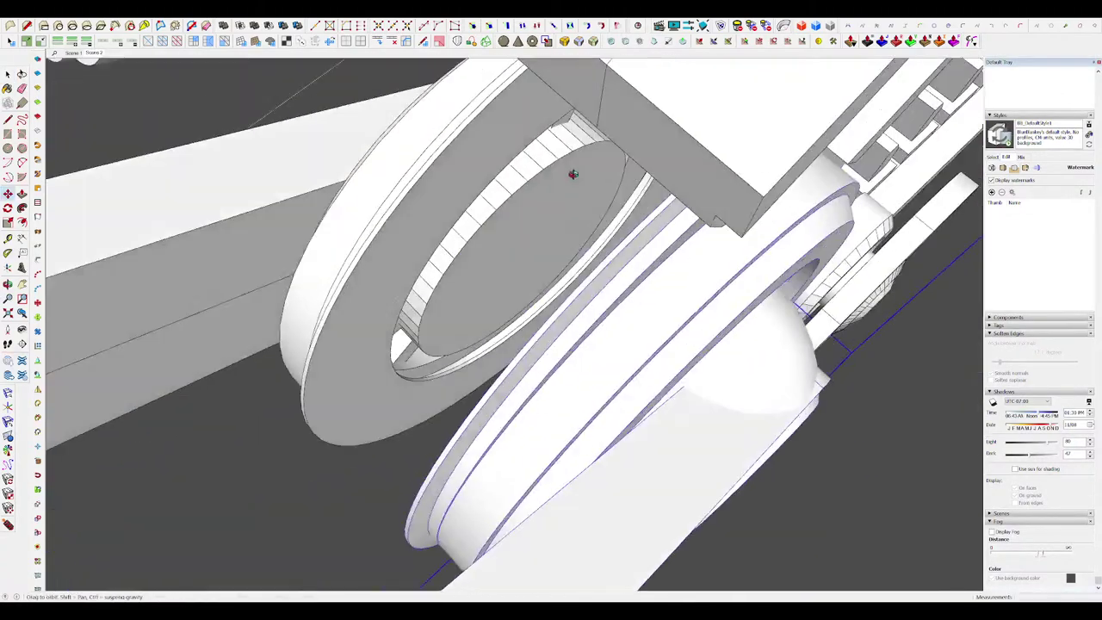
{"action": "scroll", "coordinate": [573, 174], "scroll_direction": "down", "scroll_amount": 5}
{"action": "left_click", "coordinate": [485, 327]}
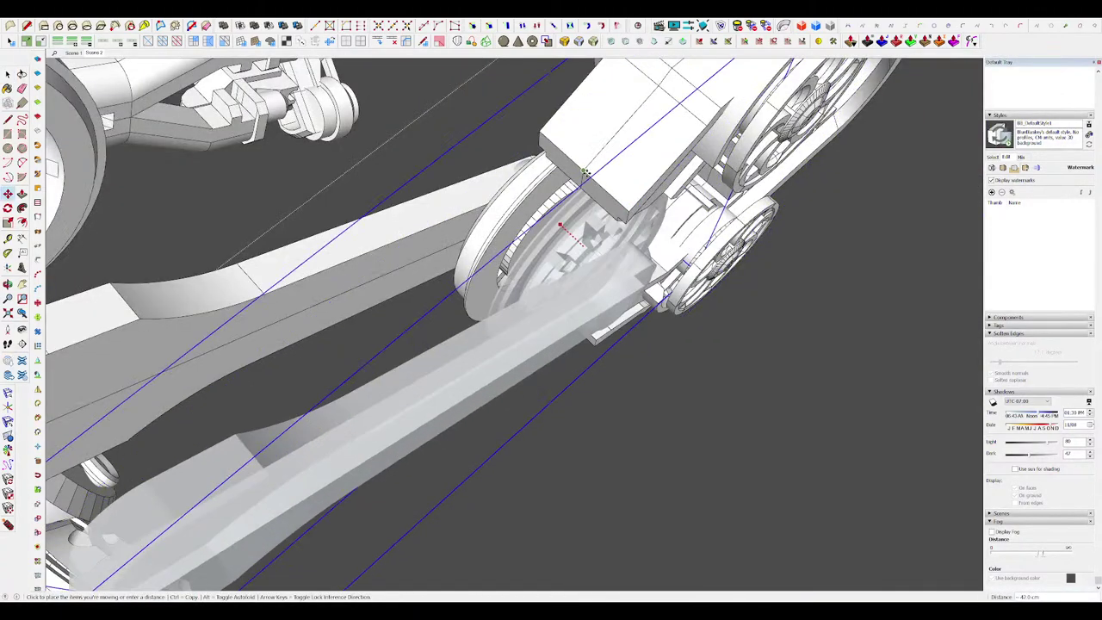
{"action": "left_click", "coordinate": [561, 227]}
{"action": "key", "text": "space"}
{"action": "middle_click_drag", "start_coordinate": [561, 226], "coordinate": [398, 226]}
{"action": "scroll", "coordinate": [504, 205], "scroll_direction": "up", "scroll_amount": 3}
{"action": "left_click", "coordinate": [556, 231]}
Step: Clear the selection and orbit to a lower view of the whole robot
{"action": "key", "text": "space"}
{"action": "scroll", "coordinate": [507, 335], "scroll_direction": "down", "scroll_amount": 10}
{"action": "middle_click_drag", "start_coordinate": [482, 387], "coordinate": [459, 519]}
{"action": "left_click", "coordinate": [619, 291]}
{"action": "scroll", "coordinate": [619, 291], "scroll_direction": "down", "scroll_amount": 3}
{"action": "middle_click_drag", "start_coordinate": [620, 291], "coordinate": [589, 318]}
{"action": "scroll", "coordinate": [603, 292], "scroll_direction": "down", "scroll_amount": 3}
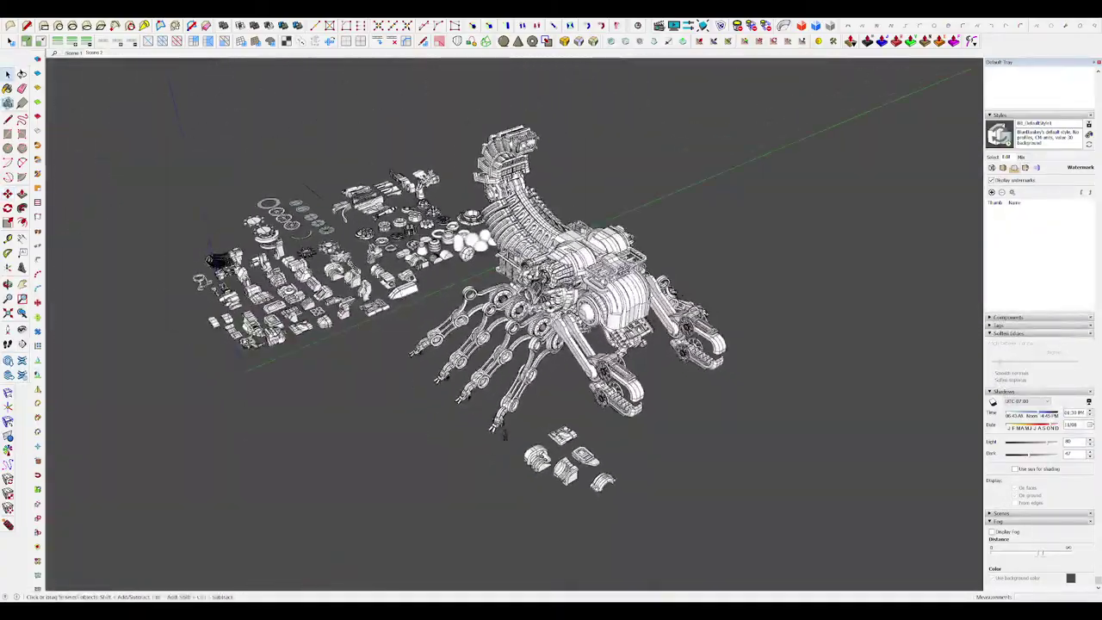
{"action": "scroll", "coordinate": [585, 310], "scroll_direction": "up", "scroll_amount": 4}
Step: Draw a rectangle on the claw arm bar's side and extrude it into a raised block
{"action": "middle_click_drag", "start_coordinate": [685, 359], "coordinate": [654, 344]}
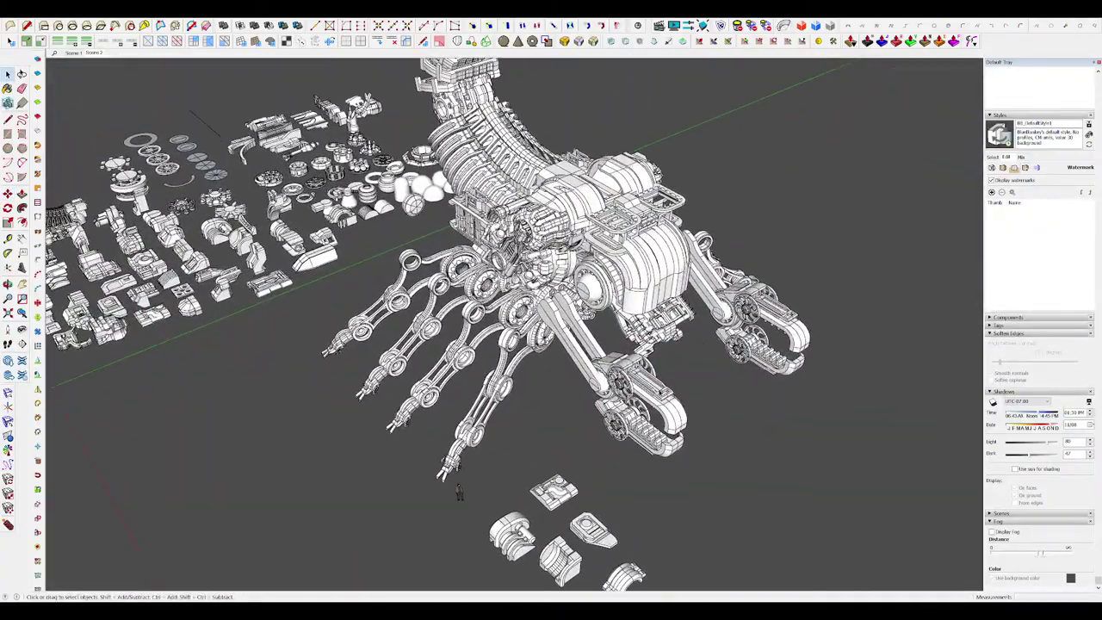
{"action": "scroll", "coordinate": [654, 344], "scroll_direction": "up", "scroll_amount": 5}
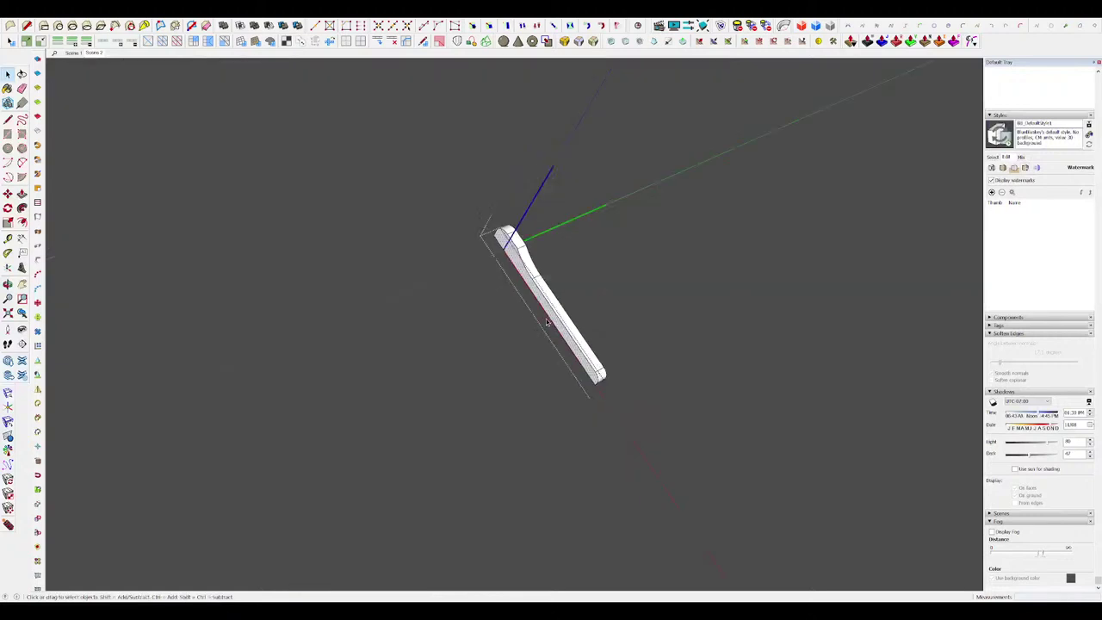
{"action": "scroll", "coordinate": [559, 325], "scroll_direction": "up", "scroll_amount": 5}
{"action": "scroll", "coordinate": [560, 326], "scroll_direction": "up", "scroll_amount": 3}
{"action": "key", "text": "r"}
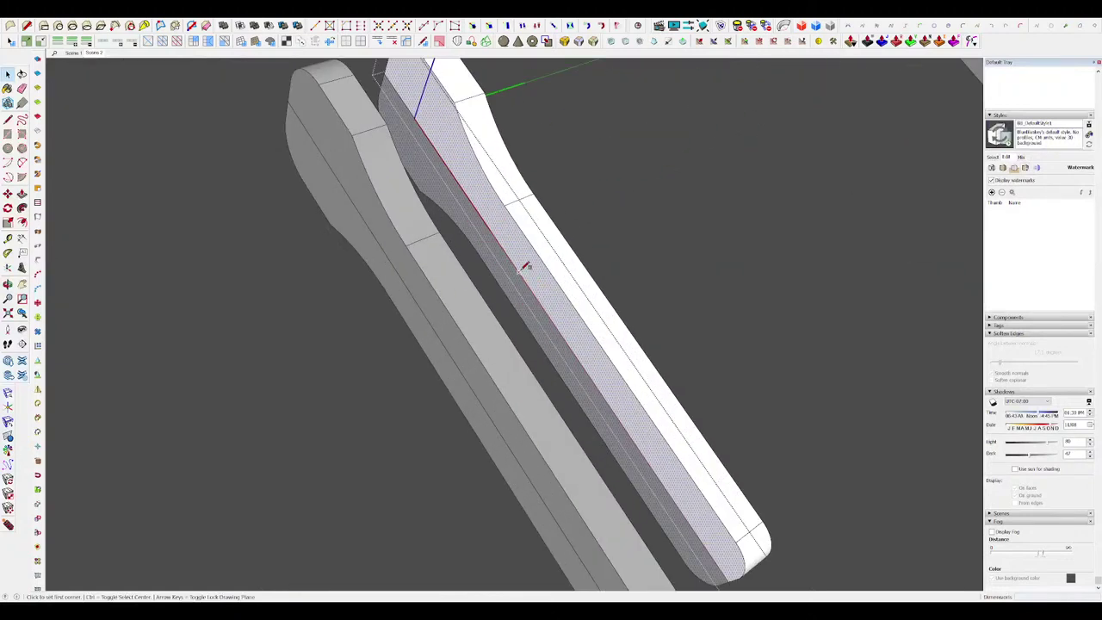
{"action": "key", "text": "p"}
{"action": "left_click", "coordinate": [661, 462]}
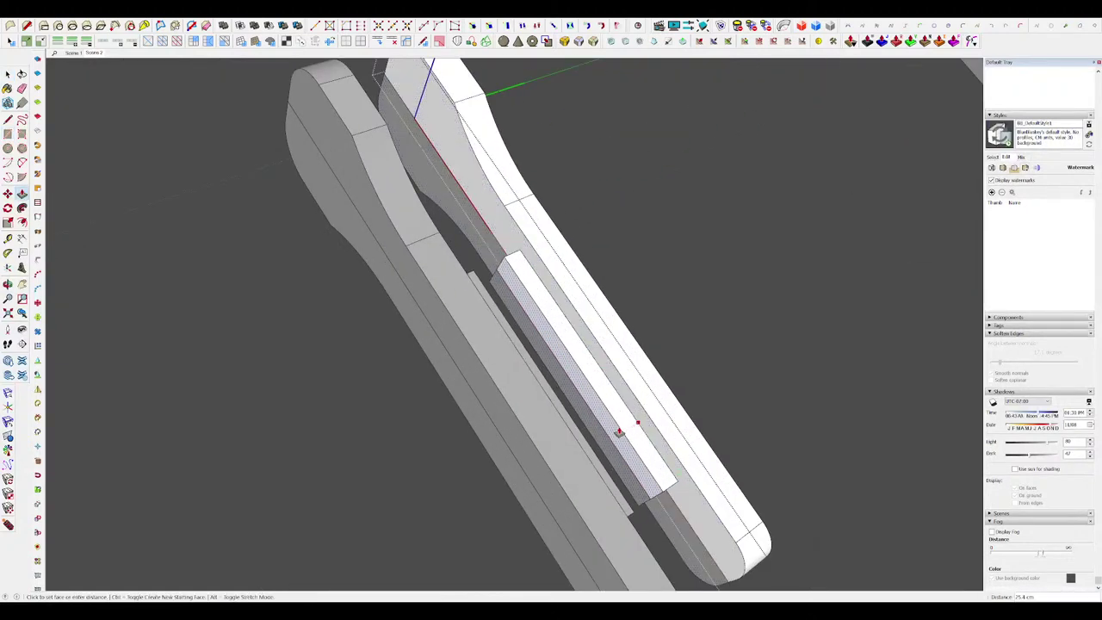
{"action": "left_click", "coordinate": [610, 433]}
Step: With the rest of the model hidden, start pulling the block's thin side face
{"action": "middle_click_drag", "start_coordinate": [609, 433], "coordinate": [497, 367]}
{"action": "key", "text": "i"}
{"action": "key", "text": "i"}
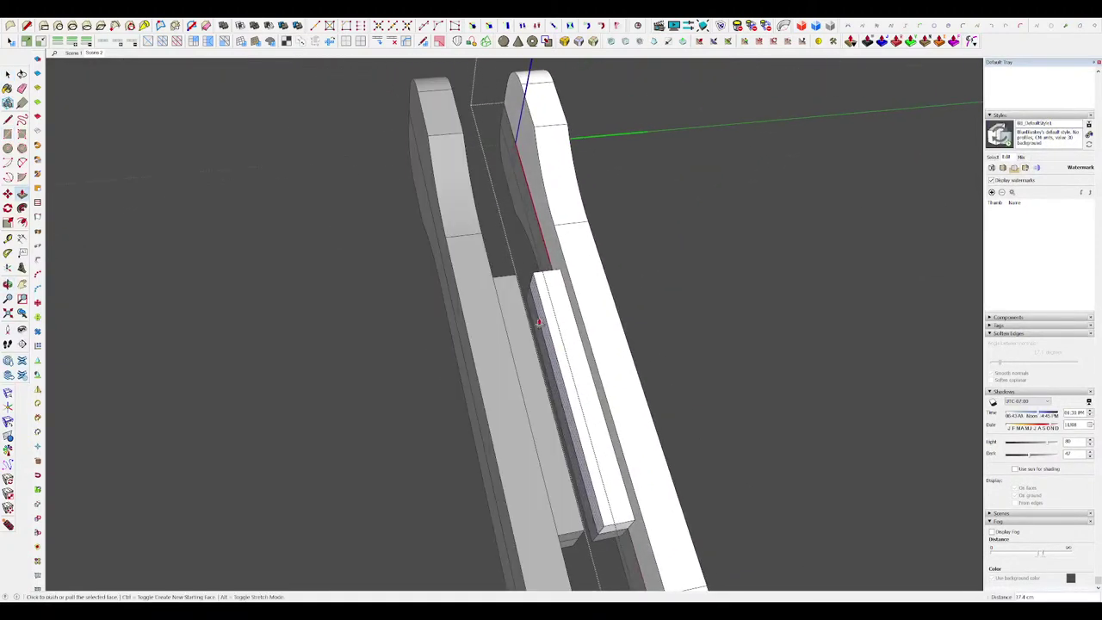
{"action": "key", "text": "p"}
{"action": "scroll", "coordinate": [534, 284], "scroll_direction": "up", "scroll_amount": 2}
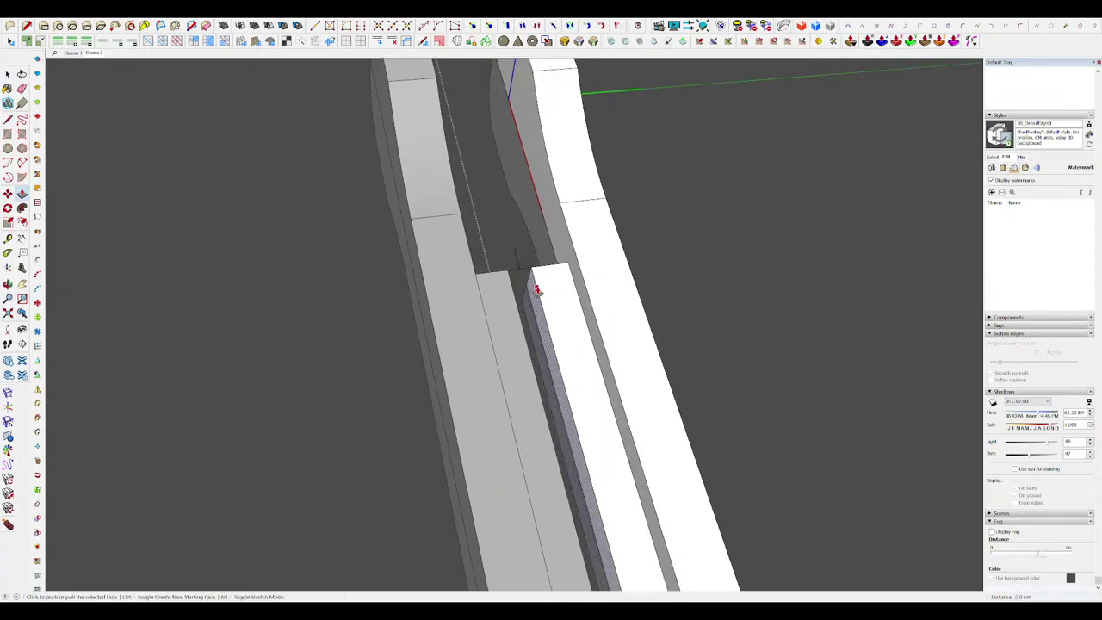
{"action": "left_click", "coordinate": [529, 280]}
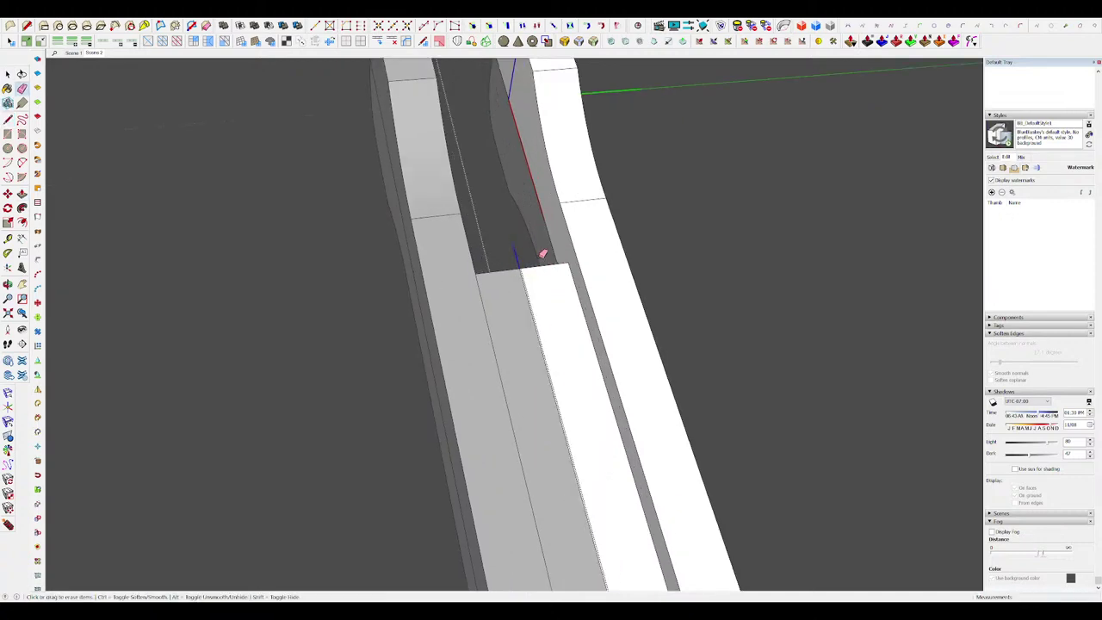
{"action": "middle_click_drag", "start_coordinate": [543, 254], "coordinate": [568, 258]}
{"action": "key", "text": "i"}
{"action": "scroll", "coordinate": [568, 258], "scroll_direction": "down", "scroll_amount": 5}
{"action": "key", "text": "i"}
Step: Commit the pushed side face of the block and review the arm in context
{"action": "middle_click_drag", "start_coordinate": [576, 298], "coordinate": [549, 272]}
{"action": "scroll", "coordinate": [549, 272], "scroll_direction": "up", "scroll_amount": 2}
{"action": "key", "text": "space"}
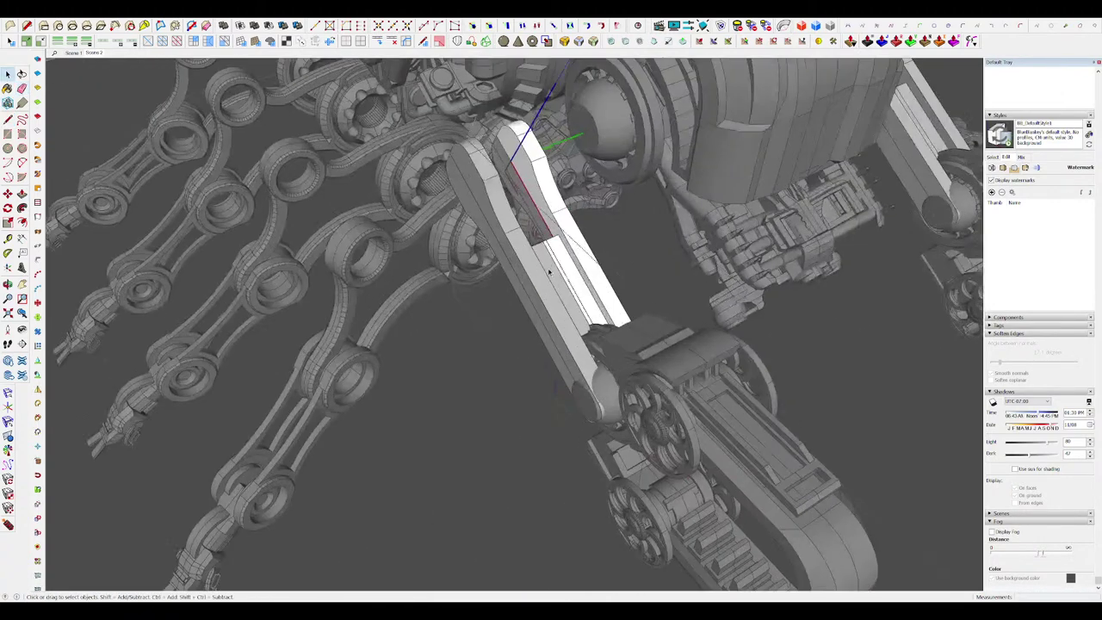
{"action": "scroll", "coordinate": [548, 272], "scroll_direction": "up", "scroll_amount": 5}
{"action": "key", "text": "p"}
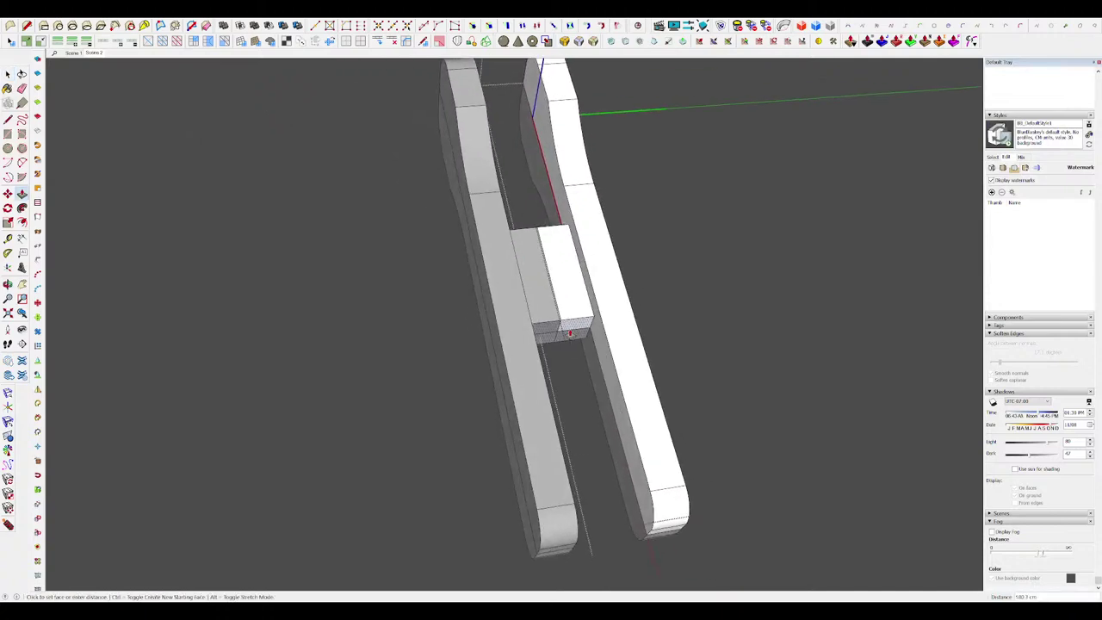
{"action": "left_click", "coordinate": [569, 334]}
{"action": "key", "text": "i"}
{"action": "middle_click_drag", "start_coordinate": [569, 334], "coordinate": [566, 311]}
{"action": "scroll", "coordinate": [593, 384], "scroll_direction": "down", "scroll_amount": 4}
{"action": "key", "text": "i"}
{"action": "scroll", "coordinate": [566, 312], "scroll_direction": "up", "scroll_amount": 4}
{"action": "scroll", "coordinate": [564, 314], "scroll_direction": "up", "scroll_amount": 3}
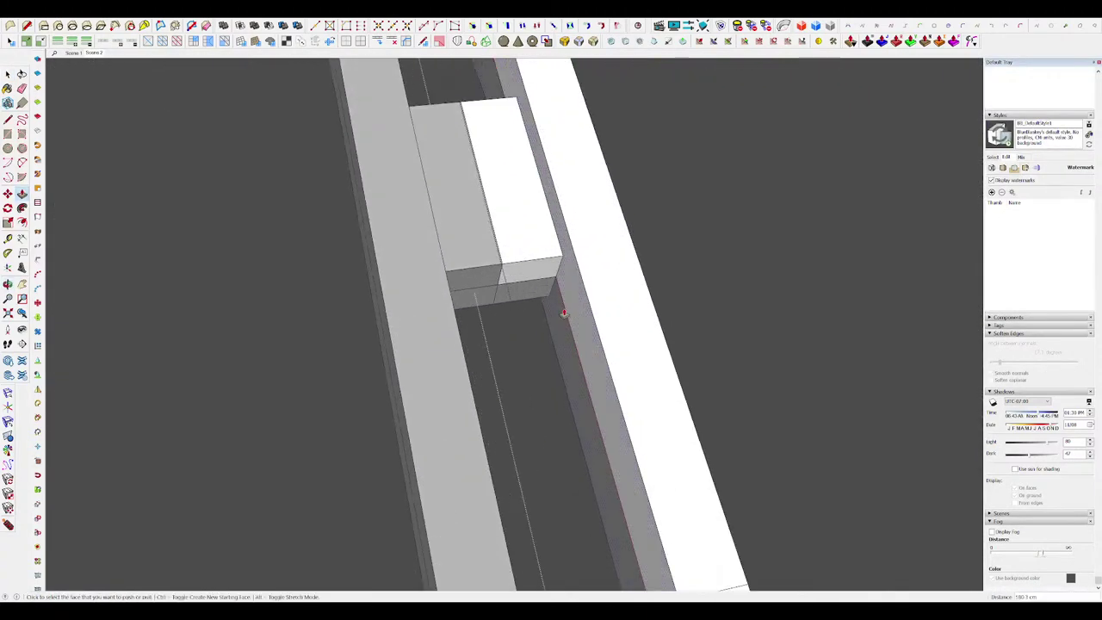
Step: Draw an arc at the strut end and push that face through to cut the rounded notch
{"action": "key", "text": "a"}
{"action": "scroll", "coordinate": [521, 280], "scroll_direction": "down", "scroll_amount": 1}
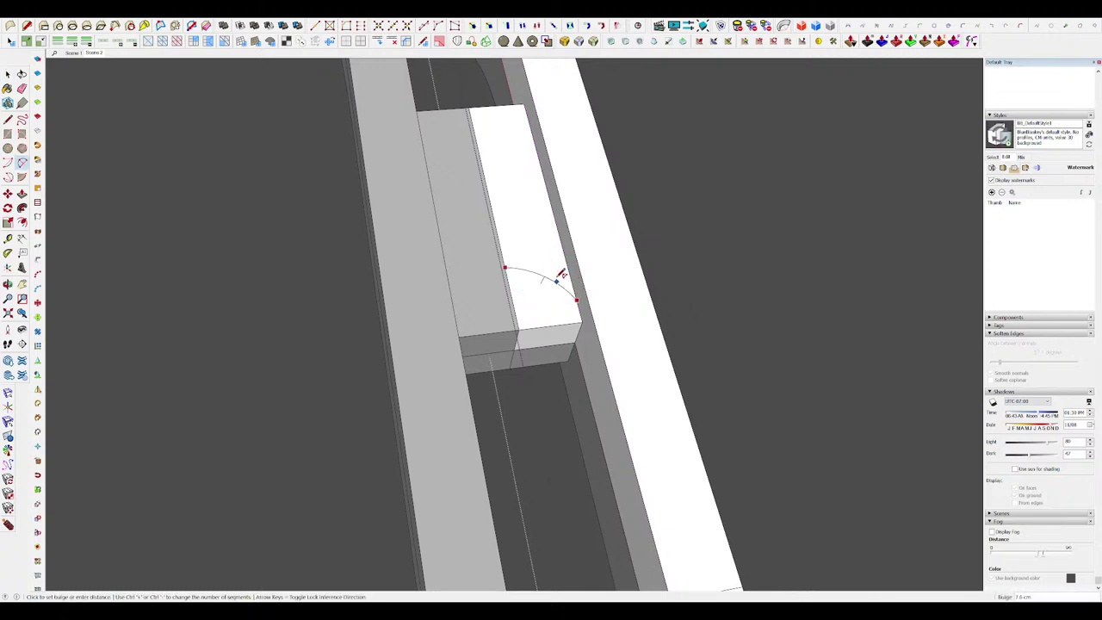
{"action": "scroll", "coordinate": [563, 274], "scroll_direction": "up", "scroll_amount": 4}
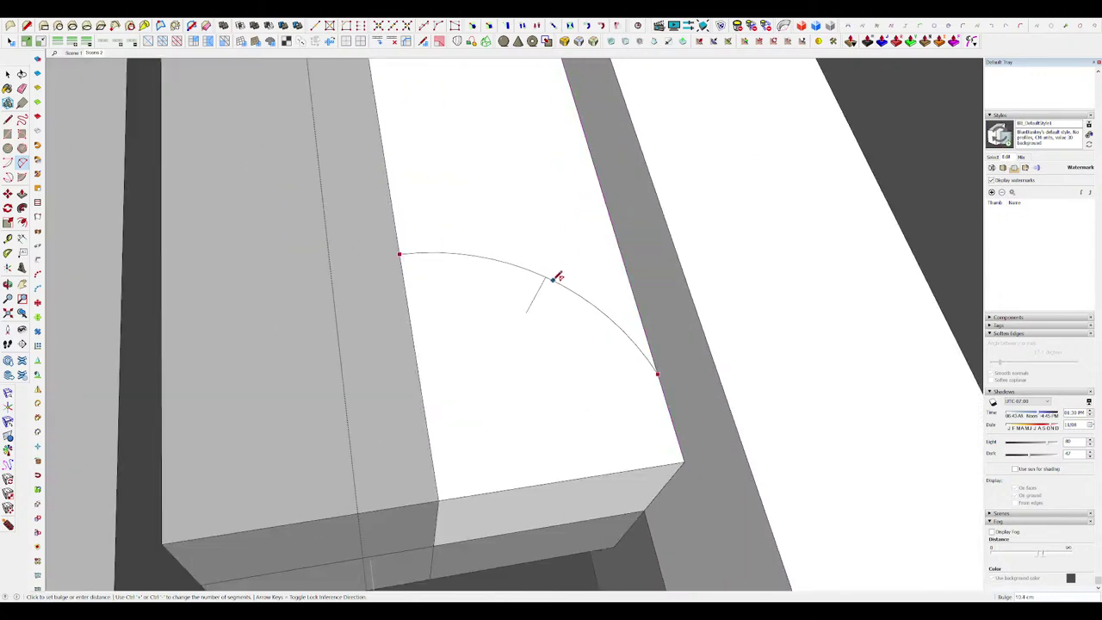
{"action": "scroll", "coordinate": [594, 282], "scroll_direction": "down", "scroll_amount": 4}
{"action": "key", "text": "p"}
{"action": "left_click", "coordinate": [535, 370]}
{"action": "left_click", "coordinate": [545, 431]}
{"action": "scroll", "coordinate": [585, 370], "scroll_direction": "down", "scroll_amount": 4}
Step: Inspect the notched strut from above, discarding an unfinished rectangle
{"action": "middle_click_drag", "start_coordinate": [585, 371], "coordinate": [600, 313]}
{"action": "scroll", "coordinate": [601, 314], "scroll_direction": "down", "scroll_amount": 3}
{"action": "scroll", "coordinate": [581, 337], "scroll_direction": "up", "scroll_amount": 8}
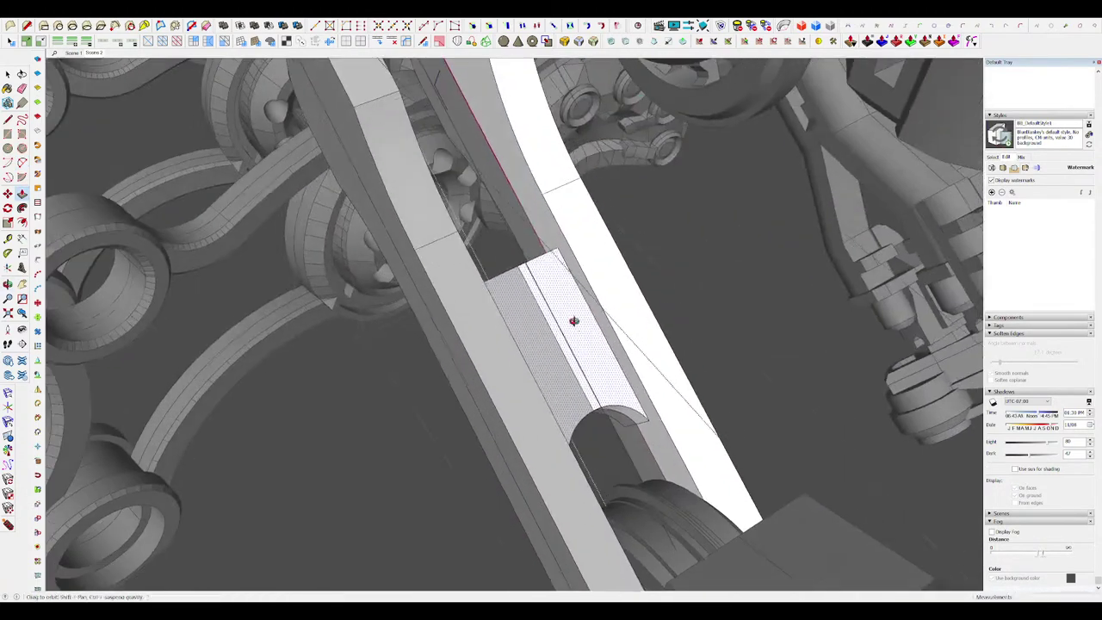
{"action": "key", "text": "r"}
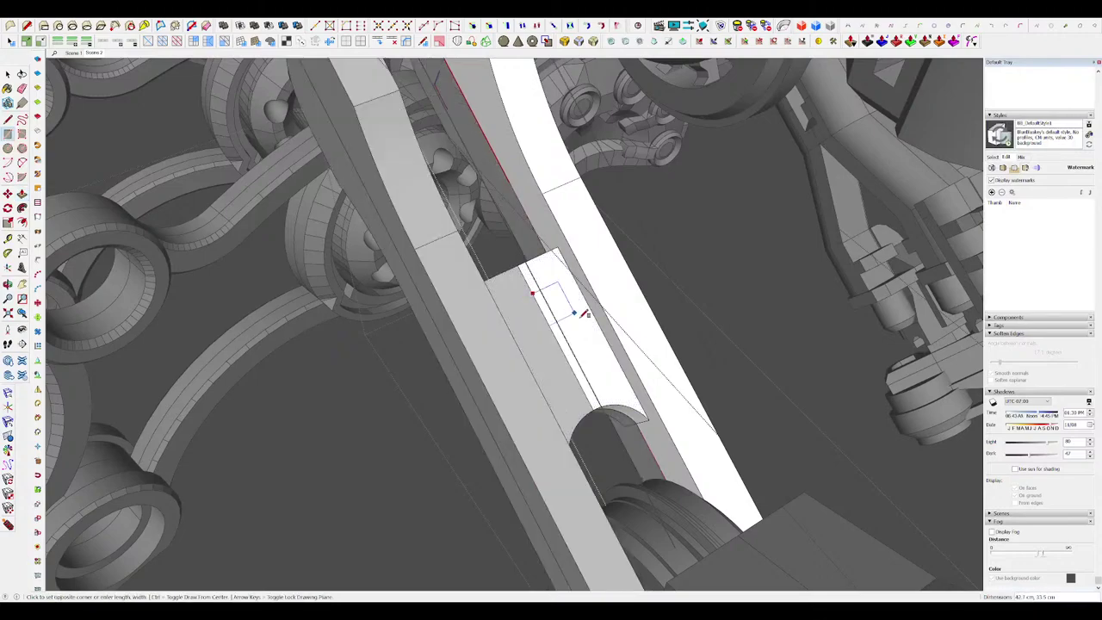
{"action": "key", "text": "space"}
{"action": "scroll", "coordinate": [594, 334], "scroll_direction": "down", "scroll_amount": 8}
Step: Orbit to a side view of the arm, cancelling the rectangle preview
{"action": "middle_click_drag", "start_coordinate": [603, 336], "coordinate": [459, 448]}
{"action": "scroll", "coordinate": [544, 327], "scroll_direction": "up", "scroll_amount": 5}
{"action": "scroll", "coordinate": [459, 449], "scroll_direction": "up", "scroll_amount": 4}
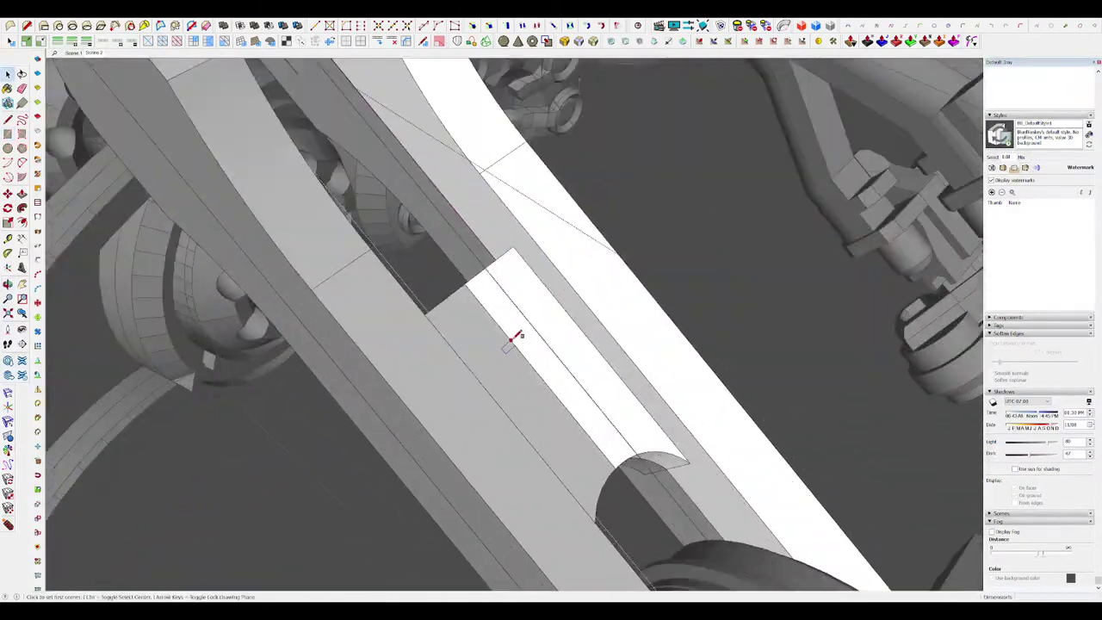
{"action": "key", "text": "space"}
{"action": "middle_click_drag", "start_coordinate": [611, 389], "coordinate": [584, 362]}
{"action": "scroll", "coordinate": [582, 362], "scroll_direction": "down", "scroll_amount": 4}
{"action": "key", "text": "p"}
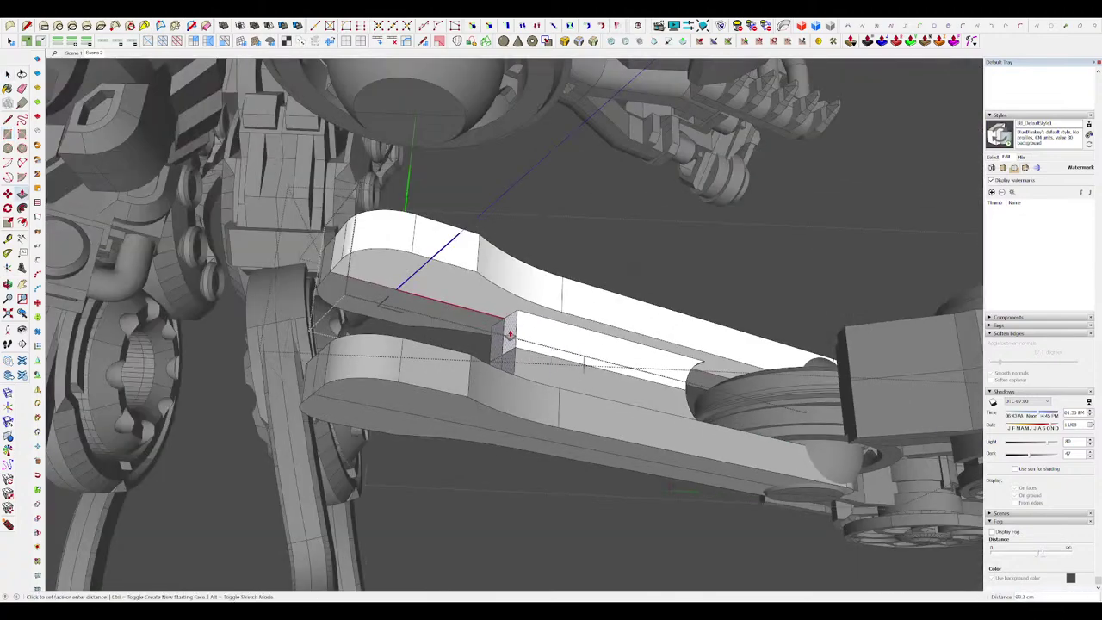
{"action": "scroll", "coordinate": [593, 340], "scroll_direction": "down", "scroll_amount": 5}
{"action": "scroll", "coordinate": [570, 330], "scroll_direction": "up", "scroll_amount": 3}
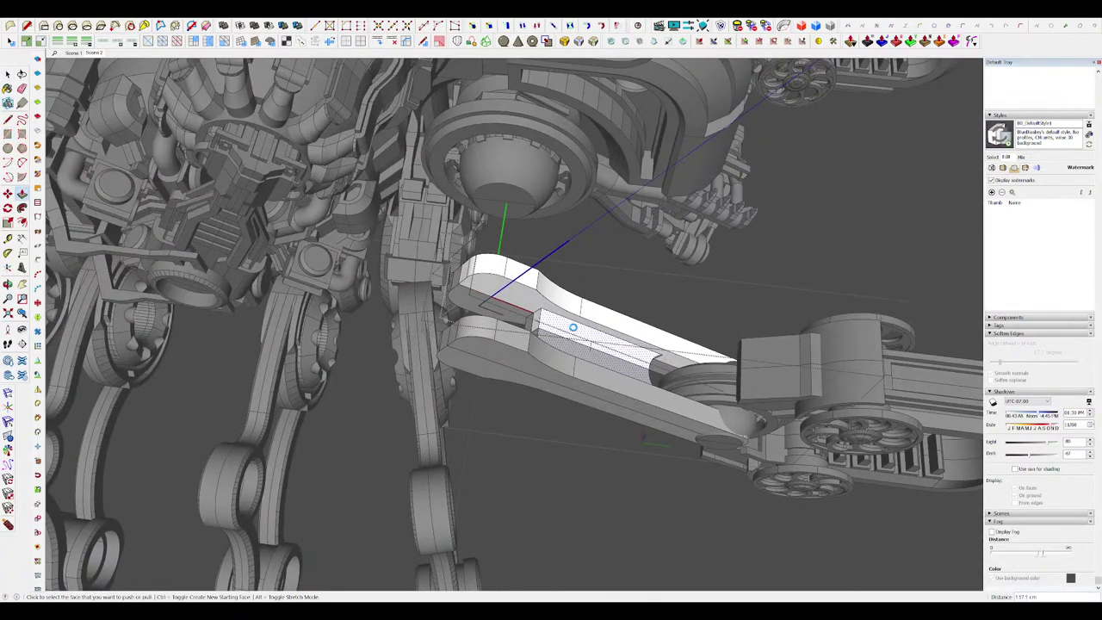
{"action": "scroll", "coordinate": [573, 327], "scroll_direction": "down", "scroll_amount": 3}
Step: Close the arm group and step out to the whole scorpion model
{"action": "middle_click_drag", "start_coordinate": [573, 327], "coordinate": [551, 366]}
{"action": "scroll", "coordinate": [573, 331], "scroll_direction": "down", "scroll_amount": 4}
{"action": "key", "text": "space"}
{"action": "scroll", "coordinate": [575, 329], "scroll_direction": "down", "scroll_amount": 4}
{"action": "left_click", "coordinate": [791, 361]}
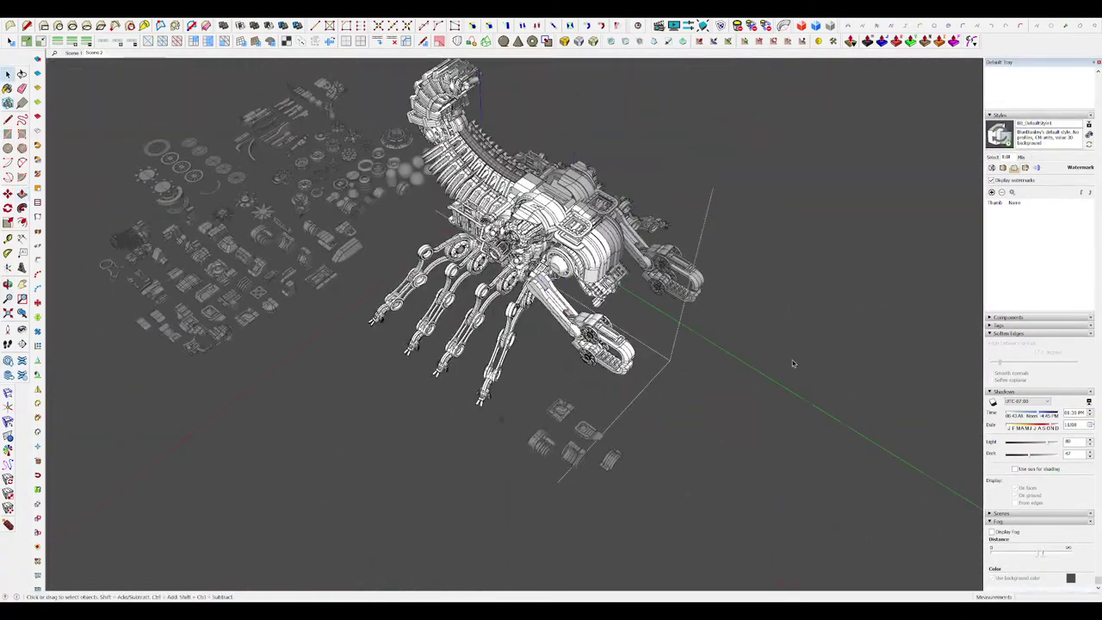
{"action": "left_click", "coordinate": [792, 357]}
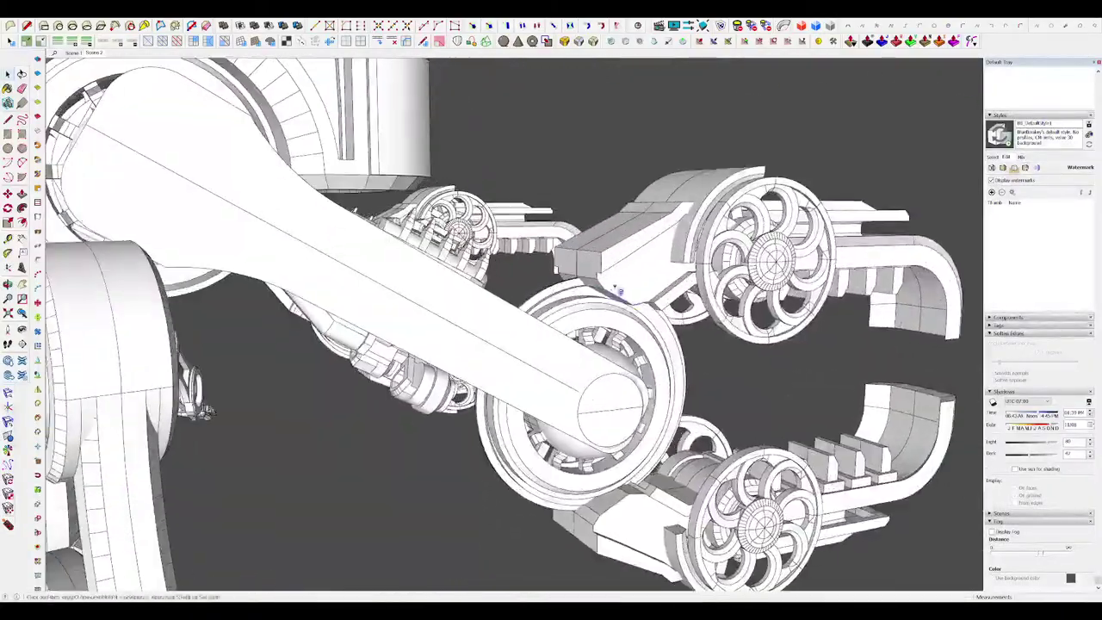
{"action": "scroll", "coordinate": [592, 272], "scroll_direction": "up", "scroll_amount": 3}
Step: Open the claw housing group and isolate it for editing
{"action": "double_click", "coordinate": [592, 272]}
{"action": "middle_click_drag", "start_coordinate": [615, 286], "coordinate": [593, 268]}
{"action": "scroll", "coordinate": [607, 293], "scroll_direction": "down", "scroll_amount": 4}
{"action": "key", "text": "i"}
{"action": "scroll", "coordinate": [593, 268], "scroll_direction": "up", "scroll_amount": 4}
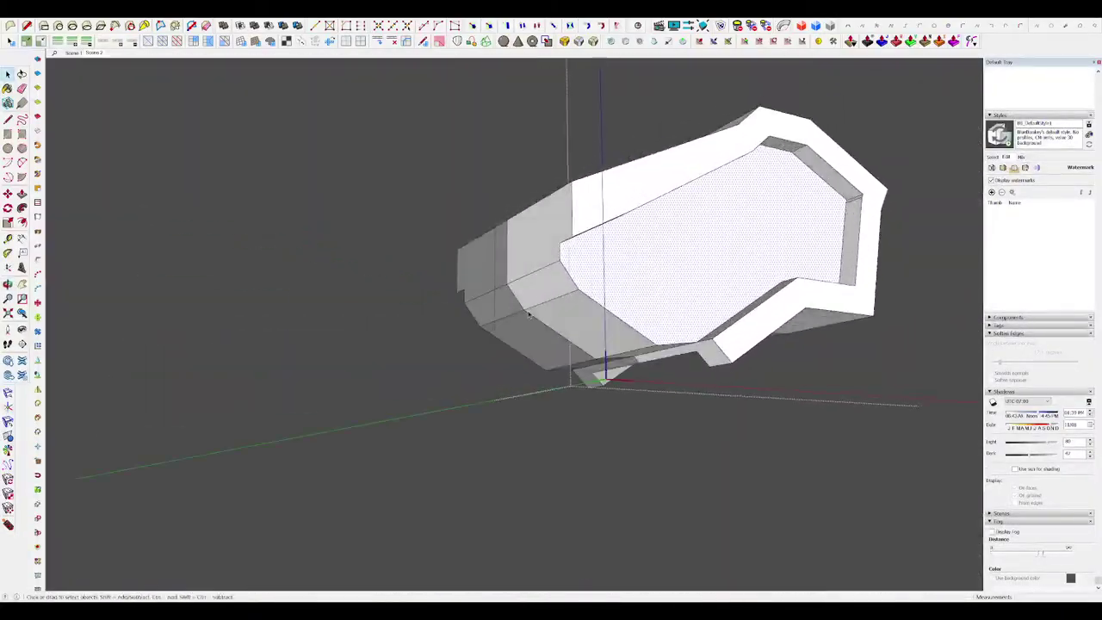
{"action": "middle_click_drag", "start_coordinate": [630, 348], "coordinate": [607, 327]}
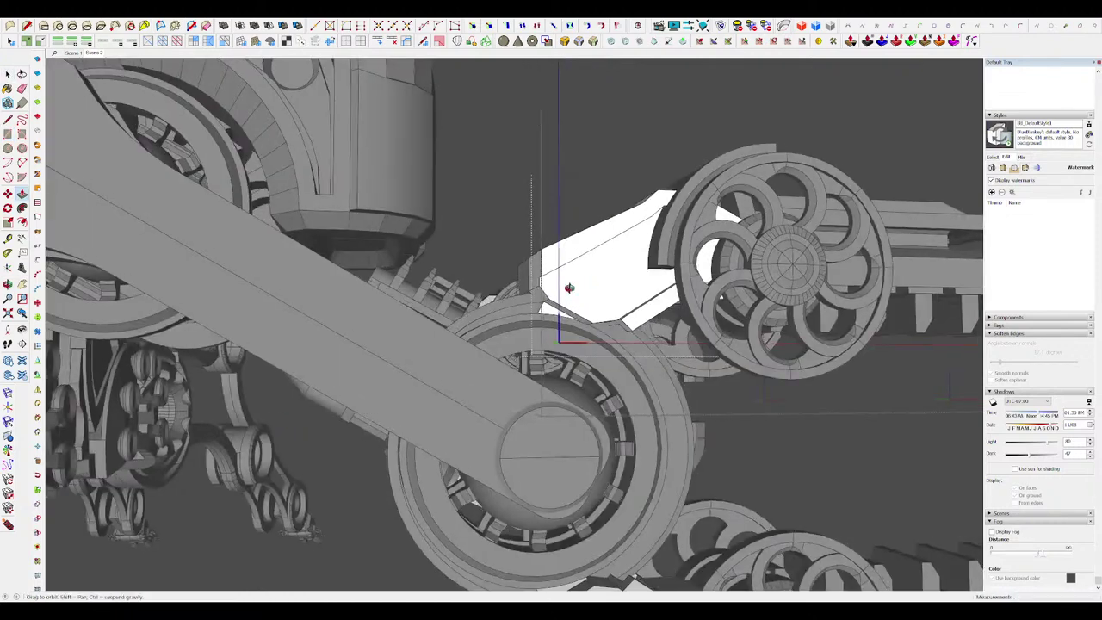
{"action": "middle_click_drag", "start_coordinate": [570, 287], "coordinate": [568, 272]}
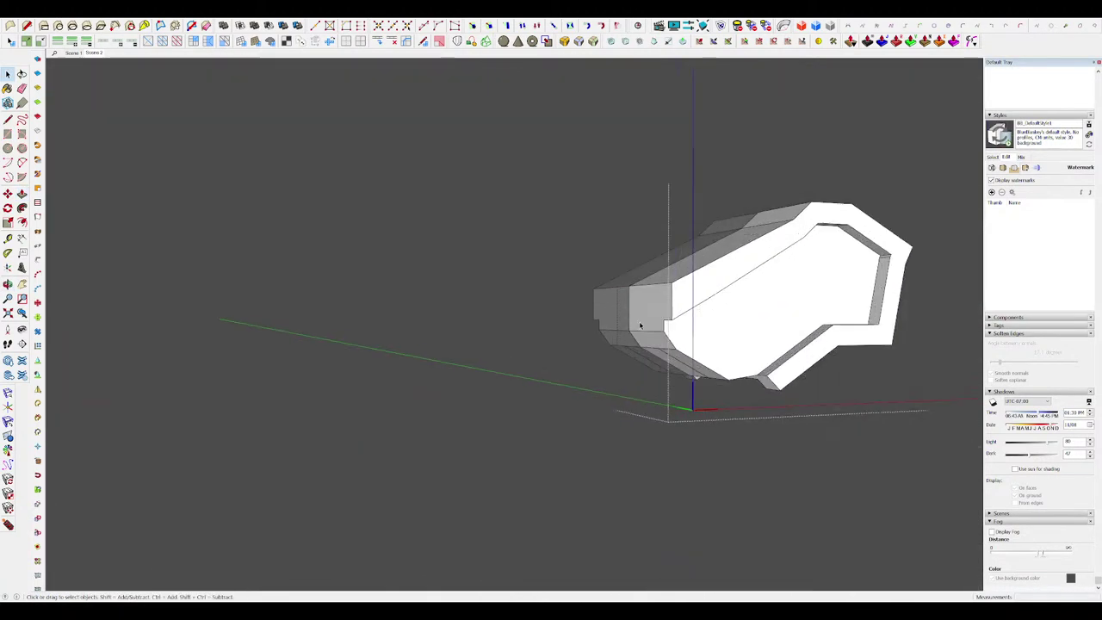
Step: Push/Pull a small box down out of the claw housing's rear face
{"action": "key", "text": "r"}
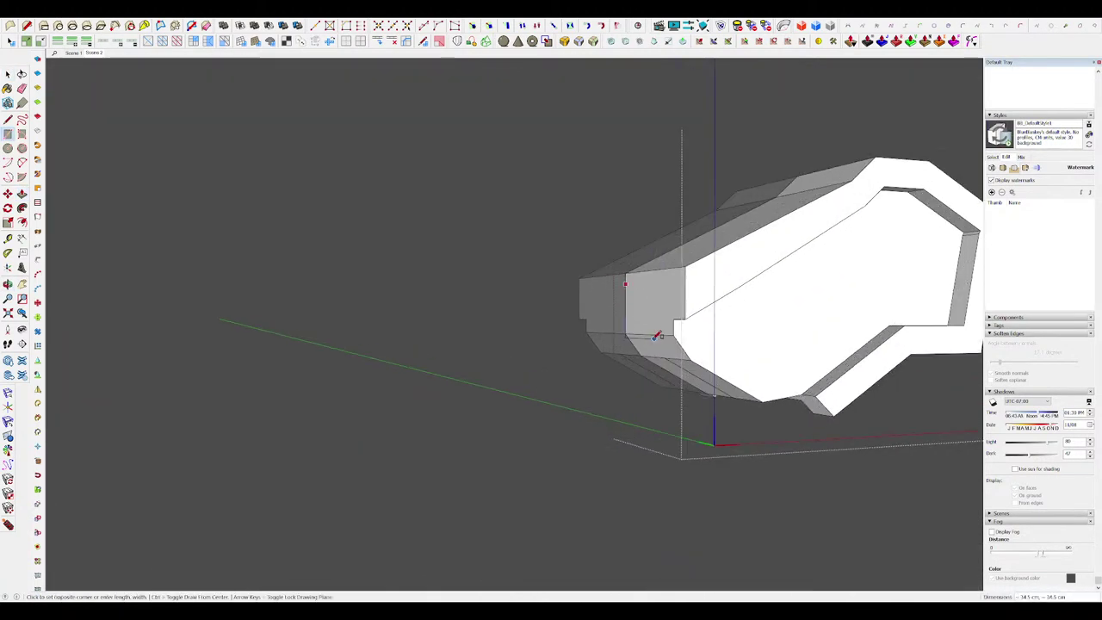
{"action": "key", "text": "p"}
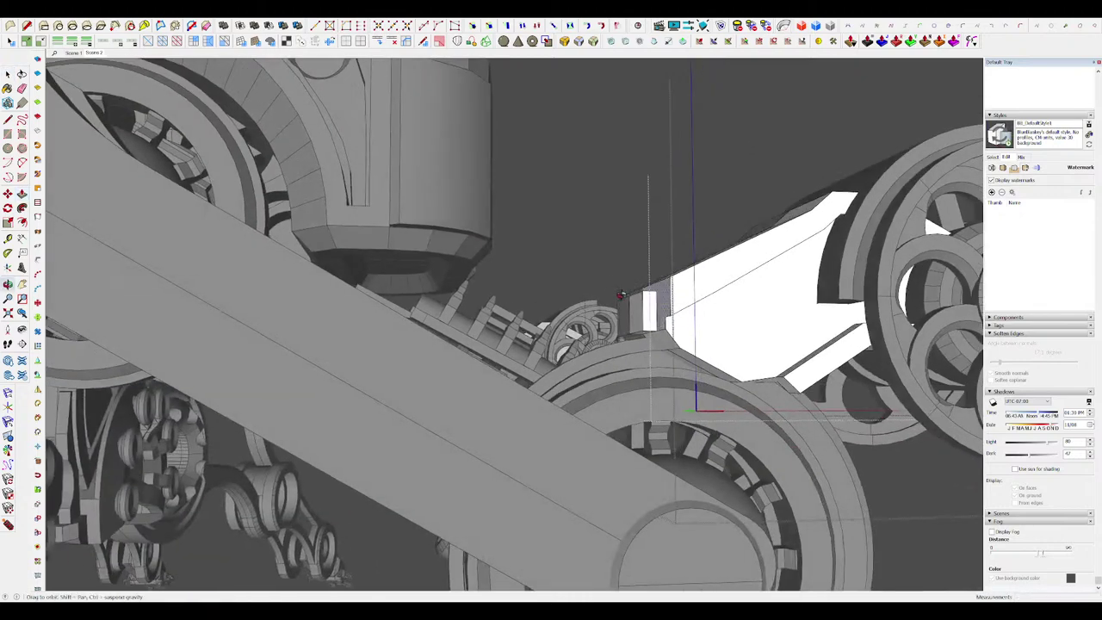
{"action": "scroll", "coordinate": [662, 320], "scroll_direction": "up", "scroll_amount": 3}
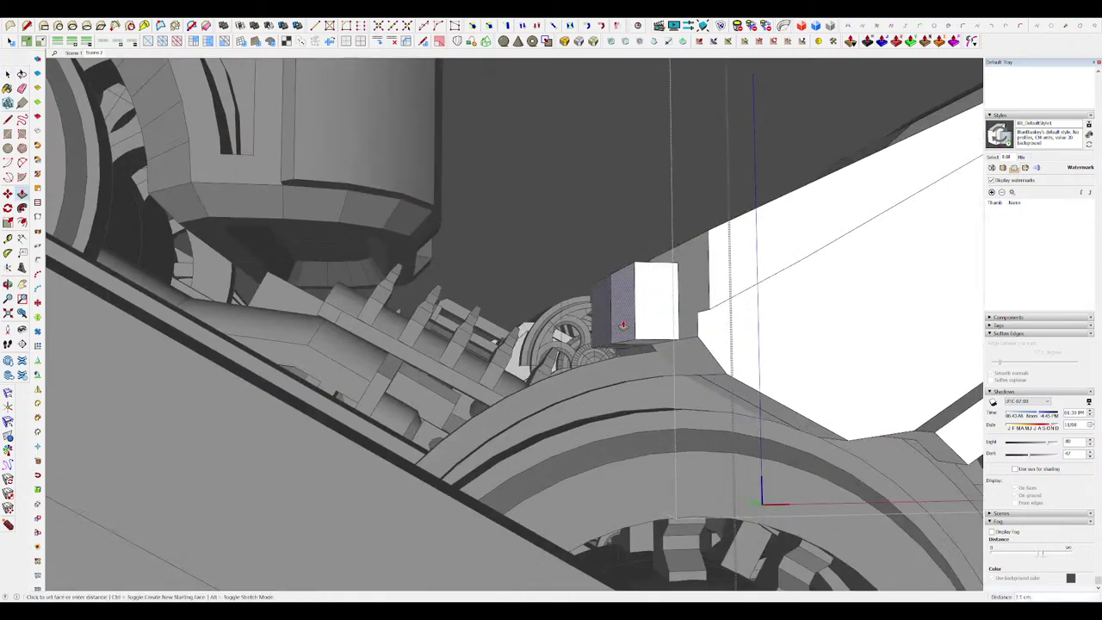
{"action": "middle_click_drag", "start_coordinate": [664, 360], "coordinate": [661, 334]}
{"action": "left_click", "coordinate": [660, 336]}
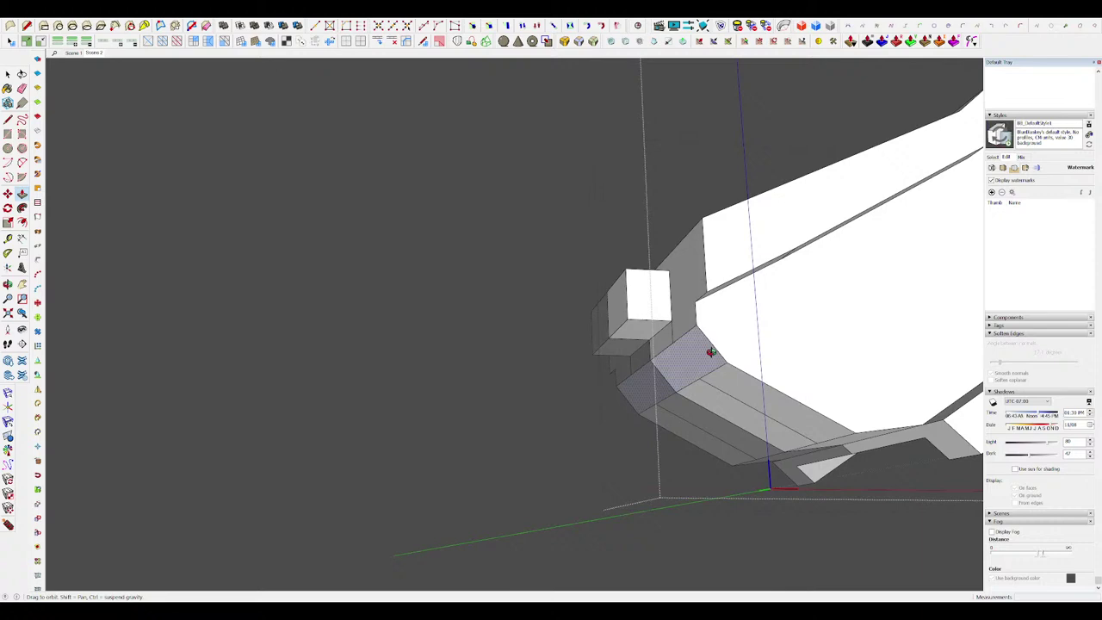
{"action": "middle_click_drag", "start_coordinate": [647, 336], "coordinate": [594, 324]}
Step: Move the new box geometry into place on the white claw housing
{"action": "key", "text": "p"}
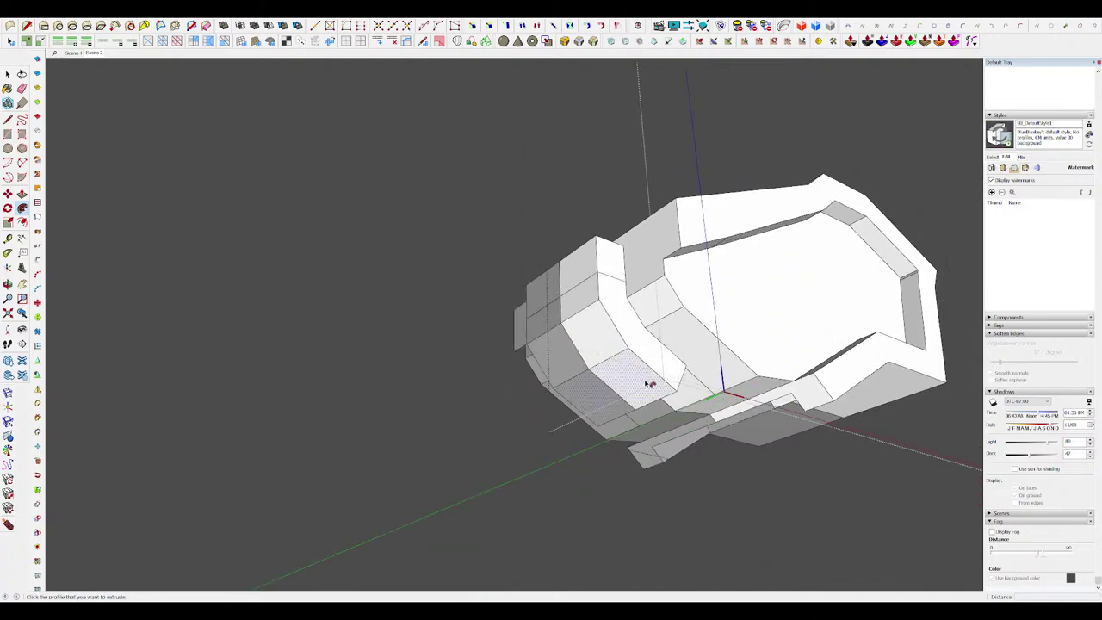
{"action": "scroll", "coordinate": [649, 384], "scroll_direction": "up", "scroll_amount": 8}
{"action": "key", "text": "e"}
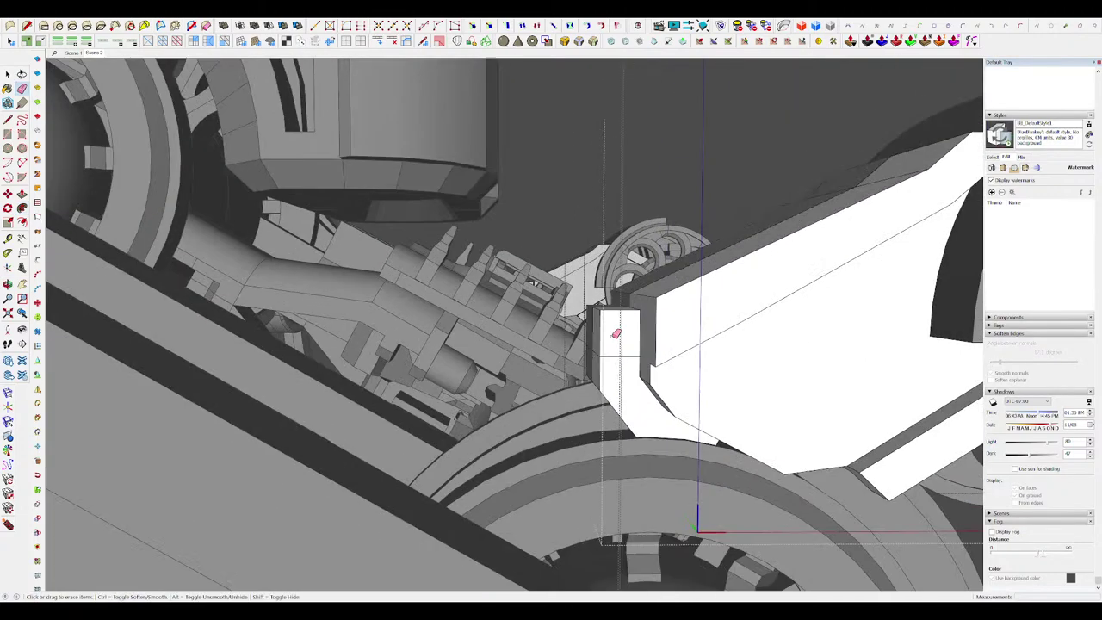
{"action": "middle_click_drag", "start_coordinate": [615, 333], "coordinate": [631, 301]}
{"action": "key", "text": "m"}
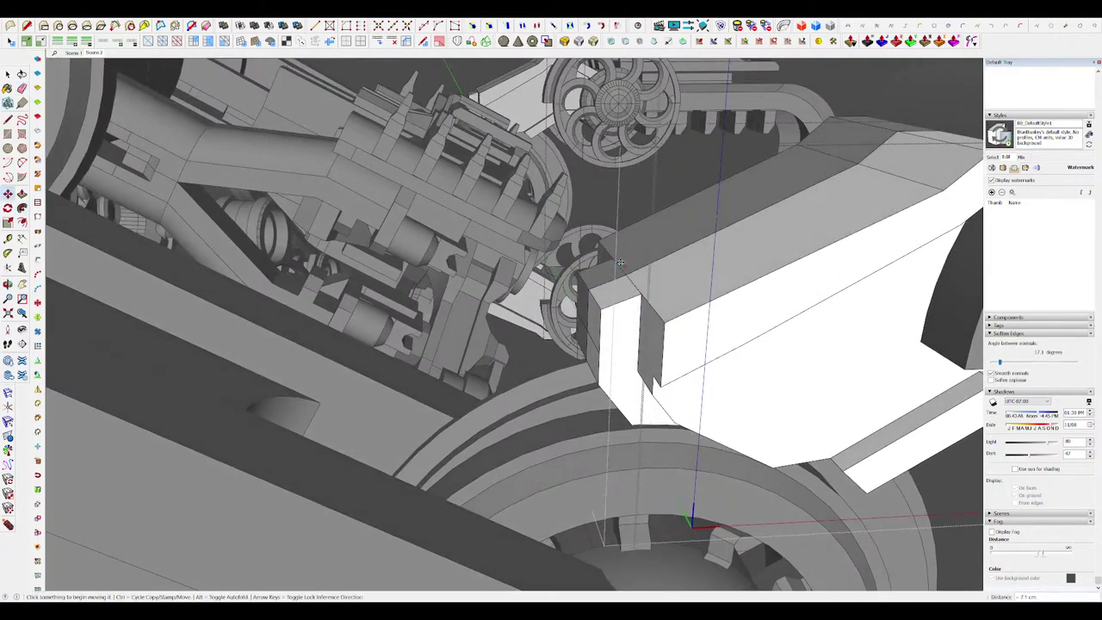
{"action": "key", "text": "p"}
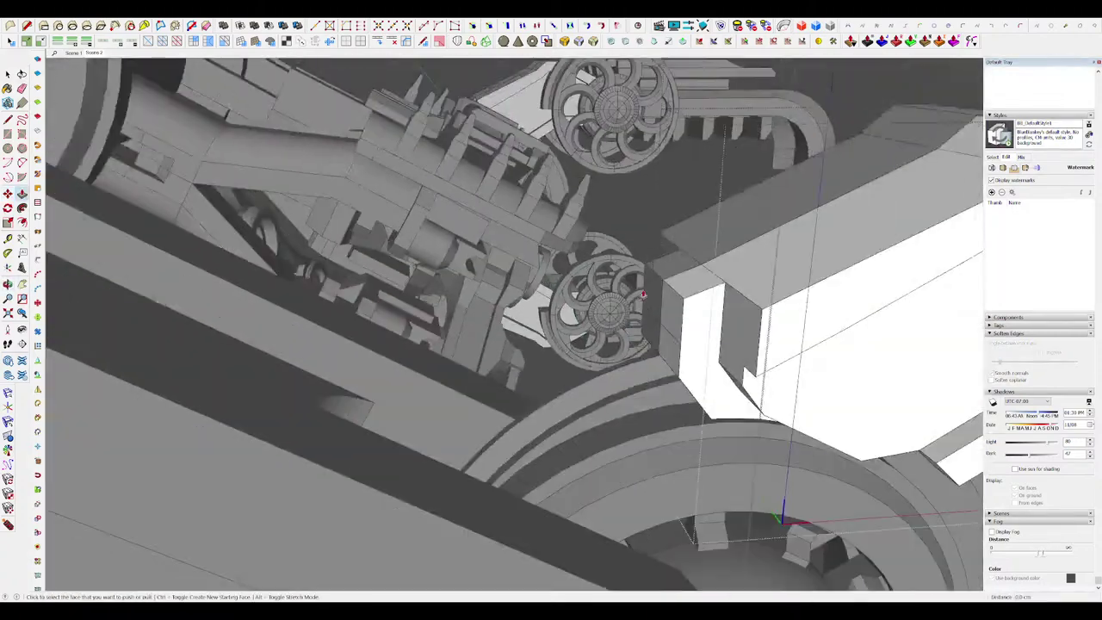
{"action": "middle_click_drag", "start_coordinate": [642, 295], "coordinate": [664, 317]}
{"action": "key", "text": "e"}
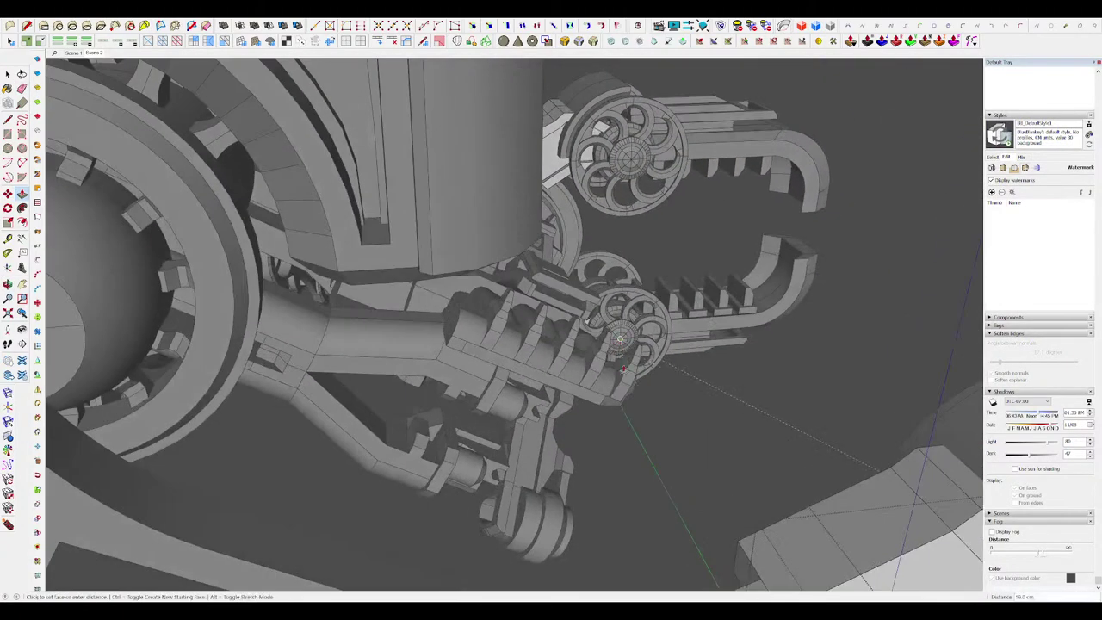
{"action": "middle_click_drag", "start_coordinate": [613, 362], "coordinate": [665, 435]}
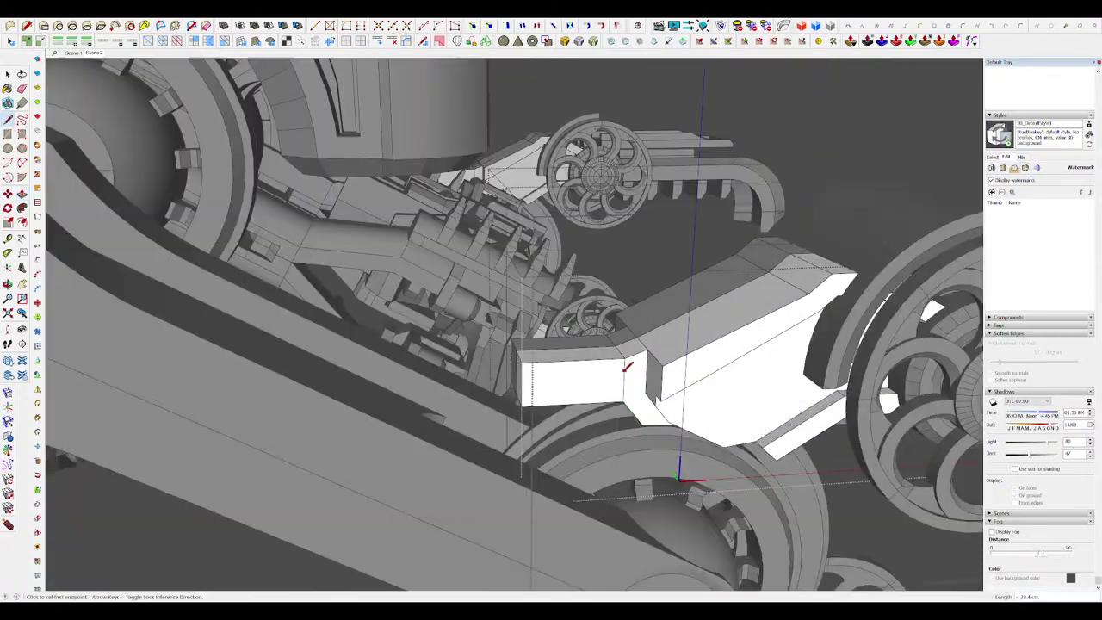
{"action": "middle_click_drag", "start_coordinate": [634, 364], "coordinate": [685, 411]}
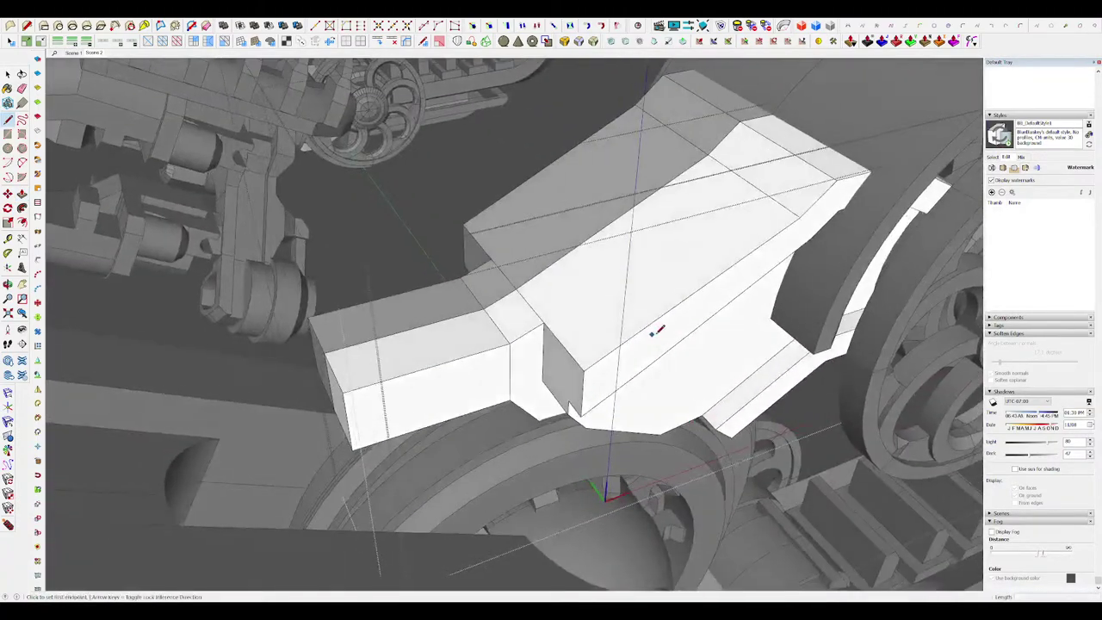
{"action": "middle_click_drag", "start_coordinate": [651, 322], "coordinate": [631, 358]}
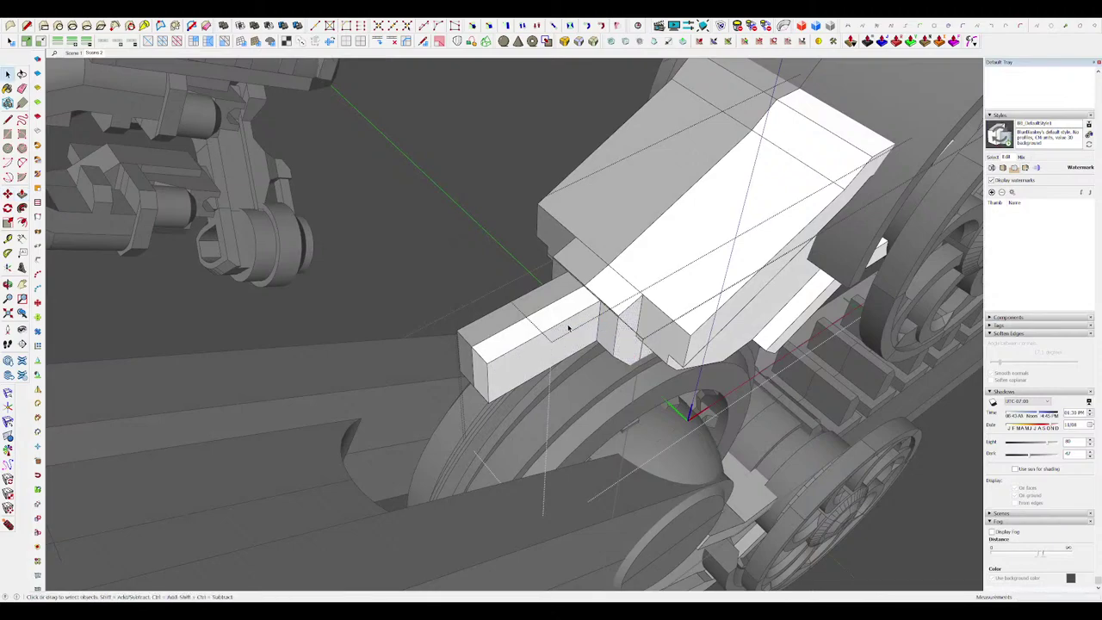
{"action": "left_click", "coordinate": [618, 325]}
Step: Draw a dividing line across the extended block to separate its end
{"action": "middle_click_drag", "start_coordinate": [618, 325], "coordinate": [579, 301]}
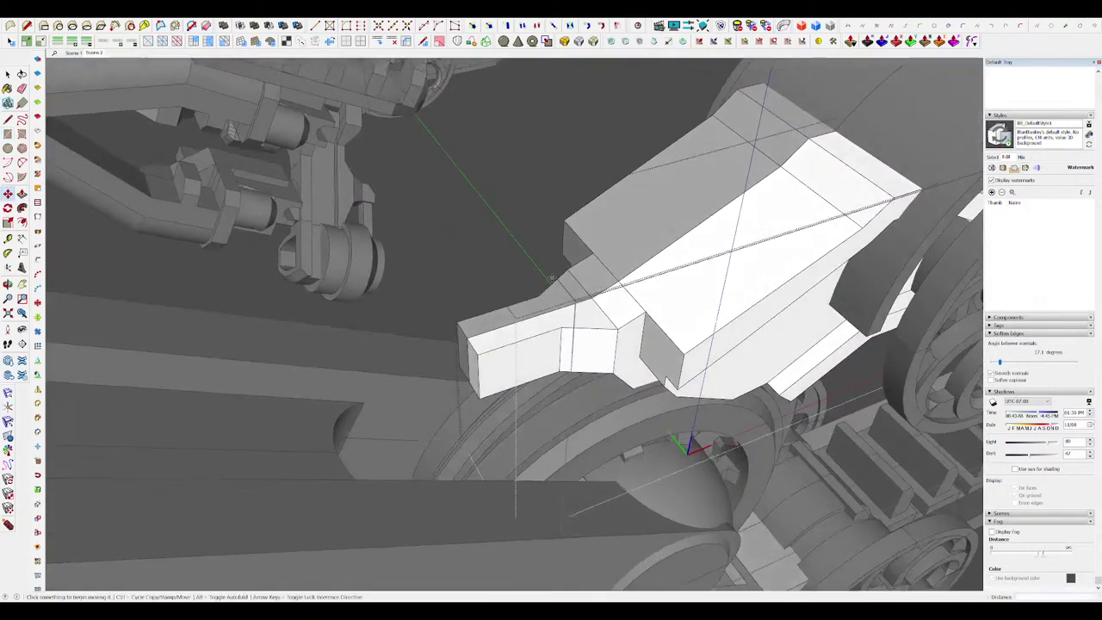
{"action": "key", "text": "space"}
{"action": "scroll", "coordinate": [556, 255], "scroll_direction": "down", "scroll_amount": 8}
{"action": "middle_click_drag", "start_coordinate": [556, 254], "coordinate": [574, 197]}
{"action": "scroll", "coordinate": [575, 197], "scroll_direction": "up", "scroll_amount": 10}
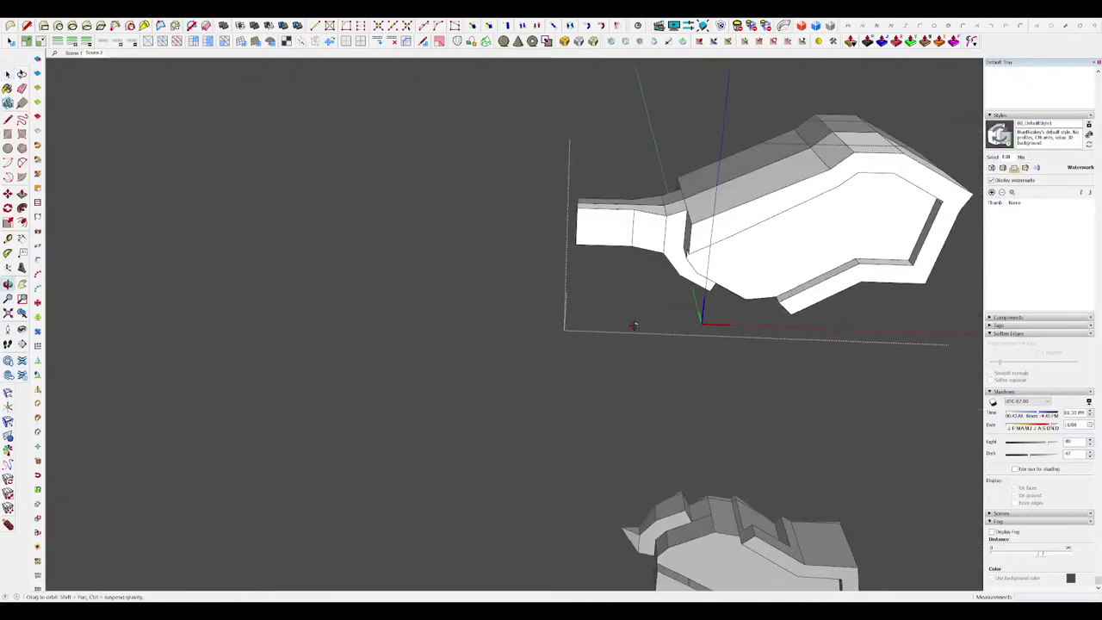
{"action": "scroll", "coordinate": [635, 217], "scroll_direction": "up", "scroll_amount": 3}
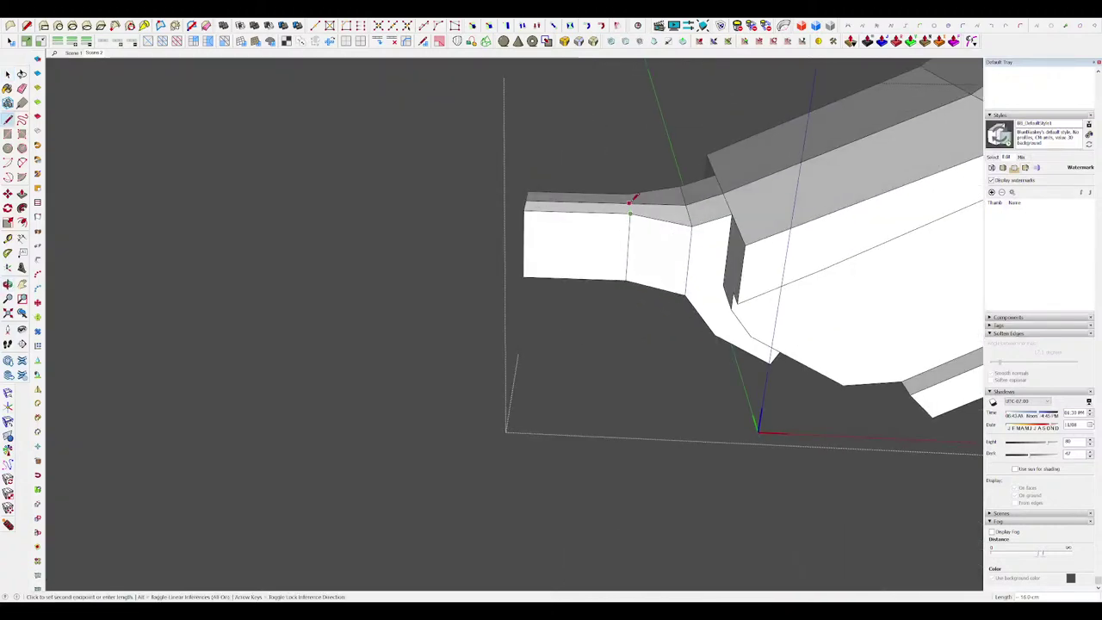
{"action": "left_click", "coordinate": [629, 203]}
{"action": "middle_click_drag", "start_coordinate": [613, 301], "coordinate": [608, 225]}
{"action": "left_click", "coordinate": [633, 301]}
Step: Select the left end block and move it down toward the arm joint
{"action": "middle_click_drag", "start_coordinate": [633, 300], "coordinate": [609, 315]}
{"action": "key", "text": "space"}
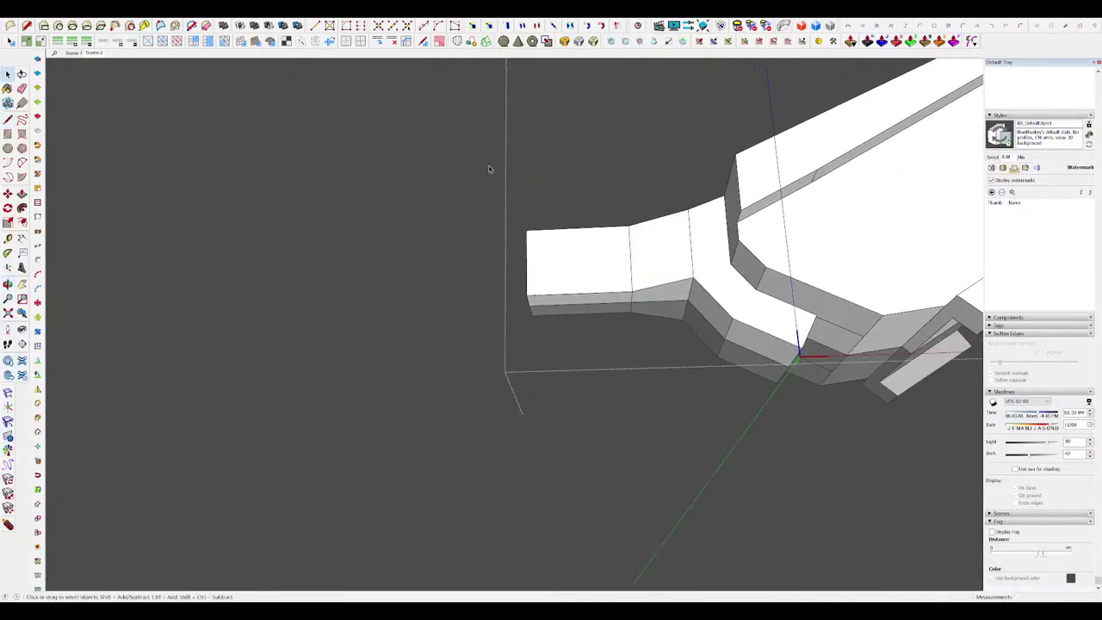
{"action": "left_click_drag", "start_coordinate": [463, 155], "coordinate": [650, 329]}
{"action": "middle_click_drag", "start_coordinate": [650, 297], "coordinate": [500, 222]}
{"action": "key", "text": "m"}
{"action": "left_click", "coordinate": [630, 265]}
{"action": "key", "text": "space"}
{"action": "left_click", "coordinate": [584, 347]}
Step: Finish placing the lowered block, check it against the arm, and exit to the whole robot
{"action": "key", "text": "i"}
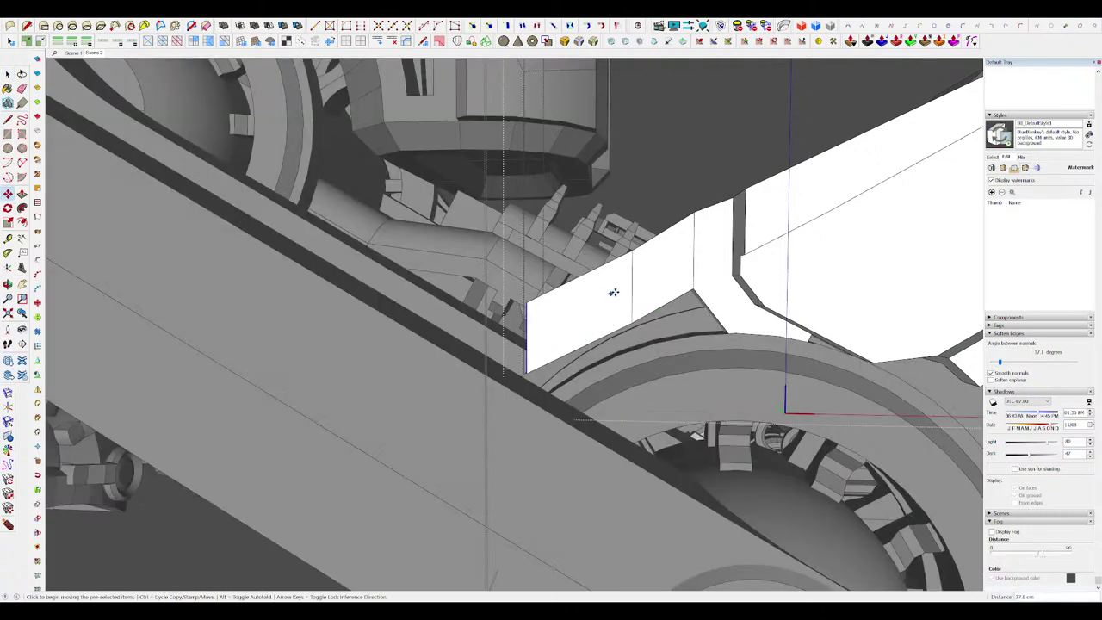
{"action": "middle_click_drag", "start_coordinate": [612, 293], "coordinate": [602, 241]}
{"action": "scroll", "coordinate": [602, 241], "scroll_direction": "down", "scroll_amount": 5}
{"action": "scroll", "coordinate": [593, 226], "scroll_direction": "up", "scroll_amount": 3}
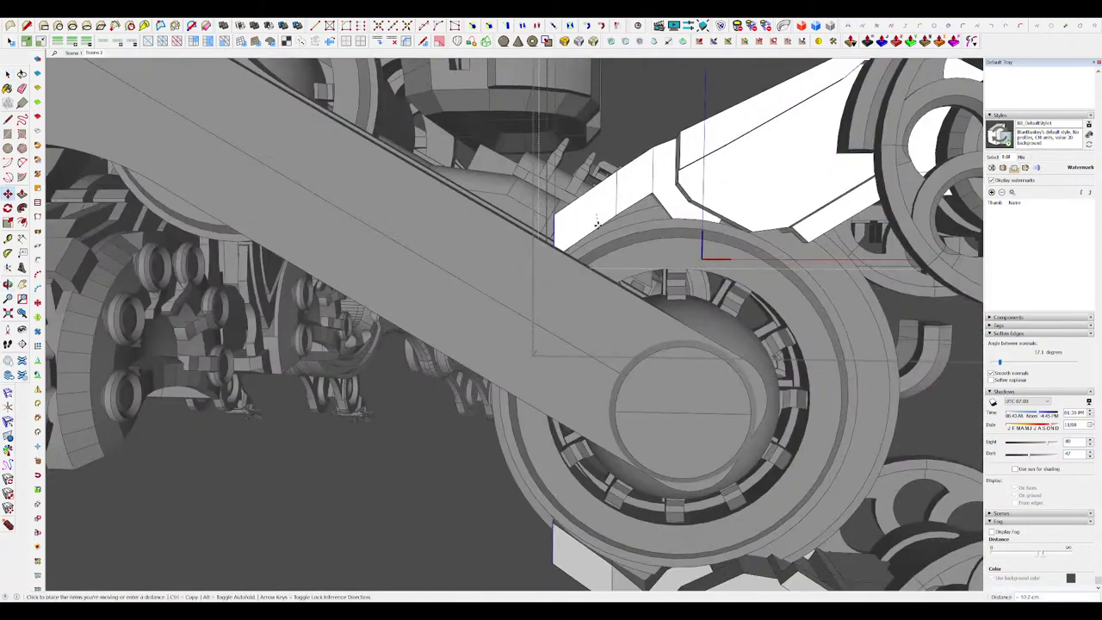
{"action": "left_click", "coordinate": [598, 228]}
{"action": "scroll", "coordinate": [598, 226], "scroll_direction": "down", "scroll_amount": 8}
{"action": "key", "text": "space"}
{"action": "left_click", "coordinate": [654, 370]}
{"action": "middle_click_drag", "start_coordinate": [654, 370], "coordinate": [757, 473]}
{"action": "left_click", "coordinate": [747, 396]}
Step: Open the nested claw group and isolate the white claw housing part
{"action": "scroll", "coordinate": [551, 335], "scroll_direction": "up", "scroll_amount": 5}
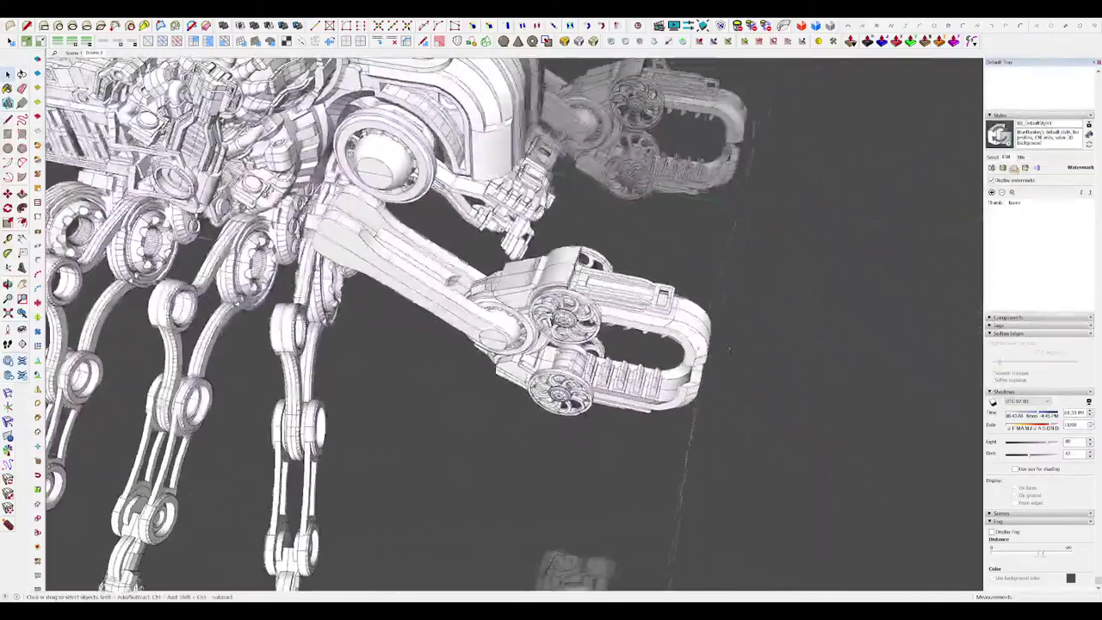
{"action": "middle_click_drag", "start_coordinate": [551, 335], "coordinate": [723, 370]}
{"action": "scroll", "coordinate": [538, 318], "scroll_direction": "up", "scroll_amount": 4}
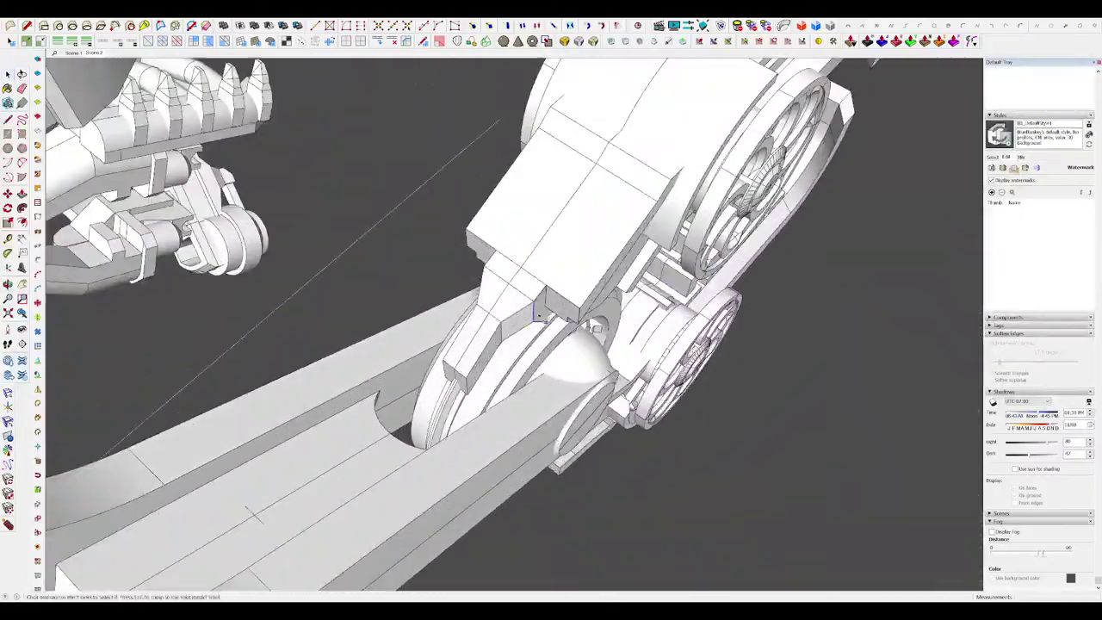
{"action": "double_click", "coordinate": [510, 332]}
{"action": "scroll", "coordinate": [509, 332], "scroll_direction": "up", "scroll_amount": 3}
{"action": "left_click", "coordinate": [509, 332]}
{"action": "key", "text": "l"}
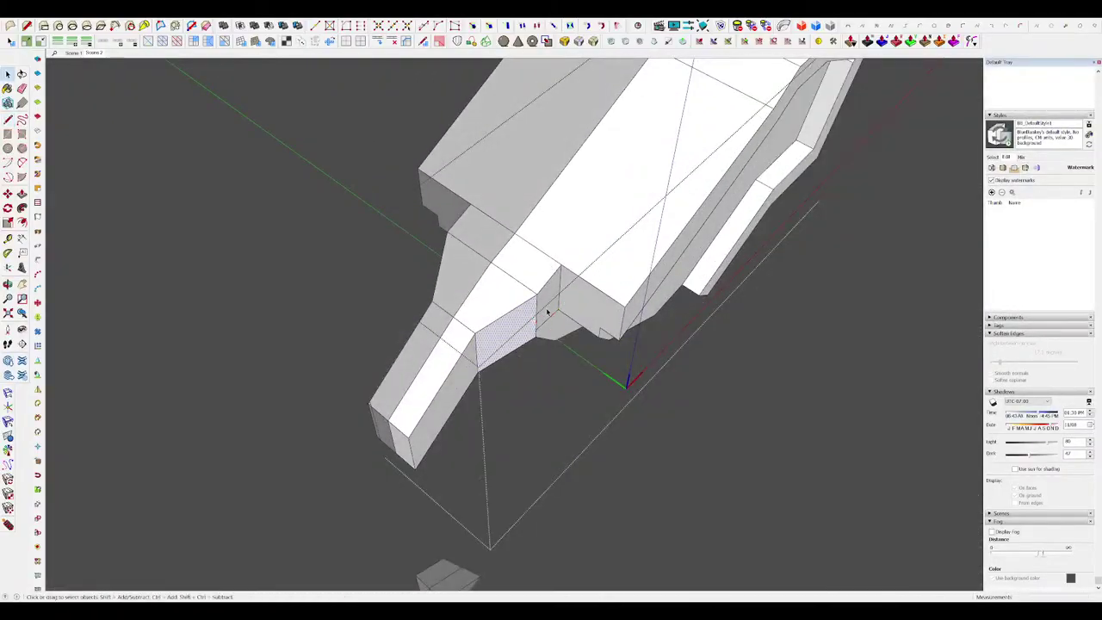
{"action": "middle_click_drag", "start_coordinate": [559, 312], "coordinate": [696, 234]}
Step: Place the moved edge on the claw part and show the rest of the model again
{"action": "left_click", "coordinate": [537, 310]}
{"action": "key", "text": "space"}
{"action": "key", "text": "space"}
{"action": "scroll", "coordinate": [632, 305], "scroll_direction": "down", "scroll_amount": 3}
{"action": "key", "text": "h"}
{"action": "scroll", "coordinate": [646, 298], "scroll_direction": "down", "scroll_amount": 5}
{"action": "scroll", "coordinate": [671, 322], "scroll_direction": "up", "scroll_amount": 6}
{"action": "middle_click_drag", "start_coordinate": [603, 299], "coordinate": [617, 177]}
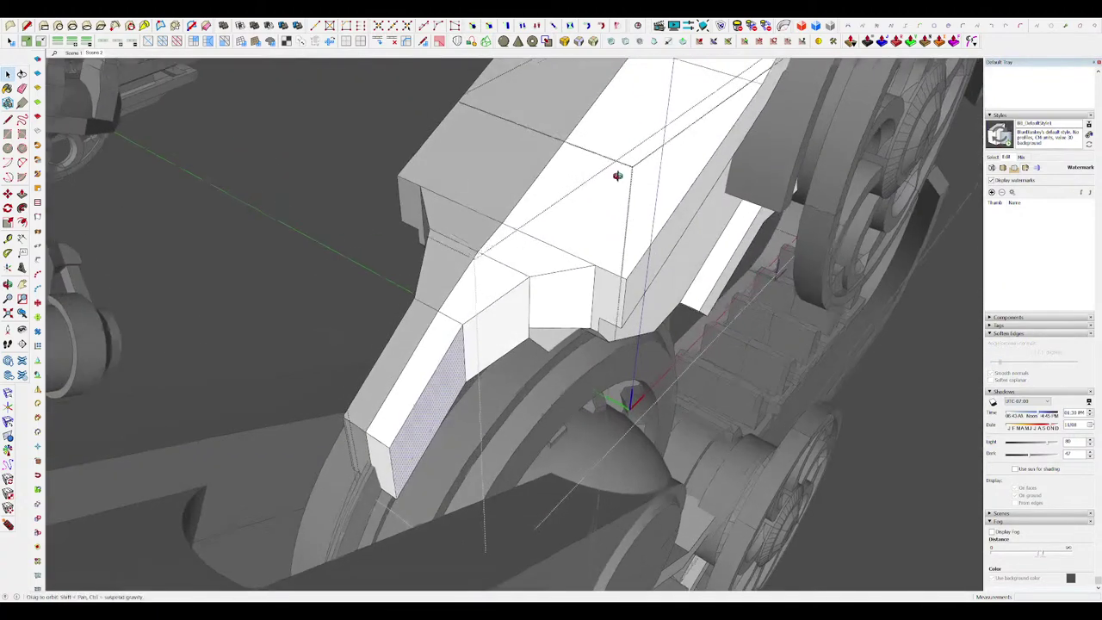
Step: Pick up the selected claw-mount faces to move them, checking the piece in isolation
{"action": "key", "text": "m"}
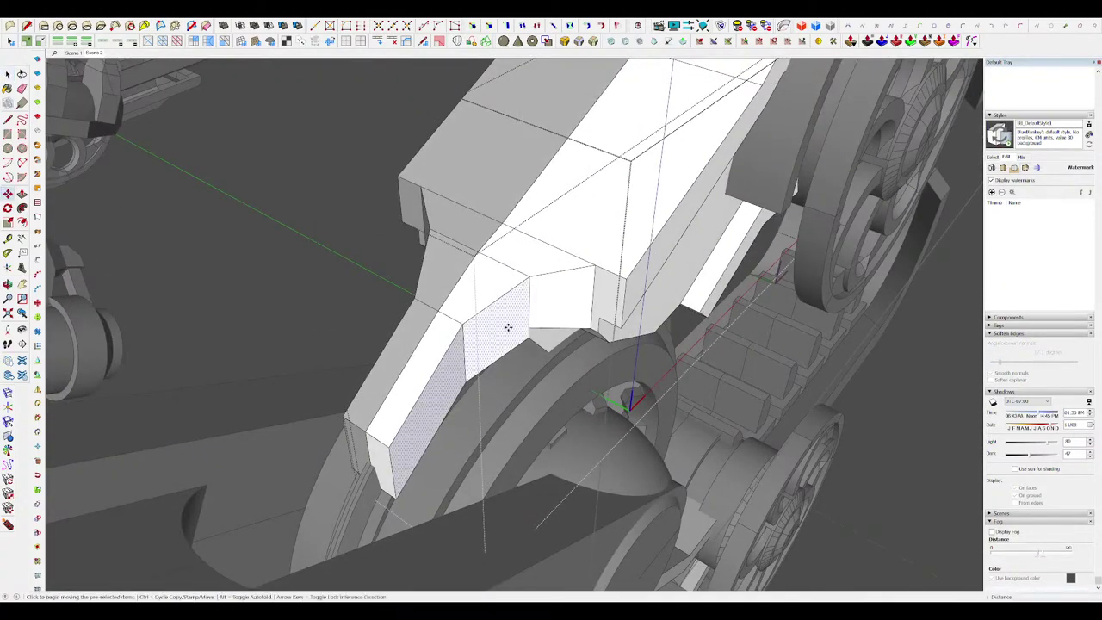
{"action": "middle_click_drag", "start_coordinate": [515, 332], "coordinate": [552, 512]}
{"action": "key", "text": "h"}
{"action": "scroll", "coordinate": [603, 315], "scroll_direction": "down", "scroll_amount": 3}
{"action": "scroll", "coordinate": [576, 345], "scroll_direction": "up", "scroll_amount": 5}
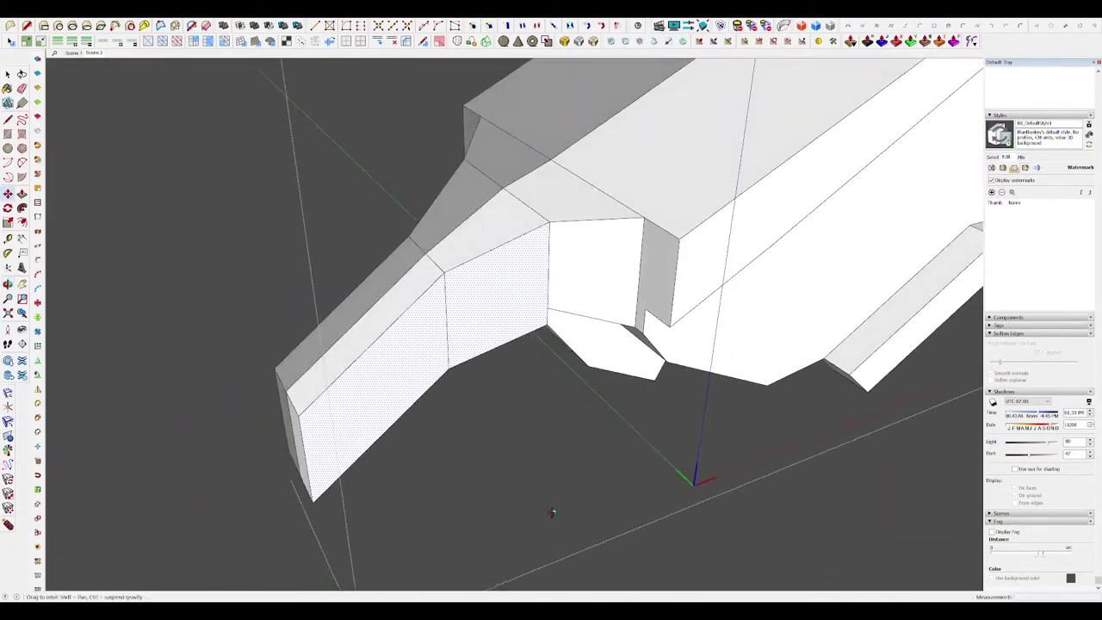
{"action": "key", "text": "h"}
{"action": "scroll", "coordinate": [627, 317], "scroll_direction": "down", "scroll_amount": 4}
{"action": "middle_click_drag", "start_coordinate": [627, 317], "coordinate": [630, 399]}
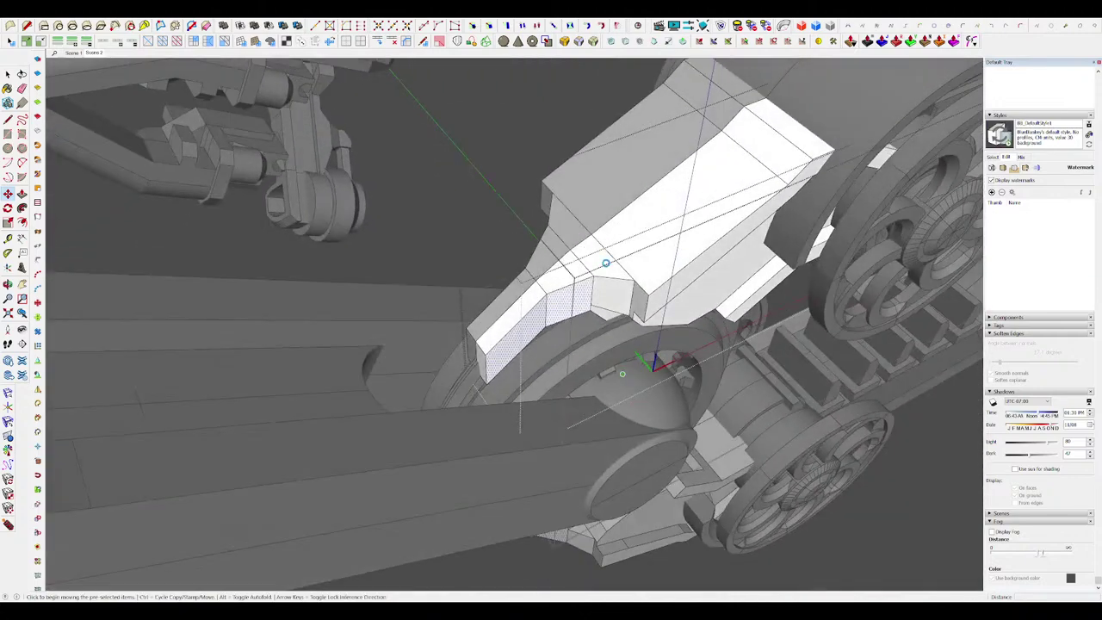
{"action": "left_click", "coordinate": [606, 262]}
{"action": "scroll", "coordinate": [594, 280], "scroll_direction": "up", "scroll_amount": 3}
Step: Isolate the piece, view it from underneath, and clear the face selection
{"action": "key", "text": "h"}
{"action": "middle_click_drag", "start_coordinate": [586, 297], "coordinate": [641, 177]}
{"action": "scroll", "coordinate": [627, 427], "scroll_direction": "up", "scroll_amount": 2}
{"action": "key", "text": "space"}
{"action": "left_click", "coordinate": [430, 450]}
{"action": "scroll", "coordinate": [598, 321], "scroll_direction": "up", "scroll_amount": 3}
{"action": "key", "text": "m"}
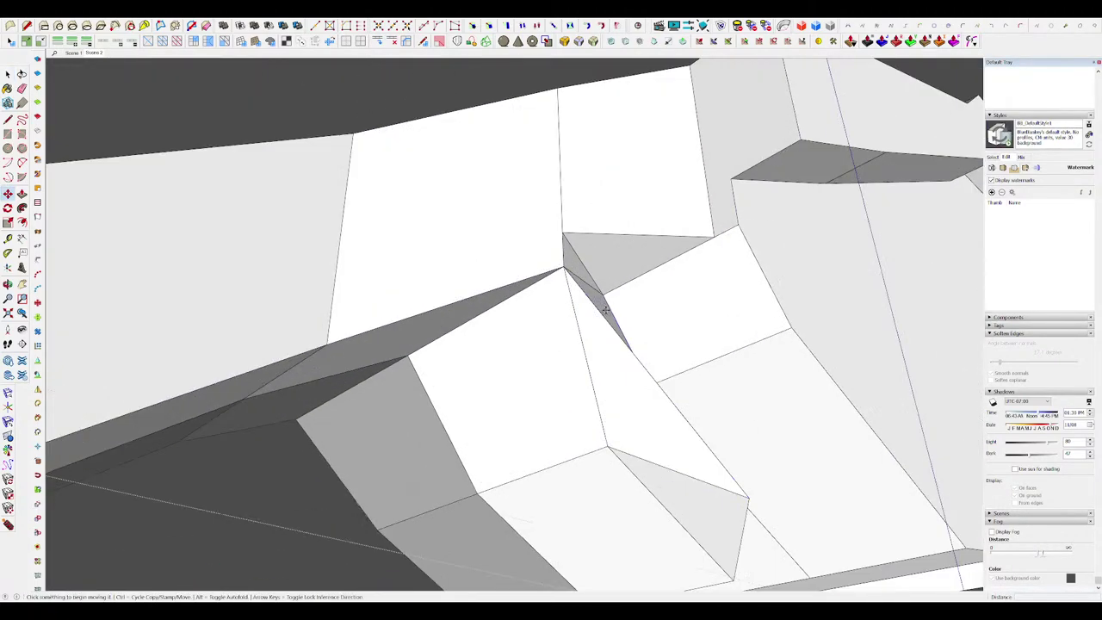
Step: Move the notch corner points locked to the red, then green axis, into an angled tip
{"action": "left_click", "coordinate": [607, 295]}
{"action": "key", "text": "Right"}
{"action": "key", "text": "Left"}
{"action": "middle_click_drag", "start_coordinate": [661, 375], "coordinate": [651, 492]}
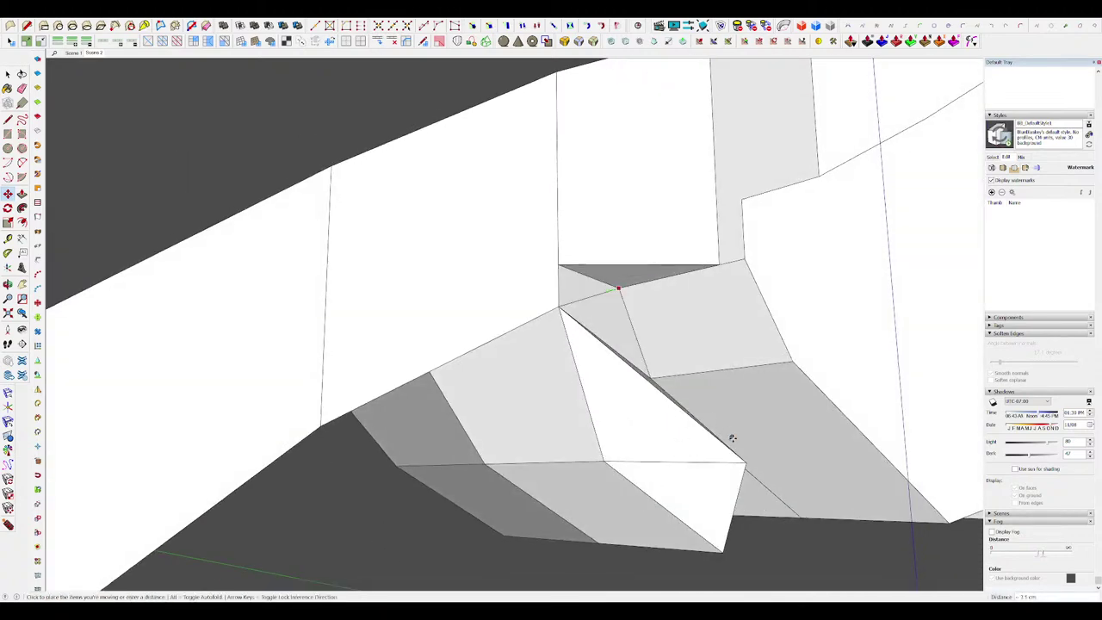
{"action": "left_click", "coordinate": [602, 461]}
{"action": "mouse_move", "coordinate": [602, 460]}
{"action": "middle_mouse_down"}
{"action": "mouse_move", "coordinate": [648, 492]}
{"action": "mouse_move", "coordinate": [641, 361]}
{"action": "mouse_move", "coordinate": [659, 373]}
{"action": "mouse_move", "coordinate": [609, 279]}
{"action": "mouse_move", "coordinate": [506, 254]}
{"action": "mouse_move", "coordinate": [577, 295]}
{"action": "middle_mouse_up"}
{"action": "left_click", "coordinate": [665, 369]}
{"action": "left_click", "coordinate": [648, 265]}
Step: Begin erasing stray edges and review the faceted claw tip around the whole model
{"action": "scroll", "coordinate": [546, 262], "scroll_direction": "down", "scroll_amount": 10}
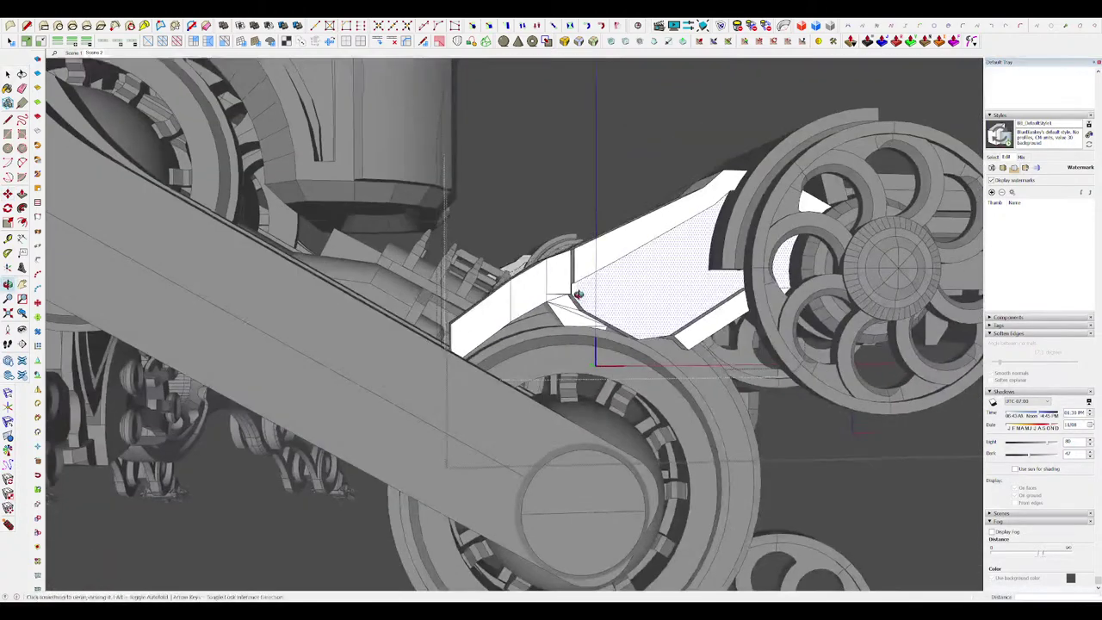
{"action": "scroll", "coordinate": [569, 290], "scroll_direction": "up", "scroll_amount": 5}
{"action": "key", "text": "e"}
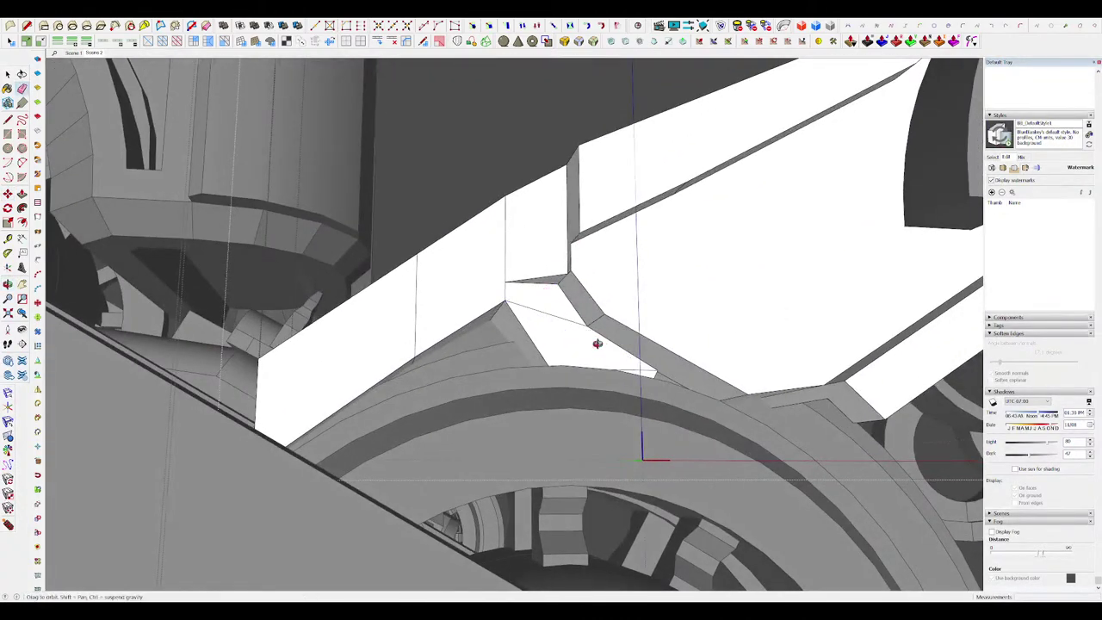
{"action": "middle_click_drag", "start_coordinate": [598, 344], "coordinate": [610, 337]}
{"action": "scroll", "coordinate": [611, 337], "scroll_direction": "down", "scroll_amount": 5}
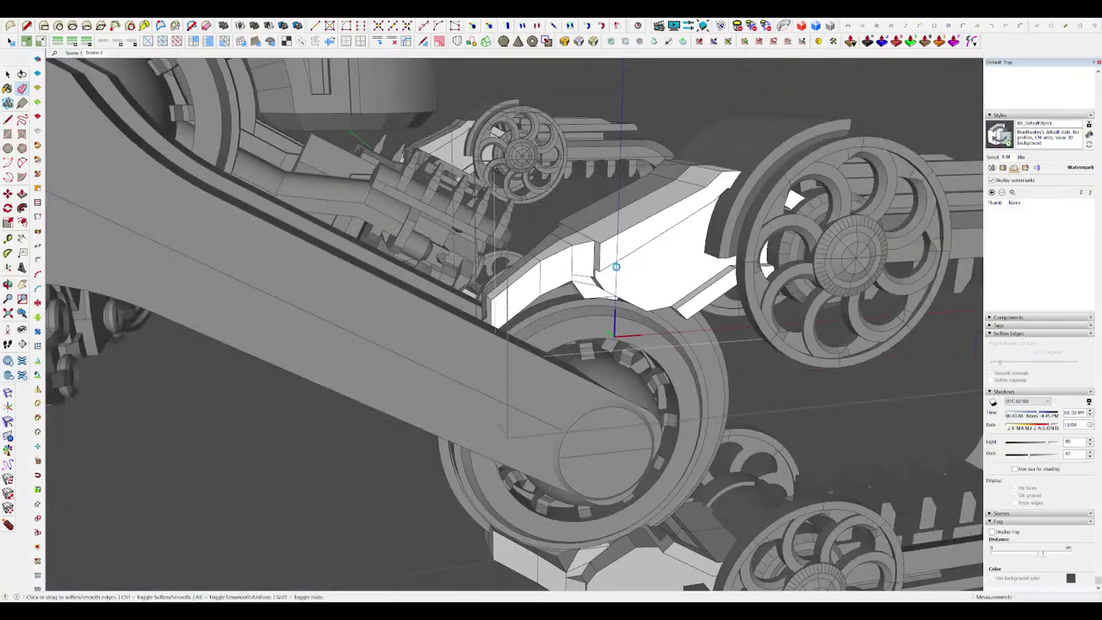
{"action": "scroll", "coordinate": [616, 267], "scroll_direction": "down", "scroll_amount": 5}
{"action": "middle_click_drag", "start_coordinate": [616, 265], "coordinate": [594, 303]}
Step: Close the claw group and open the joint ring beside the front claw wheel for editing
{"action": "scroll", "coordinate": [613, 307], "scroll_direction": "down", "scroll_amount": 4}
{"action": "key", "text": "space"}
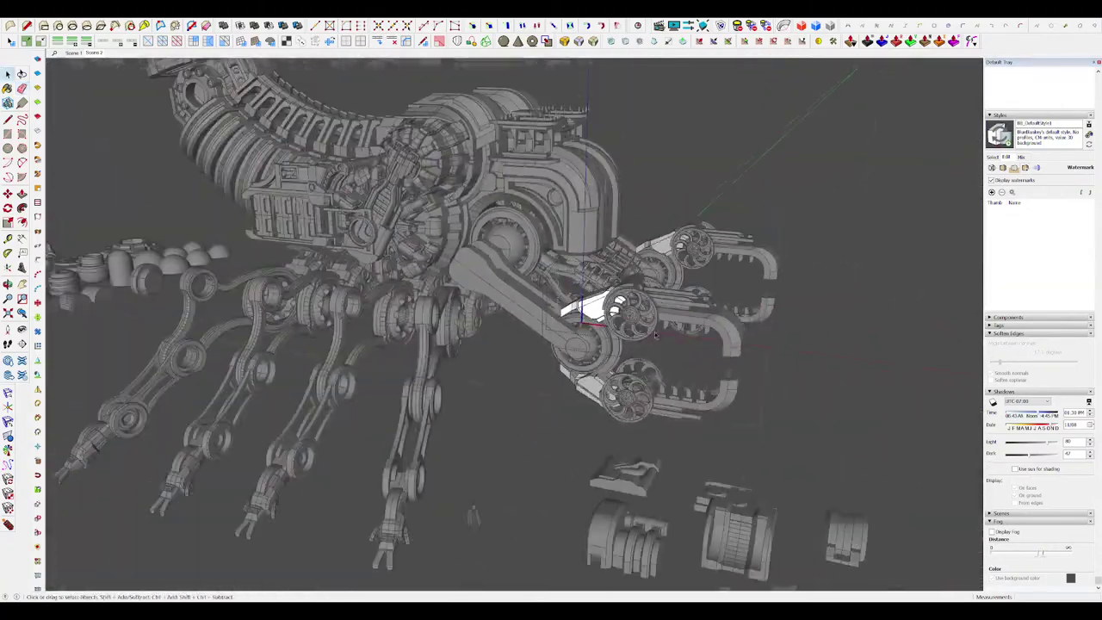
{"action": "left_click", "coordinate": [806, 350]}
{"action": "left_click", "coordinate": [806, 350]}
{"action": "middle_click_drag", "start_coordinate": [809, 352], "coordinate": [618, 230]}
{"action": "scroll", "coordinate": [572, 267], "scroll_direction": "up", "scroll_amount": 4}
{"action": "scroll", "coordinate": [607, 250], "scroll_direction": "up", "scroll_amount": 4}
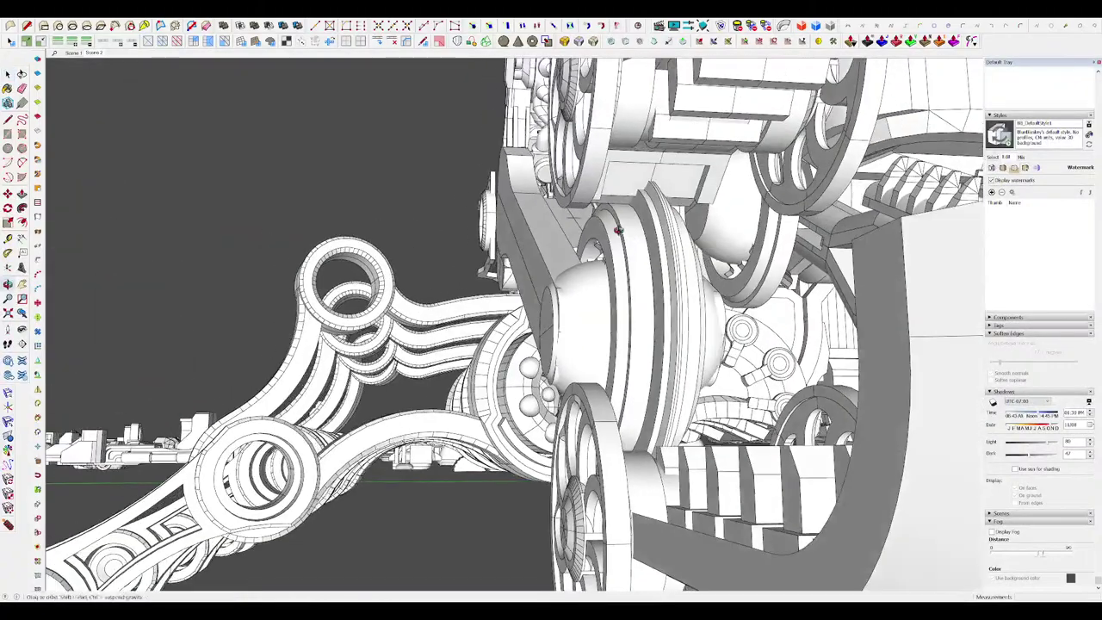
{"action": "double_click", "coordinate": [652, 225]}
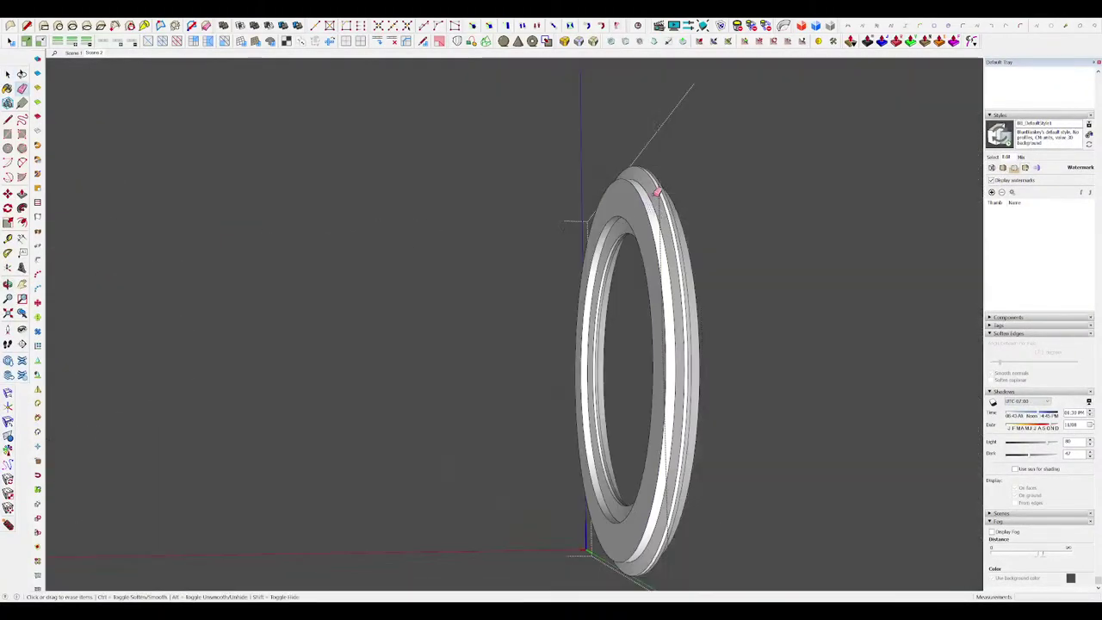
Step: Undo the pushed-out blocks on the ring and select its outer face
{"action": "key", "text": "ctrl+z"}
{"action": "scroll", "coordinate": [665, 201], "scroll_direction": "up", "scroll_amount": 3}
{"action": "middle_click_drag", "start_coordinate": [664, 202], "coordinate": [638, 206]}
{"action": "key", "text": "space"}
{"action": "left_click", "coordinate": [651, 206]}
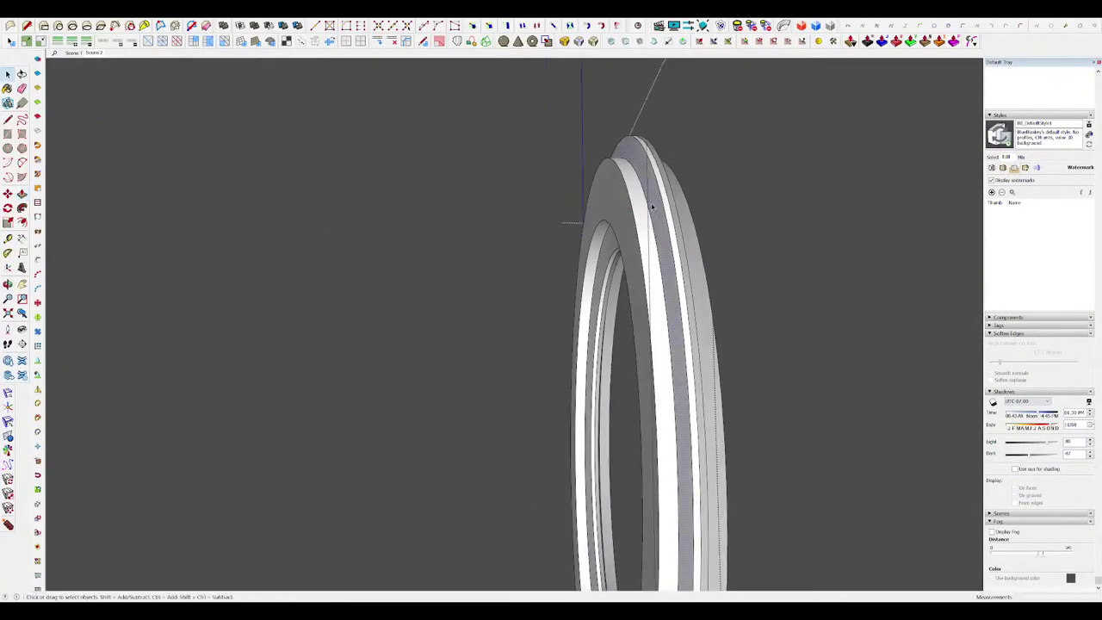
{"action": "key", "text": "m"}
{"action": "left_click", "coordinate": [646, 199]}
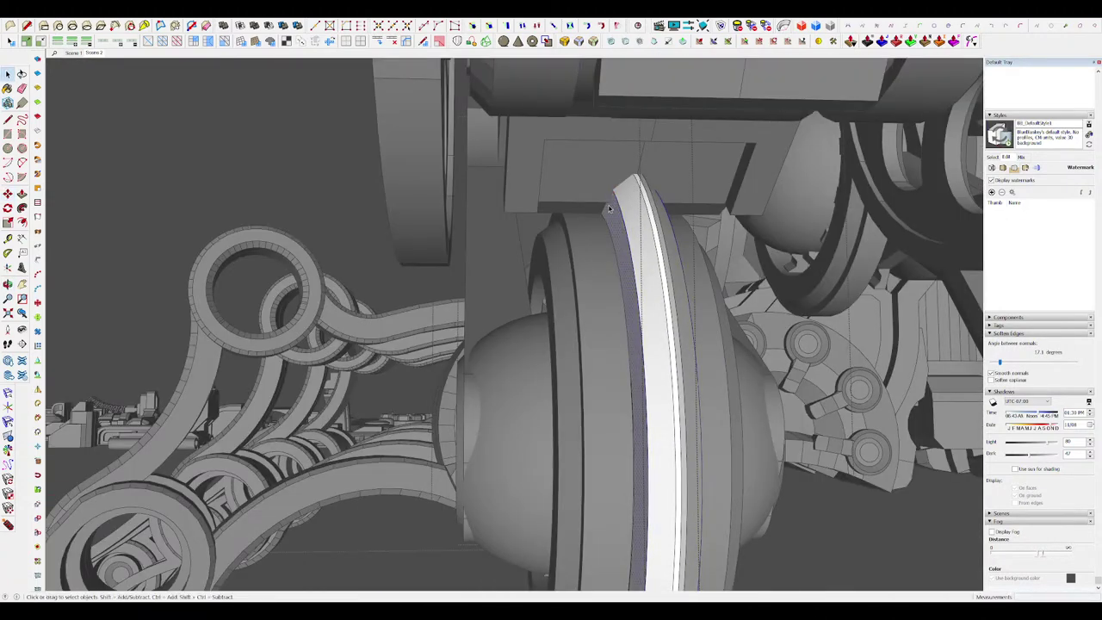
{"action": "middle_click_drag", "start_coordinate": [608, 209], "coordinate": [652, 203]}
Step: Offset the ring's outer face and push the raised band out to 2.2 cm
{"action": "key", "text": "f"}
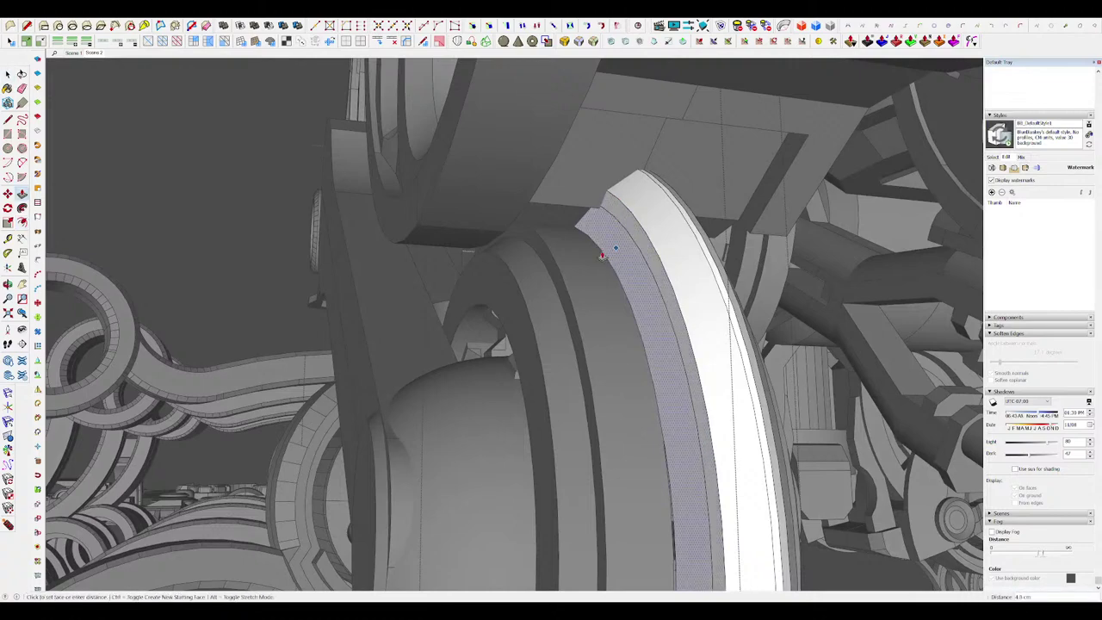
{"action": "left_click", "coordinate": [574, 269]}
{"action": "scroll", "coordinate": [602, 242], "scroll_direction": "down", "scroll_amount": 3}
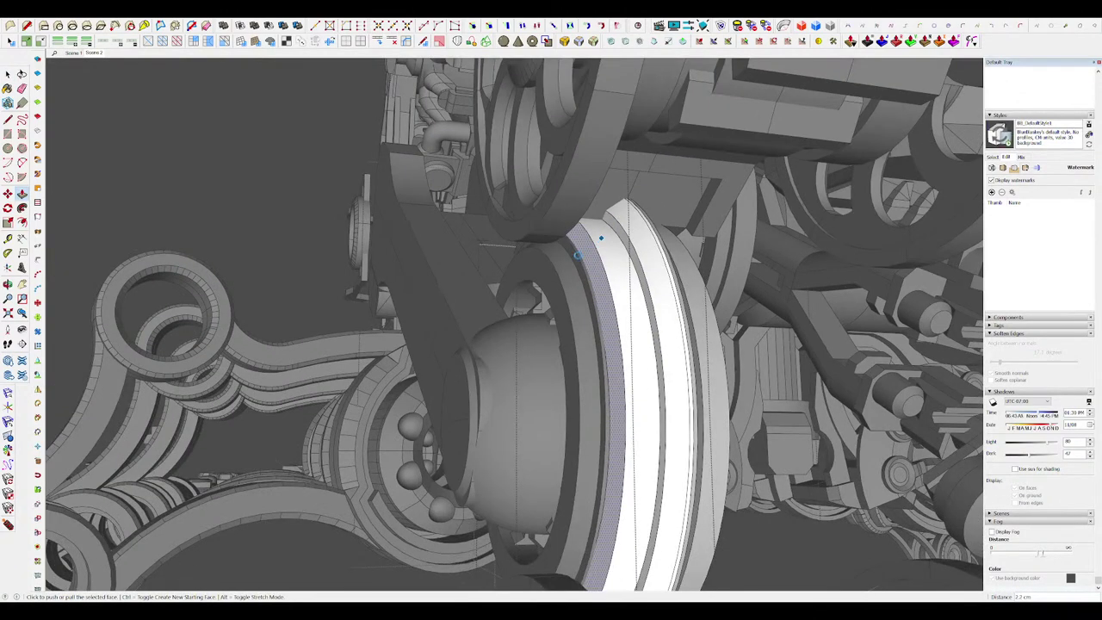
{"action": "mouse_move", "coordinate": [578, 254]}
{"action": "middle_mouse_down"}
{"action": "mouse_move", "coordinate": [595, 250]}
{"action": "mouse_move", "coordinate": [581, 246]}
{"action": "middle_mouse_up"}
{"action": "scroll", "coordinate": [574, 247], "scroll_direction": "up", "scroll_amount": 2}
{"action": "key", "text": "space"}
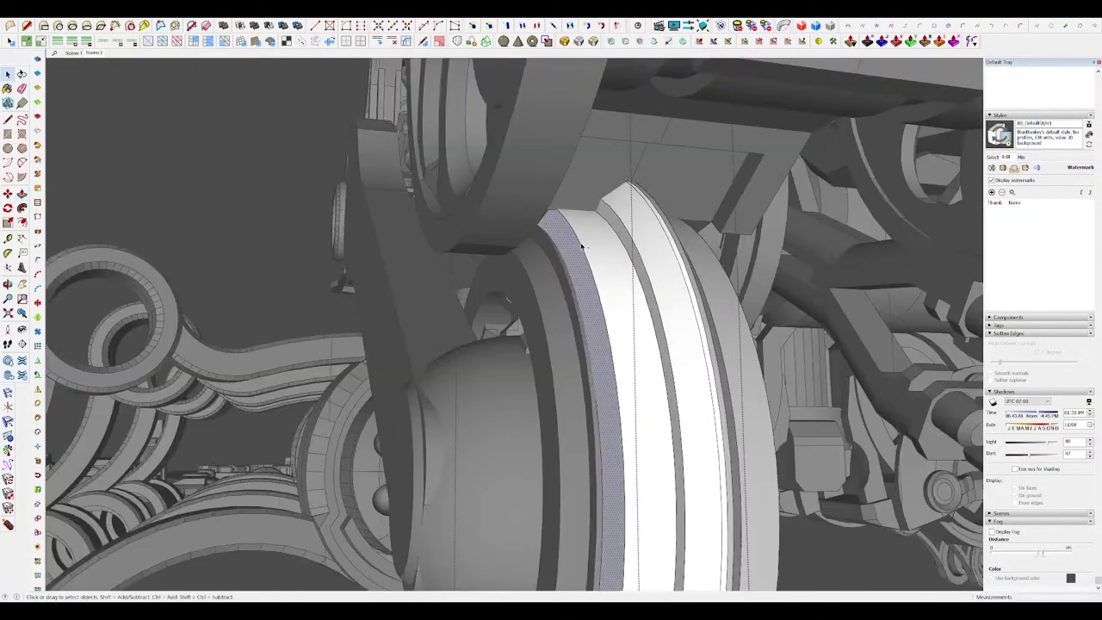
Step: Check the thickened ring band with Hide Rest of Model toggled on and off
{"action": "middle_click_drag", "start_coordinate": [581, 216], "coordinate": [495, 388]}
{"action": "scroll", "coordinate": [615, 251], "scroll_direction": "down", "scroll_amount": 2}
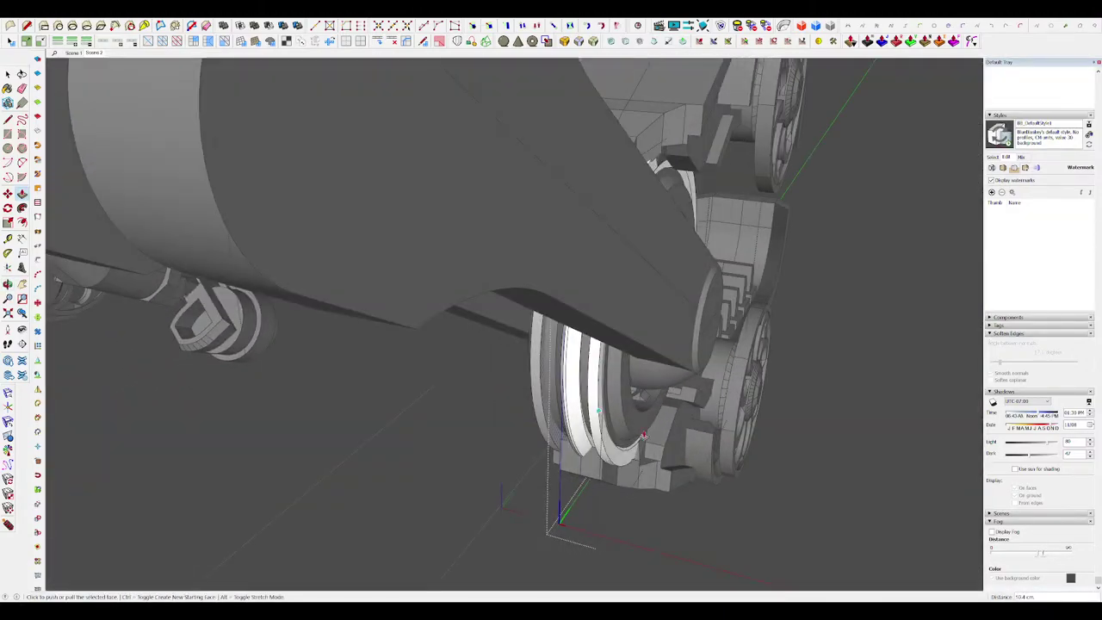
{"action": "middle_click_drag", "start_coordinate": [644, 435], "coordinate": [596, 297]}
{"action": "scroll", "coordinate": [595, 337], "scroll_direction": "up", "scroll_amount": 2}
{"action": "key", "text": "h"}
{"action": "middle_click_drag", "start_coordinate": [647, 339], "coordinate": [597, 345]}
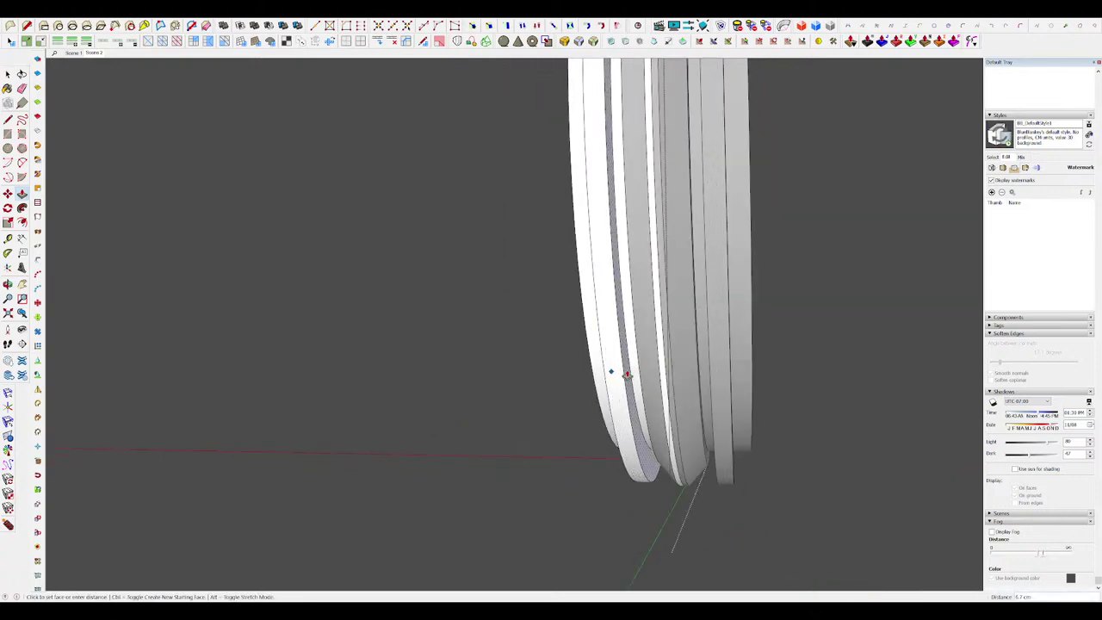
{"action": "key", "text": "h"}
{"action": "middle_click_drag", "start_coordinate": [760, 425], "coordinate": [597, 386]}
{"action": "scroll", "coordinate": [593, 389], "scroll_direction": "down", "scroll_amount": 4}
{"action": "scroll", "coordinate": [591, 387], "scroll_direction": "up", "scroll_amount": 4}
{"action": "key", "text": "space"}
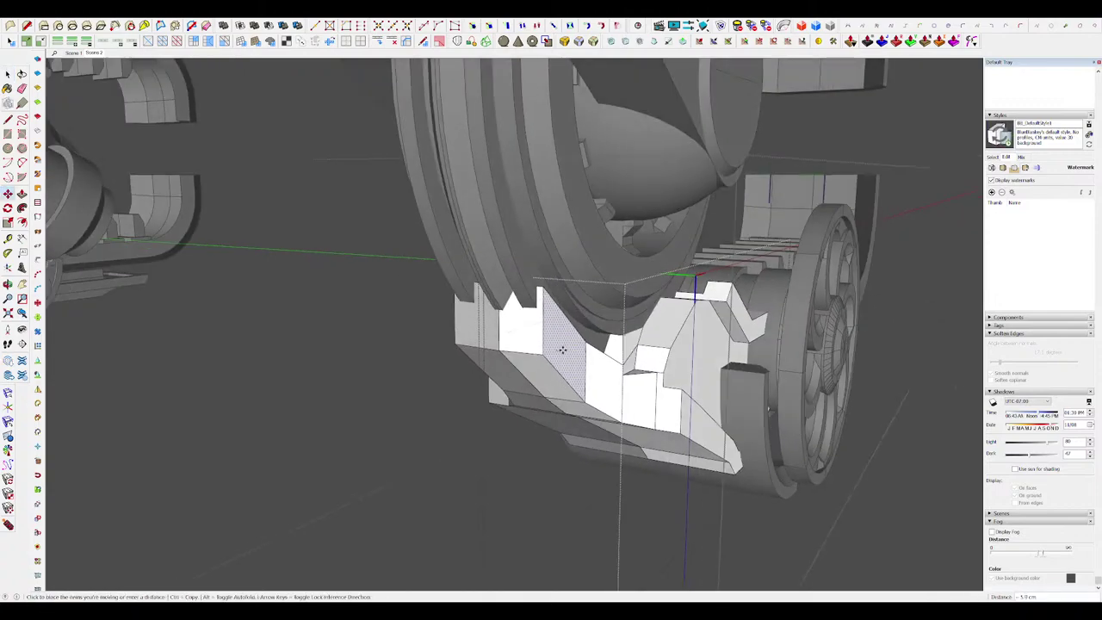
Step: Place the moved face on the white claw piece and close the group
{"action": "middle_click_drag", "start_coordinate": [561, 348], "coordinate": [370, 340]}
{"action": "left_click", "coordinate": [569, 364]}
{"action": "scroll", "coordinate": [568, 302], "scroll_direction": "down", "scroll_amount": 4}
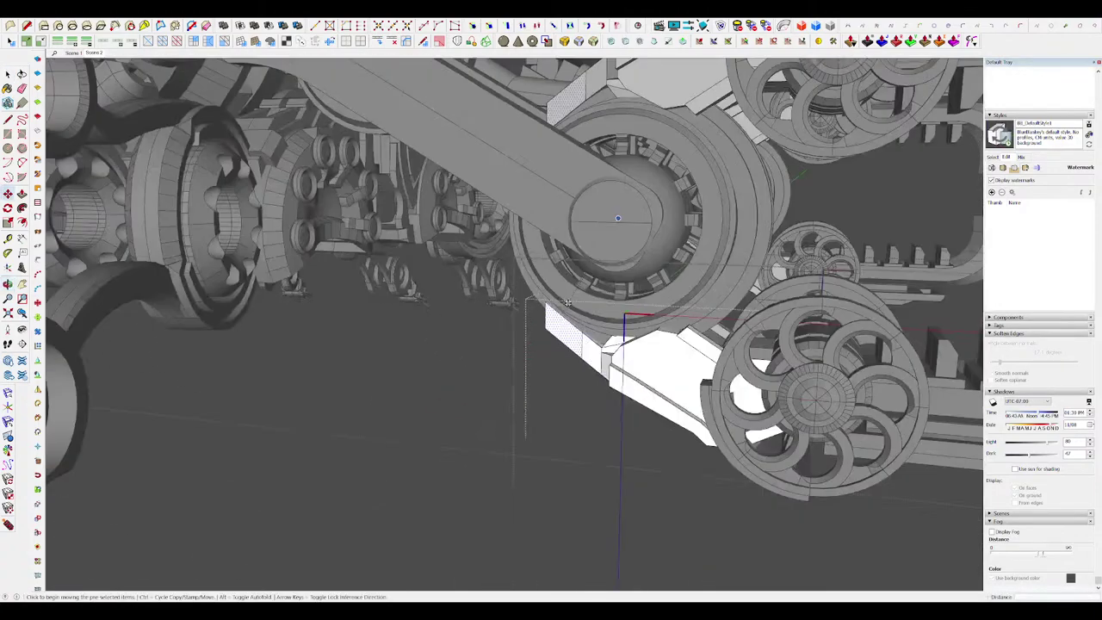
{"action": "scroll", "coordinate": [567, 302], "scroll_direction": "down", "scroll_amount": 4}
{"action": "key", "text": "space"}
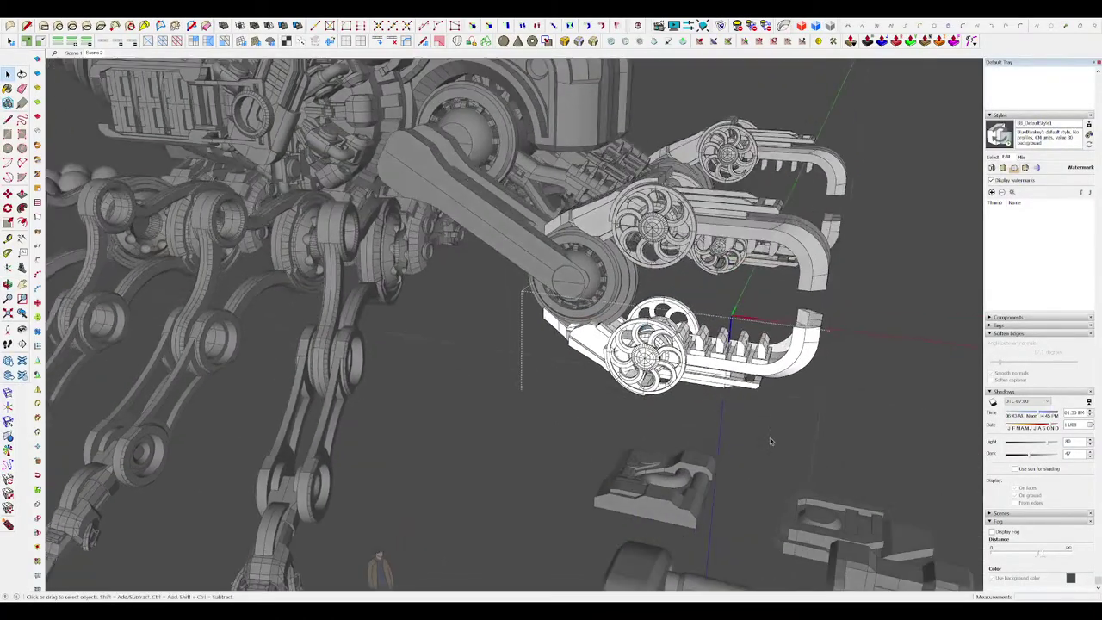
{"action": "left_click", "coordinate": [835, 460]}
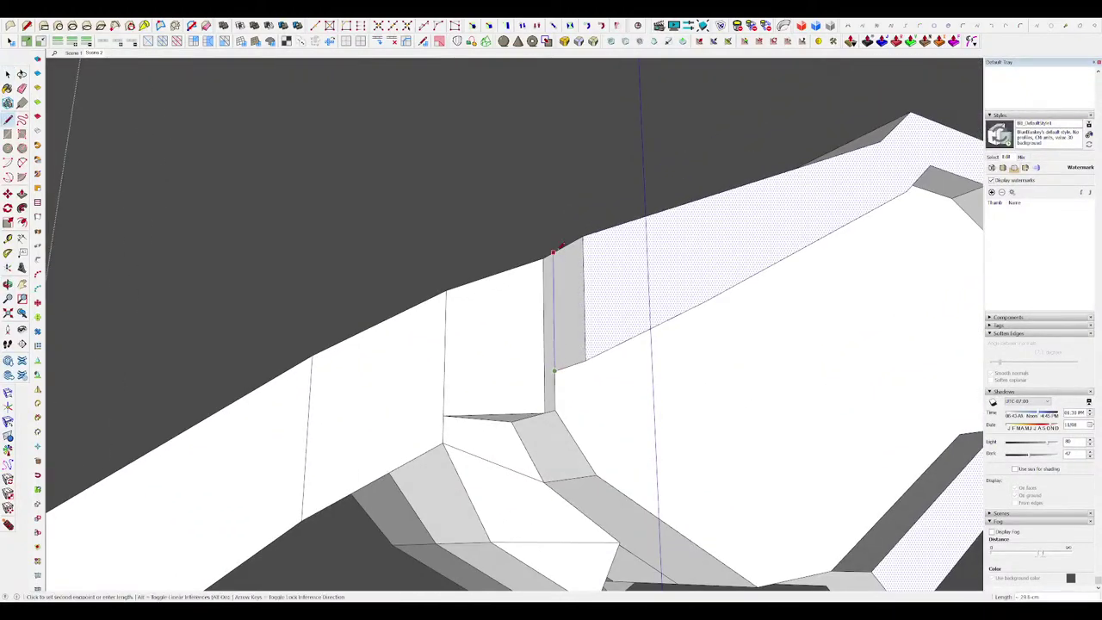
Step: Inspect the claw piece from above and below, cancelling the stray edge move and line
{"action": "key", "text": "space"}
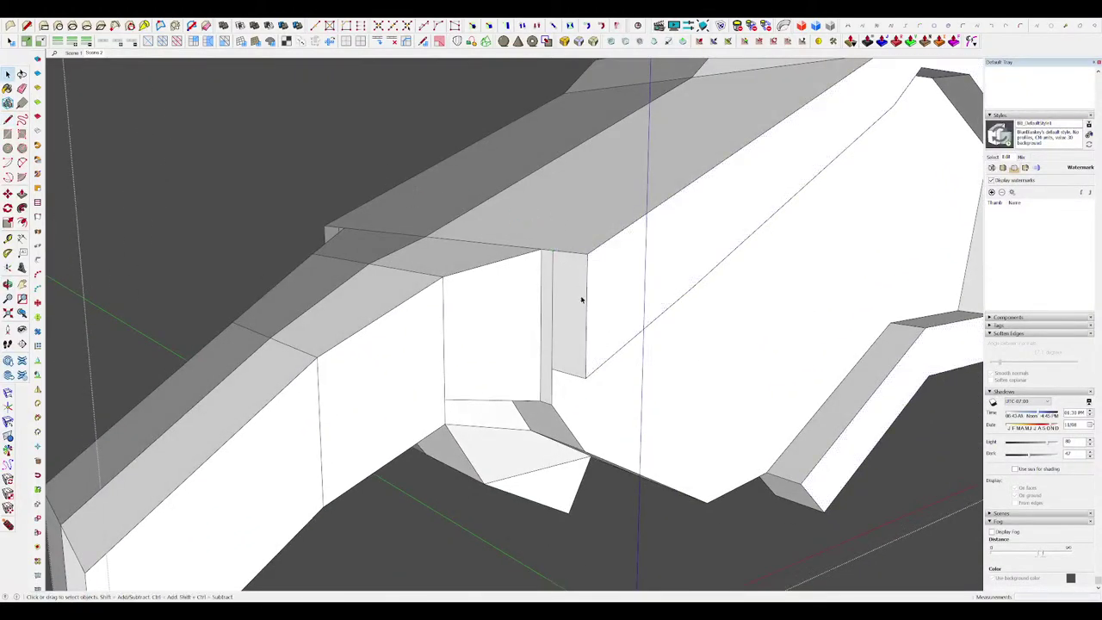
{"action": "key", "text": "m"}
{"action": "key", "text": "space"}
{"action": "middle_click_drag", "start_coordinate": [602, 283], "coordinate": [579, 168]}
{"action": "middle_click_drag", "start_coordinate": [578, 369], "coordinate": [575, 469]}
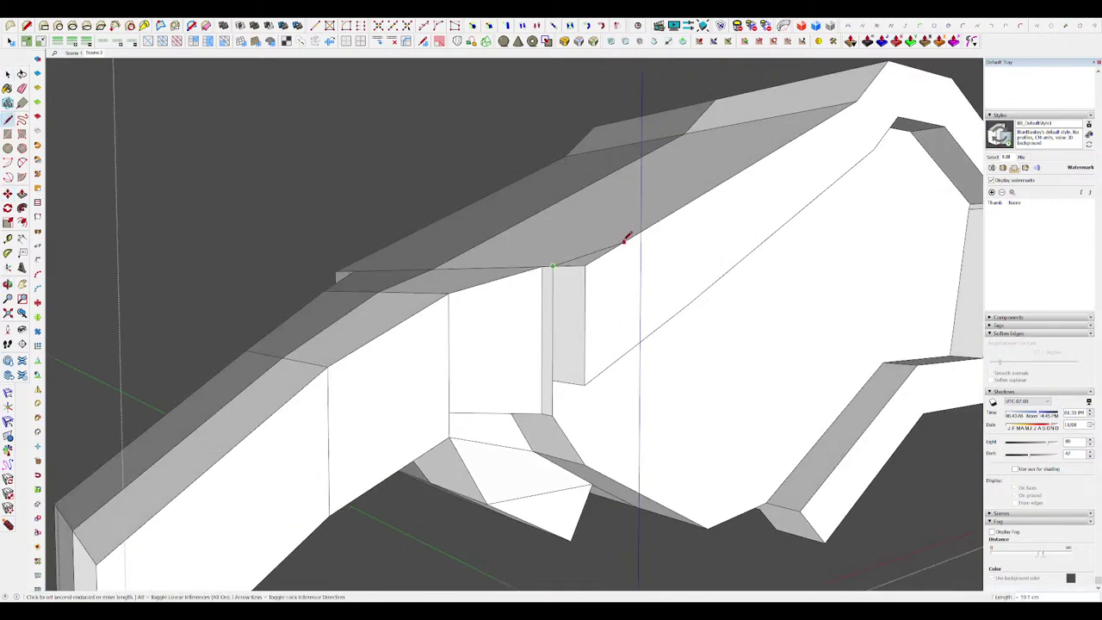
{"action": "middle_click_drag", "start_coordinate": [623, 241], "coordinate": [622, 277]}
{"action": "key", "text": "Escape"}
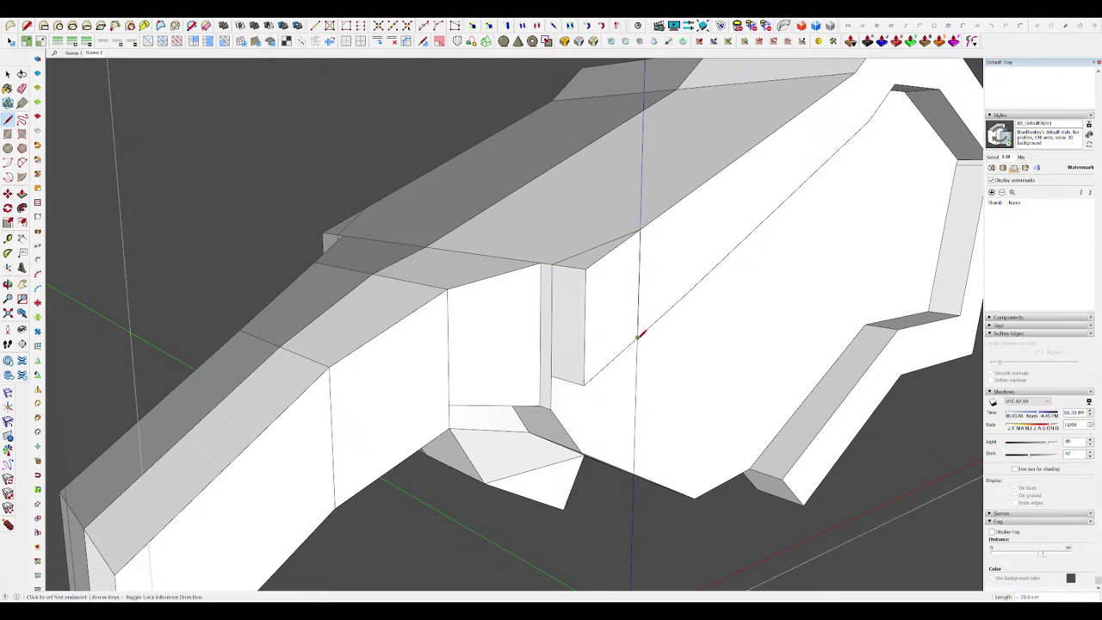
{"action": "middle_click_drag", "start_coordinate": [637, 336], "coordinate": [502, 69]}
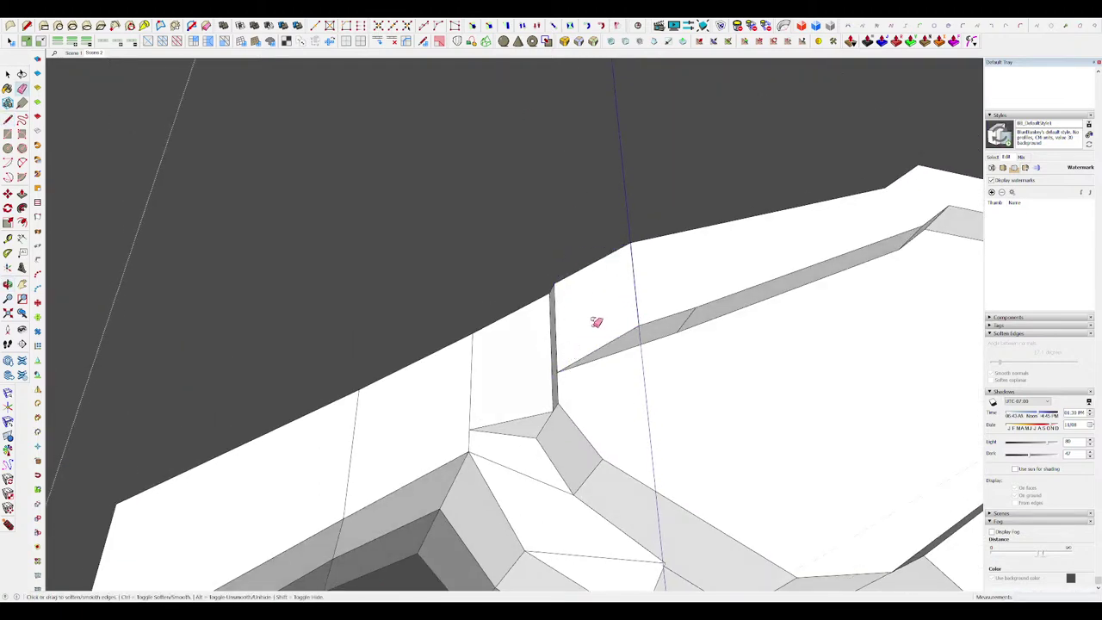
{"action": "scroll", "coordinate": [597, 313], "scroll_direction": "down", "scroll_amount": 10}
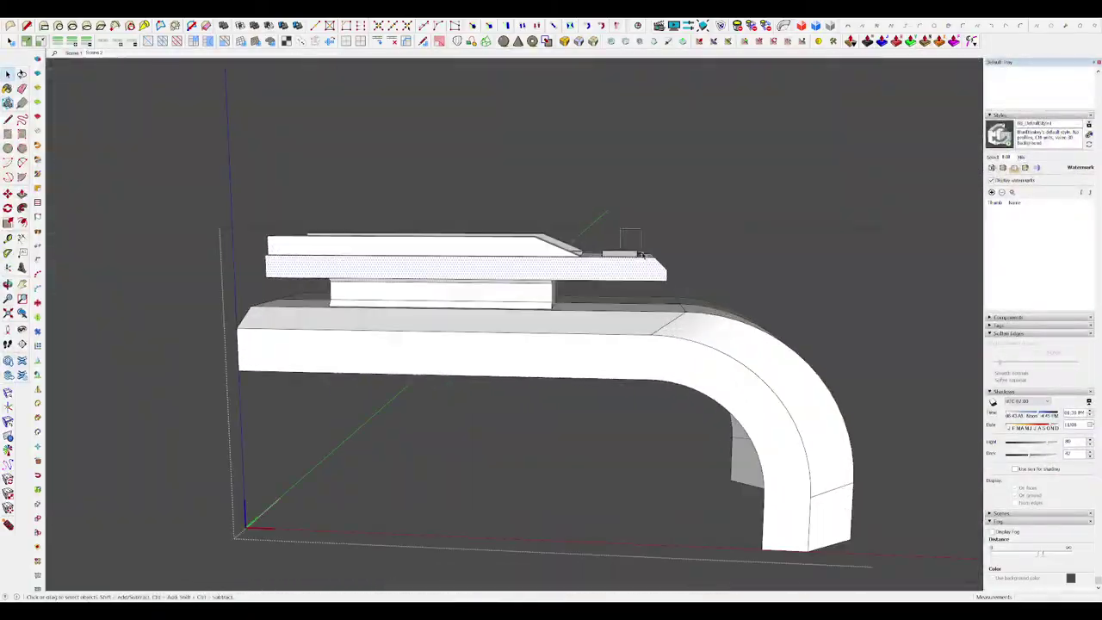
Step: Set the depth of the slot pocket on the jaw
{"action": "key", "text": "space"}
{"action": "scroll", "coordinate": [593, 339], "scroll_direction": "down", "scroll_amount": 3}
{"action": "middle_click_drag", "start_coordinate": [644, 275], "coordinate": [585, 331]}
{"action": "scroll", "coordinate": [605, 317], "scroll_direction": "up", "scroll_amount": 4}
{"action": "scroll", "coordinate": [587, 291], "scroll_direction": "up", "scroll_amount": 4}
{"action": "left_click", "coordinate": [593, 289]}
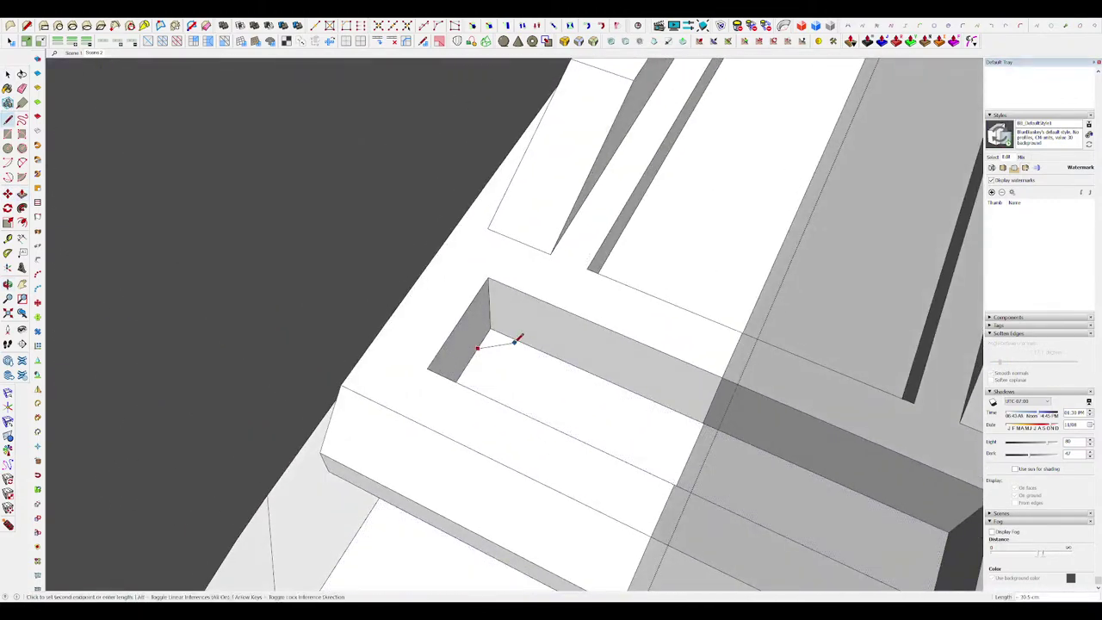
{"action": "middle_click_drag", "start_coordinate": [521, 284], "coordinate": [484, 243]}
Step: Erase the leftover corner edges on the claw housing
{"action": "key", "text": "l"}
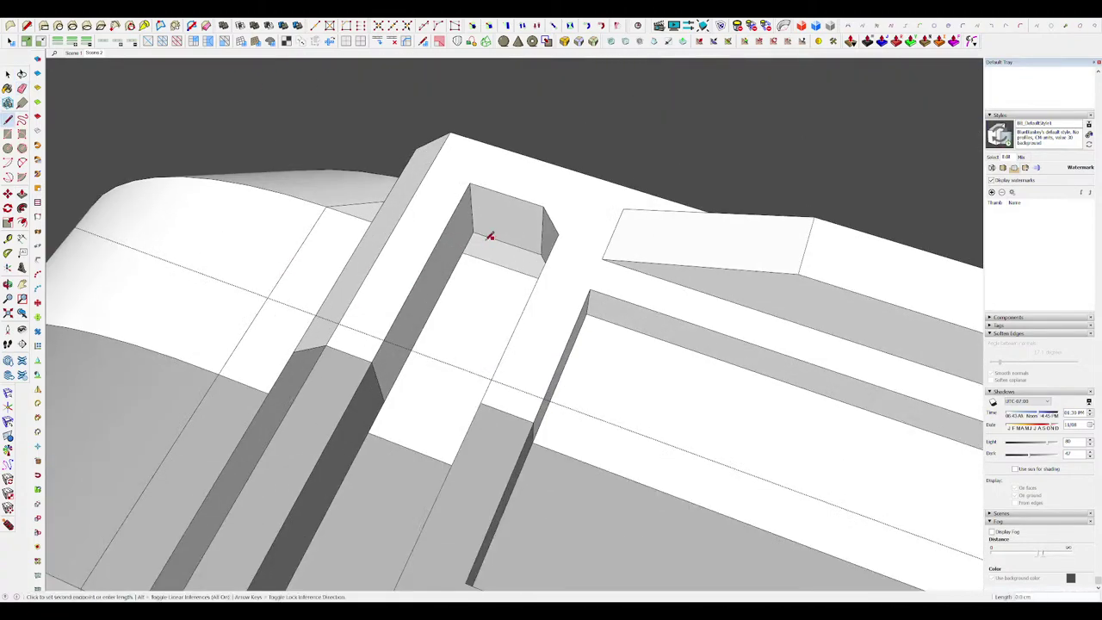
{"action": "left_click_drag", "start_coordinate": [458, 194], "coordinate": [479, 184]}
{"action": "mouse_move", "coordinate": [478, 184]}
{"action": "middle_mouse_down"}
{"action": "mouse_move", "coordinate": [787, 216]}
{"action": "mouse_move", "coordinate": [659, 342]}
{"action": "middle_mouse_up"}
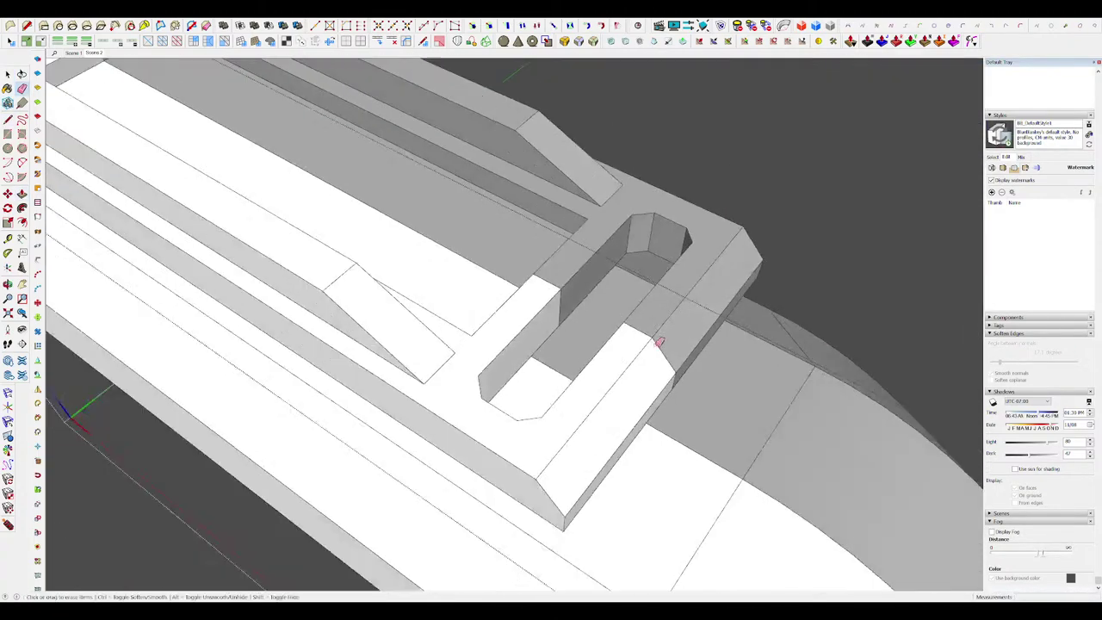
{"action": "scroll", "coordinate": [659, 341], "scroll_direction": "down", "scroll_amount": 5}
{"action": "key", "text": "space"}
Step: Step out of the claw group to show the full scorpion and orient toward the claw wheel
{"action": "left_click", "coordinate": [829, 267]}
{"action": "scroll", "coordinate": [734, 250], "scroll_direction": "down", "scroll_amount": 3}
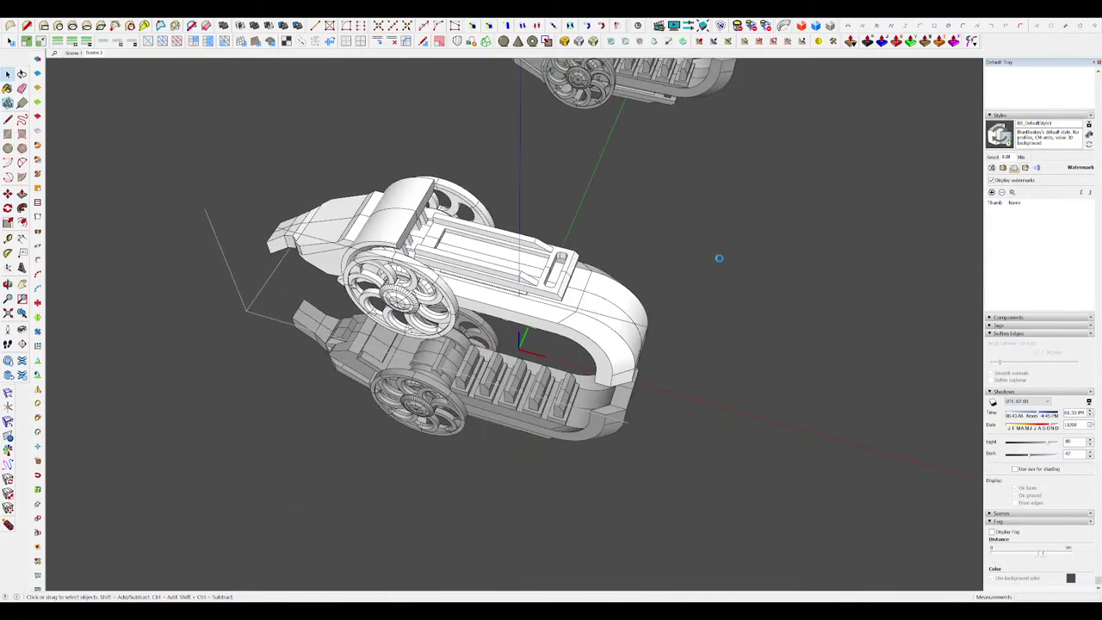
{"action": "left_click", "coordinate": [734, 266]}
{"action": "scroll", "coordinate": [732, 264], "scroll_direction": "down", "scroll_amount": 4}
{"action": "middle_click_drag", "start_coordinate": [689, 301], "coordinate": [732, 258]}
{"action": "scroll", "coordinate": [508, 297], "scroll_direction": "up", "scroll_amount": 6}
{"action": "scroll", "coordinate": [535, 160], "scroll_direction": "up", "scroll_amount": 3}
{"action": "middle_click_drag", "start_coordinate": [529, 150], "coordinate": [535, 163]}
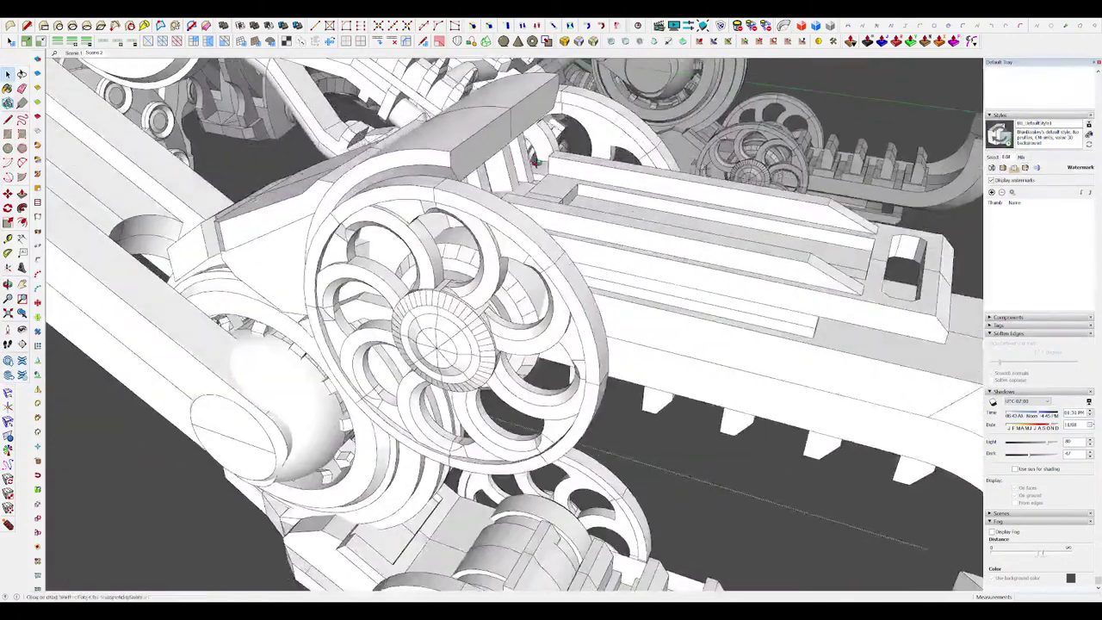
{"action": "scroll", "coordinate": [533, 160], "scroll_direction": "up", "scroll_amount": 6}
Step: Draw a cutting line across the ridge corner and push the cut corner away
{"action": "key", "text": "l"}
{"action": "left_click", "coordinate": [555, 177]}
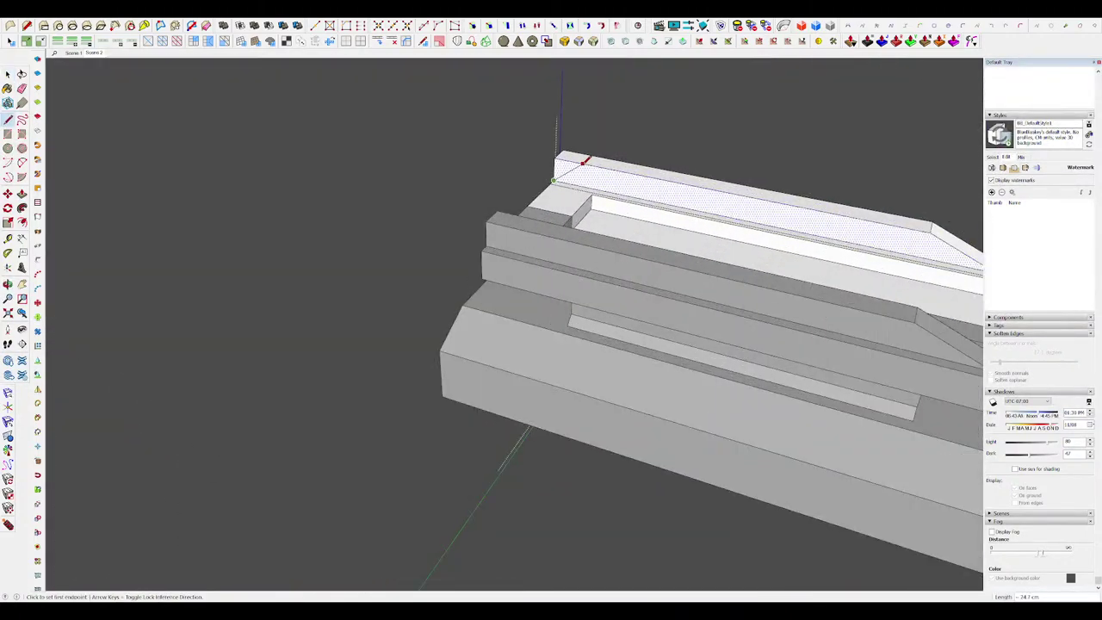
{"action": "left_click", "coordinate": [569, 168]}
{"action": "key", "text": "h"}
{"action": "middle_click_drag", "start_coordinate": [576, 253], "coordinate": [553, 216]}
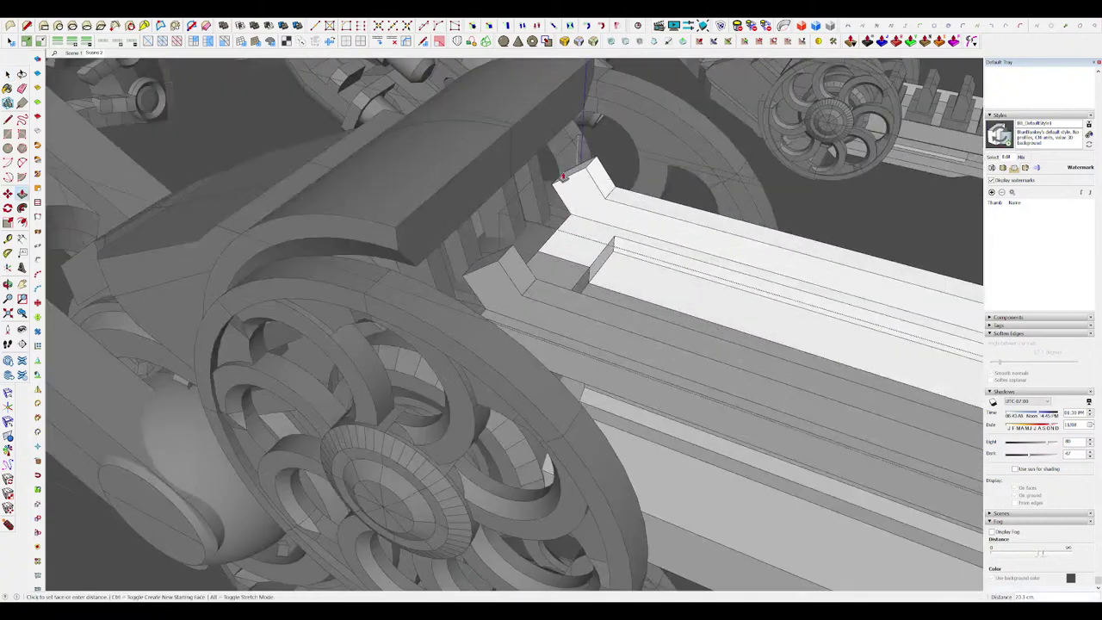
{"action": "left_click", "coordinate": [562, 176]}
{"action": "scroll", "coordinate": [570, 198], "scroll_direction": "down", "scroll_amount": 10}
{"action": "scroll", "coordinate": [517, 147], "scroll_direction": "up", "scroll_amount": 10}
Step: Inspect the bevelled claw tip from the side and another angle
{"action": "key", "text": "h"}
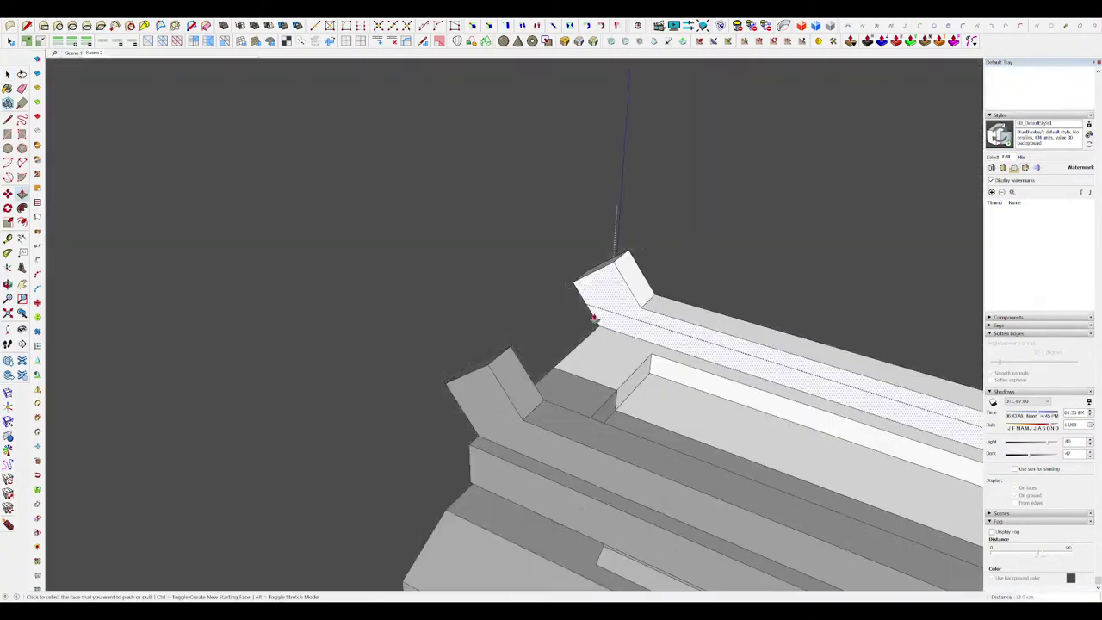
{"action": "middle_click_drag", "start_coordinate": [593, 318], "coordinate": [659, 258]}
{"action": "middle_click_drag", "start_coordinate": [568, 289], "coordinate": [574, 265]}
{"action": "key", "text": "l"}
{"action": "scroll", "coordinate": [620, 263], "scroll_direction": "down", "scroll_amount": 10}
Step: Exit the nested arm groups so the whole model shows, framing the near claw arm
{"action": "key", "text": "space"}
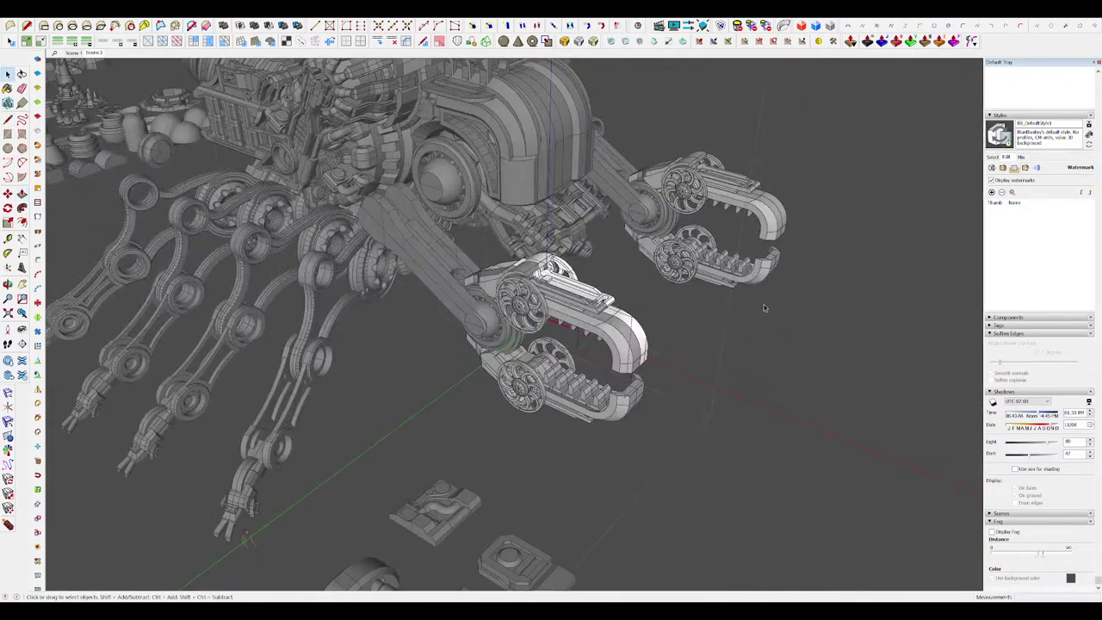
{"action": "left_click", "coordinate": [769, 306]}
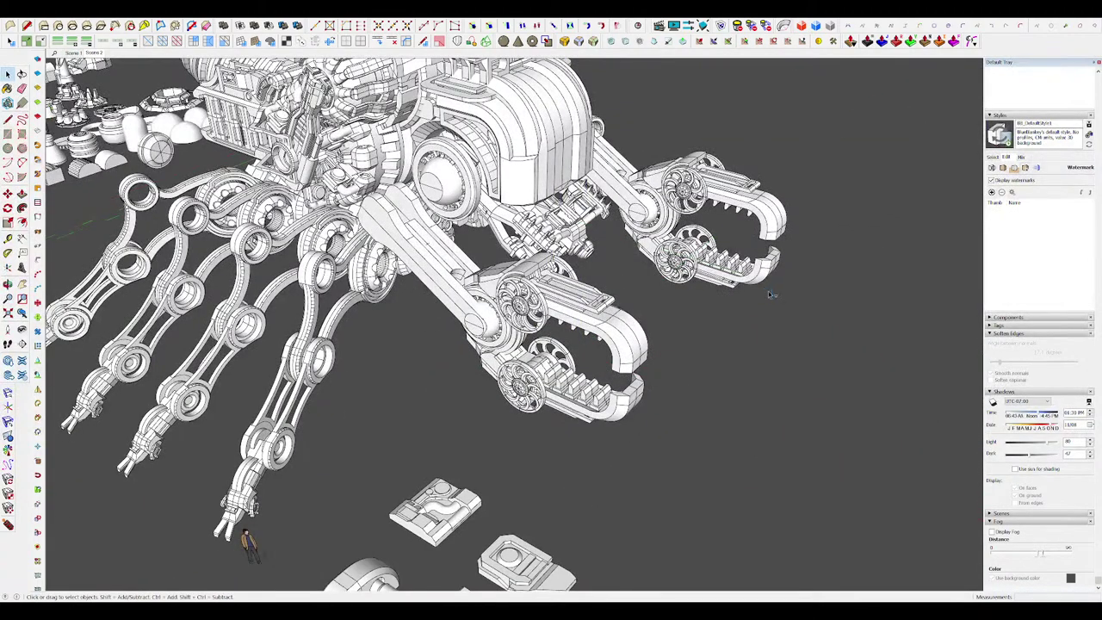
{"action": "scroll", "coordinate": [519, 320], "scroll_direction": "up", "scroll_amount": 5}
{"action": "middle_click_drag", "start_coordinate": [520, 320], "coordinate": [597, 292]}
{"action": "scroll", "coordinate": [571, 276], "scroll_direction": "up", "scroll_amount": 6}
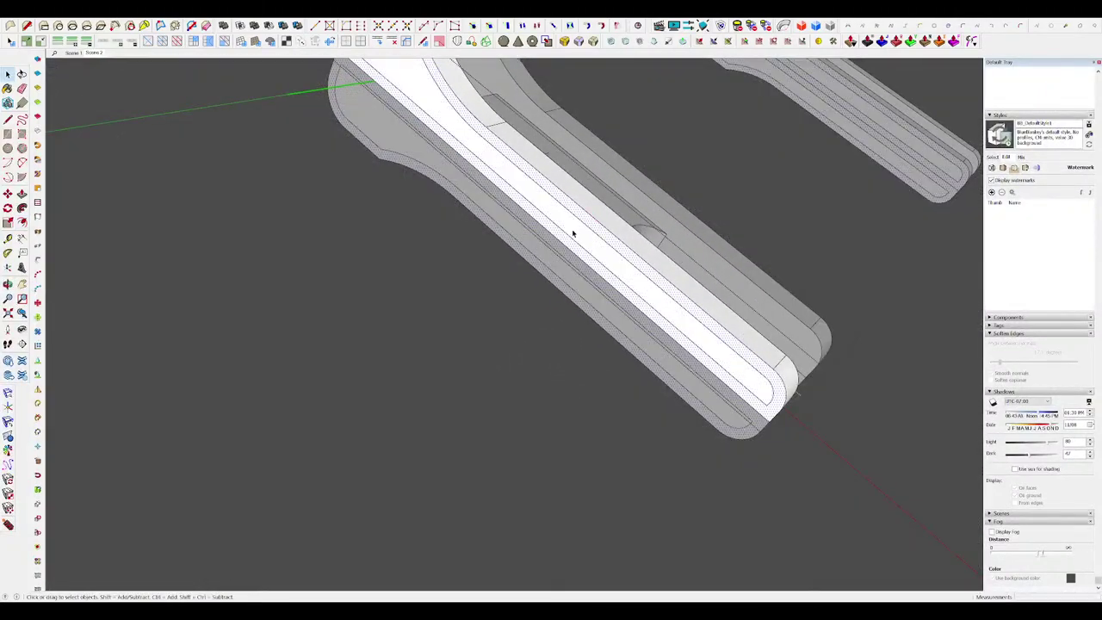
{"action": "key", "text": "space"}
{"action": "scroll", "coordinate": [555, 225], "scroll_direction": "down", "scroll_amount": 5}
{"action": "scroll", "coordinate": [550, 224], "scroll_direction": "up", "scroll_amount": 5}
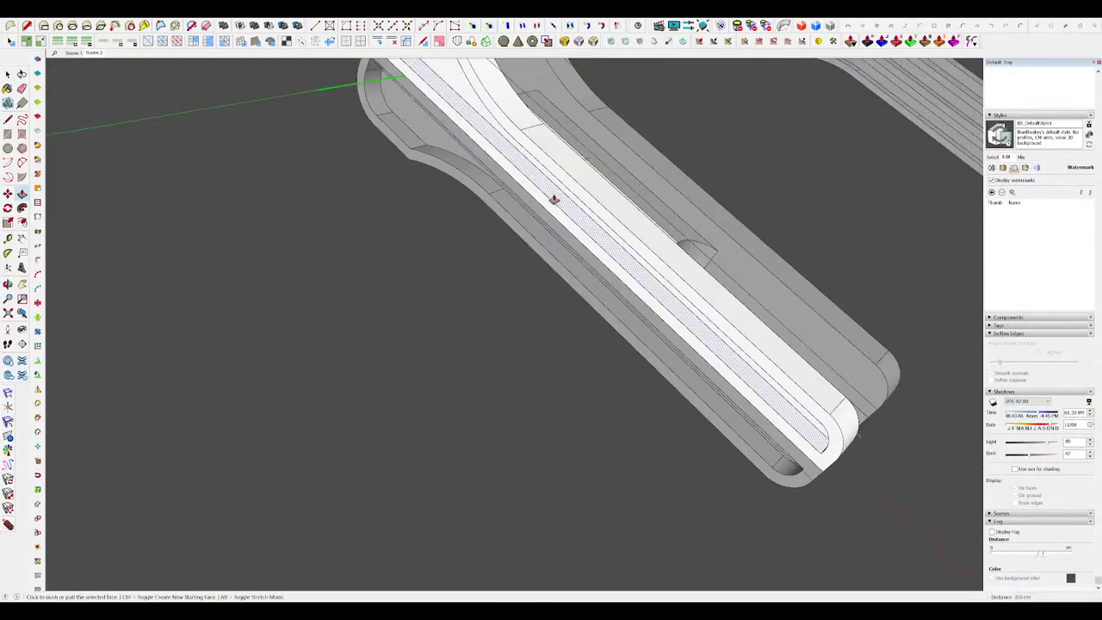
{"action": "scroll", "coordinate": [555, 202], "scroll_direction": "down", "scroll_amount": 6}
{"action": "scroll", "coordinate": [548, 231], "scroll_direction": "up", "scroll_amount": 2}
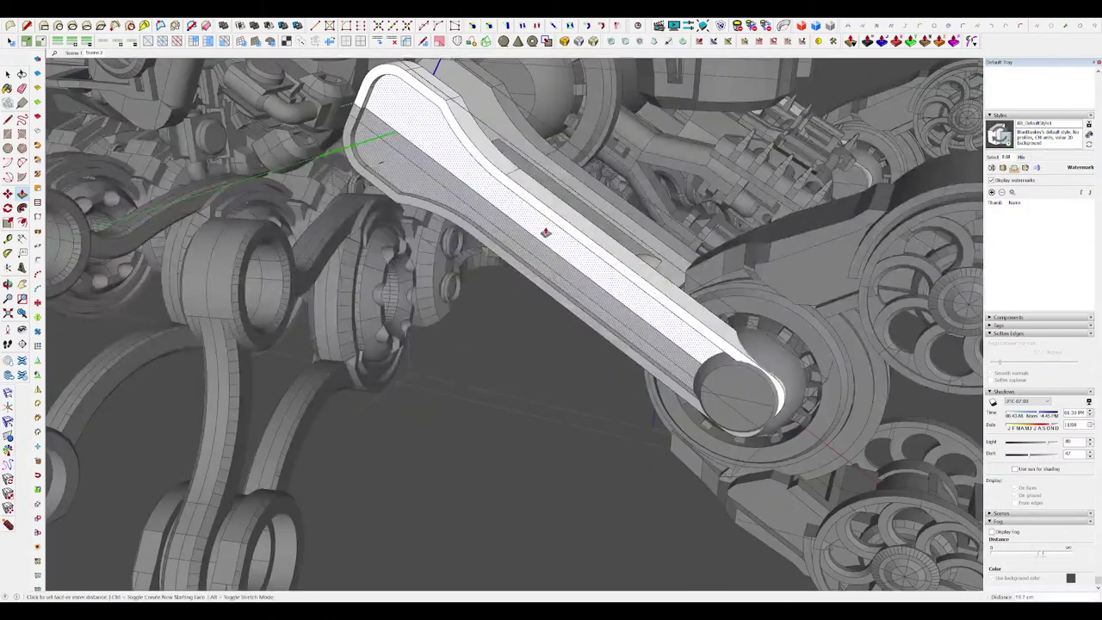
{"action": "scroll", "coordinate": [546, 231], "scroll_direction": "down", "scroll_amount": 6}
{"action": "key", "text": "space"}
{"action": "left_click", "coordinate": [442, 496]}
{"action": "scroll", "coordinate": [824, 332], "scroll_direction": "down", "scroll_amount": 3}
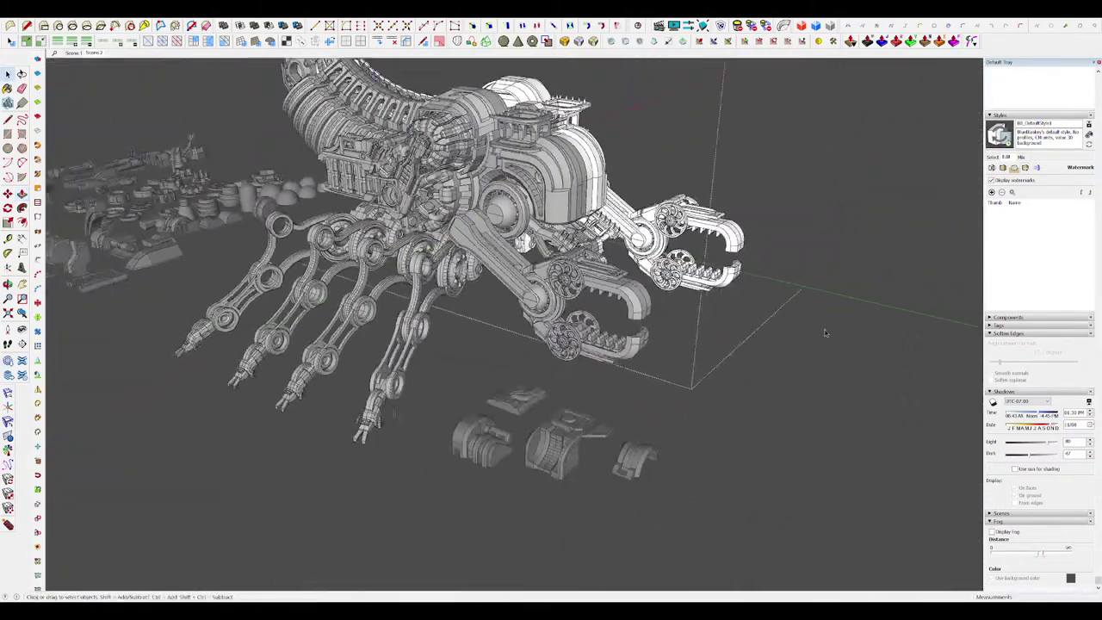
{"action": "left_click", "coordinate": [845, 332]}
{"action": "middle_click_drag", "start_coordinate": [845, 332], "coordinate": [847, 322]}
{"action": "scroll", "coordinate": [565, 303], "scroll_direction": "up", "scroll_amount": 8}
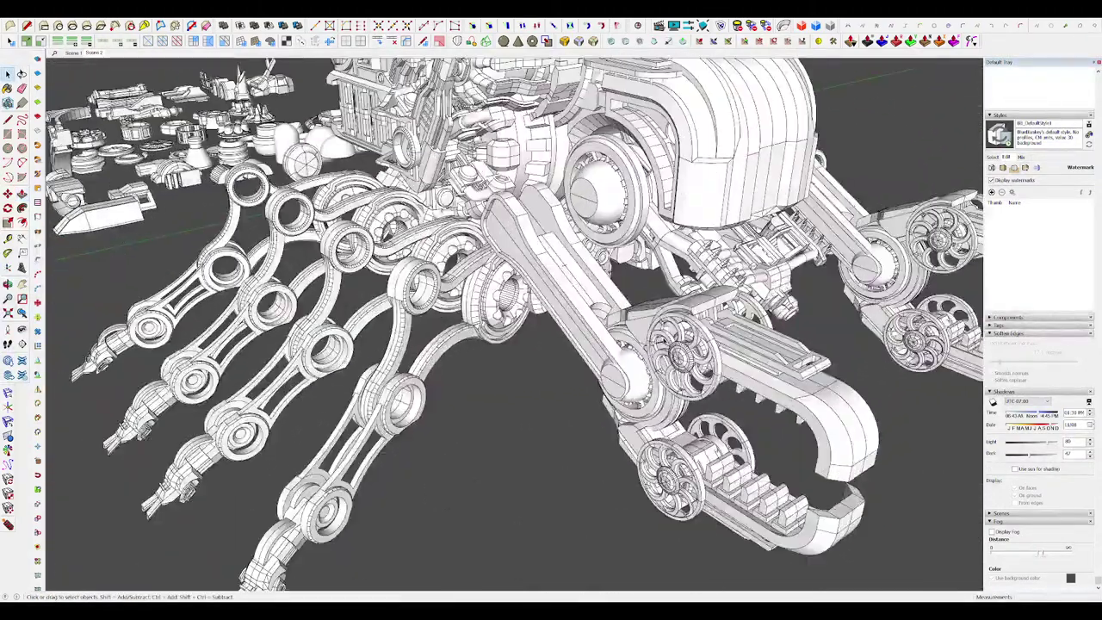
Step: Inset an outline on the arm strut's face and push the inner face in as a channel
{"action": "key", "text": "d"}
{"action": "double_click", "coordinate": [570, 302]}
{"action": "scroll", "coordinate": [587, 287], "scroll_direction": "up", "scroll_amount": 6}
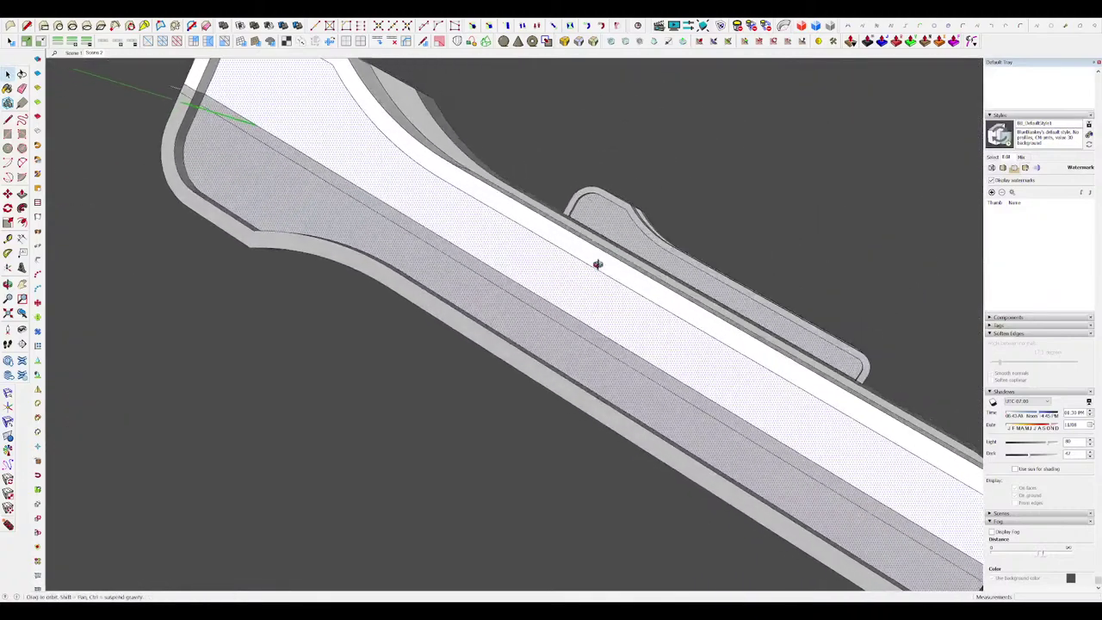
{"action": "key", "text": "f"}
{"action": "middle_click_drag", "start_coordinate": [605, 282], "coordinate": [507, 256]}
{"action": "left_click", "coordinate": [575, 275]}
{"action": "key", "text": "p"}
{"action": "left_click", "coordinate": [507, 257]}
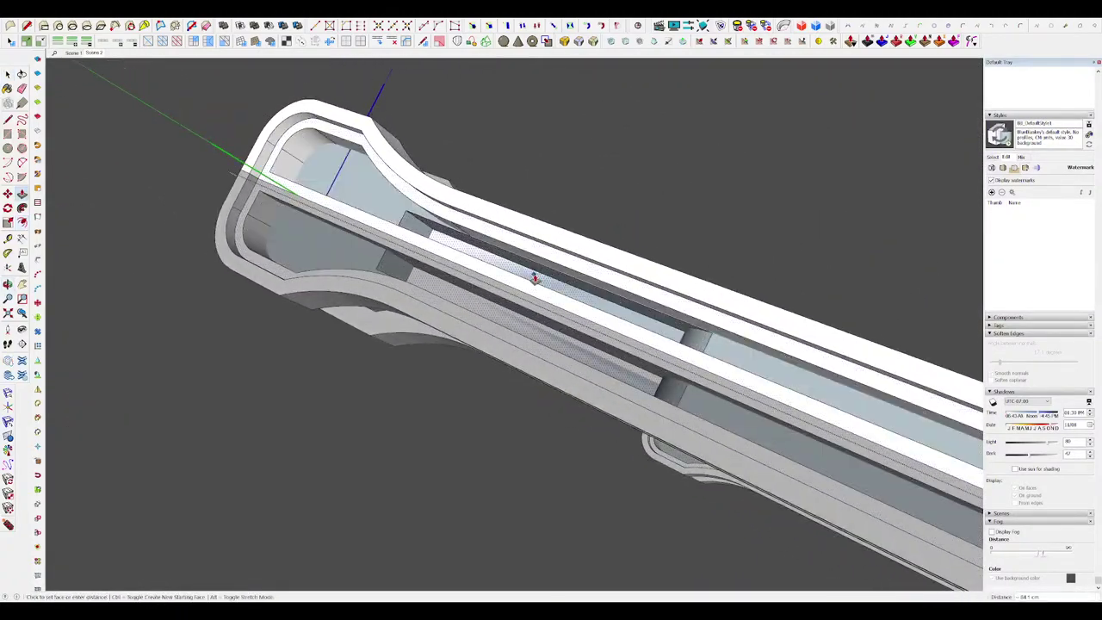
{"action": "middle_click_drag", "start_coordinate": [551, 286], "coordinate": [497, 292]}
{"action": "left_click", "coordinate": [544, 319]}
{"action": "middle_click_drag", "start_coordinate": [545, 319], "coordinate": [555, 339]}
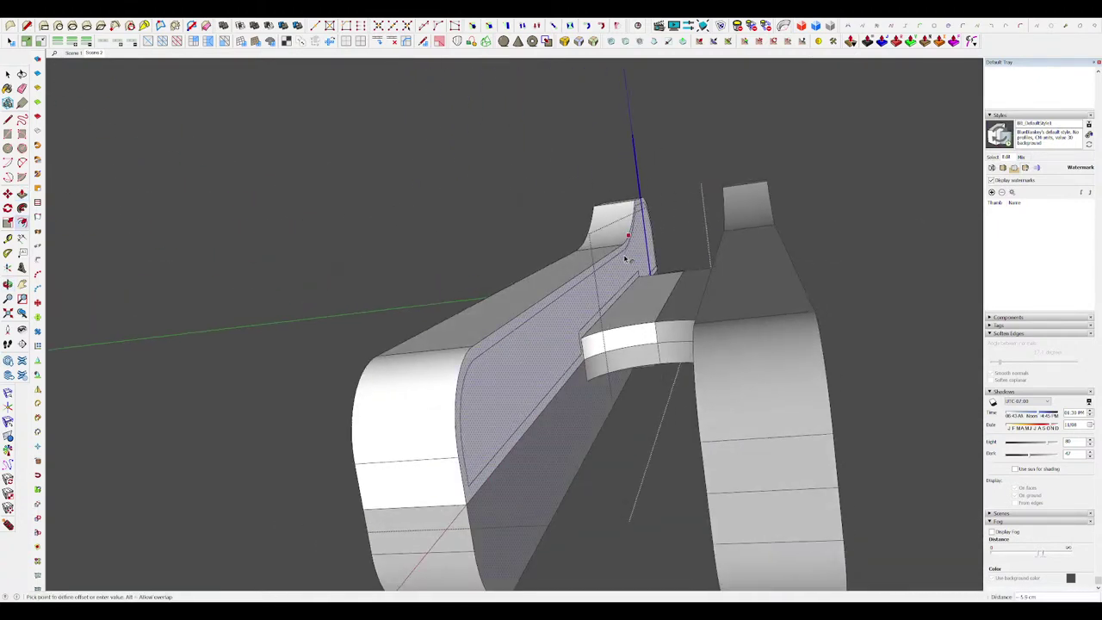
Step: Inspect the recessed strut from several angles, briefly showing the rest of the model
{"action": "key", "text": "space"}
{"action": "middle_click_drag", "start_coordinate": [620, 266], "coordinate": [555, 359]}
{"action": "key", "text": "p"}
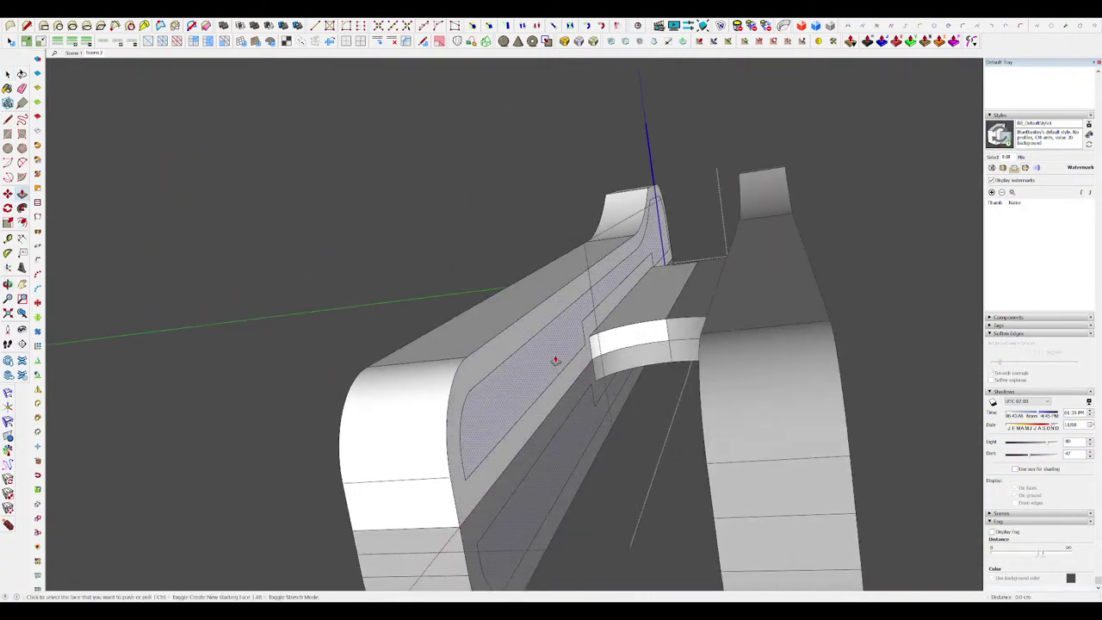
{"action": "middle_click_drag", "start_coordinate": [547, 272], "coordinate": [594, 368]}
{"action": "key", "text": "space"}
{"action": "scroll", "coordinate": [622, 367], "scroll_direction": "down", "scroll_amount": 3}
{"action": "left_click", "coordinate": [622, 366]}
{"action": "scroll", "coordinate": [615, 396], "scroll_direction": "up", "scroll_amount": 5}
{"action": "middle_click_drag", "start_coordinate": [611, 413], "coordinate": [668, 383]}
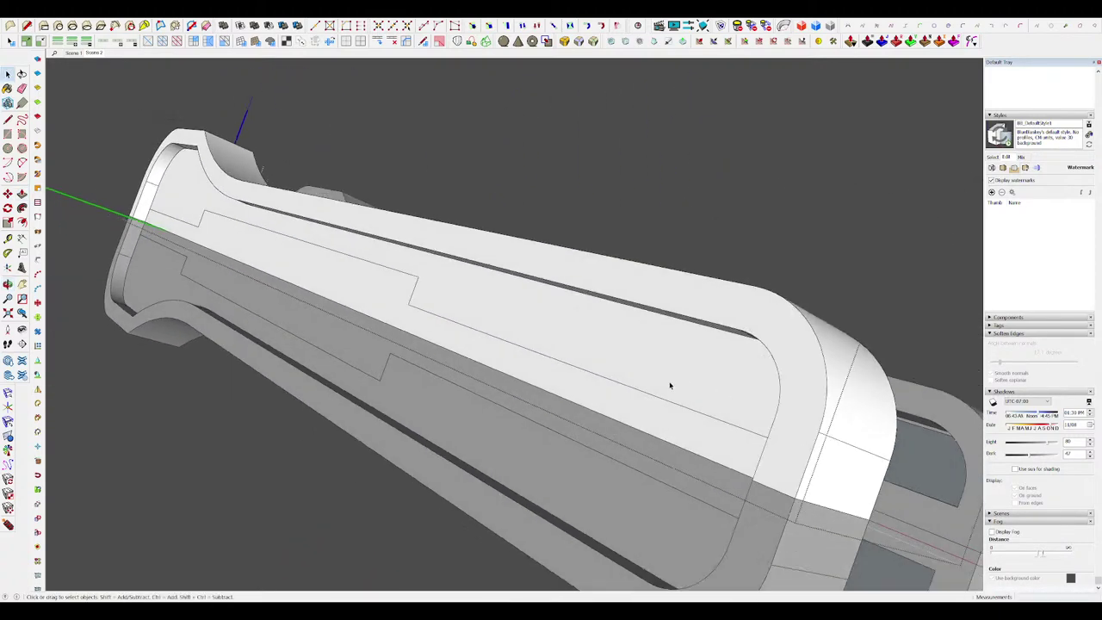
{"action": "middle_click_drag", "start_coordinate": [603, 378], "coordinate": [561, 277]}
{"action": "key", "text": "h"}
{"action": "scroll", "coordinate": [561, 275], "scroll_direction": "down", "scroll_amount": 3}
{"action": "key", "text": "h"}
{"action": "scroll", "coordinate": [563, 283], "scroll_direction": "up", "scroll_amount": 2}
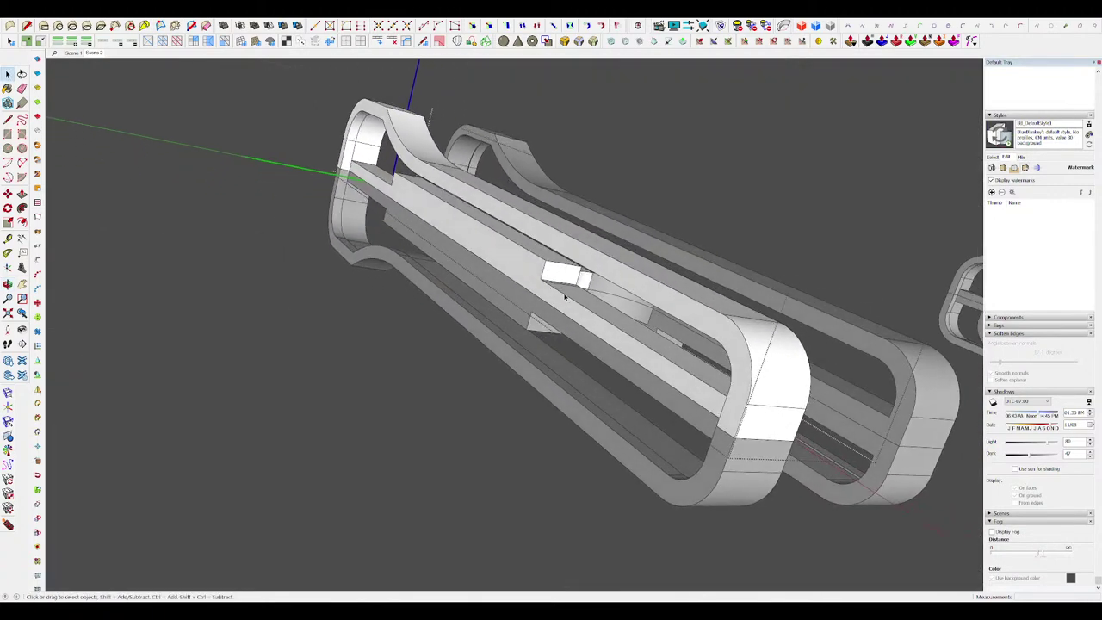
{"action": "middle_click_drag", "start_coordinate": [567, 284], "coordinate": [266, 233]}
{"action": "scroll", "coordinate": [607, 218], "scroll_direction": "up", "scroll_amount": 3}
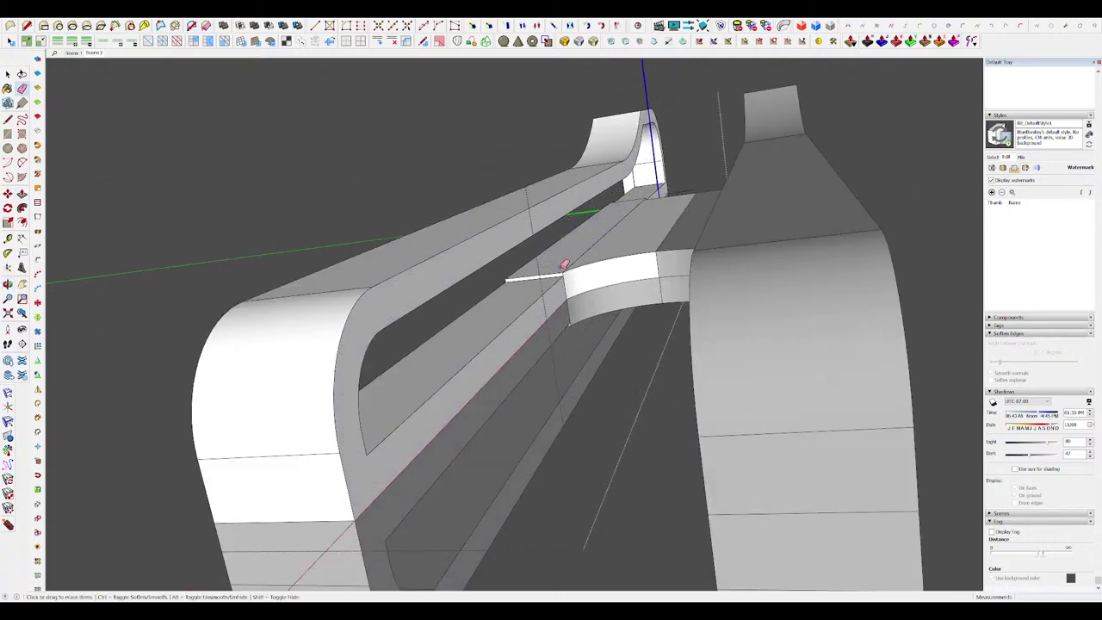
{"action": "scroll", "coordinate": [568, 265], "scroll_direction": "up", "scroll_amount": 3}
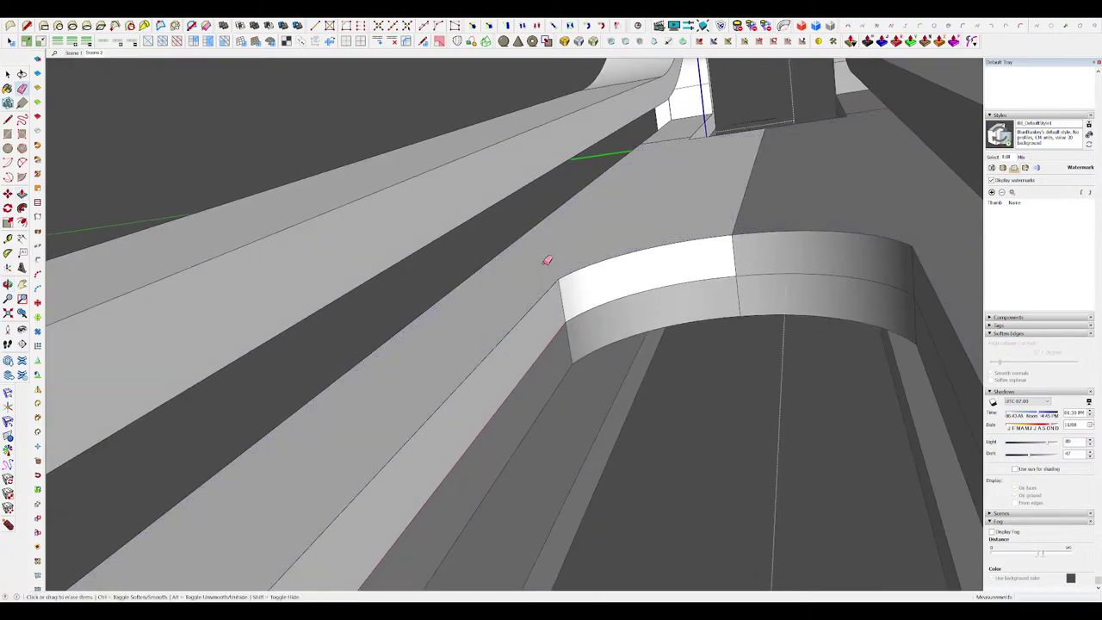
{"action": "scroll", "coordinate": [551, 261], "scroll_direction": "down", "scroll_amount": 3}
{"action": "scroll", "coordinate": [654, 162], "scroll_direction": "up", "scroll_amount": 4}
{"action": "scroll", "coordinate": [629, 247], "scroll_direction": "down", "scroll_amount": 3}
{"action": "mouse_move", "coordinate": [629, 246]}
{"action": "middle_mouse_down"}
{"action": "mouse_move", "coordinate": [654, 277]}
{"action": "mouse_move", "coordinate": [754, 315]}
{"action": "mouse_move", "coordinate": [996, 501]}
{"action": "mouse_move", "coordinate": [999, 447]}
{"action": "mouse_move", "coordinate": [740, 352]}
{"action": "middle_mouse_up"}
{"action": "scroll", "coordinate": [735, 352], "scroll_direction": "down", "scroll_amount": 4}
{"action": "scroll", "coordinate": [704, 308], "scroll_direction": "up", "scroll_amount": 5}
{"action": "scroll", "coordinate": [645, 275], "scroll_direction": "down", "scroll_amount": 5, "text": "ctrl"}
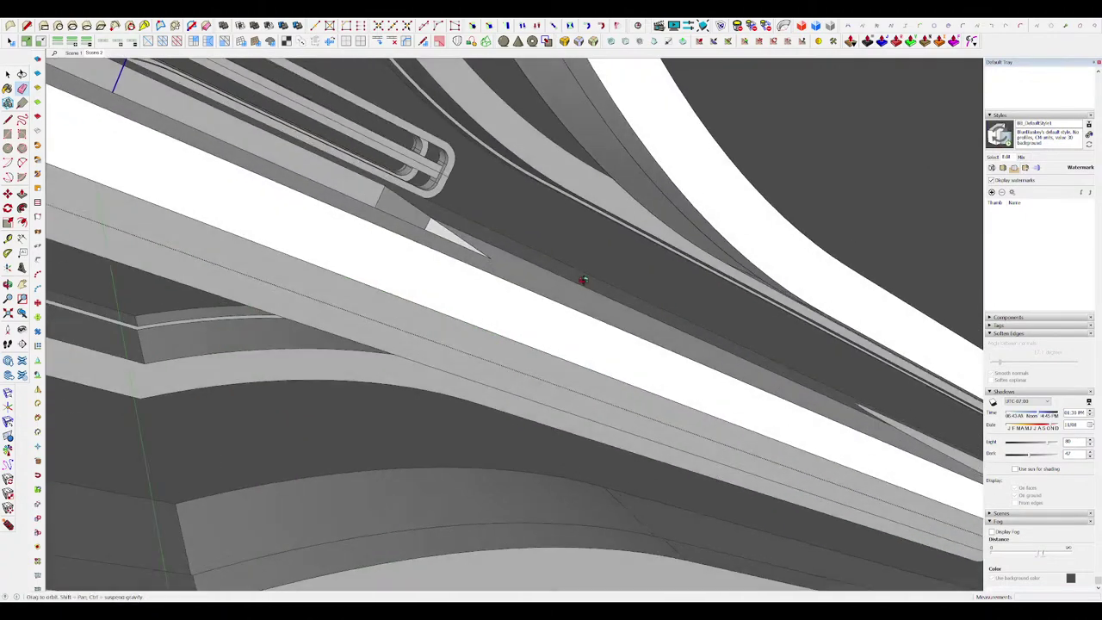
{"action": "scroll", "coordinate": [651, 295], "scroll_direction": "down", "scroll_amount": 10, "text": "ctrl"}
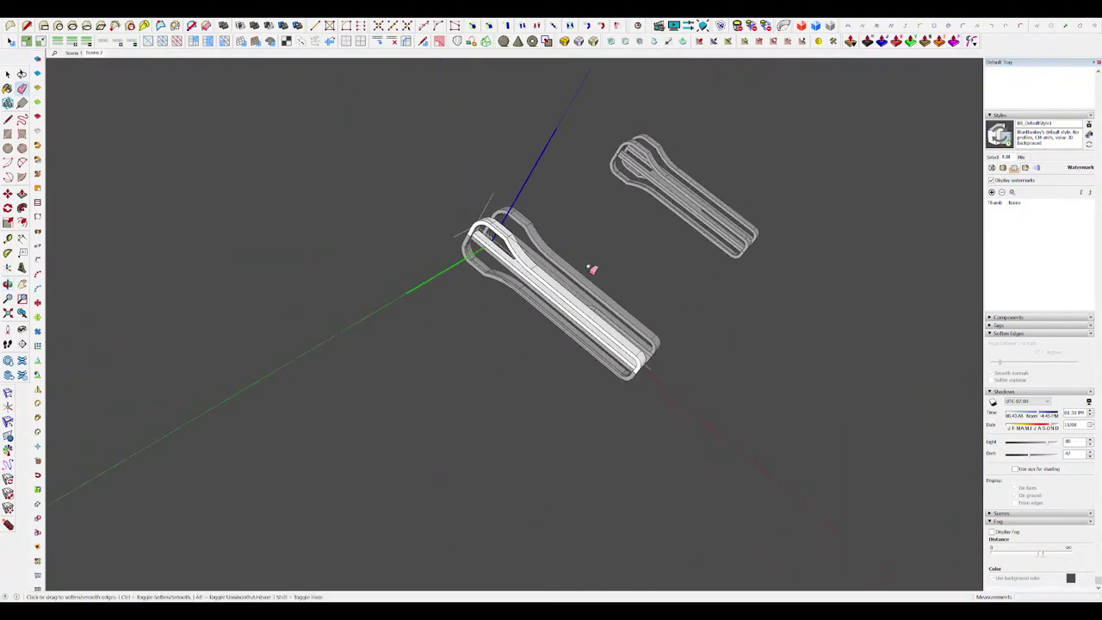
{"action": "scroll", "coordinate": [609, 281], "scroll_direction": "up", "scroll_amount": 10}
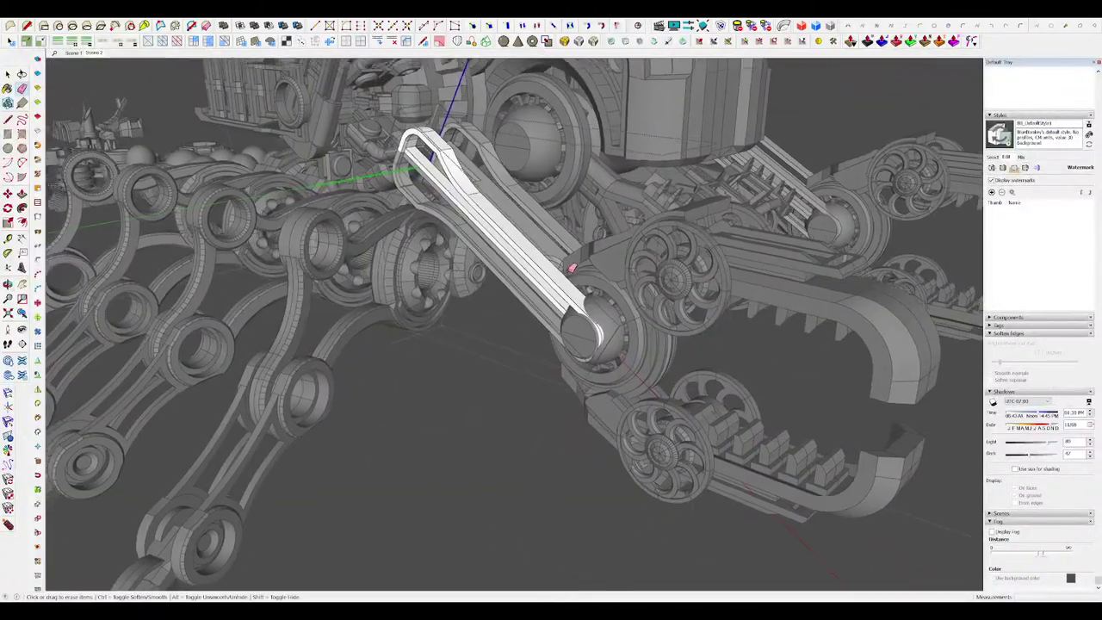
{"action": "scroll", "coordinate": [568, 251], "scroll_direction": "up", "scroll_amount": 10}
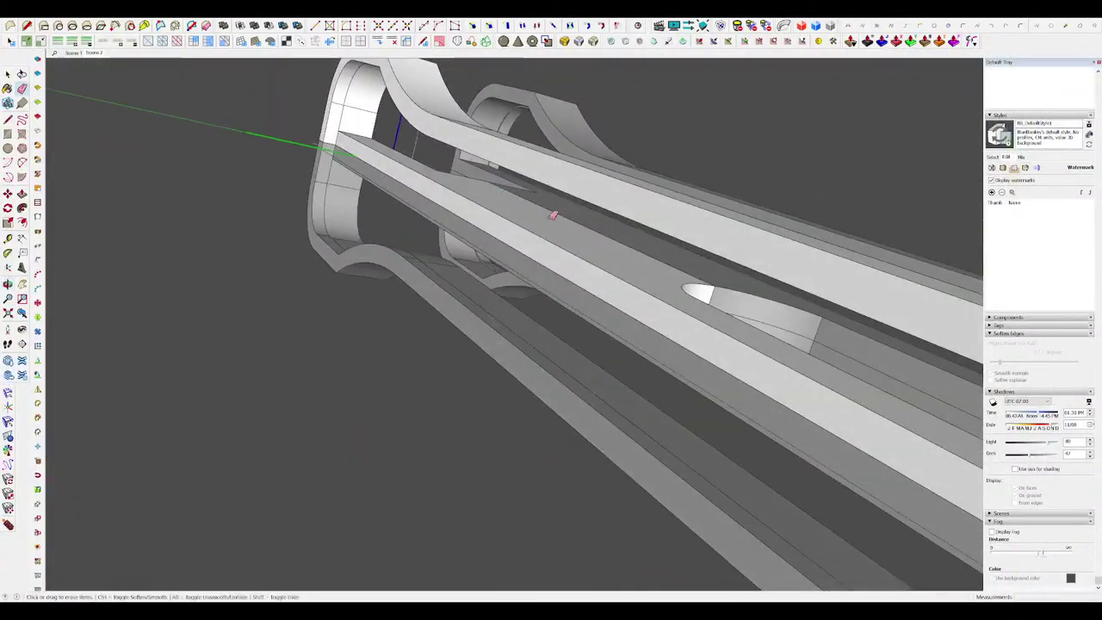
Step: Push the notch face on the underside of the fork
{"action": "middle_click_drag", "start_coordinate": [553, 215], "coordinate": [508, 138]}
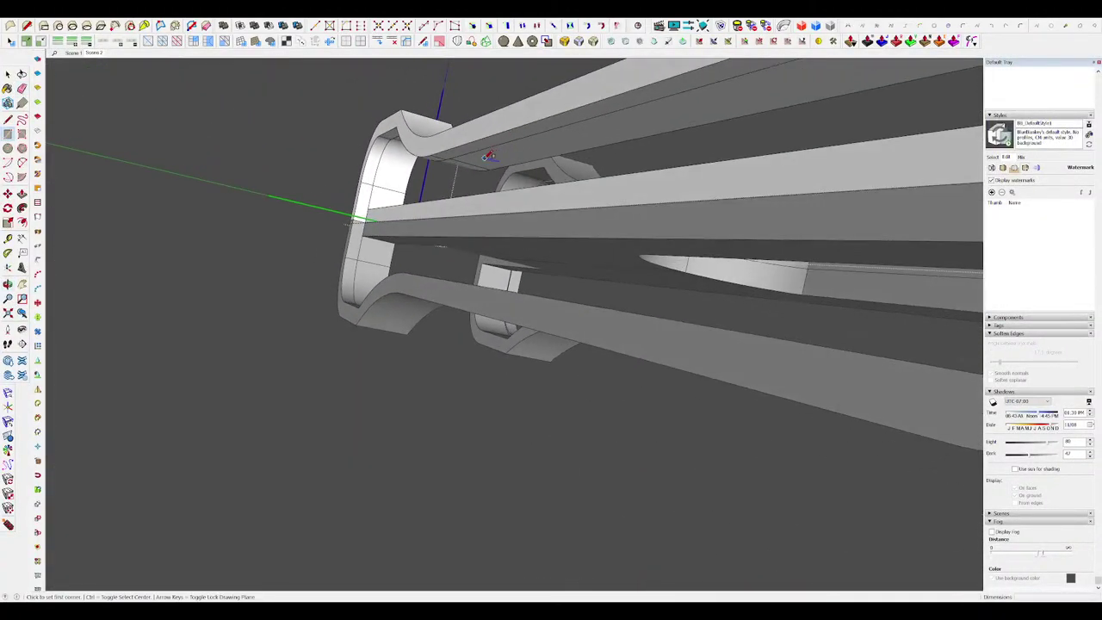
{"action": "middle_click_drag", "start_coordinate": [672, 136], "coordinate": [450, 207]}
{"action": "scroll", "coordinate": [507, 293], "scroll_direction": "down", "scroll_amount": 4}
{"action": "scroll", "coordinate": [689, 164], "scroll_direction": "up", "scroll_amount": 4}
{"action": "left_click", "coordinate": [647, 190]}
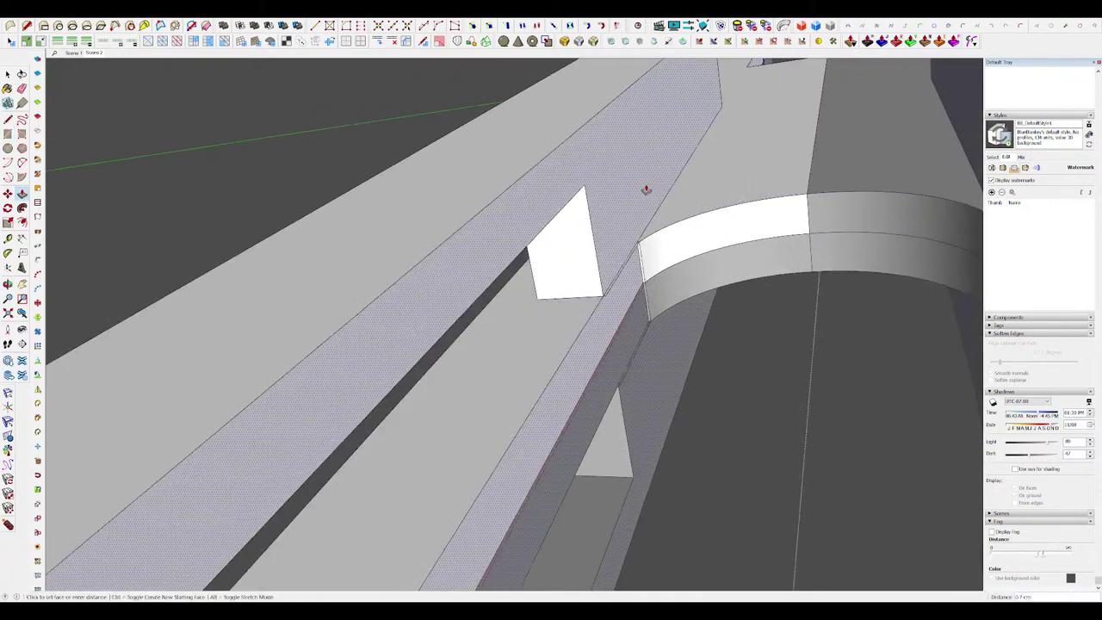
{"action": "scroll", "coordinate": [647, 207], "scroll_direction": "down", "scroll_amount": 5}
{"action": "mouse_move", "coordinate": [593, 278]}
{"action": "middle_mouse_down"}
{"action": "mouse_move", "coordinate": [580, 263]}
{"action": "mouse_move", "coordinate": [531, 327]}
{"action": "mouse_move", "coordinate": [549, 411]}
{"action": "mouse_move", "coordinate": [520, 398]}
{"action": "middle_mouse_up"}
{"action": "scroll", "coordinate": [549, 351], "scroll_direction": "up", "scroll_amount": 3}
Step: Push a face on the fork beam, then leave the nested arm component
{"action": "key", "text": "l"}
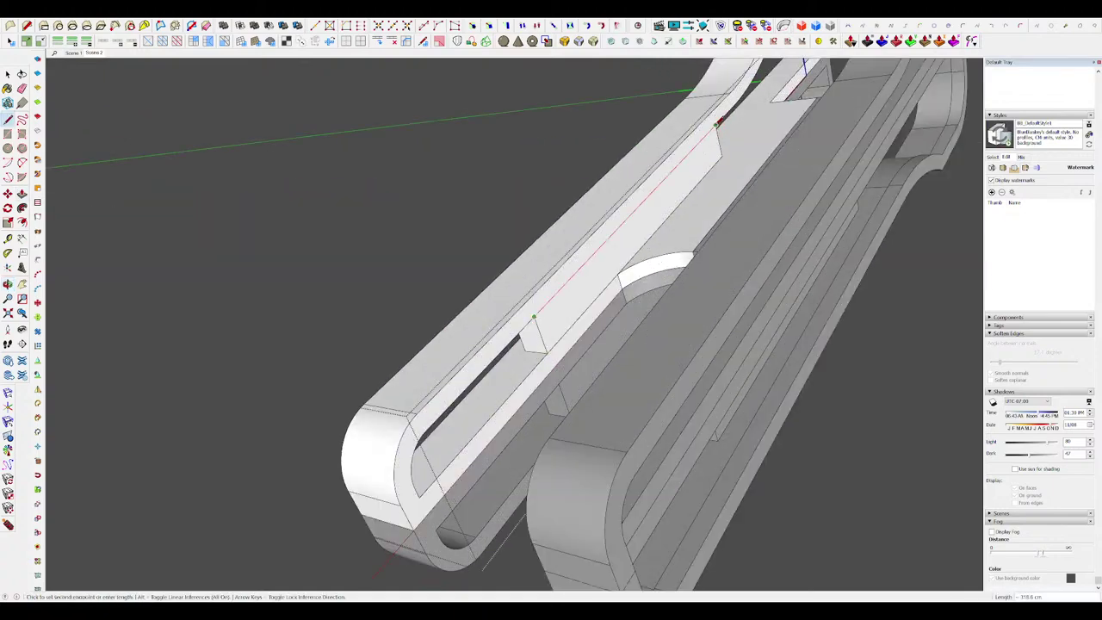
{"action": "scroll", "coordinate": [643, 234], "scroll_direction": "down", "scroll_amount": 5}
{"action": "middle_click_drag", "start_coordinate": [643, 233], "coordinate": [921, 250]}
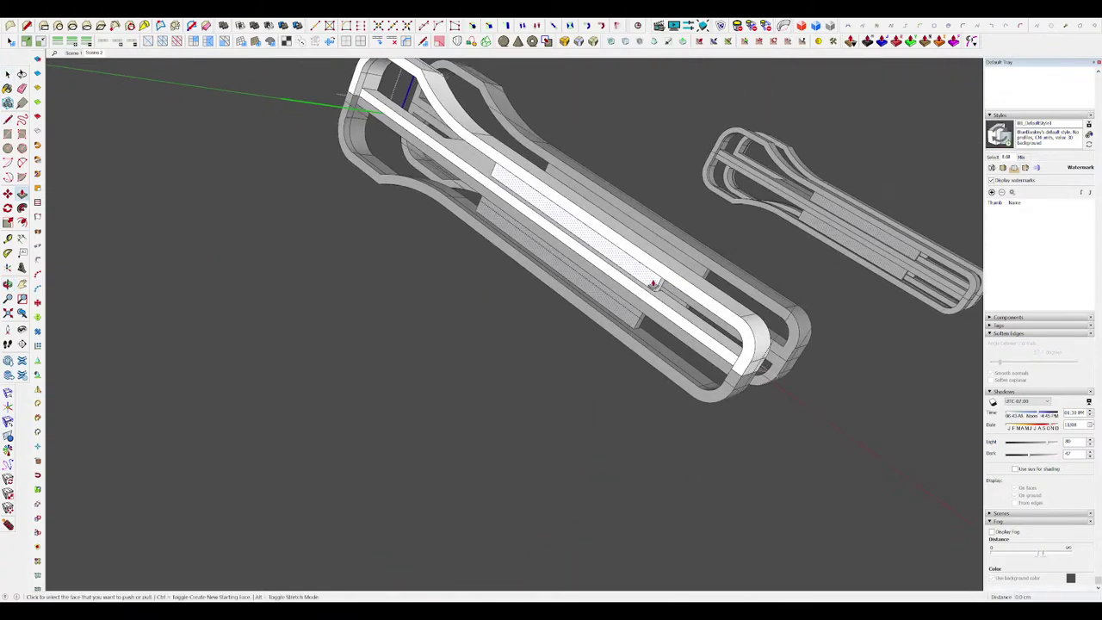
{"action": "left_click", "coordinate": [637, 278]}
{"action": "scroll", "coordinate": [645, 282], "scroll_direction": "up", "scroll_amount": 3}
{"action": "scroll", "coordinate": [680, 297], "scroll_direction": "down", "scroll_amount": 10}
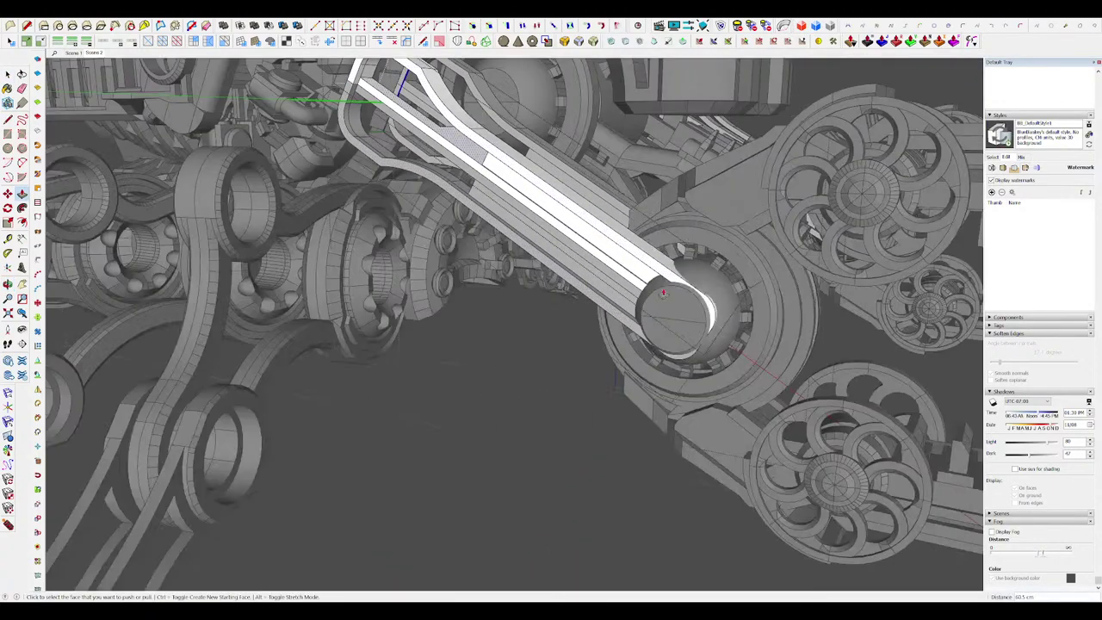
{"action": "middle_click_drag", "start_coordinate": [680, 297], "coordinate": [861, 321]}
{"action": "scroll", "coordinate": [661, 311], "scroll_direction": "down", "scroll_amount": 3}
{"action": "scroll", "coordinate": [824, 318], "scroll_direction": "down", "scroll_amount": 2}
{"action": "left_click", "coordinate": [824, 317]}
{"action": "left_click", "coordinate": [829, 318]}
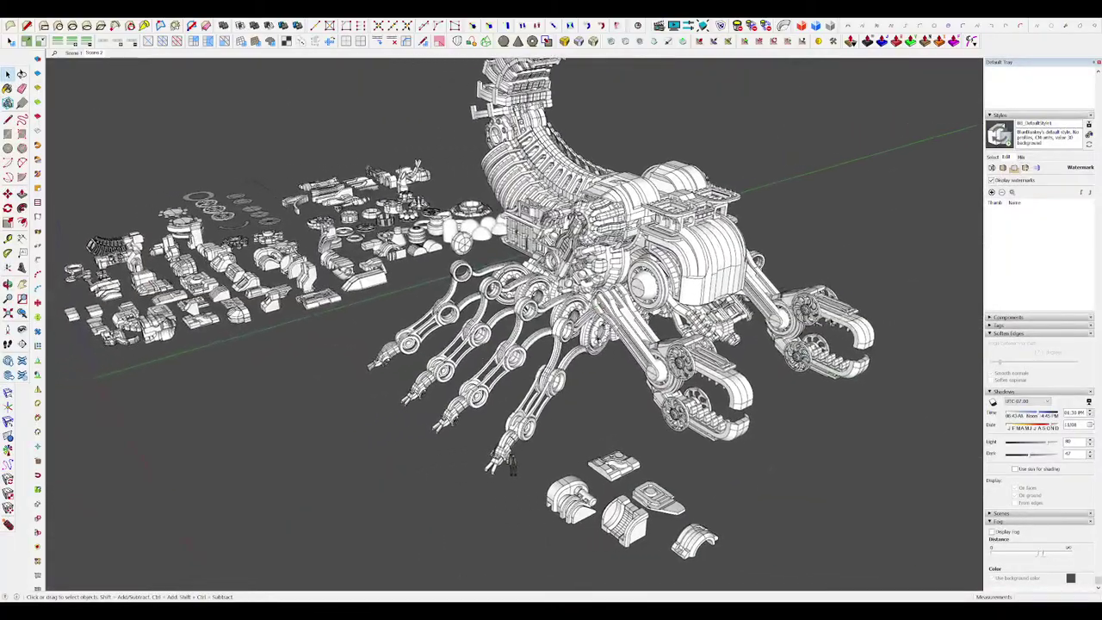
Step: Erase the sliver edge at a notch on the arm strut
{"action": "scroll", "coordinate": [673, 346], "scroll_direction": "up", "scroll_amount": 5}
{"action": "middle_click_drag", "start_coordinate": [675, 346], "coordinate": [671, 350]}
{"action": "scroll", "coordinate": [670, 348], "scroll_direction": "down", "scroll_amount": 6}
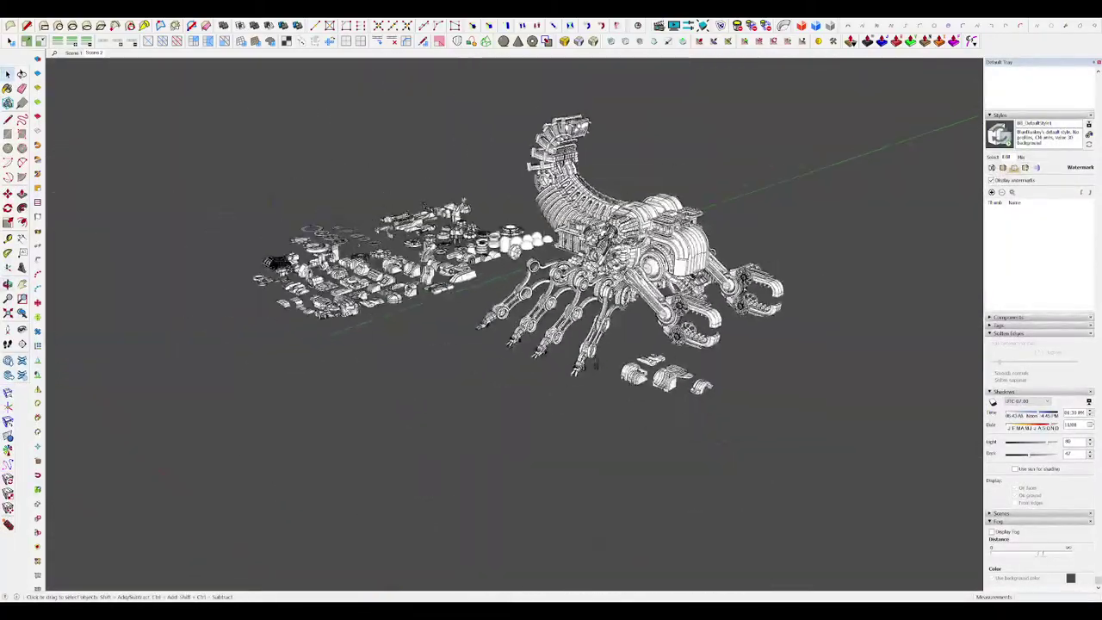
{"action": "scroll", "coordinate": [670, 349], "scroll_direction": "up", "scroll_amount": 4}
{"action": "scroll", "coordinate": [570, 278], "scroll_direction": "up", "scroll_amount": 8}
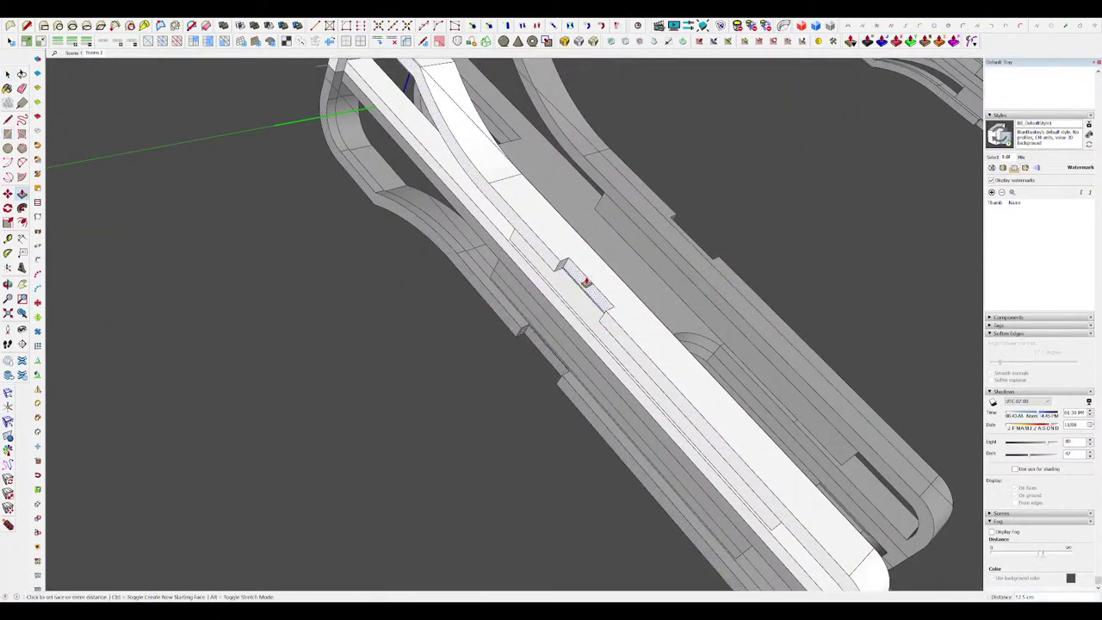
{"action": "scroll", "coordinate": [585, 281], "scroll_direction": "down", "scroll_amount": 6}
{"action": "scroll", "coordinate": [585, 284], "scroll_direction": "up", "scroll_amount": 6}
{"action": "mouse_move", "coordinate": [585, 284]}
{"action": "middle_mouse_down"}
{"action": "mouse_move", "coordinate": [538, 141]}
{"action": "mouse_move", "coordinate": [518, 274]}
{"action": "mouse_move", "coordinate": [452, 280]}
{"action": "mouse_move", "coordinate": [561, 373]}
{"action": "mouse_move", "coordinate": [551, 391]}
{"action": "middle_mouse_up"}
{"action": "left_click", "coordinate": [461, 283]}
{"action": "scroll", "coordinate": [507, 275], "scroll_direction": "down", "scroll_amount": 7}
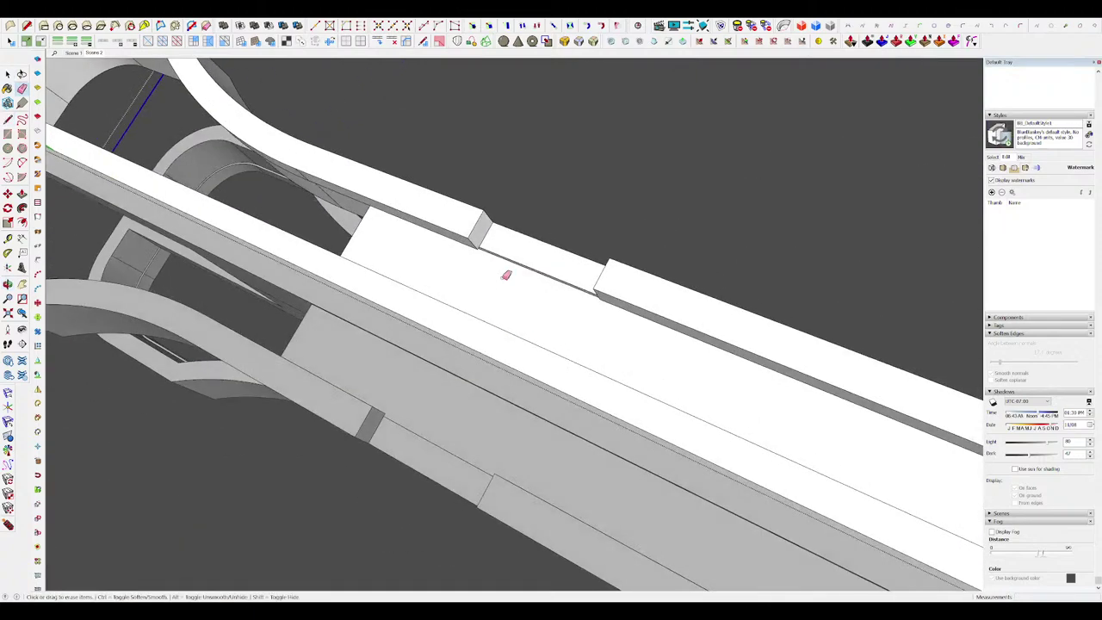
Step: Select the notch's top face and move it
{"action": "key", "text": "space"}
{"action": "scroll", "coordinate": [521, 269], "scroll_direction": "up", "scroll_amount": 3}
{"action": "scroll", "coordinate": [521, 269], "scroll_direction": "up", "scroll_amount": 1}
{"action": "left_click", "coordinate": [519, 268]}
{"action": "key", "text": "m"}
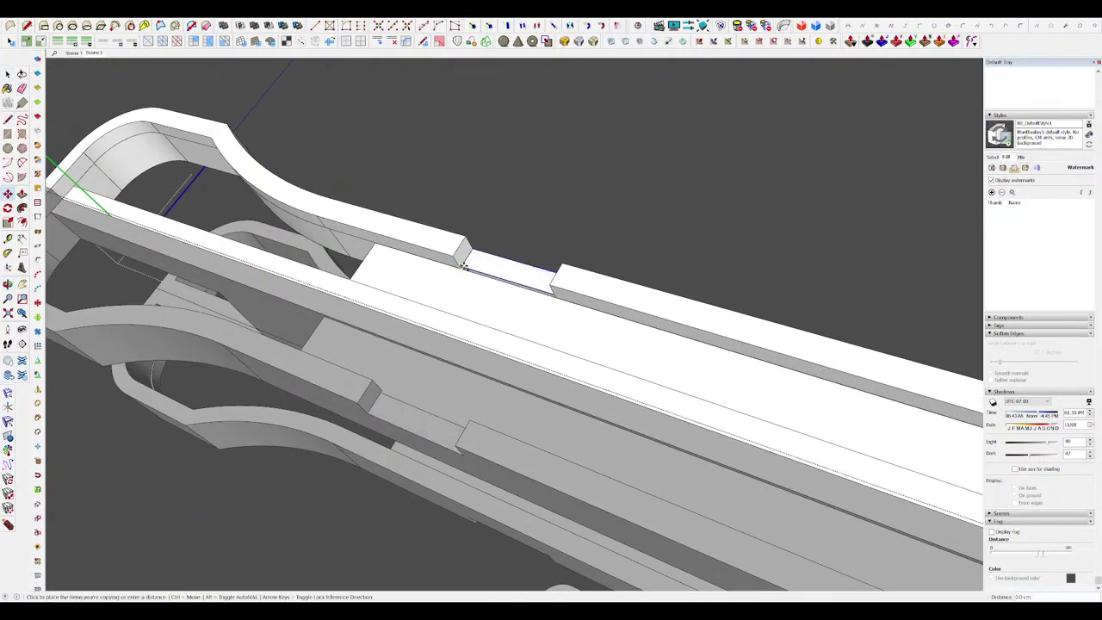
{"action": "scroll", "coordinate": [463, 265], "scroll_direction": "down", "scroll_amount": 3}
{"action": "key", "text": "p"}
{"action": "scroll", "coordinate": [614, 301], "scroll_direction": "up", "scroll_amount": 3}
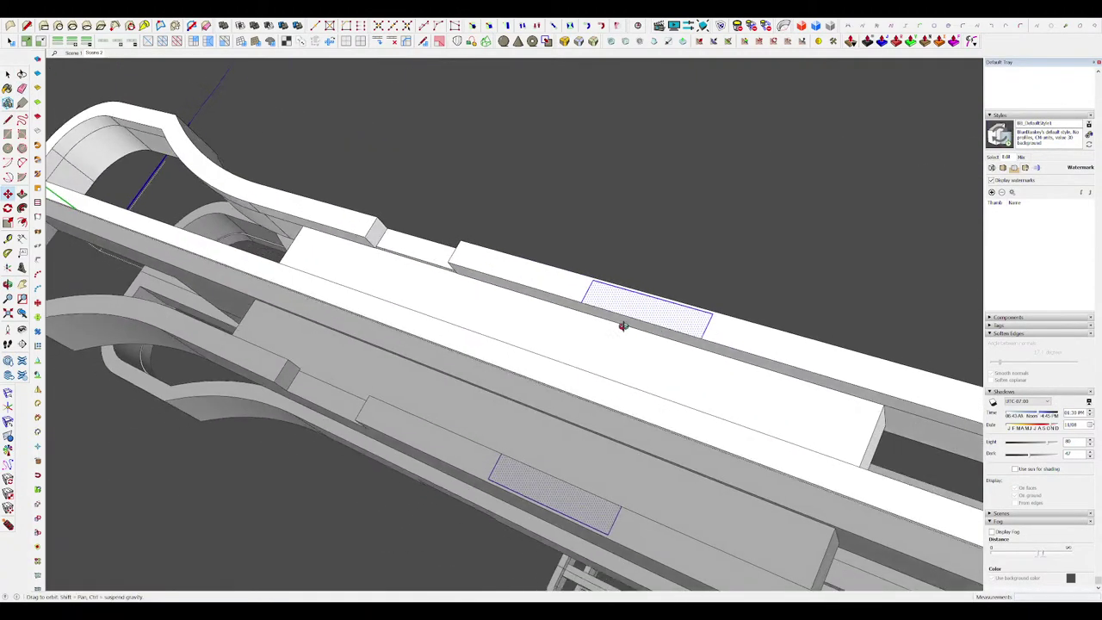
{"action": "mouse_move", "coordinate": [619, 320]}
{"action": "middle_mouse_down"}
{"action": "mouse_move", "coordinate": [623, 295]}
{"action": "mouse_move", "coordinate": [600, 373]}
{"action": "middle_mouse_up"}
{"action": "scroll", "coordinate": [601, 313], "scroll_direction": "up", "scroll_amount": 4}
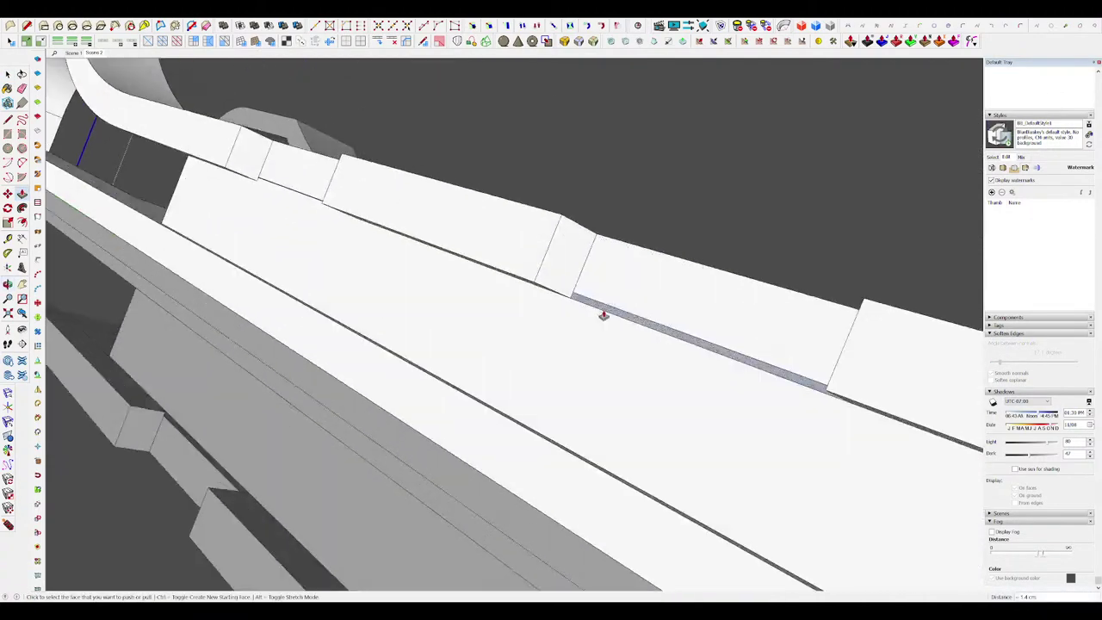
Step: Push the thin notch face inward
{"action": "key", "text": "e"}
{"action": "mouse_move", "coordinate": [602, 313]}
{"action": "middle_mouse_down"}
{"action": "mouse_move", "coordinate": [590, 291]}
{"action": "mouse_move", "coordinate": [583, 442]}
{"action": "mouse_move", "coordinate": [559, 438]}
{"action": "mouse_move", "coordinate": [706, 310]}
{"action": "middle_mouse_up"}
{"action": "scroll", "coordinate": [594, 300], "scroll_direction": "up", "scroll_amount": 2}
{"action": "left_click", "coordinate": [551, 312]}
{"action": "scroll", "coordinate": [605, 281], "scroll_direction": "down", "scroll_amount": 8}
{"action": "key", "text": "space"}
{"action": "key", "text": "i"}
{"action": "scroll", "coordinate": [558, 438], "scroll_direction": "down", "scroll_amount": 5}
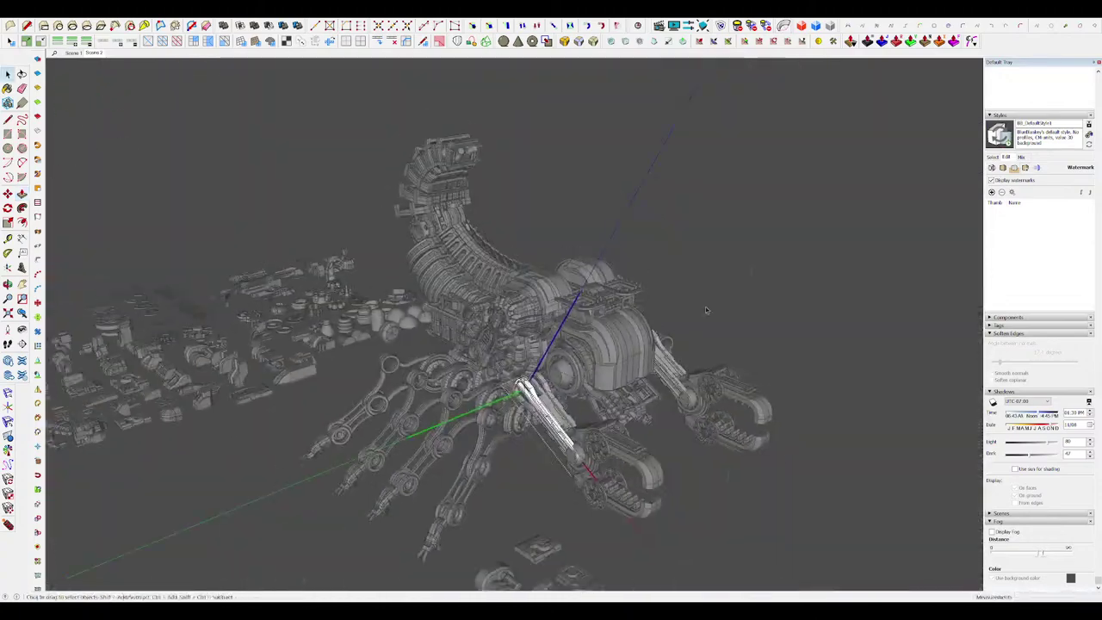
Step: Push in the strut's notch face on the front claw arm
{"action": "left_click", "coordinate": [823, 301]}
{"action": "left_click", "coordinate": [822, 301]}
{"action": "mouse_move", "coordinate": [807, 312]}
{"action": "middle_mouse_down"}
{"action": "mouse_move", "coordinate": [833, 304]}
{"action": "mouse_move", "coordinate": [808, 292]}
{"action": "middle_mouse_up"}
{"action": "scroll", "coordinate": [637, 345], "scroll_direction": "up", "scroll_amount": 5}
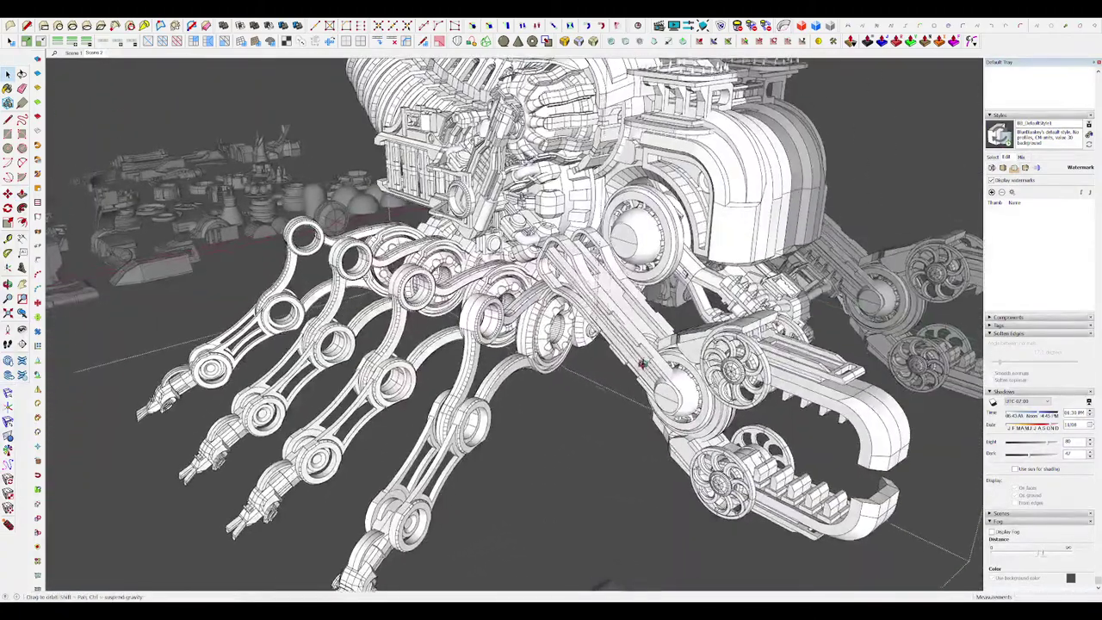
{"action": "key", "text": "d"}
{"action": "scroll", "coordinate": [654, 353], "scroll_direction": "up", "scroll_amount": 6}
{"action": "key", "text": "l"}
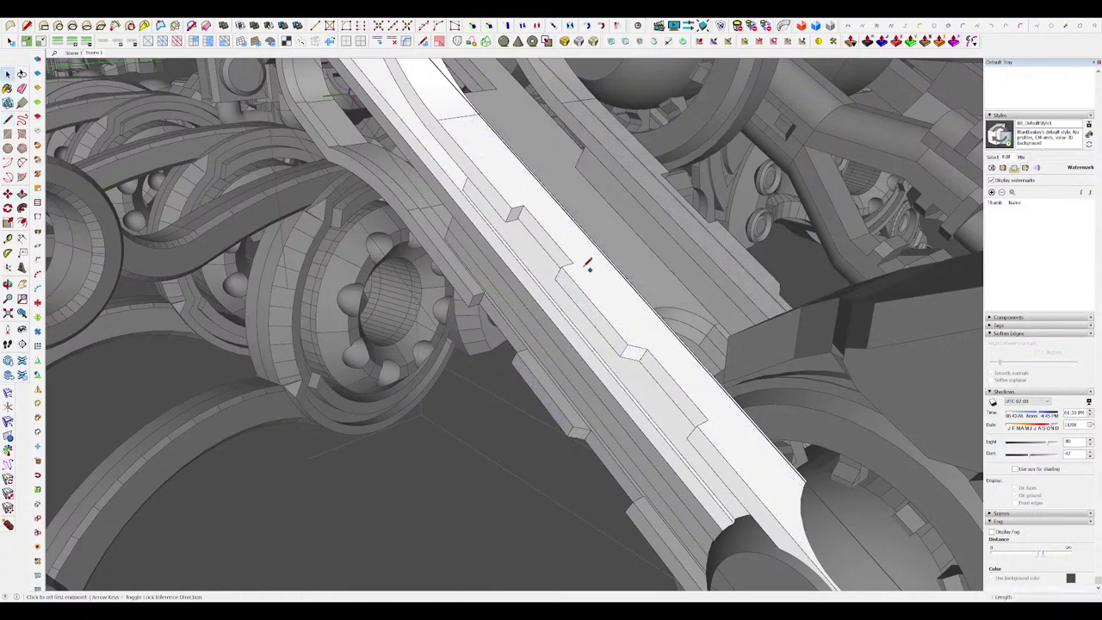
{"action": "left_click", "coordinate": [552, 304]}
{"action": "scroll", "coordinate": [657, 341], "scroll_direction": "down", "scroll_amount": 5}
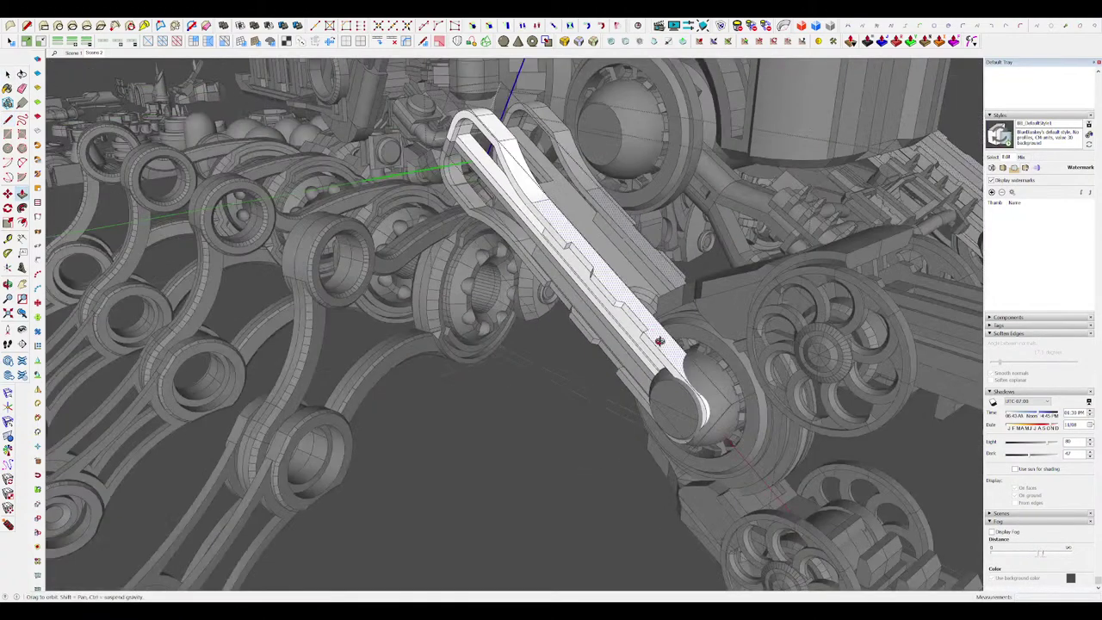
{"action": "middle_click_drag", "start_coordinate": [660, 341], "coordinate": [649, 323]}
{"action": "scroll", "coordinate": [645, 318], "scroll_direction": "up", "scroll_amount": 5}
{"action": "key", "text": "l"}
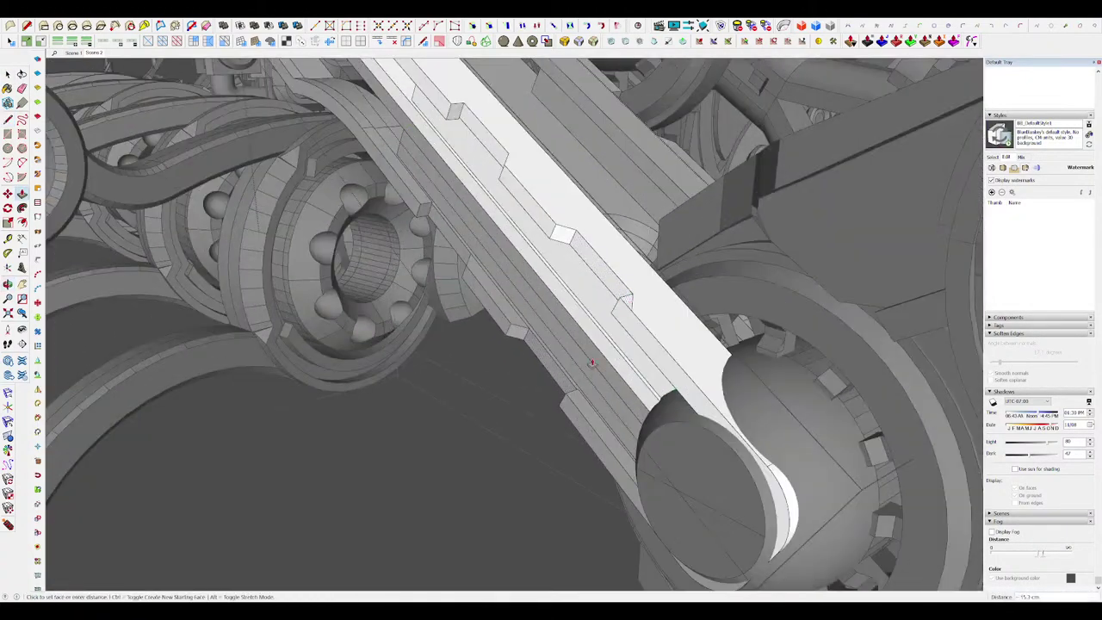
{"action": "scroll", "coordinate": [591, 362], "scroll_direction": "down", "scroll_amount": 5}
{"action": "scroll", "coordinate": [583, 315], "scroll_direction": "up", "scroll_amount": 5}
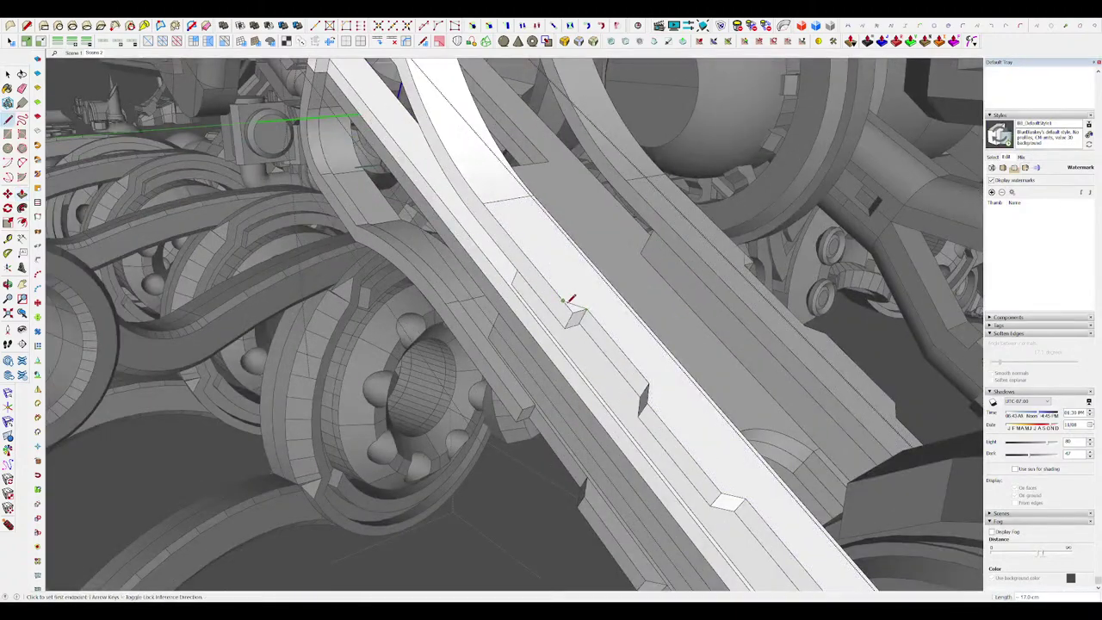
Step: Close the strut's nested edit contexts and view the whole scorpion from above
{"action": "key", "text": "space"}
{"action": "scroll", "coordinate": [654, 320], "scroll_direction": "down", "scroll_amount": 5}
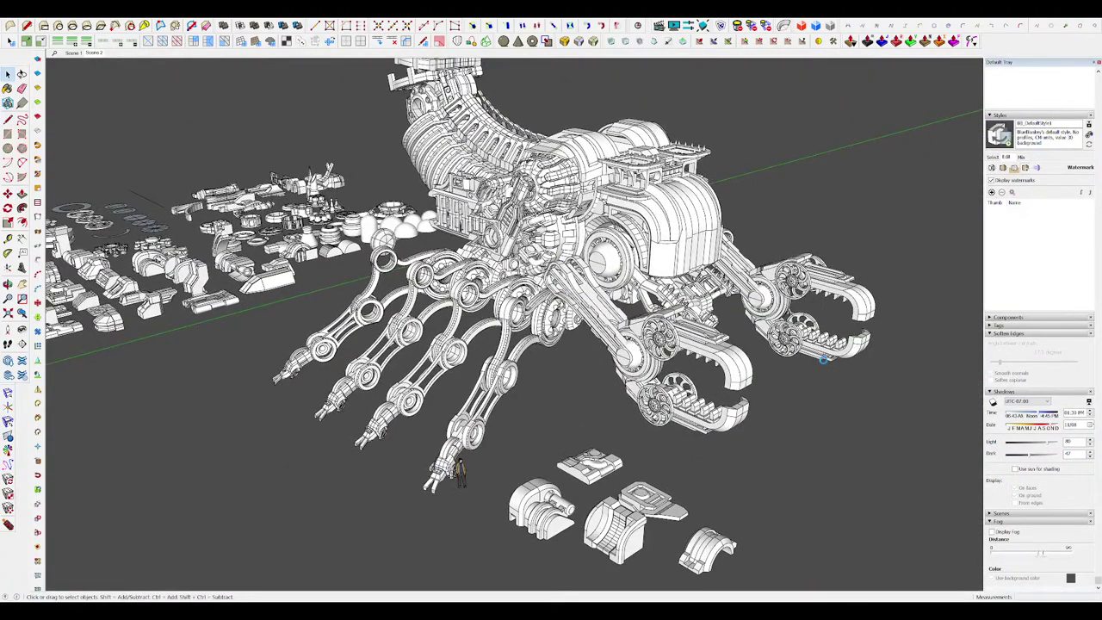
{"action": "scroll", "coordinate": [823, 360], "scroll_direction": "down", "scroll_amount": 5}
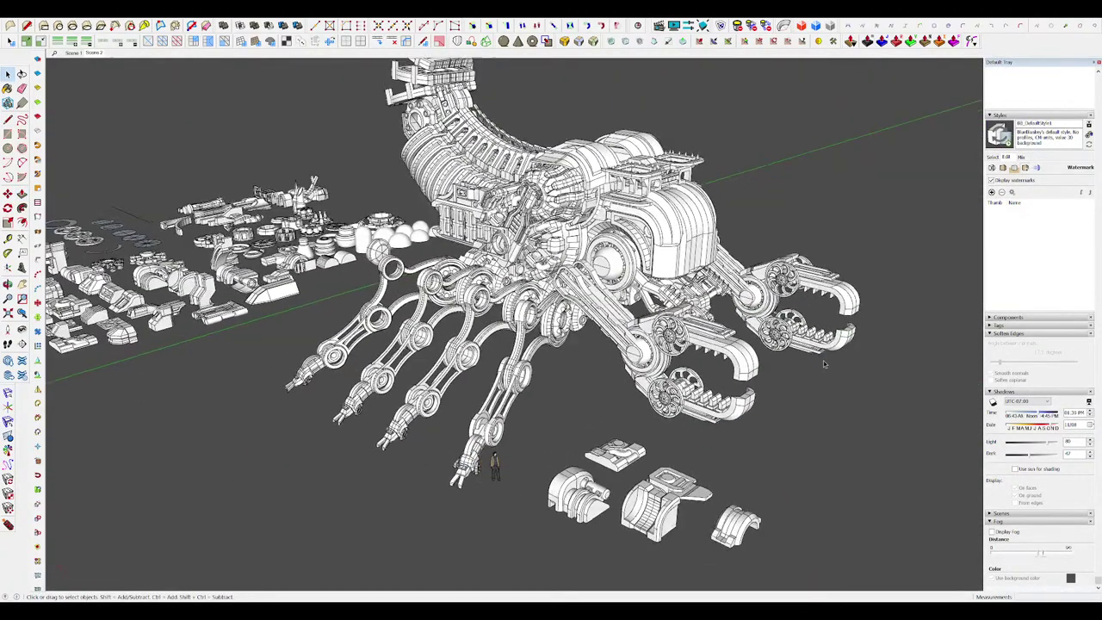
{"action": "middle_click_drag", "start_coordinate": [605, 296], "coordinate": [593, 344]}
{"action": "scroll", "coordinate": [594, 344], "scroll_direction": "up", "scroll_amount": 5}
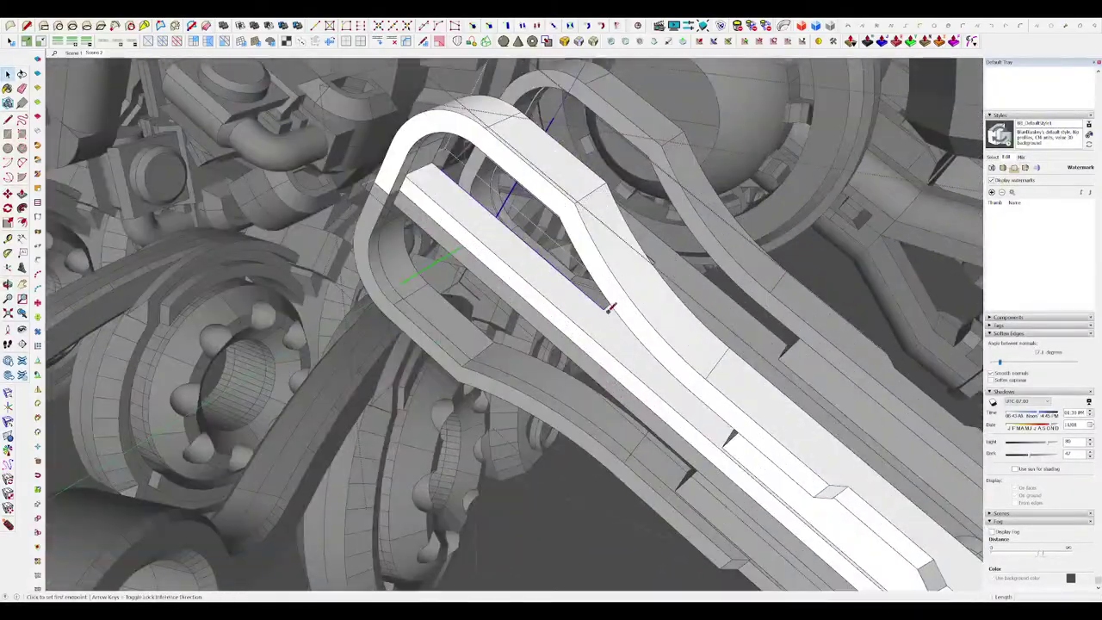
{"action": "key", "text": "e"}
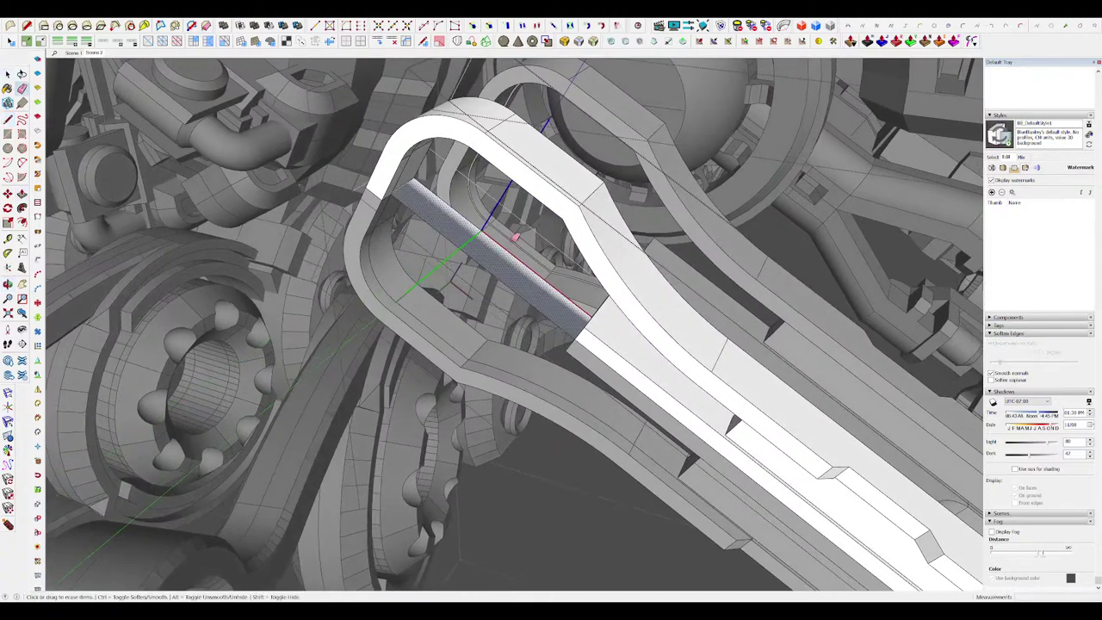
{"action": "key", "text": "p"}
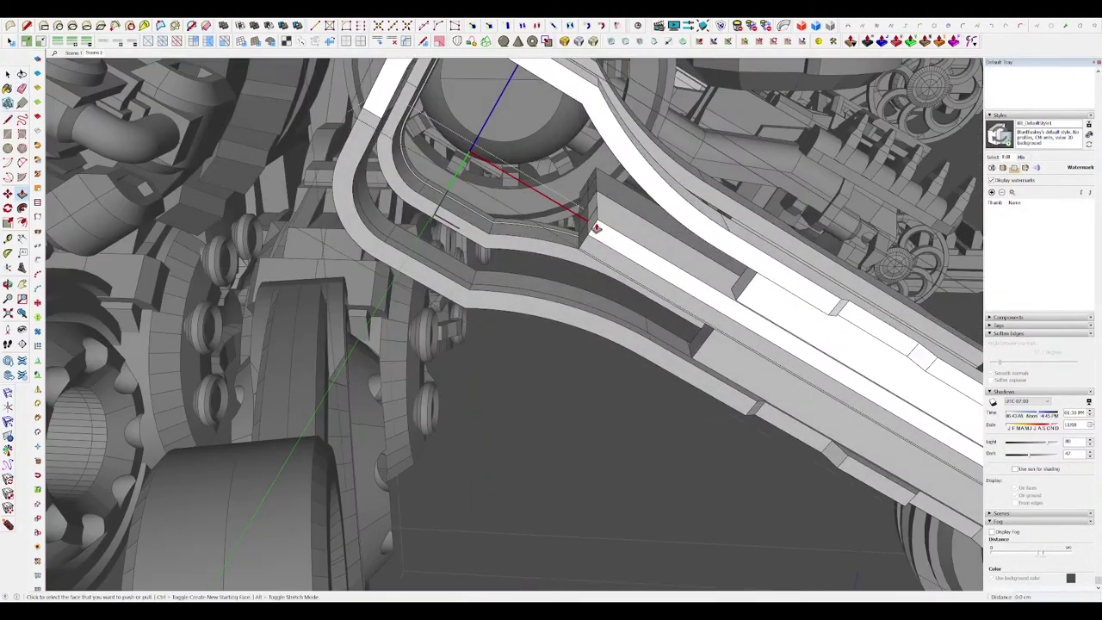
{"action": "key", "text": "space"}
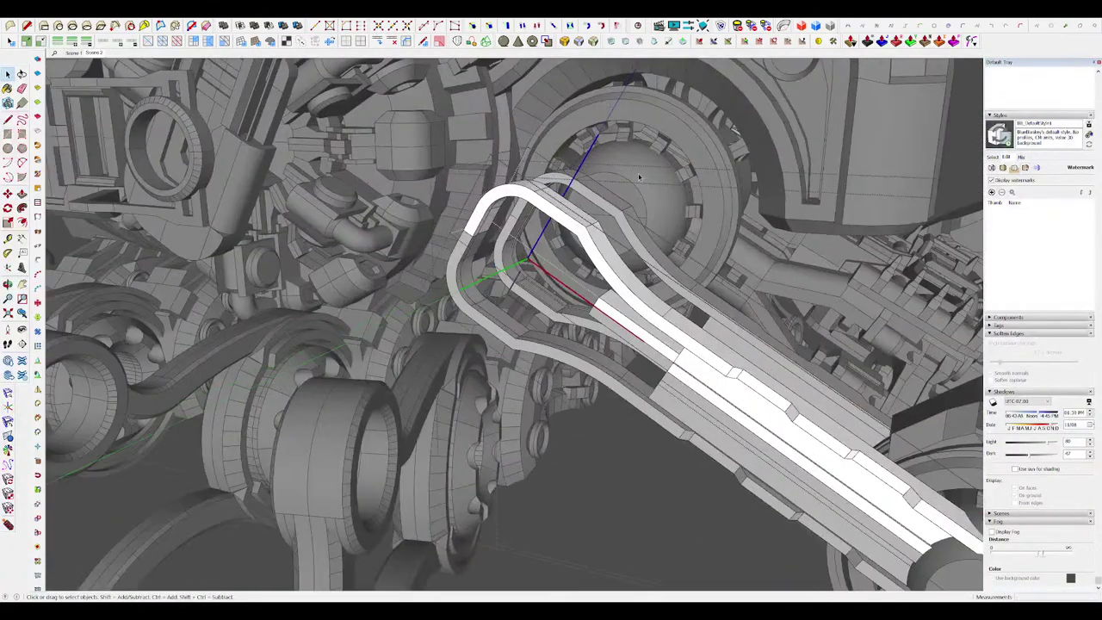
{"action": "scroll", "coordinate": [638, 176], "scroll_direction": "down", "scroll_amount": 10}
{"action": "left_click", "coordinate": [820, 316]}
{"action": "middle_click_drag", "start_coordinate": [820, 316], "coordinate": [833, 362]}
{"action": "left_click", "coordinate": [697, 408]}
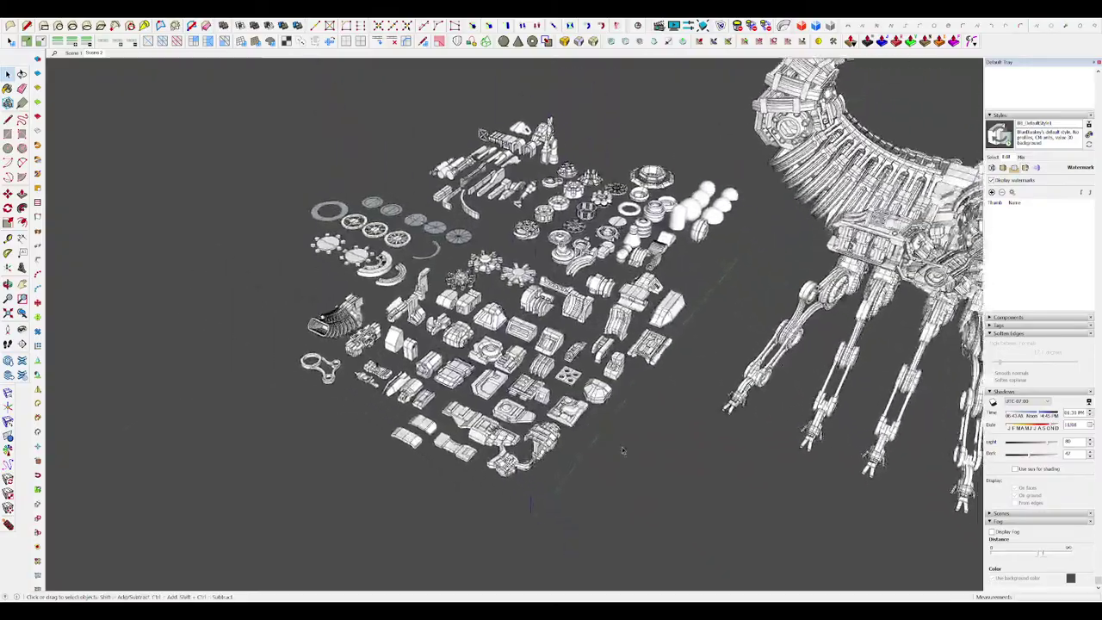
Step: Find the double-ring joint cap among the spare parts and pick it up with Move
{"action": "middle_click_drag", "start_coordinate": [621, 450], "coordinate": [613, 486]}
{"action": "scroll", "coordinate": [521, 164], "scroll_direction": "up", "scroll_amount": 6}
{"action": "middle_click_drag", "start_coordinate": [525, 224], "coordinate": [542, 348]}
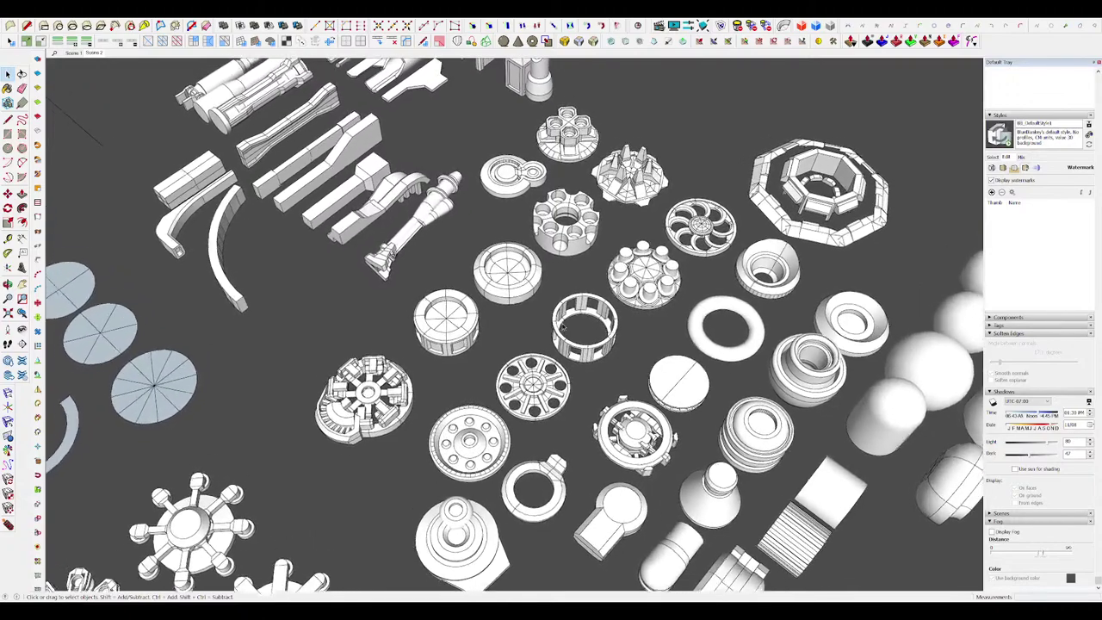
{"action": "scroll", "coordinate": [518, 206], "scroll_direction": "up", "scroll_amount": 5}
{"action": "middle_click_drag", "start_coordinate": [520, 208], "coordinate": [529, 271]}
{"action": "scroll", "coordinate": [551, 335], "scroll_direction": "down", "scroll_amount": 3}
{"action": "middle_click_drag", "start_coordinate": [555, 344], "coordinate": [596, 454], "text": "shift"}
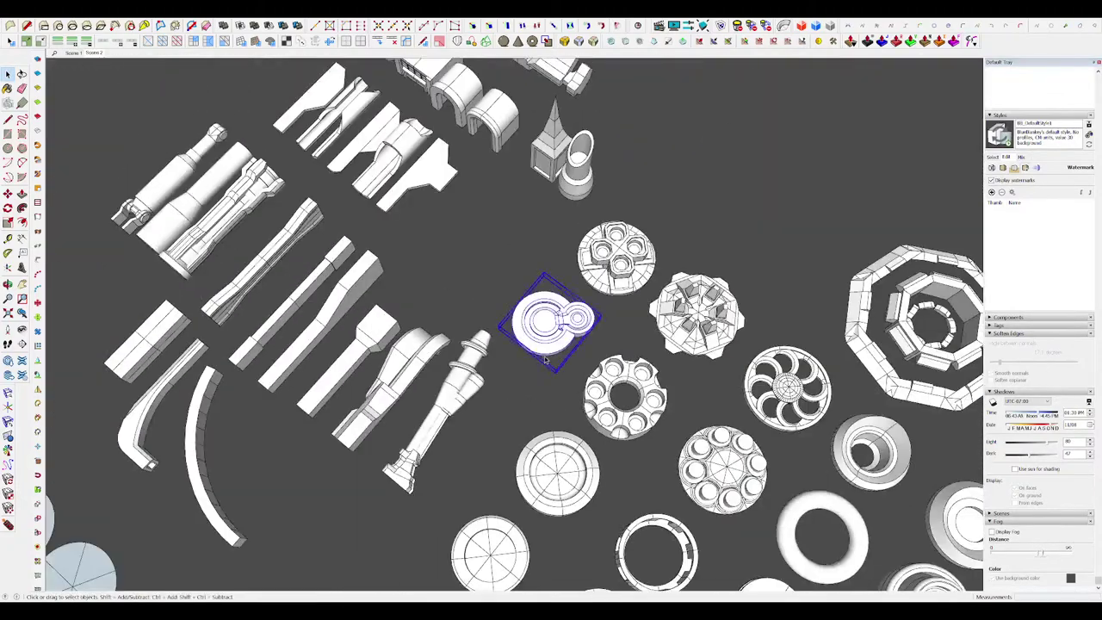
{"action": "key", "text": "m"}
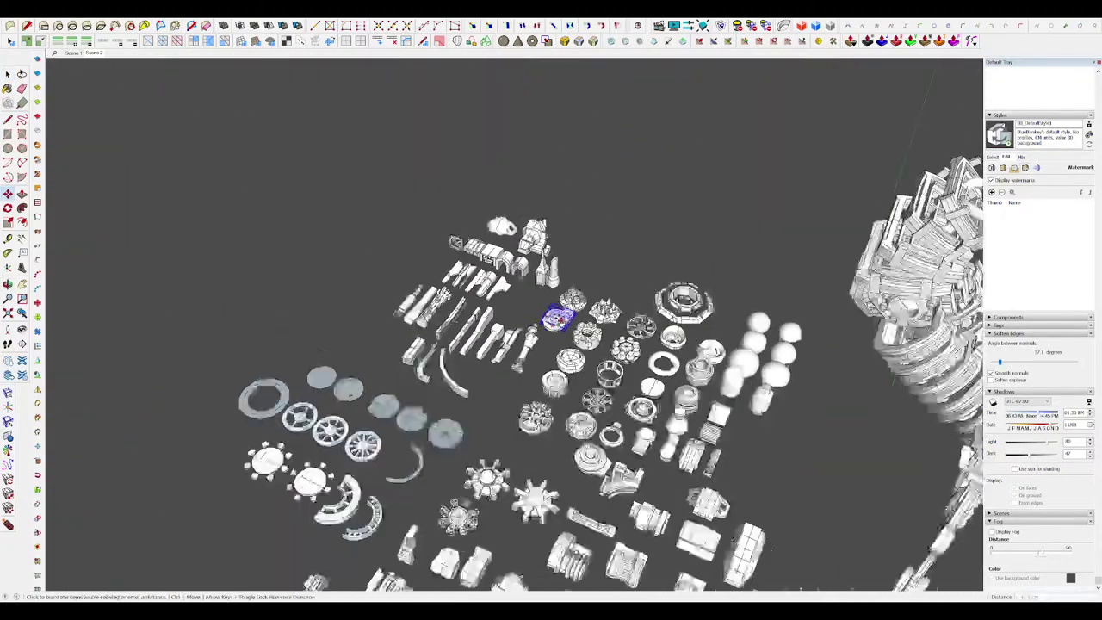
{"action": "scroll", "coordinate": [561, 319], "scroll_direction": "down", "scroll_amount": 8}
{"action": "scroll", "coordinate": [711, 395], "scroll_direction": "up", "scroll_amount": 7}
Step: Rotate the joint cap 90° so it lies flat
{"action": "middle_click_drag", "start_coordinate": [675, 388], "coordinate": [634, 301]}
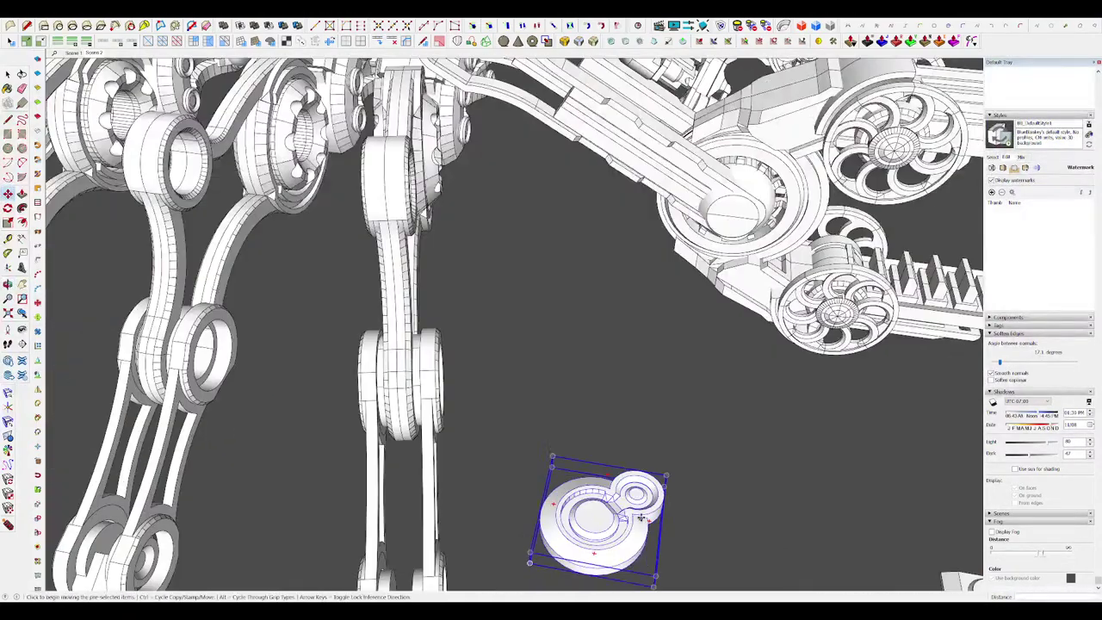
{"action": "left_click", "coordinate": [646, 518]}
{"action": "left_click", "coordinate": [594, 550]}
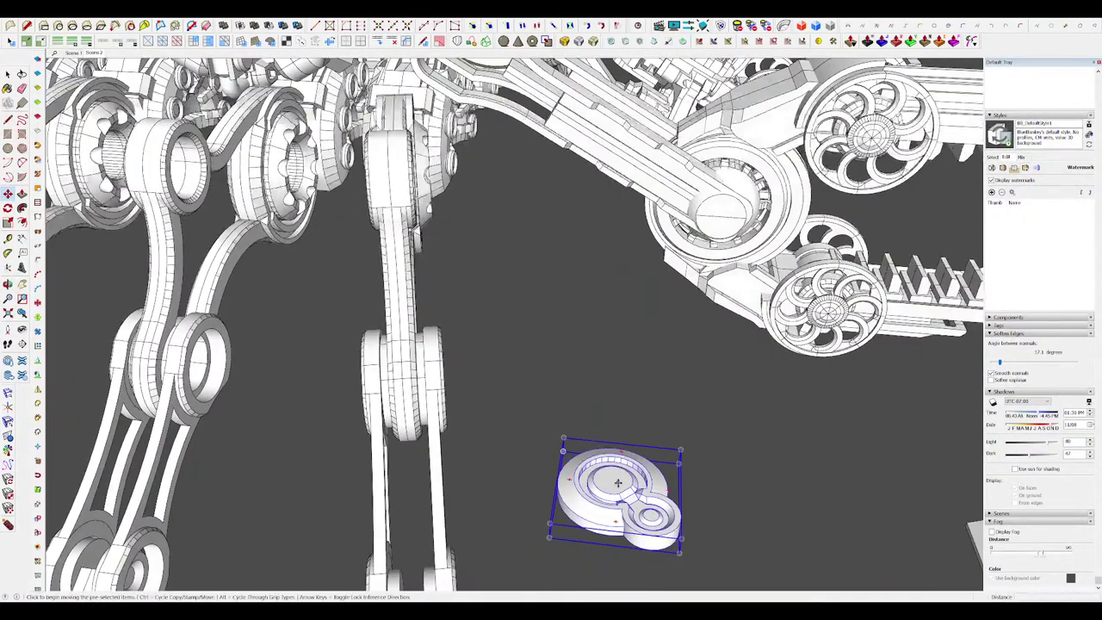
{"action": "scroll", "coordinate": [564, 480], "scroll_direction": "down", "scroll_amount": 6}
{"action": "middle_click_drag", "start_coordinate": [563, 480], "coordinate": [465, 379]}
{"action": "scroll", "coordinate": [452, 409], "scroll_direction": "up", "scroll_amount": 5}
{"action": "key", "text": "space"}
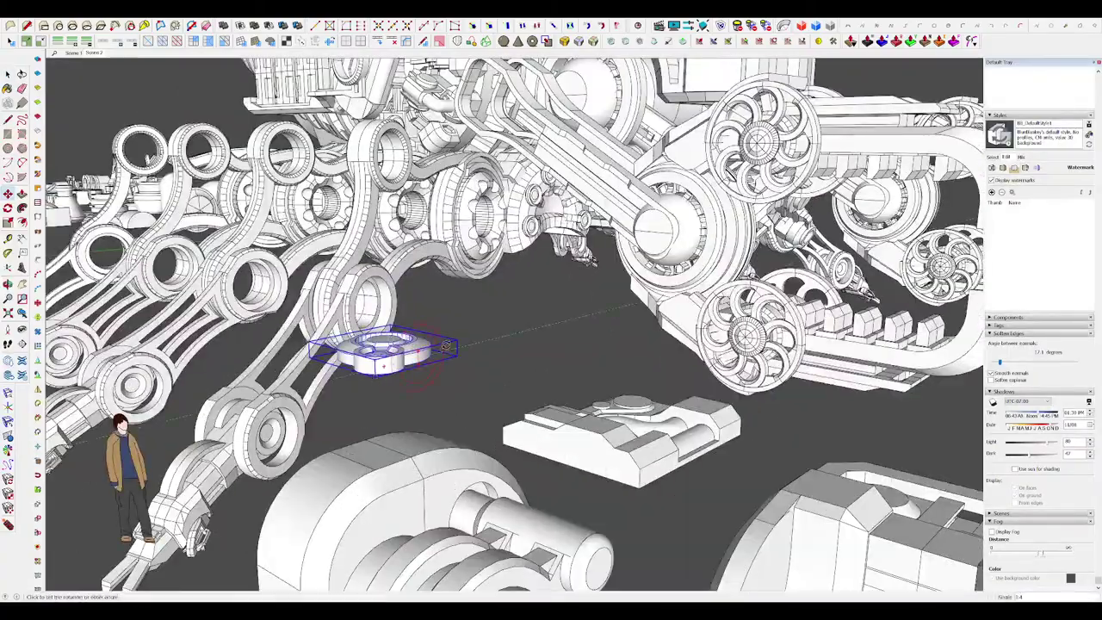
{"action": "left_click", "coordinate": [415, 322]}
Step: Carry the joint cap over the shoulder joint and set it down
{"action": "middle_click_drag", "start_coordinate": [415, 323], "coordinate": [673, 401]}
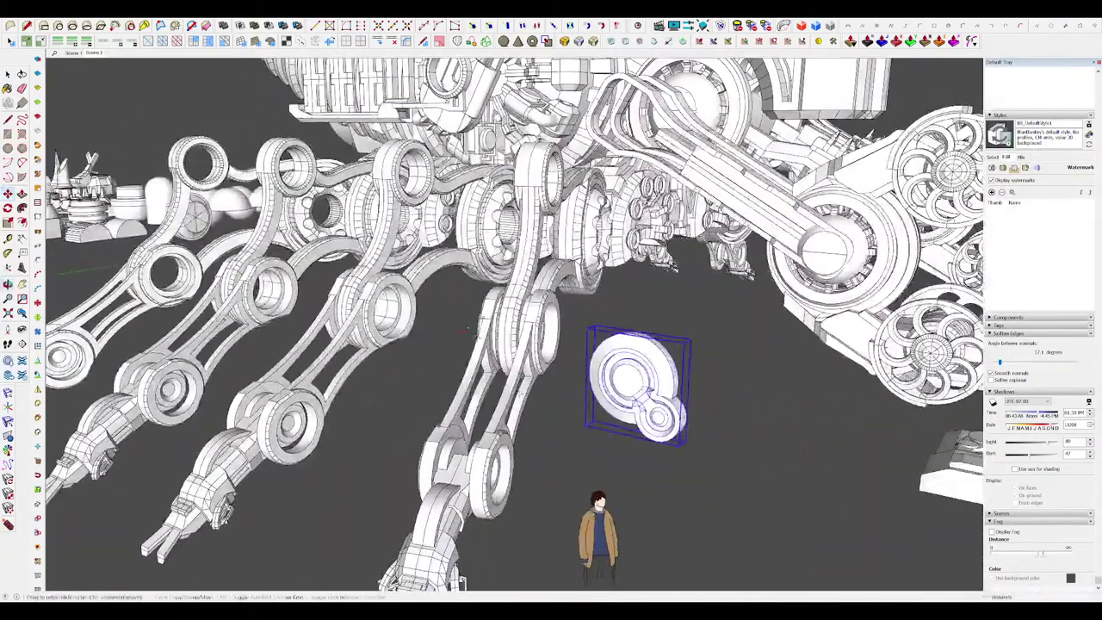
{"action": "scroll", "coordinate": [673, 402], "scroll_direction": "up", "scroll_amount": 2}
{"action": "scroll", "coordinate": [690, 414], "scroll_direction": "down", "scroll_amount": 6}
{"action": "scroll", "coordinate": [712, 291], "scroll_direction": "up", "scroll_amount": 3}
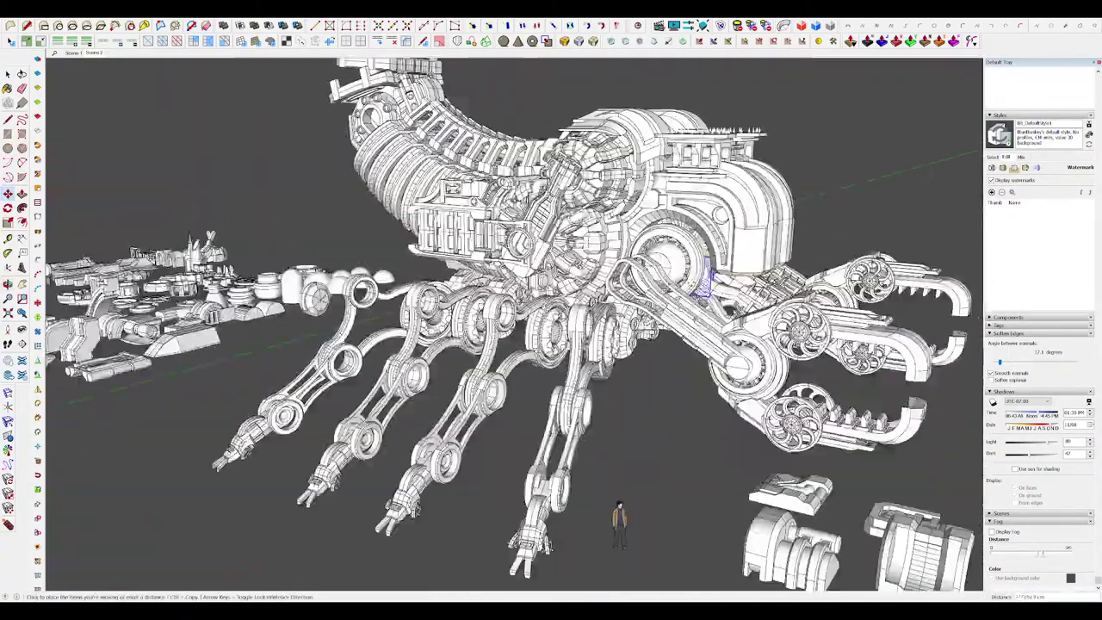
{"action": "scroll", "coordinate": [650, 282], "scroll_direction": "up", "scroll_amount": 2}
{"action": "middle_click_drag", "start_coordinate": [712, 291], "coordinate": [725, 248]}
{"action": "scroll", "coordinate": [671, 258], "scroll_direction": "up", "scroll_amount": 5}
{"action": "scroll", "coordinate": [652, 280], "scroll_direction": "up", "scroll_amount": 2}
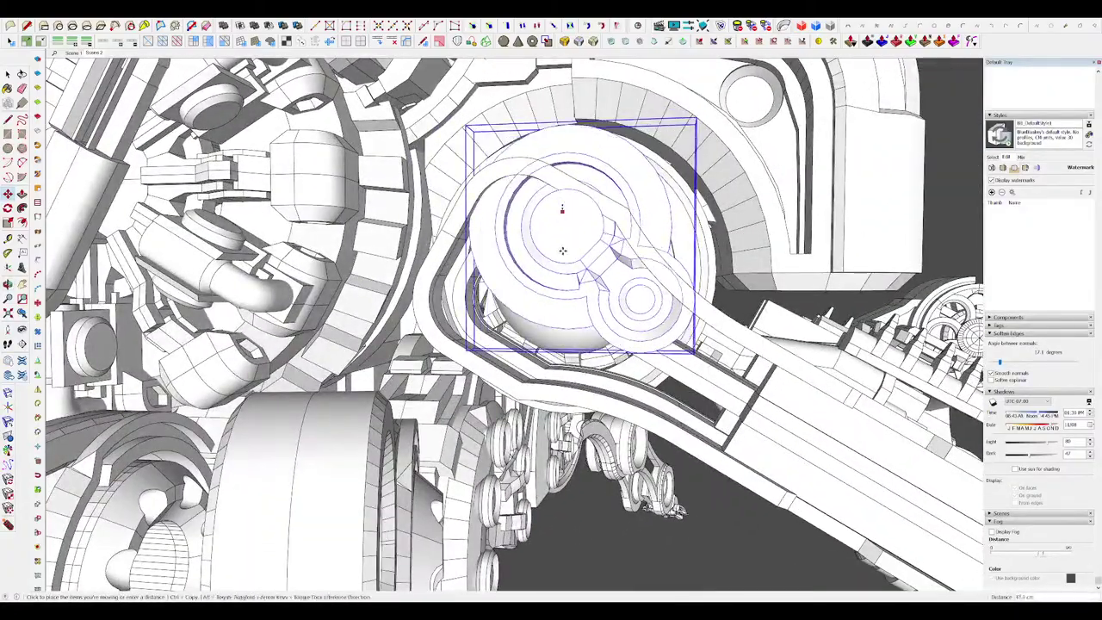
{"action": "left_click", "coordinate": [559, 278]}
Step: Rotate the cap into alignment and place it at the arm's pivot
{"action": "middle_click_drag", "start_coordinate": [557, 278], "coordinate": [614, 288]}
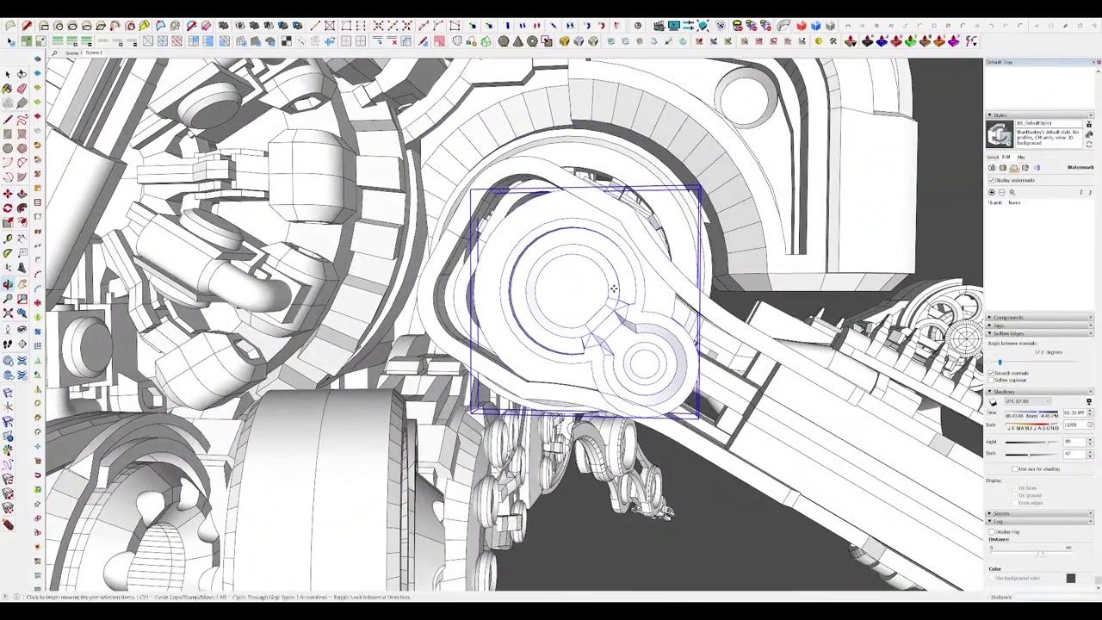
{"action": "left_click", "coordinate": [578, 212]}
{"action": "middle_click_drag", "start_coordinate": [563, 234], "coordinate": [499, 301]}
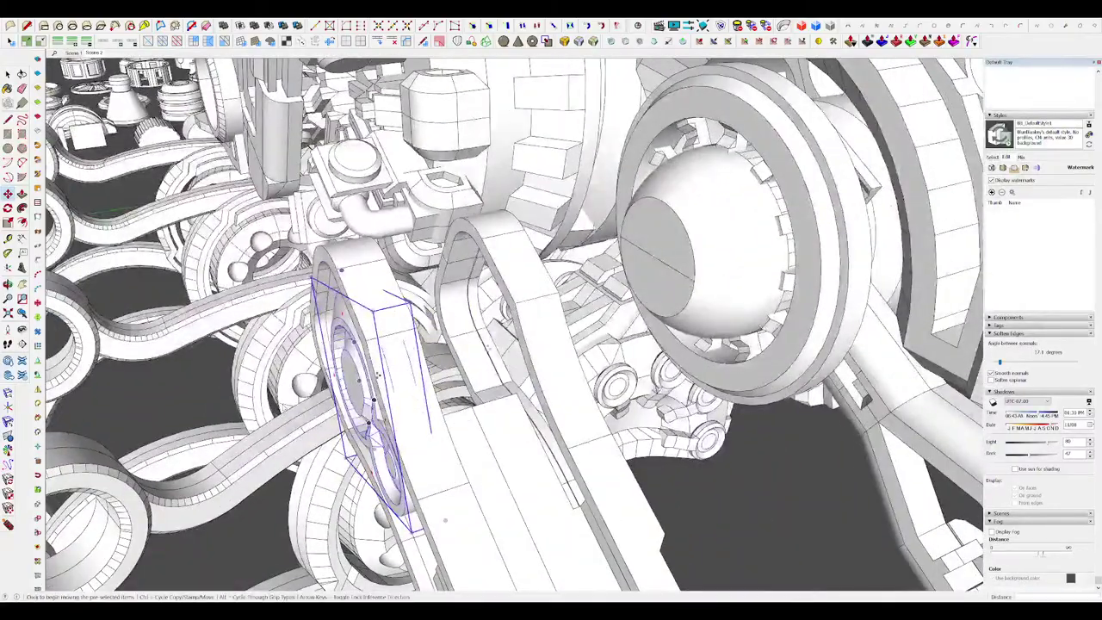
{"action": "scroll", "coordinate": [594, 336], "scroll_direction": "down", "scroll_amount": 4}
{"action": "scroll", "coordinate": [551, 334], "scroll_direction": "up", "scroll_amount": 3}
{"action": "middle_click_drag", "start_coordinate": [560, 332], "coordinate": [552, 325]}
{"action": "key", "text": "space"}
{"action": "key", "text": "Delete"}
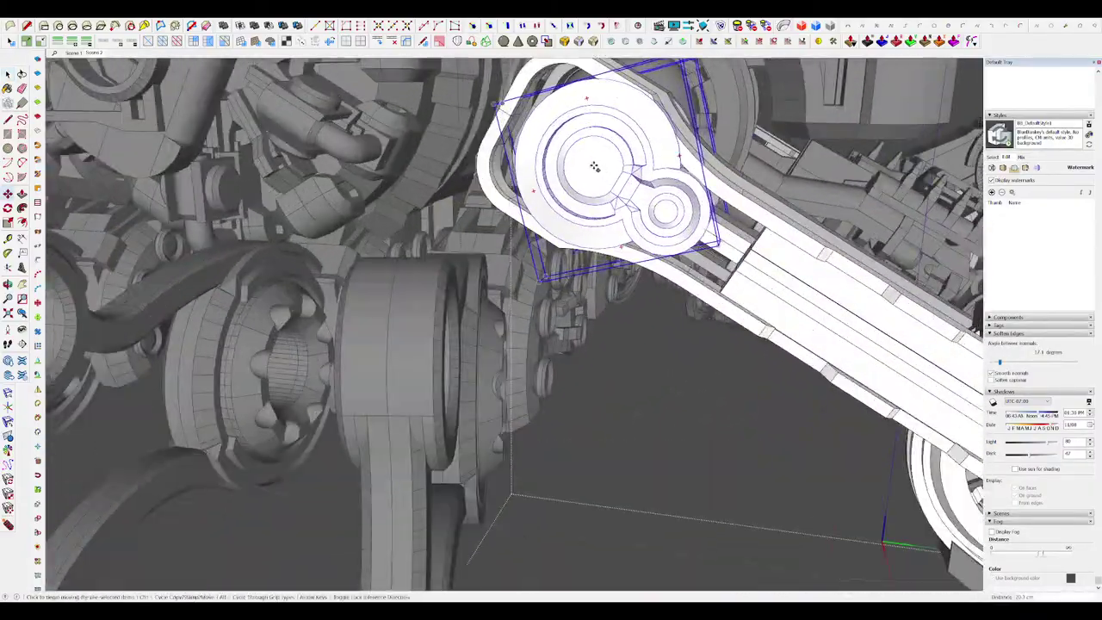
{"action": "left_click", "coordinate": [600, 173]}
Step: Nudge the double-ring plate about 7.8 cm upward onto the strut's upper pivot end
{"action": "key", "text": "space"}
{"action": "scroll", "coordinate": [600, 172], "scroll_direction": "down", "scroll_amount": 5}
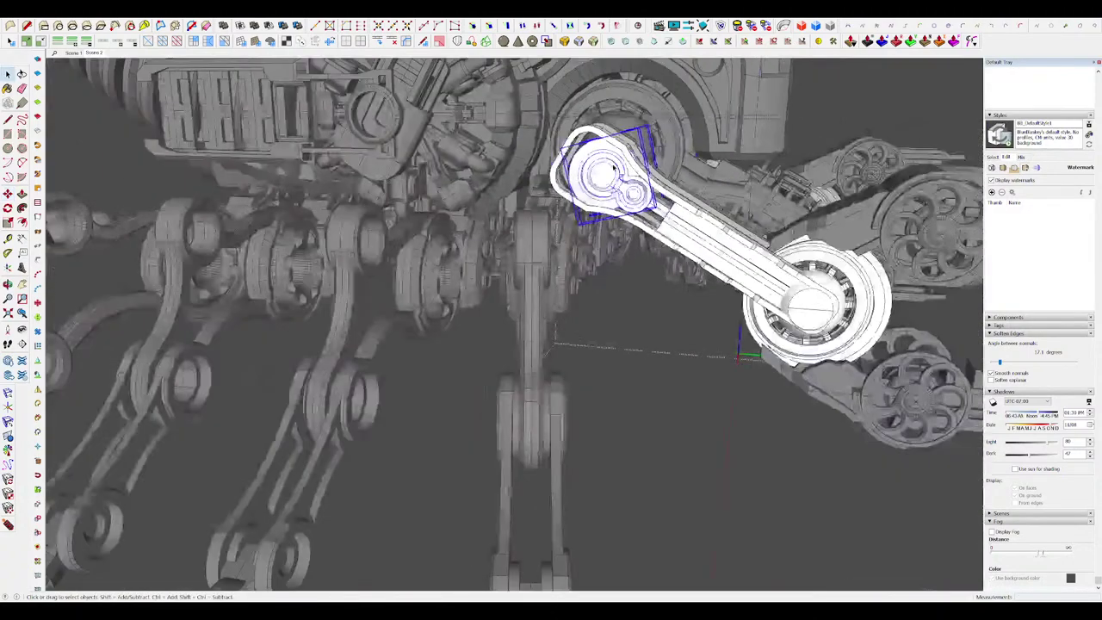
{"action": "scroll", "coordinate": [602, 177], "scroll_direction": "up", "scroll_amount": 5}
{"action": "key", "text": "m"}
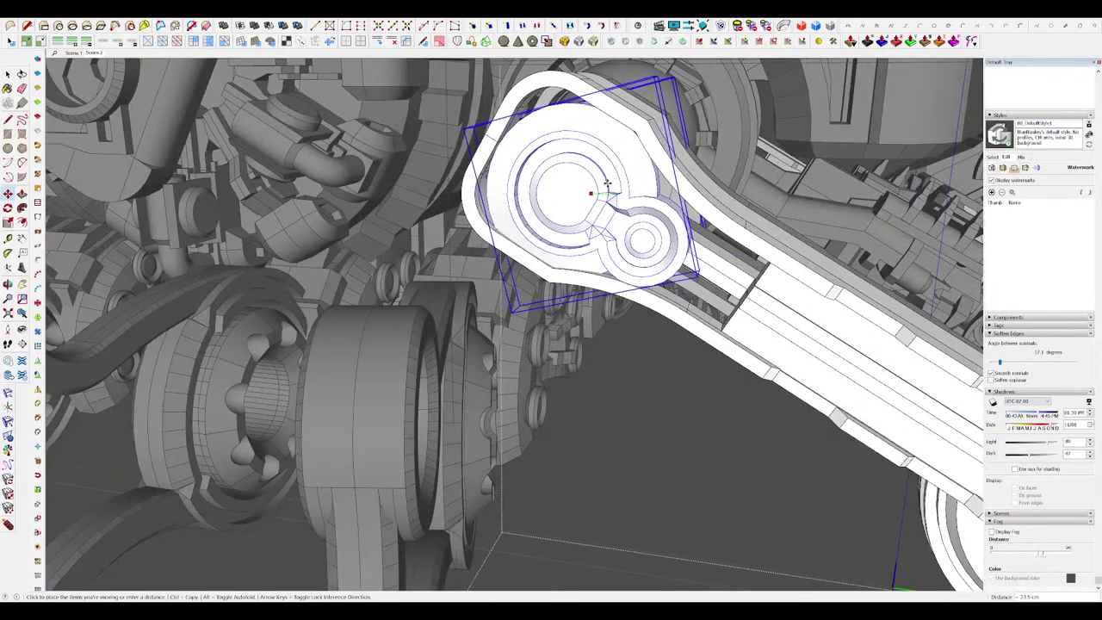
{"action": "left_click_drag", "start_coordinate": [595, 193], "coordinate": [600, 184]}
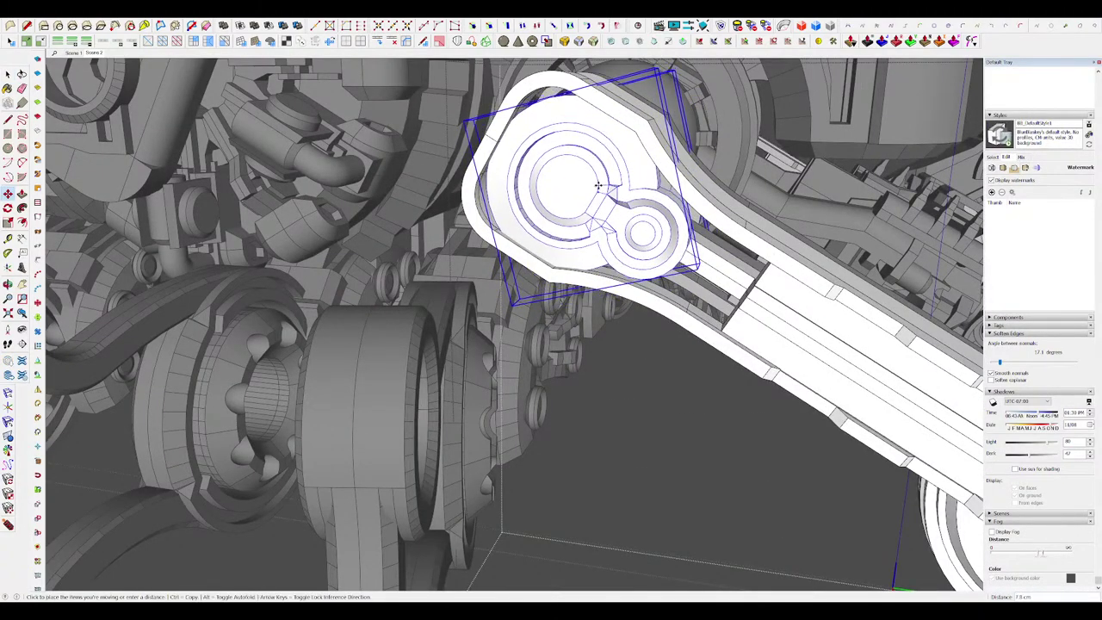
{"action": "left_click", "coordinate": [599, 186]}
{"action": "key", "text": "space"}
{"action": "middle_click_drag", "start_coordinate": [599, 187], "coordinate": [563, 223]}
{"action": "scroll", "coordinate": [555, 245], "scroll_direction": "down", "scroll_amount": 5}
{"action": "middle_click_drag", "start_coordinate": [628, 267], "coordinate": [533, 253]}
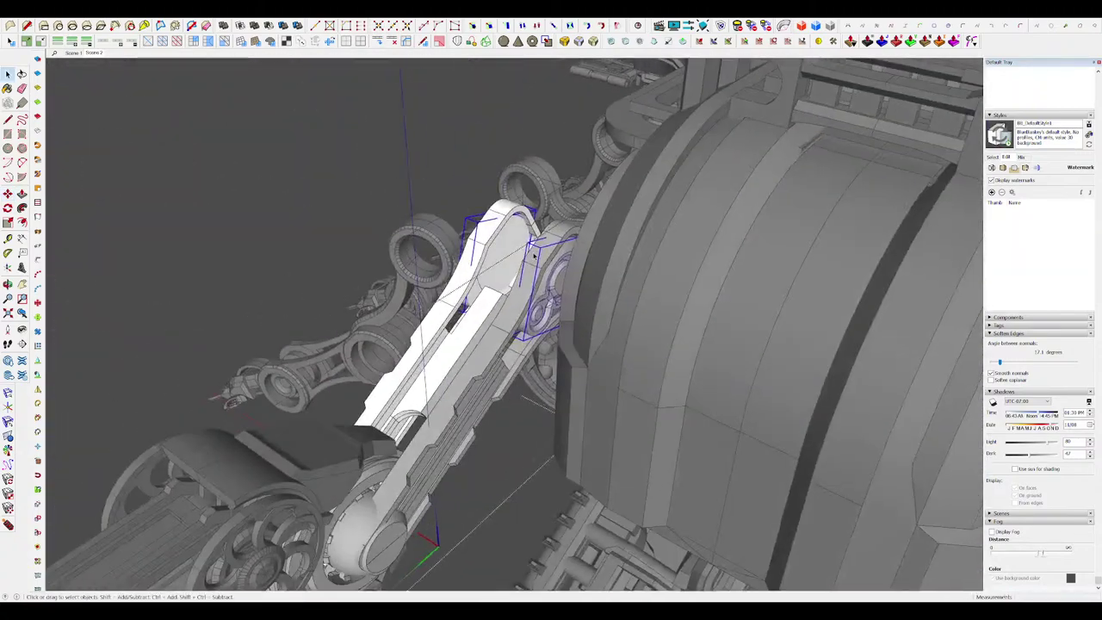
Step: Inside the hub component, Push/Pull the hub face to a new depth
{"action": "double_click", "coordinate": [511, 238]}
{"action": "scroll", "coordinate": [512, 238], "scroll_direction": "up", "scroll_amount": 5}
{"action": "key", "text": "f"}
{"action": "left_click", "coordinate": [548, 202]}
{"action": "middle_click_drag", "start_coordinate": [537, 203], "coordinate": [493, 279]}
{"action": "key", "text": "p"}
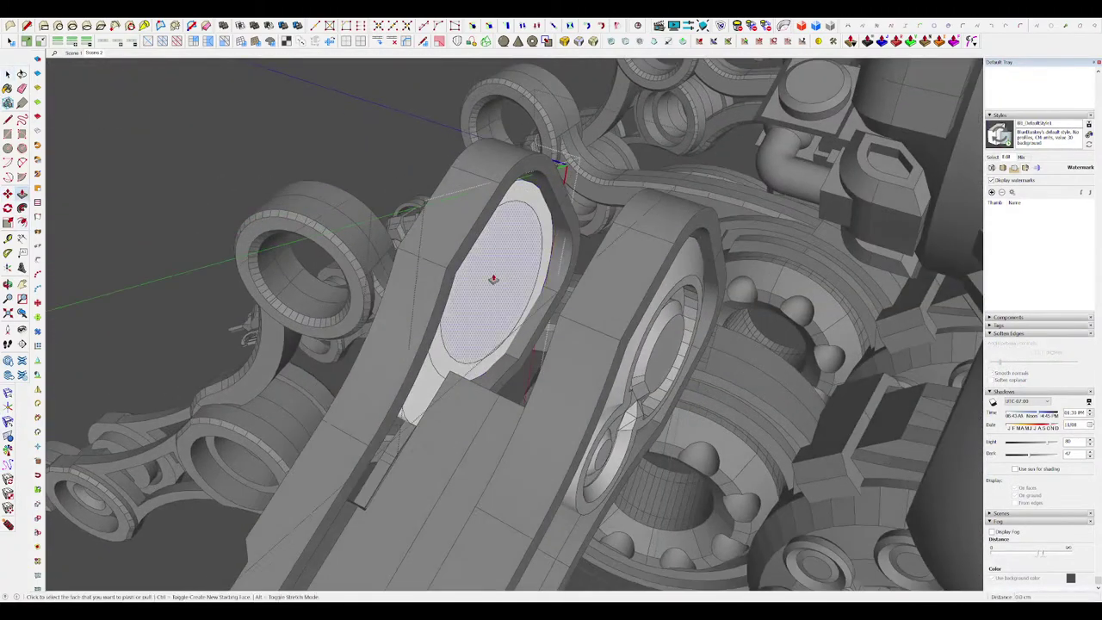
{"action": "left_click", "coordinate": [497, 397]}
{"action": "middle_click_drag", "start_coordinate": [496, 397], "coordinate": [564, 268]}
{"action": "scroll", "coordinate": [637, 284], "scroll_direction": "down", "scroll_amount": 4}
{"action": "key", "text": "space"}
Step: Isolate the hub and bevel its rim edge with RoundCorner
{"action": "key", "text": "i"}
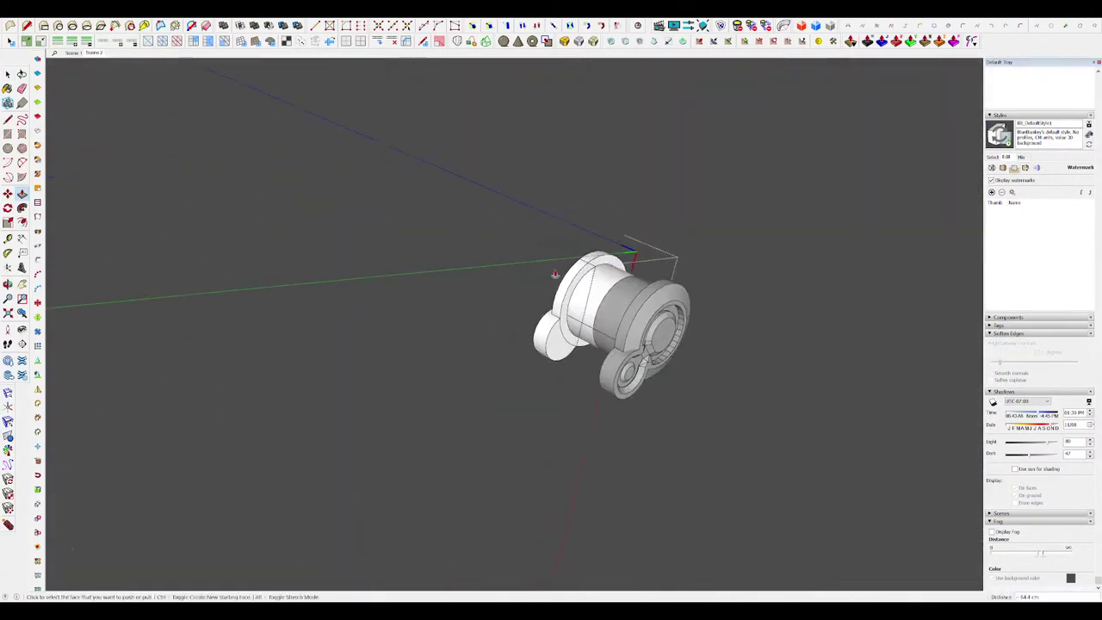
{"action": "scroll", "coordinate": [568, 261], "scroll_direction": "up", "scroll_amount": 5}
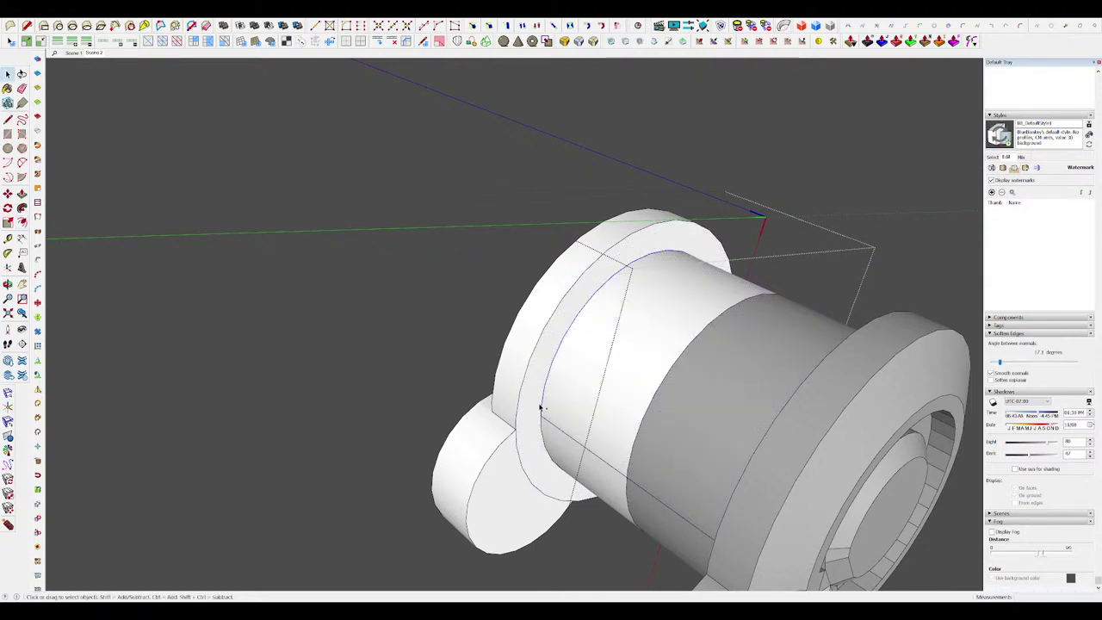
{"action": "mouse_move", "coordinate": [548, 424]}
{"action": "middle_mouse_down"}
{"action": "mouse_move", "coordinate": [689, 320]}
{"action": "mouse_move", "coordinate": [766, 293]}
{"action": "mouse_move", "coordinate": [646, 258]}
{"action": "mouse_move", "coordinate": [547, 325]}
{"action": "mouse_move", "coordinate": [601, 508]}
{"action": "mouse_move", "coordinate": [636, 413]}
{"action": "mouse_move", "coordinate": [693, 401]}
{"action": "middle_mouse_up"}
{"action": "scroll", "coordinate": [694, 401], "scroll_direction": "down", "scroll_amount": 2}
{"action": "scroll", "coordinate": [694, 401], "scroll_direction": "up", "scroll_amount": 3}
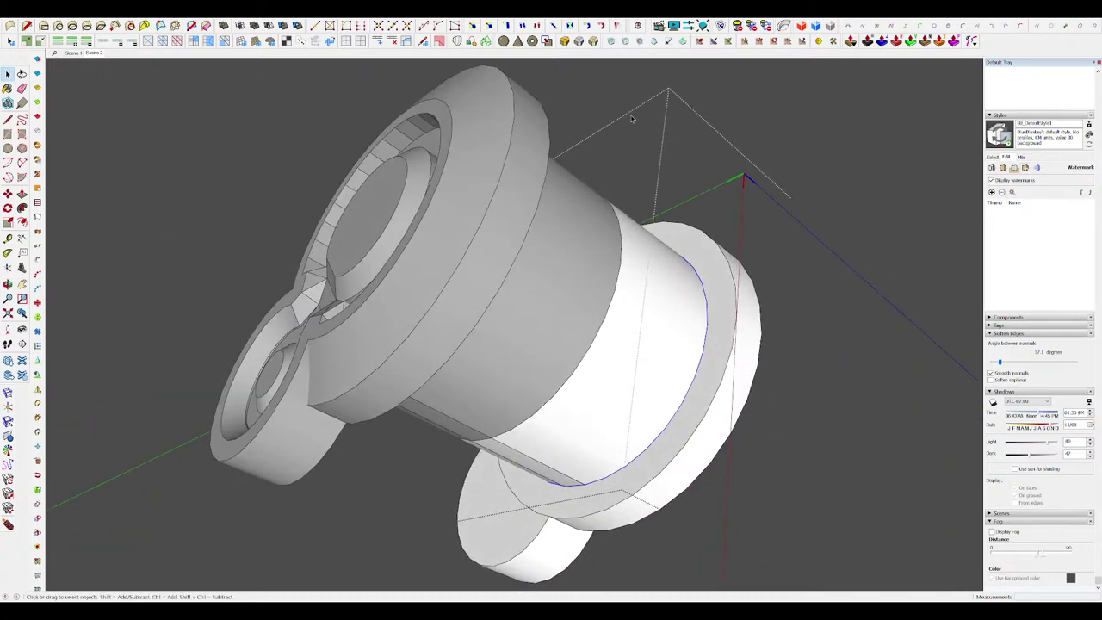
{"action": "left_click", "coordinate": [593, 40]}
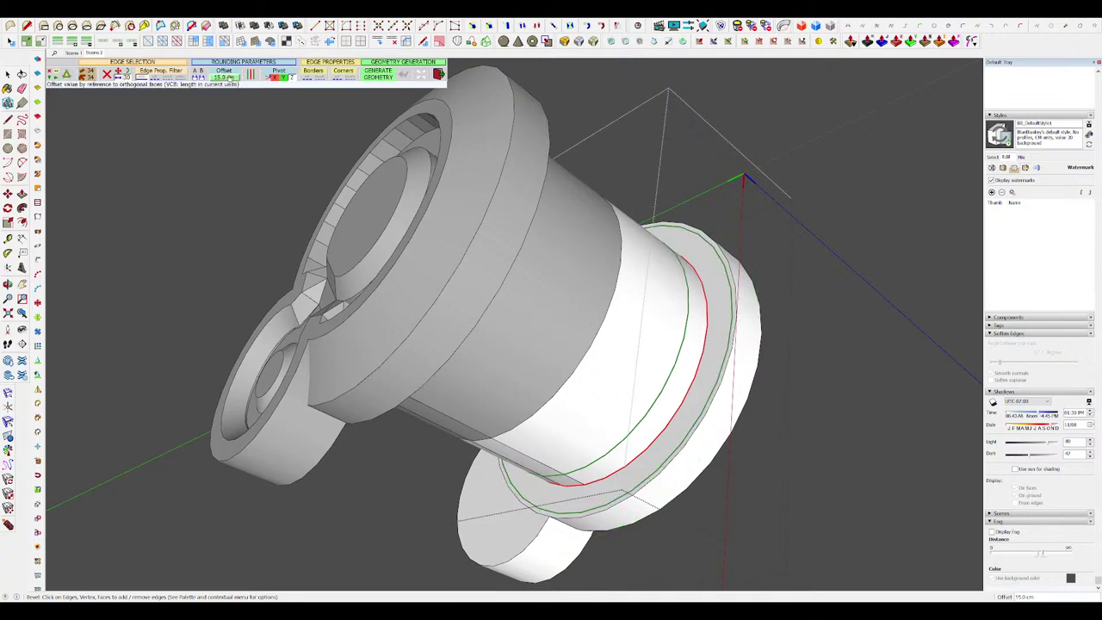
{"action": "key", "text": "Return"}
{"action": "key", "text": "space"}
Step: Exit back to the whole machine and finish the face extrusion at the snapped point
{"action": "middle_click_drag", "start_coordinate": [639, 253], "coordinate": [452, 344]}
{"action": "scroll", "coordinate": [452, 343], "scroll_direction": "down", "scroll_amount": 2}
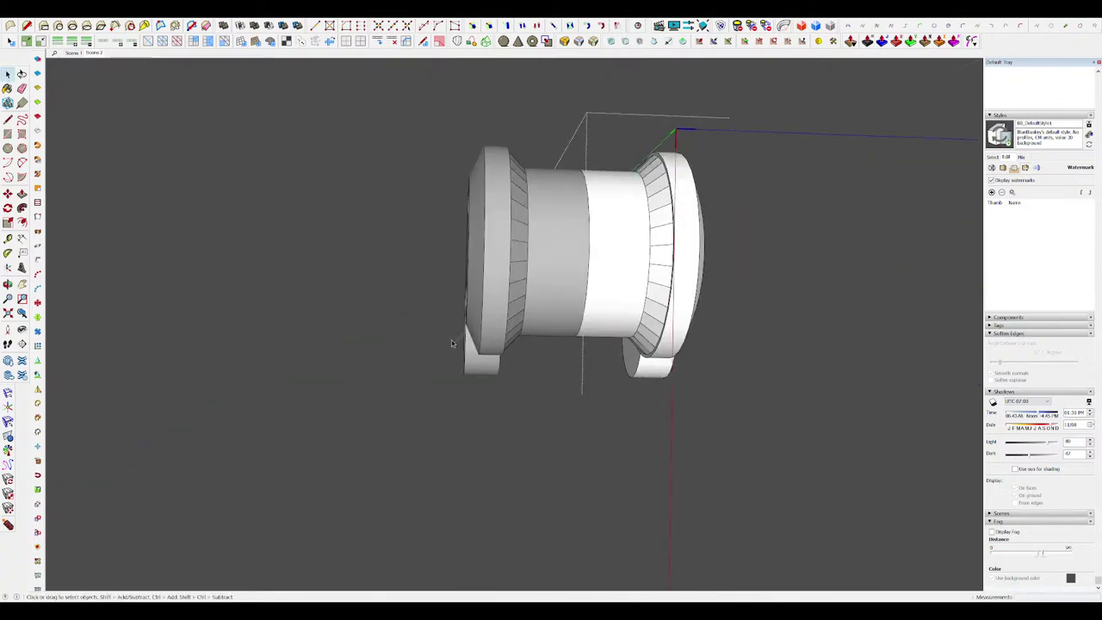
{"action": "middle_click_drag", "start_coordinate": [556, 303], "coordinate": [573, 293]}
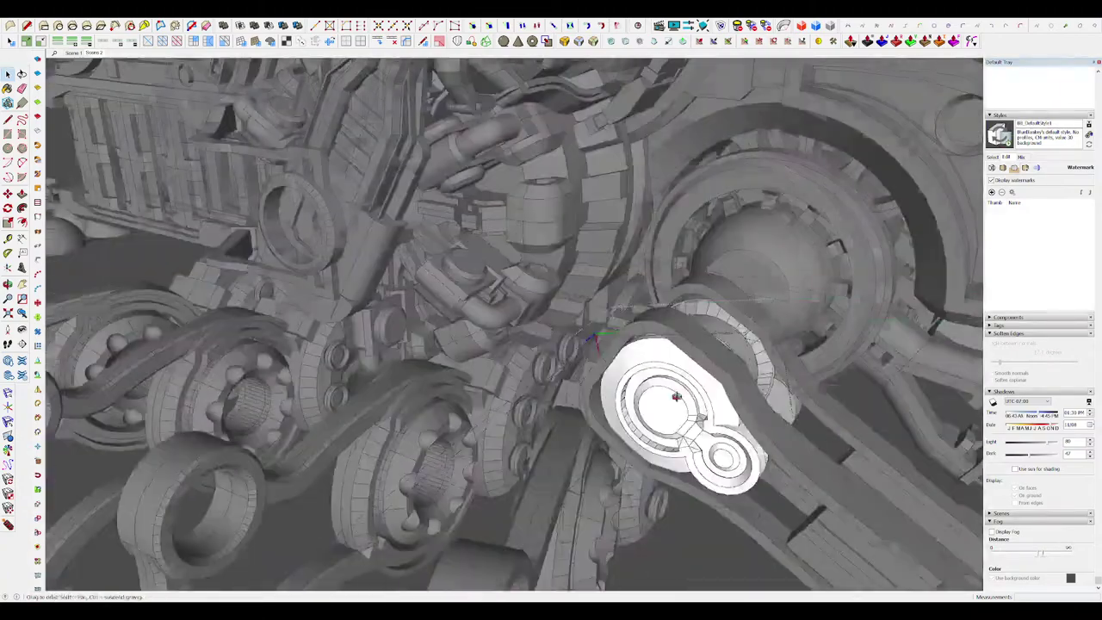
{"action": "middle_click_drag", "start_coordinate": [676, 396], "coordinate": [691, 359]}
{"action": "scroll", "coordinate": [691, 359], "scroll_direction": "down", "scroll_amount": 4}
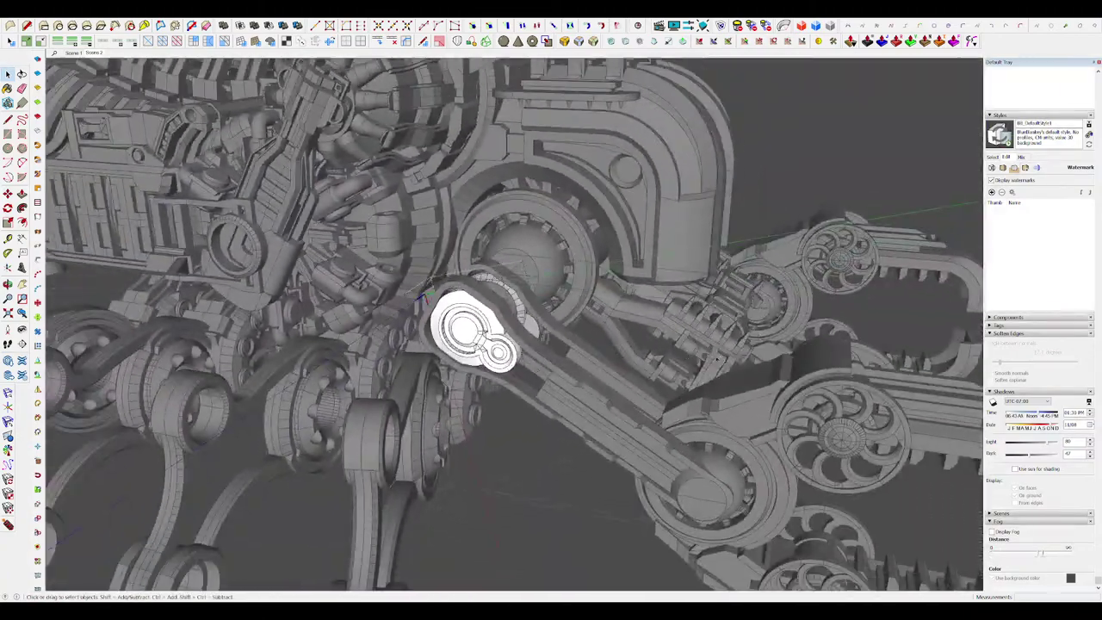
{"action": "key", "text": "Escape"}
{"action": "scroll", "coordinate": [723, 327], "scroll_direction": "down", "scroll_amount": 2}
{"action": "key", "text": "Escape"}
{"action": "scroll", "coordinate": [744, 307], "scroll_direction": "down", "scroll_amount": 3}
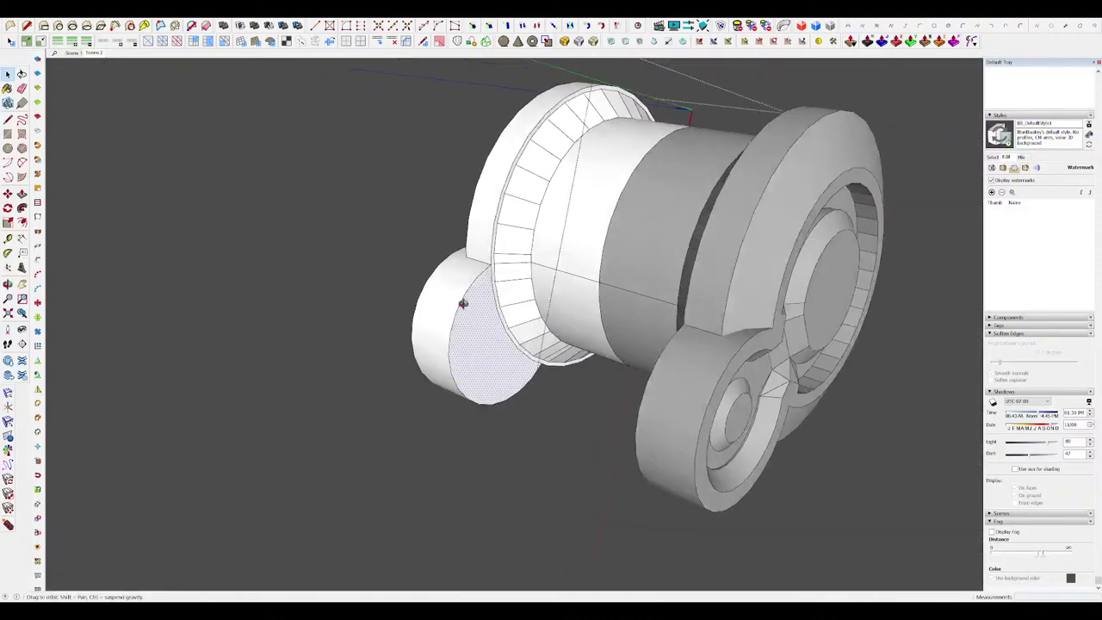
{"action": "middle_click_drag", "start_coordinate": [463, 303], "coordinate": [474, 335]}
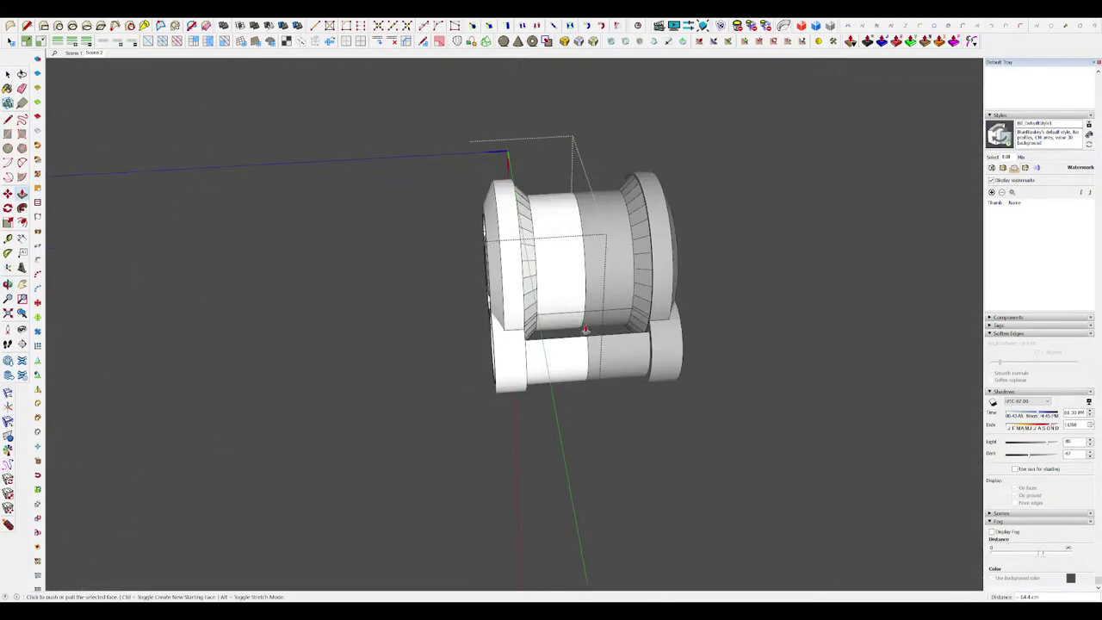
{"action": "scroll", "coordinate": [559, 339], "scroll_direction": "up", "scroll_amount": 4}
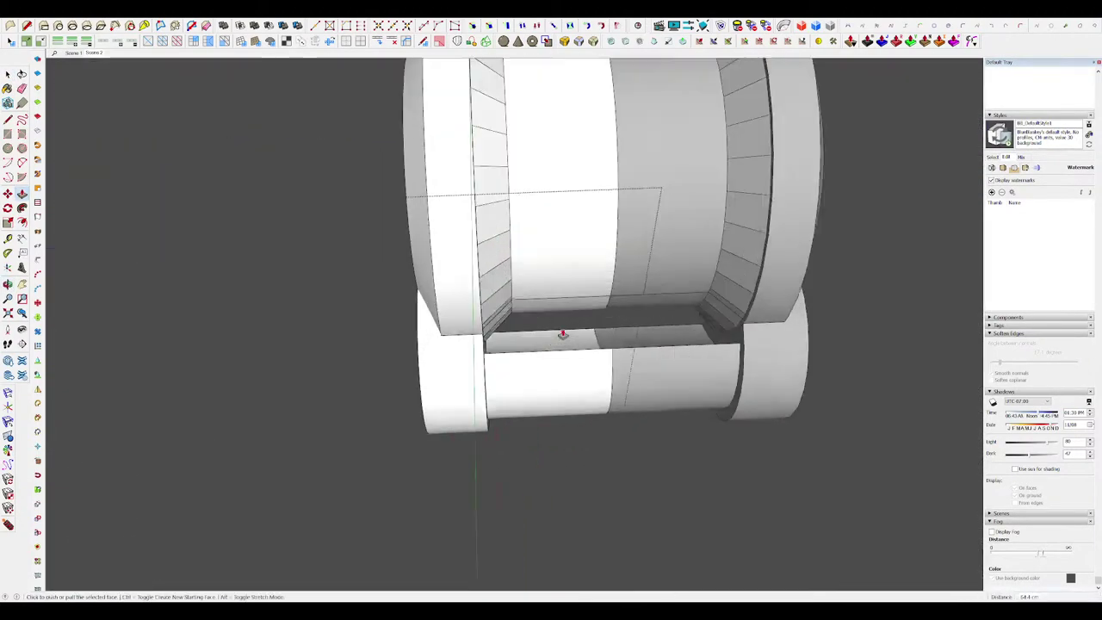
{"action": "left_click", "coordinate": [558, 362]}
Step: Pull the hub's top face along a vector out to 138.9 cm
{"action": "middle_click_drag", "start_coordinate": [557, 341], "coordinate": [585, 303]}
{"action": "key", "text": "space"}
{"action": "left_click", "coordinate": [563, 365]}
{"action": "left_click", "coordinate": [899, 42]}
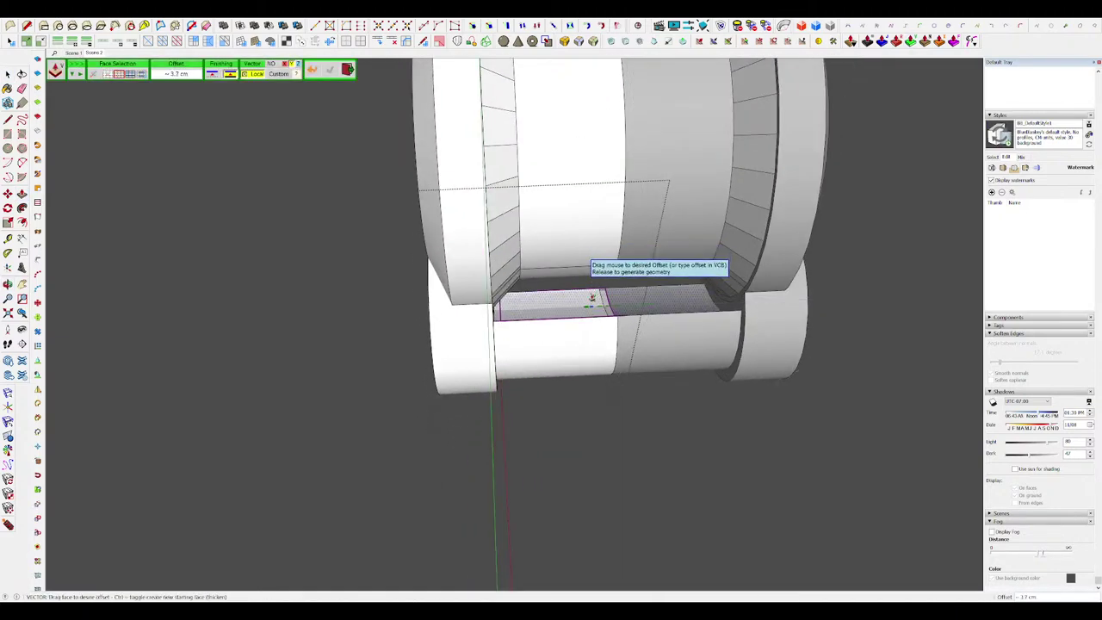
{"action": "left_click_drag", "start_coordinate": [591, 298], "coordinate": [586, 229]}
{"action": "middle_click_drag", "start_coordinate": [563, 237], "coordinate": [620, 278]}
{"action": "key", "text": "space"}
Step: Round Push Pull the side face out 30.9 cm with rounded edges
{"action": "middle_click_drag", "start_coordinate": [545, 279], "coordinate": [606, 304]}
{"action": "scroll", "coordinate": [494, 254], "scroll_direction": "up", "scroll_amount": 4}
{"action": "scroll", "coordinate": [522, 278], "scroll_direction": "down", "scroll_amount": 5}
{"action": "scroll", "coordinate": [550, 258], "scroll_direction": "up", "scroll_amount": 3}
{"action": "key", "text": "shift+p"}
{"action": "left_click_drag", "start_coordinate": [606, 305], "coordinate": [597, 267]}
{"action": "middle_click_drag", "start_coordinate": [597, 268], "coordinate": [543, 281]}
{"action": "key", "text": "space"}
Step: Unhide the model, exit to the creature and orbit to the left shoulder joint
{"action": "key", "text": "i"}
{"action": "scroll", "coordinate": [547, 279], "scroll_direction": "down", "scroll_amount": 2}
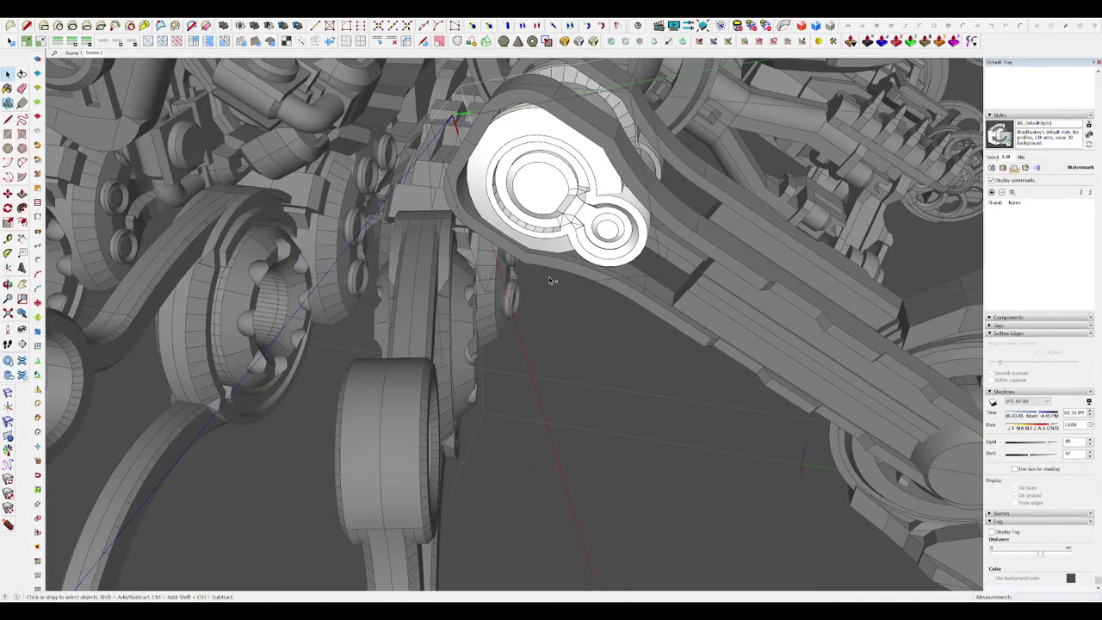
{"action": "scroll", "coordinate": [549, 276], "scroll_direction": "down", "scroll_amount": 5}
{"action": "left_click", "coordinate": [603, 439]}
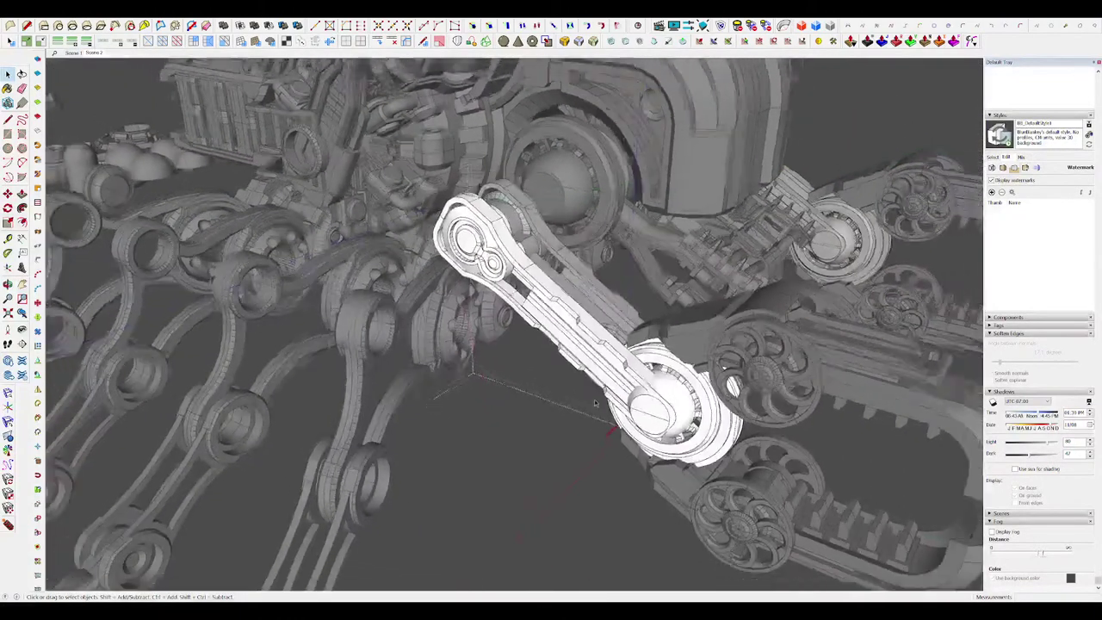
{"action": "left_click", "coordinate": [625, 450]}
{"action": "scroll", "coordinate": [624, 450], "scroll_direction": "down", "scroll_amount": 3}
{"action": "middle_click_drag", "start_coordinate": [835, 450], "coordinate": [611, 396]}
{"action": "scroll", "coordinate": [526, 246], "scroll_direction": "up", "scroll_amount": 5}
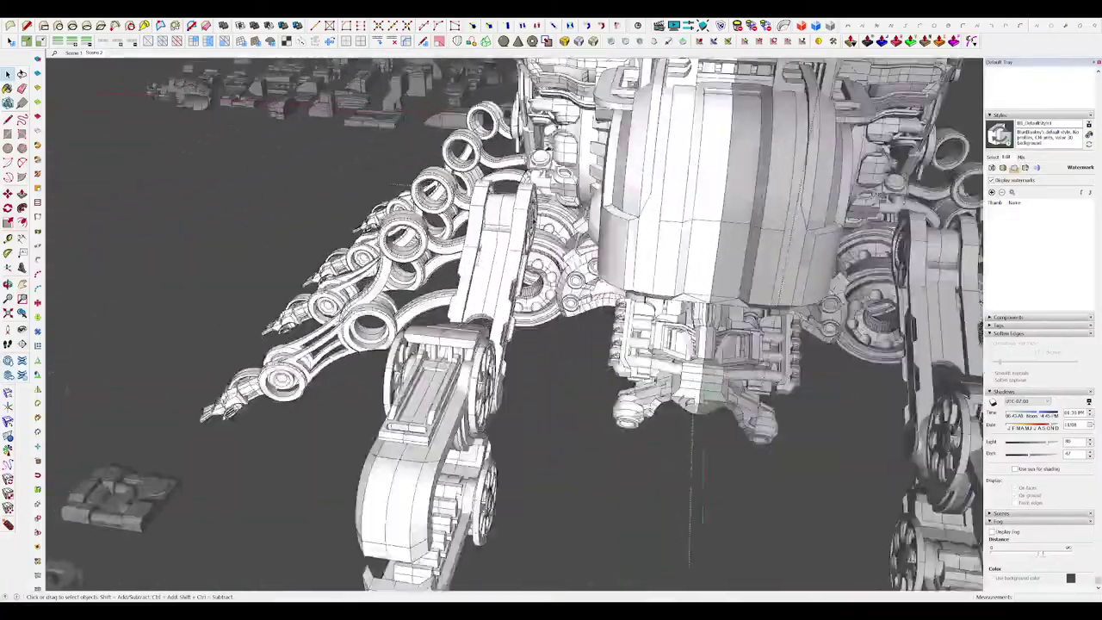
{"action": "middle_click_drag", "start_coordinate": [526, 245], "coordinate": [478, 263]}
Step: In the arm group, Push/Pull the circular hub face out 4.0 cm
{"action": "double_click", "coordinate": [522, 250]}
{"action": "left_click", "coordinate": [522, 250]}
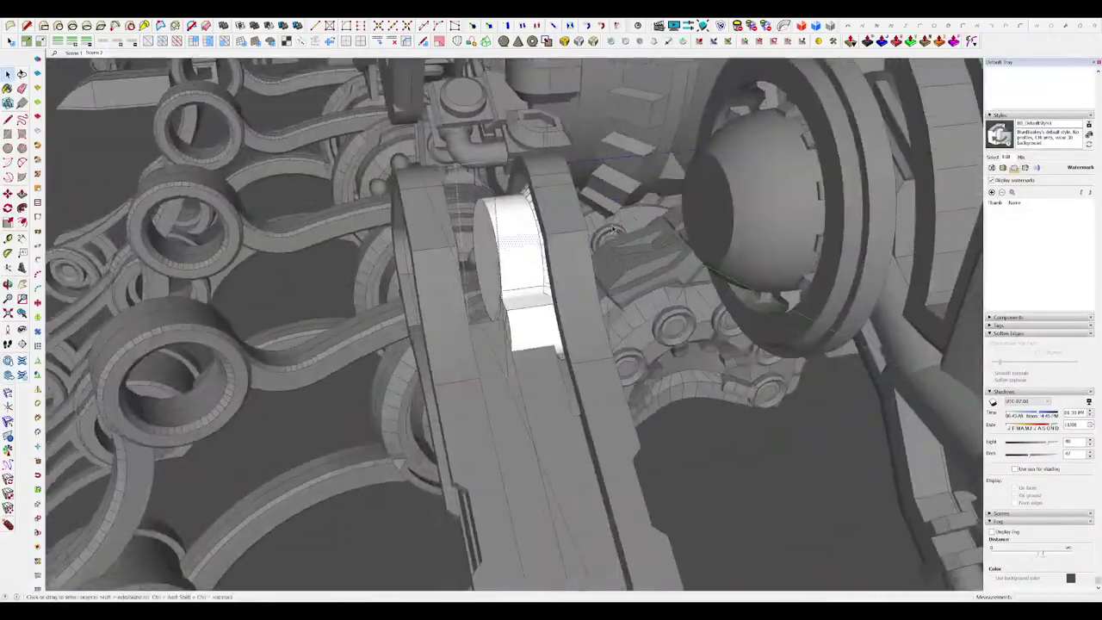
{"action": "scroll", "coordinate": [479, 268], "scroll_direction": "up", "scroll_amount": 4}
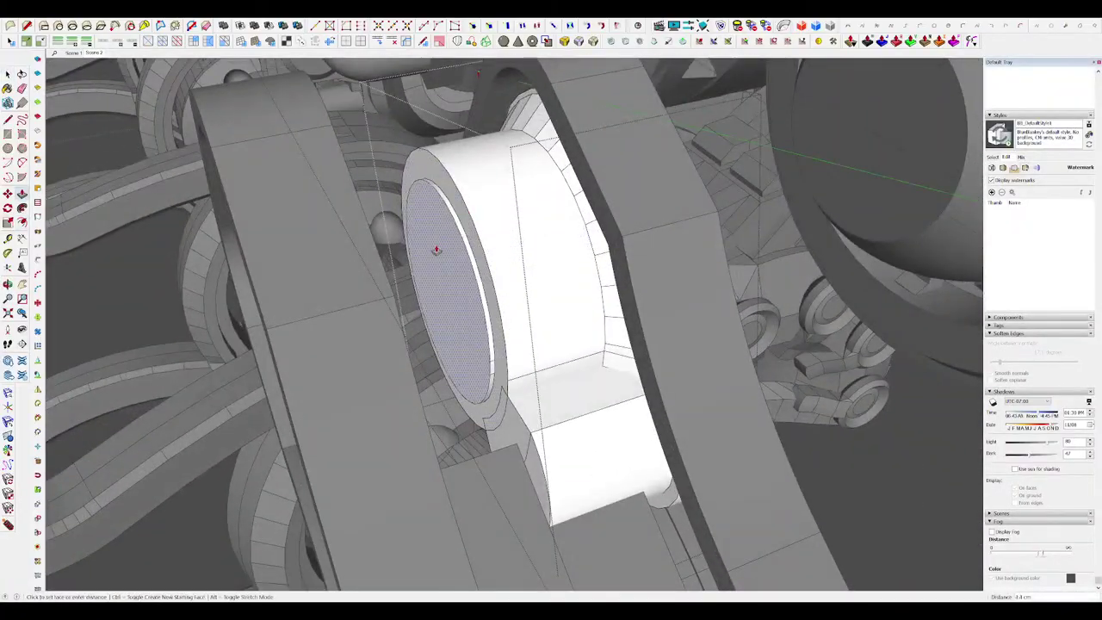
{"action": "left_click", "coordinate": [435, 249]}
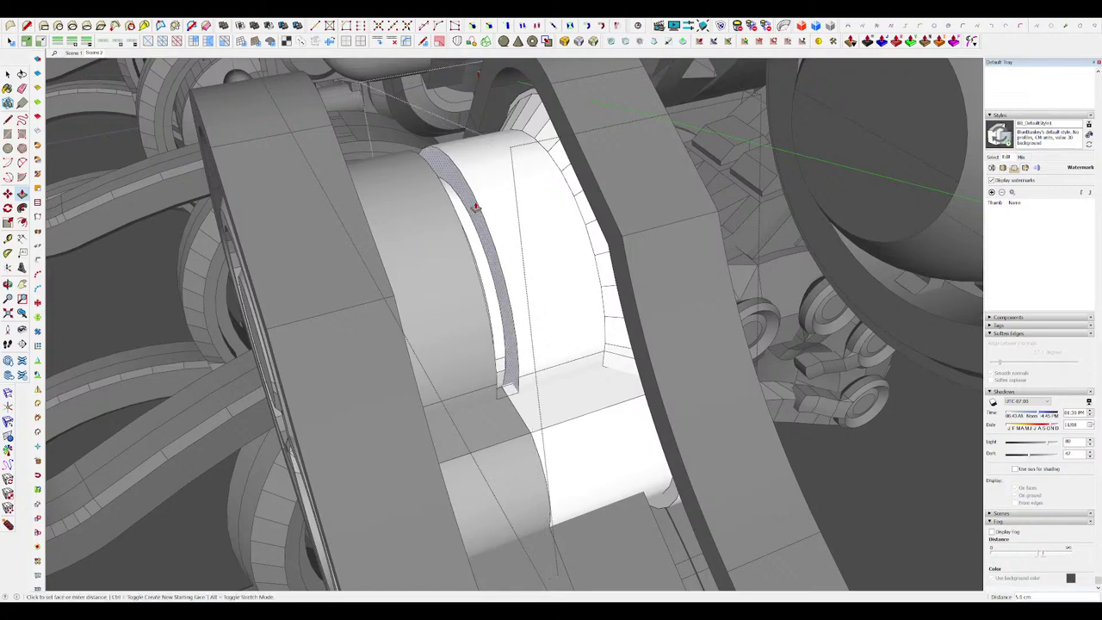
{"action": "middle_click_drag", "start_coordinate": [486, 203], "coordinate": [688, 332]}
{"action": "left_click", "coordinate": [496, 239]}
{"action": "scroll", "coordinate": [496, 239], "scroll_direction": "down", "scroll_amount": 5}
{"action": "scroll", "coordinate": [610, 340], "scroll_direction": "up", "scroll_amount": 5}
{"action": "middle_click_drag", "start_coordinate": [610, 353], "coordinate": [575, 386]}
{"action": "scroll", "coordinate": [540, 356], "scroll_direction": "up", "scroll_amount": 3}
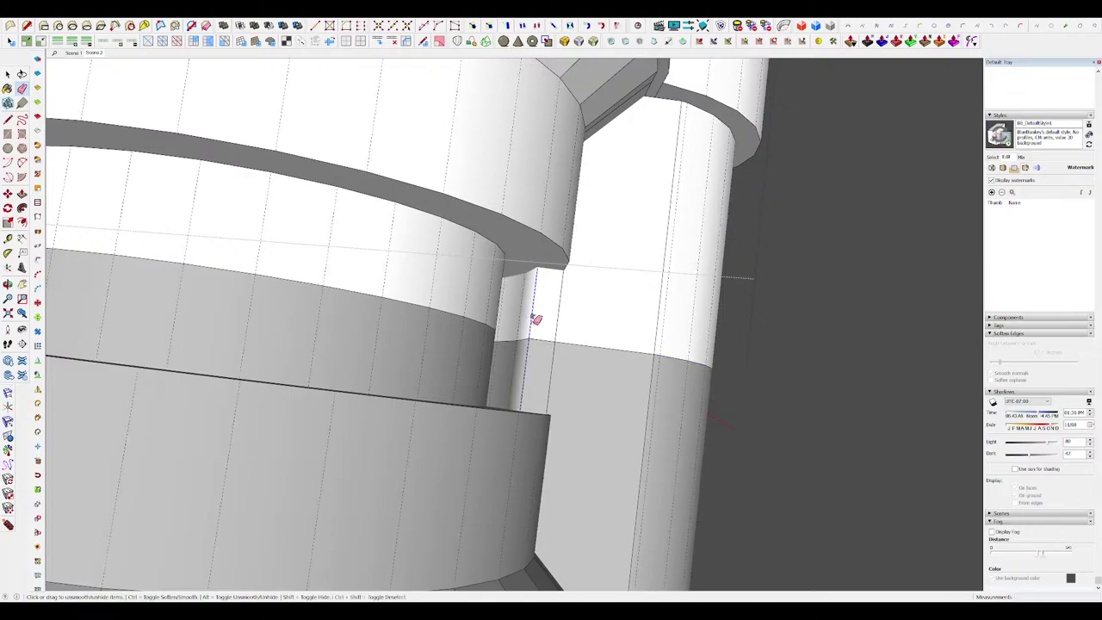
Step: Erase the stray soft edge on the hub column
{"action": "left_click", "coordinate": [531, 317]}
{"action": "scroll", "coordinate": [602, 298], "scroll_direction": "down", "scroll_amount": 5}
{"action": "key", "text": "space"}
{"action": "scroll", "coordinate": [591, 305], "scroll_direction": "down", "scroll_amount": 5}
{"action": "mouse_move", "coordinate": [594, 301]}
{"action": "middle_mouse_down"}
{"action": "mouse_move", "coordinate": [674, 140]}
{"action": "mouse_move", "coordinate": [875, 49]}
{"action": "mouse_move", "coordinate": [527, 344]}
{"action": "mouse_move", "coordinate": [673, 326]}
{"action": "middle_mouse_up"}
{"action": "scroll", "coordinate": [523, 355], "scroll_direction": "down", "scroll_amount": 5}
Step: Close the open groups and open the notched arm strut component for editing
{"action": "left_click", "coordinate": [523, 356]}
{"action": "left_click", "coordinate": [524, 356]}
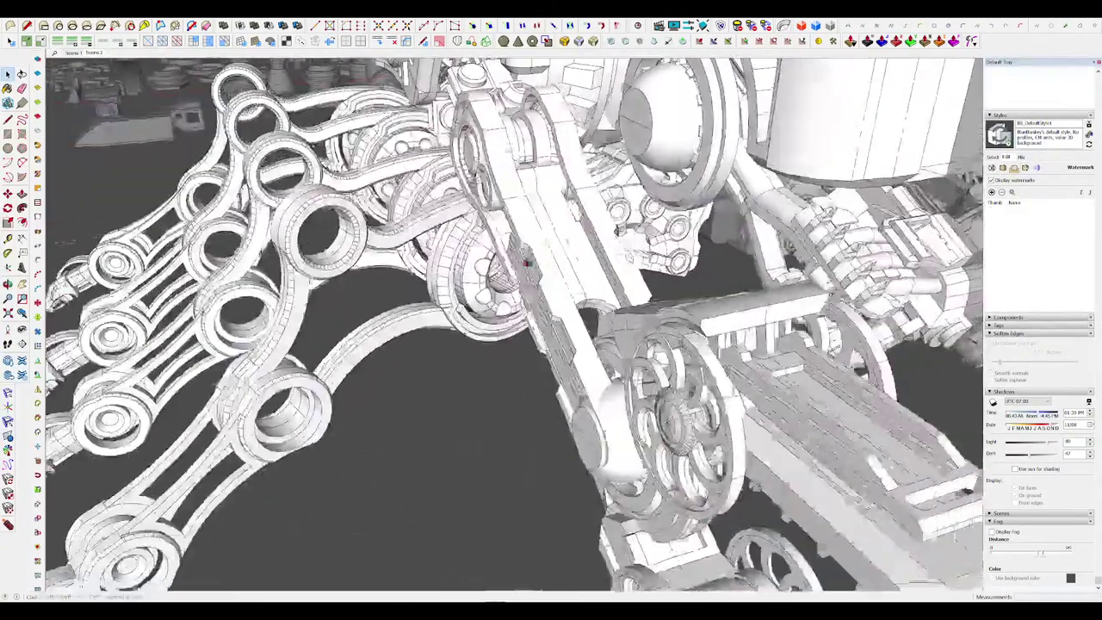
{"action": "middle_click_drag", "start_coordinate": [526, 263], "coordinate": [447, 228]}
{"action": "double_click", "coordinate": [484, 239]}
{"action": "left_click", "coordinate": [485, 239]}
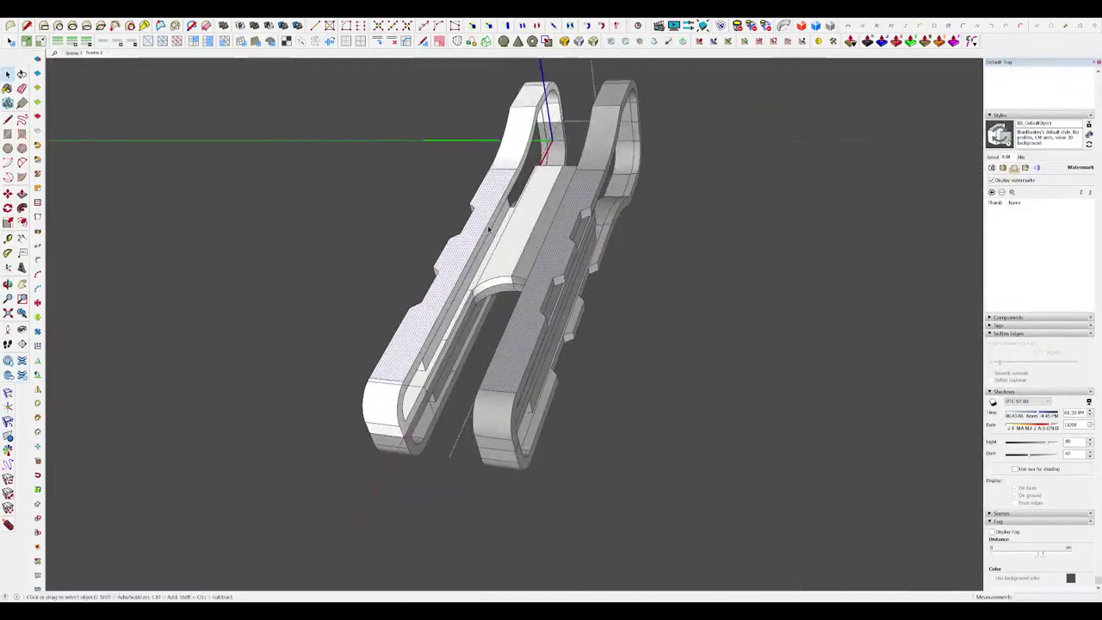
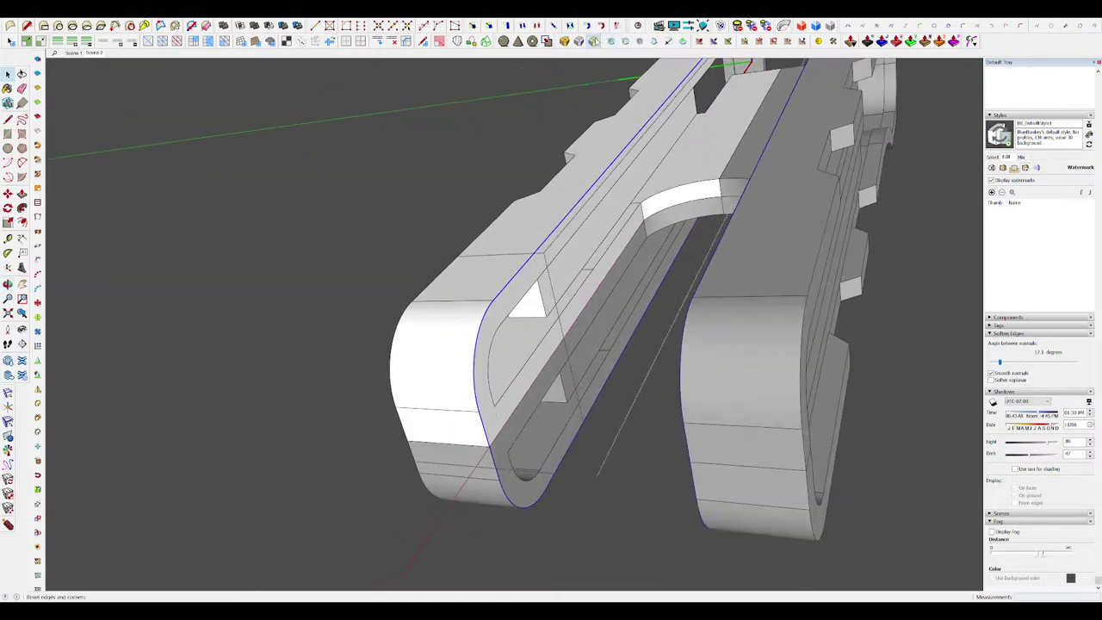
Step: Apply a RoundCorner bevel to the selected outer edges of the white arm plate
{"action": "left_click", "coordinate": [594, 41]}
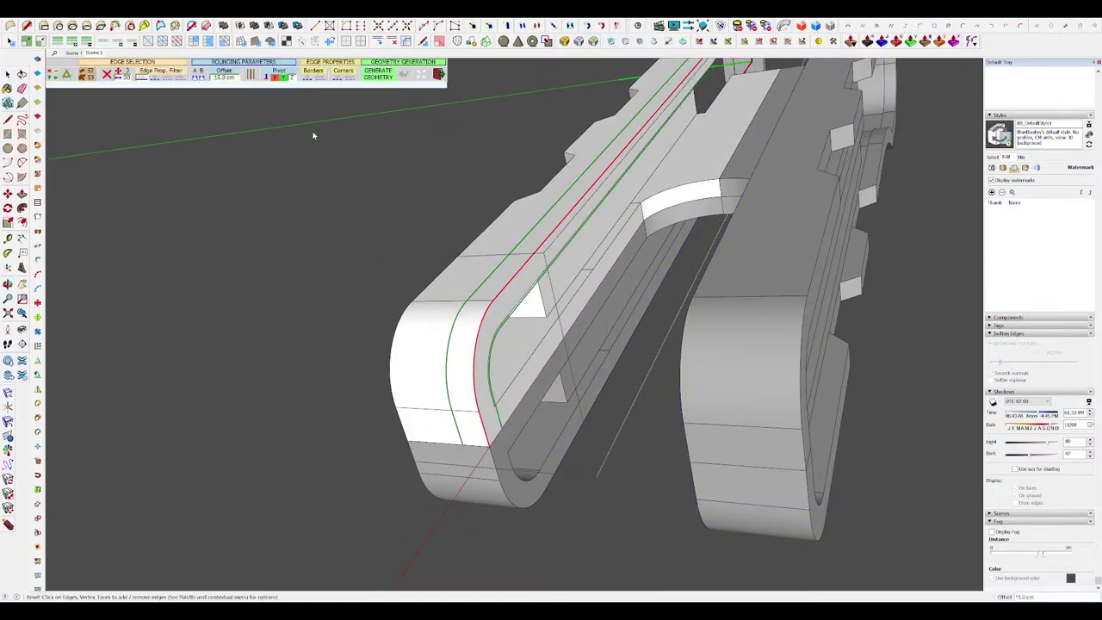
{"action": "key", "text": "Return"}
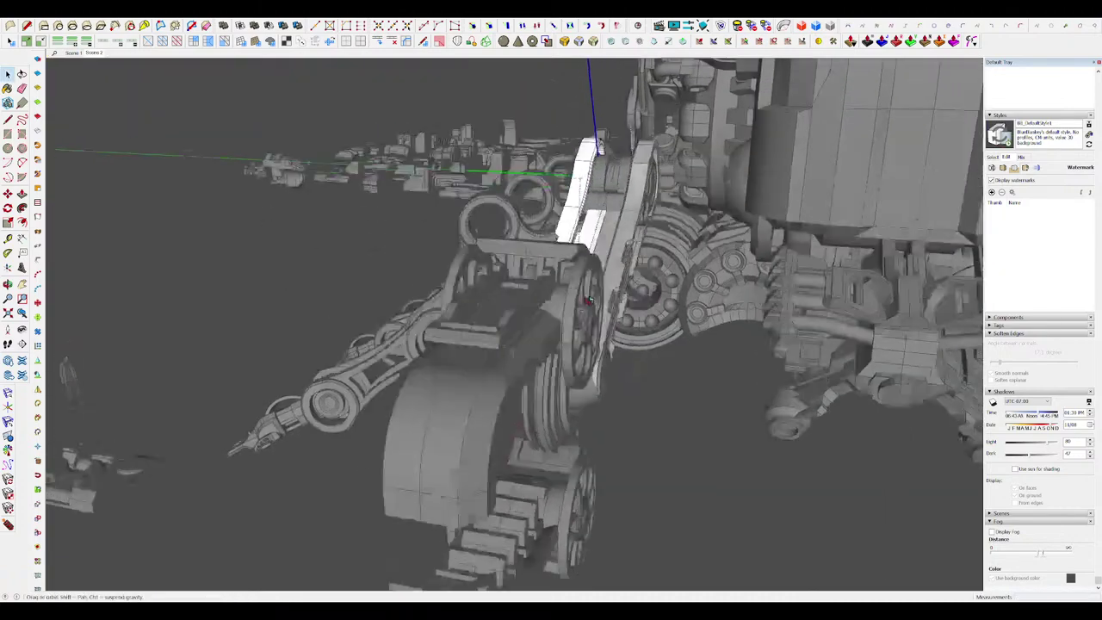
{"action": "middle_click_drag", "start_coordinate": [588, 300], "coordinate": [659, 242]}
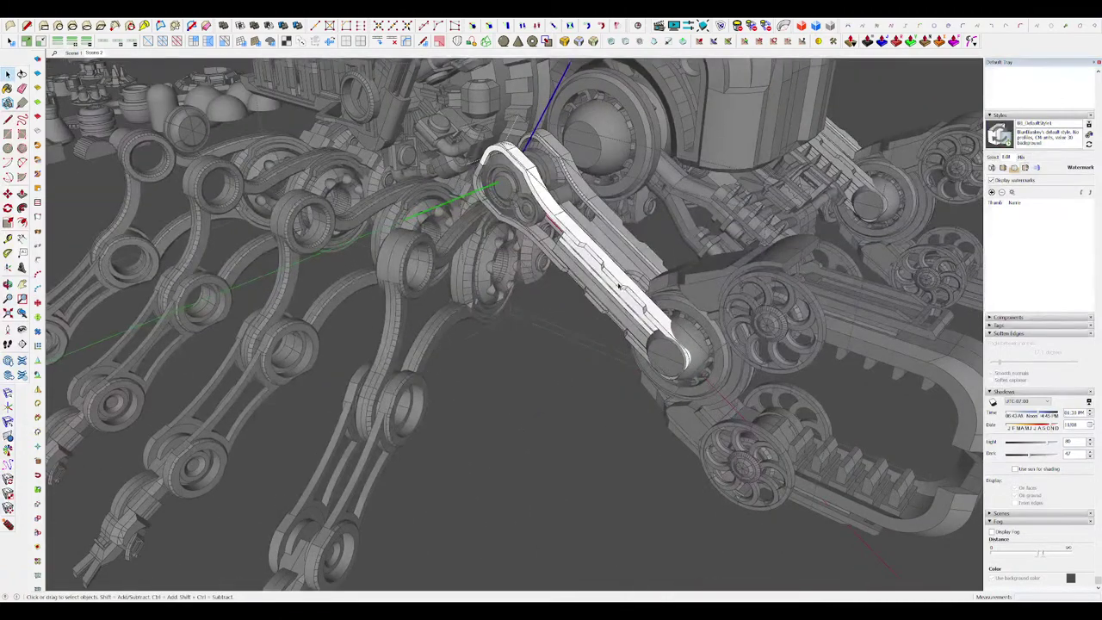
{"action": "scroll", "coordinate": [618, 286], "scroll_direction": "down", "scroll_amount": 5}
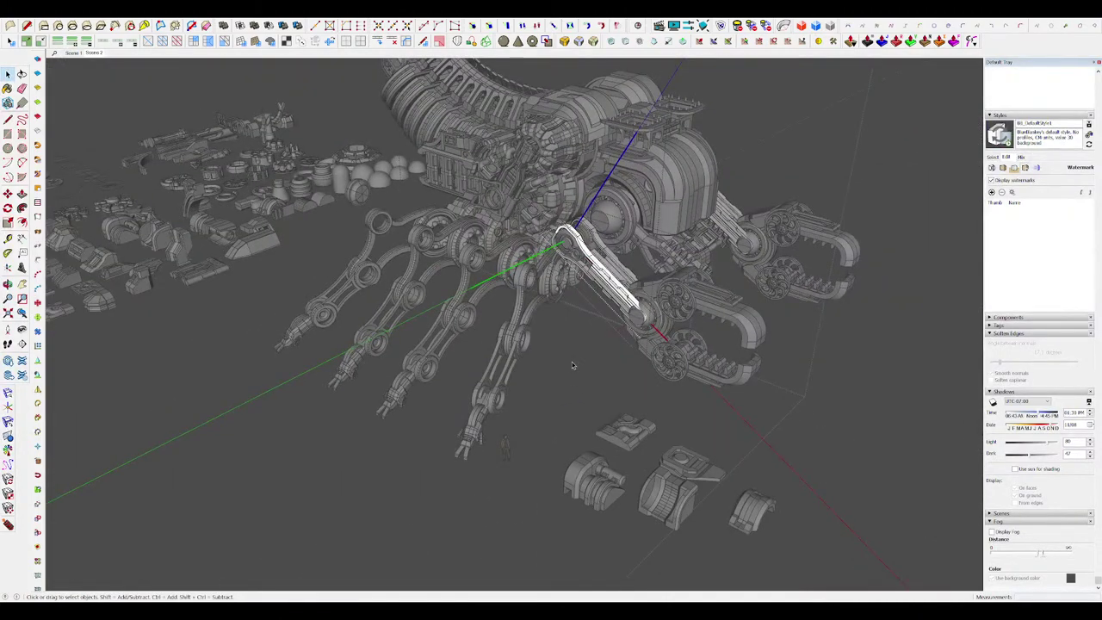
{"action": "scroll", "coordinate": [623, 287], "scroll_direction": "up", "scroll_amount": 6}
Step: Isolate the arm plate, select more outer edges and bevel them as well
{"action": "key", "text": "i"}
{"action": "left_click", "coordinate": [635, 336]}
{"action": "middle_click_drag", "start_coordinate": [635, 335], "coordinate": [594, 260]}
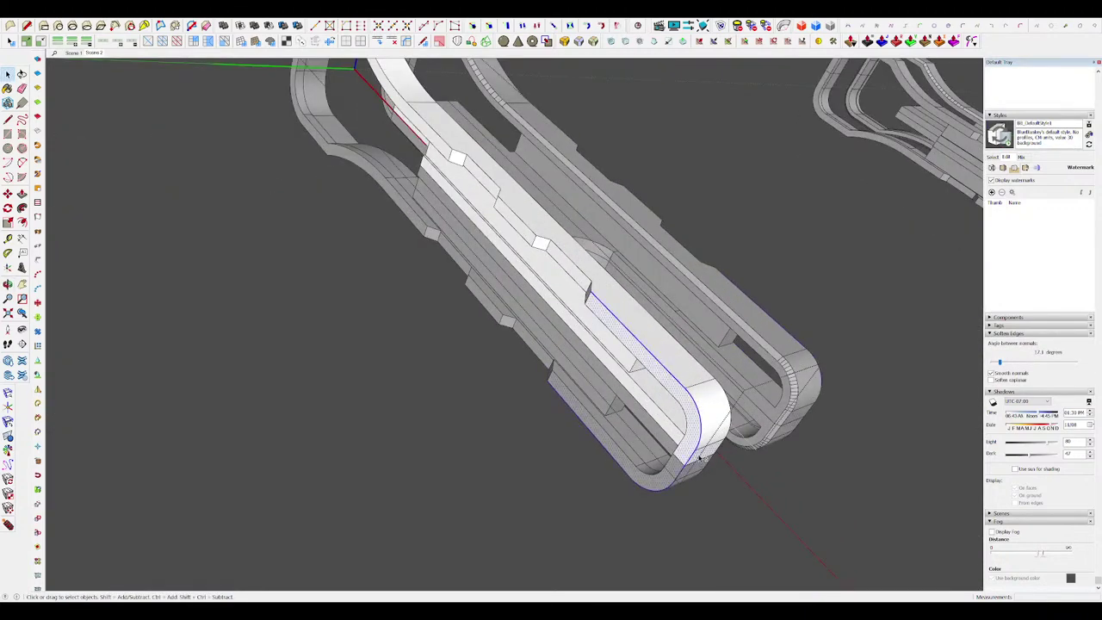
{"action": "scroll", "coordinate": [589, 272], "scroll_direction": "up", "scroll_amount": 2}
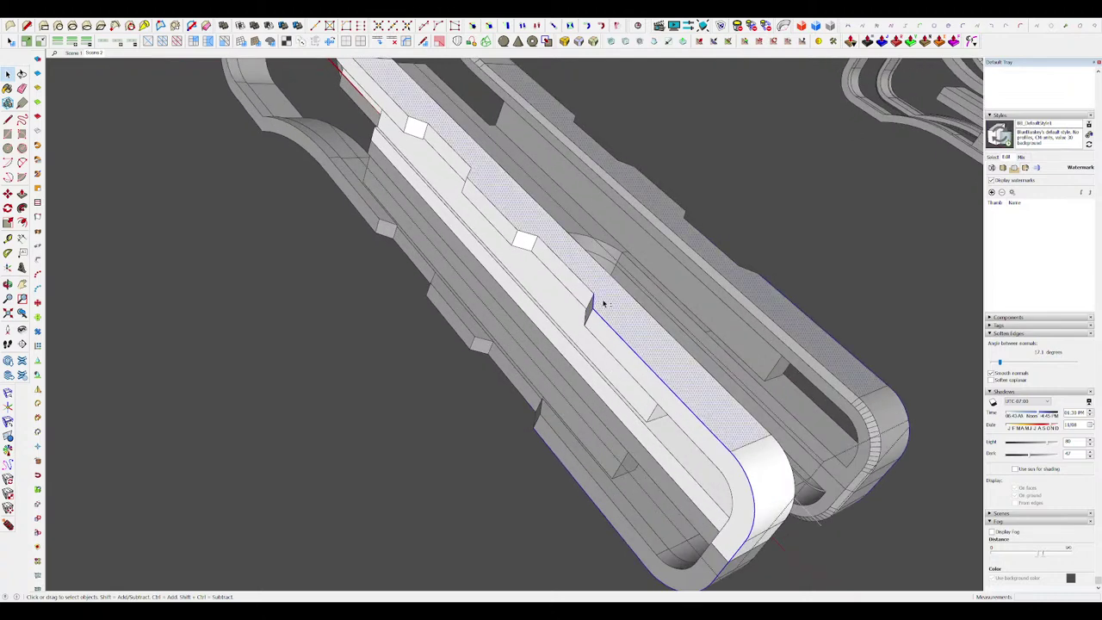
{"action": "left_click", "coordinate": [510, 225], "text": "shift"}
{"action": "scroll", "coordinate": [510, 226], "scroll_direction": "down", "scroll_amount": 4}
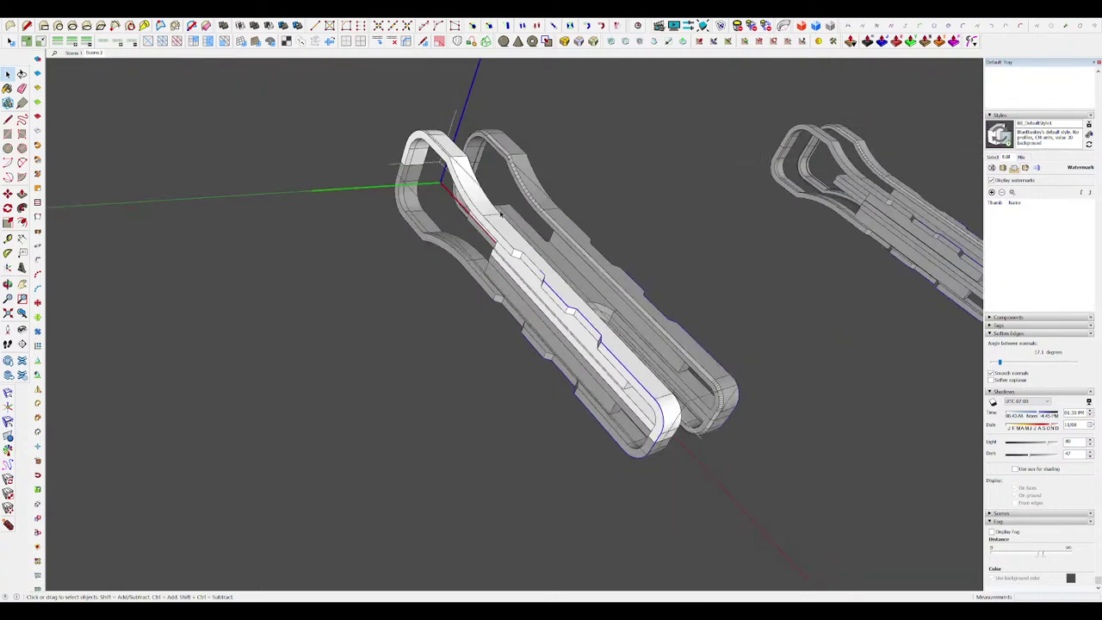
{"action": "scroll", "coordinate": [491, 248], "scroll_direction": "up", "scroll_amount": 2}
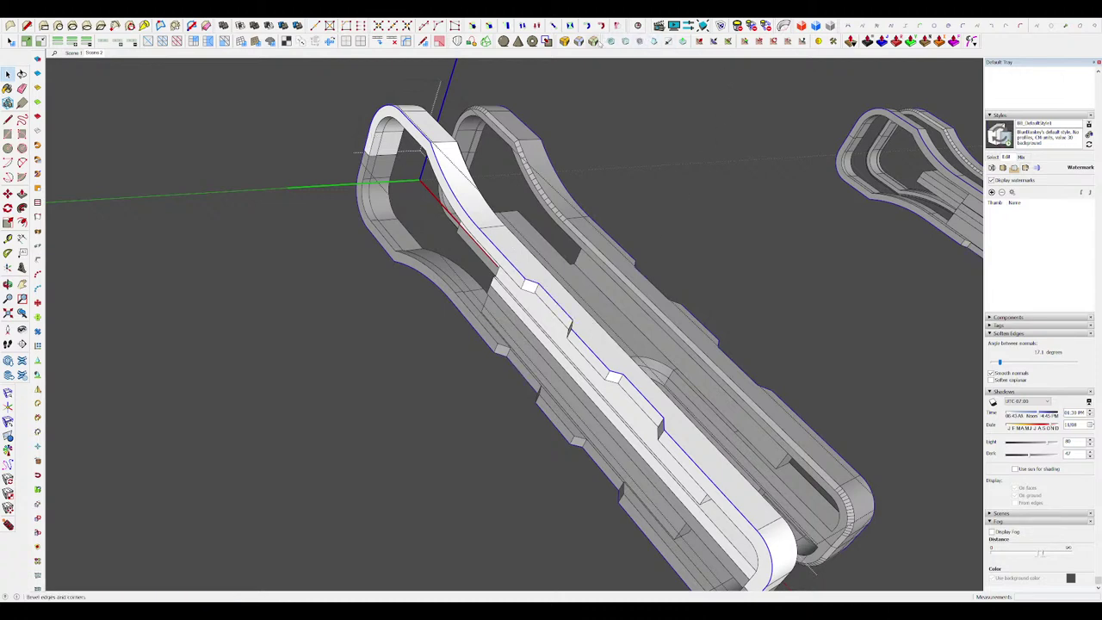
{"action": "scroll", "coordinate": [603, 314], "scroll_direction": "up", "scroll_amount": 5}
{"action": "key", "text": "space"}
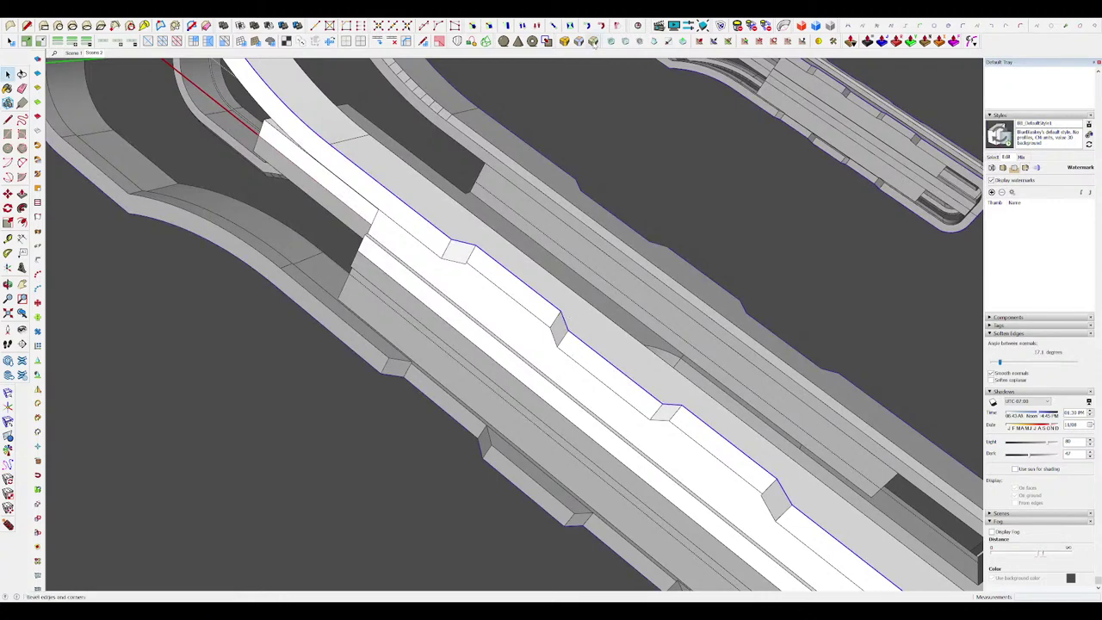
Step: Inspect the rounded arm plate from a new angle
{"action": "key", "text": "space"}
{"action": "scroll", "coordinate": [598, 226], "scroll_direction": "down", "scroll_amount": 8}
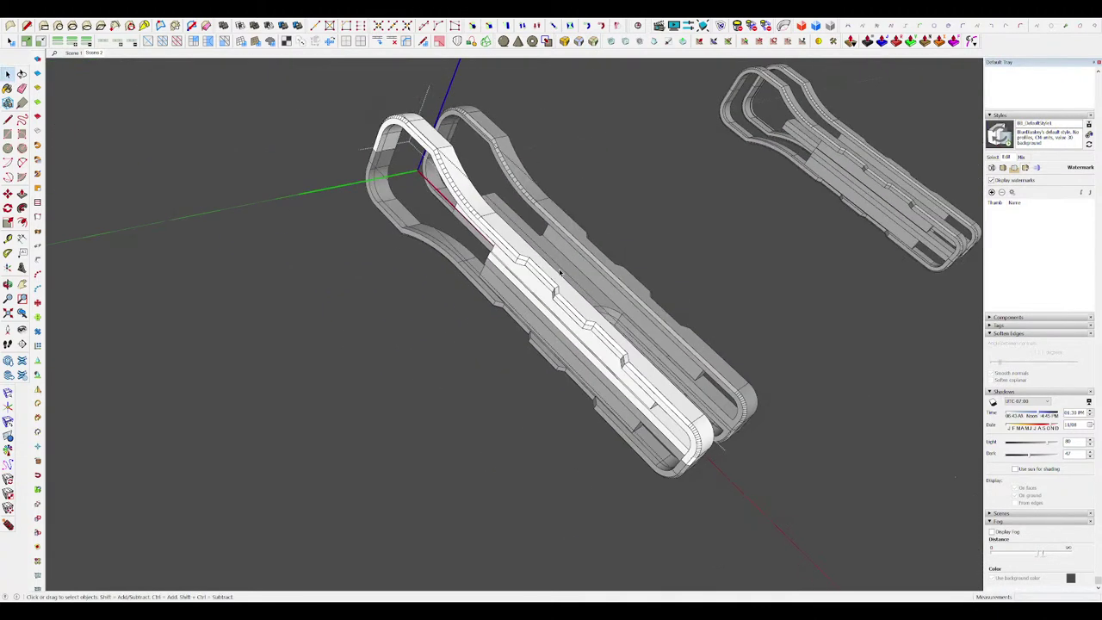
{"action": "middle_click_drag", "start_coordinate": [559, 272], "coordinate": [583, 248]}
{"action": "scroll", "coordinate": [594, 249], "scroll_direction": "down", "scroll_amount": 6}
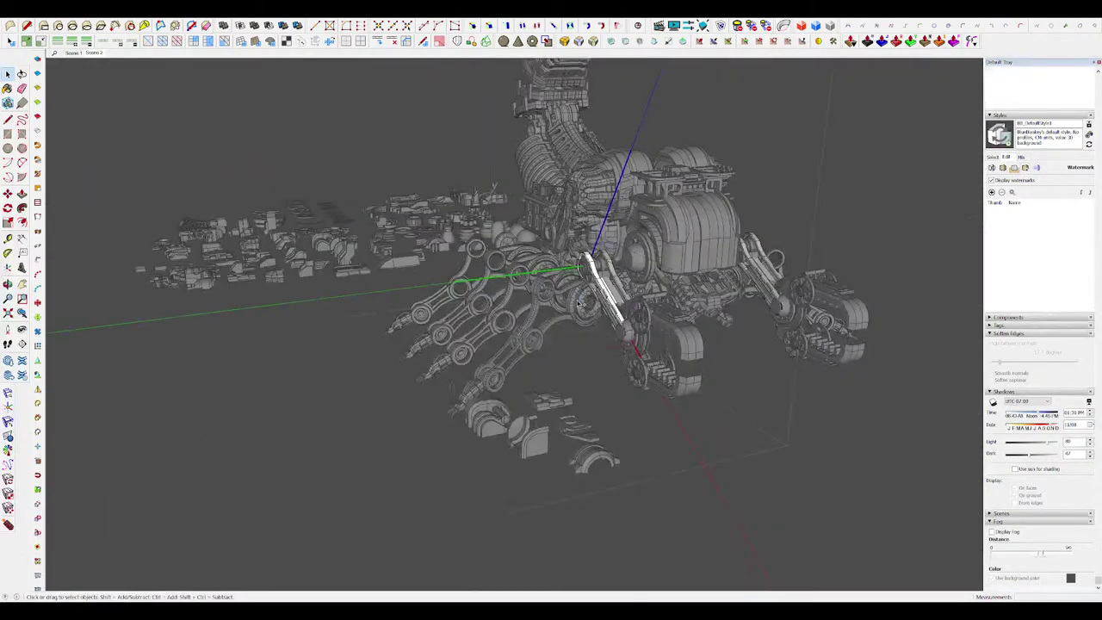
Step: Leave the arm part and open the front arm panel for editing
{"action": "left_click", "coordinate": [725, 445]}
{"action": "middle_click_drag", "start_coordinate": [726, 445], "coordinate": [751, 419]}
{"action": "scroll", "coordinate": [592, 272], "scroll_direction": "up", "scroll_amount": 5}
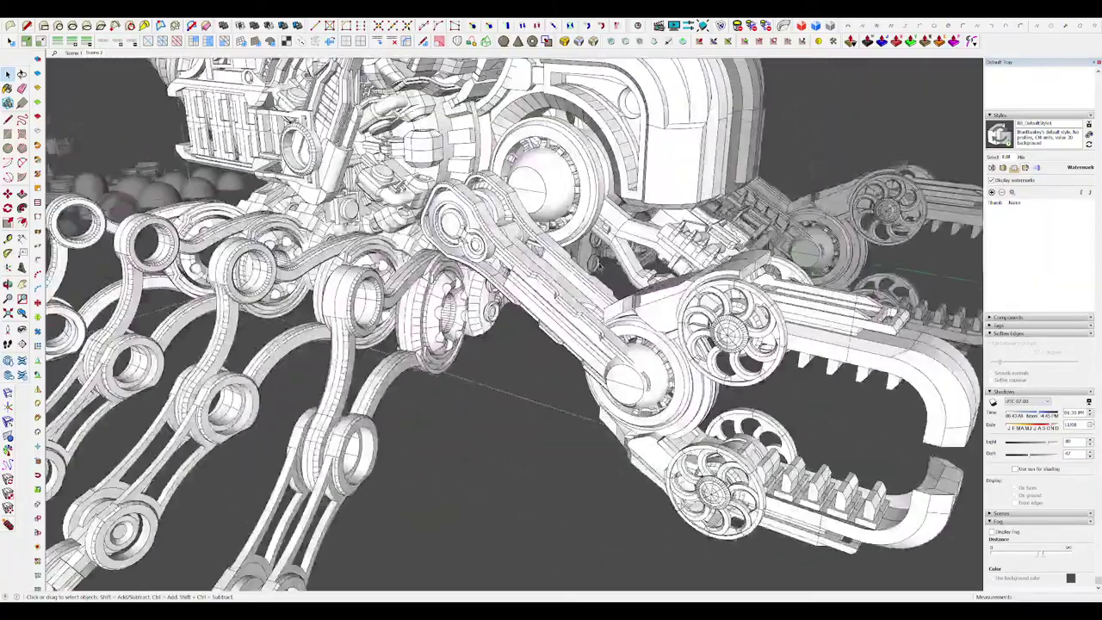
{"action": "mouse_move", "coordinate": [592, 272]}
{"action": "middle_mouse_down"}
{"action": "mouse_move", "coordinate": [580, 295]}
{"action": "mouse_move", "coordinate": [620, 265]}
{"action": "mouse_move", "coordinate": [765, 320]}
{"action": "mouse_move", "coordinate": [594, 286]}
{"action": "mouse_move", "coordinate": [603, 297]}
{"action": "mouse_move", "coordinate": [560, 270]}
{"action": "mouse_move", "coordinate": [499, 334]}
{"action": "middle_mouse_up"}
{"action": "scroll", "coordinate": [619, 265], "scroll_direction": "up", "scroll_amount": 2}
{"action": "scroll", "coordinate": [619, 265], "scroll_direction": "up", "scroll_amount": 2}
{"action": "left_click", "coordinate": [631, 278]}
{"action": "double_click", "coordinate": [602, 293]}
{"action": "left_click", "coordinate": [602, 292]}
Step: Erase edges on the arm panel and hide the surrounding model
{"action": "key", "text": "e"}
{"action": "scroll", "coordinate": [553, 277], "scroll_direction": "up", "scroll_amount": 3}
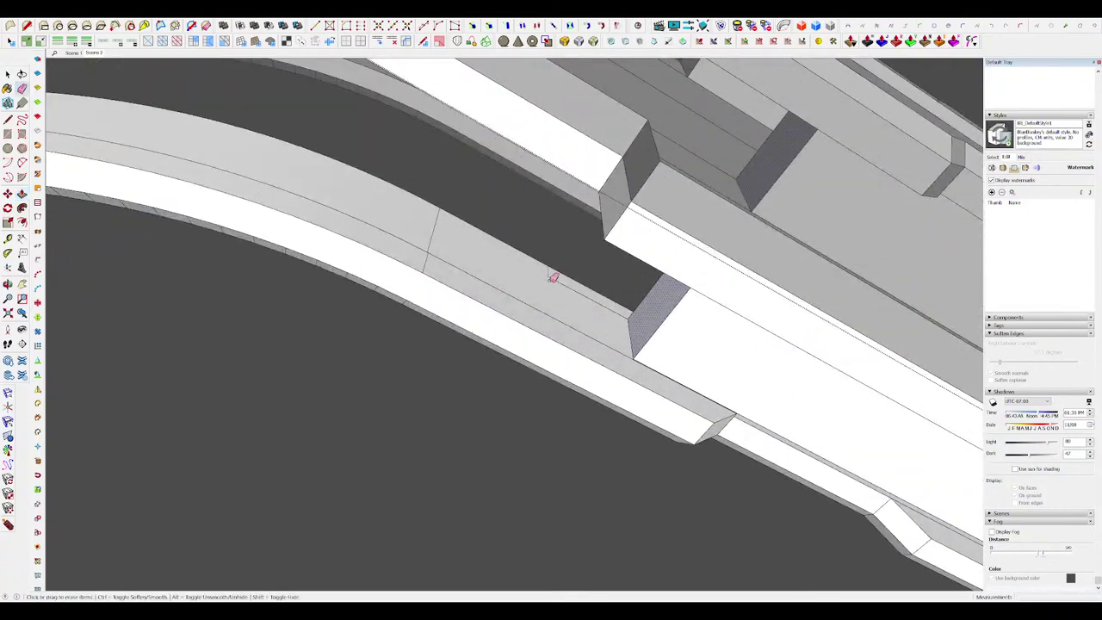
{"action": "scroll", "coordinate": [531, 285], "scroll_direction": "down", "scroll_amount": 2}
{"action": "middle_click_drag", "start_coordinate": [531, 283], "coordinate": [602, 226]}
{"action": "scroll", "coordinate": [581, 194], "scroll_direction": "down", "scroll_amount": 10}
{"action": "scroll", "coordinate": [591, 181], "scroll_direction": "up", "scroll_amount": 8}
{"action": "key", "text": "h"}
{"action": "mouse_move", "coordinate": [711, 297]}
{"action": "middle_mouse_down"}
{"action": "mouse_move", "coordinate": [749, 303]}
{"action": "mouse_move", "coordinate": [591, 241]}
{"action": "middle_mouse_up"}
{"action": "scroll", "coordinate": [596, 243], "scroll_direction": "down", "scroll_amount": 2}
{"action": "scroll", "coordinate": [560, 233], "scroll_direction": "up", "scroll_amount": 4}
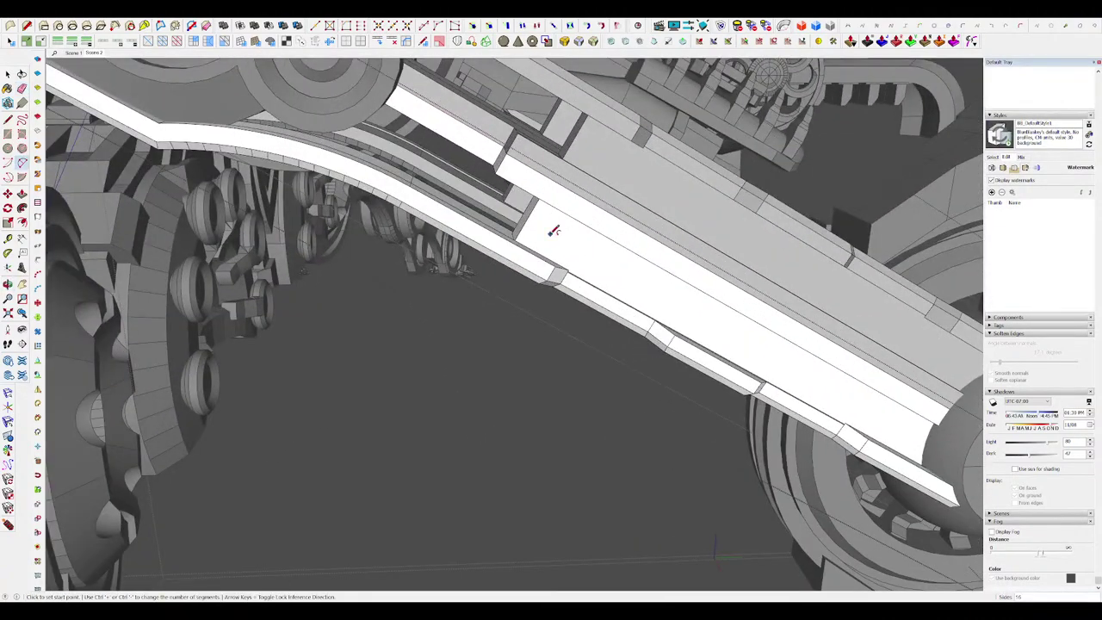
{"action": "scroll", "coordinate": [551, 232], "scroll_direction": "down", "scroll_amount": 5}
{"action": "scroll", "coordinate": [514, 239], "scroll_direction": "up", "scroll_amount": 8}
{"action": "scroll", "coordinate": [514, 238], "scroll_direction": "down", "scroll_amount": 5}
{"action": "scroll", "coordinate": [668, 361], "scroll_direction": "up", "scroll_amount": 6}
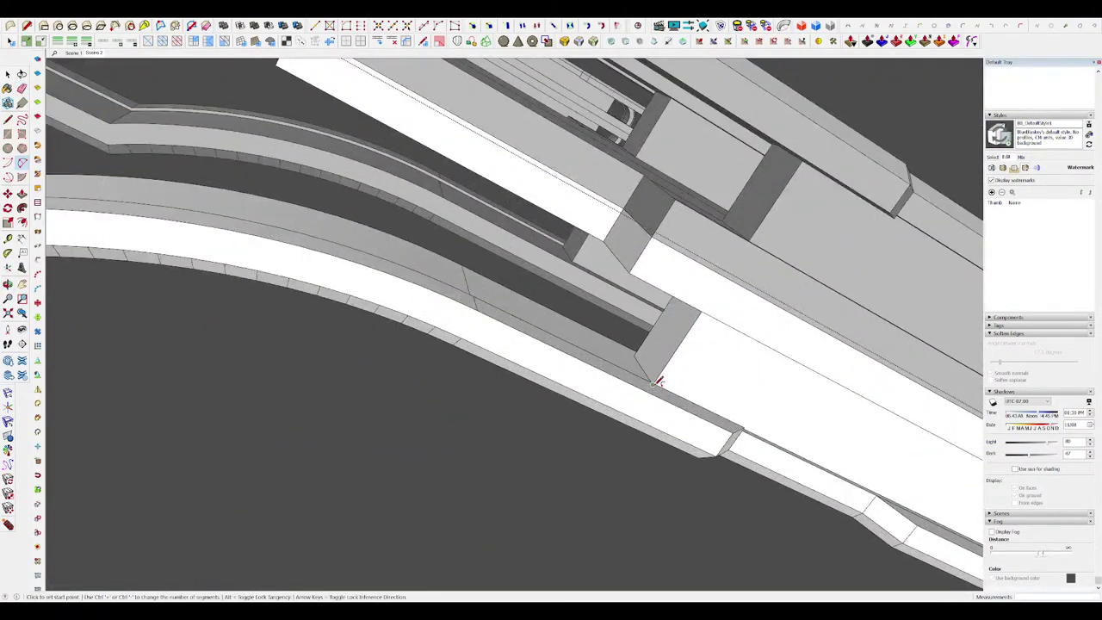
{"action": "middle_click_drag", "start_coordinate": [656, 381], "coordinate": [699, 227]}
Step: Draw a 2-point arc across the recess corner of the arm plate
{"action": "left_click", "coordinate": [700, 227]}
{"action": "middle_click_drag", "start_coordinate": [695, 365], "coordinate": [737, 258]}
{"action": "left_click", "coordinate": [608, 384]}
{"action": "left_click", "coordinate": [711, 133]}
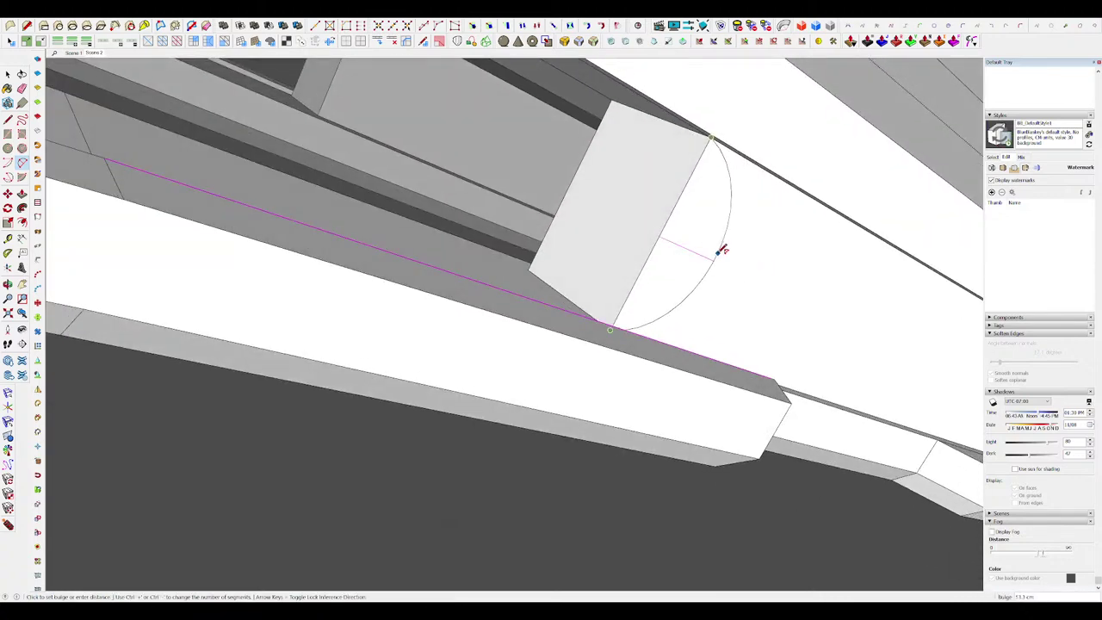
{"action": "scroll", "coordinate": [551, 195], "scroll_direction": "down", "scroll_amount": 15}
Step: Offset the arm face outline and push the slots into the plate
{"action": "key", "text": "h"}
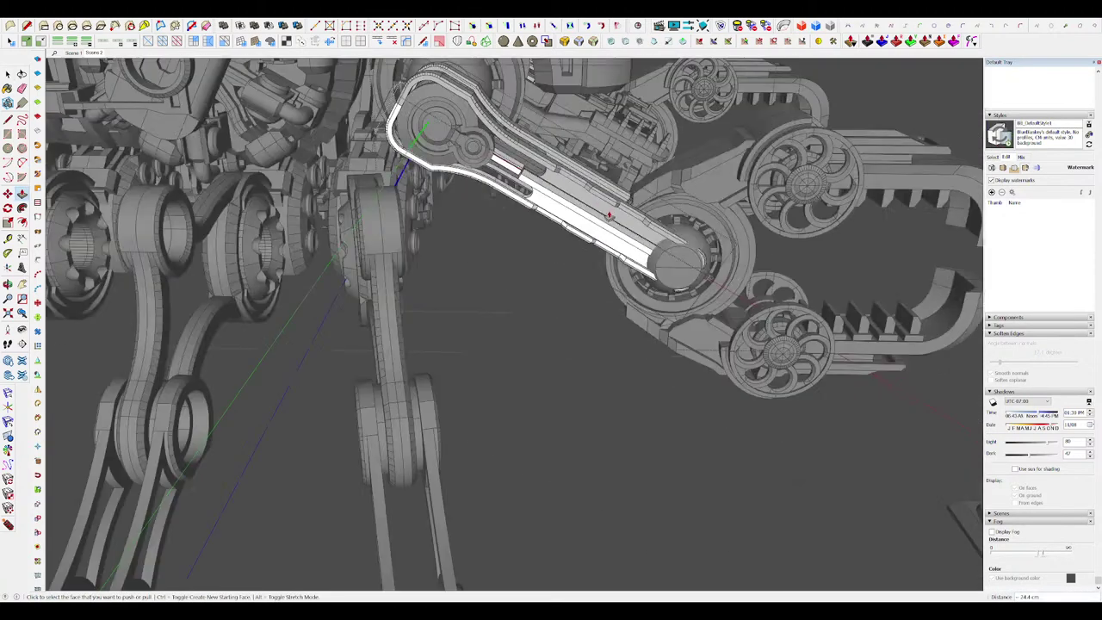
{"action": "middle_click_drag", "start_coordinate": [551, 184], "coordinate": [567, 180]}
{"action": "key", "text": "h"}
{"action": "scroll", "coordinate": [588, 201], "scroll_direction": "up", "scroll_amount": 4}
{"action": "scroll", "coordinate": [588, 201], "scroll_direction": "up", "scroll_amount": 3}
{"action": "key", "text": "f"}
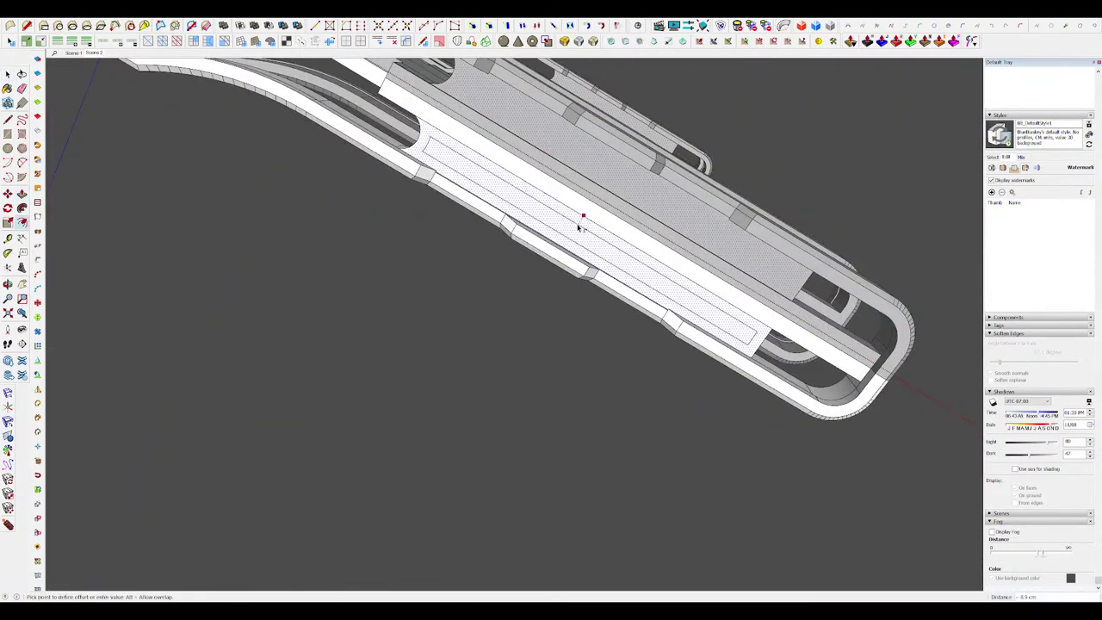
{"action": "left_click", "coordinate": [578, 227]}
{"action": "middle_click_drag", "start_coordinate": [578, 227], "coordinate": [475, 185]}
{"action": "left_click", "coordinate": [659, 282]}
{"action": "middle_click_drag", "start_coordinate": [658, 282], "coordinate": [824, 378]}
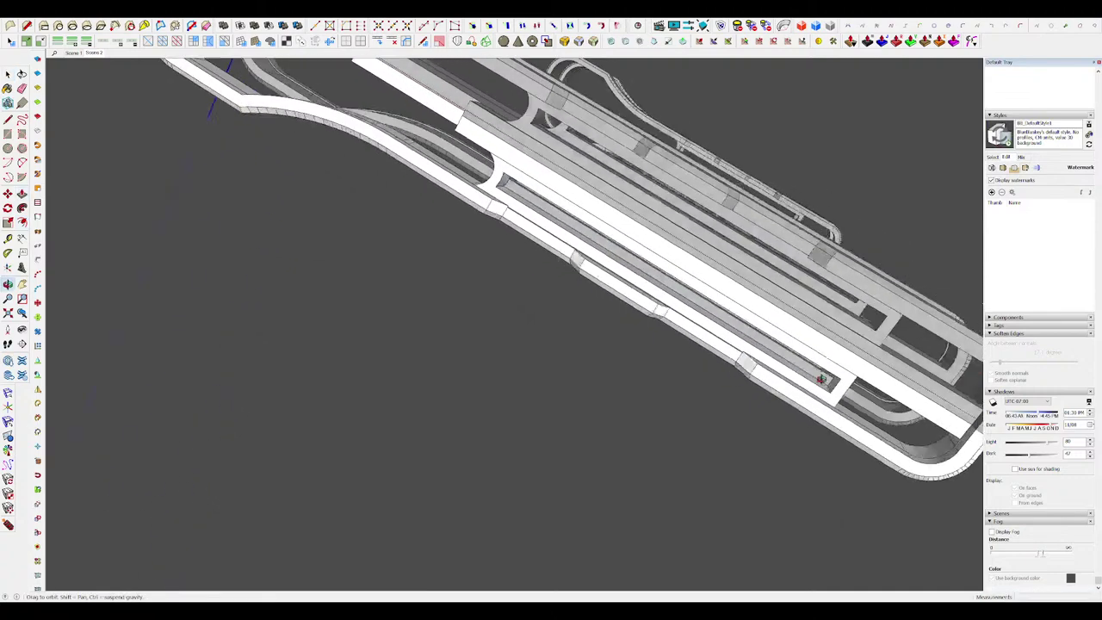
Step: Exit the arm plate and the outer robot group
{"action": "key", "text": "space"}
{"action": "scroll", "coordinate": [836, 353], "scroll_direction": "up", "scroll_amount": 3}
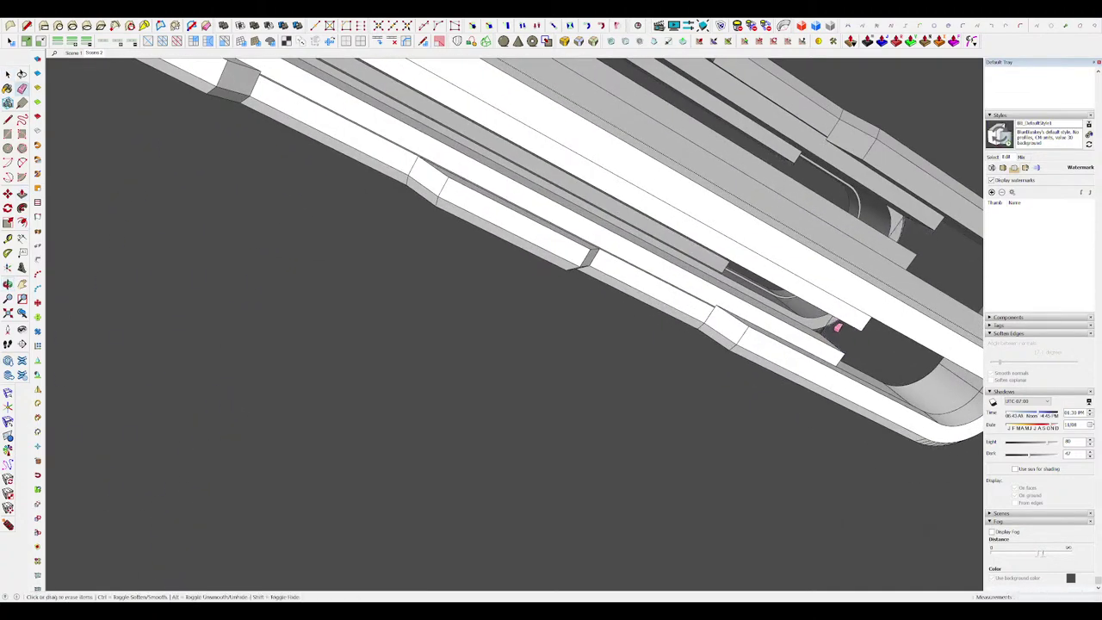
{"action": "key", "text": "space"}
{"action": "scroll", "coordinate": [706, 249], "scroll_direction": "down", "scroll_amount": 10}
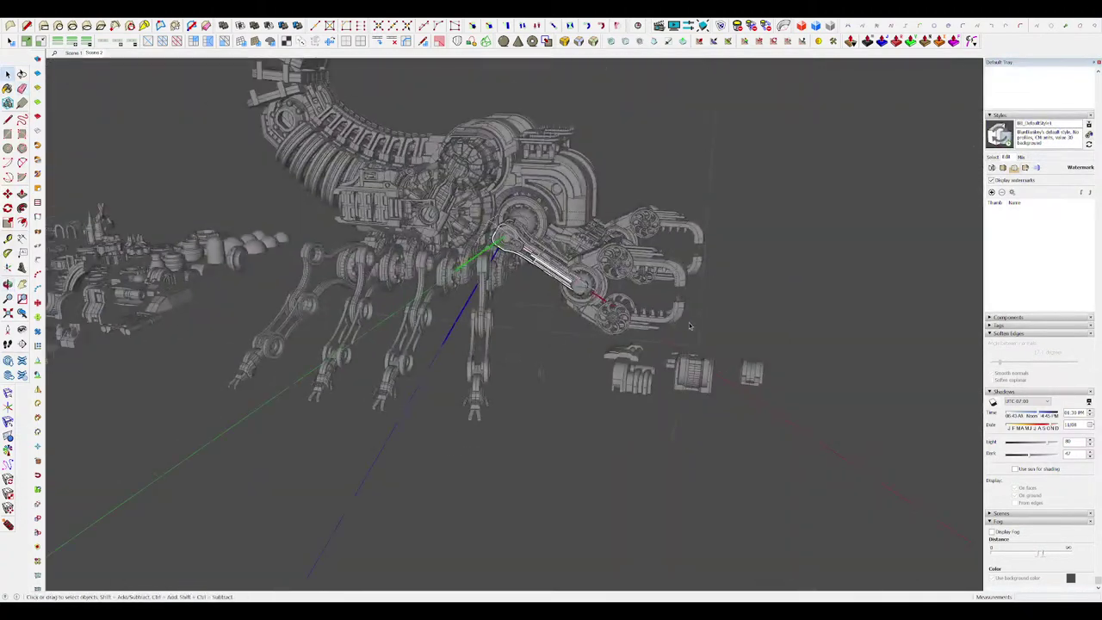
{"action": "left_click", "coordinate": [807, 305]}
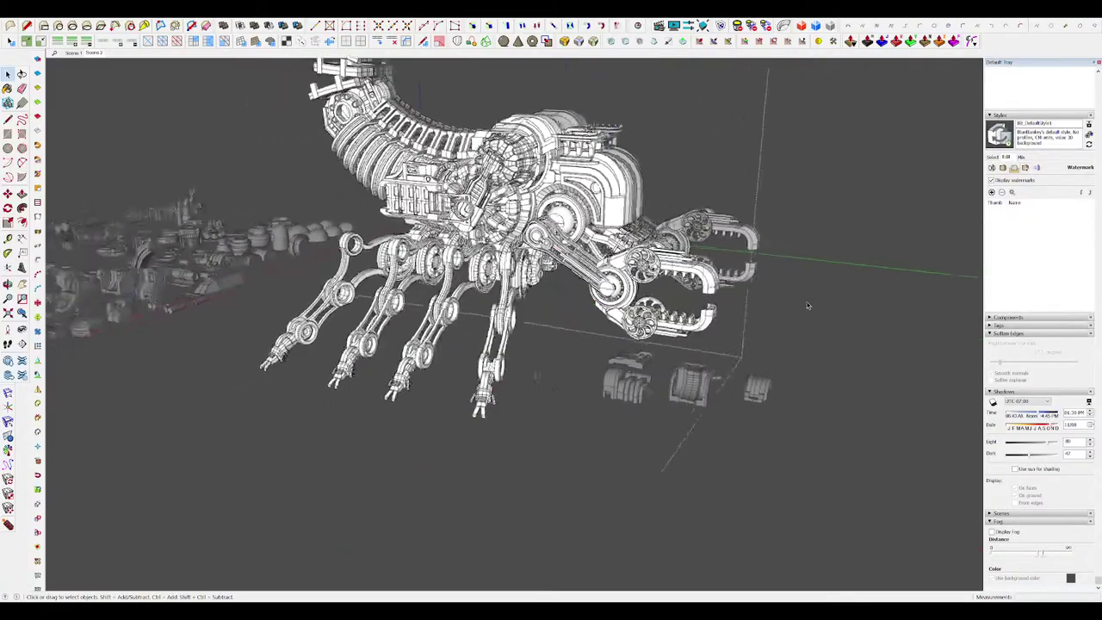
{"action": "mouse_move", "coordinate": [807, 305]}
{"action": "middle_mouse_down"}
{"action": "mouse_move", "coordinate": [920, 303]}
{"action": "mouse_move", "coordinate": [826, 301]}
{"action": "middle_mouse_up"}
{"action": "left_click", "coordinate": [920, 303]}
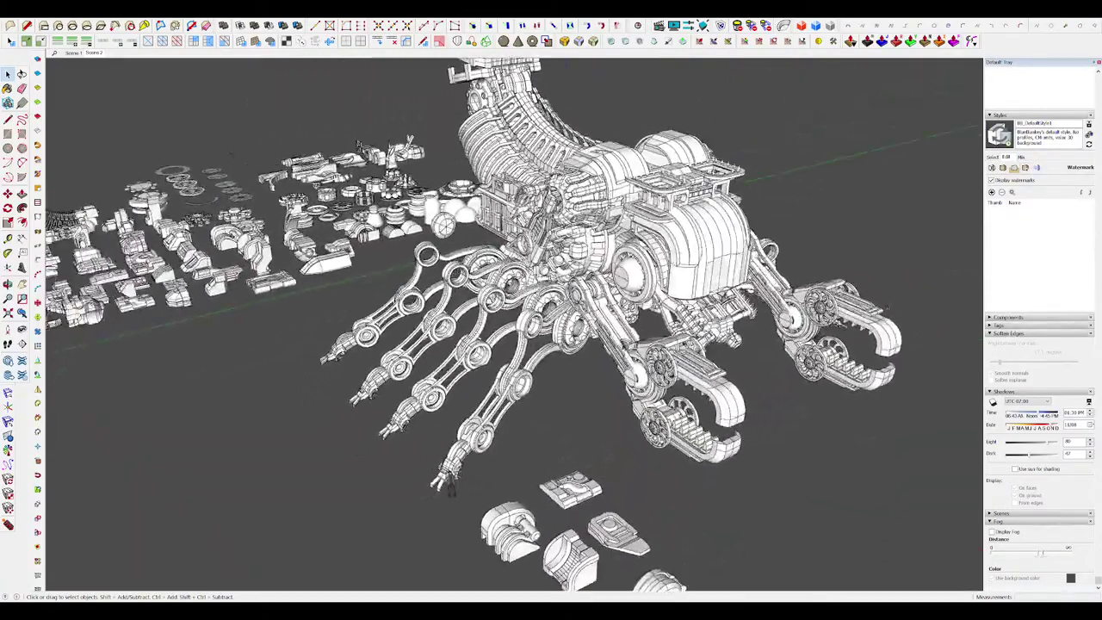
{"action": "scroll", "coordinate": [628, 274], "scroll_direction": "up", "scroll_amount": 4}
Step: Orbit to a low front view and open the jaw part for editing
{"action": "middle_click_drag", "start_coordinate": [688, 349], "coordinate": [583, 358]}
{"action": "scroll", "coordinate": [611, 364], "scroll_direction": "up", "scroll_amount": 4}
{"action": "scroll", "coordinate": [633, 340], "scroll_direction": "down", "scroll_amount": 4}
{"action": "scroll", "coordinate": [637, 336], "scroll_direction": "up", "scroll_amount": 5}
{"action": "double_click", "coordinate": [575, 350]}
{"action": "left_click", "coordinate": [575, 350]}
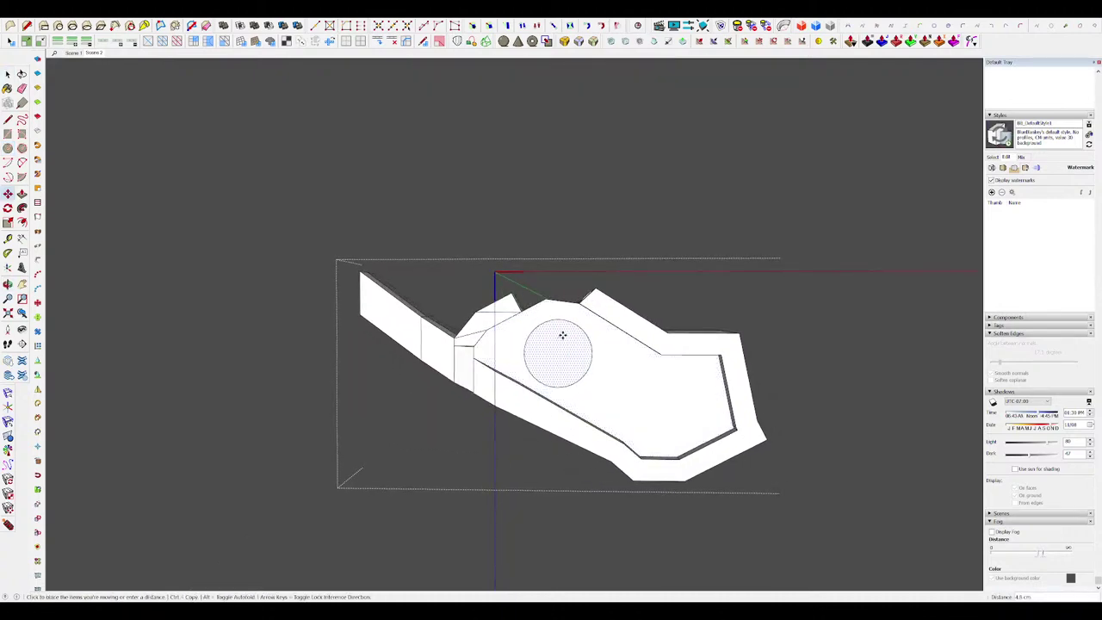
Step: Cycle through the saved scenes to the close view of claws and legs
{"action": "key", "text": "Page_Down"}
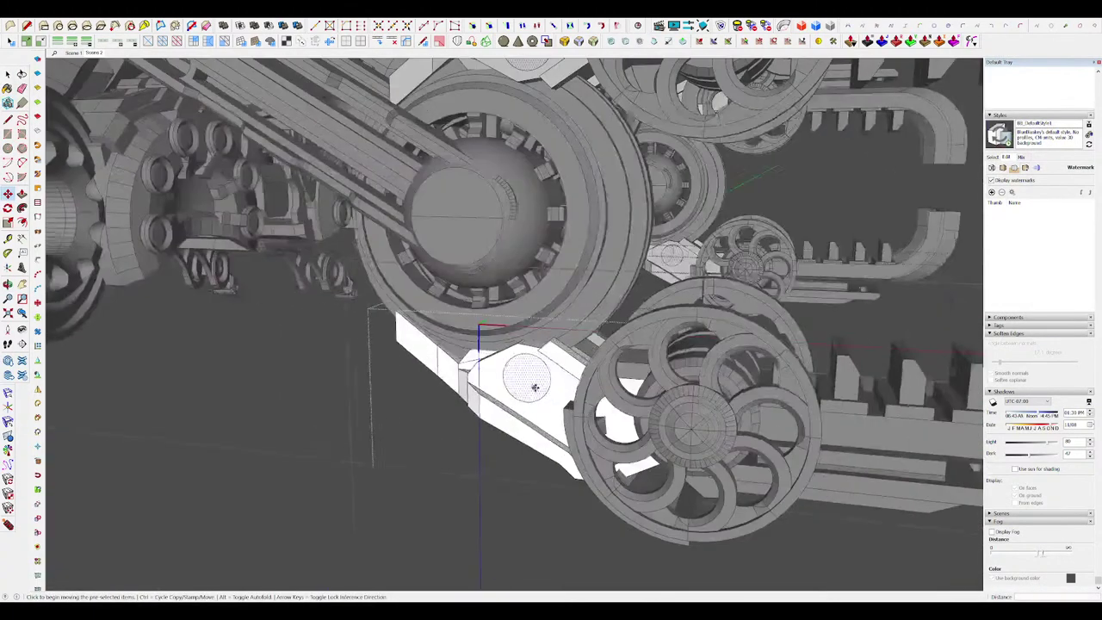
{"action": "key", "text": "Page_Up"}
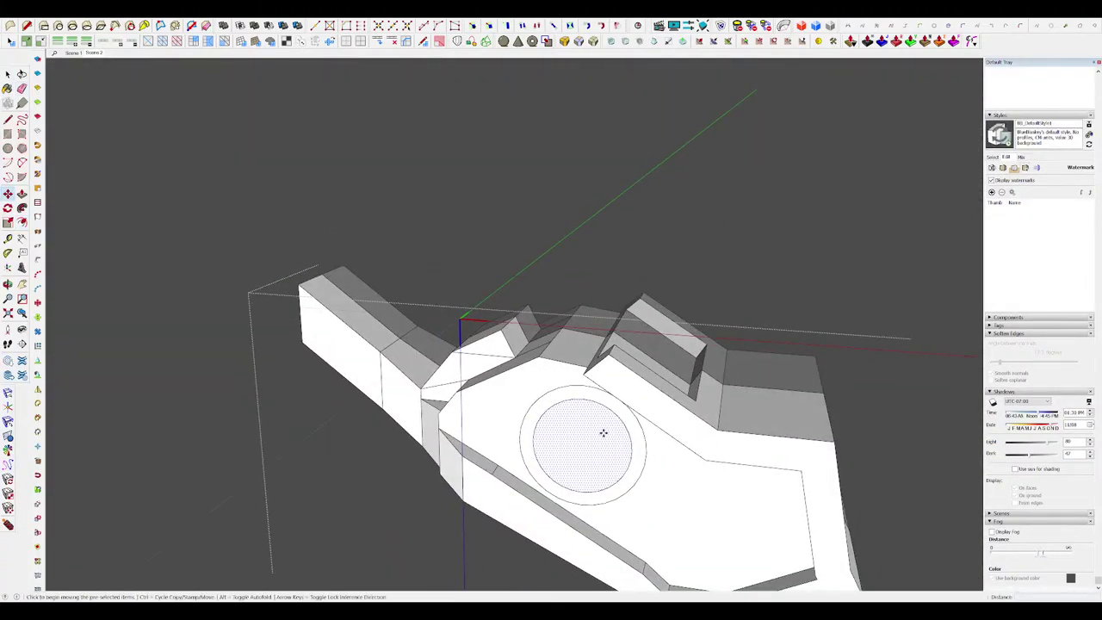
{"action": "key", "text": "Page_Down"}
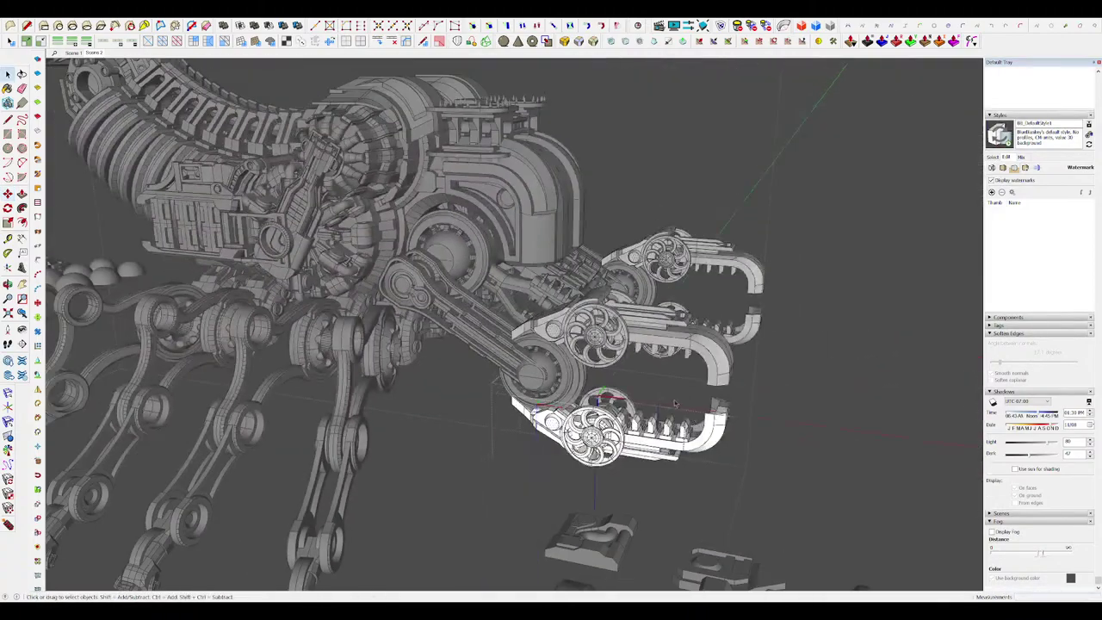
{"action": "key", "text": "Page_Down"}
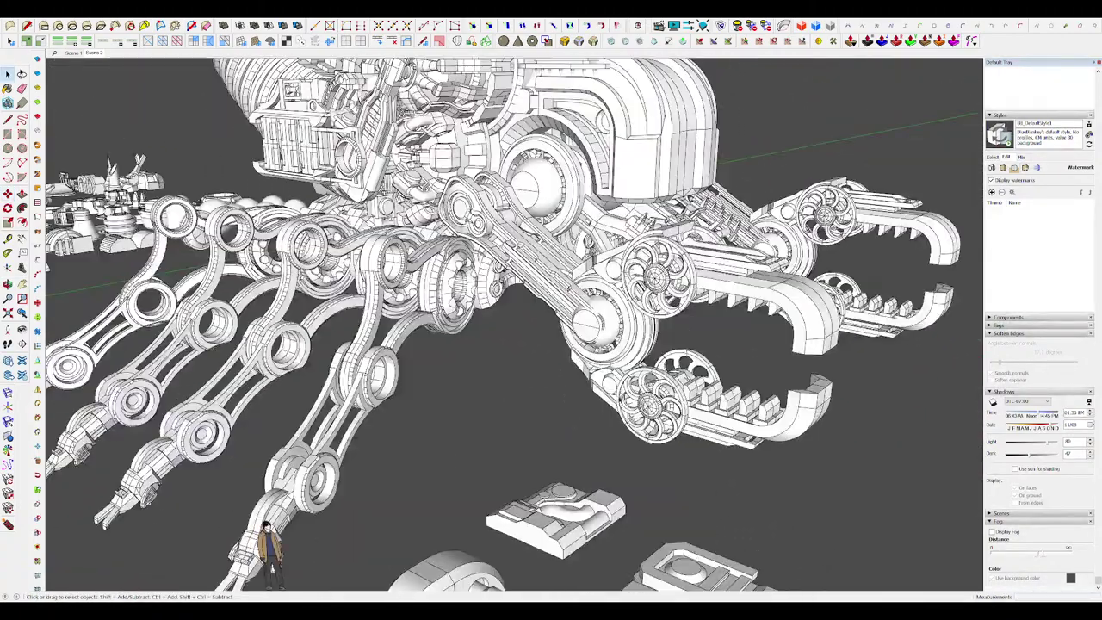
{"action": "scroll", "coordinate": [621, 398], "scroll_direction": "up", "scroll_amount": 10}
Step: Open the claw joint group and start an inner offset of its circular face
{"action": "double_click", "coordinate": [603, 394]}
{"action": "scroll", "coordinate": [601, 394], "scroll_direction": "up", "scroll_amount": 3}
{"action": "left_click", "coordinate": [600, 394]}
{"action": "key", "text": "f"}
{"action": "left_click", "coordinate": [600, 393]}
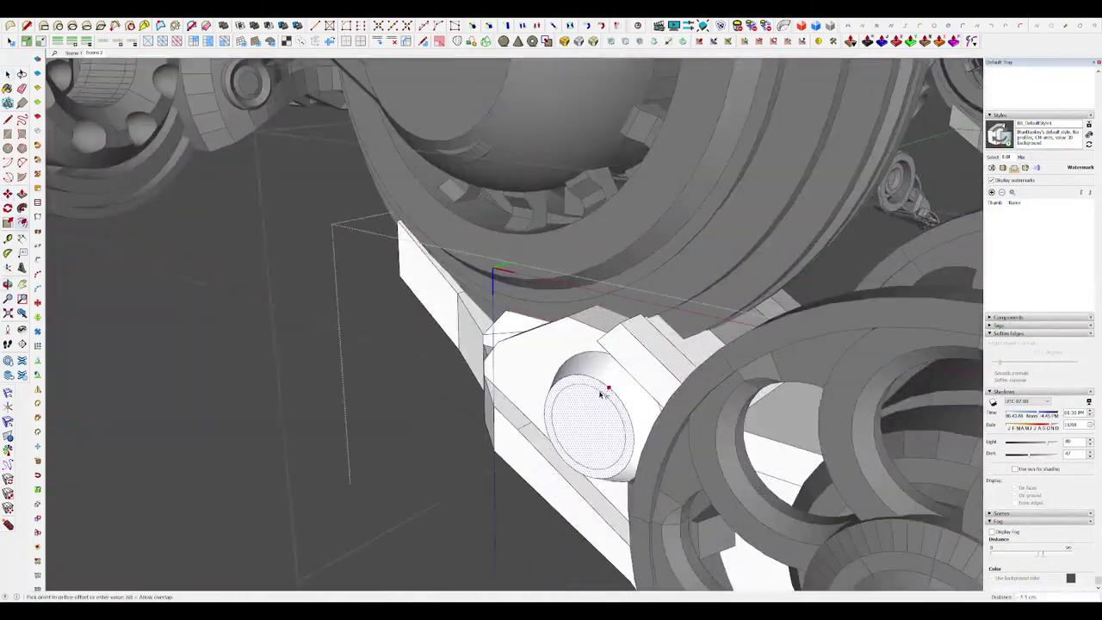
{"action": "key", "text": "space"}
{"action": "scroll", "coordinate": [588, 420], "scroll_direction": "down", "scroll_amount": 10}
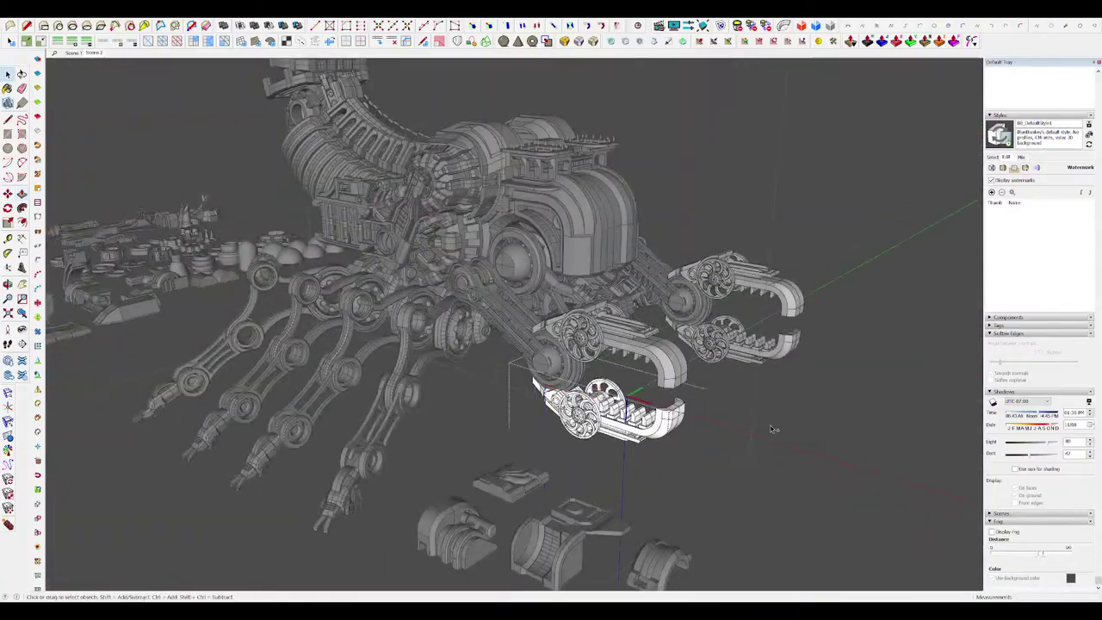
Step: Leave the claw group and orbit to face the scorpion from the front
{"action": "left_click", "coordinate": [843, 401]}
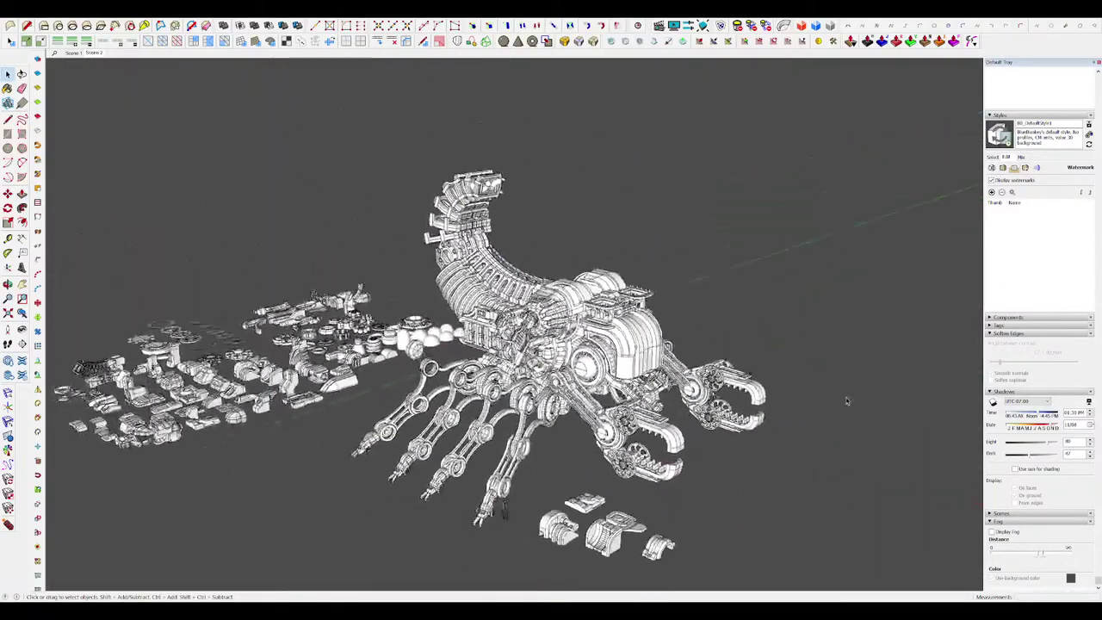
{"action": "middle_click_drag", "start_coordinate": [522, 546], "coordinate": [371, 487]}
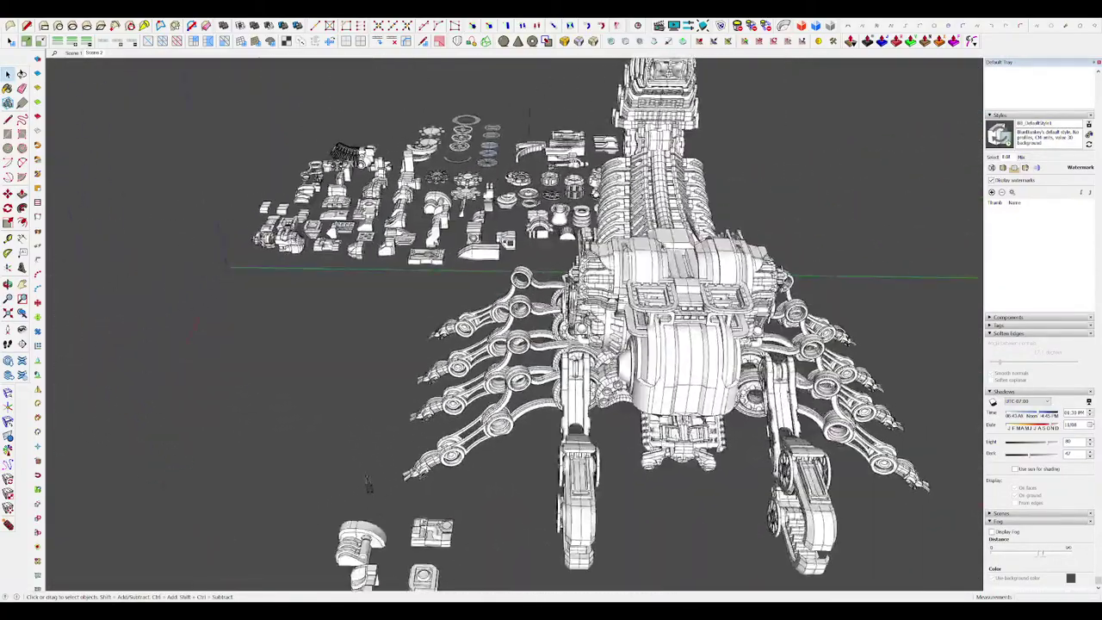
{"action": "scroll", "coordinate": [632, 278], "scroll_direction": "up", "scroll_amount": 7}
Step: Inside the armor shell group, copy an edge across the curved shell plate
{"action": "middle_click_drag", "start_coordinate": [631, 278], "coordinate": [457, 169]}
{"action": "double_click", "coordinate": [539, 222]}
{"action": "scroll", "coordinate": [517, 202], "scroll_direction": "up", "scroll_amount": 4}
{"action": "left_click", "coordinate": [511, 199]}
{"action": "scroll", "coordinate": [641, 176], "scroll_direction": "down", "scroll_amount": 3}
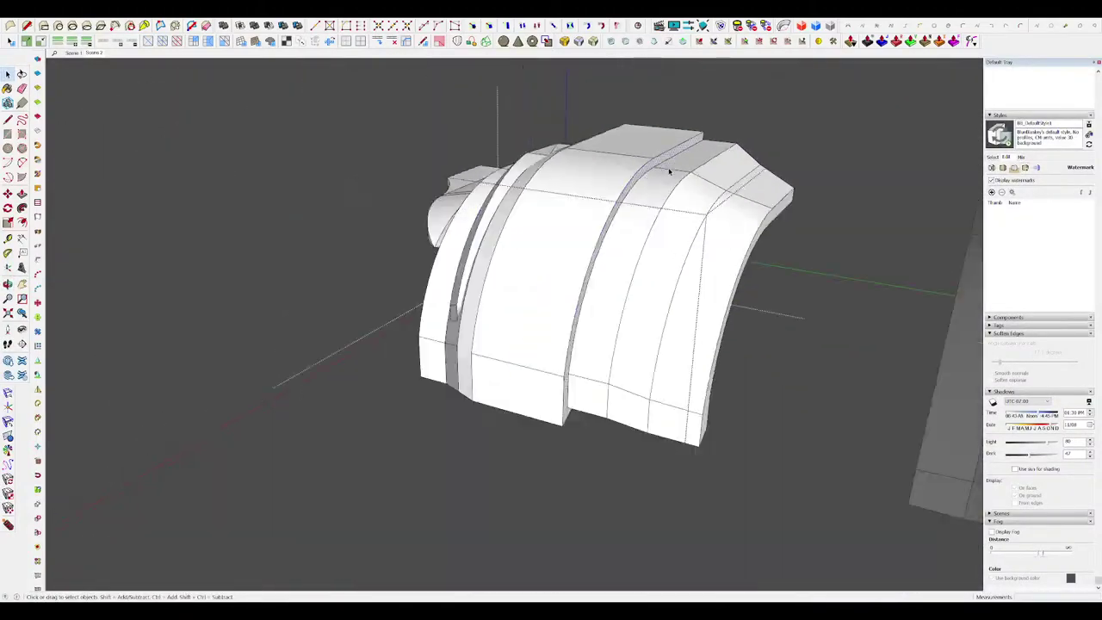
{"action": "left_click", "coordinate": [594, 151]}
{"action": "middle_click_drag", "start_coordinate": [619, 149], "coordinate": [639, 164]}
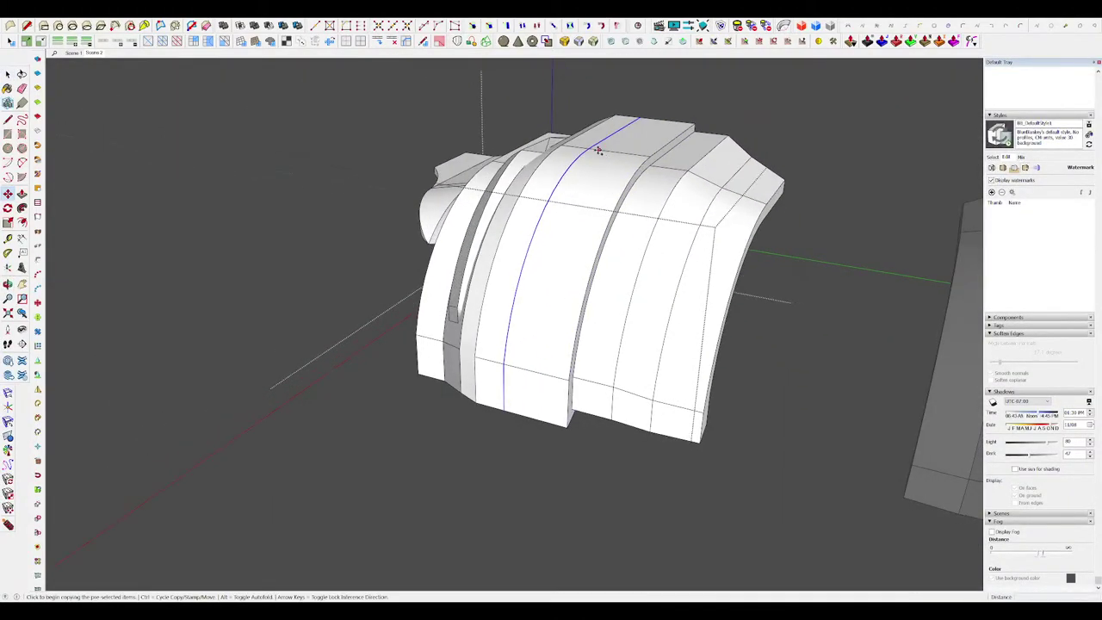
{"action": "left_click", "coordinate": [630, 153]}
{"action": "scroll", "coordinate": [649, 254], "scroll_direction": "down", "scroll_amount": 6}
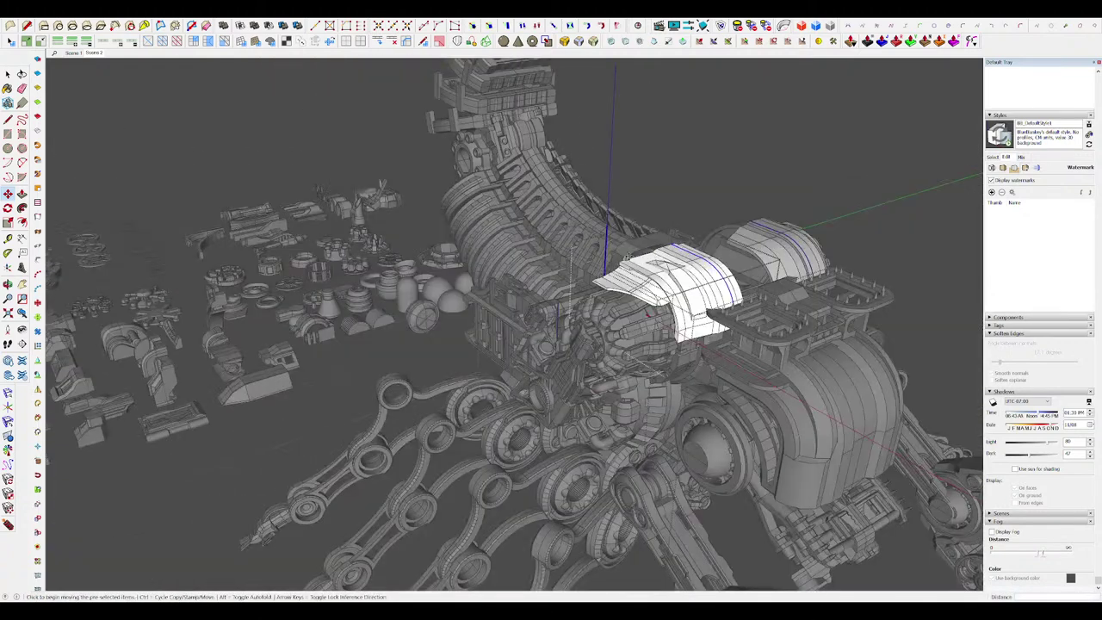
{"action": "scroll", "coordinate": [627, 258], "scroll_direction": "down", "scroll_amount": 2}
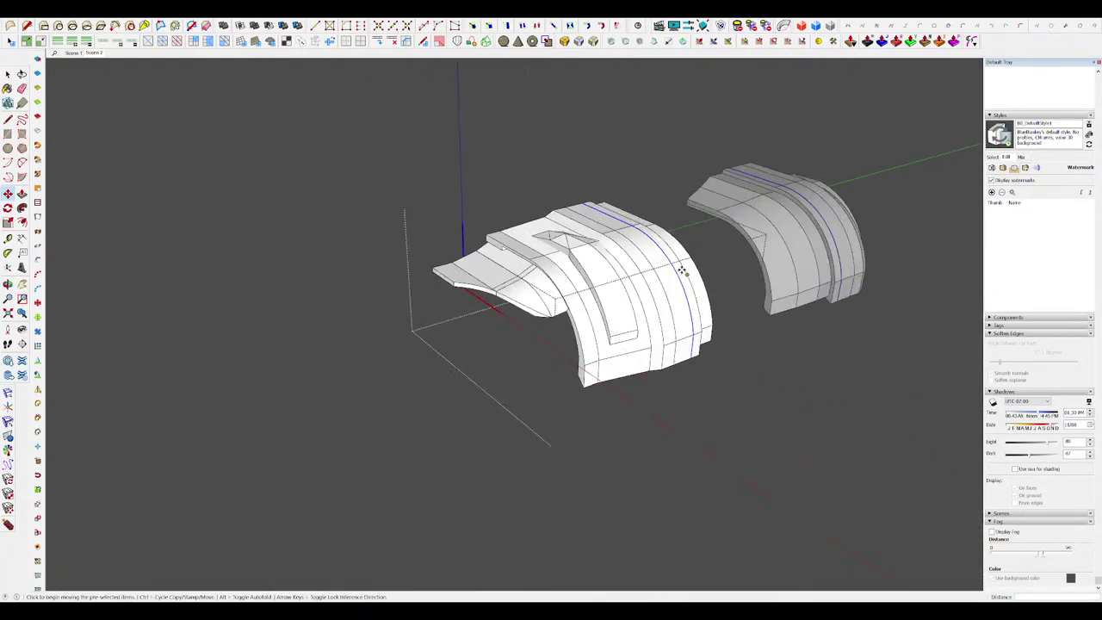
{"action": "scroll", "coordinate": [614, 229], "scroll_direction": "up", "scroll_amount": 3}
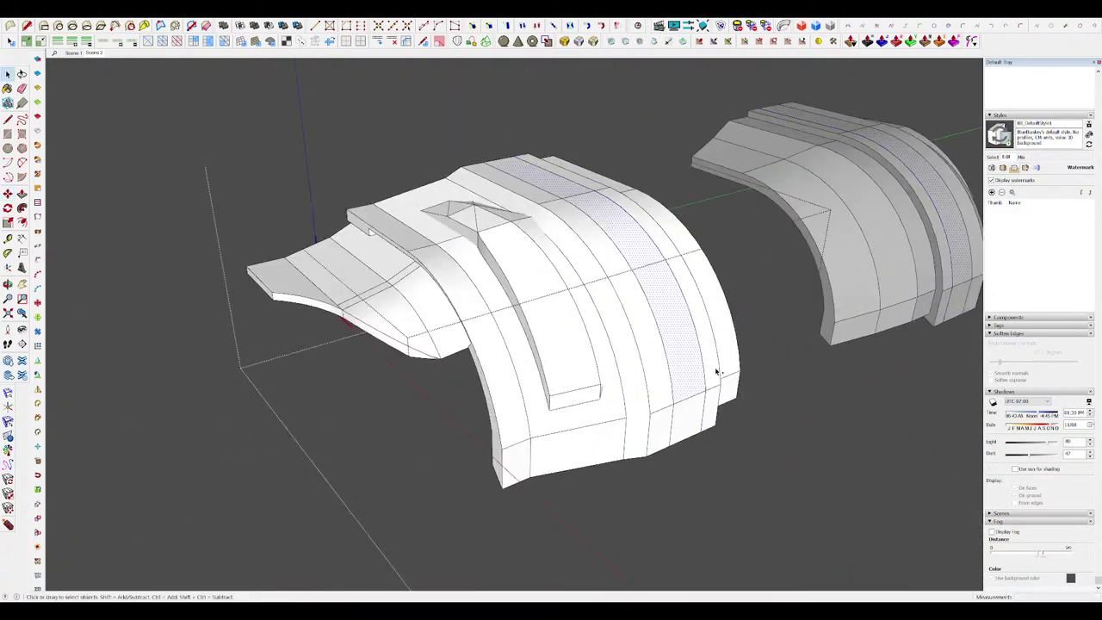
{"action": "middle_click_drag", "start_coordinate": [678, 346], "coordinate": [697, 374]}
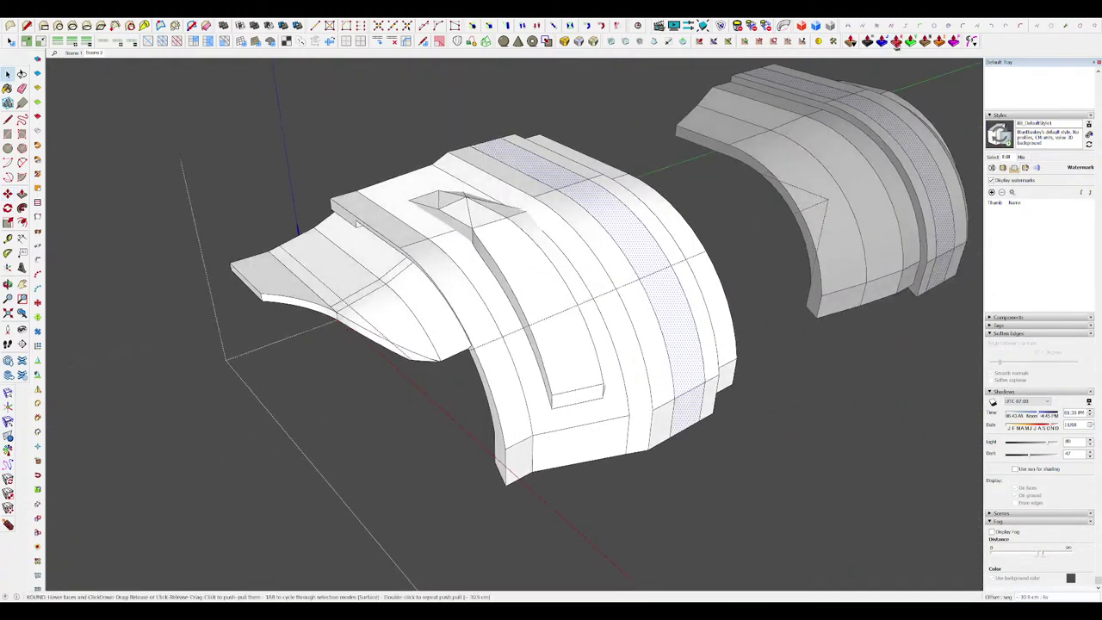
{"action": "scroll", "coordinate": [645, 233], "scroll_direction": "up", "scroll_amount": 3}
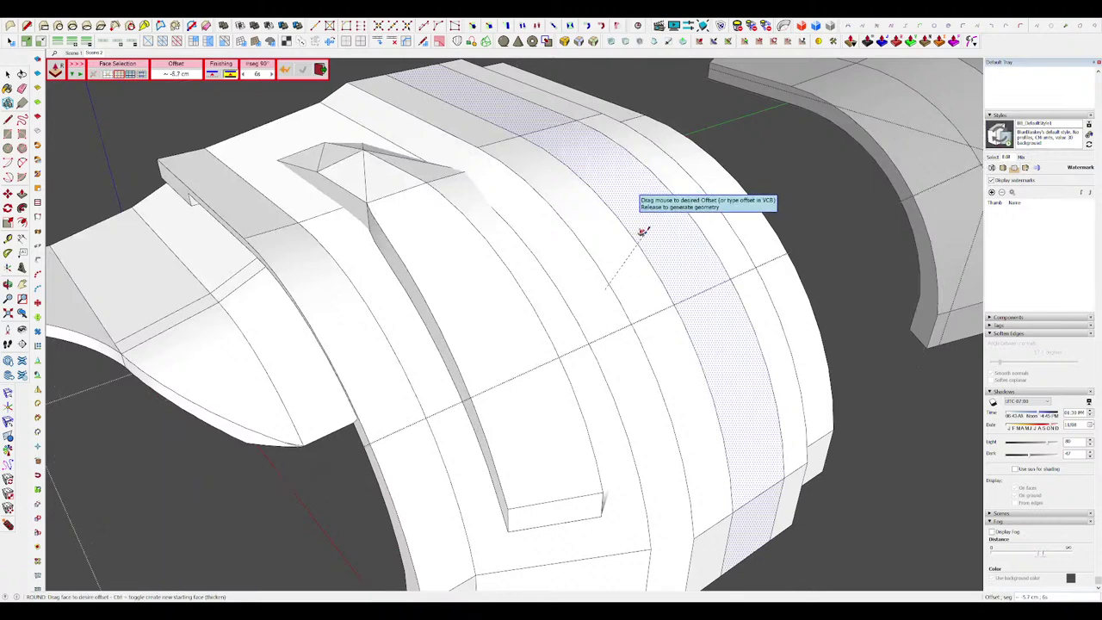
Step: Offset the strip face into a narrow groove and erase its end edge
{"action": "left_click_drag", "start_coordinate": [648, 235], "coordinate": [650, 237]}
{"action": "middle_click_drag", "start_coordinate": [654, 235], "coordinate": [588, 169]}
{"action": "left_click", "coordinate": [460, 91]}
{"action": "scroll", "coordinate": [568, 155], "scroll_direction": "down", "scroll_amount": 2}
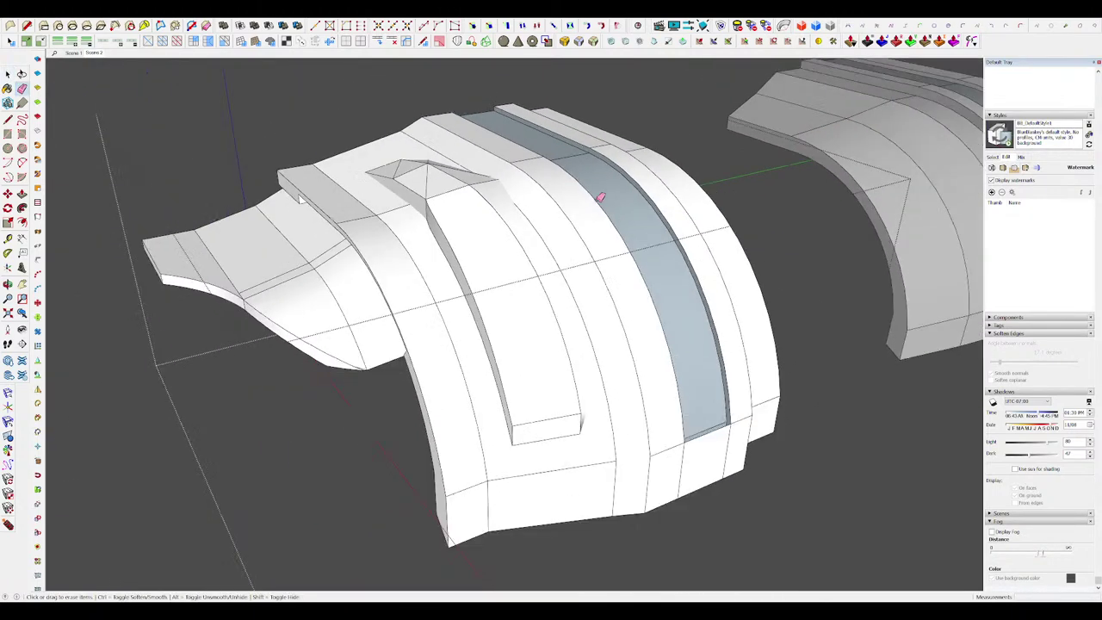
{"action": "key", "text": "space"}
{"action": "scroll", "coordinate": [641, 202], "scroll_direction": "up", "scroll_amount": 2}
{"action": "left_click", "coordinate": [644, 201]}
{"action": "scroll", "coordinate": [611, 176], "scroll_direction": "up", "scroll_amount": 2}
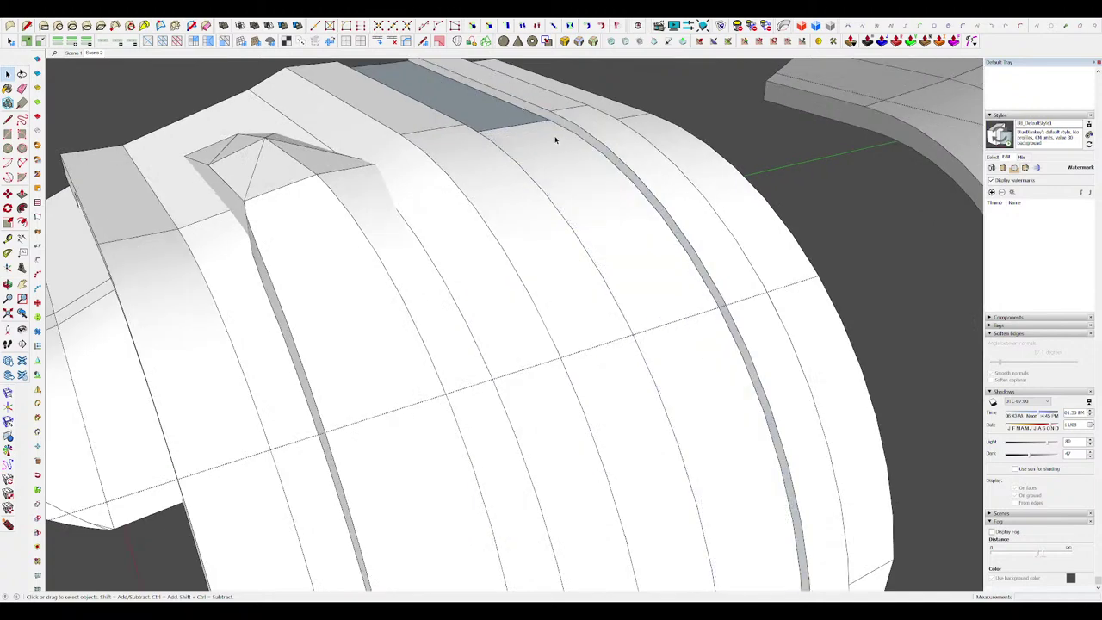
{"action": "scroll", "coordinate": [511, 128], "scroll_direction": "down", "scroll_amount": 5}
{"action": "scroll", "coordinate": [634, 278], "scroll_direction": "up", "scroll_amount": 5}
Step: Erase the groove strip's bottom edge and select the leftover front faces and edges
{"action": "key", "text": "e"}
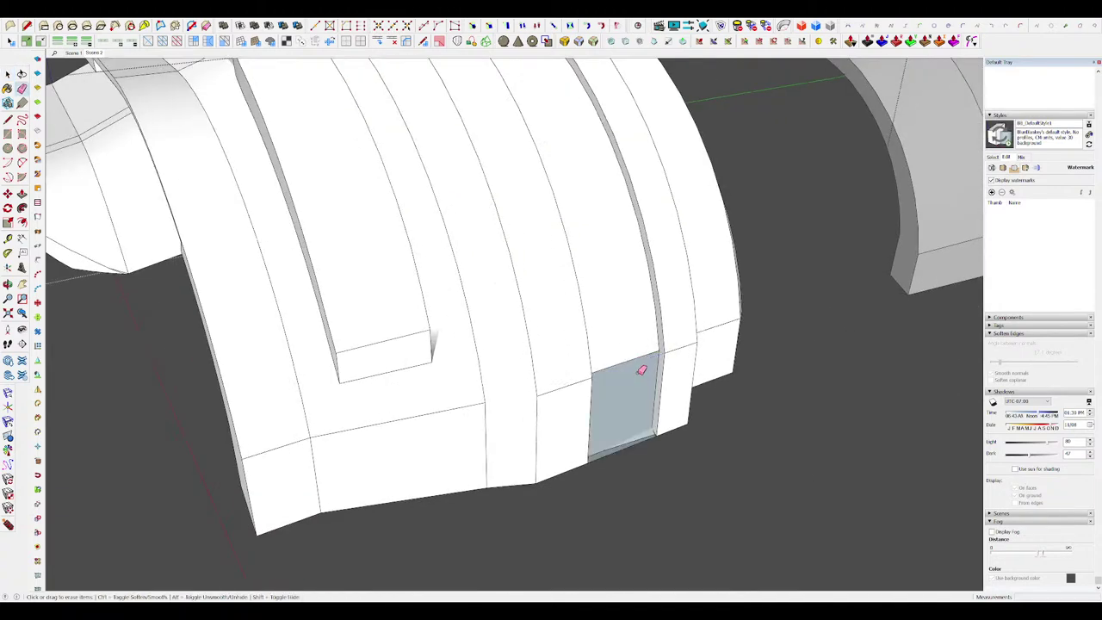
{"action": "middle_click_drag", "start_coordinate": [641, 370], "coordinate": [619, 394]}
{"action": "key", "text": "space"}
{"action": "left_click", "coordinate": [631, 403]}
{"action": "scroll", "coordinate": [642, 423], "scroll_direction": "up", "scroll_amount": 4}
{"action": "middle_click_drag", "start_coordinate": [648, 430], "coordinate": [534, 318]}
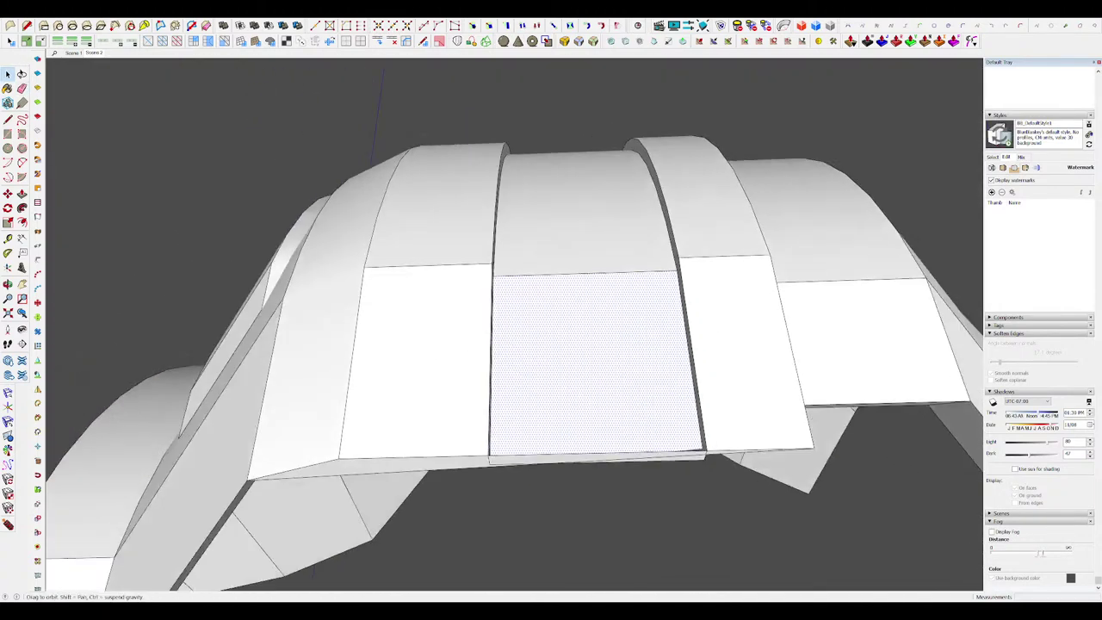
{"action": "middle_click_drag", "start_coordinate": [421, 103], "coordinate": [433, 438]}
{"action": "key", "text": "e"}
{"action": "left_click", "coordinate": [565, 448]}
{"action": "mouse_move", "coordinate": [573, 446]}
{"action": "middle_mouse_down"}
{"action": "mouse_move", "coordinate": [721, 401]}
{"action": "mouse_move", "coordinate": [644, 81]}
{"action": "mouse_move", "coordinate": [683, 438]}
{"action": "middle_mouse_up"}
{"action": "key", "text": "space"}
{"action": "left_click_drag", "start_coordinate": [774, 457], "coordinate": [525, 357]}
{"action": "scroll", "coordinate": [723, 405], "scroll_direction": "up", "scroll_amount": 3}
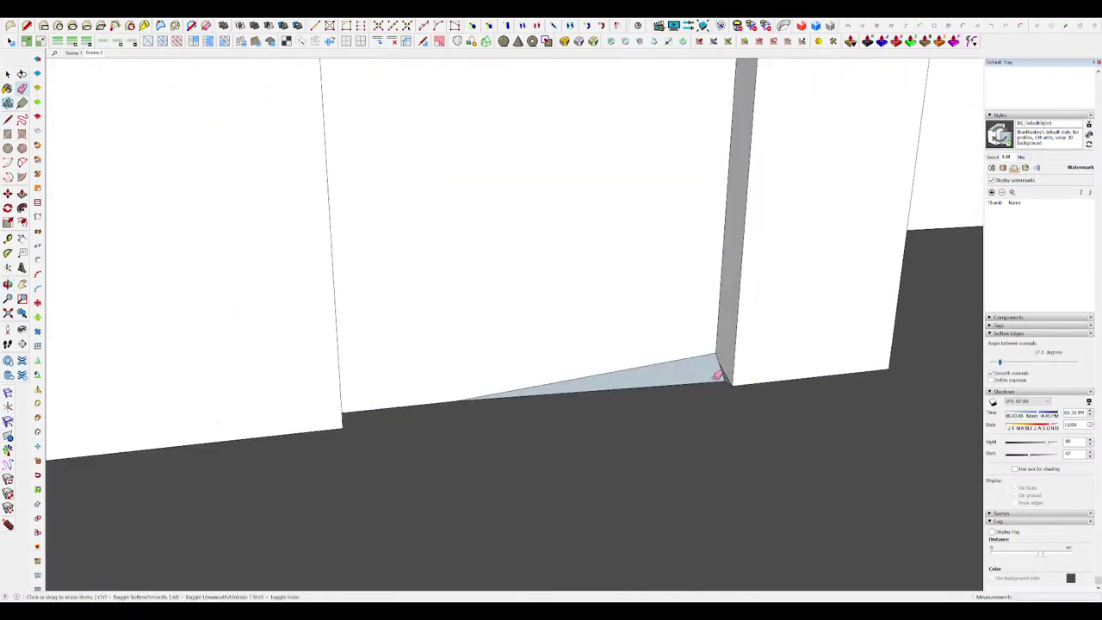
Step: Orbit beneath the shell to inspect the arch corners and spike
{"action": "middle_click_drag", "start_coordinate": [720, 373], "coordinate": [678, 233]}
{"action": "scroll", "coordinate": [729, 362], "scroll_direction": "up", "scroll_amount": 3}
{"action": "scroll", "coordinate": [749, 288], "scroll_direction": "down", "scroll_amount": 3}
{"action": "scroll", "coordinate": [659, 283], "scroll_direction": "down", "scroll_amount": 7}
{"action": "scroll", "coordinate": [627, 248], "scroll_direction": "up", "scroll_amount": 3}
{"action": "scroll", "coordinate": [680, 273], "scroll_direction": "up", "scroll_amount": 5}
{"action": "middle_click_drag", "start_coordinate": [689, 284], "coordinate": [709, 396]}
{"action": "middle_click_drag", "start_coordinate": [658, 235], "coordinate": [608, 118]}
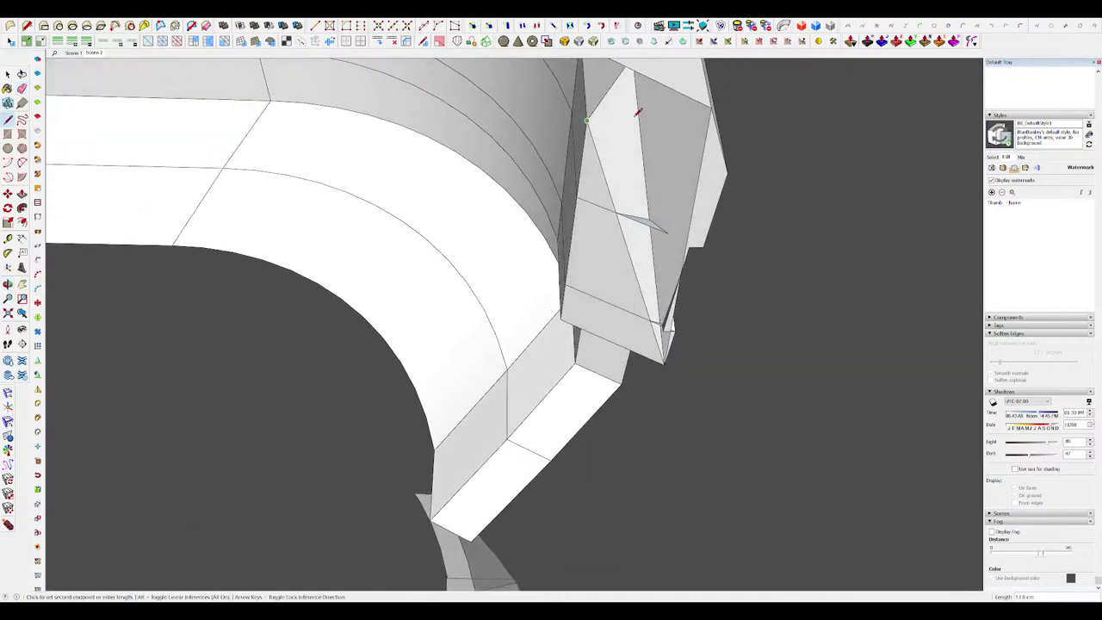
{"action": "middle_click_drag", "start_coordinate": [717, 101], "coordinate": [576, 380]}
{"action": "mouse_move", "coordinate": [610, 326]}
{"action": "middle_mouse_down"}
{"action": "mouse_move", "coordinate": [597, 369]}
{"action": "mouse_move", "coordinate": [669, 336]}
{"action": "mouse_move", "coordinate": [671, 381]}
{"action": "mouse_move", "coordinate": [617, 357]}
{"action": "mouse_move", "coordinate": [640, 295]}
{"action": "mouse_move", "coordinate": [544, 135]}
{"action": "middle_mouse_up"}
{"action": "middle_click_drag", "start_coordinate": [619, 256], "coordinate": [655, 105]}
Step: Draw a line to close the panel edge at the arch corner
{"action": "key", "text": "l"}
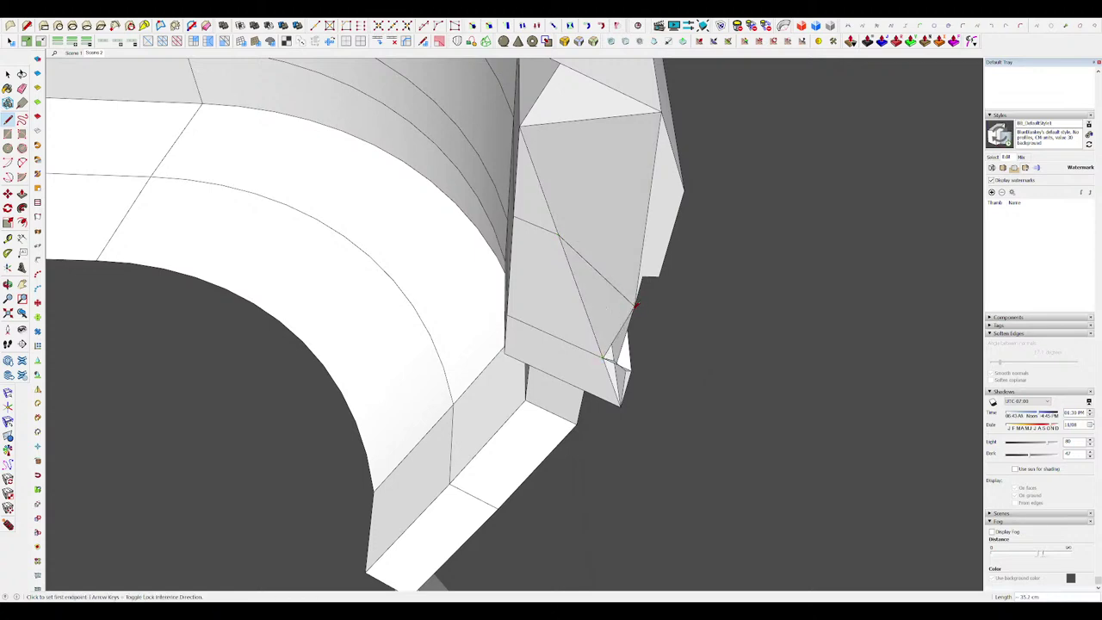
{"action": "scroll", "coordinate": [636, 303], "scroll_direction": "up", "scroll_amount": 6}
{"action": "middle_click_drag", "start_coordinate": [638, 324], "coordinate": [625, 334]}
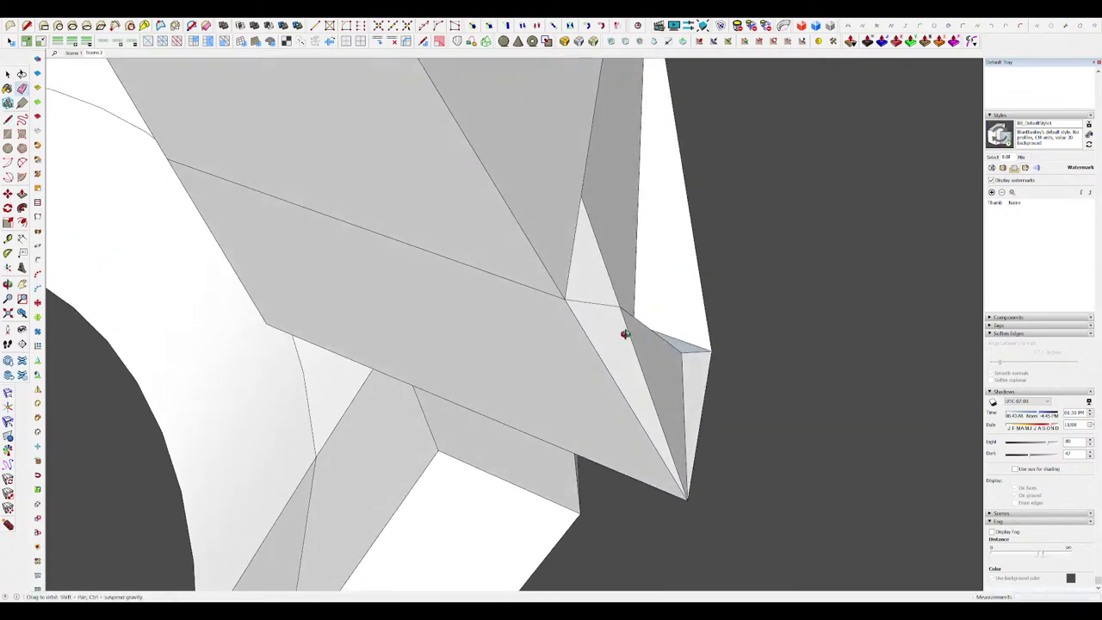
{"action": "middle_click_drag", "start_coordinate": [571, 296], "coordinate": [671, 297]}
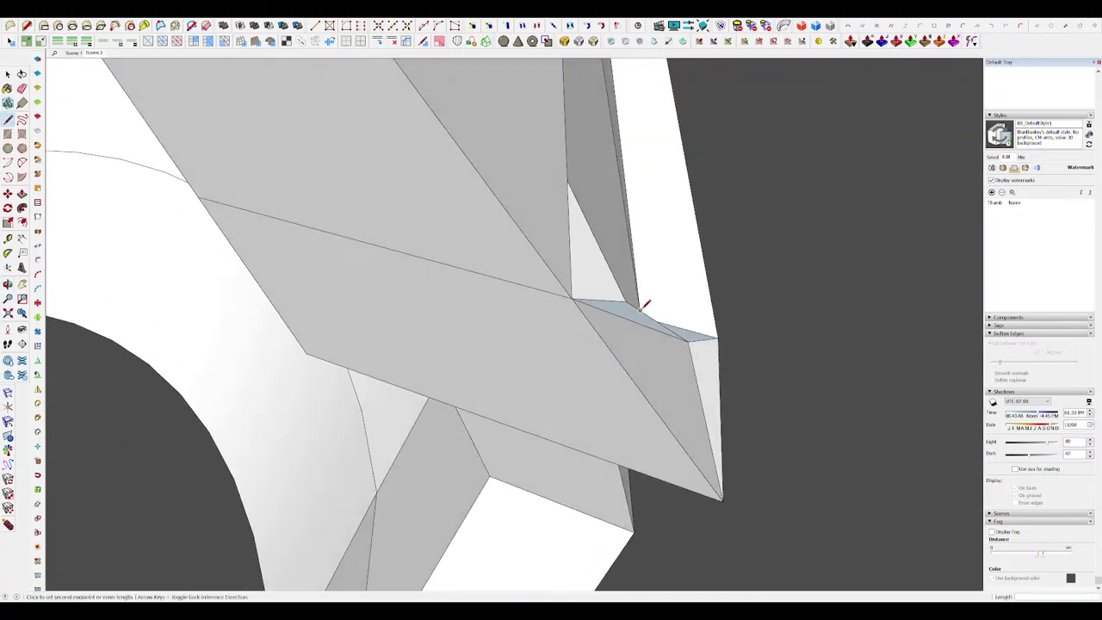
{"action": "key", "text": "space"}
{"action": "mouse_move", "coordinate": [580, 296]}
{"action": "middle_mouse_down"}
{"action": "mouse_move", "coordinate": [644, 319]}
{"action": "mouse_move", "coordinate": [539, 369]}
{"action": "mouse_move", "coordinate": [655, 272]}
{"action": "mouse_move", "coordinate": [494, 509]}
{"action": "mouse_move", "coordinate": [548, 393]}
{"action": "mouse_move", "coordinate": [557, 260]}
{"action": "mouse_move", "coordinate": [511, 234]}
{"action": "mouse_move", "coordinate": [396, 273]}
{"action": "middle_mouse_up"}
{"action": "key", "text": "e"}
{"action": "scroll", "coordinate": [662, 278], "scroll_direction": "down", "scroll_amount": 10}
{"action": "scroll", "coordinate": [558, 259], "scroll_direction": "up", "scroll_amount": 5}
{"action": "key", "text": "l"}
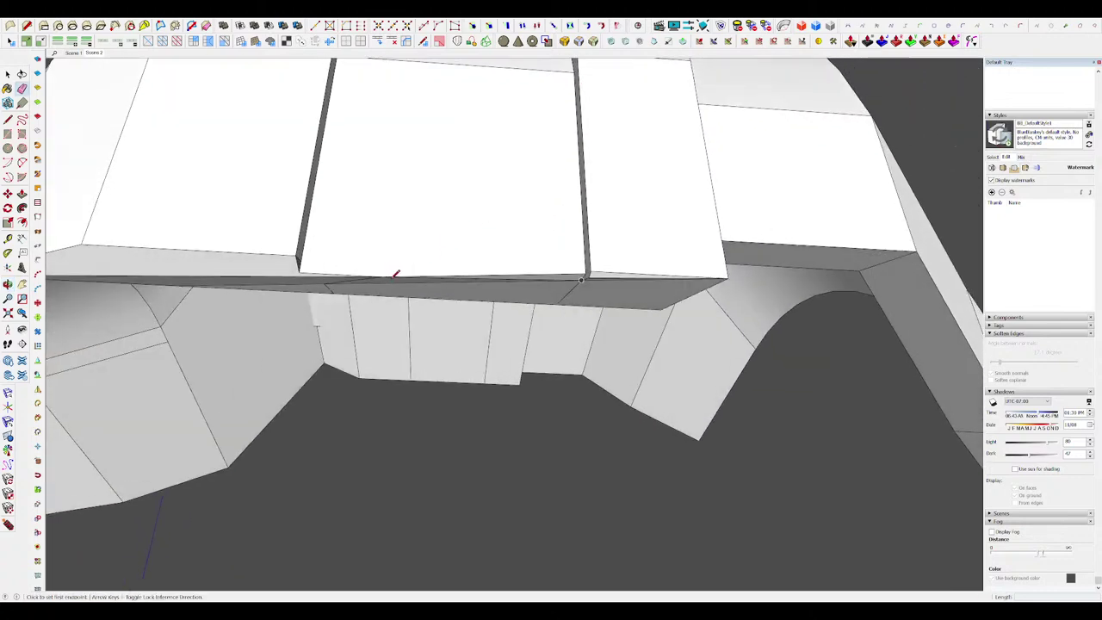
{"action": "left_click", "coordinate": [589, 276]}
{"action": "middle_click_drag", "start_coordinate": [588, 276], "coordinate": [624, 305]}
Step: Move the loose corner point so it snaps onto the arch corner
{"action": "key", "text": "m"}
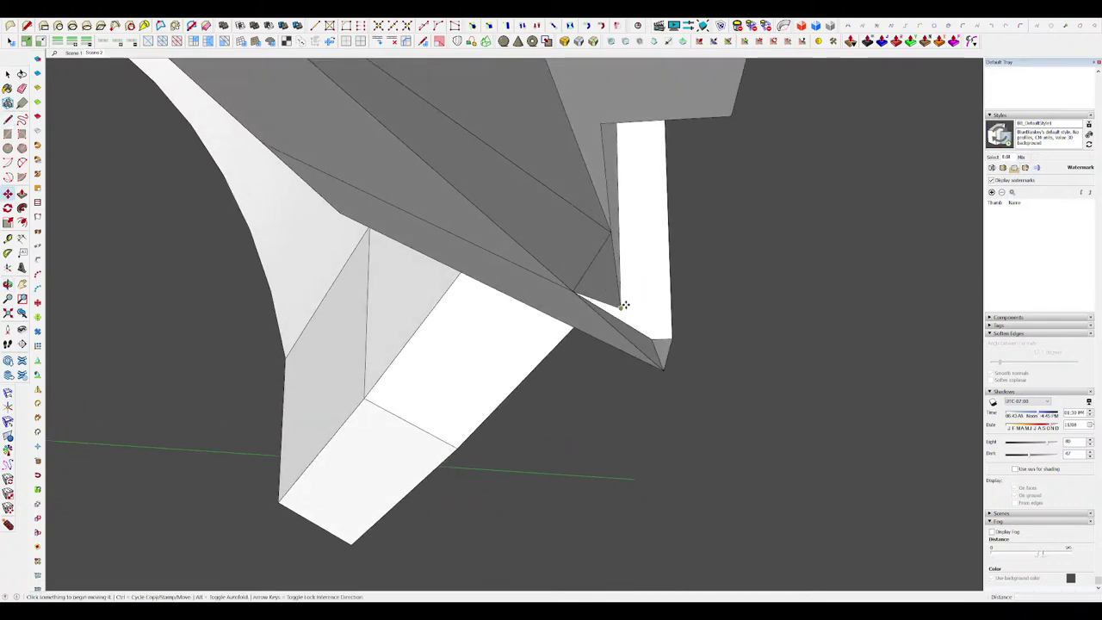
{"action": "left_click", "coordinate": [651, 339]}
{"action": "key", "text": "space"}
{"action": "scroll", "coordinate": [624, 258], "scroll_direction": "down", "scroll_amount": 5}
{"action": "middle_click_drag", "start_coordinate": [623, 256], "coordinate": [566, 252]}
{"action": "mouse_move", "coordinate": [613, 223]}
{"action": "middle_mouse_down"}
{"action": "mouse_move", "coordinate": [546, 69]}
{"action": "mouse_move", "coordinate": [870, 160]}
{"action": "mouse_move", "coordinate": [671, 339]}
{"action": "mouse_move", "coordinate": [527, 374]}
{"action": "mouse_move", "coordinate": [497, 295]}
{"action": "mouse_move", "coordinate": [342, 398]}
{"action": "mouse_move", "coordinate": [573, 396]}
{"action": "mouse_move", "coordinate": [750, 324]}
{"action": "mouse_move", "coordinate": [881, 324]}
{"action": "mouse_move", "coordinate": [629, 298]}
{"action": "middle_mouse_up"}
{"action": "key", "text": "m"}
{"action": "scroll", "coordinate": [590, 381], "scroll_direction": "down", "scroll_amount": 10}
Step: Exit the inner and outer groups to show the whole scorpion
{"action": "key", "text": "space"}
{"action": "left_click", "coordinate": [750, 324]}
{"action": "left_click", "coordinate": [881, 323]}
{"action": "scroll", "coordinate": [627, 293], "scroll_direction": "down", "scroll_amount": 5}
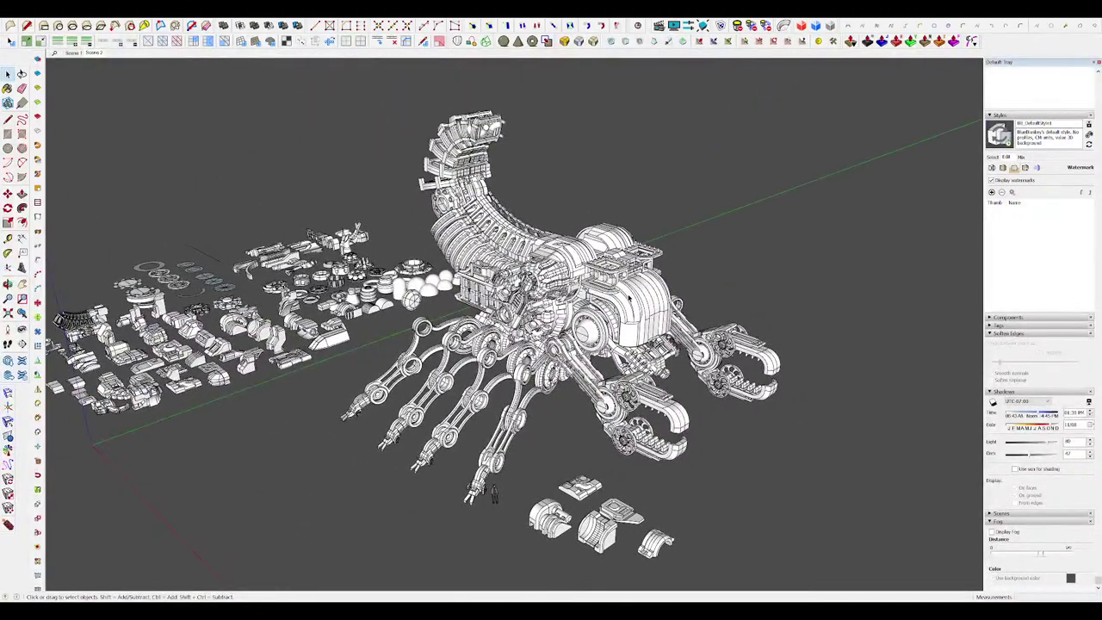
{"action": "scroll", "coordinate": [625, 295], "scroll_direction": "up", "scroll_amount": 2}
{"action": "middle_click_drag", "start_coordinate": [625, 295], "coordinate": [396, 490]}
{"action": "scroll", "coordinate": [607, 274], "scroll_direction": "up", "scroll_amount": 10}
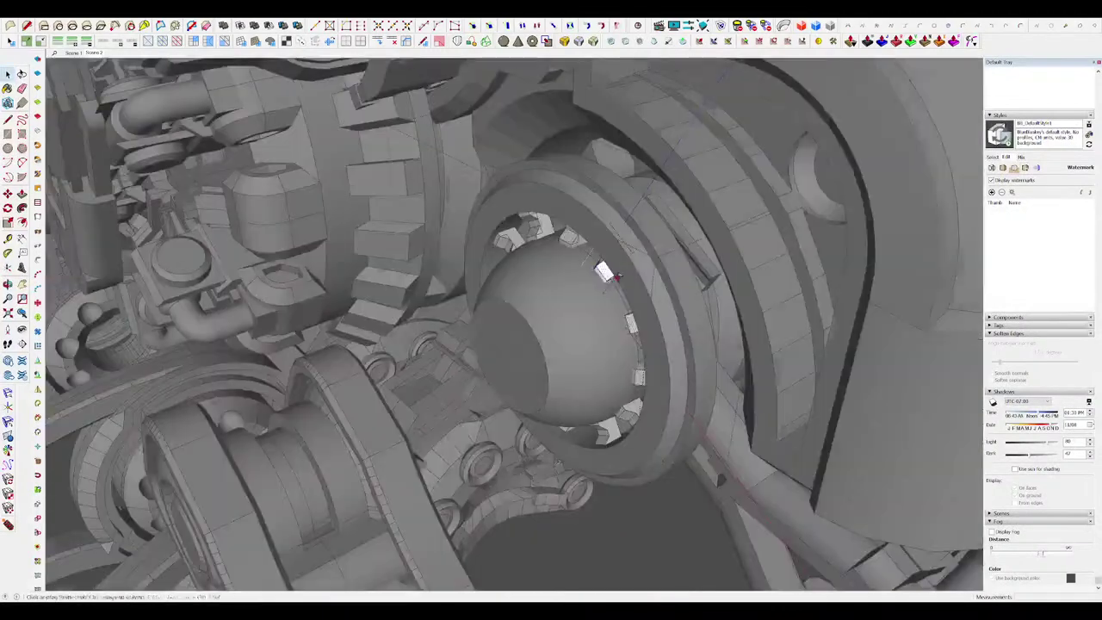
{"action": "middle_click_drag", "start_coordinate": [616, 276], "coordinate": [654, 308]}
{"action": "key", "text": "i"}
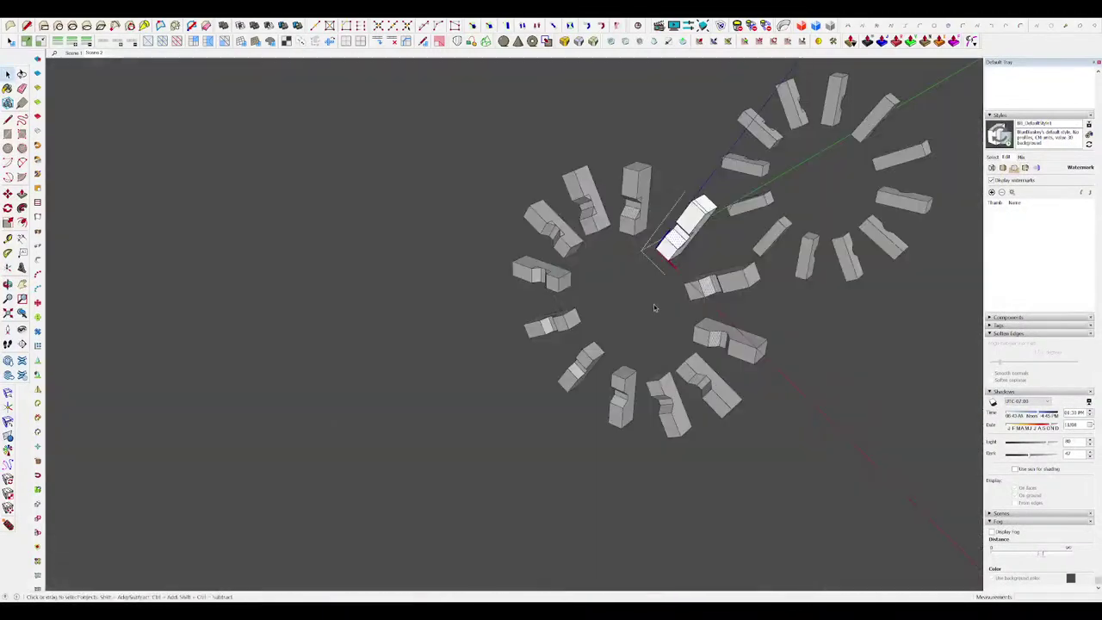
{"action": "scroll", "coordinate": [654, 306], "scroll_direction": "up", "scroll_amount": 3}
{"action": "key", "text": "i"}
{"action": "scroll", "coordinate": [654, 246], "scroll_direction": "down", "scroll_amount": 3}
{"action": "middle_click_drag", "start_coordinate": [644, 218], "coordinate": [713, 245]}
{"action": "scroll", "coordinate": [714, 245], "scroll_direction": "up", "scroll_amount": 1}
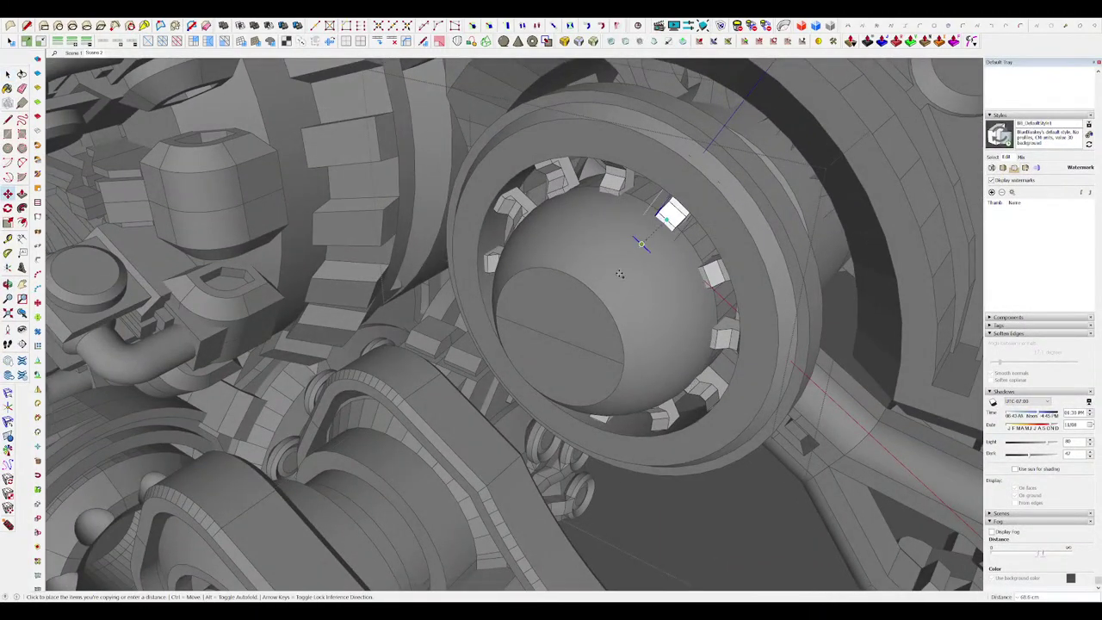
{"action": "left_click", "coordinate": [594, 296]}
{"action": "key", "text": "space"}
{"action": "middle_click_drag", "start_coordinate": [594, 296], "coordinate": [551, 345]}
{"action": "scroll", "coordinate": [622, 288], "scroll_direction": "up", "scroll_amount": 4}
{"action": "scroll", "coordinate": [621, 286], "scroll_direction": "down", "scroll_amount": 3}
{"action": "key", "text": "i"}
{"action": "scroll", "coordinate": [624, 333], "scroll_direction": "down", "scroll_amount": 3}
{"action": "middle_click_drag", "start_coordinate": [570, 394], "coordinate": [543, 361]}
{"action": "key", "text": "q"}
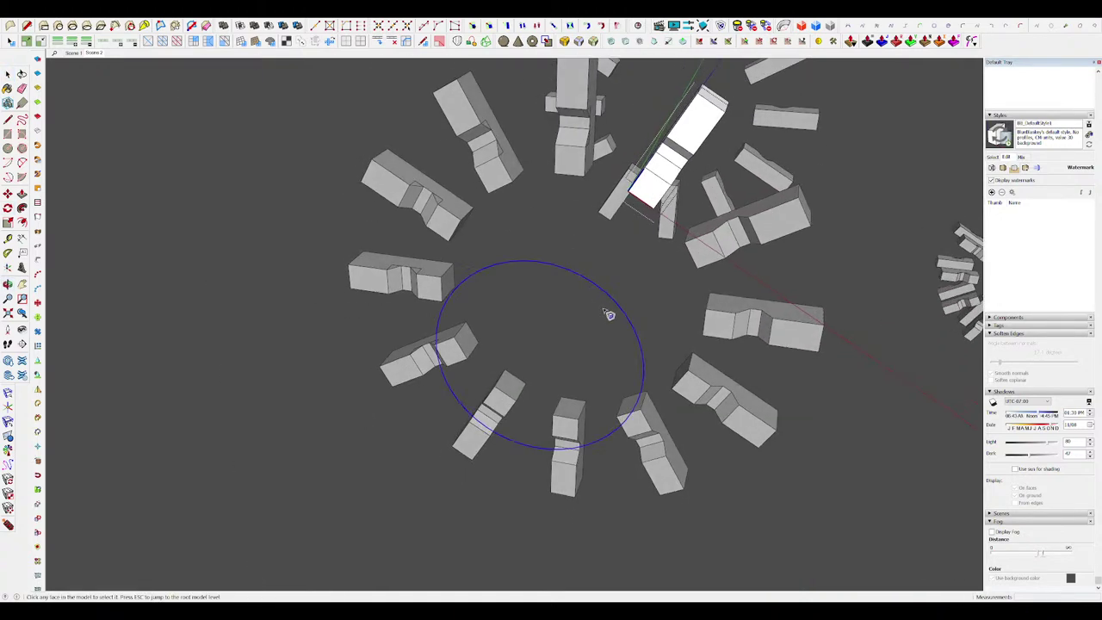
{"action": "middle_click_drag", "start_coordinate": [625, 305], "coordinate": [583, 311]}
{"action": "double_click", "coordinate": [592, 302]}
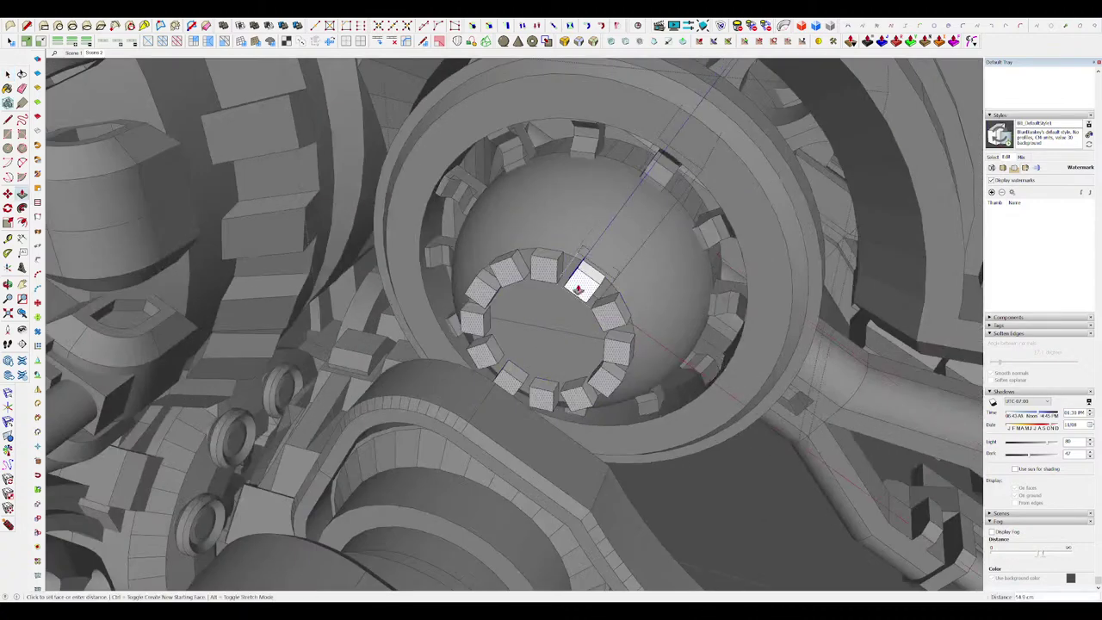
{"action": "left_click", "coordinate": [578, 289]}
{"action": "scroll", "coordinate": [585, 282], "scroll_direction": "down", "scroll_amount": 5}
{"action": "middle_click_drag", "start_coordinate": [591, 275], "coordinate": [623, 319]}
{"action": "scroll", "coordinate": [571, 277], "scroll_direction": "up", "scroll_amount": 8}
{"action": "key", "text": "space"}
{"action": "key", "text": "p"}
{"action": "scroll", "coordinate": [651, 320], "scroll_direction": "down", "scroll_amount": 3}
{"action": "left_click", "coordinate": [656, 316]}
{"action": "left_click", "coordinate": [754, 176]}
{"action": "key", "text": "space"}
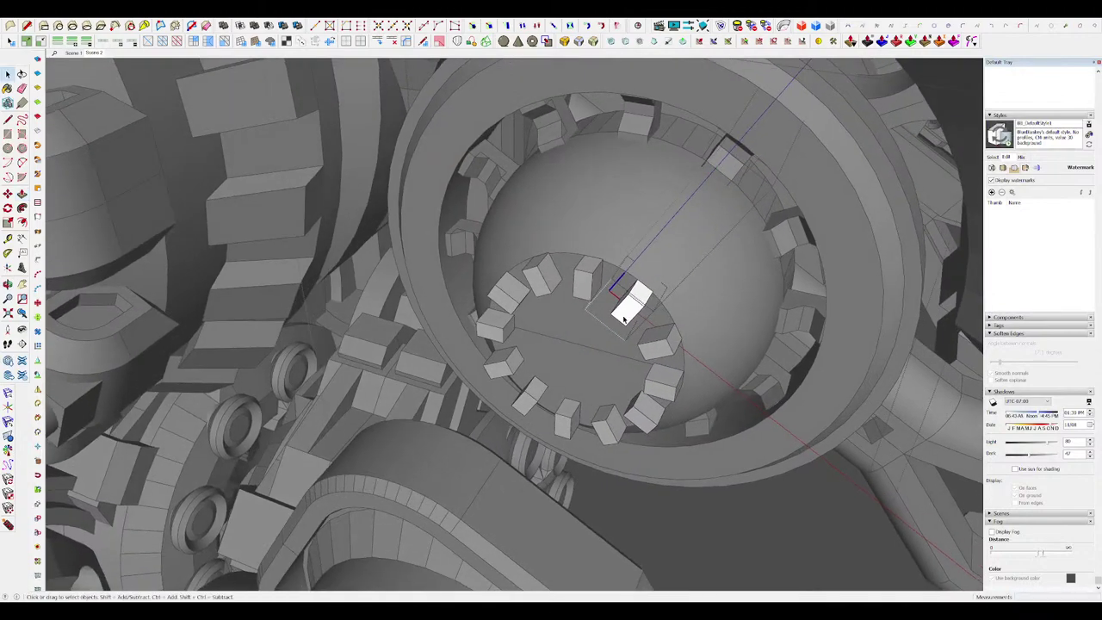
{"action": "scroll", "coordinate": [562, 387], "scroll_direction": "up", "scroll_amount": 5}
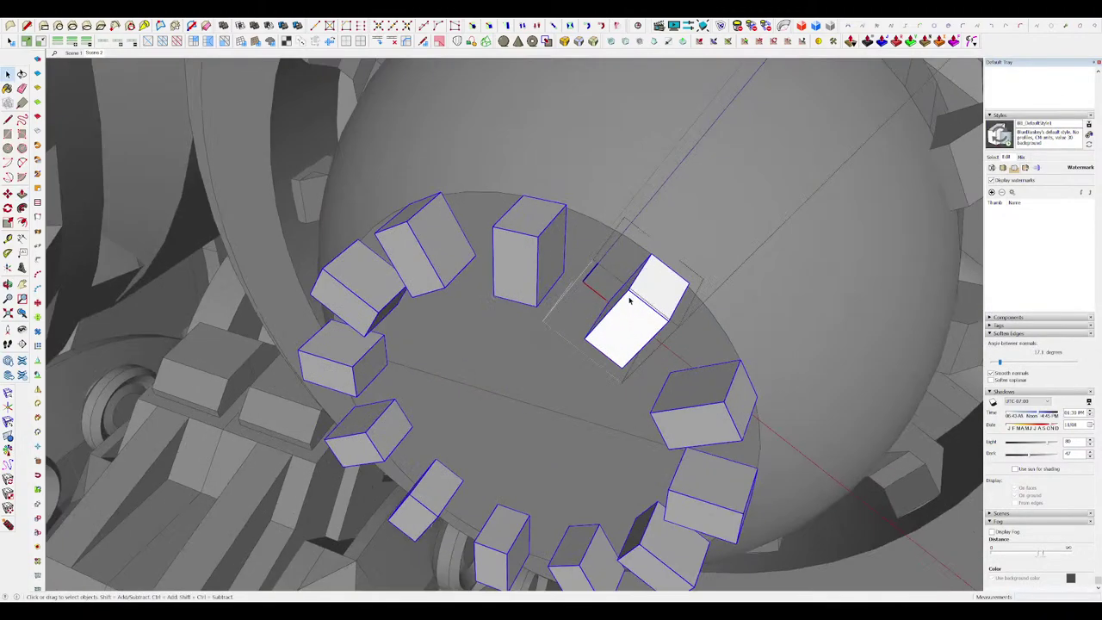
{"action": "left_click", "coordinate": [596, 276]}
{"action": "middle_click_drag", "start_coordinate": [597, 276], "coordinate": [516, 216]}
{"action": "scroll", "coordinate": [634, 263], "scroll_direction": "down", "scroll_amount": 6}
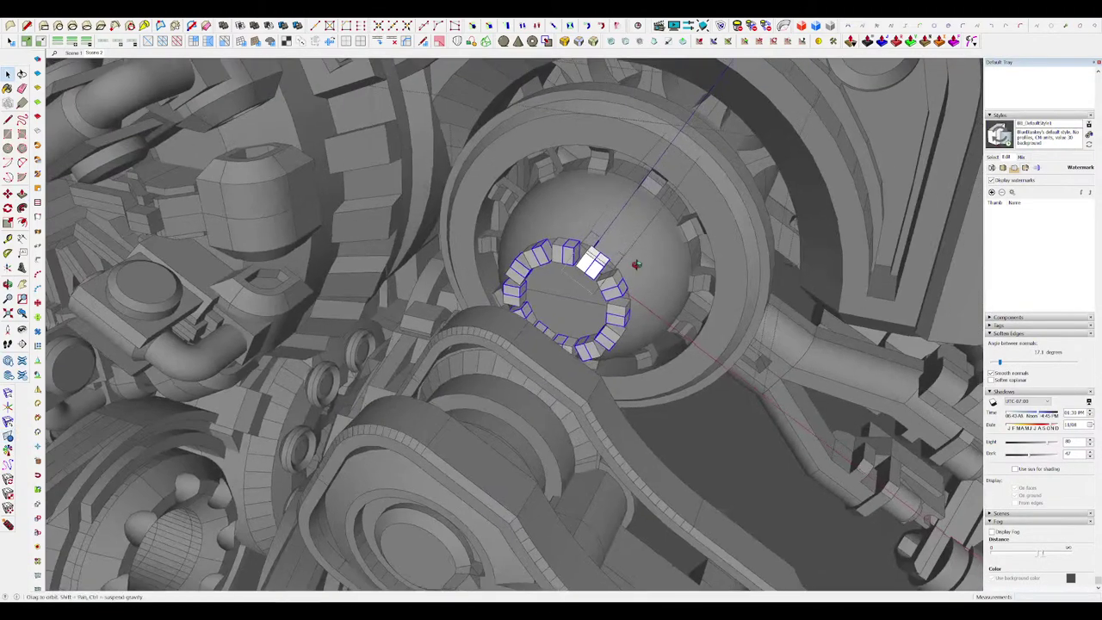
{"action": "middle_click_drag", "start_coordinate": [634, 263], "coordinate": [625, 284]}
{"action": "scroll", "coordinate": [628, 283], "scroll_direction": "down", "scroll_amount": 4}
{"action": "scroll", "coordinate": [551, 220], "scroll_direction": "up", "scroll_amount": 10}
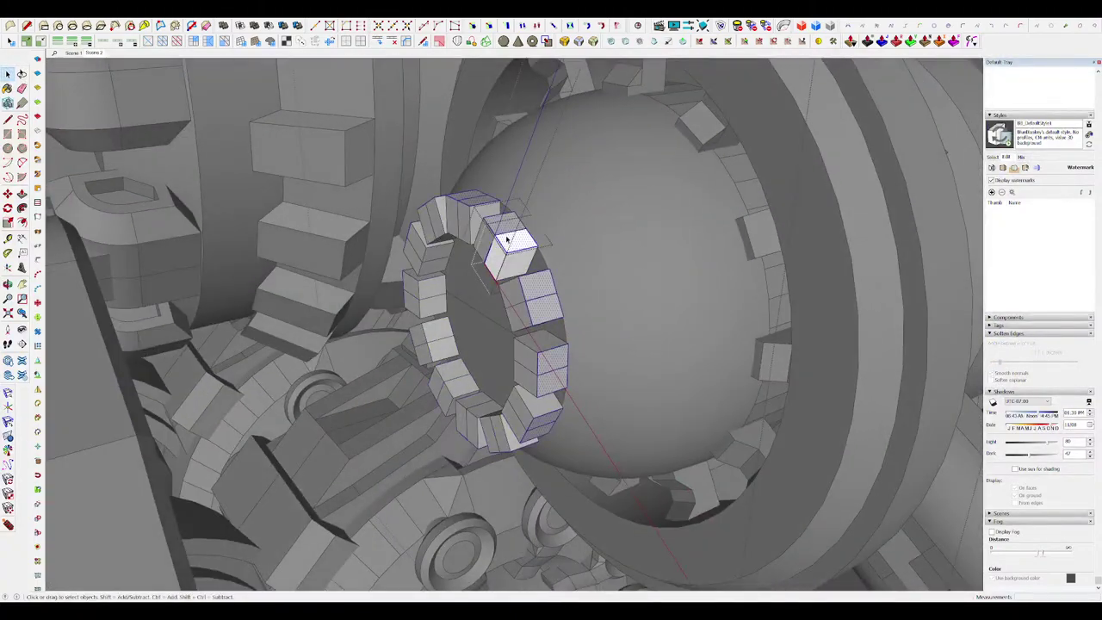
{"action": "scroll", "coordinate": [507, 240], "scroll_direction": "up", "scroll_amount": 3}
{"action": "key", "text": "i"}
{"action": "key", "text": "i"}
{"action": "middle_click_drag", "start_coordinate": [480, 227], "coordinate": [514, 236]}
{"action": "scroll", "coordinate": [511, 244], "scroll_direction": "down", "scroll_amount": 4}
{"action": "key", "text": "i"}
{"action": "key", "text": "l"}
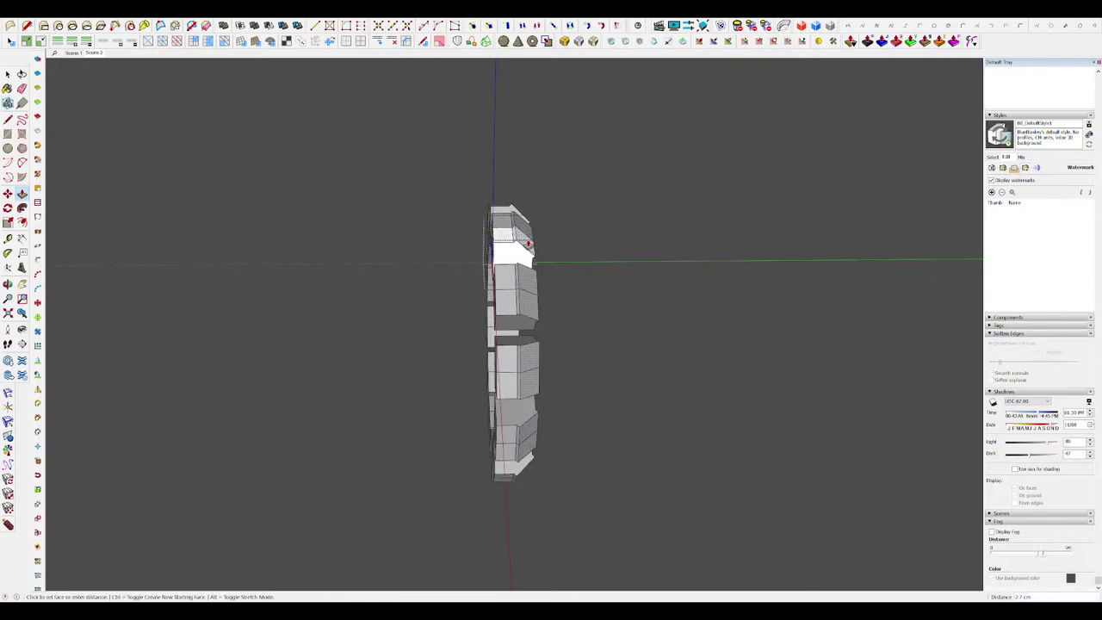
{"action": "key", "text": "i"}
{"action": "middle_click_drag", "start_coordinate": [594, 241], "coordinate": [623, 231]}
{"action": "scroll", "coordinate": [622, 231], "scroll_direction": "up", "scroll_amount": 4}
{"action": "middle_click_drag", "start_coordinate": [728, 234], "coordinate": [442, 281]}
{"action": "scroll", "coordinate": [625, 234], "scroll_direction": "down", "scroll_amount": 4}
{"action": "scroll", "coordinate": [597, 227], "scroll_direction": "down", "scroll_amount": 5}
{"action": "scroll", "coordinate": [601, 244], "scroll_direction": "up", "scroll_amount": 5}
{"action": "key", "text": "i"}
{"action": "key", "text": "i"}
{"action": "key", "text": "Escape"}
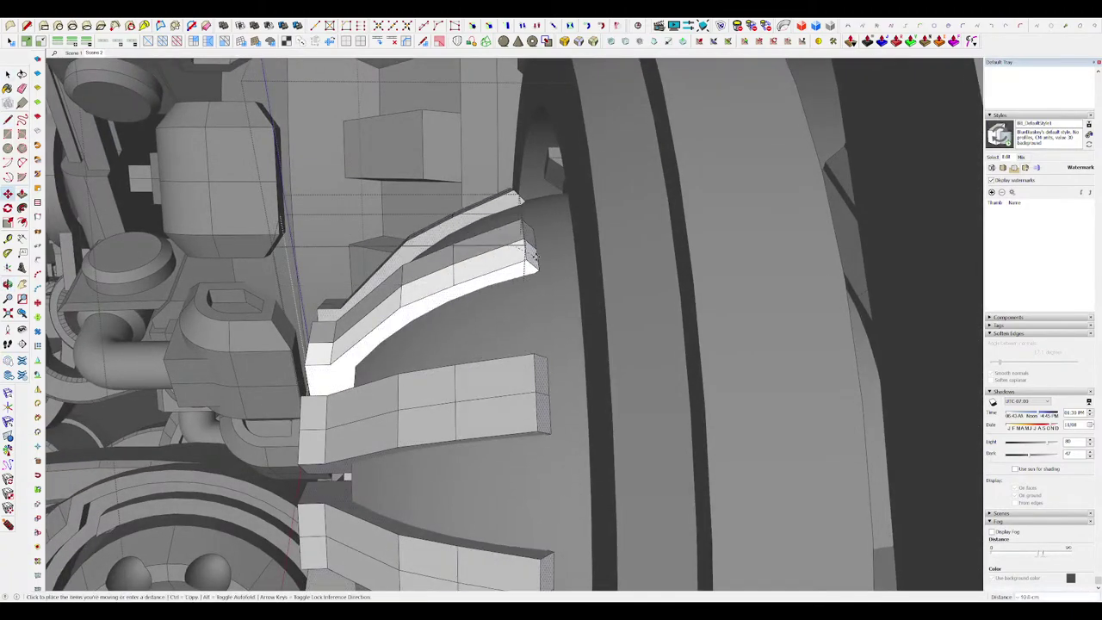
{"action": "scroll", "coordinate": [539, 256], "scroll_direction": "down", "scroll_amount": 8}
{"action": "middle_click_drag", "start_coordinate": [539, 255], "coordinate": [749, 327]}
{"action": "key", "text": "space"}
{"action": "left_click", "coordinate": [750, 321]}
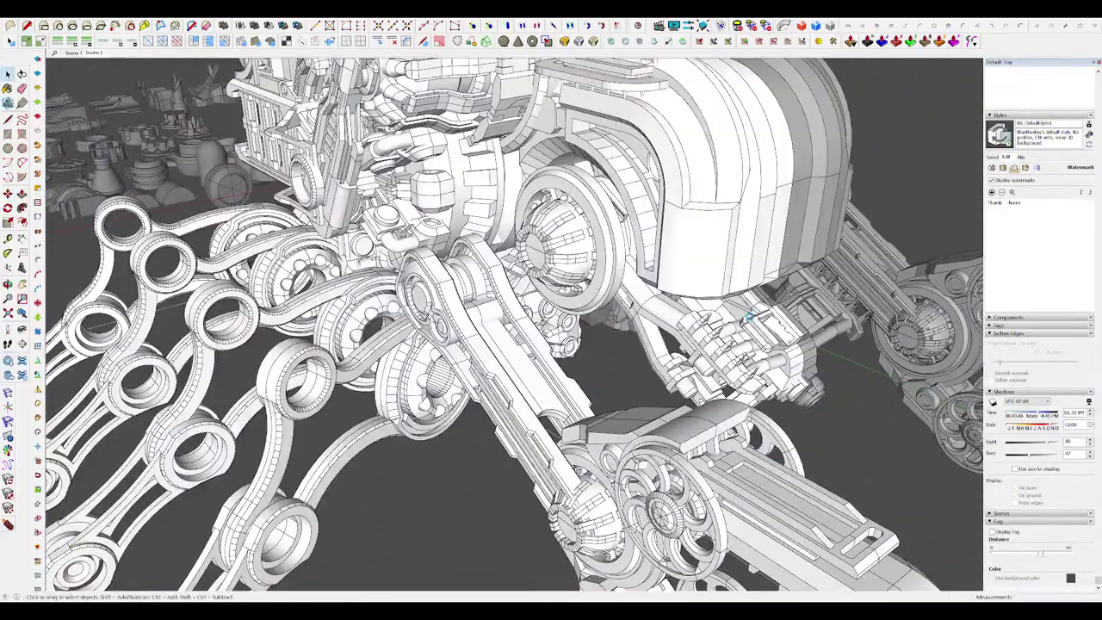
{"action": "scroll", "coordinate": [749, 318], "scroll_direction": "down", "scroll_amount": 8}
{"action": "scroll", "coordinate": [585, 206], "scroll_direction": "up", "scroll_amount": 4}
{"action": "middle_click_drag", "start_coordinate": [585, 189], "coordinate": [608, 259]}
{"action": "scroll", "coordinate": [609, 237], "scroll_direction": "up", "scroll_amount": 7}
{"action": "scroll", "coordinate": [613, 258], "scroll_direction": "up", "scroll_amount": 1}
{"action": "key", "text": "d"}
{"action": "left_click", "coordinate": [597, 260]}
{"action": "scroll", "coordinate": [598, 260], "scroll_direction": "up", "scroll_amount": 3}
{"action": "scroll", "coordinate": [602, 258], "scroll_direction": "down", "scroll_amount": 2}
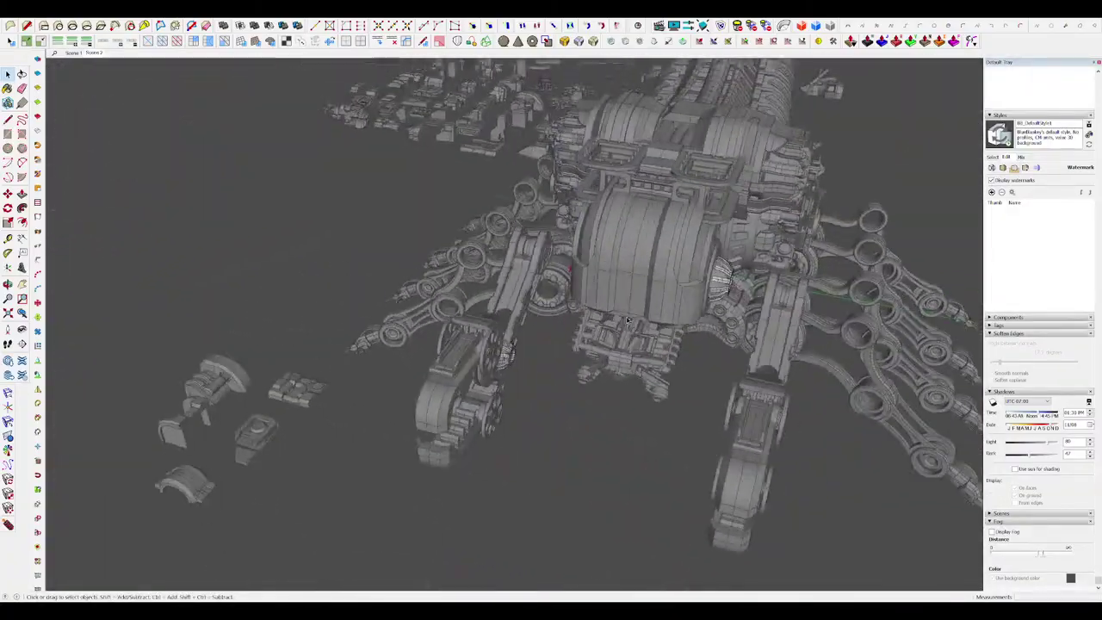
{"action": "key", "text": "e"}
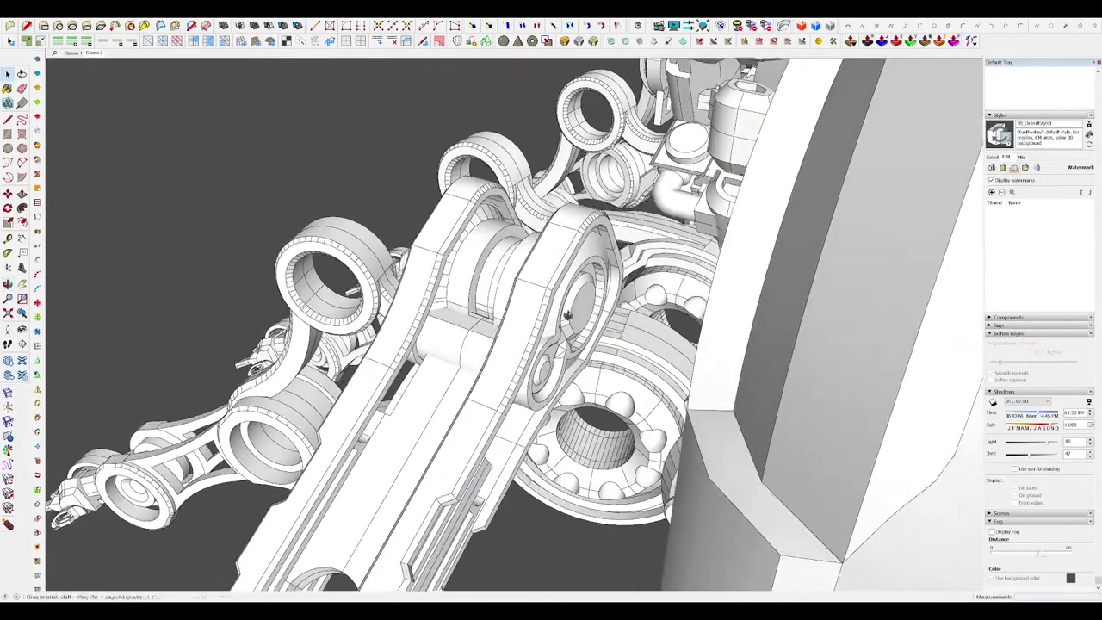
Step: Draw a circle to serve as the sweep path for the ball joint
{"action": "key", "text": "c"}
{"action": "scroll", "coordinate": [612, 302], "scroll_direction": "up", "scroll_amount": 2}
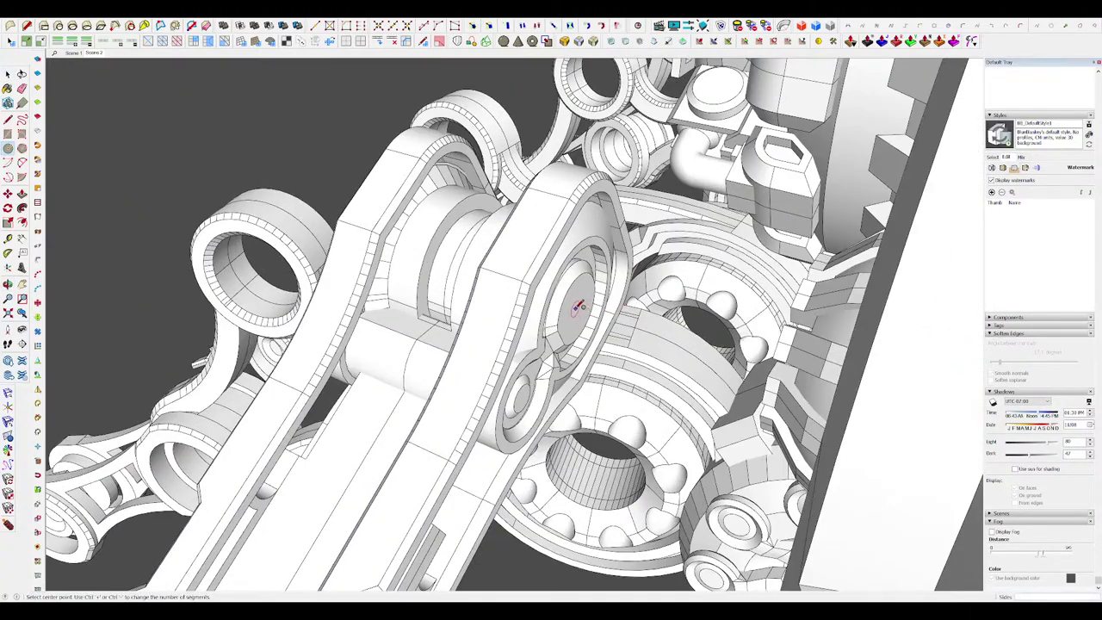
{"action": "scroll", "coordinate": [578, 307], "scroll_direction": "down", "scroll_amount": 10}
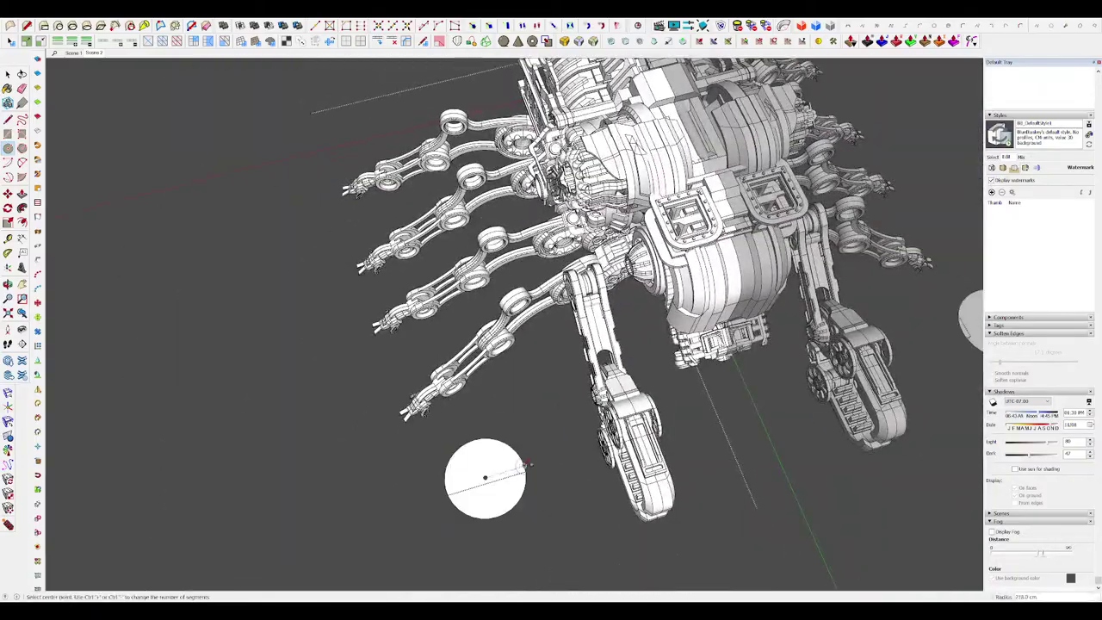
{"action": "middle_click_drag", "start_coordinate": [527, 465], "coordinate": [627, 440]}
{"action": "scroll", "coordinate": [568, 473], "scroll_direction": "up", "scroll_amount": 3}
{"action": "scroll", "coordinate": [595, 455], "scroll_direction": "up", "scroll_amount": 3}
{"action": "left_click", "coordinate": [657, 455]}
{"action": "scroll", "coordinate": [705, 474], "scroll_direction": "up", "scroll_amount": 2}
{"action": "scroll", "coordinate": [594, 403], "scroll_direction": "up", "scroll_amount": 2}
Step: Follow Me the half-disc around the circle into a sphere and group it
{"action": "key", "text": "space"}
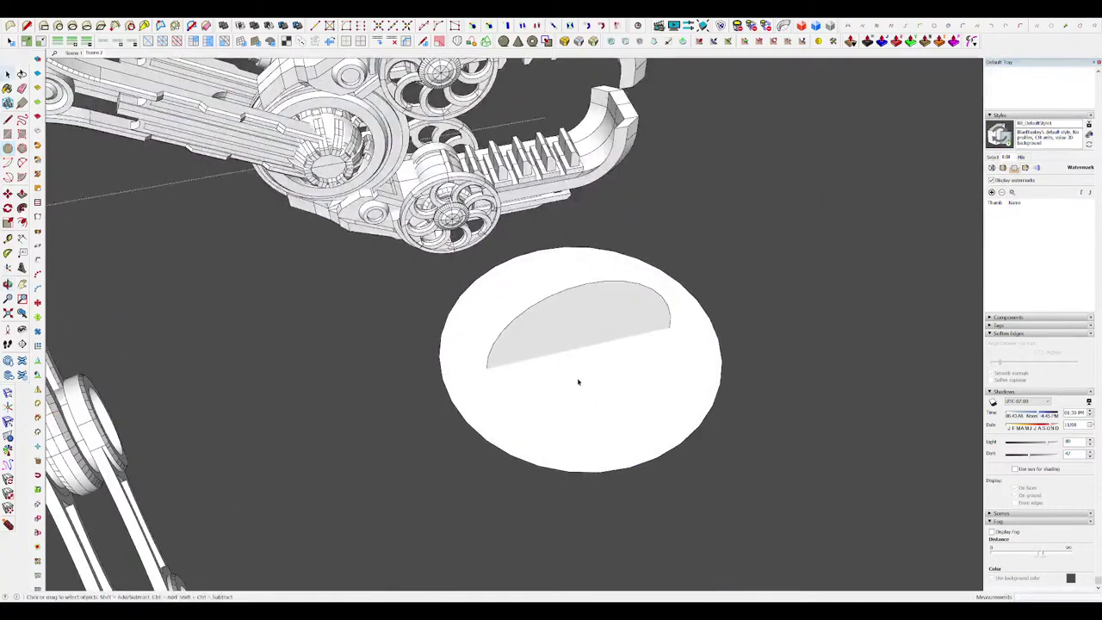
{"action": "left_click", "coordinate": [577, 381]}
{"action": "key", "text": "shift+f"}
{"action": "left_click", "coordinate": [572, 329]}
{"action": "middle_click_drag", "start_coordinate": [595, 373], "coordinate": [647, 319]}
{"action": "key", "text": "space"}
{"action": "left_click", "coordinate": [619, 351]}
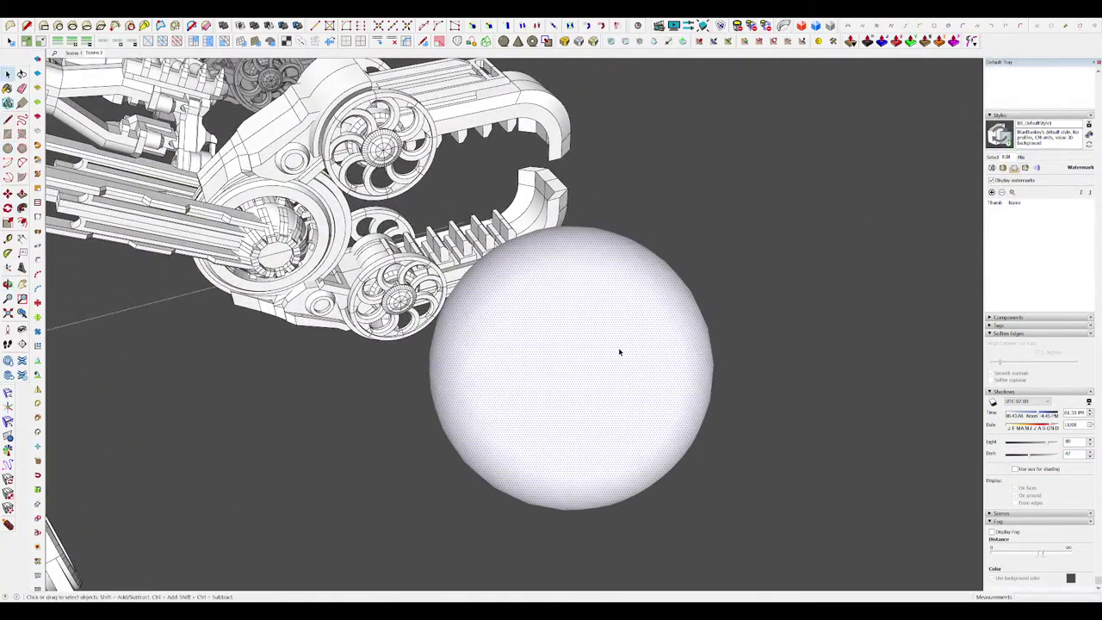
{"action": "key", "text": "g"}
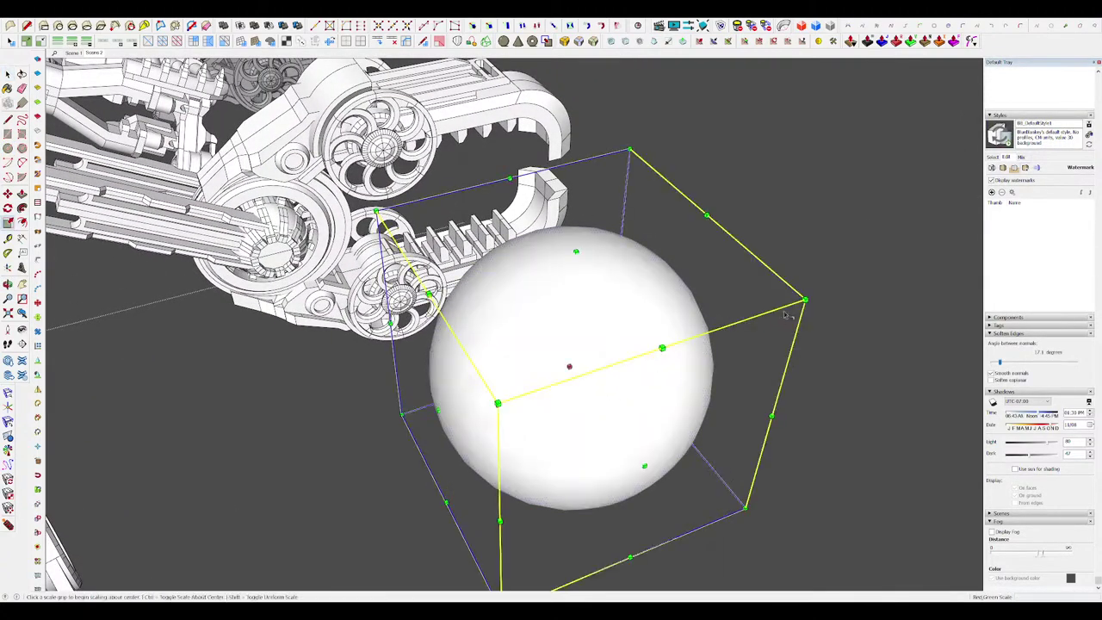
Step: Scale the sphere to 0.44 and carry it to the claw-arm hub
{"action": "left_click", "coordinate": [802, 300]}
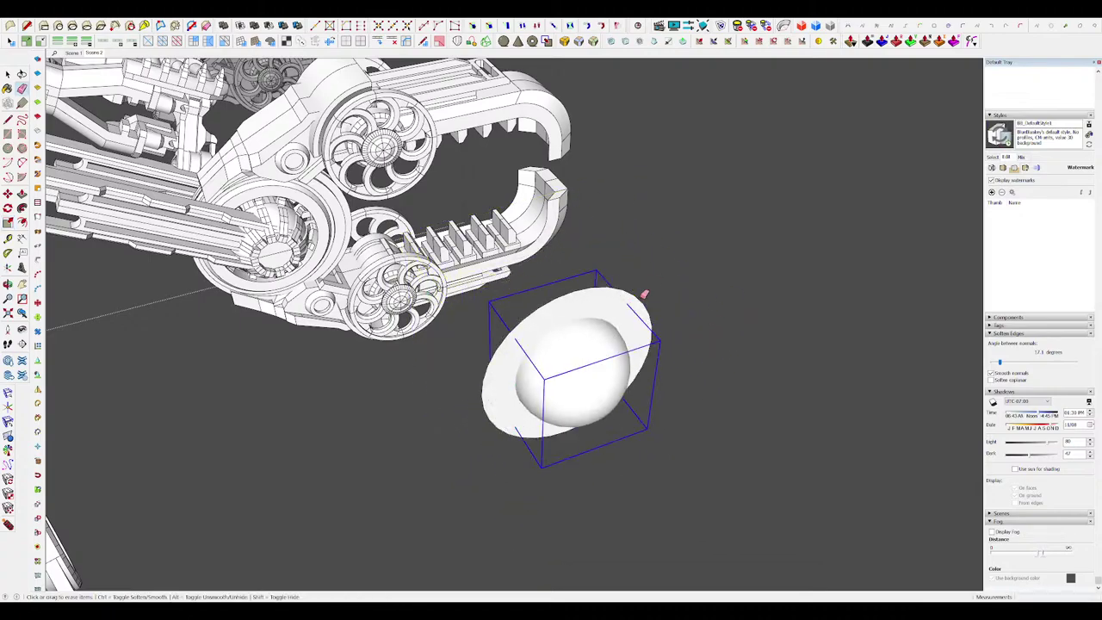
{"action": "middle_click_drag", "start_coordinate": [643, 294], "coordinate": [185, 413]}
{"action": "scroll", "coordinate": [379, 319], "scroll_direction": "down", "scroll_amount": 4}
{"action": "left_click", "coordinate": [394, 319]}
{"action": "scroll", "coordinate": [621, 262], "scroll_direction": "up", "scroll_amount": 7}
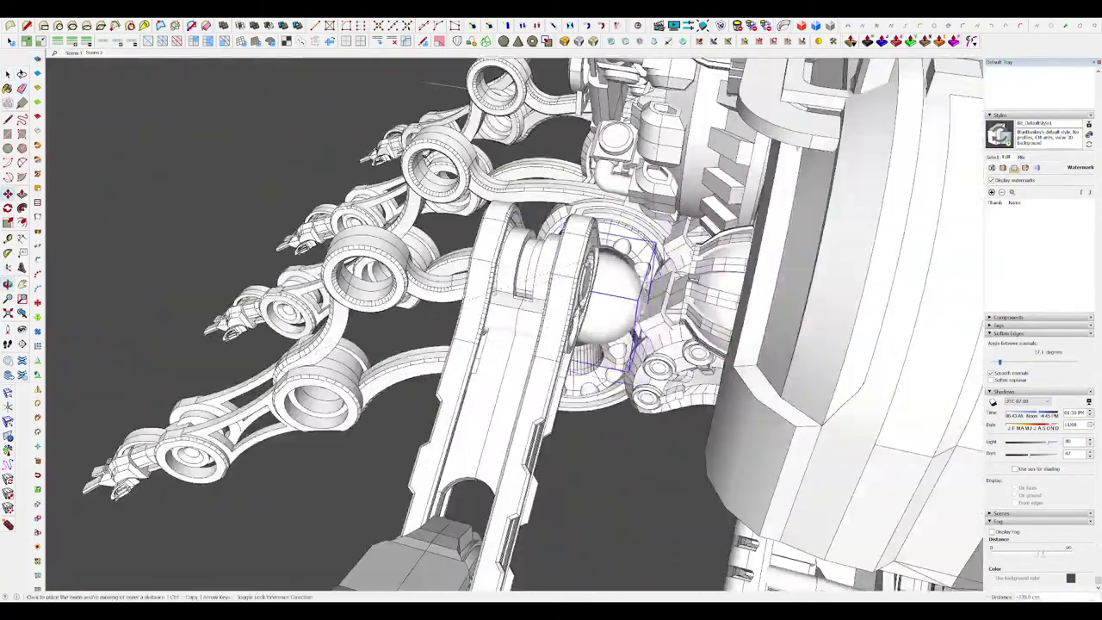
{"action": "key", "text": "space"}
{"action": "middle_click_drag", "start_coordinate": [586, 260], "coordinate": [600, 294]}
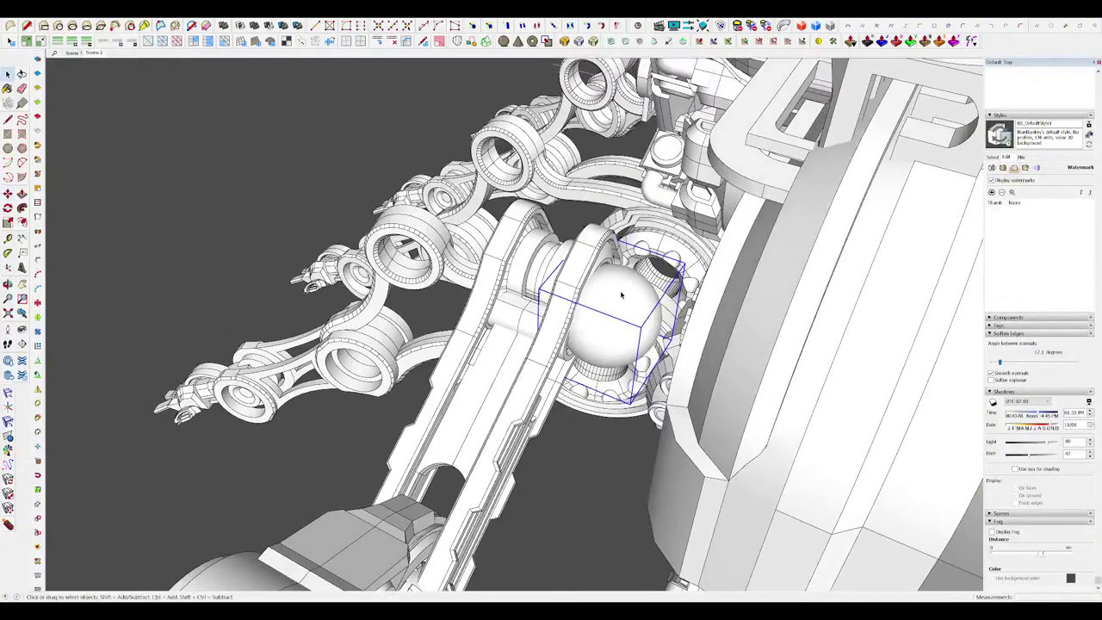
Step: Edit inside the sphere group to cut it down to a hemisphere
{"action": "double_click", "coordinate": [621, 295]}
{"action": "scroll", "coordinate": [622, 295], "scroll_direction": "up", "scroll_amount": 3}
{"action": "middle_click_drag", "start_coordinate": [696, 320], "coordinate": [544, 366]}
{"action": "scroll", "coordinate": [627, 309], "scroll_direction": "up", "scroll_amount": 2}
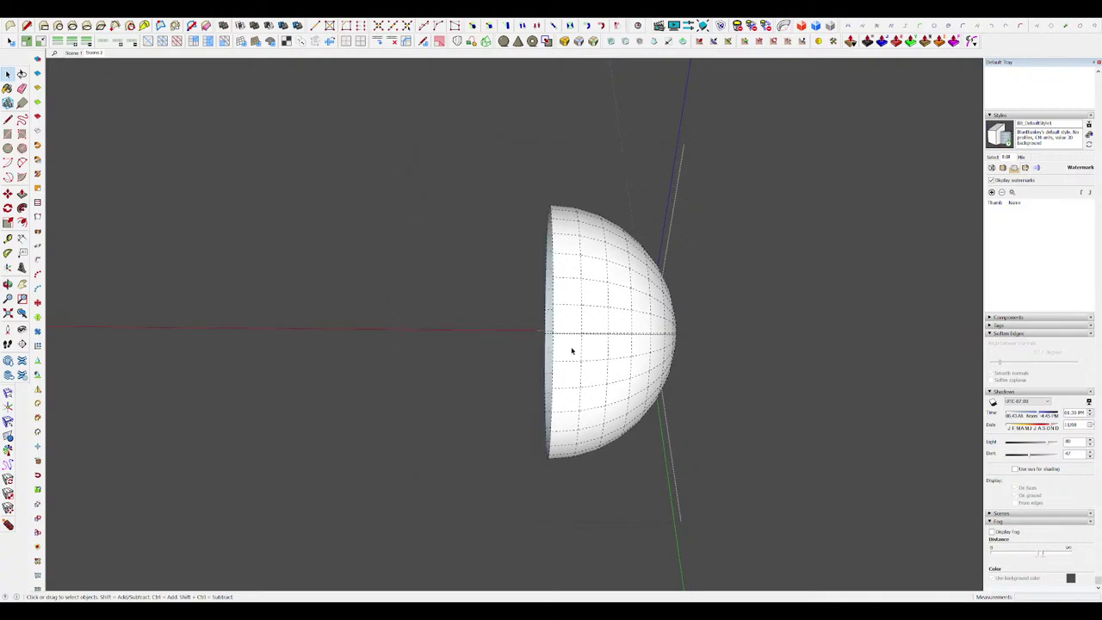
{"action": "key", "text": "Escape"}
{"action": "middle_click_drag", "start_coordinate": [642, 379], "coordinate": [570, 334]}
{"action": "scroll", "coordinate": [728, 353], "scroll_direction": "down", "scroll_amount": 6}
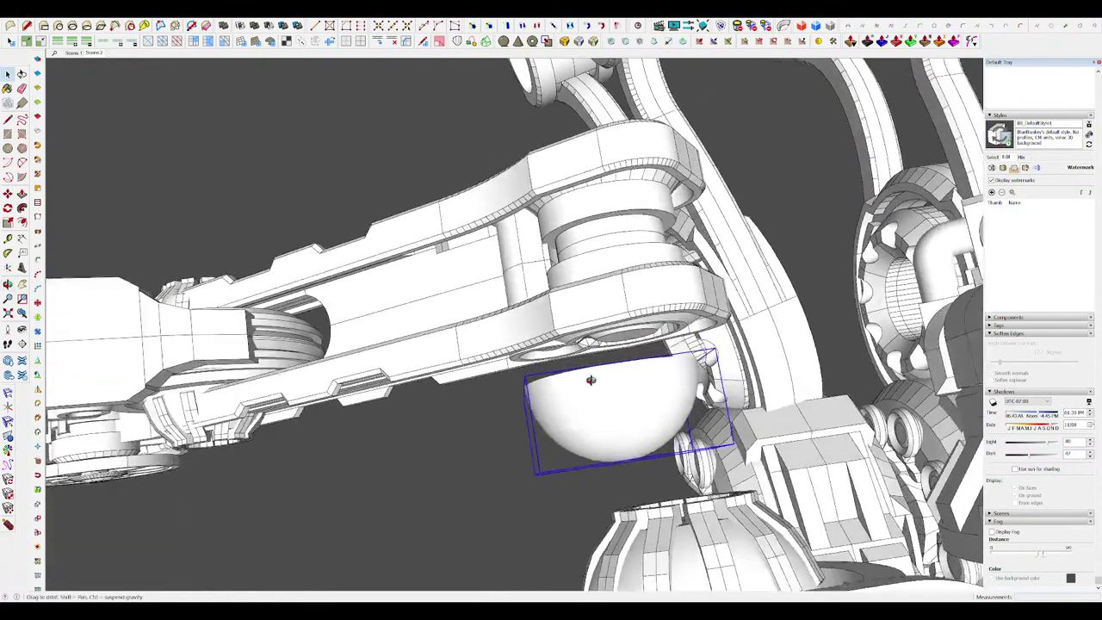
Step: Move the hemisphere along the green axis toward the arm pivot
{"action": "key", "text": "m"}
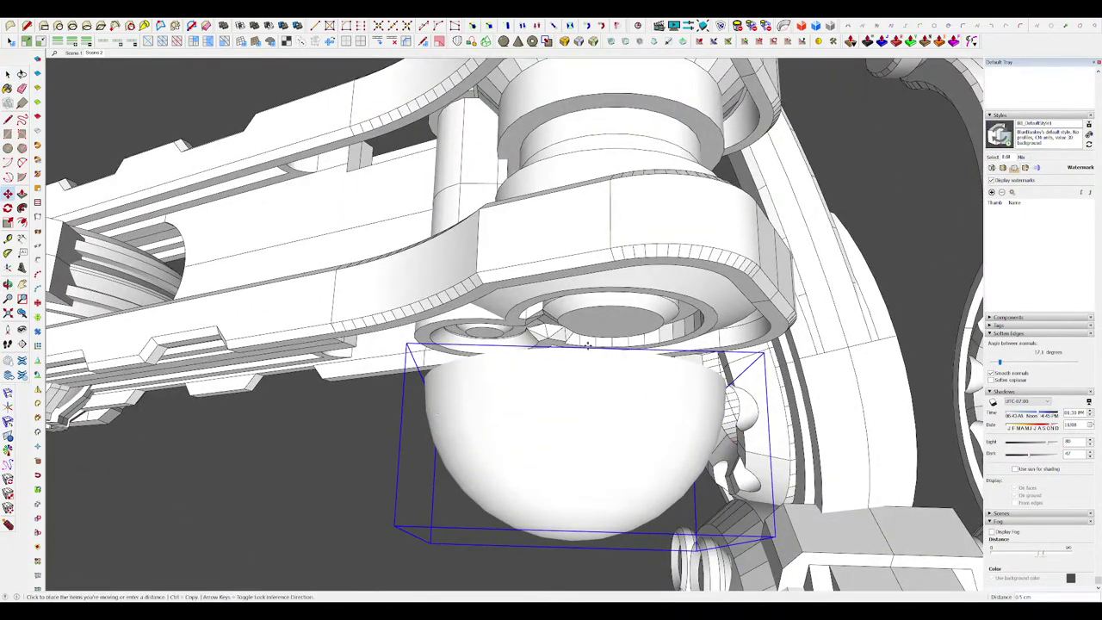
{"action": "key", "text": "Left"}
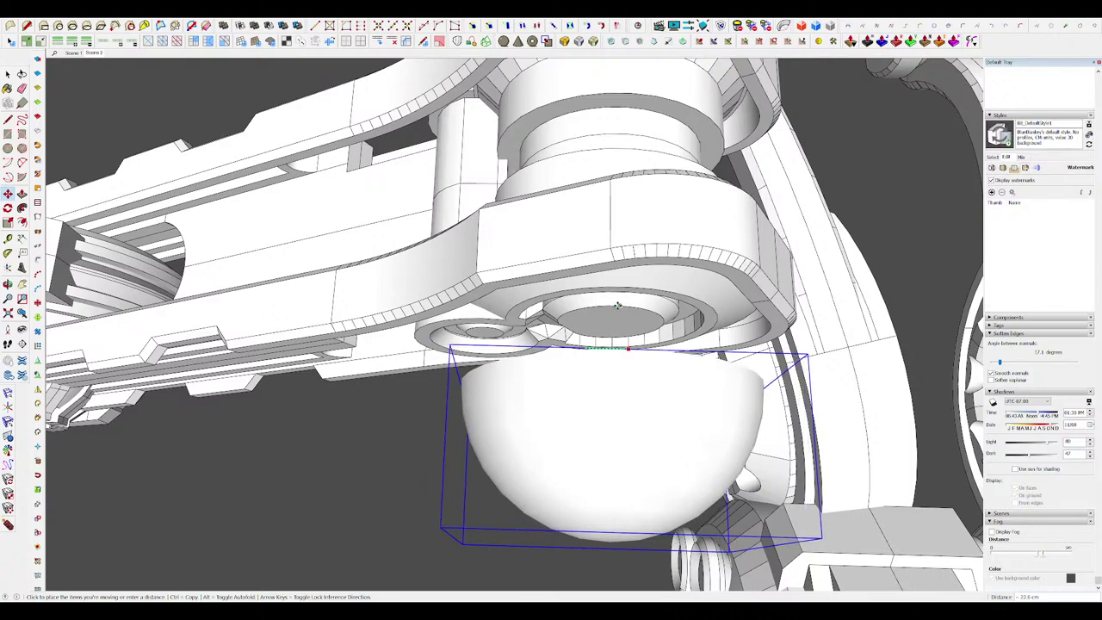
{"action": "scroll", "coordinate": [616, 305], "scroll_direction": "up", "scroll_amount": 2}
{"action": "scroll", "coordinate": [619, 310], "scroll_direction": "up", "scroll_amount": 10}
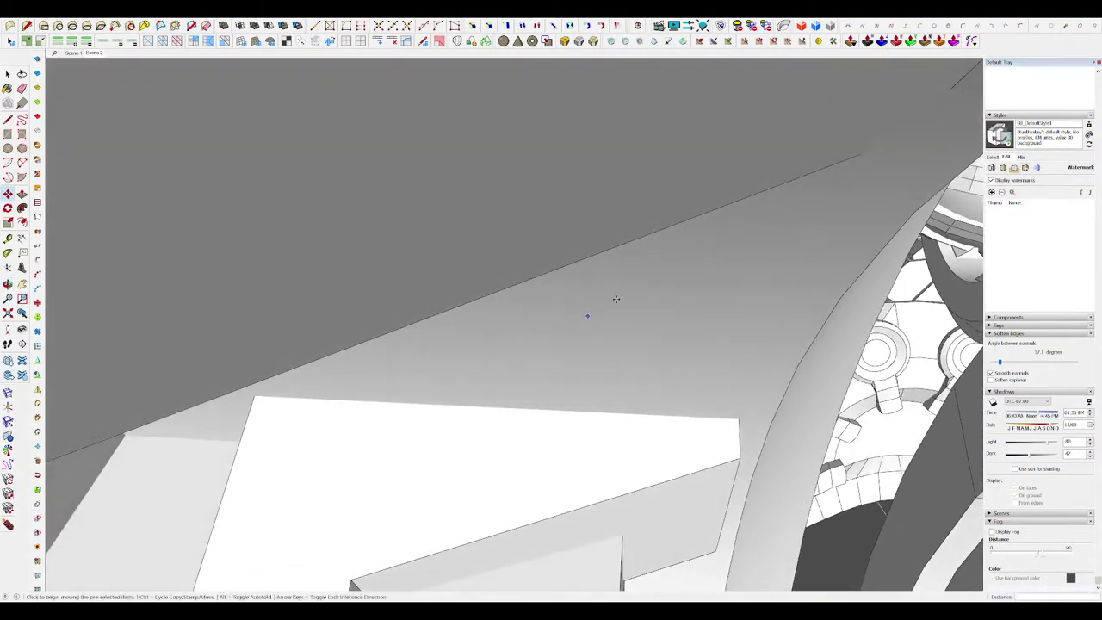
{"action": "middle_click_drag", "start_coordinate": [616, 300], "coordinate": [600, 368]}
{"action": "key", "text": "space"}
{"action": "scroll", "coordinate": [615, 385], "scroll_direction": "down", "scroll_amount": 5}
{"action": "scroll", "coordinate": [606, 387], "scroll_direction": "down", "scroll_amount": 12}
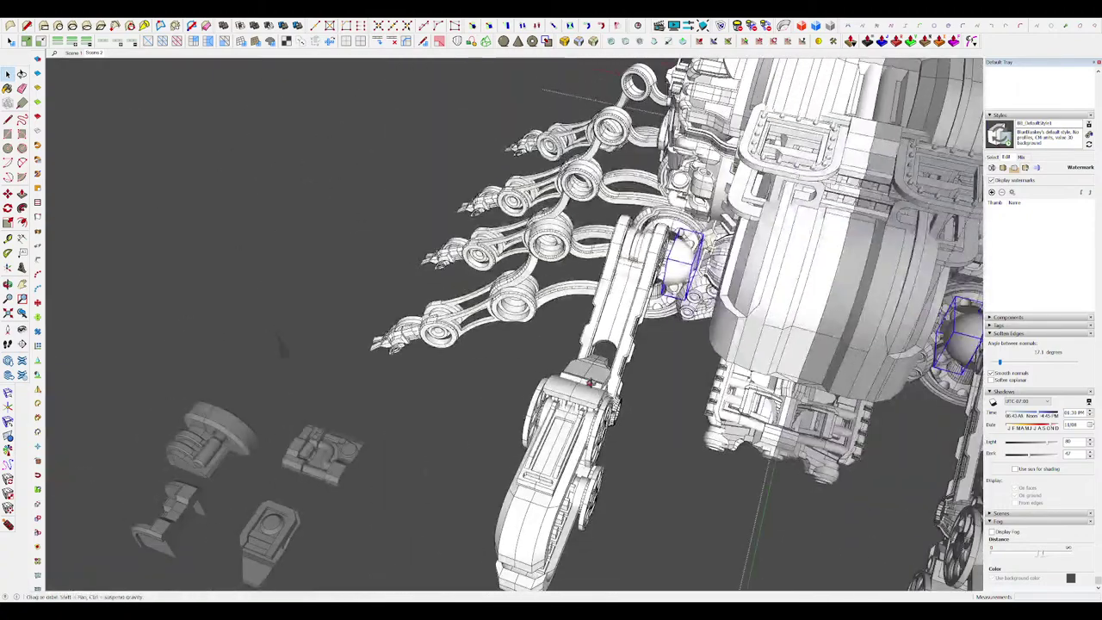
{"action": "scroll", "coordinate": [654, 278], "scroll_direction": "up", "scroll_amount": 6}
Step: Slide the hemisphere along the red axis to seat it in the joint
{"action": "key", "text": "s"}
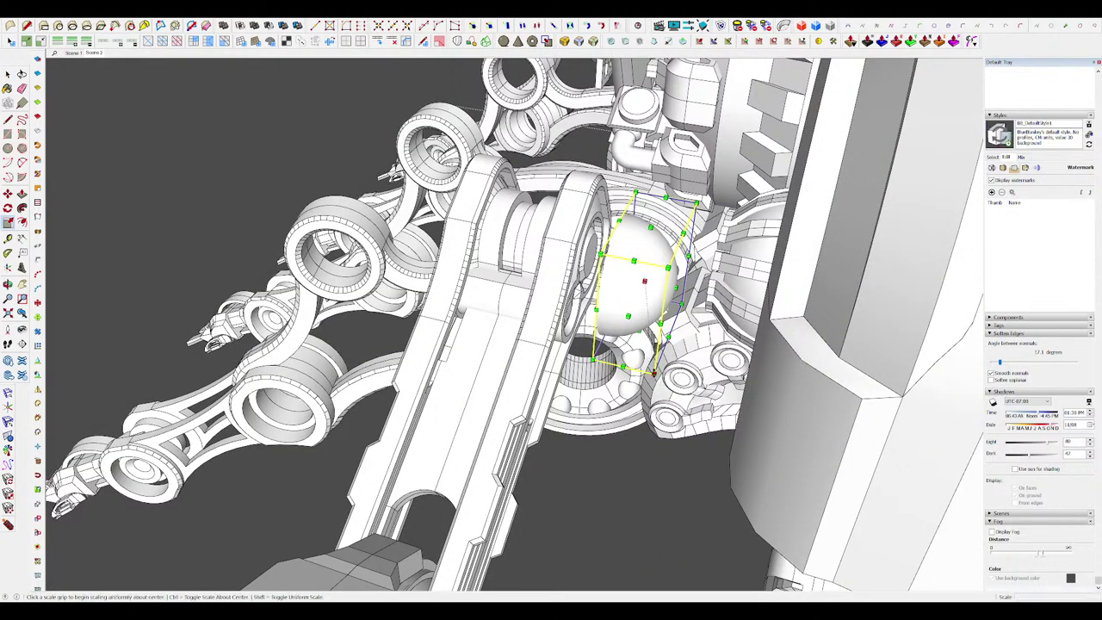
{"action": "middle_click_drag", "start_coordinate": [643, 310], "coordinate": [582, 376]}
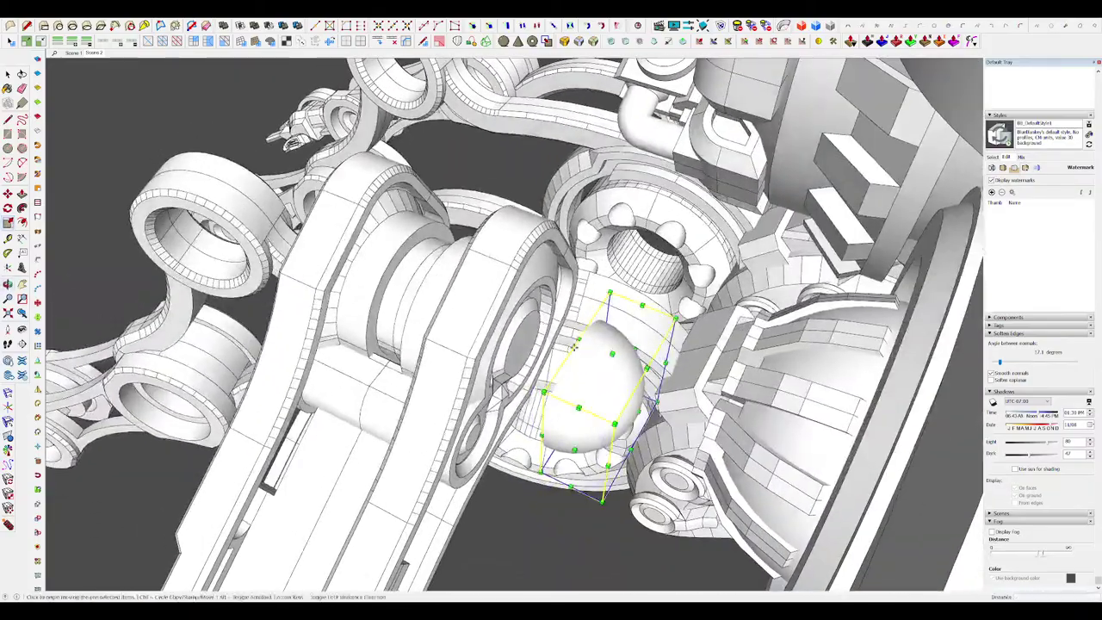
{"action": "scroll", "coordinate": [583, 342], "scroll_direction": "up", "scroll_amount": 4}
{"action": "key", "text": "m"}
{"action": "left_click_drag", "start_coordinate": [464, 272], "coordinate": [456, 269]}
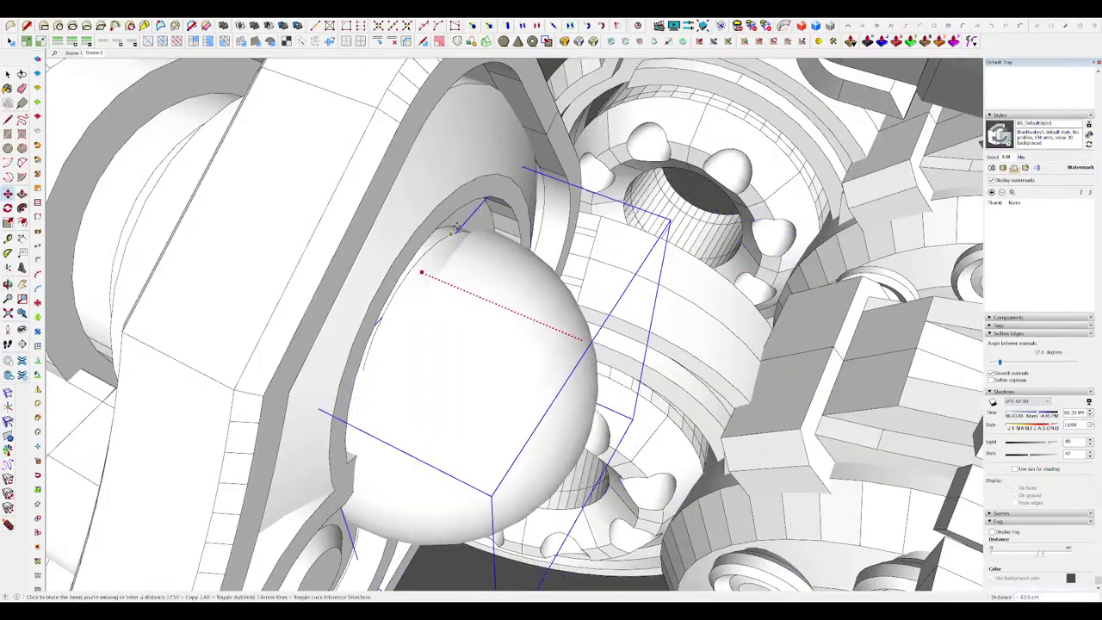
{"action": "scroll", "coordinate": [522, 258], "scroll_direction": "down", "scroll_amount": 6}
{"action": "scroll", "coordinate": [523, 258], "scroll_direction": "up", "scroll_amount": 5}
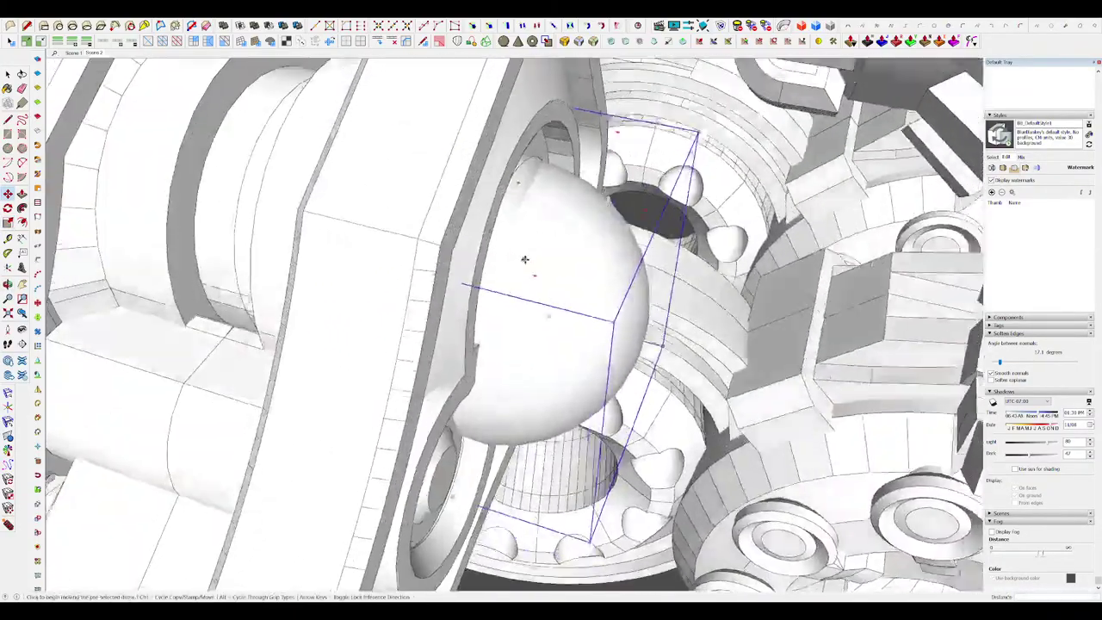
{"action": "middle_click_drag", "start_coordinate": [523, 258], "coordinate": [537, 270]}
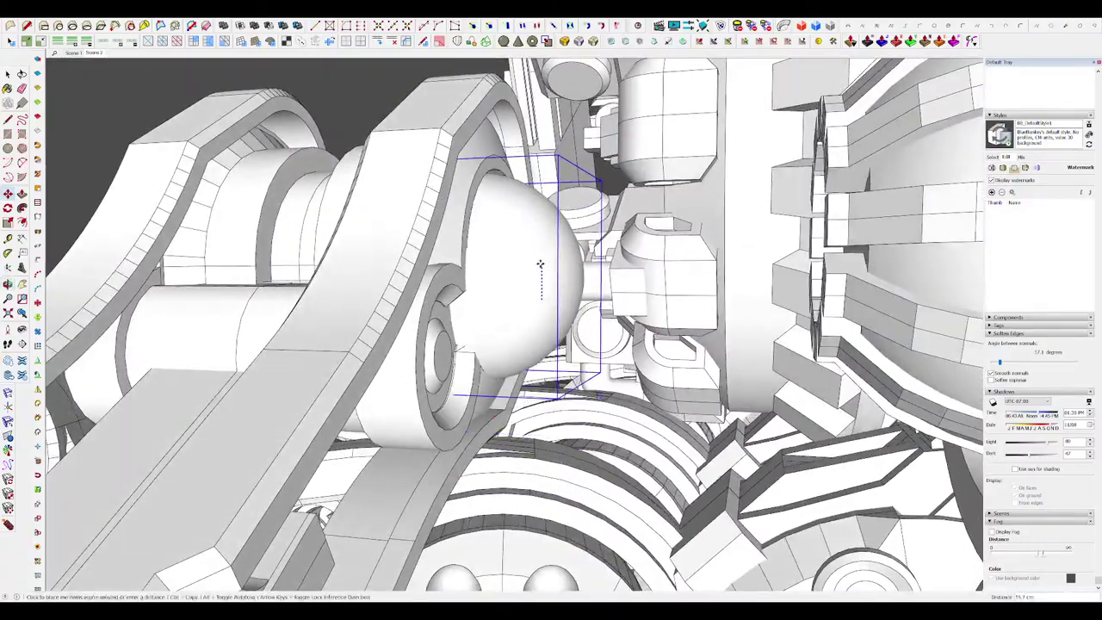
{"action": "middle_click_drag", "start_coordinate": [534, 252], "coordinate": [728, 366]}
{"action": "scroll", "coordinate": [535, 268], "scroll_direction": "down", "scroll_amount": 8}
Step: Clear the selection and view the robot from a low side angle
{"action": "key", "text": "space"}
{"action": "scroll", "coordinate": [574, 300], "scroll_direction": "down", "scroll_amount": 4}
{"action": "left_click", "coordinate": [409, 454]}
{"action": "scroll", "coordinate": [641, 370], "scroll_direction": "up", "scroll_amount": 4}
{"action": "scroll", "coordinate": [570, 343], "scroll_direction": "up", "scroll_amount": 5}
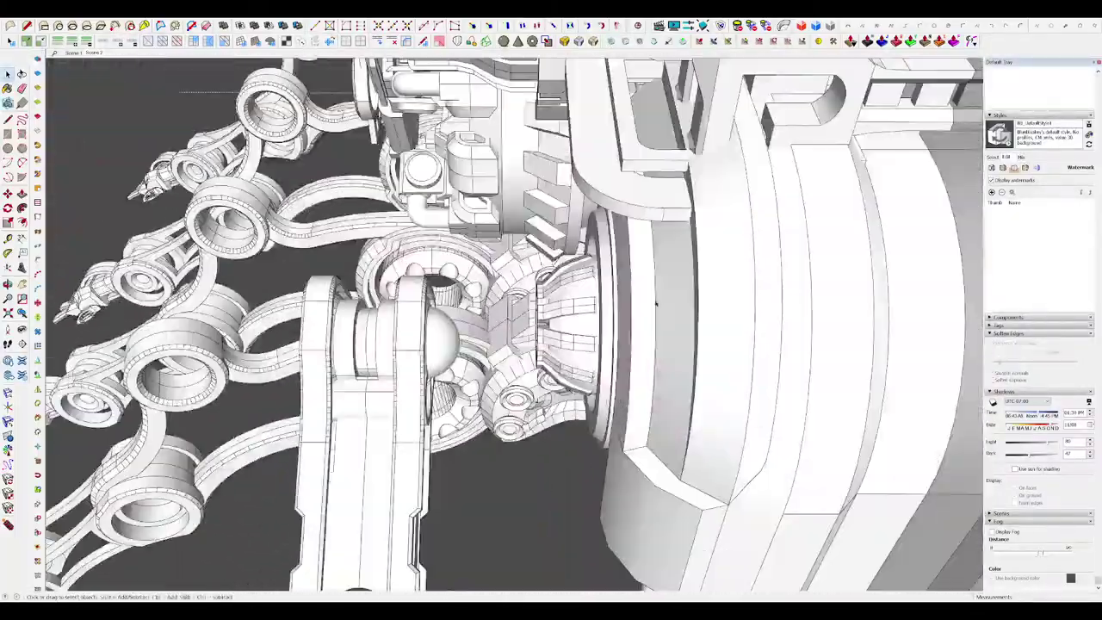
{"action": "middle_click_drag", "start_coordinate": [656, 303], "coordinate": [697, 310]}
Step: Group the cylinder faces and move the cylinder against the joint hub
{"action": "scroll", "coordinate": [639, 347], "scroll_direction": "down", "scroll_amount": 5}
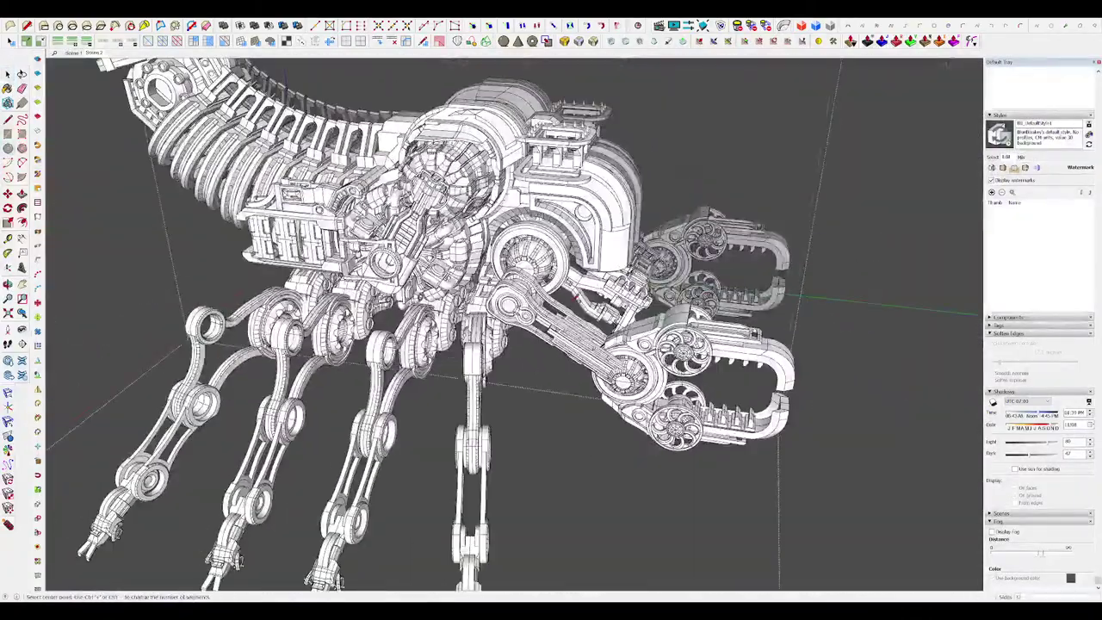
{"action": "middle_click_drag", "start_coordinate": [574, 298], "coordinate": [644, 262]}
{"action": "key", "text": "Return"}
{"action": "scroll", "coordinate": [637, 254], "scroll_direction": "up", "scroll_amount": 4}
{"action": "key", "text": "m"}
{"action": "left_click", "coordinate": [635, 251]}
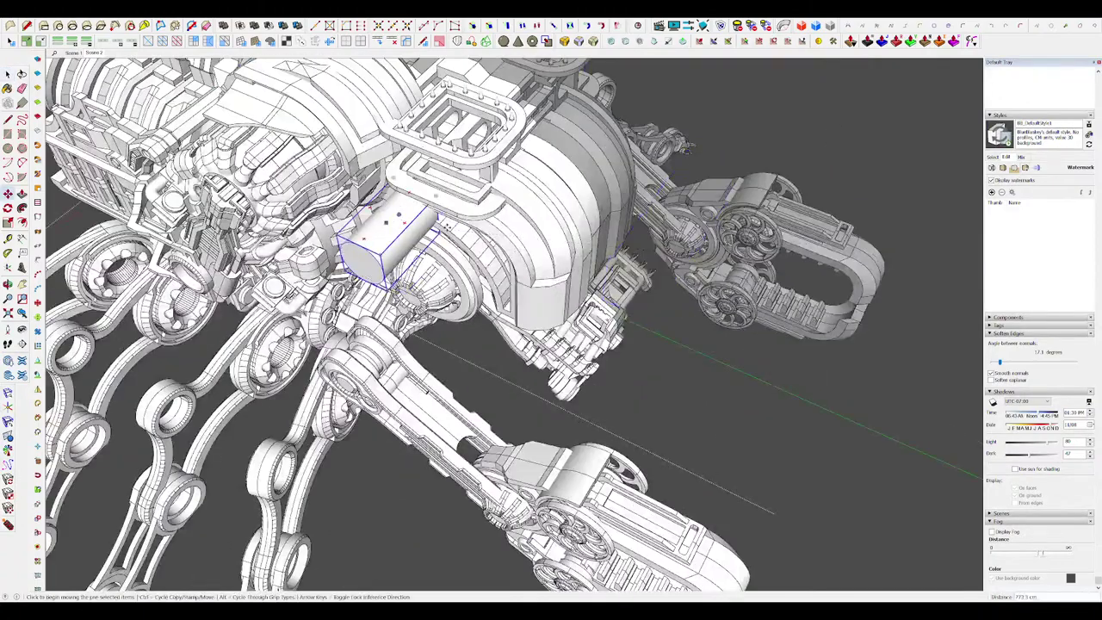
{"action": "middle_click_drag", "start_coordinate": [446, 228], "coordinate": [215, 250]}
{"action": "scroll", "coordinate": [482, 225], "scroll_direction": "up", "scroll_amount": 3}
{"action": "middle_click_drag", "start_coordinate": [534, 233], "coordinate": [579, 187]}
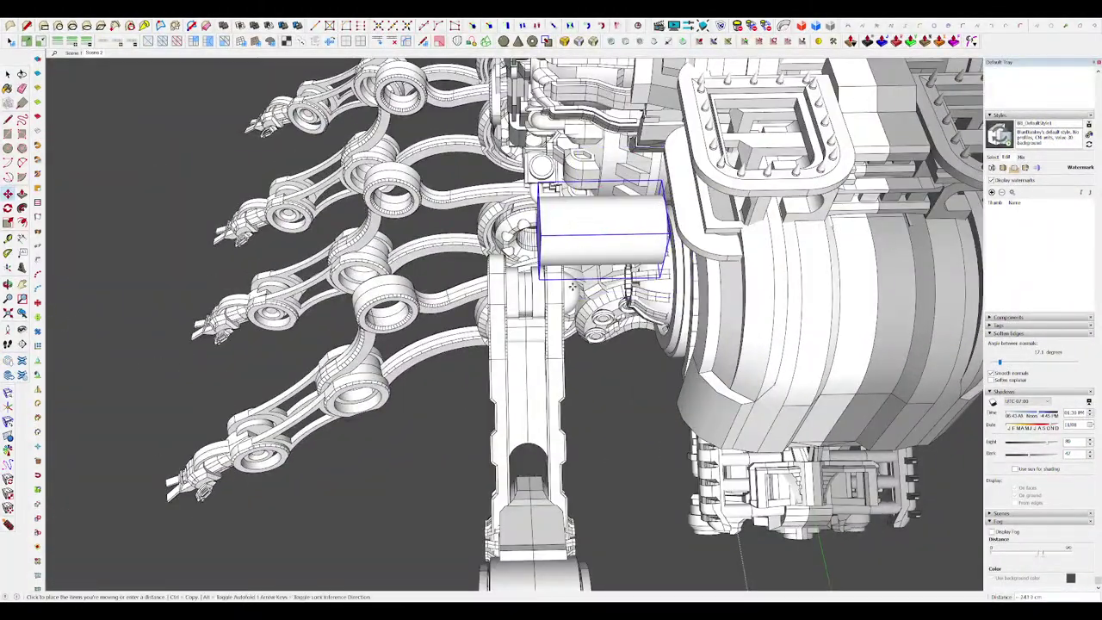
{"action": "scroll", "coordinate": [558, 336], "scroll_direction": "up", "scroll_amount": 5}
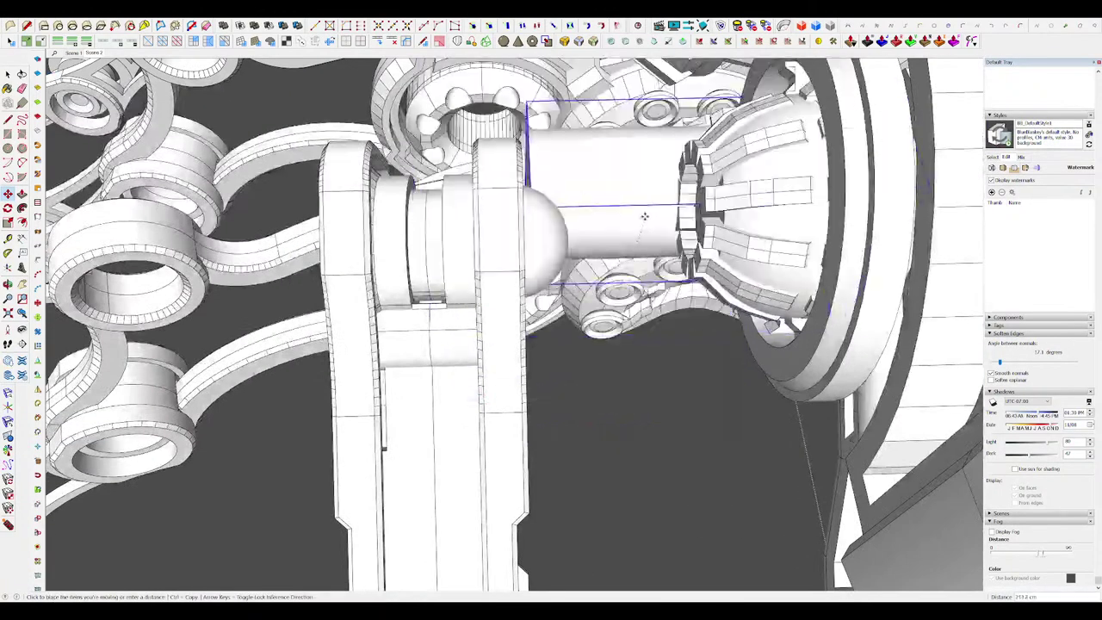
{"action": "left_click", "coordinate": [563, 239]}
Step: Draw a circle on the hub's face and extrude it into a new cylinder
{"action": "middle_click_drag", "start_coordinate": [564, 239], "coordinate": [668, 280]}
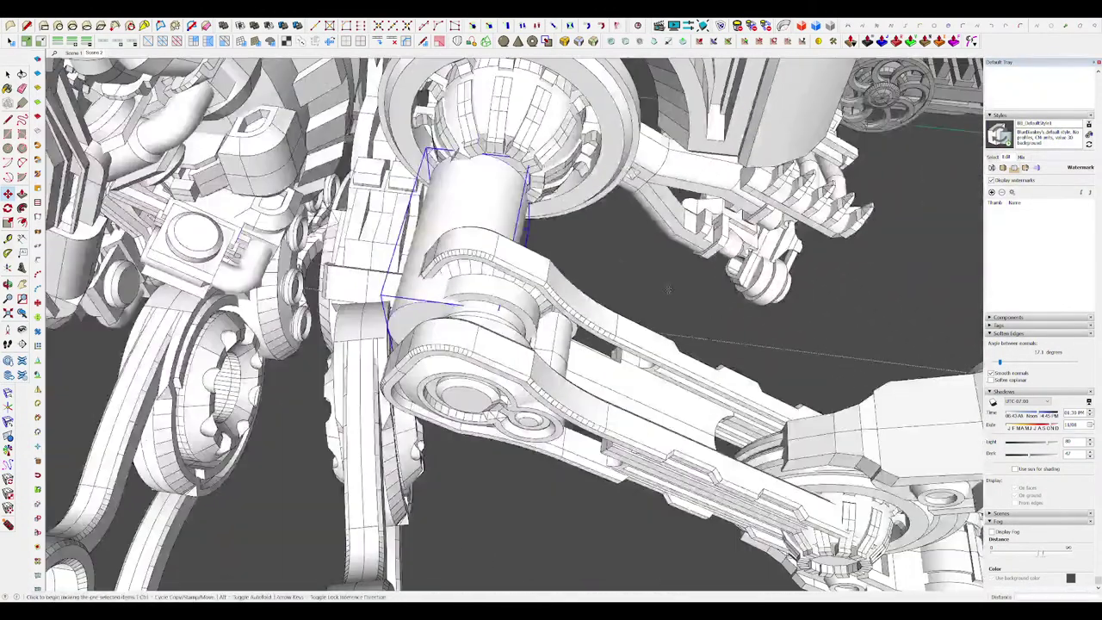
{"action": "scroll", "coordinate": [482, 258], "scroll_direction": "up", "scroll_amount": 2}
{"action": "middle_click_drag", "start_coordinate": [448, 258], "coordinate": [591, 262]}
{"action": "key", "text": "space"}
{"action": "scroll", "coordinate": [568, 256], "scroll_direction": "down", "scroll_amount": 3}
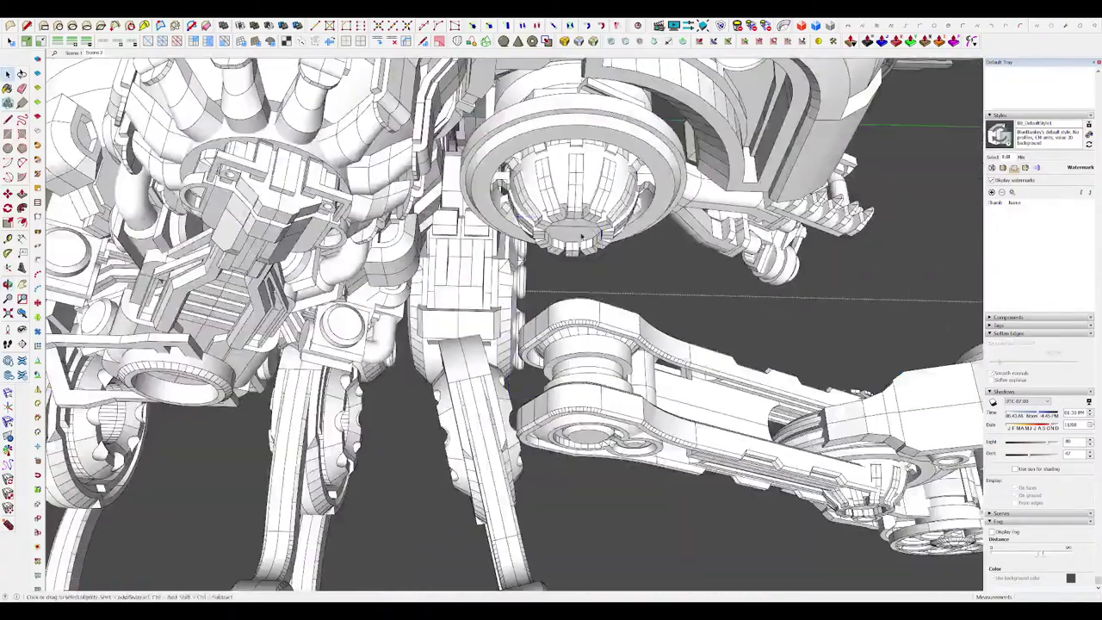
{"action": "scroll", "coordinate": [580, 237], "scroll_direction": "up", "scroll_amount": 5}
{"action": "key", "text": "c"}
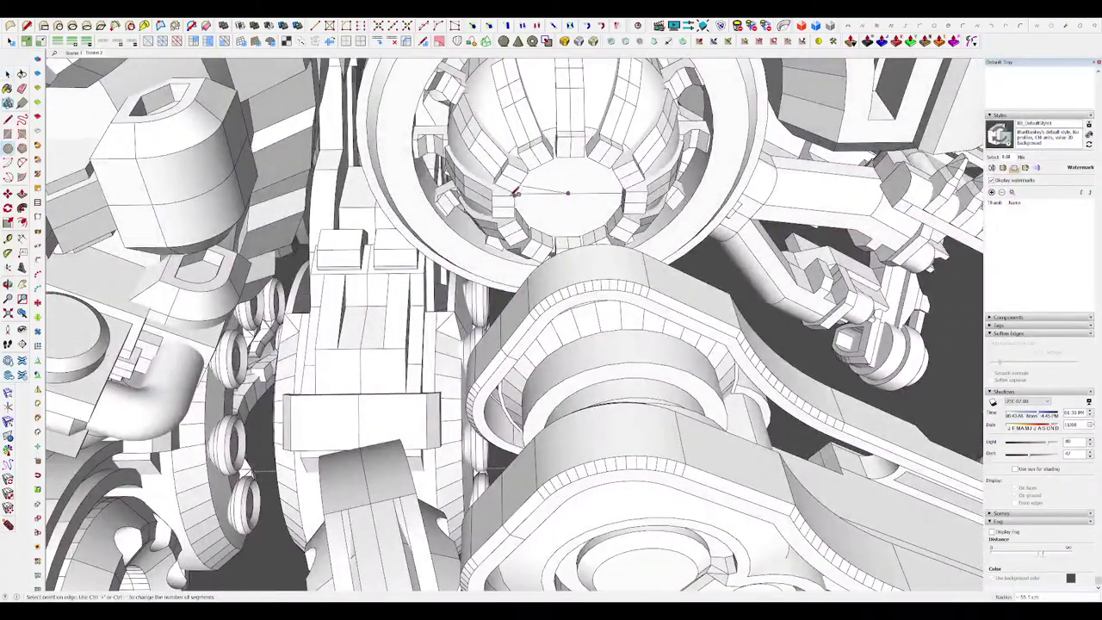
{"action": "left_click", "coordinate": [501, 188]}
{"action": "middle_click_drag", "start_coordinate": [503, 190], "coordinate": [578, 202]}
{"action": "key", "text": "p"}
{"action": "left_click", "coordinate": [579, 205]}
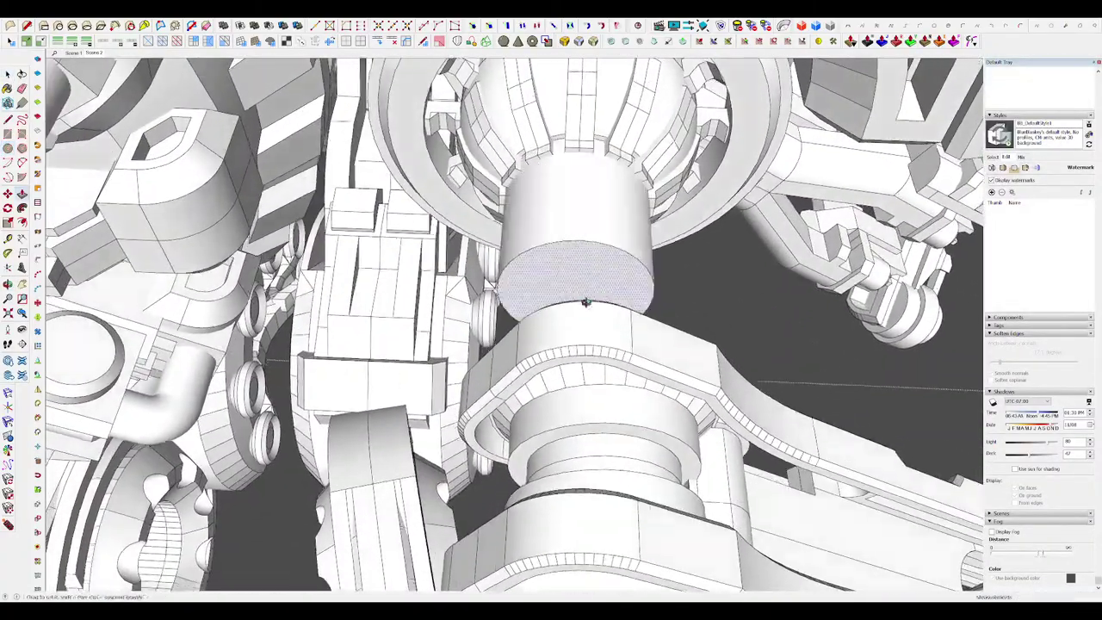
{"action": "middle_click_drag", "start_coordinate": [585, 302], "coordinate": [578, 268]}
Step: Make the whole new cylinder a component and open it for editing
{"action": "left_click", "coordinate": [602, 389]}
{"action": "key", "text": "space"}
{"action": "triple_click", "coordinate": [585, 268]}
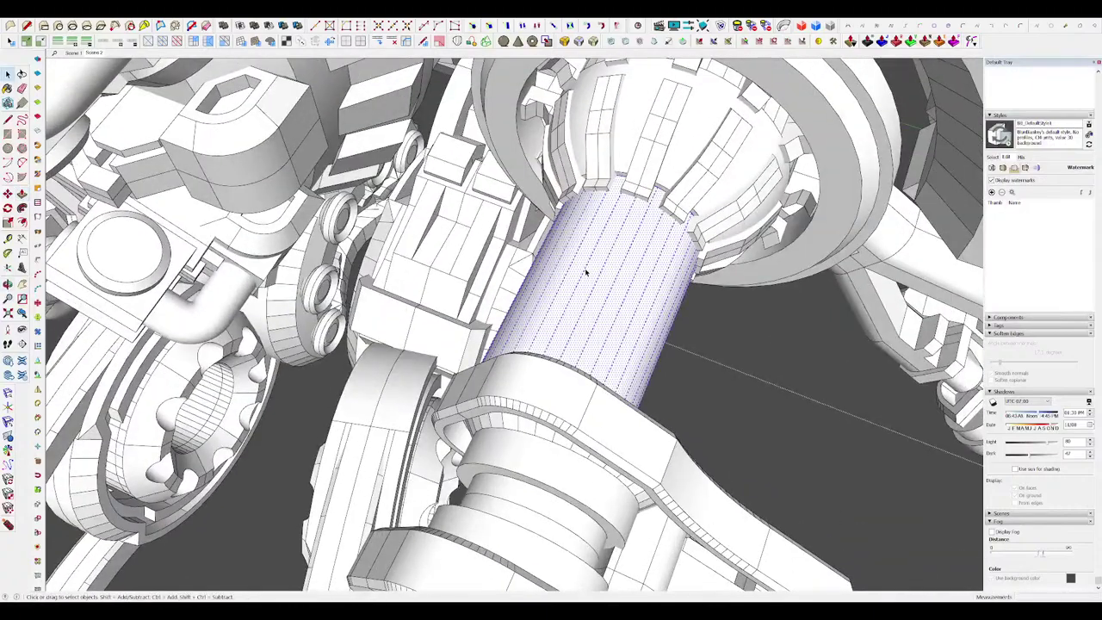
{"action": "scroll", "coordinate": [585, 268], "scroll_direction": "down", "scroll_amount": 2}
{"action": "key", "text": "g"}
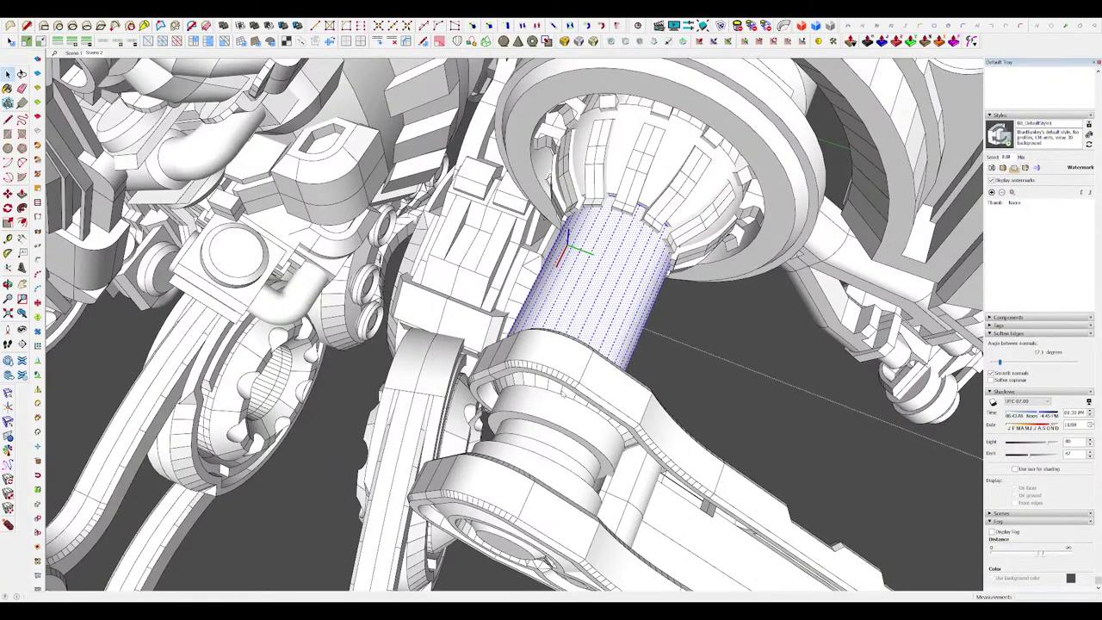
{"action": "key", "text": "Return"}
{"action": "scroll", "coordinate": [608, 307], "scroll_direction": "up", "scroll_amount": 3}
{"action": "double_click", "coordinate": [602, 310]}
Step: Push the cylinder's bottom face up to shorten it, then undo to restore the length
{"action": "key", "text": "p"}
{"action": "left_click", "coordinate": [529, 431]}
{"action": "left_click", "coordinate": [583, 266]}
{"action": "key", "text": "i"}
{"action": "middle_click_drag", "start_coordinate": [583, 266], "coordinate": [551, 348]}
{"action": "scroll", "coordinate": [562, 330], "scroll_direction": "down", "scroll_amount": 3}
{"action": "key", "text": "ctrl+z"}
{"action": "key", "text": "i"}
{"action": "key", "text": "i"}
{"action": "key", "text": "i"}
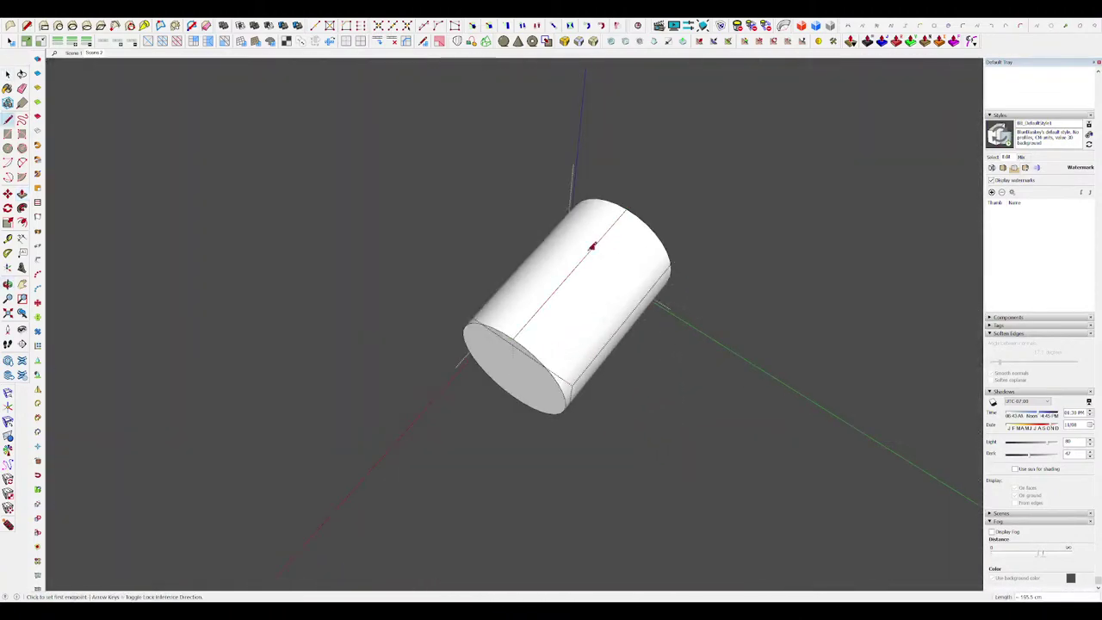
Step: Push the cylinder's end face shorter, then reselect and reopen the cylinder group
{"action": "middle_click_drag", "start_coordinate": [575, 267], "coordinate": [541, 220]}
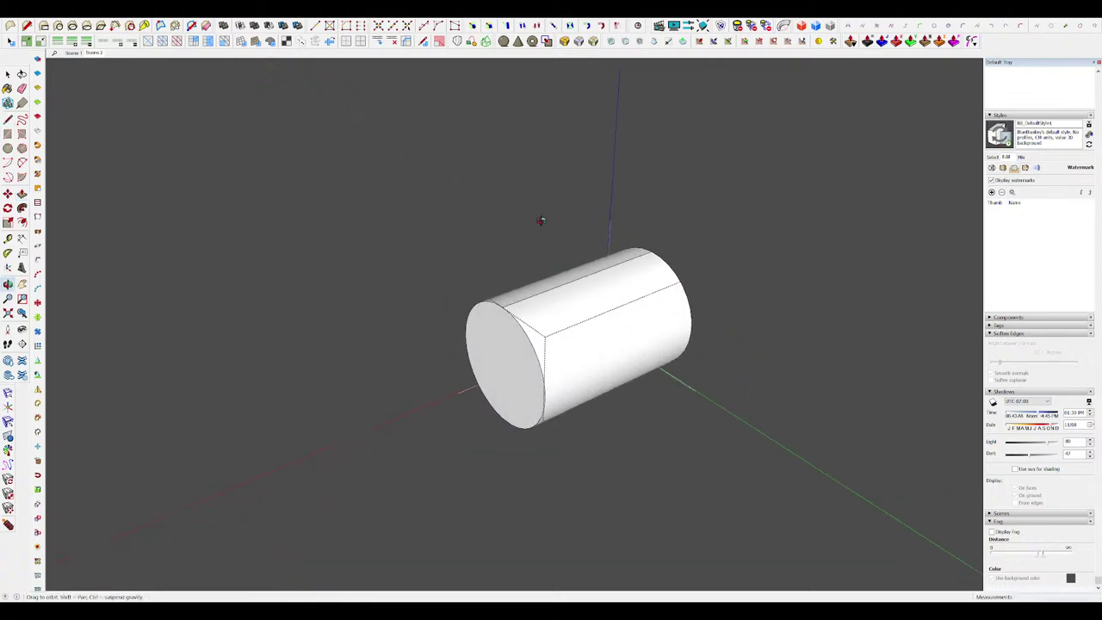
{"action": "left_click", "coordinate": [543, 289]}
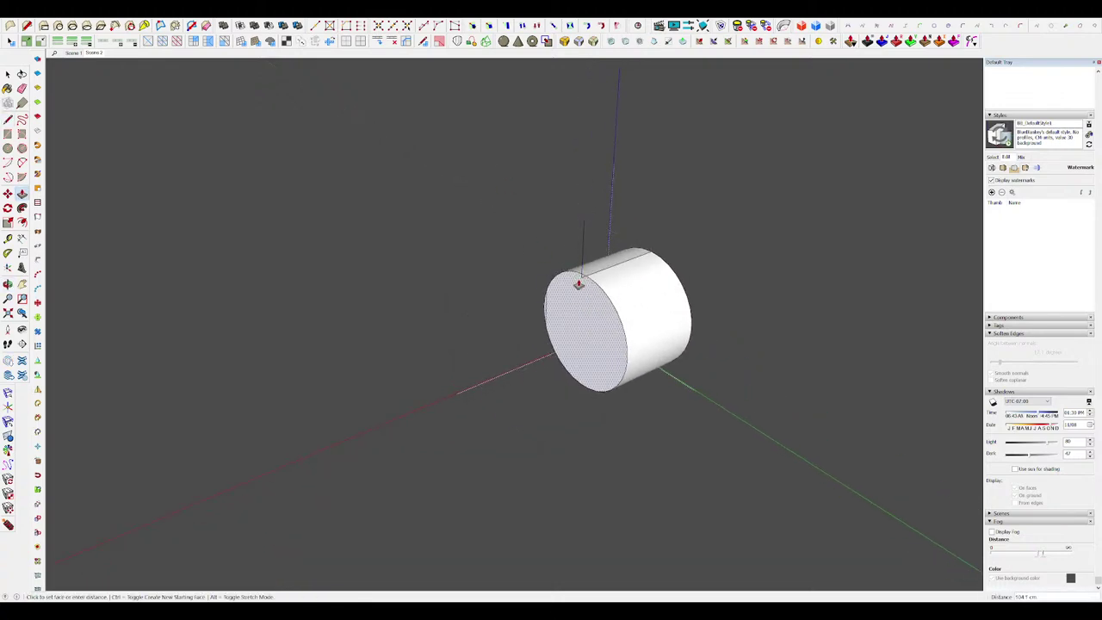
{"action": "key", "text": "i"}
{"action": "middle_click_drag", "start_coordinate": [625, 298], "coordinate": [610, 321]}
{"action": "scroll", "coordinate": [626, 301], "scroll_direction": "down", "scroll_amount": 2}
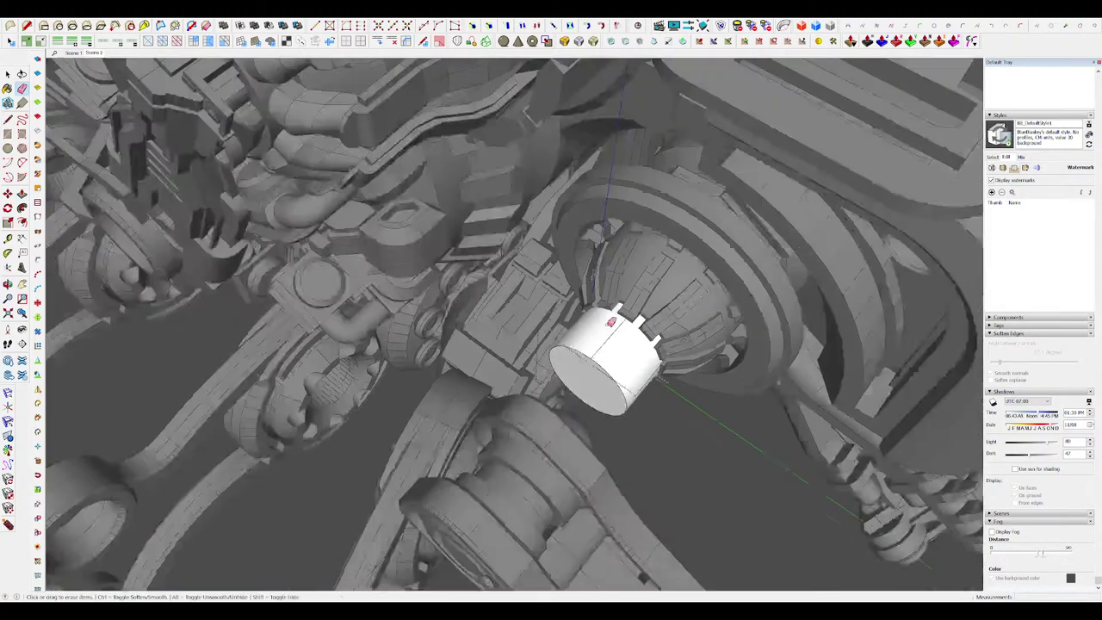
{"action": "scroll", "coordinate": [607, 331], "scroll_direction": "down", "scroll_amount": 4}
{"action": "key", "text": "space"}
{"action": "scroll", "coordinate": [613, 370], "scroll_direction": "up", "scroll_amount": 5}
{"action": "middle_click_drag", "start_coordinate": [613, 370], "coordinate": [643, 368]}
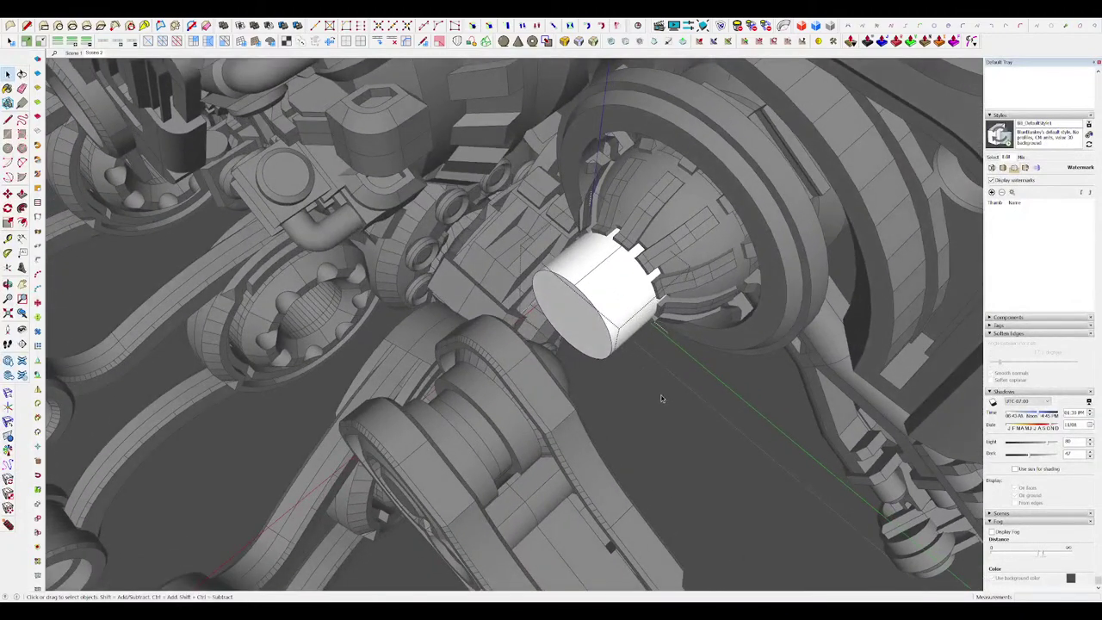
{"action": "left_click", "coordinate": [615, 321]}
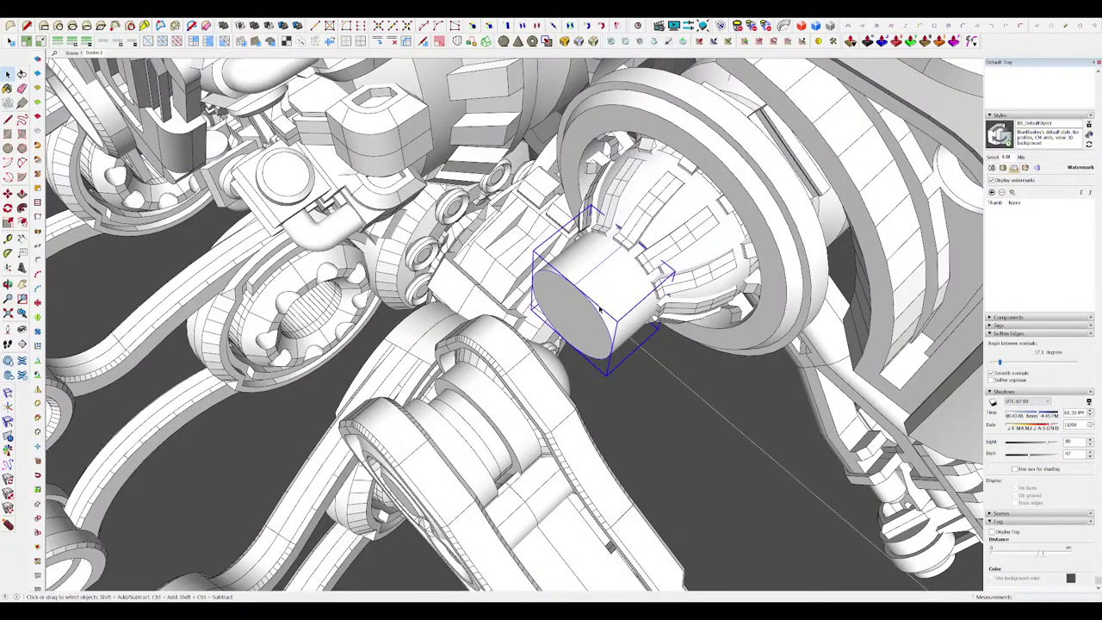
{"action": "double_click", "coordinate": [594, 311]}
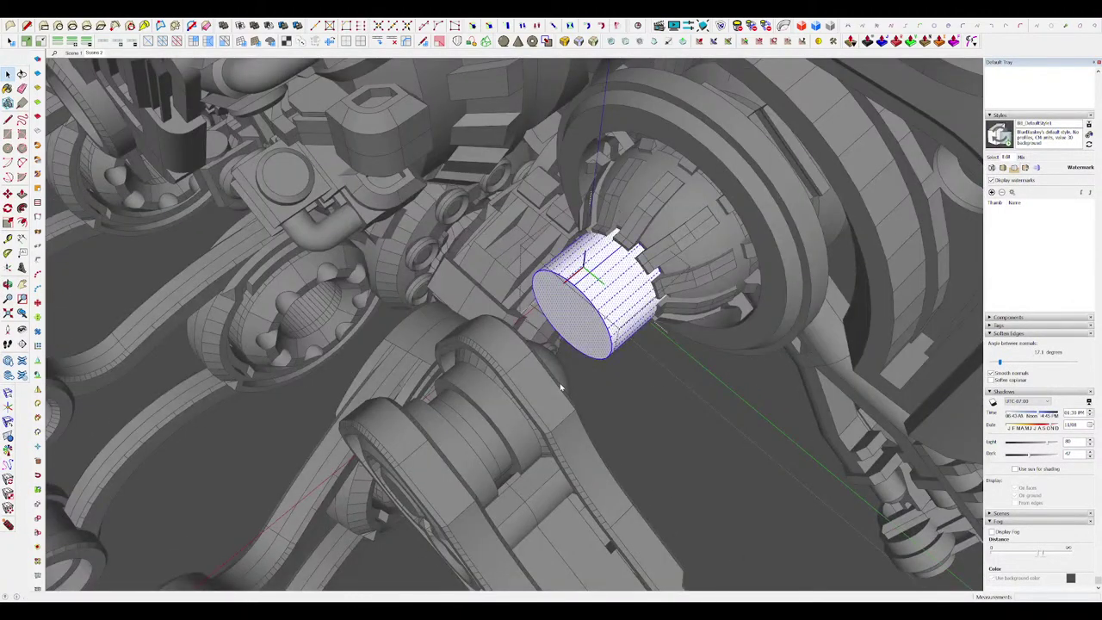
Step: Soften the cylinder's side edges so it looks smooth
{"action": "key", "text": "ctrl+g"}
{"action": "middle_click_drag", "start_coordinate": [567, 392], "coordinate": [551, 289]}
{"action": "scroll", "coordinate": [614, 304], "scroll_direction": "down", "scroll_amount": 3}
{"action": "scroll", "coordinate": [559, 285], "scroll_direction": "up", "scroll_amount": 3}
Step: Offset a ring on the cylinder's end face and pull the inner face outward
{"action": "double_click", "coordinate": [621, 274]}
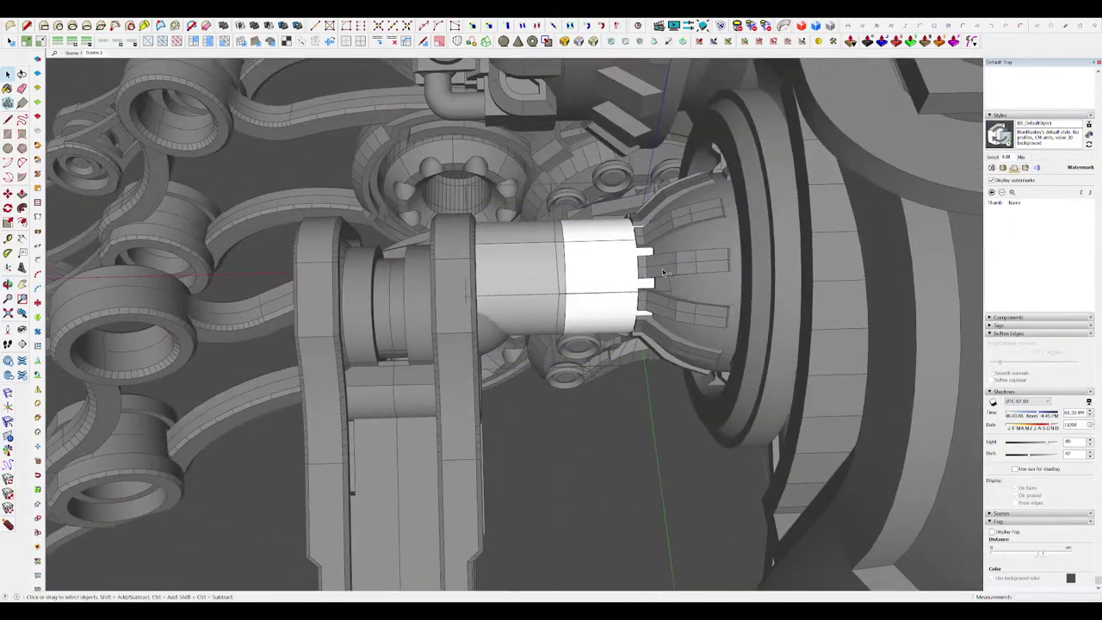
{"action": "key", "text": "i"}
{"action": "middle_click_drag", "start_coordinate": [671, 284], "coordinate": [602, 335]}
{"action": "scroll", "coordinate": [687, 334], "scroll_direction": "up", "scroll_amount": 3}
{"action": "key", "text": "f"}
{"action": "key", "text": "p"}
{"action": "left_click", "coordinate": [684, 307]}
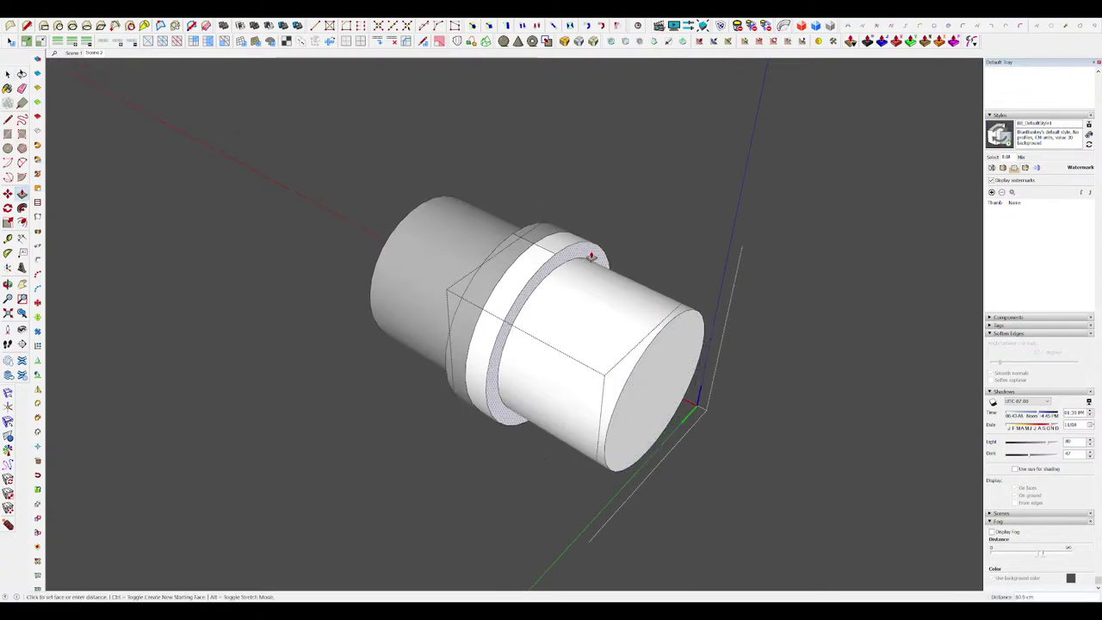
{"action": "key", "text": "i"}
{"action": "middle_click_drag", "start_coordinate": [569, 265], "coordinate": [748, 348]}
{"action": "scroll", "coordinate": [689, 352], "scroll_direction": "down", "scroll_amount": 10}
{"action": "key", "text": "space"}
{"action": "left_click", "coordinate": [736, 352]}
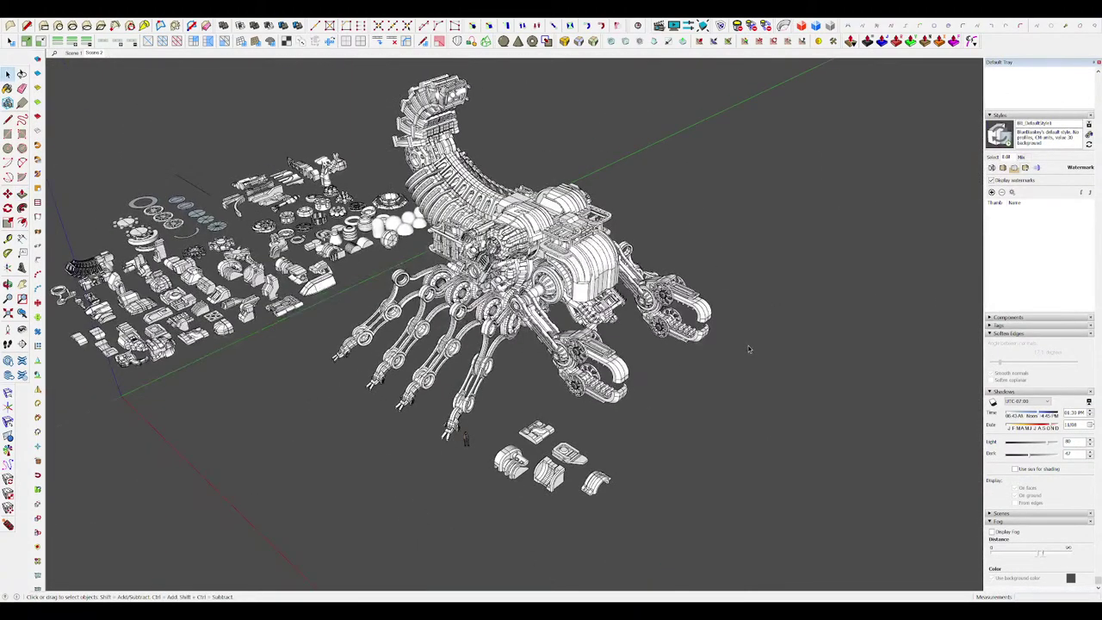
Step: Isolate the arm cylinder and close its open end with a new face
{"action": "scroll", "coordinate": [746, 339], "scroll_direction": "up", "scroll_amount": 6}
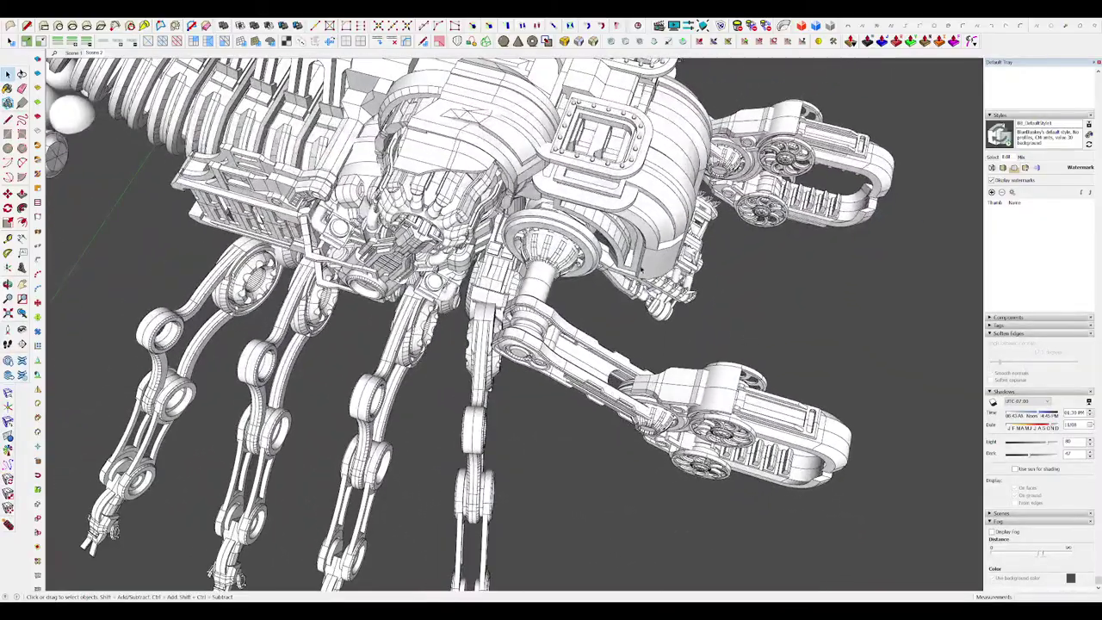
{"action": "middle_click_drag", "start_coordinate": [640, 270], "coordinate": [642, 266]}
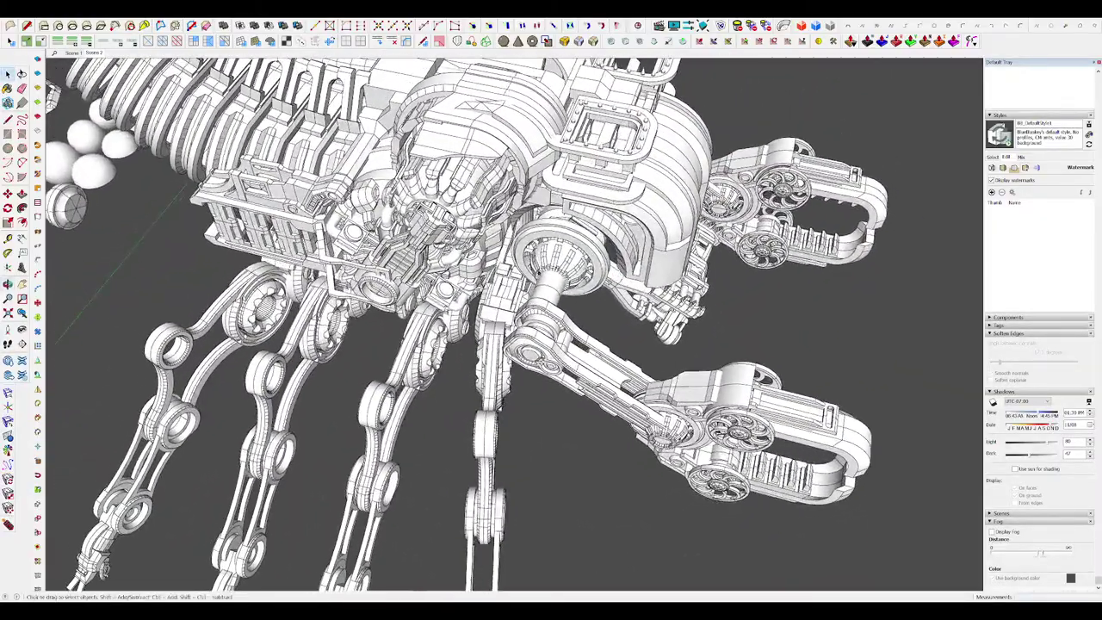
{"action": "scroll", "coordinate": [563, 276], "scroll_direction": "up", "scroll_amount": 5}
{"action": "key", "text": "d"}
{"action": "scroll", "coordinate": [570, 297], "scroll_direction": "up", "scroll_amount": 4}
{"action": "left_click", "coordinate": [573, 325]}
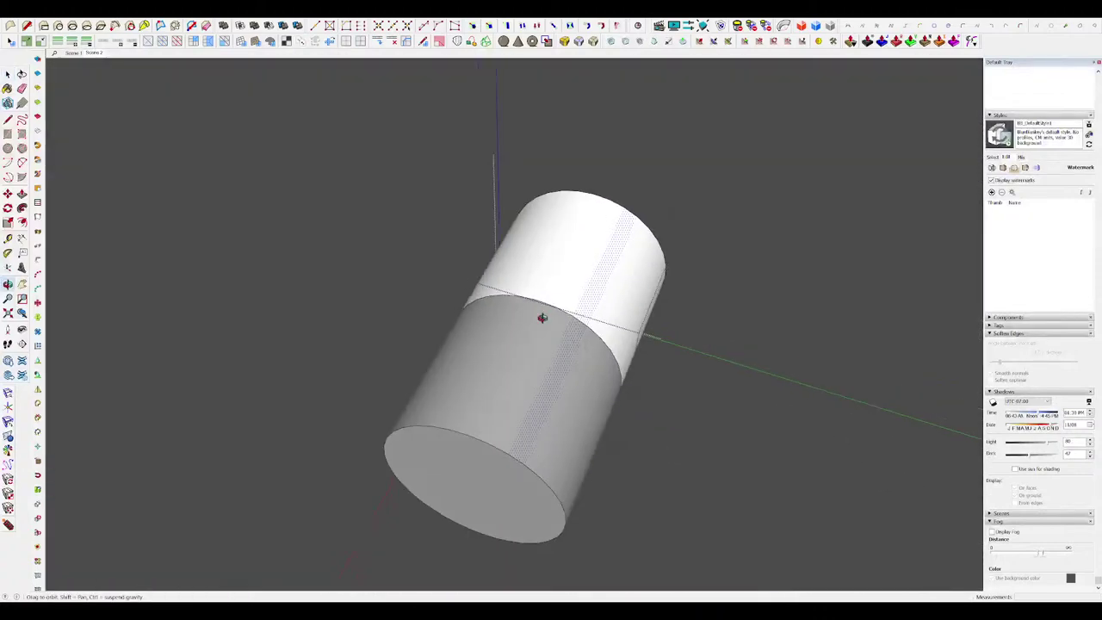
{"action": "middle_click_drag", "start_coordinate": [541, 318], "coordinate": [602, 334]}
{"action": "scroll", "coordinate": [605, 323], "scroll_direction": "up", "scroll_amount": 3}
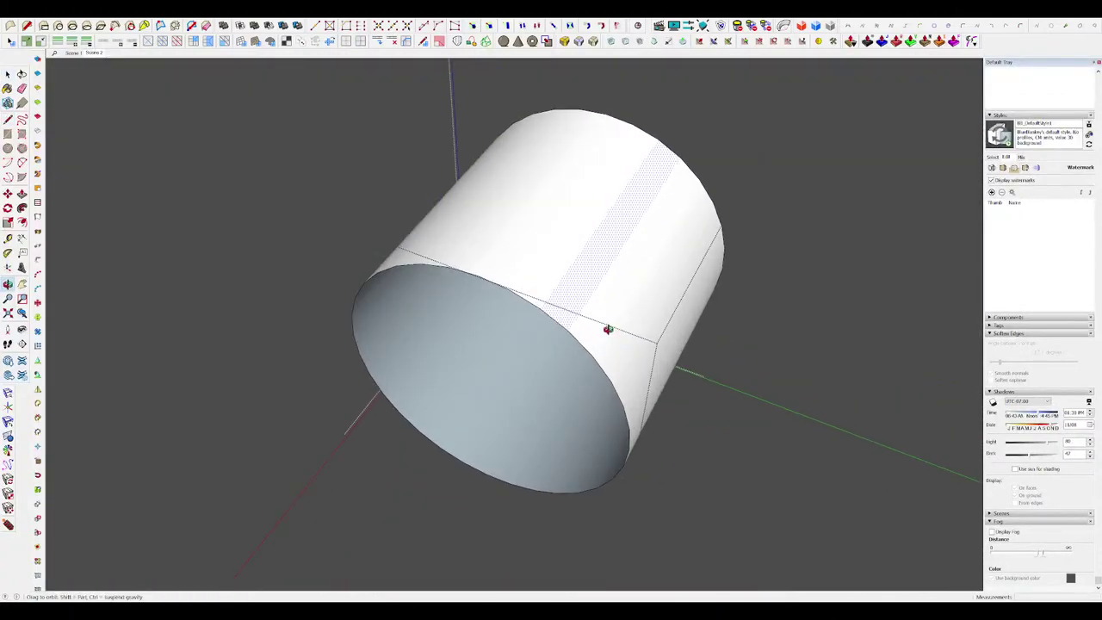
{"action": "scroll", "coordinate": [608, 327], "scroll_direction": "down", "scroll_amount": 1}
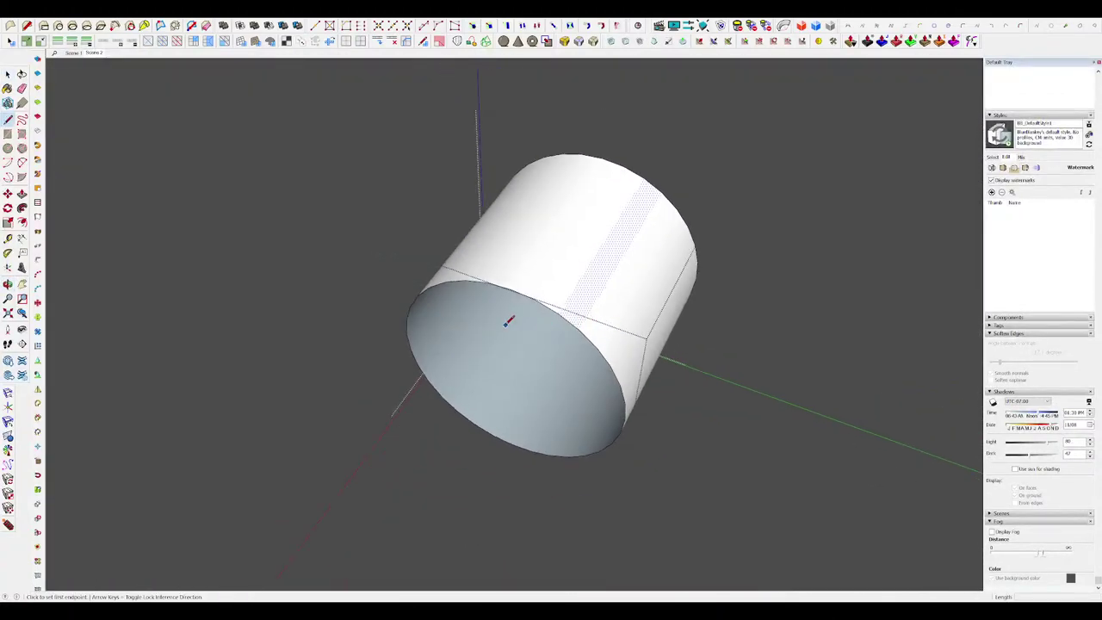
{"action": "left_click", "coordinate": [608, 365]}
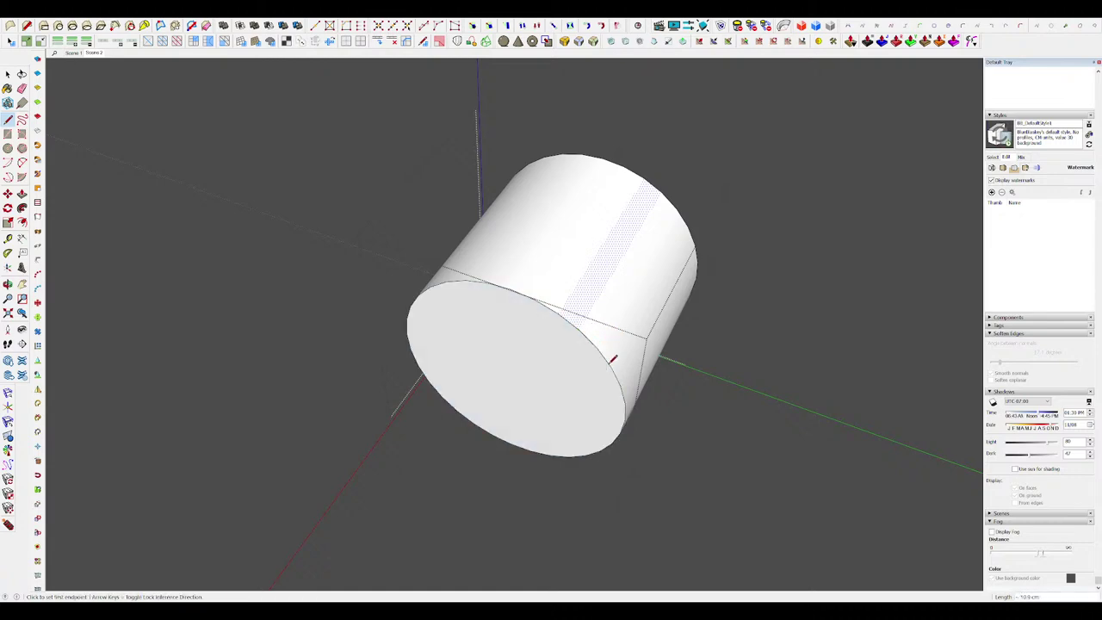
{"action": "scroll", "coordinate": [632, 303], "scroll_direction": "down", "scroll_amount": 2}
{"action": "middle_click_drag", "start_coordinate": [631, 303], "coordinate": [600, 324]}
Step: Hide the surrounding model and undo a stray strip extrusion
{"action": "key", "text": "i"}
{"action": "key", "text": "shift+i"}
{"action": "scroll", "coordinate": [600, 313], "scroll_direction": "down", "scroll_amount": 4}
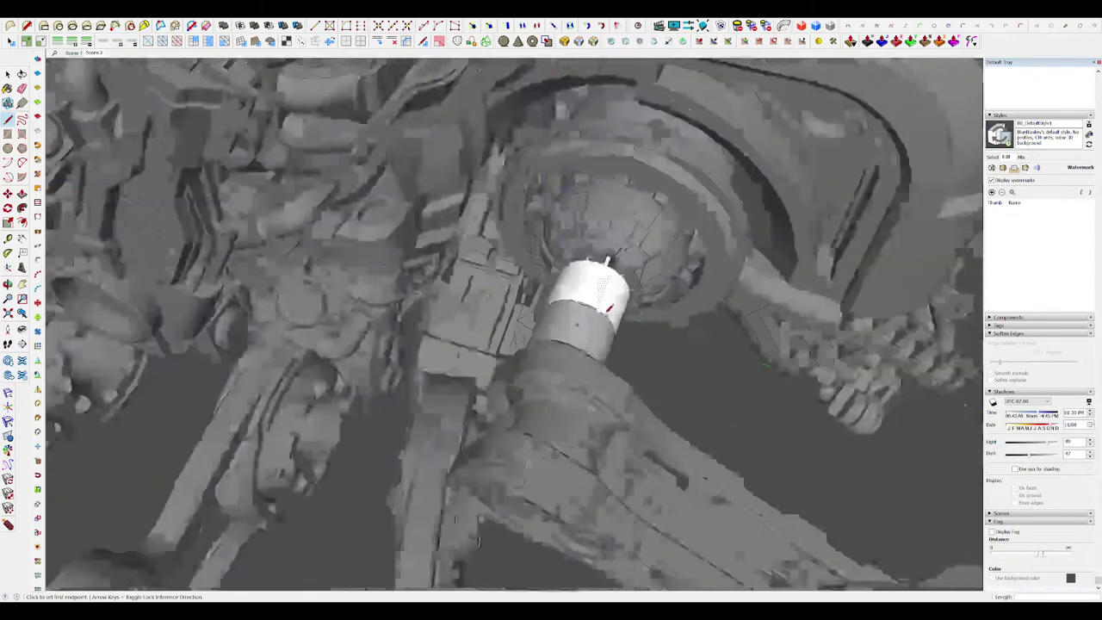
{"action": "scroll", "coordinate": [602, 316], "scroll_direction": "up", "scroll_amount": 3}
{"action": "key", "text": "i"}
{"action": "key", "text": "p"}
{"action": "left_click", "coordinate": [595, 318]}
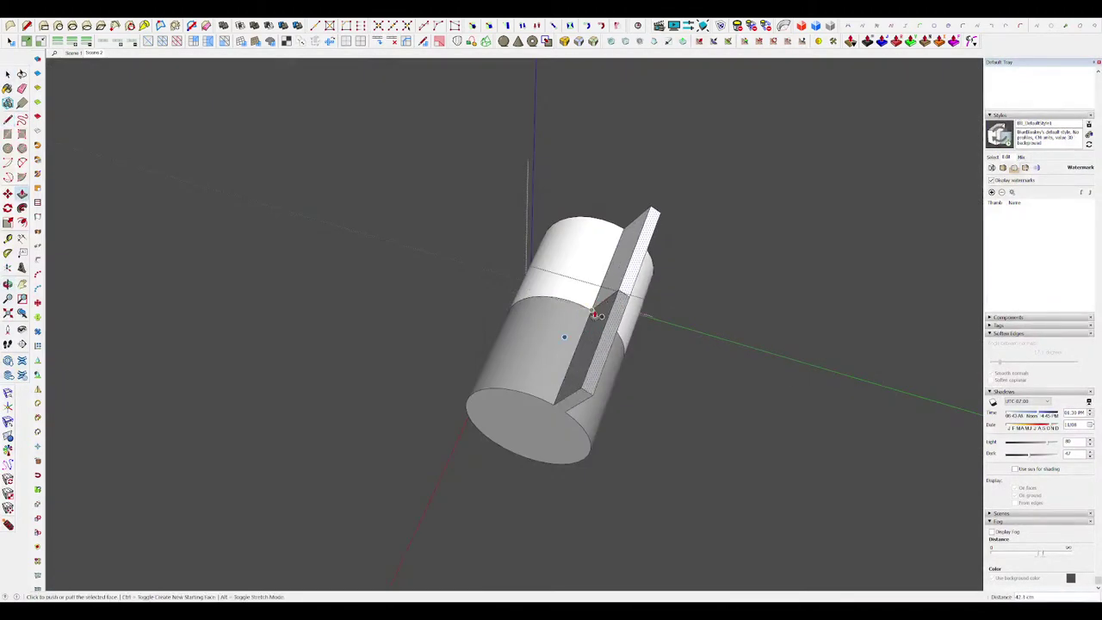
{"action": "key", "text": "ctrl+z"}
Step: Push the cylinder's end face in to shorten both cylinders and form a chamfer
{"action": "key", "text": "p"}
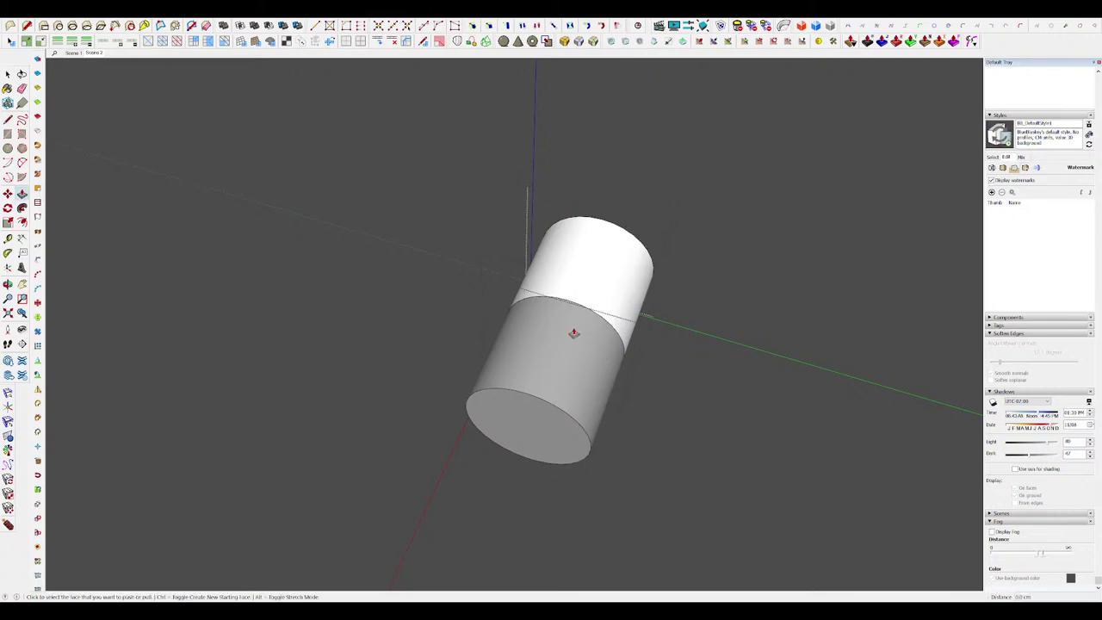
{"action": "left_click", "coordinate": [574, 333]}
{"action": "left_click", "coordinate": [605, 284]}
{"action": "key", "text": "i"}
{"action": "key", "text": "space"}
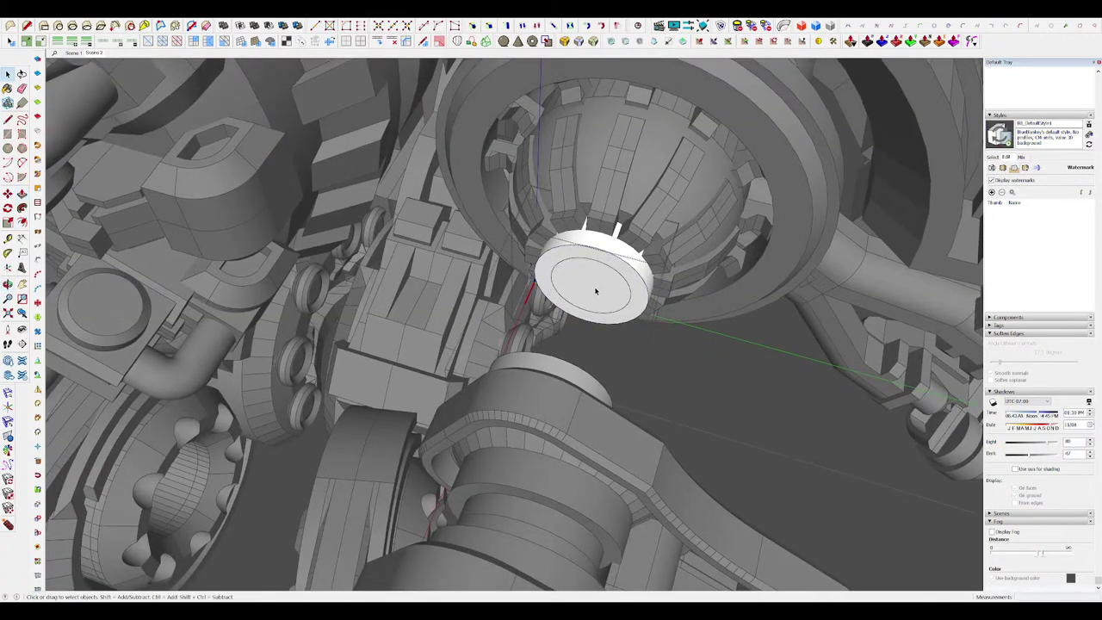
{"action": "left_click", "coordinate": [585, 298]}
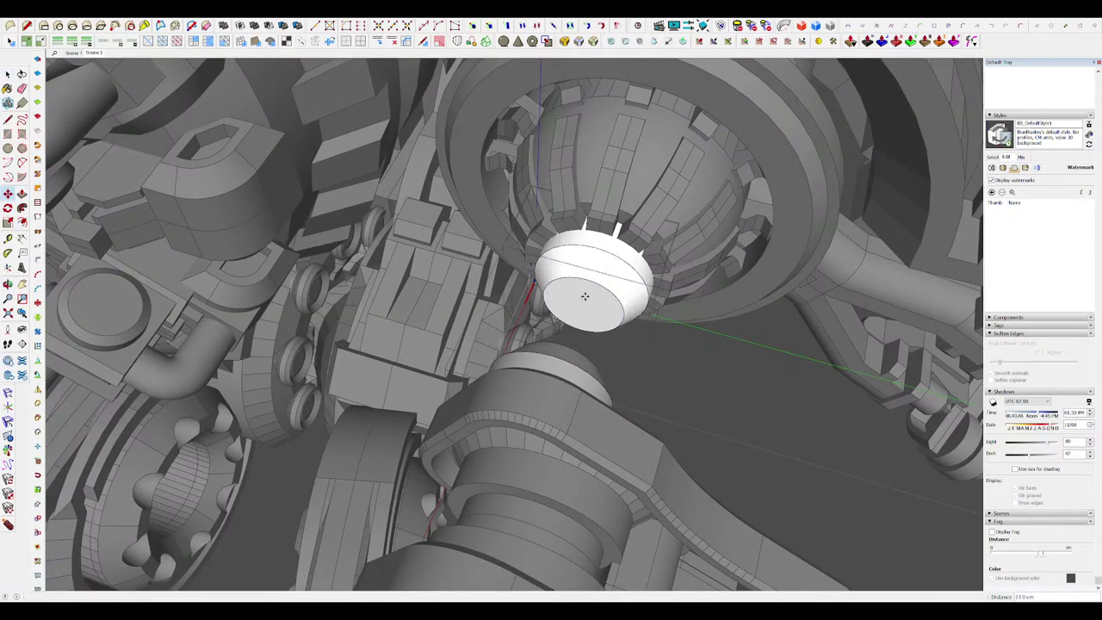
{"action": "key", "text": "space"}
{"action": "mouse_move", "coordinate": [585, 297]}
{"action": "middle_mouse_down"}
{"action": "mouse_move", "coordinate": [518, 303]}
{"action": "mouse_move", "coordinate": [528, 358]}
{"action": "middle_mouse_up"}
{"action": "scroll", "coordinate": [605, 307], "scroll_direction": "down", "scroll_amount": 3}
{"action": "scroll", "coordinate": [528, 361], "scroll_direction": "up", "scroll_amount": 4}
Step: Extend the round end to meet the mirrored joint
{"action": "key", "text": "l"}
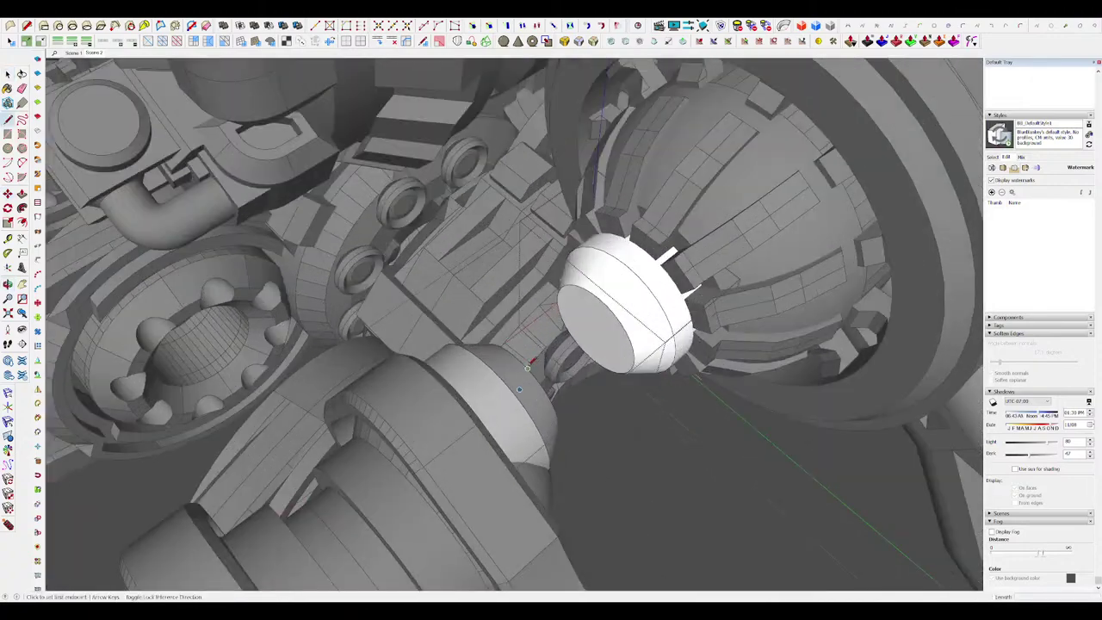
{"action": "left_click", "coordinate": [568, 340]}
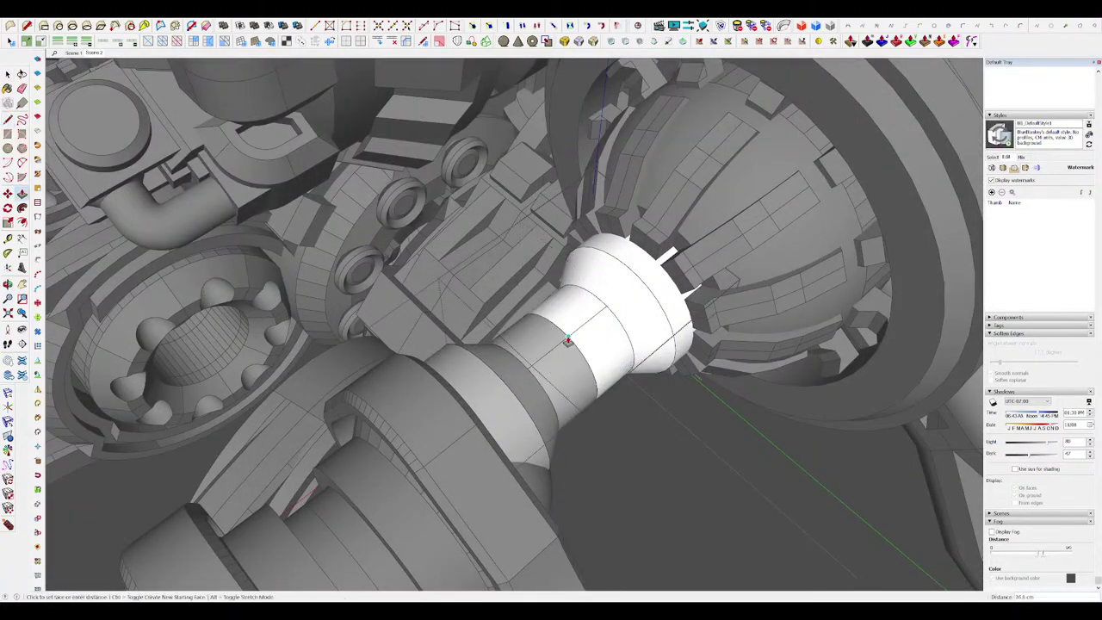
{"action": "scroll", "coordinate": [634, 303], "scroll_direction": "down", "scroll_amount": 4}
{"action": "scroll", "coordinate": [590, 324], "scroll_direction": "up", "scroll_amount": 2}
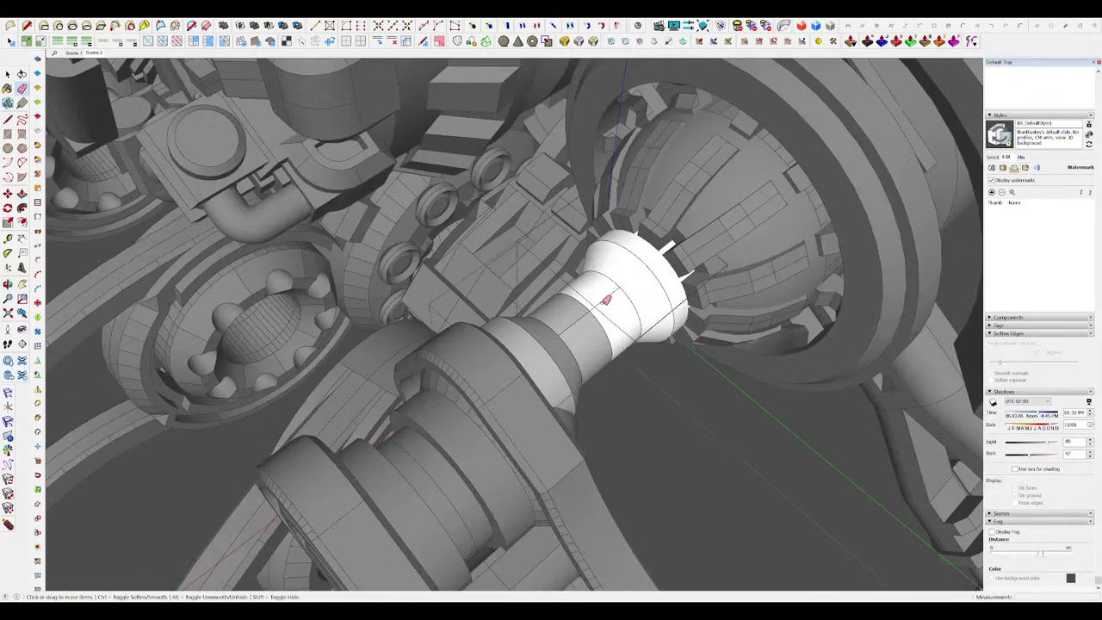
{"action": "scroll", "coordinate": [621, 301], "scroll_direction": "down", "scroll_amount": 4}
{"action": "middle_click_drag", "start_coordinate": [622, 301], "coordinate": [648, 283]}
{"action": "scroll", "coordinate": [649, 283], "scroll_direction": "down", "scroll_amount": 3}
{"action": "middle_click_drag", "start_coordinate": [568, 271], "coordinate": [649, 288]}
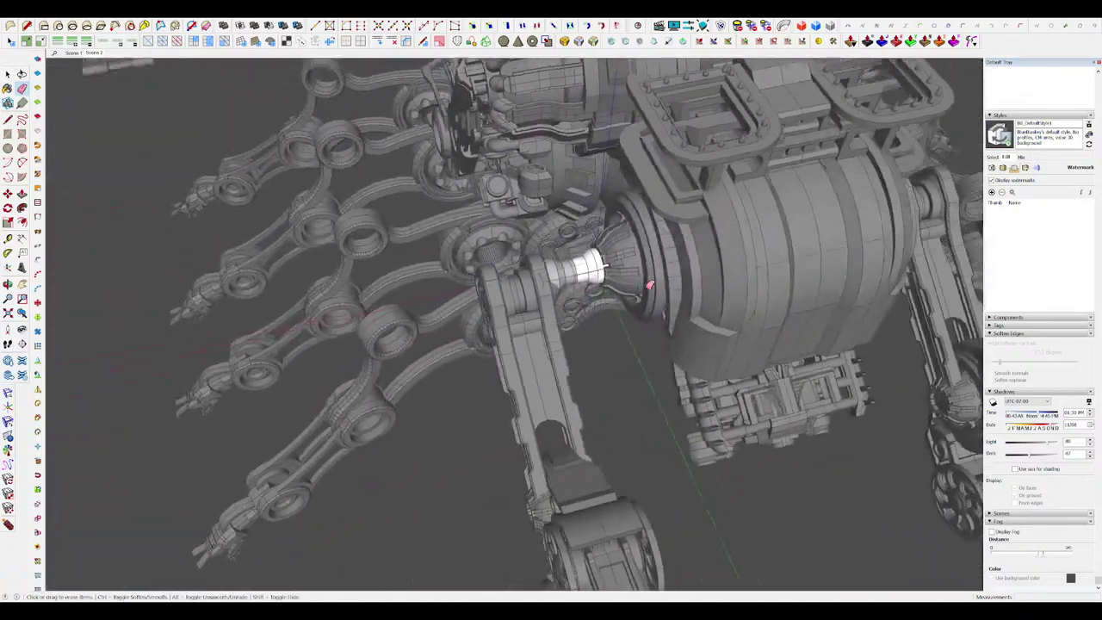
{"action": "scroll", "coordinate": [627, 277], "scroll_direction": "up", "scroll_amount": 6}
Step: Add edge loops around both cones and scale the new loop about its centre
{"action": "key", "text": "space"}
{"action": "key", "text": "alt+h"}
{"action": "scroll", "coordinate": [630, 267], "scroll_direction": "up", "scroll_amount": 4}
{"action": "left_click", "coordinate": [634, 250]}
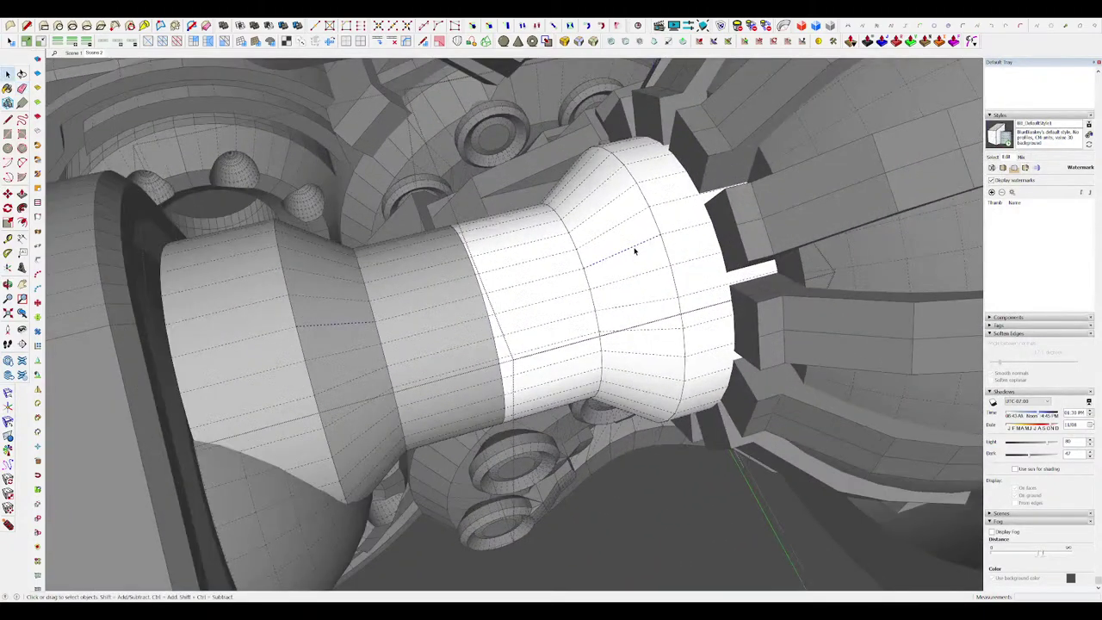
{"action": "left_click", "coordinate": [380, 41]}
{"action": "middle_click_drag", "start_coordinate": [613, 240], "coordinate": [639, 253]}
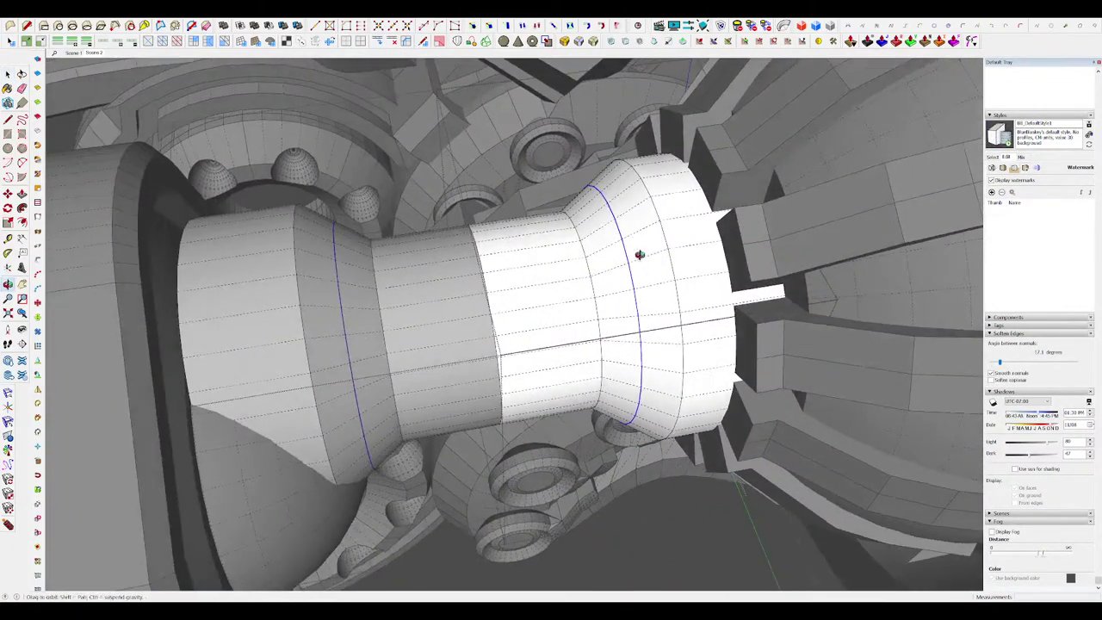
{"action": "key", "text": "s"}
{"action": "left_click", "coordinate": [581, 135]}
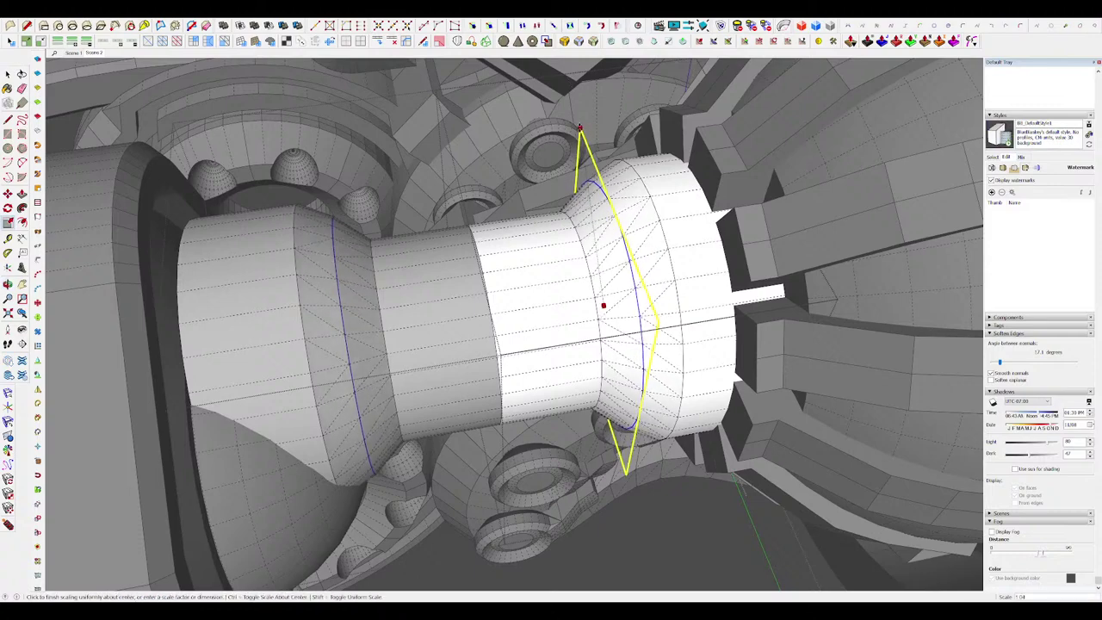
{"action": "key", "text": "space"}
{"action": "scroll", "coordinate": [664, 280], "scroll_direction": "down", "scroll_amount": 5}
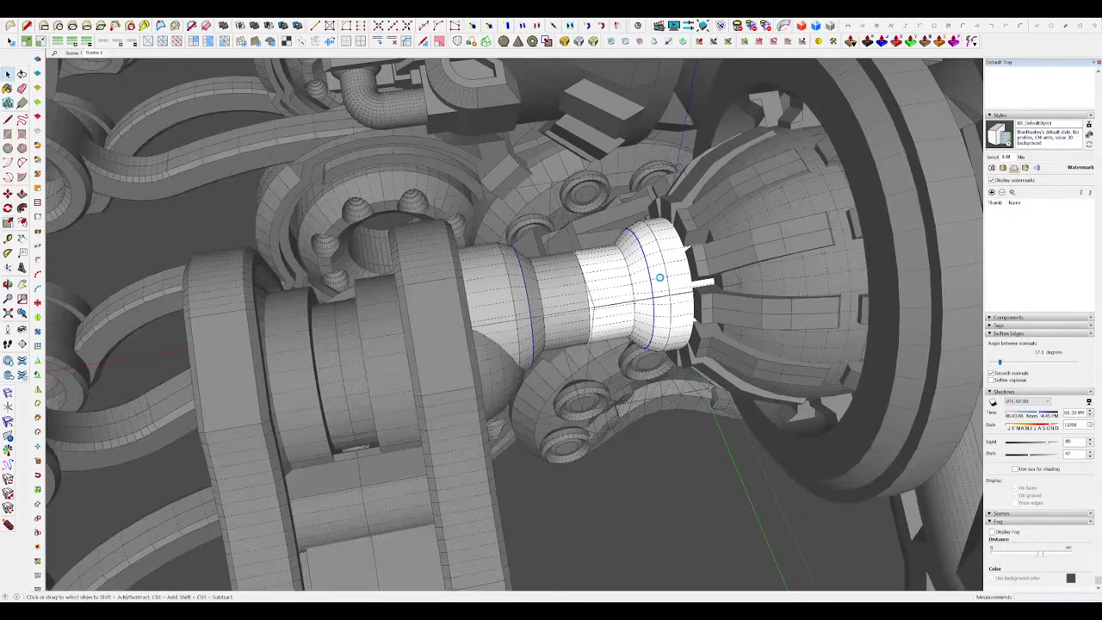
Step: Exit both levels of nested group editing and look down onto the leg joint
{"action": "middle_click_drag", "start_coordinate": [656, 275], "coordinate": [674, 391]}
{"action": "scroll", "coordinate": [661, 437], "scroll_direction": "down", "scroll_amount": 3}
{"action": "left_click", "coordinate": [662, 408]}
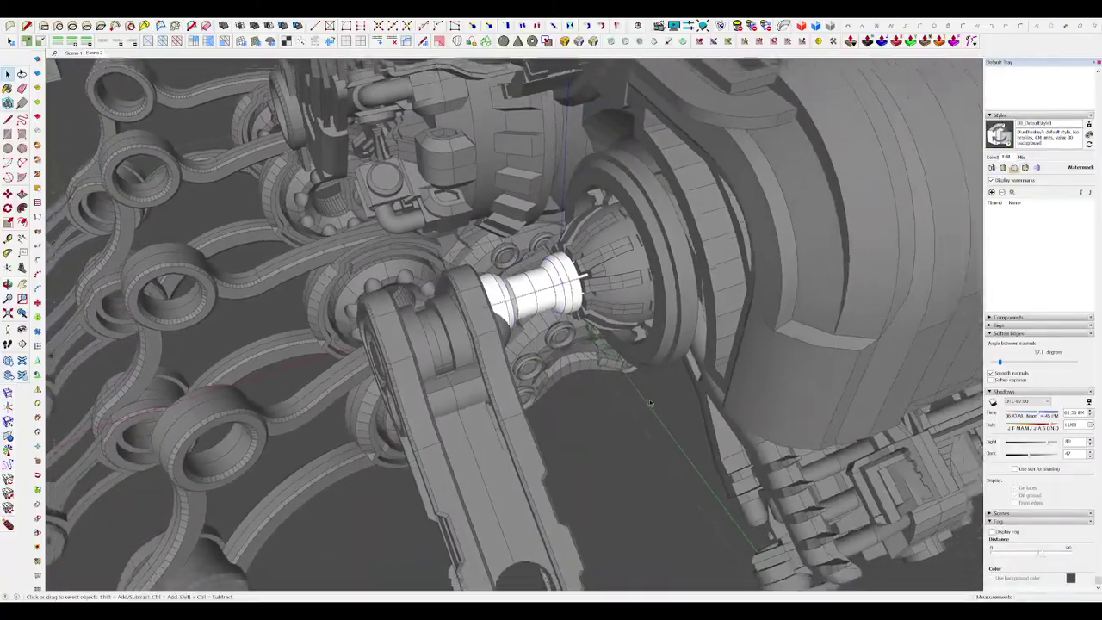
{"action": "left_click", "coordinate": [662, 408]}
{"action": "left_click", "coordinate": [662, 408]}
{"action": "scroll", "coordinate": [671, 415], "scroll_direction": "down", "scroll_amount": 5}
{"action": "middle_click_drag", "start_coordinate": [673, 417], "coordinate": [721, 335]}
{"action": "scroll", "coordinate": [562, 293], "scroll_direction": "up", "scroll_amount": 6}
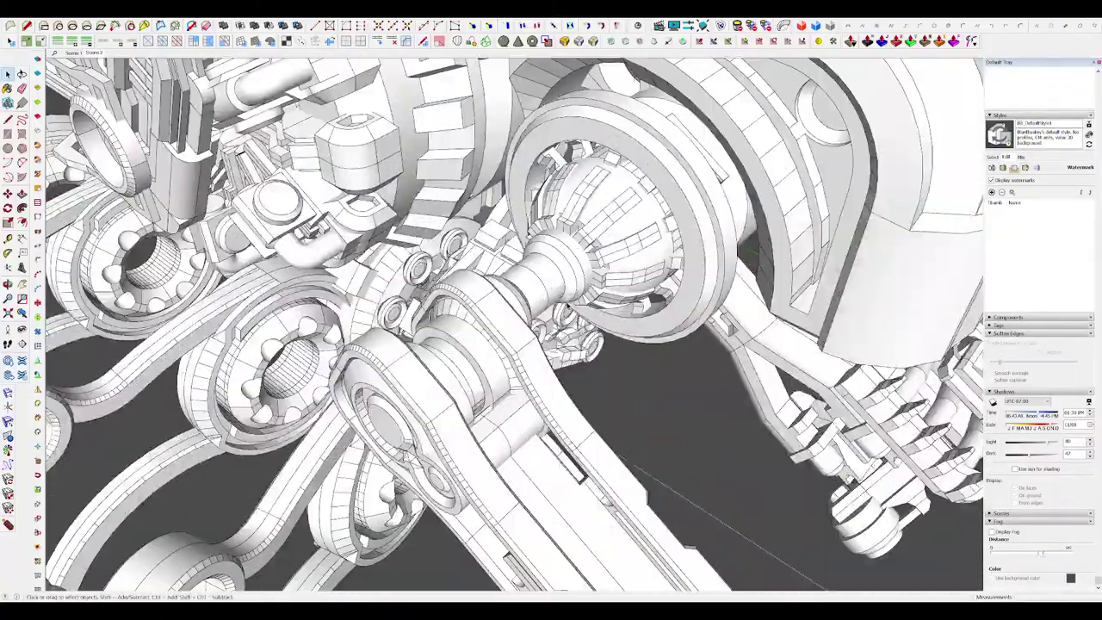
{"action": "scroll", "coordinate": [562, 284], "scroll_direction": "down", "scroll_amount": 4}
Step: Open the strut group for editing and hide everything outside it
{"action": "scroll", "coordinate": [561, 272], "scroll_direction": "up", "scroll_amount": 3}
{"action": "key", "text": "d"}
{"action": "scroll", "coordinate": [563, 274], "scroll_direction": "down", "scroll_amount": 3}
{"action": "middle_click_drag", "start_coordinate": [565, 277], "coordinate": [617, 272]}
{"action": "scroll", "coordinate": [586, 292], "scroll_direction": "up", "scroll_amount": 6}
{"action": "left_click", "coordinate": [587, 290]}
{"action": "scroll", "coordinate": [587, 290], "scroll_direction": "up", "scroll_amount": 2}
{"action": "key", "text": "i"}
{"action": "scroll", "coordinate": [616, 272], "scroll_direction": "up", "scroll_amount": 3}
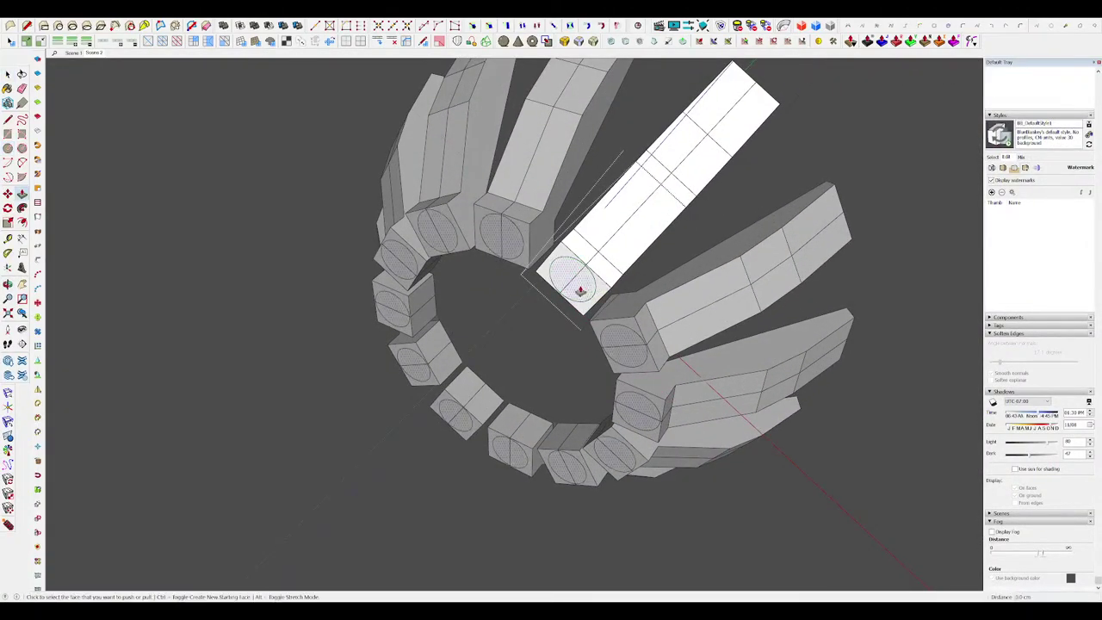
{"action": "scroll", "coordinate": [580, 290], "scroll_direction": "down", "scroll_amount": 6}
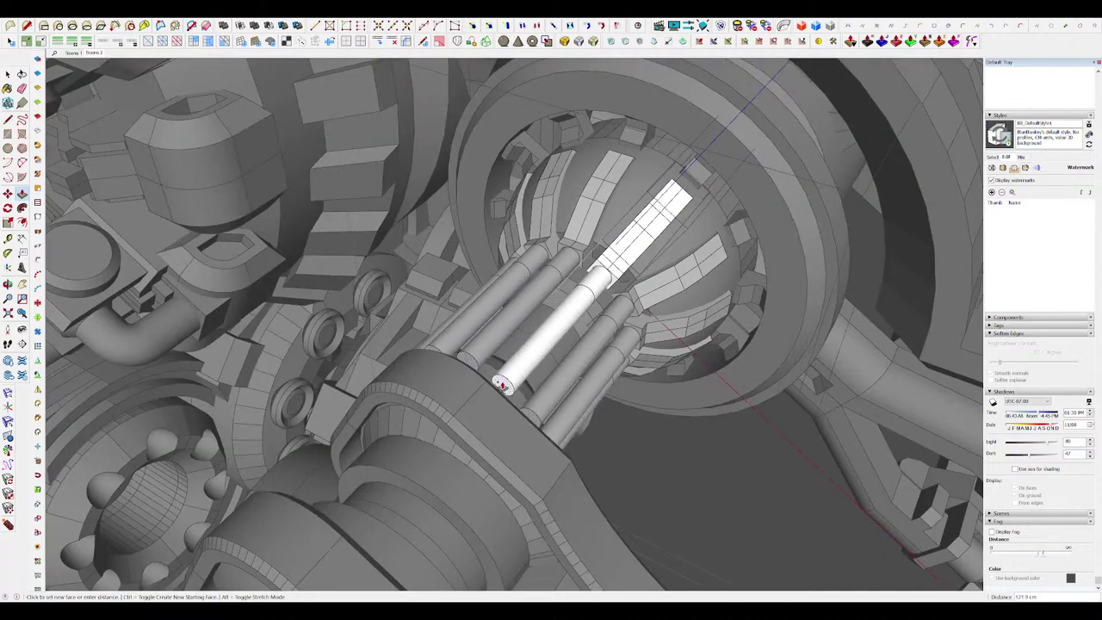
Step: Push/Pull the rod's end face out about 151.9 cm
{"action": "left_click", "coordinate": [504, 398]}
{"action": "scroll", "coordinate": [594, 293], "scroll_direction": "down", "scroll_amount": 8}
{"action": "middle_click_drag", "start_coordinate": [607, 298], "coordinate": [537, 330]}
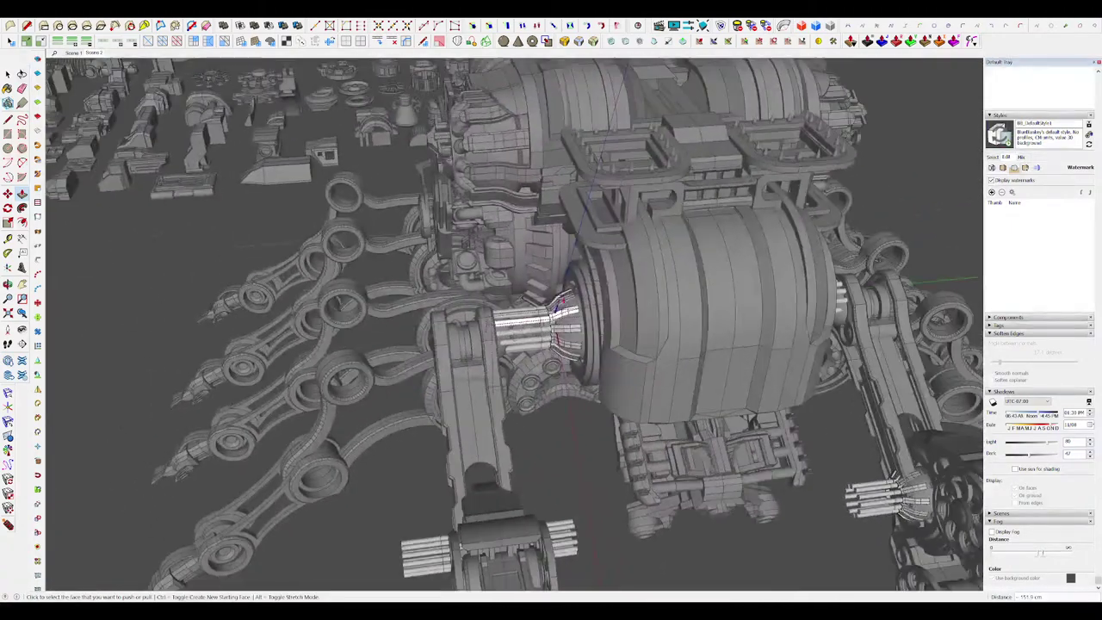
{"action": "scroll", "coordinate": [537, 331], "scroll_direction": "up", "scroll_amount": 7}
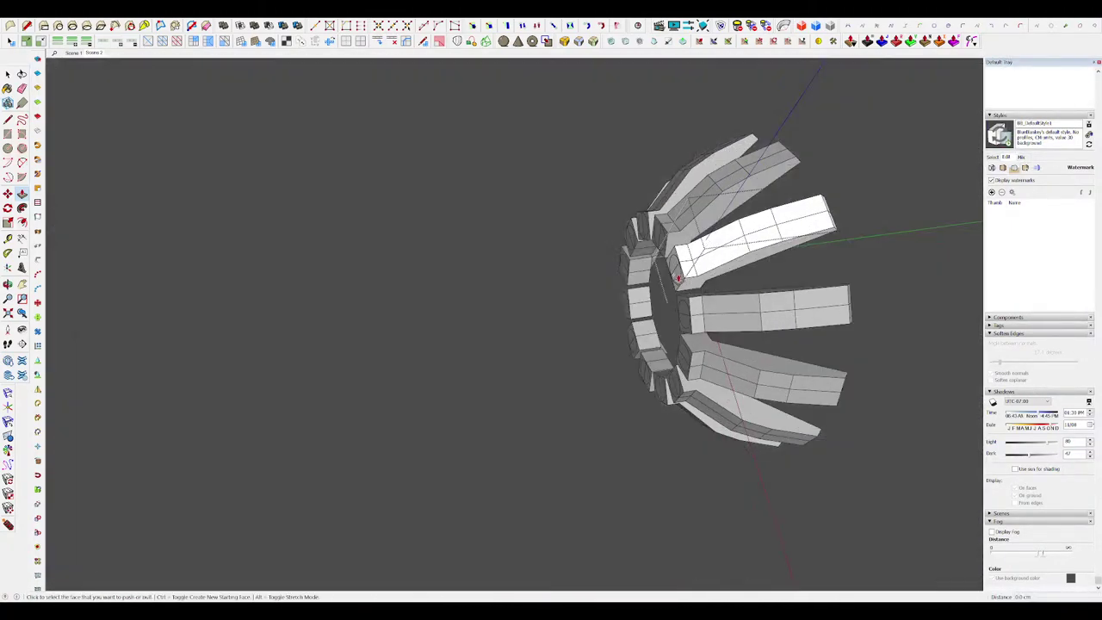
{"action": "scroll", "coordinate": [681, 273], "scroll_direction": "up", "scroll_amount": 3}
{"action": "scroll", "coordinate": [681, 274], "scroll_direction": "up", "scroll_amount": 3}
{"action": "middle_click_drag", "start_coordinate": [679, 280], "coordinate": [663, 284]}
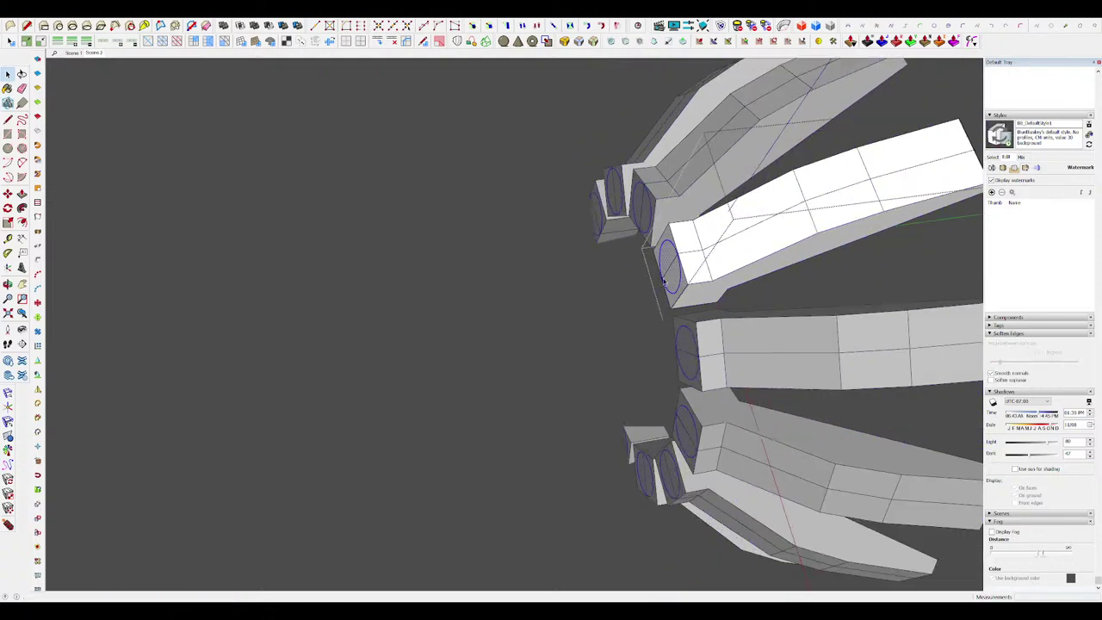
{"action": "scroll", "coordinate": [565, 388], "scroll_direction": "down", "scroll_amount": 3}
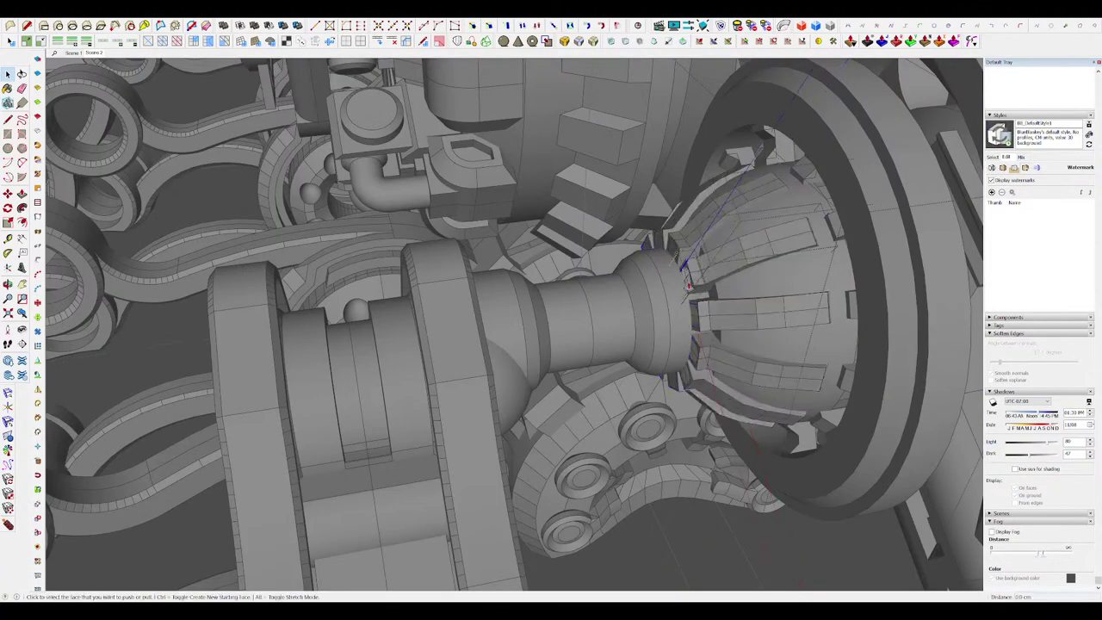
{"action": "left_click", "coordinate": [592, 321]}
Step: Select all the connected rod geometry and group it
{"action": "middle_click_drag", "start_coordinate": [594, 294], "coordinate": [584, 306]}
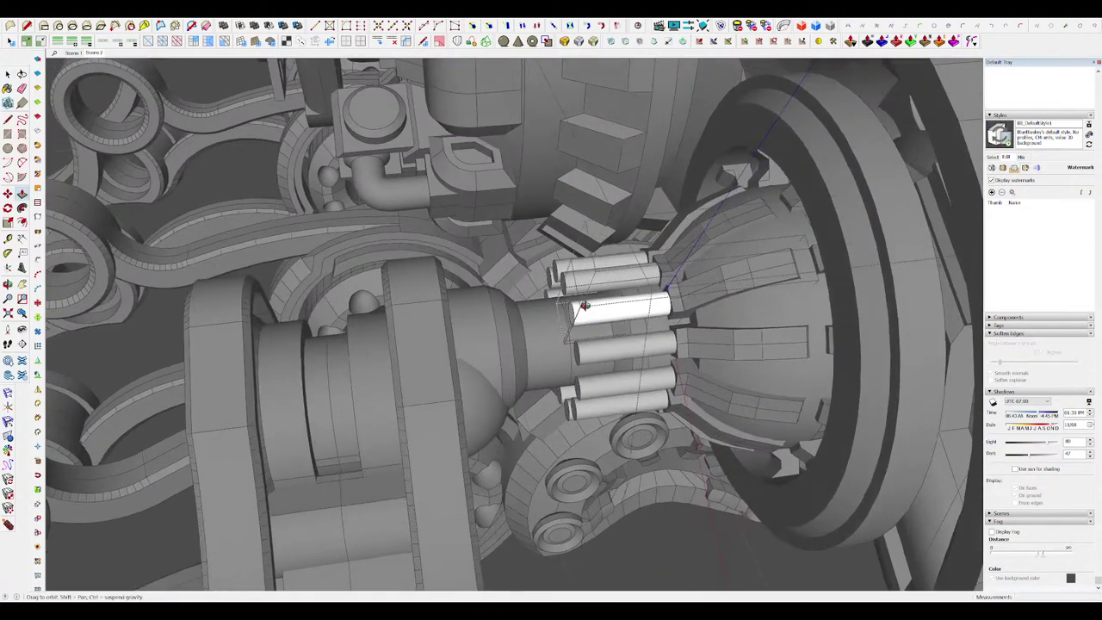
{"action": "key", "text": "space"}
{"action": "triple_click", "coordinate": [610, 313]}
{"action": "key", "text": "ctrl+g"}
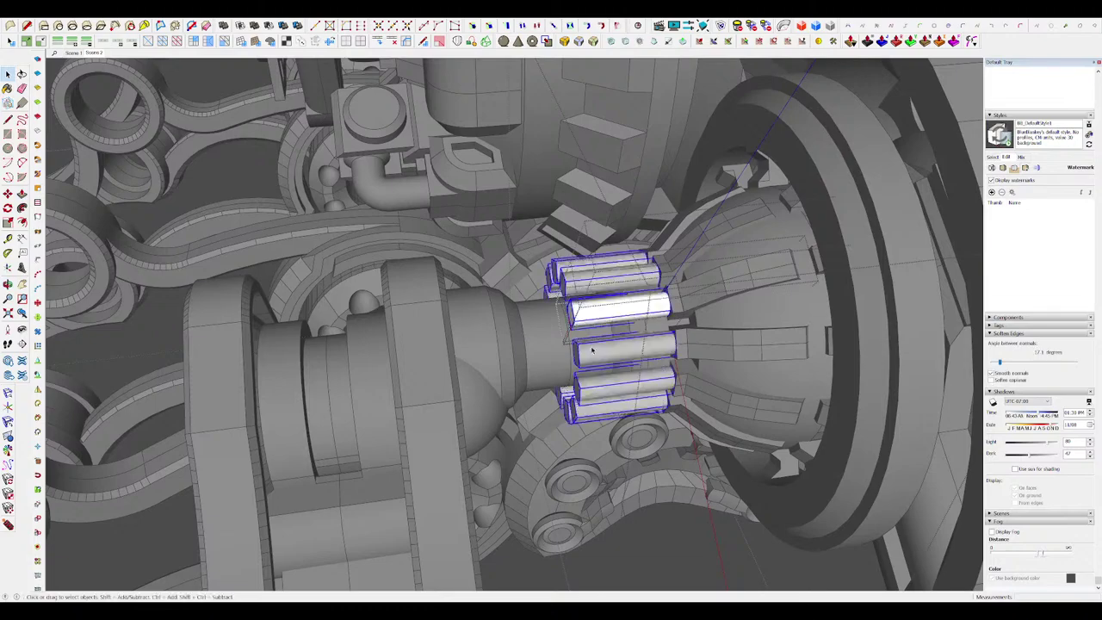
Step: Move-copy mirrored duplicates of the rods extending leftward toward the leg
{"action": "scroll", "coordinate": [590, 352], "scroll_direction": "down", "scroll_amount": 1}
{"action": "middle_click_drag", "start_coordinate": [591, 352], "coordinate": [694, 301]}
{"action": "scroll", "coordinate": [582, 305], "scroll_direction": "up", "scroll_amount": 3}
{"action": "key", "text": "m"}
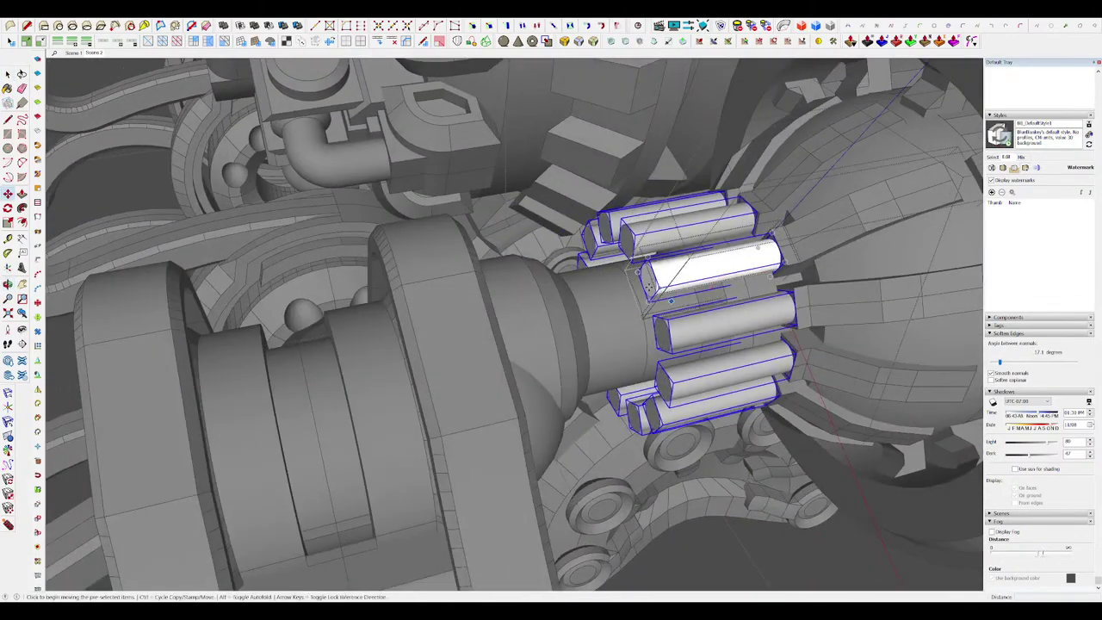
{"action": "left_click", "coordinate": [651, 281]}
{"action": "key", "text": "space"}
{"action": "scroll", "coordinate": [637, 279], "scroll_direction": "down", "scroll_amount": 5}
{"action": "scroll", "coordinate": [584, 275], "scroll_direction": "up", "scroll_amount": 4}
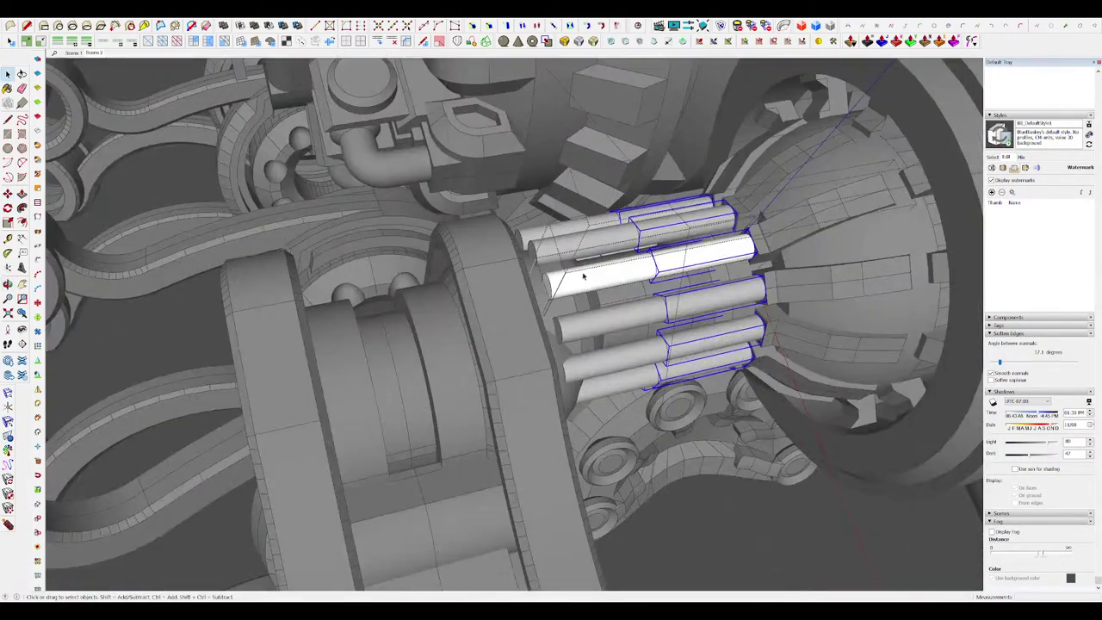
{"action": "middle_click_drag", "start_coordinate": [583, 276], "coordinate": [602, 275]}
{"action": "scroll", "coordinate": [601, 275], "scroll_direction": "down", "scroll_amount": 5}
Step: Exit the open groups, then drill into the hip-joint rods group down to a single rod
{"action": "left_click", "coordinate": [654, 482]}
{"action": "middle_click_drag", "start_coordinate": [654, 481], "coordinate": [749, 551]}
{"action": "scroll", "coordinate": [748, 516], "scroll_direction": "down", "scroll_amount": 4}
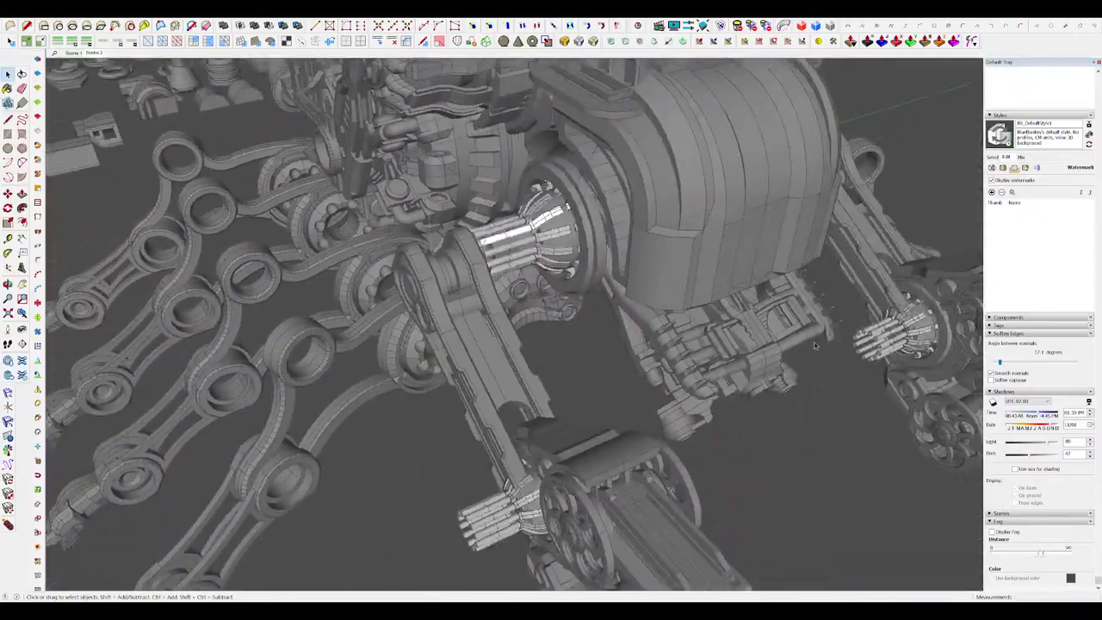
{"action": "left_click", "coordinate": [817, 345]}
{"action": "middle_click_drag", "start_coordinate": [816, 344], "coordinate": [895, 400]}
{"action": "scroll", "coordinate": [569, 249], "scroll_direction": "up", "scroll_amount": 6}
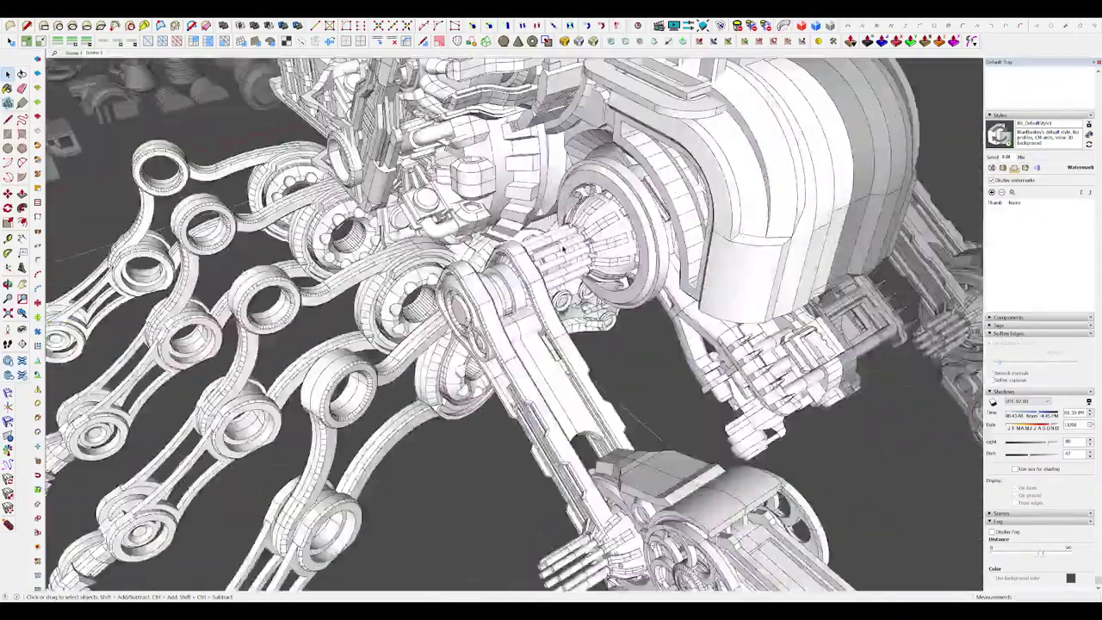
{"action": "double_click", "coordinate": [575, 251]}
{"action": "scroll", "coordinate": [547, 274], "scroll_direction": "up", "scroll_amount": 2}
{"action": "double_click", "coordinate": [546, 274]}
{"action": "scroll", "coordinate": [527, 283], "scroll_direction": "up", "scroll_amount": 3}
{"action": "double_click", "coordinate": [521, 286]}
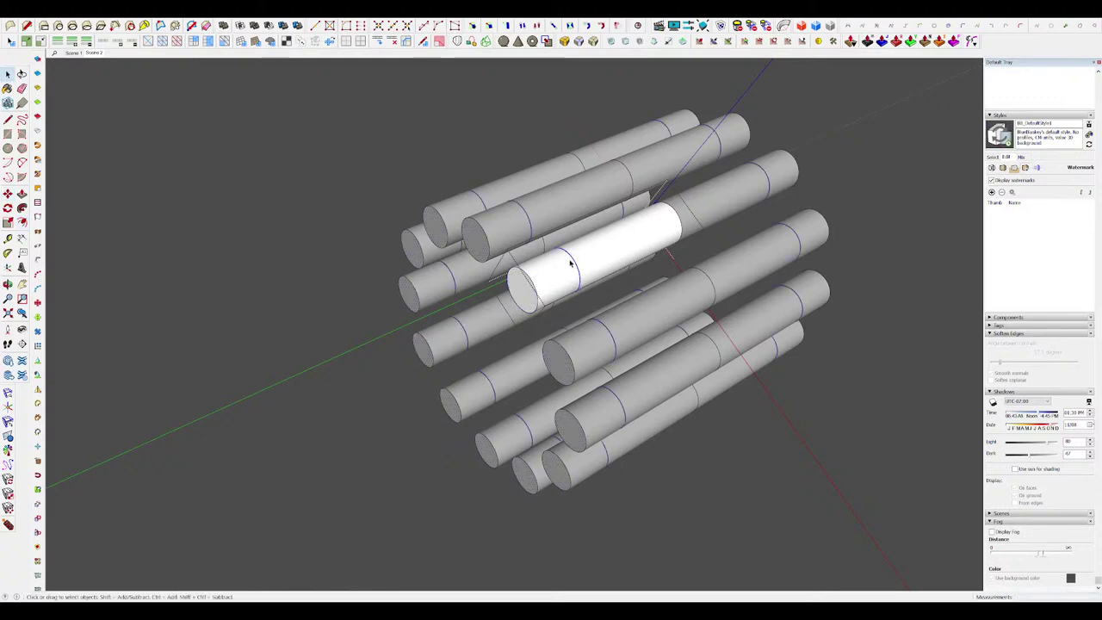
Step: Scale the rod's middle section about its centre to 0.70
{"action": "middle_click_drag", "start_coordinate": [624, 244], "coordinate": [473, 291]}
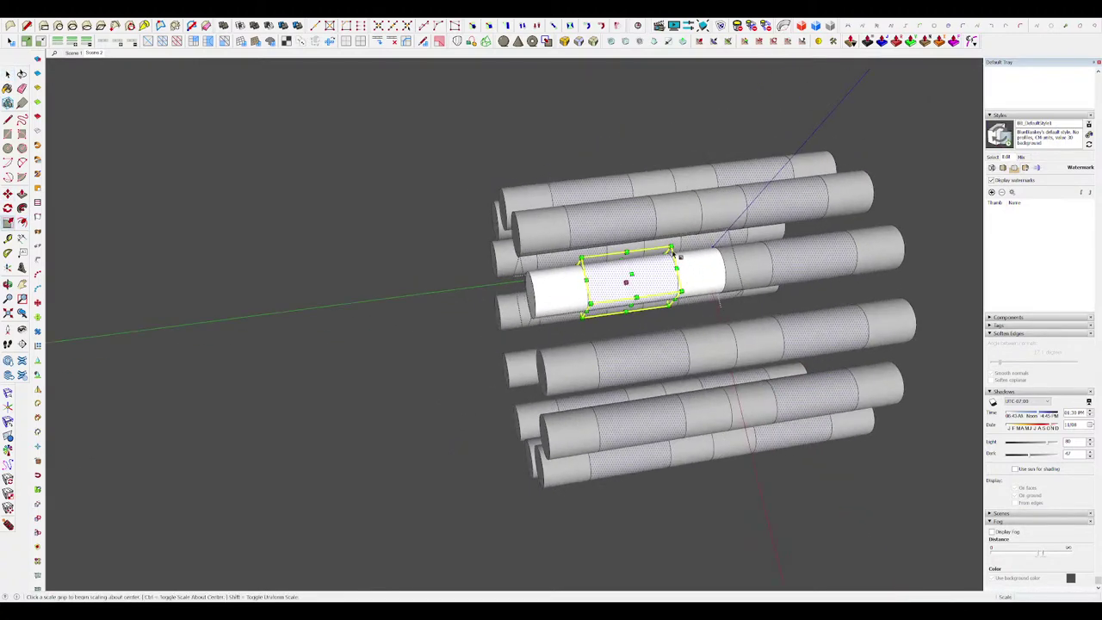
{"action": "key", "text": "i"}
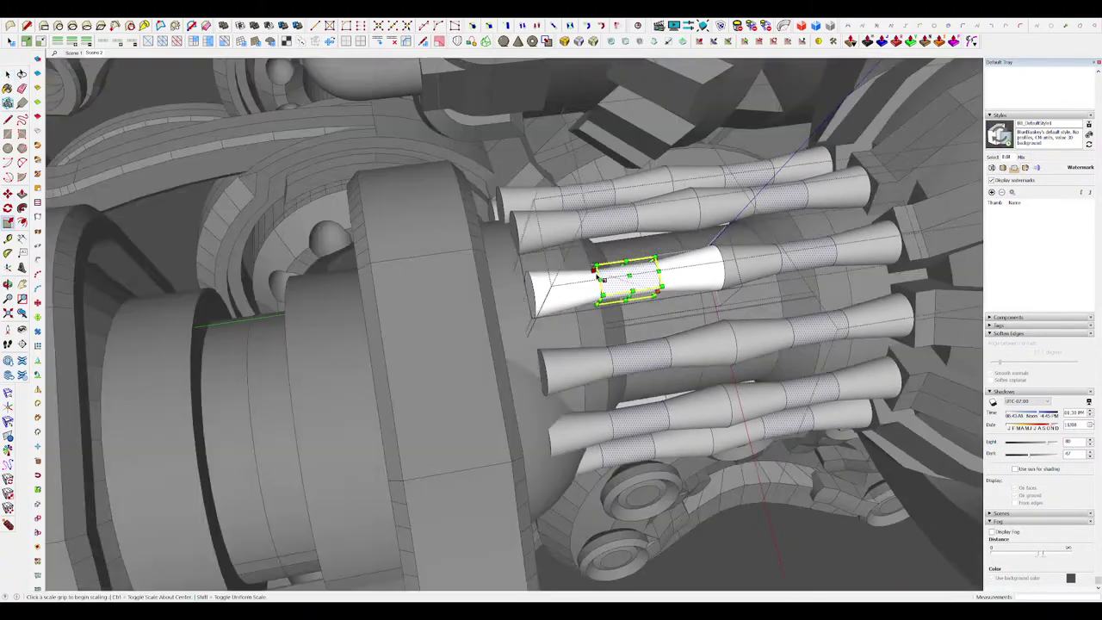
{"action": "scroll", "coordinate": [599, 274], "scroll_direction": "down", "scroll_amount": 2}
{"action": "scroll", "coordinate": [612, 271], "scroll_direction": "down", "scroll_amount": 1}
{"action": "middle_click_drag", "start_coordinate": [614, 272], "coordinate": [560, 301]}
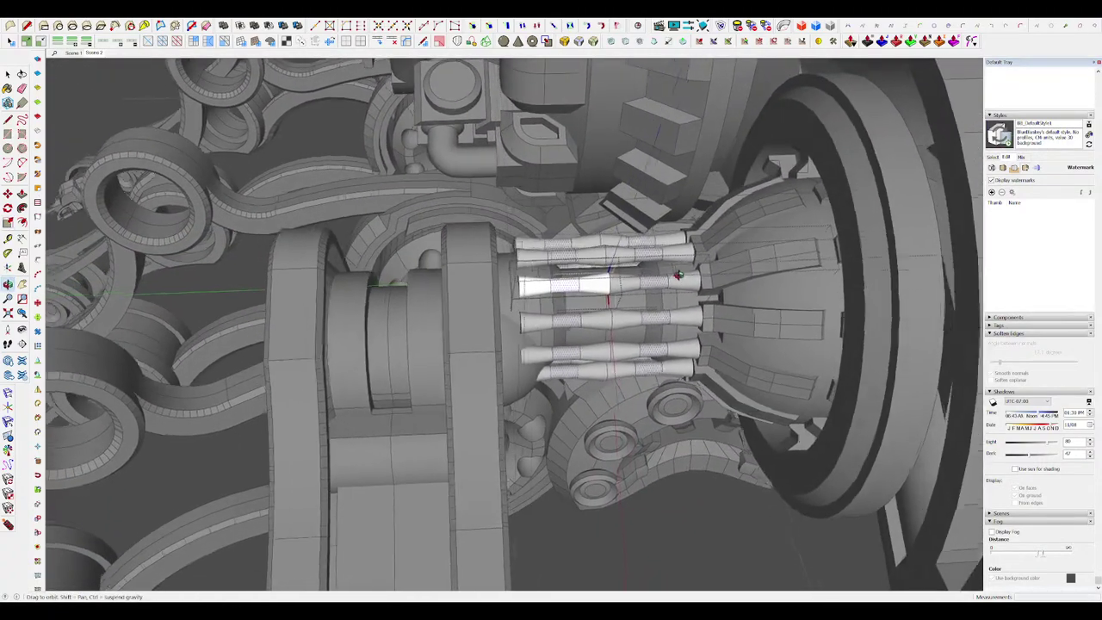
{"action": "scroll", "coordinate": [558, 303], "scroll_direction": "up", "scroll_amount": 5}
{"action": "key", "text": "m"}
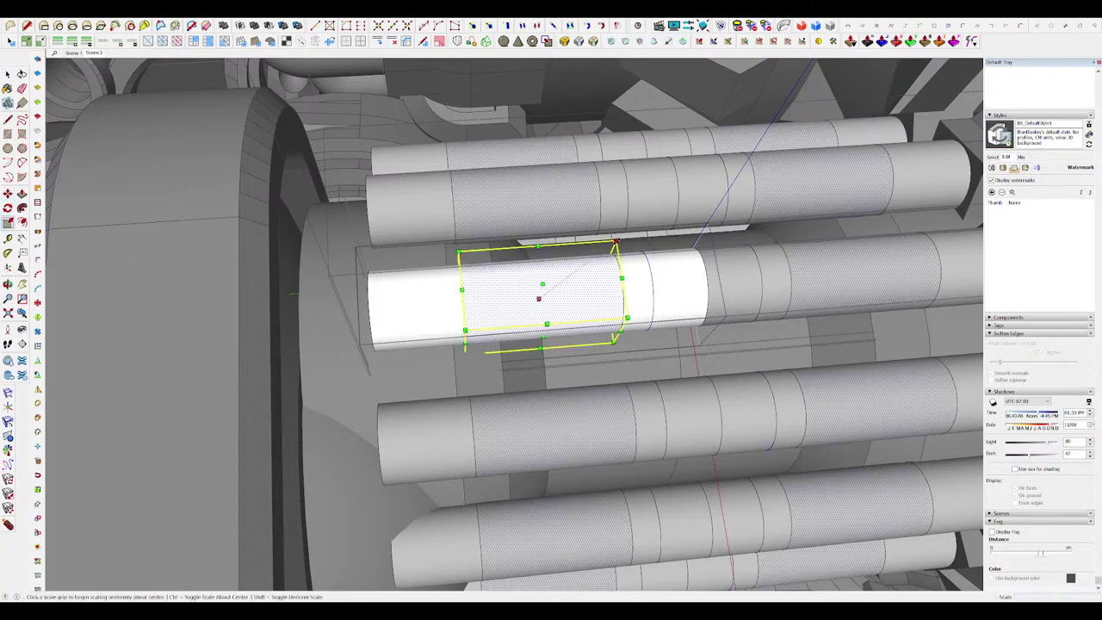
{"action": "left_click", "coordinate": [616, 244]}
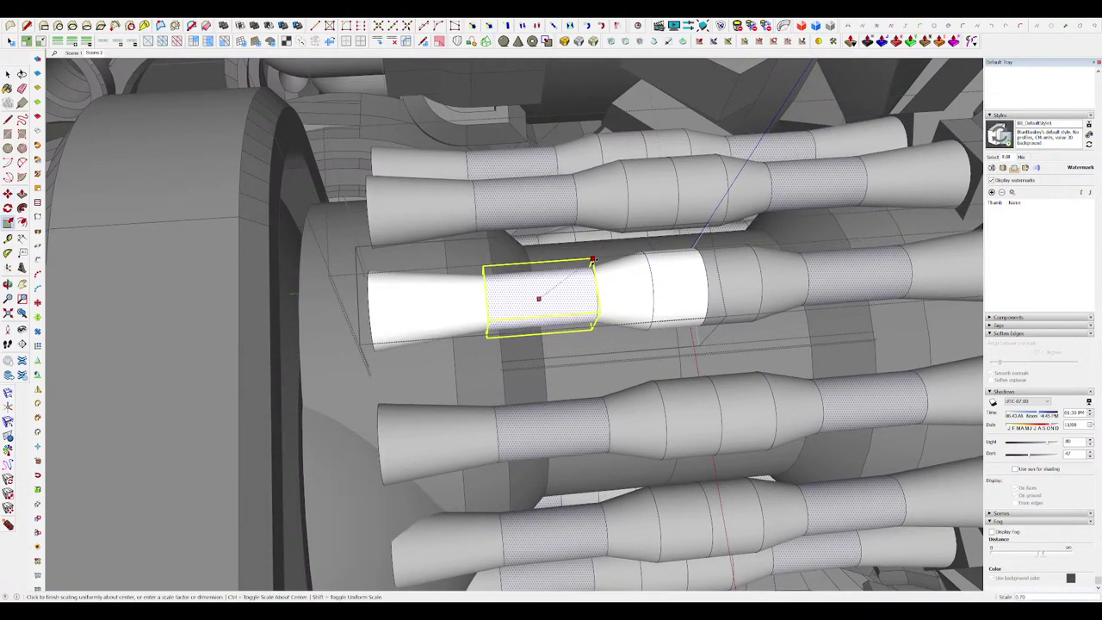
{"action": "mouse_move", "coordinate": [601, 303]}
{"action": "middle_mouse_down"}
{"action": "mouse_move", "coordinate": [608, 315]}
{"action": "mouse_move", "coordinate": [598, 301]}
{"action": "mouse_move", "coordinate": [618, 302]}
{"action": "middle_mouse_up"}
{"action": "scroll", "coordinate": [607, 309], "scroll_direction": "down", "scroll_amount": 10}
{"action": "scroll", "coordinate": [517, 250], "scroll_direction": "up", "scroll_amount": 10}
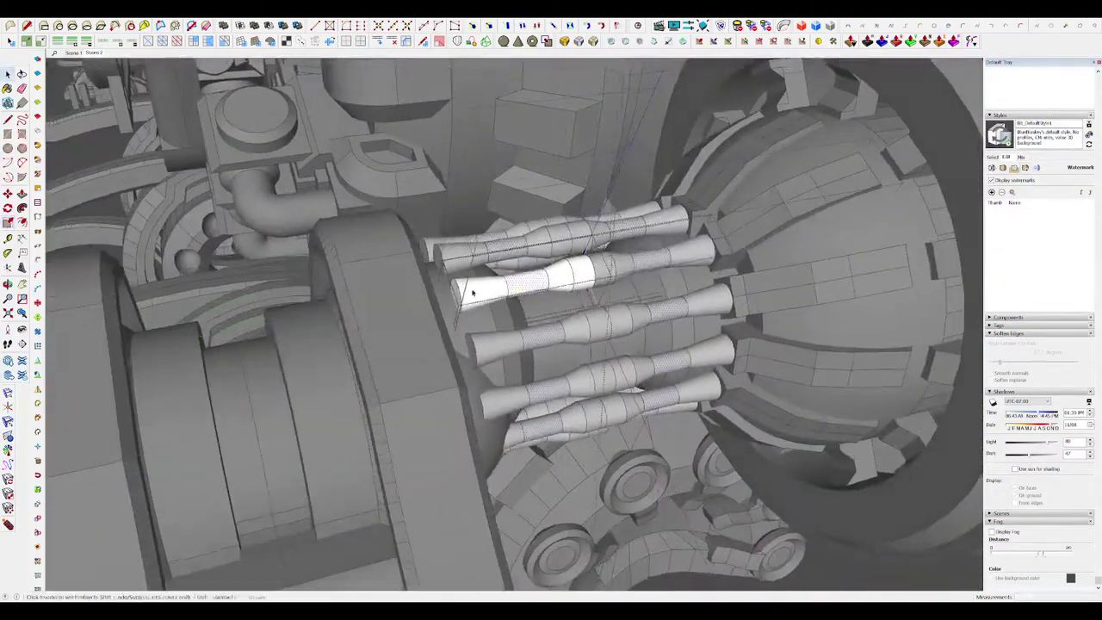
Step: Refine the pinched rod faces with Push/Pull
{"action": "key", "text": "p"}
{"action": "middle_click_drag", "start_coordinate": [392, 284], "coordinate": [602, 301]}
{"action": "left_click", "coordinate": [403, 267]}
{"action": "key", "text": "space"}
{"action": "scroll", "coordinate": [551, 282], "scroll_direction": "down", "scroll_amount": 6}
Step: Leave the rod context and open the gear's nested fan-slat group
{"action": "key", "text": "Escape"}
{"action": "scroll", "coordinate": [568, 283], "scroll_direction": "down", "scroll_amount": 8}
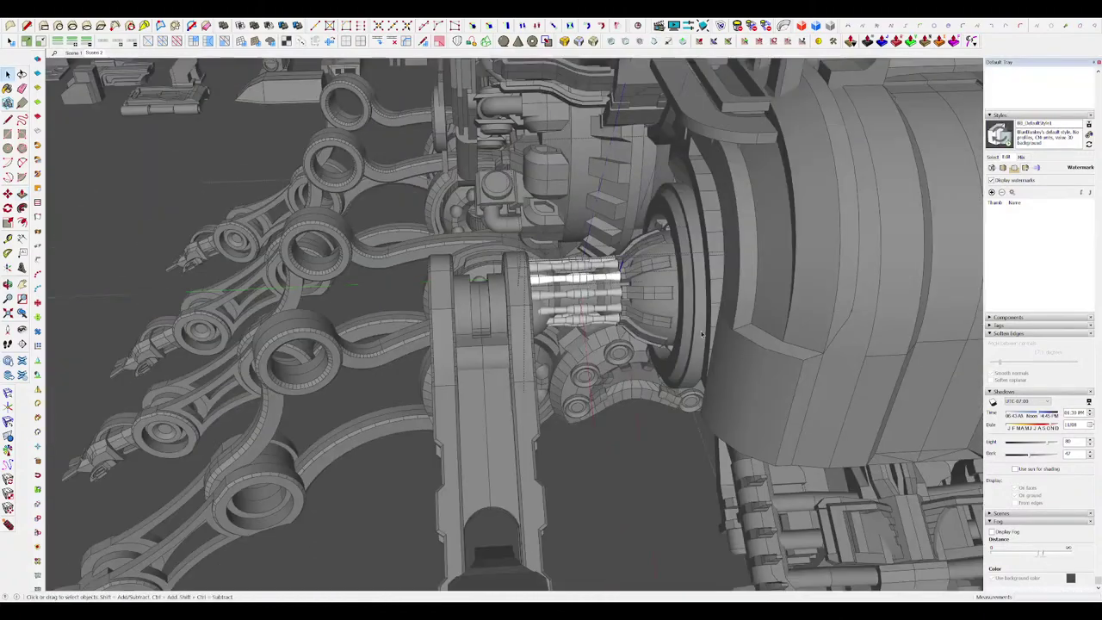
{"action": "middle_click_drag", "start_coordinate": [499, 267], "coordinate": [582, 291]}
{"action": "scroll", "coordinate": [564, 274], "scroll_direction": "up", "scroll_amount": 4}
{"action": "scroll", "coordinate": [582, 290], "scroll_direction": "up", "scroll_amount": 4}
{"action": "left_click", "coordinate": [623, 270]}
{"action": "scroll", "coordinate": [551, 305], "scroll_direction": "up", "scroll_amount": 3}
{"action": "double_click", "coordinate": [533, 313]}
{"action": "scroll", "coordinate": [527, 327], "scroll_direction": "up", "scroll_amount": 5}
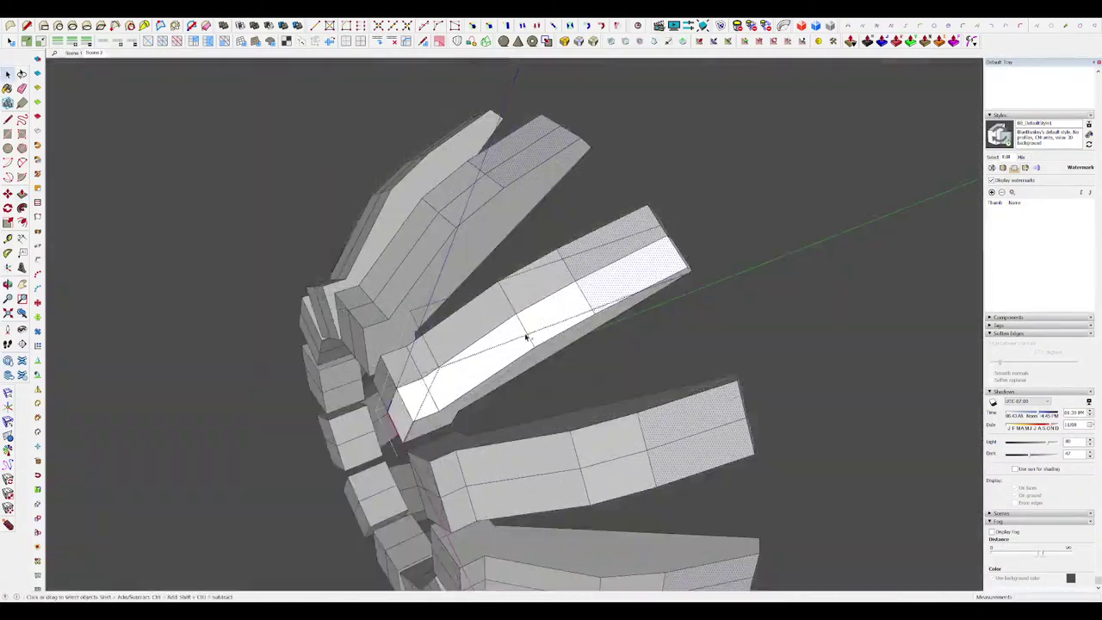
{"action": "scroll", "coordinate": [524, 335], "scroll_direction": "down", "scroll_amount": 3}
{"action": "middle_click_drag", "start_coordinate": [524, 334], "coordinate": [521, 302]}
{"action": "scroll", "coordinate": [513, 325], "scroll_direction": "up", "scroll_amount": 4}
{"action": "key", "text": "h"}
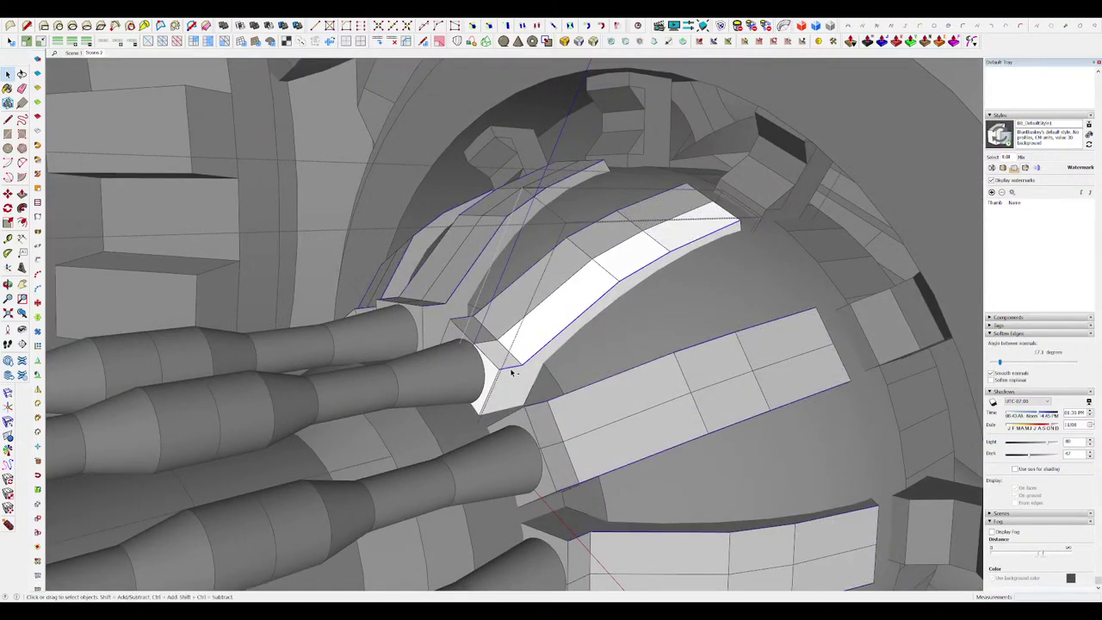
Step: Isolate the slat group and select its connected geometry, undoing a stray line
{"action": "key", "text": "space"}
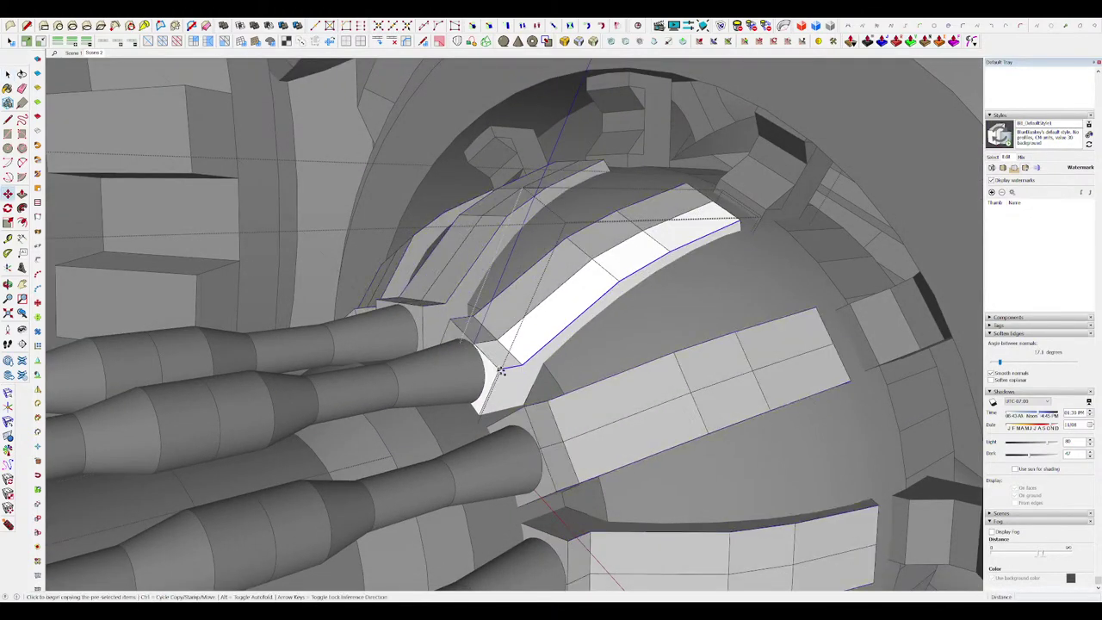
{"action": "key", "text": "h"}
{"action": "key", "text": "l"}
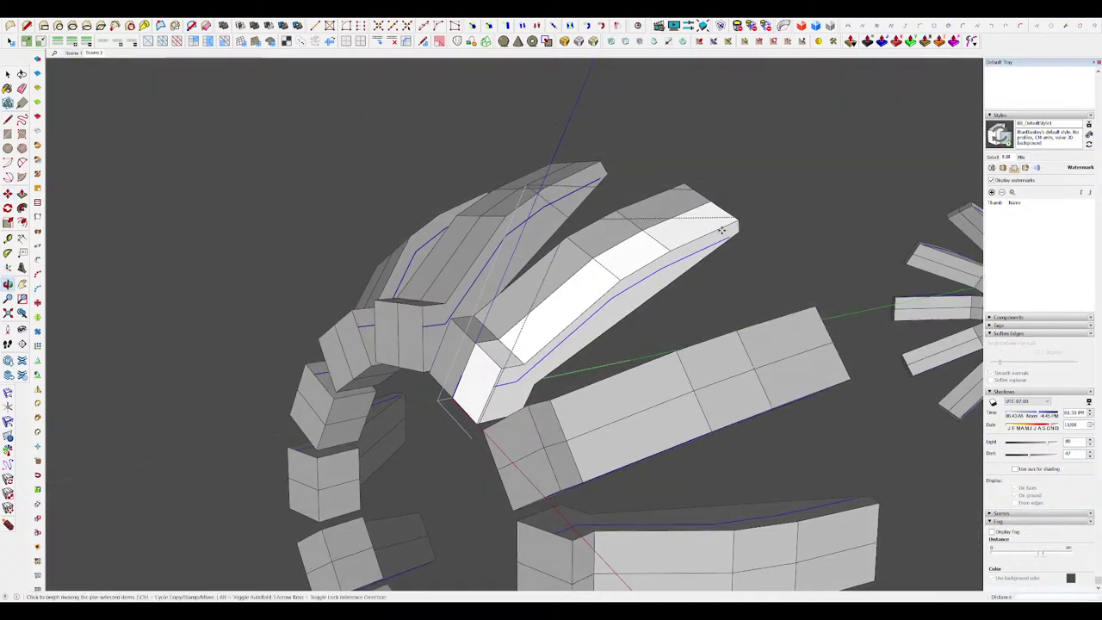
{"action": "left_click", "coordinate": [729, 237]}
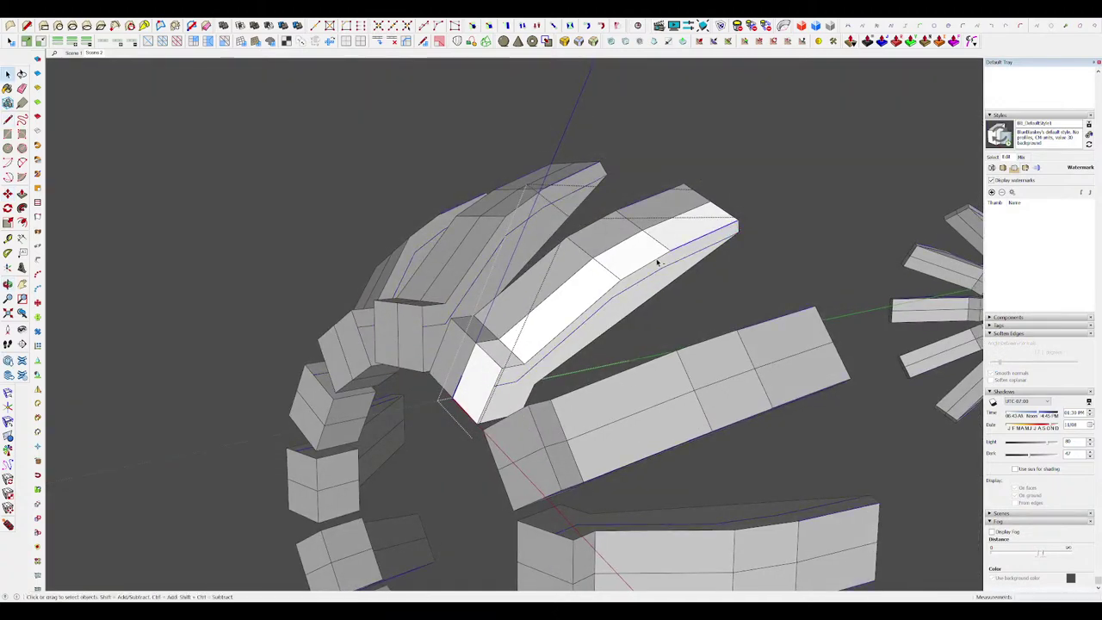
{"action": "triple_click", "coordinate": [518, 366]}
{"action": "key", "text": "h"}
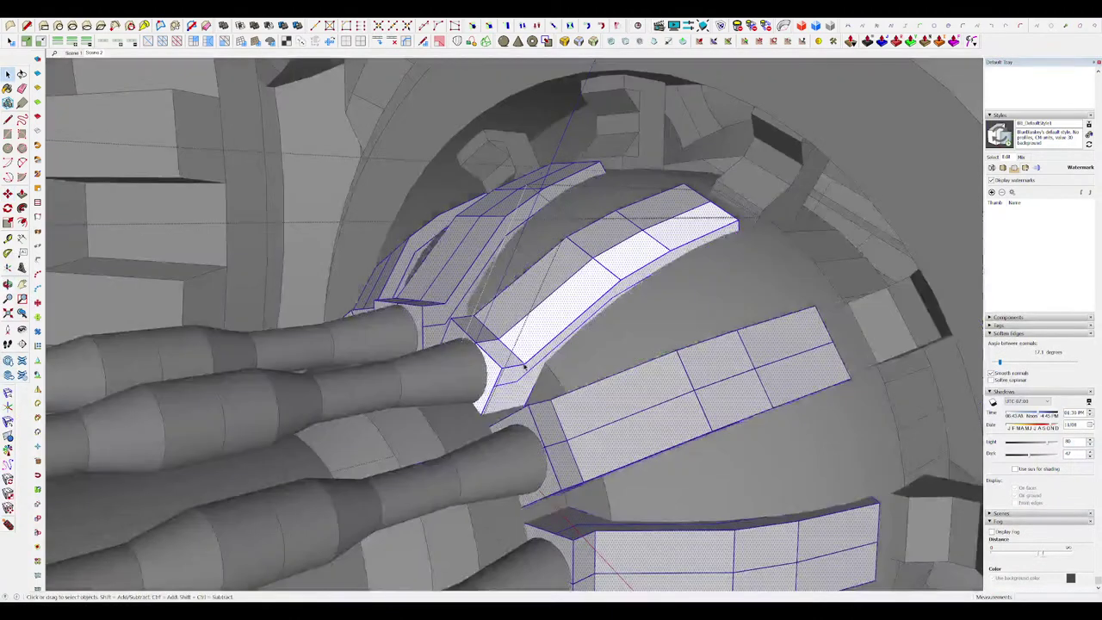
{"action": "left_click", "coordinate": [525, 365]}
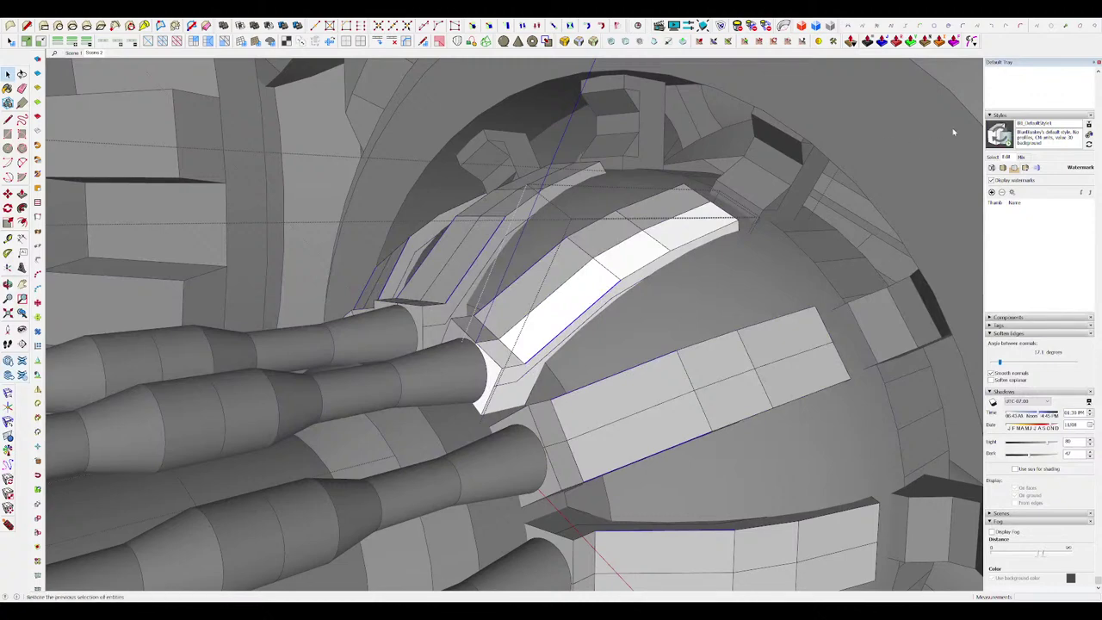
{"action": "key", "text": "ctrl+z"}
{"action": "key", "text": "ctrl+z"}
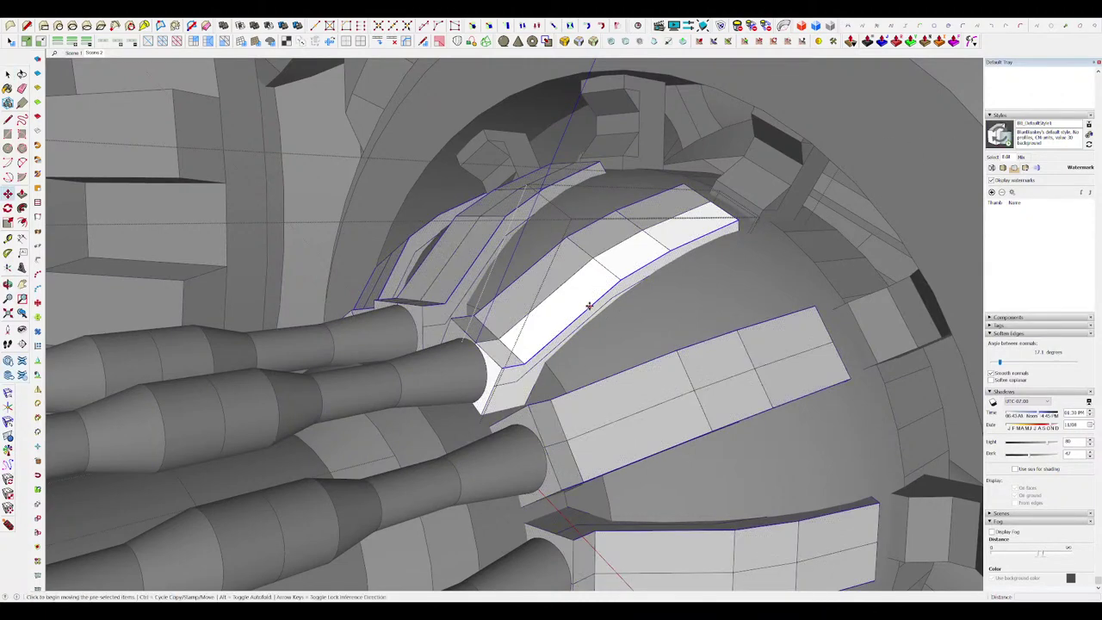
{"action": "key", "text": "space"}
Step: Scale the fin's outer end face larger so it flares outward
{"action": "scroll", "coordinate": [603, 310], "scroll_direction": "down", "scroll_amount": 8}
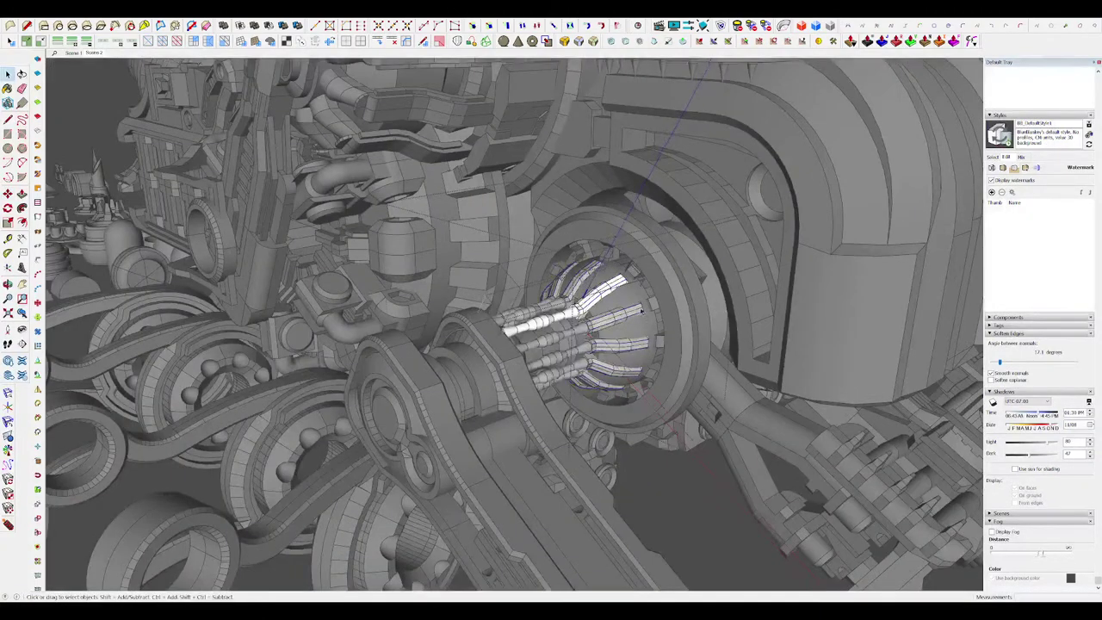
{"action": "scroll", "coordinate": [641, 311], "scroll_direction": "down", "scroll_amount": 3}
{"action": "scroll", "coordinate": [636, 297], "scroll_direction": "up", "scroll_amount": 10}
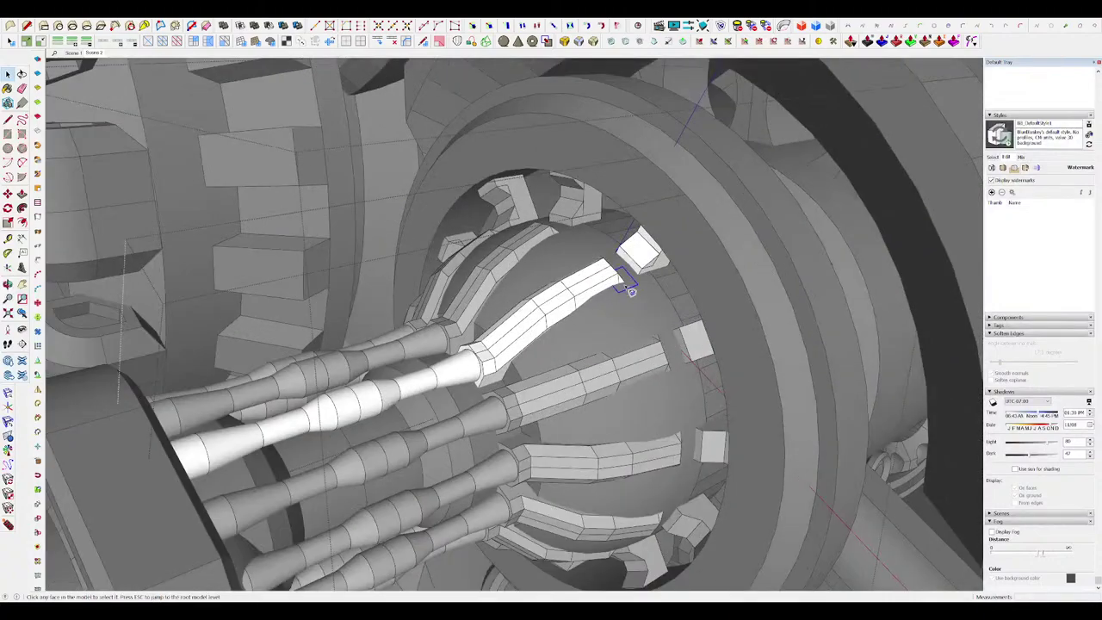
{"action": "scroll", "coordinate": [633, 297], "scroll_direction": "up", "scroll_amount": 10}
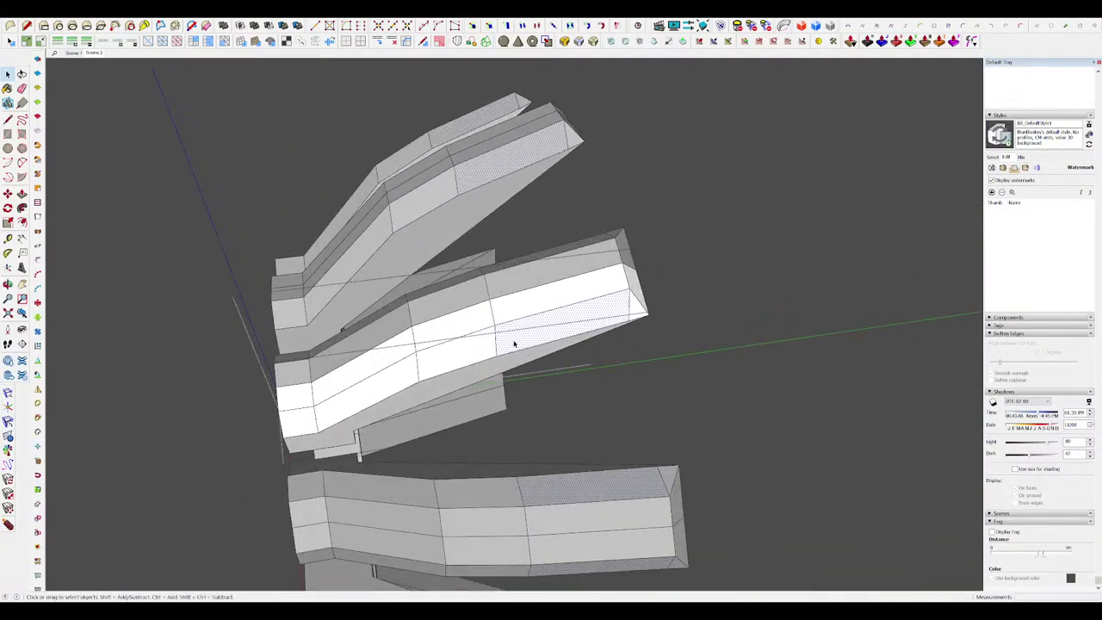
{"action": "scroll", "coordinate": [667, 321], "scroll_direction": "up", "scroll_amount": 1}
{"action": "key", "text": "s"}
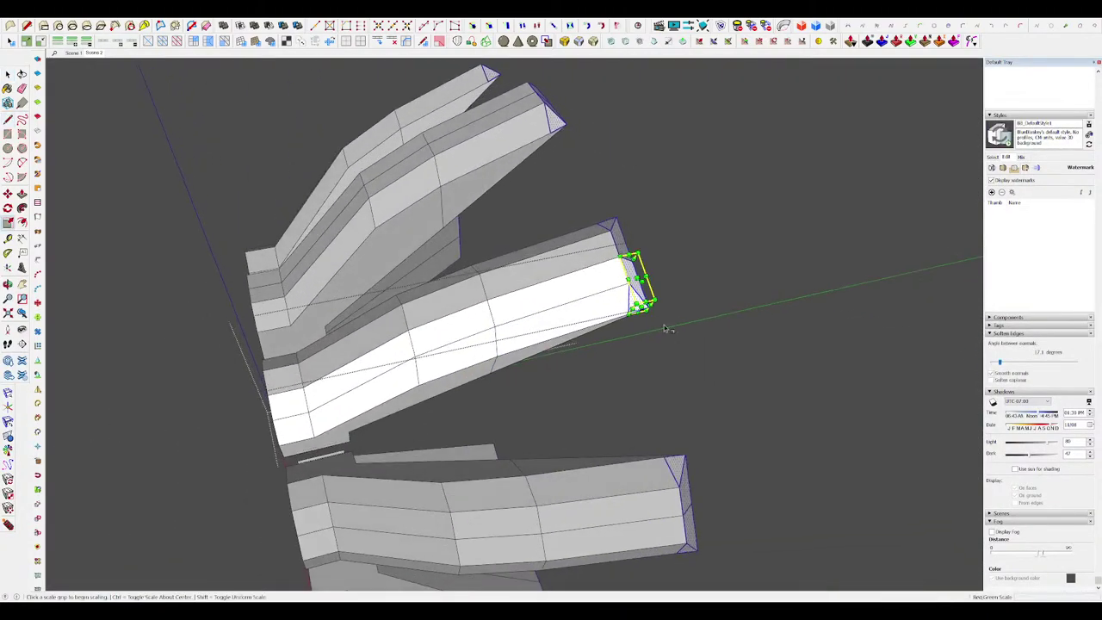
{"action": "scroll", "coordinate": [636, 301], "scroll_direction": "down", "scroll_amount": 6}
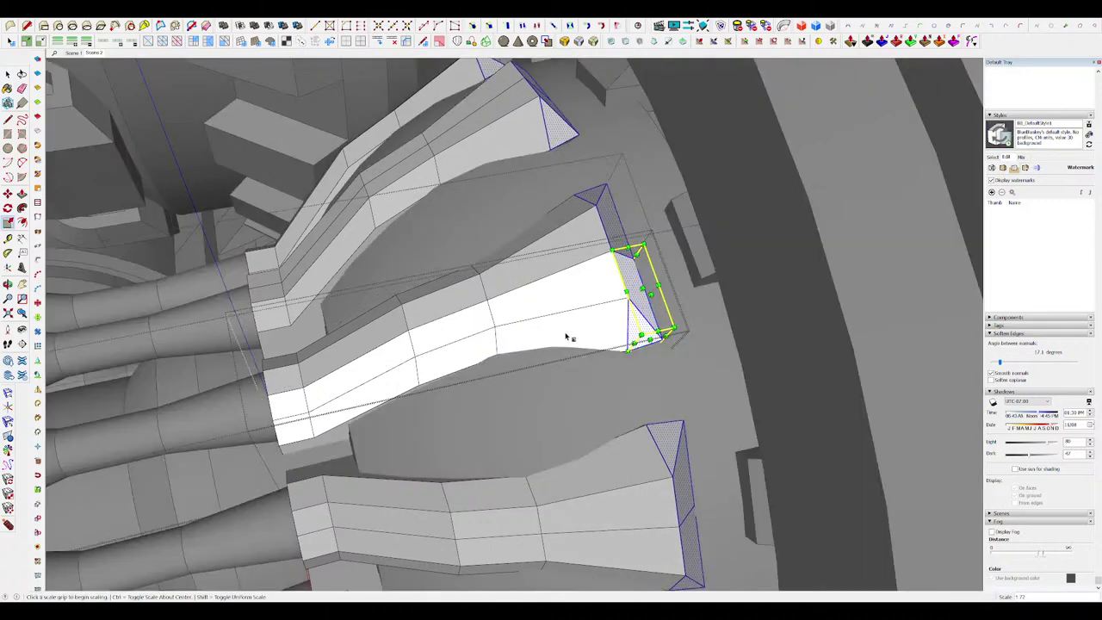
{"action": "scroll", "coordinate": [596, 301], "scroll_direction": "down", "scroll_amount": 3}
{"action": "scroll", "coordinate": [594, 275], "scroll_direction": "up", "scroll_amount": 4}
{"action": "key", "text": "space"}
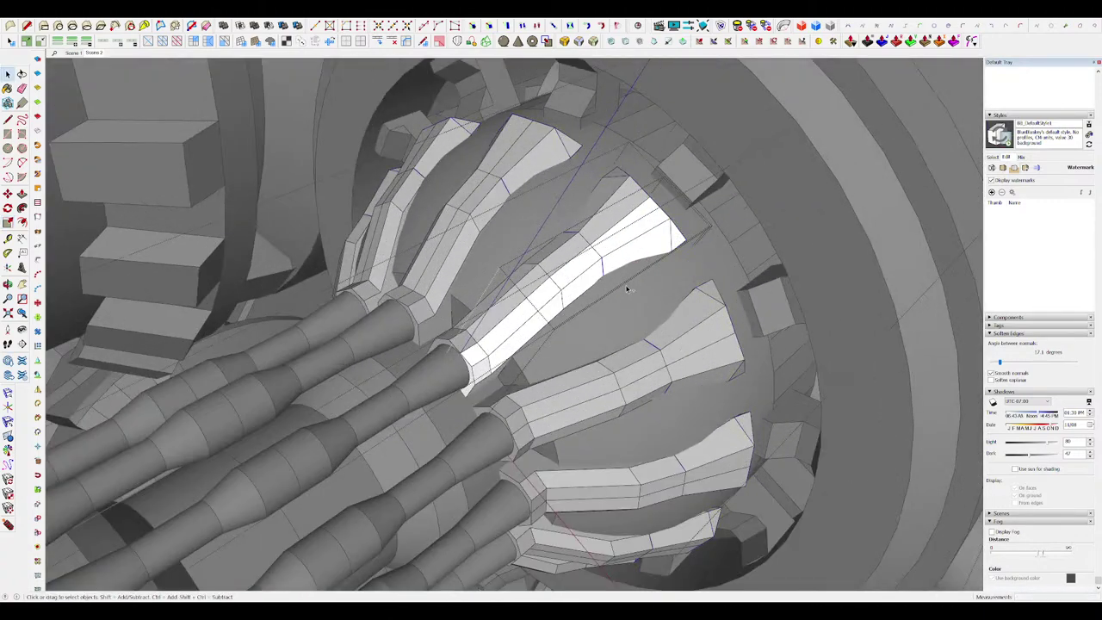
Step: Re-enter the fin group, check the flared fins, and confirm the edit
{"action": "double_click", "coordinate": [628, 289]}
{"action": "scroll", "coordinate": [559, 302], "scroll_direction": "up", "scroll_amount": 2}
{"action": "key", "text": "l"}
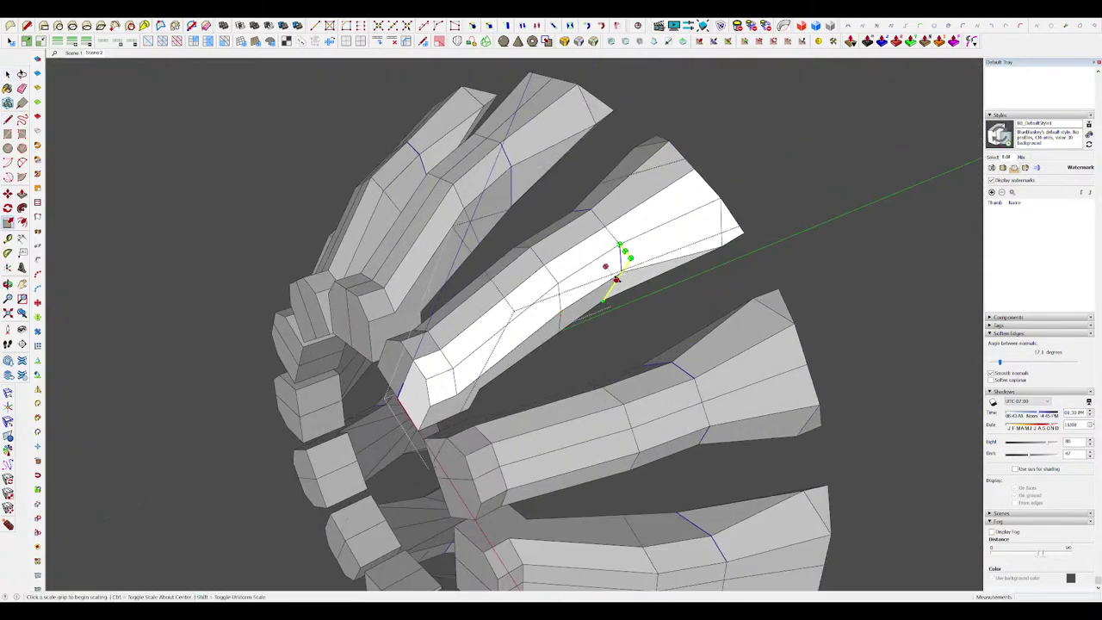
{"action": "key", "text": "space"}
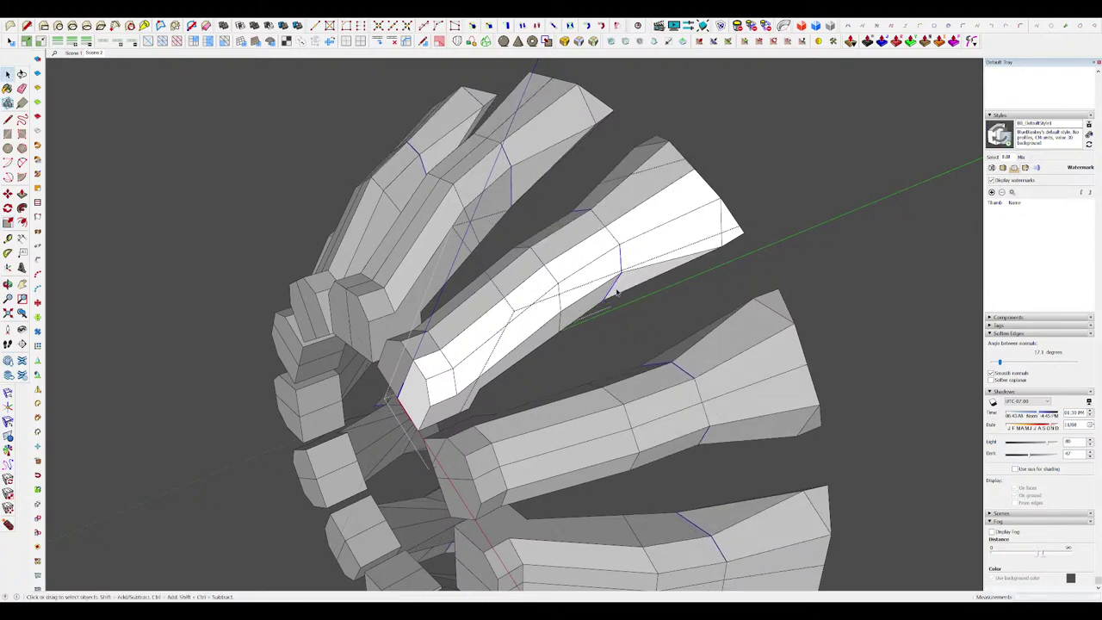
{"action": "middle_click_drag", "start_coordinate": [622, 287], "coordinate": [437, 270]}
{"action": "left_click", "coordinate": [684, 171]}
{"action": "key", "text": "space"}
{"action": "scroll", "coordinate": [580, 297], "scroll_direction": "down", "scroll_amount": 10}
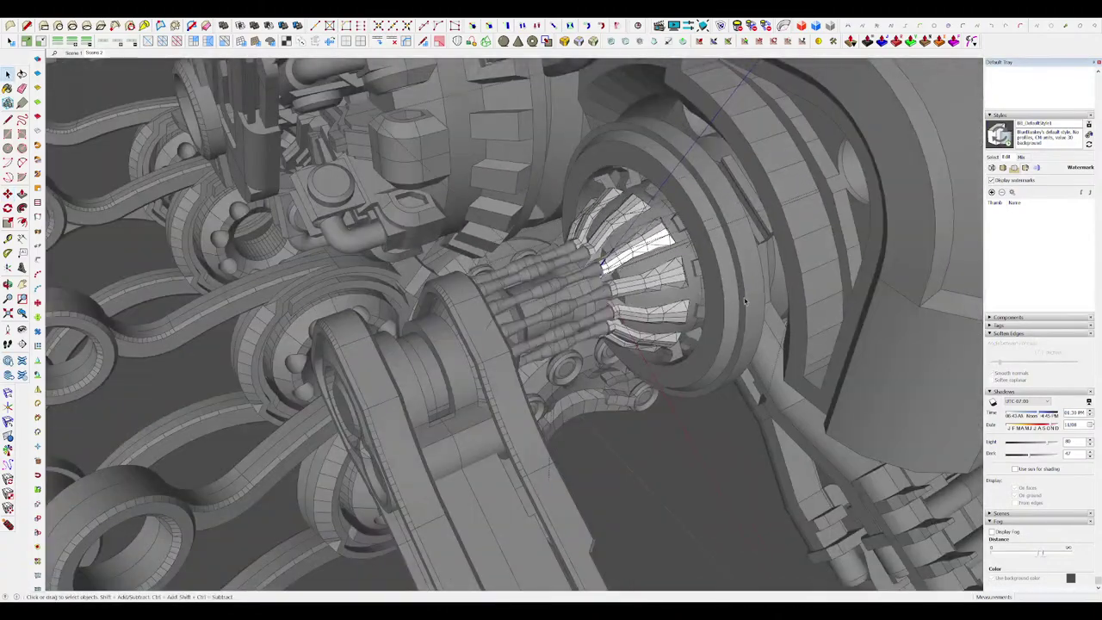
{"action": "scroll", "coordinate": [598, 277], "scroll_direction": "down", "scroll_amount": 7}
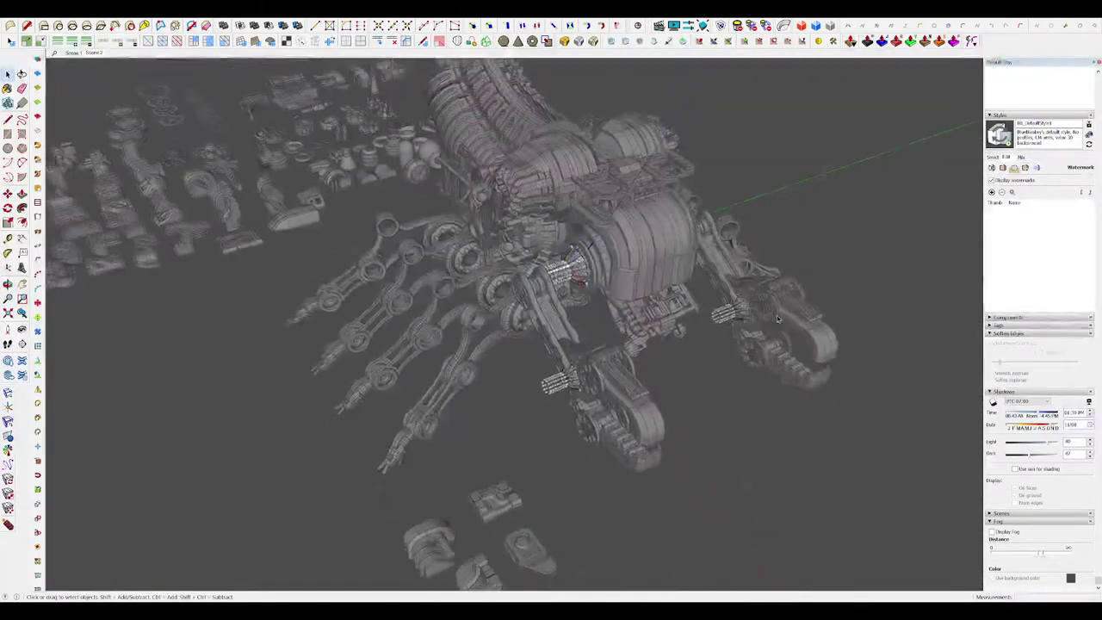
Step: Exit the fin group and its enclosing group
{"action": "left_click", "coordinate": [843, 316]}
{"action": "scroll", "coordinate": [842, 318], "scroll_direction": "down", "scroll_amount": 2}
{"action": "left_click", "coordinate": [843, 441]}
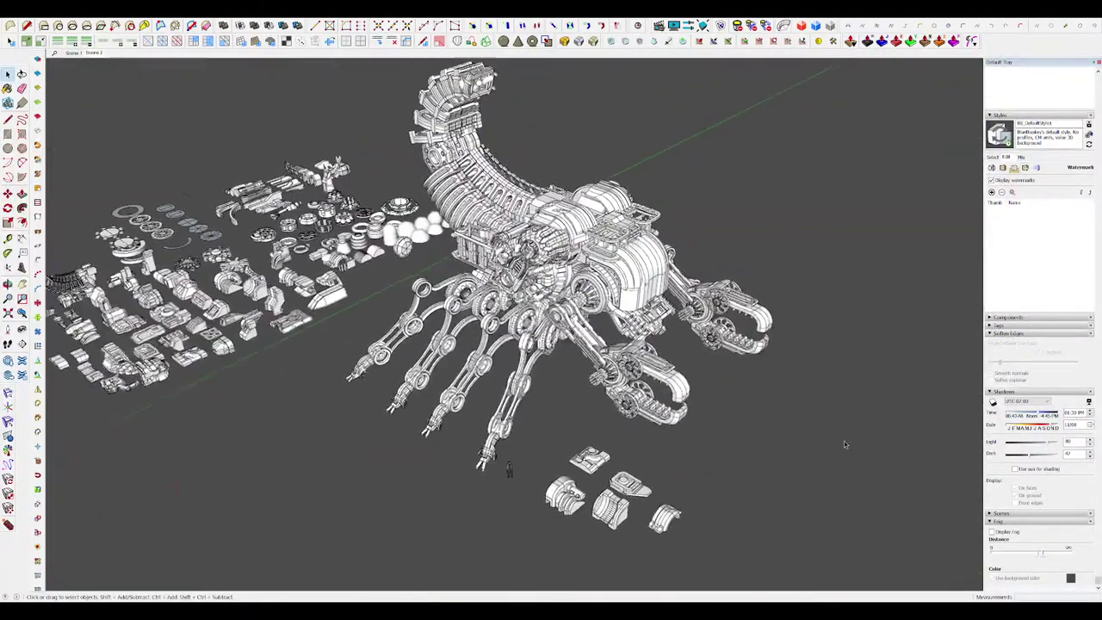
{"action": "scroll", "coordinate": [603, 295], "scroll_direction": "up", "scroll_amount": 15}
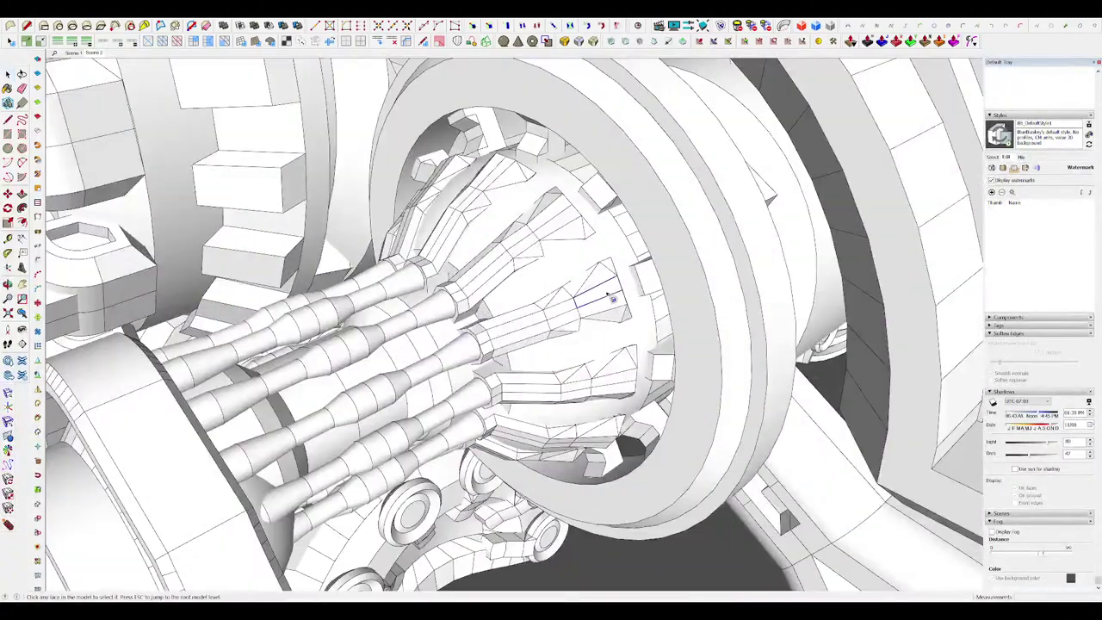
{"action": "scroll", "coordinate": [605, 301], "scroll_direction": "down", "scroll_amount": 10}
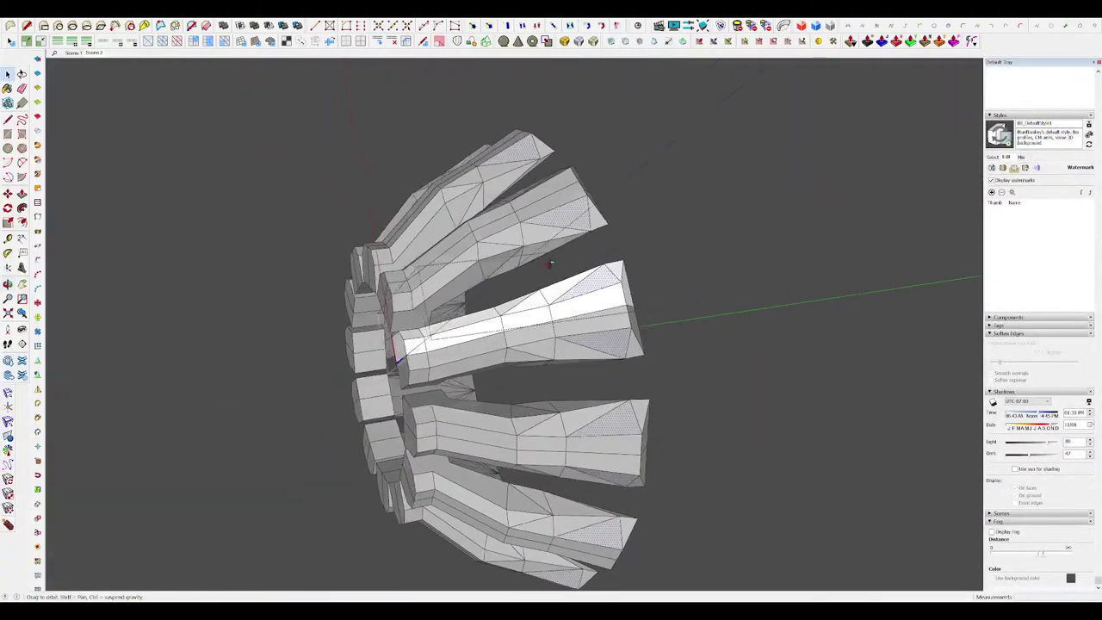
{"action": "scroll", "coordinate": [551, 263], "scroll_direction": "up", "scroll_amount": 12}
Step: Draw a line across the fin tip to its end edge, hiding the rest of the model
{"action": "key", "text": "l"}
{"action": "left_click", "coordinate": [616, 276]}
{"action": "key", "text": "i"}
{"action": "middle_click_drag", "start_coordinate": [628, 276], "coordinate": [434, 297]}
{"action": "left_click", "coordinate": [657, 302]}
{"action": "key", "text": "space"}
{"action": "middle_click_drag", "start_coordinate": [656, 301], "coordinate": [494, 192]}
Step: Move the fin's end face outward and reposition its tip edge
{"action": "key", "text": "m"}
{"action": "left_click", "coordinate": [634, 302]}
{"action": "key", "text": "i"}
{"action": "key", "text": "i"}
{"action": "scroll", "coordinate": [462, 317], "scroll_direction": "up", "scroll_amount": 3}
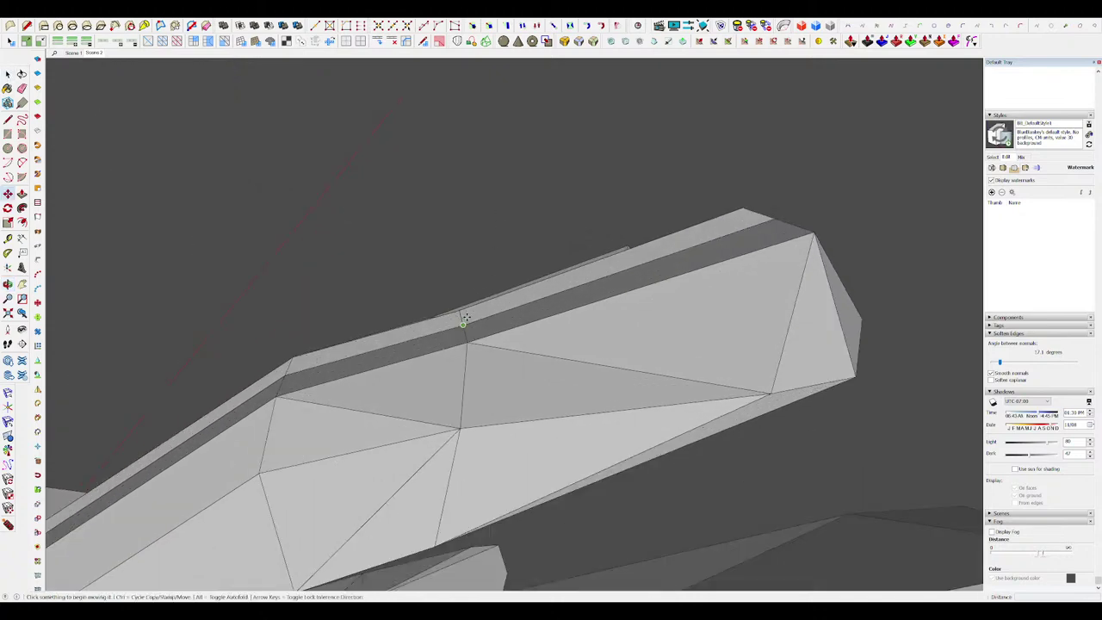
{"action": "left_click", "coordinate": [463, 316]}
{"action": "scroll", "coordinate": [462, 316], "scroll_direction": "down", "scroll_amount": 4}
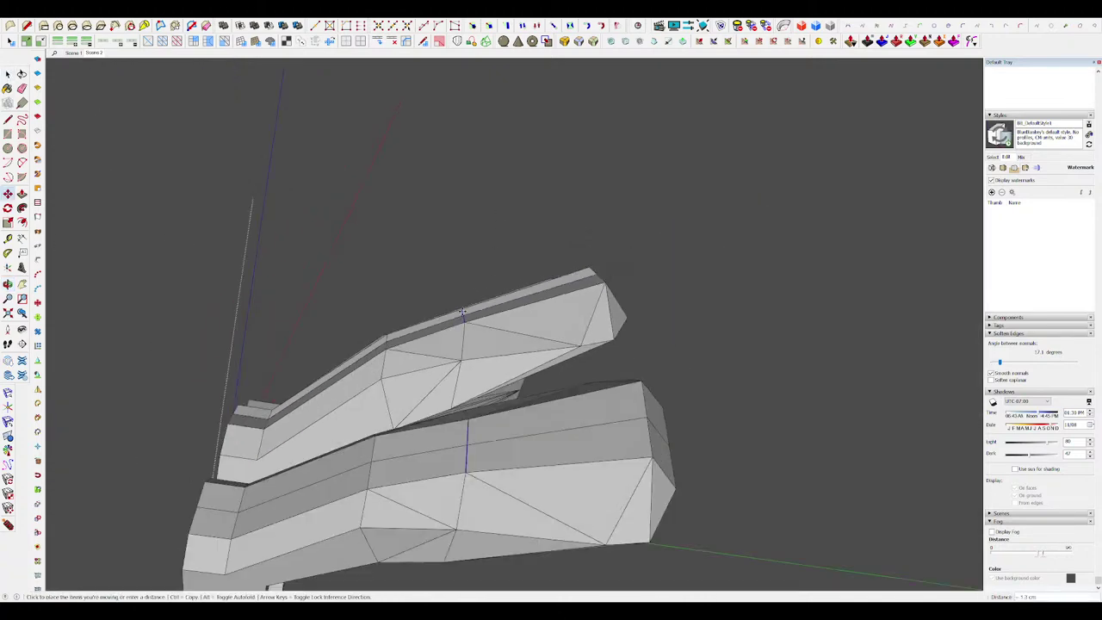
{"action": "left_click", "coordinate": [471, 303]}
Step: Drop the fin's tip edge lower so the fin ends in a sloped point
{"action": "middle_click_drag", "start_coordinate": [472, 303], "coordinate": [484, 313]}
{"action": "scroll", "coordinate": [561, 266], "scroll_direction": "up", "scroll_amount": 3}
{"action": "left_click", "coordinate": [609, 266]}
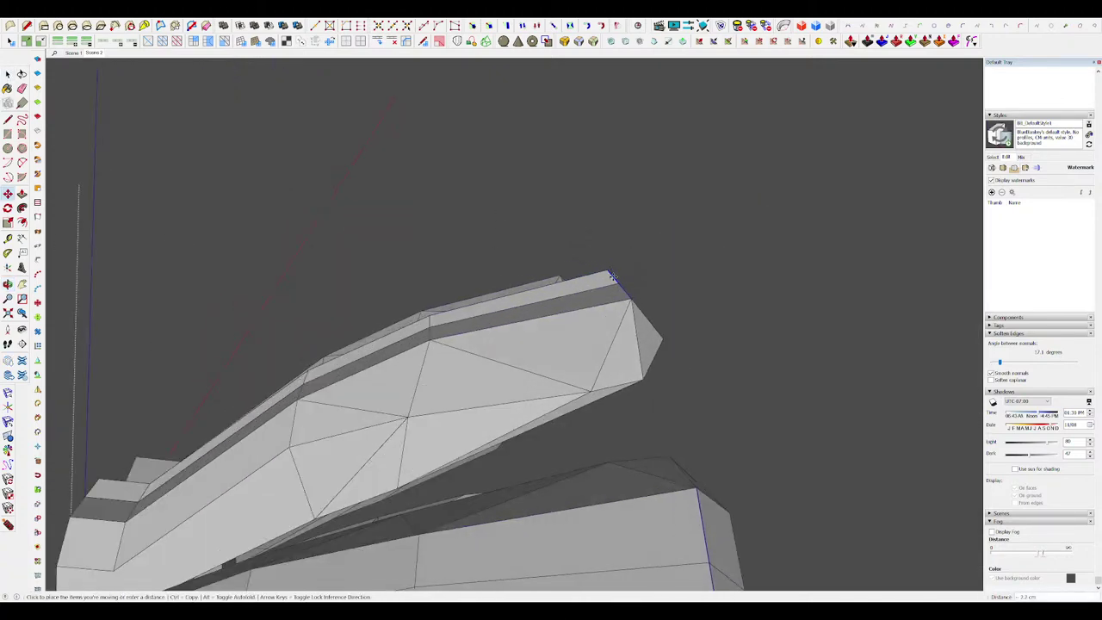
{"action": "left_click", "coordinate": [609, 275]}
{"action": "middle_click_drag", "start_coordinate": [577, 314], "coordinate": [593, 373]}
{"action": "scroll", "coordinate": [592, 373], "scroll_direction": "down", "scroll_amount": 12}
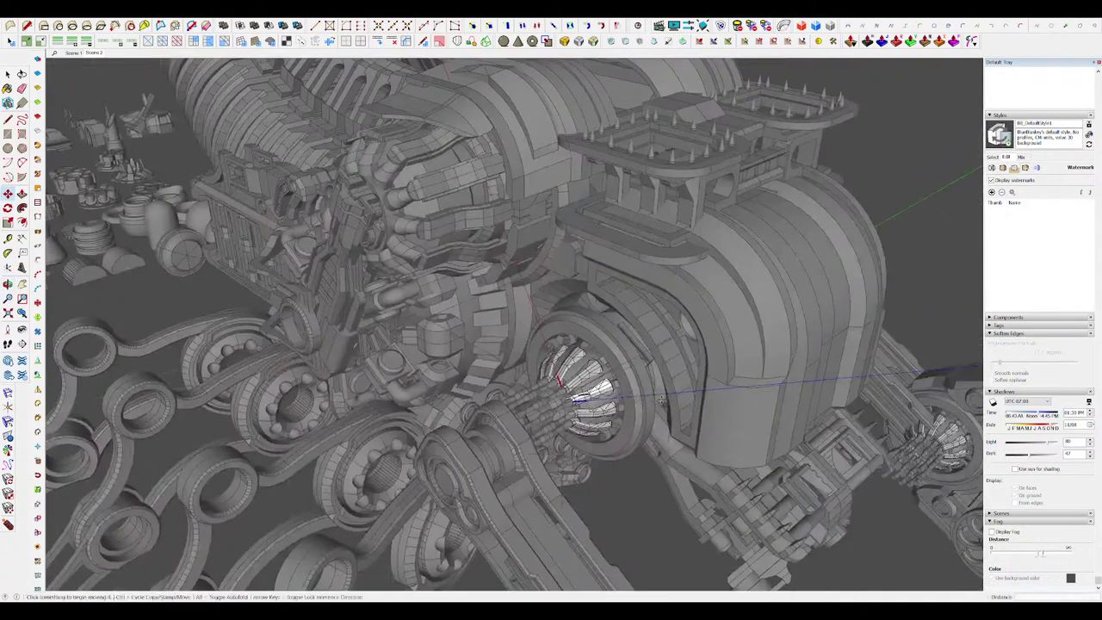
{"action": "key", "text": "space"}
Step: Close the fin, nested and wheel group edits
{"action": "left_click", "coordinate": [643, 243]}
{"action": "scroll", "coordinate": [643, 243], "scroll_direction": "down", "scroll_amount": 5}
{"action": "left_click", "coordinate": [881, 254]}
{"action": "middle_click_drag", "start_coordinate": [881, 254], "coordinate": [878, 214]}
{"action": "left_click", "coordinate": [894, 198]}
{"action": "scroll", "coordinate": [894, 198], "scroll_direction": "down", "scroll_amount": 3}
{"action": "scroll", "coordinate": [877, 214], "scroll_direction": "up", "scroll_amount": 3}
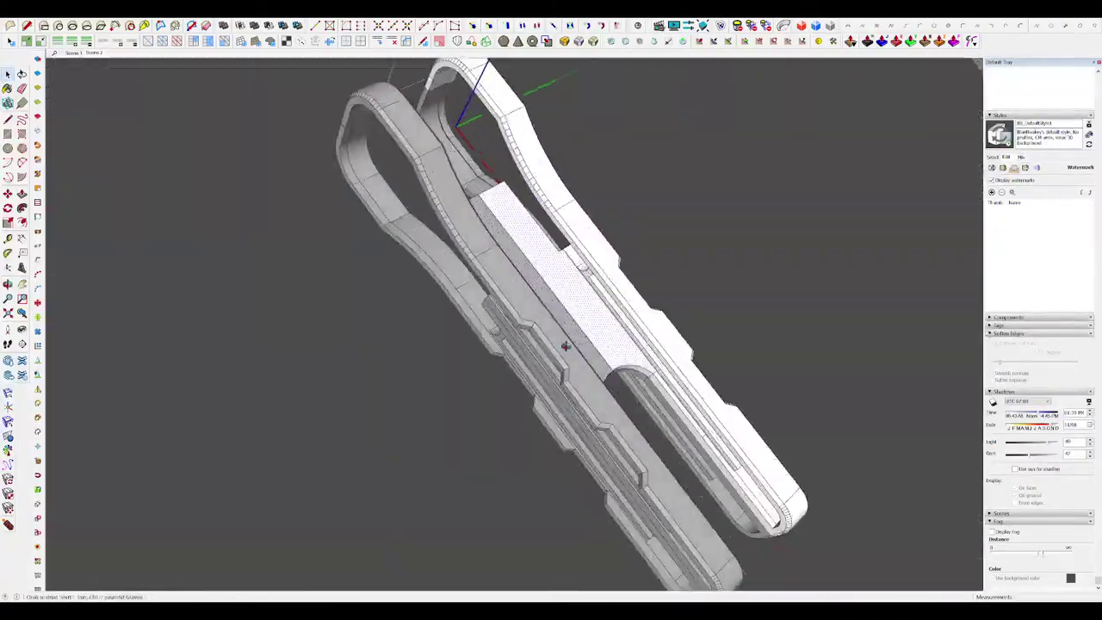
Step: Draw a rectangle on the clamp rail and array it into evenly spaced square panels
{"action": "key", "text": "r"}
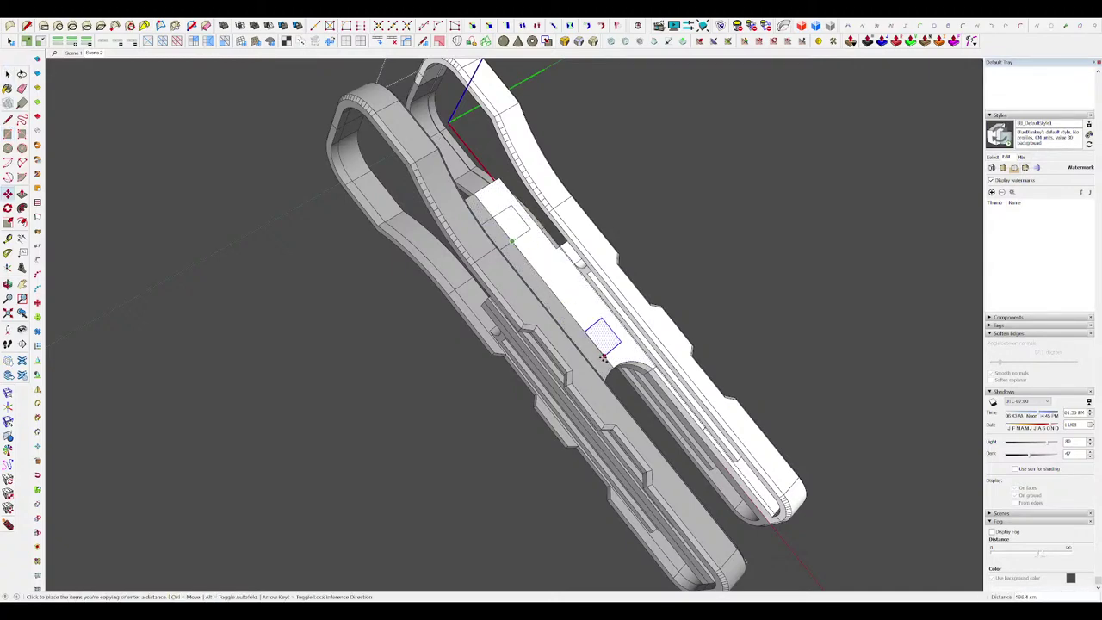
{"action": "key", "text": "Return"}
{"action": "key", "text": "space"}
{"action": "middle_click_drag", "start_coordinate": [602, 358], "coordinate": [593, 287]}
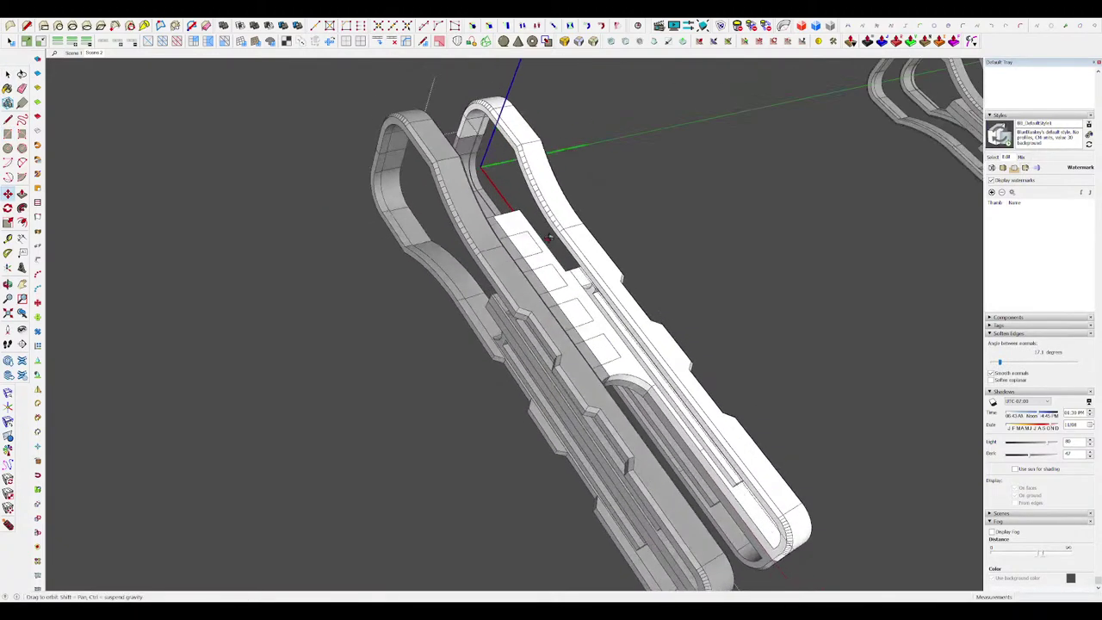
{"action": "scroll", "coordinate": [605, 356], "scroll_direction": "up", "scroll_amount": 4}
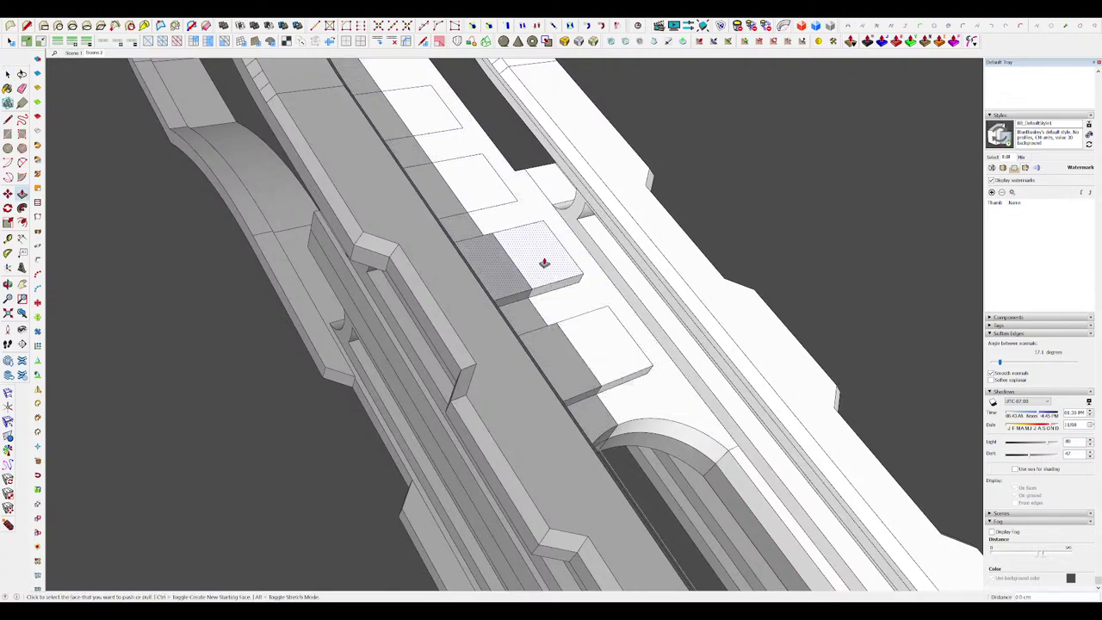
{"action": "scroll", "coordinate": [583, 268], "scroll_direction": "down", "scroll_amount": 10}
Step: Close the nested leg groups and exit the group edit
{"action": "key", "text": "space"}
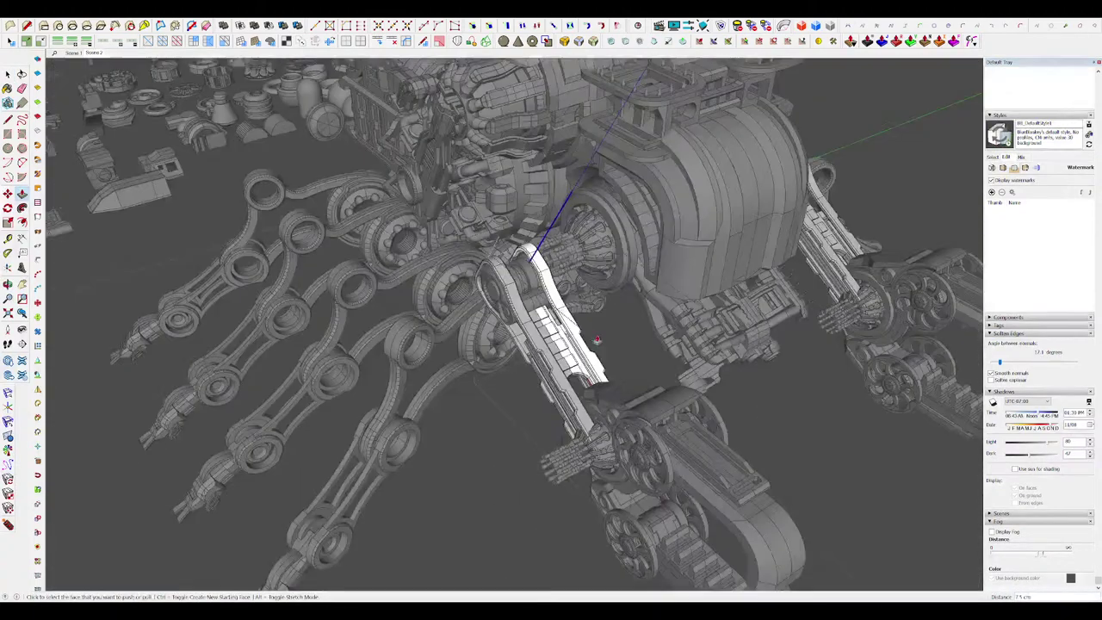
{"action": "scroll", "coordinate": [598, 338], "scroll_direction": "down", "scroll_amount": 3}
{"action": "left_click", "coordinate": [900, 294]}
{"action": "left_click", "coordinate": [900, 293]}
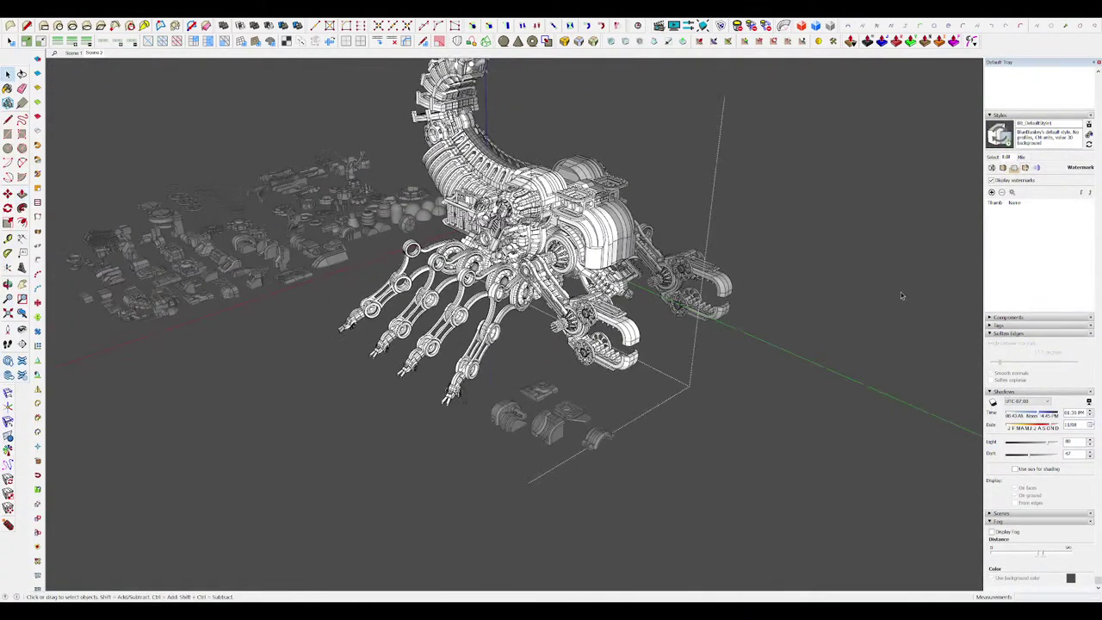
{"action": "left_click", "coordinate": [835, 293]}
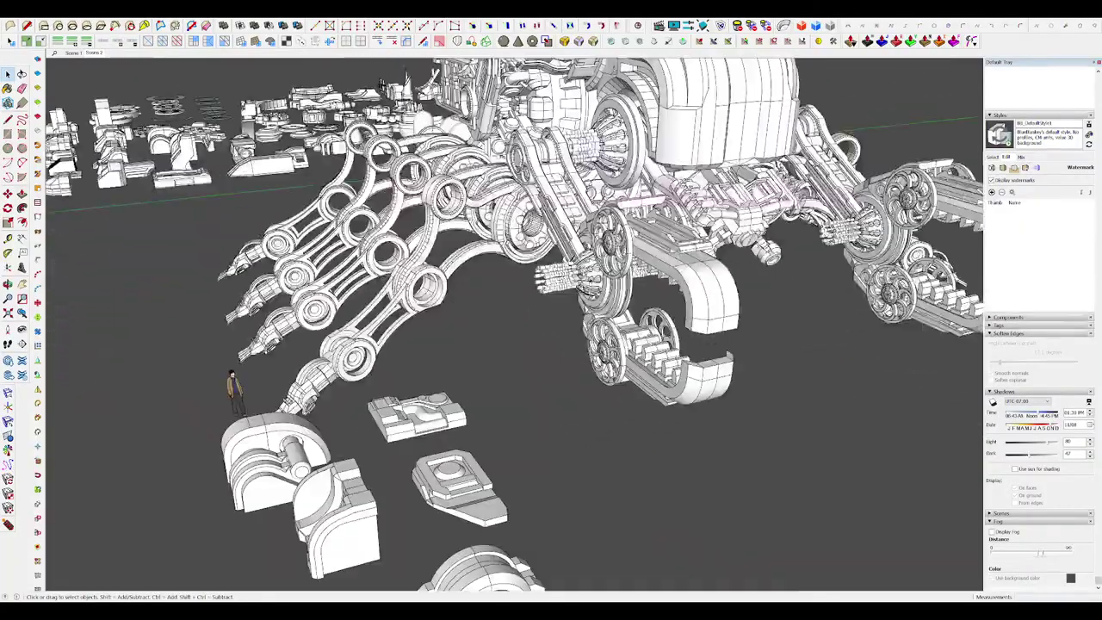
{"action": "scroll", "coordinate": [574, 284], "scroll_direction": "up", "scroll_amount": 7}
Step: Orbit to an oblique view with the claw and its arm joint facing the viewer
{"action": "middle_click_drag", "start_coordinate": [574, 284], "coordinate": [482, 340]}
{"action": "scroll", "coordinate": [555, 297], "scroll_direction": "down", "scroll_amount": 4}
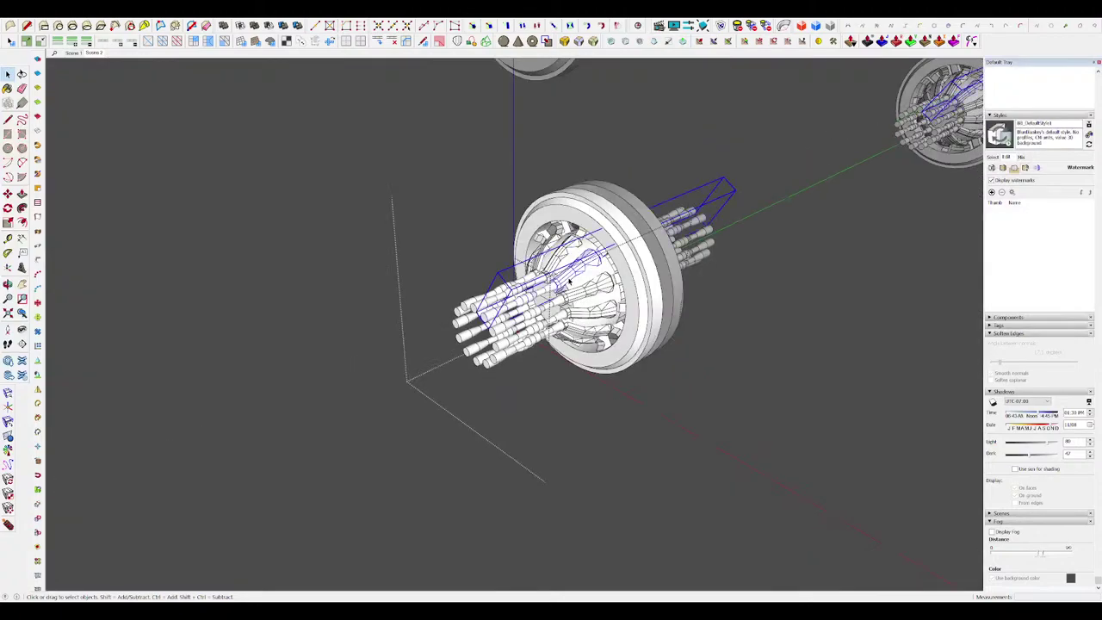
{"action": "middle_click_drag", "start_coordinate": [568, 280], "coordinate": [439, 254]}
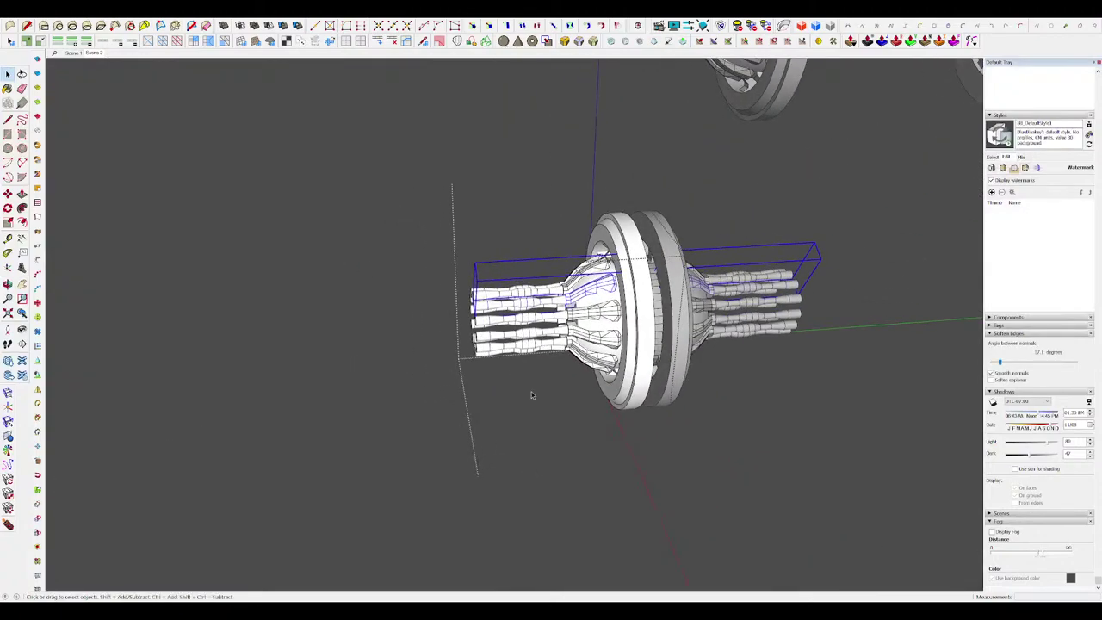
{"action": "left_click_drag", "start_coordinate": [534, 394], "coordinate": [478, 246]}
{"action": "middle_click_drag", "start_coordinate": [479, 245], "coordinate": [608, 278]}
{"action": "scroll", "coordinate": [608, 278], "scroll_direction": "up", "scroll_amount": 2}
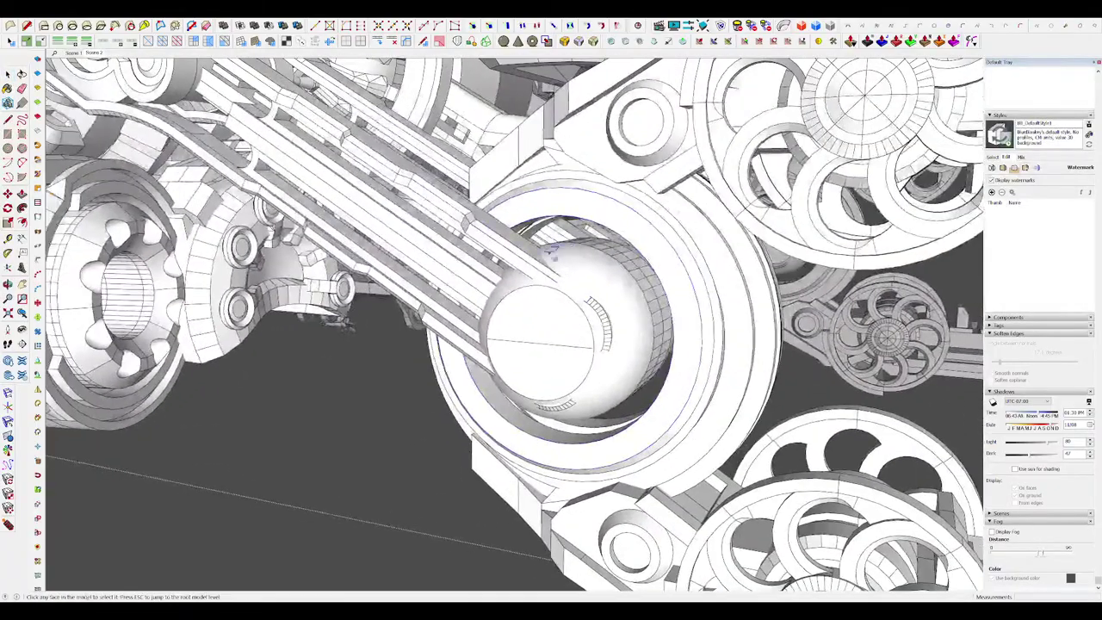
{"action": "mouse_move", "coordinate": [564, 273]}
{"action": "middle_mouse_down"}
{"action": "mouse_move", "coordinate": [576, 276]}
{"action": "mouse_move", "coordinate": [558, 284]}
{"action": "middle_mouse_up"}
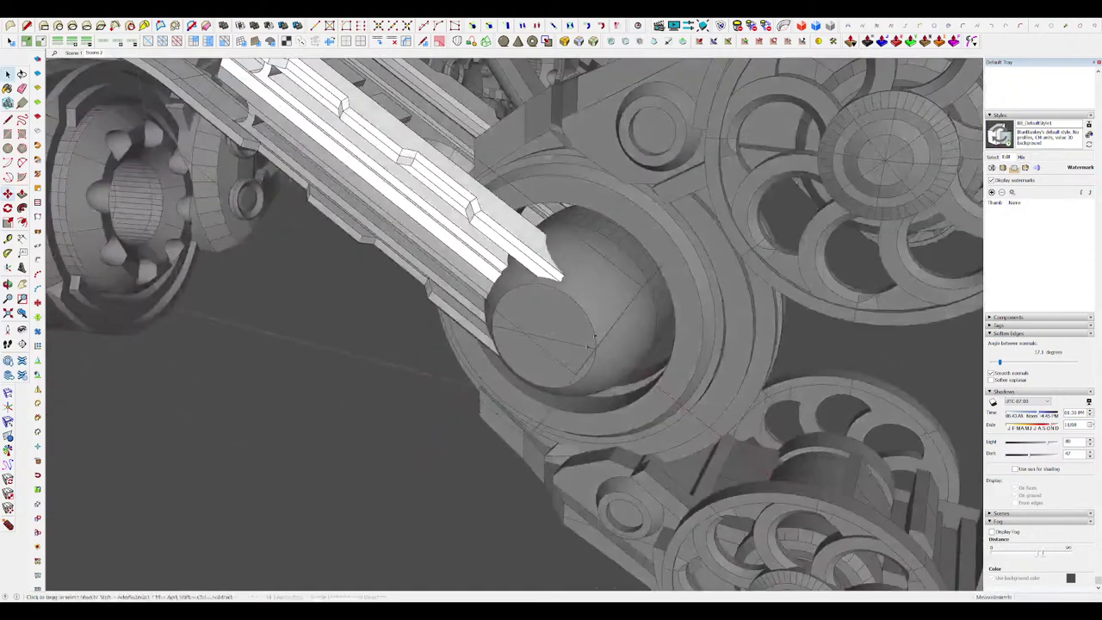
Step: Select the ball joint and hide the rest of the model to isolate it
{"action": "left_click", "coordinate": [593, 309]}
{"action": "middle_click_drag", "start_coordinate": [592, 310], "coordinate": [563, 408]}
{"action": "scroll", "coordinate": [575, 332], "scroll_direction": "down", "scroll_amount": 5}
{"action": "scroll", "coordinate": [523, 391], "scroll_direction": "down", "scroll_amount": 3}
{"action": "scroll", "coordinate": [570, 416], "scroll_direction": "up", "scroll_amount": 4}
{"action": "scroll", "coordinate": [578, 379], "scroll_direction": "up", "scroll_amount": 2}
{"action": "key", "text": "h"}
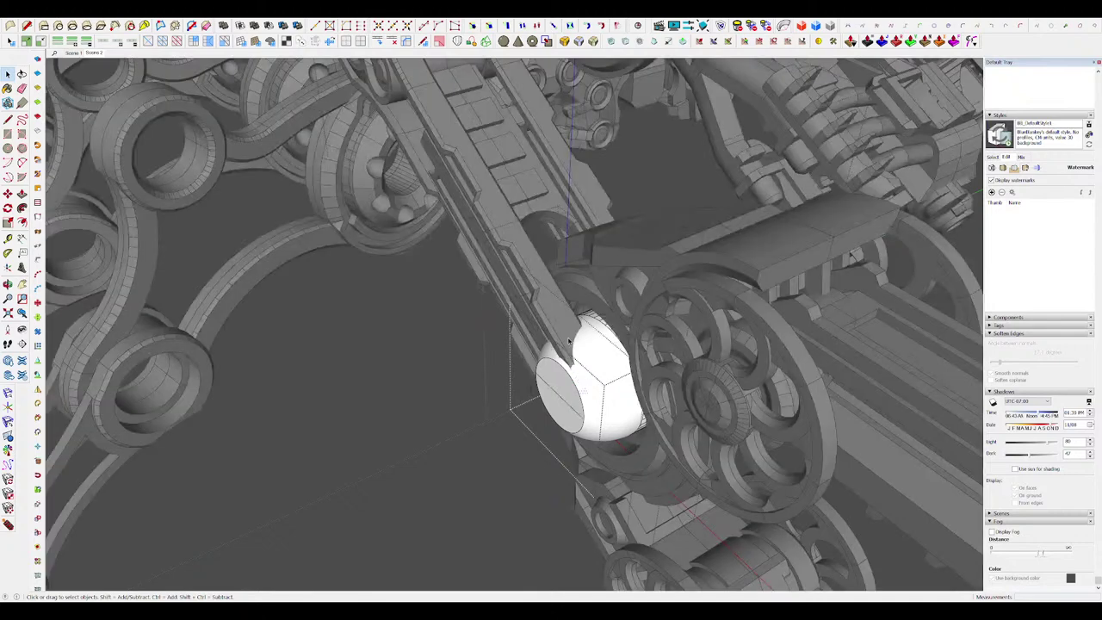
Step: Inspect the arm from below inside its group, unhide the model, and close the arm group
{"action": "double_click", "coordinate": [561, 342]}
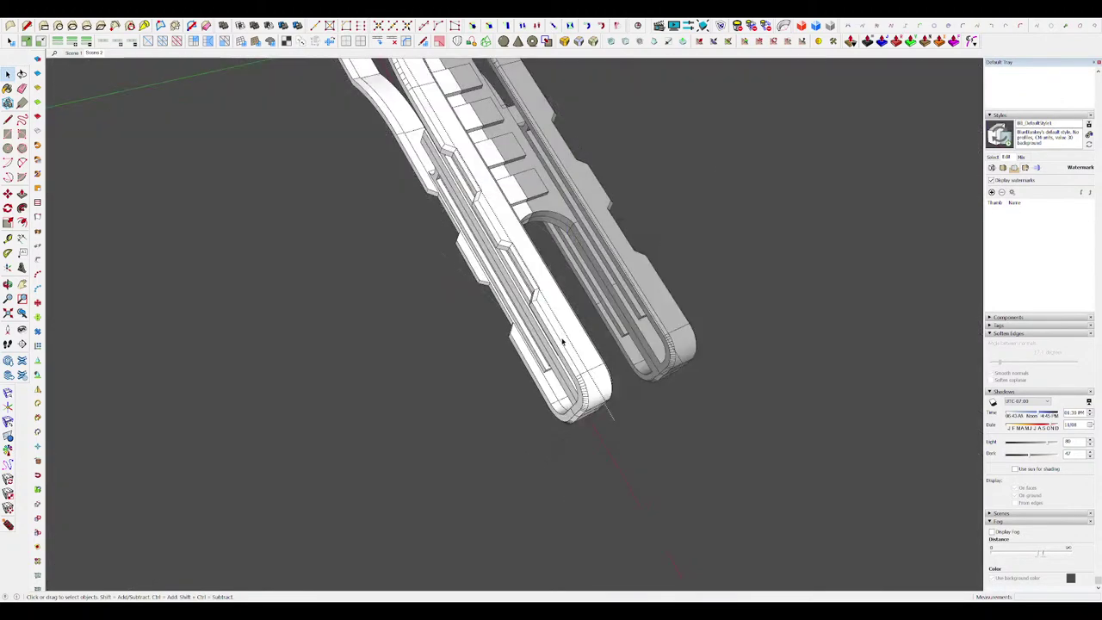
{"action": "middle_click_drag", "start_coordinate": [562, 342], "coordinate": [573, 307]}
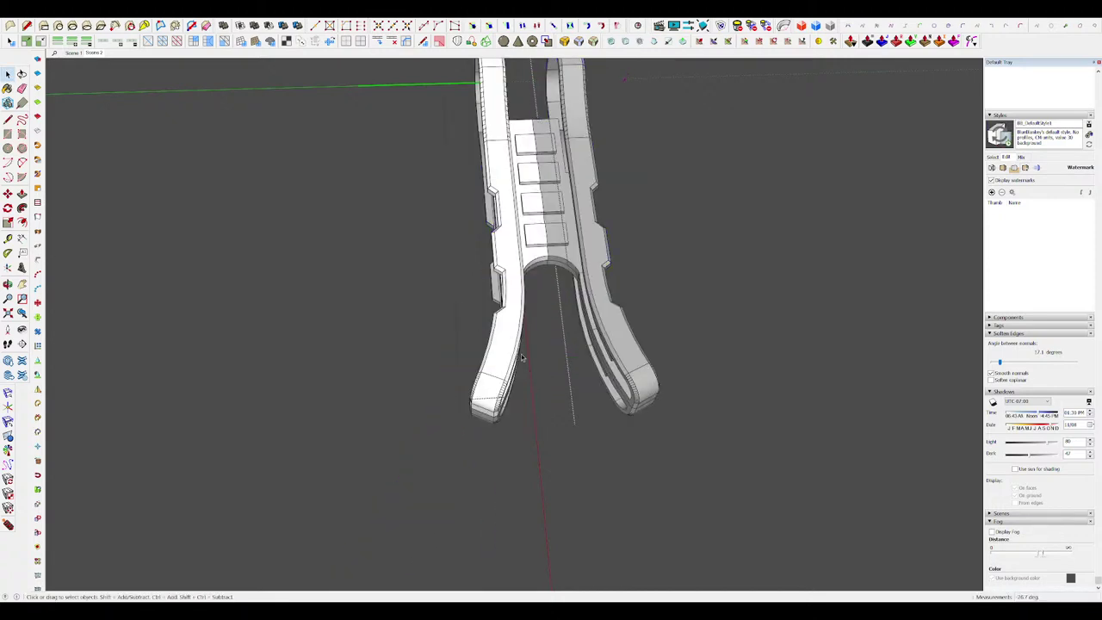
{"action": "middle_click_drag", "start_coordinate": [521, 356], "coordinate": [742, 313]}
{"action": "key", "text": "i"}
{"action": "middle_click_drag", "start_coordinate": [522, 381], "coordinate": [542, 413]}
{"action": "scroll", "coordinate": [549, 383], "scroll_direction": "down", "scroll_amount": 3}
{"action": "scroll", "coordinate": [755, 398], "scroll_direction": "up", "scroll_amount": 2}
{"action": "left_click", "coordinate": [754, 398]}
Step: Orbit around the robot and close the remaining group edit
{"action": "scroll", "coordinate": [556, 391], "scroll_direction": "up", "scroll_amount": 3}
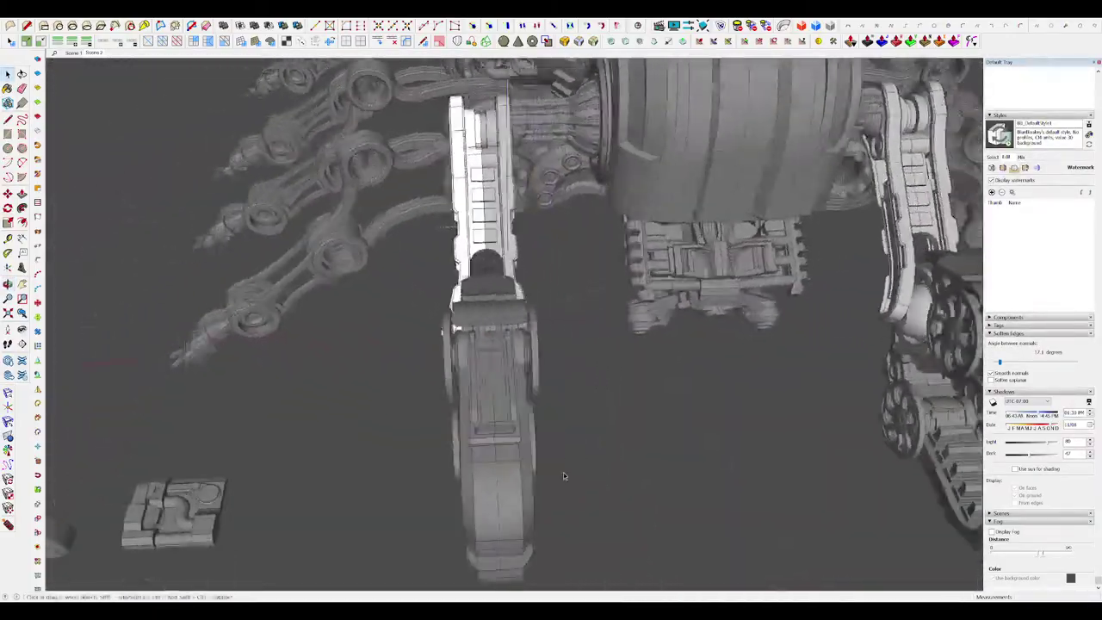
{"action": "scroll", "coordinate": [563, 475], "scroll_direction": "down", "scroll_amount": 2}
{"action": "middle_click_drag", "start_coordinate": [564, 475], "coordinate": [737, 444]}
{"action": "left_click", "coordinate": [718, 456]}
{"action": "scroll", "coordinate": [720, 454], "scroll_direction": "down", "scroll_amount": 3}
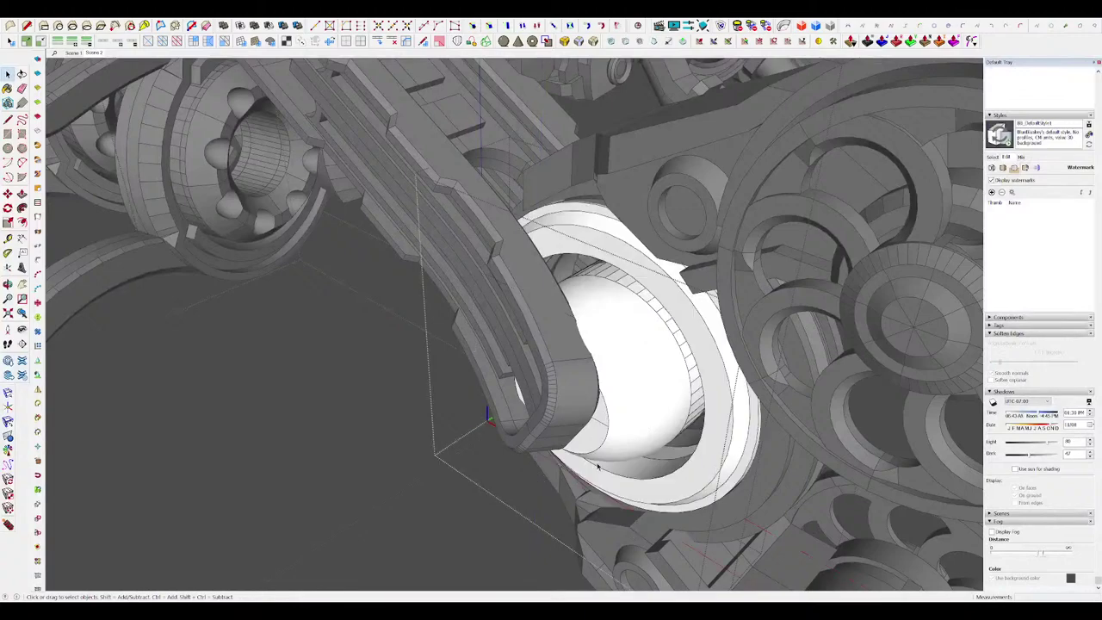
Step: Scale the pivot ball joint so it nests inside the curved arm end
{"action": "left_click", "coordinate": [545, 454]}
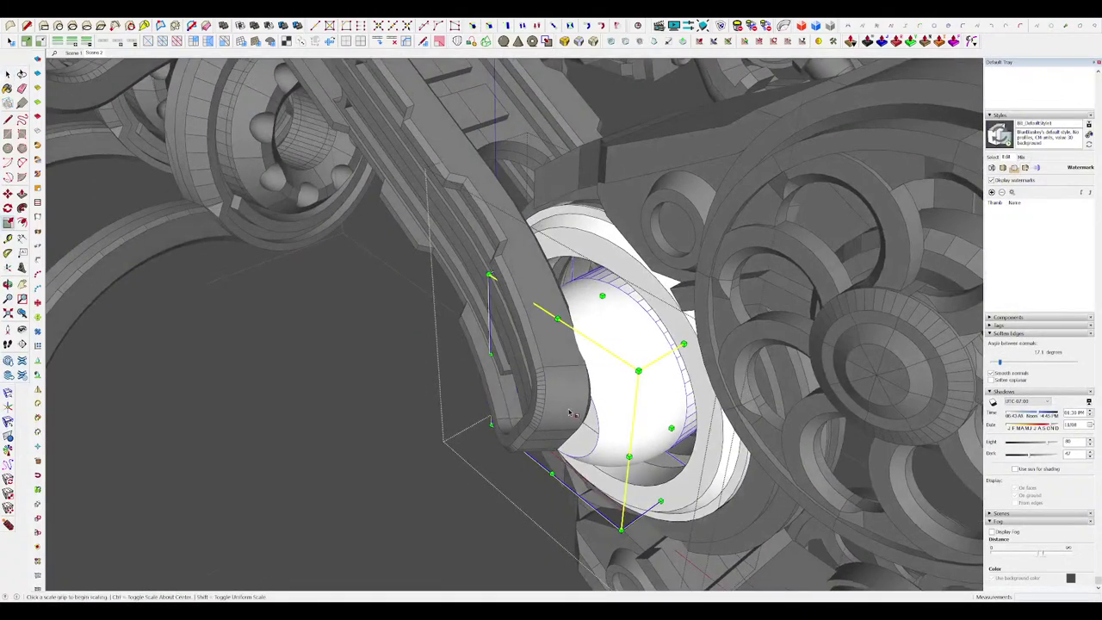
{"action": "middle_click_drag", "start_coordinate": [614, 445], "coordinate": [504, 204]}
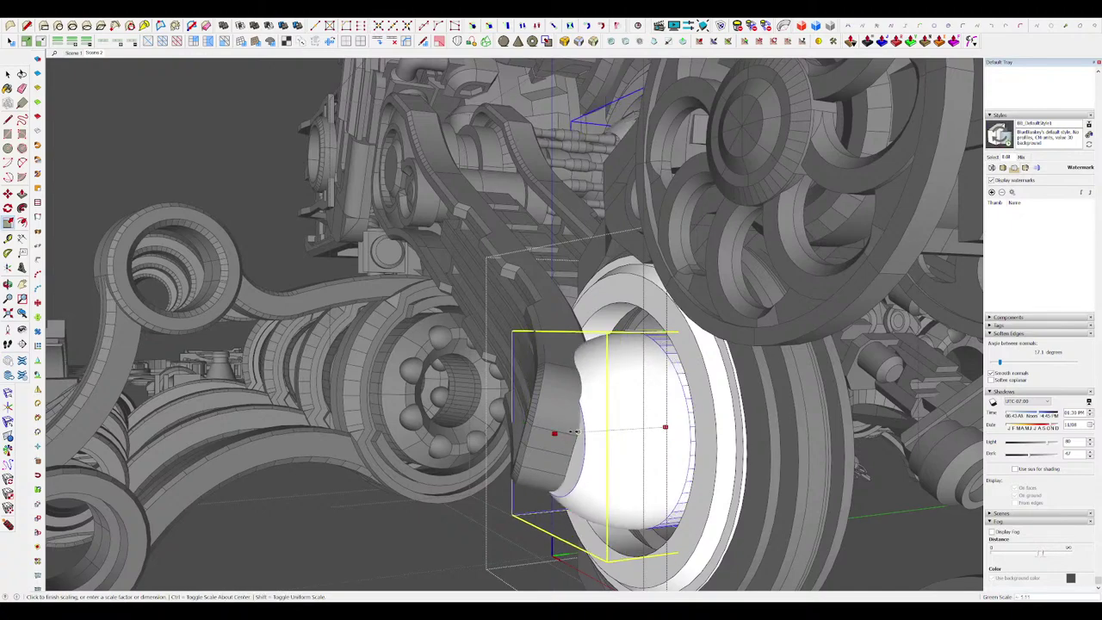
{"action": "middle_click_drag", "start_coordinate": [575, 430], "coordinate": [548, 480]}
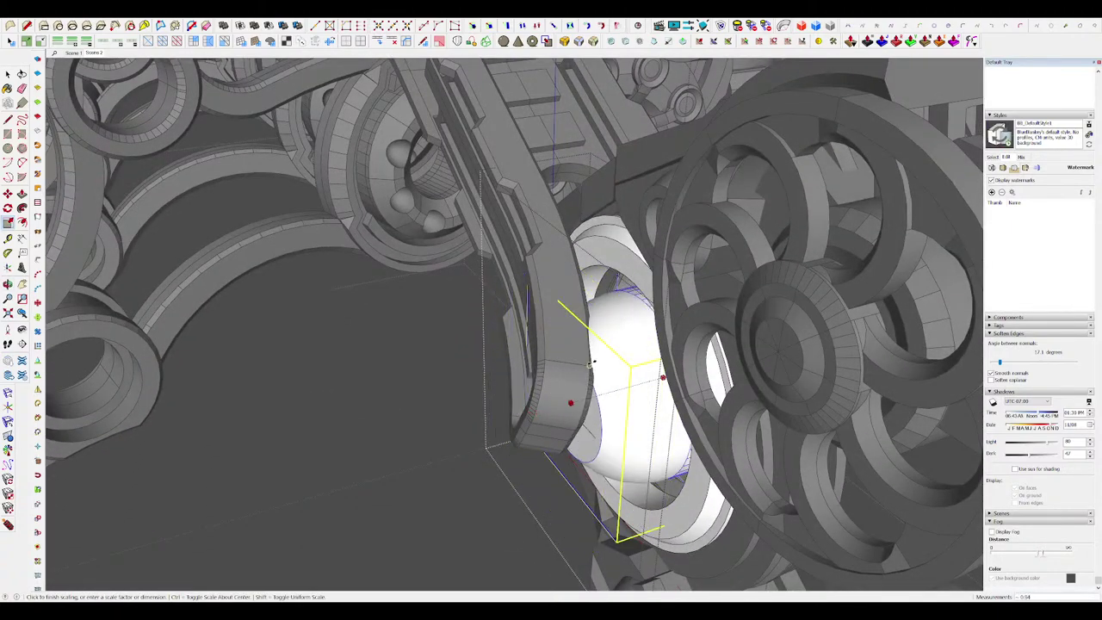
{"action": "left_click", "coordinate": [589, 349]}
{"action": "middle_click_drag", "start_coordinate": [589, 349], "coordinate": [579, 399]}
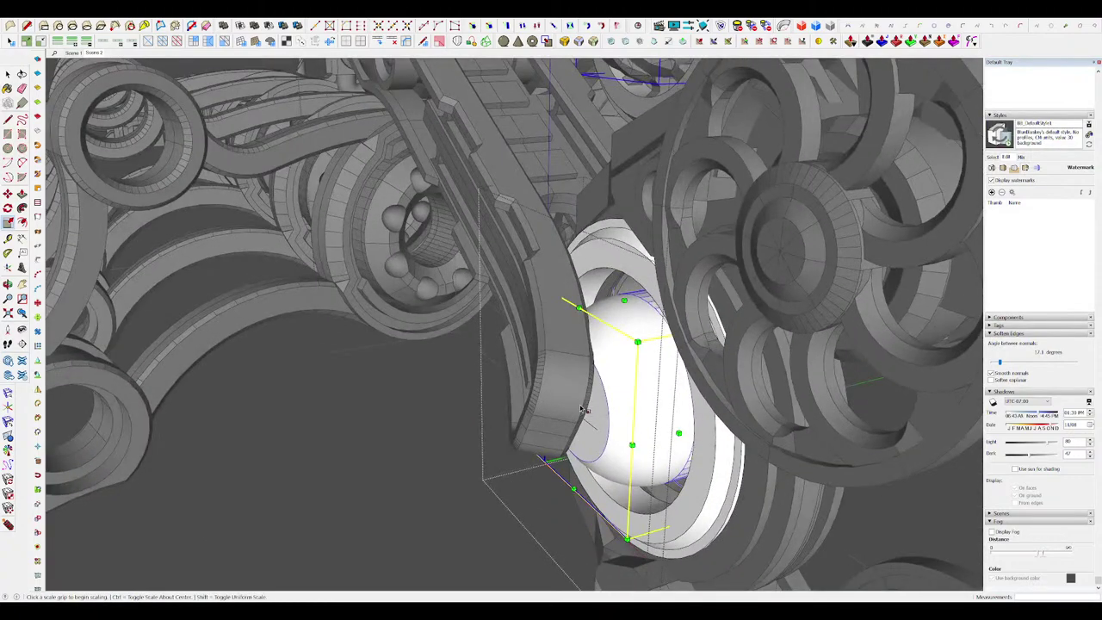
{"action": "key", "text": "space"}
{"action": "scroll", "coordinate": [584, 408], "scroll_direction": "down", "scroll_amount": 15}
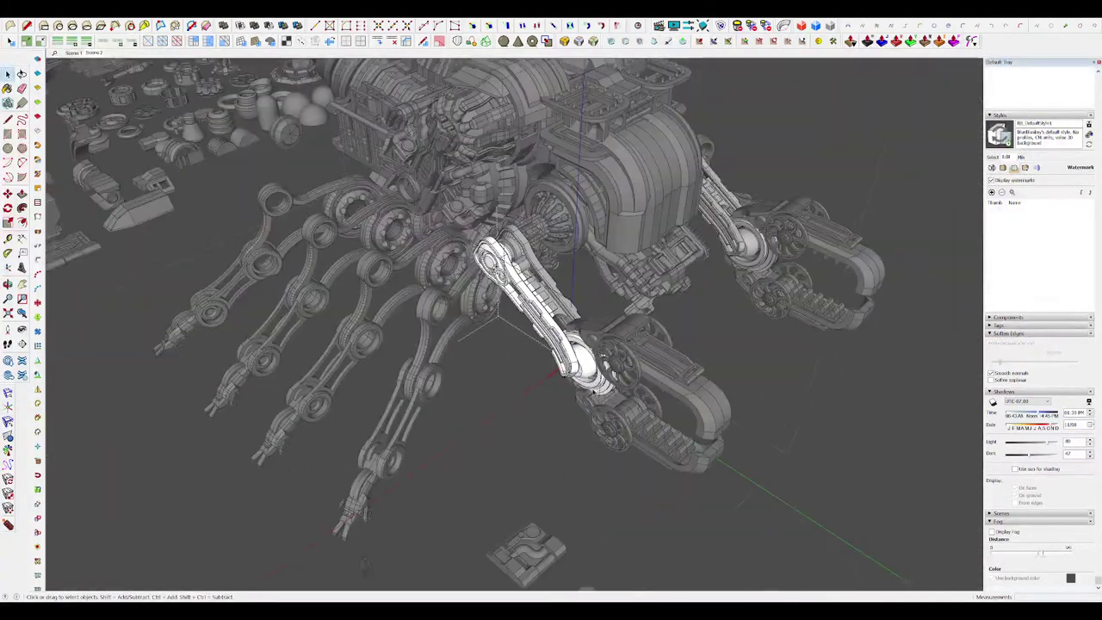
Step: Close the edited group and orbit the whole scorpion to frame the curved armor plate
{"action": "left_click", "coordinate": [773, 423]}
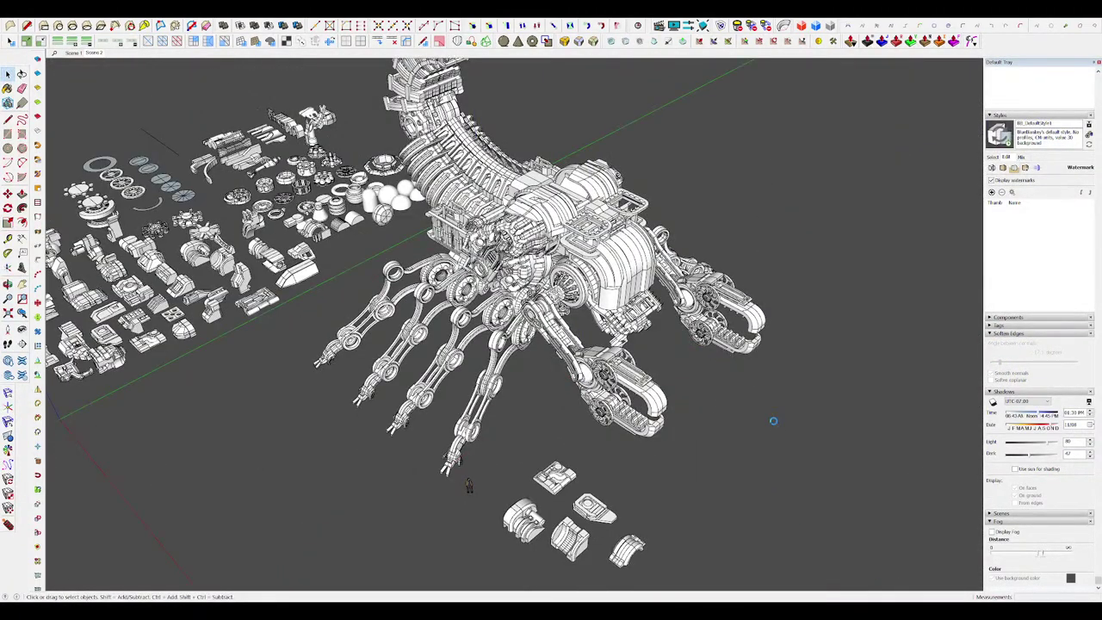
{"action": "middle_click_drag", "start_coordinate": [773, 421], "coordinate": [822, 441]}
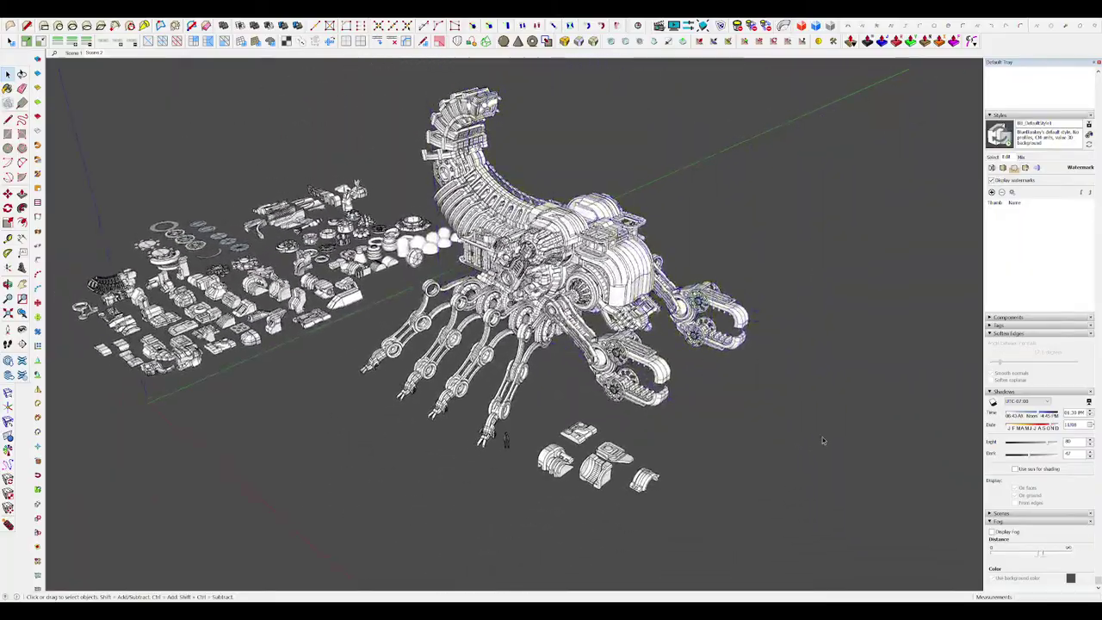
{"action": "scroll", "coordinate": [822, 436], "scroll_direction": "up", "scroll_amount": 5}
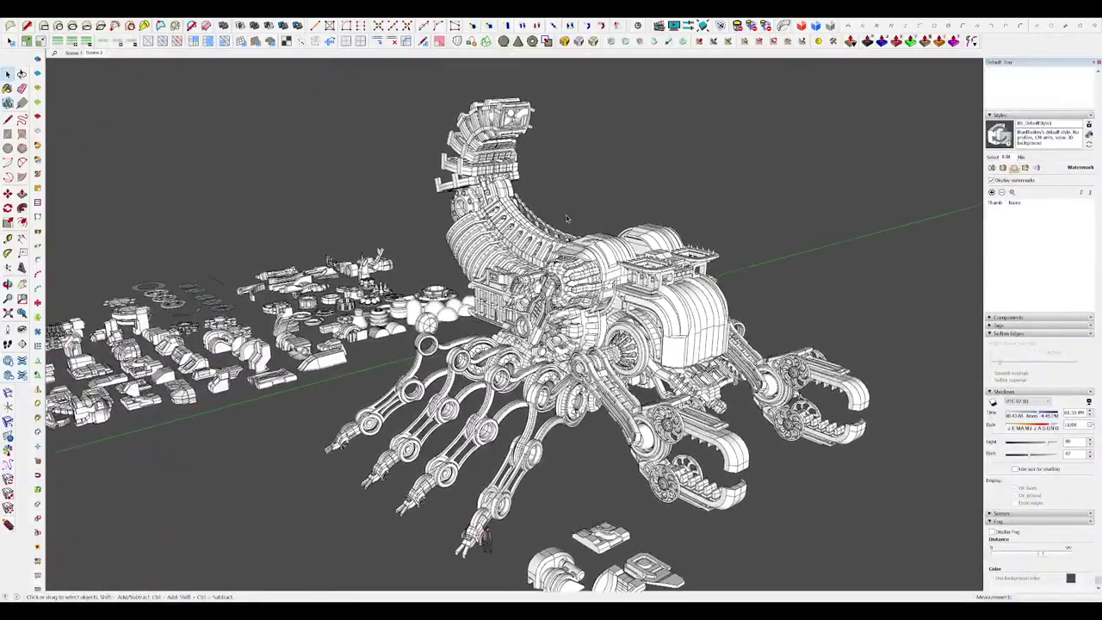
{"action": "scroll", "coordinate": [566, 214], "scroll_direction": "down", "scroll_amount": 4}
{"action": "middle_click_drag", "start_coordinate": [597, 288], "coordinate": [600, 294]}
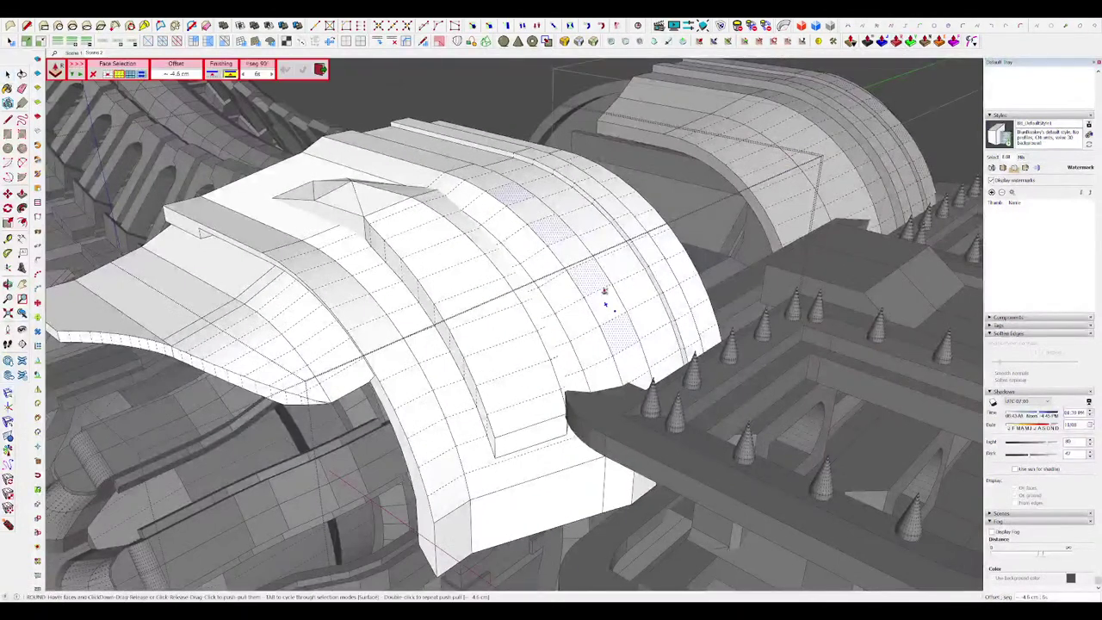
Step: Finish the -4.6 cm plate offset, close the inner group, and frame the loose parts
{"action": "key", "text": "space"}
{"action": "scroll", "coordinate": [610, 279], "scroll_direction": "down", "scroll_amount": 10}
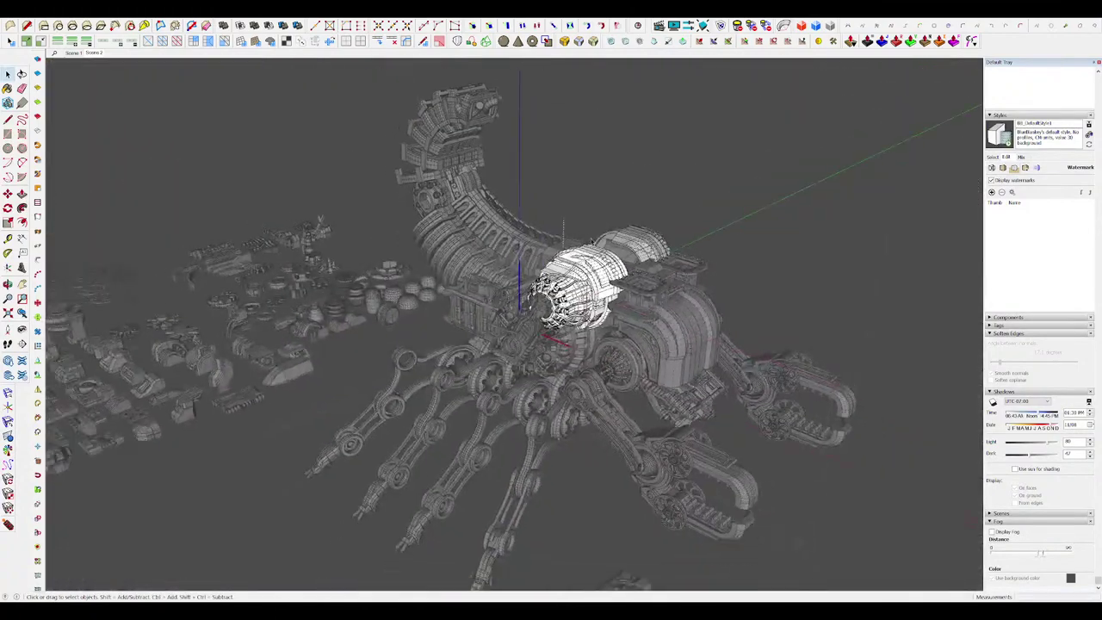
{"action": "left_click", "coordinate": [815, 273]}
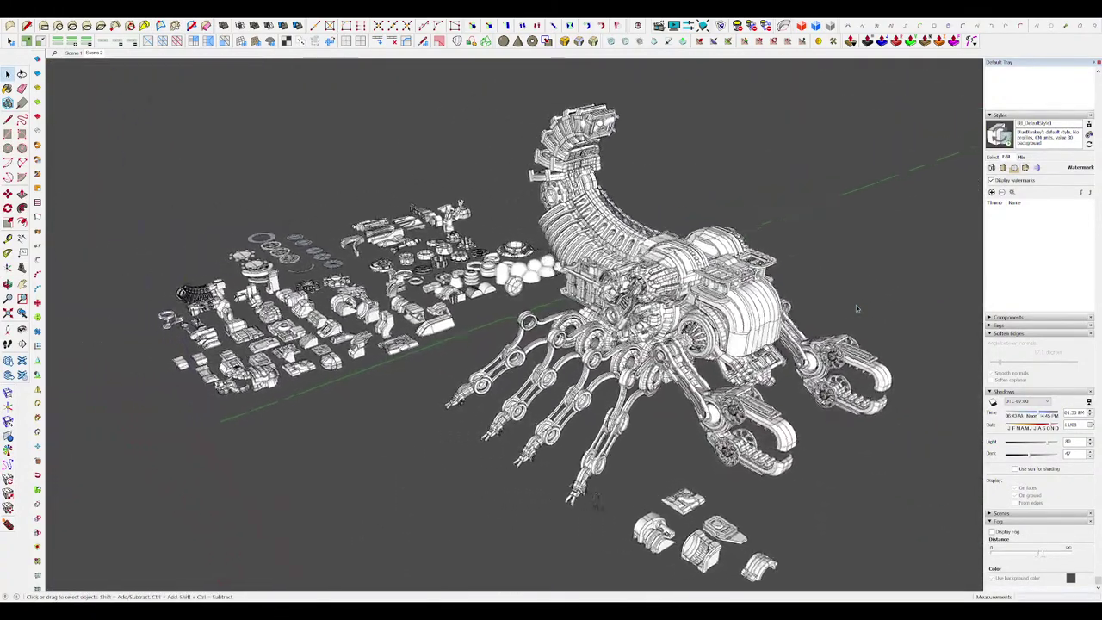
{"action": "middle_click_drag", "start_coordinate": [482, 344], "coordinate": [621, 384]}
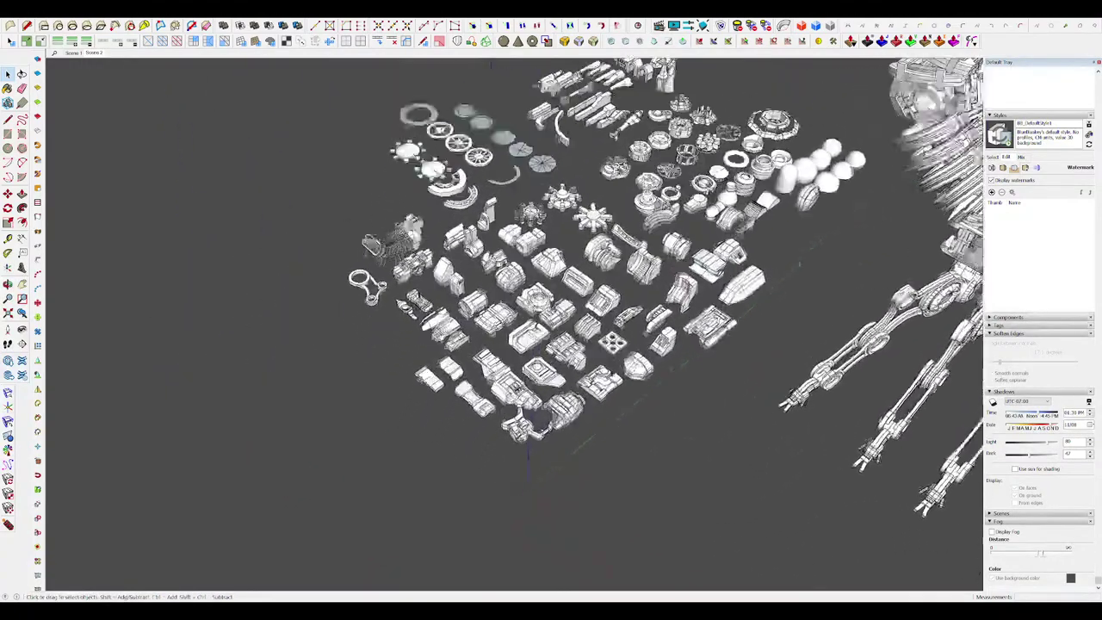
{"action": "scroll", "coordinate": [609, 361], "scroll_direction": "up", "scroll_amount": 4}
{"action": "middle_click_drag", "start_coordinate": [607, 327], "coordinate": [607, 366], "text": "shift"}
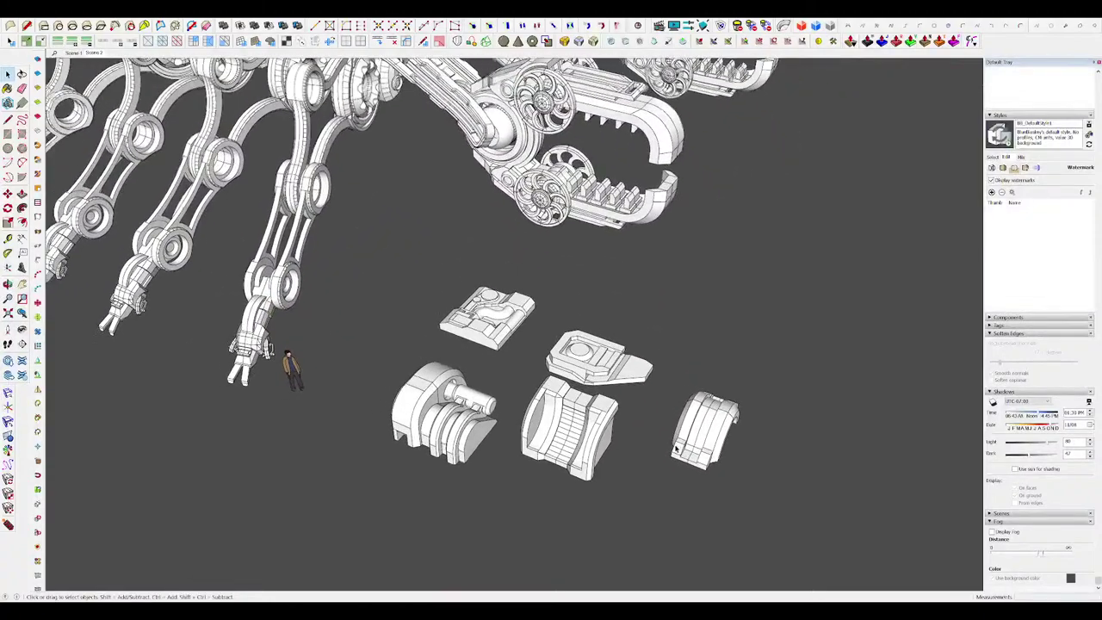
Step: Move the five loose armor pieces to the tail tip and clear the selection
{"action": "left_click", "coordinate": [436, 409]}
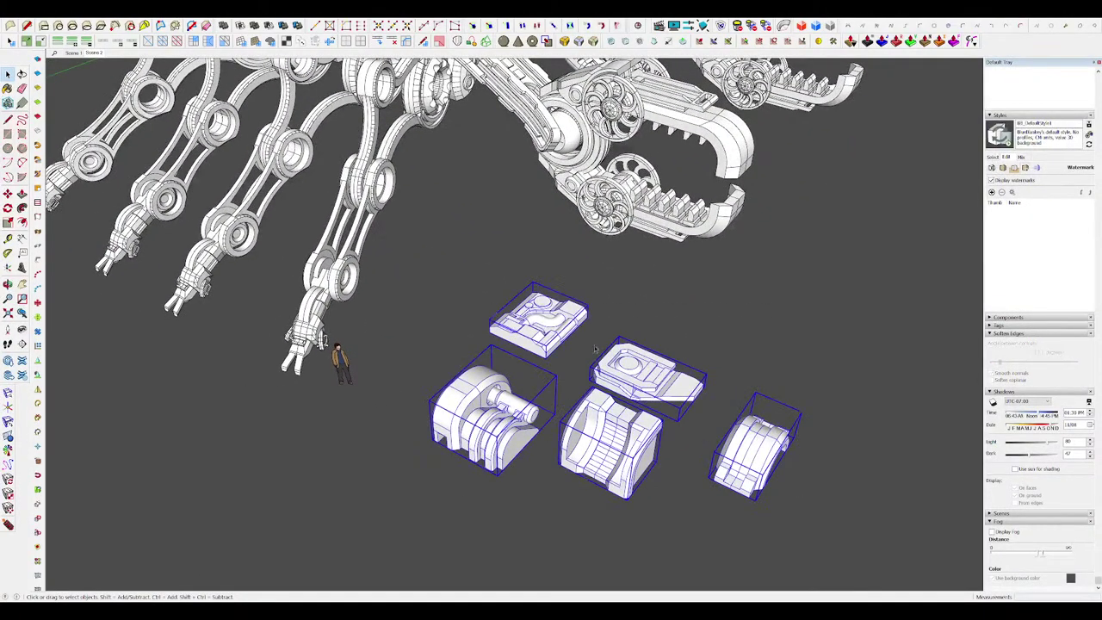
{"action": "key", "text": "m"}
{"action": "scroll", "coordinate": [717, 430], "scroll_direction": "down", "scroll_amount": 2}
{"action": "scroll", "coordinate": [594, 203], "scroll_direction": "up", "scroll_amount": 3}
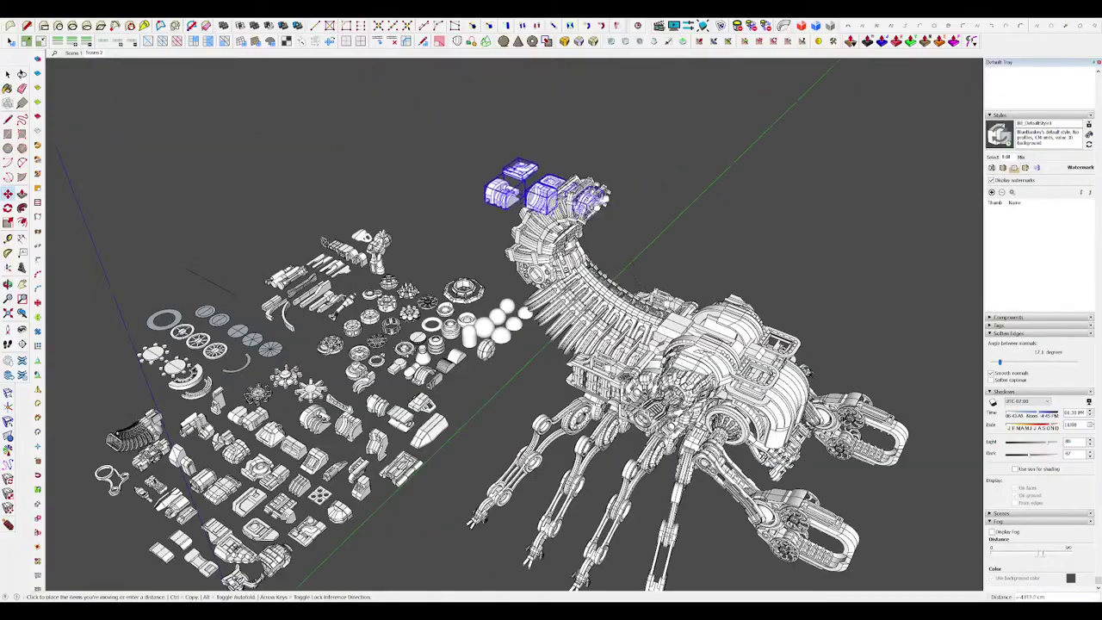
{"action": "scroll", "coordinate": [597, 206], "scroll_direction": "up", "scroll_amount": 3}
{"action": "left_click", "coordinate": [597, 206]}
{"action": "key", "text": "space"}
{"action": "left_click", "coordinate": [654, 197]}
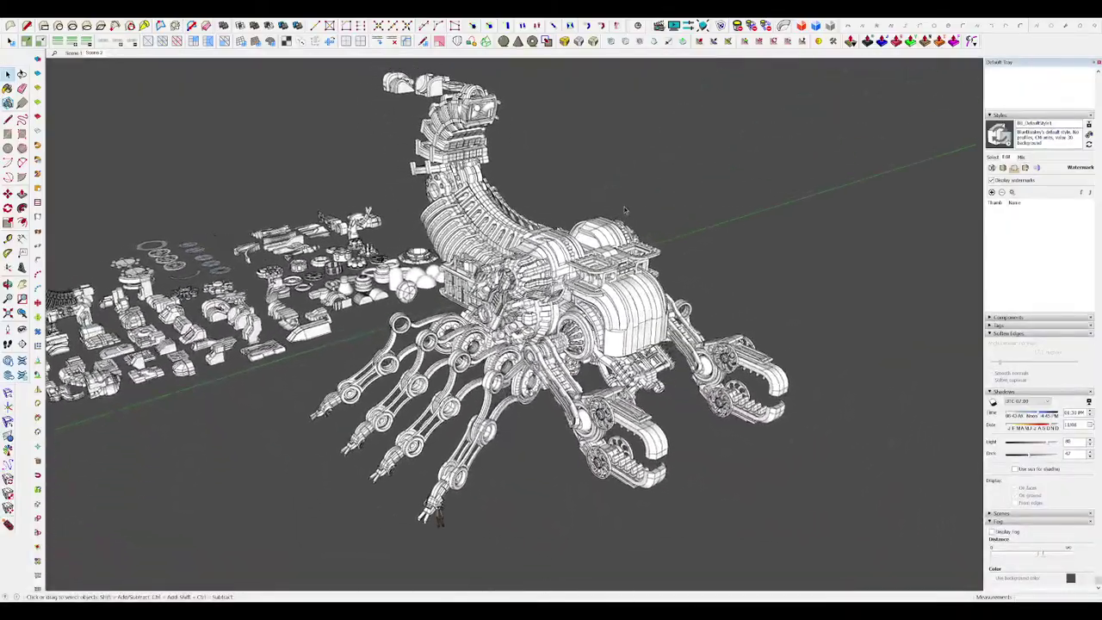
Step: Orbit to a higher, then side-on view of the curled tail
{"action": "middle_click_drag", "start_coordinate": [621, 297], "coordinate": [644, 389]}
{"action": "scroll", "coordinate": [516, 145], "scroll_direction": "up", "scroll_amount": 7}
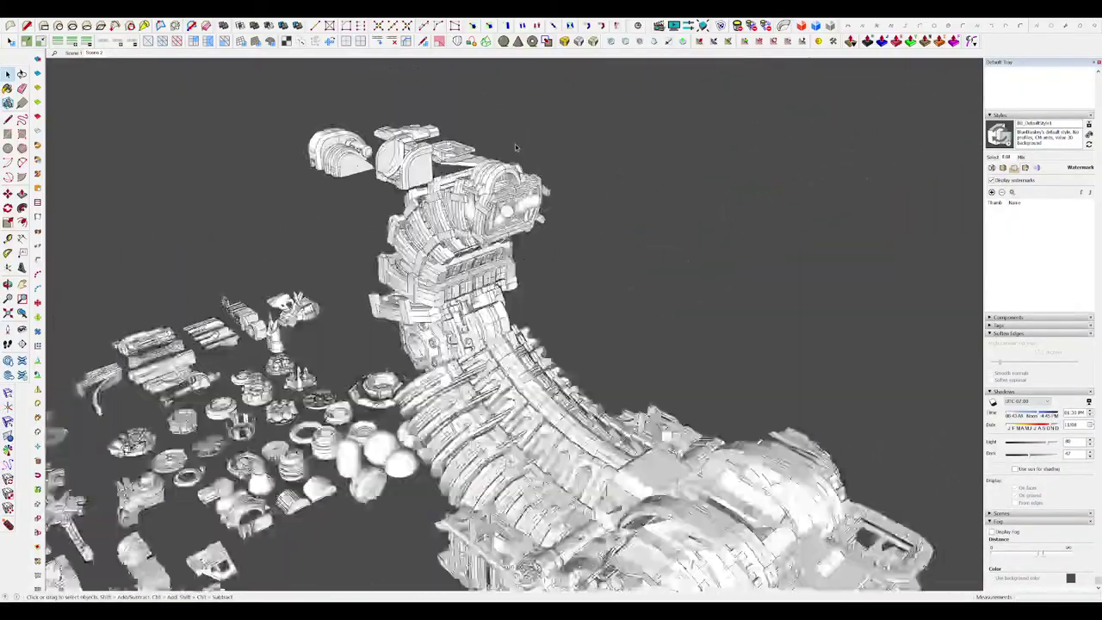
{"action": "middle_click_drag", "start_coordinate": [516, 145], "coordinate": [625, 135]}
{"action": "scroll", "coordinate": [542, 187], "scroll_direction": "down", "scroll_amount": 10}
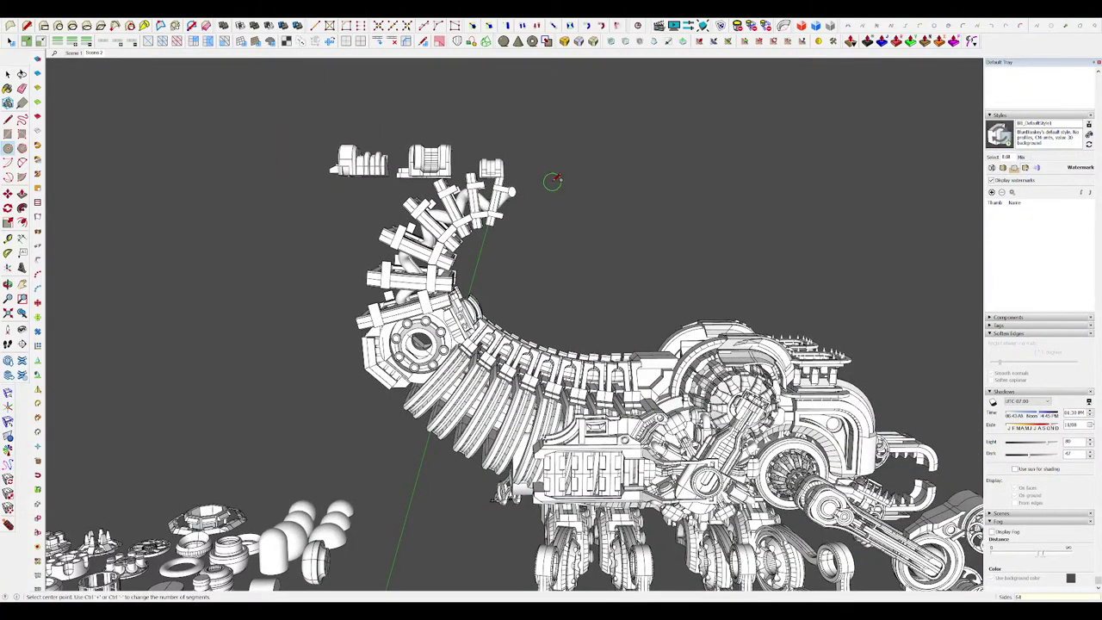
Step: Place a round disc at the tail tip, cancelling an accidental enlargement of it
{"action": "left_click", "coordinate": [590, 178]}
{"action": "middle_click_drag", "start_coordinate": [590, 178], "coordinate": [358, 265]}
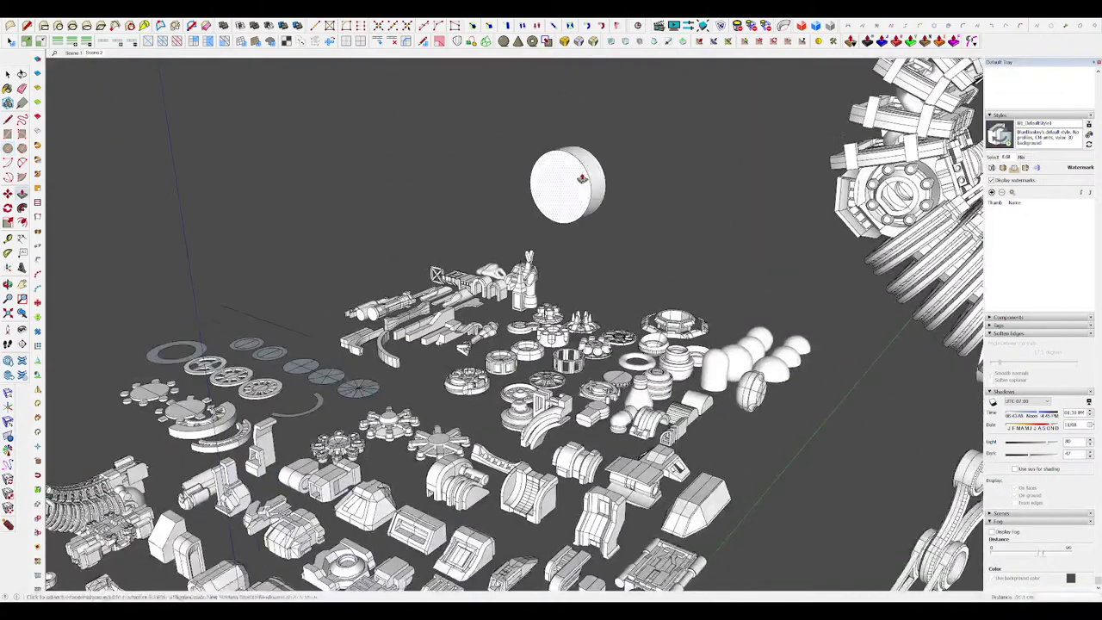
{"action": "scroll", "coordinate": [535, 244], "scroll_direction": "down", "scroll_amount": 7}
{"action": "key", "text": "s"}
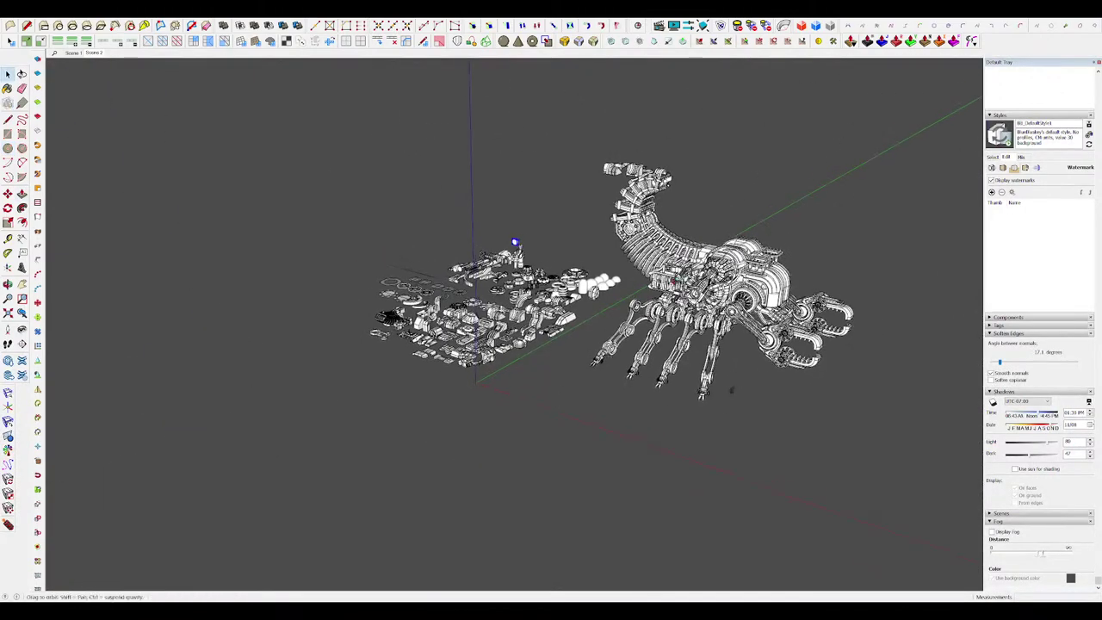
{"action": "scroll", "coordinate": [537, 293], "scroll_direction": "up", "scroll_amount": 5}
{"action": "left_click", "coordinate": [550, 287]}
{"action": "key", "text": "space"}
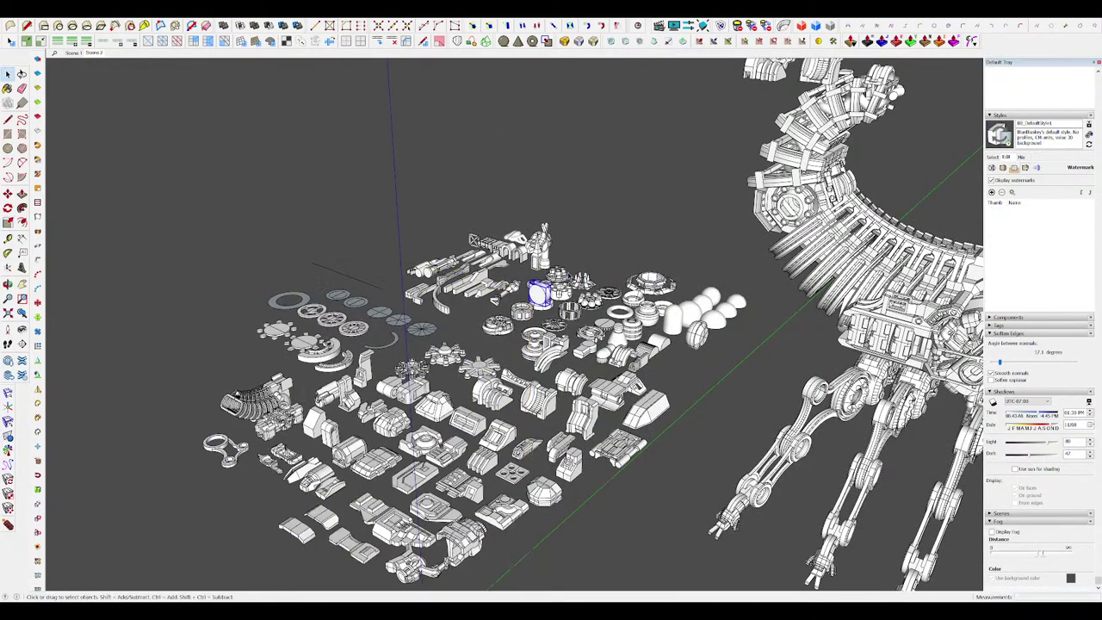
{"action": "key", "text": "s"}
{"action": "middle_click_drag", "start_coordinate": [553, 286], "coordinate": [527, 271]}
{"action": "scroll", "coordinate": [641, 242], "scroll_direction": "down", "scroll_amount": 3}
Step: Move the cylinder part from the parts layout onto the stinger head
{"action": "key", "text": "m"}
{"action": "left_click", "coordinate": [498, 284]}
{"action": "scroll", "coordinate": [497, 284], "scroll_direction": "down", "scroll_amount": 1}
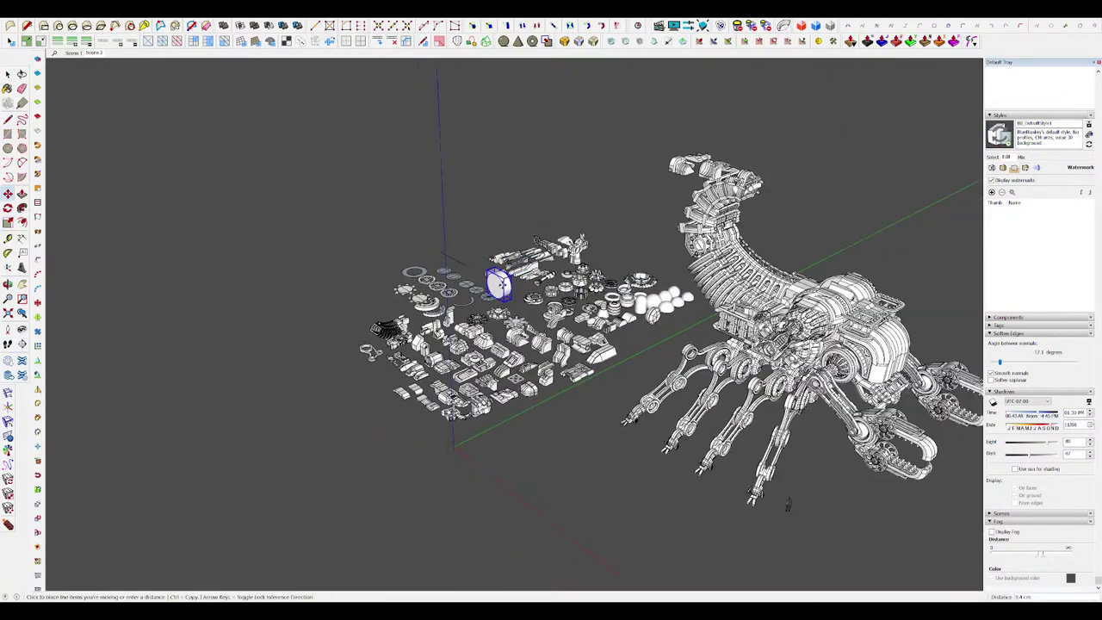
{"action": "middle_click_drag", "start_coordinate": [709, 215], "coordinate": [483, 239]}
{"action": "scroll", "coordinate": [799, 246], "scroll_direction": "up", "scroll_amount": 3}
{"action": "scroll", "coordinate": [635, 244], "scroll_direction": "up", "scroll_amount": 1}
{"action": "scroll", "coordinate": [482, 239], "scroll_direction": "up", "scroll_amount": 2}
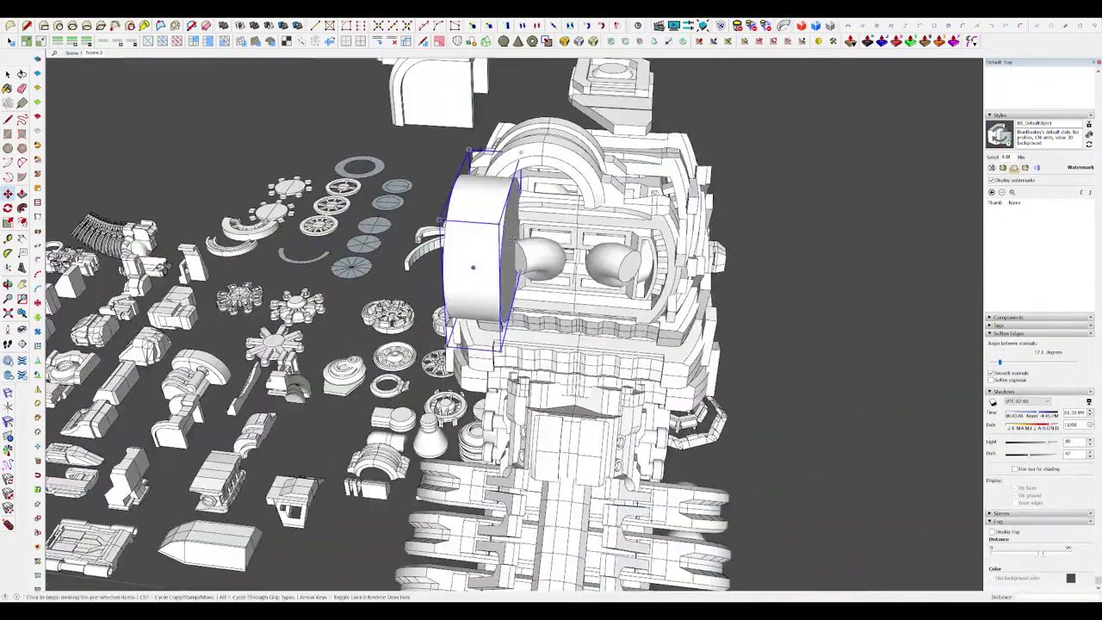
{"action": "middle_click_drag", "start_coordinate": [558, 216], "coordinate": [640, 197]}
{"action": "left_click", "coordinate": [568, 211]}
{"action": "key", "text": "space"}
{"action": "scroll", "coordinate": [560, 217], "scroll_direction": "down", "scroll_amount": 3}
{"action": "scroll", "coordinate": [627, 164], "scroll_direction": "up", "scroll_amount": 3}
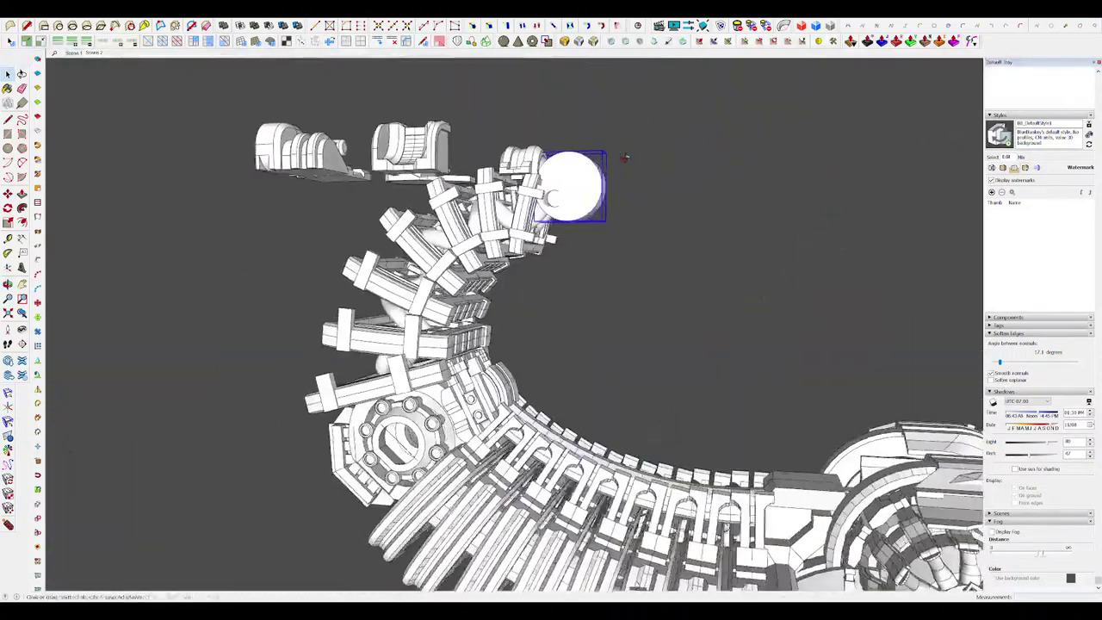
Step: Open and close the tail group, then orbit out to show the whole scorpion
{"action": "key", "text": "m"}
{"action": "middle_click_drag", "start_coordinate": [624, 159], "coordinate": [569, 260]}
{"action": "key", "text": "s"}
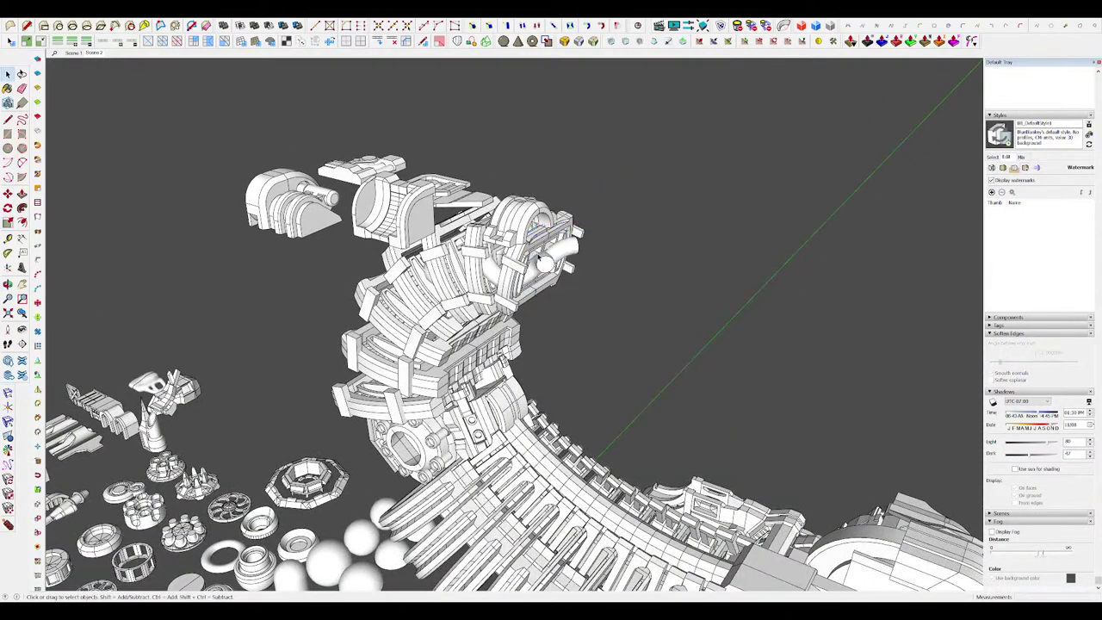
{"action": "double_click", "coordinate": [542, 259]}
{"action": "left_click", "coordinate": [730, 242]}
{"action": "scroll", "coordinate": [718, 239], "scroll_direction": "down", "scroll_amount": 6}
{"action": "middle_click_drag", "start_coordinate": [718, 238], "coordinate": [845, 255]}
{"action": "scroll", "coordinate": [575, 224], "scroll_direction": "up", "scroll_amount": 7}
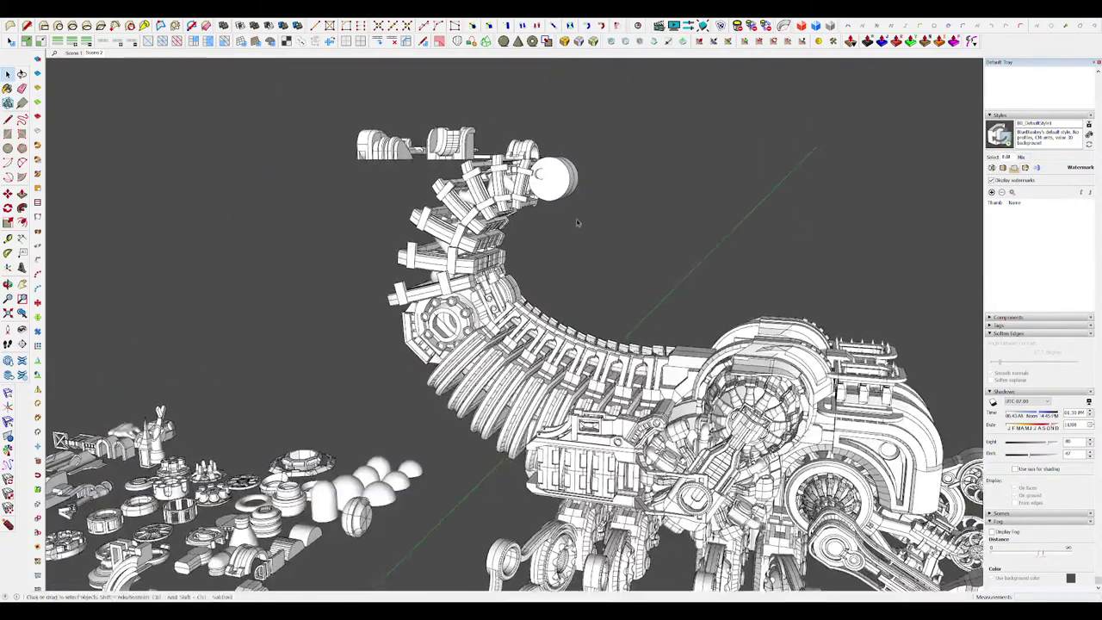
{"action": "key", "text": "d"}
{"action": "scroll", "coordinate": [572, 174], "scroll_direction": "down", "scroll_amount": 4}
{"action": "left_click", "coordinate": [575, 164]}
{"action": "scroll", "coordinate": [561, 178], "scroll_direction": "up", "scroll_amount": 6}
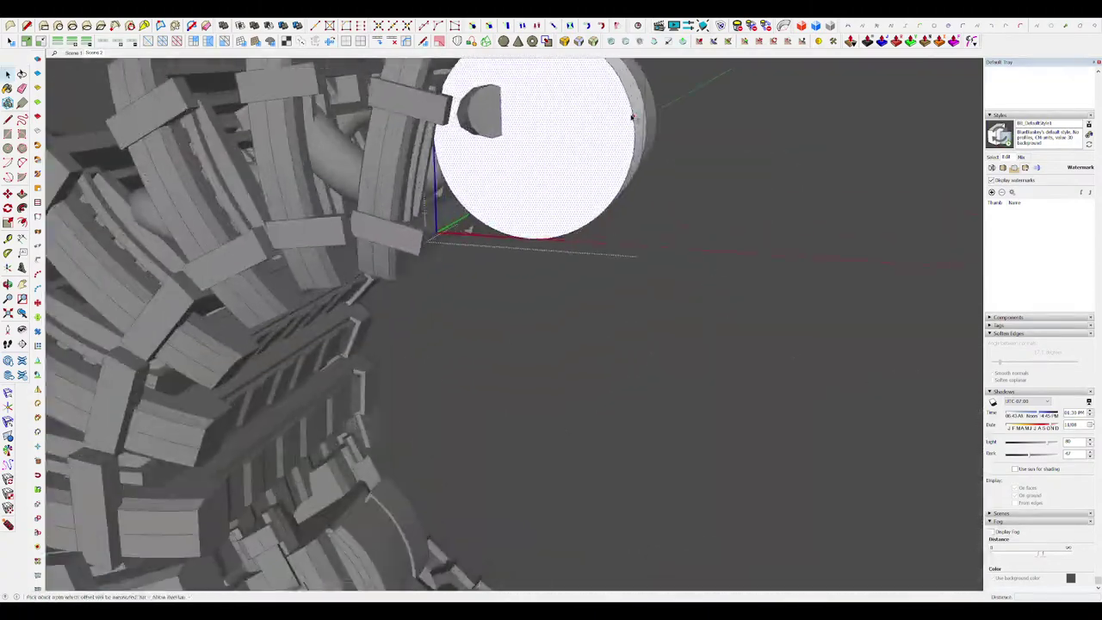
{"action": "middle_click_drag", "start_coordinate": [631, 115], "coordinate": [509, 201]}
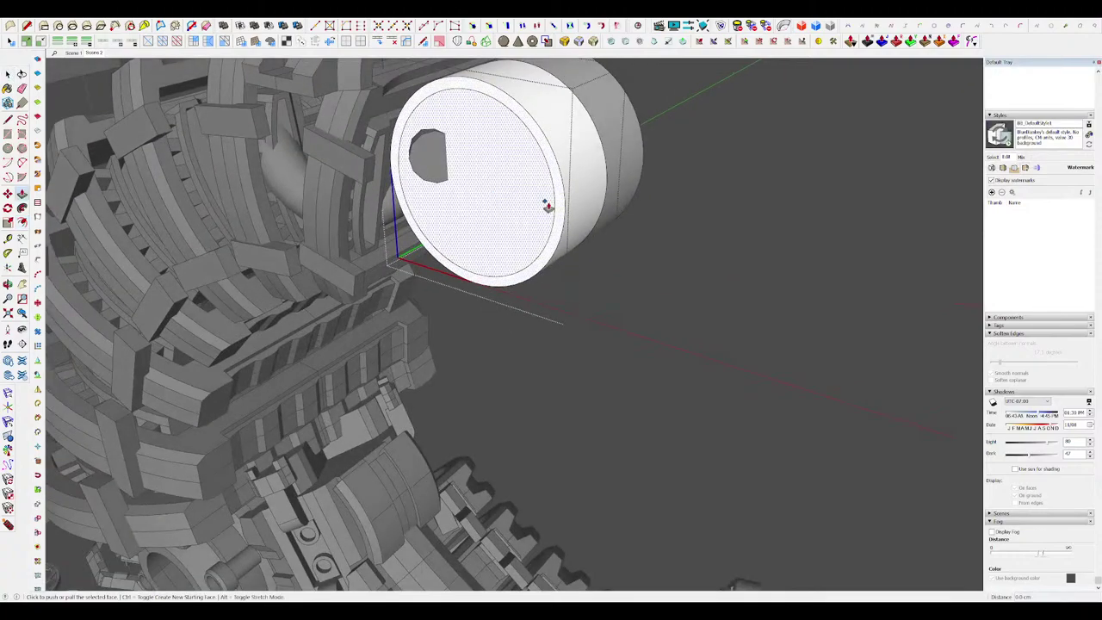
{"action": "scroll", "coordinate": [547, 207], "scroll_direction": "down", "scroll_amount": 5}
{"action": "scroll", "coordinate": [547, 215], "scroll_direction": "up", "scroll_amount": 4}
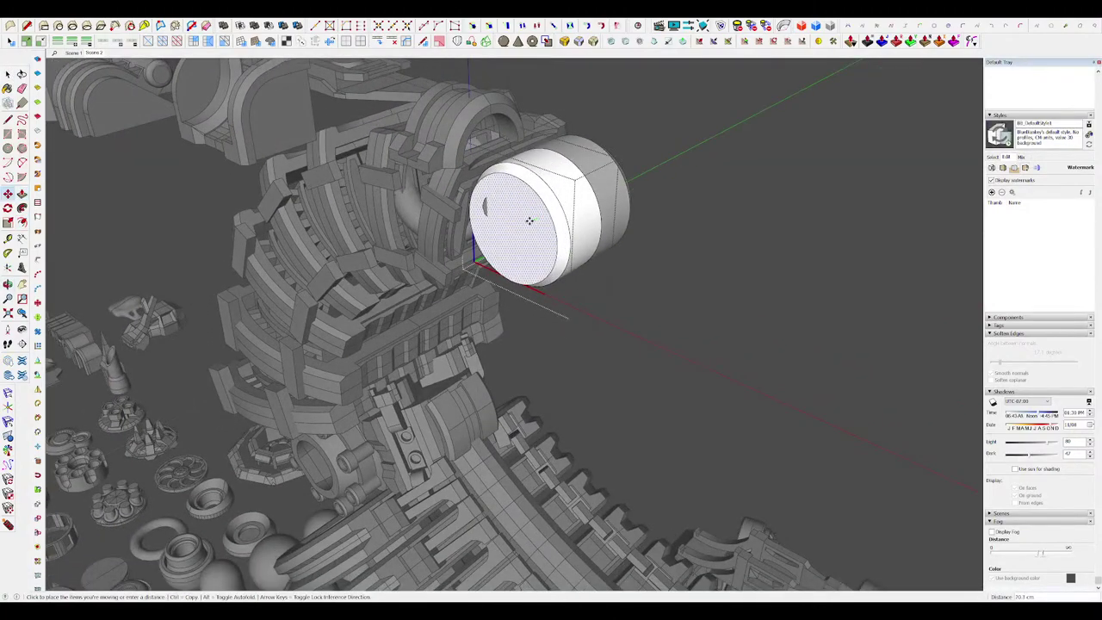
{"action": "middle_click_drag", "start_coordinate": [524, 222], "coordinate": [547, 234]}
{"action": "left_click", "coordinate": [708, 277]}
{"action": "scroll", "coordinate": [705, 276], "scroll_direction": "down", "scroll_amount": 6}
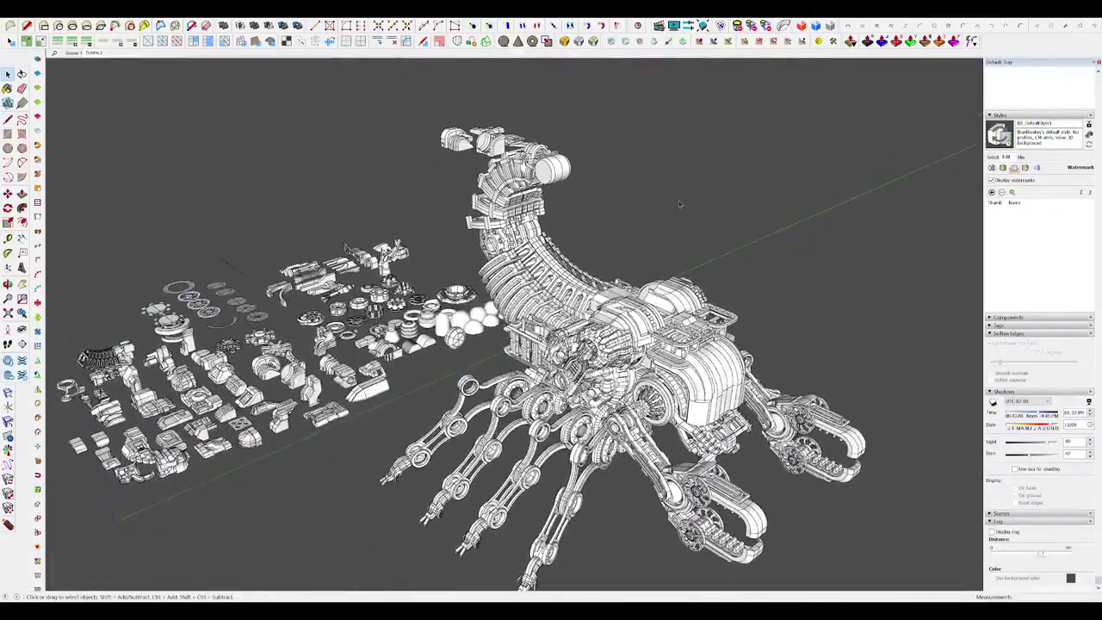
{"action": "scroll", "coordinate": [533, 164], "scroll_direction": "up", "scroll_amount": 4}
{"action": "middle_click_drag", "start_coordinate": [534, 163], "coordinate": [602, 177]}
{"action": "scroll", "coordinate": [610, 179], "scroll_direction": "down", "scroll_amount": 4}
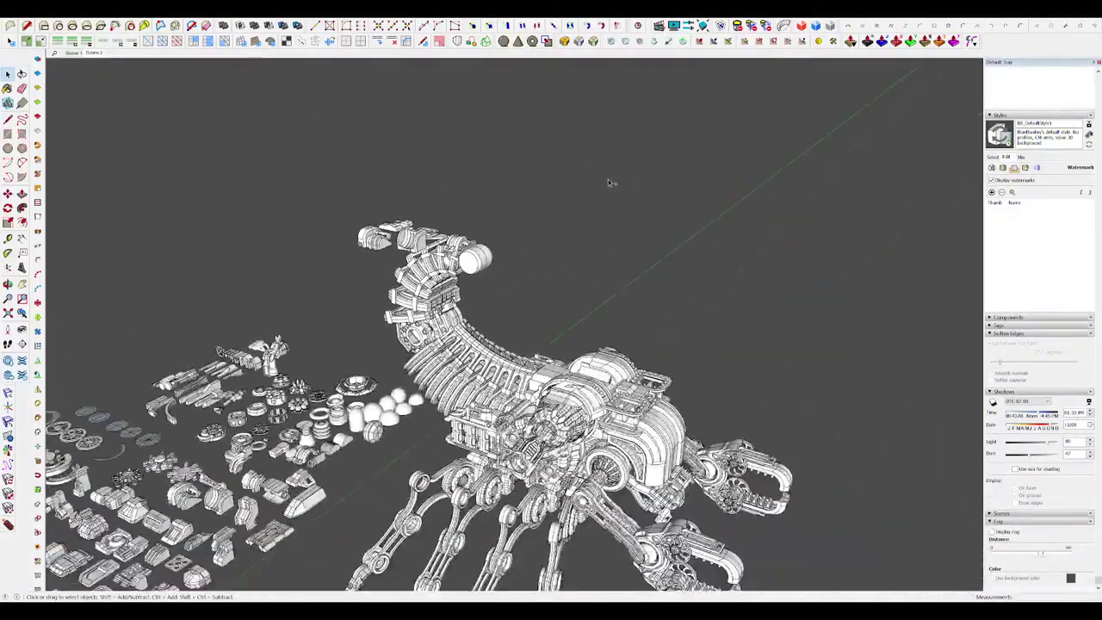
{"action": "left_click", "coordinate": [465, 243]}
{"action": "middle_click_drag", "start_coordinate": [465, 243], "coordinate": [597, 198]}
{"action": "left_click", "coordinate": [598, 197]}
{"action": "scroll", "coordinate": [599, 197], "scroll_direction": "up", "scroll_amount": 4}
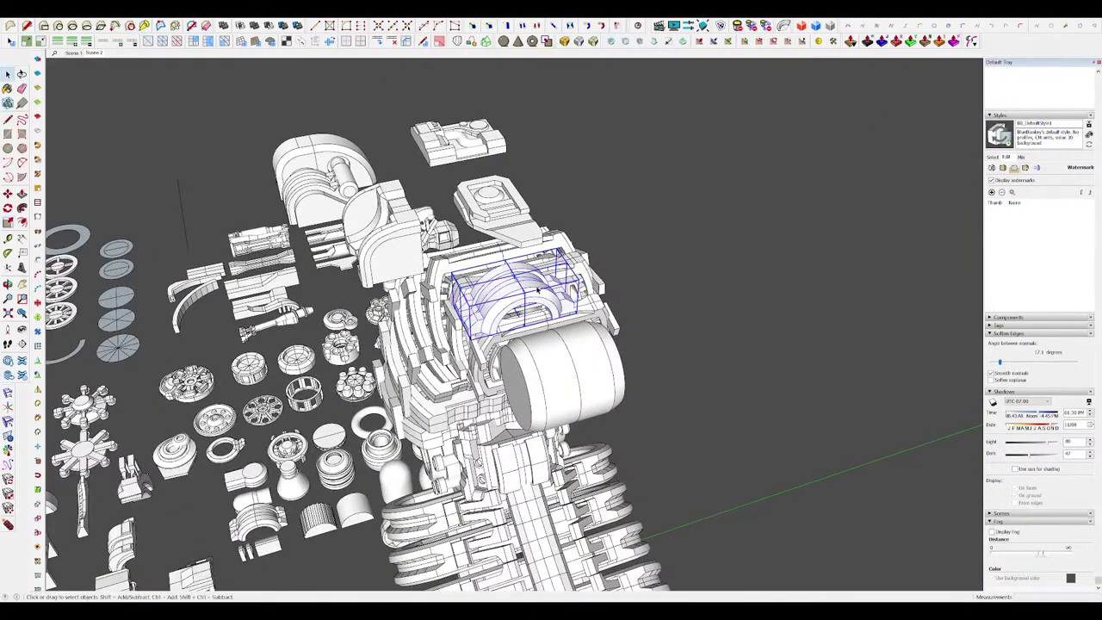
Step: Select the curved arch armor part and reposition it within the head group
{"action": "left_click", "coordinate": [520, 298]}
{"action": "middle_click_drag", "start_coordinate": [520, 297], "coordinate": [582, 269]}
{"action": "scroll", "coordinate": [582, 269], "scroll_direction": "down", "scroll_amount": 3}
{"action": "scroll", "coordinate": [574, 340], "scroll_direction": "up", "scroll_amount": 3}
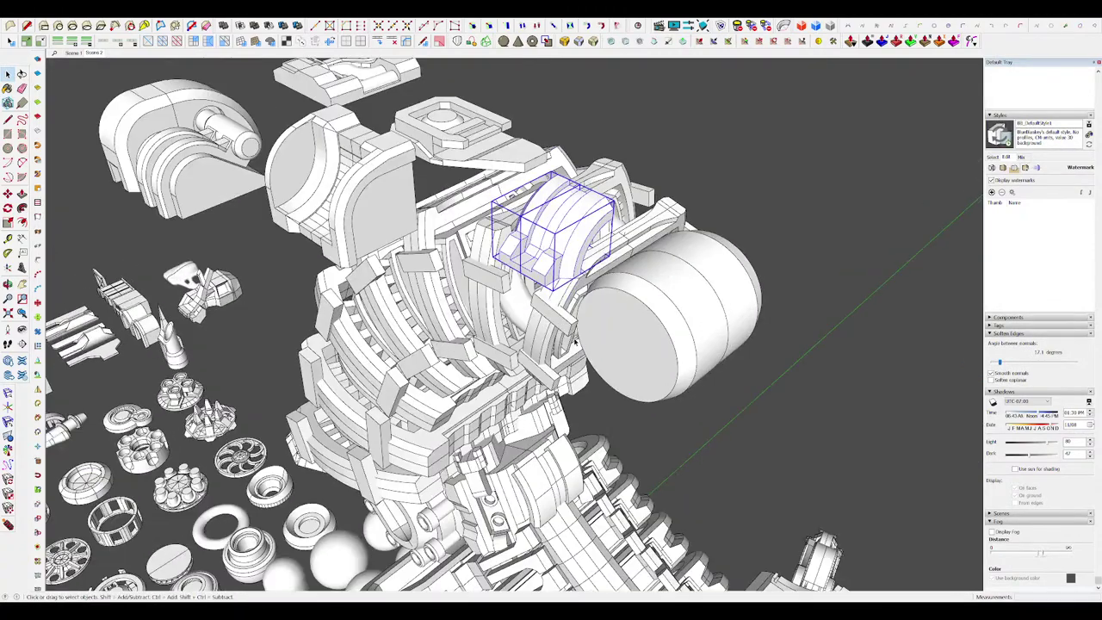
{"action": "scroll", "coordinate": [578, 279], "scroll_direction": "down", "scroll_amount": 3}
{"action": "double_click", "coordinate": [614, 285]}
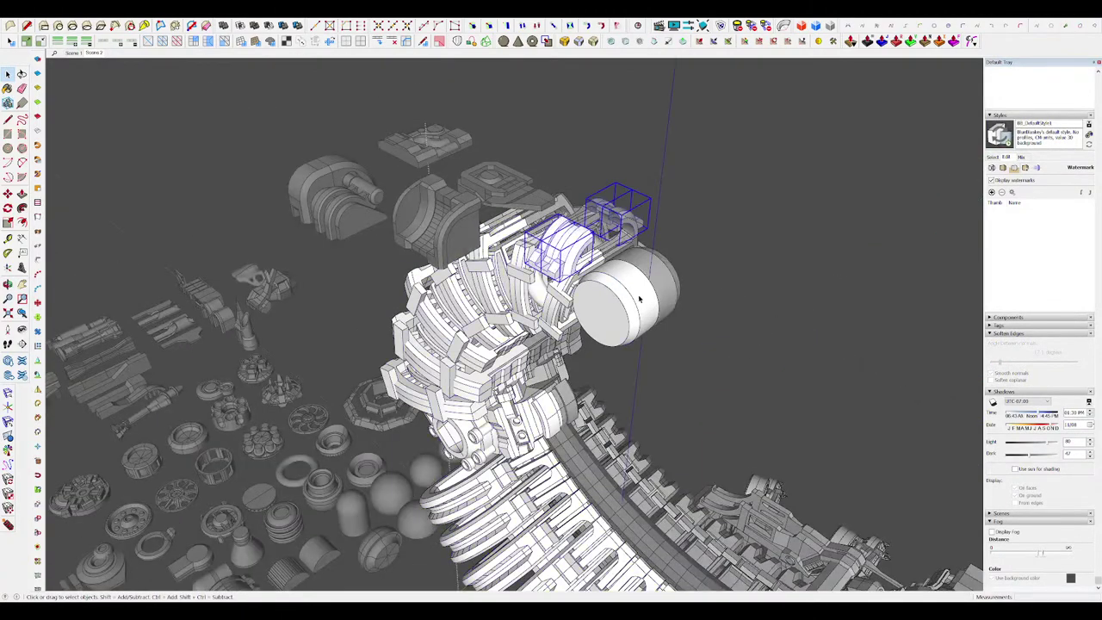
{"action": "scroll", "coordinate": [639, 299], "scroll_direction": "up", "scroll_amount": 1}
{"action": "key", "text": "m"}
{"action": "left_click", "coordinate": [638, 279]}
{"action": "middle_click_drag", "start_coordinate": [638, 279], "coordinate": [585, 211]}
{"action": "scroll", "coordinate": [550, 216], "scroll_direction": "up", "scroll_amount": 5}
Step: Inside the arch group, draw a line across its open end to form a face
{"action": "key", "text": "space"}
{"action": "double_click", "coordinate": [521, 205]}
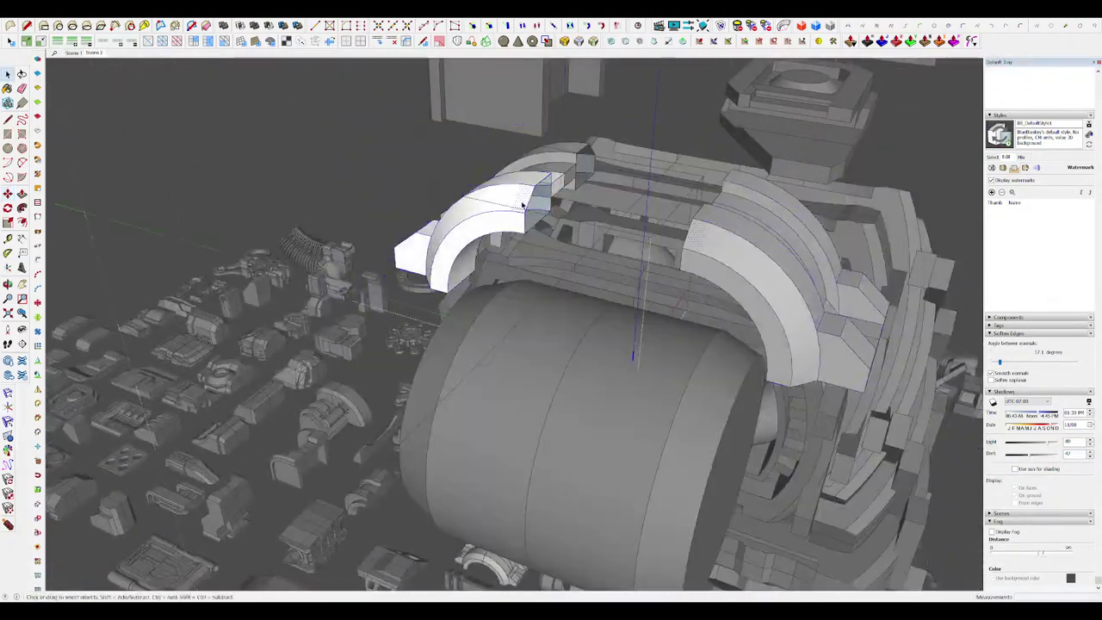
{"action": "left_click", "coordinate": [519, 204]}
{"action": "scroll", "coordinate": [522, 207], "scroll_direction": "up", "scroll_amount": 2}
{"action": "key", "text": "l"}
{"action": "left_click", "coordinate": [521, 243]}
{"action": "middle_click_drag", "start_coordinate": [521, 243], "coordinate": [540, 188]}
Step: Push/Pull the new end face to the arch's middle and close both groups
{"action": "key", "text": "space"}
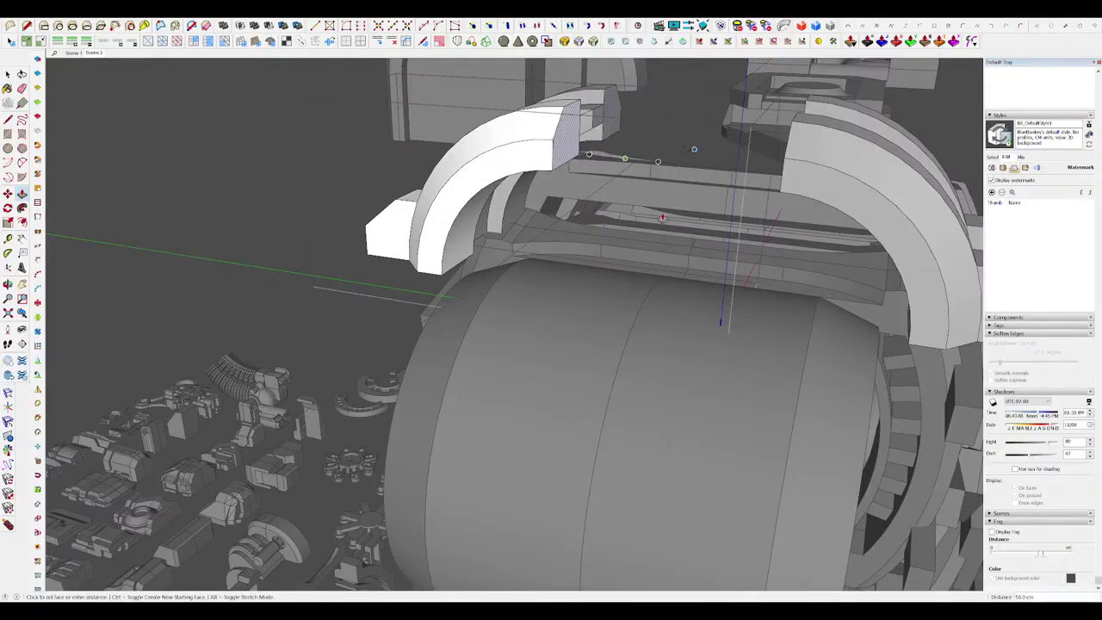
{"action": "left_click", "coordinate": [687, 257]}
{"action": "middle_click_drag", "start_coordinate": [687, 257], "coordinate": [654, 298]}
{"action": "scroll", "coordinate": [654, 297], "scroll_direction": "down", "scroll_amount": 6}
{"action": "key", "text": "space"}
{"action": "left_click", "coordinate": [816, 324]}
{"action": "left_click", "coordinate": [814, 325]}
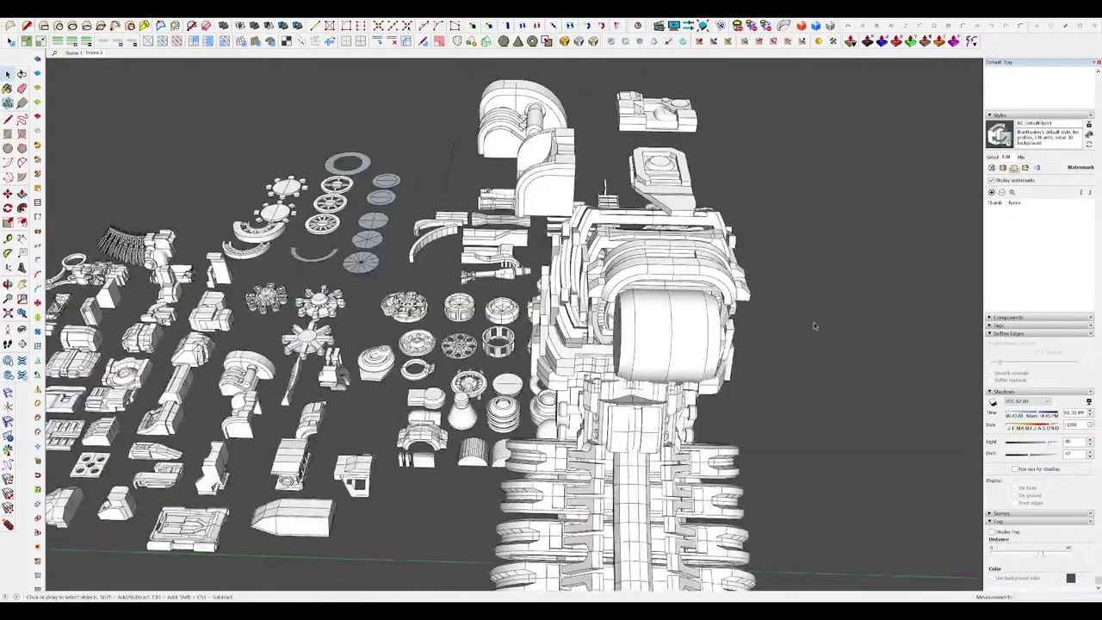
{"action": "scroll", "coordinate": [814, 325], "scroll_direction": "down", "scroll_amount": 5}
{"action": "middle_click_drag", "start_coordinate": [813, 324], "coordinate": [602, 185]}
Step: Select the tail-tip cylinder component at the end of the scorpion's tail
{"action": "scroll", "coordinate": [589, 172], "scroll_direction": "up", "scroll_amount": 4}
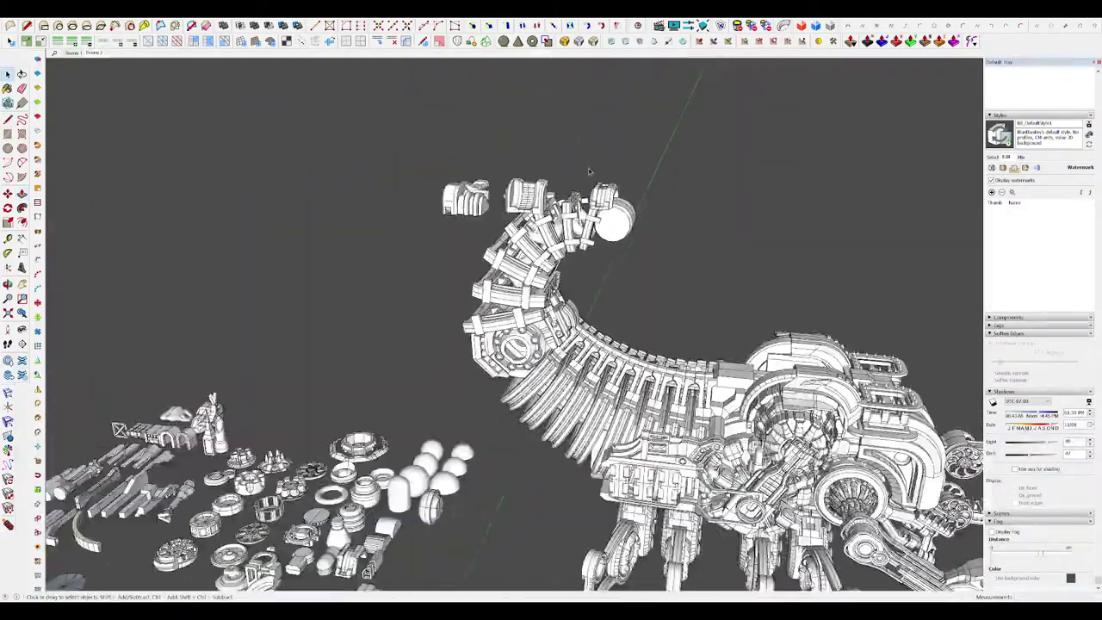
{"action": "scroll", "coordinate": [592, 194], "scroll_direction": "up", "scroll_amount": 3}
{"action": "scroll", "coordinate": [596, 223], "scroll_direction": "down", "scroll_amount": 7}
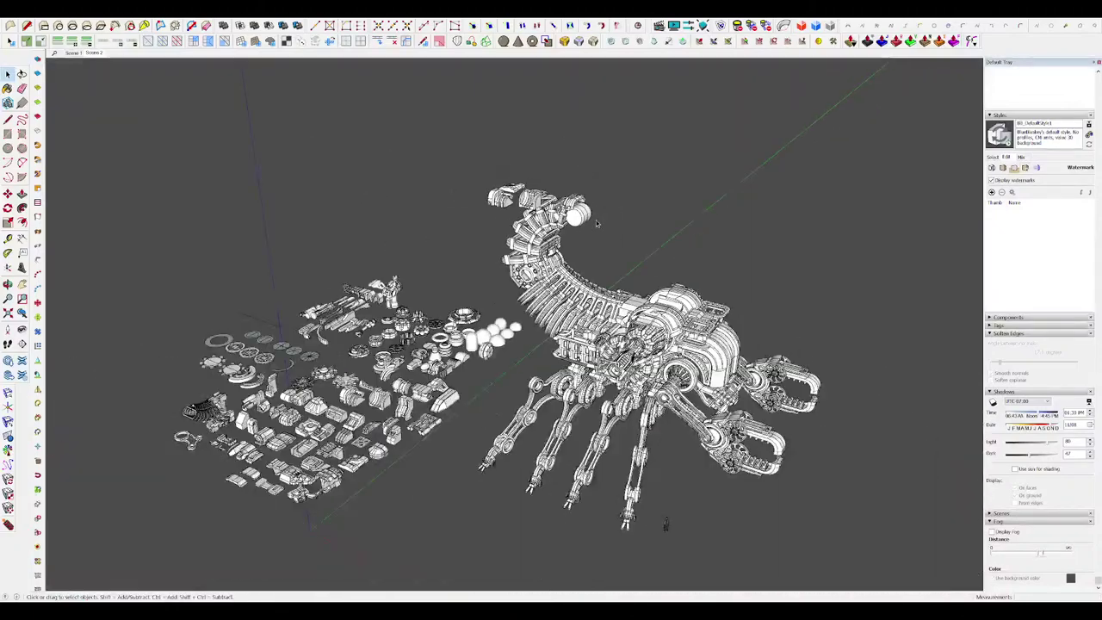
{"action": "mouse_move", "coordinate": [597, 223]}
{"action": "middle_mouse_down"}
{"action": "mouse_move", "coordinate": [582, 228]}
{"action": "mouse_move", "coordinate": [574, 208]}
{"action": "middle_mouse_up"}
{"action": "scroll", "coordinate": [574, 206], "scroll_direction": "up", "scroll_amount": 3}
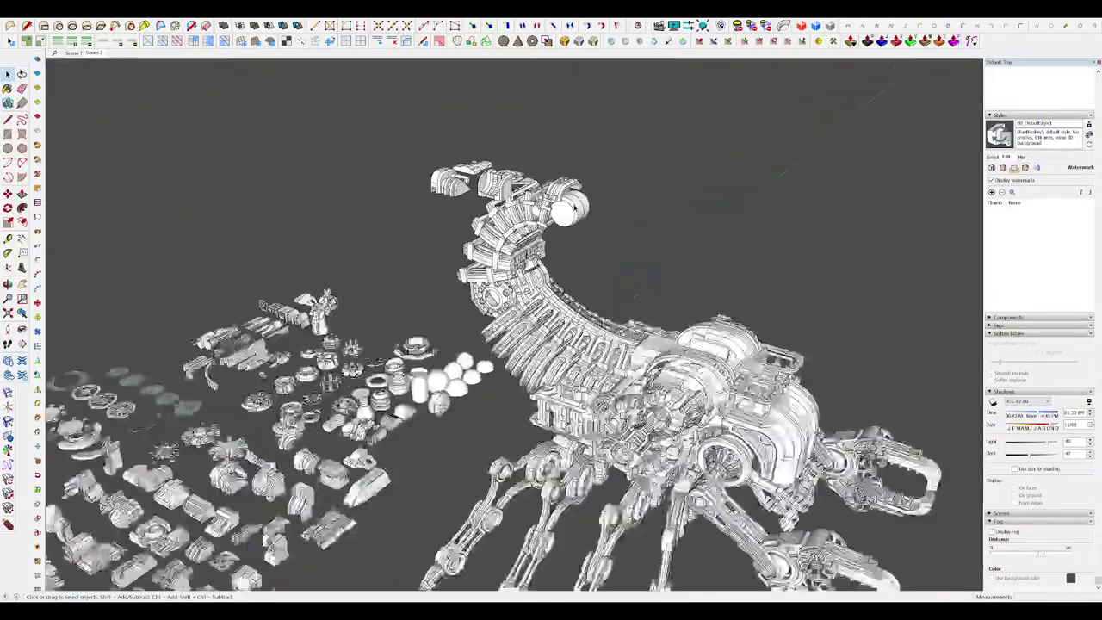
{"action": "scroll", "coordinate": [574, 207], "scroll_direction": "up", "scroll_amount": 3}
{"action": "scroll", "coordinate": [582, 221], "scroll_direction": "up", "scroll_amount": 2}
{"action": "double_click", "coordinate": [598, 217]}
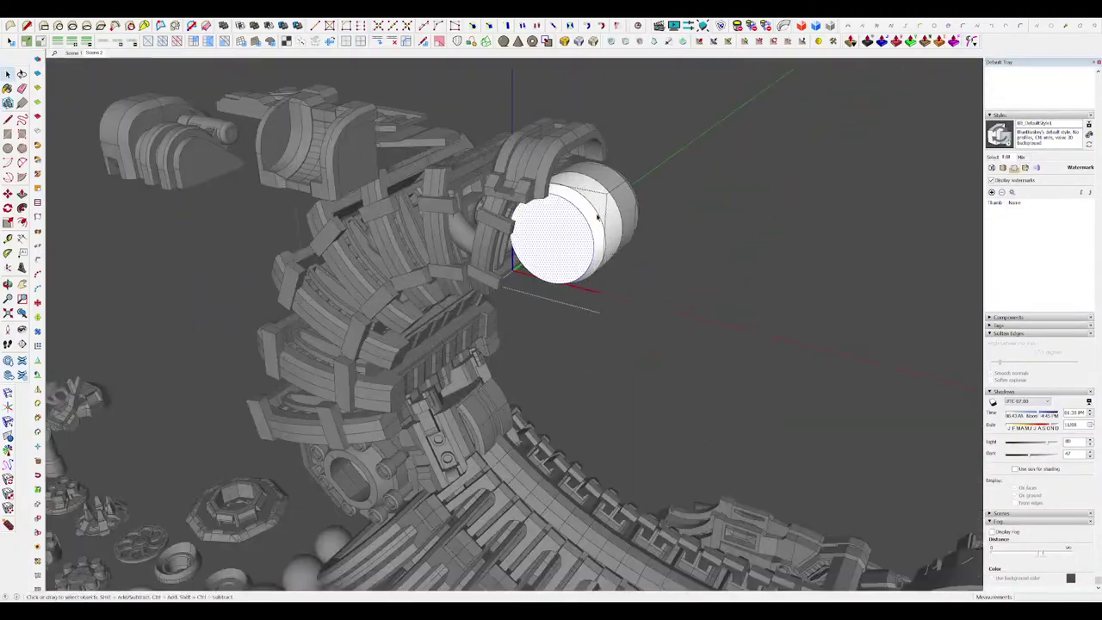
{"action": "left_click", "coordinate": [656, 269]}
{"action": "middle_click_drag", "start_coordinate": [659, 267], "coordinate": [678, 248]}
{"action": "left_click", "coordinate": [678, 247]}
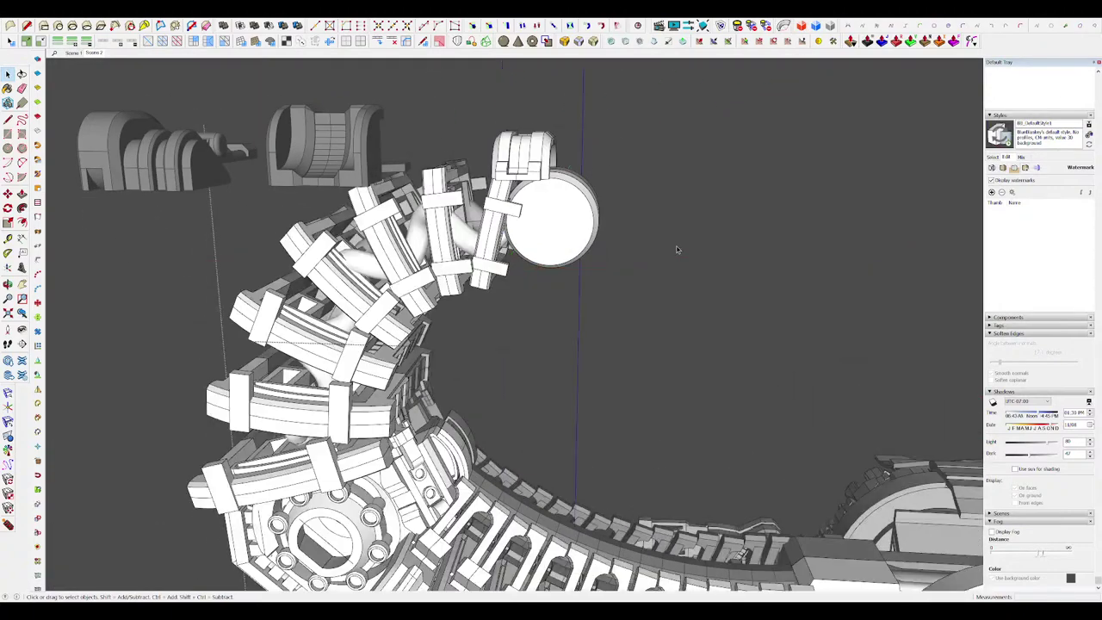
{"action": "left_click", "coordinate": [582, 210]}
{"action": "middle_click_drag", "start_coordinate": [582, 209], "coordinate": [587, 191]}
Step: Rotate-copy the cylinder at 45° and place the mirrored copy beside the original
{"action": "key", "text": "q"}
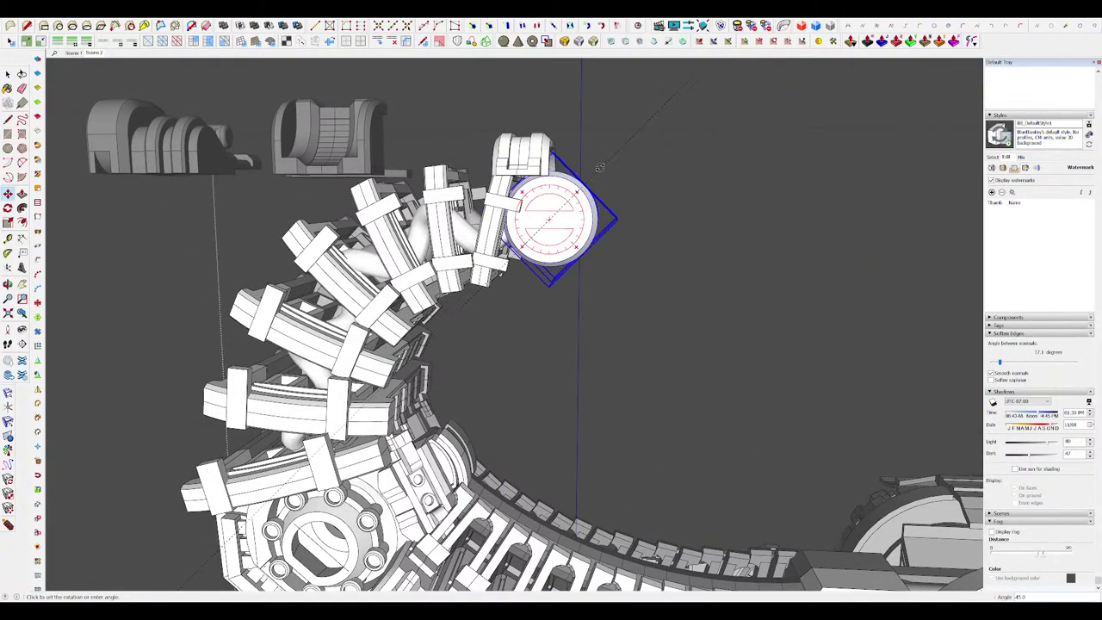
{"action": "key", "text": "m"}
{"action": "middle_click_drag", "start_coordinate": [593, 179], "coordinate": [661, 162]}
{"action": "left_click", "coordinate": [592, 198]}
{"action": "key", "text": "space"}
Step: Select the copied tail-tip cylinder and scale it down smaller
{"action": "scroll", "coordinate": [664, 172], "scroll_direction": "down", "scroll_amount": 5}
{"action": "left_click", "coordinate": [686, 223]}
{"action": "middle_click_drag", "start_coordinate": [685, 224], "coordinate": [587, 225]}
{"action": "scroll", "coordinate": [654, 212], "scroll_direction": "down", "scroll_amount": 4}
{"action": "scroll", "coordinate": [540, 161], "scroll_direction": "up", "scroll_amount": 5}
{"action": "left_click", "coordinate": [546, 178]}
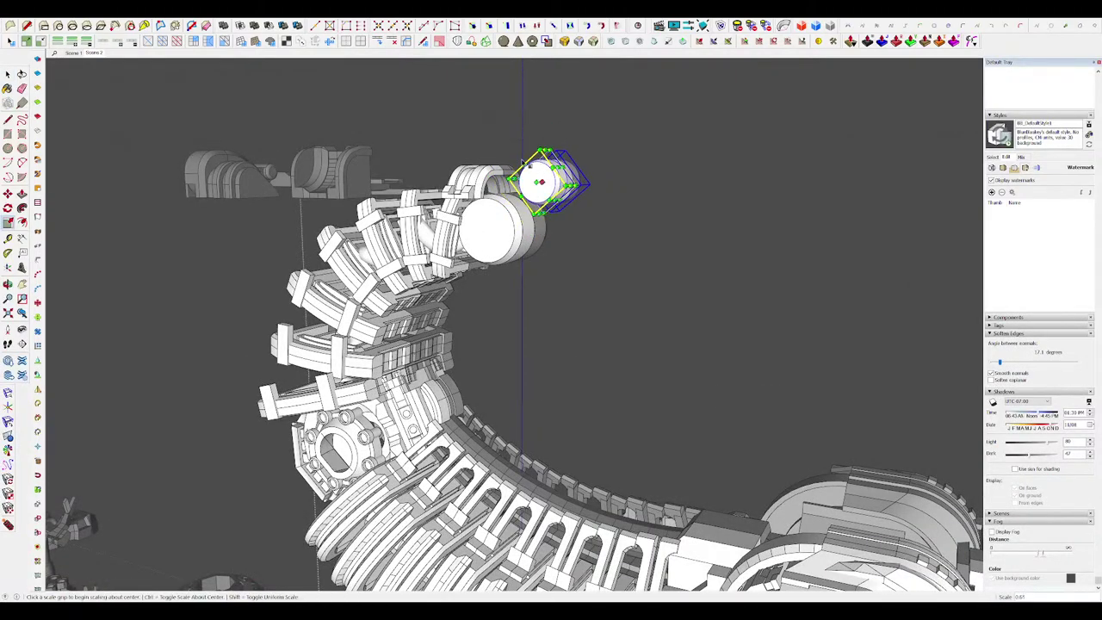
{"action": "scroll", "coordinate": [523, 163], "scroll_direction": "down", "scroll_amount": 5}
{"action": "mouse_move", "coordinate": [523, 163]}
{"action": "middle_mouse_down"}
{"action": "mouse_move", "coordinate": [611, 225]}
{"action": "mouse_move", "coordinate": [751, 264]}
{"action": "middle_mouse_up"}
{"action": "scroll", "coordinate": [557, 191], "scroll_direction": "up", "scroll_amount": 5}
Step: Inside the large cylinder, draw and extrude a rectangular bar, moving it between the cylinders
{"action": "double_click", "coordinate": [592, 224]}
{"action": "scroll", "coordinate": [594, 220], "scroll_direction": "up", "scroll_amount": 4}
{"action": "key", "text": "h"}
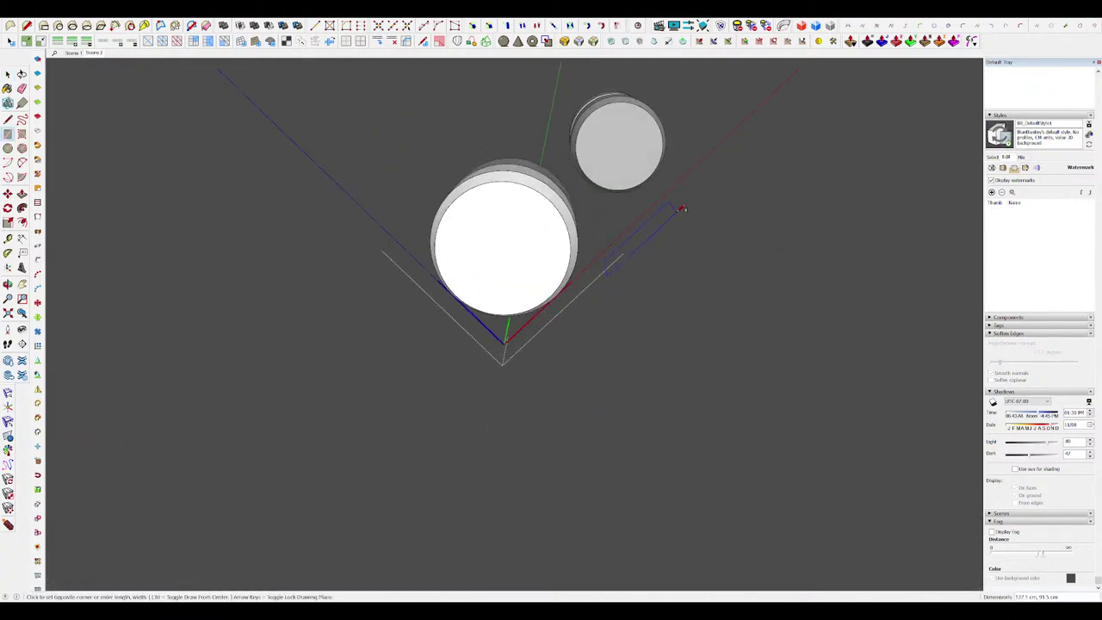
{"action": "left_click", "coordinate": [680, 208]}
{"action": "middle_click_drag", "start_coordinate": [681, 208], "coordinate": [693, 251]}
{"action": "key", "text": "p"}
{"action": "middle_click_drag", "start_coordinate": [563, 392], "coordinate": [650, 287]}
{"action": "key", "text": "m"}
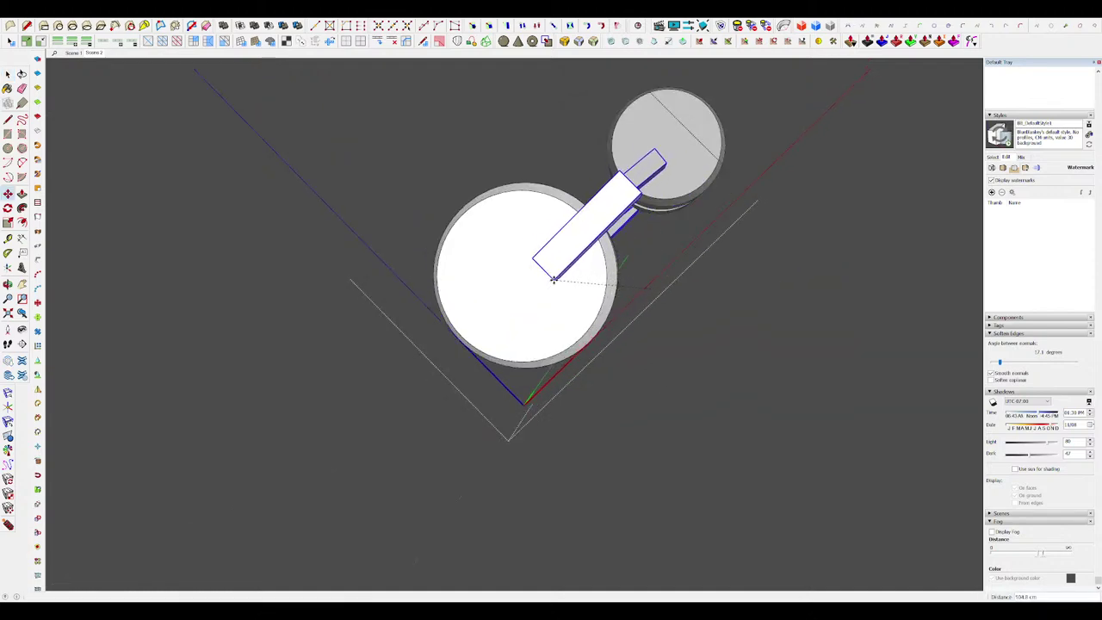
{"action": "middle_click_drag", "start_coordinate": [553, 278], "coordinate": [561, 290]}
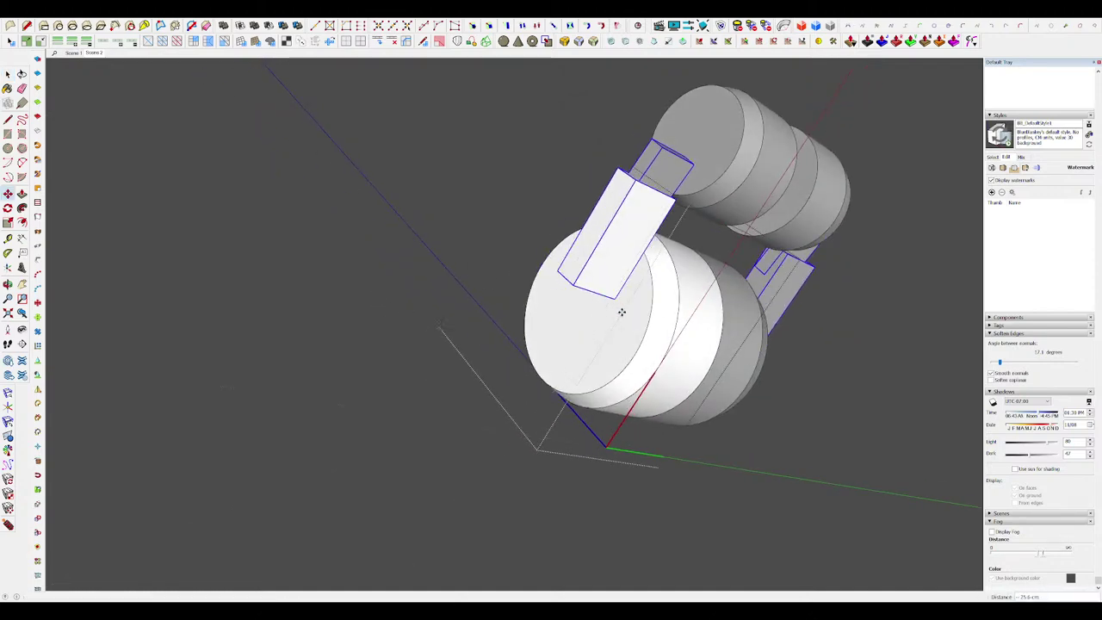
{"action": "middle_click_drag", "start_coordinate": [621, 312], "coordinate": [624, 274]}
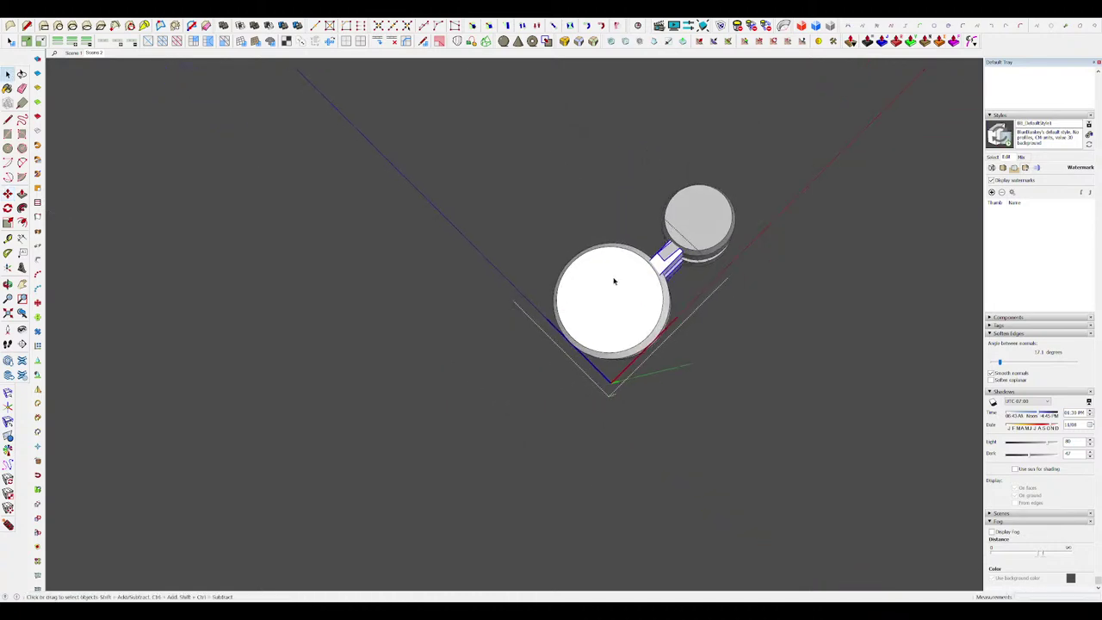
{"action": "scroll", "coordinate": [614, 280], "scroll_direction": "down", "scroll_amount": 10}
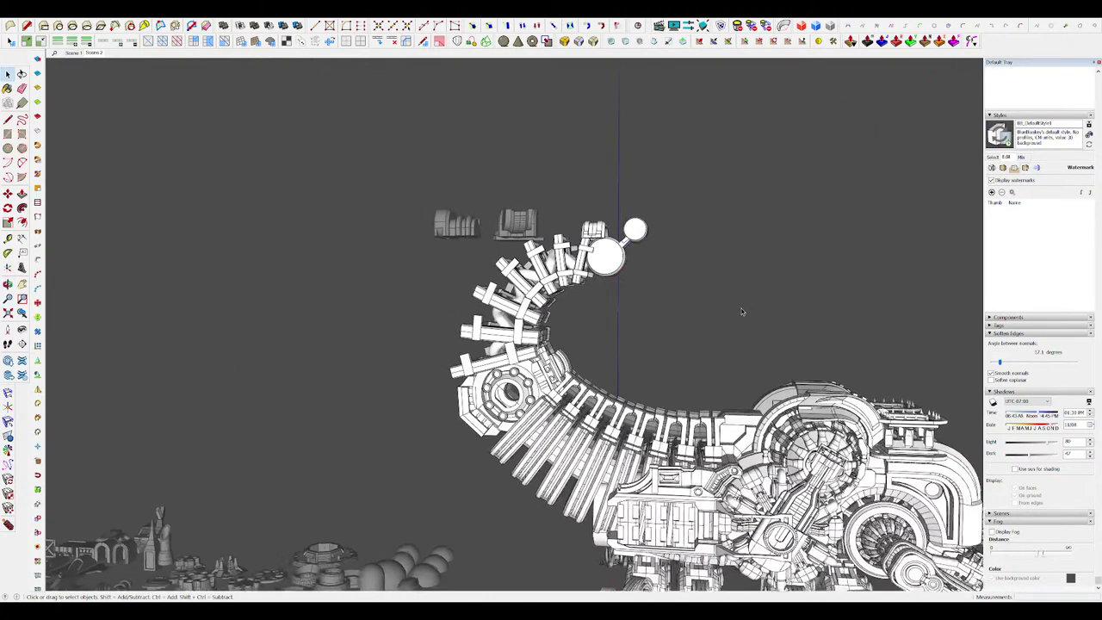
Step: Draw a circle on the bar end and extrude it into a small cylinder
{"action": "scroll", "coordinate": [631, 228], "scroll_direction": "up", "scroll_amount": 5}
{"action": "middle_click_drag", "start_coordinate": [644, 226], "coordinate": [616, 245]}
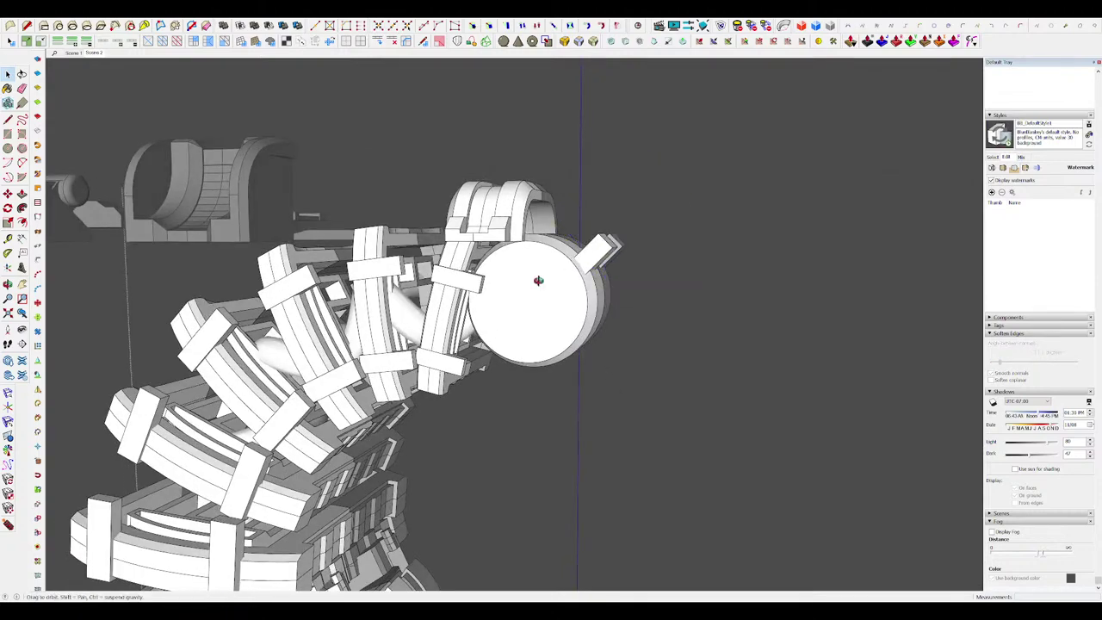
{"action": "middle_click_drag", "start_coordinate": [539, 281], "coordinate": [573, 263]}
{"action": "scroll", "coordinate": [573, 264], "scroll_direction": "down", "scroll_amount": 3}
{"action": "key", "text": "c"}
{"action": "left_click", "coordinate": [651, 223]}
{"action": "middle_click_drag", "start_coordinate": [651, 223], "coordinate": [621, 230]}
{"action": "key", "text": "p"}
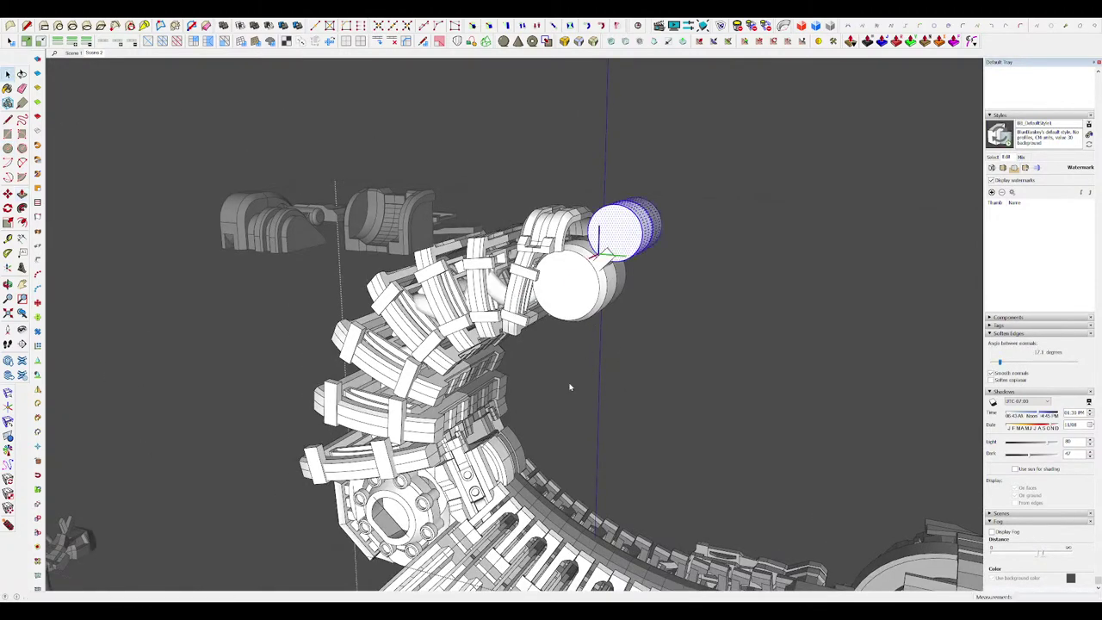
{"action": "middle_click_drag", "start_coordinate": [569, 387], "coordinate": [644, 250]}
Step: Inside the nested bar group, push/pull the bar and move the cylinder's front face to fit
{"action": "double_click", "coordinate": [645, 243]}
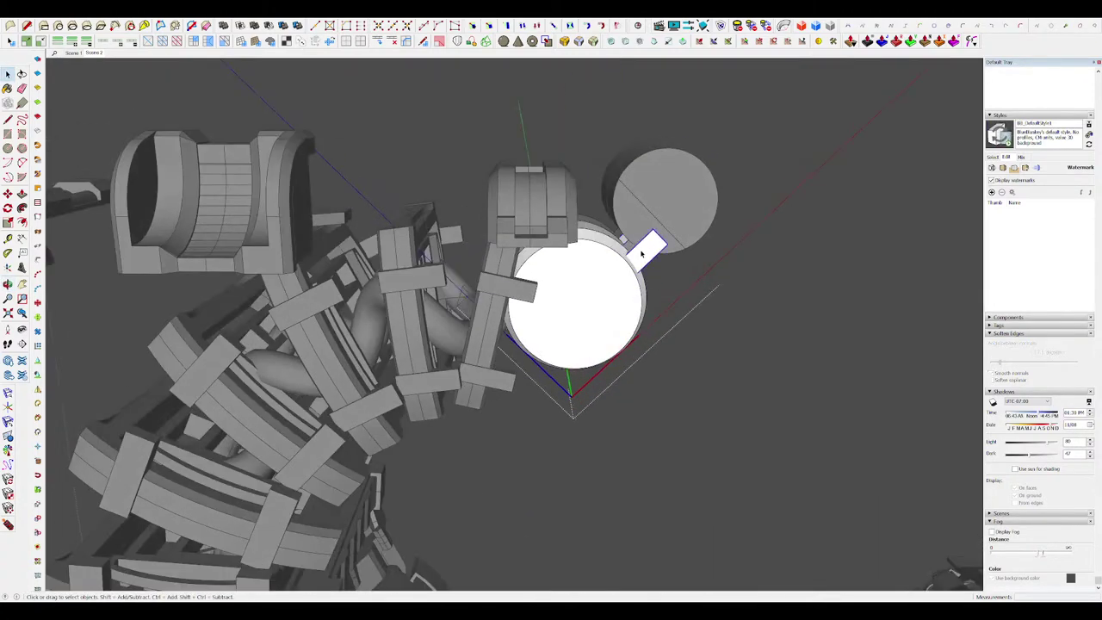
{"action": "double_click", "coordinate": [645, 251]}
{"action": "scroll", "coordinate": [643, 249], "scroll_direction": "up", "scroll_amount": 3}
{"action": "key", "text": "p"}
{"action": "scroll", "coordinate": [657, 241], "scroll_direction": "down", "scroll_amount": 10}
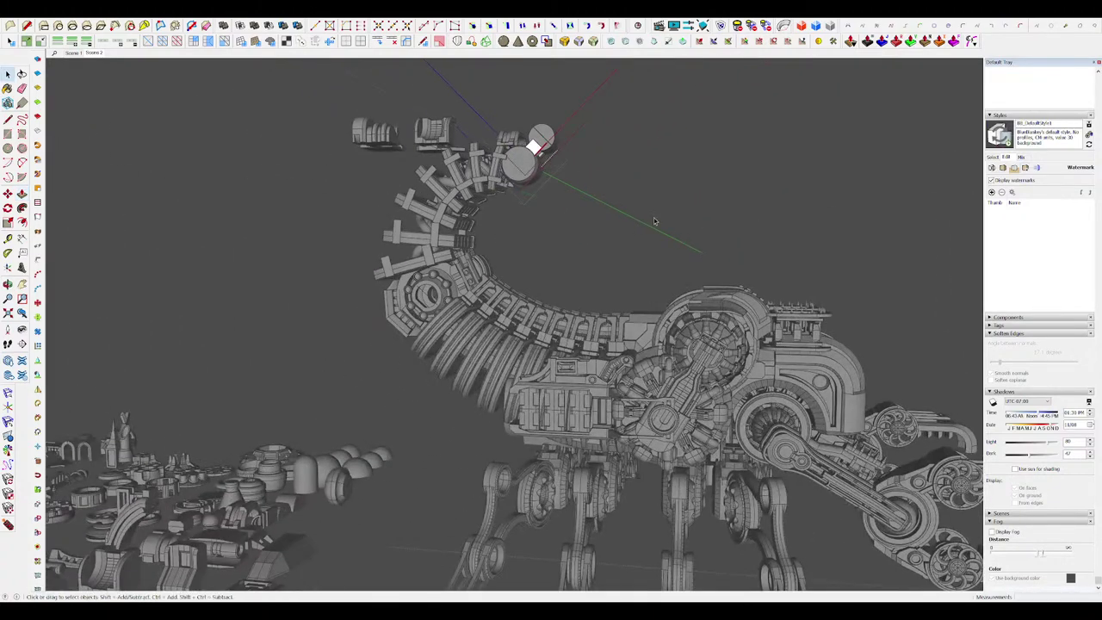
{"action": "scroll", "coordinate": [558, 160], "scroll_direction": "up", "scroll_amount": 6}
{"action": "scroll", "coordinate": [571, 155], "scroll_direction": "up", "scroll_amount": 3}
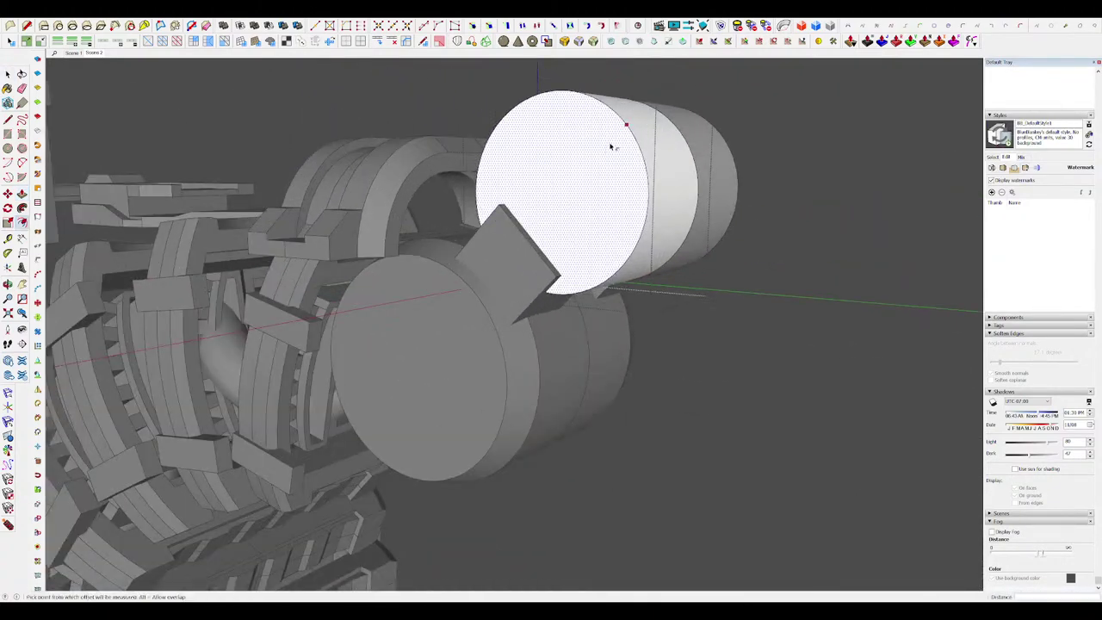
{"action": "left_click", "coordinate": [558, 188]}
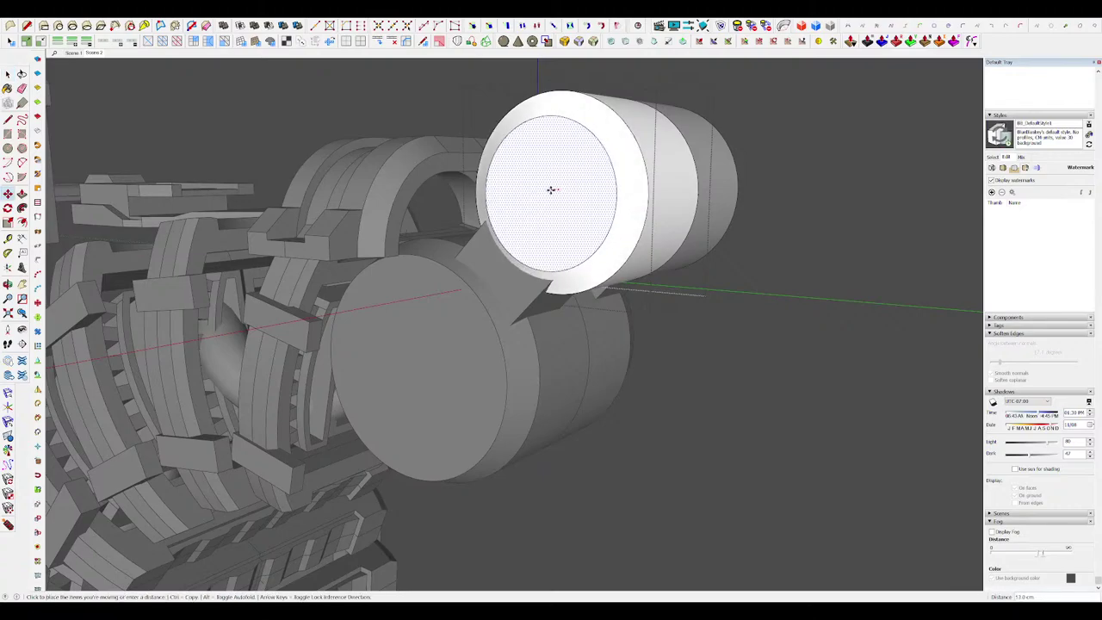
{"action": "key", "text": "space"}
{"action": "key", "text": "Escape"}
{"action": "scroll", "coordinate": [551, 184], "scroll_direction": "down", "scroll_amount": 10}
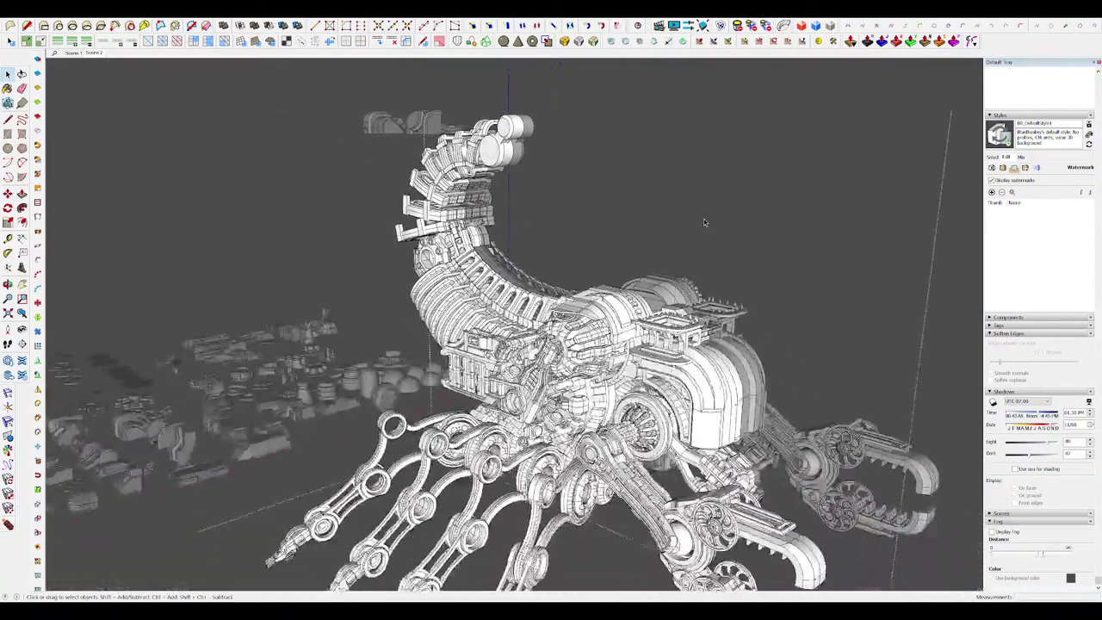
{"action": "key", "text": "Page_Up"}
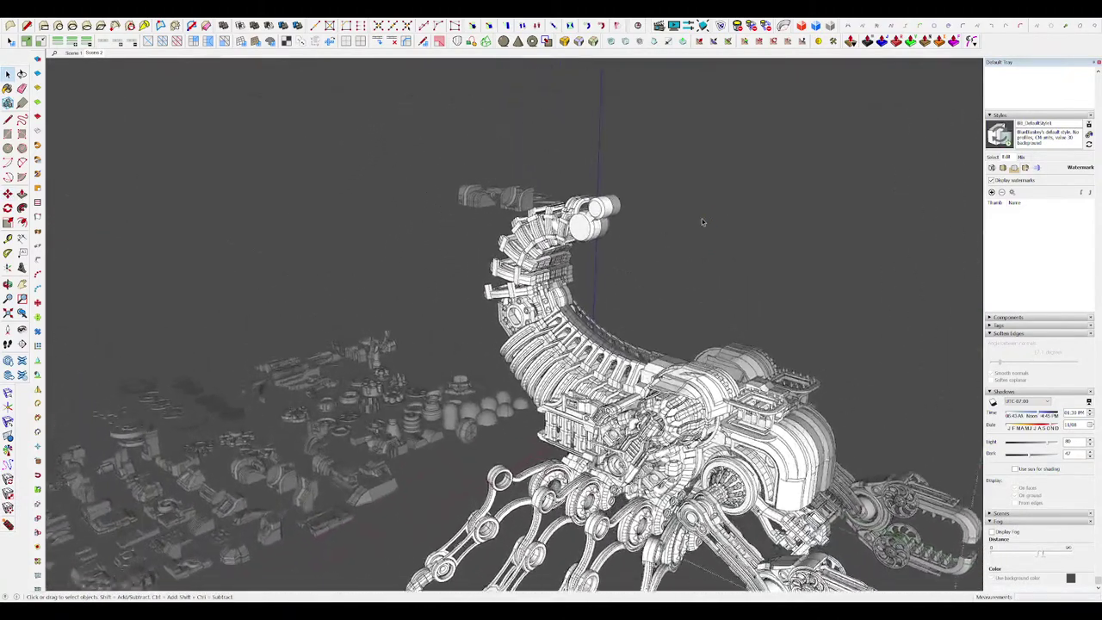
{"action": "middle_click_drag", "start_coordinate": [622, 215], "coordinate": [520, 189]}
{"action": "key", "text": "Page_Down"}
{"action": "scroll", "coordinate": [542, 188], "scroll_direction": "up", "scroll_amount": 4}
{"action": "key", "text": "Page_Down"}
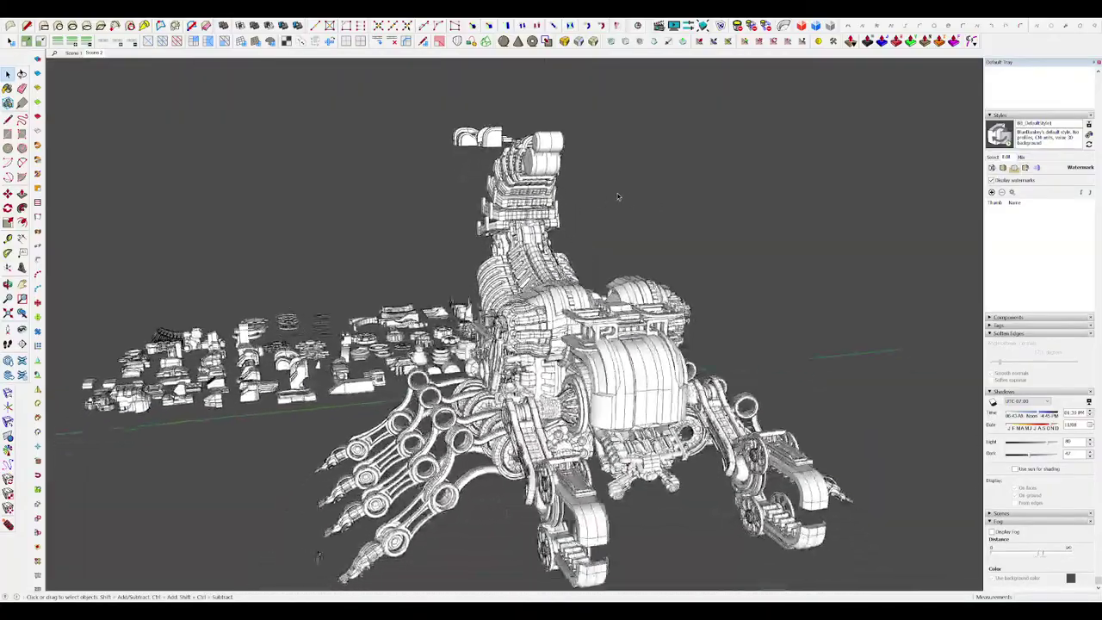
{"action": "key", "text": "Page_Down"}
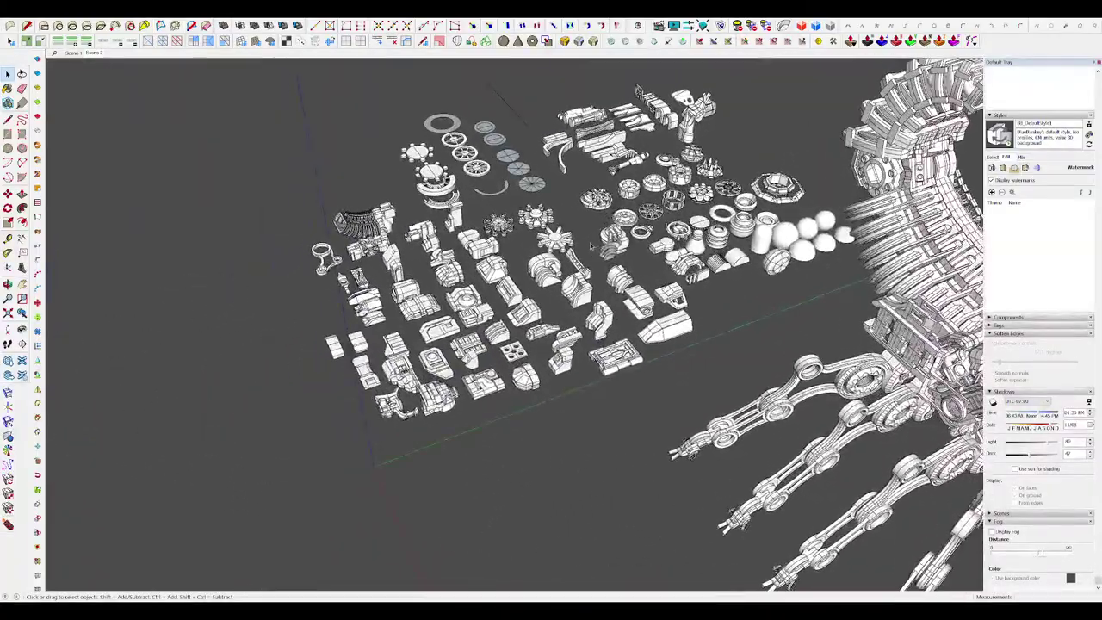
{"action": "key", "text": "Page_Down"}
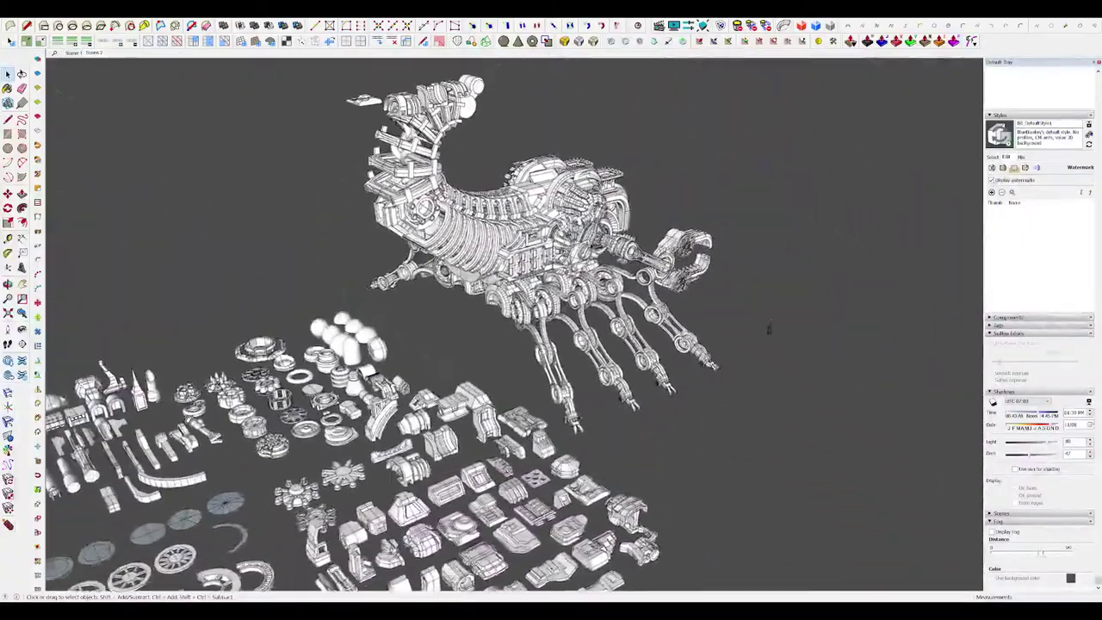
{"action": "scroll", "coordinate": [538, 280], "scroll_direction": "up", "scroll_amount": 4}
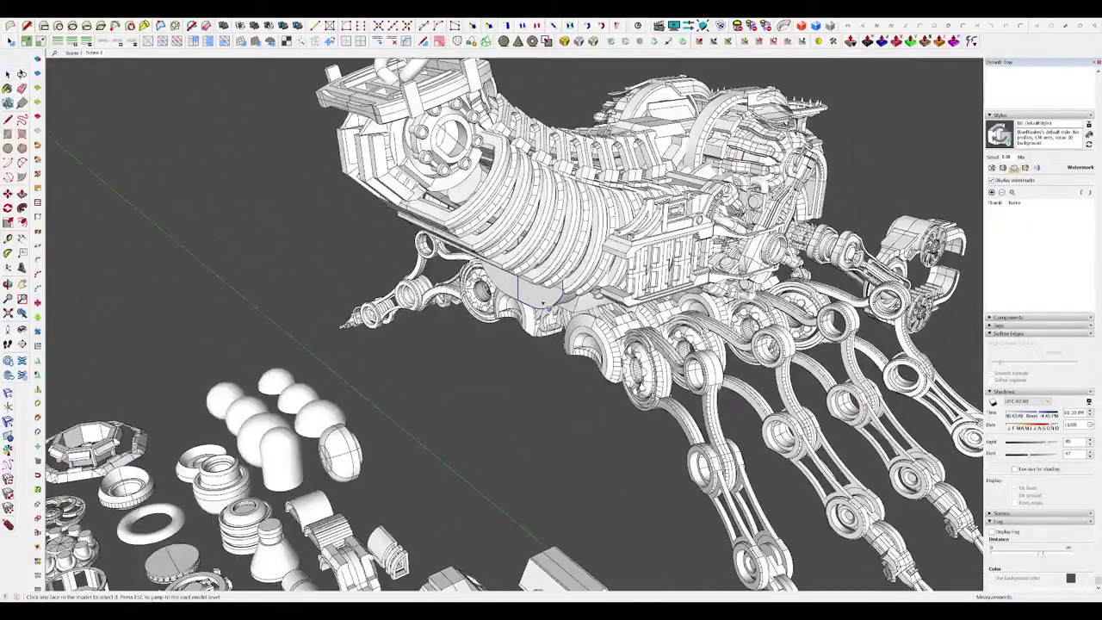
Step: Isolate the beam part and select the cylinder's end edge from a level side view
{"action": "left_click", "coordinate": [543, 303]}
{"action": "scroll", "coordinate": [544, 303], "scroll_direction": "up", "scroll_amount": 4}
{"action": "middle_click_drag", "start_coordinate": [547, 301], "coordinate": [545, 337]}
{"action": "middle_click_drag", "start_coordinate": [540, 381], "coordinate": [600, 325]}
{"action": "key", "text": "h"}
{"action": "scroll", "coordinate": [600, 325], "scroll_direction": "down", "scroll_amount": 3}
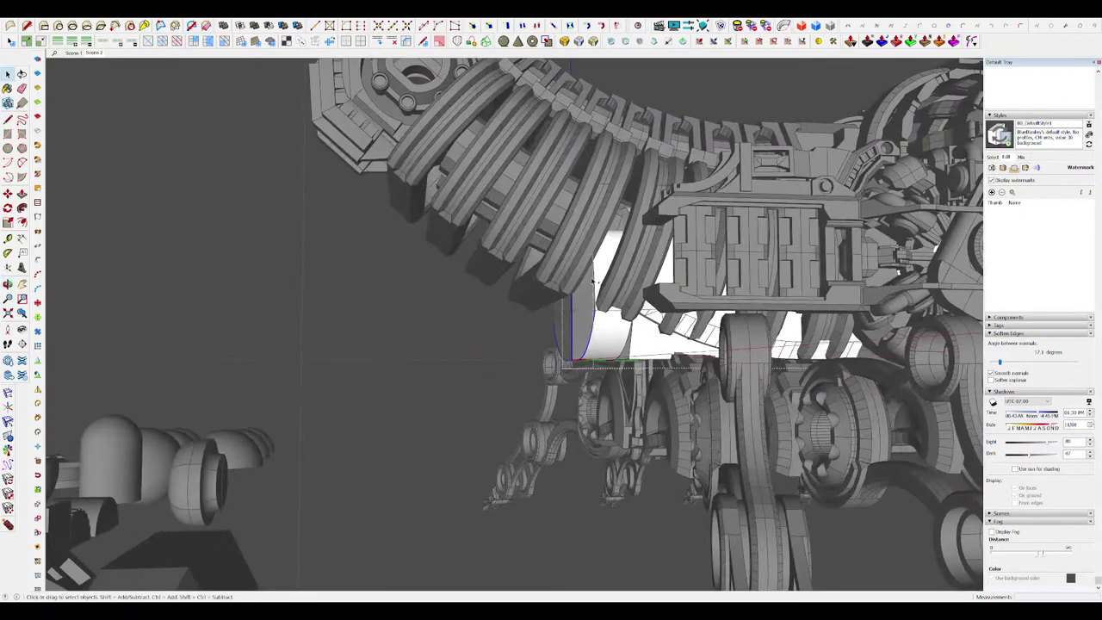
{"action": "key", "text": "h"}
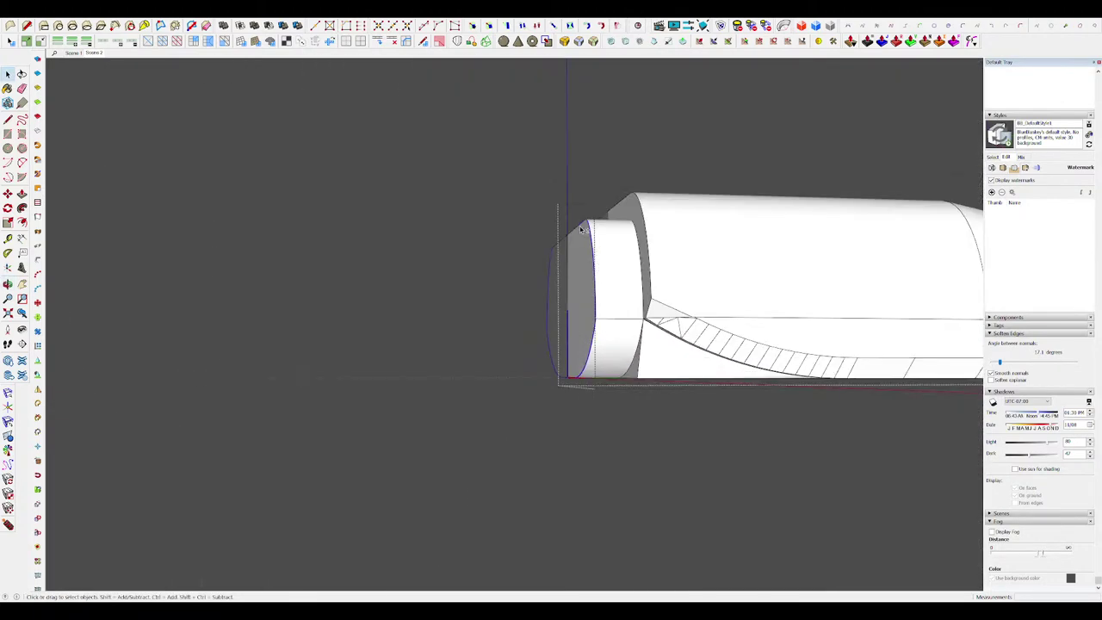
{"action": "middle_click_drag", "start_coordinate": [605, 269], "coordinate": [603, 256]}
Step: Apply a RoundCorner bevel with 50 cm offset to the end edge, restoring the full scorpion
{"action": "left_click", "coordinate": [593, 42]}
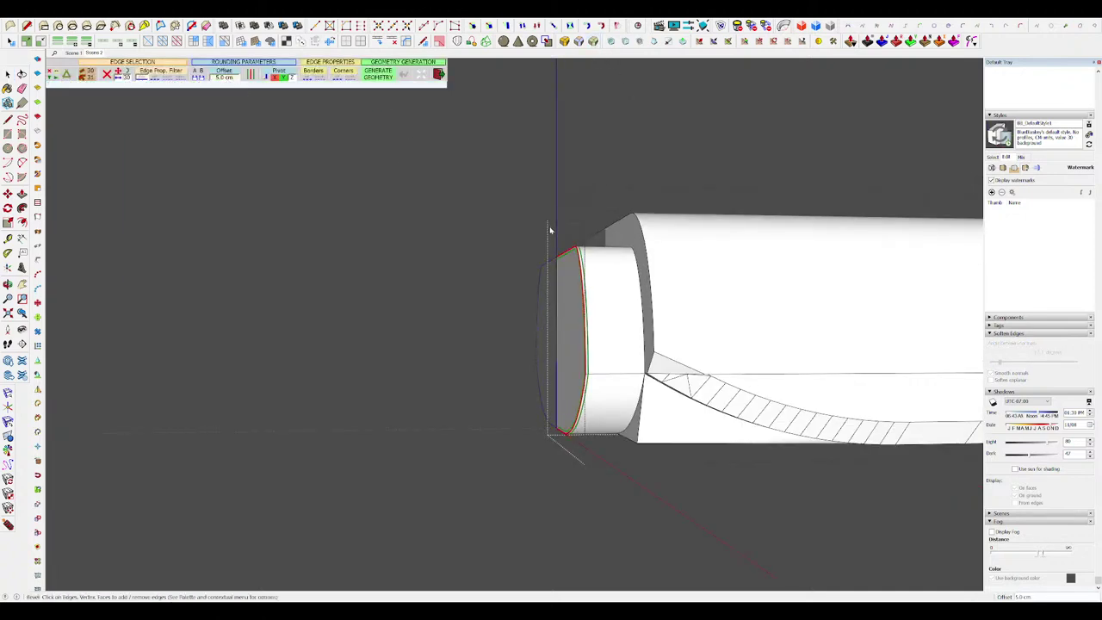
{"action": "middle_click_drag", "start_coordinate": [558, 246], "coordinate": [629, 317]}
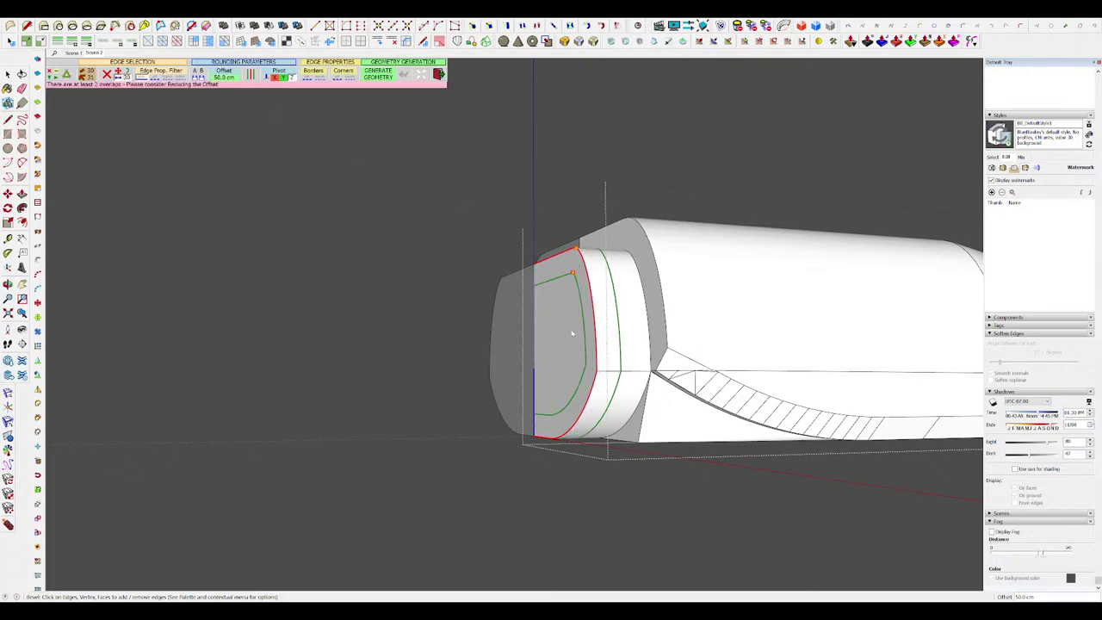
{"action": "key", "text": "space"}
{"action": "middle_click_drag", "start_coordinate": [581, 299], "coordinate": [562, 311]}
{"action": "key", "text": "Escape"}
{"action": "scroll", "coordinate": [594, 295], "scroll_direction": "up", "scroll_amount": 8}
{"action": "key", "text": "p"}
{"action": "key", "text": "space"}
{"action": "key", "text": "space"}
{"action": "scroll", "coordinate": [568, 327], "scroll_direction": "down", "scroll_amount": 10}
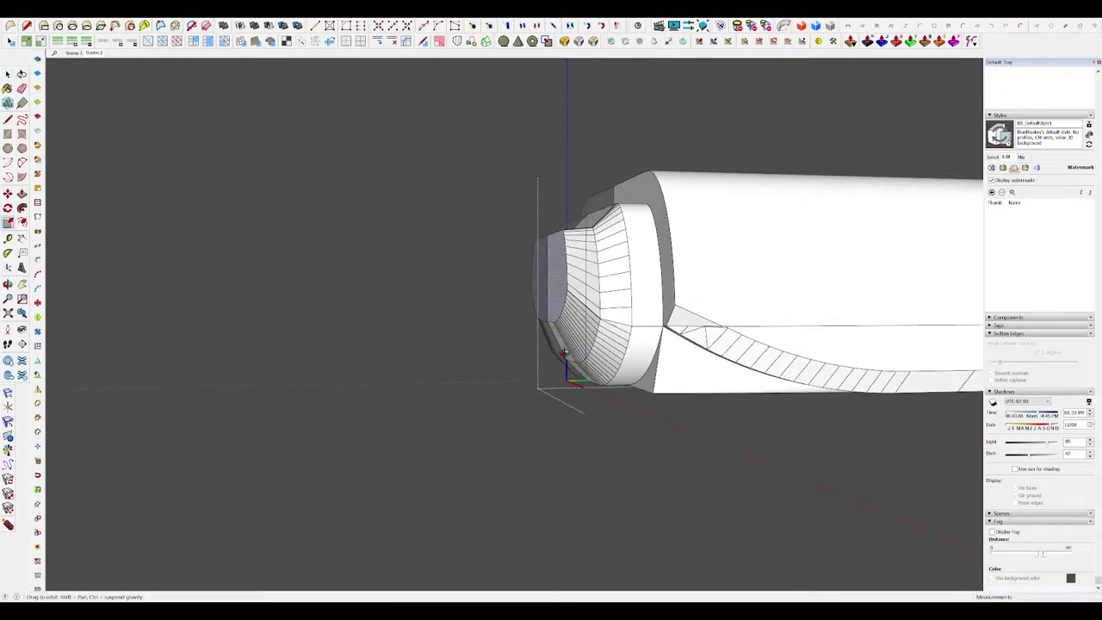
{"action": "scroll", "coordinate": [575, 303], "scroll_direction": "down", "scroll_amount": 5}
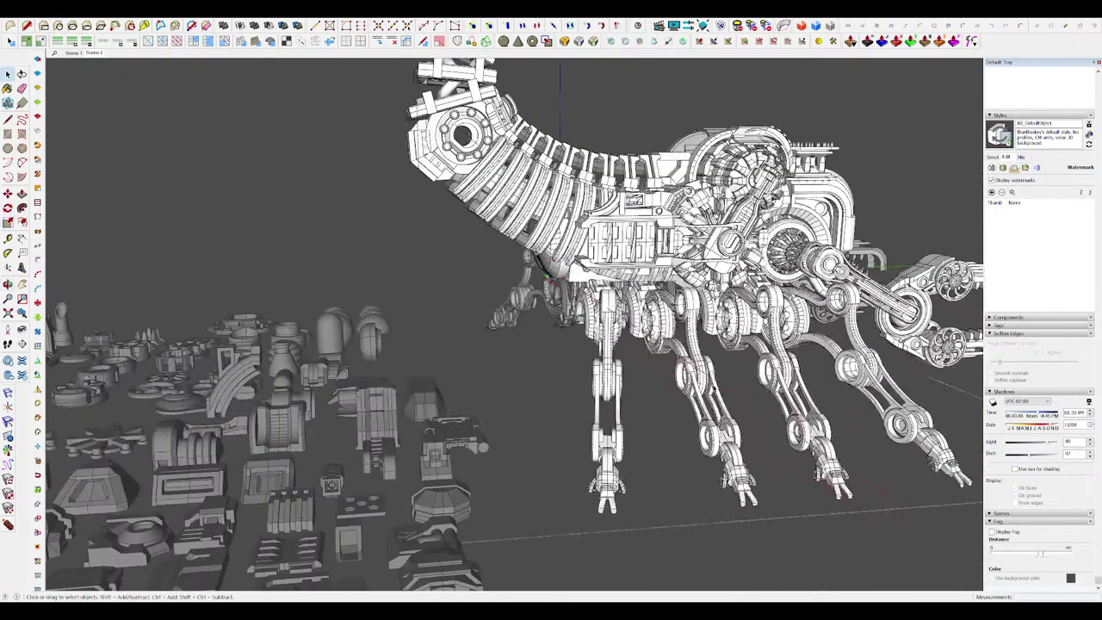
Step: Select the dome part on the tail head and rotate it 90°
{"action": "middle_click_drag", "start_coordinate": [575, 303], "coordinate": [824, 378]}
{"action": "scroll", "coordinate": [603, 474], "scroll_direction": "up", "scroll_amount": 2}
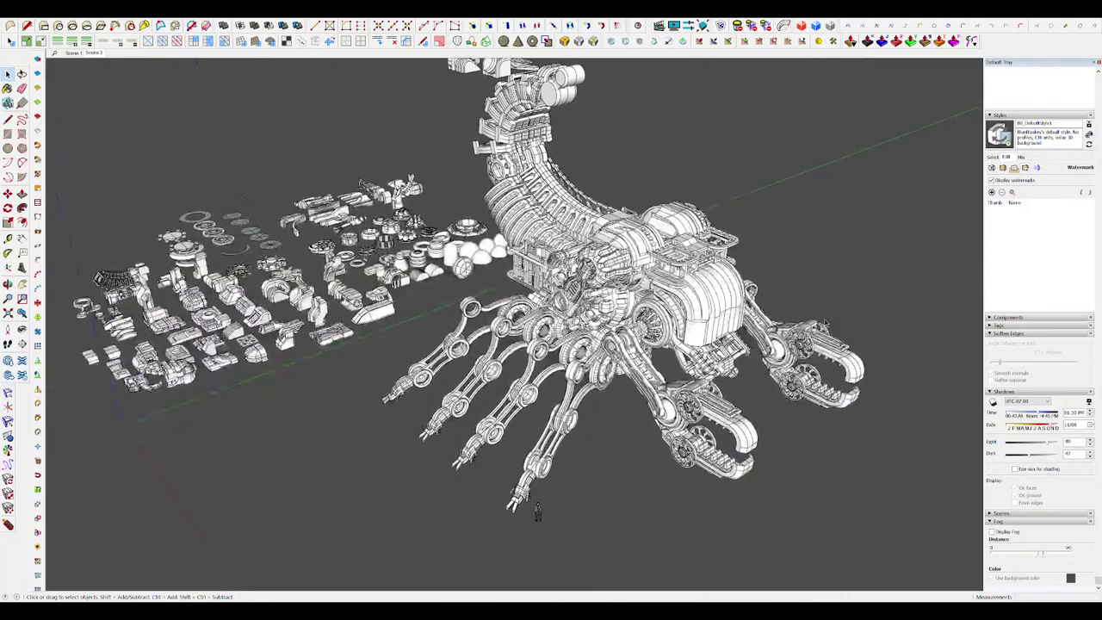
{"action": "middle_click_drag", "start_coordinate": [600, 465], "coordinate": [633, 446]}
{"action": "scroll", "coordinate": [548, 506], "scroll_direction": "down", "scroll_amount": 3}
{"action": "scroll", "coordinate": [607, 323], "scroll_direction": "up", "scroll_amount": 3}
{"action": "middle_click_drag", "start_coordinate": [581, 280], "coordinate": [671, 267]}
{"action": "scroll", "coordinate": [652, 327], "scroll_direction": "up", "scroll_amount": 3}
{"action": "scroll", "coordinate": [464, 241], "scroll_direction": "up", "scroll_amount": 2}
{"action": "middle_click_drag", "start_coordinate": [551, 232], "coordinate": [427, 258]}
{"action": "left_click", "coordinate": [418, 230]}
{"action": "middle_click_drag", "start_coordinate": [650, 334], "coordinate": [597, 172]}
{"action": "left_click", "coordinate": [417, 191]}
{"action": "scroll", "coordinate": [595, 178], "scroll_direction": "up", "scroll_amount": 3}
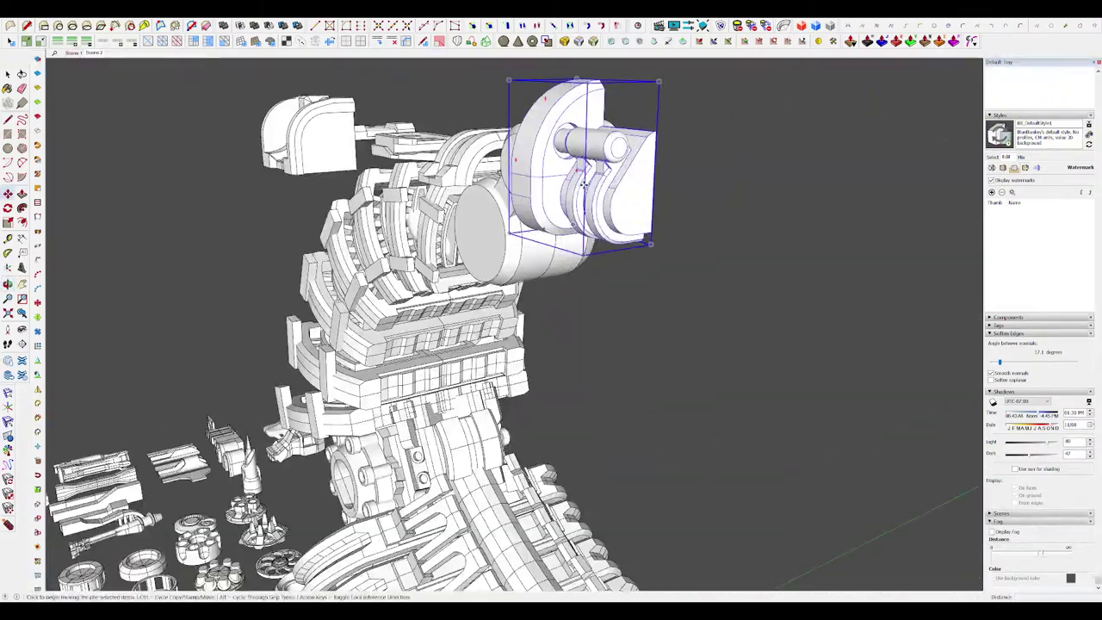
Step: Move the rotated dome part straight down on the tail head
{"action": "left_click", "coordinate": [584, 184]}
{"action": "left_click", "coordinate": [583, 264]}
{"action": "middle_click_drag", "start_coordinate": [582, 263], "coordinate": [656, 223]}
{"action": "scroll", "coordinate": [667, 211], "scroll_direction": "down", "scroll_amount": 3}
{"action": "key", "text": "space"}
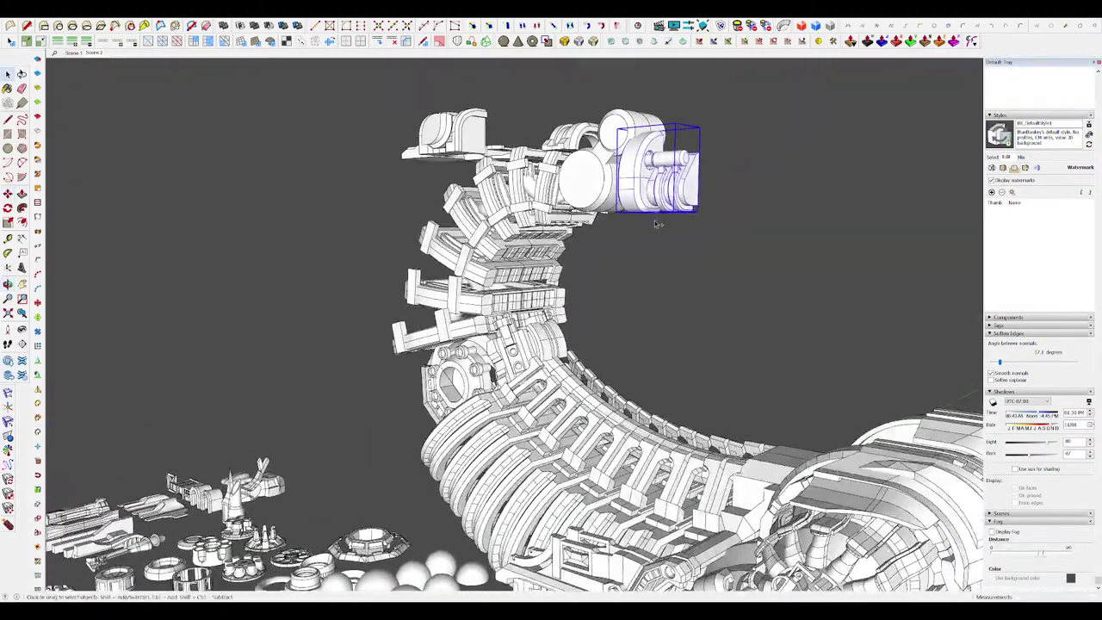
Step: Inside the component, slide the two stinger-head halves together
{"action": "double_click", "coordinate": [620, 189]}
{"action": "middle_click_drag", "start_coordinate": [602, 186], "coordinate": [535, 222]}
{"action": "scroll", "coordinate": [539, 223], "scroll_direction": "up", "scroll_amount": 3}
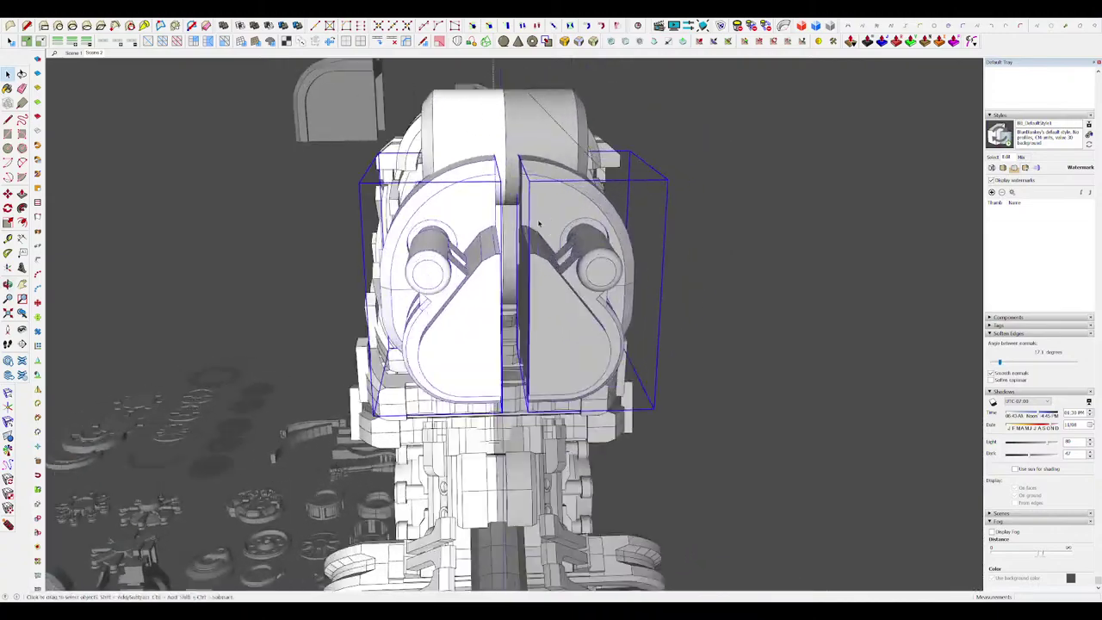
{"action": "left_click", "coordinate": [502, 254]}
{"action": "scroll", "coordinate": [503, 254], "scroll_direction": "down", "scroll_amount": 4}
{"action": "middle_click_drag", "start_coordinate": [500, 411], "coordinate": [620, 283]}
{"action": "scroll", "coordinate": [622, 282], "scroll_direction": "down", "scroll_amount": 6}
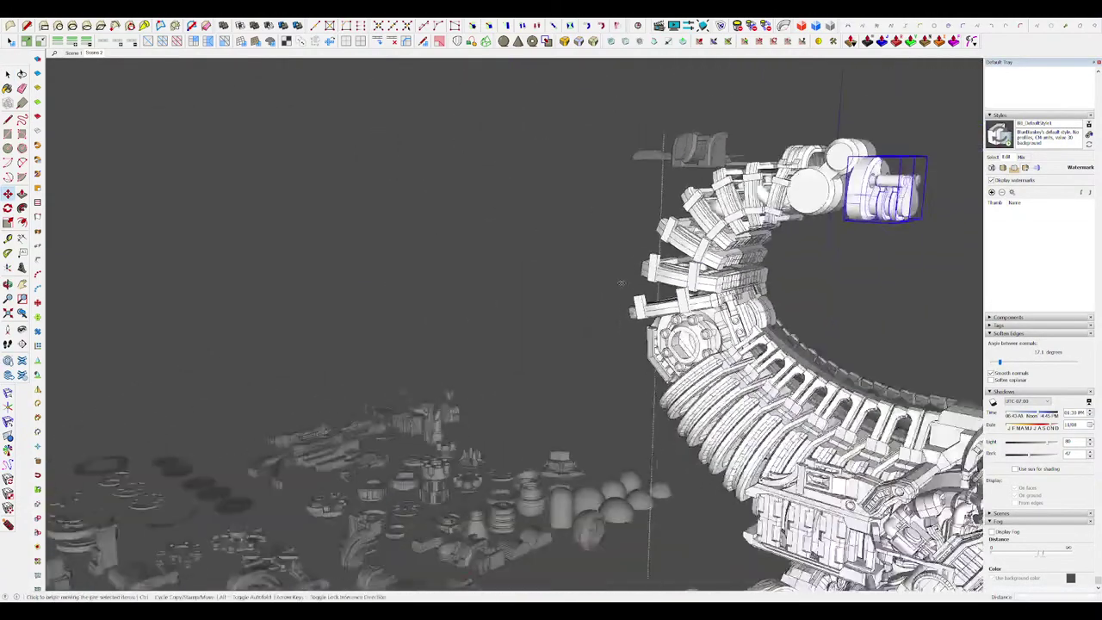
{"action": "key", "text": "space"}
Step: Move the selected part into position at the tail head, then clear the selection
{"action": "middle_click_drag", "start_coordinate": [733, 278], "coordinate": [811, 253]}
{"action": "scroll", "coordinate": [632, 227], "scroll_direction": "up", "scroll_amount": 5}
{"action": "scroll", "coordinate": [624, 234], "scroll_direction": "up", "scroll_amount": 2}
{"action": "key", "text": "m"}
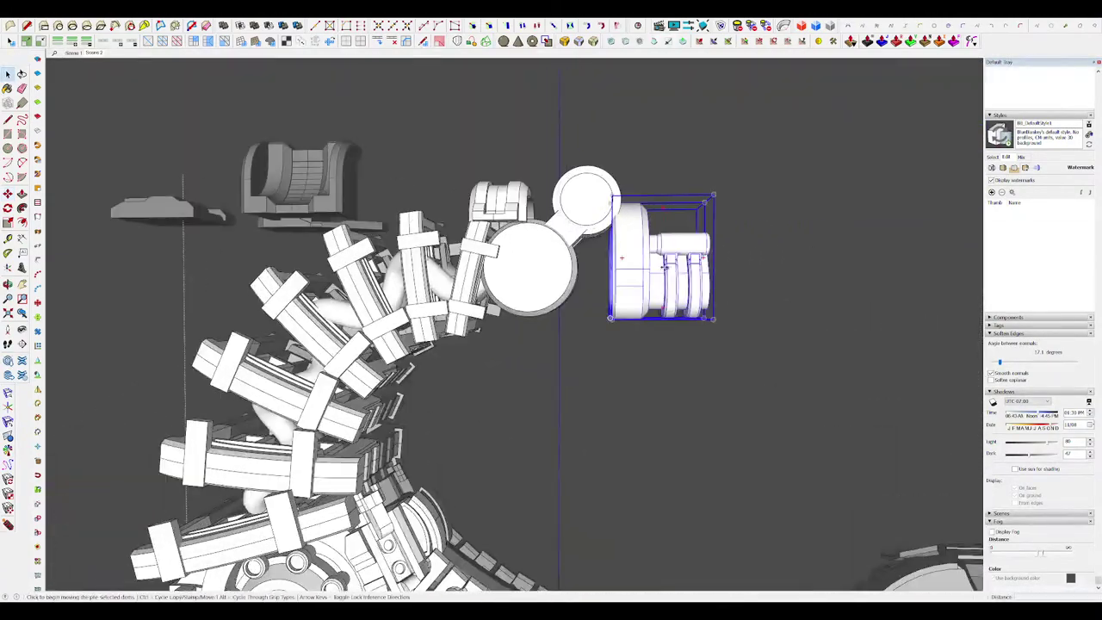
{"action": "left_click", "coordinate": [590, 271]}
{"action": "middle_click_drag", "start_coordinate": [591, 271], "coordinate": [520, 258]}
{"action": "scroll", "coordinate": [521, 258], "scroll_direction": "down", "scroll_amount": 5}
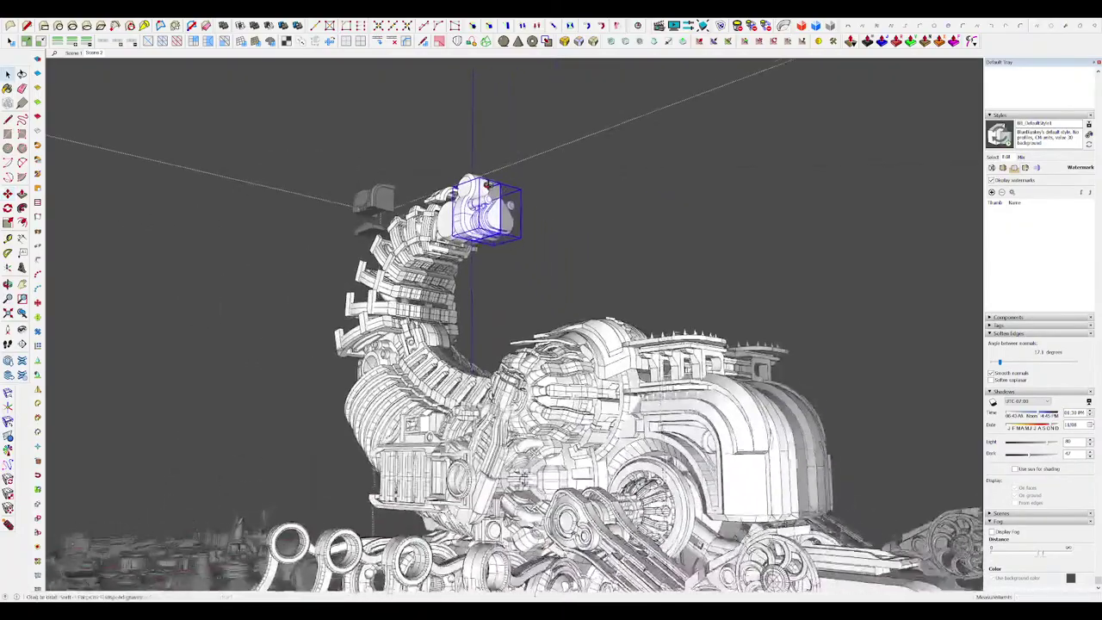
{"action": "key", "text": "space"}
{"action": "left_click", "coordinate": [690, 250]}
Step: Select the curved bracket piece at the tail head and hide it with Ctrl+X
{"action": "scroll", "coordinate": [791, 298], "scroll_direction": "down", "scroll_amount": 3}
{"action": "scroll", "coordinate": [791, 297], "scroll_direction": "down", "scroll_amount": 3}
{"action": "middle_click_drag", "start_coordinate": [832, 298], "coordinate": [792, 288]}
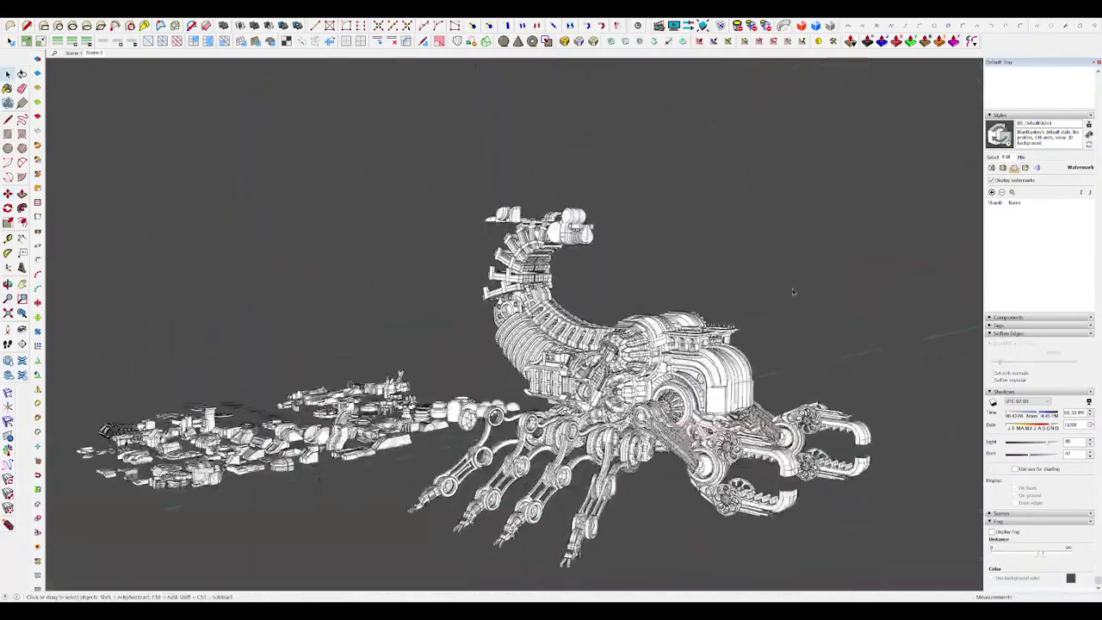
{"action": "scroll", "coordinate": [551, 225], "scroll_direction": "up", "scroll_amount": 7}
{"action": "middle_click_drag", "start_coordinate": [581, 258], "coordinate": [613, 303]}
{"action": "left_click", "coordinate": [548, 250]}
{"action": "middle_click_drag", "start_coordinate": [533, 245], "coordinate": [421, 219]}
{"action": "key", "text": "m"}
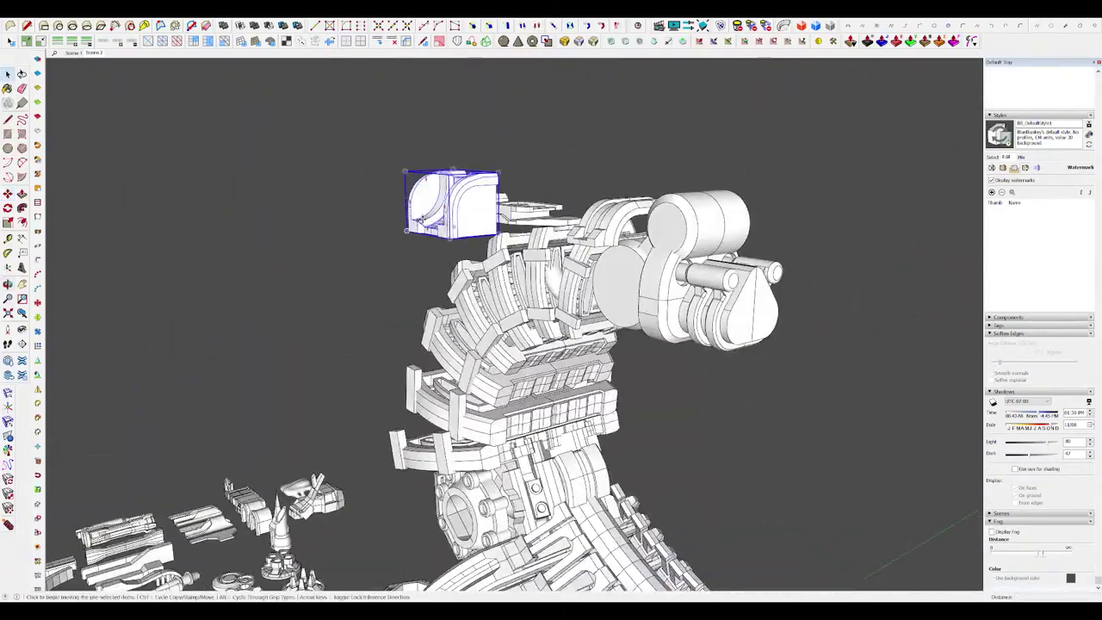
{"action": "mouse_move", "coordinate": [776, 303]}
{"action": "middle_mouse_down"}
{"action": "mouse_move", "coordinate": [757, 310]}
{"action": "mouse_move", "coordinate": [740, 284]}
{"action": "mouse_move", "coordinate": [743, 220]}
{"action": "mouse_move", "coordinate": [892, 227]}
{"action": "mouse_move", "coordinate": [642, 253]}
{"action": "middle_mouse_up"}
{"action": "key", "text": "space"}
{"action": "key", "text": "ctrl+x"}
Step: Within the tail's left half, place the curved bracket on the centre line
{"action": "double_click", "coordinate": [623, 287]}
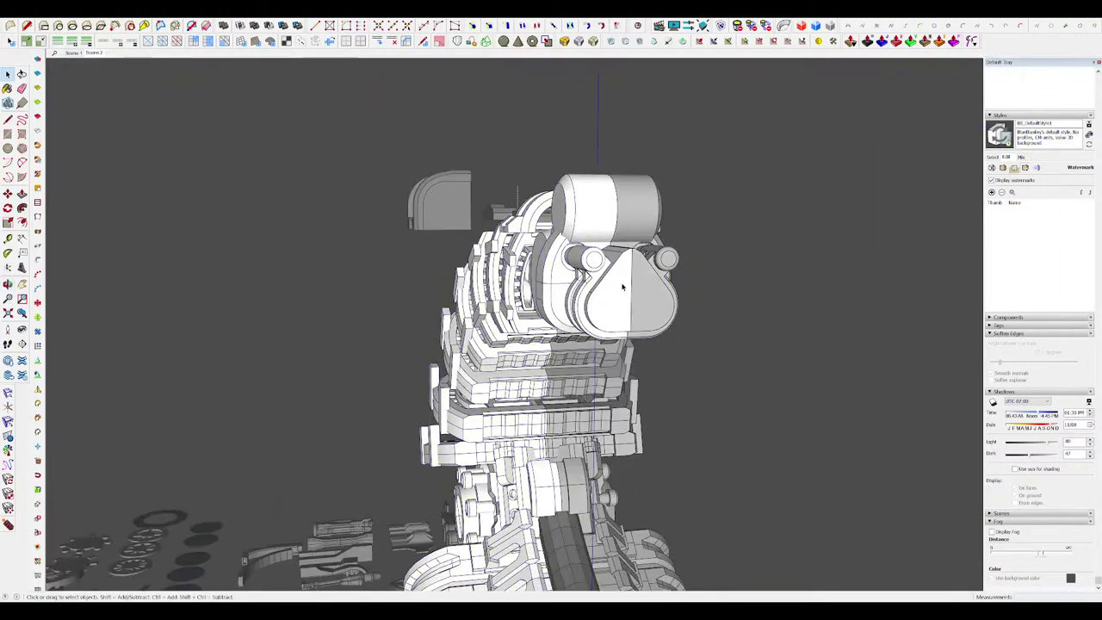
{"action": "middle_click_drag", "start_coordinate": [615, 297], "coordinate": [537, 247]}
{"action": "left_click", "coordinate": [494, 247]}
{"action": "scroll", "coordinate": [540, 264], "scroll_direction": "up", "scroll_amount": 3}
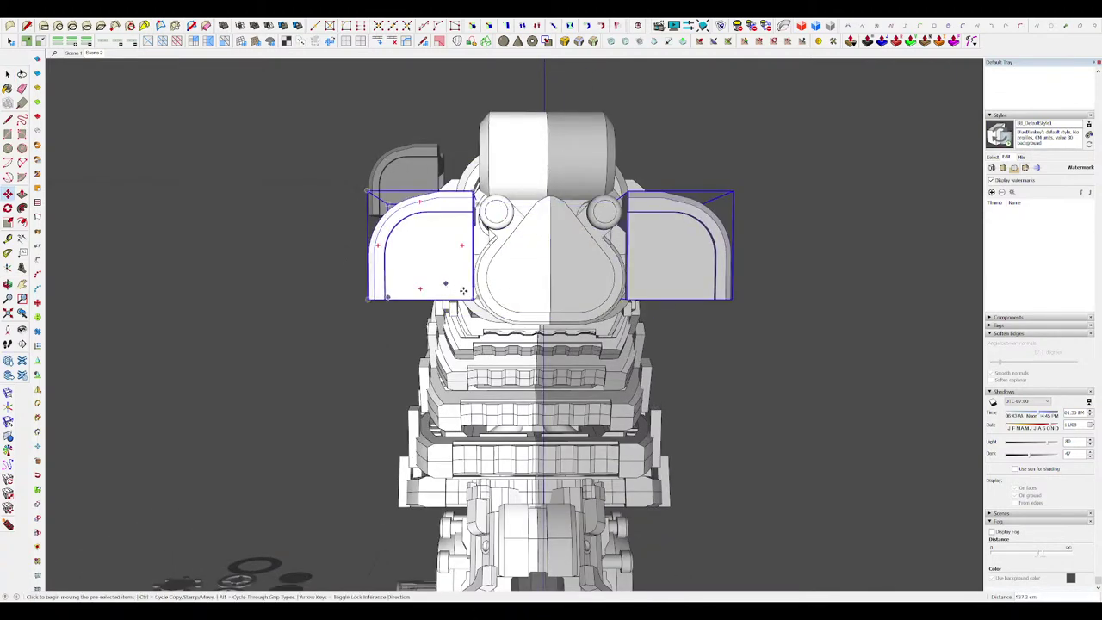
{"action": "left_click", "coordinate": [550, 311]}
{"action": "middle_click_drag", "start_coordinate": [551, 311], "coordinate": [737, 307]}
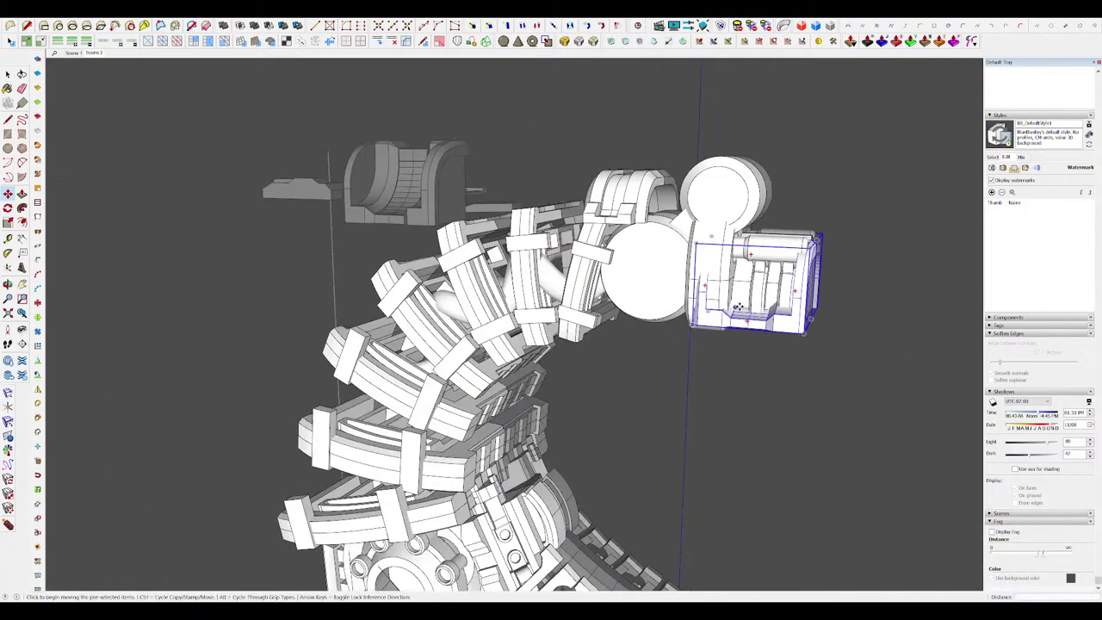
Step: Slide the curved bracket outward, then lift it upward into place
{"action": "left_click", "coordinate": [737, 307]}
{"action": "left_click", "coordinate": [830, 315]}
{"action": "middle_click_drag", "start_coordinate": [829, 316], "coordinate": [798, 269]}
{"action": "scroll", "coordinate": [799, 268], "scroll_direction": "up", "scroll_amount": 2}
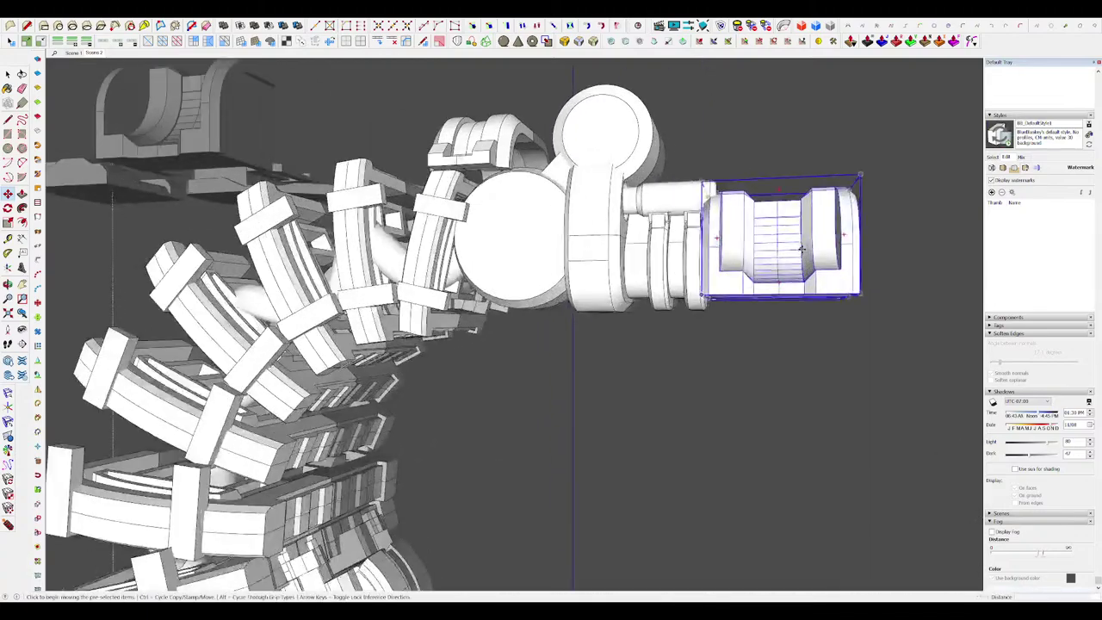
{"action": "left_click", "coordinate": [794, 267]}
{"action": "left_click", "coordinate": [800, 176]}
Step: Orbit and zoom around the scorpion to inspect the bracket at the tail tip
{"action": "middle_click_drag", "start_coordinate": [801, 177], "coordinate": [663, 249]}
{"action": "scroll", "coordinate": [660, 250], "scroll_direction": "down", "scroll_amount": 3}
{"action": "scroll", "coordinate": [664, 250], "scroll_direction": "down", "scroll_amount": 4}
{"action": "scroll", "coordinate": [620, 146], "scroll_direction": "up", "scroll_amount": 4}
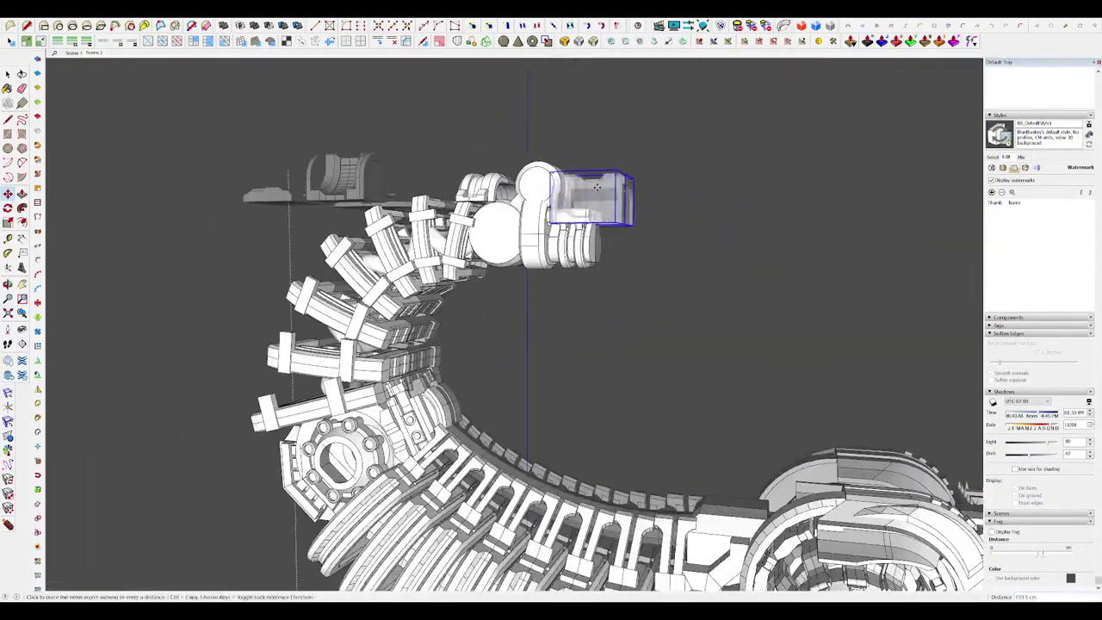
{"action": "scroll", "coordinate": [594, 187], "scroll_direction": "up", "scroll_amount": 6}
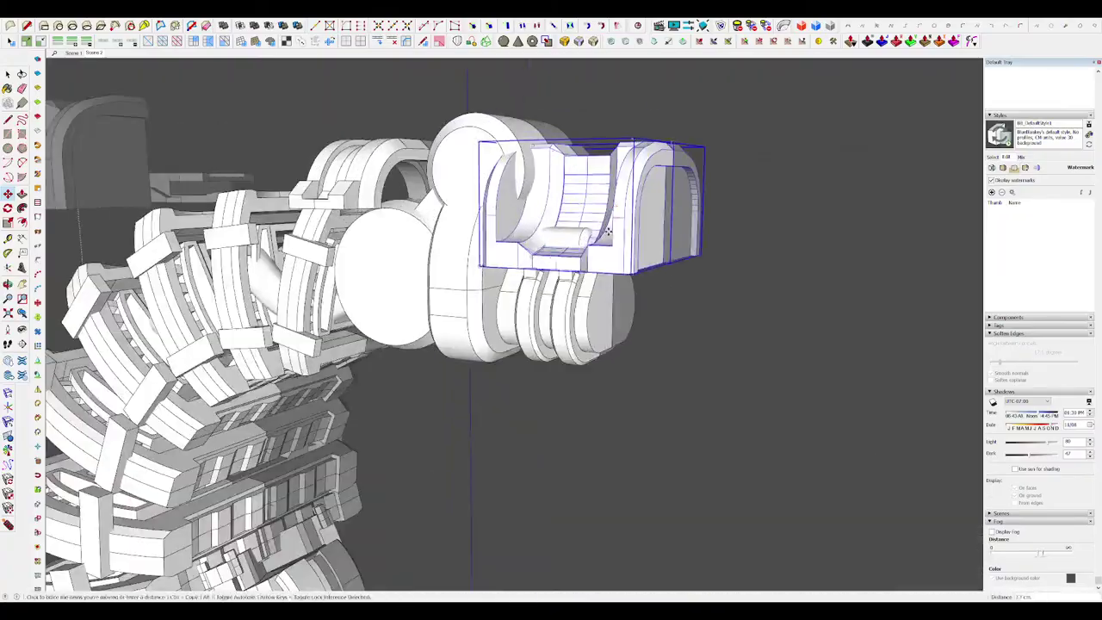
{"action": "scroll", "coordinate": [607, 204], "scroll_direction": "down", "scroll_amount": 4}
{"action": "scroll", "coordinate": [673, 224], "scroll_direction": "down", "scroll_amount": 4}
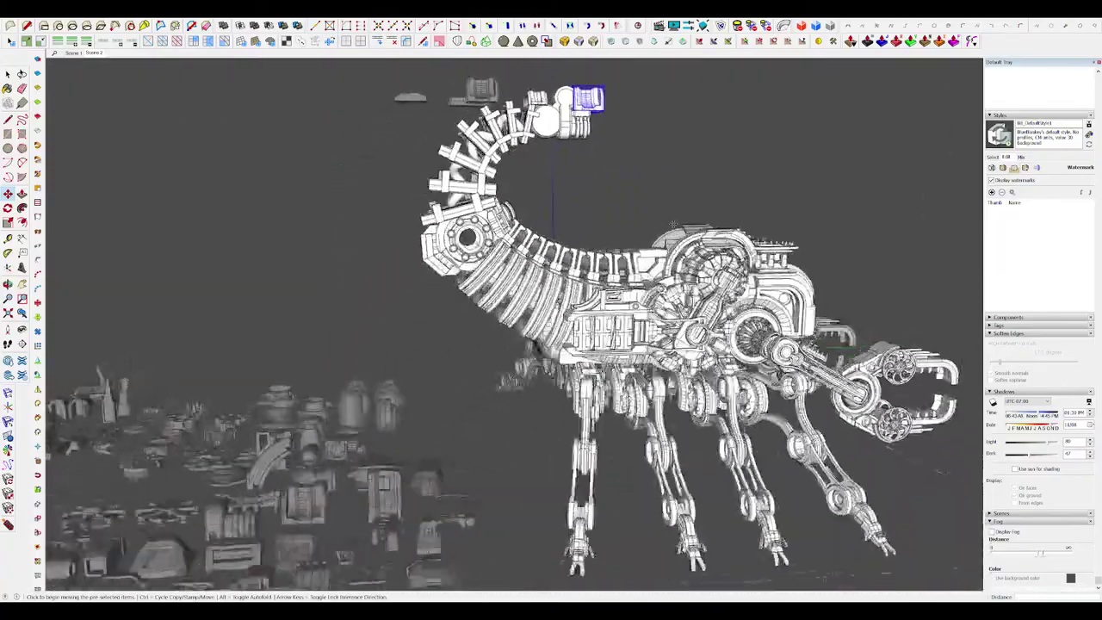
{"action": "middle_click_drag", "start_coordinate": [673, 223], "coordinate": [673, 224]}
{"action": "scroll", "coordinate": [617, 183], "scroll_direction": "up", "scroll_amount": 5}
{"action": "middle_click_drag", "start_coordinate": [616, 182], "coordinate": [811, 271]}
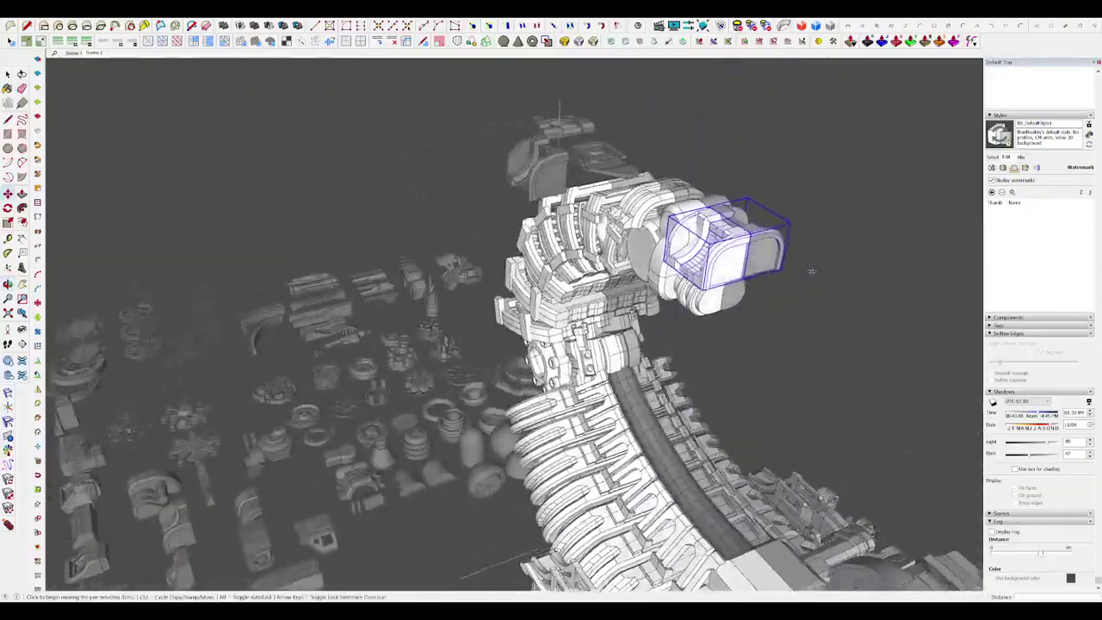
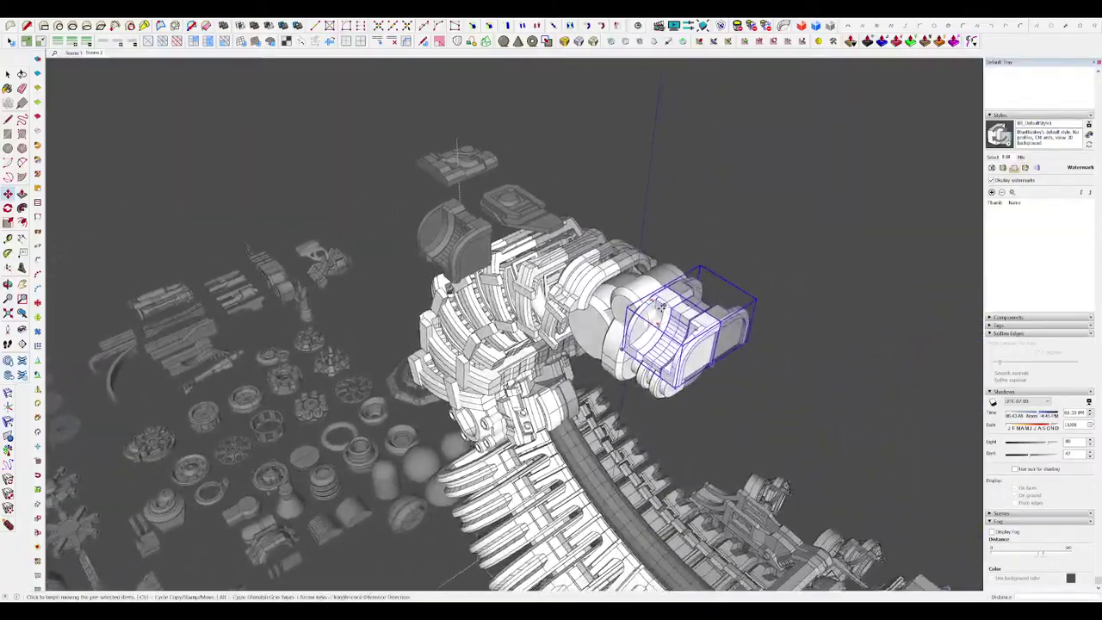
Step: Orbit around the scorpion until the front face of the stinger head is in view
{"action": "middle_click_drag", "start_coordinate": [650, 282], "coordinate": [807, 327]}
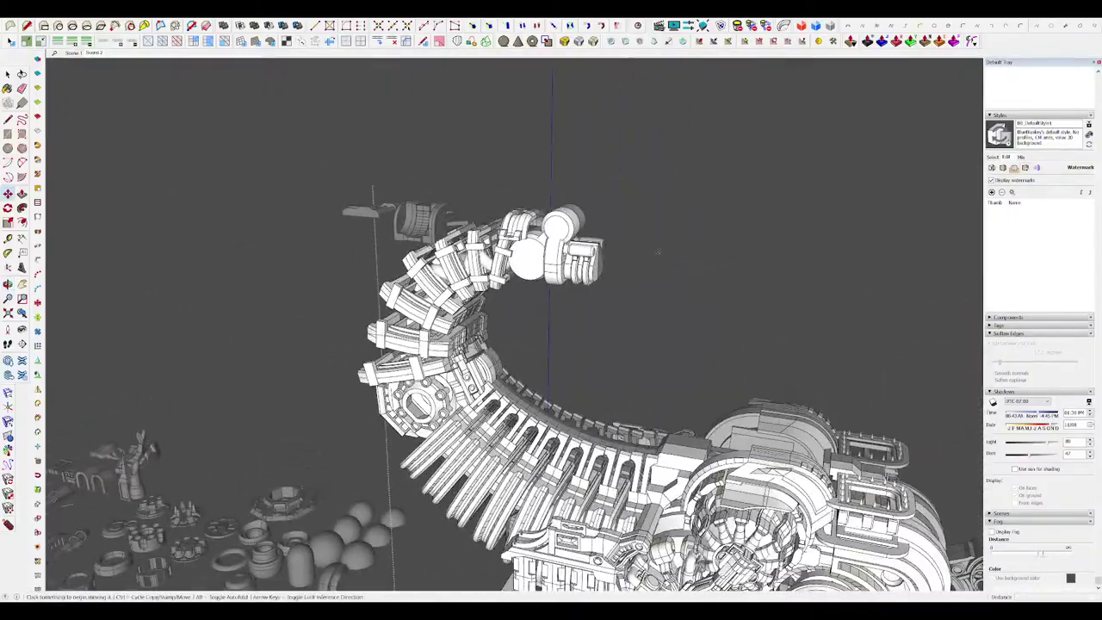
{"action": "key", "text": "space"}
{"action": "middle_click_drag", "start_coordinate": [658, 252], "coordinate": [331, 216]}
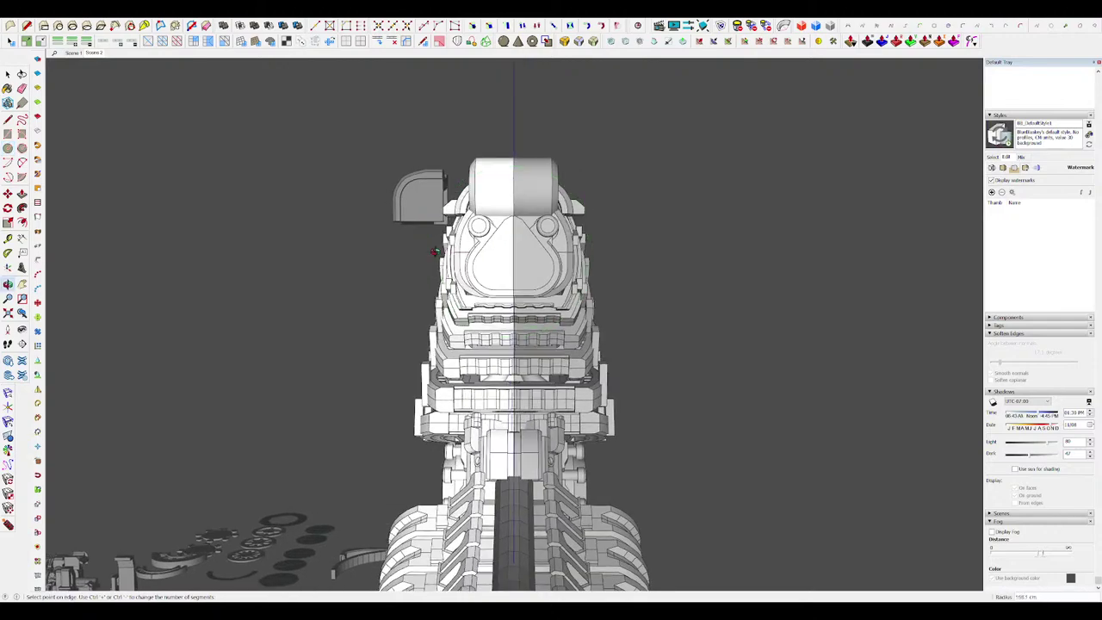
Step: Split the front disk with a line and push/pull it into a thicker disk
{"action": "scroll", "coordinate": [702, 269], "scroll_direction": "up", "scroll_amount": 2}
{"action": "key", "text": "l"}
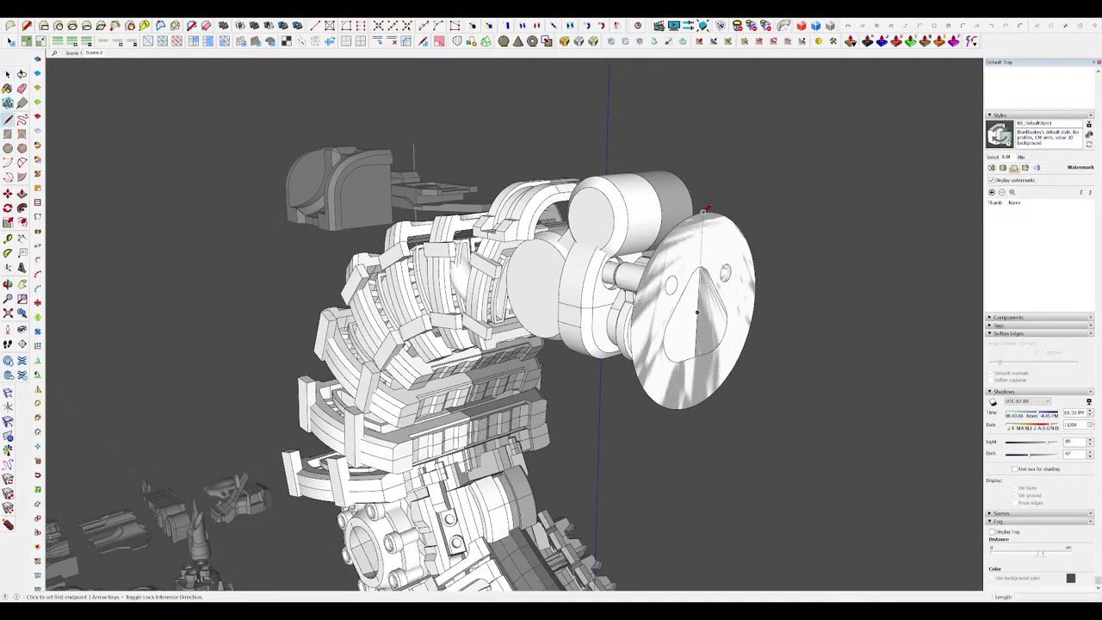
{"action": "left_click", "coordinate": [693, 405]}
{"action": "key", "text": "p"}
{"action": "double_click", "coordinate": [713, 290]}
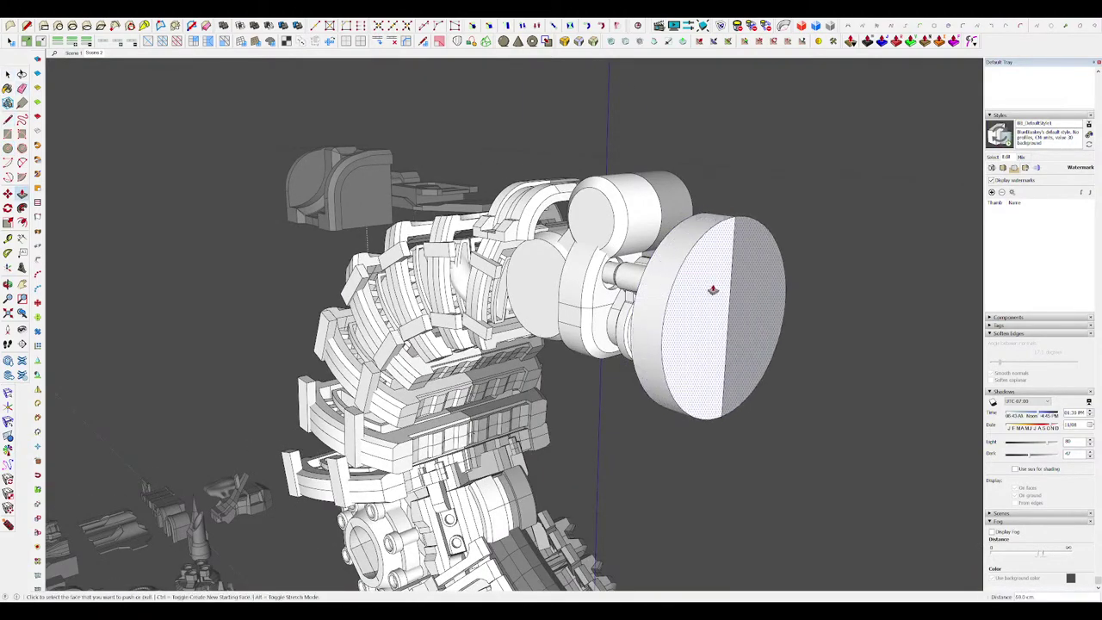
{"action": "double_click", "coordinate": [680, 293]}
{"action": "key", "text": "space"}
Step: Scale the thickened disk down to a smaller size
{"action": "scroll", "coordinate": [668, 272], "scroll_direction": "down", "scroll_amount": 5}
{"action": "middle_click_drag", "start_coordinate": [637, 284], "coordinate": [668, 272]}
{"action": "scroll", "coordinate": [644, 256], "scroll_direction": "up", "scroll_amount": 4}
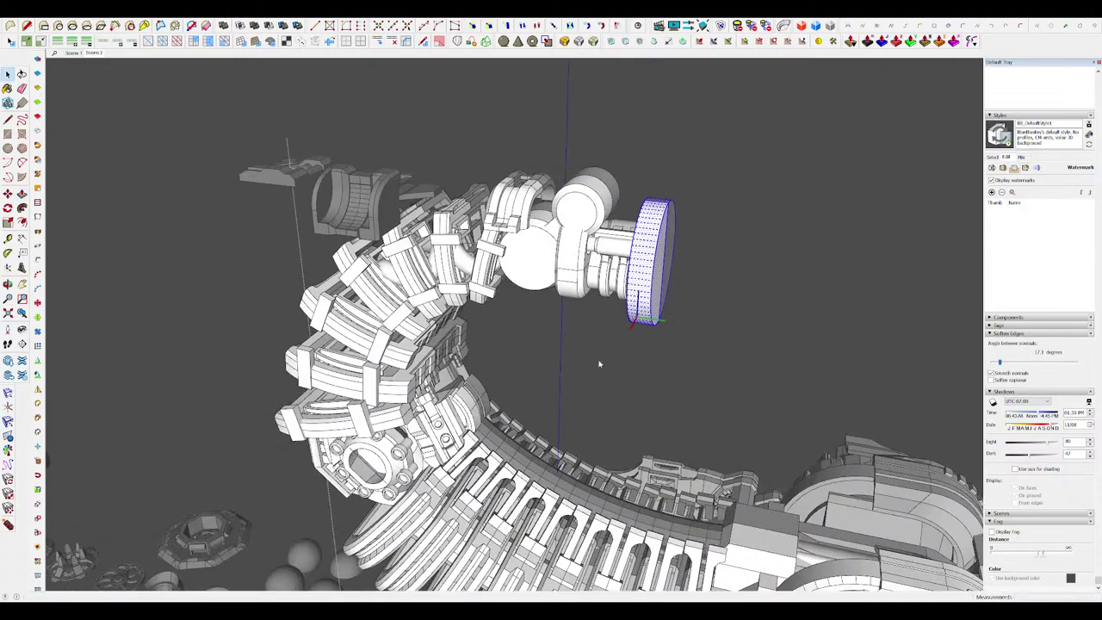
{"action": "middle_click_drag", "start_coordinate": [643, 315], "coordinate": [578, 323]}
{"action": "key", "text": "s"}
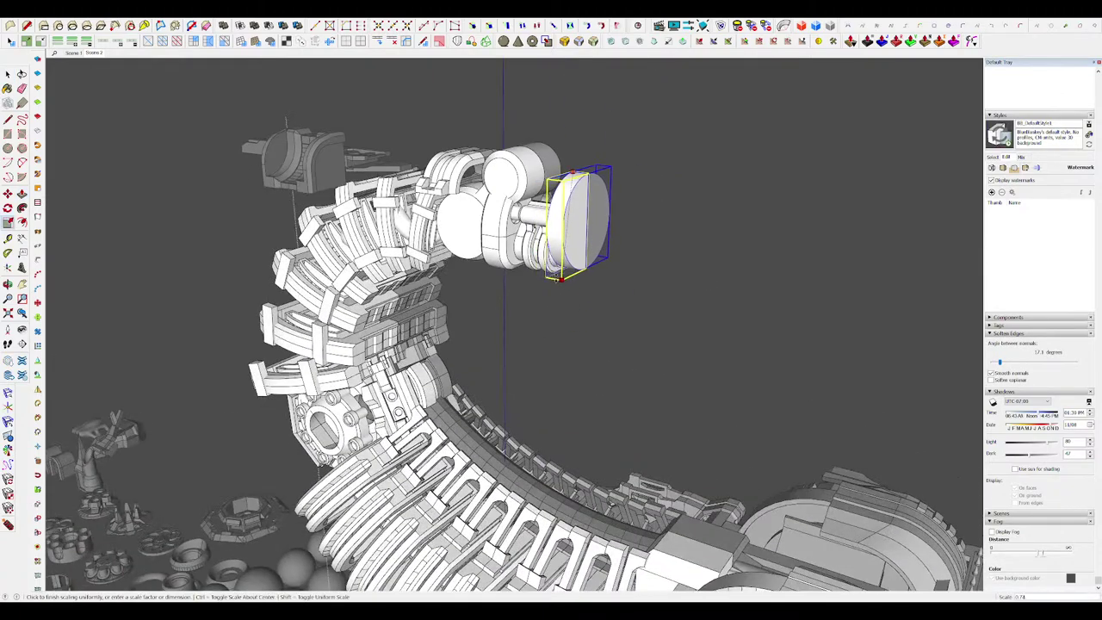
{"action": "left_click", "coordinate": [557, 278]}
Step: Draw a dividing line across the disk and push its upper part back
{"action": "middle_click_drag", "start_coordinate": [563, 274], "coordinate": [582, 194]}
{"action": "scroll", "coordinate": [703, 229], "scroll_direction": "down", "scroll_amount": 2}
{"action": "scroll", "coordinate": [623, 171], "scroll_direction": "up", "scroll_amount": 5}
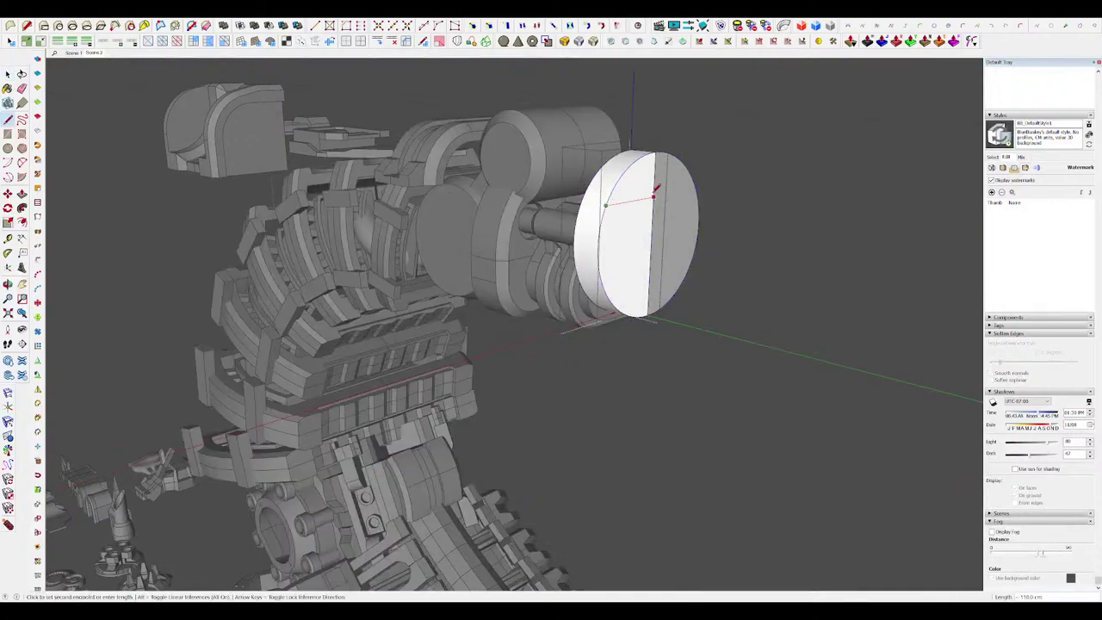
{"action": "left_click", "coordinate": [695, 190]}
{"action": "key", "text": "p"}
{"action": "left_click", "coordinate": [647, 179]}
{"action": "left_click", "coordinate": [576, 182]}
Step: Extrude the inset lens face outward
{"action": "middle_click_drag", "start_coordinate": [584, 186], "coordinate": [603, 229]}
{"action": "scroll", "coordinate": [604, 229], "scroll_direction": "down", "scroll_amount": 7}
{"action": "scroll", "coordinate": [616, 226], "scroll_direction": "up", "scroll_amount": 8}
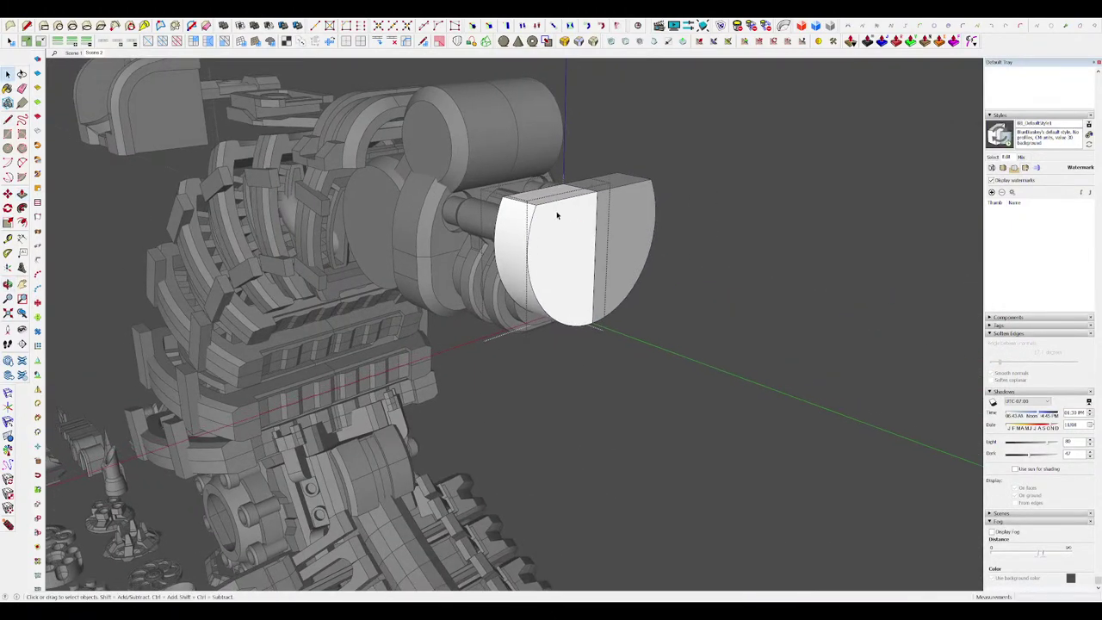
{"action": "key", "text": "p"}
{"action": "left_click", "coordinate": [581, 220]}
{"action": "left_click", "coordinate": [613, 275]}
Step: Push the inner side face to the centre, closing the gap between the two halves
{"action": "middle_click_drag", "start_coordinate": [612, 275], "coordinate": [448, 232]}
{"action": "scroll", "coordinate": [449, 231], "scroll_direction": "up", "scroll_amount": 3}
{"action": "key", "text": "space"}
{"action": "left_click", "coordinate": [441, 223]}
{"action": "key", "text": "p"}
{"action": "left_click", "coordinate": [442, 221]}
{"action": "left_click", "coordinate": [485, 157]}
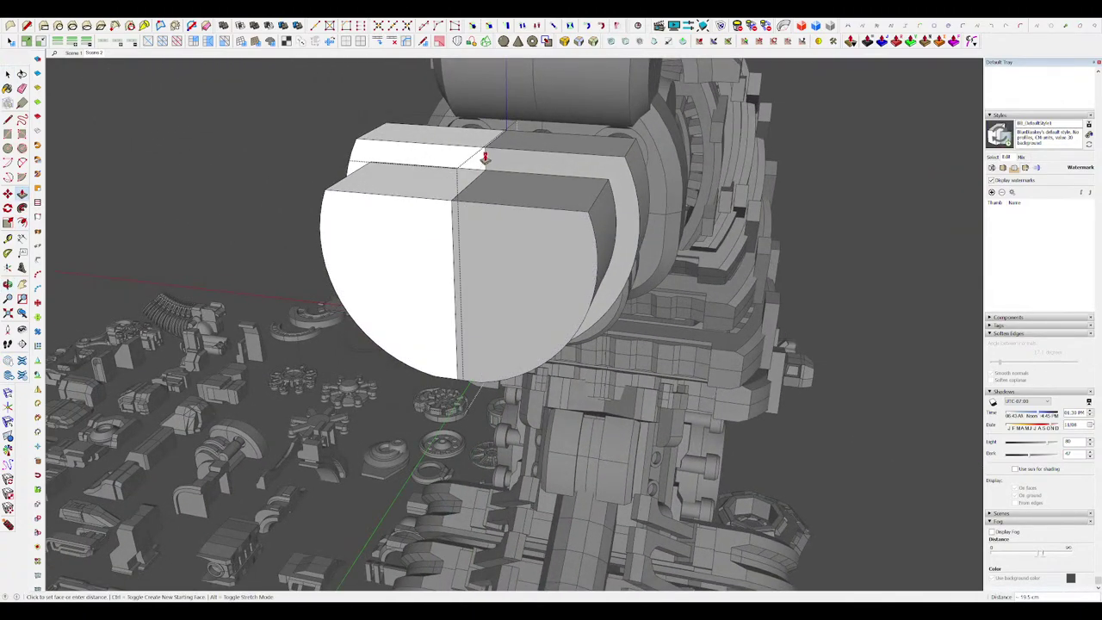
Step: Move an arc onto the rim, hide the rest of the model, and select the rim face
{"action": "middle_click_drag", "start_coordinate": [485, 157], "coordinate": [613, 225]}
{"action": "scroll", "coordinate": [614, 225], "scroll_direction": "down", "scroll_amount": 7}
{"action": "scroll", "coordinate": [613, 225], "scroll_direction": "up", "scroll_amount": 5}
{"action": "key", "text": "space"}
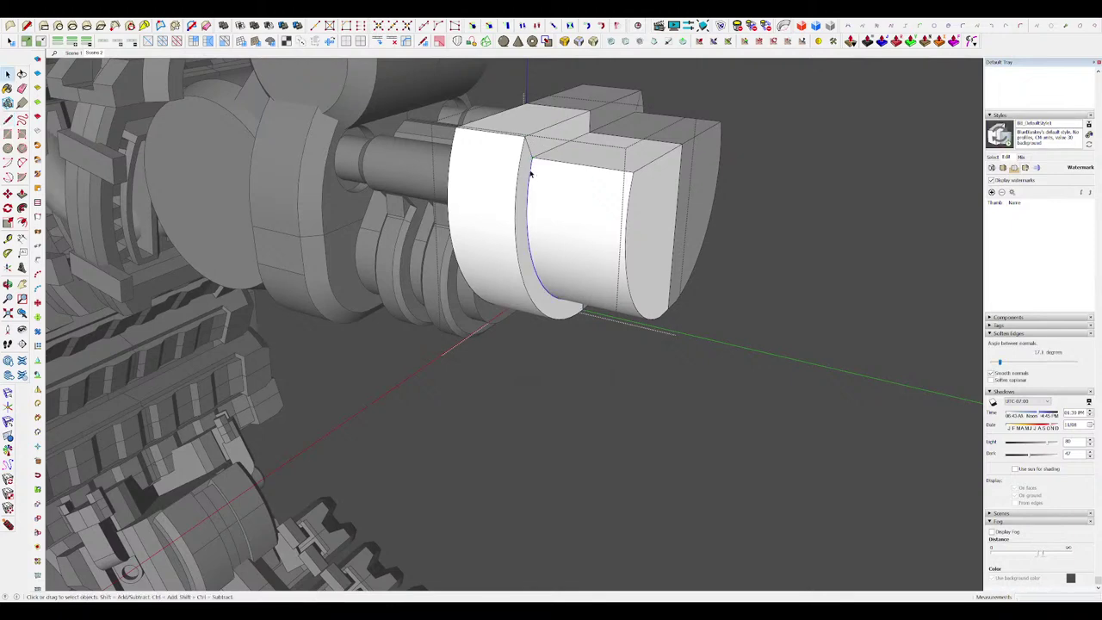
{"action": "left_click", "coordinate": [548, 162]}
{"action": "middle_click_drag", "start_coordinate": [548, 162], "coordinate": [531, 204]}
{"action": "scroll", "coordinate": [531, 204], "scroll_direction": "down", "scroll_amount": 3}
{"action": "key", "text": "space"}
{"action": "scroll", "coordinate": [551, 232], "scroll_direction": "up", "scroll_amount": 3}
{"action": "left_click", "coordinate": [574, 270]}
Step: Clean up edges on the notched rim and draw a new line across it
{"action": "middle_click_drag", "start_coordinate": [574, 270], "coordinate": [647, 169]}
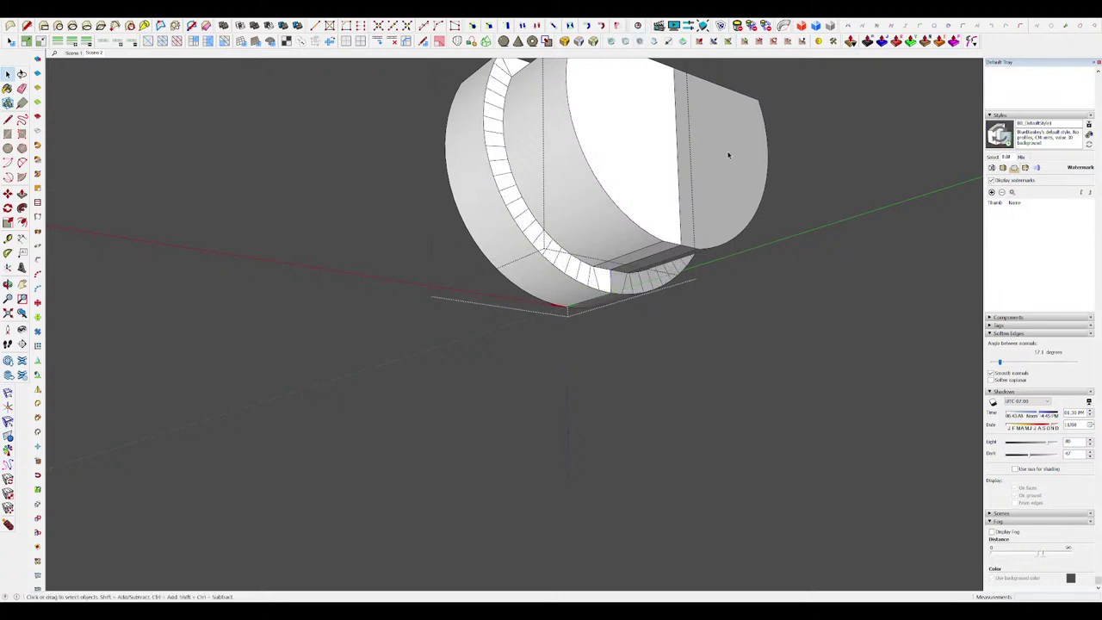
{"action": "mouse_move", "coordinate": [728, 155]}
{"action": "middle_mouse_down"}
{"action": "mouse_move", "coordinate": [577, 236]}
{"action": "mouse_move", "coordinate": [596, 246]}
{"action": "mouse_move", "coordinate": [582, 254]}
{"action": "mouse_move", "coordinate": [592, 258]}
{"action": "mouse_move", "coordinate": [612, 249]}
{"action": "middle_mouse_up"}
{"action": "scroll", "coordinate": [602, 256], "scroll_direction": "up", "scroll_amount": 3}
{"action": "key", "text": "e"}
{"action": "key", "text": "l"}
{"action": "left_click", "coordinate": [590, 256]}
Step: Move the inner rim curve and a vertex upward to form the peaked top
{"action": "scroll", "coordinate": [590, 256], "scroll_direction": "down", "scroll_amount": 3}
{"action": "key", "text": "space"}
{"action": "key", "text": "m"}
{"action": "left_click", "coordinate": [564, 170]}
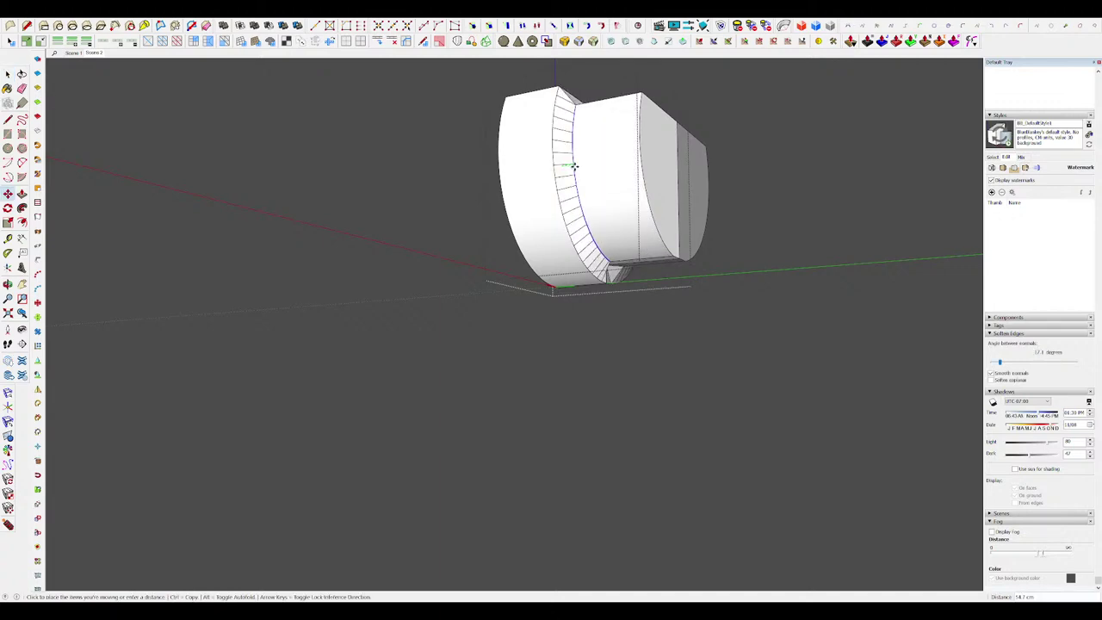
{"action": "middle_click_drag", "start_coordinate": [583, 164], "coordinate": [577, 339]}
{"action": "scroll", "coordinate": [649, 262], "scroll_direction": "up", "scroll_amount": 3}
{"action": "left_click", "coordinate": [616, 238]}
Step: Unhide the rest of the model and try softening the seam edges, then undo it
{"action": "scroll", "coordinate": [779, 371], "scroll_direction": "down", "scroll_amount": 5}
{"action": "key", "text": "h"}
{"action": "scroll", "coordinate": [585, 222], "scroll_direction": "up", "scroll_amount": 4}
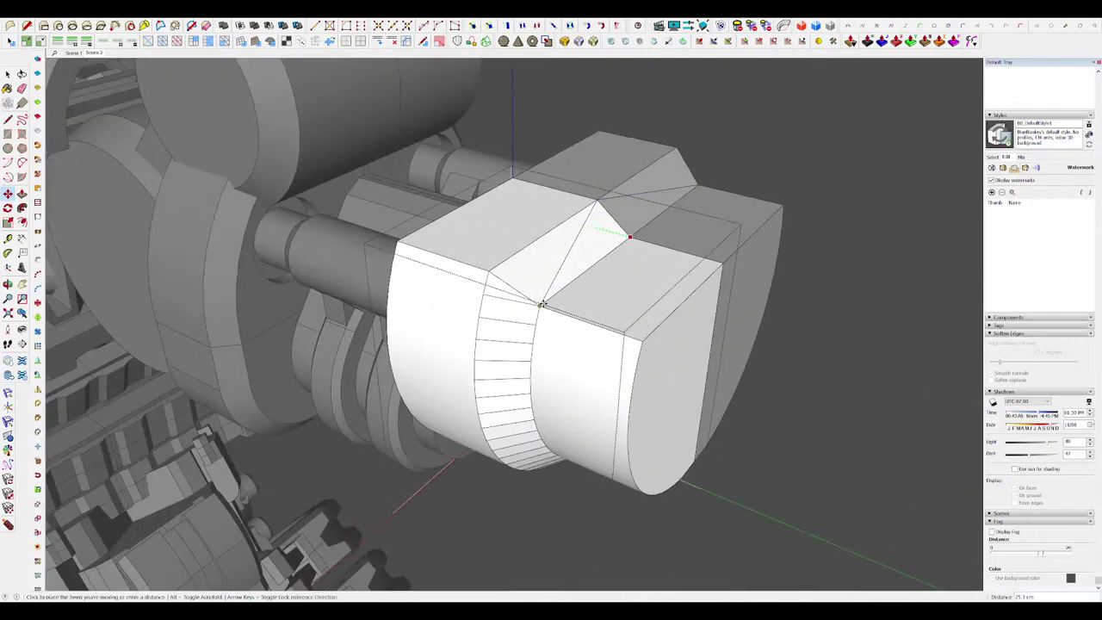
{"action": "scroll", "coordinate": [585, 270], "scroll_direction": "down", "scroll_amount": 6}
{"action": "key", "text": "e"}
{"action": "scroll", "coordinate": [535, 300], "scroll_direction": "up", "scroll_amount": 5}
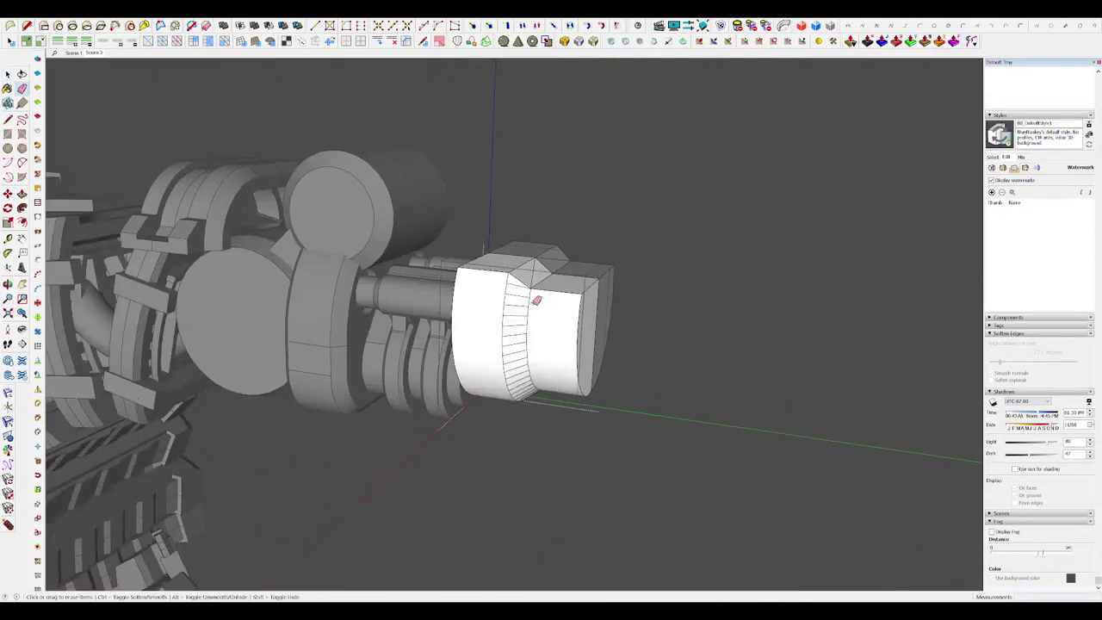
{"action": "left_click_drag", "start_coordinate": [518, 378], "coordinate": [521, 382], "text": "ctrl"}
{"action": "mouse_move", "coordinate": [520, 381]}
{"action": "middle_mouse_down"}
{"action": "mouse_move", "coordinate": [493, 230]}
{"action": "mouse_move", "coordinate": [513, 378]}
{"action": "mouse_move", "coordinate": [625, 361]}
{"action": "middle_mouse_up"}
{"action": "key", "text": "ctrl+z"}
Step: Look around the finished block, then exit the nested groups to view the whole model
{"action": "scroll", "coordinate": [533, 364], "scroll_direction": "down", "scroll_amount": 5}
{"action": "scroll", "coordinate": [564, 206], "scroll_direction": "up", "scroll_amount": 5}
{"action": "middle_click_drag", "start_coordinate": [564, 207], "coordinate": [630, 227]}
{"action": "scroll", "coordinate": [630, 227], "scroll_direction": "up", "scroll_amount": 2}
{"action": "key", "text": "l"}
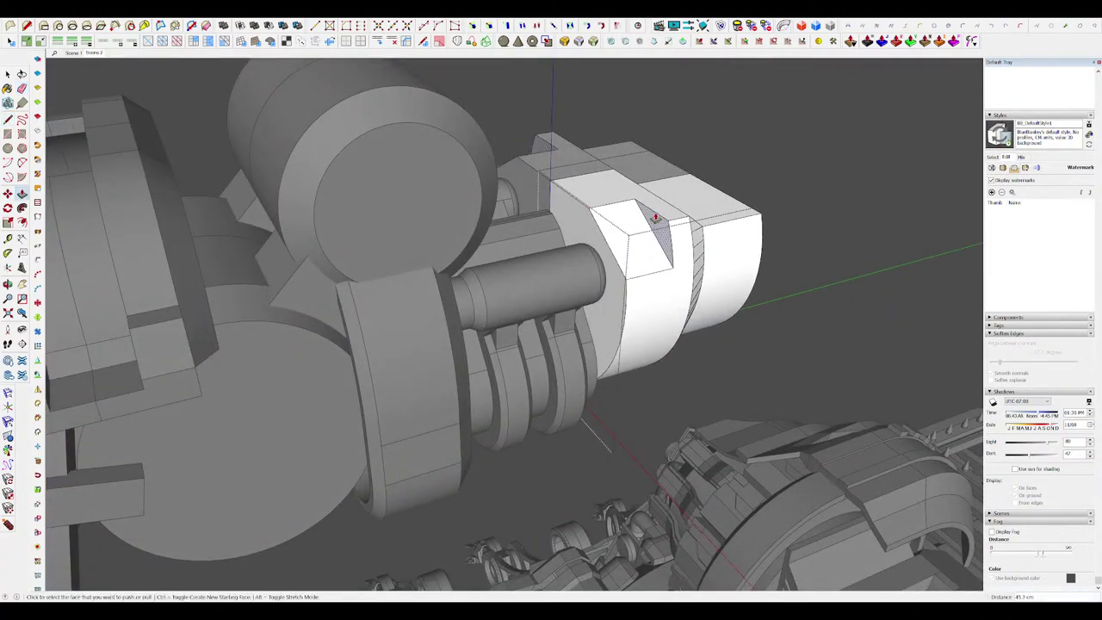
{"action": "scroll", "coordinate": [656, 217], "scroll_direction": "down", "scroll_amount": 4}
{"action": "middle_click_drag", "start_coordinate": [656, 217], "coordinate": [700, 270]}
{"action": "key", "text": "space"}
{"action": "left_click", "coordinate": [746, 298]}
{"action": "scroll", "coordinate": [735, 298], "scroll_direction": "down", "scroll_amount": 5}
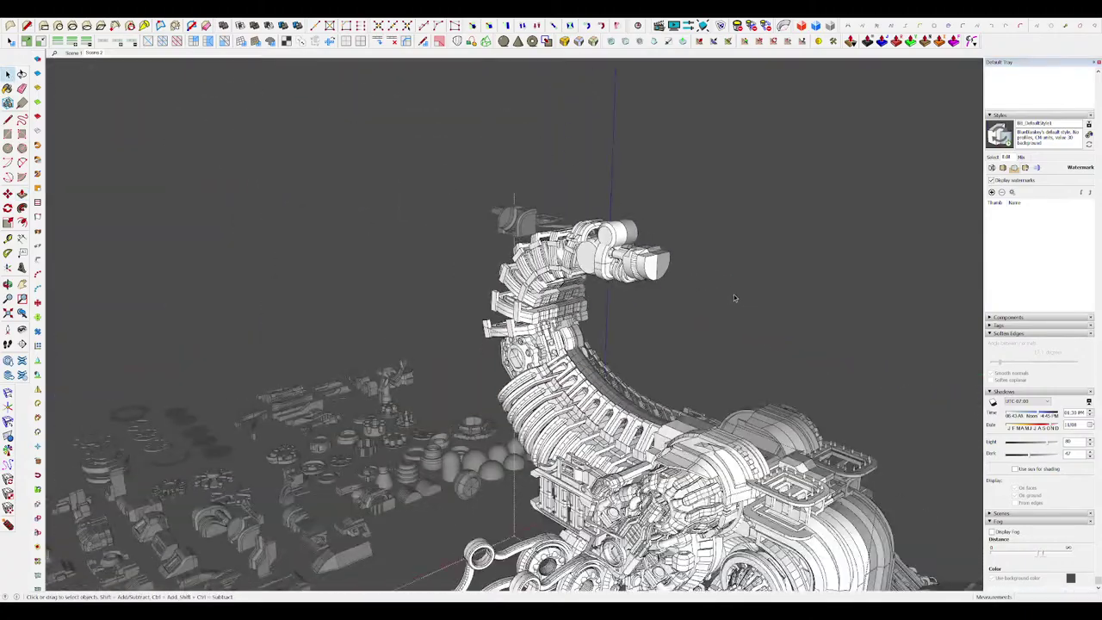
{"action": "scroll", "coordinate": [834, 199], "scroll_direction": "down", "scroll_amount": 3}
{"action": "left_click", "coordinate": [835, 199]}
{"action": "scroll", "coordinate": [835, 199], "scroll_direction": "down", "scroll_amount": 3}
{"action": "scroll", "coordinate": [601, 176], "scroll_direction": "up", "scroll_amount": 8}
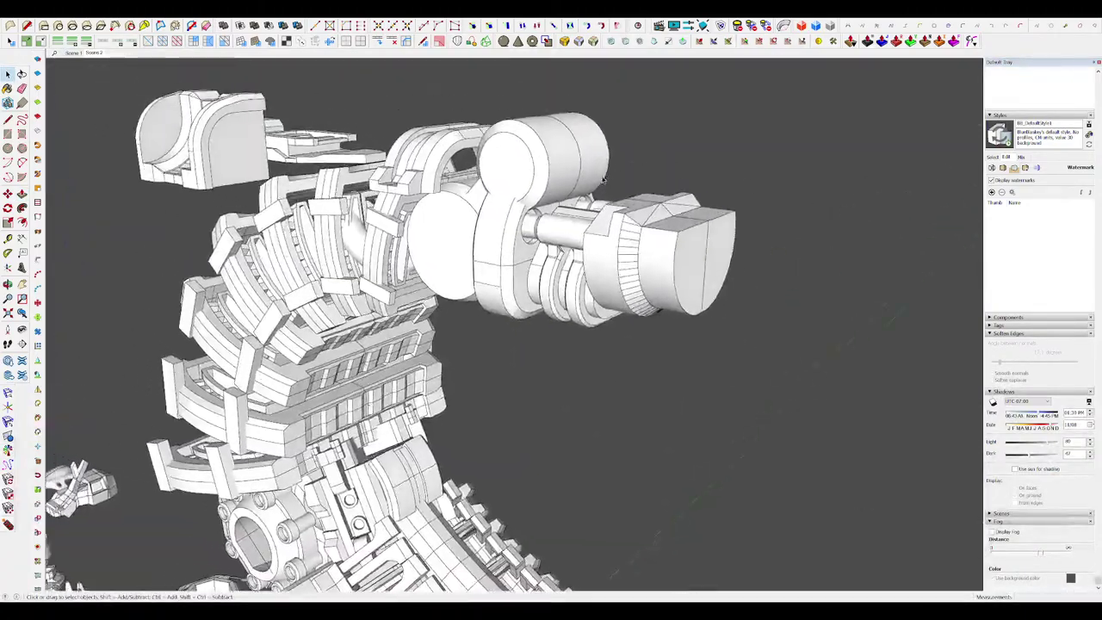
Step: Open the joint cylinder component in isolation with hidden geometry shown
{"action": "middle_click_drag", "start_coordinate": [603, 179], "coordinate": [383, 183]}
{"action": "double_click", "coordinate": [592, 162]}
{"action": "scroll", "coordinate": [595, 172], "scroll_direction": "up", "scroll_amount": 4}
{"action": "key", "text": "i"}
{"action": "key", "text": "alt+h"}
Step: Copy the cylinder's end to lengthen the joint cylinder
{"action": "key", "text": "j"}
{"action": "middle_click_drag", "start_coordinate": [667, 190], "coordinate": [596, 184]}
{"action": "left_click", "coordinate": [661, 204]}
{"action": "left_click", "coordinate": [620, 201]}
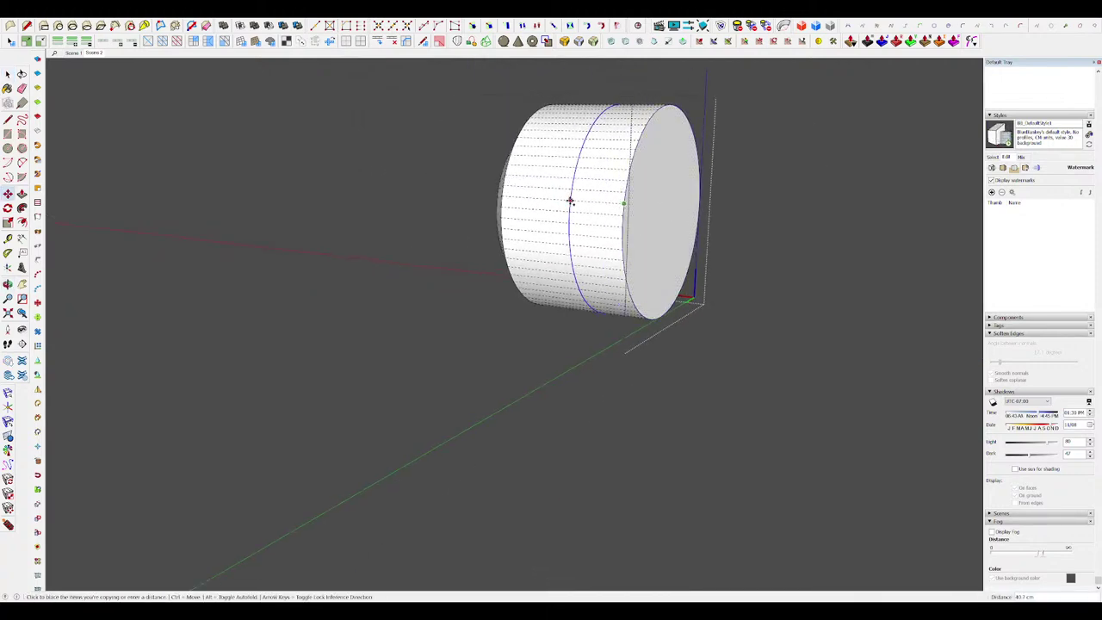
{"action": "left_click", "coordinate": [529, 200]}
{"action": "middle_click_drag", "start_coordinate": [529, 200], "coordinate": [608, 208]}
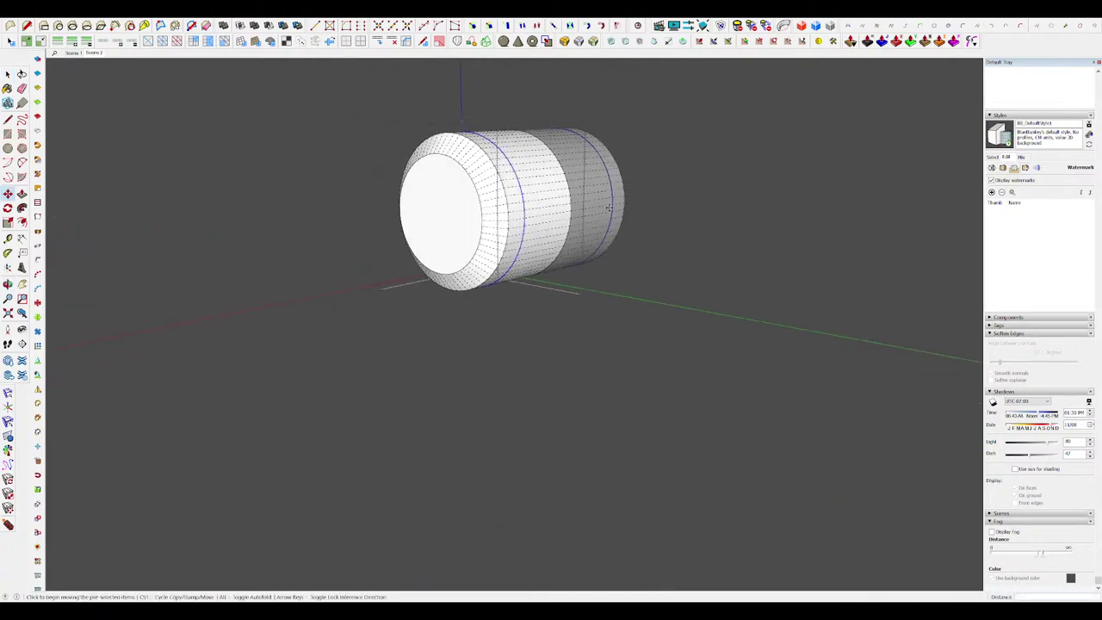
Step: Pull the cylinder's side faces out with Joint Push Pull into a 97.2 cm block
{"action": "key", "text": "space"}
{"action": "key", "text": "j"}
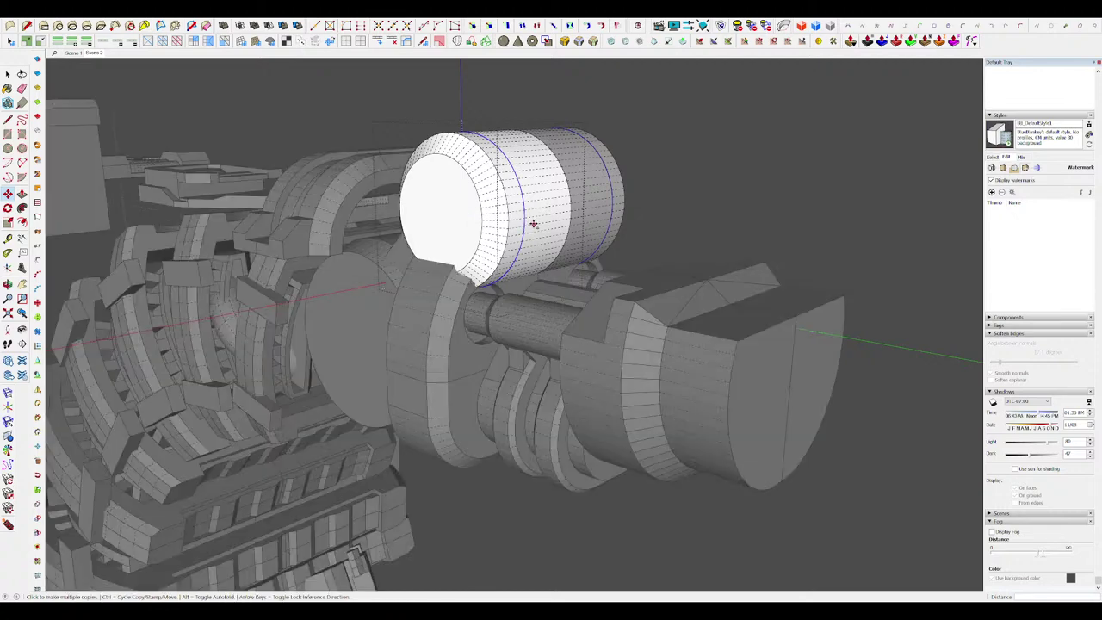
{"action": "middle_click_drag", "start_coordinate": [532, 222], "coordinate": [536, 173]}
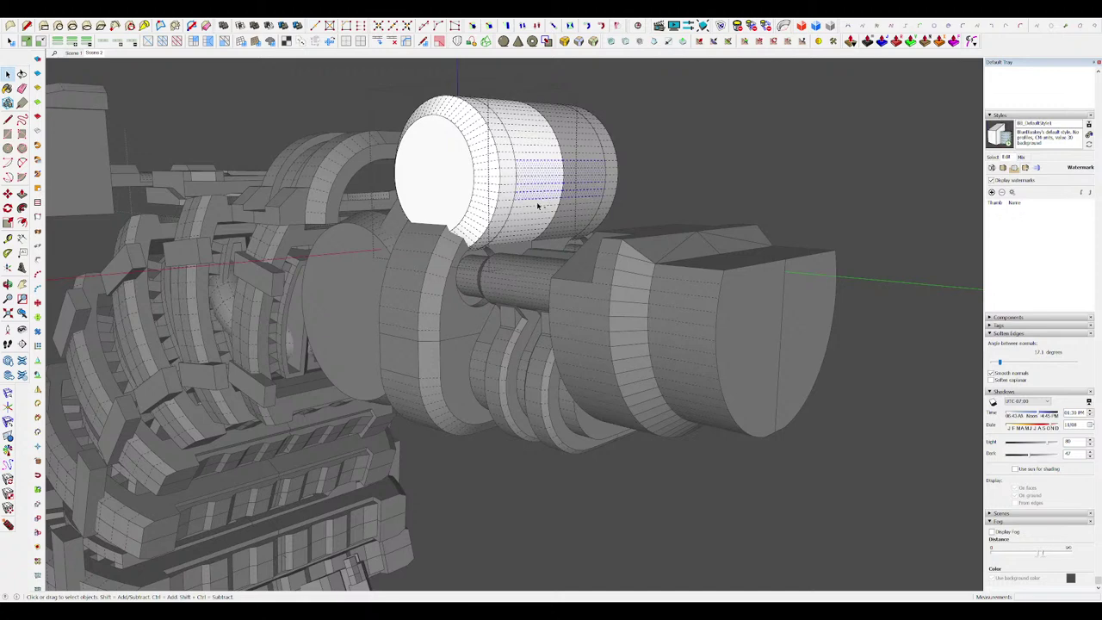
{"action": "middle_click_drag", "start_coordinate": [517, 197], "coordinate": [526, 216]}
{"action": "scroll", "coordinate": [582, 184], "scroll_direction": "up", "scroll_amount": 3}
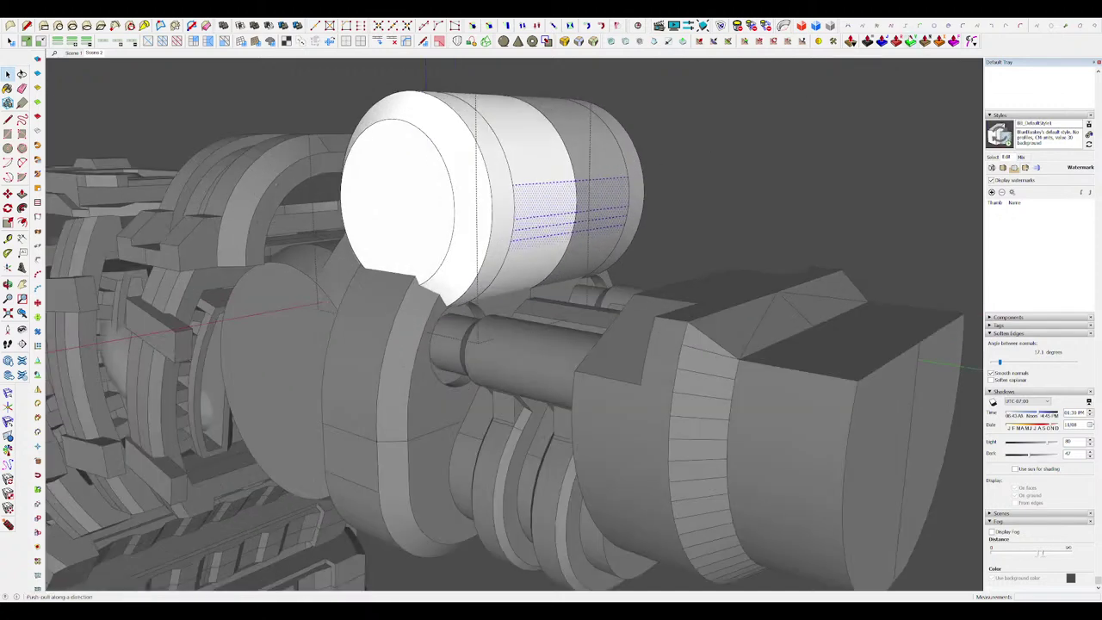
{"action": "left_click", "coordinate": [910, 42]}
{"action": "left_click_drag", "start_coordinate": [530, 206], "coordinate": [581, 221]}
{"action": "key", "text": "Left"}
{"action": "middle_click_drag", "start_coordinate": [561, 215], "coordinate": [581, 220]}
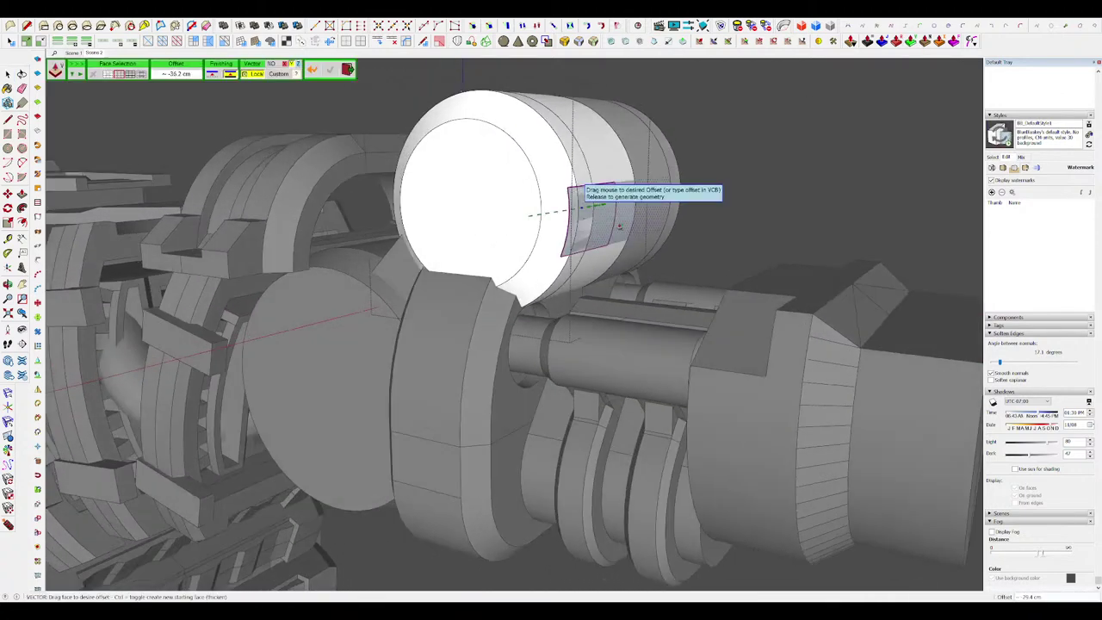
{"action": "key", "text": "Right"}
{"action": "left_click_drag", "start_coordinate": [581, 221], "coordinate": [741, 224]}
Step: Move the arm's end face into place and exit the cylinder group
{"action": "scroll", "coordinate": [581, 206], "scroll_direction": "down", "scroll_amount": 3}
{"action": "scroll", "coordinate": [579, 207], "scroll_direction": "down", "scroll_amount": 5}
{"action": "scroll", "coordinate": [578, 206], "scroll_direction": "up", "scroll_amount": 5}
{"action": "key", "text": "m"}
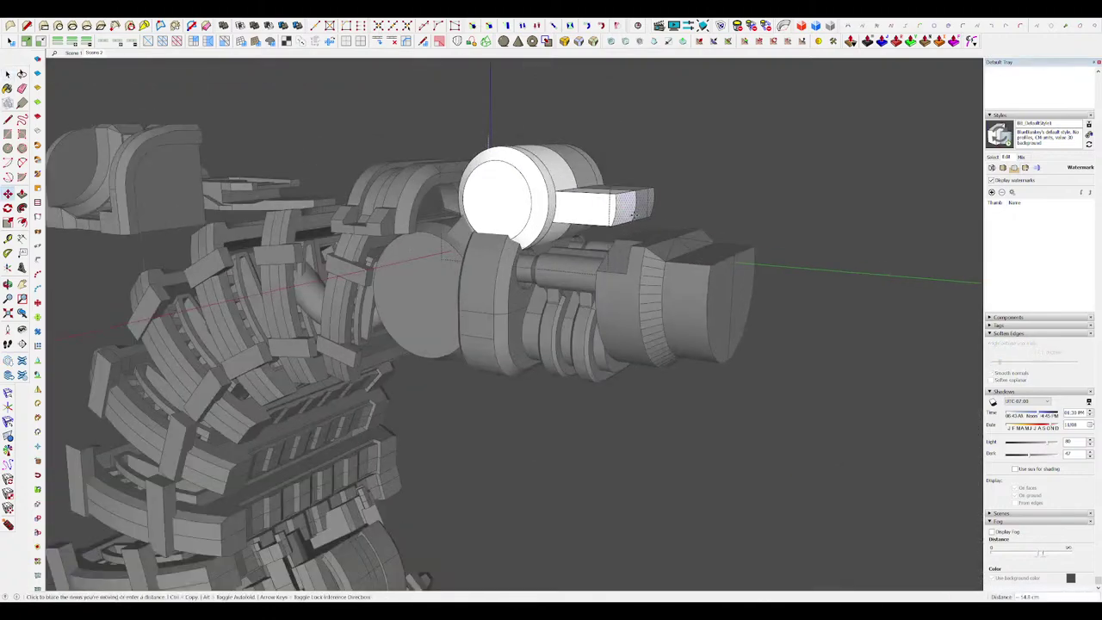
{"action": "left_click", "coordinate": [638, 235]}
{"action": "key", "text": "space"}
{"action": "scroll", "coordinate": [642, 236], "scroll_direction": "down", "scroll_amount": 5}
{"action": "left_click", "coordinate": [733, 263]}
{"action": "scroll", "coordinate": [737, 263], "scroll_direction": "down", "scroll_amount": 6}
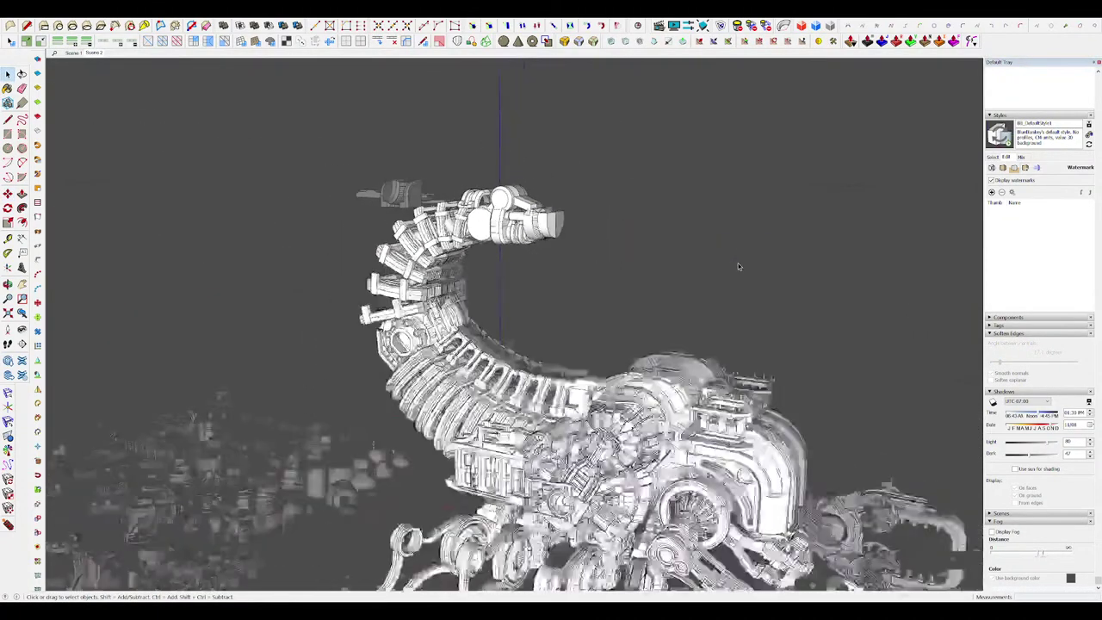
Step: Orbit around the whole scorpion and open the new arm's group for editing
{"action": "middle_click_drag", "start_coordinate": [803, 192], "coordinate": [654, 207]}
{"action": "scroll", "coordinate": [523, 180], "scroll_direction": "up", "scroll_amount": 3}
{"action": "scroll", "coordinate": [535, 209], "scroll_direction": "up", "scroll_amount": 5}
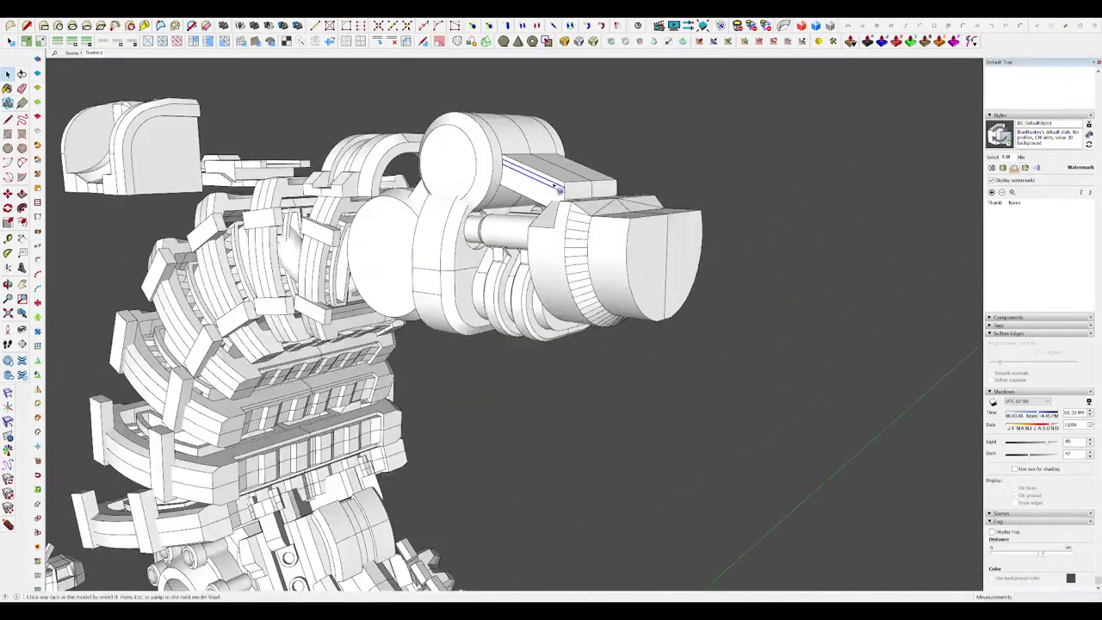
{"action": "left_click", "coordinate": [554, 186]}
{"action": "scroll", "coordinate": [559, 192], "scroll_direction": "up", "scroll_amount": 4}
Step: Subdivide the arm's faces into 10 segments along its length
{"action": "mouse_move", "coordinate": [560, 195]}
{"action": "middle_mouse_down"}
{"action": "mouse_move", "coordinate": [582, 216]}
{"action": "mouse_move", "coordinate": [568, 213]}
{"action": "middle_mouse_up"}
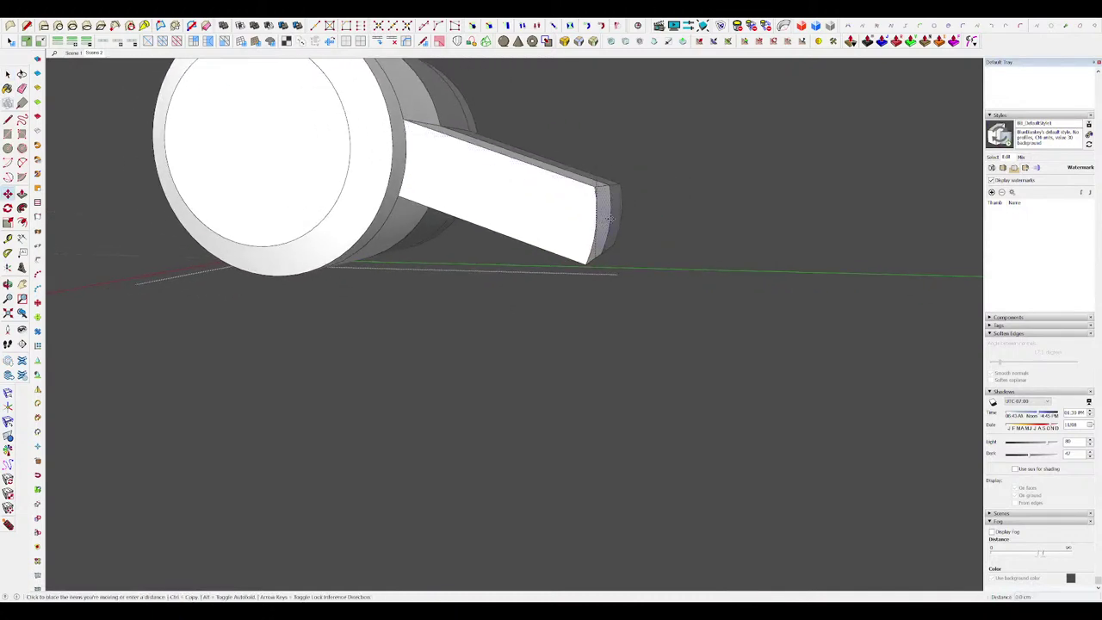
{"action": "middle_click_drag", "start_coordinate": [609, 218], "coordinate": [574, 99]}
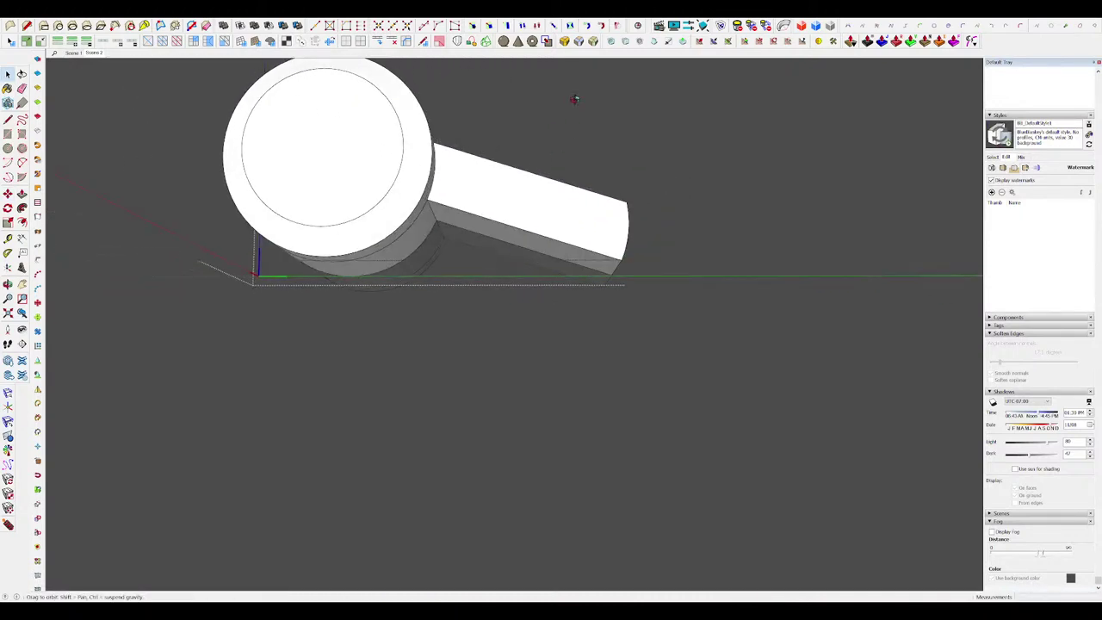
{"action": "left_click", "coordinate": [527, 230]}
{"action": "middle_click_drag", "start_coordinate": [527, 229], "coordinate": [482, 191]}
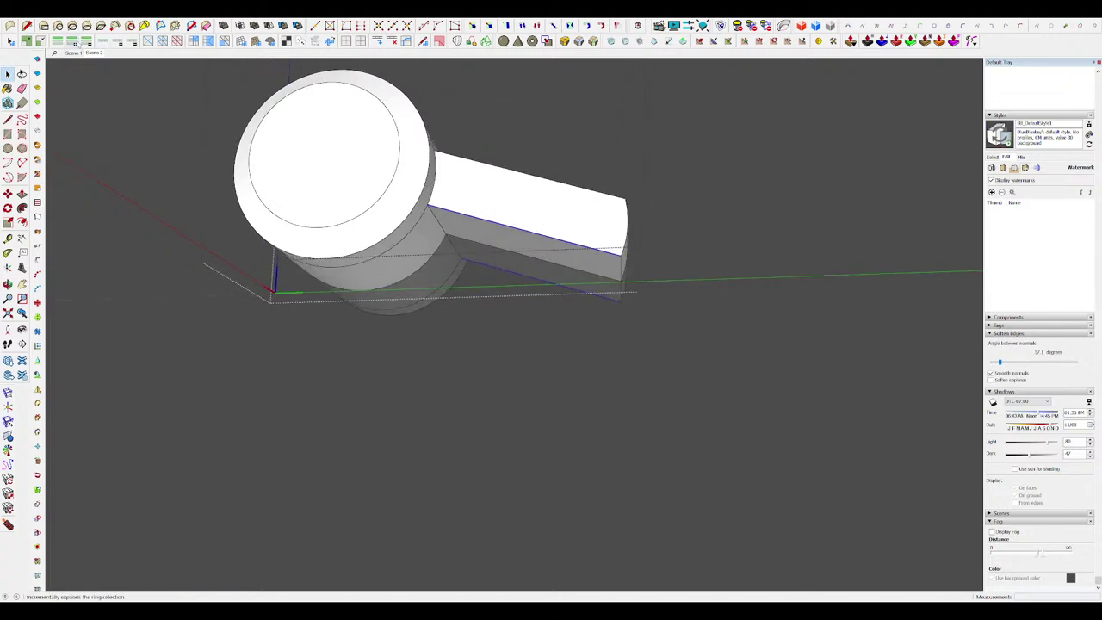
{"action": "middle_click_drag", "start_coordinate": [596, 222], "coordinate": [342, 371]}
{"action": "scroll", "coordinate": [593, 160], "scroll_direction": "up", "scroll_amount": 2}
{"action": "middle_click_drag", "start_coordinate": [593, 160], "coordinate": [632, 144]}
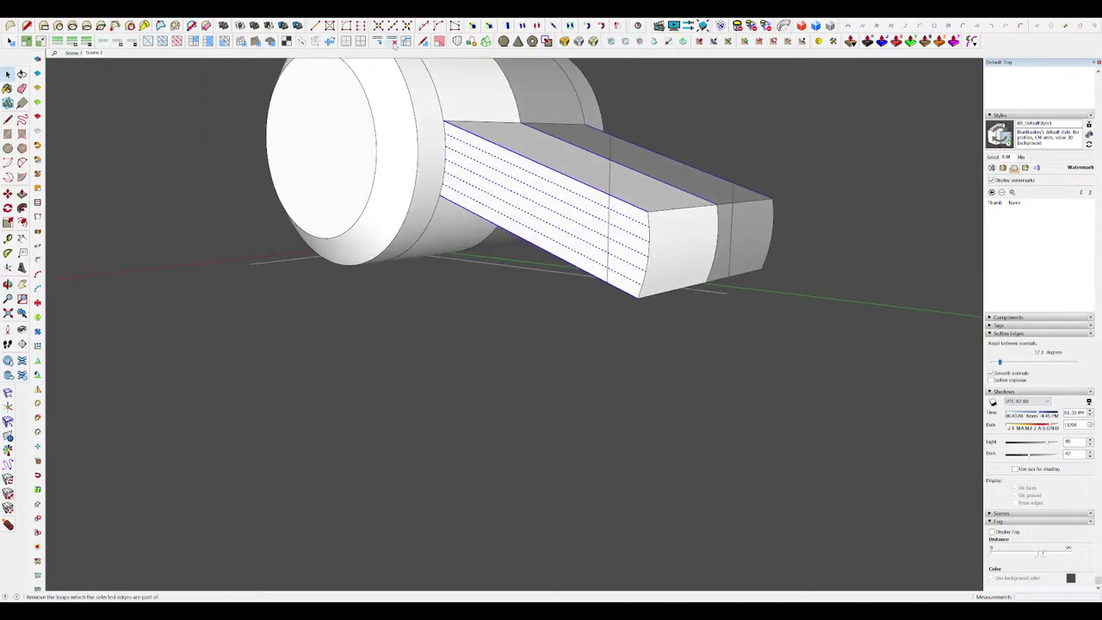
{"action": "left_click", "coordinate": [406, 43]}
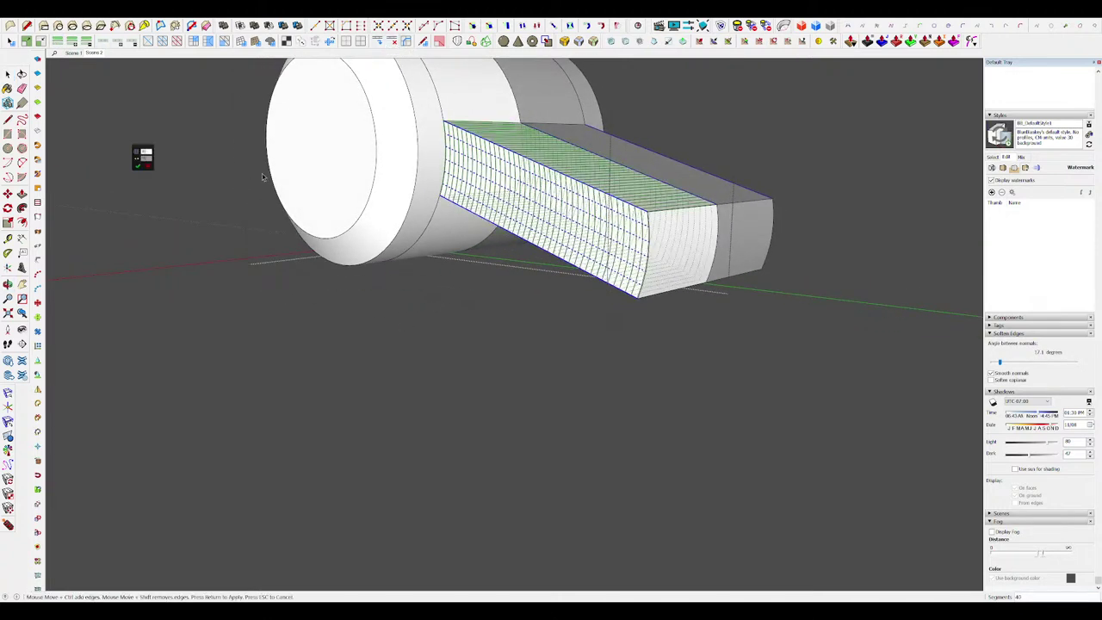
{"action": "type", "text": "10"}
{"action": "key", "text": "Return"}
Step: Bend the arm's tip upward and rotate it into place with Vertex Tools
{"action": "middle_click_drag", "start_coordinate": [445, 180], "coordinate": [613, 103]}
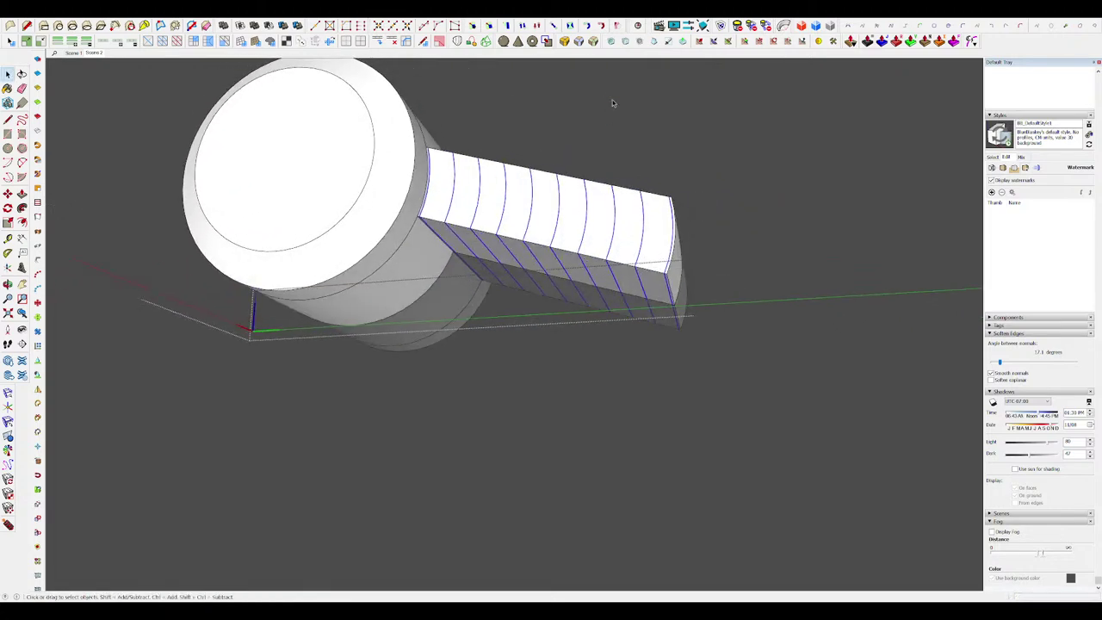
{"action": "scroll", "coordinate": [612, 103], "scroll_direction": "down", "scroll_amount": 5}
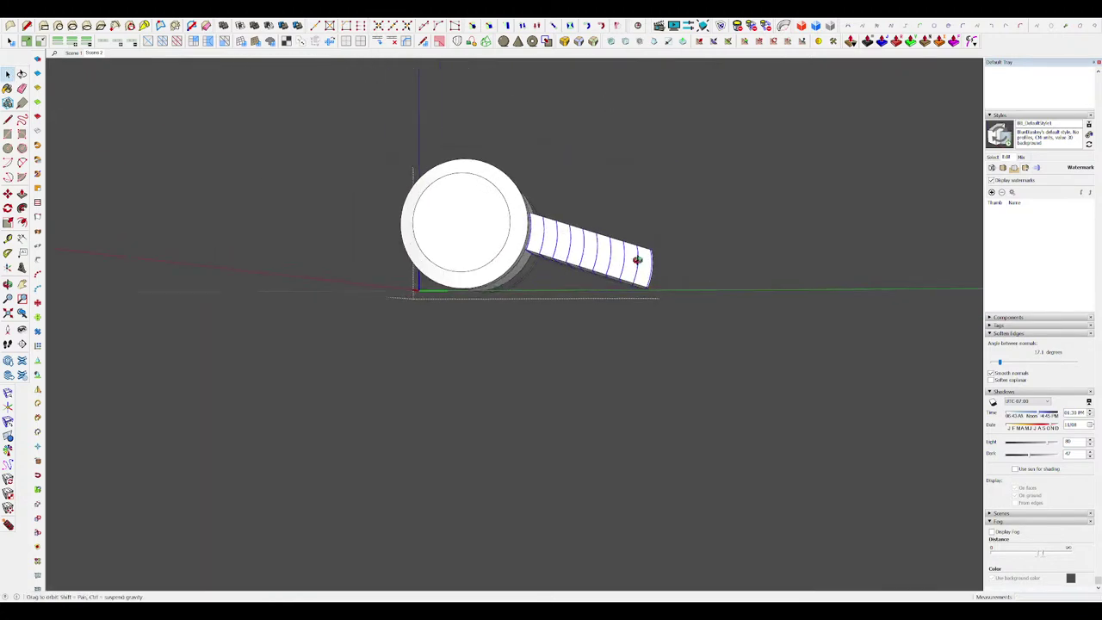
{"action": "scroll", "coordinate": [689, 260], "scroll_direction": "up", "scroll_amount": 3}
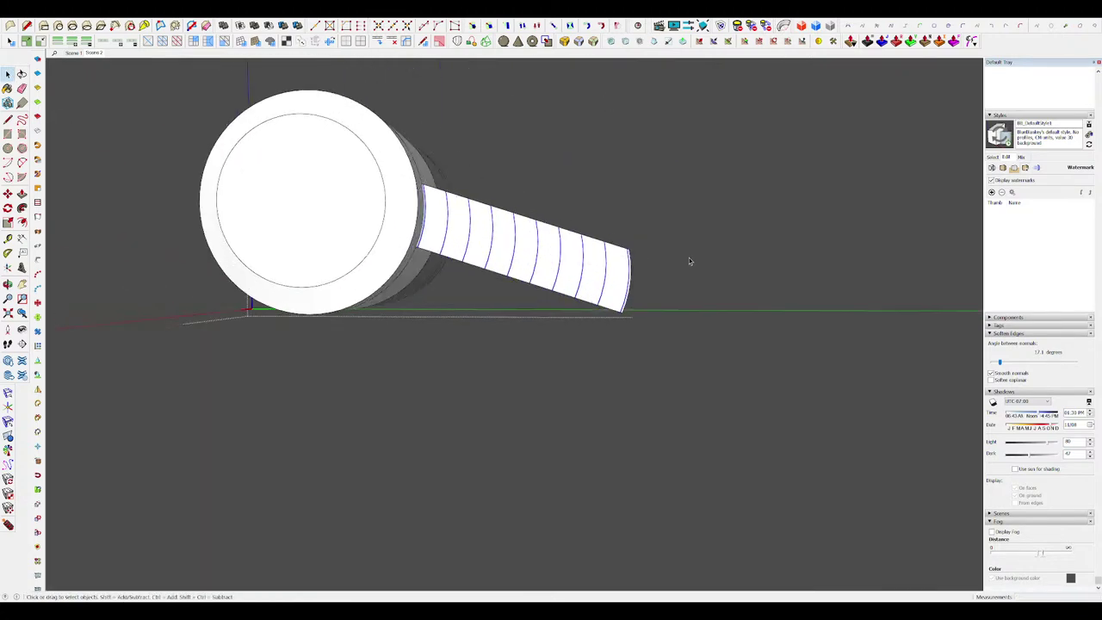
{"action": "key", "text": "v"}
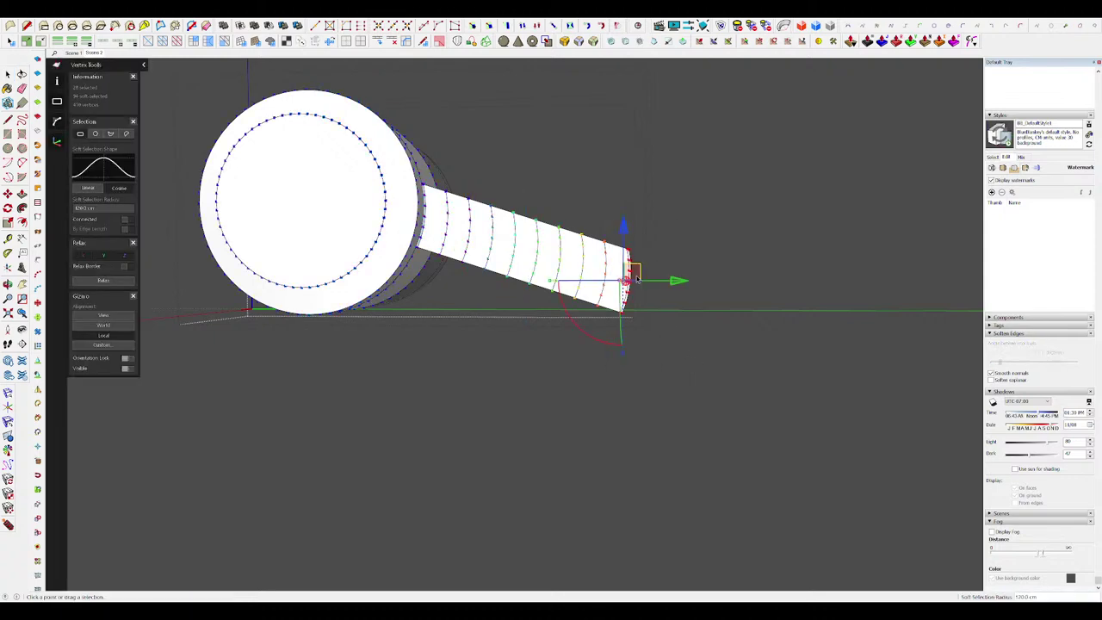
{"action": "middle_click_drag", "start_coordinate": [637, 278], "coordinate": [657, 287]}
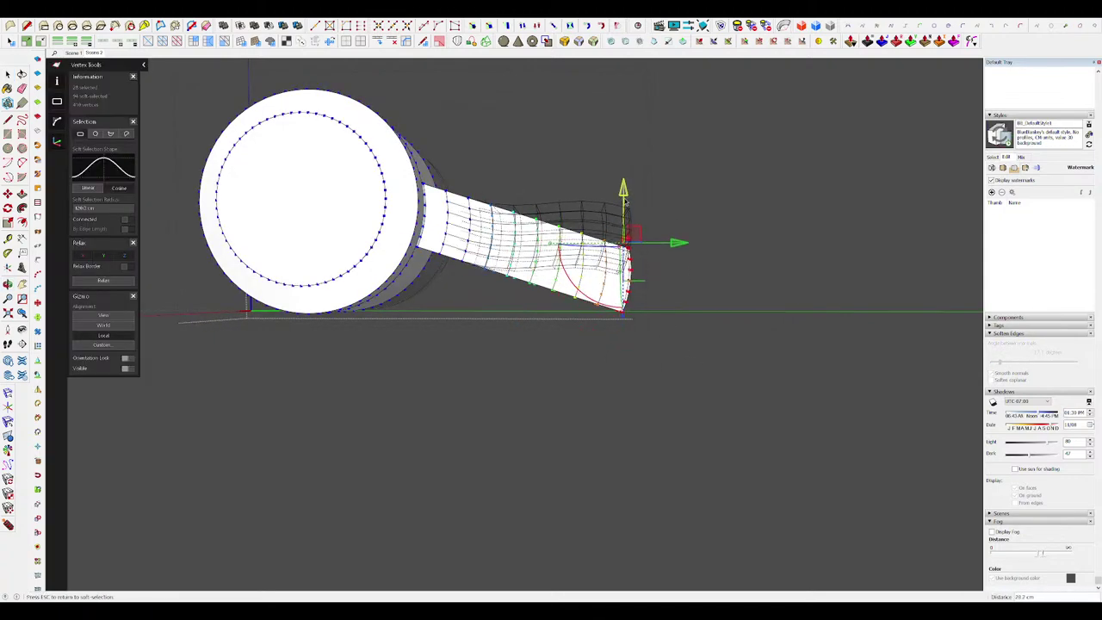
{"action": "left_click_drag", "start_coordinate": [626, 202], "coordinate": [626, 201]}
{"action": "left_click_drag", "start_coordinate": [594, 302], "coordinate": [612, 307]}
{"action": "key", "text": "space"}
Step: Check the bent arm against the whole assembly, then isolate it again
{"action": "middle_click_drag", "start_coordinate": [611, 276], "coordinate": [430, 394]}
{"action": "key", "text": "i"}
{"action": "scroll", "coordinate": [568, 261], "scroll_direction": "down", "scroll_amount": 6}
{"action": "scroll", "coordinate": [429, 393], "scroll_direction": "up", "scroll_amount": 6}
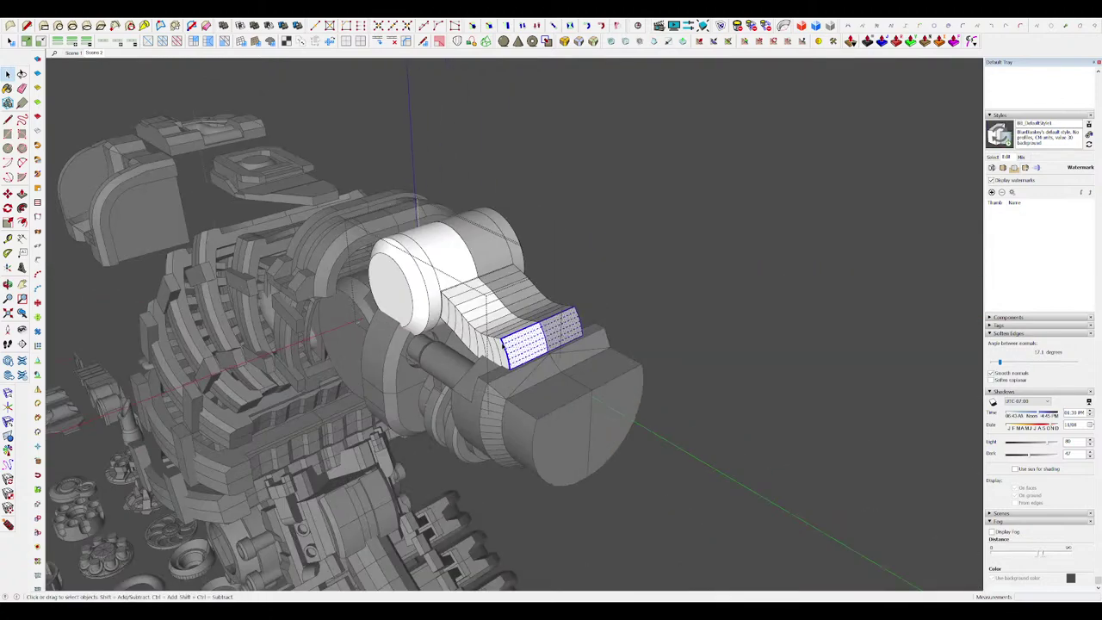
{"action": "middle_click_drag", "start_coordinate": [627, 325], "coordinate": [692, 422]}
{"action": "key", "text": "i"}
{"action": "scroll", "coordinate": [688, 430], "scroll_direction": "up", "scroll_amount": 5}
Step: Thin the arm's tip by scaling its end edge with Vertex Tools
{"action": "left_click", "coordinate": [663, 400]}
{"action": "middle_click_drag", "start_coordinate": [676, 377], "coordinate": [709, 404]}
{"action": "middle_click_drag", "start_coordinate": [748, 202], "coordinate": [710, 332]}
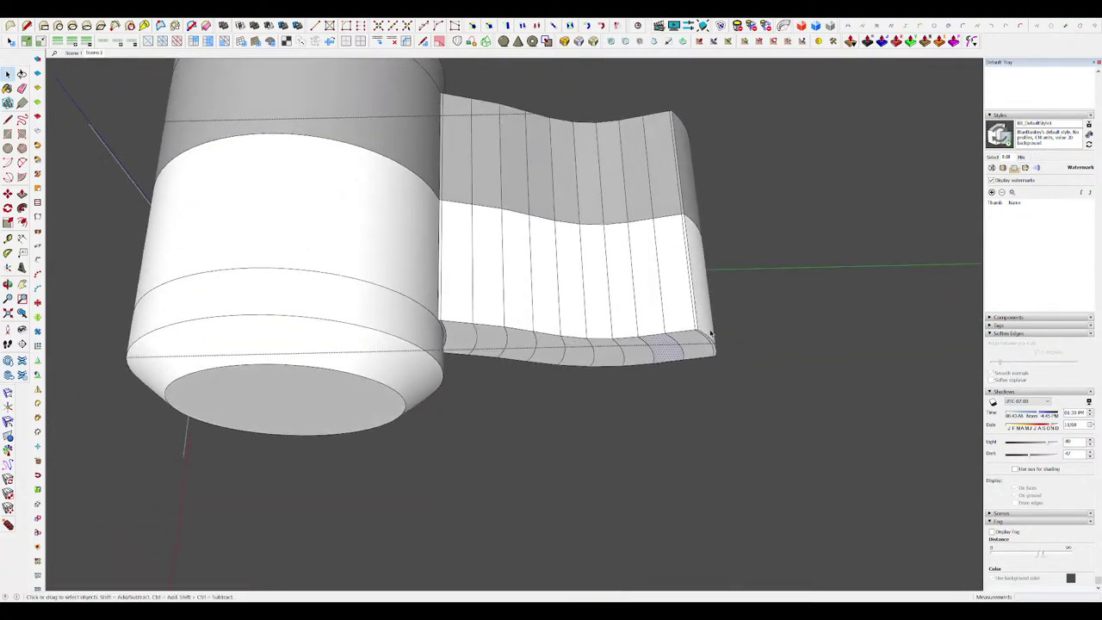
{"action": "key", "text": "v"}
{"action": "middle_click_drag", "start_coordinate": [722, 222], "coordinate": [699, 321]}
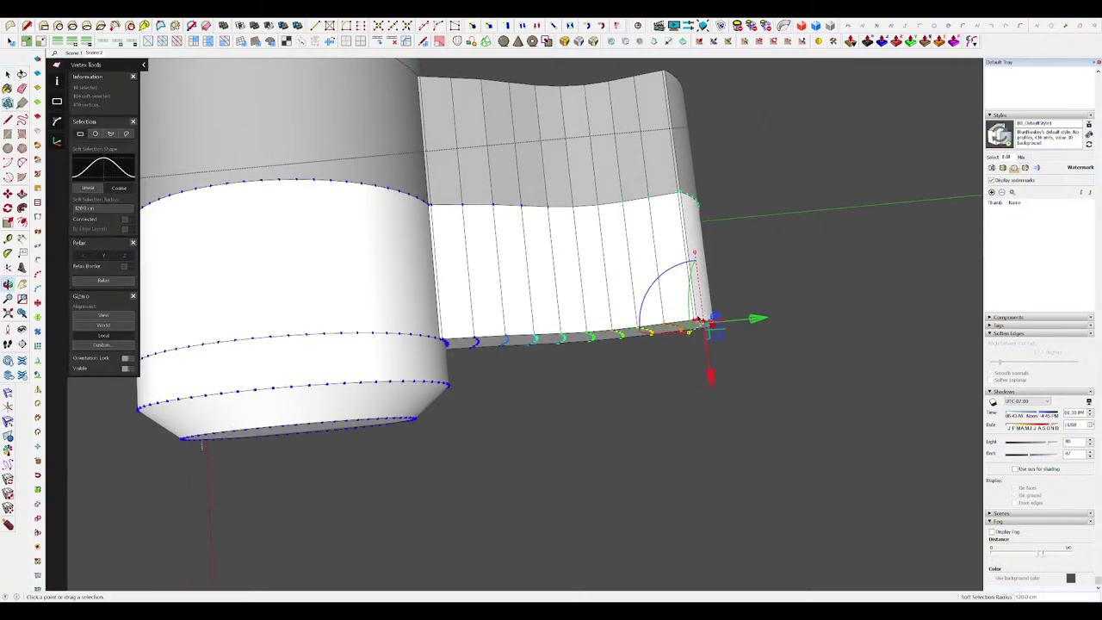
{"action": "left_click_drag", "start_coordinate": [696, 254], "coordinate": [686, 276]}
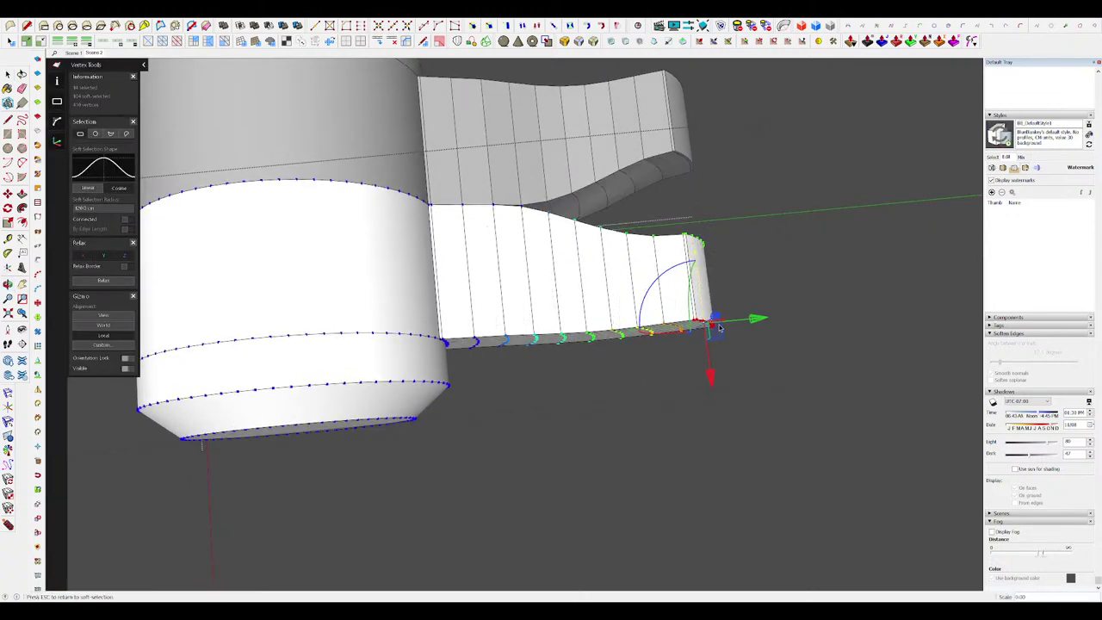
{"action": "middle_click_drag", "start_coordinate": [685, 275], "coordinate": [643, 268]}
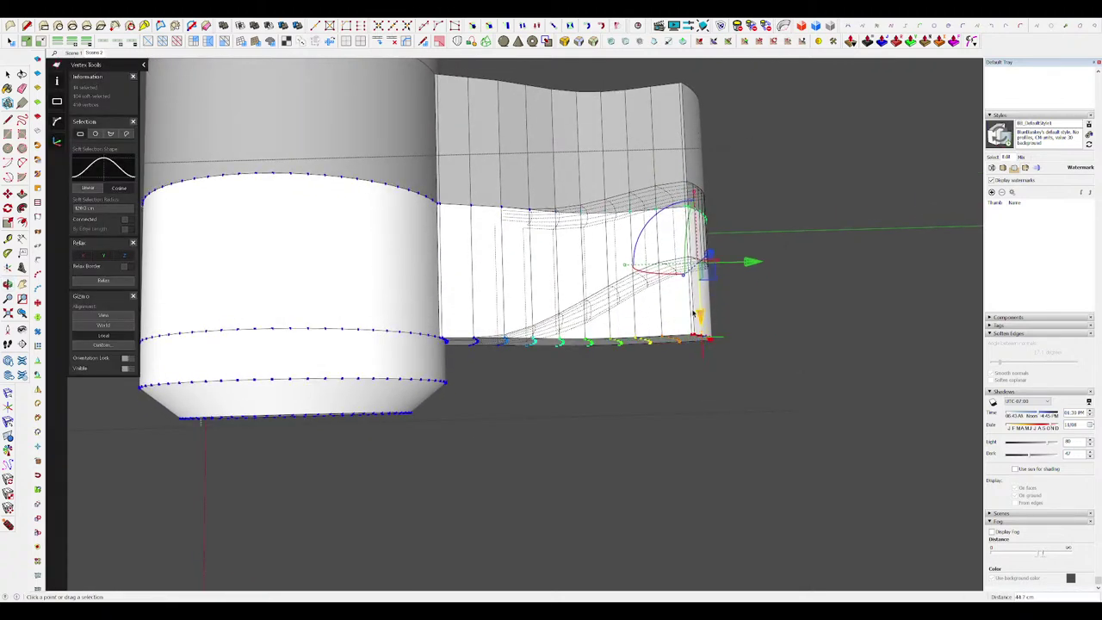
Step: Flatten the arm's top, flare its neck, and commit the vertex edits
{"action": "middle_click_drag", "start_coordinate": [693, 314], "coordinate": [653, 269]}
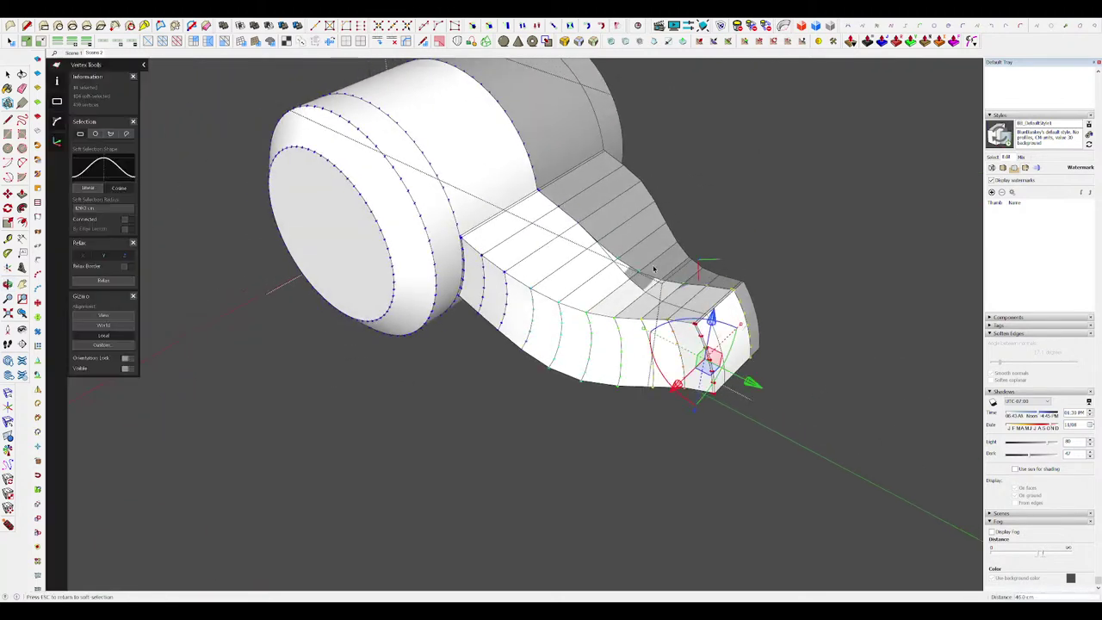
{"action": "middle_click_drag", "start_coordinate": [616, 310], "coordinate": [594, 270]}
{"action": "key", "text": "alt+h"}
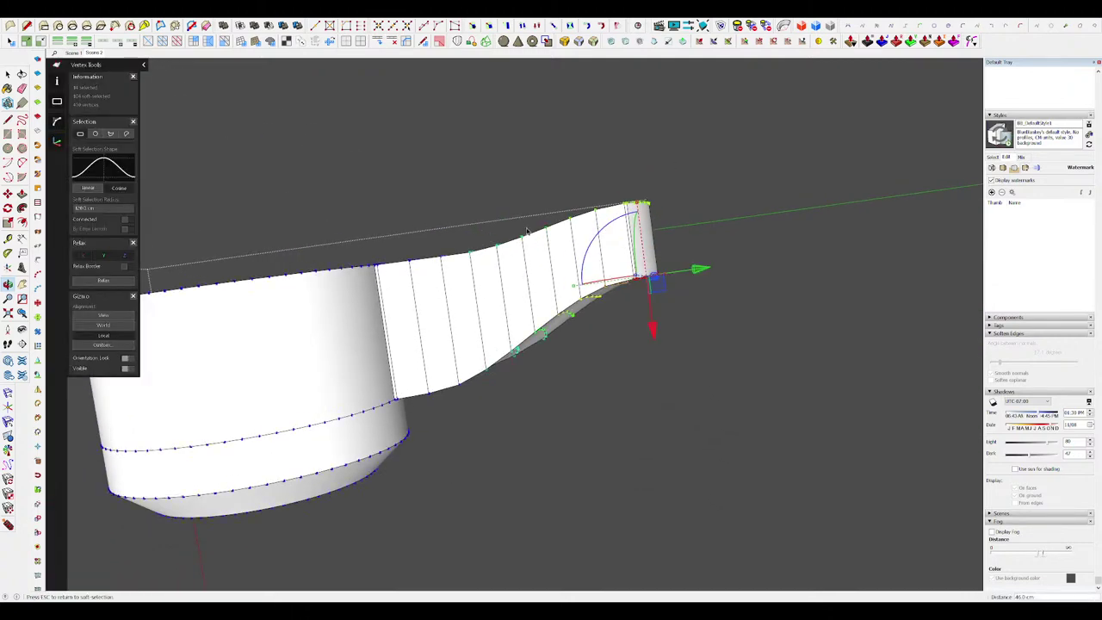
{"action": "middle_click_drag", "start_coordinate": [527, 231], "coordinate": [431, 220]}
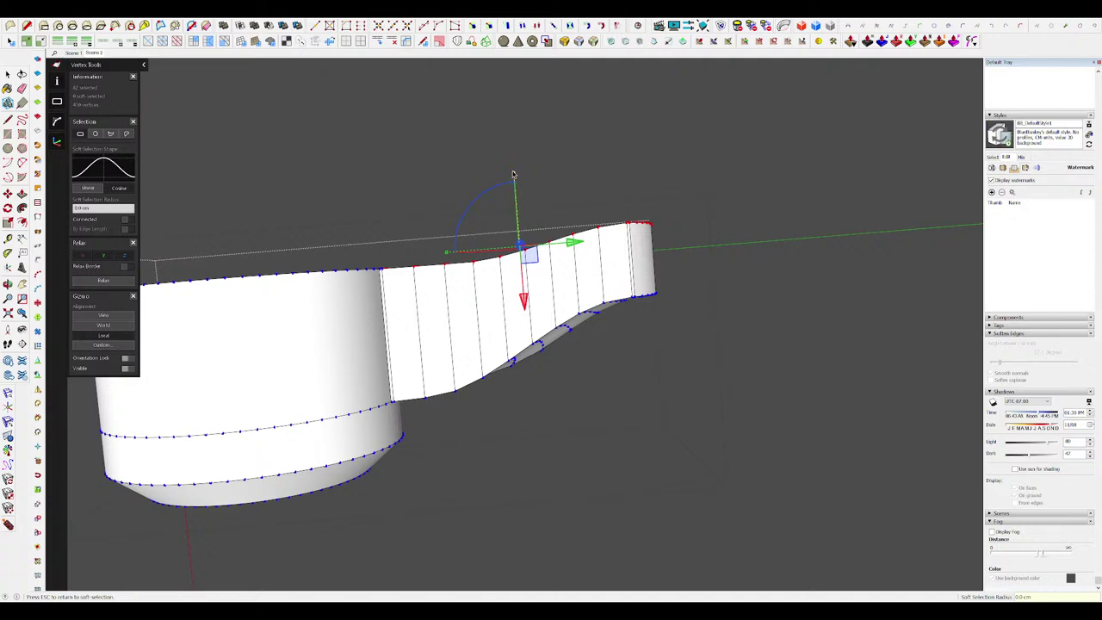
{"action": "middle_click_drag", "start_coordinate": [532, 343], "coordinate": [490, 210]}
{"action": "scroll", "coordinate": [531, 293], "scroll_direction": "down", "scroll_amount": 3}
{"action": "scroll", "coordinate": [413, 286], "scroll_direction": "up", "scroll_amount": 3}
{"action": "middle_click_drag", "start_coordinate": [521, 295], "coordinate": [545, 265]}
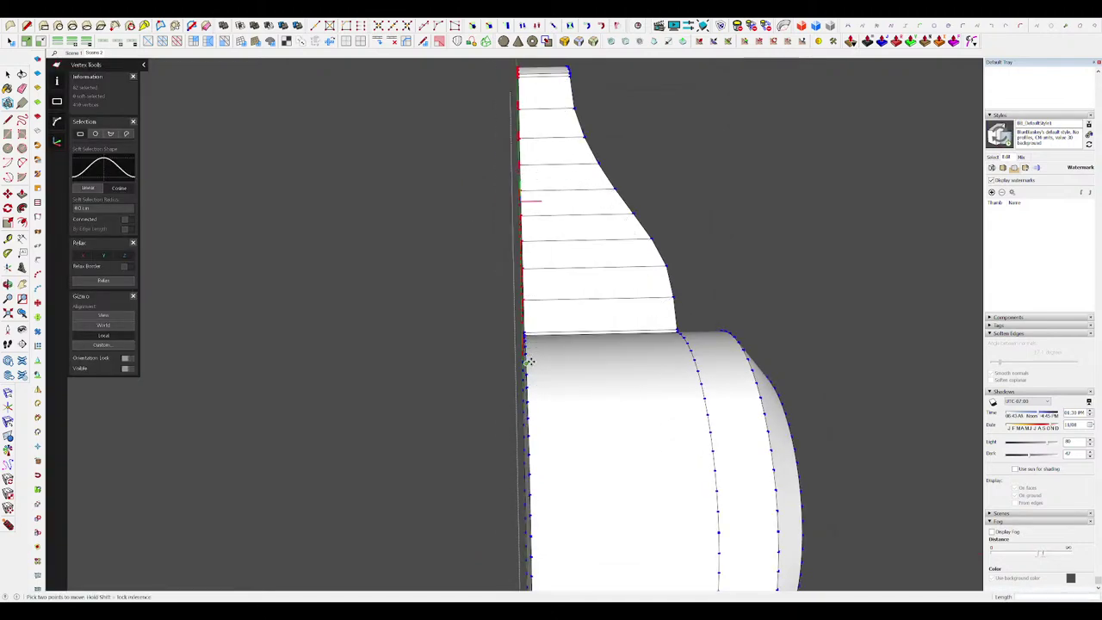
{"action": "left_click", "coordinate": [527, 361]}
{"action": "key", "text": "space"}
{"action": "middle_click_drag", "start_coordinate": [528, 360], "coordinate": [752, 256]}
{"action": "middle_click_drag", "start_coordinate": [481, 336], "coordinate": [865, 312]}
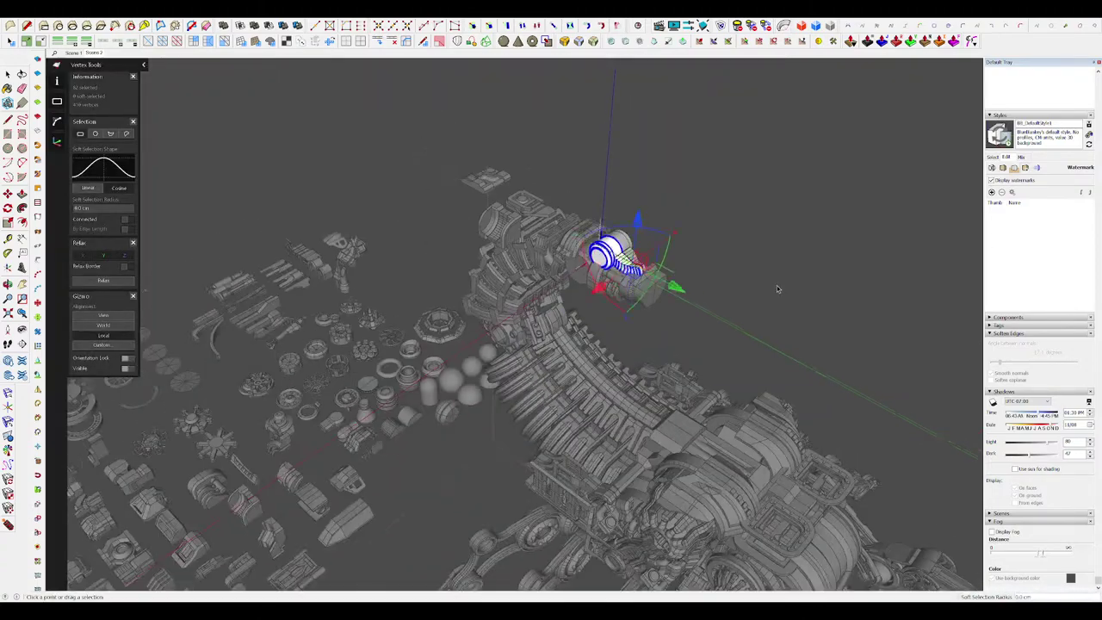
Step: Exit the arm group, zoom in on the stinger head's blunt end, and reopen the arm with all geometry selected
{"action": "double_click", "coordinate": [778, 289]}
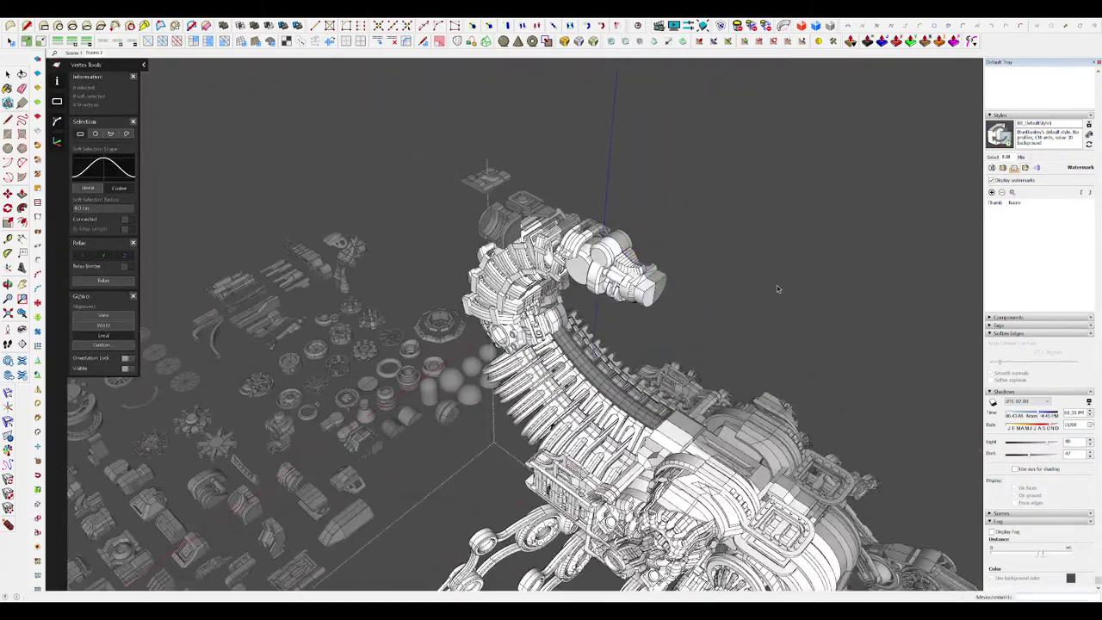
{"action": "middle_click_drag", "start_coordinate": [777, 289], "coordinate": [758, 232]}
{"action": "scroll", "coordinate": [615, 216], "scroll_direction": "up", "scroll_amount": 6}
{"action": "middle_click_drag", "start_coordinate": [609, 217], "coordinate": [551, 245]}
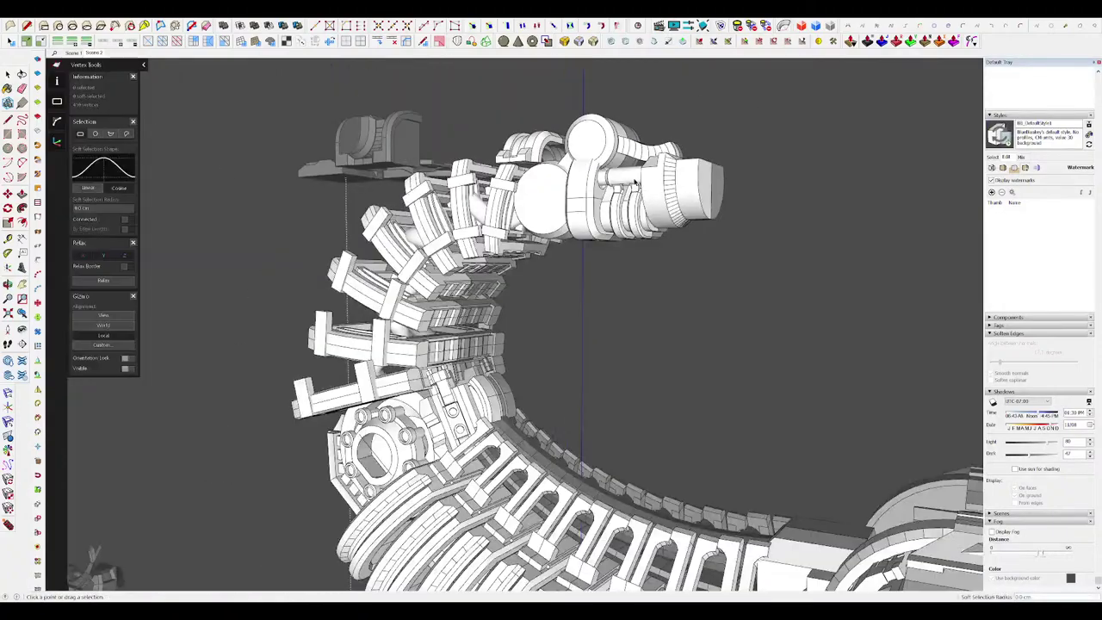
{"action": "scroll", "coordinate": [607, 136], "scroll_direction": "up", "scroll_amount": 5}
{"action": "middle_click_drag", "start_coordinate": [608, 136], "coordinate": [575, 215]}
{"action": "middle_click_drag", "start_coordinate": [689, 197], "coordinate": [596, 210]}
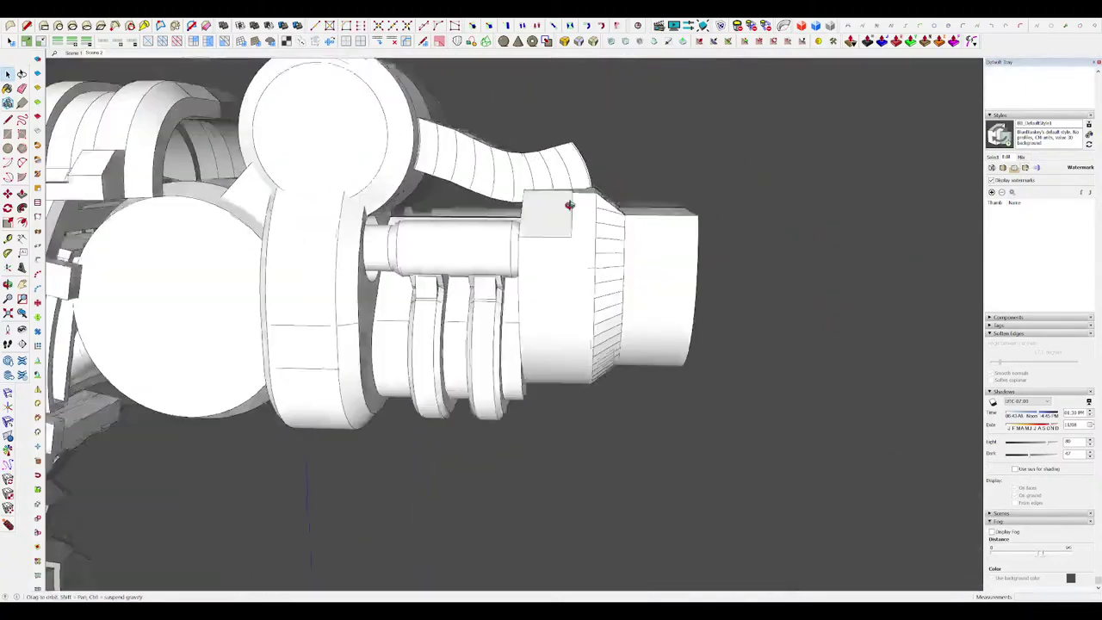
{"action": "scroll", "coordinate": [574, 184], "scroll_direction": "up", "scroll_amount": 4}
{"action": "middle_click_drag", "start_coordinate": [569, 205], "coordinate": [576, 179]}
{"action": "double_click", "coordinate": [576, 196]}
{"action": "triple_click", "coordinate": [576, 196]}
Step: With other geometry hidden, pull the arm's tip vertex downward using Vertex Tools
{"action": "key", "text": "alt+h"}
{"action": "left_click", "coordinate": [574, 128]}
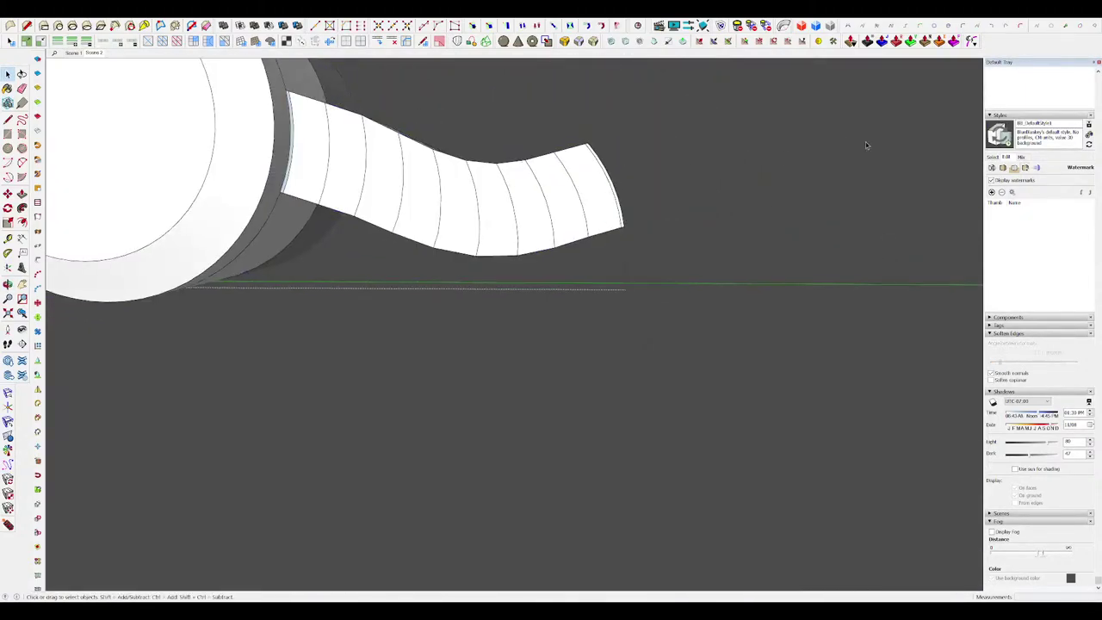
{"action": "key", "text": "v"}
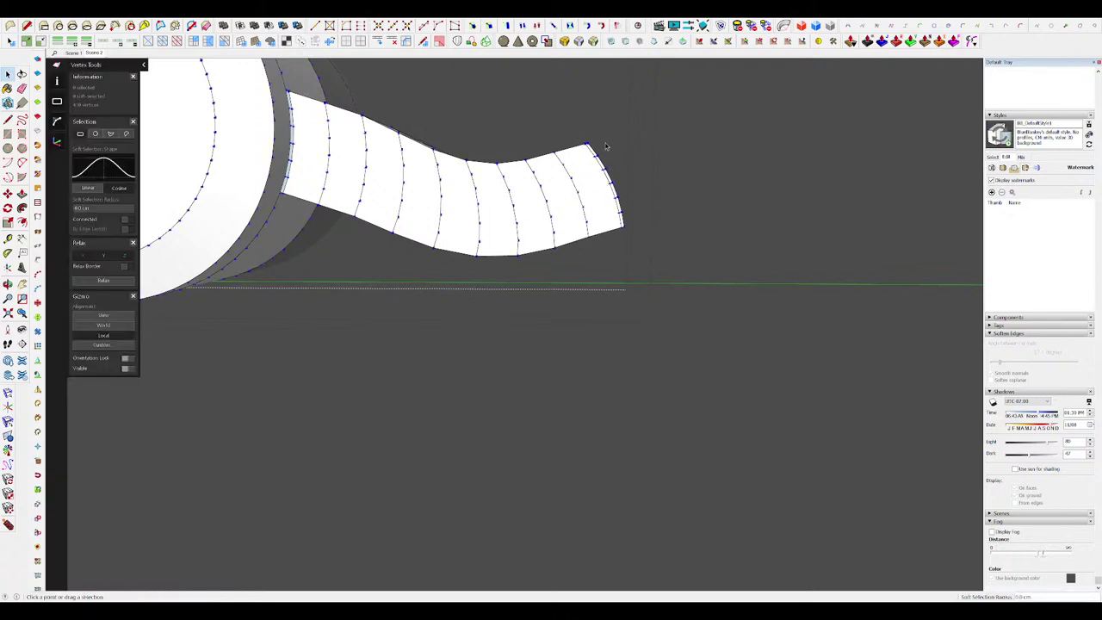
{"action": "left_click_drag", "start_coordinate": [614, 159], "coordinate": [614, 159]}
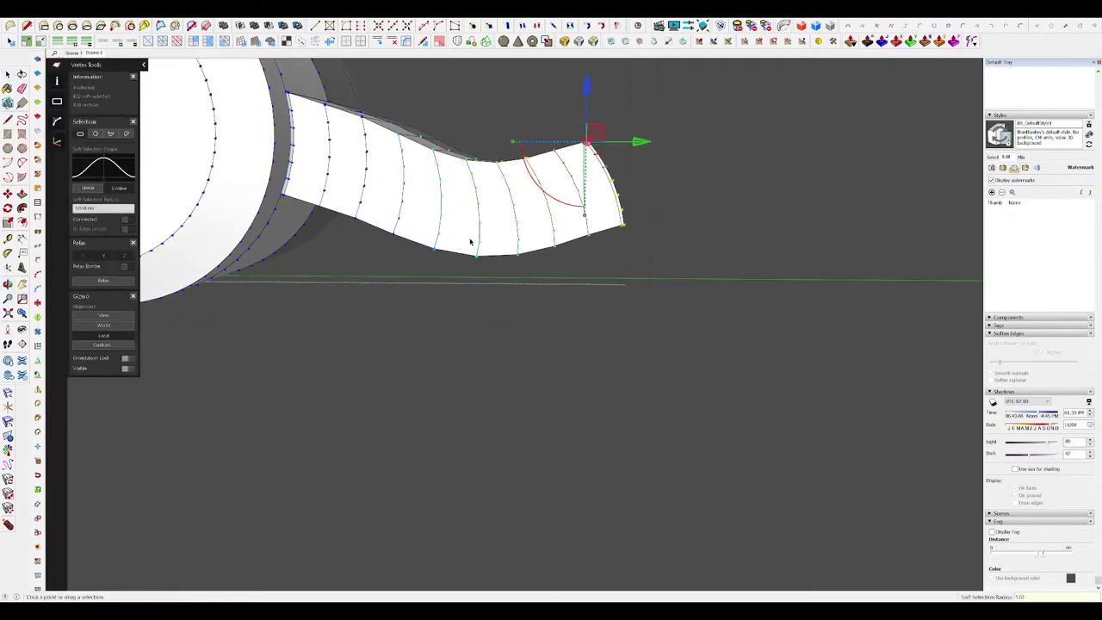
{"action": "left_click_drag", "start_coordinate": [586, 117], "coordinate": [586, 124]}
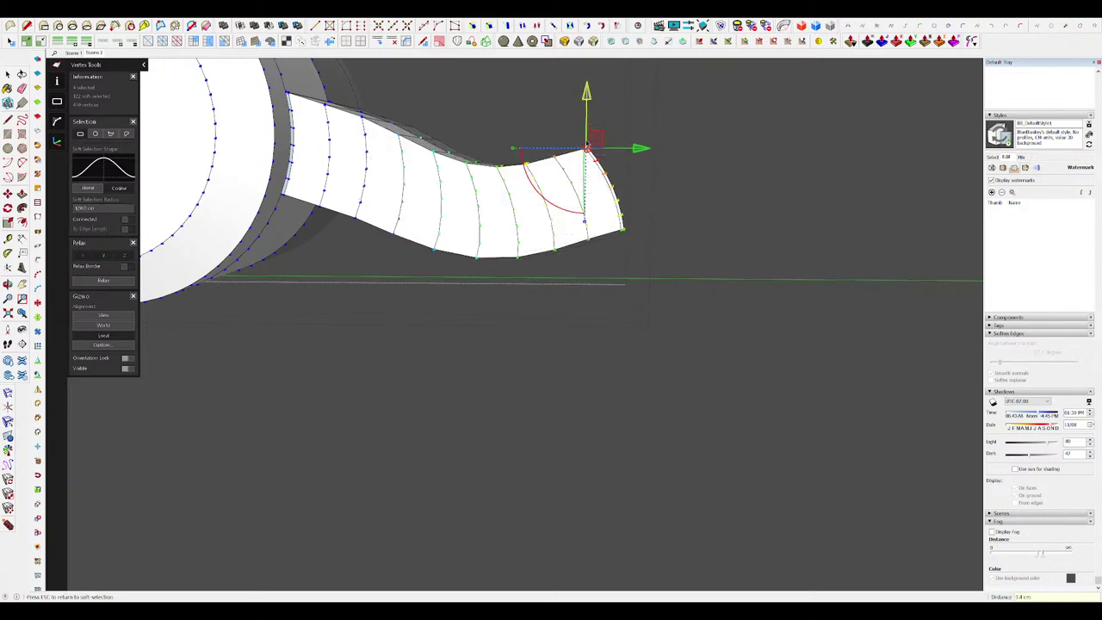
{"action": "key", "text": "ctrl+z"}
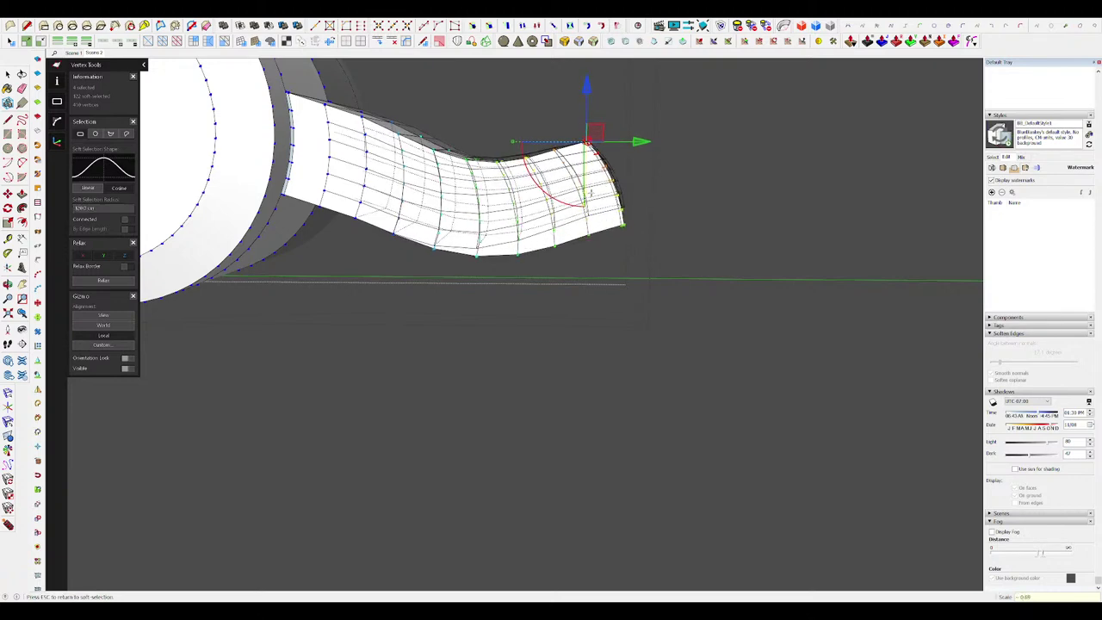
{"action": "left_click_drag", "start_coordinate": [586, 86], "coordinate": [592, 121]}
{"action": "key", "text": "space"}
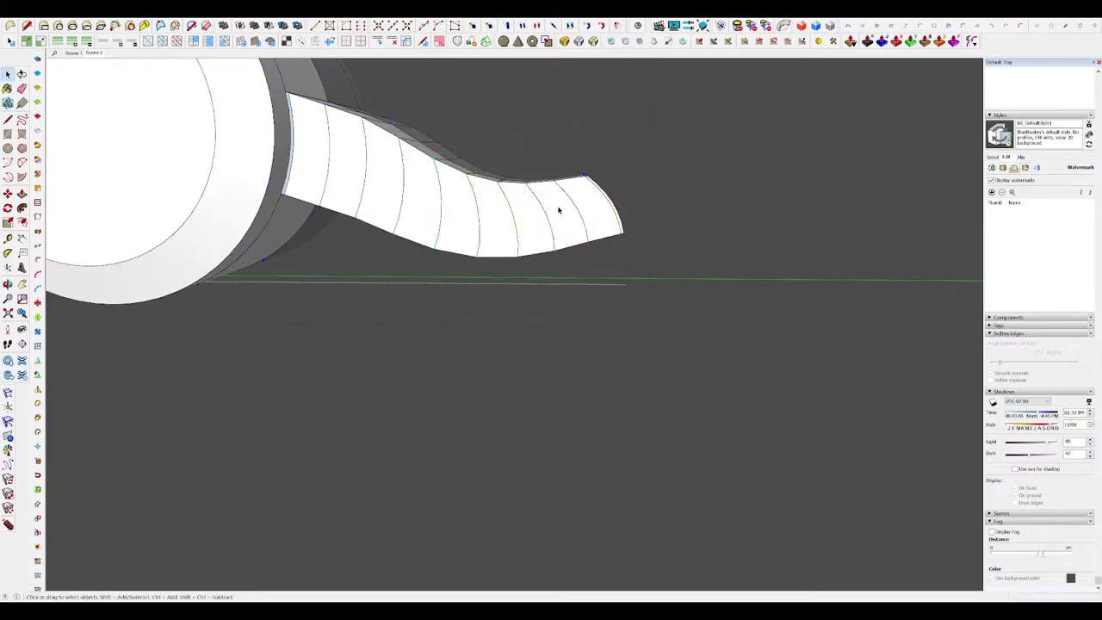
Step: Inspect the curled arm in place and close its group
{"action": "middle_click_drag", "start_coordinate": [558, 209], "coordinate": [593, 241]}
{"action": "scroll", "coordinate": [507, 214], "scroll_direction": "down", "scroll_amount": 3}
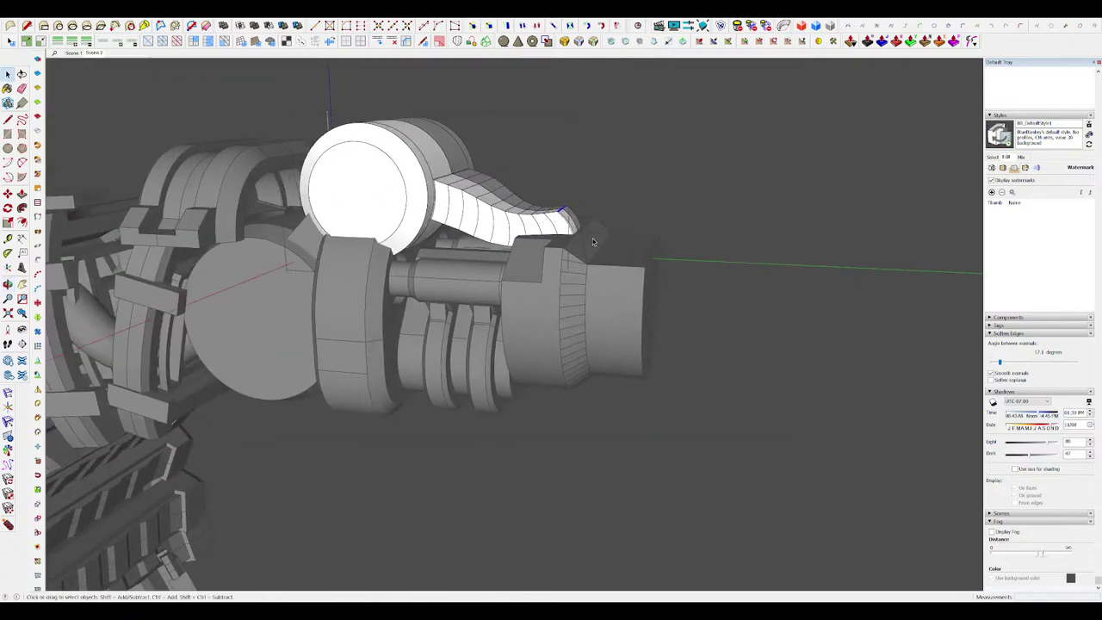
{"action": "scroll", "coordinate": [568, 240], "scroll_direction": "up", "scroll_amount": 3}
{"action": "scroll", "coordinate": [559, 238], "scroll_direction": "down", "scroll_amount": 3}
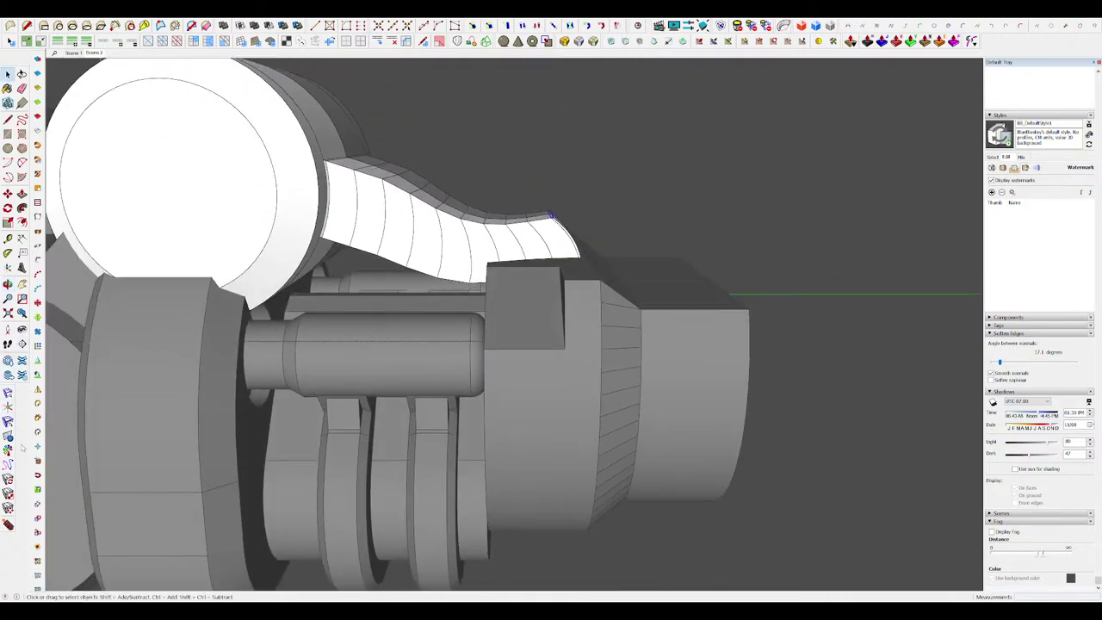
{"action": "middle_click_drag", "start_coordinate": [511, 178], "coordinate": [551, 209]}
{"action": "key", "text": "v"}
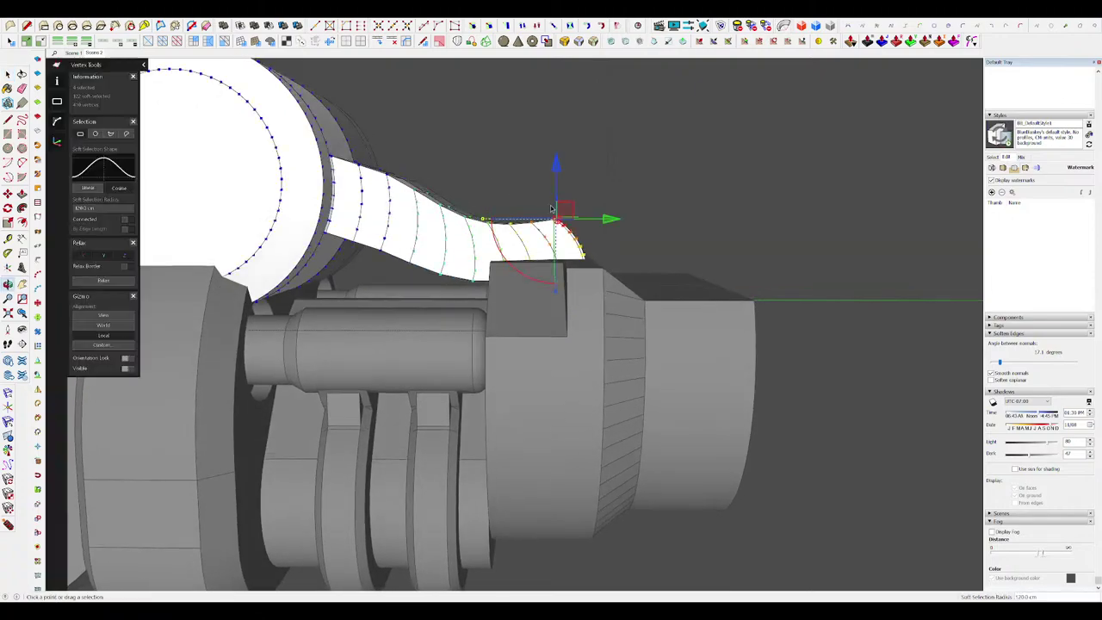
{"action": "key", "text": "space"}
{"action": "scroll", "coordinate": [505, 243], "scroll_direction": "down", "scroll_amount": 10}
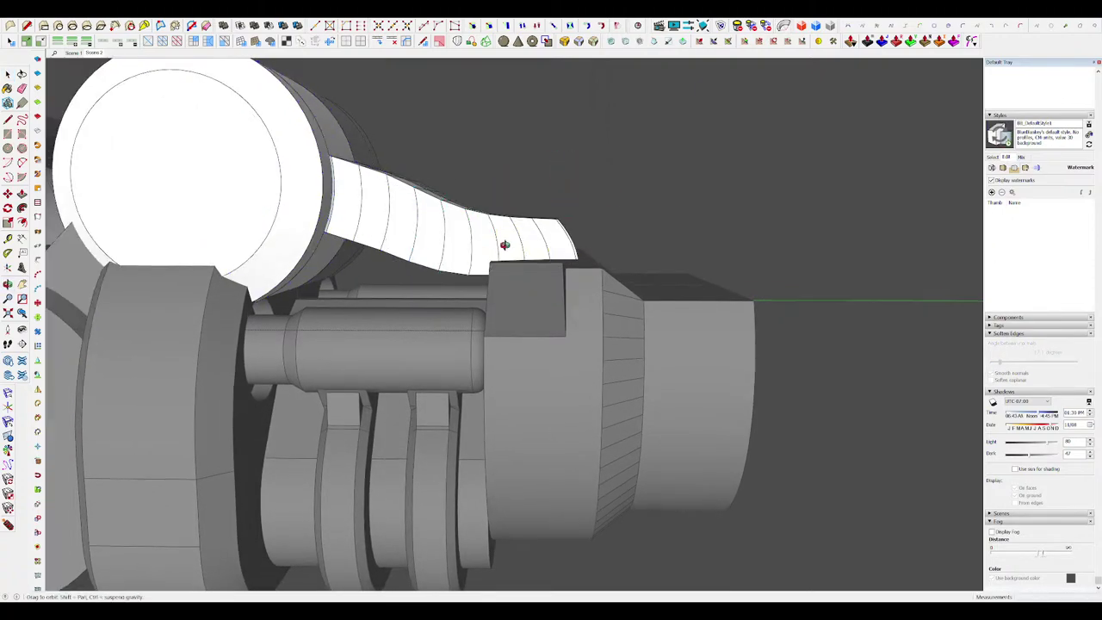
{"action": "left_click", "coordinate": [727, 286]}
{"action": "middle_click_drag", "start_coordinate": [727, 286], "coordinate": [600, 265]}
{"action": "scroll", "coordinate": [644, 236], "scroll_direction": "down", "scroll_amount": 3}
{"action": "scroll", "coordinate": [575, 233], "scroll_direction": "up", "scroll_amount": 8}
Step: Open the head piece for editing with the rest of the model hidden
{"action": "key", "text": "d"}
{"action": "left_click", "coordinate": [575, 232]}
{"action": "scroll", "coordinate": [569, 224], "scroll_direction": "up", "scroll_amount": 5}
{"action": "key", "text": "h"}
{"action": "middle_click_drag", "start_coordinate": [603, 256], "coordinate": [562, 157]}
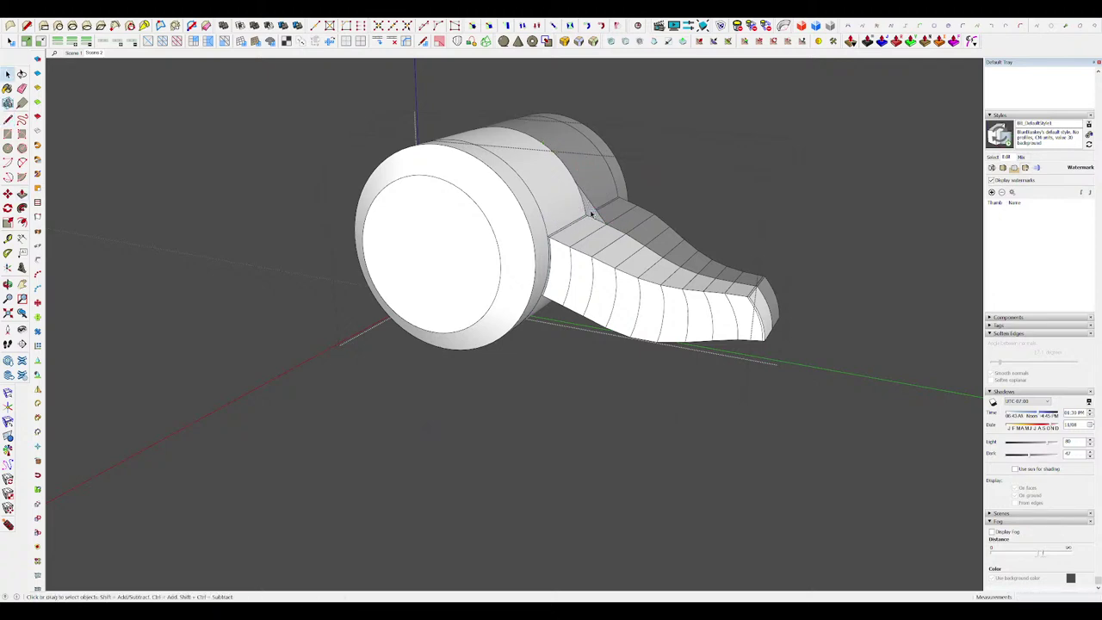
Step: Erase the stray thin edge strip where the handle meets the ring
{"action": "scroll", "coordinate": [569, 252], "scroll_direction": "up", "scroll_amount": 5}
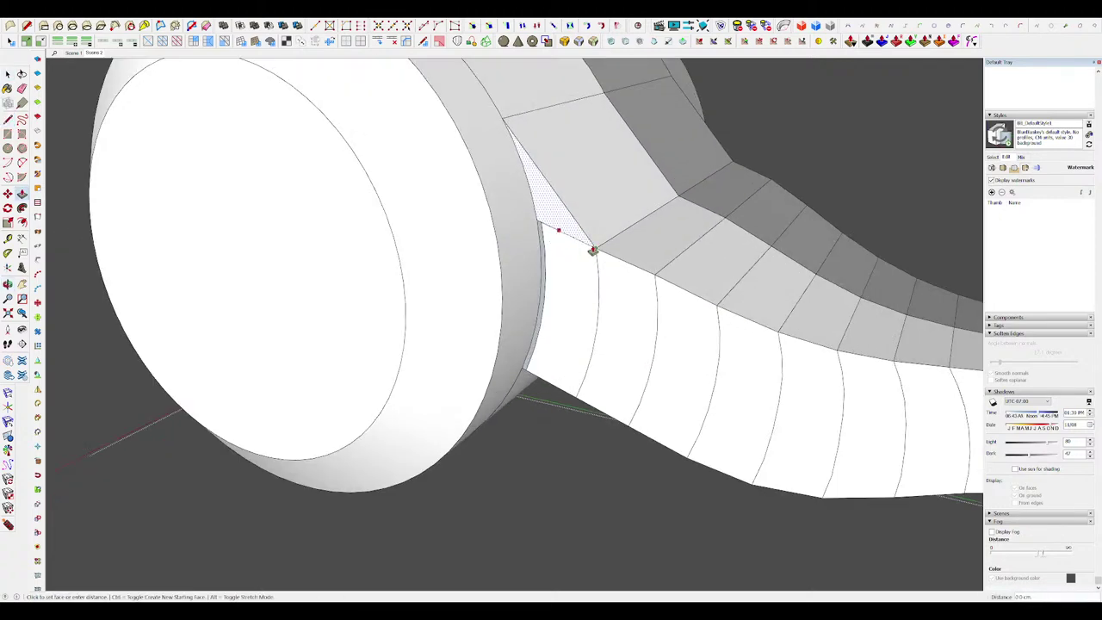
{"action": "middle_click_drag", "start_coordinate": [590, 249], "coordinate": [607, 269]}
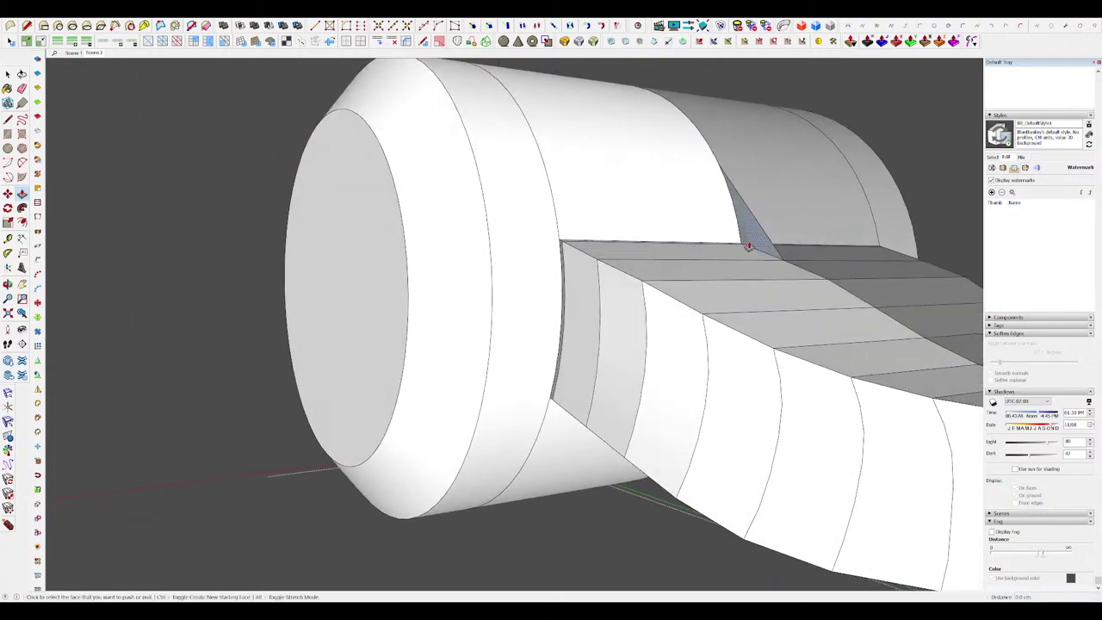
{"action": "key", "text": "space"}
{"action": "scroll", "coordinate": [597, 266], "scroll_direction": "up", "scroll_amount": 6}
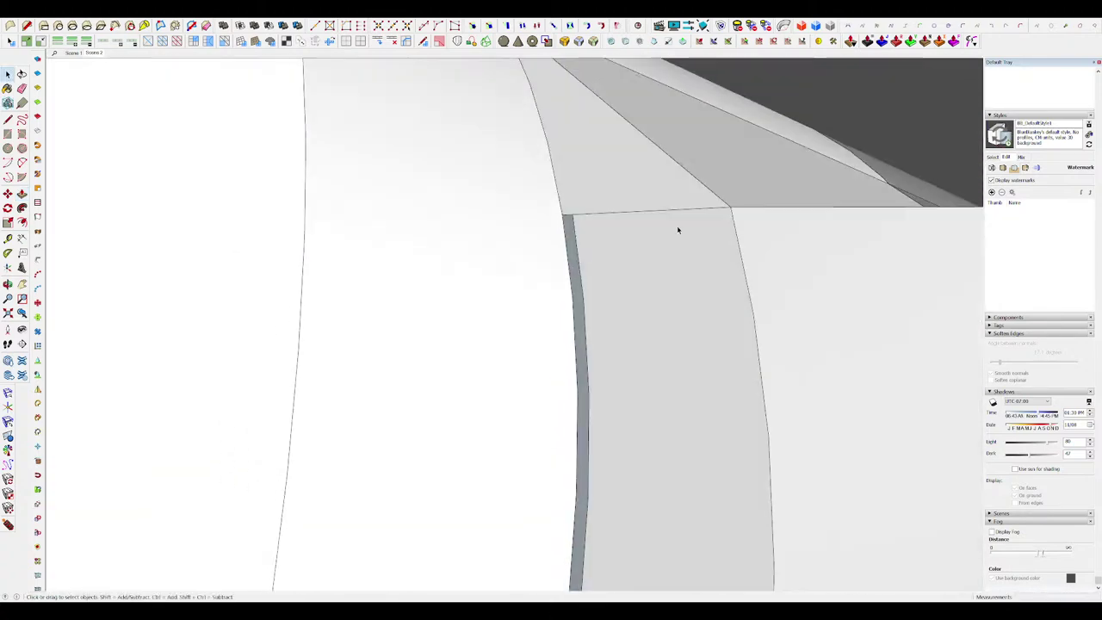
{"action": "left_click", "coordinate": [568, 230]}
{"action": "key", "text": "e"}
{"action": "scroll", "coordinate": [587, 216], "scroll_direction": "down", "scroll_amount": 3}
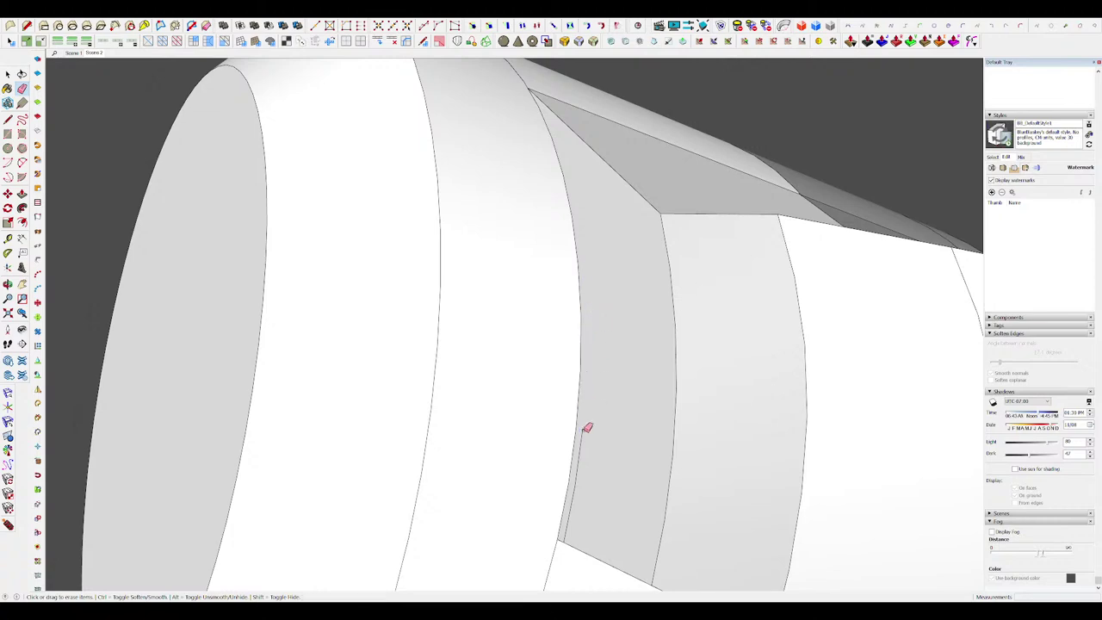
{"action": "left_click_drag", "start_coordinate": [587, 428], "coordinate": [582, 465]}
{"action": "scroll", "coordinate": [584, 367], "scroll_direction": "down", "scroll_amount": 6}
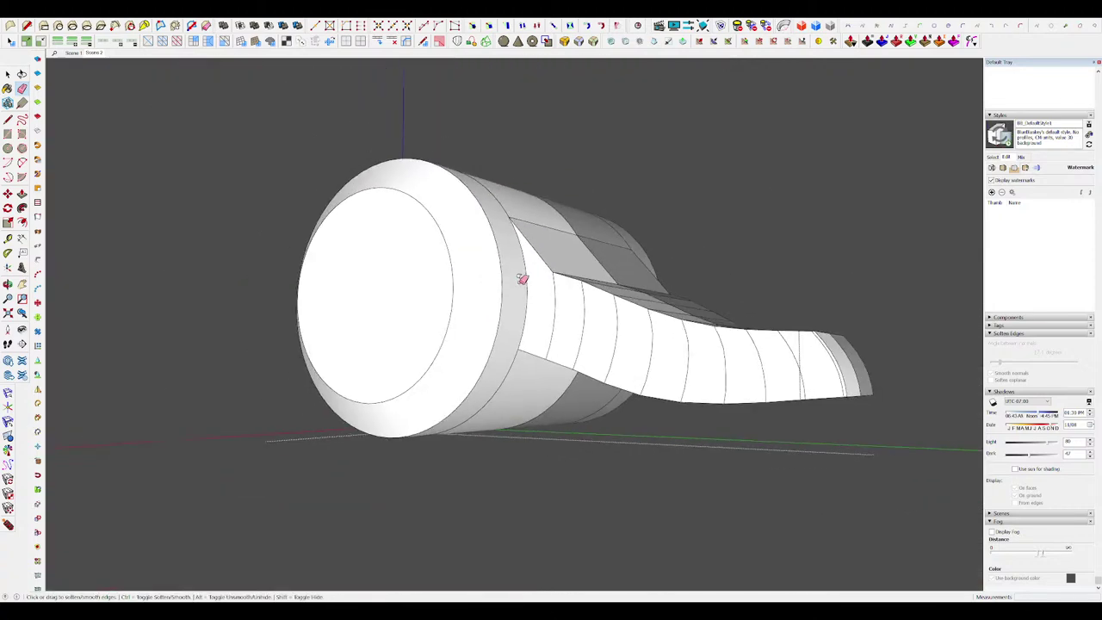
{"action": "middle_click_drag", "start_coordinate": [548, 284], "coordinate": [646, 396]}
{"action": "scroll", "coordinate": [583, 277], "scroll_direction": "down", "scroll_amount": 6}
Step: Move the handle edge slightly higher, then close the ring piece
{"action": "key", "text": "i"}
{"action": "scroll", "coordinate": [580, 277], "scroll_direction": "up", "scroll_amount": 5}
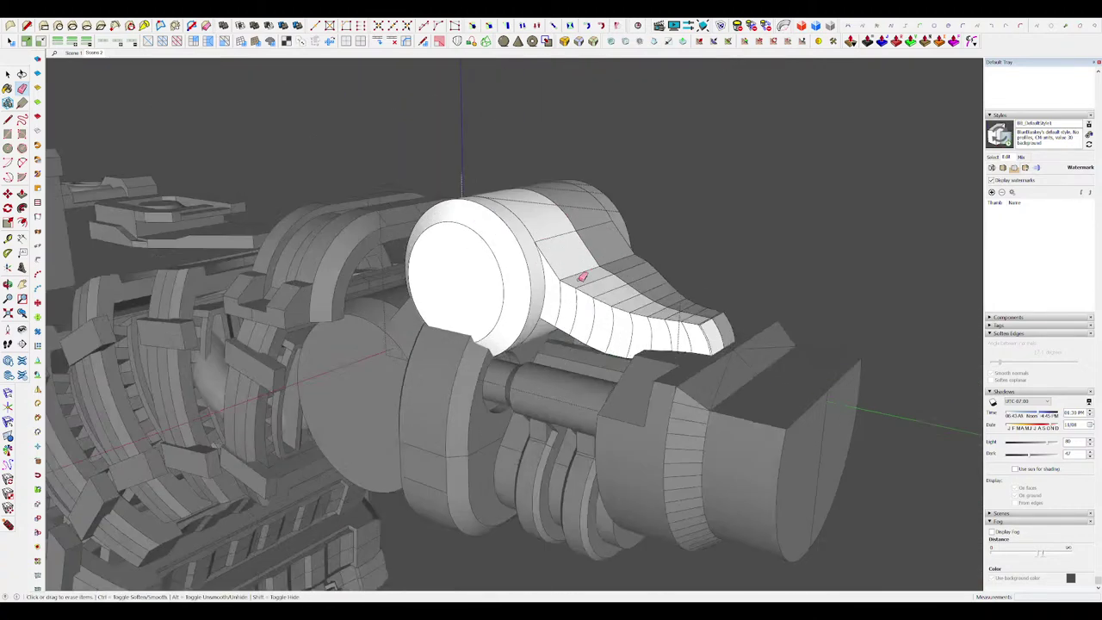
{"action": "key", "text": "m"}
{"action": "middle_click_drag", "start_coordinate": [580, 277], "coordinate": [661, 246]}
{"action": "scroll", "coordinate": [668, 245], "scroll_direction": "up", "scroll_amount": 3}
{"action": "left_click", "coordinate": [663, 258]}
{"action": "left_click", "coordinate": [668, 242]}
{"action": "scroll", "coordinate": [635, 229], "scroll_direction": "down", "scroll_amount": 8}
{"action": "key", "text": "space"}
{"action": "key", "text": "i"}
{"action": "key", "text": "i"}
{"action": "left_click", "coordinate": [826, 270]}
Step: Open the stinger head component for editing, isolated from the rest of the model
{"action": "scroll", "coordinate": [832, 270], "scroll_direction": "down", "scroll_amount": 4}
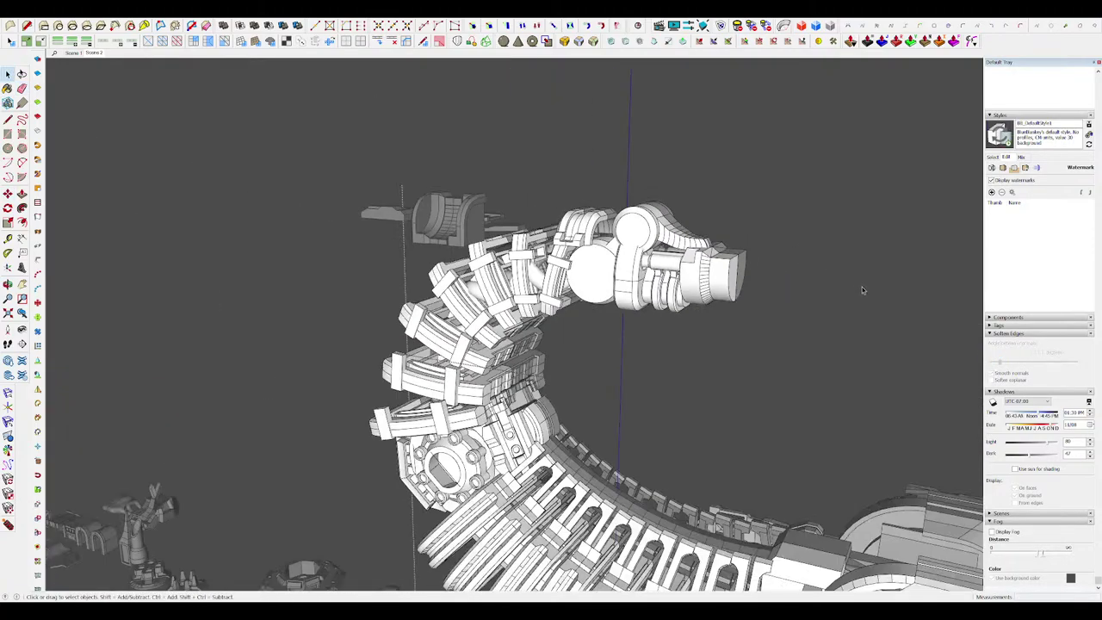
{"action": "middle_click_drag", "start_coordinate": [862, 287], "coordinate": [927, 274]}
{"action": "scroll", "coordinate": [844, 264], "scroll_direction": "down", "scroll_amount": 4}
{"action": "scroll", "coordinate": [551, 215], "scroll_direction": "up", "scroll_amount": 8}
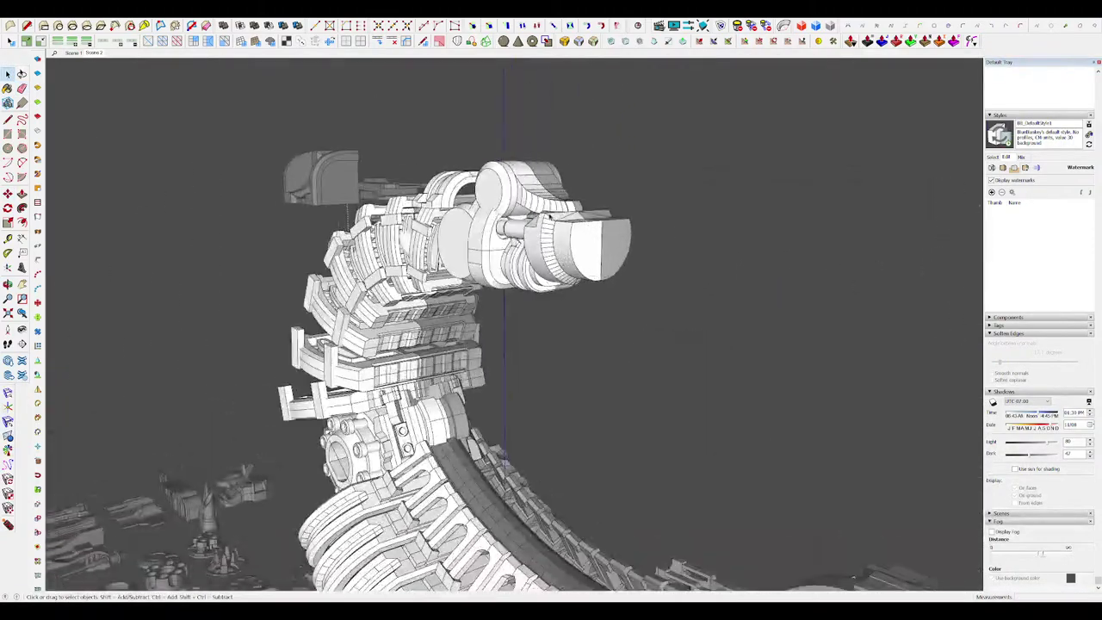
{"action": "middle_click_drag", "start_coordinate": [559, 219], "coordinate": [463, 164]}
{"action": "scroll", "coordinate": [598, 214], "scroll_direction": "up", "scroll_amount": 3}
{"action": "double_click", "coordinate": [557, 222]}
{"action": "key", "text": "i"}
{"action": "key", "text": "i"}
Step: Draw a line closing the triangle under the handle and push the face into a wedge
{"action": "key", "text": "l"}
{"action": "left_click", "coordinate": [488, 266]}
{"action": "middle_click_drag", "start_coordinate": [489, 266], "coordinate": [647, 250]}
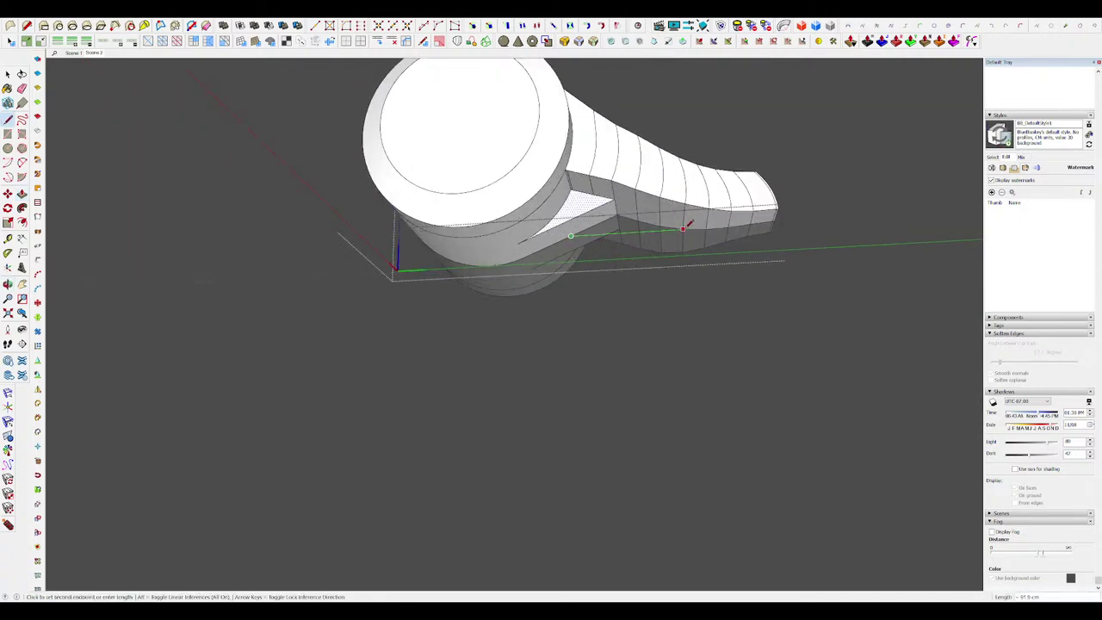
{"action": "key", "text": "p"}
{"action": "left_click", "coordinate": [616, 228]}
{"action": "key", "text": "i"}
{"action": "mouse_move", "coordinate": [620, 224]}
{"action": "middle_mouse_down"}
{"action": "mouse_move", "coordinate": [632, 265]}
{"action": "mouse_move", "coordinate": [617, 227]}
{"action": "mouse_move", "coordinate": [601, 226]}
{"action": "middle_mouse_up"}
{"action": "scroll", "coordinate": [617, 226], "scroll_direction": "down", "scroll_amount": 2}
{"action": "scroll", "coordinate": [600, 225], "scroll_direction": "up", "scroll_amount": 4}
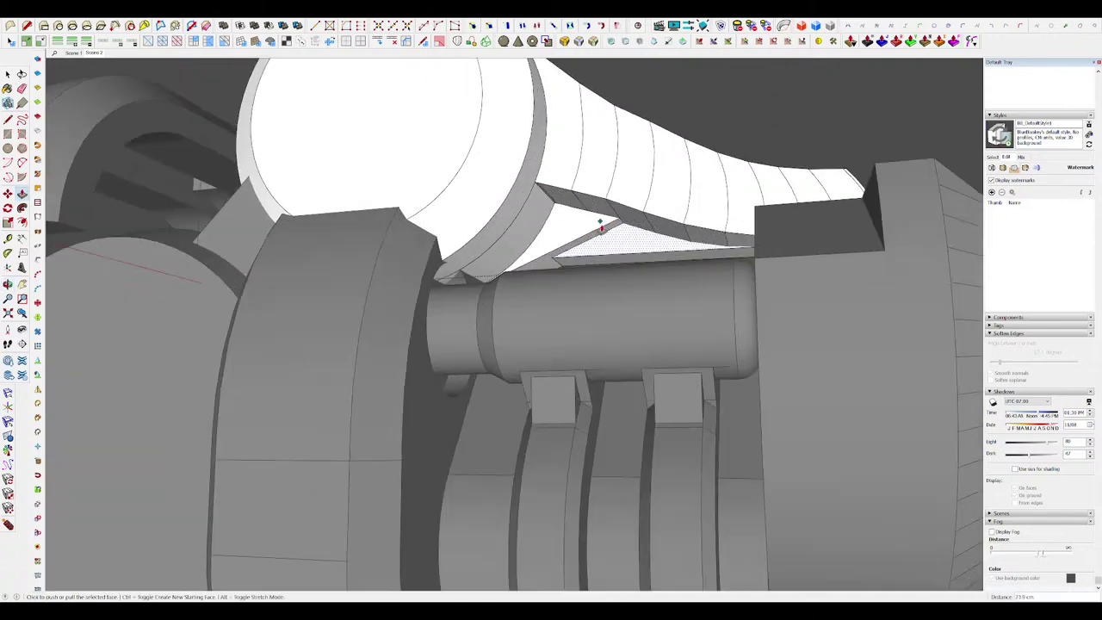
{"action": "scroll", "coordinate": [590, 239], "scroll_direction": "down", "scroll_amount": 10}
{"action": "key", "text": "space"}
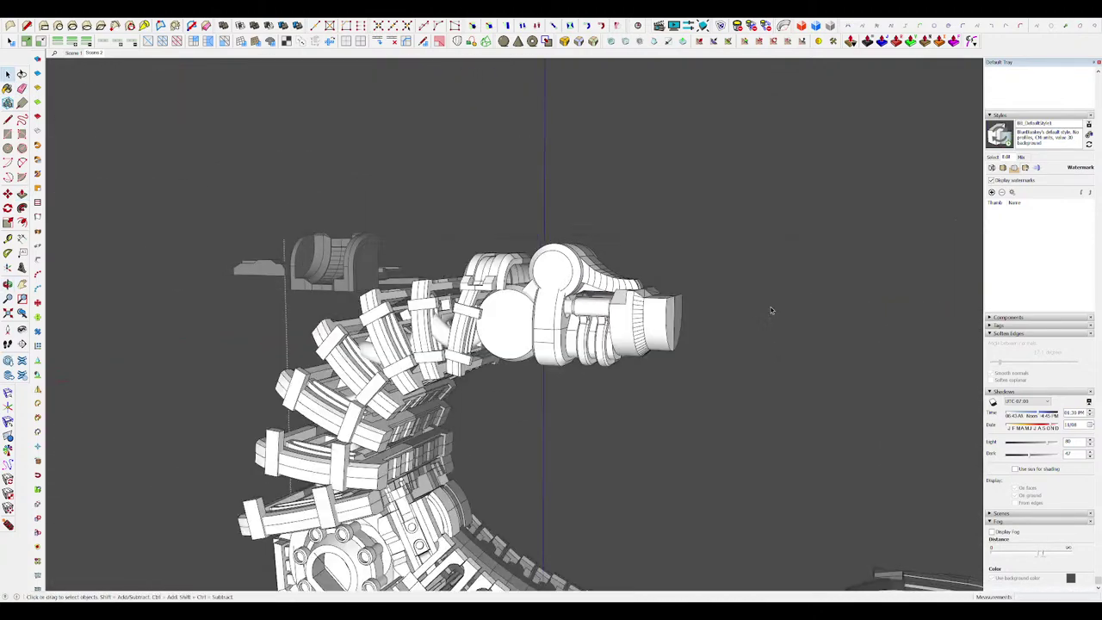
{"action": "middle_click_drag", "start_coordinate": [760, 343], "coordinate": [673, 300]}
{"action": "scroll", "coordinate": [673, 301], "scroll_direction": "up", "scroll_amount": 6}
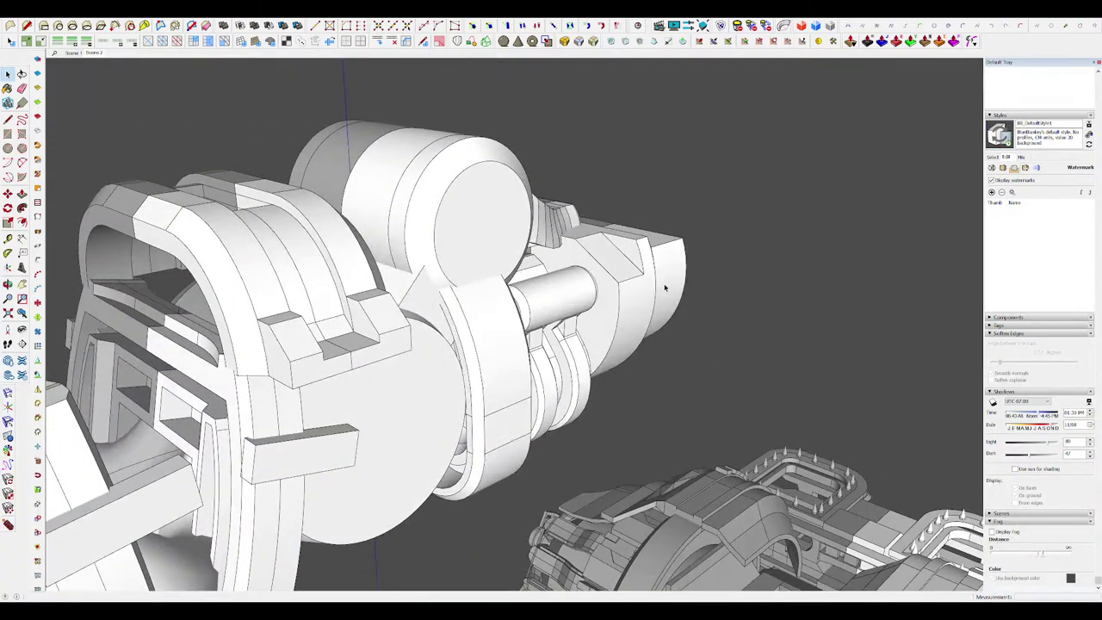
Step: Open the stinger tip's end block and erase the unwanted edges on its top
{"action": "double_click", "coordinate": [625, 290]}
{"action": "key", "text": "l"}
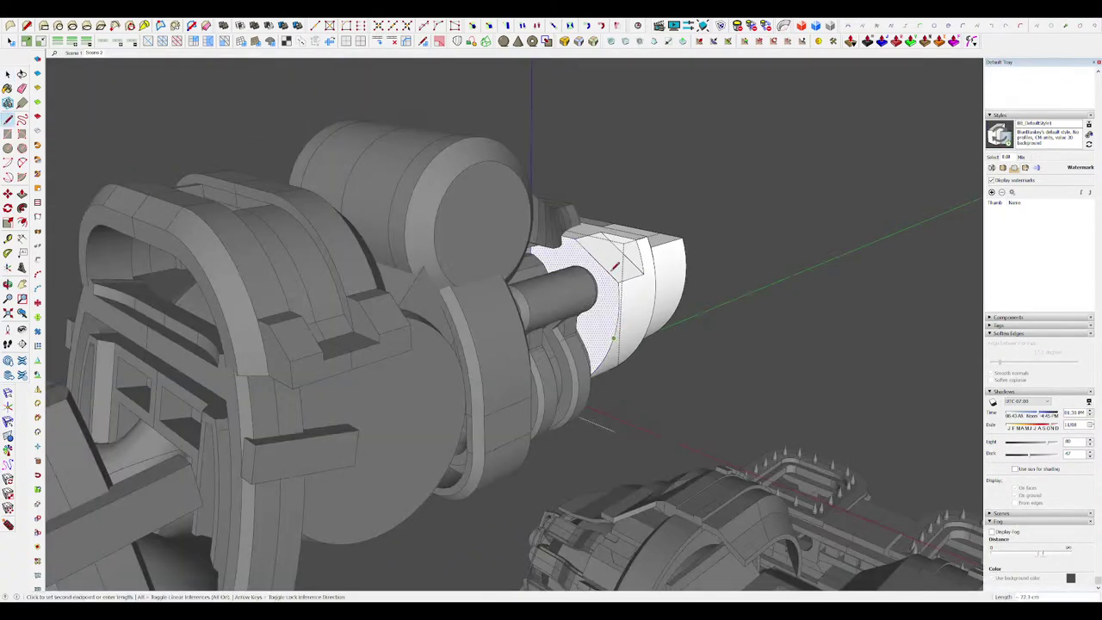
{"action": "left_click", "coordinate": [636, 258]}
{"action": "mouse_move", "coordinate": [640, 260]}
{"action": "middle_mouse_down"}
{"action": "mouse_move", "coordinate": [693, 263]}
{"action": "mouse_move", "coordinate": [602, 305]}
{"action": "middle_mouse_up"}
{"action": "scroll", "coordinate": [680, 266], "scroll_direction": "up", "scroll_amount": 3}
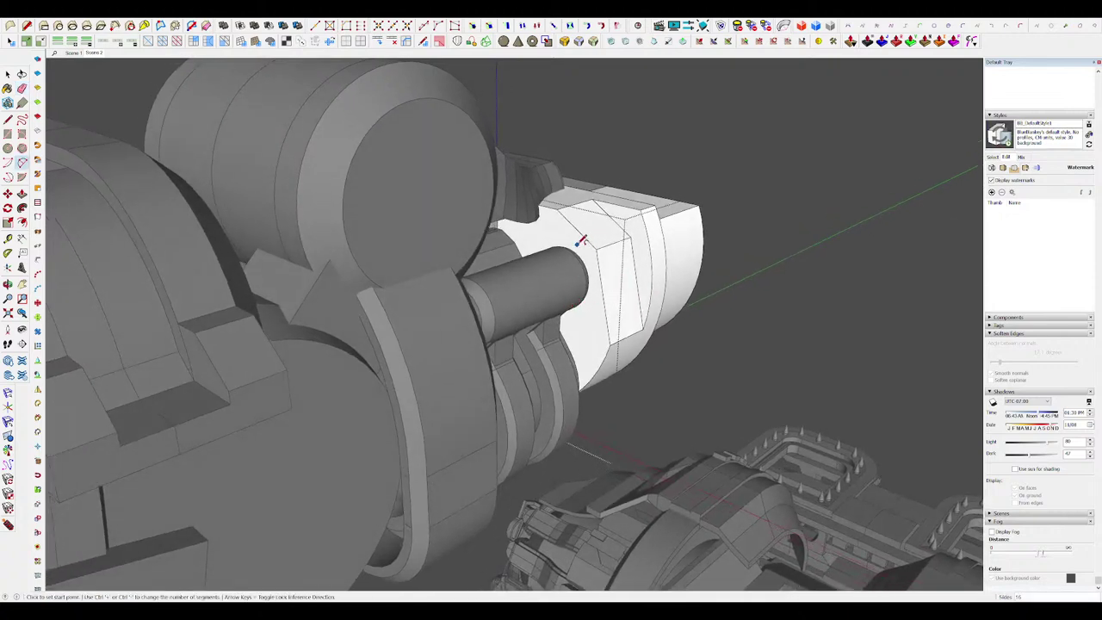
{"action": "scroll", "coordinate": [600, 273], "scroll_direction": "up", "scroll_amount": 2}
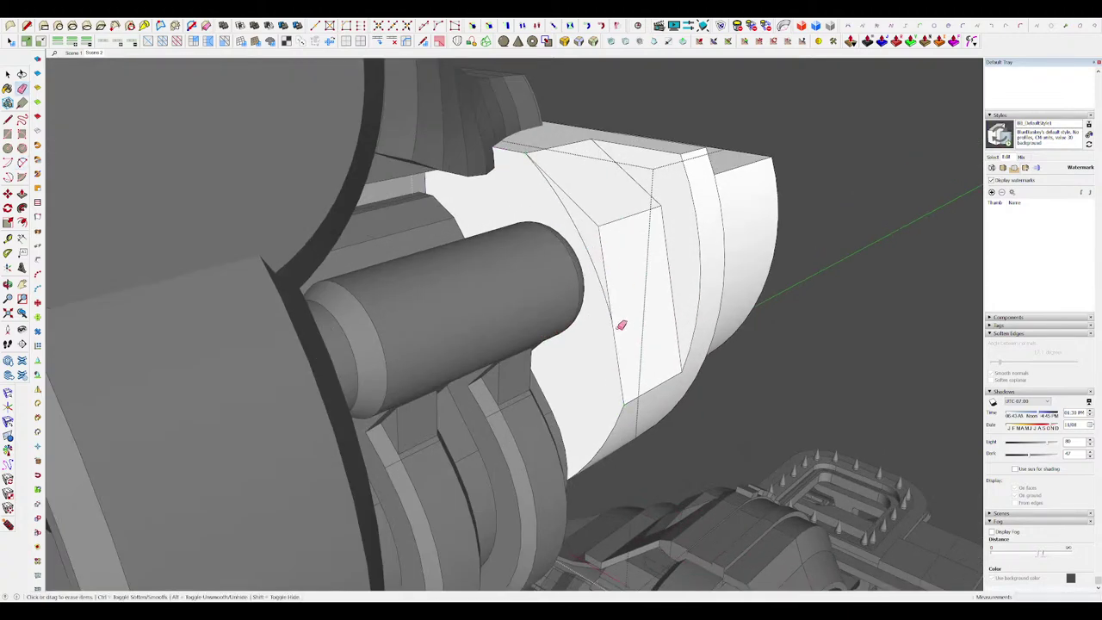
{"action": "left_click_drag", "start_coordinate": [667, 213], "coordinate": [669, 225]}
{"action": "mouse_move", "coordinate": [669, 225]}
{"action": "middle_mouse_down"}
{"action": "mouse_move", "coordinate": [619, 243]}
{"action": "mouse_move", "coordinate": [589, 338]}
{"action": "mouse_move", "coordinate": [583, 317]}
{"action": "mouse_move", "coordinate": [663, 283]}
{"action": "mouse_move", "coordinate": [634, 226]}
{"action": "mouse_move", "coordinate": [574, 243]}
{"action": "middle_mouse_up"}
{"action": "scroll", "coordinate": [618, 246], "scroll_direction": "down", "scroll_amount": 4}
{"action": "scroll", "coordinate": [585, 321], "scroll_direction": "down", "scroll_amount": 2}
{"action": "scroll", "coordinate": [594, 301], "scroll_direction": "up", "scroll_amount": 3}
Step: Draw a dividing line on the curved strip, trying and undoing a 20.5 cm push
{"action": "key", "text": "l"}
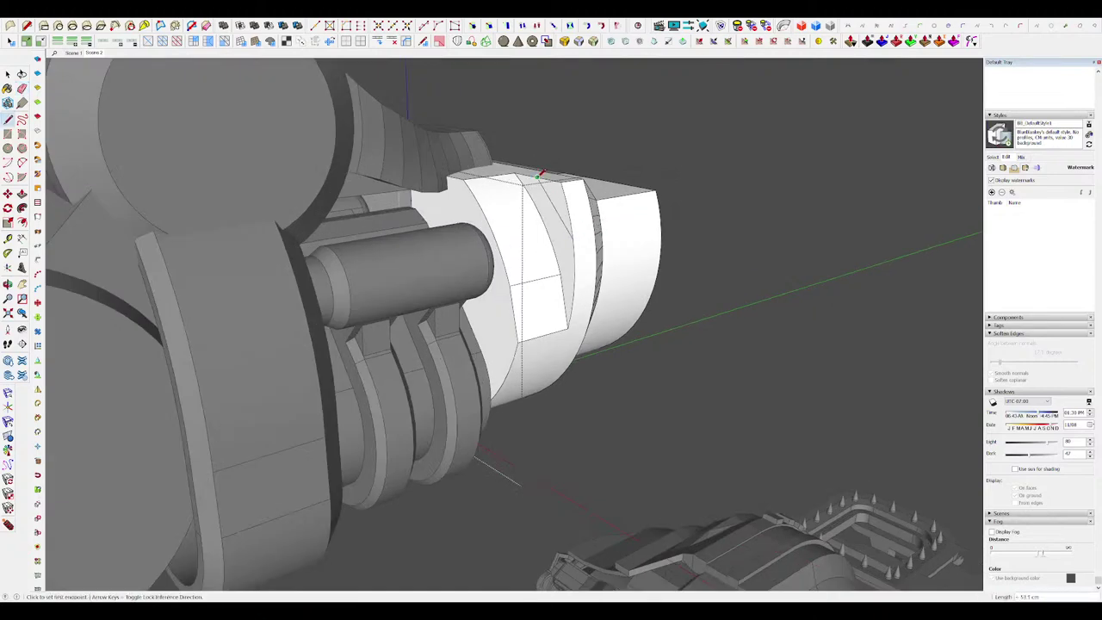
{"action": "middle_click_drag", "start_coordinate": [610, 193], "coordinate": [517, 238]}
{"action": "scroll", "coordinate": [585, 216], "scroll_direction": "up", "scroll_amount": 3}
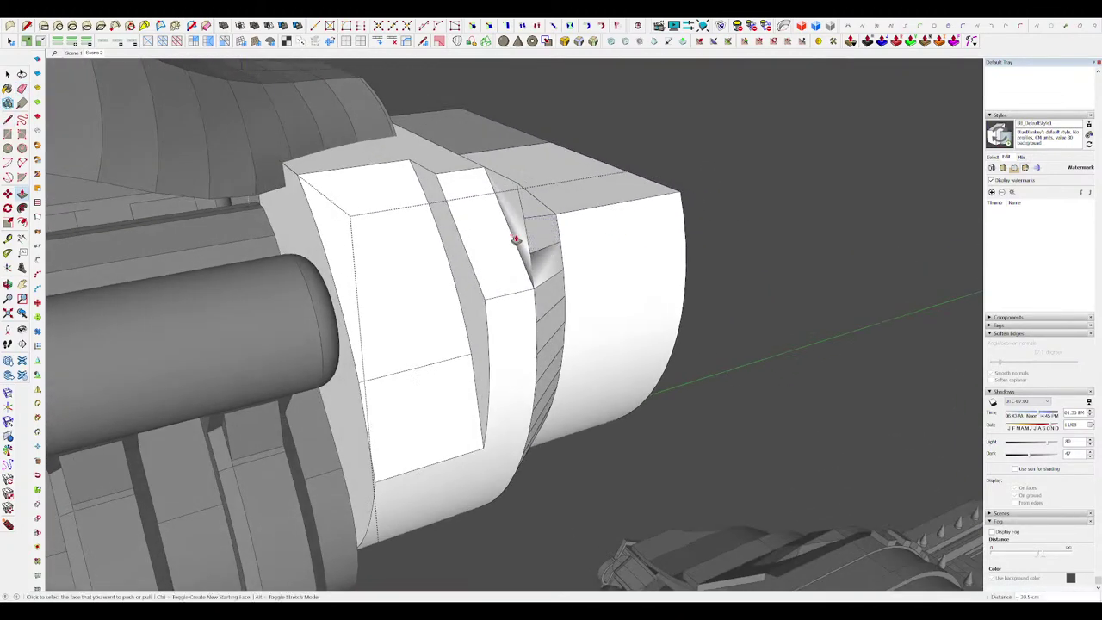
{"action": "scroll", "coordinate": [551, 258], "scroll_direction": "up", "scroll_amount": 3}
{"action": "middle_click_drag", "start_coordinate": [600, 293], "coordinate": [596, 292]}
{"action": "scroll", "coordinate": [594, 292], "scroll_direction": "up", "scroll_amount": 3}
{"action": "key", "text": "ctrl+z"}
{"action": "scroll", "coordinate": [637, 275], "scroll_direction": "down", "scroll_amount": 2}
{"action": "scroll", "coordinate": [666, 264], "scroll_direction": "down", "scroll_amount": 3}
{"action": "middle_click_drag", "start_coordinate": [666, 263], "coordinate": [605, 243]}
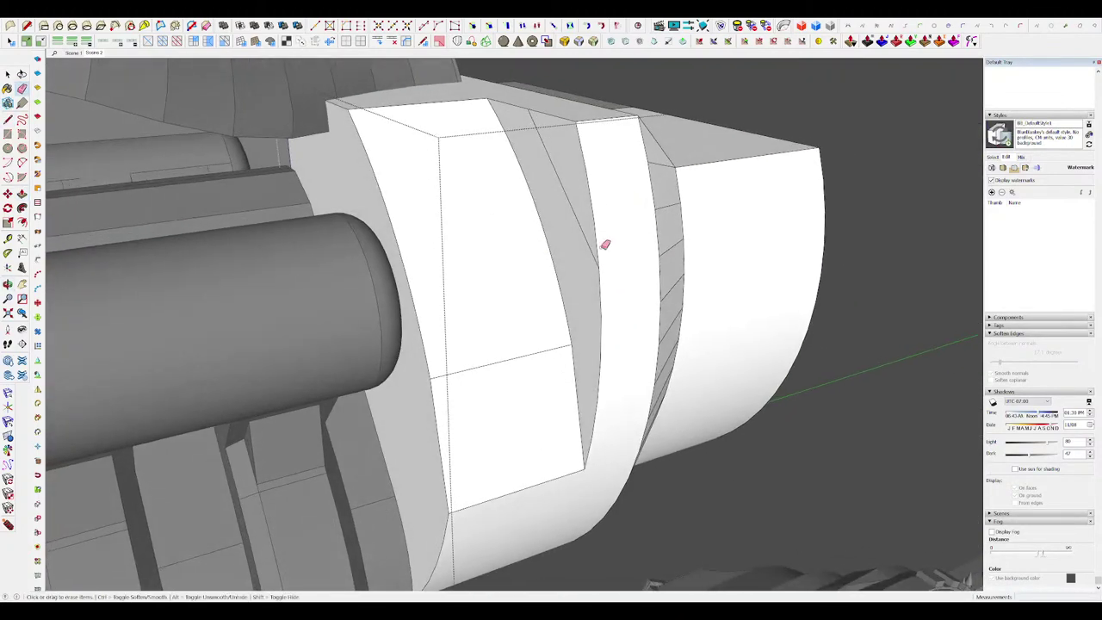
{"action": "key", "text": "p"}
{"action": "left_click_drag", "start_coordinate": [584, 196], "coordinate": [664, 204]}
{"action": "key", "text": "ctrl+z"}
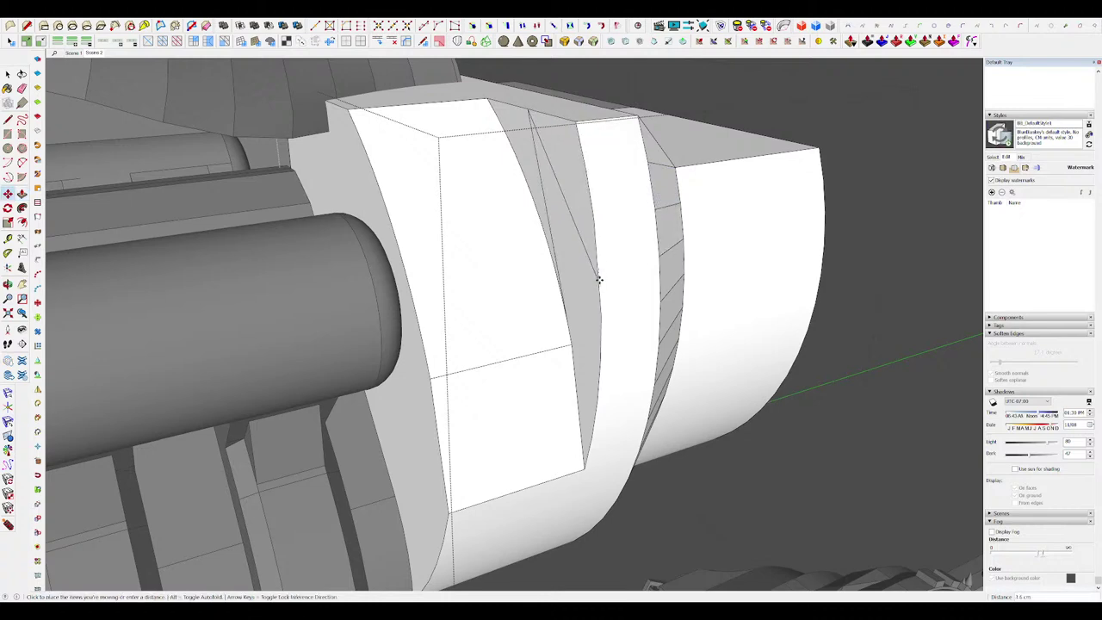
Step: Place the moved dividing line and push that strip segment flat
{"action": "left_click", "coordinate": [597, 274]}
{"action": "key", "text": "p"}
{"action": "left_click_drag", "start_coordinate": [584, 172], "coordinate": [715, 143]}
{"action": "middle_click_drag", "start_coordinate": [715, 143], "coordinate": [612, 246]}
{"action": "scroll", "coordinate": [612, 246], "scroll_direction": "down", "scroll_amount": 3}
{"action": "scroll", "coordinate": [612, 233], "scroll_direction": "up", "scroll_amount": 3}
Step: Erase the strip's back edges, its top two faces and the exposed back face
{"action": "key", "text": "e"}
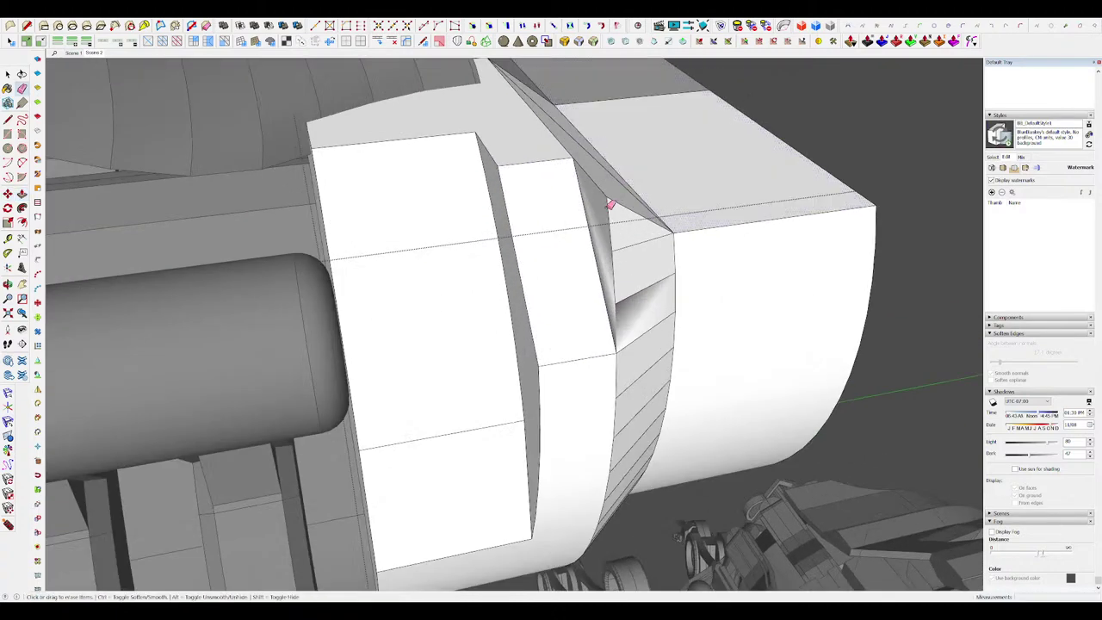
{"action": "left_click_drag", "start_coordinate": [610, 207], "coordinate": [630, 267]}
{"action": "left_click_drag", "start_coordinate": [613, 324], "coordinate": [626, 301]}
{"action": "mouse_move", "coordinate": [625, 301]}
{"action": "middle_mouse_down"}
{"action": "mouse_move", "coordinate": [427, 256]}
{"action": "mouse_move", "coordinate": [437, 261]}
{"action": "middle_mouse_up"}
{"action": "left_click_drag", "start_coordinate": [437, 261], "coordinate": [454, 250]}
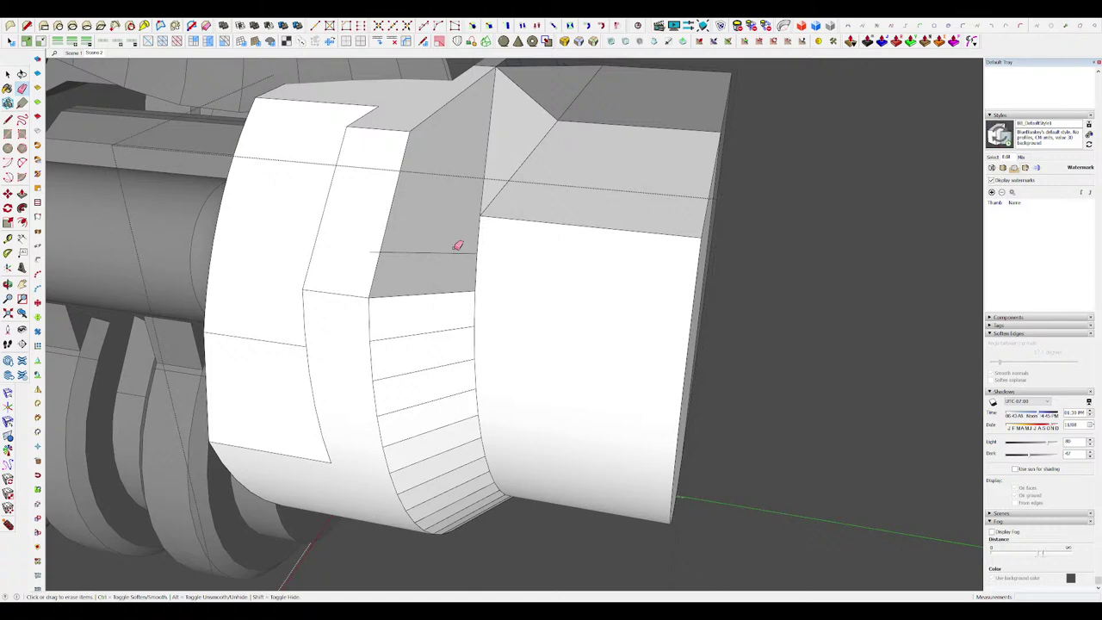
Step: Redraw lines to close the triangular faces inside the notch
{"action": "left_click", "coordinate": [480, 196]}
{"action": "middle_click_drag", "start_coordinate": [551, 238], "coordinate": [464, 270]}
{"action": "key", "text": "ctrl+z"}
{"action": "scroll", "coordinate": [450, 249], "scroll_direction": "up", "scroll_amount": 2}
{"action": "scroll", "coordinate": [724, 342], "scroll_direction": "down", "scroll_amount": 2}
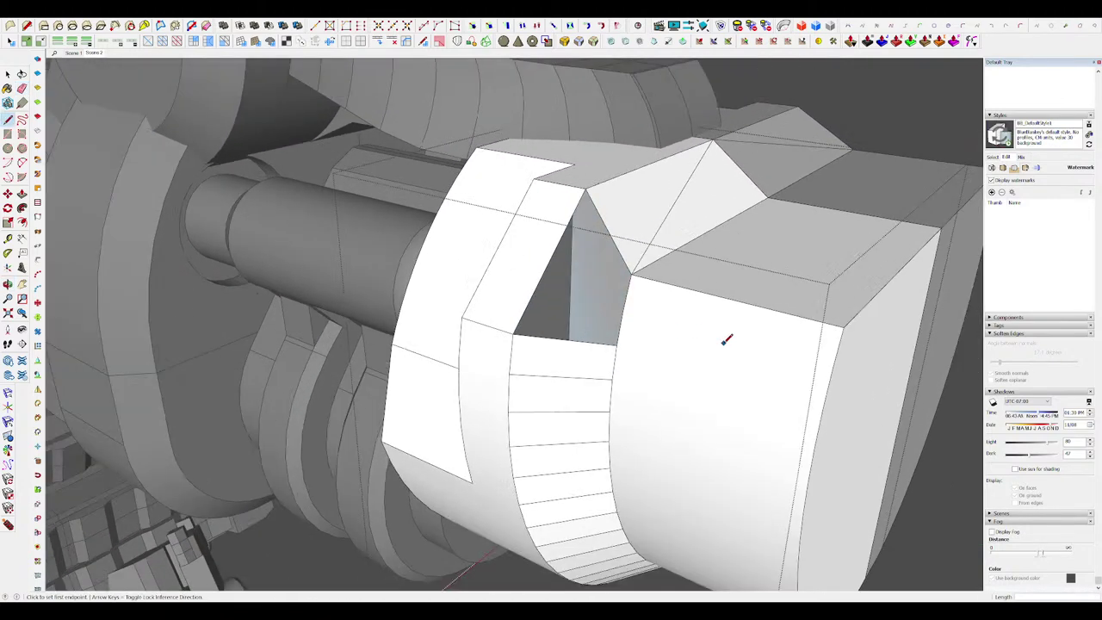
{"action": "left_click", "coordinate": [632, 271]}
{"action": "key", "text": "space"}
{"action": "middle_click_drag", "start_coordinate": [634, 275], "coordinate": [627, 314]}
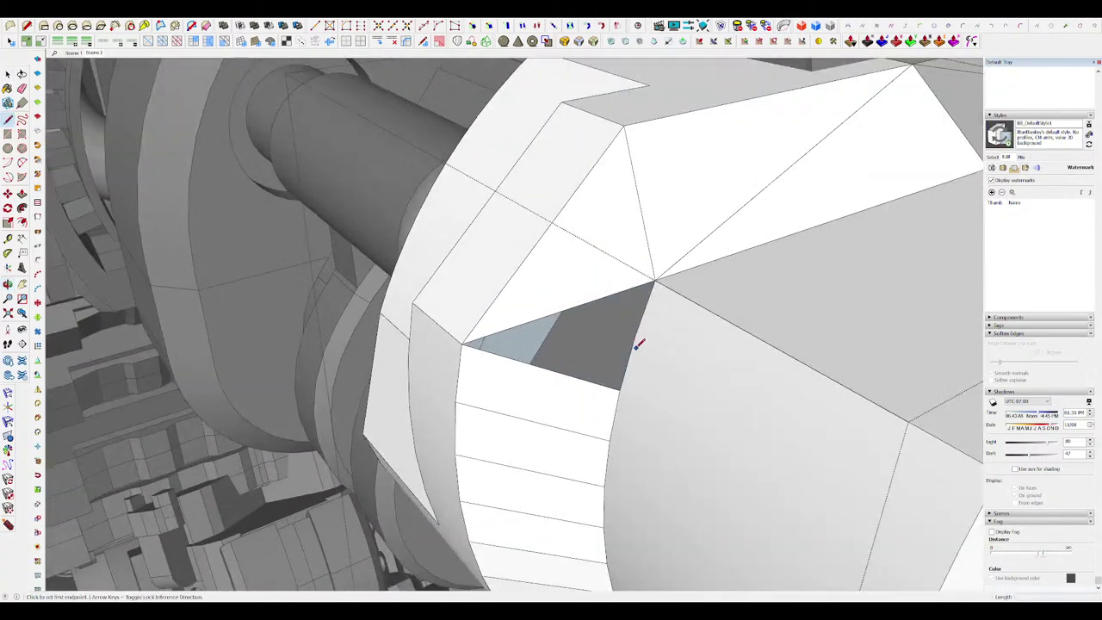
Step: Close the last notch face and exit the end block group
{"action": "left_click", "coordinate": [458, 334]}
{"action": "key", "text": "space"}
{"action": "middle_click_drag", "start_coordinate": [458, 334], "coordinate": [483, 203]}
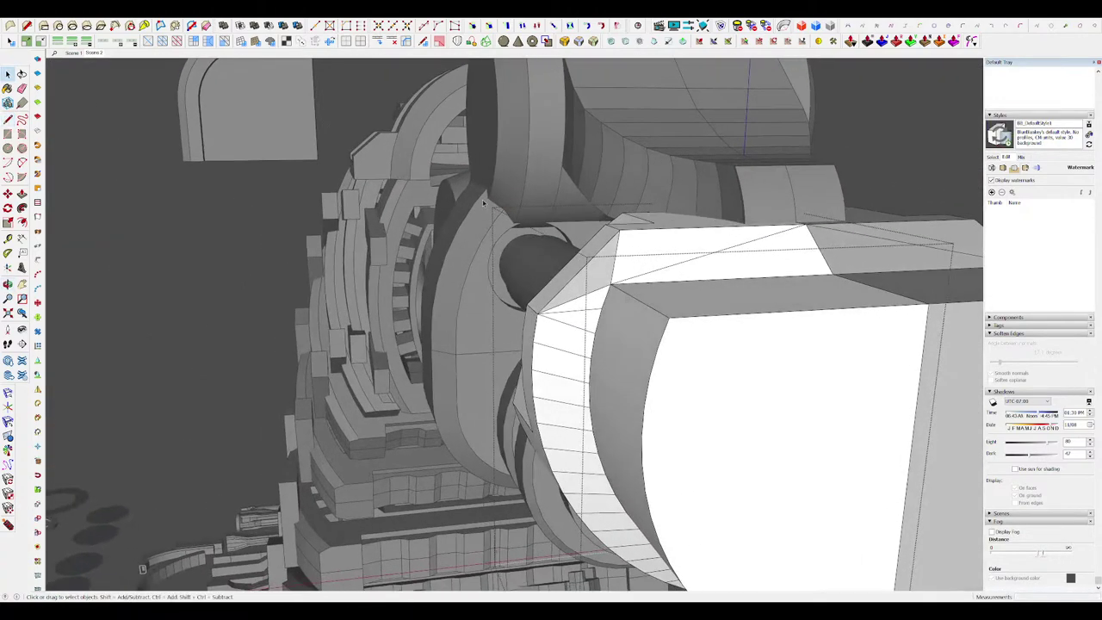
{"action": "scroll", "coordinate": [619, 273], "scroll_direction": "down", "scroll_amount": 5}
{"action": "middle_click_drag", "start_coordinate": [619, 274], "coordinate": [731, 292]}
{"action": "left_click", "coordinate": [731, 291]}
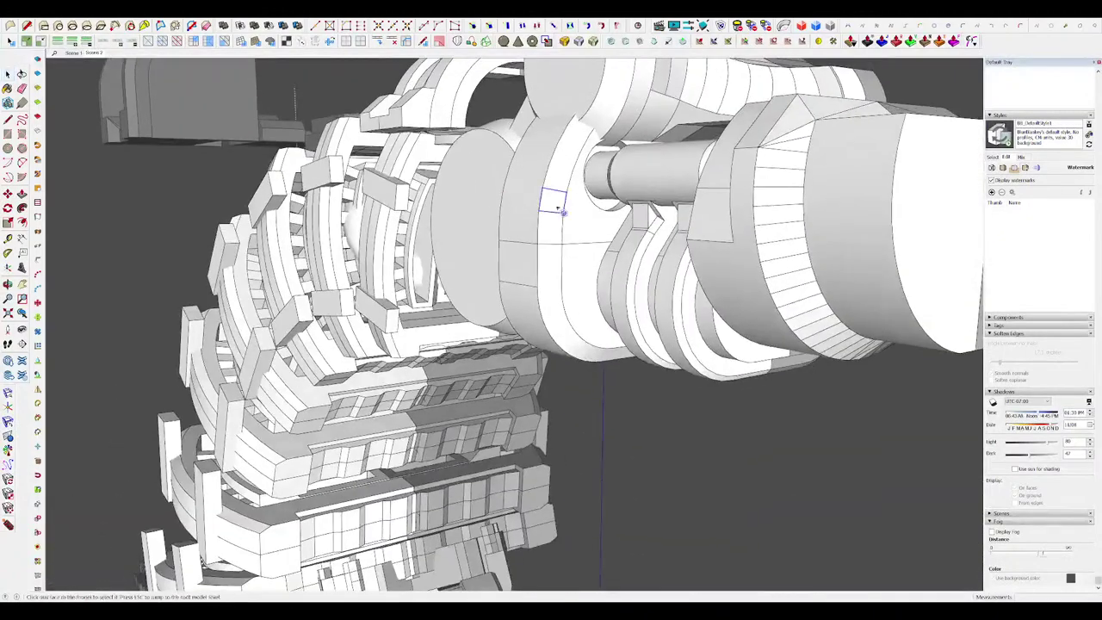
Step: Draw a circle on the side plate and push it through to form a hole
{"action": "scroll", "coordinate": [573, 202], "scroll_direction": "up", "scroll_amount": 5}
{"action": "middle_click_drag", "start_coordinate": [566, 232], "coordinate": [592, 244]}
{"action": "key", "text": "c"}
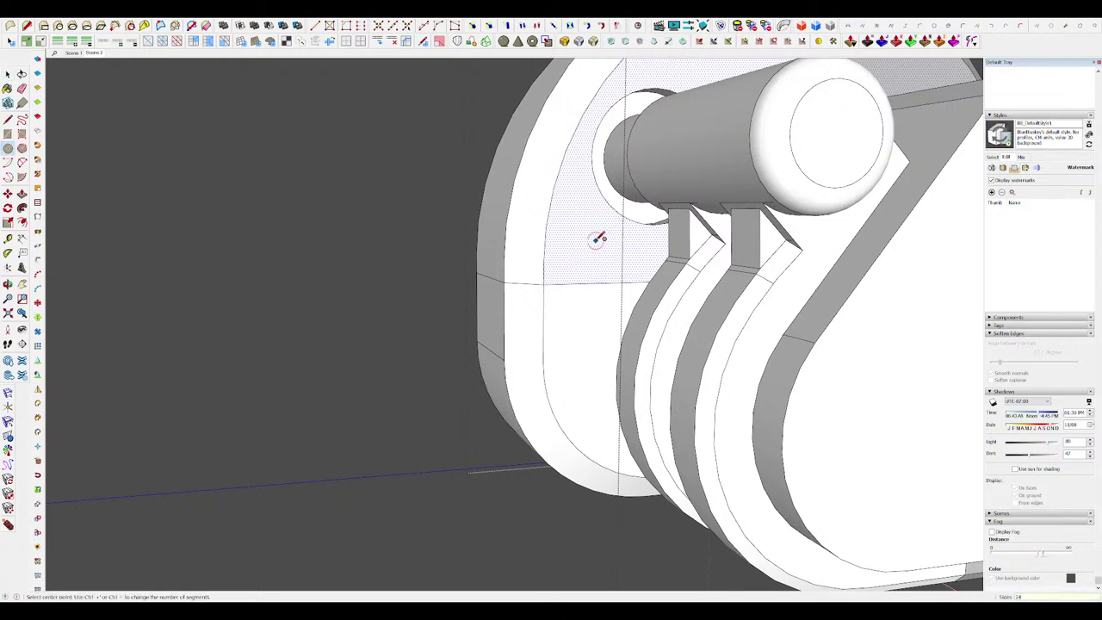
{"action": "key", "text": "space"}
{"action": "left_click", "coordinate": [596, 245]}
{"action": "middle_click_drag", "start_coordinate": [597, 250], "coordinate": [616, 285]}
{"action": "key", "text": "p"}
{"action": "left_click", "coordinate": [583, 241]}
{"action": "left_click", "coordinate": [479, 155]}
{"action": "middle_click_drag", "start_coordinate": [482, 158], "coordinate": [508, 251]}
Step: Shrink the hole with Scale, shift it with Move, and exit the joint plate
{"action": "scroll", "coordinate": [509, 250], "scroll_direction": "up", "scroll_amount": 5}
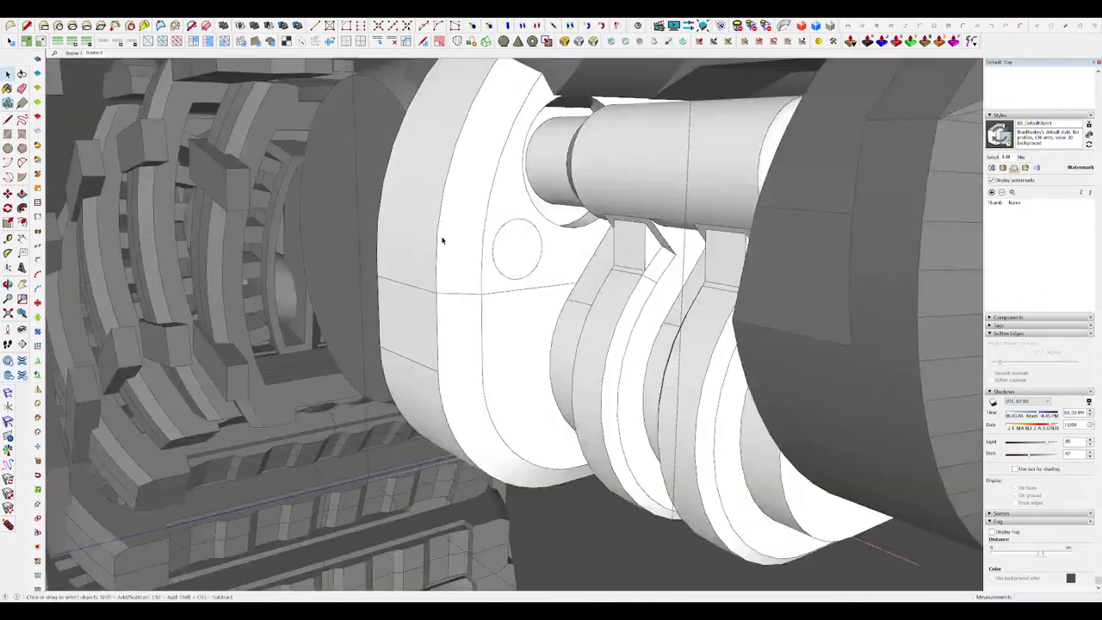
{"action": "key", "text": "p"}
{"action": "key", "text": "s"}
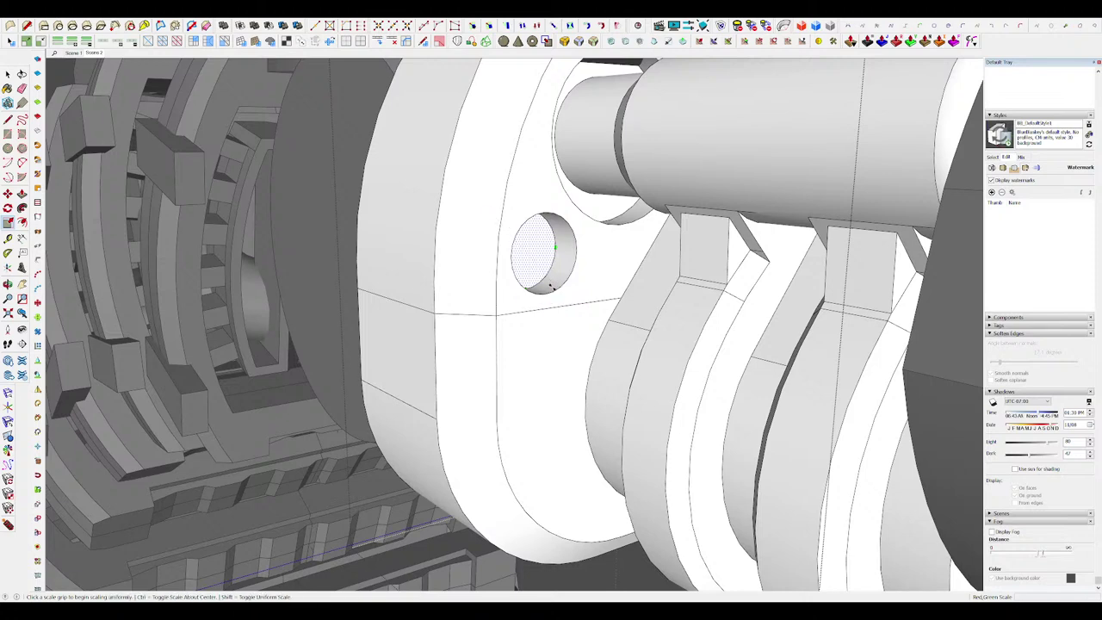
{"action": "middle_click_drag", "start_coordinate": [542, 272], "coordinate": [556, 307]}
{"action": "key", "text": "m"}
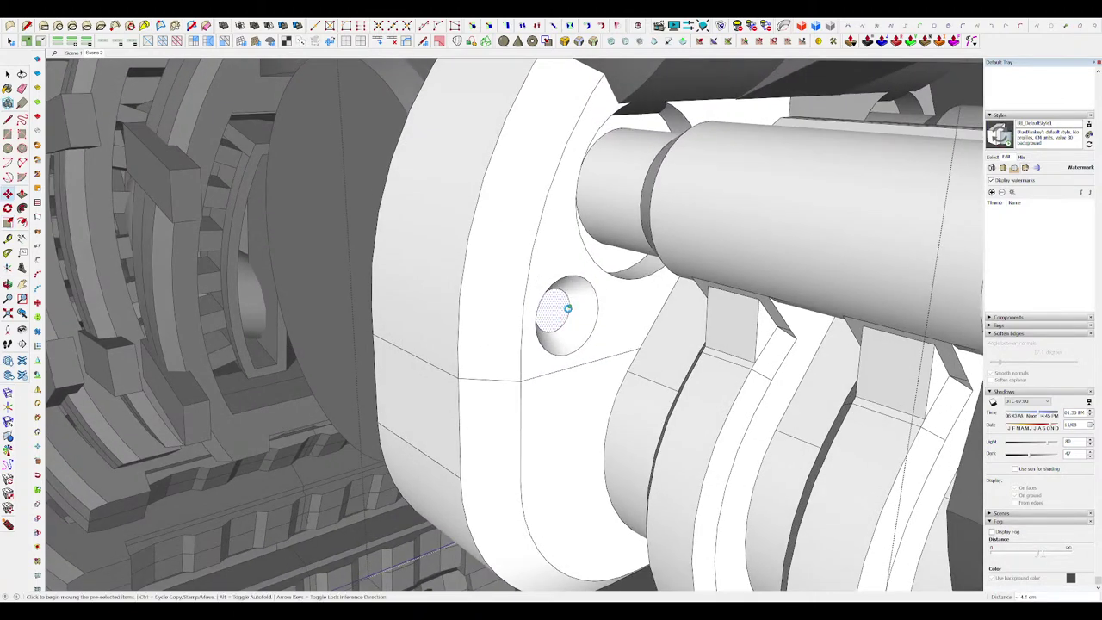
{"action": "key", "text": "space"}
{"action": "scroll", "coordinate": [567, 308], "scroll_direction": "down", "scroll_amount": 12}
{"action": "left_click", "coordinate": [729, 264]}
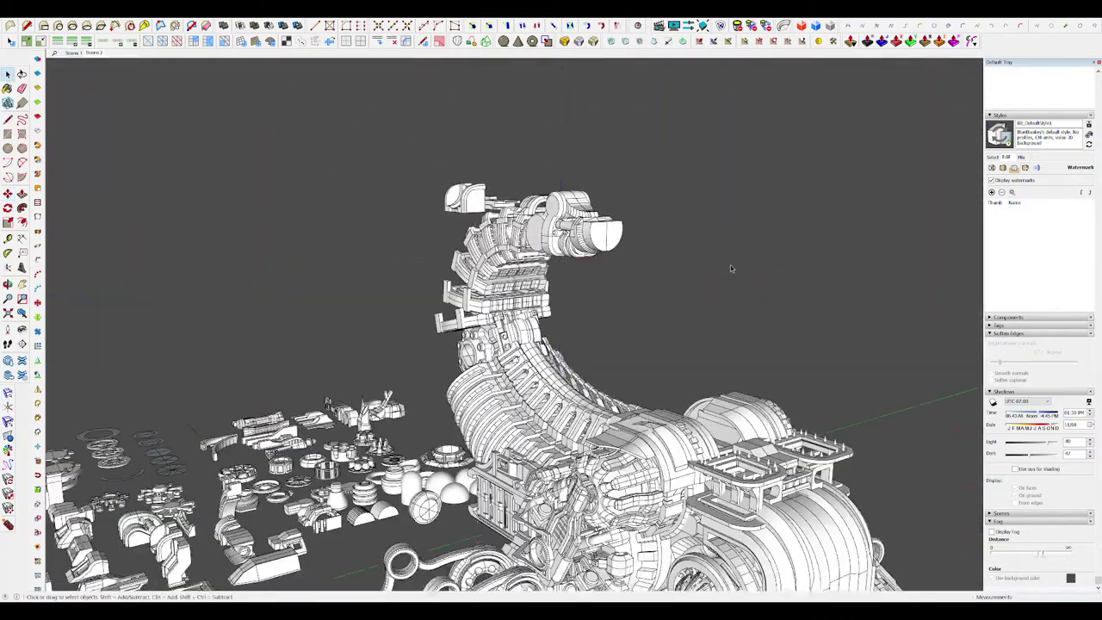
Step: Commit the push on the ring face at the cylinder's round end
{"action": "scroll", "coordinate": [725, 273], "scroll_direction": "down", "scroll_amount": 3}
{"action": "middle_click_drag", "start_coordinate": [724, 273], "coordinate": [721, 282]}
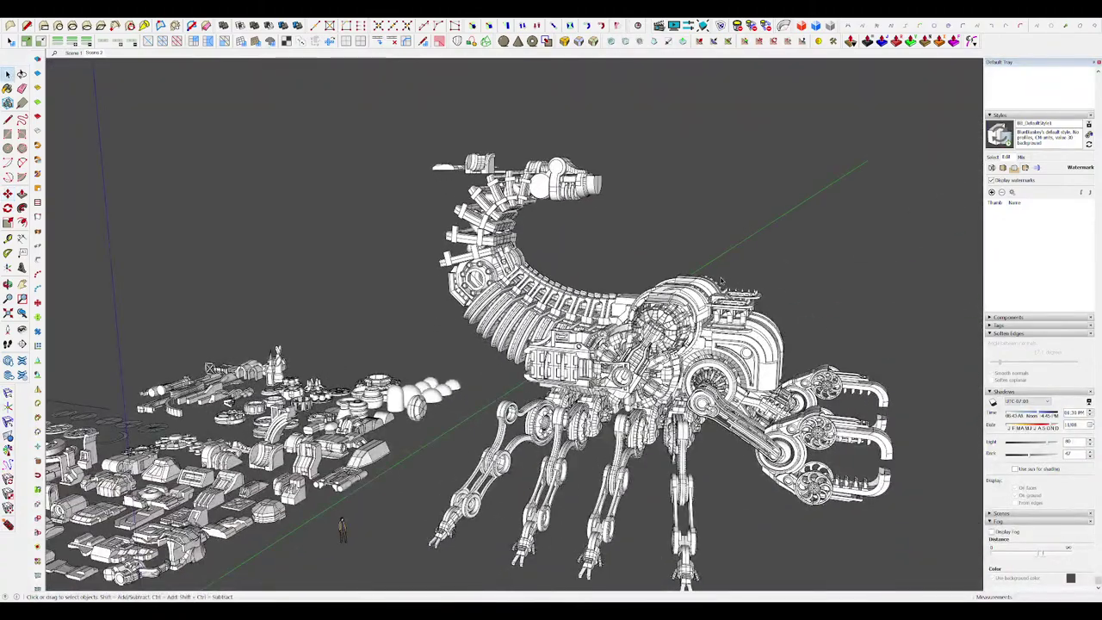
{"action": "scroll", "coordinate": [546, 185], "scroll_direction": "up", "scroll_amount": 10}
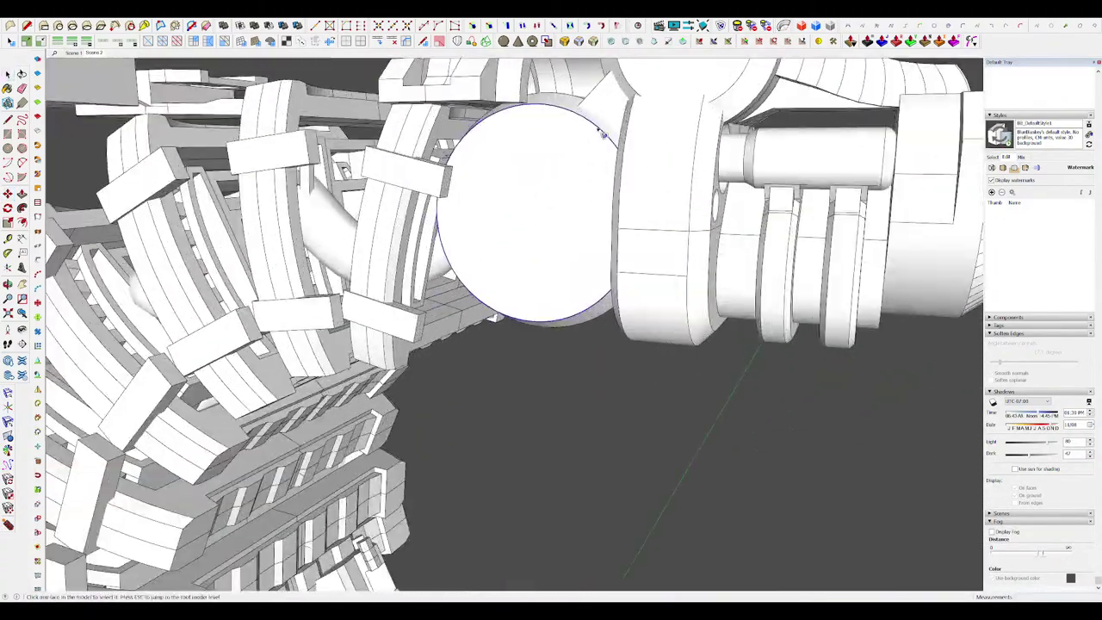
{"action": "middle_click_drag", "start_coordinate": [545, 184], "coordinate": [605, 173]}
{"action": "scroll", "coordinate": [605, 173], "scroll_direction": "up", "scroll_amount": 3}
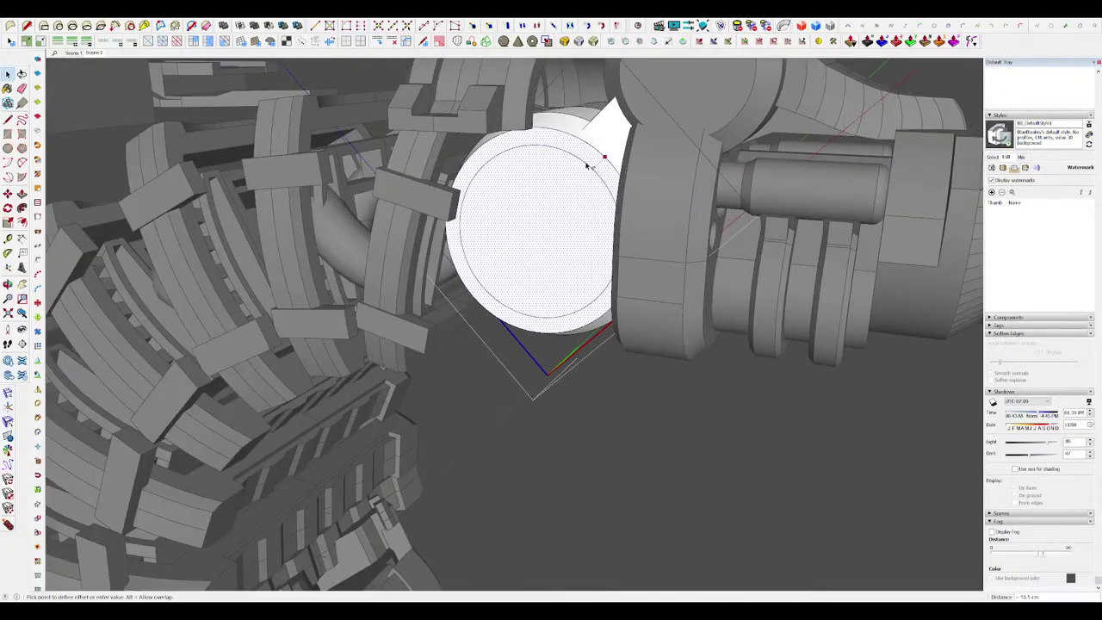
{"action": "key", "text": "space"}
{"action": "scroll", "coordinate": [539, 224], "scroll_direction": "down", "scroll_amount": 3}
{"action": "left_click", "coordinate": [566, 227]}
{"action": "scroll", "coordinate": [567, 226], "scroll_direction": "down", "scroll_amount": 2}
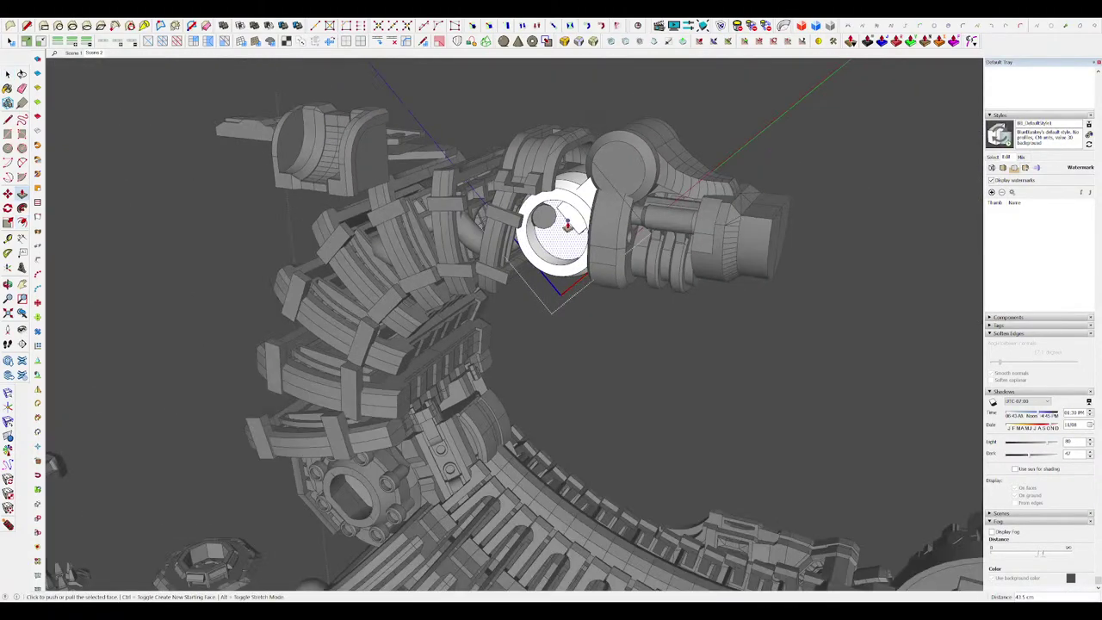
{"action": "scroll", "coordinate": [526, 184], "scroll_direction": "up", "scroll_amount": 3}
{"action": "middle_click_drag", "start_coordinate": [568, 226], "coordinate": [653, 234]}
{"action": "scroll", "coordinate": [526, 184], "scroll_direction": "down", "scroll_amount": 4}
{"action": "scroll", "coordinate": [653, 234], "scroll_direction": "down", "scroll_amount": 4}
{"action": "scroll", "coordinate": [565, 195], "scroll_direction": "up", "scroll_amount": 5}
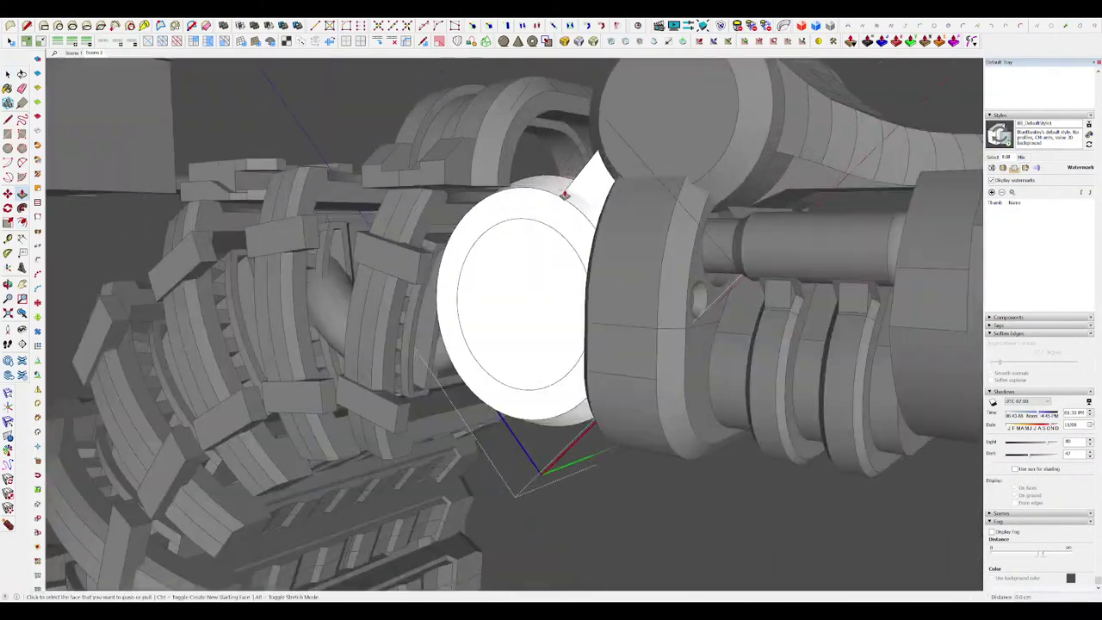
{"action": "scroll", "coordinate": [568, 217], "scroll_direction": "down", "scroll_amount": 3}
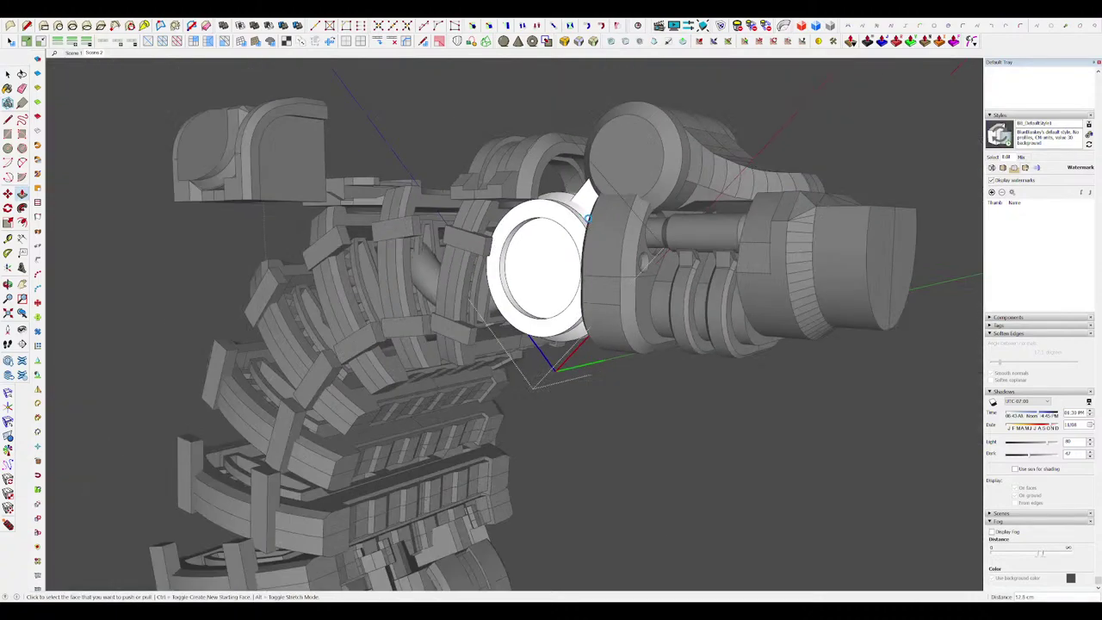
{"action": "scroll", "coordinate": [586, 218], "scroll_direction": "down", "scroll_amount": 5}
{"action": "scroll", "coordinate": [608, 165], "scroll_direction": "up", "scroll_amount": 8}
Step: Offset the ring's outline and nudge the ring slightly outward
{"action": "key", "text": "f"}
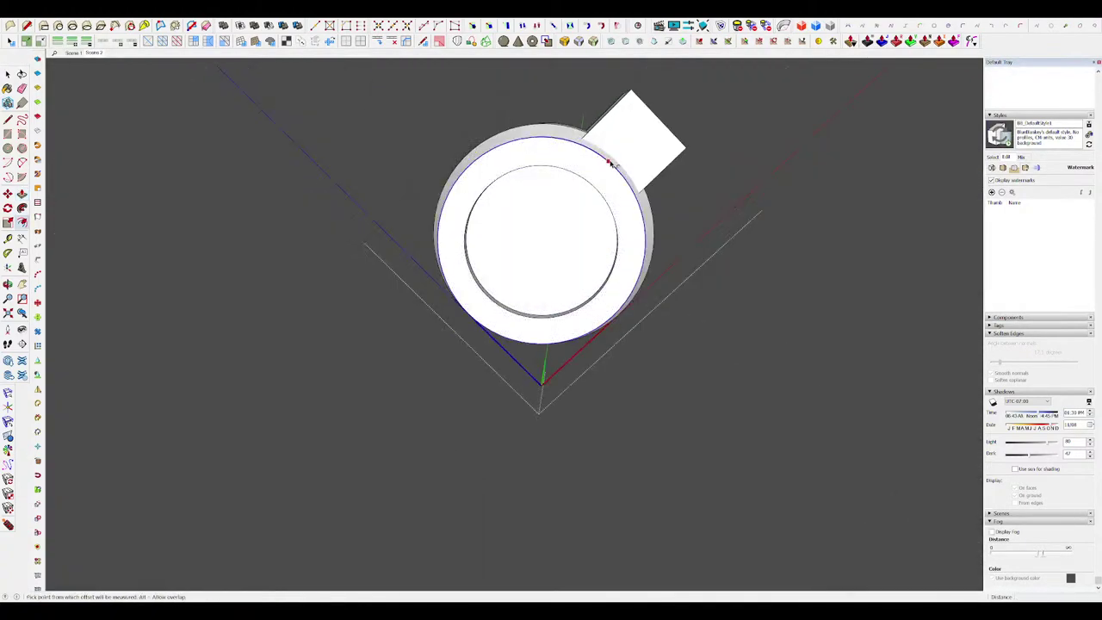
{"action": "middle_click_drag", "start_coordinate": [599, 169], "coordinate": [364, 163]}
{"action": "scroll", "coordinate": [634, 187], "scroll_direction": "up", "scroll_amount": 3}
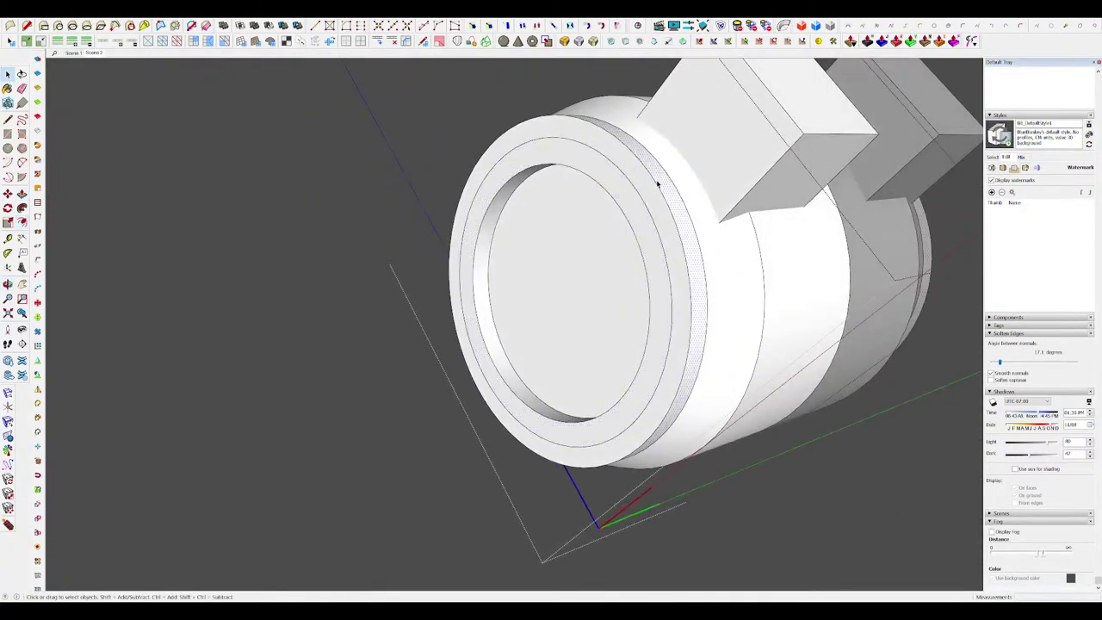
{"action": "key", "text": "m"}
{"action": "left_click", "coordinate": [647, 166]}
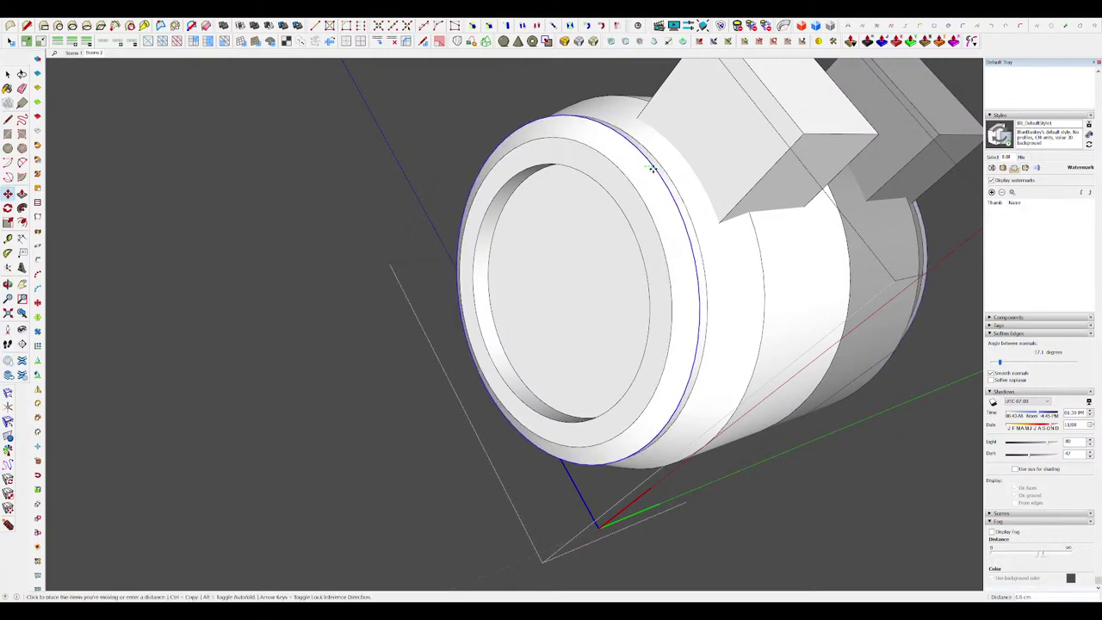
{"action": "scroll", "coordinate": [654, 169], "scroll_direction": "down", "scroll_amount": 10}
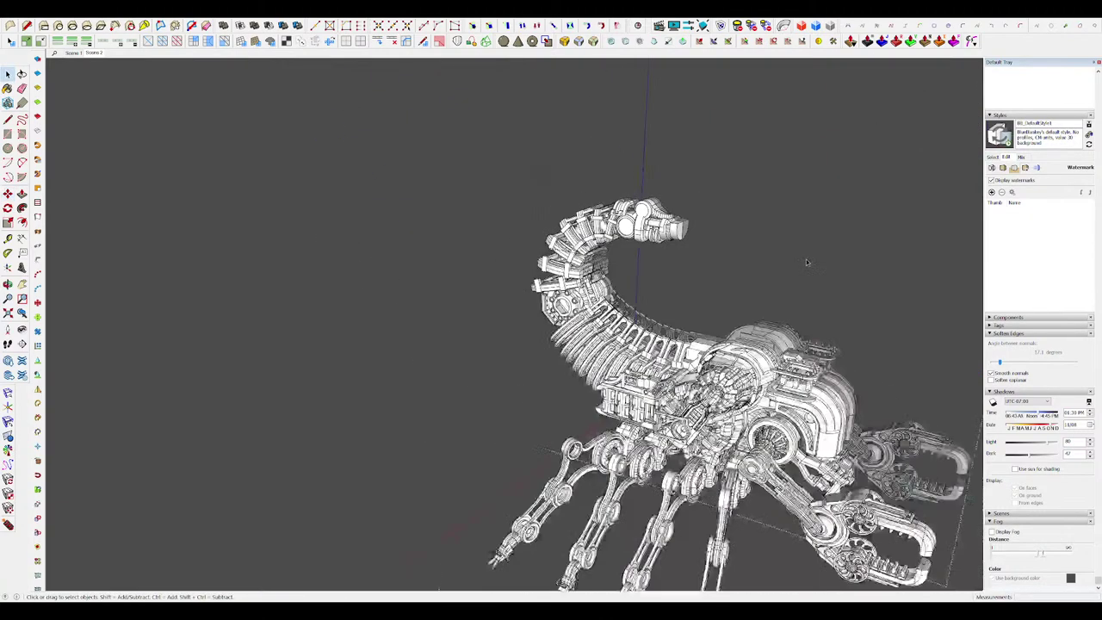
{"action": "key", "text": "space"}
Step: Close the current group and open the stinger head group for editing
{"action": "left_click", "coordinate": [803, 258]}
{"action": "middle_click_drag", "start_coordinate": [803, 258], "coordinate": [834, 276]}
{"action": "scroll", "coordinate": [526, 182], "scroll_direction": "up", "scroll_amount": 4}
{"action": "middle_click_drag", "start_coordinate": [527, 185], "coordinate": [654, 181]}
{"action": "scroll", "coordinate": [597, 181], "scroll_direction": "up", "scroll_amount": 5}
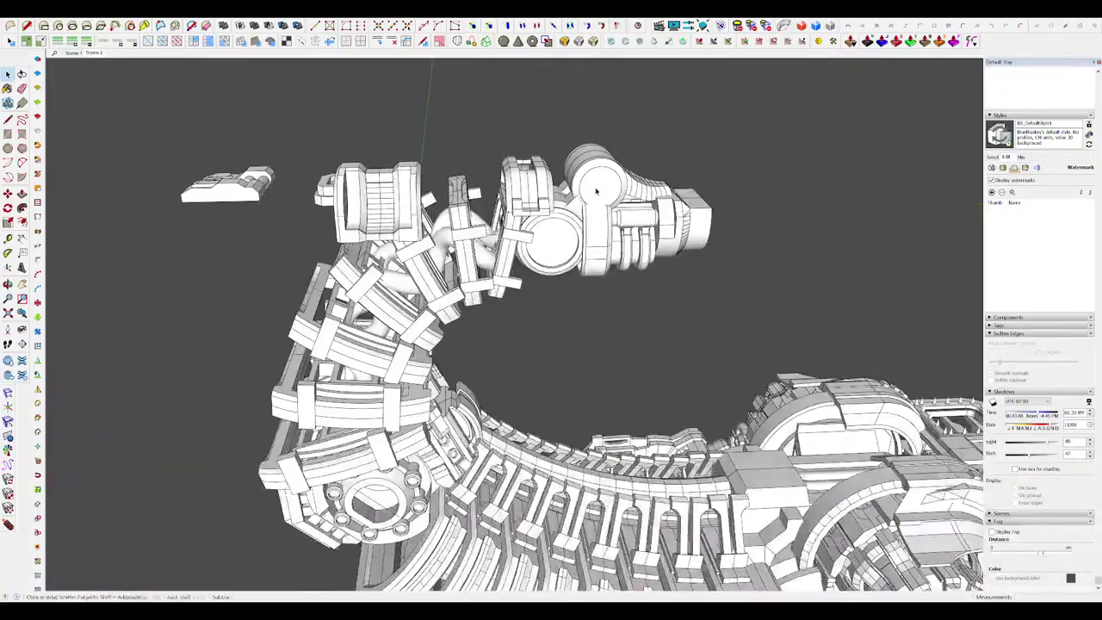
{"action": "key", "text": "p"}
{"action": "left_click", "coordinate": [597, 183]}
{"action": "key", "text": "h"}
{"action": "middle_click_drag", "start_coordinate": [561, 172], "coordinate": [472, 233]}
{"action": "scroll", "coordinate": [551, 187], "scroll_direction": "up", "scroll_amount": 5}
{"action": "scroll", "coordinate": [553, 189], "scroll_direction": "down", "scroll_amount": 4}
{"action": "key", "text": "h"}
{"action": "key", "text": "h"}
{"action": "left_click_drag", "start_coordinate": [472, 233], "coordinate": [566, 192]}
{"action": "key", "text": "space"}
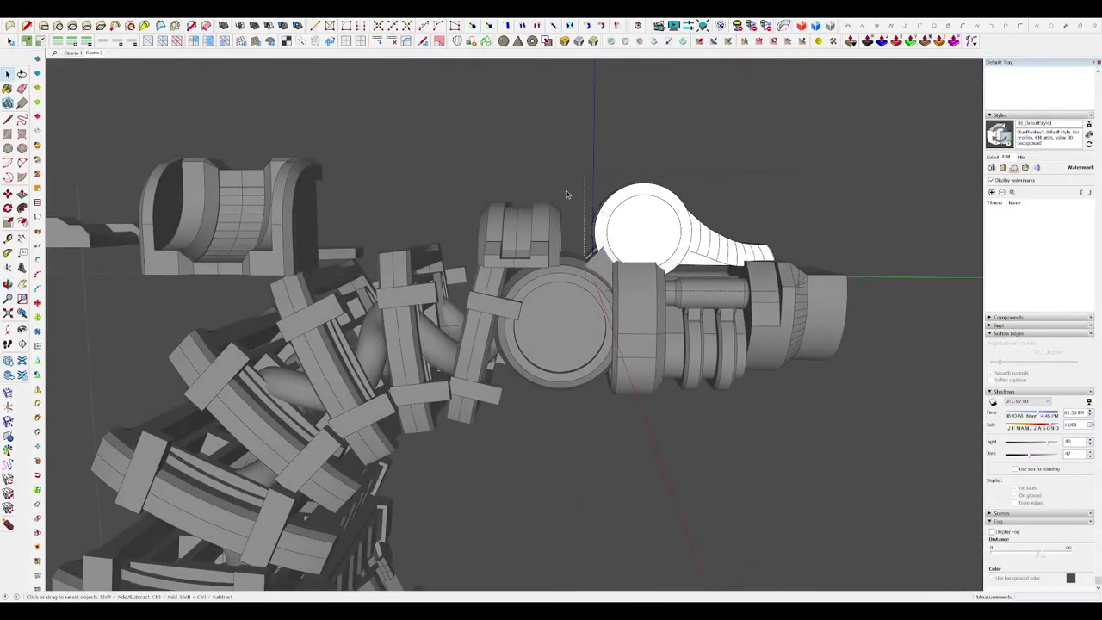
Step: Draw a rectangle above the head and extrude it into a long box
{"action": "left_click", "coordinate": [583, 179]}
{"action": "key", "text": "p"}
{"action": "mouse_move", "coordinate": [584, 179]}
{"action": "middle_mouse_down"}
{"action": "mouse_move", "coordinate": [556, 190]}
{"action": "mouse_move", "coordinate": [577, 172]}
{"action": "middle_mouse_up"}
{"action": "key", "text": "p"}
{"action": "left_click_drag", "start_coordinate": [577, 172], "coordinate": [562, 171]}
{"action": "key", "text": "space"}
{"action": "middle_click_drag", "start_coordinate": [561, 171], "coordinate": [605, 251]}
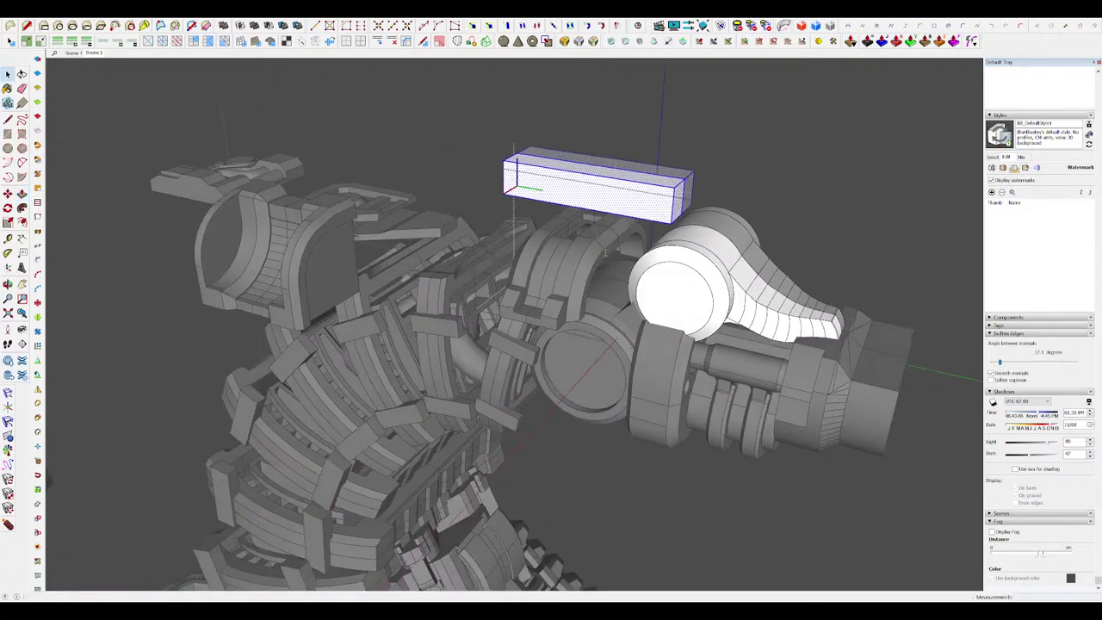
Step: Tilt the box about 30° and set it against the round joint
{"action": "middle_click_drag", "start_coordinate": [590, 356], "coordinate": [674, 154]}
{"action": "key", "text": "m"}
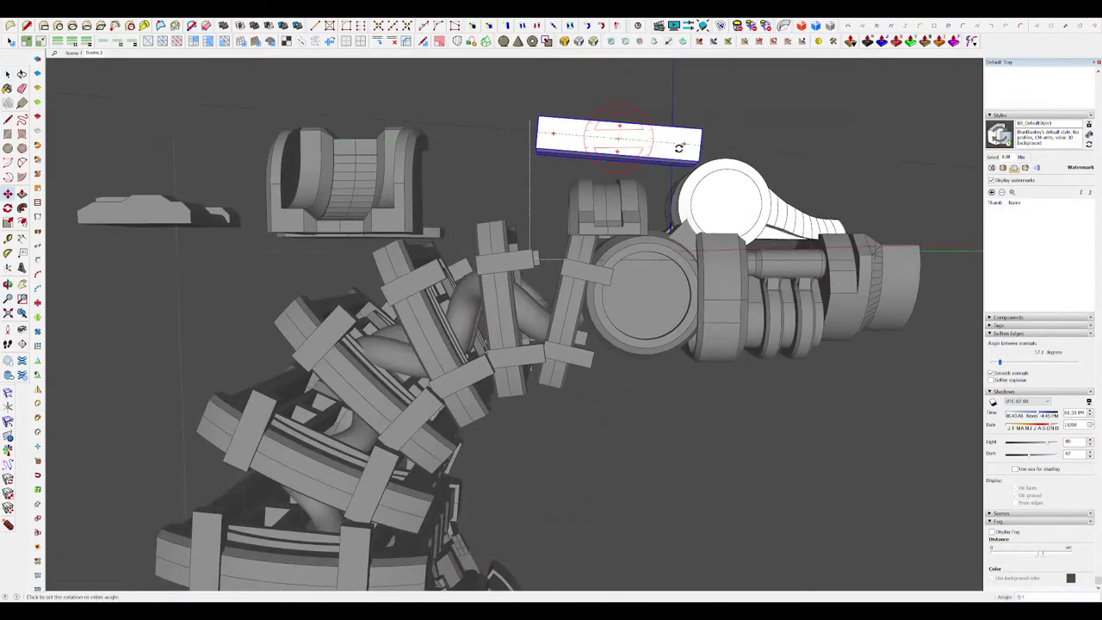
{"action": "left_click", "coordinate": [666, 164]}
{"action": "scroll", "coordinate": [632, 189], "scroll_direction": "down", "scroll_amount": 3}
{"action": "middle_click_drag", "start_coordinate": [633, 190], "coordinate": [602, 172]}
{"action": "left_click", "coordinate": [603, 169]}
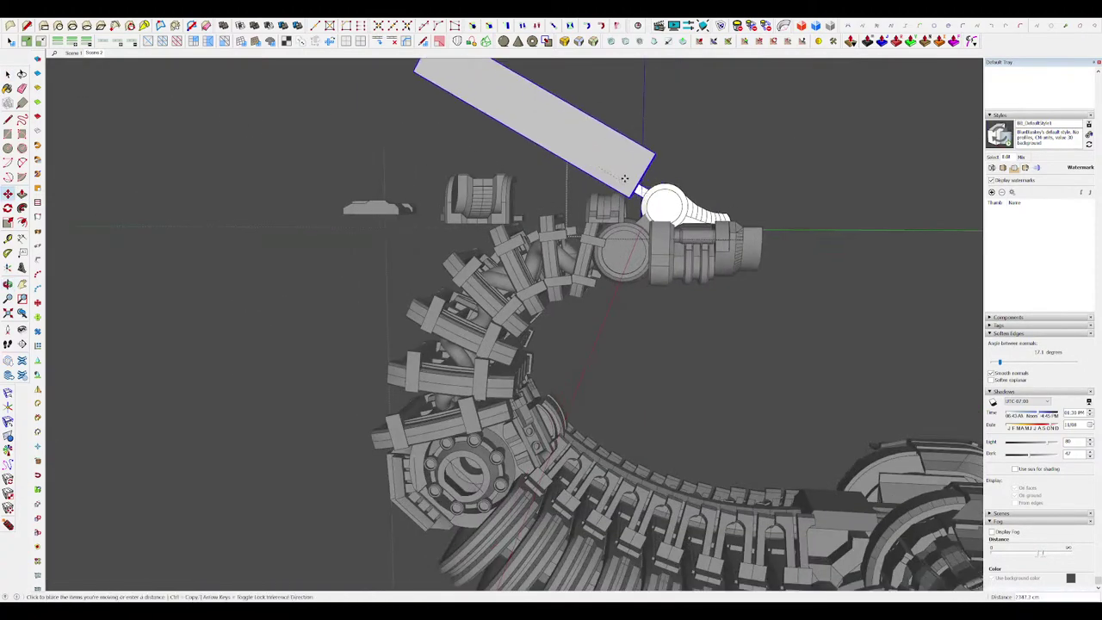
{"action": "scroll", "coordinate": [626, 179], "scroll_direction": "up", "scroll_amount": 5}
{"action": "left_click", "coordinate": [643, 185]}
{"action": "key", "text": "space"}
Step: Close the head group and view the tilted bar on the scorpion
{"action": "scroll", "coordinate": [633, 183], "scroll_direction": "down", "scroll_amount": 8}
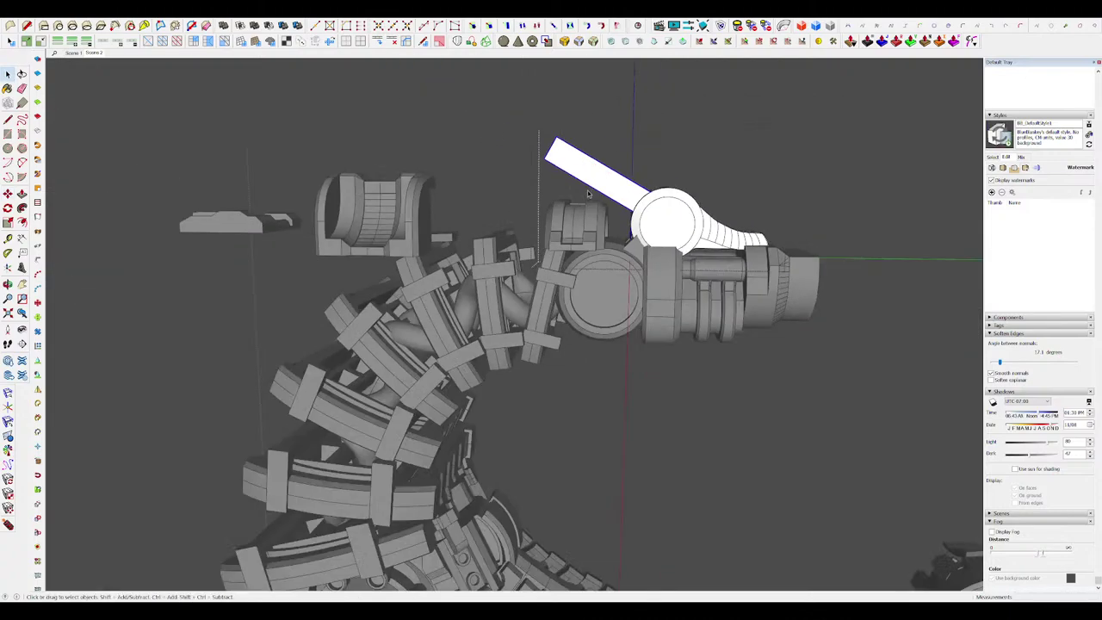
{"action": "middle_click_drag", "start_coordinate": [632, 183], "coordinate": [732, 224]}
{"action": "left_click", "coordinate": [821, 259]}
{"action": "middle_click_drag", "start_coordinate": [821, 259], "coordinate": [819, 261]}
{"action": "scroll", "coordinate": [564, 177], "scroll_direction": "up", "scroll_amount": 7}
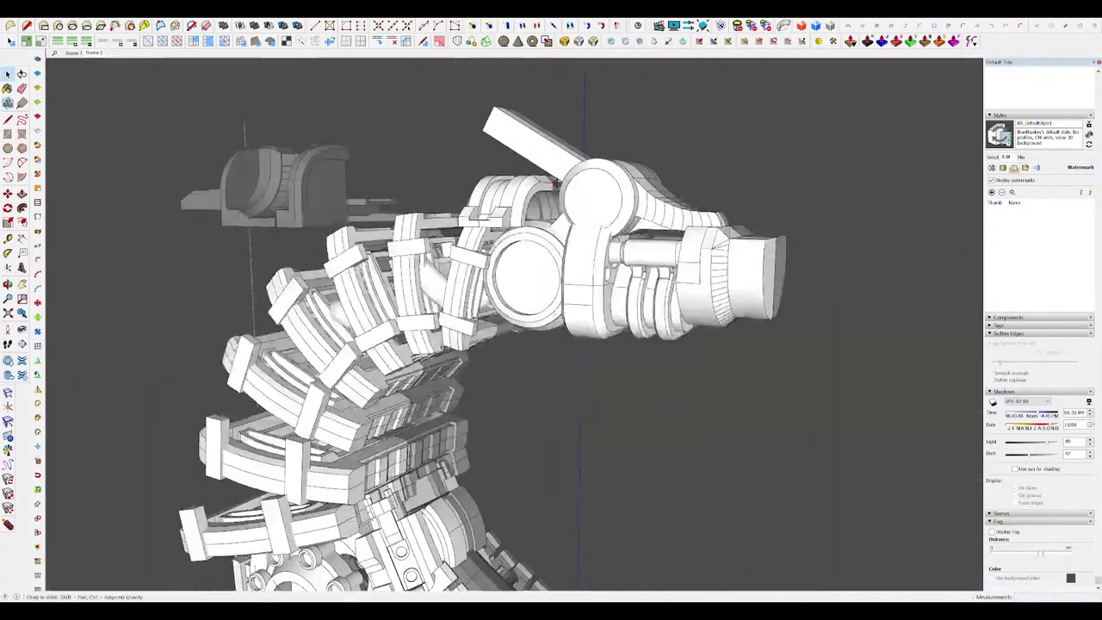
{"action": "middle_click_drag", "start_coordinate": [564, 178], "coordinate": [533, 203]}
Step: Open the tilted box's group and move one of its edges to a new position
{"action": "double_click", "coordinate": [582, 182]}
{"action": "left_click", "coordinate": [583, 182]}
{"action": "scroll", "coordinate": [499, 144], "scroll_direction": "up", "scroll_amount": 3}
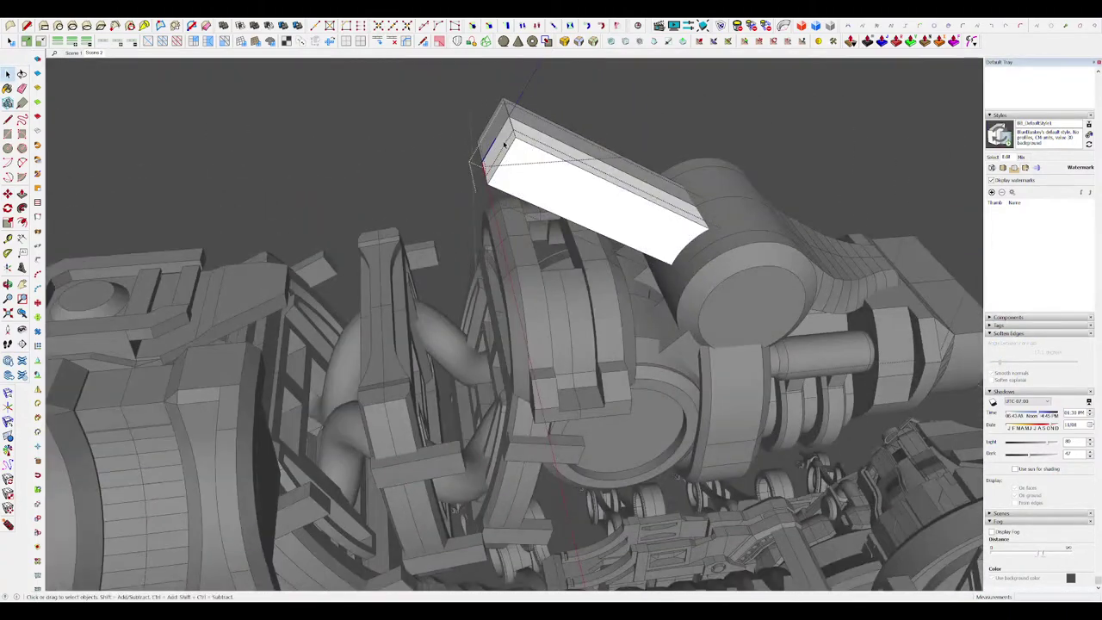
{"action": "key", "text": "p"}
{"action": "middle_click_drag", "start_coordinate": [508, 155], "coordinate": [568, 213]}
{"action": "key", "text": "a"}
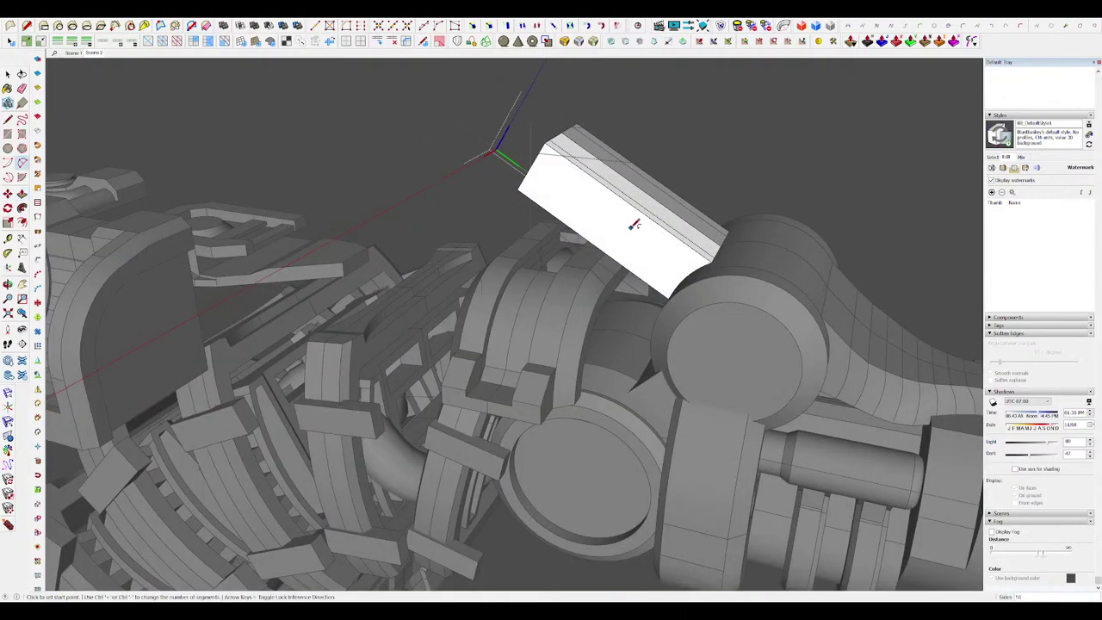
{"action": "middle_click_drag", "start_coordinate": [631, 221], "coordinate": [586, 144]}
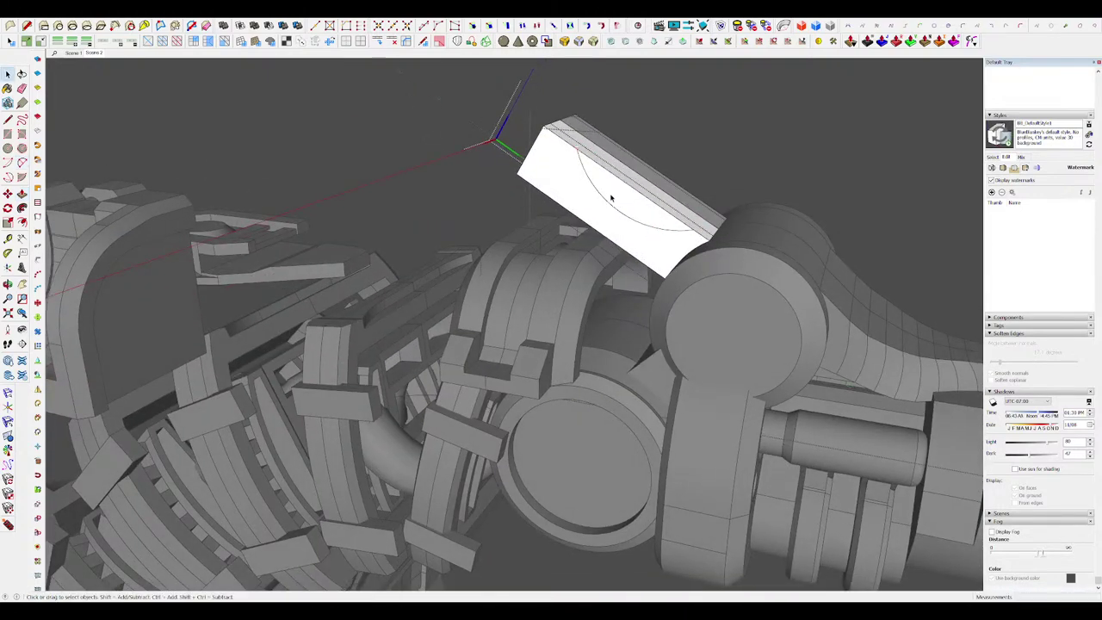
{"action": "scroll", "coordinate": [659, 172], "scroll_direction": "down", "scroll_amount": 5}
{"action": "scroll", "coordinate": [659, 185], "scroll_direction": "up", "scroll_amount": 5}
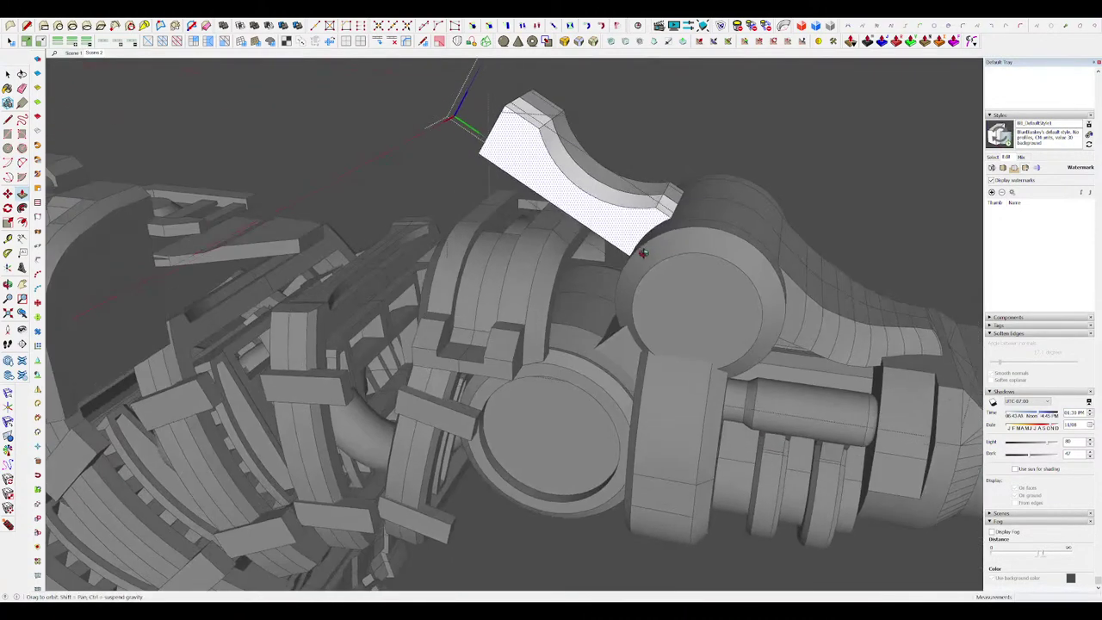
{"action": "key", "text": "m"}
{"action": "left_click", "coordinate": [658, 201]}
{"action": "left_click", "coordinate": [686, 219]}
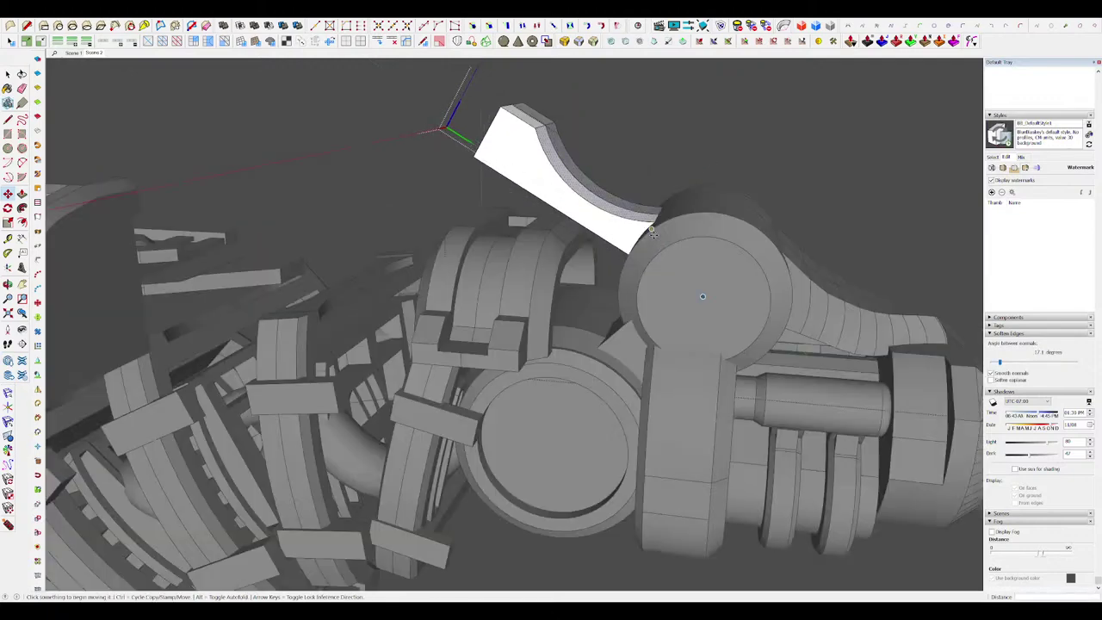
Step: Extend the curved strip face by 11.4 cm with Push/Pull
{"action": "middle_click_drag", "start_coordinate": [700, 295], "coordinate": [688, 192]}
{"action": "key", "text": "p"}
{"action": "scroll", "coordinate": [635, 205], "scroll_direction": "up", "scroll_amount": 4}
{"action": "double_click", "coordinate": [626, 217]}
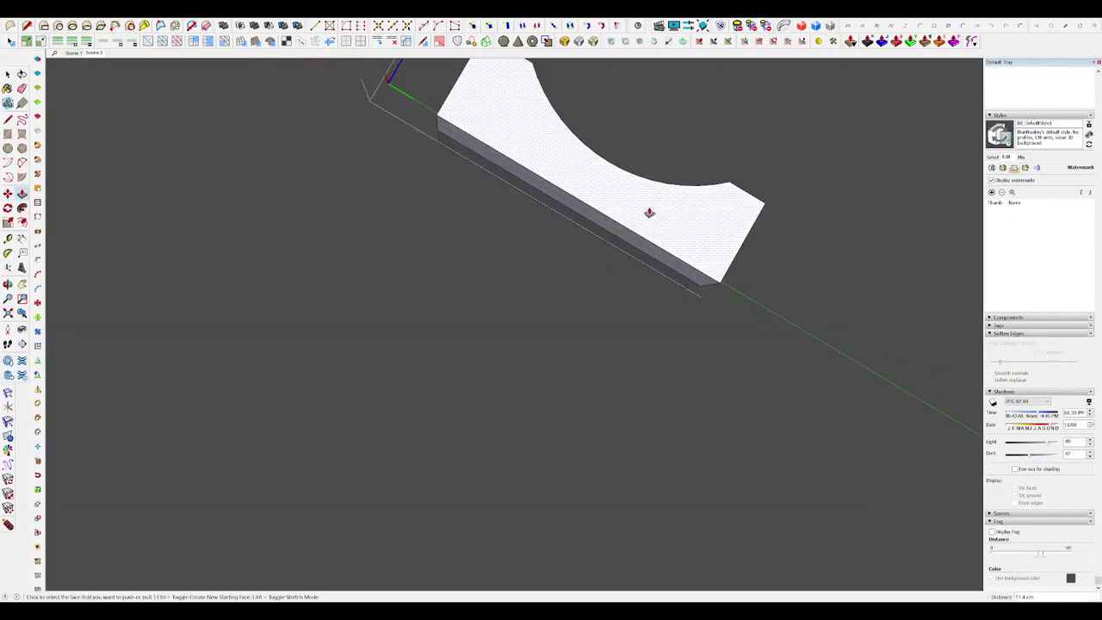
{"action": "scroll", "coordinate": [651, 220], "scroll_direction": "down", "scroll_amount": 4}
{"action": "middle_click_drag", "start_coordinate": [654, 241], "coordinate": [657, 229]}
{"action": "scroll", "coordinate": [413, 248], "scroll_direction": "up", "scroll_amount": 4}
{"action": "middle_click_drag", "start_coordinate": [470, 240], "coordinate": [493, 256]}
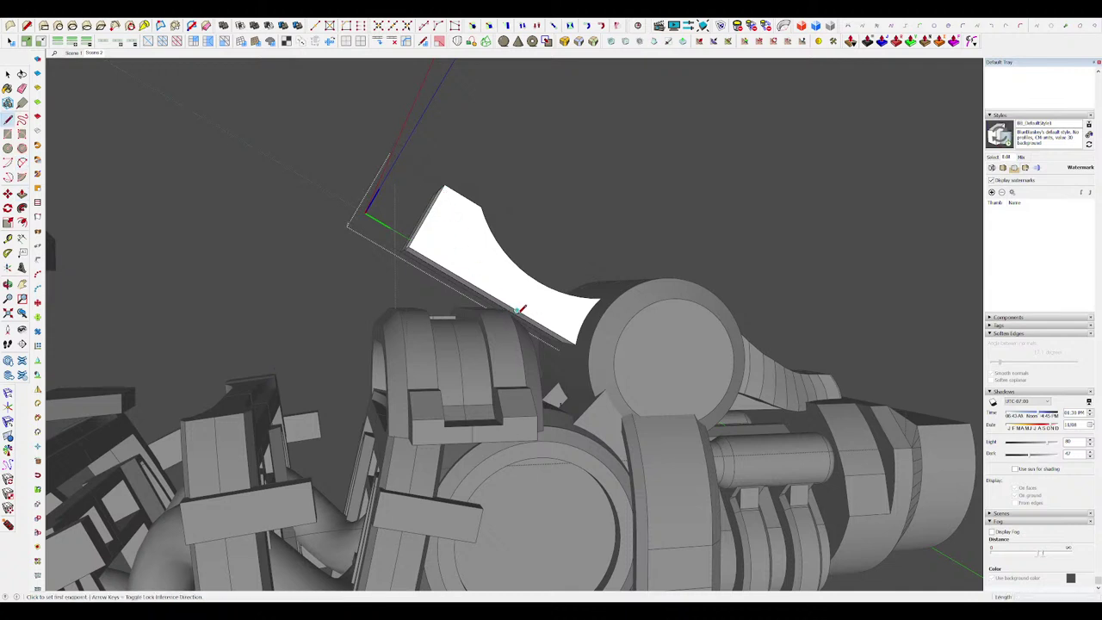
Step: Isolate the slab and push its corner piece away
{"action": "key", "text": "h"}
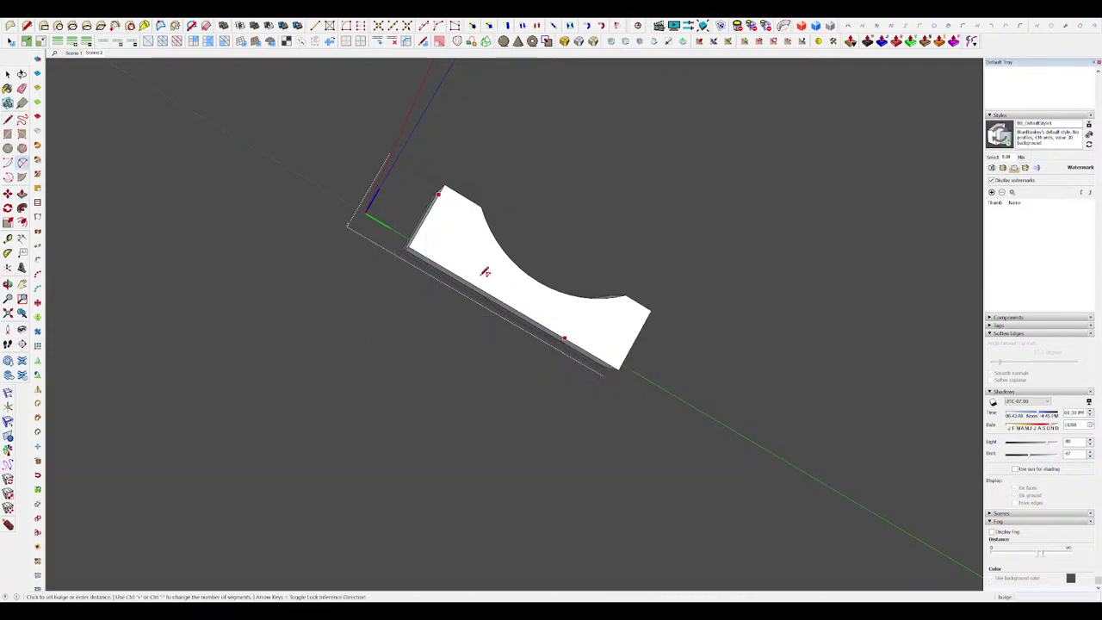
{"action": "scroll", "coordinate": [484, 272], "scroll_direction": "up", "scroll_amount": 2}
{"action": "middle_click_drag", "start_coordinate": [488, 290], "coordinate": [582, 361]}
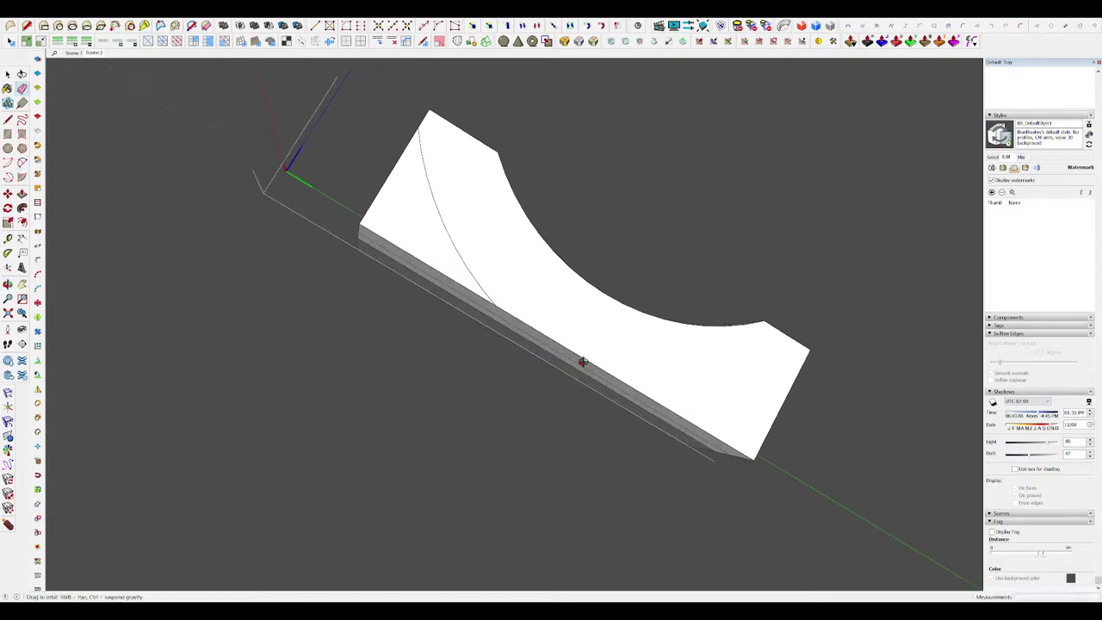
{"action": "scroll", "coordinate": [544, 306], "scroll_direction": "down", "scroll_amount": 3}
{"action": "key", "text": "p"}
{"action": "left_click", "coordinate": [458, 260]}
{"action": "left_click", "coordinate": [411, 288]}
{"action": "key", "text": "h"}
{"action": "scroll", "coordinate": [499, 288], "scroll_direction": "down", "scroll_amount": 3}
{"action": "middle_click_drag", "start_coordinate": [517, 289], "coordinate": [666, 233]}
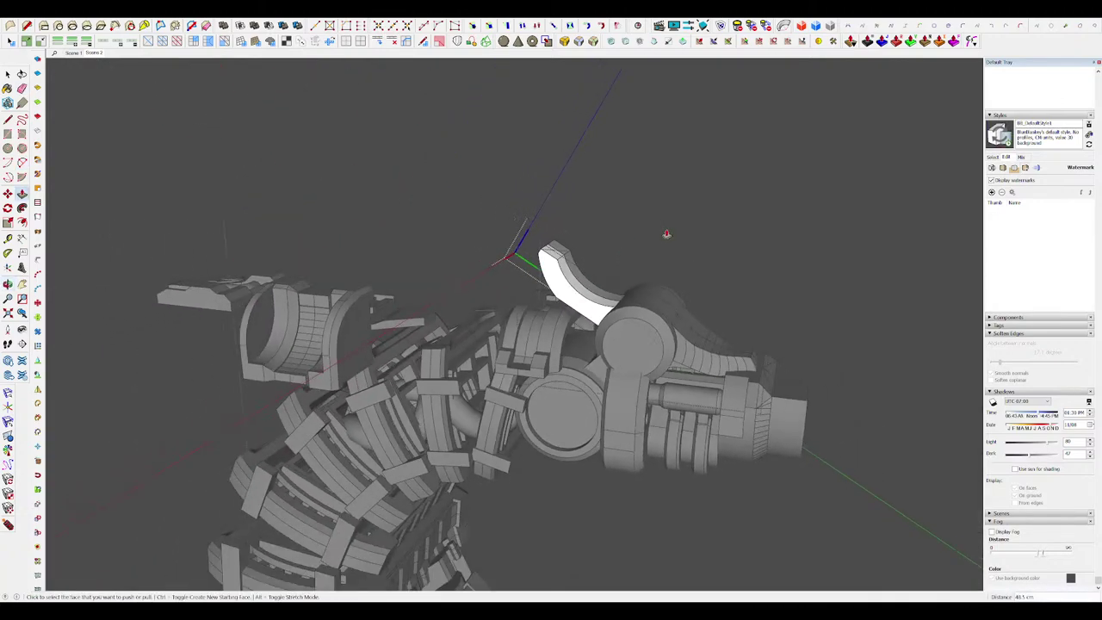
{"action": "scroll", "coordinate": [666, 233], "scroll_direction": "down", "scroll_amount": 5}
{"action": "scroll", "coordinate": [667, 239], "scroll_direction": "up", "scroll_amount": 5}
Step: Hide and show the rest of the model while inspecting the slab
{"action": "key", "text": "ctrl+h"}
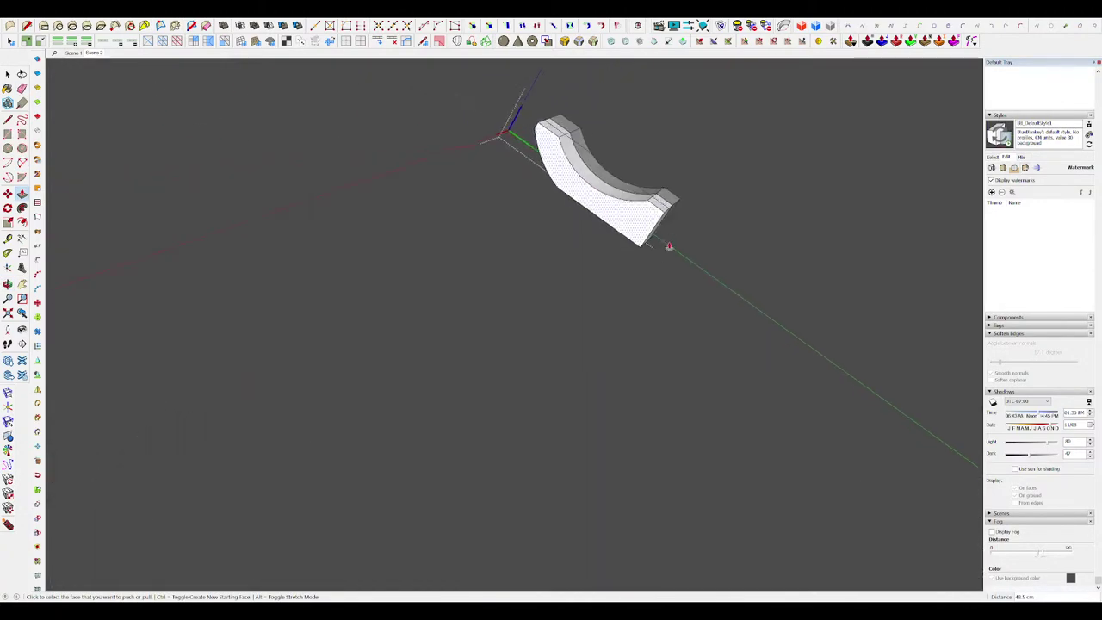
{"action": "key", "text": "ctrl+h"}
{"action": "scroll", "coordinate": [668, 247], "scroll_direction": "up", "scroll_amount": 1}
{"action": "key", "text": "ctrl+h"}
{"action": "key", "text": "ctrl+h"}
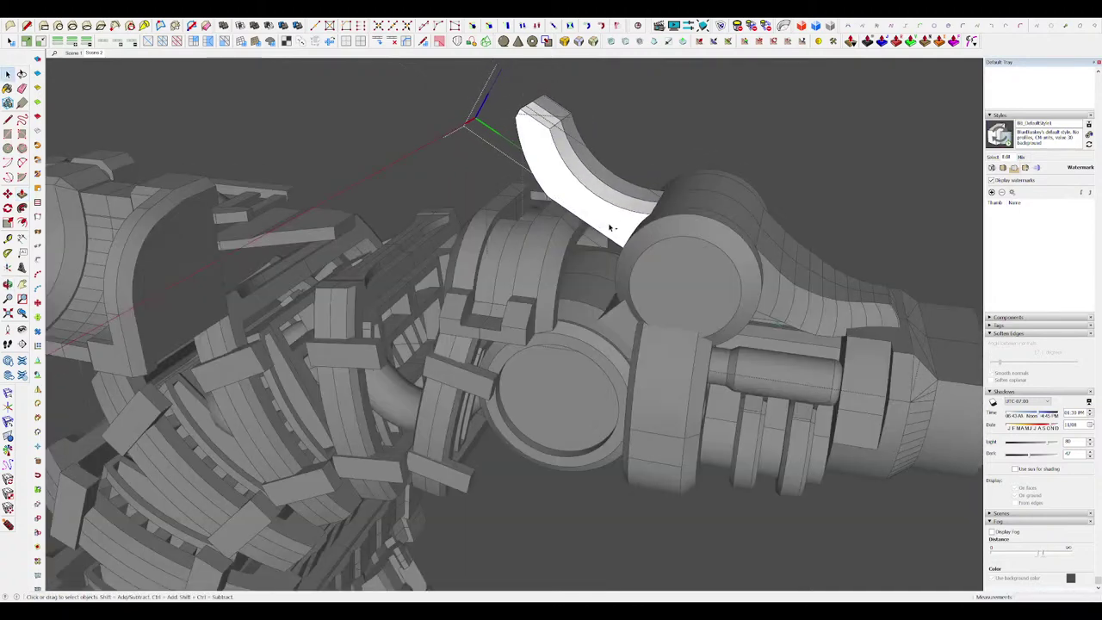
{"action": "scroll", "coordinate": [612, 229], "scroll_direction": "down", "scroll_amount": 1}
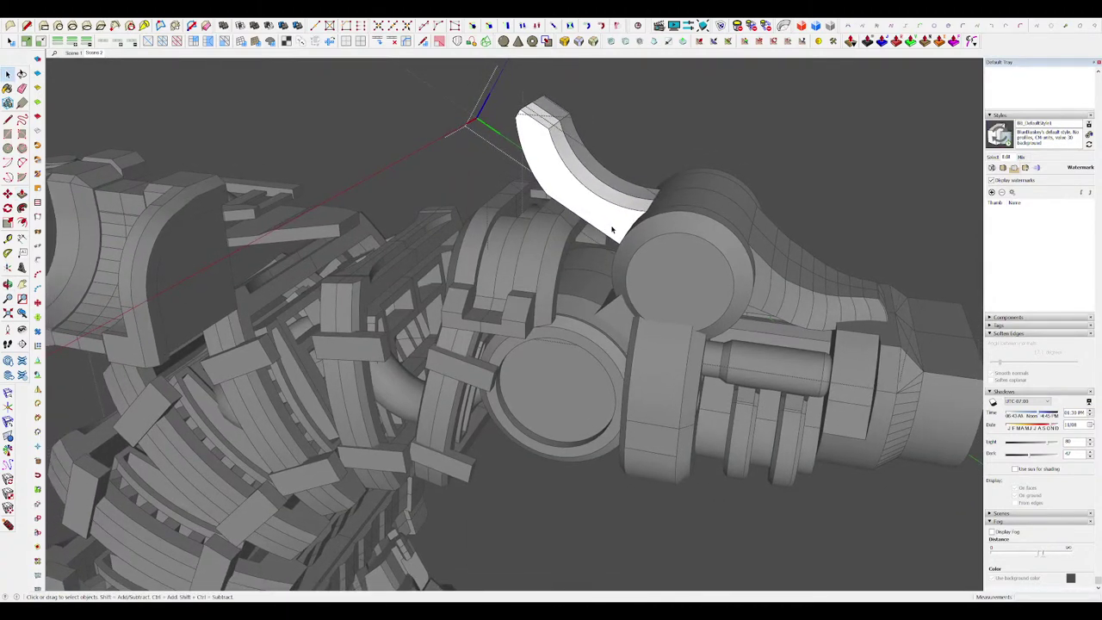
{"action": "scroll", "coordinate": [620, 226], "scroll_direction": "up", "scroll_amount": 3}
{"action": "key", "text": "ctrl+h"}
{"action": "key", "text": "ctrl+h"}
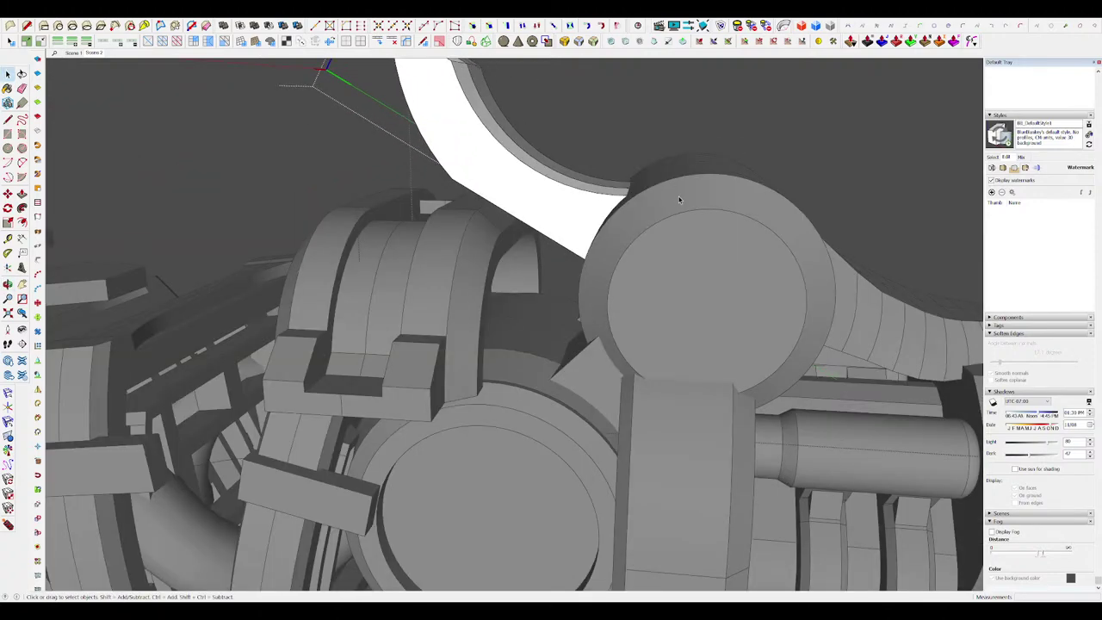
{"action": "scroll", "coordinate": [679, 199], "scroll_direction": "down", "scroll_amount": 3}
{"action": "key", "text": "ctrl+h"}
{"action": "key", "text": "ctrl+h"}
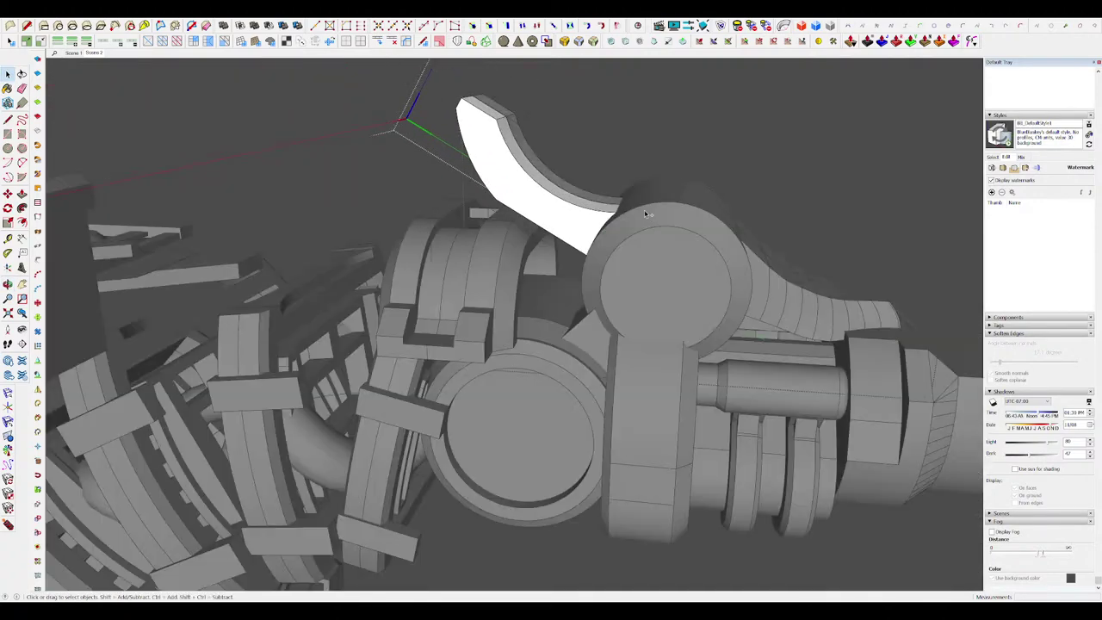
{"action": "scroll", "coordinate": [657, 224], "scroll_direction": "down", "scroll_amount": 8}
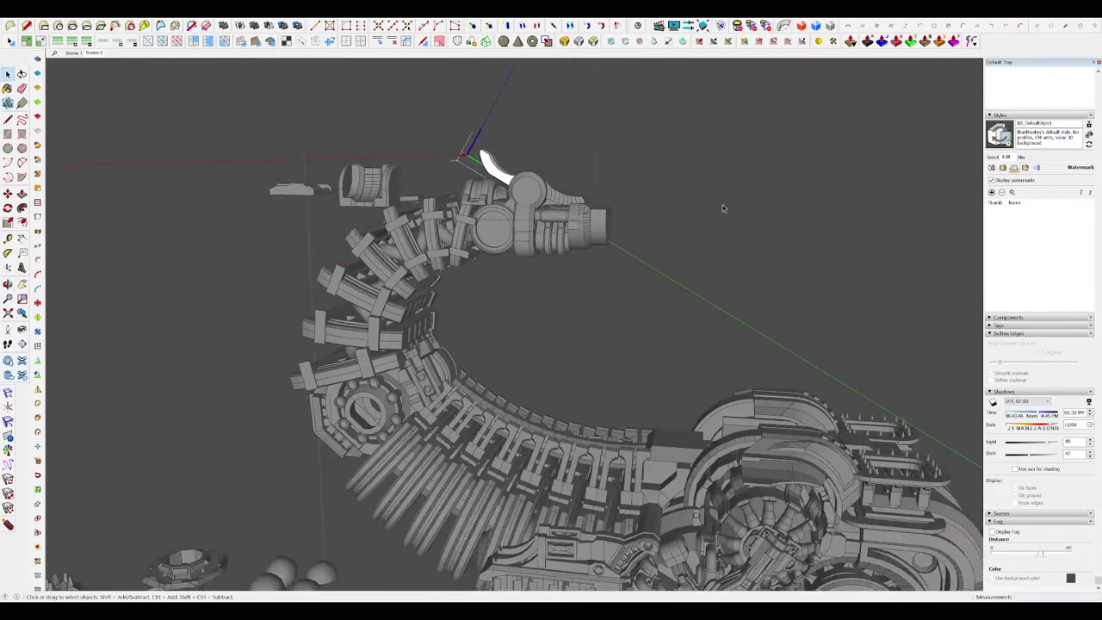
Step: Close the slab's group and turn the view so the head faces the camera
{"action": "left_click", "coordinate": [760, 227]}
{"action": "scroll", "coordinate": [760, 227], "scroll_direction": "down", "scroll_amount": 3}
{"action": "scroll", "coordinate": [581, 193], "scroll_direction": "up", "scroll_amount": 4}
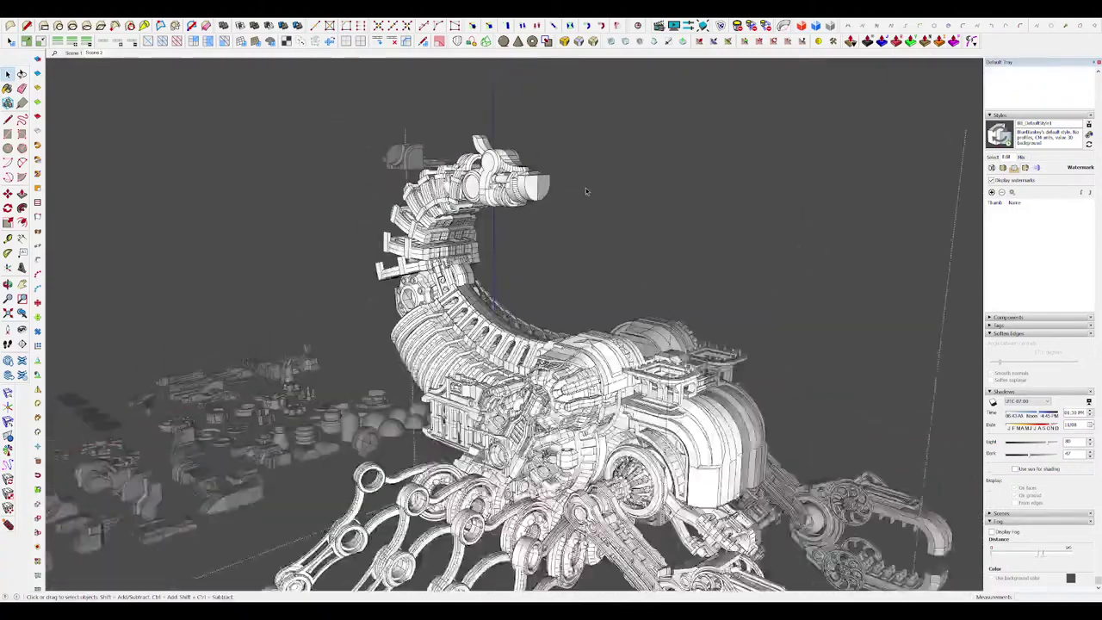
{"action": "middle_click_drag", "start_coordinate": [585, 192], "coordinate": [507, 225]}
{"action": "scroll", "coordinate": [568, 273], "scroll_direction": "up", "scroll_amount": 7}
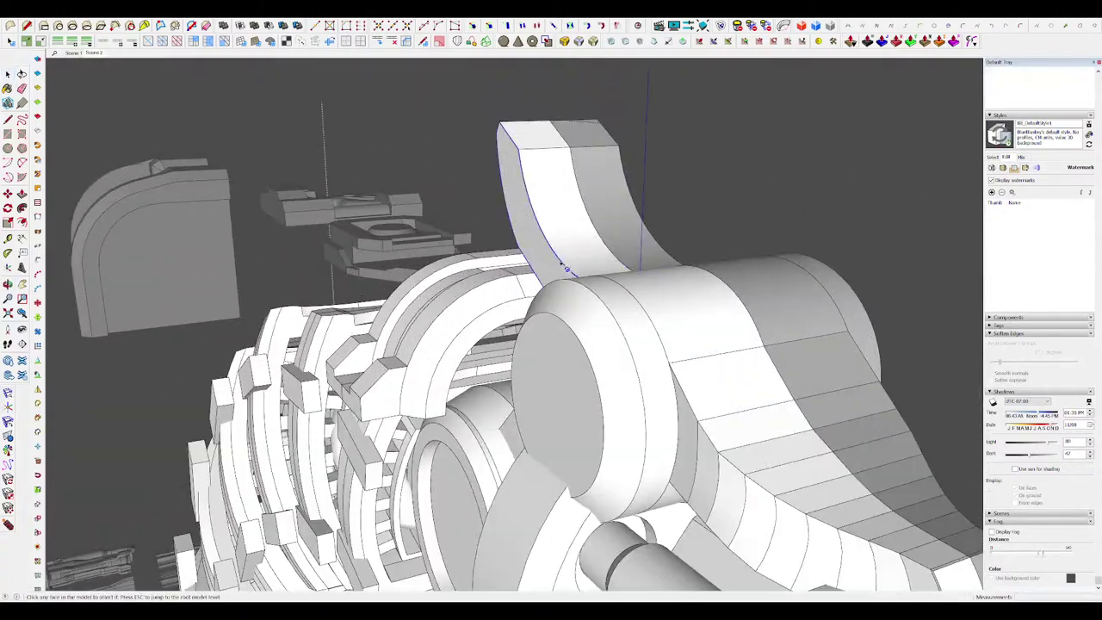
{"action": "key", "text": "p"}
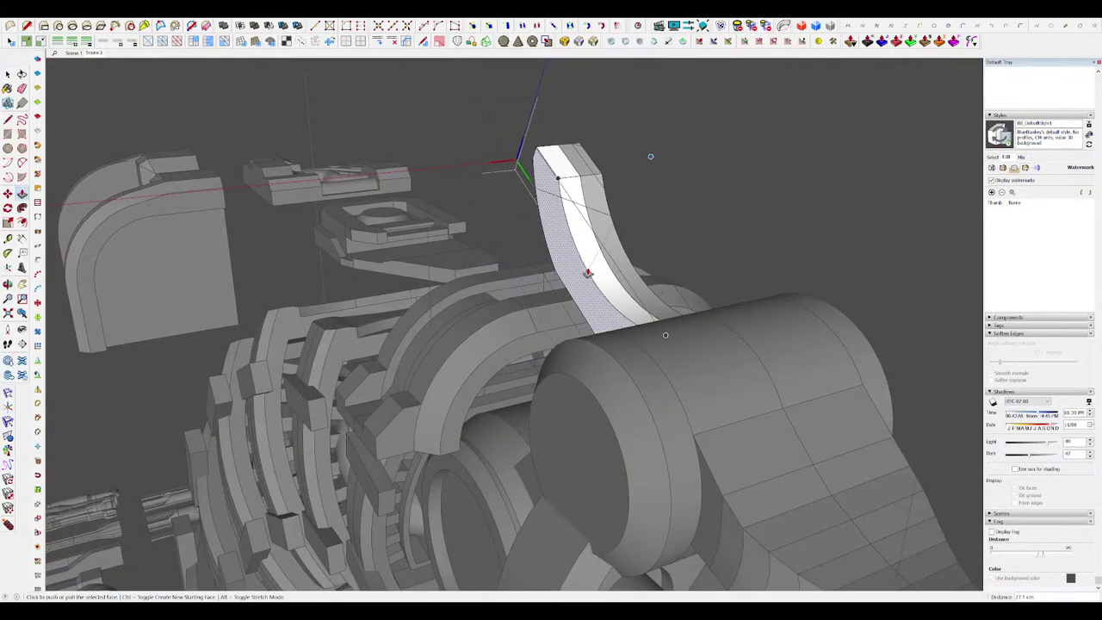
{"action": "key", "text": "space"}
{"action": "scroll", "coordinate": [580, 278], "scroll_direction": "up", "scroll_amount": 3}
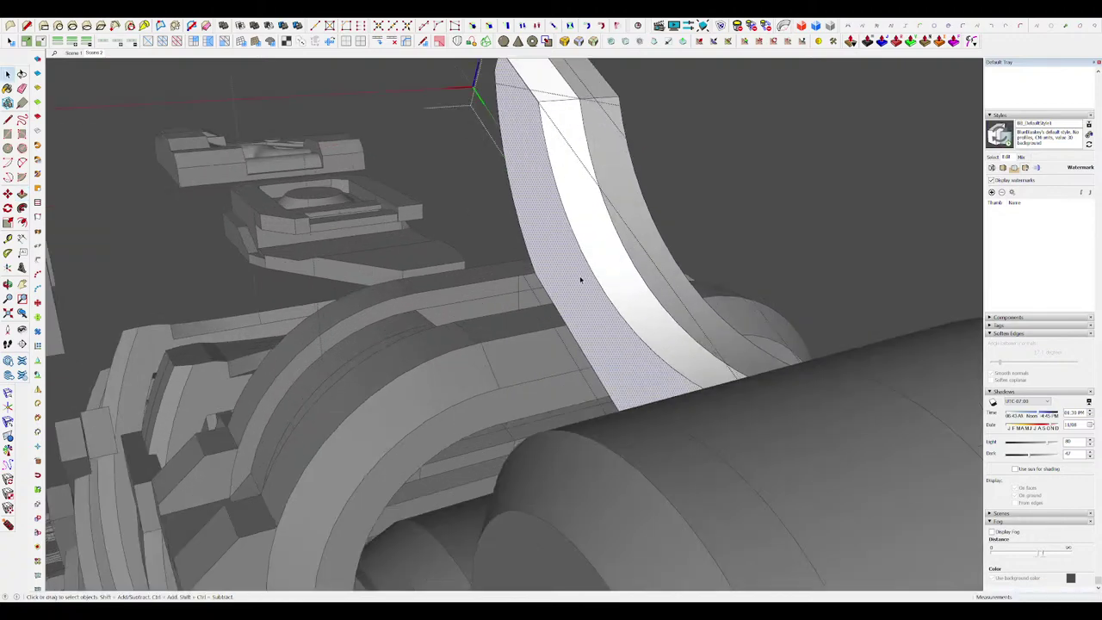
Step: View the horn from a lower angle with the rest of the model hidden
{"action": "key", "text": "h"}
{"action": "scroll", "coordinate": [591, 301], "scroll_direction": "down", "scroll_amount": 3}
{"action": "key", "text": "h"}
{"action": "scroll", "coordinate": [593, 302], "scroll_direction": "down", "scroll_amount": 3}
{"action": "scroll", "coordinate": [649, 336], "scroll_direction": "up", "scroll_amount": 4}
{"action": "key", "text": "h"}
{"action": "middle_click_drag", "start_coordinate": [715, 442], "coordinate": [878, 342]}
{"action": "key", "text": "h"}
{"action": "scroll", "coordinate": [747, 309], "scroll_direction": "down", "scroll_amount": 2}
{"action": "scroll", "coordinate": [740, 299], "scroll_direction": "up", "scroll_amount": 4}
{"action": "key", "text": "h"}
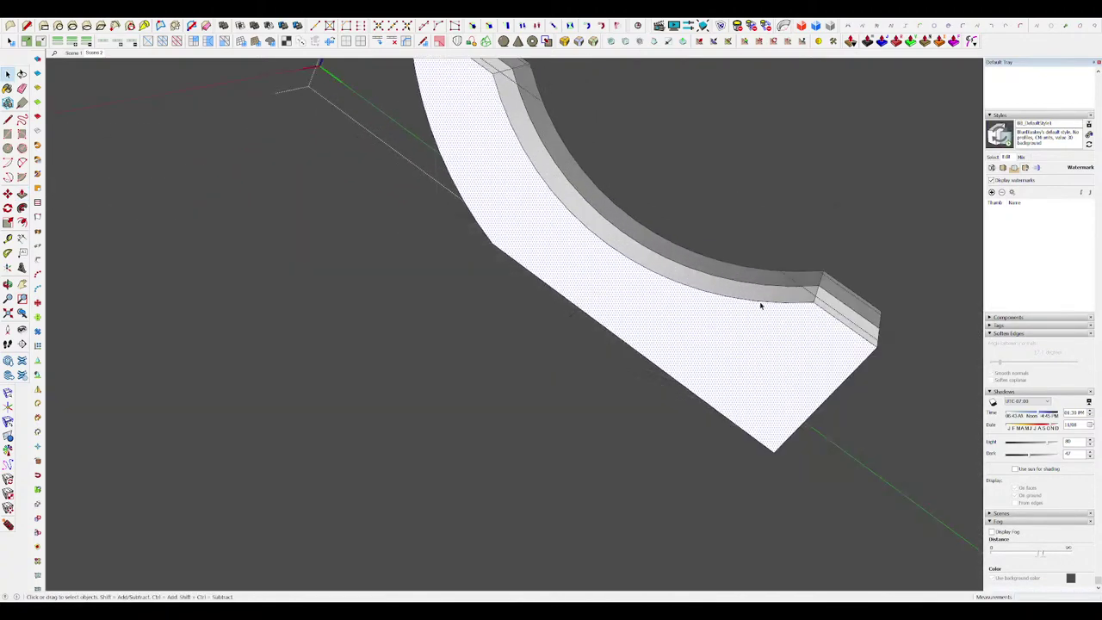
Step: Select the horn's small end strip, begin moving it, then cancel the move
{"action": "left_click", "coordinate": [828, 305]}
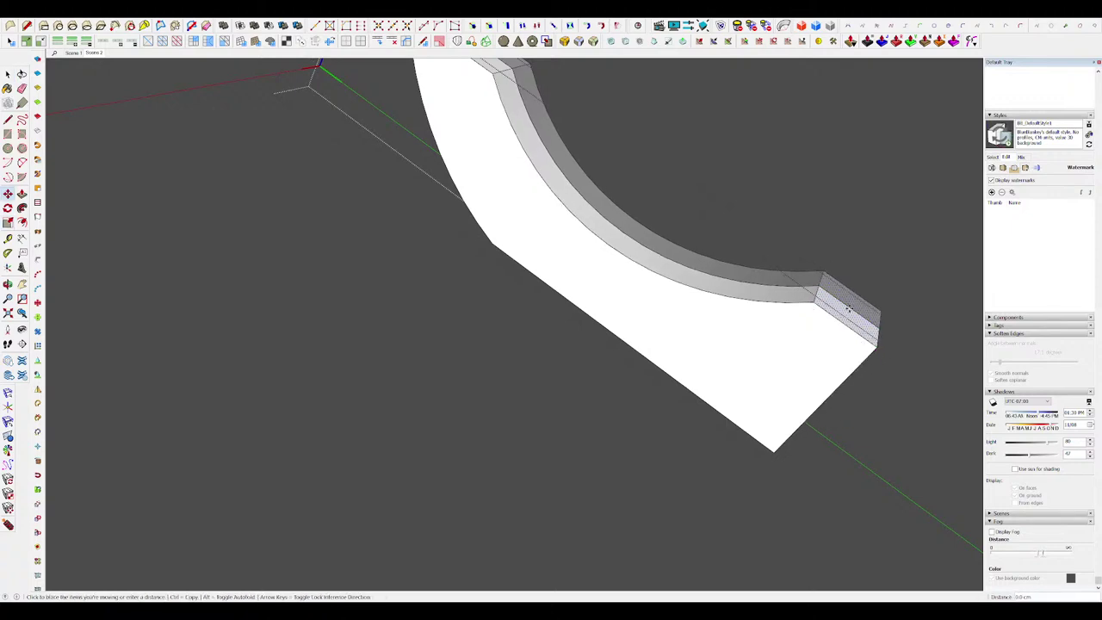
{"action": "left_click", "coordinate": [848, 315]}
{"action": "key", "text": "Escape"}
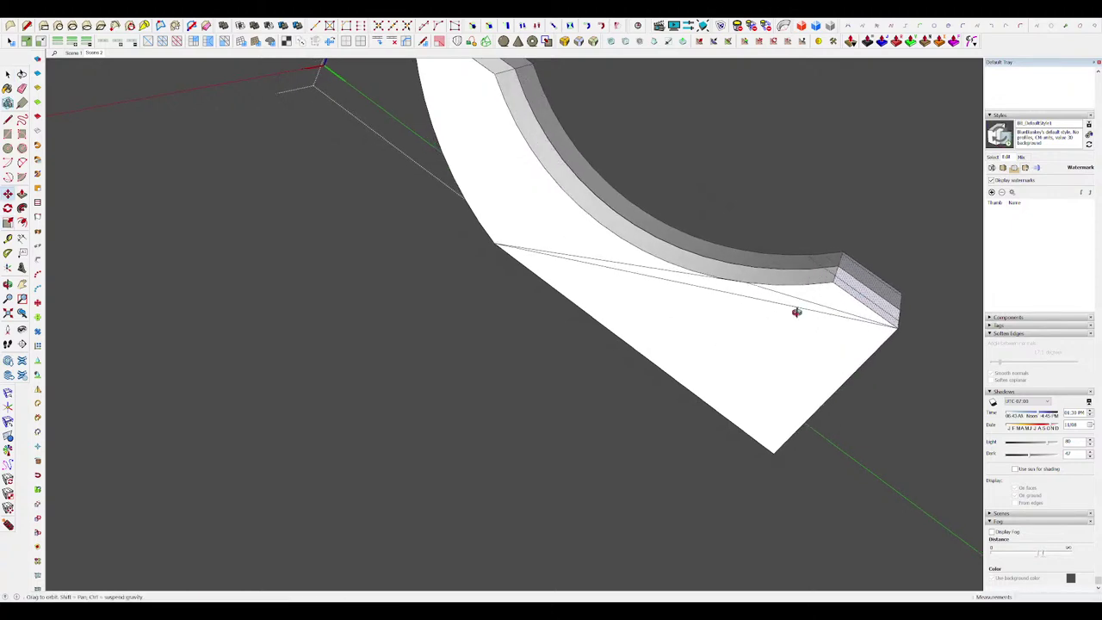
{"action": "scroll", "coordinate": [641, 297], "scroll_direction": "down", "scroll_amount": 4}
{"action": "key", "text": "h"}
Step: Zoom out to the whole creature, return to the head and open the horn component
{"action": "scroll", "coordinate": [689, 326], "scroll_direction": "down", "scroll_amount": 2}
{"action": "middle_click_drag", "start_coordinate": [721, 327], "coordinate": [654, 258]}
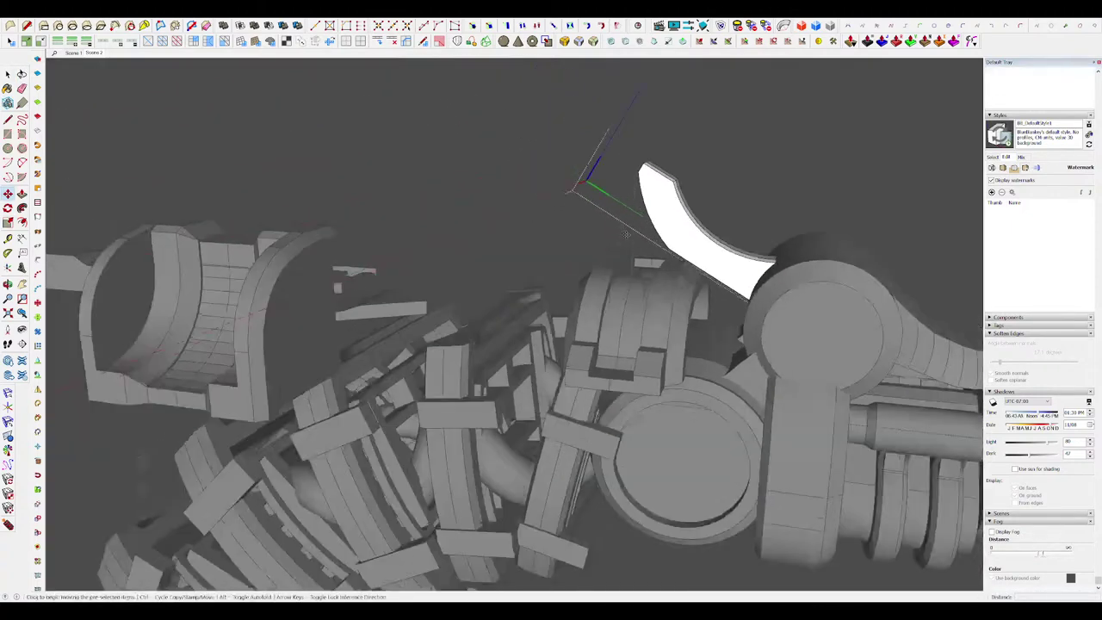
{"action": "scroll", "coordinate": [629, 232], "scroll_direction": "down", "scroll_amount": 3}
{"action": "key", "text": "space"}
{"action": "scroll", "coordinate": [671, 169], "scroll_direction": "down", "scroll_amount": 1}
{"action": "scroll", "coordinate": [671, 169], "scroll_direction": "down", "scroll_amount": 6}
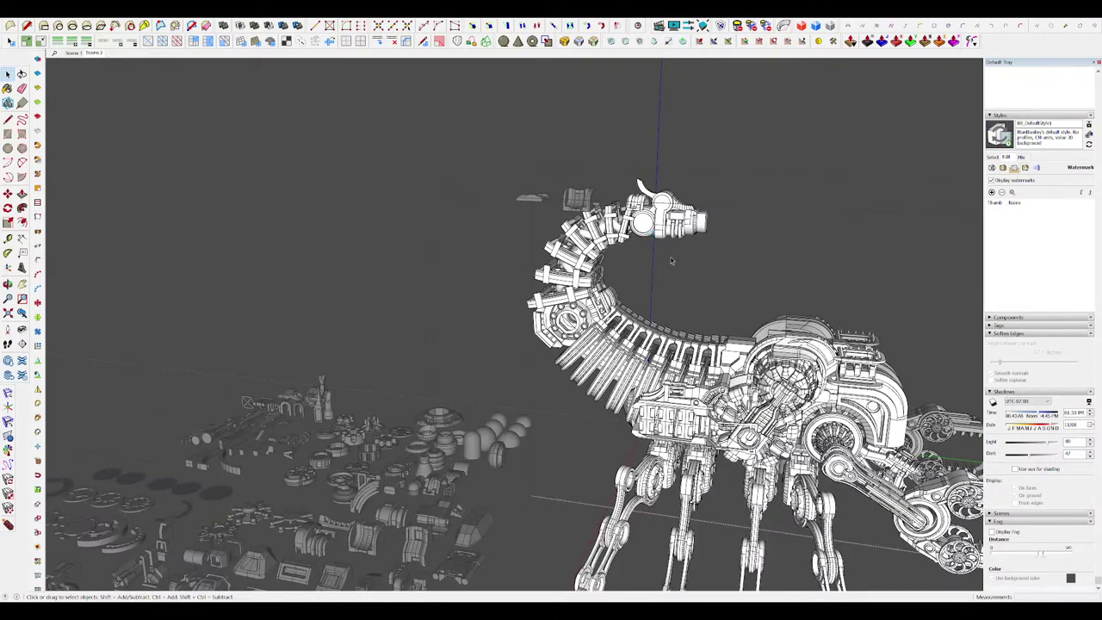
{"action": "middle_click_drag", "start_coordinate": [671, 260], "coordinate": [628, 215]}
{"action": "scroll", "coordinate": [624, 210], "scroll_direction": "up", "scroll_amount": 4}
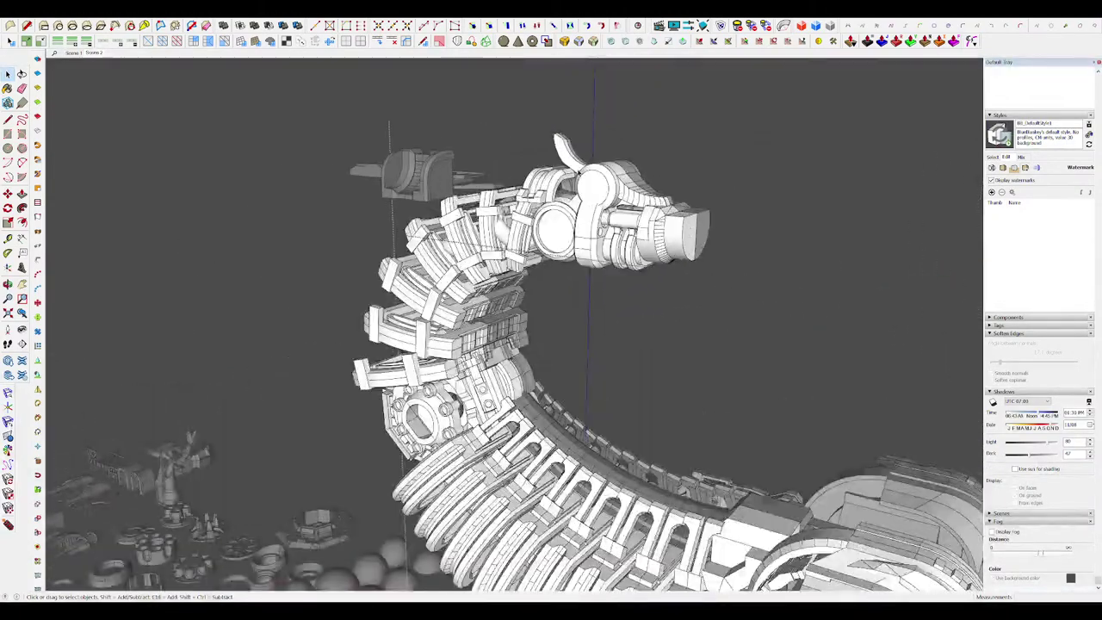
{"action": "scroll", "coordinate": [579, 172], "scroll_direction": "up", "scroll_amount": 4}
{"action": "middle_click_drag", "start_coordinate": [579, 176], "coordinate": [553, 215]}
{"action": "scroll", "coordinate": [577, 178], "scroll_direction": "up", "scroll_amount": 2}
{"action": "double_click", "coordinate": [577, 177]}
Step: Isolate the horn and Move-copy its face outline to the middle of the band
{"action": "key", "text": "h"}
{"action": "left_click", "coordinate": [576, 178]}
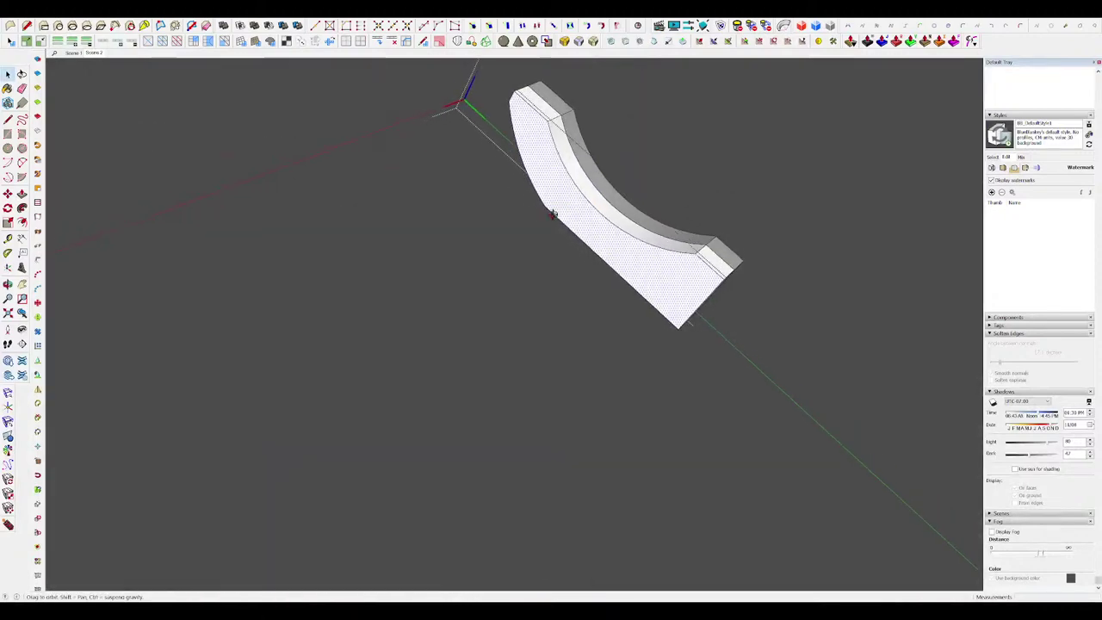
{"action": "scroll", "coordinate": [554, 213], "scroll_direction": "up", "scroll_amount": 4}
{"action": "scroll", "coordinate": [588, 204], "scroll_direction": "down", "scroll_amount": 3}
{"action": "key", "text": "m"}
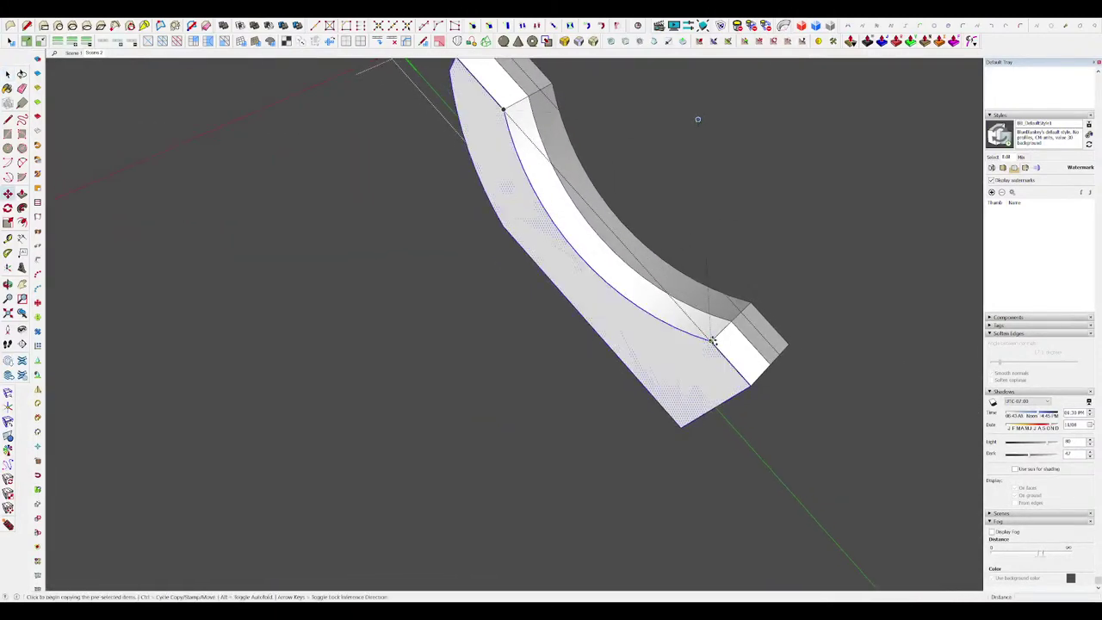
{"action": "left_click", "coordinate": [711, 341]}
{"action": "left_click", "coordinate": [721, 332]}
{"action": "key", "text": "space"}
Step: Show hidden edges, select the band faces and Joint Push Pull them out into blocks
{"action": "left_click", "coordinate": [560, 209]}
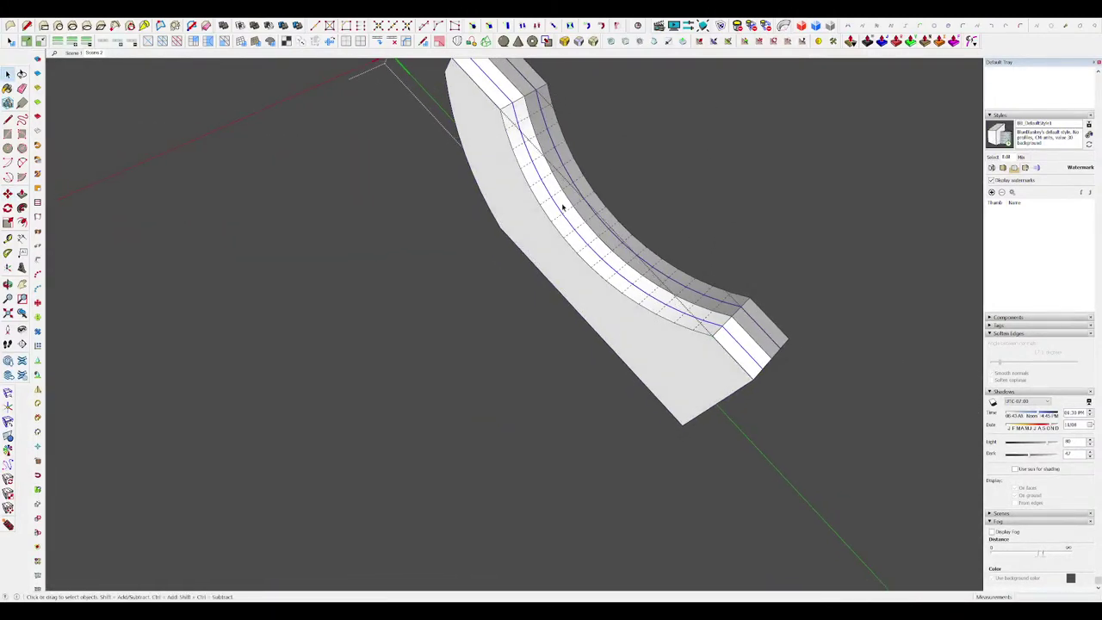
{"action": "key", "text": "alt+h"}
{"action": "middle_click_drag", "start_coordinate": [560, 210], "coordinate": [537, 127]}
{"action": "left_click", "coordinate": [526, 147]}
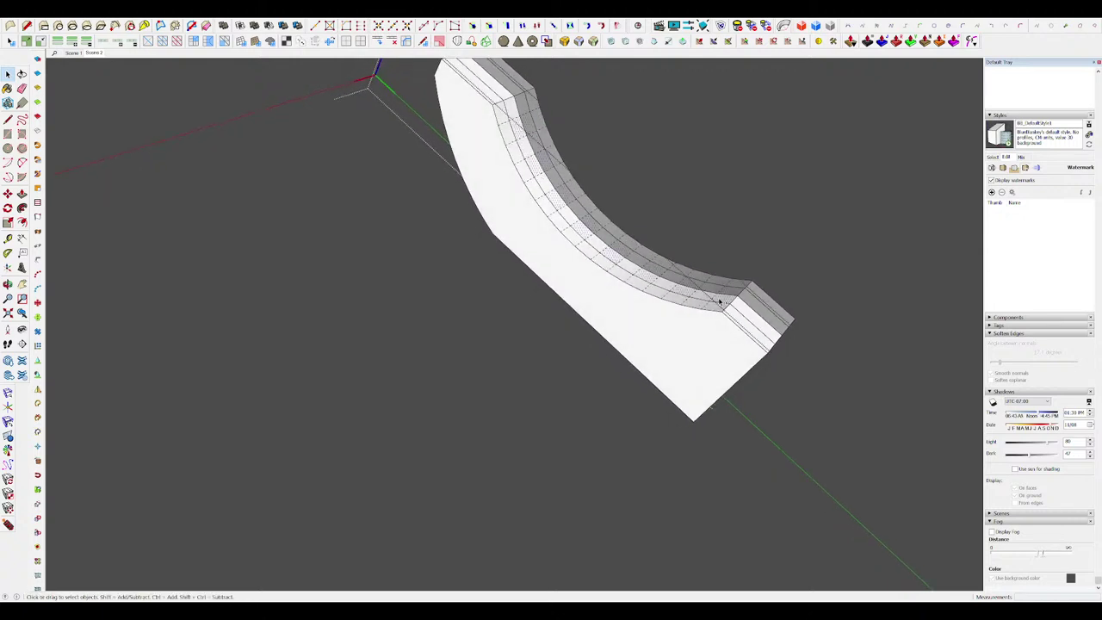
{"action": "middle_click_drag", "start_coordinate": [719, 301], "coordinate": [740, 274]}
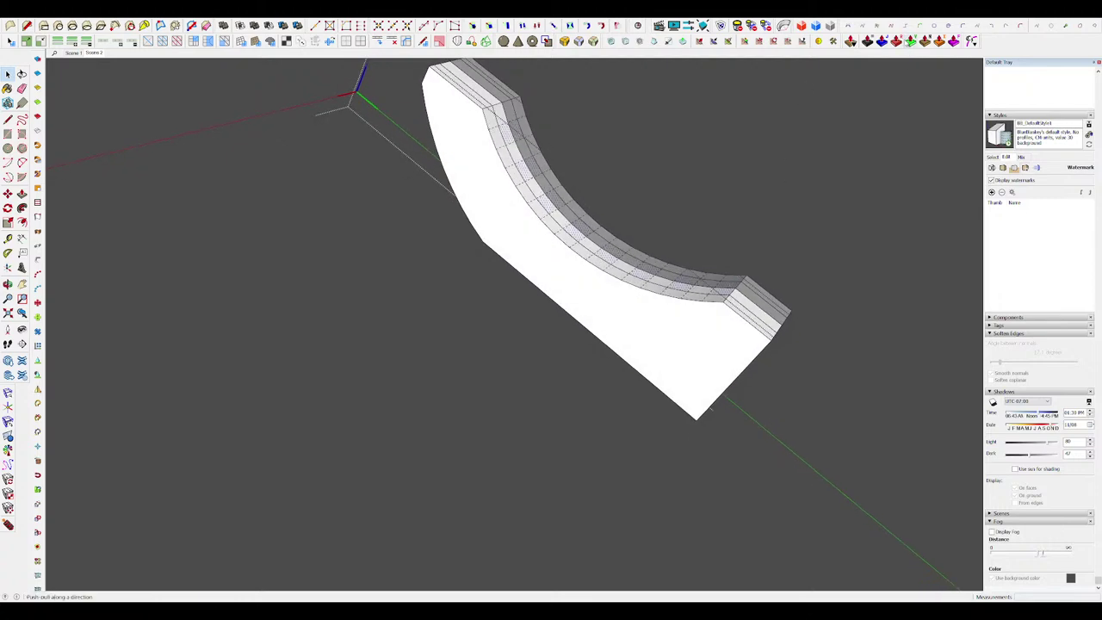
{"action": "left_click", "coordinate": [898, 42]}
{"action": "scroll", "coordinate": [772, 273], "scroll_direction": "up", "scroll_amount": 3}
{"action": "left_click_drag", "start_coordinate": [705, 307], "coordinate": [695, 290]}
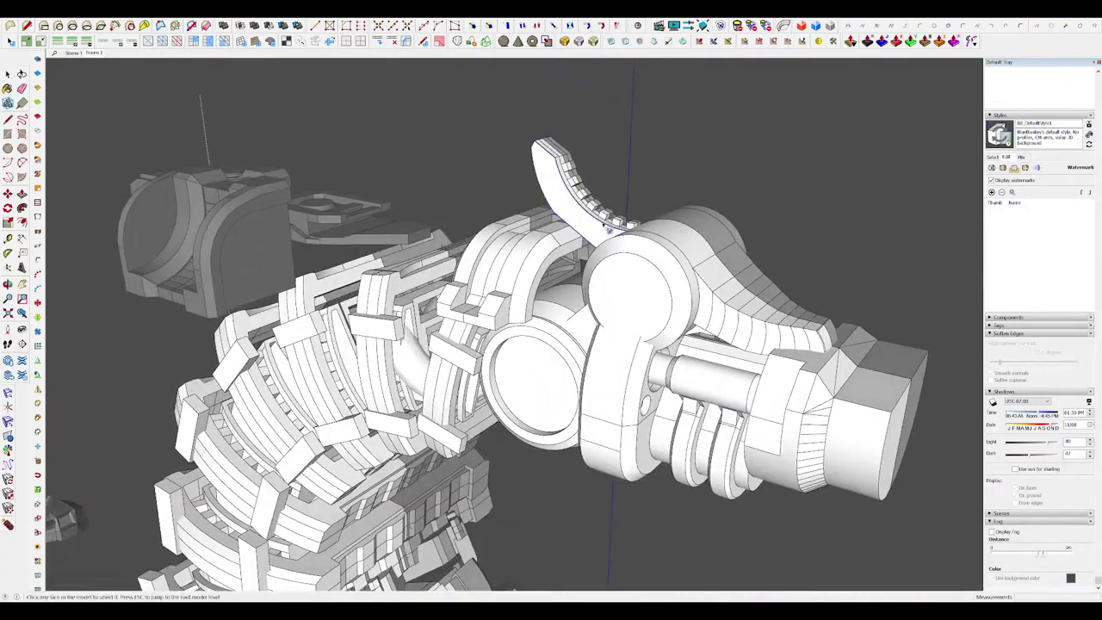
Step: Close the inner horn group with the surrounding model visible again
{"action": "scroll", "coordinate": [585, 216], "scroll_direction": "up", "scroll_amount": 3}
{"action": "double_click", "coordinate": [595, 220]}
{"action": "key", "text": "h"}
{"action": "middle_click_drag", "start_coordinate": [596, 221], "coordinate": [635, 251]}
{"action": "left_click", "coordinate": [656, 270]}
{"action": "key", "text": "h"}
{"action": "scroll", "coordinate": [635, 252], "scroll_direction": "down", "scroll_amount": 5}
{"action": "left_click", "coordinate": [715, 235]}
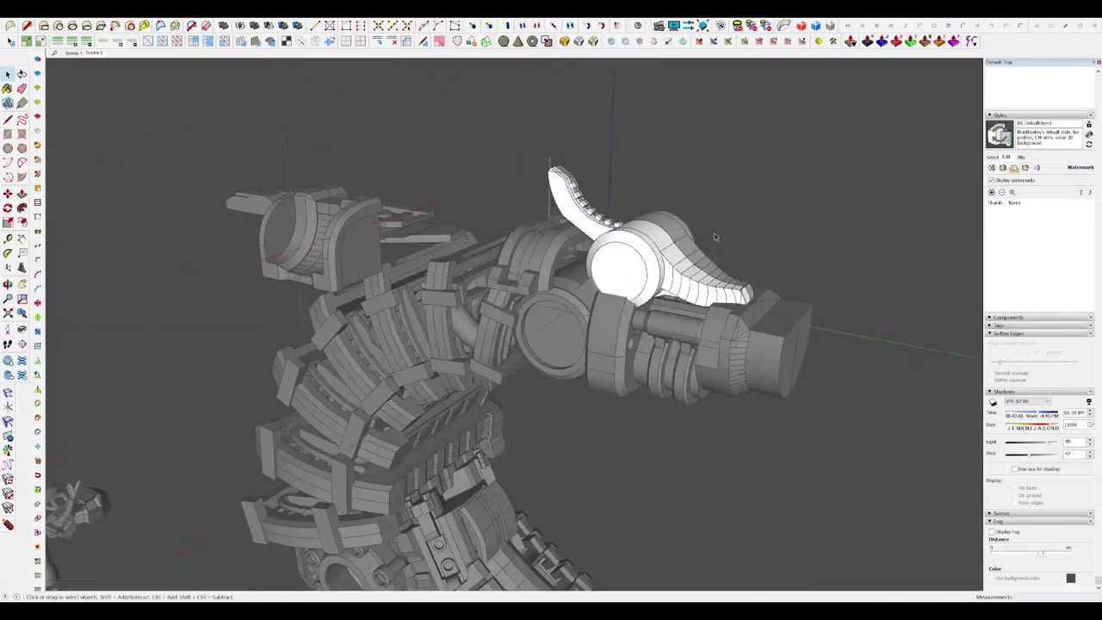
{"action": "scroll", "coordinate": [684, 207], "scroll_direction": "down", "scroll_amount": 3}
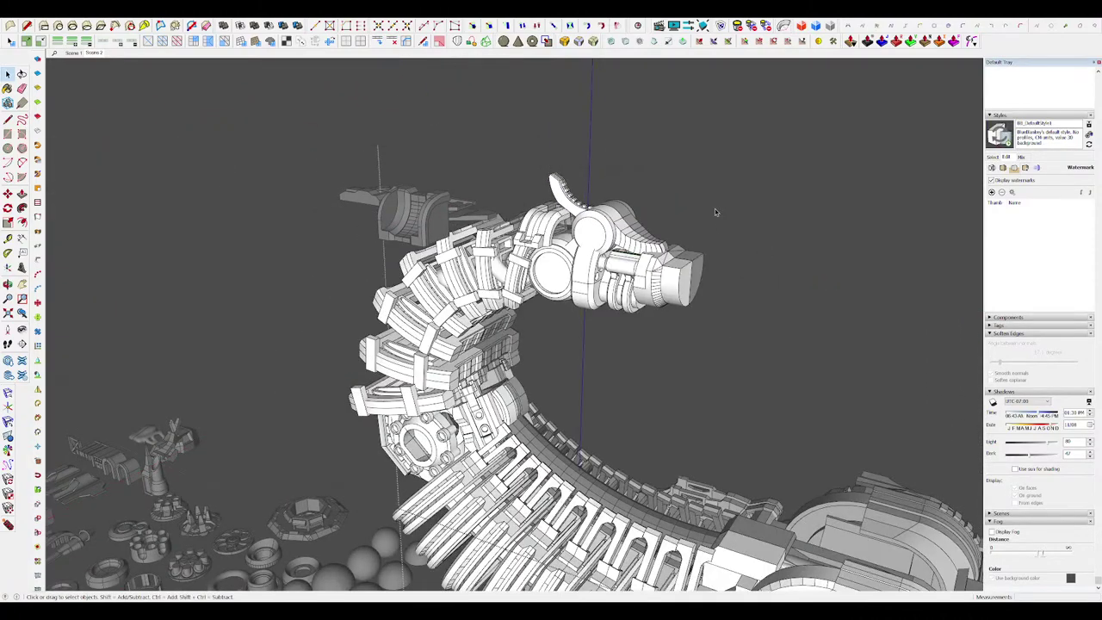
{"action": "scroll", "coordinate": [529, 256], "scroll_direction": "up", "scroll_amount": 4}
{"action": "middle_click_drag", "start_coordinate": [509, 223], "coordinate": [381, 246]}
Step: Reopen the horn on its own and view its lower section from above
{"action": "scroll", "coordinate": [571, 279], "scroll_direction": "up", "scroll_amount": 3}
{"action": "double_click", "coordinate": [575, 278]}
{"action": "key", "text": "h"}
{"action": "key", "text": "l"}
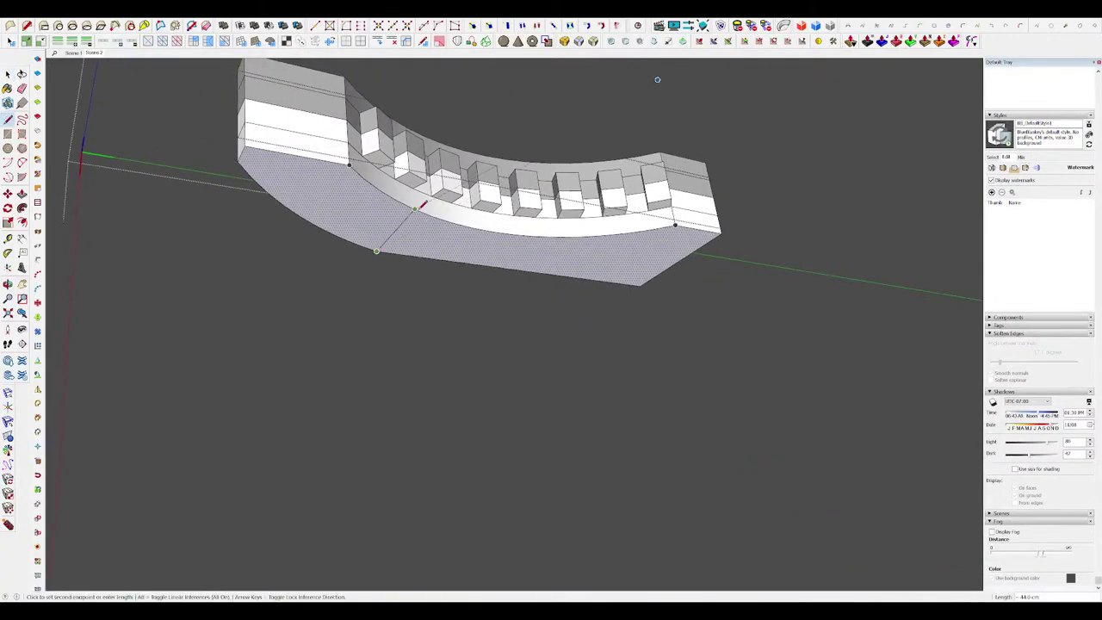
{"action": "key", "text": "space"}
{"action": "left_click", "coordinate": [575, 259]}
{"action": "middle_click_drag", "start_coordinate": [575, 258], "coordinate": [602, 275]}
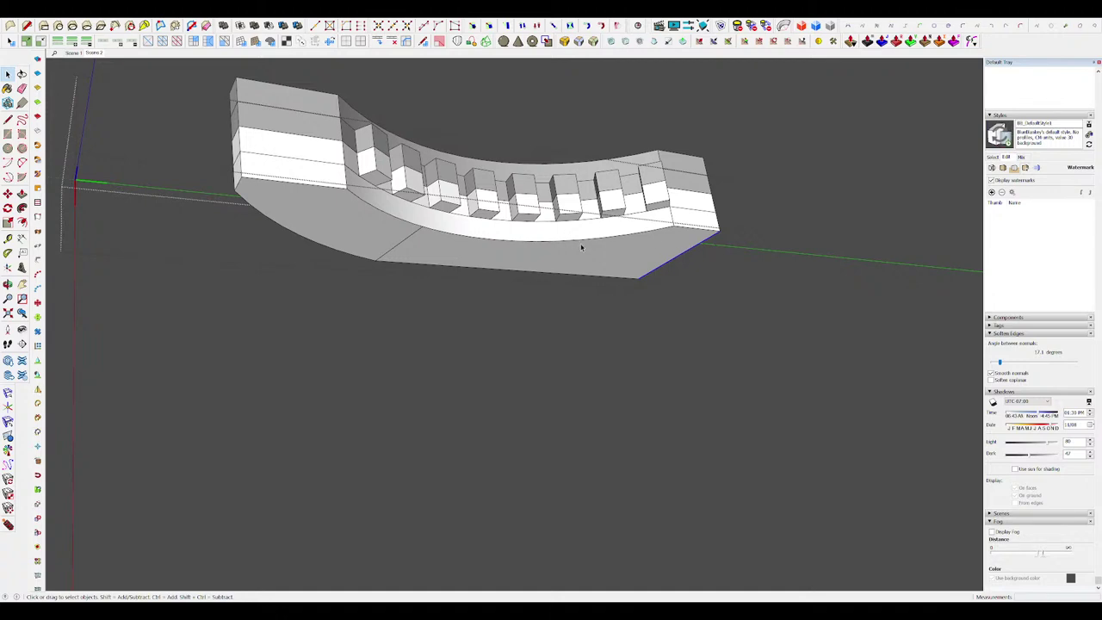
{"action": "middle_click_drag", "start_coordinate": [581, 248], "coordinate": [559, 128]}
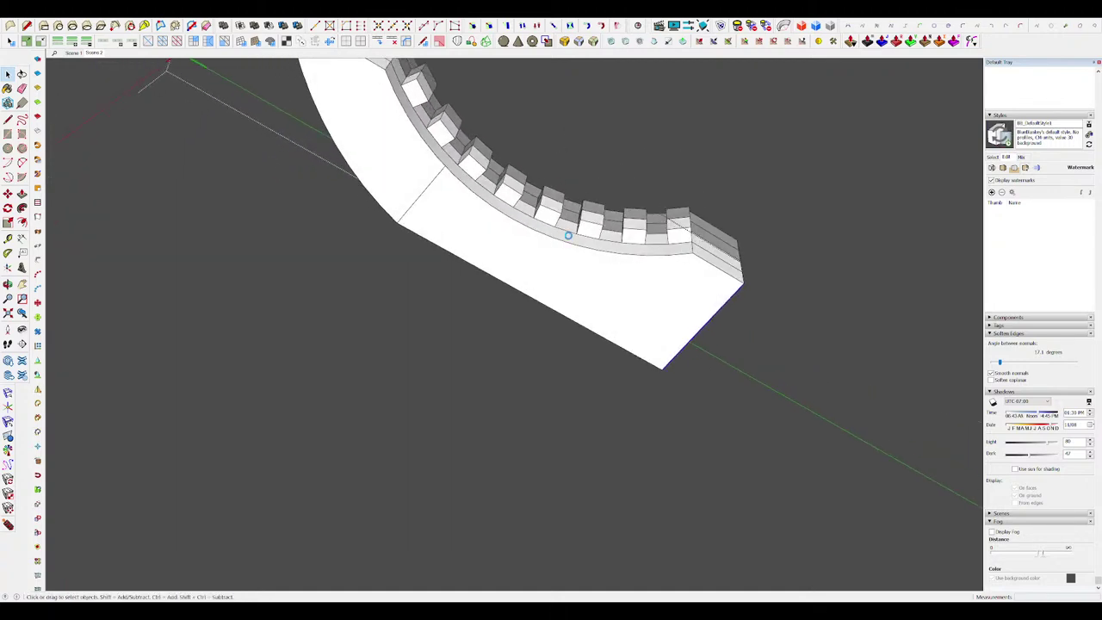
Step: Select the large flat face on the horn's wide lower section
{"action": "left_click", "coordinate": [648, 304]}
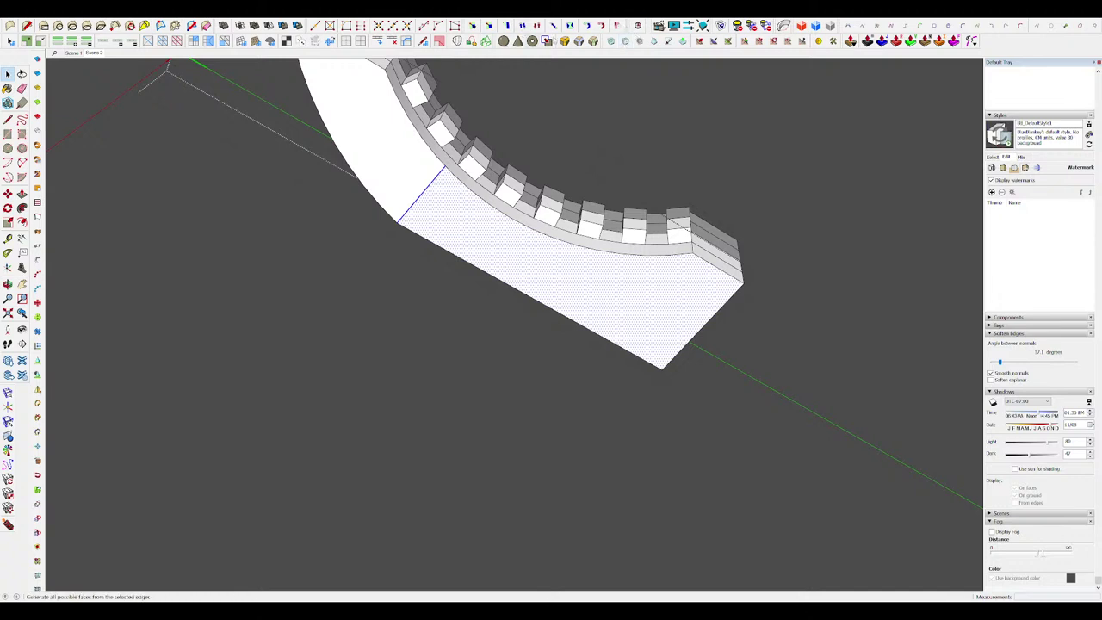
{"action": "left_click", "coordinate": [828, 122]}
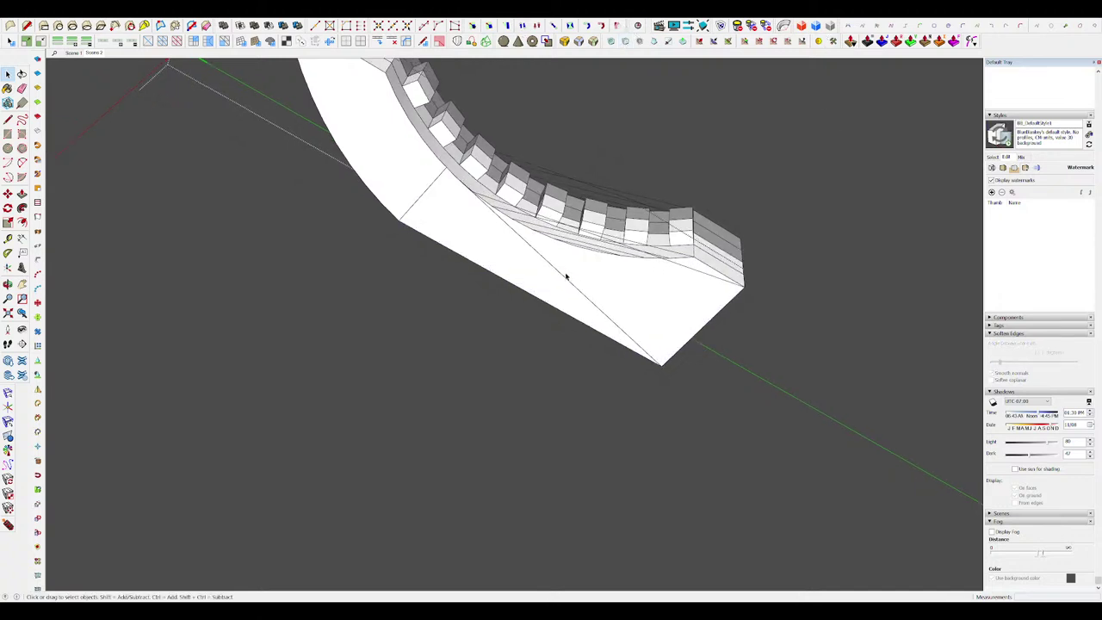
{"action": "key", "text": "ctrl+z"}
{"action": "left_click", "coordinate": [689, 302]}
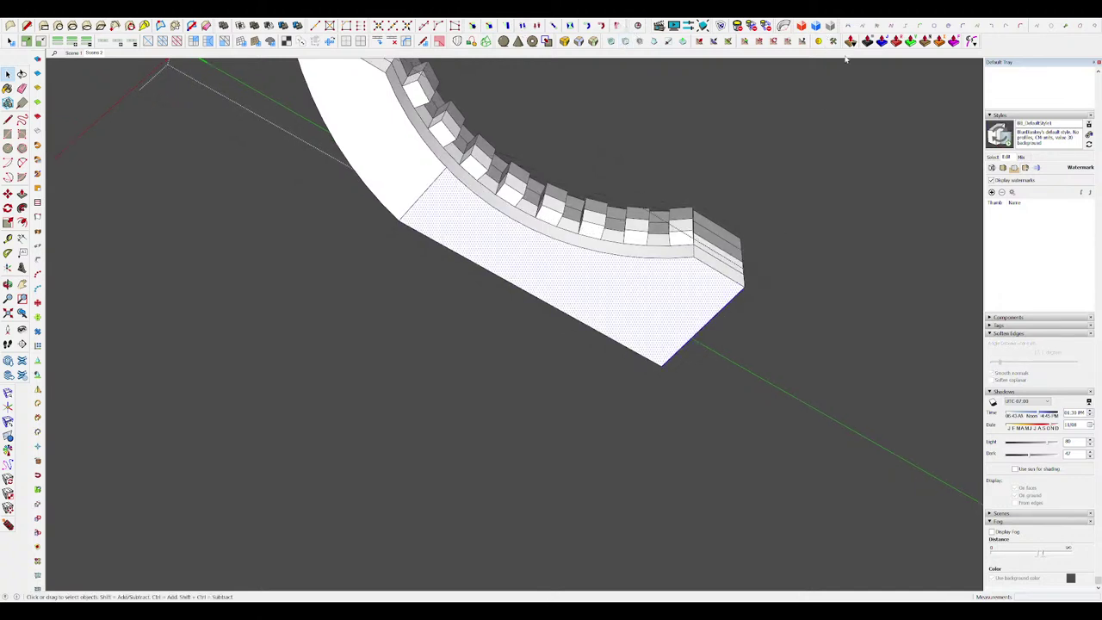
{"action": "left_click", "coordinate": [837, 125]}
{"action": "middle_click_drag", "start_coordinate": [837, 125], "coordinate": [489, 278]}
{"action": "left_click", "coordinate": [560, 285]}
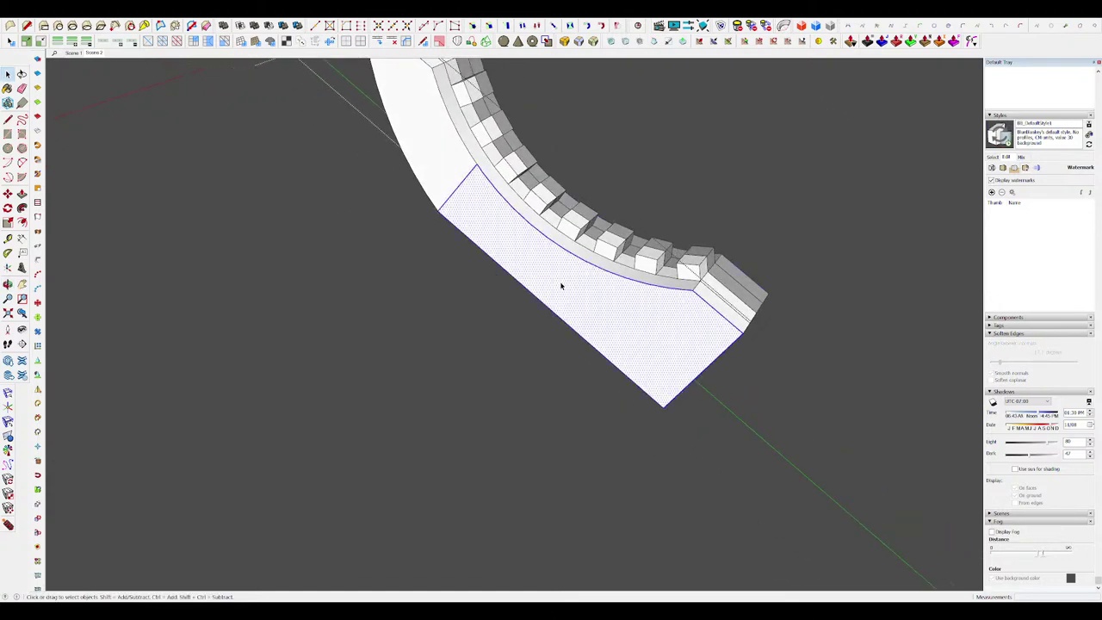
{"action": "middle_click_drag", "start_coordinate": [689, 355], "coordinate": [651, 251]}
{"action": "key", "text": "h"}
{"action": "scroll", "coordinate": [509, 278], "scroll_direction": "down", "scroll_amount": 3}
{"action": "key", "text": "h"}
{"action": "scroll", "coordinate": [708, 254], "scroll_direction": "up", "scroll_amount": 3}
Step: Delete the selected flat face, leaving that side of the horn open
{"action": "key", "text": "Delete"}
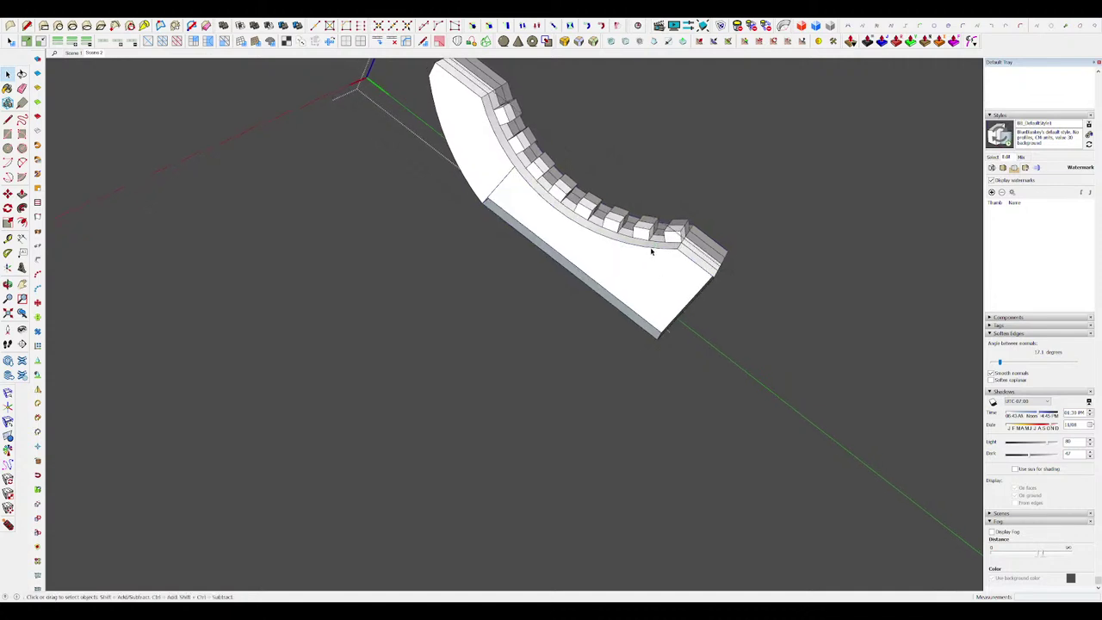
{"action": "scroll", "coordinate": [651, 250], "scroll_direction": "up", "scroll_amount": 4}
{"action": "scroll", "coordinate": [638, 278], "scroll_direction": "down", "scroll_amount": 2}
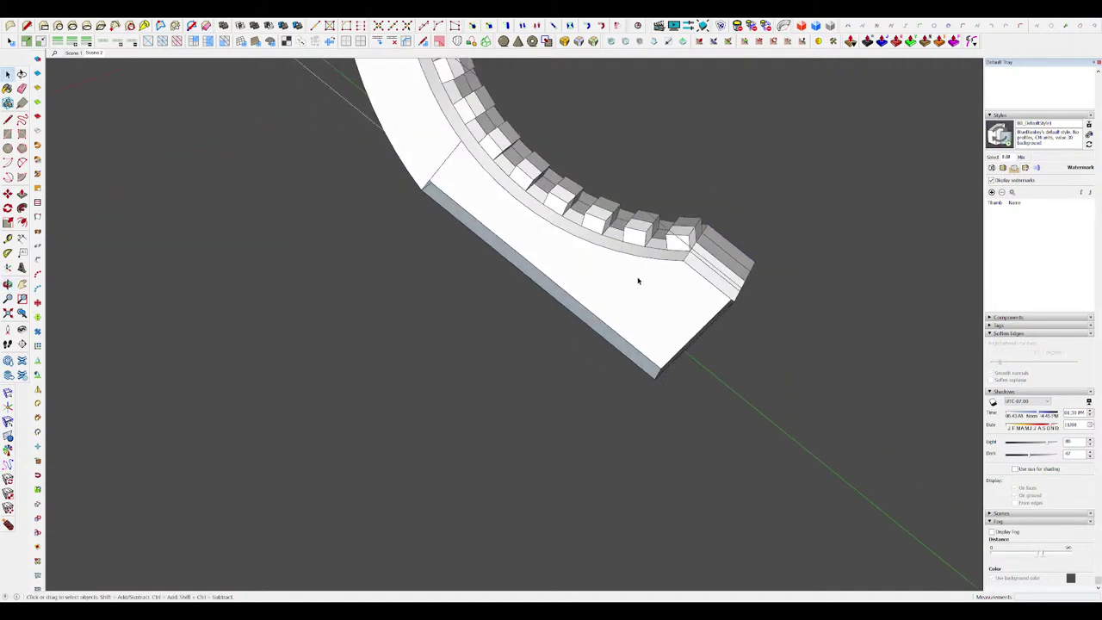
{"action": "scroll", "coordinate": [635, 259], "scroll_direction": "up", "scroll_amount": 2}
{"action": "scroll", "coordinate": [635, 242], "scroll_direction": "down", "scroll_amount": 3}
{"action": "scroll", "coordinate": [580, 205], "scroll_direction": "up", "scroll_amount": 3}
{"action": "middle_click_drag", "start_coordinate": [581, 205], "coordinate": [572, 230]}
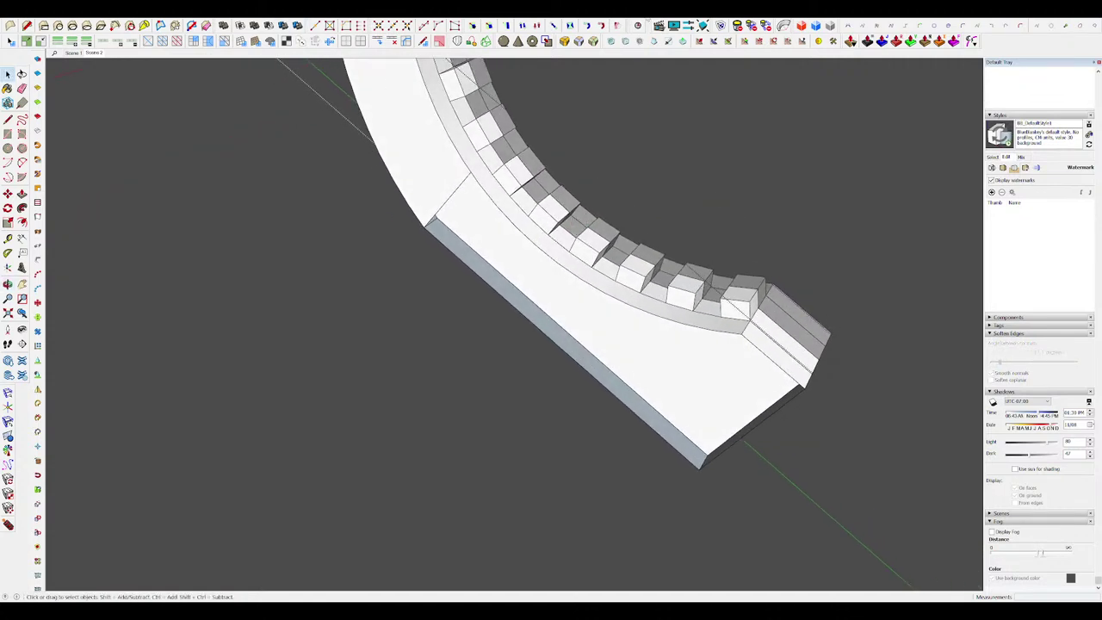
Step: Skin a new face across the horn's open side between its right and bottom edges with Curviloft
{"action": "left_click", "coordinate": [487, 41]}
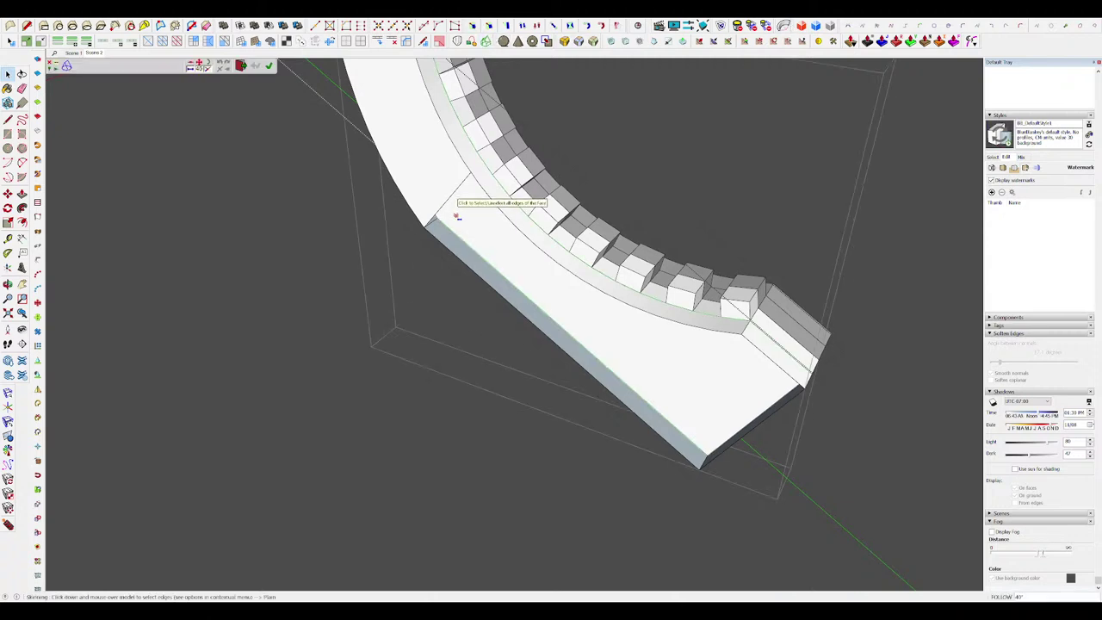
{"action": "left_click", "coordinate": [751, 340]}
{"action": "left_click", "coordinate": [758, 428]}
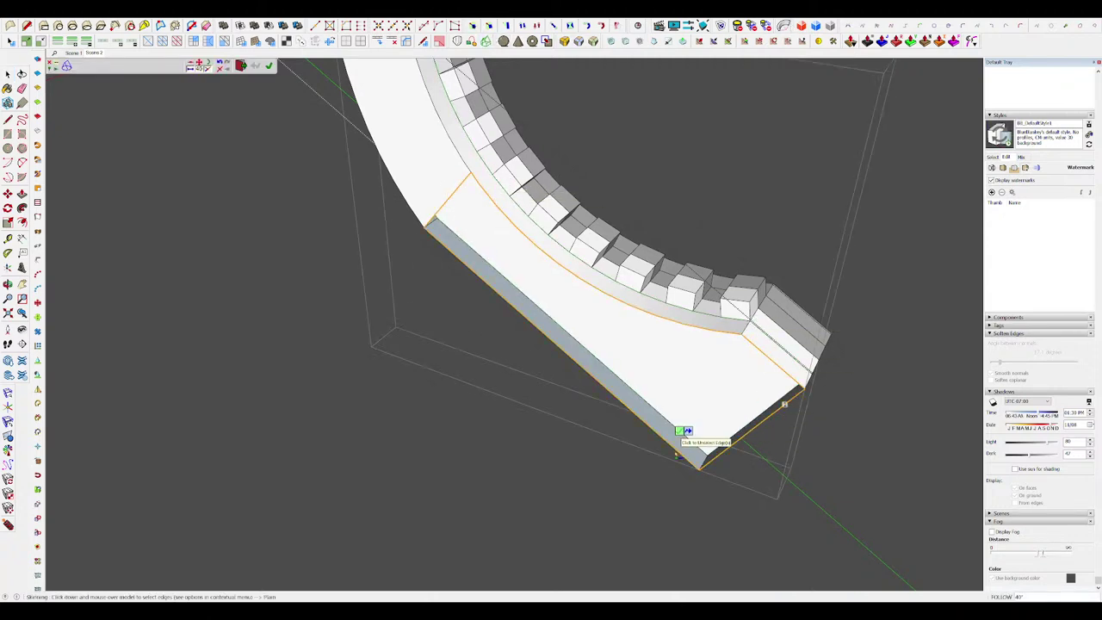
{"action": "left_click", "coordinate": [627, 322]}
{"action": "left_click", "coordinate": [622, 322]}
{"action": "mouse_move", "coordinate": [619, 320]}
{"action": "middle_mouse_down"}
{"action": "mouse_move", "coordinate": [504, 155]}
{"action": "mouse_move", "coordinate": [587, 289]}
{"action": "mouse_move", "coordinate": [576, 307]}
{"action": "mouse_move", "coordinate": [614, 330]}
{"action": "middle_mouse_up"}
Step: Explode the horn group into loose geometry and orbit out to view the piece
{"action": "left_click", "coordinate": [606, 327]}
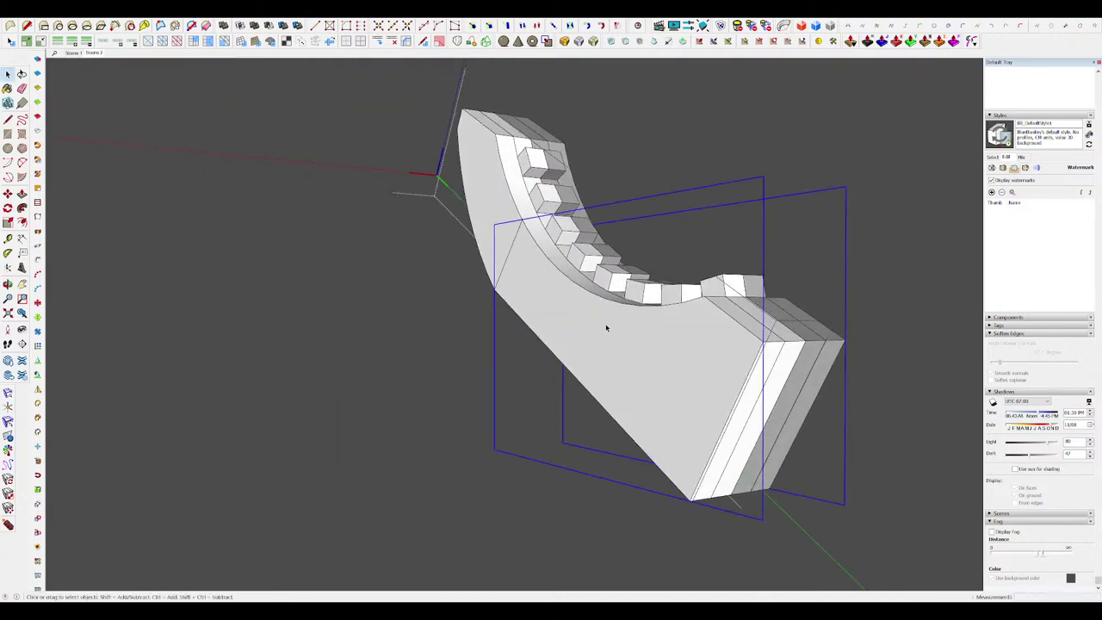
{"action": "left_click", "coordinate": [627, 377]}
{"action": "middle_click_drag", "start_coordinate": [628, 380], "coordinate": [782, 457]}
{"action": "scroll", "coordinate": [640, 335], "scroll_direction": "down", "scroll_amount": 3}
{"action": "middle_click_drag", "start_coordinate": [639, 335], "coordinate": [590, 421]}
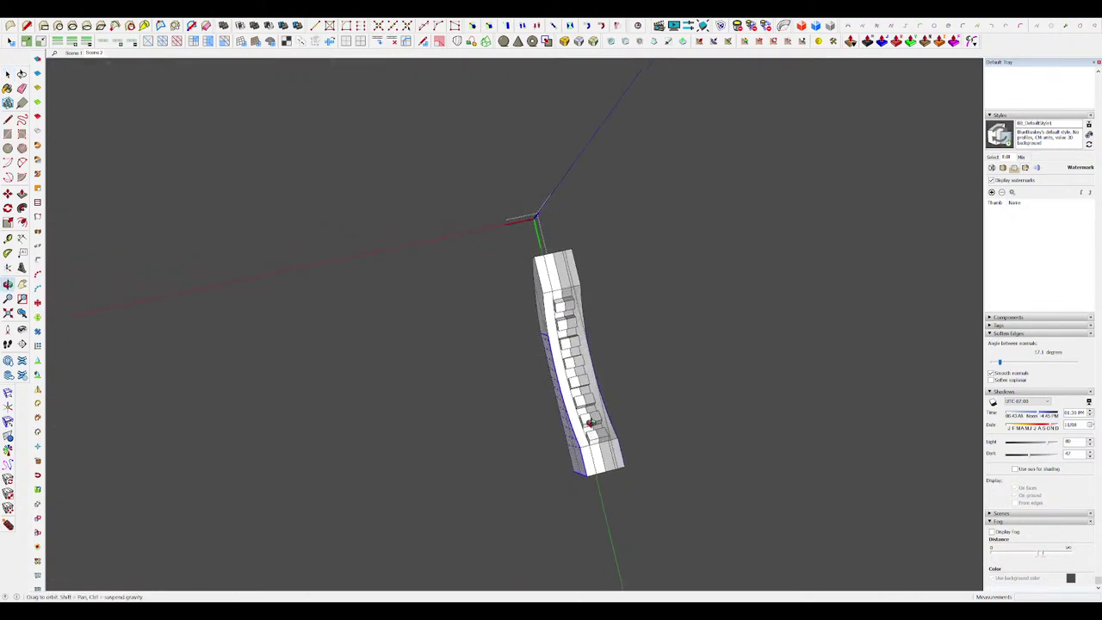
Step: Bend the stepped tail plate to the left by dragging its vertices sideways
{"action": "scroll", "coordinate": [573, 491], "scroll_direction": "up", "scroll_amount": 3}
{"action": "left_click", "coordinate": [577, 484]}
{"action": "middle_click_drag", "start_coordinate": [559, 473], "coordinate": [609, 380]}
{"action": "scroll", "coordinate": [569, 362], "scroll_direction": "down", "scroll_amount": 3}
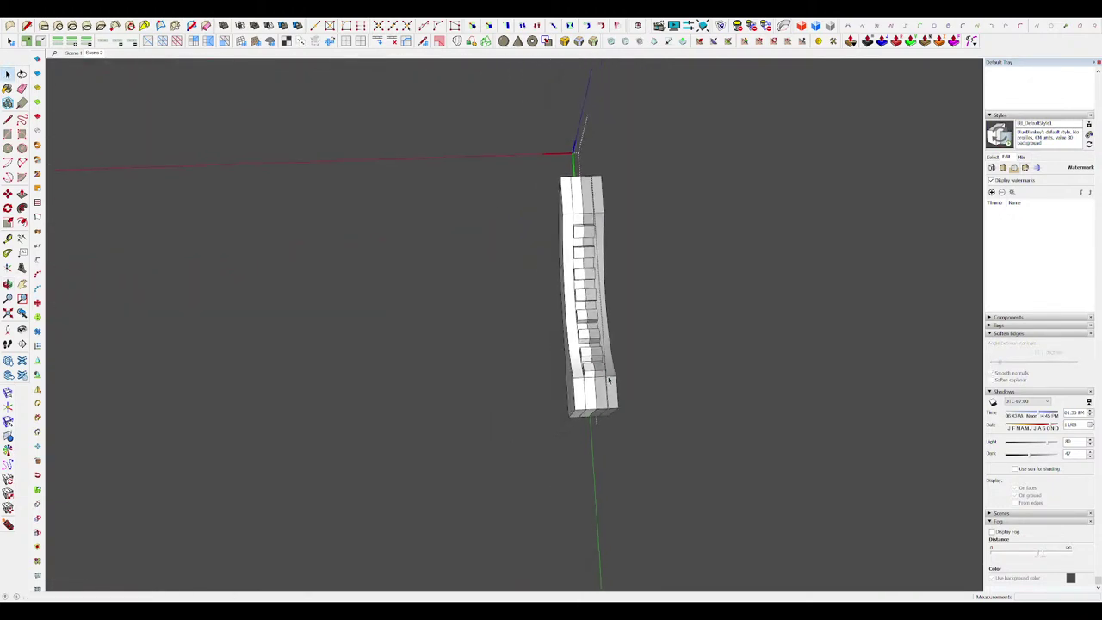
{"action": "scroll", "coordinate": [576, 372], "scroll_direction": "up", "scroll_amount": 3}
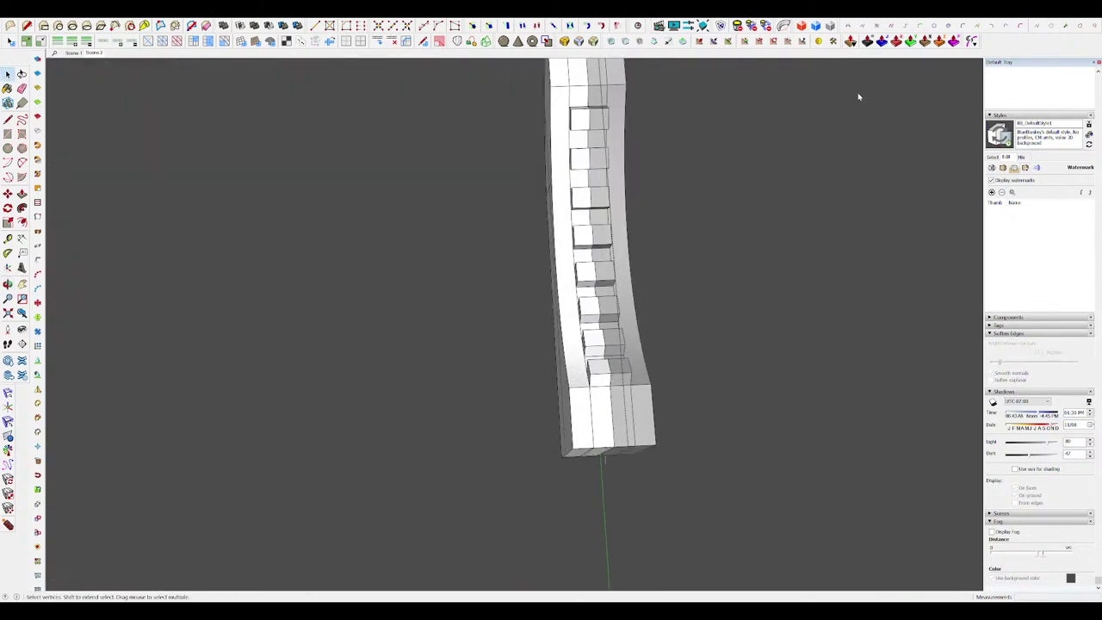
{"action": "scroll", "coordinate": [544, 420], "scroll_direction": "down", "scroll_amount": 2}
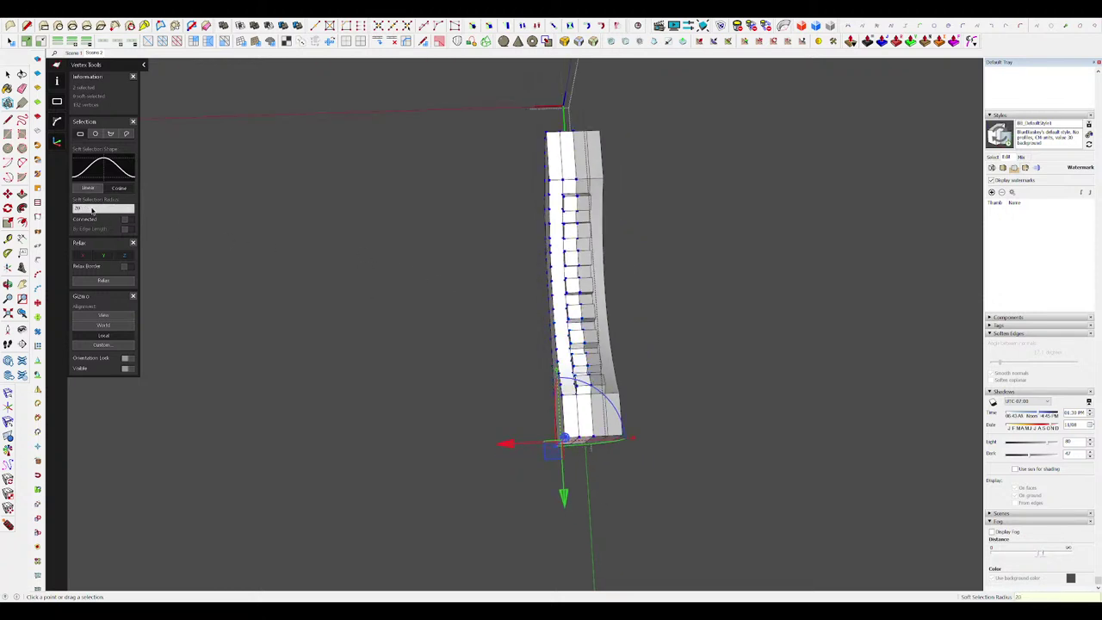
{"action": "left_click_drag", "start_coordinate": [514, 446], "coordinate": [494, 448]}
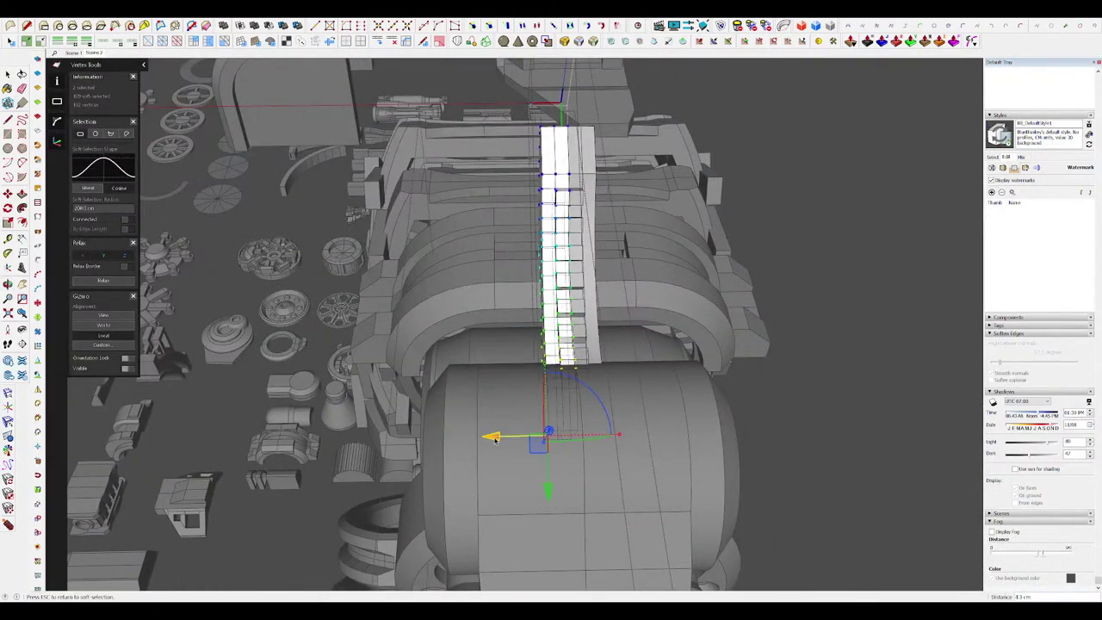
{"action": "mouse_move", "coordinate": [494, 439]}
{"action": "left_mouse_down"}
{"action": "mouse_move", "coordinate": [531, 437]}
{"action": "mouse_move", "coordinate": [452, 430]}
{"action": "mouse_move", "coordinate": [493, 443]}
{"action": "left_mouse_up"}
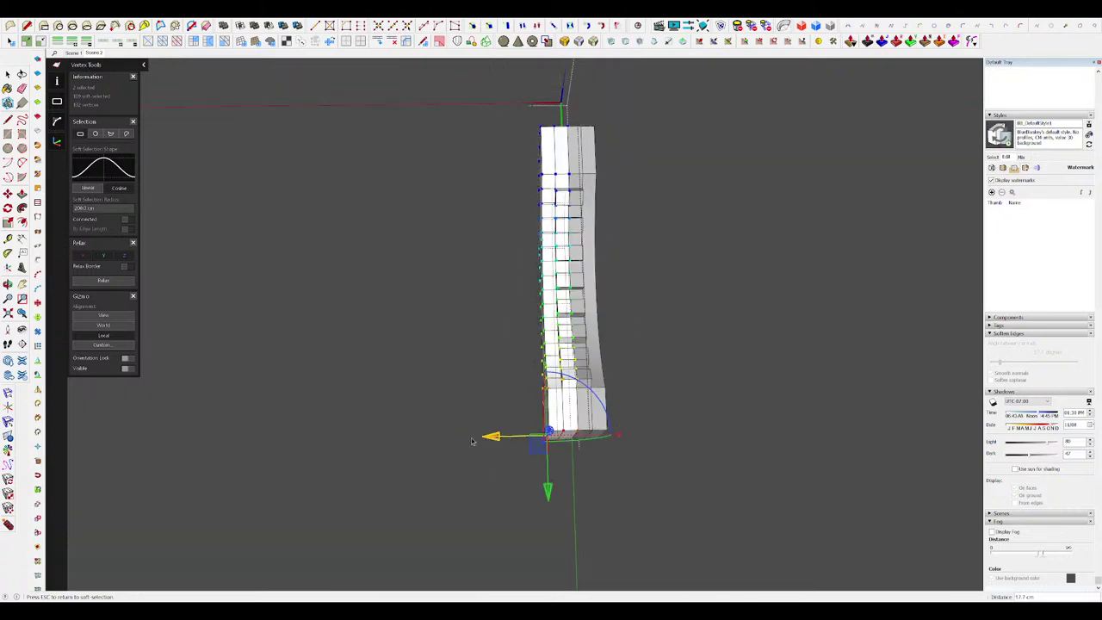
{"action": "left_click_drag", "start_coordinate": [504, 435], "coordinate": [505, 438]}
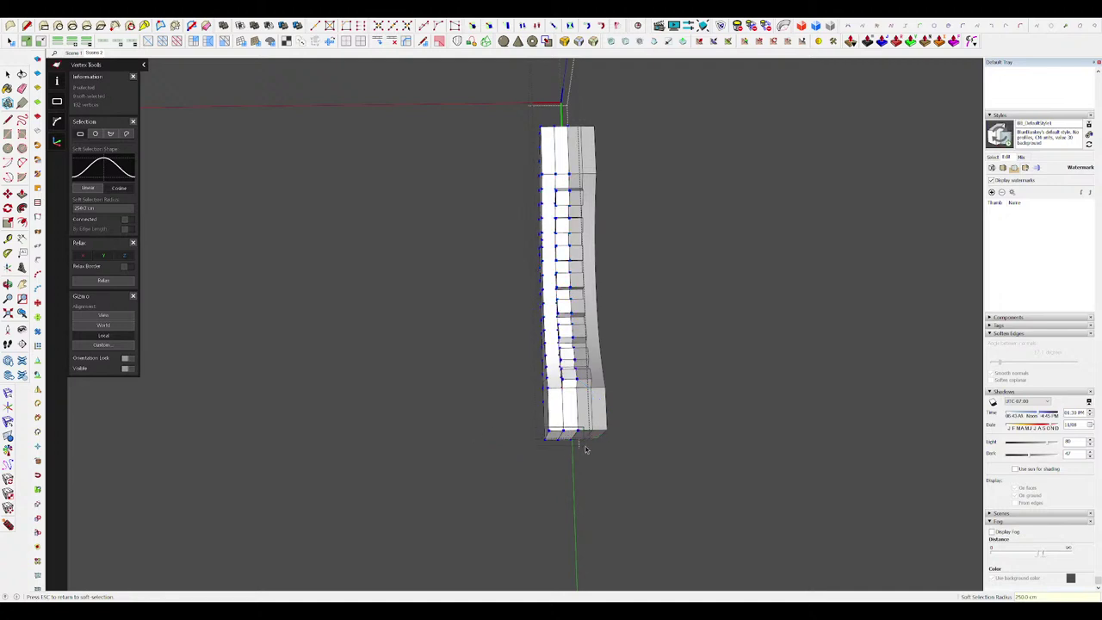
{"action": "left_click_drag", "start_coordinate": [506, 438], "coordinate": [467, 437]}
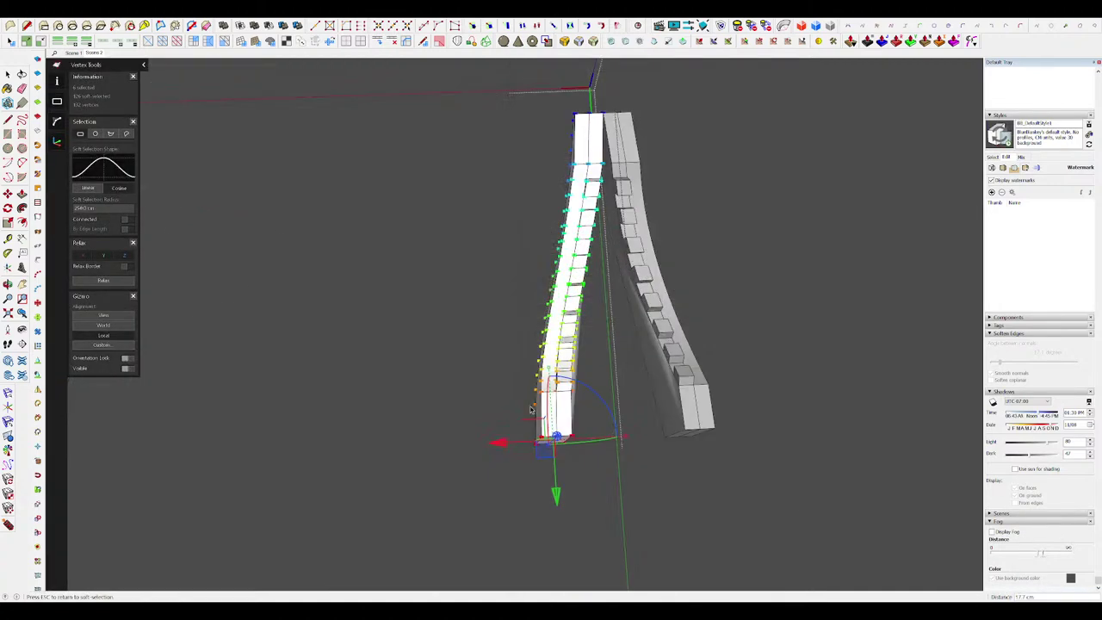
{"action": "left_click_drag", "start_coordinate": [505, 444], "coordinate": [480, 446]}
{"action": "middle_click_drag", "start_coordinate": [539, 381], "coordinate": [568, 412]}
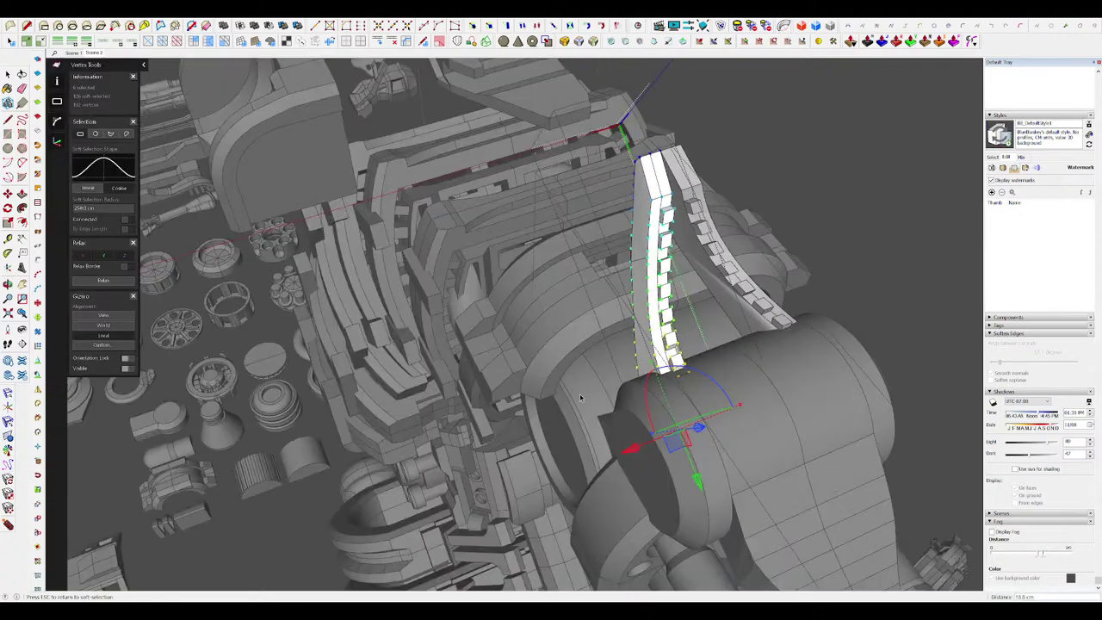
Step: Widen the plate by dragging its vertices to the right with Vertex Tools
{"action": "middle_click_drag", "start_coordinate": [580, 394], "coordinate": [469, 385]}
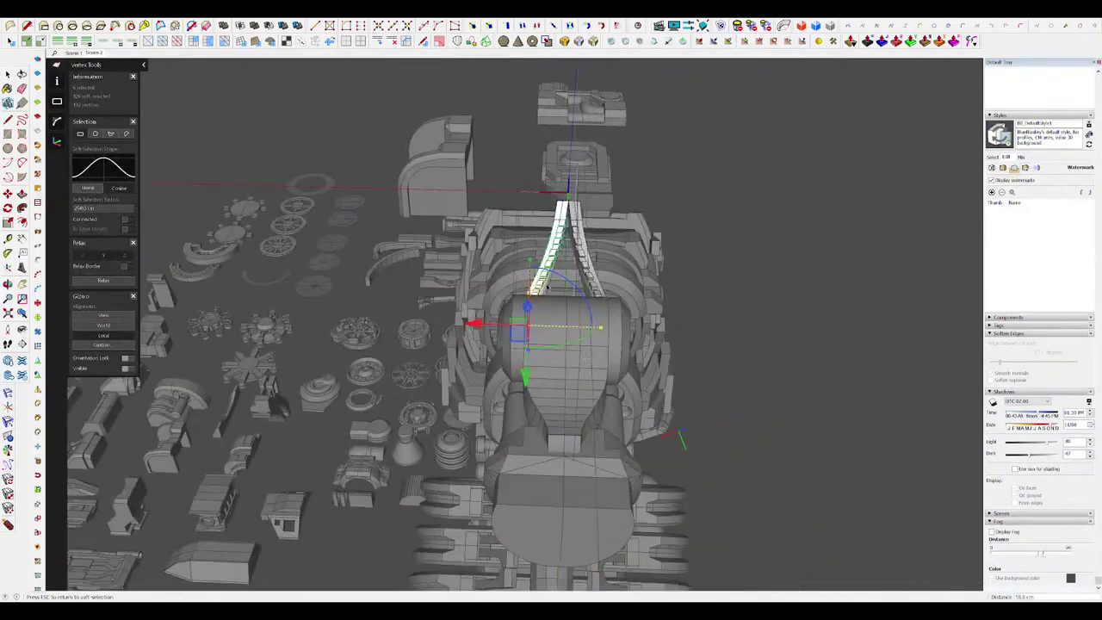
{"action": "scroll", "coordinate": [530, 276], "scroll_direction": "up", "scroll_amount": 3}
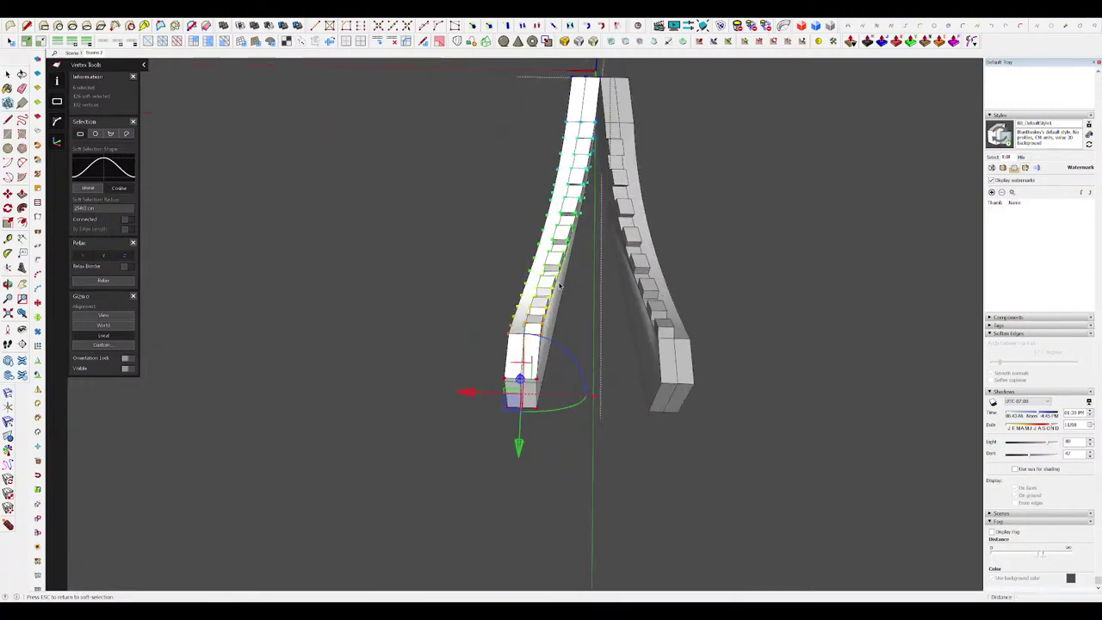
{"action": "middle_click_drag", "start_coordinate": [560, 206], "coordinate": [602, 198]}
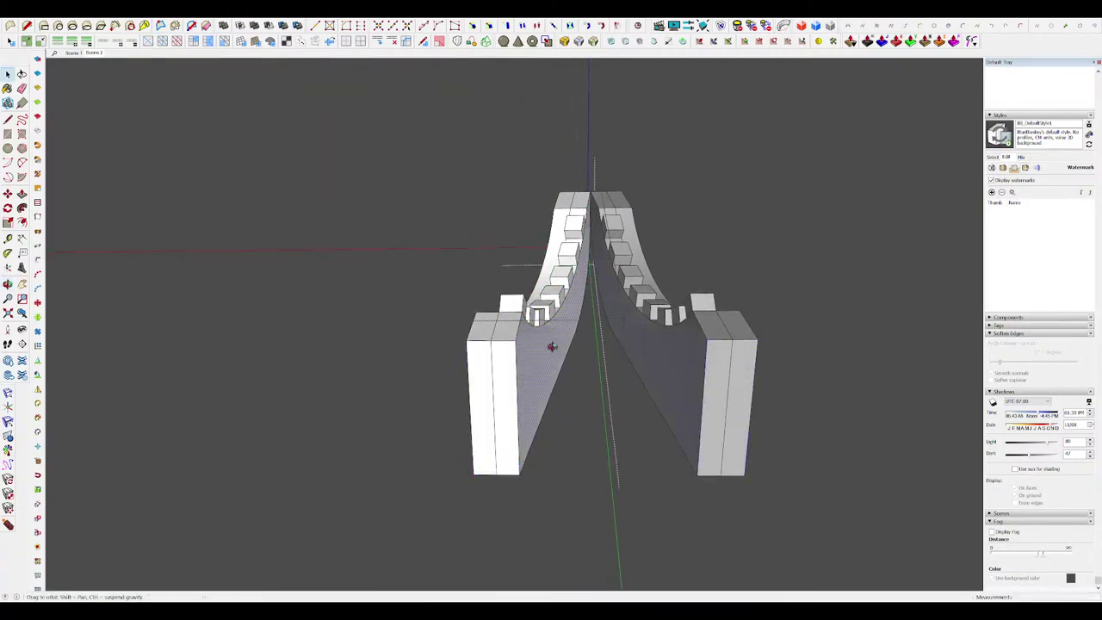
{"action": "middle_click_drag", "start_coordinate": [551, 344], "coordinate": [563, 374]}
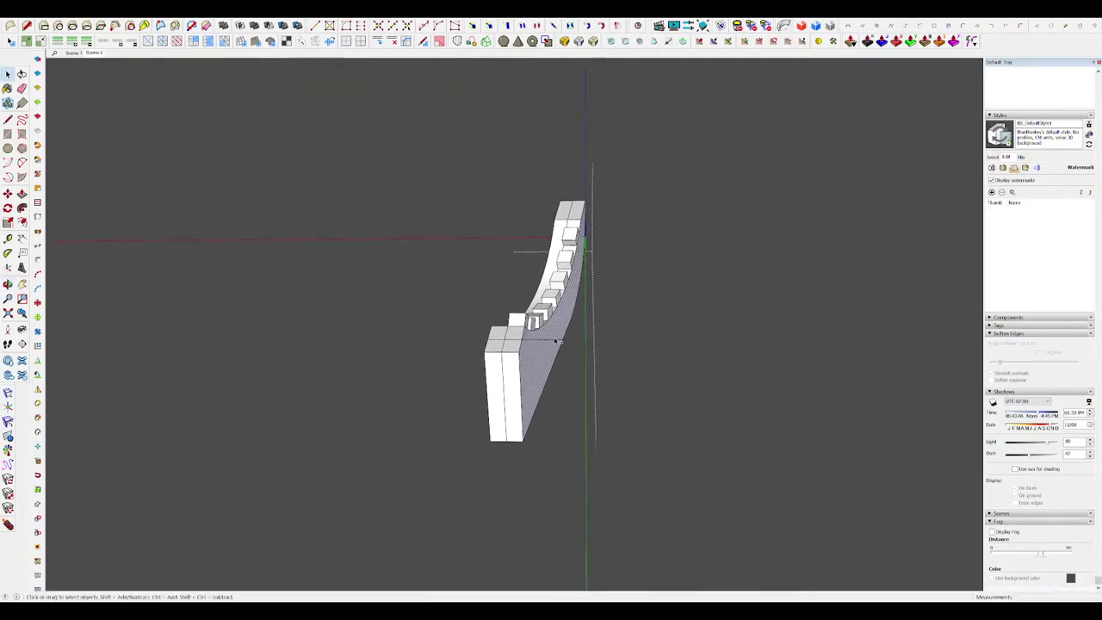
{"action": "key", "text": "v"}
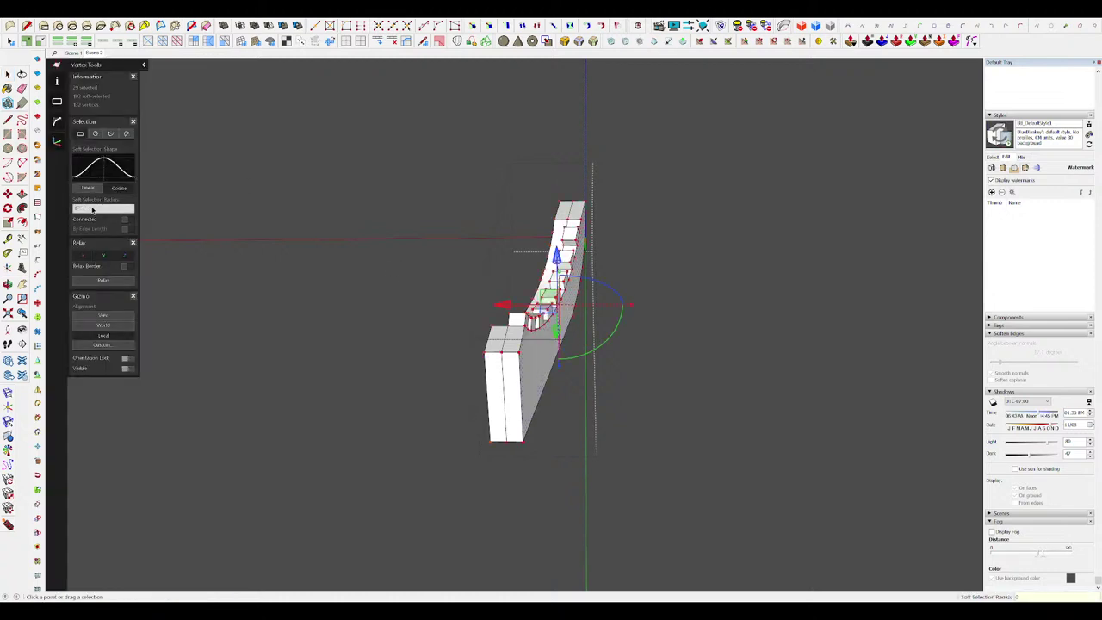
{"action": "left_click_drag", "start_coordinate": [508, 306], "coordinate": [610, 305]}
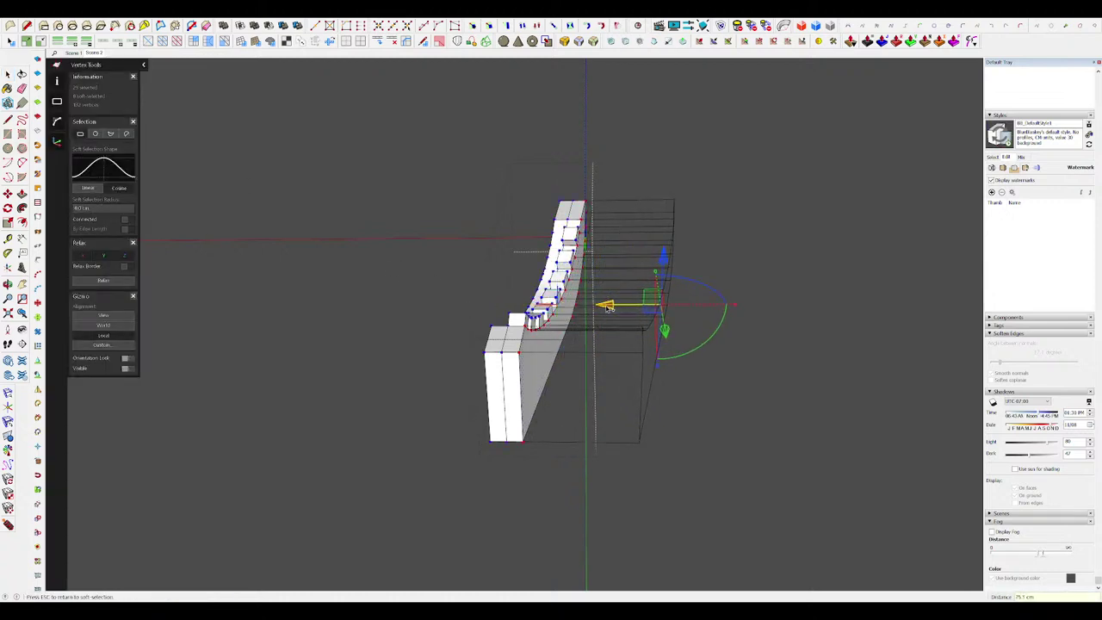
{"action": "middle_click_drag", "start_coordinate": [599, 306], "coordinate": [482, 447]}
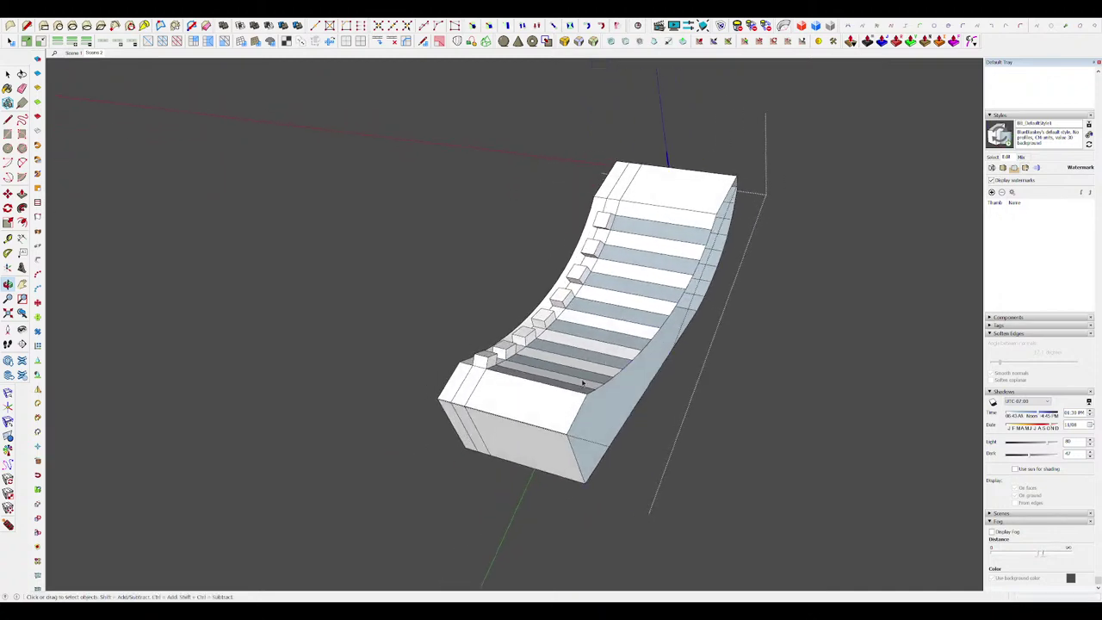
{"action": "scroll", "coordinate": [531, 445], "scroll_direction": "up", "scroll_amount": 5}
Step: Flip the plate's reversed blue-grey step faces outward with Reverse Faces
{"action": "left_click", "coordinate": [535, 436]}
{"action": "key", "text": "r"}
{"action": "left_click", "coordinate": [635, 368]}
{"action": "key", "text": "r"}
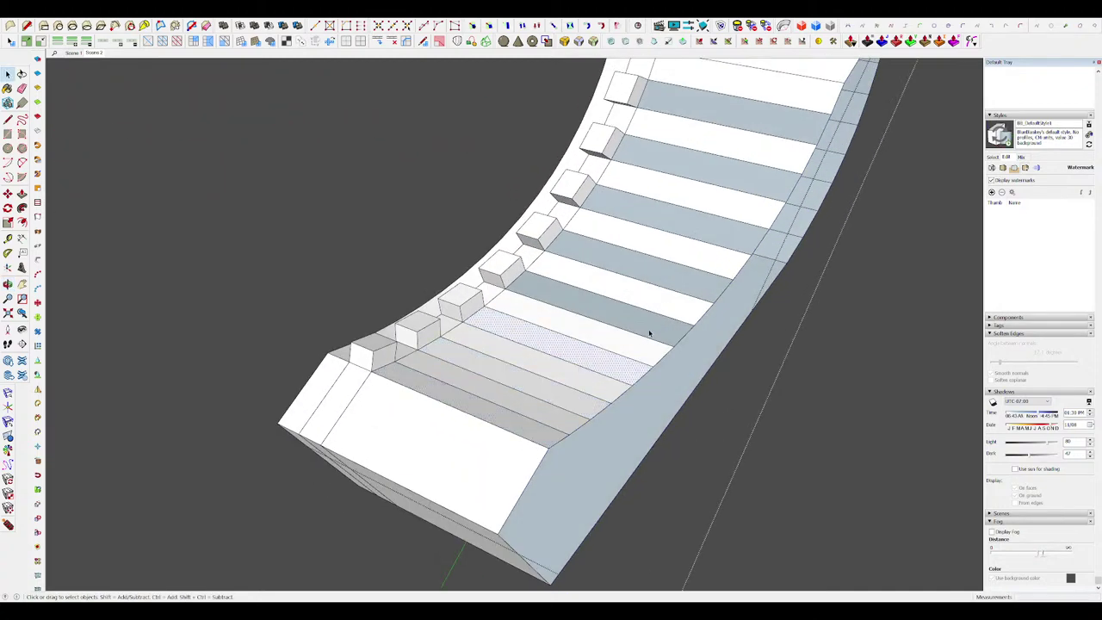
{"action": "left_click", "coordinate": [652, 331]}
{"action": "key", "text": "r"}
{"action": "left_click", "coordinate": [695, 278]}
{"action": "key", "text": "r"}
{"action": "left_click", "coordinate": [743, 188]}
{"action": "middle_click_drag", "start_coordinate": [706, 246], "coordinate": [728, 204]}
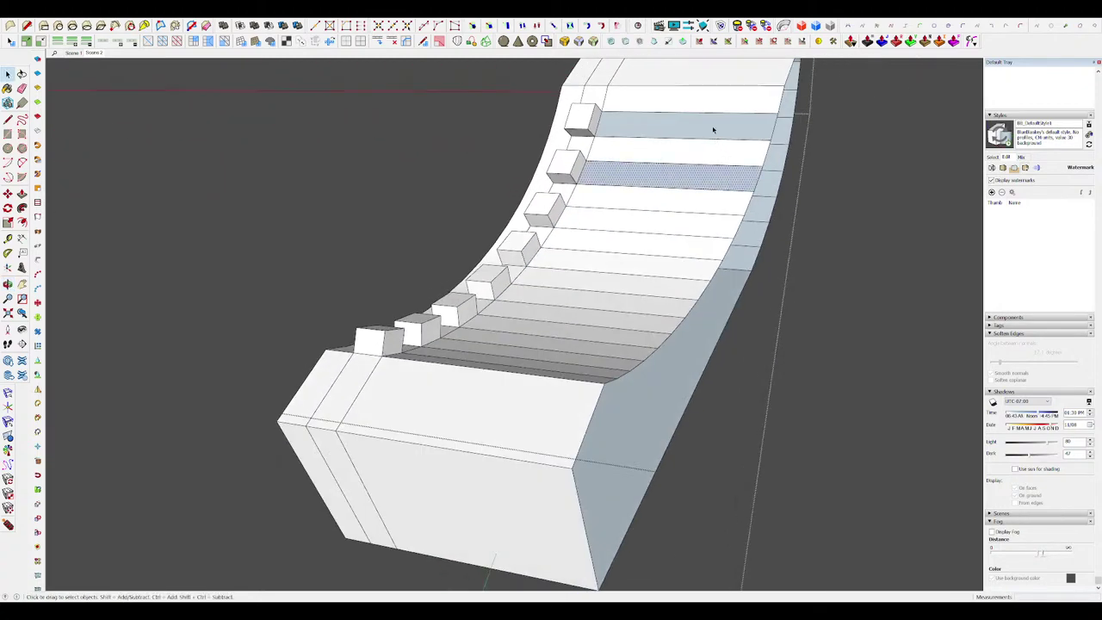
{"action": "left_click", "coordinate": [713, 130]}
{"action": "key", "text": "r"}
{"action": "left_click", "coordinate": [703, 180]}
{"action": "key", "text": "r"}
{"action": "scroll", "coordinate": [630, 257], "scroll_direction": "down", "scroll_amount": 5}
{"action": "middle_click_drag", "start_coordinate": [594, 232], "coordinate": [608, 278]}
Step: Straighten the plate's back edge by scaling its right-edge vertices inward
{"action": "key", "text": "i"}
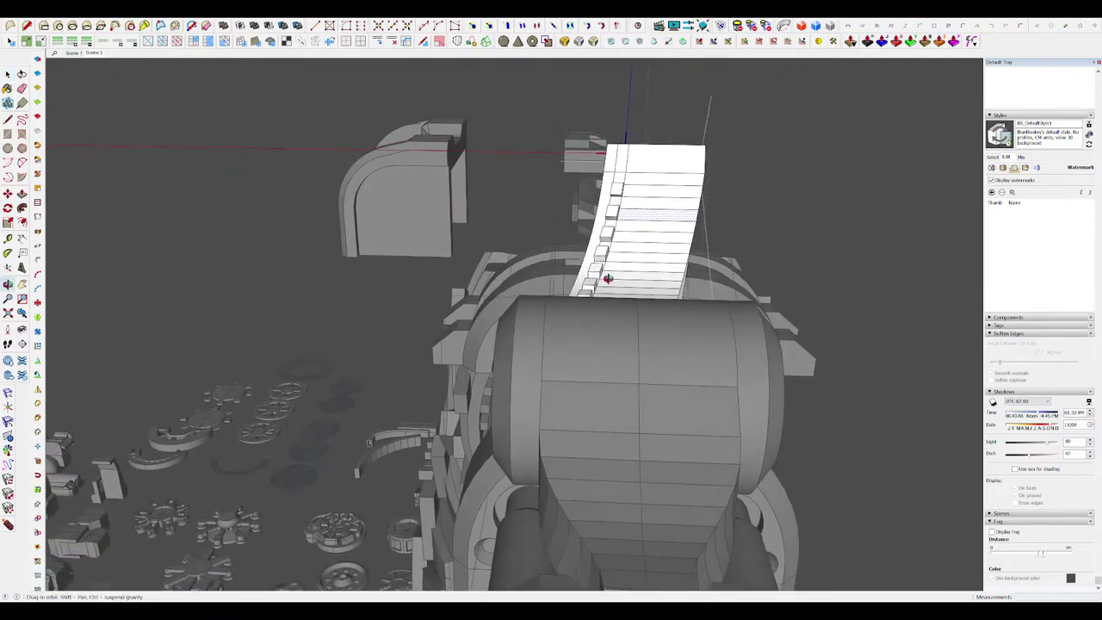
{"action": "key", "text": "i"}
{"action": "left_click_drag", "start_coordinate": [659, 112], "coordinate": [778, 465]}
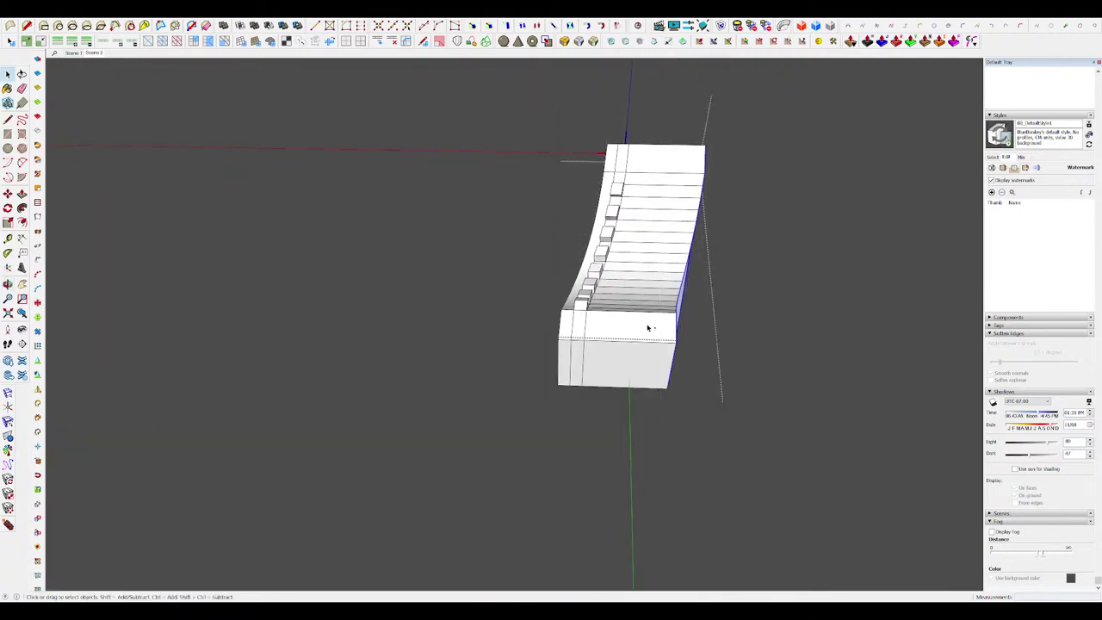
{"action": "key", "text": "v"}
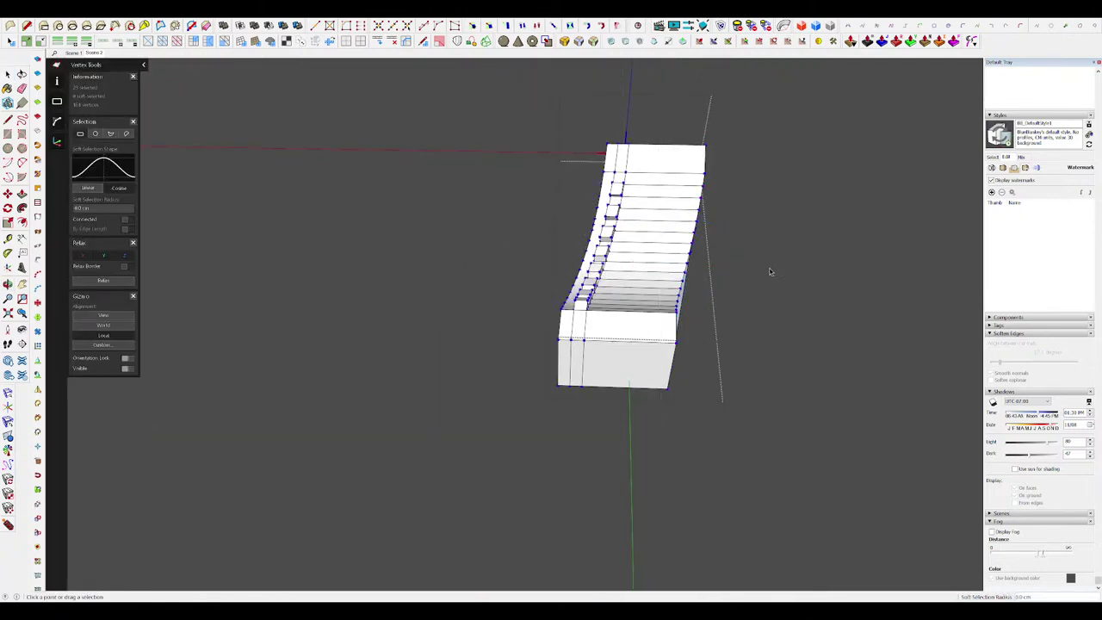
{"action": "left_click_drag", "start_coordinate": [803, 456], "coordinate": [803, 457]}
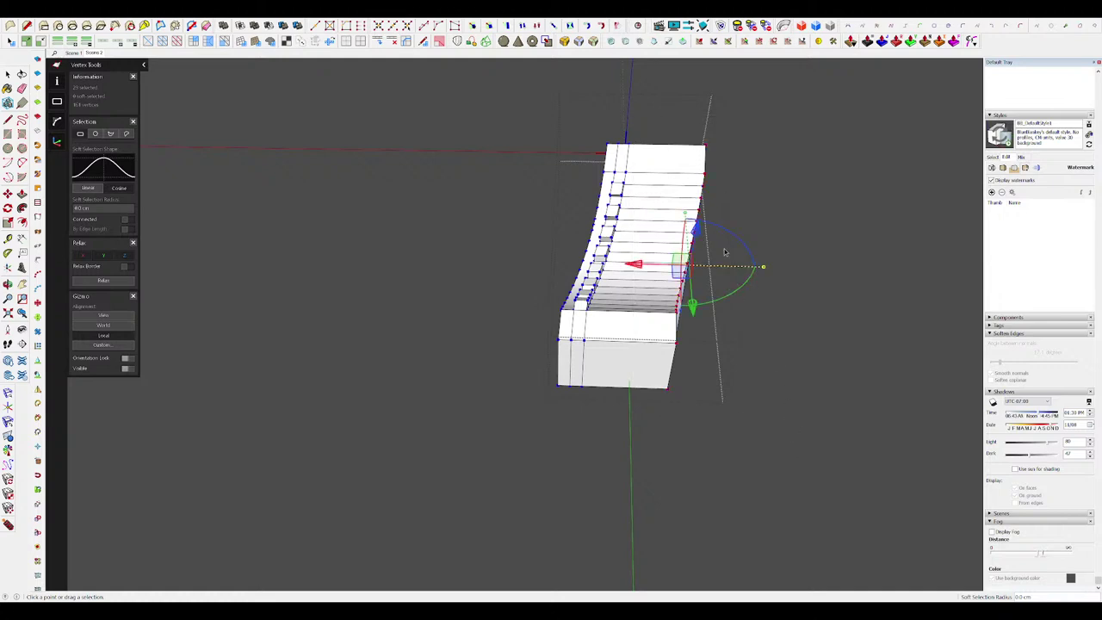
{"action": "left_click_drag", "start_coordinate": [765, 268], "coordinate": [626, 285]}
{"action": "left_click", "coordinate": [732, 230]}
{"action": "key", "text": "i"}
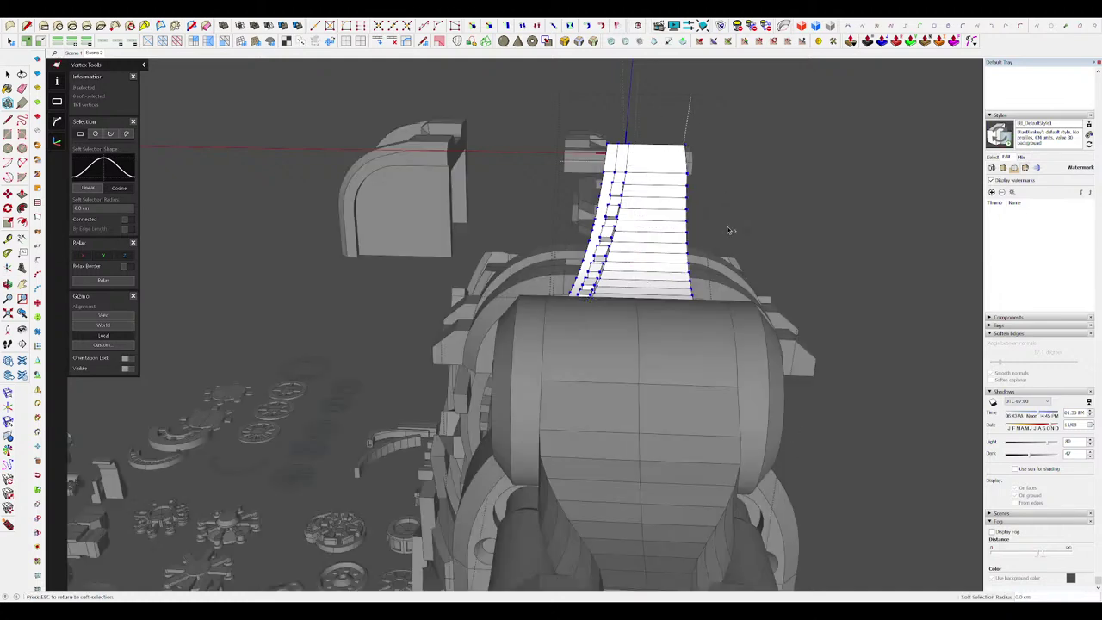
{"action": "scroll", "coordinate": [686, 235], "scroll_direction": "up", "scroll_amount": 3}
{"action": "key", "text": "i"}
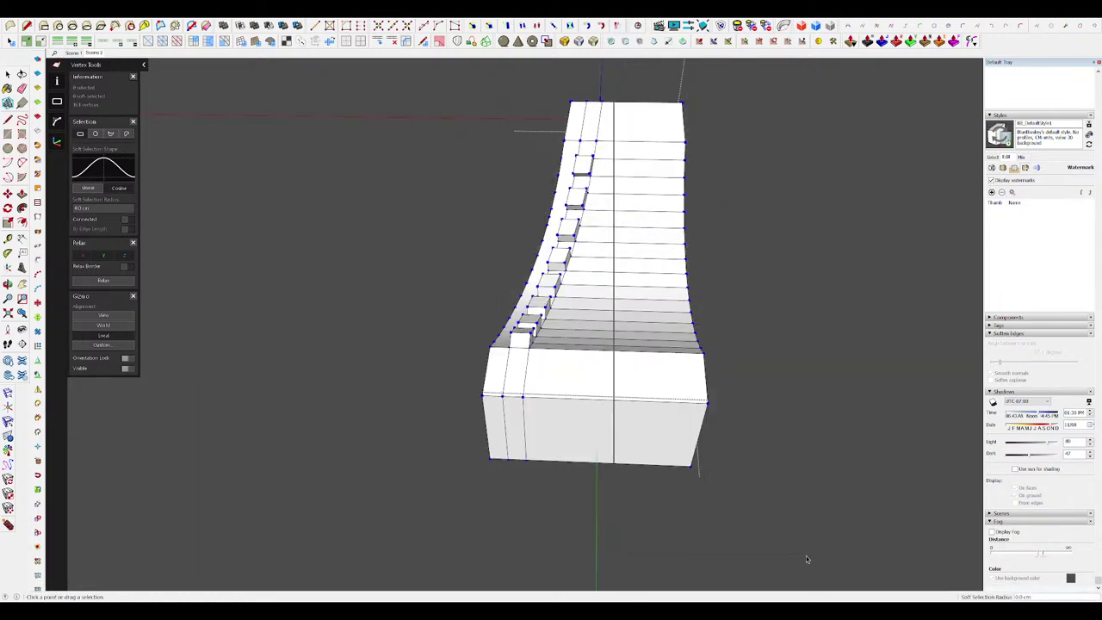
{"action": "left_click_drag", "start_coordinate": [805, 556], "coordinate": [805, 555]}
{"action": "key", "text": "i"}
Step: Move the stepped wall left onto the cylinder and step out to the parent group
{"action": "key", "text": "space"}
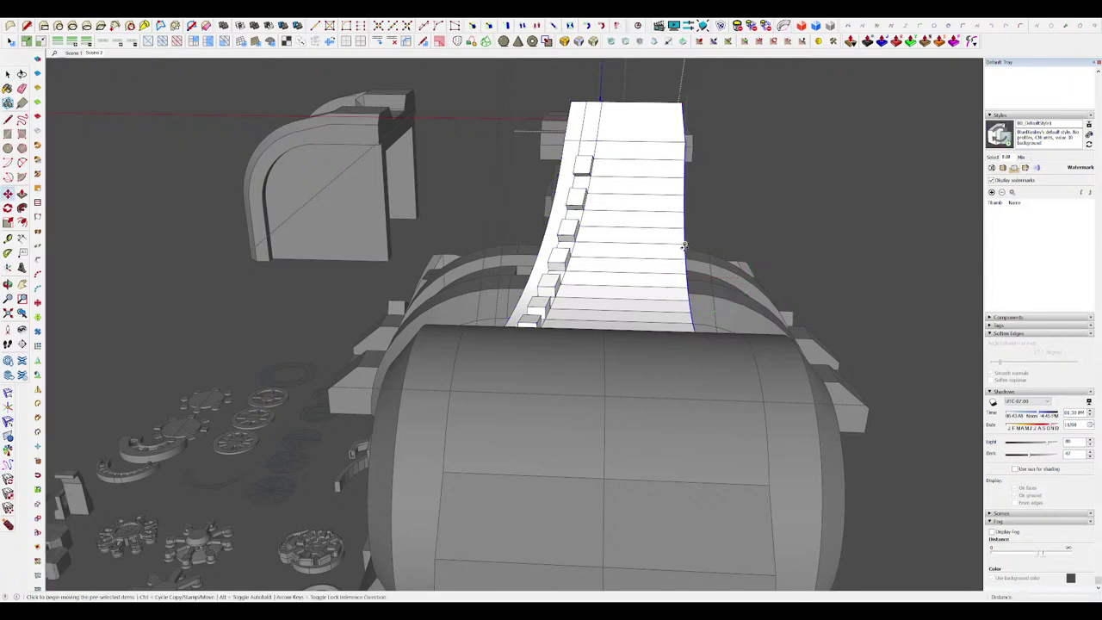
{"action": "key", "text": "m"}
{"action": "left_click", "coordinate": [684, 244]}
{"action": "left_click", "coordinate": [604, 394]}
{"action": "middle_click_drag", "start_coordinate": [604, 394], "coordinate": [599, 430]}
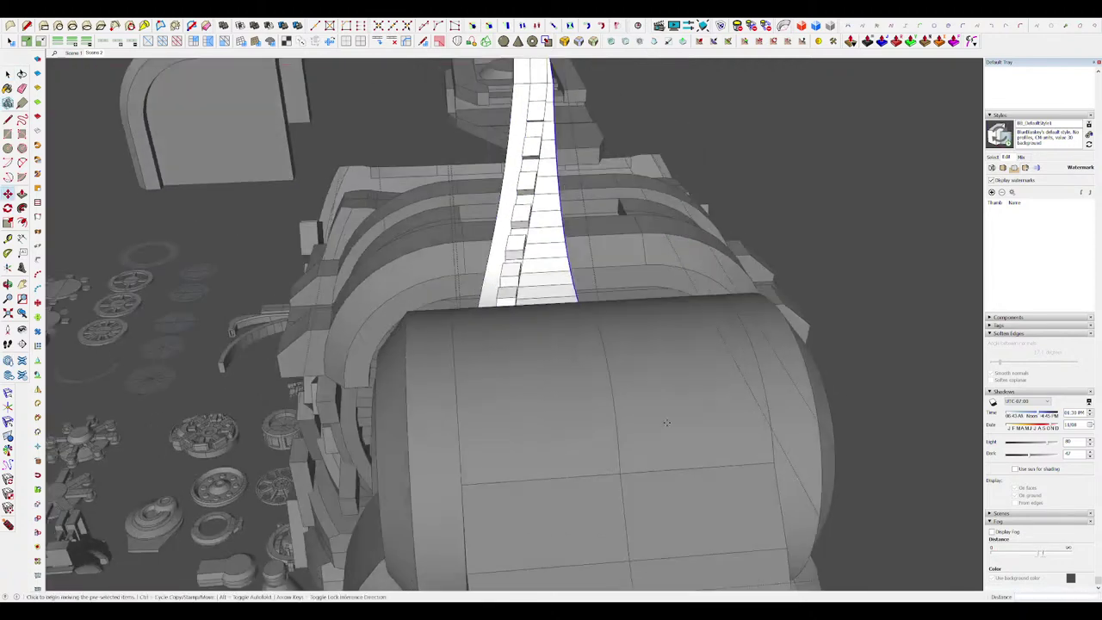
{"action": "key", "text": "space"}
{"action": "scroll", "coordinate": [597, 384], "scroll_direction": "down", "scroll_amount": 3}
{"action": "left_click", "coordinate": [714, 354]}
{"action": "middle_click_drag", "start_coordinate": [598, 384], "coordinate": [785, 216]}
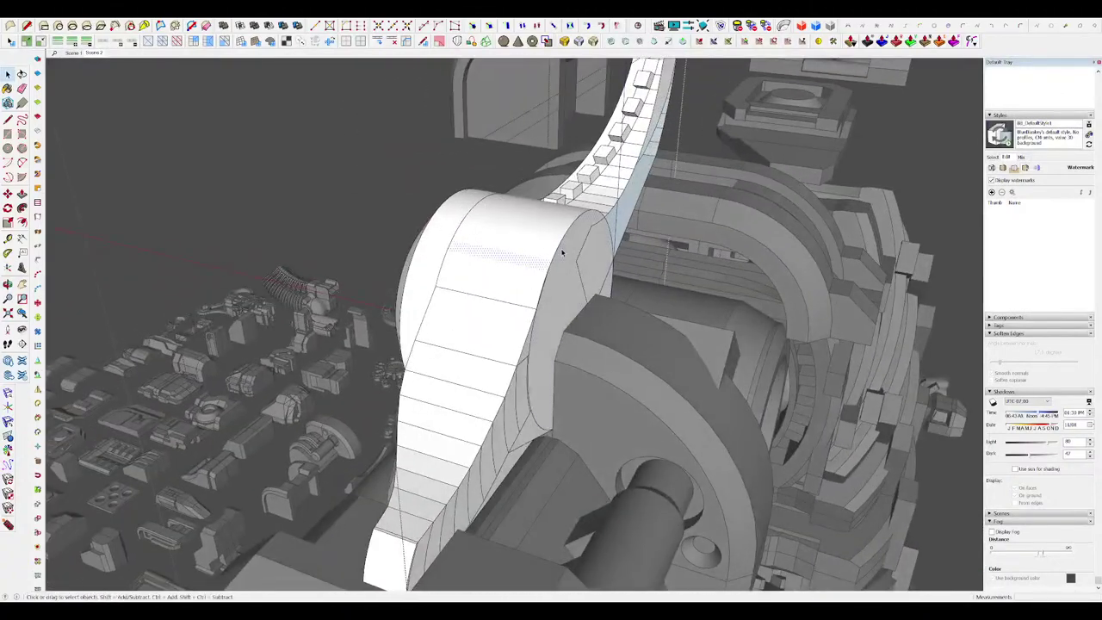
Step: Split the disc face with a line and push the cut-off part inward into a recess
{"action": "double_click", "coordinate": [563, 255]}
{"action": "middle_click_drag", "start_coordinate": [563, 254], "coordinate": [457, 297]}
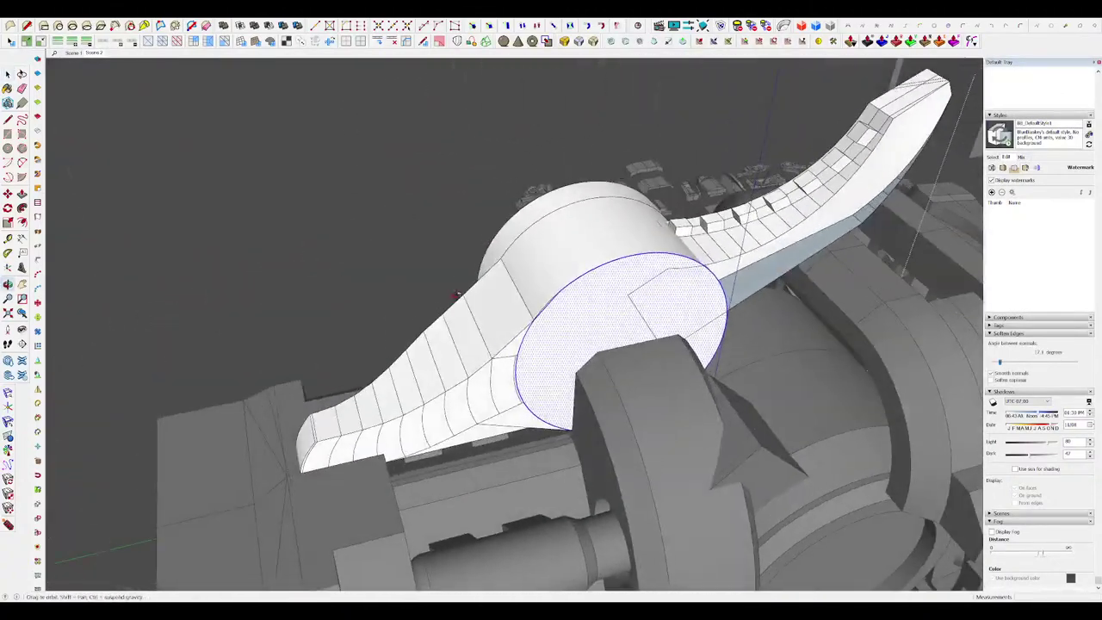
{"action": "scroll", "coordinate": [603, 276], "scroll_direction": "up", "scroll_amount": 3}
{"action": "middle_click_drag", "start_coordinate": [602, 275], "coordinate": [555, 269]}
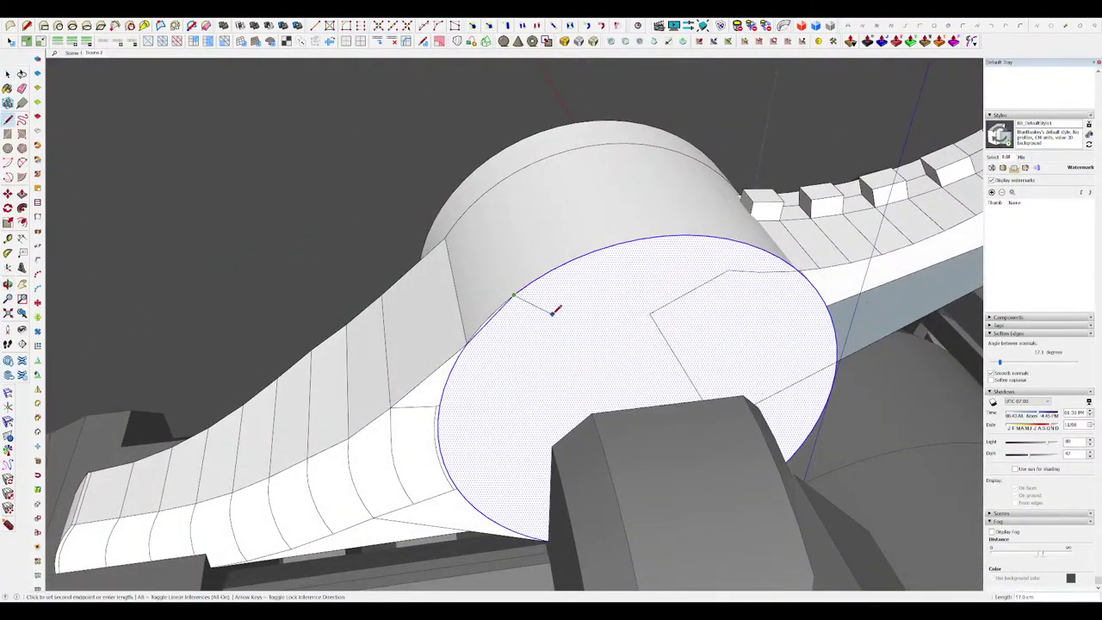
{"action": "left_click", "coordinate": [747, 242]}
{"action": "key", "text": "p"}
{"action": "left_click", "coordinate": [625, 283]}
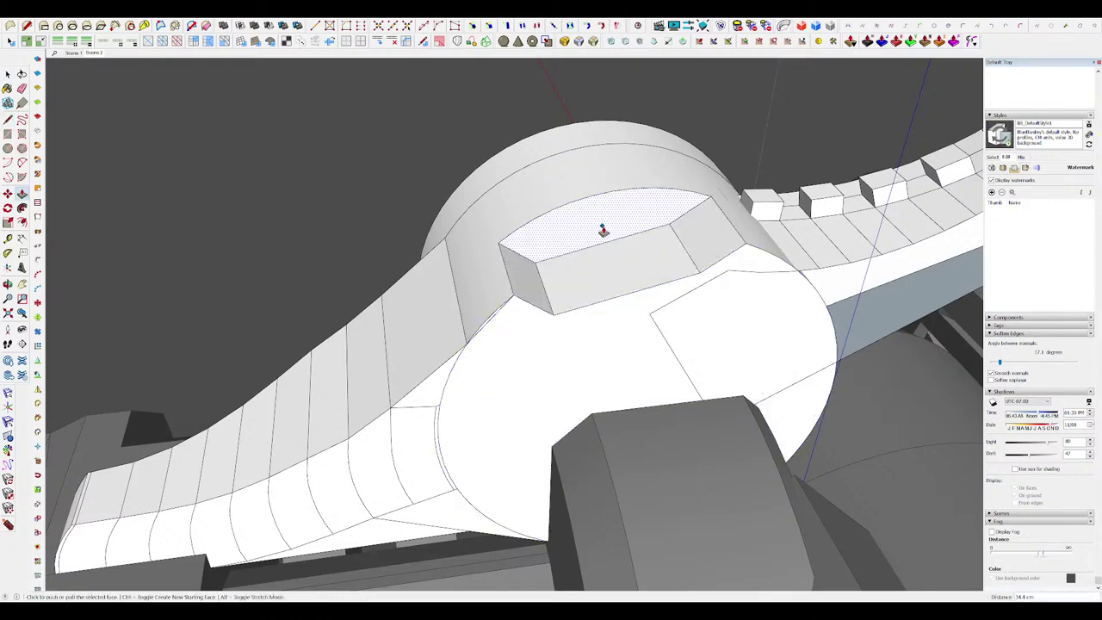
{"action": "middle_click_drag", "start_coordinate": [601, 220], "coordinate": [848, 290]}
{"action": "scroll", "coordinate": [620, 168], "scroll_direction": "up", "scroll_amount": 2}
Step: Undo an accidental erase, then push the triangular face in to notch the fin's edge
{"action": "key", "text": "e"}
{"action": "left_click", "coordinate": [622, 139]}
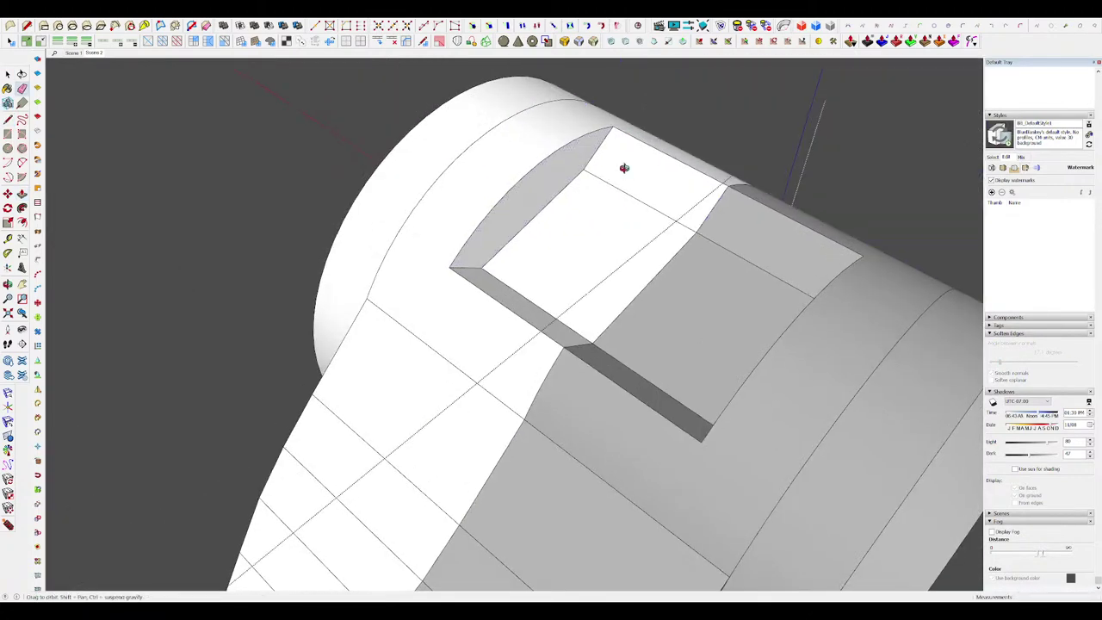
{"action": "key", "text": "ctrl+z"}
{"action": "scroll", "coordinate": [618, 206], "scroll_direction": "down", "scroll_amount": 7}
{"action": "mouse_move", "coordinate": [617, 243]}
{"action": "middle_mouse_down"}
{"action": "mouse_move", "coordinate": [654, 272]}
{"action": "mouse_move", "coordinate": [758, 261]}
{"action": "mouse_move", "coordinate": [679, 261]}
{"action": "middle_mouse_up"}
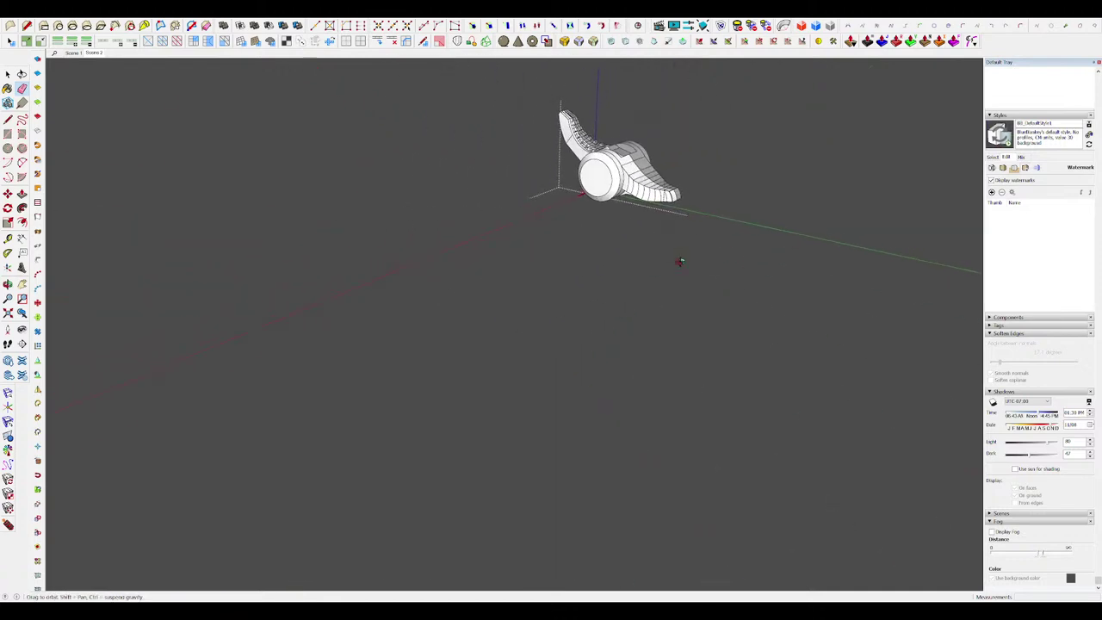
{"action": "scroll", "coordinate": [664, 196], "scroll_direction": "up", "scroll_amount": 8}
{"action": "mouse_move", "coordinate": [664, 196]}
{"action": "middle_mouse_down"}
{"action": "mouse_move", "coordinate": [679, 216]}
{"action": "mouse_move", "coordinate": [477, 216]}
{"action": "mouse_move", "coordinate": [749, 353]}
{"action": "middle_mouse_up"}
{"action": "key", "text": "l"}
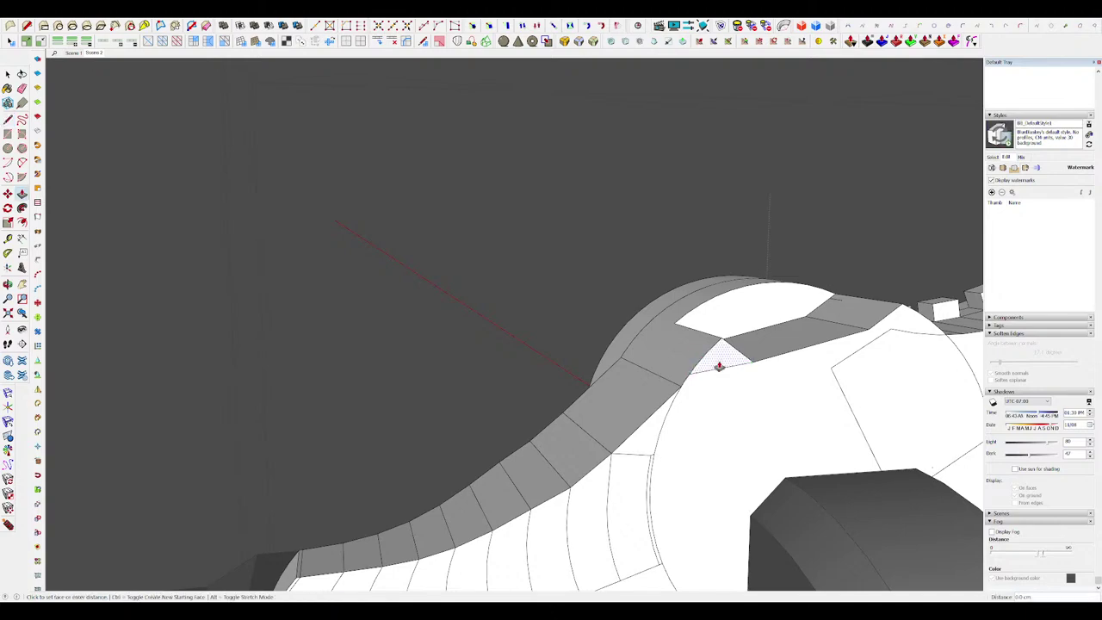
{"action": "left_click", "coordinate": [683, 331]}
Step: Orbit around to the fin's back side to reach its end
{"action": "key", "text": "e"}
{"action": "middle_click_drag", "start_coordinate": [568, 323], "coordinate": [686, 343]}
{"action": "middle_click_drag", "start_coordinate": [617, 255], "coordinate": [691, 261]}
{"action": "scroll", "coordinate": [691, 261], "scroll_direction": "down", "scroll_amount": 4}
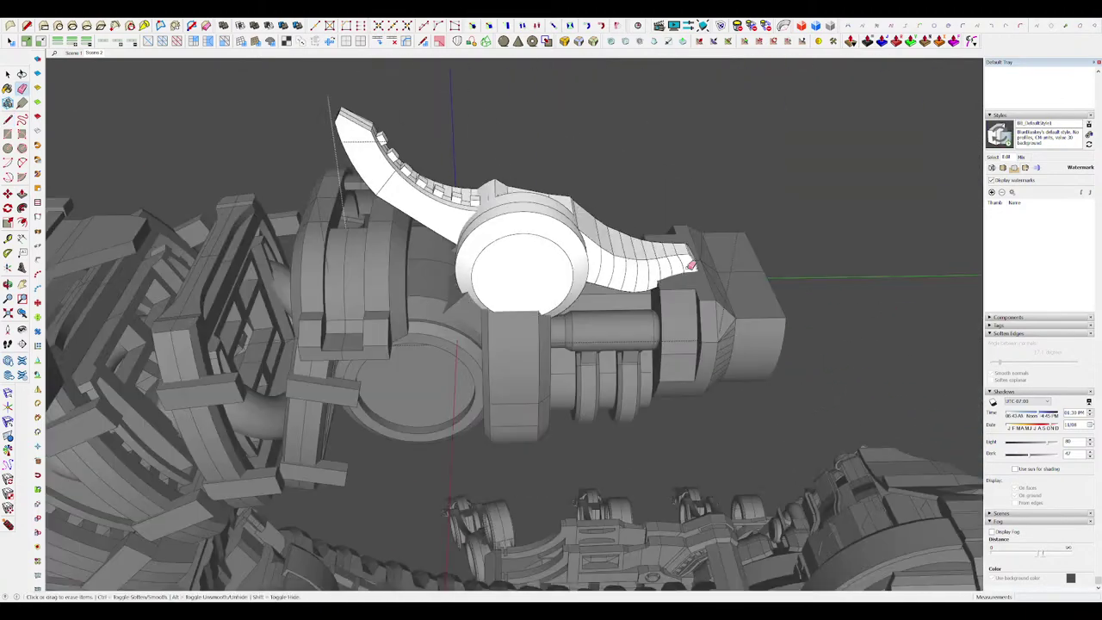
{"action": "scroll", "coordinate": [553, 238], "scroll_direction": "up", "scroll_amount": 5}
{"action": "middle_click_drag", "start_coordinate": [554, 239], "coordinate": [755, 390]}
{"action": "scroll", "coordinate": [753, 390], "scroll_direction": "up", "scroll_amount": 2}
{"action": "key", "text": "l"}
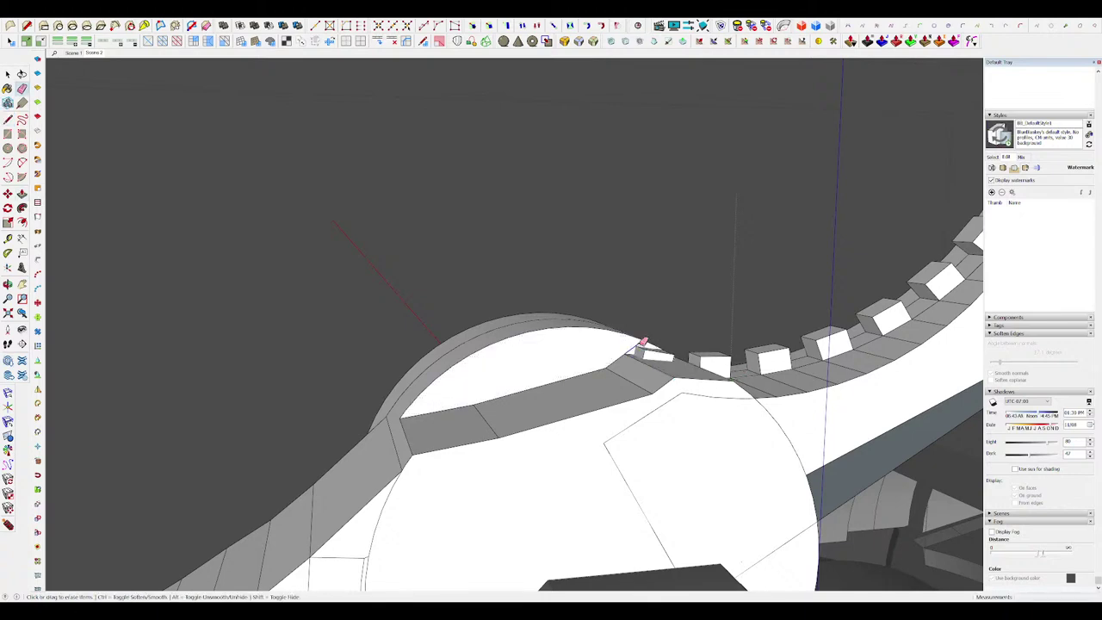
{"action": "middle_click_drag", "start_coordinate": [642, 342], "coordinate": [738, 380]}
Step: Open the fin group, erase the first stud cube, and unhide the rest of the model
{"action": "double_click", "coordinate": [662, 333]}
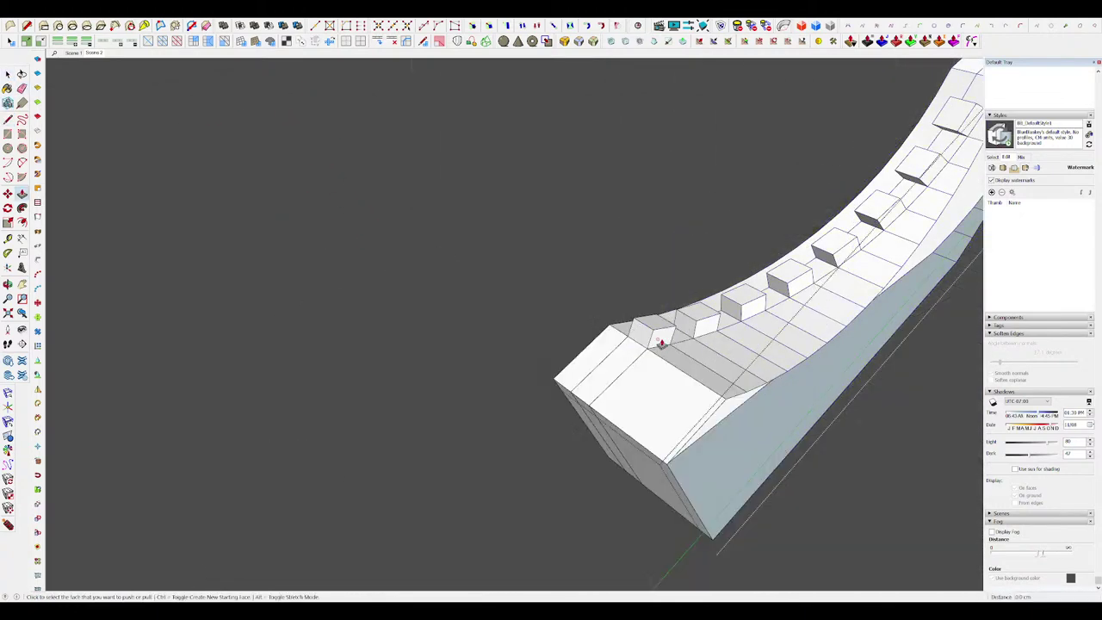
{"action": "scroll", "coordinate": [664, 336], "scroll_direction": "up", "scroll_amount": 3}
{"action": "middle_click_drag", "start_coordinate": [642, 324], "coordinate": [689, 386]}
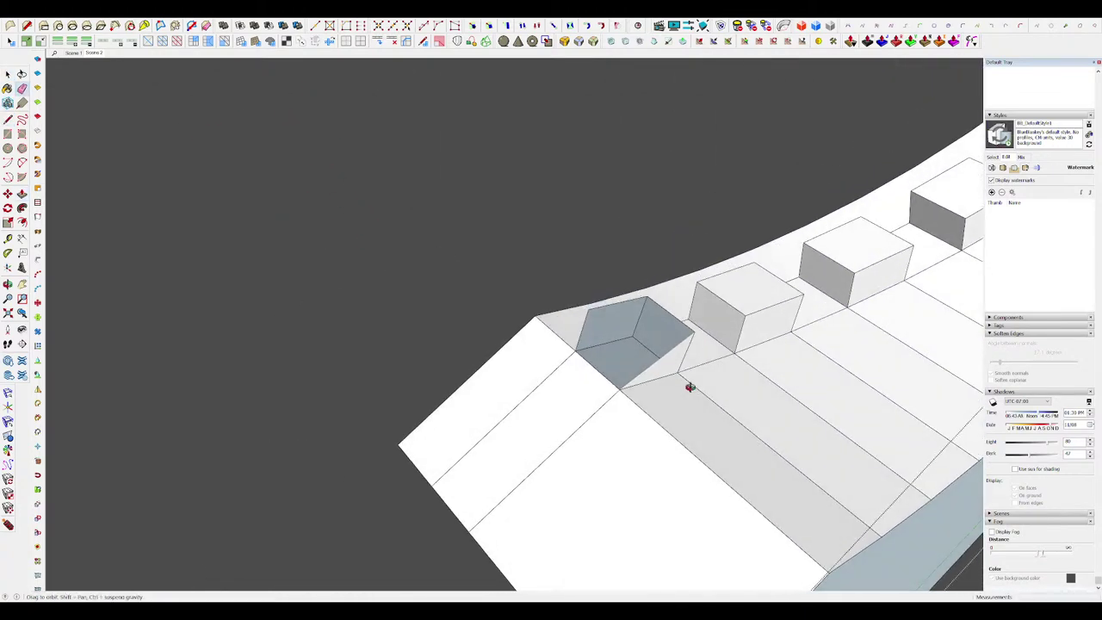
{"action": "left_click_drag", "start_coordinate": [695, 332], "coordinate": [671, 335]}
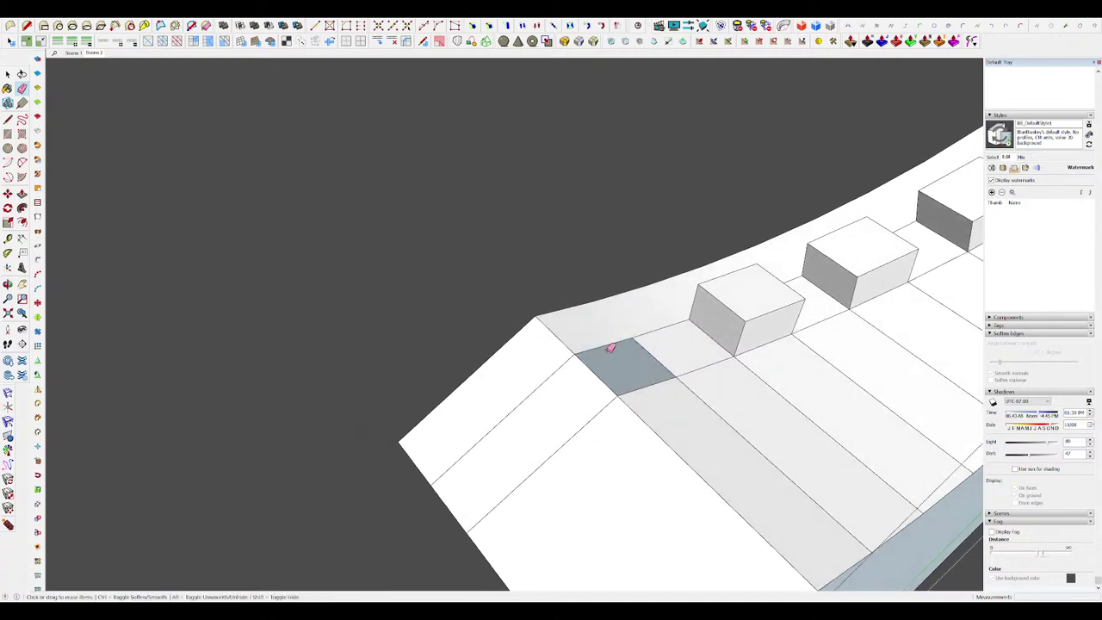
{"action": "key", "text": "space"}
{"action": "mouse_move", "coordinate": [610, 347]}
{"action": "middle_mouse_down"}
{"action": "mouse_move", "coordinate": [954, 295]}
{"action": "mouse_move", "coordinate": [640, 291]}
{"action": "middle_mouse_up"}
{"action": "scroll", "coordinate": [645, 288], "scroll_direction": "down", "scroll_amount": 2}
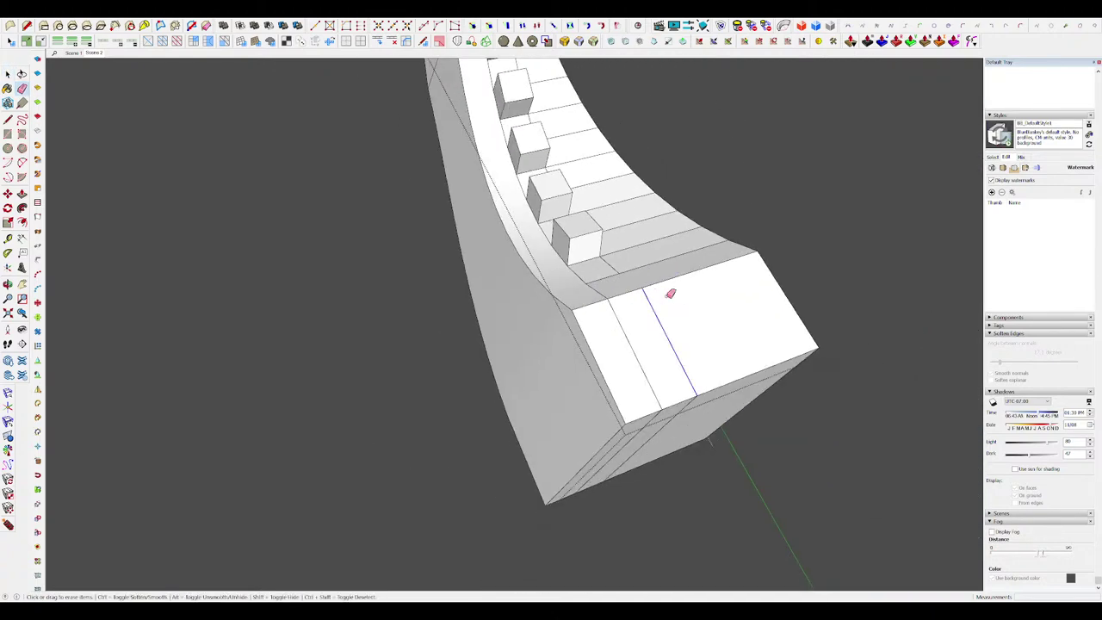
{"action": "key", "text": "h"}
{"action": "scroll", "coordinate": [673, 305], "scroll_direction": "down", "scroll_amount": 8}
Step: Exit the nested groups and orbit to a side view of the stinger head
{"action": "key", "text": "space"}
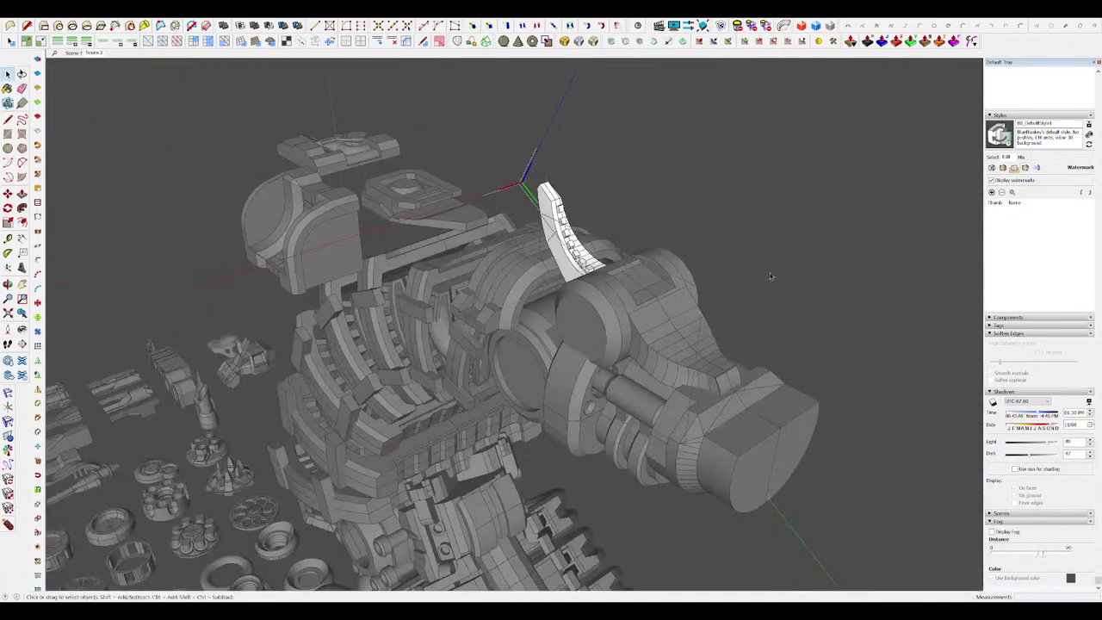
{"action": "left_click", "coordinate": [771, 273]}
{"action": "left_click", "coordinate": [785, 263]}
{"action": "middle_click_drag", "start_coordinate": [789, 258], "coordinate": [818, 258]}
{"action": "scroll", "coordinate": [818, 258], "scroll_direction": "down", "scroll_amount": 5}
{"action": "scroll", "coordinate": [585, 314], "scroll_direction": "up", "scroll_amount": 7}
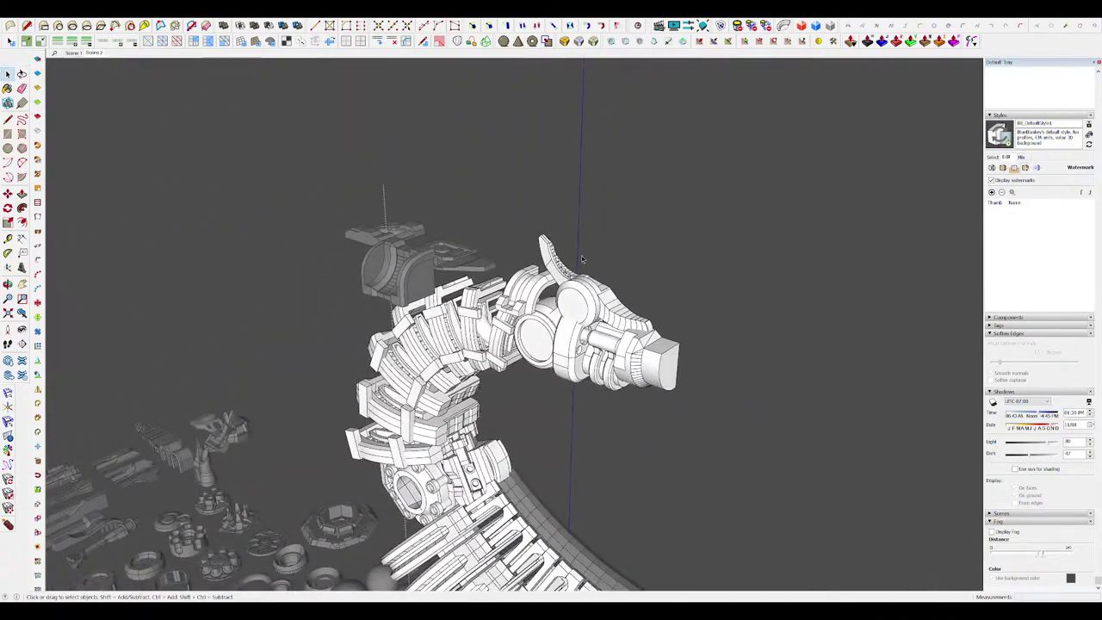
{"action": "middle_click_drag", "start_coordinate": [578, 331], "coordinate": [489, 344]}
{"action": "scroll", "coordinate": [517, 342], "scroll_direction": "down", "scroll_amount": 5}
{"action": "scroll", "coordinate": [619, 336], "scroll_direction": "up", "scroll_amount": 4}
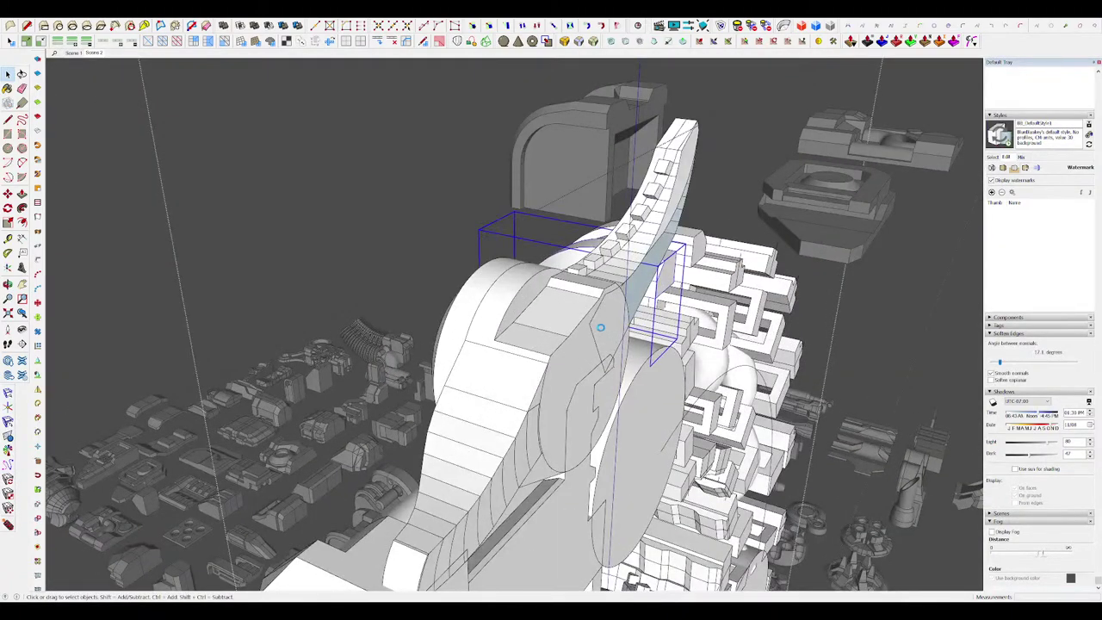
{"action": "middle_click_drag", "start_coordinate": [602, 331], "coordinate": [711, 315]}
{"action": "scroll", "coordinate": [711, 315], "scroll_direction": "down", "scroll_amount": 6}
Step: Offset a smaller circle on the joint disc face and extrude it
{"action": "left_click", "coordinate": [863, 305]}
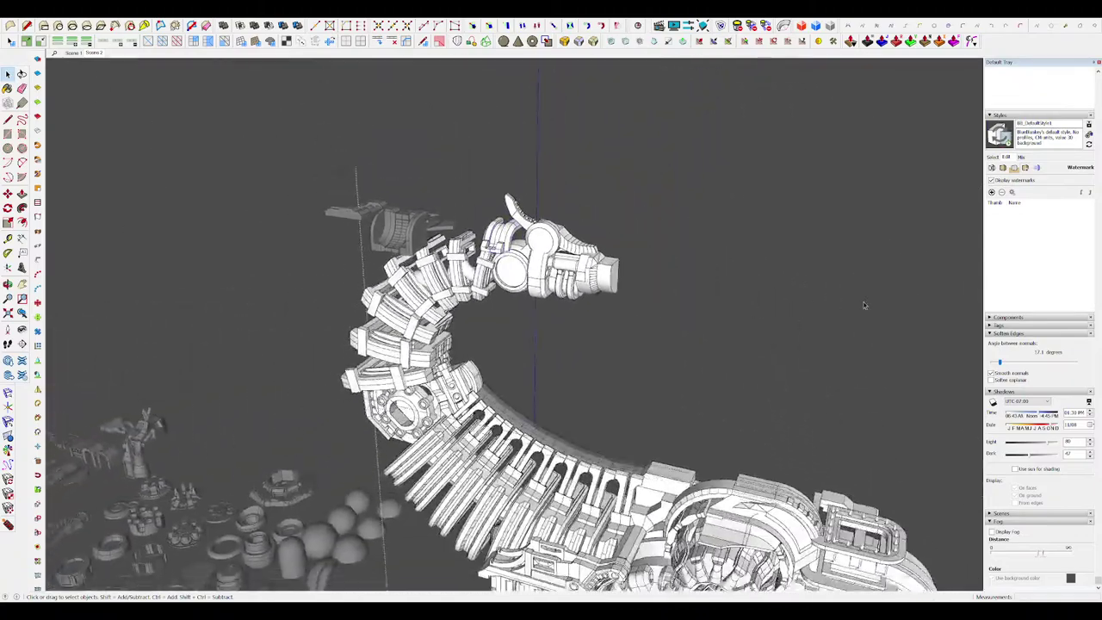
{"action": "scroll", "coordinate": [551, 224], "scroll_direction": "up", "scroll_amount": 2}
{"action": "middle_click_drag", "start_coordinate": [551, 206], "coordinate": [583, 188]}
{"action": "scroll", "coordinate": [581, 187], "scroll_direction": "up", "scroll_amount": 6}
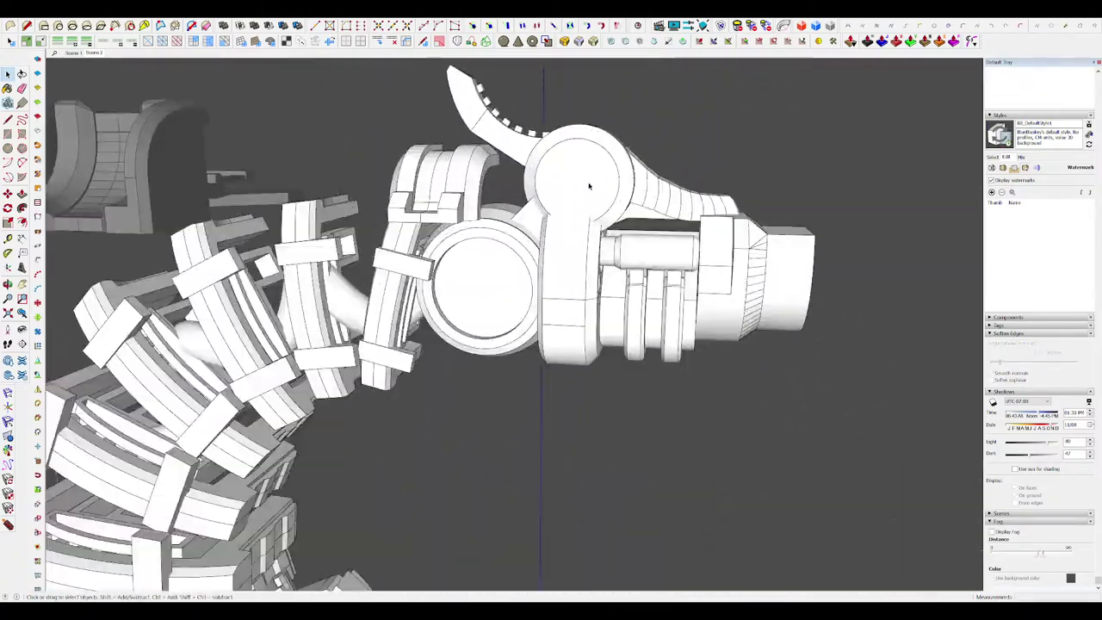
{"action": "scroll", "coordinate": [603, 177], "scroll_direction": "up", "scroll_amount": 2}
{"action": "key", "text": "f"}
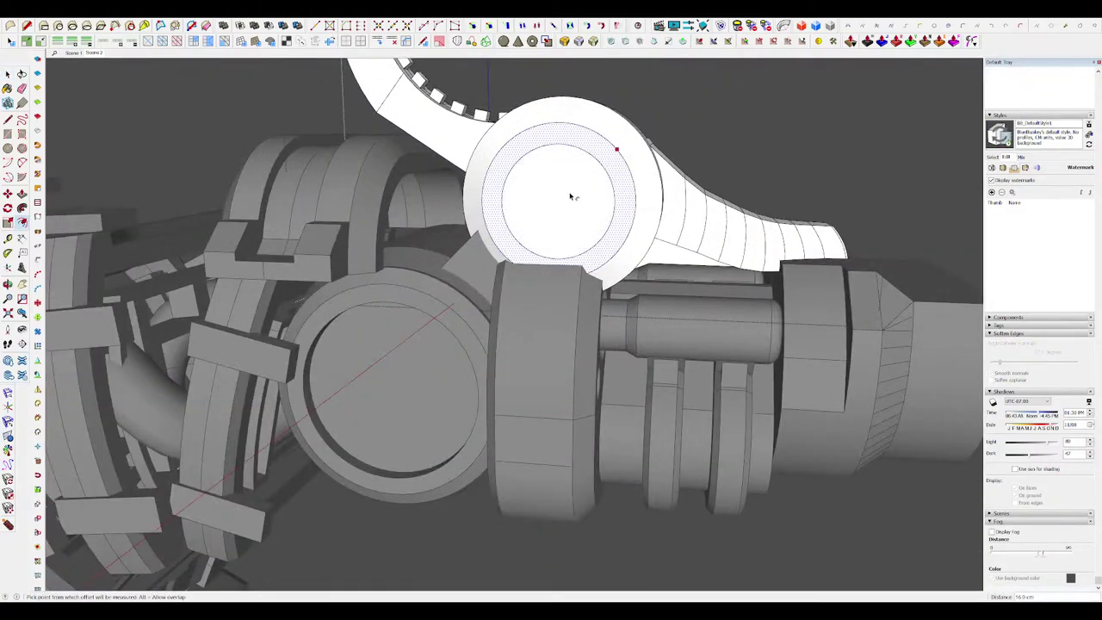
{"action": "key", "text": "space"}
{"action": "mouse_move", "coordinate": [570, 196]}
{"action": "middle_mouse_down"}
{"action": "mouse_move", "coordinate": [563, 214]}
{"action": "mouse_move", "coordinate": [580, 211]}
{"action": "middle_mouse_up"}
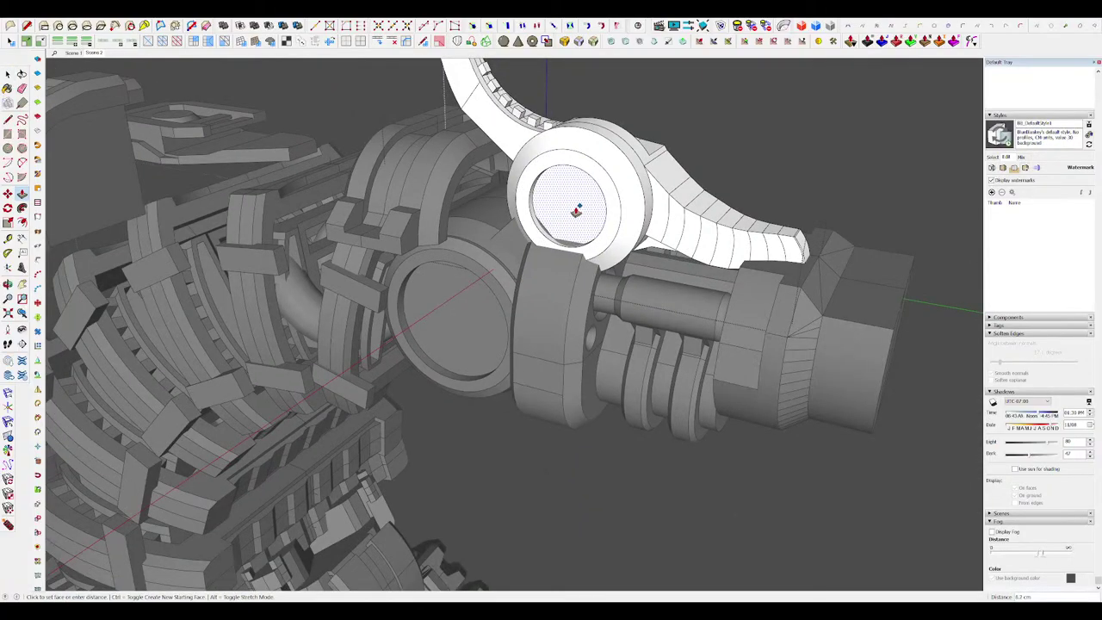
{"action": "left_click", "coordinate": [565, 216]}
{"action": "key", "text": "space"}
{"action": "scroll", "coordinate": [738, 265], "scroll_direction": "down", "scroll_amount": 10}
{"action": "left_click", "coordinate": [739, 265]}
Step: Raise a small square block on the disc's top rim, then view the full scorpion
{"action": "left_click", "coordinate": [738, 245]}
{"action": "scroll", "coordinate": [739, 245], "scroll_direction": "down", "scroll_amount": 4}
{"action": "middle_click_drag", "start_coordinate": [738, 245], "coordinate": [650, 219]}
{"action": "scroll", "coordinate": [544, 163], "scroll_direction": "up", "scroll_amount": 6}
{"action": "middle_click_drag", "start_coordinate": [516, 211], "coordinate": [552, 197]}
{"action": "scroll", "coordinate": [561, 157], "scroll_direction": "up", "scroll_amount": 5}
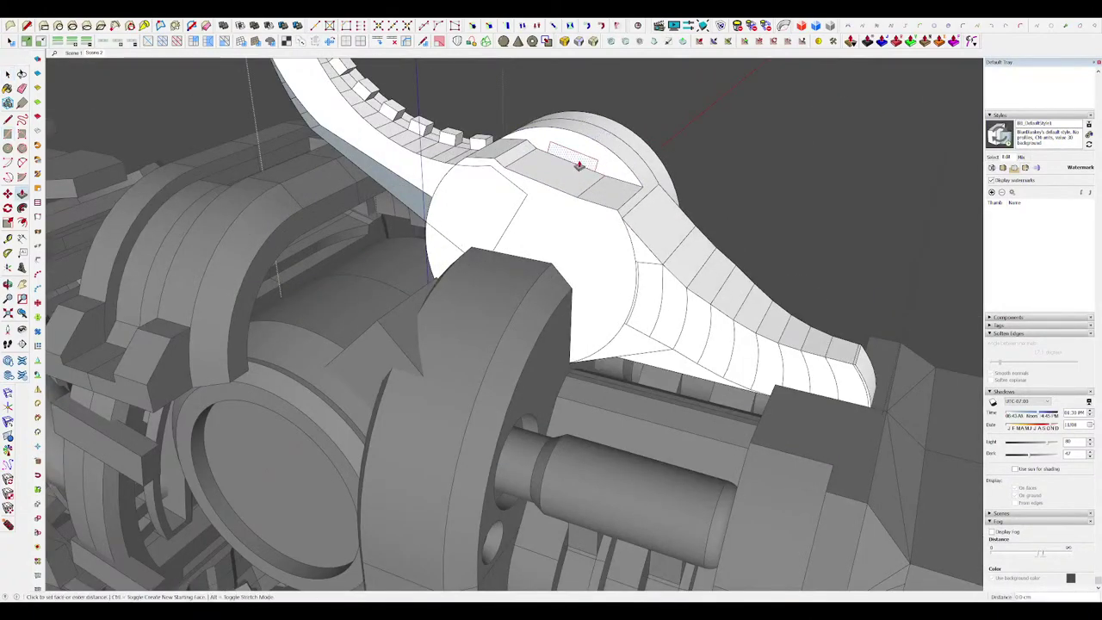
{"action": "middle_click_drag", "start_coordinate": [567, 205], "coordinate": [571, 159]}
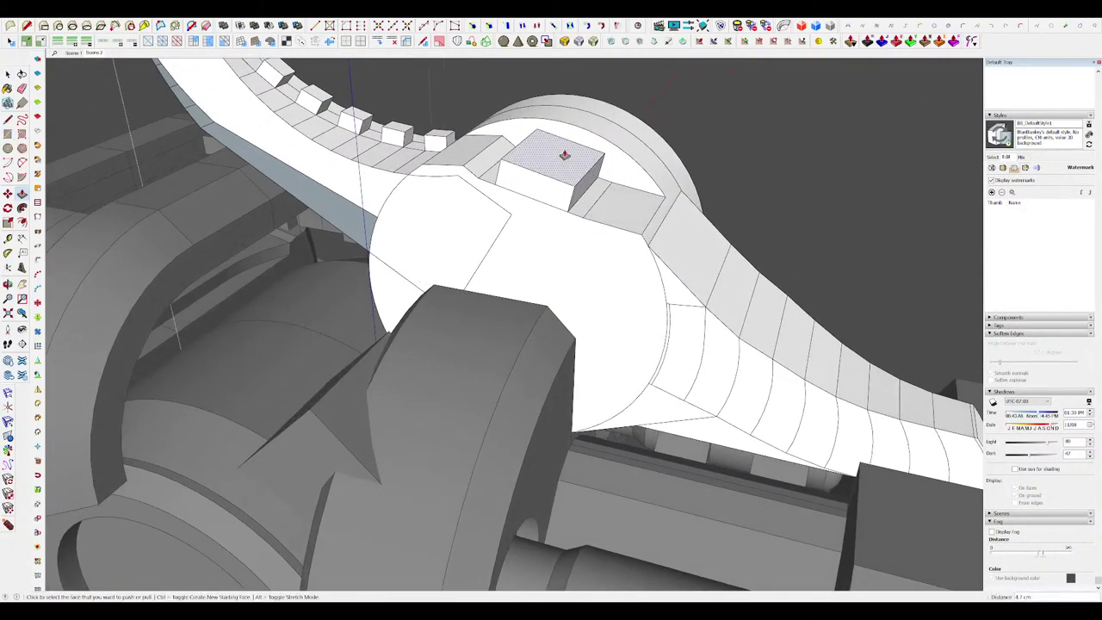
{"action": "scroll", "coordinate": [602, 197], "scroll_direction": "down", "scroll_amount": 10}
{"action": "middle_click_drag", "start_coordinate": [603, 197], "coordinate": [619, 224]}
{"action": "scroll", "coordinate": [695, 263], "scroll_direction": "down", "scroll_amount": 5}
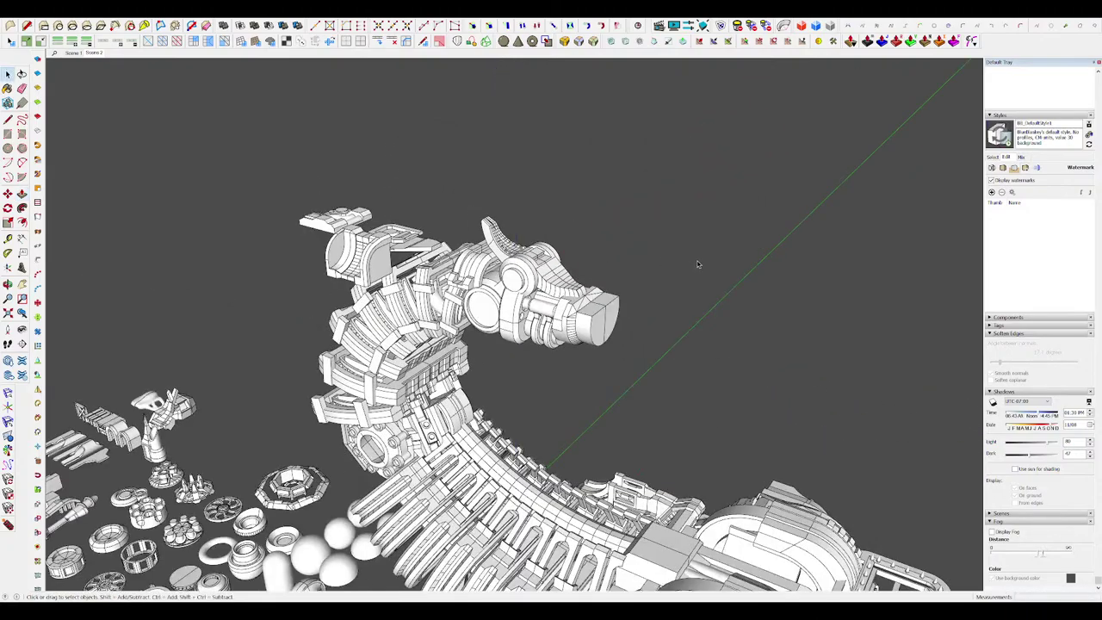
{"action": "scroll", "coordinate": [699, 263], "scroll_direction": "down", "scroll_amount": 8}
{"action": "middle_click_drag", "start_coordinate": [700, 252], "coordinate": [697, 255]}
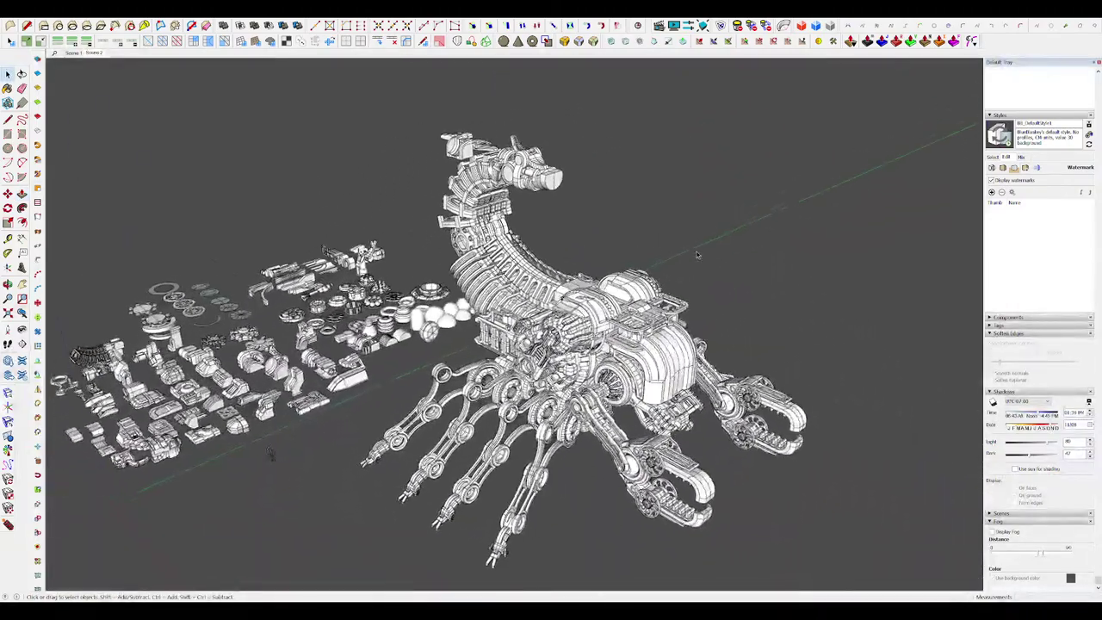
{"action": "scroll", "coordinate": [540, 185], "scroll_direction": "up", "scroll_amount": 6}
Step: Draw a circle on the head's front face and extrude it into a long cylinder
{"action": "key", "text": "c"}
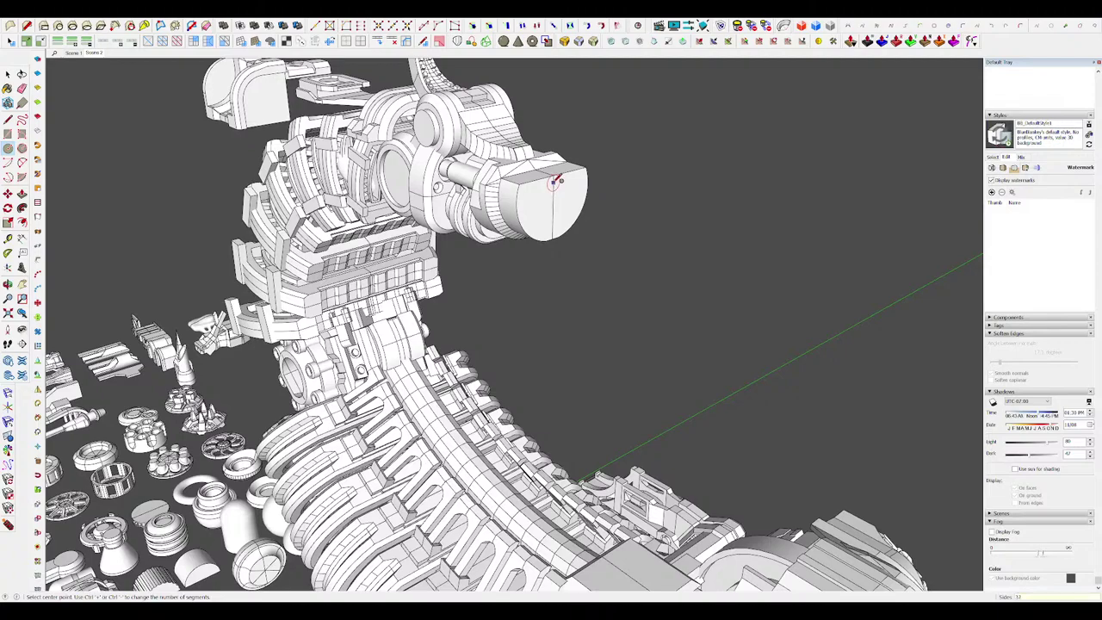
{"action": "left_click_drag", "start_coordinate": [541, 210], "coordinate": [627, 224]}
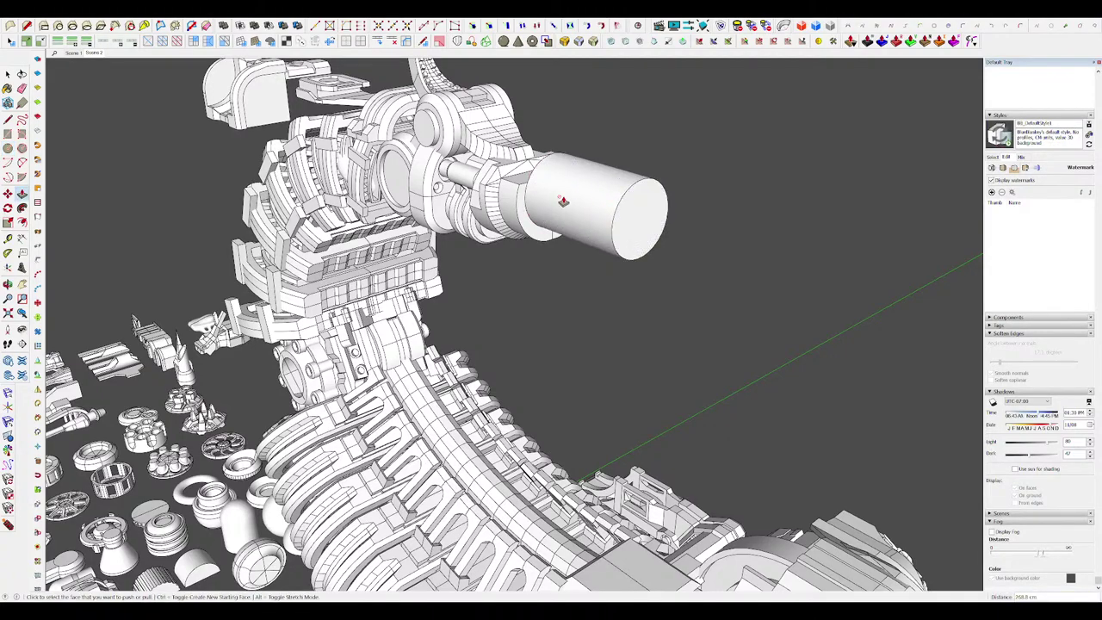
{"action": "scroll", "coordinate": [603, 179], "scroll_direction": "down", "scroll_amount": 10}
{"action": "scroll", "coordinate": [560, 277], "scroll_direction": "up", "scroll_amount": 5}
{"action": "middle_click_drag", "start_coordinate": [613, 179], "coordinate": [616, 163]}
{"action": "scroll", "coordinate": [616, 162], "scroll_direction": "up", "scroll_amount": 5}
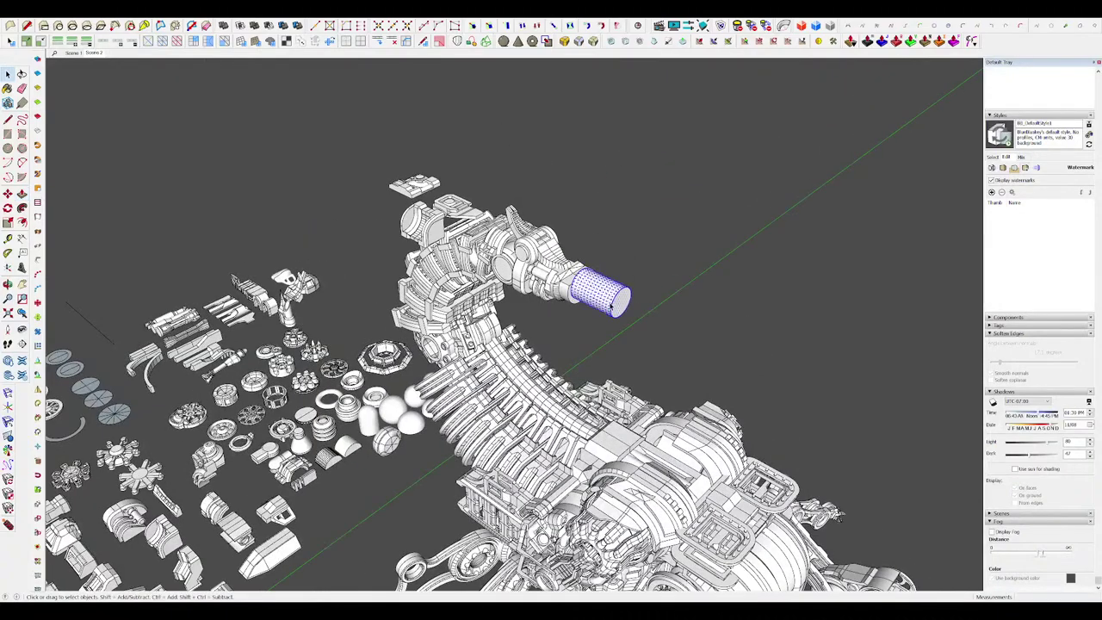
{"action": "scroll", "coordinate": [610, 305], "scroll_direction": "up", "scroll_amount": 3}
{"action": "middle_click_drag", "start_coordinate": [599, 299], "coordinate": [626, 258]}
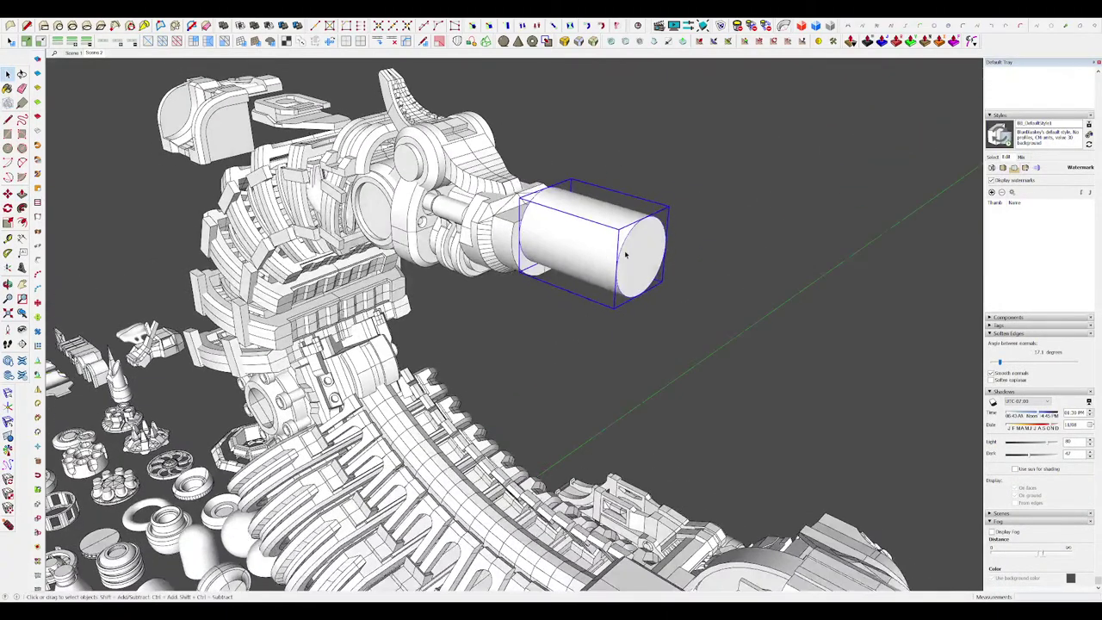
Step: Inside the cylinder, scale its end face down to taper it into a cone
{"action": "double_click", "coordinate": [627, 257]}
{"action": "key", "text": "s"}
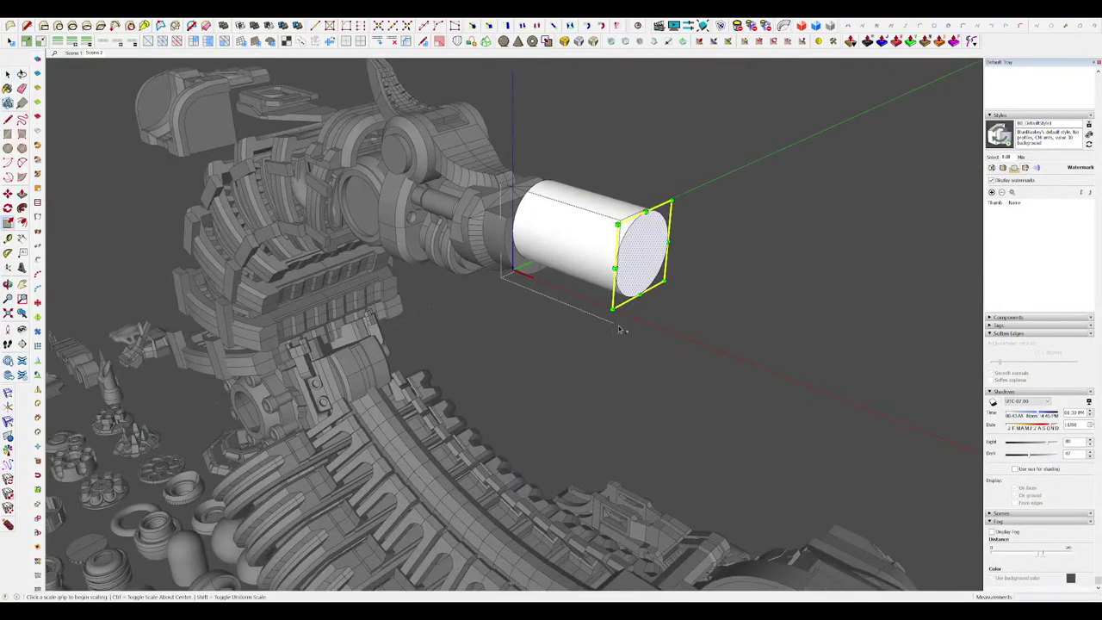
{"action": "key", "text": "space"}
{"action": "scroll", "coordinate": [627, 281], "scroll_direction": "down", "scroll_amount": 5}
{"action": "middle_click_drag", "start_coordinate": [626, 258], "coordinate": [618, 166]}
{"action": "scroll", "coordinate": [618, 166], "scroll_direction": "up", "scroll_amount": 8}
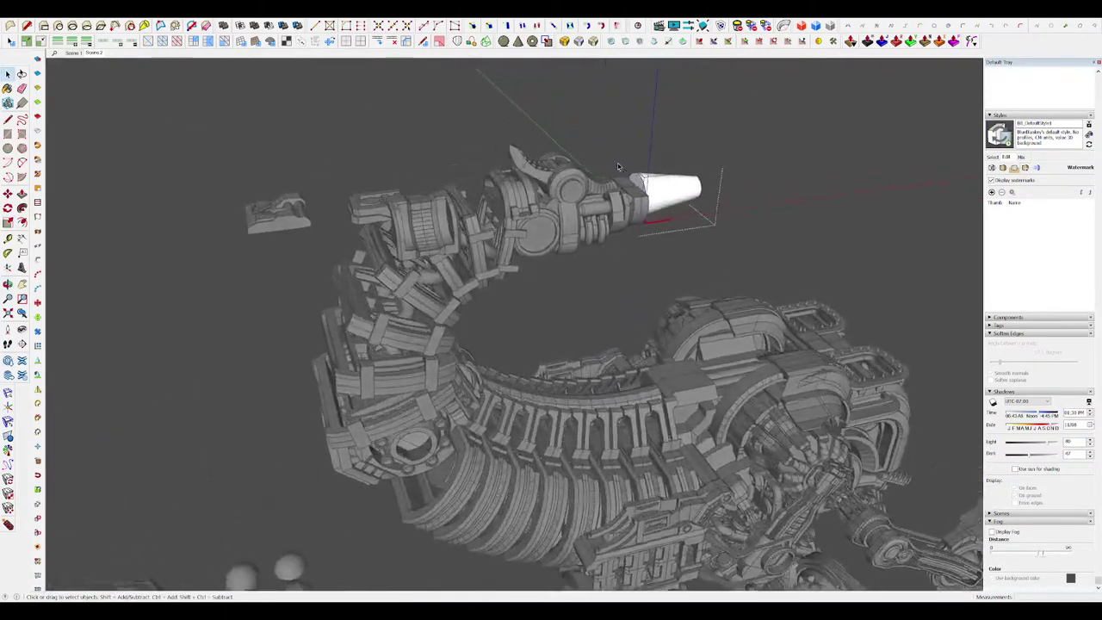
{"action": "scroll", "coordinate": [621, 226], "scroll_direction": "up", "scroll_amount": 5}
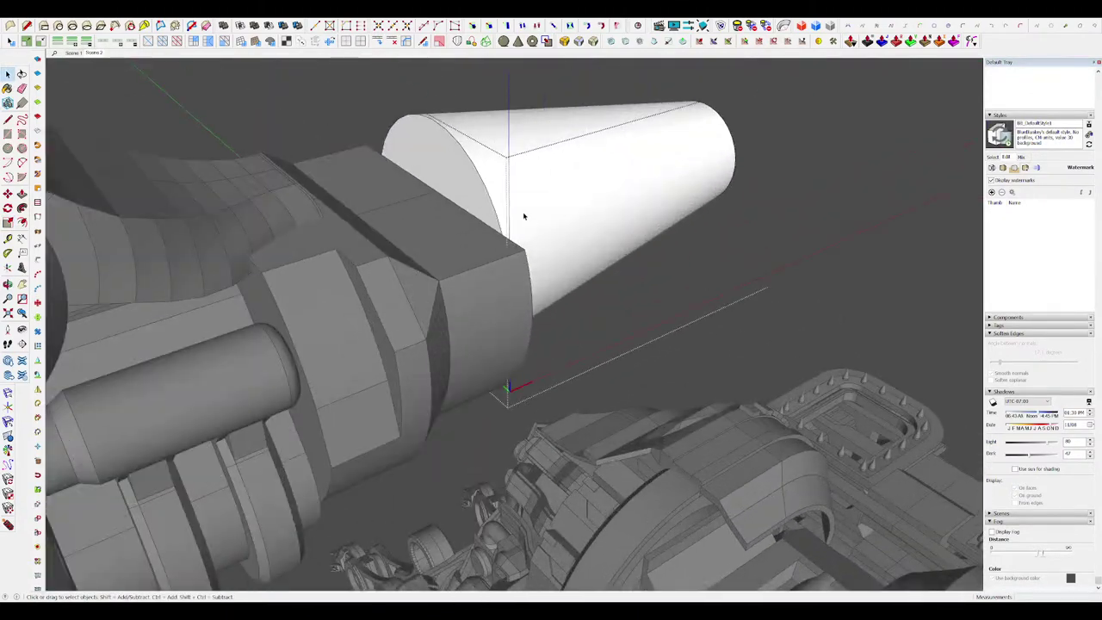
{"action": "scroll", "coordinate": [519, 224], "scroll_direction": "down", "scroll_amount": 5}
{"action": "mouse_move", "coordinate": [557, 200]}
{"action": "middle_mouse_down"}
{"action": "mouse_move", "coordinate": [556, 246]}
{"action": "mouse_move", "coordinate": [608, 261]}
{"action": "mouse_move", "coordinate": [669, 197]}
{"action": "middle_mouse_up"}
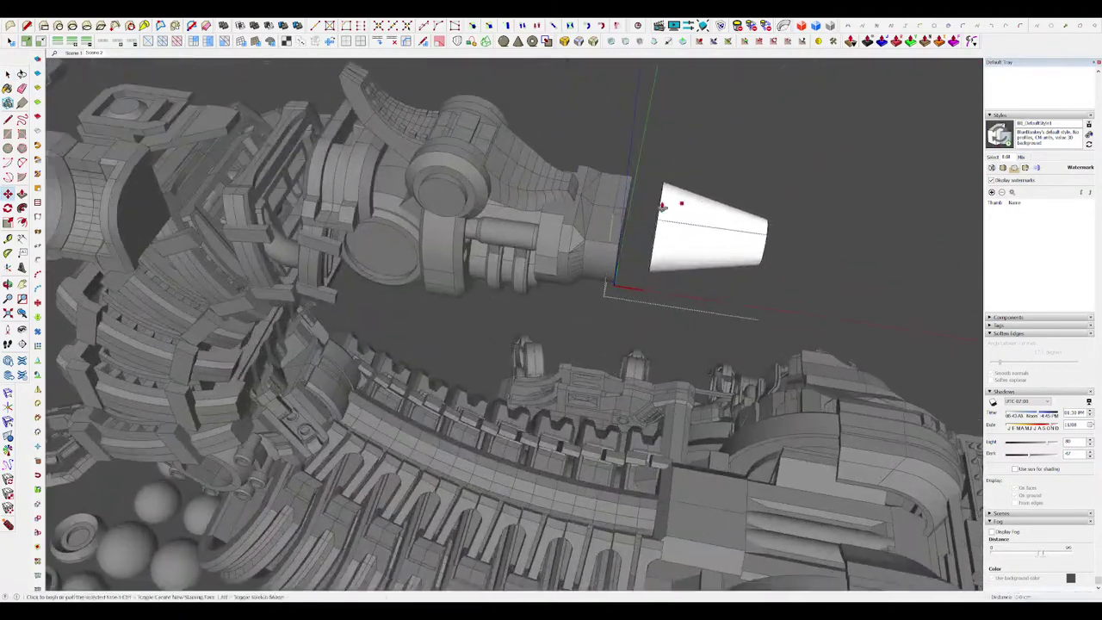
Step: Push/Pull the cone's base face out 24.6 cm to form a flared base
{"action": "key", "text": "p"}
{"action": "scroll", "coordinate": [759, 220], "scroll_direction": "up", "scroll_amount": 5}
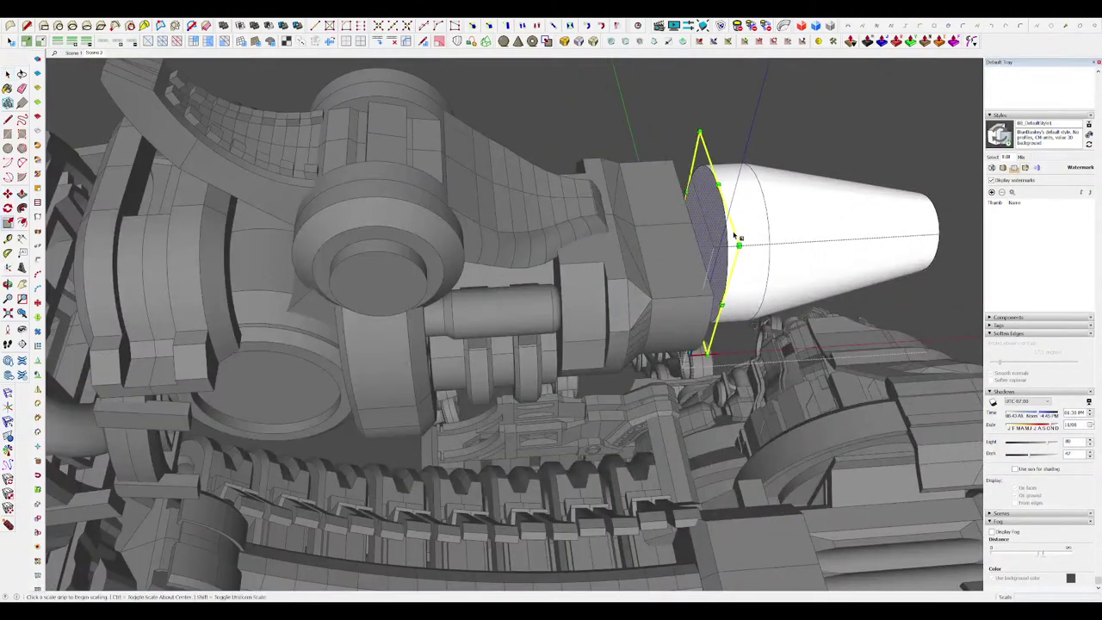
{"action": "left_click", "coordinate": [737, 245]}
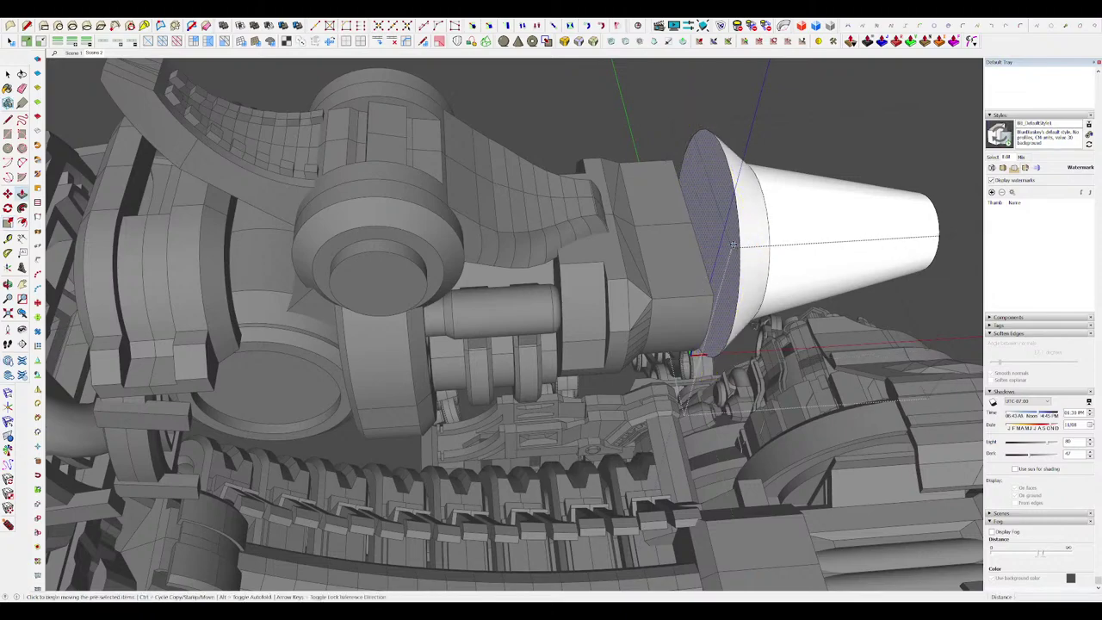
{"action": "mouse_move", "coordinate": [741, 239]}
{"action": "middle_mouse_down"}
{"action": "mouse_move", "coordinate": [634, 229]}
{"action": "mouse_move", "coordinate": [679, 327]}
{"action": "mouse_move", "coordinate": [856, 327]}
{"action": "mouse_move", "coordinate": [848, 303]}
{"action": "middle_mouse_up"}
{"action": "key", "text": "p"}
{"action": "left_click", "coordinate": [651, 273]}
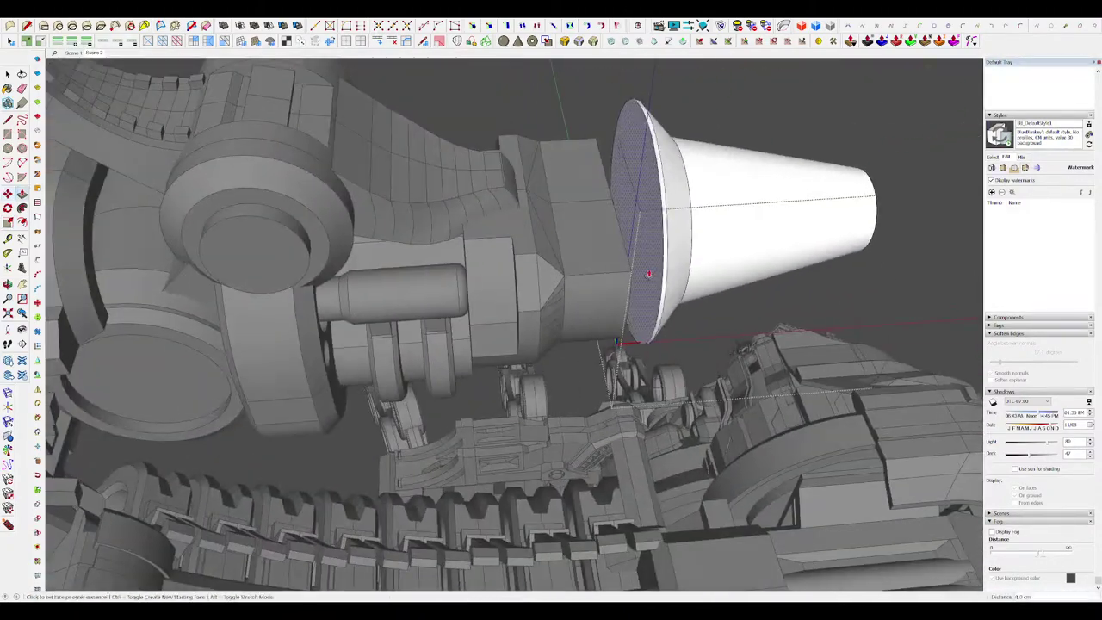
{"action": "left_click", "coordinate": [629, 266]}
{"action": "middle_click_drag", "start_coordinate": [629, 266], "coordinate": [699, 275]}
{"action": "scroll", "coordinate": [578, 240], "scroll_direction": "down", "scroll_amount": 5}
Step: Close the cone group, then reopen it for further editing
{"action": "key", "text": "space"}
{"action": "left_click", "coordinate": [660, 268]}
{"action": "scroll", "coordinate": [671, 269], "scroll_direction": "down", "scroll_amount": 4}
{"action": "scroll", "coordinate": [530, 194], "scroll_direction": "up", "scroll_amount": 5}
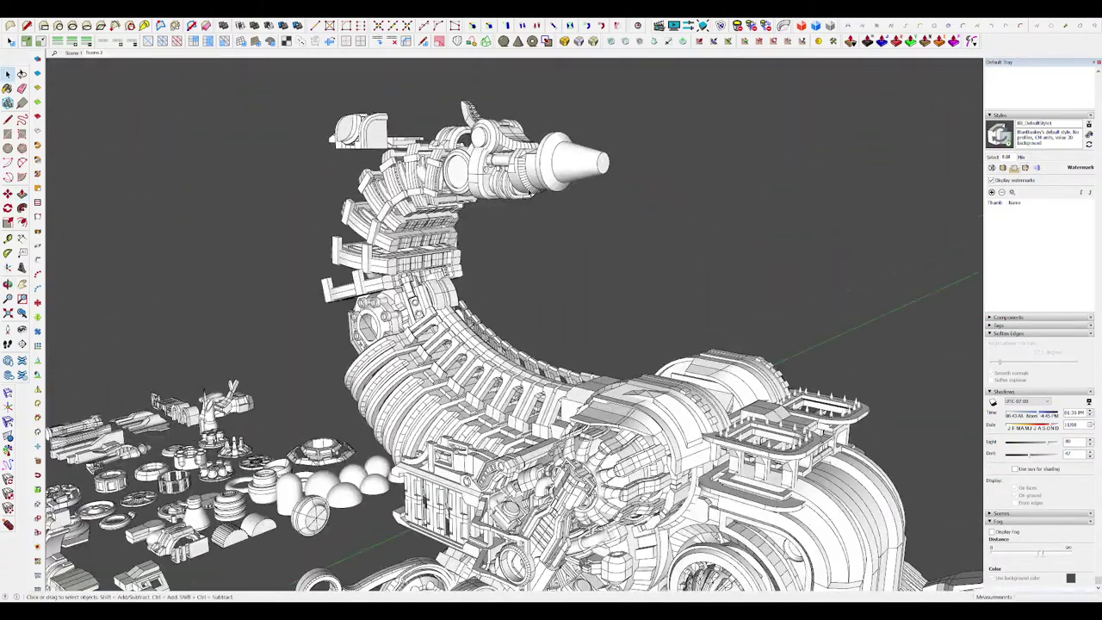
{"action": "double_click", "coordinate": [551, 194]}
{"action": "left_click", "coordinate": [611, 186]}
{"action": "middle_click_drag", "start_coordinate": [560, 196], "coordinate": [625, 230]}
{"action": "scroll", "coordinate": [614, 191], "scroll_direction": "down", "scroll_amount": 5}
{"action": "scroll", "coordinate": [585, 183], "scroll_direction": "up", "scroll_amount": 5}
{"action": "double_click", "coordinate": [598, 179]}
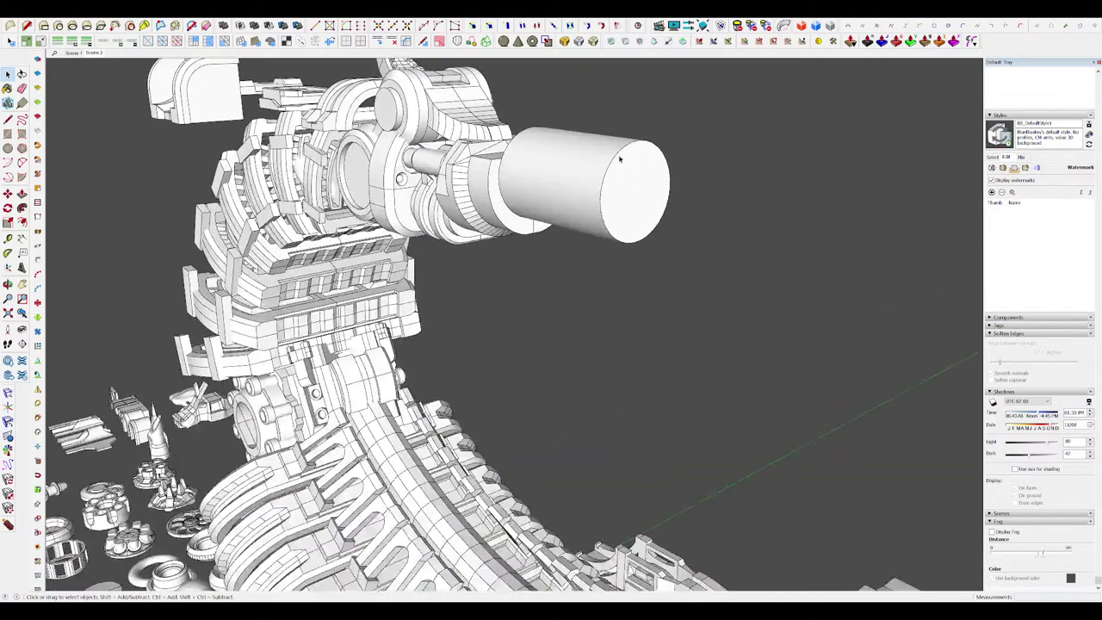
Step: Push back the cylinder's outer ring, leaving only the inner cylinder
{"action": "left_click", "coordinate": [607, 175]}
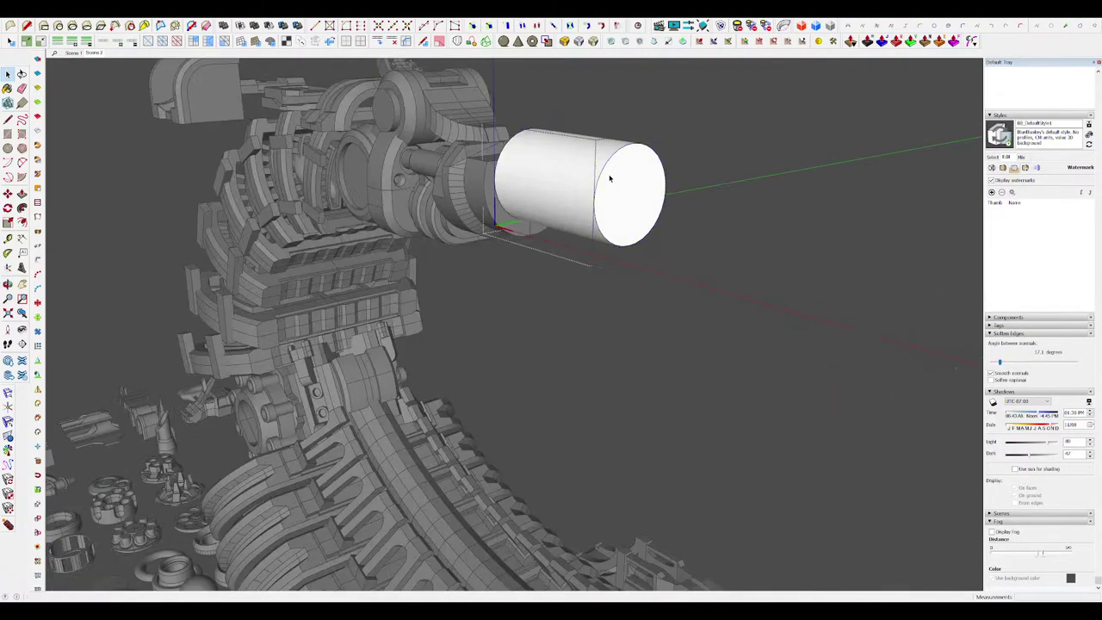
{"action": "key", "text": "p"}
{"action": "left_click", "coordinate": [641, 160]}
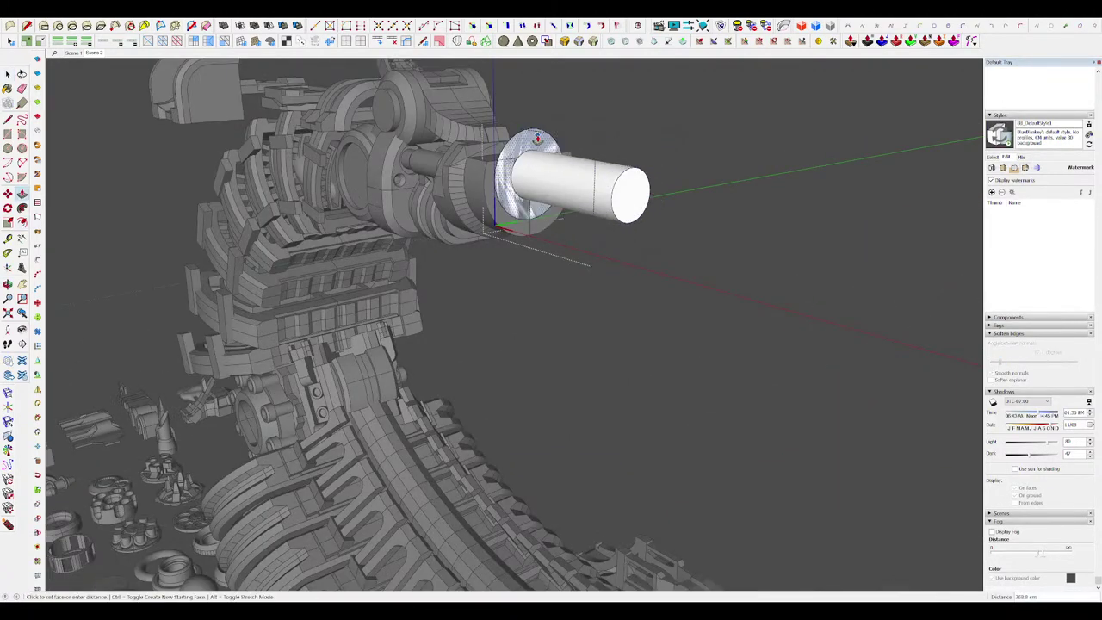
{"action": "left_click", "coordinate": [542, 144]}
{"action": "scroll", "coordinate": [556, 184], "scroll_direction": "down", "scroll_amount": 8}
{"action": "key", "text": "space"}
Step: Start moving the cylinder's end ring, then cancel the move
{"action": "middle_click_drag", "start_coordinate": [556, 184], "coordinate": [647, 187]}
{"action": "scroll", "coordinate": [646, 186], "scroll_direction": "up", "scroll_amount": 10}
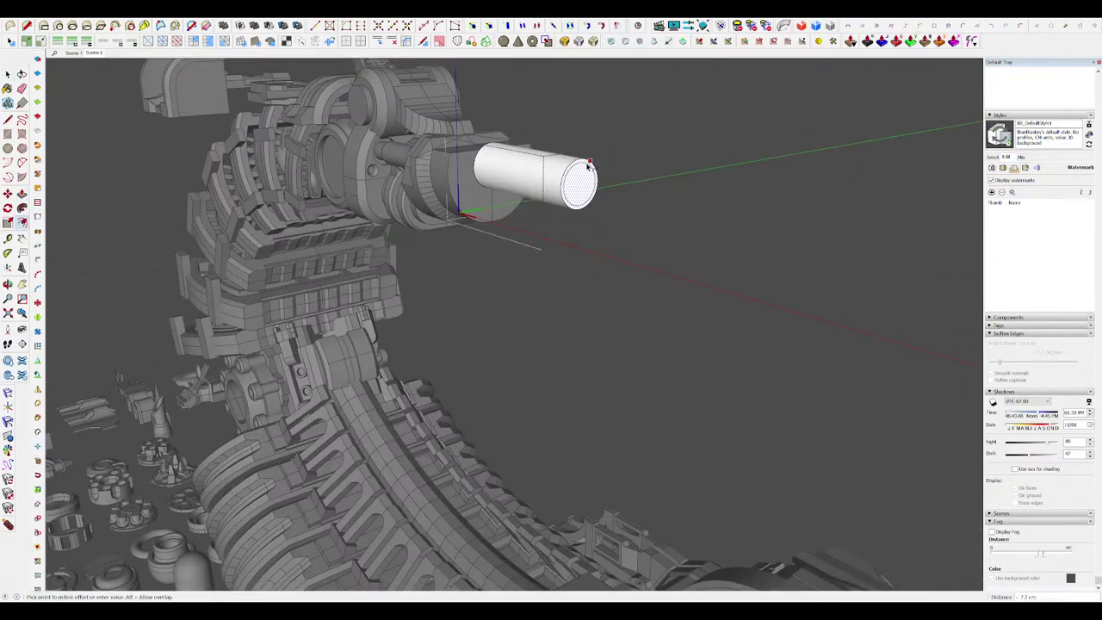
{"action": "key", "text": "p"}
{"action": "scroll", "coordinate": [589, 168], "scroll_direction": "up", "scroll_amount": 3}
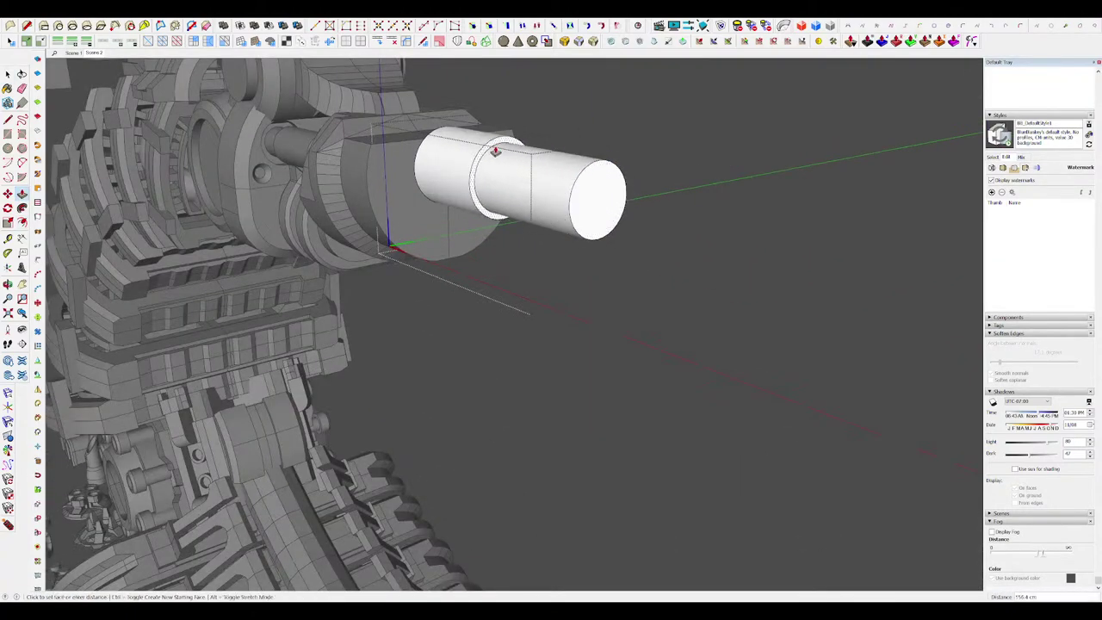
{"action": "middle_click_drag", "start_coordinate": [495, 151], "coordinate": [582, 177]}
{"action": "key", "text": "m"}
{"action": "scroll", "coordinate": [586, 178], "scroll_direction": "up", "scroll_amount": 3}
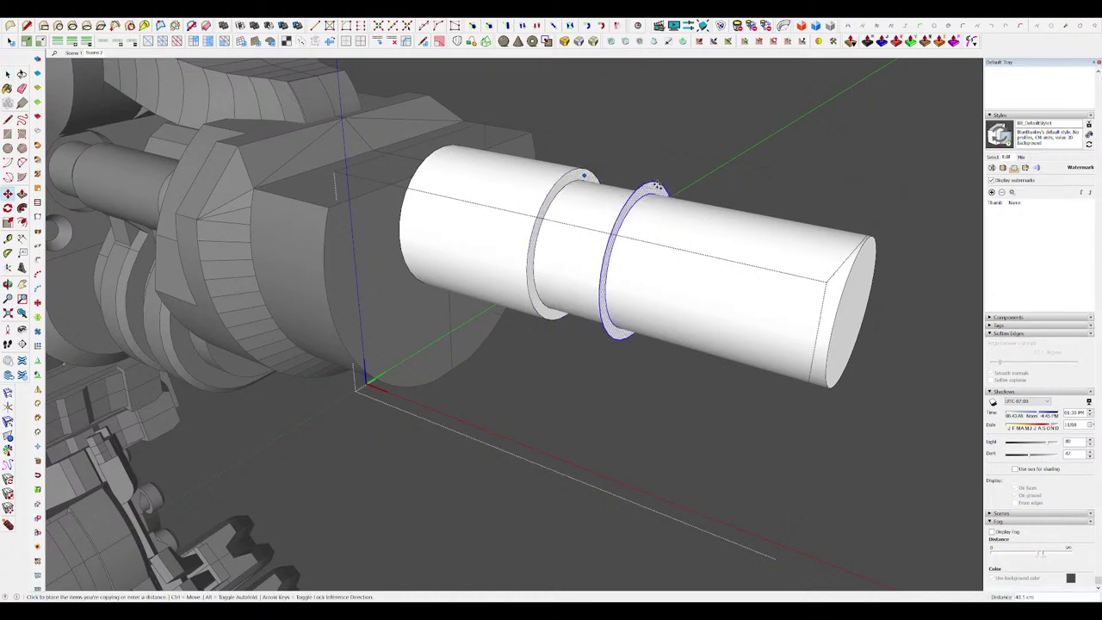
{"action": "middle_click_drag", "start_coordinate": [635, 188], "coordinate": [570, 179]}
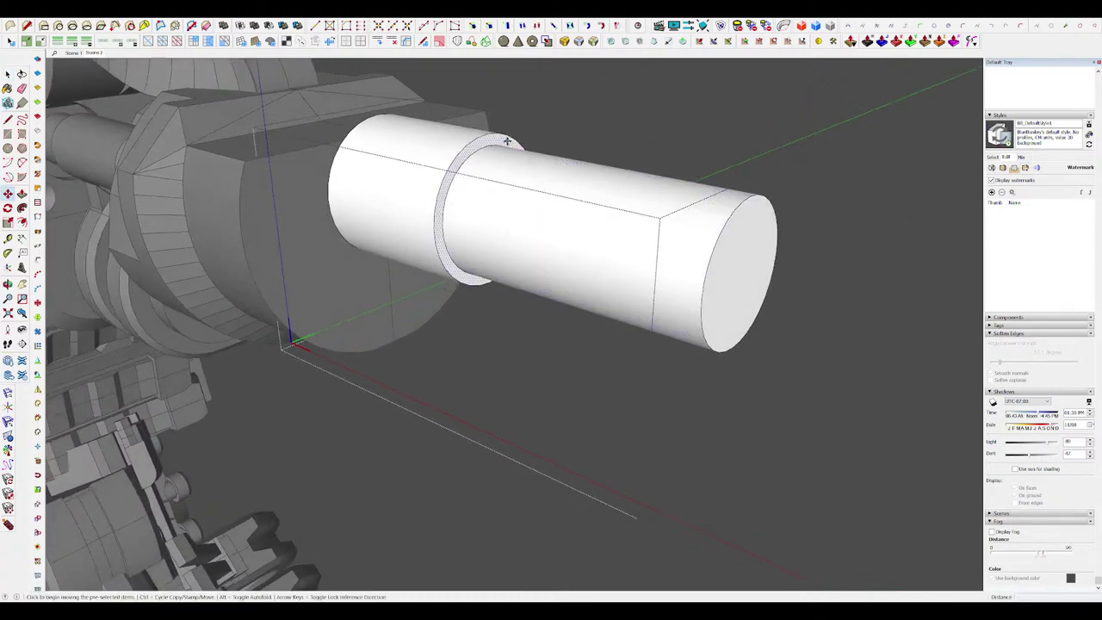
{"action": "key", "text": "Escape"}
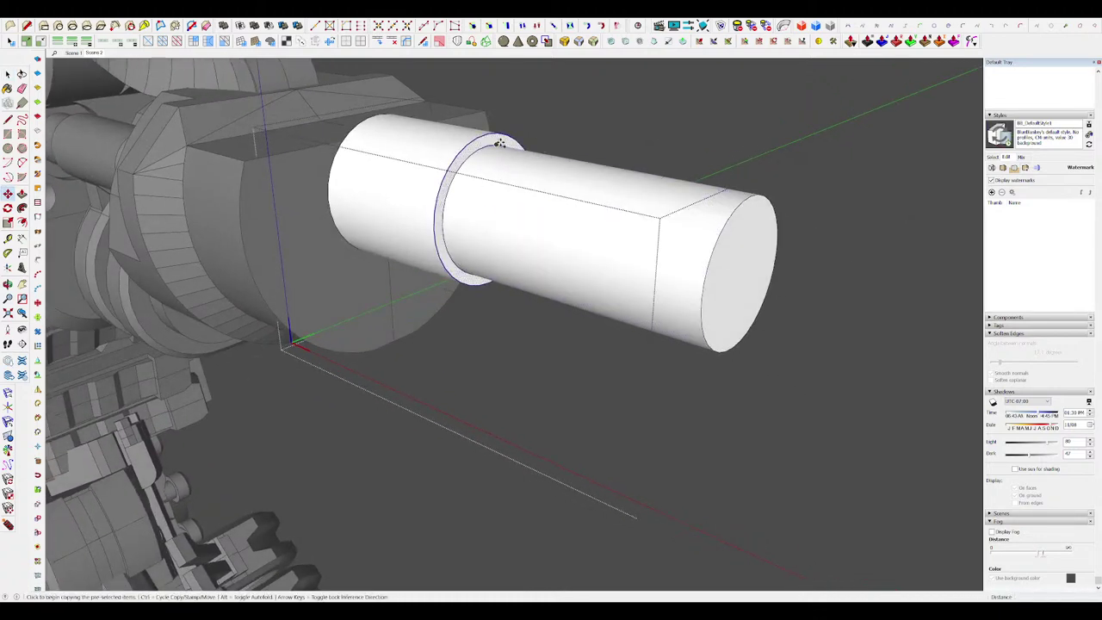
Step: Copy the ring along the cylinder and orbit to view the cylinder's side
{"action": "left_click", "coordinate": [499, 143]}
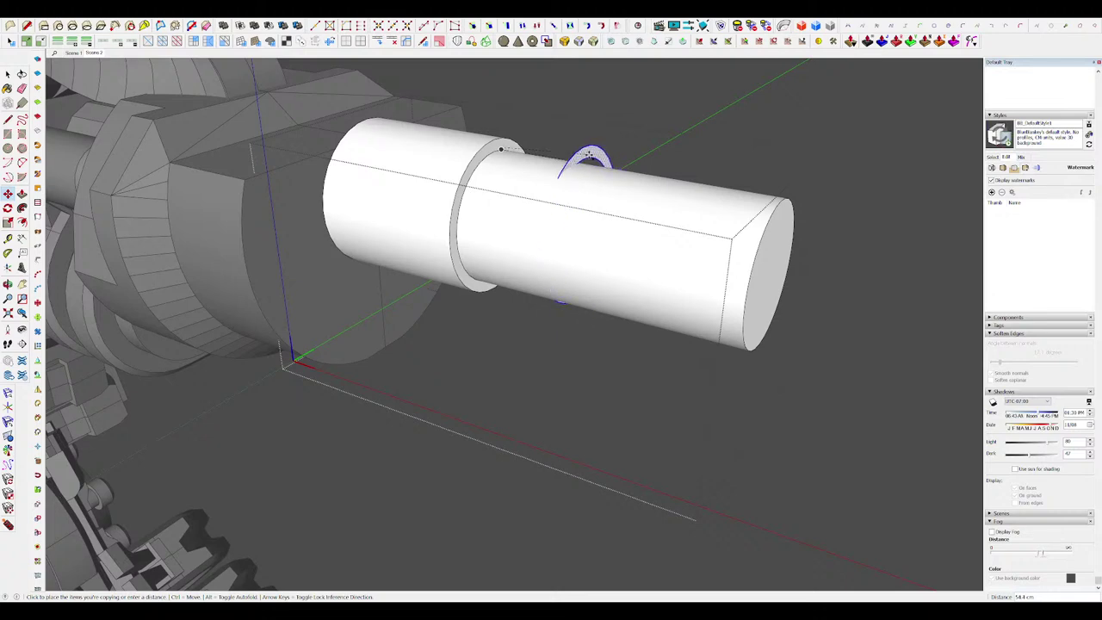
{"action": "key", "text": "p"}
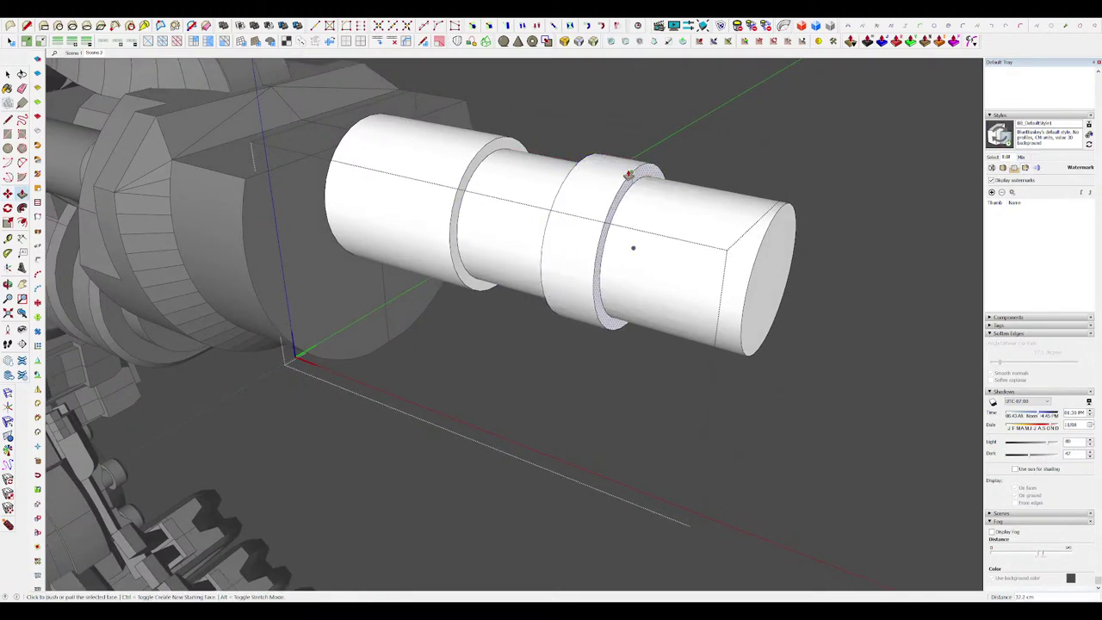
{"action": "key", "text": "space"}
{"action": "scroll", "coordinate": [638, 244], "scroll_direction": "down", "scroll_amount": 7}
{"action": "scroll", "coordinate": [641, 234], "scroll_direction": "up", "scroll_amount": 2}
{"action": "middle_click_drag", "start_coordinate": [641, 234], "coordinate": [723, 233]}
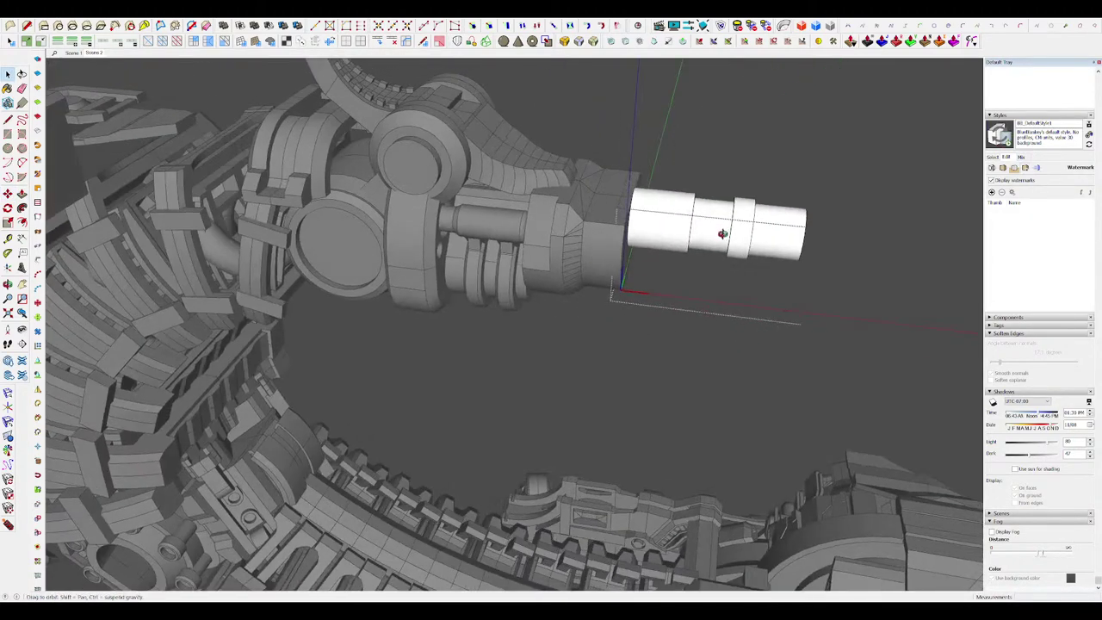
{"action": "scroll", "coordinate": [642, 211], "scroll_direction": "up", "scroll_amount": 3}
Step: Hide the rest of the model and offset a circle around the cylinder's open end face
{"action": "key", "text": "i"}
{"action": "middle_click_drag", "start_coordinate": [644, 216], "coordinate": [787, 211]}
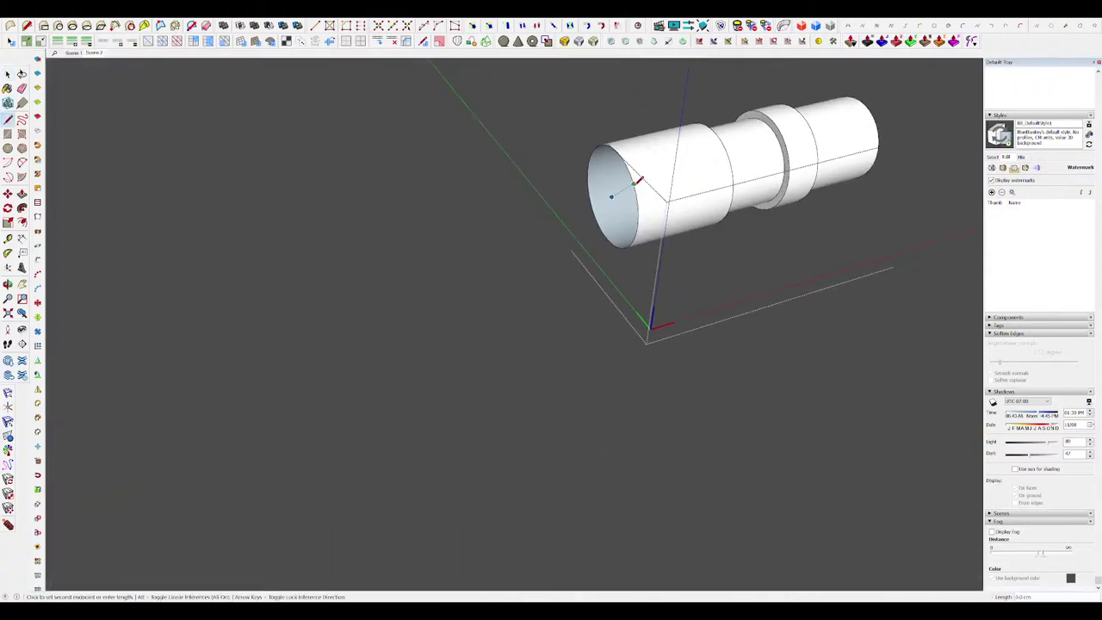
{"action": "key", "text": "space"}
{"action": "scroll", "coordinate": [623, 180], "scroll_direction": "up", "scroll_amount": 1}
{"action": "left_click", "coordinate": [618, 167]}
{"action": "left_click", "coordinate": [638, 153]}
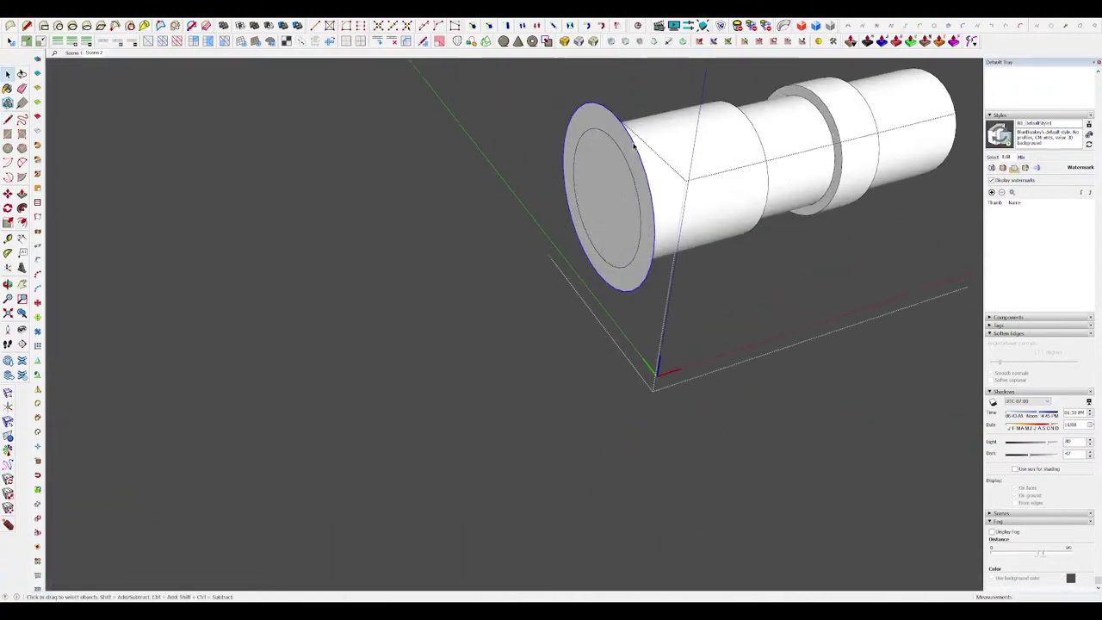
{"action": "scroll", "coordinate": [711, 206], "scroll_direction": "down", "scroll_amount": 1}
{"action": "middle_click_drag", "start_coordinate": [778, 194], "coordinate": [646, 228]}
{"action": "scroll", "coordinate": [711, 234], "scroll_direction": "up", "scroll_amount": 1}
Step: Pull the outer ring out 54 cm and show the rest of the model again
{"action": "key", "text": "p"}
{"action": "left_click", "coordinate": [723, 247]}
{"action": "left_click", "coordinate": [797, 266]}
{"action": "middle_click_drag", "start_coordinate": [797, 266], "coordinate": [777, 296]}
{"action": "key", "text": "i"}
{"action": "scroll", "coordinate": [777, 295], "scroll_direction": "down", "scroll_amount": 3}
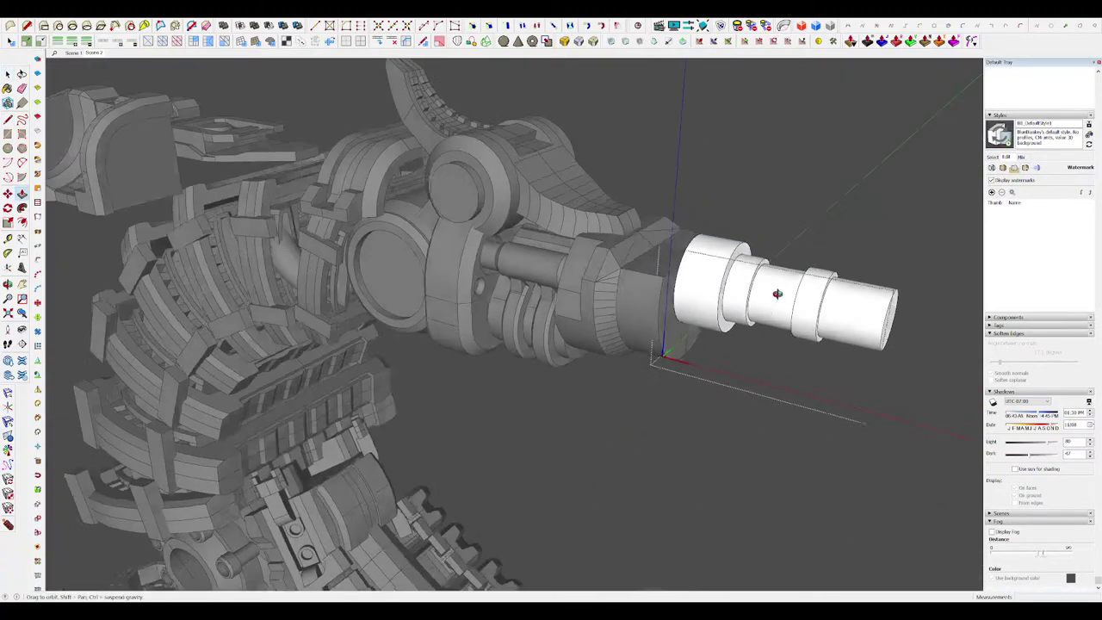
{"action": "scroll", "coordinate": [731, 268], "scroll_direction": "up", "scroll_amount": 3}
{"action": "key", "text": "space"}
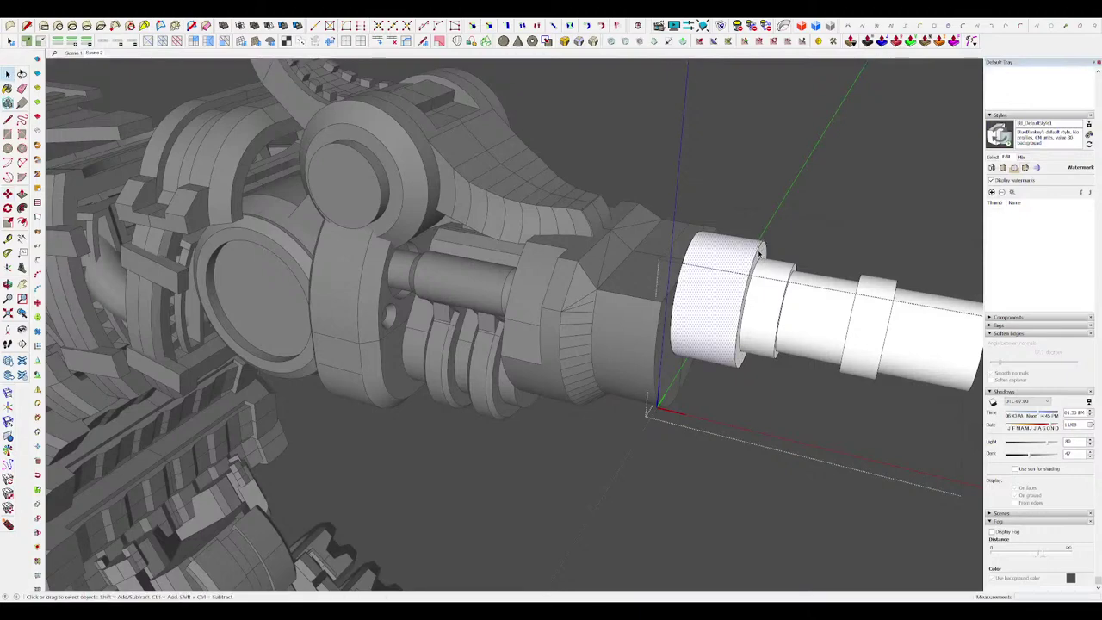
{"action": "scroll", "coordinate": [818, 300], "scroll_direction": "up", "scroll_amount": 3}
{"action": "key", "text": "m"}
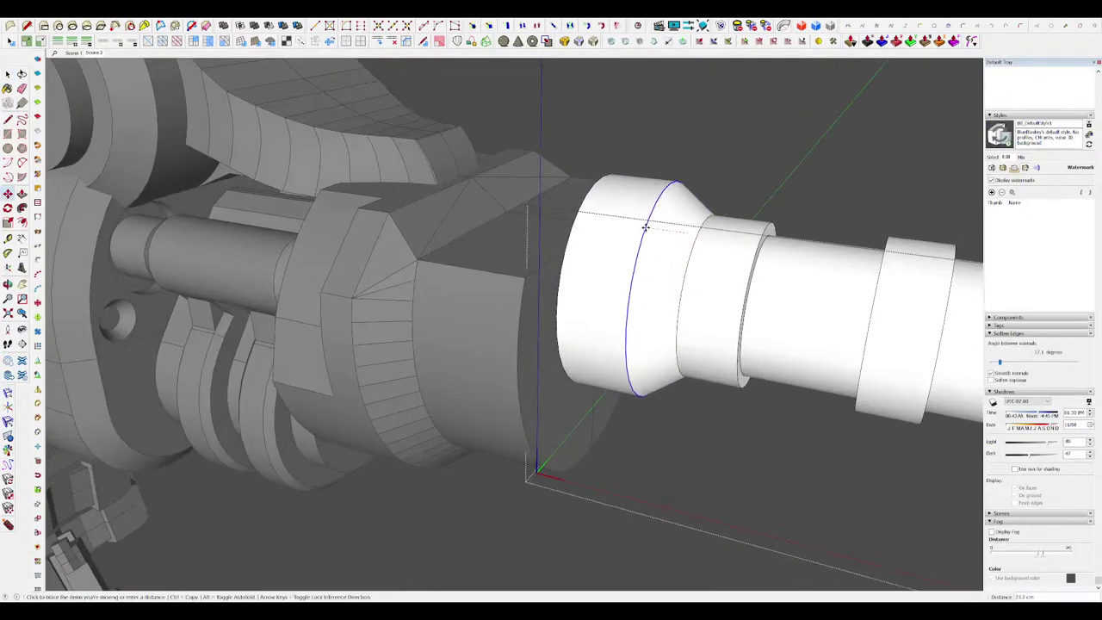
{"action": "scroll", "coordinate": [598, 211], "scroll_direction": "down", "scroll_amount": 10}
Step: Orbit to a side view of the stinger tip, briefly entering and exiting its group
{"action": "key", "text": "space"}
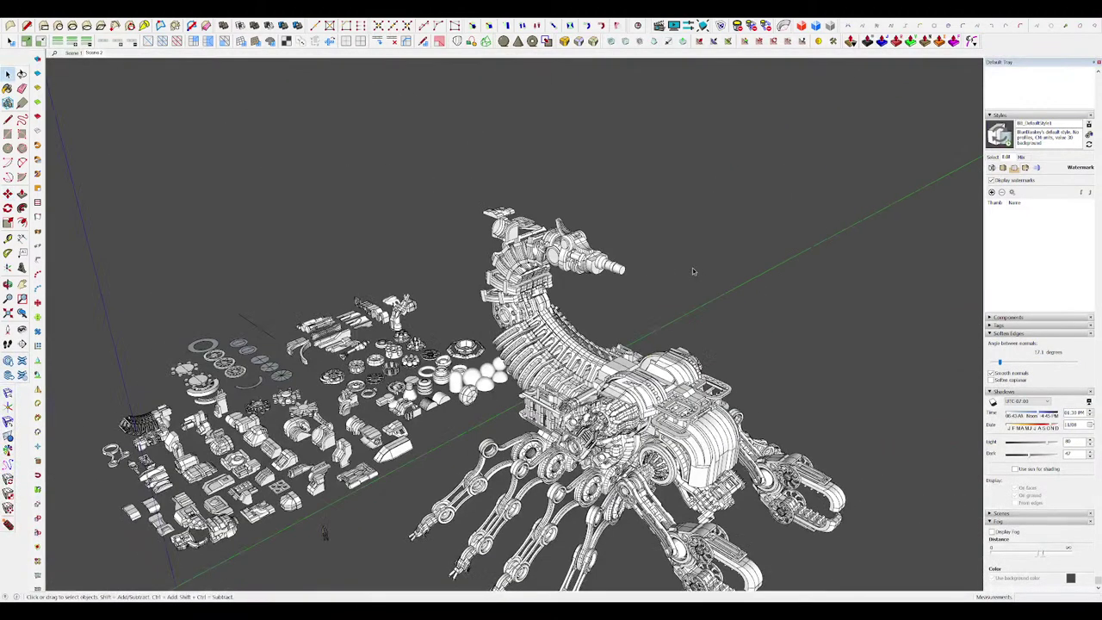
{"action": "middle_click_drag", "start_coordinate": [692, 267], "coordinate": [594, 204]}
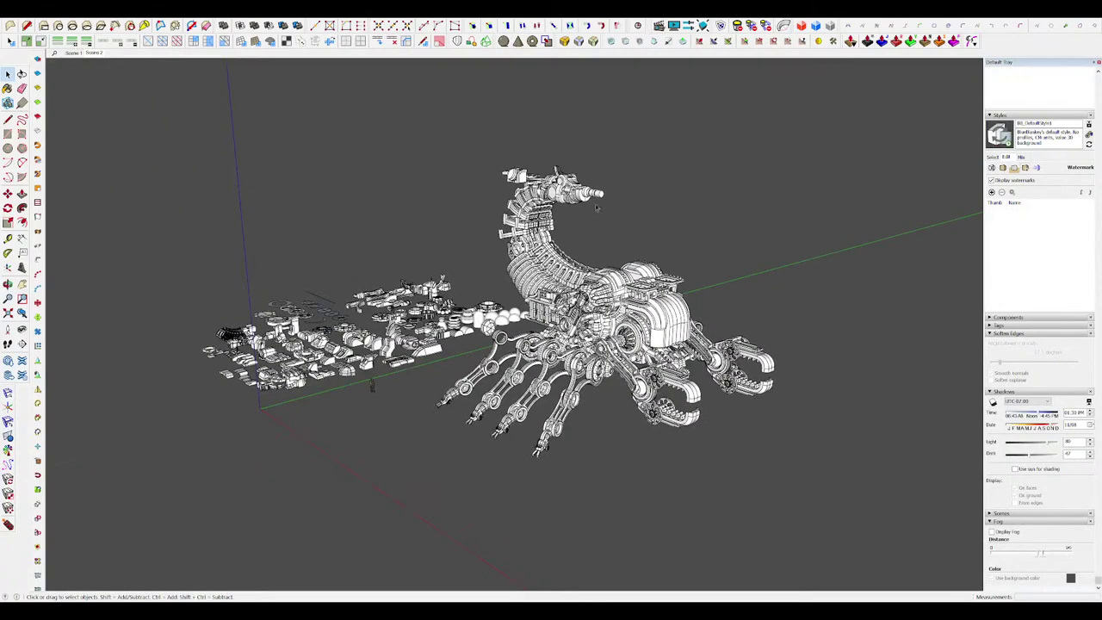
{"action": "scroll", "coordinate": [603, 203], "scroll_direction": "up", "scroll_amount": 10}
{"action": "left_click", "coordinate": [655, 204]}
{"action": "scroll", "coordinate": [656, 197], "scroll_direction": "up", "scroll_amount": 3}
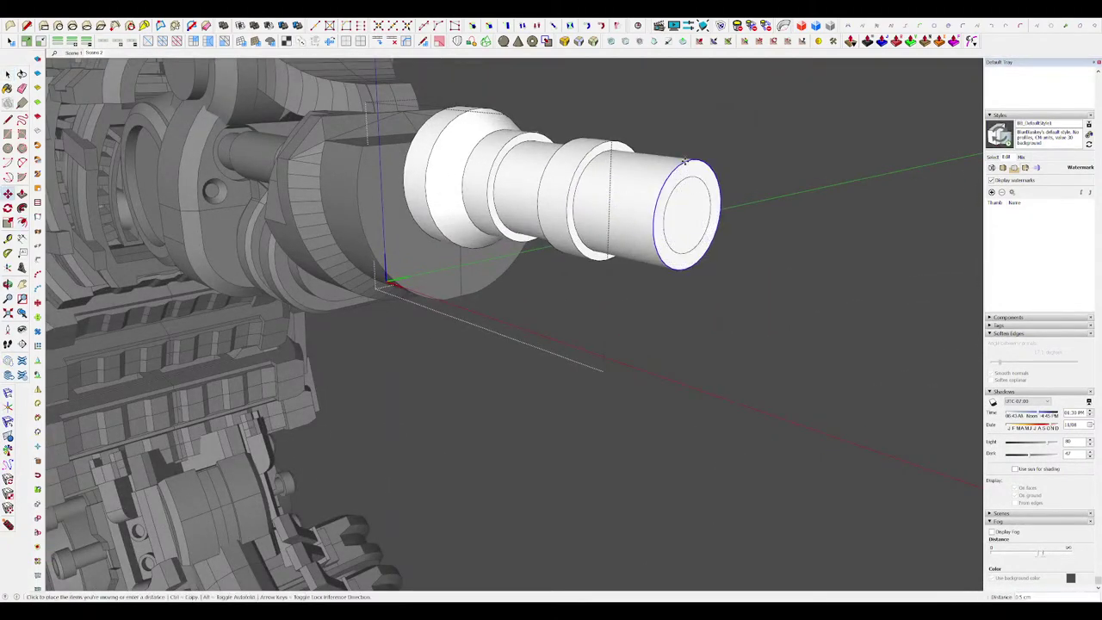
{"action": "scroll", "coordinate": [654, 182], "scroll_direction": "down", "scroll_amount": 12}
{"action": "key", "text": "space"}
{"action": "left_click", "coordinate": [688, 226]}
{"action": "middle_click_drag", "start_coordinate": [693, 267], "coordinate": [718, 274]}
{"action": "scroll", "coordinate": [626, 209], "scroll_direction": "up", "scroll_amount": 10}
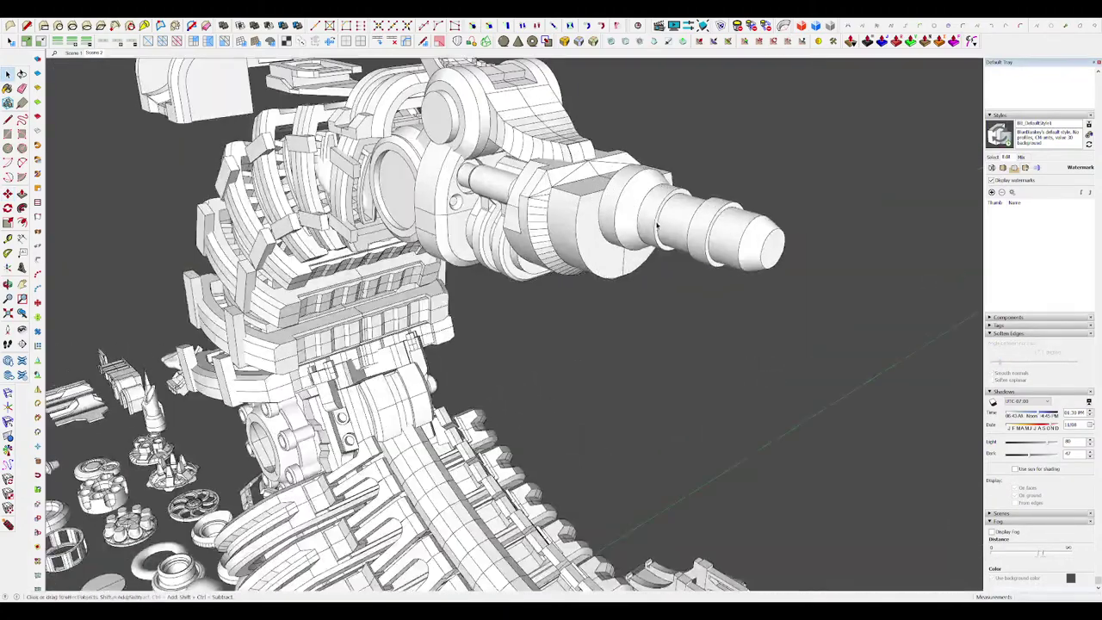
{"action": "middle_click_drag", "start_coordinate": [659, 226], "coordinate": [622, 233]}
{"action": "scroll", "coordinate": [620, 233], "scroll_direction": "up", "scroll_amount": 3}
{"action": "middle_click_drag", "start_coordinate": [551, 224], "coordinate": [657, 243]}
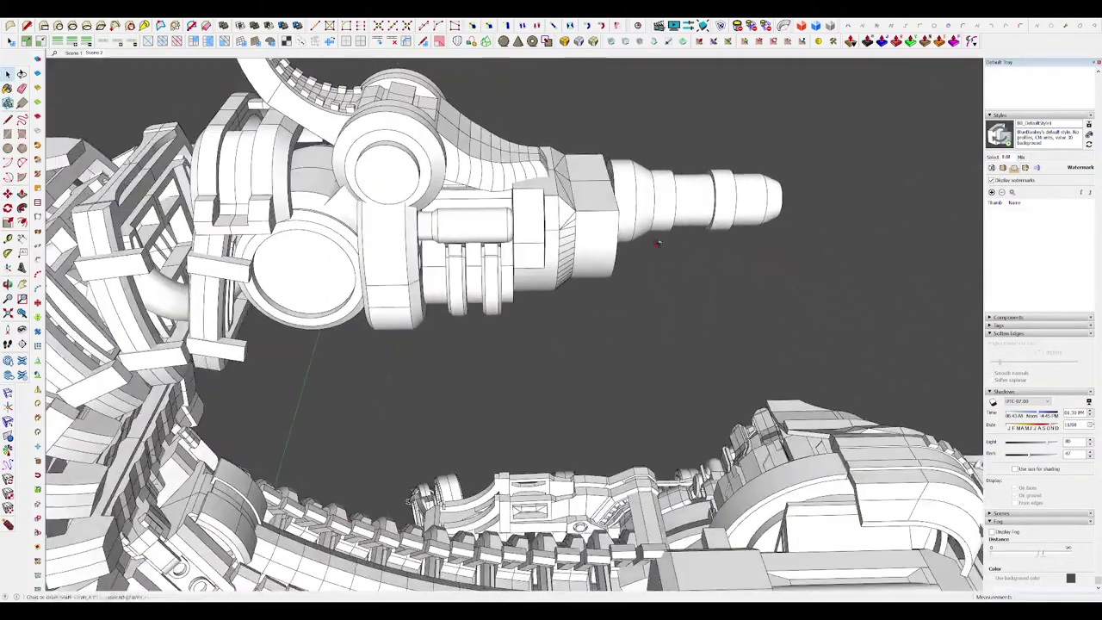
Step: Open the tip group and erase the inner circle on its base end face
{"action": "left_click", "coordinate": [638, 199]}
{"action": "scroll", "coordinate": [624, 184], "scroll_direction": "up", "scroll_amount": 4}
{"action": "key", "text": "h"}
{"action": "middle_click_drag", "start_coordinate": [625, 184], "coordinate": [713, 198]}
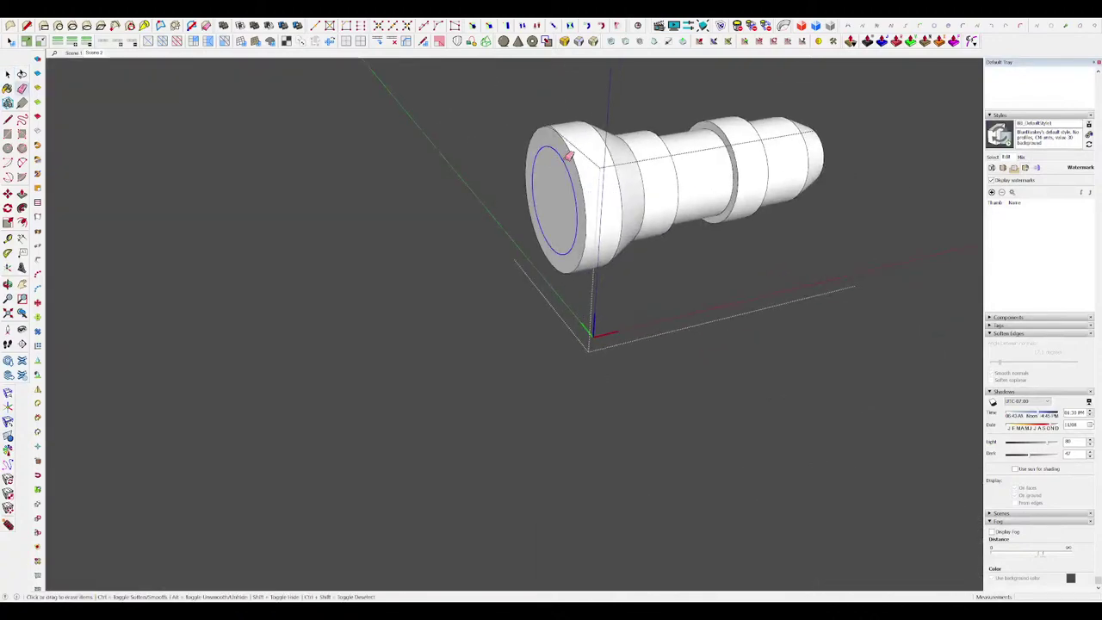
{"action": "left_click", "coordinate": [566, 159]}
{"action": "key", "text": "space"}
{"action": "mouse_move", "coordinate": [572, 166]}
{"action": "middle_mouse_down"}
{"action": "mouse_move", "coordinate": [571, 231]}
{"action": "mouse_move", "coordinate": [480, 243]}
{"action": "mouse_move", "coordinate": [531, 265]}
{"action": "middle_mouse_up"}
{"action": "key", "text": "h"}
{"action": "scroll", "coordinate": [531, 314], "scroll_direction": "up", "scroll_amount": 3}
Step: Push/Pull the tip's base end face outward into a broad flange
{"action": "key", "text": "p"}
{"action": "middle_click_drag", "start_coordinate": [555, 325], "coordinate": [681, 318]}
{"action": "key", "text": "p"}
{"action": "left_click", "coordinate": [673, 314]}
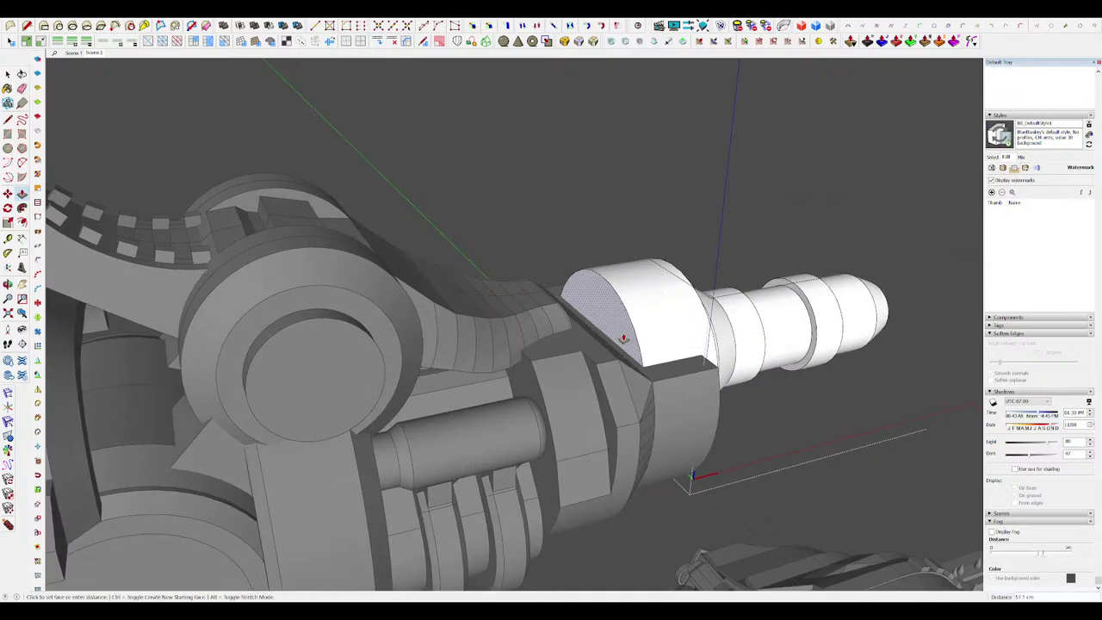
{"action": "middle_click_drag", "start_coordinate": [646, 381], "coordinate": [583, 300]}
{"action": "scroll", "coordinate": [637, 368], "scroll_direction": "down", "scroll_amount": 12}
{"action": "scroll", "coordinate": [579, 230], "scroll_direction": "up", "scroll_amount": 12}
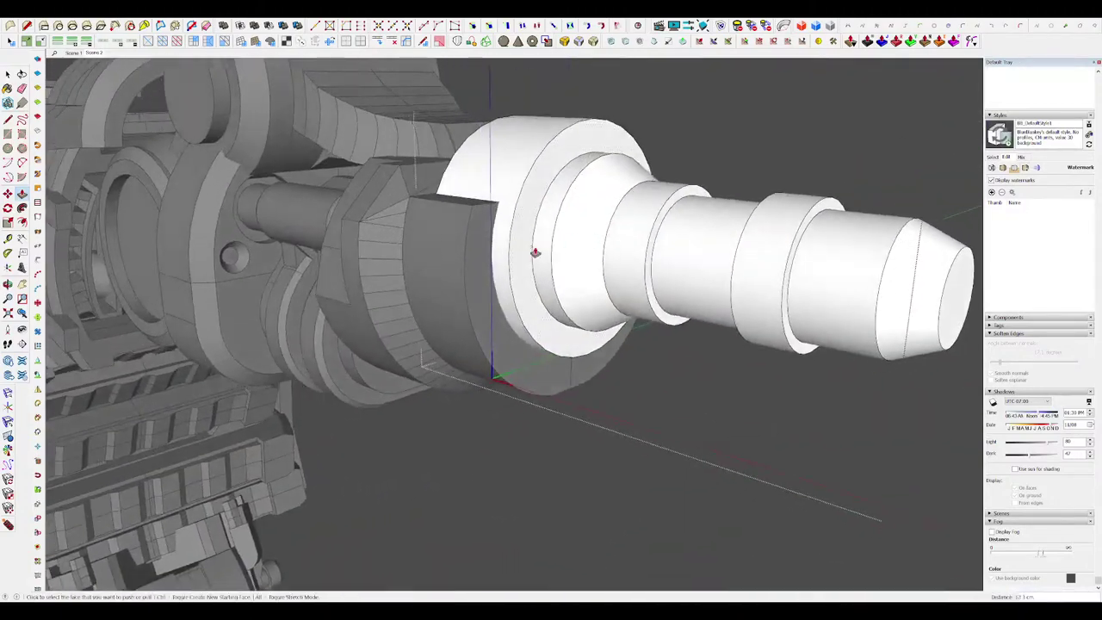
Step: Bevel the flange's circular edge with RoundCorner and exit the tip group
{"action": "key", "text": "space"}
{"action": "left_click", "coordinate": [517, 231]}
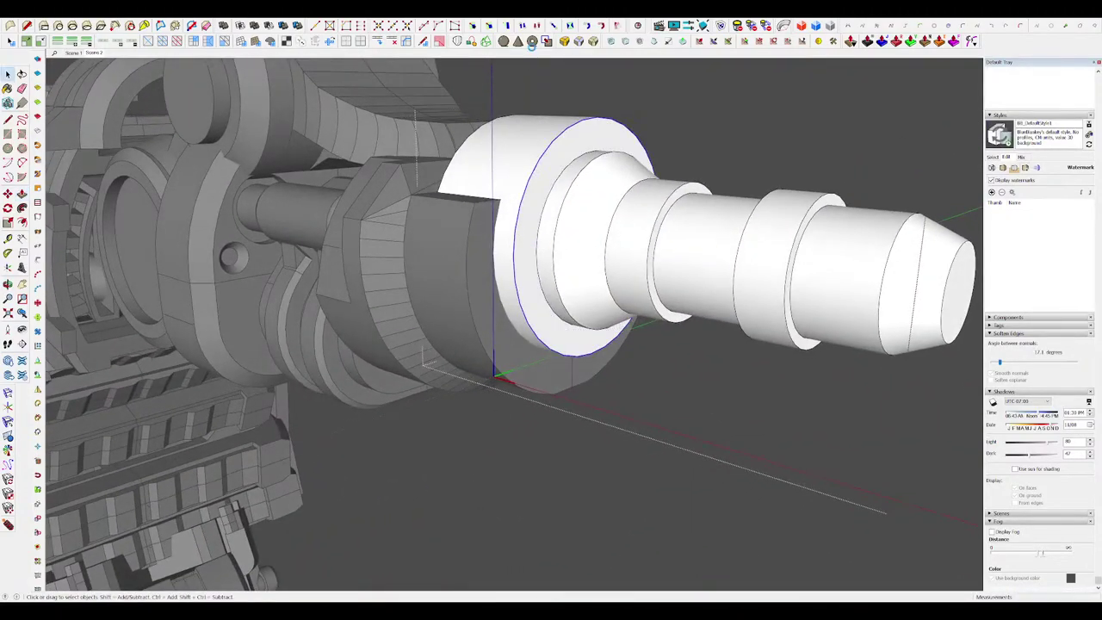
{"action": "left_click", "coordinate": [592, 41]}
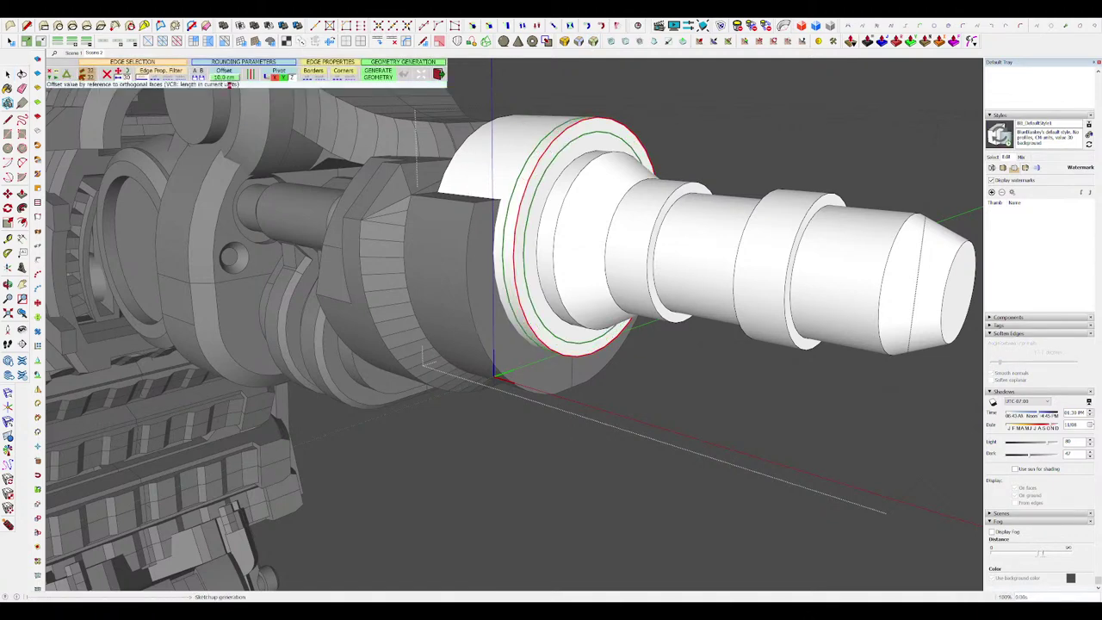
{"action": "scroll", "coordinate": [604, 251], "scroll_direction": "down", "scroll_amount": 9}
{"action": "key", "text": "space"}
{"action": "left_click", "coordinate": [765, 261]}
{"action": "middle_click_drag", "start_coordinate": [764, 262], "coordinate": [495, 174]}
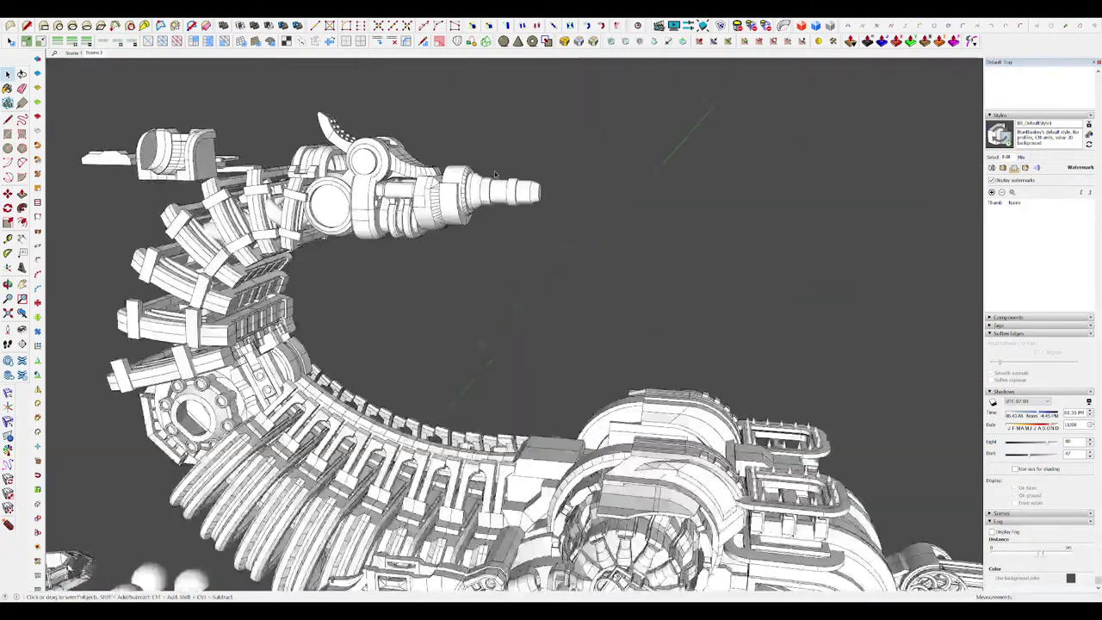
Step: Place the moved ring edge on the stinger tip
{"action": "scroll", "coordinate": [495, 175], "scroll_direction": "up", "scroll_amount": 10}
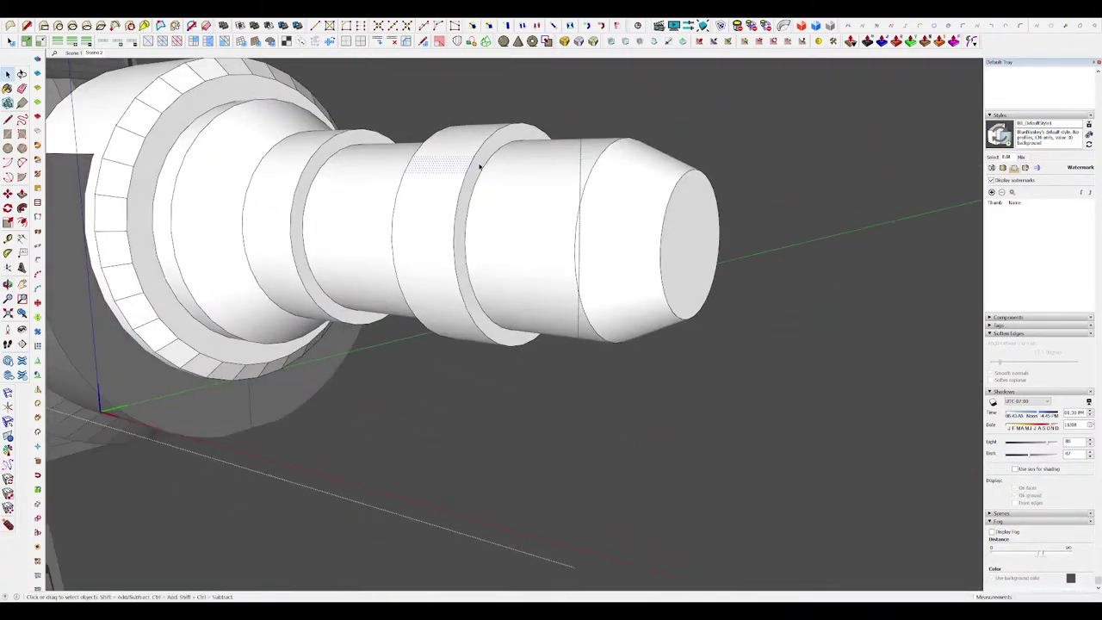
{"action": "left_click", "coordinate": [501, 156]}
{"action": "middle_click_drag", "start_coordinate": [501, 156], "coordinate": [702, 225]}
{"action": "key", "text": "space"}
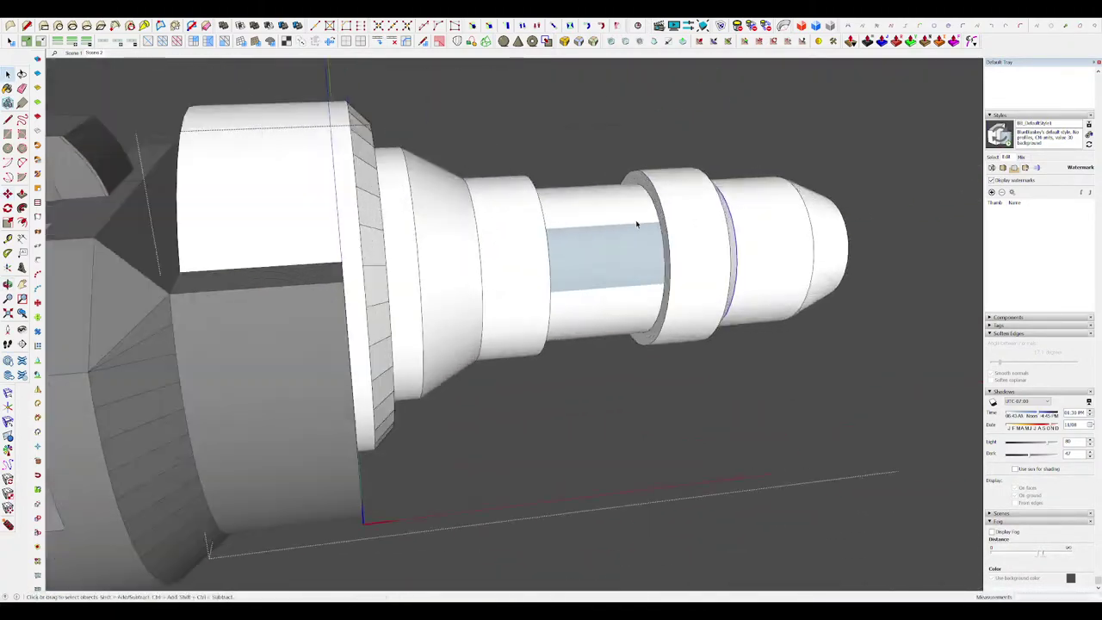
{"action": "scroll", "coordinate": [665, 247], "scroll_direction": "up", "scroll_amount": 3}
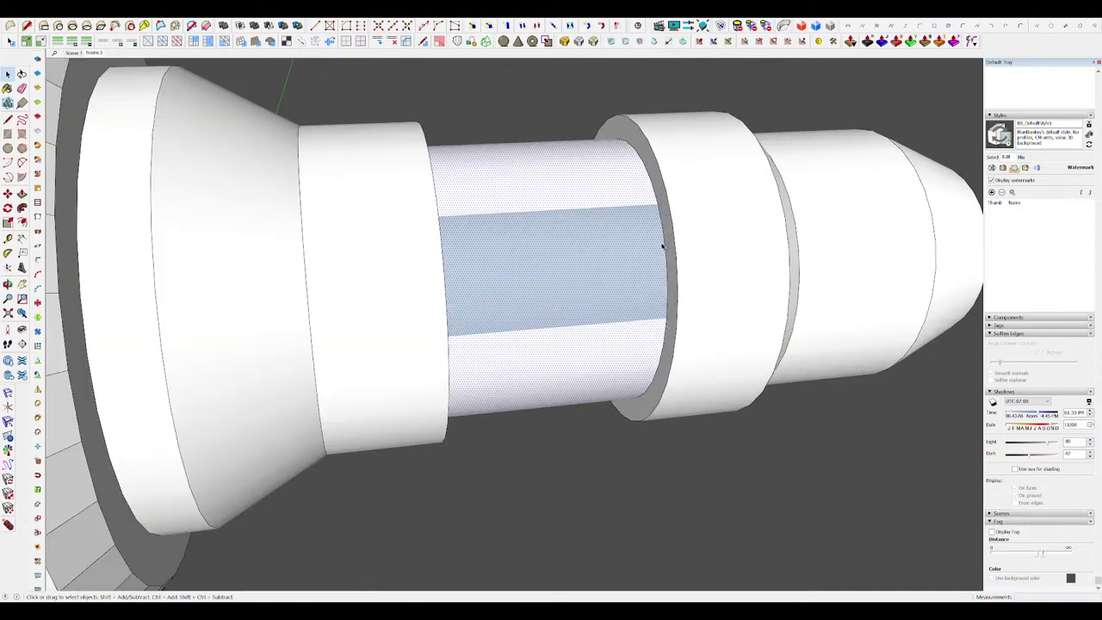
Step: Move the collar's circular edge along the shaft to taper the step
{"action": "left_click", "coordinate": [619, 229]}
{"action": "left_click", "coordinate": [647, 301]}
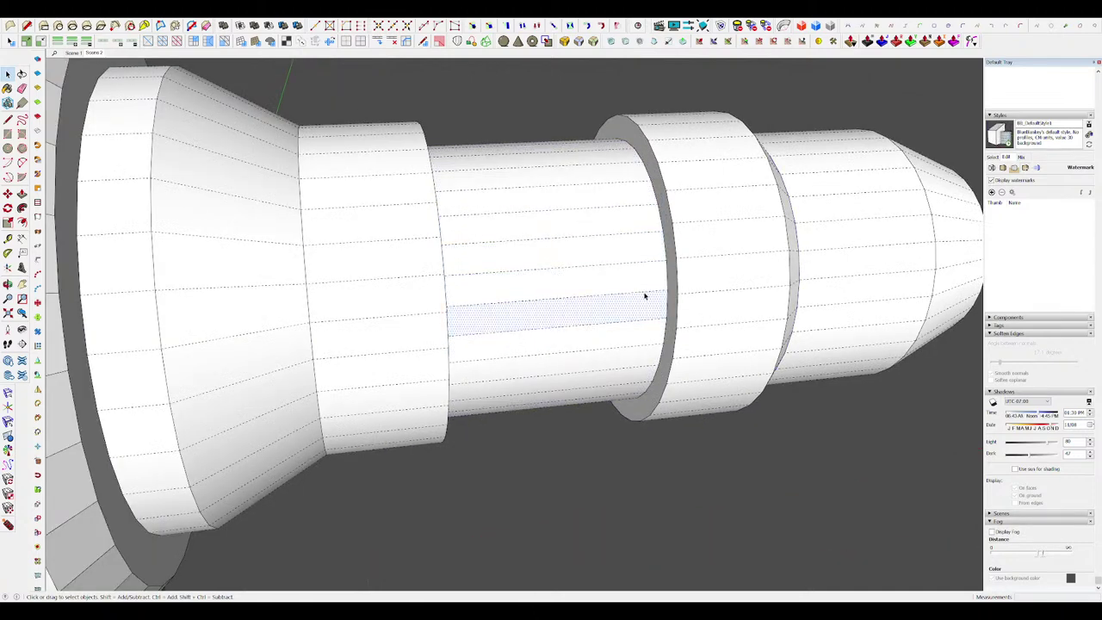
{"action": "left_click", "coordinate": [660, 221]}
{"action": "left_click", "coordinate": [617, 221]}
{"action": "middle_click_drag", "start_coordinate": [617, 221], "coordinate": [580, 212]}
{"action": "scroll", "coordinate": [507, 207], "scroll_direction": "up", "scroll_amount": 2}
{"action": "key", "text": "space"}
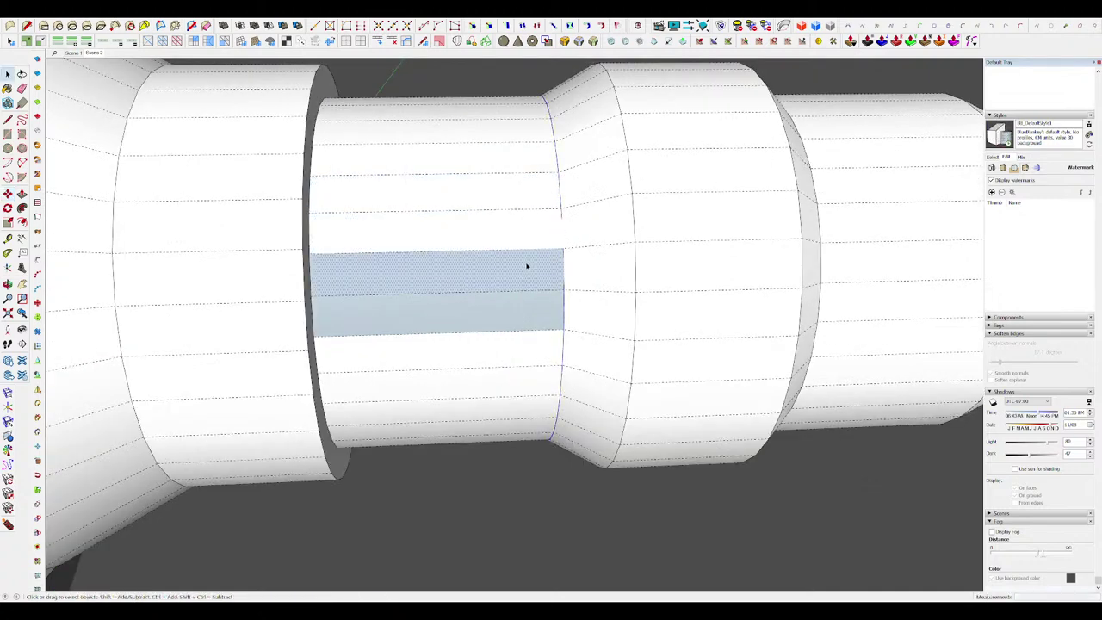
Step: Orbit around the shaft and zoom extents to show the whole scorpion
{"action": "middle_click_drag", "start_coordinate": [583, 315], "coordinate": [749, 264]}
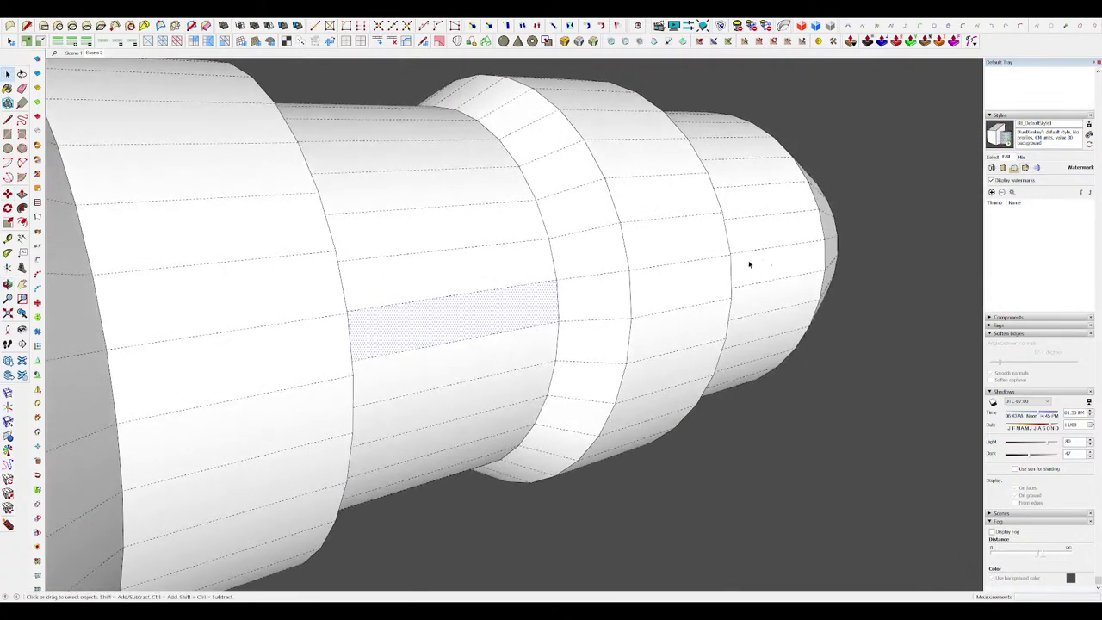
{"action": "scroll", "coordinate": [632, 260], "scroll_direction": "down", "scroll_amount": 5}
{"action": "scroll", "coordinate": [551, 268], "scroll_direction": "up", "scroll_amount": 8}
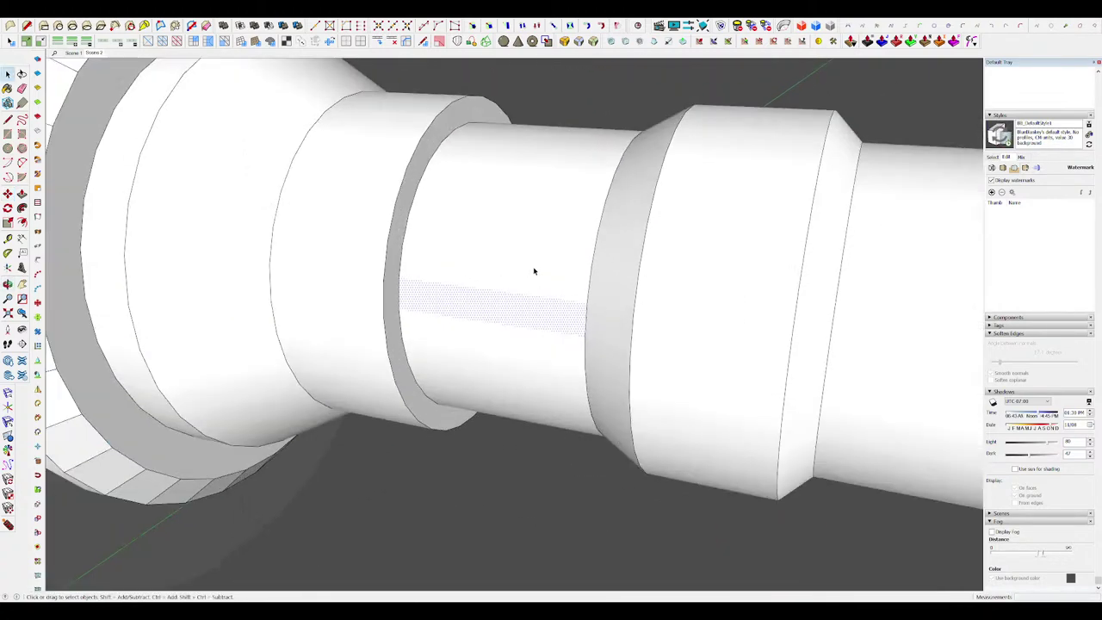
{"action": "mouse_move", "coordinate": [516, 275]}
{"action": "middle_mouse_down"}
{"action": "mouse_move", "coordinate": [295, 91]}
{"action": "mouse_move", "coordinate": [502, 184]}
{"action": "mouse_move", "coordinate": [606, 273]}
{"action": "mouse_move", "coordinate": [826, 413]}
{"action": "mouse_move", "coordinate": [516, 296]}
{"action": "middle_mouse_up"}
{"action": "scroll", "coordinate": [606, 274], "scroll_direction": "down", "scroll_amount": 8}
{"action": "scroll", "coordinate": [620, 282], "scroll_direction": "up", "scroll_amount": 8}
{"action": "scroll", "coordinate": [611, 332], "scroll_direction": "down", "scroll_amount": 9}
{"action": "key", "text": "shift+z"}
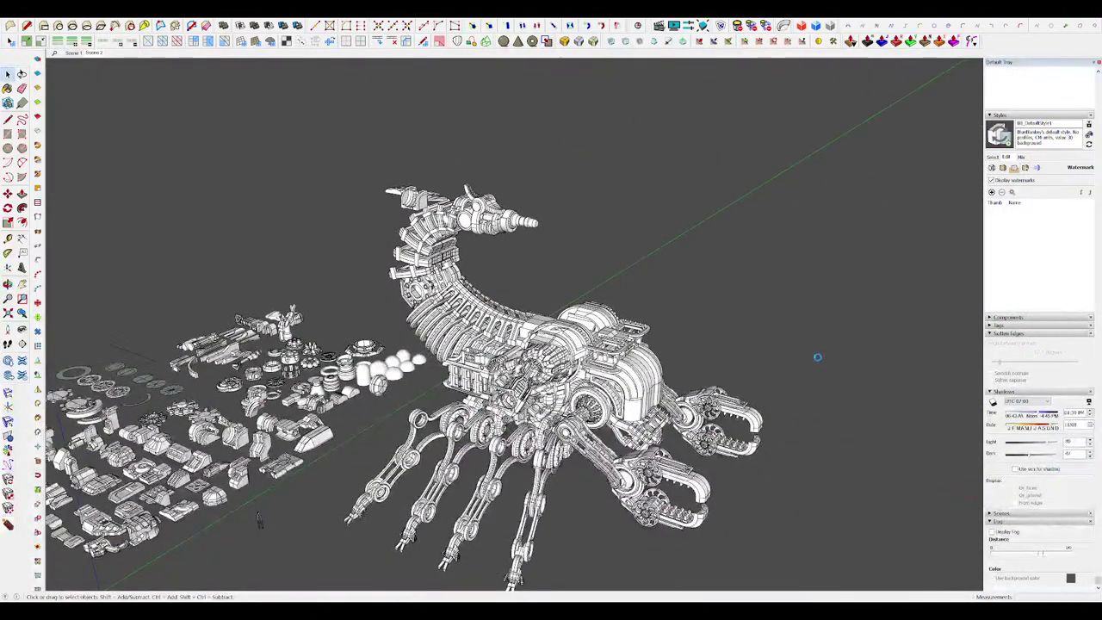
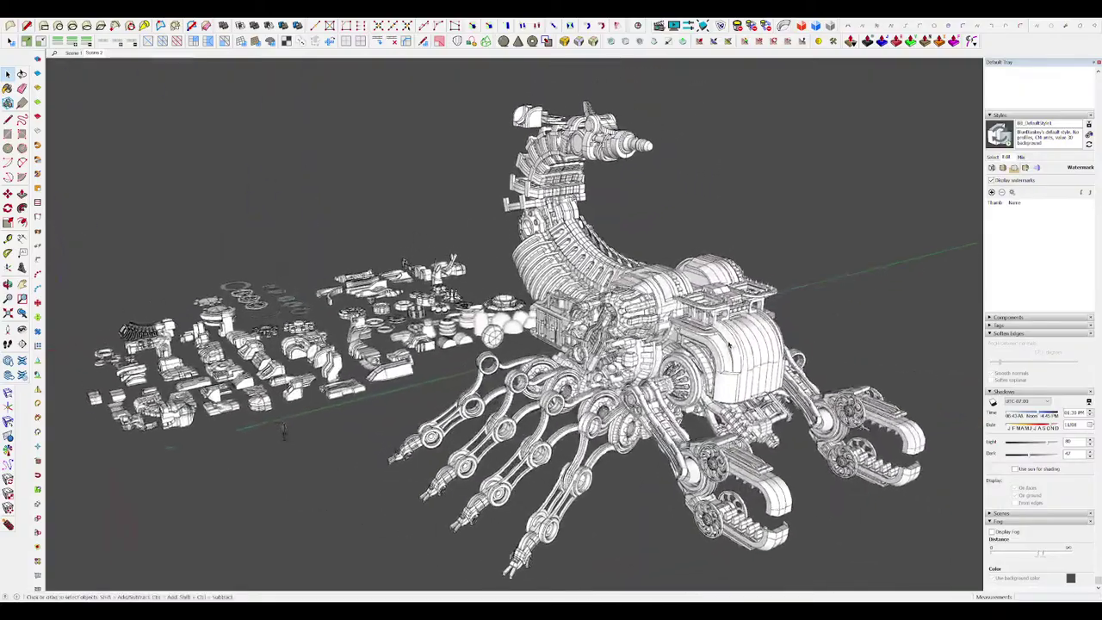
Step: Inside the barrel group, scale the ring inward about its centre and delete the outer sleeve
{"action": "scroll", "coordinate": [627, 168], "scroll_direction": "up", "scroll_amount": 5}
{"action": "scroll", "coordinate": [627, 214], "scroll_direction": "up", "scroll_amount": 5}
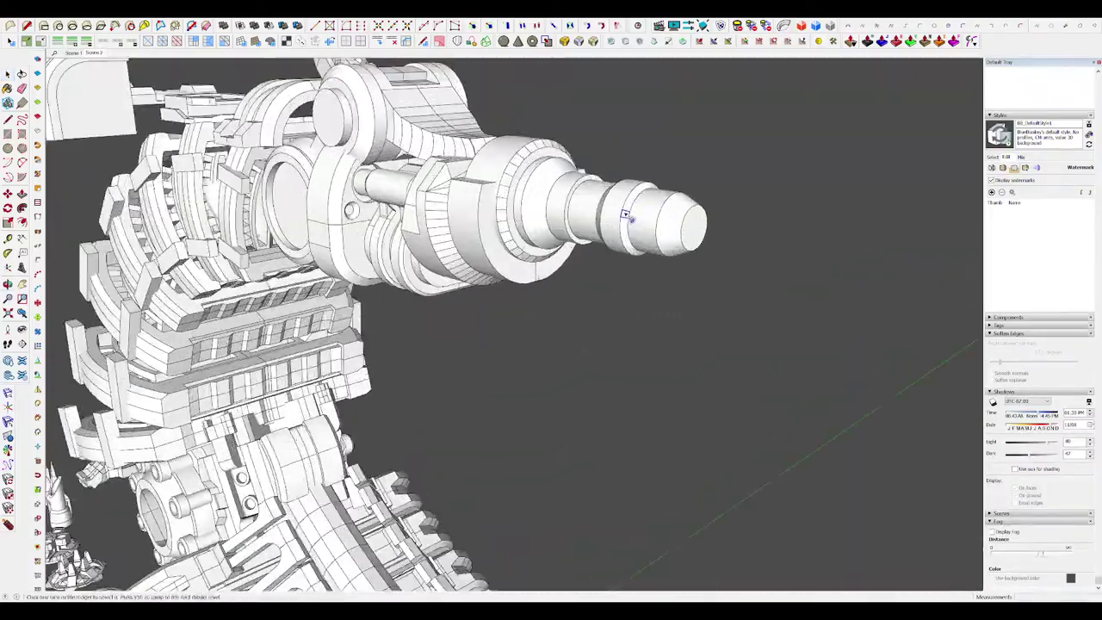
{"action": "double_click", "coordinate": [641, 212]}
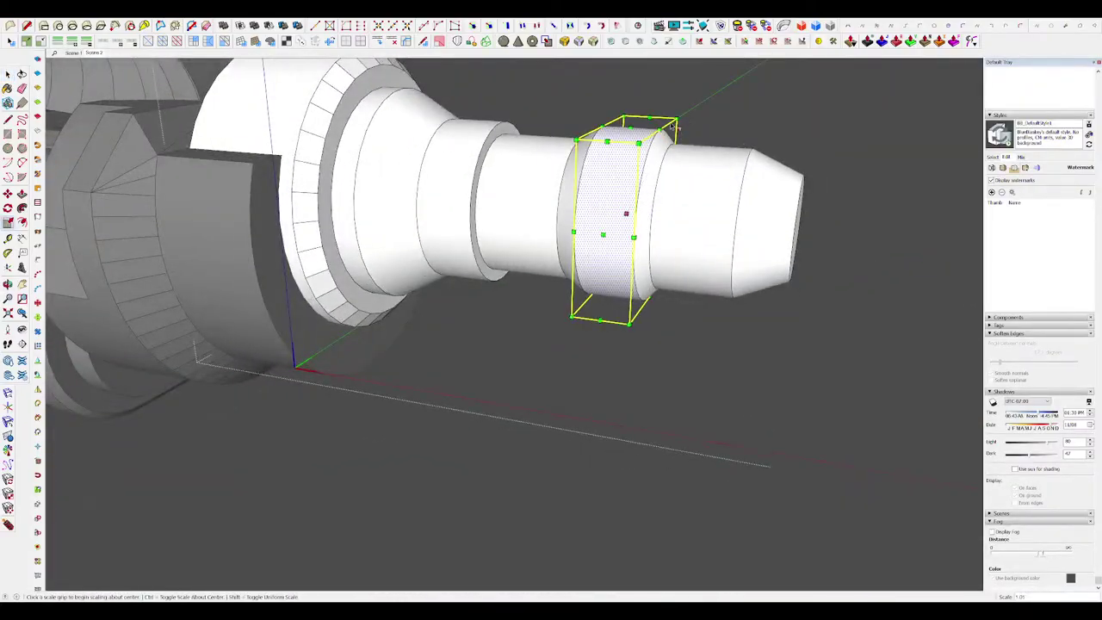
{"action": "left_click", "coordinate": [676, 119]}
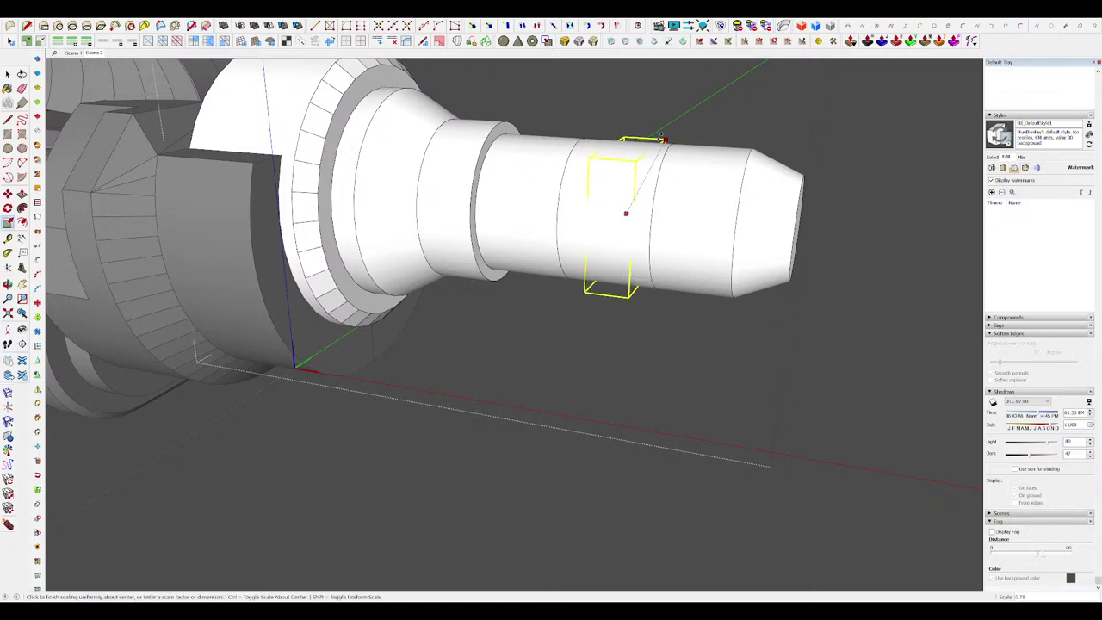
{"action": "left_click", "coordinate": [663, 138]}
{"action": "key", "text": "space"}
{"action": "left_click", "coordinate": [611, 180]}
{"action": "key", "text": "Delete"}
Step: Close the ring's open end with a face and extrude it 45.5 cm
{"action": "middle_click_drag", "start_coordinate": [643, 199], "coordinate": [869, 236]}
{"action": "scroll", "coordinate": [604, 190], "scroll_direction": "up", "scroll_amount": 4}
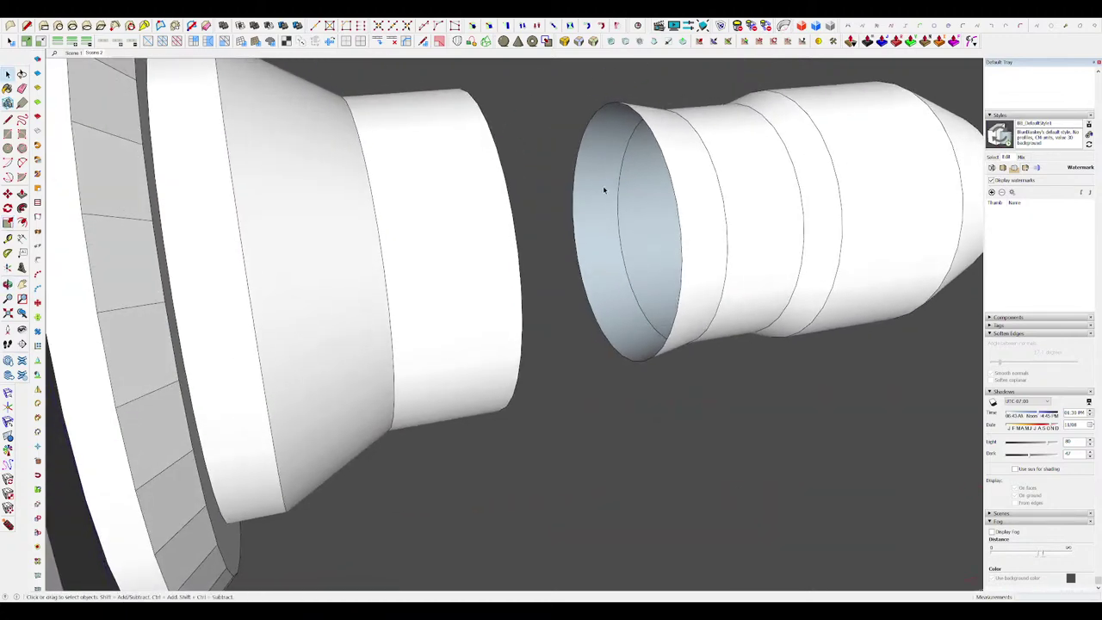
{"action": "left_click", "coordinate": [681, 228]}
{"action": "scroll", "coordinate": [680, 228], "scroll_direction": "down", "scroll_amount": 3}
{"action": "middle_click_drag", "start_coordinate": [681, 228], "coordinate": [659, 215]}
{"action": "key", "text": "p"}
{"action": "left_click", "coordinate": [482, 197]}
{"action": "scroll", "coordinate": [645, 240], "scroll_direction": "down", "scroll_amount": 10}
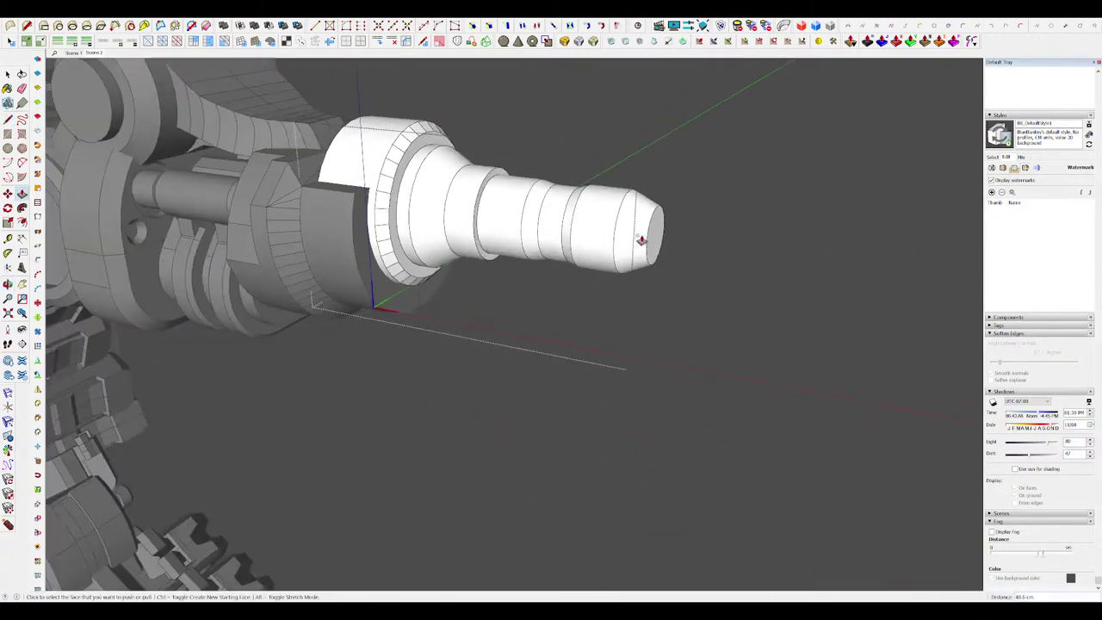
{"action": "middle_click_drag", "start_coordinate": [556, 233], "coordinate": [633, 303]}
{"action": "key", "text": "i"}
{"action": "key", "text": "i"}
{"action": "key", "text": "space"}
Step: Exit the barrel group and draw a circle beneath the barrel for a small cylinder
{"action": "left_click", "coordinate": [645, 313]}
{"action": "scroll", "coordinate": [565, 300], "scroll_direction": "up", "scroll_amount": 4}
{"action": "middle_click_drag", "start_coordinate": [564, 299], "coordinate": [535, 275]}
{"action": "key", "text": "c"}
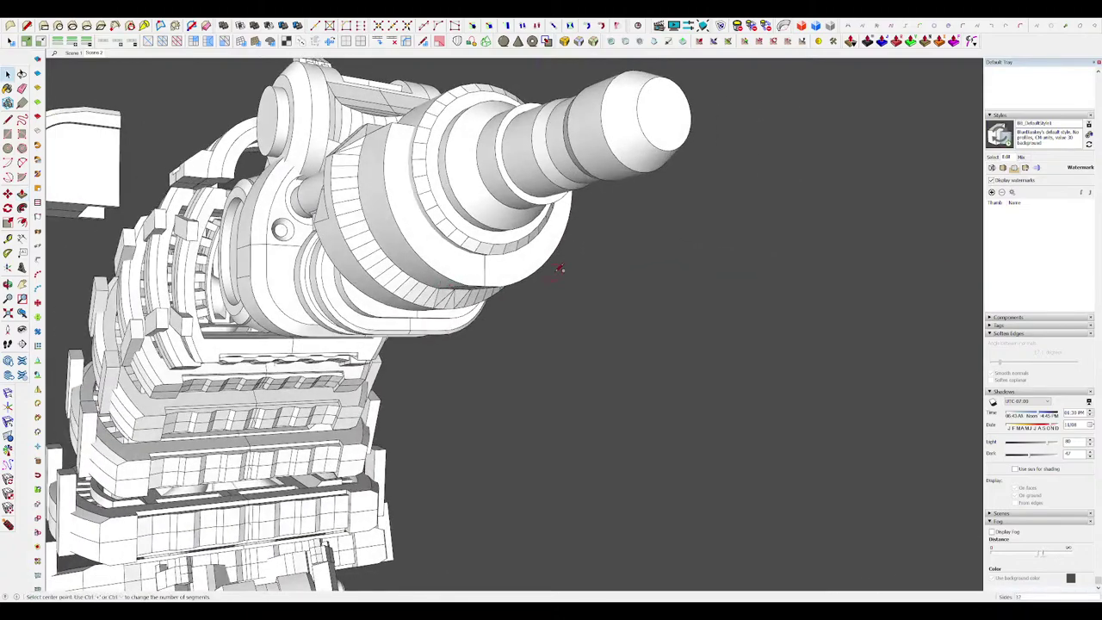
{"action": "middle_click_drag", "start_coordinate": [469, 269], "coordinate": [560, 264], "text": "shift"}
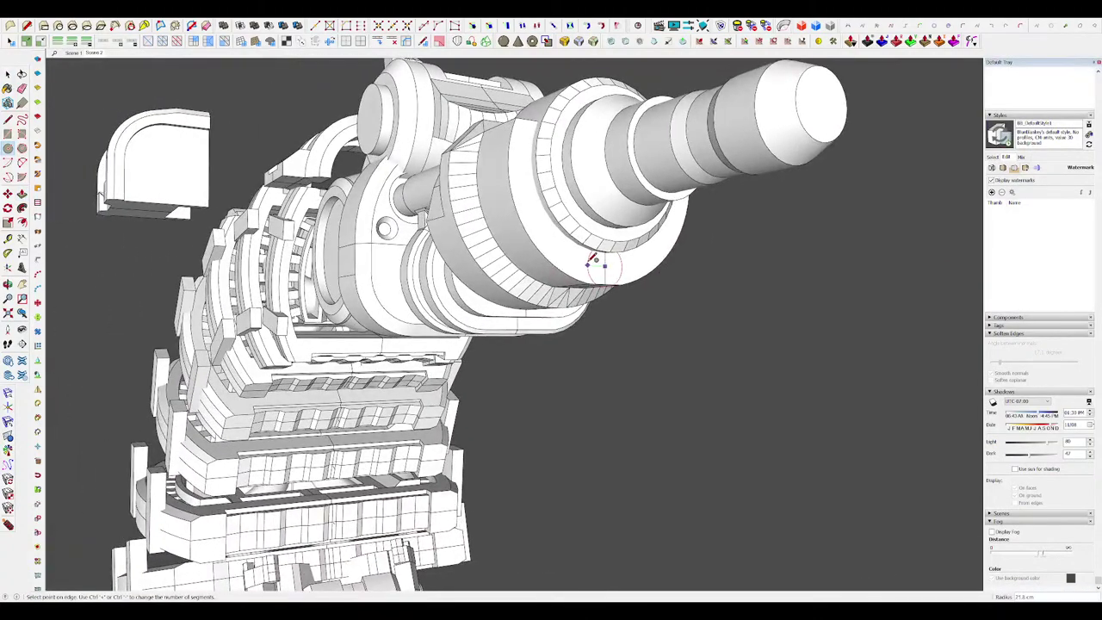
{"action": "key", "text": "p"}
{"action": "left_click", "coordinate": [603, 272]}
{"action": "left_click", "coordinate": [696, 259]}
{"action": "scroll", "coordinate": [686, 263], "scroll_direction": "down", "scroll_amount": 10}
{"action": "middle_click_drag", "start_coordinate": [663, 206], "coordinate": [676, 241]}
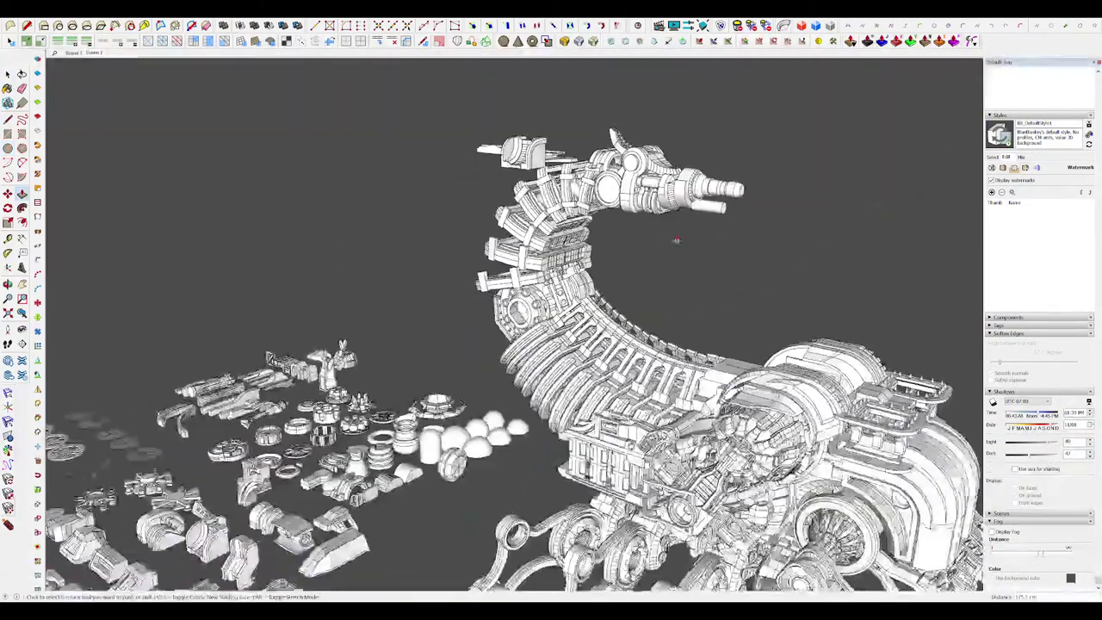
{"action": "scroll", "coordinate": [695, 211], "scroll_direction": "up", "scroll_amount": 10}
Step: In the cylinder group, push a notch 32.9 cm into the cylinder's top
{"action": "scroll", "coordinate": [598, 224], "scroll_direction": "down", "scroll_amount": 4}
{"action": "scroll", "coordinate": [600, 228], "scroll_direction": "down", "scroll_amount": 3}
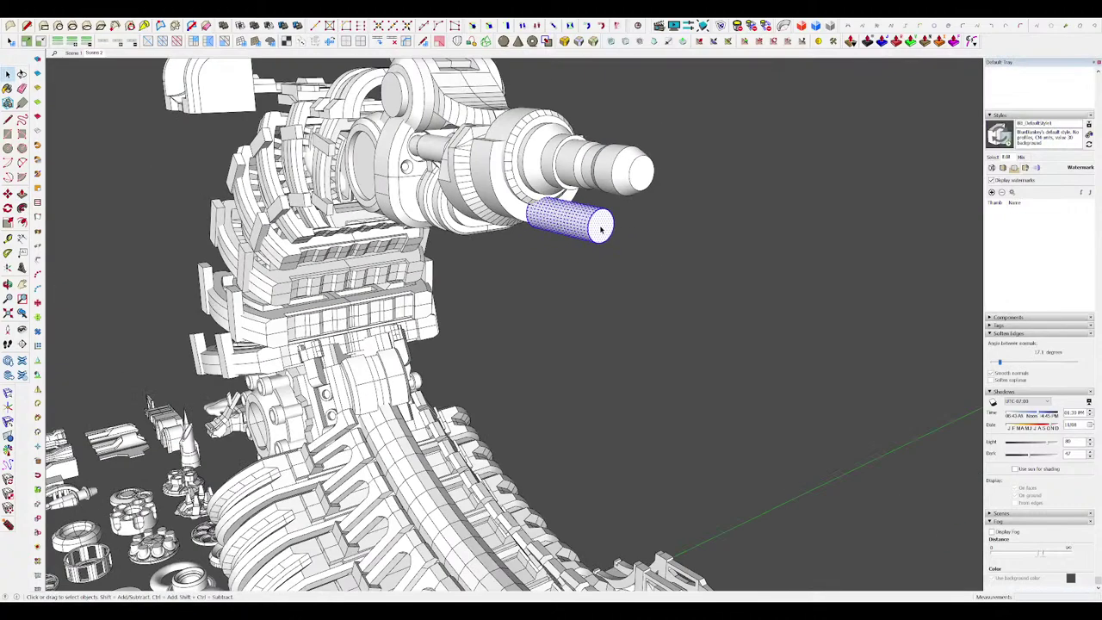
{"action": "double_click", "coordinate": [580, 241]}
{"action": "scroll", "coordinate": [585, 230], "scroll_direction": "up", "scroll_amount": 2}
{"action": "key", "text": "l"}
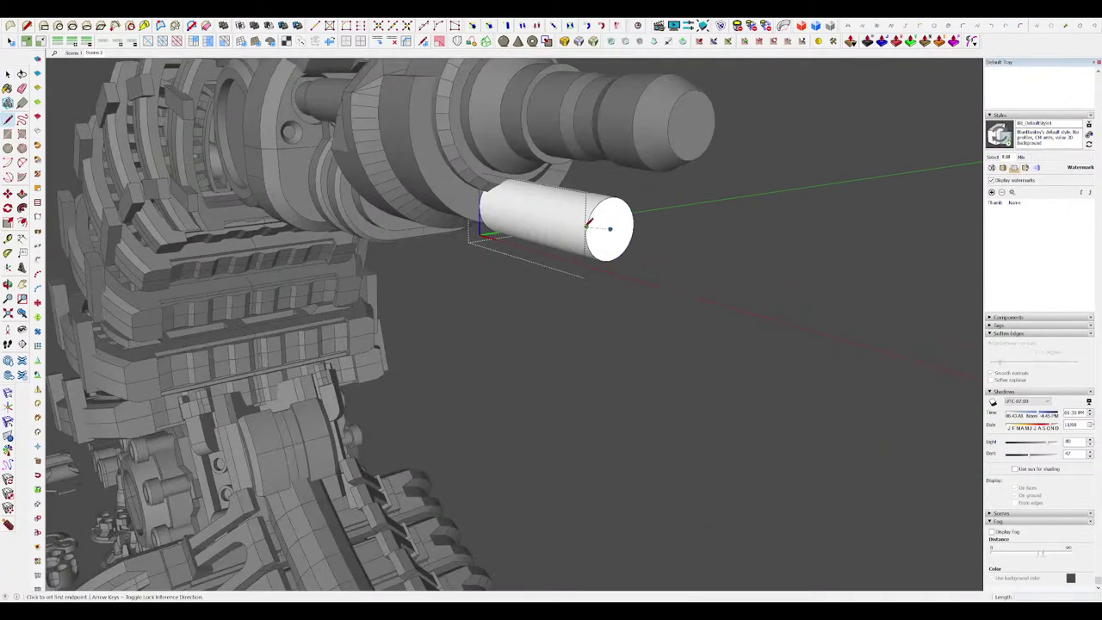
{"action": "scroll", "coordinate": [598, 239], "scroll_direction": "down", "scroll_amount": 4}
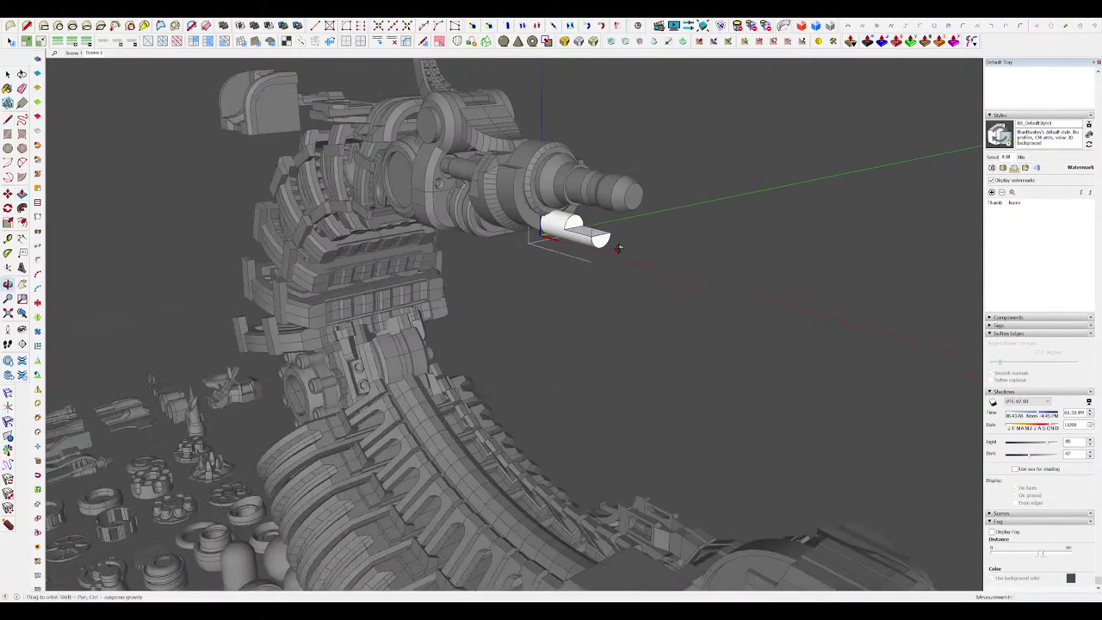
{"action": "scroll", "coordinate": [606, 243], "scroll_direction": "up", "scroll_amount": 3}
{"action": "left_click", "coordinate": [609, 244]}
{"action": "key", "text": "h"}
{"action": "key", "text": "r"}
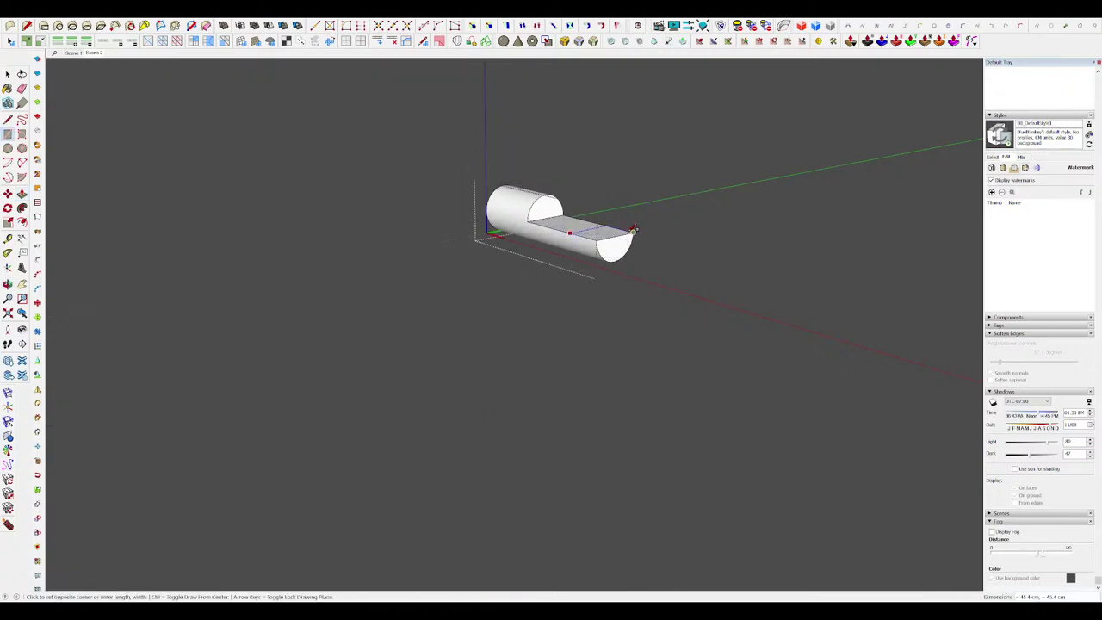
{"action": "left_click", "coordinate": [613, 209]}
{"action": "key", "text": "h"}
Step: Inspect the notched cylinder from around the scorpion, then leave its group
{"action": "middle_click_drag", "start_coordinate": [618, 220], "coordinate": [640, 233]}
{"action": "scroll", "coordinate": [640, 233], "scroll_direction": "down", "scroll_amount": 5}
{"action": "middle_click_drag", "start_coordinate": [482, 206], "coordinate": [602, 215]}
{"action": "scroll", "coordinate": [620, 228], "scroll_direction": "down", "scroll_amount": 3}
{"action": "scroll", "coordinate": [620, 228], "scroll_direction": "up", "scroll_amount": 8}
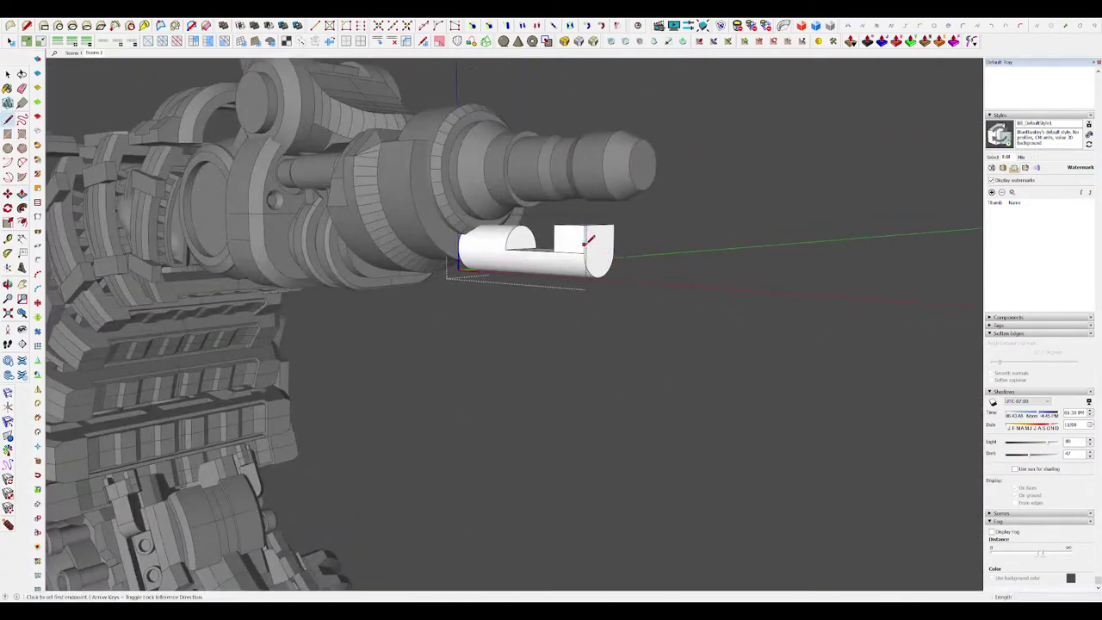
{"action": "middle_click_drag", "start_coordinate": [682, 196], "coordinate": [505, 246]}
{"action": "key", "text": "ctrl+h"}
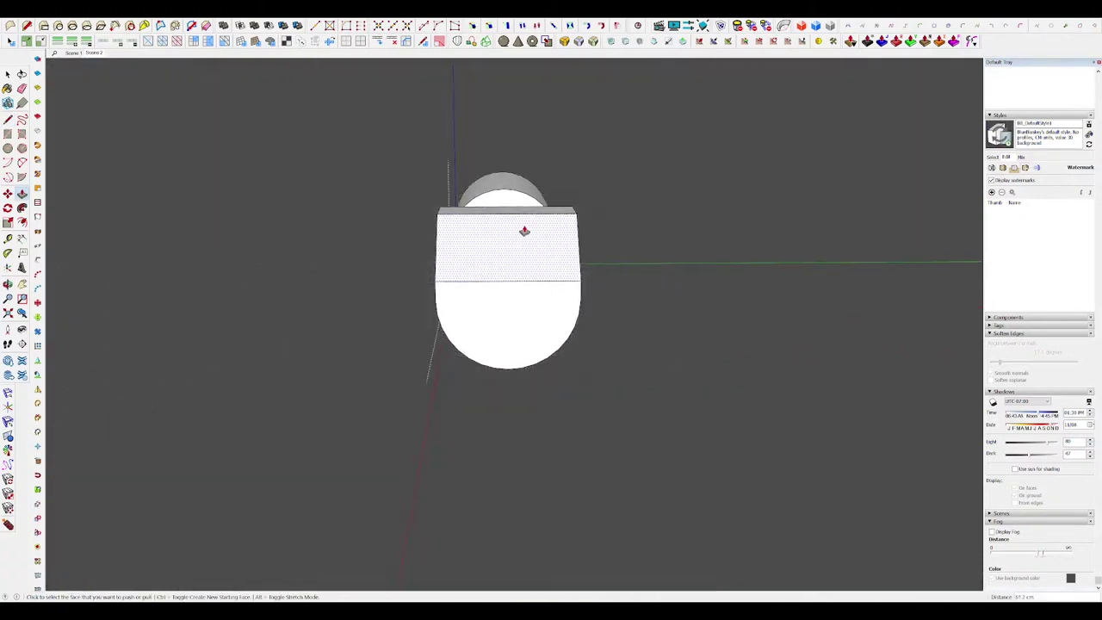
{"action": "key", "text": "ctrl+h"}
{"action": "key", "text": "space"}
{"action": "key", "text": "Escape"}
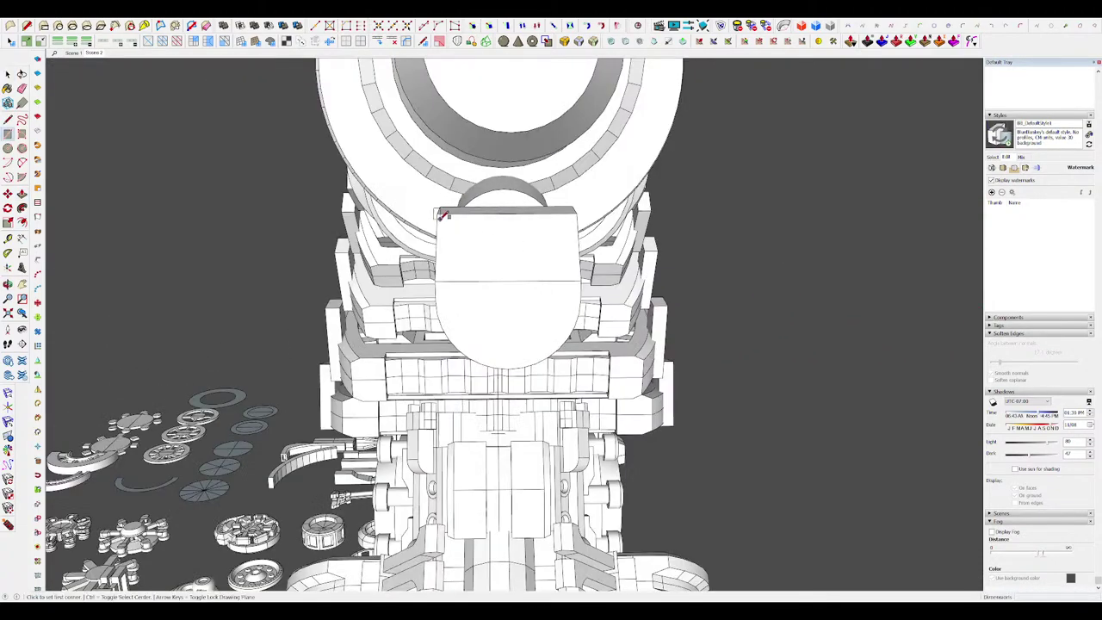
Step: Inset an outline on the end block's face and raise it into a box
{"action": "double_click", "coordinate": [506, 262]}
{"action": "key", "text": "f"}
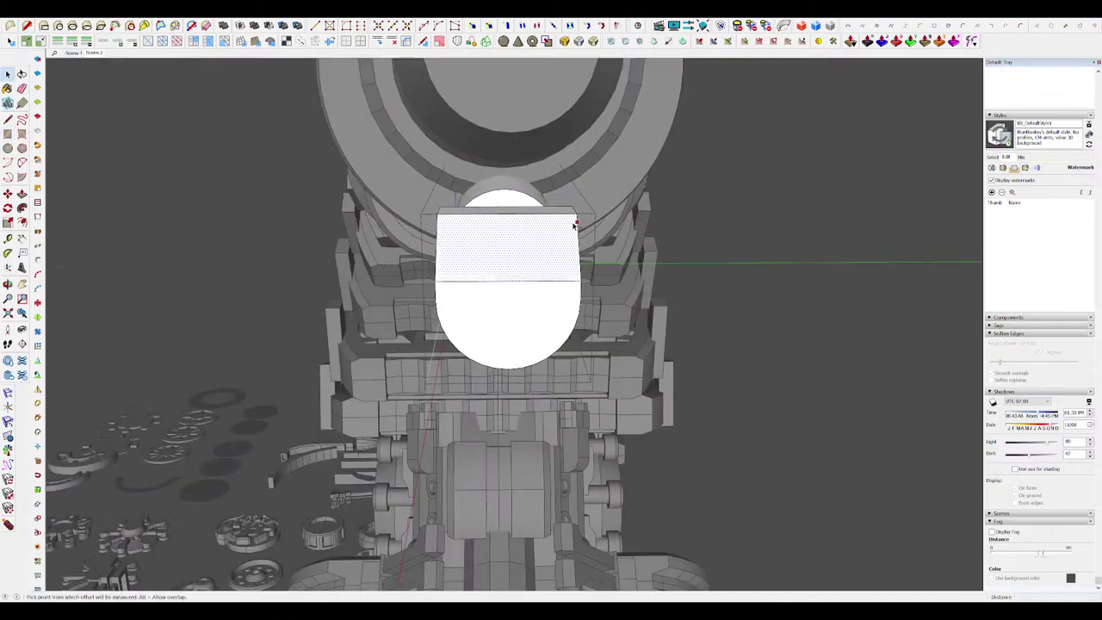
{"action": "left_click", "coordinate": [567, 225]}
{"action": "key", "text": "p"}
{"action": "left_click", "coordinate": [534, 245]}
{"action": "left_click", "coordinate": [531, 224]}
{"action": "middle_click_drag", "start_coordinate": [531, 224], "coordinate": [667, 224]}
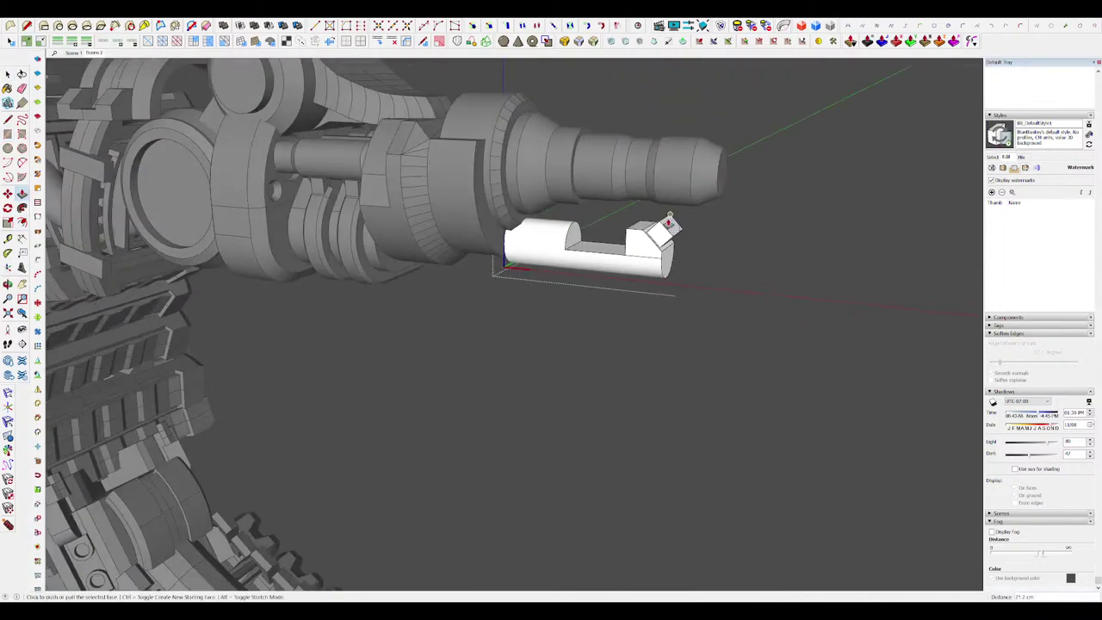
{"action": "scroll", "coordinate": [640, 223], "scroll_direction": "down", "scroll_amount": 5}
{"action": "scroll", "coordinate": [580, 163], "scroll_direction": "up", "scroll_amount": 8}
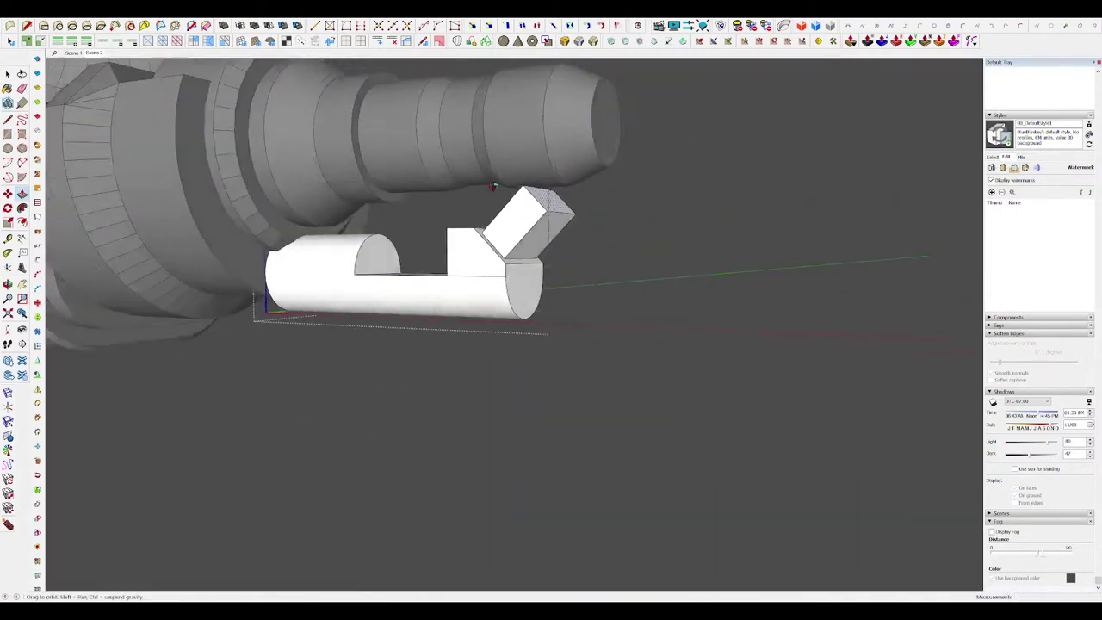
{"action": "middle_click_drag", "start_coordinate": [491, 184], "coordinate": [480, 196]}
{"action": "key", "text": "space"}
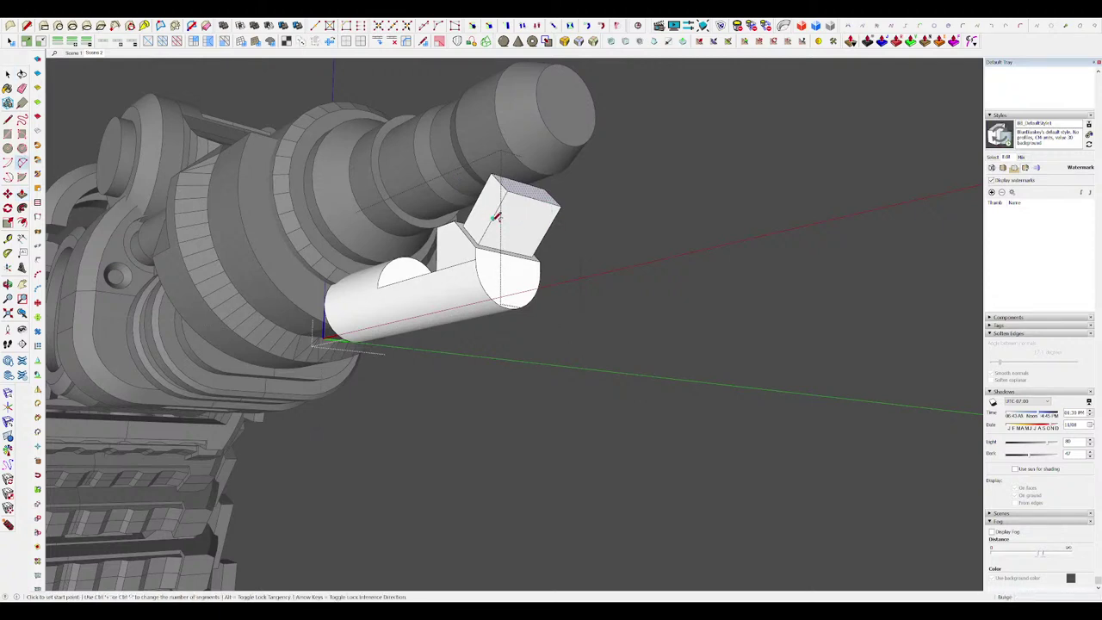
Step: Lengthen the angled box upward and push away its corner to leave a rounded arm end
{"action": "left_click", "coordinate": [529, 201]}
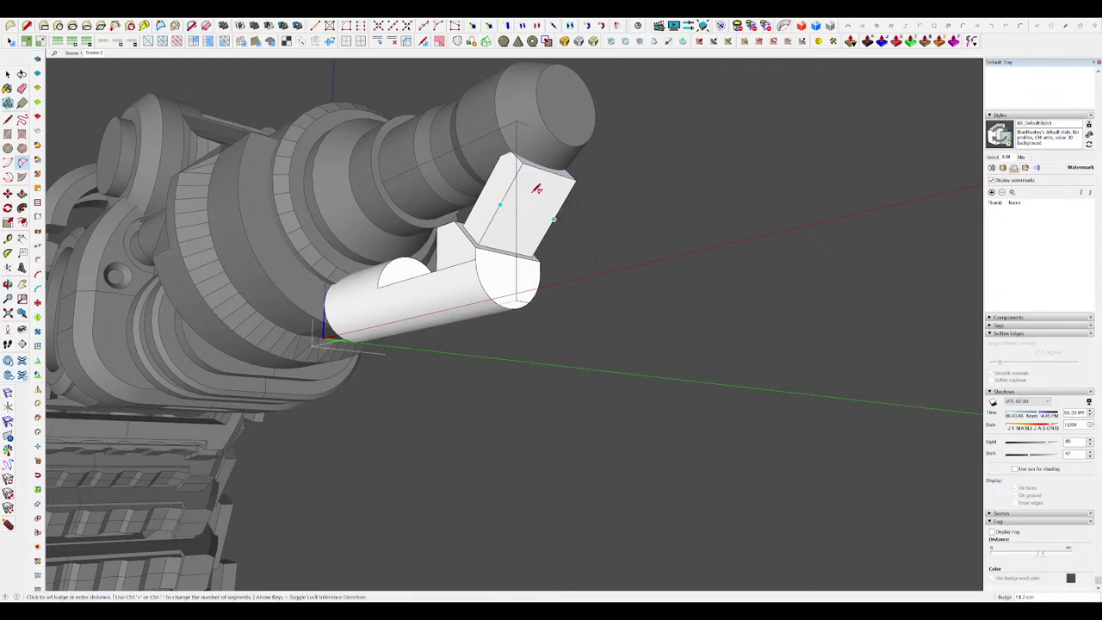
{"action": "scroll", "coordinate": [537, 188], "scroll_direction": "up", "scroll_amount": 1}
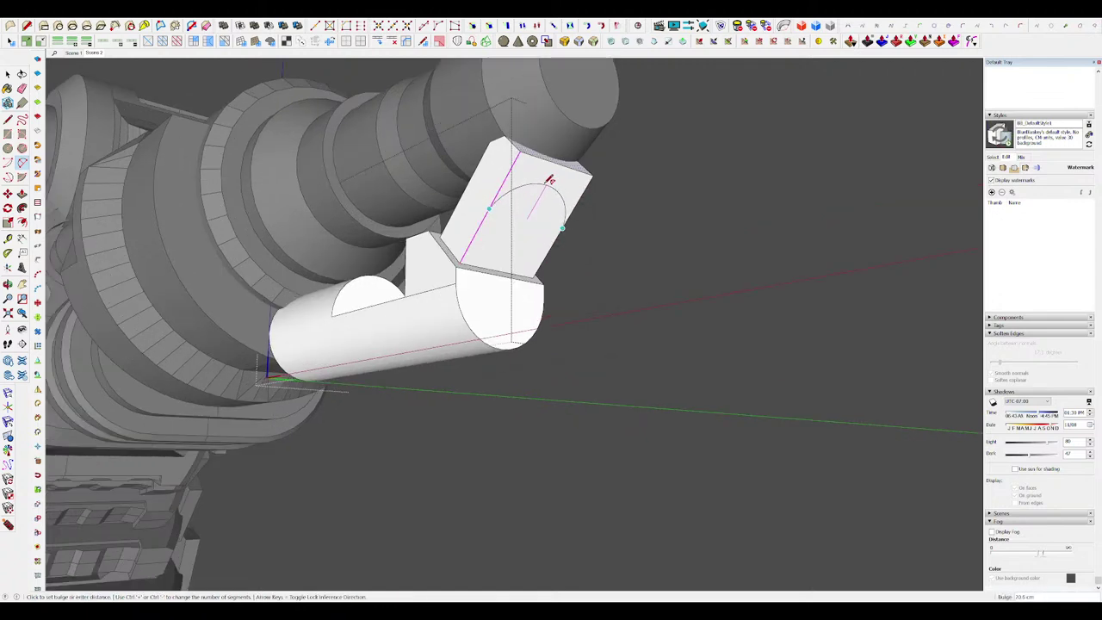
{"action": "key", "text": "p"}
{"action": "left_click", "coordinate": [561, 182]}
{"action": "left_click", "coordinate": [500, 164]}
{"action": "key", "text": "space"}
{"action": "scroll", "coordinate": [551, 193], "scroll_direction": "down", "scroll_amount": 4}
{"action": "middle_click_drag", "start_coordinate": [508, 172], "coordinate": [609, 183]}
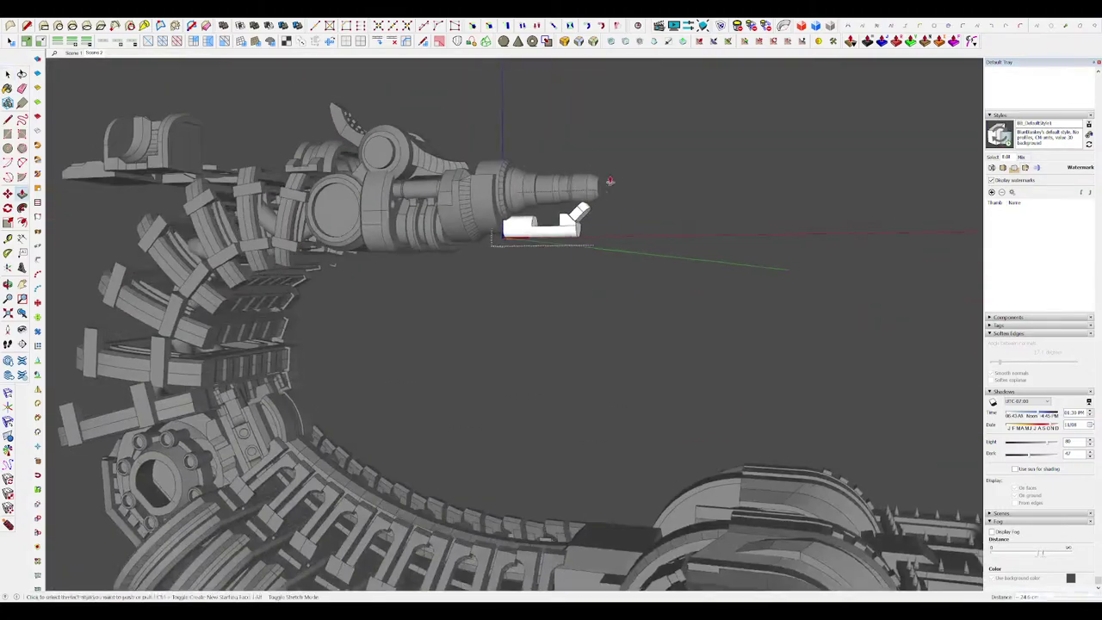
Step: Reopen the jaw group and move the jaw part into place beneath the stinger nozzle
{"action": "left_click", "coordinate": [708, 261]}
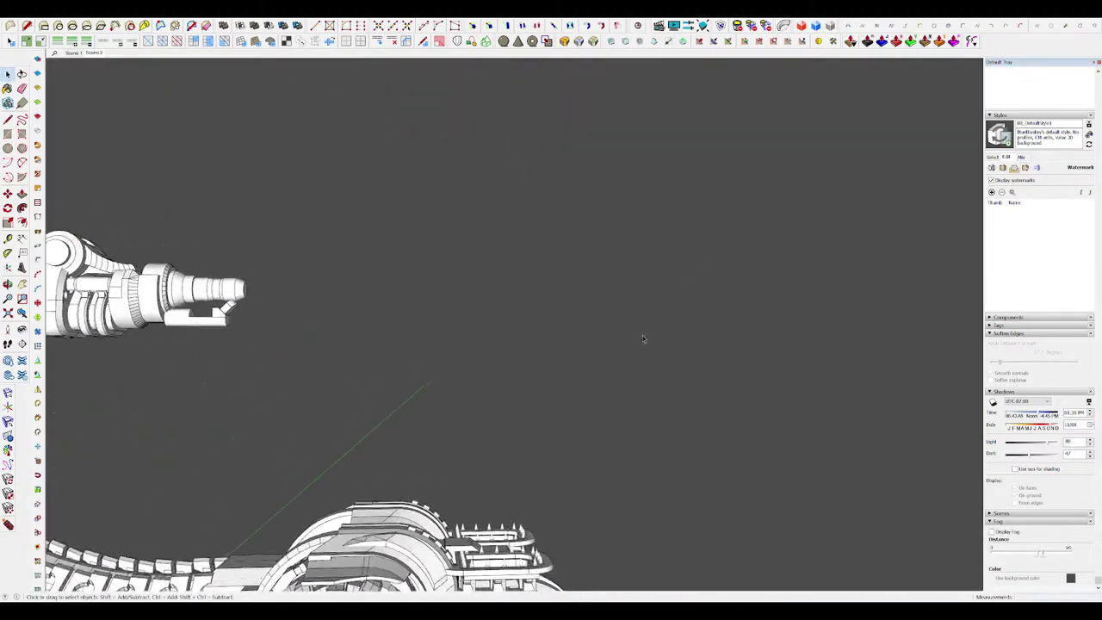
{"action": "middle_click_drag", "start_coordinate": [488, 569], "coordinate": [568, 370]}
{"action": "scroll", "coordinate": [551, 345], "scroll_direction": "down", "scroll_amount": 3}
{"action": "scroll", "coordinate": [563, 265], "scroll_direction": "up", "scroll_amount": 8}
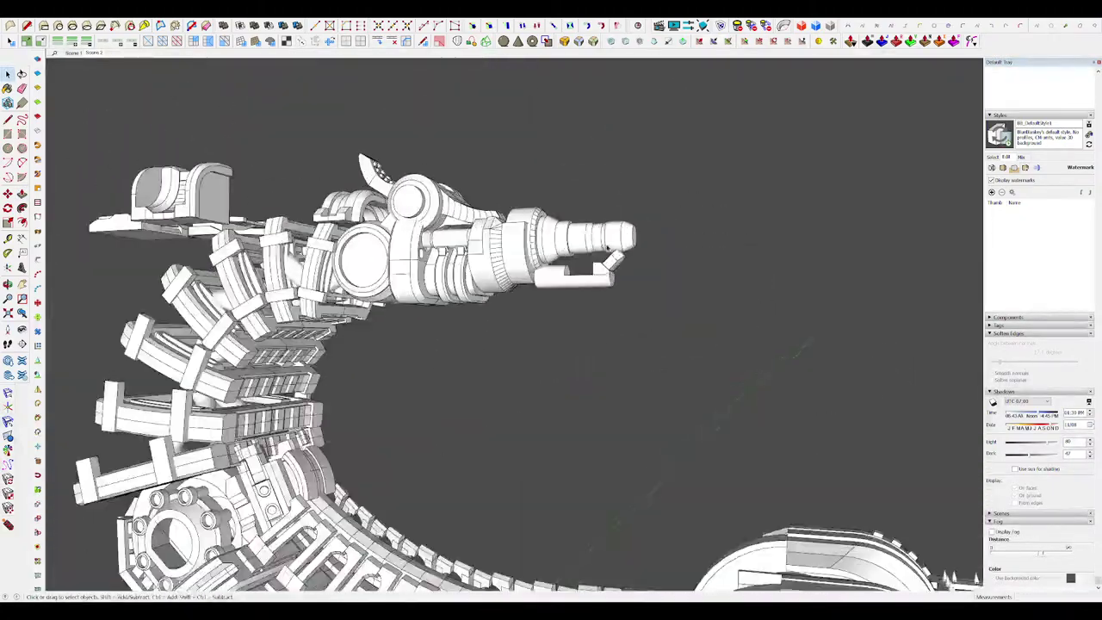
{"action": "left_click", "coordinate": [637, 288]}
{"action": "mouse_move", "coordinate": [638, 288]}
{"action": "middle_mouse_down"}
{"action": "mouse_move", "coordinate": [696, 296]}
{"action": "mouse_move", "coordinate": [566, 249]}
{"action": "middle_mouse_up"}
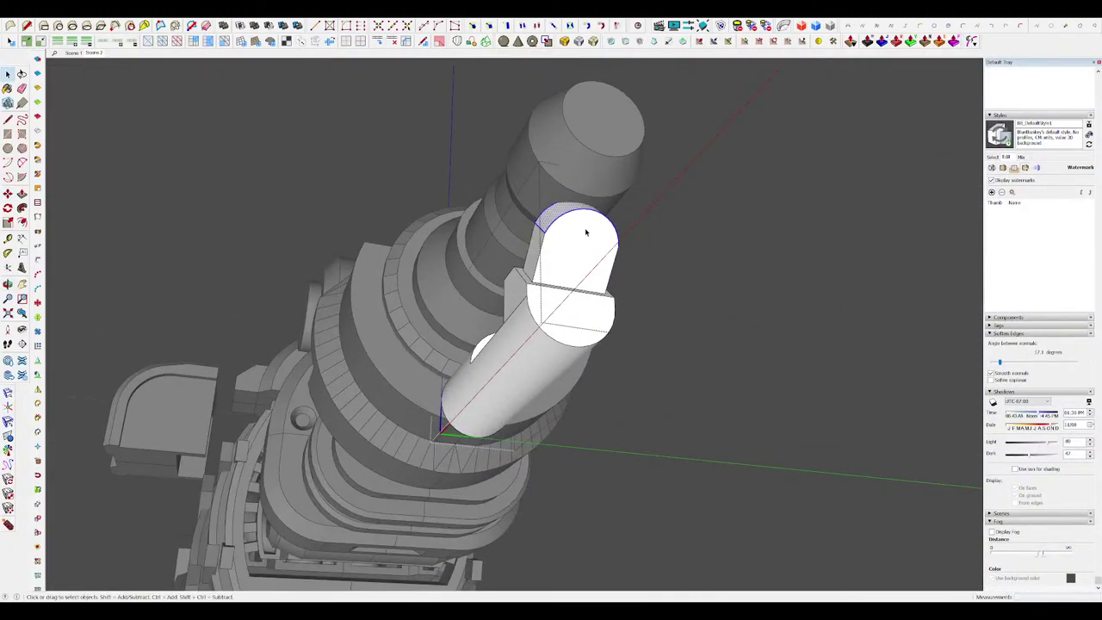
{"action": "scroll", "coordinate": [579, 232], "scroll_direction": "up", "scroll_amount": 3}
{"action": "left_click", "coordinate": [586, 224]}
{"action": "key", "text": "space"}
Step: Close the jaw group and orbit around the creature to look beneath the jaw
{"action": "middle_click_drag", "start_coordinate": [517, 314], "coordinate": [691, 418]}
{"action": "scroll", "coordinate": [691, 418], "scroll_direction": "down", "scroll_amount": 3}
{"action": "middle_click_drag", "start_coordinate": [680, 361], "coordinate": [731, 310]}
{"action": "scroll", "coordinate": [749, 312], "scroll_direction": "down", "scroll_amount": 5}
{"action": "left_click", "coordinate": [750, 313]}
{"action": "scroll", "coordinate": [723, 267], "scroll_direction": "down", "scroll_amount": 5}
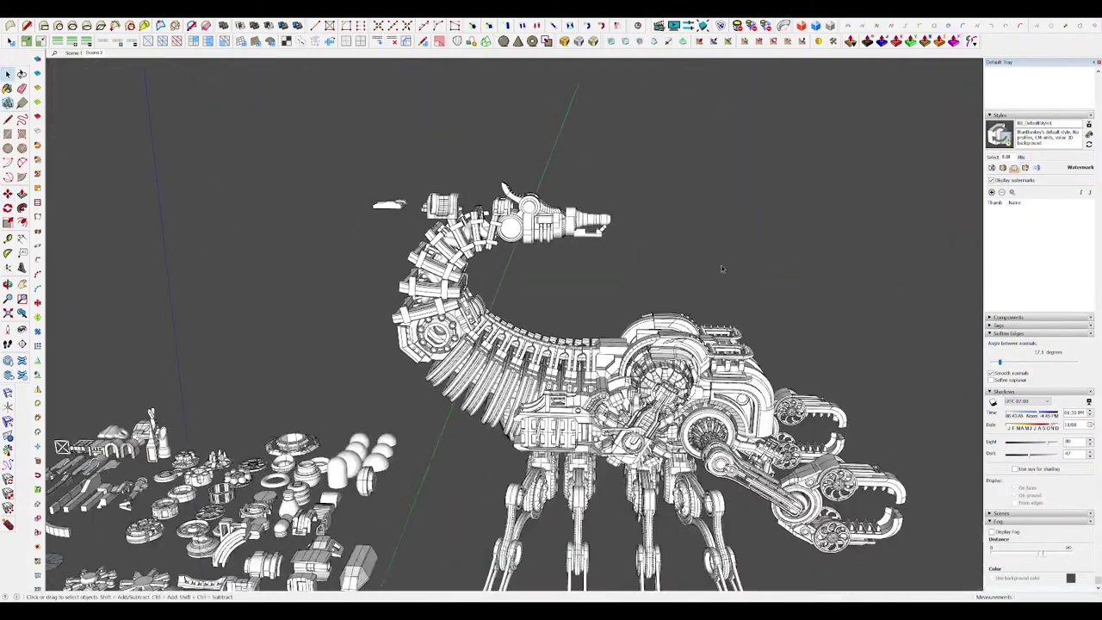
{"action": "middle_click_drag", "start_coordinate": [723, 268], "coordinate": [490, 136]}
{"action": "scroll", "coordinate": [640, 224], "scroll_direction": "up", "scroll_amount": 4}
{"action": "scroll", "coordinate": [640, 223], "scroll_direction": "up", "scroll_amount": 8}
{"action": "middle_click_drag", "start_coordinate": [550, 211], "coordinate": [499, 195]}
Step: Push the arched block completely off the jaw piece and leave the group
{"action": "key", "text": "p"}
{"action": "left_click", "coordinate": [574, 214]}
{"action": "left_click", "coordinate": [509, 185]}
{"action": "key", "text": "h"}
{"action": "middle_click_drag", "start_coordinate": [494, 248], "coordinate": [475, 282]}
{"action": "scroll", "coordinate": [550, 267], "scroll_direction": "down", "scroll_amount": 3}
{"action": "key", "text": "space"}
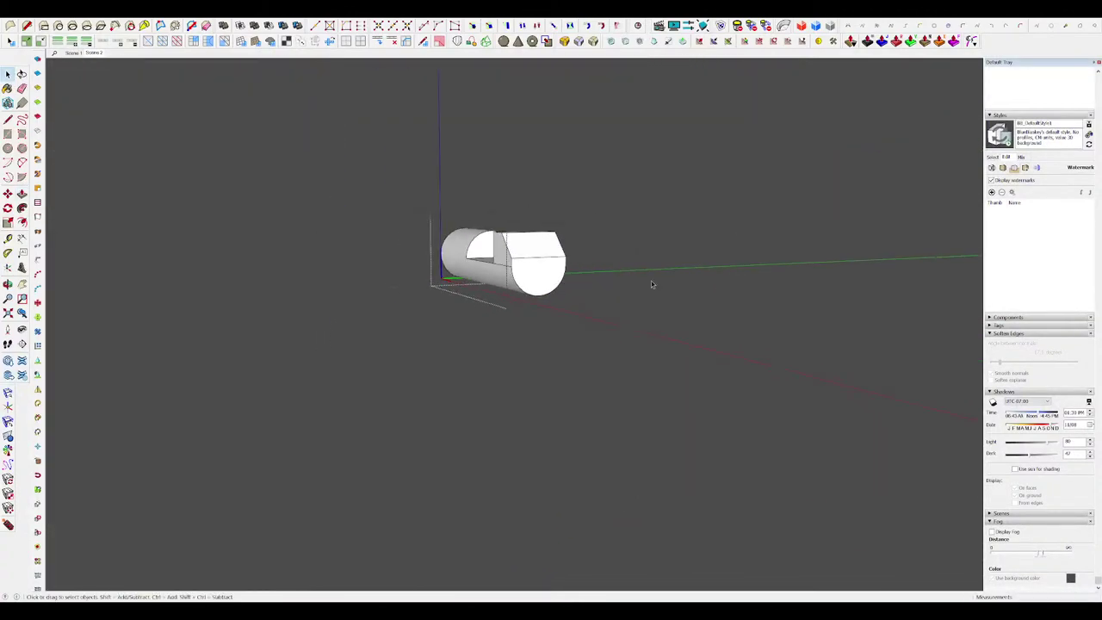
{"action": "left_click", "coordinate": [652, 283]}
{"action": "scroll", "coordinate": [651, 283], "scroll_direction": "down", "scroll_amount": 4}
{"action": "scroll", "coordinate": [594, 245], "scroll_direction": "up", "scroll_amount": 6}
Step: Start a rectangle on the jaw by setting its first corner
{"action": "middle_click_drag", "start_coordinate": [659, 263], "coordinate": [622, 260]}
{"action": "key", "text": "r"}
{"action": "scroll", "coordinate": [561, 237], "scroll_direction": "down", "scroll_amount": 5}
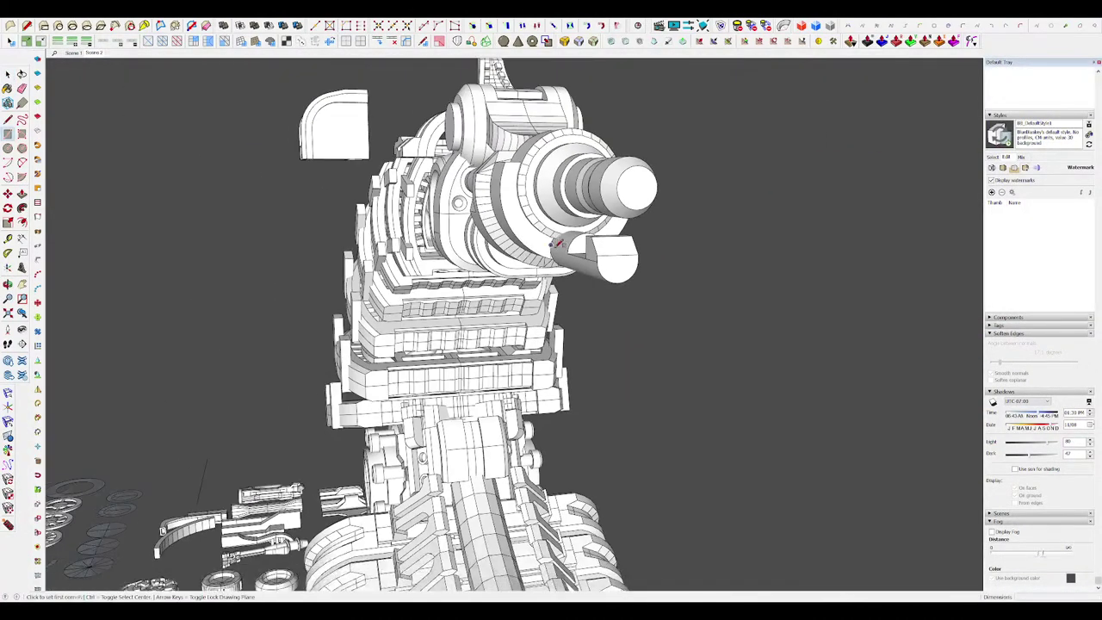
{"action": "middle_click_drag", "start_coordinate": [559, 235], "coordinate": [520, 261]}
{"action": "left_click", "coordinate": [518, 263]}
{"action": "middle_click_drag", "start_coordinate": [678, 327], "coordinate": [1018, 253]}
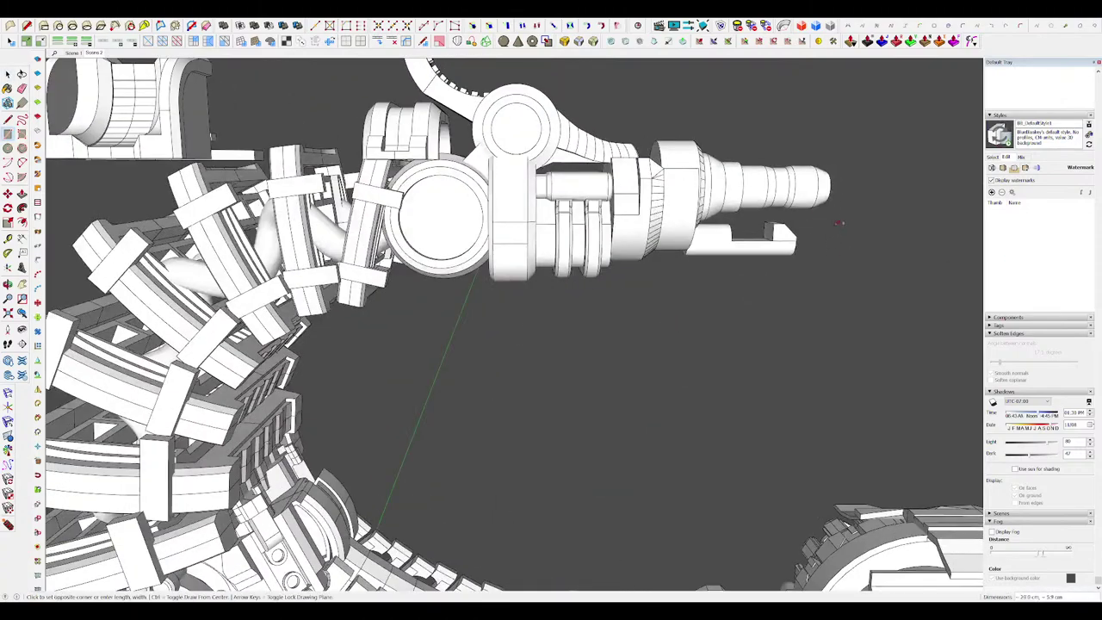
{"action": "scroll", "coordinate": [711, 207], "scroll_direction": "down", "scroll_amount": 4}
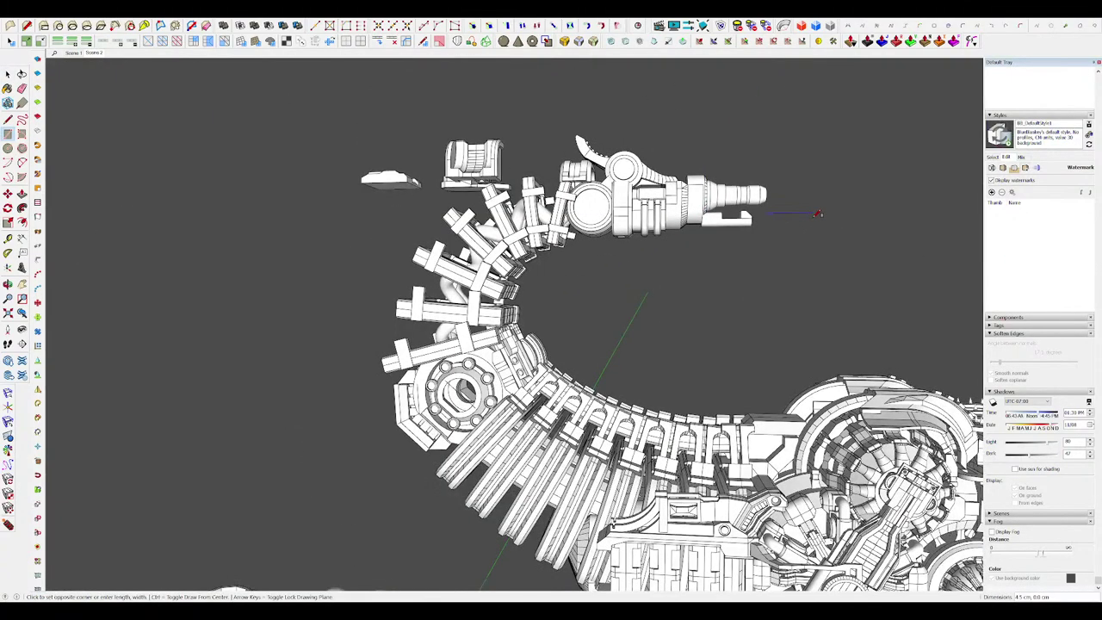
Step: Finish the small rectangle on the jaw and delete the unwanted geometry
{"action": "left_click", "coordinate": [813, 220]}
{"action": "middle_click_drag", "start_coordinate": [813, 220], "coordinate": [803, 244]}
{"action": "key", "text": "p"}
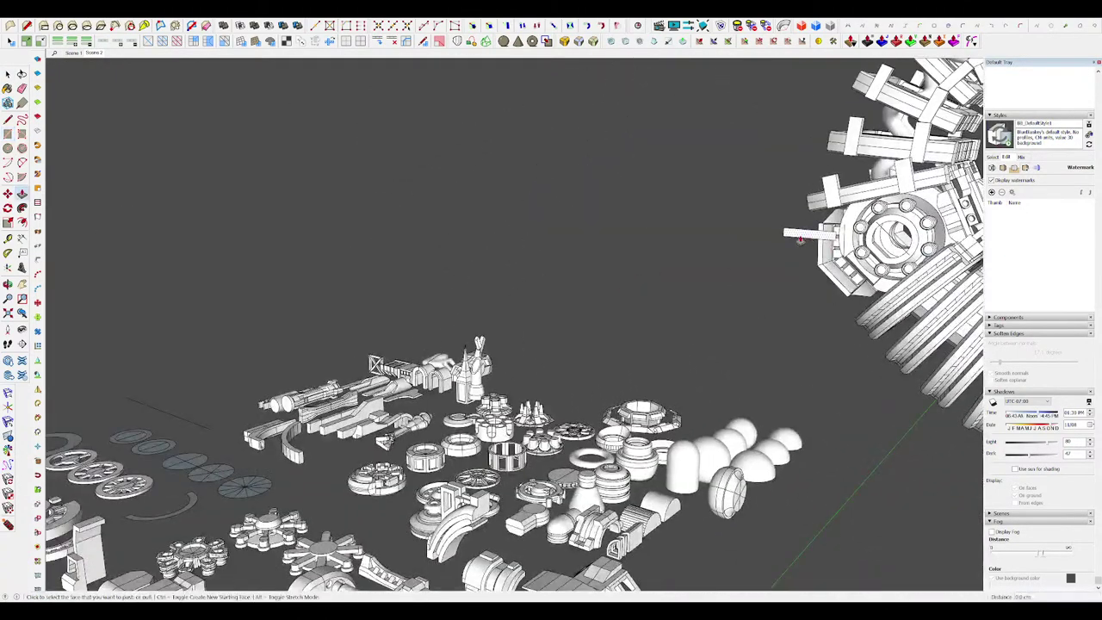
{"action": "scroll", "coordinate": [613, 306], "scroll_direction": "down", "scroll_amount": 5}
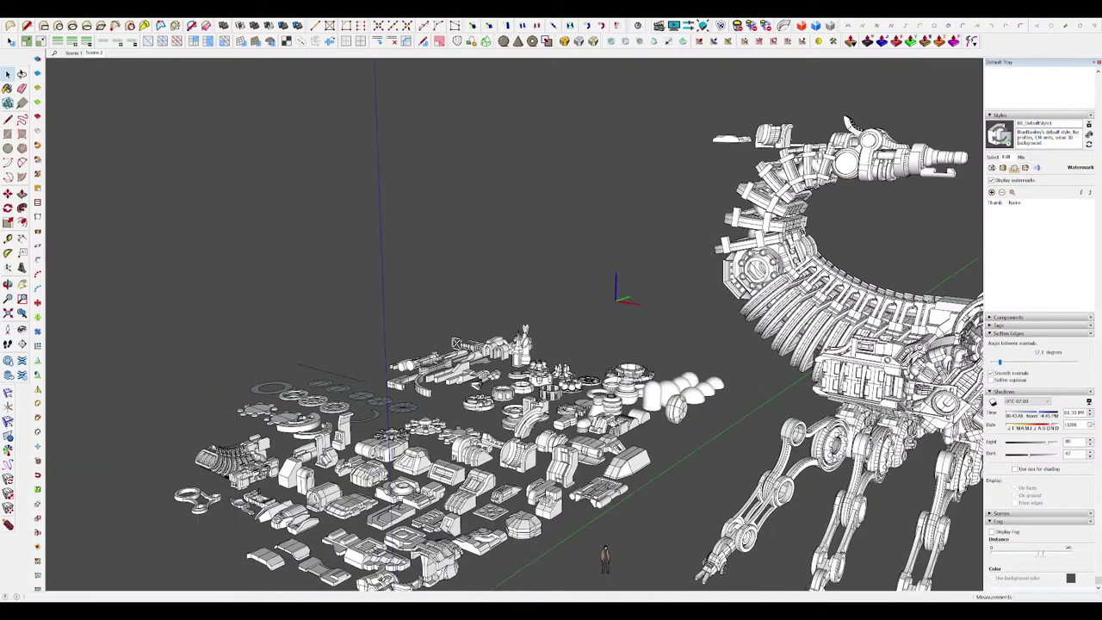
{"action": "key", "text": "Delete"}
{"action": "scroll", "coordinate": [818, 241], "scroll_direction": "up", "scroll_amount": 3}
{"action": "scroll", "coordinate": [766, 233], "scroll_direction": "down", "scroll_amount": 3}
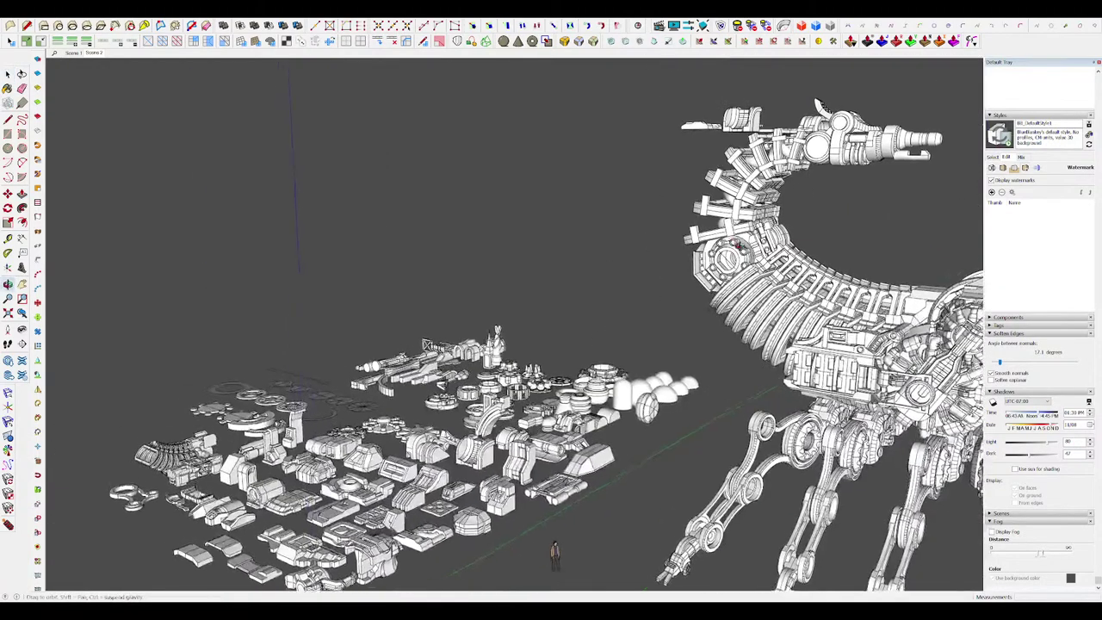
{"action": "scroll", "coordinate": [565, 276], "scroll_direction": "up", "scroll_amount": 2}
Step: Stretch the small box into a long bar and move it to the stinger head
{"action": "key", "text": "s"}
{"action": "left_click_drag", "start_coordinate": [538, 264], "coordinate": [610, 261]}
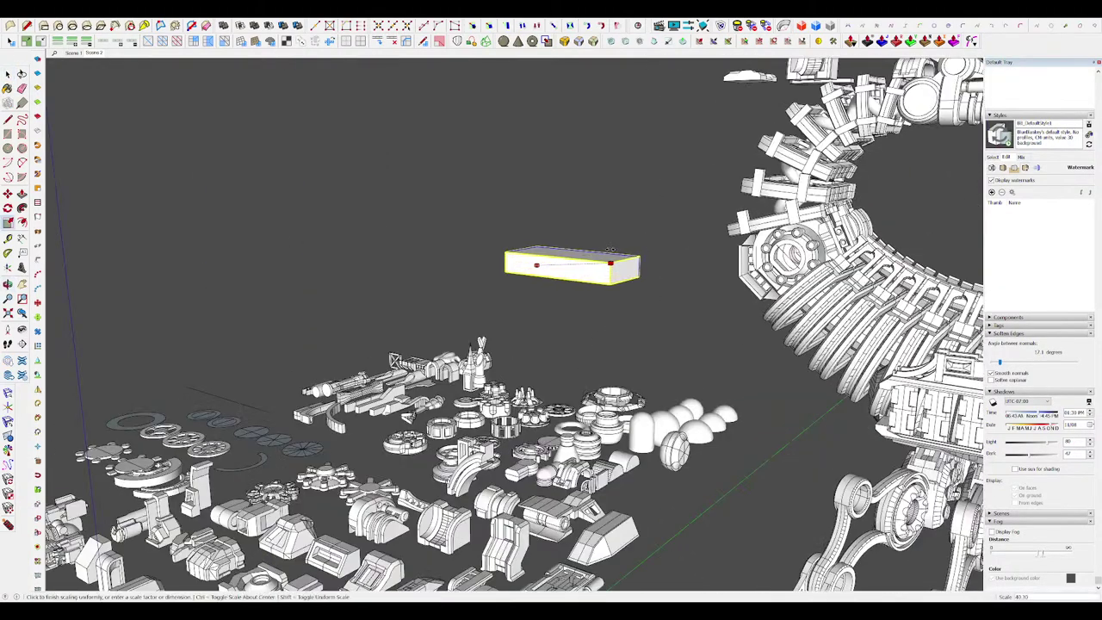
{"action": "left_click", "coordinate": [608, 282]}
{"action": "scroll", "coordinate": [602, 279], "scroll_direction": "down", "scroll_amount": 4}
{"action": "middle_click_drag", "start_coordinate": [593, 274], "coordinate": [491, 319], "text": "shift"}
{"action": "scroll", "coordinate": [791, 186], "scroll_direction": "up", "scroll_amount": 4}
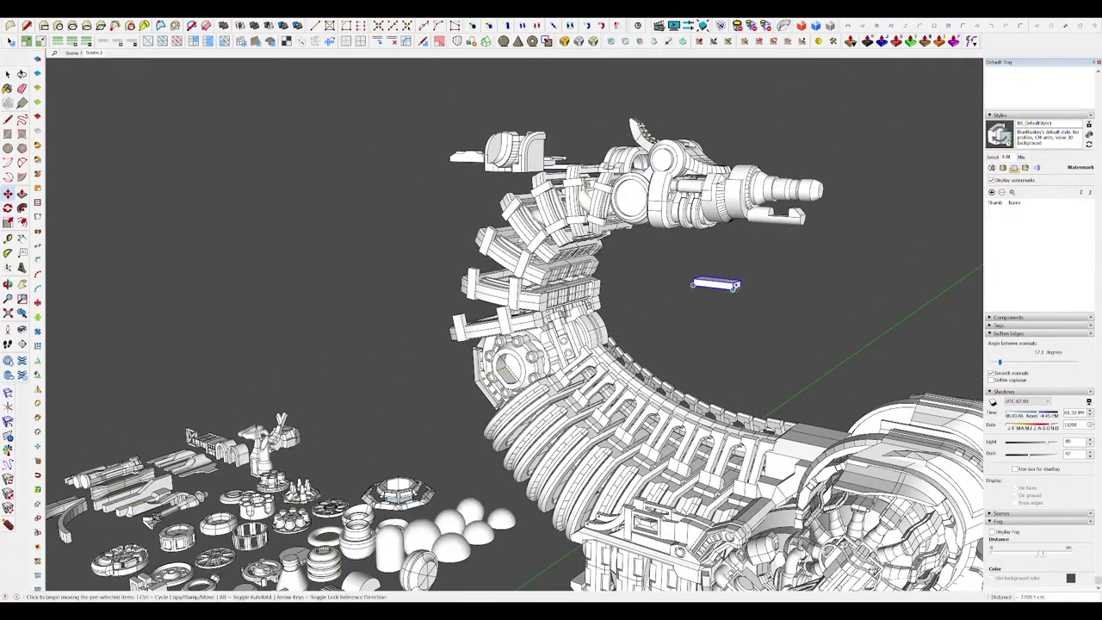
{"action": "scroll", "coordinate": [780, 217], "scroll_direction": "up", "scroll_amount": 3}
{"action": "scroll", "coordinate": [818, 218], "scroll_direction": "up", "scroll_amount": 4}
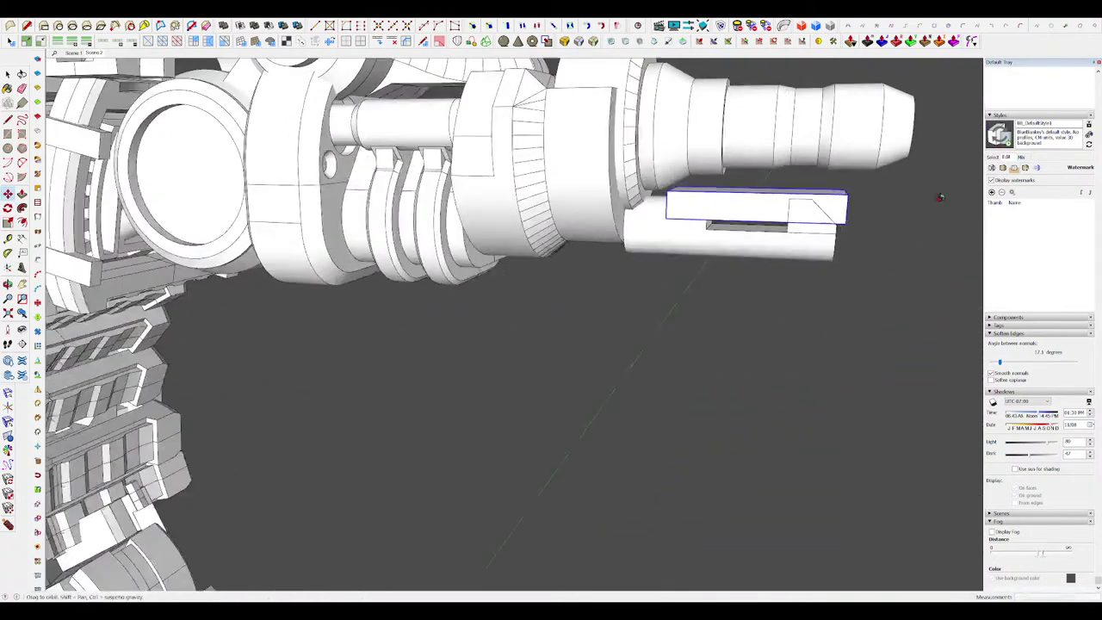
{"action": "scroll", "coordinate": [791, 241], "scroll_direction": "up", "scroll_amount": 5}
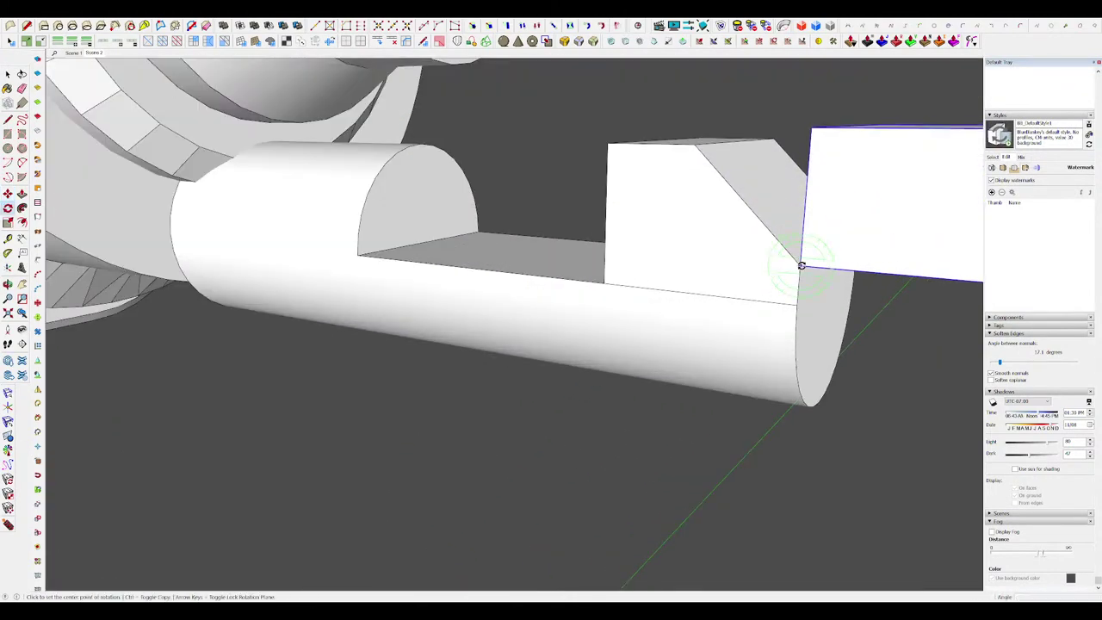
Step: Rotate the bar about its corner to a tilted angle on the tip
{"action": "left_click", "coordinate": [804, 223]}
{"action": "left_click", "coordinate": [772, 230]}
{"action": "key", "text": "space"}
{"action": "scroll", "coordinate": [685, 252], "scroll_direction": "down", "scroll_amount": 9}
{"action": "middle_click_drag", "start_coordinate": [685, 252], "coordinate": [633, 296]}
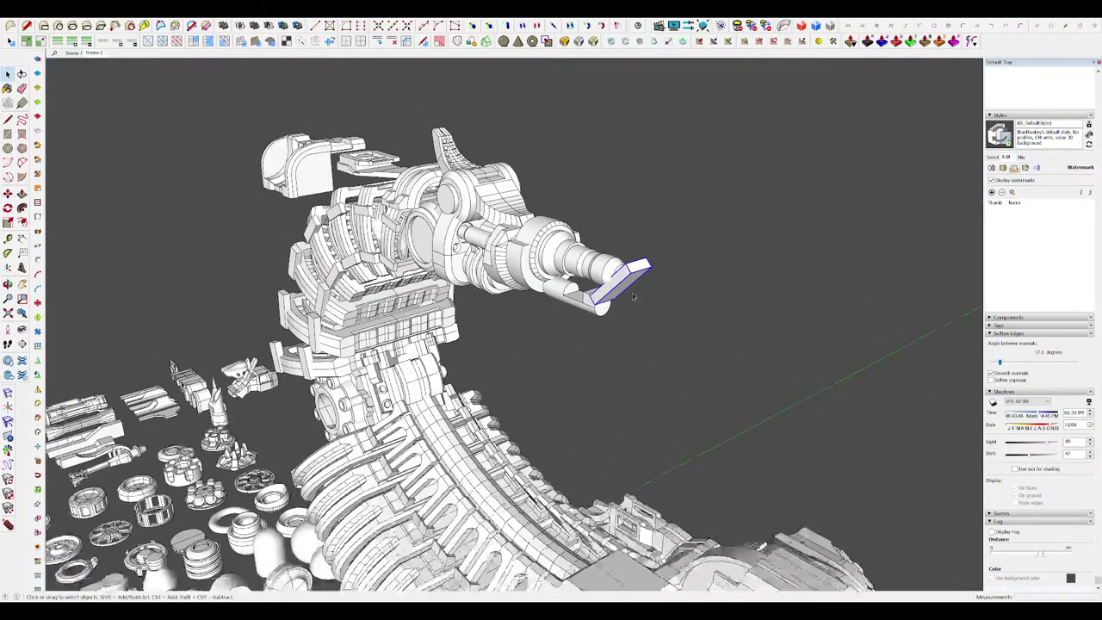
{"action": "scroll", "coordinate": [614, 288], "scroll_direction": "up", "scroll_amount": 3}
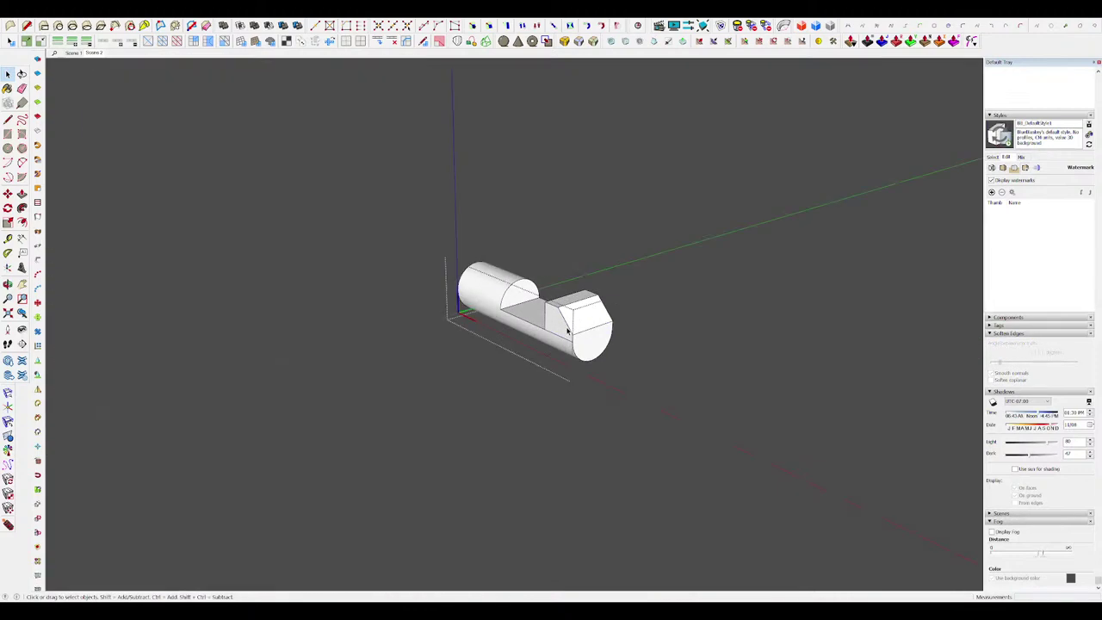
Step: Group the slotted cylinder's geometry at the stinger tip and unhide the model
{"action": "key", "text": "ctrl+shift+v"}
{"action": "triple_click", "coordinate": [552, 338]}
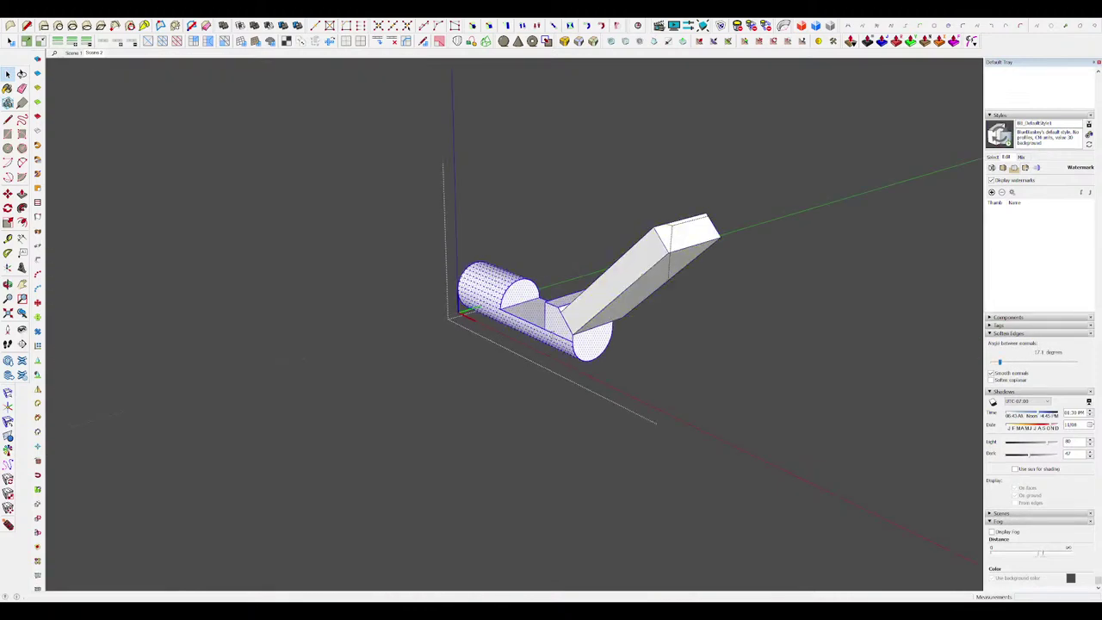
{"action": "key", "text": "ctrl+g"}
{"action": "middle_click_drag", "start_coordinate": [647, 327], "coordinate": [601, 293]}
{"action": "scroll", "coordinate": [583, 281], "scroll_direction": "up", "scroll_amount": 2}
{"action": "key", "text": "i"}
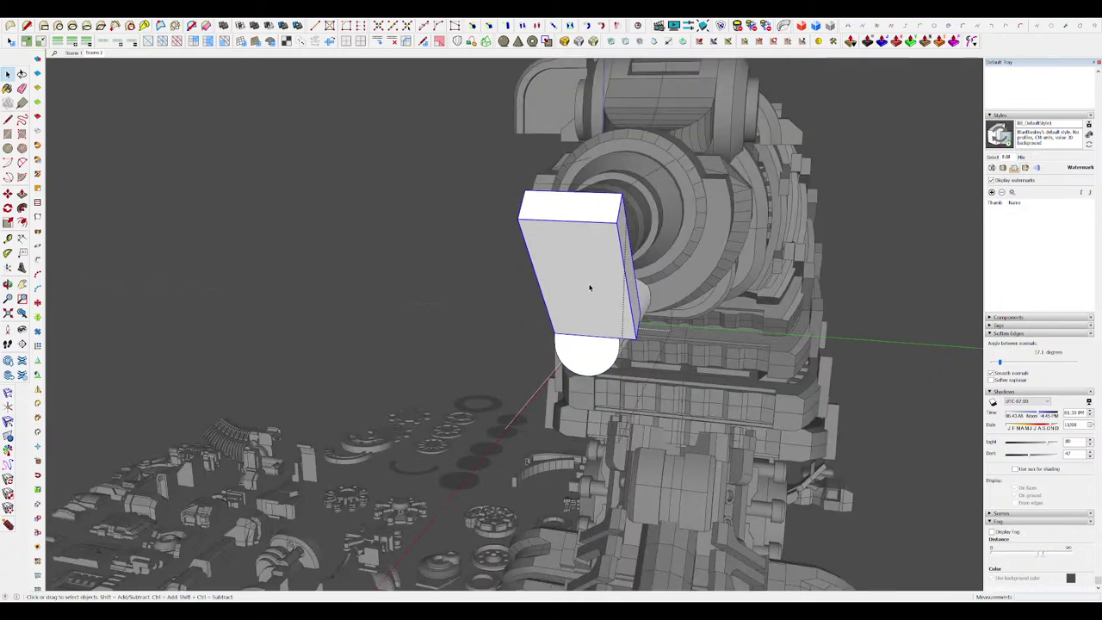
Step: Open the bar group and shift the white bar left into position
{"action": "double_click", "coordinate": [604, 273]}
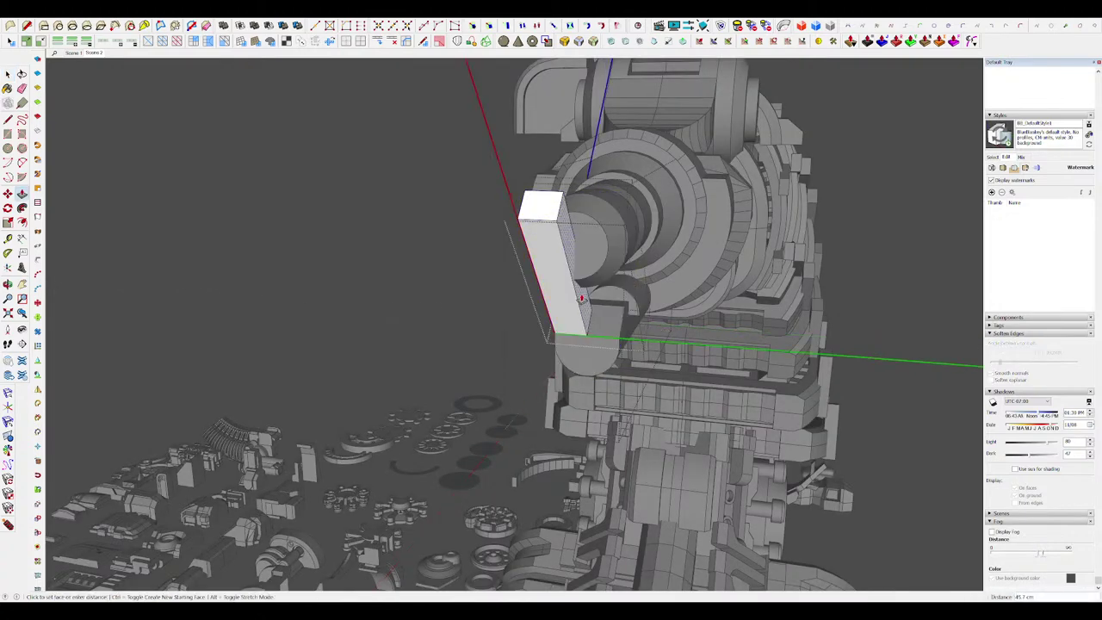
{"action": "middle_click_drag", "start_coordinate": [578, 297], "coordinate": [837, 309]}
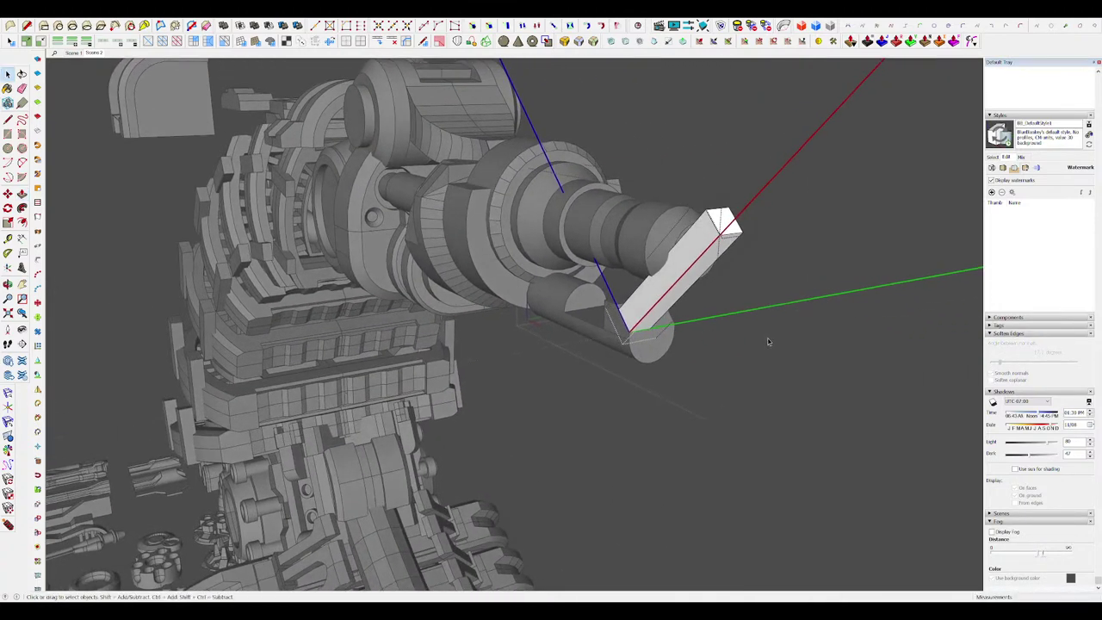
{"action": "middle_click_drag", "start_coordinate": [768, 342], "coordinate": [706, 154]}
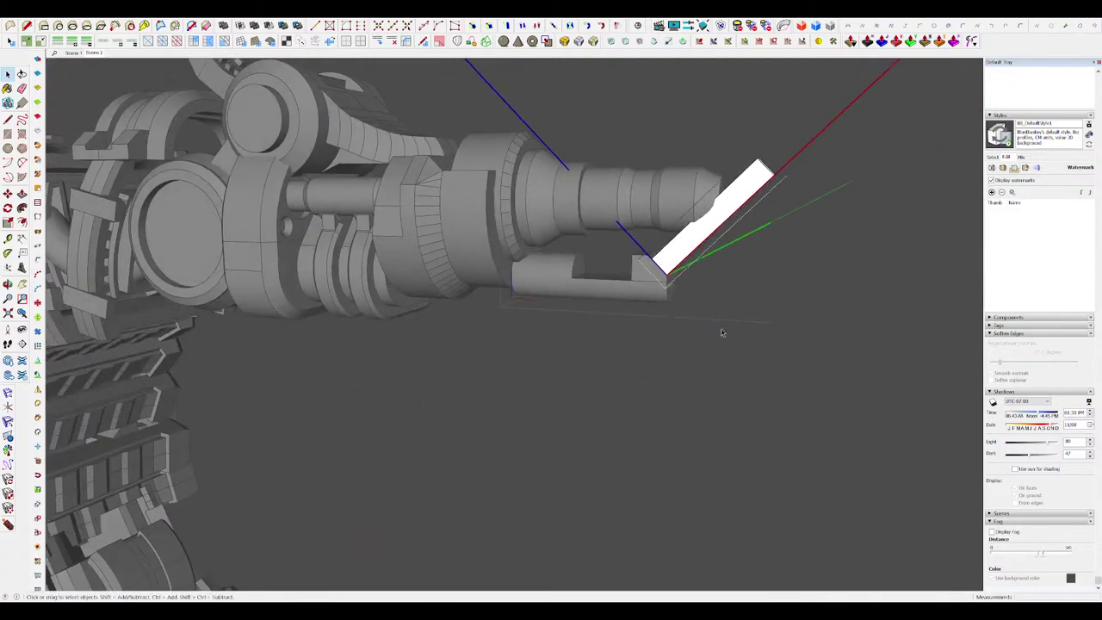
{"action": "scroll", "coordinate": [721, 332], "scroll_direction": "down", "scroll_amount": 5}
{"action": "middle_click_drag", "start_coordinate": [693, 342], "coordinate": [617, 222]}
{"action": "scroll", "coordinate": [506, 252], "scroll_direction": "up", "scroll_amount": 6}
{"action": "left_click", "coordinate": [617, 221]}
{"action": "key", "text": "m"}
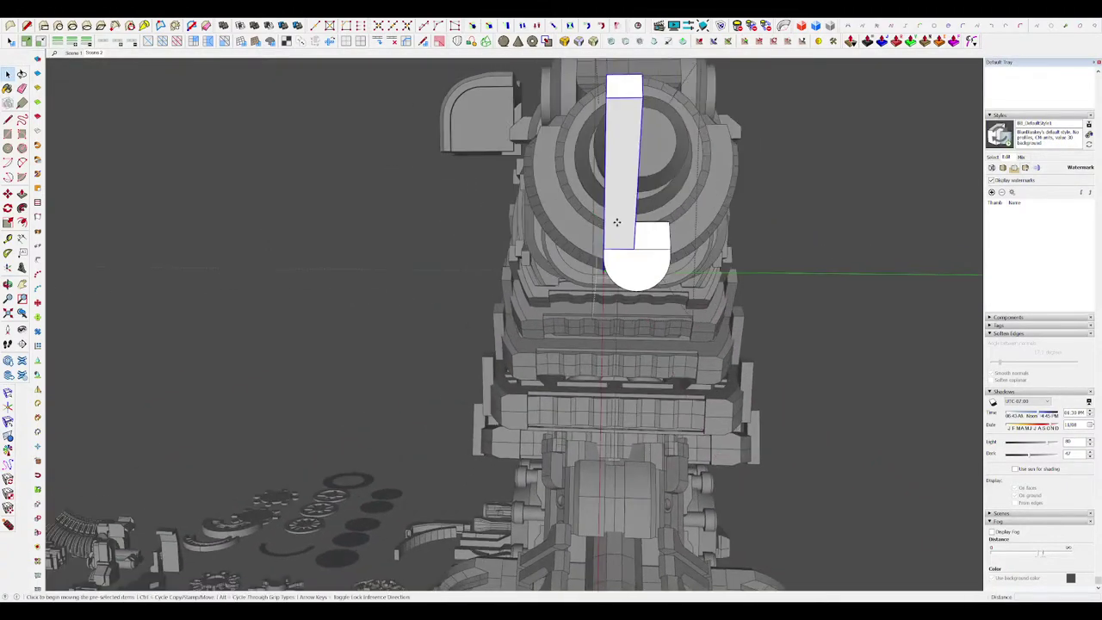
{"action": "left_click", "coordinate": [617, 222]}
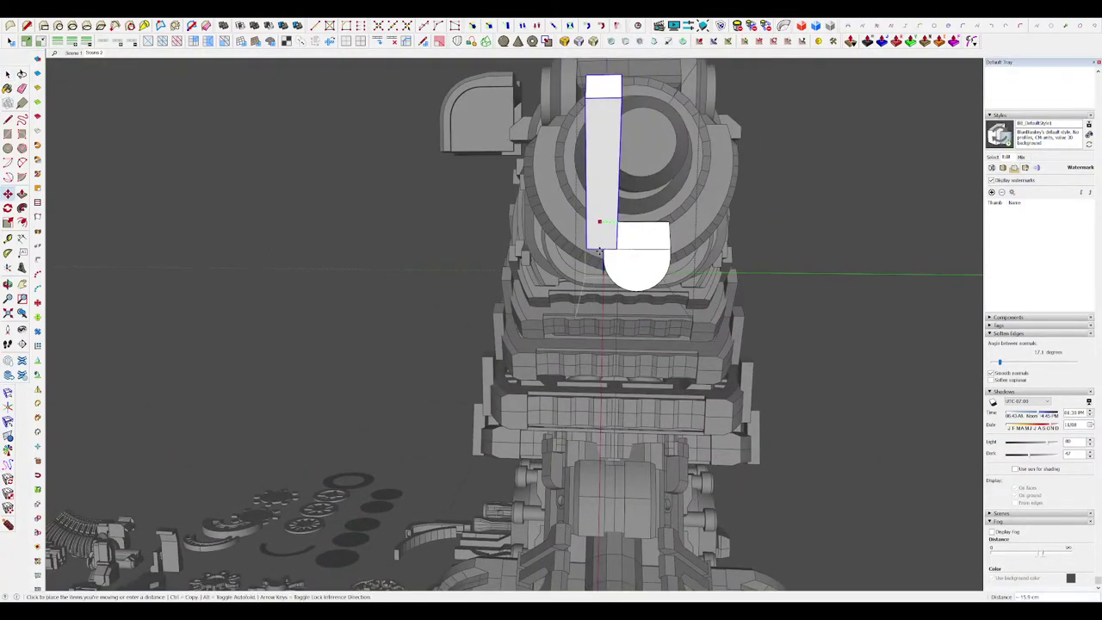
{"action": "left_click", "coordinate": [611, 247]}
{"action": "key", "text": "space"}
Step: Round off the bar's lower end with an arc inside its group
{"action": "scroll", "coordinate": [611, 238], "scroll_direction": "up", "scroll_amount": 3}
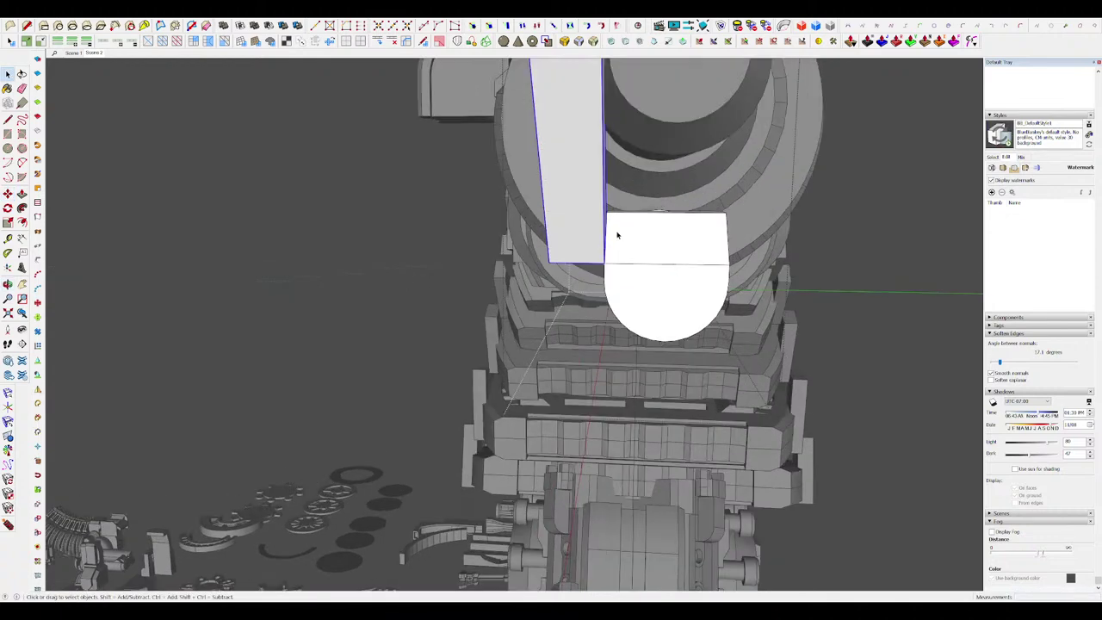
{"action": "middle_click_drag", "start_coordinate": [617, 234], "coordinate": [740, 239]}
{"action": "scroll", "coordinate": [701, 222], "scroll_direction": "down", "scroll_amount": 3}
{"action": "double_click", "coordinate": [682, 228]}
{"action": "scroll", "coordinate": [645, 238], "scroll_direction": "up", "scroll_amount": 4}
{"action": "key", "text": "a"}
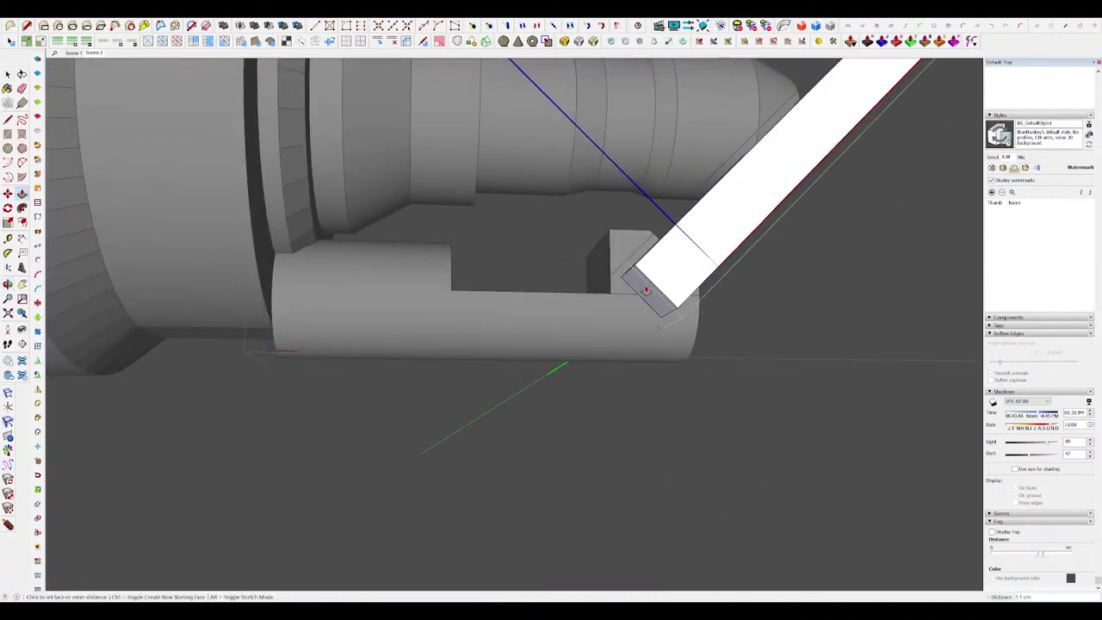
{"action": "middle_click_drag", "start_coordinate": [644, 285], "coordinate": [634, 296]}
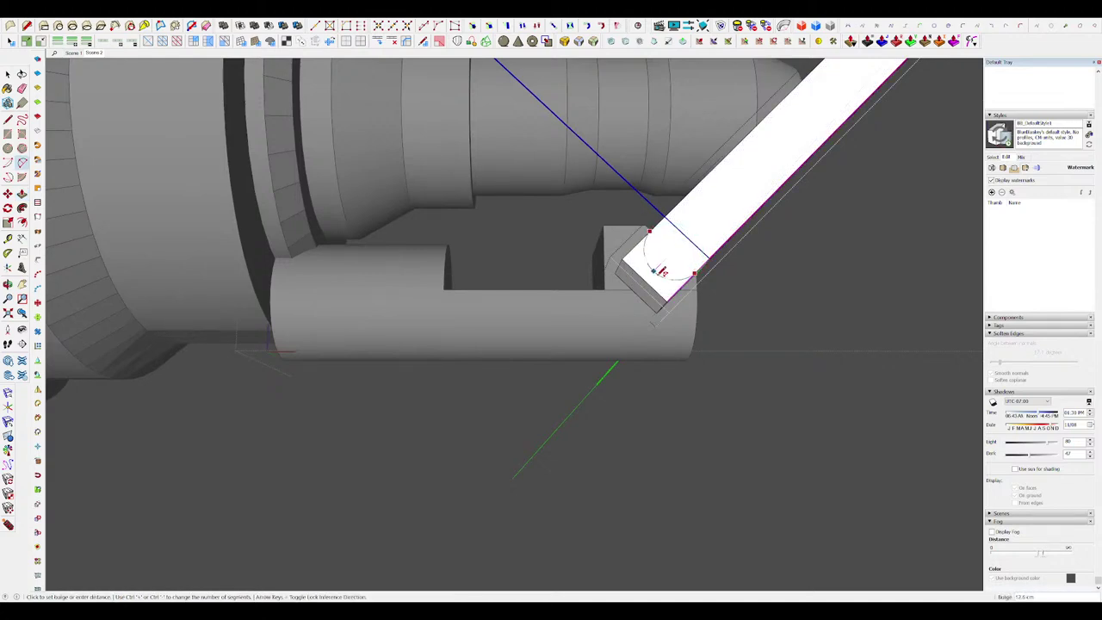
{"action": "scroll", "coordinate": [592, 332], "scroll_direction": "down", "scroll_amount": 5}
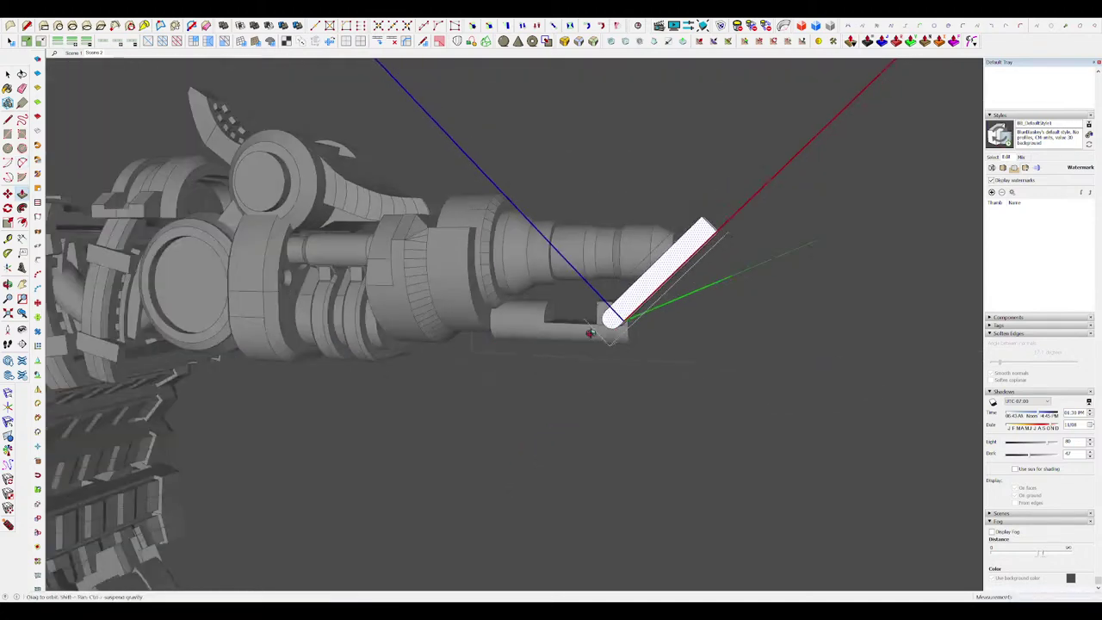
{"action": "middle_click_drag", "start_coordinate": [592, 332], "coordinate": [741, 344]}
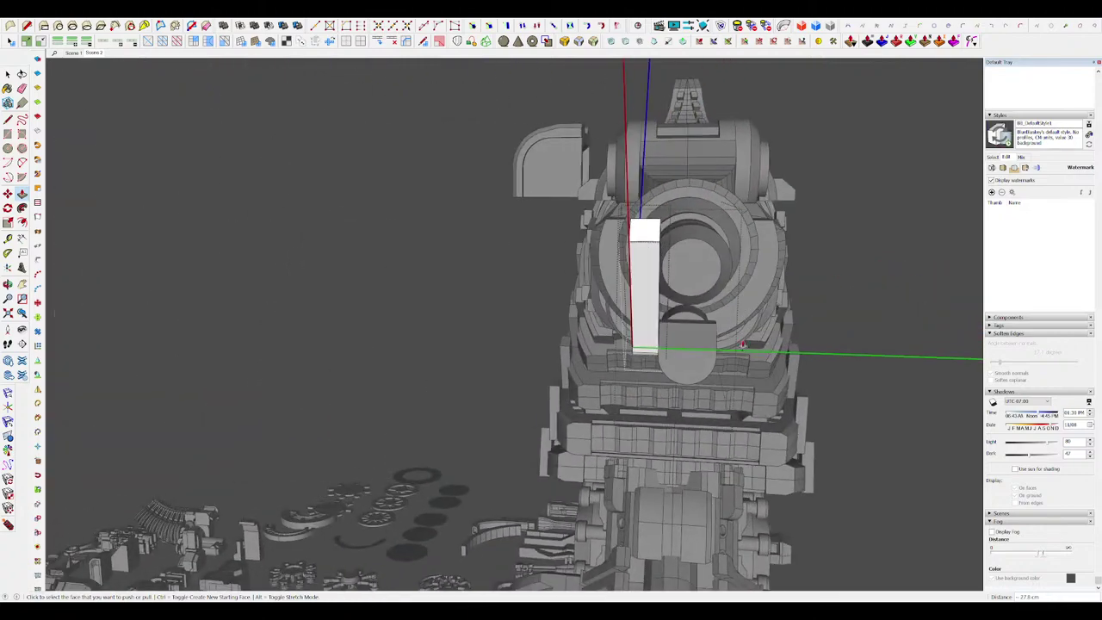
Step: Exit the editing contexts and mirror the upright bar across the symmetry plane
{"action": "double_click", "coordinate": [790, 363]}
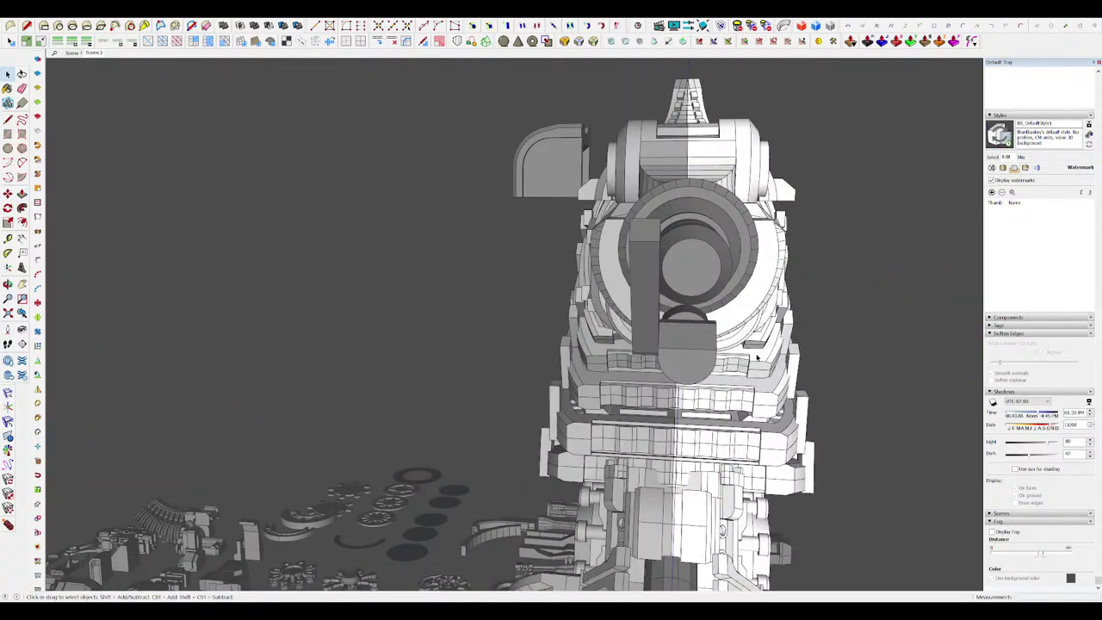
{"action": "left_click", "coordinate": [639, 331]}
{"action": "left_click", "coordinate": [649, 332]}
{"action": "scroll", "coordinate": [649, 332], "scroll_direction": "up", "scroll_amount": 5}
{"action": "scroll", "coordinate": [624, 334], "scroll_direction": "down", "scroll_amount": 4}
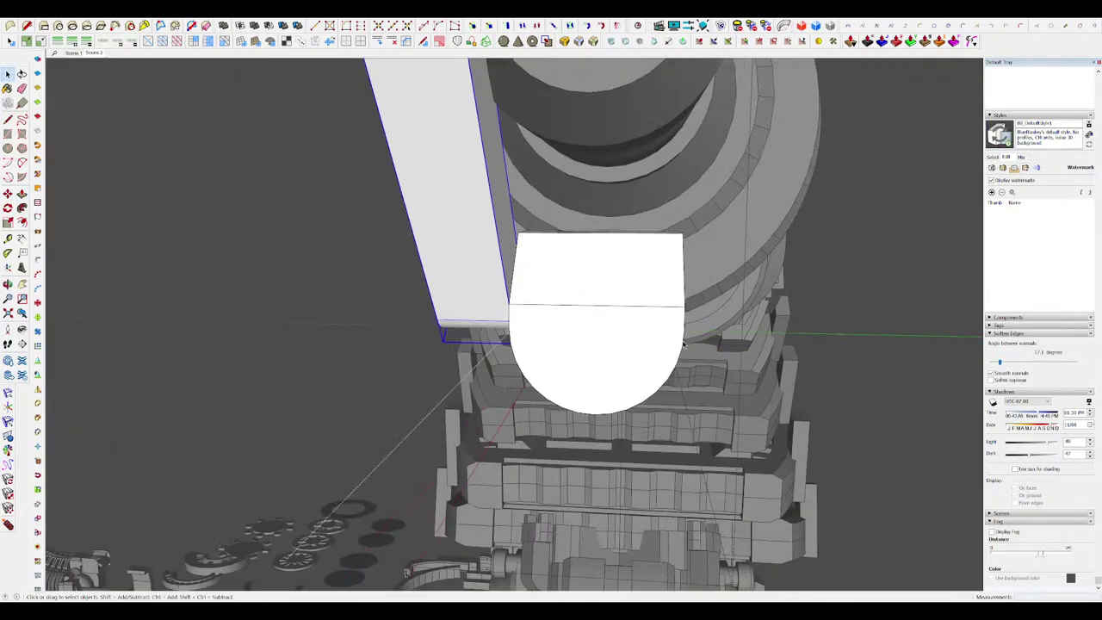
{"action": "middle_click_drag", "start_coordinate": [624, 334], "coordinate": [593, 295]}
{"action": "middle_click_drag", "start_coordinate": [540, 246], "coordinate": [535, 311]}
{"action": "left_click", "coordinate": [496, 270]}
{"action": "key", "text": "m"}
{"action": "left_click", "coordinate": [510, 327]}
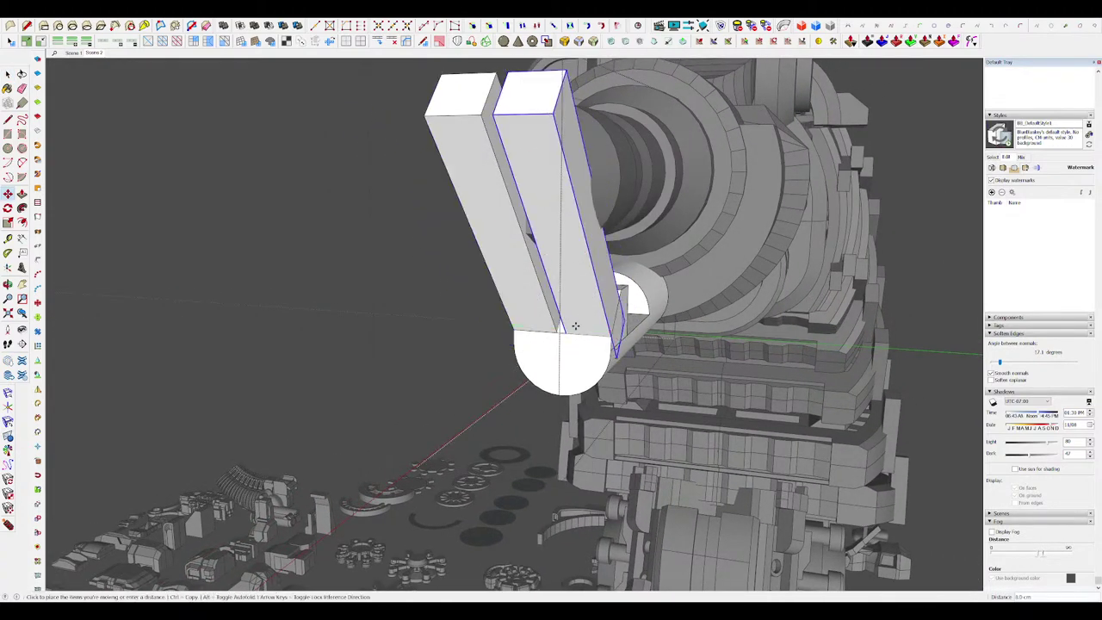
Step: Undo the bar's moves and place a copy to the right of the cylinder
{"action": "left_click", "coordinate": [613, 338]}
{"action": "middle_click_drag", "start_coordinate": [613, 339], "coordinate": [687, 301]}
{"action": "key", "text": "ctrl+z"}
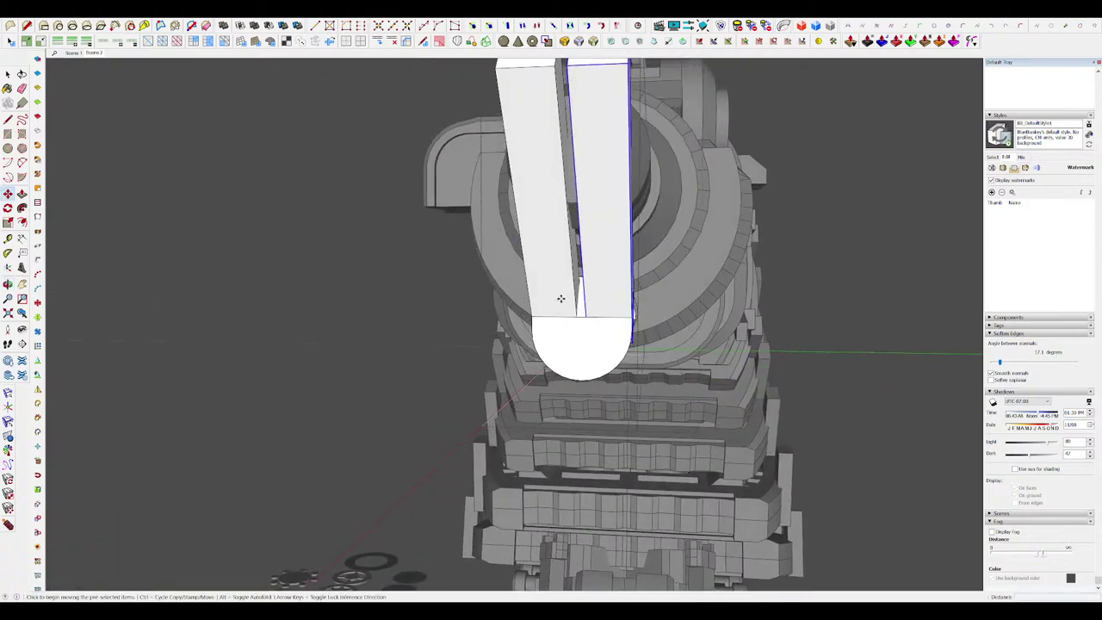
{"action": "key", "text": "ctrl+z"}
{"action": "left_click", "coordinate": [562, 303], "text": "ctrl"}
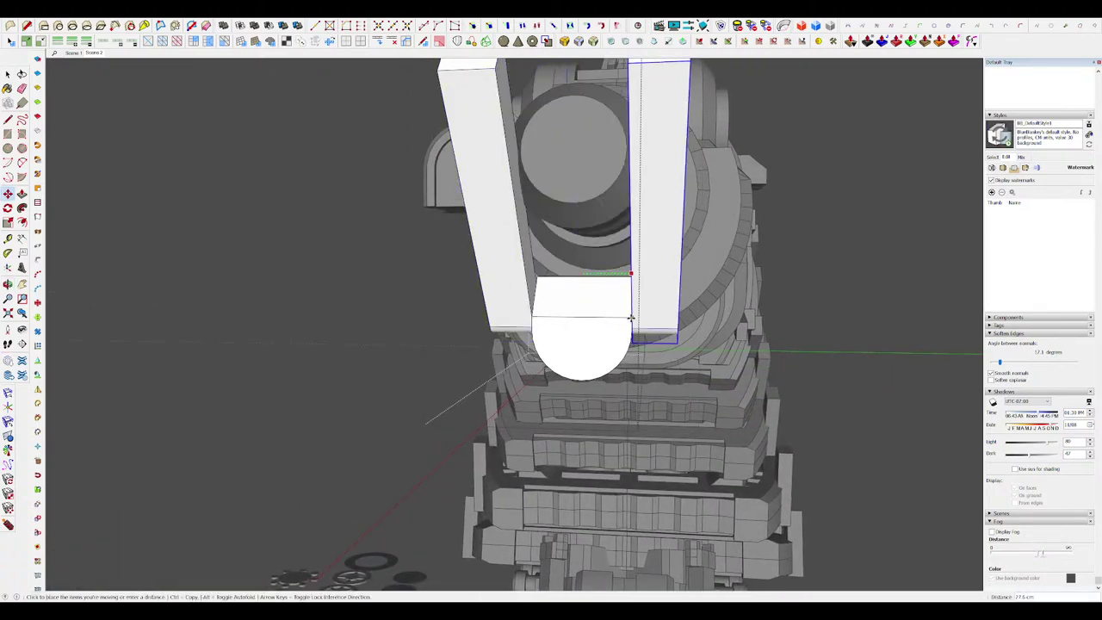
{"action": "left_click", "coordinate": [632, 316]}
{"action": "middle_click_drag", "start_coordinate": [632, 316], "coordinate": [860, 364]}
{"action": "scroll", "coordinate": [770, 286], "scroll_direction": "down", "scroll_amount": 6}
{"action": "key", "text": "space"}
Step: Close the group's editing context and clear the selection
{"action": "left_click", "coordinate": [852, 334]}
{"action": "middle_click_drag", "start_coordinate": [770, 286], "coordinate": [590, 244]}
{"action": "left_click", "coordinate": [852, 334]}
{"action": "scroll", "coordinate": [851, 334], "scroll_direction": "down", "scroll_amount": 6}
{"action": "scroll", "coordinate": [579, 234], "scroll_direction": "up", "scroll_amount": 6}
{"action": "scroll", "coordinate": [564, 216], "scroll_direction": "down", "scroll_amount": 3}
{"action": "scroll", "coordinate": [574, 207], "scroll_direction": "up", "scroll_amount": 4}
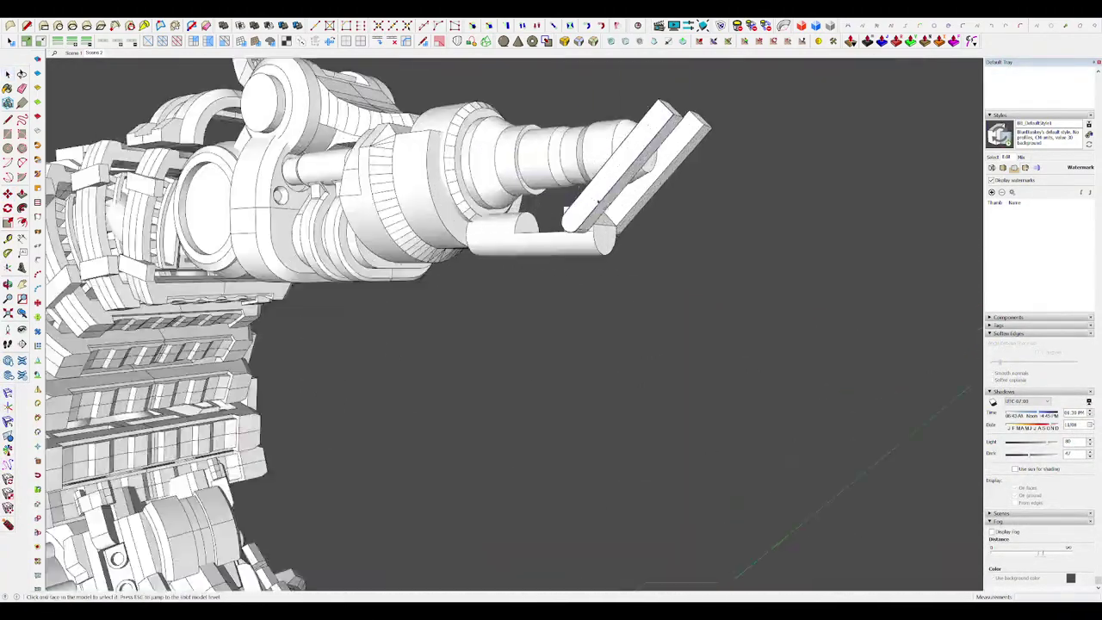
Step: Open the cylinder group for editing with the rest of the model hidden
{"action": "double_click", "coordinate": [573, 224]}
{"action": "scroll", "coordinate": [593, 224], "scroll_direction": "up", "scroll_amount": 5}
{"action": "middle_click_drag", "start_coordinate": [670, 233], "coordinate": [736, 224]}
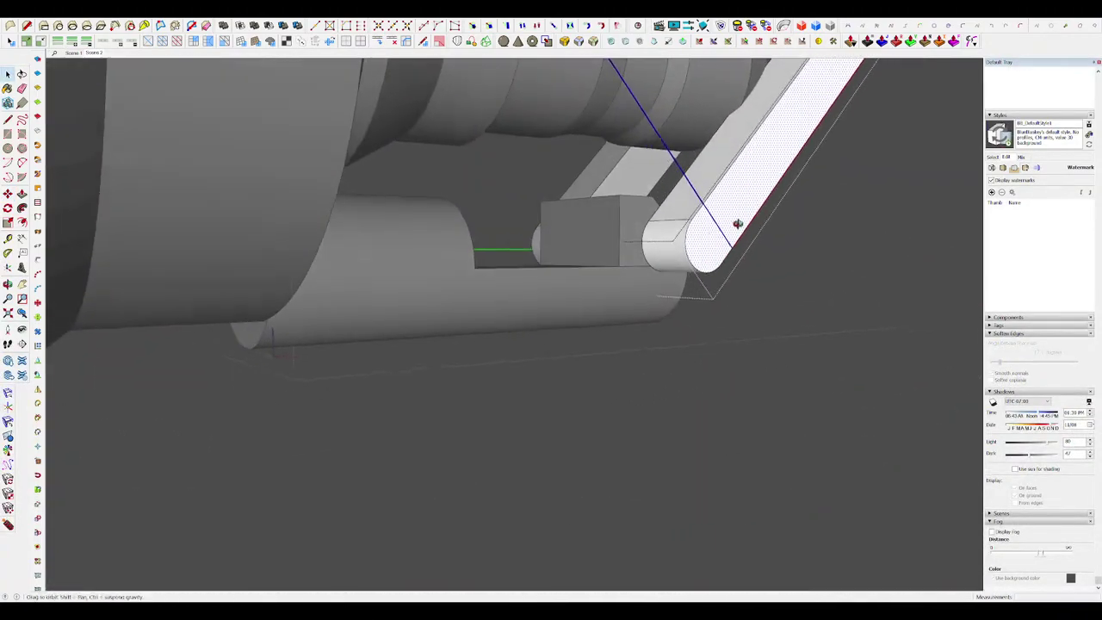
{"action": "key", "text": "i"}
Step: Delete the cylinder's right half, leaving a half-round piece, and show the model again
{"action": "key", "text": "i"}
{"action": "middle_click_drag", "start_coordinate": [626, 272], "coordinate": [614, 205]}
{"action": "key", "text": "l"}
{"action": "key", "text": "i"}
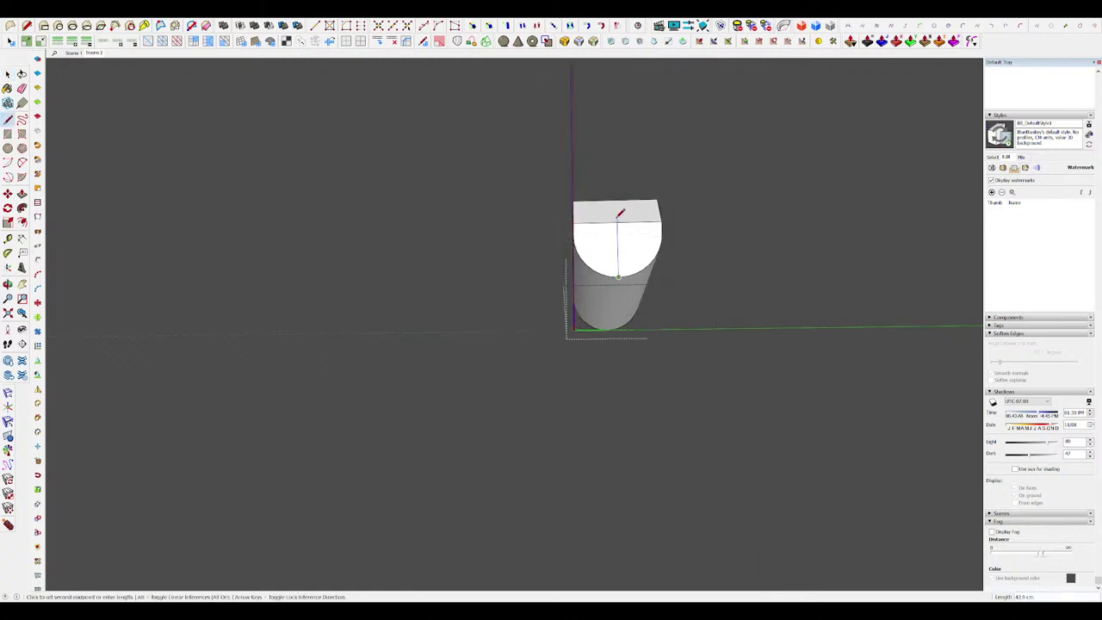
{"action": "middle_click_drag", "start_coordinate": [615, 199], "coordinate": [613, 99]}
{"action": "middle_click_drag", "start_coordinate": [568, 244], "coordinate": [604, 170]}
{"action": "middle_click_drag", "start_coordinate": [617, 245], "coordinate": [740, 357]}
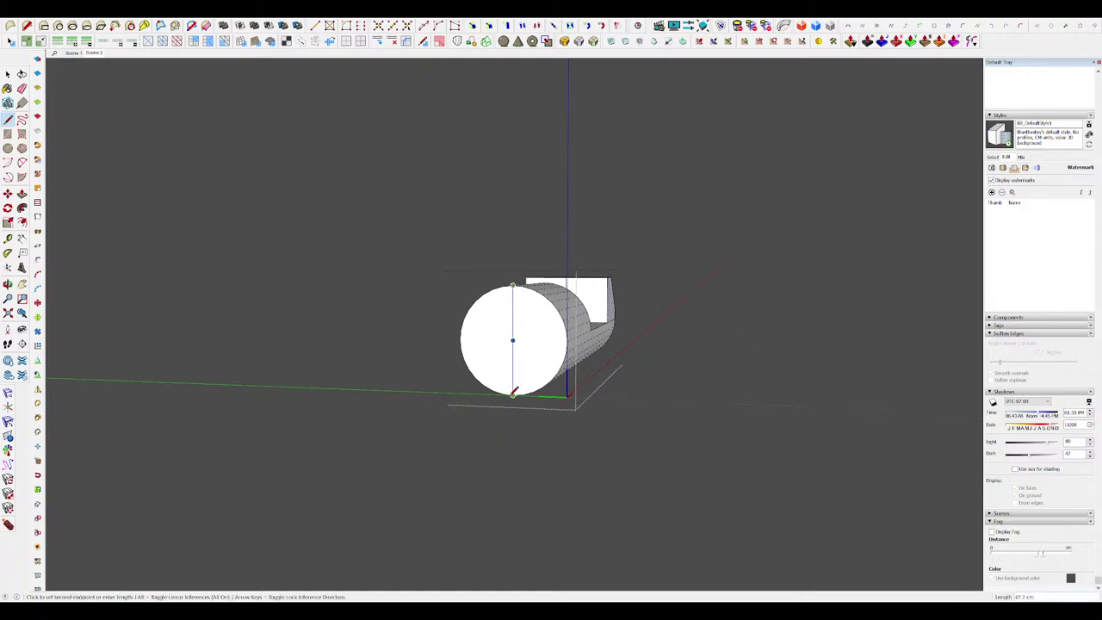
{"action": "middle_click_drag", "start_coordinate": [513, 391], "coordinate": [607, 357]}
{"action": "key", "text": "Delete"}
{"action": "middle_click_drag", "start_coordinate": [539, 263], "coordinate": [749, 233]}
{"action": "scroll", "coordinate": [526, 346], "scroll_direction": "up", "scroll_amount": 3}
{"action": "scroll", "coordinate": [526, 346], "scroll_direction": "down", "scroll_amount": 4}
{"action": "key", "text": "h"}
{"action": "scroll", "coordinate": [699, 281], "scroll_direction": "up", "scroll_amount": 3}
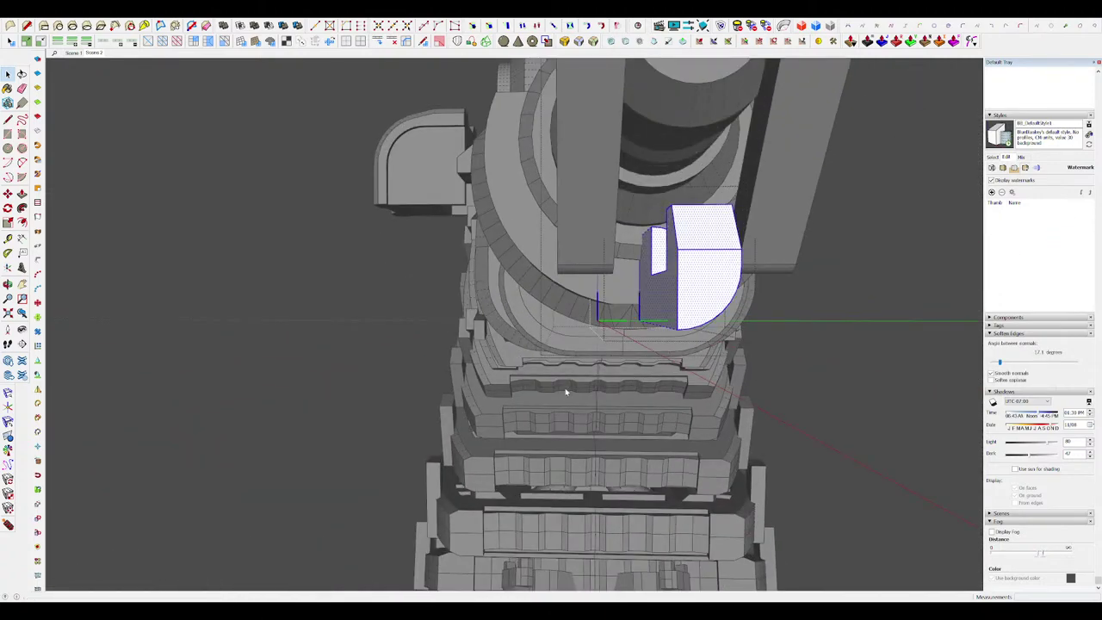
Step: Mirror the half block into a full rounded block
{"action": "left_click", "coordinate": [565, 391]}
{"action": "middle_click_drag", "start_coordinate": [680, 298], "coordinate": [612, 295]}
{"action": "left_click", "coordinate": [685, 275]}
{"action": "key", "text": "space"}
{"action": "scroll", "coordinate": [612, 295], "scroll_direction": "down", "scroll_amount": 5}
{"action": "left_click", "coordinate": [734, 362]}
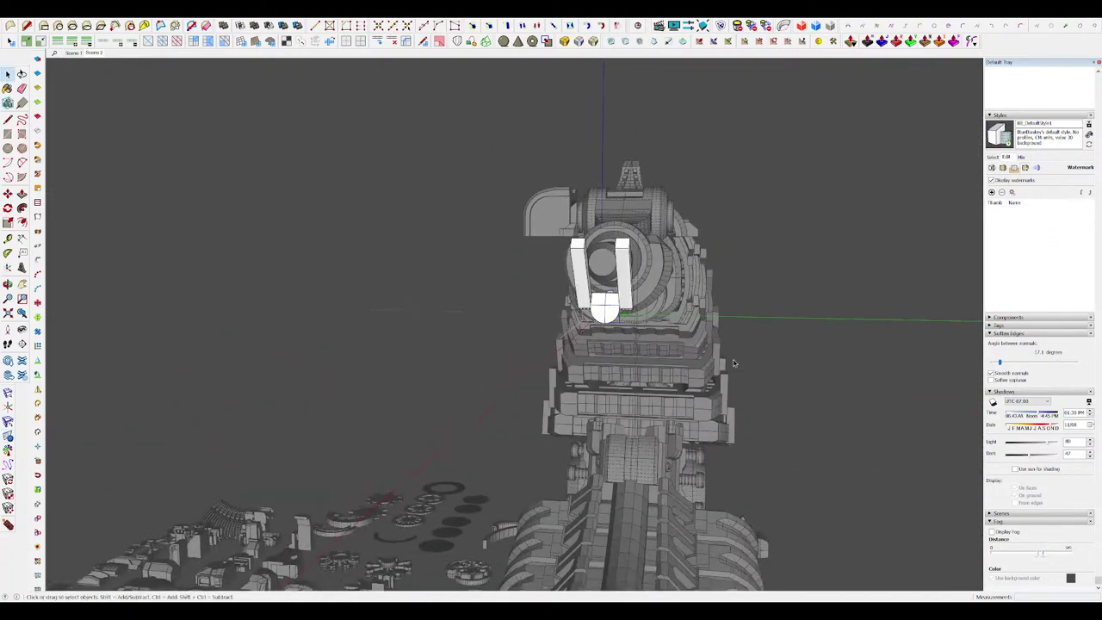
{"action": "middle_click_drag", "start_coordinate": [733, 363], "coordinate": [859, 375]}
{"action": "left_click", "coordinate": [859, 374]}
Step: Shorten both bars inside the claw bars group with Push/Pull
{"action": "middle_click_drag", "start_coordinate": [544, 248], "coordinate": [580, 274]}
{"action": "scroll", "coordinate": [701, 277], "scroll_direction": "up", "scroll_amount": 5}
{"action": "middle_click_drag", "start_coordinate": [719, 279], "coordinate": [682, 218]}
{"action": "scroll", "coordinate": [682, 219], "scroll_direction": "down", "scroll_amount": 1}
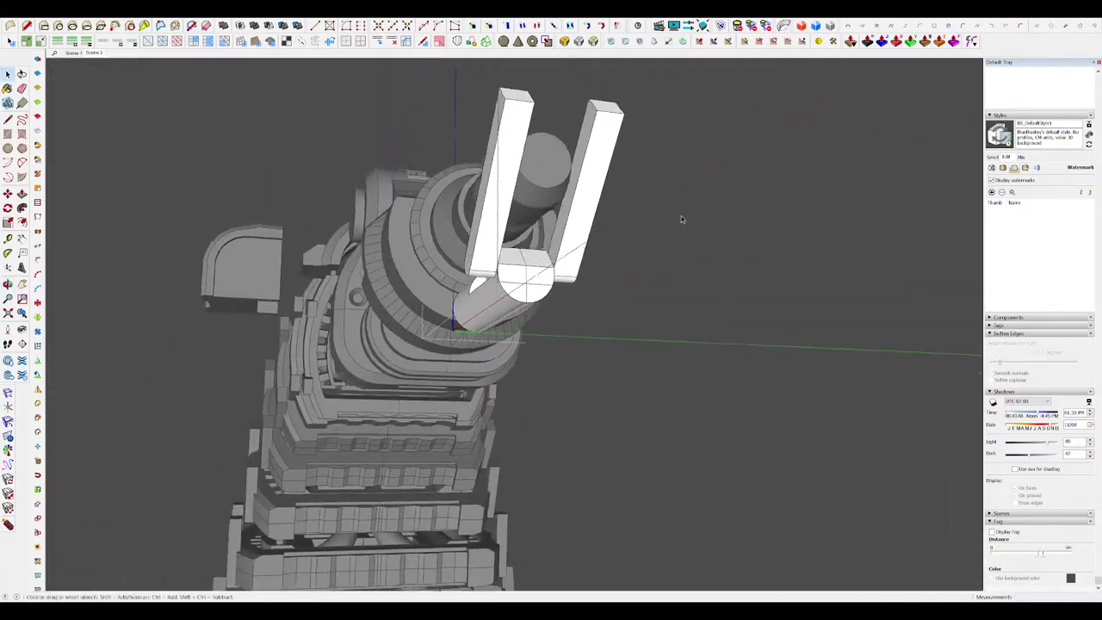
{"action": "middle_click_drag", "start_coordinate": [585, 230], "coordinate": [736, 273]}
{"action": "scroll", "coordinate": [744, 277], "scroll_direction": "down", "scroll_amount": 5}
{"action": "left_click", "coordinate": [745, 280]}
{"action": "scroll", "coordinate": [745, 280], "scroll_direction": "down", "scroll_amount": 5}
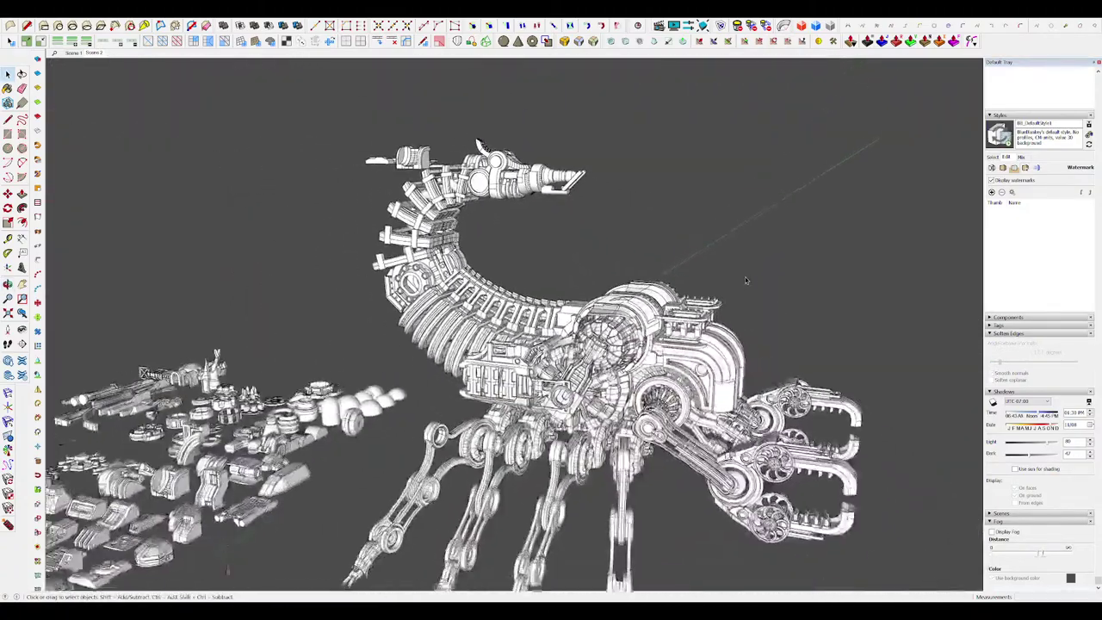
{"action": "scroll", "coordinate": [636, 198], "scroll_direction": "up", "scroll_amount": 10}
{"action": "middle_click_drag", "start_coordinate": [670, 224], "coordinate": [699, 225]}
{"action": "double_click", "coordinate": [698, 225]}
{"action": "key", "text": "p"}
{"action": "left_click_drag", "start_coordinate": [725, 209], "coordinate": [647, 294]}
{"action": "middle_click_drag", "start_coordinate": [649, 294], "coordinate": [540, 153]}
Step: Extend the claw face out into a long arm
{"action": "key", "text": "space"}
{"action": "scroll", "coordinate": [747, 284], "scroll_direction": "down", "scroll_amount": 6}
{"action": "scroll", "coordinate": [661, 213], "scroll_direction": "up", "scroll_amount": 9}
{"action": "key", "text": "r"}
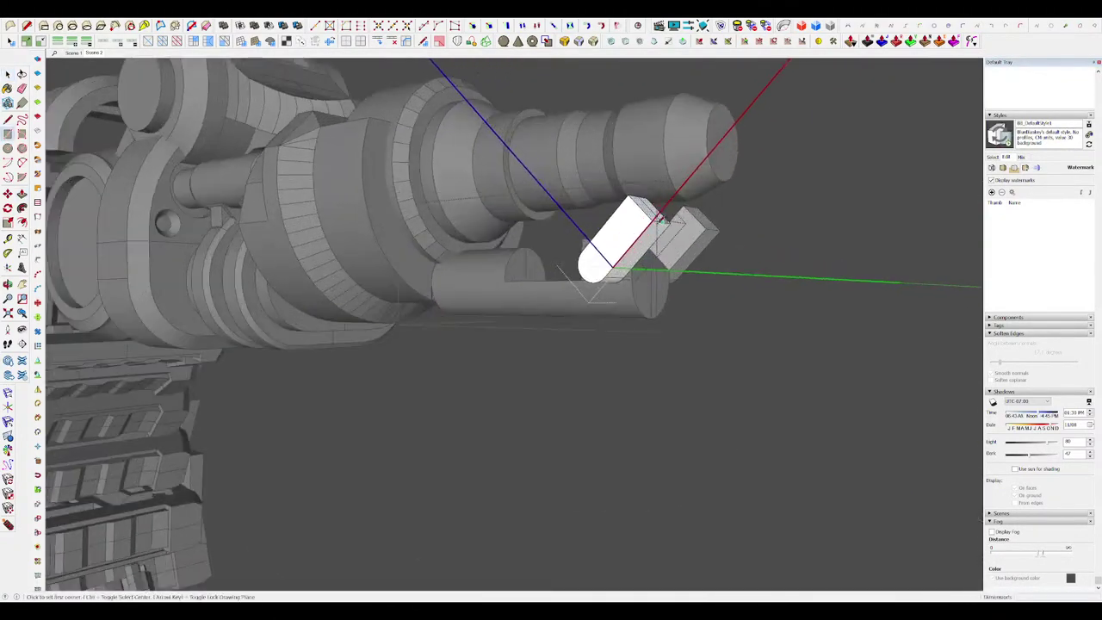
{"action": "scroll", "coordinate": [663, 220], "scroll_direction": "up", "scroll_amount": 2}
{"action": "key", "text": "l"}
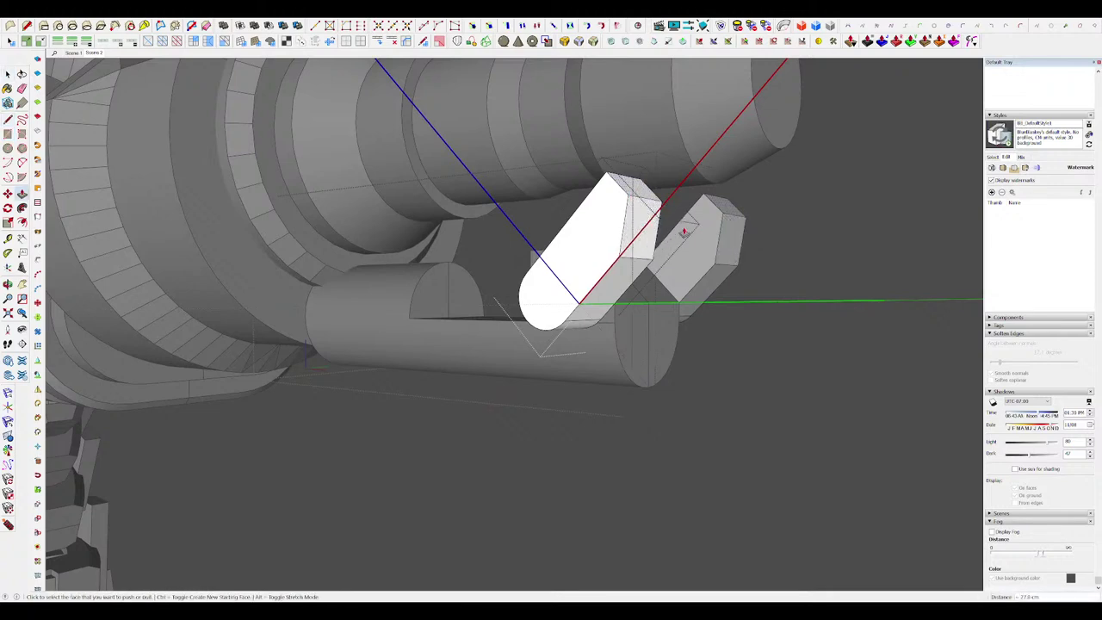
{"action": "middle_click_drag", "start_coordinate": [684, 231], "coordinate": [654, 220]}
{"action": "key", "text": "f"}
{"action": "key", "text": "l"}
{"action": "scroll", "coordinate": [680, 247], "scroll_direction": "down", "scroll_amount": 5}
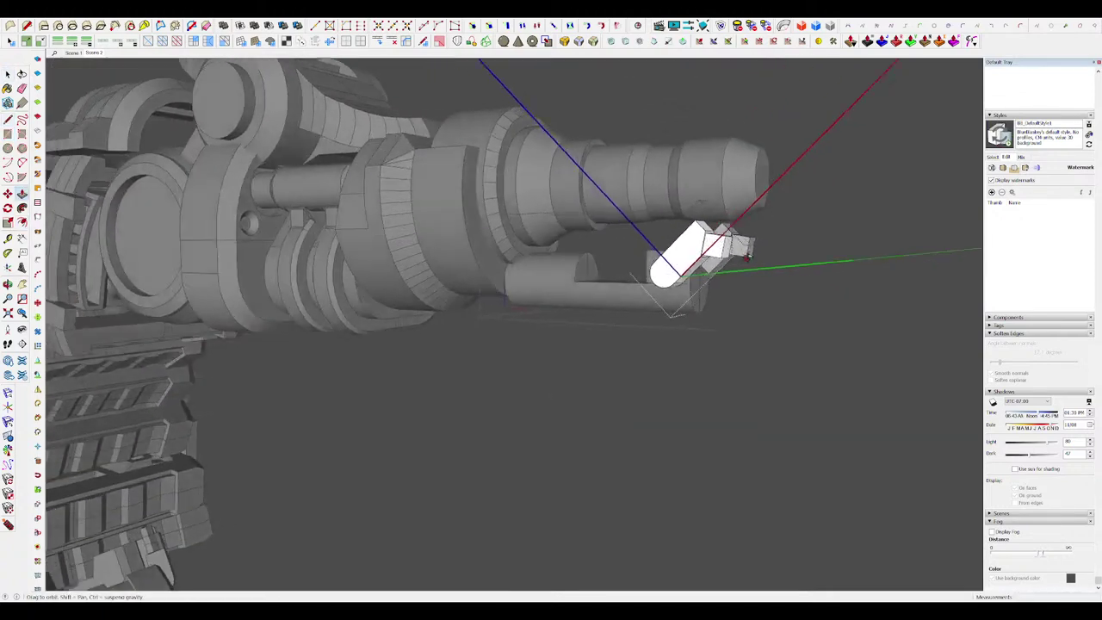
{"action": "middle_click_drag", "start_coordinate": [676, 258], "coordinate": [633, 307]}
{"action": "scroll", "coordinate": [644, 291], "scroll_direction": "up", "scroll_amount": 5}
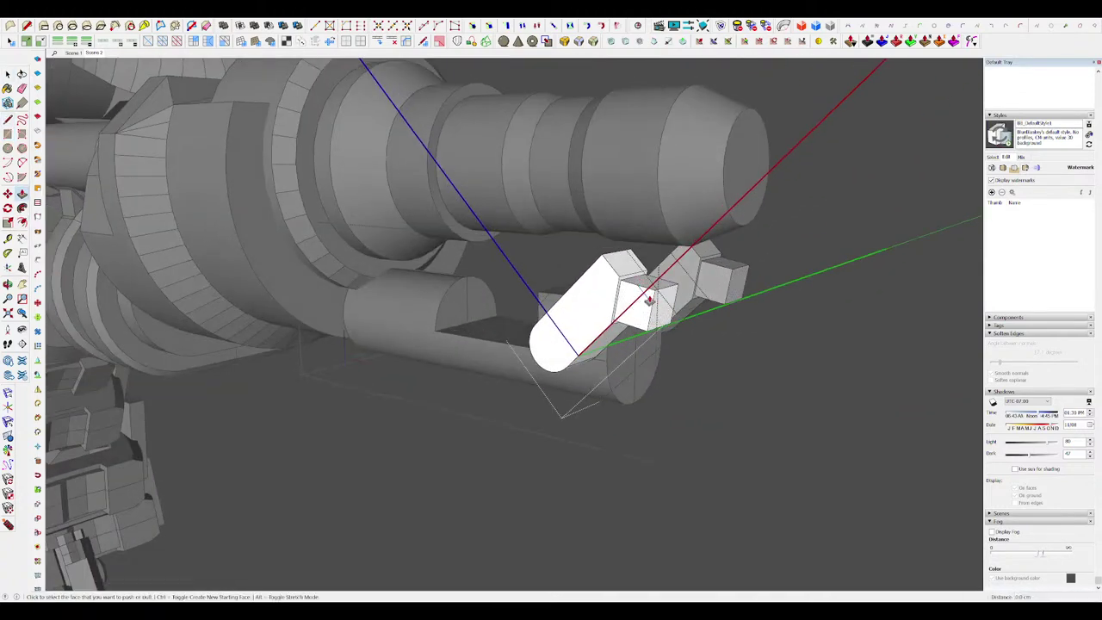
{"action": "left_click", "coordinate": [663, 298]}
Step: Draw a circle on the arm's rounded end
{"action": "scroll", "coordinate": [735, 245], "scroll_direction": "up", "scroll_amount": 5}
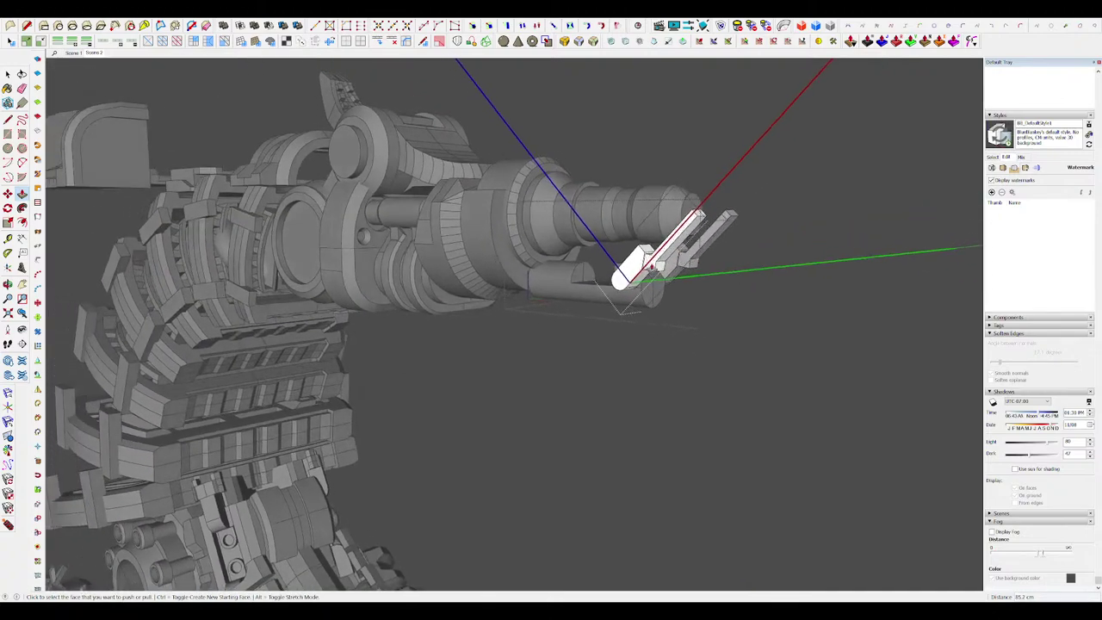
{"action": "scroll", "coordinate": [687, 282], "scroll_direction": "down", "scroll_amount": 5}
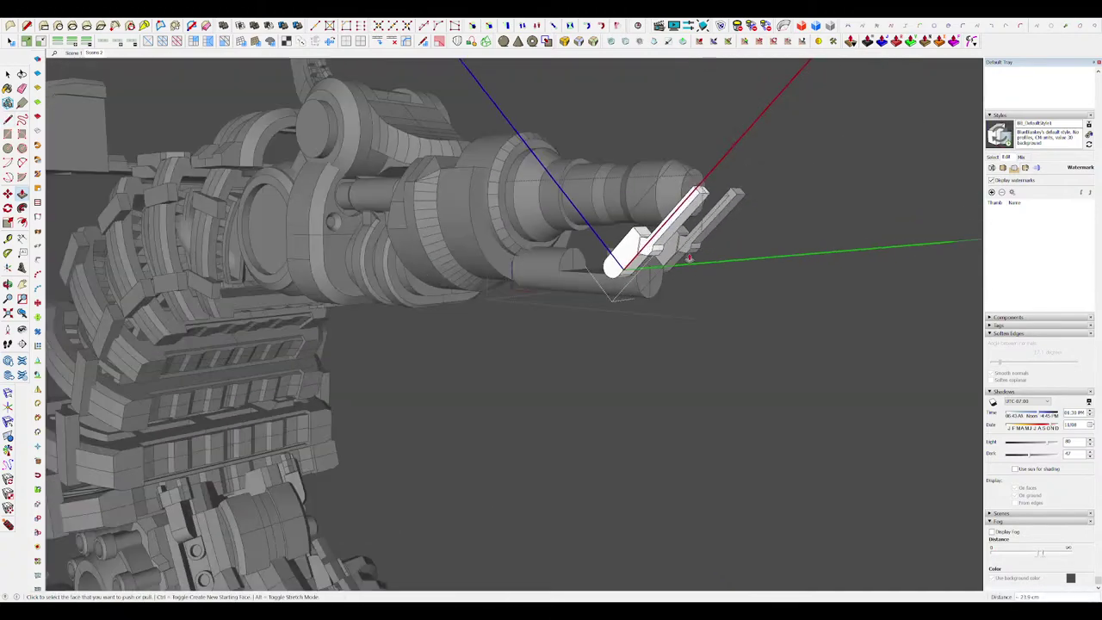
{"action": "mouse_move", "coordinate": [688, 256]}
{"action": "middle_mouse_down"}
{"action": "mouse_move", "coordinate": [635, 232]}
{"action": "mouse_move", "coordinate": [695, 263]}
{"action": "middle_mouse_up"}
{"action": "scroll", "coordinate": [658, 265], "scroll_direction": "up", "scroll_amount": 6}
{"action": "key", "text": "l"}
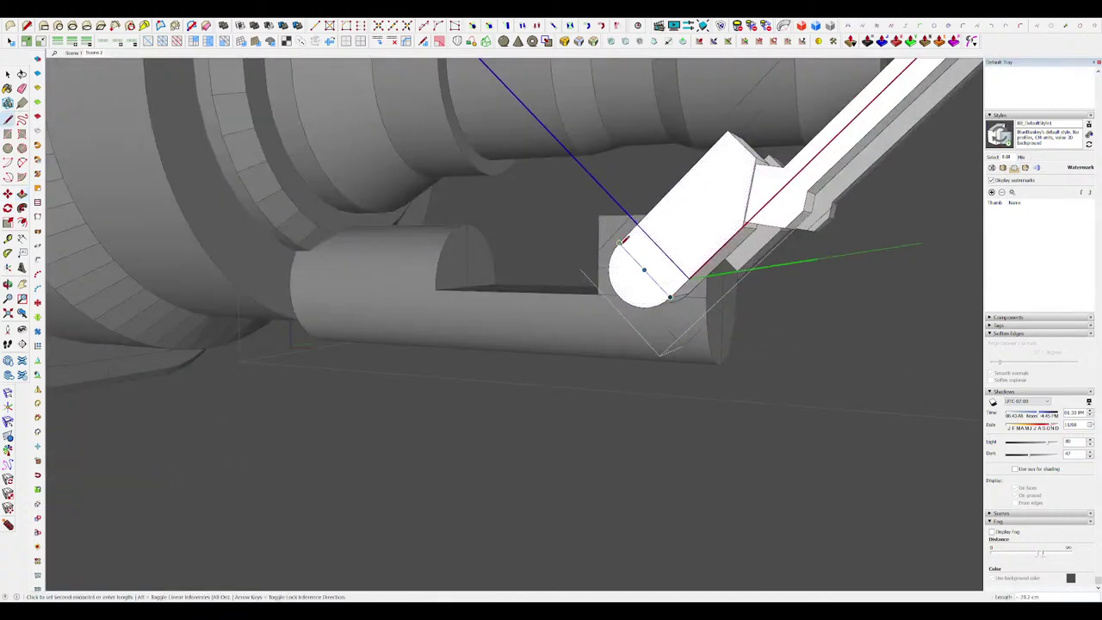
{"action": "key", "text": "c"}
{"action": "middle_click_drag", "start_coordinate": [624, 240], "coordinate": [691, 253]}
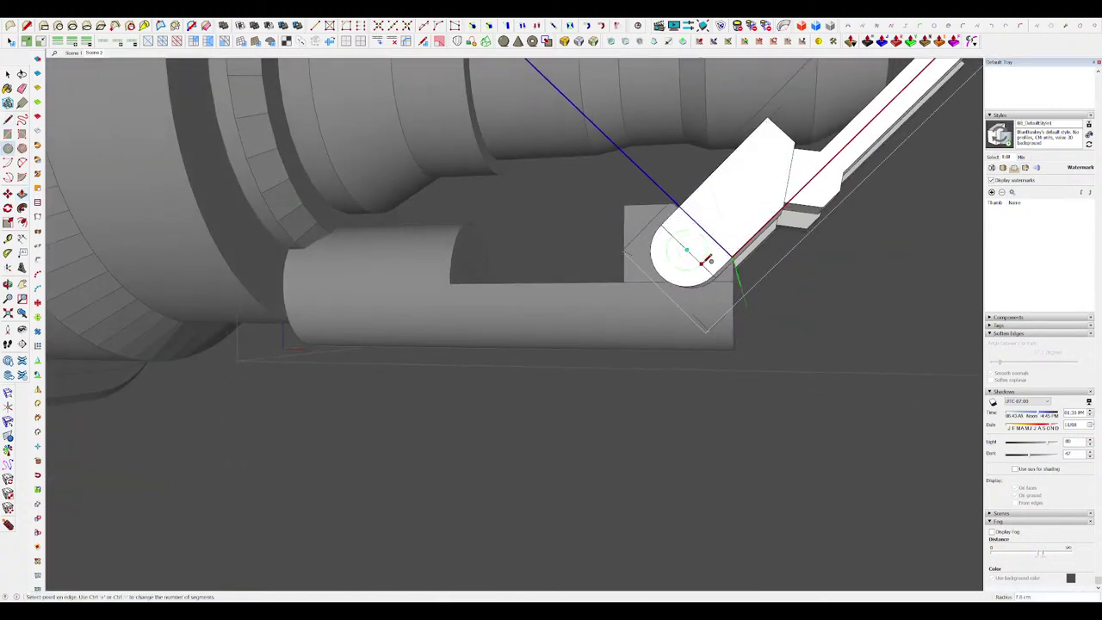
{"action": "left_click", "coordinate": [707, 260]}
Step: Push the circle inward to form a round pivot hole recess
{"action": "key", "text": "e"}
{"action": "key", "text": "p"}
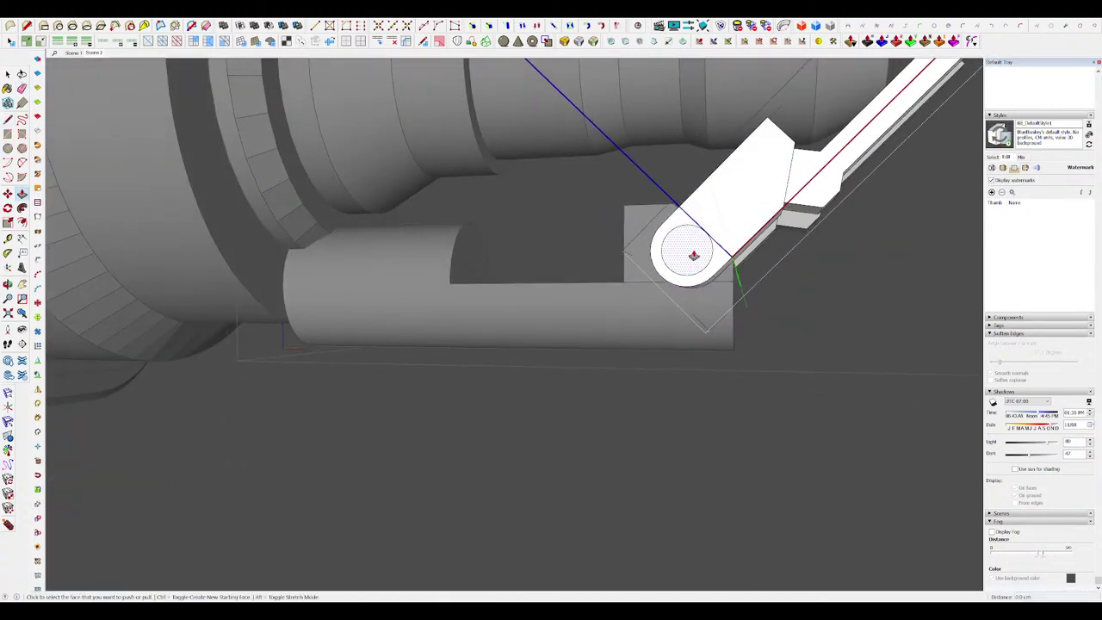
{"action": "left_click", "coordinate": [693, 256]}
{"action": "mouse_move", "coordinate": [694, 255]}
{"action": "middle_mouse_down"}
{"action": "mouse_move", "coordinate": [605, 250]}
{"action": "mouse_move", "coordinate": [594, 269]}
{"action": "middle_mouse_up"}
{"action": "scroll", "coordinate": [592, 270], "scroll_direction": "down", "scroll_amount": 4}
{"action": "scroll", "coordinate": [607, 270], "scroll_direction": "up", "scroll_amount": 5}
{"action": "left_click", "coordinate": [680, 284]}
{"action": "key", "text": "space"}
{"action": "scroll", "coordinate": [681, 283], "scroll_direction": "down", "scroll_amount": 10}
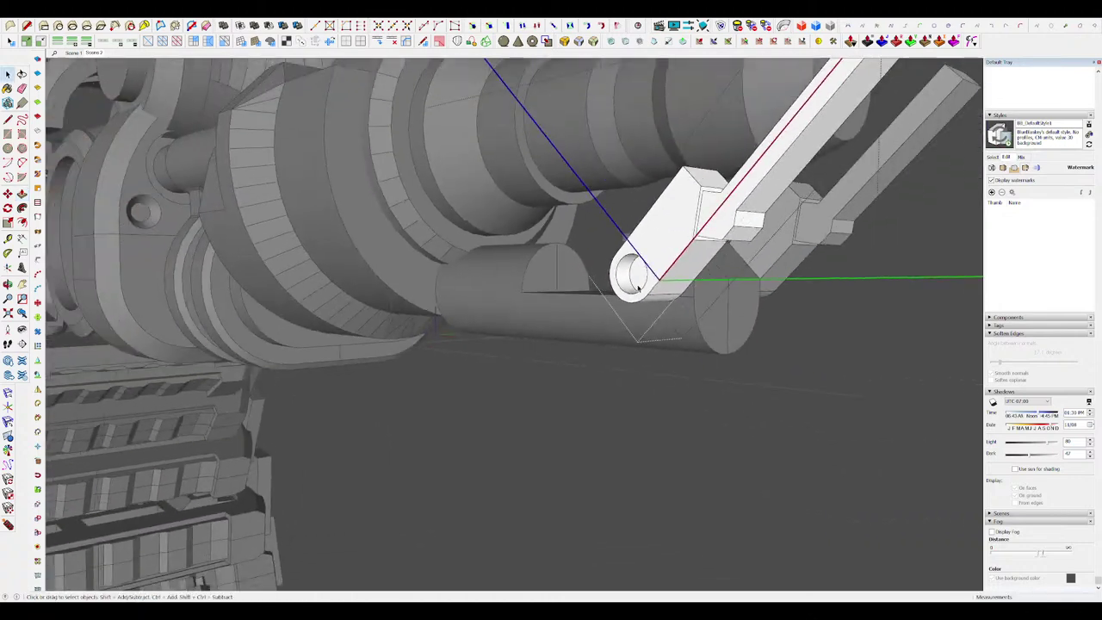
{"action": "left_click", "coordinate": [772, 313]}
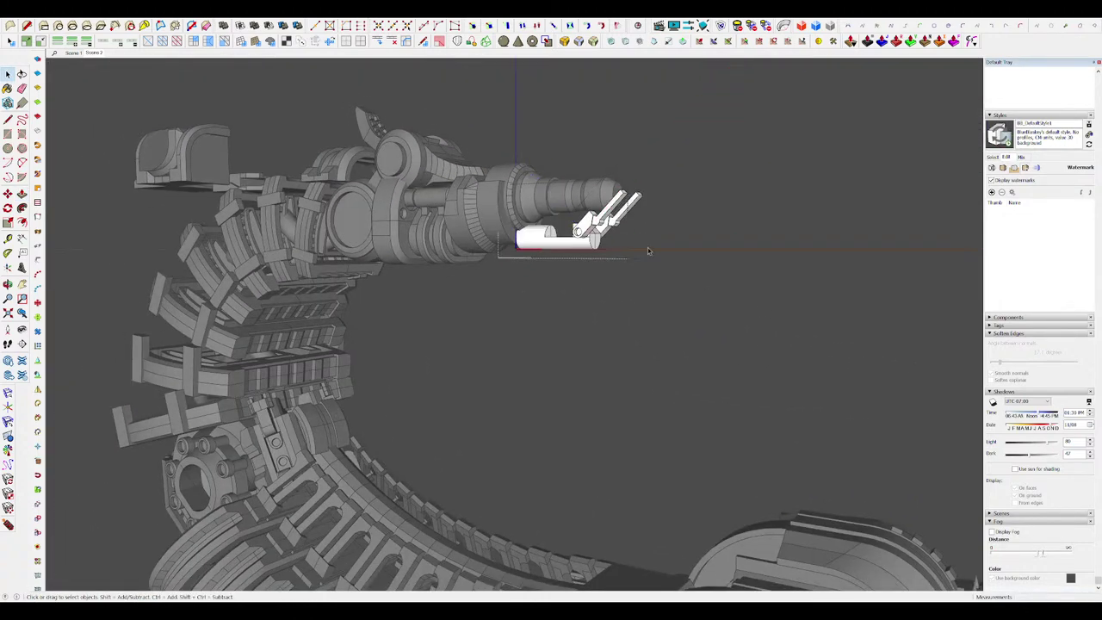
Step: Cut the corner off the left claw arm's block with Push/Pull
{"action": "scroll", "coordinate": [647, 247], "scroll_direction": "up", "scroll_amount": 4}
{"action": "middle_click_drag", "start_coordinate": [646, 249], "coordinate": [618, 265]}
{"action": "double_click", "coordinate": [615, 192]}
{"action": "left_click", "coordinate": [615, 191]}
{"action": "scroll", "coordinate": [617, 188], "scroll_direction": "up", "scroll_amount": 5}
{"action": "key", "text": "l"}
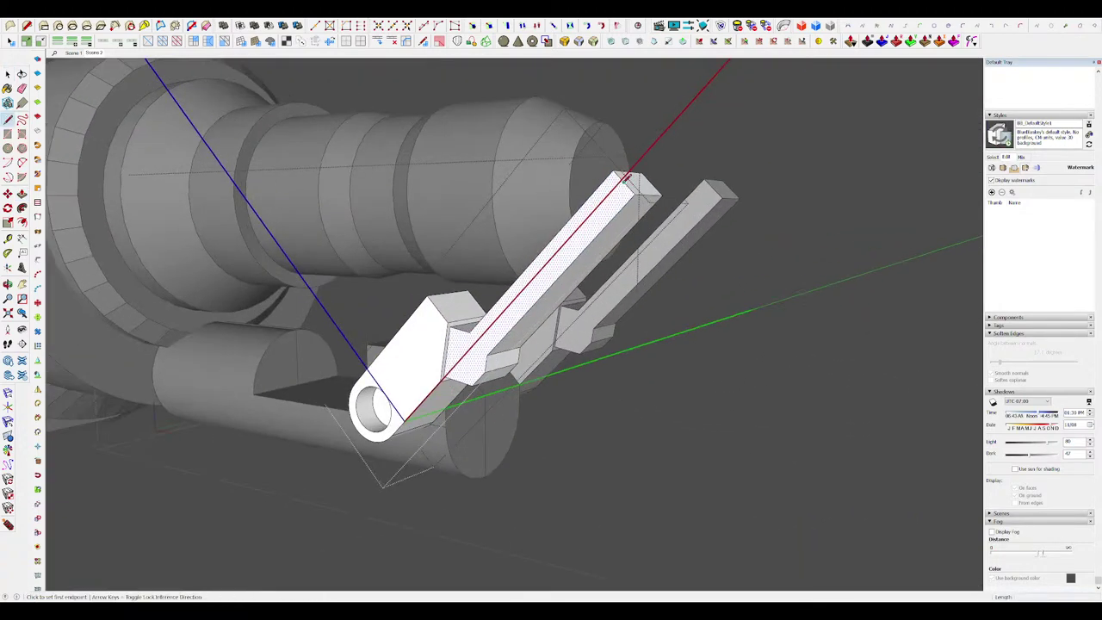
{"action": "key", "text": "p"}
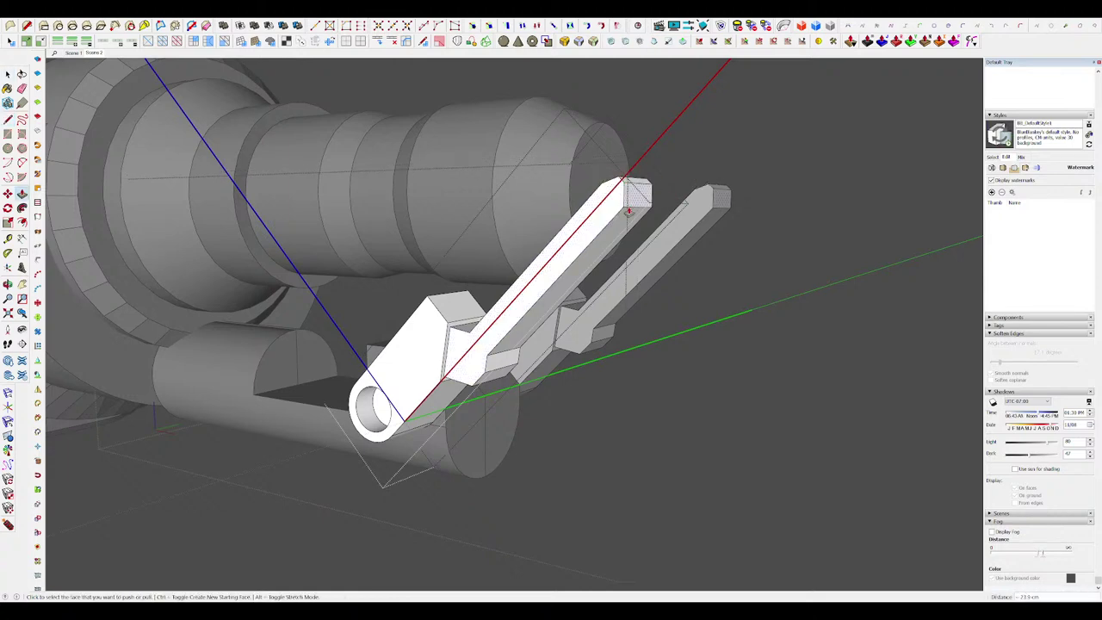
{"action": "scroll", "coordinate": [629, 210], "scroll_direction": "down", "scroll_amount": 3}
{"action": "middle_click_drag", "start_coordinate": [648, 226], "coordinate": [695, 238]}
{"action": "scroll", "coordinate": [610, 242], "scroll_direction": "up", "scroll_amount": 2}
{"action": "left_click", "coordinate": [578, 257]}
{"action": "left_click", "coordinate": [611, 257]}
{"action": "scroll", "coordinate": [610, 256], "scroll_direction": "down", "scroll_amount": 5}
{"action": "middle_click_drag", "start_coordinate": [698, 281], "coordinate": [462, 303]}
{"action": "scroll", "coordinate": [615, 251], "scroll_direction": "up", "scroll_amount": 3}
{"action": "scroll", "coordinate": [592, 255], "scroll_direction": "up", "scroll_amount": 5}
Step: Offset the half-disc face and push the inner half-disc across to the opposite block as a groove
{"action": "key", "text": "p"}
{"action": "middle_click_drag", "start_coordinate": [546, 297], "coordinate": [535, 300]}
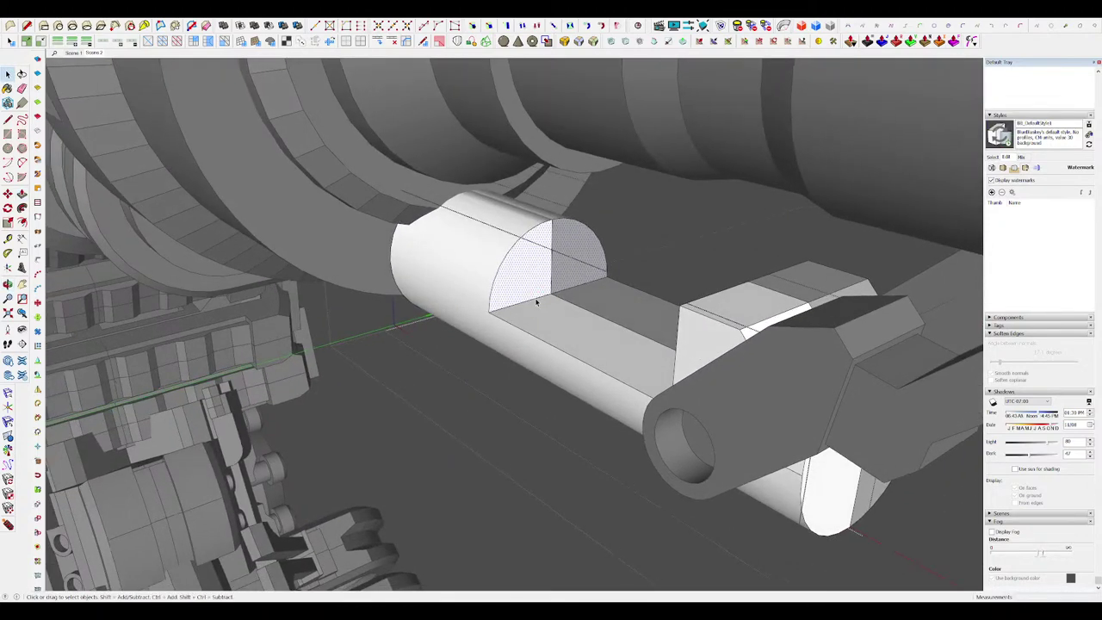
{"action": "key", "text": "f"}
{"action": "left_click", "coordinate": [517, 241]}
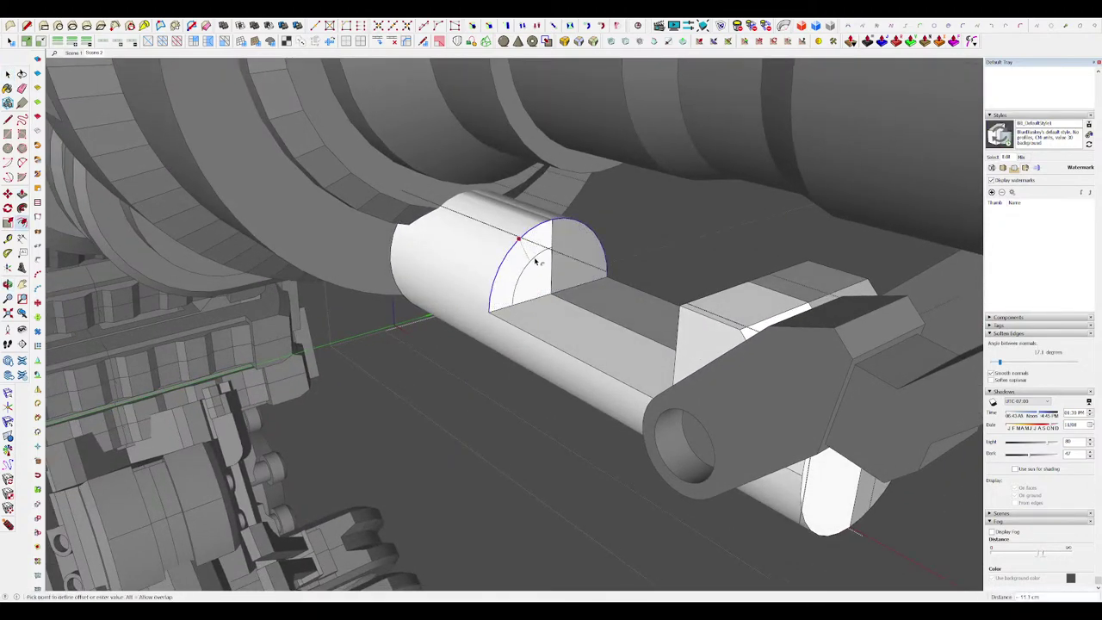
{"action": "key", "text": "p"}
{"action": "middle_click_drag", "start_coordinate": [528, 290], "coordinate": [697, 271]}
{"action": "left_click", "coordinate": [576, 300]}
{"action": "left_click", "coordinate": [883, 319]}
{"action": "middle_click_drag", "start_coordinate": [878, 313], "coordinate": [774, 269]}
{"action": "scroll", "coordinate": [866, 305], "scroll_direction": "down", "scroll_amount": 5}
{"action": "scroll", "coordinate": [773, 269], "scroll_direction": "up", "scroll_amount": 6}
Step: Cut the corner triangle off the white block
{"action": "key", "text": "l"}
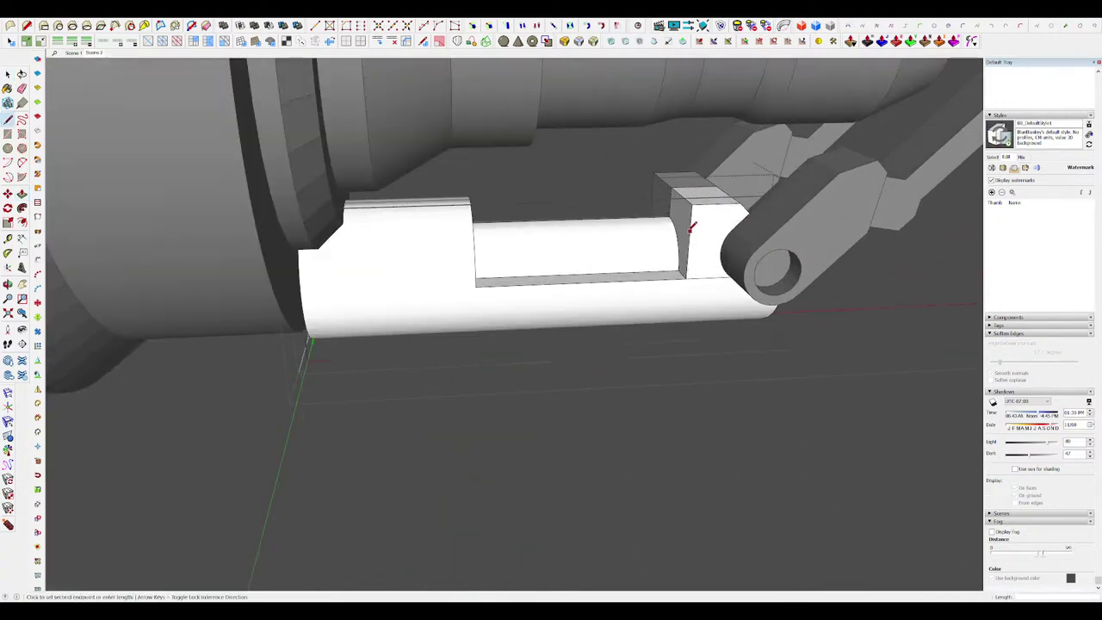
{"action": "key", "text": "p"}
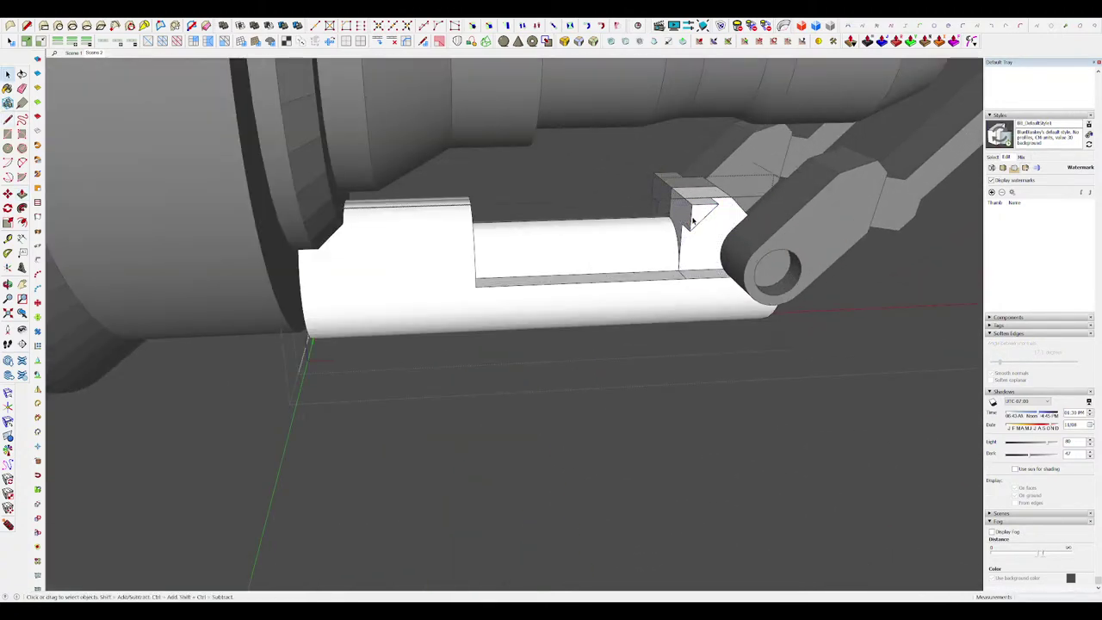
{"action": "left_click", "coordinate": [695, 221]}
{"action": "left_click", "coordinate": [676, 198]}
{"action": "scroll", "coordinate": [697, 233], "scroll_direction": "down", "scroll_amount": 5}
{"action": "middle_click_drag", "start_coordinate": [796, 297], "coordinate": [760, 276]}
{"action": "scroll", "coordinate": [775, 276], "scroll_direction": "up", "scroll_amount": 4}
{"action": "scroll", "coordinate": [572, 234], "scroll_direction": "up", "scroll_amount": 6}
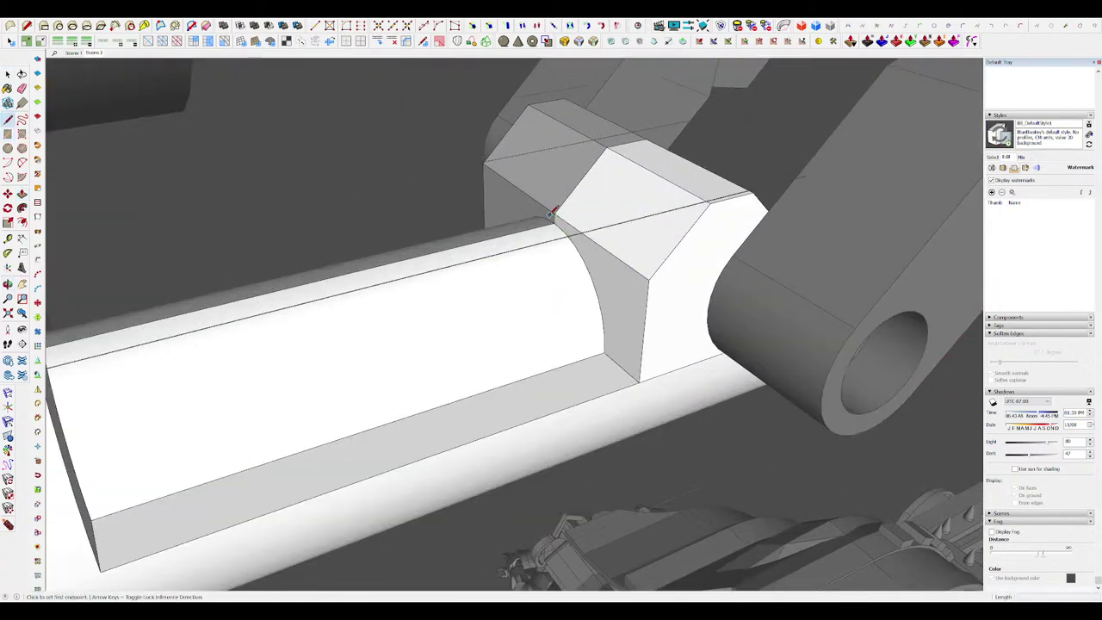
{"action": "scroll", "coordinate": [527, 143], "scroll_direction": "up", "scroll_amount": 3}
Step: Draw a line from the block's top corner to the pocket's top edge
{"action": "middle_click_drag", "start_coordinate": [527, 143], "coordinate": [527, 128]}
{"action": "left_click", "coordinate": [525, 105]}
{"action": "scroll", "coordinate": [558, 258], "scroll_direction": "down", "scroll_amount": 3}
{"action": "scroll", "coordinate": [531, 118], "scroll_direction": "up", "scroll_amount": 4}
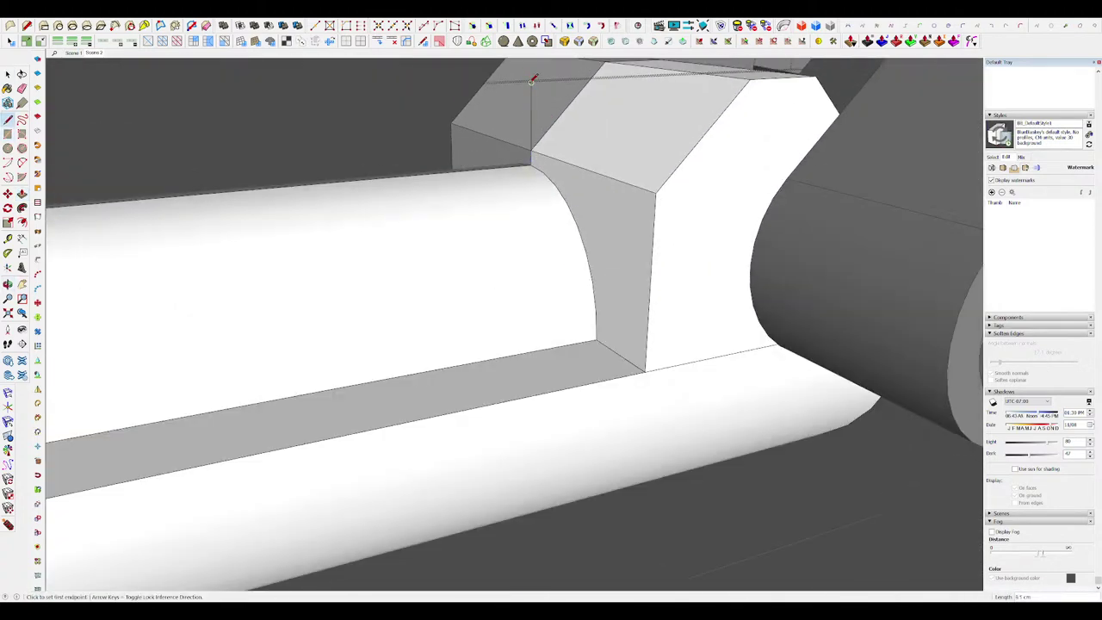
{"action": "left_click", "coordinate": [590, 77]}
{"action": "key", "text": "p"}
{"action": "scroll", "coordinate": [593, 270], "scroll_direction": "down", "scroll_amount": 5}
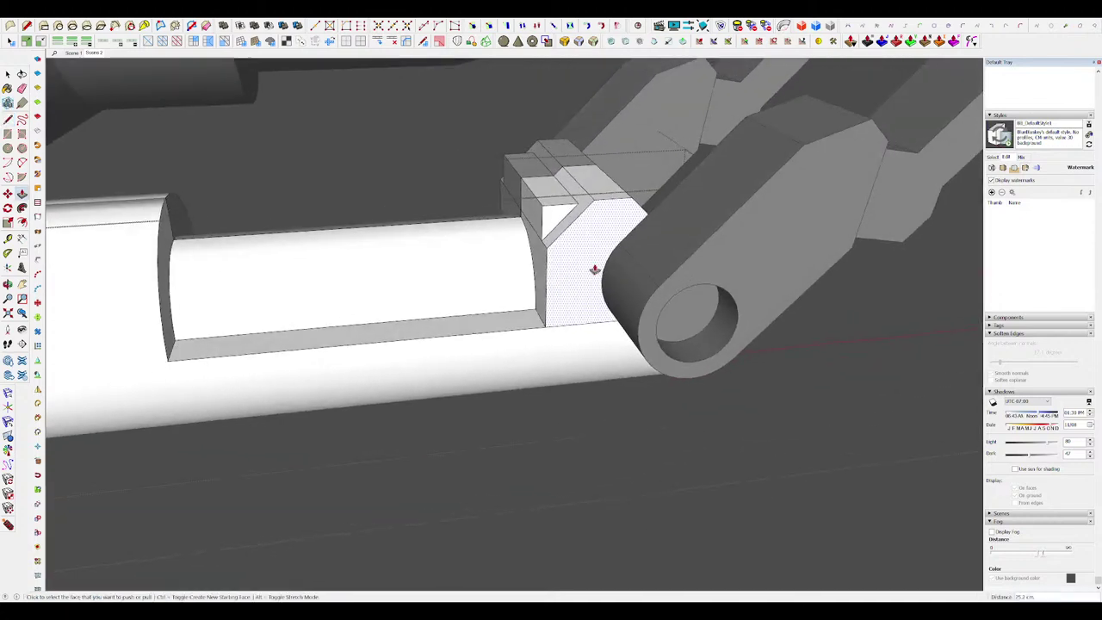
{"action": "middle_click_drag", "start_coordinate": [630, 271], "coordinate": [667, 217]}
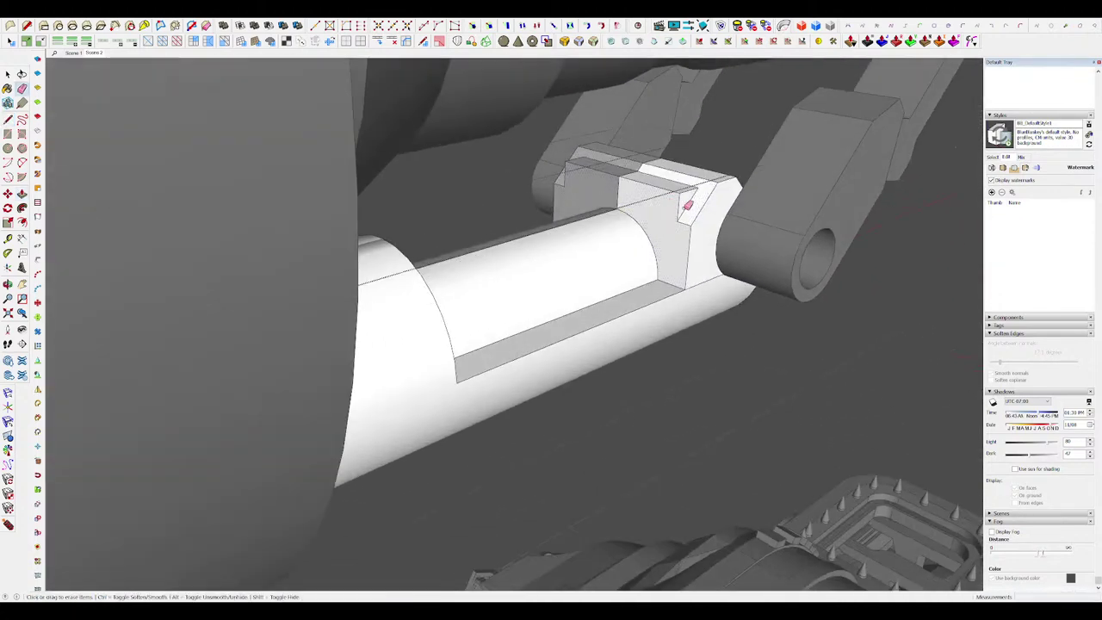
Step: Draw a rectangle on the cylinder and raise the small box 5.8 cm
{"action": "key", "text": "r"}
{"action": "scroll", "coordinate": [641, 194], "scroll_direction": "up", "scroll_amount": 2}
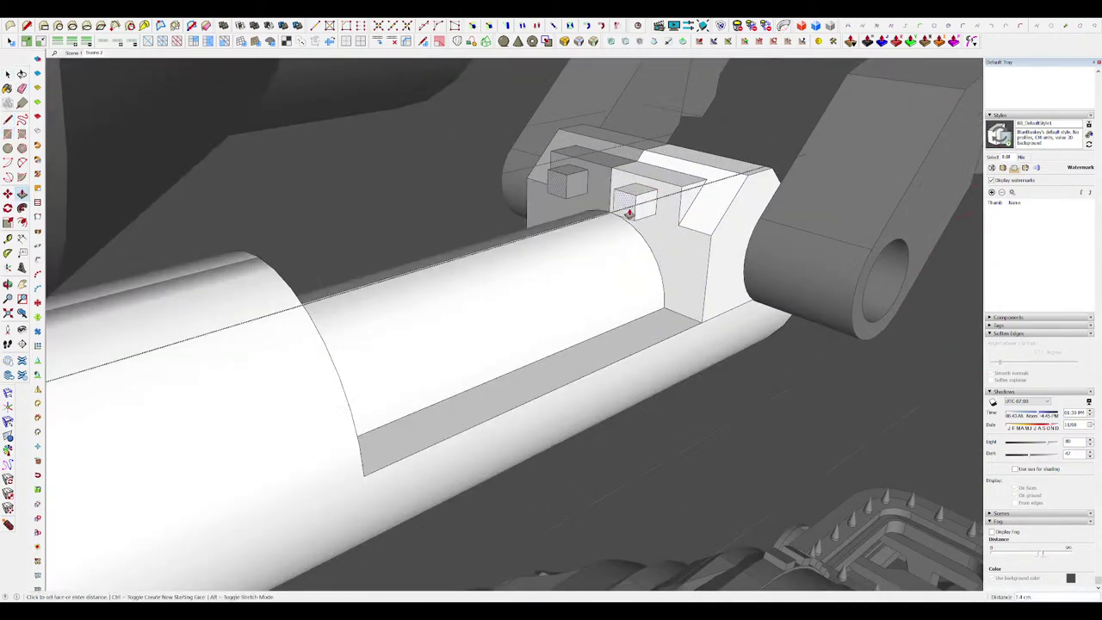
{"action": "middle_click_drag", "start_coordinate": [629, 213], "coordinate": [368, 266]}
{"action": "middle_click_drag", "start_coordinate": [455, 290], "coordinate": [428, 261]}
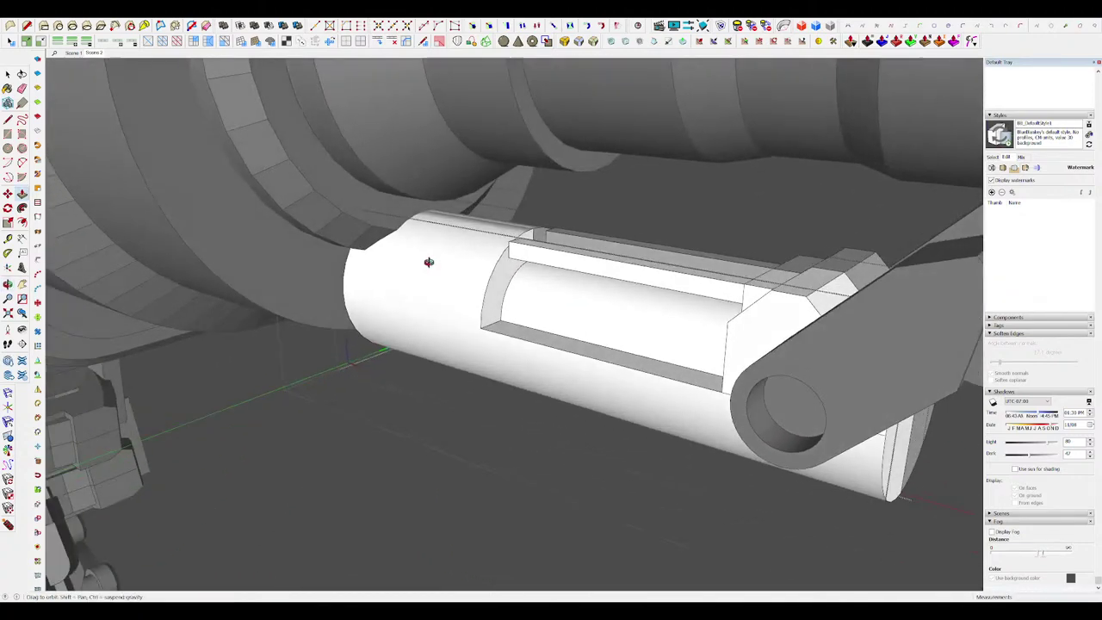
{"action": "scroll", "coordinate": [429, 262], "scroll_direction": "down", "scroll_amount": 10}
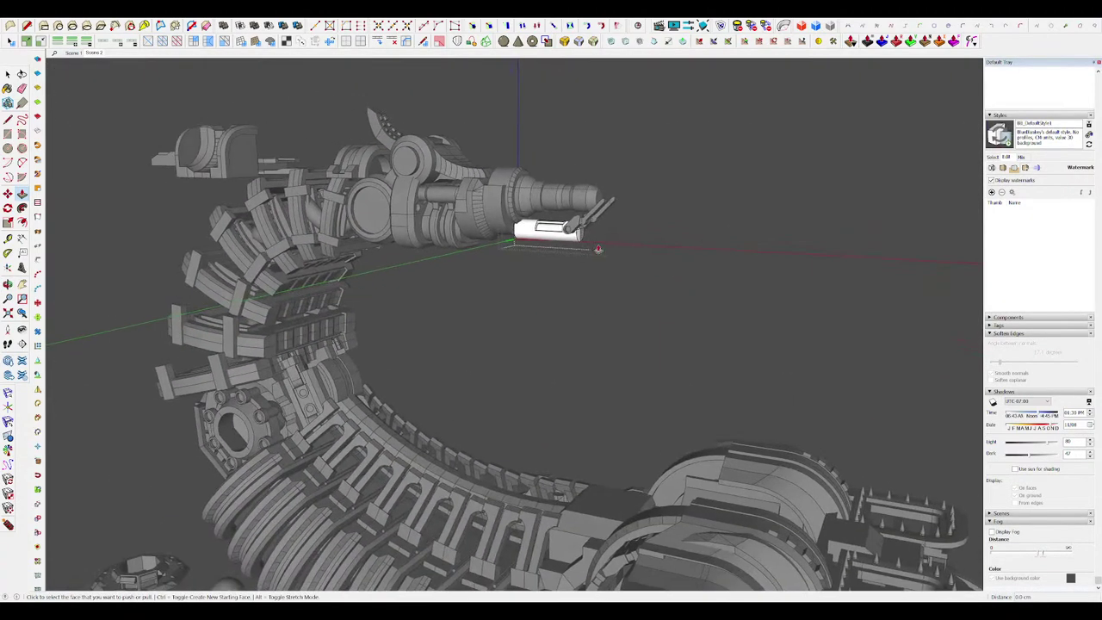
{"action": "scroll", "coordinate": [597, 249], "scroll_direction": "up", "scroll_amount": 10}
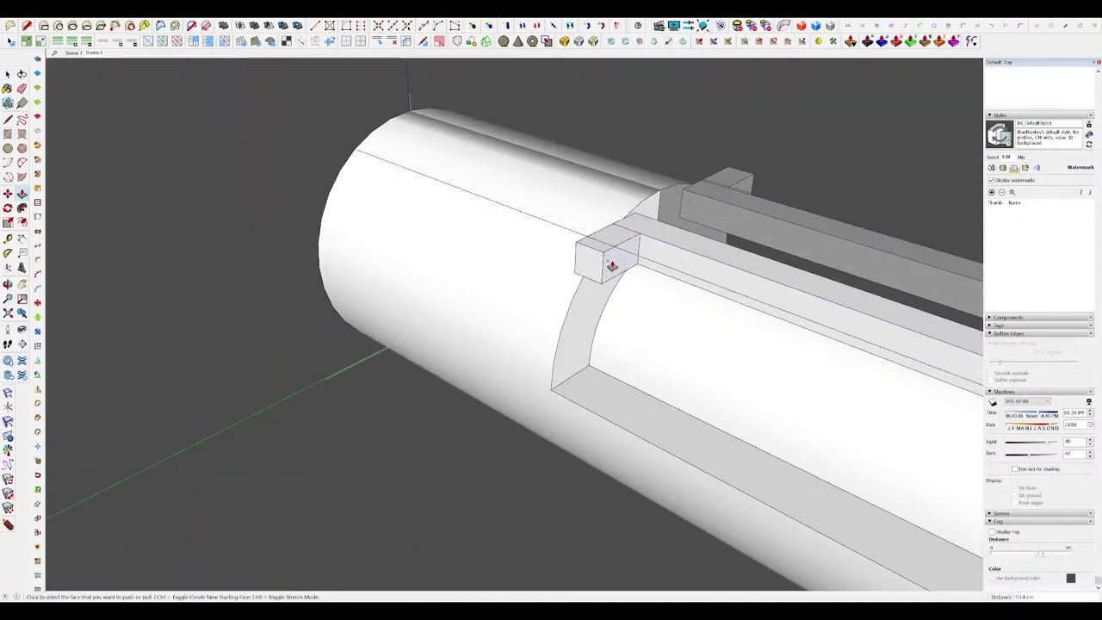
{"action": "middle_click_drag", "start_coordinate": [612, 265], "coordinate": [599, 264]}
{"action": "left_click_drag", "start_coordinate": [615, 247], "coordinate": [617, 213]}
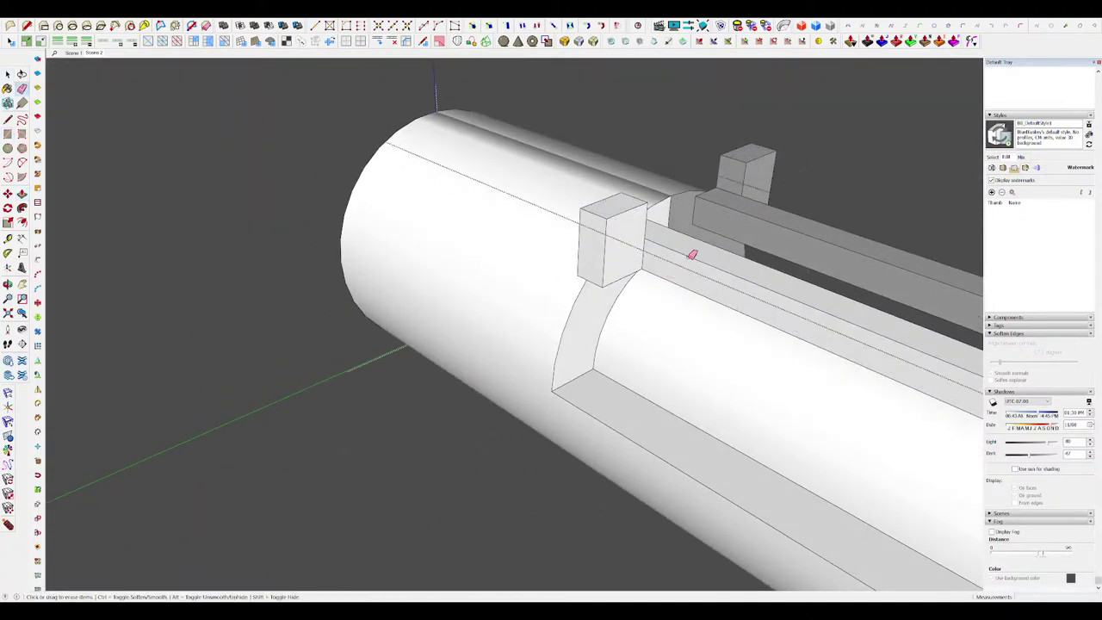
{"action": "mouse_move", "coordinate": [692, 255]}
{"action": "middle_mouse_down"}
{"action": "mouse_move", "coordinate": [750, 302]}
{"action": "mouse_move", "coordinate": [585, 280]}
{"action": "mouse_move", "coordinate": [652, 270]}
{"action": "middle_mouse_up"}
Step: Extend the block's side face 6.7 cm, erase leftover edges, and lengthen the blocks along the cylinder
{"action": "key", "text": "p"}
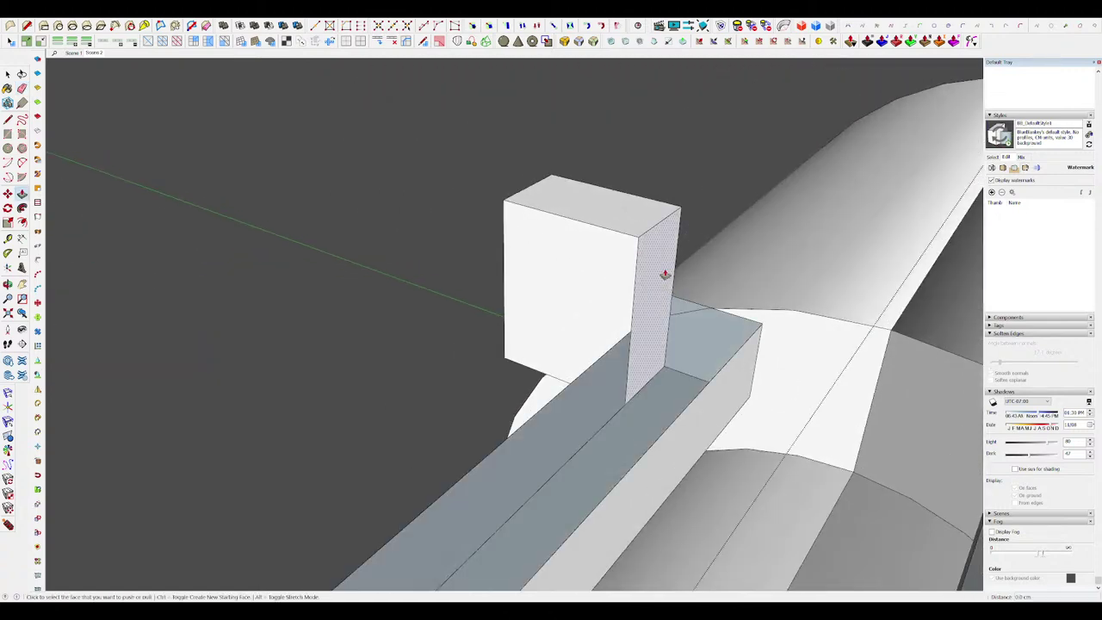
{"action": "left_click_drag", "start_coordinate": [664, 290], "coordinate": [737, 381]}
{"action": "mouse_move", "coordinate": [737, 382]}
{"action": "middle_mouse_down"}
{"action": "mouse_move", "coordinate": [576, 261]}
{"action": "mouse_move", "coordinate": [773, 264]}
{"action": "mouse_move", "coordinate": [658, 267]}
{"action": "middle_mouse_up"}
{"action": "key", "text": "e"}
{"action": "left_click_drag", "start_coordinate": [622, 248], "coordinate": [628, 250]}
{"action": "key", "text": "p"}
{"action": "left_click_drag", "start_coordinate": [630, 251], "coordinate": [516, 304]}
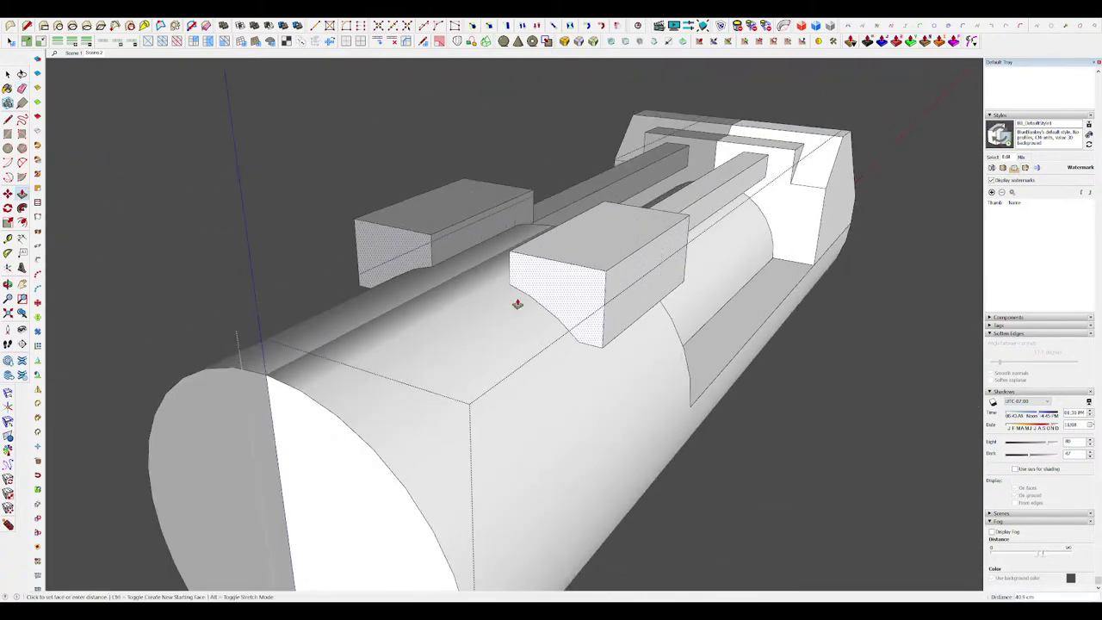
{"action": "middle_click_drag", "start_coordinate": [517, 305], "coordinate": [576, 300]}
{"action": "scroll", "coordinate": [576, 300], "scroll_direction": "down", "scroll_amount": 3}
{"action": "middle_click_drag", "start_coordinate": [642, 294], "coordinate": [545, 319]}
{"action": "scroll", "coordinate": [545, 319], "scroll_direction": "up", "scroll_amount": 4}
Step: Chamfer the block's top edge with a bevel line and Push/Pull
{"action": "key", "text": "l"}
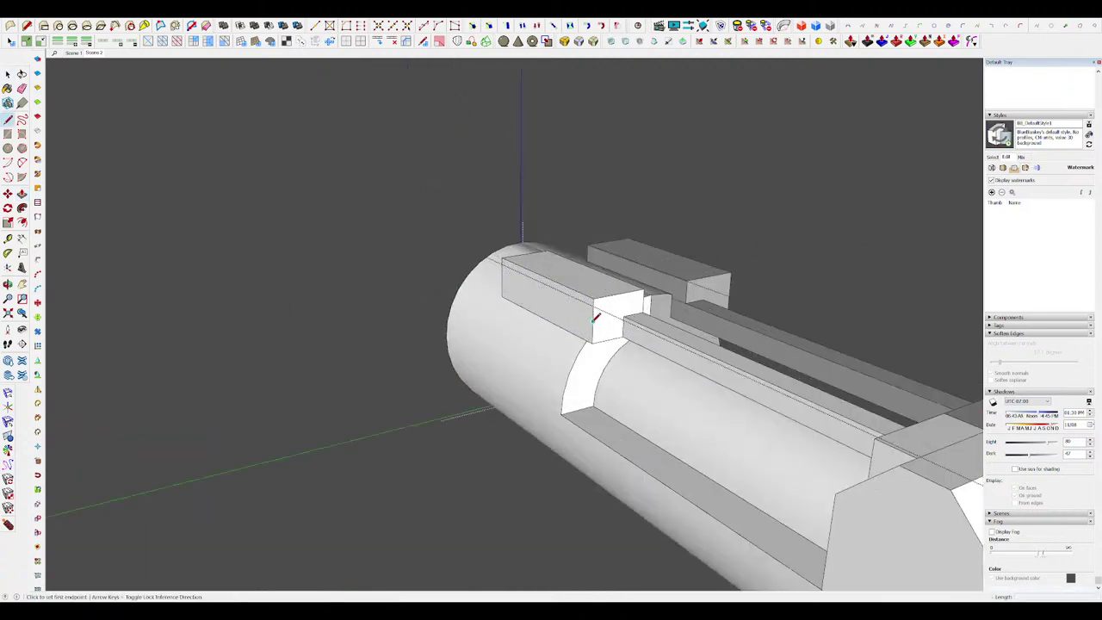
{"action": "left_click", "coordinate": [619, 292]}
{"action": "key", "text": "p"}
{"action": "left_click_drag", "start_coordinate": [603, 303], "coordinate": [450, 258]}
{"action": "middle_click_drag", "start_coordinate": [450, 258], "coordinate": [743, 361]}
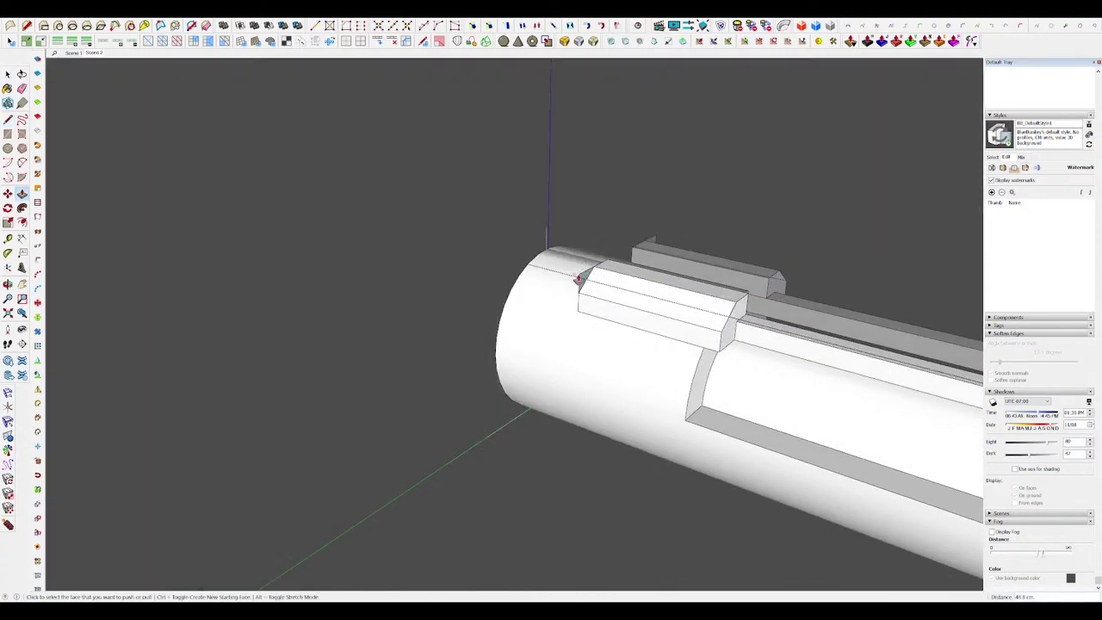
{"action": "key", "text": "space"}
{"action": "scroll", "coordinate": [583, 274], "scroll_direction": "down", "scroll_amount": 10}
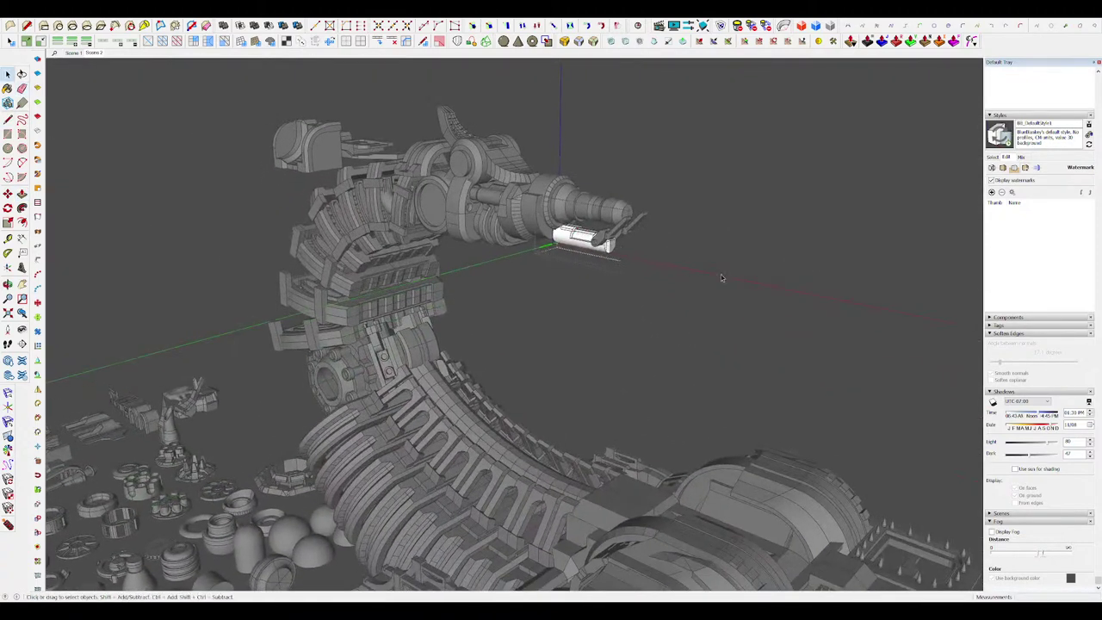
Step: Exit the nested groups, select a strip of barrel faces and copy it upward above the barrel
{"action": "left_click", "coordinate": [745, 278]}
{"action": "scroll", "coordinate": [745, 277], "scroll_direction": "down", "scroll_amount": 3}
{"action": "left_click", "coordinate": [745, 277]}
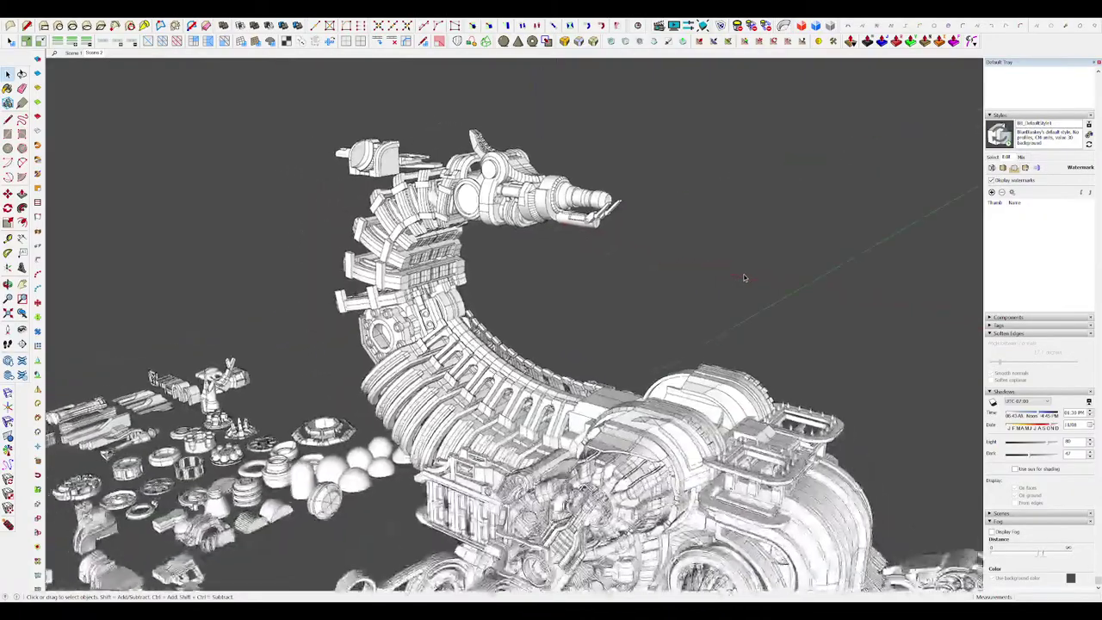
{"action": "scroll", "coordinate": [745, 277], "scroll_direction": "down", "scroll_amount": 6}
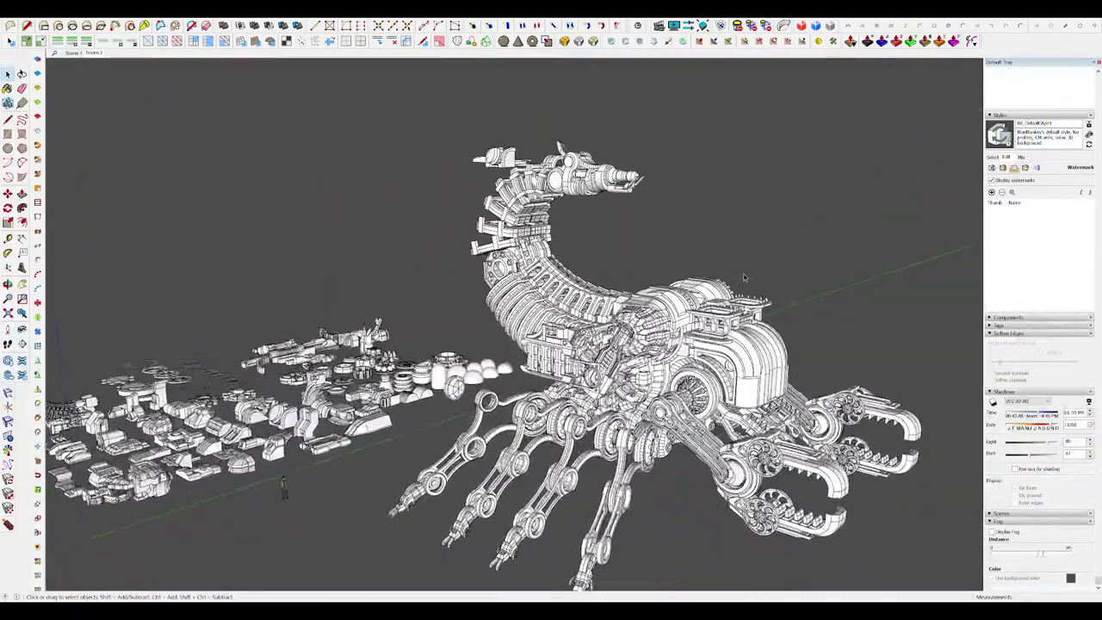
{"action": "scroll", "coordinate": [630, 191], "scroll_direction": "up", "scroll_amount": 6}
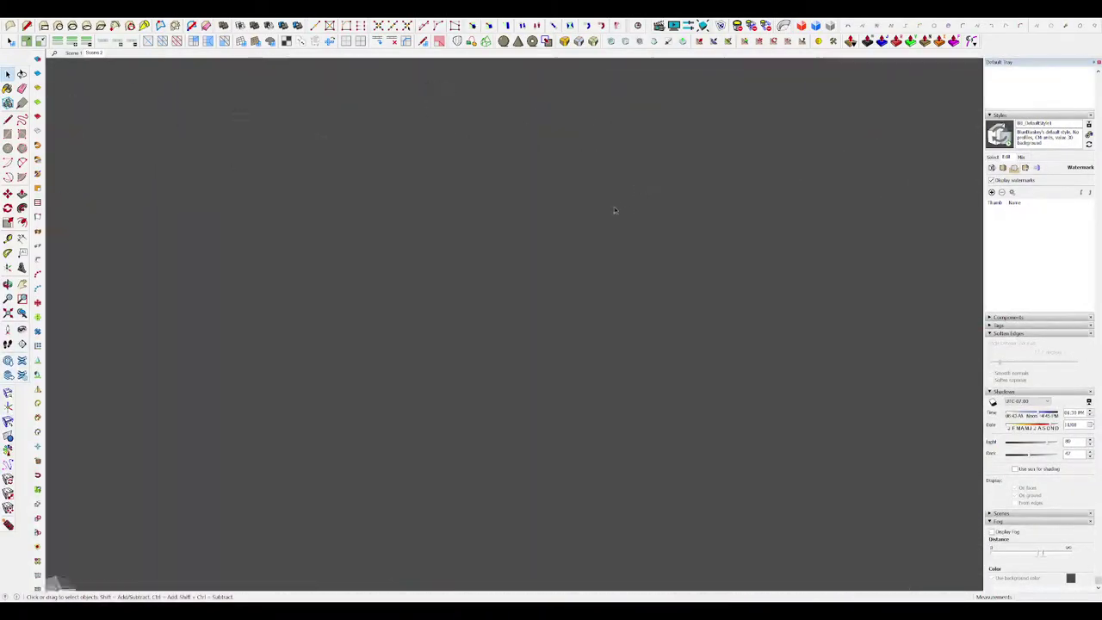
{"action": "scroll", "coordinate": [614, 207], "scroll_direction": "down", "scroll_amount": 2}
{"action": "scroll", "coordinate": [618, 212], "scroll_direction": "up", "scroll_amount": 3}
{"action": "key", "text": "q"}
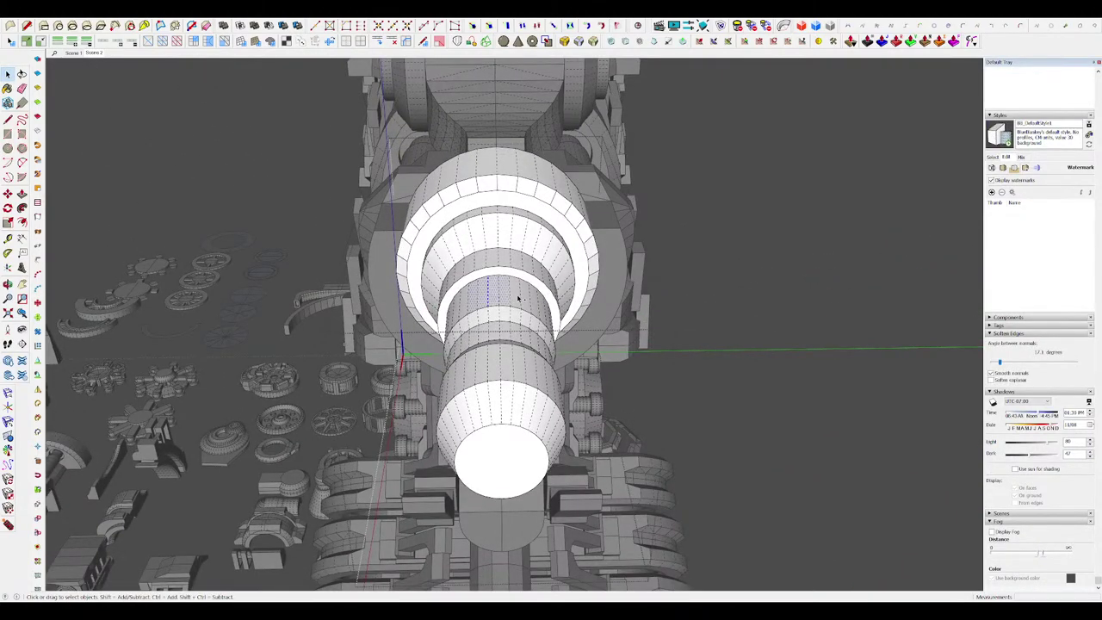
{"action": "key", "text": "m"}
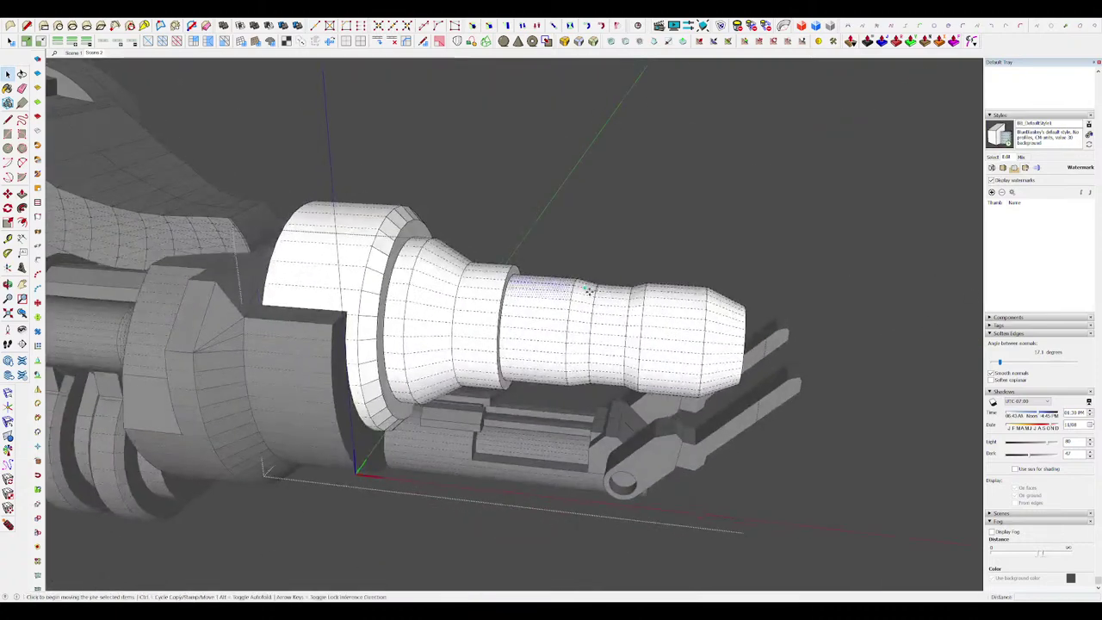
{"action": "left_click_drag", "start_coordinate": [565, 292], "coordinate": [566, 245]}
{"action": "scroll", "coordinate": [646, 302], "scroll_direction": "down", "scroll_amount": 3}
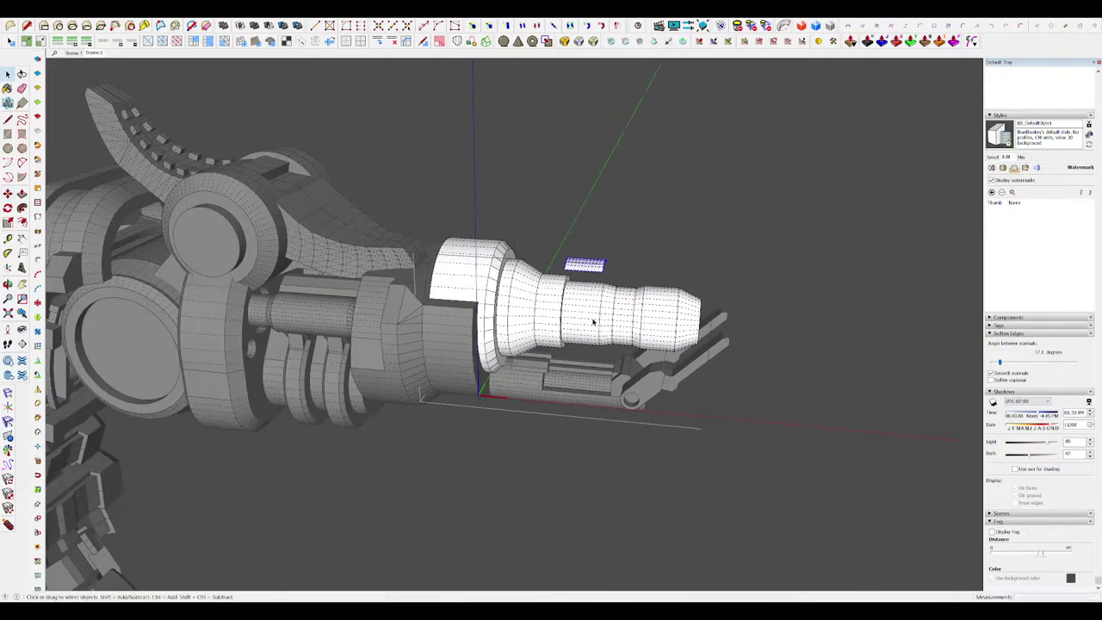
{"action": "scroll", "coordinate": [592, 322], "scroll_direction": "up", "scroll_amount": 5}
Step: Scale the lifted strip up uniformly about its centre
{"action": "key", "text": "s"}
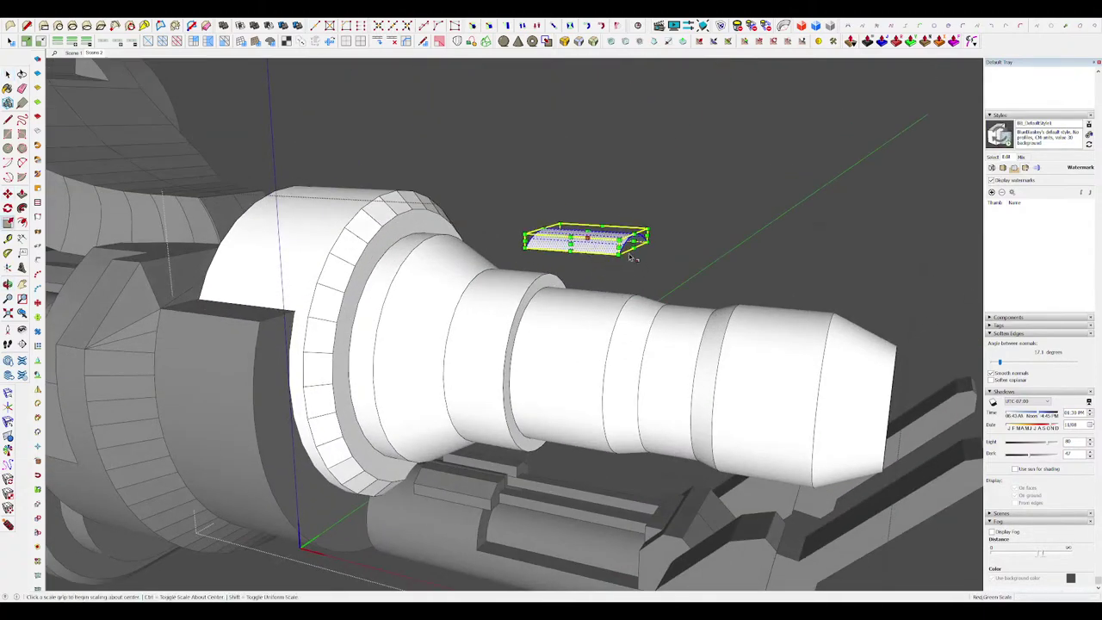
{"action": "left_click_drag", "start_coordinate": [619, 254], "coordinate": [672, 281], "text": "ctrl"}
{"action": "middle_click_drag", "start_coordinate": [672, 282], "coordinate": [560, 249]}
{"action": "scroll", "coordinate": [560, 249], "scroll_direction": "down", "scroll_amount": 2}
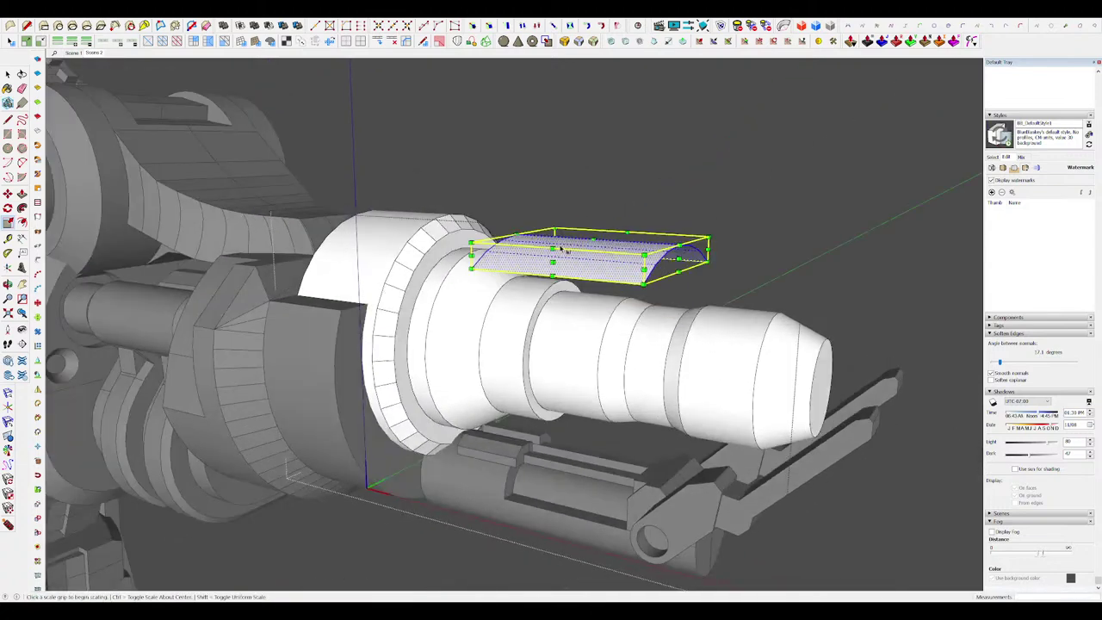
{"action": "scroll", "coordinate": [561, 248], "scroll_direction": "up", "scroll_amount": 2}
Step: Thicken the curved strip into a solid curved-top block with the push-pull plugin
{"action": "left_click", "coordinate": [909, 41]}
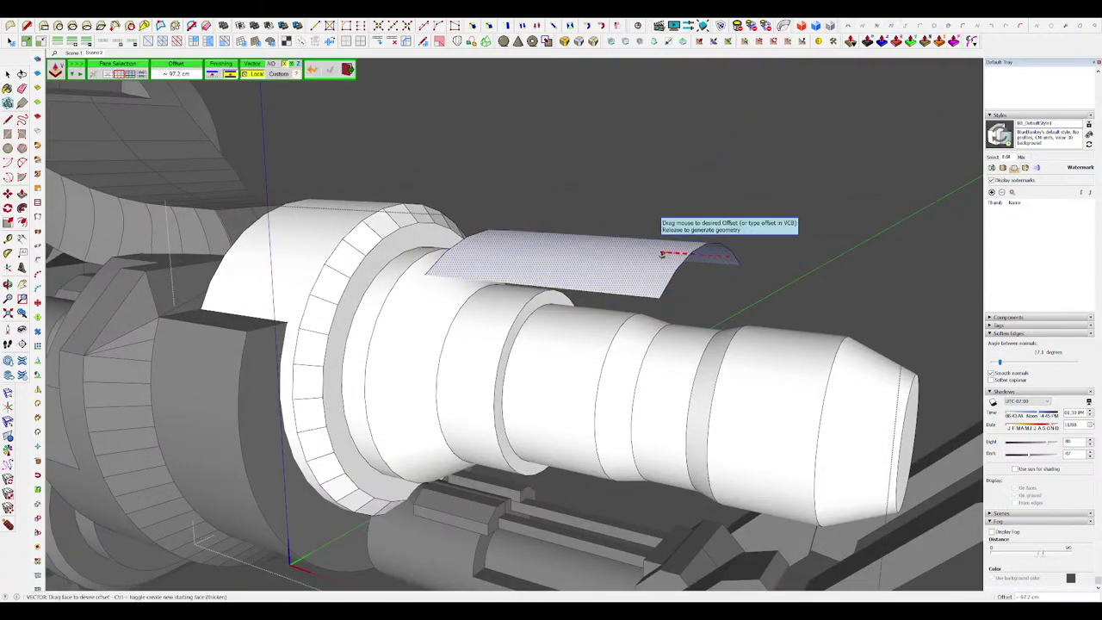
{"action": "left_click", "coordinate": [656, 222]}
{"action": "key", "text": "space"}
{"action": "scroll", "coordinate": [643, 244], "scroll_direction": "down", "scroll_amount": 6}
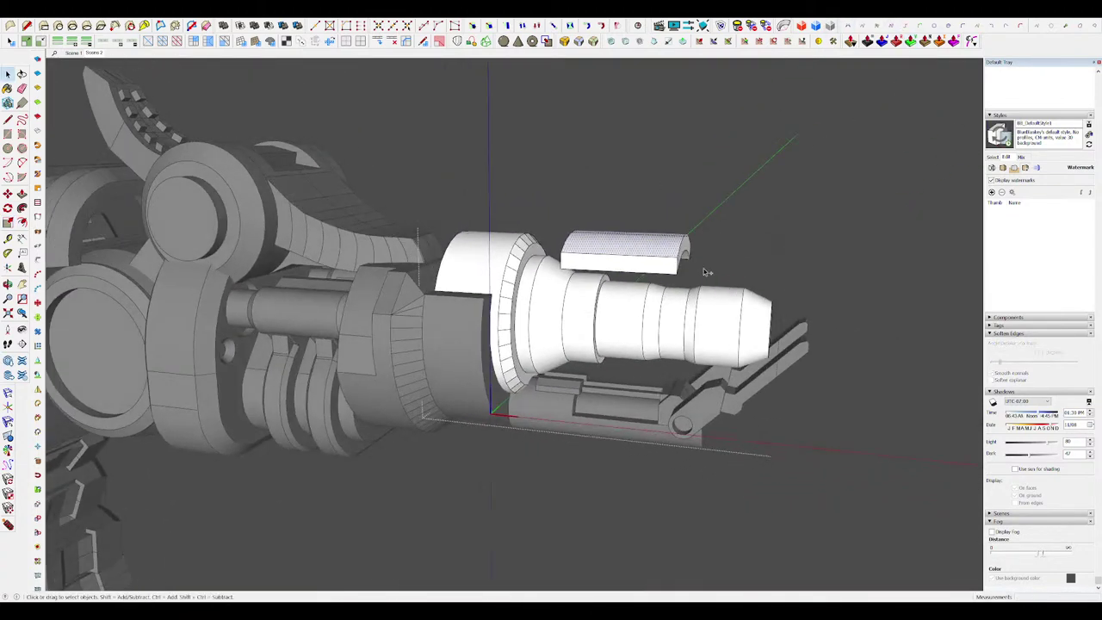
{"action": "scroll", "coordinate": [633, 237], "scroll_direction": "down", "scroll_amount": 3}
{"action": "scroll", "coordinate": [590, 237], "scroll_direction": "up", "scroll_amount": 3}
Step: Group the curved block and move it above the barrel collar
{"action": "triple_click", "coordinate": [597, 211]}
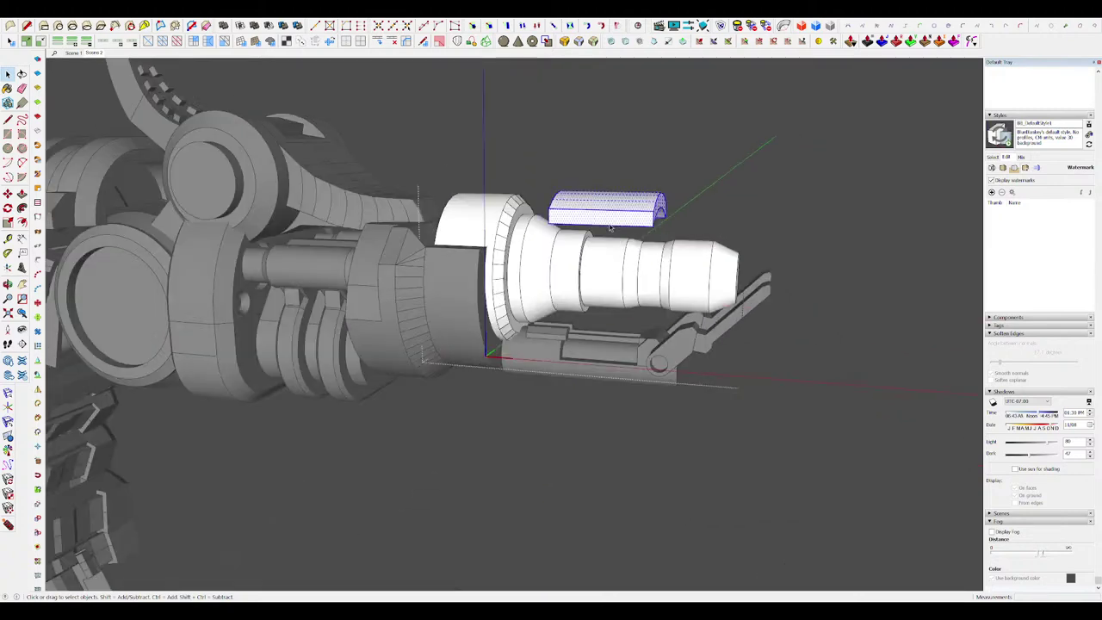
{"action": "middle_click_drag", "start_coordinate": [597, 215], "coordinate": [622, 254]}
{"action": "key", "text": "ctrl+g"}
{"action": "middle_click_drag", "start_coordinate": [566, 382], "coordinate": [581, 341]}
{"action": "key", "text": "m"}
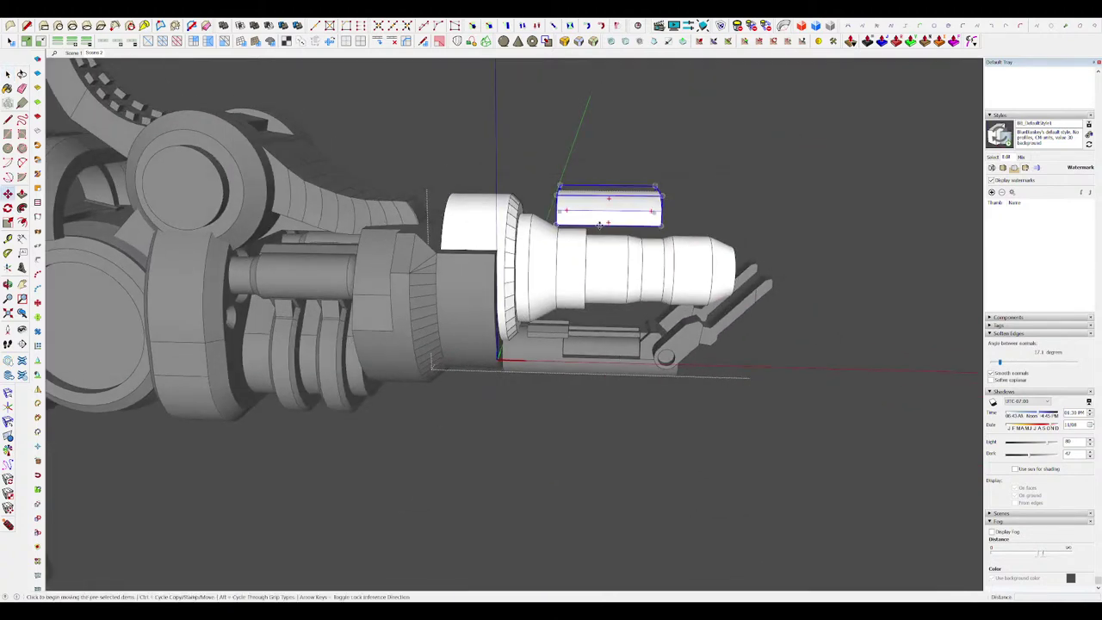
{"action": "left_click", "coordinate": [603, 225]}
{"action": "middle_click_drag", "start_coordinate": [538, 205], "coordinate": [672, 239]}
{"action": "left_click", "coordinate": [550, 186]}
{"action": "key", "text": "space"}
{"action": "middle_click_drag", "start_coordinate": [554, 203], "coordinate": [650, 195]}
{"action": "scroll", "coordinate": [623, 210], "scroll_direction": "up", "scroll_amount": 4}
Step: Extend the block's end face to the left and inspect it from below
{"action": "key", "text": "p"}
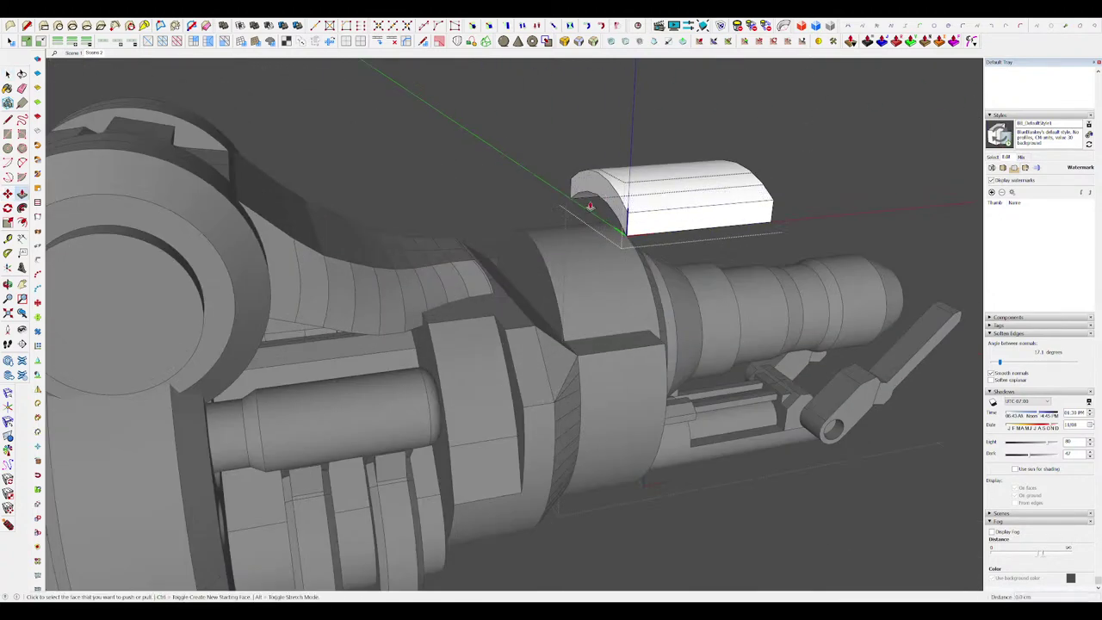
{"action": "scroll", "coordinate": [605, 198], "scroll_direction": "up", "scroll_amount": 2}
{"action": "key", "text": "e"}
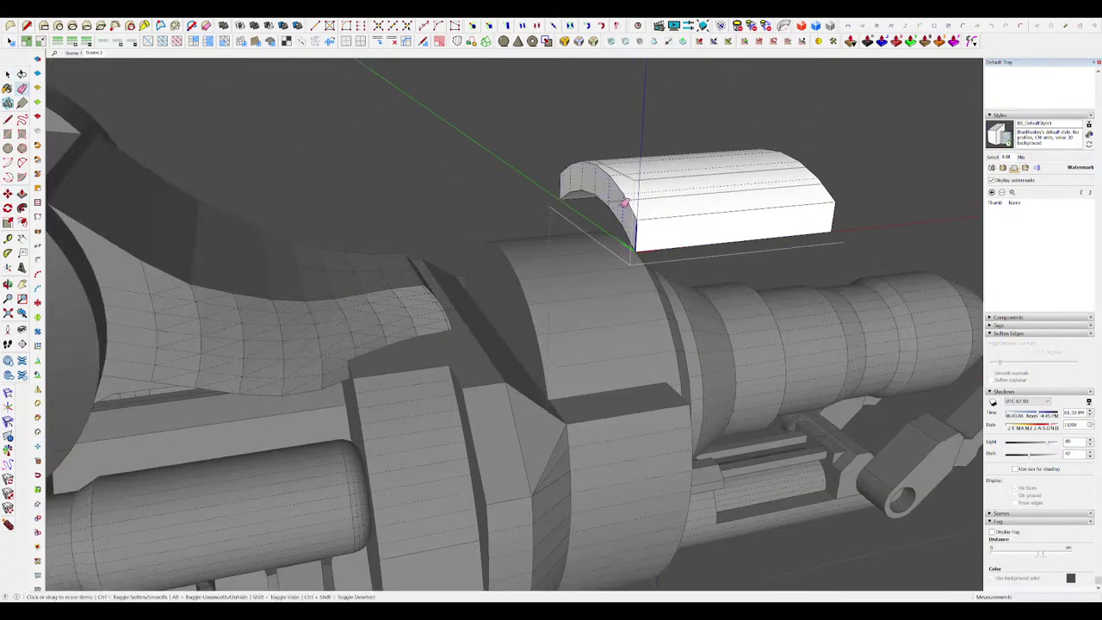
{"action": "left_click", "coordinate": [609, 198]}
{"action": "left_click", "coordinate": [522, 286]}
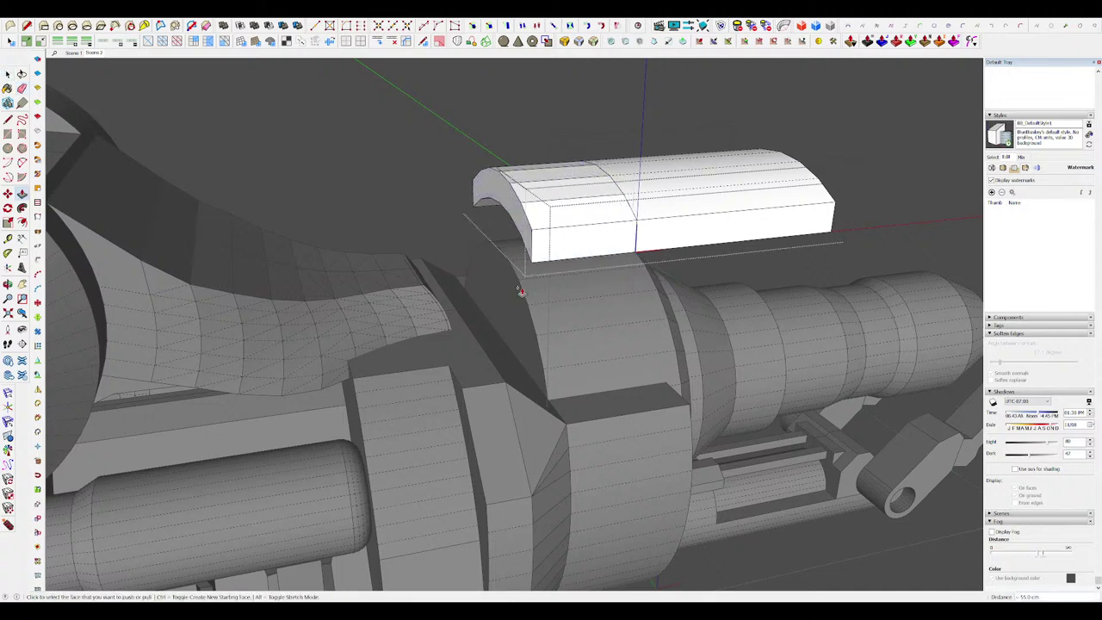
{"action": "middle_click_drag", "start_coordinate": [521, 289], "coordinate": [607, 69]}
{"action": "key", "text": "l"}
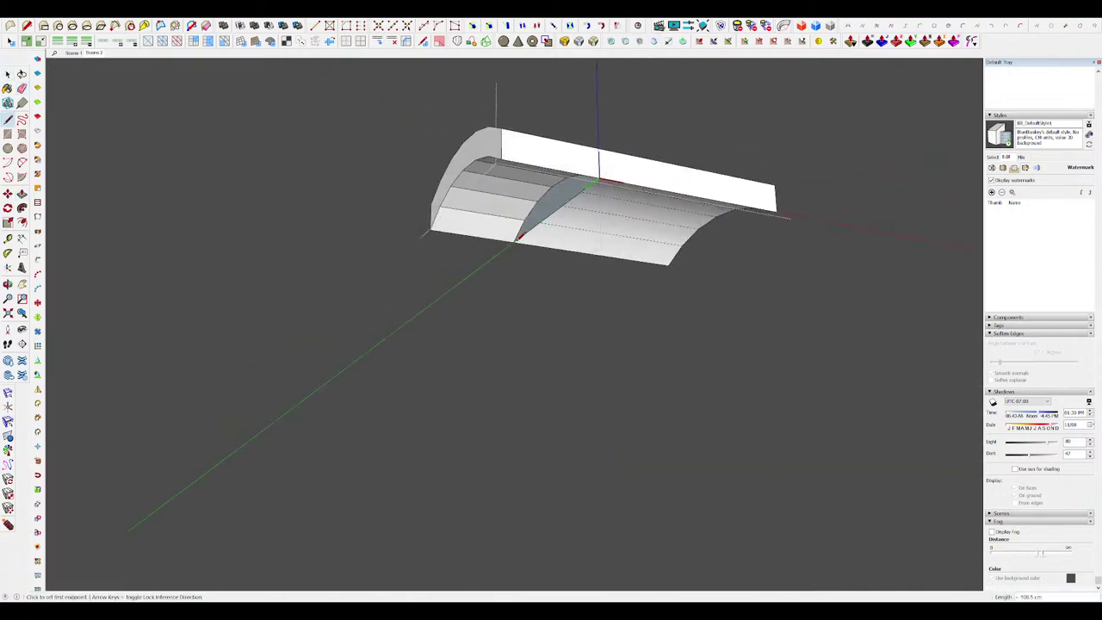
{"action": "key", "text": "e"}
{"action": "middle_click_drag", "start_coordinate": [503, 153], "coordinate": [473, 158]}
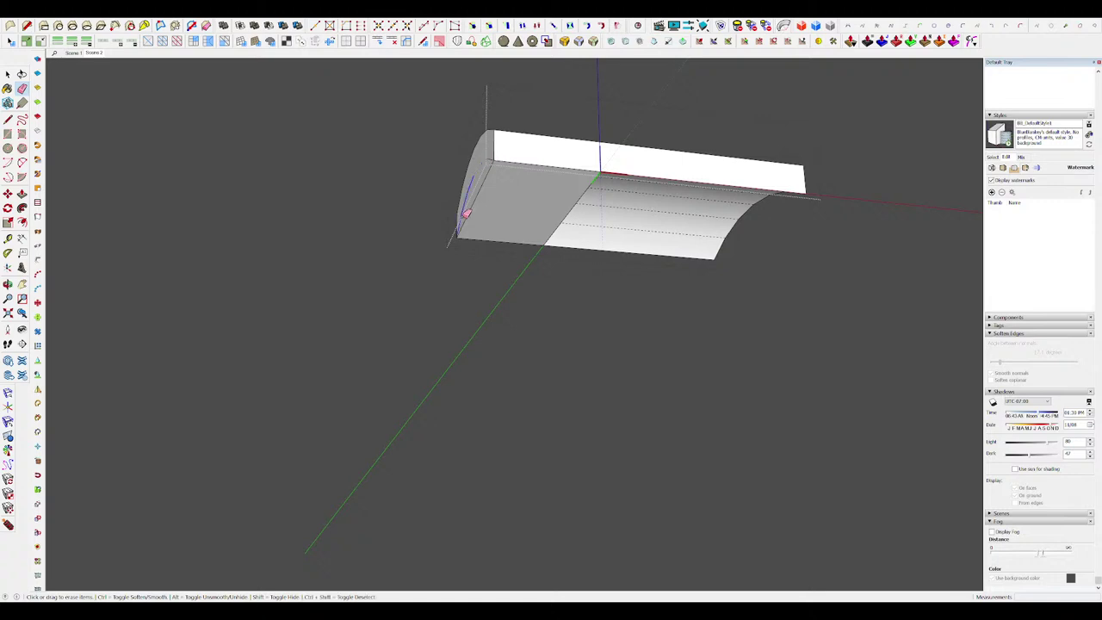
{"action": "mouse_move", "coordinate": [466, 214]}
{"action": "middle_mouse_down"}
{"action": "mouse_move", "coordinate": [508, 201]}
{"action": "mouse_move", "coordinate": [463, 201]}
{"action": "middle_mouse_up"}
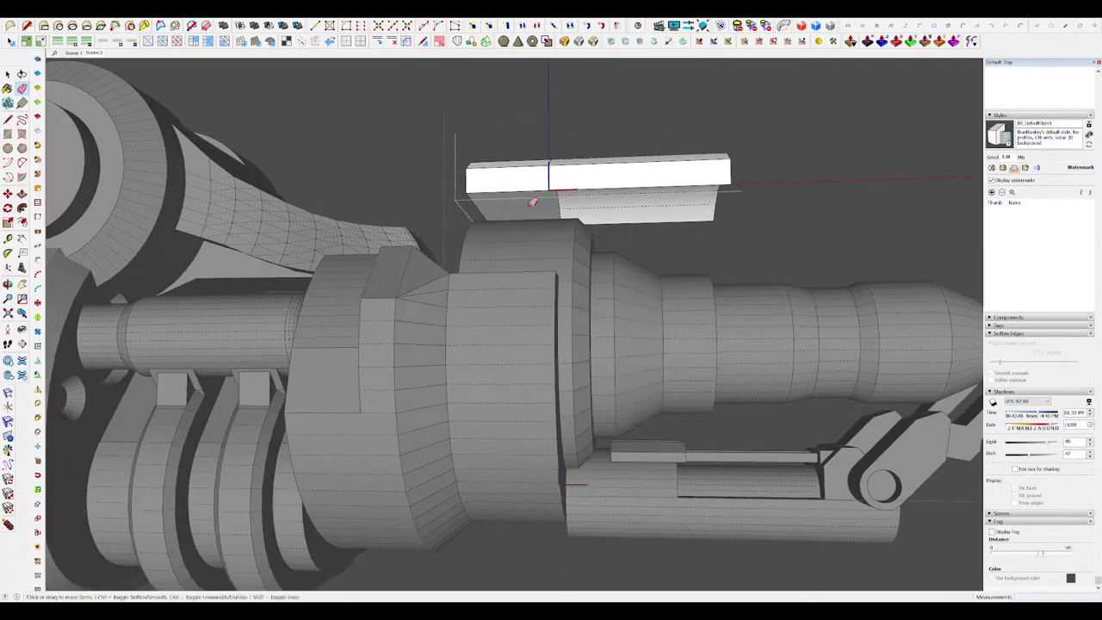
{"action": "scroll", "coordinate": [532, 202], "scroll_direction": "down", "scroll_amount": 2}
{"action": "mouse_move", "coordinate": [635, 194]}
{"action": "middle_mouse_down"}
{"action": "mouse_move", "coordinate": [586, 177]}
{"action": "mouse_move", "coordinate": [583, 230]}
{"action": "mouse_move", "coordinate": [562, 202]}
{"action": "mouse_move", "coordinate": [576, 272]}
{"action": "middle_mouse_up"}
{"action": "scroll", "coordinate": [586, 177], "scroll_direction": "up", "scroll_amount": 2}
Step: Pull the lower block's end face out 10.5 cm
{"action": "key", "text": "p"}
{"action": "scroll", "coordinate": [565, 206], "scroll_direction": "up", "scroll_amount": 2}
{"action": "left_click", "coordinate": [575, 221]}
{"action": "scroll", "coordinate": [577, 229], "scroll_direction": "down", "scroll_amount": 3}
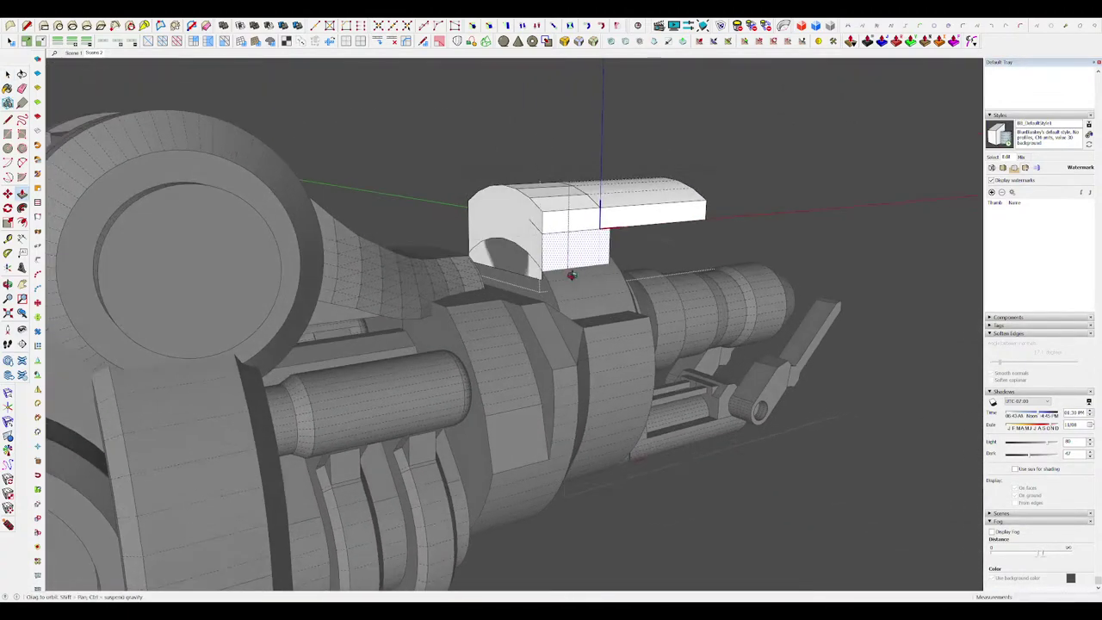
{"action": "scroll", "coordinate": [576, 272], "scroll_direction": "up", "scroll_amount": 3}
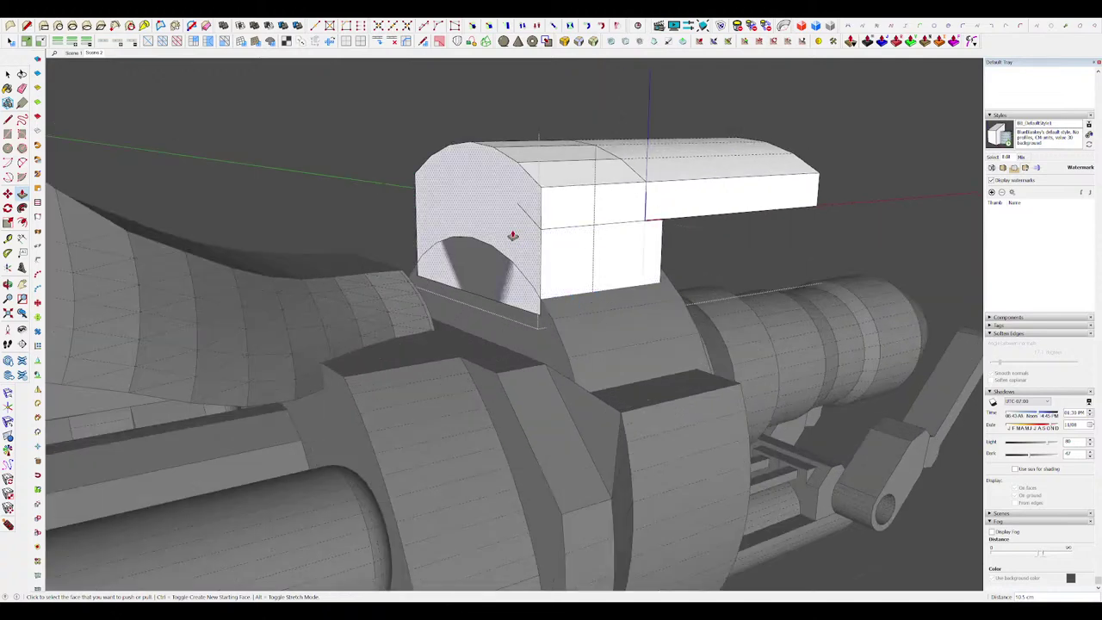
{"action": "key", "text": "e"}
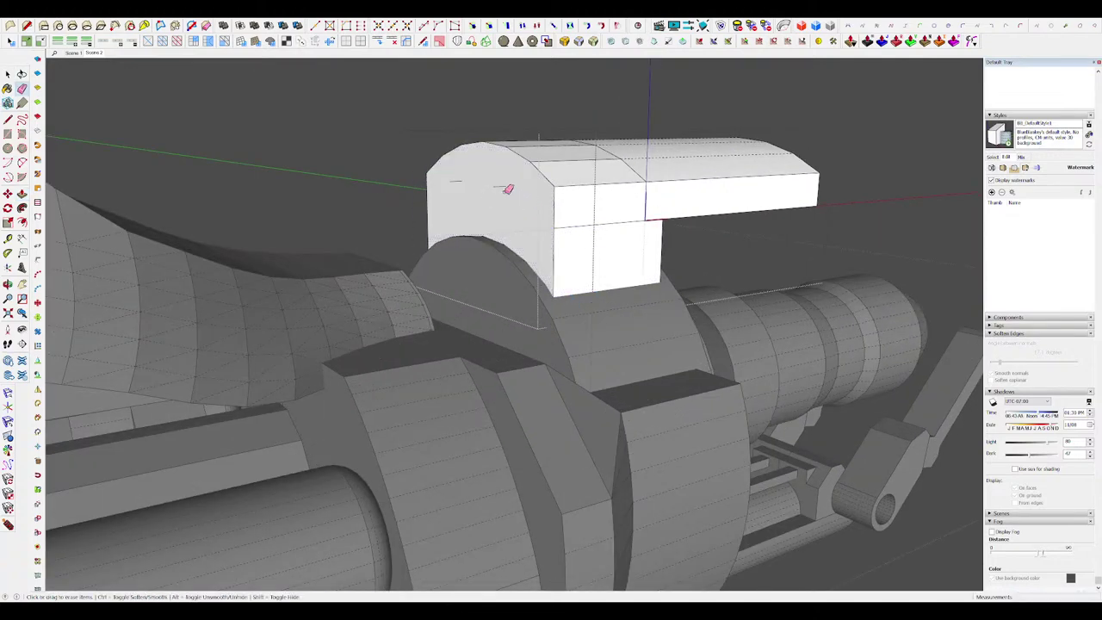
{"action": "mouse_move", "coordinate": [456, 180]}
{"action": "middle_mouse_down"}
{"action": "mouse_move", "coordinate": [676, 278]}
{"action": "mouse_move", "coordinate": [520, 199]}
{"action": "middle_mouse_up"}
{"action": "scroll", "coordinate": [610, 250], "scroll_direction": "down", "scroll_amount": 3}
{"action": "scroll", "coordinate": [521, 199], "scroll_direction": "down", "scroll_amount": 5}
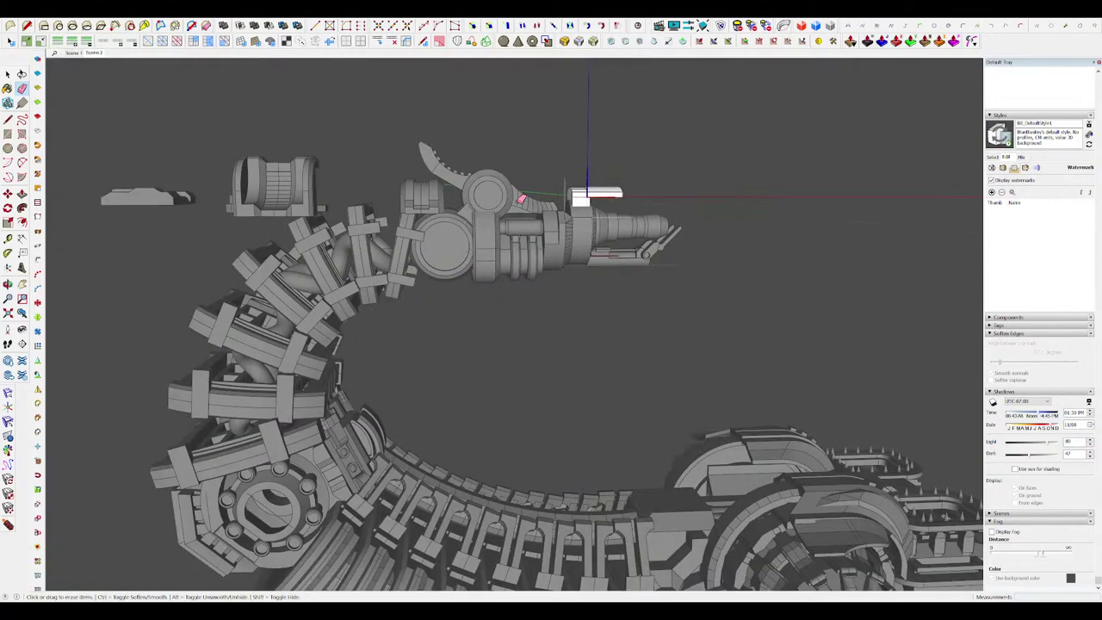
{"action": "scroll", "coordinate": [521, 198], "scroll_direction": "up", "scroll_amount": 5}
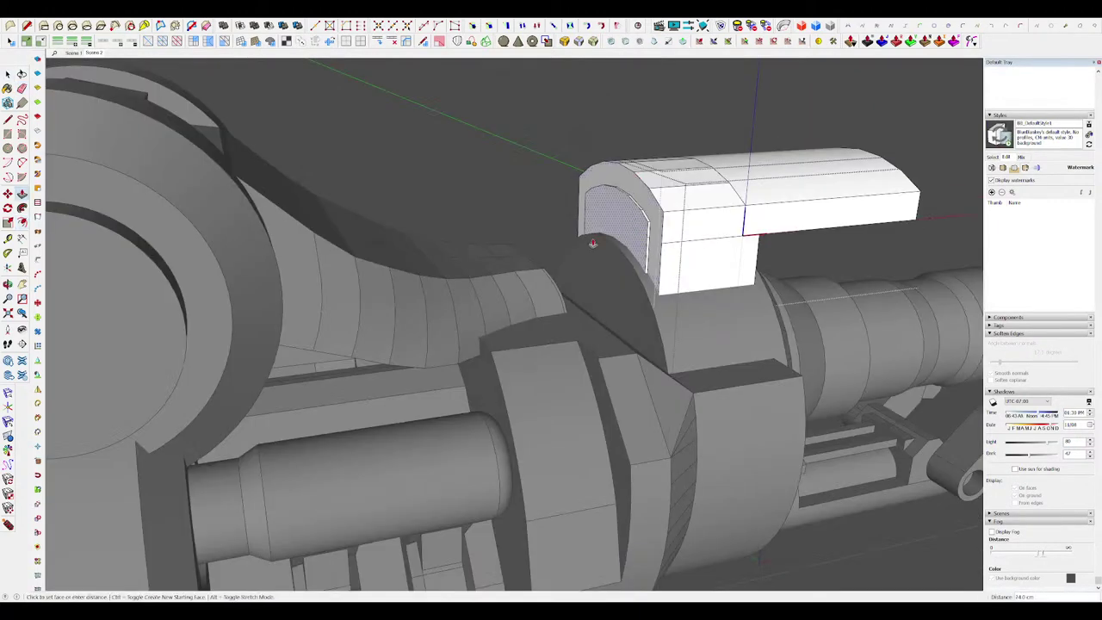
{"action": "mouse_move", "coordinate": [590, 241]}
{"action": "middle_mouse_down"}
{"action": "mouse_move", "coordinate": [554, 261]}
{"action": "mouse_move", "coordinate": [528, 201]}
{"action": "mouse_move", "coordinate": [567, 213]}
{"action": "mouse_move", "coordinate": [583, 290]}
{"action": "mouse_move", "coordinate": [574, 244]}
{"action": "middle_mouse_up"}
Step: Extend the small block's bottom face downward to 26.9 cm, isolating it while pulling
{"action": "left_click", "coordinate": [532, 222]}
{"action": "key", "text": "i"}
{"action": "key", "text": "p"}
{"action": "left_click", "coordinate": [577, 213]}
{"action": "key", "text": "i"}
{"action": "left_click", "coordinate": [574, 242]}
{"action": "key", "text": "i"}
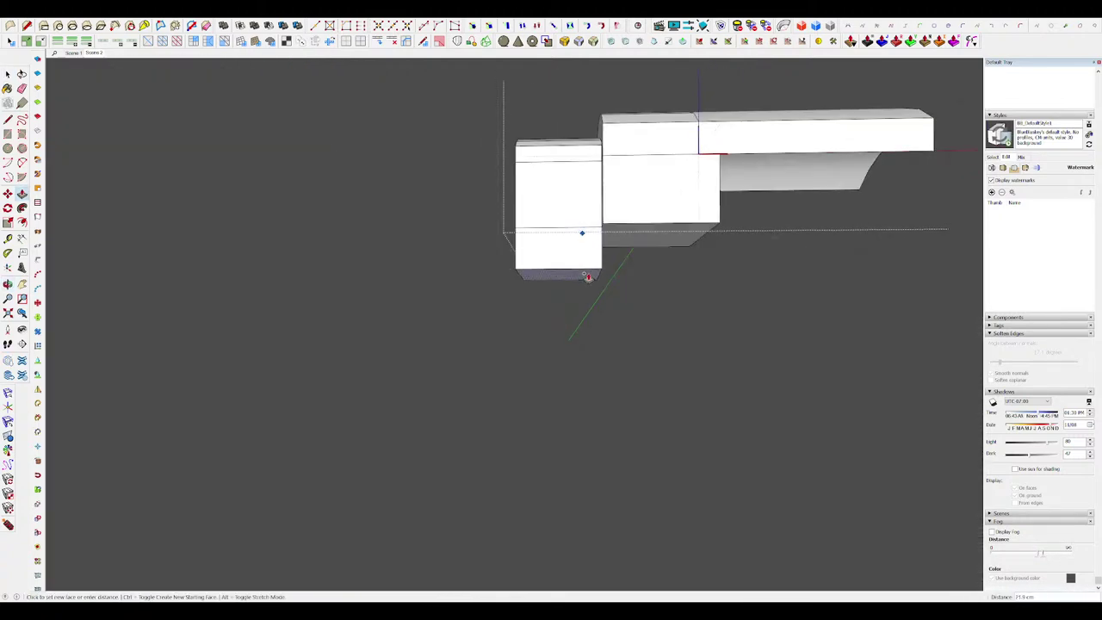
{"action": "left_click", "coordinate": [588, 283]}
{"action": "key", "text": "i"}
{"action": "middle_click_drag", "start_coordinate": [577, 239], "coordinate": [611, 291]}
Step: Scale the block's front end face down toward its centre
{"action": "left_click", "coordinate": [536, 259]}
{"action": "scroll", "coordinate": [612, 293], "scroll_direction": "down", "scroll_amount": 4}
{"action": "key", "text": "space"}
{"action": "scroll", "coordinate": [618, 294], "scroll_direction": "up", "scroll_amount": 4}
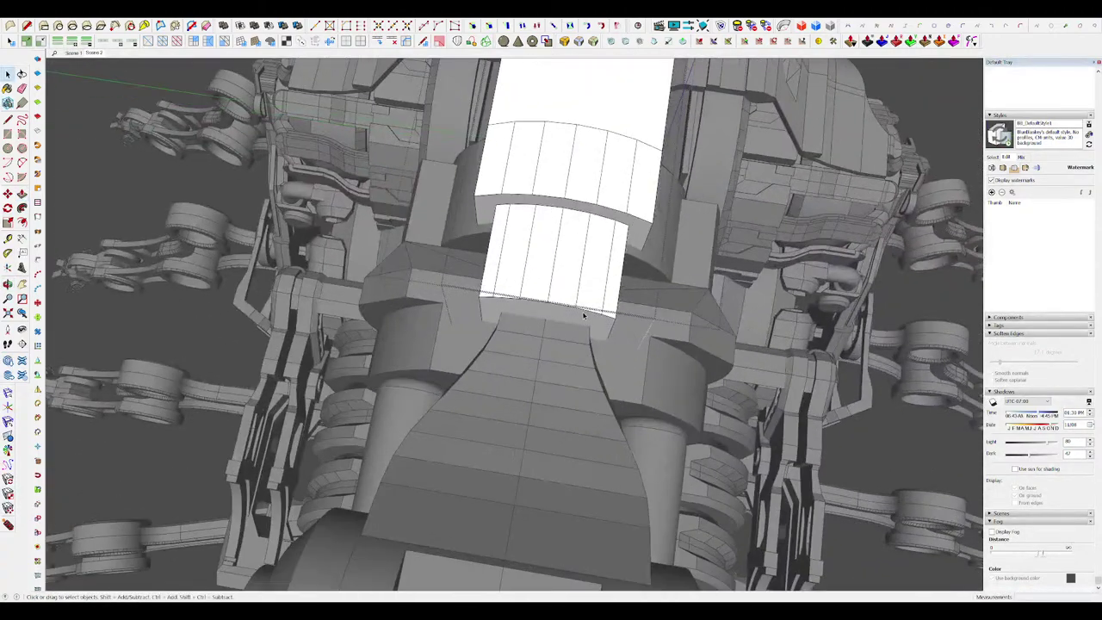
{"action": "left_click", "coordinate": [584, 311]}
{"action": "key", "text": "s"}
{"action": "left_click", "coordinate": [621, 307]}
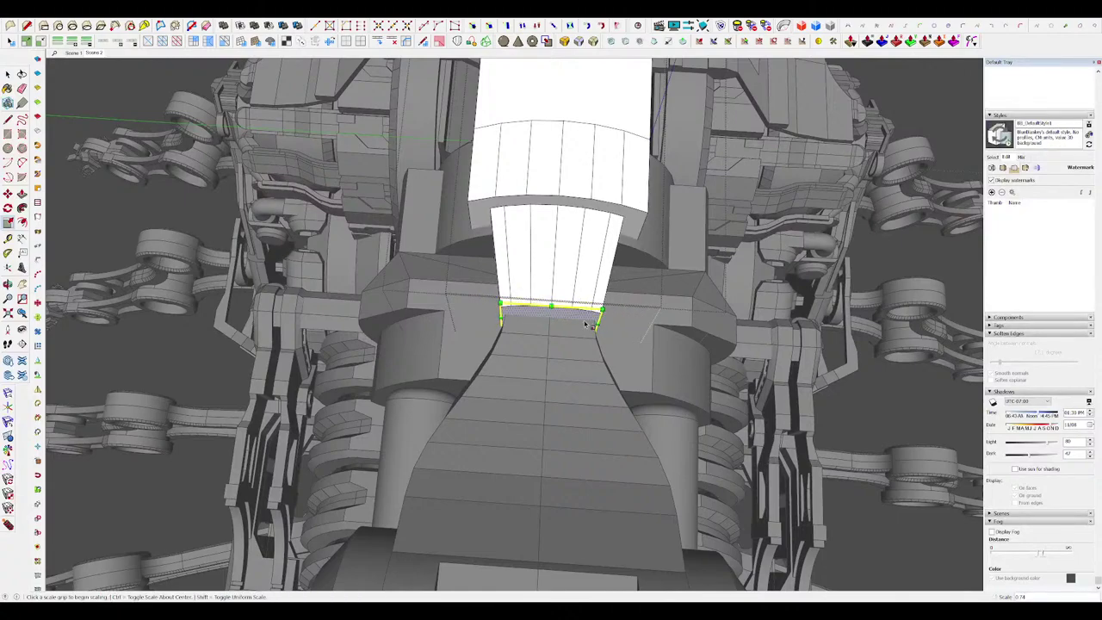
{"action": "key", "text": "m"}
{"action": "left_click", "coordinate": [592, 324]}
Step: Extend the arm's end face out 65.1 cm
{"action": "middle_click_drag", "start_coordinate": [580, 268], "coordinate": [560, 232]}
{"action": "scroll", "coordinate": [495, 185], "scroll_direction": "up", "scroll_amount": 4}
{"action": "key", "text": "p"}
{"action": "left_click", "coordinate": [561, 236]}
{"action": "left_click", "coordinate": [448, 238]}
Step: Exit the nested groups and orbit around the whole scorpion toward the head
{"action": "middle_click_drag", "start_coordinate": [448, 237], "coordinate": [298, 147]}
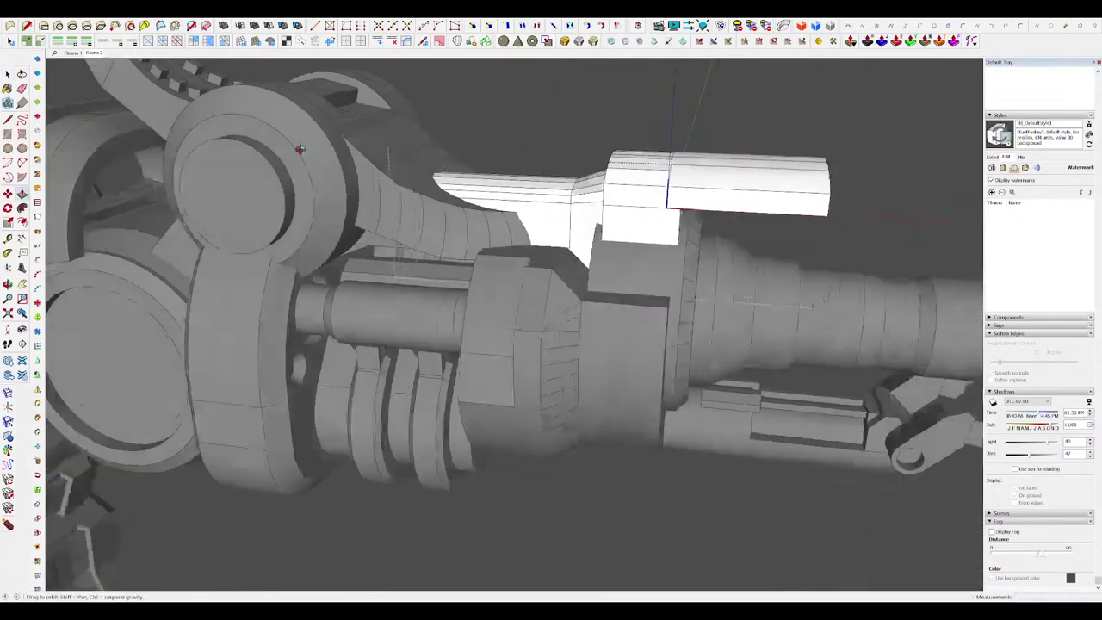
{"action": "scroll", "coordinate": [568, 212], "scroll_direction": "down", "scroll_amount": 4}
{"action": "middle_click_drag", "start_coordinate": [572, 214], "coordinate": [671, 206]}
{"action": "key", "text": "space"}
{"action": "left_click", "coordinate": [744, 195]}
{"action": "left_click", "coordinate": [745, 197]}
{"action": "scroll", "coordinate": [747, 197], "scroll_direction": "down", "scroll_amount": 3}
{"action": "scroll", "coordinate": [746, 197], "scroll_direction": "down", "scroll_amount": 3}
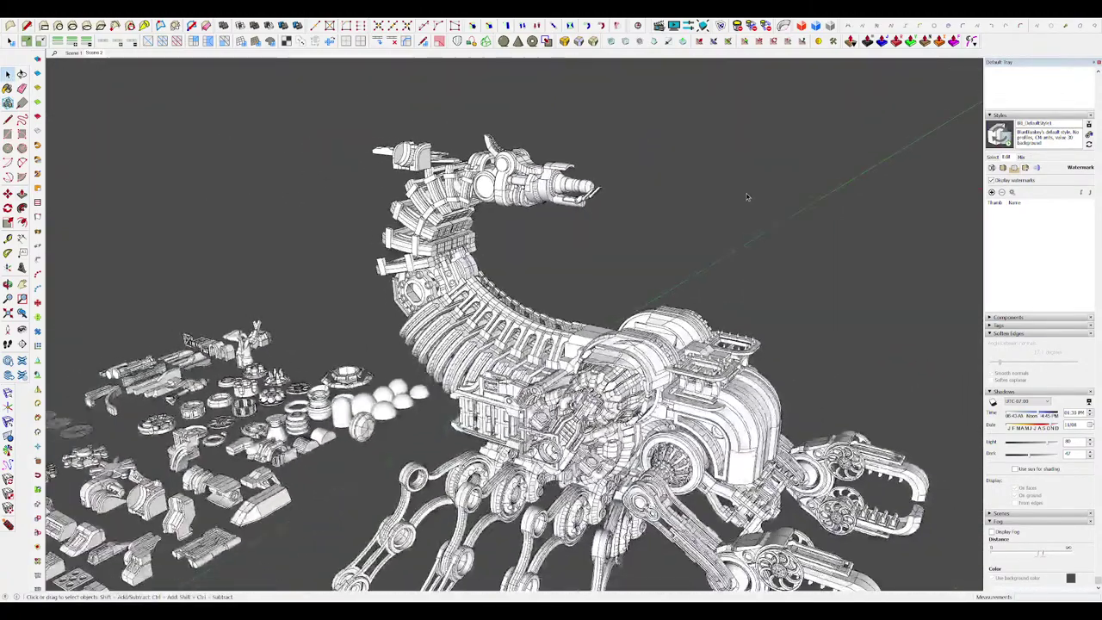
{"action": "middle_click_drag", "start_coordinate": [746, 193], "coordinate": [663, 162]}
{"action": "scroll", "coordinate": [662, 159], "scroll_direction": "up", "scroll_amount": 5}
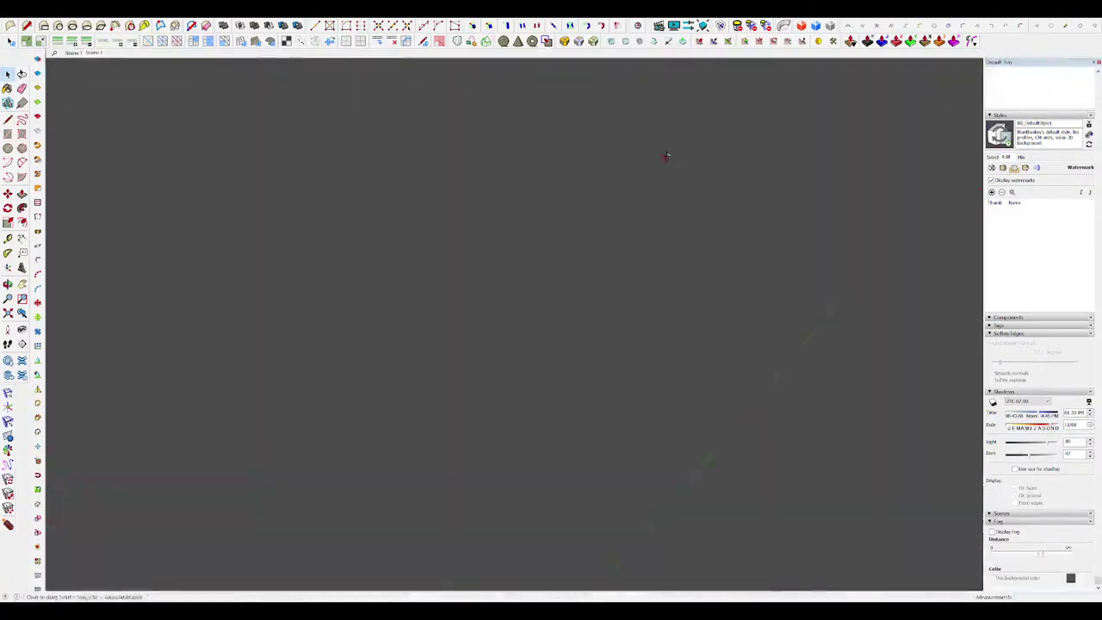
{"action": "scroll", "coordinate": [657, 164], "scroll_direction": "up", "scroll_amount": 3}
Step: Open the cap group, erase the edges across the arch end, and select its inner curved edges
{"action": "left_click", "coordinate": [580, 148]}
{"action": "scroll", "coordinate": [564, 146], "scroll_direction": "up", "scroll_amount": 2}
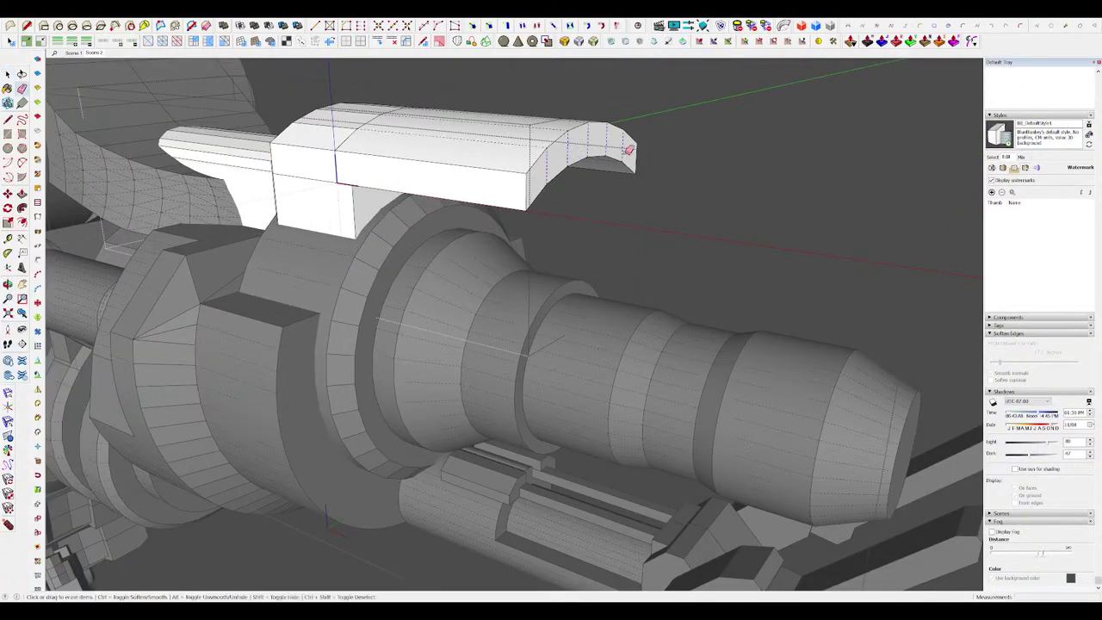
{"action": "left_click_drag", "start_coordinate": [628, 149], "coordinate": [629, 148]}
{"action": "mouse_move", "coordinate": [629, 148]}
{"action": "middle_mouse_down"}
{"action": "mouse_move", "coordinate": [526, 83]}
{"action": "mouse_move", "coordinate": [687, 143]}
{"action": "middle_mouse_up"}
{"action": "key", "text": "i"}
{"action": "left_click_drag", "start_coordinate": [588, 210], "coordinate": [588, 210]}
{"action": "middle_click_drag", "start_coordinate": [588, 210], "coordinate": [590, 169]}
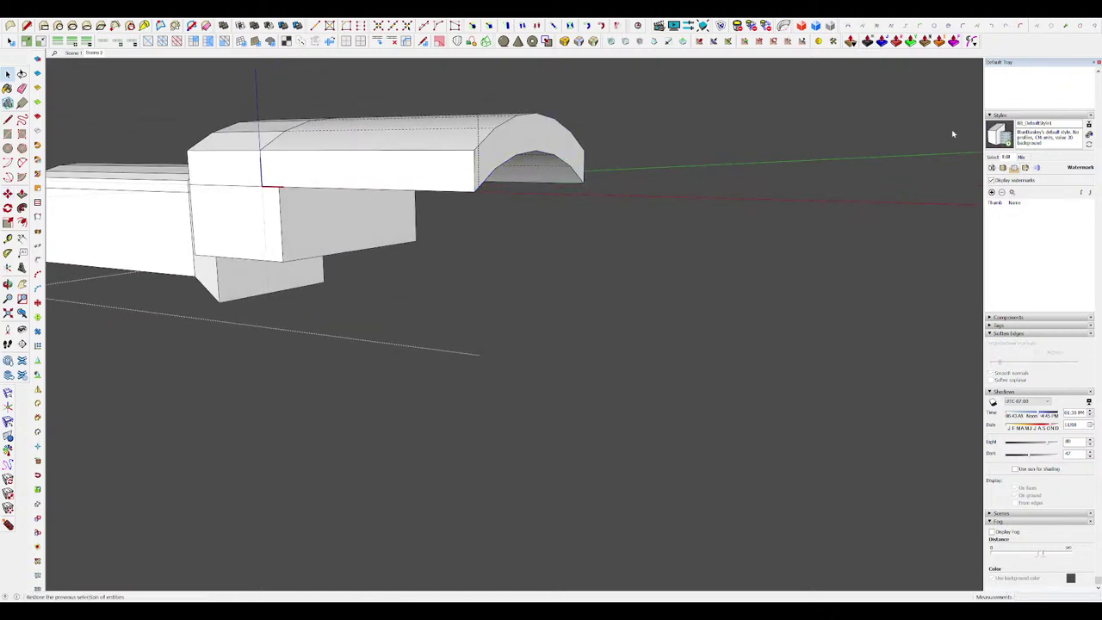
Step: Move the arc edge further out along the curved surface so the arch sweeps outward
{"action": "left_click_drag", "start_coordinate": [583, 183], "coordinate": [556, 148]}
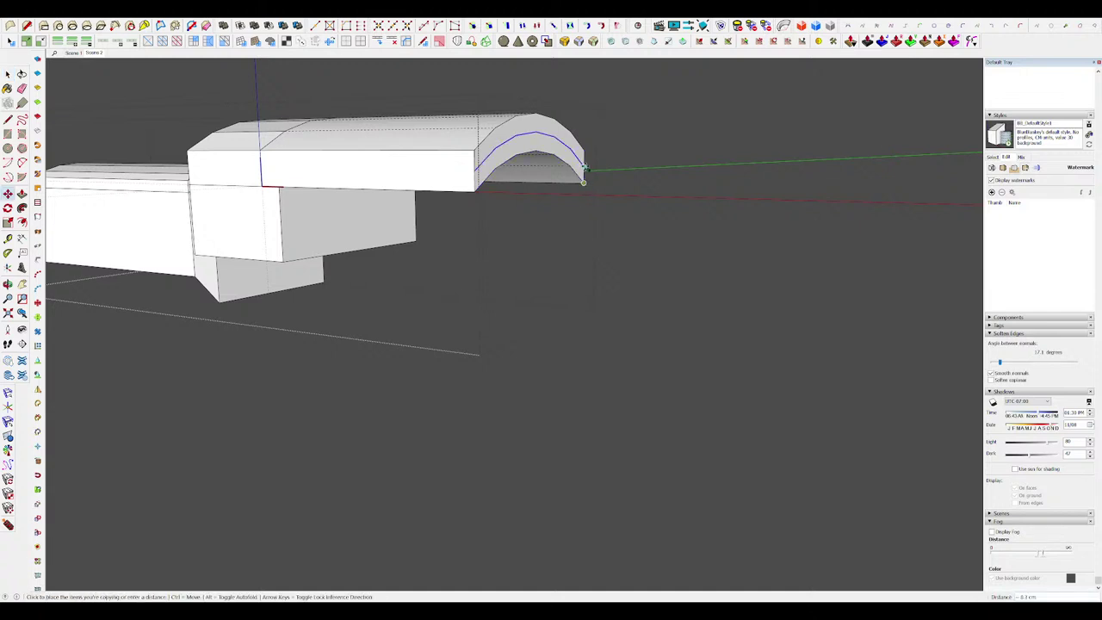
{"action": "left_click", "coordinate": [561, 142]}
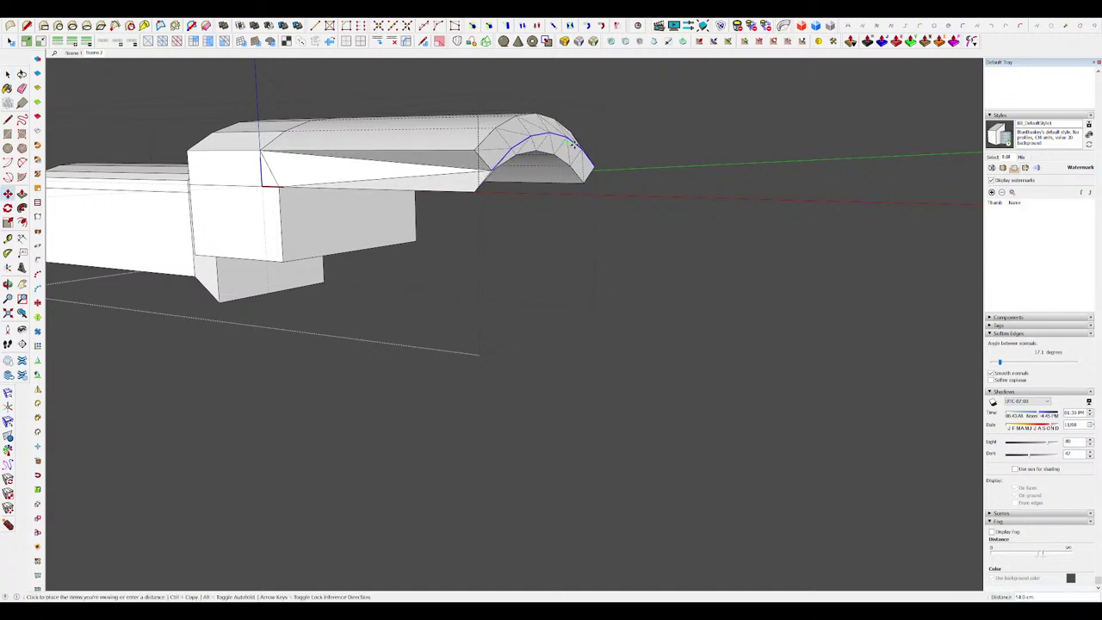
{"action": "left_click", "coordinate": [581, 142]}
{"action": "mouse_move", "coordinate": [581, 142]}
{"action": "middle_mouse_down"}
{"action": "mouse_move", "coordinate": [529, 141]}
{"action": "mouse_move", "coordinate": [568, 146]}
{"action": "middle_mouse_up"}
{"action": "key", "text": "space"}
Step: Isolate the tube part under the stinger barrel and select its faces for editing
{"action": "key", "text": "h"}
{"action": "scroll", "coordinate": [568, 138], "scroll_direction": "down", "scroll_amount": 6}
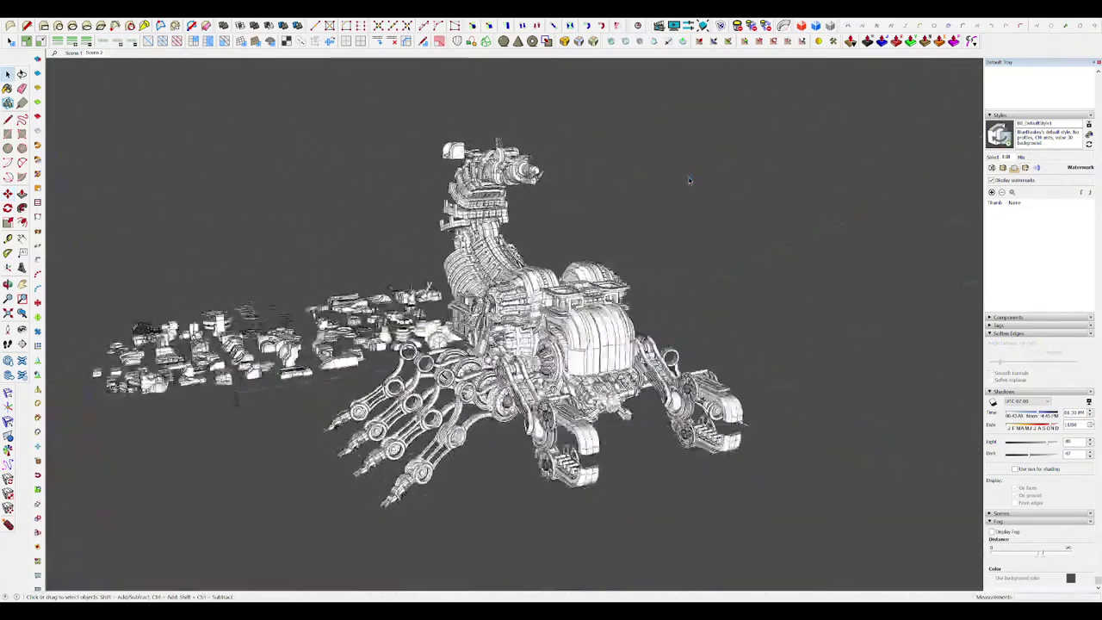
{"action": "scroll", "coordinate": [569, 178], "scroll_direction": "up", "scroll_amount": 8}
{"action": "middle_click_drag", "start_coordinate": [560, 194], "coordinate": [688, 241]}
{"action": "left_click", "coordinate": [567, 235]}
{"action": "scroll", "coordinate": [551, 230], "scroll_direction": "up", "scroll_amount": 5}
{"action": "middle_click_drag", "start_coordinate": [527, 217], "coordinate": [531, 241]}
{"action": "left_click", "coordinate": [527, 178]}
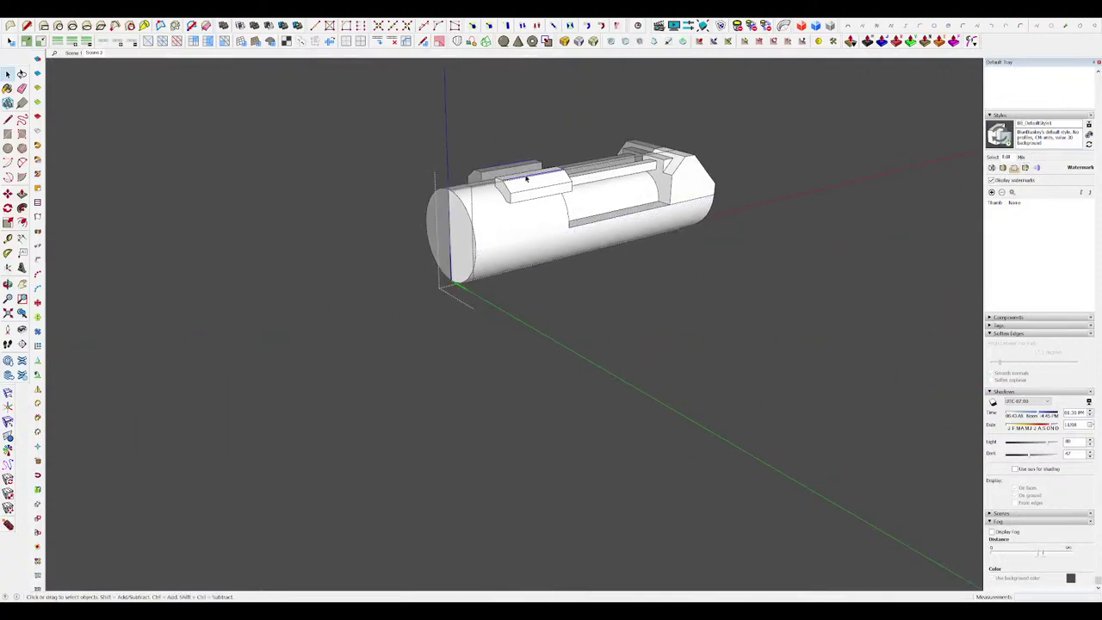
{"action": "double_click", "coordinate": [527, 178]}
{"action": "middle_click_drag", "start_coordinate": [527, 178], "coordinate": [594, 213]}
Step: Draw a diagonal line across the box corner to cut it off
{"action": "key", "text": "l"}
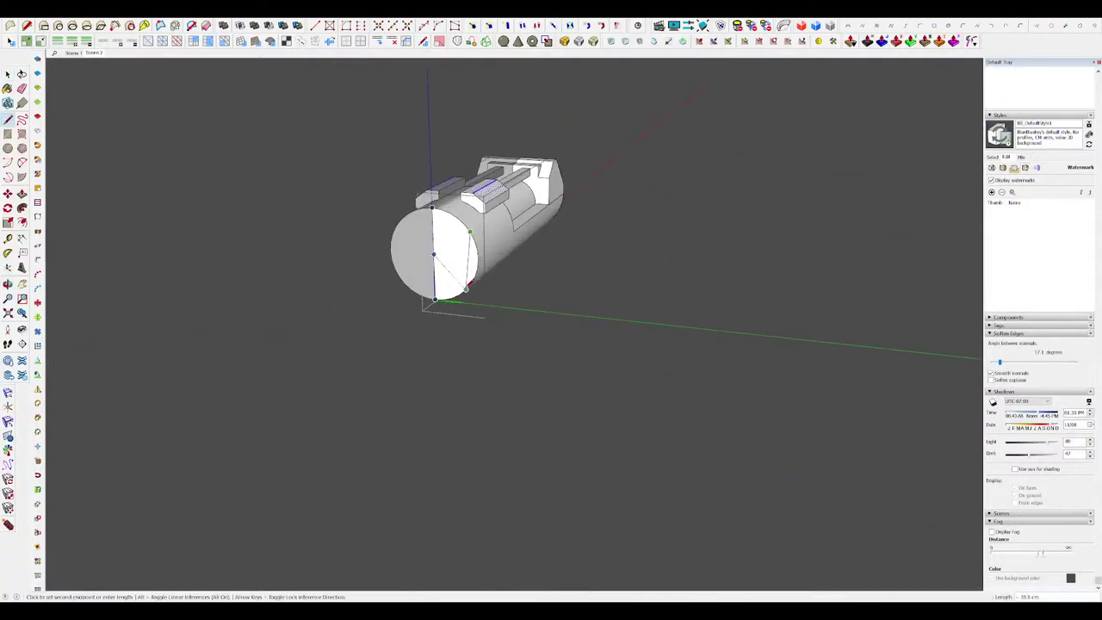
{"action": "key", "text": "space"}
{"action": "middle_click_drag", "start_coordinate": [471, 258], "coordinate": [596, 235]}
{"action": "scroll", "coordinate": [558, 242], "scroll_direction": "up", "scroll_amount": 4}
{"action": "key", "text": "space"}
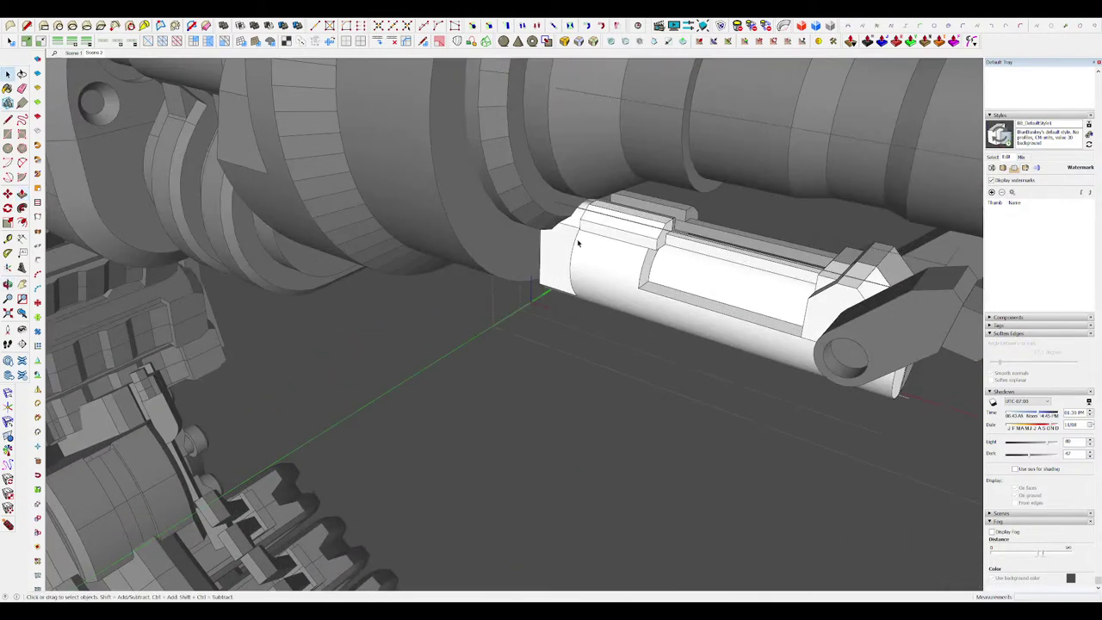
{"action": "left_click", "coordinate": [539, 248]}
{"action": "middle_click_drag", "start_coordinate": [539, 248], "coordinate": [413, 159]}
{"action": "key", "text": "space"}
{"action": "key", "text": "l"}
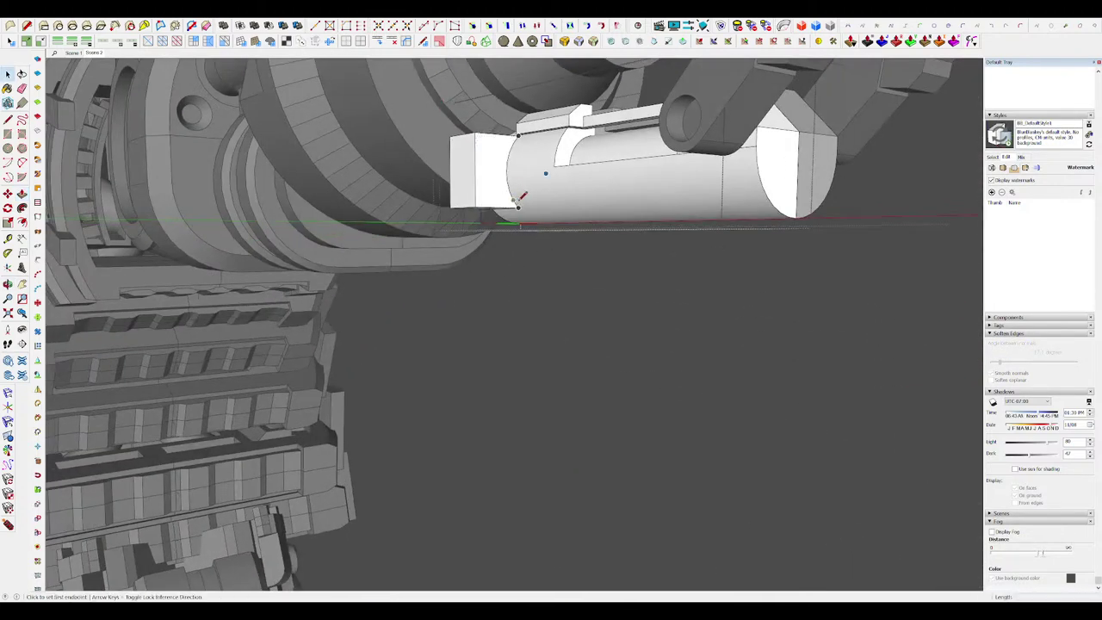
{"action": "key", "text": "p"}
{"action": "left_click", "coordinate": [489, 197]}
{"action": "left_click", "coordinate": [456, 203]}
Step: Extrude the box's end face into a long arm of 83.5 cm
{"action": "middle_click_drag", "start_coordinate": [575, 195], "coordinate": [514, 192]}
{"action": "scroll", "coordinate": [514, 192], "scroll_direction": "down", "scroll_amount": 6}
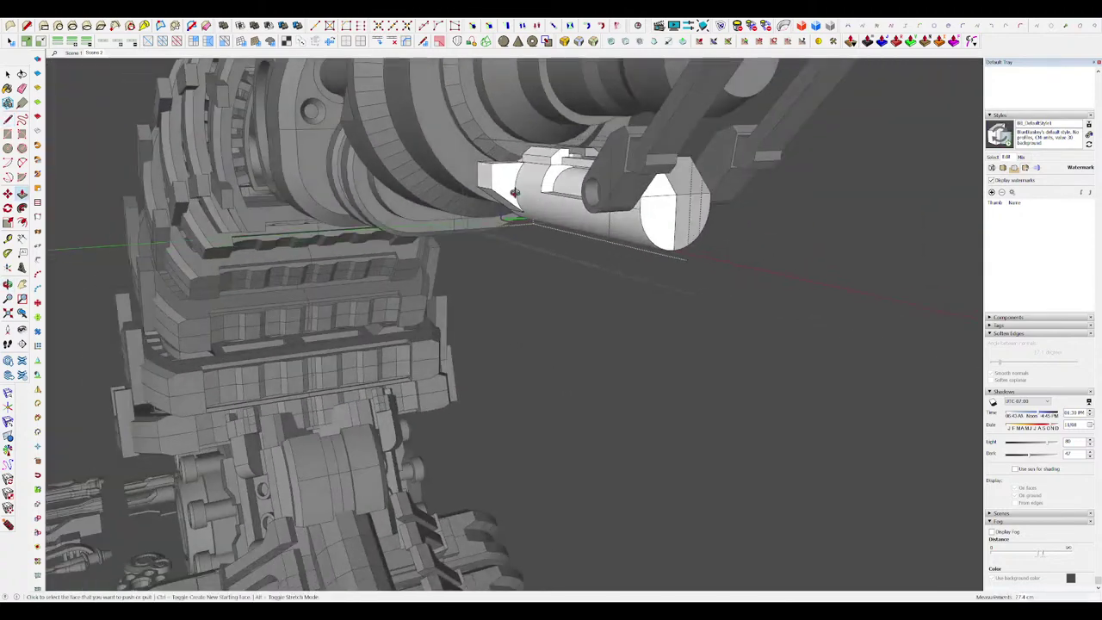
{"action": "scroll", "coordinate": [561, 320], "scroll_direction": "up", "scroll_amount": 7}
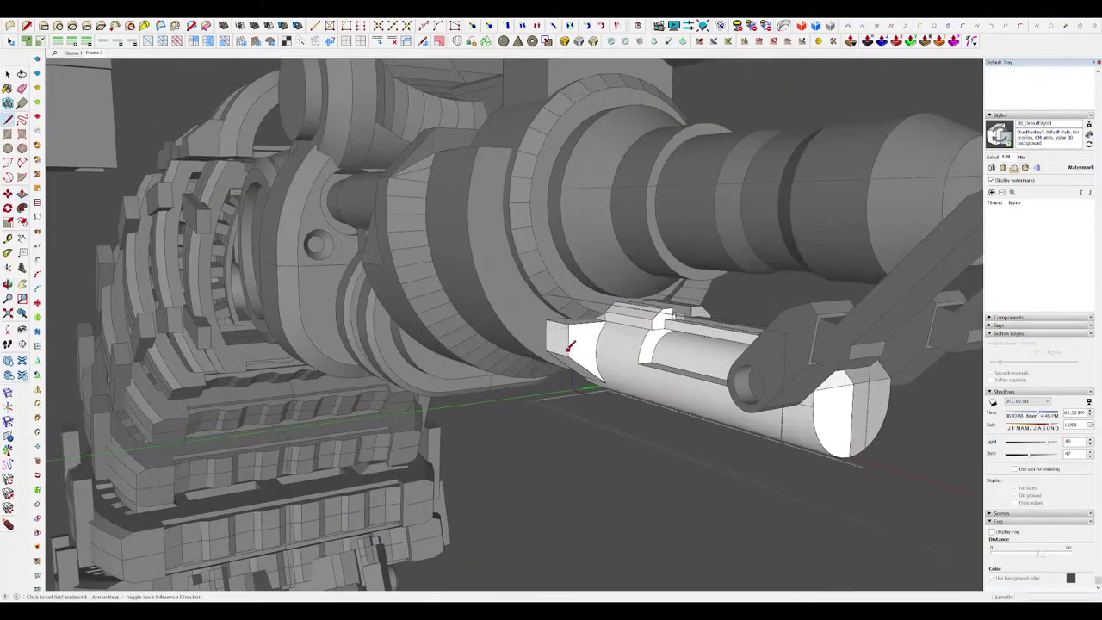
{"action": "middle_click_drag", "start_coordinate": [612, 324], "coordinate": [647, 291]}
{"action": "left_click", "coordinate": [614, 316]}
{"action": "left_click", "coordinate": [552, 242]}
{"action": "scroll", "coordinate": [568, 275], "scroll_direction": "down", "scroll_amount": 5}
{"action": "scroll", "coordinate": [646, 290], "scroll_direction": "up", "scroll_amount": 6}
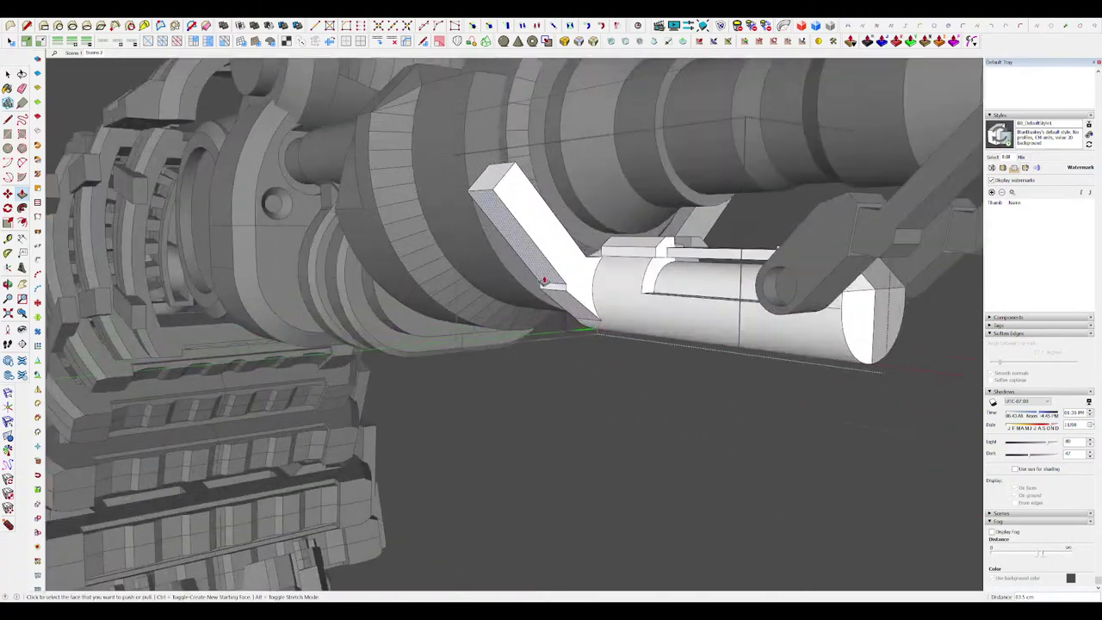
Step: Move the step edge so the step merges into the angled arm
{"action": "left_click", "coordinate": [557, 287]}
{"action": "left_click", "coordinate": [558, 302]}
{"action": "key", "text": "space"}
{"action": "scroll", "coordinate": [568, 304], "scroll_direction": "down", "scroll_amount": 5}
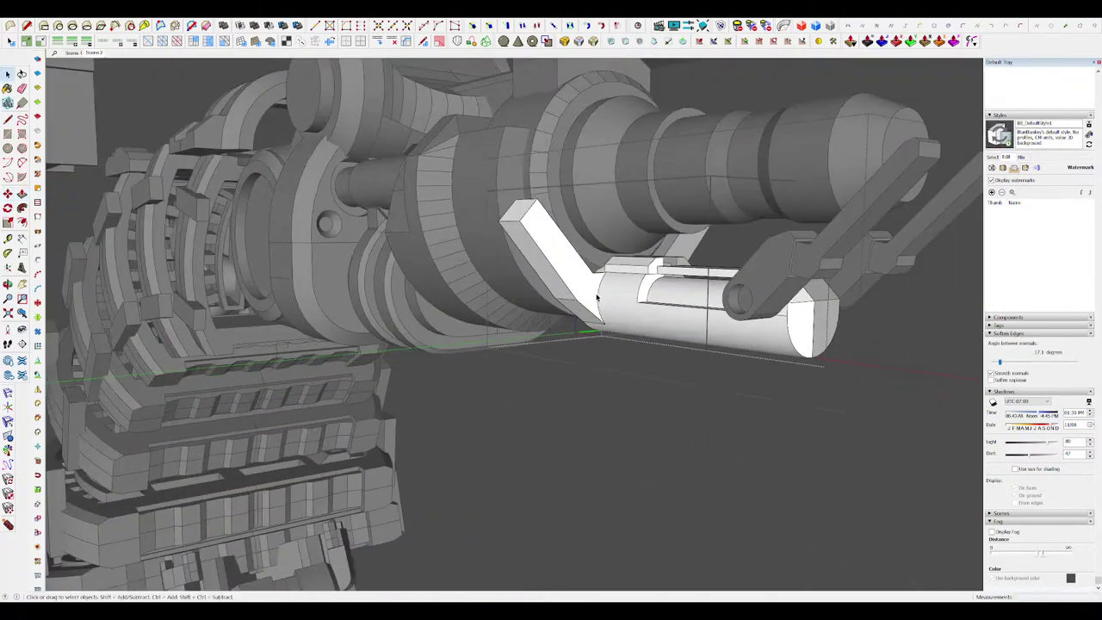
{"action": "middle_click_drag", "start_coordinate": [568, 301], "coordinate": [516, 284]}
{"action": "scroll", "coordinate": [508, 279], "scroll_direction": "down", "scroll_amount": 5}
{"action": "scroll", "coordinate": [485, 271], "scroll_direction": "up", "scroll_amount": 3}
{"action": "scroll", "coordinate": [482, 267], "scroll_direction": "up", "scroll_amount": 3}
{"action": "key", "text": "m"}
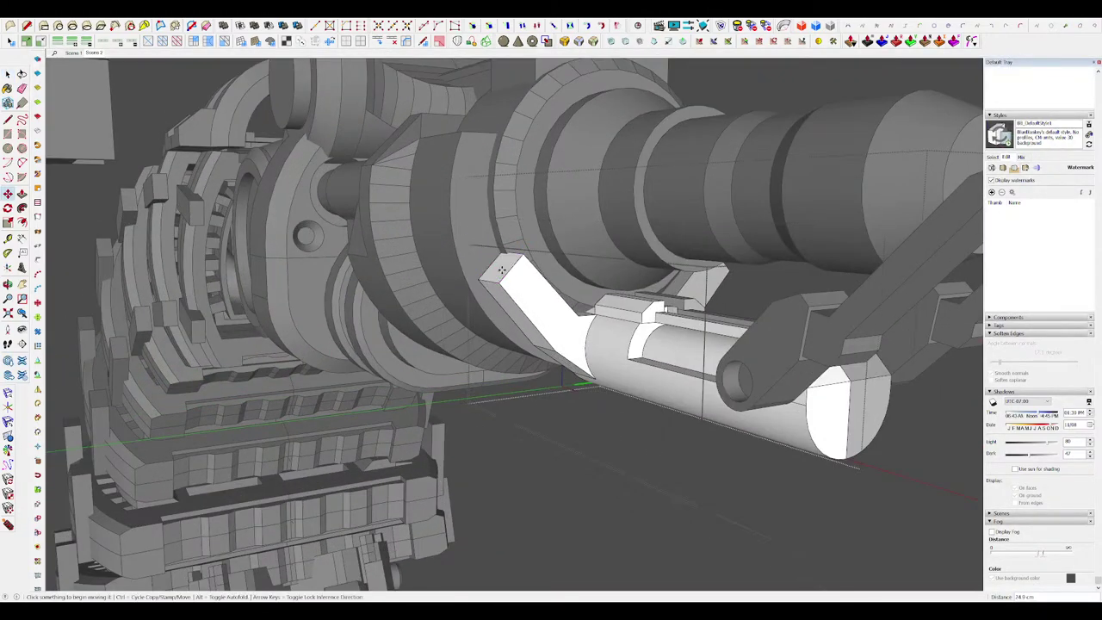
{"action": "middle_click_drag", "start_coordinate": [501, 269], "coordinate": [614, 272]}
{"action": "left_click", "coordinate": [539, 256]}
{"action": "key", "text": "space"}
{"action": "scroll", "coordinate": [557, 279], "scroll_direction": "down", "scroll_amount": 3}
{"action": "scroll", "coordinate": [532, 357], "scroll_direction": "down", "scroll_amount": 1}
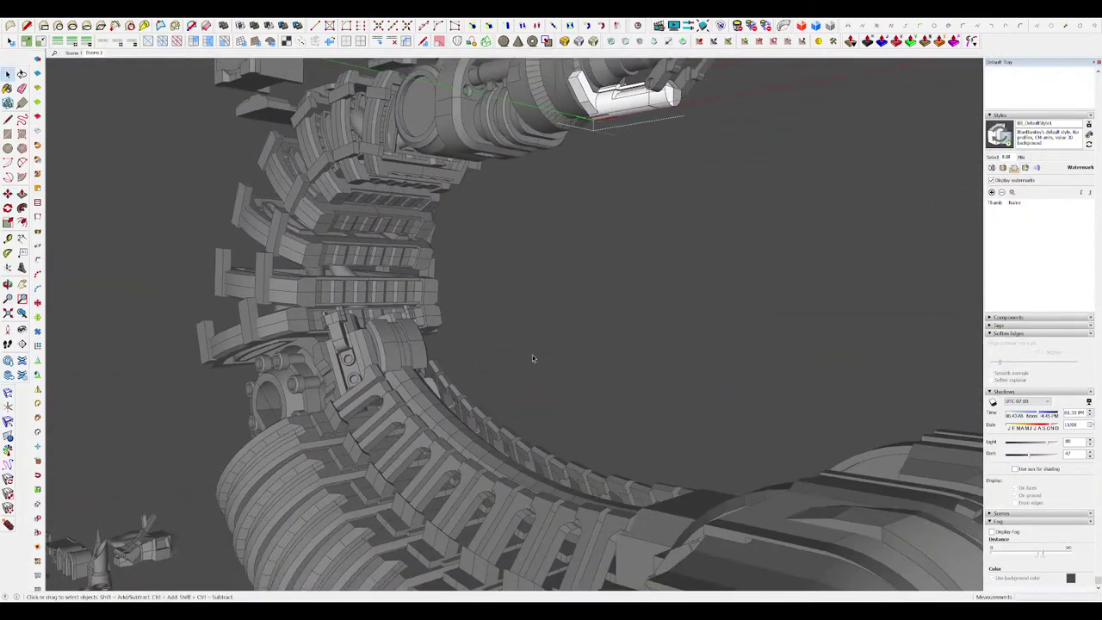
{"action": "scroll", "coordinate": [585, 129], "scroll_direction": "up", "scroll_amount": 8}
Step: Round off the arm's outer tip edge with RoundCorner
{"action": "key", "text": "l"}
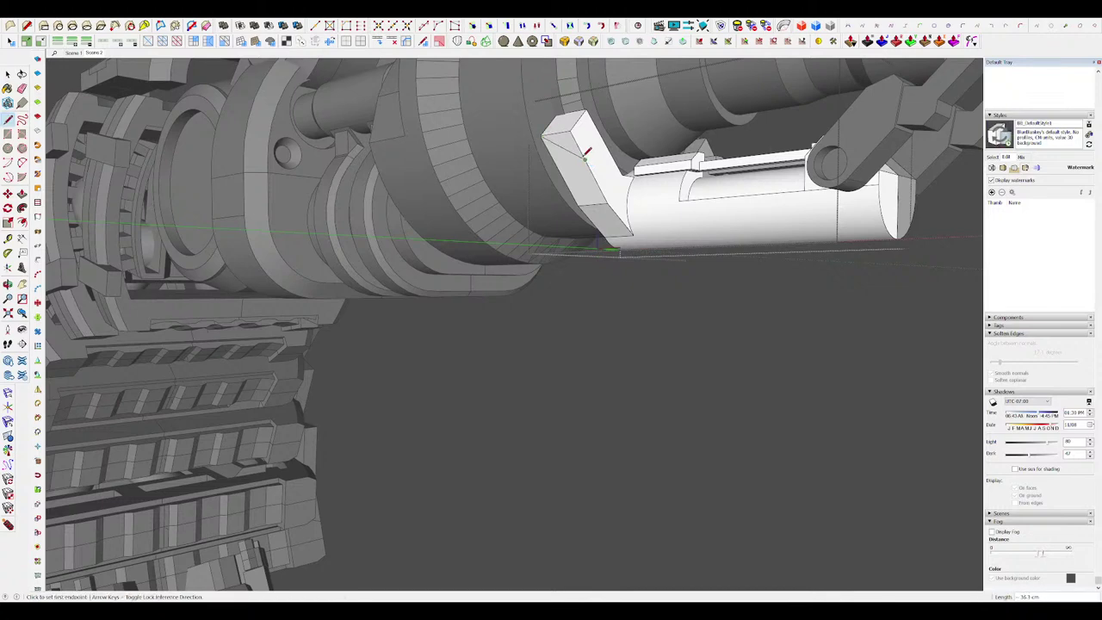
{"action": "scroll", "coordinate": [588, 129], "scroll_direction": "up", "scroll_amount": 6}
{"action": "key", "text": "shift+h"}
{"action": "middle_click_drag", "start_coordinate": [588, 130], "coordinate": [585, 153]}
{"action": "key", "text": "space"}
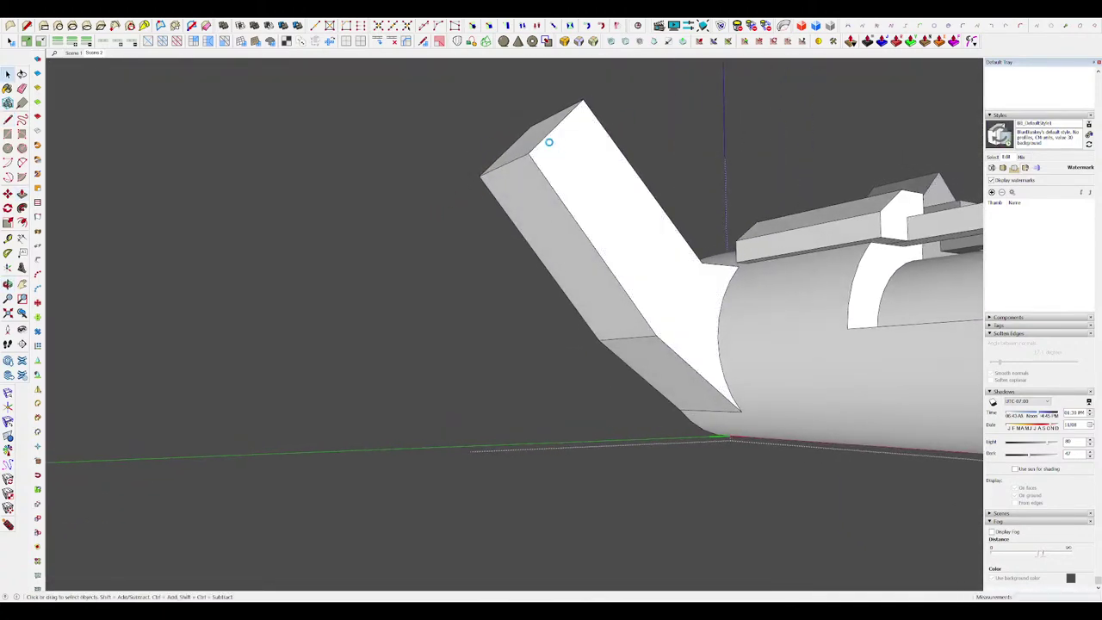
{"action": "left_click", "coordinate": [567, 41]}
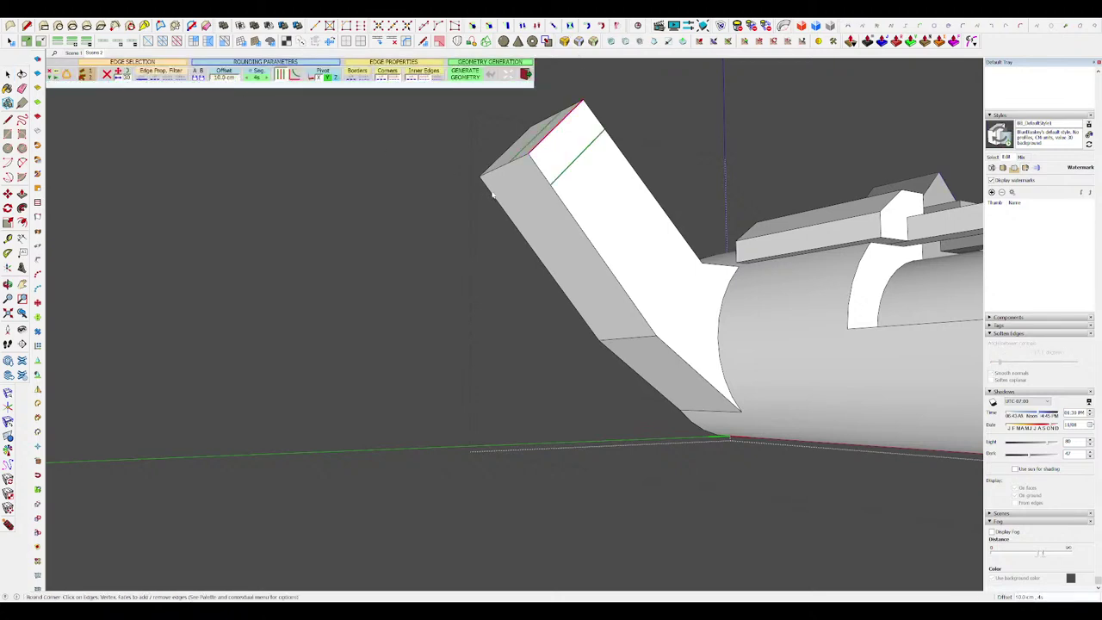
{"action": "key", "text": "space"}
{"action": "scroll", "coordinate": [559, 211], "scroll_direction": "down", "scroll_amount": 10}
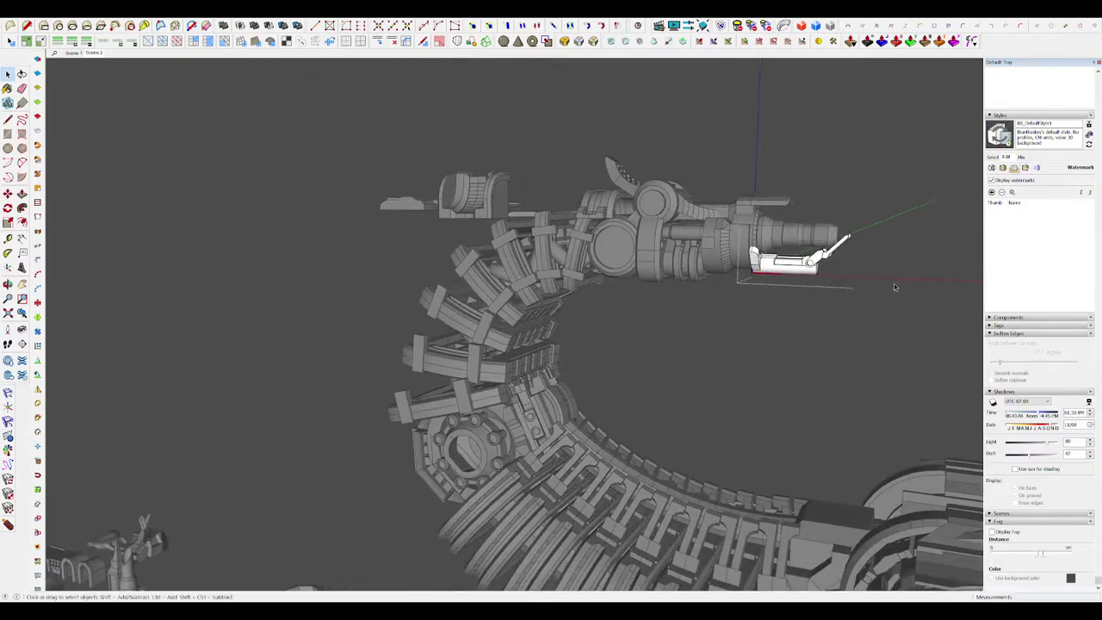
Step: Open the nested underside tube component and erase the short stray edge beside the rectangle
{"action": "left_click", "coordinate": [894, 286]}
{"action": "scroll", "coordinate": [605, 246], "scroll_direction": "up", "scroll_amount": 6}
{"action": "scroll", "coordinate": [607, 246], "scroll_direction": "down", "scroll_amount": 4}
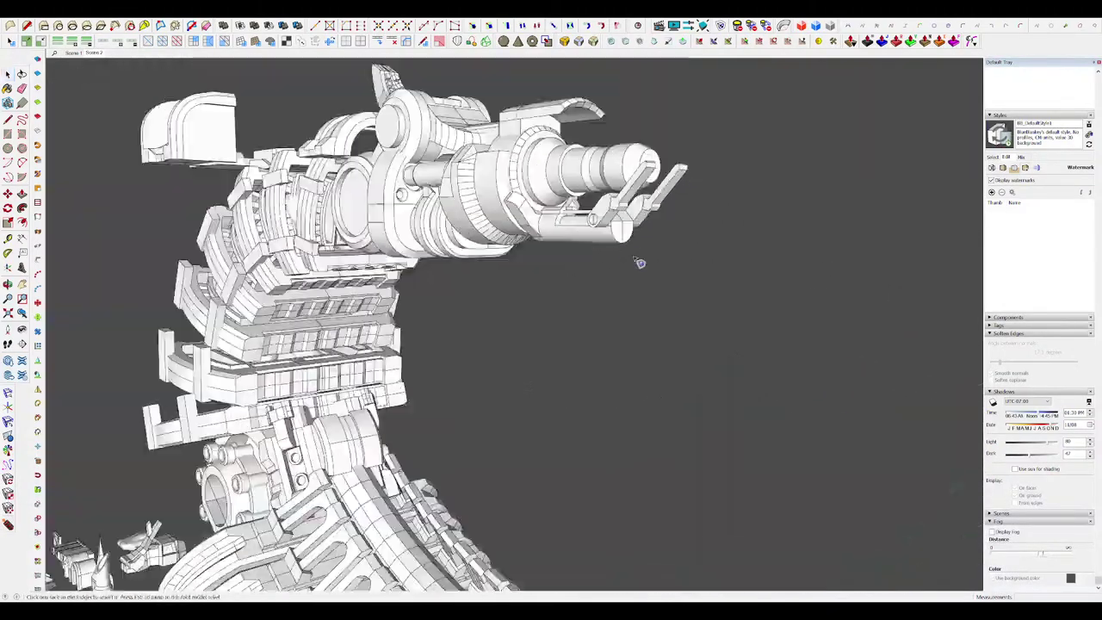
{"action": "middle_click_drag", "start_coordinate": [640, 261], "coordinate": [583, 248]}
{"action": "double_click", "coordinate": [622, 264]}
{"action": "scroll", "coordinate": [628, 265], "scroll_direction": "up", "scroll_amount": 3}
{"action": "left_click", "coordinate": [582, 259]}
{"action": "double_click", "coordinate": [676, 269]}
{"action": "scroll", "coordinate": [516, 254], "scroll_direction": "up", "scroll_amount": 5}
{"action": "key", "text": "r"}
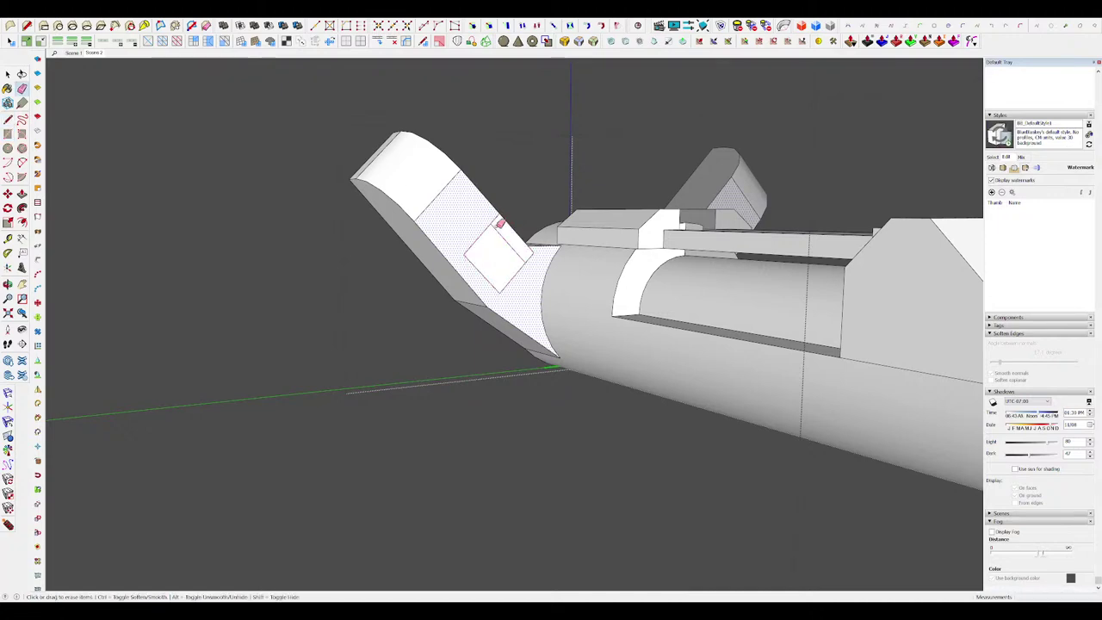
{"action": "left_click", "coordinate": [496, 221]}
{"action": "key", "text": "h"}
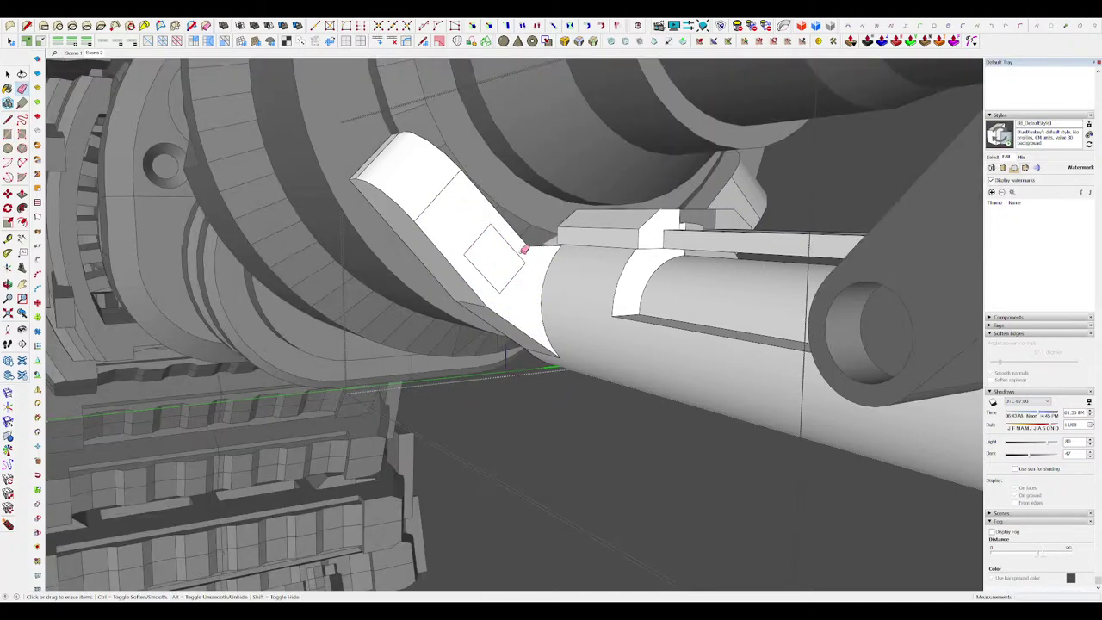
Step: Push/Pull the top strip up into a long rail along the tube
{"action": "key", "text": "p"}
{"action": "middle_click_drag", "start_coordinate": [523, 249], "coordinate": [499, 253]}
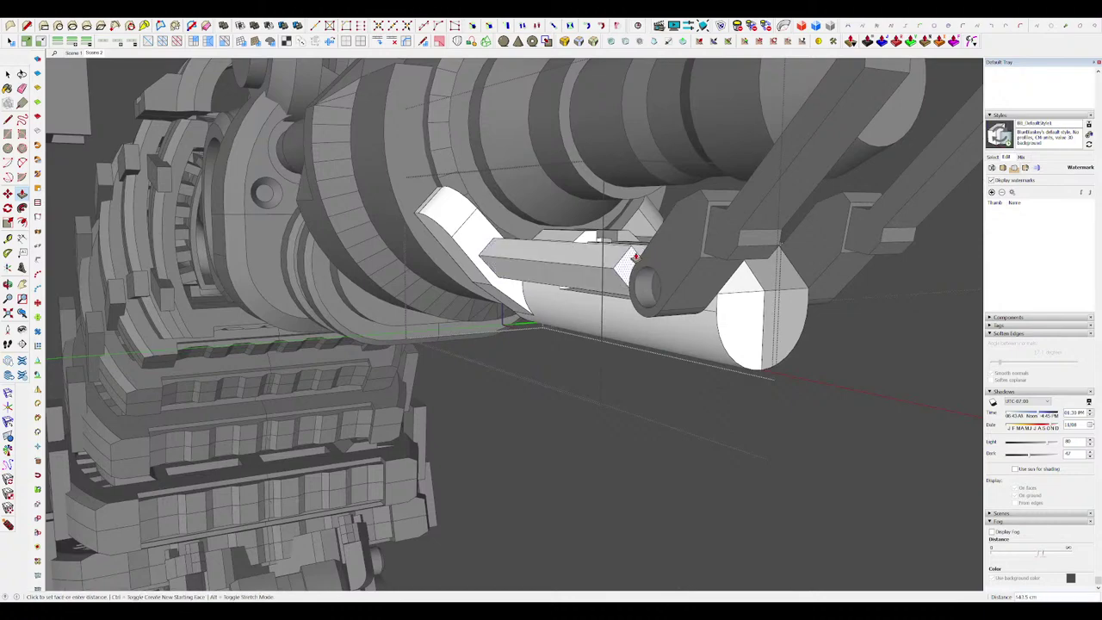
{"action": "middle_click_drag", "start_coordinate": [635, 255], "coordinate": [816, 298]}
{"action": "left_click", "coordinate": [671, 309]}
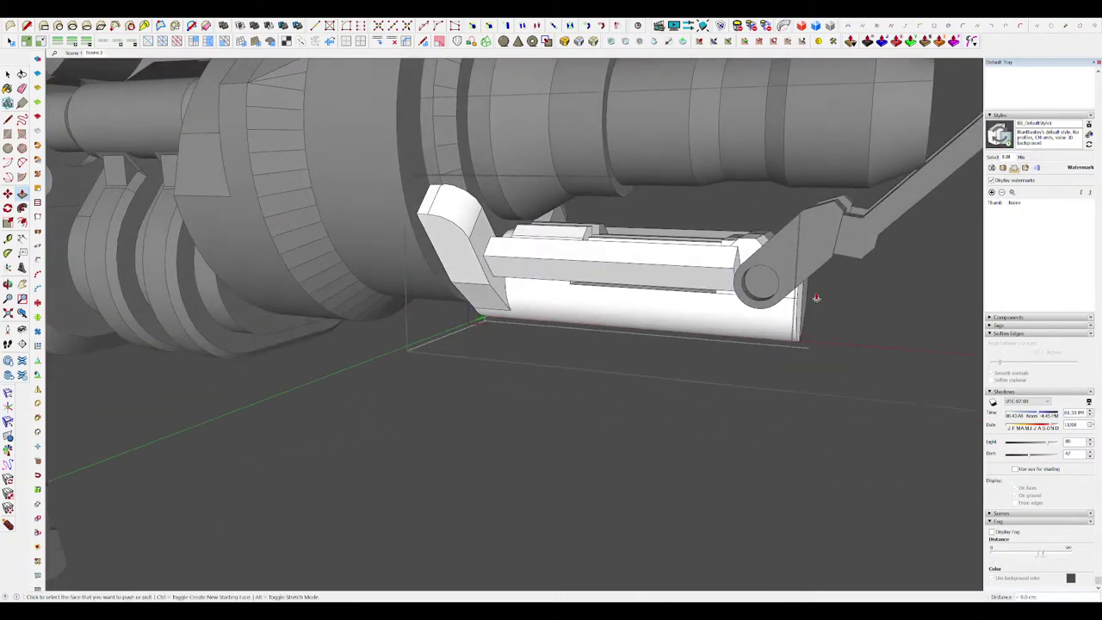
{"action": "scroll", "coordinate": [816, 298], "scroll_direction": "up", "scroll_amount": 1}
{"action": "middle_click_drag", "start_coordinate": [779, 254], "coordinate": [742, 219]}
{"action": "scroll", "coordinate": [679, 260], "scroll_direction": "up", "scroll_amount": 2}
{"action": "scroll", "coordinate": [689, 247], "scroll_direction": "down", "scroll_amount": 8}
{"action": "scroll", "coordinate": [513, 263], "scroll_direction": "up", "scroll_amount": 6}
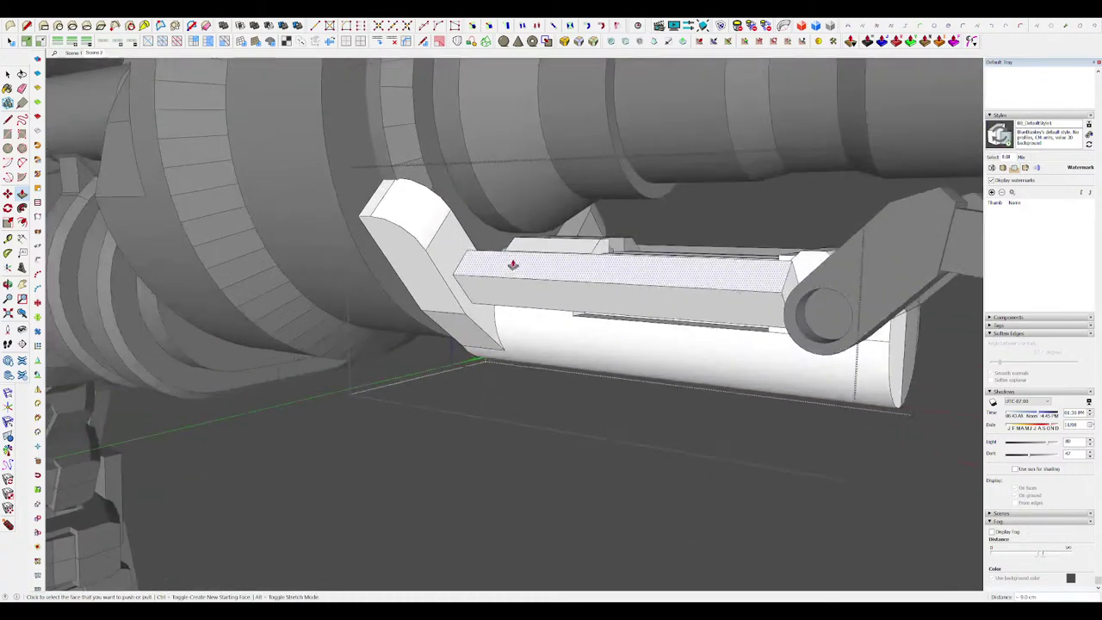
{"action": "scroll", "coordinate": [499, 258], "scroll_direction": "up", "scroll_amount": 2}
Step: Raise the end block's top face slightly and start an arc at its corner
{"action": "key", "text": "r"}
{"action": "middle_click_drag", "start_coordinate": [586, 284], "coordinate": [447, 243]}
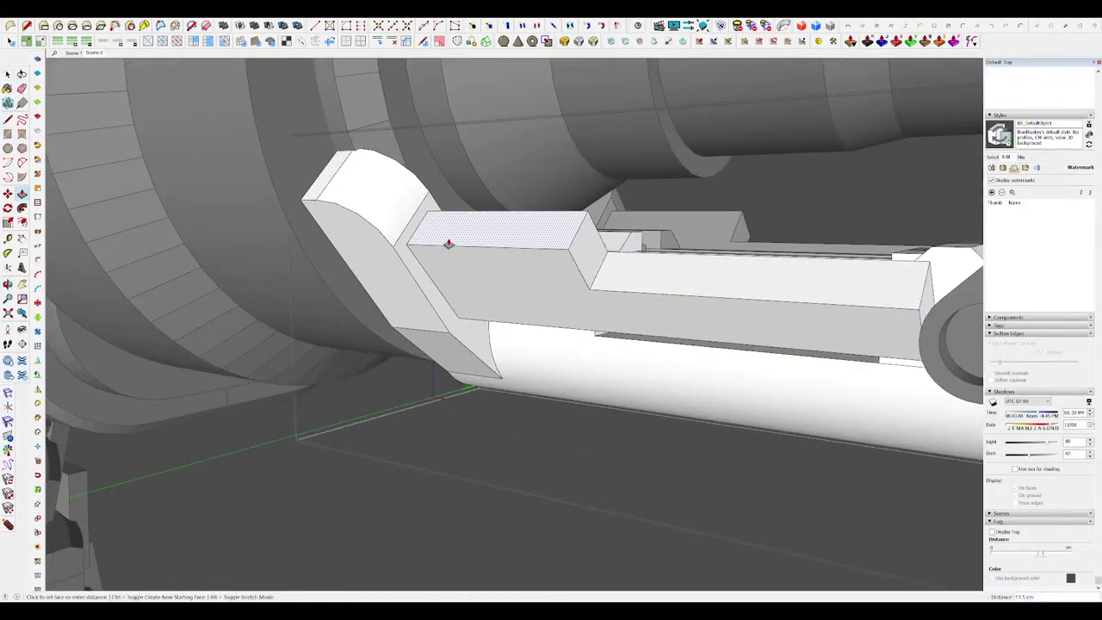
{"action": "key", "text": "a"}
{"action": "middle_click_drag", "start_coordinate": [553, 288], "coordinate": [617, 238]}
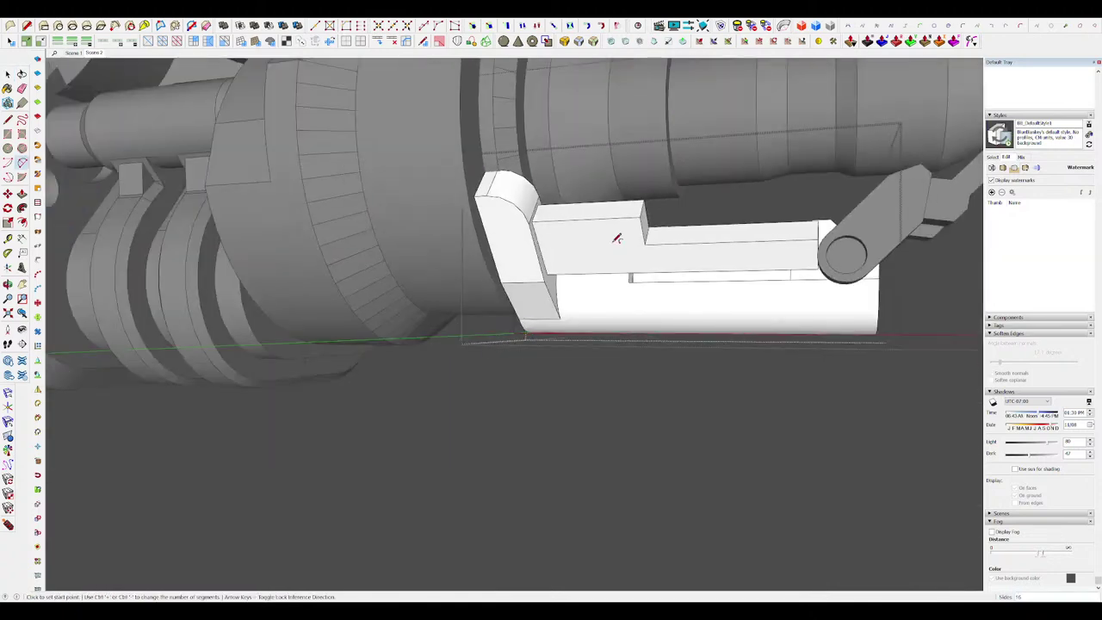
{"action": "key", "text": "p"}
{"action": "left_click", "coordinate": [577, 218]}
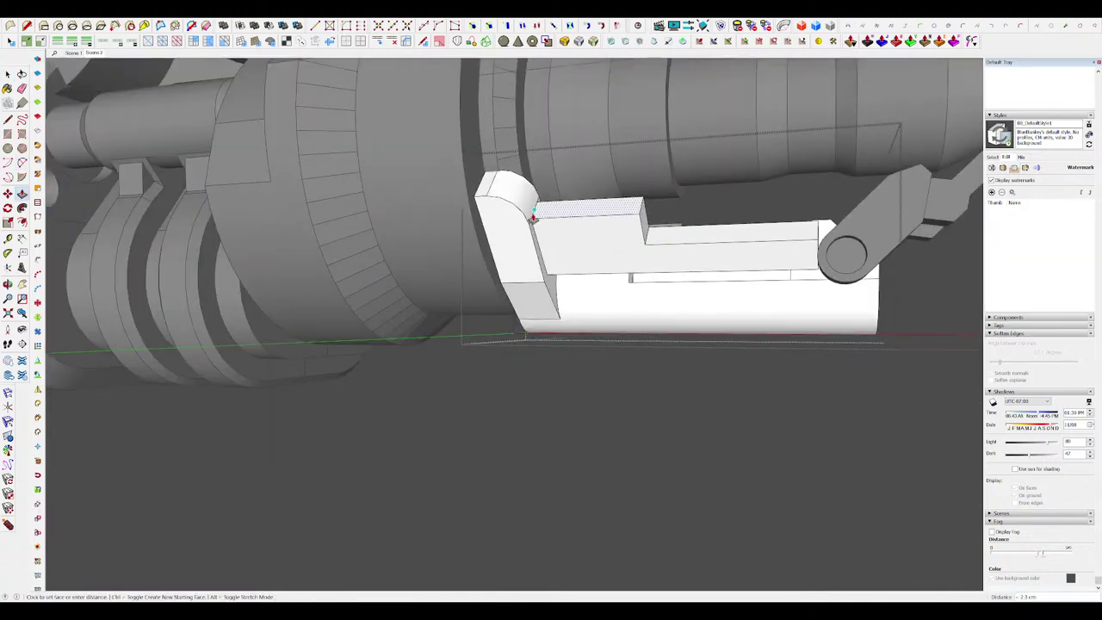
{"action": "left_click", "coordinate": [579, 215]}
{"action": "middle_click_drag", "start_coordinate": [598, 229], "coordinate": [588, 235]}
{"action": "key", "text": "a"}
{"action": "left_click", "coordinate": [637, 245]}
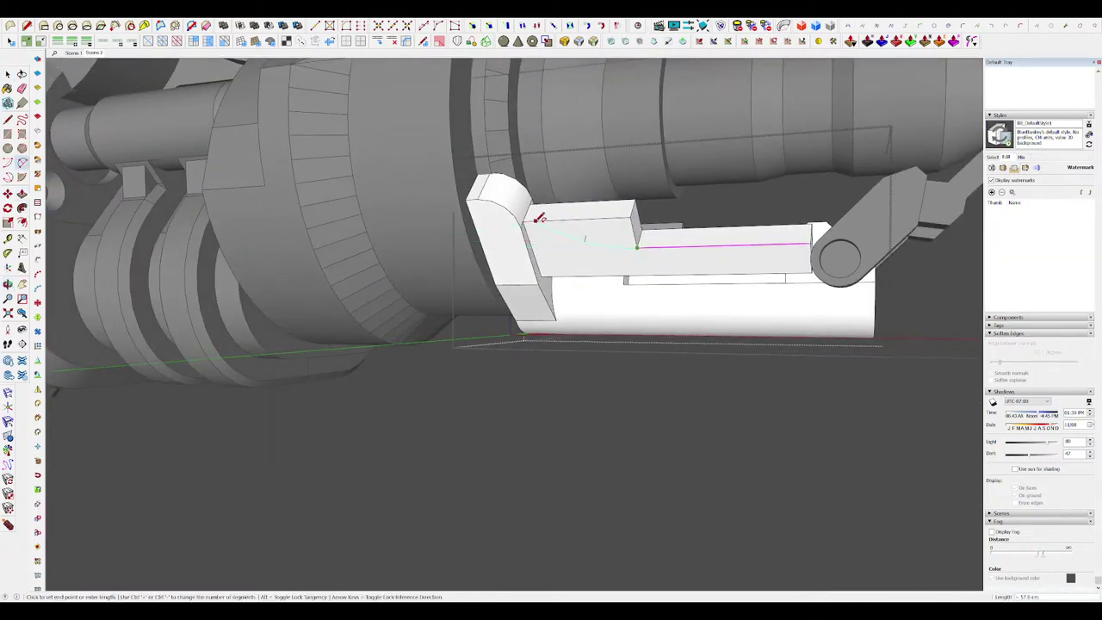
Step: Push the small triangular face in 3.0 cm and extrude the thin face outward
{"action": "key", "text": "p"}
{"action": "scroll", "coordinate": [594, 258], "scroll_direction": "down", "scroll_amount": 5}
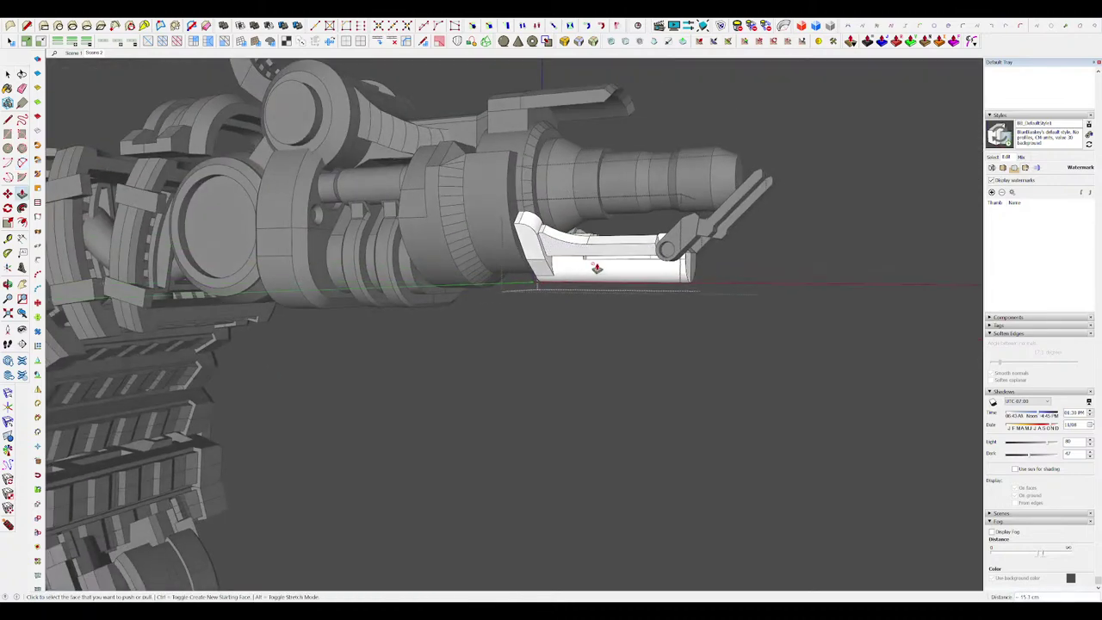
{"action": "scroll", "coordinate": [652, 251], "scroll_direction": "up", "scroll_amount": 4}
{"action": "scroll", "coordinate": [718, 233], "scroll_direction": "up", "scroll_amount": 3}
{"action": "middle_click_drag", "start_coordinate": [717, 233], "coordinate": [564, 228]}
{"action": "left_click", "coordinate": [628, 270]}
{"action": "left_click", "coordinate": [555, 375]}
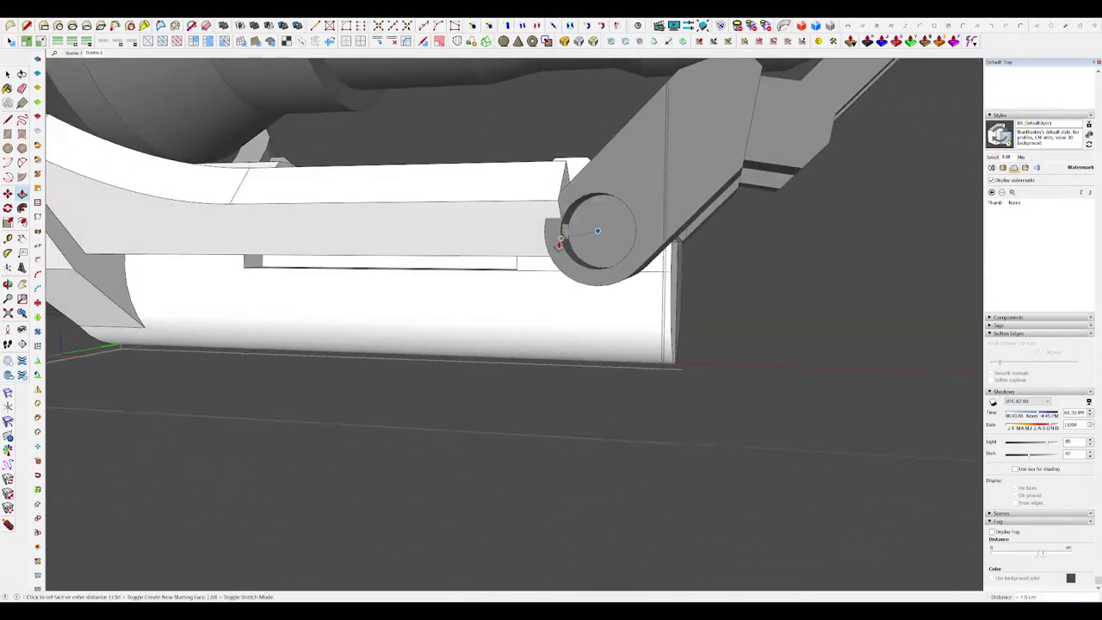
{"action": "left_click", "coordinate": [556, 243]}
Step: Split the rail's top face with a line, remove leftover edges, and close the jaw group
{"action": "key", "text": "l"}
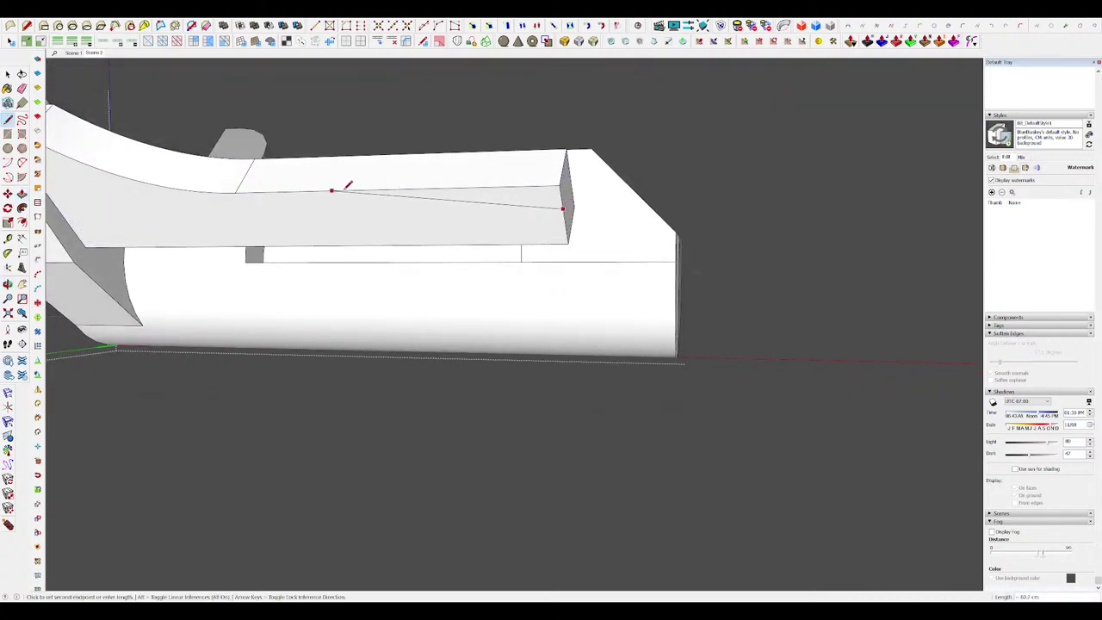
{"action": "left_click", "coordinate": [379, 188]}
{"action": "key", "text": "p"}
{"action": "mouse_move", "coordinate": [583, 128]}
{"action": "middle_mouse_down"}
{"action": "mouse_move", "coordinate": [531, 253]}
{"action": "mouse_move", "coordinate": [551, 266]}
{"action": "mouse_move", "coordinate": [518, 346]}
{"action": "mouse_move", "coordinate": [522, 320]}
{"action": "mouse_move", "coordinate": [654, 200]}
{"action": "mouse_move", "coordinate": [616, 239]}
{"action": "mouse_move", "coordinate": [665, 323]}
{"action": "mouse_move", "coordinate": [586, 261]}
{"action": "middle_mouse_up"}
{"action": "key", "text": "e"}
{"action": "left_click", "coordinate": [562, 260]}
{"action": "key", "text": "ctrl"}
{"action": "scroll", "coordinate": [653, 200], "scroll_direction": "down", "scroll_amount": 6}
{"action": "left_click", "coordinate": [662, 320]}
{"action": "scroll", "coordinate": [661, 319], "scroll_direction": "down", "scroll_amount": 2}
Step: Inside the jaw part, draw a rectangle on the top face and extrude it into a small box
{"action": "scroll", "coordinate": [573, 241], "scroll_direction": "up", "scroll_amount": 4}
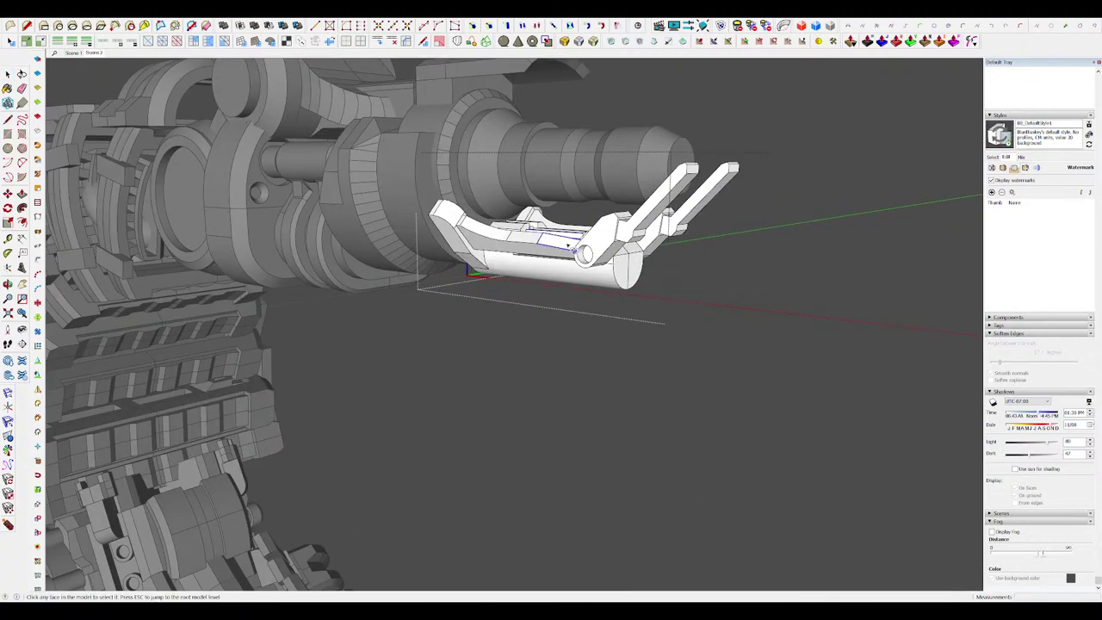
{"action": "scroll", "coordinate": [573, 252], "scroll_direction": "up", "scroll_amount": 4}
{"action": "double_click", "coordinate": [575, 258]}
{"action": "scroll", "coordinate": [577, 259], "scroll_direction": "up", "scroll_amount": 2}
{"action": "left_click", "coordinate": [555, 243]}
{"action": "key", "text": "r"}
{"action": "key", "text": "space"}
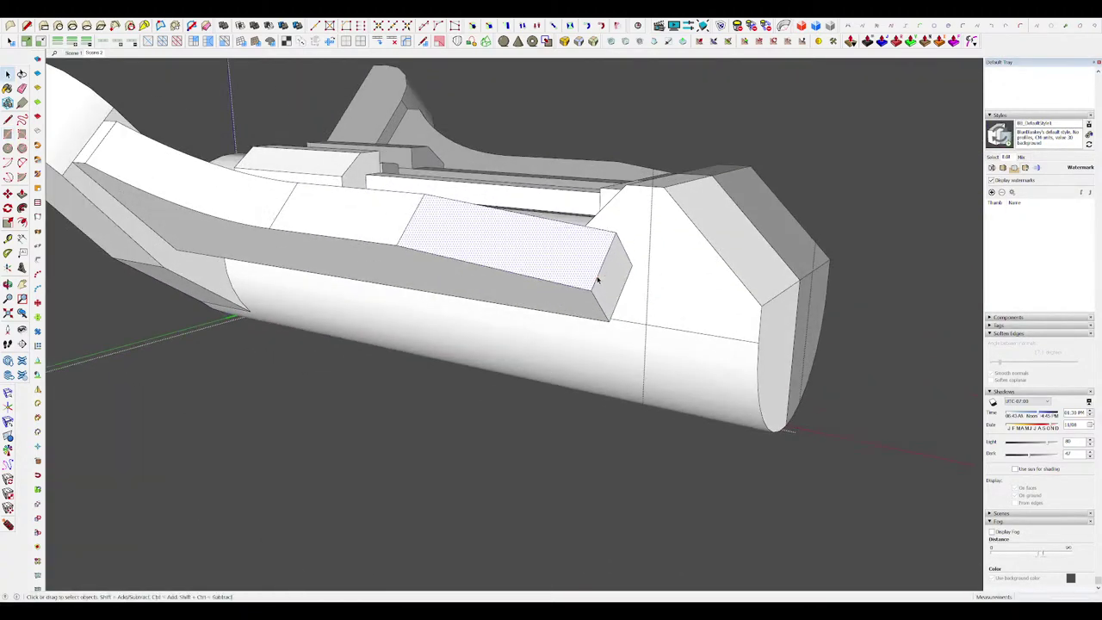
{"action": "left_click", "coordinate": [528, 220]}
{"action": "key", "text": "p"}
{"action": "left_click", "coordinate": [573, 272]}
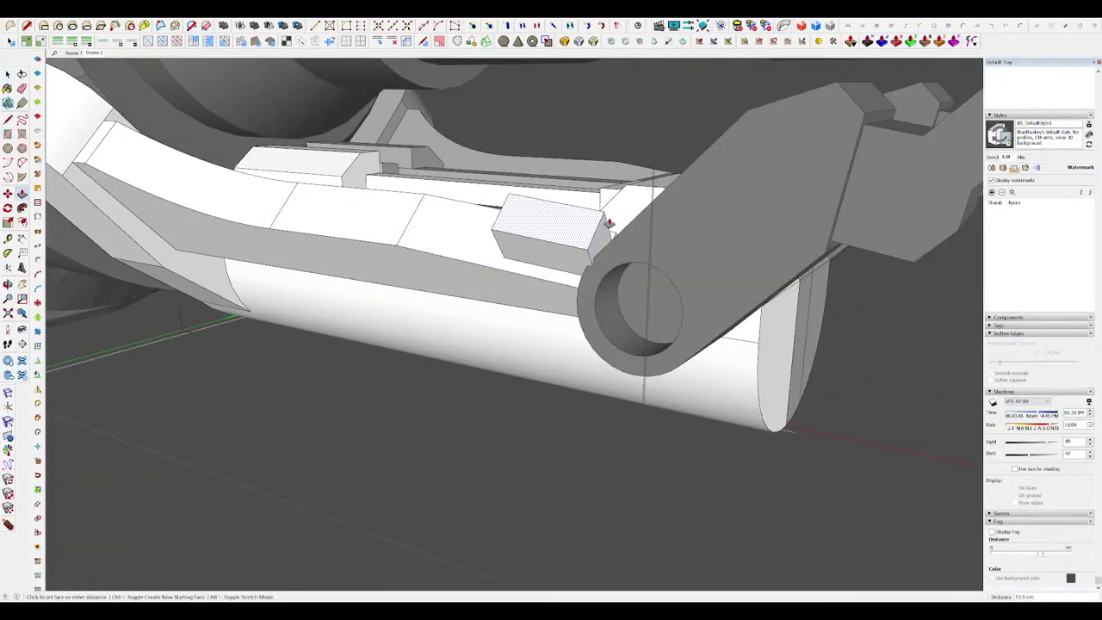
Step: Shift the box's side edge sideways to stretch the block along the top
{"action": "key", "text": "space"}
{"action": "middle_click_drag", "start_coordinate": [598, 263], "coordinate": [595, 221]}
{"action": "left_click", "coordinate": [595, 241]}
{"action": "key", "text": "m"}
{"action": "key", "text": "m"}
{"action": "left_click", "coordinate": [597, 225]}
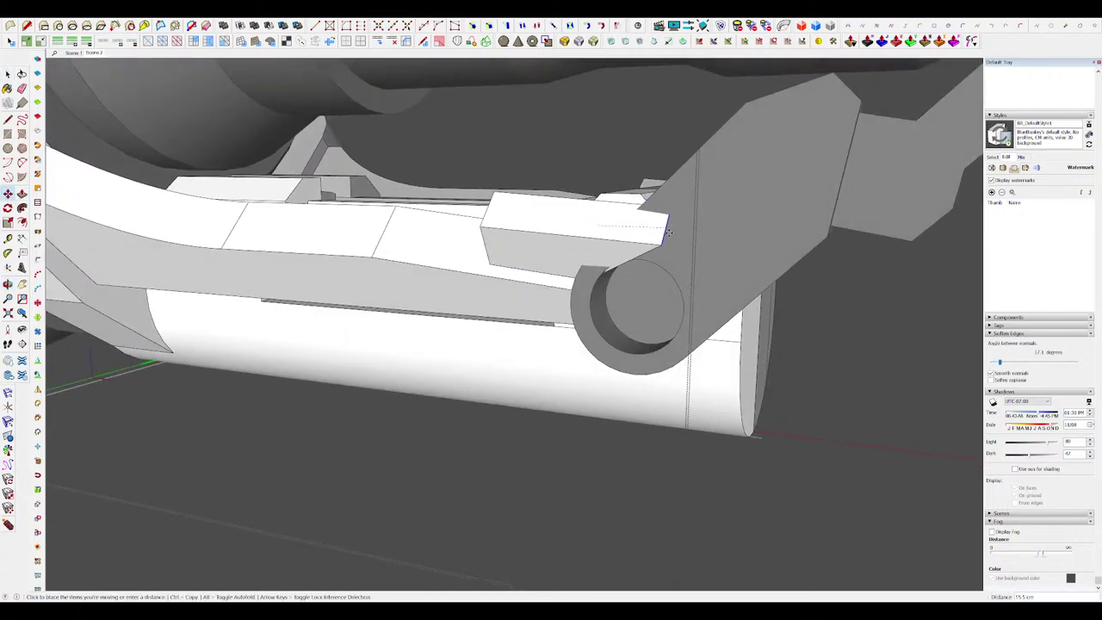
{"action": "left_click", "coordinate": [668, 233]}
{"action": "middle_click_drag", "start_coordinate": [668, 232], "coordinate": [898, 224]}
{"action": "scroll", "coordinate": [613, 225], "scroll_direction": "down", "scroll_amount": 3}
{"action": "middle_click_drag", "start_coordinate": [613, 225], "coordinate": [644, 238]}
{"action": "scroll", "coordinate": [560, 219], "scroll_direction": "up", "scroll_amount": 4}
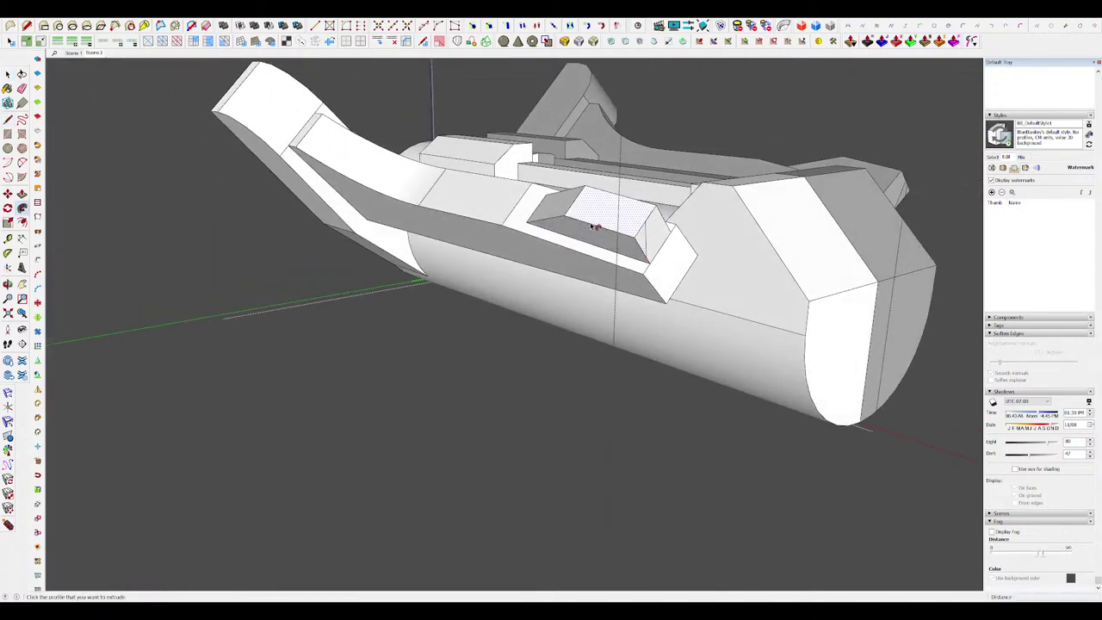
{"action": "key", "text": "space"}
{"action": "scroll", "coordinate": [615, 233], "scroll_direction": "up", "scroll_amount": 2}
{"action": "middle_click_drag", "start_coordinate": [646, 248], "coordinate": [651, 254]}
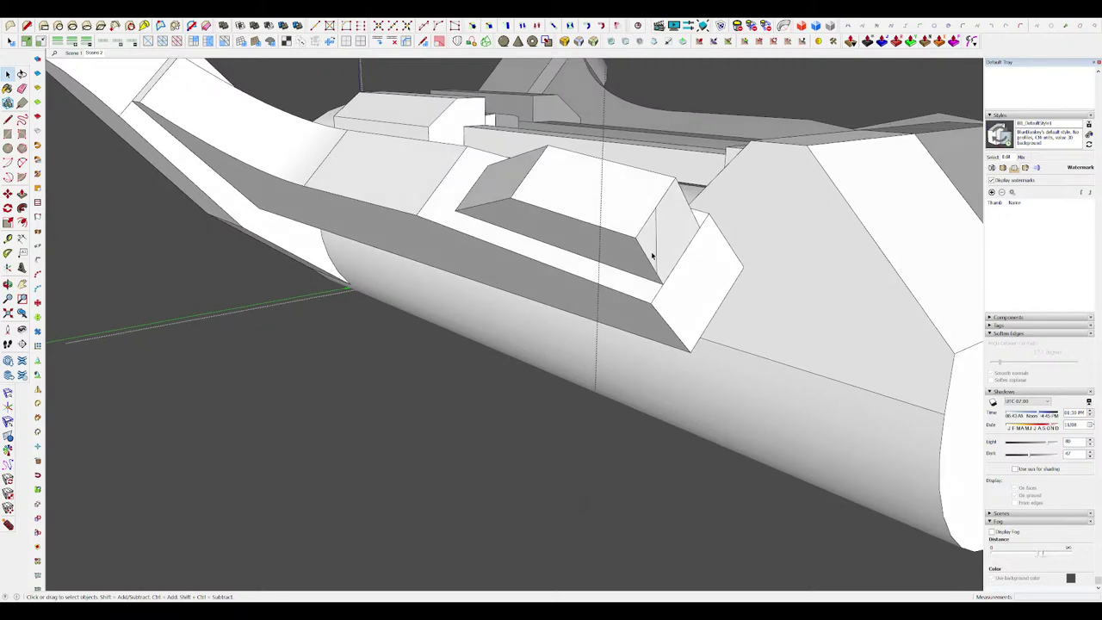
Step: Sweep the chamfer profile along the slot path with Follow Me, redoing the misplaced first attempt
{"action": "left_click", "coordinate": [497, 204]}
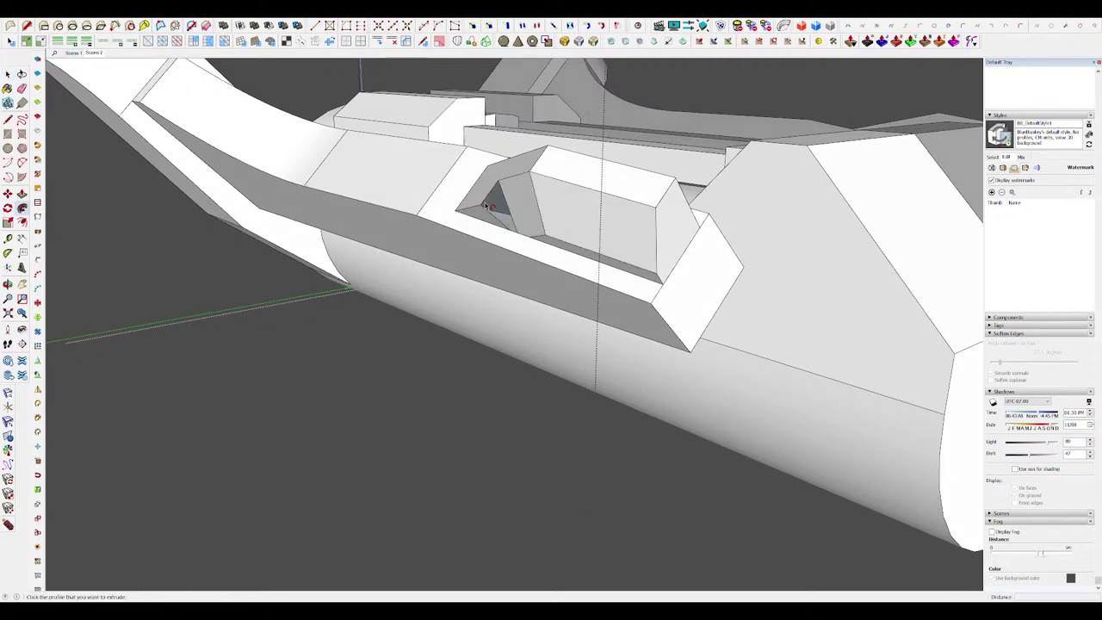
{"action": "middle_click_drag", "start_coordinate": [498, 207], "coordinate": [538, 229]}
{"action": "key", "text": "ctrl+z"}
{"action": "middle_click_drag", "start_coordinate": [666, 225], "coordinate": [641, 249]}
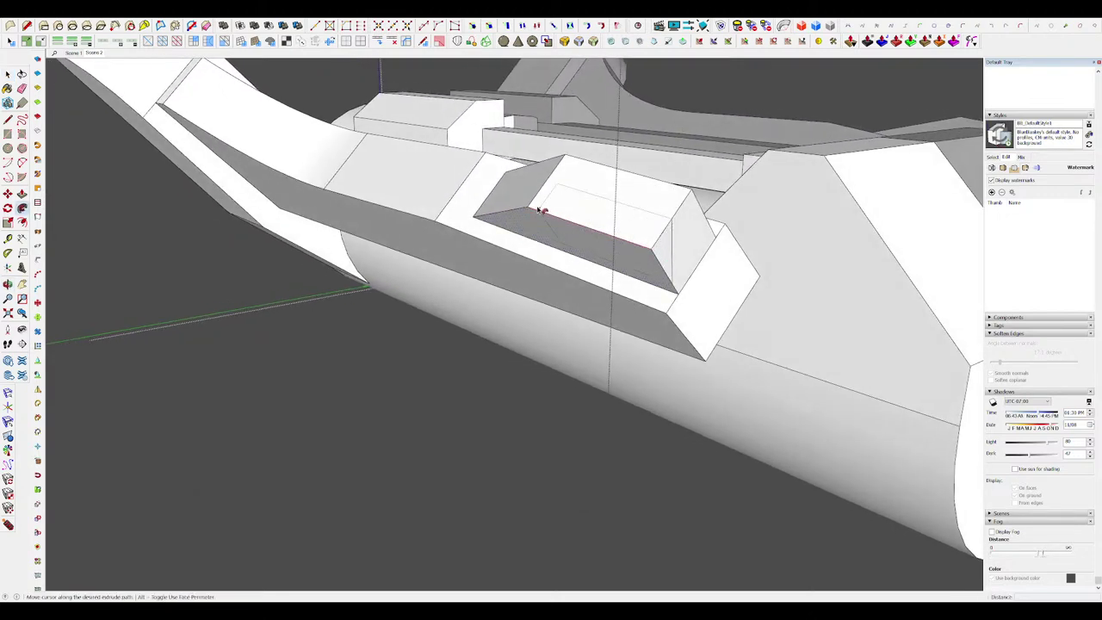
{"action": "left_click", "coordinate": [520, 210]}
{"action": "middle_click_drag", "start_coordinate": [520, 210], "coordinate": [603, 275]}
Step: Push/Pull the slot face to set the recess depth
{"action": "key", "text": "m"}
{"action": "key", "text": "p"}
{"action": "left_click", "coordinate": [559, 376]}
{"action": "scroll", "coordinate": [603, 274], "scroll_direction": "down", "scroll_amount": 5}
{"action": "key", "text": "space"}
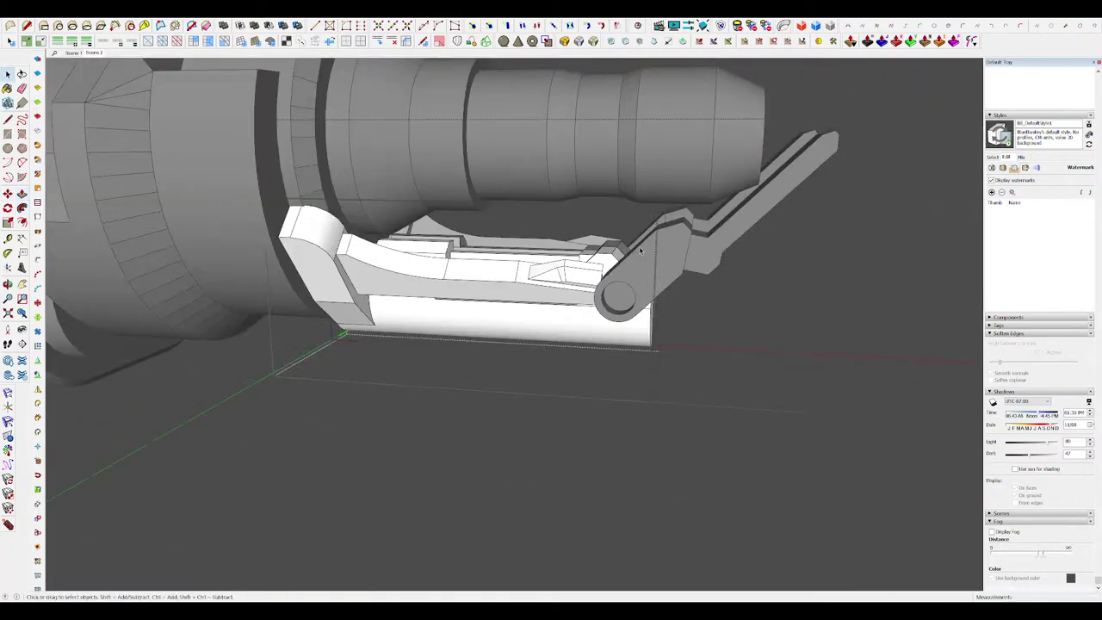
{"action": "scroll", "coordinate": [602, 275], "scroll_direction": "up", "scroll_amount": 4}
Step: Move the slot's end face to angle it toward the pivot lug, then inspect the recess
{"action": "key", "text": "m"}
{"action": "left_click", "coordinate": [595, 273]}
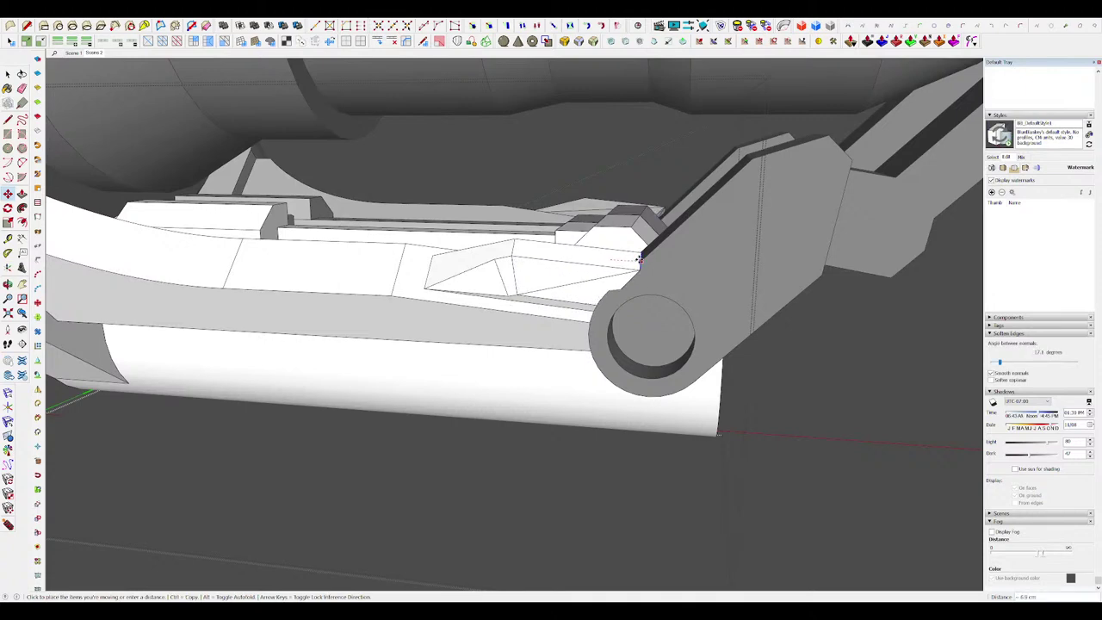
{"action": "middle_click_drag", "start_coordinate": [636, 258], "coordinate": [408, 426]}
{"action": "scroll", "coordinate": [524, 324], "scroll_direction": "up", "scroll_amount": 5}
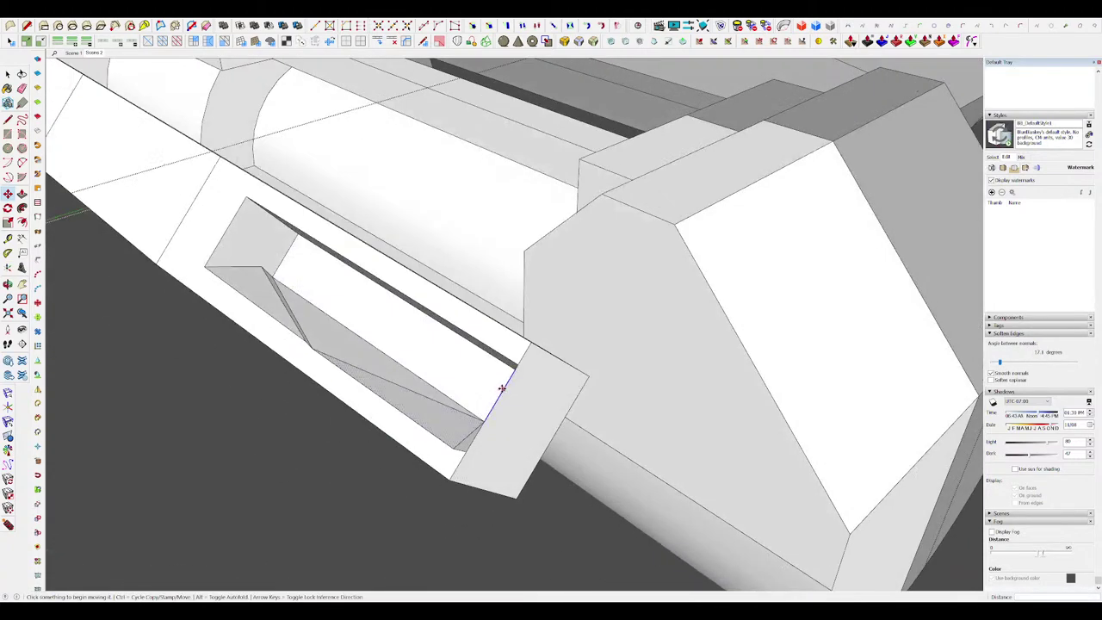
{"action": "left_click", "coordinate": [514, 365]}
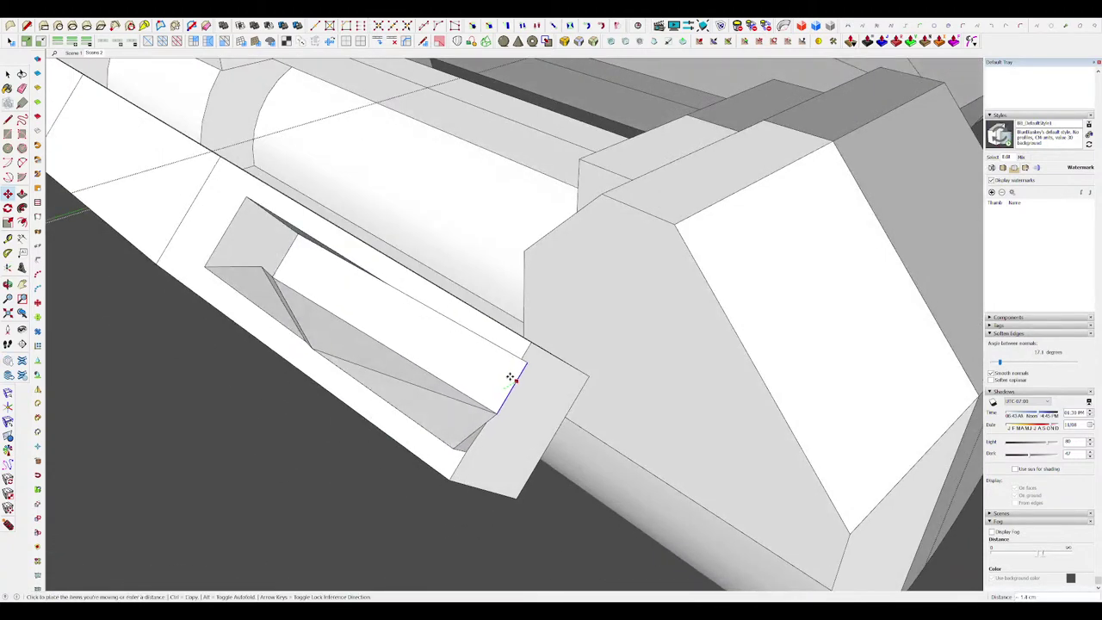
{"action": "scroll", "coordinate": [514, 370], "scroll_direction": "down", "scroll_amount": 5}
{"action": "middle_click_drag", "start_coordinate": [514, 370], "coordinate": [623, 208]}
{"action": "scroll", "coordinate": [663, 290], "scroll_direction": "down", "scroll_amount": 3}
{"action": "middle_click_drag", "start_coordinate": [665, 286], "coordinate": [560, 291]}
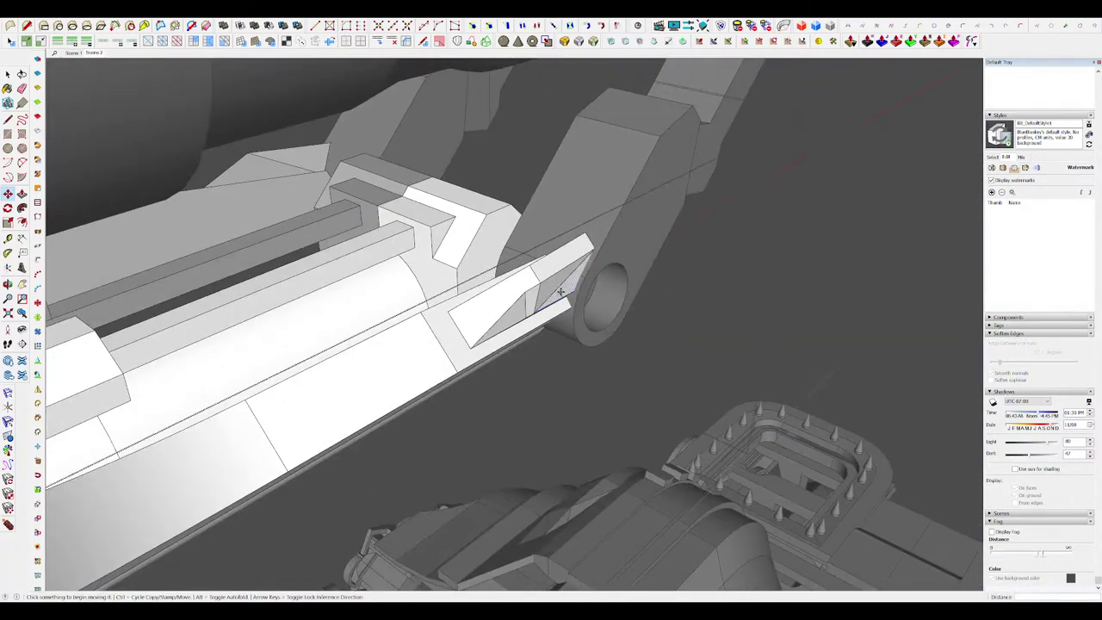
{"action": "key", "text": "h"}
{"action": "left_click_drag", "start_coordinate": [566, 279], "coordinate": [570, 281]}
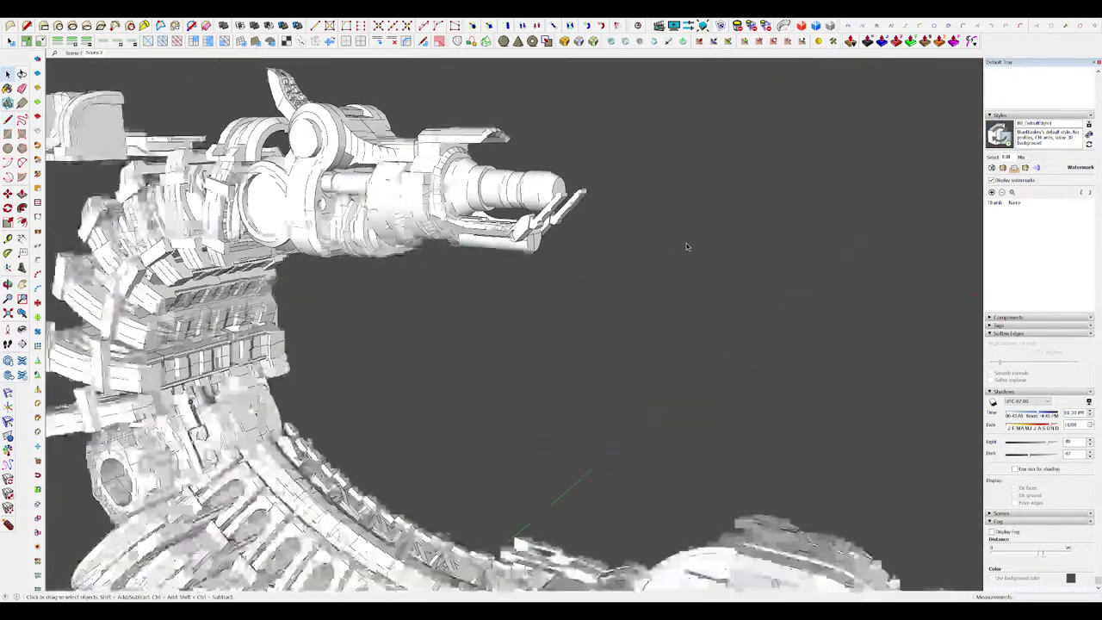
{"action": "scroll", "coordinate": [687, 245], "scroll_direction": "down", "scroll_amount": 5}
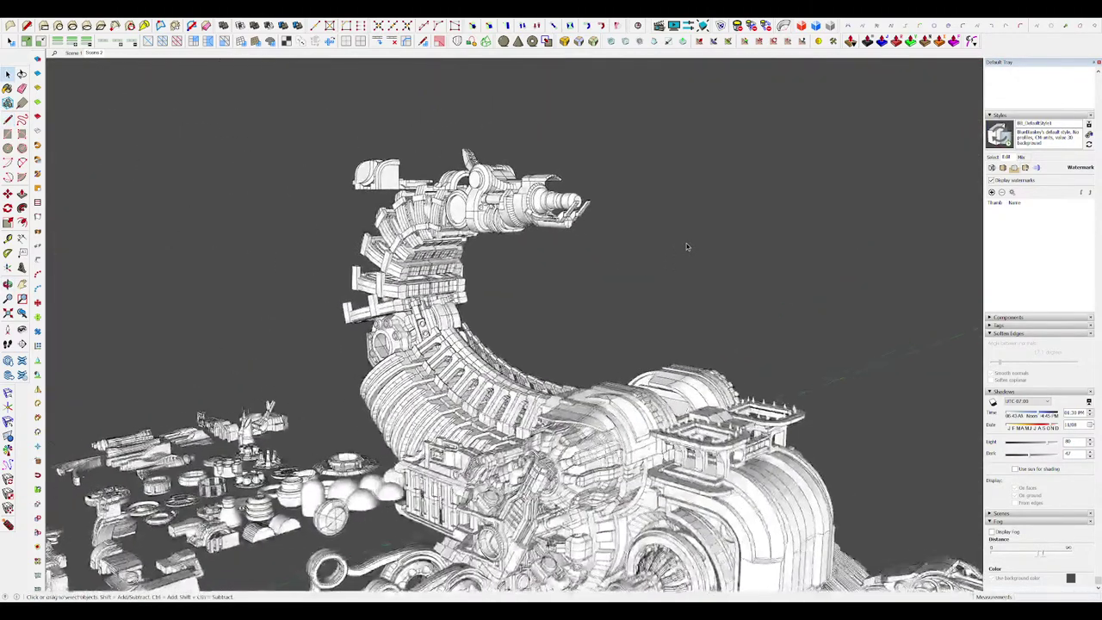
{"action": "middle_click_drag", "start_coordinate": [686, 242], "coordinate": [683, 237]}
Step: Open the top cap group and select its curved roof faces
{"action": "scroll", "coordinate": [551, 195], "scroll_direction": "up", "scroll_amount": 10}
{"action": "double_click", "coordinate": [557, 171]}
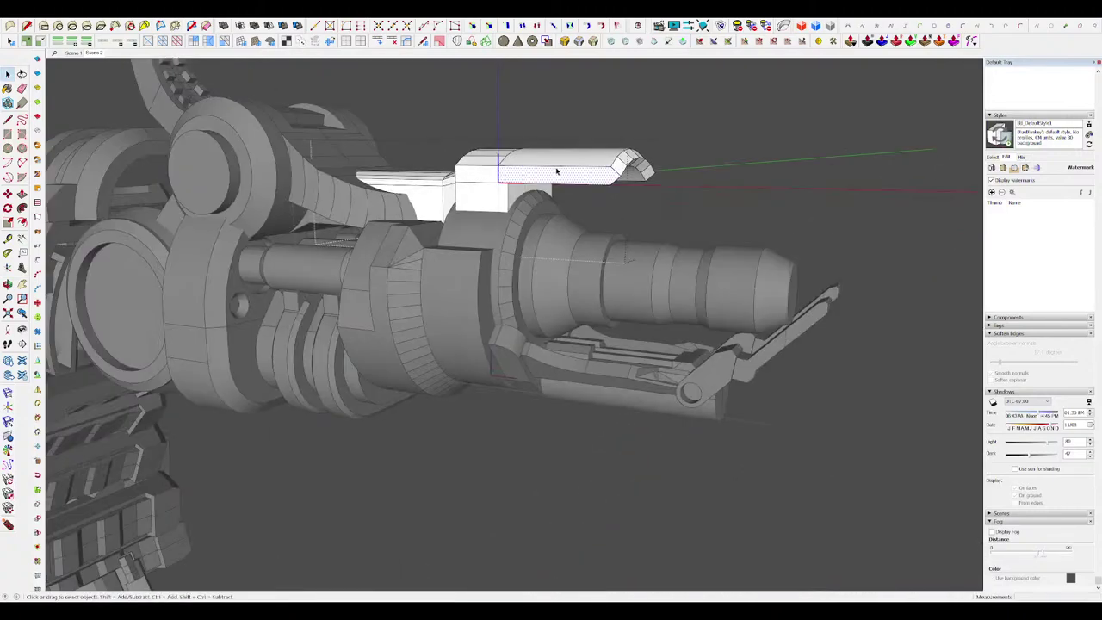
{"action": "middle_click_drag", "start_coordinate": [556, 169], "coordinate": [685, 117]}
{"action": "left_click", "coordinate": [595, 171]}
{"action": "middle_click_drag", "start_coordinate": [596, 172], "coordinate": [671, 169]}
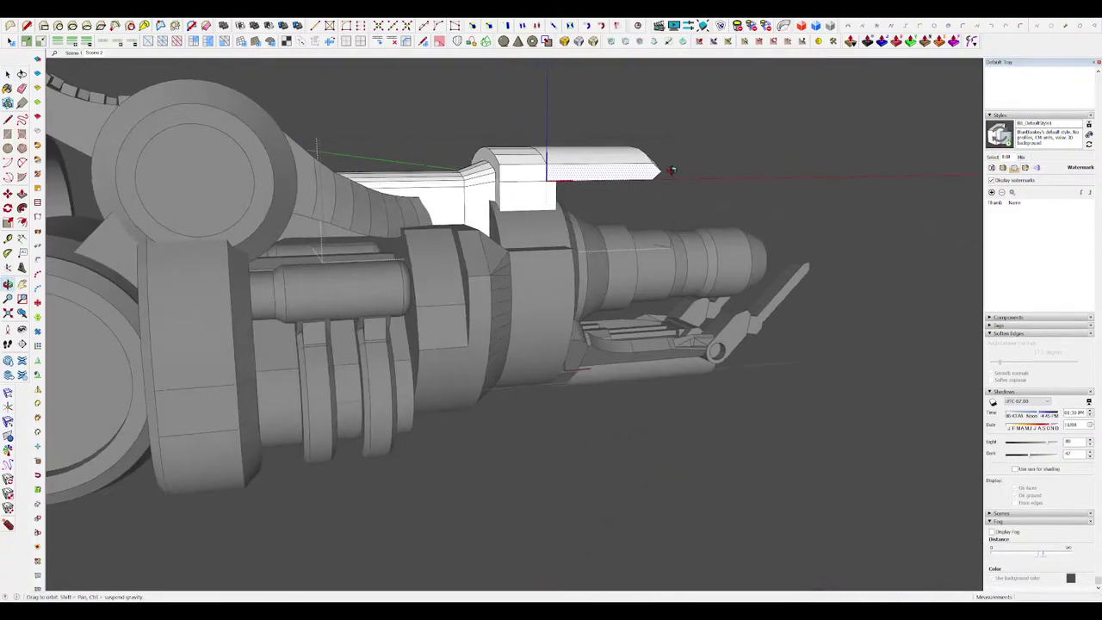
{"action": "key", "text": "i"}
{"action": "middle_click_drag", "start_coordinate": [545, 155], "coordinate": [549, 148]}
{"action": "left_click_drag", "start_coordinate": [712, 191], "coordinate": [713, 192]}
{"action": "scroll", "coordinate": [549, 170], "scroll_direction": "up", "scroll_amount": 3}
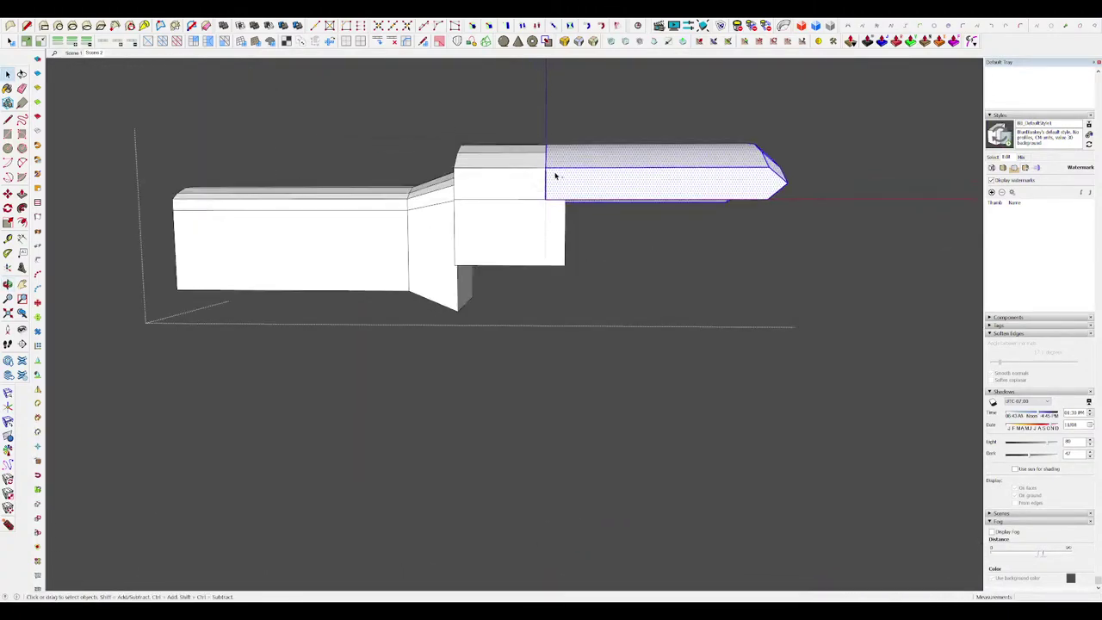
{"action": "key", "text": "i"}
{"action": "middle_click_drag", "start_coordinate": [556, 175], "coordinate": [359, 145]}
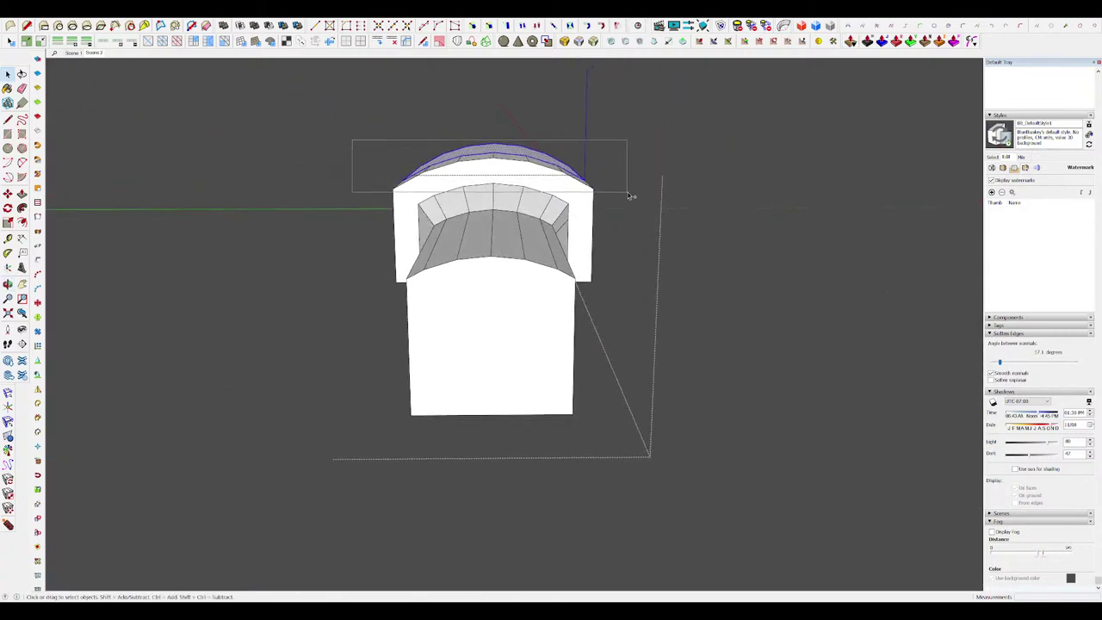
{"action": "middle_click_drag", "start_coordinate": [555, 203], "coordinate": [505, 195]}
{"action": "left_click_drag", "start_coordinate": [468, 181], "coordinate": [468, 181], "text": "shift"}
{"action": "middle_click_drag", "start_coordinate": [468, 182], "coordinate": [259, 191]}
{"action": "key", "text": "i"}
Step: Lower the roof 7.5 cm and drop the front tip downward
{"action": "key", "text": "m"}
{"action": "mouse_move", "coordinate": [671, 244]}
{"action": "middle_mouse_down"}
{"action": "mouse_move", "coordinate": [645, 226]}
{"action": "mouse_move", "coordinate": [646, 273]}
{"action": "mouse_move", "coordinate": [541, 210]}
{"action": "mouse_move", "coordinate": [552, 226]}
{"action": "mouse_move", "coordinate": [645, 227]}
{"action": "mouse_move", "coordinate": [694, 246]}
{"action": "mouse_move", "coordinate": [571, 240]}
{"action": "mouse_move", "coordinate": [614, 237]}
{"action": "mouse_move", "coordinate": [618, 279]}
{"action": "mouse_move", "coordinate": [543, 276]}
{"action": "mouse_move", "coordinate": [602, 254]}
{"action": "mouse_move", "coordinate": [560, 238]}
{"action": "middle_mouse_up"}
{"action": "left_click", "coordinate": [590, 208]}
{"action": "key", "text": "space"}
{"action": "left_click", "coordinate": [610, 237]}
Step: Erase the leftover edges on the cap
{"action": "key", "text": "h"}
{"action": "key", "text": "h"}
{"action": "key", "text": "e"}
{"action": "scroll", "coordinate": [522, 250], "scroll_direction": "up", "scroll_amount": 4}
{"action": "left_click", "coordinate": [540, 280]}
{"action": "left_click", "coordinate": [552, 278]}
{"action": "scroll", "coordinate": [560, 238], "scroll_direction": "down", "scroll_amount": 10}
{"action": "key", "text": "space"}
Step: Exit the cap group and view the head from a higher angle
{"action": "left_click", "coordinate": [739, 262]}
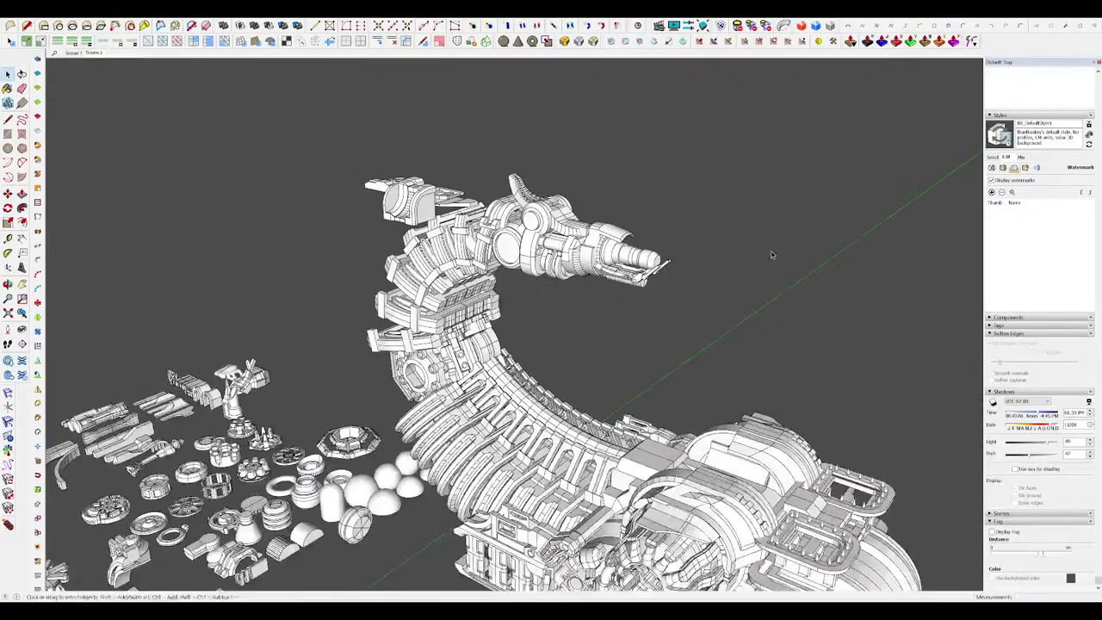
{"action": "mouse_move", "coordinate": [772, 256]}
{"action": "middle_mouse_down"}
{"action": "mouse_move", "coordinate": [800, 169]}
{"action": "mouse_move", "coordinate": [646, 202]}
{"action": "mouse_move", "coordinate": [603, 224]}
{"action": "middle_mouse_up"}
{"action": "scroll", "coordinate": [801, 169], "scroll_direction": "down", "scroll_amount": 5}
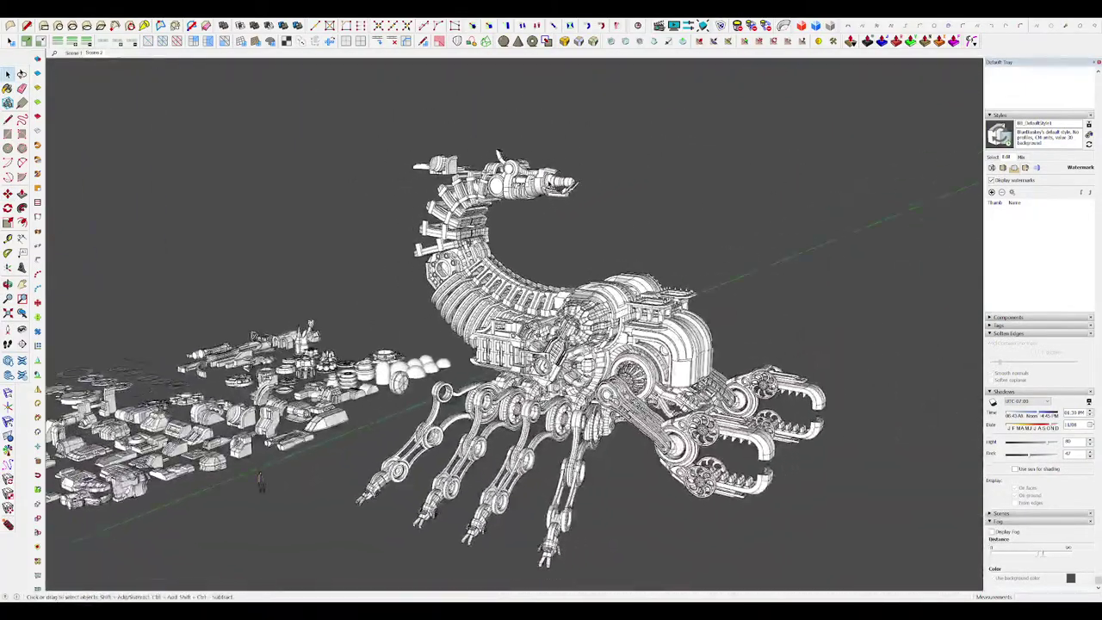
{"action": "scroll", "coordinate": [551, 176], "scroll_direction": "up", "scroll_amount": 8}
{"action": "mouse_move", "coordinate": [551, 175]}
{"action": "middle_mouse_down"}
{"action": "mouse_move", "coordinate": [540, 169]}
{"action": "mouse_move", "coordinate": [564, 185]}
{"action": "middle_mouse_up"}
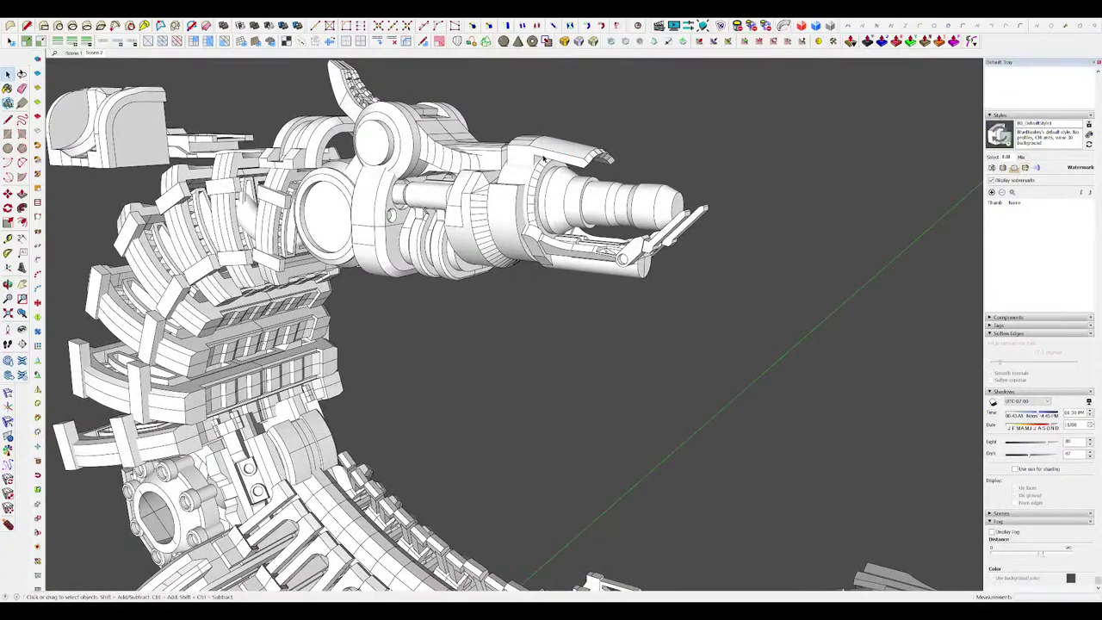
{"action": "scroll", "coordinate": [545, 161], "scroll_direction": "up", "scroll_amount": 4}
Step: Open the head's top group and select the front face's arc edges
{"action": "double_click", "coordinate": [551, 159]}
{"action": "key", "text": "i"}
{"action": "middle_click_drag", "start_coordinate": [554, 158], "coordinate": [388, 81]}
{"action": "left_click", "coordinate": [577, 118]}
{"action": "key", "text": "i"}
{"action": "scroll", "coordinate": [519, 123], "scroll_direction": "up", "scroll_amount": 3}
{"action": "scroll", "coordinate": [396, 106], "scroll_direction": "up", "scroll_amount": 2}
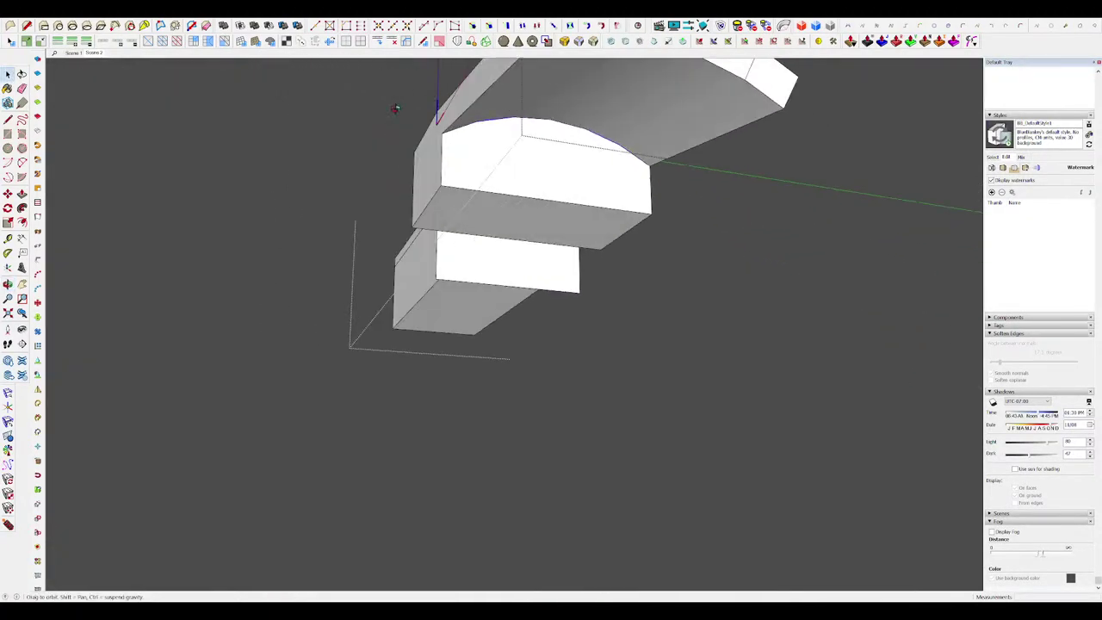
{"action": "left_click", "coordinate": [464, 129]}
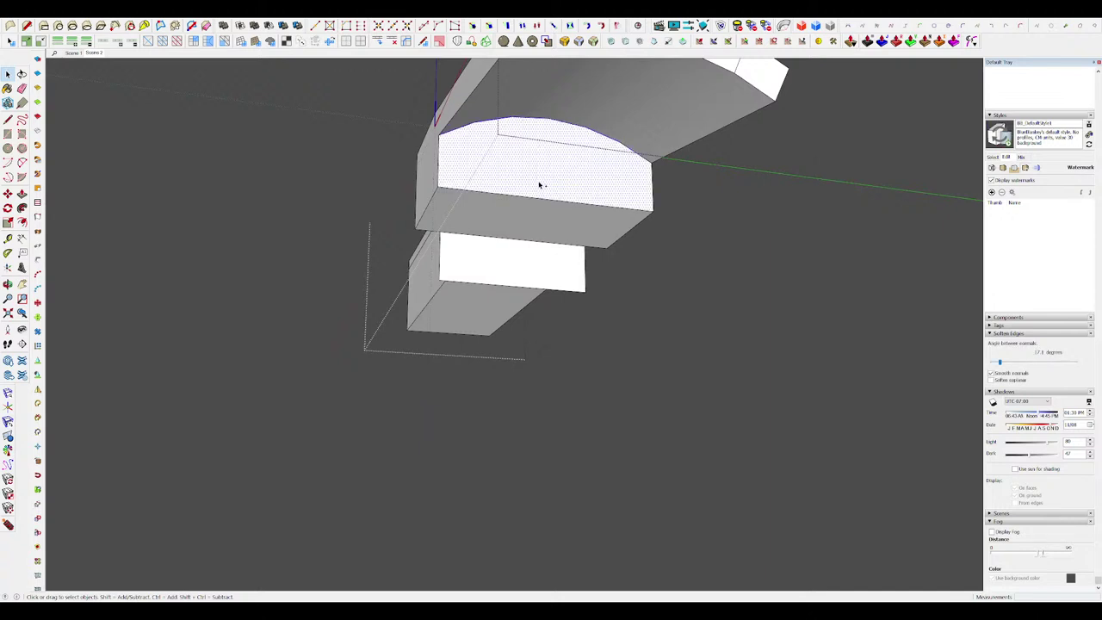
{"action": "left_click", "coordinate": [578, 167], "text": "shift"}
Step: Move the arc edges downward, then close the inner and outer groups
{"action": "middle_click_drag", "start_coordinate": [578, 167], "coordinate": [670, 190]}
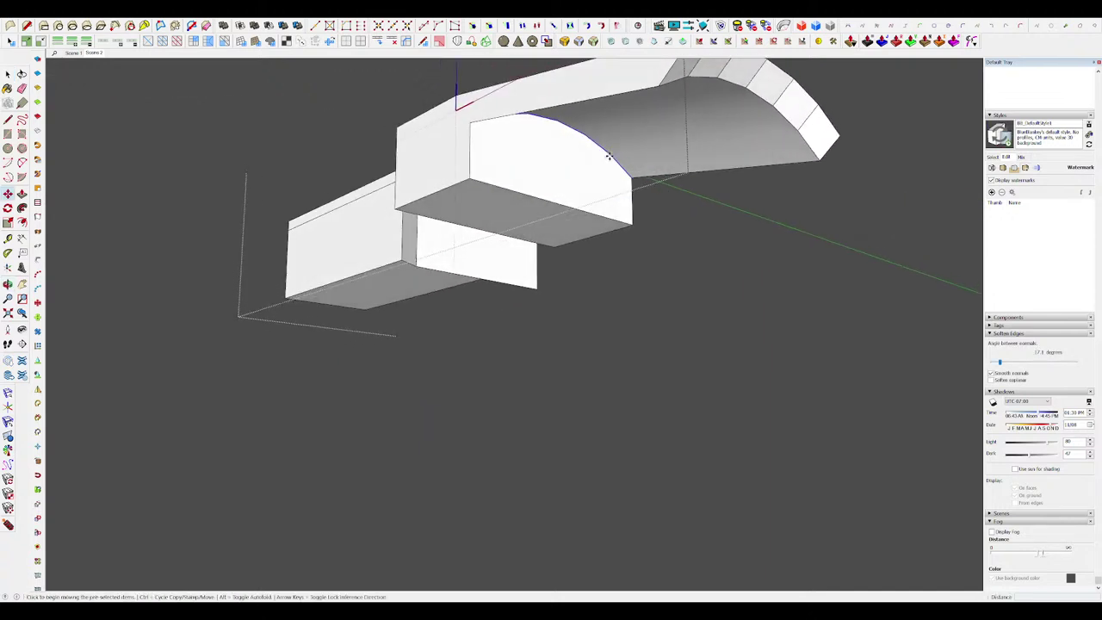
{"action": "middle_click_drag", "start_coordinate": [608, 155], "coordinate": [663, 176]}
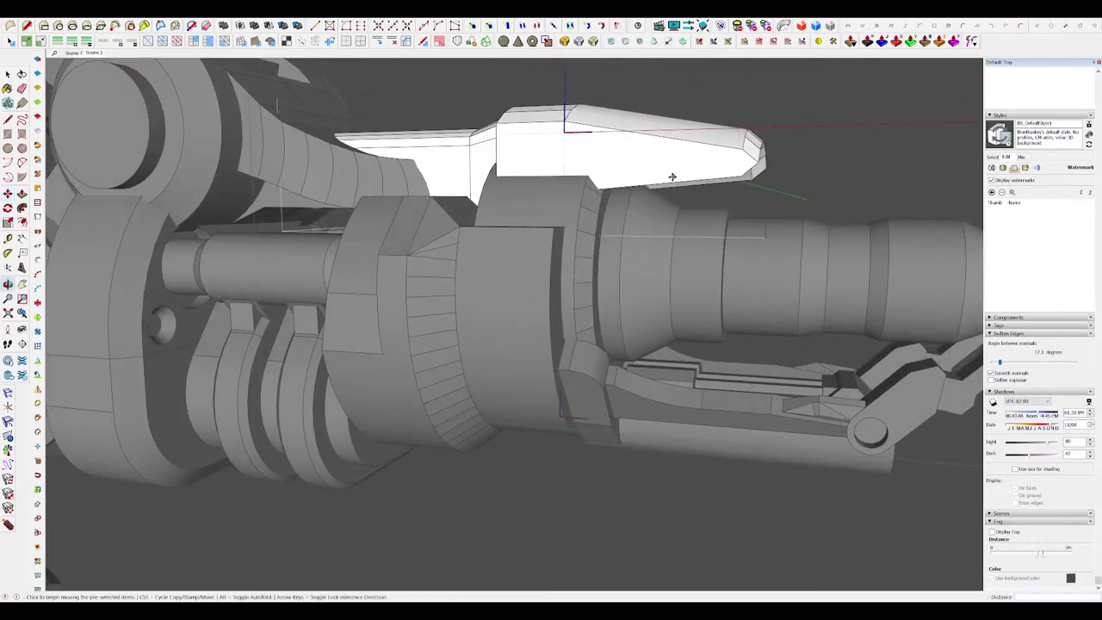
{"action": "middle_click_drag", "start_coordinate": [676, 179], "coordinate": [543, 129]}
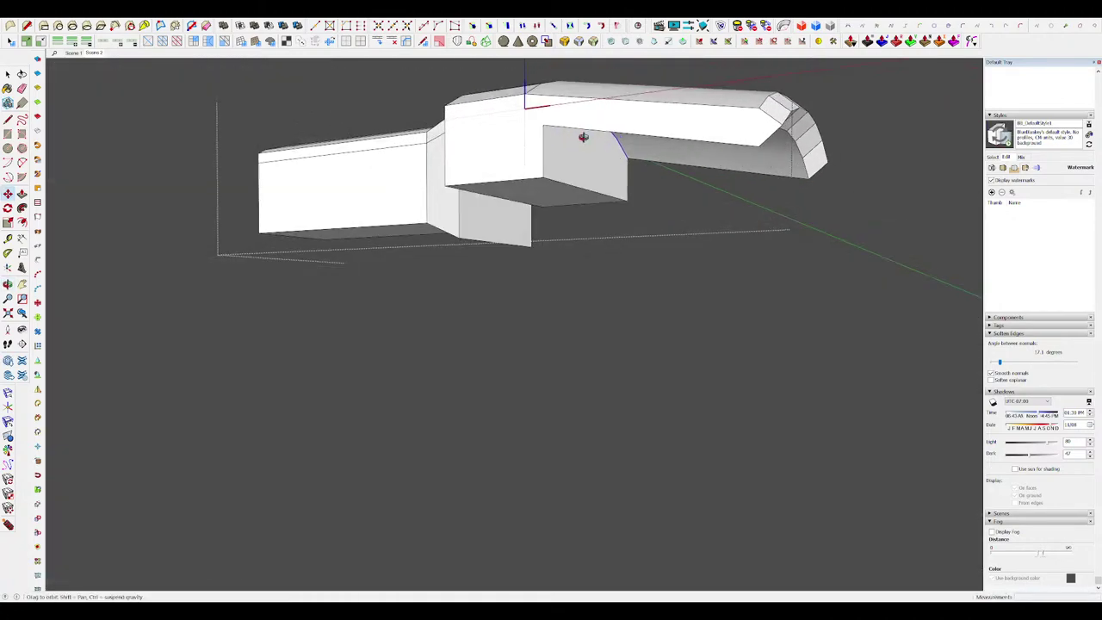
{"action": "middle_click_drag", "start_coordinate": [580, 141], "coordinate": [543, 118]}
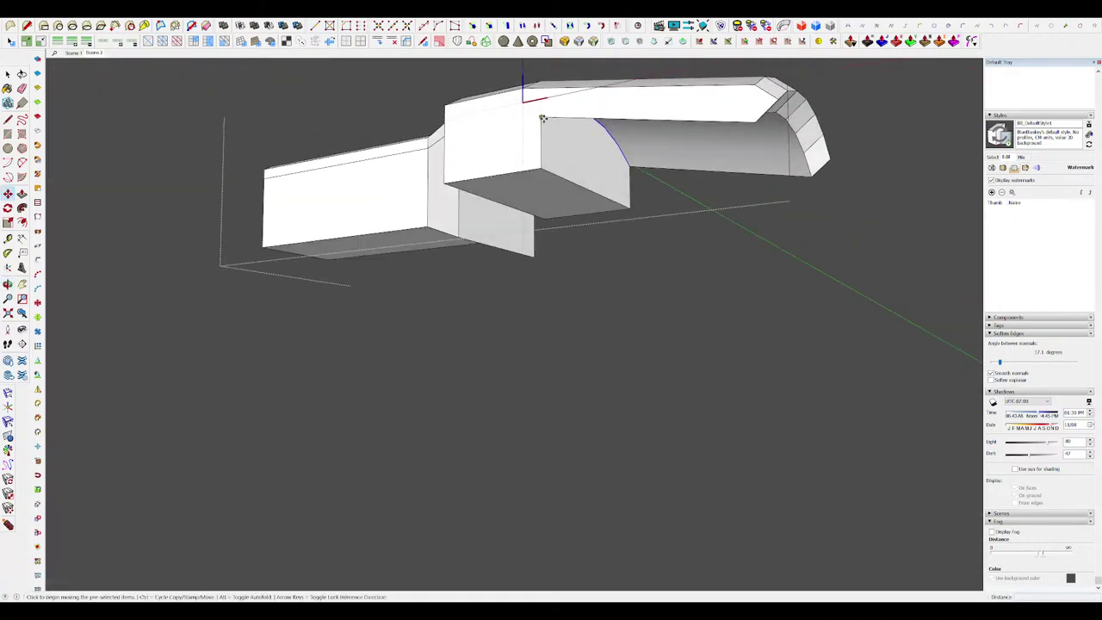
{"action": "left_click", "coordinate": [542, 118]}
{"action": "middle_click_drag", "start_coordinate": [568, 172], "coordinate": [602, 198]}
{"action": "key", "text": "space"}
{"action": "left_click", "coordinate": [783, 223]}
{"action": "left_click", "coordinate": [783, 223]}
Step: Frame the white collar in a three-quarter head view and start sketching on its top
{"action": "scroll", "coordinate": [782, 221], "scroll_direction": "down", "scroll_amount": 5}
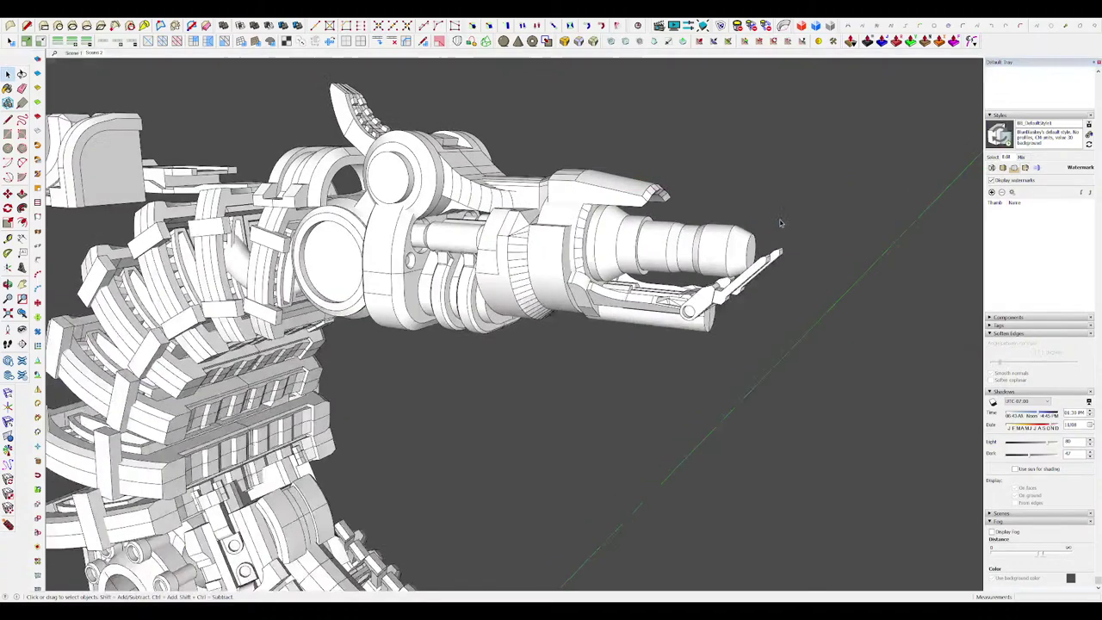
{"action": "middle_click_drag", "start_coordinate": [782, 222], "coordinate": [572, 301]}
{"action": "scroll", "coordinate": [516, 237], "scroll_direction": "up", "scroll_amount": 5}
{"action": "scroll", "coordinate": [572, 301], "scroll_direction": "up", "scroll_amount": 3}
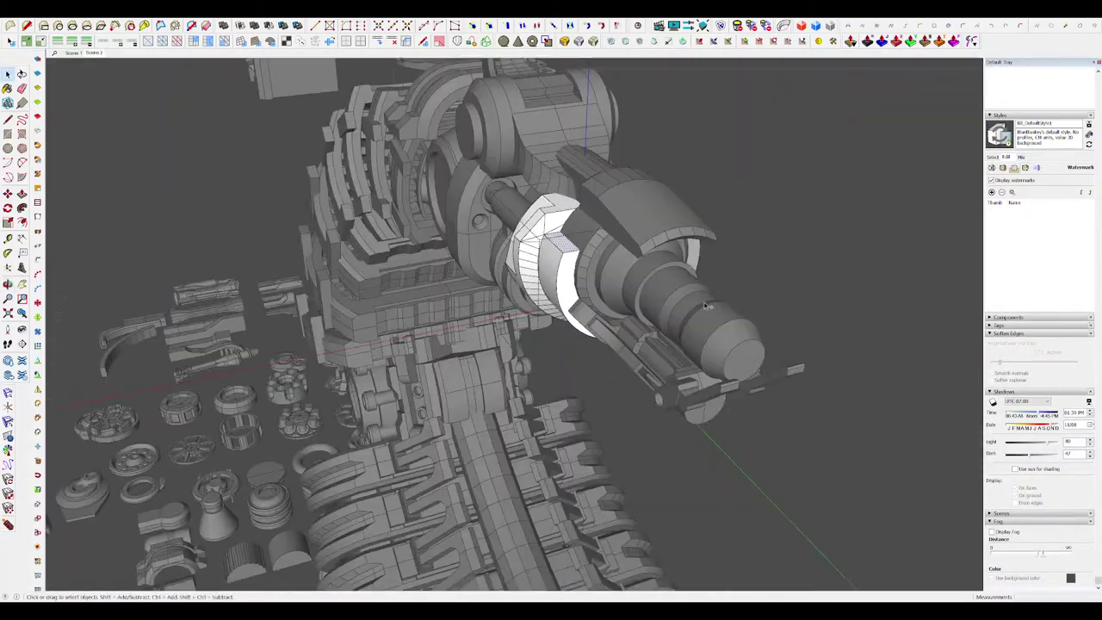
{"action": "scroll", "coordinate": [556, 251], "scroll_direction": "up", "scroll_amount": 6}
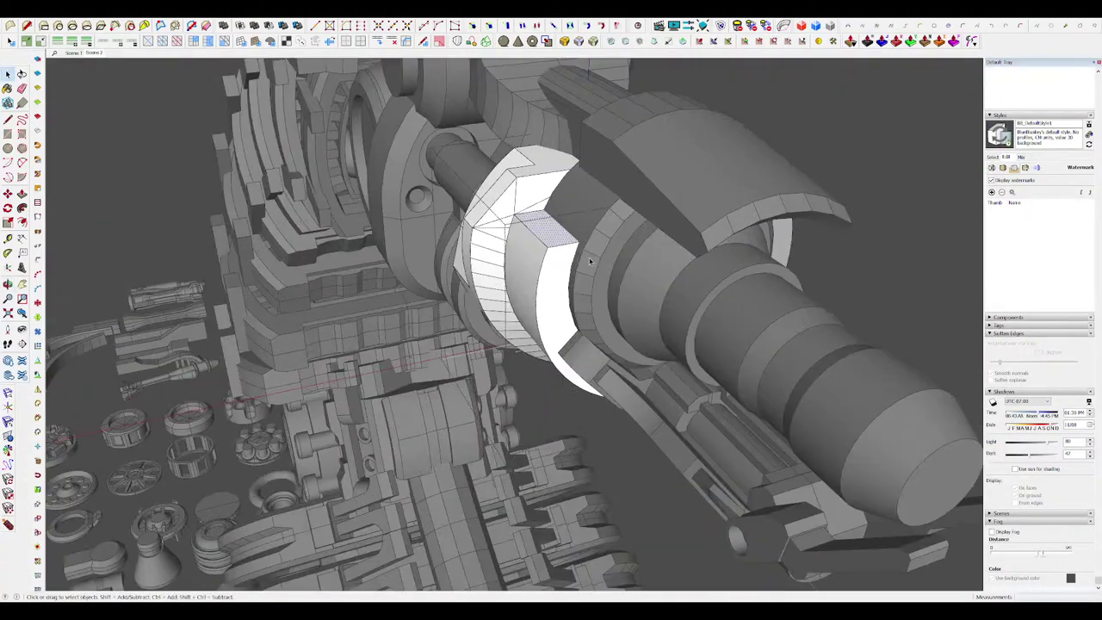
{"action": "key", "text": "r"}
{"action": "scroll", "coordinate": [499, 205], "scroll_direction": "down", "scroll_amount": 2}
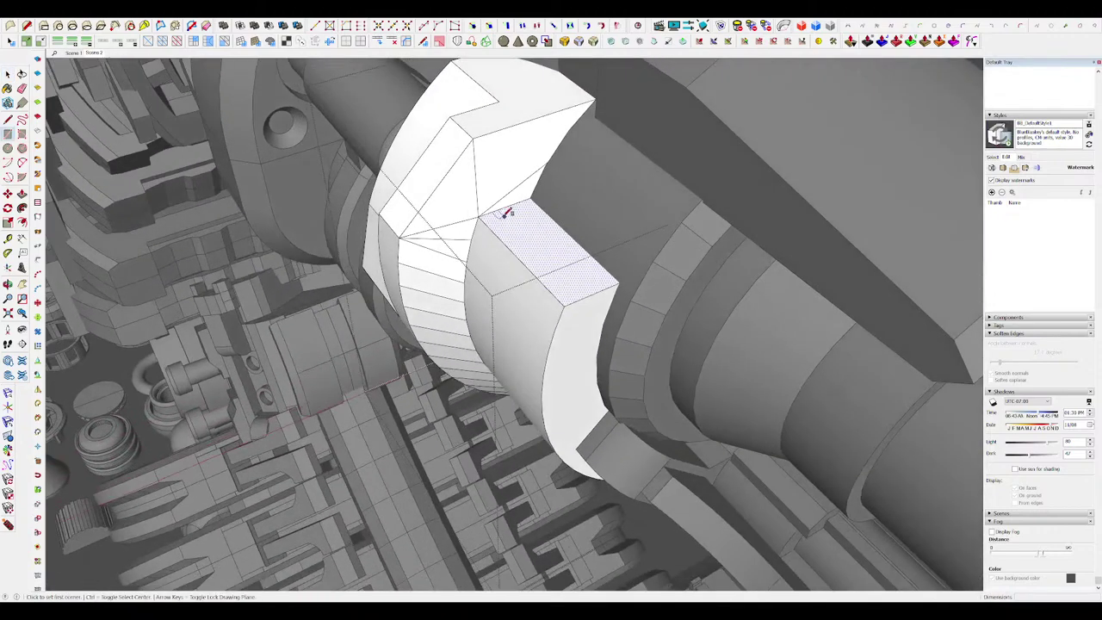
{"action": "key", "text": "r"}
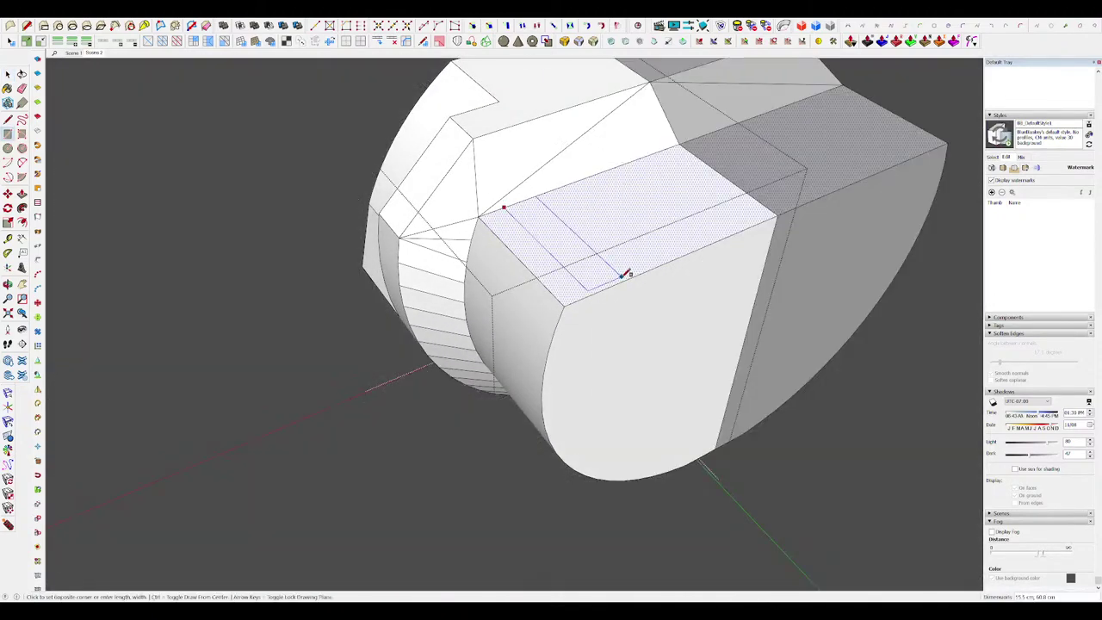
{"action": "key", "text": "space"}
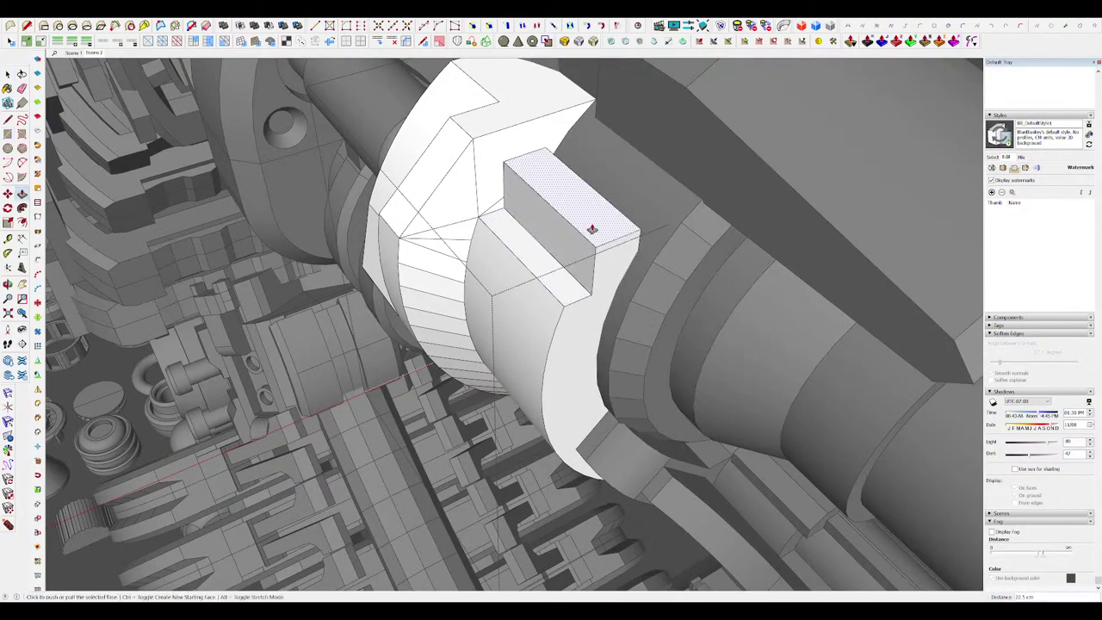
{"action": "scroll", "coordinate": [592, 229], "scroll_direction": "down", "scroll_amount": 10}
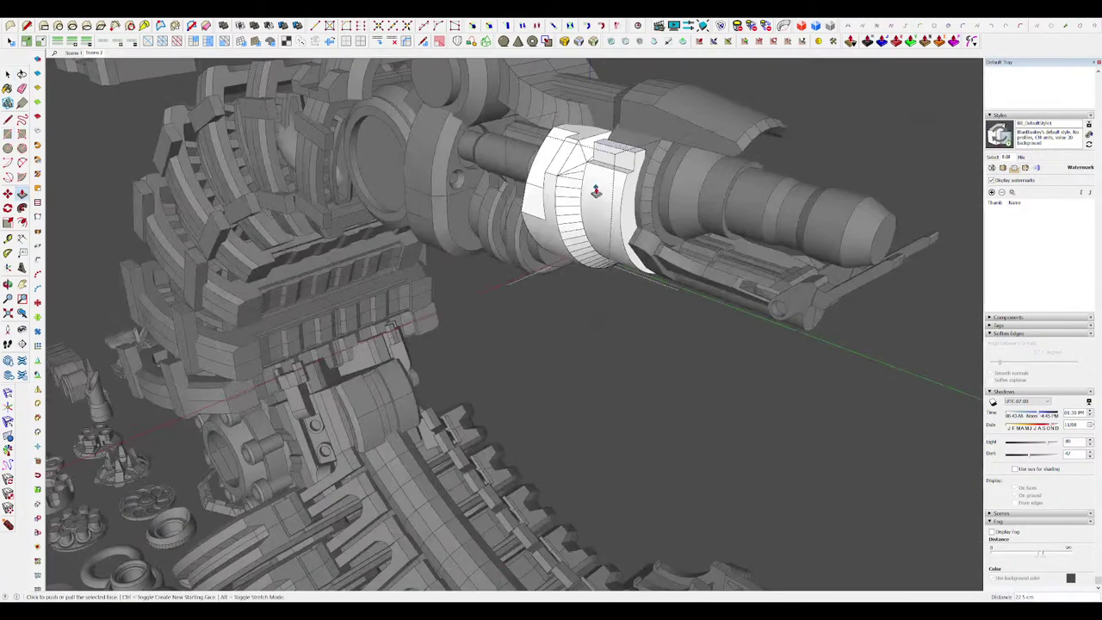
{"action": "scroll", "coordinate": [523, 233], "scroll_direction": "up", "scroll_amount": 10}
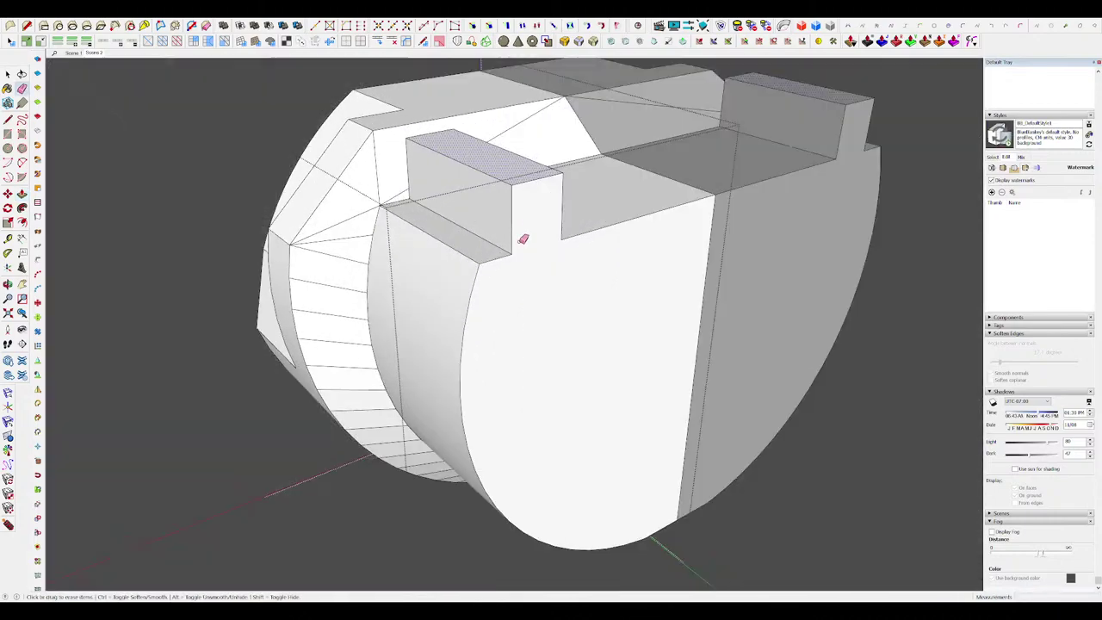
Step: Push/Pull the stepped block up from the collar's top face and set its depth
{"action": "middle_click_drag", "start_coordinate": [523, 239], "coordinate": [513, 251]}
{"action": "key", "text": "l"}
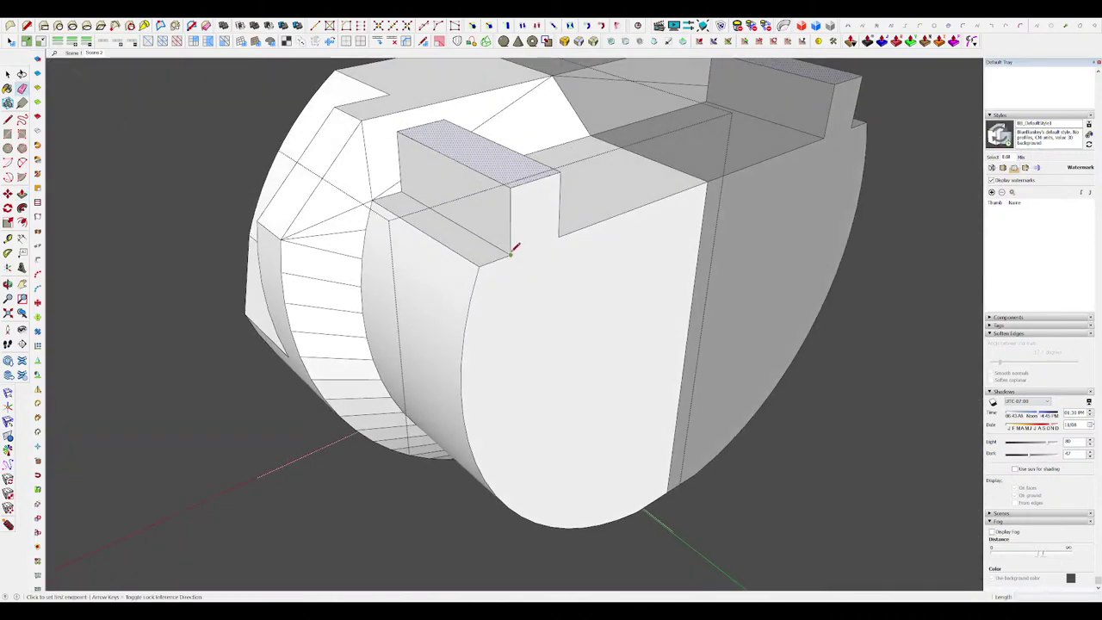
{"action": "left_click_drag", "start_coordinate": [537, 225], "coordinate": [523, 215]}
{"action": "scroll", "coordinate": [538, 224], "scroll_direction": "down", "scroll_amount": 5}
{"action": "key", "text": "h"}
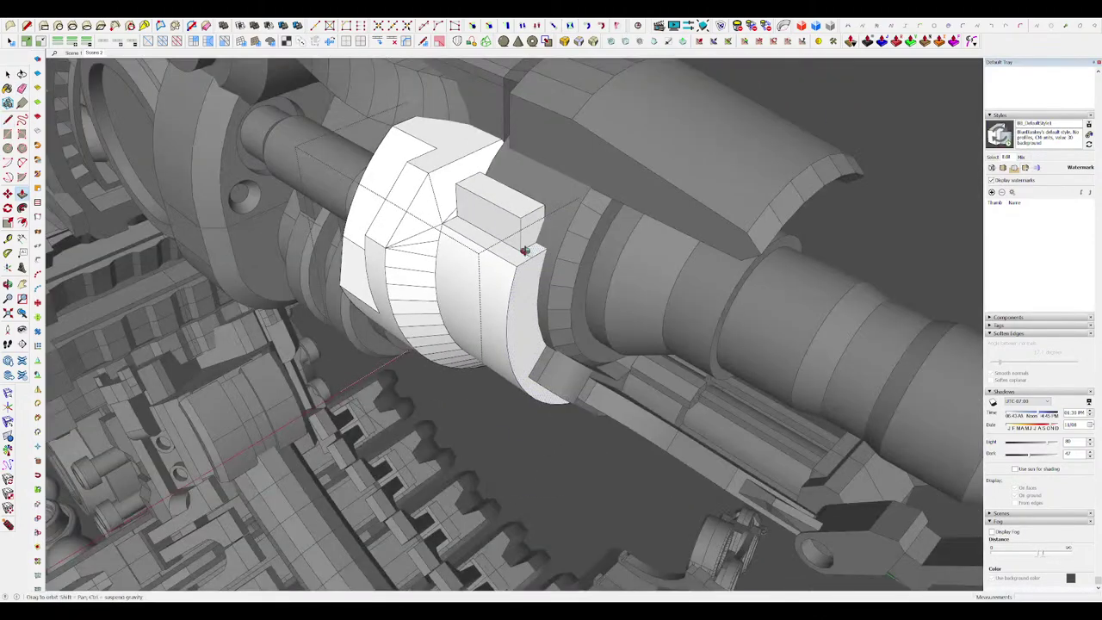
{"action": "middle_click_drag", "start_coordinate": [522, 249], "coordinate": [391, 177]}
{"action": "scroll", "coordinate": [634, 233], "scroll_direction": "up", "scroll_amount": 4}
{"action": "scroll", "coordinate": [621, 258], "scroll_direction": "down", "scroll_amount": 4}
{"action": "scroll", "coordinate": [434, 183], "scroll_direction": "up", "scroll_amount": 4}
{"action": "key", "text": "space"}
{"action": "left_click", "coordinate": [470, 154]}
Step: Hide the surrounding model and check the new block from saved close-up views
{"action": "key", "text": "h"}
{"action": "key", "text": "Page_Down"}
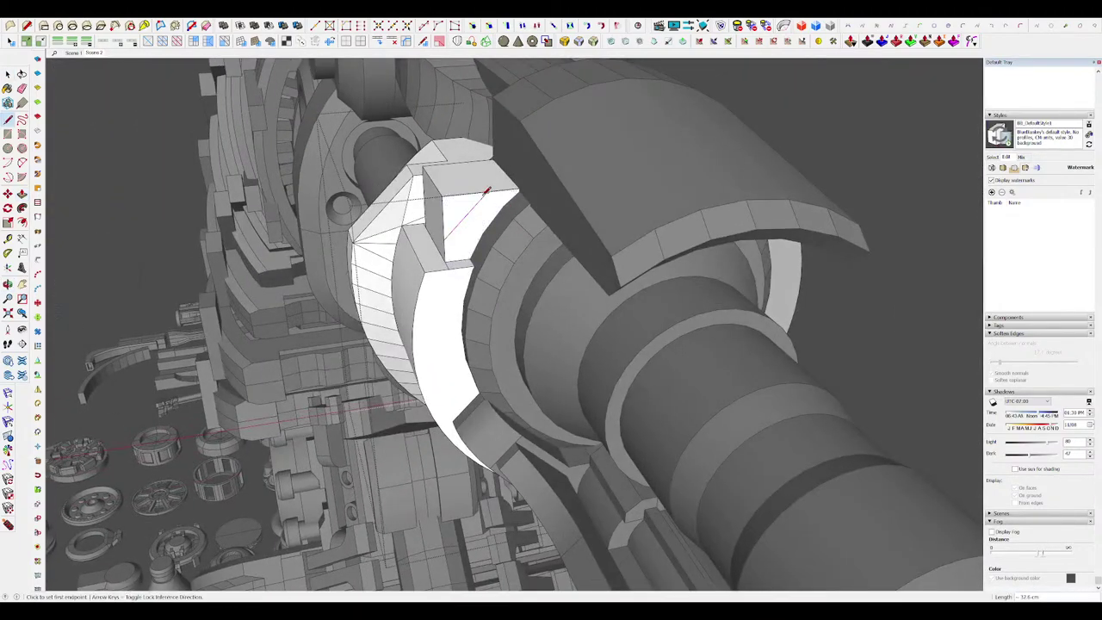
{"action": "key", "text": "h"}
{"action": "middle_click_drag", "start_coordinate": [466, 202], "coordinate": [426, 228]}
{"action": "key", "text": "Page_Down"}
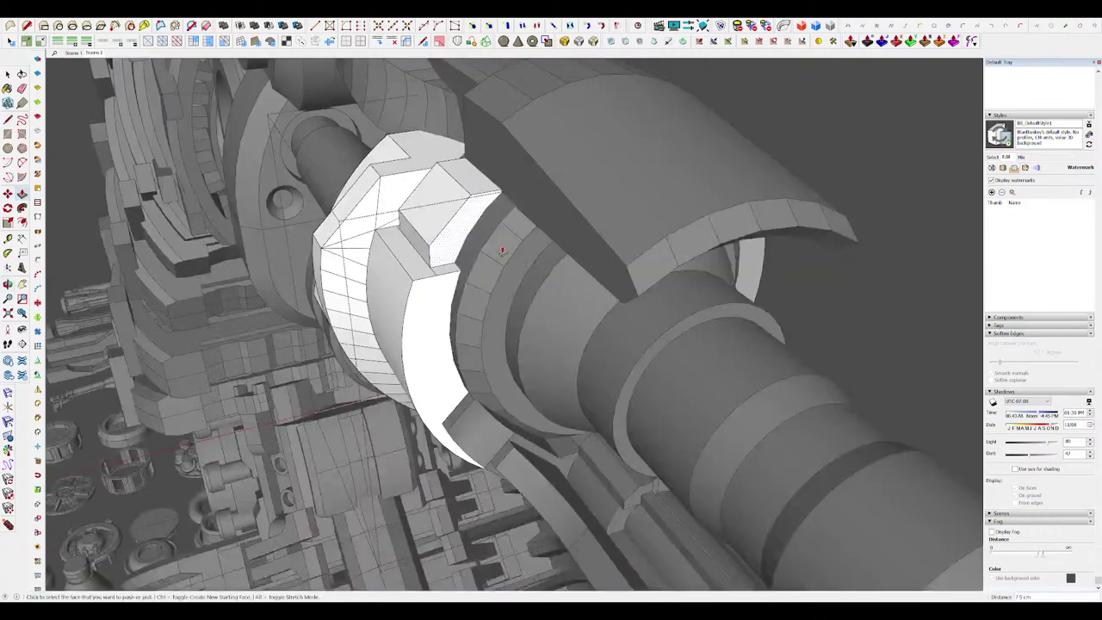
{"action": "key", "text": "Page_Down"}
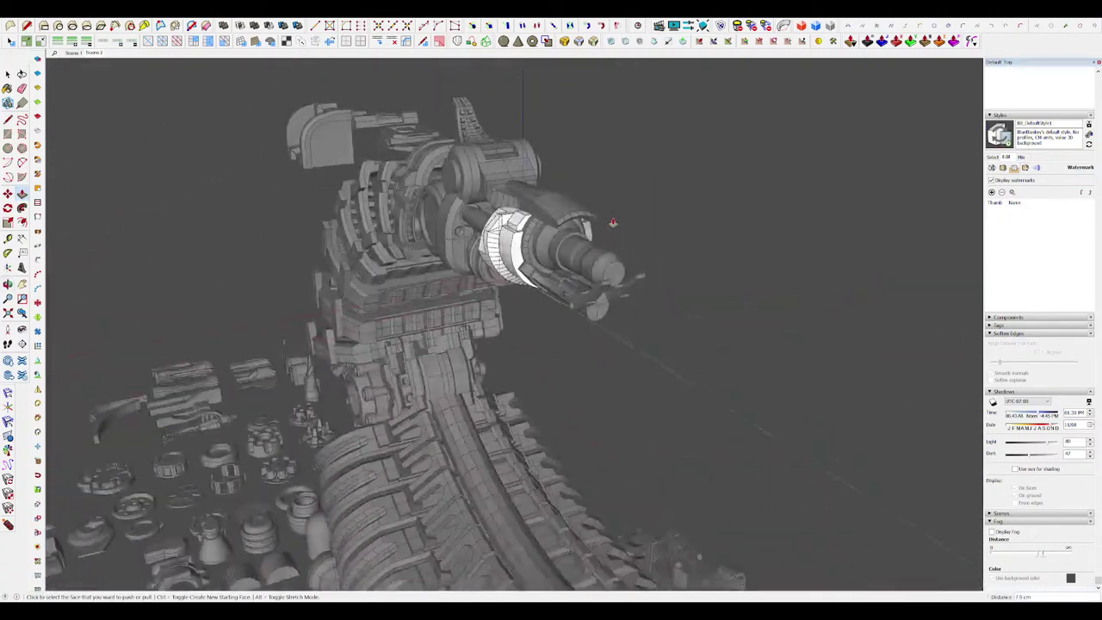
Step: Redraw the chamfer edge on the collar so it ends at the raised block's corner
{"action": "key", "text": "l"}
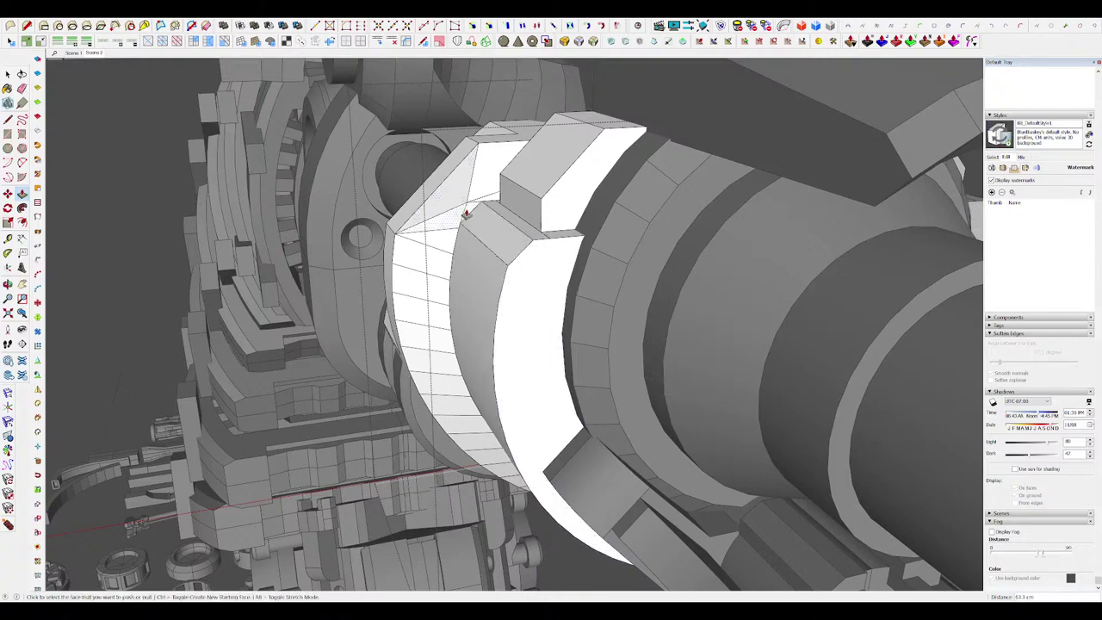
{"action": "middle_click_drag", "start_coordinate": [465, 214], "coordinate": [655, 294]}
{"action": "key", "text": "Page_Down"}
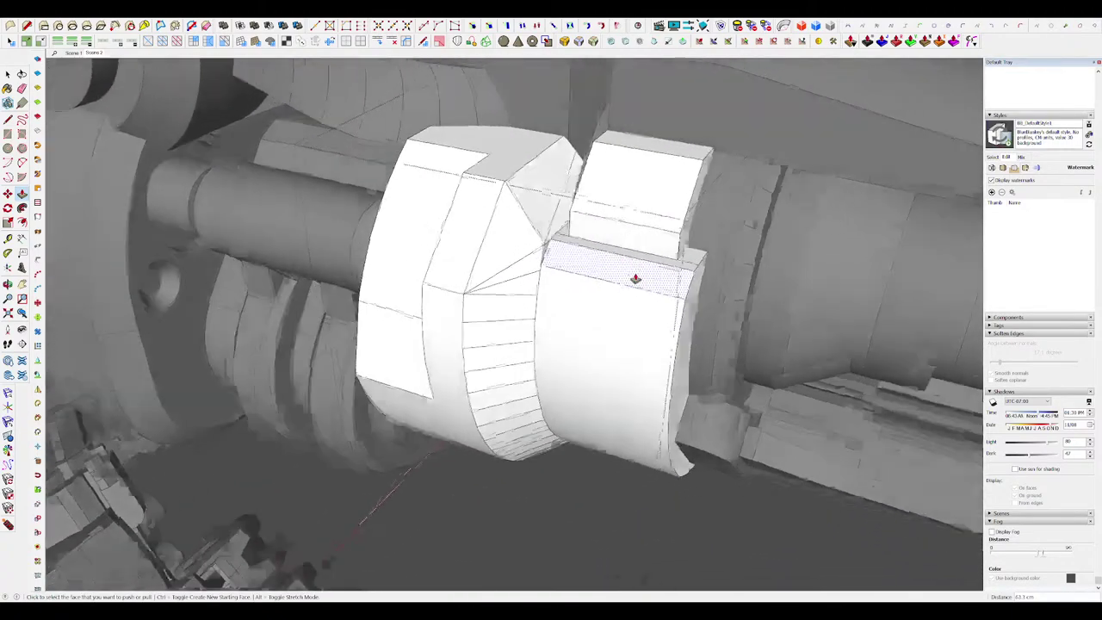
{"action": "key", "text": "m"}
{"action": "scroll", "coordinate": [445, 268], "scroll_direction": "up", "scroll_amount": 5}
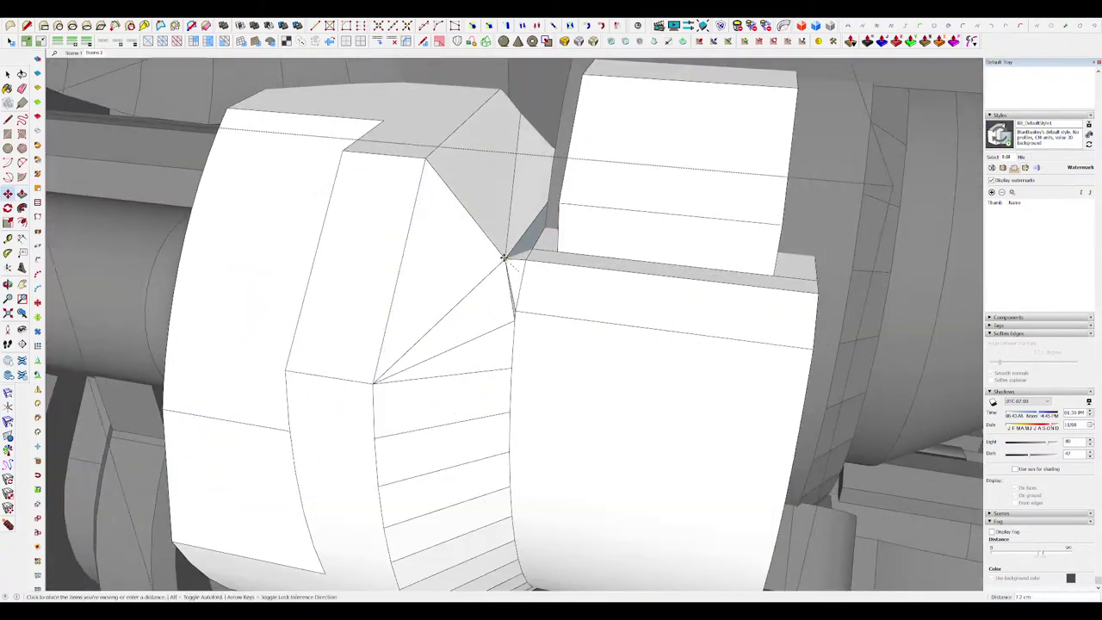
{"action": "middle_click_drag", "start_coordinate": [506, 256], "coordinate": [438, 301]}
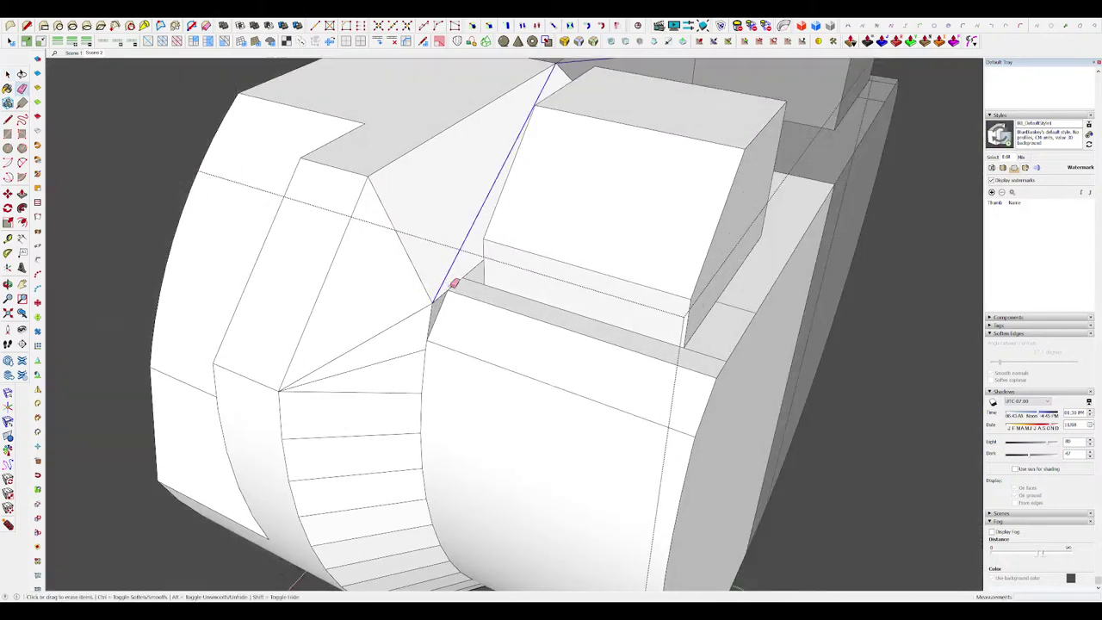
{"action": "left_click", "coordinate": [368, 177]}
Step: Move the corner vertex to the block's edge and soften the stray triangulation edges
{"action": "mouse_move", "coordinate": [491, 220]}
{"action": "middle_mouse_down"}
{"action": "mouse_move", "coordinate": [560, 243]}
{"action": "mouse_move", "coordinate": [590, 292]}
{"action": "mouse_move", "coordinate": [638, 255]}
{"action": "middle_mouse_up"}
{"action": "scroll", "coordinate": [525, 263], "scroll_direction": "up", "scroll_amount": 3}
{"action": "key", "text": "e"}
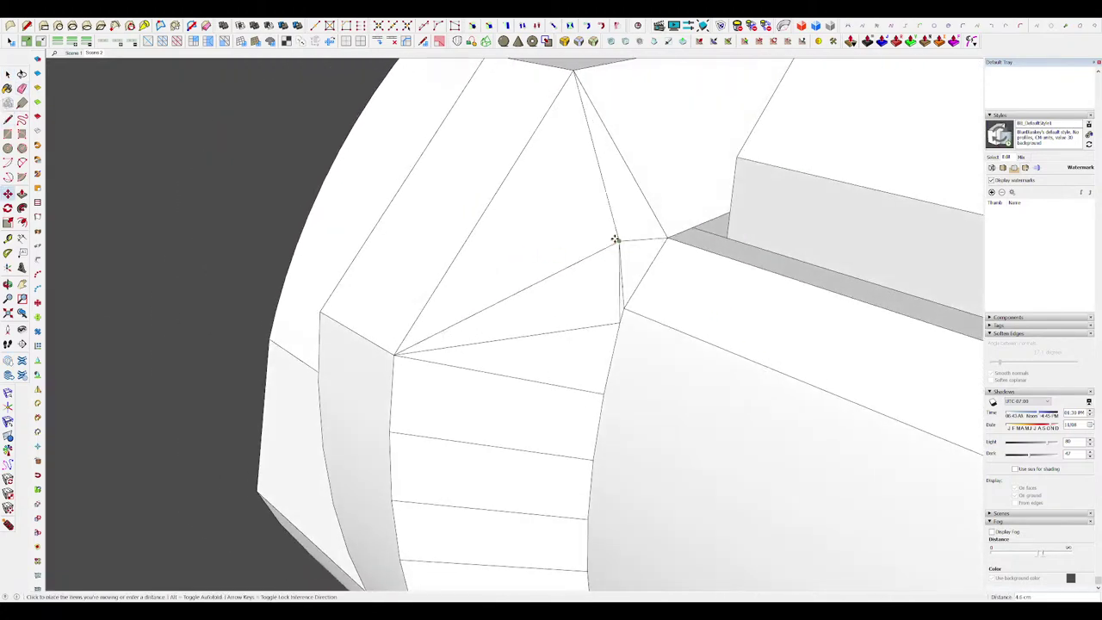
{"action": "mouse_move", "coordinate": [545, 219]}
{"action": "middle_mouse_down"}
{"action": "mouse_move", "coordinate": [645, 224]}
{"action": "mouse_move", "coordinate": [471, 249]}
{"action": "middle_mouse_up"}
{"action": "left_click", "coordinate": [633, 224]}
{"action": "key", "text": "e"}
{"action": "left_click_drag", "start_coordinate": [659, 231], "coordinate": [653, 258], "text": "ctrl"}
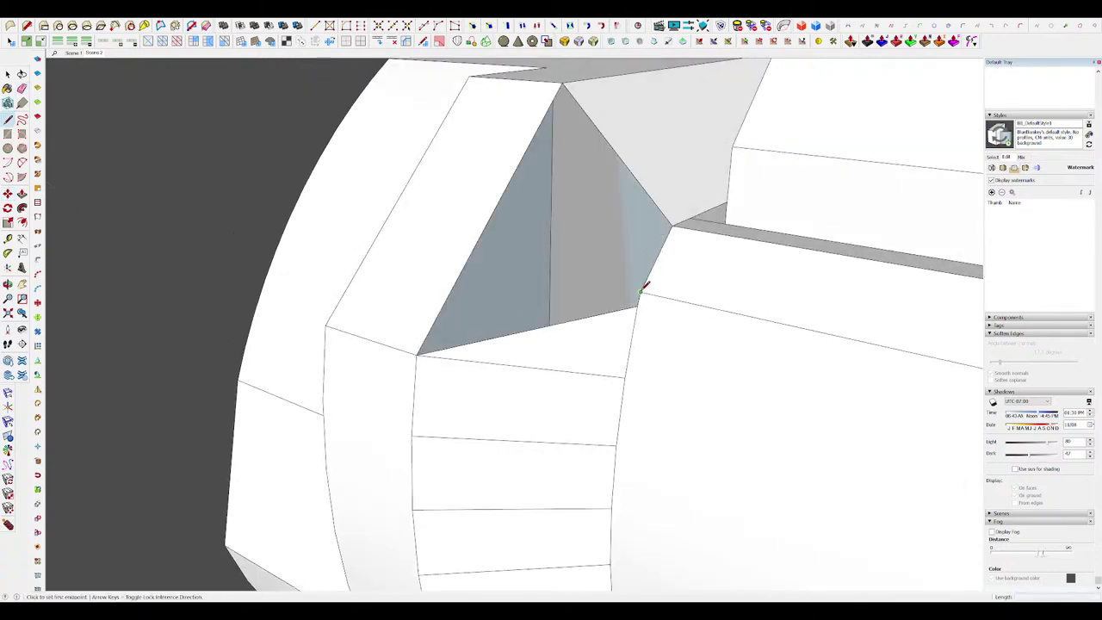
Step: Close the chamfer face with a line to the apex and check the repaired corner
{"action": "middle_click_drag", "start_coordinate": [551, 313], "coordinate": [630, 292]}
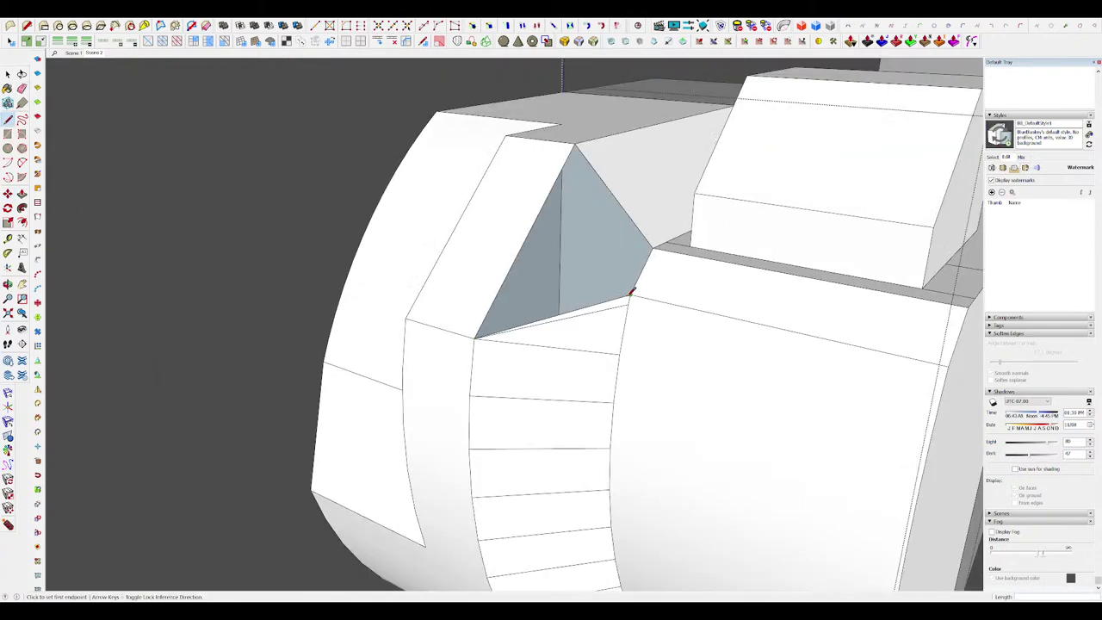
{"action": "left_click", "coordinate": [580, 152]}
{"action": "mouse_move", "coordinate": [591, 147]}
{"action": "middle_mouse_down"}
{"action": "mouse_move", "coordinate": [475, 233]}
{"action": "mouse_move", "coordinate": [666, 209]}
{"action": "middle_mouse_up"}
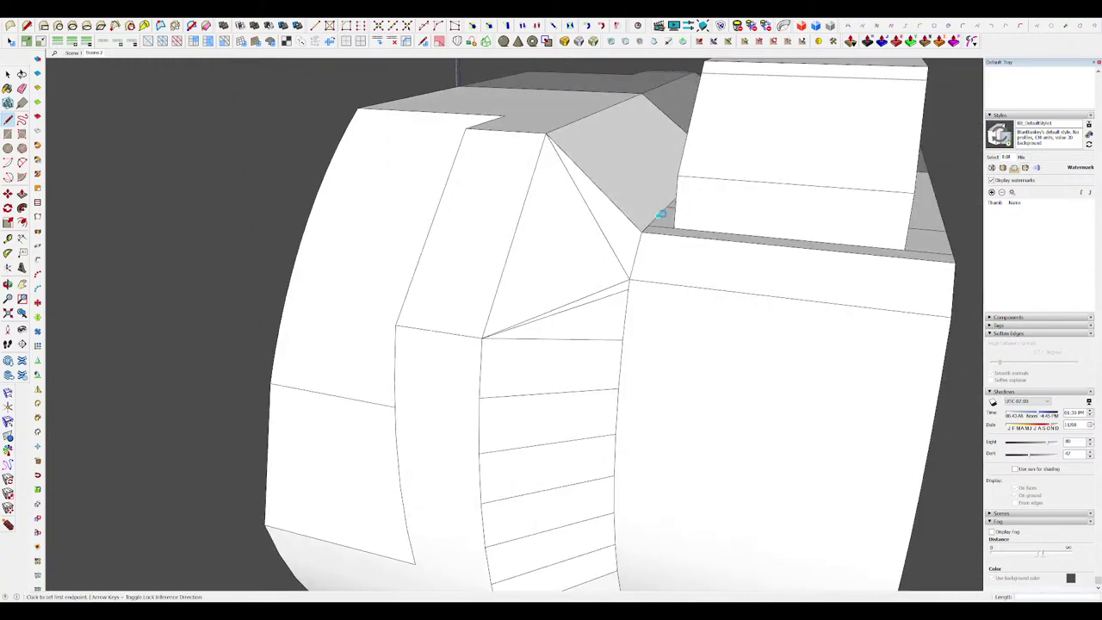
{"action": "scroll", "coordinate": [661, 214], "scroll_direction": "down", "scroll_amount": 15}
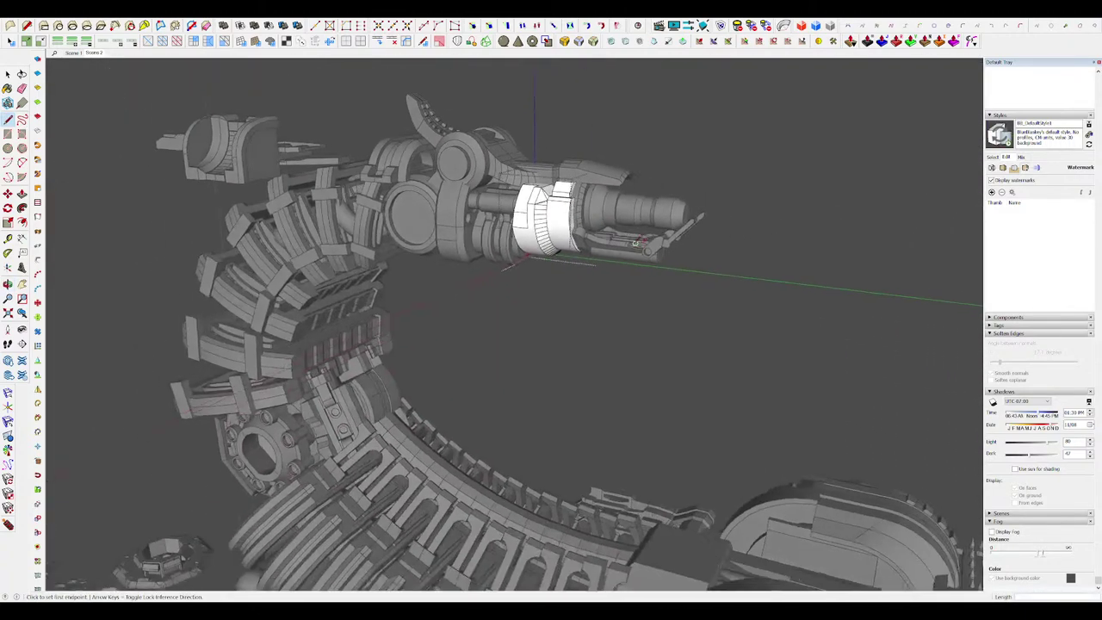
{"action": "scroll", "coordinate": [634, 242], "scroll_direction": "up", "scroll_amount": 15}
Step: Open the white collar component for editing with the top of its block in view
{"action": "key", "text": "p"}
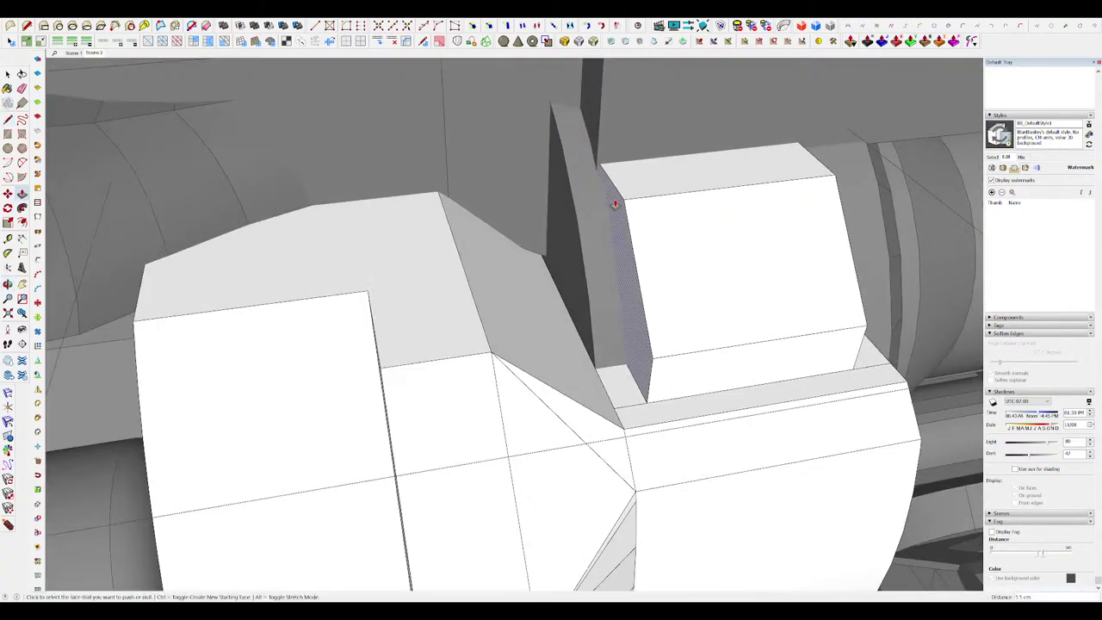
{"action": "key", "text": "space"}
{"action": "scroll", "coordinate": [727, 251], "scroll_direction": "down", "scroll_amount": 10}
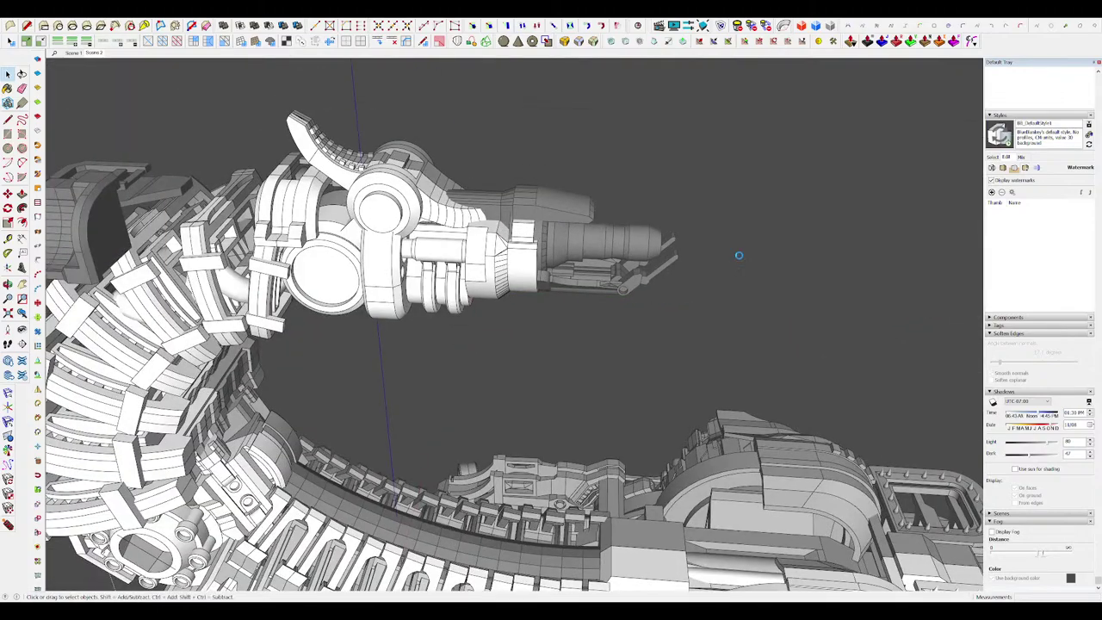
{"action": "middle_click_drag", "start_coordinate": [738, 255], "coordinate": [727, 243]}
{"action": "scroll", "coordinate": [727, 241], "scroll_direction": "down", "scroll_amount": 6}
{"action": "scroll", "coordinate": [538, 215], "scroll_direction": "up", "scroll_amount": 12}
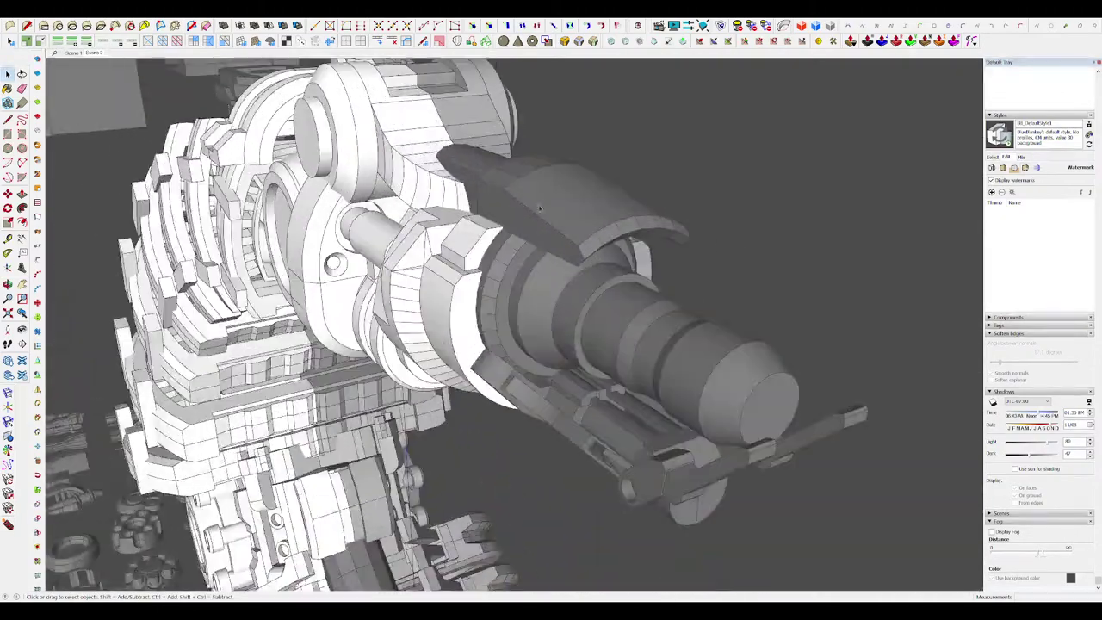
{"action": "middle_click_drag", "start_coordinate": [516, 249], "coordinate": [591, 281]}
{"action": "key", "text": "r"}
{"action": "key", "text": "space"}
{"action": "double_click", "coordinate": [638, 319]}
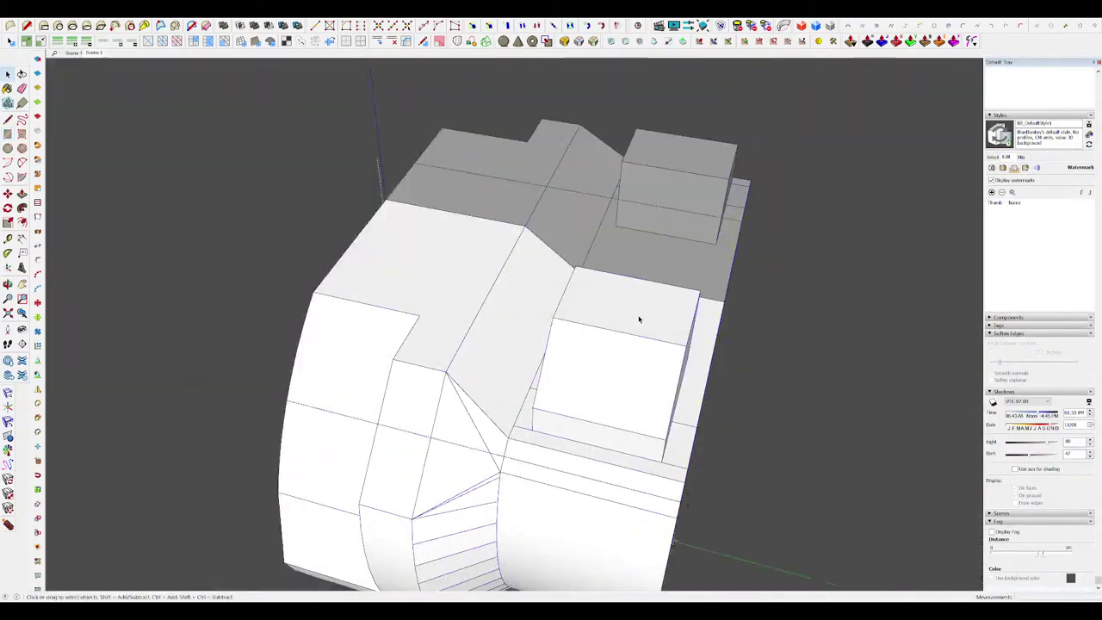
Step: Draw a thin rectangle across the block top and push it up into a tall tab
{"action": "left_click", "coordinate": [671, 326]}
{"action": "middle_click_drag", "start_coordinate": [676, 366], "coordinate": [626, 284]}
{"action": "key", "text": "p"}
{"action": "left_click", "coordinate": [618, 282]}
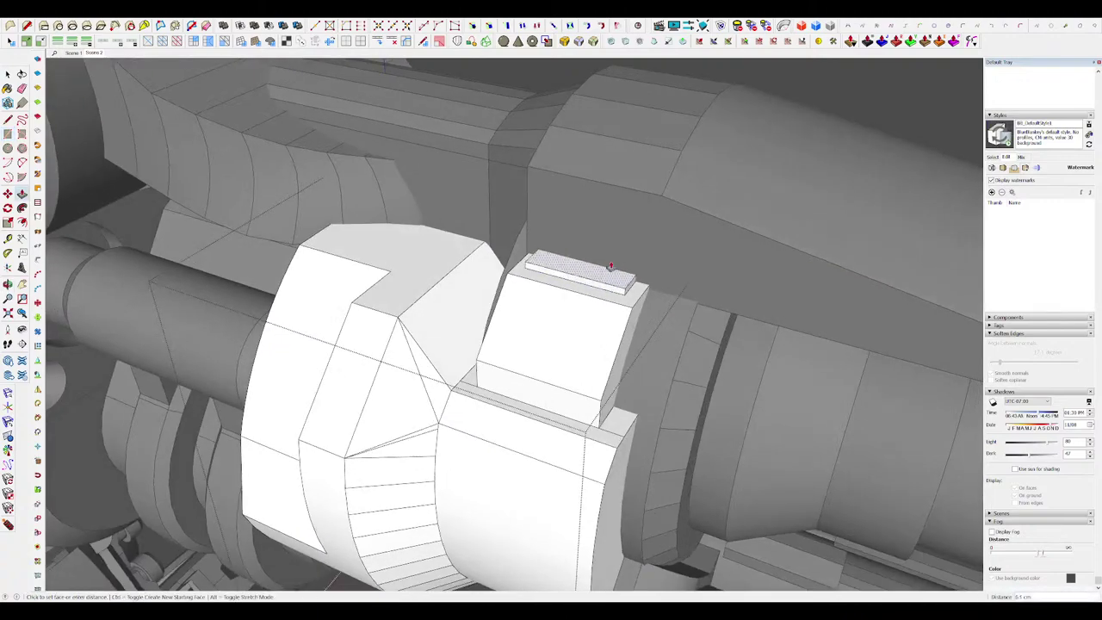
{"action": "middle_click_drag", "start_coordinate": [653, 227], "coordinate": [612, 247]}
{"action": "scroll", "coordinate": [635, 232], "scroll_direction": "up", "scroll_amount": 3}
{"action": "scroll", "coordinate": [611, 247], "scroll_direction": "down", "scroll_amount": 3}
{"action": "scroll", "coordinate": [599, 238], "scroll_direction": "up", "scroll_amount": 3}
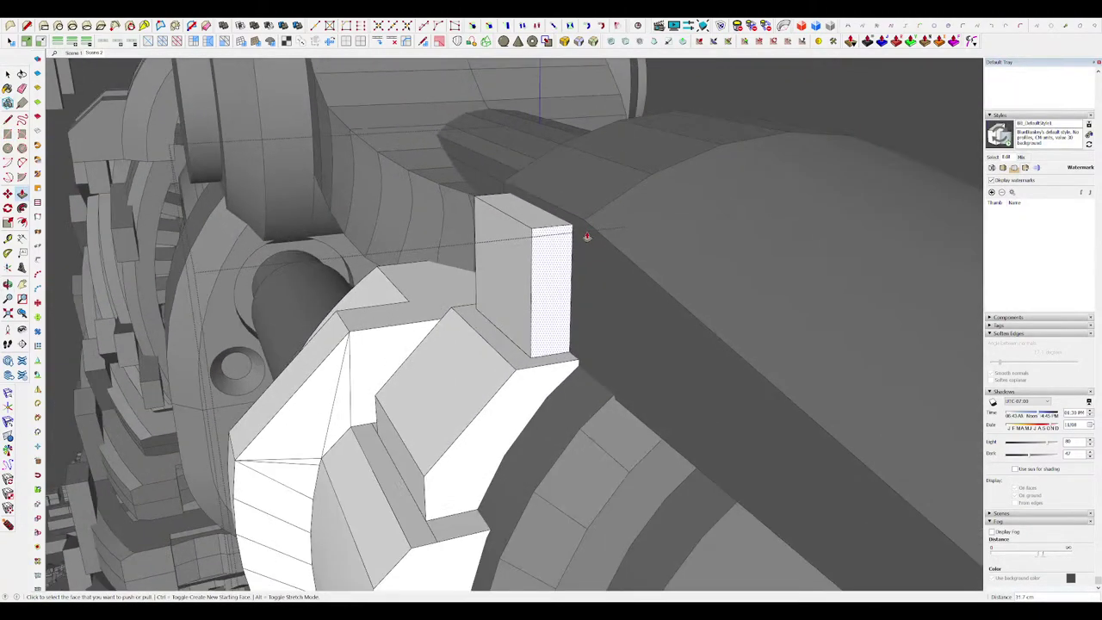
{"action": "scroll", "coordinate": [564, 238], "scroll_direction": "up", "scroll_amount": 1}
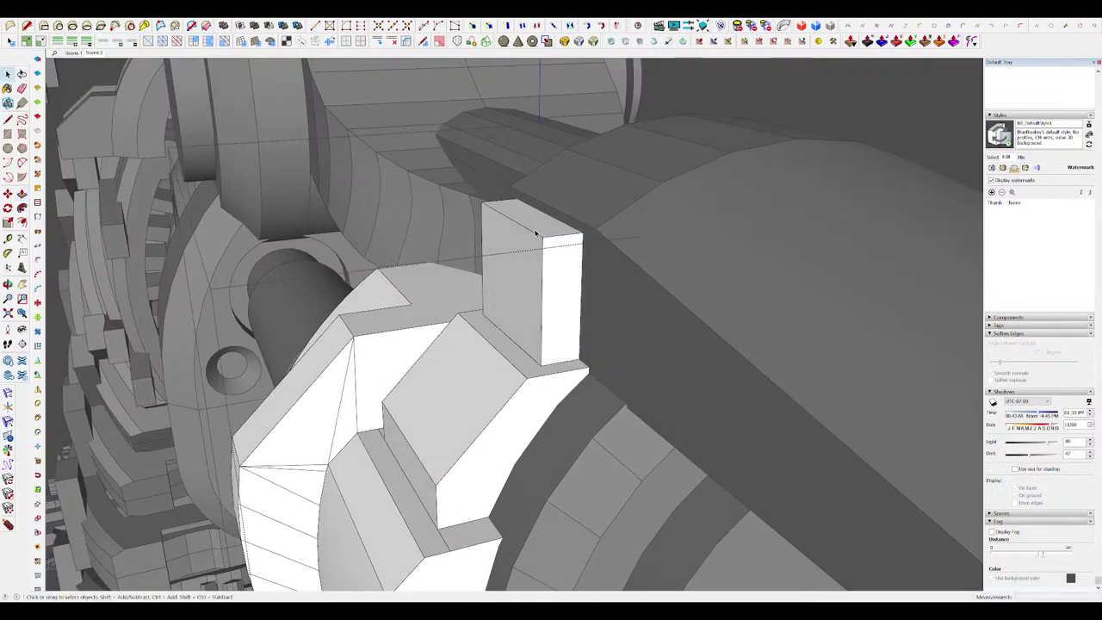
Step: Try the RoundCorner settings on the tab's edge, then exit back to the whole model
{"action": "left_click", "coordinate": [565, 41]}
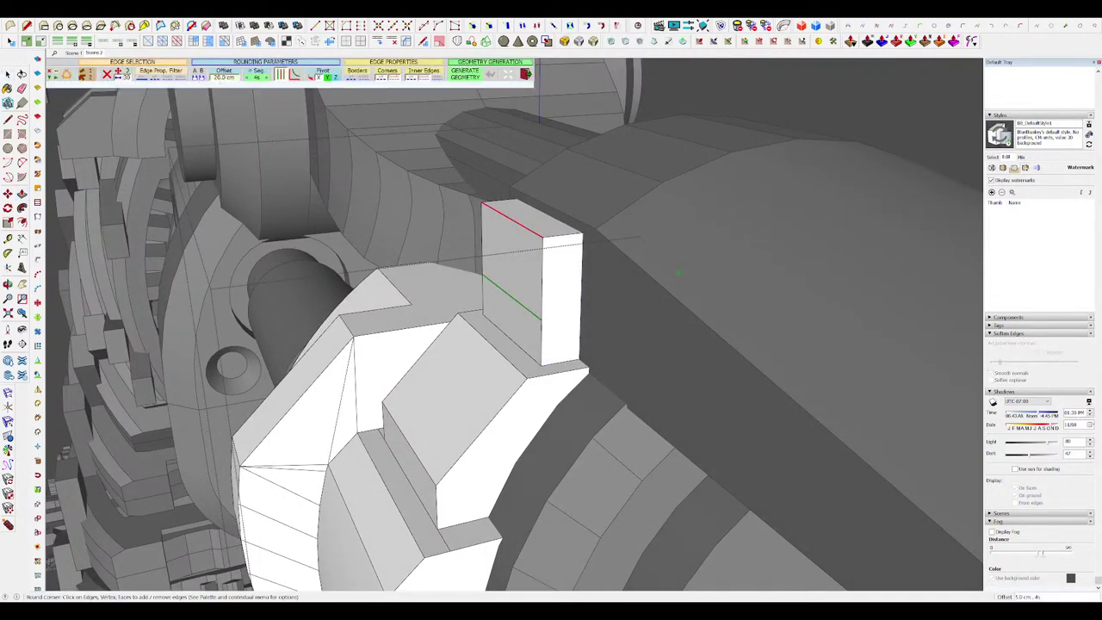
{"action": "key", "text": "m"}
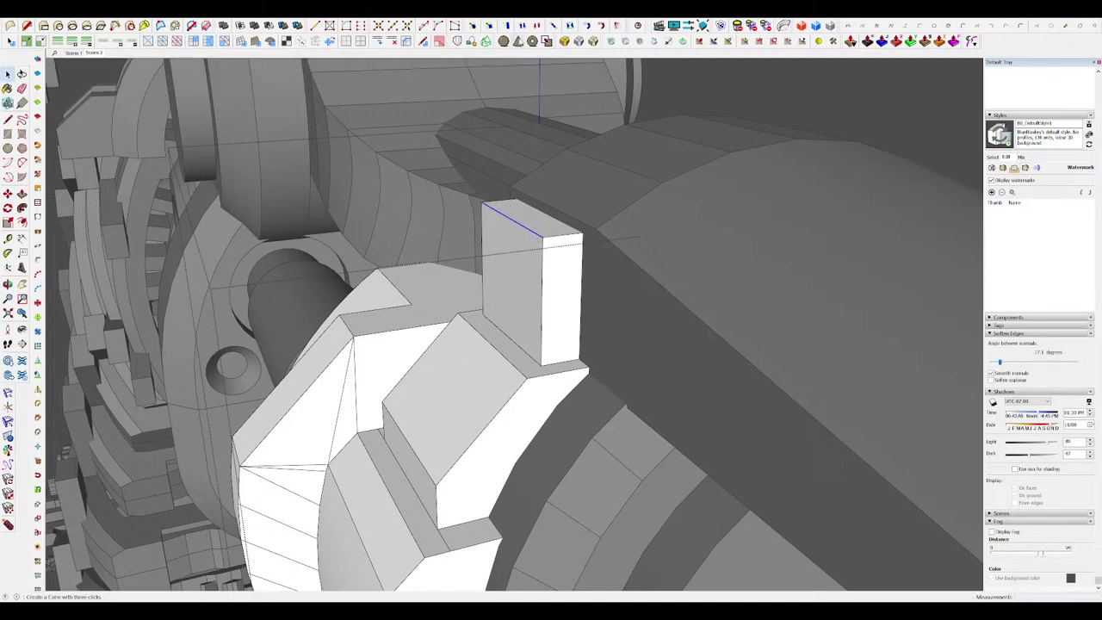
{"action": "left_click", "coordinate": [564, 41]}
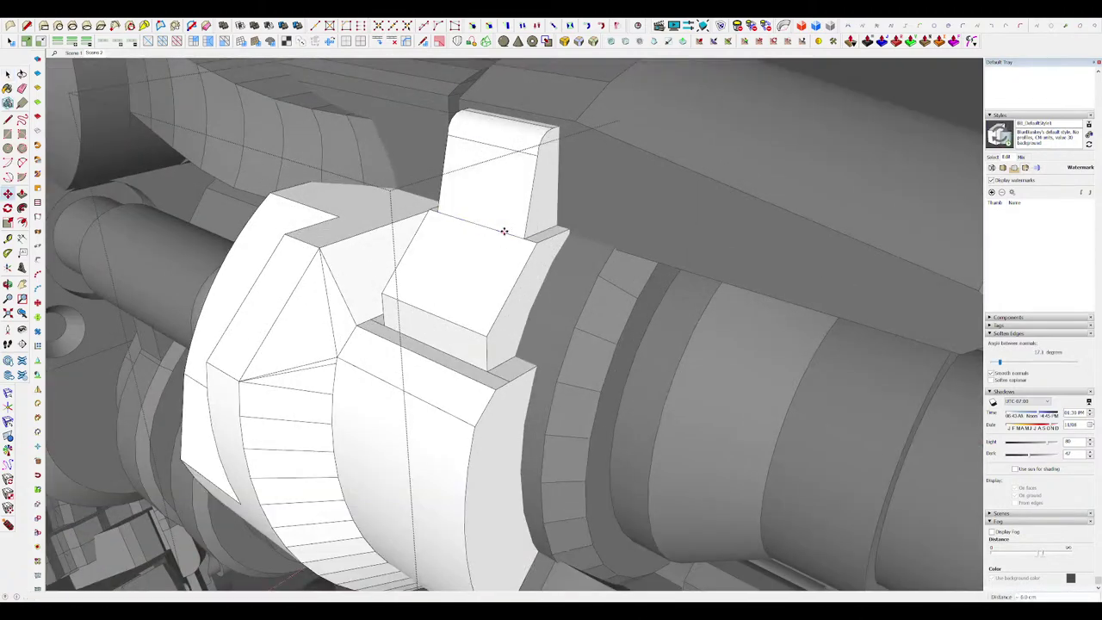
{"action": "scroll", "coordinate": [504, 231], "scroll_direction": "down", "scroll_amount": 5}
{"action": "middle_click_drag", "start_coordinate": [537, 225], "coordinate": [774, 268]}
{"action": "scroll", "coordinate": [774, 268], "scroll_direction": "down", "scroll_amount": 4}
{"action": "left_click", "coordinate": [790, 267]}
{"action": "left_click", "coordinate": [790, 267]}
Step: Orbit around the cannon and select an edge near the collar
{"action": "scroll", "coordinate": [790, 267], "scroll_direction": "down", "scroll_amount": 4}
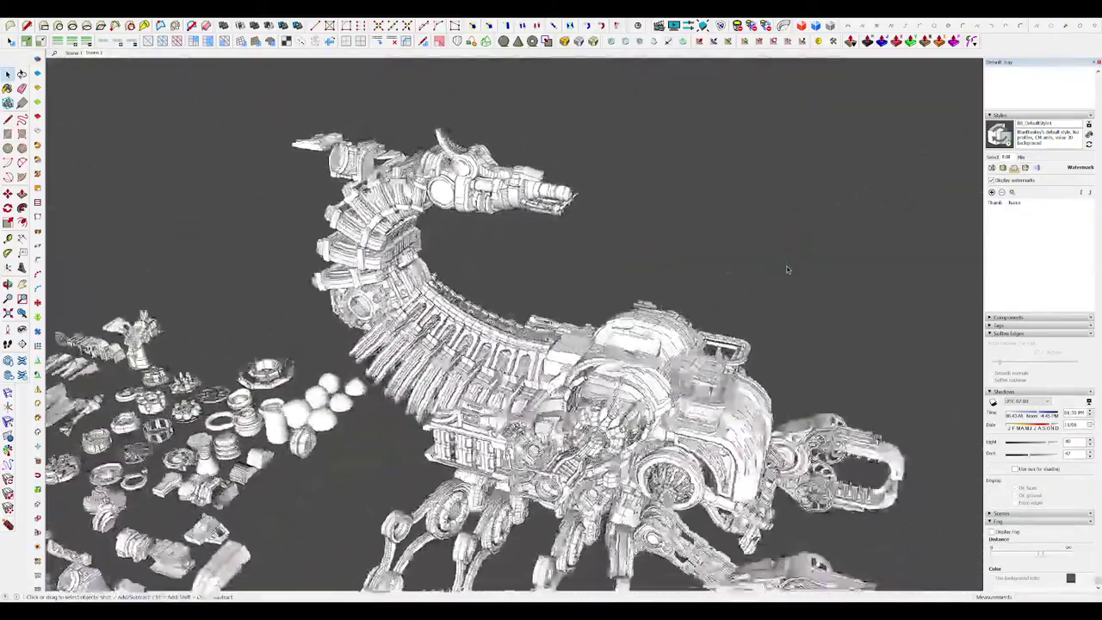
{"action": "scroll", "coordinate": [598, 159], "scroll_direction": "up", "scroll_amount": 3}
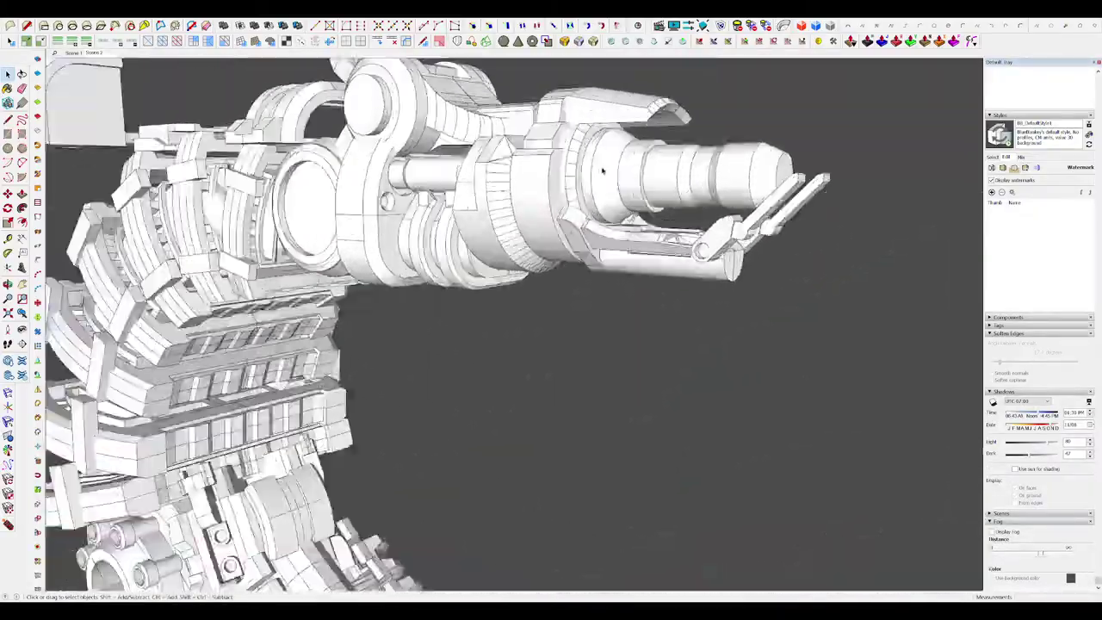
{"action": "middle_click_drag", "start_coordinate": [605, 172], "coordinate": [519, 268]}
{"action": "scroll", "coordinate": [527, 236], "scroll_direction": "up", "scroll_amount": 3}
{"action": "left_click", "coordinate": [518, 242]}
{"action": "scroll", "coordinate": [535, 232], "scroll_direction": "down", "scroll_amount": 3}
{"action": "scroll", "coordinate": [572, 250], "scroll_direction": "down", "scroll_amount": 5}
{"action": "scroll", "coordinate": [538, 258], "scroll_direction": "up", "scroll_amount": 5}
Step: Open the neck-ring group of rectangular tail-segment bars for editing
{"action": "double_click", "coordinate": [515, 267]}
{"action": "double_click", "coordinate": [510, 266]}
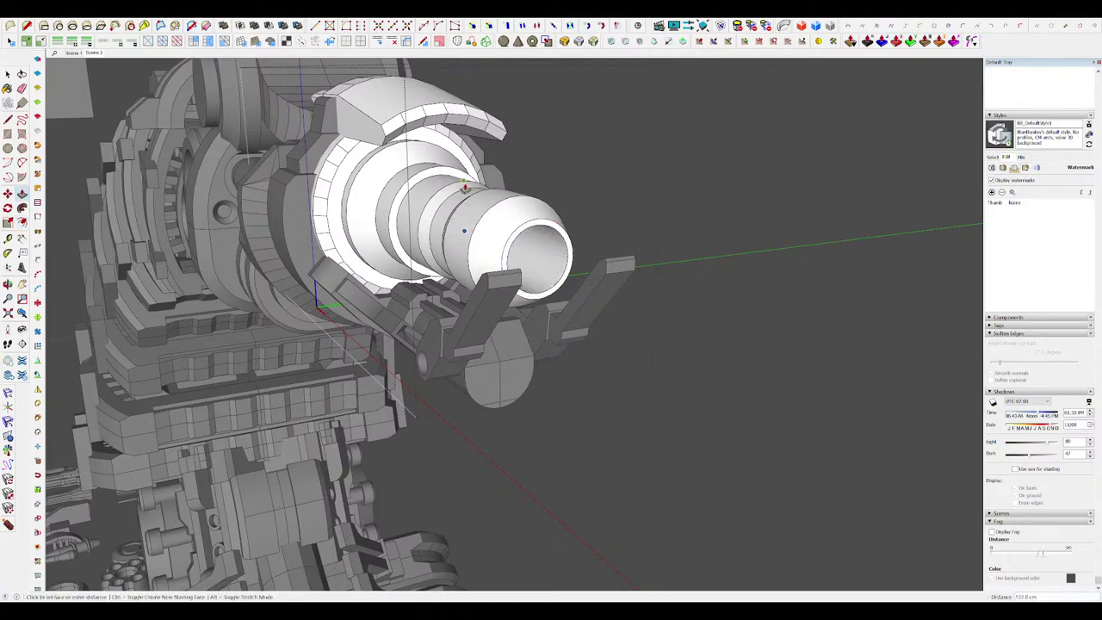
{"action": "left_click", "coordinate": [465, 187]}
{"action": "middle_click_drag", "start_coordinate": [465, 187], "coordinate": [692, 262]}
{"action": "key", "text": "space"}
{"action": "scroll", "coordinate": [594, 267], "scroll_direction": "down", "scroll_amount": 4}
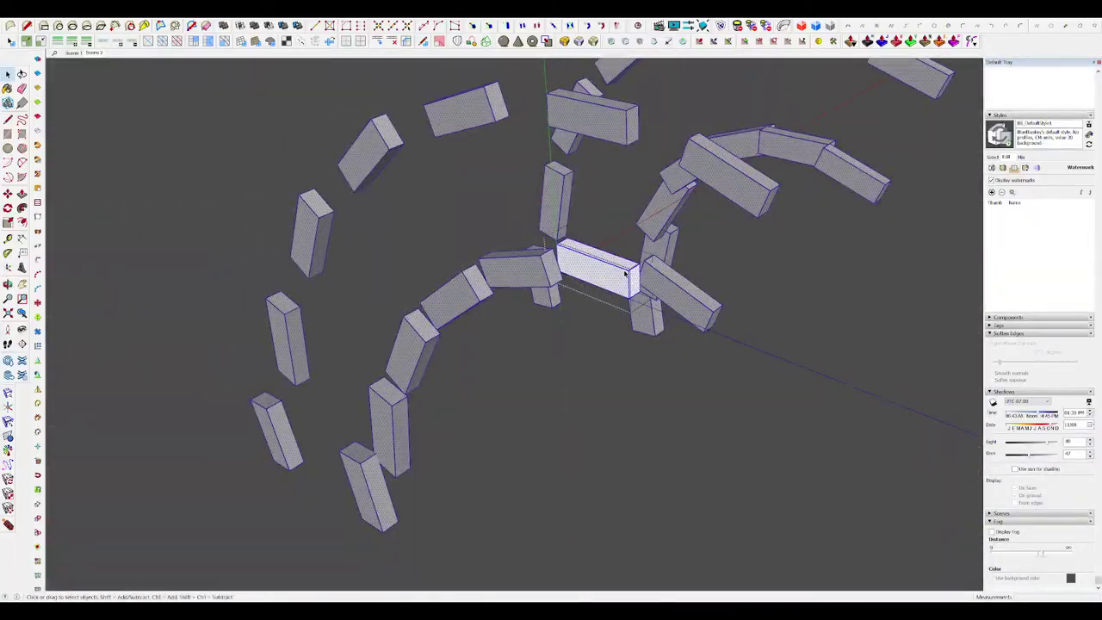
Step: Bring the edited tail block into close view among the tail blocks
{"action": "left_click", "coordinate": [622, 261]}
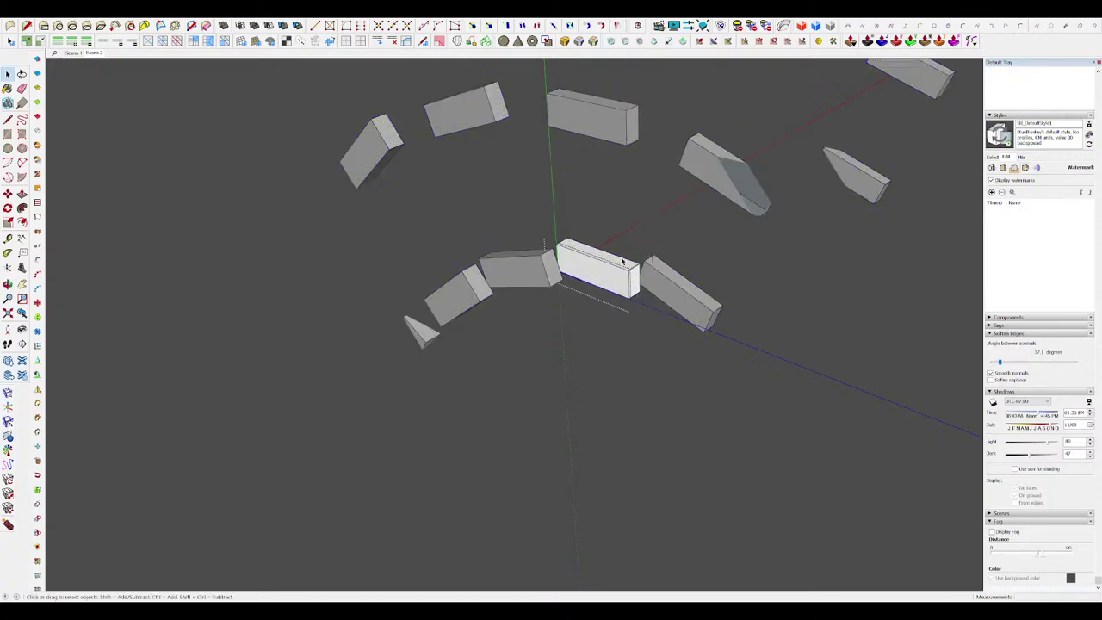
{"action": "key", "text": "p"}
{"action": "left_click_drag", "start_coordinate": [622, 262], "coordinate": [614, 278]}
{"action": "key", "text": "space"}
{"action": "middle_click_drag", "start_coordinate": [614, 278], "coordinate": [600, 243]}
{"action": "scroll", "coordinate": [626, 250], "scroll_direction": "up", "scroll_amount": 2}
Step: Select the ring of tail blocks and apply the change to their copies
{"action": "left_click_drag", "start_coordinate": [490, 208], "coordinate": [710, 358]}
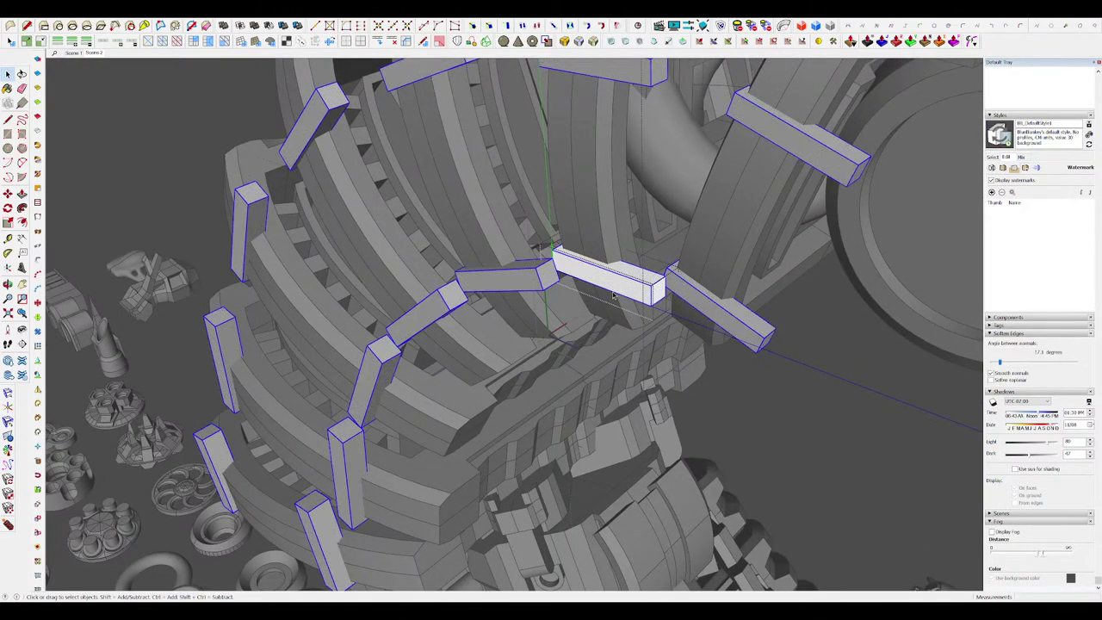
{"action": "middle_click_drag", "start_coordinate": [612, 295], "coordinate": [639, 324]}
{"action": "left_click", "coordinate": [632, 310]}
{"action": "scroll", "coordinate": [592, 274], "scroll_direction": "down", "scroll_amount": 4}
{"action": "middle_click_drag", "start_coordinate": [592, 274], "coordinate": [601, 223]}
{"action": "scroll", "coordinate": [607, 206], "scroll_direction": "down", "scroll_amount": 2}
{"action": "scroll", "coordinate": [600, 223], "scroll_direction": "up", "scroll_amount": 3}
{"action": "scroll", "coordinate": [600, 223], "scroll_direction": "up", "scroll_amount": 3}
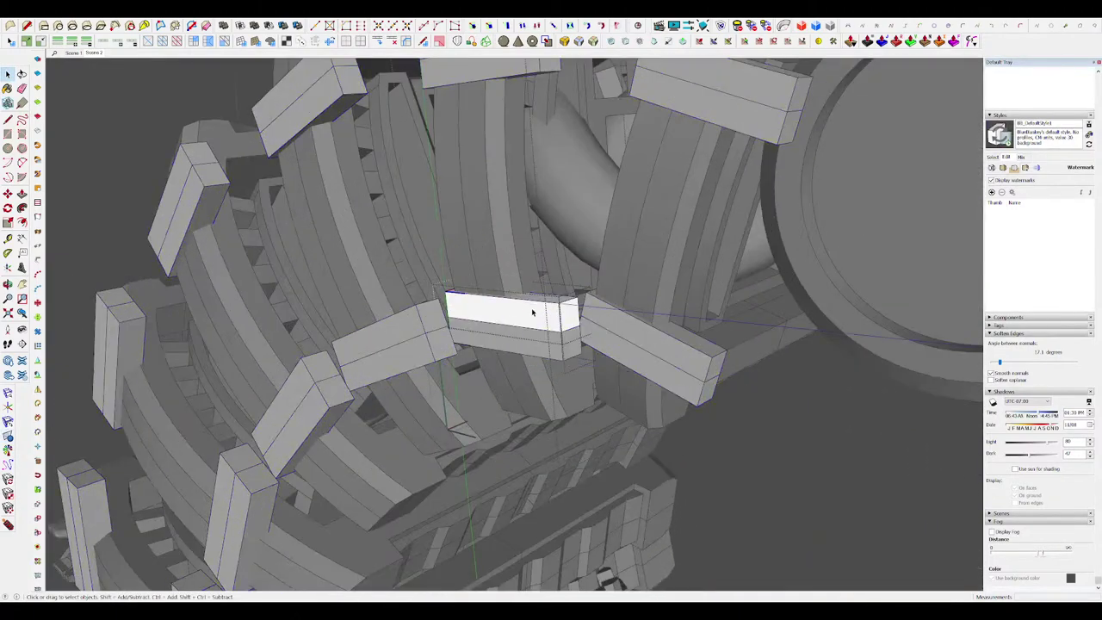
Step: Push/Pull the white block's end face outward about 70 cm
{"action": "key", "text": "p"}
{"action": "middle_click_drag", "start_coordinate": [532, 311], "coordinate": [521, 266]}
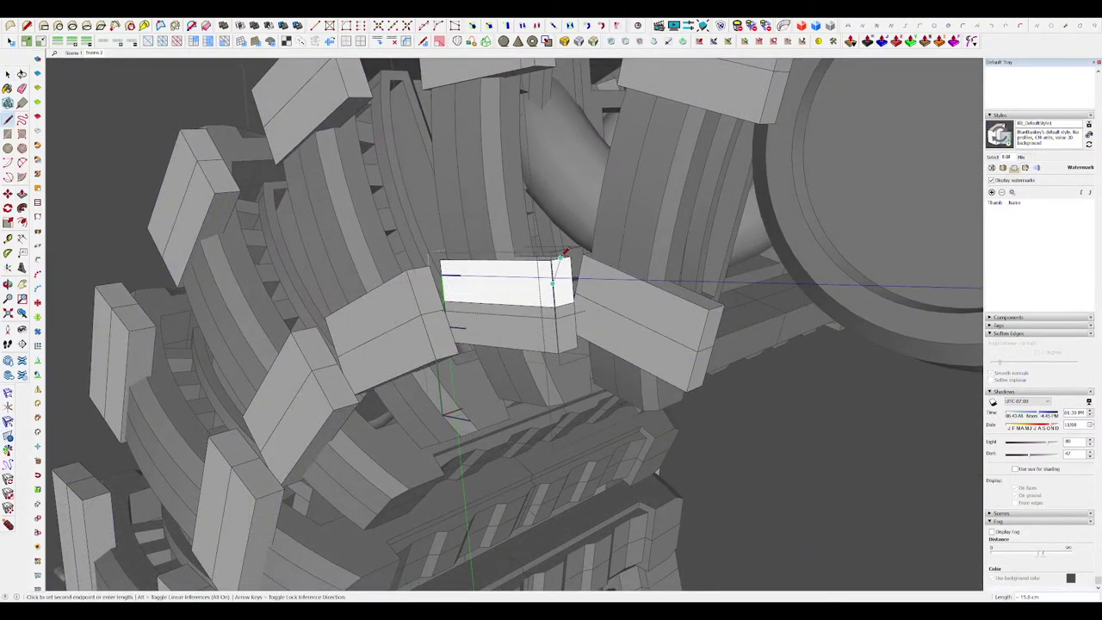
{"action": "left_click", "coordinate": [501, 258]}
{"action": "scroll", "coordinate": [594, 245], "scroll_direction": "down", "scroll_amount": 4}
{"action": "middle_click_drag", "start_coordinate": [593, 245], "coordinate": [627, 222]}
{"action": "scroll", "coordinate": [661, 244], "scroll_direction": "down", "scroll_amount": 3}
{"action": "scroll", "coordinate": [626, 222], "scroll_direction": "up", "scroll_amount": 6}
{"action": "left_click", "coordinate": [659, 253]}
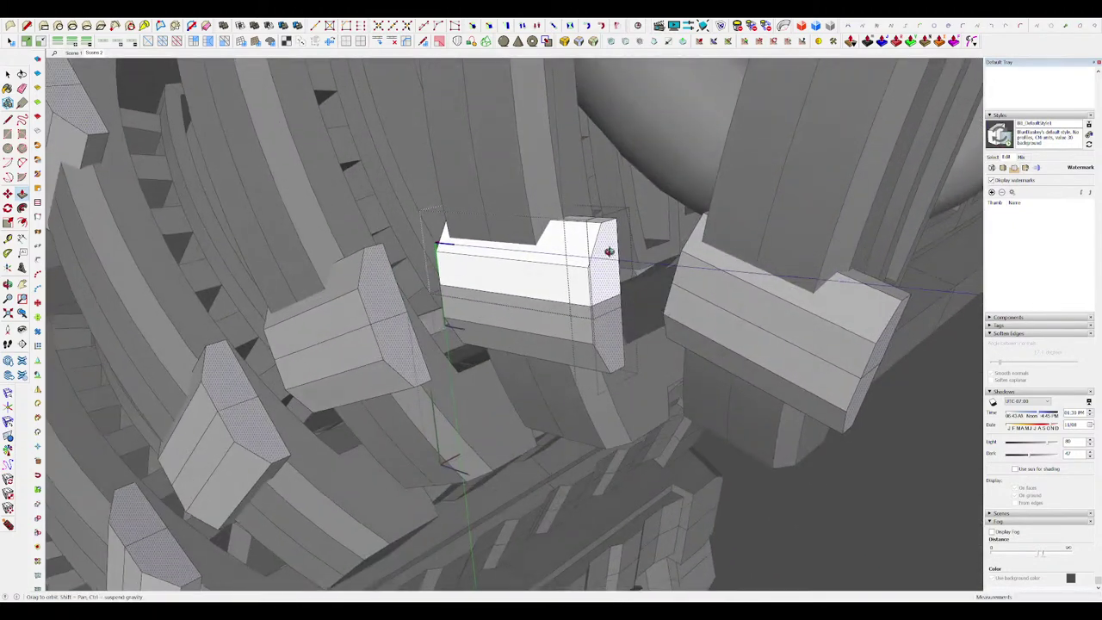
{"action": "key", "text": "space"}
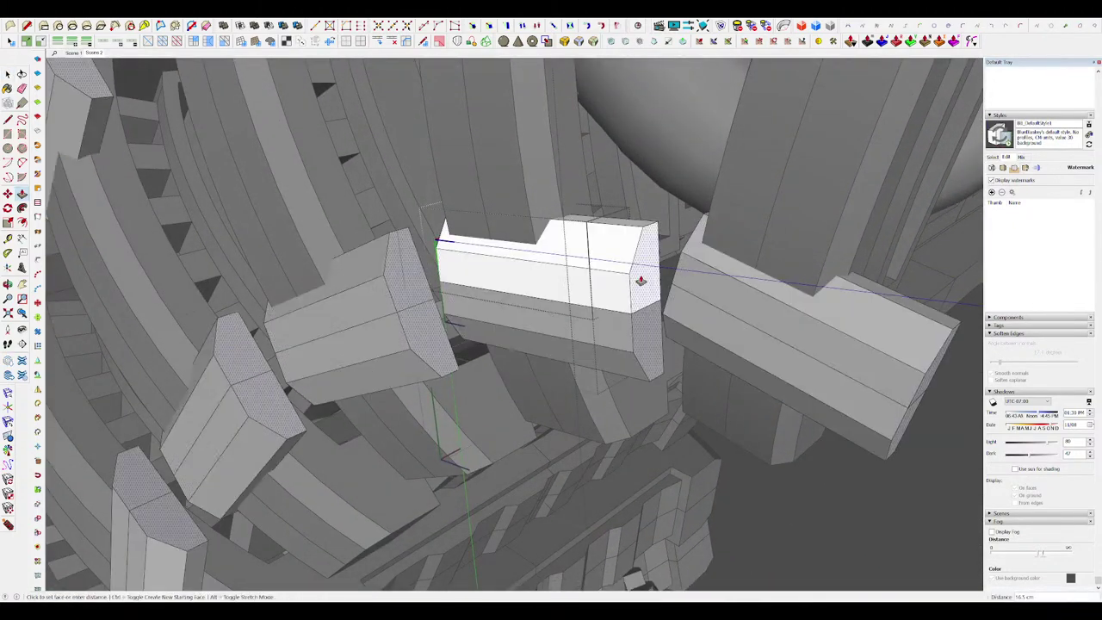
{"action": "mouse_move", "coordinate": [640, 288]}
{"action": "middle_mouse_down"}
{"action": "mouse_move", "coordinate": [597, 322]}
{"action": "mouse_move", "coordinate": [640, 278]}
{"action": "middle_mouse_up"}
{"action": "key", "text": "space"}
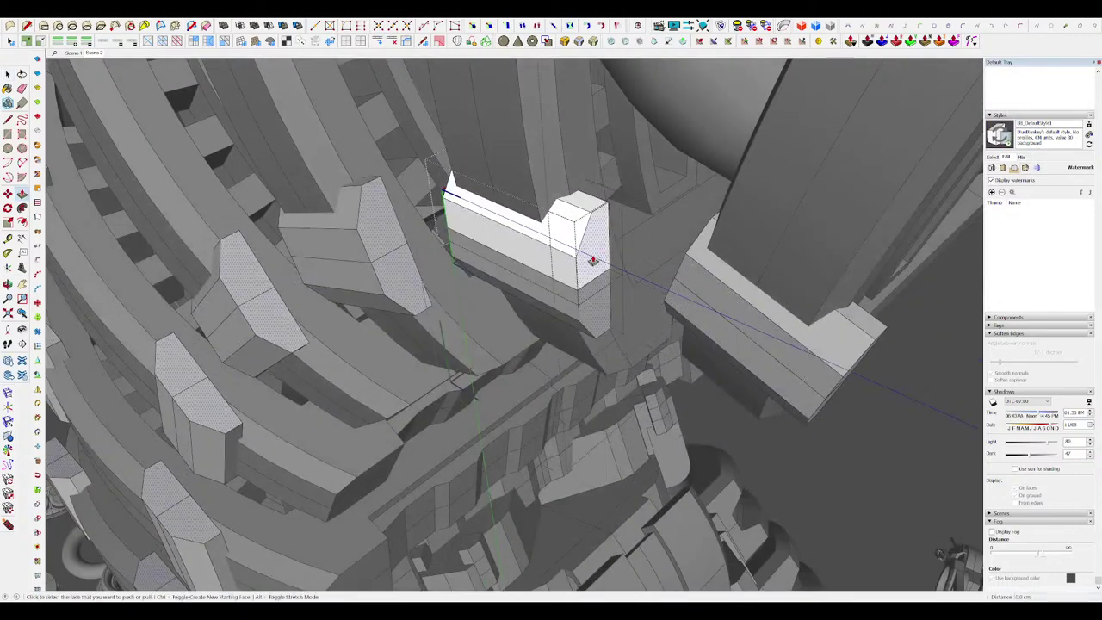
{"action": "left_click_drag", "start_coordinate": [592, 260], "coordinate": [640, 281]}
{"action": "middle_click_drag", "start_coordinate": [622, 265], "coordinate": [585, 253]}
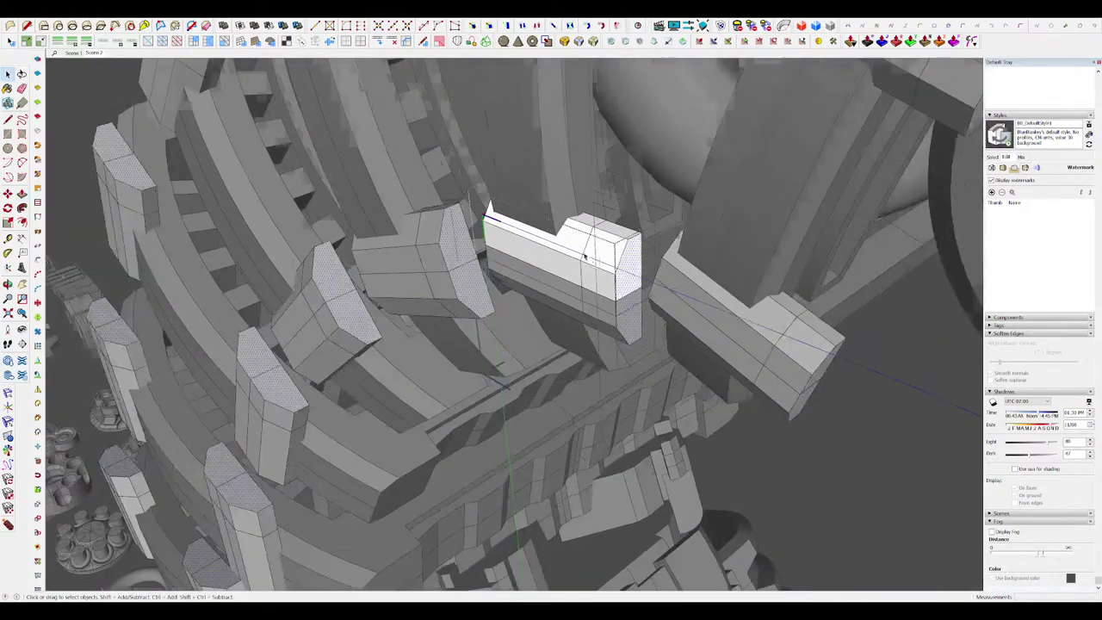
{"action": "scroll", "coordinate": [620, 244], "scroll_direction": "up", "scroll_amount": 3}
Step: Scale the end face to 0.79 and move it into a chamfered cap
{"action": "key", "text": "s"}
{"action": "left_click_drag", "start_coordinate": [614, 249], "coordinate": [629, 264]}
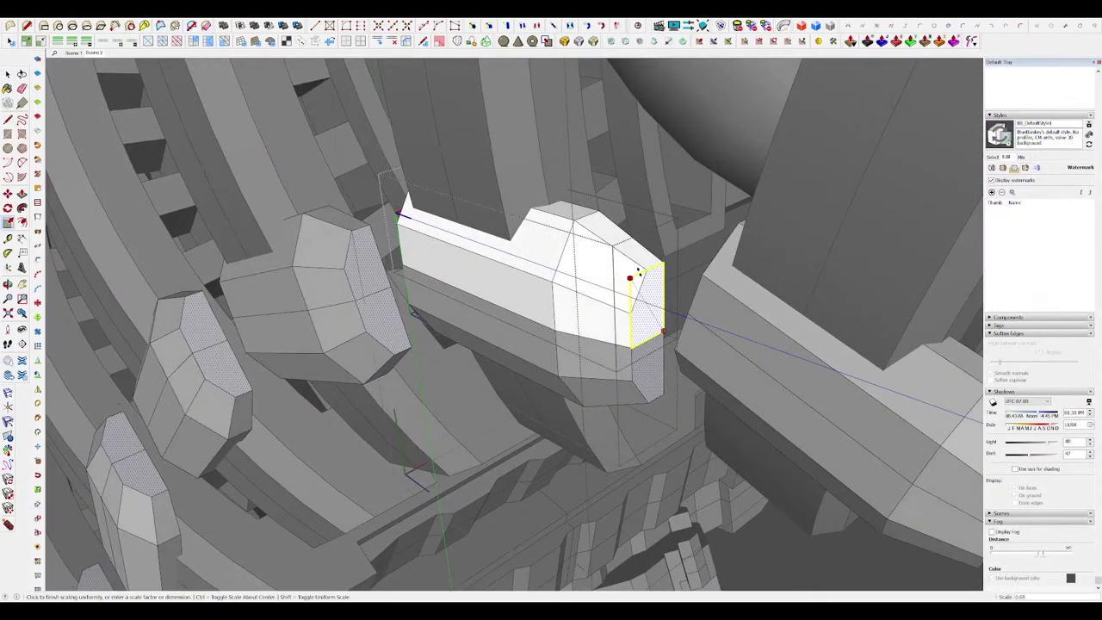
{"action": "middle_click_drag", "start_coordinate": [638, 272], "coordinate": [588, 261]}
{"action": "key", "text": "m"}
{"action": "left_click", "coordinate": [589, 262]}
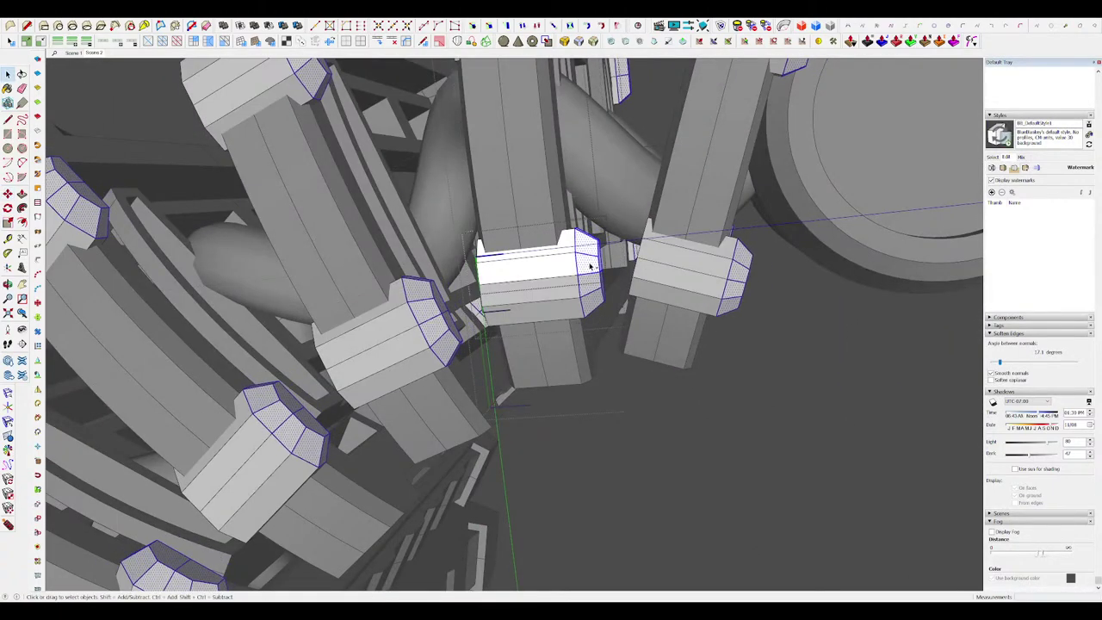
{"action": "scroll", "coordinate": [590, 264], "scroll_direction": "down", "scroll_amount": 8}
{"action": "left_click", "coordinate": [659, 339]}
{"action": "middle_click_drag", "start_coordinate": [590, 265], "coordinate": [686, 329]}
{"action": "scroll", "coordinate": [685, 329], "scroll_direction": "up", "scroll_amount": 8}
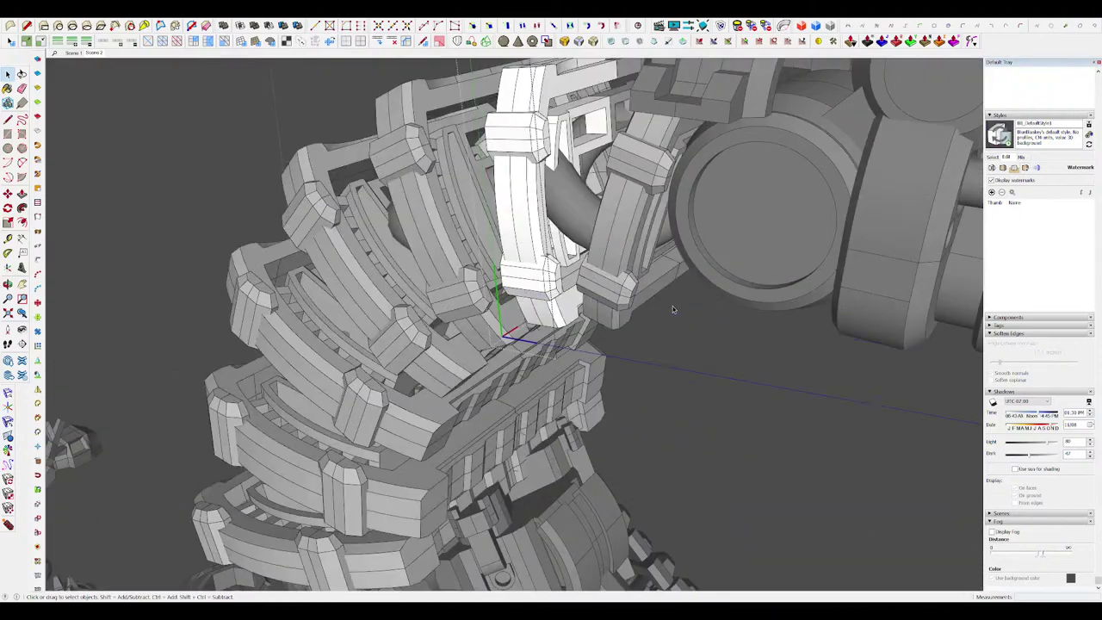
Step: Hide the surrounding model and inspect the white tail block's end from several angles
{"action": "scroll", "coordinate": [668, 308], "scroll_direction": "down", "scroll_amount": 2}
{"action": "key", "text": "s"}
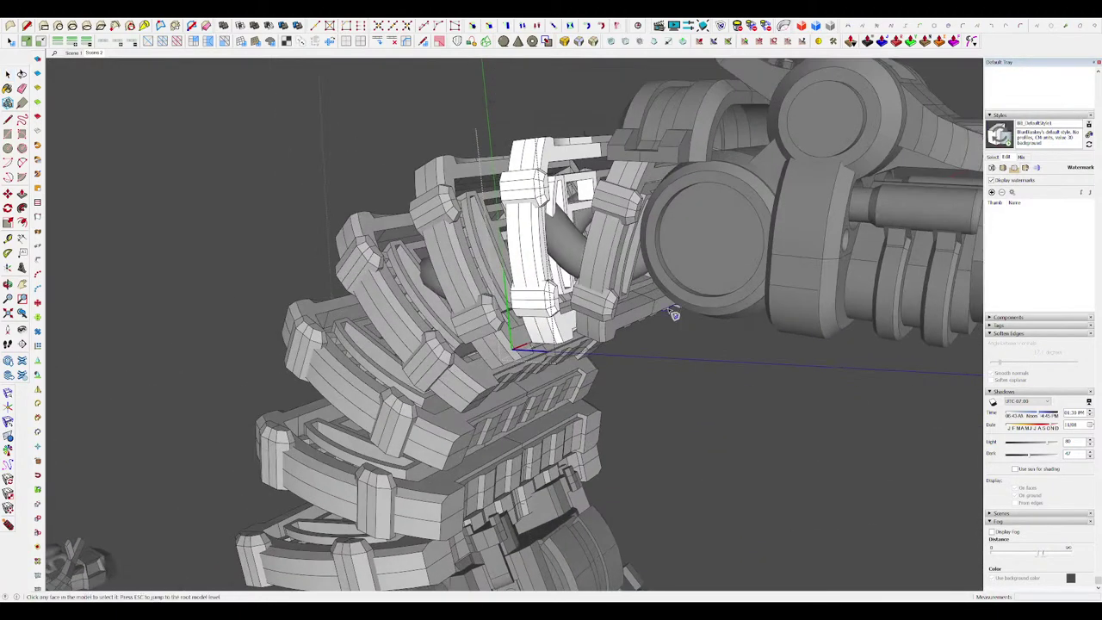
{"action": "scroll", "coordinate": [555, 294], "scroll_direction": "up", "scroll_amount": 6}
{"action": "middle_click_drag", "start_coordinate": [554, 298], "coordinate": [639, 304]}
{"action": "key", "text": "p"}
{"action": "left_click_drag", "start_coordinate": [528, 288], "coordinate": [536, 295]}
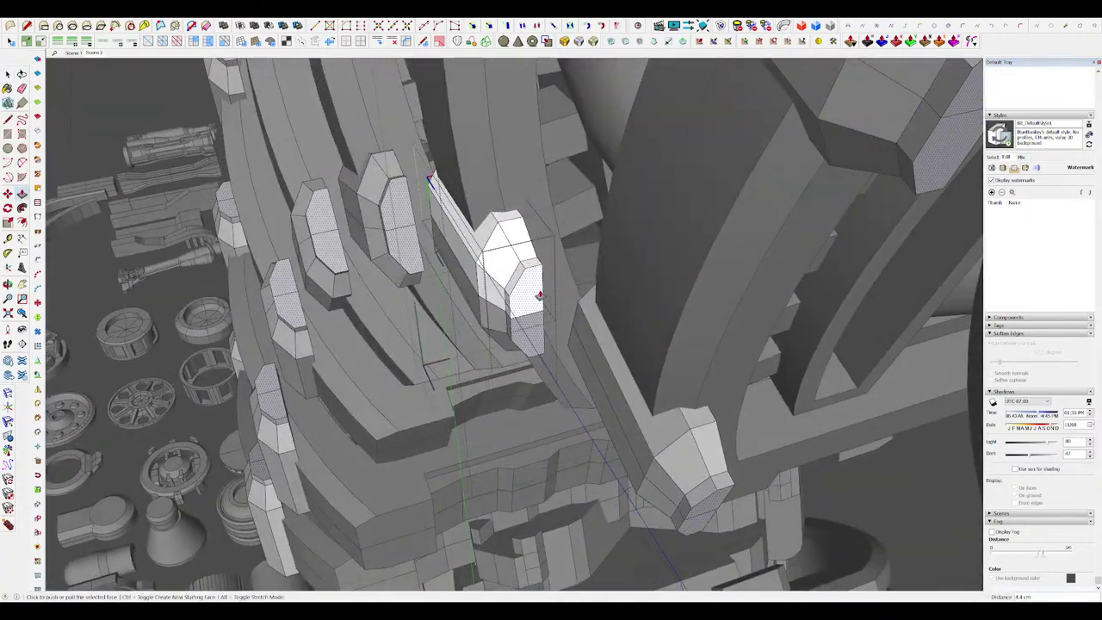
{"action": "key", "text": "h"}
{"action": "middle_click_drag", "start_coordinate": [536, 295], "coordinate": [479, 297]}
{"action": "mouse_move", "coordinate": [588, 271]}
{"action": "middle_mouse_down"}
{"action": "mouse_move", "coordinate": [610, 280]}
{"action": "mouse_move", "coordinate": [605, 273]}
{"action": "mouse_move", "coordinate": [568, 297]}
{"action": "mouse_move", "coordinate": [652, 339]}
{"action": "mouse_move", "coordinate": [641, 276]}
{"action": "middle_mouse_up"}
{"action": "key", "text": "p"}
{"action": "key", "text": "h"}
{"action": "scroll", "coordinate": [641, 258], "scroll_direction": "down", "scroll_amount": 10}
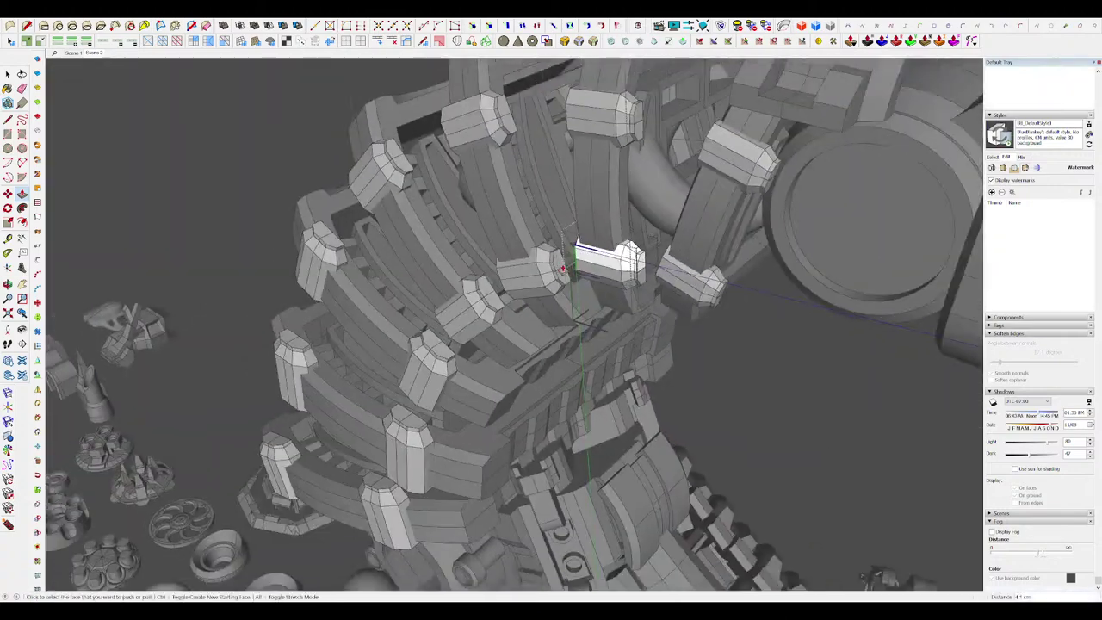
{"action": "scroll", "coordinate": [594, 228], "scroll_direction": "up", "scroll_amount": 9}
Step: Push the inner end face of the white block in 16.7 cm
{"action": "key", "text": "h"}
{"action": "scroll", "coordinate": [593, 226], "scroll_direction": "up", "scroll_amount": 3}
{"action": "middle_click_drag", "start_coordinate": [593, 226], "coordinate": [545, 197]}
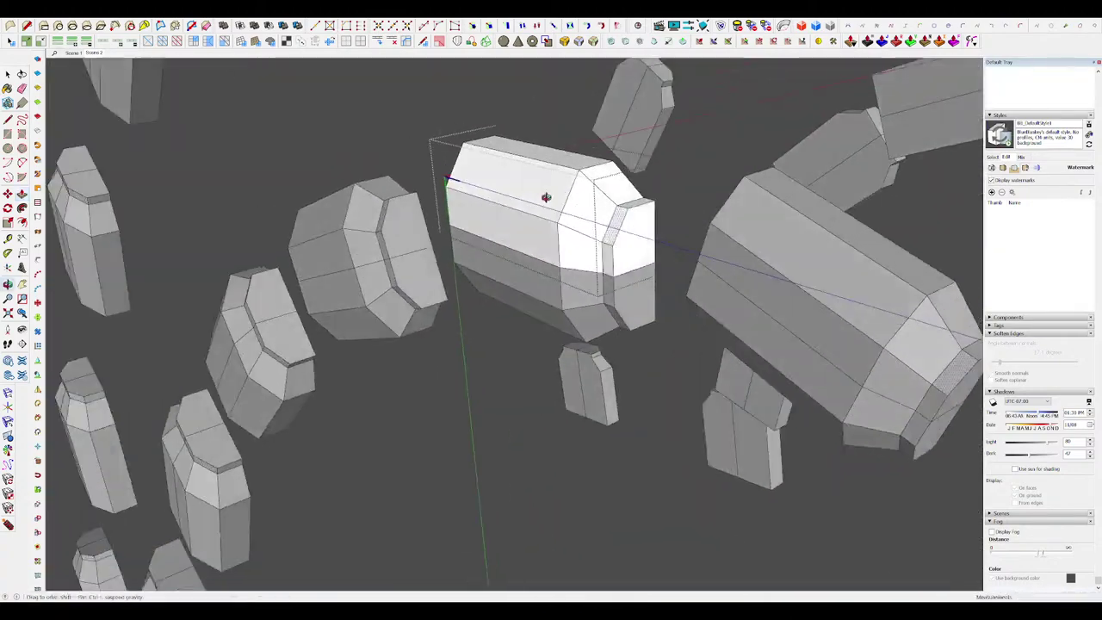
{"action": "scroll", "coordinate": [651, 242], "scroll_direction": "up", "scroll_amount": 2}
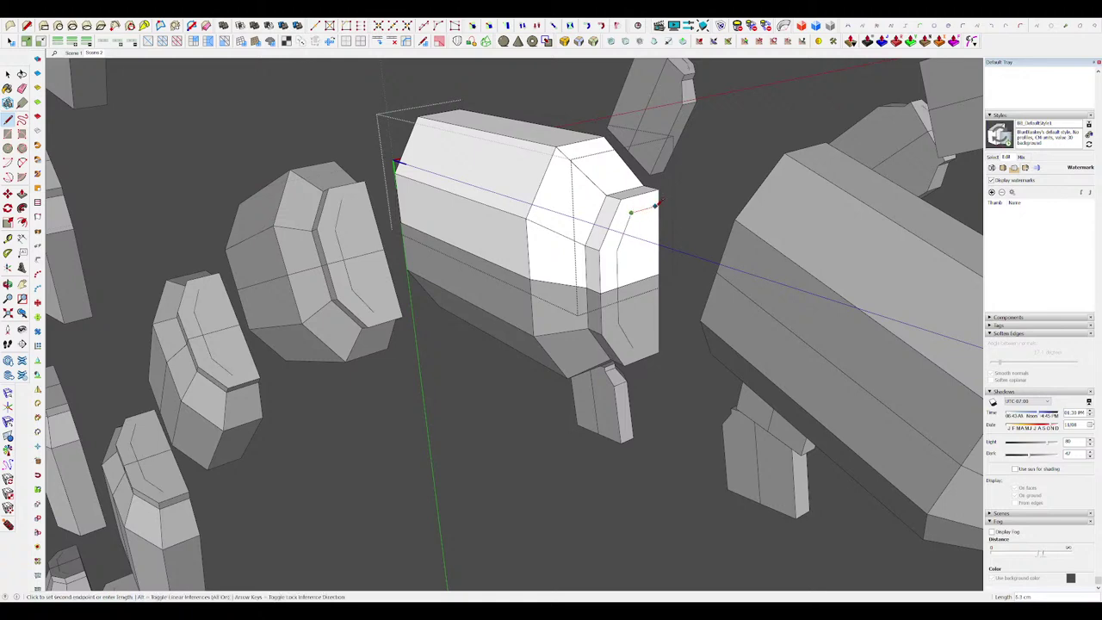
{"action": "middle_click_drag", "start_coordinate": [661, 203], "coordinate": [575, 302]}
{"action": "key", "text": "p"}
{"action": "left_click", "coordinate": [576, 303]}
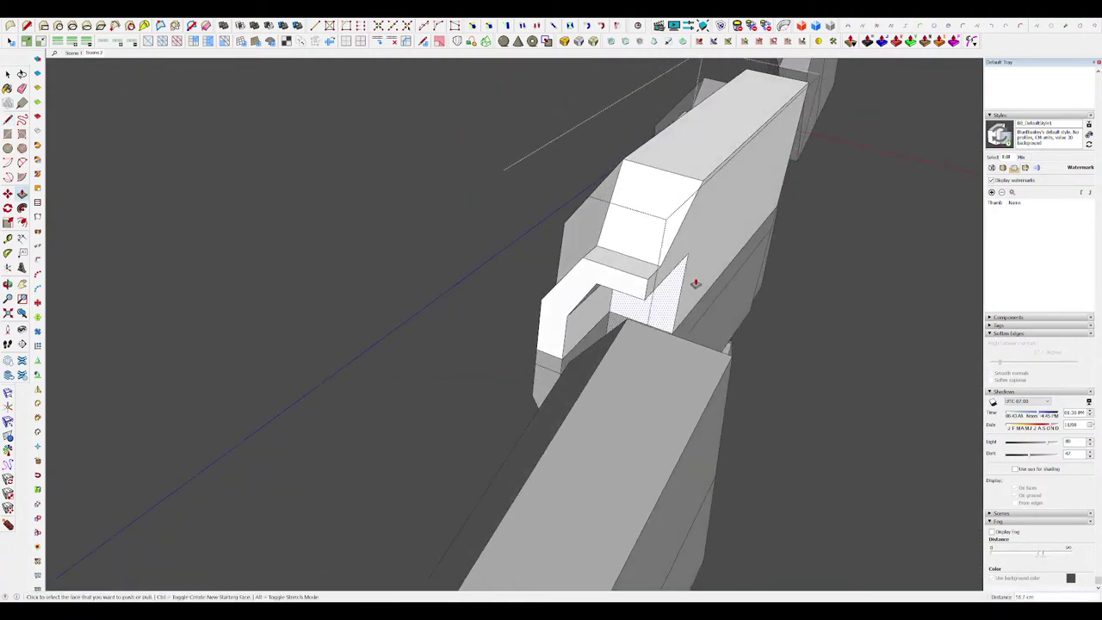
{"action": "left_click", "coordinate": [694, 283]}
Step: Pull the recessed face back out to form the hooked bracket
{"action": "middle_click_drag", "start_coordinate": [693, 283], "coordinate": [671, 312]}
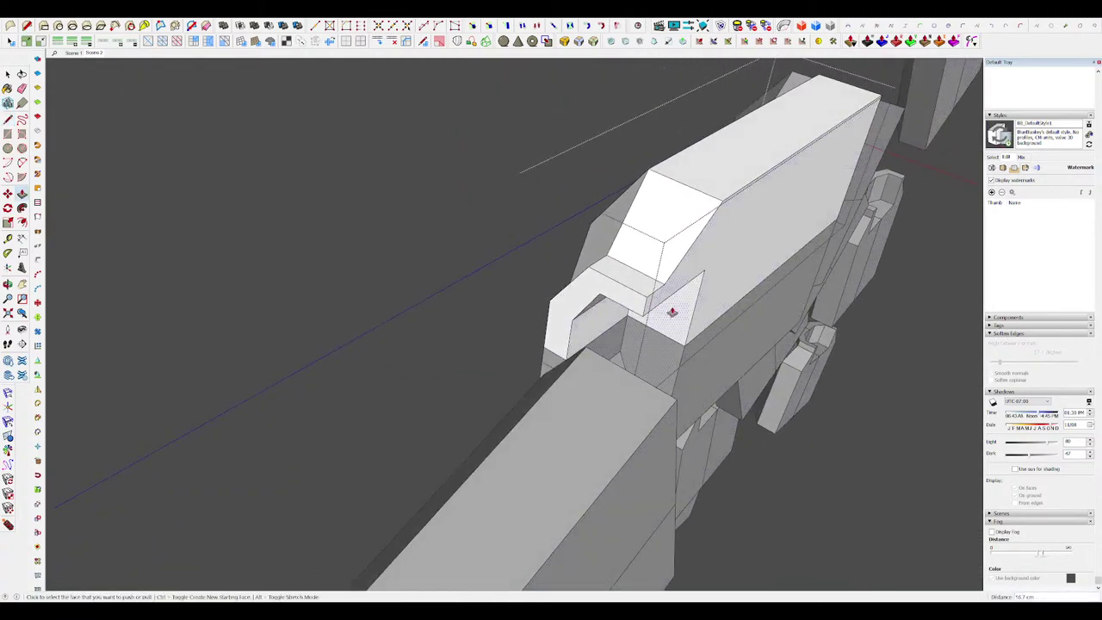
{"action": "left_click", "coordinate": [735, 251]}
{"action": "scroll", "coordinate": [684, 231], "scroll_direction": "down", "scroll_amount": 2}
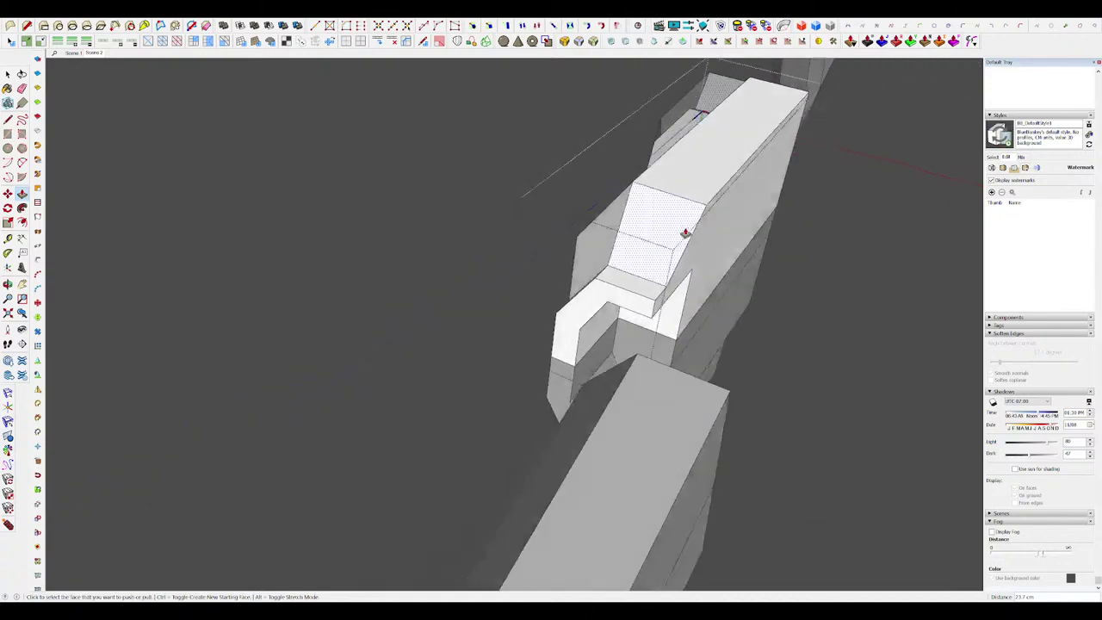
{"action": "middle_click_drag", "start_coordinate": [683, 234], "coordinate": [471, 116]}
{"action": "scroll", "coordinate": [651, 244], "scroll_direction": "down", "scroll_amount": 5}
{"action": "scroll", "coordinate": [645, 277], "scroll_direction": "up", "scroll_amount": 2}
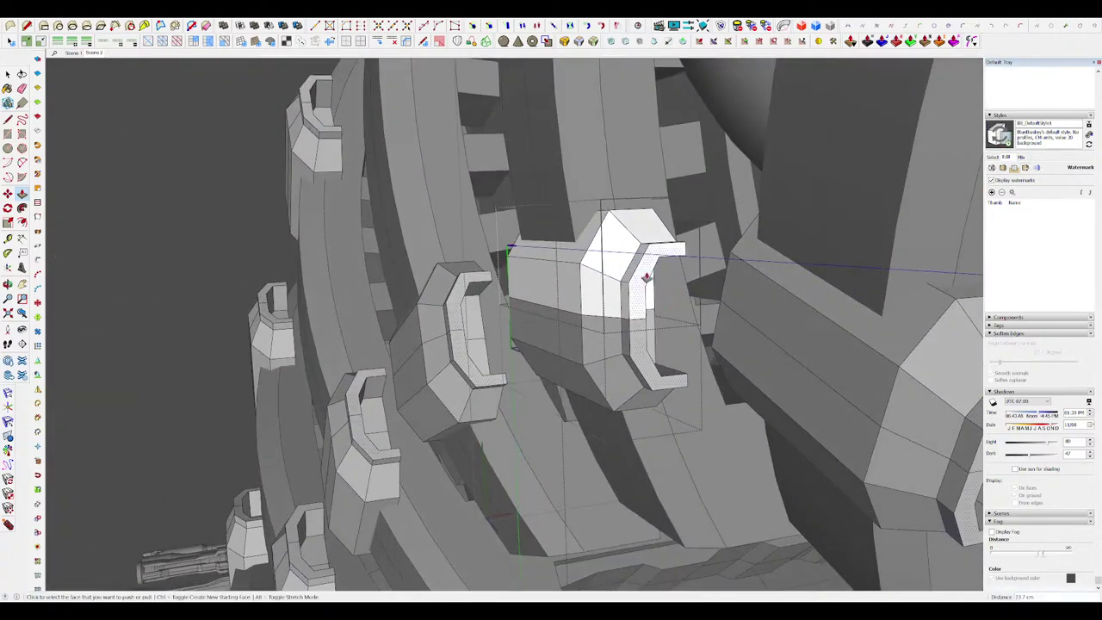
{"action": "left_click", "coordinate": [661, 297]}
Step: Select the bracket's open rim and move it out about 3.2 cm
{"action": "key", "text": "space"}
{"action": "middle_click_drag", "start_coordinate": [659, 294], "coordinate": [591, 287]}
{"action": "scroll", "coordinate": [772, 319], "scroll_direction": "down", "scroll_amount": 6}
{"action": "left_click", "coordinate": [623, 285]}
{"action": "scroll", "coordinate": [623, 285], "scroll_direction": "down", "scroll_amount": 3}
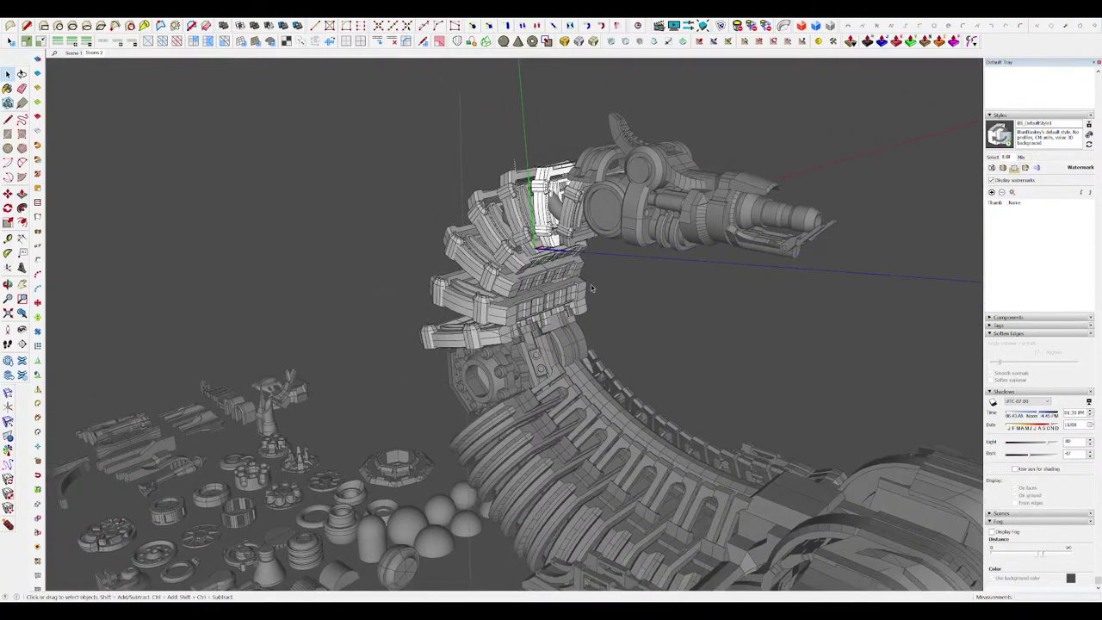
{"action": "scroll", "coordinate": [560, 194], "scroll_direction": "up", "scroll_amount": 8}
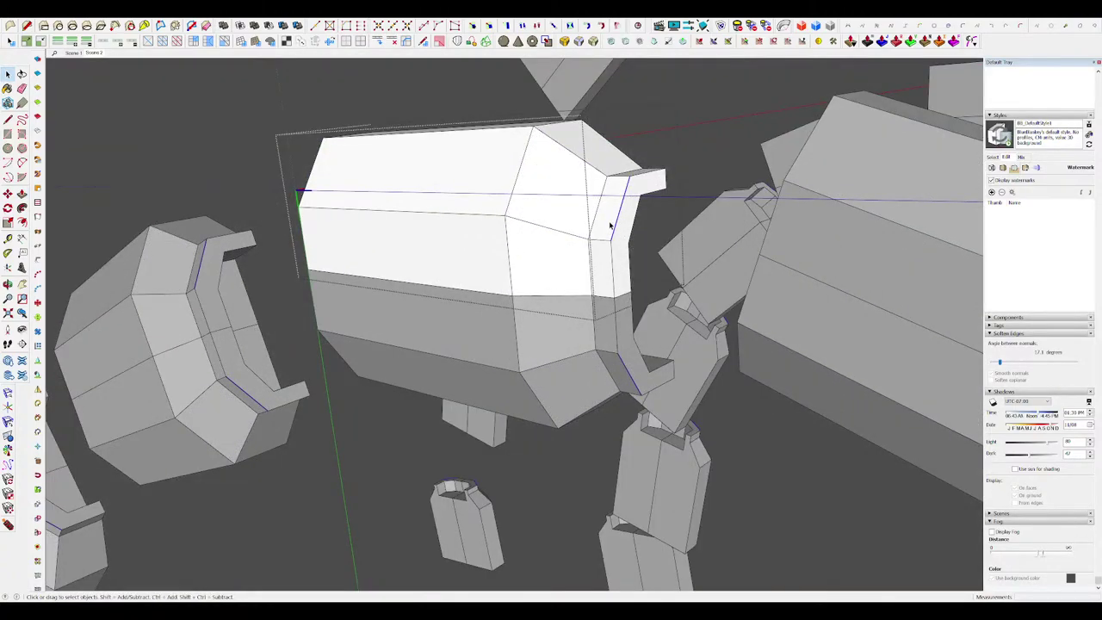
{"action": "middle_click_drag", "start_coordinate": [609, 225], "coordinate": [640, 209]}
{"action": "left_click_drag", "start_coordinate": [648, 304], "coordinate": [647, 399]}
{"action": "middle_click_drag", "start_coordinate": [633, 361], "coordinate": [447, 297]}
{"action": "key", "text": "m"}
{"action": "left_click", "coordinate": [612, 257]}
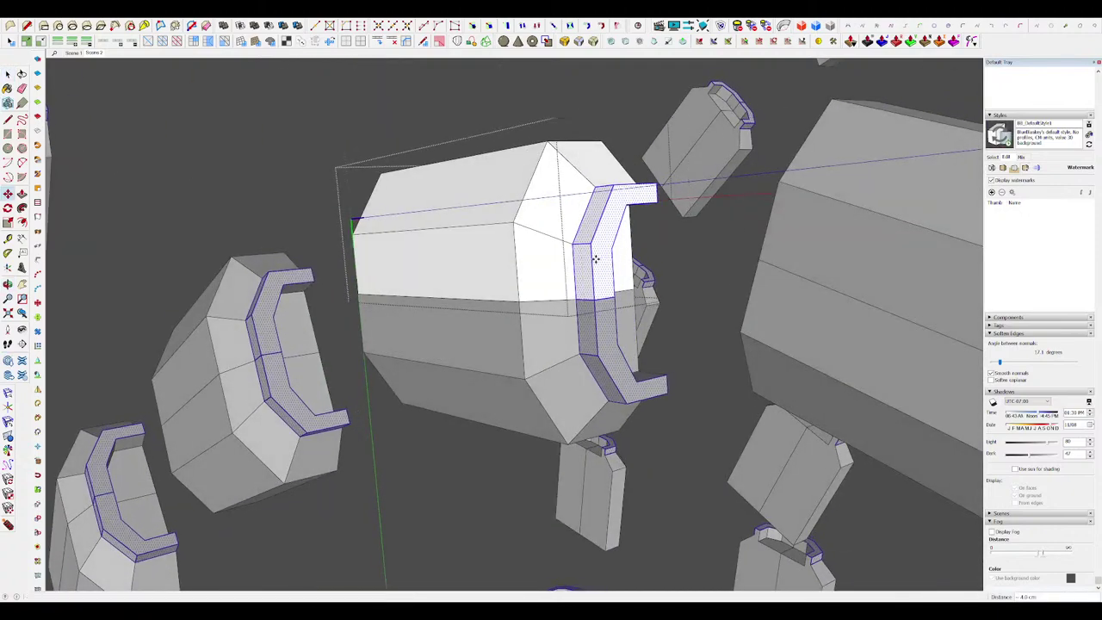
{"action": "left_click", "coordinate": [596, 259]}
Step: Exit the component, clear the selection, and view the tail block's side
{"action": "key", "text": "space"}
{"action": "middle_click_drag", "start_coordinate": [596, 259], "coordinate": [617, 307]}
{"action": "scroll", "coordinate": [623, 308], "scroll_direction": "down", "scroll_amount": 7}
{"action": "left_click", "coordinate": [626, 309]}
{"action": "scroll", "coordinate": [627, 310], "scroll_direction": "down", "scroll_amount": 3}
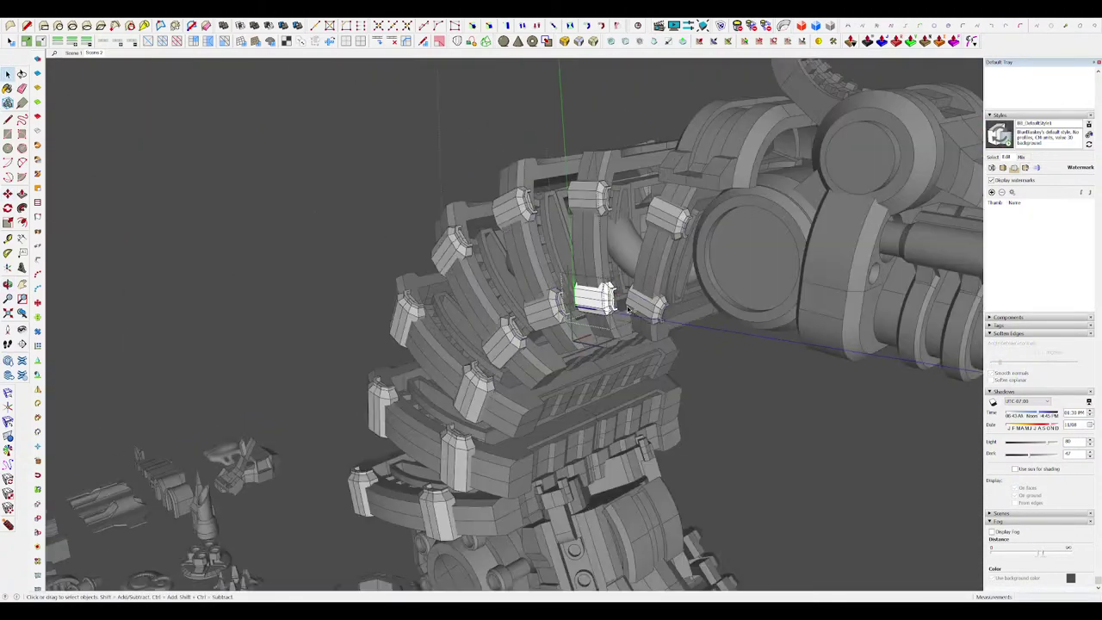
{"action": "scroll", "coordinate": [707, 354], "scroll_direction": "down", "scroll_amount": 10}
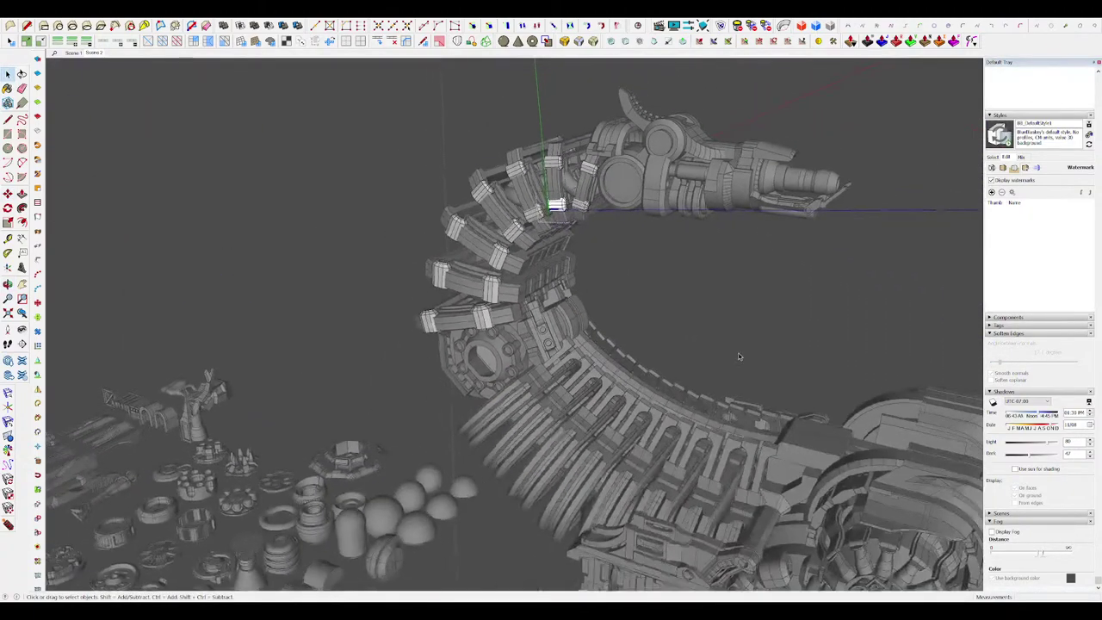
{"action": "middle_click_drag", "start_coordinate": [738, 354], "coordinate": [817, 342]}
{"action": "scroll", "coordinate": [536, 183], "scroll_direction": "up", "scroll_amount": 6}
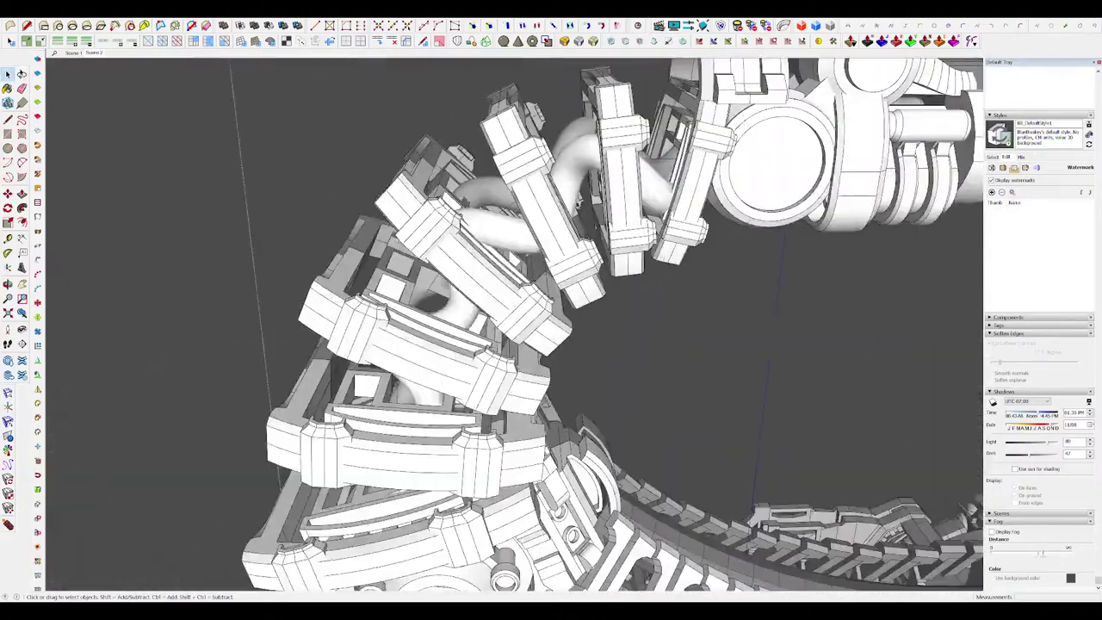
{"action": "middle_click_drag", "start_coordinate": [536, 202], "coordinate": [494, 289]}
Step: Inside the bracket component, push the long slot faces in 4.5 cm
{"action": "scroll", "coordinate": [568, 266], "scroll_direction": "up", "scroll_amount": 4}
{"action": "key", "text": "q"}
{"action": "double_click", "coordinate": [576, 296]}
{"action": "scroll", "coordinate": [567, 300], "scroll_direction": "up", "scroll_amount": 5}
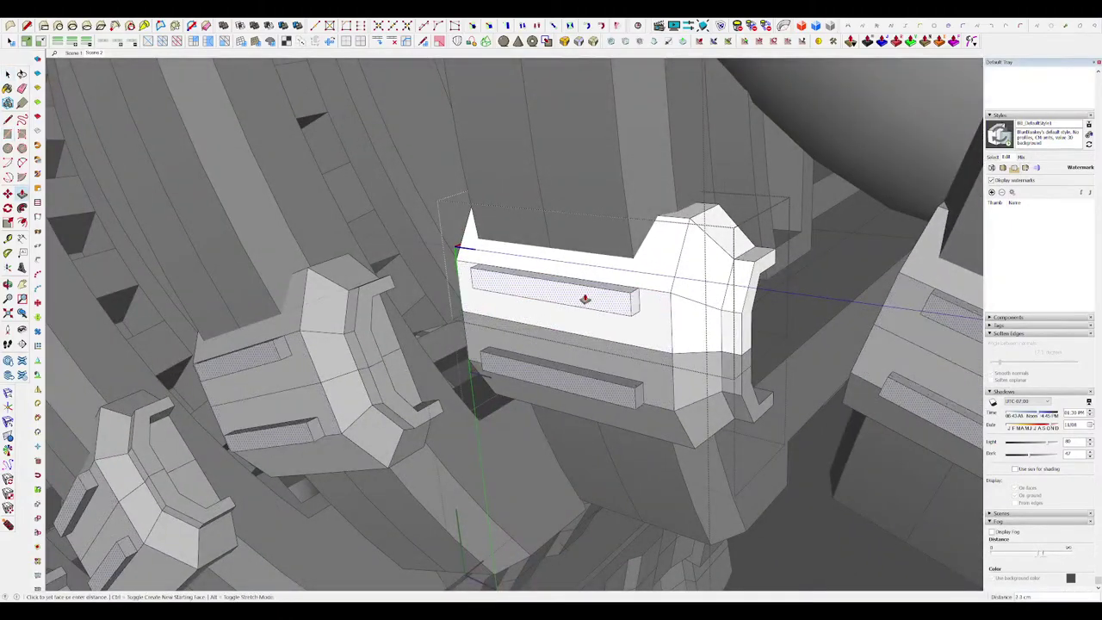
{"action": "left_click", "coordinate": [584, 302]}
{"action": "middle_click_drag", "start_coordinate": [563, 223], "coordinate": [614, 254]}
{"action": "scroll", "coordinate": [615, 263], "scroll_direction": "down", "scroll_amount": 5}
{"action": "scroll", "coordinate": [616, 258], "scroll_direction": "down", "scroll_amount": 5}
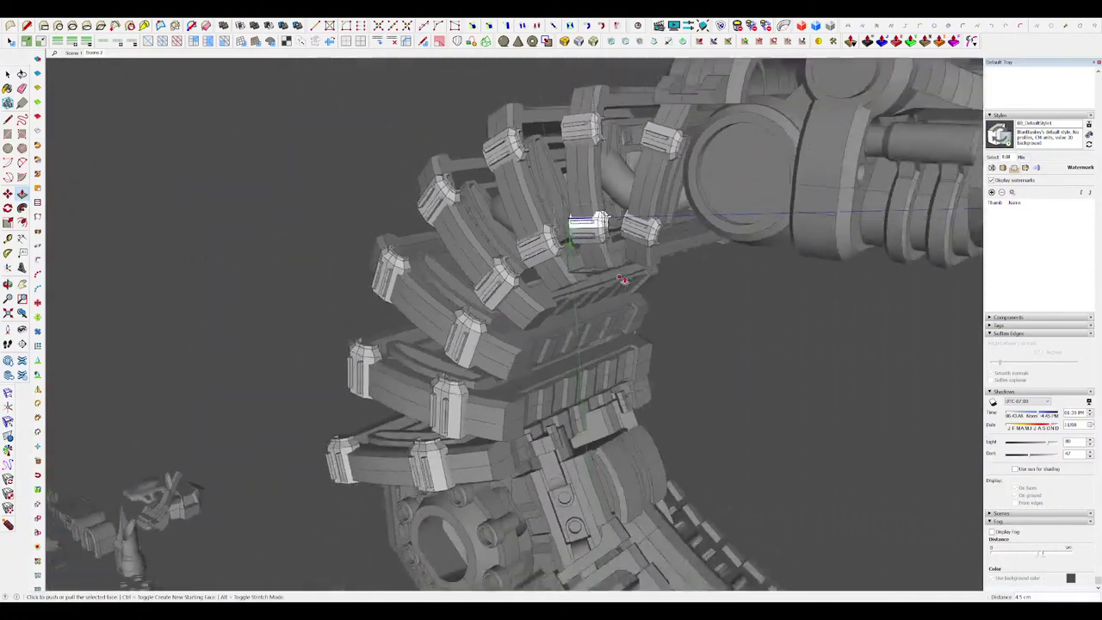
{"action": "scroll", "coordinate": [622, 279], "scroll_direction": "up", "scroll_amount": 12}
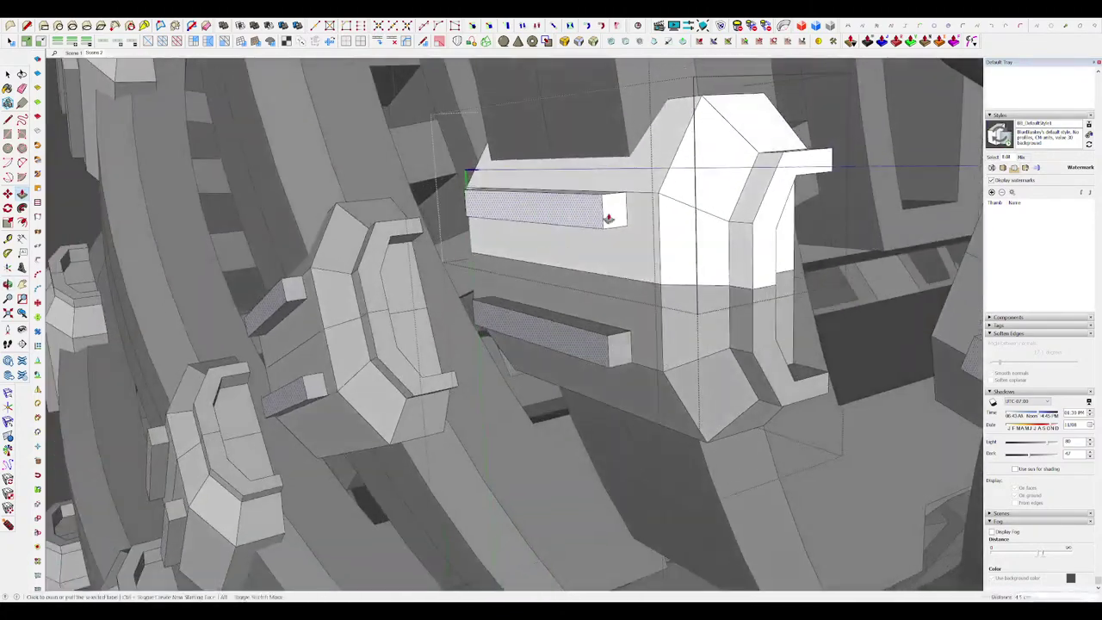
{"action": "middle_click_drag", "start_coordinate": [605, 210], "coordinate": [643, 180]}
{"action": "scroll", "coordinate": [432, 234], "scroll_direction": "up", "scroll_amount": 5}
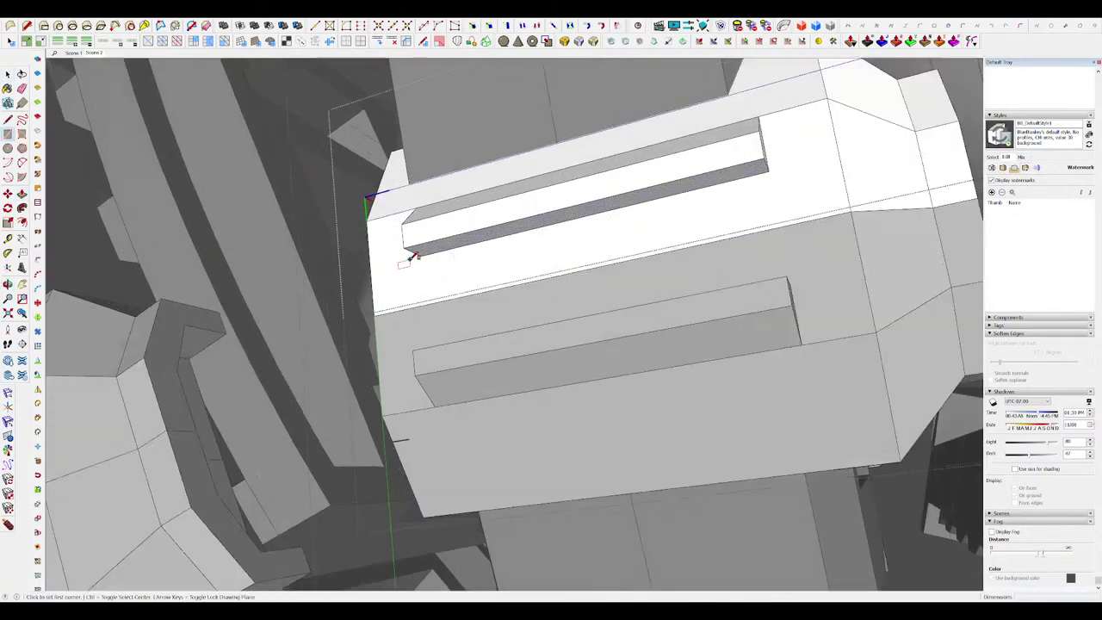
Step: Push a narrow groove into the ledge and draw a rectangular panel on it
{"action": "left_click", "coordinate": [420, 243]}
{"action": "scroll", "coordinate": [420, 243], "scroll_direction": "down", "scroll_amount": 6}
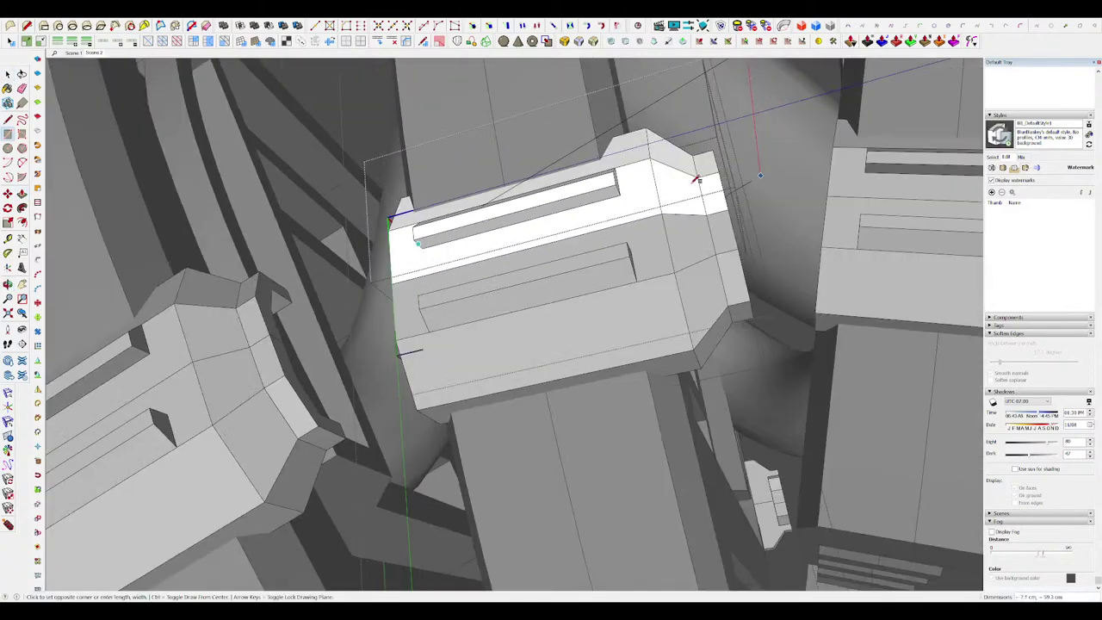
{"action": "left_click", "coordinate": [612, 201]}
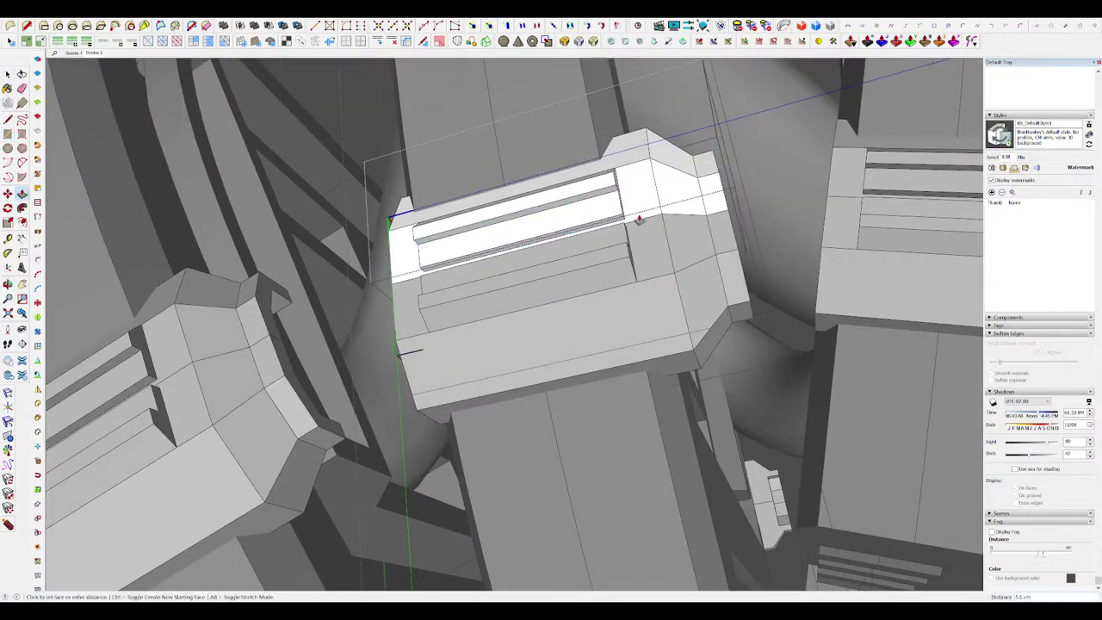
{"action": "scroll", "coordinate": [642, 210], "scroll_direction": "down", "scroll_amount": 10}
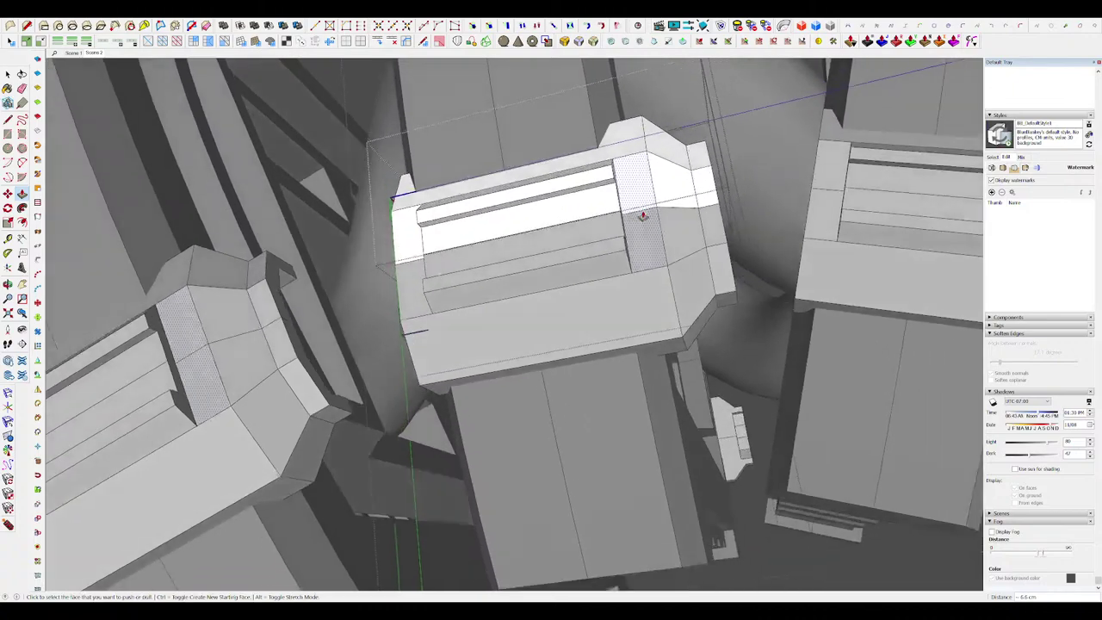
{"action": "scroll", "coordinate": [641, 215], "scroll_direction": "up", "scroll_amount": 15}
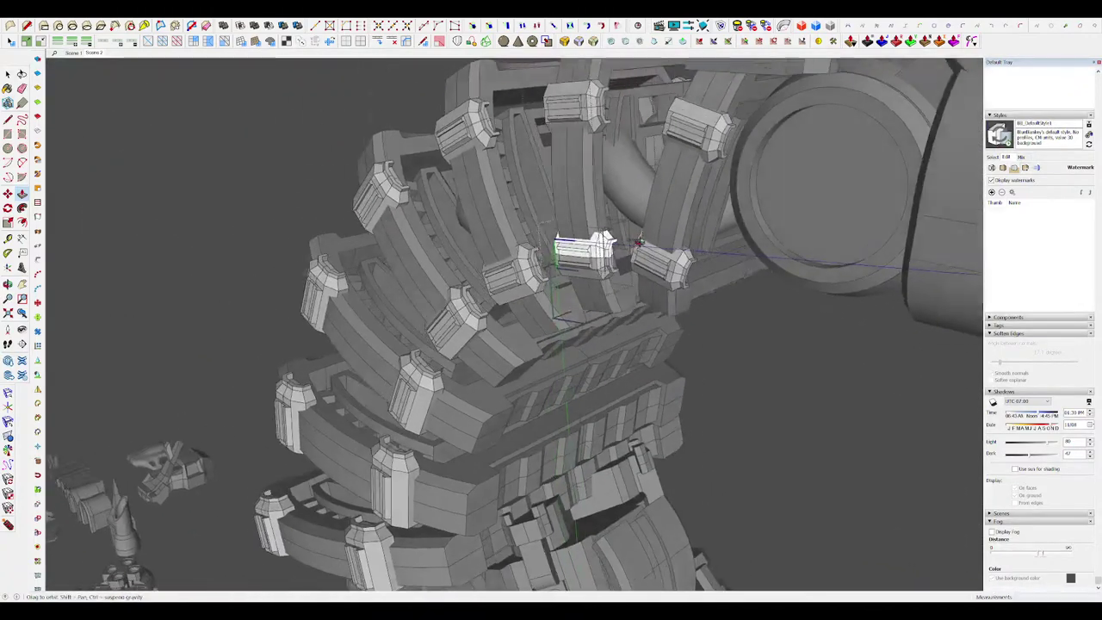
{"action": "key", "text": "r"}
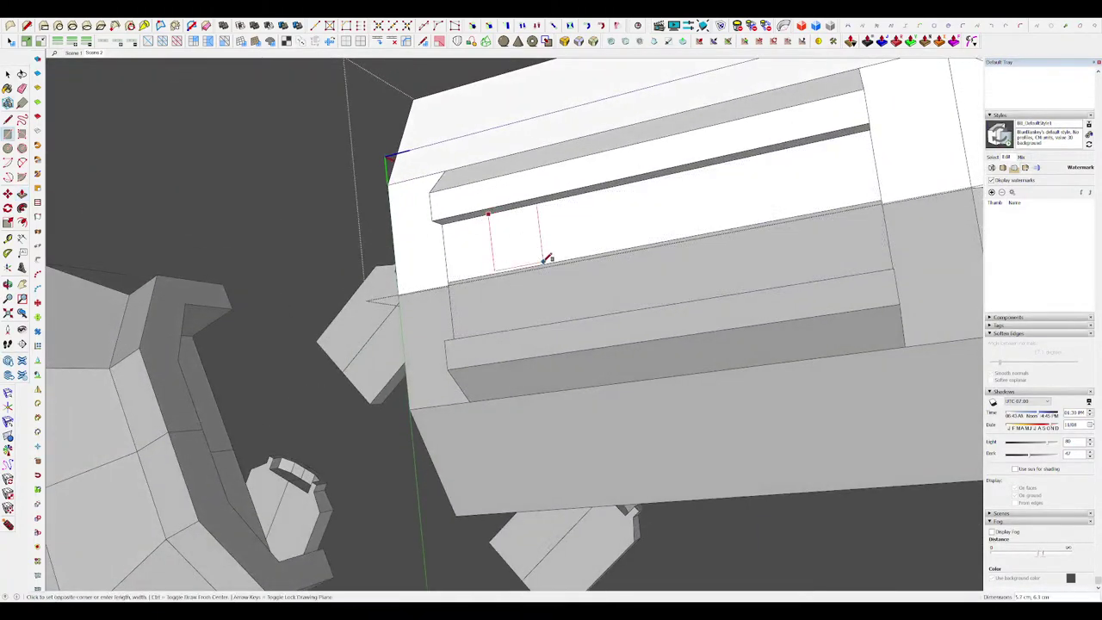
{"action": "left_click", "coordinate": [546, 260]}
{"action": "mouse_move", "coordinate": [545, 260]}
{"action": "middle_mouse_down"}
{"action": "mouse_move", "coordinate": [563, 233]}
{"action": "mouse_move", "coordinate": [522, 238]}
{"action": "mouse_move", "coordinate": [605, 237]}
{"action": "mouse_move", "coordinate": [510, 257]}
{"action": "middle_mouse_up"}
{"action": "key", "text": "space"}
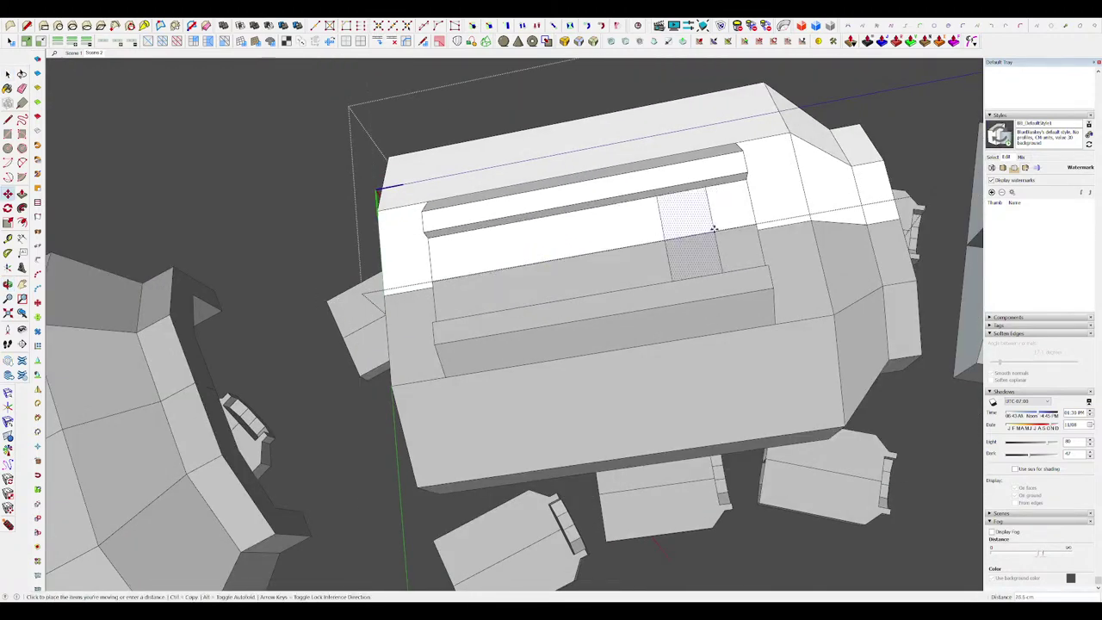
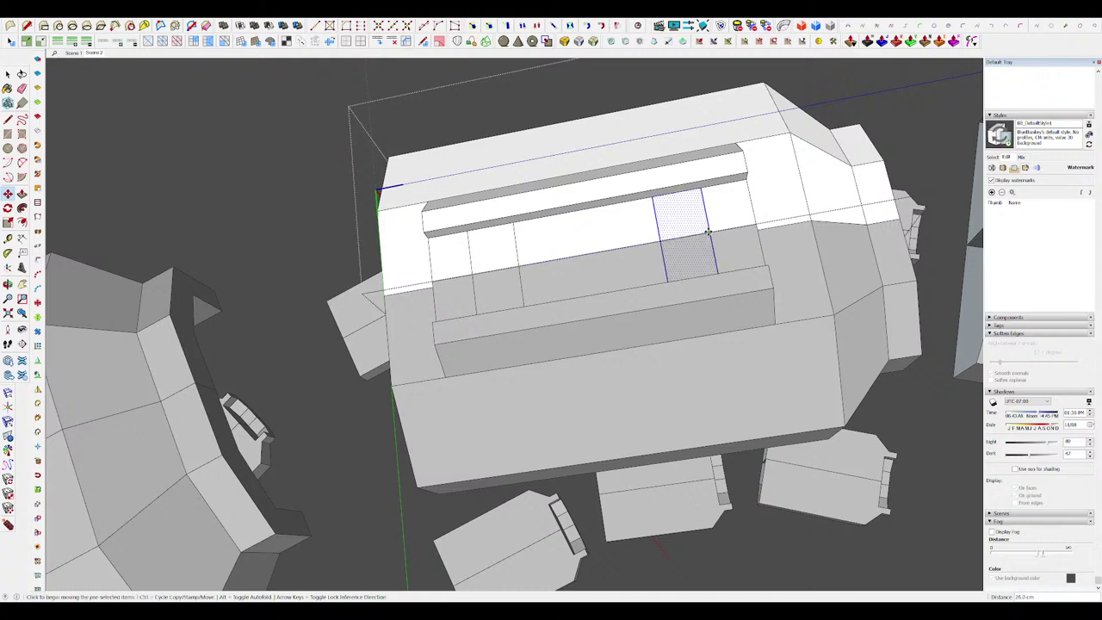
Step: Finish recessing the last slatted grille panels along the neck cap block
{"action": "mouse_move", "coordinate": [709, 234]}
{"action": "middle_mouse_down"}
{"action": "mouse_move", "coordinate": [531, 241]}
{"action": "mouse_move", "coordinate": [543, 250]}
{"action": "mouse_move", "coordinate": [629, 243]}
{"action": "mouse_move", "coordinate": [575, 270]}
{"action": "mouse_move", "coordinate": [639, 253]}
{"action": "mouse_move", "coordinate": [594, 274]}
{"action": "middle_mouse_up"}
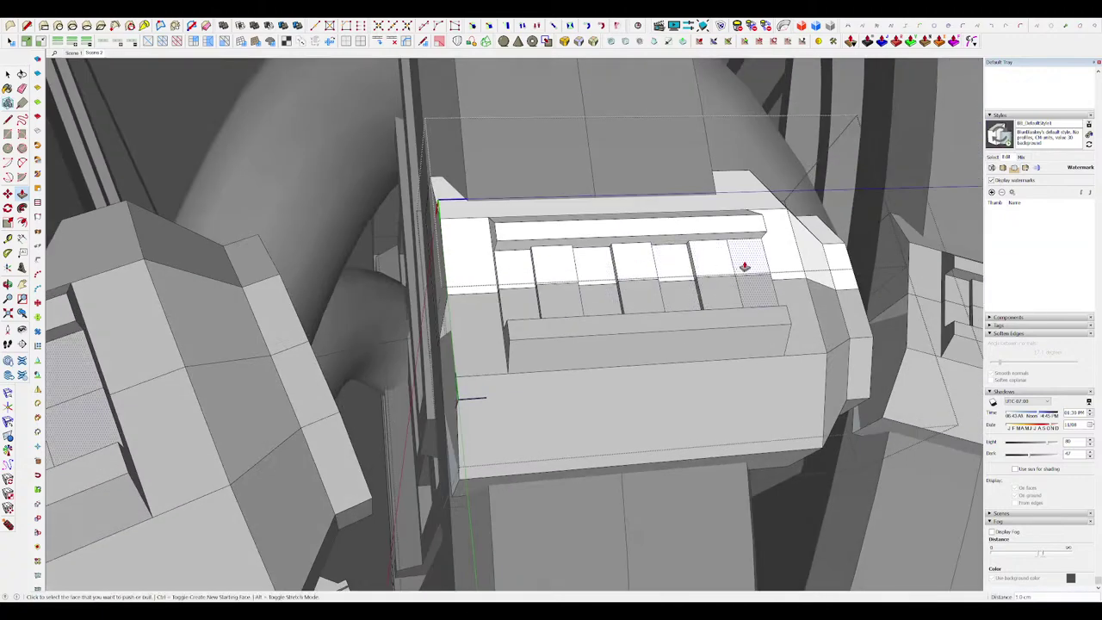
{"action": "mouse_move", "coordinate": [744, 267]}
{"action": "middle_mouse_down"}
{"action": "mouse_move", "coordinate": [568, 308]}
{"action": "mouse_move", "coordinate": [636, 287]}
{"action": "middle_mouse_up"}
{"action": "scroll", "coordinate": [636, 280], "scroll_direction": "down", "scroll_amount": 10}
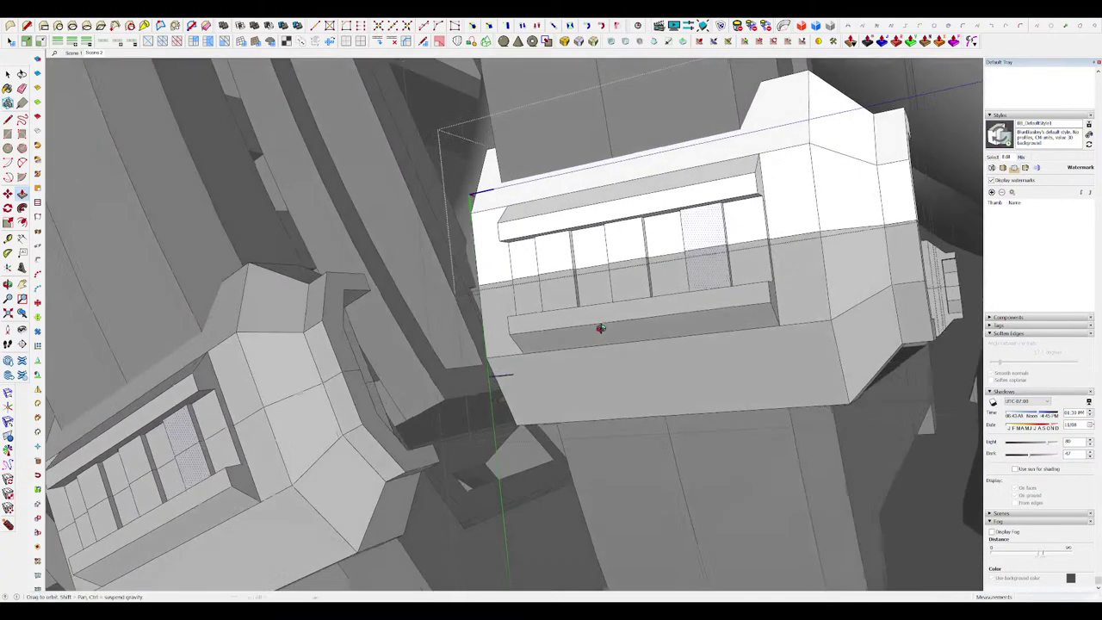
{"action": "key", "text": "space"}
{"action": "scroll", "coordinate": [592, 233], "scroll_direction": "down", "scroll_amount": 5}
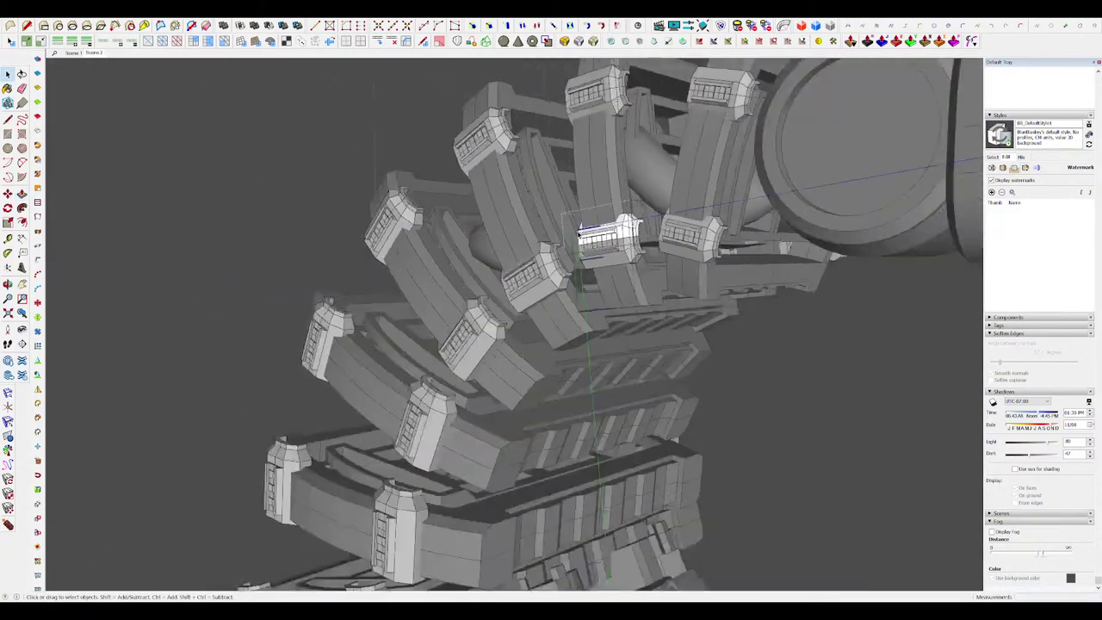
Step: Close the nested component levels and return to the whole scorpion's neck
{"action": "left_click", "coordinate": [679, 269]}
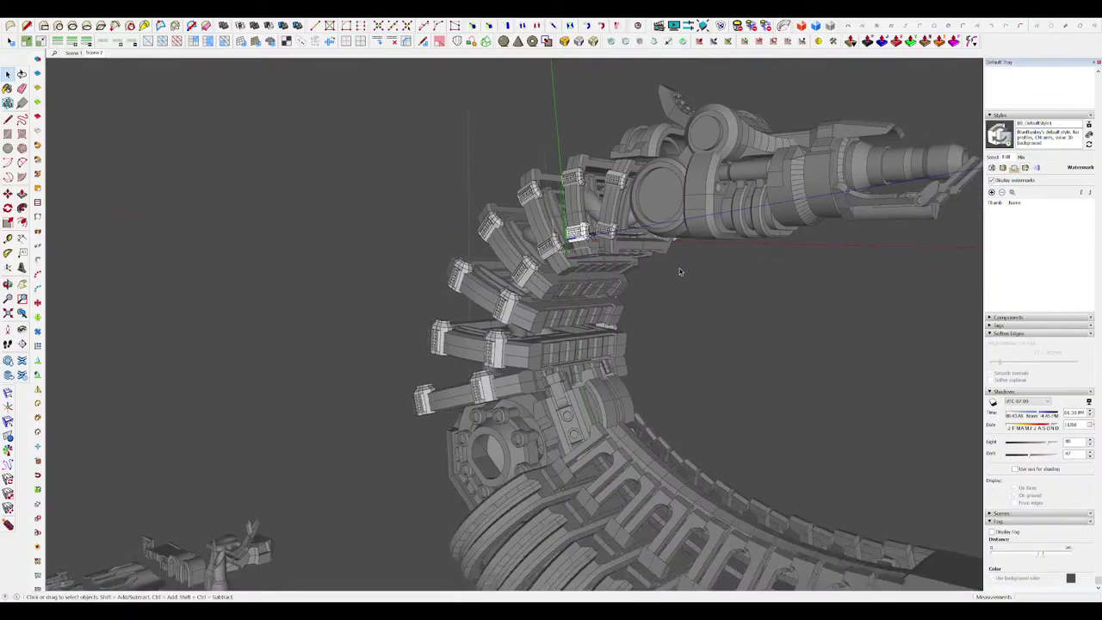
{"action": "scroll", "coordinate": [685, 270], "scroll_direction": "down", "scroll_amount": 5}
{"action": "left_click", "coordinate": [686, 272]}
{"action": "left_click", "coordinate": [687, 273]}
{"action": "mouse_move", "coordinate": [688, 274]}
{"action": "middle_mouse_down"}
{"action": "mouse_move", "coordinate": [766, 314]}
{"action": "mouse_move", "coordinate": [661, 268]}
{"action": "middle_mouse_up"}
{"action": "scroll", "coordinate": [659, 267], "scroll_direction": "down", "scroll_amount": 3}
{"action": "scroll", "coordinate": [522, 251], "scroll_direction": "up", "scroll_amount": 10}
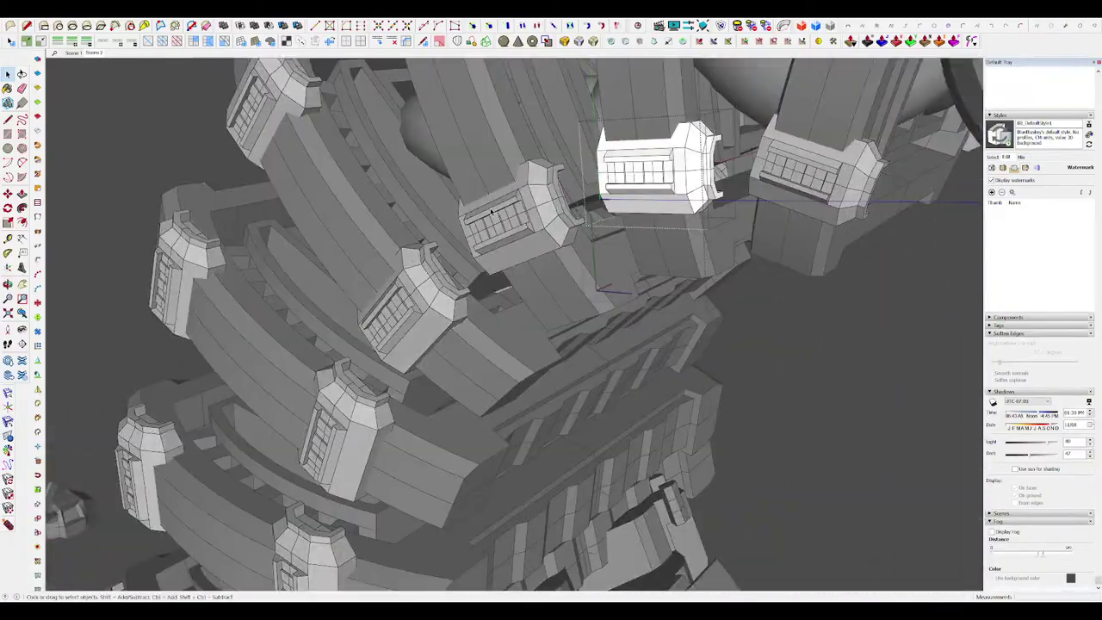
{"action": "scroll", "coordinate": [647, 160], "scroll_direction": "up", "scroll_amount": 3}
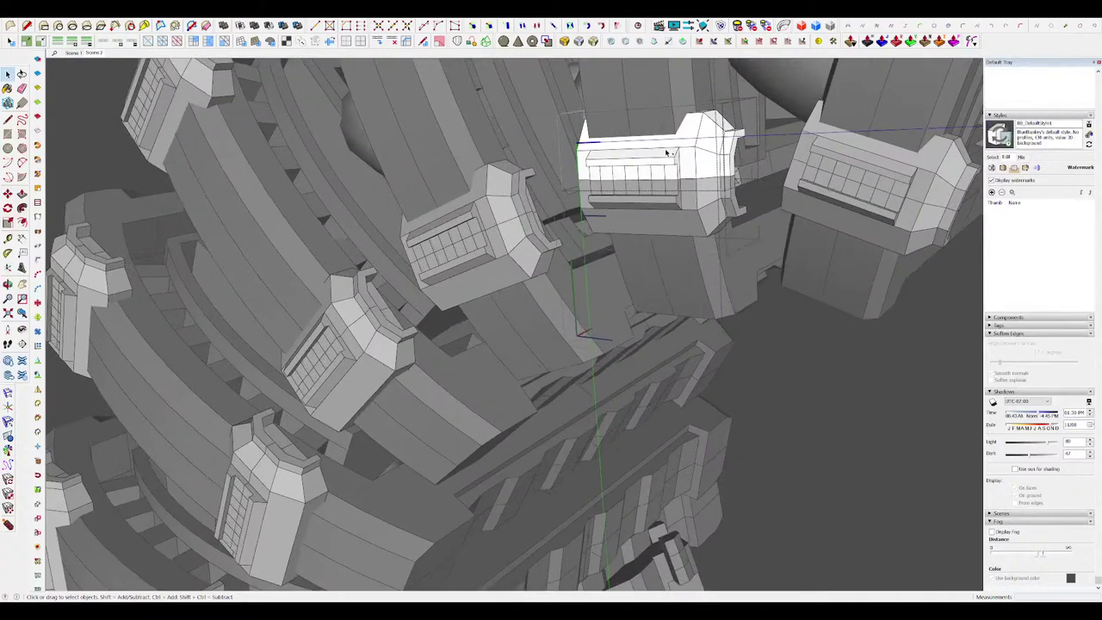
{"action": "scroll", "coordinate": [666, 153], "scroll_direction": "down", "scroll_amount": 10}
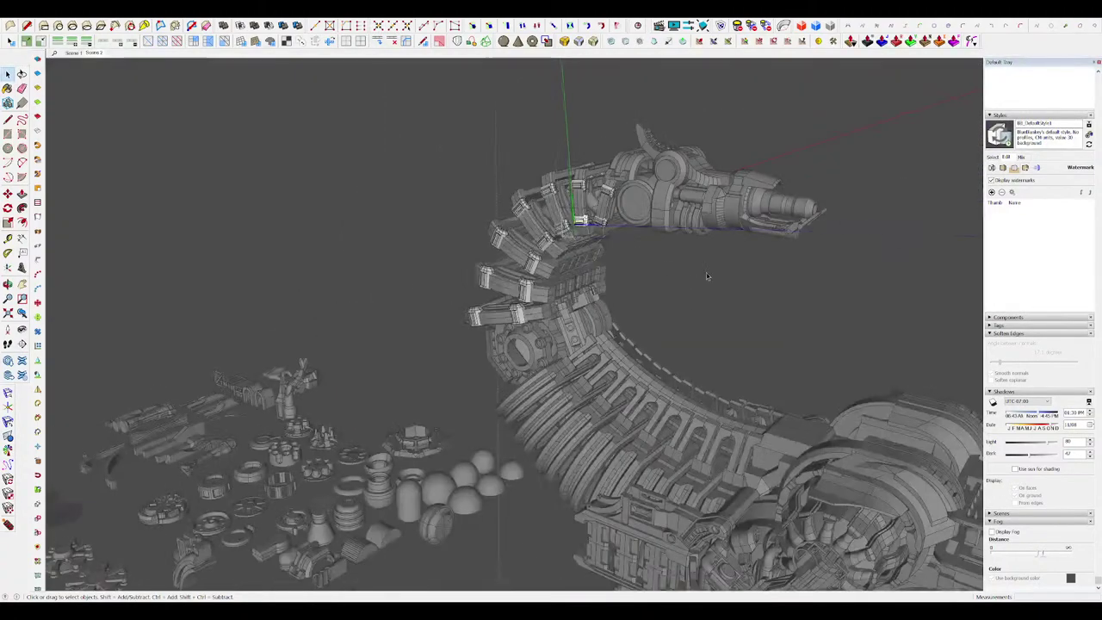
Step: Return to the whole creature and open a neck spine block for editing
{"action": "left_click", "coordinate": [707, 274]}
{"action": "middle_click_drag", "start_coordinate": [706, 274], "coordinate": [703, 271]}
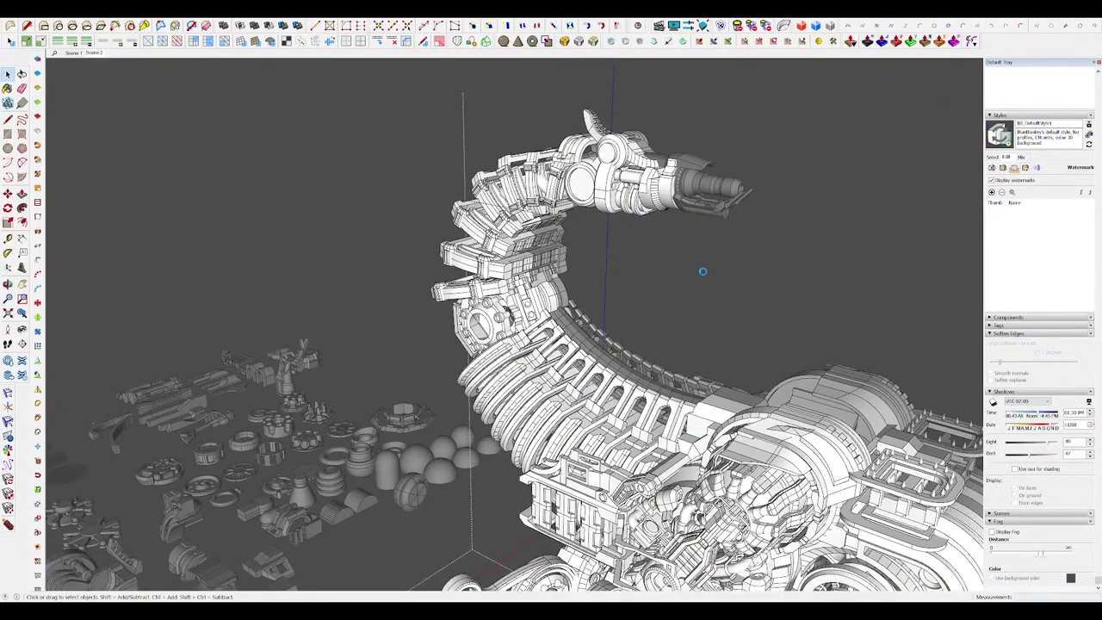
{"action": "scroll", "coordinate": [530, 204], "scroll_direction": "up", "scroll_amount": 5}
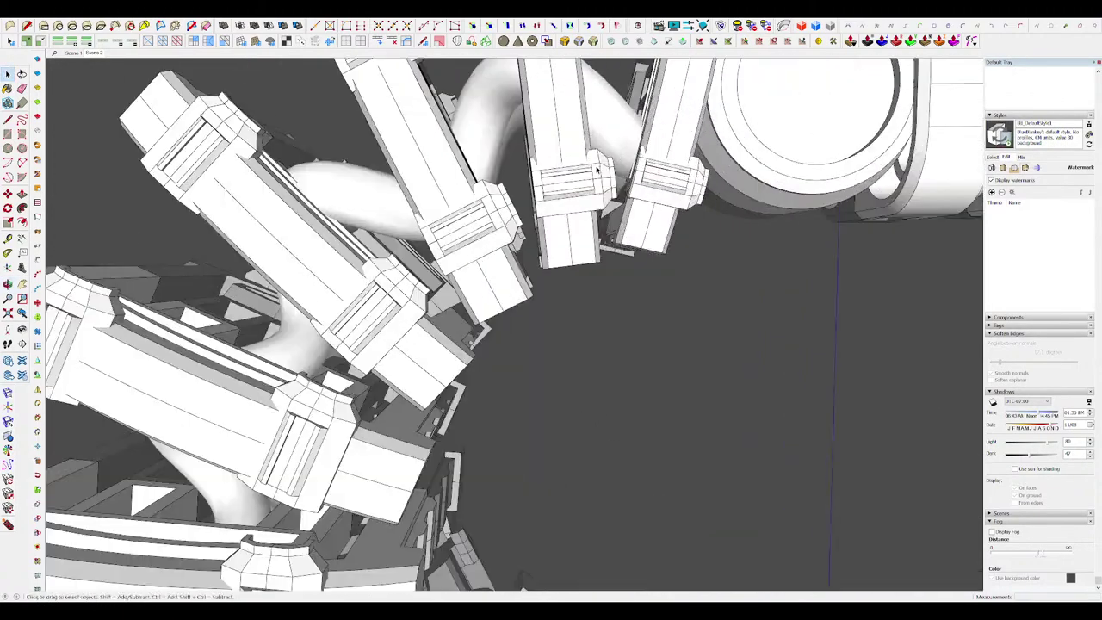
{"action": "left_click", "coordinate": [548, 180]}
{"action": "scroll", "coordinate": [539, 189], "scroll_direction": "up", "scroll_amount": 3}
{"action": "middle_click_drag", "start_coordinate": [538, 190], "coordinate": [616, 110]}
{"action": "scroll", "coordinate": [524, 232], "scroll_direction": "up", "scroll_amount": 3}
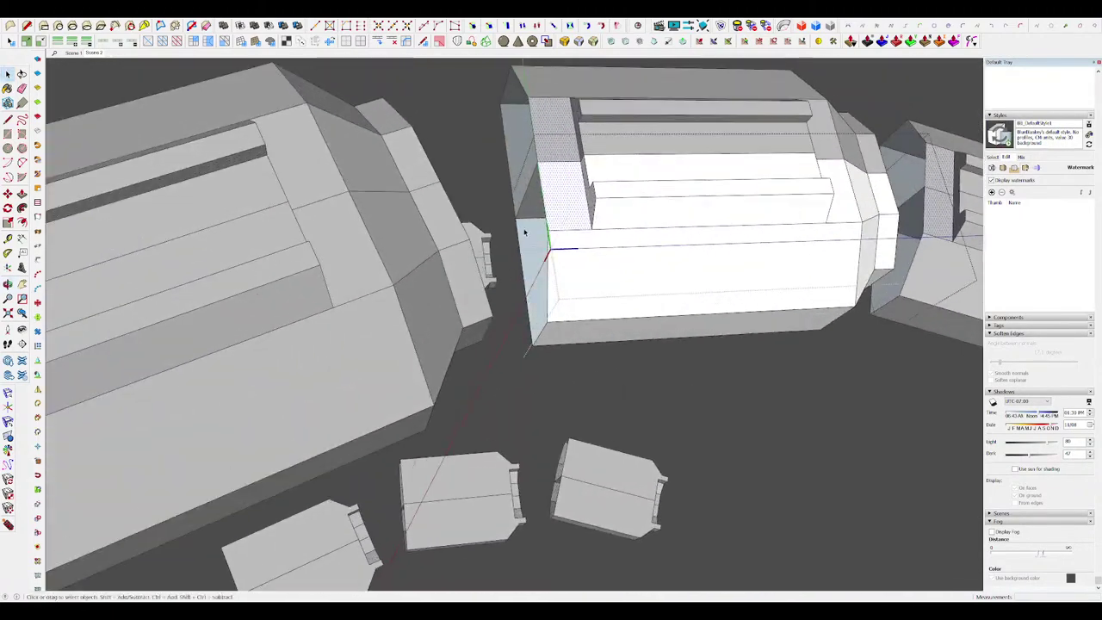
Step: Close the block's open side with a line, then pull its end face outward and taper it
{"action": "left_click", "coordinate": [548, 321]}
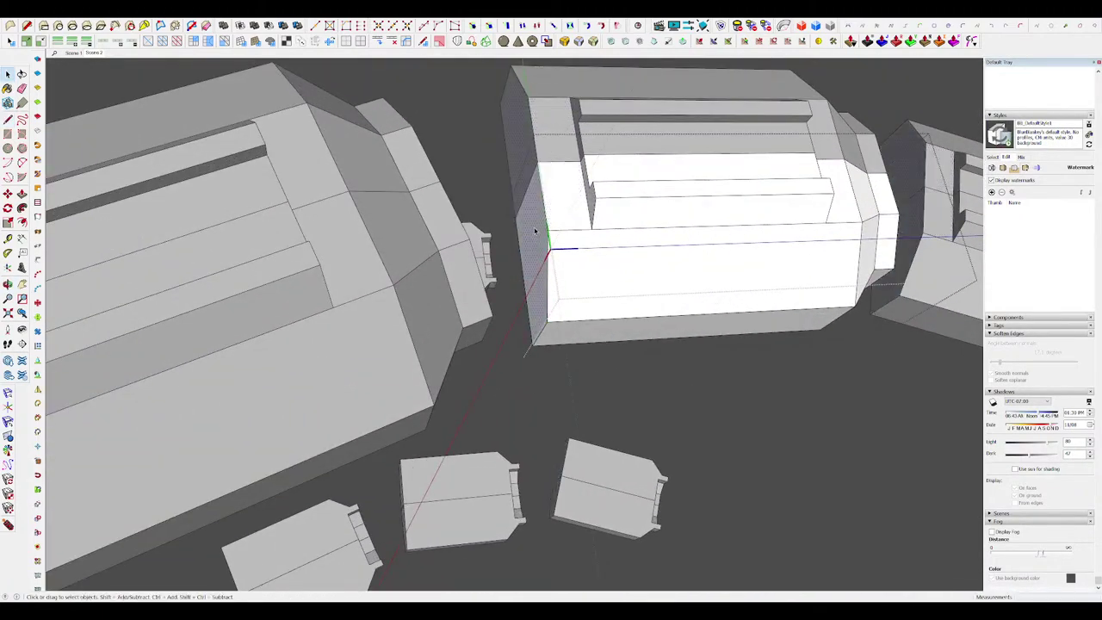
{"action": "key", "text": "p"}
{"action": "left_click_drag", "start_coordinate": [555, 230], "coordinate": [514, 233]}
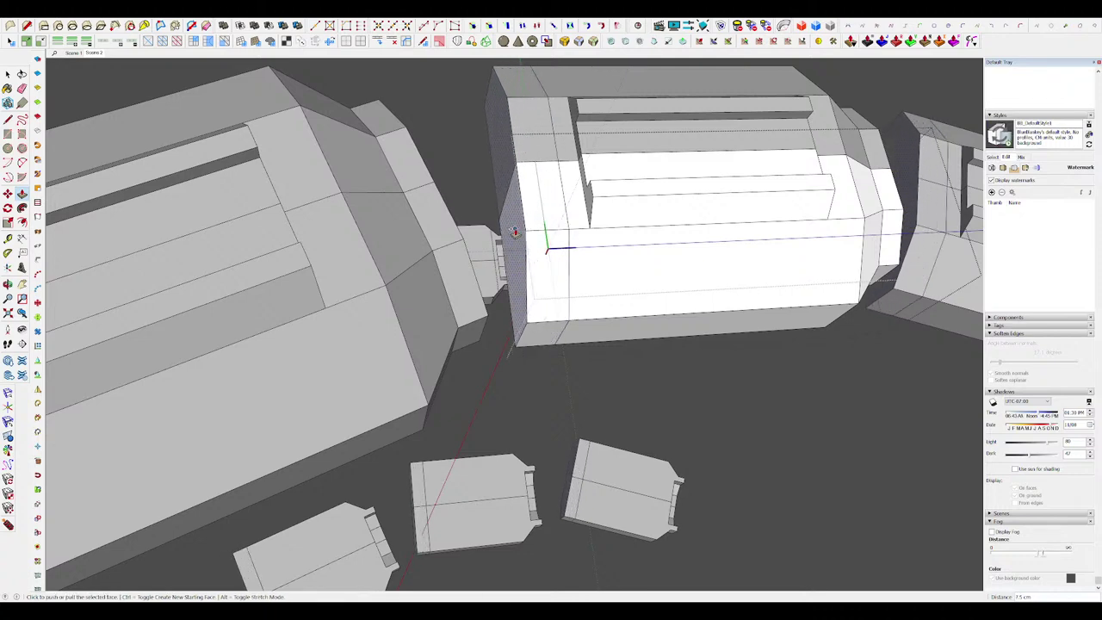
{"action": "left_click", "coordinate": [523, 293]}
Step: Exit both group levels and bring the neck ribs into view
{"action": "middle_click_drag", "start_coordinate": [530, 291], "coordinate": [597, 230]}
{"action": "key", "text": "space"}
{"action": "scroll", "coordinate": [568, 267], "scroll_direction": "down", "scroll_amount": 3}
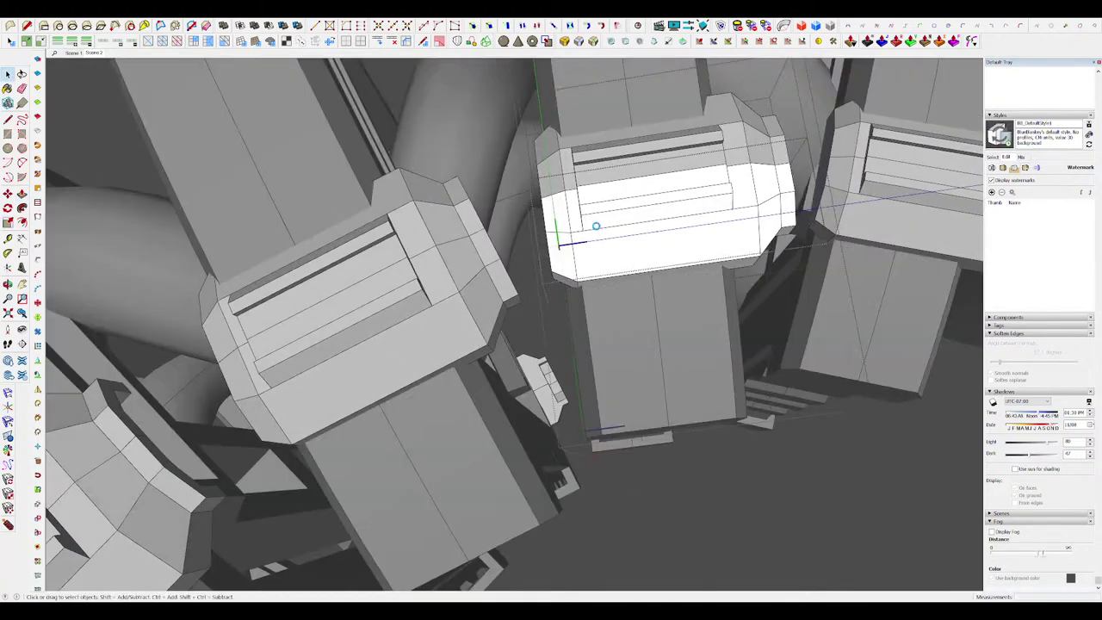
{"action": "scroll", "coordinate": [595, 226], "scroll_direction": "down", "scroll_amount": 10}
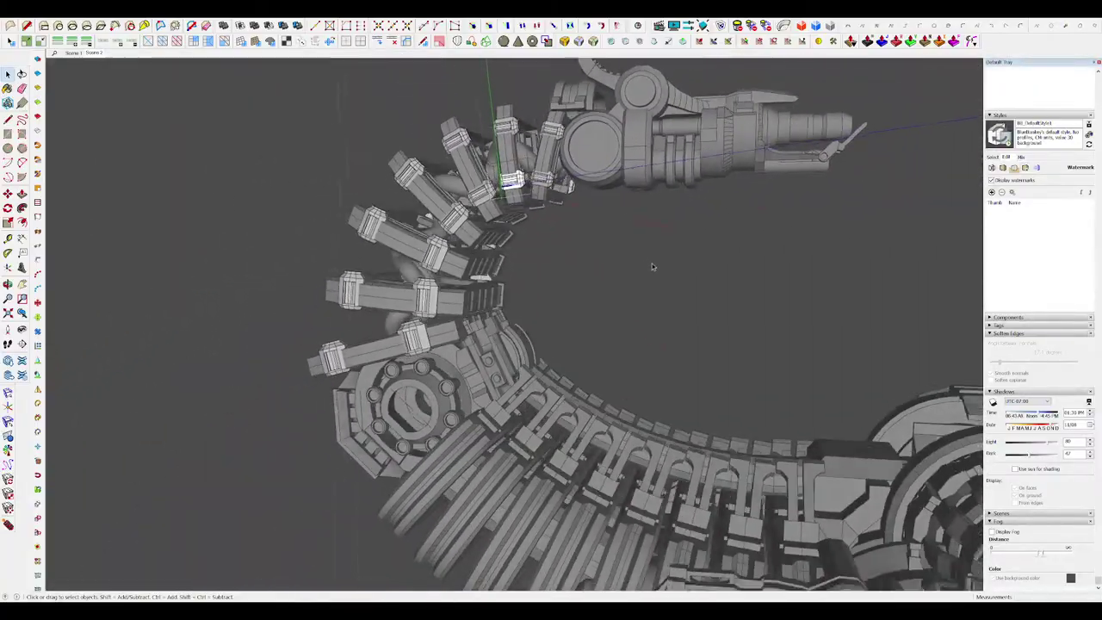
{"action": "left_click", "coordinate": [645, 265]}
{"action": "left_click", "coordinate": [645, 264]}
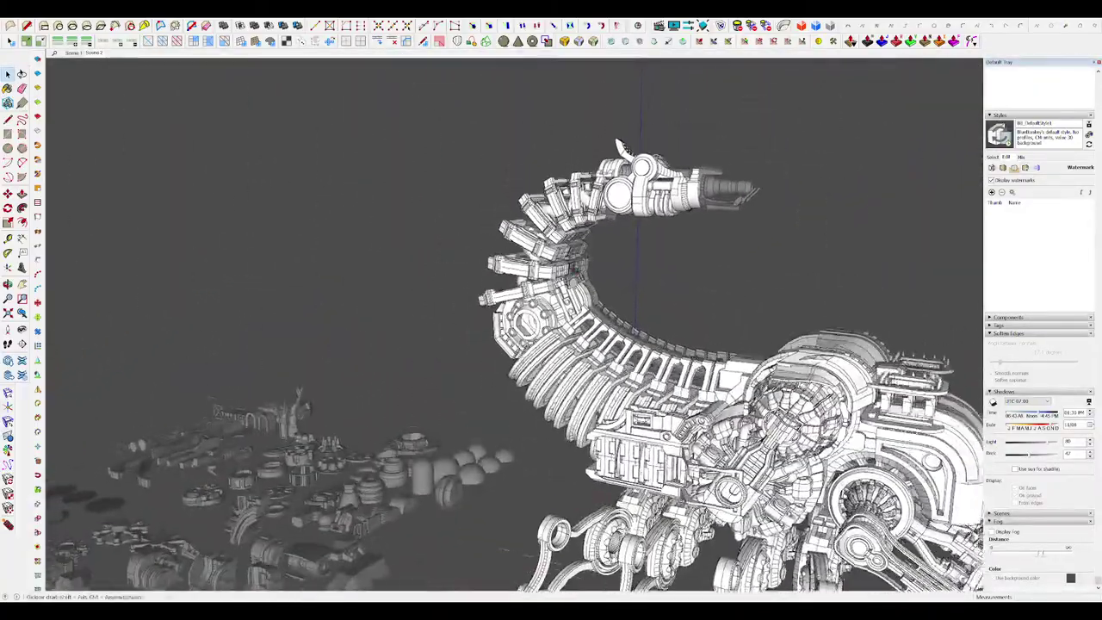
{"action": "scroll", "coordinate": [526, 236], "scroll_direction": "up", "scroll_amount": 5}
{"action": "middle_click_drag", "start_coordinate": [526, 236], "coordinate": [538, 322]}
{"action": "scroll", "coordinate": [563, 374], "scroll_direction": "up", "scroll_amount": 4}
Step: Open the neck rib in isolation and push-pull a new raised block on the rail
{"action": "double_click", "coordinate": [585, 381]}
{"action": "mouse_move", "coordinate": [585, 381]}
{"action": "middle_mouse_down"}
{"action": "mouse_move", "coordinate": [624, 417]}
{"action": "mouse_move", "coordinate": [663, 350]}
{"action": "mouse_move", "coordinate": [647, 340]}
{"action": "middle_mouse_up"}
{"action": "scroll", "coordinate": [662, 350], "scroll_direction": "up", "scroll_amount": 3}
{"action": "key", "text": "i"}
{"action": "key", "text": "i"}
{"action": "key", "text": "r"}
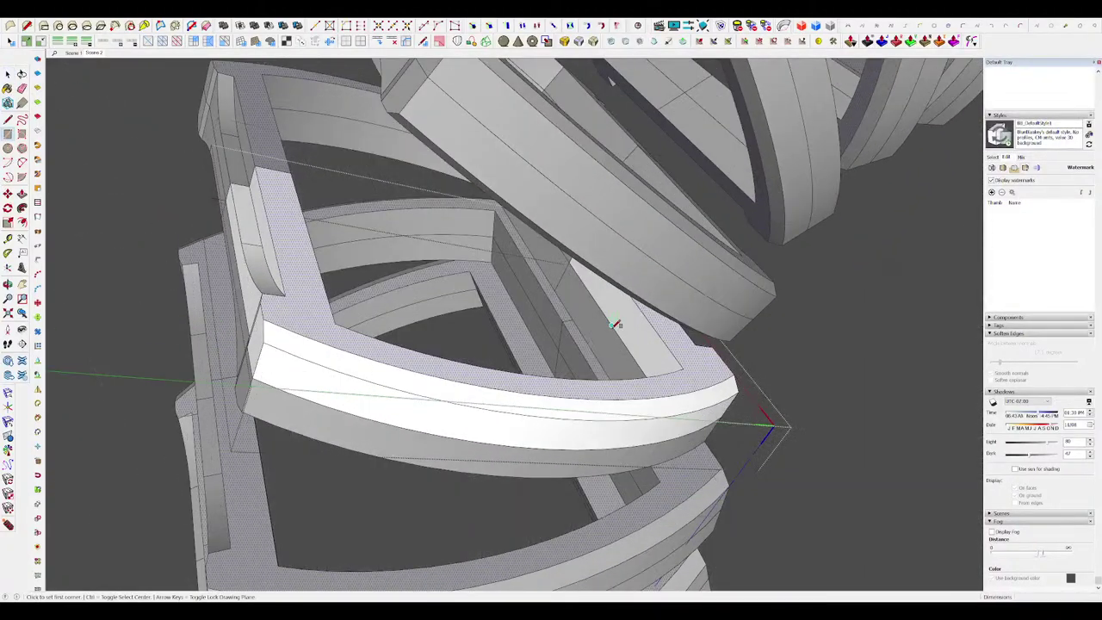
{"action": "key", "text": "p"}
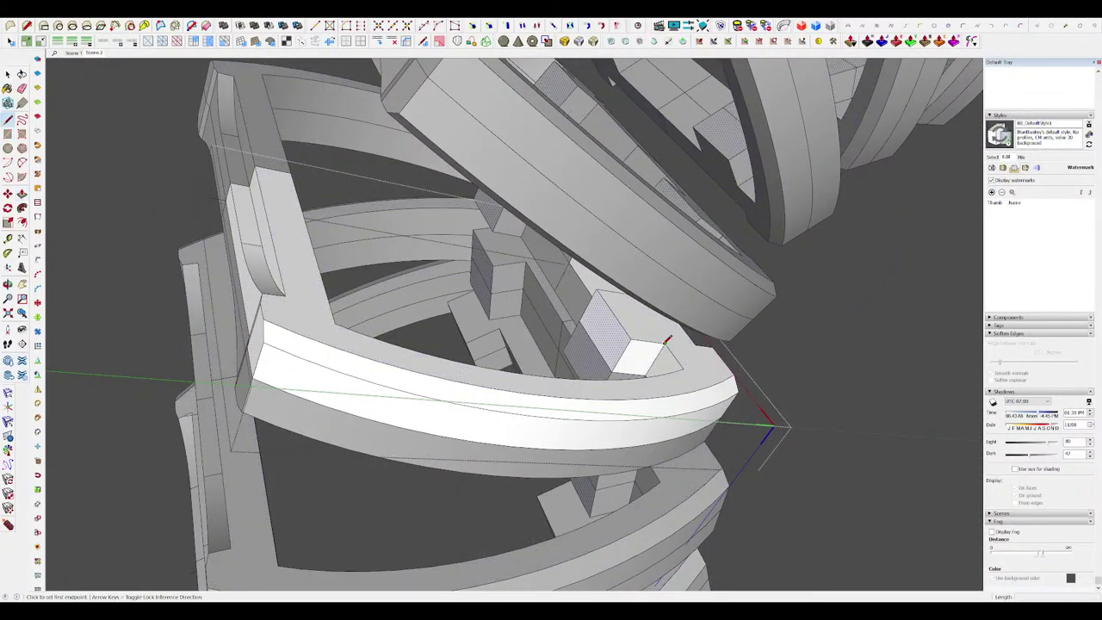
{"action": "left_click", "coordinate": [667, 341]}
{"action": "middle_click_drag", "start_coordinate": [667, 340], "coordinate": [565, 209]}
{"action": "key", "text": "p"}
{"action": "left_click", "coordinate": [656, 293]}
Step: Sketch notch lines on the collar rail while hiding and showing the rest of the model
{"action": "scroll", "coordinate": [623, 267], "scroll_direction": "down", "scroll_amount": 4}
{"action": "key", "text": "h"}
{"action": "mouse_move", "coordinate": [629, 283]}
{"action": "middle_mouse_down"}
{"action": "mouse_move", "coordinate": [677, 323]}
{"action": "mouse_move", "coordinate": [658, 285]}
{"action": "mouse_move", "coordinate": [678, 268]}
{"action": "mouse_move", "coordinate": [688, 311]}
{"action": "mouse_move", "coordinate": [663, 285]}
{"action": "mouse_move", "coordinate": [721, 241]}
{"action": "mouse_move", "coordinate": [758, 292]}
{"action": "mouse_move", "coordinate": [548, 253]}
{"action": "mouse_move", "coordinate": [452, 182]}
{"action": "mouse_move", "coordinate": [416, 194]}
{"action": "mouse_move", "coordinate": [376, 160]}
{"action": "mouse_move", "coordinate": [539, 226]}
{"action": "mouse_move", "coordinate": [463, 328]}
{"action": "mouse_move", "coordinate": [537, 270]}
{"action": "mouse_move", "coordinate": [490, 256]}
{"action": "mouse_move", "coordinate": [562, 288]}
{"action": "mouse_move", "coordinate": [698, 293]}
{"action": "mouse_move", "coordinate": [654, 293]}
{"action": "middle_mouse_up"}
{"action": "scroll", "coordinate": [645, 305], "scroll_direction": "up", "scroll_amount": 5}
{"action": "key", "text": "space"}
{"action": "key", "text": "l"}
{"action": "key", "text": "h"}
{"action": "key", "text": "h"}
{"action": "scroll", "coordinate": [659, 292], "scroll_direction": "down", "scroll_amount": 5}
{"action": "scroll", "coordinate": [757, 293], "scroll_direction": "up", "scroll_amount": 3}
{"action": "scroll", "coordinate": [416, 193], "scroll_direction": "down", "scroll_amount": 5}
{"action": "key", "text": "space"}
{"action": "key", "text": "h"}
{"action": "scroll", "coordinate": [415, 194], "scroll_direction": "down", "scroll_amount": 3}
{"action": "scroll", "coordinate": [540, 226], "scroll_direction": "up", "scroll_amount": 5}
{"action": "scroll", "coordinate": [537, 270], "scroll_direction": "up", "scroll_amount": 5}
Step: Draw a rectangle on the collar beam for the next notch
{"action": "key", "text": "r"}
{"action": "left_click", "coordinate": [460, 260]}
{"action": "key", "text": "shift+h"}
{"action": "scroll", "coordinate": [511, 275], "scroll_direction": "down", "scroll_amount": 8}
{"action": "scroll", "coordinate": [633, 306], "scroll_direction": "up", "scroll_amount": 5}
Step: Push the frame segment faces to form notches along the curved neck collar
{"action": "left_click", "coordinate": [633, 305]}
{"action": "scroll", "coordinate": [570, 304], "scroll_direction": "down", "scroll_amount": 3}
{"action": "scroll", "coordinate": [702, 294], "scroll_direction": "down", "scroll_amount": 5}
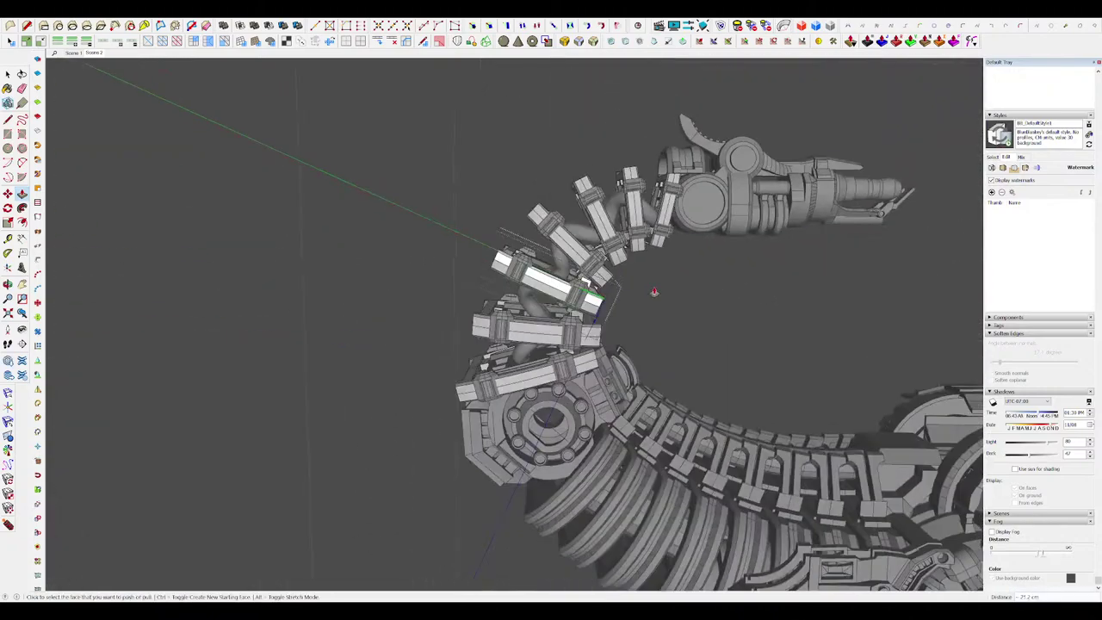
{"action": "scroll", "coordinate": [538, 276], "scroll_direction": "up", "scroll_amount": 4}
{"action": "middle_click_drag", "start_coordinate": [537, 284], "coordinate": [524, 320]}
{"action": "scroll", "coordinate": [478, 289], "scroll_direction": "up", "scroll_amount": 3}
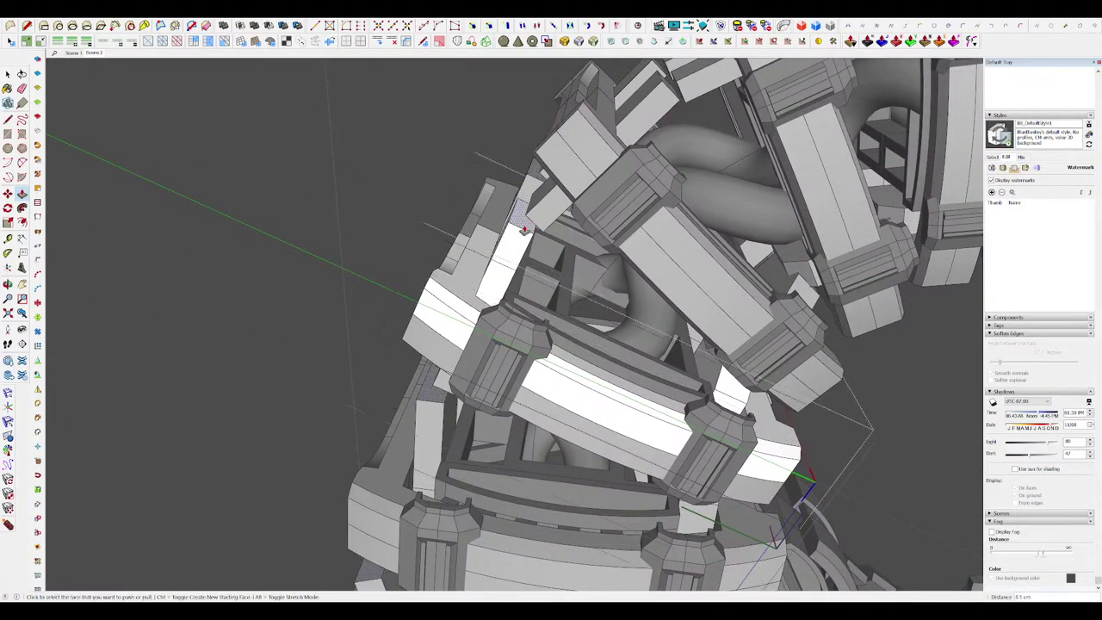
{"action": "scroll", "coordinate": [525, 229], "scroll_direction": "up", "scroll_amount": 3}
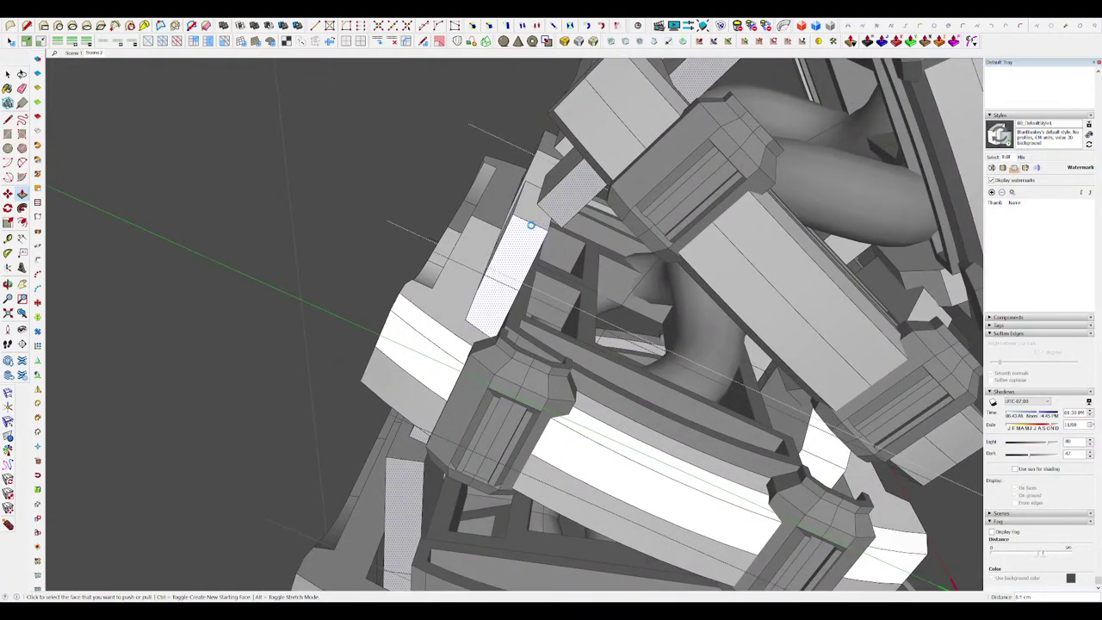
{"action": "left_click", "coordinate": [528, 234]}
{"action": "scroll", "coordinate": [541, 215], "scroll_direction": "up", "scroll_amount": 2}
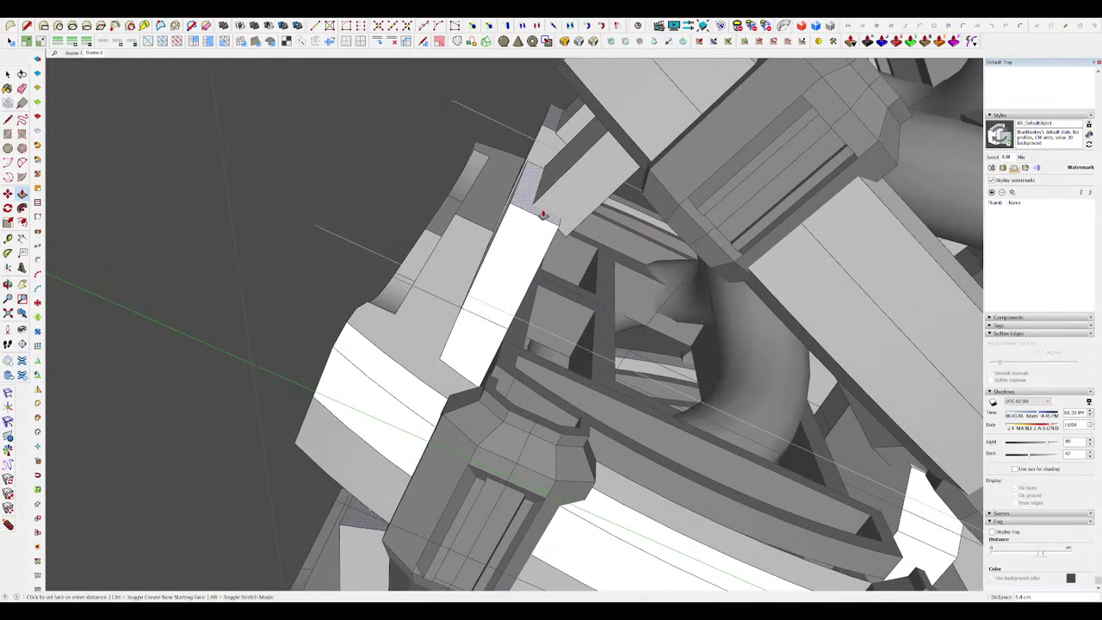
{"action": "scroll", "coordinate": [557, 219], "scroll_direction": "down", "scroll_amount": 10}
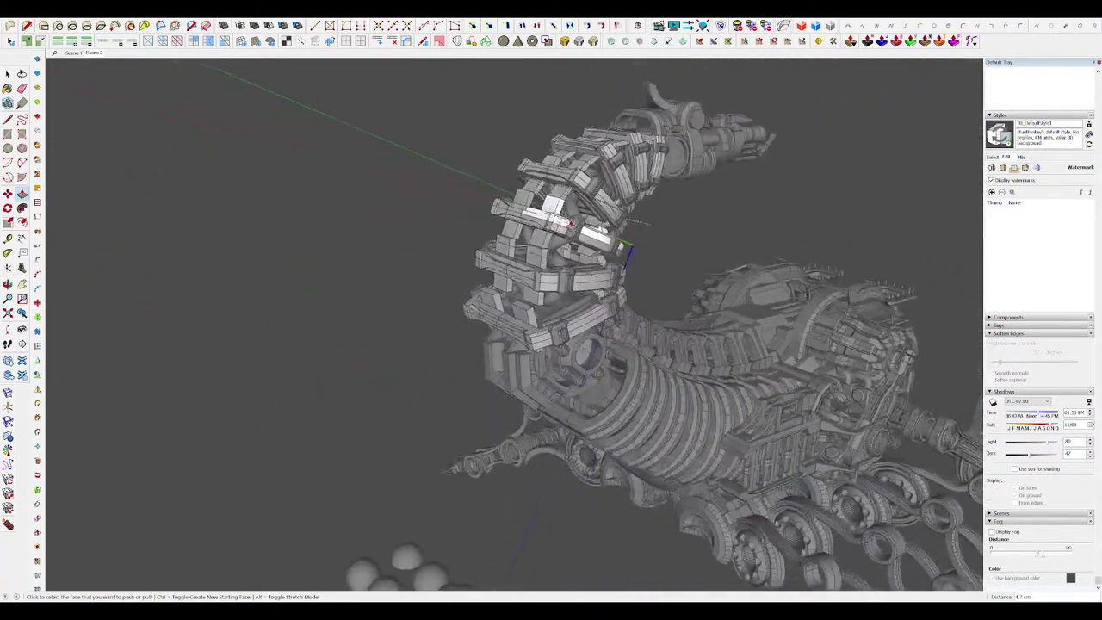
Step: Exit the nested groups back to the whole scorpion model
{"action": "middle_click_drag", "start_coordinate": [571, 223], "coordinate": [538, 318]}
{"action": "key", "text": "space"}
{"action": "left_click", "coordinate": [666, 316]}
{"action": "scroll", "coordinate": [637, 198], "scroll_direction": "down", "scroll_amount": 3}
{"action": "left_click", "coordinate": [637, 215]}
{"action": "scroll", "coordinate": [508, 301], "scroll_direction": "up", "scroll_amount": 5}
Step: Shrink the lower neck segment along its green axis
{"action": "left_click", "coordinate": [521, 320]}
{"action": "key", "text": "s"}
{"action": "scroll", "coordinate": [506, 343], "scroll_direction": "up", "scroll_amount": 3}
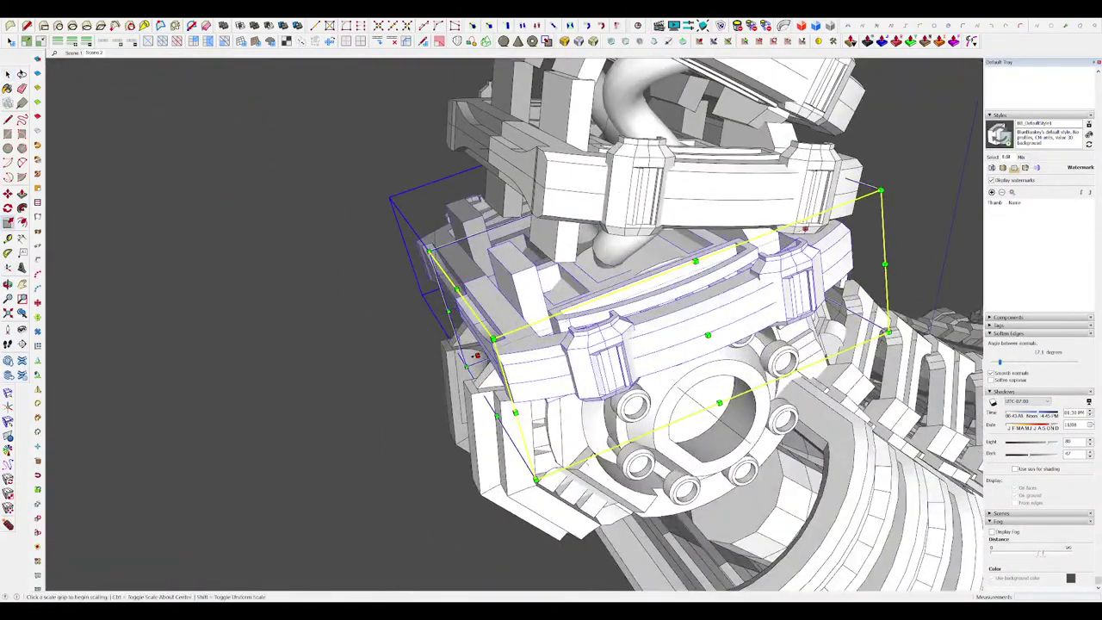
{"action": "left_click_drag", "start_coordinate": [475, 355], "coordinate": [520, 337]}
{"action": "scroll", "coordinate": [496, 342], "scroll_direction": "down", "scroll_amount": 5}
{"action": "key", "text": "space"}
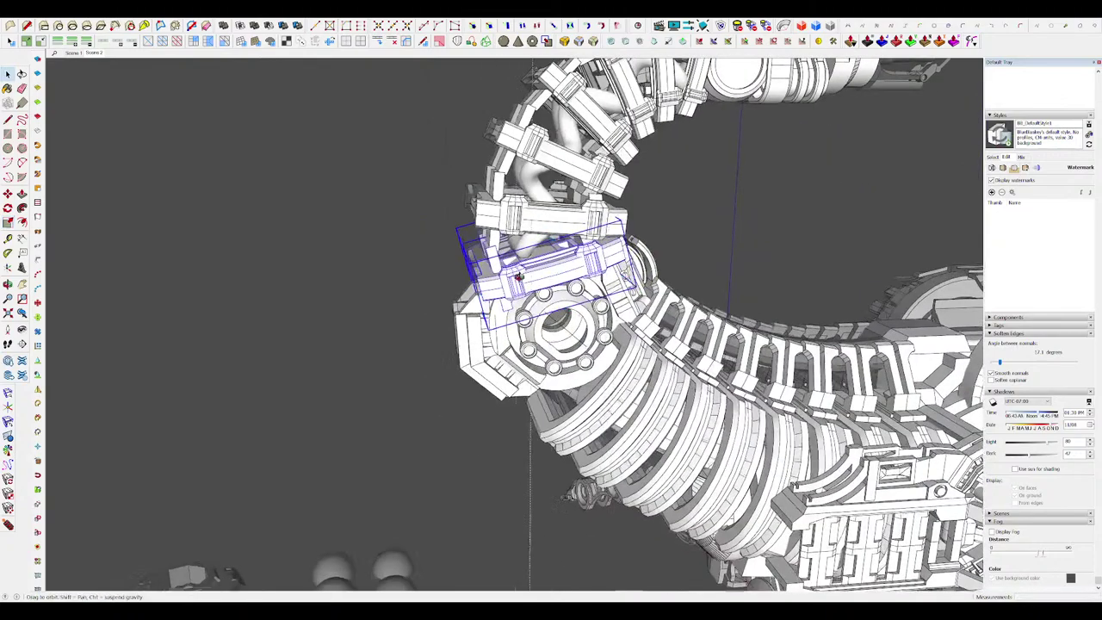
{"action": "middle_click_drag", "start_coordinate": [534, 308], "coordinate": [478, 301]}
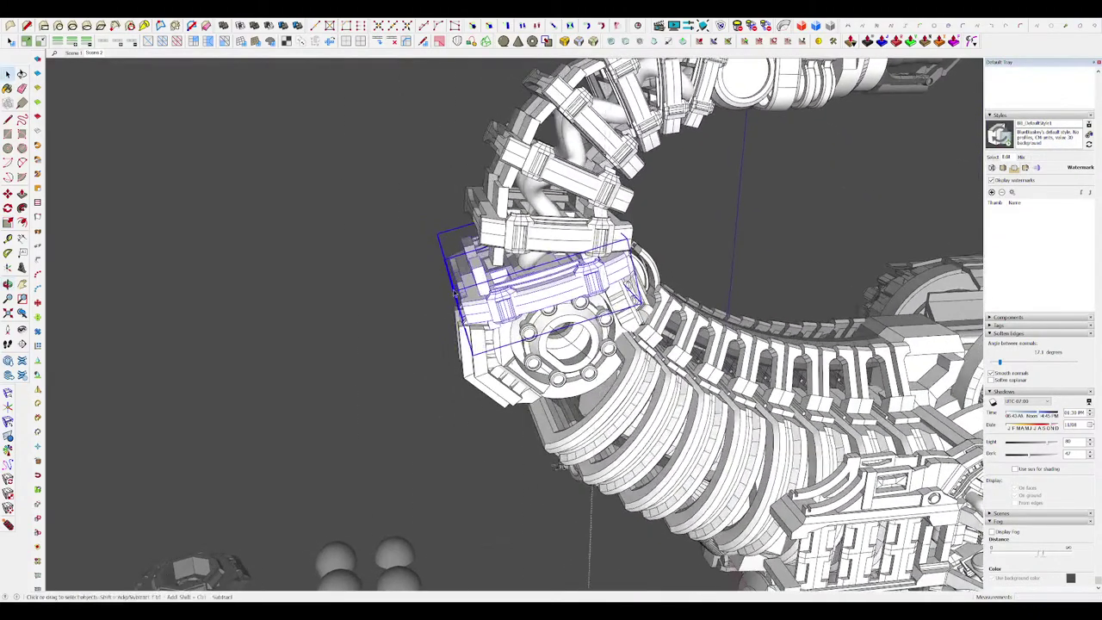
{"action": "scroll", "coordinate": [471, 306], "scroll_direction": "up", "scroll_amount": 3}
Step: Readjust the neck group's green-axis scale, then deselect it
{"action": "key", "text": "s"}
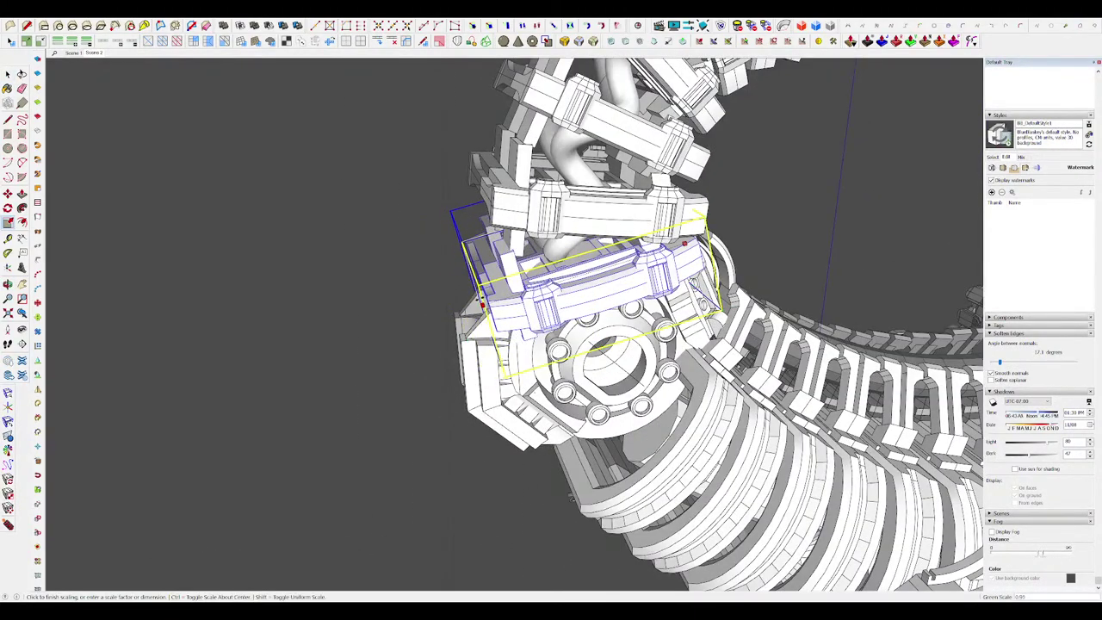
{"action": "left_click_drag", "start_coordinate": [483, 295], "coordinate": [484, 297]}
{"action": "middle_click_drag", "start_coordinate": [485, 297], "coordinate": [540, 281]}
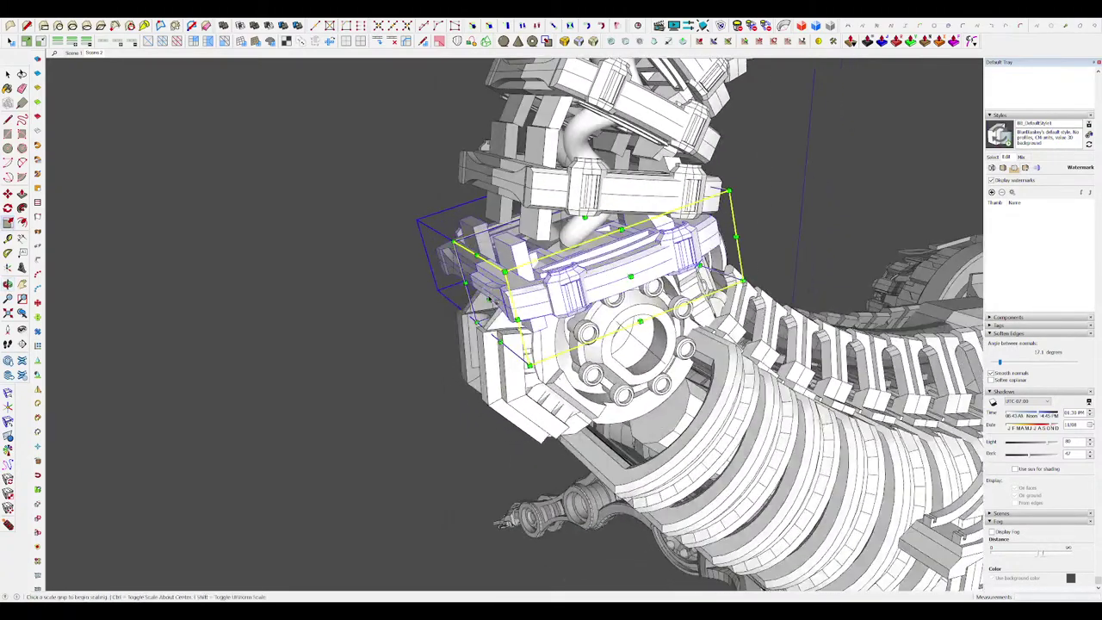
{"action": "left_click_drag", "start_coordinate": [508, 283], "coordinate": [508, 284]}
{"action": "key", "text": "space"}
{"action": "scroll", "coordinate": [509, 288], "scroll_direction": "down", "scroll_amount": 3}
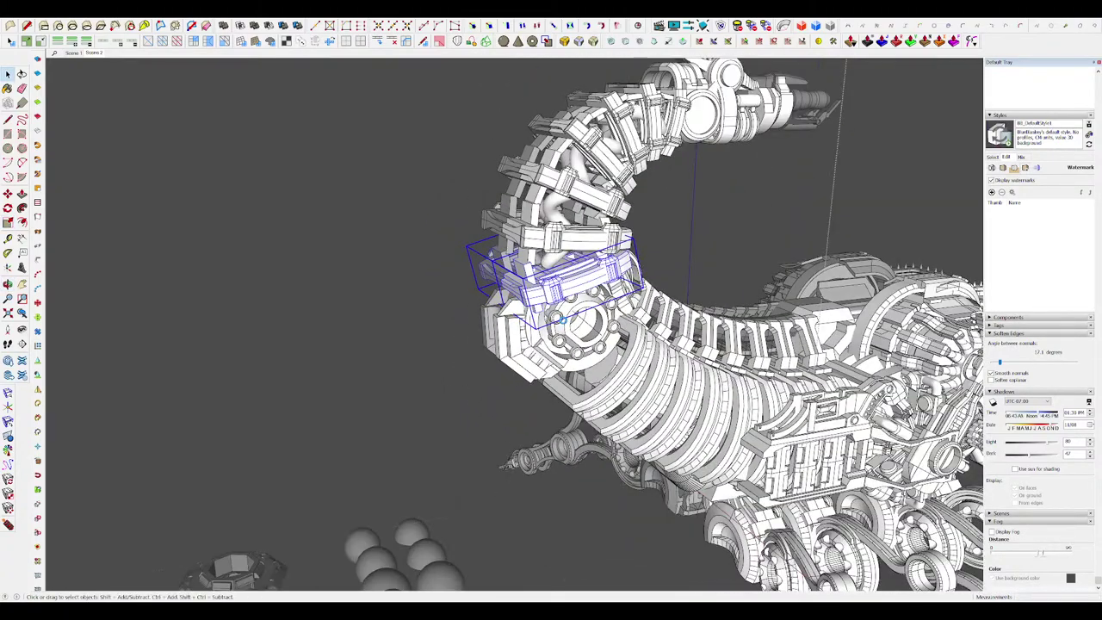
{"action": "middle_click_drag", "start_coordinate": [562, 320], "coordinate": [572, 317]}
{"action": "scroll", "coordinate": [538, 284], "scroll_direction": "down", "scroll_amount": 5}
{"action": "left_click", "coordinate": [563, 391]}
{"action": "scroll", "coordinate": [521, 256], "scroll_direction": "up", "scroll_amount": 6}
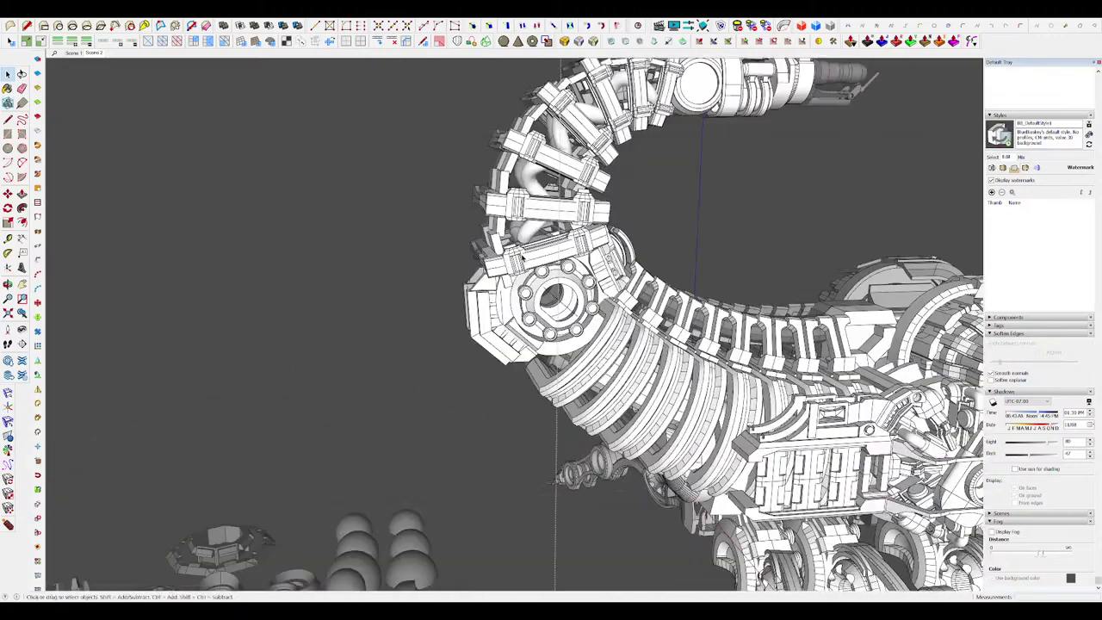
Step: Scale the collar group up slightly to fit around the neck
{"action": "left_click", "coordinate": [521, 257]}
{"action": "scroll", "coordinate": [534, 251], "scroll_direction": "up", "scroll_amount": 4}
{"action": "key", "text": "s"}
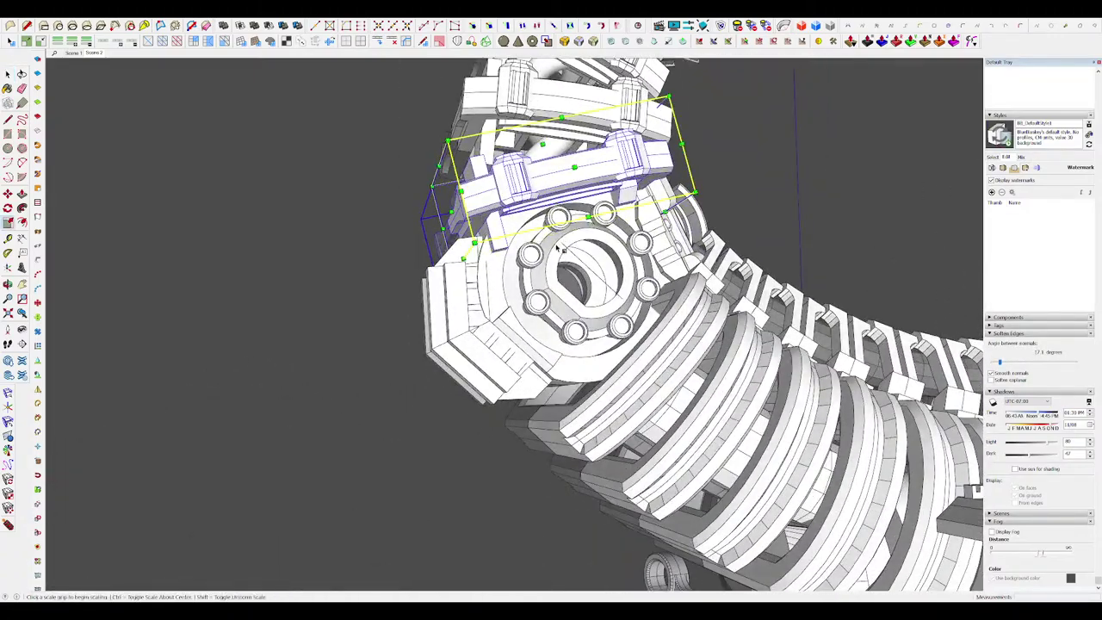
{"action": "middle_click_drag", "start_coordinate": [557, 248], "coordinate": [564, 207]}
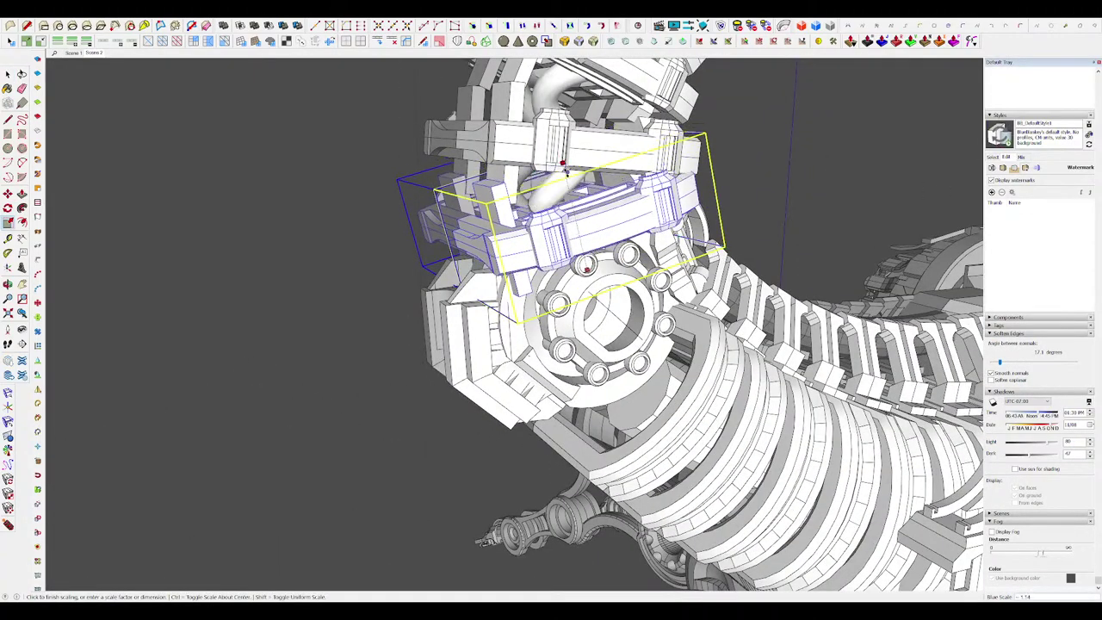
{"action": "middle_click_drag", "start_coordinate": [569, 171], "coordinate": [557, 156]}
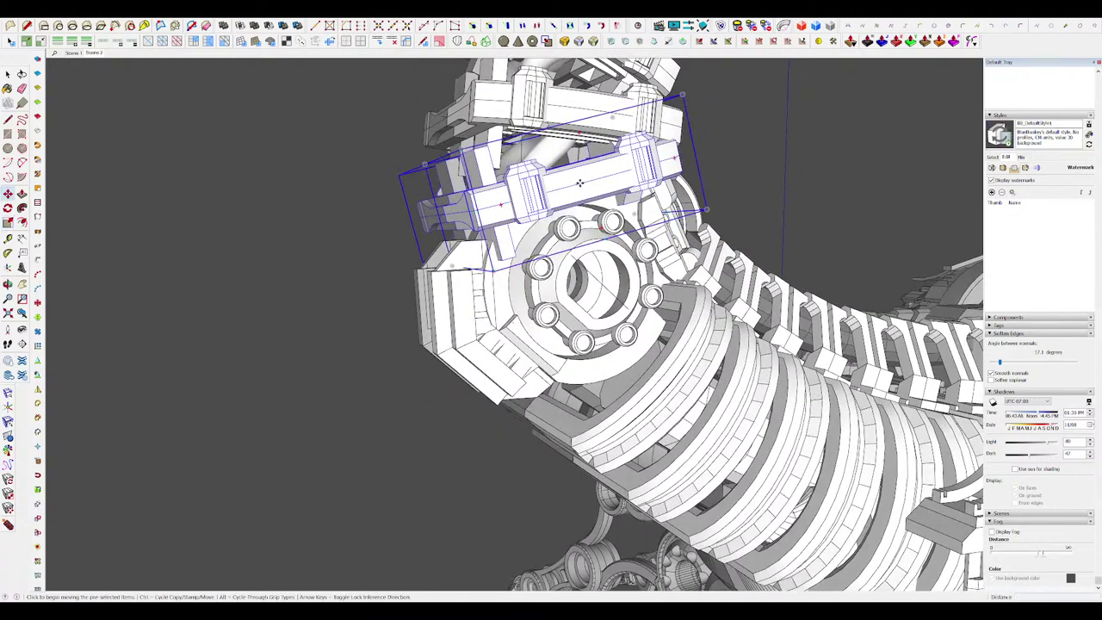
Step: Move the collar group down onto the bolted neck joint
{"action": "middle_click_drag", "start_coordinate": [580, 200], "coordinate": [521, 224]}
{"action": "left_click", "coordinate": [528, 213]}
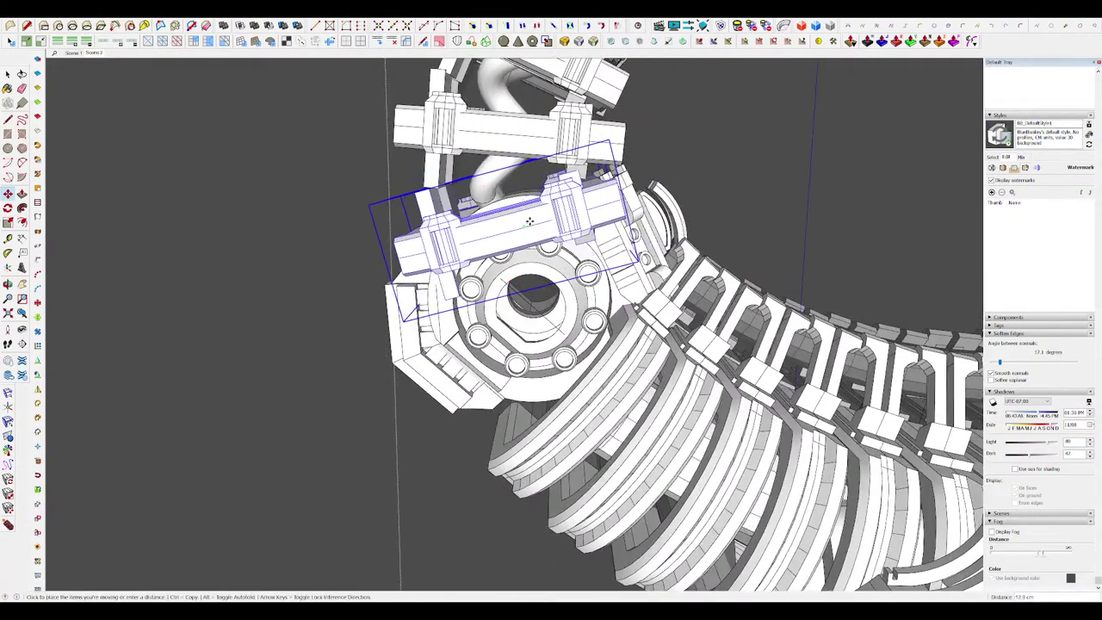
{"action": "middle_click_drag", "start_coordinate": [539, 214], "coordinate": [607, 264]}
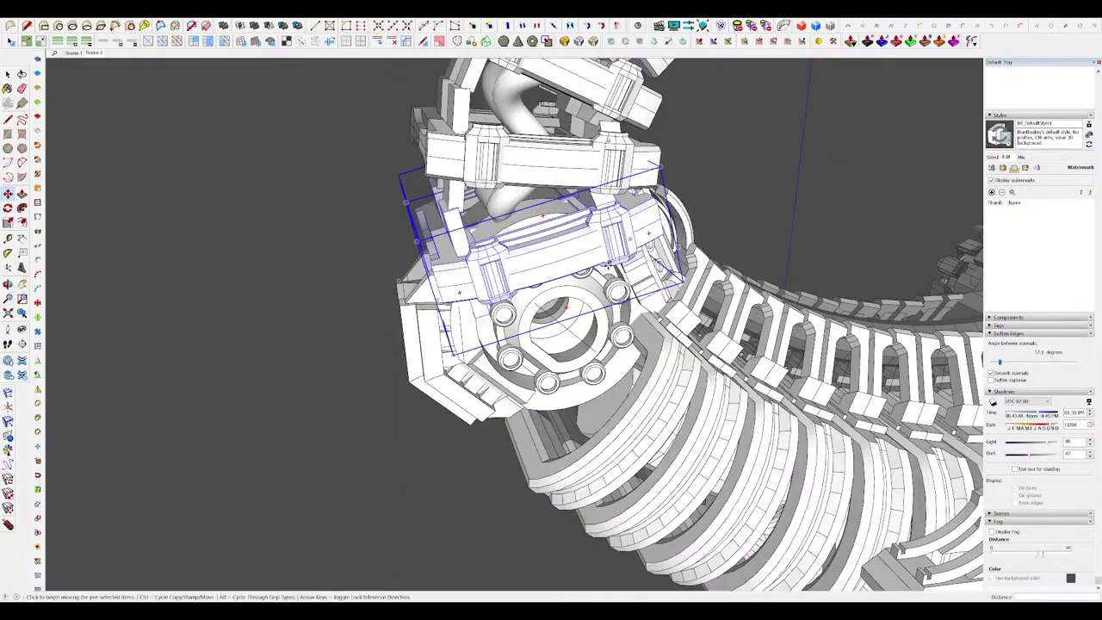
{"action": "scroll", "coordinate": [602, 271], "scroll_direction": "down", "scroll_amount": 8}
Step: Open the neck collar component for editing
{"action": "left_click", "coordinate": [635, 226]}
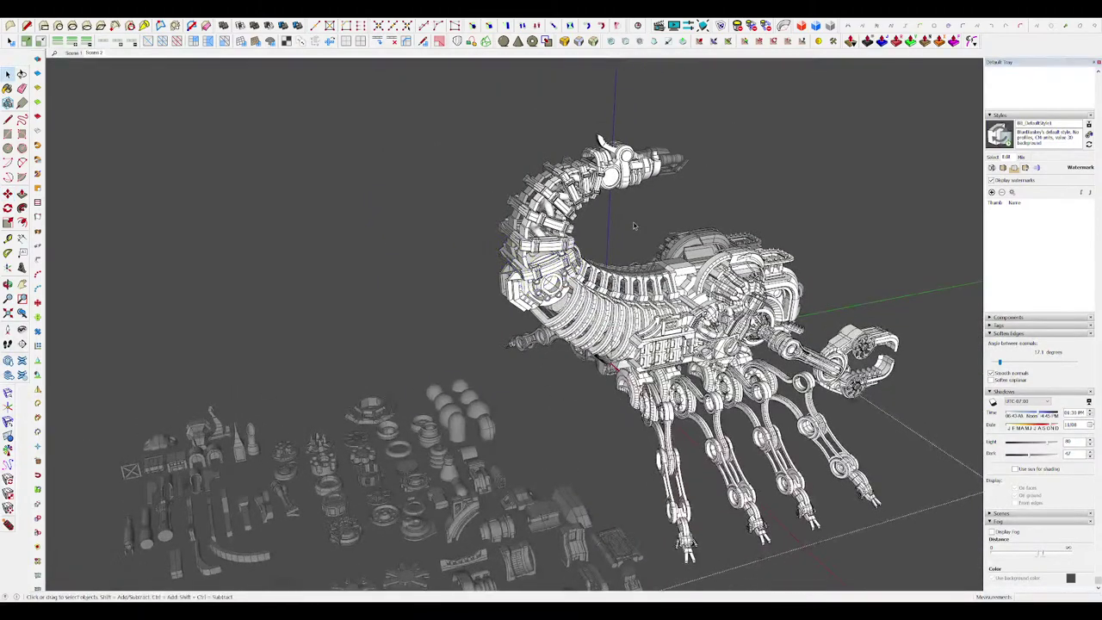
{"action": "middle_click_drag", "start_coordinate": [634, 226], "coordinate": [678, 241]}
{"action": "scroll", "coordinate": [646, 236], "scroll_direction": "up", "scroll_amount": 3}
{"action": "mouse_move", "coordinate": [551, 245]}
{"action": "middle_mouse_down"}
{"action": "mouse_move", "coordinate": [495, 258]}
{"action": "mouse_move", "coordinate": [570, 273]}
{"action": "mouse_move", "coordinate": [615, 253]}
{"action": "mouse_move", "coordinate": [668, 303]}
{"action": "mouse_move", "coordinate": [622, 307]}
{"action": "mouse_move", "coordinate": [503, 260]}
{"action": "mouse_move", "coordinate": [691, 329]}
{"action": "mouse_move", "coordinate": [645, 290]}
{"action": "mouse_move", "coordinate": [757, 264]}
{"action": "middle_mouse_up"}
{"action": "scroll", "coordinate": [487, 267], "scroll_direction": "up", "scroll_amount": 4}
{"action": "double_click", "coordinate": [491, 233]}
{"action": "left_click", "coordinate": [492, 233]}
{"action": "scroll", "coordinate": [491, 233], "scroll_direction": "up", "scroll_amount": 5}
{"action": "scroll", "coordinate": [570, 272], "scroll_direction": "up", "scroll_amount": 3}
Step: Draw a cut line across an inner block's corner and push it back to chamfer it
{"action": "key", "text": "l"}
{"action": "key", "text": "space"}
{"action": "key", "text": "e"}
{"action": "scroll", "coordinate": [645, 290], "scroll_direction": "down", "scroll_amount": 5}
{"action": "scroll", "coordinate": [757, 264], "scroll_direction": "up", "scroll_amount": 6}
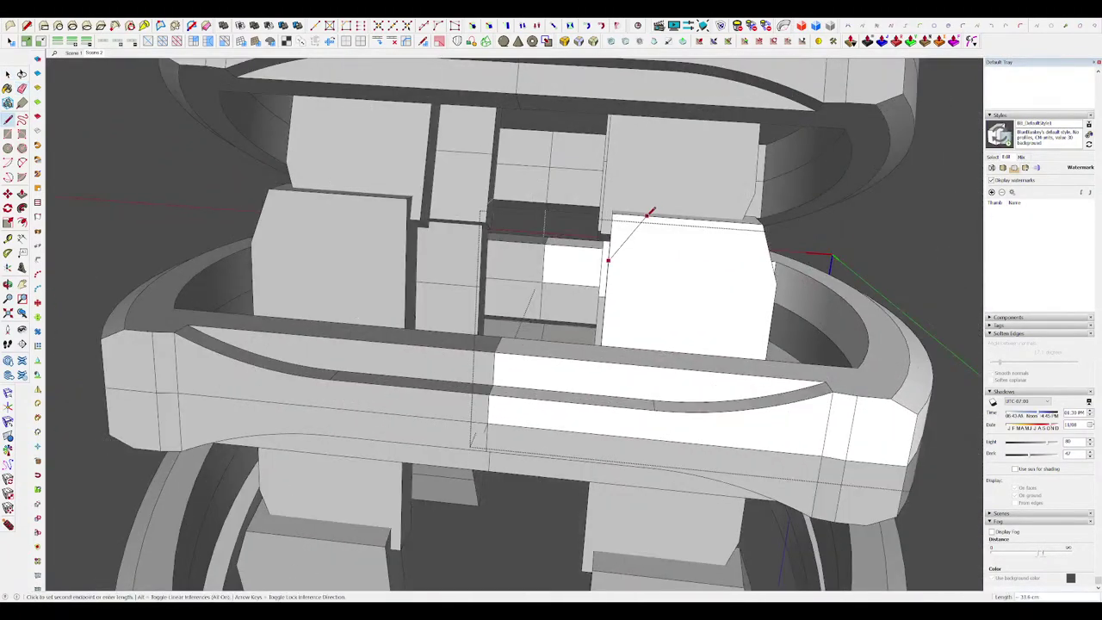
{"action": "left_click", "coordinate": [647, 215]}
{"action": "middle_click_drag", "start_coordinate": [647, 215], "coordinate": [646, 231]}
{"action": "key", "text": "p"}
{"action": "left_click_drag", "start_coordinate": [613, 219], "coordinate": [627, 236]}
{"action": "mouse_move", "coordinate": [627, 236]}
{"action": "middle_mouse_down"}
{"action": "mouse_move", "coordinate": [595, 197]}
{"action": "mouse_move", "coordinate": [622, 263]}
{"action": "middle_mouse_up"}
Step: Erase the leftover corner triangle and check the chamfered block
{"action": "key", "text": "i"}
{"action": "scroll", "coordinate": [594, 197], "scroll_direction": "up", "scroll_amount": 4}
{"action": "key", "text": "e"}
{"action": "left_click", "coordinate": [573, 194]}
{"action": "scroll", "coordinate": [586, 202], "scroll_direction": "down", "scroll_amount": 5}
{"action": "key", "text": "j"}
{"action": "mouse_move", "coordinate": [586, 202]}
{"action": "middle_mouse_down"}
{"action": "mouse_move", "coordinate": [644, 237]}
{"action": "mouse_move", "coordinate": [498, 226]}
{"action": "middle_mouse_up"}
{"action": "scroll", "coordinate": [643, 238], "scroll_direction": "down", "scroll_amount": 5}
Step: Offset an inset panel outline on the block's front face and push it back slightly
{"action": "key", "text": "space"}
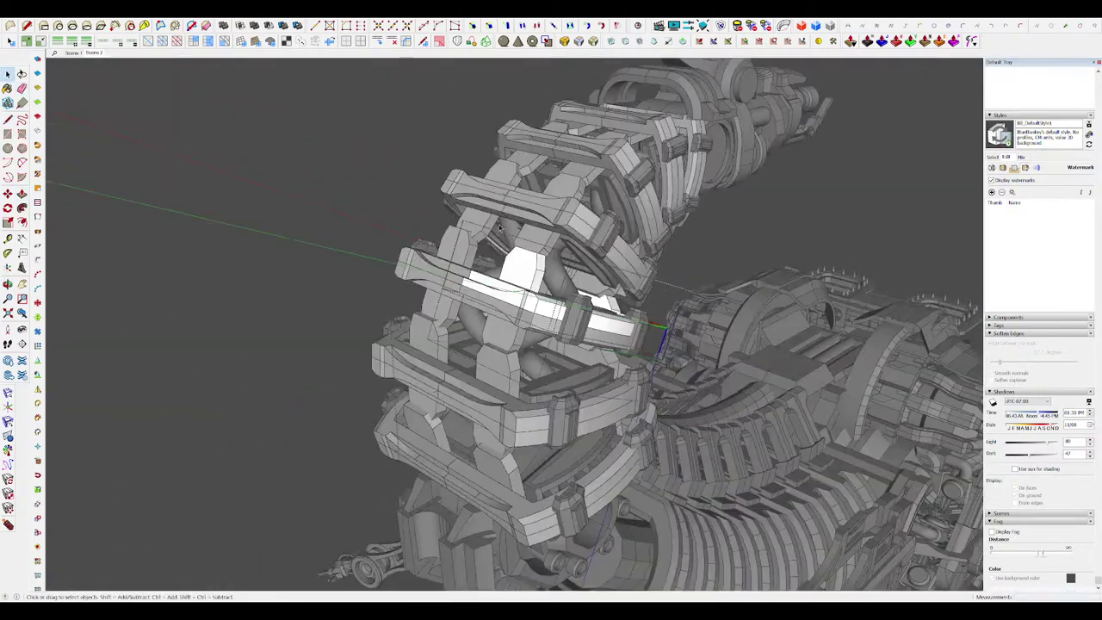
{"action": "scroll", "coordinate": [509, 246], "scroll_direction": "up", "scroll_amount": 5}
{"action": "middle_click_drag", "start_coordinate": [568, 305], "coordinate": [625, 452]}
{"action": "left_click", "coordinate": [579, 297]}
{"action": "key", "text": "f"}
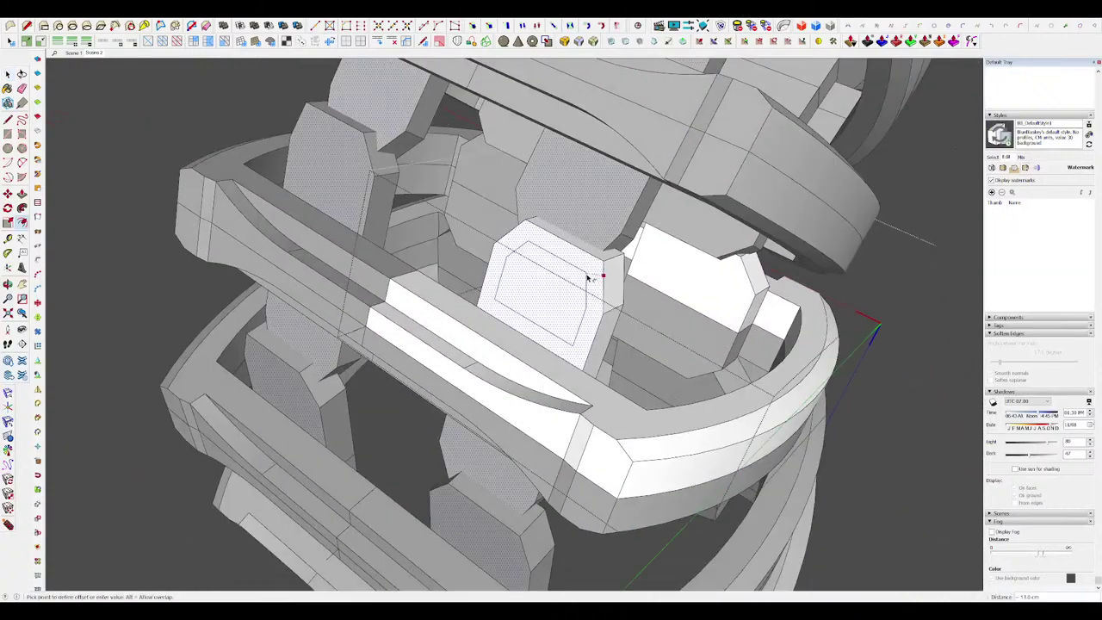
{"action": "scroll", "coordinate": [536, 307], "scroll_direction": "up", "scroll_amount": 5}
{"action": "middle_click_drag", "start_coordinate": [536, 327], "coordinate": [560, 276]}
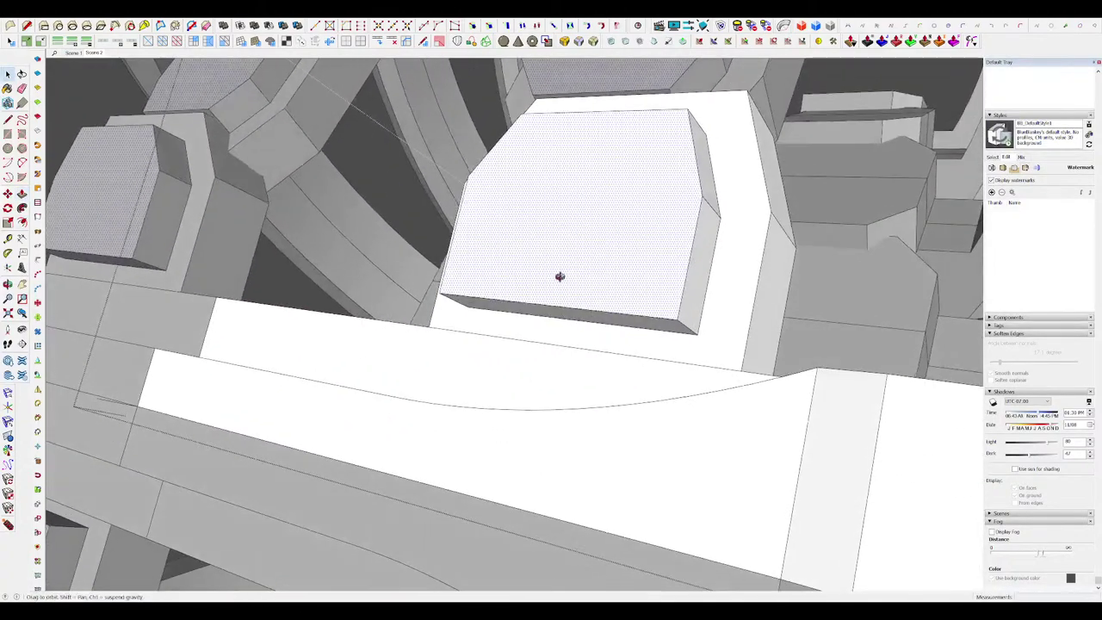
{"action": "left_click", "coordinate": [583, 318]}
{"action": "middle_click_drag", "start_coordinate": [583, 318], "coordinate": [564, 355]}
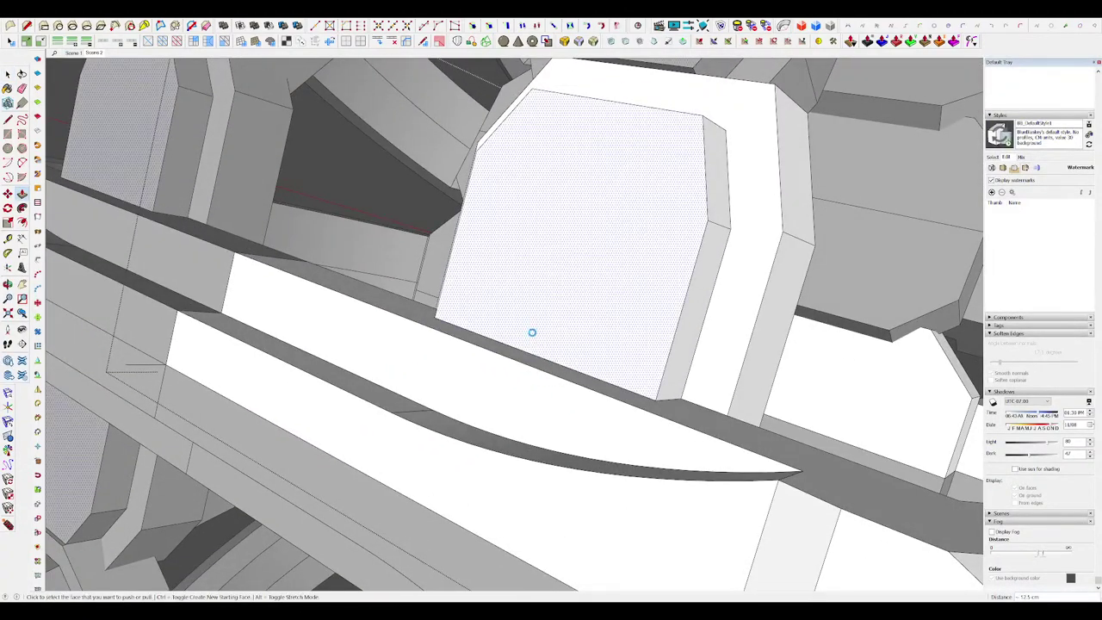
{"action": "scroll", "coordinate": [532, 332], "scroll_direction": "down", "scroll_amount": 10}
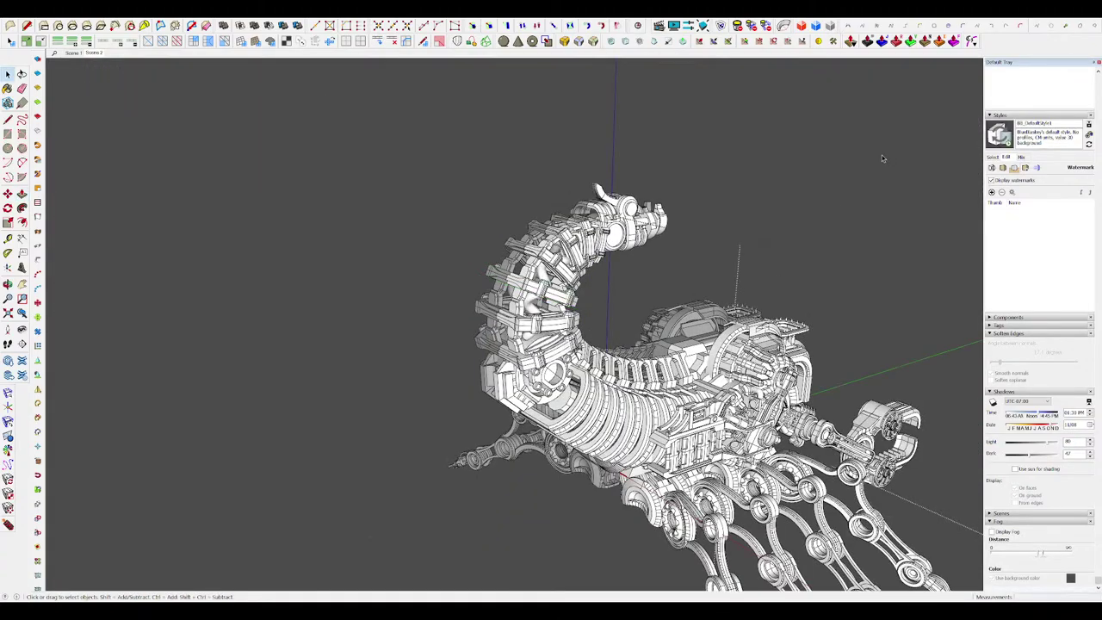
Step: Try extruding a rectangle bar across the ring segment, then undo it
{"action": "mouse_move", "coordinate": [881, 159]}
{"action": "middle_mouse_down"}
{"action": "mouse_move", "coordinate": [656, 142]}
{"action": "mouse_move", "coordinate": [555, 323]}
{"action": "mouse_move", "coordinate": [522, 313]}
{"action": "mouse_move", "coordinate": [521, 331]}
{"action": "mouse_move", "coordinate": [479, 287]}
{"action": "mouse_move", "coordinate": [439, 298]}
{"action": "mouse_move", "coordinate": [440, 288]}
{"action": "middle_mouse_up"}
{"action": "scroll", "coordinate": [555, 323], "scroll_direction": "up", "scroll_amount": 8}
{"action": "double_click", "coordinate": [499, 297]}
{"action": "left_click", "coordinate": [499, 297]}
{"action": "scroll", "coordinate": [500, 297], "scroll_direction": "up", "scroll_amount": 5}
{"action": "key", "text": "r"}
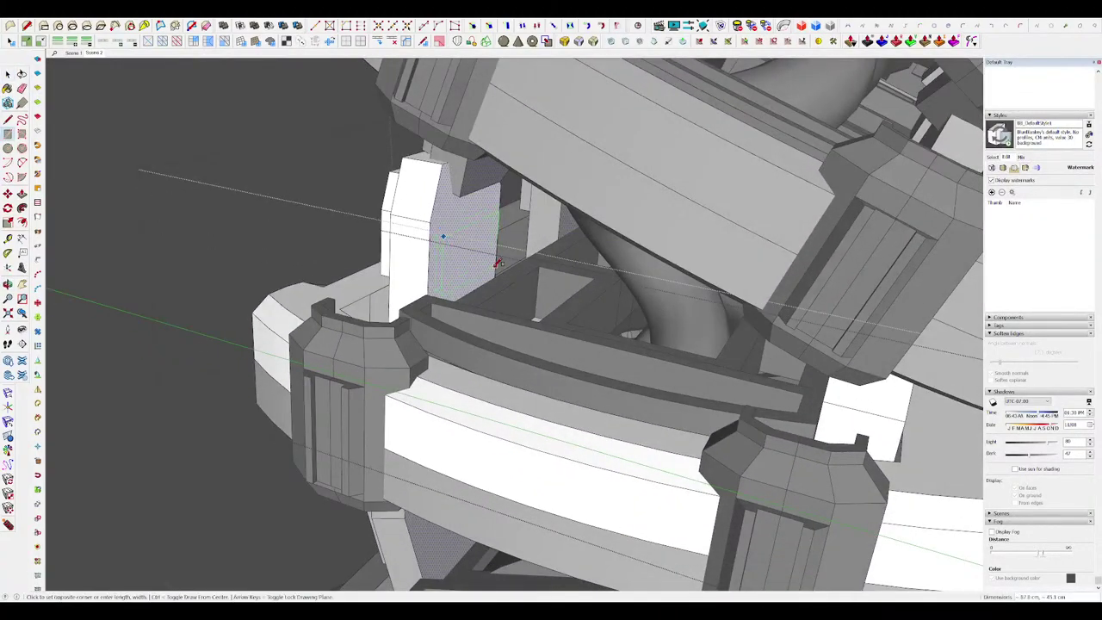
{"action": "middle_click_drag", "start_coordinate": [524, 282], "coordinate": [586, 301]}
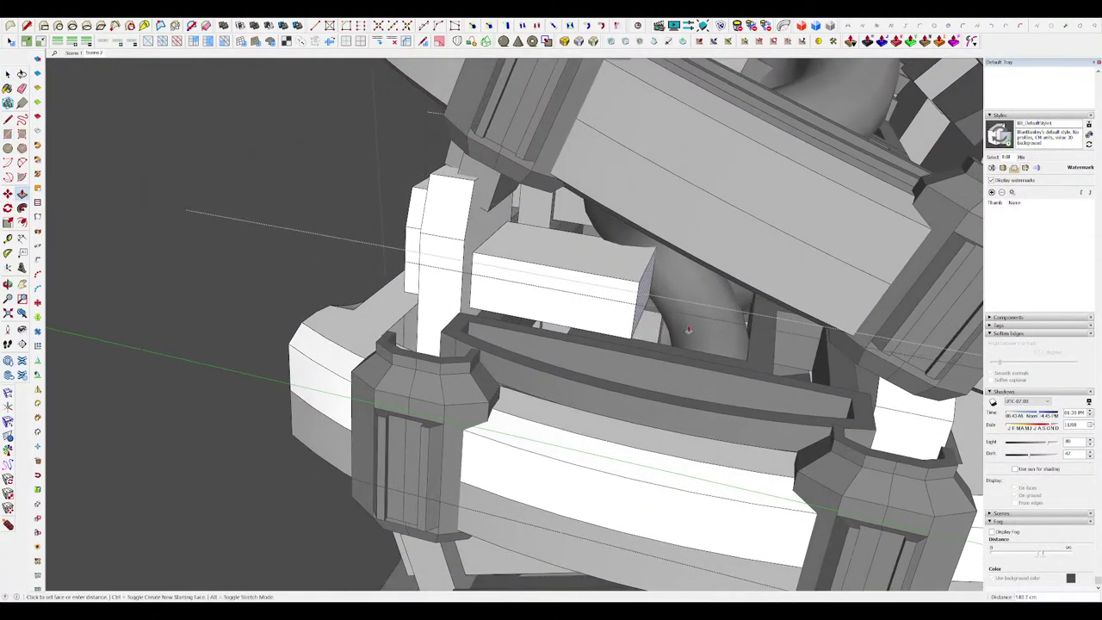
{"action": "middle_click_drag", "start_coordinate": [695, 330], "coordinate": [768, 289]}
{"action": "left_click", "coordinate": [839, 261]}
{"action": "key", "text": "space"}
{"action": "scroll", "coordinate": [686, 172], "scroll_direction": "down", "scroll_amount": 9}
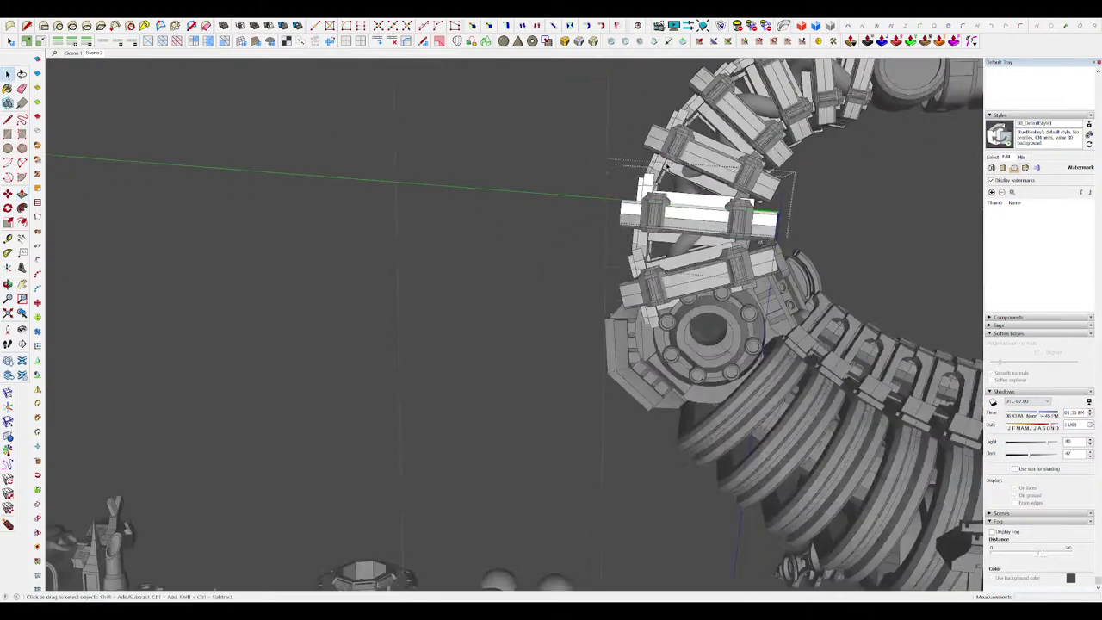
{"action": "scroll", "coordinate": [702, 211], "scroll_direction": "up", "scroll_amount": 5}
{"action": "middle_click_drag", "start_coordinate": [686, 172], "coordinate": [578, 182]}
{"action": "key", "text": "ctrl+z"}
Step: Offset an inset outline on the post's face
{"action": "key", "text": "i"}
{"action": "scroll", "coordinate": [683, 180], "scroll_direction": "up", "scroll_amount": 3}
{"action": "scroll", "coordinate": [463, 172], "scroll_direction": "up", "scroll_amount": 5}
{"action": "mouse_move", "coordinate": [463, 172]}
{"action": "middle_mouse_down"}
{"action": "mouse_move", "coordinate": [471, 185]}
{"action": "mouse_move", "coordinate": [453, 177]}
{"action": "mouse_move", "coordinate": [456, 185]}
{"action": "mouse_move", "coordinate": [463, 164]}
{"action": "middle_mouse_up"}
{"action": "scroll", "coordinate": [465, 174], "scroll_direction": "down", "scroll_amount": 4}
{"action": "left_click", "coordinate": [453, 177]}
{"action": "key", "text": "f"}
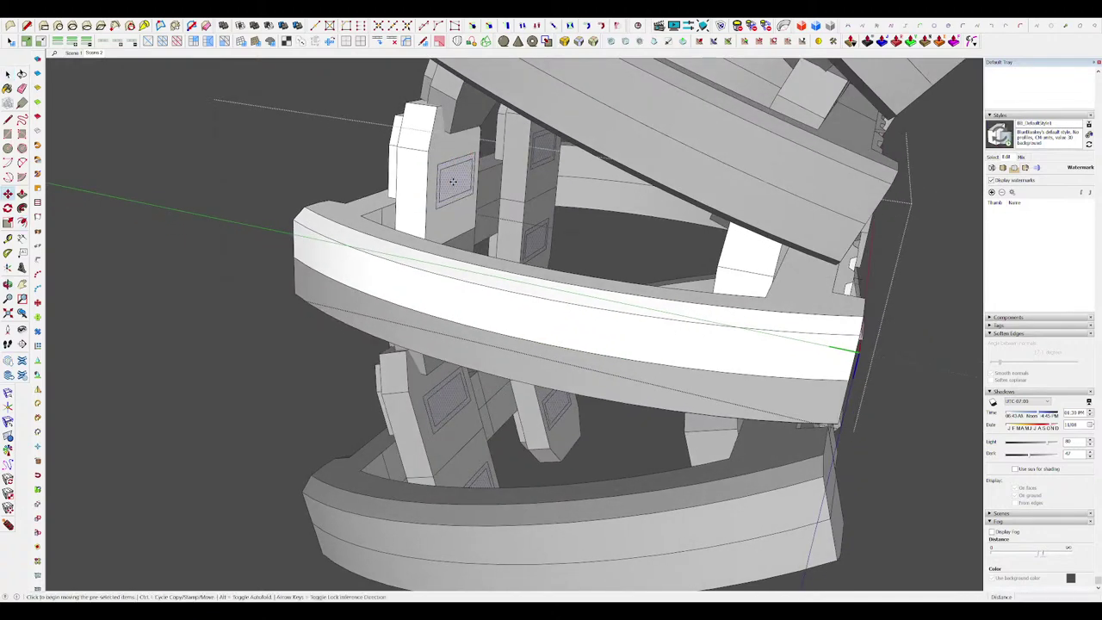
{"action": "middle_click_drag", "start_coordinate": [485, 183], "coordinate": [585, 197]}
{"action": "scroll", "coordinate": [703, 209], "scroll_direction": "up", "scroll_amount": 4}
{"action": "key", "text": "space"}
{"action": "mouse_move", "coordinate": [706, 209]}
{"action": "middle_mouse_down"}
{"action": "mouse_move", "coordinate": [680, 213]}
{"action": "mouse_move", "coordinate": [657, 241]}
{"action": "mouse_move", "coordinate": [612, 224]}
{"action": "mouse_move", "coordinate": [772, 238]}
{"action": "mouse_move", "coordinate": [728, 247]}
{"action": "mouse_move", "coordinate": [726, 214]}
{"action": "middle_mouse_up"}
{"action": "scroll", "coordinate": [725, 214], "scroll_direction": "up", "scroll_amount": 2}
{"action": "scroll", "coordinate": [624, 221], "scroll_direction": "down", "scroll_amount": 2}
Step: Delete the beam's front end face, then restore it
{"action": "key", "text": "space"}
{"action": "left_click", "coordinate": [625, 222]}
{"action": "middle_click_drag", "start_coordinate": [627, 221], "coordinate": [677, 219]}
{"action": "key", "text": "Delete"}
{"action": "key", "text": "ctrl+z"}
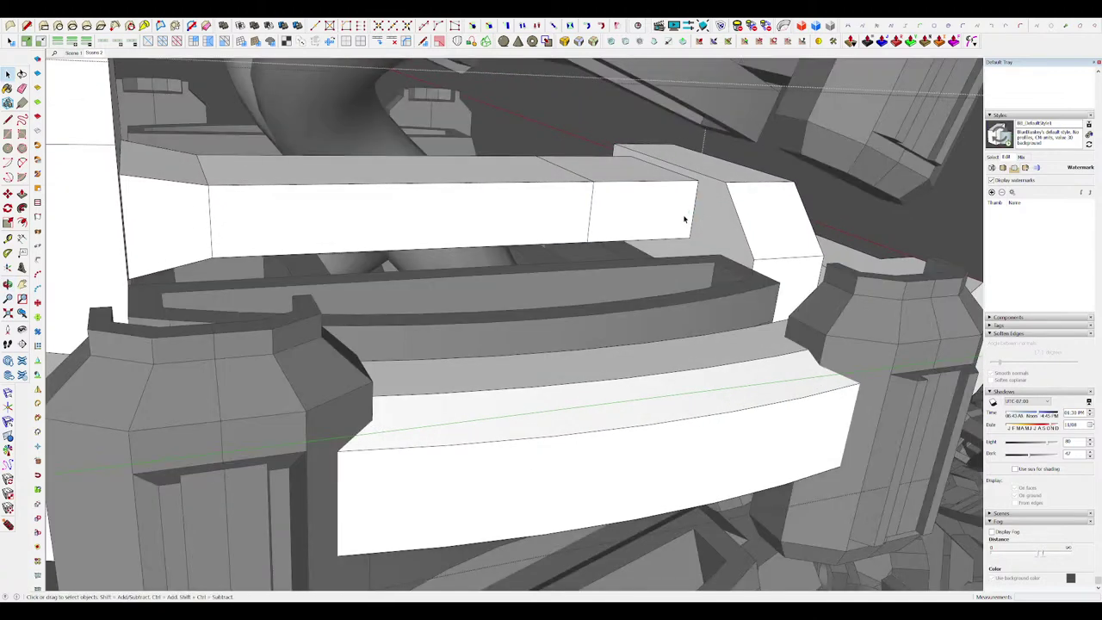
{"action": "scroll", "coordinate": [686, 216], "scroll_direction": "down", "scroll_amount": 3}
{"action": "middle_click_drag", "start_coordinate": [686, 216], "coordinate": [615, 226]}
Step: Scale the crossbar's middle section thinner and shift its edge along the bar
{"action": "left_click_drag", "start_coordinate": [543, 244], "coordinate": [499, 164]}
{"action": "key", "text": "i"}
{"action": "middle_click_drag", "start_coordinate": [504, 186], "coordinate": [520, 188]}
{"action": "key", "text": "s"}
{"action": "left_click_drag", "start_coordinate": [569, 201], "coordinate": [564, 200], "text": "ctrl"}
{"action": "key", "text": "i"}
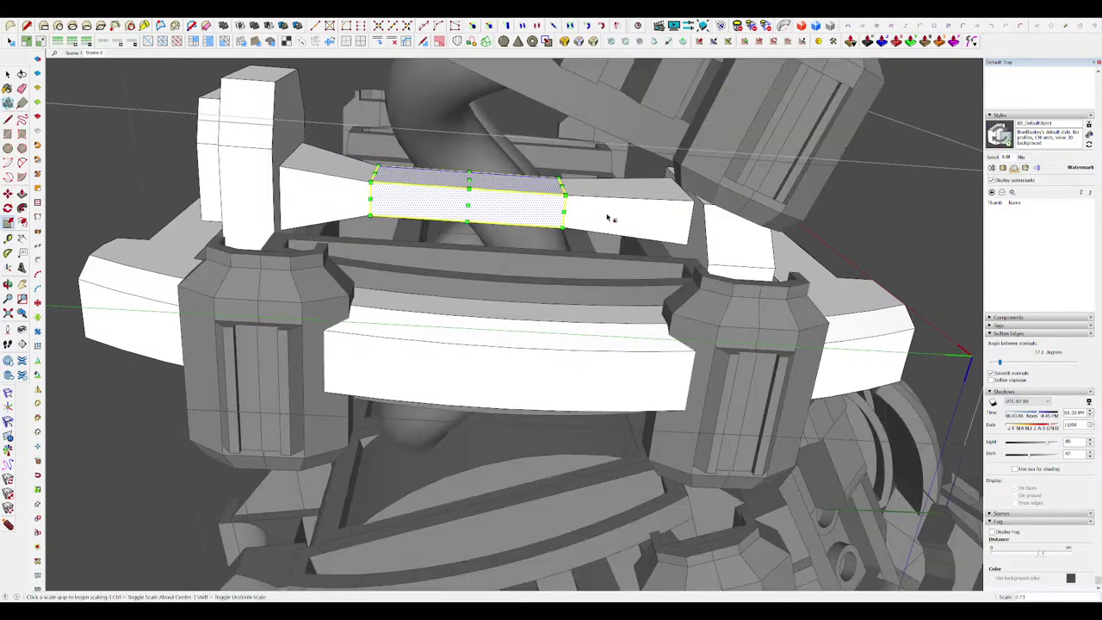
{"action": "middle_click_drag", "start_coordinate": [609, 216], "coordinate": [574, 207]}
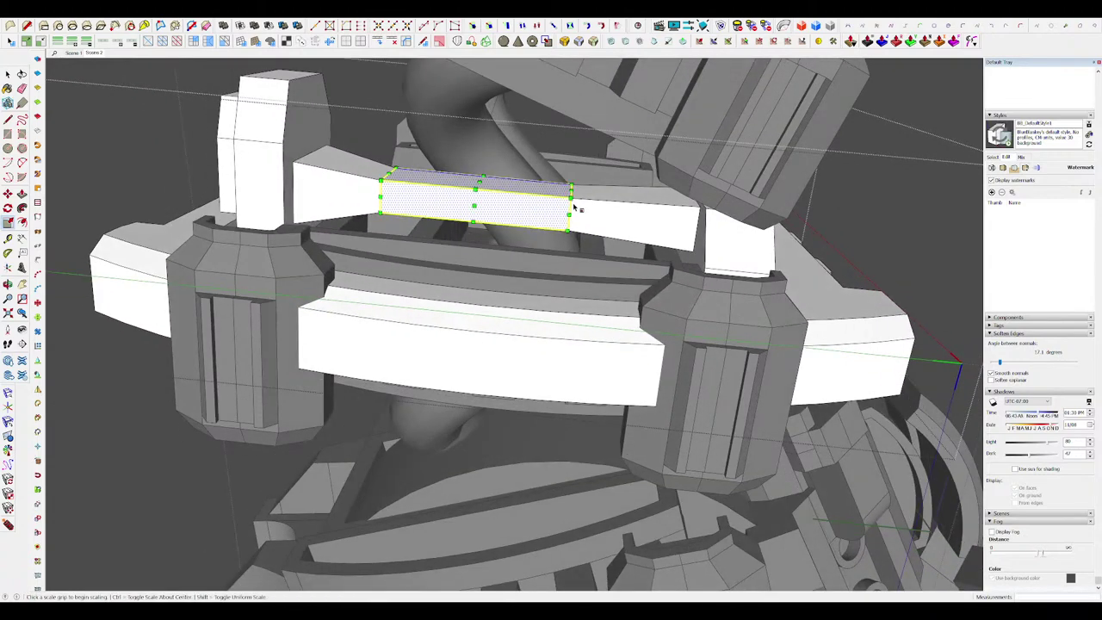
{"action": "left_click", "coordinate": [647, 204]}
Step: Review the tapered crossbar across the similar collar copies
{"action": "scroll", "coordinate": [650, 206], "scroll_direction": "down", "scroll_amount": 5}
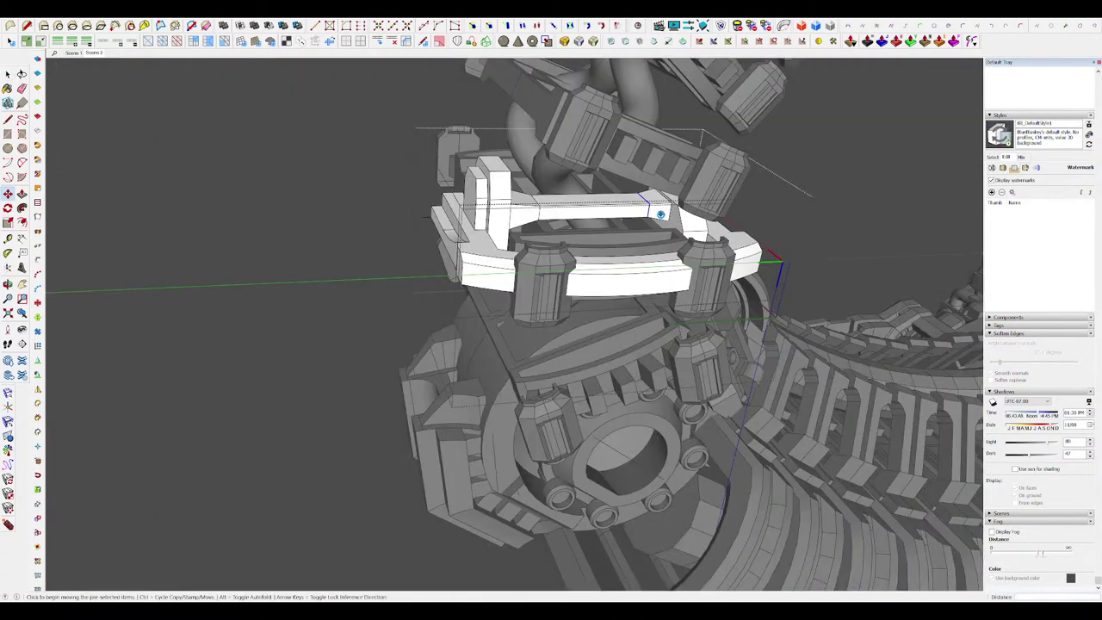
{"action": "key", "text": "i"}
{"action": "key", "text": "j"}
{"action": "middle_click_drag", "start_coordinate": [660, 213], "coordinate": [538, 229]}
{"action": "scroll", "coordinate": [631, 172], "scroll_direction": "down", "scroll_amount": 4}
{"action": "scroll", "coordinate": [591, 177], "scroll_direction": "up", "scroll_amount": 4}
{"action": "scroll", "coordinate": [575, 234], "scroll_direction": "up", "scroll_amount": 2}
{"action": "scroll", "coordinate": [652, 258], "scroll_direction": "down", "scroll_amount": 5}
Step: Close the component and orbit around the scorpion's neck collar
{"action": "left_click", "coordinate": [652, 258]}
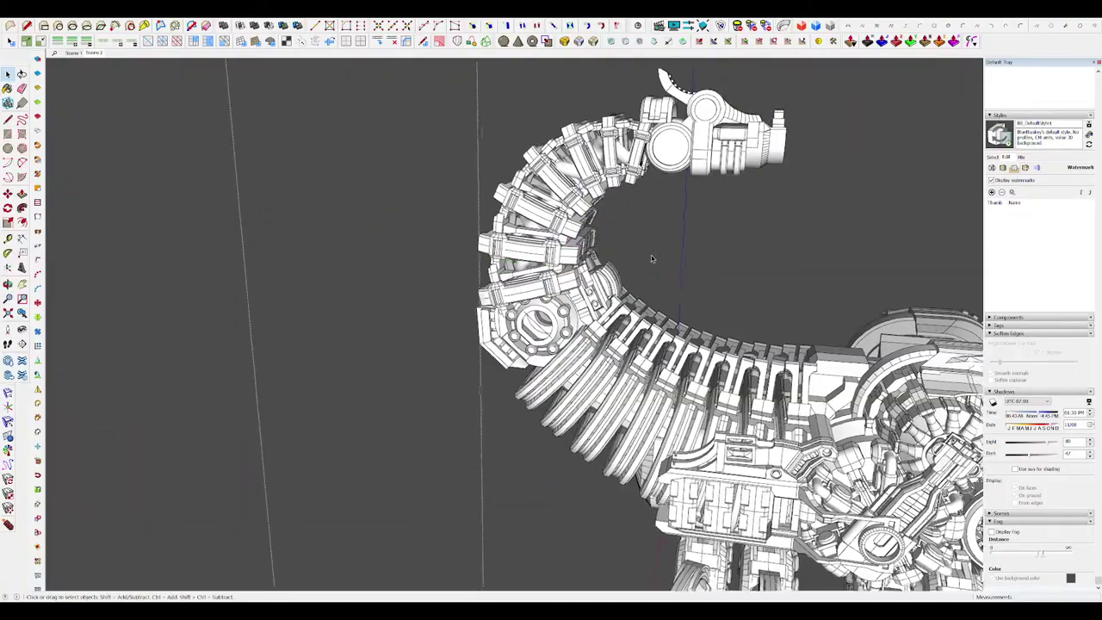
{"action": "scroll", "coordinate": [651, 258], "scroll_direction": "down", "scroll_amount": 1}
{"action": "middle_click_drag", "start_coordinate": [651, 258], "coordinate": [593, 232]}
{"action": "scroll", "coordinate": [568, 245], "scroll_direction": "up", "scroll_amount": 3}
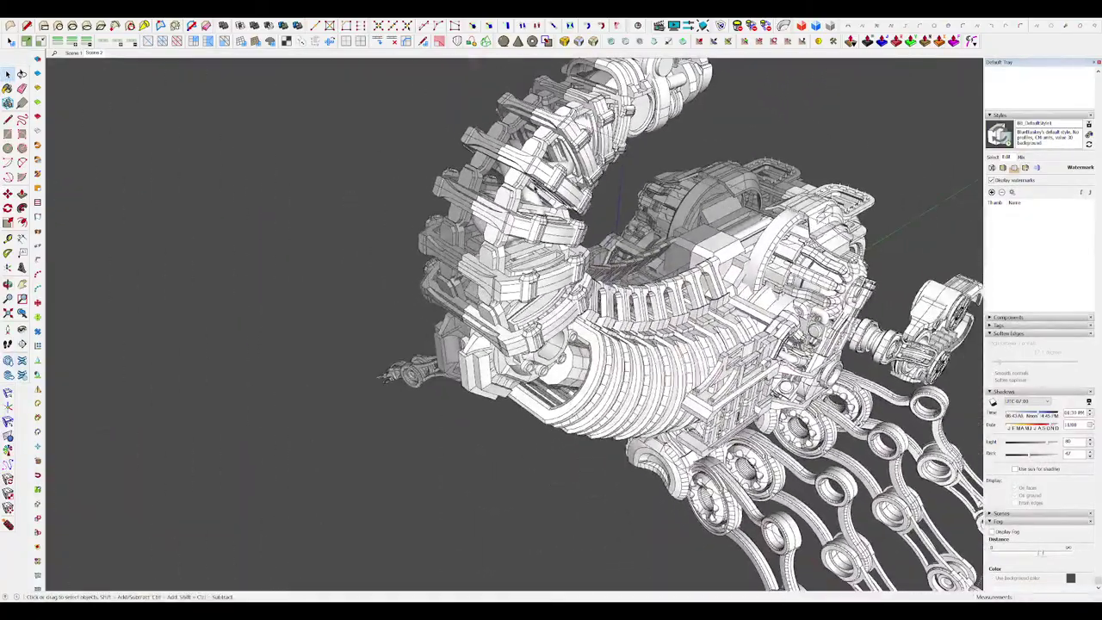
{"action": "scroll", "coordinate": [550, 173], "scroll_direction": "up", "scroll_amount": 3}
{"action": "middle_click_drag", "start_coordinate": [551, 172], "coordinate": [537, 99]}
{"action": "scroll", "coordinate": [537, 101], "scroll_direction": "down", "scroll_amount": 2}
{"action": "middle_click_drag", "start_coordinate": [576, 275], "coordinate": [624, 364]}
{"action": "scroll", "coordinate": [524, 318], "scroll_direction": "up", "scroll_amount": 2}
{"action": "scroll", "coordinate": [560, 355], "scroll_direction": "down", "scroll_amount": 3}
{"action": "scroll", "coordinate": [516, 293], "scroll_direction": "up", "scroll_amount": 3}
Step: Open the ring component and inspect the crossbar's top face in isolation
{"action": "double_click", "coordinate": [502, 246]}
{"action": "middle_click_drag", "start_coordinate": [502, 246], "coordinate": [340, 234]}
{"action": "scroll", "coordinate": [344, 198], "scroll_direction": "up", "scroll_amount": 6}
{"action": "left_click", "coordinate": [482, 174]}
{"action": "scroll", "coordinate": [711, 313], "scroll_direction": "down", "scroll_amount": 4}
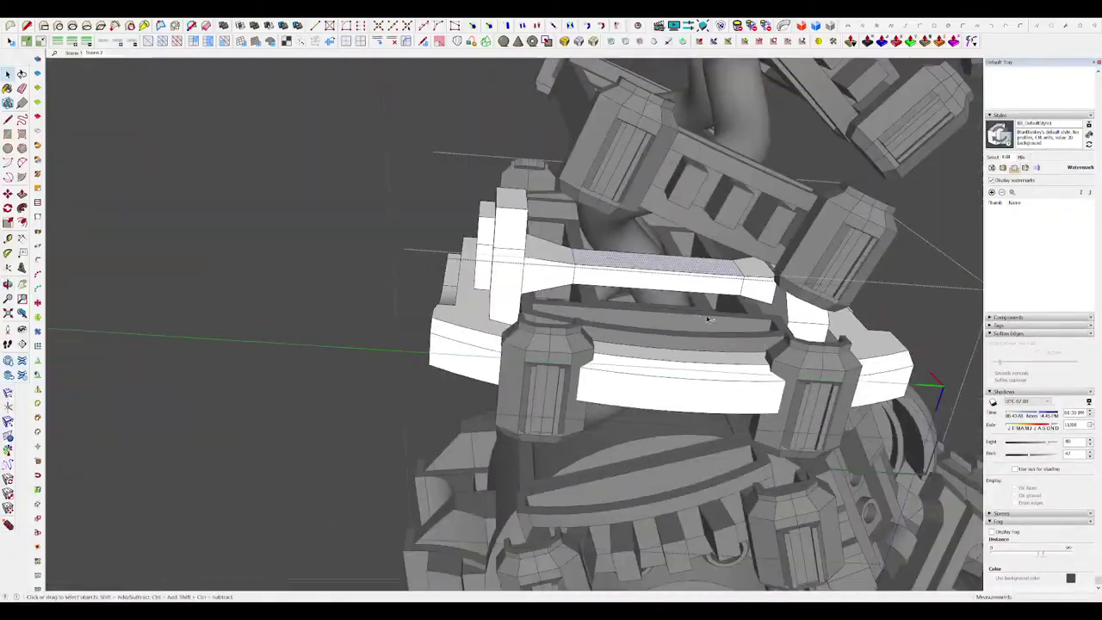
{"action": "key", "text": "h"}
{"action": "scroll", "coordinate": [713, 311], "scroll_direction": "up", "scroll_amount": 3}
{"action": "mouse_move", "coordinate": [712, 312]}
{"action": "middle_mouse_down"}
{"action": "mouse_move", "coordinate": [690, 276]}
{"action": "mouse_move", "coordinate": [457, 200]}
{"action": "middle_mouse_up"}
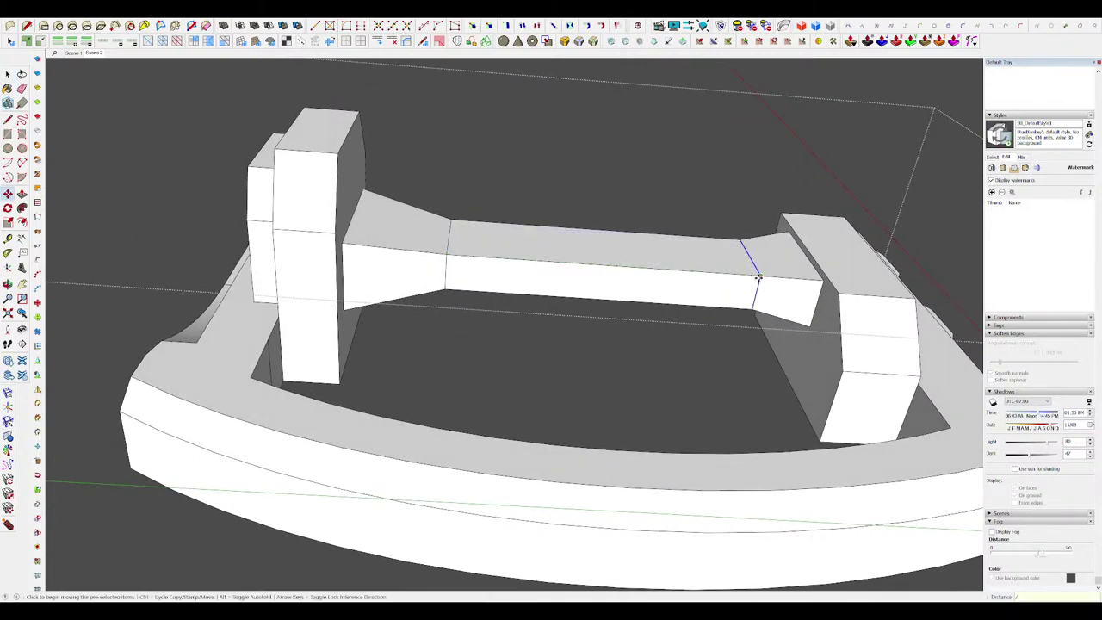
{"action": "scroll", "coordinate": [429, 308], "scroll_direction": "down", "scroll_amount": 5}
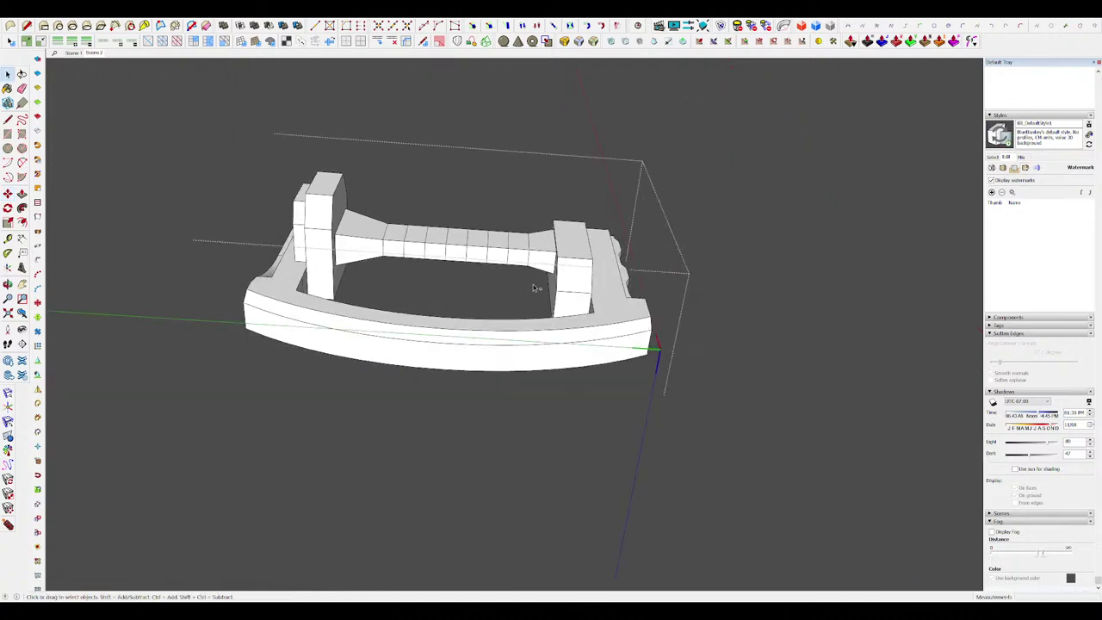
{"action": "key", "text": "h"}
{"action": "scroll", "coordinate": [543, 276], "scroll_direction": "down", "scroll_amount": 2}
{"action": "scroll", "coordinate": [484, 225], "scroll_direction": "up", "scroll_amount": 3}
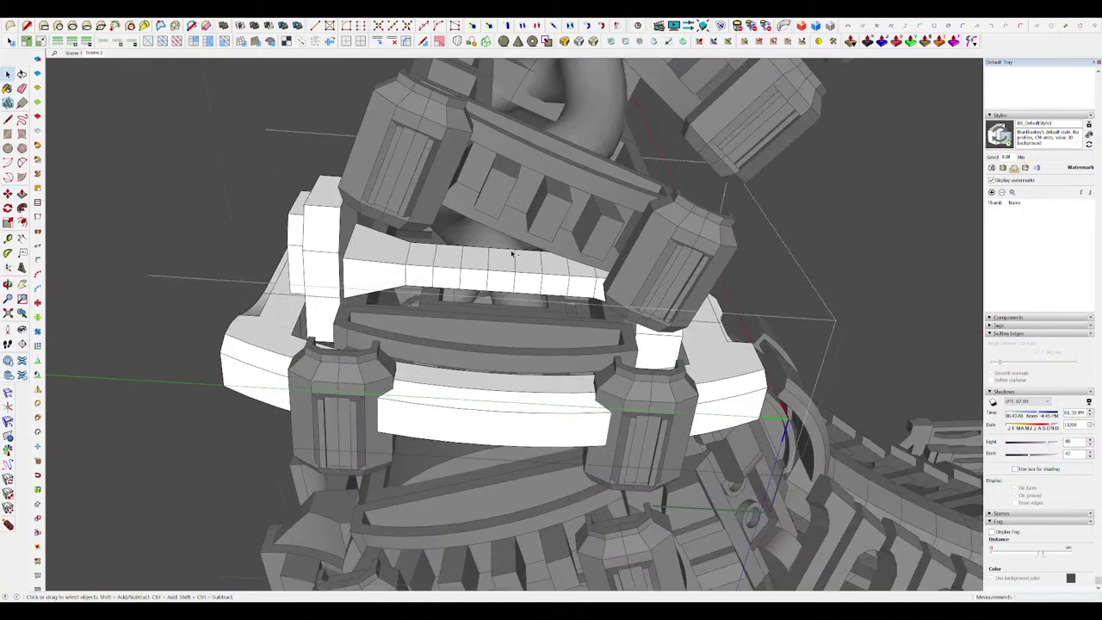
Step: Bend the crossbar's middle edge loop into a downward curve with Vertex Tools
{"action": "double_click", "coordinate": [512, 254]}
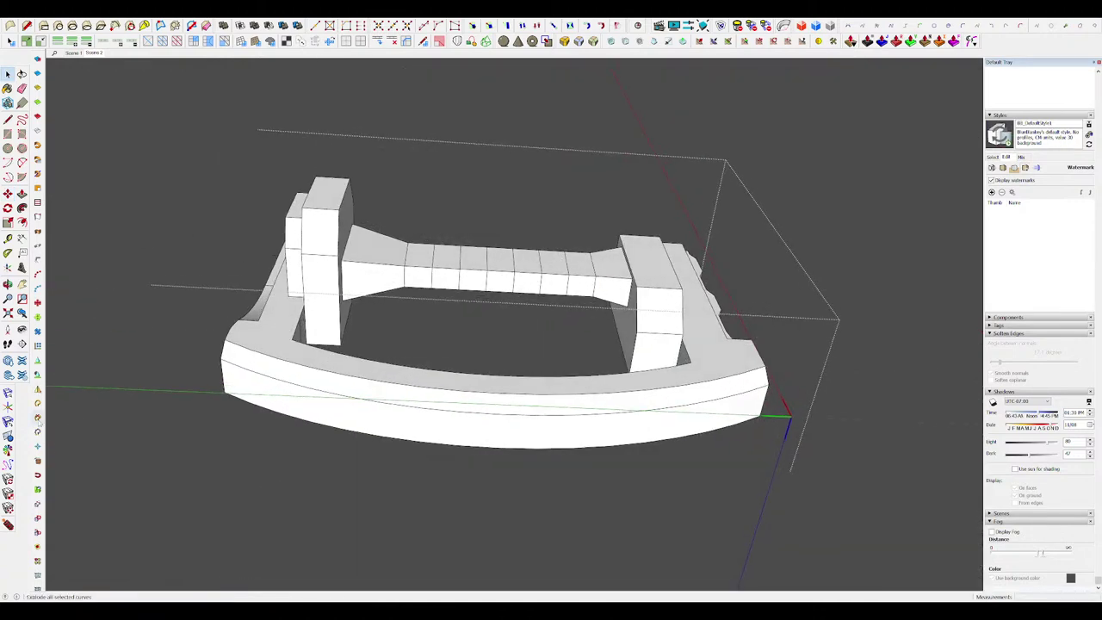
{"action": "left_click", "coordinate": [514, 267]}
{"action": "scroll", "coordinate": [514, 266], "scroll_direction": "down", "scroll_amount": 2}
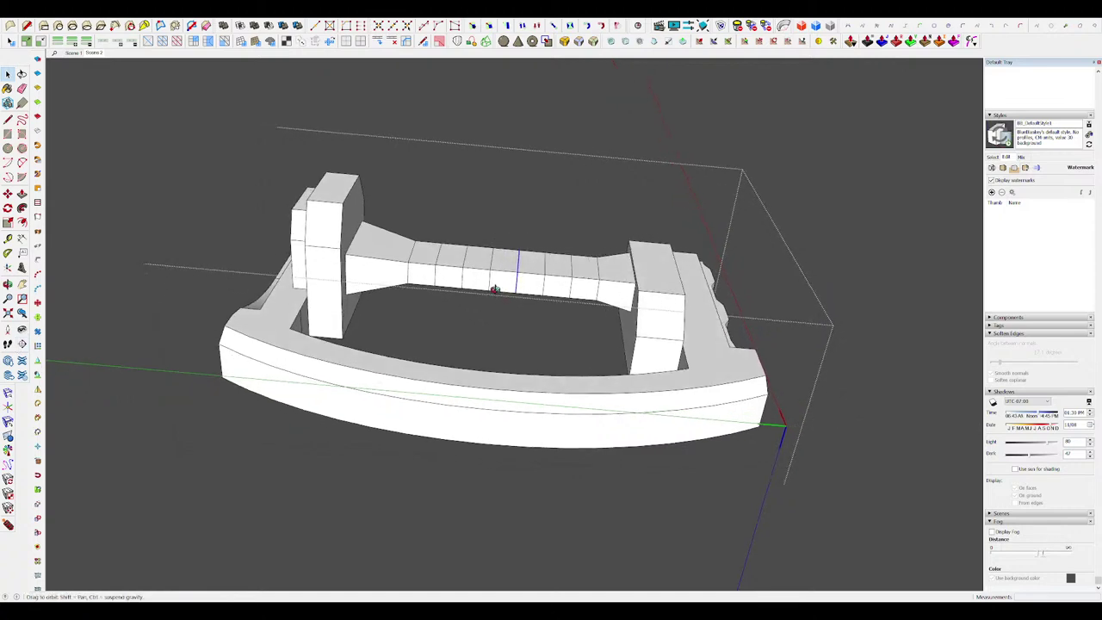
{"action": "scroll", "coordinate": [559, 278], "scroll_direction": "up", "scroll_amount": 4}
{"action": "scroll", "coordinate": [635, 285], "scroll_direction": "down", "scroll_amount": 2}
{"action": "key", "text": "v"}
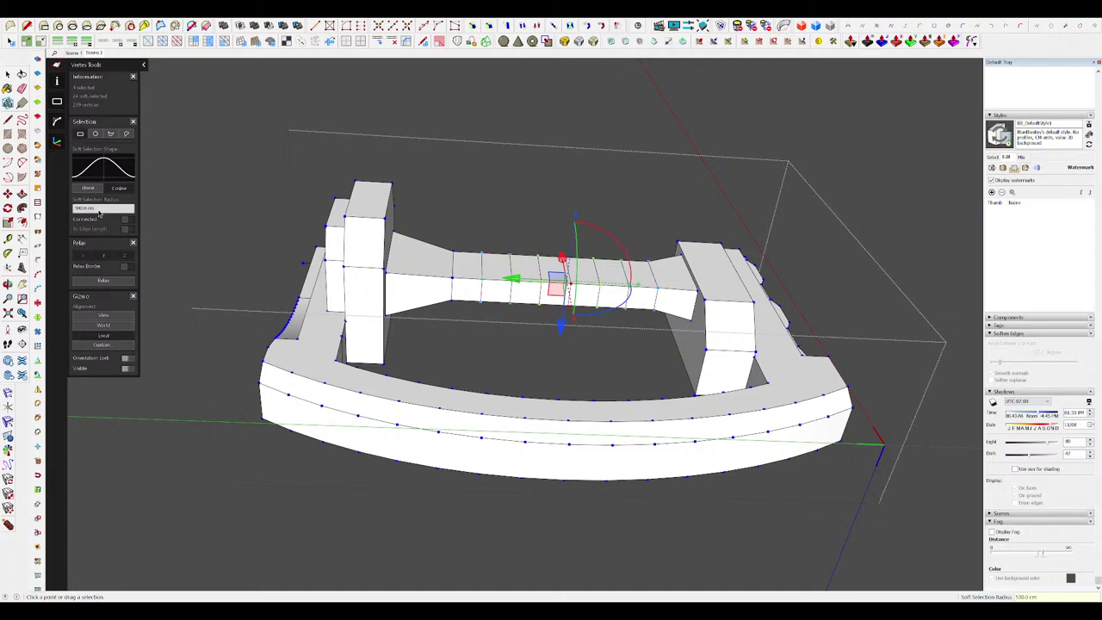
Step: Orbit out from the bent crossbar to face the whole robot body frontally
{"action": "key", "text": "i"}
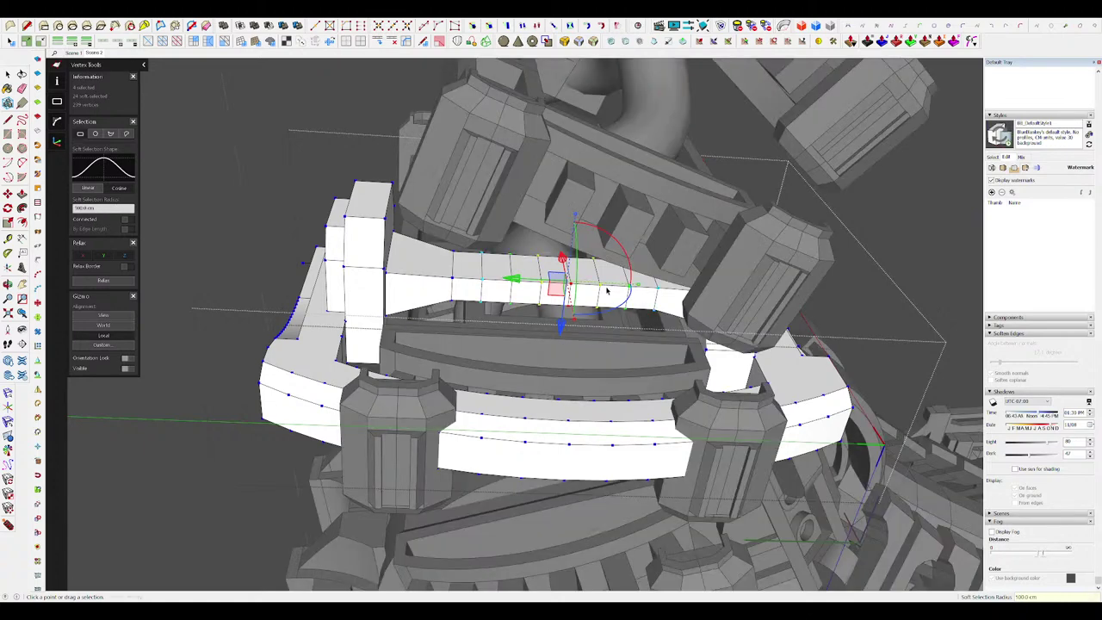
{"action": "middle_click_drag", "start_coordinate": [608, 290], "coordinate": [588, 192]}
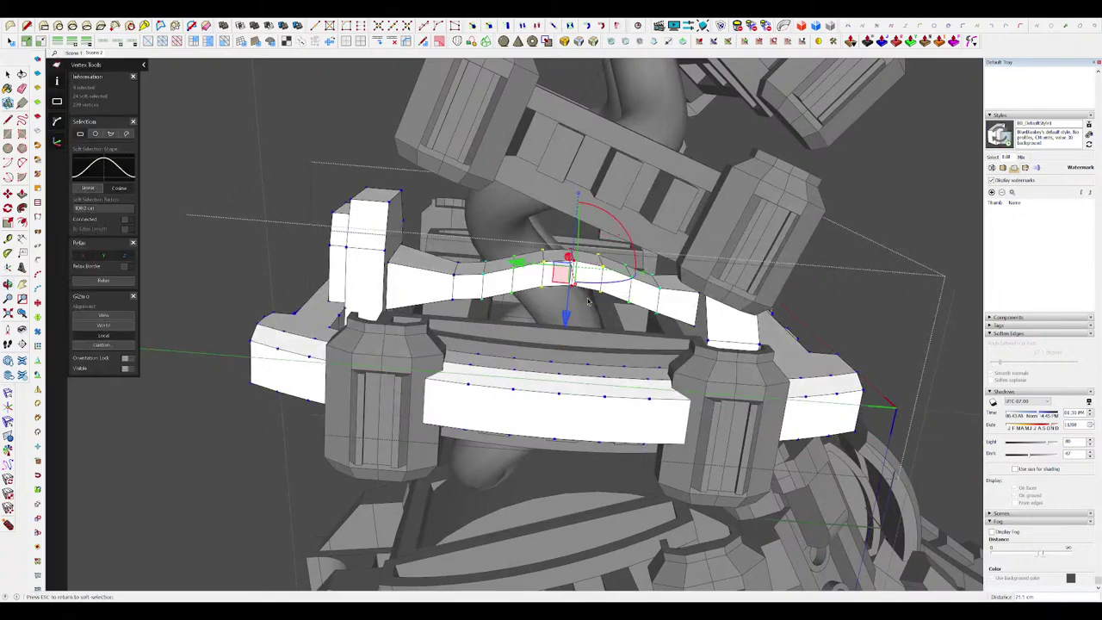
{"action": "scroll", "coordinate": [589, 300], "scroll_direction": "down", "scroll_amount": 5}
{"action": "middle_click_drag", "start_coordinate": [589, 300], "coordinate": [594, 274]}
{"action": "scroll", "coordinate": [592, 273], "scroll_direction": "up", "scroll_amount": 3}
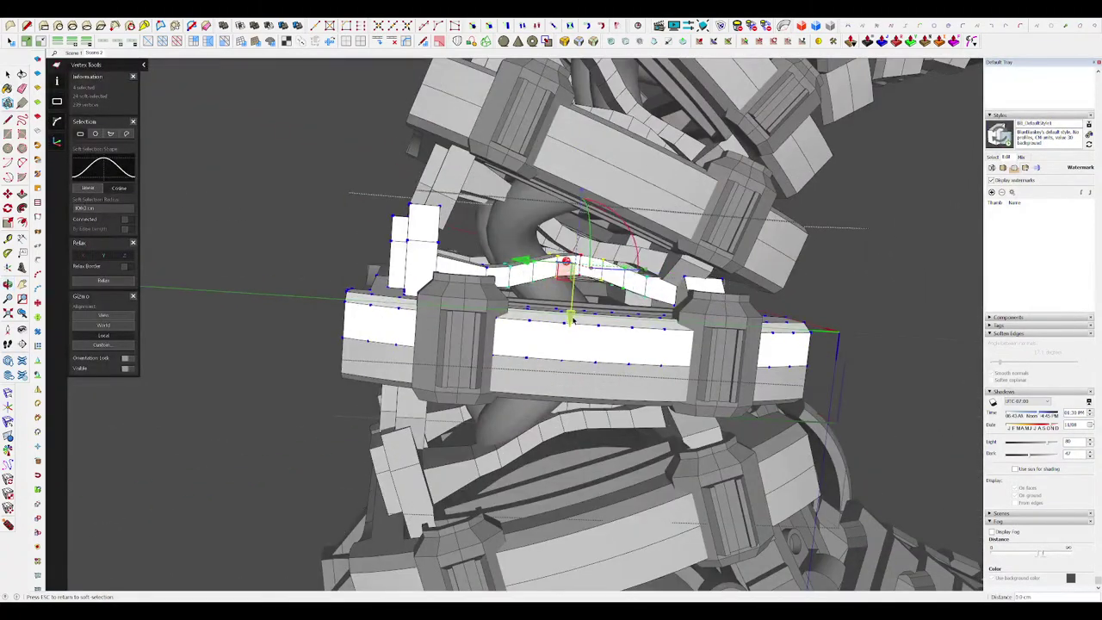
{"action": "scroll", "coordinate": [581, 308], "scroll_direction": "down", "scroll_amount": 8}
{"action": "middle_click_drag", "start_coordinate": [581, 309], "coordinate": [938, 456]}
{"action": "scroll", "coordinate": [740, 344], "scroll_direction": "down", "scroll_amount": 3}
{"action": "scroll", "coordinate": [568, 284], "scroll_direction": "up", "scroll_amount": 5}
{"action": "middle_click_drag", "start_coordinate": [534, 301], "coordinate": [593, 277]}
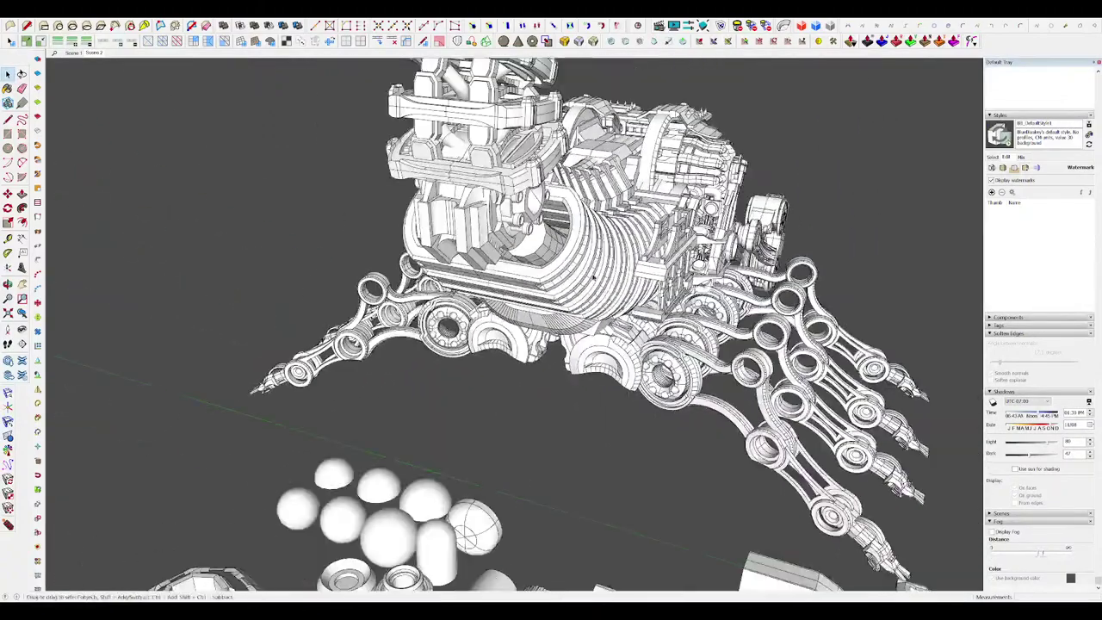
Step: Open the ribbed half-ring component for editing and isolate it from the rest of the model
{"action": "scroll", "coordinate": [593, 278], "scroll_direction": "up", "scroll_amount": 2}
{"action": "double_click", "coordinate": [495, 263]}
{"action": "scroll", "coordinate": [491, 258], "scroll_direction": "up", "scroll_amount": 3}
{"action": "left_click", "coordinate": [495, 267]}
{"action": "key", "text": "i"}
{"action": "middle_click_drag", "start_coordinate": [495, 269], "coordinate": [461, 281]}
{"action": "scroll", "coordinate": [517, 282], "scroll_direction": "up", "scroll_amount": 3}
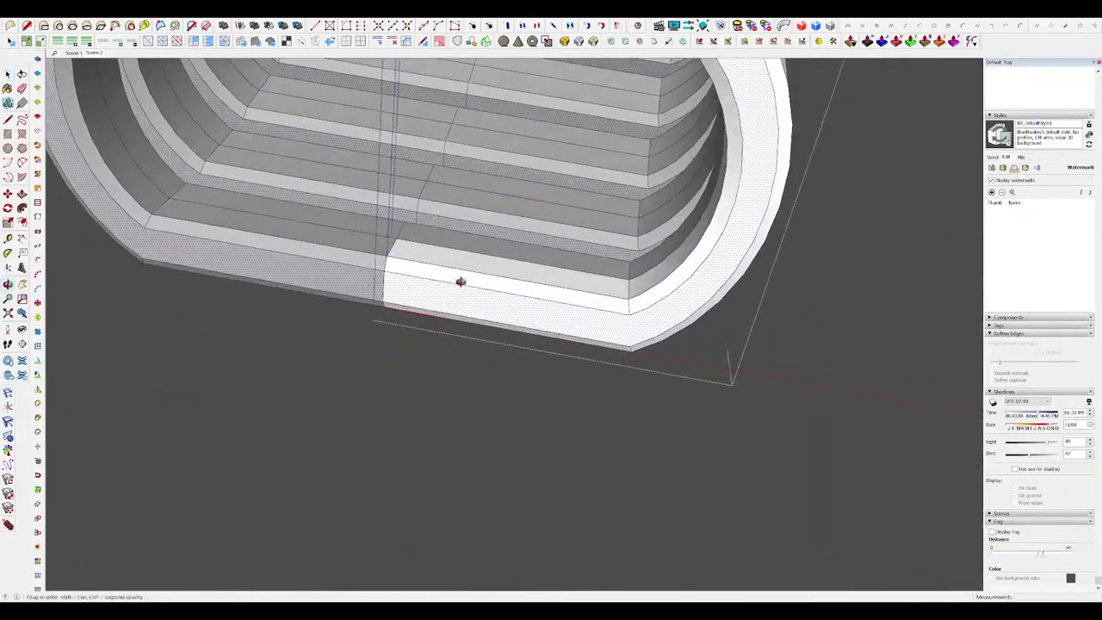
Step: Extrude small raised boxes from faces on the half-ring's inner terraces
{"action": "key", "text": "r"}
{"action": "key", "text": "space"}
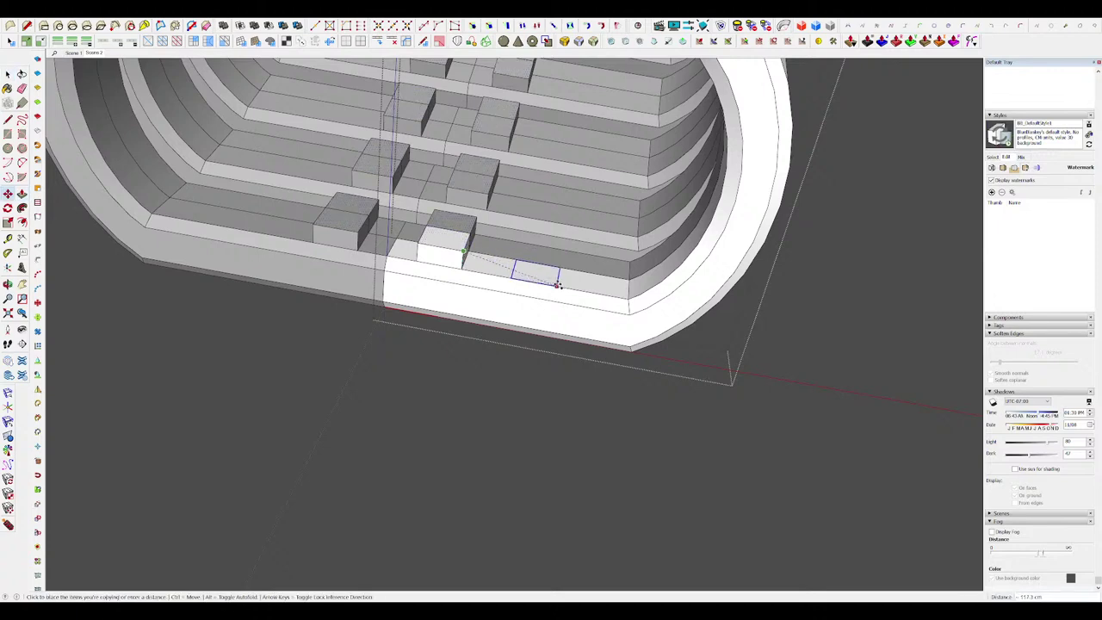
{"action": "key", "text": "p"}
{"action": "left_click", "coordinate": [531, 274]}
{"action": "left_click", "coordinate": [442, 242]}
{"action": "middle_click_drag", "start_coordinate": [442, 242], "coordinate": [491, 216]}
{"action": "scroll", "coordinate": [491, 216], "scroll_direction": "down", "scroll_amount": 5}
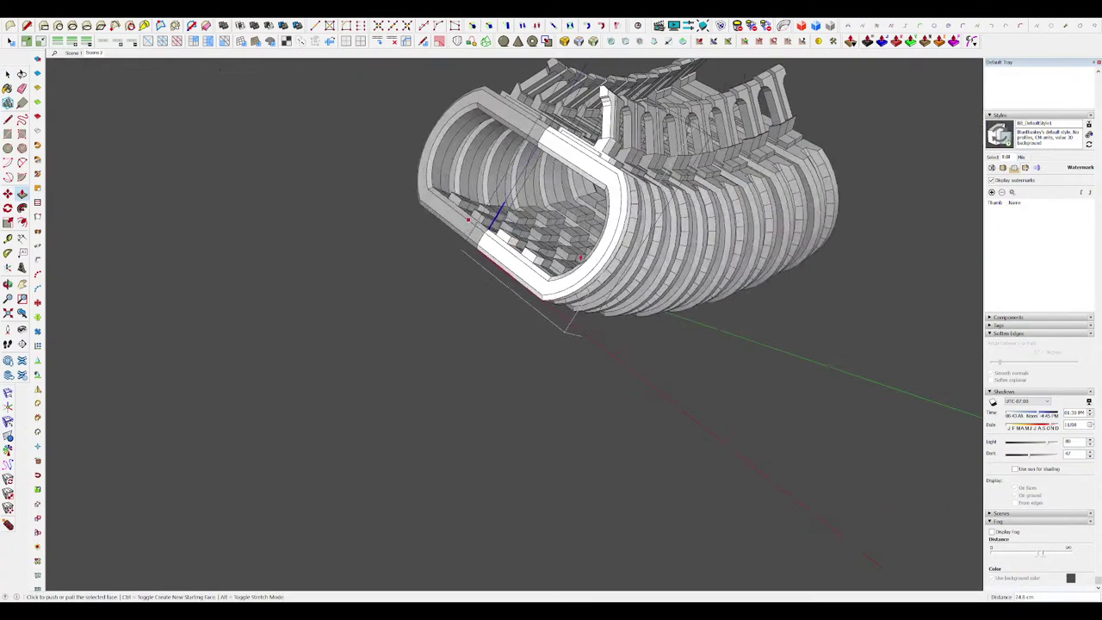
Step: Show the whole model again and orbit in to review the terrace blocks and curved rings
{"action": "key", "text": "i"}
{"action": "scroll", "coordinate": [545, 255], "scroll_direction": "up", "scroll_amount": 5}
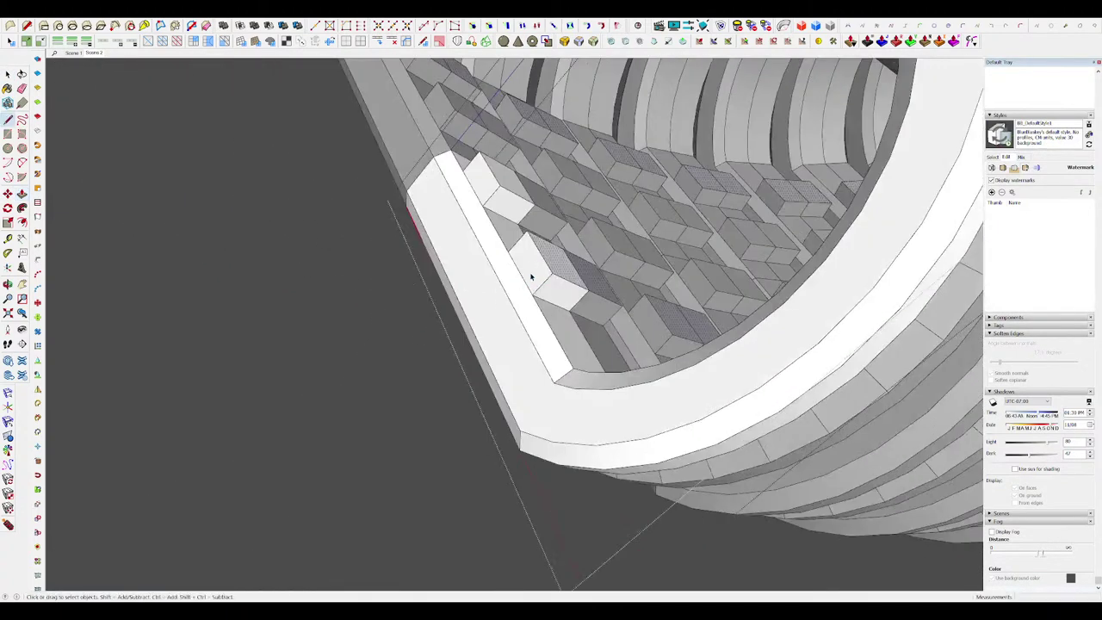
{"action": "middle_click_drag", "start_coordinate": [538, 265], "coordinate": [506, 213]}
{"action": "scroll", "coordinate": [506, 214], "scroll_direction": "up", "scroll_amount": 1}
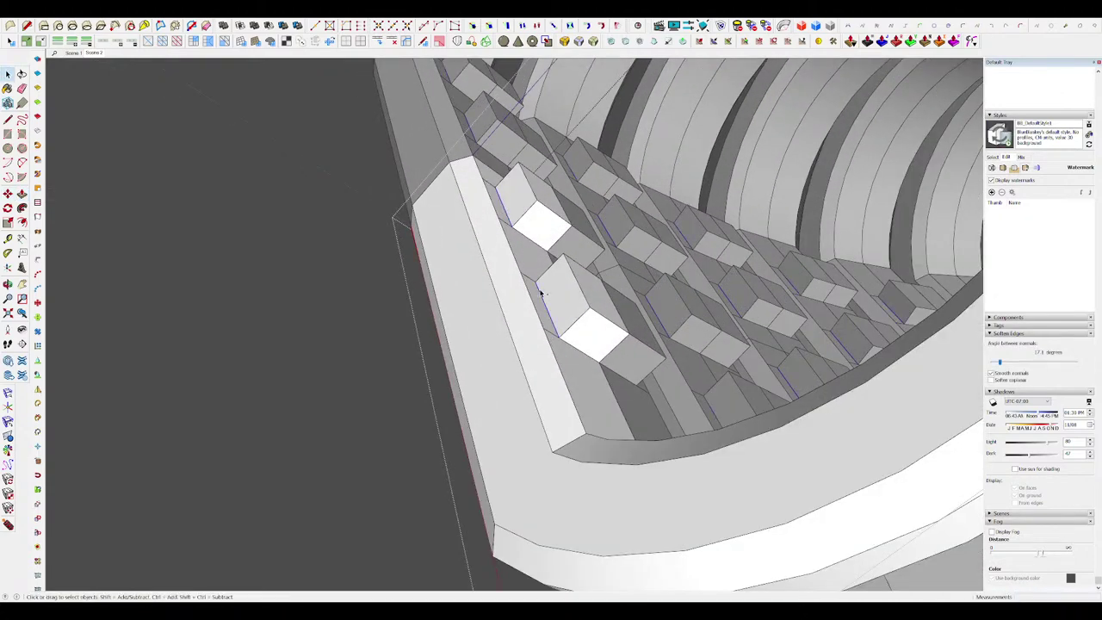
{"action": "key", "text": "space"}
{"action": "middle_click_drag", "start_coordinate": [538, 284], "coordinate": [536, 237]}
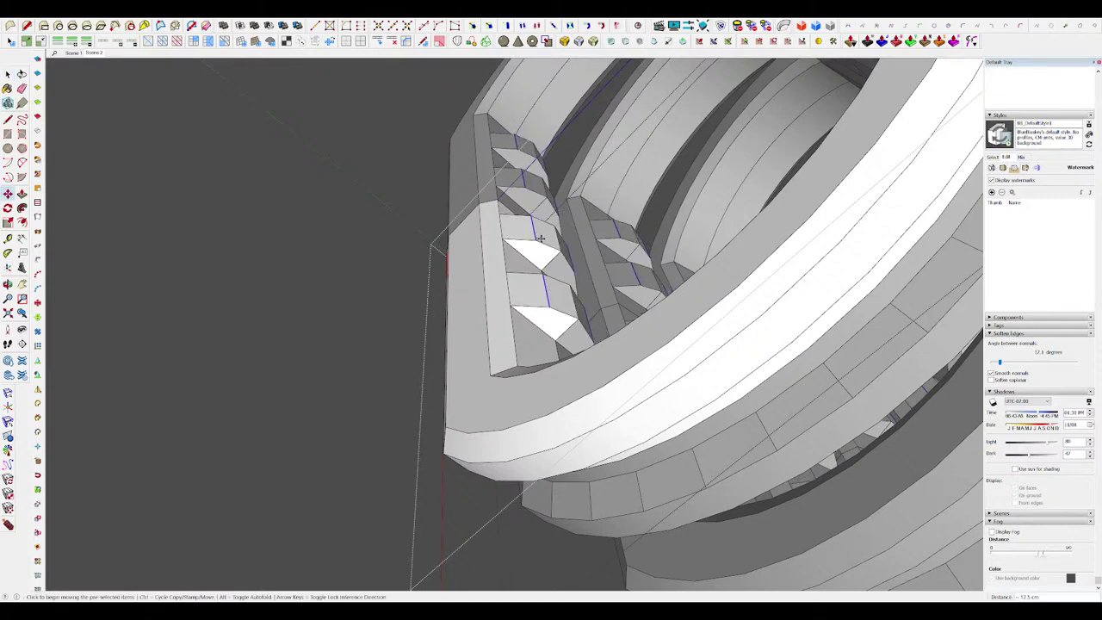
{"action": "scroll", "coordinate": [540, 239], "scroll_direction": "down", "scroll_amount": 5}
{"action": "scroll", "coordinate": [544, 282], "scroll_direction": "down", "scroll_amount": 5}
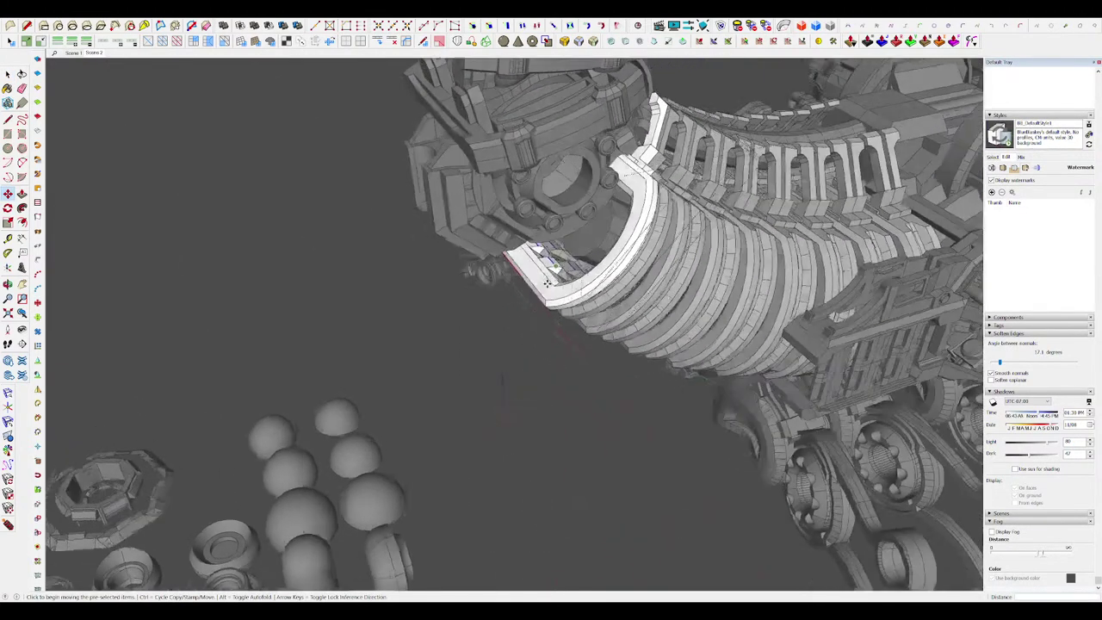
Step: Isolate the open ribbed tube and orbit in toward its inner boxes
{"action": "key", "text": "space"}
{"action": "middle_click_drag", "start_coordinate": [568, 310], "coordinate": [551, 208]}
{"action": "key", "text": "i"}
{"action": "scroll", "coordinate": [594, 335], "scroll_direction": "up", "scroll_amount": 5}
{"action": "left_click", "coordinate": [617, 377]}
{"action": "scroll", "coordinate": [551, 327], "scroll_direction": "down", "scroll_amount": 3}
{"action": "scroll", "coordinate": [551, 208], "scroll_direction": "up", "scroll_amount": 8}
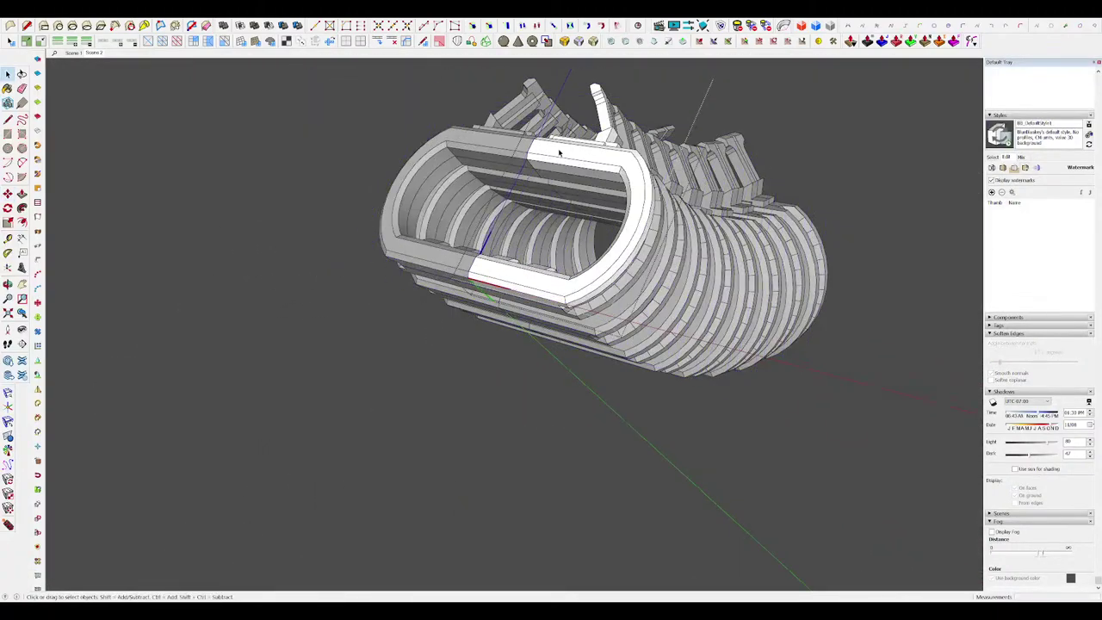
{"action": "key", "text": "r"}
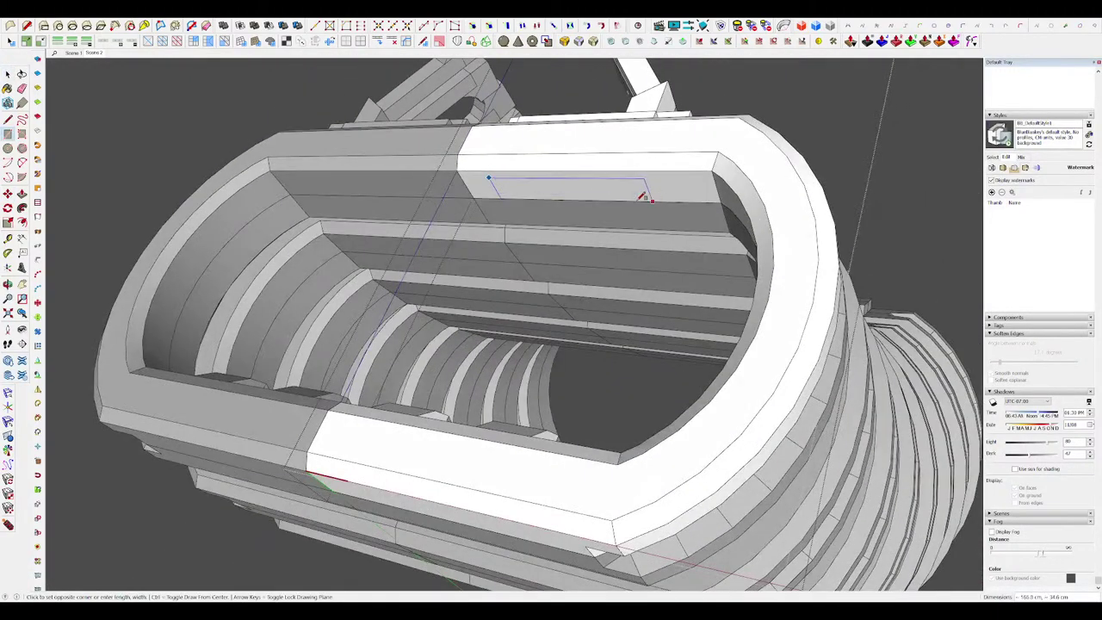
{"action": "key", "text": "Escape"}
{"action": "key", "text": "i"}
{"action": "middle_click_drag", "start_coordinate": [595, 191], "coordinate": [636, 195]}
{"action": "key", "text": "i"}
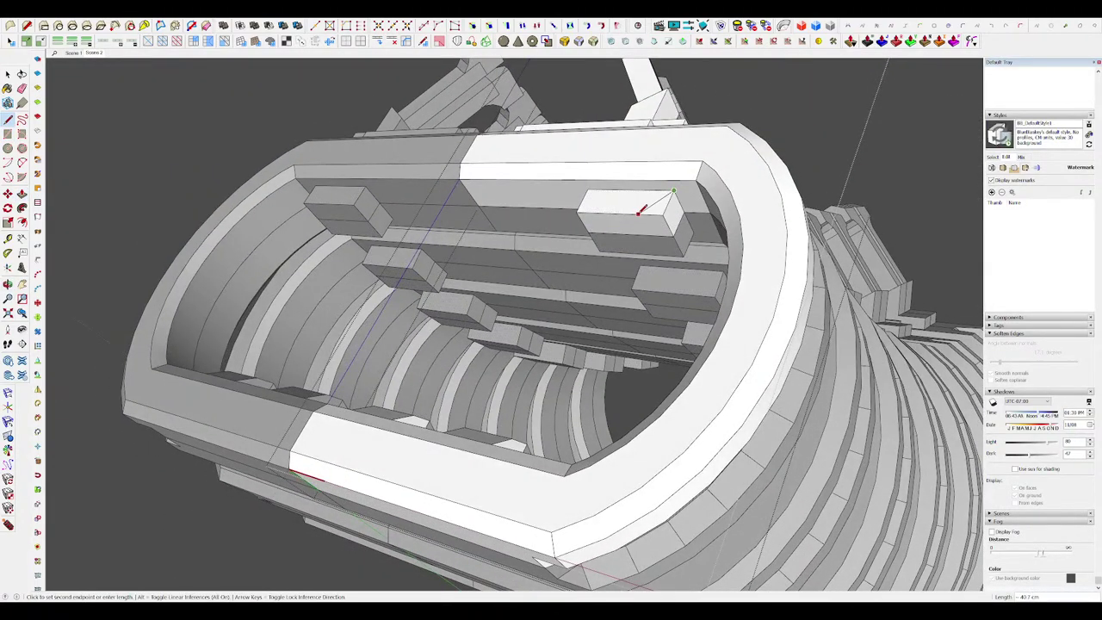
{"action": "middle_click_drag", "start_coordinate": [632, 225], "coordinate": [644, 133]}
{"action": "scroll", "coordinate": [558, 192], "scroll_direction": "up", "scroll_amount": 3}
Step: Draw a rectangle on the tube's inner wall and extrude it into a long beam
{"action": "key", "text": "r"}
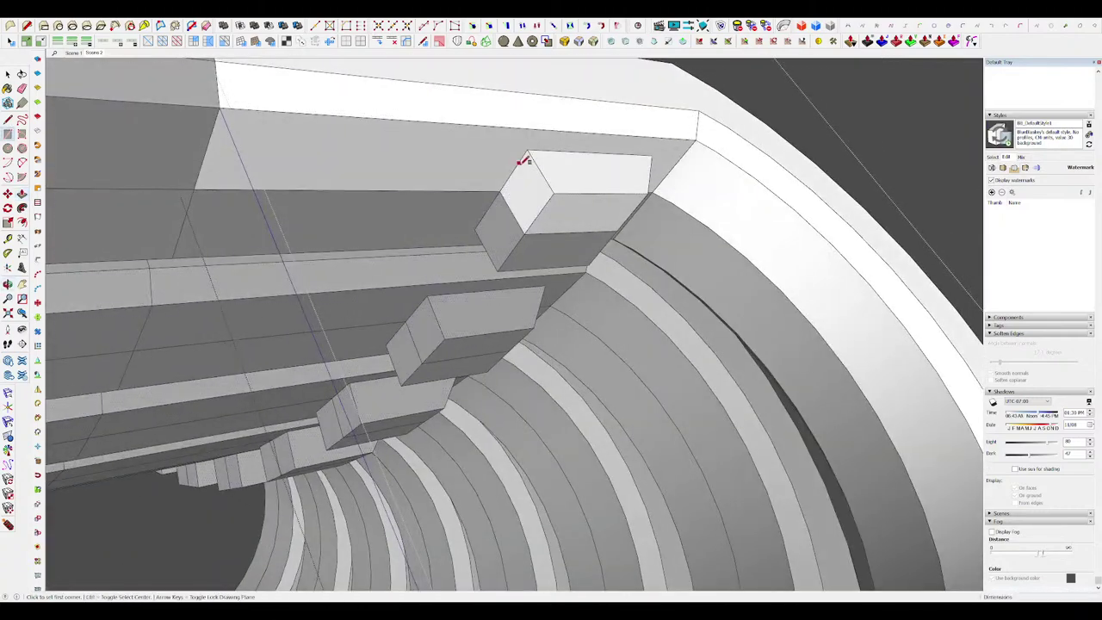
{"action": "left_click", "coordinate": [518, 224]}
{"action": "scroll", "coordinate": [522, 209], "scroll_direction": "down", "scroll_amount": 3}
{"action": "key", "text": "p"}
{"action": "left_click", "coordinate": [522, 208]}
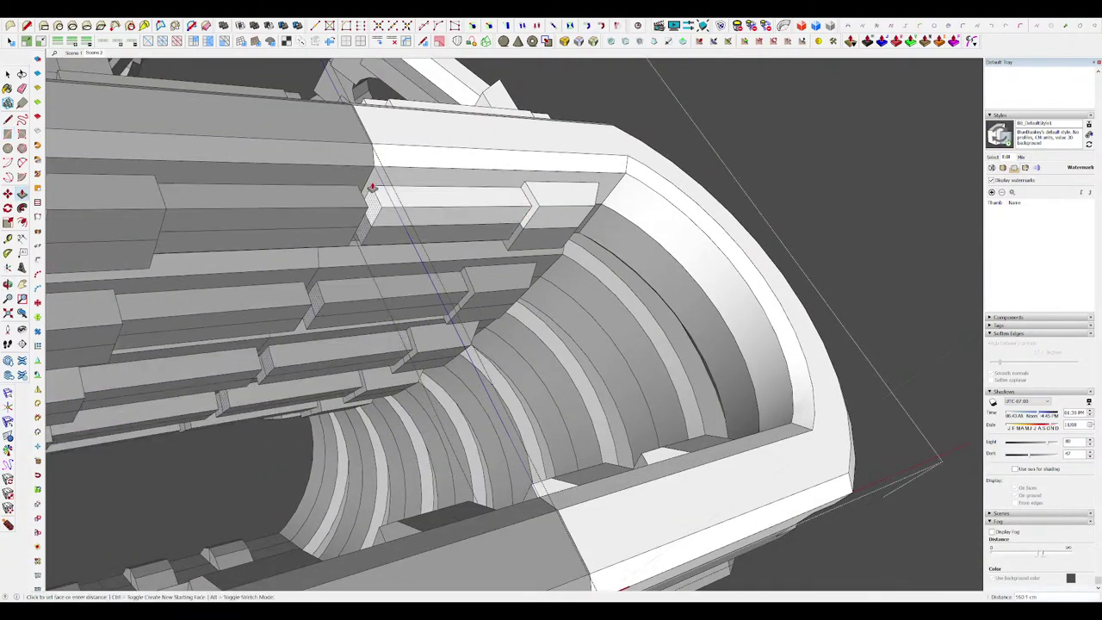
{"action": "left_click", "coordinate": [370, 188]}
{"action": "middle_click_drag", "start_coordinate": [370, 188], "coordinate": [707, 225]}
{"action": "scroll", "coordinate": [615, 181], "scroll_direction": "down", "scroll_amount": 8}
{"action": "scroll", "coordinate": [710, 226], "scroll_direction": "up", "scroll_amount": 6}
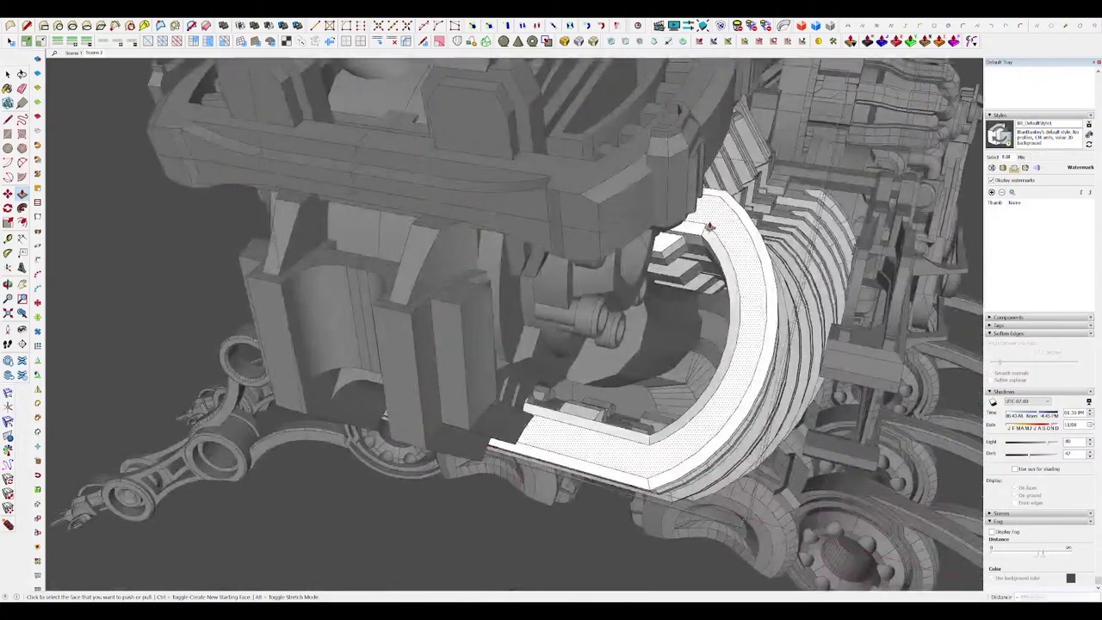
{"action": "scroll", "coordinate": [568, 233], "scroll_direction": "up", "scroll_amount": 3}
{"action": "middle_click_drag", "start_coordinate": [499, 241], "coordinate": [586, 226]}
Step: Split the beam's end face with two outlines and move the middle faces out 4.4 cm
{"action": "key", "text": "r"}
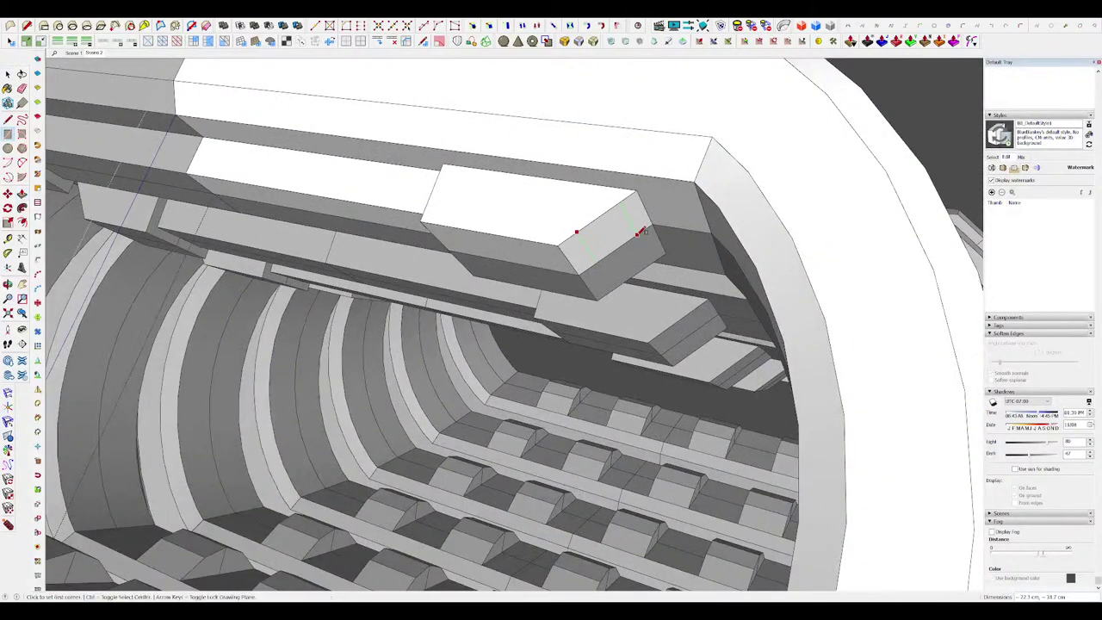
{"action": "left_click", "coordinate": [638, 233]}
{"action": "key", "text": "space"}
{"action": "left_click", "coordinate": [607, 234]}
{"action": "left_click", "coordinate": [624, 260], "text": "shift"}
{"action": "key", "text": "m"}
{"action": "left_click", "coordinate": [594, 232]}
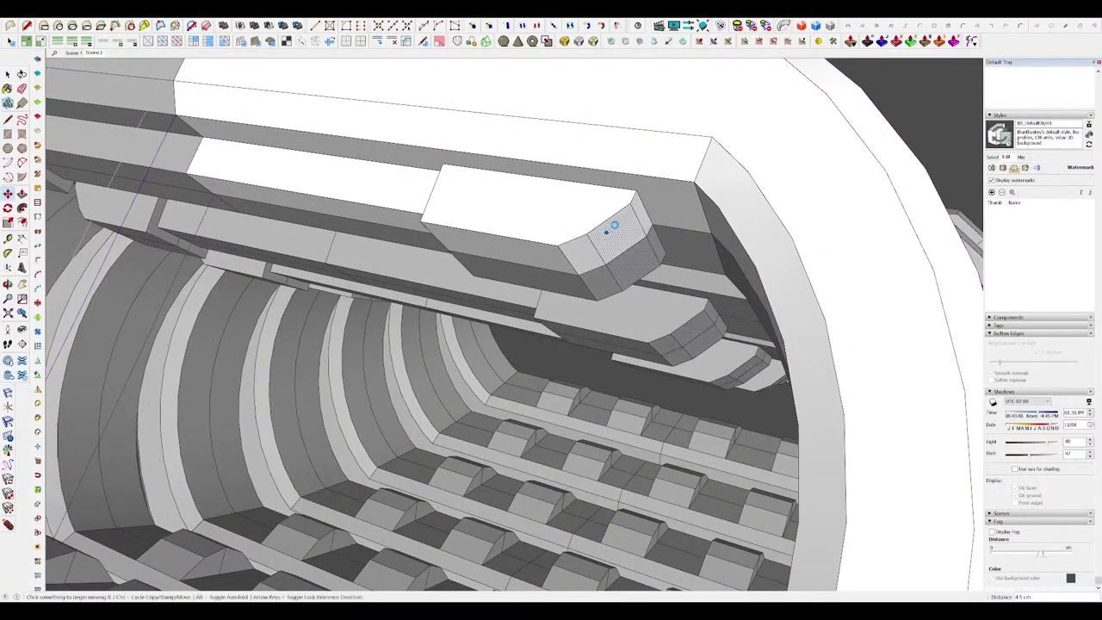
{"action": "key", "text": "space"}
{"action": "scroll", "coordinate": [613, 227], "scroll_direction": "down", "scroll_amount": 7}
Step: Exit the inner and outer group editing contexts
{"action": "middle_click_drag", "start_coordinate": [620, 224], "coordinate": [671, 284]}
{"action": "scroll", "coordinate": [591, 266], "scroll_direction": "down", "scroll_amount": 4}
{"action": "scroll", "coordinate": [617, 306], "scroll_direction": "down", "scroll_amount": 4}
{"action": "left_click", "coordinate": [850, 335]}
{"action": "middle_click_drag", "start_coordinate": [929, 323], "coordinate": [836, 333]}
{"action": "left_click", "coordinate": [850, 334]}
Step: Open the tail's horn group for editing with the rest of the model hidden
{"action": "middle_click_drag", "start_coordinate": [602, 258], "coordinate": [672, 293]}
{"action": "scroll", "coordinate": [671, 258], "scroll_direction": "up", "scroll_amount": 3}
{"action": "scroll", "coordinate": [659, 162], "scroll_direction": "up", "scroll_amount": 3}
{"action": "middle_click_drag", "start_coordinate": [602, 172], "coordinate": [635, 206]}
{"action": "scroll", "coordinate": [627, 177], "scroll_direction": "up", "scroll_amount": 5}
{"action": "scroll", "coordinate": [731, 211], "scroll_direction": "up", "scroll_amount": 3}
{"action": "middle_click_drag", "start_coordinate": [740, 211], "coordinate": [533, 242]}
{"action": "scroll", "coordinate": [558, 253], "scroll_direction": "down", "scroll_amount": 2}
{"action": "double_click", "coordinate": [573, 278]}
{"action": "key", "text": "h"}
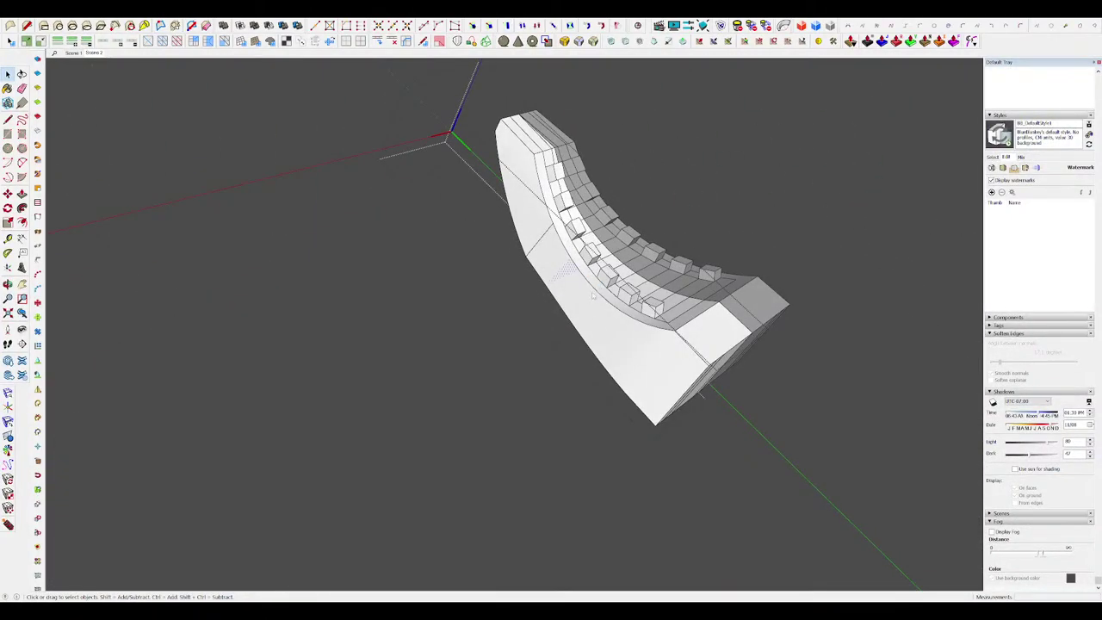
Step: Display hidden geometry as dashed lines to inspect the tail blade's edges
{"action": "middle_click_drag", "start_coordinate": [603, 324], "coordinate": [629, 305]}
{"action": "key", "text": "alt+h"}
{"action": "scroll", "coordinate": [388, 215], "scroll_direction": "up", "scroll_amount": 1}
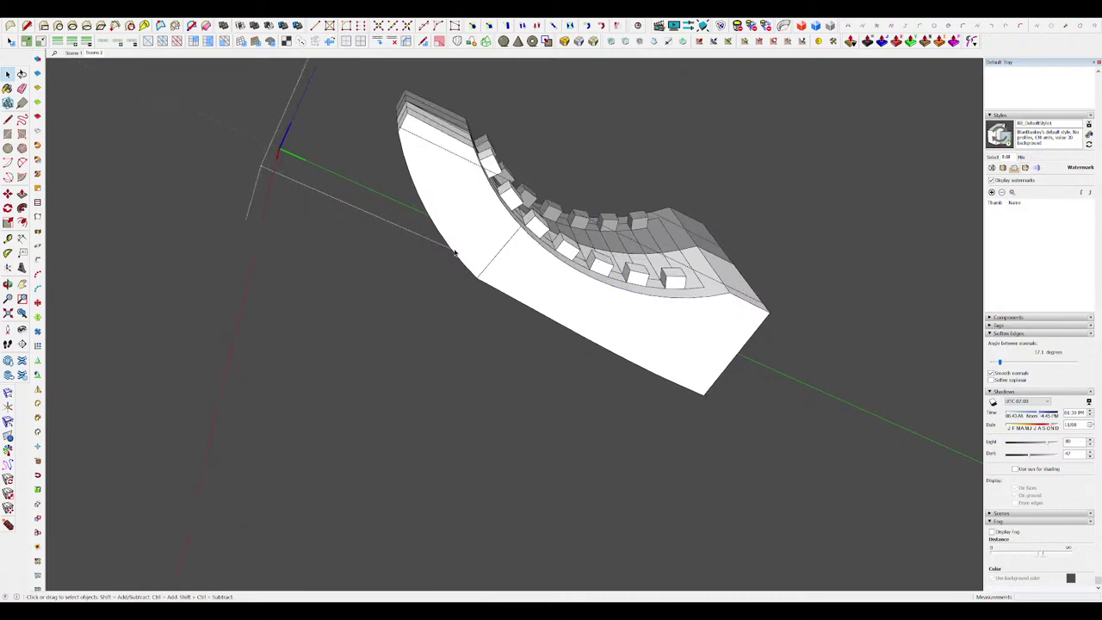
{"action": "left_click", "coordinate": [454, 253]}
{"action": "key", "text": "ctrl+h"}
{"action": "middle_click_drag", "start_coordinate": [454, 253], "coordinate": [652, 183]}
{"action": "scroll", "coordinate": [706, 234], "scroll_direction": "up", "scroll_amount": 3}
{"action": "scroll", "coordinate": [712, 237], "scroll_direction": "up", "scroll_amount": 1}
{"action": "key", "text": "ctrl+h"}
{"action": "scroll", "coordinate": [663, 229], "scroll_direction": "up", "scroll_amount": 2}
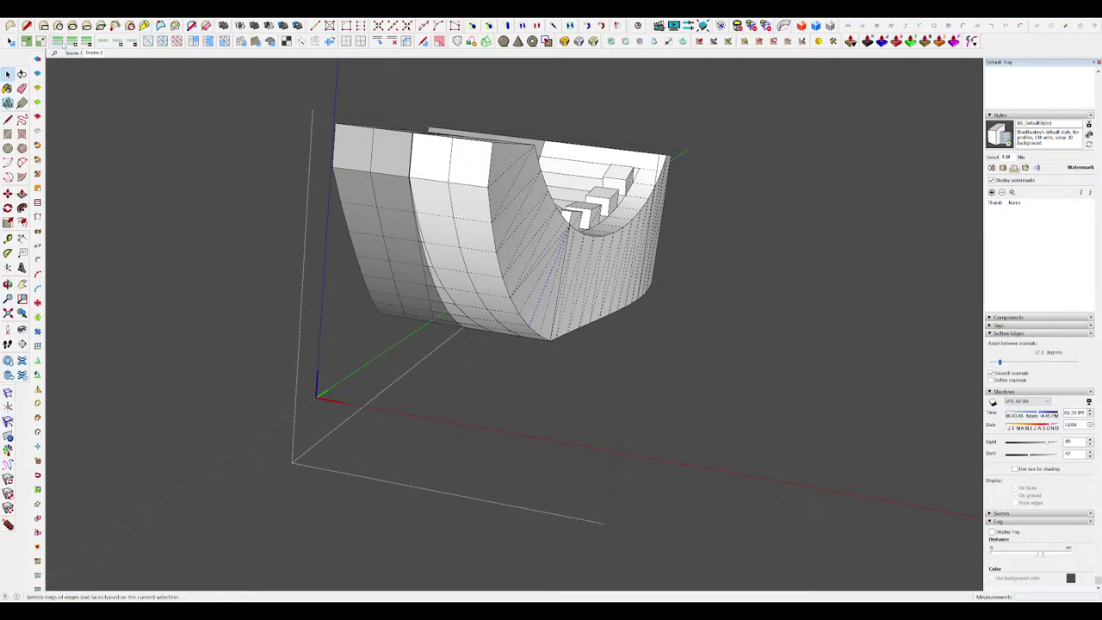
Step: Turn hidden geometry off, check the blade against the full model, and exit its editing
{"action": "middle_click_drag", "start_coordinate": [560, 217], "coordinate": [632, 265]}
{"action": "key", "text": "alt+h"}
{"action": "scroll", "coordinate": [548, 239], "scroll_direction": "down", "scroll_amount": 3}
{"action": "key", "text": "ctrl+h"}
{"action": "scroll", "coordinate": [417, 215], "scroll_direction": "down", "scroll_amount": 3}
{"action": "scroll", "coordinate": [421, 215], "scroll_direction": "up", "scroll_amount": 2}
{"action": "scroll", "coordinate": [623, 302], "scroll_direction": "up", "scroll_amount": 3}
{"action": "key", "text": "ctrl+h"}
{"action": "key", "text": "ctrl+h"}
{"action": "scroll", "coordinate": [582, 247], "scroll_direction": "down", "scroll_amount": 3}
{"action": "scroll", "coordinate": [537, 259], "scroll_direction": "down", "scroll_amount": 3}
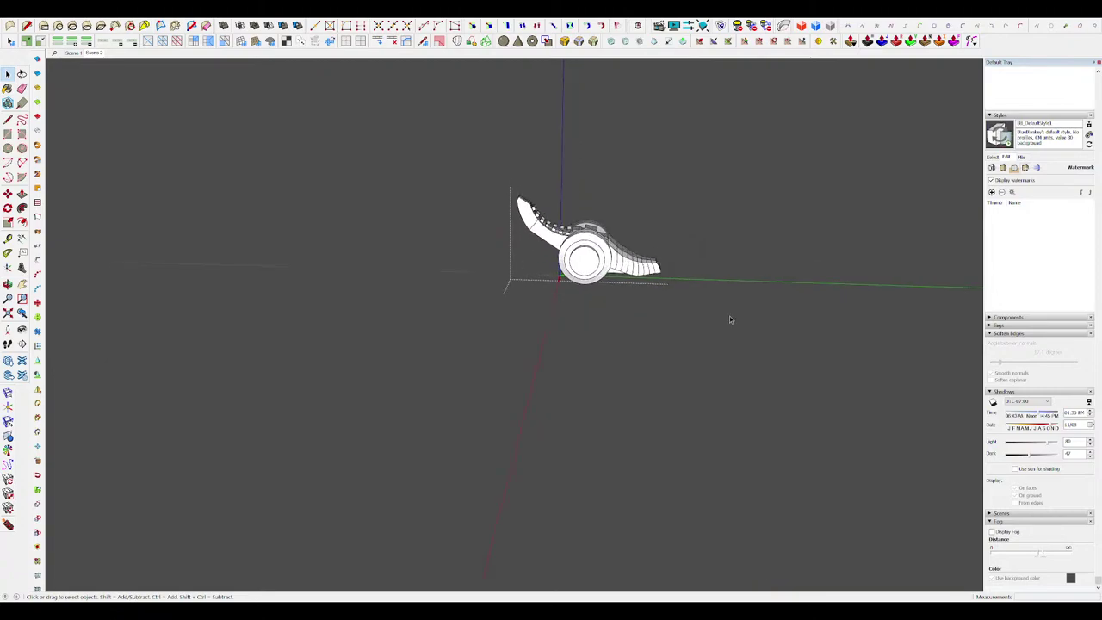
{"action": "left_click", "coordinate": [729, 315]}
Step: Open the toothed jaw group, isolate it, and draw a rectangle on the jaw's side face
{"action": "middle_click_drag", "start_coordinate": [728, 316], "coordinate": [746, 207]}
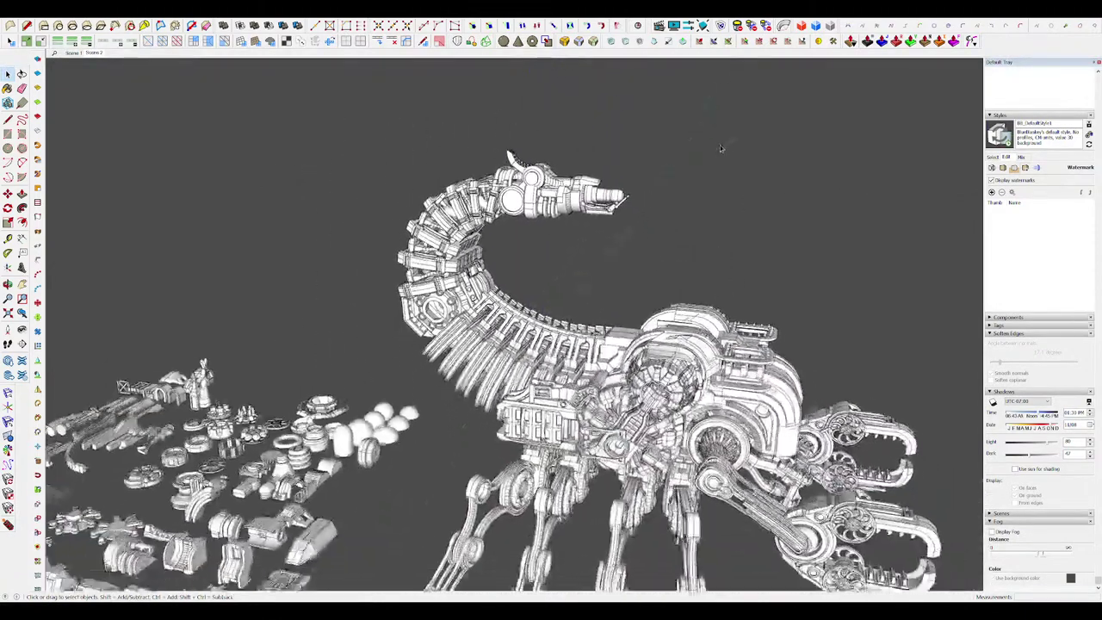
{"action": "scroll", "coordinate": [561, 159], "scroll_direction": "up", "scroll_amount": 8}
{"action": "mouse_move", "coordinate": [602, 164]}
{"action": "middle_mouse_down"}
{"action": "mouse_move", "coordinate": [593, 84]}
{"action": "mouse_move", "coordinate": [598, 155]}
{"action": "middle_mouse_up"}
{"action": "scroll", "coordinate": [598, 155], "scroll_direction": "down", "scroll_amount": 2}
{"action": "key", "text": "q"}
{"action": "left_click", "coordinate": [576, 148]}
{"action": "scroll", "coordinate": [573, 148], "scroll_direction": "up", "scroll_amount": 6}
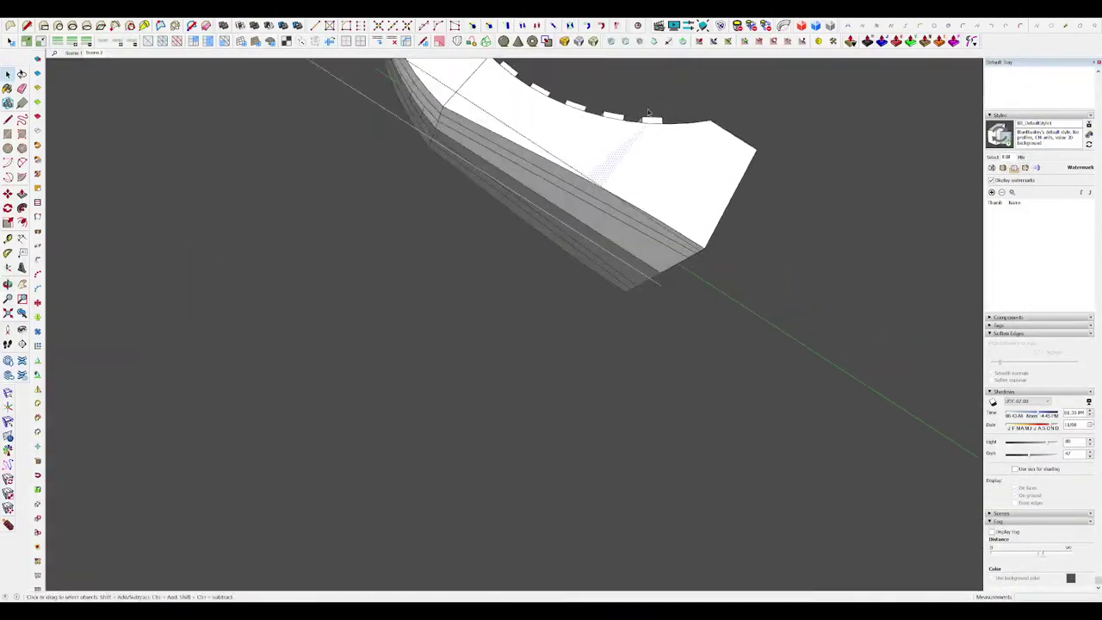
{"action": "scroll", "coordinate": [594, 198], "scroll_direction": "down", "scroll_amount": 6}
{"action": "key", "text": "space"}
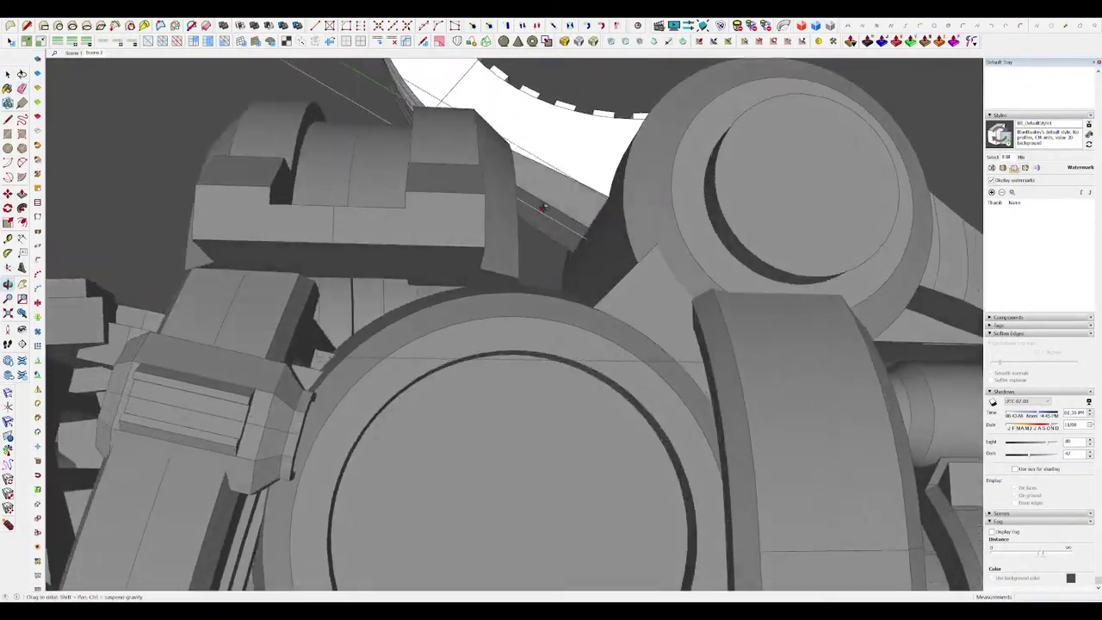
{"action": "key", "text": "shift+h"}
{"action": "key", "text": "a"}
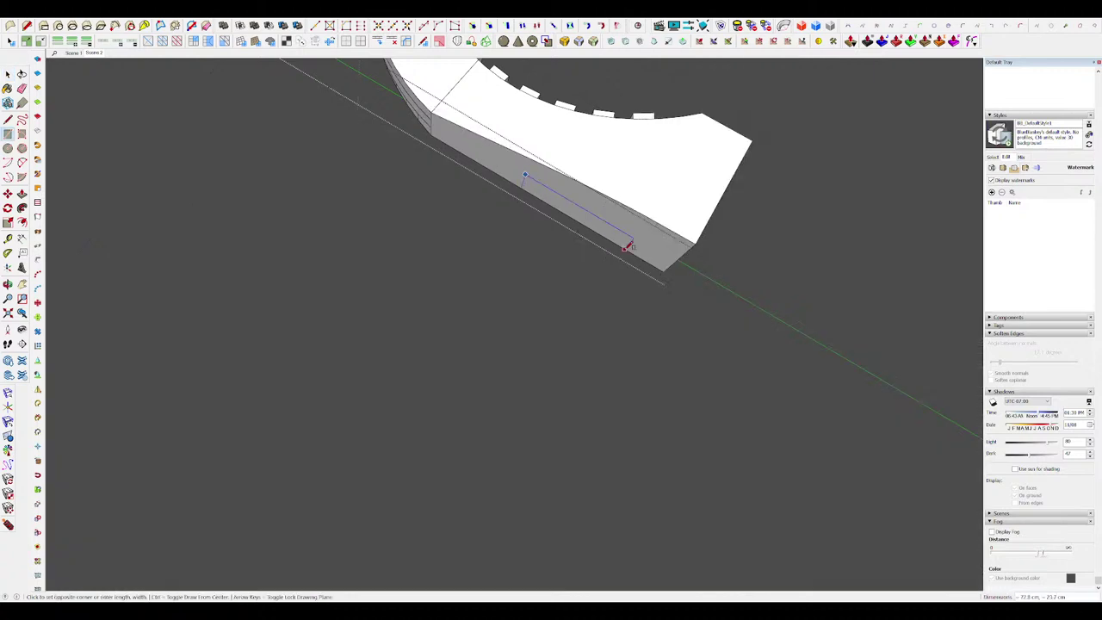
{"action": "left_click", "coordinate": [625, 249]}
{"action": "middle_click_drag", "start_coordinate": [626, 248], "coordinate": [774, 152]}
Step: Hide the surrounding robot parts and extrude a rectangle on the block's left side
{"action": "key", "text": "m"}
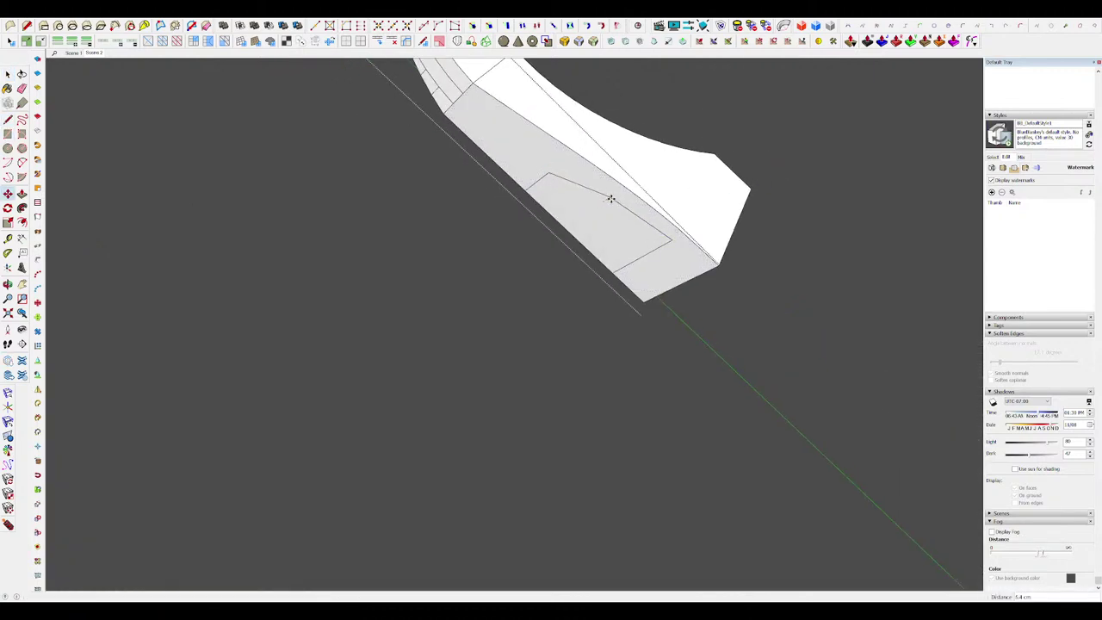
{"action": "middle_click_drag", "start_coordinate": [611, 199], "coordinate": [521, 193]}
{"action": "key", "text": "shift+h"}
{"action": "scroll", "coordinate": [564, 252], "scroll_direction": "down", "scroll_amount": 10}
{"action": "scroll", "coordinate": [564, 230], "scroll_direction": "up", "scroll_amount": 11}
{"action": "key", "text": "r"}
{"action": "left_click", "coordinate": [538, 138]}
{"action": "left_click", "coordinate": [505, 156]}
{"action": "key", "text": "space"}
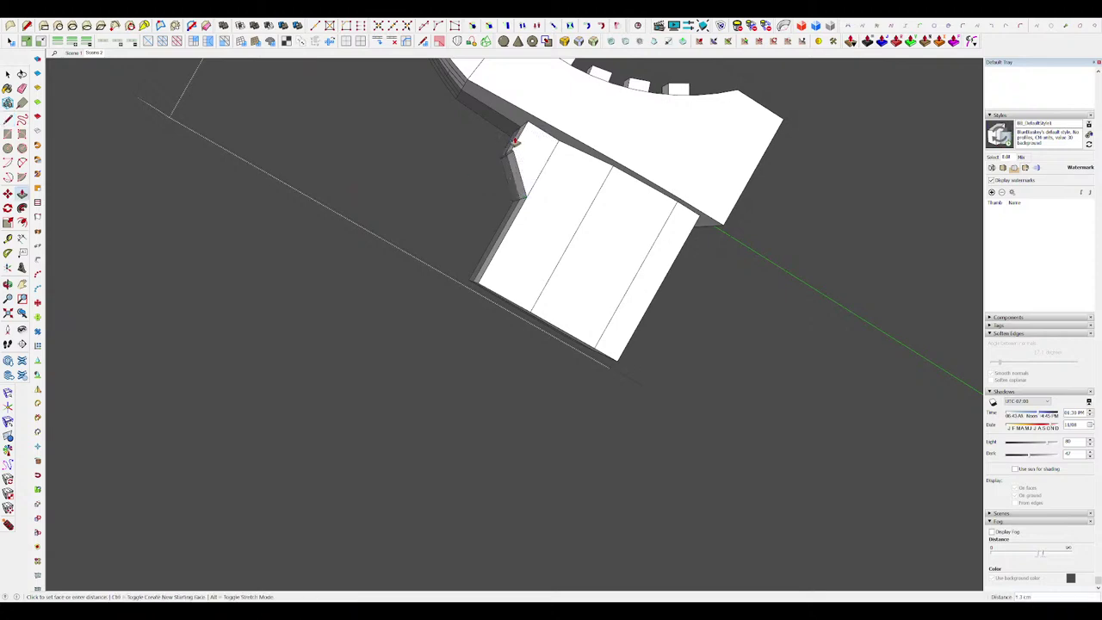
{"action": "middle_click_drag", "start_coordinate": [515, 140], "coordinate": [645, 318]}
{"action": "scroll", "coordinate": [482, 326], "scroll_direction": "up", "scroll_amount": 5}
Step: Push/Pull the wedge-shaped notch face through until it disappears
{"action": "key", "text": "m"}
{"action": "key", "text": "p"}
{"action": "scroll", "coordinate": [483, 284], "scroll_direction": "up", "scroll_amount": 2}
{"action": "left_click", "coordinate": [485, 288]}
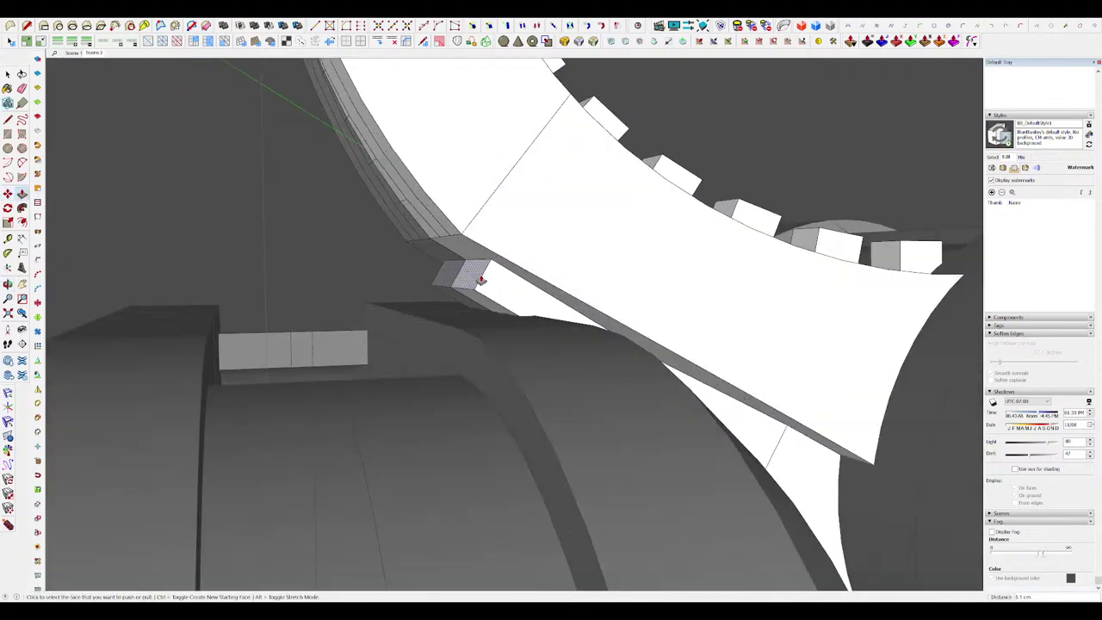
{"action": "key", "text": "l"}
{"action": "scroll", "coordinate": [481, 280], "scroll_direction": "up", "scroll_amount": 3}
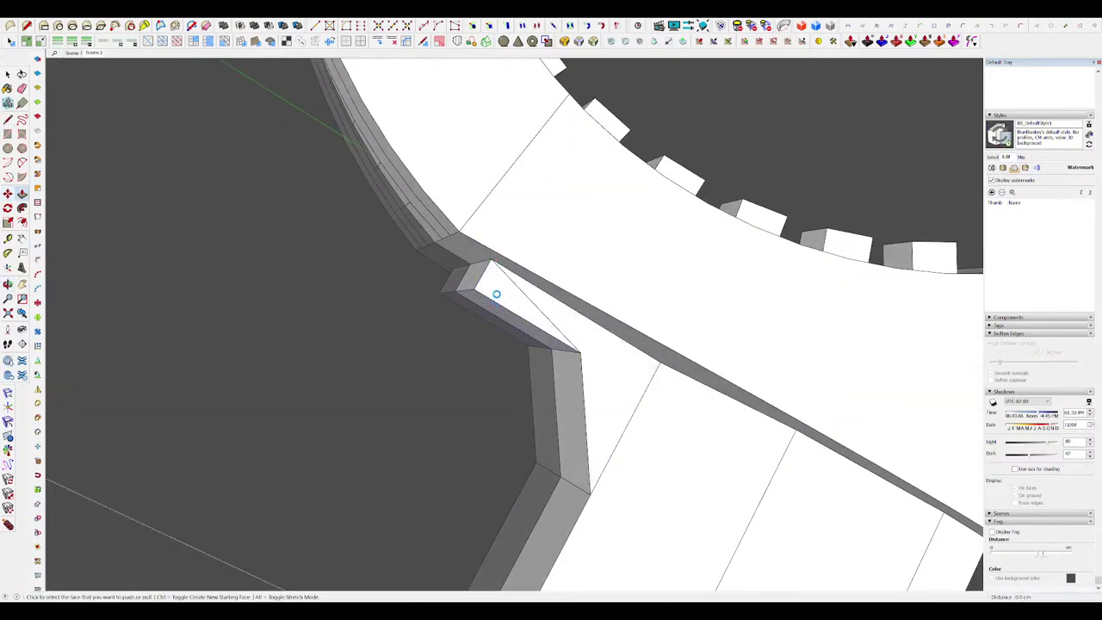
{"action": "double_click", "coordinate": [506, 297]}
{"action": "middle_click_drag", "start_coordinate": [505, 297], "coordinate": [488, 277]}
{"action": "scroll", "coordinate": [518, 269], "scroll_direction": "down", "scroll_amount": 5}
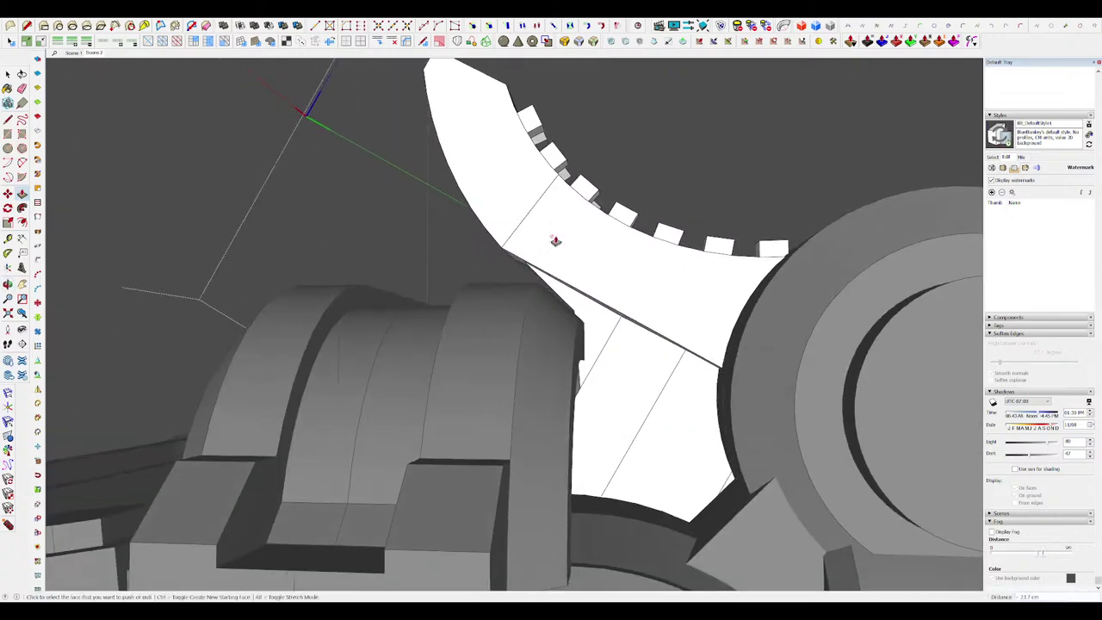
{"action": "scroll", "coordinate": [564, 323], "scroll_direction": "up", "scroll_amount": 3}
{"action": "scroll", "coordinate": [571, 314], "scroll_direction": "up", "scroll_amount": 5}
Step: Move the notch edge and bevel face so the crest's base meets the head block
{"action": "key", "text": "m"}
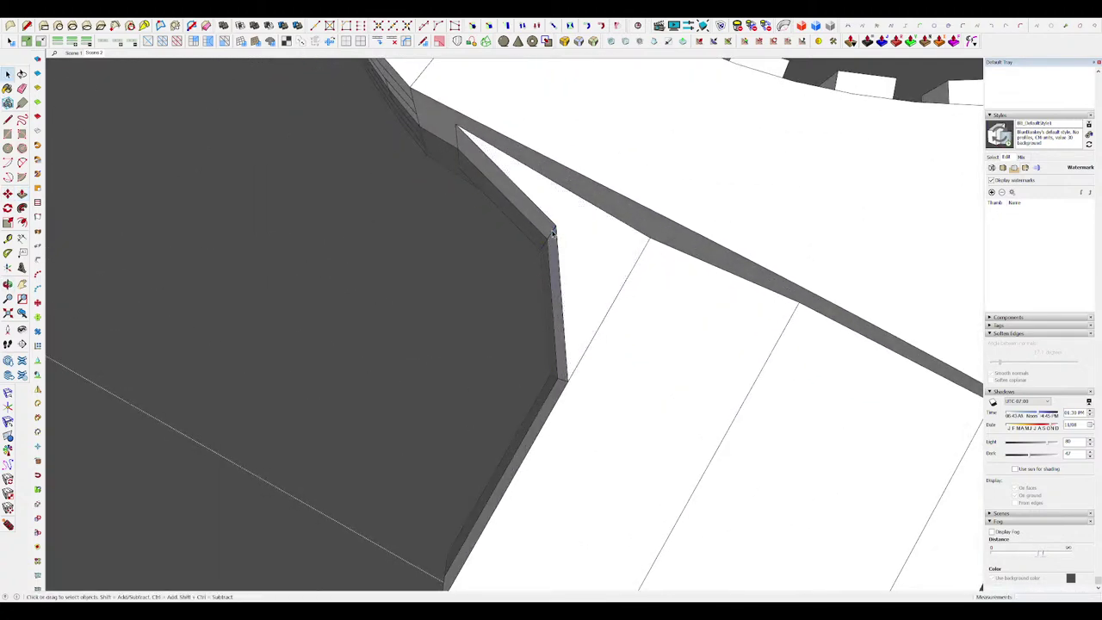
{"action": "left_click", "coordinate": [586, 247]}
{"action": "middle_click_drag", "start_coordinate": [587, 245], "coordinate": [598, 240]}
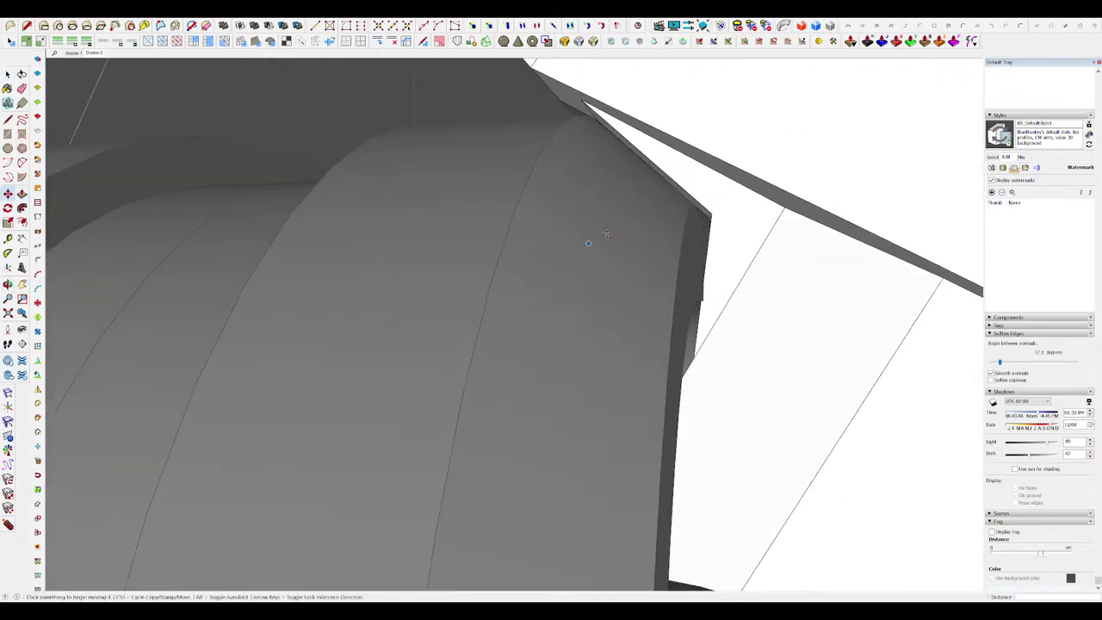
{"action": "scroll", "coordinate": [600, 238], "scroll_direction": "down", "scroll_amount": 5}
{"action": "scroll", "coordinate": [652, 248], "scroll_direction": "up", "scroll_amount": 4}
{"action": "middle_click_drag", "start_coordinate": [669, 244], "coordinate": [497, 273]}
{"action": "scroll", "coordinate": [473, 267], "scroll_direction": "up", "scroll_amount": 4}
{"action": "left_click", "coordinate": [482, 268]}
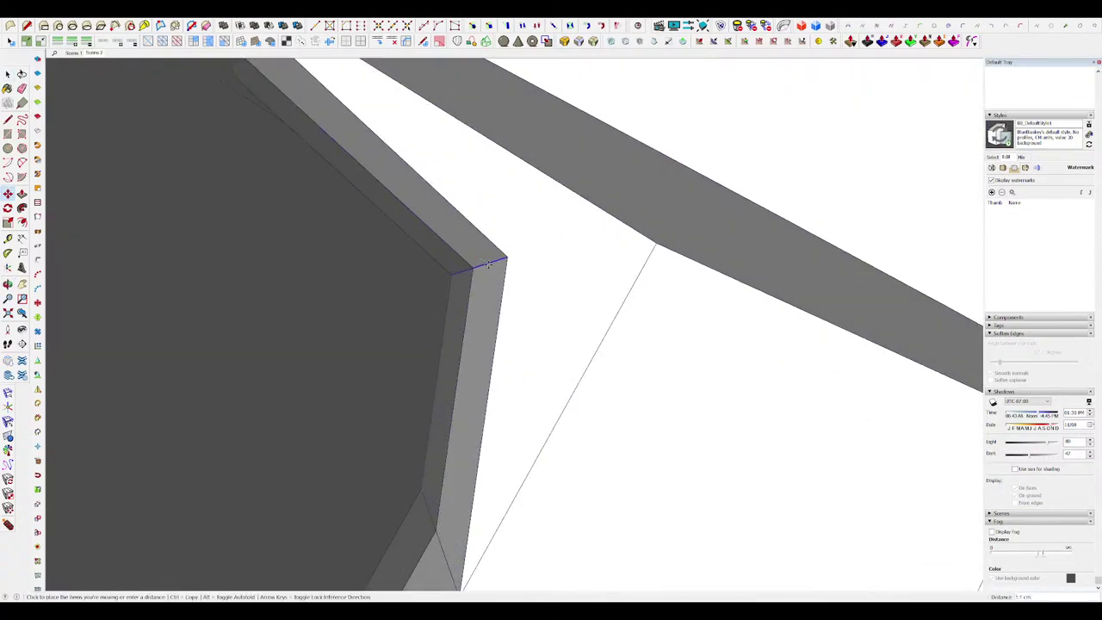
{"action": "scroll", "coordinate": [592, 261], "scroll_direction": "down", "scroll_amount": 5}
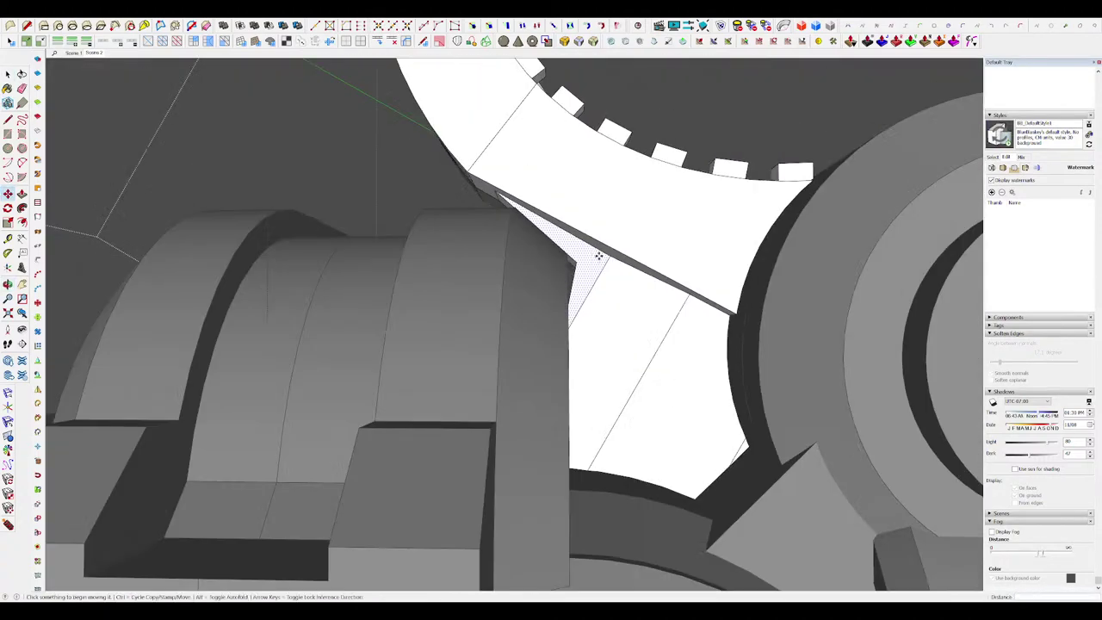
{"action": "scroll", "coordinate": [593, 255], "scroll_direction": "down", "scroll_amount": 4}
Step: Step out of the jaw and head groups back to the whole scorpion model
{"action": "key", "text": "space"}
{"action": "middle_click_drag", "start_coordinate": [583, 249], "coordinate": [746, 174]}
{"action": "scroll", "coordinate": [593, 230], "scroll_direction": "down", "scroll_amount": 5}
{"action": "left_click", "coordinate": [592, 213]}
{"action": "left_click", "coordinate": [737, 178]}
{"action": "left_click", "coordinate": [733, 177]}
Step: Orbit in close to the practice box beside the creature's head
{"action": "scroll", "coordinate": [535, 227], "scroll_direction": "up", "scroll_amount": 7}
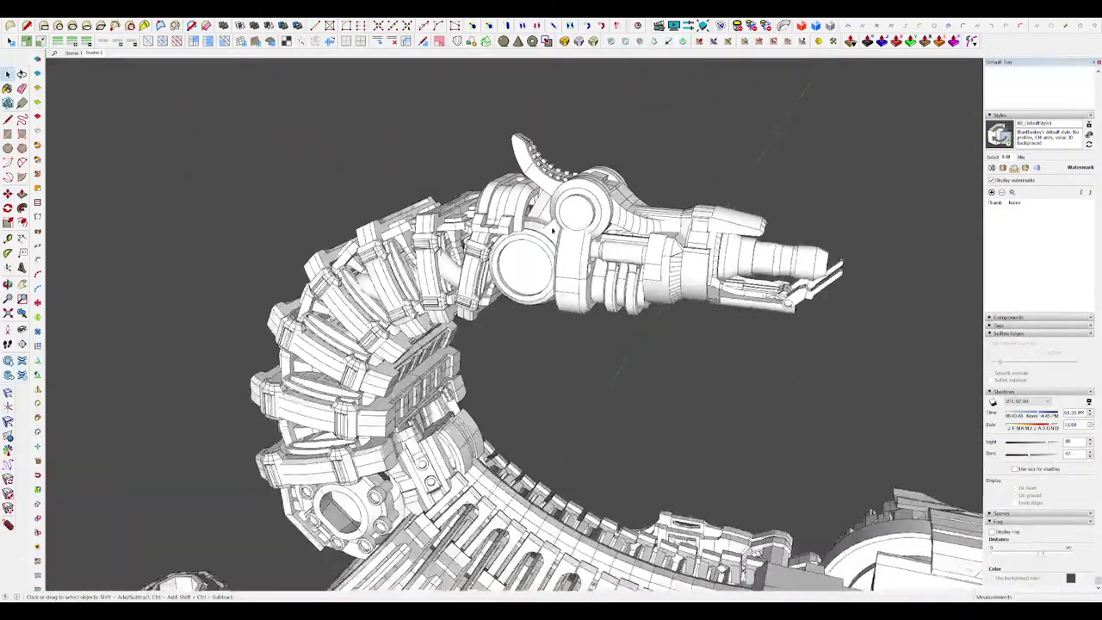
{"action": "middle_click_drag", "start_coordinate": [536, 229], "coordinate": [649, 285]}
{"action": "scroll", "coordinate": [610, 225], "scroll_direction": "up", "scroll_amount": 3}
{"action": "key", "text": "d"}
{"action": "scroll", "coordinate": [603, 222], "scroll_direction": "up", "scroll_amount": 5}
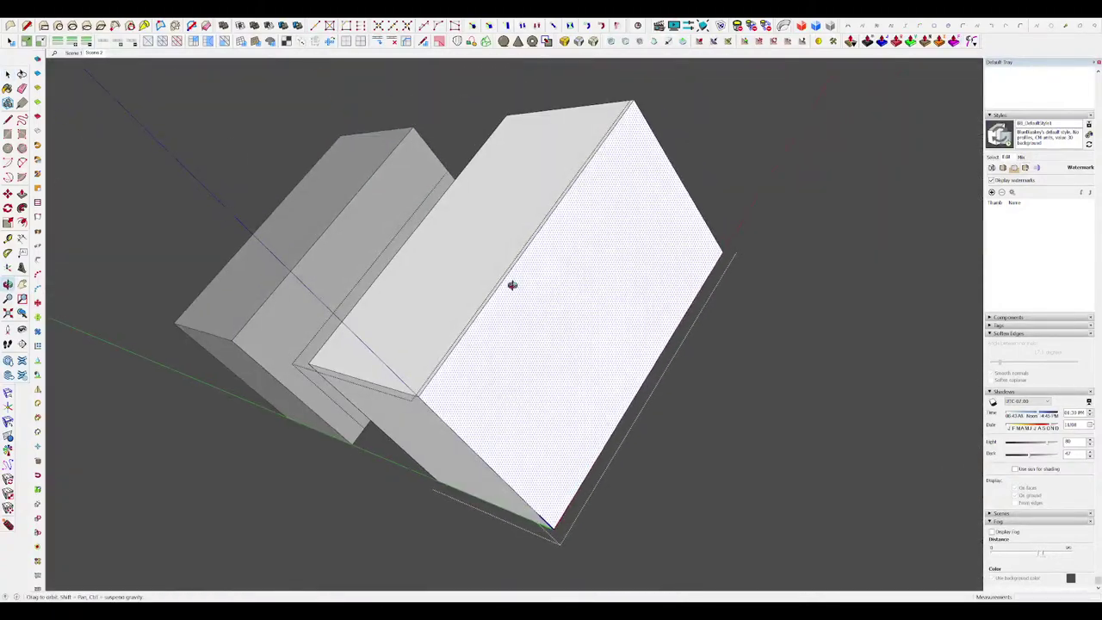
{"action": "scroll", "coordinate": [511, 285], "scroll_direction": "down", "scroll_amount": 3}
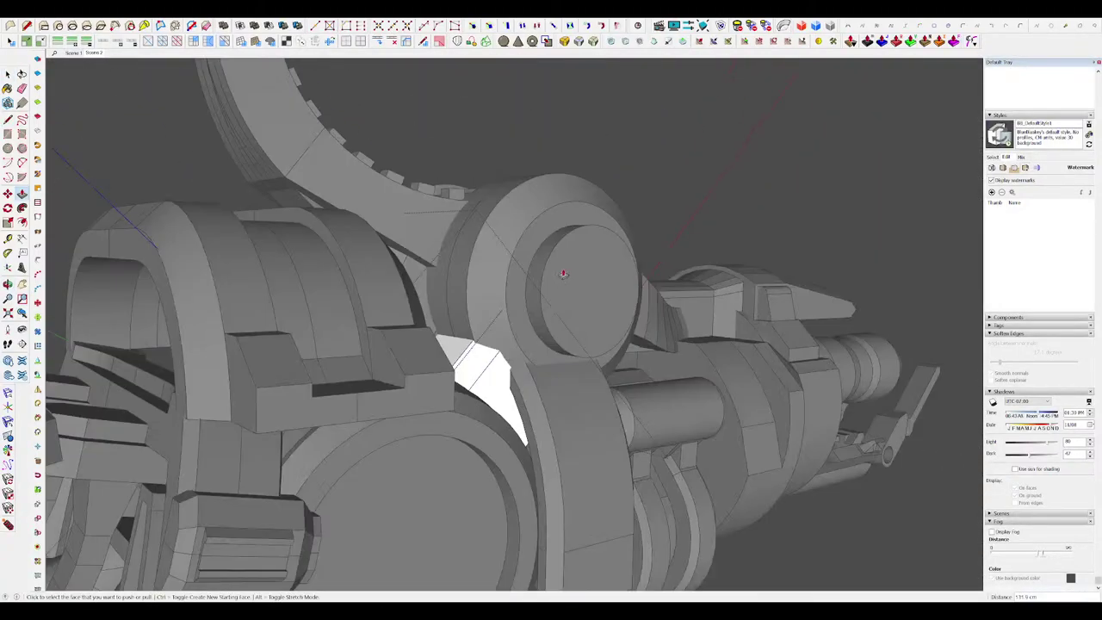
{"action": "middle_click_drag", "start_coordinate": [508, 312], "coordinate": [515, 300]}
{"action": "scroll", "coordinate": [529, 307], "scroll_direction": "up", "scroll_amount": 3}
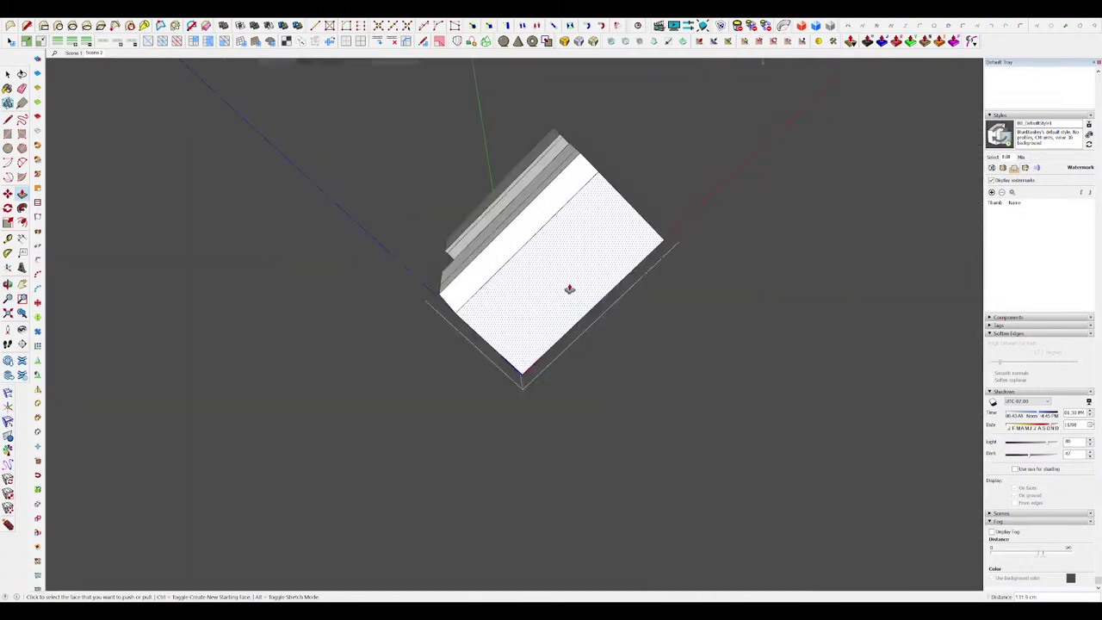
{"action": "middle_click_drag", "start_coordinate": [568, 287], "coordinate": [472, 319]}
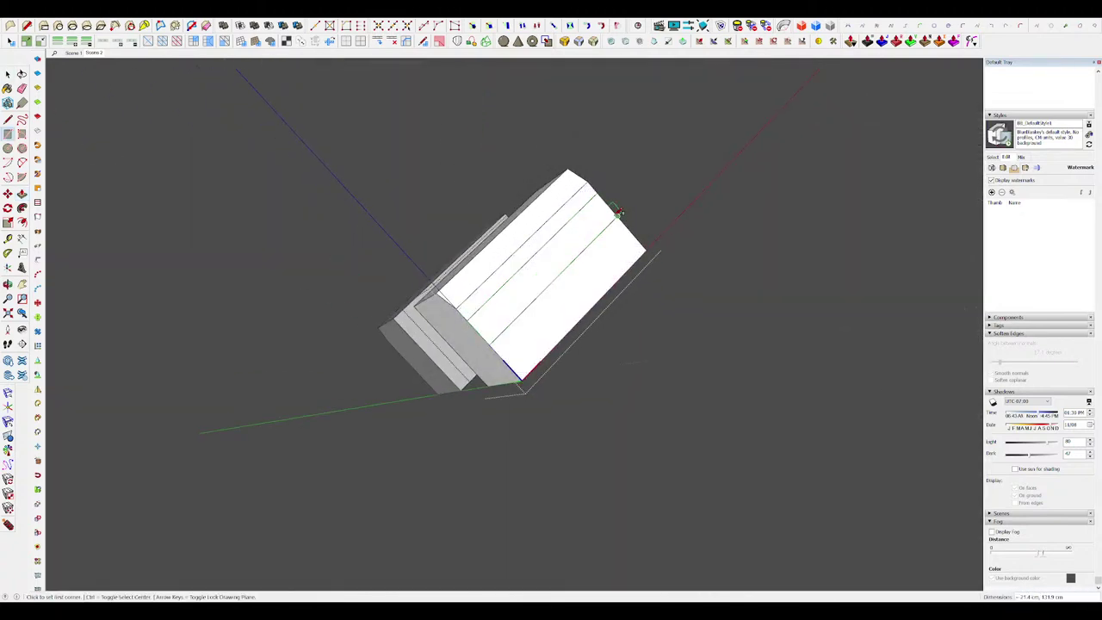
{"action": "middle_click_drag", "start_coordinate": [617, 212], "coordinate": [583, 261]}
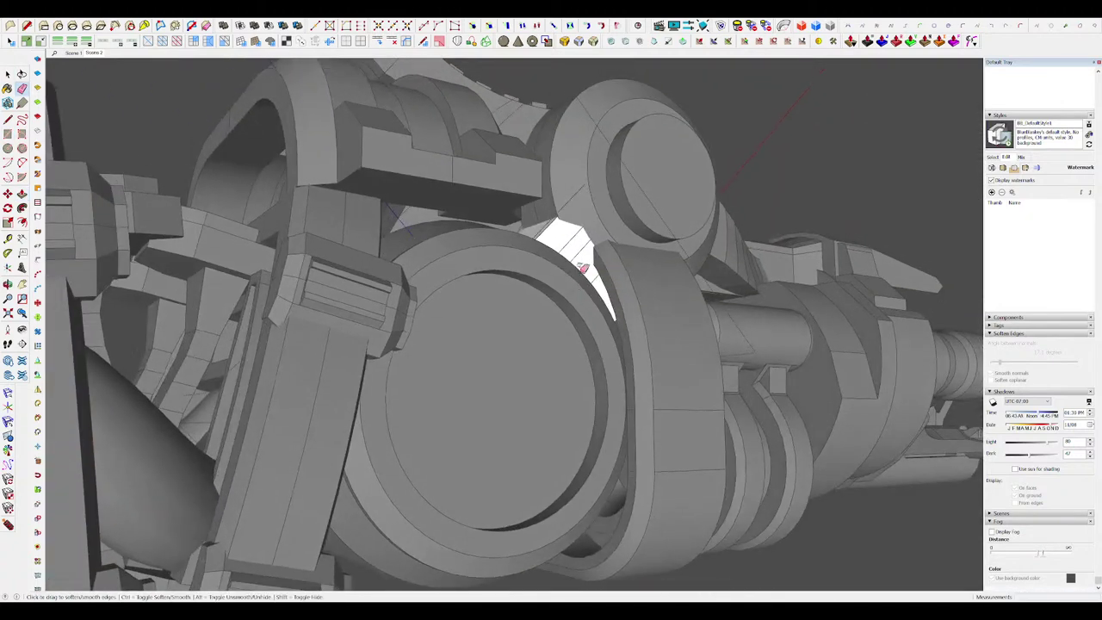
{"action": "middle_click_drag", "start_coordinate": [570, 238], "coordinate": [556, 356]}
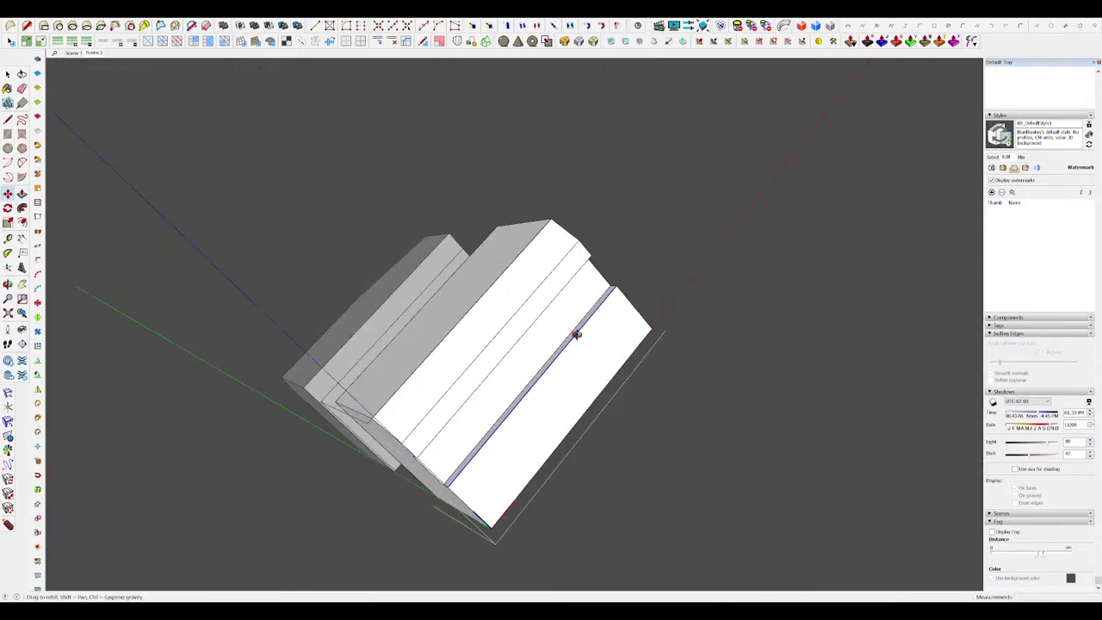
{"action": "middle_click_drag", "start_coordinate": [576, 332], "coordinate": [447, 469]}
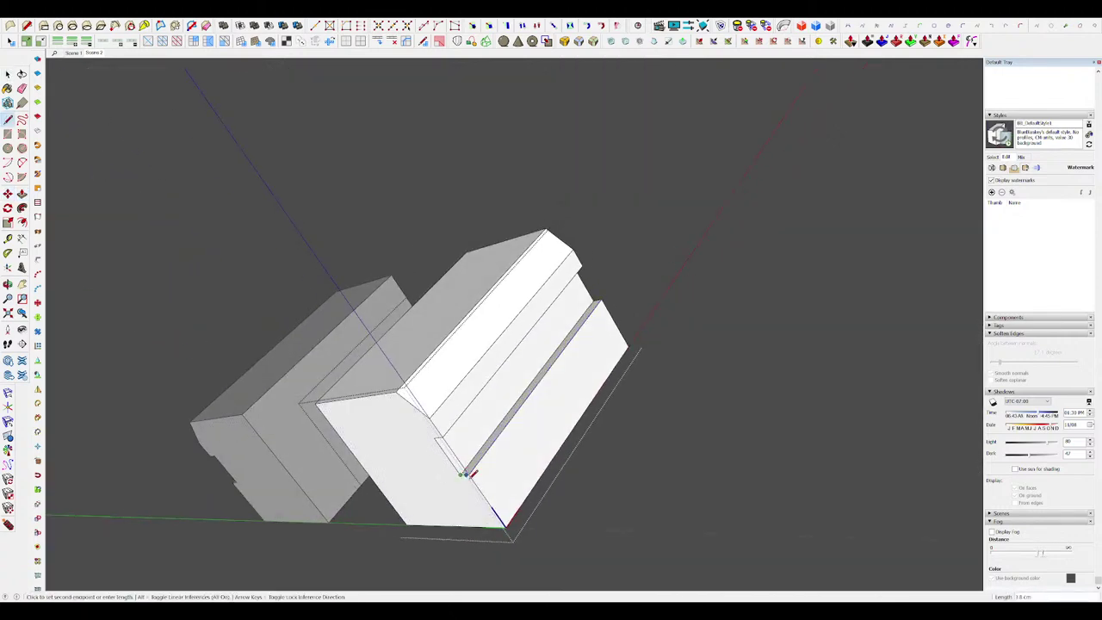
Step: Push/Pull a strip of the practice box's top into a groove, then exit both nested groups
{"action": "key", "text": "p"}
{"action": "middle_click_drag", "start_coordinate": [628, 295], "coordinate": [506, 394]}
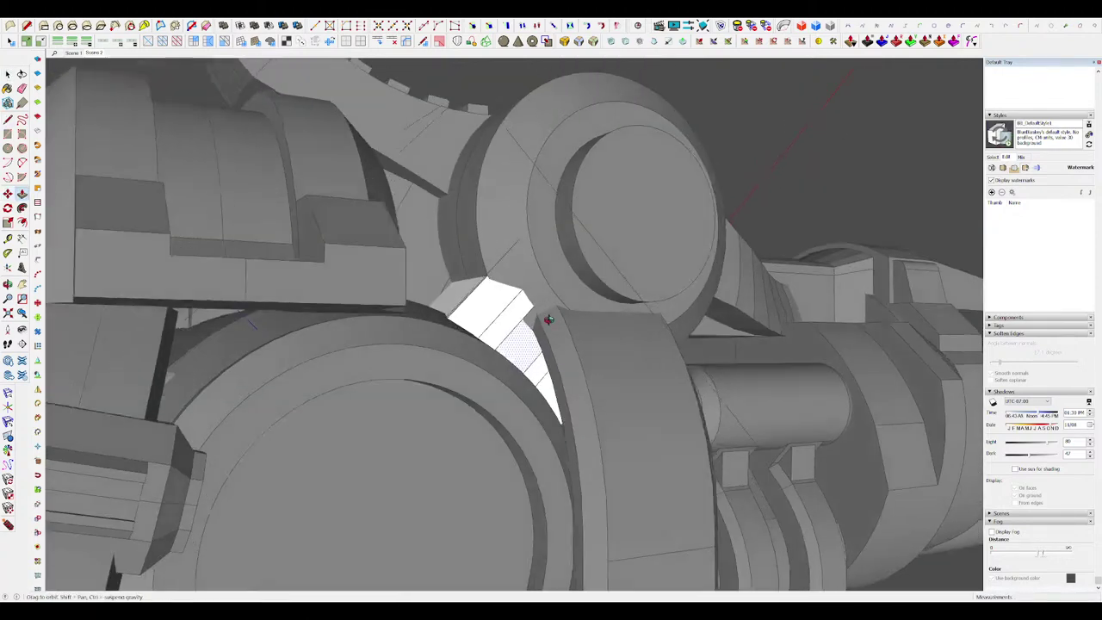
{"action": "middle_click_drag", "start_coordinate": [539, 310], "coordinate": [642, 283]}
{"action": "scroll", "coordinate": [516, 312], "scroll_direction": "down", "scroll_amount": 5}
{"action": "key", "text": "Escape"}
{"action": "key", "text": "Escape"}
{"action": "scroll", "coordinate": [664, 287], "scroll_direction": "down", "scroll_amount": 5}
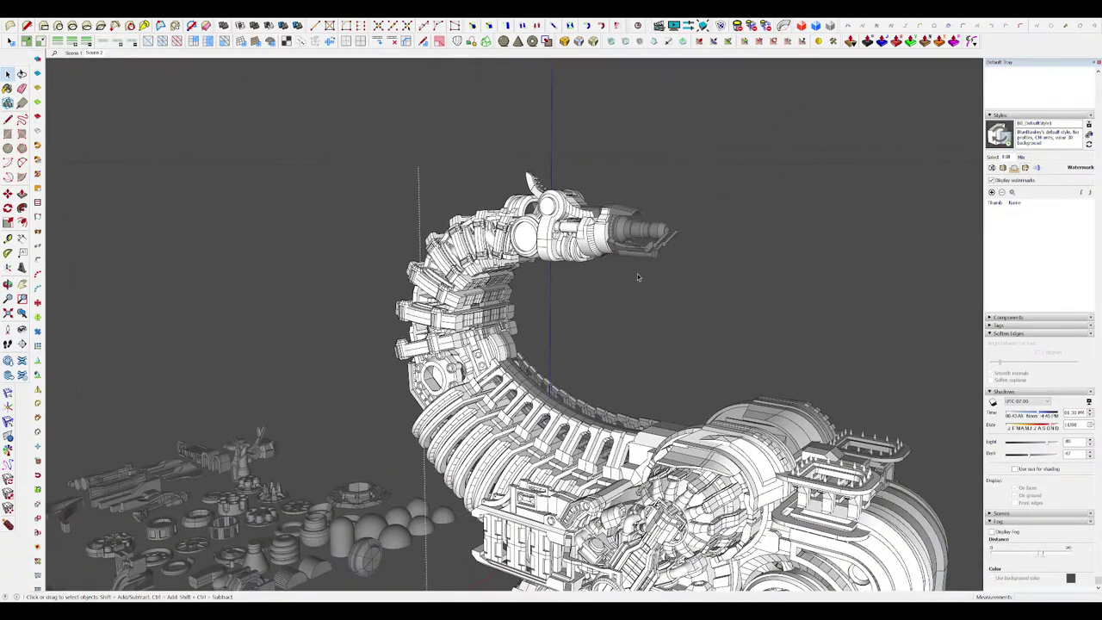
Step: Scale the head joint's round face and offset an inner ring on the isolated cylinder
{"action": "scroll", "coordinate": [516, 198], "scroll_direction": "up", "scroll_amount": 10}
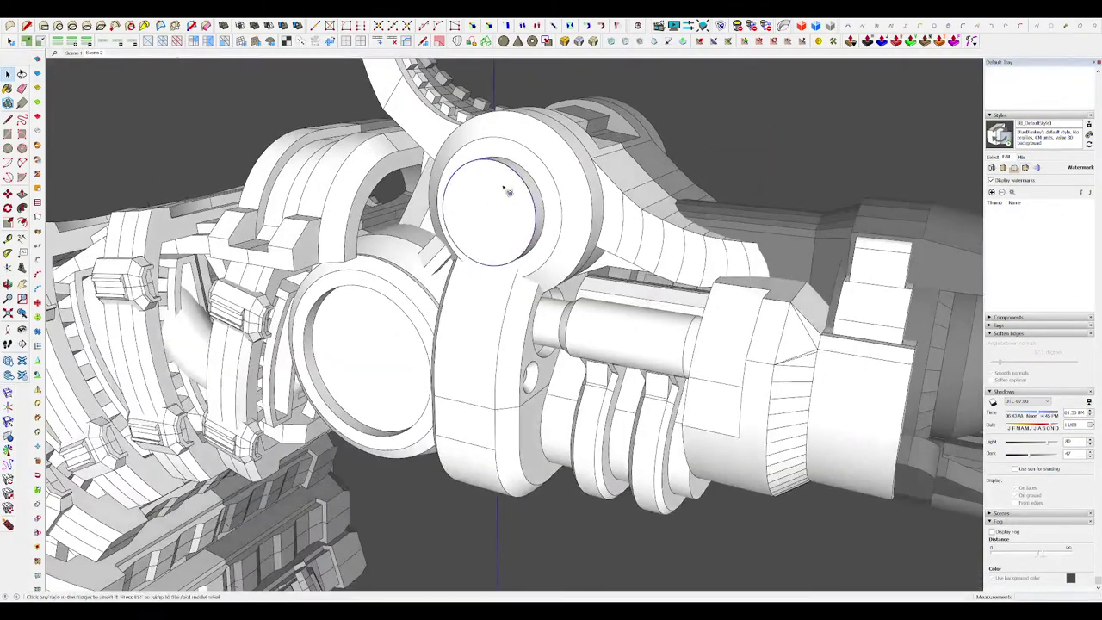
{"action": "left_click", "coordinate": [507, 191]}
{"action": "left_click", "coordinate": [574, 149], "text": "ctrl"}
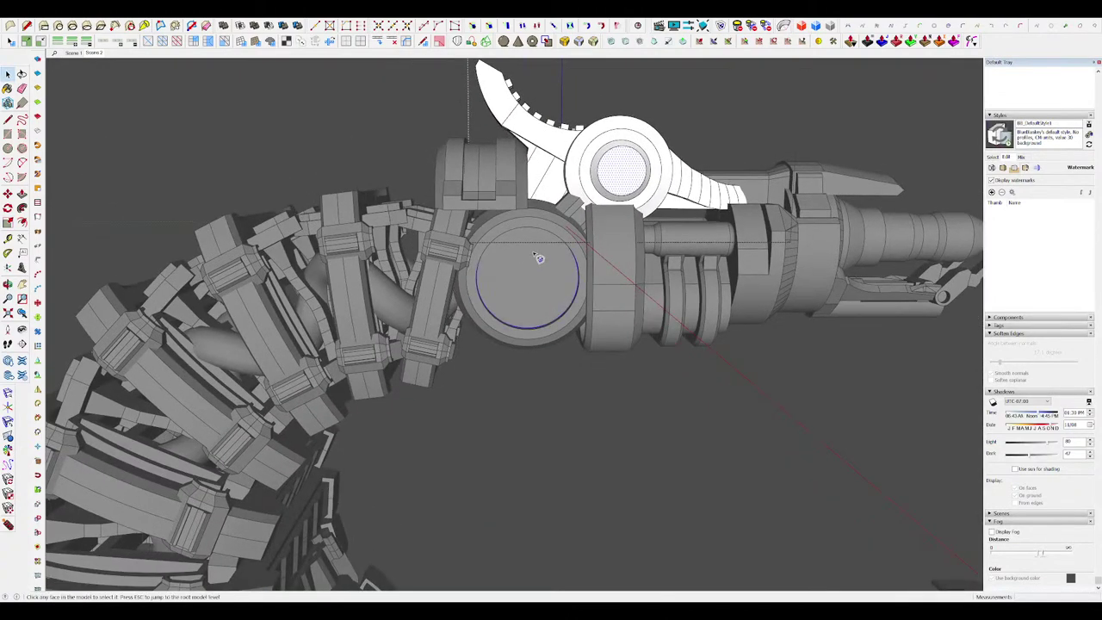
{"action": "scroll", "coordinate": [524, 249], "scroll_direction": "up", "scroll_amount": 5}
{"action": "key", "text": "i"}
{"action": "middle_click_drag", "start_coordinate": [543, 242], "coordinate": [401, 333]}
{"action": "left_click", "coordinate": [563, 251]}
{"action": "key", "text": "space"}
{"action": "left_click", "coordinate": [541, 266]}
{"action": "left_click", "coordinate": [551, 270]}
Step: Move the inner circle face, unhide the model, and close the cylinder group
{"action": "key", "text": "m"}
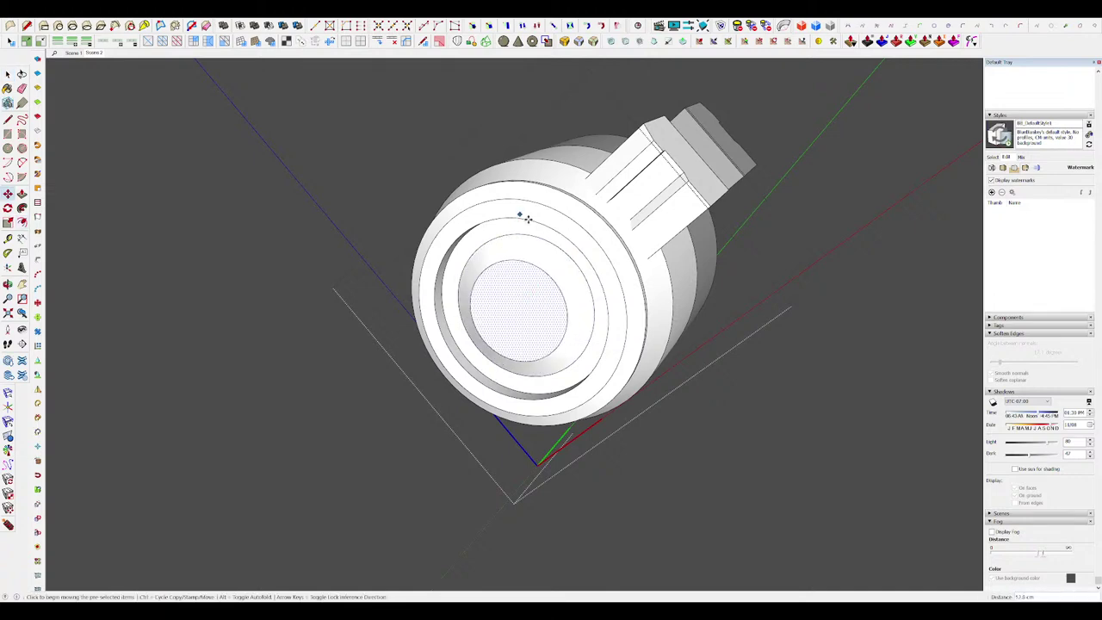
{"action": "key", "text": "space"}
{"action": "key", "text": "i"}
{"action": "scroll", "coordinate": [524, 254], "scroll_direction": "down", "scroll_amount": 8}
{"action": "left_click", "coordinate": [646, 314]}
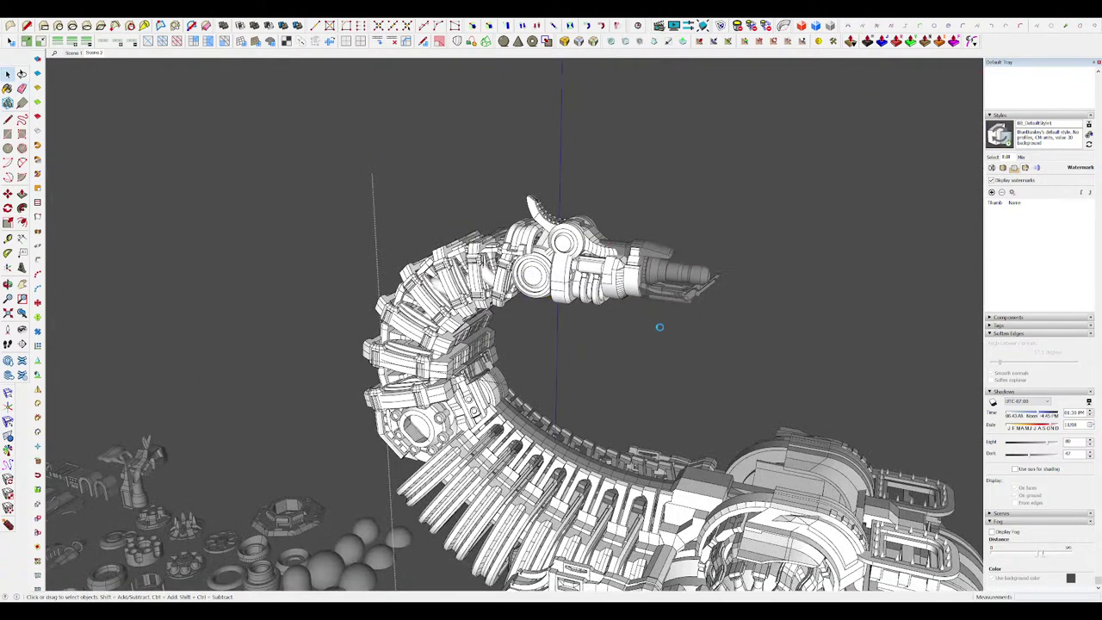
{"action": "scroll", "coordinate": [659, 328], "scroll_direction": "down", "scroll_amount": 1}
{"action": "scroll", "coordinate": [554, 239], "scroll_direction": "up", "scroll_amount": 6}
Step: Inside the white head block, draw an Offset on Surface outline on its front face
{"action": "double_click", "coordinate": [554, 252]}
{"action": "double_click", "coordinate": [559, 246]}
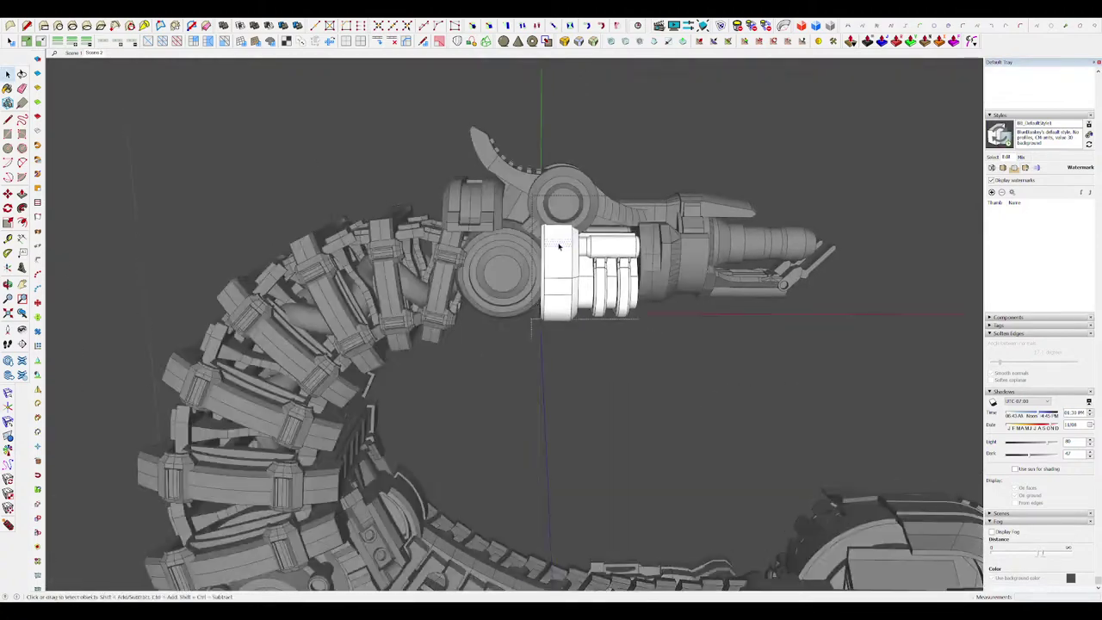
{"action": "scroll", "coordinate": [558, 246], "scroll_direction": "up", "scroll_amount": 2}
{"action": "middle_click_drag", "start_coordinate": [542, 261], "coordinate": [571, 242]}
{"action": "double_click", "coordinate": [571, 236]}
{"action": "scroll", "coordinate": [570, 242], "scroll_direction": "up", "scroll_amount": 2}
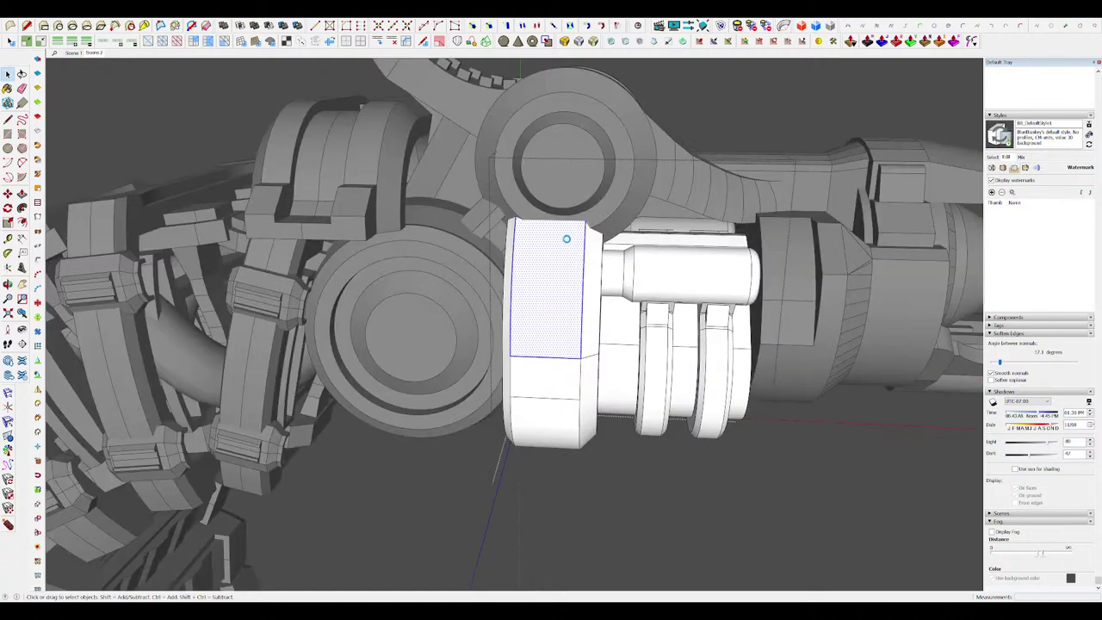
{"action": "scroll", "coordinate": [550, 250], "scroll_direction": "up", "scroll_amount": 2}
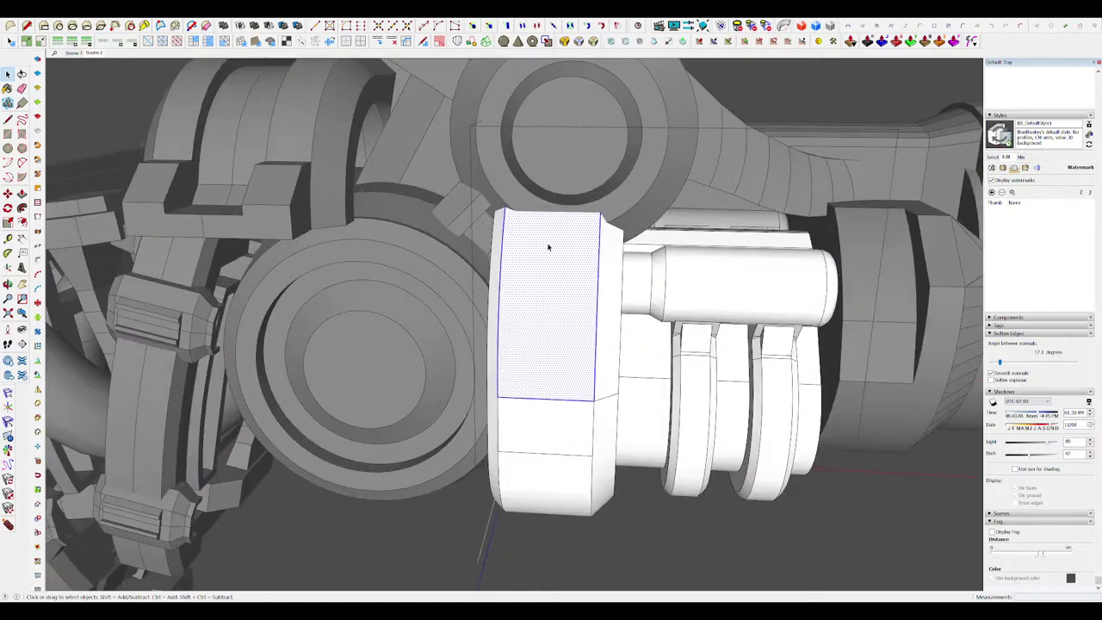
{"action": "left_click", "coordinate": [162, 27]}
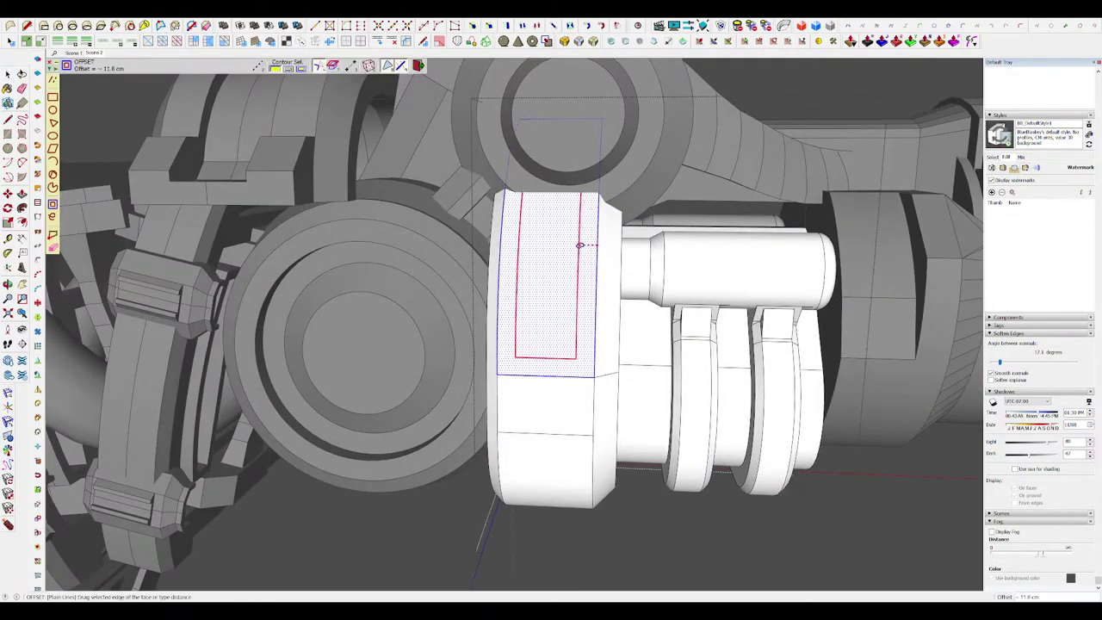
{"action": "key", "text": "space"}
{"action": "middle_click_drag", "start_coordinate": [573, 283], "coordinate": [574, 235]}
{"action": "scroll", "coordinate": [554, 305], "scroll_direction": "down", "scroll_amount": 2}
{"action": "scroll", "coordinate": [584, 288], "scroll_direction": "down", "scroll_amount": 1}
{"action": "scroll", "coordinate": [543, 302], "scroll_direction": "up", "scroll_amount": 3}
{"action": "scroll", "coordinate": [576, 310], "scroll_direction": "down", "scroll_amount": 1}
Step: Recess the inner strip face into the block with Vector Push Pull
{"action": "key", "text": "h"}
{"action": "scroll", "coordinate": [558, 297], "scroll_direction": "down", "scroll_amount": 4}
{"action": "left_click", "coordinate": [556, 265]}
{"action": "scroll", "coordinate": [556, 265], "scroll_direction": "up", "scroll_amount": 3}
{"action": "key", "text": "h"}
{"action": "left_click", "coordinate": [907, 45]}
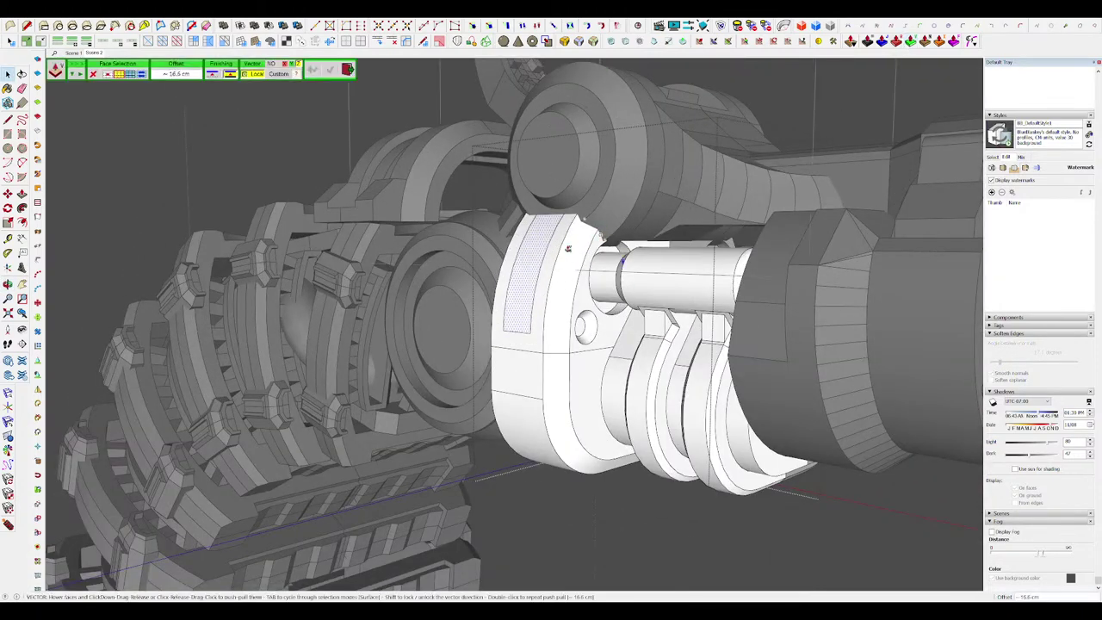
{"action": "left_click_drag", "start_coordinate": [542, 250], "coordinate": [527, 250]}
{"action": "middle_click_drag", "start_coordinate": [554, 265], "coordinate": [582, 224]}
{"action": "key", "text": "space"}
{"action": "scroll", "coordinate": [650, 258], "scroll_direction": "down", "scroll_amount": 5}
{"action": "middle_click_drag", "start_coordinate": [667, 262], "coordinate": [590, 116]}
{"action": "scroll", "coordinate": [688, 217], "scroll_direction": "up", "scroll_amount": 6}
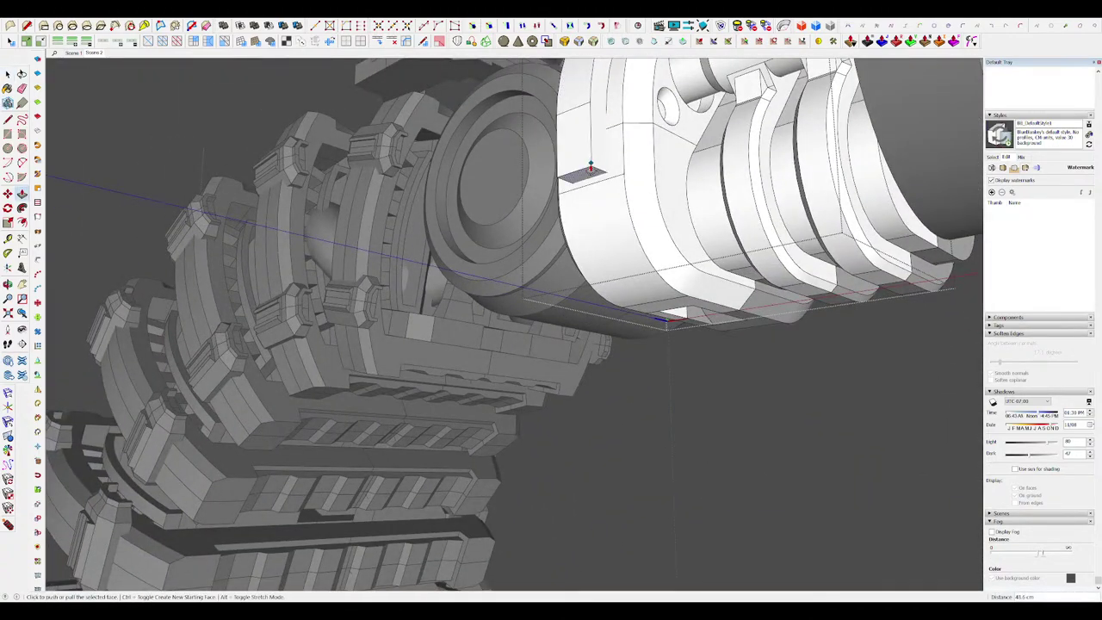
{"action": "middle_click_drag", "start_coordinate": [603, 181], "coordinate": [589, 189]}
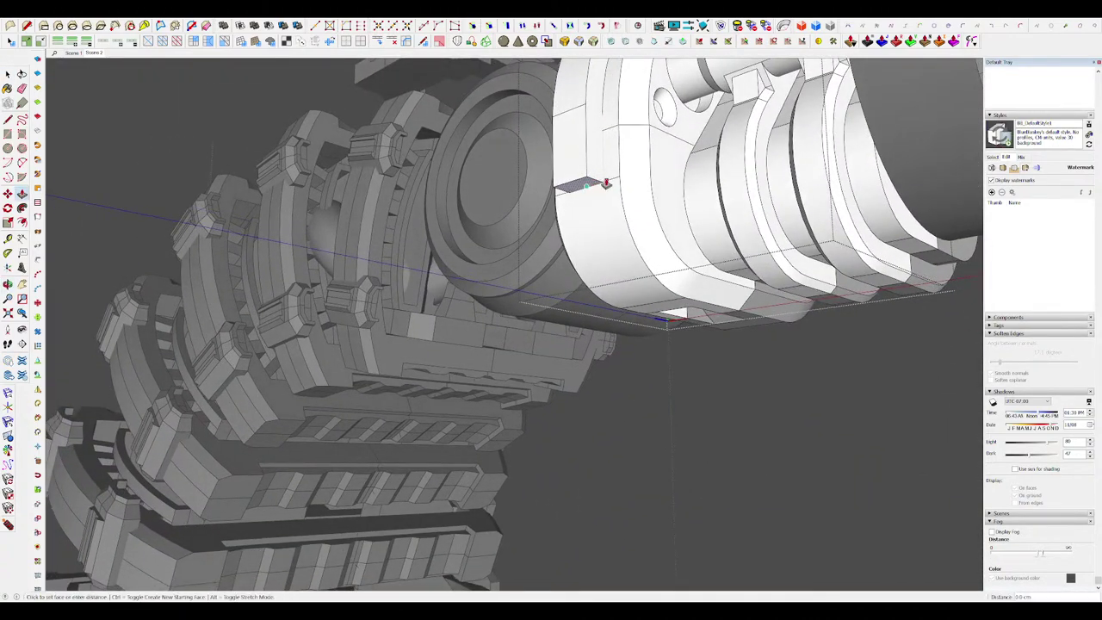
Step: Push the small notch face and erase the leftover edge on the block
{"action": "key", "text": "l"}
{"action": "scroll", "coordinate": [606, 183], "scroll_direction": "up", "scroll_amount": 5}
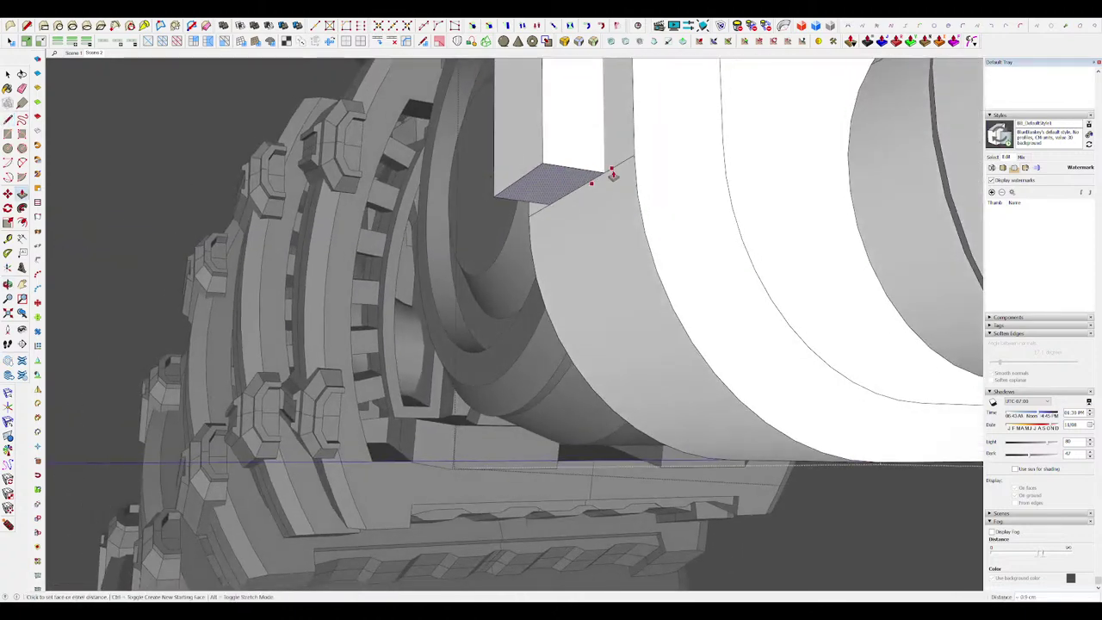
{"action": "key", "text": "l"}
{"action": "middle_click_drag", "start_coordinate": [588, 182], "coordinate": [532, 131]}
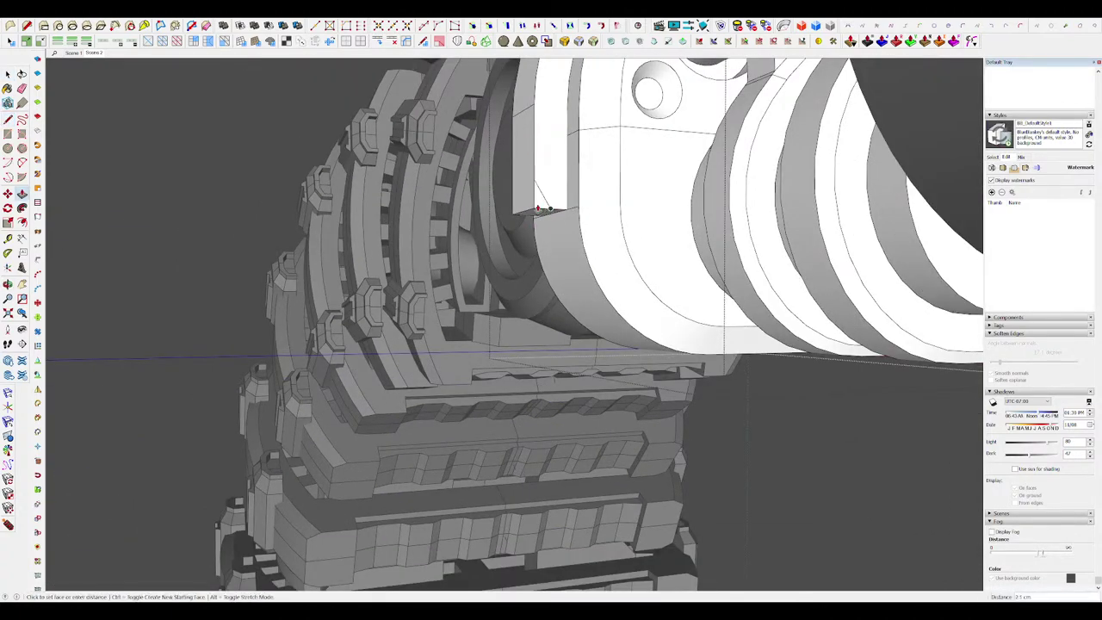
{"action": "key", "text": "space"}
{"action": "scroll", "coordinate": [538, 203], "scroll_direction": "up", "scroll_amount": 2}
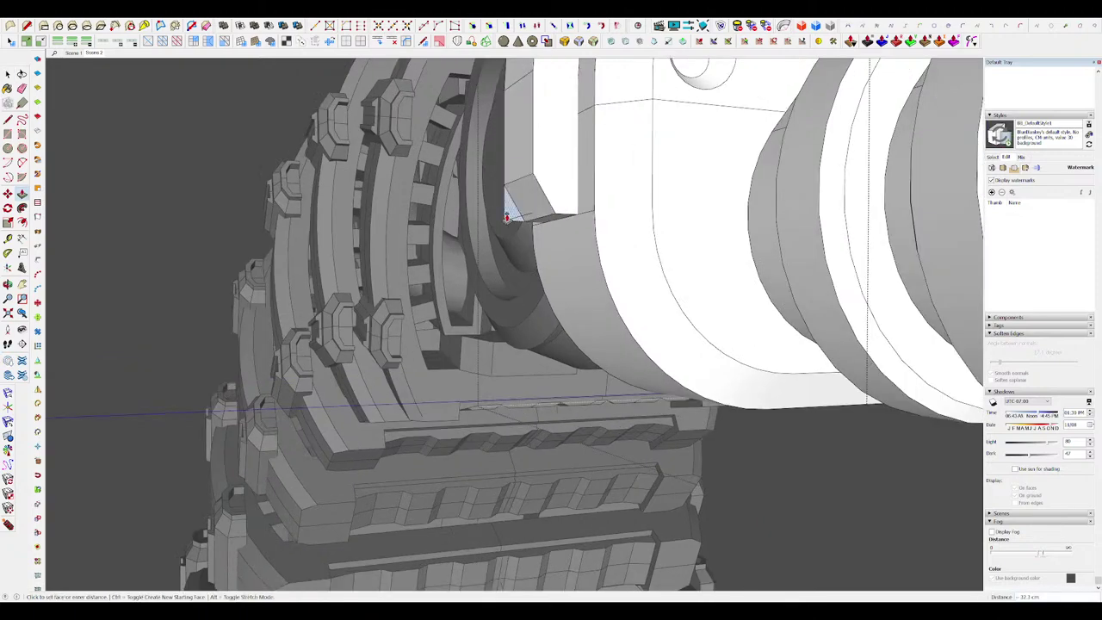
{"action": "left_click", "coordinate": [507, 216]}
{"action": "middle_click_drag", "start_coordinate": [507, 217], "coordinate": [656, 201]}
{"action": "scroll", "coordinate": [594, 209], "scroll_direction": "up", "scroll_amount": 3}
{"action": "key", "text": "e"}
{"action": "left_click", "coordinate": [595, 209]}
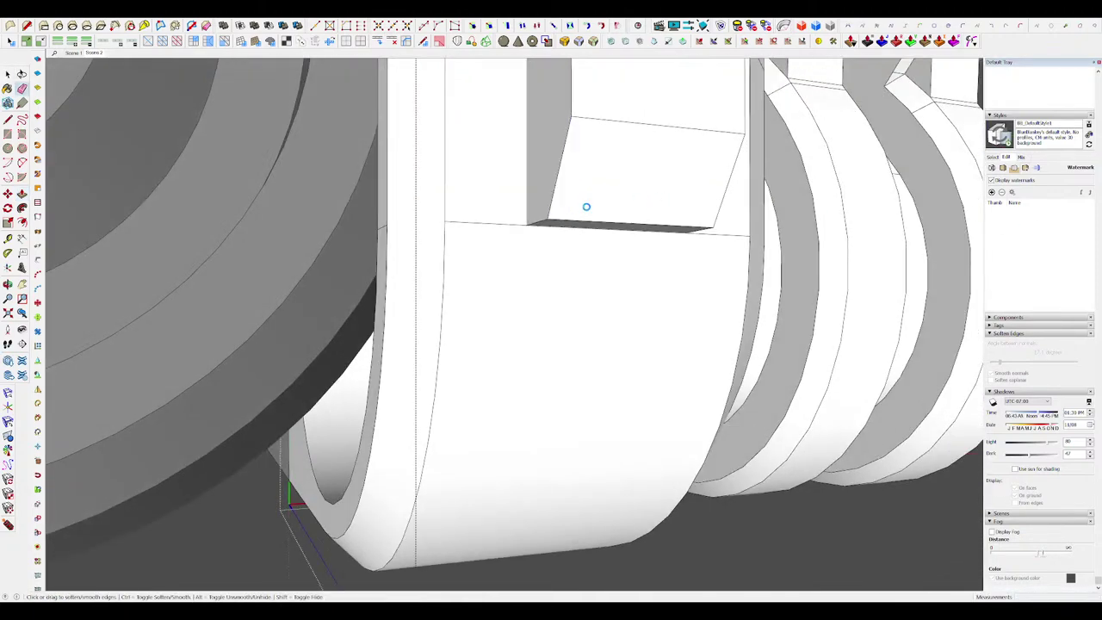
{"action": "scroll", "coordinate": [590, 211], "scroll_direction": "down", "scroll_amount": 8}
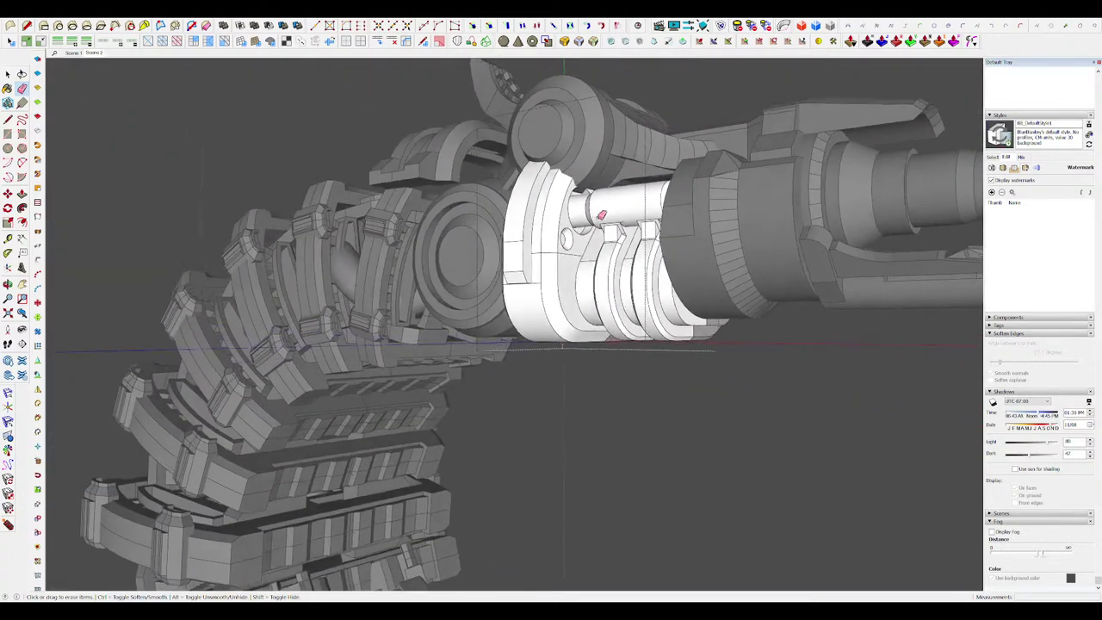
{"action": "scroll", "coordinate": [593, 217], "scroll_direction": "up", "scroll_amount": 1}
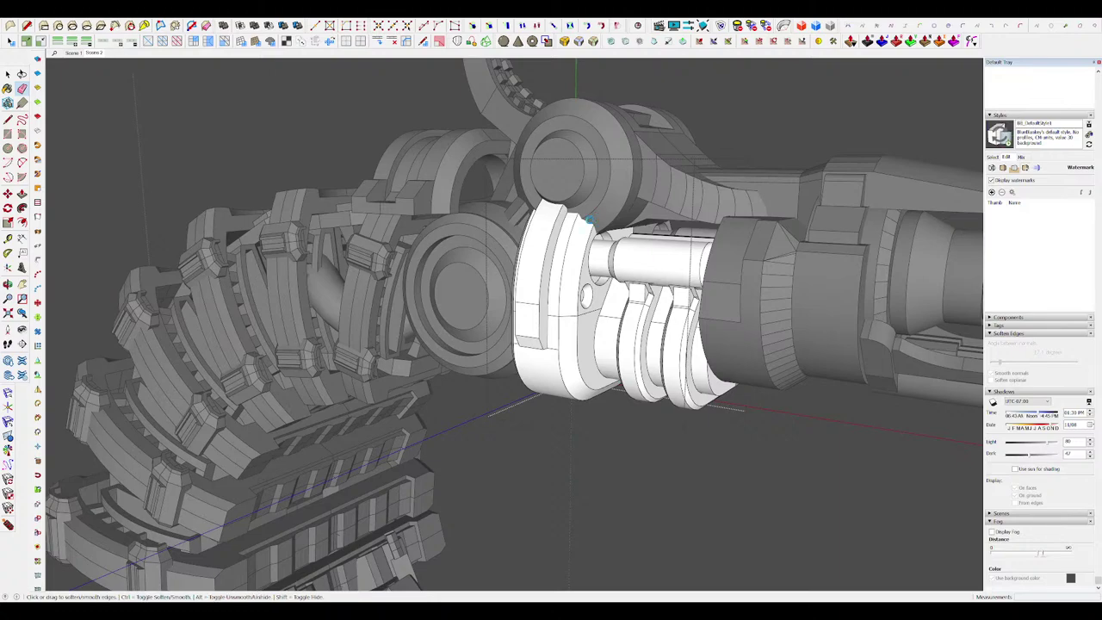
{"action": "scroll", "coordinate": [592, 218], "scroll_direction": "down", "scroll_amount": 3}
Step: Open the white joint ring part inside the head joint for editing, with hidden edges shown
{"action": "left_click", "coordinate": [716, 346]}
{"action": "scroll", "coordinate": [551, 245], "scroll_direction": "down", "scroll_amount": 4}
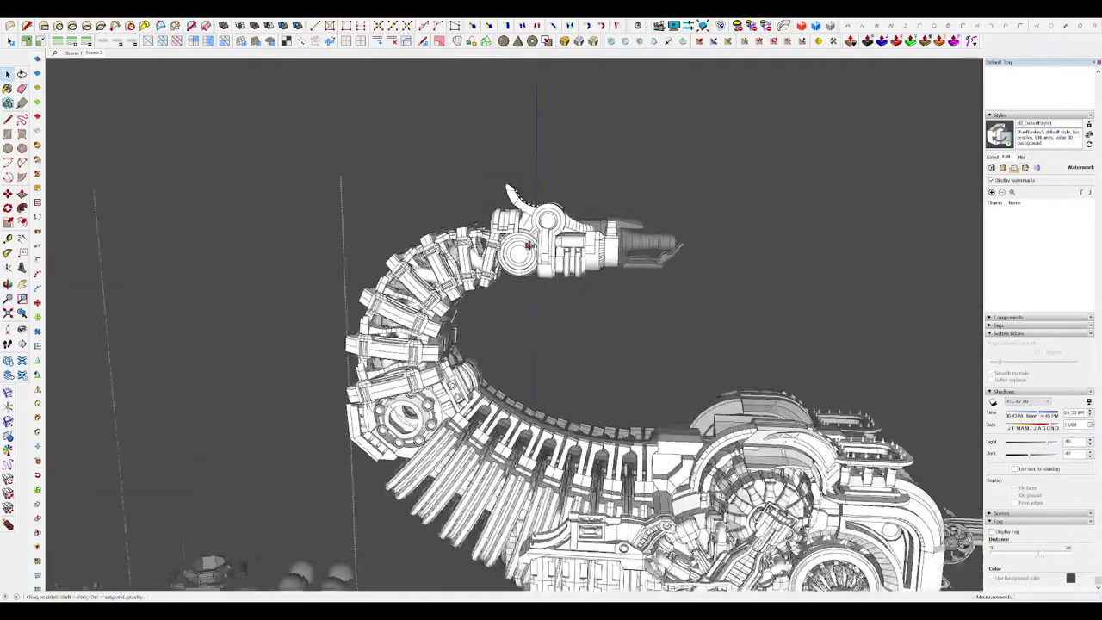
{"action": "middle_click_drag", "start_coordinate": [576, 225], "coordinate": [487, 234]}
{"action": "scroll", "coordinate": [520, 215], "scroll_direction": "up", "scroll_amount": 6}
{"action": "left_click", "coordinate": [537, 212]}
{"action": "scroll", "coordinate": [538, 213], "scroll_direction": "up", "scroll_amount": 5}
{"action": "key", "text": "h"}
{"action": "left_click", "coordinate": [519, 250]}
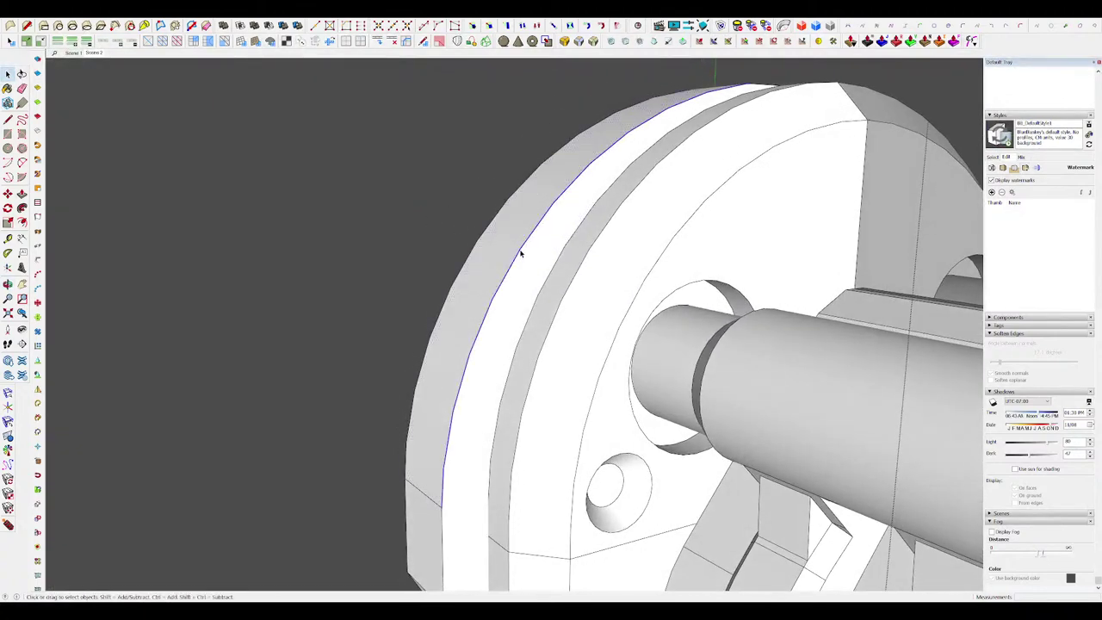
{"action": "key", "text": "alt+h"}
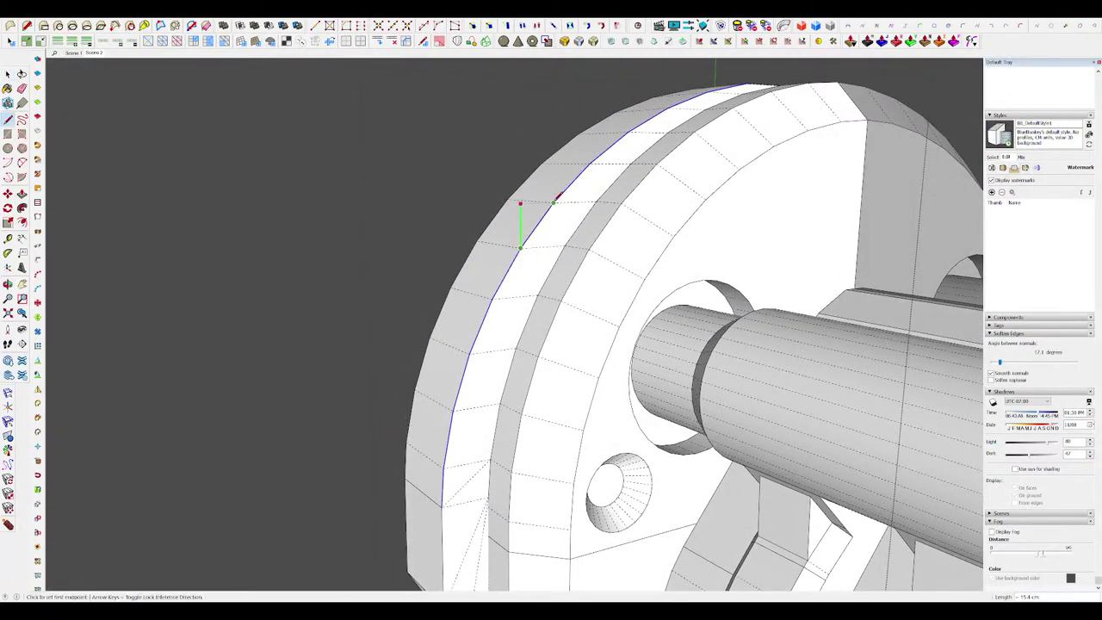
Step: Pull the small face on the ring's rim out into a block-shaped tab
{"action": "key", "text": "p"}
{"action": "left_click", "coordinate": [528, 219]}
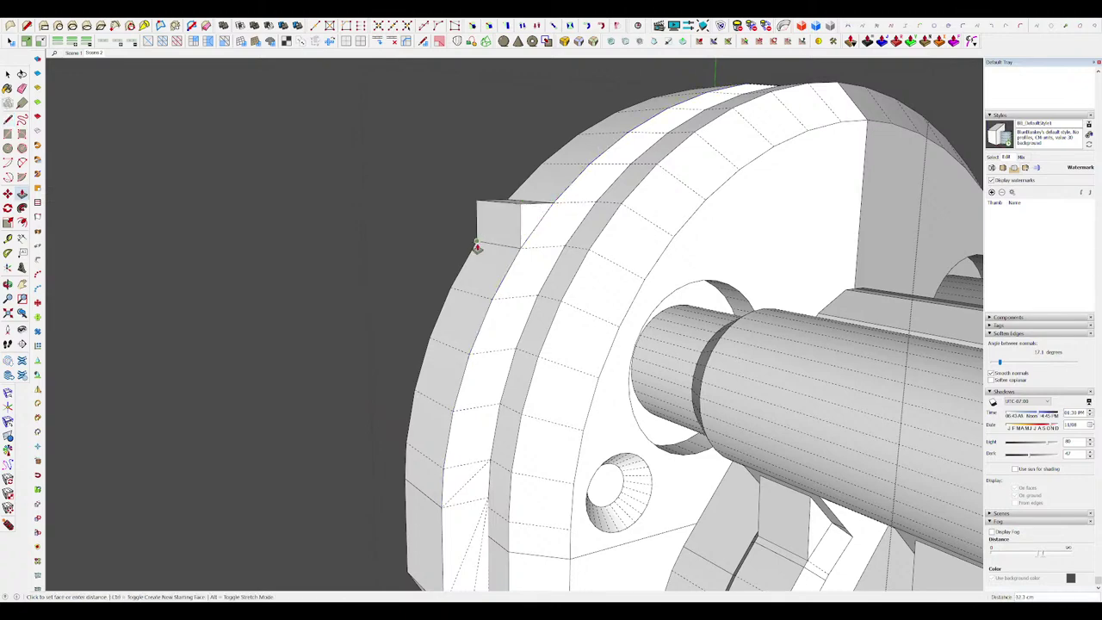
{"action": "left_click", "coordinate": [477, 246]}
{"action": "key", "text": "h"}
{"action": "scroll", "coordinate": [535, 260], "scroll_direction": "down", "scroll_amount": 3}
{"action": "key", "text": "alt+h"}
{"action": "middle_click_drag", "start_coordinate": [537, 277], "coordinate": [531, 263]}
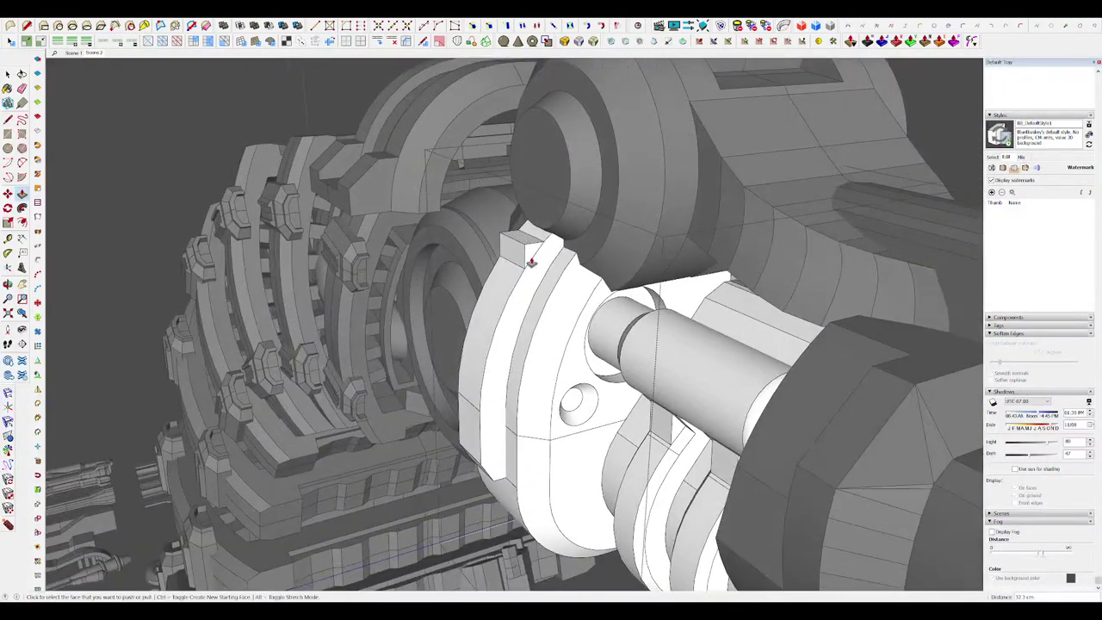
{"action": "scroll", "coordinate": [569, 161], "scroll_direction": "down", "scroll_amount": 5}
{"action": "middle_click_drag", "start_coordinate": [570, 162], "coordinate": [532, 189]}
{"action": "scroll", "coordinate": [532, 190], "scroll_direction": "down", "scroll_amount": 2}
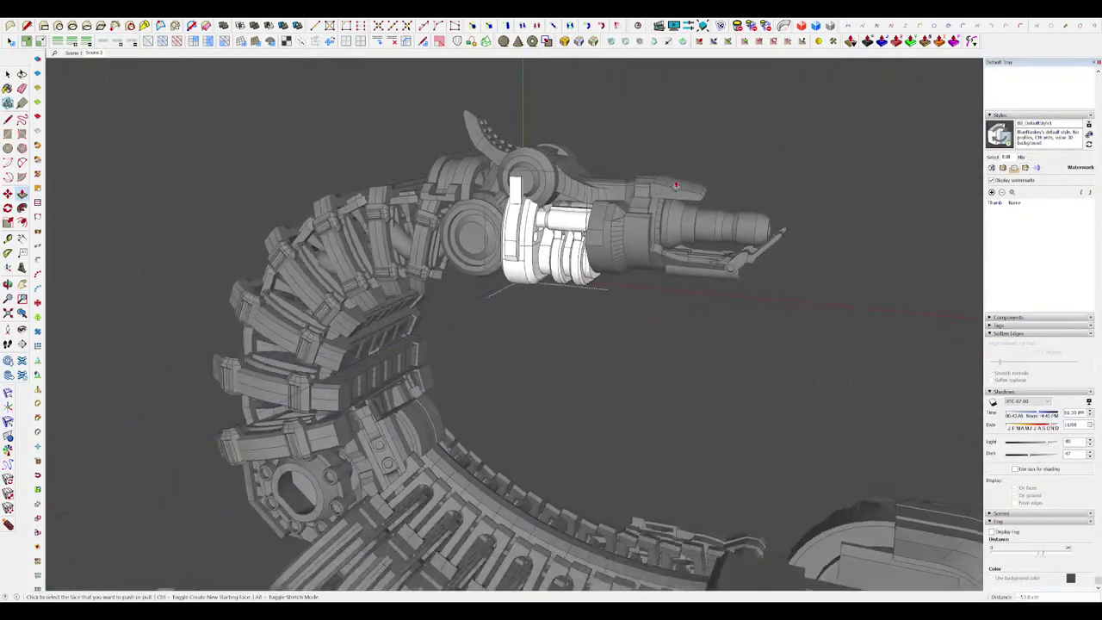
{"action": "scroll", "coordinate": [532, 190], "scroll_direction": "up", "scroll_amount": 3}
{"action": "scroll", "coordinate": [529, 190], "scroll_direction": "up", "scroll_amount": 6}
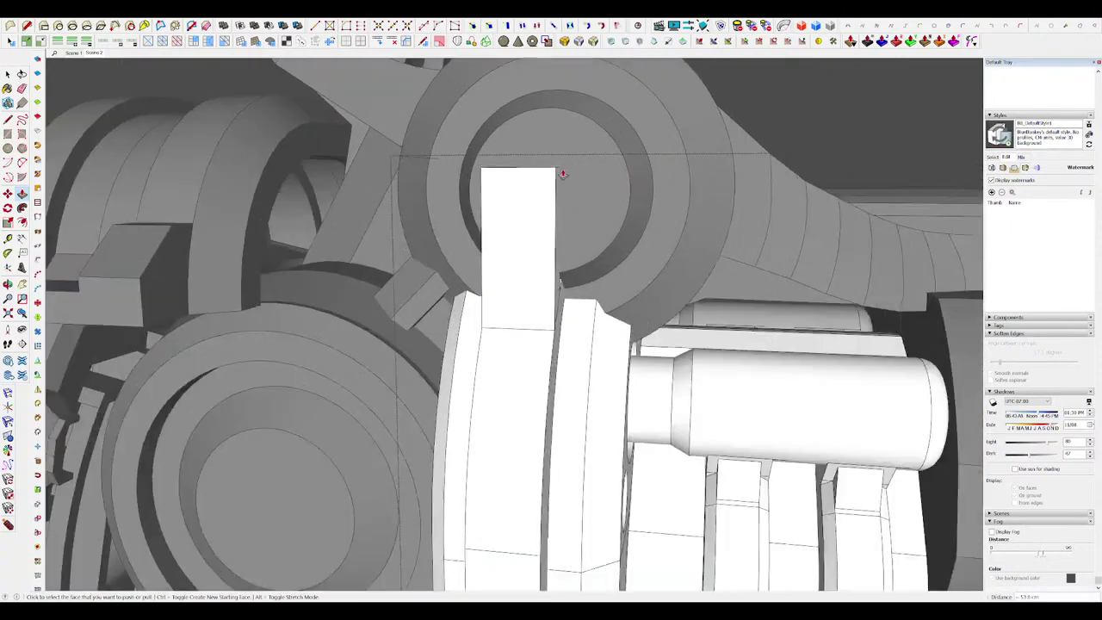
Step: Draw a circle centred on the tab's top and push away the tab's leftover corner face
{"action": "key", "text": "c"}
{"action": "scroll", "coordinate": [495, 205], "scroll_direction": "up", "scroll_amount": 2}
{"action": "middle_click_drag", "start_coordinate": [495, 205], "coordinate": [546, 205]}
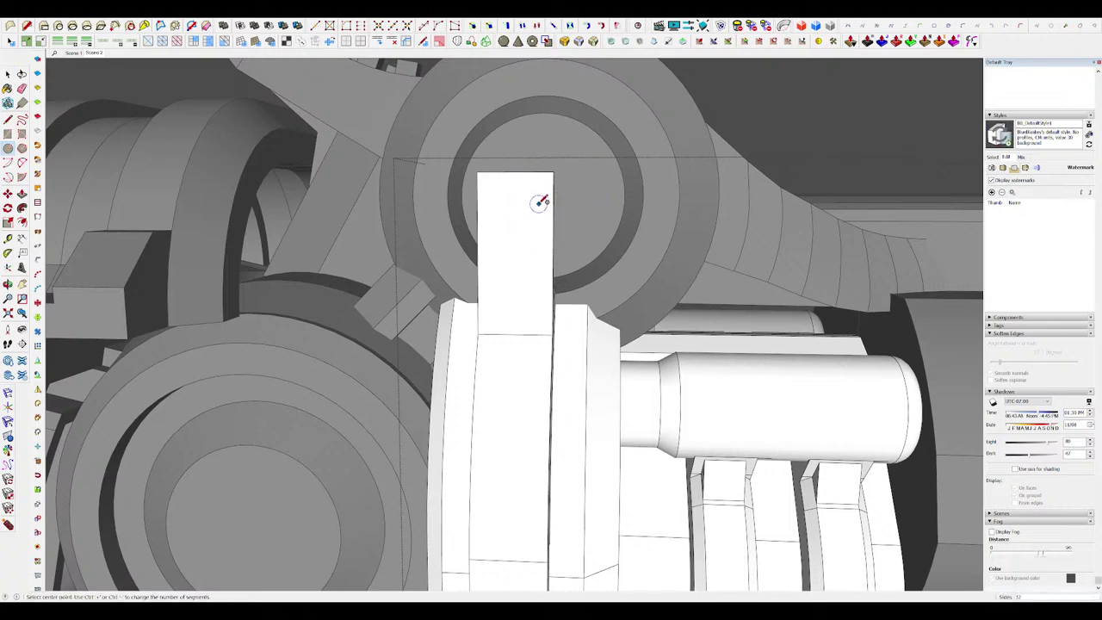
{"action": "left_click", "coordinate": [488, 195]}
{"action": "scroll", "coordinate": [517, 191], "scroll_direction": "down", "scroll_amount": 3}
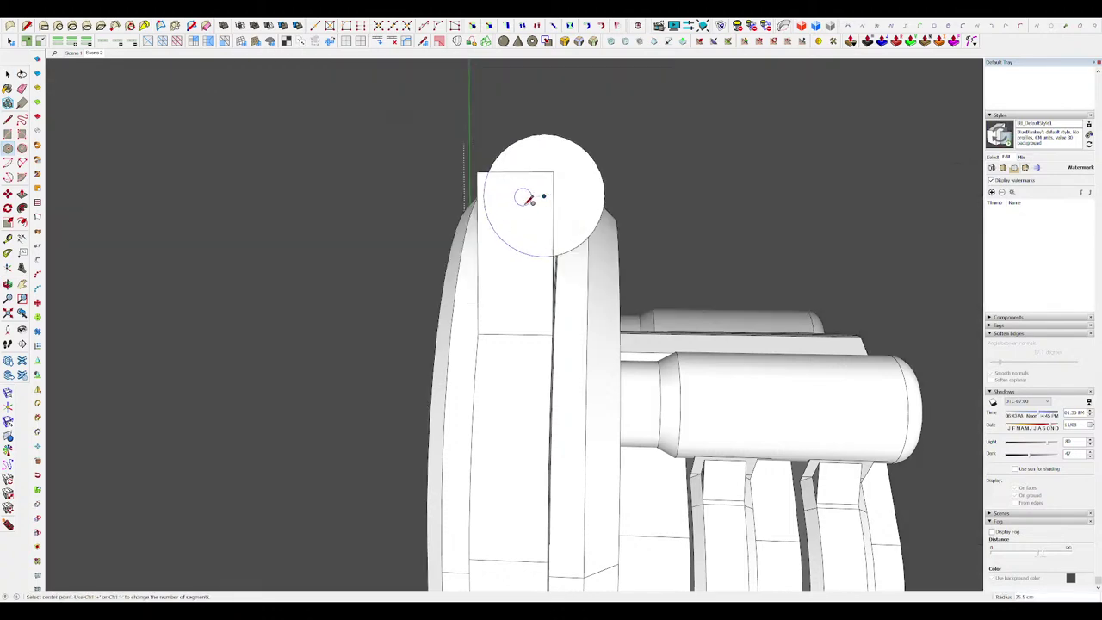
{"action": "middle_click_drag", "start_coordinate": [523, 189], "coordinate": [408, 172]}
{"action": "left_click", "coordinate": [411, 158]}
{"action": "middle_click_drag", "start_coordinate": [538, 276], "coordinate": [482, 207]}
Step: Extrude the circle face to give the tab a rounded end
{"action": "key", "text": "shift+h"}
{"action": "scroll", "coordinate": [483, 216], "scroll_direction": "down", "scroll_amount": 2}
{"action": "middle_click_drag", "start_coordinate": [486, 248], "coordinate": [473, 164]}
{"action": "scroll", "coordinate": [472, 164], "scroll_direction": "up", "scroll_amount": 3}
{"action": "left_click", "coordinate": [514, 184]}
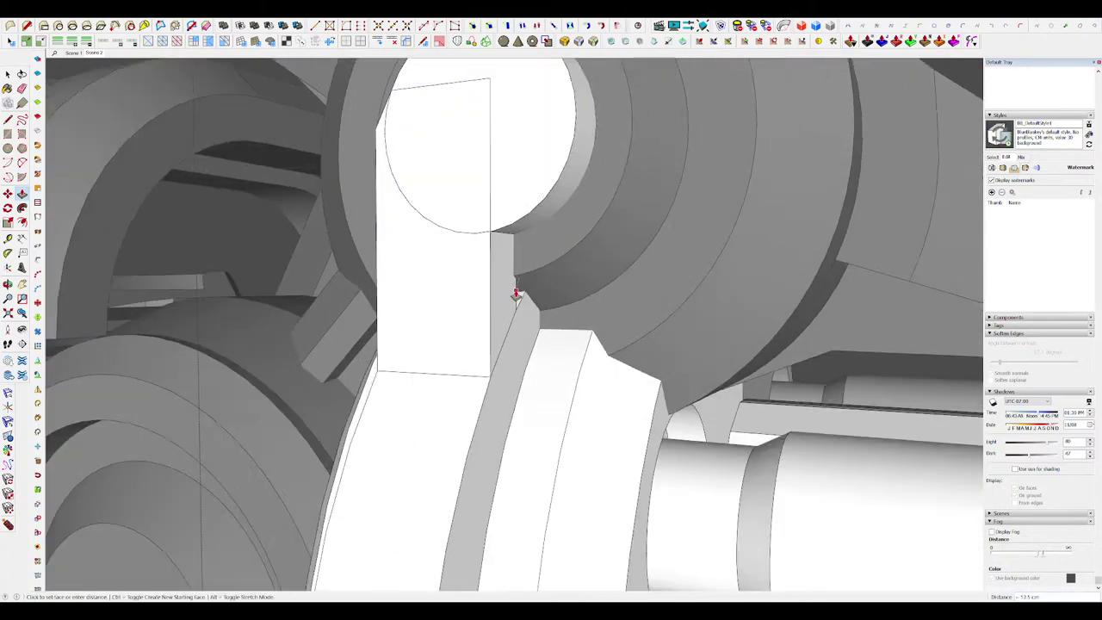
{"action": "left_click", "coordinate": [516, 294]}
{"action": "scroll", "coordinate": [548, 214], "scroll_direction": "down", "scroll_amount": 3}
{"action": "mouse_move", "coordinate": [548, 214]}
{"action": "middle_mouse_down"}
{"action": "mouse_move", "coordinate": [583, 228]}
{"action": "mouse_move", "coordinate": [647, 223]}
{"action": "middle_mouse_up"}
Step: Split a strip off the tab's left side with a line and push it back as a recess
{"action": "key", "text": "e"}
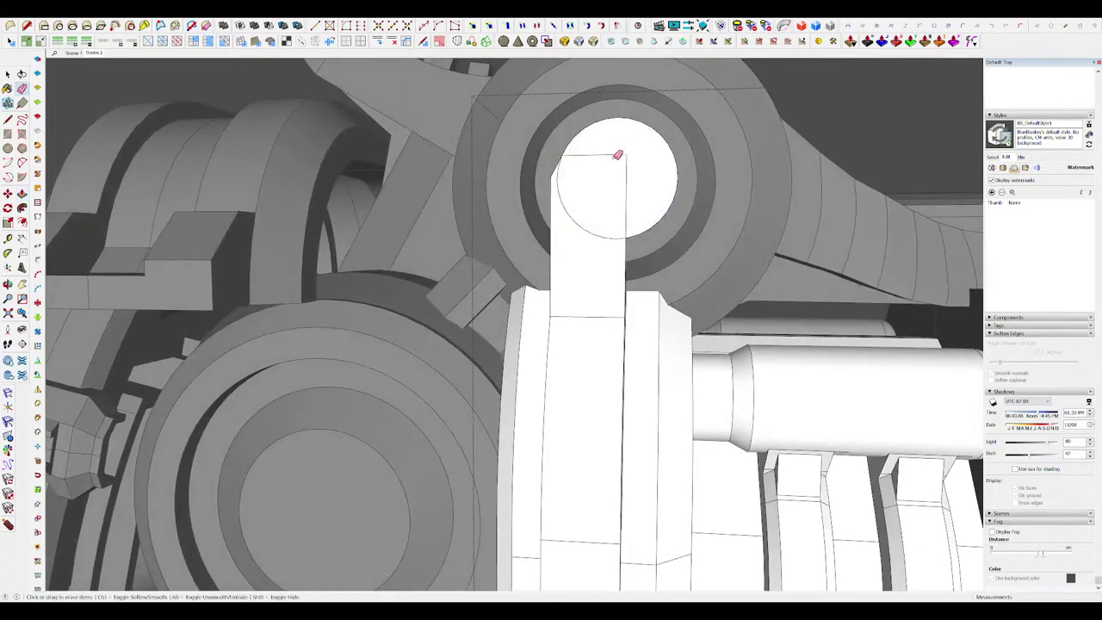
{"action": "scroll", "coordinate": [582, 190], "scroll_direction": "up", "scroll_amount": 2}
{"action": "key", "text": "l"}
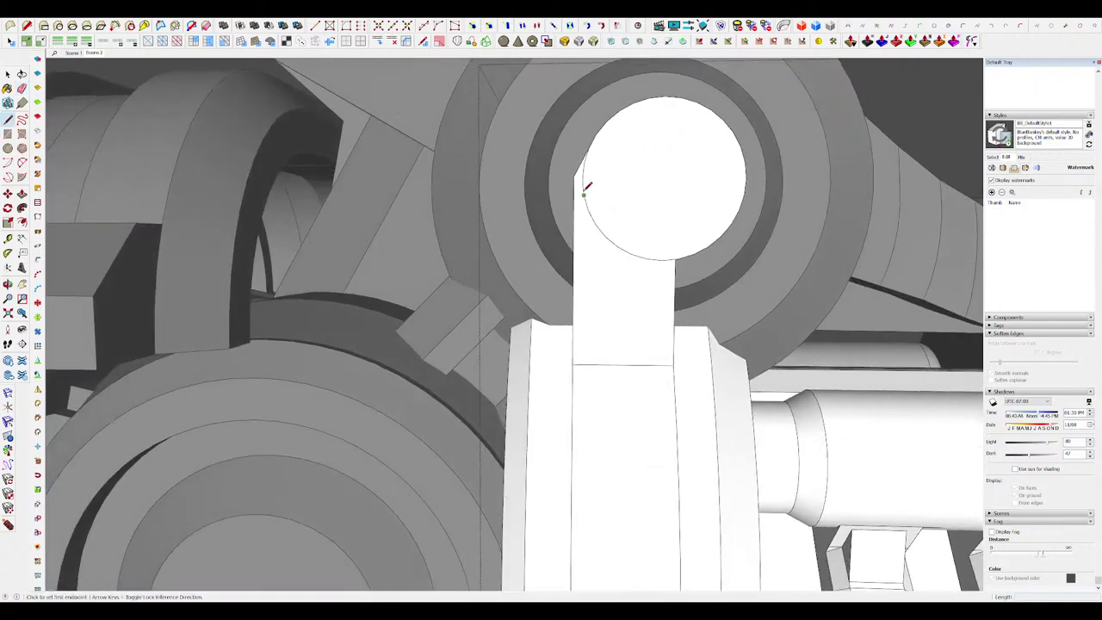
{"action": "middle_click_drag", "start_coordinate": [589, 277], "coordinate": [728, 190]}
{"action": "key", "text": "Escape"}
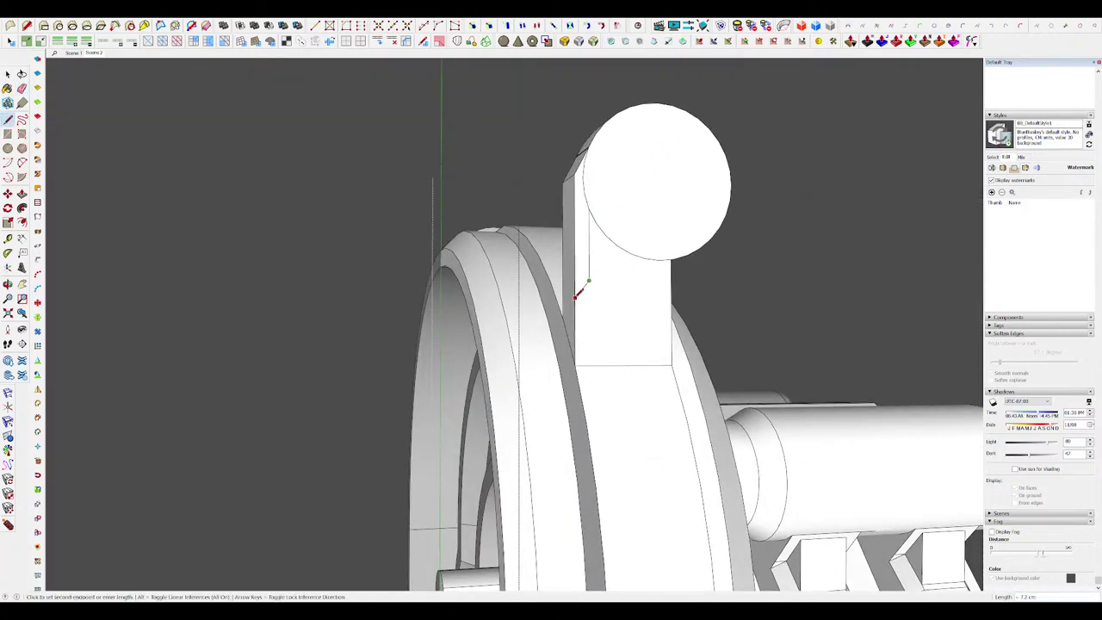
{"action": "left_click", "coordinate": [575, 297]}
{"action": "key", "text": "p"}
{"action": "left_click", "coordinate": [580, 256]}
{"action": "left_click", "coordinate": [566, 245]}
{"action": "middle_click_drag", "start_coordinate": [579, 232], "coordinate": [624, 234]}
{"action": "scroll", "coordinate": [579, 217], "scroll_direction": "down", "scroll_amount": 3}
{"action": "scroll", "coordinate": [578, 192], "scroll_direction": "down", "scroll_amount": 4}
{"action": "scroll", "coordinate": [598, 206], "scroll_direction": "up", "scroll_amount": 6}
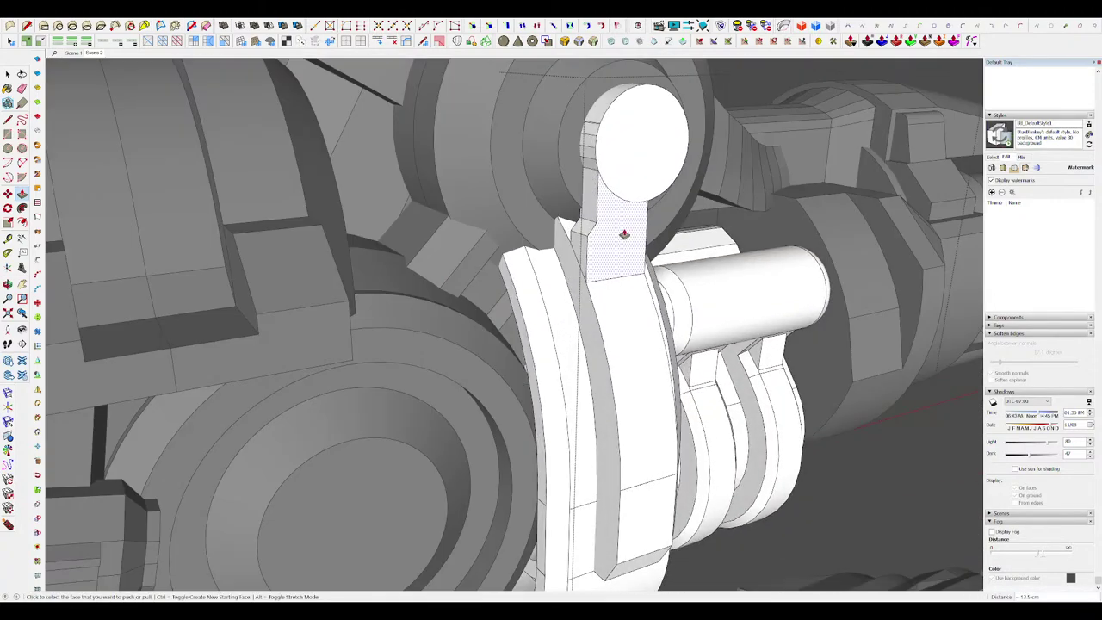
{"action": "scroll", "coordinate": [623, 228], "scroll_direction": "down", "scroll_amount": 6}
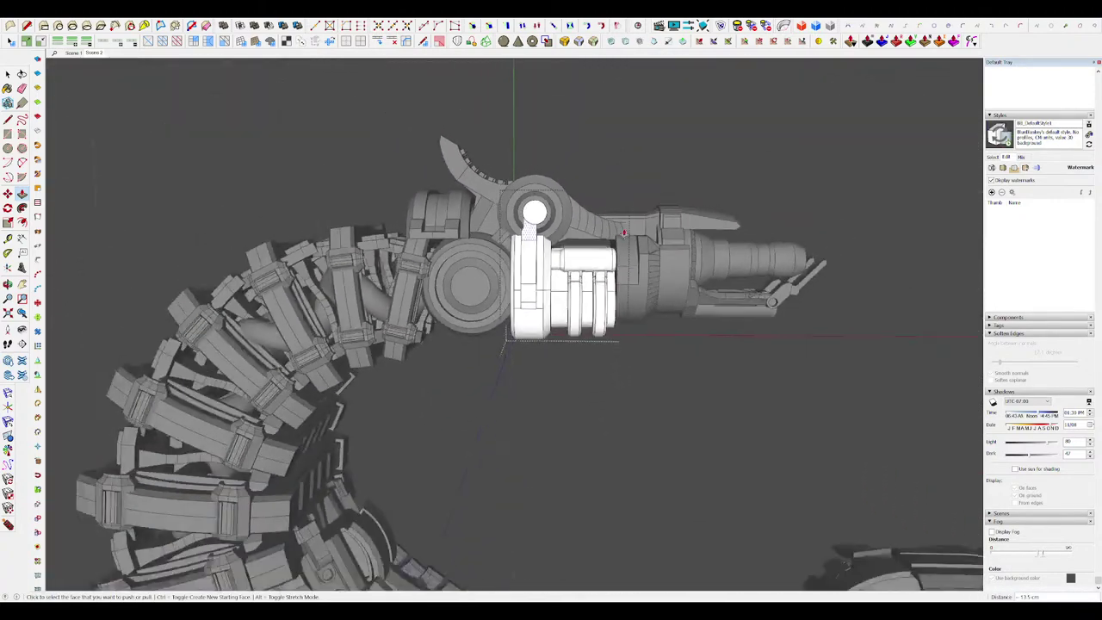
Step: Offset an inset circle inside the tab's round end
{"action": "middle_click_drag", "start_coordinate": [643, 333], "coordinate": [673, 386]}
{"action": "scroll", "coordinate": [506, 225], "scroll_direction": "up", "scroll_amount": 5}
{"action": "scroll", "coordinate": [487, 199], "scroll_direction": "up", "scroll_amount": 4}
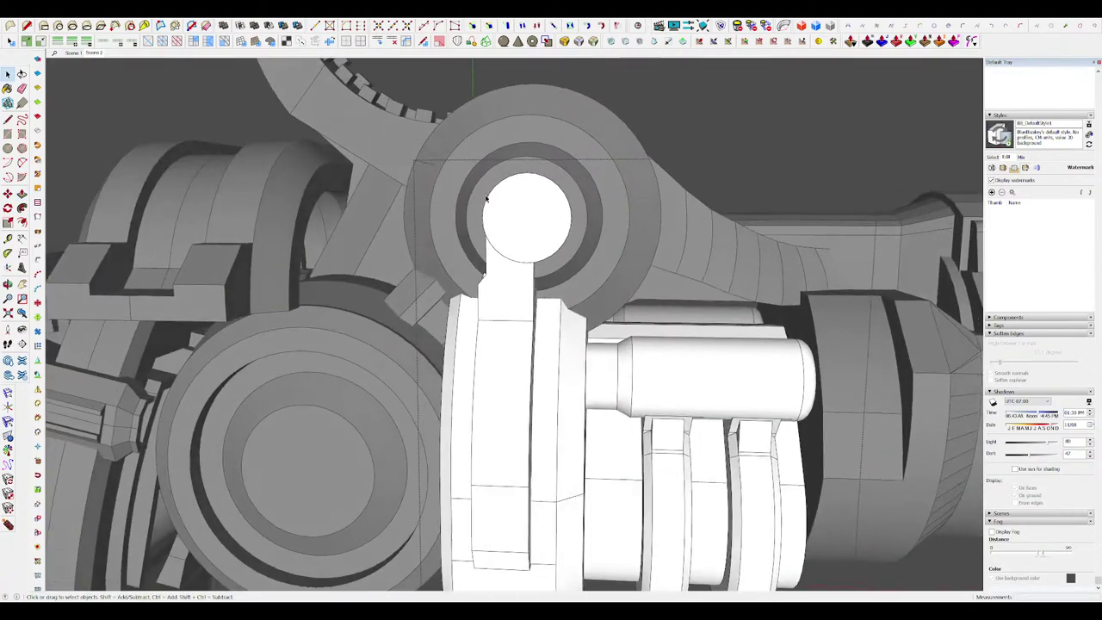
{"action": "middle_click_drag", "start_coordinate": [488, 199], "coordinate": [532, 222]}
{"action": "scroll", "coordinate": [471, 250], "scroll_direction": "down", "scroll_amount": 4}
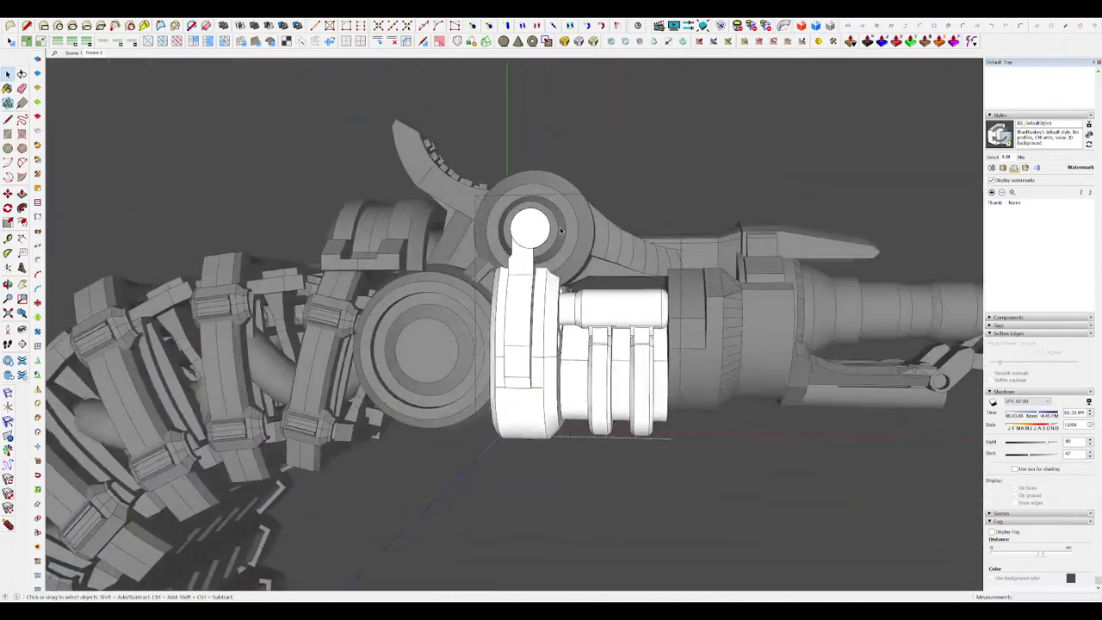
{"action": "middle_click_drag", "start_coordinate": [472, 249], "coordinate": [482, 226]}
{"action": "scroll", "coordinate": [540, 192], "scroll_direction": "up", "scroll_amount": 5}
{"action": "middle_click_drag", "start_coordinate": [540, 192], "coordinate": [410, 257]}
{"action": "scroll", "coordinate": [481, 249], "scroll_direction": "up", "scroll_amount": 3}
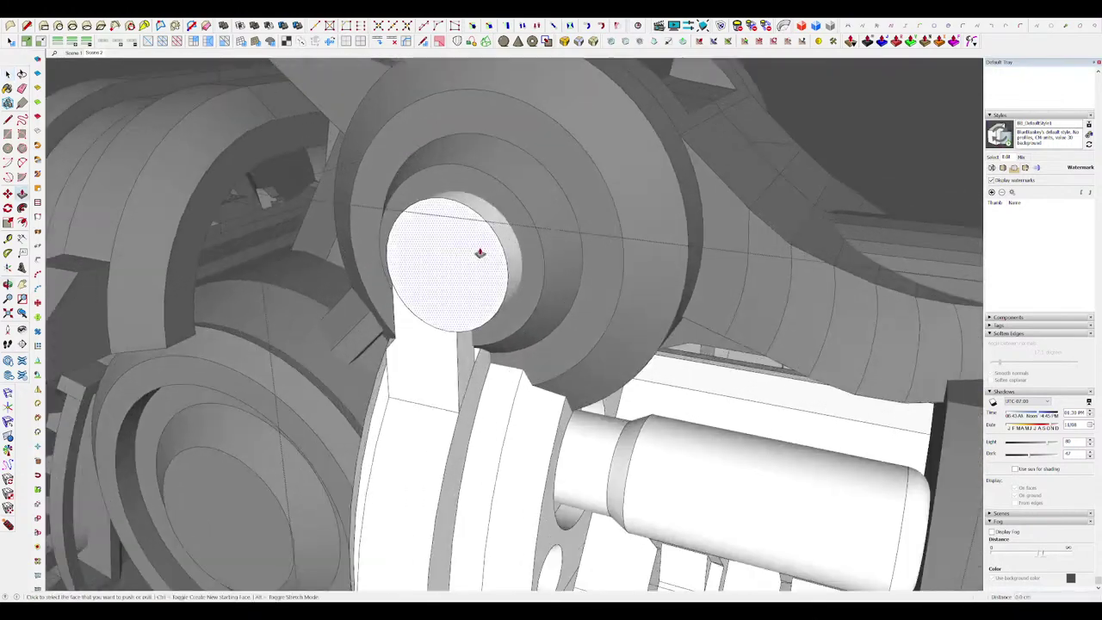
{"action": "key", "text": "f"}
{"action": "scroll", "coordinate": [499, 242], "scroll_direction": "up", "scroll_amount": 1}
{"action": "left_click", "coordinate": [478, 240]}
{"action": "key", "text": "space"}
{"action": "left_click", "coordinate": [455, 268]}
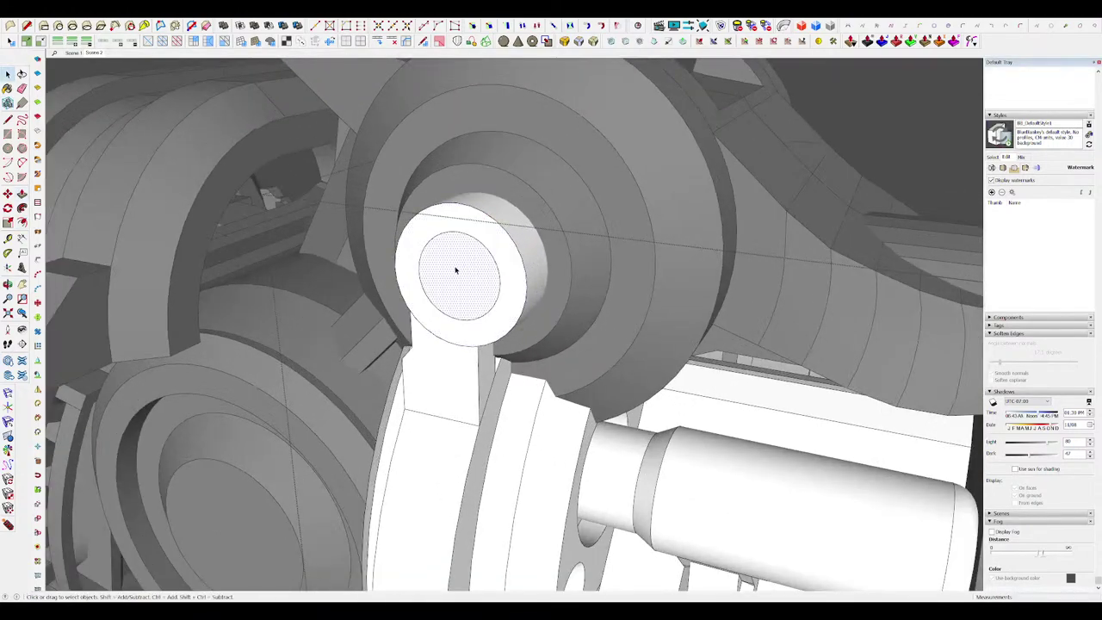
Step: Push the inset circle in to form a hole, then move the hole's floor deeper
{"action": "key", "text": "p"}
{"action": "left_click", "coordinate": [456, 269]}
{"action": "left_click", "coordinate": [468, 268]}
{"action": "key", "text": "space"}
{"action": "scroll", "coordinate": [469, 268], "scroll_direction": "down", "scroll_amount": 8}
{"action": "scroll", "coordinate": [547, 207], "scroll_direction": "up", "scroll_amount": 8}
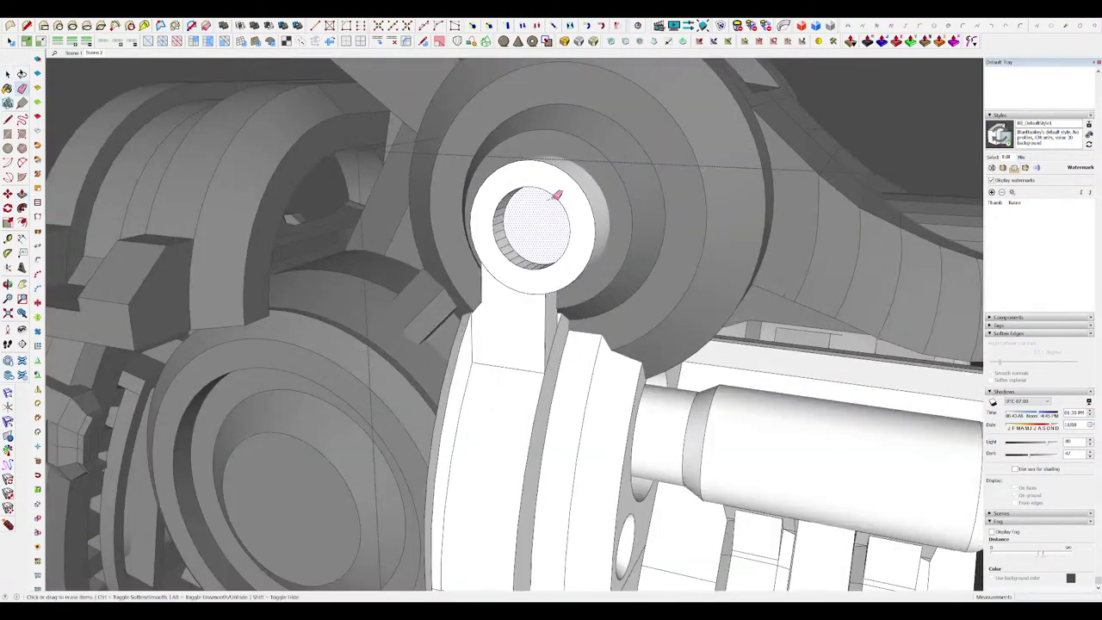
{"action": "left_click", "coordinate": [556, 207]}
{"action": "key", "text": "s"}
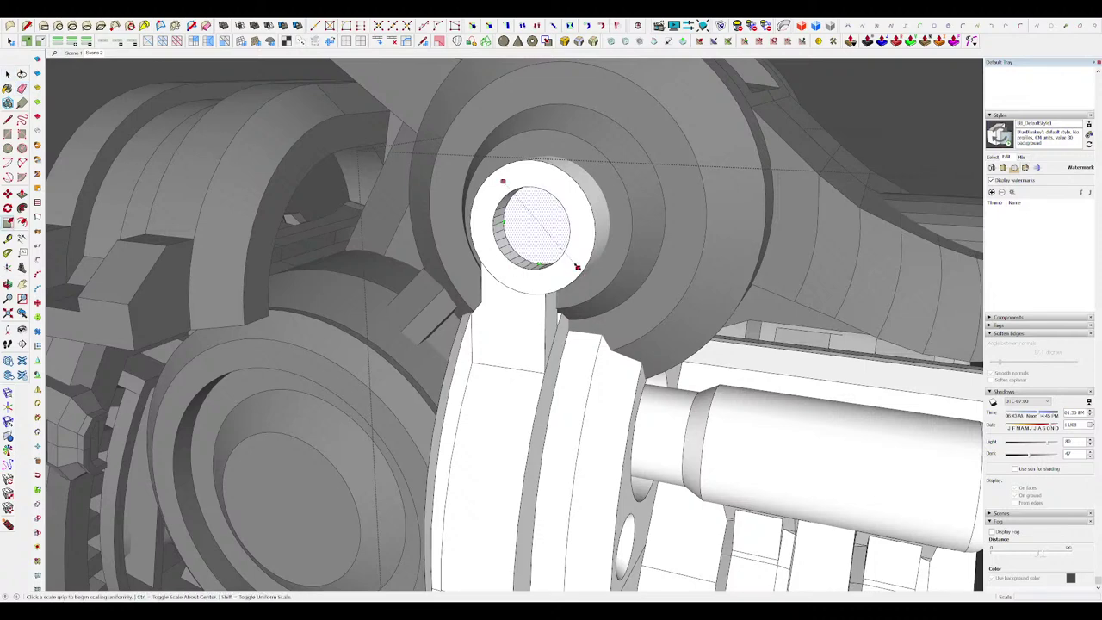
{"action": "key", "text": "m"}
{"action": "left_click", "coordinate": [566, 250]}
{"action": "scroll", "coordinate": [568, 258], "scroll_direction": "up", "scroll_amount": 3}
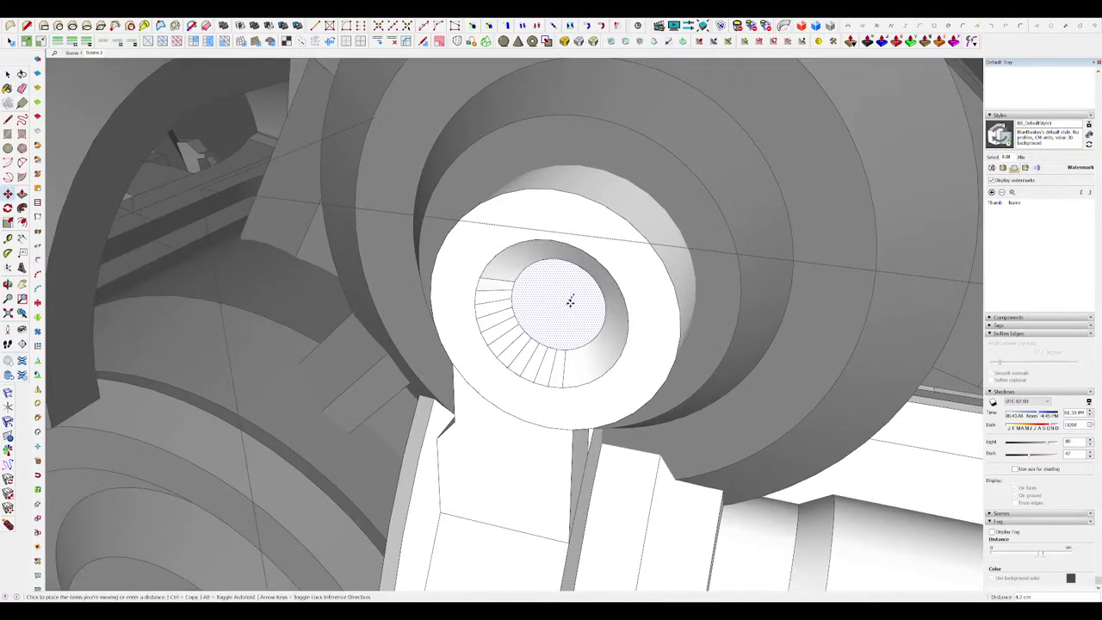
{"action": "left_click", "coordinate": [571, 300]}
Step: Soften the faceted edges inside the hole
{"action": "middle_click_drag", "start_coordinate": [571, 299], "coordinate": [569, 233]}
{"action": "key", "text": "space"}
{"action": "scroll", "coordinate": [571, 229], "scroll_direction": "down", "scroll_amount": 4}
{"action": "scroll", "coordinate": [558, 244], "scroll_direction": "up", "scroll_amount": 4}
{"action": "key", "text": "e"}
{"action": "left_click_drag", "start_coordinate": [544, 247], "coordinate": [540, 254], "text": "ctrl"}
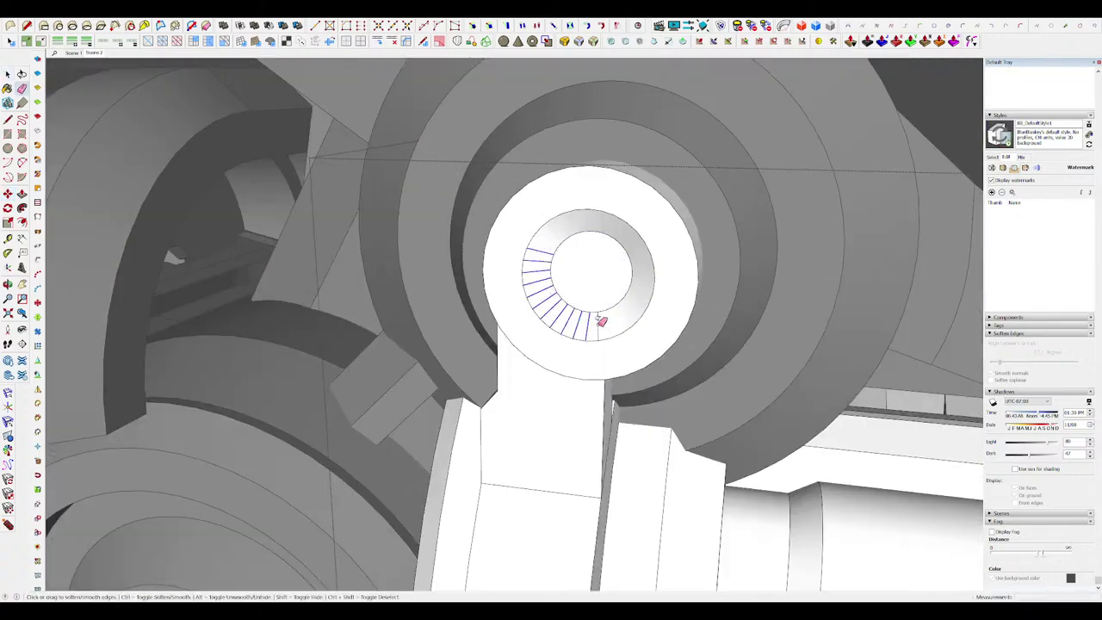
{"action": "left_click_drag", "start_coordinate": [599, 319], "coordinate": [607, 318], "text": "ctrl"}
{"action": "scroll", "coordinate": [579, 217], "scroll_direction": "down", "scroll_amount": 7}
{"action": "middle_click_drag", "start_coordinate": [578, 217], "coordinate": [563, 212]}
{"action": "key", "text": "space"}
{"action": "scroll", "coordinate": [568, 211], "scroll_direction": "up", "scroll_amount": 4}
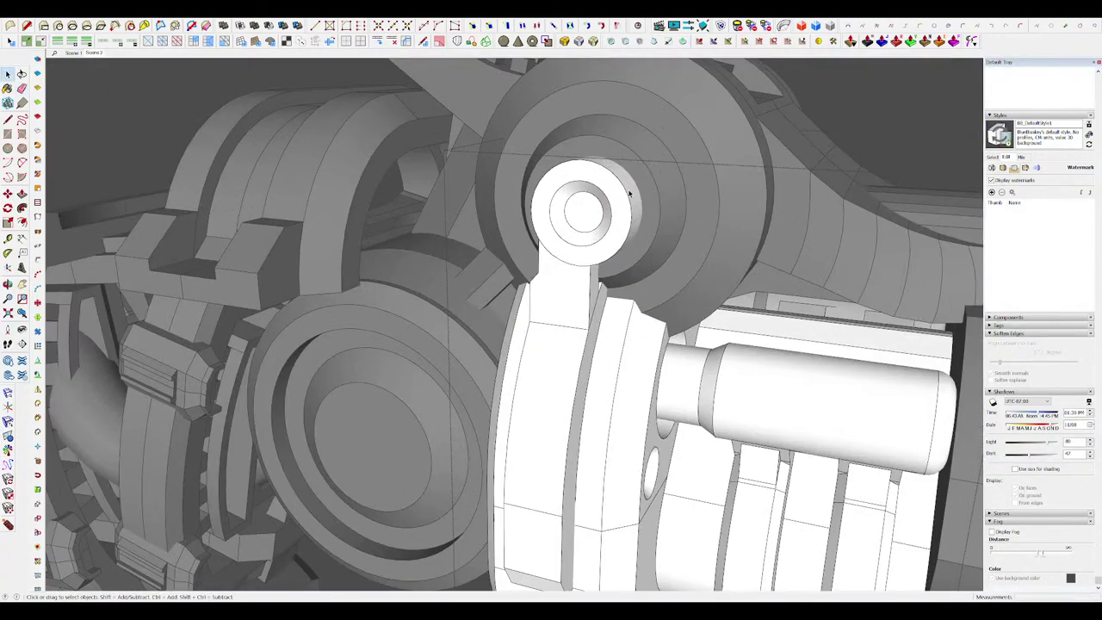
Step: Round the edges of the pin eye's front ring face with a 3.0 cm RoundCorner bevel
{"action": "middle_click_drag", "start_coordinate": [625, 191], "coordinate": [630, 238]}
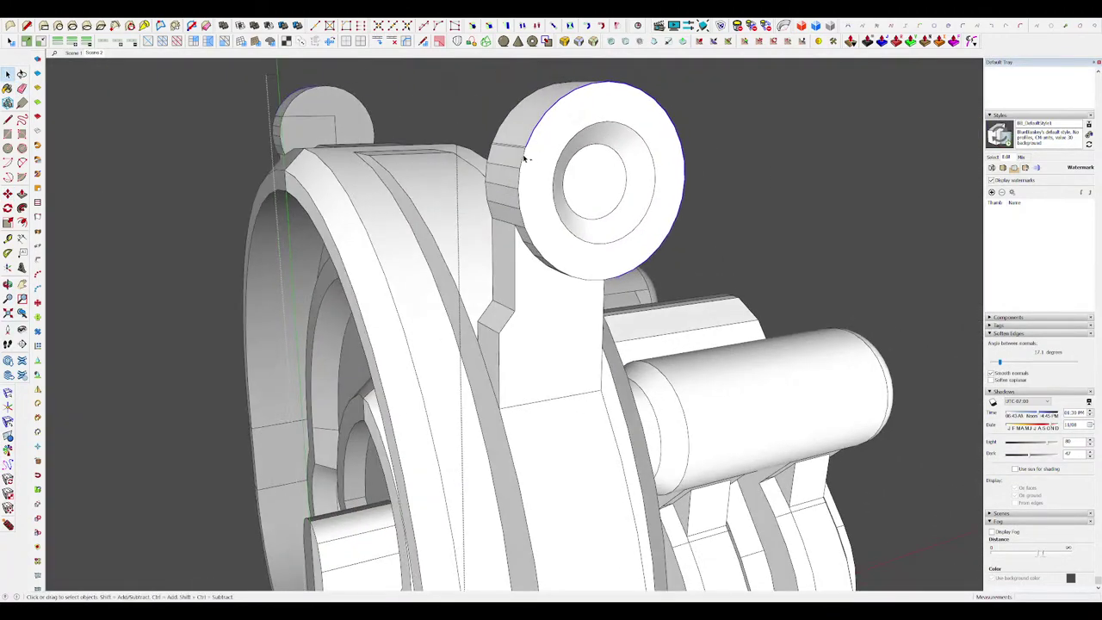
{"action": "scroll", "coordinate": [524, 147], "scroll_direction": "up", "scroll_amount": 4}
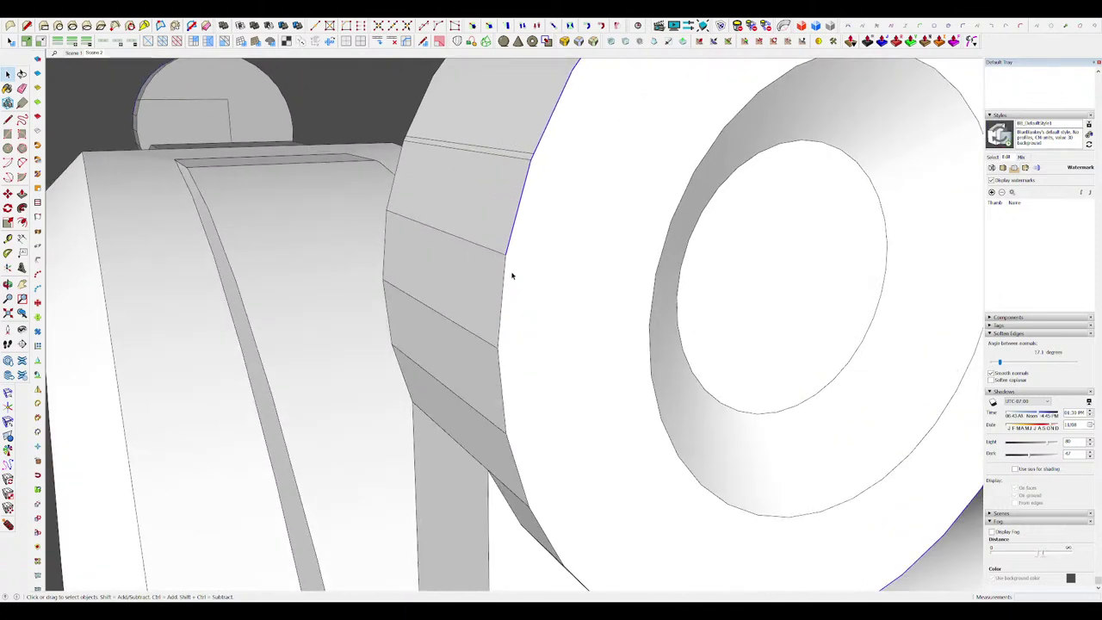
{"action": "scroll", "coordinate": [505, 279], "scroll_direction": "down", "scroll_amount": 5}
{"action": "scroll", "coordinate": [527, 303], "scroll_direction": "up", "scroll_amount": 2}
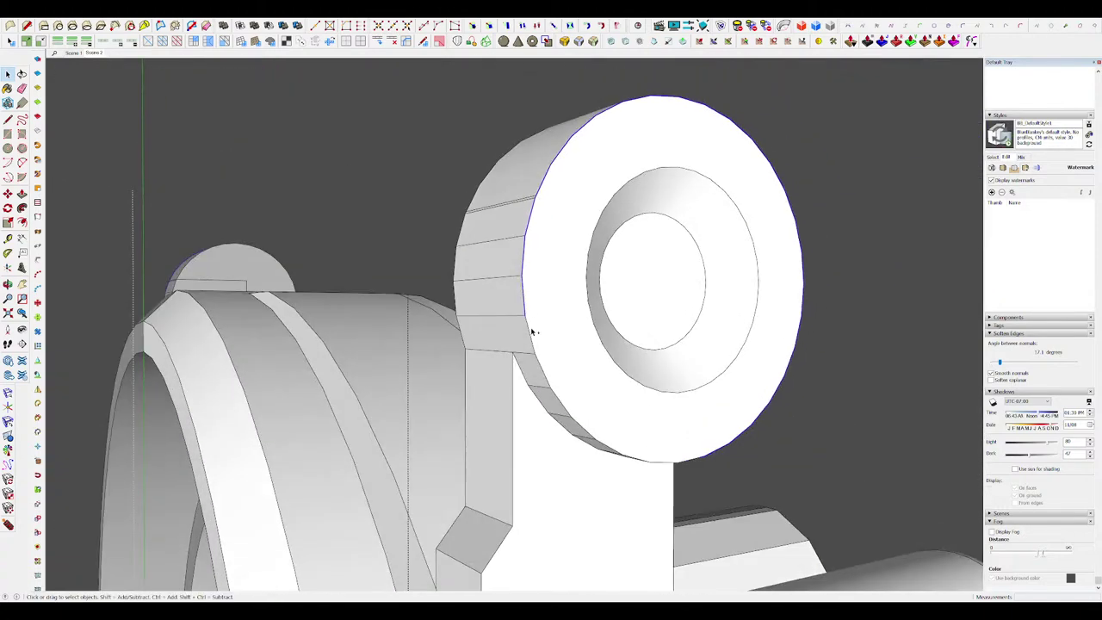
{"action": "mouse_move", "coordinate": [531, 331]}
{"action": "middle_mouse_down"}
{"action": "mouse_move", "coordinate": [540, 315]}
{"action": "mouse_move", "coordinate": [541, 368]}
{"action": "middle_mouse_up"}
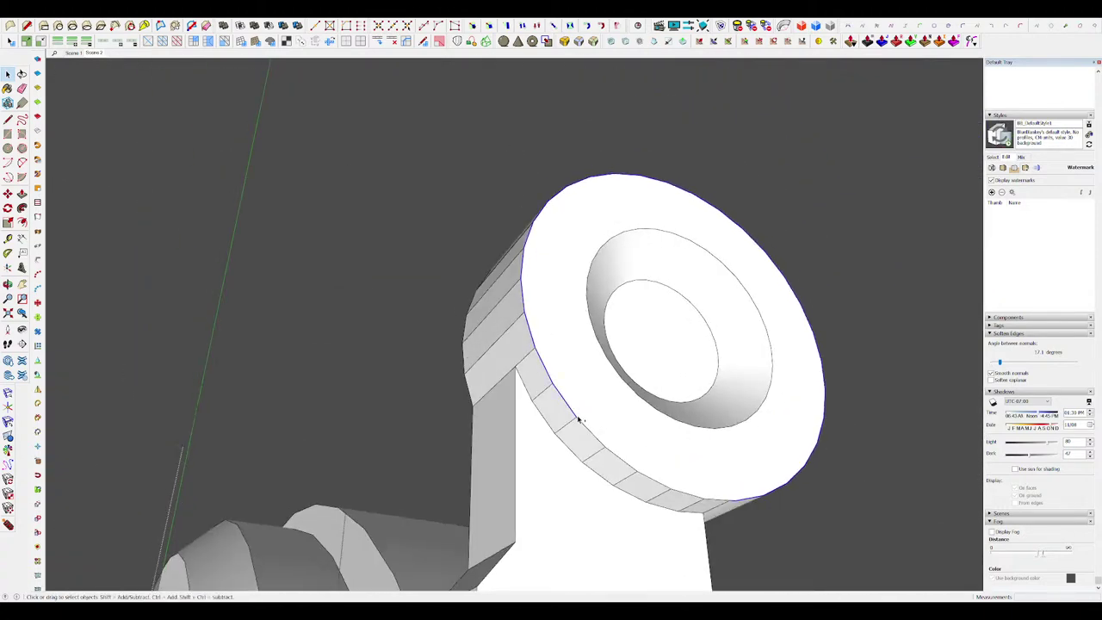
{"action": "left_click", "coordinate": [683, 493]}
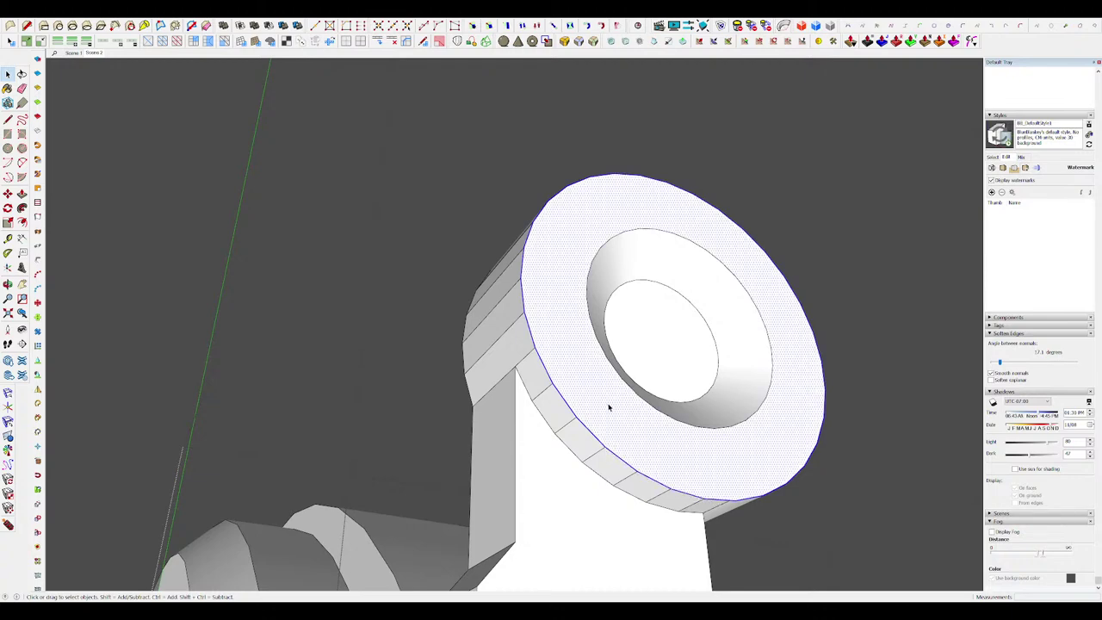
{"action": "scroll", "coordinate": [574, 275], "scroll_direction": "down", "scroll_amount": 6}
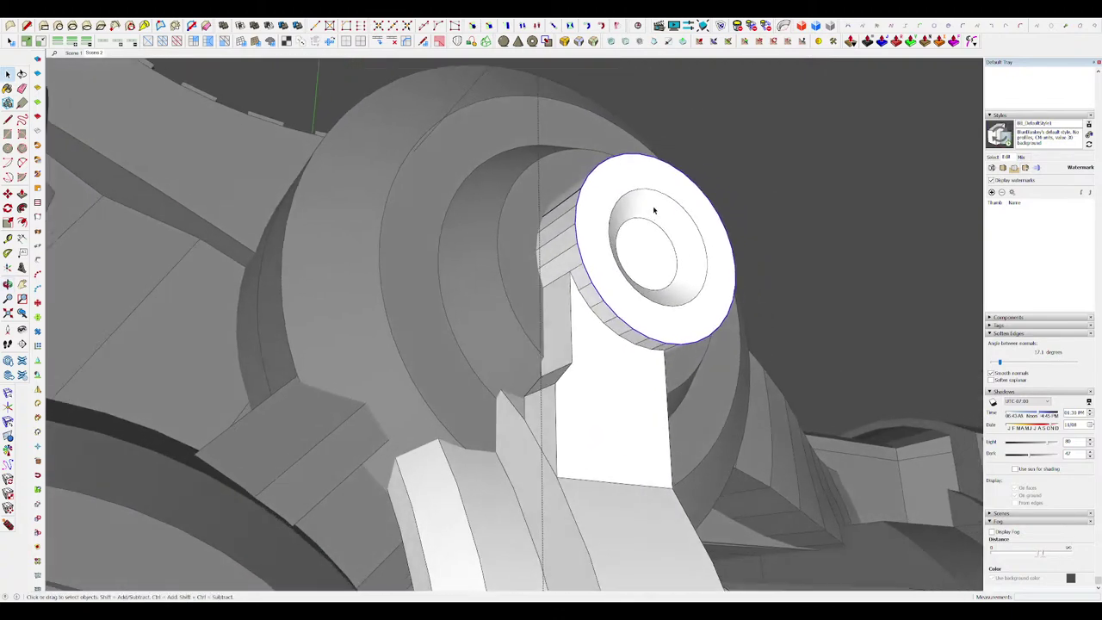
{"action": "left_click", "coordinate": [593, 41]}
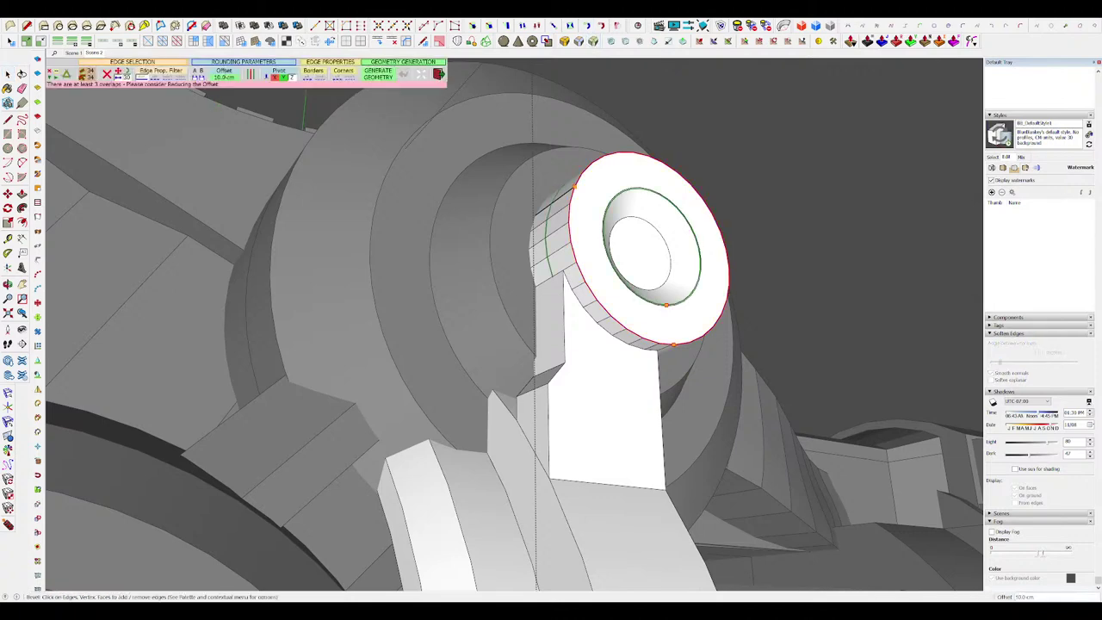
{"action": "key", "text": "Return"}
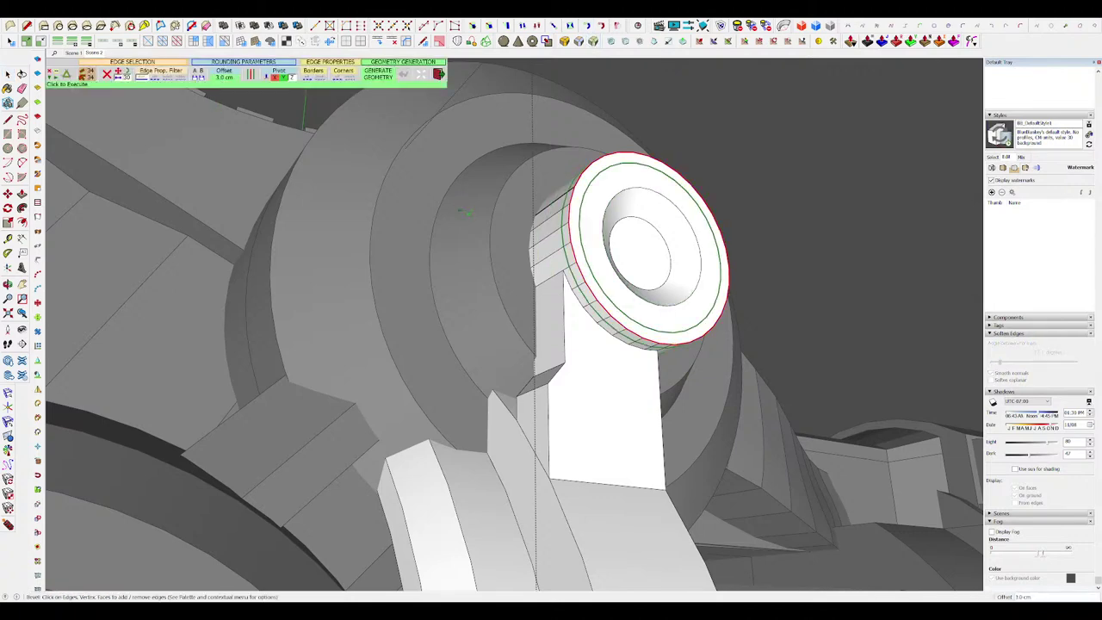
{"action": "key", "text": "space"}
{"action": "scroll", "coordinate": [571, 182], "scroll_direction": "up", "scroll_amount": 4}
{"action": "scroll", "coordinate": [571, 184], "scroll_direction": "down", "scroll_amount": 3}
{"action": "mouse_move", "coordinate": [570, 184]}
{"action": "middle_mouse_down"}
{"action": "mouse_move", "coordinate": [588, 300]}
{"action": "mouse_move", "coordinate": [531, 370]}
{"action": "mouse_move", "coordinate": [598, 229]}
{"action": "mouse_move", "coordinate": [558, 238]}
{"action": "mouse_move", "coordinate": [551, 279]}
{"action": "mouse_move", "coordinate": [246, 290]}
{"action": "middle_mouse_up"}
Step: Erase the stray edge left on the ring's side
{"action": "scroll", "coordinate": [587, 300], "scroll_direction": "up", "scroll_amount": 3}
{"action": "key", "text": "e"}
{"action": "left_click", "coordinate": [605, 322]}
{"action": "left_click", "coordinate": [593, 319]}
{"action": "scroll", "coordinate": [578, 265], "scroll_direction": "down", "scroll_amount": 5}
{"action": "scroll", "coordinate": [595, 231], "scroll_direction": "down", "scroll_amount": 3}
{"action": "scroll", "coordinate": [558, 239], "scroll_direction": "down", "scroll_amount": 5}
{"action": "key", "text": "space"}
{"action": "scroll", "coordinate": [589, 254], "scroll_direction": "up", "scroll_amount": 3}
{"action": "scroll", "coordinate": [486, 225], "scroll_direction": "up", "scroll_amount": 3}
{"action": "mouse_move", "coordinate": [525, 210]}
{"action": "middle_mouse_down"}
{"action": "mouse_move", "coordinate": [508, 227]}
{"action": "mouse_move", "coordinate": [549, 239]}
{"action": "mouse_move", "coordinate": [546, 251]}
{"action": "middle_mouse_up"}
{"action": "scroll", "coordinate": [477, 218], "scroll_direction": "down", "scroll_amount": 3}
{"action": "scroll", "coordinate": [546, 242], "scroll_direction": "down", "scroll_amount": 4}
Step: Leave the current group and orbit in close to the neck joint disc
{"action": "scroll", "coordinate": [520, 280], "scroll_direction": "up", "scroll_amount": 4}
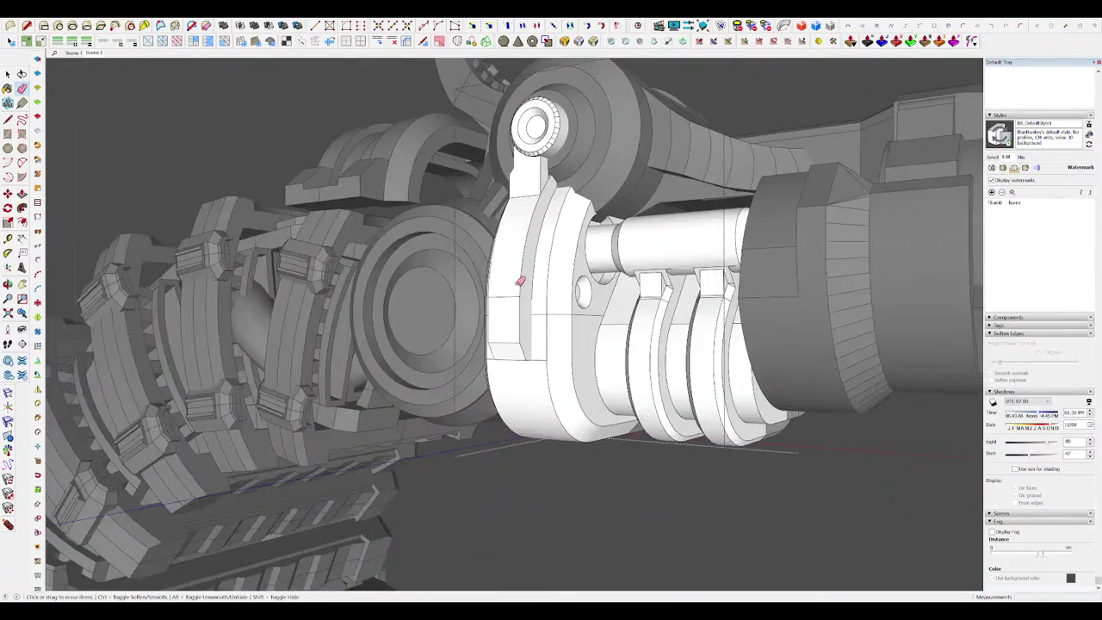
{"action": "scroll", "coordinate": [534, 289], "scroll_direction": "down", "scroll_amount": 4}
{"action": "key", "text": "space"}
{"action": "left_click", "coordinate": [664, 331]}
{"action": "scroll", "coordinate": [663, 332], "scroll_direction": "down", "scroll_amount": 5}
{"action": "middle_click_drag", "start_coordinate": [661, 332], "coordinate": [708, 411]}
{"action": "scroll", "coordinate": [554, 276], "scroll_direction": "up", "scroll_amount": 5}
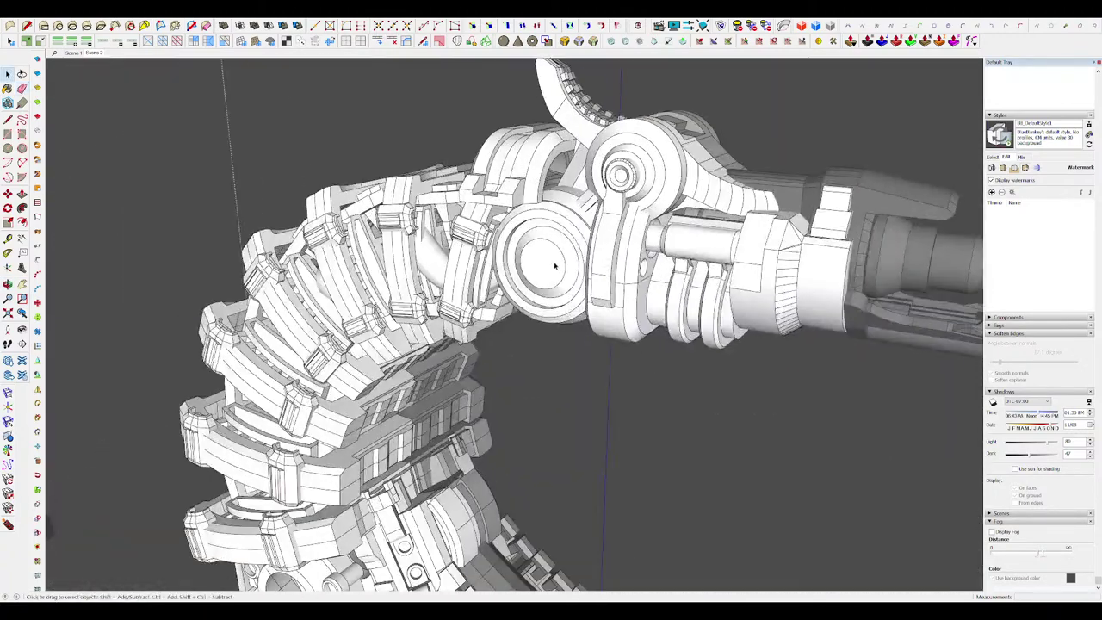
{"action": "middle_click_drag", "start_coordinate": [554, 264], "coordinate": [565, 268]}
{"action": "key", "text": "shift+space"}
Step: Inside the ring component, offset the inner circle edge and push the new ring face inward
{"action": "double_click", "coordinate": [568, 271]}
{"action": "scroll", "coordinate": [562, 252], "scroll_direction": "up", "scroll_amount": 3}
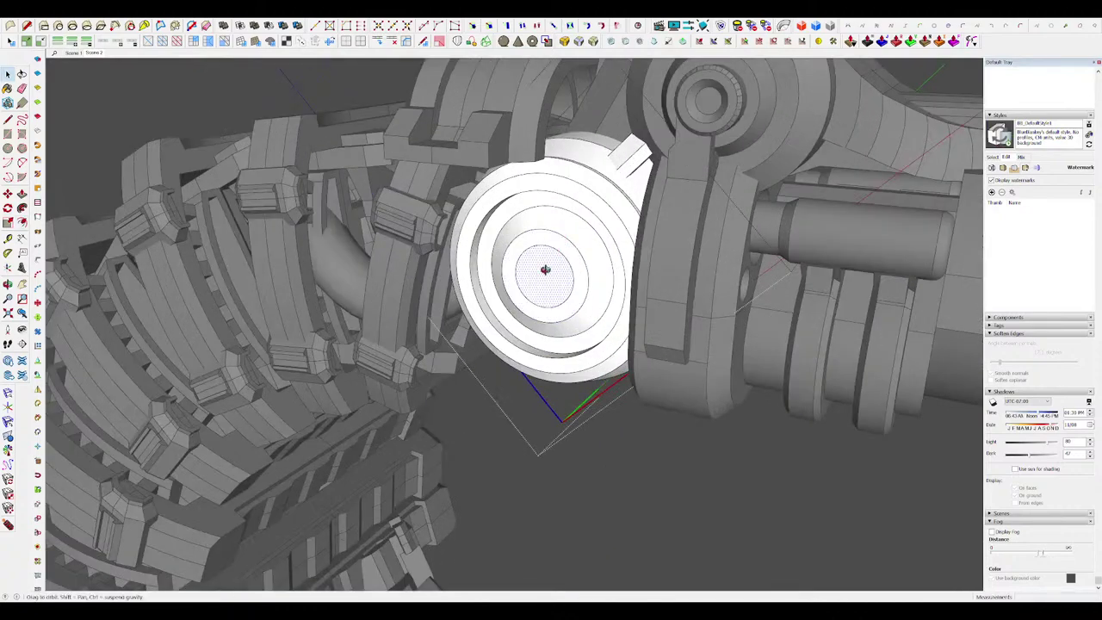
{"action": "scroll", "coordinate": [539, 259], "scroll_direction": "up", "scroll_amount": 5}
{"action": "left_click", "coordinate": [584, 250]}
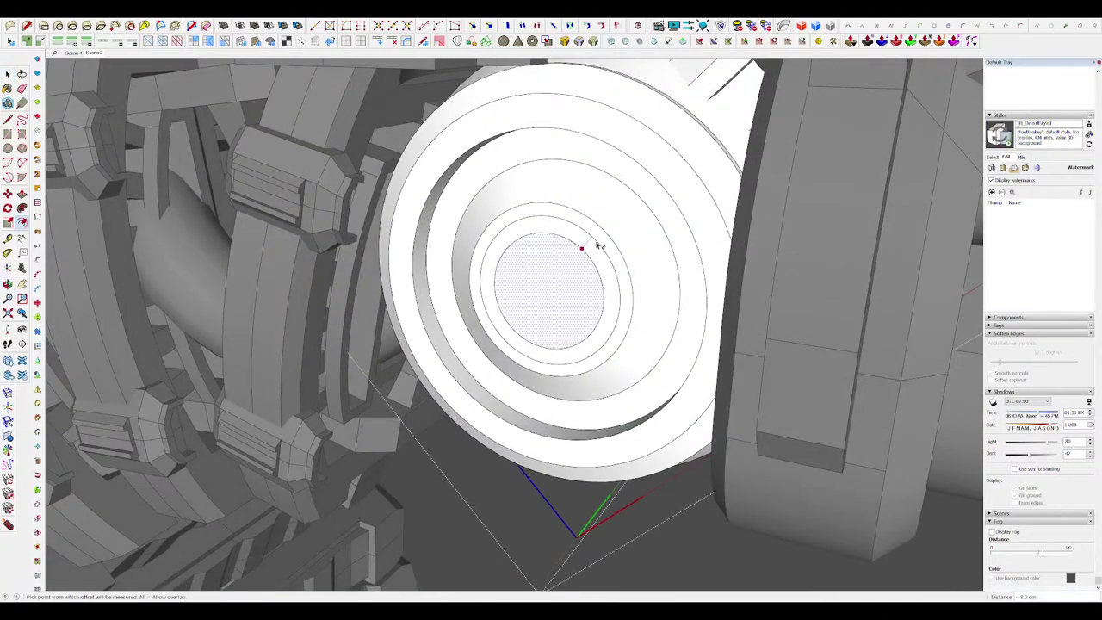
{"action": "key", "text": "space"}
{"action": "key", "text": "p"}
{"action": "left_click", "coordinate": [571, 239]}
{"action": "left_click", "coordinate": [565, 237]}
{"action": "key", "text": "space"}
{"action": "scroll", "coordinate": [544, 245], "scroll_direction": "down", "scroll_amount": 3}
{"action": "scroll", "coordinate": [542, 250], "scroll_direction": "up", "scroll_amount": 4}
Step: Recess the centre face slightly for a stepped outline, then exit the ring component
{"action": "key", "text": "p"}
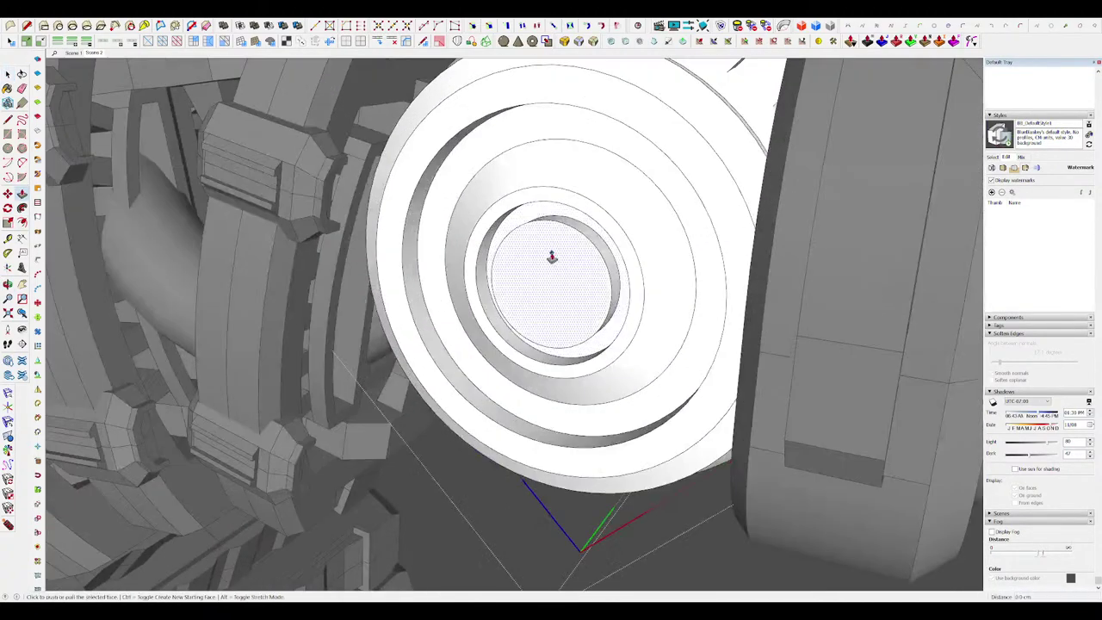
{"action": "left_click", "coordinate": [551, 257]}
{"action": "left_click", "coordinate": [548, 253]}
{"action": "key", "text": "space"}
{"action": "scroll", "coordinate": [542, 247], "scroll_direction": "down", "scroll_amount": 10}
{"action": "left_click", "coordinate": [682, 281]}
Step: Close group editing and orbit to a side view of the scorpion's arm
{"action": "scroll", "coordinate": [686, 297], "scroll_direction": "down", "scroll_amount": 6}
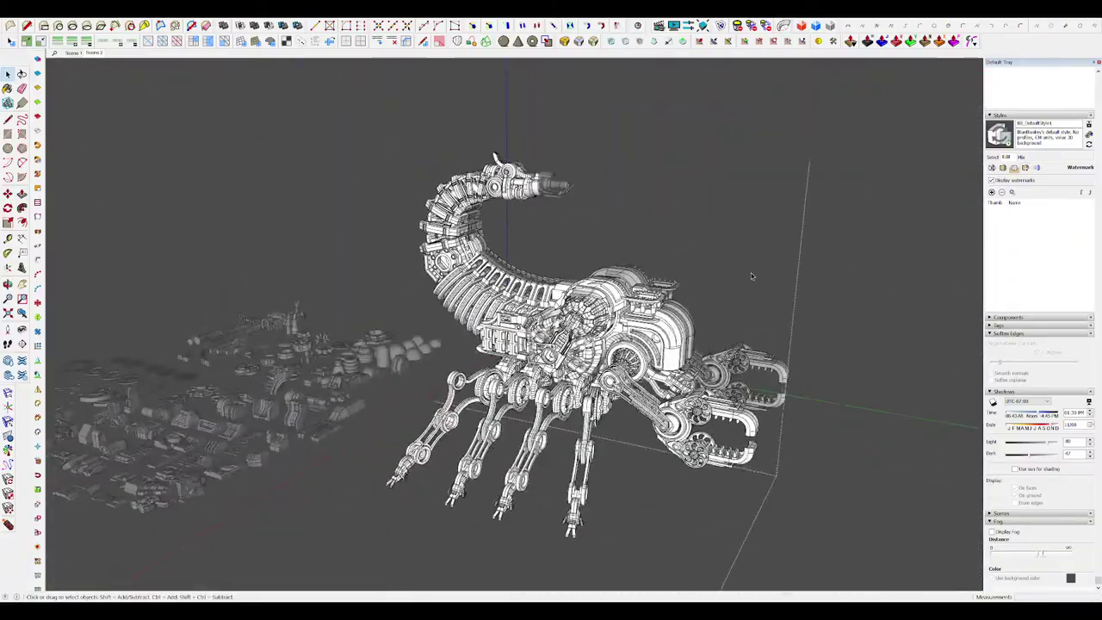
{"action": "middle_click_drag", "start_coordinate": [751, 272], "coordinate": [820, 278]}
{"action": "left_click", "coordinate": [822, 278]}
{"action": "scroll", "coordinate": [545, 194], "scroll_direction": "up", "scroll_amount": 6}
{"action": "scroll", "coordinate": [545, 193], "scroll_direction": "up", "scroll_amount": 15}
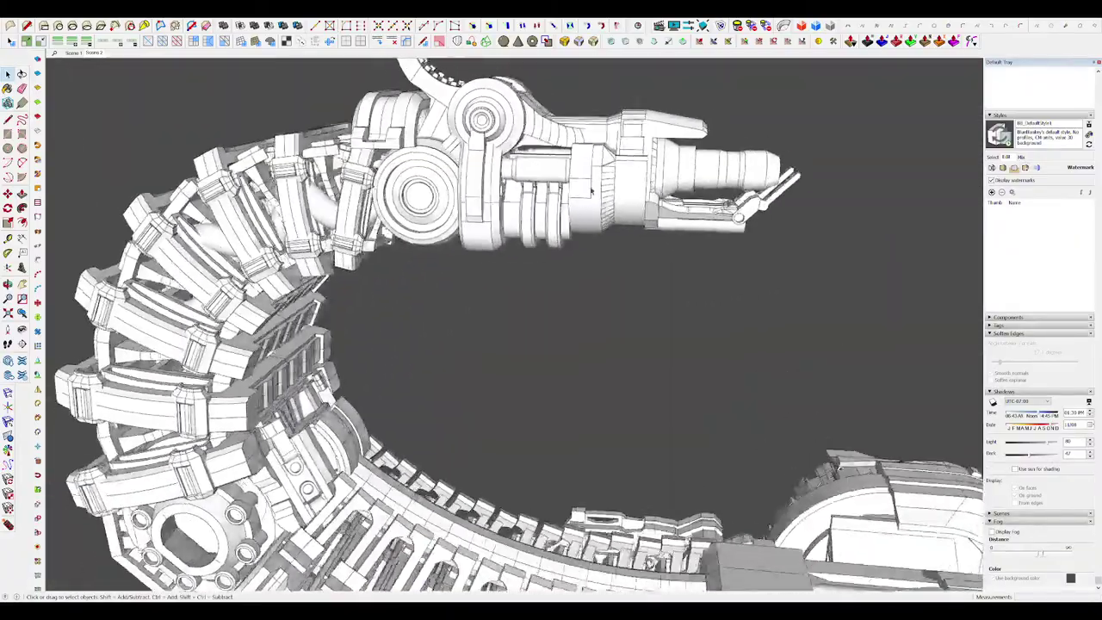
{"action": "scroll", "coordinate": [627, 228], "scroll_direction": "down", "scroll_amount": 10}
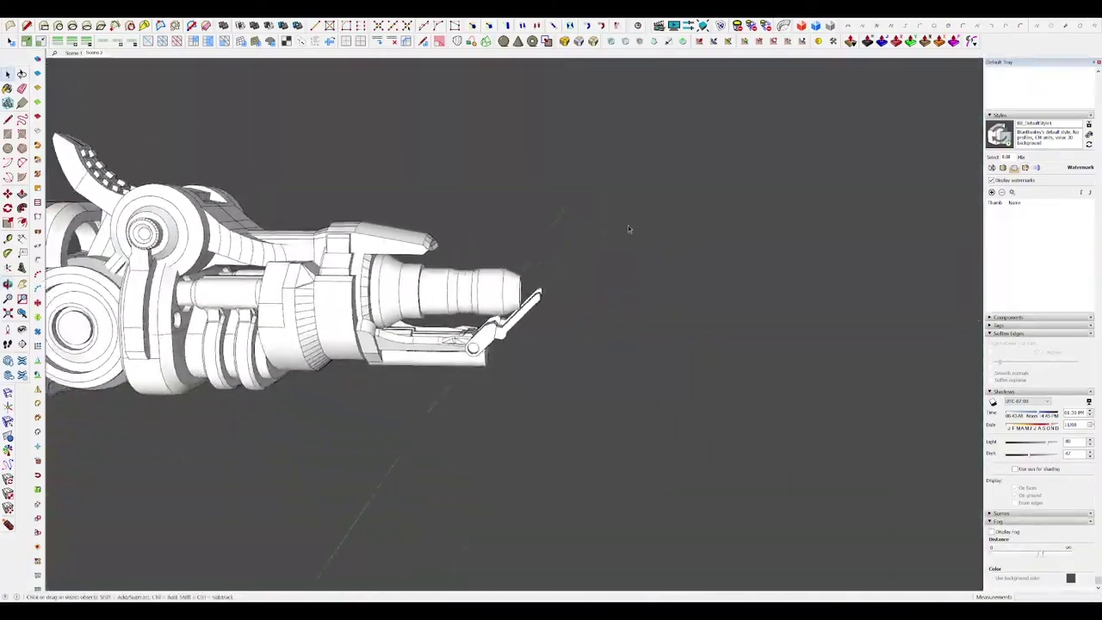
{"action": "middle_click_drag", "start_coordinate": [627, 227], "coordinate": [548, 216]}
{"action": "scroll", "coordinate": [568, 222], "scroll_direction": "up", "scroll_amount": 5}
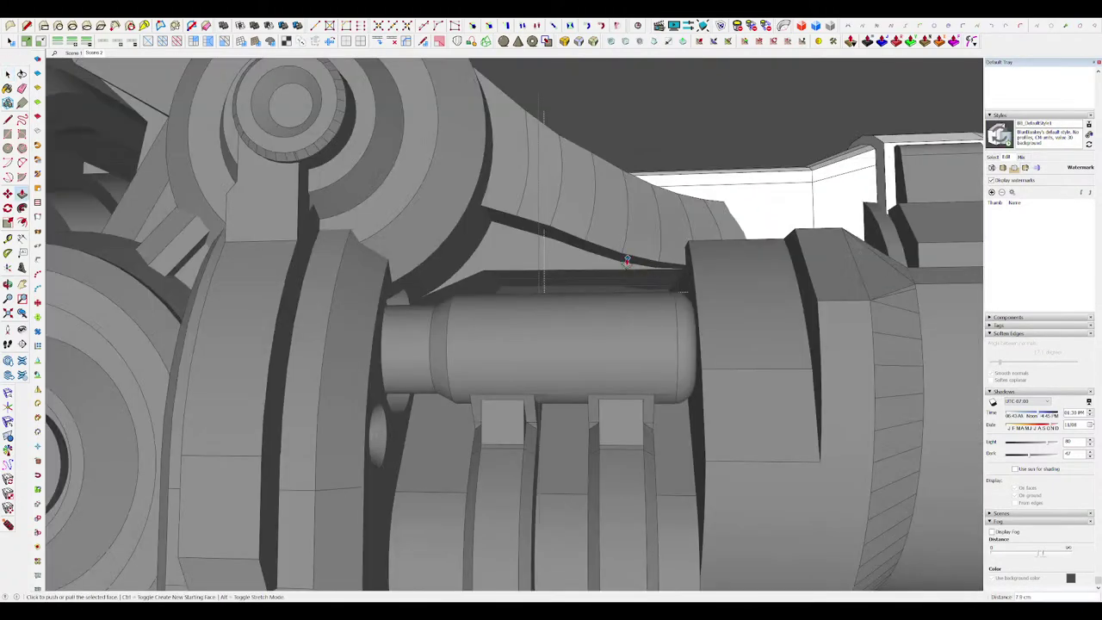
Step: Orbit beneath the neck and commit the pushed face on the white group
{"action": "middle_click_drag", "start_coordinate": [568, 274], "coordinate": [571, 369]}
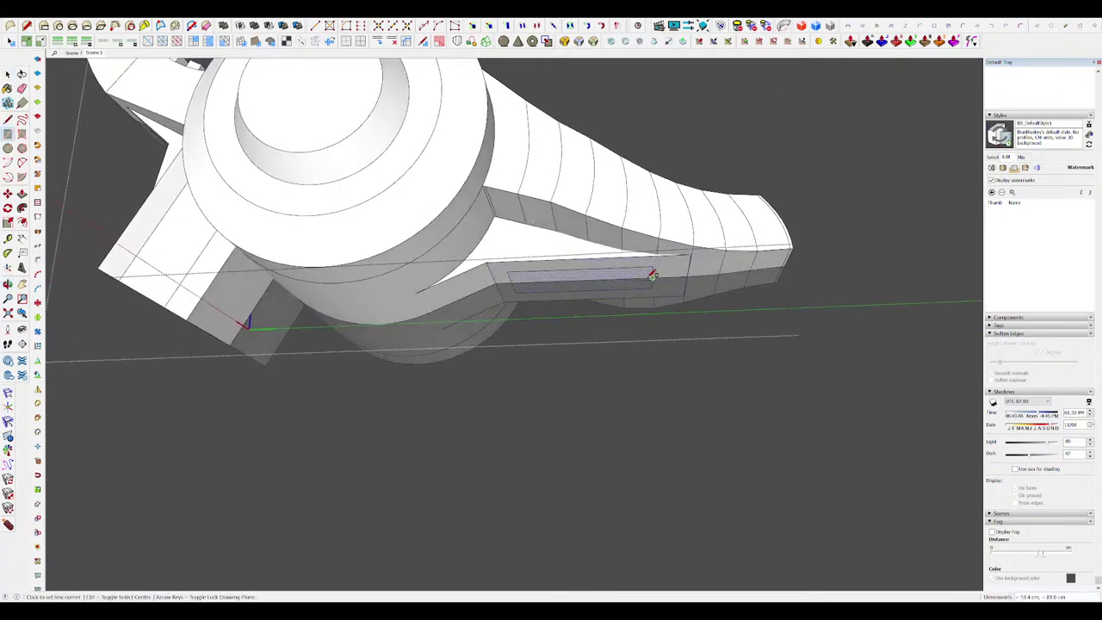
{"action": "scroll", "coordinate": [596, 257], "scroll_direction": "down", "scroll_amount": 2}
{"action": "middle_click_drag", "start_coordinate": [597, 256], "coordinate": [581, 252]}
{"action": "scroll", "coordinate": [593, 251], "scroll_direction": "up", "scroll_amount": 3}
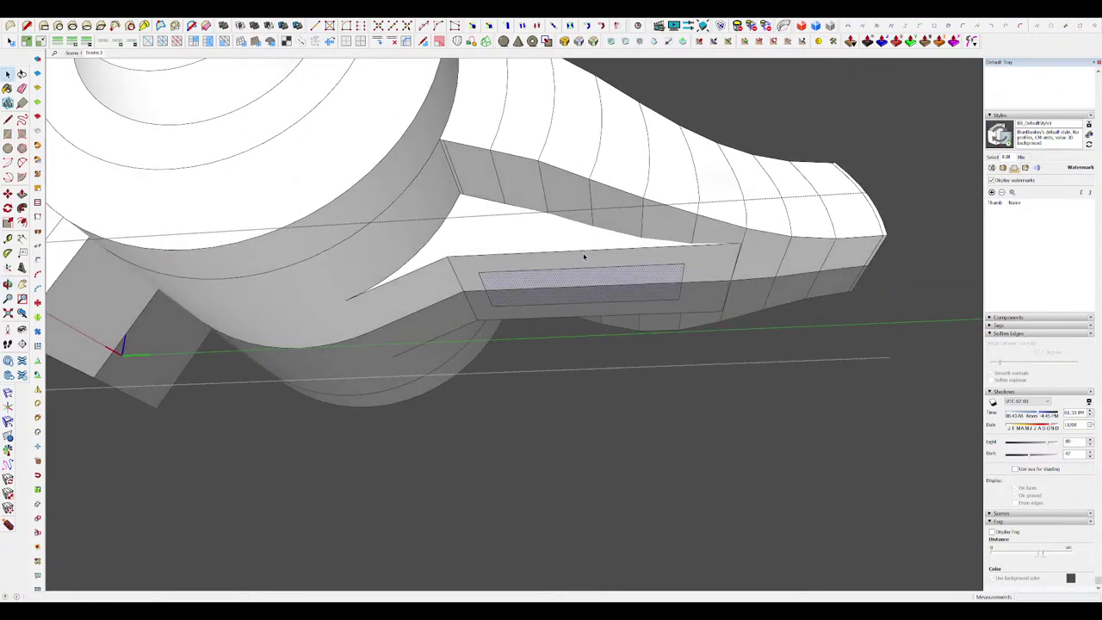
{"action": "scroll", "coordinate": [584, 257], "scroll_direction": "down", "scroll_amount": 2}
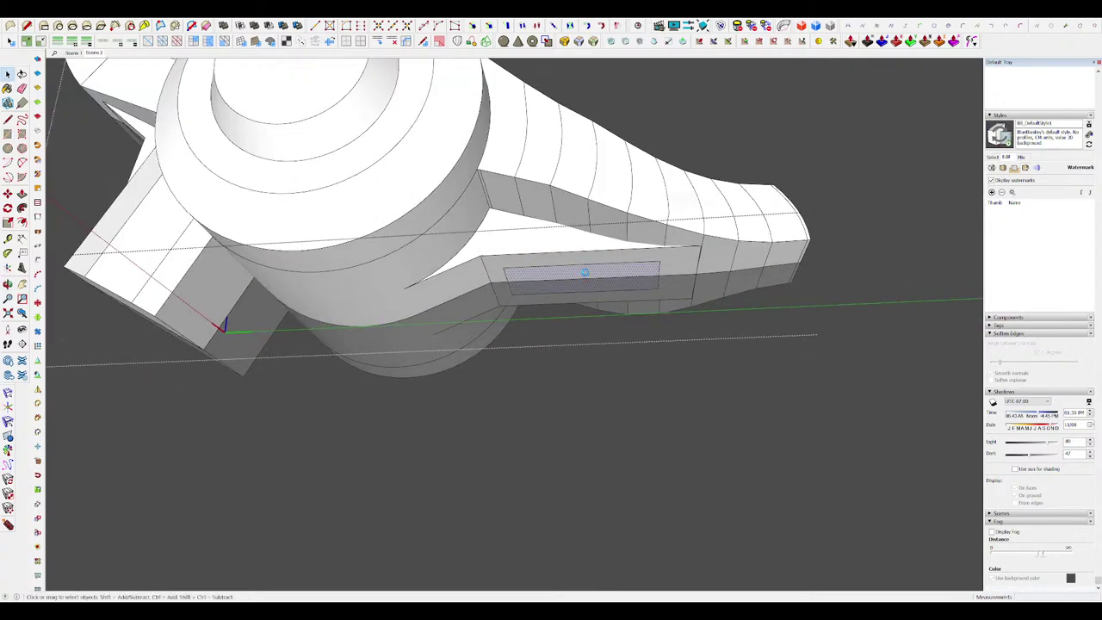
{"action": "left_click", "coordinate": [584, 321]}
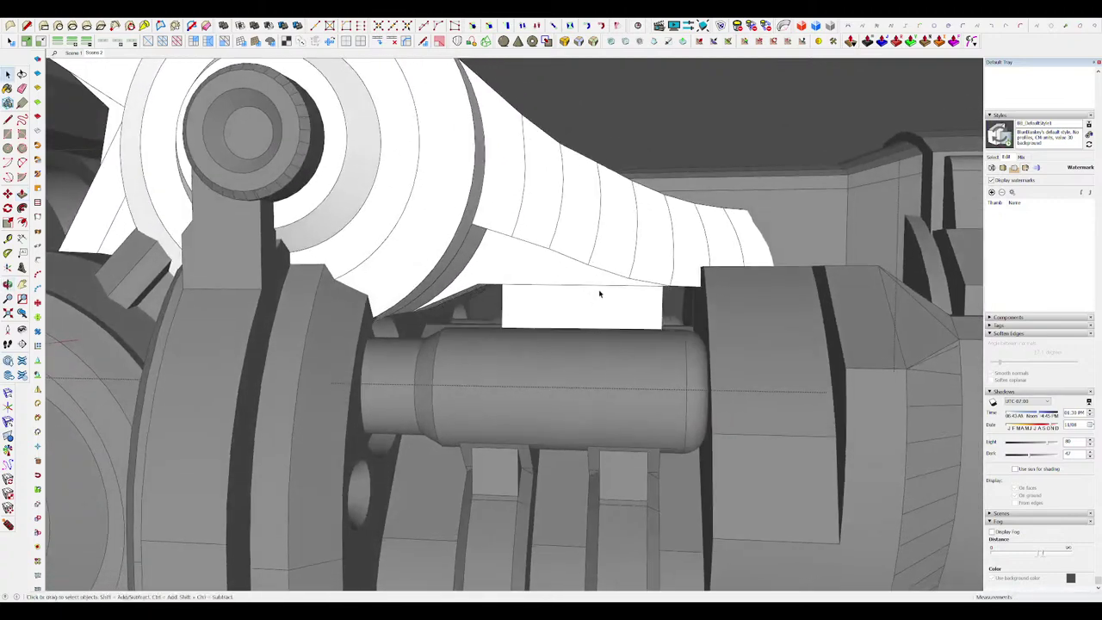
{"action": "scroll", "coordinate": [607, 283], "scroll_direction": "down", "scroll_amount": 6}
{"action": "mouse_move", "coordinate": [608, 281]}
{"action": "middle_mouse_down"}
{"action": "mouse_move", "coordinate": [584, 279]}
{"action": "mouse_move", "coordinate": [629, 290]}
{"action": "middle_mouse_up"}
{"action": "scroll", "coordinate": [594, 281], "scroll_direction": "up", "scroll_amount": 5}
Step: Isolate the box, reposition it from a low angle, then show the rest of the model
{"action": "key", "text": "i"}
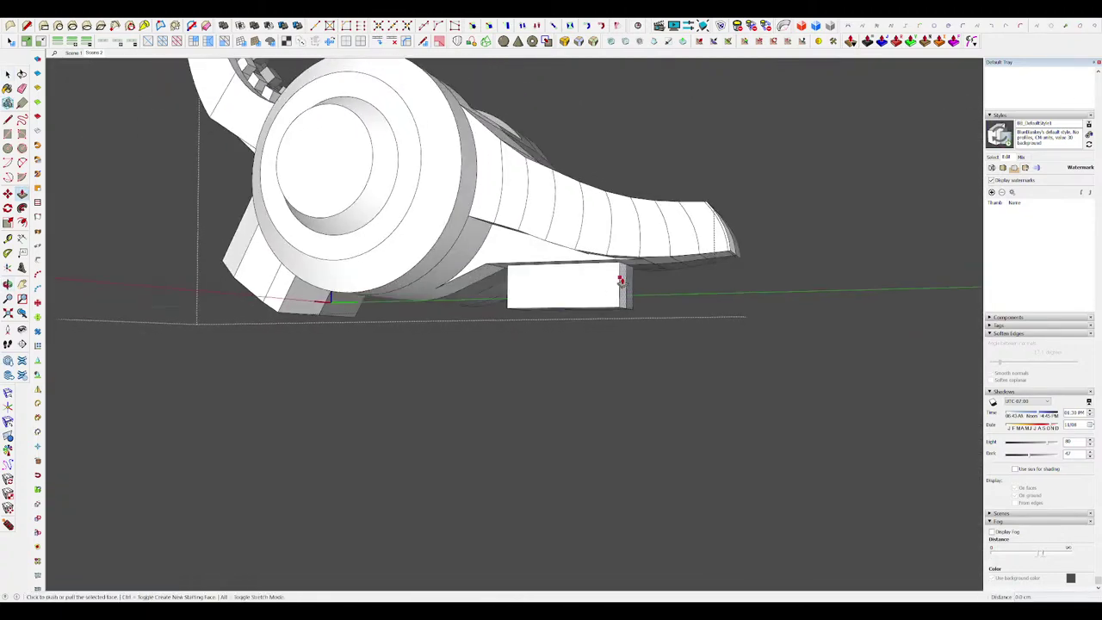
{"action": "scroll", "coordinate": [576, 275], "scroll_direction": "up", "scroll_amount": 4}
{"action": "key", "text": "space"}
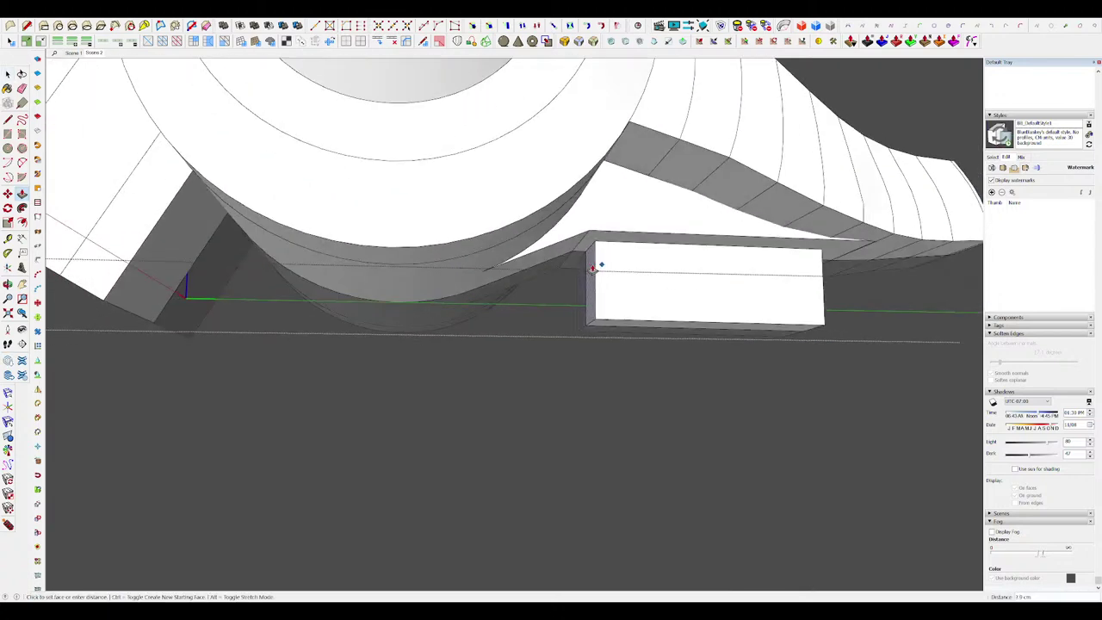
{"action": "scroll", "coordinate": [592, 269], "scroll_direction": "up", "scroll_amount": 3}
{"action": "scroll", "coordinate": [568, 284], "scroll_direction": "down", "scroll_amount": 6}
{"action": "scroll", "coordinate": [543, 305], "scroll_direction": "up", "scroll_amount": 4}
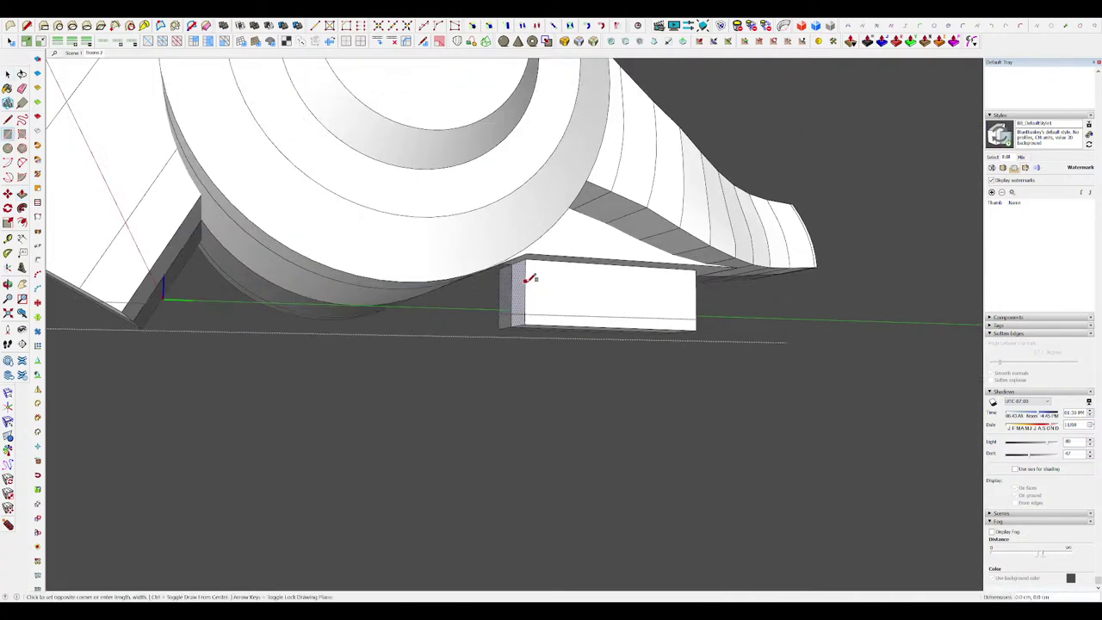
{"action": "key", "text": "space"}
{"action": "mouse_move", "coordinate": [702, 324]}
{"action": "middle_mouse_down"}
{"action": "mouse_move", "coordinate": [611, 299]}
{"action": "mouse_move", "coordinate": [290, 376]}
{"action": "mouse_move", "coordinate": [258, 369]}
{"action": "middle_mouse_up"}
{"action": "left_click", "coordinate": [565, 308]}
{"action": "key", "text": "i"}
Step: Draw a rectangle on the box face and push it through to cut a notch
{"action": "middle_click_drag", "start_coordinate": [586, 295], "coordinate": [622, 261]}
{"action": "scroll", "coordinate": [623, 261], "scroll_direction": "down", "scroll_amount": 8}
{"action": "key", "text": "space"}
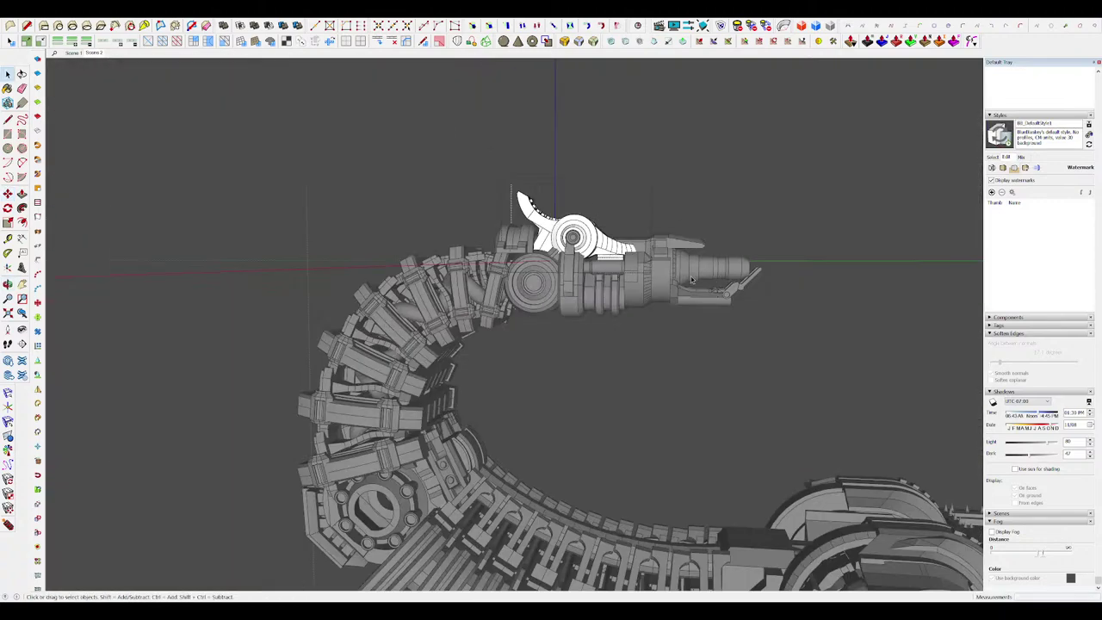
{"action": "scroll", "coordinate": [583, 253], "scroll_direction": "up", "scroll_amount": 10}
{"action": "scroll", "coordinate": [550, 257], "scroll_direction": "up", "scroll_amount": 3}
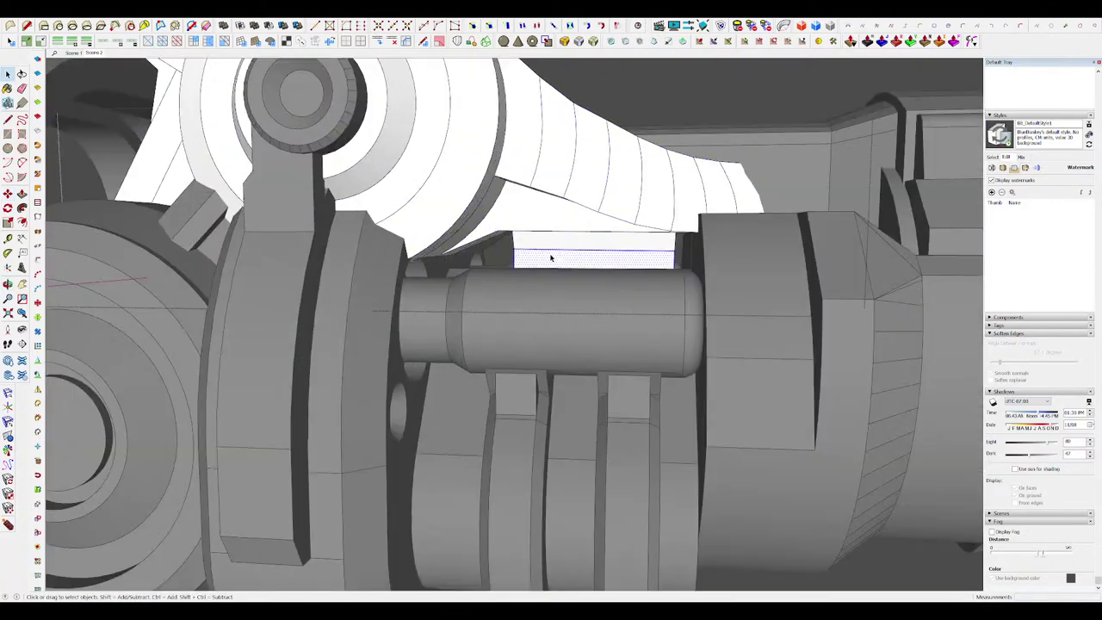
{"action": "scroll", "coordinate": [550, 257], "scroll_direction": "up", "scroll_amount": 4}
{"action": "key", "text": "r"}
{"action": "left_click", "coordinate": [721, 312]}
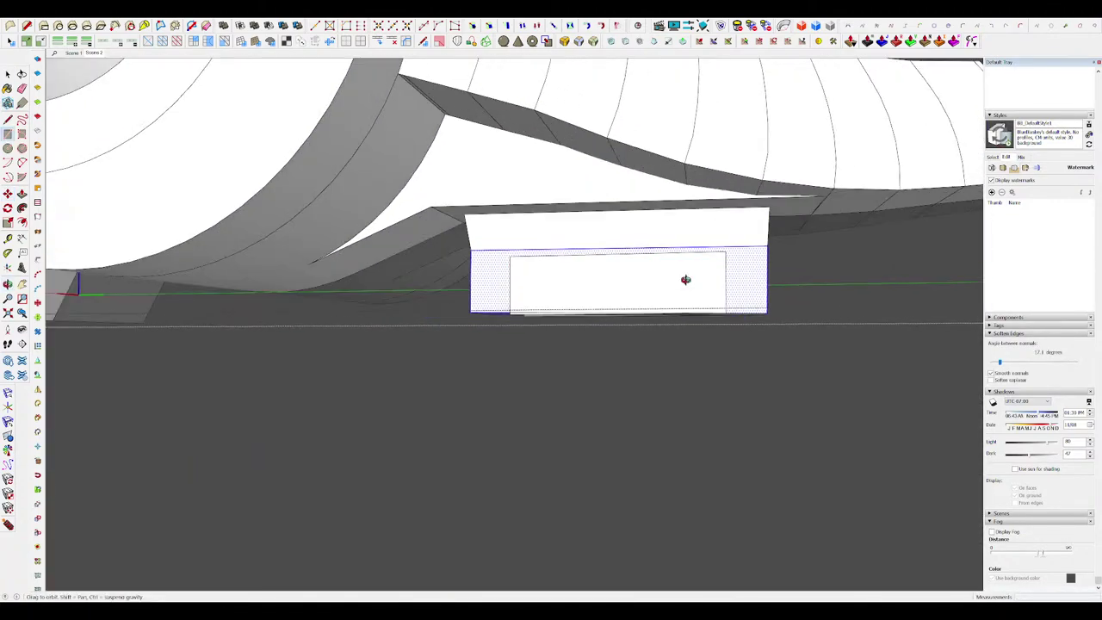
{"action": "middle_click_drag", "start_coordinate": [686, 278], "coordinate": [589, 293]}
{"action": "key", "text": "p"}
{"action": "left_click", "coordinate": [635, 291]}
{"action": "key", "text": "Escape"}
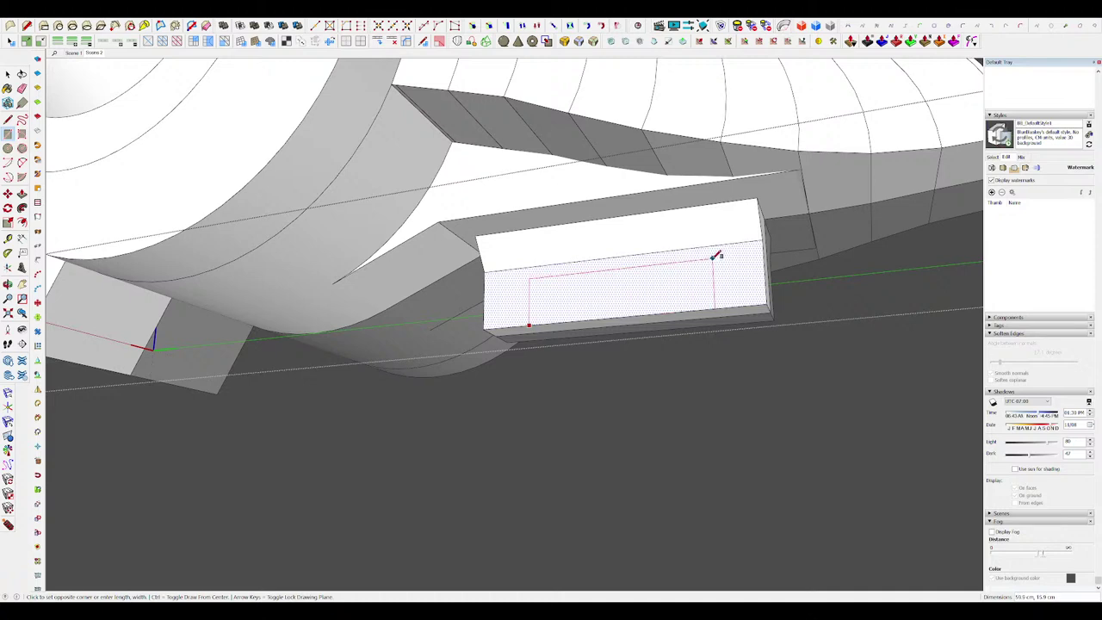
{"action": "left_click", "coordinate": [574, 325]}
Step: Orbit to inspect the notched block and the slot's underside
{"action": "middle_click_drag", "start_coordinate": [591, 280], "coordinate": [635, 318]}
{"action": "scroll", "coordinate": [633, 314], "scroll_direction": "down", "scroll_amount": 10}
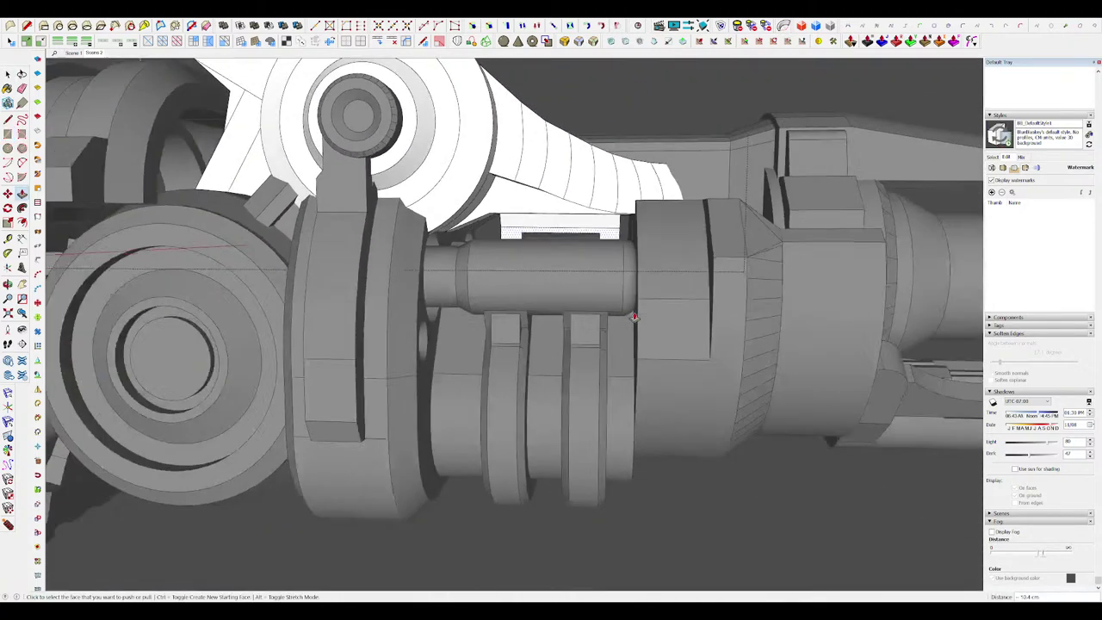
{"action": "key", "text": "space"}
{"action": "scroll", "coordinate": [626, 282], "scroll_direction": "down", "scroll_amount": 3}
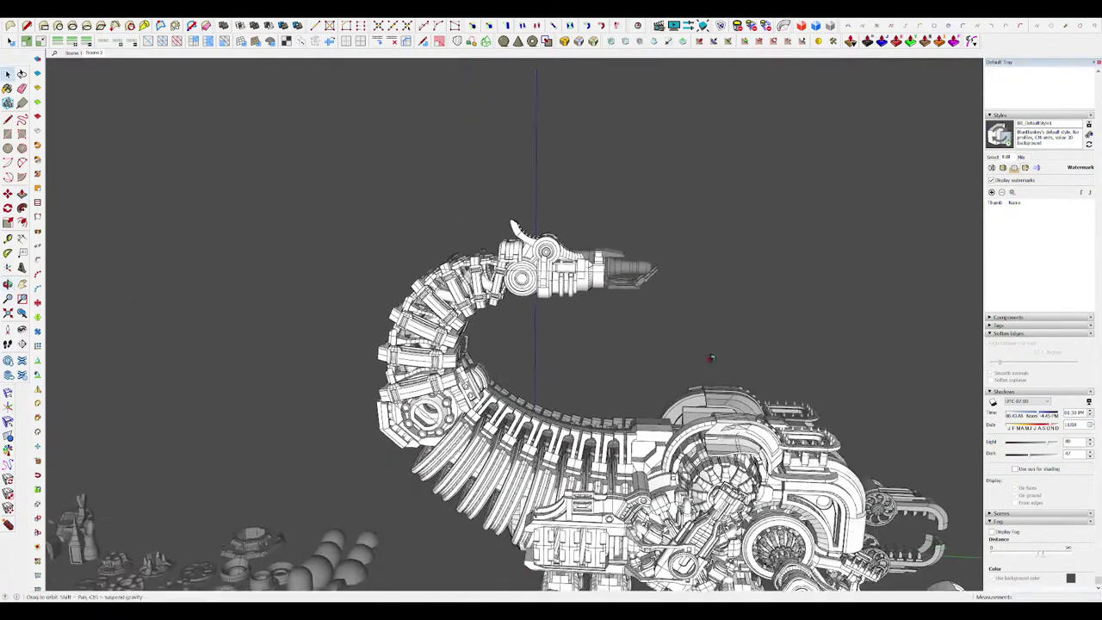
{"action": "middle_click_drag", "start_coordinate": [626, 282], "coordinate": [586, 160]}
{"action": "scroll", "coordinate": [594, 176], "scroll_direction": "up", "scroll_amount": 8}
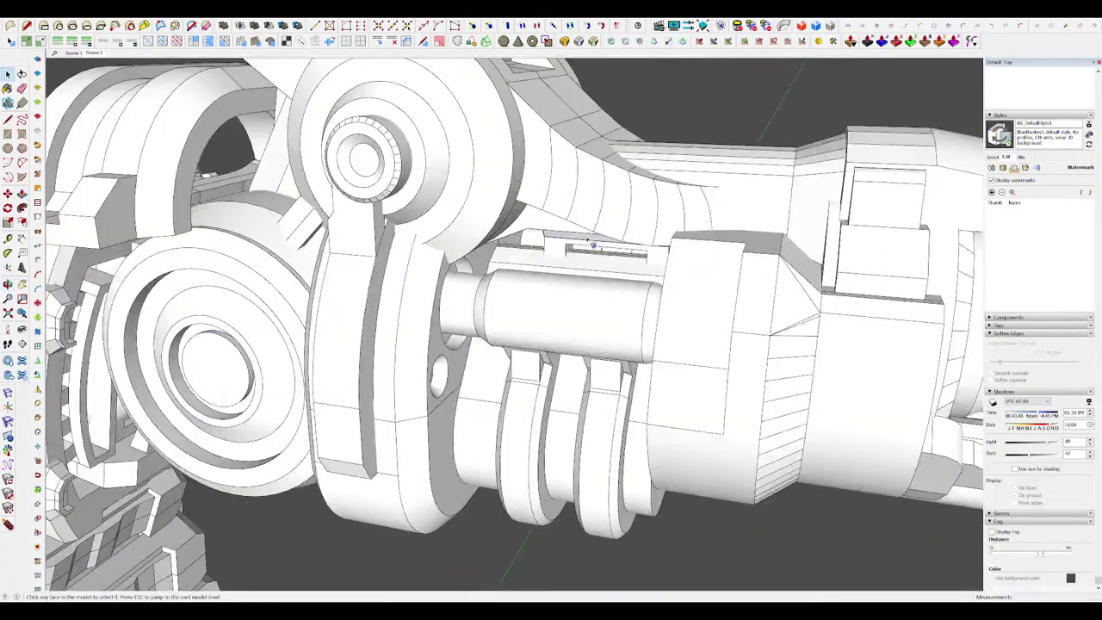
{"action": "scroll", "coordinate": [594, 246], "scroll_direction": "up", "scroll_amount": 6}
{"action": "middle_click_drag", "start_coordinate": [614, 246], "coordinate": [850, 236]}
Step: Move the slot's inner face vertically with the Move tool
{"action": "left_click", "coordinate": [478, 262]}
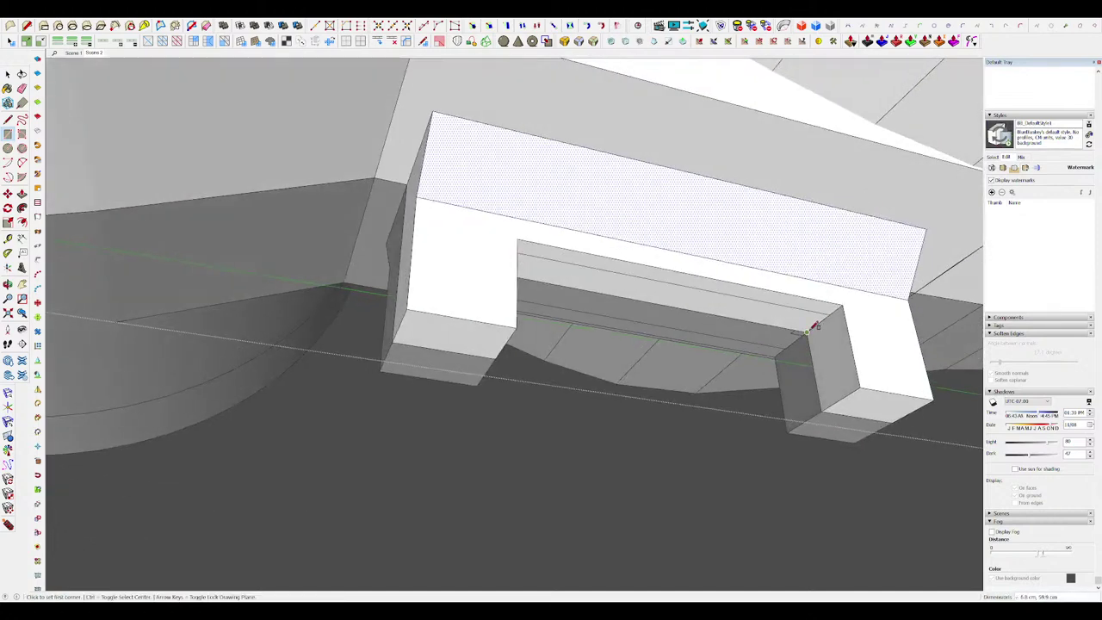
{"action": "left_click", "coordinate": [765, 317]}
{"action": "key", "text": "m"}
{"action": "left_click", "coordinate": [747, 313]}
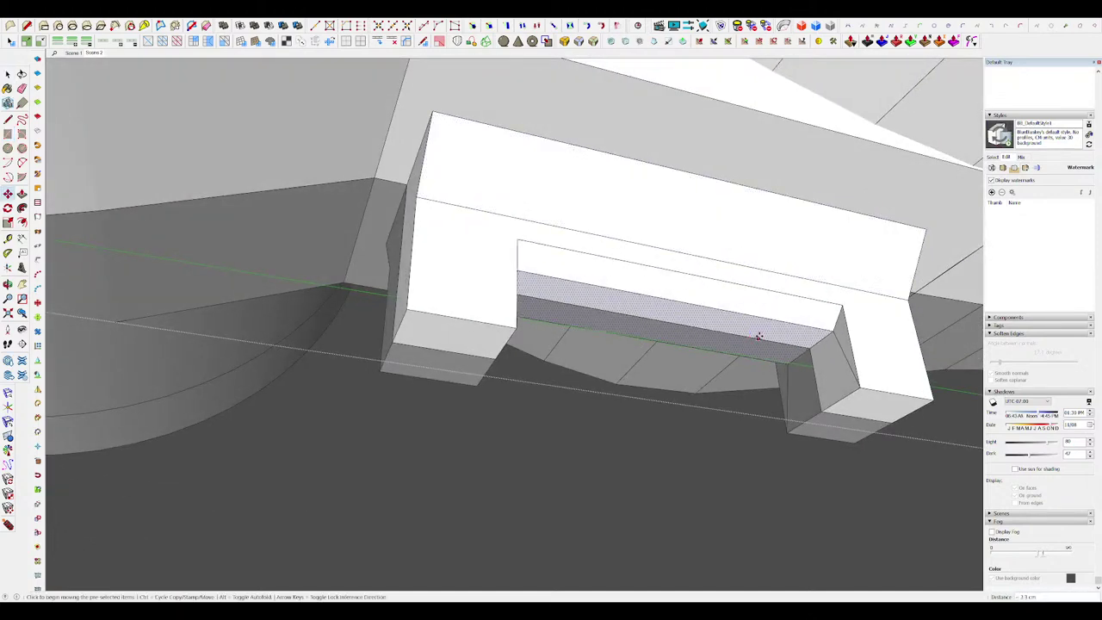
{"action": "middle_click_drag", "start_coordinate": [758, 336], "coordinate": [700, 374]}
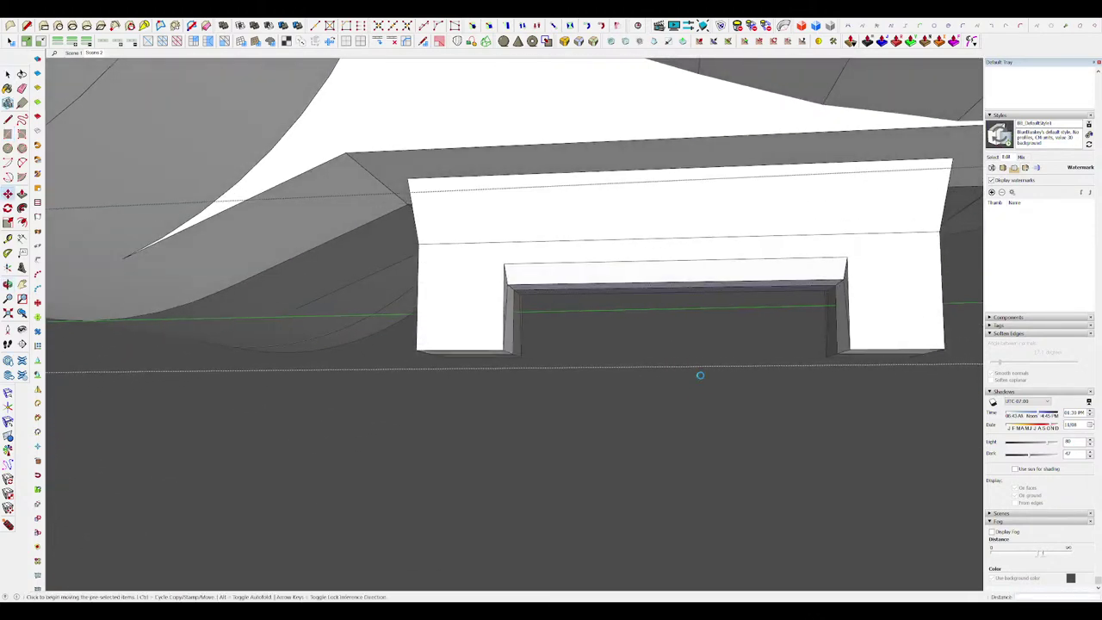
{"action": "scroll", "coordinate": [700, 375], "scroll_direction": "down", "scroll_amount": 10}
{"action": "key", "text": "space"}
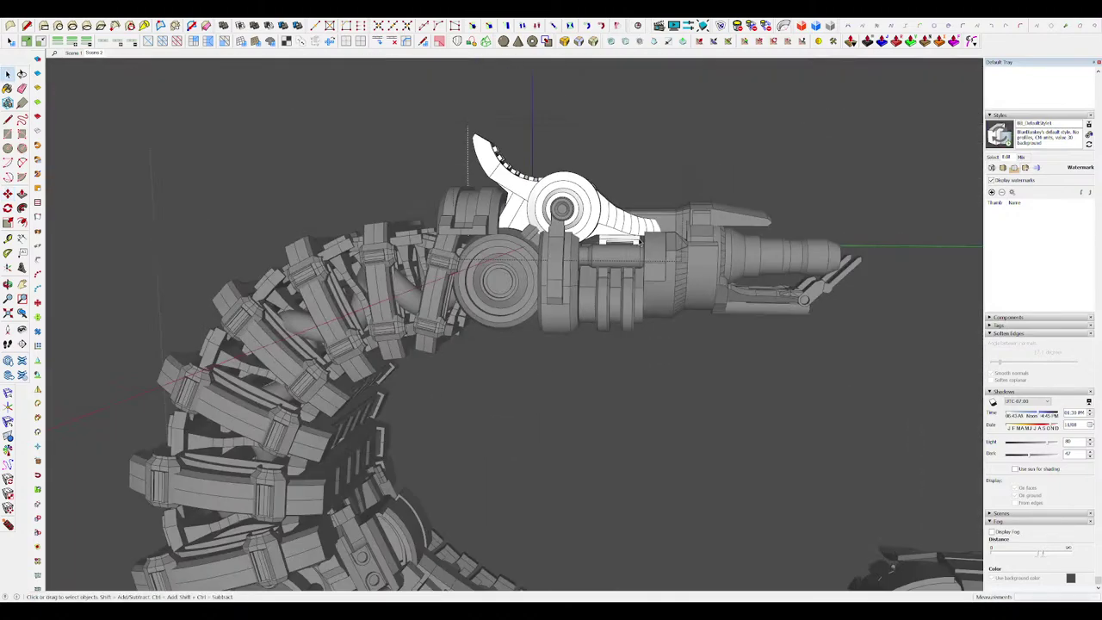
{"action": "scroll", "coordinate": [645, 237], "scroll_direction": "down", "scroll_amount": 5}
{"action": "scroll", "coordinate": [637, 134], "scroll_direction": "up", "scroll_amount": 8}
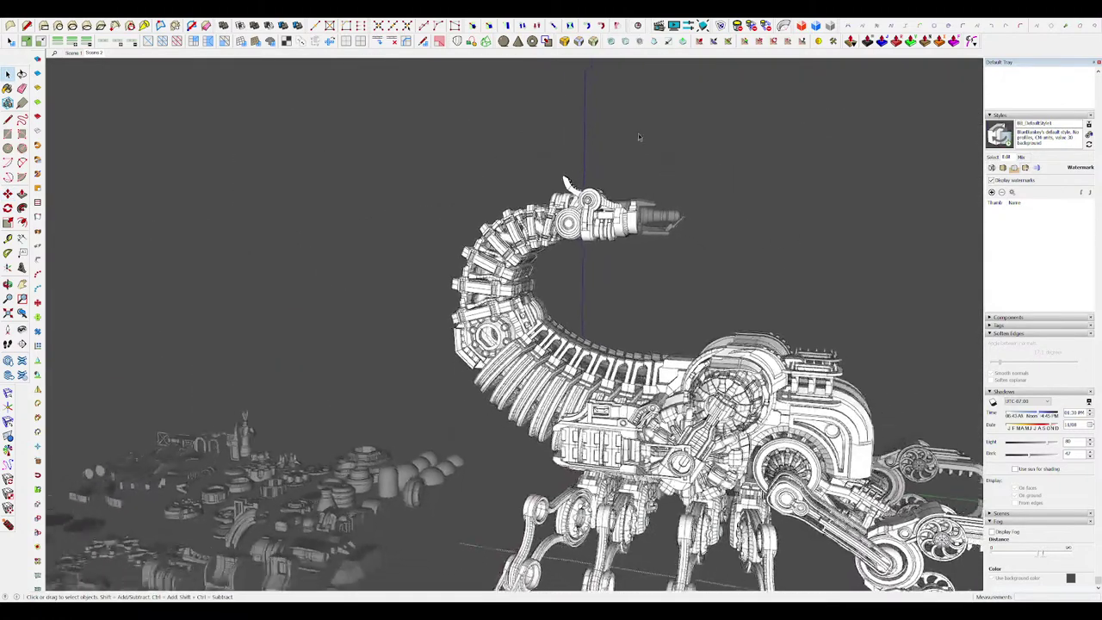
{"action": "scroll", "coordinate": [578, 253], "scroll_direction": "up", "scroll_amount": 3}
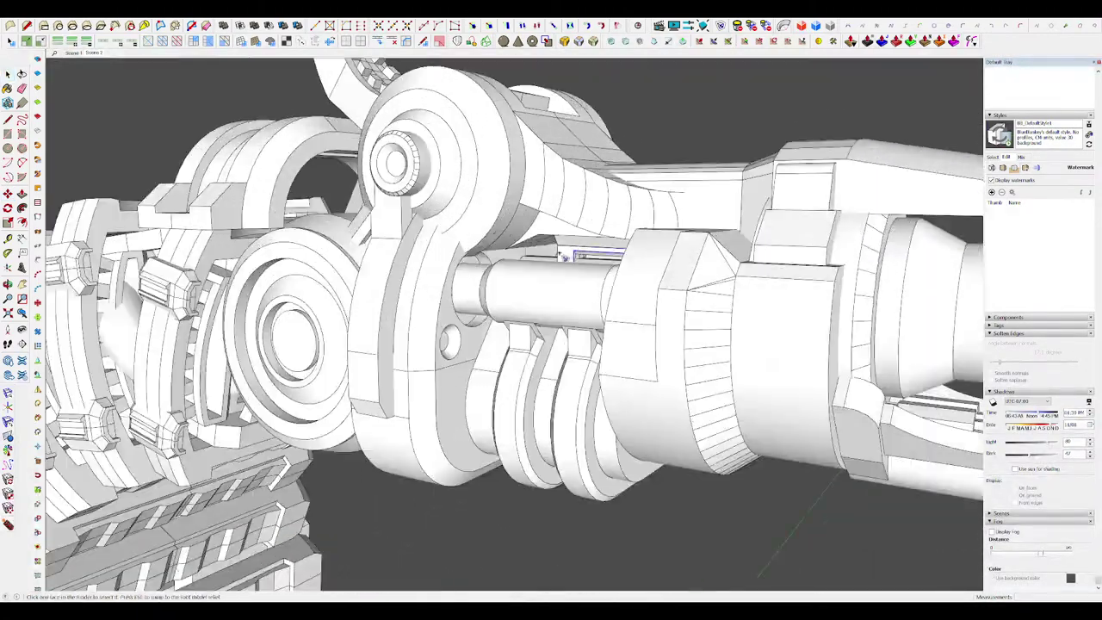
Step: In the slotted block's group, add dividing lines on the front face and extrude them
{"action": "double_click", "coordinate": [561, 254]}
{"action": "scroll", "coordinate": [553, 262], "scroll_direction": "up", "scroll_amount": 6}
{"action": "middle_click_drag", "start_coordinate": [551, 263], "coordinate": [637, 209]}
{"action": "scroll", "coordinate": [516, 280], "scroll_direction": "up", "scroll_amount": 3}
{"action": "left_click", "coordinate": [546, 297]}
{"action": "mouse_move", "coordinate": [534, 279]}
{"action": "middle_mouse_down"}
{"action": "mouse_move", "coordinate": [514, 264]}
{"action": "mouse_move", "coordinate": [537, 303]}
{"action": "middle_mouse_up"}
{"action": "key", "text": "l"}
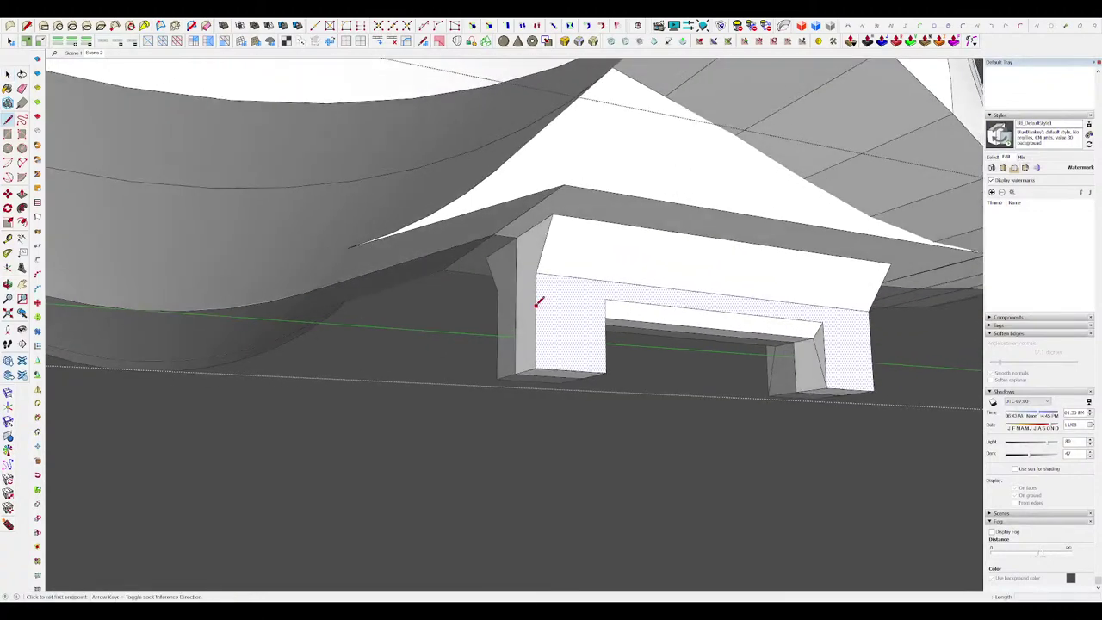
{"action": "scroll", "coordinate": [526, 258], "scroll_direction": "down", "scroll_amount": 3}
{"action": "key", "text": "p"}
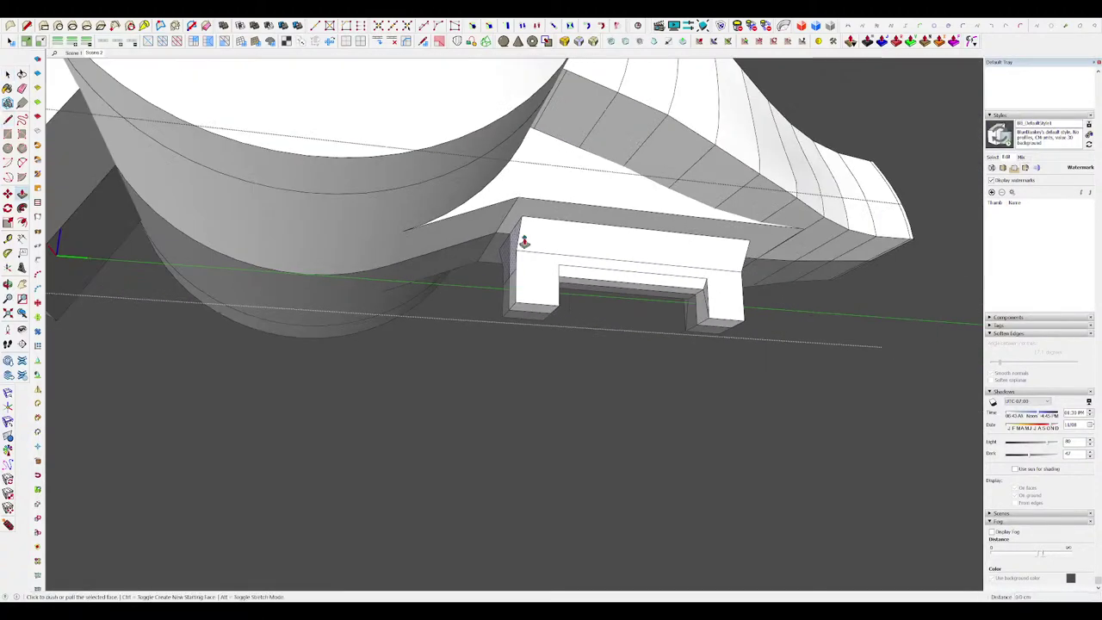
Step: Try RoundCorner on the block's top edges, then orbit its left side to erase stray edges
{"action": "middle_click_drag", "start_coordinate": [367, 242], "coordinate": [594, 308]}
{"action": "scroll", "coordinate": [598, 286], "scroll_direction": "down", "scroll_amount": 2}
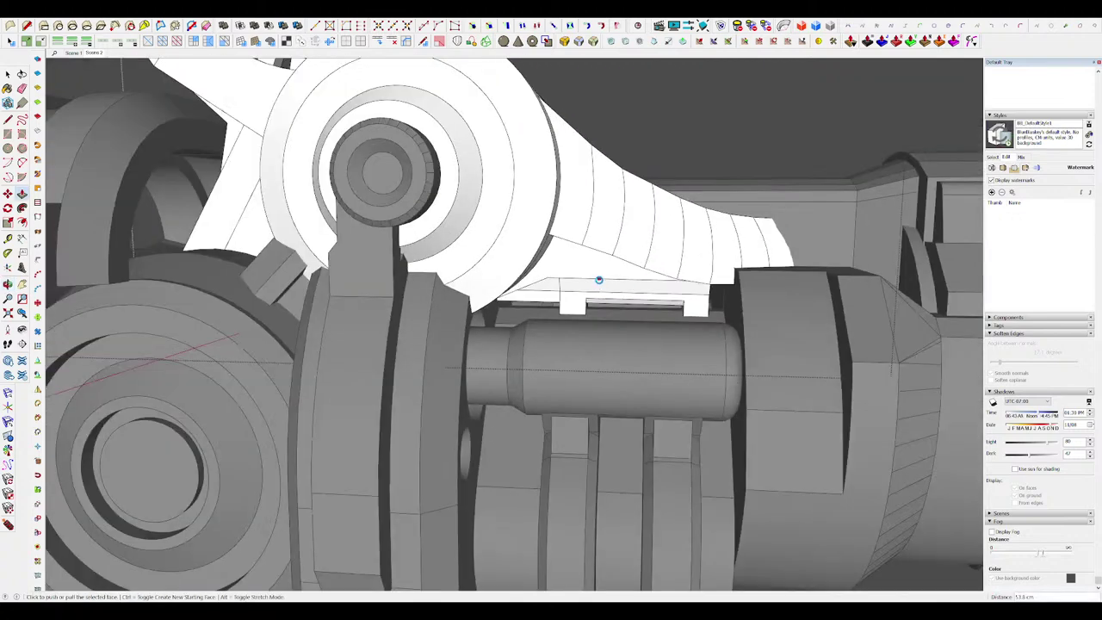
{"action": "scroll", "coordinate": [543, 299], "scroll_direction": "up", "scroll_amount": 5}
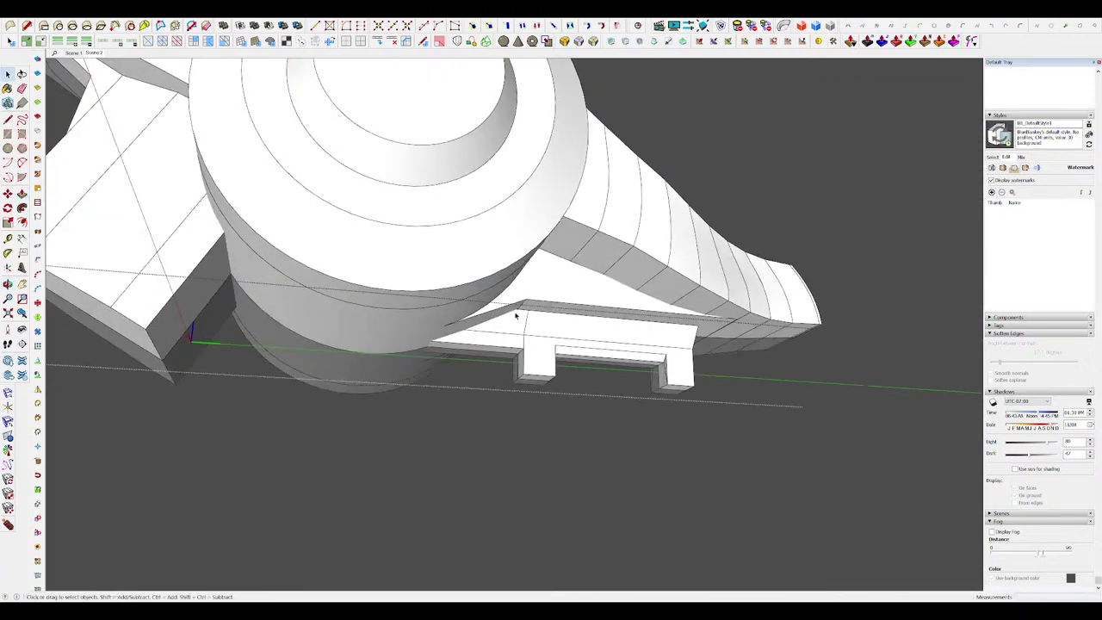
{"action": "left_click", "coordinate": [593, 41]}
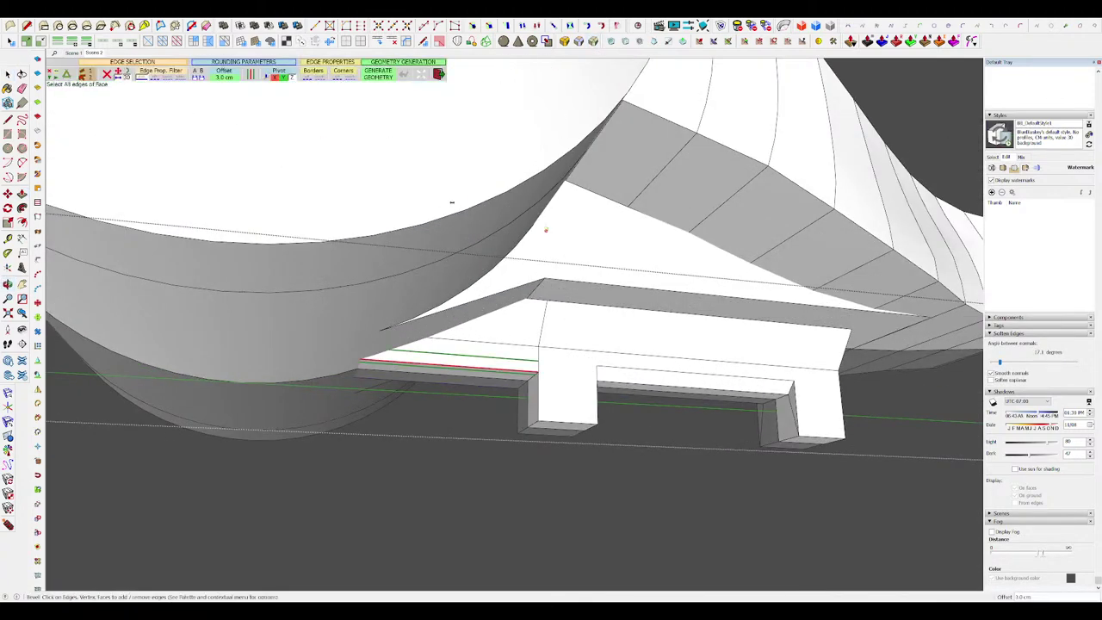
{"action": "key", "text": "space"}
{"action": "middle_click_drag", "start_coordinate": [694, 295], "coordinate": [602, 279]}
{"action": "scroll", "coordinate": [603, 280], "scroll_direction": "down", "scroll_amount": 2}
{"action": "scroll", "coordinate": [602, 280], "scroll_direction": "up", "scroll_amount": 2}
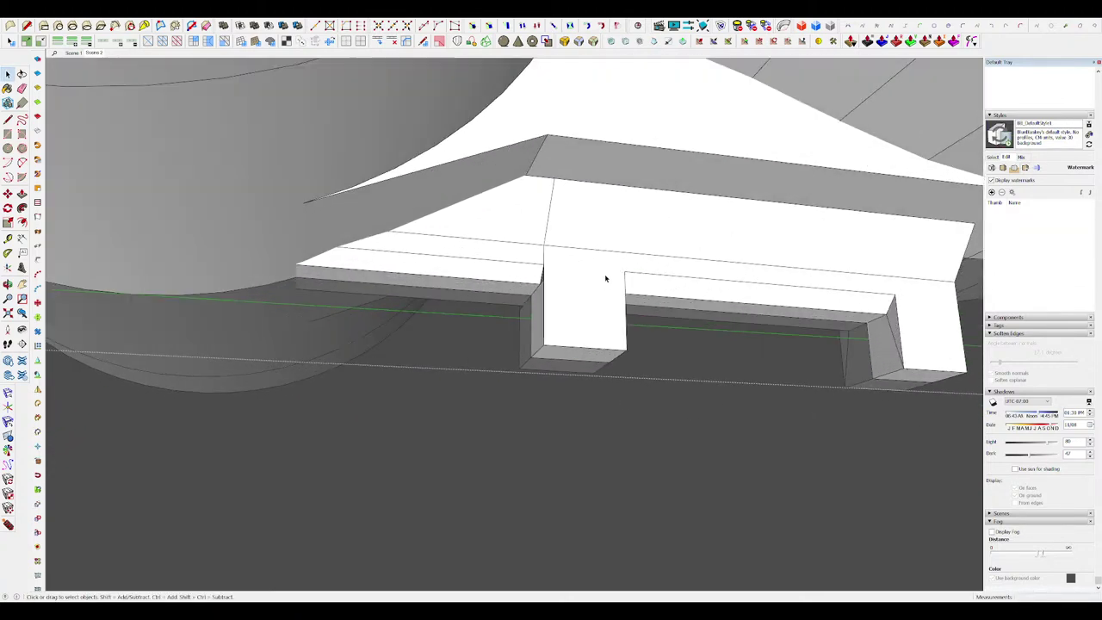
{"action": "scroll", "coordinate": [604, 275], "scroll_direction": "down", "scroll_amount": 2}
{"action": "mouse_move", "coordinate": [604, 275]}
{"action": "middle_mouse_down"}
{"action": "mouse_move", "coordinate": [587, 263]}
{"action": "mouse_move", "coordinate": [525, 261]}
{"action": "mouse_move", "coordinate": [594, 269]}
{"action": "mouse_move", "coordinate": [585, 246]}
{"action": "mouse_move", "coordinate": [528, 253]}
{"action": "mouse_move", "coordinate": [545, 302]}
{"action": "middle_mouse_up"}
{"action": "scroll", "coordinate": [524, 260], "scroll_direction": "up", "scroll_amount": 2}
{"action": "scroll", "coordinate": [594, 269], "scroll_direction": "up", "scroll_amount": 2}
{"action": "key", "text": "e"}
Step: Orbit around the clip bracket and exit the slotted block's editing
{"action": "scroll", "coordinate": [545, 302], "scroll_direction": "down", "scroll_amount": 10}
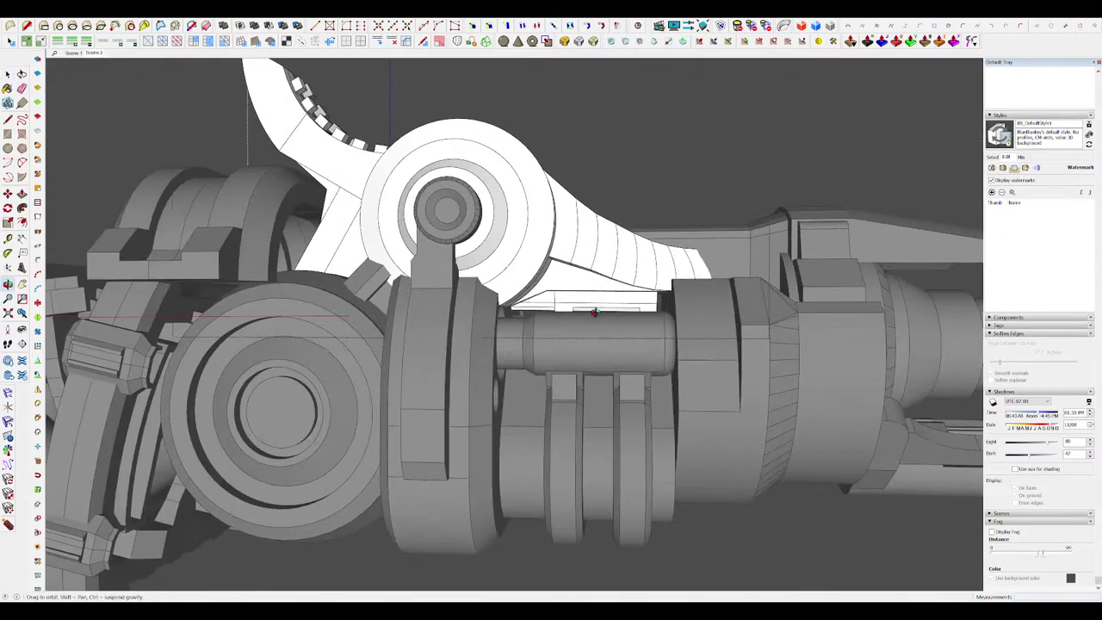
{"action": "key", "text": "space"}
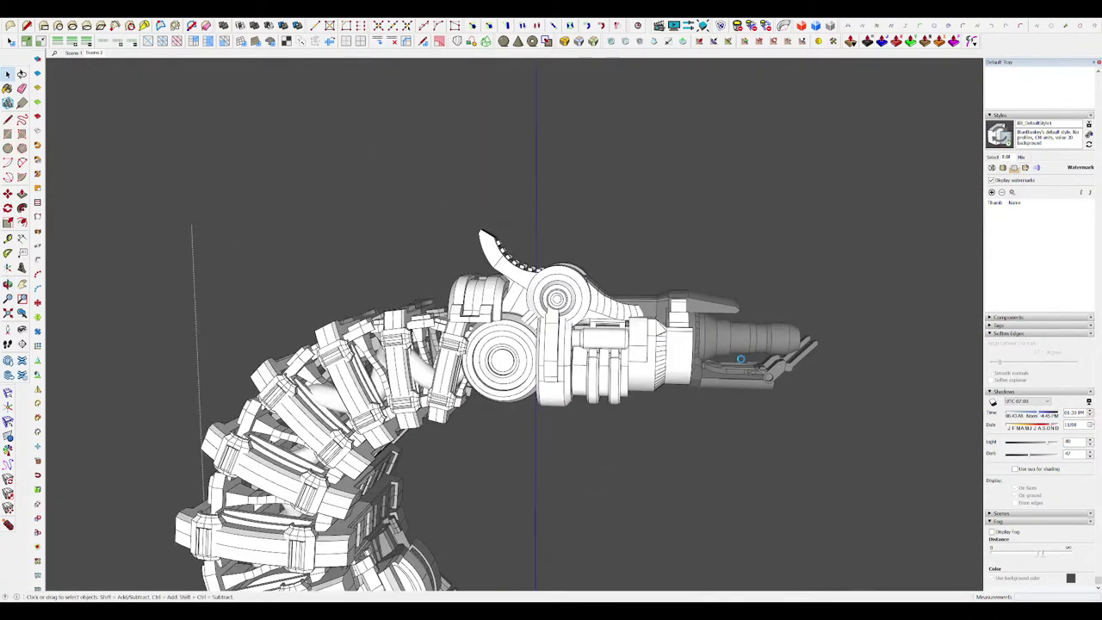
{"action": "scroll", "coordinate": [740, 358], "scroll_direction": "down", "scroll_amount": 8}
{"action": "scroll", "coordinate": [548, 250], "scroll_direction": "up", "scroll_amount": 6}
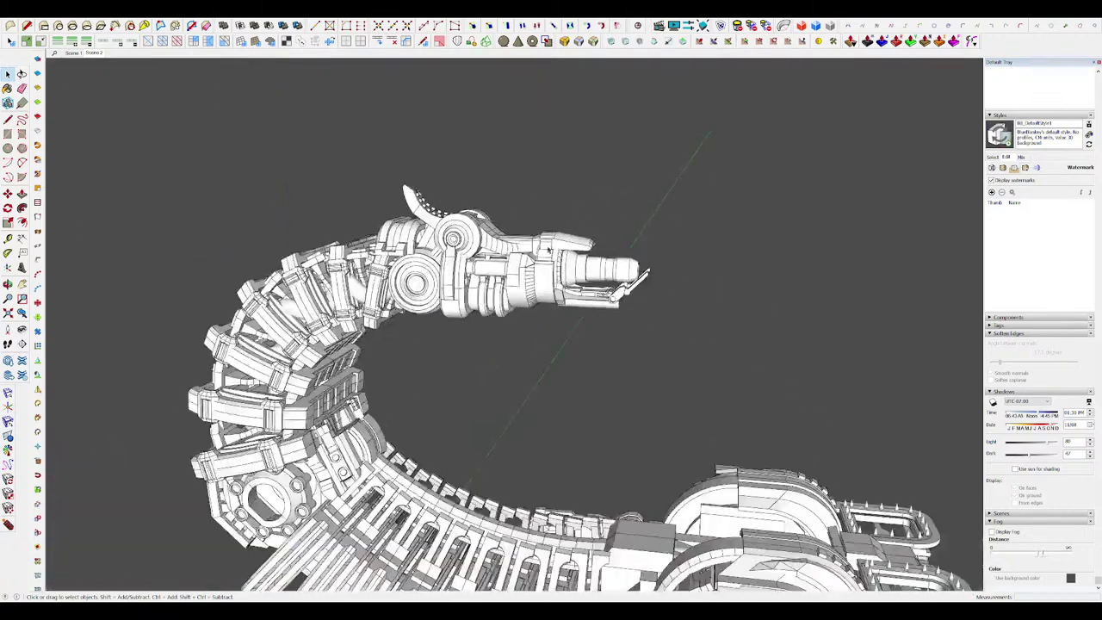
{"action": "scroll", "coordinate": [548, 250], "scroll_direction": "up", "scroll_amount": 12}
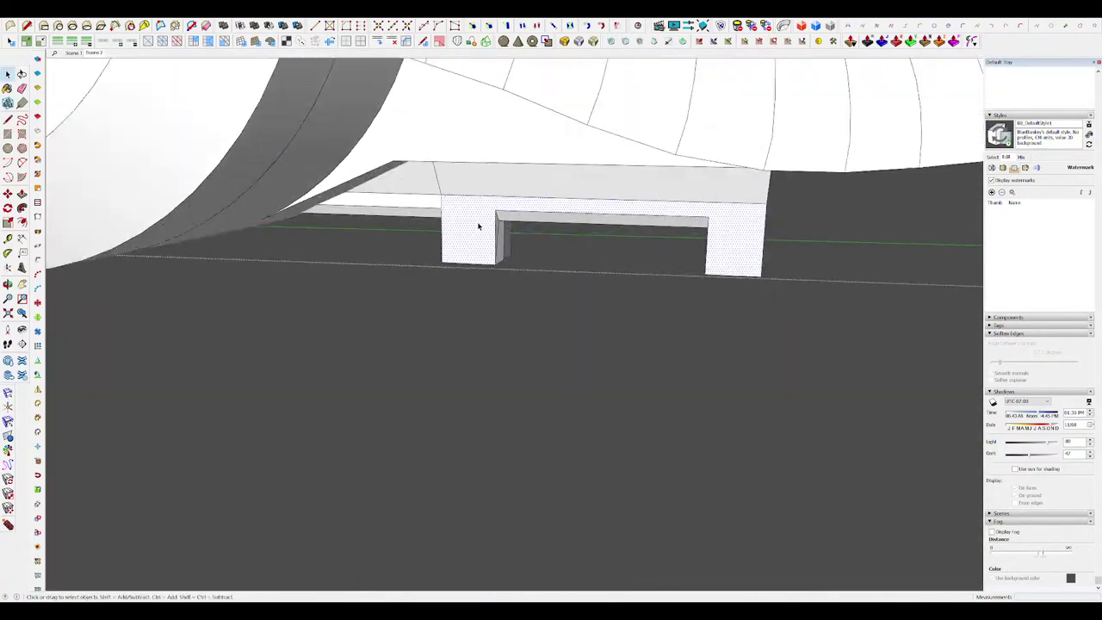
{"action": "mouse_move", "coordinate": [482, 224]}
{"action": "middle_mouse_down"}
{"action": "mouse_move", "coordinate": [448, 220]}
{"action": "mouse_move", "coordinate": [496, 232]}
{"action": "mouse_move", "coordinate": [474, 235]}
{"action": "mouse_move", "coordinate": [651, 250]}
{"action": "mouse_move", "coordinate": [688, 230]}
{"action": "mouse_move", "coordinate": [539, 236]}
{"action": "middle_mouse_up"}
{"action": "key", "text": "e"}
{"action": "key", "text": "r"}
{"action": "key", "text": "space"}
Step: Show the whole scorpion model and orbit behind its head and neck
{"action": "scroll", "coordinate": [534, 239], "scroll_direction": "down", "scroll_amount": 8}
{"action": "left_click", "coordinate": [736, 327]}
{"action": "scroll", "coordinate": [733, 318], "scroll_direction": "down", "scroll_amount": 5}
{"action": "middle_click_drag", "start_coordinate": [732, 315], "coordinate": [589, 236]}
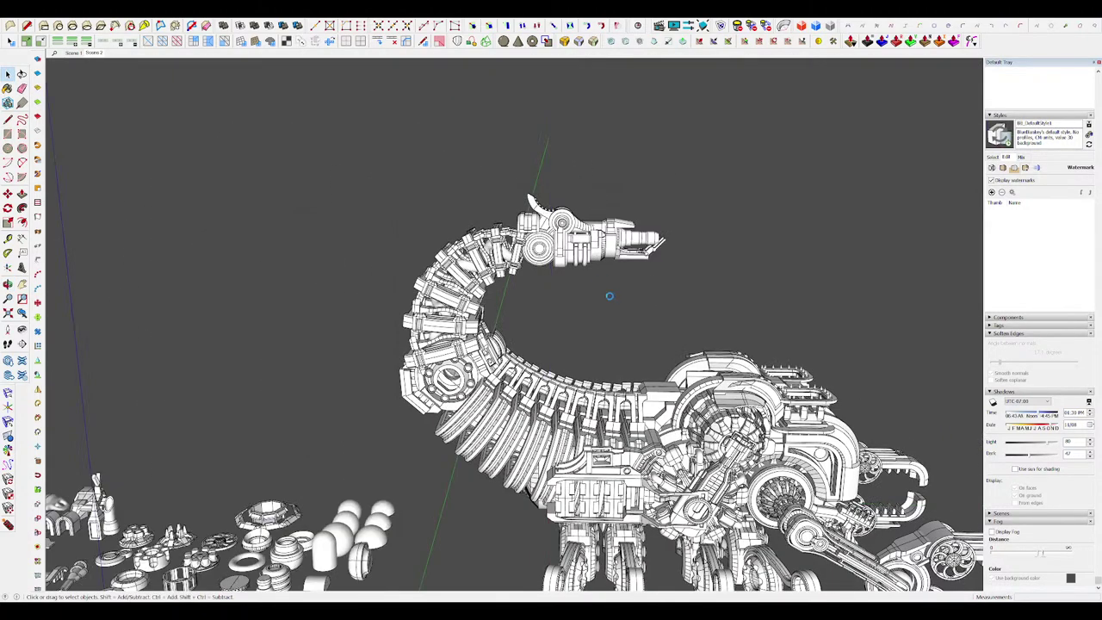
{"action": "scroll", "coordinate": [575, 217], "scroll_direction": "up", "scroll_amount": 6}
{"action": "middle_click_drag", "start_coordinate": [575, 217], "coordinate": [542, 203]}
{"action": "scroll", "coordinate": [809, 240], "scroll_direction": "down", "scroll_amount": 3}
{"action": "scroll", "coordinate": [580, 258], "scroll_direction": "up", "scroll_amount": 4}
{"action": "scroll", "coordinate": [565, 225], "scroll_direction": "up", "scroll_amount": 2}
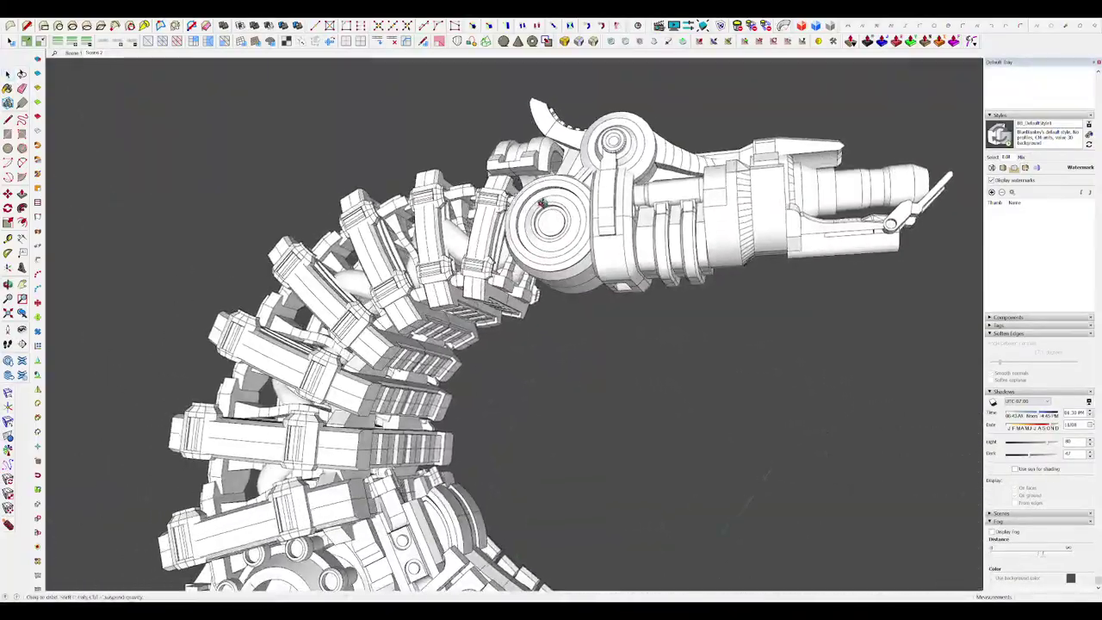
Step: Finish the small neck part by erasing a stray edge and pushing its bottom face lower
{"action": "double_click", "coordinate": [530, 176]}
{"action": "left_click", "coordinate": [549, 185]}
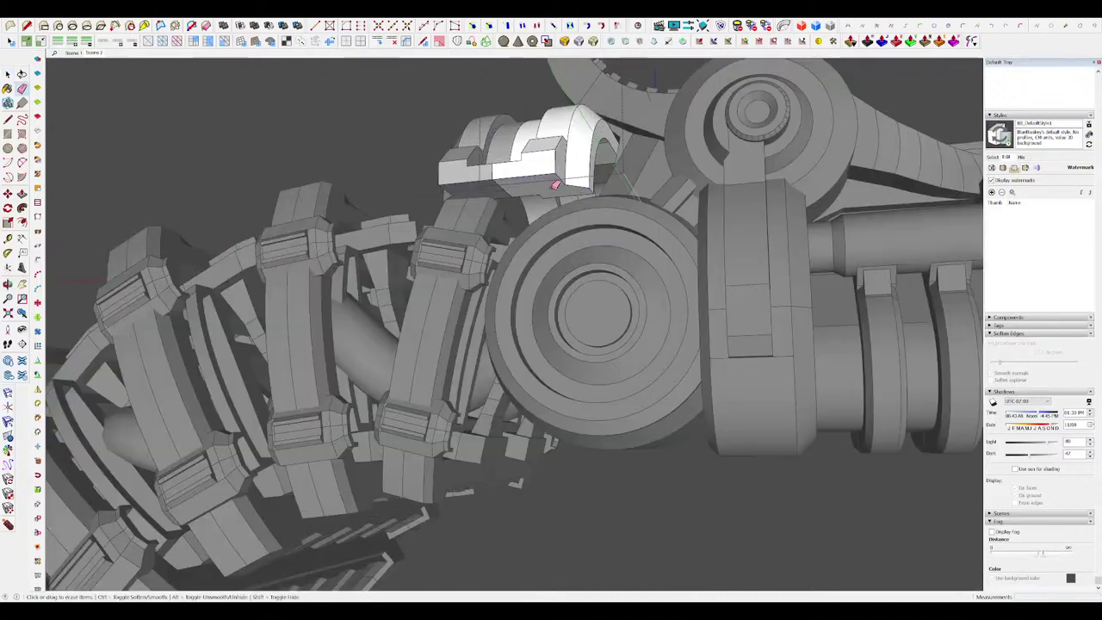
{"action": "left_click", "coordinate": [543, 229]}
{"action": "key", "text": "space"}
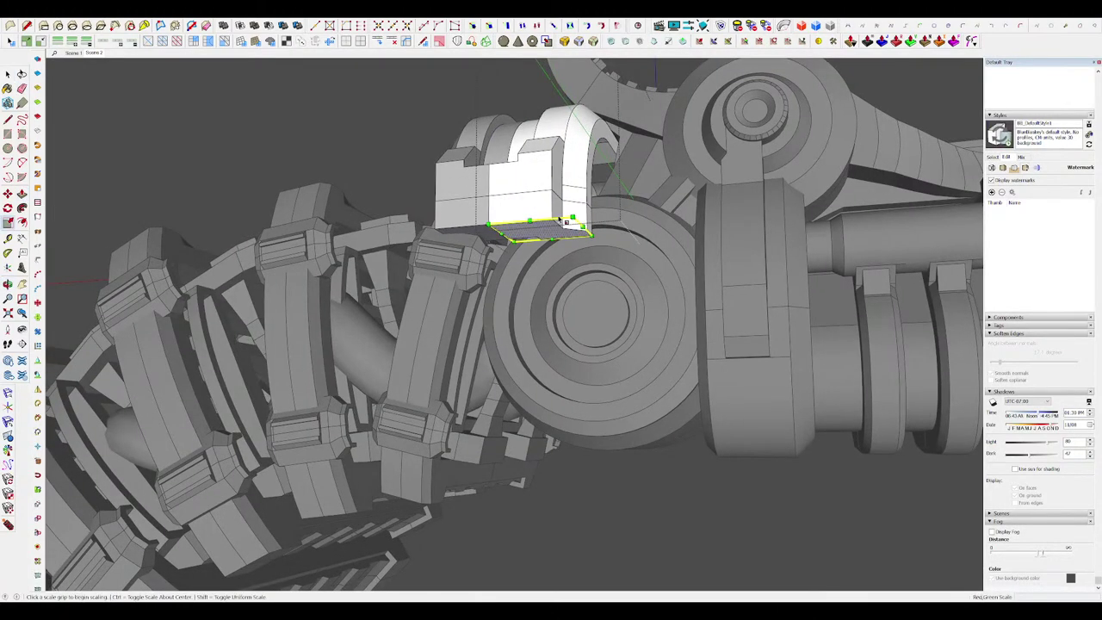
{"action": "scroll", "coordinate": [562, 231], "scroll_direction": "down", "scroll_amount": 5}
{"action": "scroll", "coordinate": [557, 245], "scroll_direction": "up", "scroll_amount": 4}
{"action": "key", "text": "p"}
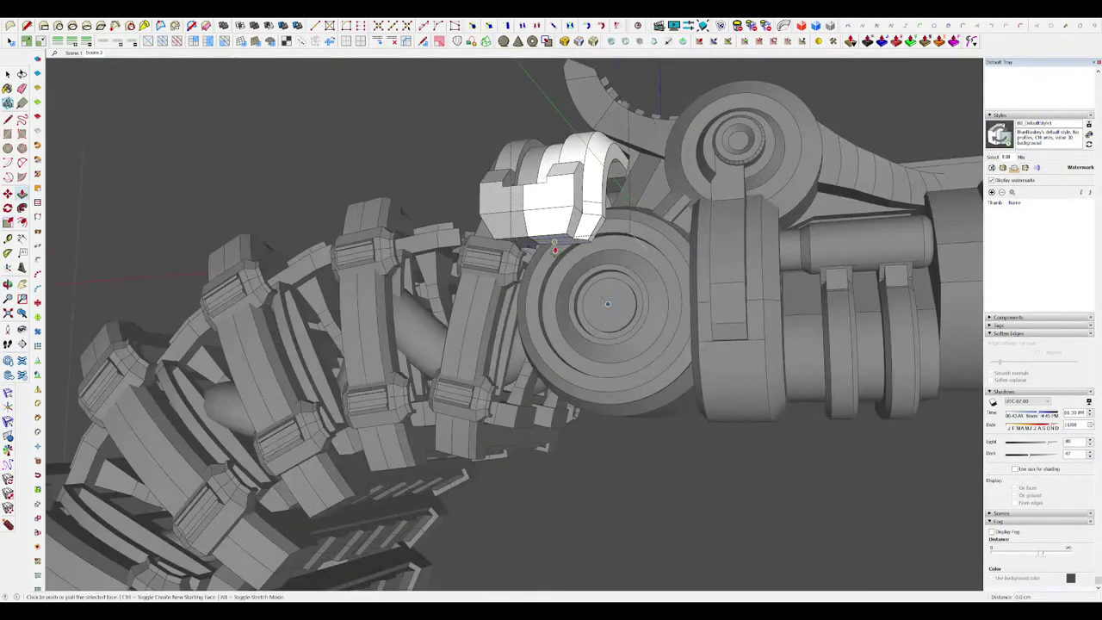
{"action": "scroll", "coordinate": [568, 250], "scroll_direction": "down", "scroll_amount": 8}
{"action": "key", "text": "space"}
{"action": "left_click", "coordinate": [706, 345]}
Step: Open the collar arch group on its own and select its upper and lower inner faces
{"action": "middle_click_drag", "start_coordinate": [705, 344], "coordinate": [681, 321]}
{"action": "scroll", "coordinate": [680, 321], "scroll_direction": "down", "scroll_amount": 5}
{"action": "scroll", "coordinate": [702, 312], "scroll_direction": "up", "scroll_amount": 8}
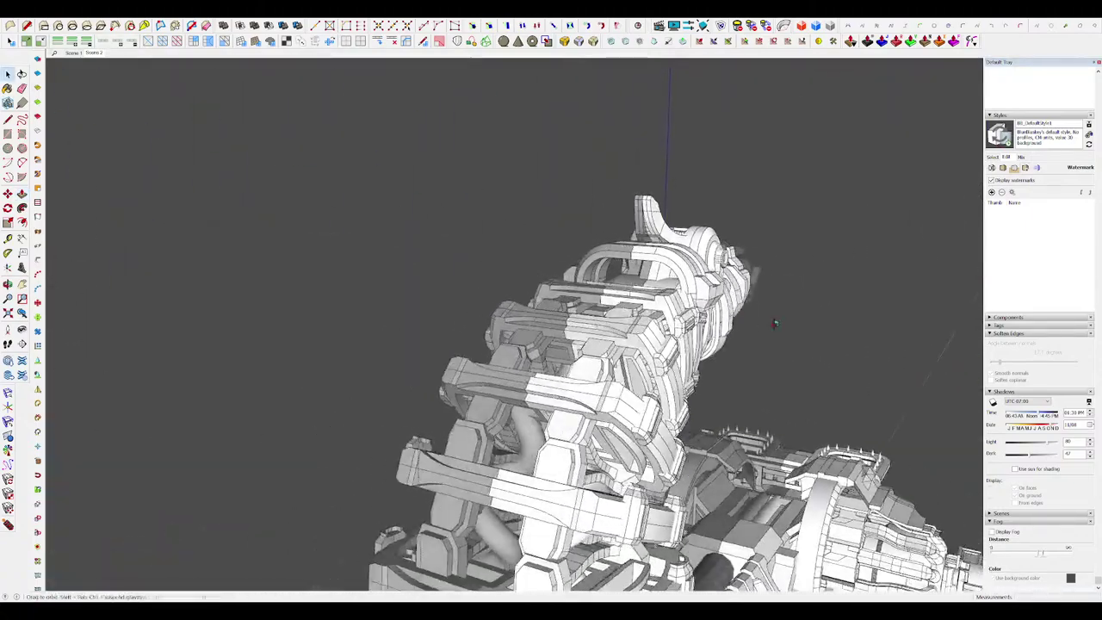
{"action": "scroll", "coordinate": [684, 302], "scroll_direction": "up", "scroll_amount": 2}
{"action": "double_click", "coordinate": [663, 289]}
{"action": "middle_click_drag", "start_coordinate": [663, 289], "coordinate": [884, 92]}
{"action": "key", "text": "h"}
{"action": "scroll", "coordinate": [787, 142], "scroll_direction": "up", "scroll_amount": 4}
{"action": "left_click", "coordinate": [726, 175]}
{"action": "middle_click_drag", "start_coordinate": [725, 175], "coordinate": [956, 149]}
{"action": "left_click", "coordinate": [719, 205], "text": "shift"}
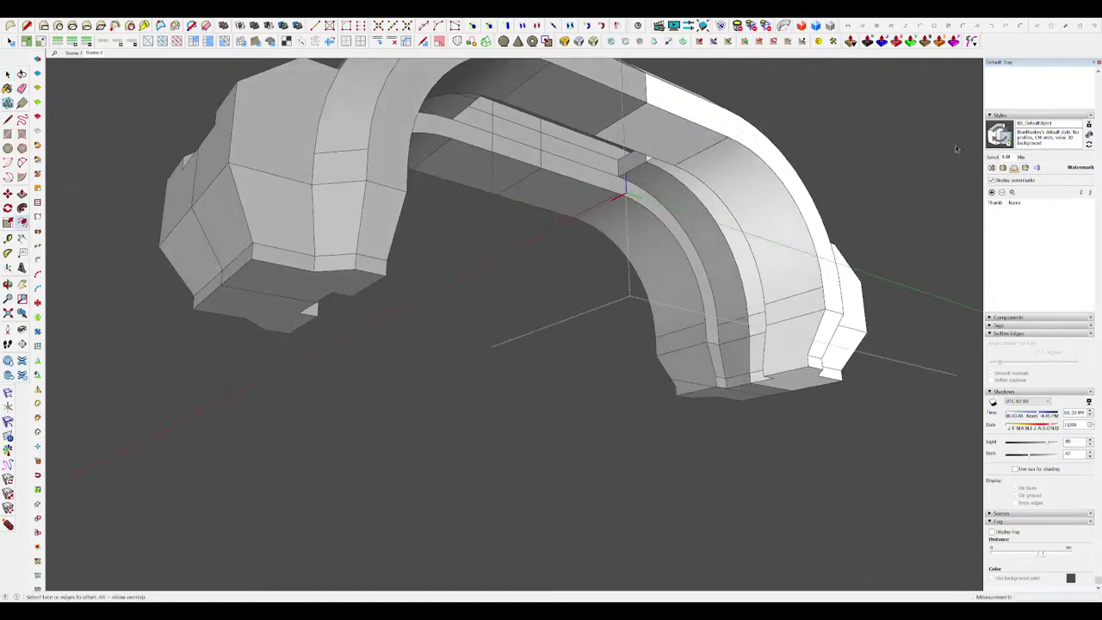
{"action": "key", "text": "space"}
{"action": "middle_click_drag", "start_coordinate": [659, 202], "coordinate": [744, 200]}
Step: Offset inset panel outlines onto the arch's curved inner faces
{"action": "key", "text": "f"}
{"action": "key", "text": "space"}
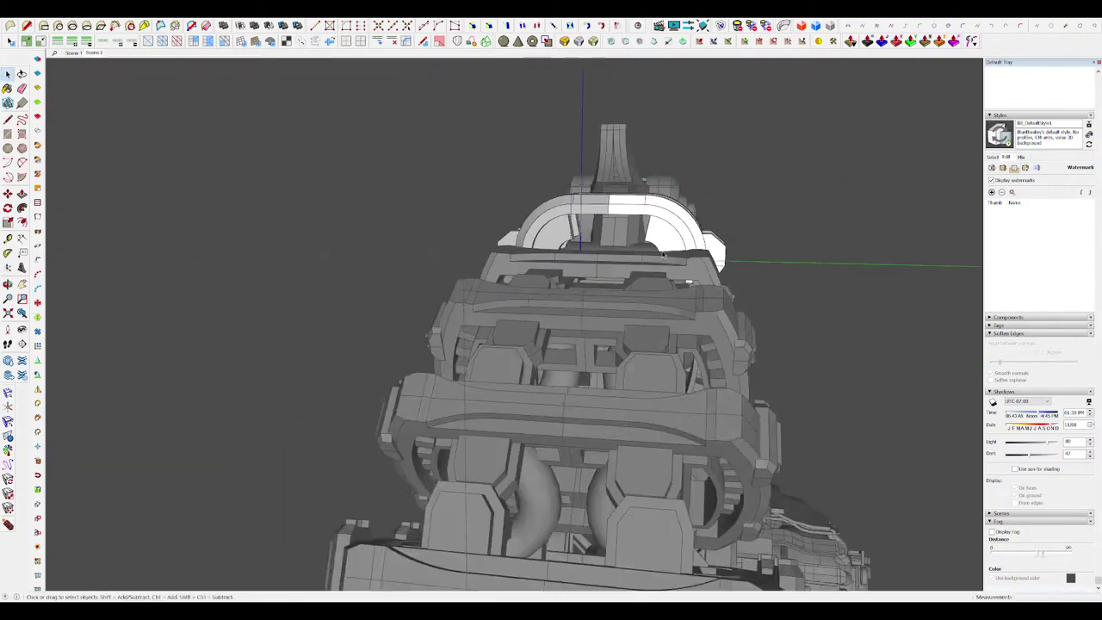
{"action": "middle_click_drag", "start_coordinate": [662, 254], "coordinate": [578, 213]}
{"action": "key", "text": "h"}
{"action": "scroll", "coordinate": [594, 266], "scroll_direction": "up", "scroll_amount": 5}
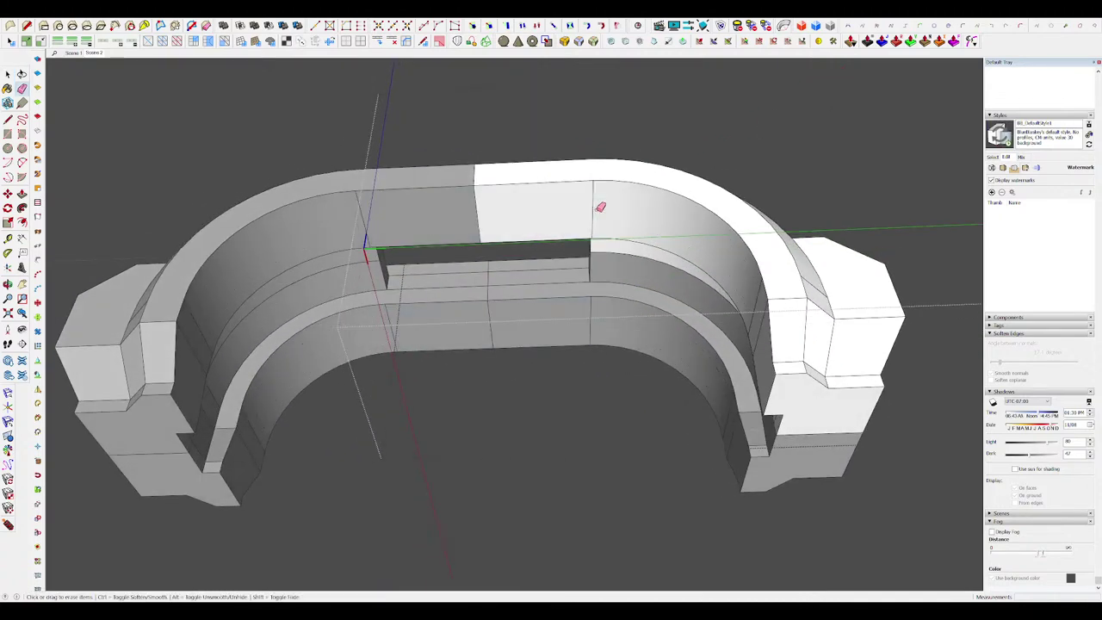
{"action": "middle_click_drag", "start_coordinate": [614, 219], "coordinate": [638, 226]}
{"action": "key", "text": "space"}
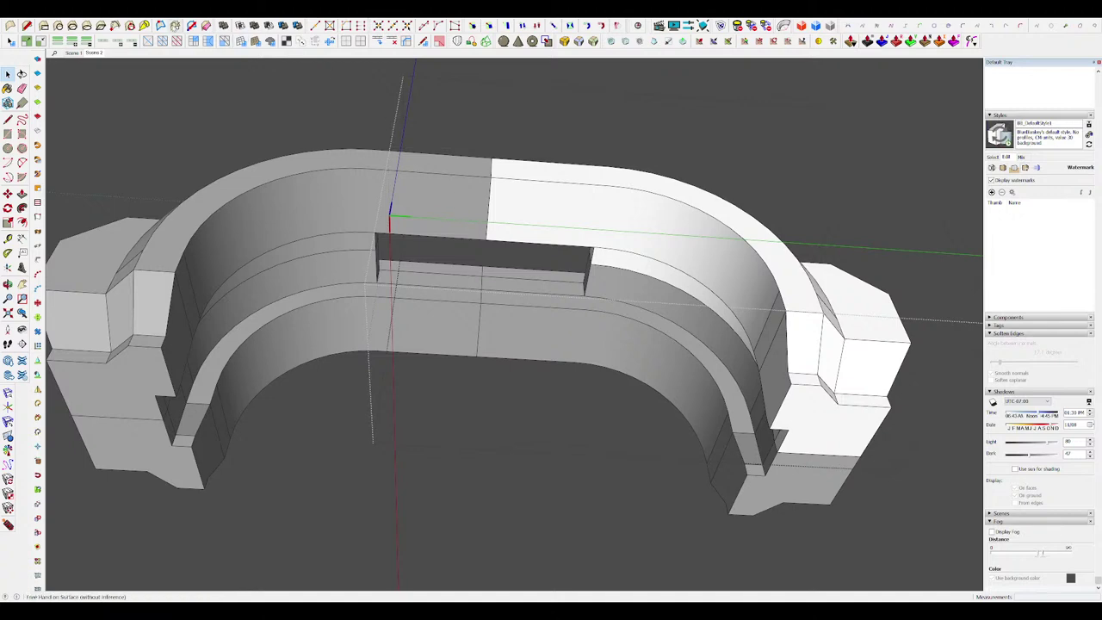
{"action": "left_click", "coordinate": [656, 213]}
{"action": "key", "text": "space"}
{"action": "middle_click_drag", "start_coordinate": [656, 213], "coordinate": [667, 235]}
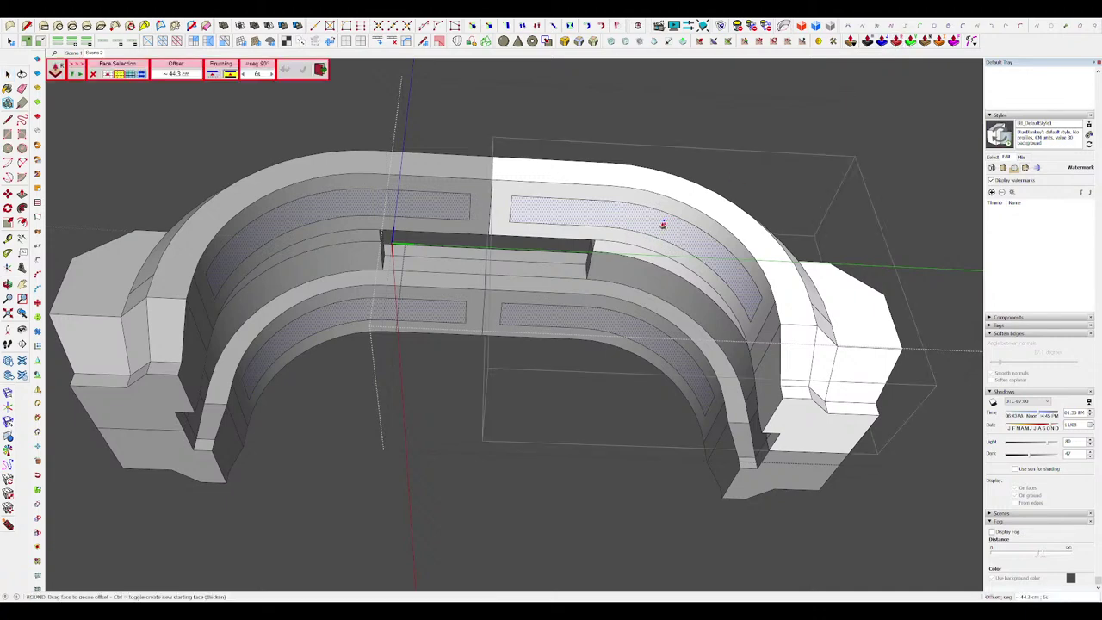
Step: Push the inset panels out into thick raised blocks on the arch
{"action": "left_click", "coordinate": [662, 225]}
{"action": "left_click", "coordinate": [638, 240]}
{"action": "key", "text": "space"}
{"action": "middle_click_drag", "start_coordinate": [636, 216], "coordinate": [553, 230]}
{"action": "scroll", "coordinate": [553, 231], "scroll_direction": "up", "scroll_amount": 3}
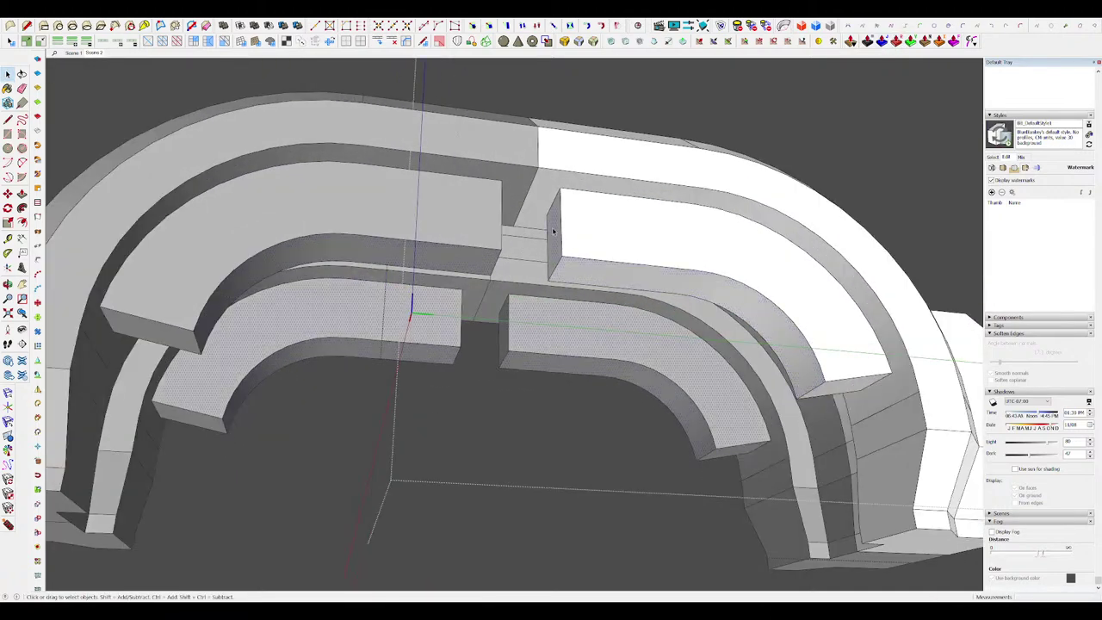
{"action": "left_click", "coordinate": [536, 174]}
{"action": "middle_click_drag", "start_coordinate": [535, 175], "coordinate": [600, 249]}
{"action": "key", "text": "h"}
Step: Extend the arch's end face by 25.8 cm with Push/Pull
{"action": "key", "text": "h"}
{"action": "scroll", "coordinate": [605, 332], "scroll_direction": "down", "scroll_amount": 4}
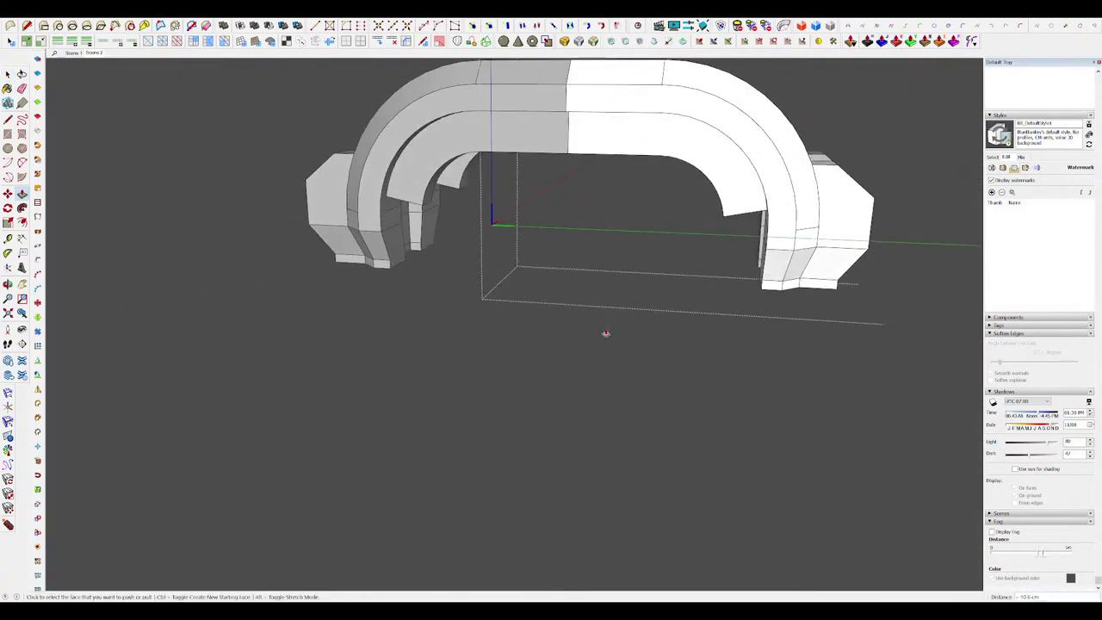
{"action": "key", "text": "h"}
{"action": "middle_click_drag", "start_coordinate": [605, 332], "coordinate": [676, 279]}
{"action": "key", "text": "h"}
{"action": "scroll", "coordinate": [738, 242], "scroll_direction": "up", "scroll_amount": 6}
{"action": "middle_click_drag", "start_coordinate": [746, 247], "coordinate": [740, 333]}
{"action": "scroll", "coordinate": [702, 258], "scroll_direction": "up", "scroll_amount": 2}
{"action": "key", "text": "space"}
{"action": "scroll", "coordinate": [694, 268], "scroll_direction": "down", "scroll_amount": 1}
{"action": "key", "text": "h"}
{"action": "scroll", "coordinate": [732, 249], "scroll_direction": "down", "scroll_amount": 4}
{"action": "key", "text": "h"}
{"action": "scroll", "coordinate": [759, 376], "scroll_direction": "up", "scroll_amount": 3}
{"action": "key", "text": "p"}
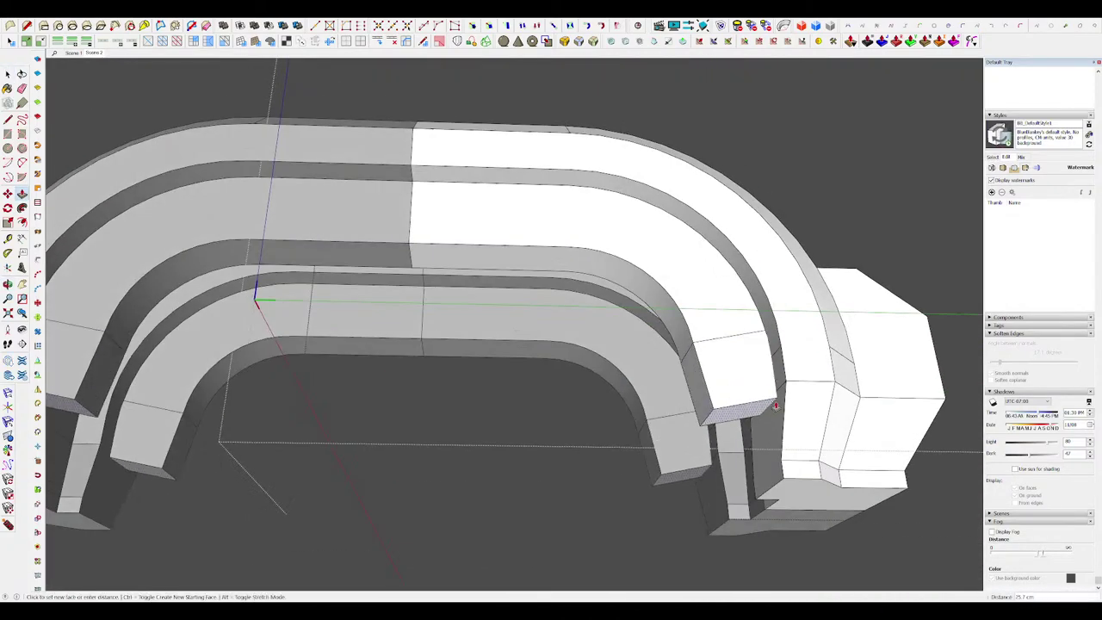
{"action": "left_click", "coordinate": [774, 405]}
{"action": "middle_click_drag", "start_coordinate": [772, 388], "coordinate": [746, 399]}
{"action": "key", "text": "h"}
{"action": "key", "text": "h"}
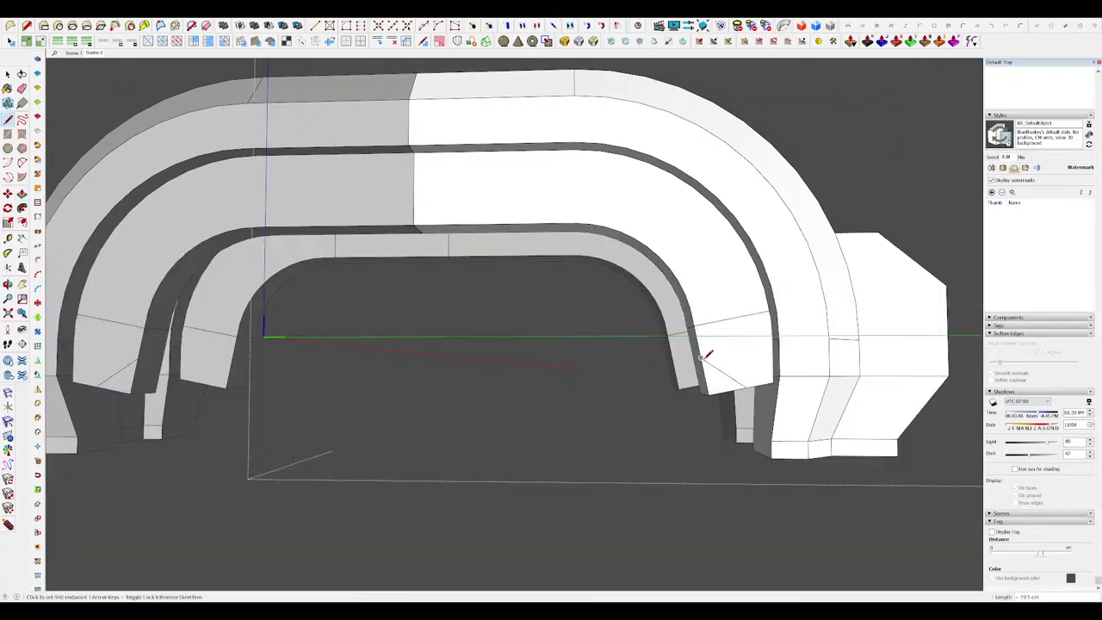
{"action": "key", "text": "space"}
{"action": "mouse_move", "coordinate": [702, 358]}
{"action": "middle_mouse_down"}
{"action": "mouse_move", "coordinate": [715, 390]}
{"action": "mouse_move", "coordinate": [688, 410]}
{"action": "mouse_move", "coordinate": [718, 376]}
{"action": "middle_mouse_up"}
Step: Erase leftover edges on the arch and bring the rest of the serpent back into view
{"action": "key", "text": "e"}
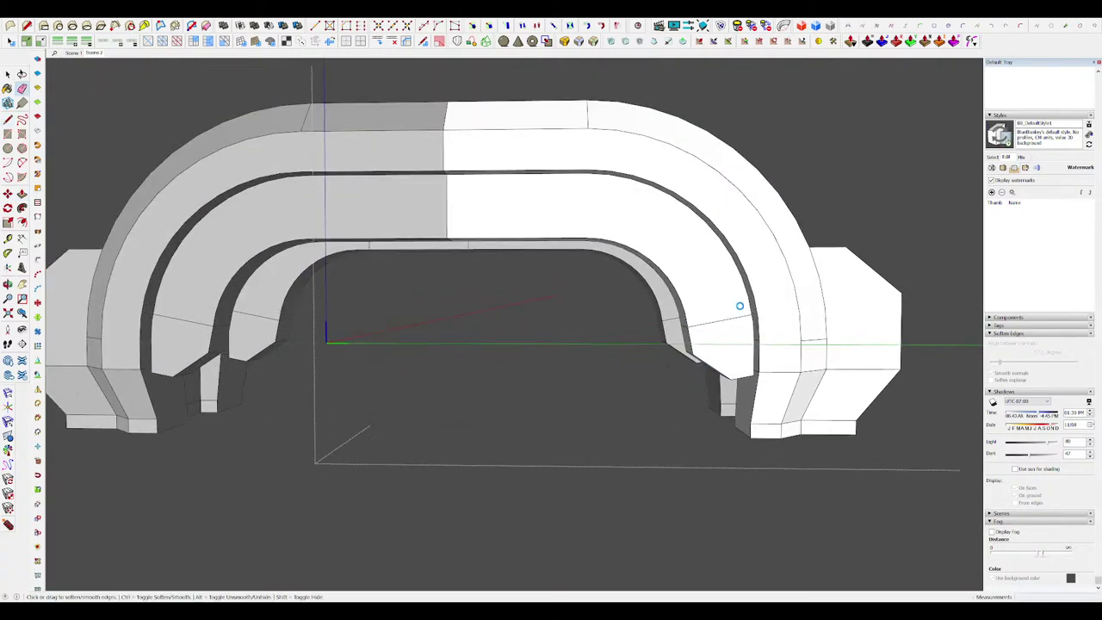
{"action": "scroll", "coordinate": [739, 306], "scroll_direction": "down", "scroll_amount": 5}
{"action": "mouse_move", "coordinate": [740, 304]}
{"action": "middle_mouse_down"}
{"action": "mouse_move", "coordinate": [644, 323]}
{"action": "mouse_move", "coordinate": [603, 293]}
{"action": "mouse_move", "coordinate": [598, 322]}
{"action": "middle_mouse_up"}
{"action": "key", "text": "i"}
{"action": "scroll", "coordinate": [600, 321], "scroll_direction": "down", "scroll_amount": 5}
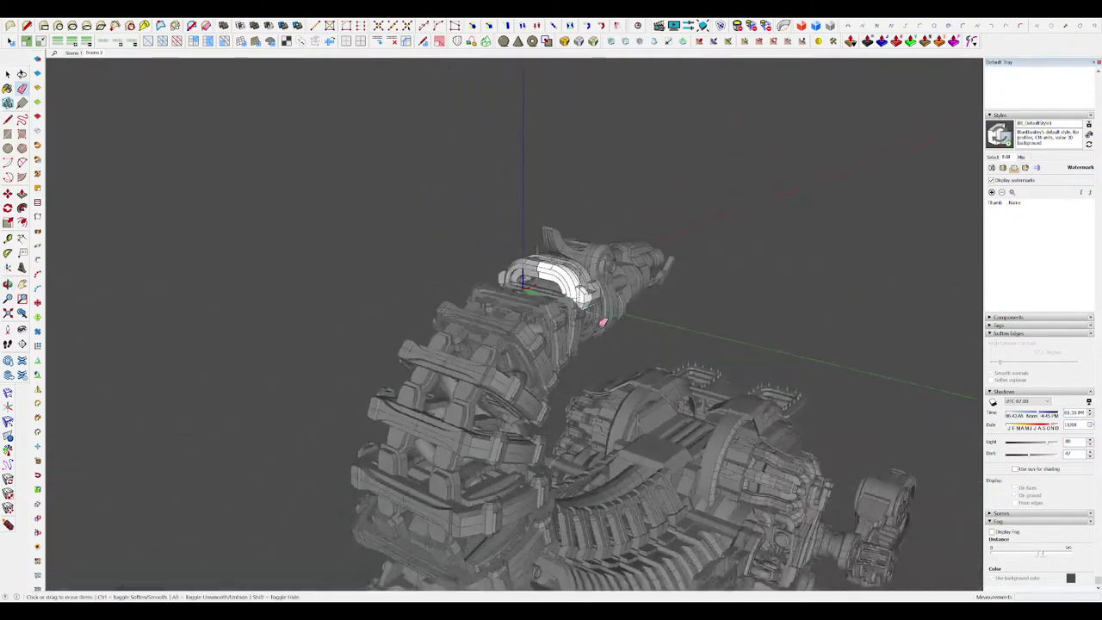
Step: Exit the arch's group and its parent group, then reorient the view
{"action": "scroll", "coordinate": [604, 321], "scroll_direction": "down", "scroll_amount": 2}
{"action": "key", "text": "space"}
{"action": "left_click", "coordinate": [649, 247]}
{"action": "scroll", "coordinate": [649, 246], "scroll_direction": "down", "scroll_amount": 4}
{"action": "left_click", "coordinate": [524, 180]}
{"action": "scroll", "coordinate": [530, 194], "scroll_direction": "down", "scroll_amount": 1}
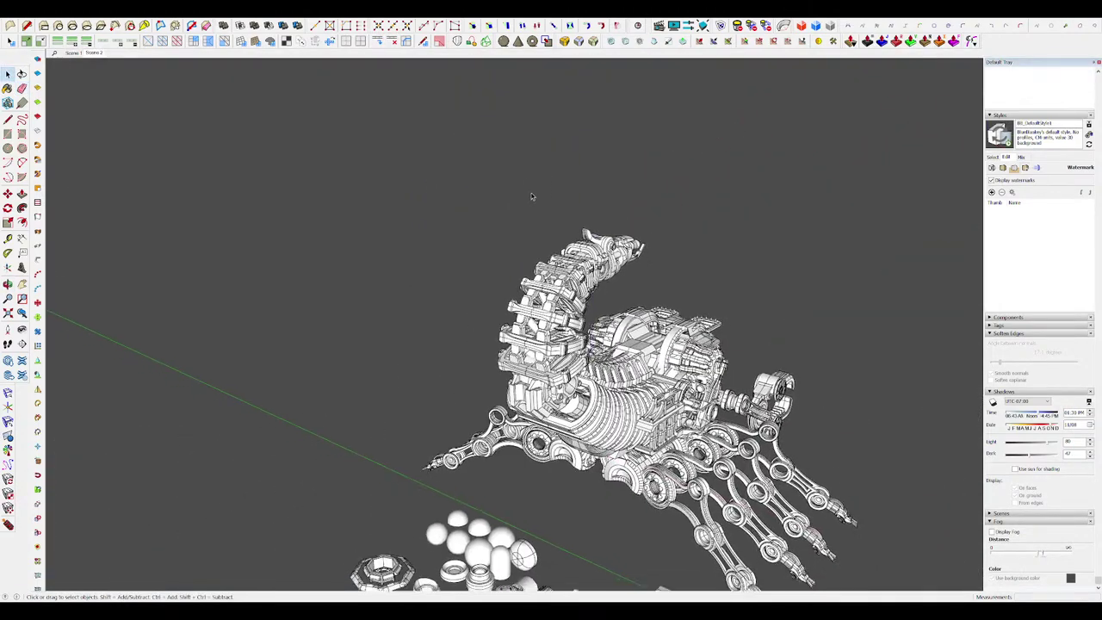
{"action": "middle_click_drag", "start_coordinate": [532, 197], "coordinate": [482, 142]}
{"action": "scroll", "coordinate": [518, 246], "scroll_direction": "up", "scroll_amount": 5}
{"action": "middle_click_drag", "start_coordinate": [517, 248], "coordinate": [555, 318]}
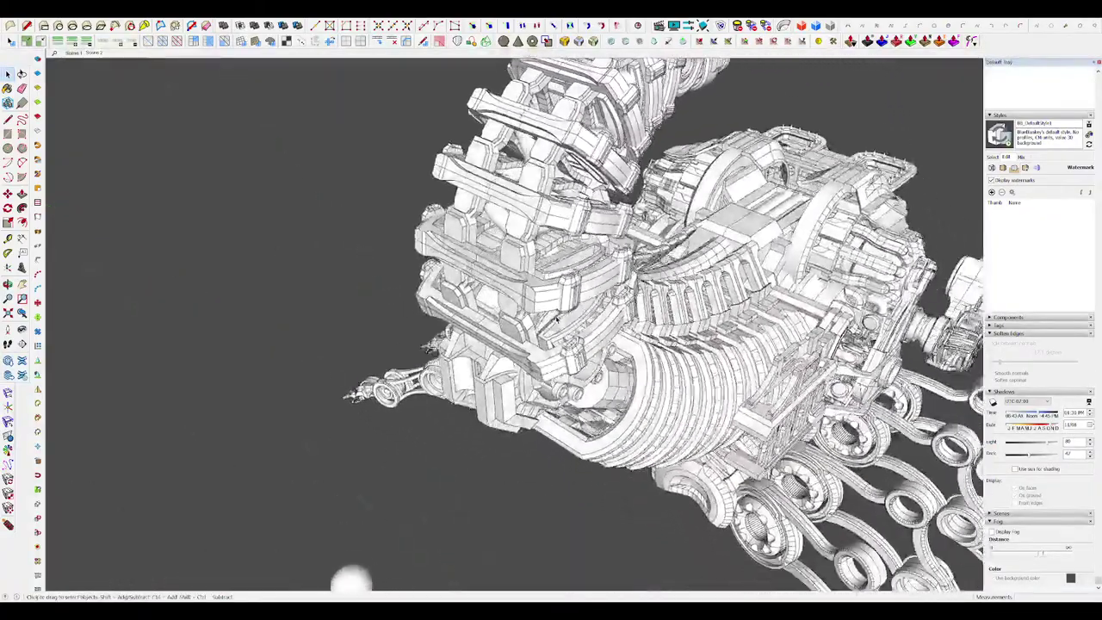
{"action": "scroll", "coordinate": [554, 319], "scroll_direction": "up", "scroll_amount": 5}
{"action": "scroll", "coordinate": [560, 323], "scroll_direction": "up", "scroll_amount": 5}
Step: Turn to face the central ring and finish pushing the notch face into the collar band
{"action": "key", "text": "l"}
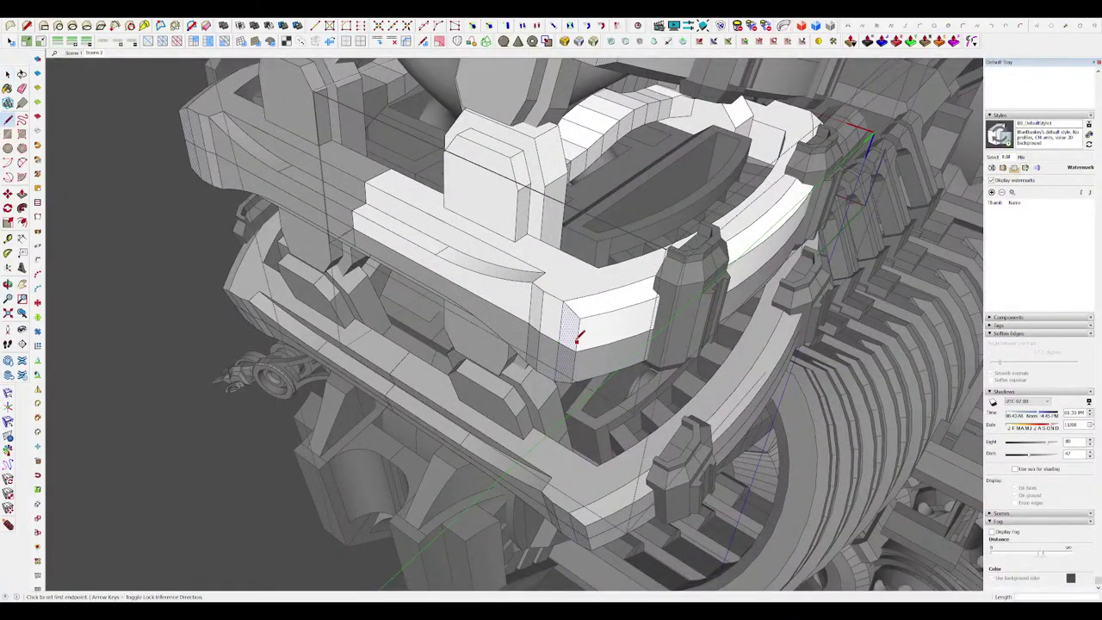
{"action": "scroll", "coordinate": [576, 336], "scroll_direction": "up", "scroll_amount": 3}
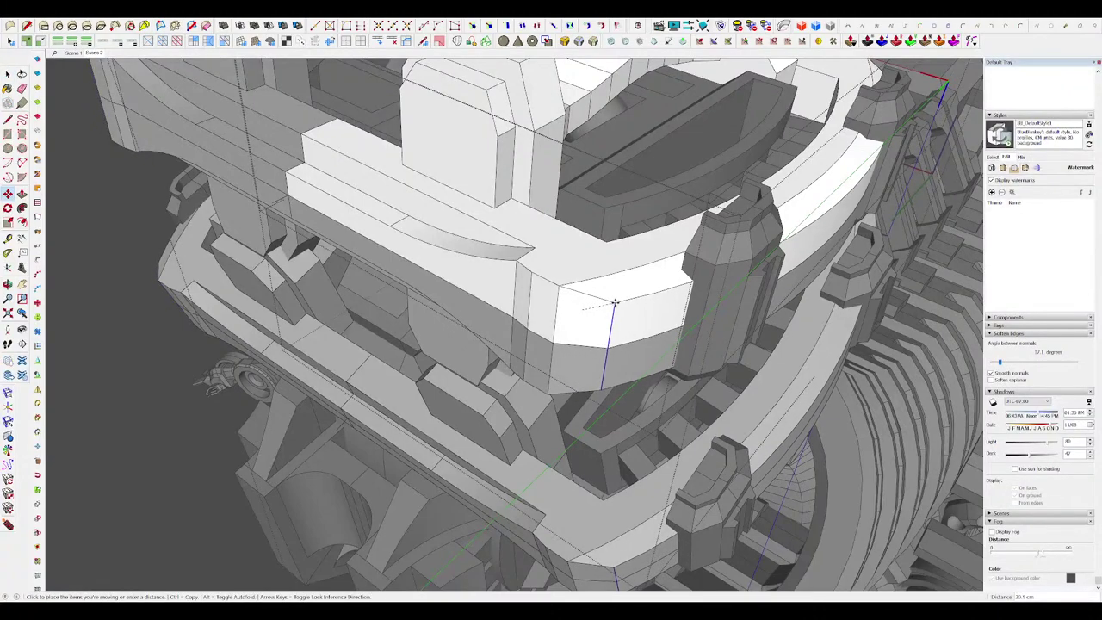
{"action": "key", "text": "space"}
{"action": "scroll", "coordinate": [610, 295], "scroll_direction": "down", "scroll_amount": 10}
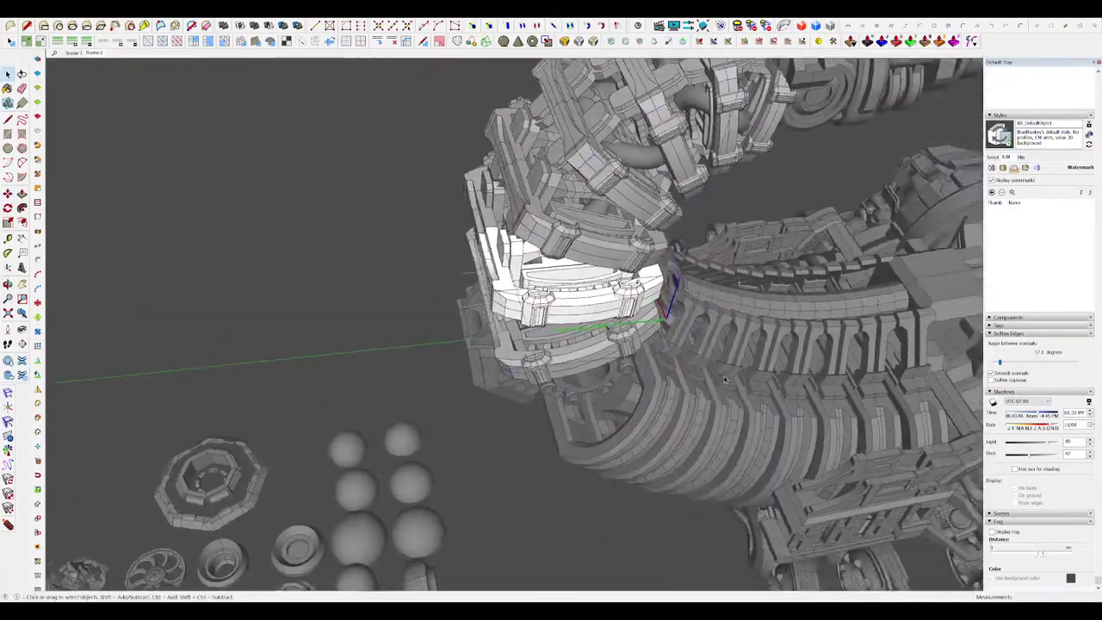
{"action": "middle_click_drag", "start_coordinate": [723, 378], "coordinate": [488, 287]}
{"action": "scroll", "coordinate": [488, 286], "scroll_direction": "up", "scroll_amount": 5}
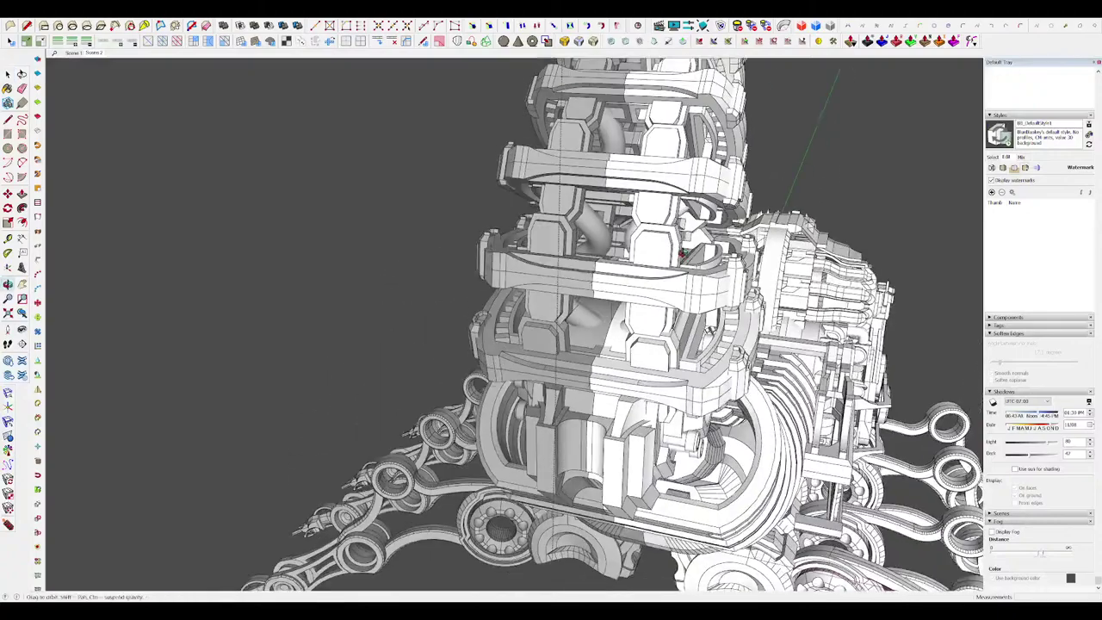
{"action": "scroll", "coordinate": [607, 303], "scroll_direction": "up", "scroll_amount": 3}
{"action": "mouse_move", "coordinate": [594, 295]}
{"action": "middle_mouse_down"}
{"action": "mouse_move", "coordinate": [582, 283]}
{"action": "mouse_move", "coordinate": [593, 315]}
{"action": "mouse_move", "coordinate": [619, 310]}
{"action": "middle_mouse_up"}
{"action": "scroll", "coordinate": [594, 299], "scroll_direction": "up", "scroll_amount": 2}
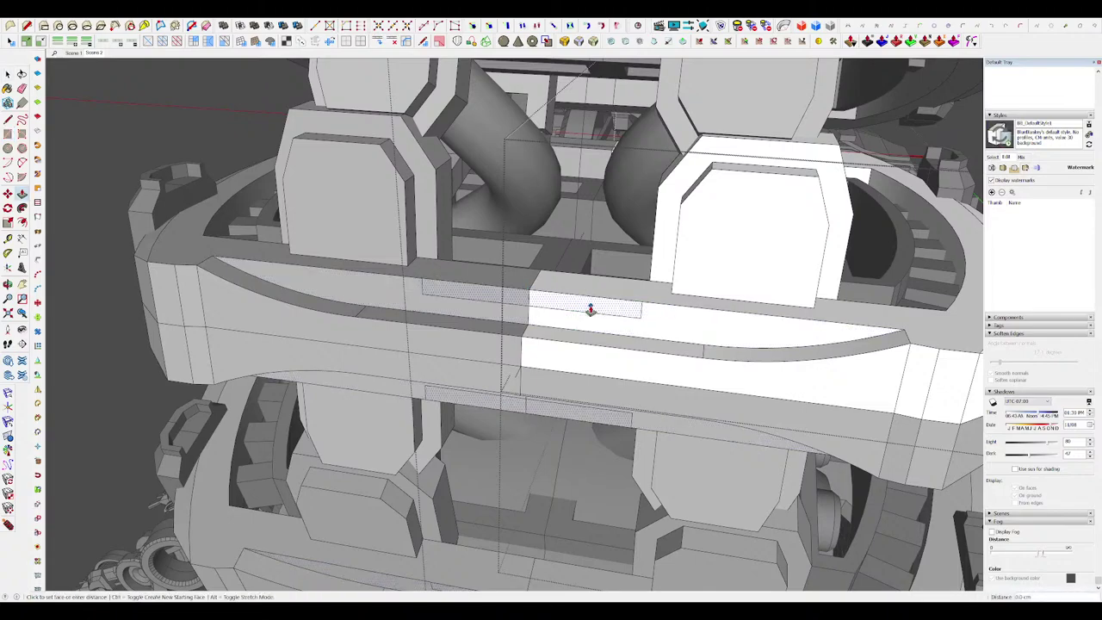
{"action": "middle_click_drag", "start_coordinate": [599, 300], "coordinate": [639, 312]}
{"action": "scroll", "coordinate": [639, 312], "scroll_direction": "down", "scroll_amount": 4}
{"action": "scroll", "coordinate": [725, 347], "scroll_direction": "up", "scroll_amount": 6}
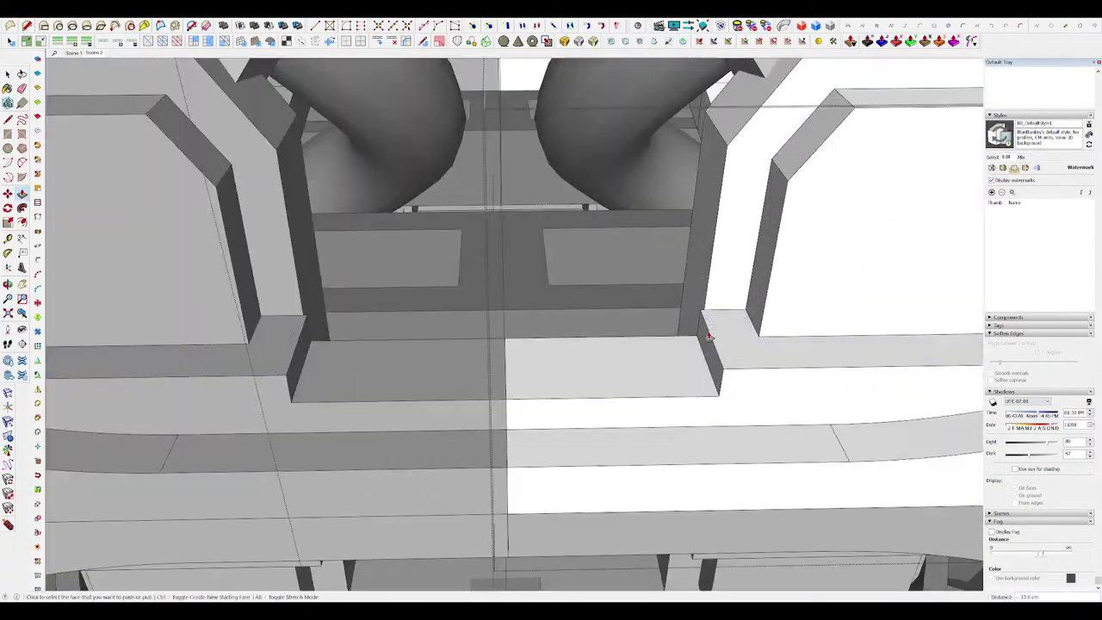
{"action": "scroll", "coordinate": [702, 298], "scroll_direction": "down", "scroll_amount": 10}
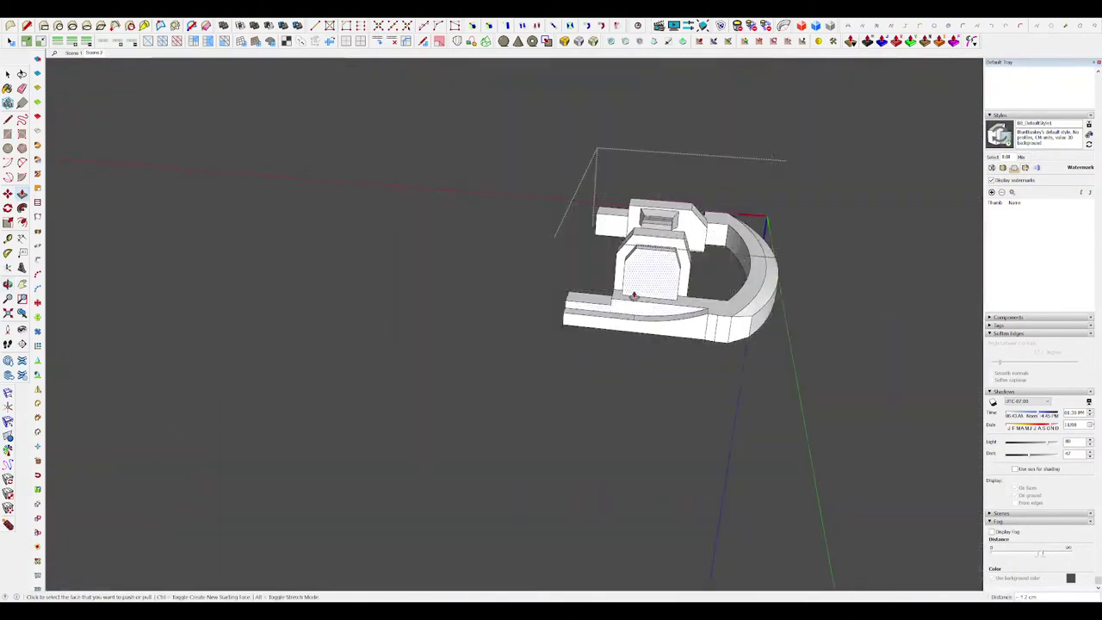
{"action": "scroll", "coordinate": [633, 295], "scroll_direction": "up", "scroll_amount": 10}
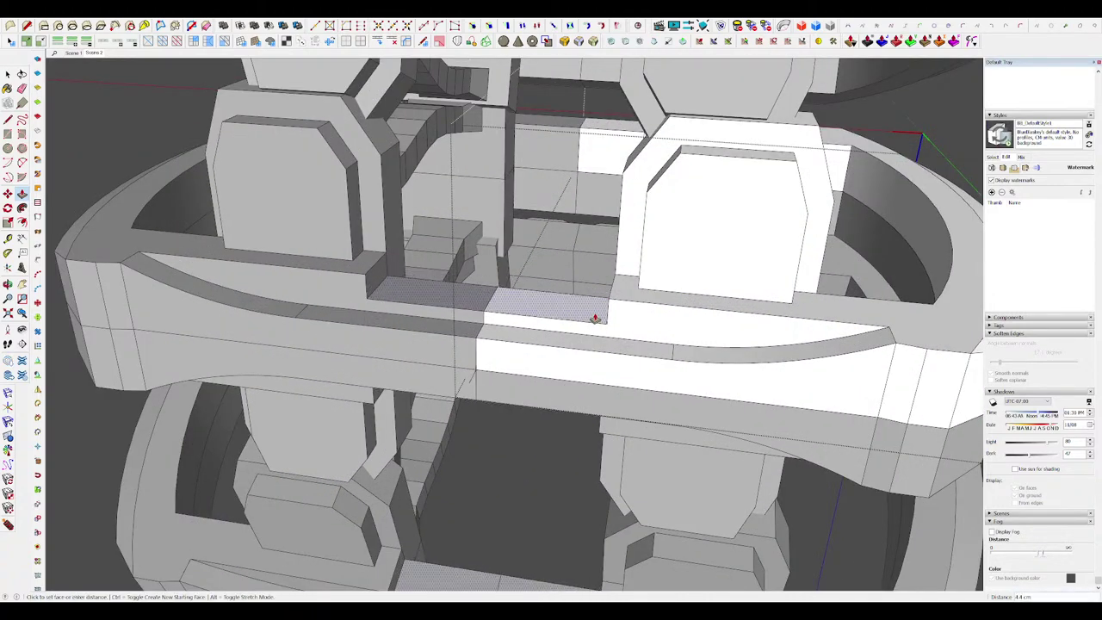
{"action": "left_click", "coordinate": [594, 319]}
{"action": "scroll", "coordinate": [645, 320], "scroll_direction": "down", "scroll_amount": 8}
{"action": "scroll", "coordinate": [603, 284], "scroll_direction": "up", "scroll_amount": 10}
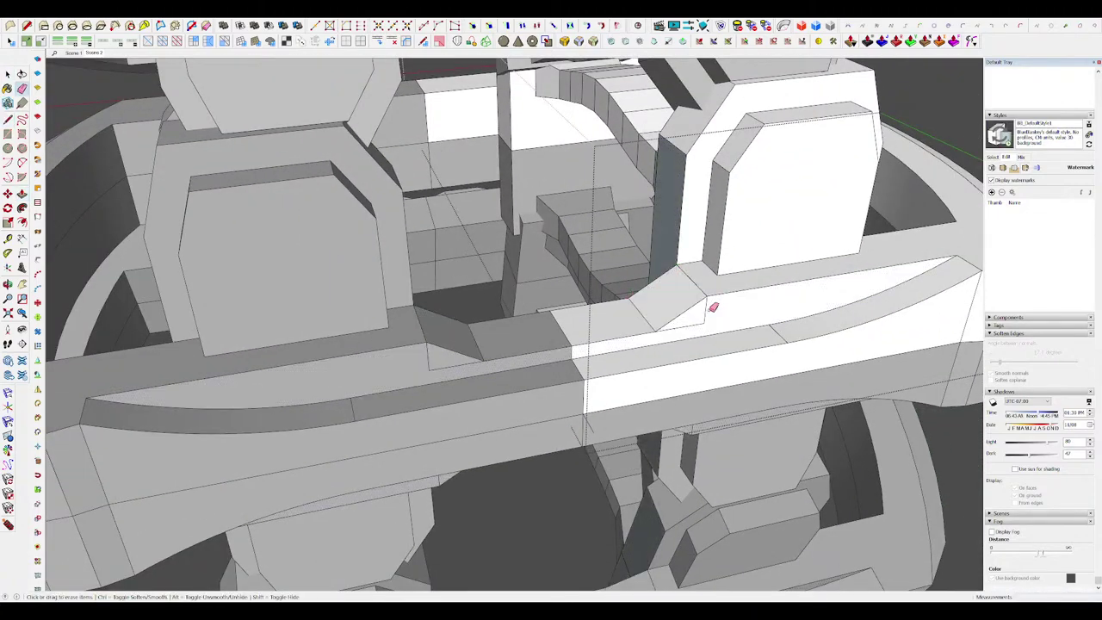
{"action": "scroll", "coordinate": [685, 251], "scroll_direction": "down", "scroll_amount": 10}
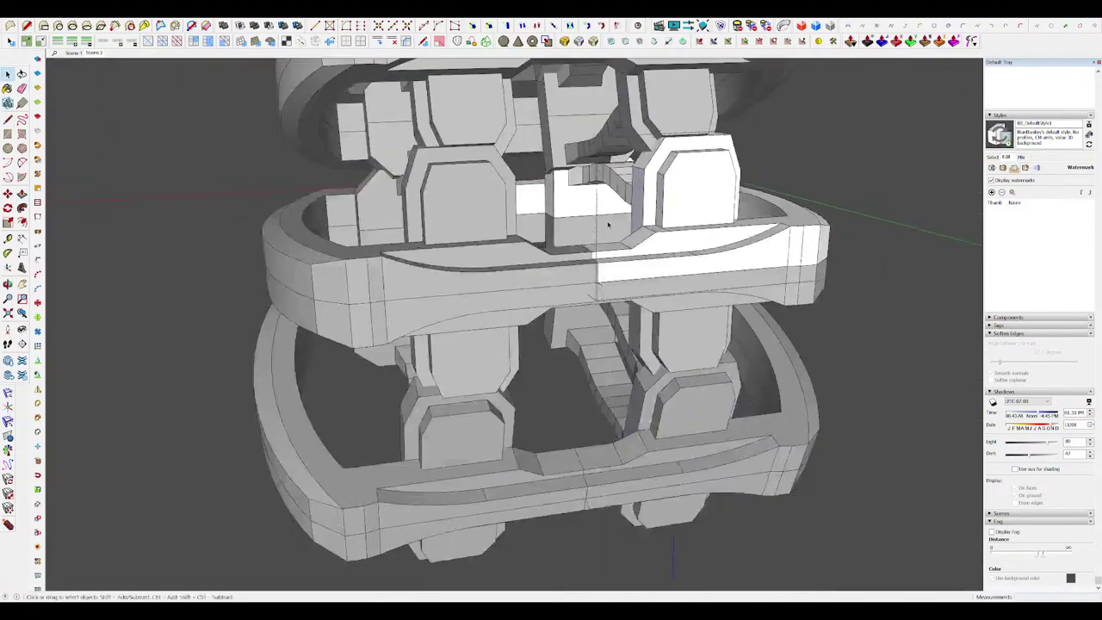
{"action": "scroll", "coordinate": [599, 311], "scroll_direction": "down", "scroll_amount": 5}
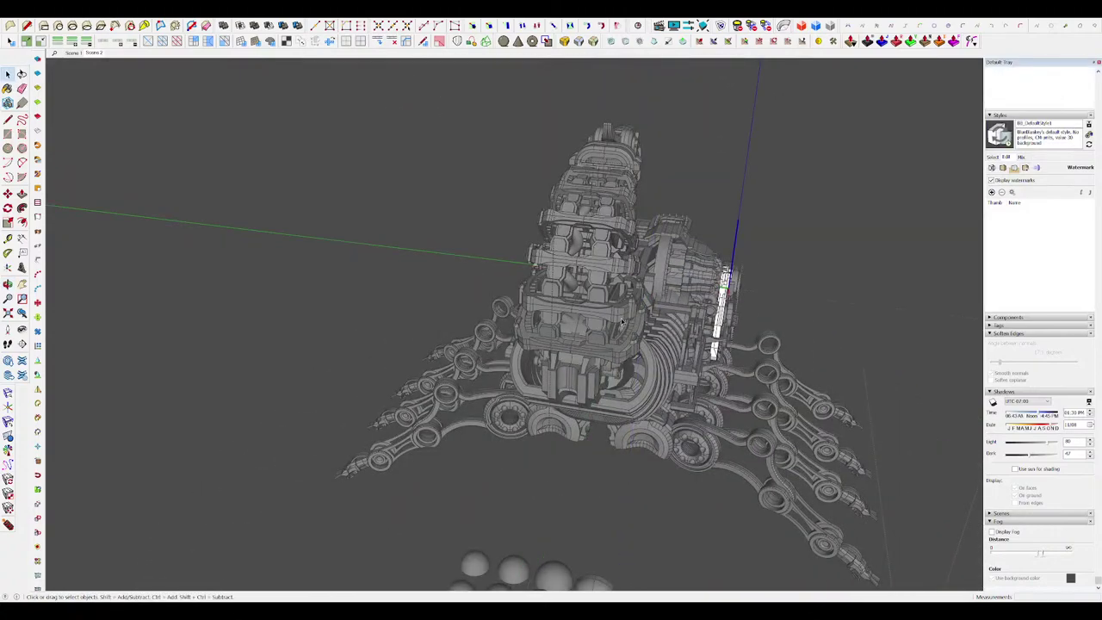
{"action": "scroll", "coordinate": [621, 320], "scroll_direction": "up", "scroll_amount": 8}
Step: Scale the seat block's inner panel face inward to leave an inset
{"action": "left_click", "coordinate": [610, 278]}
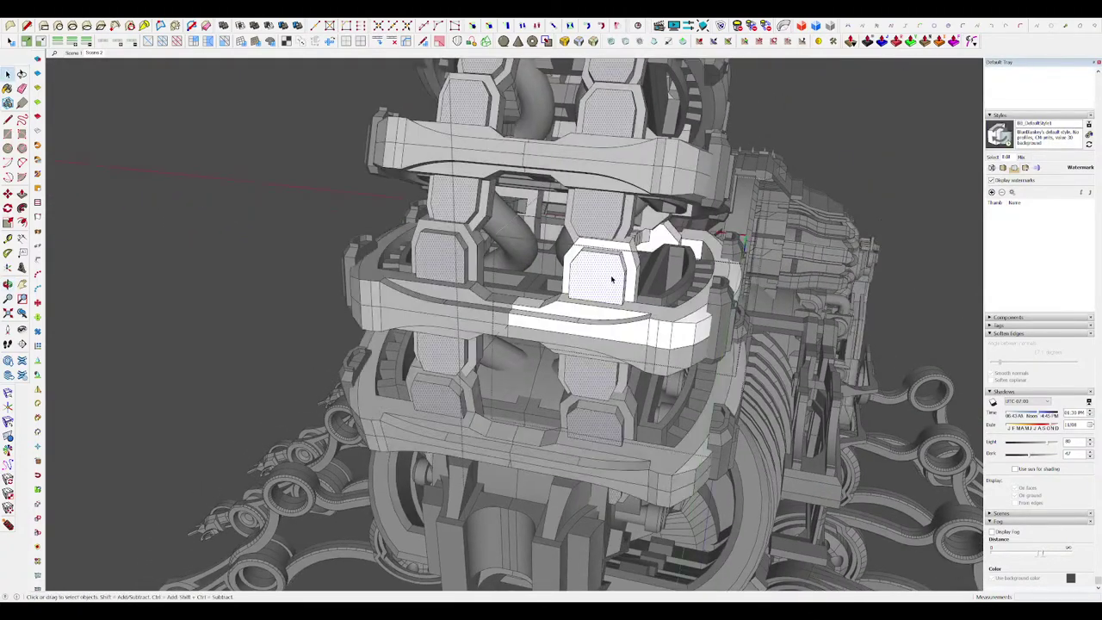
{"action": "scroll", "coordinate": [604, 303], "scroll_direction": "up", "scroll_amount": 7}
{"action": "key", "text": "s"}
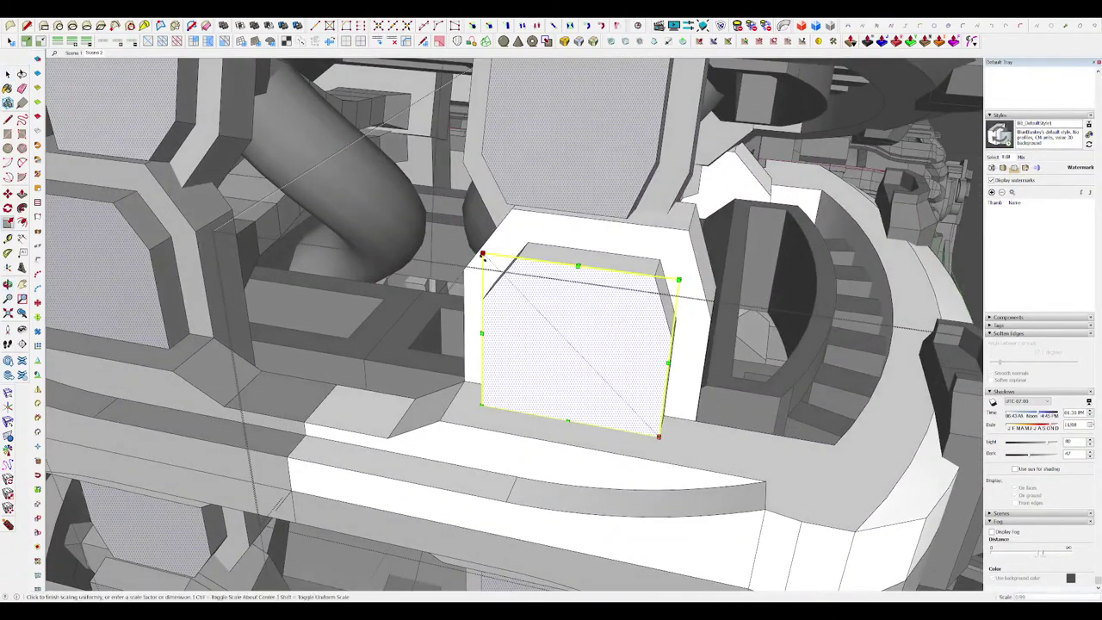
{"action": "left_click_drag", "start_coordinate": [675, 291], "coordinate": [647, 310]}
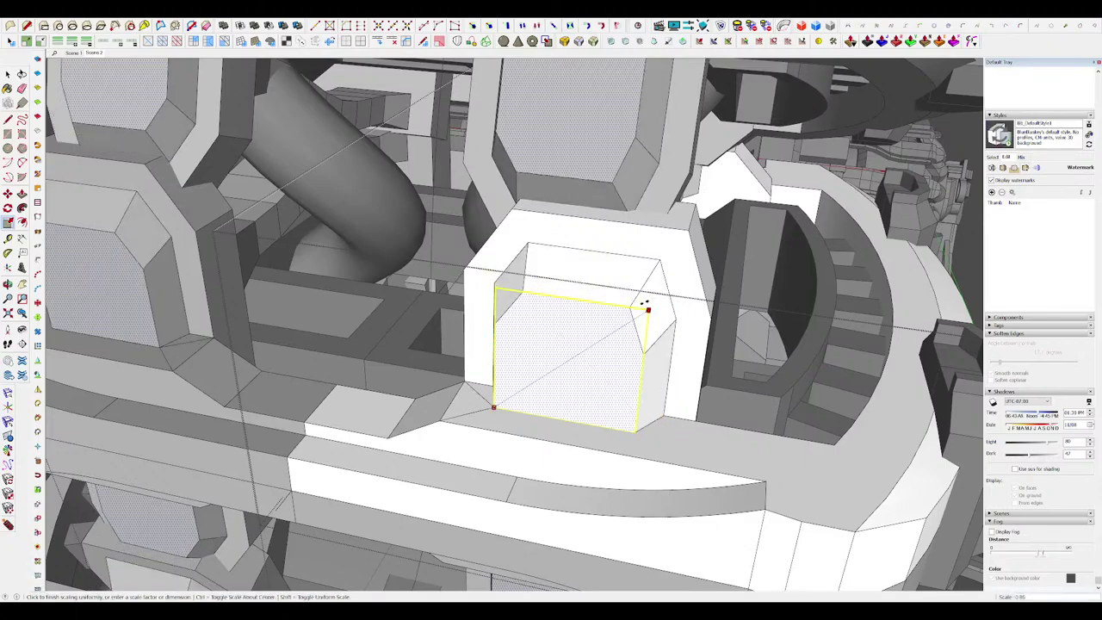
{"action": "key", "text": "space"}
Step: Shrink the curved strip around the collar by scaling it from a corner
{"action": "middle_click_drag", "start_coordinate": [601, 318], "coordinate": [630, 322]}
{"action": "scroll", "coordinate": [630, 322], "scroll_direction": "down", "scroll_amount": 10}
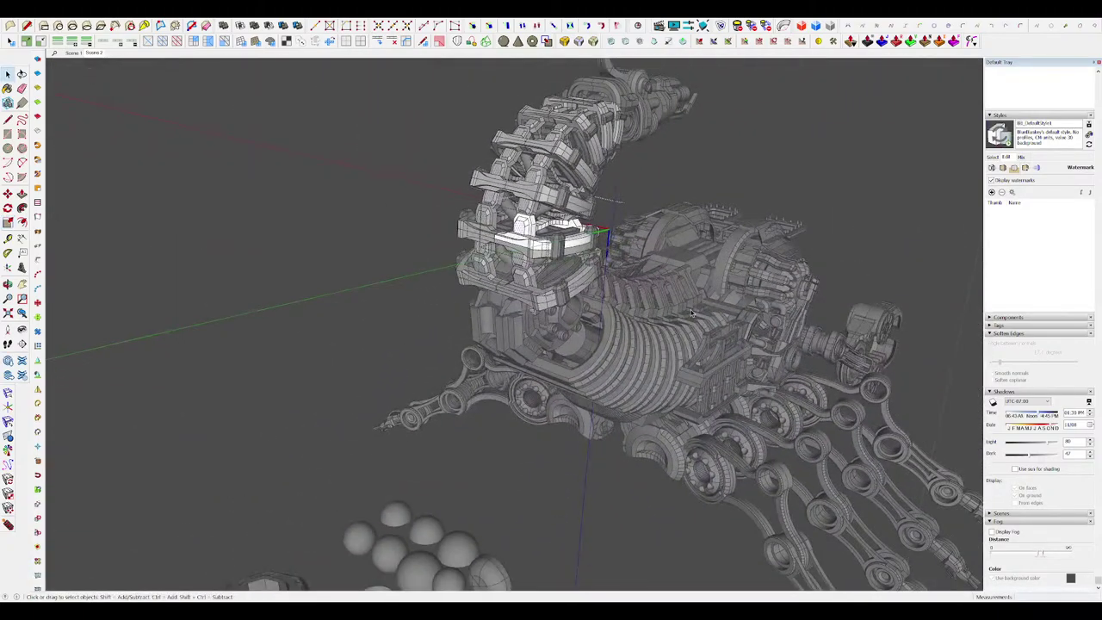
{"action": "scroll", "coordinate": [684, 273], "scroll_direction": "up", "scroll_amount": 10}
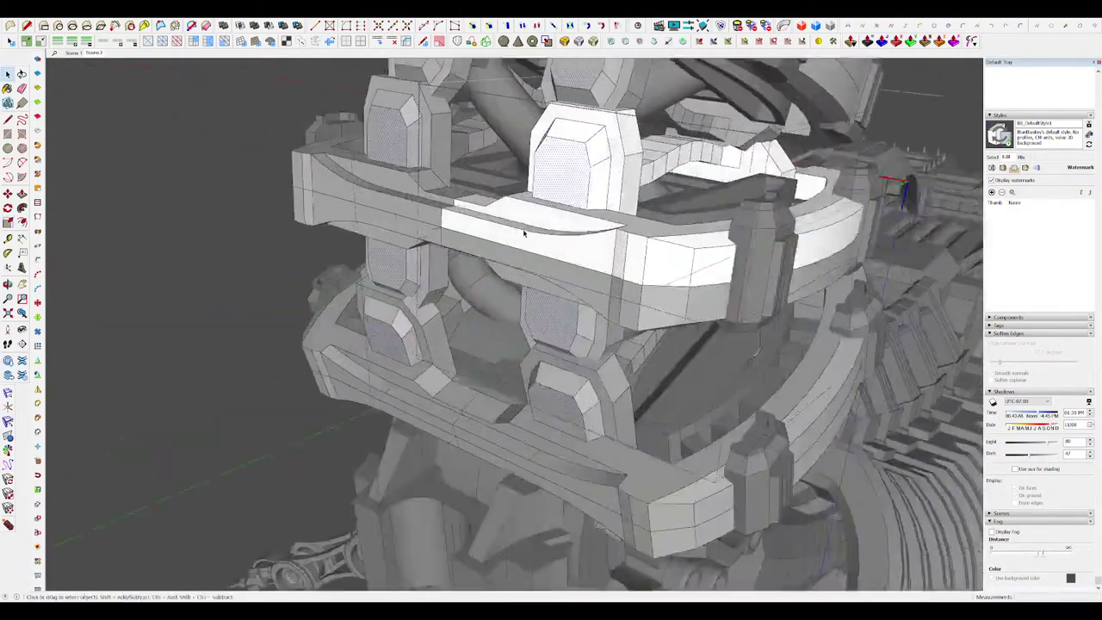
{"action": "scroll", "coordinate": [687, 269], "scroll_direction": "up", "scroll_amount": 5}
{"action": "key", "text": "s"}
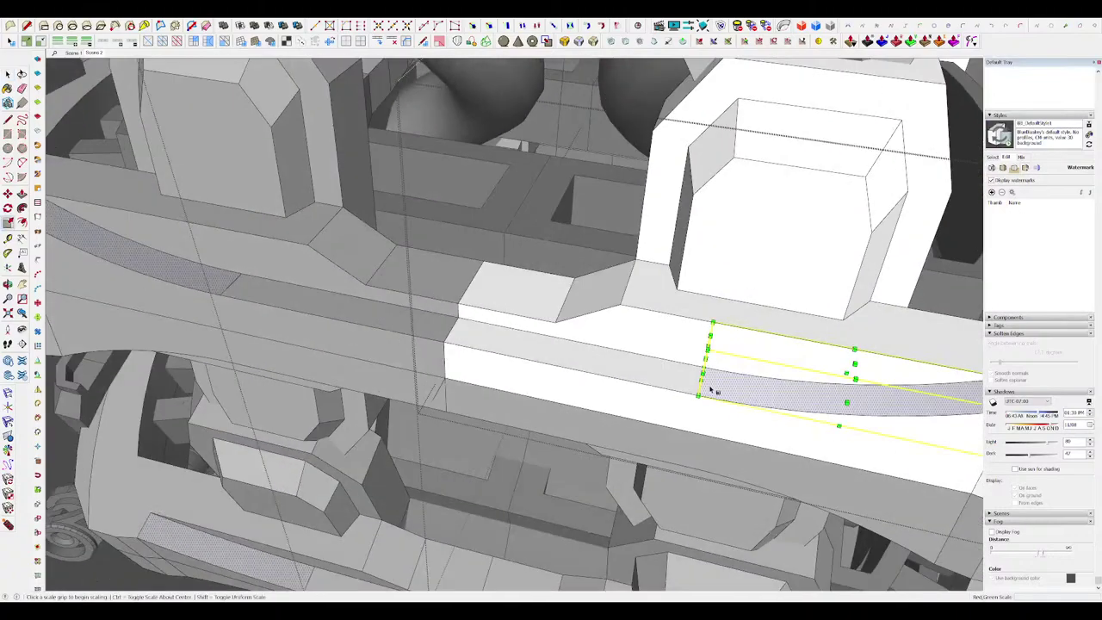
{"action": "left_click", "coordinate": [705, 357]}
{"action": "scroll", "coordinate": [702, 353], "scroll_direction": "down", "scroll_amount": 3}
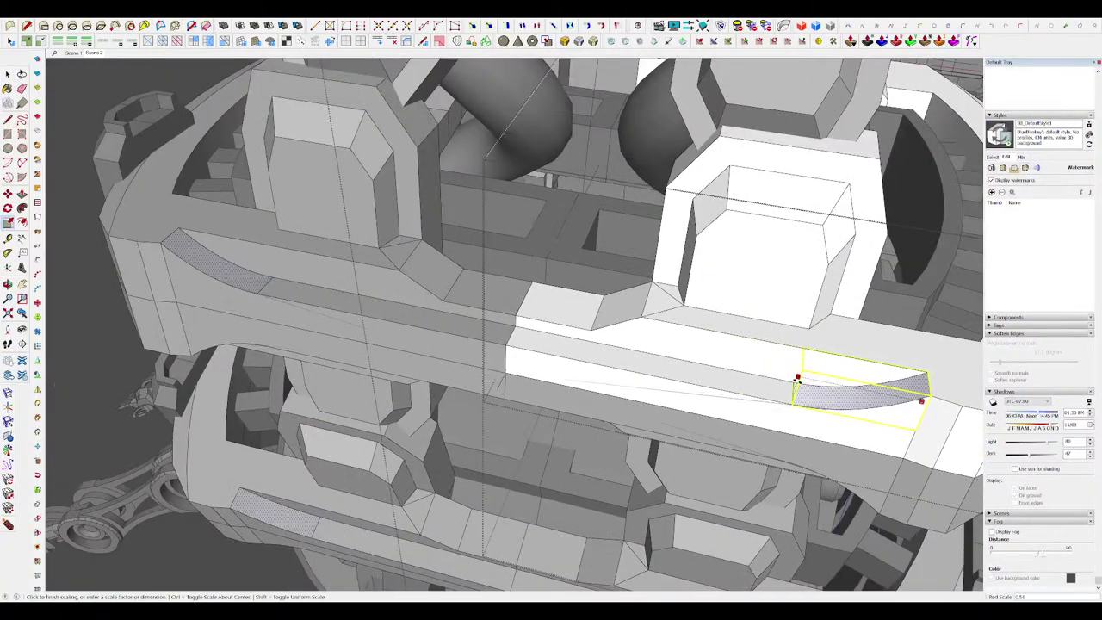
{"action": "left_click", "coordinate": [817, 387]}
{"action": "key", "text": "space"}
{"action": "scroll", "coordinate": [735, 373], "scroll_direction": "down", "scroll_amount": 7}
Step: Copy the small crossbar face further along the crossbar, then clear the selection
{"action": "middle_click_drag", "start_coordinate": [735, 373], "coordinate": [593, 280]}
{"action": "scroll", "coordinate": [565, 277], "scroll_direction": "down", "scroll_amount": 3}
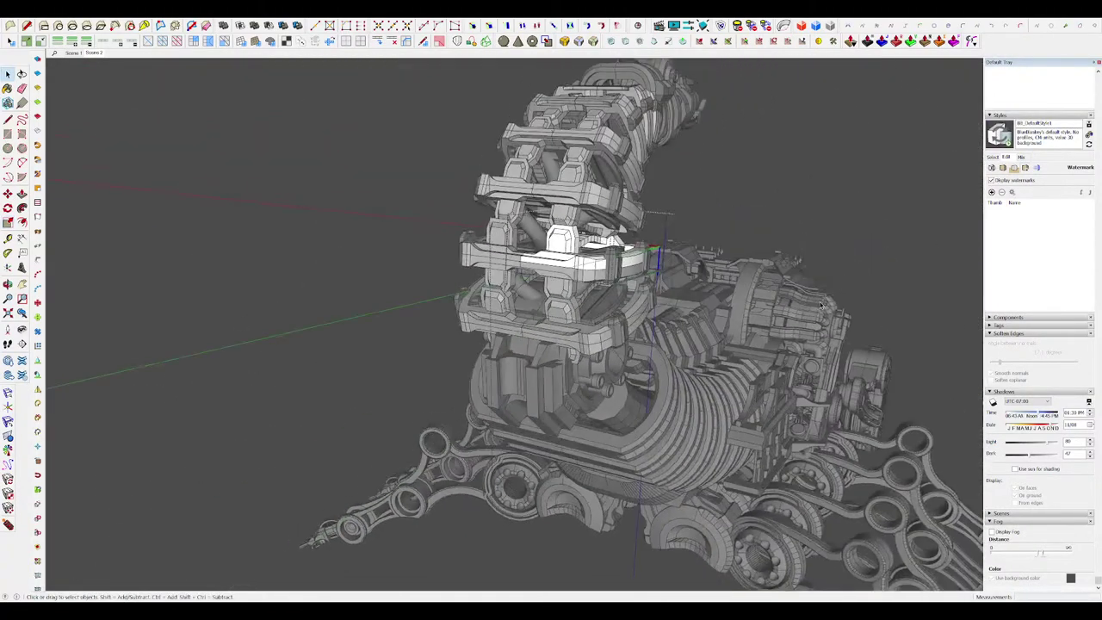
{"action": "scroll", "coordinate": [564, 277], "scroll_direction": "up", "scroll_amount": 5}
{"action": "scroll", "coordinate": [564, 277], "scroll_direction": "up", "scroll_amount": 8}
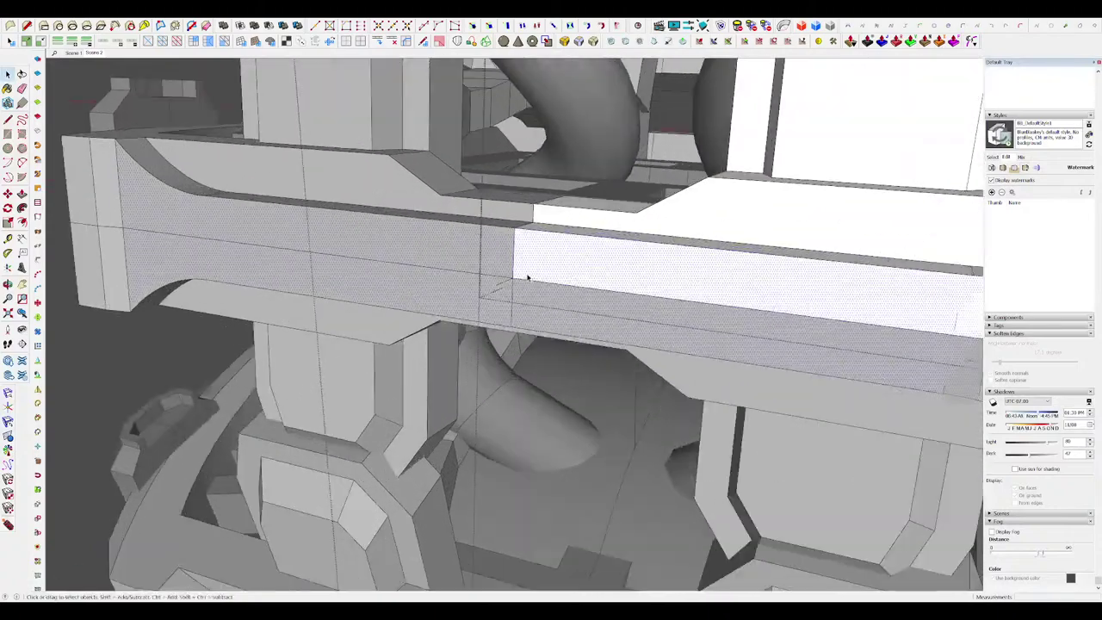
{"action": "key", "text": "e"}
{"action": "scroll", "coordinate": [533, 267], "scroll_direction": "down", "scroll_amount": 5}
{"action": "scroll", "coordinate": [603, 293], "scroll_direction": "up", "scroll_amount": 6}
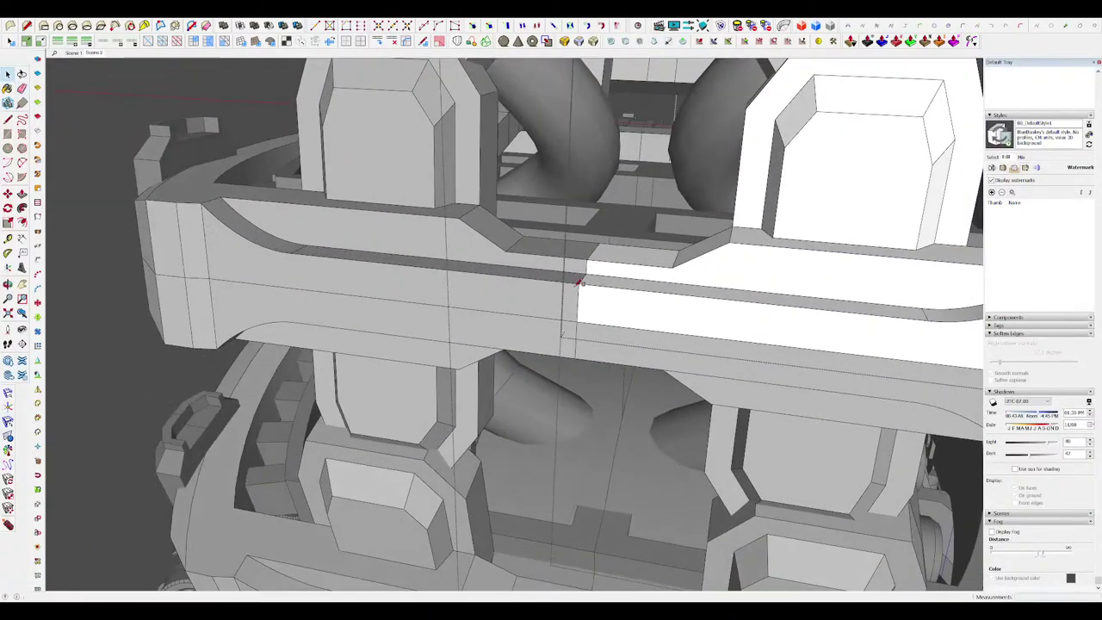
{"action": "scroll", "coordinate": [578, 277], "scroll_direction": "down", "scroll_amount": 3}
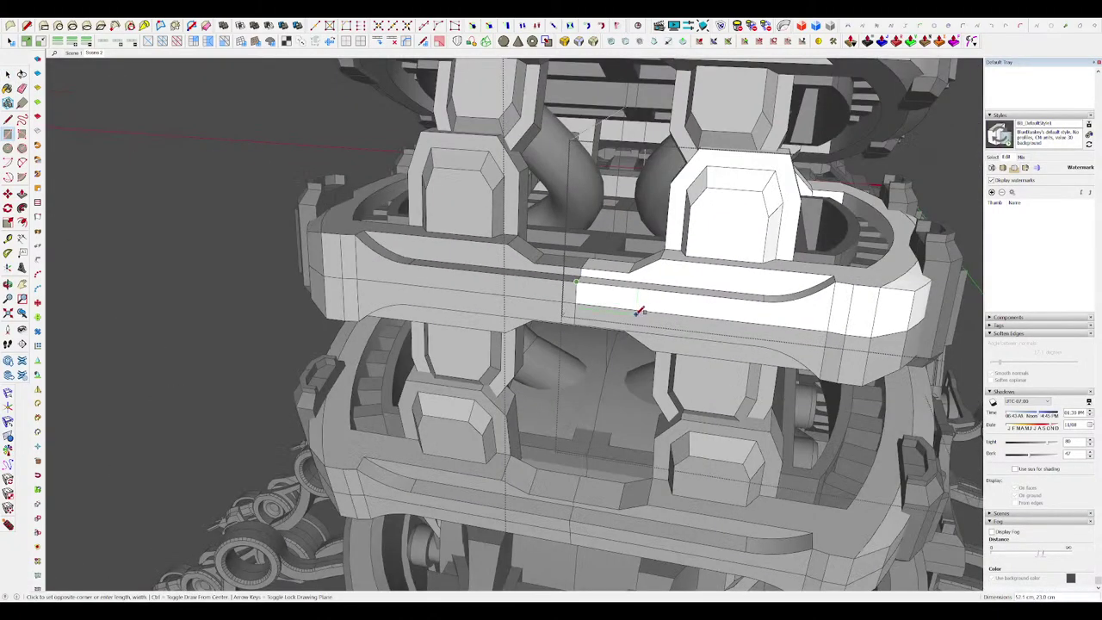
{"action": "scroll", "coordinate": [613, 296], "scroll_direction": "up", "scroll_amount": 3}
{"action": "key", "text": "space"}
{"action": "double_click", "coordinate": [585, 299]}
{"action": "scroll", "coordinate": [582, 300], "scroll_direction": "down", "scroll_amount": 3}
{"action": "key", "text": "m"}
{"action": "left_click", "coordinate": [557, 303]}
{"action": "key", "text": "ctrl"}
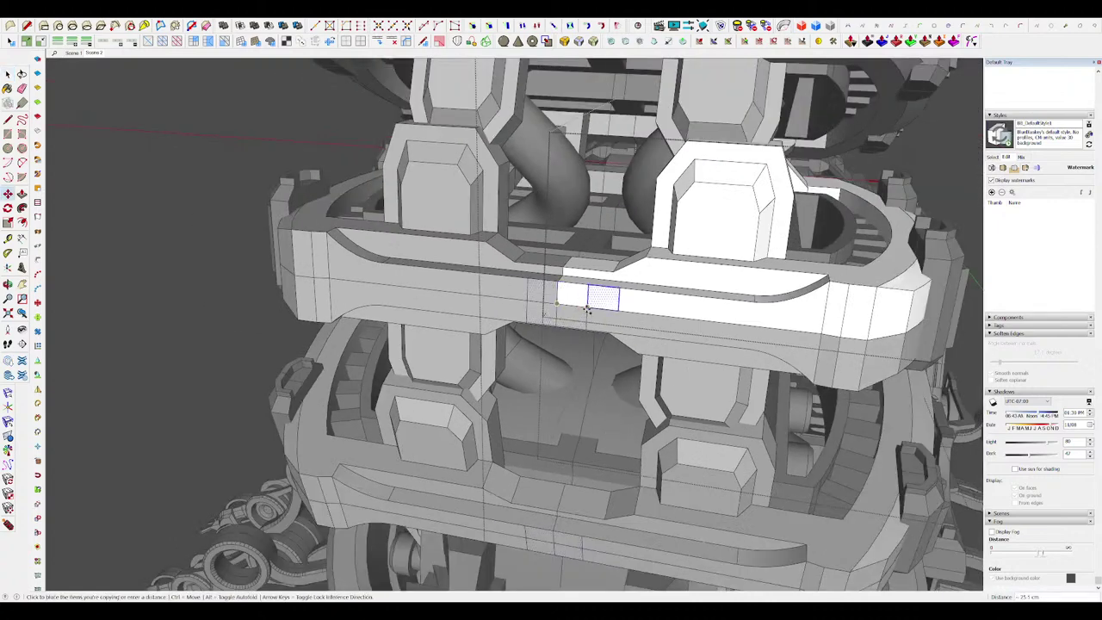
{"action": "left_click", "coordinate": [586, 310]}
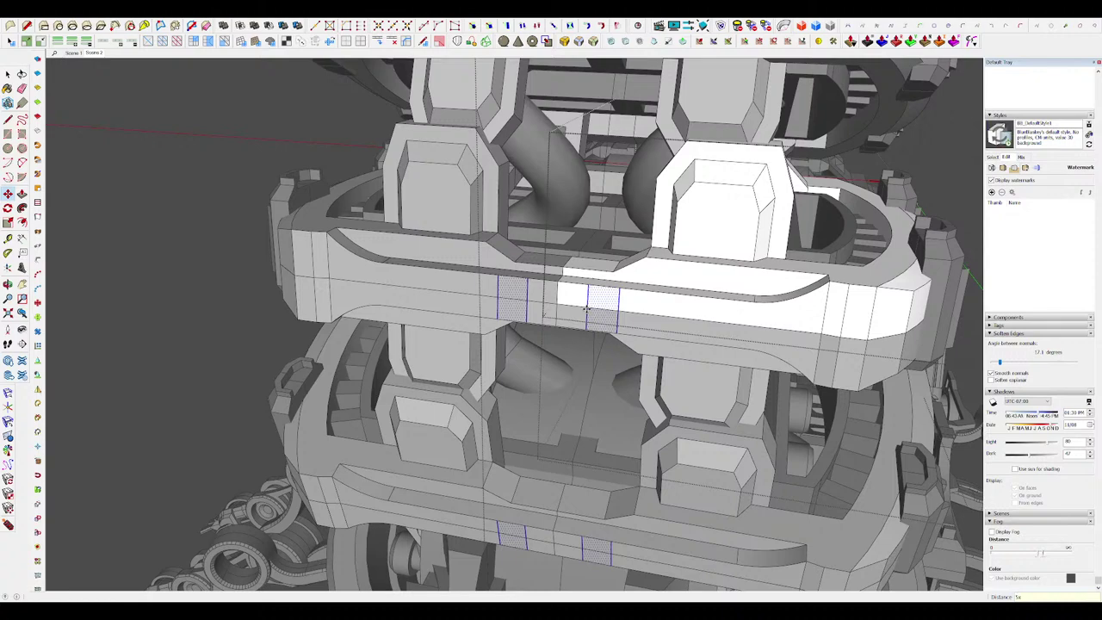
{"action": "key", "text": "ctrl+t"}
{"action": "key", "text": "space"}
Step: Erase a ledge edge and pull three crossbar faces out into raised teeth
{"action": "scroll", "coordinate": [602, 361], "scroll_direction": "up", "scroll_amount": 5}
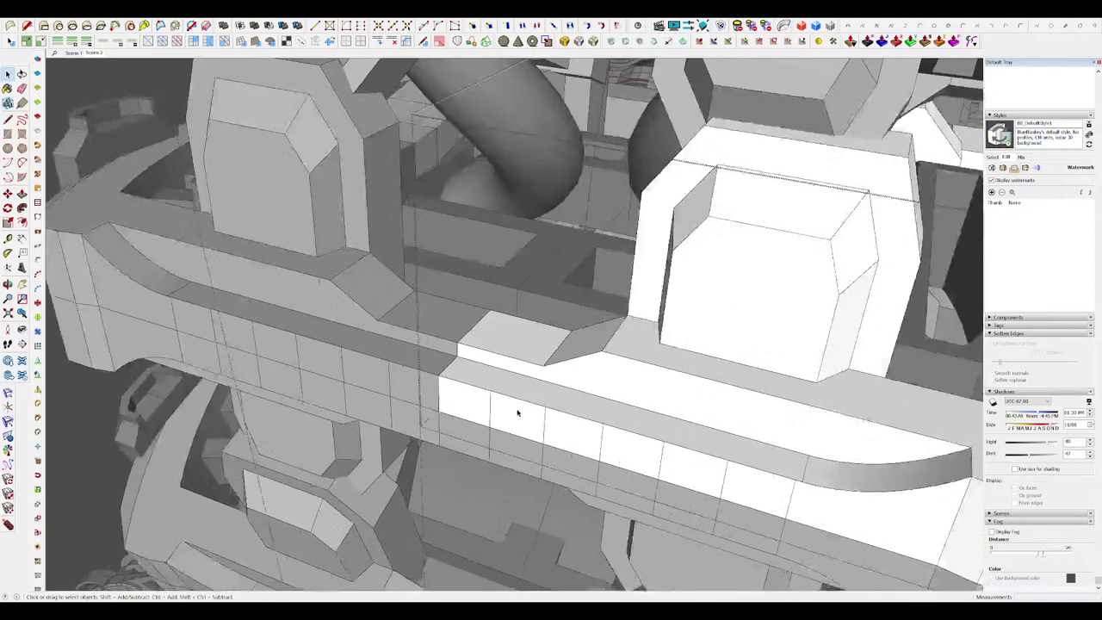
{"action": "key", "text": "e"}
{"action": "scroll", "coordinate": [533, 396], "scroll_direction": "down", "scroll_amount": 2}
{"action": "scroll", "coordinate": [551, 400], "scroll_direction": "up", "scroll_amount": 3}
{"action": "left_click", "coordinate": [547, 408]}
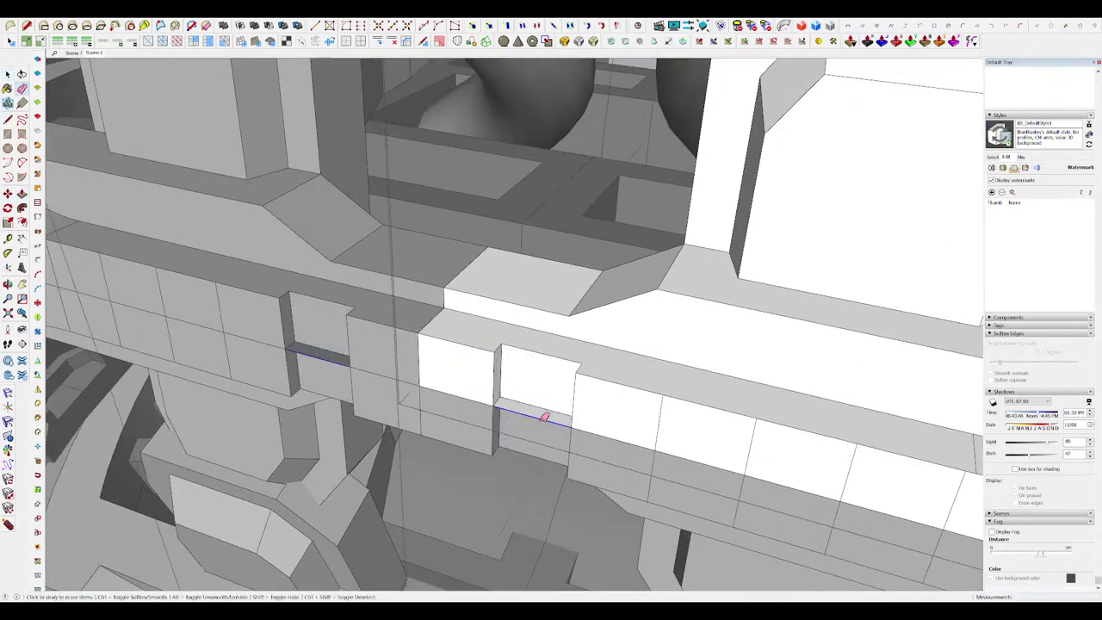
{"action": "left_click", "coordinate": [546, 414]}
{"action": "scroll", "coordinate": [585, 379], "scroll_direction": "down", "scroll_amount": 4}
{"action": "middle_click_drag", "start_coordinate": [597, 366], "coordinate": [775, 387]}
{"action": "scroll", "coordinate": [788, 396], "scroll_direction": "up", "scroll_amount": 3}
{"action": "key", "text": "p"}
{"action": "left_click", "coordinate": [742, 379]}
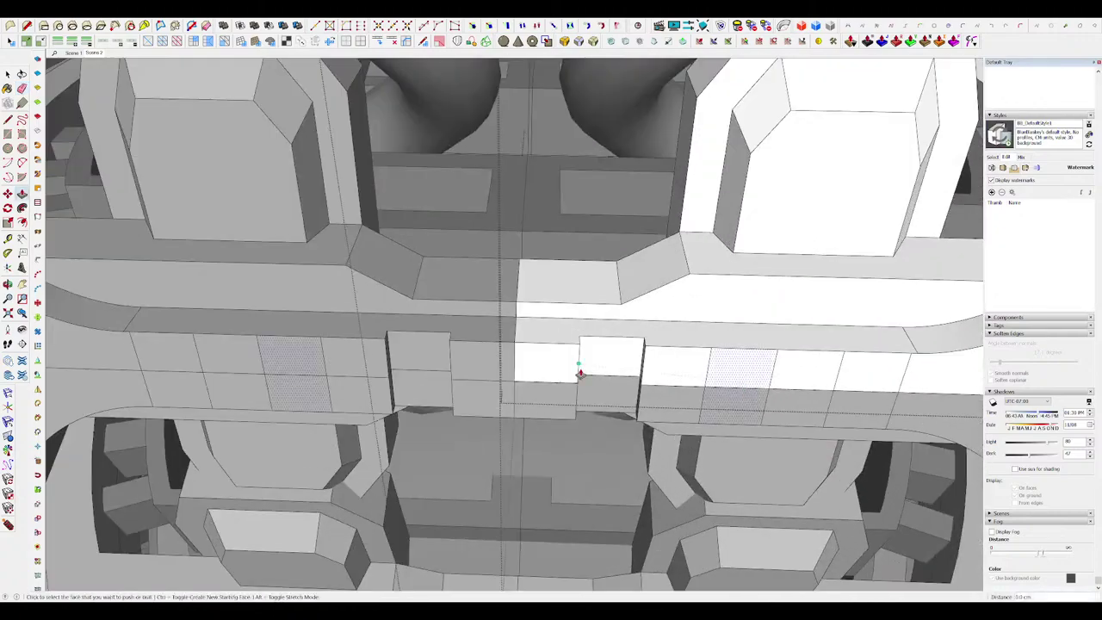
{"action": "double_click", "coordinate": [728, 373]}
{"action": "double_click", "coordinate": [873, 370]}
Step: Erase stray edges along the notched band and close the group being edited
{"action": "key", "text": "e"}
{"action": "left_click_drag", "start_coordinate": [754, 387], "coordinate": [784, 384]}
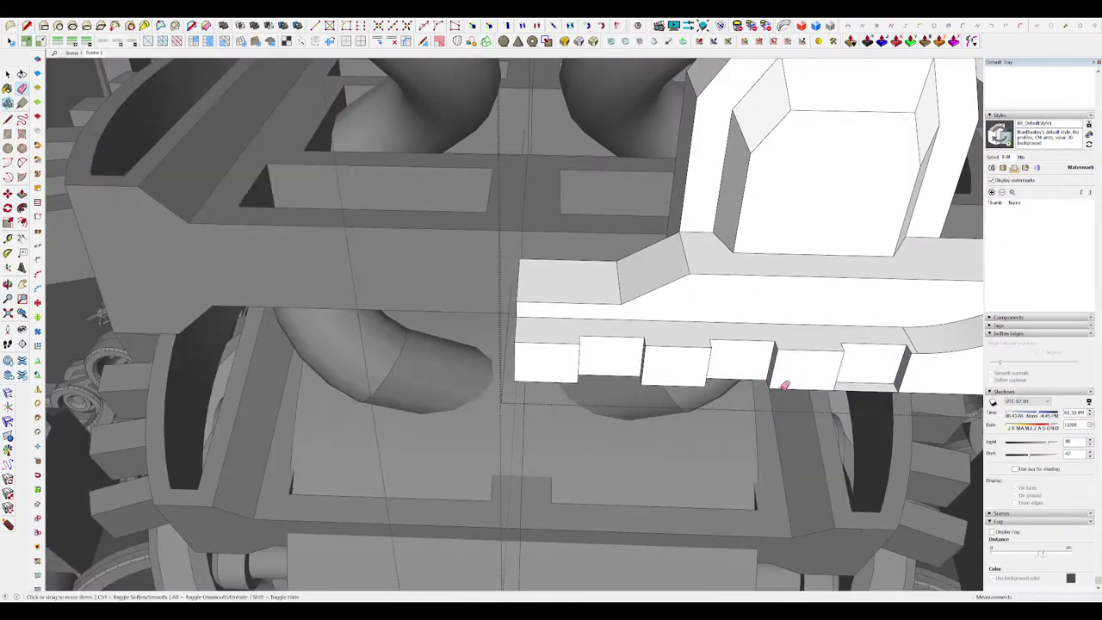
{"action": "left_click", "coordinate": [850, 388]}
{"action": "scroll", "coordinate": [780, 358], "scroll_direction": "down", "scroll_amount": 5}
{"action": "mouse_move", "coordinate": [779, 359]}
{"action": "middle_mouse_down"}
{"action": "mouse_move", "coordinate": [663, 304]}
{"action": "mouse_move", "coordinate": [570, 304]}
{"action": "middle_mouse_up"}
{"action": "key", "text": "space"}
{"action": "scroll", "coordinate": [586, 297], "scroll_direction": "down", "scroll_amount": 5}
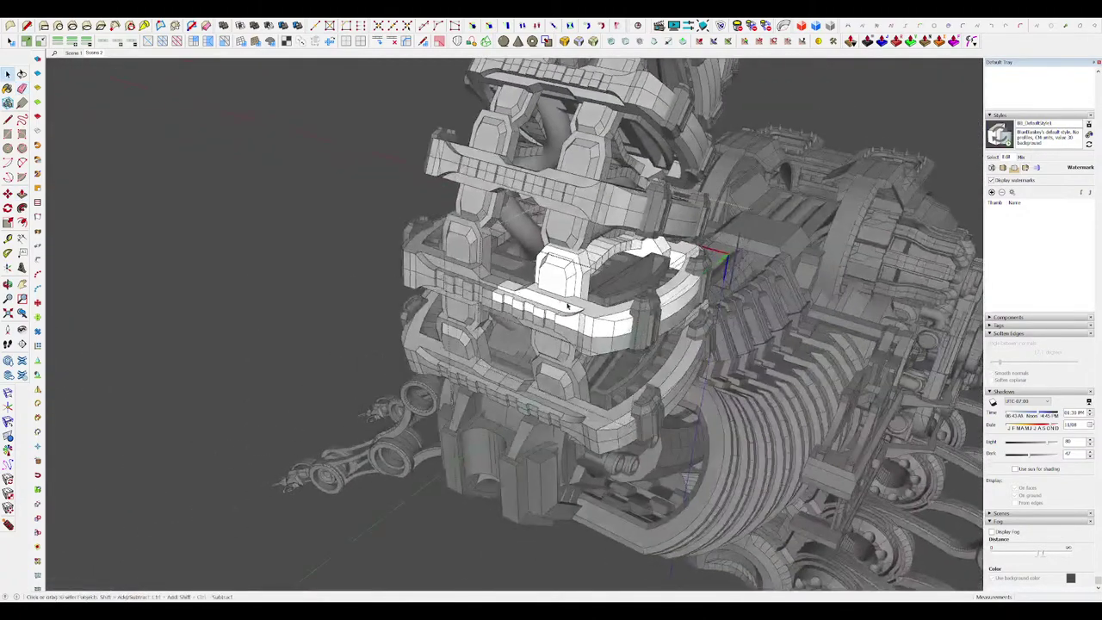
{"action": "left_click", "coordinate": [790, 265]}
{"action": "left_click", "coordinate": [790, 265]}
Step: Inspect the crossbar blocks around the neck collars and close the upper bar's group
{"action": "middle_click_drag", "start_coordinate": [607, 258], "coordinate": [602, 286]}
{"action": "scroll", "coordinate": [590, 309], "scroll_direction": "up", "scroll_amount": 8}
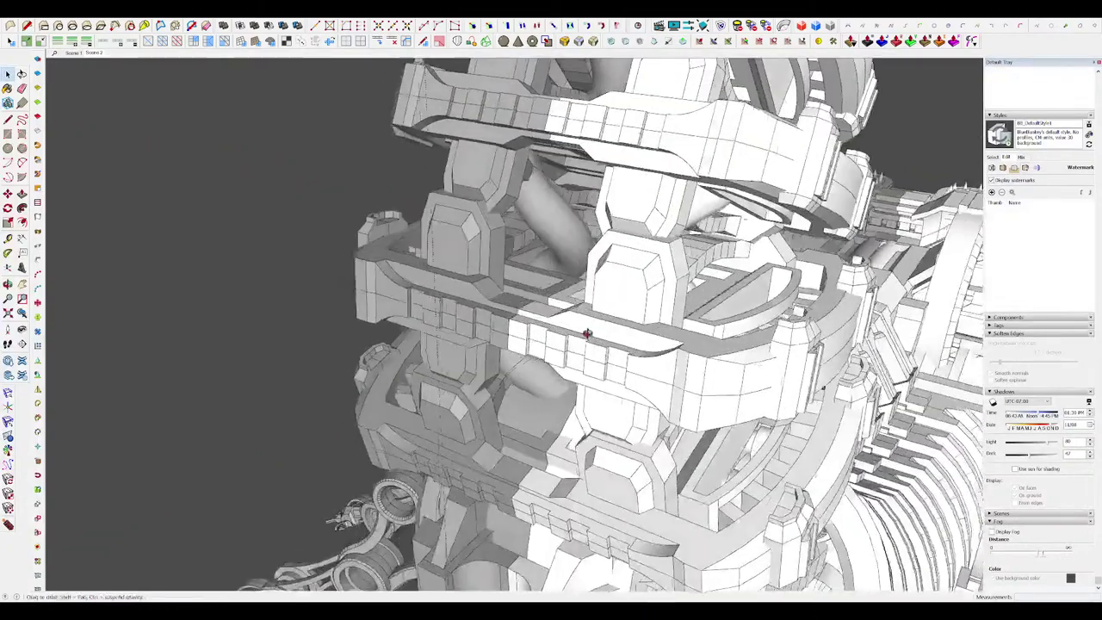
{"action": "key", "text": "d"}
{"action": "middle_click_drag", "start_coordinate": [588, 332], "coordinate": [676, 408]}
{"action": "scroll", "coordinate": [607, 360], "scroll_direction": "up", "scroll_amount": 10}
{"action": "key", "text": "space"}
{"action": "scroll", "coordinate": [660, 387], "scroll_direction": "down", "scroll_amount": 3}
{"action": "left_click", "coordinate": [598, 432]}
{"action": "scroll", "coordinate": [568, 370], "scroll_direction": "up", "scroll_amount": 4}
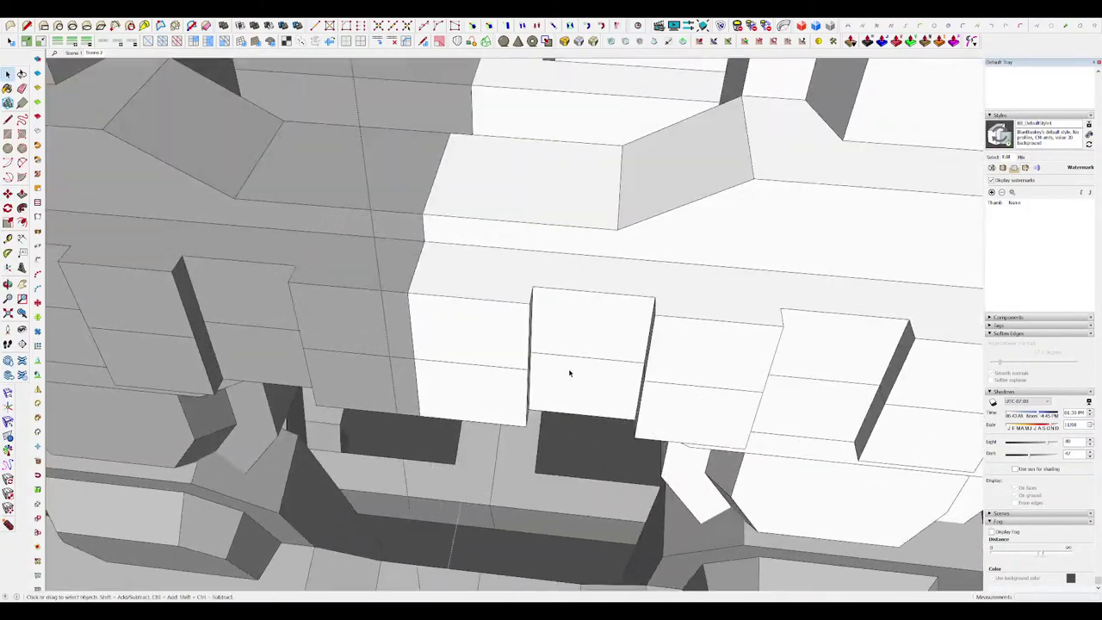
Step: Open the lower blocks' group and slide its vertical dividing edge to reshape the block
{"action": "double_click", "coordinate": [571, 372]}
{"action": "left_click", "coordinate": [533, 378]}
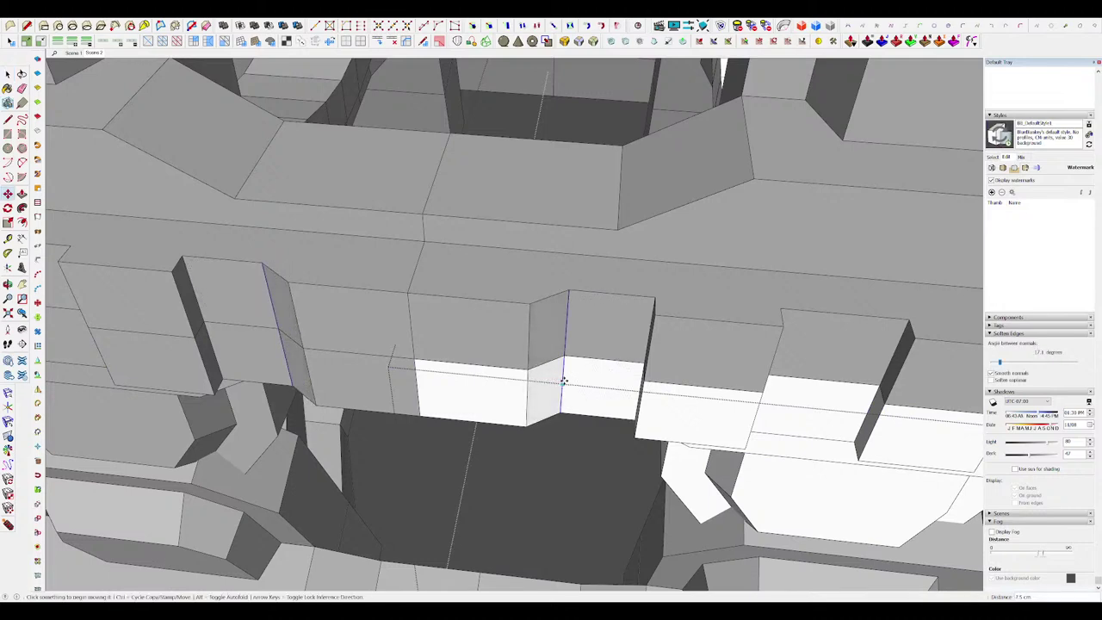
{"action": "middle_click_drag", "start_coordinate": [563, 381], "coordinate": [404, 284]}
{"action": "left_click", "coordinate": [614, 376]}
{"action": "scroll", "coordinate": [590, 362], "scroll_direction": "down", "scroll_amount": 4}
{"action": "scroll", "coordinate": [639, 364], "scroll_direction": "up", "scroll_amount": 6}
Step: Move three vertical notch edges along the collar band, narrowing the notch blocks
{"action": "left_click", "coordinate": [604, 363]}
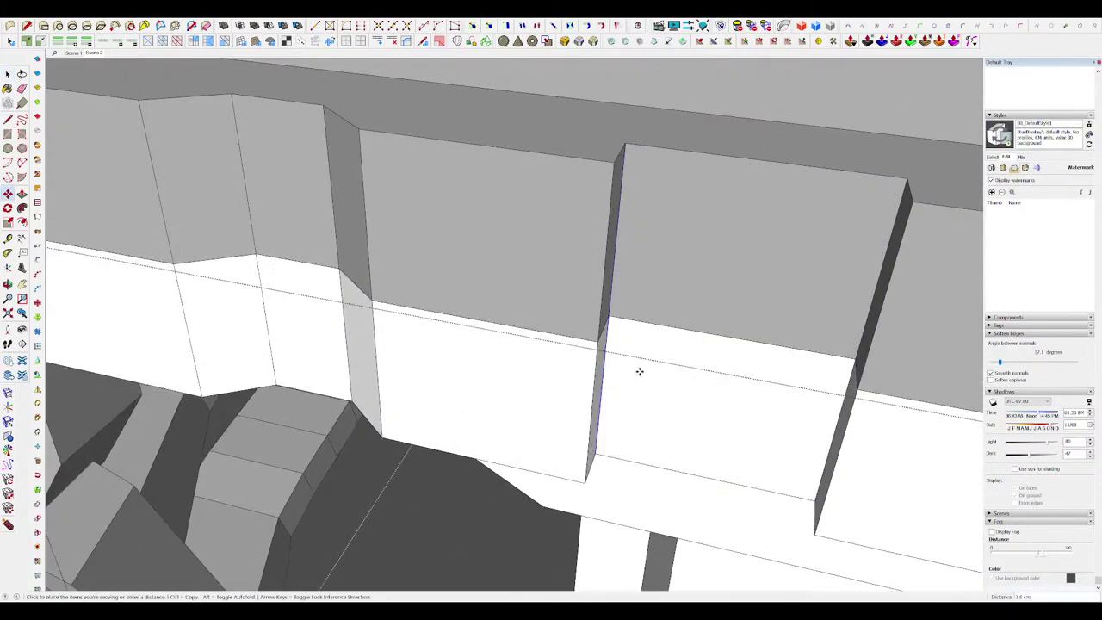
{"action": "left_click", "coordinate": [842, 400]}
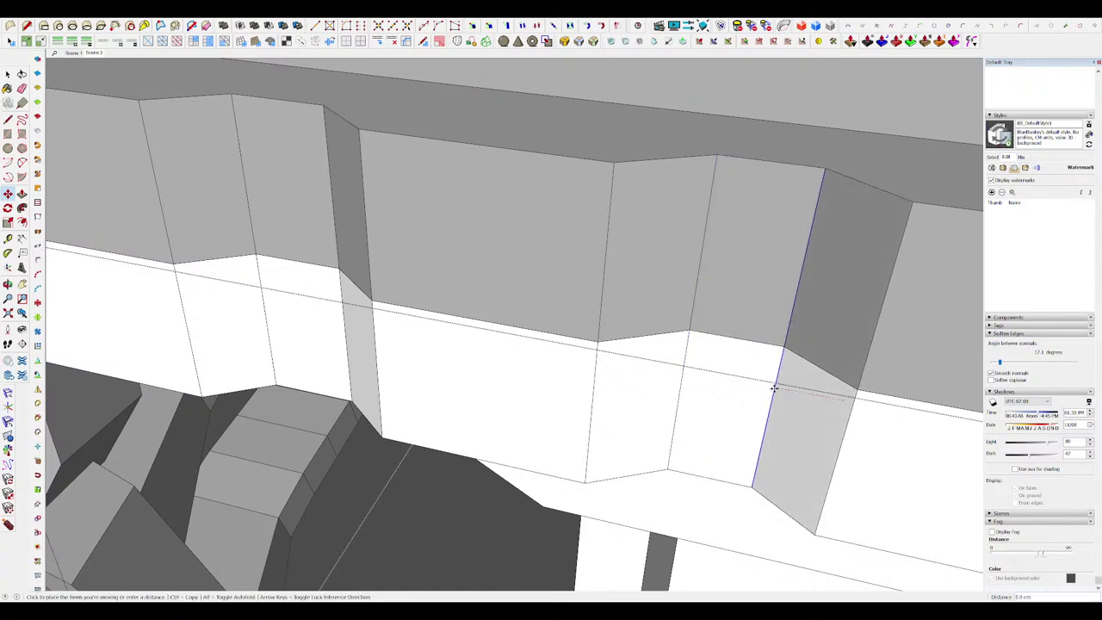
{"action": "scroll", "coordinate": [593, 326], "scroll_direction": "down", "scroll_amount": 5}
{"action": "middle_click_drag", "start_coordinate": [593, 326], "coordinate": [527, 313]}
{"action": "scroll", "coordinate": [699, 353], "scroll_direction": "up", "scroll_amount": 4}
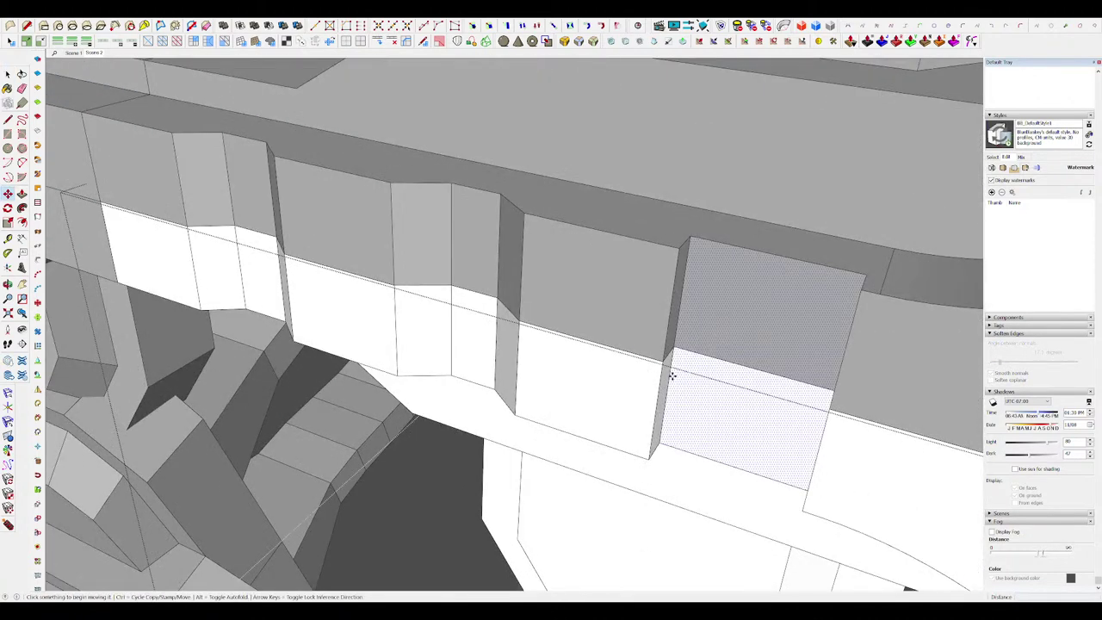
{"action": "left_click", "coordinate": [668, 375]}
{"action": "left_click", "coordinate": [721, 388]}
{"action": "middle_click_drag", "start_coordinate": [721, 388], "coordinate": [799, 443]}
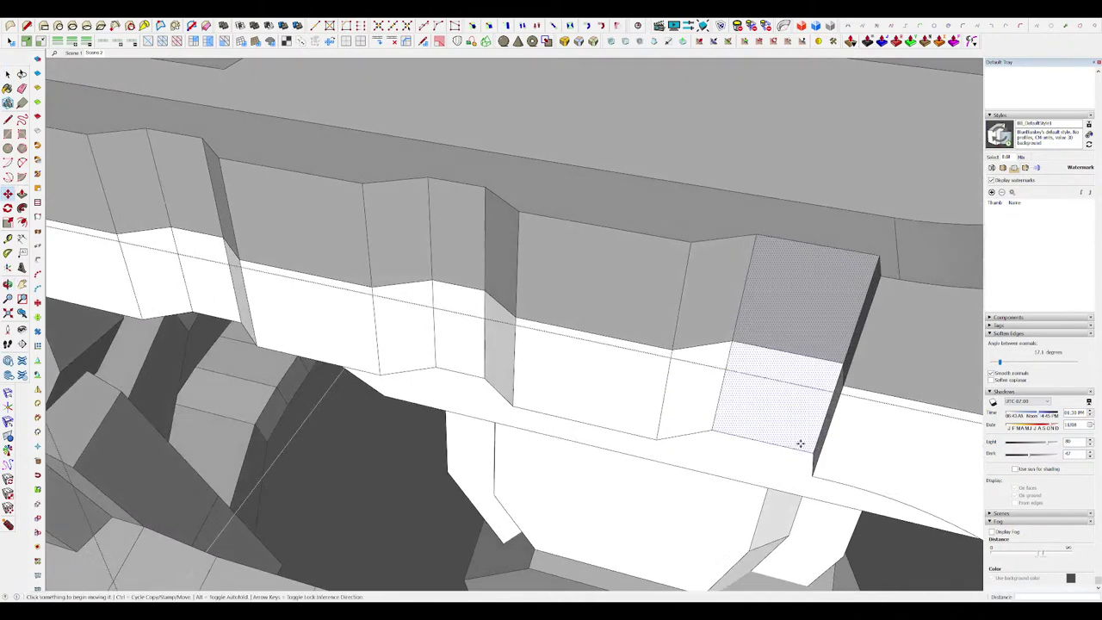
{"action": "left_click", "coordinate": [826, 396]}
{"action": "left_click", "coordinate": [775, 387]}
{"action": "key", "text": "space"}
Step: Step out of the collar band and its enclosing groups to show the whole model
{"action": "scroll", "coordinate": [701, 356], "scroll_direction": "down", "scroll_amount": 3}
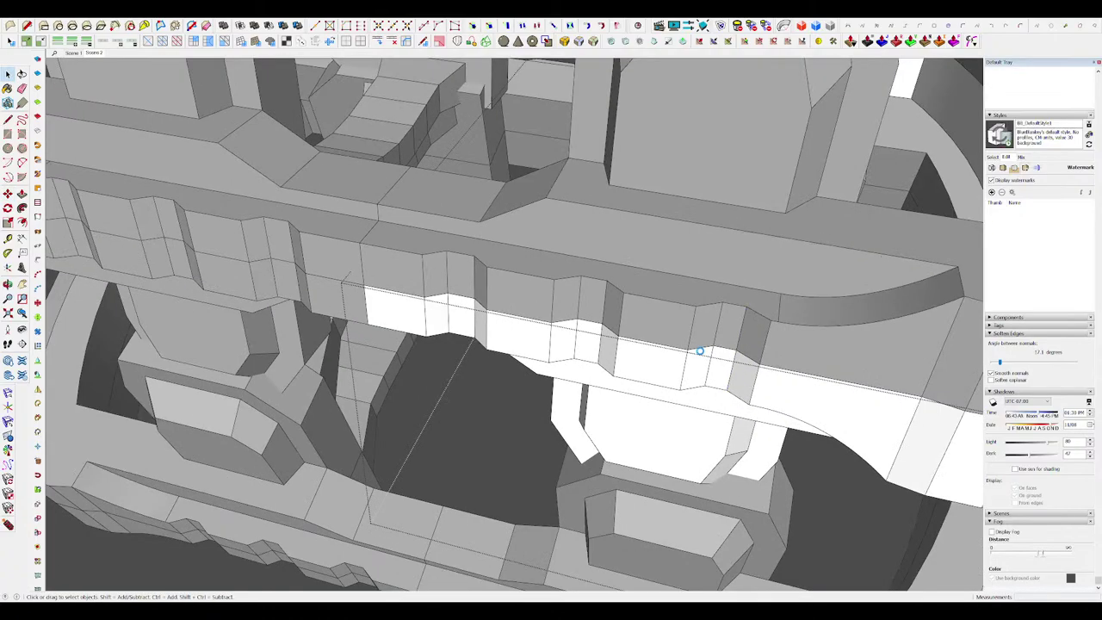
{"action": "scroll", "coordinate": [680, 344], "scroll_direction": "down", "scroll_amount": 10}
{"action": "left_click", "coordinate": [834, 352]}
{"action": "middle_click_drag", "start_coordinate": [731, 344], "coordinate": [654, 266]}
{"action": "left_click", "coordinate": [834, 352]}
{"action": "scroll", "coordinate": [864, 336], "scroll_direction": "down", "scroll_amount": 5}
{"action": "left_click", "coordinate": [863, 336]}
Step: Step out to the parent group and select the joint cylinder's curved face
{"action": "scroll", "coordinate": [547, 334], "scroll_direction": "up", "scroll_amount": 6}
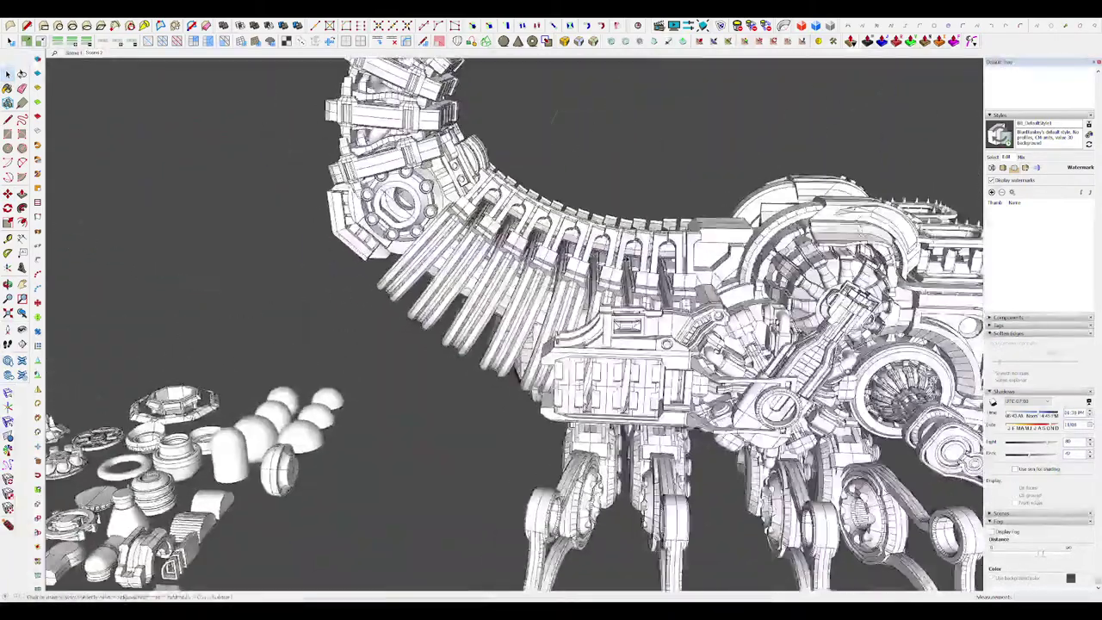
{"action": "middle_click_drag", "start_coordinate": [546, 334], "coordinate": [689, 310]}
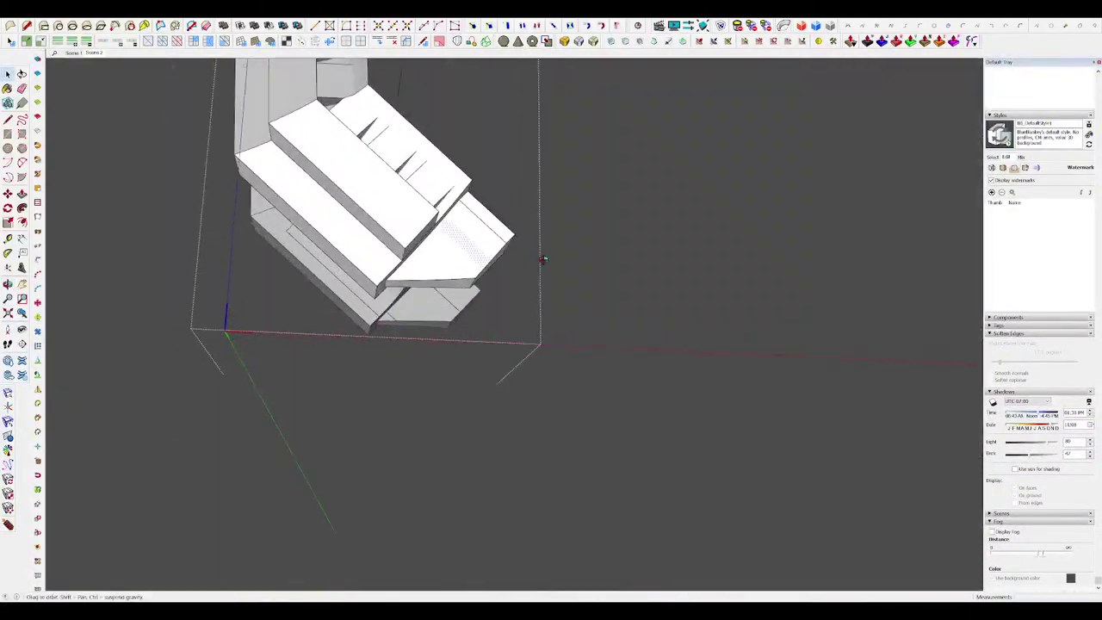
{"action": "key", "text": "space"}
{"action": "left_click", "coordinate": [602, 287]}
{"action": "scroll", "coordinate": [602, 287], "scroll_direction": "down", "scroll_amount": 3}
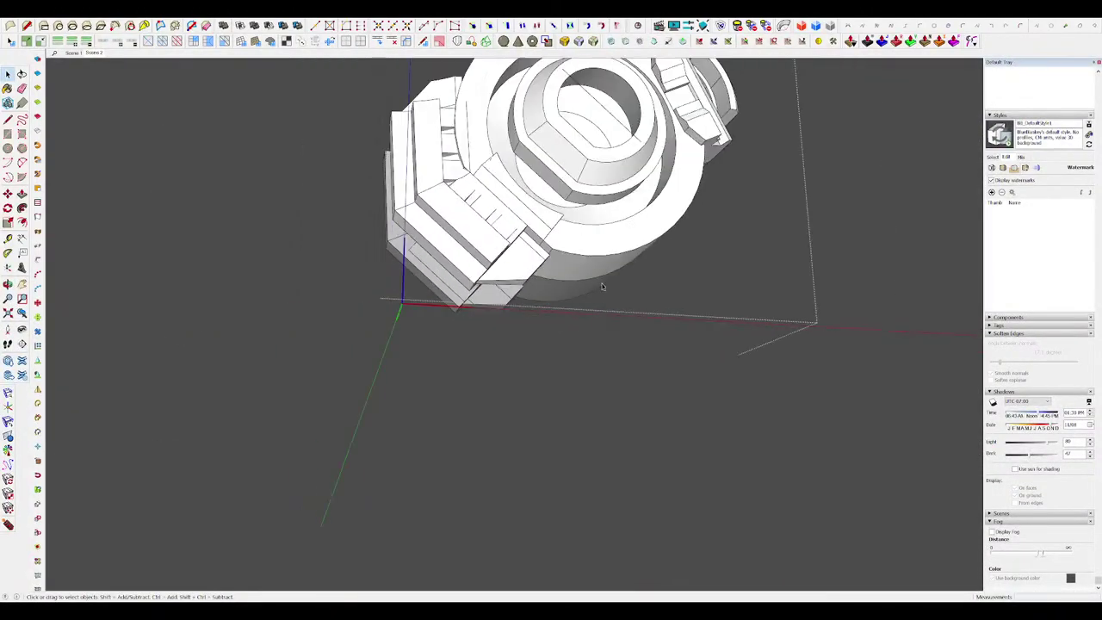
{"action": "left_click", "coordinate": [557, 262]}
{"action": "scroll", "coordinate": [558, 262], "scroll_direction": "up", "scroll_amount": 4}
{"action": "mouse_move", "coordinate": [557, 262]}
{"action": "middle_mouse_down"}
{"action": "mouse_move", "coordinate": [536, 240]}
{"action": "mouse_move", "coordinate": [571, 276]}
{"action": "mouse_move", "coordinate": [583, 244]}
{"action": "mouse_move", "coordinate": [575, 264]}
{"action": "middle_mouse_up"}
{"action": "left_click", "coordinate": [575, 264]}
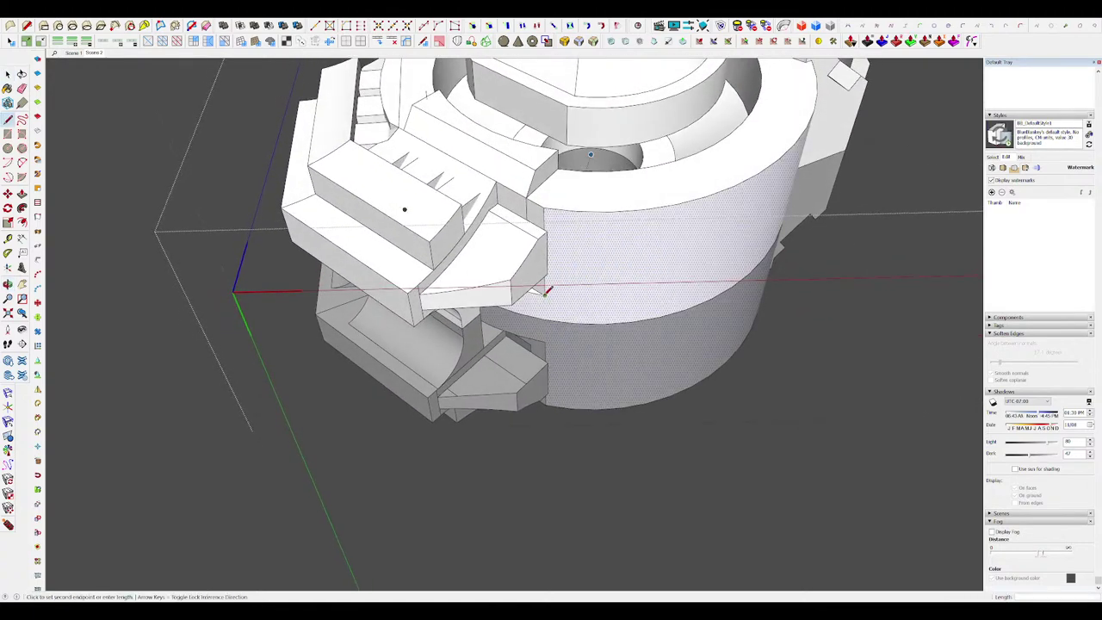
Step: Draw a vertical divider line on the cylinder and offset an inset outline on the first panel
{"action": "middle_click_drag", "start_coordinate": [660, 223], "coordinate": [655, 225]}
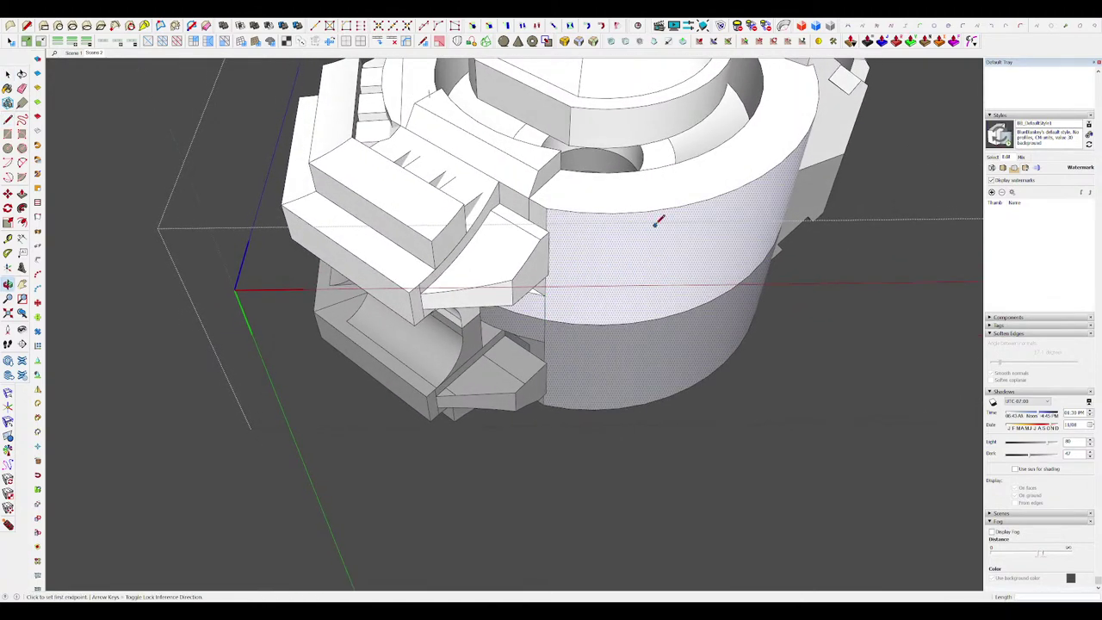
{"action": "left_click", "coordinate": [659, 317]}
{"action": "middle_click_drag", "start_coordinate": [661, 314], "coordinate": [648, 284]}
{"action": "scroll", "coordinate": [647, 282], "scroll_direction": "down", "scroll_amount": 2}
{"action": "scroll", "coordinate": [641, 282], "scroll_direction": "up", "scroll_amount": 2}
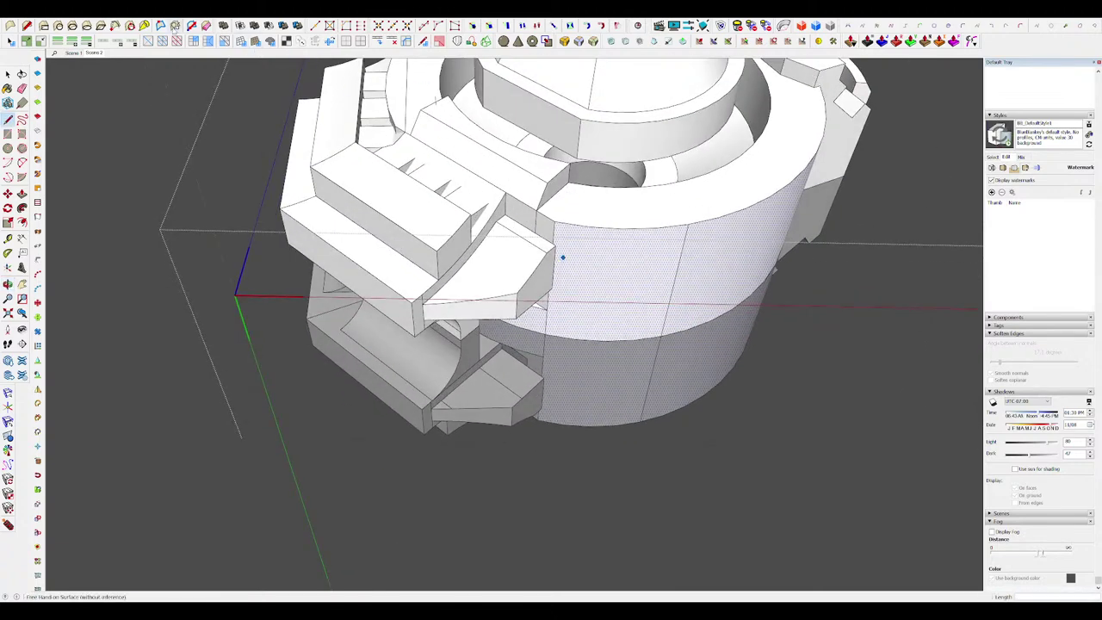
{"action": "left_click", "coordinate": [661, 244]}
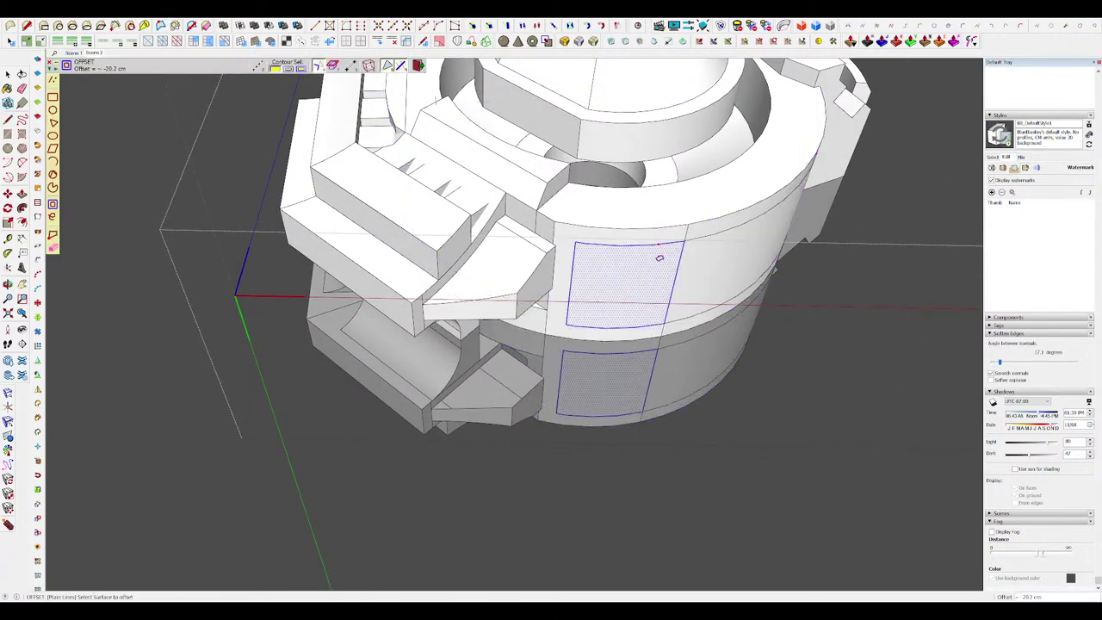
Step: Offset an inset outline on the next panel, working from the joint's underside
{"action": "left_click", "coordinate": [159, 26]}
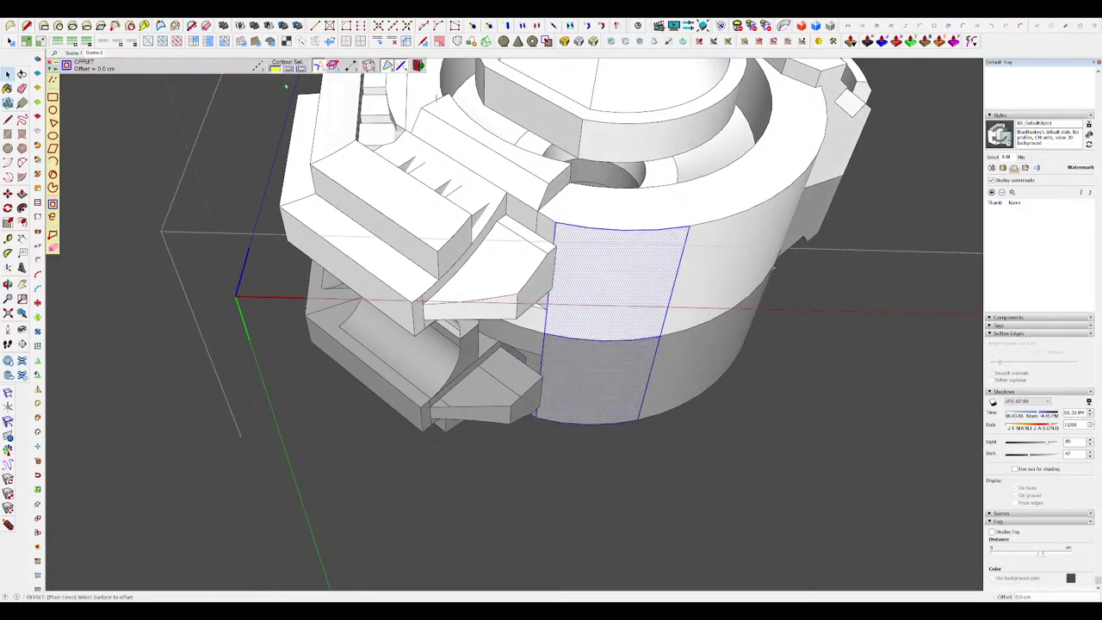
{"action": "middle_click_drag", "start_coordinate": [639, 247], "coordinate": [588, 304]}
{"action": "scroll", "coordinate": [625, 291], "scroll_direction": "up", "scroll_amount": 5}
{"action": "scroll", "coordinate": [614, 319], "scroll_direction": "down", "scroll_amount": 2}
{"action": "scroll", "coordinate": [610, 327], "scroll_direction": "up", "scroll_amount": 3}
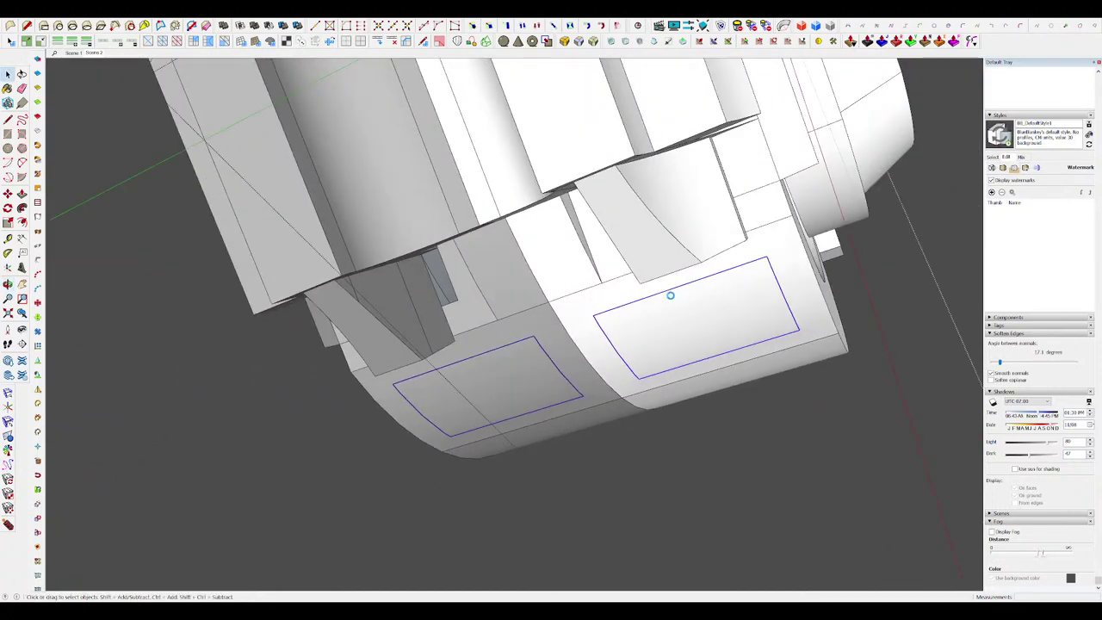
{"action": "middle_click_drag", "start_coordinate": [671, 295], "coordinate": [733, 172]}
{"action": "left_click", "coordinate": [732, 172]}
{"action": "scroll", "coordinate": [629, 236], "scroll_direction": "down", "scroll_amount": 2}
{"action": "scroll", "coordinate": [631, 236], "scroll_direction": "up", "scroll_amount": 3}
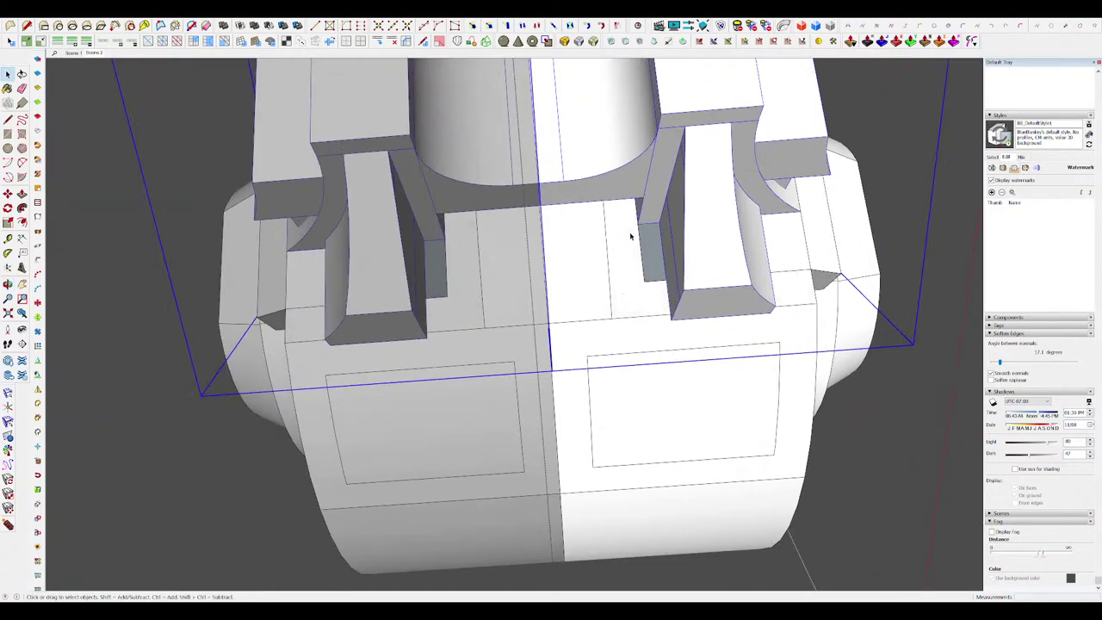
{"action": "scroll", "coordinate": [630, 236], "scroll_direction": "down", "scroll_amount": 3}
{"action": "scroll", "coordinate": [637, 258], "scroll_direction": "up", "scroll_amount": 4}
Step: Select the two rectangular panel outlines on the cylinder
{"action": "key", "text": "m"}
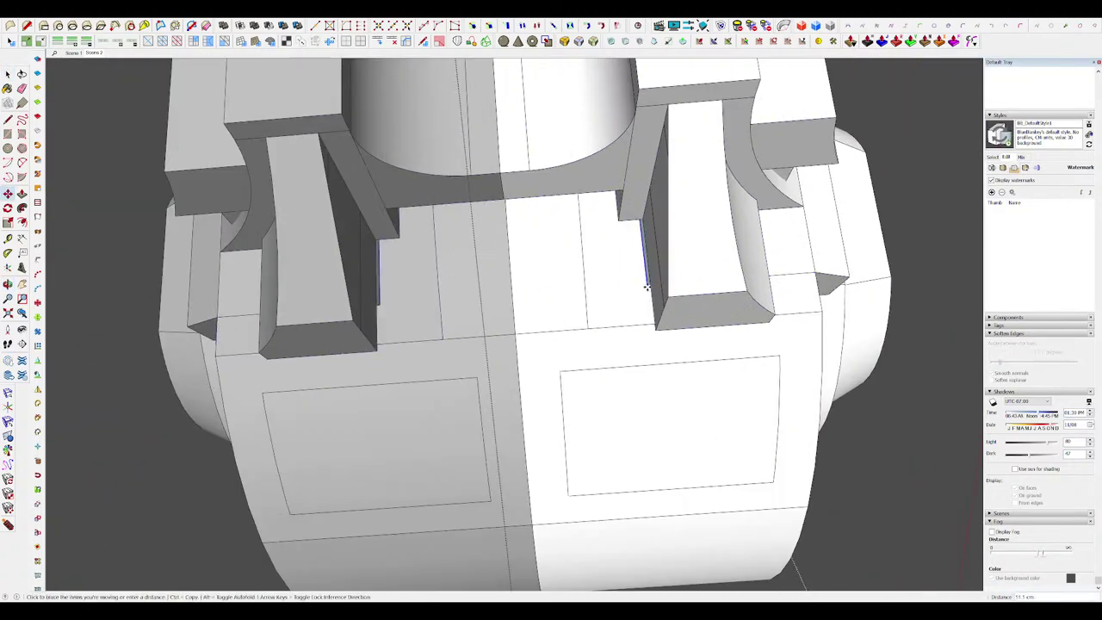
{"action": "key", "text": "space"}
{"action": "scroll", "coordinate": [644, 284], "scroll_direction": "down", "scroll_amount": 3}
{"action": "middle_click_drag", "start_coordinate": [644, 285], "coordinate": [598, 367]}
{"action": "left_click", "coordinate": [623, 317]}
{"action": "scroll", "coordinate": [623, 317], "scroll_direction": "up", "scroll_amount": 3}
Step: Move the two panel outlines into their new position and unhide the rest of the model
{"action": "key", "text": "m"}
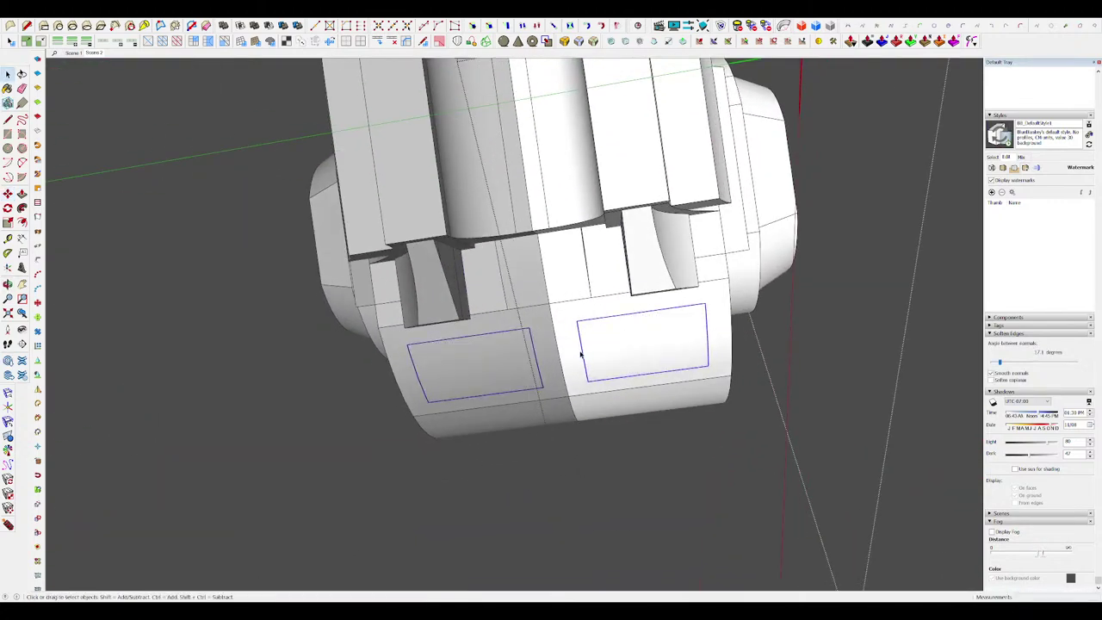
{"action": "left_click", "coordinate": [582, 359]}
{"action": "left_click", "coordinate": [558, 354]}
{"action": "middle_click_drag", "start_coordinate": [559, 354], "coordinate": [526, 399]}
{"action": "scroll", "coordinate": [608, 314], "scroll_direction": "down", "scroll_amount": 4}
{"action": "key", "text": "space"}
{"action": "key", "text": "ctrl+h"}
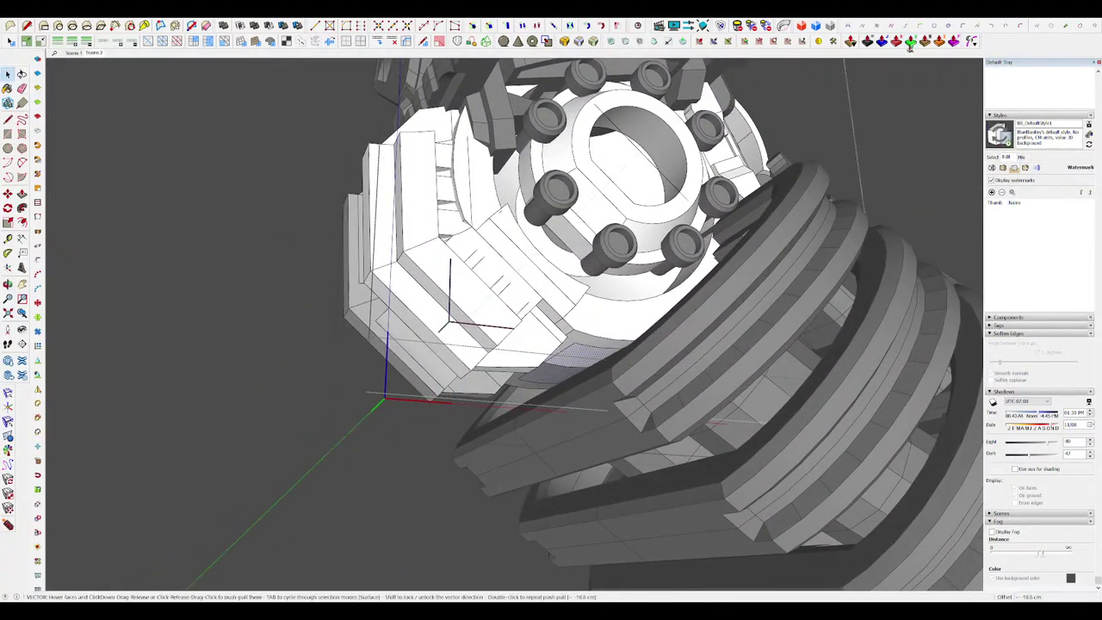
Step: Extrude the face under the joint into a box with Vector Push Pull and isolate it
{"action": "left_click", "coordinate": [896, 42]}
{"action": "left_click_drag", "start_coordinate": [570, 365], "coordinate": [575, 434]}
{"action": "key", "text": "space"}
{"action": "mouse_move", "coordinate": [588, 365]}
{"action": "middle_mouse_down"}
{"action": "mouse_move", "coordinate": [556, 391]}
{"action": "mouse_move", "coordinate": [537, 378]}
{"action": "mouse_move", "coordinate": [630, 341]}
{"action": "mouse_move", "coordinate": [628, 297]}
{"action": "middle_mouse_up"}
{"action": "scroll", "coordinate": [626, 249], "scroll_direction": "up", "scroll_amount": 4}
{"action": "key", "text": "i"}
{"action": "mouse_move", "coordinate": [626, 249]}
{"action": "middle_mouse_down"}
{"action": "mouse_move", "coordinate": [593, 345]}
{"action": "mouse_move", "coordinate": [443, 366]}
{"action": "mouse_move", "coordinate": [534, 347]}
{"action": "mouse_move", "coordinate": [552, 328]}
{"action": "middle_mouse_up"}
Step: Hide the surrounding model and show hidden geometry as dashed lines around the block
{"action": "key", "text": "m"}
{"action": "scroll", "coordinate": [610, 240], "scroll_direction": "up", "scroll_amount": 3}
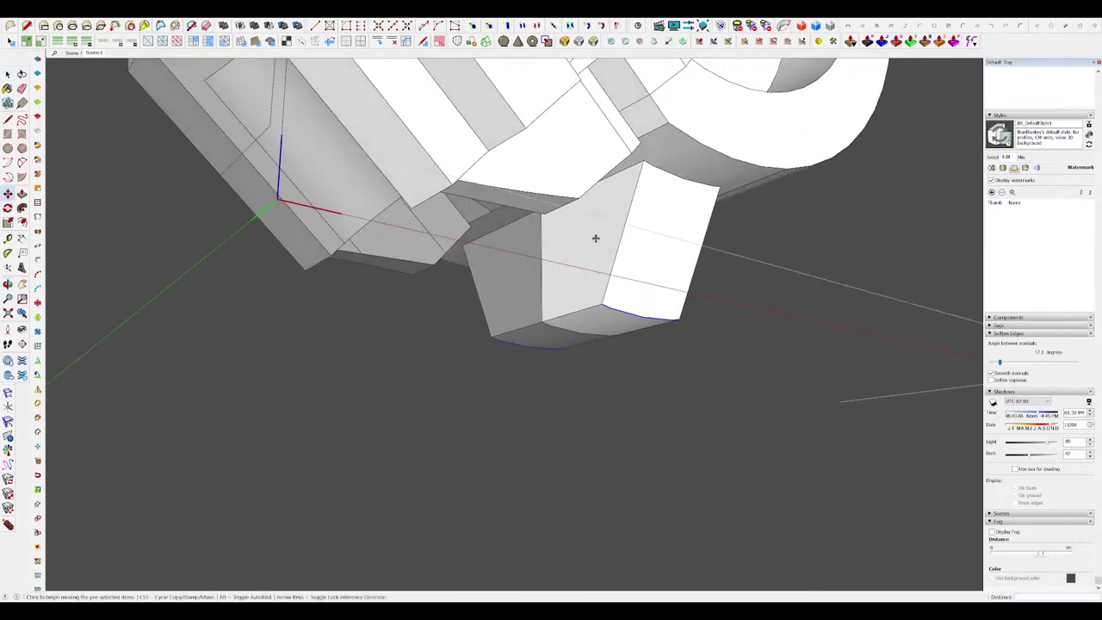
{"action": "mouse_move", "coordinate": [601, 251]}
{"action": "middle_mouse_down"}
{"action": "mouse_move", "coordinate": [600, 287]}
{"action": "mouse_move", "coordinate": [585, 306]}
{"action": "mouse_move", "coordinate": [489, 351]}
{"action": "mouse_move", "coordinate": [544, 327]}
{"action": "middle_mouse_up"}
{"action": "scroll", "coordinate": [598, 288], "scroll_direction": "down", "scroll_amount": 2}
{"action": "key", "text": "ctrl+h"}
{"action": "scroll", "coordinate": [599, 288], "scroll_direction": "down", "scroll_amount": 2}
{"action": "scroll", "coordinate": [585, 306], "scroll_direction": "down", "scroll_amount": 2}
{"action": "scroll", "coordinate": [542, 330], "scroll_direction": "up", "scroll_amount": 3}
{"action": "key", "text": "ctrl+h"}
{"action": "scroll", "coordinate": [543, 328], "scroll_direction": "up", "scroll_amount": 2}
{"action": "key", "text": "alt+h"}
{"action": "key", "text": "space"}
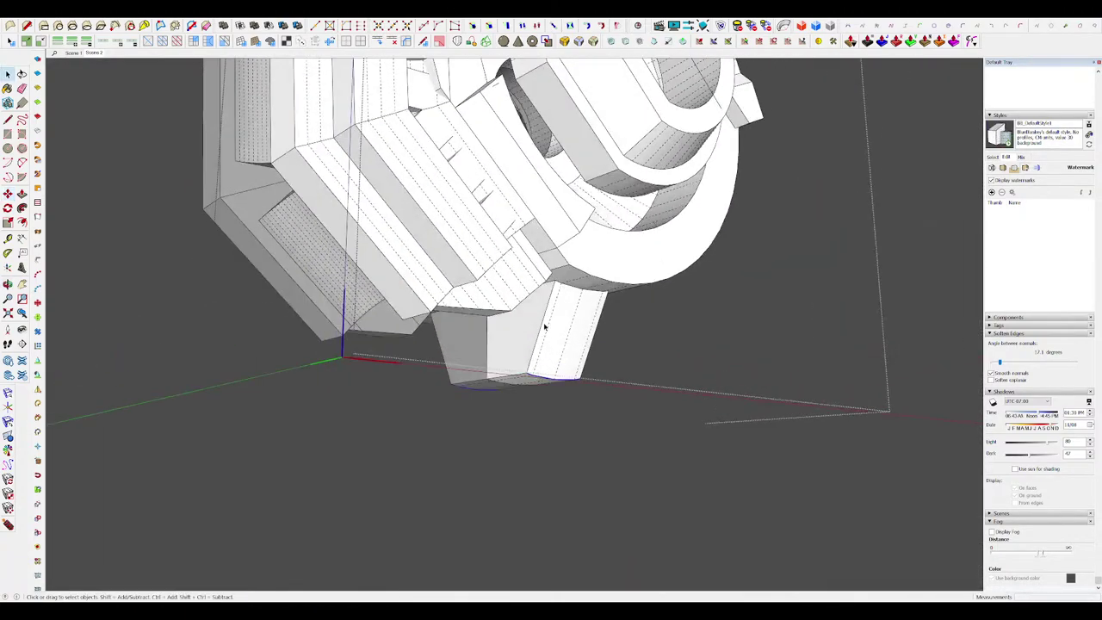
{"action": "scroll", "coordinate": [541, 323], "scroll_direction": "up", "scroll_amount": 4}
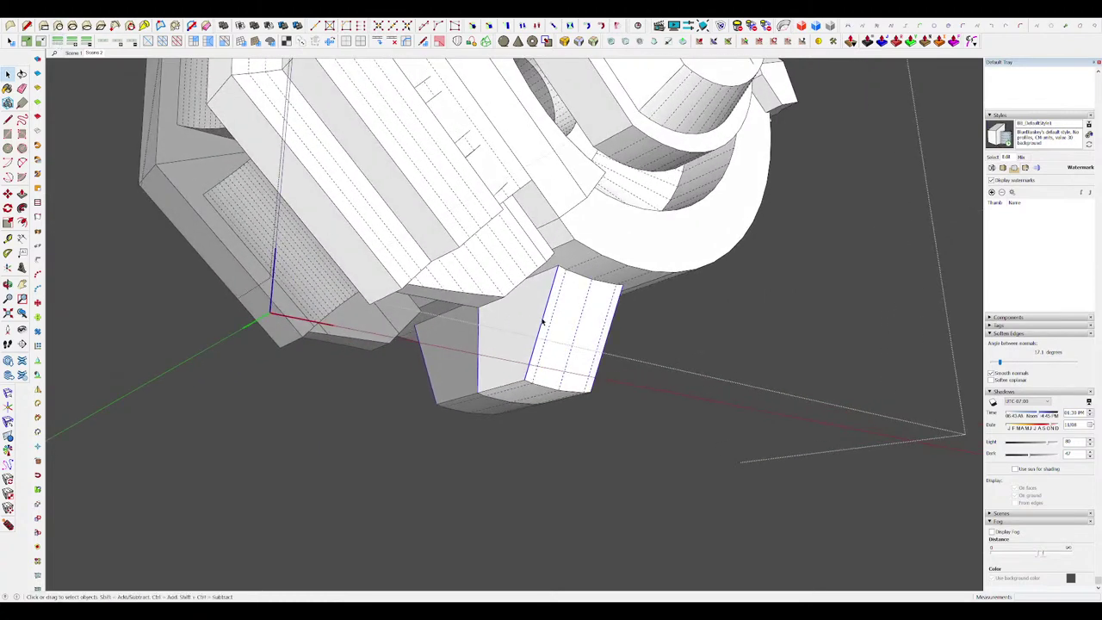
{"action": "middle_click_drag", "start_coordinate": [542, 321], "coordinate": [398, 399]}
{"action": "middle_click_drag", "start_coordinate": [631, 327], "coordinate": [781, 139]}
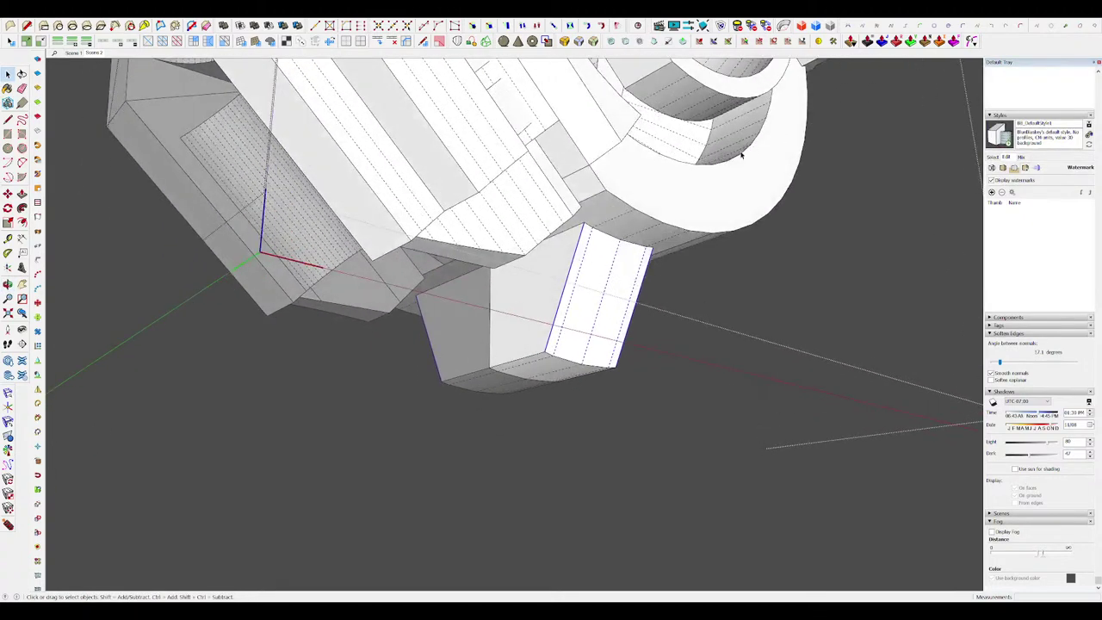
Step: Subdivide the block's angled side face into 3 evenly spaced segments
{"action": "left_click", "coordinate": [405, 41]}
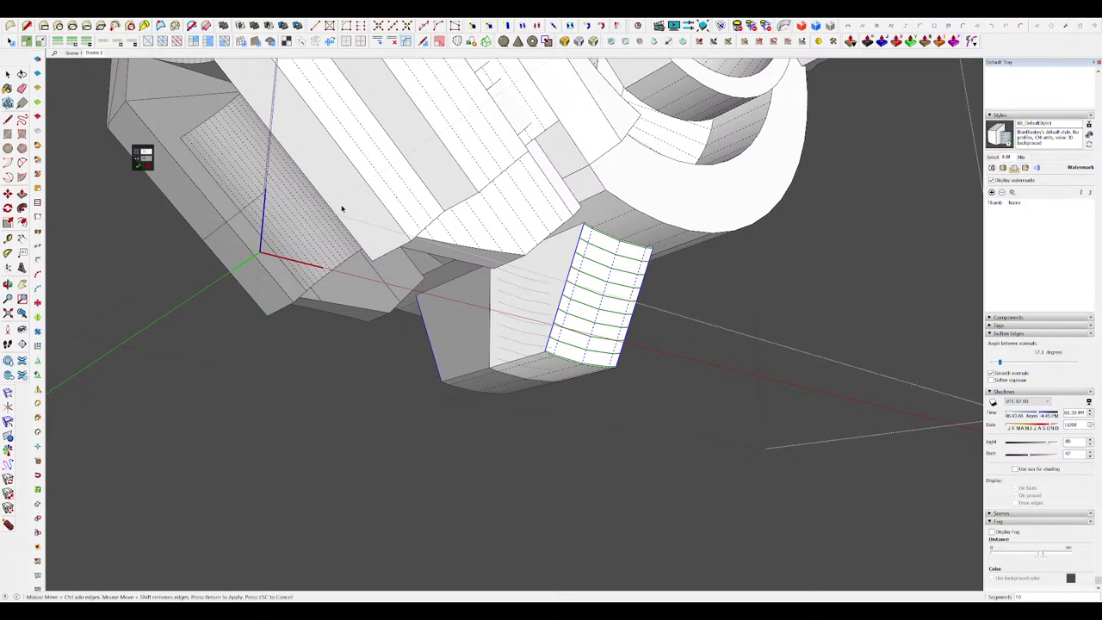
{"action": "type", "text": "3"}
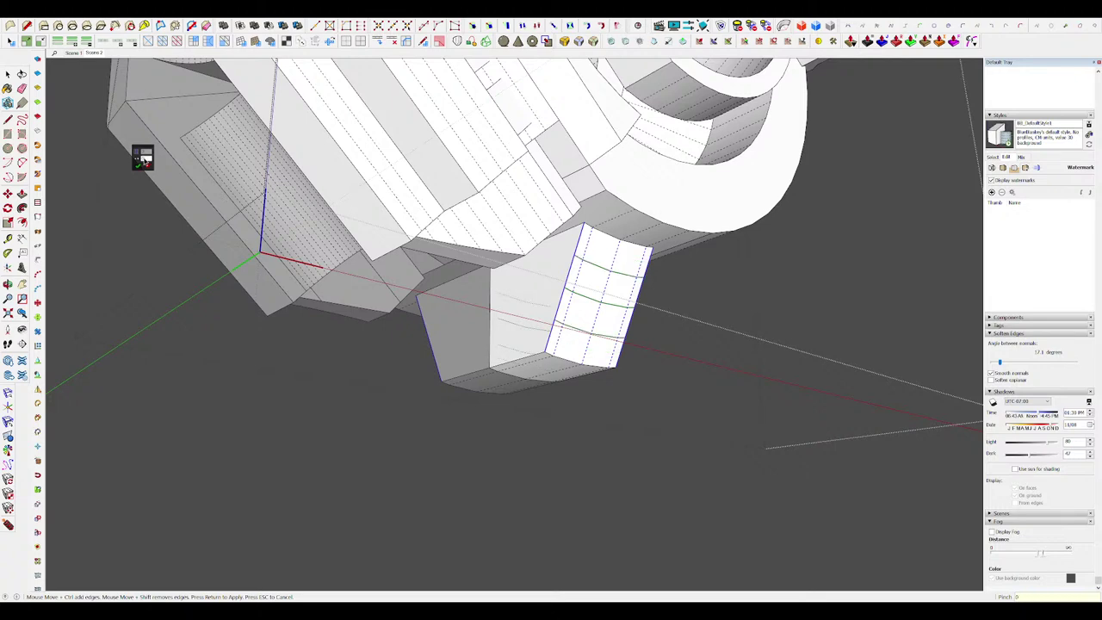
{"action": "left_click", "coordinate": [138, 165]}
{"action": "middle_click_drag", "start_coordinate": [520, 226], "coordinate": [560, 281]}
{"action": "key", "text": "l"}
{"action": "left_click", "coordinate": [536, 316]}
{"action": "scroll", "coordinate": [574, 270], "scroll_direction": "down", "scroll_amount": 3}
{"action": "key", "text": "space"}
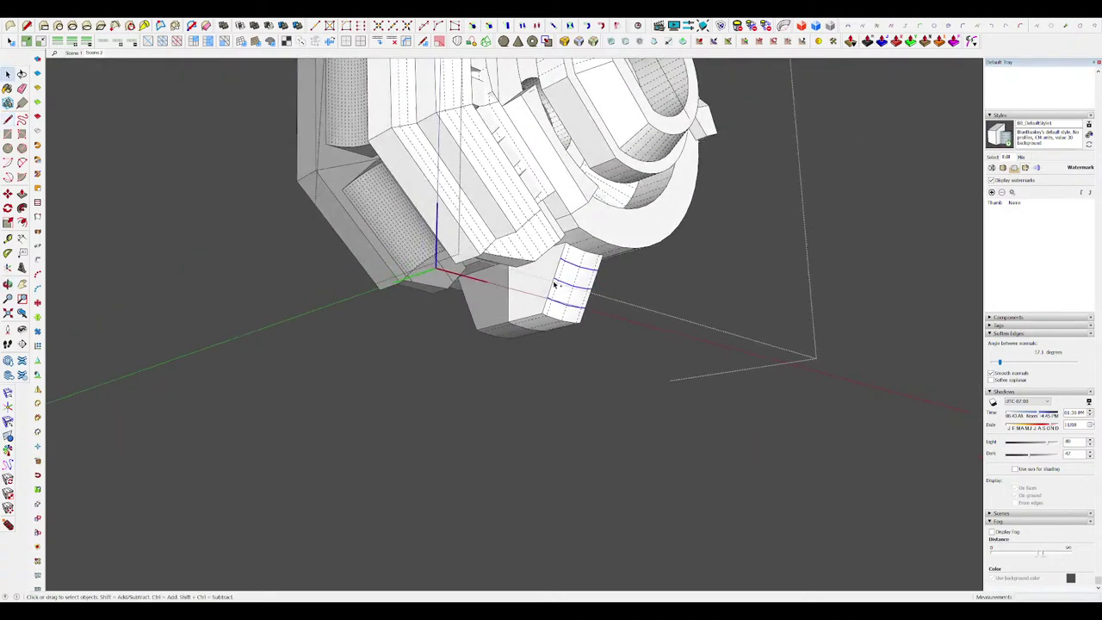
{"action": "scroll", "coordinate": [554, 284], "scroll_direction": "up", "scroll_amount": 3}
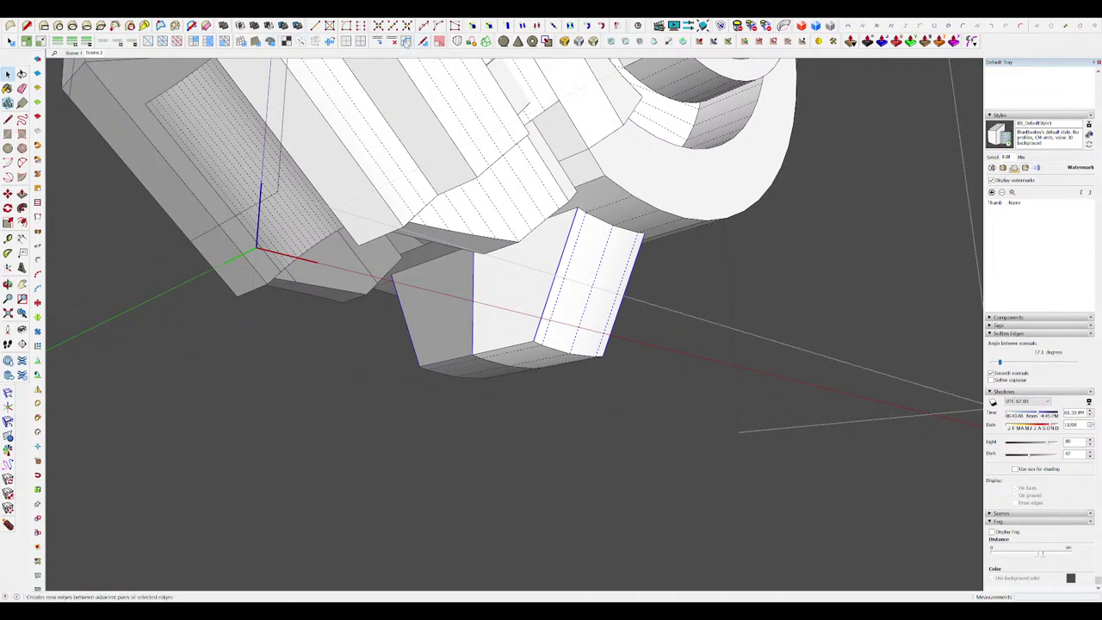
Step: Add cross edges across the block with Connect Edges and hide the rest of the model
{"action": "left_click", "coordinate": [406, 44]}
{"action": "key", "text": "space"}
{"action": "middle_click_drag", "start_coordinate": [548, 216], "coordinate": [700, 265]}
{"action": "scroll", "coordinate": [497, 248], "scroll_direction": "down", "scroll_amount": 6}
{"action": "key", "text": "alt+h"}
Step: Shift the block's angled side face to reshape it
{"action": "scroll", "coordinate": [534, 280], "scroll_direction": "up", "scroll_amount": 4}
{"action": "middle_click_drag", "start_coordinate": [495, 273], "coordinate": [549, 276]}
{"action": "key", "text": "ctrl+t"}
{"action": "key", "text": "m"}
{"action": "left_click", "coordinate": [554, 280]}
{"action": "left_click", "coordinate": [538, 306]}
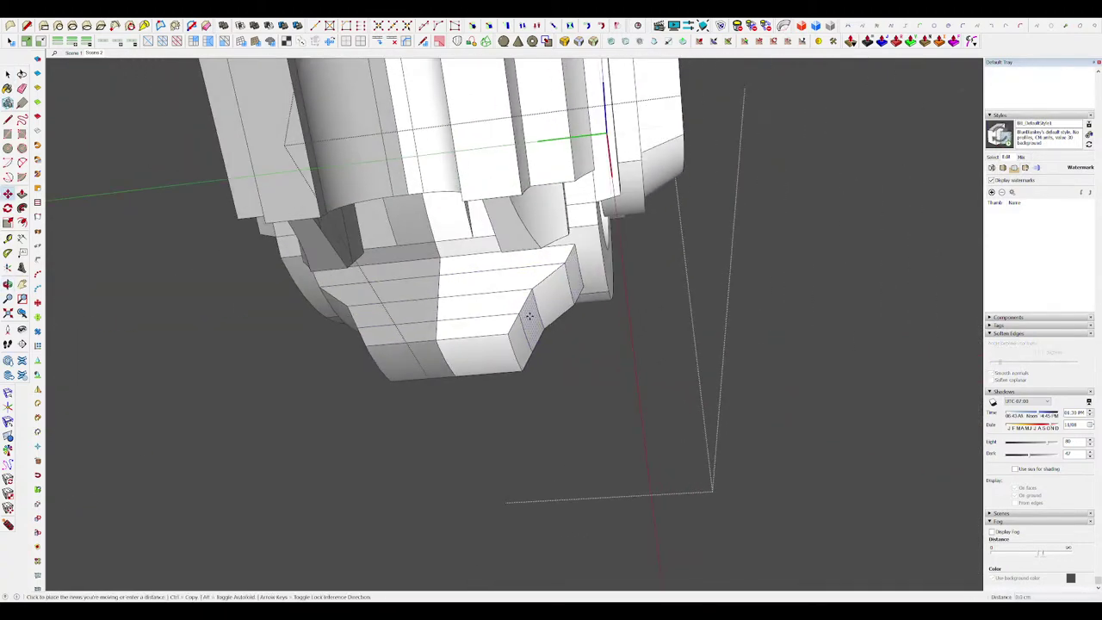
{"action": "key", "text": "space"}
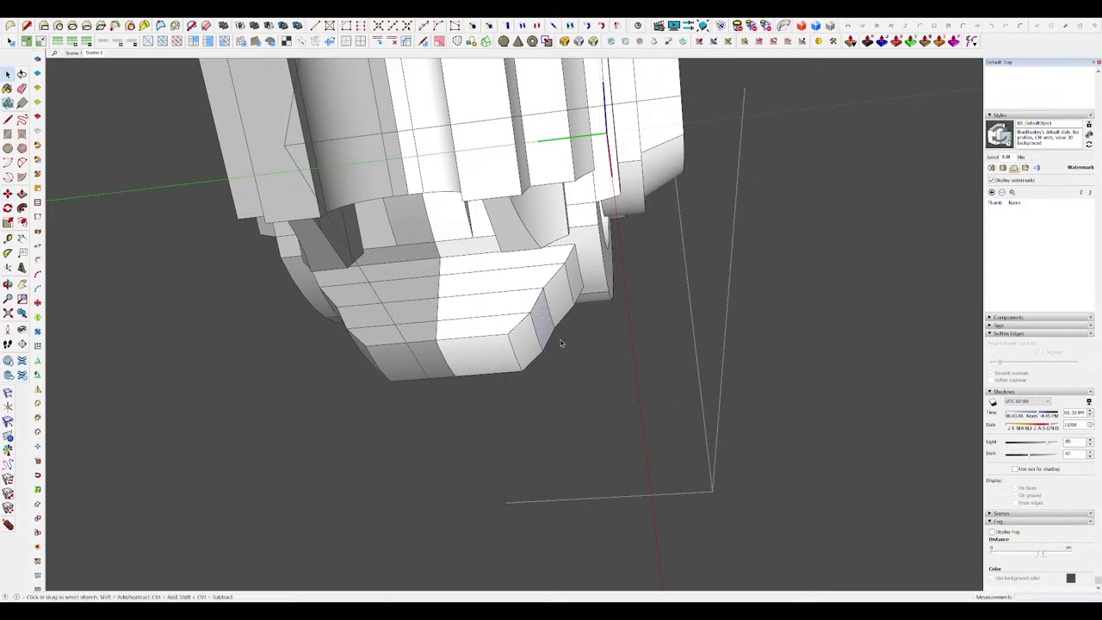
Step: Move the short side edge of the block 3 cm
{"action": "scroll", "coordinate": [551, 312], "scroll_direction": "up", "scroll_amount": 5}
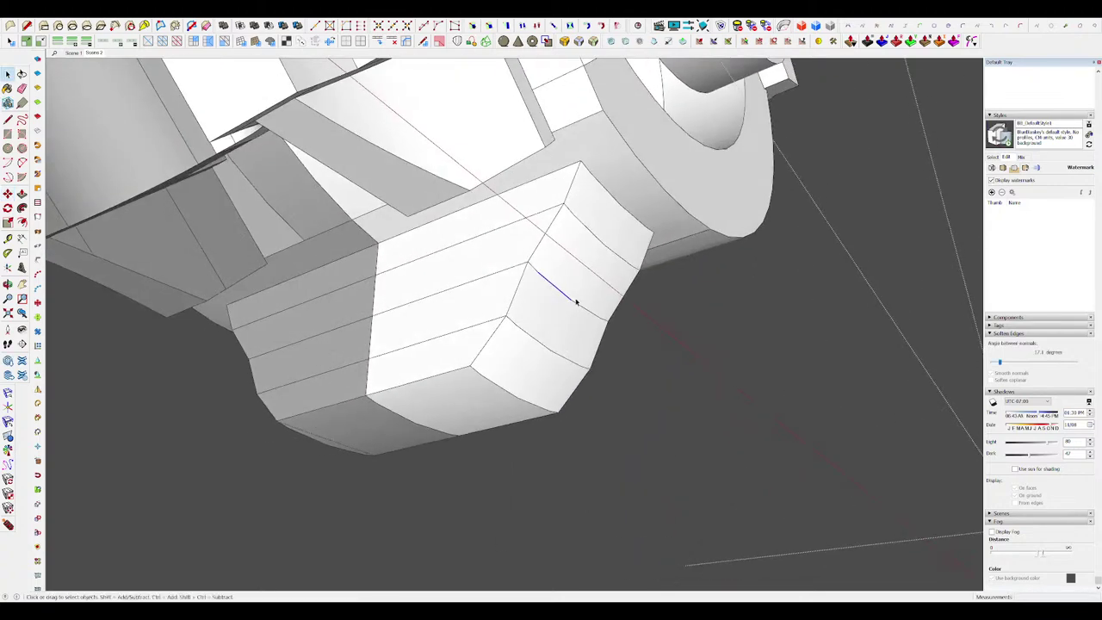
{"action": "middle_click_drag", "start_coordinate": [575, 301], "coordinate": [599, 378]}
{"action": "left_click_drag", "start_coordinate": [632, 367], "coordinate": [661, 415]}
{"action": "middle_click_drag", "start_coordinate": [671, 383], "coordinate": [663, 411]}
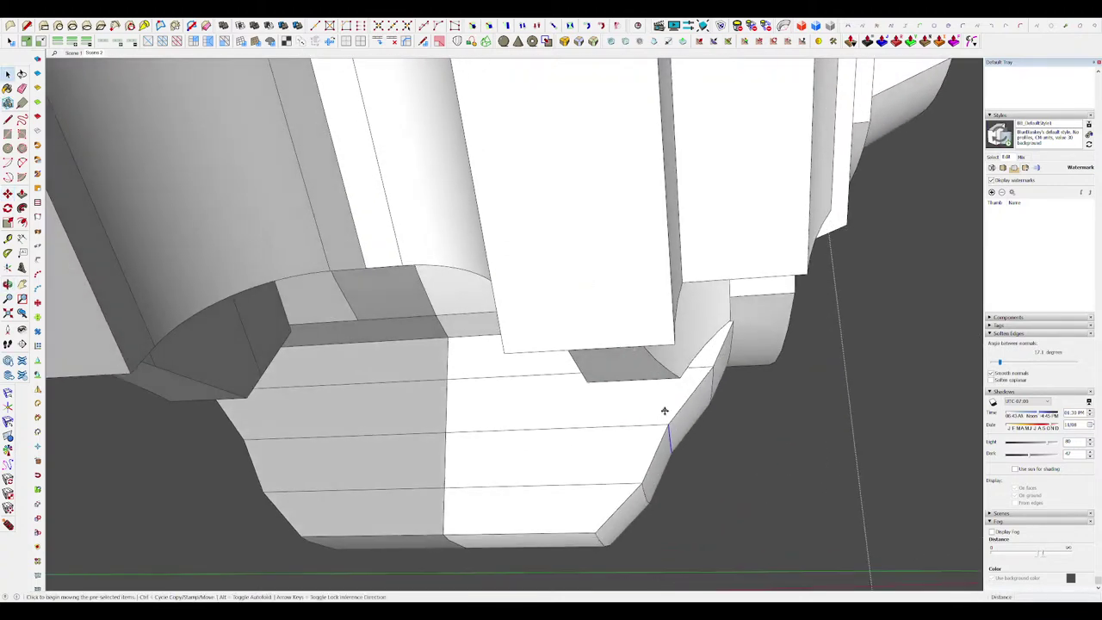
{"action": "key", "text": "m"}
{"action": "left_click", "coordinate": [669, 424]}
{"action": "left_click", "coordinate": [681, 427]}
{"action": "key", "text": "space"}
Step: Unhide the rest of the model and review the reshaped block
{"action": "scroll", "coordinate": [579, 310], "scroll_direction": "down", "scroll_amount": 4}
{"action": "mouse_move", "coordinate": [578, 307]}
{"action": "middle_mouse_down"}
{"action": "mouse_move", "coordinate": [585, 332]}
{"action": "mouse_move", "coordinate": [535, 356]}
{"action": "mouse_move", "coordinate": [482, 344]}
{"action": "mouse_move", "coordinate": [551, 370]}
{"action": "mouse_move", "coordinate": [546, 313]}
{"action": "mouse_move", "coordinate": [575, 278]}
{"action": "mouse_move", "coordinate": [551, 248]}
{"action": "mouse_move", "coordinate": [571, 239]}
{"action": "mouse_move", "coordinate": [576, 258]}
{"action": "mouse_move", "coordinate": [563, 292]}
{"action": "mouse_move", "coordinate": [603, 258]}
{"action": "middle_mouse_up"}
{"action": "scroll", "coordinate": [588, 325], "scroll_direction": "down", "scroll_amount": 5}
{"action": "key", "text": "i"}
{"action": "key", "text": "i"}
{"action": "scroll", "coordinate": [546, 312], "scroll_direction": "up", "scroll_amount": 6}
{"action": "scroll", "coordinate": [546, 313], "scroll_direction": "down", "scroll_amount": 3}
{"action": "middle_click_drag", "start_coordinate": [600, 303], "coordinate": [323, 332]}
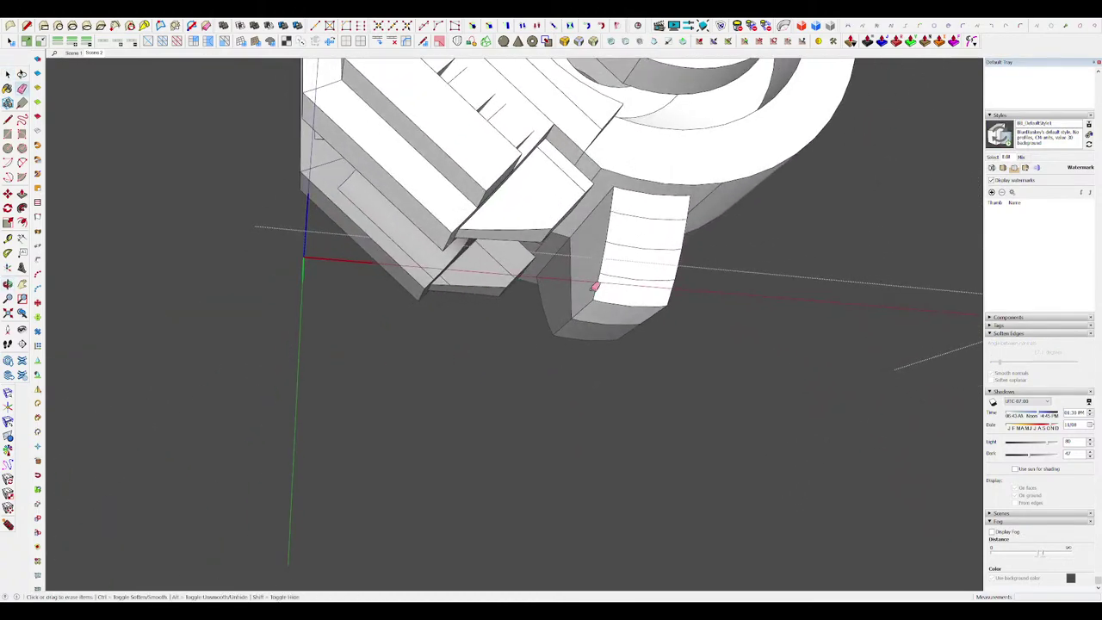
Step: Shift the inset panel faces on the underside block to a new position
{"action": "middle_click_drag", "start_coordinate": [600, 286], "coordinate": [658, 256]}
{"action": "key", "text": "space"}
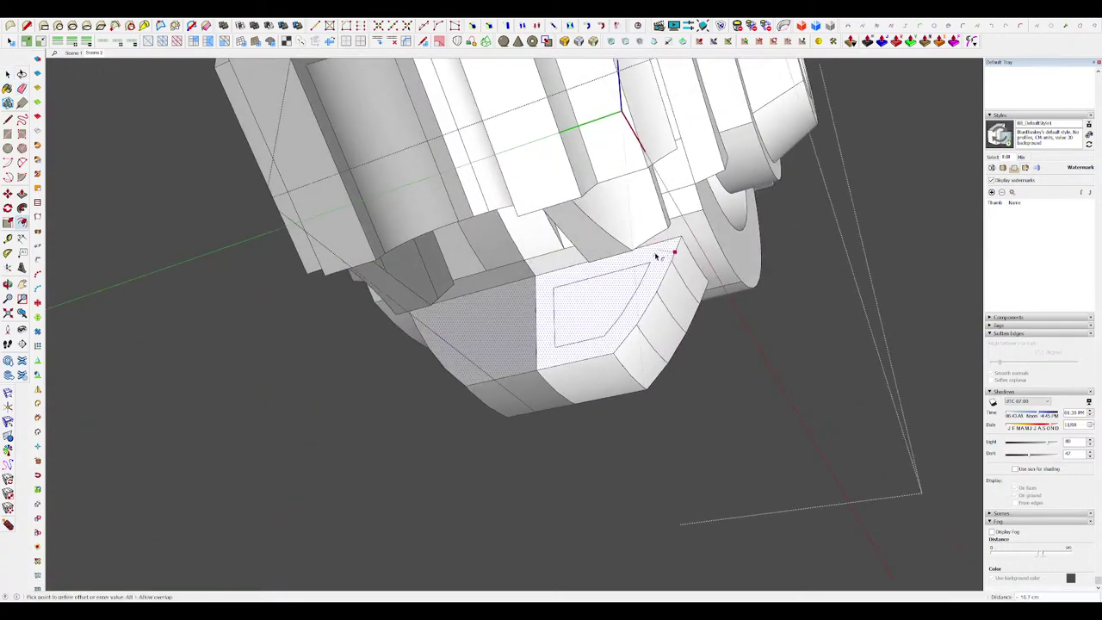
{"action": "left_click", "coordinate": [600, 304]}
{"action": "mouse_move", "coordinate": [601, 304]}
{"action": "middle_mouse_down"}
{"action": "mouse_move", "coordinate": [570, 321]}
{"action": "mouse_move", "coordinate": [593, 316]}
{"action": "middle_mouse_up"}
{"action": "key", "text": "space"}
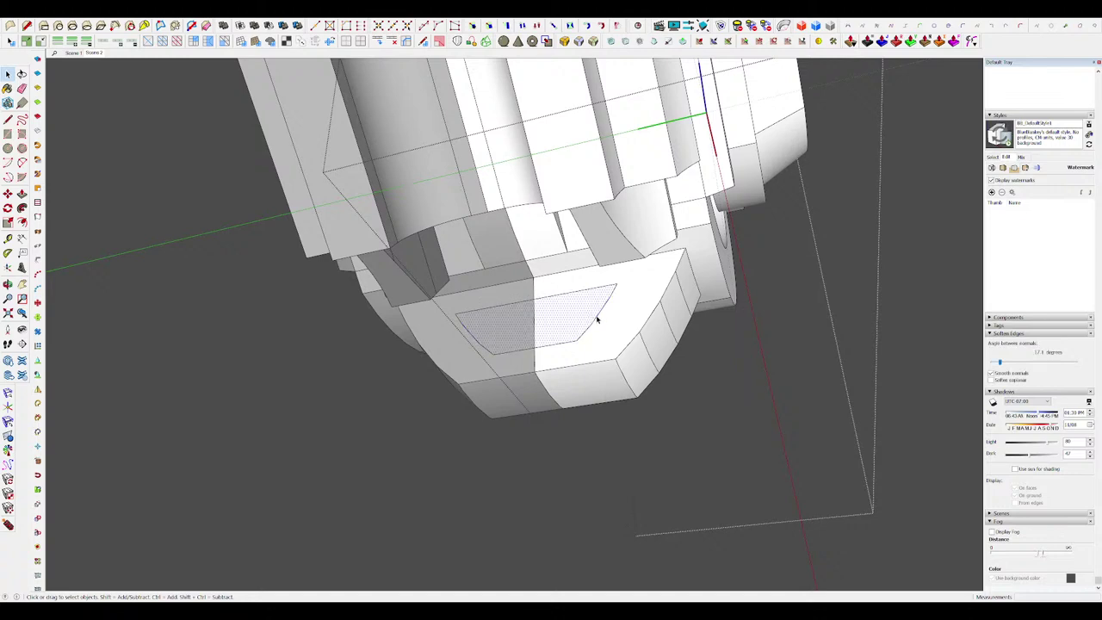
{"action": "middle_click_drag", "start_coordinate": [637, 303], "coordinate": [584, 274]}
{"action": "scroll", "coordinate": [584, 273], "scroll_direction": "up", "scroll_amount": 3}
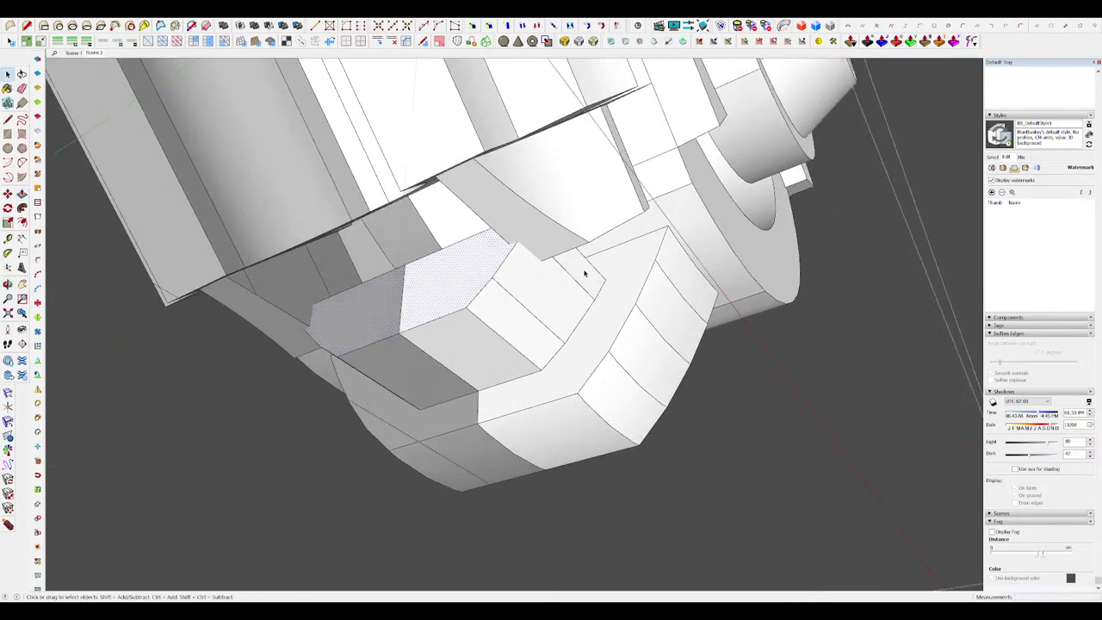
{"action": "left_click", "coordinate": [580, 273]}
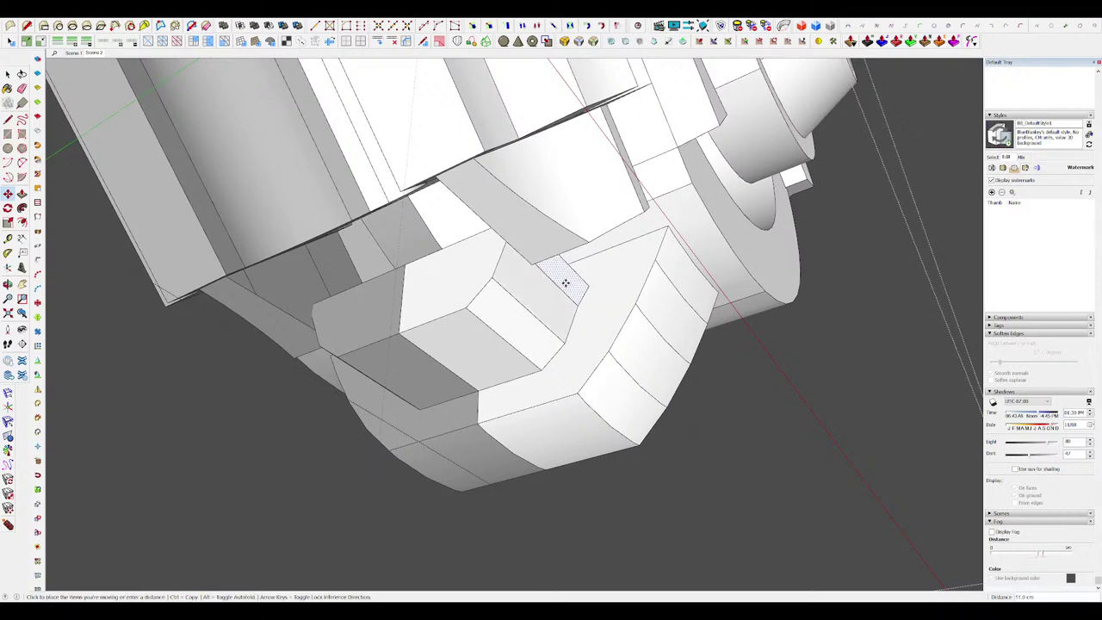
{"action": "left_click", "coordinate": [566, 282]}
{"action": "scroll", "coordinate": [533, 281], "scroll_direction": "down", "scroll_amount": 6}
{"action": "middle_click_drag", "start_coordinate": [509, 280], "coordinate": [501, 384]}
Step: Pull the small face beneath the ring out about 2.2 cm
{"action": "key", "text": "h"}
{"action": "scroll", "coordinate": [496, 344], "scroll_direction": "up", "scroll_amount": 4}
{"action": "middle_click_drag", "start_coordinate": [497, 310], "coordinate": [506, 356]}
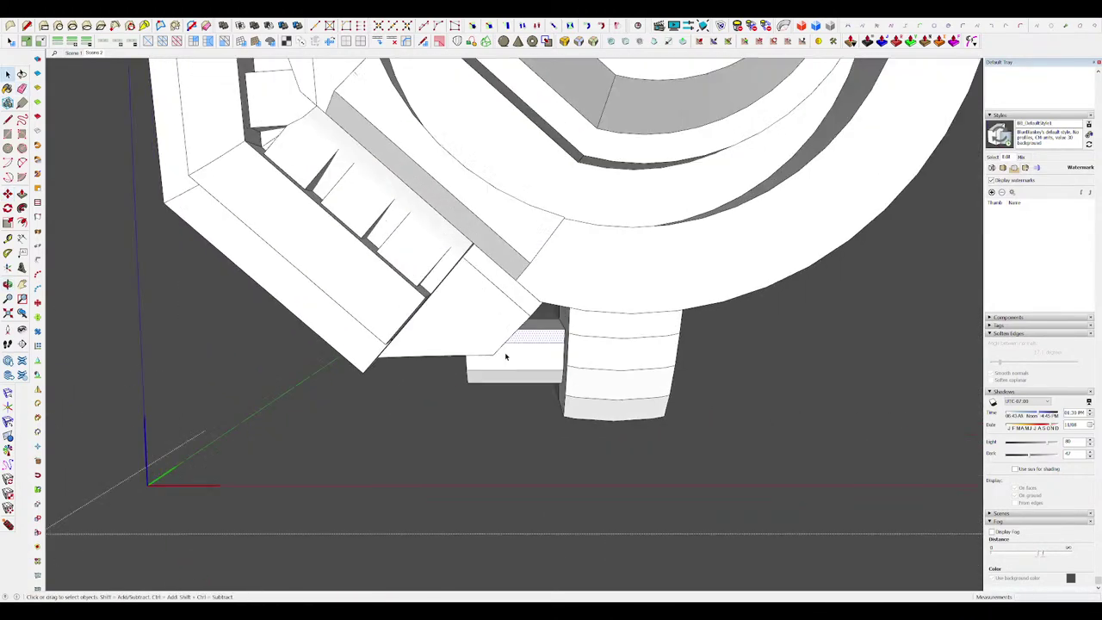
{"action": "left_click", "coordinate": [559, 317]}
{"action": "left_click", "coordinate": [587, 250]}
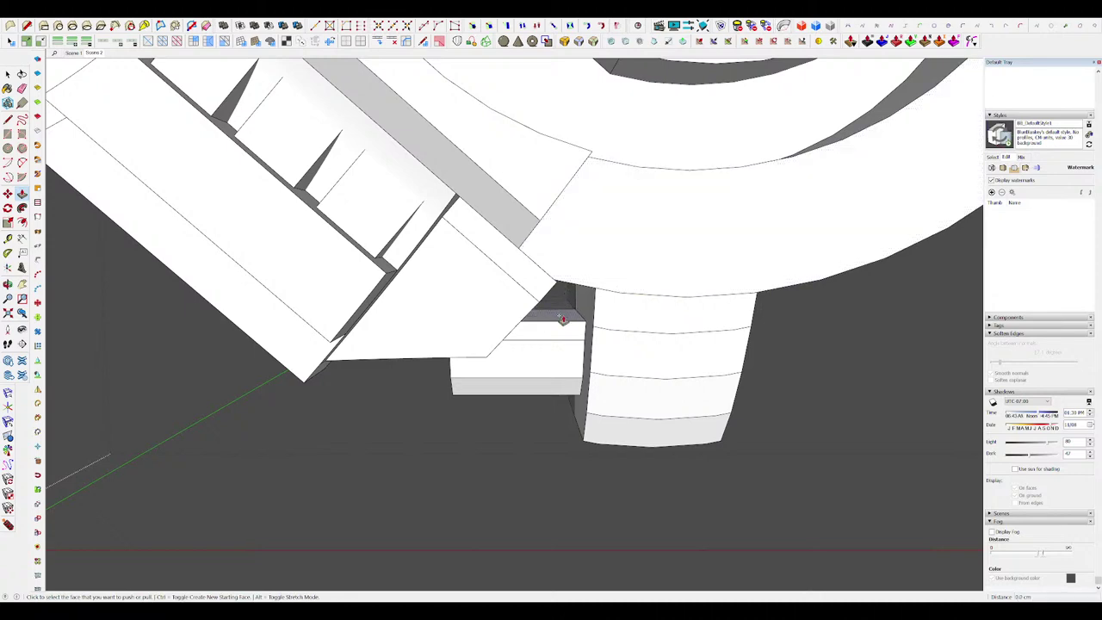
{"action": "left_click", "coordinate": [592, 248]}
{"action": "middle_click_drag", "start_coordinate": [592, 245], "coordinate": [625, 154]}
{"action": "scroll", "coordinate": [593, 258], "scroll_direction": "down", "scroll_amount": 5}
{"action": "scroll", "coordinate": [585, 266], "scroll_direction": "up", "scroll_amount": 3}
{"action": "mouse_move", "coordinate": [585, 269]}
{"action": "middle_mouse_down"}
{"action": "mouse_move", "coordinate": [536, 322]}
{"action": "mouse_move", "coordinate": [584, 244]}
{"action": "mouse_move", "coordinate": [541, 224]}
{"action": "mouse_move", "coordinate": [558, 226]}
{"action": "middle_mouse_up"}
{"action": "key", "text": "space"}
{"action": "key", "text": "p"}
Step: Draw a centre edge across the block's face and move it into place
{"action": "key", "text": "l"}
{"action": "left_click", "coordinate": [565, 232]}
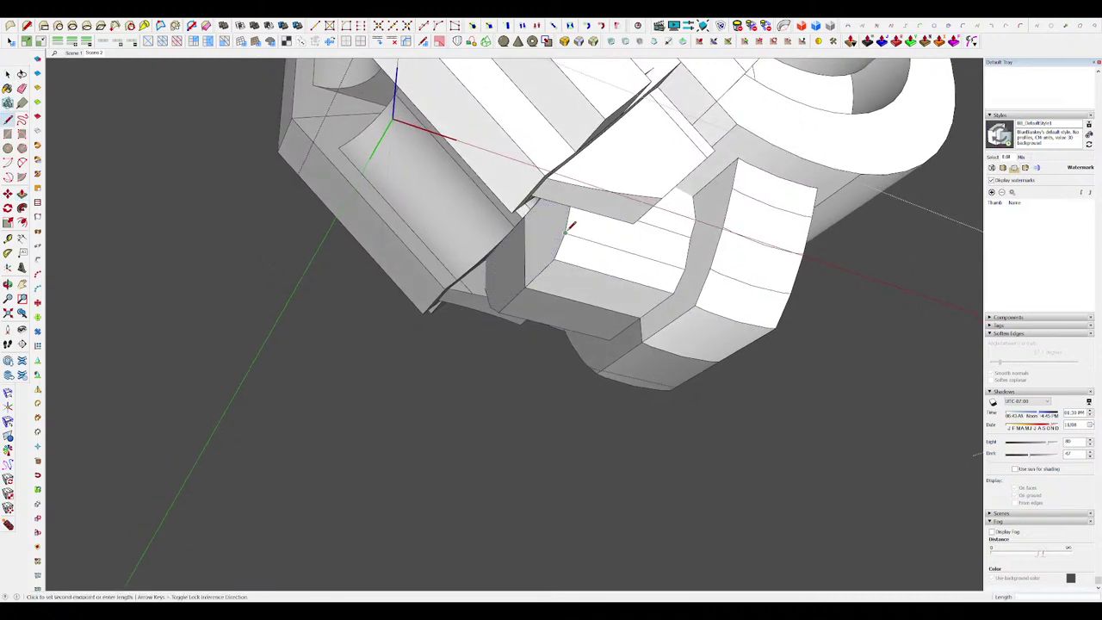
{"action": "left_click", "coordinate": [588, 292]}
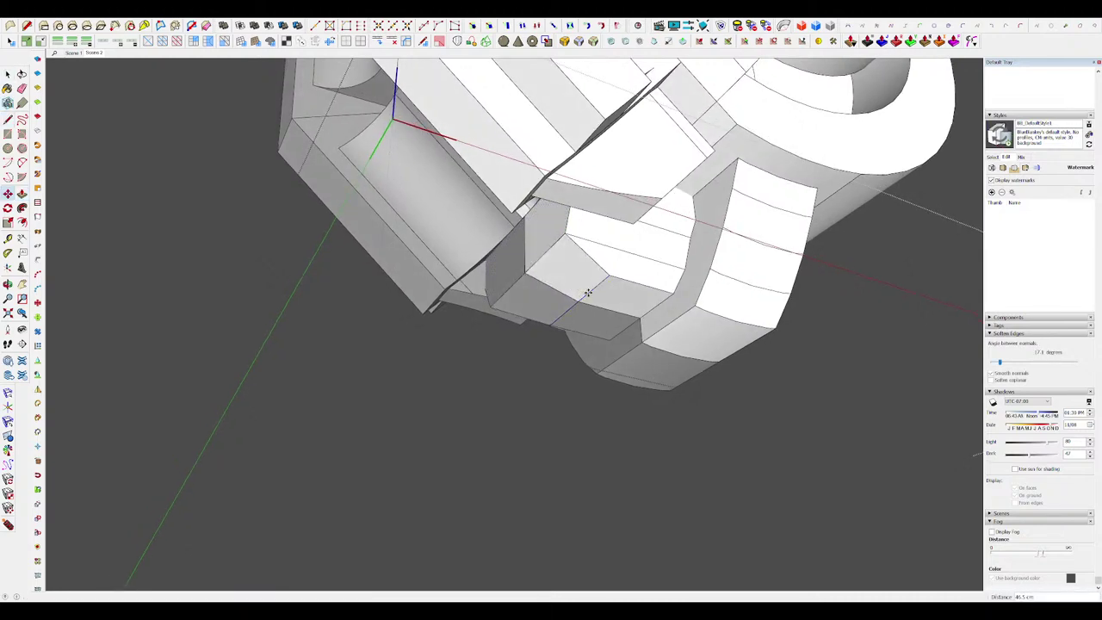
{"action": "middle_click_drag", "start_coordinate": [588, 293], "coordinate": [652, 268]}
{"action": "key", "text": "l"}
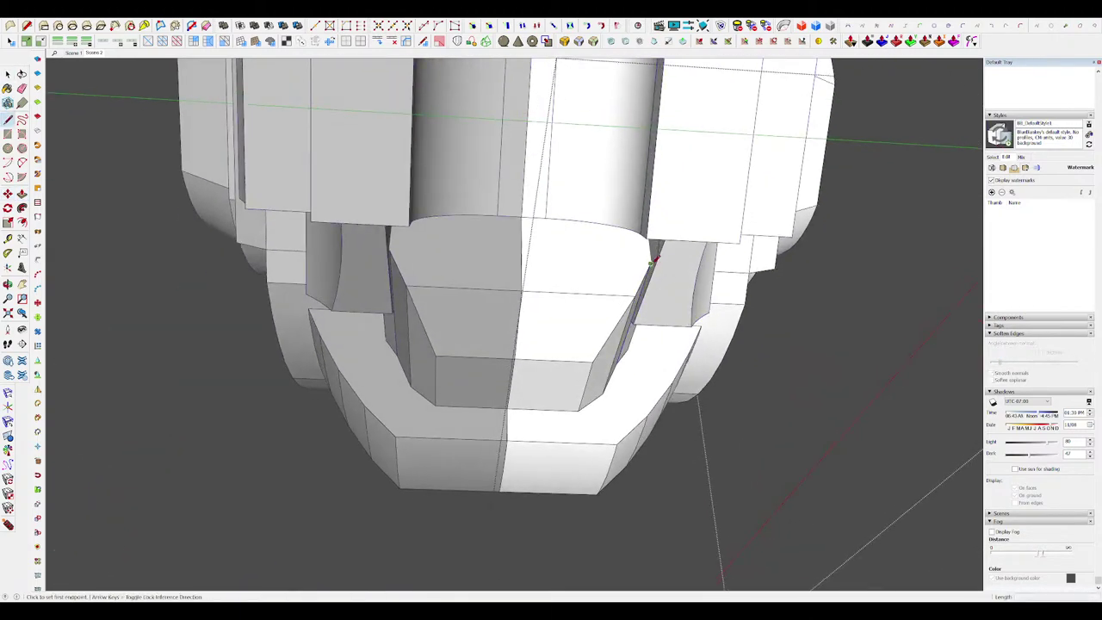
{"action": "left_click", "coordinate": [521, 256]}
{"action": "middle_click_drag", "start_coordinate": [521, 256], "coordinate": [550, 269]}
{"action": "key", "text": "m"}
{"action": "left_click", "coordinate": [543, 266]}
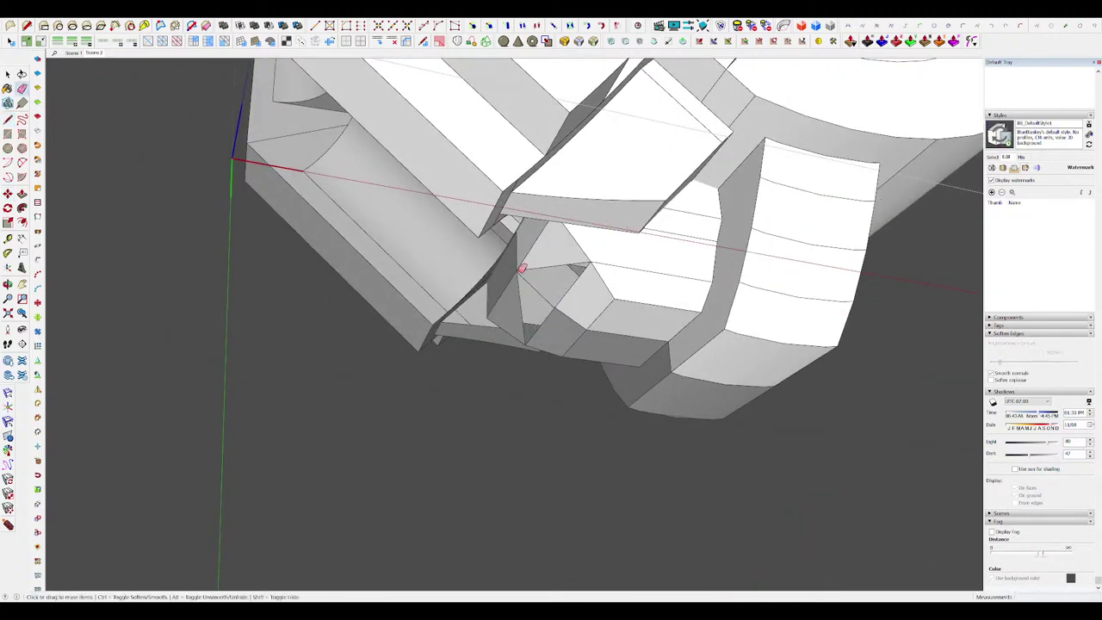
{"action": "middle_click_drag", "start_coordinate": [558, 303], "coordinate": [507, 343]}
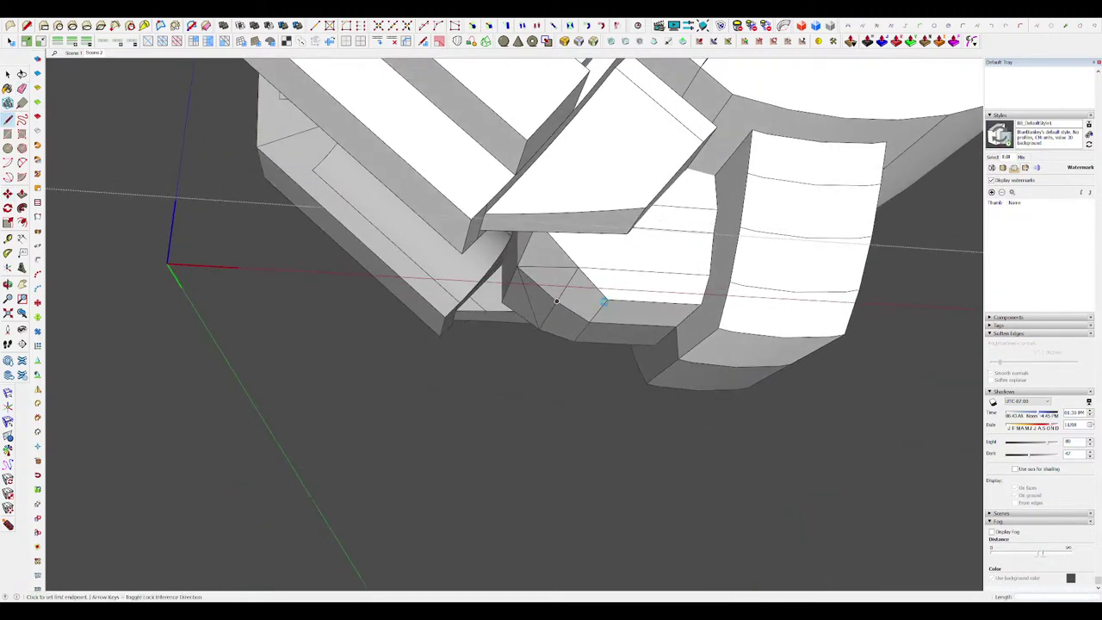
{"action": "middle_click_drag", "start_coordinate": [613, 307], "coordinate": [677, 301]}
Step: Draw a new edge across the side of the angled slab part
{"action": "scroll", "coordinate": [634, 280], "scroll_direction": "up", "scroll_amount": 4}
{"action": "middle_click_drag", "start_coordinate": [590, 297], "coordinate": [482, 229]}
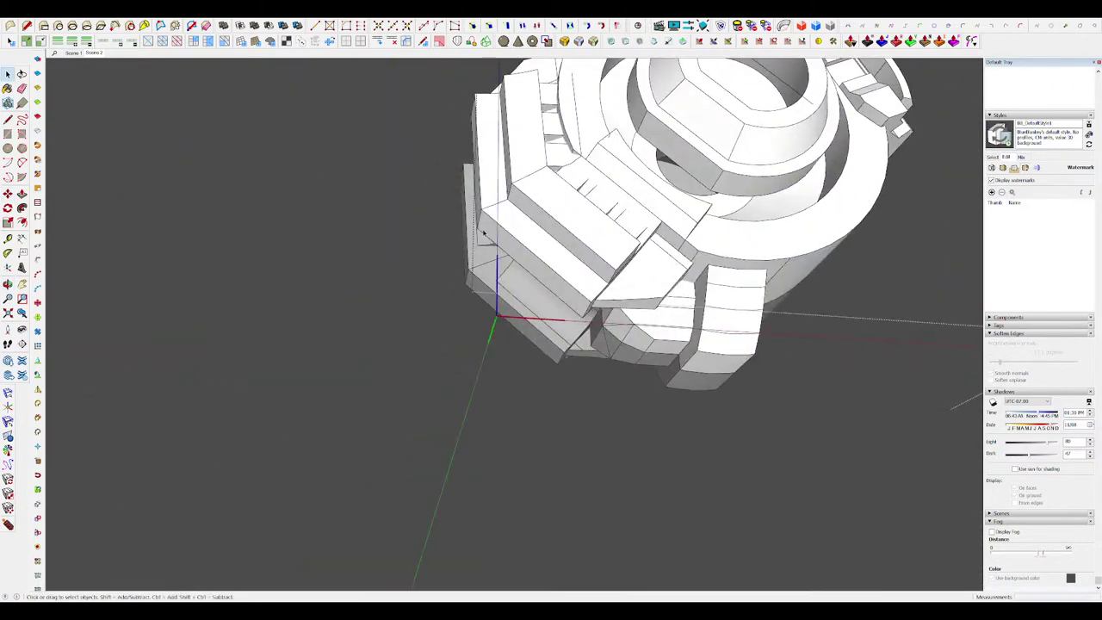
{"action": "scroll", "coordinate": [572, 259], "scroll_direction": "up", "scroll_amount": 4}
{"action": "middle_click_drag", "start_coordinate": [622, 283], "coordinate": [564, 296]}
{"action": "key", "text": "l"}
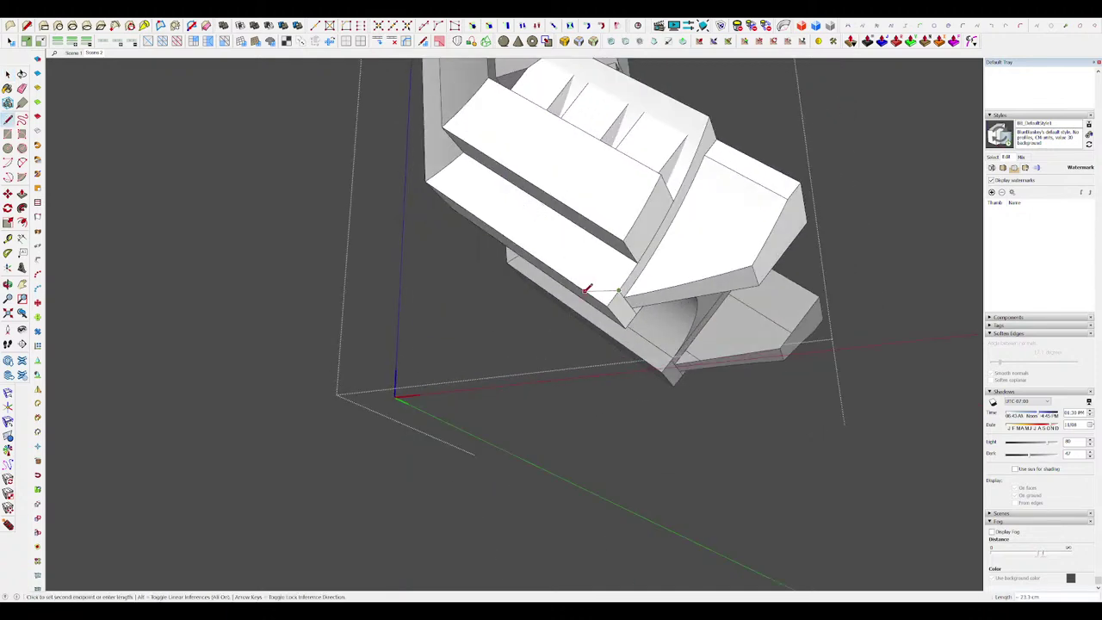
{"action": "middle_click_drag", "start_coordinate": [623, 322], "coordinate": [668, 238]}
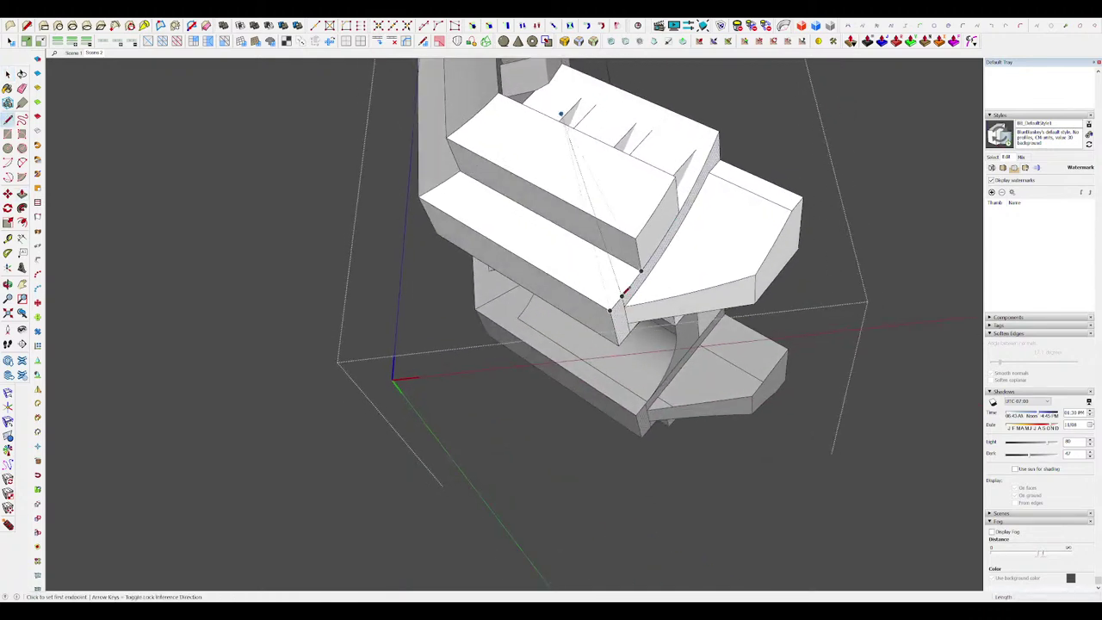
{"action": "key", "text": "p"}
{"action": "middle_click_drag", "start_coordinate": [600, 290], "coordinate": [677, 396]}
{"action": "middle_click_drag", "start_coordinate": [608, 333], "coordinate": [602, 276]}
{"action": "key", "text": "l"}
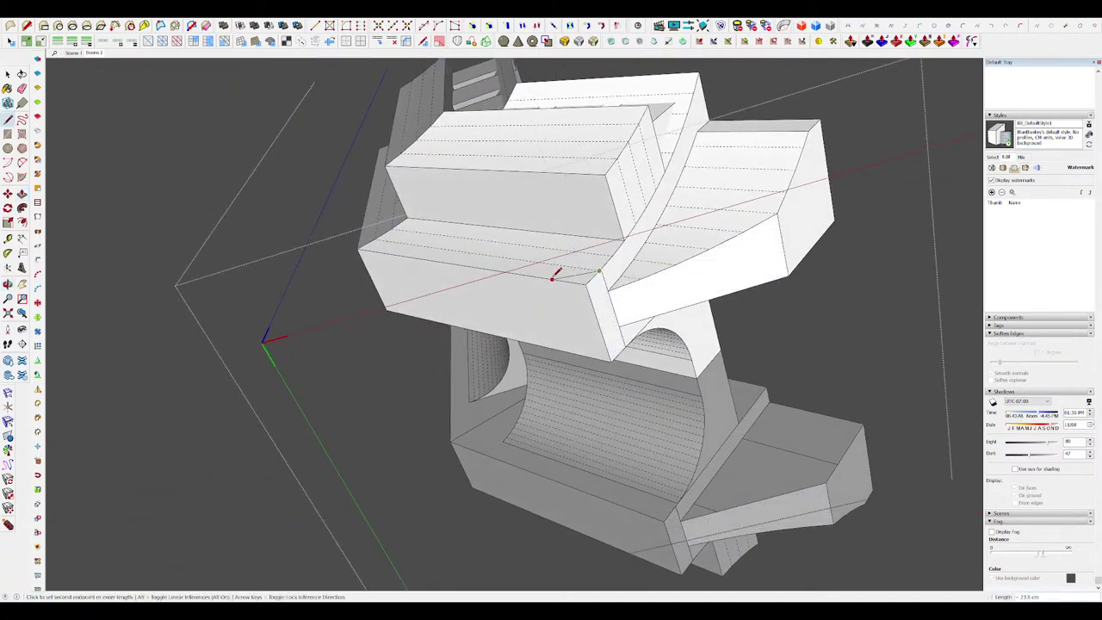
{"action": "scroll", "coordinate": [597, 277], "scroll_direction": "up", "scroll_amount": 3}
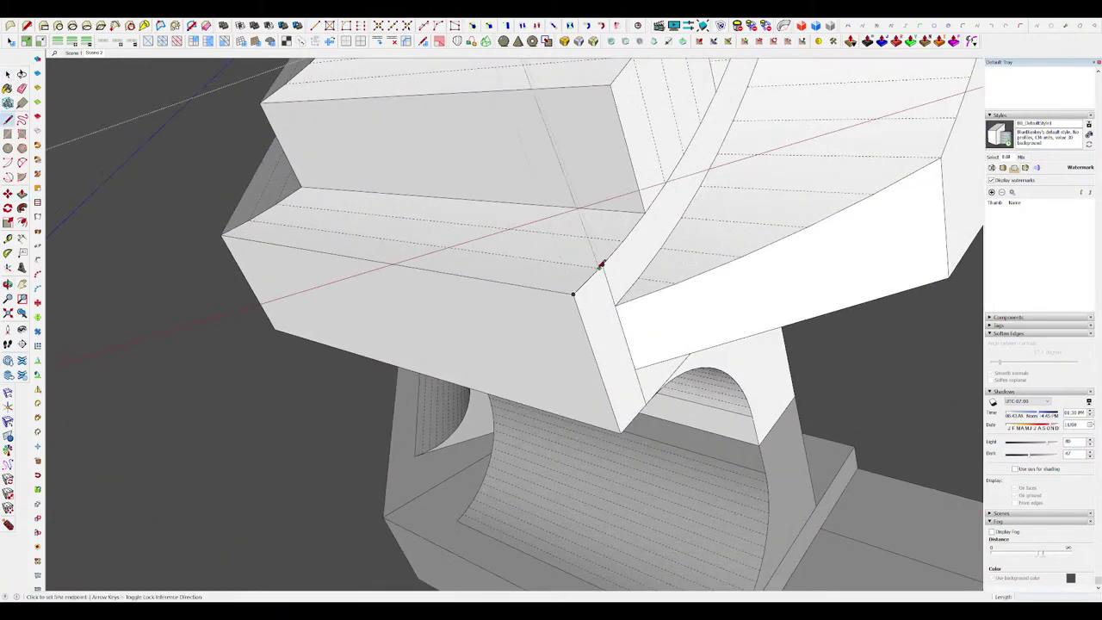
{"action": "left_click", "coordinate": [491, 279]}
Step: Move the slab's corner vertex so the triangle merges into the side
{"action": "key", "text": "m"}
{"action": "middle_click_drag", "start_coordinate": [589, 384], "coordinate": [600, 374]}
{"action": "left_click", "coordinate": [573, 295]}
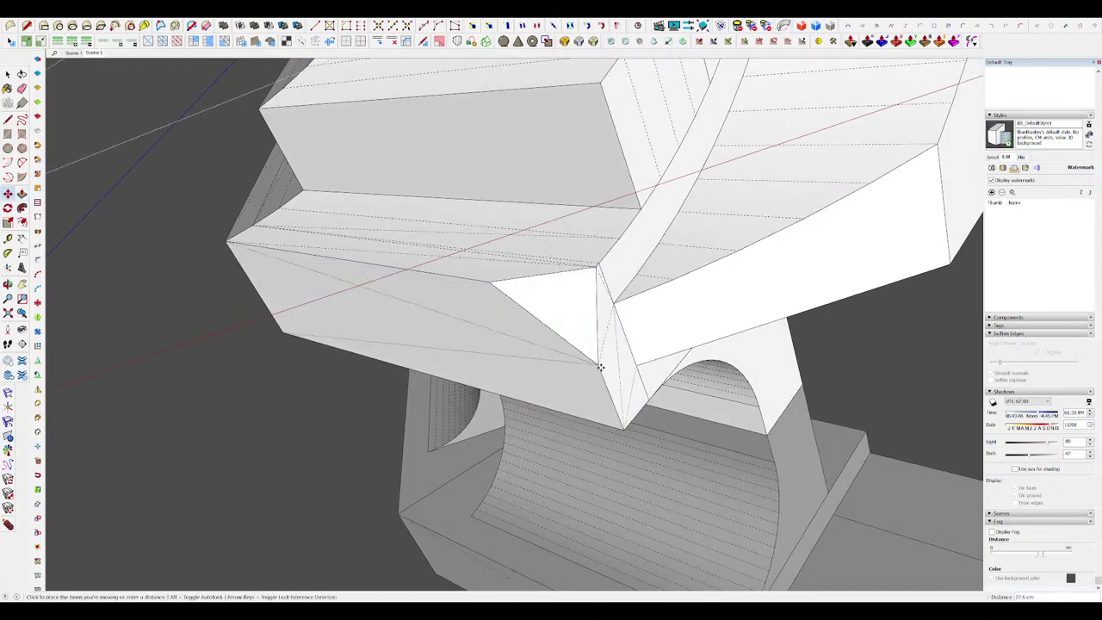
{"action": "left_click", "coordinate": [599, 361]}
{"action": "middle_click_drag", "start_coordinate": [600, 361], "coordinate": [556, 395]}
{"action": "scroll", "coordinate": [556, 395], "scroll_direction": "down", "scroll_amount": 5}
{"action": "middle_click_drag", "start_coordinate": [598, 316], "coordinate": [607, 361]}
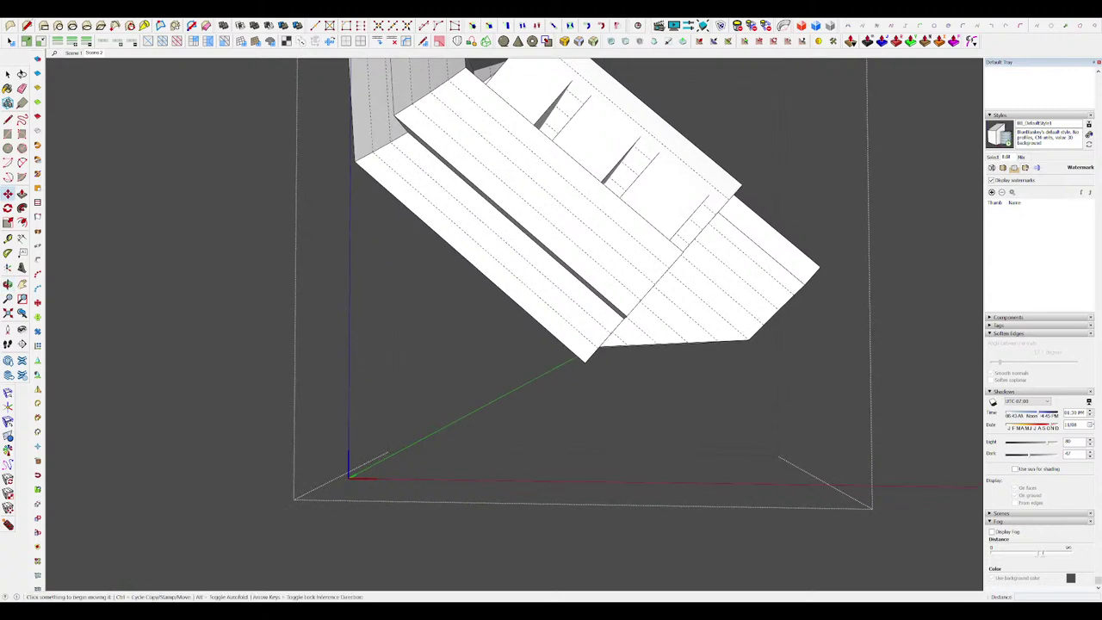
Step: In Front view, crossing-select and delete the leftover triangular face
{"action": "left_click", "coordinate": [65, 54]}
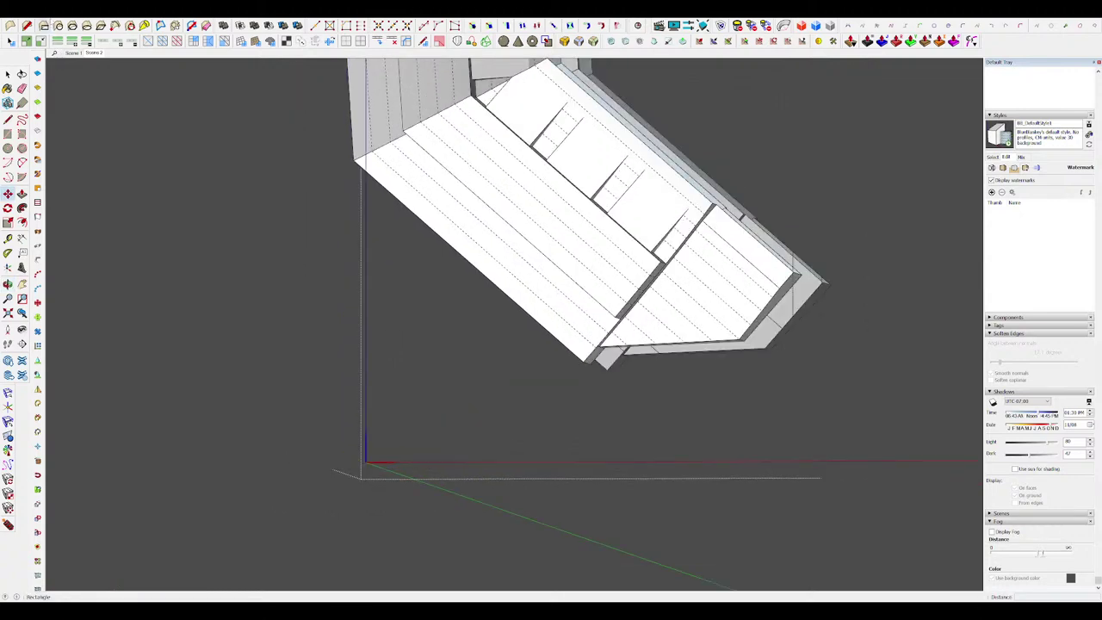
{"action": "left_click", "coordinate": [181, 64]}
{"action": "scroll", "coordinate": [549, 296], "scroll_direction": "down", "scroll_amount": 6}
{"action": "scroll", "coordinate": [655, 297], "scroll_direction": "up", "scroll_amount": 7}
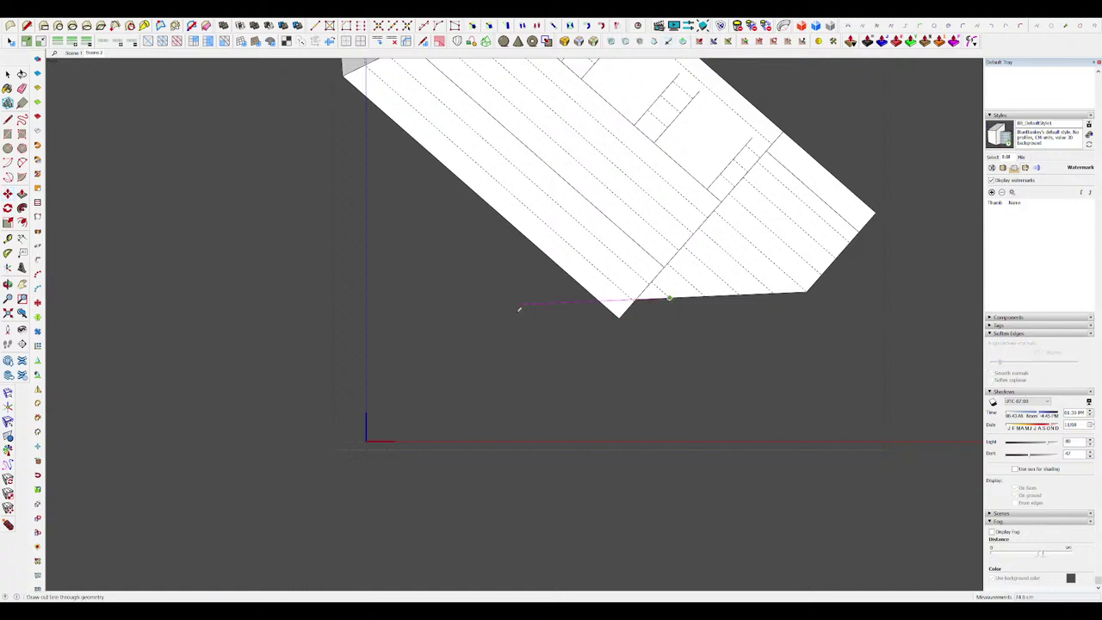
{"action": "scroll", "coordinate": [674, 323], "scroll_direction": "up", "scroll_amount": 5}
{"action": "left_click_drag", "start_coordinate": [701, 365], "coordinate": [542, 273]}
{"action": "key", "text": "Delete"}
Step: Redraw the closing edge to the corner so the face is filled again
{"action": "middle_click_drag", "start_coordinate": [588, 236], "coordinate": [657, 250]}
{"action": "key", "text": "l"}
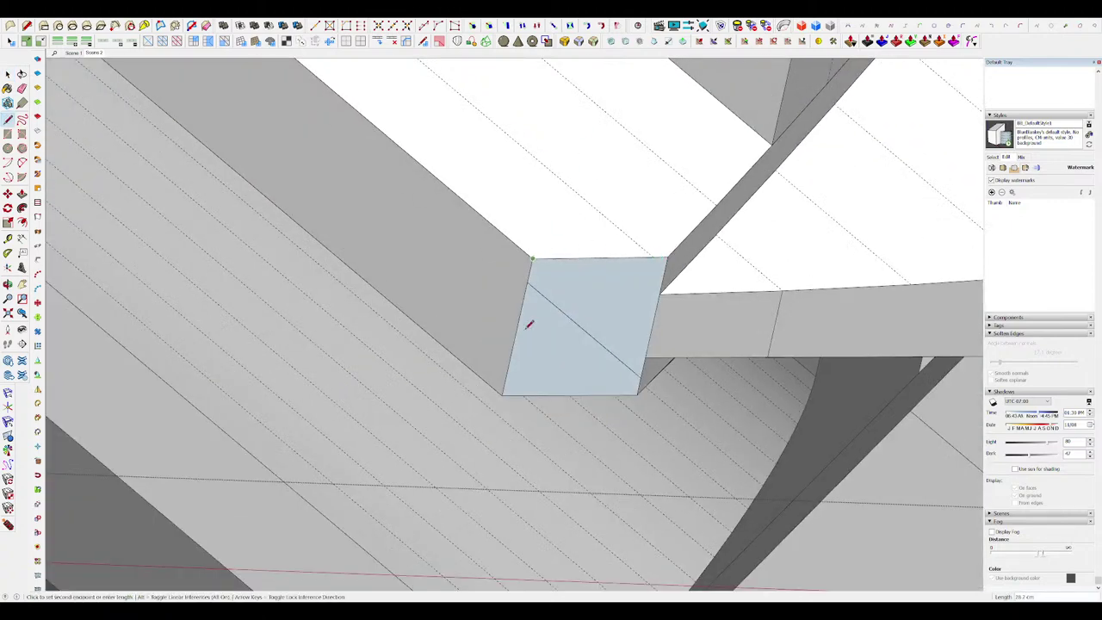
{"action": "left_click", "coordinate": [501, 395]}
{"action": "middle_click_drag", "start_coordinate": [504, 390], "coordinate": [543, 325]}
{"action": "scroll", "coordinate": [568, 293], "scroll_direction": "down", "scroll_amount": 5}
{"action": "middle_click_drag", "start_coordinate": [588, 270], "coordinate": [625, 181]}
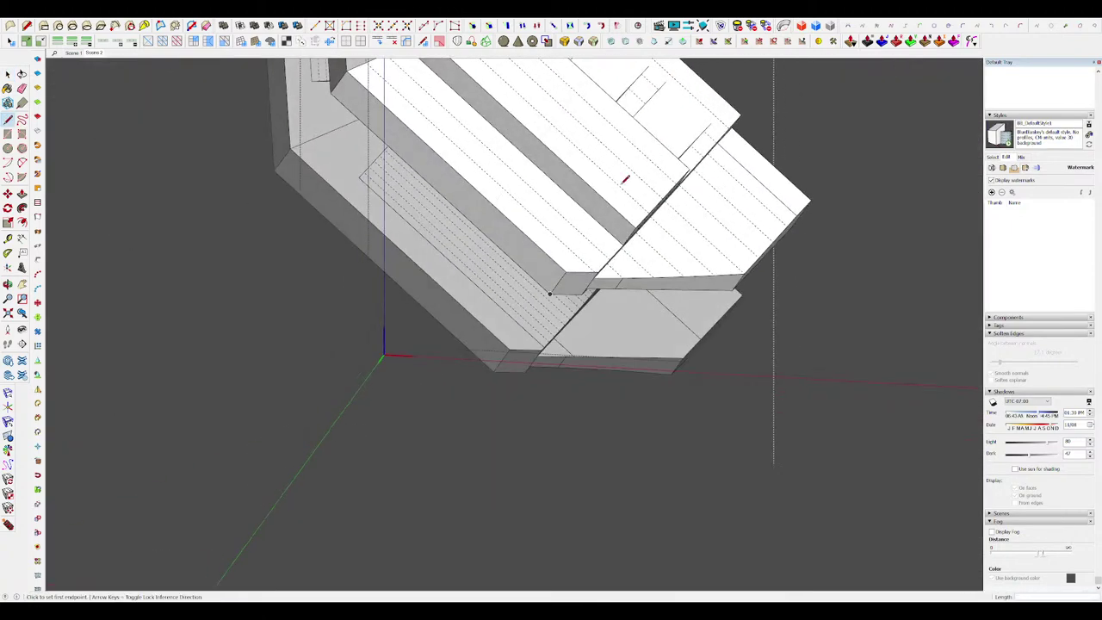
{"action": "scroll", "coordinate": [531, 241], "scroll_direction": "down", "scroll_amount": 5}
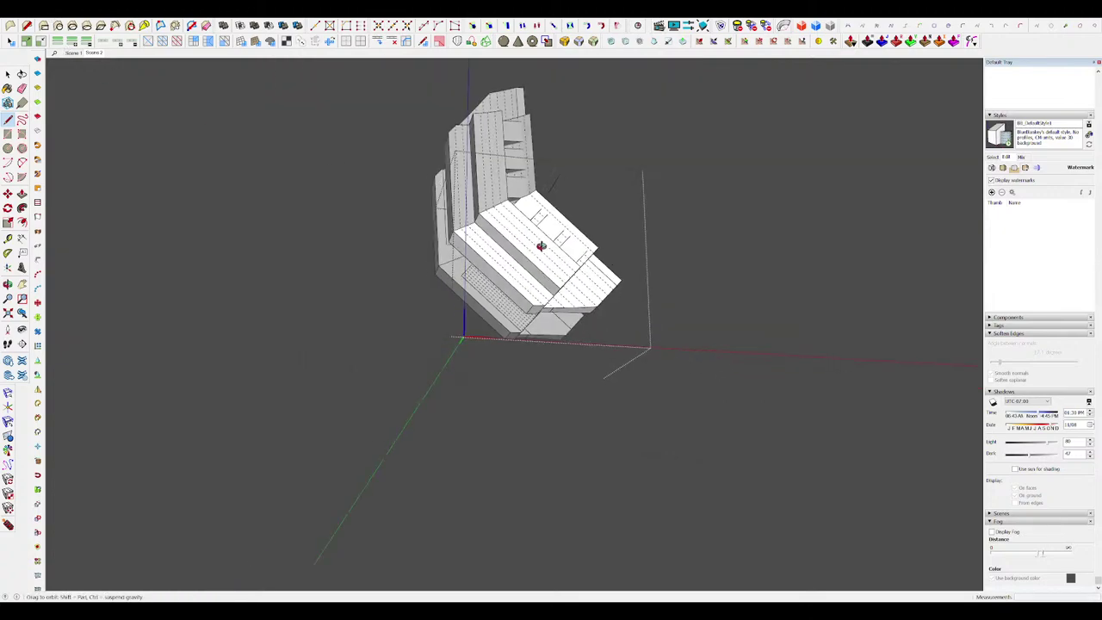
{"action": "scroll", "coordinate": [541, 266], "scroll_direction": "up", "scroll_amount": 8}
Step: Open the nested groups down to the white faceted block in the neck recess
{"action": "middle_click_drag", "start_coordinate": [549, 278], "coordinate": [628, 266]}
{"action": "key", "text": "space"}
{"action": "scroll", "coordinate": [604, 258], "scroll_direction": "up", "scroll_amount": 3}
{"action": "scroll", "coordinate": [668, 426], "scroll_direction": "up", "scroll_amount": 3}
{"action": "middle_click_drag", "start_coordinate": [669, 425], "coordinate": [725, 349]}
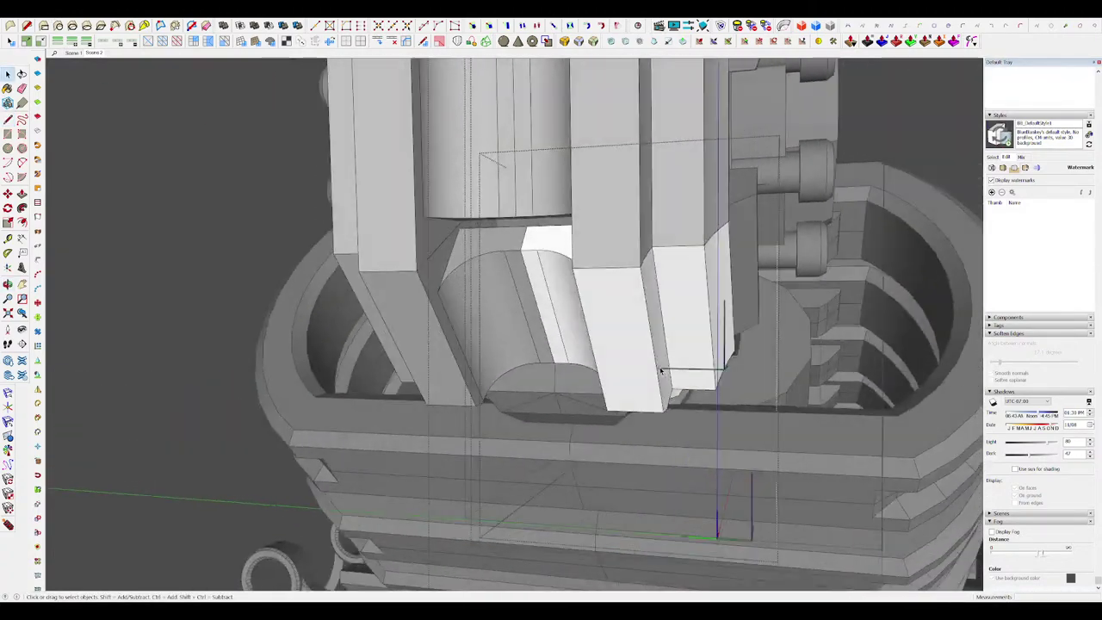
{"action": "scroll", "coordinate": [551, 284], "scroll_direction": "down", "scroll_amount": 5}
{"action": "scroll", "coordinate": [533, 230], "scroll_direction": "up", "scroll_amount": 6}
{"action": "mouse_move", "coordinate": [543, 214]}
{"action": "middle_mouse_down"}
{"action": "mouse_move", "coordinate": [669, 295]}
{"action": "mouse_move", "coordinate": [644, 336]}
{"action": "mouse_move", "coordinate": [522, 298]}
{"action": "mouse_move", "coordinate": [622, 298]}
{"action": "mouse_move", "coordinate": [657, 258]}
{"action": "middle_mouse_up"}
{"action": "double_click", "coordinate": [640, 307]}
{"action": "double_click", "coordinate": [641, 310]}
{"action": "double_click", "coordinate": [652, 331]}
Step: Start extruding the white recess face with Push/Pull
{"action": "scroll", "coordinate": [659, 258], "scroll_direction": "up", "scroll_amount": 2}
{"action": "key", "text": "l"}
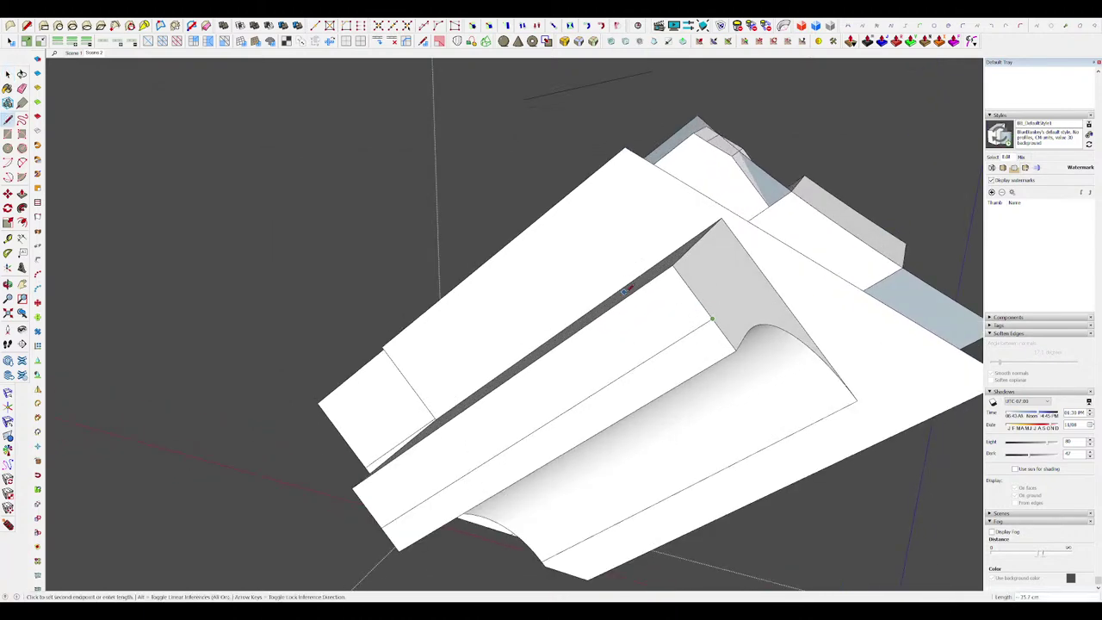
{"action": "middle_click_drag", "start_coordinate": [660, 299], "coordinate": [703, 253]}
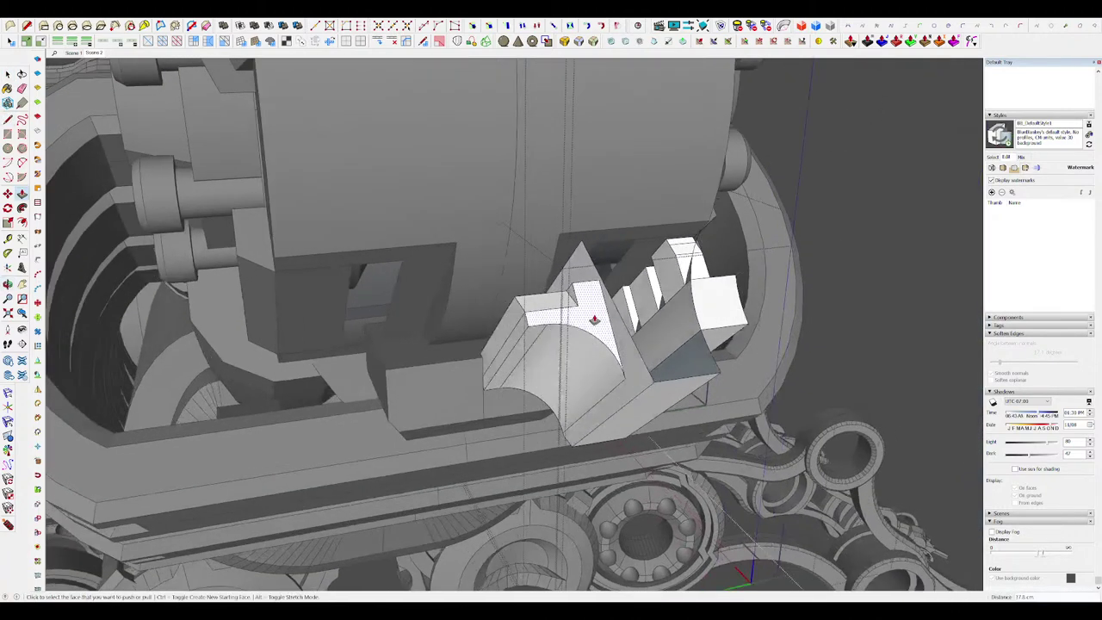
{"action": "middle_click_drag", "start_coordinate": [593, 315], "coordinate": [519, 304]}
{"action": "scroll", "coordinate": [519, 304], "scroll_direction": "up", "scroll_amount": 5}
{"action": "key", "text": "p"}
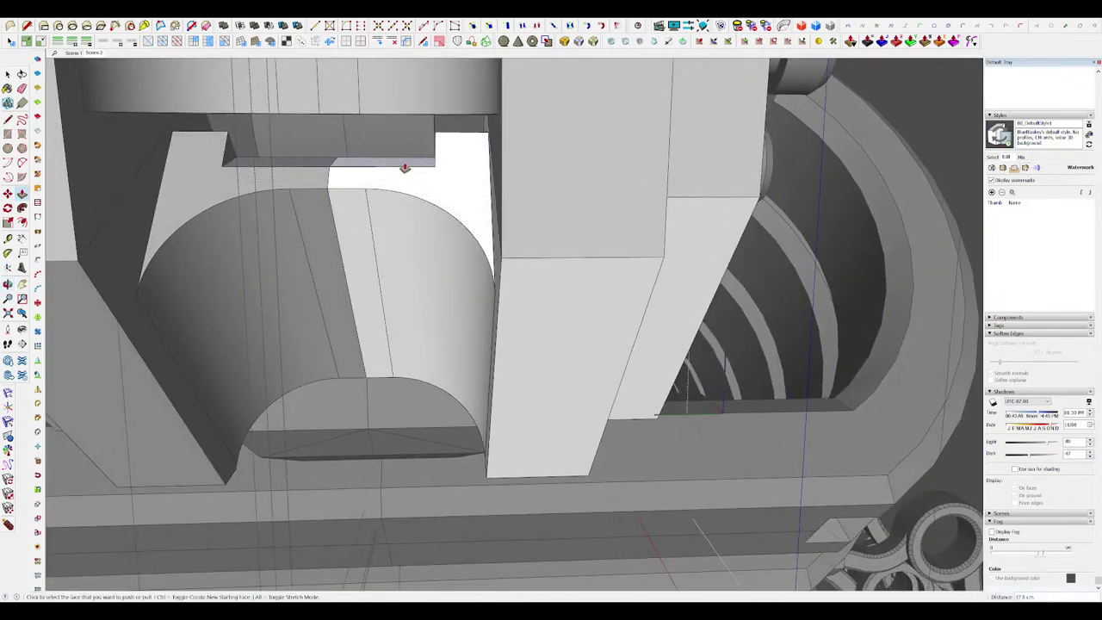
{"action": "left_click", "coordinate": [404, 168]}
{"action": "middle_click_drag", "start_coordinate": [533, 227], "coordinate": [575, 182]}
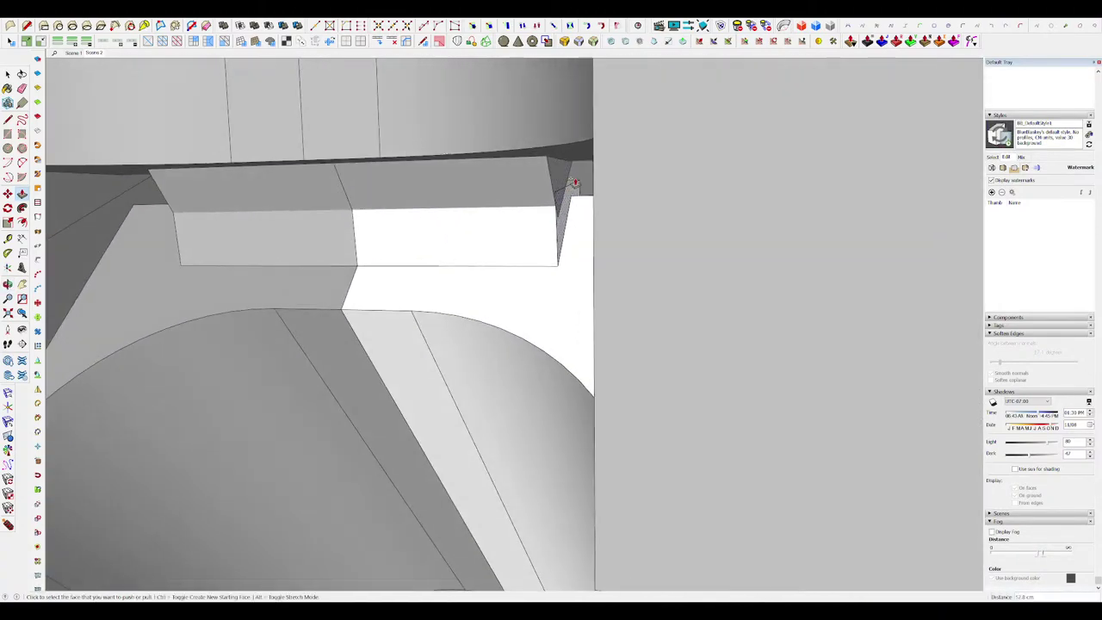
{"action": "scroll", "coordinate": [559, 183], "scroll_direction": "up", "scroll_amount": 3}
Step: Draw a line across the recess corner and push the corner triangle away
{"action": "key", "text": "l"}
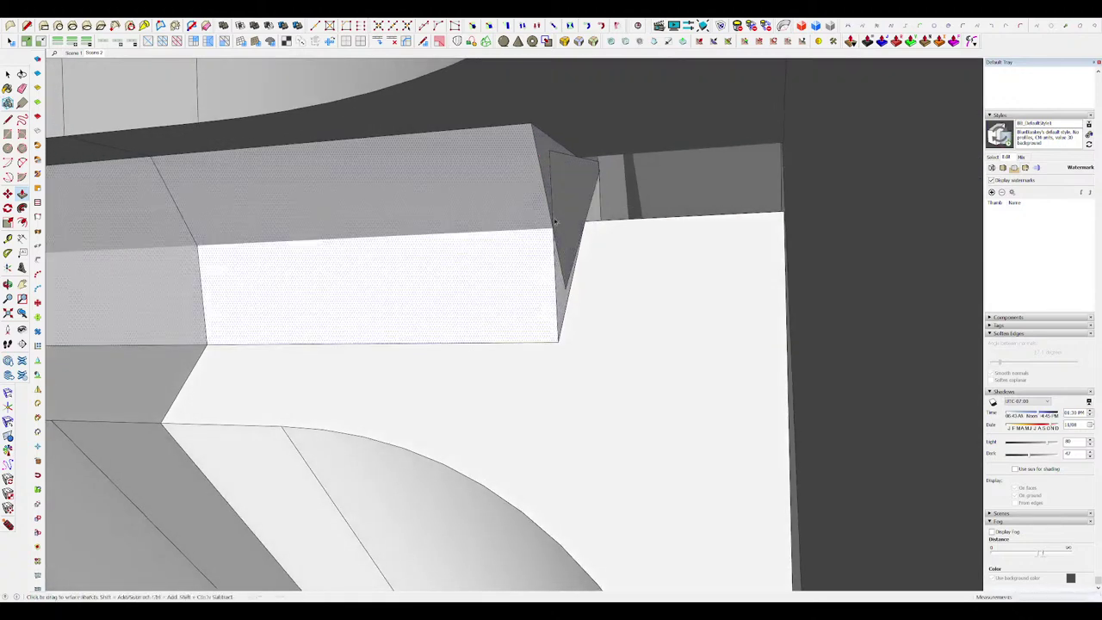
{"action": "left_click", "coordinate": [553, 229]}
{"action": "scroll", "coordinate": [588, 188], "scroll_direction": "up", "scroll_amount": 4}
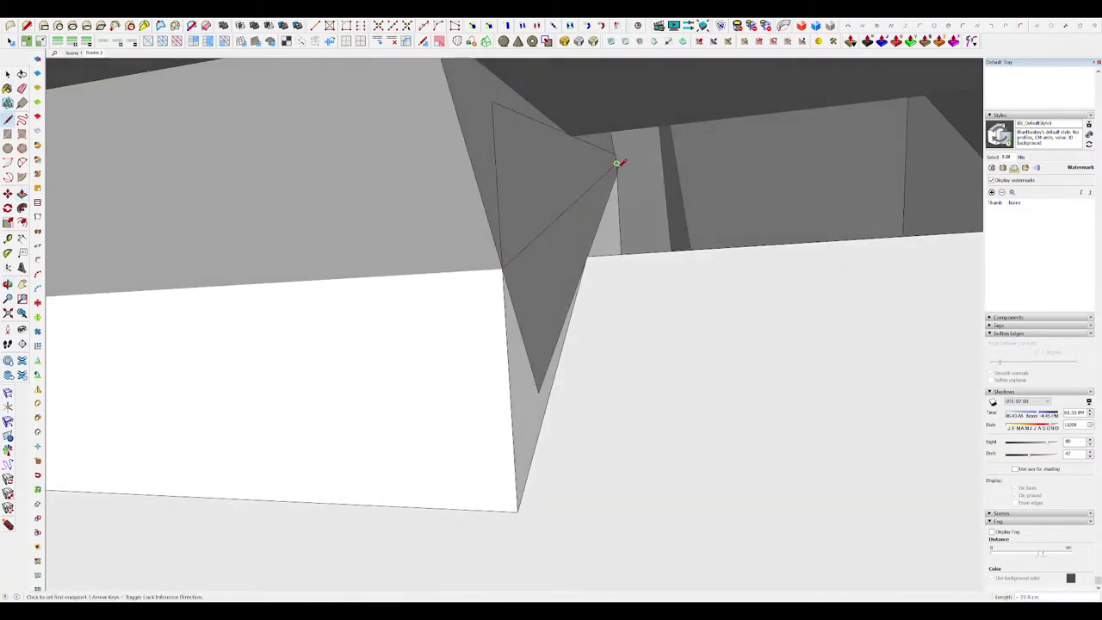
{"action": "scroll", "coordinate": [616, 163], "scroll_direction": "down", "scroll_amount": 6}
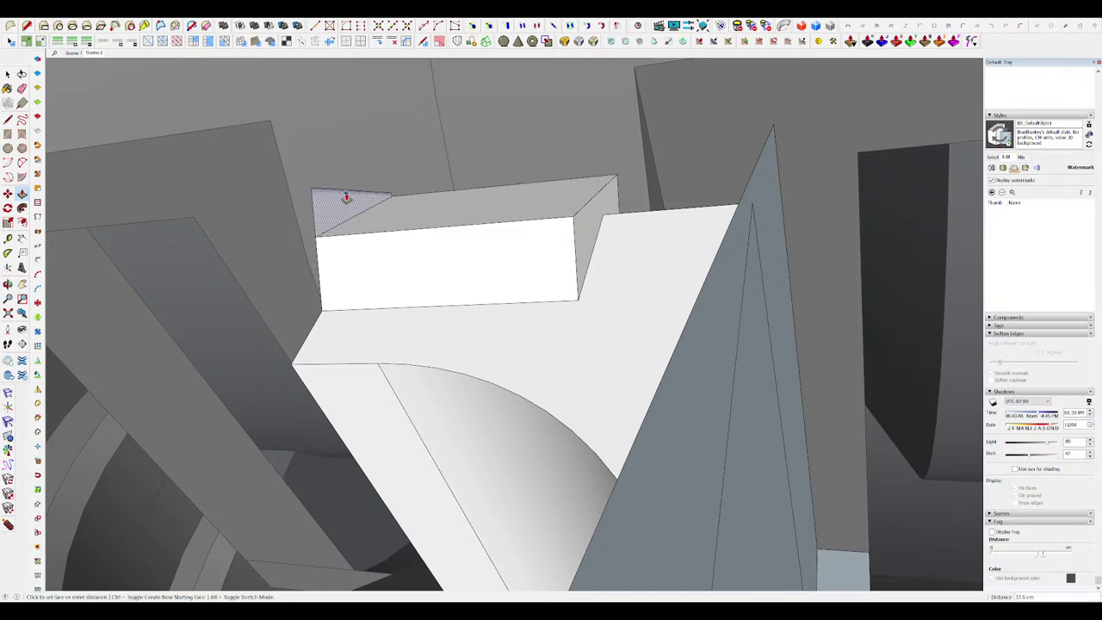
{"action": "left_click", "coordinate": [347, 197]}
Step: Review the trimmed white block and exit the inner and outer groups
{"action": "middle_click_drag", "start_coordinate": [506, 253], "coordinate": [685, 256]}
{"action": "scroll", "coordinate": [671, 253], "scroll_direction": "down", "scroll_amount": 7}
{"action": "middle_click_drag", "start_coordinate": [536, 257], "coordinate": [502, 249]}
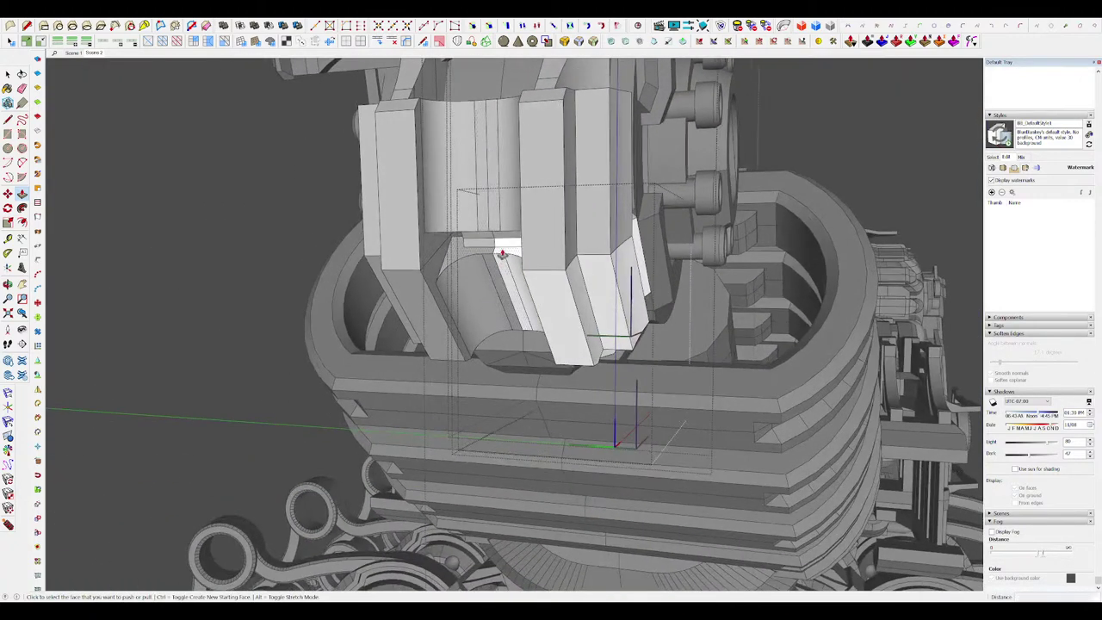
{"action": "scroll", "coordinate": [590, 233], "scroll_direction": "up", "scroll_amount": 8}
{"action": "middle_click_drag", "start_coordinate": [591, 233], "coordinate": [728, 238]}
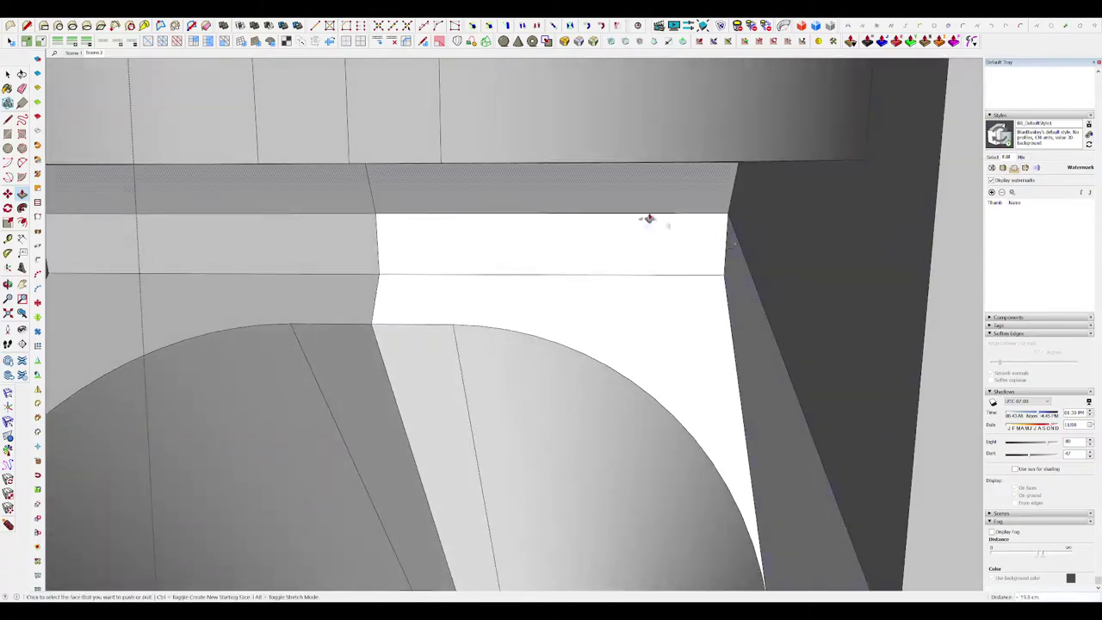
{"action": "scroll", "coordinate": [649, 219], "scroll_direction": "down", "scroll_amount": 10}
{"action": "middle_click_drag", "start_coordinate": [575, 197], "coordinate": [745, 255]}
{"action": "key", "text": "space"}
{"action": "left_click", "coordinate": [745, 255]}
{"action": "left_click", "coordinate": [746, 254]}
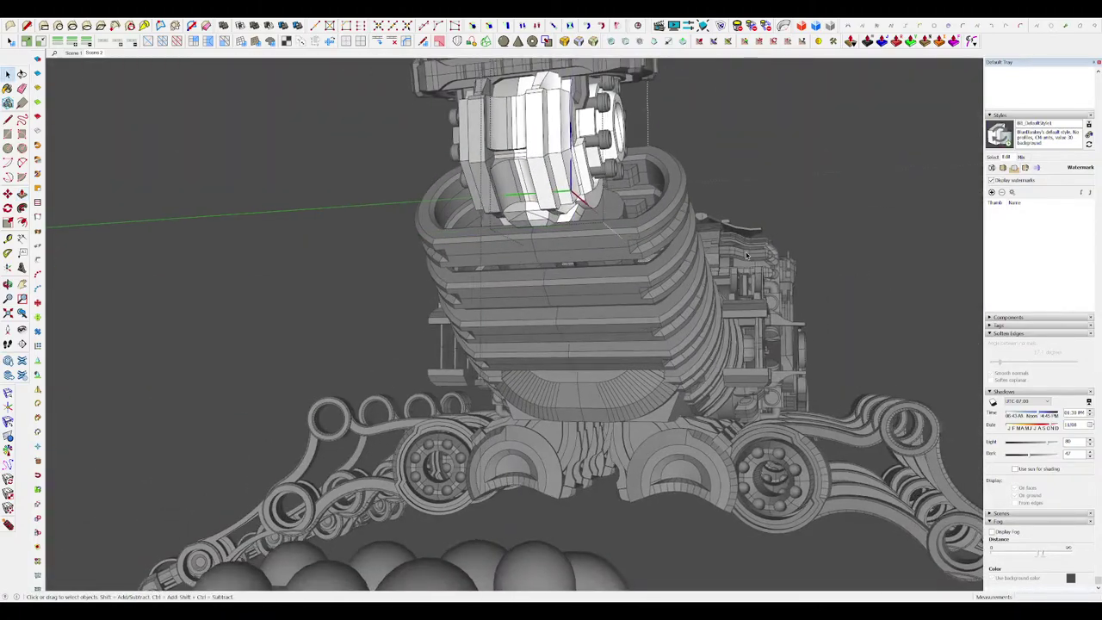
Step: Open the tail joint group and its nested hex block part for editing
{"action": "left_click", "coordinate": [758, 269]}
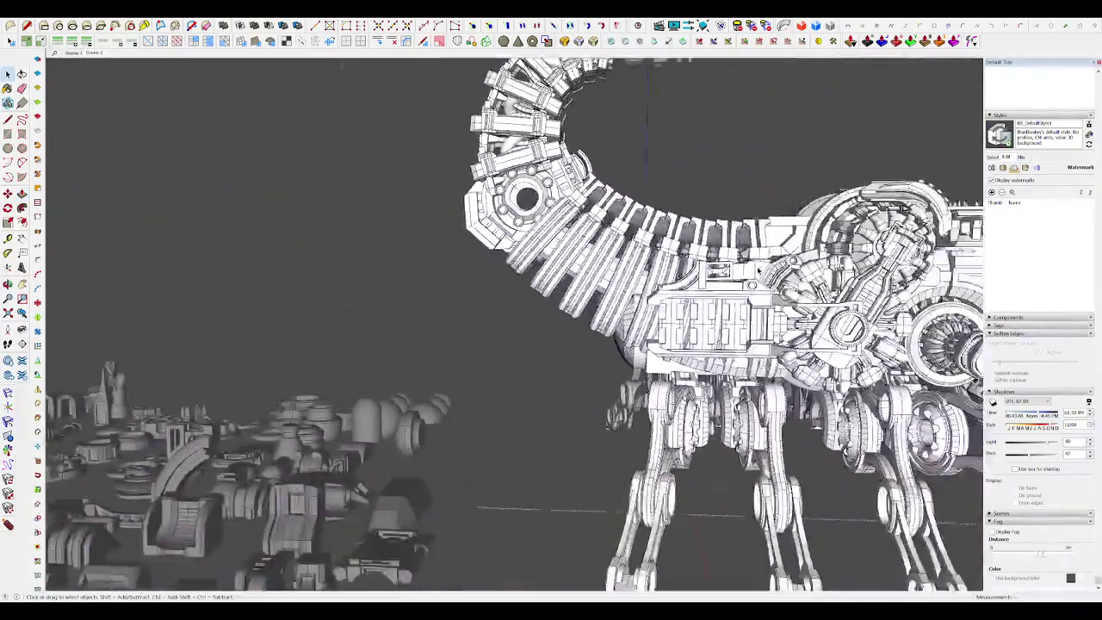
{"action": "scroll", "coordinate": [757, 269], "scroll_direction": "down", "scroll_amount": 5}
{"action": "middle_click_drag", "start_coordinate": [757, 270], "coordinate": [849, 278]}
{"action": "scroll", "coordinate": [430, 240], "scroll_direction": "up", "scroll_amount": 8}
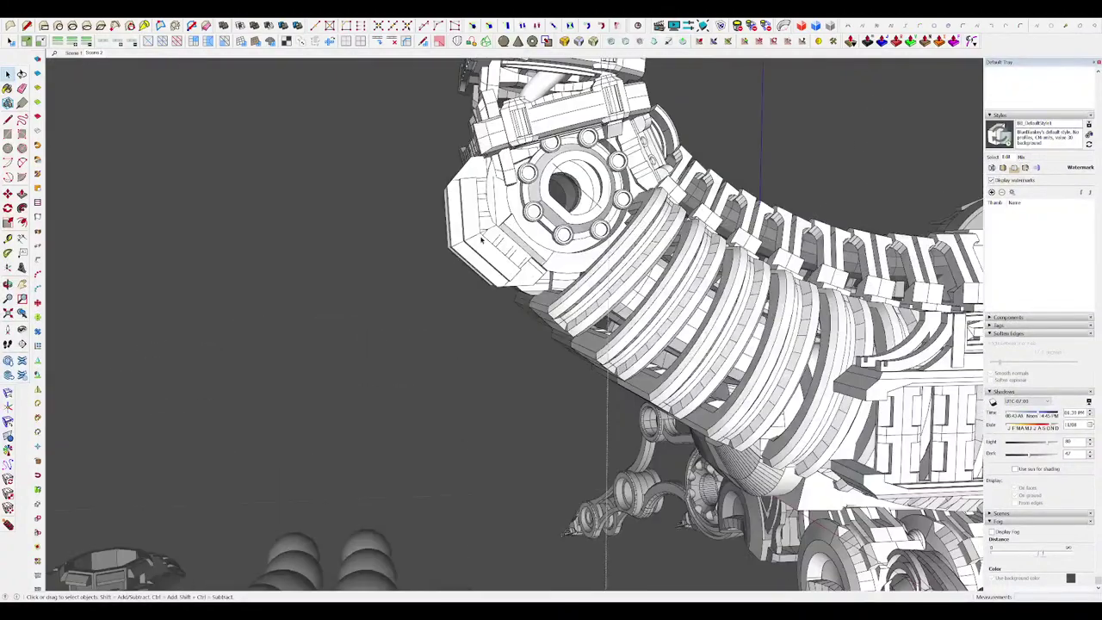
{"action": "scroll", "coordinate": [467, 240], "scroll_direction": "up", "scroll_amount": 3}
{"action": "double_click", "coordinate": [467, 240]}
{"action": "scroll", "coordinate": [468, 240], "scroll_direction": "up", "scroll_amount": 4}
{"action": "double_click", "coordinate": [467, 241]}
{"action": "left_click", "coordinate": [467, 241]}
{"action": "middle_click_drag", "start_coordinate": [467, 241], "coordinate": [585, 146]}
{"action": "middle_click_drag", "start_coordinate": [464, 222], "coordinate": [442, 207]}
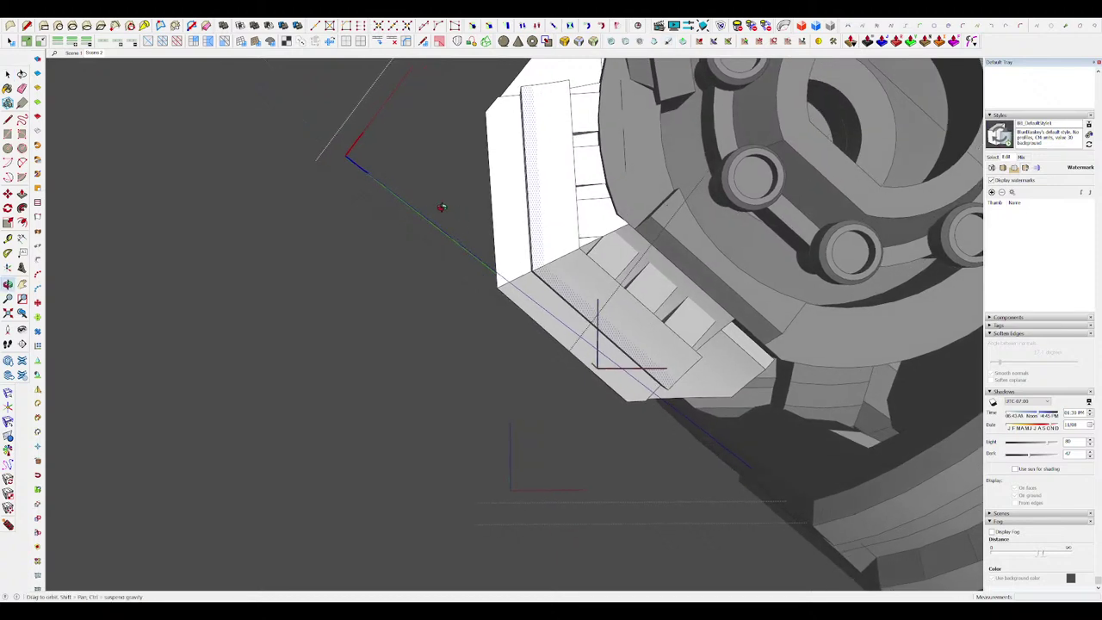
Step: Switch the camera to Parallel Projection and the standard Back view
{"action": "left_click", "coordinate": [61, 57]}
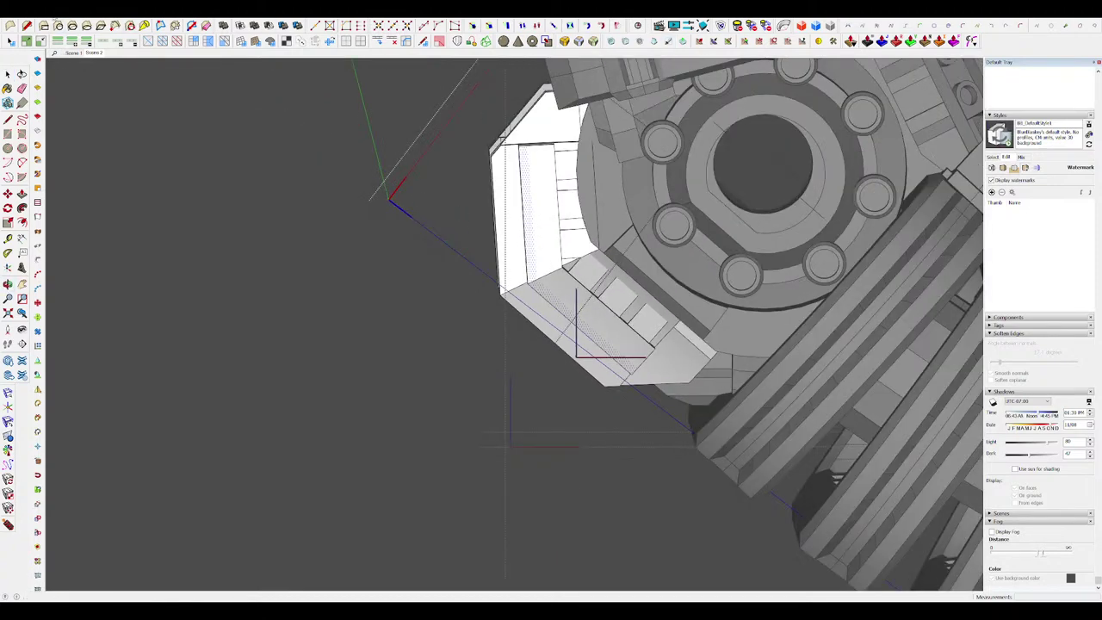
{"action": "left_click", "coordinate": [175, 71]}
{"action": "scroll", "coordinate": [564, 278], "scroll_direction": "down", "scroll_amount": 7}
{"action": "scroll", "coordinate": [631, 361], "scroll_direction": "up", "scroll_amount": 8}
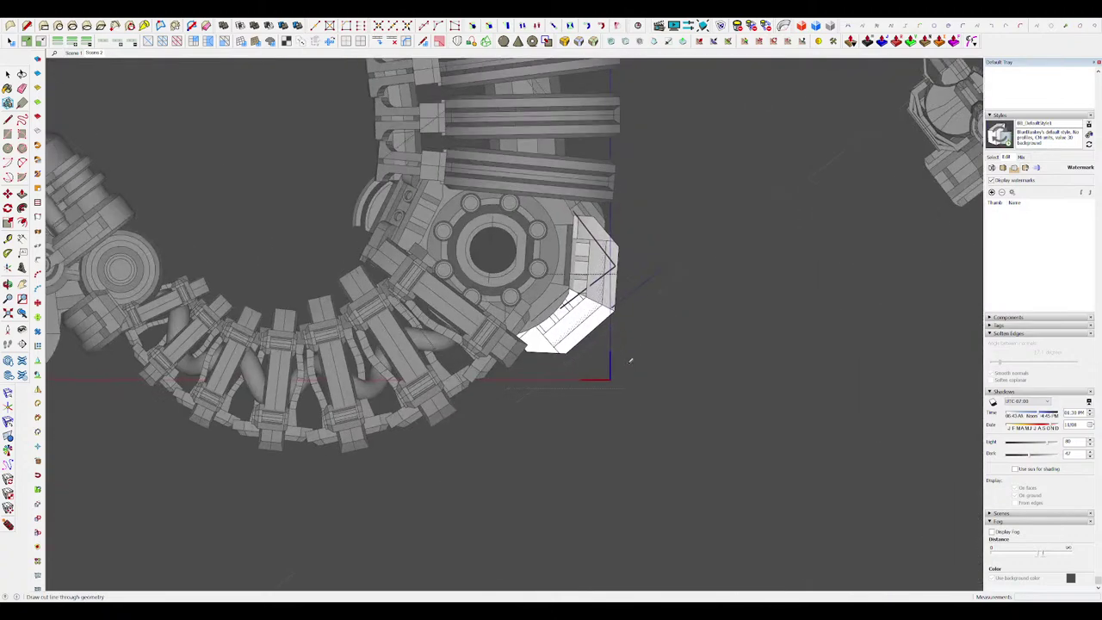
{"action": "scroll", "coordinate": [603, 317], "scroll_direction": "up", "scroll_amount": 2}
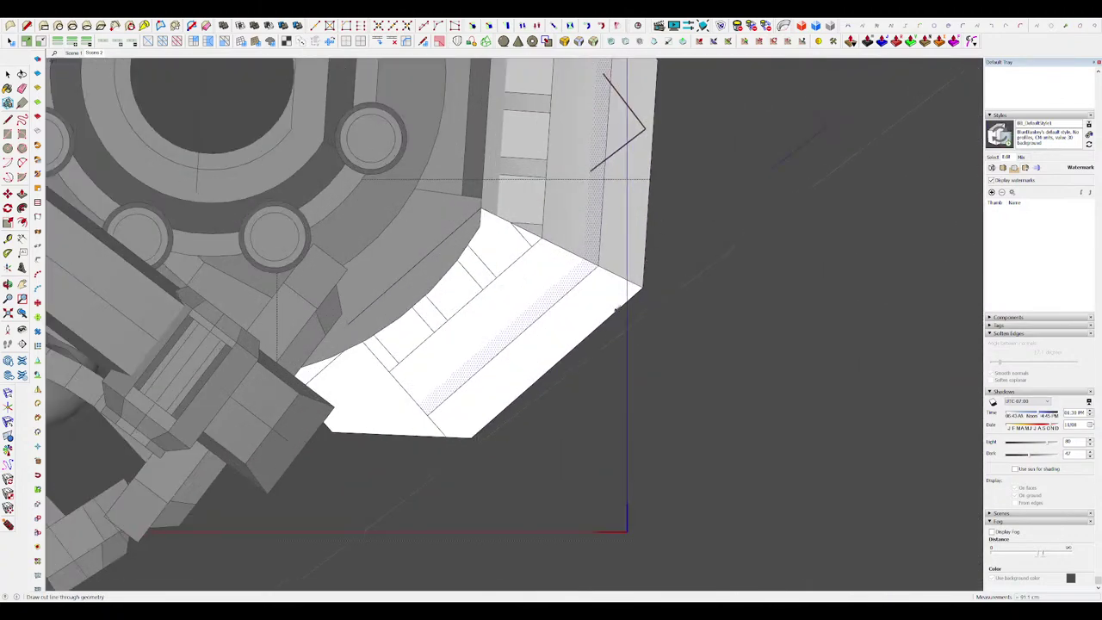
{"action": "scroll", "coordinate": [579, 379], "scroll_direction": "up", "scroll_amount": 3}
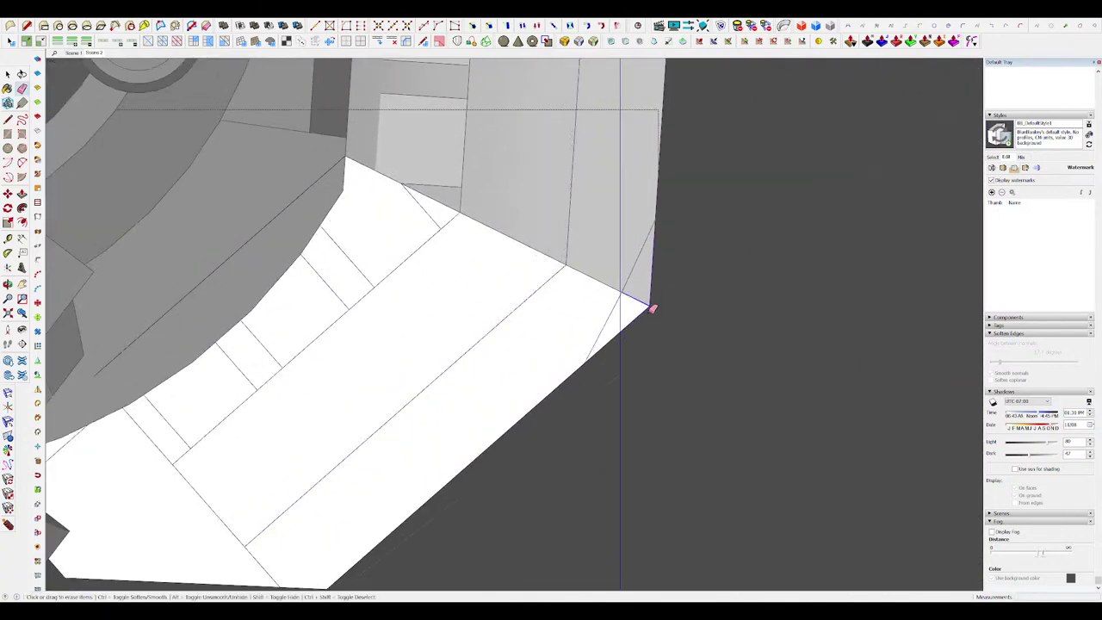
Step: Draw a new edge across the white plate's strip to split it
{"action": "mouse_move", "coordinate": [651, 307]}
{"action": "middle_mouse_down"}
{"action": "mouse_move", "coordinate": [479, 177]}
{"action": "mouse_move", "coordinate": [513, 275]}
{"action": "mouse_move", "coordinate": [579, 252]}
{"action": "mouse_move", "coordinate": [570, 271]}
{"action": "mouse_move", "coordinate": [553, 240]}
{"action": "mouse_move", "coordinate": [603, 267]}
{"action": "mouse_move", "coordinate": [362, 106]}
{"action": "mouse_move", "coordinate": [584, 245]}
{"action": "middle_mouse_up"}
{"action": "left_click", "coordinate": [576, 241]}
{"action": "scroll", "coordinate": [580, 242], "scroll_direction": "up", "scroll_amount": 3}
{"action": "left_click", "coordinate": [583, 236]}
{"action": "scroll", "coordinate": [583, 258], "scroll_direction": "down", "scroll_amount": 7}
{"action": "scroll", "coordinate": [603, 268], "scroll_direction": "up", "scroll_amount": 6}
{"action": "scroll", "coordinate": [584, 244], "scroll_direction": "up", "scroll_amount": 3}
{"action": "scroll", "coordinate": [584, 210], "scroll_direction": "down", "scroll_amount": 3}
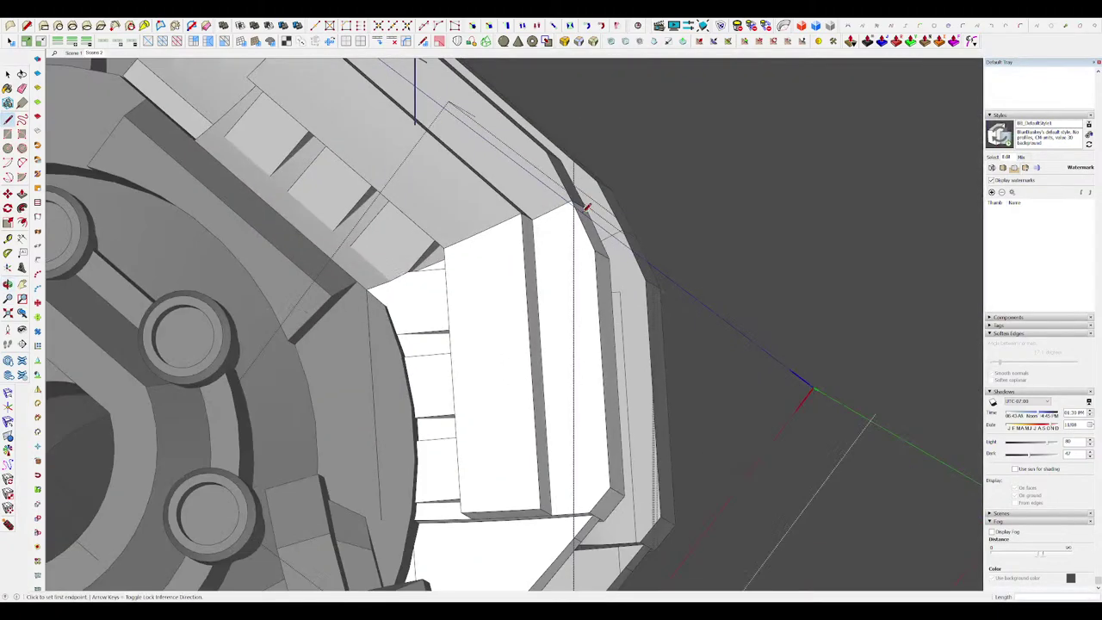
{"action": "scroll", "coordinate": [598, 293], "scroll_direction": "down", "scroll_amount": 8}
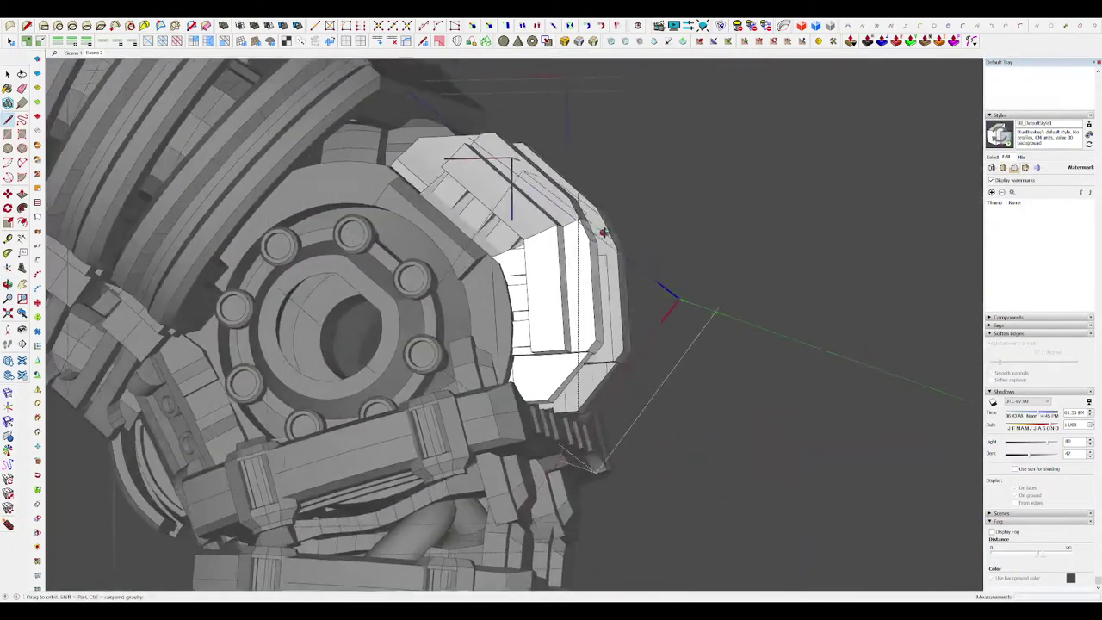
Step: Zoom extents to frame the whole model and exit the nested group
{"action": "middle_click_drag", "start_coordinate": [627, 230], "coordinate": [618, 235]}
{"action": "middle_click_drag", "start_coordinate": [72, 60], "coordinate": [520, 290]}
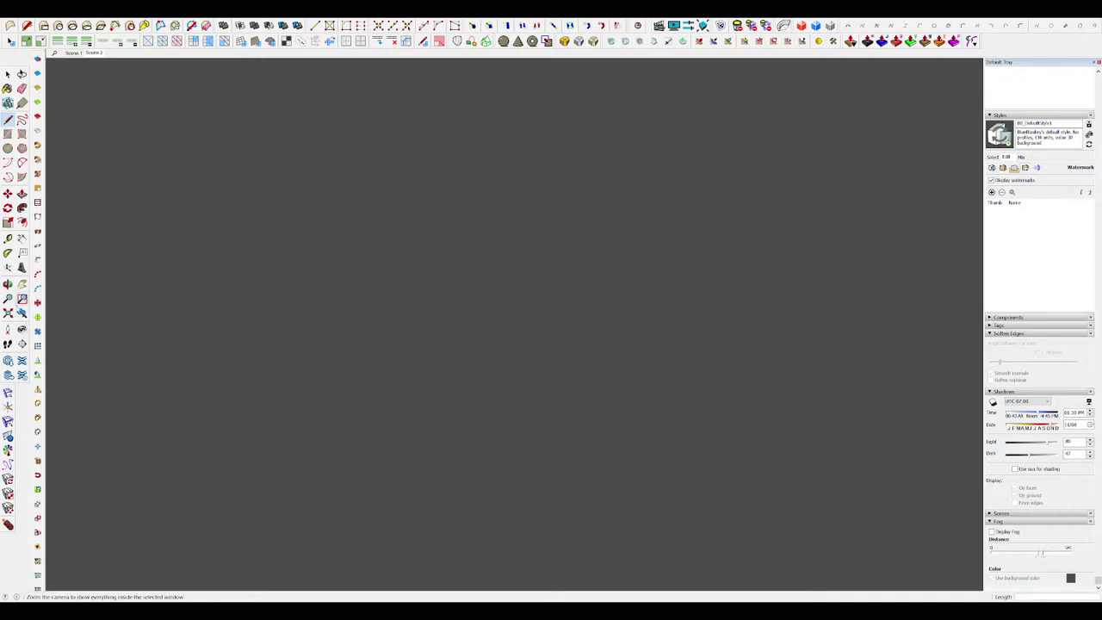
{"action": "key", "text": "shift+z"}
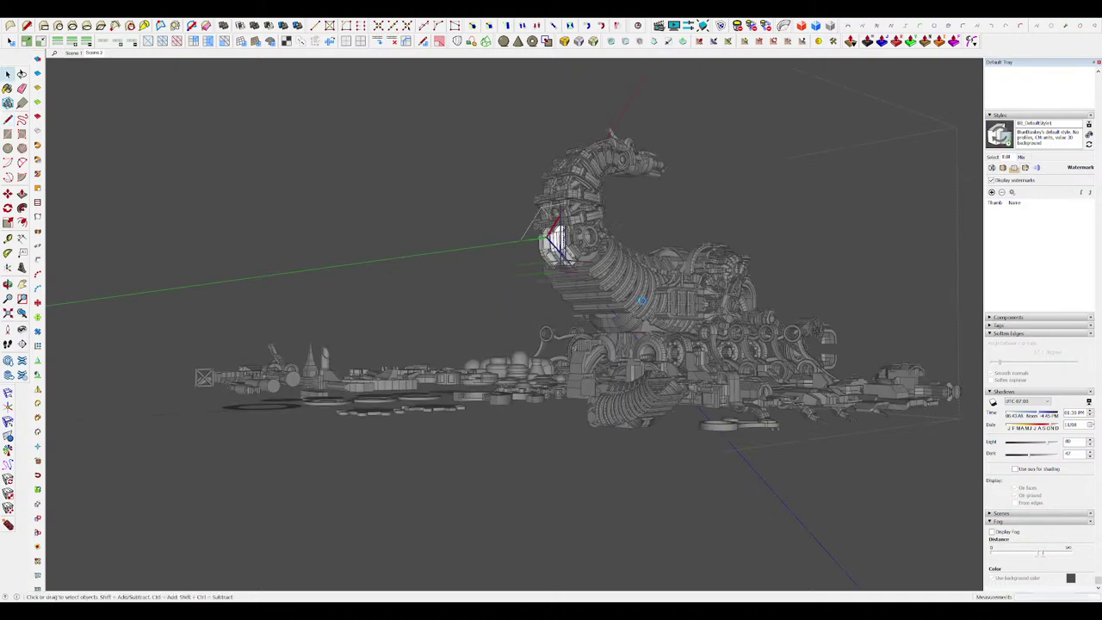
{"action": "middle_click_drag", "start_coordinate": [641, 301], "coordinate": [594, 277]}
{"action": "key", "text": "Escape"}
{"action": "scroll", "coordinate": [602, 378], "scroll_direction": "up", "scroll_amount": 5}
{"action": "scroll", "coordinate": [570, 403], "scroll_direction": "down", "scroll_amount": 4}
Step: Close the open group and zoom in on the tail's hex joint with Offset (F) active
{"action": "left_click", "coordinate": [570, 400]}
{"action": "scroll", "coordinate": [594, 277], "scroll_direction": "up", "scroll_amount": 4}
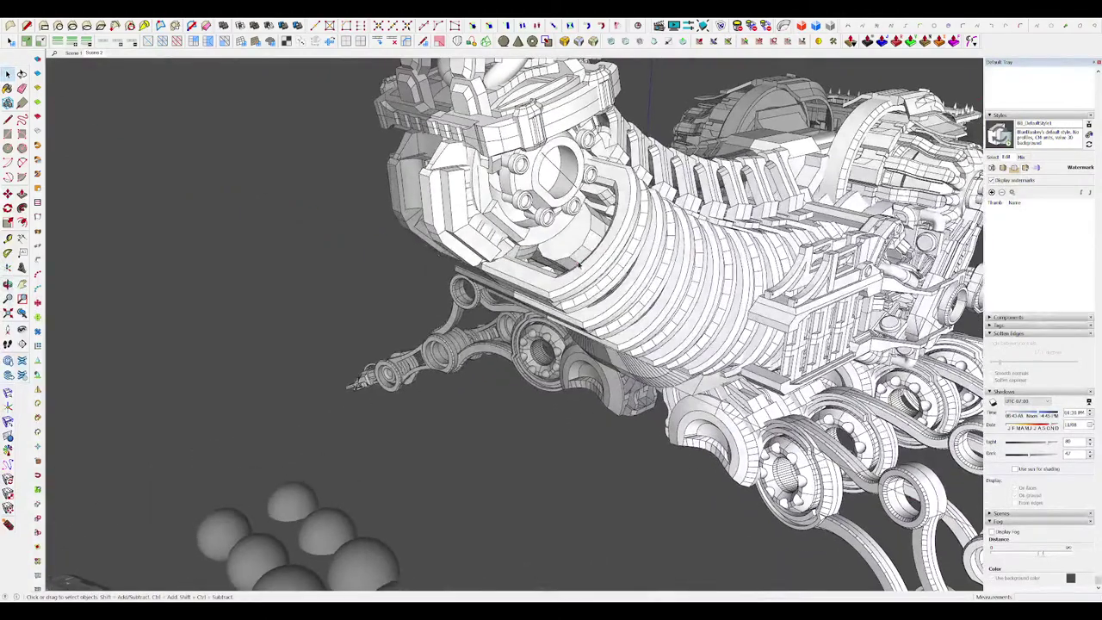
{"action": "scroll", "coordinate": [580, 263], "scroll_direction": "up", "scroll_amount": 8}
{"action": "key", "text": "f"}
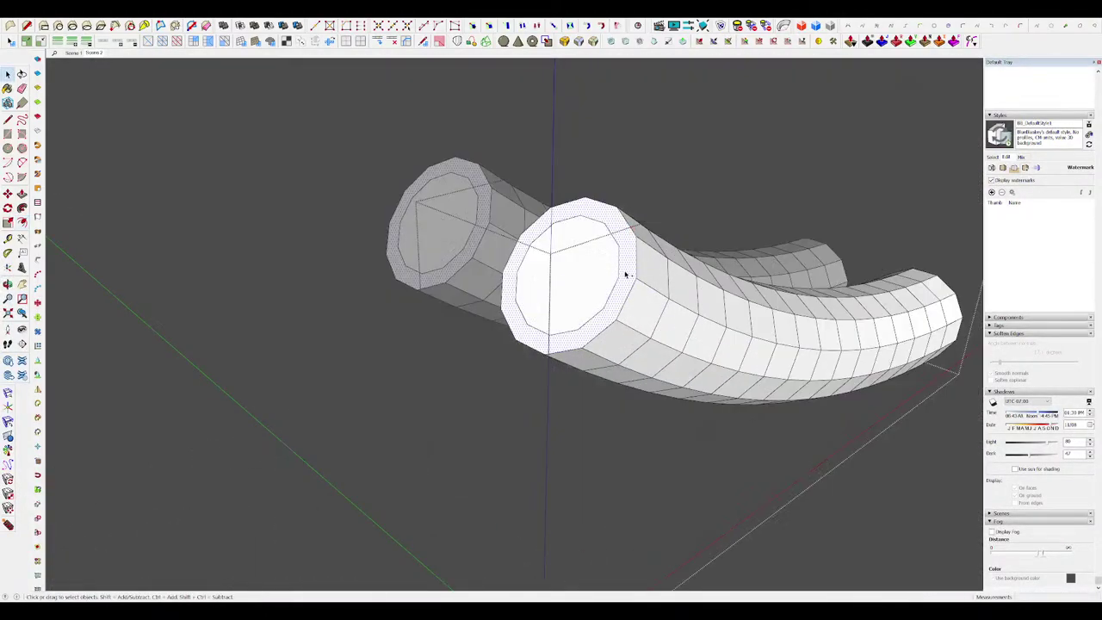
{"action": "scroll", "coordinate": [619, 277], "scroll_direction": "up", "scroll_amount": 4}
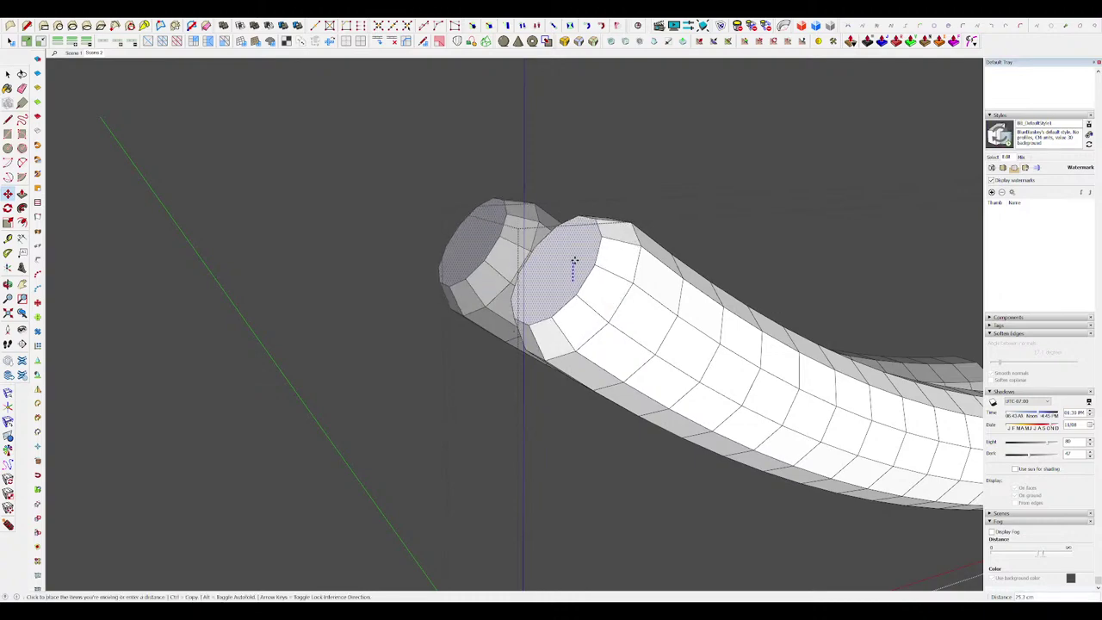
{"action": "scroll", "coordinate": [574, 260], "scroll_direction": "down", "scroll_amount": 2}
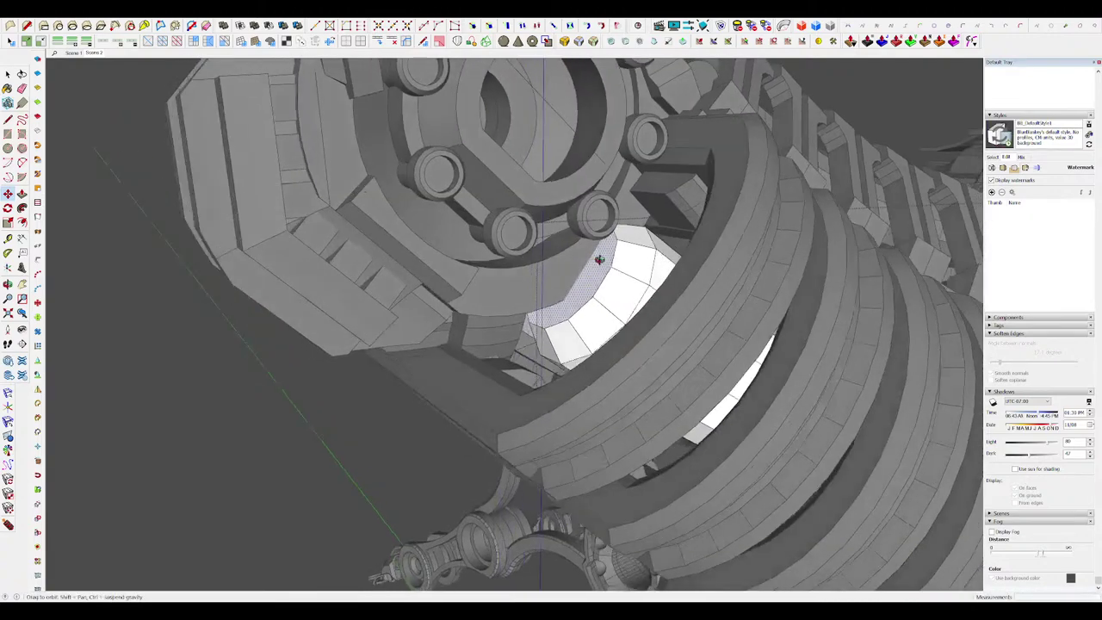
{"action": "scroll", "coordinate": [616, 252], "scroll_direction": "down", "scroll_amount": 3}
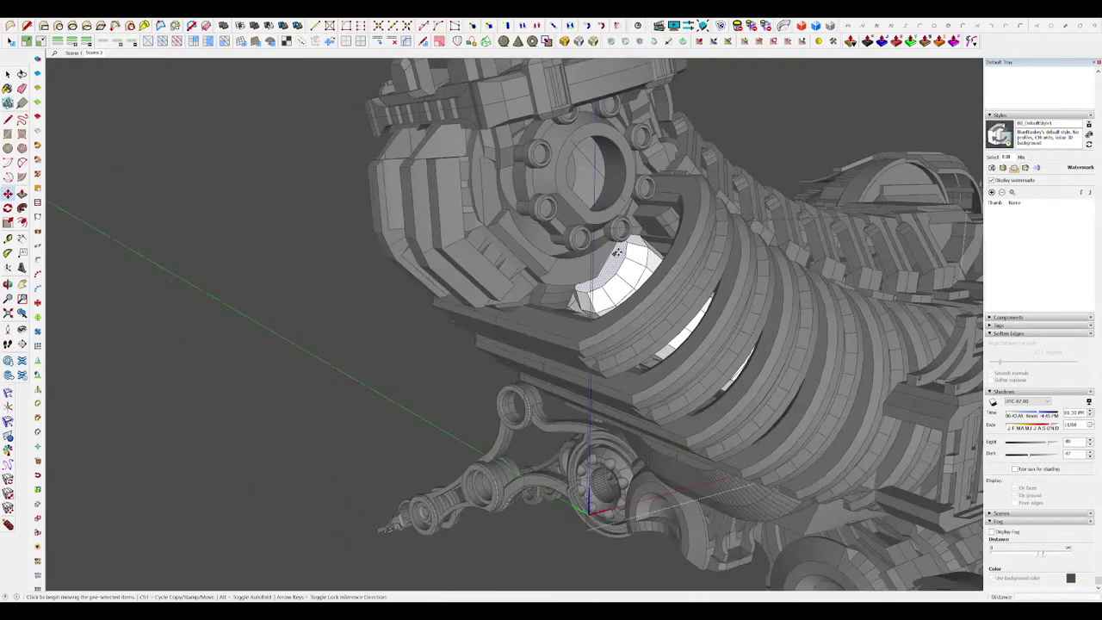
{"action": "scroll", "coordinate": [617, 251], "scroll_direction": "up", "scroll_amount": 3}
{"action": "scroll", "coordinate": [615, 259], "scroll_direction": "down", "scroll_amount": 5}
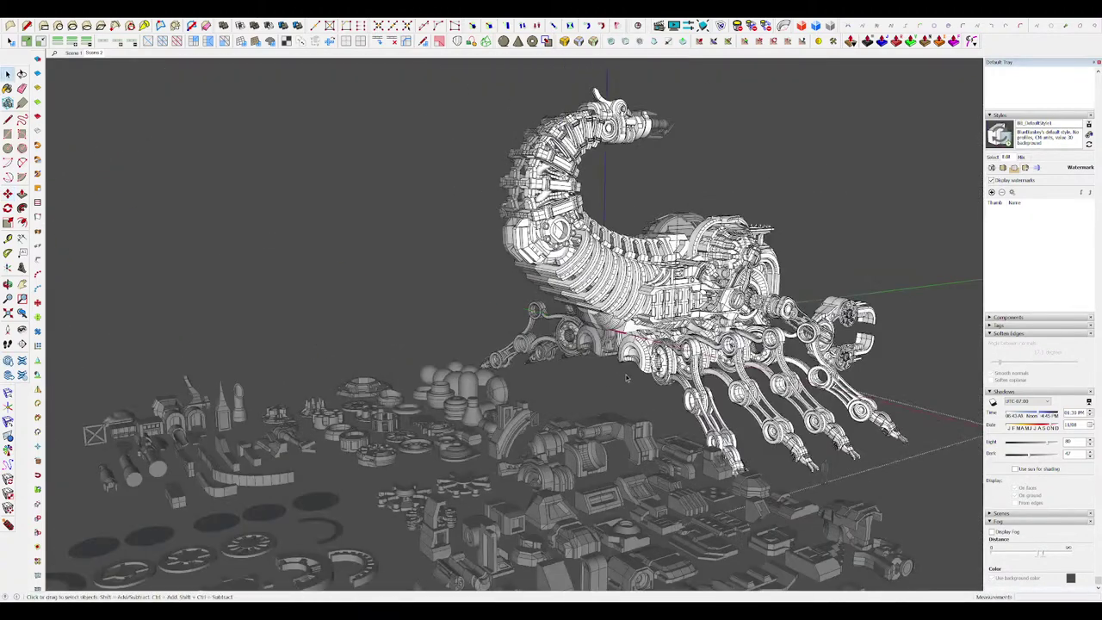
{"action": "scroll", "coordinate": [544, 256], "scroll_direction": "up", "scroll_amount": 8}
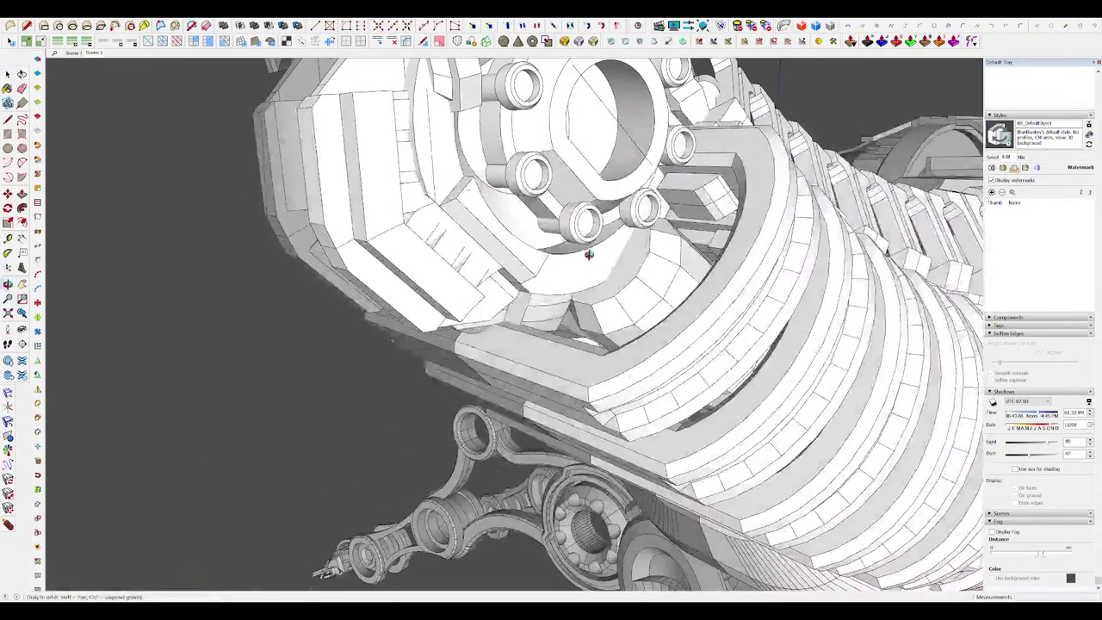
Step: Open the curved ring piece's group and hide the rest of the model
{"action": "left_click", "coordinate": [584, 261]}
{"action": "key", "text": "e"}
{"action": "key", "text": "shift+h"}
{"action": "mouse_move", "coordinate": [597, 247]}
{"action": "middle_mouse_down"}
{"action": "mouse_move", "coordinate": [617, 215]}
{"action": "mouse_move", "coordinate": [548, 273]}
{"action": "mouse_move", "coordinate": [562, 266]}
{"action": "middle_mouse_up"}
{"action": "scroll", "coordinate": [561, 266], "scroll_direction": "down", "scroll_amount": 3}
{"action": "scroll", "coordinate": [612, 266], "scroll_direction": "up", "scroll_amount": 5}
Step: Commit the offset outline on the curved face and erase the stray ring edge
{"action": "left_click", "coordinate": [644, 266]}
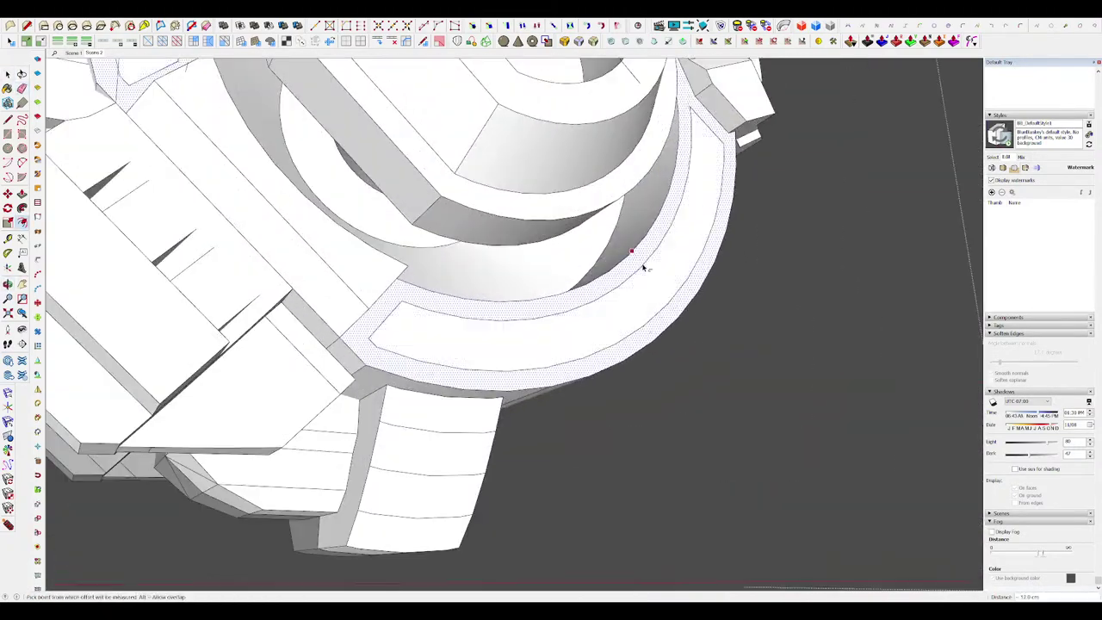
{"action": "scroll", "coordinate": [645, 266], "scroll_direction": "down", "scroll_amount": 5}
{"action": "mouse_move", "coordinate": [634, 268]}
{"action": "middle_mouse_down"}
{"action": "mouse_move", "coordinate": [578, 307]}
{"action": "mouse_move", "coordinate": [548, 258]}
{"action": "middle_mouse_up"}
{"action": "scroll", "coordinate": [365, 180], "scroll_direction": "up", "scroll_amount": 4}
{"action": "key", "text": "e"}
{"action": "left_click_drag", "start_coordinate": [365, 180], "coordinate": [381, 180]}
{"action": "mouse_move", "coordinate": [393, 177]}
{"action": "middle_mouse_down"}
{"action": "mouse_move", "coordinate": [381, 180]}
{"action": "mouse_move", "coordinate": [459, 253]}
{"action": "mouse_move", "coordinate": [426, 252]}
{"action": "mouse_move", "coordinate": [425, 387]}
{"action": "mouse_move", "coordinate": [434, 203]}
{"action": "middle_mouse_up"}
{"action": "scroll", "coordinate": [459, 253], "scroll_direction": "down", "scroll_amount": 5}
Step: Open the white armor component and work on the strip at its lower corner
{"action": "key", "text": "space"}
{"action": "double_click", "coordinate": [392, 222]}
{"action": "scroll", "coordinate": [393, 222], "scroll_direction": "up", "scroll_amount": 4}
{"action": "key", "text": "l"}
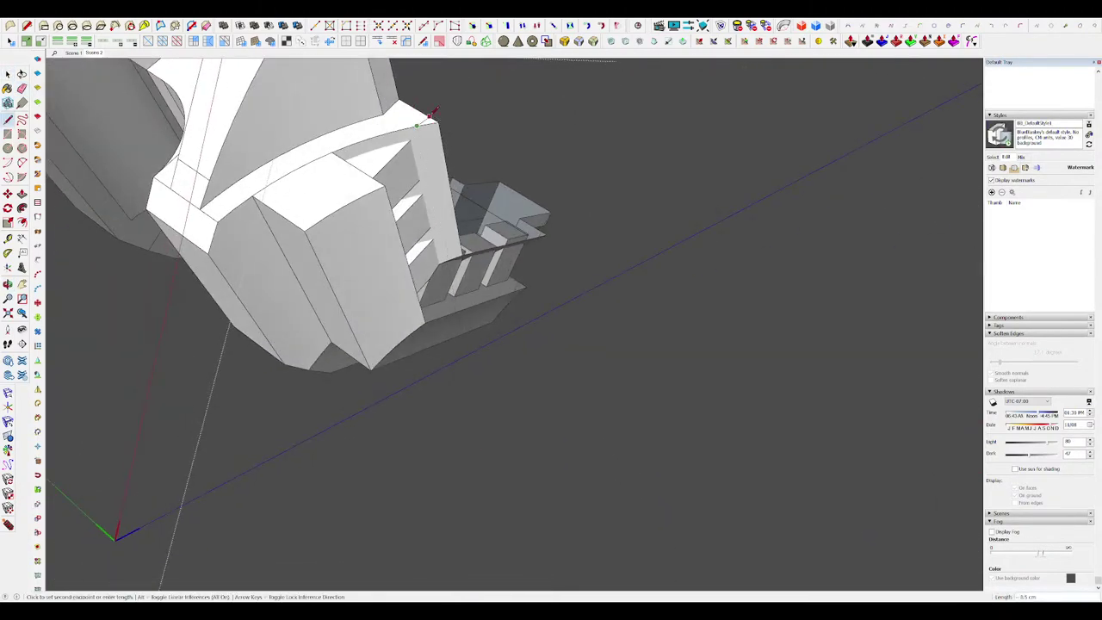
{"action": "mouse_move", "coordinate": [457, 250]}
{"action": "middle_mouse_down"}
{"action": "mouse_move", "coordinate": [447, 241]}
{"action": "mouse_move", "coordinate": [523, 298]}
{"action": "mouse_move", "coordinate": [514, 177]}
{"action": "mouse_move", "coordinate": [451, 105]}
{"action": "mouse_move", "coordinate": [514, 164]}
{"action": "middle_mouse_up"}
{"action": "scroll", "coordinate": [478, 269], "scroll_direction": "up", "scroll_amount": 4}
{"action": "left_click", "coordinate": [501, 272]}
{"action": "key", "text": "e"}
{"action": "scroll", "coordinate": [521, 290], "scroll_direction": "down", "scroll_amount": 2}
{"action": "key", "text": "h"}
{"action": "key", "text": "h"}
{"action": "scroll", "coordinate": [514, 164], "scroll_direction": "up", "scroll_amount": 3}
Step: Isolate the housing's inner bracket corner and erase the stray corner line
{"action": "key", "text": "m"}
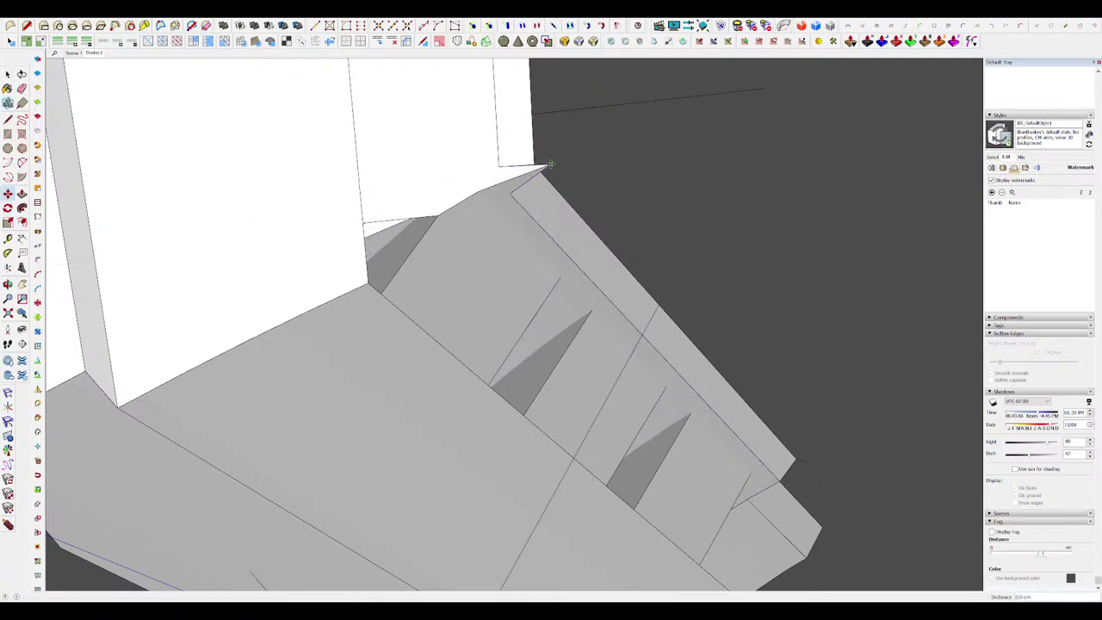
{"action": "key", "text": "space"}
{"action": "mouse_move", "coordinate": [541, 165]}
{"action": "middle_mouse_down"}
{"action": "mouse_move", "coordinate": [521, 172]}
{"action": "mouse_move", "coordinate": [532, 178]}
{"action": "middle_mouse_up"}
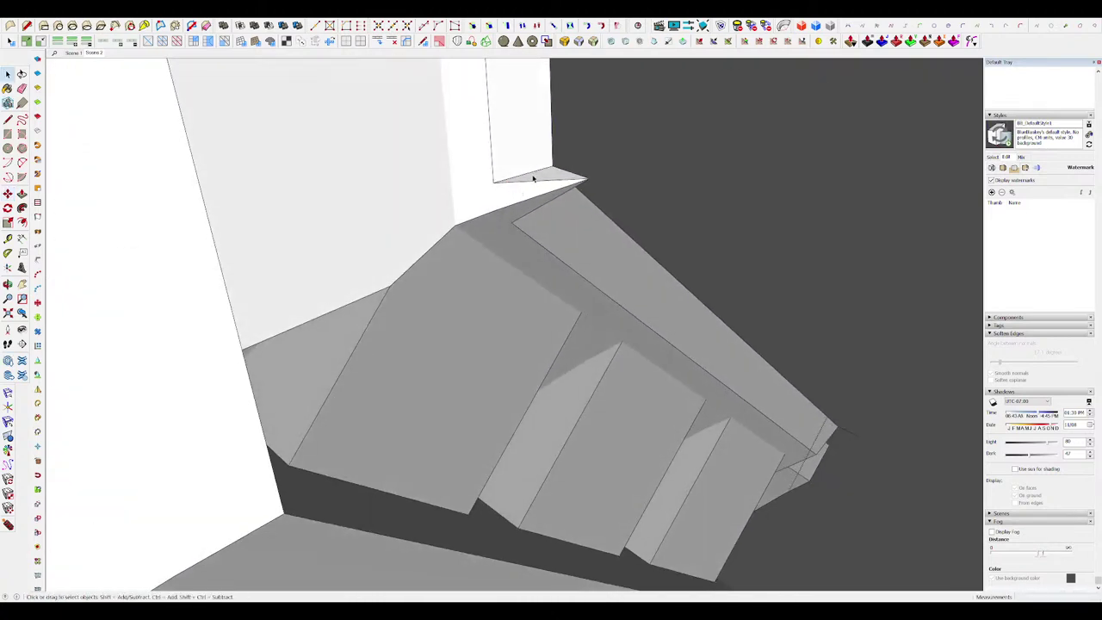
{"action": "key", "text": "h"}
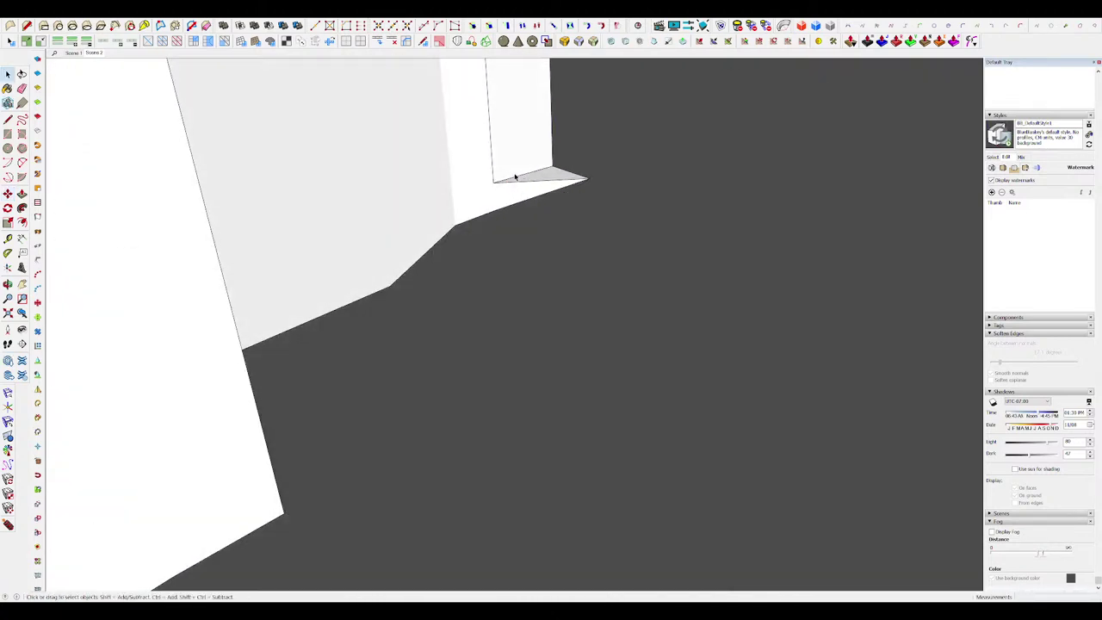
{"action": "middle_click_drag", "start_coordinate": [512, 178], "coordinate": [581, 160]}
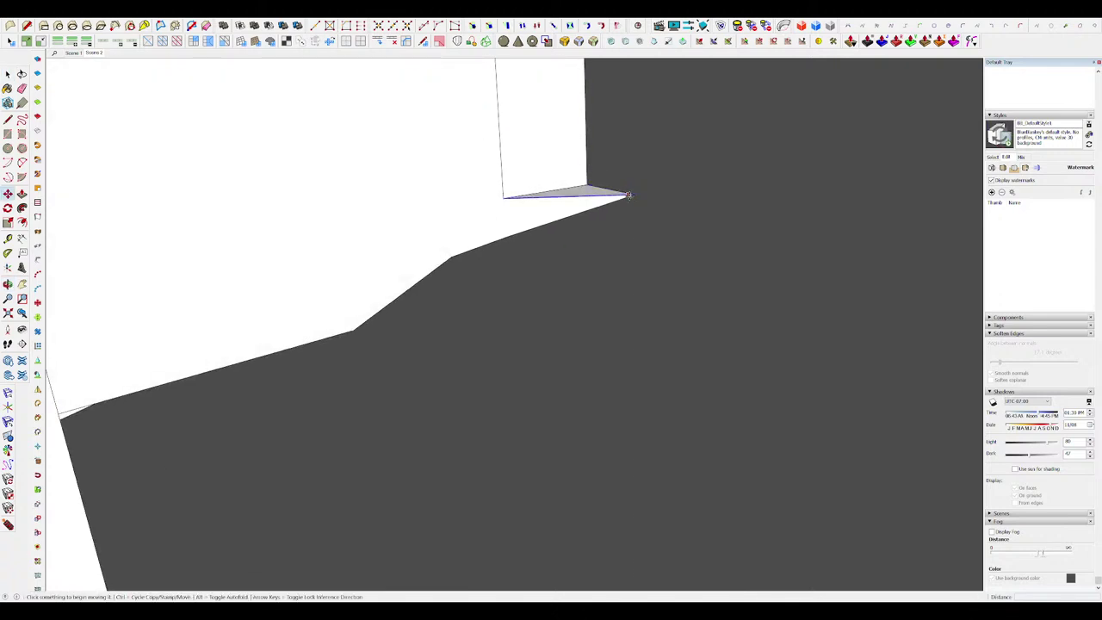
{"action": "key", "text": "space"}
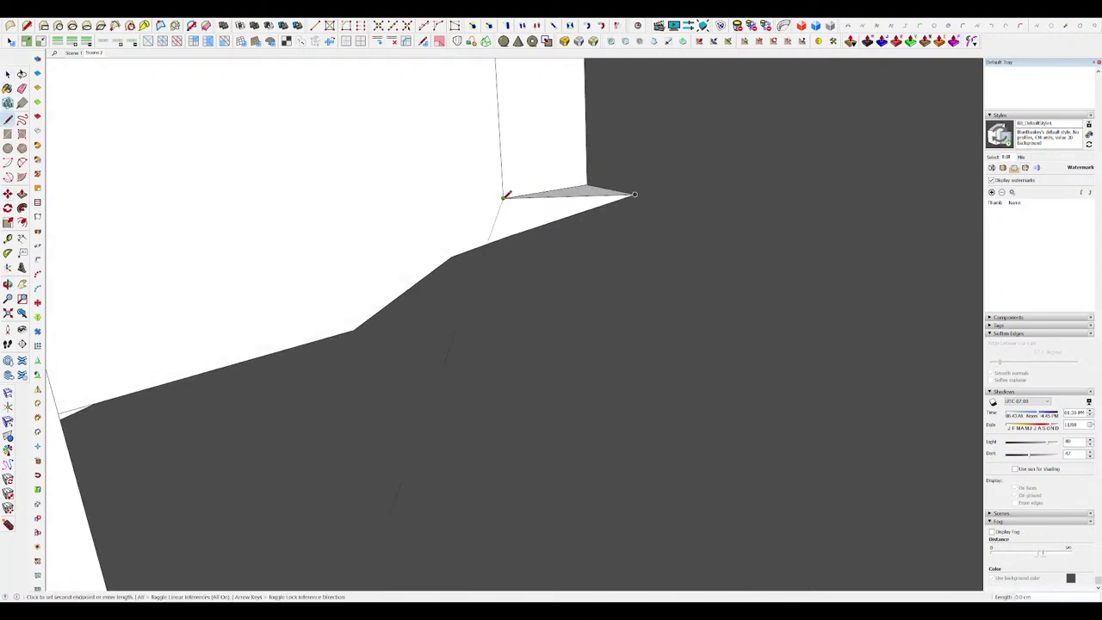
{"action": "middle_click_drag", "start_coordinate": [633, 195], "coordinate": [537, 165]}
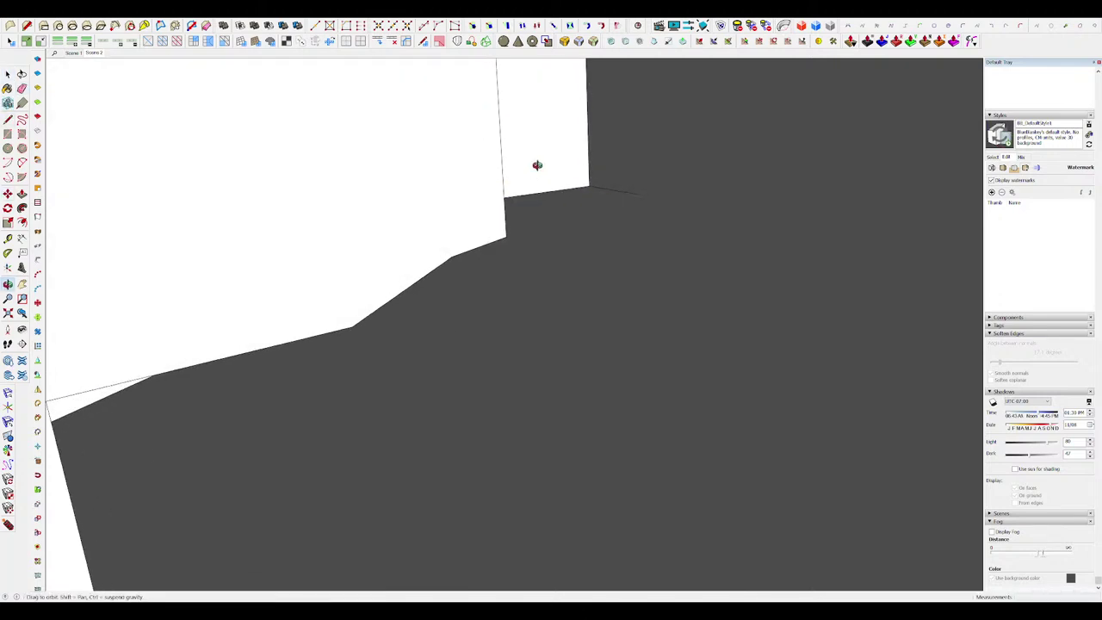
{"action": "key", "text": "e"}
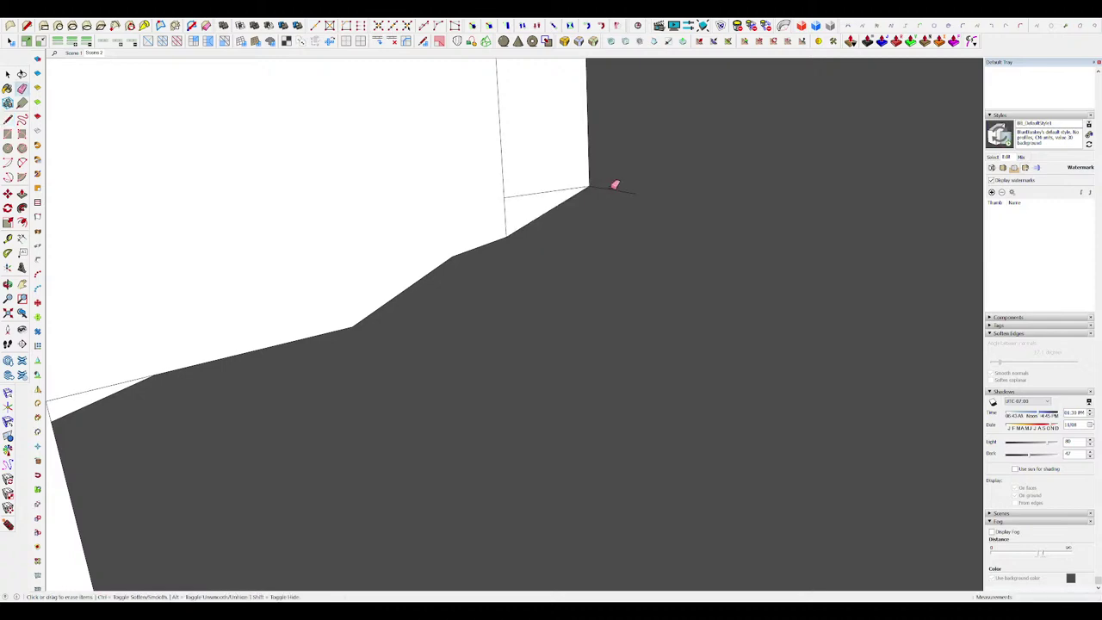
{"action": "scroll", "coordinate": [519, 199], "scroll_direction": "down", "scroll_amount": 8}
Step: Isolate the housing's inner panel group and erase the stray blue edge
{"action": "scroll", "coordinate": [517, 252], "scroll_direction": "down", "scroll_amount": 6}
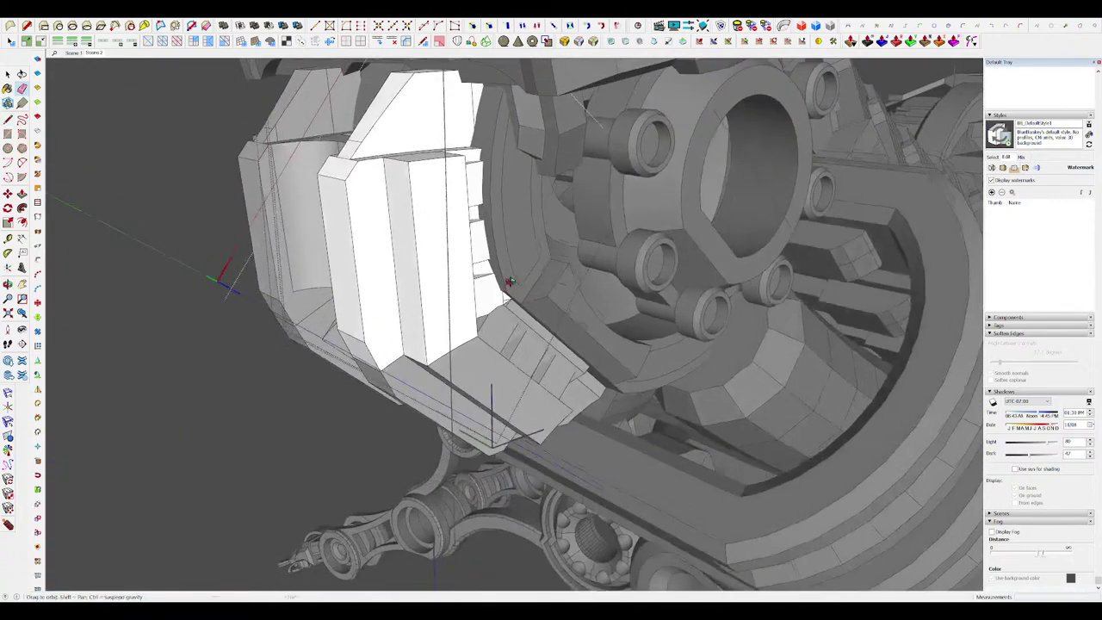
{"action": "key", "text": "alt+h"}
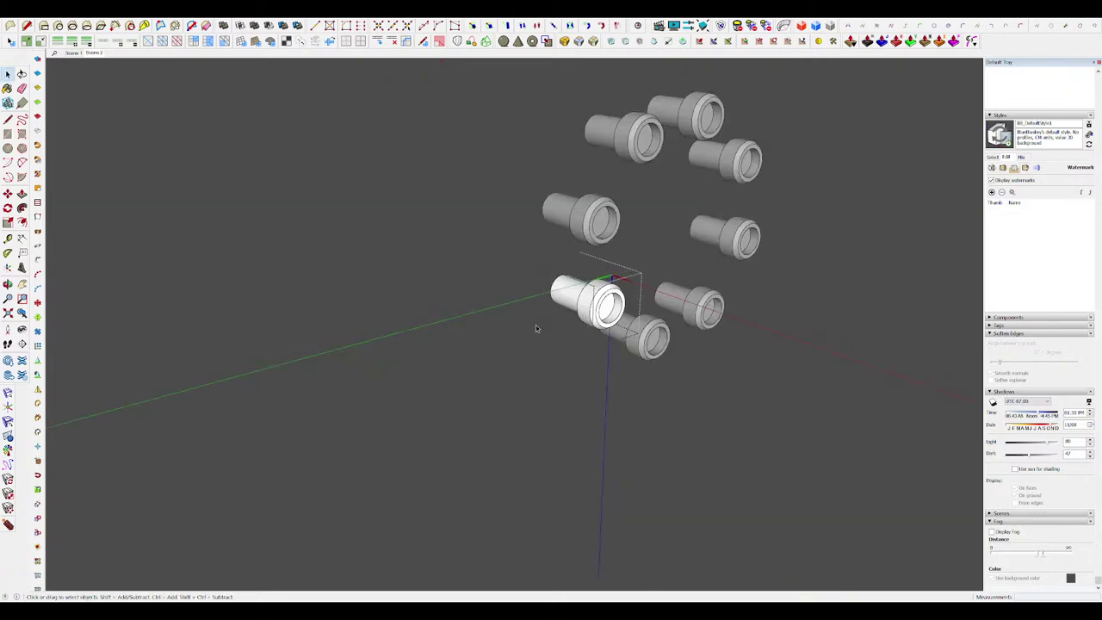
{"action": "key", "text": "ctrl+h"}
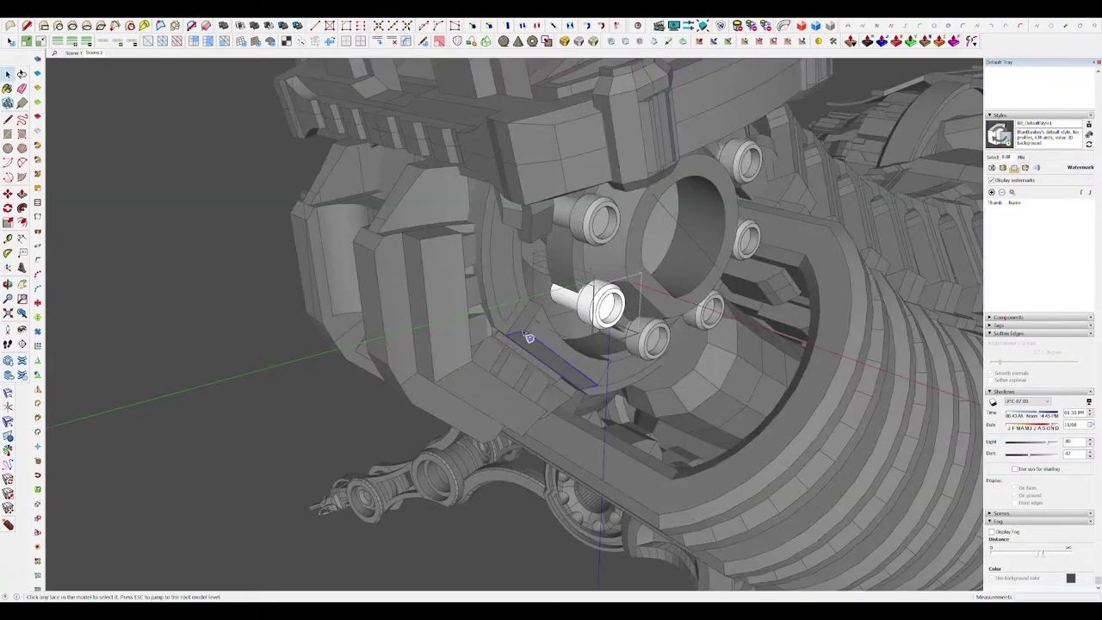
{"action": "left_click", "coordinate": [523, 333]}
{"action": "scroll", "coordinate": [524, 329], "scroll_direction": "up", "scroll_amount": 3}
{"action": "double_click", "coordinate": [547, 320]}
{"action": "key", "text": "alt+h"}
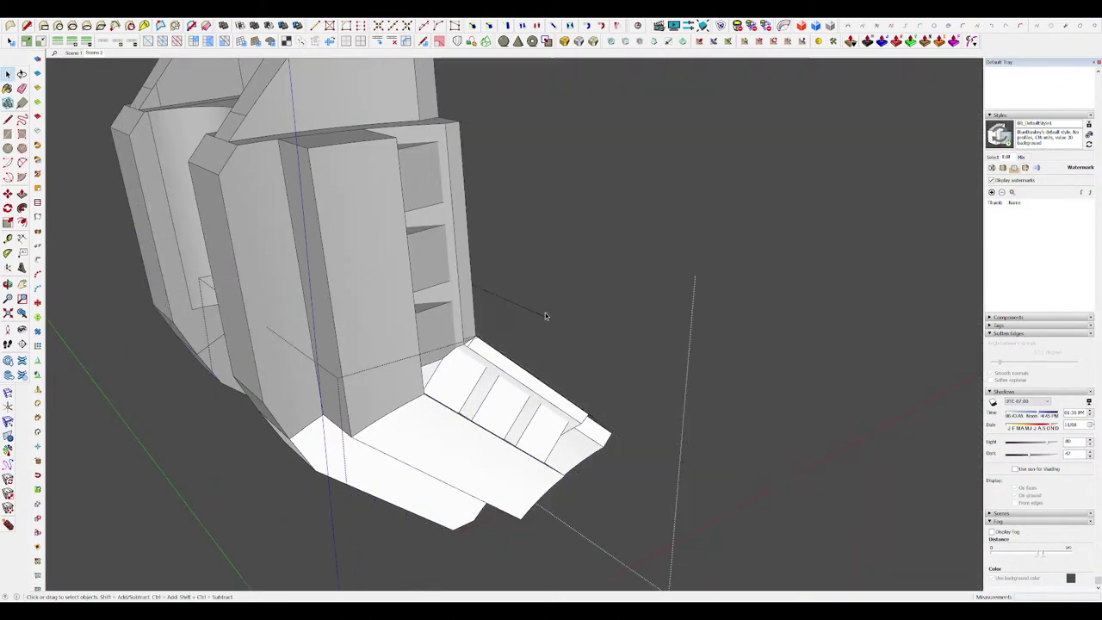
{"action": "left_click", "coordinate": [532, 310]}
{"action": "mouse_move", "coordinate": [534, 307]}
{"action": "middle_mouse_down"}
{"action": "mouse_move", "coordinate": [502, 288]}
{"action": "mouse_move", "coordinate": [588, 285]}
{"action": "middle_mouse_up"}
{"action": "scroll", "coordinate": [502, 287], "scroll_direction": "down", "scroll_amount": 4}
{"action": "key", "text": "space"}
Step: Push/pull the ring face on the arched part out about 4 cm
{"action": "left_click", "coordinate": [521, 286]}
{"action": "scroll", "coordinate": [588, 284], "scroll_direction": "down", "scroll_amount": 1}
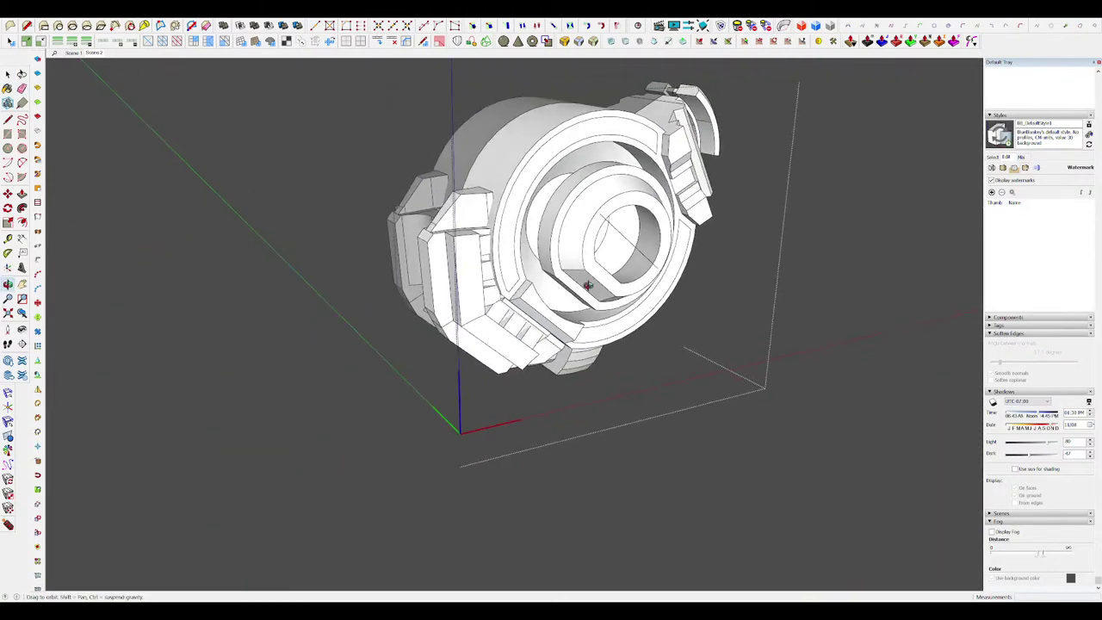
{"action": "left_click", "coordinate": [519, 204]}
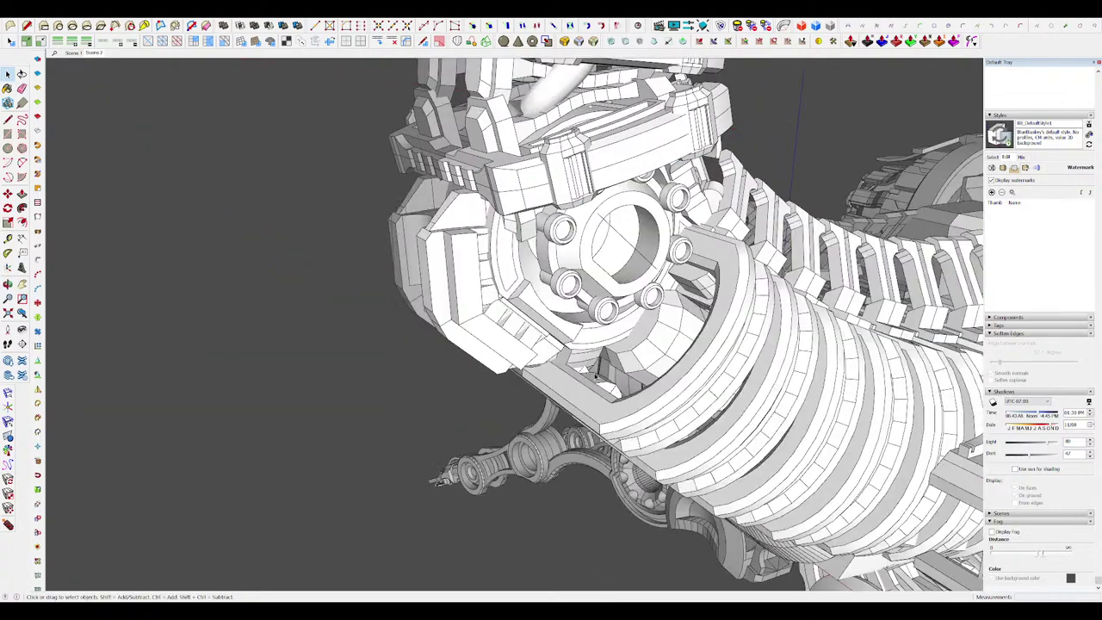
{"action": "middle_click_drag", "start_coordinate": [596, 377], "coordinate": [602, 264]}
{"action": "key", "text": "q"}
{"action": "left_click", "coordinate": [606, 321]}
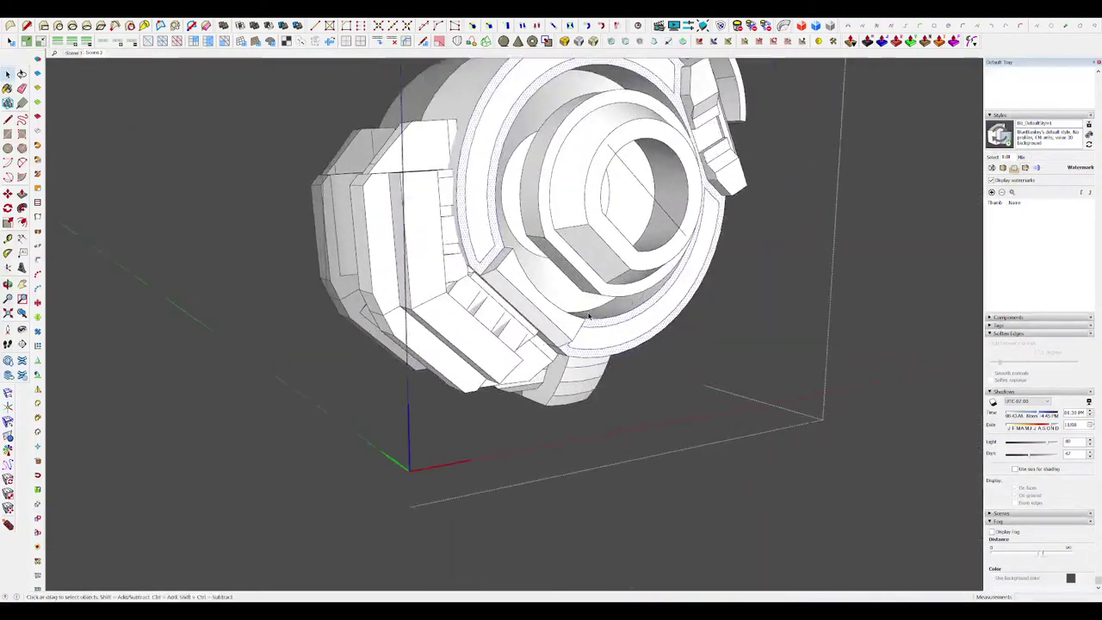
{"action": "key", "text": "h"}
{"action": "key", "text": "h"}
{"action": "middle_click_drag", "start_coordinate": [607, 335], "coordinate": [532, 176]}
{"action": "scroll", "coordinate": [625, 339], "scroll_direction": "up", "scroll_amount": 2}
{"action": "key", "text": "p"}
{"action": "left_click", "coordinate": [617, 344]}
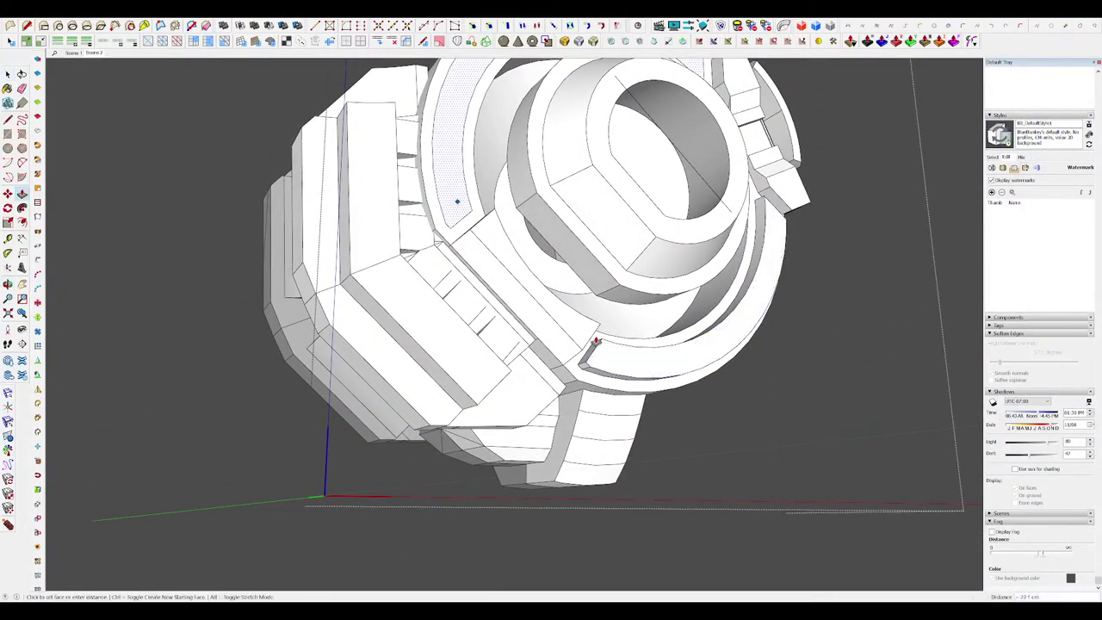
Step: Unhide the model and soften the housing's edges with Eraser plus Ctrl
{"action": "key", "text": "e"}
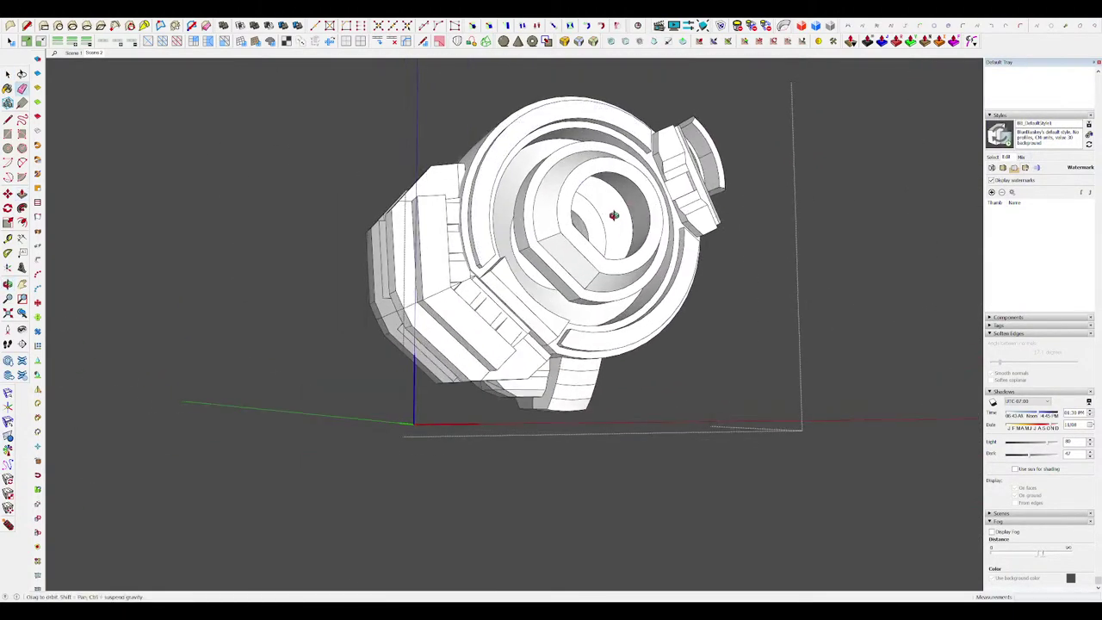
{"action": "key", "text": "h"}
{"action": "mouse_move", "coordinate": [546, 242]}
{"action": "middle_mouse_down"}
{"action": "mouse_move", "coordinate": [561, 258]}
{"action": "mouse_move", "coordinate": [628, 252]}
{"action": "middle_mouse_up"}
{"action": "key", "text": "ctrl"}
Step: Push/pull the housing's beam face out 12 cm
{"action": "scroll", "coordinate": [556, 262], "scroll_direction": "up", "scroll_amount": 3}
{"action": "scroll", "coordinate": [666, 364], "scroll_direction": "up", "scroll_amount": 5}
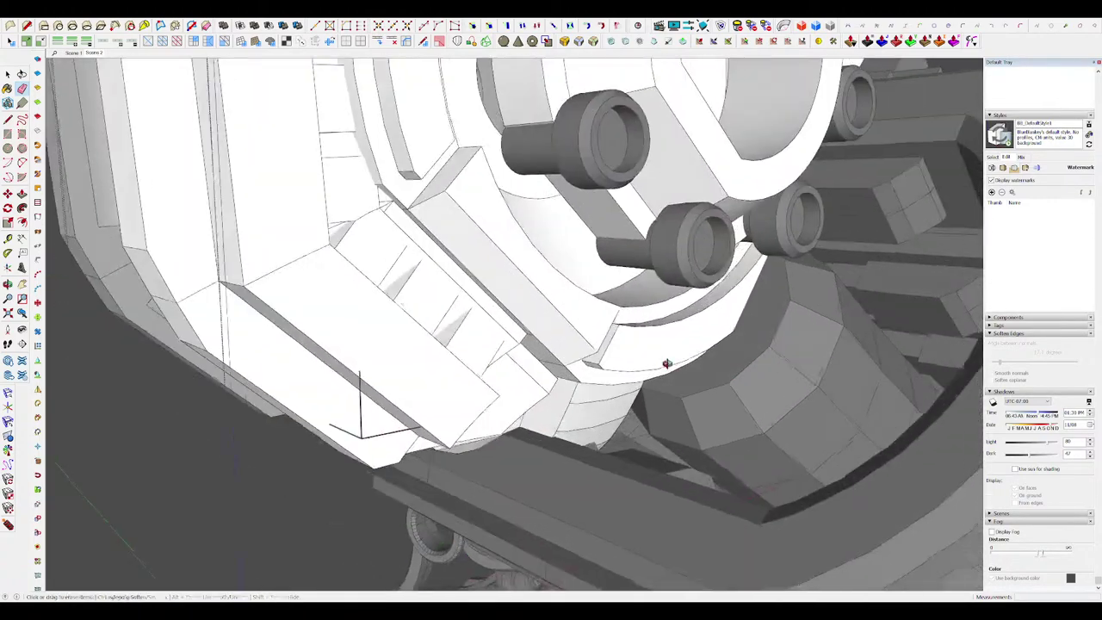
{"action": "middle_click_drag", "start_coordinate": [666, 364], "coordinate": [438, 275]}
{"action": "scroll", "coordinate": [577, 333], "scroll_direction": "up", "scroll_amount": 2}
{"action": "key", "text": "p"}
{"action": "left_click", "coordinate": [575, 344]}
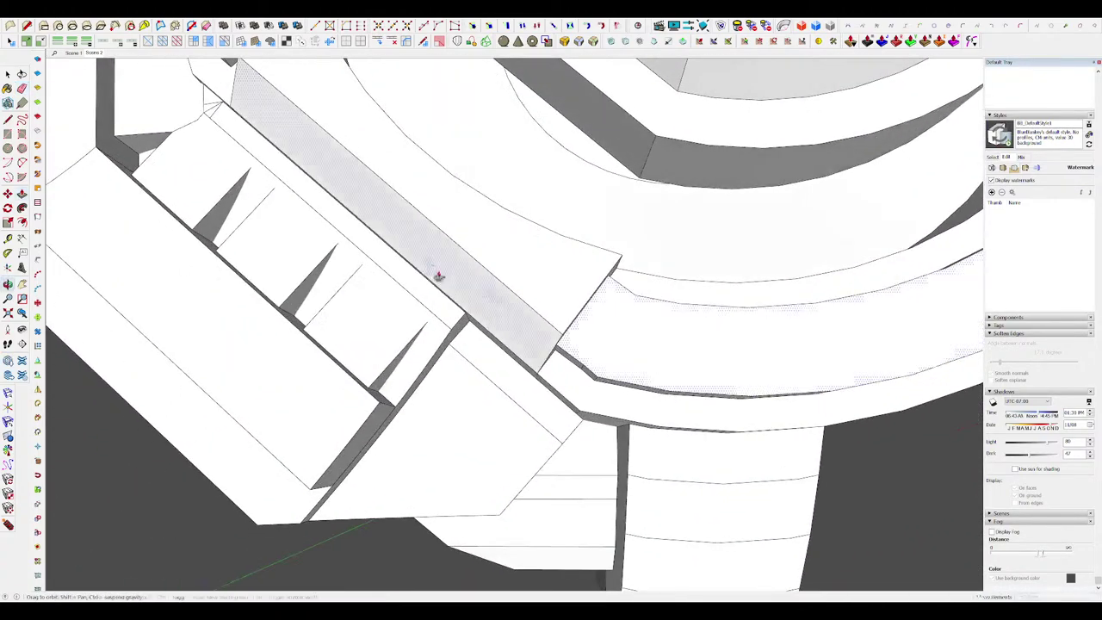
{"action": "scroll", "coordinate": [413, 198], "scroll_direction": "down", "scroll_amount": 3}
{"action": "scroll", "coordinate": [405, 176], "scroll_direction": "up", "scroll_amount": 5}
Step: Pull the beam's upper end face outward as well, then zoom extents
{"action": "left_click", "coordinate": [404, 167]}
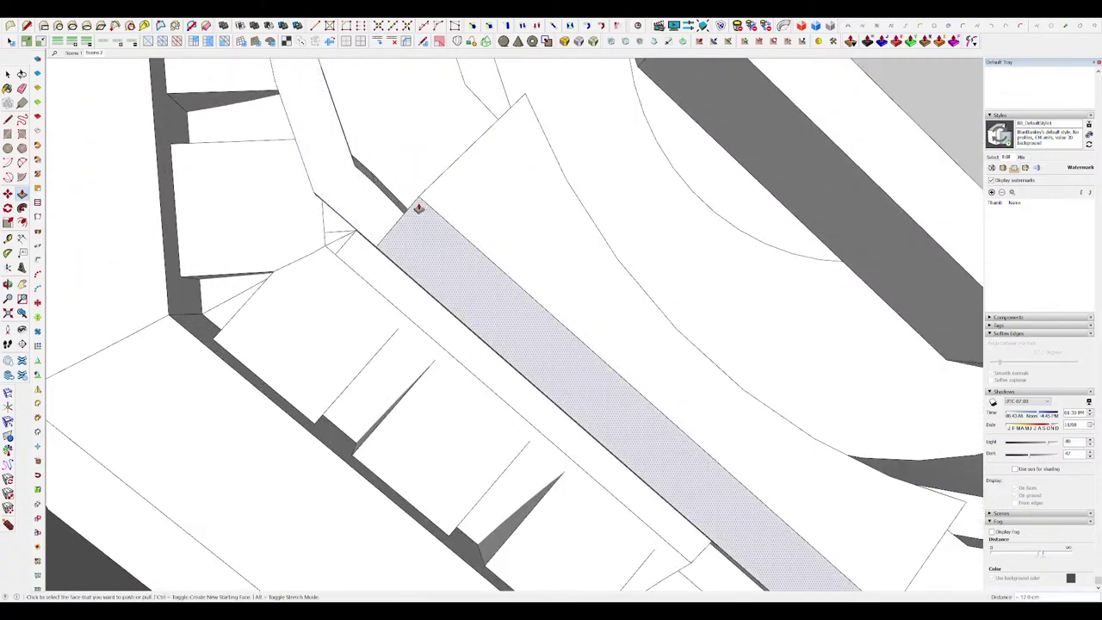
{"action": "scroll", "coordinate": [418, 207], "scroll_direction": "down", "scroll_amount": 8}
{"action": "middle_click_drag", "start_coordinate": [502, 320], "coordinate": [457, 346]}
{"action": "scroll", "coordinate": [600, 140], "scroll_direction": "up", "scroll_amount": 8}
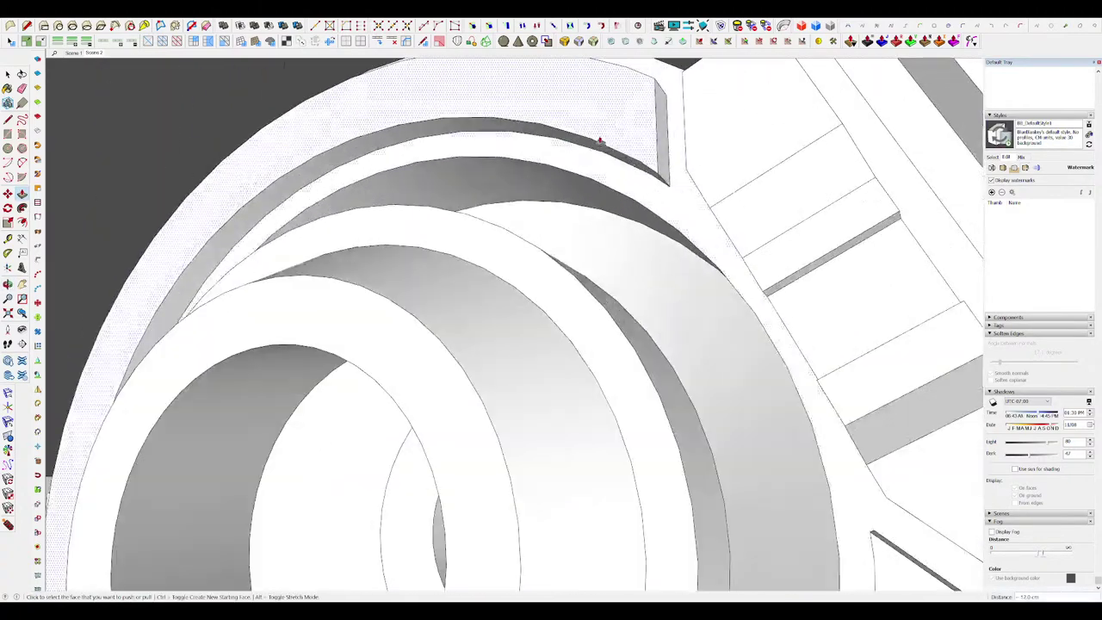
{"action": "middle_click_drag", "start_coordinate": [600, 140], "coordinate": [747, 335]}
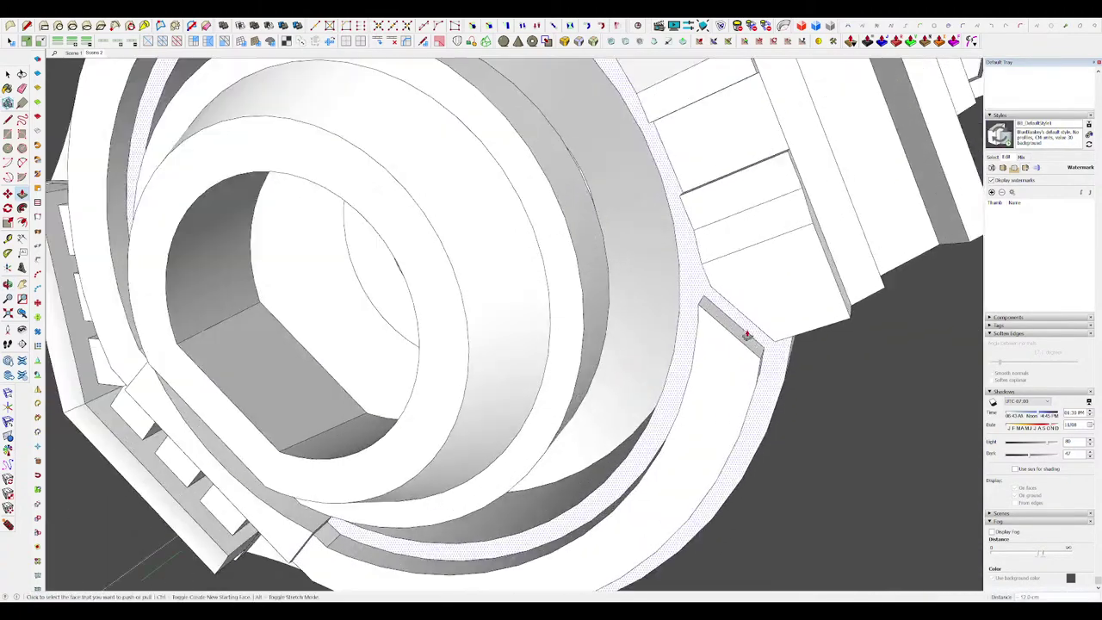
{"action": "key", "text": "space"}
{"action": "key", "text": "shift+z"}
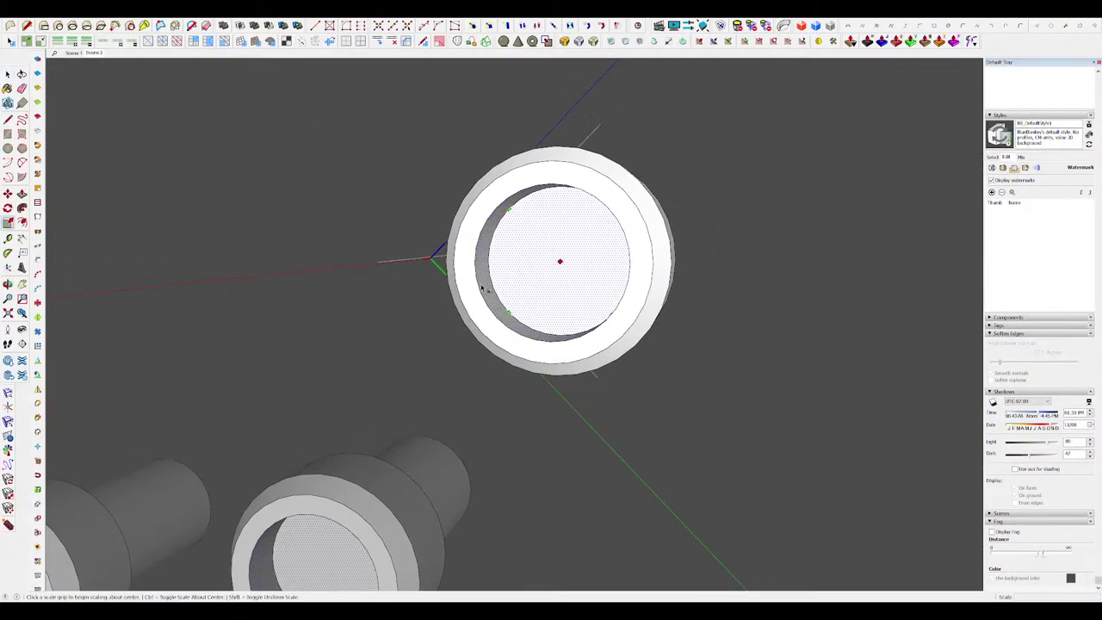
Step: Scale the bolt's inner circle down uniformly about its centre with a Ctrl corner grip
{"action": "left_click", "coordinate": [461, 260]}
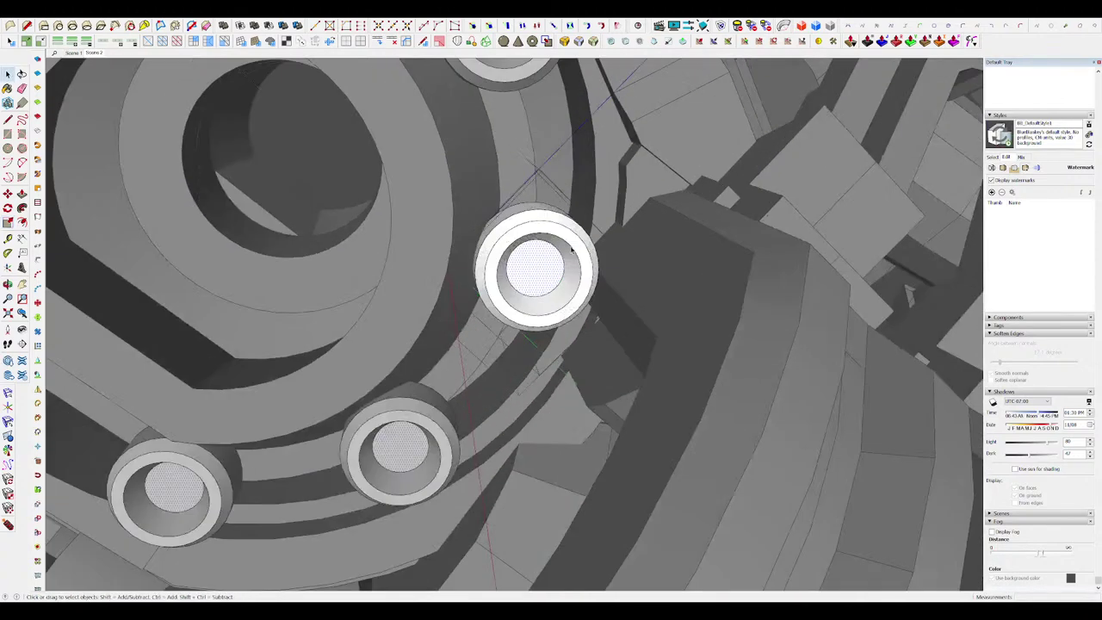
{"action": "left_click", "coordinate": [596, 273]}
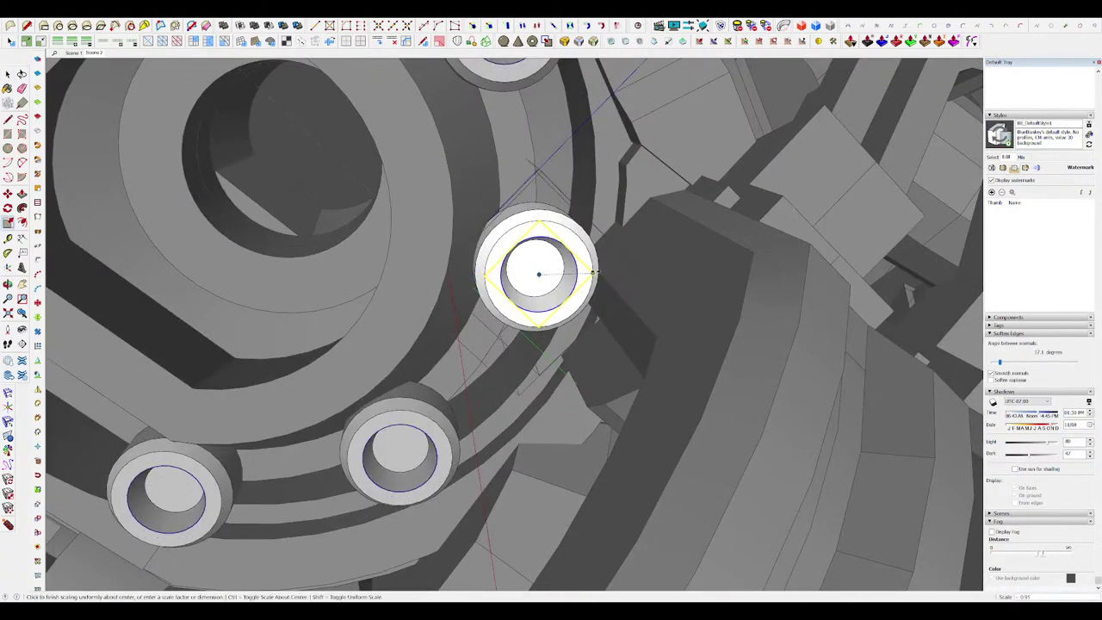
{"action": "left_click", "coordinate": [592, 272]}
{"action": "scroll", "coordinate": [585, 264], "scroll_direction": "up", "scroll_amount": 4}
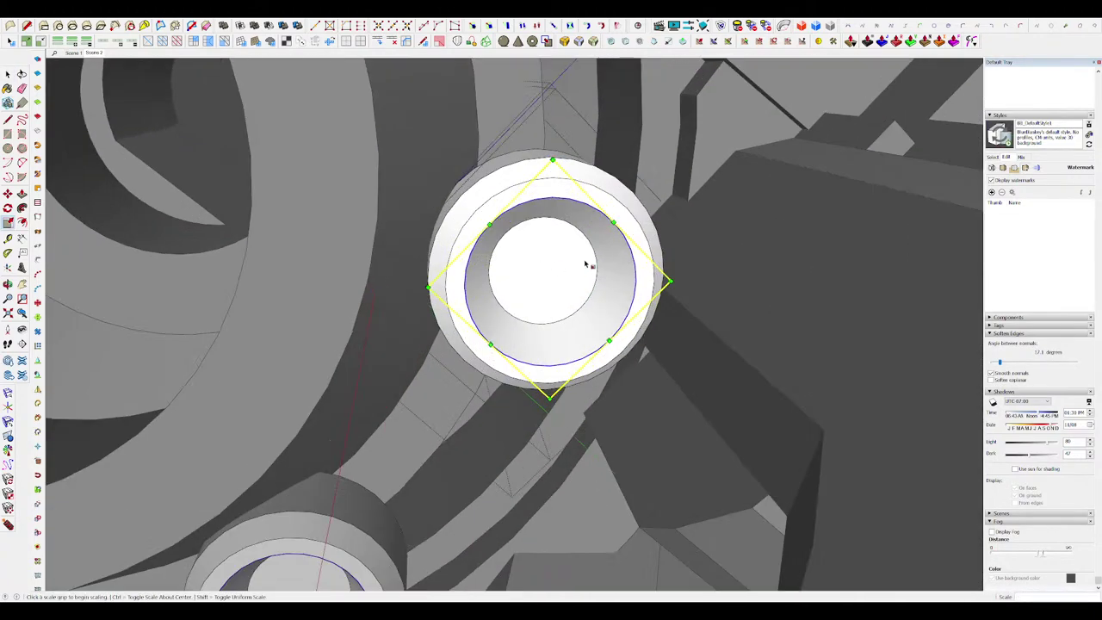
{"action": "key", "text": "space"}
{"action": "scroll", "coordinate": [585, 258], "scroll_direction": "down", "scroll_amount": 10}
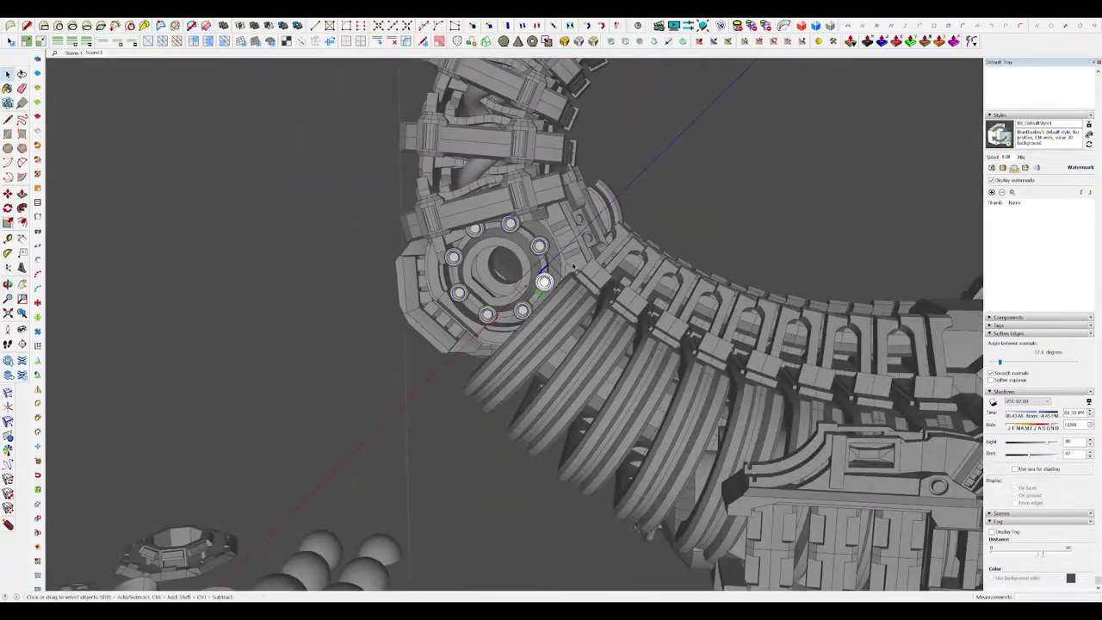
Step: Open the bolted bearing-ring component and hide the rest of the model
{"action": "scroll", "coordinate": [572, 267], "scroll_direction": "down", "scroll_amount": 12}
{"action": "left_click", "coordinate": [574, 265]}
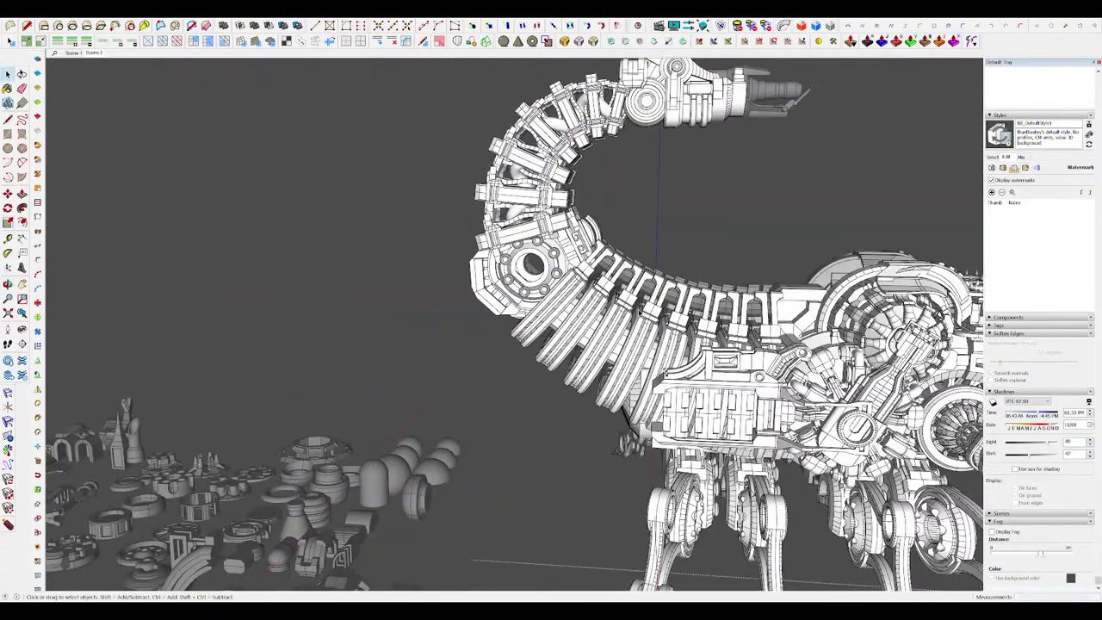
{"action": "left_click", "coordinate": [594, 280]}
{"action": "middle_click_drag", "start_coordinate": [467, 393], "coordinate": [514, 325]}
{"action": "scroll", "coordinate": [529, 344], "scroll_direction": "up", "scroll_amount": 10}
{"action": "double_click", "coordinate": [512, 324]}
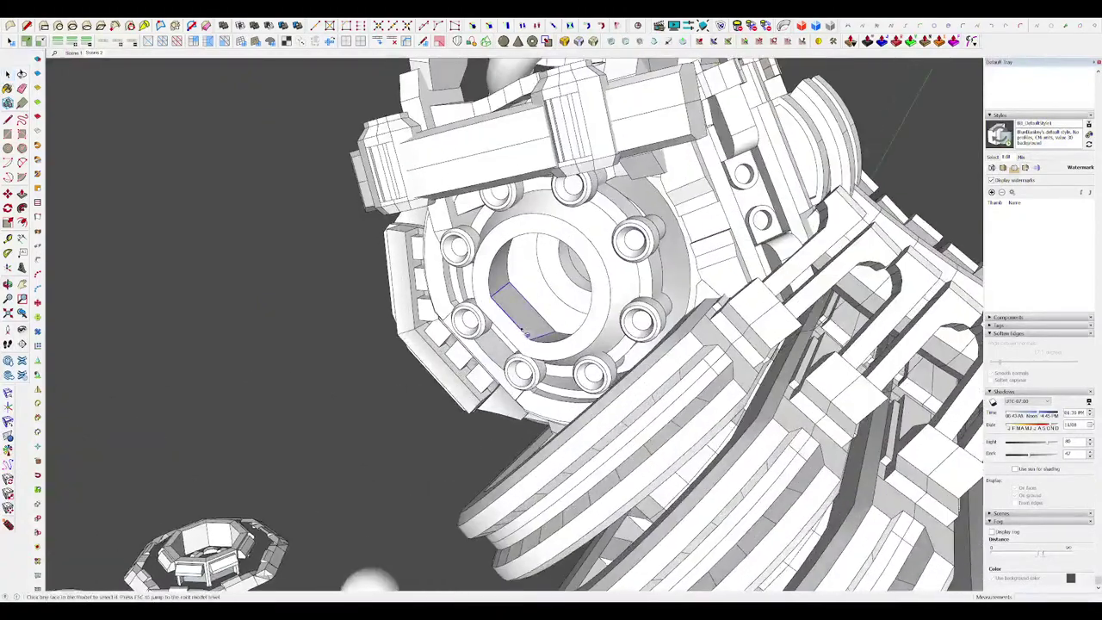
{"action": "left_click", "coordinate": [513, 324]}
{"action": "scroll", "coordinate": [513, 324], "scroll_direction": "up", "scroll_amount": 3}
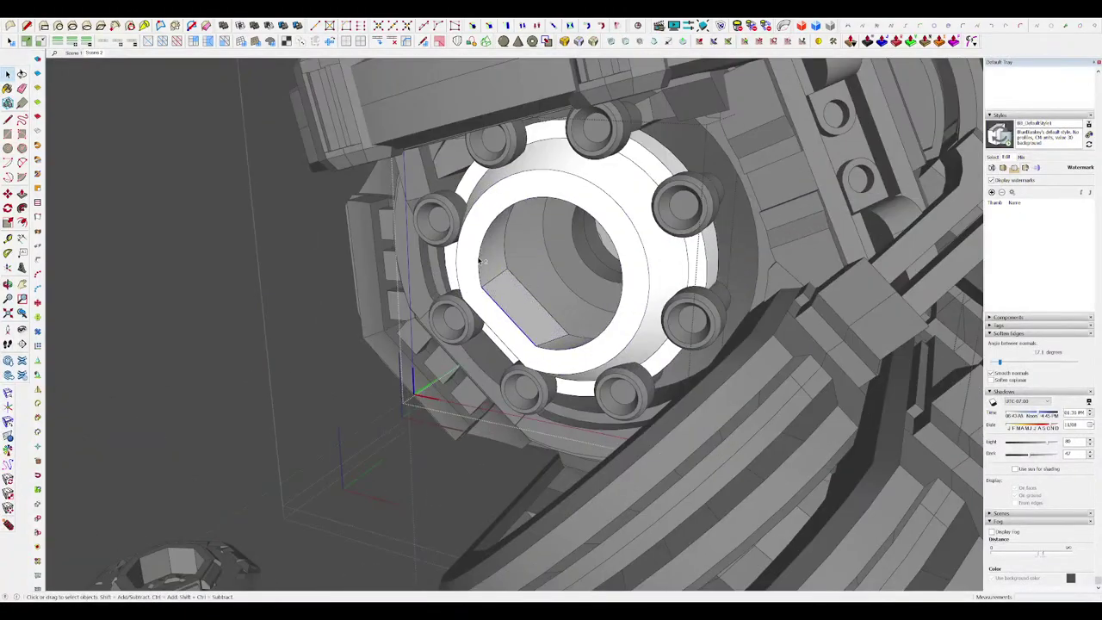
{"action": "key", "text": "h"}
{"action": "middle_click_drag", "start_coordinate": [496, 265], "coordinate": [497, 253]}
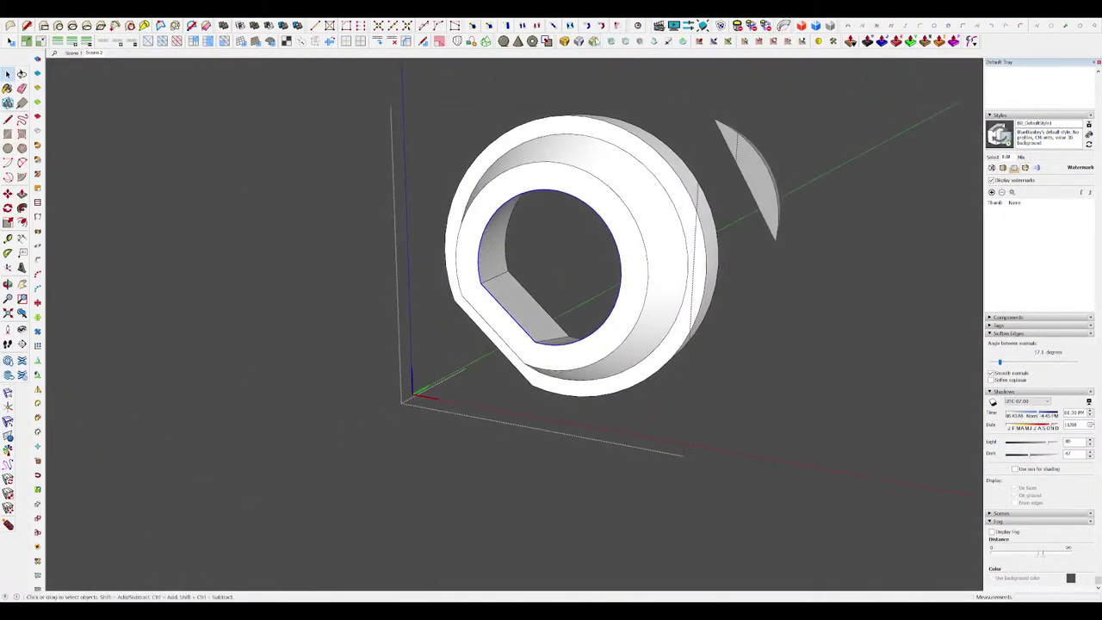
Step: Round the ring's inner edge loop with a 3.0 cm bevel, delete the hole's filling face, and exit
{"action": "left_click", "coordinate": [487, 41]}
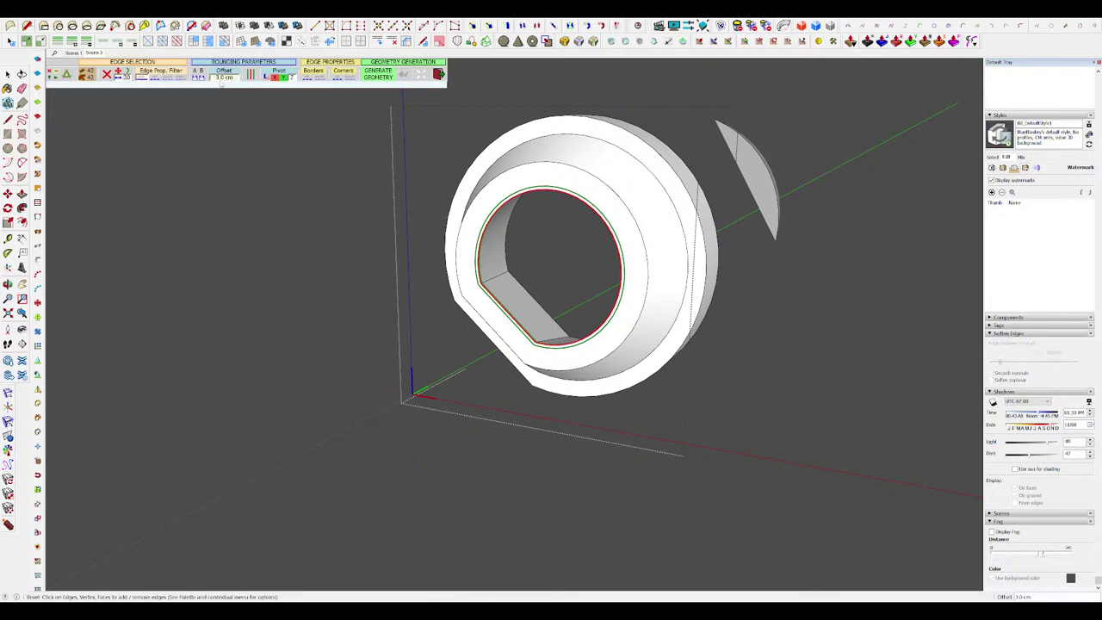
{"action": "key", "text": "Return"}
{"action": "key", "text": "space"}
{"action": "left_click", "coordinate": [540, 276]}
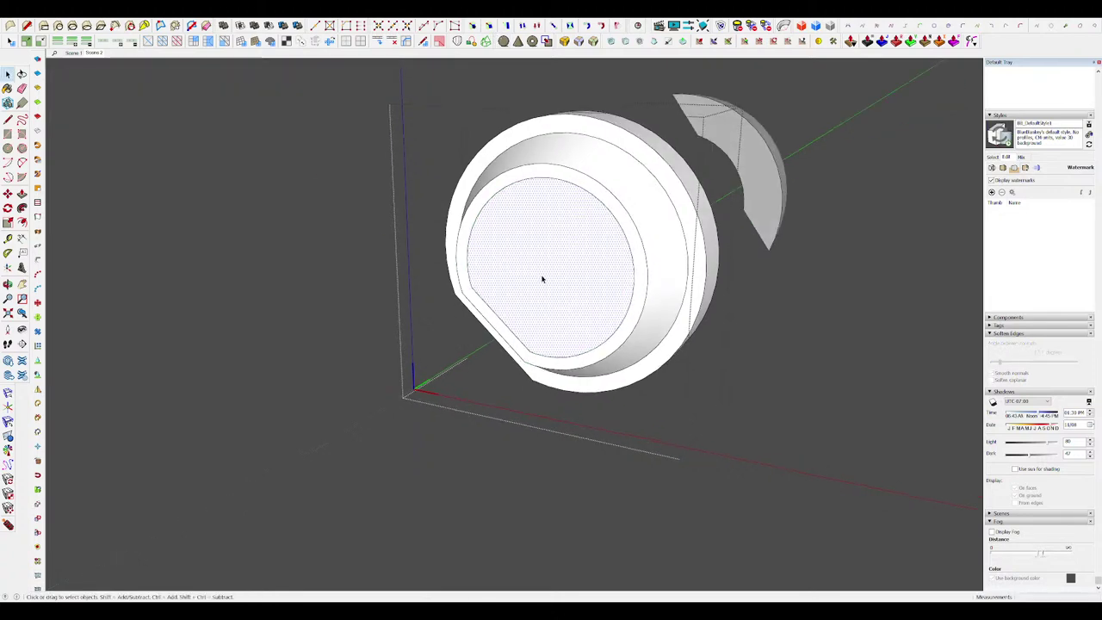
{"action": "key", "text": "Delete"}
{"action": "scroll", "coordinate": [542, 277], "scroll_direction": "down", "scroll_amount": 3}
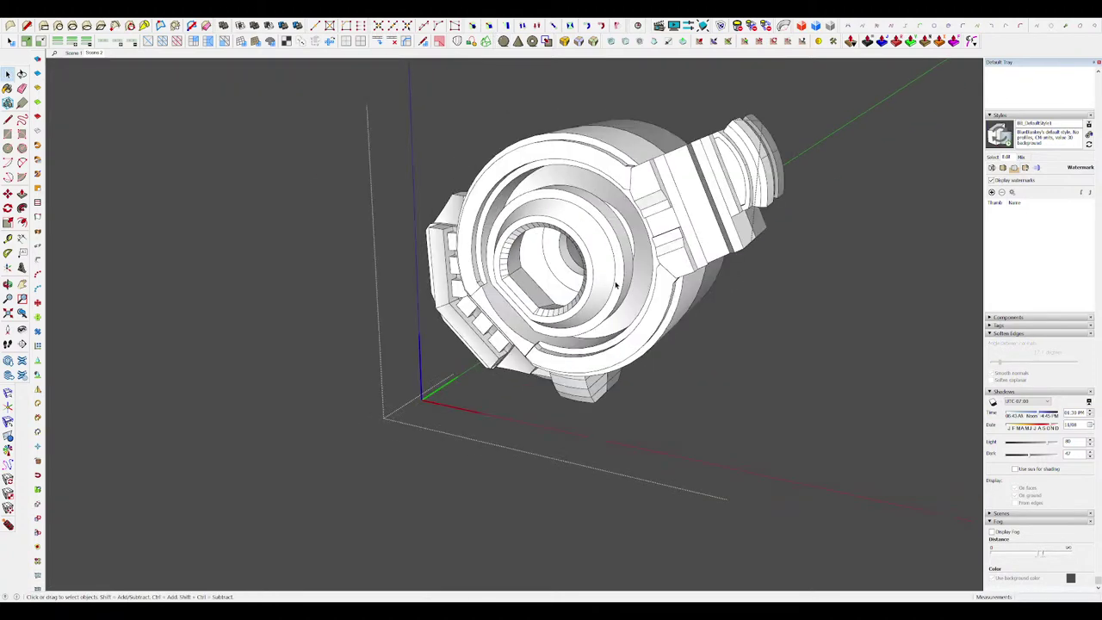
{"action": "scroll", "coordinate": [740, 315], "scroll_direction": "down", "scroll_amount": 5}
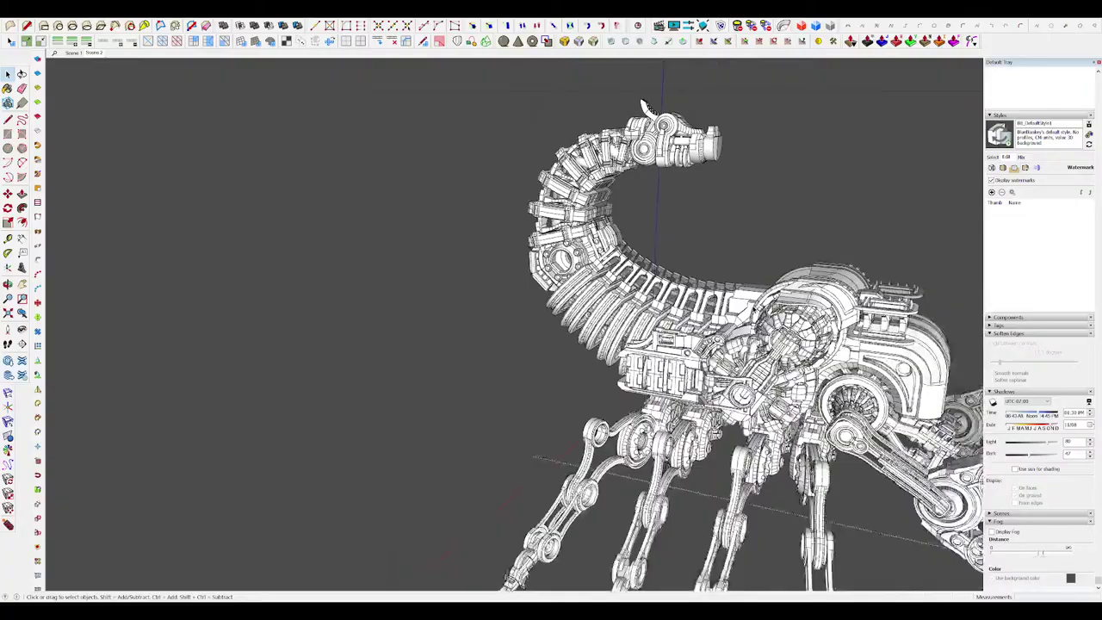
{"action": "scroll", "coordinate": [481, 232], "scroll_direction": "down", "scroll_amount": 4}
{"action": "mouse_move", "coordinate": [516, 379]}
{"action": "middle_mouse_down"}
{"action": "mouse_move", "coordinate": [577, 332]}
{"action": "mouse_move", "coordinate": [525, 370]}
{"action": "middle_mouse_up"}
{"action": "left_click", "coordinate": [863, 311]}
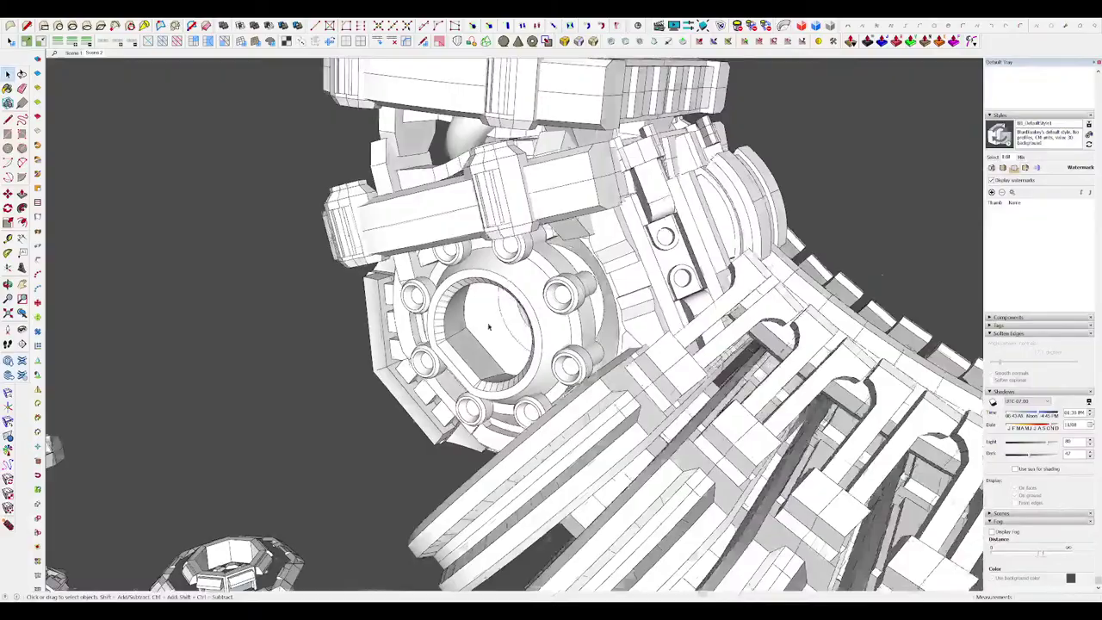
Step: Open the bolt component at the neck-joint ring and unhide the rest of the model
{"action": "middle_click_drag", "start_coordinate": [488, 326], "coordinate": [376, 386]}
{"action": "scroll", "coordinate": [569, 342], "scroll_direction": "down", "scroll_amount": 3}
{"action": "left_click", "coordinate": [548, 358]}
{"action": "scroll", "coordinate": [376, 386], "scroll_direction": "up", "scroll_amount": 3}
{"action": "middle_click_drag", "start_coordinate": [550, 413], "coordinate": [370, 396]}
{"action": "scroll", "coordinate": [514, 369], "scroll_direction": "down", "scroll_amount": 5}
{"action": "scroll", "coordinate": [703, 362], "scroll_direction": "up", "scroll_amount": 3}
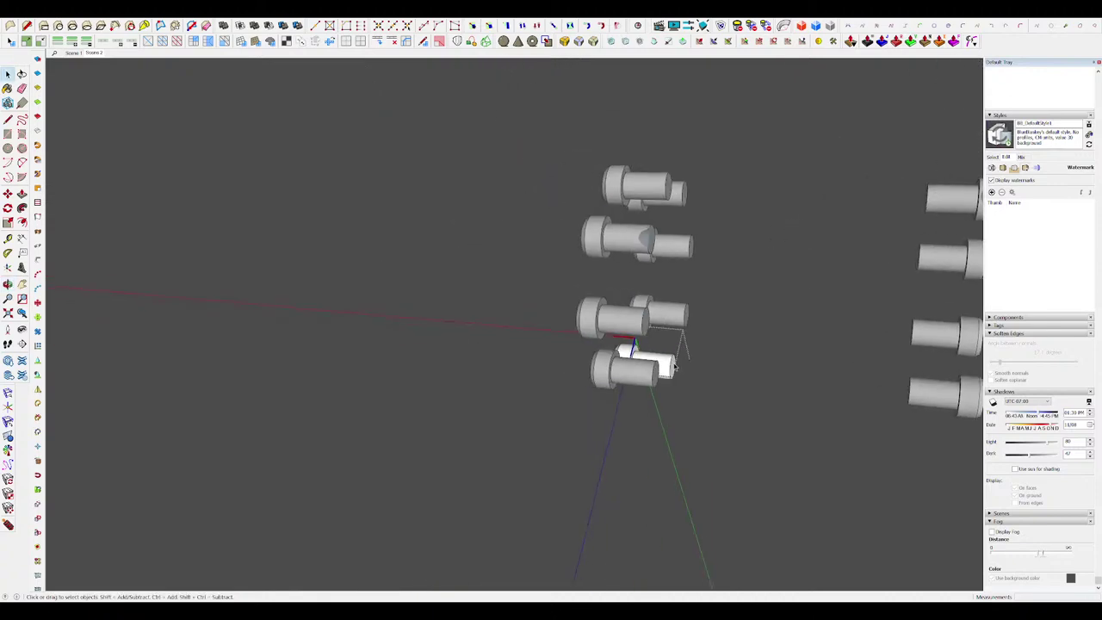
{"action": "middle_click_drag", "start_coordinate": [674, 367], "coordinate": [800, 361]}
{"action": "key", "text": "i"}
{"action": "middle_click_drag", "start_coordinate": [594, 322], "coordinate": [641, 301]}
{"action": "scroll", "coordinate": [633, 293], "scroll_direction": "up", "scroll_amount": 3}
Step: Copy the circle onto the round socket's wall with Move and Ctrl
{"action": "key", "text": "m"}
{"action": "middle_click_drag", "start_coordinate": [575, 280], "coordinate": [594, 311]}
{"action": "key", "text": "ctrl"}
{"action": "scroll", "coordinate": [592, 312], "scroll_direction": "up", "scroll_amount": 10}
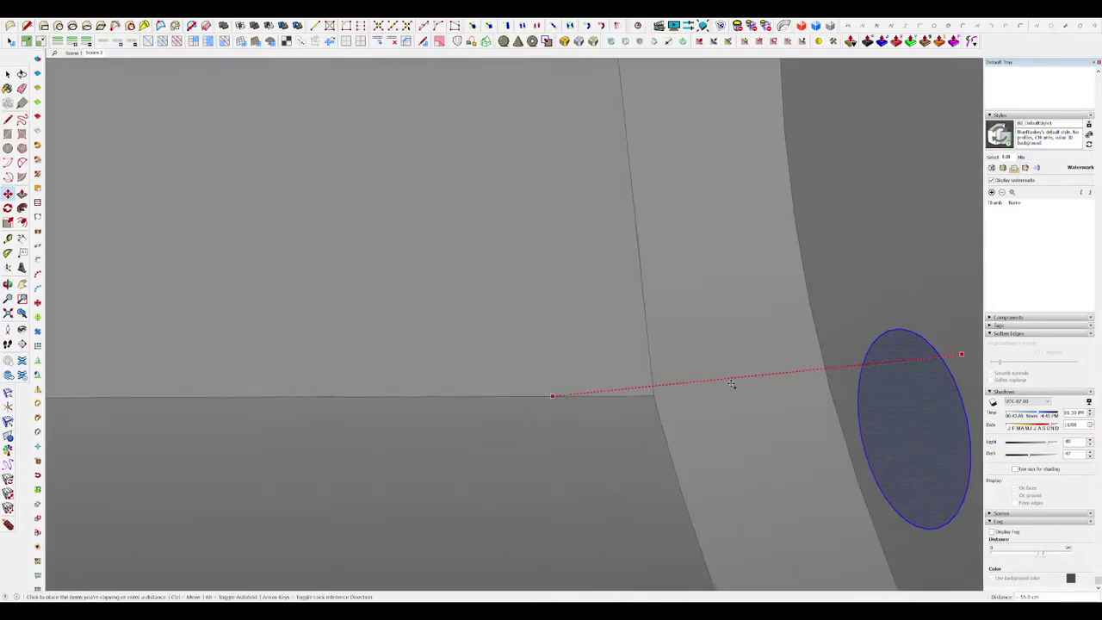
{"action": "left_click", "coordinate": [732, 384]}
{"action": "middle_click_drag", "start_coordinate": [733, 383], "coordinate": [672, 345]}
{"action": "scroll", "coordinate": [812, 249], "scroll_direction": "down", "scroll_amount": 8}
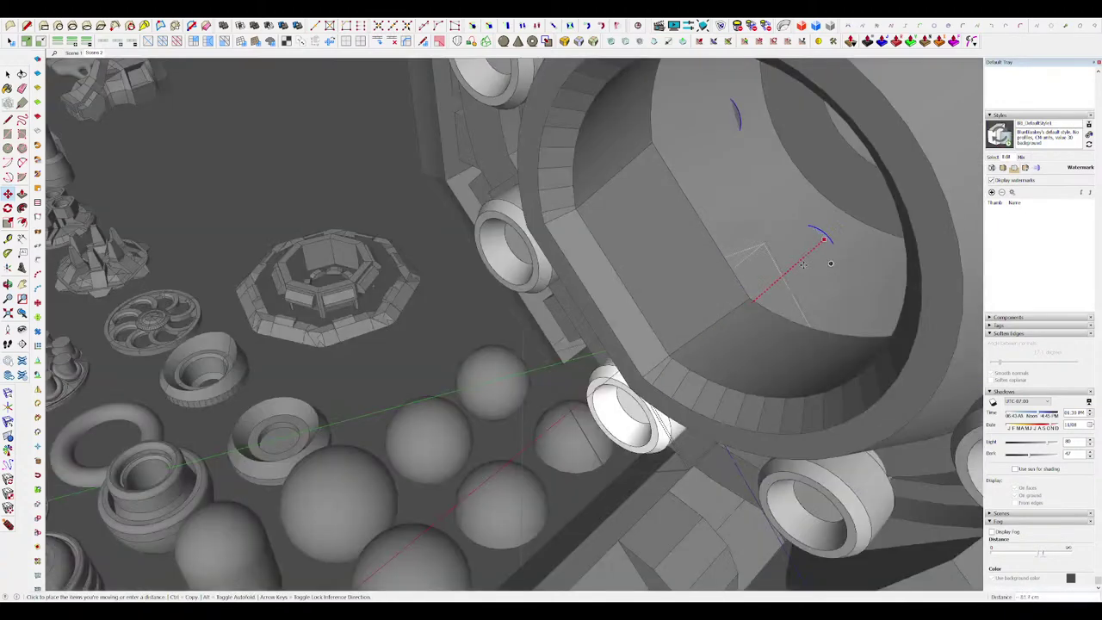
{"action": "scroll", "coordinate": [805, 229], "scroll_direction": "up", "scroll_amount": 3}
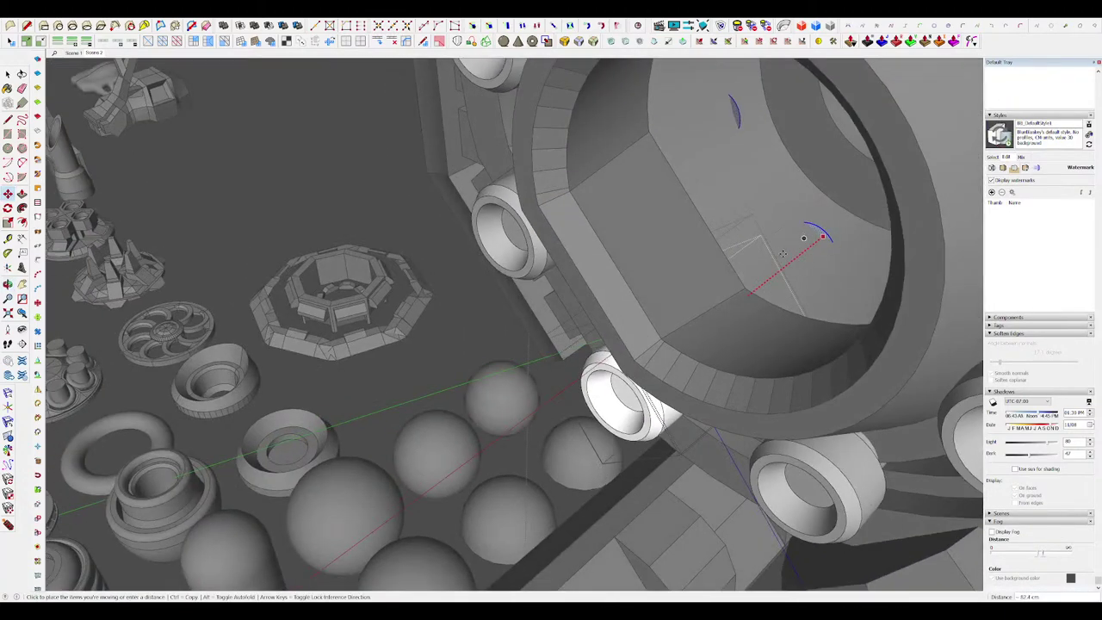
Step: Push/Pull the half-circle faces into cylindrical studs and add rings around both
{"action": "key", "text": "p"}
{"action": "left_click", "coordinate": [786, 257]}
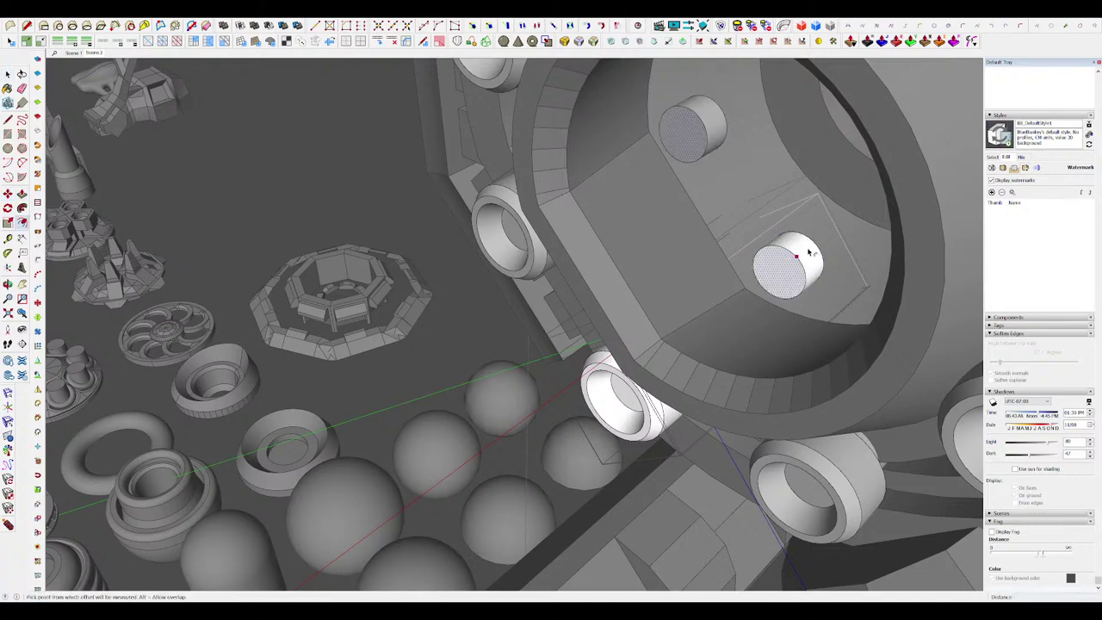
{"action": "left_click", "coordinate": [854, 218]}
{"action": "key", "text": "space"}
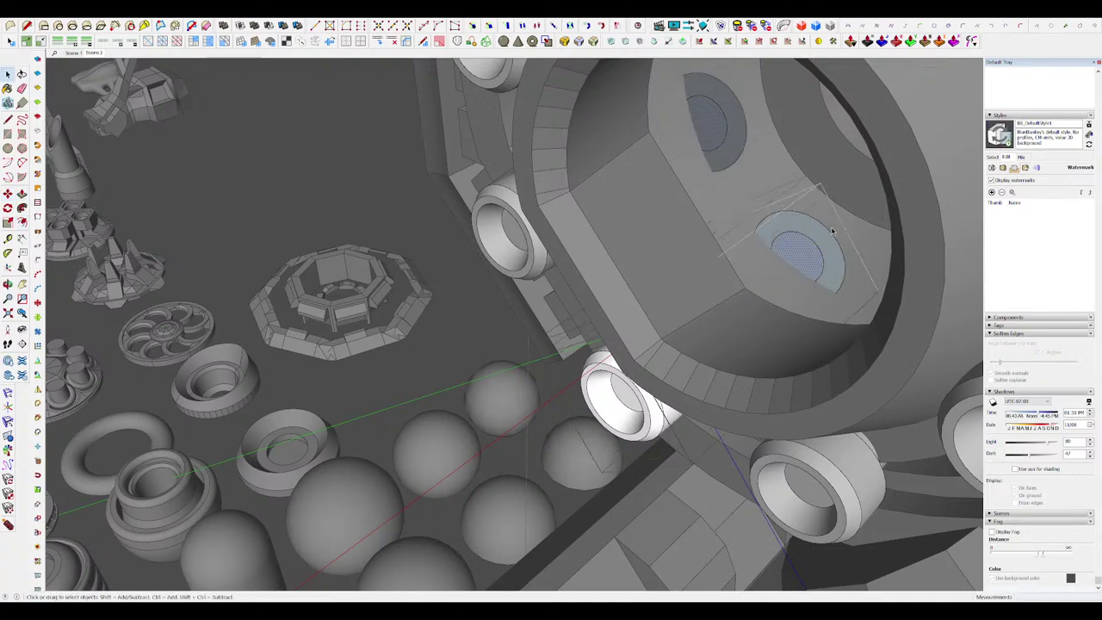
{"action": "key", "text": "p"}
{"action": "scroll", "coordinate": [813, 245], "scroll_direction": "down", "scroll_amount": 8}
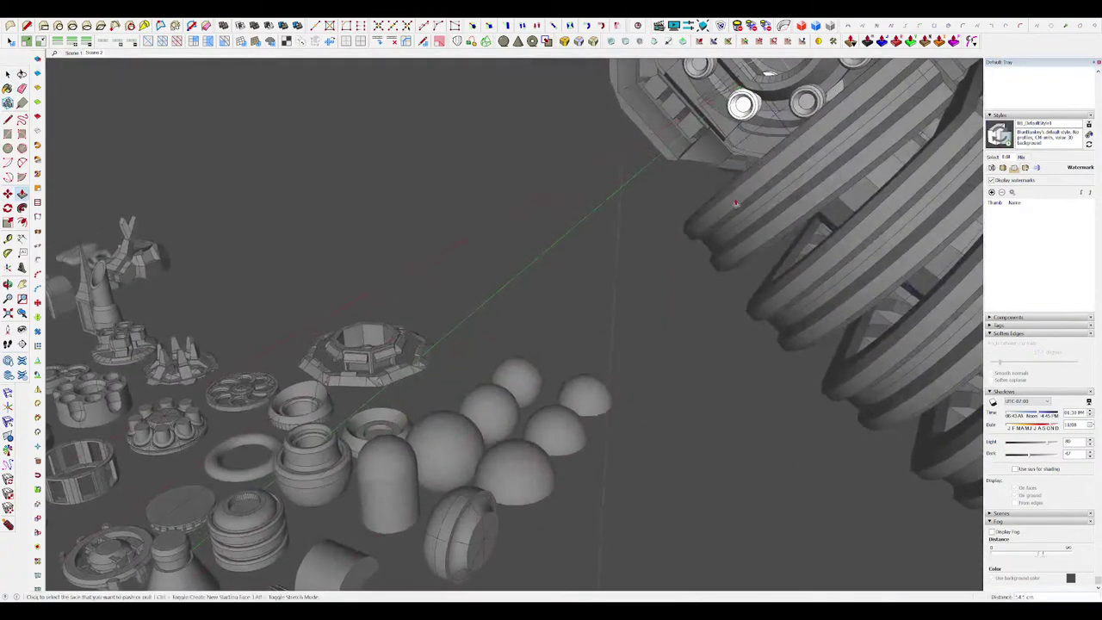
{"action": "scroll", "coordinate": [731, 228], "scroll_direction": "up", "scroll_amount": 7}
{"action": "key", "text": "space"}
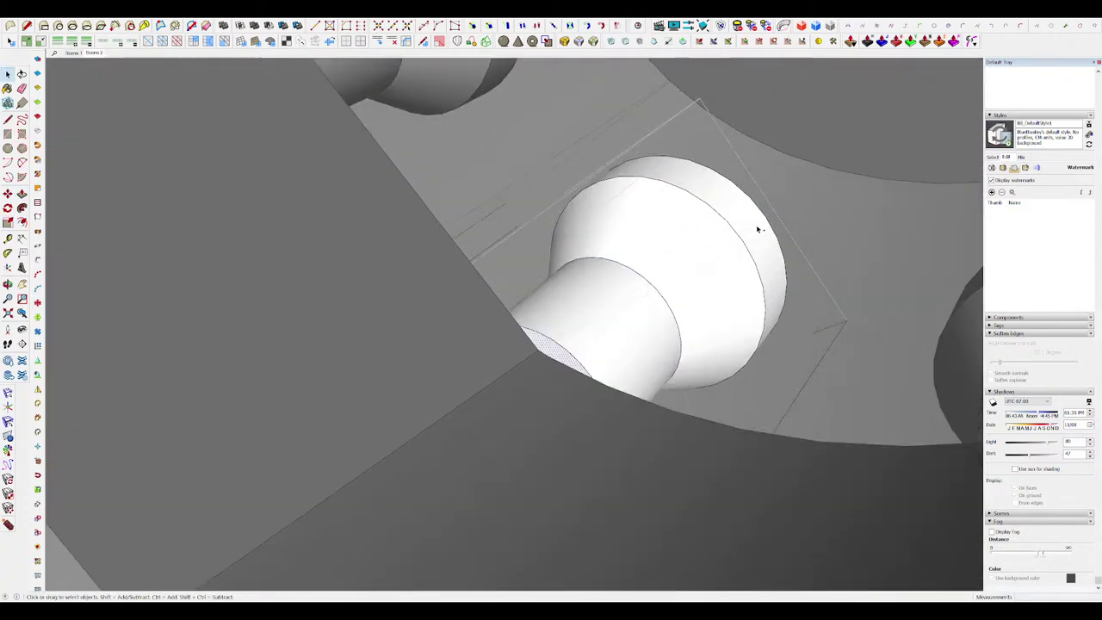
Step: Push/Pull the connector's flared end face to lengthen it
{"action": "scroll", "coordinate": [602, 278], "scroll_direction": "down", "scroll_amount": 5}
{"action": "left_click", "coordinate": [774, 406]}
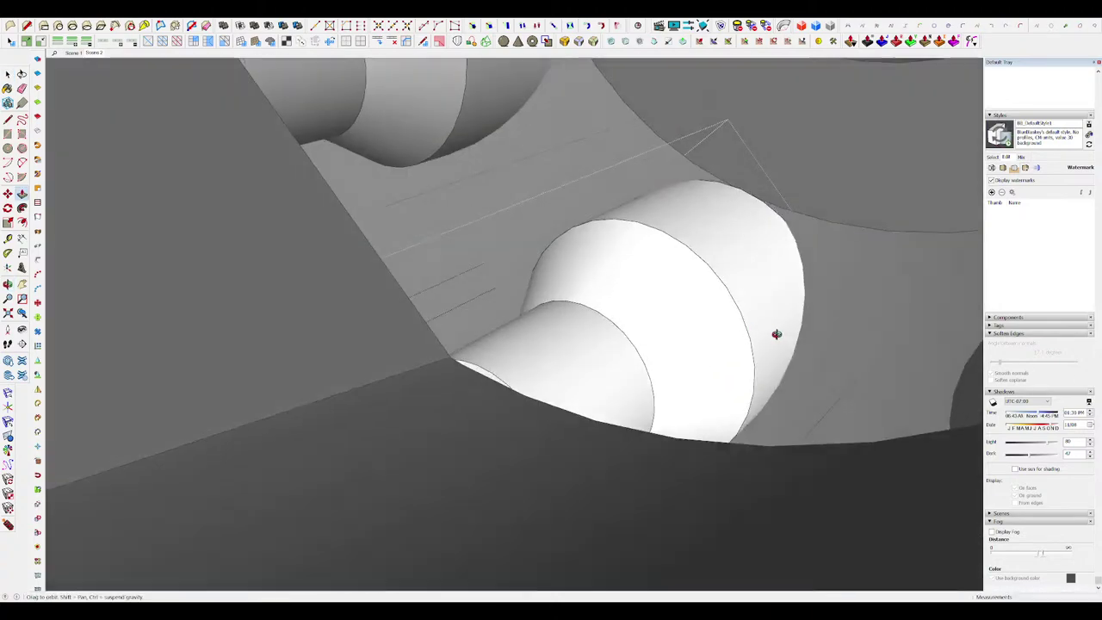
{"action": "scroll", "coordinate": [678, 301], "scroll_direction": "down", "scroll_amount": 5}
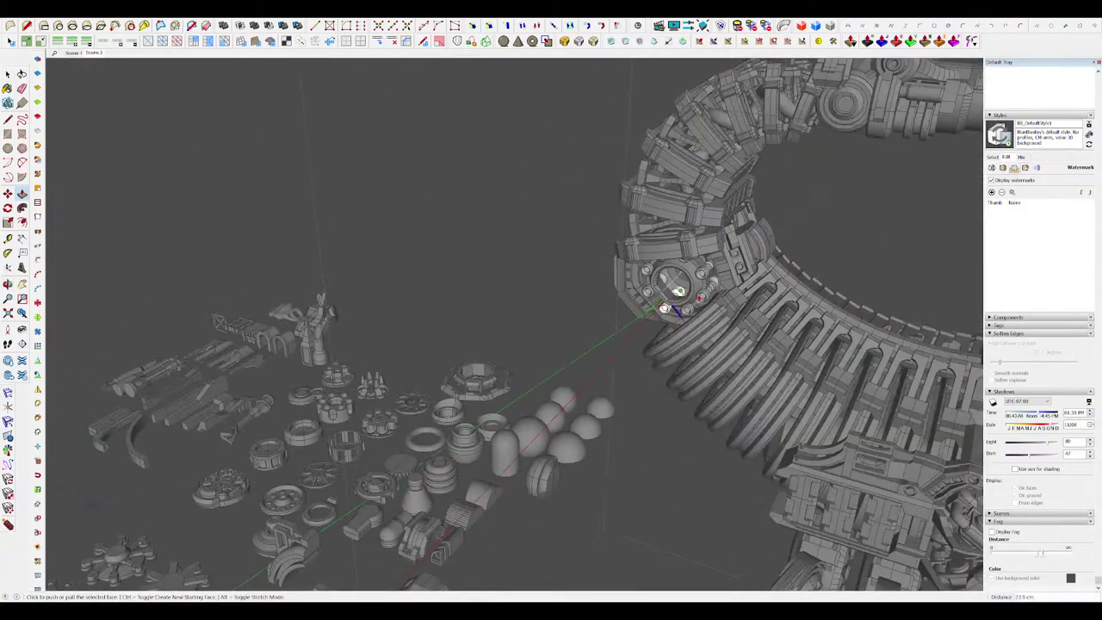
{"action": "scroll", "coordinate": [663, 250], "scroll_direction": "up", "scroll_amount": 5}
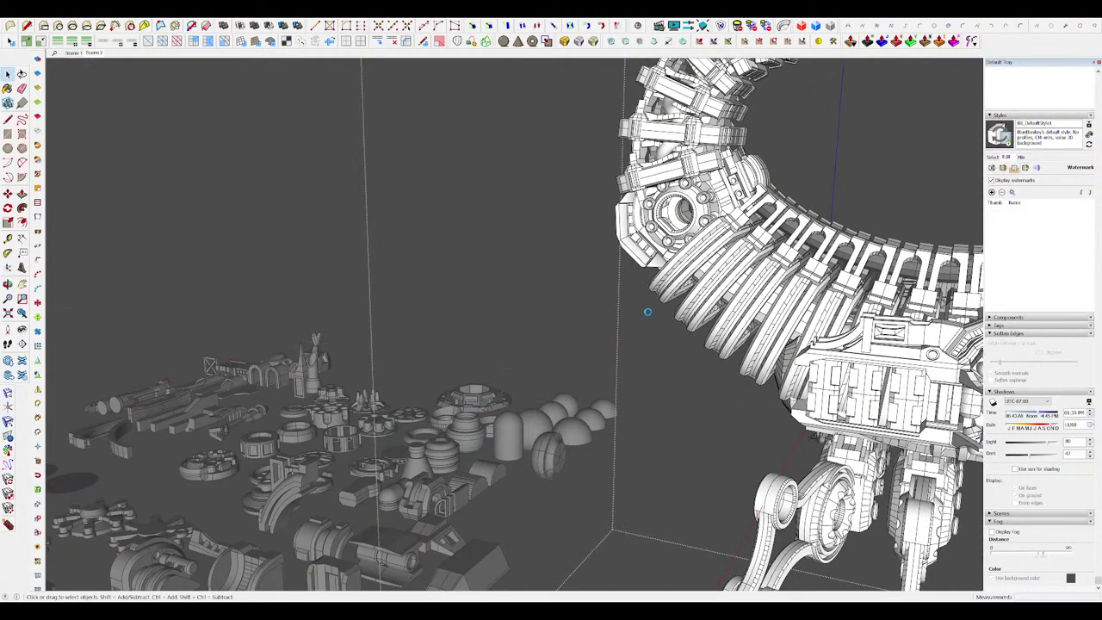
{"action": "scroll", "coordinate": [647, 311], "scroll_direction": "down", "scroll_amount": 5}
{"action": "middle_click_drag", "start_coordinate": [647, 312], "coordinate": [546, 357]}
Step: Close the edited part and orbit to a higher view of the scorpion
{"action": "left_click", "coordinate": [883, 314]}
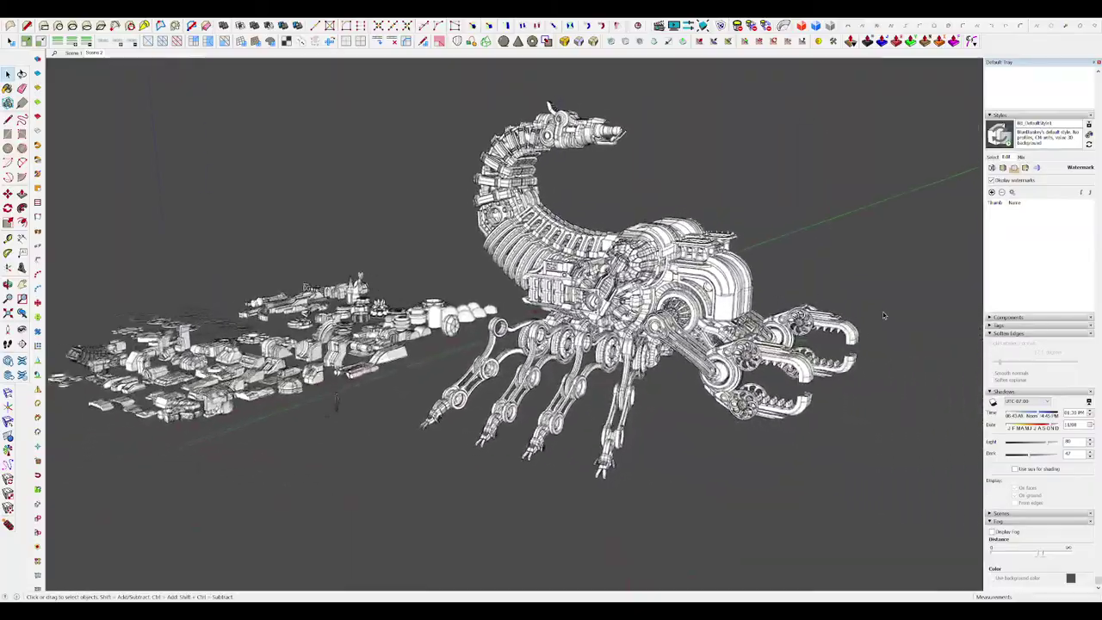
{"action": "middle_click_drag", "start_coordinate": [883, 315], "coordinate": [693, 348]}
{"action": "scroll", "coordinate": [635, 325], "scroll_direction": "up", "scroll_amount": 5}
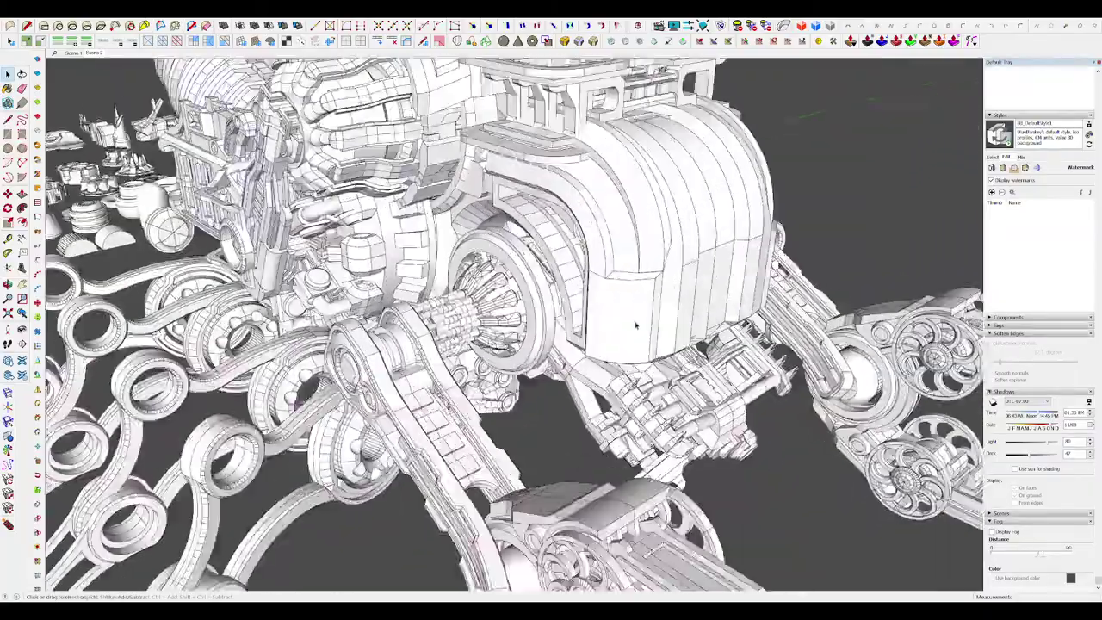
{"action": "scroll", "coordinate": [636, 312], "scroll_direction": "down", "scroll_amount": 7}
{"action": "scroll", "coordinate": [595, 274], "scroll_direction": "up", "scroll_amount": 3}
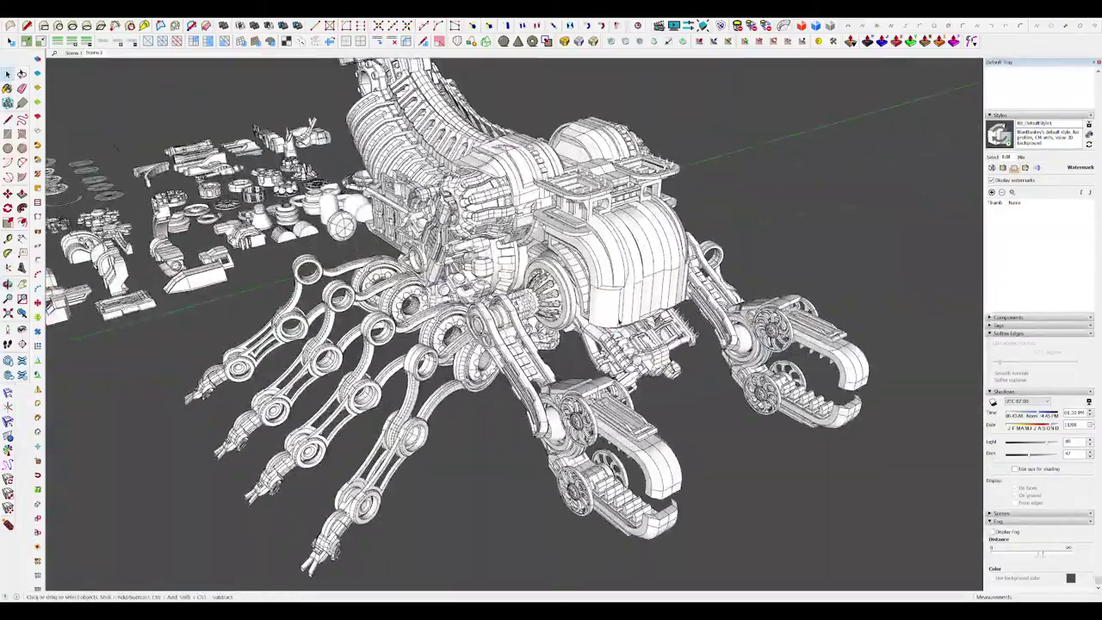
{"action": "scroll", "coordinate": [620, 324], "scroll_direction": "up", "scroll_amount": 2}
{"action": "scroll", "coordinate": [613, 307], "scroll_direction": "up", "scroll_amount": 4}
Step: Draw a small rectangular panel outline on the body shell's side face
{"action": "left_click", "coordinate": [609, 304]}
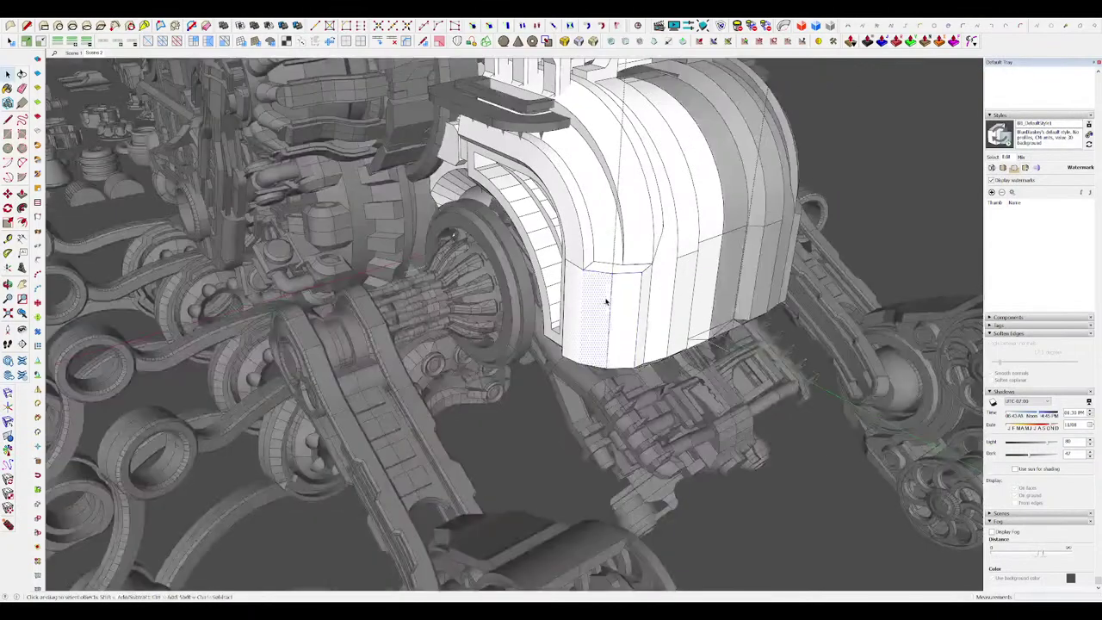
{"action": "scroll", "coordinate": [612, 312], "scroll_direction": "up", "scroll_amount": 3}
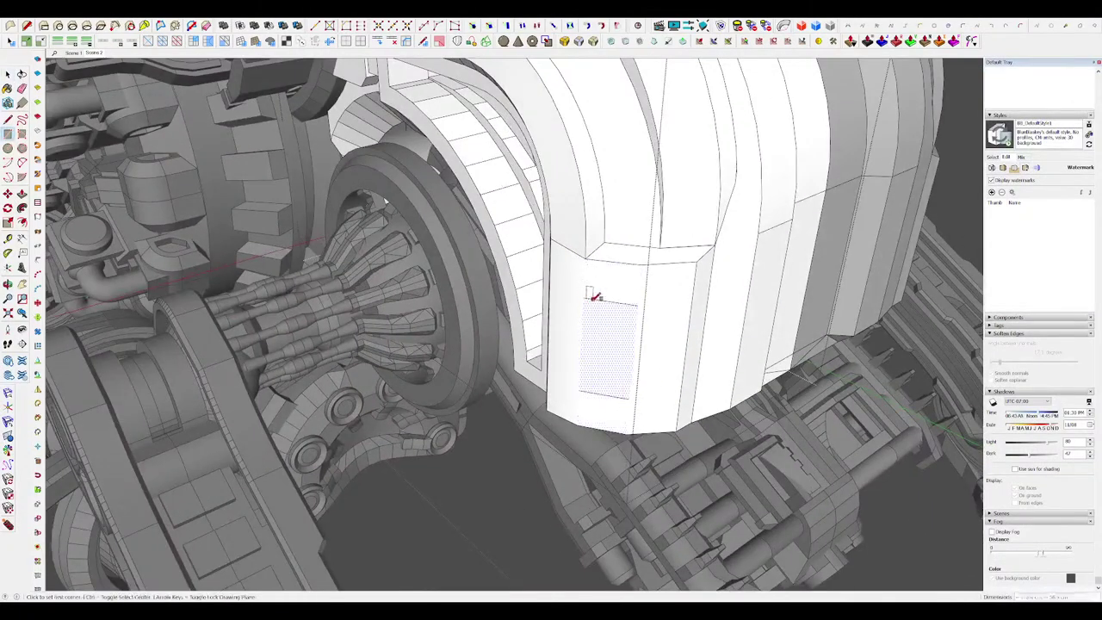
{"action": "scroll", "coordinate": [595, 298], "scroll_direction": "down", "scroll_amount": 7}
{"action": "key", "text": "space"}
{"action": "left_click", "coordinate": [710, 363]}
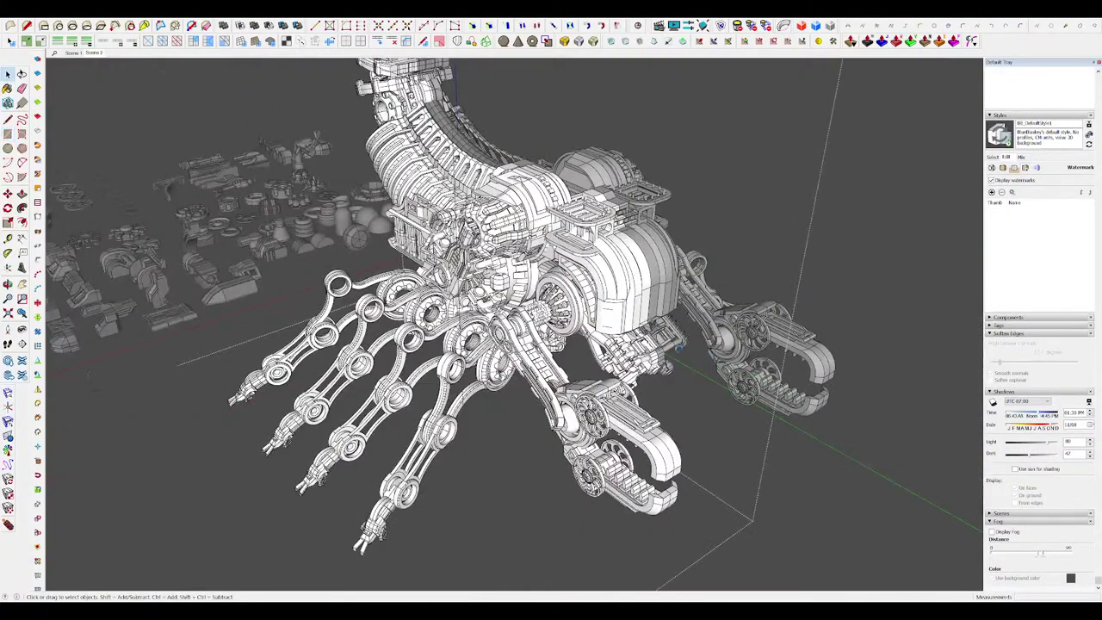
Step: Exit the open groups back to the whole model, zoomed toward the lower claw
{"action": "scroll", "coordinate": [618, 341], "scroll_direction": "up", "scroll_amount": 3}
{"action": "scroll", "coordinate": [580, 304], "scroll_direction": "up", "scroll_amount": 4}
{"action": "key", "text": "l"}
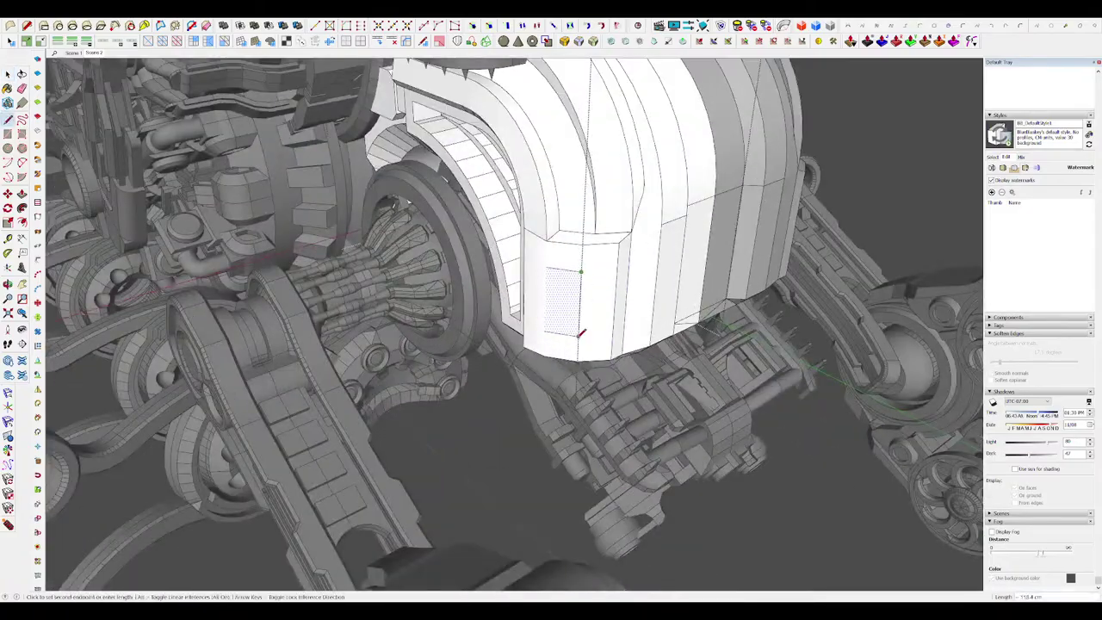
{"action": "key", "text": "space"}
{"action": "scroll", "coordinate": [609, 315], "scroll_direction": "down", "scroll_amount": 9}
{"action": "left_click", "coordinate": [609, 315]}
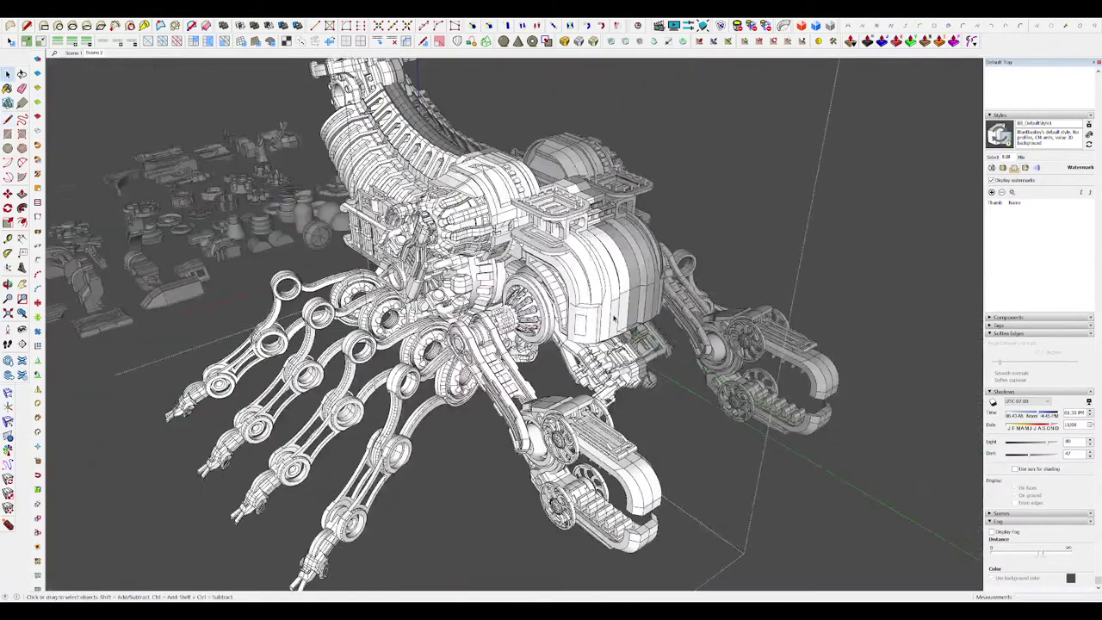
{"action": "left_click", "coordinate": [790, 349]}
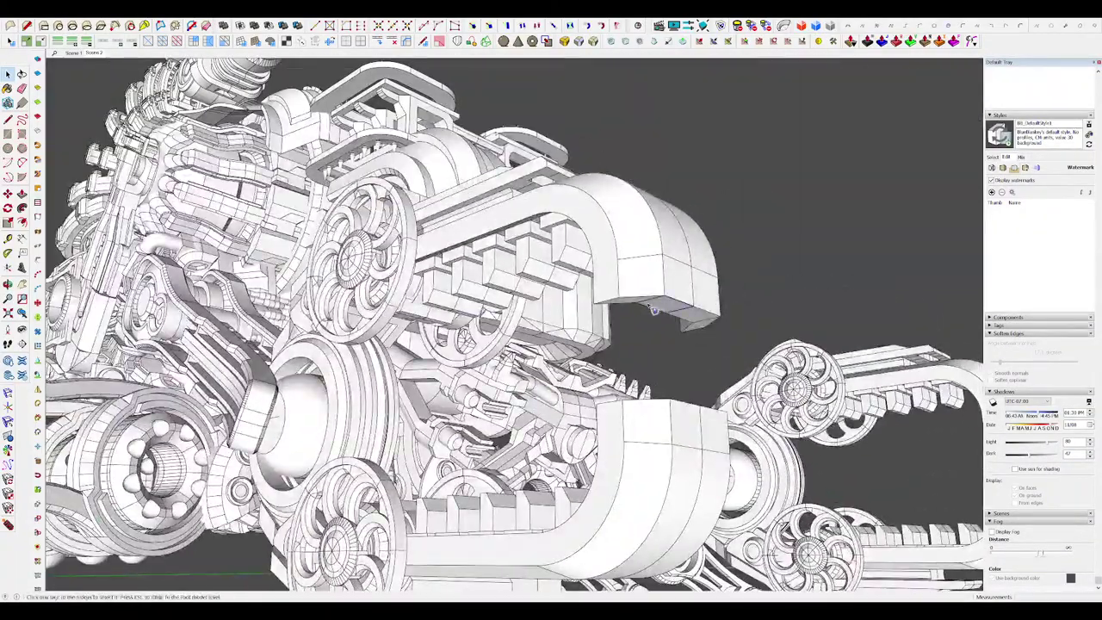
Step: Inside the claw part, extrude rectangles on the claw tip's end into 16.1 cm tabs
{"action": "double_click", "coordinate": [655, 310]}
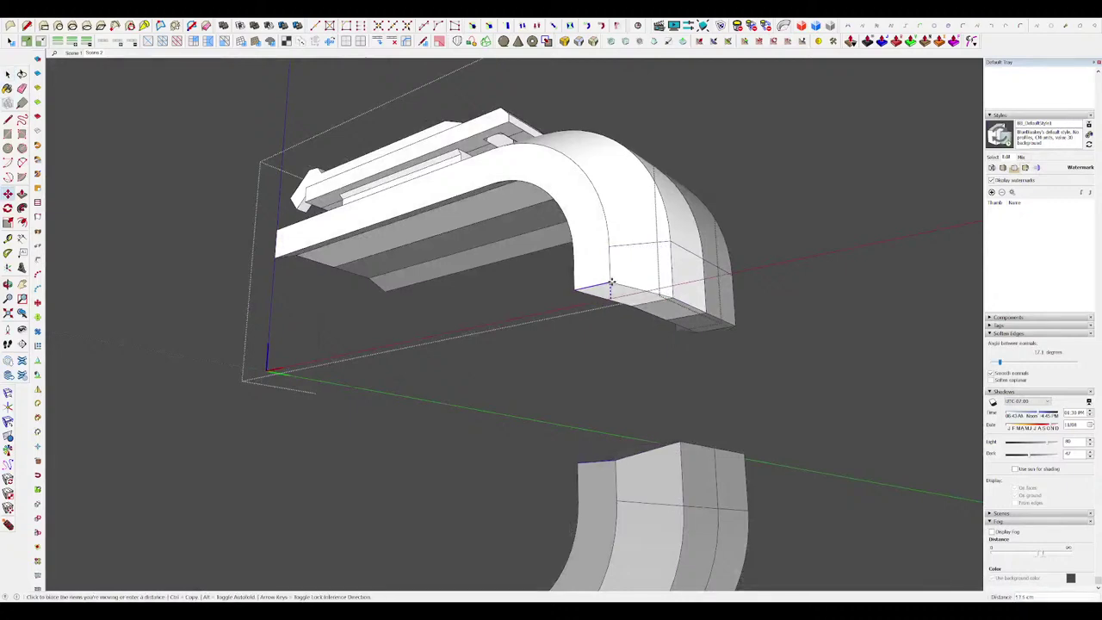
{"action": "left_click", "coordinate": [611, 282]}
{"action": "middle_click_drag", "start_coordinate": [611, 283], "coordinate": [344, 297]}
{"action": "scroll", "coordinate": [676, 226], "scroll_direction": "up", "scroll_amount": 3}
{"action": "middle_click_drag", "start_coordinate": [676, 226], "coordinate": [586, 142]}
{"action": "key", "text": "space"}
{"action": "key", "text": "r"}
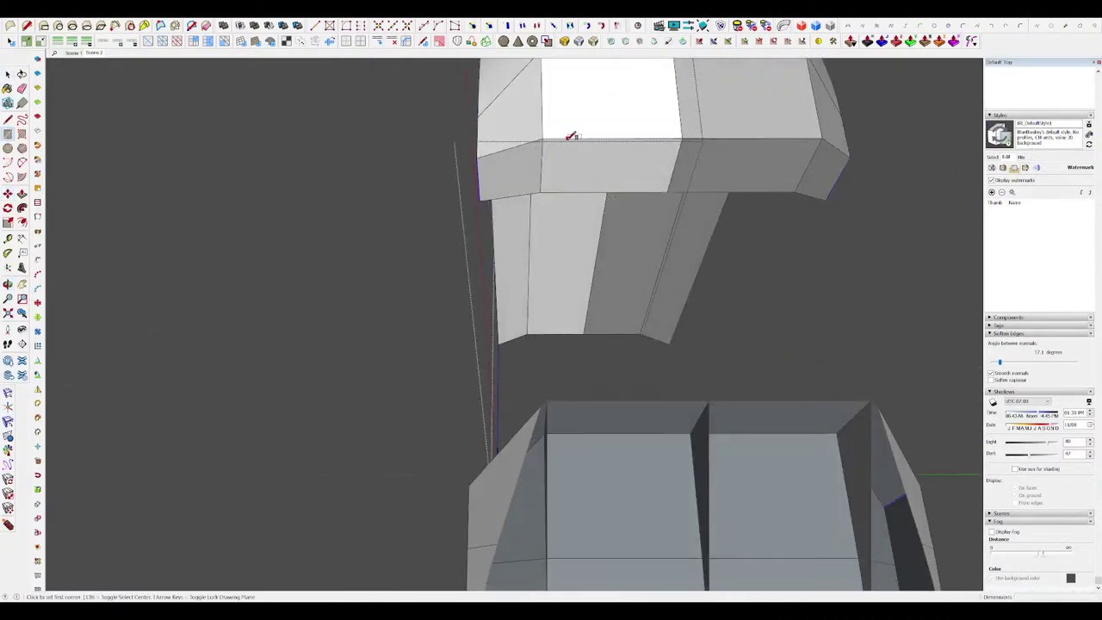
{"action": "key", "text": "p"}
{"action": "left_click_drag", "start_coordinate": [591, 182], "coordinate": [608, 214]}
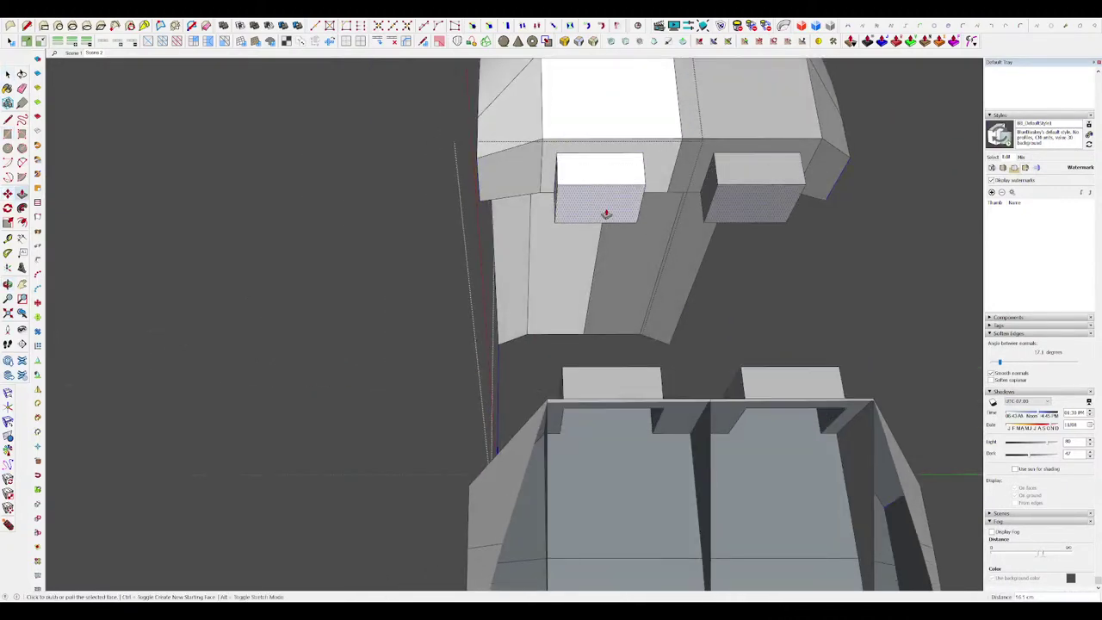
{"action": "middle_click_drag", "start_coordinate": [608, 214], "coordinate": [753, 226]}
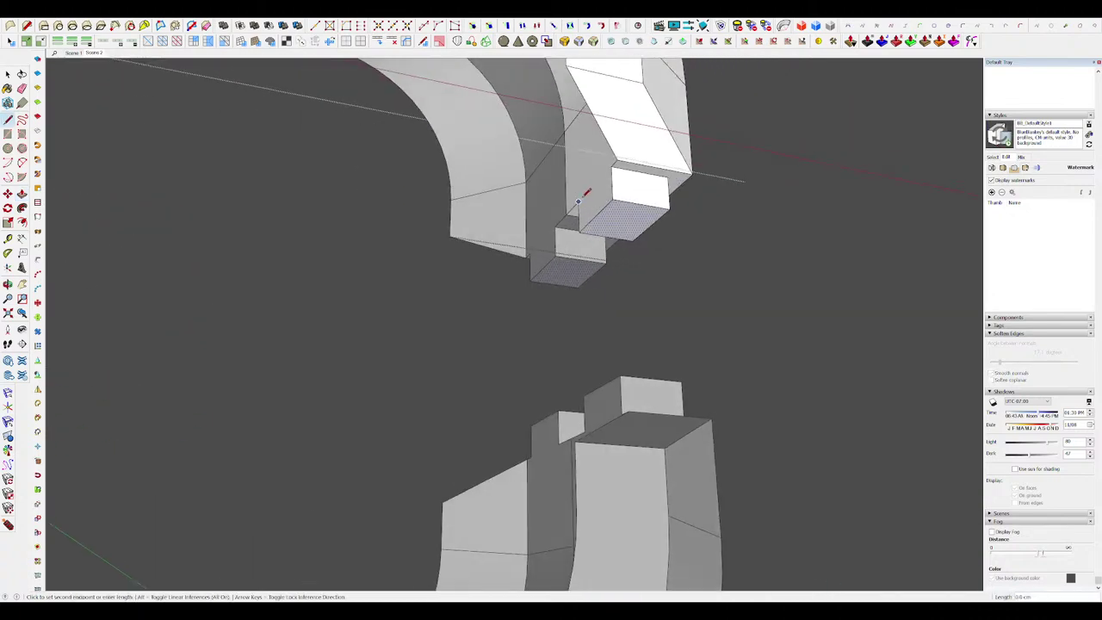
{"action": "key", "text": "space"}
{"action": "mouse_move", "coordinate": [617, 162]}
{"action": "middle_mouse_down"}
{"action": "mouse_move", "coordinate": [595, 199]}
{"action": "mouse_move", "coordinate": [615, 177]}
{"action": "middle_mouse_up"}
Step: Push the tab's bottom face upward
{"action": "key", "text": "l"}
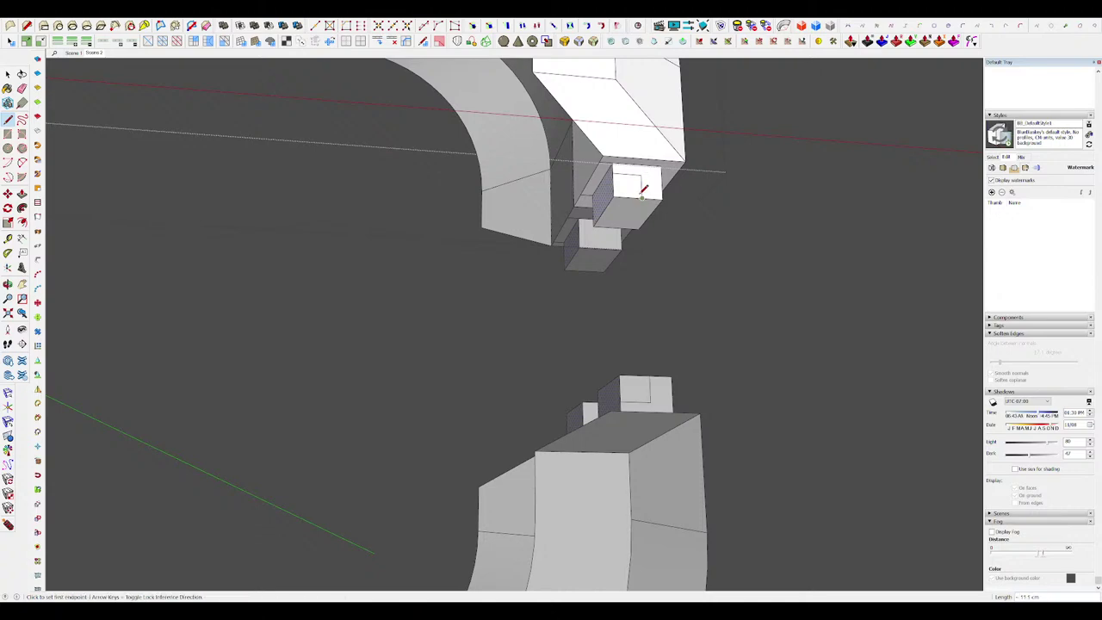
{"action": "key", "text": "p"}
{"action": "scroll", "coordinate": [603, 226], "scroll_direction": "down", "scroll_amount": 5}
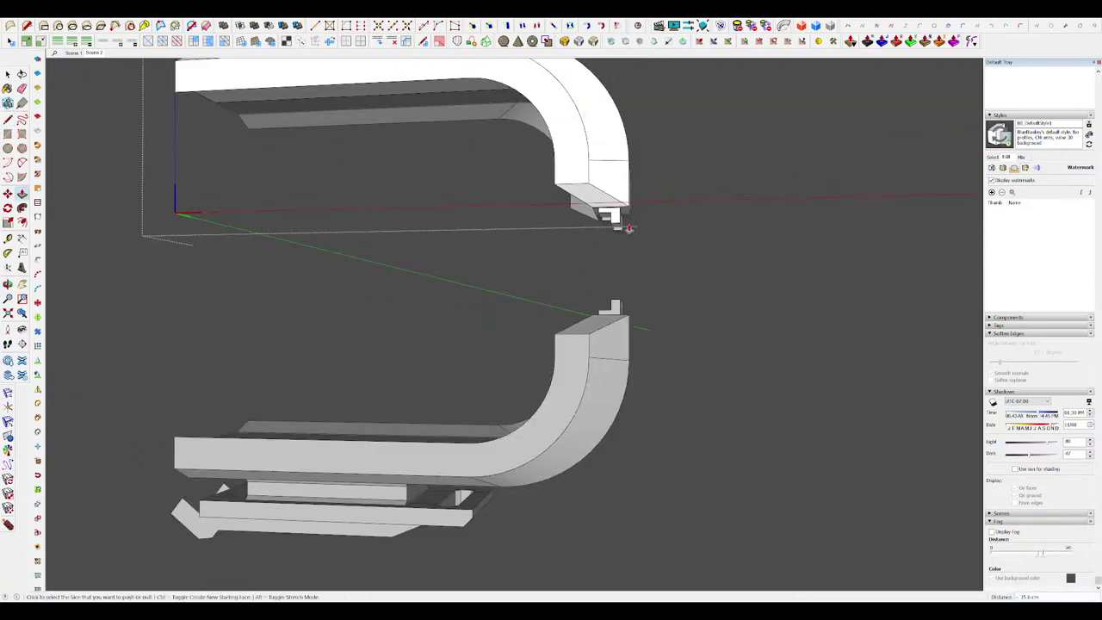
{"action": "middle_click_drag", "start_coordinate": [603, 227], "coordinate": [459, 313]}
{"action": "key", "text": "i"}
{"action": "scroll", "coordinate": [634, 214], "scroll_direction": "down", "scroll_amount": 5}
{"action": "scroll", "coordinate": [617, 213], "scroll_direction": "up", "scroll_amount": 5}
{"action": "scroll", "coordinate": [617, 216], "scroll_direction": "up", "scroll_amount": 5}
{"action": "mouse_move", "coordinate": [616, 216]}
{"action": "middle_mouse_down"}
{"action": "mouse_move", "coordinate": [635, 242]}
{"action": "mouse_move", "coordinate": [635, 220]}
{"action": "middle_mouse_up"}
{"action": "left_click", "coordinate": [625, 341]}
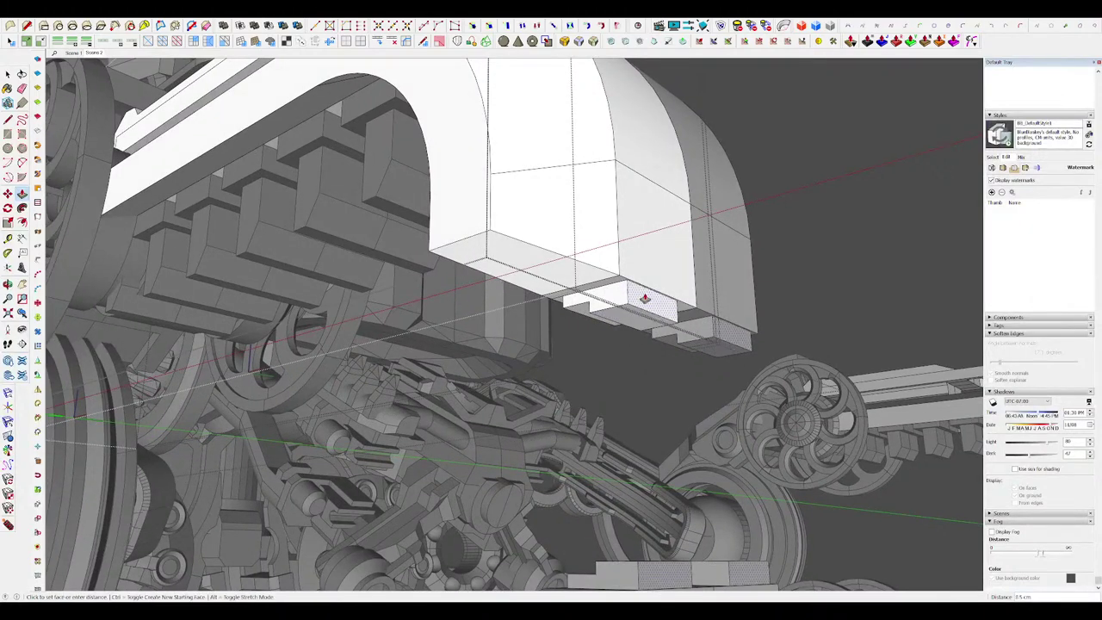
Step: Place the moved piece and push the tab's small step face inward
{"action": "left_click", "coordinate": [625, 310]}
{"action": "middle_click_drag", "start_coordinate": [624, 311], "coordinate": [508, 301]}
{"action": "scroll", "coordinate": [592, 317], "scroll_direction": "up", "scroll_amount": 3}
{"action": "middle_click_drag", "start_coordinate": [592, 317], "coordinate": [630, 296]}
{"action": "key", "text": "p"}
{"action": "left_click", "coordinate": [592, 322]}
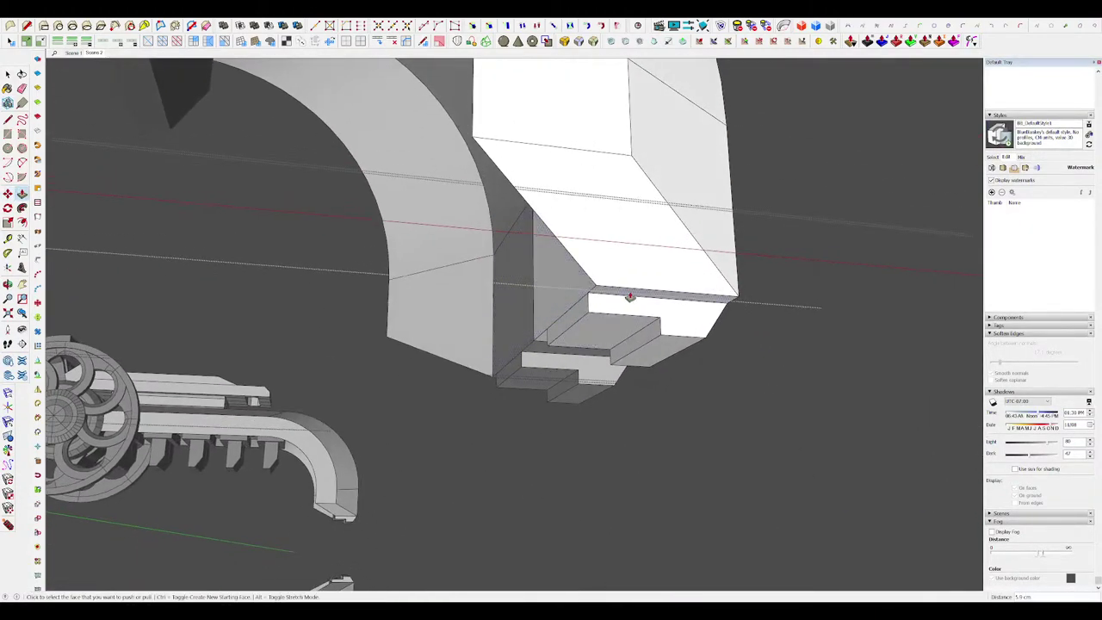
{"action": "scroll", "coordinate": [629, 296], "scroll_direction": "up", "scroll_amount": 5}
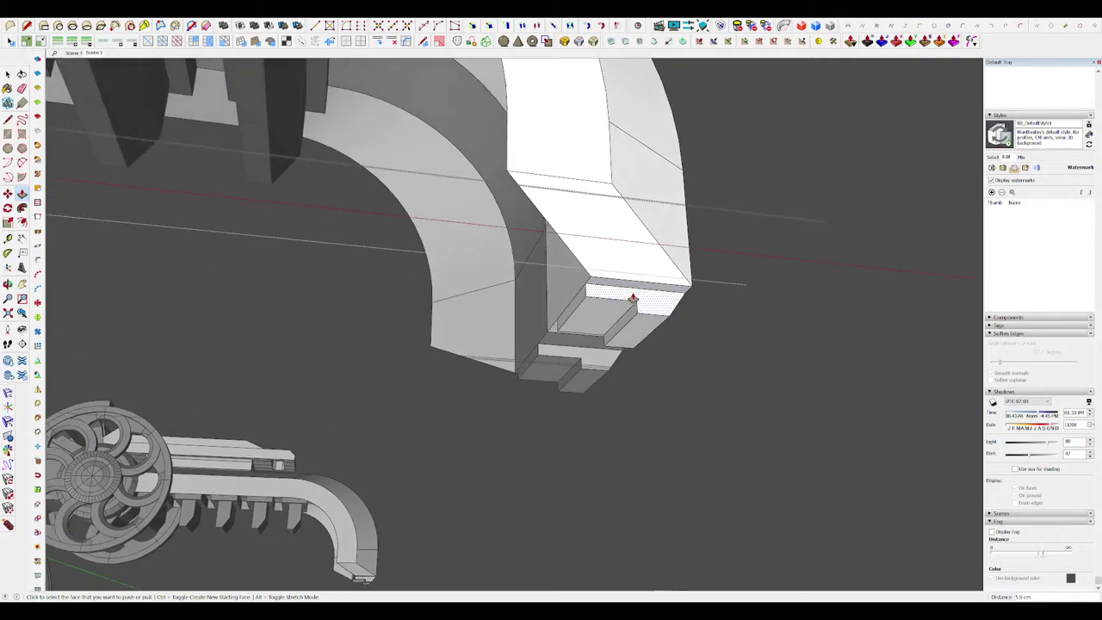
{"action": "left_click", "coordinate": [605, 313]}
{"action": "key", "text": "space"}
Step: Exit the claw part and the scorpion group to the full model
{"action": "middle_click_drag", "start_coordinate": [606, 314], "coordinate": [649, 288]}
{"action": "scroll", "coordinate": [649, 287], "scroll_direction": "down", "scroll_amount": 12}
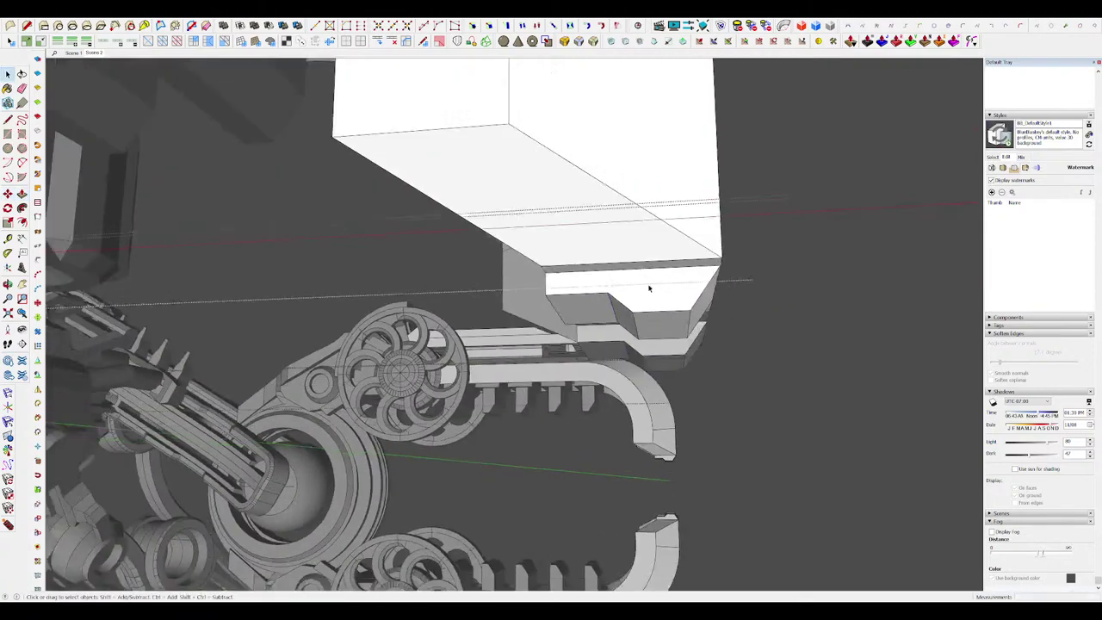
{"action": "middle_click_drag", "start_coordinate": [625, 336], "coordinate": [769, 412]}
{"action": "left_click", "coordinate": [710, 429]}
{"action": "scroll", "coordinate": [710, 429], "scroll_direction": "up", "scroll_amount": 2}
{"action": "scroll", "coordinate": [696, 414], "scroll_direction": "up", "scroll_amount": 2}
{"action": "left_click", "coordinate": [768, 414]}
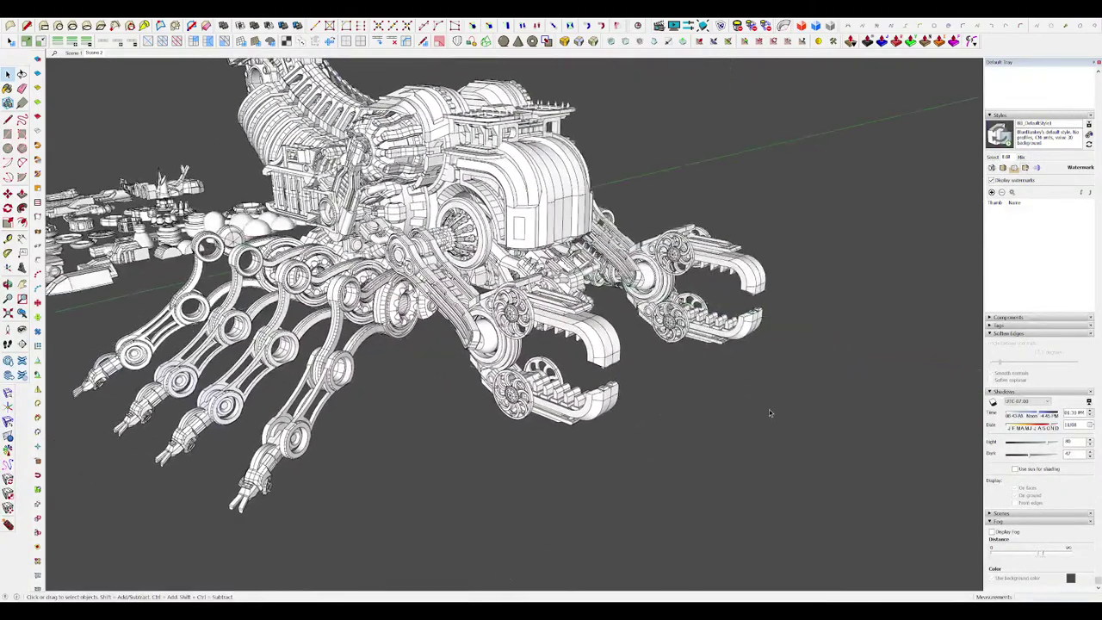
Step: Close the claw wheel's group and view the near claw's tube joint from a low side angle
{"action": "scroll", "coordinate": [585, 403], "scroll_direction": "up", "scroll_amount": 5}
{"action": "middle_click_drag", "start_coordinate": [635, 394], "coordinate": [660, 407]}
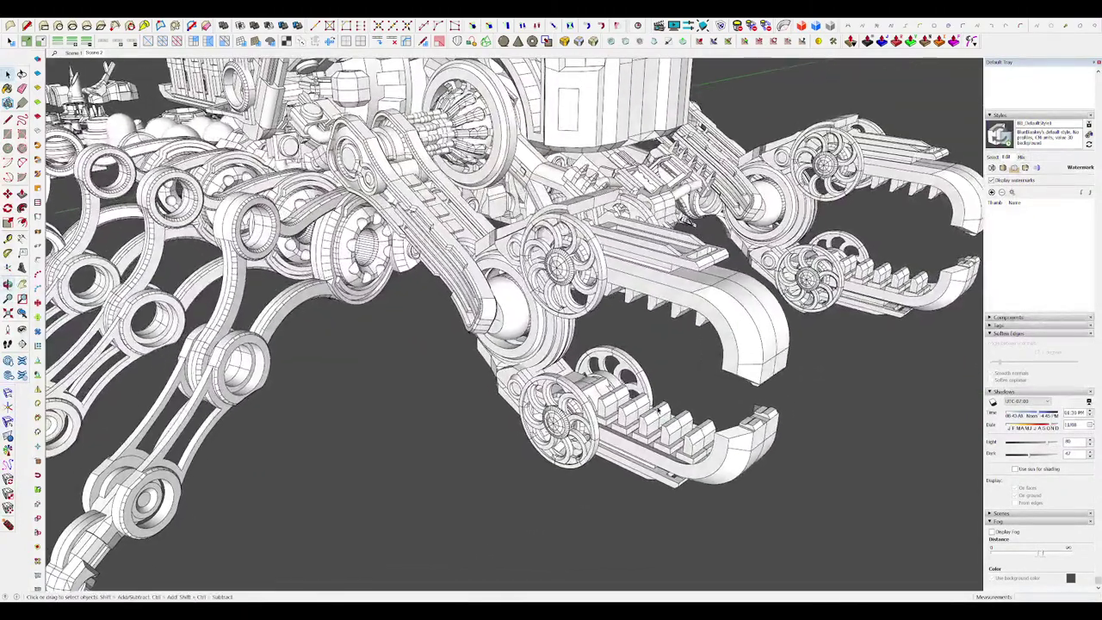
{"action": "scroll", "coordinate": [634, 377], "scroll_direction": "up", "scroll_amount": 2}
{"action": "scroll", "coordinate": [634, 375], "scroll_direction": "up", "scroll_amount": 10}
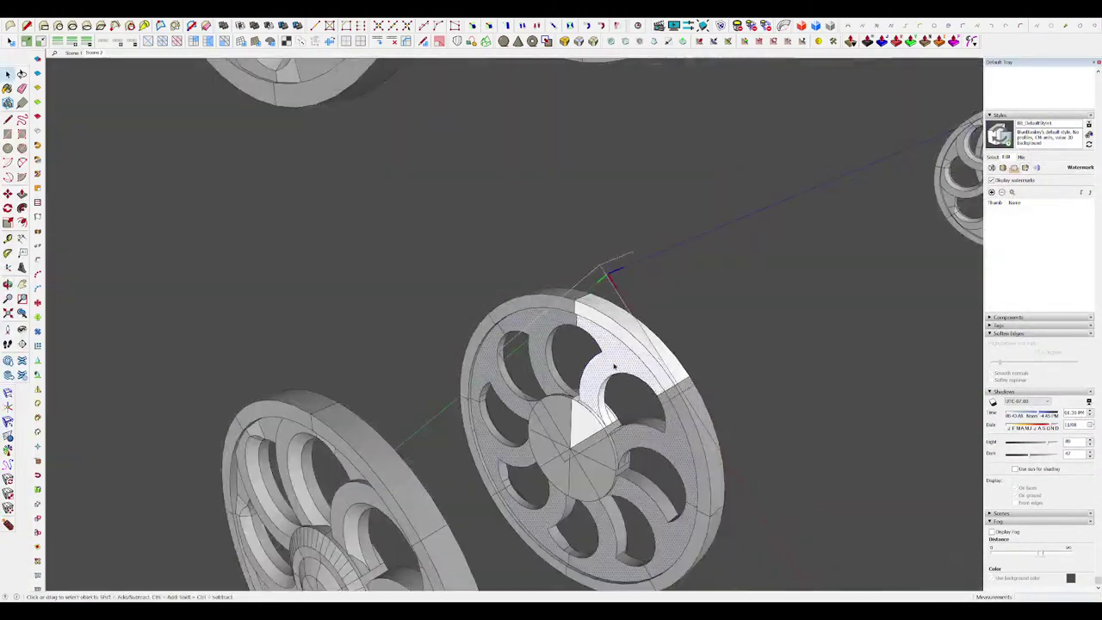
{"action": "key", "text": "l"}
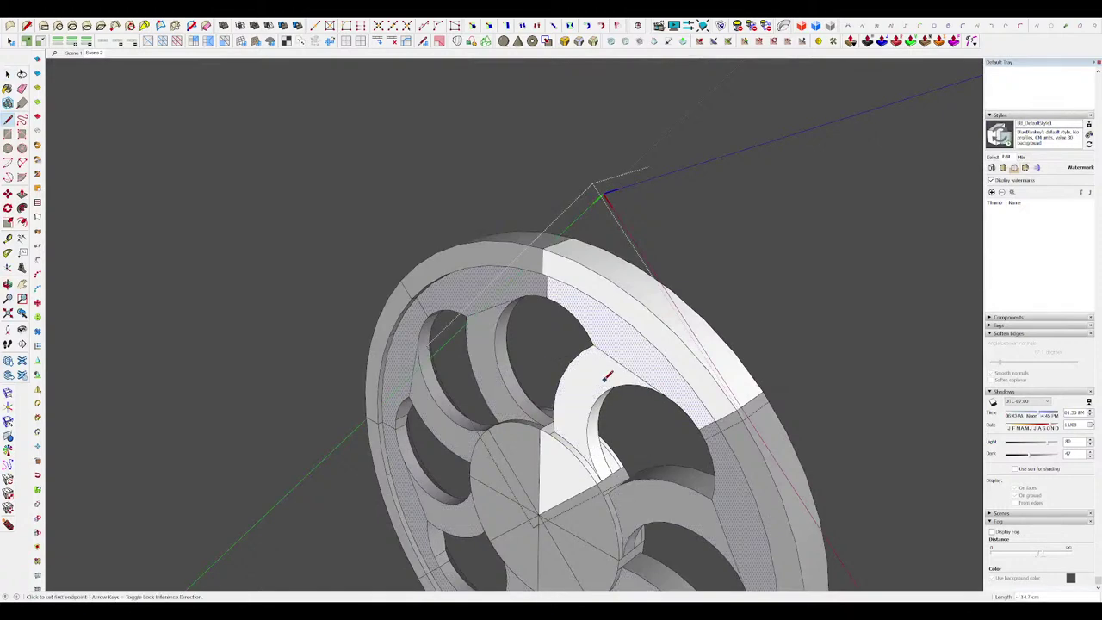
{"action": "scroll", "coordinate": [601, 372], "scroll_direction": "down", "scroll_amount": 5}
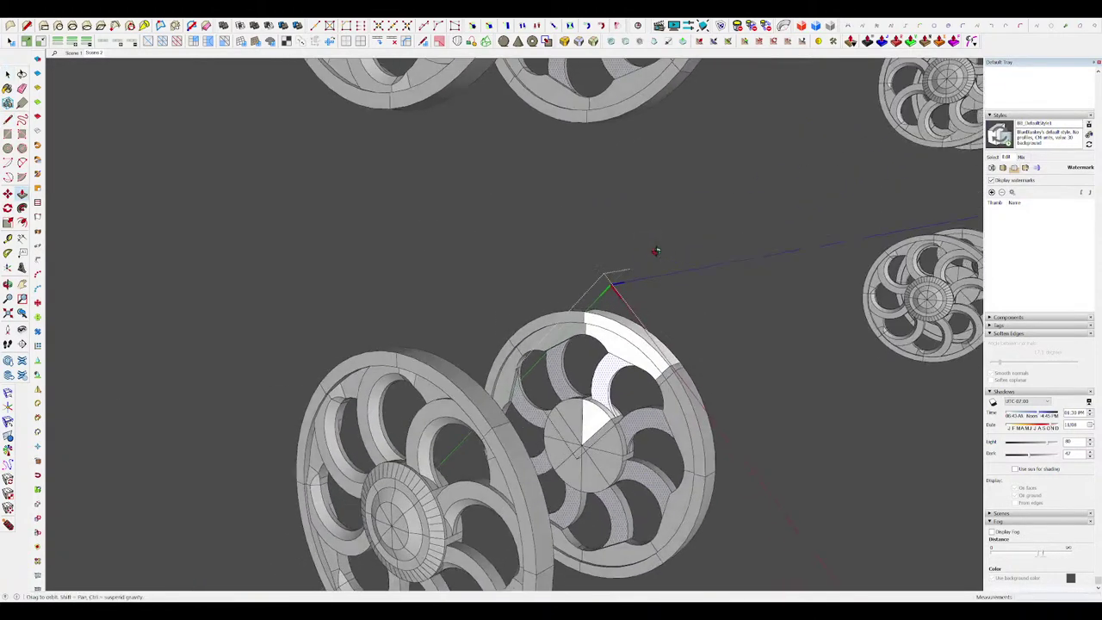
{"action": "scroll", "coordinate": [620, 396], "scroll_direction": "up", "scroll_amount": 1}
{"action": "key", "text": "space"}
{"action": "scroll", "coordinate": [743, 400], "scroll_direction": "down", "scroll_amount": 6}
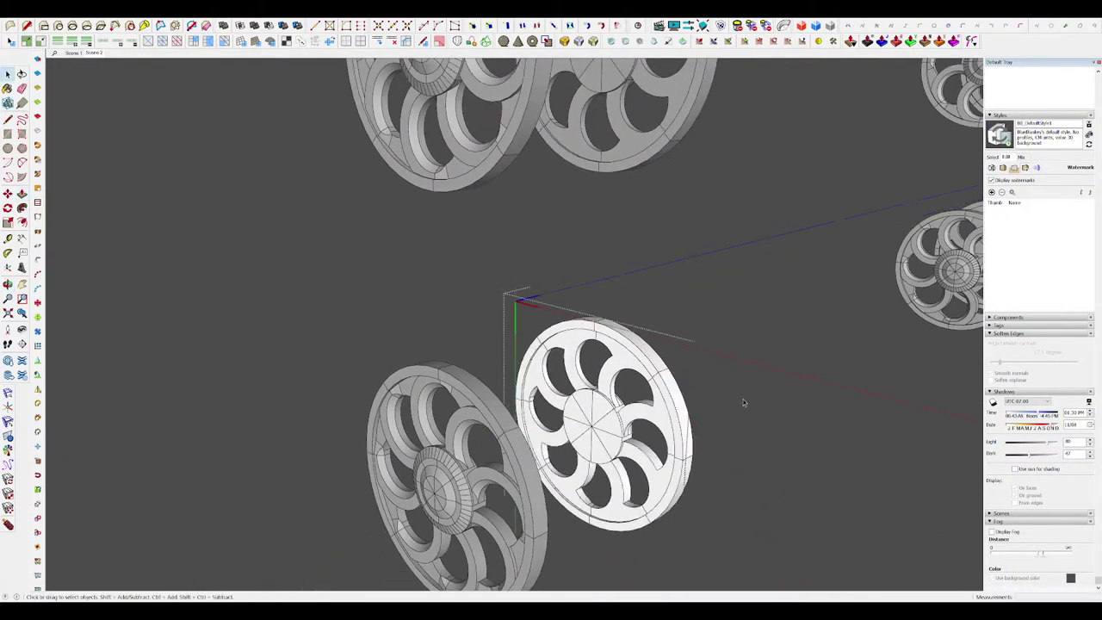
{"action": "scroll", "coordinate": [745, 379], "scroll_direction": "up", "scroll_amount": 4}
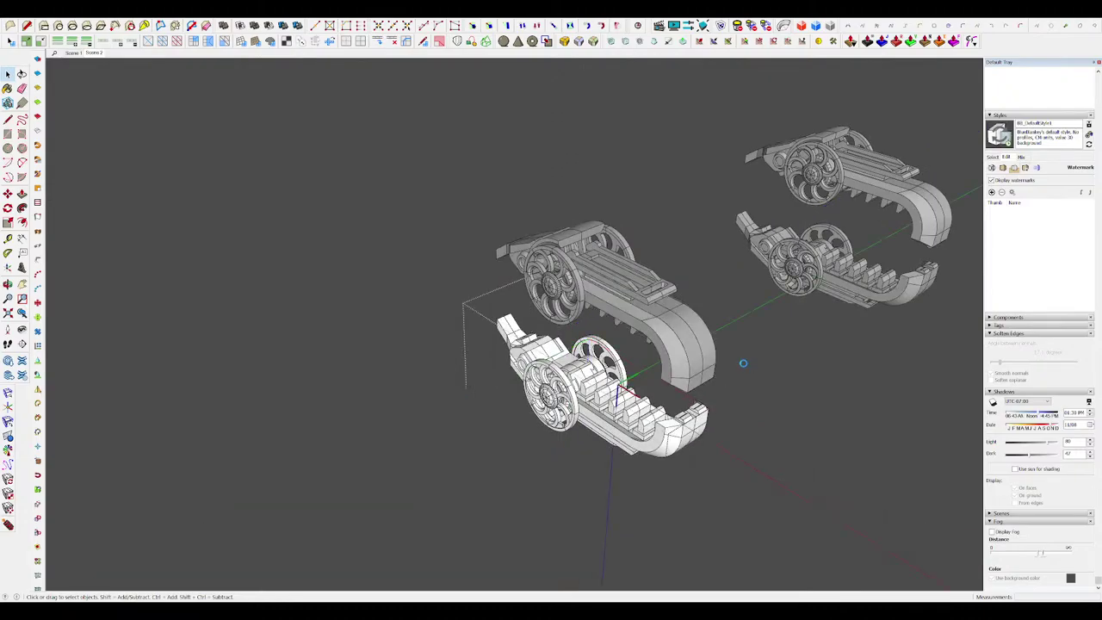
{"action": "left_click", "coordinate": [738, 360]}
{"action": "scroll", "coordinate": [757, 367], "scroll_direction": "down", "scroll_amount": 2}
{"action": "middle_click_drag", "start_coordinate": [780, 373], "coordinate": [805, 377]}
{"action": "scroll", "coordinate": [633, 353], "scroll_direction": "up", "scroll_amount": 4}
{"action": "middle_click_drag", "start_coordinate": [632, 352], "coordinate": [788, 322]}
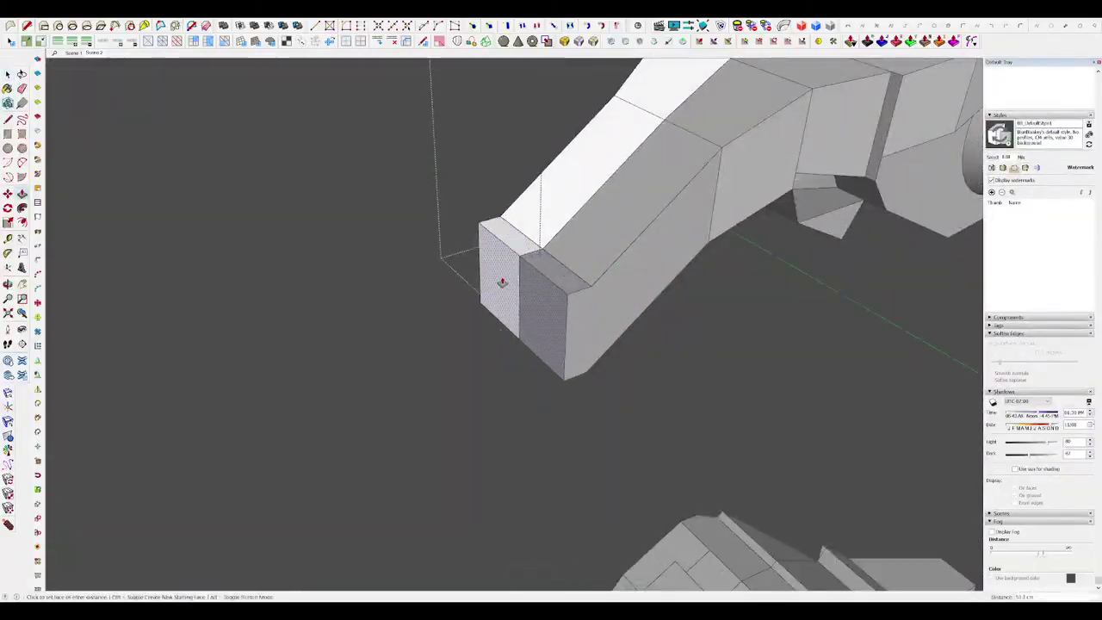
Step: Copy an edge along the nose piece's top and push the strip down into a channel
{"action": "left_click", "coordinate": [501, 282]}
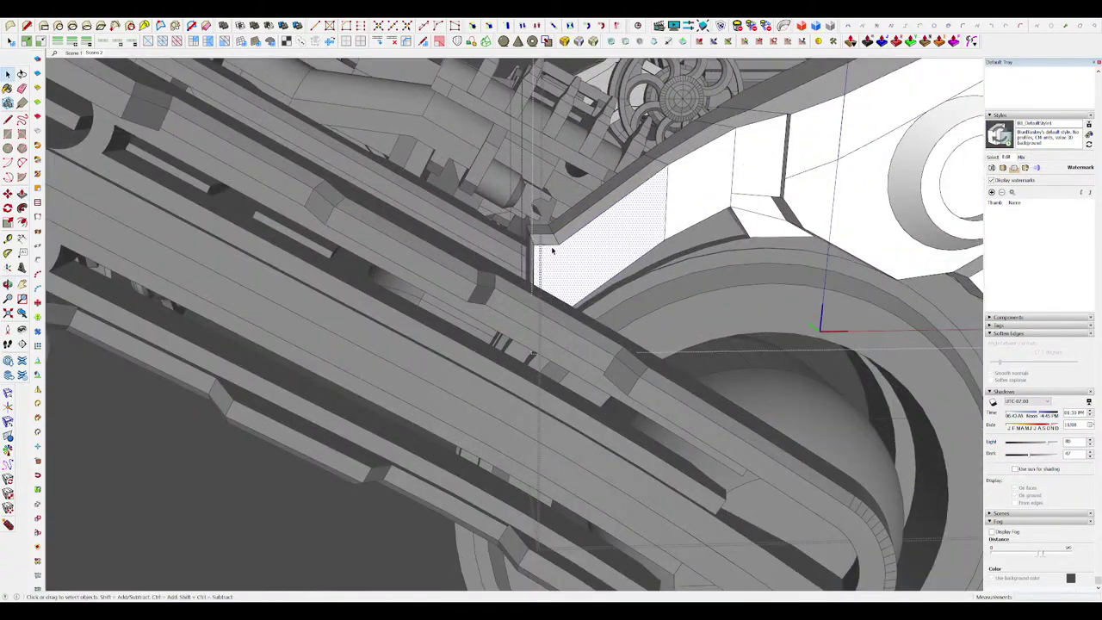
{"action": "key", "text": "l"}
{"action": "left_click", "coordinate": [560, 244]}
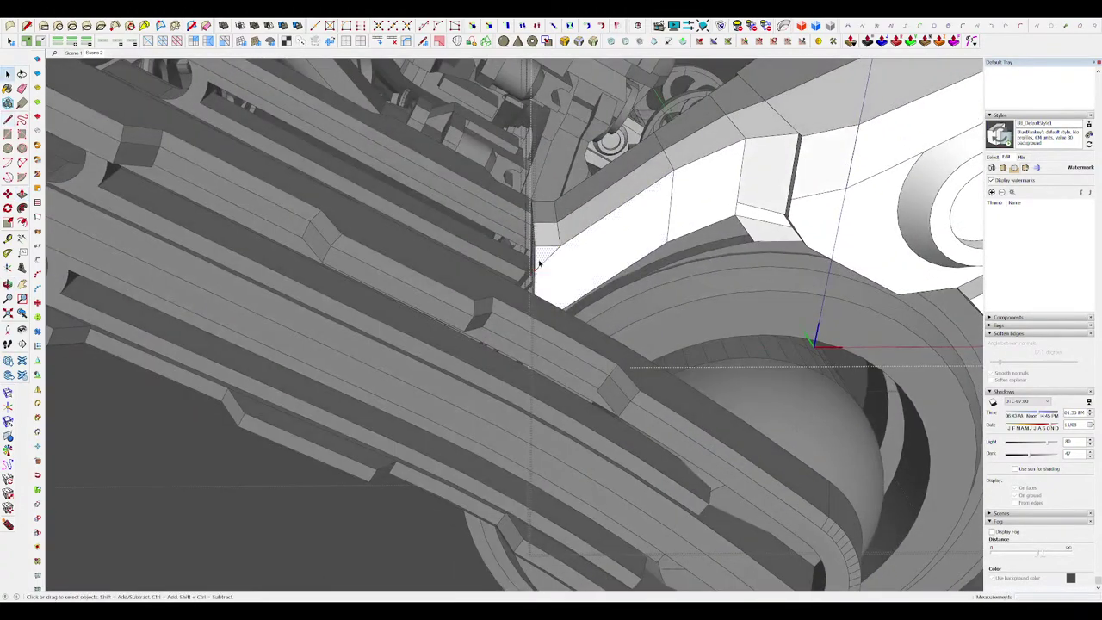
{"action": "key", "text": "l"}
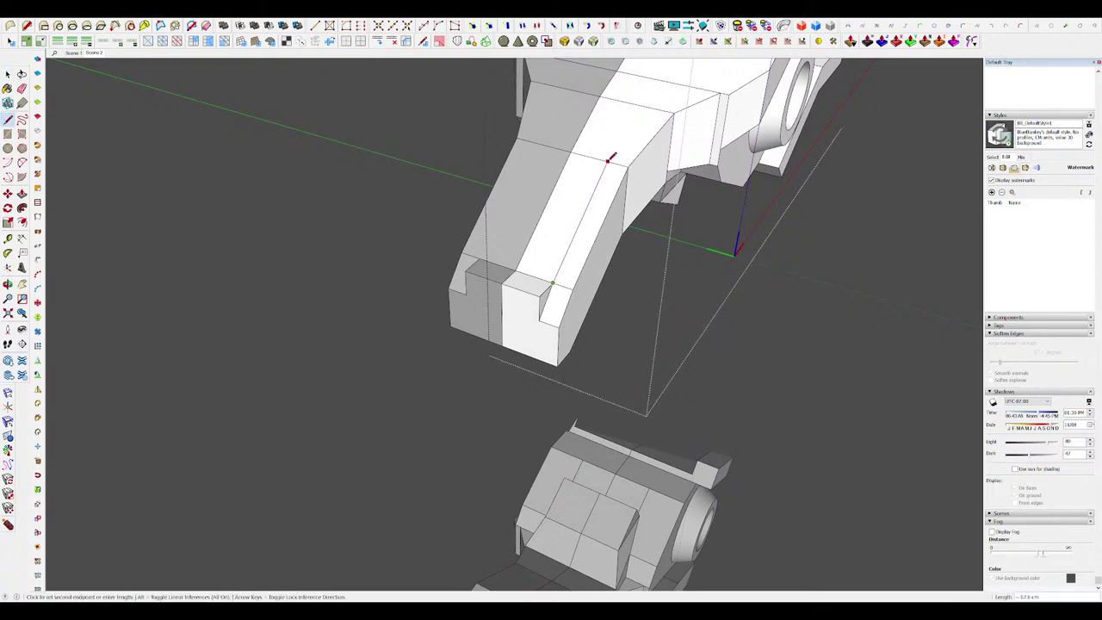
{"action": "left_click", "coordinate": [554, 282]}
{"action": "middle_click_drag", "start_coordinate": [558, 266], "coordinate": [520, 233]}
{"action": "key", "text": "p"}
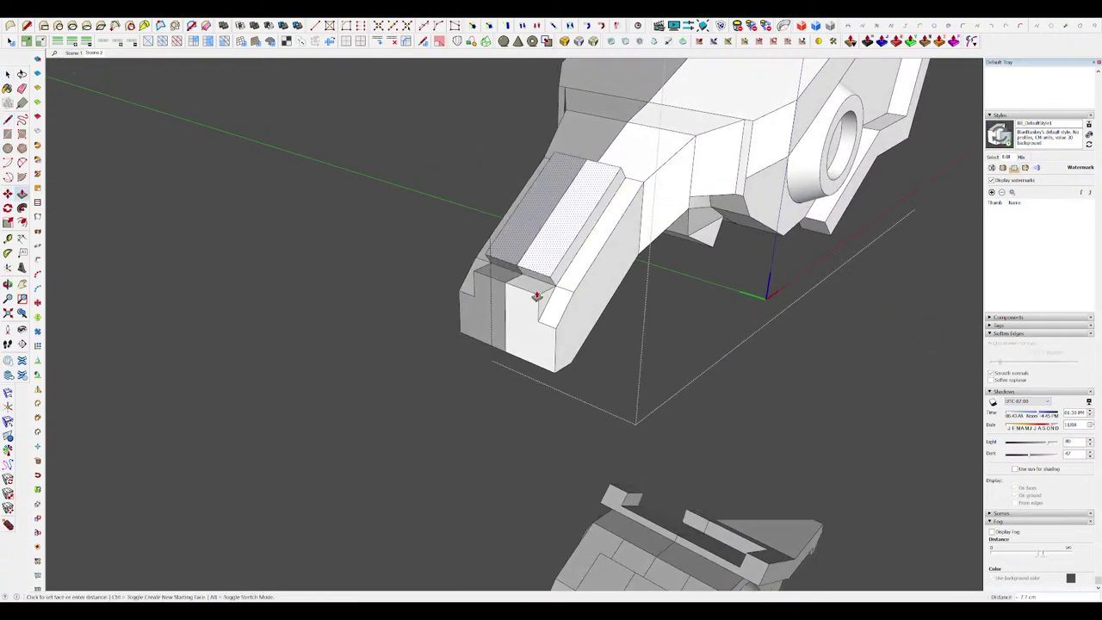
{"action": "left_click", "coordinate": [536, 296]}
{"action": "middle_click_drag", "start_coordinate": [537, 296], "coordinate": [450, 215]}
{"action": "scroll", "coordinate": [508, 236], "scroll_direction": "up", "scroll_amount": 3}
Step: Erase the leftover edges around the new channel on the nose piece
{"action": "key", "text": "l"}
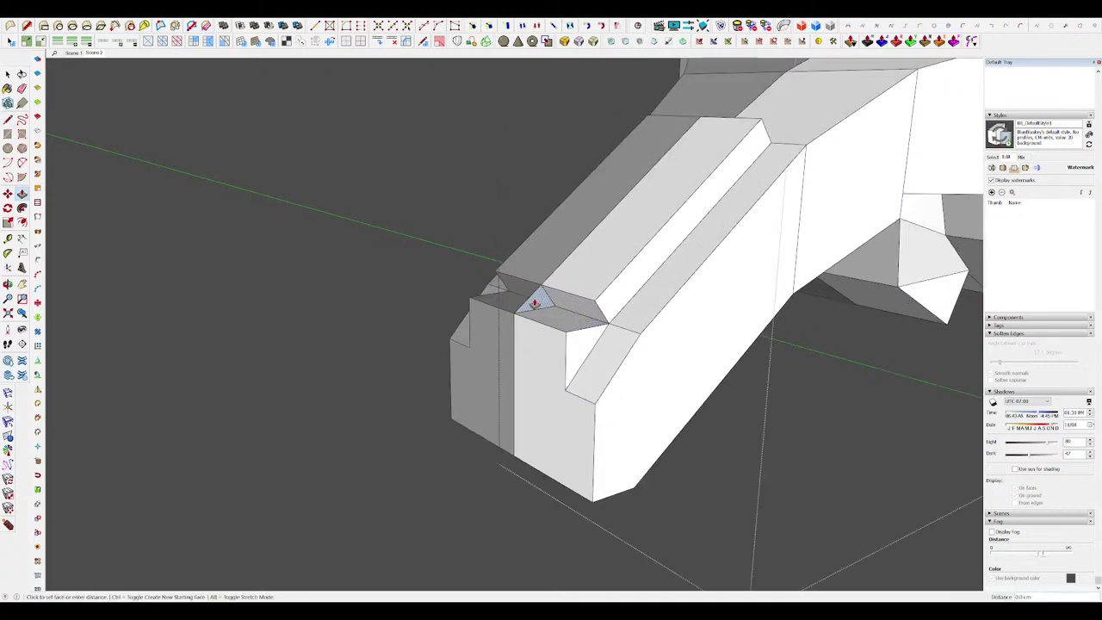
{"action": "left_click_drag", "start_coordinate": [594, 326], "coordinate": [592, 330]}
{"action": "scroll", "coordinate": [592, 326], "scroll_direction": "down", "scroll_amount": 5}
{"action": "mouse_move", "coordinate": [594, 323]}
{"action": "middle_mouse_down"}
{"action": "mouse_move", "coordinate": [615, 276]}
{"action": "mouse_move", "coordinate": [450, 359]}
{"action": "middle_mouse_up"}
{"action": "key", "text": "h"}
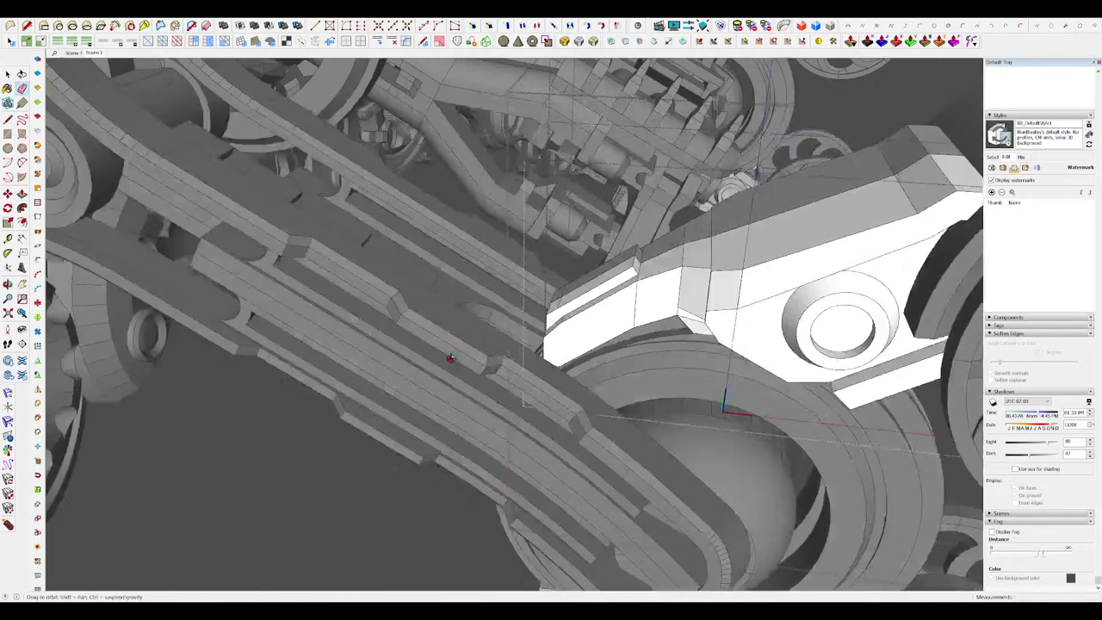
{"action": "scroll", "coordinate": [633, 278], "scroll_direction": "up", "scroll_amount": 3}
{"action": "key", "text": "l"}
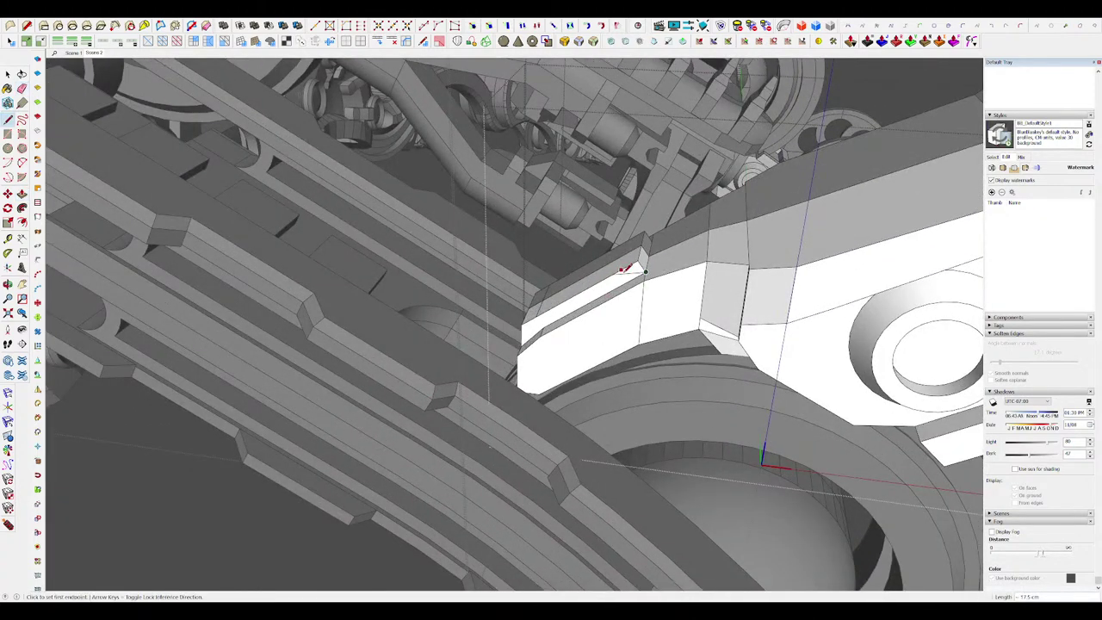
{"action": "scroll", "coordinate": [581, 286], "scroll_direction": "down", "scroll_amount": 5}
{"action": "middle_click_drag", "start_coordinate": [581, 285], "coordinate": [569, 265]}
{"action": "key", "text": "space"}
{"action": "scroll", "coordinate": [569, 264], "scroll_direction": "up", "scroll_amount": 5}
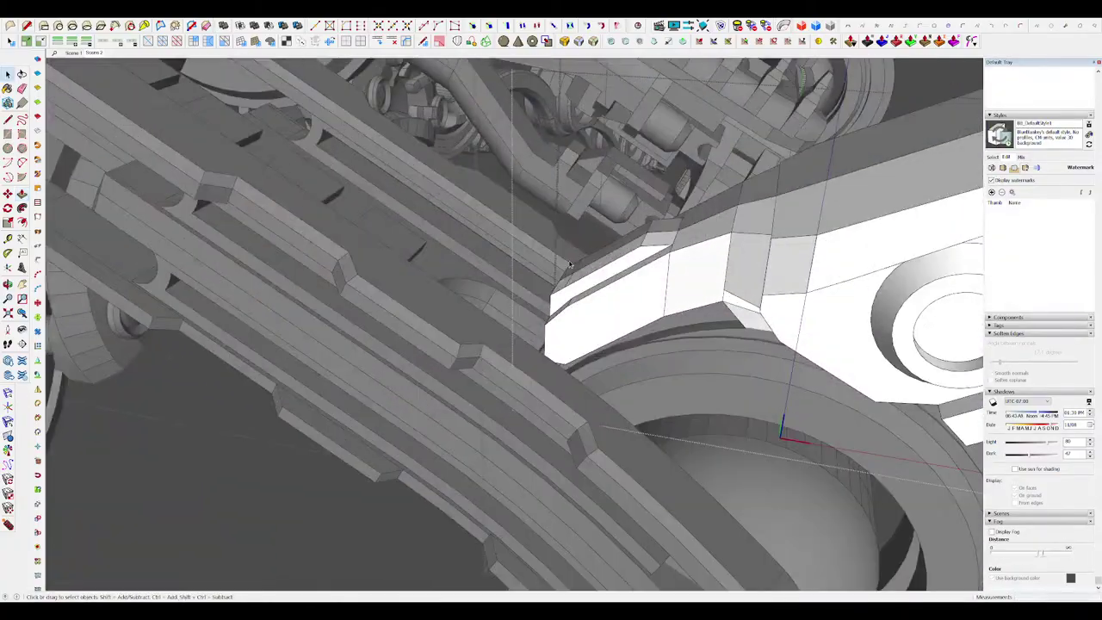
{"action": "scroll", "coordinate": [571, 263], "scroll_direction": "down", "scroll_amount": 6}
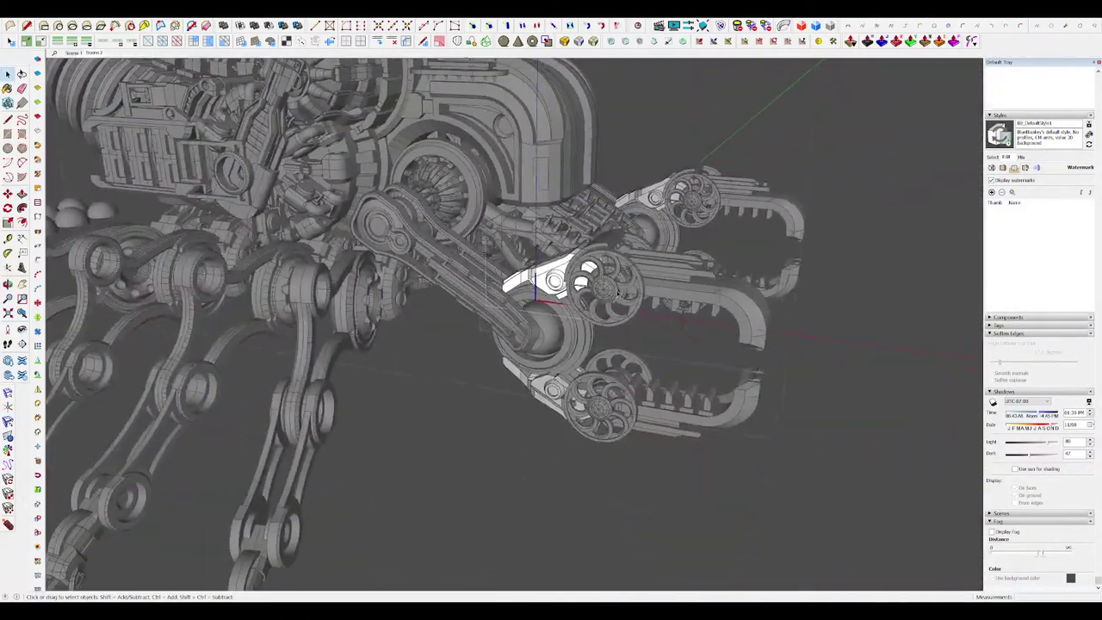
Step: Move an edge and a face of the box to reshape its underside
{"action": "left_click", "coordinate": [841, 375]}
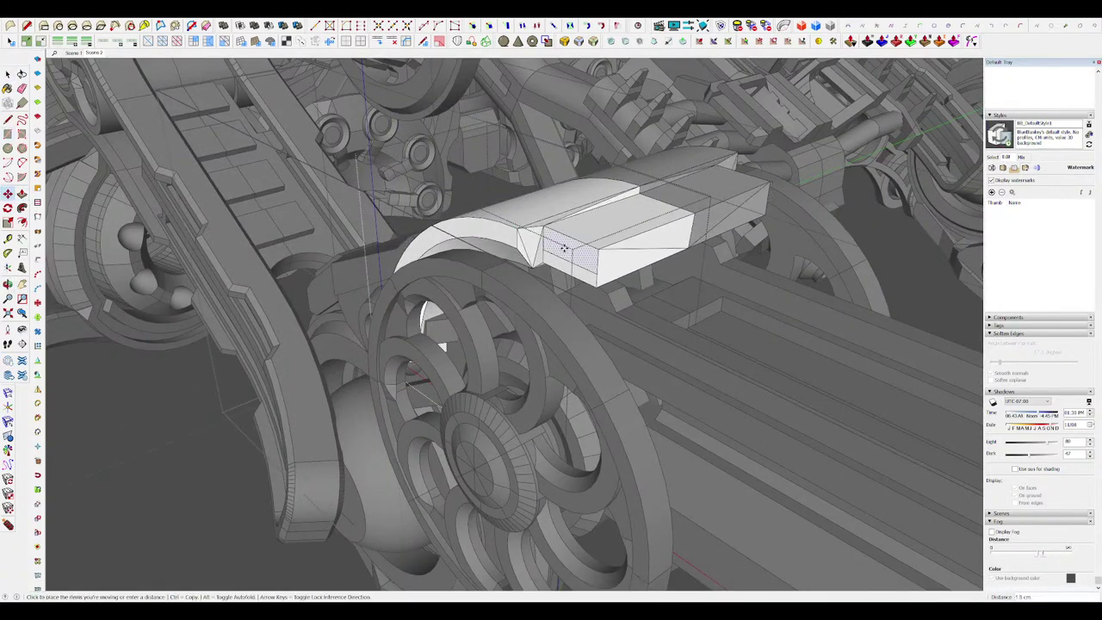
{"action": "left_click", "coordinate": [565, 251]}
{"action": "middle_click_drag", "start_coordinate": [565, 250], "coordinate": [571, 226]}
{"action": "key", "text": "space"}
{"action": "scroll", "coordinate": [481, 320], "scroll_direction": "up", "scroll_amount": 4}
{"action": "key", "text": "l"}
{"action": "middle_click_drag", "start_coordinate": [418, 342], "coordinate": [527, 341]}
{"action": "key", "text": "space"}
{"action": "left_click", "coordinate": [422, 306]}
{"action": "key", "text": "space"}
{"action": "scroll", "coordinate": [566, 332], "scroll_direction": "down", "scroll_amount": 8}
{"action": "scroll", "coordinate": [568, 292], "scroll_direction": "up", "scroll_amount": 5}
Step: Move the box's front face to adjust its shape
{"action": "left_click", "coordinate": [532, 345]}
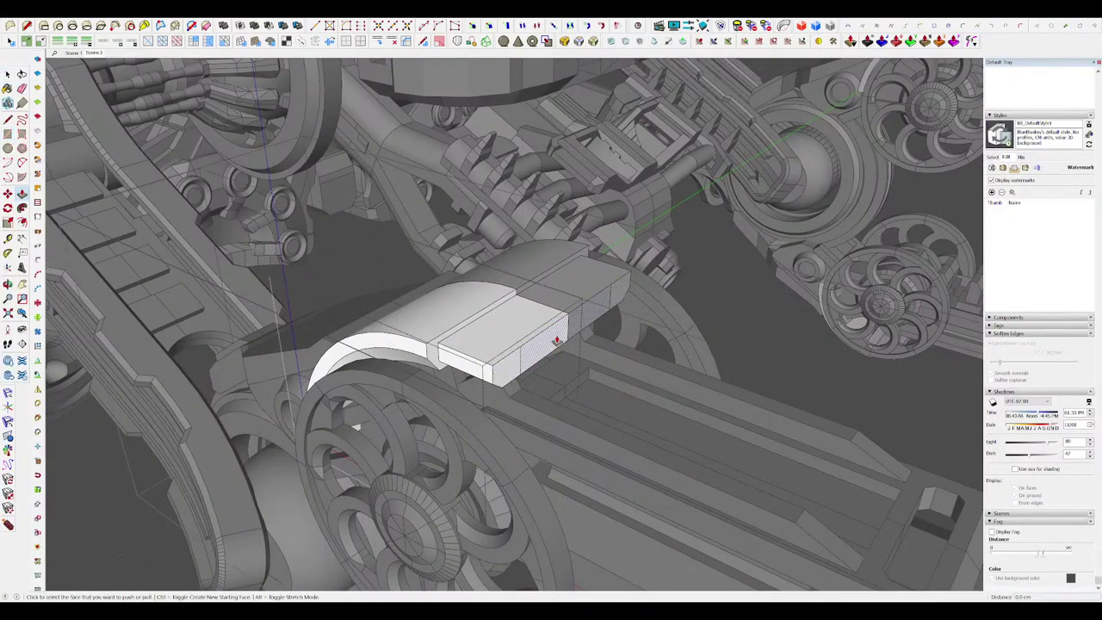
{"action": "middle_click_drag", "start_coordinate": [542, 333], "coordinate": [499, 315]}
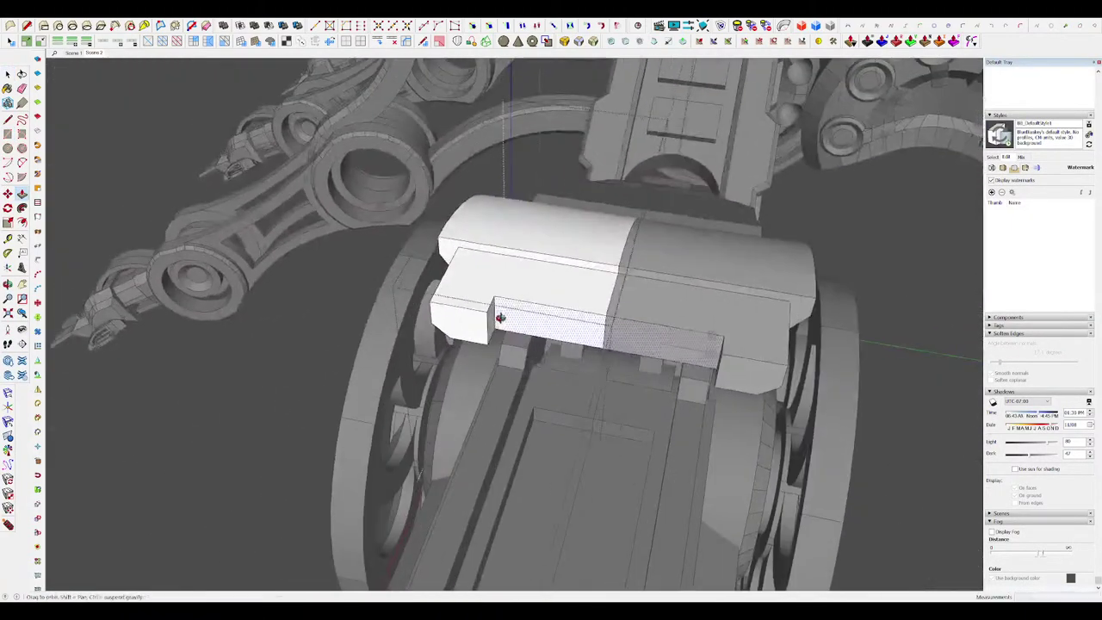
{"action": "scroll", "coordinate": [497, 313], "scroll_direction": "up", "scroll_amount": 3}
{"action": "key", "text": "m"}
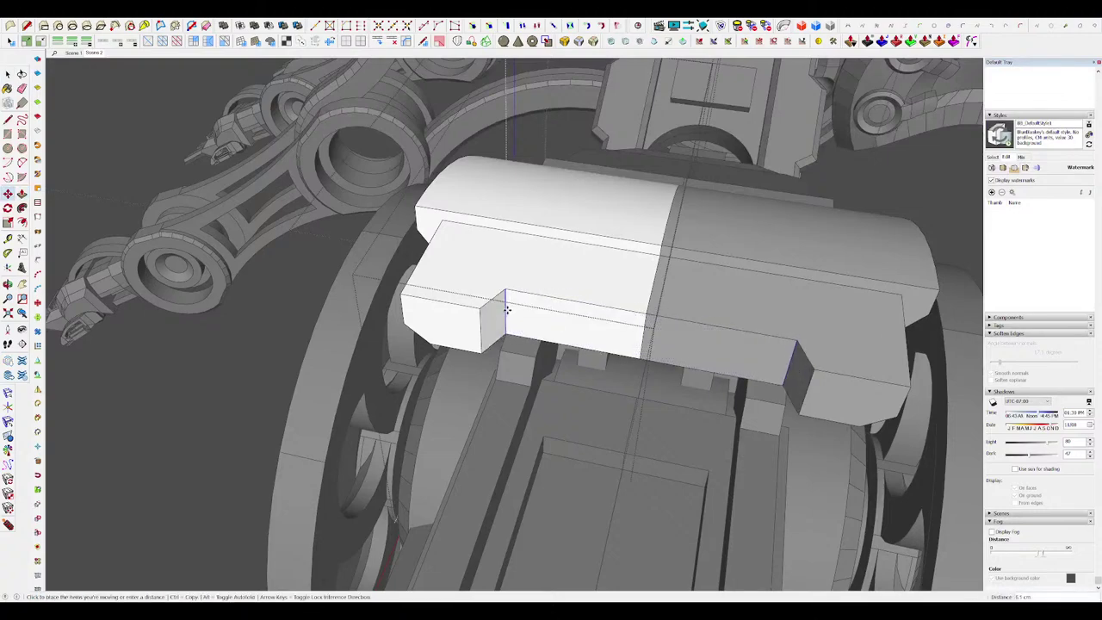
{"action": "left_click", "coordinate": [530, 317]}
{"action": "key", "text": "space"}
{"action": "middle_click_drag", "start_coordinate": [530, 317], "coordinate": [703, 231]}
{"action": "scroll", "coordinate": [703, 231], "scroll_direction": "down", "scroll_amount": 3}
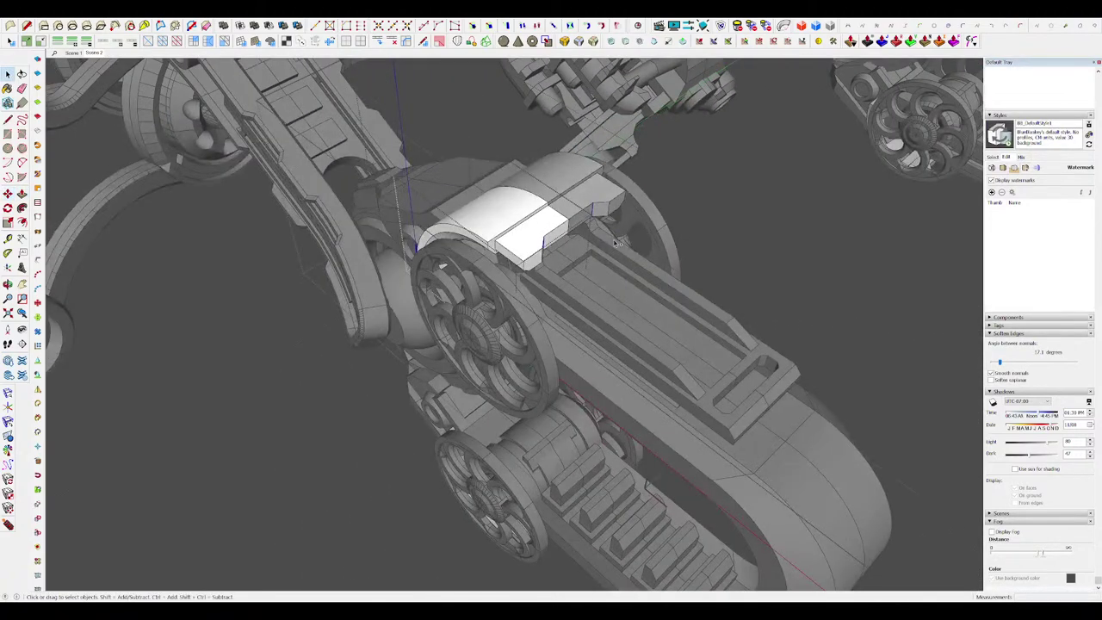
{"action": "scroll", "coordinate": [613, 239], "scroll_direction": "down", "scroll_amount": 4}
{"action": "middle_click_drag", "start_coordinate": [616, 235], "coordinate": [715, 283]}
Step: Exit the claw and body groups and open the hood block for editing
{"action": "left_click", "coordinate": [762, 288]}
{"action": "scroll", "coordinate": [762, 288], "scroll_direction": "down", "scroll_amount": 4}
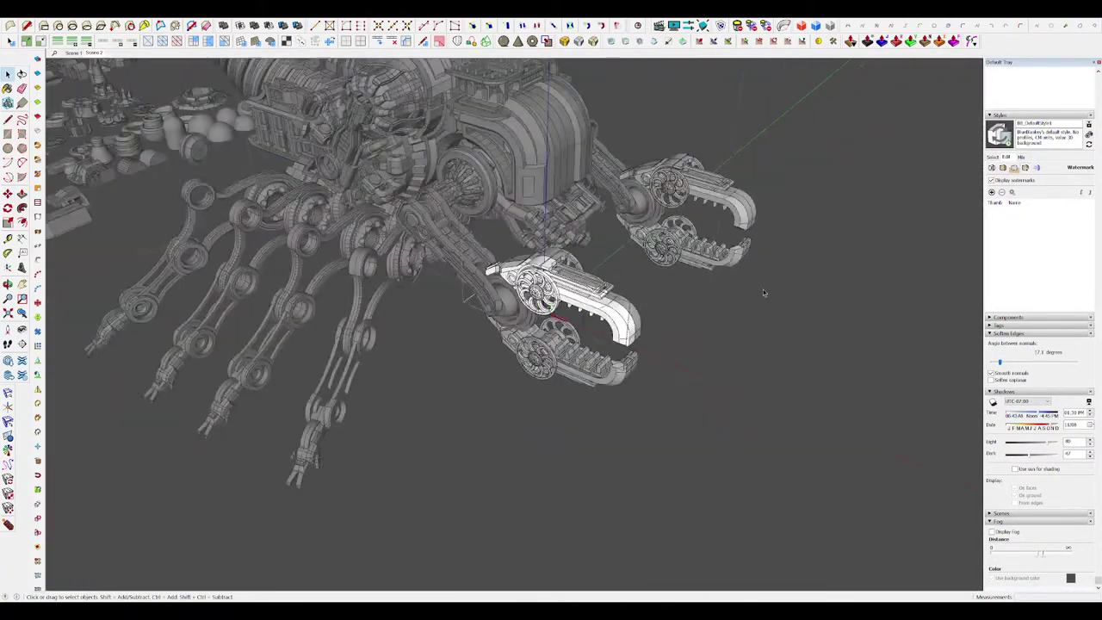
{"action": "left_click", "coordinate": [762, 289]}
{"action": "left_click", "coordinate": [762, 290]}
{"action": "scroll", "coordinate": [551, 271], "scroll_direction": "up", "scroll_amount": 6}
{"action": "left_click", "coordinate": [560, 282]}
{"action": "middle_click_drag", "start_coordinate": [593, 249], "coordinate": [594, 344]}
{"action": "double_click", "coordinate": [572, 298]}
{"action": "scroll", "coordinate": [595, 344], "scroll_direction": "up", "scroll_amount": 3}
Step: Draw a rectangle on the hood block's front face and move it back 1.7 cm
{"action": "key", "text": "r"}
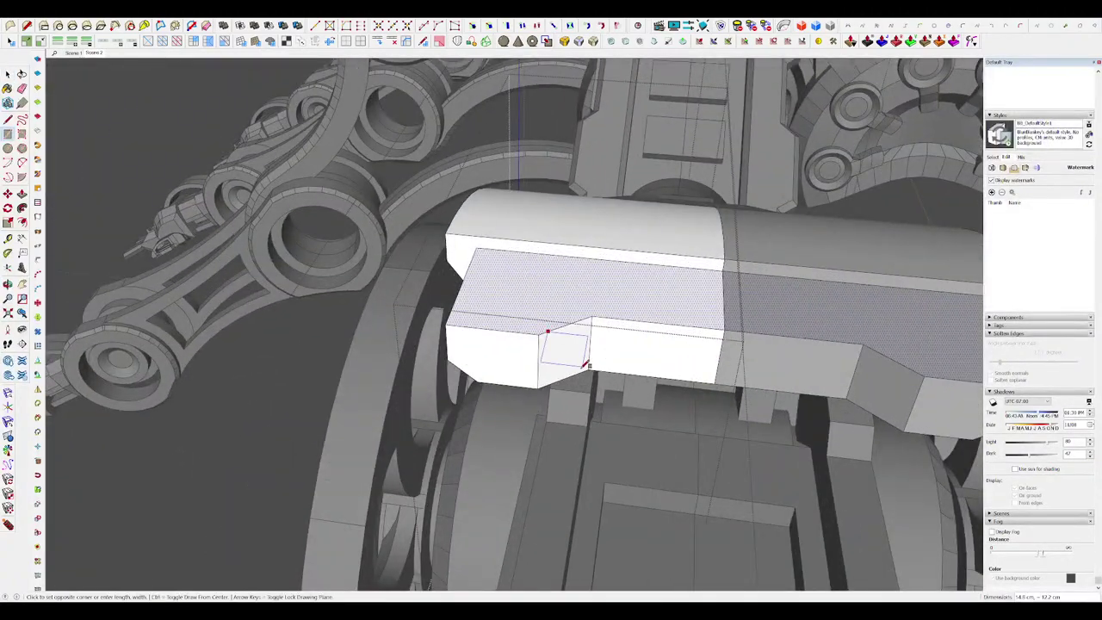
{"action": "scroll", "coordinate": [564, 358], "scroll_direction": "up", "scroll_amount": 4}
{"action": "key", "text": "m"}
{"action": "key", "text": "ctrl+t"}
{"action": "left_click", "coordinate": [563, 330]}
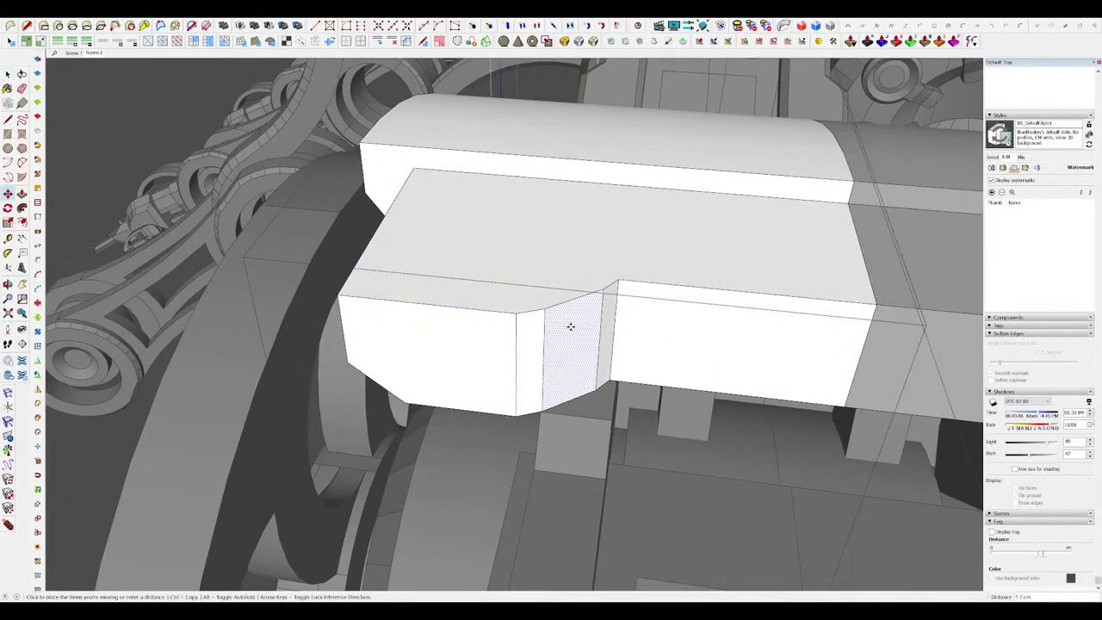
{"action": "middle_click_drag", "start_coordinate": [575, 328], "coordinate": [545, 270]}
{"action": "key", "text": "space"}
{"action": "scroll", "coordinate": [546, 270], "scroll_direction": "down", "scroll_amount": 8}
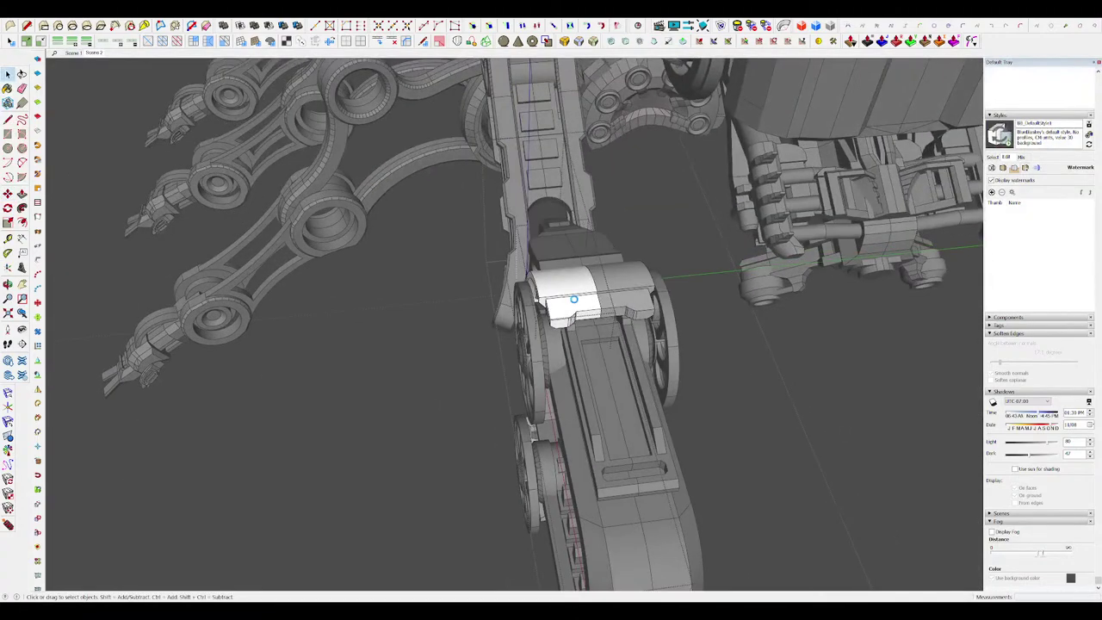
{"action": "middle_click_drag", "start_coordinate": [607, 306], "coordinate": [891, 258]}
{"action": "scroll", "coordinate": [789, 330], "scroll_direction": "down", "scroll_amount": 3}
{"action": "left_click", "coordinate": [789, 330]}
{"action": "middle_click_drag", "start_coordinate": [603, 378], "coordinate": [623, 422]}
{"action": "scroll", "coordinate": [651, 361], "scroll_direction": "down", "scroll_amount": 4}
{"action": "scroll", "coordinate": [623, 423], "scroll_direction": "down", "scroll_amount": 1}
{"action": "middle_click_drag", "start_coordinate": [822, 411], "coordinate": [813, 427]}
{"action": "scroll", "coordinate": [572, 189], "scroll_direction": "up", "scroll_amount": 4}
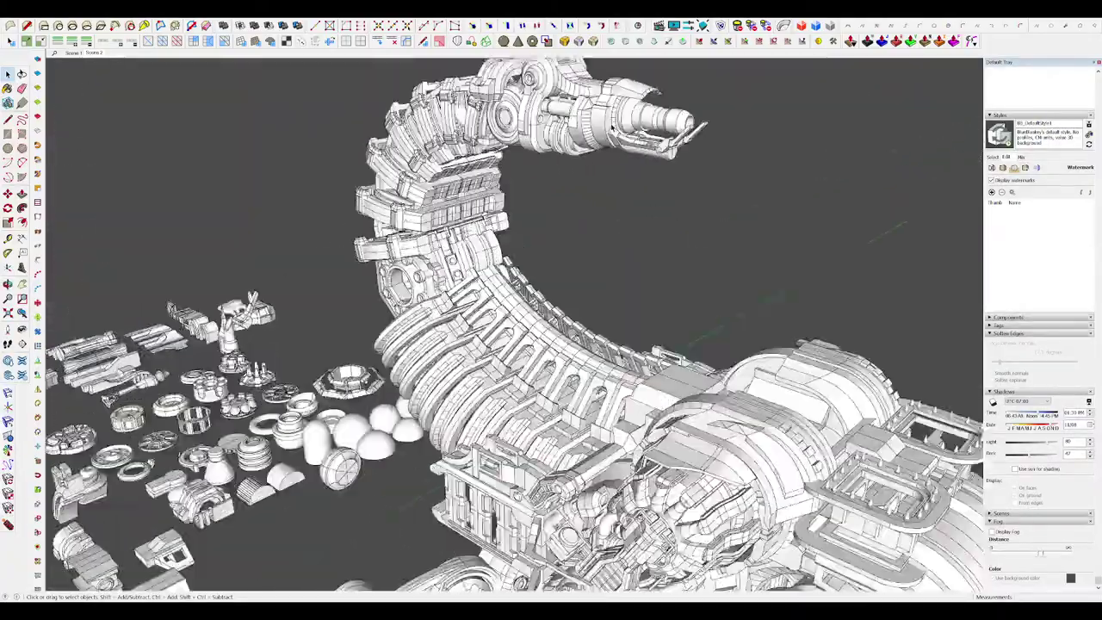
{"action": "middle_click_drag", "start_coordinate": [573, 190], "coordinate": [895, 106]}
{"action": "scroll", "coordinate": [661, 150], "scroll_direction": "down", "scroll_amount": 3}
{"action": "scroll", "coordinate": [607, 187], "scroll_direction": "up", "scroll_amount": 6}
{"action": "scroll", "coordinate": [647, 222], "scroll_direction": "up", "scroll_amount": 3}
{"action": "middle_click_drag", "start_coordinate": [646, 227], "coordinate": [618, 204]}
{"action": "double_click", "coordinate": [621, 223]}
{"action": "left_click", "coordinate": [599, 226]}
{"action": "key", "text": "h"}
{"action": "key", "text": "e"}
{"action": "key", "text": "p"}
{"action": "key", "text": "h"}
{"action": "scroll", "coordinate": [594, 205], "scroll_direction": "down", "scroll_amount": 2}
{"action": "scroll", "coordinate": [590, 194], "scroll_direction": "up", "scroll_amount": 2}
{"action": "scroll", "coordinate": [539, 223], "scroll_direction": "up", "scroll_amount": 4}
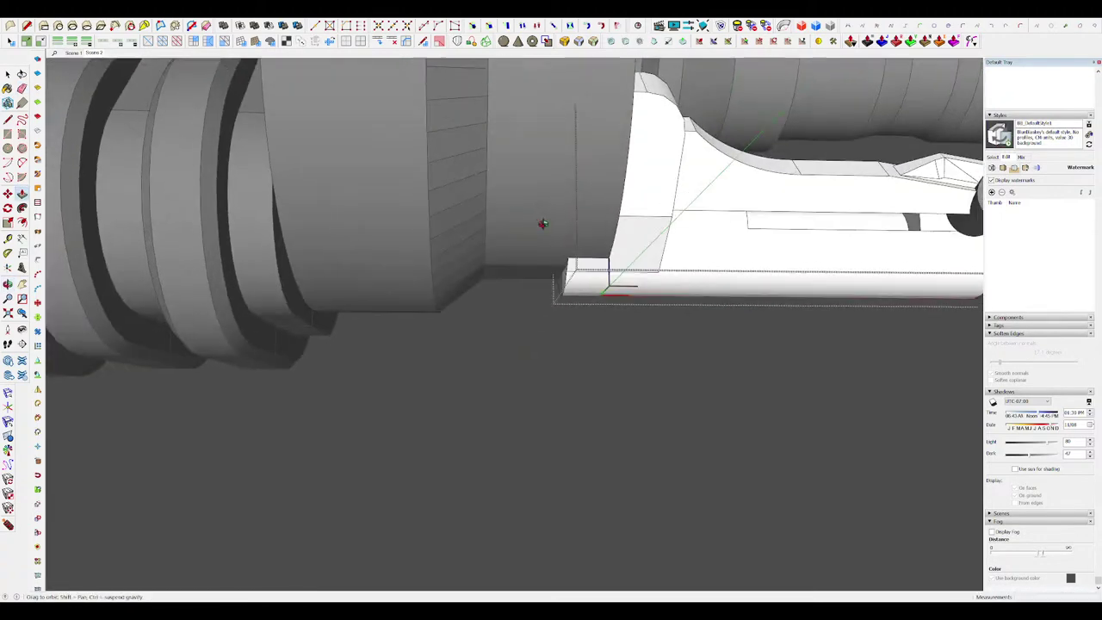
{"action": "middle_click_drag", "start_coordinate": [541, 224], "coordinate": [490, 210]}
{"action": "middle_click_drag", "start_coordinate": [456, 250], "coordinate": [389, 357]}
{"action": "scroll", "coordinate": [555, 273], "scroll_direction": "down", "scroll_amount": 5}
{"action": "middle_click_drag", "start_coordinate": [552, 277], "coordinate": [543, 262]}
{"action": "scroll", "coordinate": [547, 265], "scroll_direction": "down", "scroll_amount": 4}
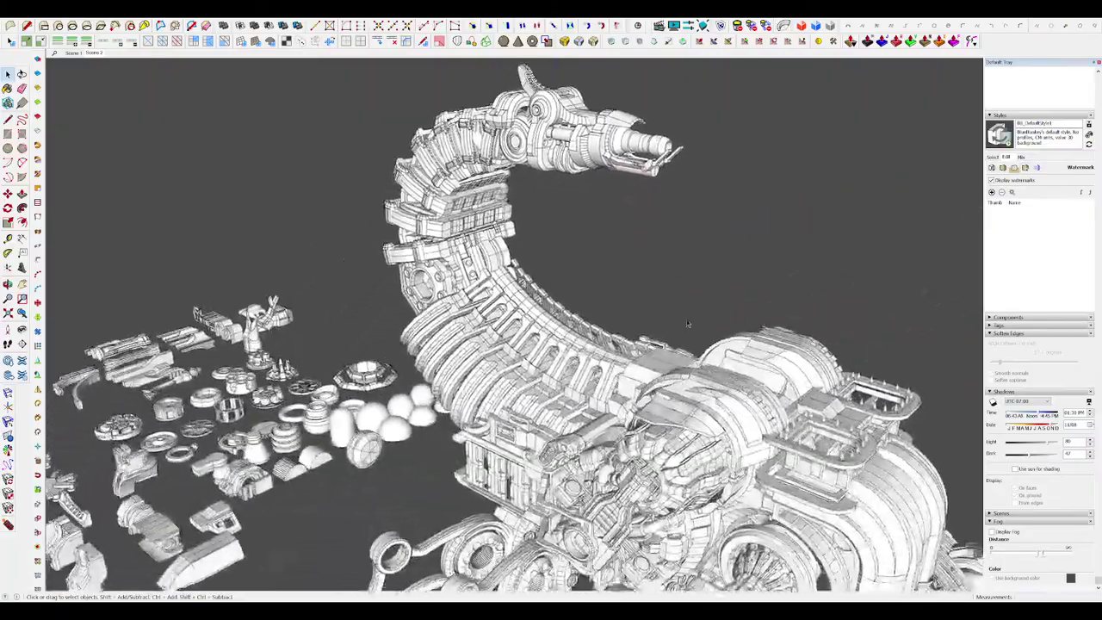
{"action": "scroll", "coordinate": [686, 319], "scroll_direction": "down", "scroll_amount": 3}
{"action": "middle_click_drag", "start_coordinate": [686, 319], "coordinate": [226, 503]}
{"action": "scroll", "coordinate": [594, 288], "scroll_direction": "up", "scroll_amount": 4}
{"action": "middle_click_drag", "start_coordinate": [594, 289], "coordinate": [590, 320]}
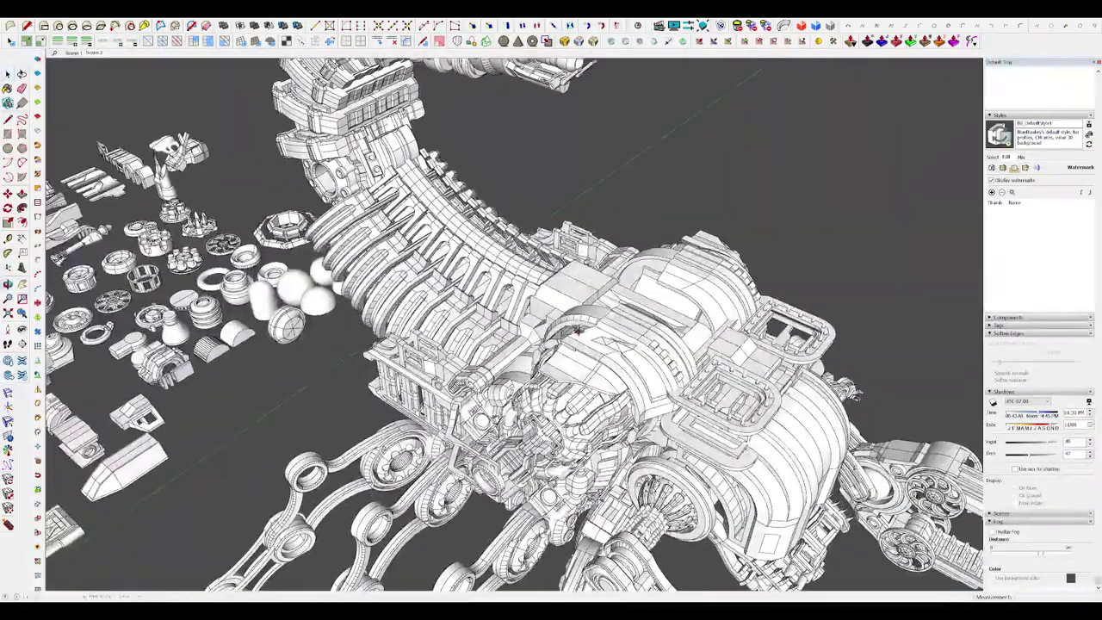
{"action": "scroll", "coordinate": [594, 318], "scroll_direction": "up", "scroll_amount": 6}
Step: Open the slab group at the tail base for editing
{"action": "double_click", "coordinate": [609, 324]}
{"action": "left_click", "coordinate": [611, 325]}
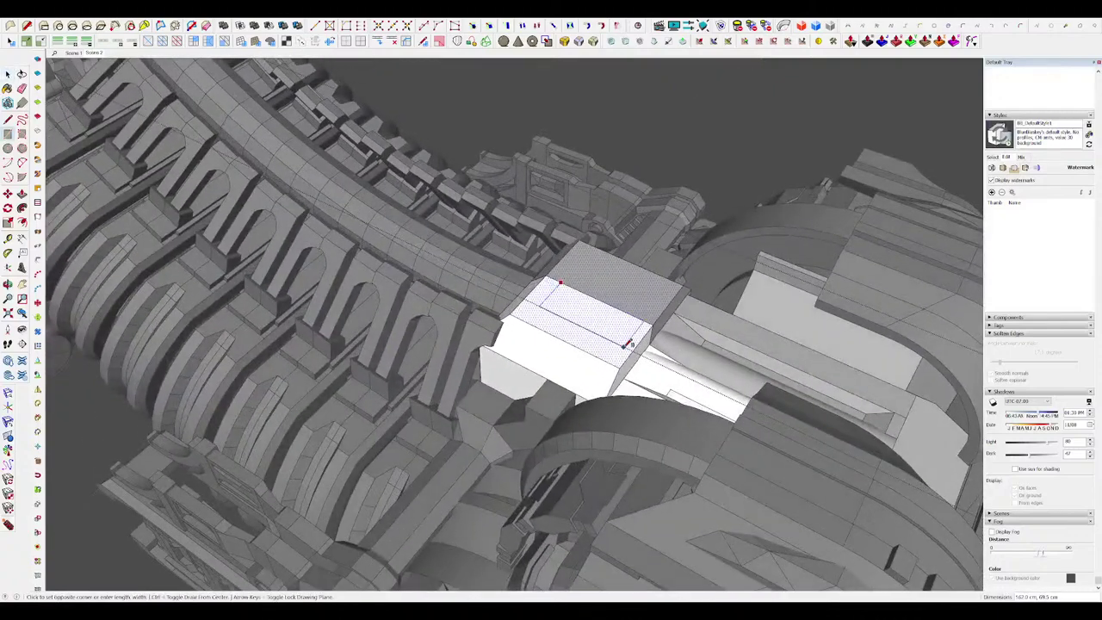
{"action": "middle_click_drag", "start_coordinate": [584, 315], "coordinate": [568, 259]}
{"action": "scroll", "coordinate": [558, 245], "scroll_direction": "up", "scroll_amount": 4}
{"action": "key", "text": "space"}
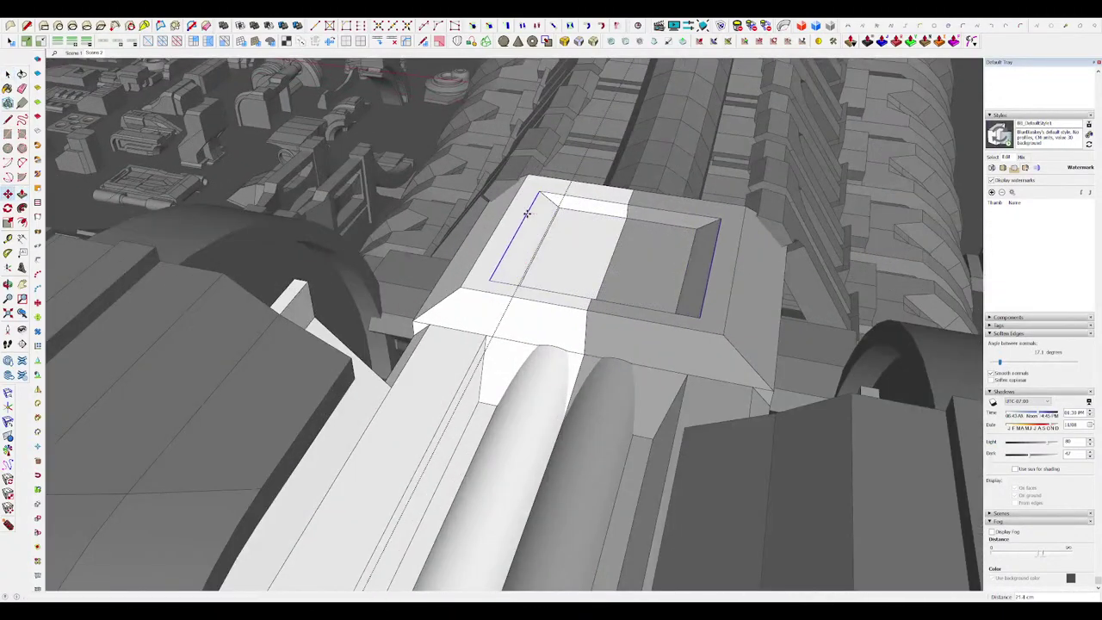
{"action": "key", "text": "space"}
{"action": "scroll", "coordinate": [527, 214], "scroll_direction": "down", "scroll_amount": 8}
Step: Push the recess wall deeper to enlarge the trough in the white block
{"action": "middle_click_drag", "start_coordinate": [563, 431], "coordinate": [602, 258]}
{"action": "scroll", "coordinate": [585, 259], "scroll_direction": "up", "scroll_amount": 8}
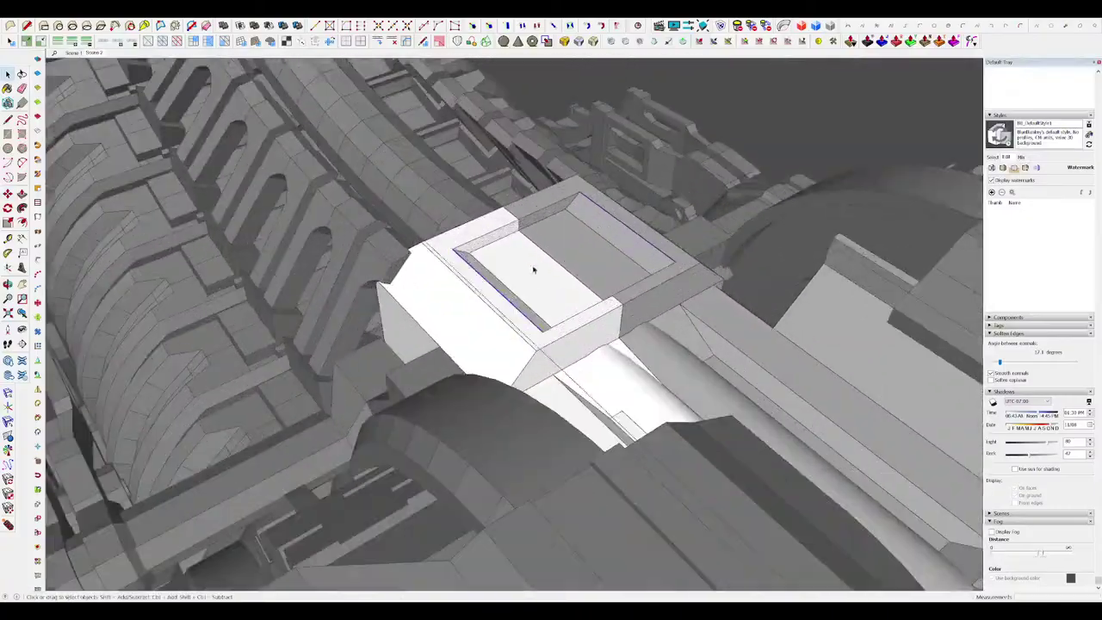
{"action": "scroll", "coordinate": [506, 282], "scroll_direction": "down", "scroll_amount": 8}
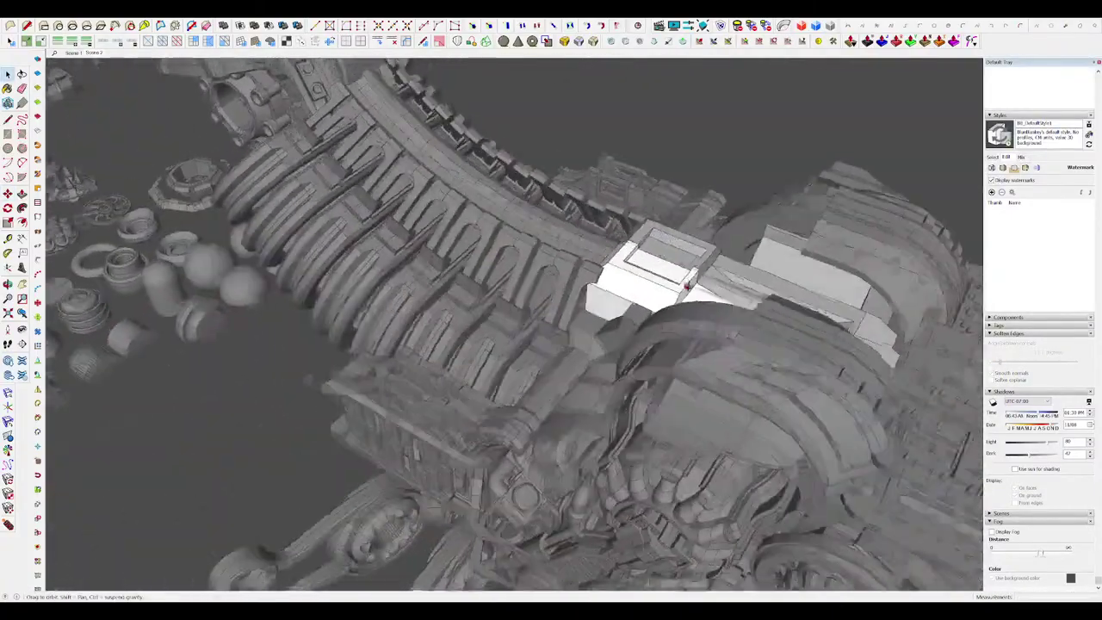
{"action": "middle_click_drag", "start_coordinate": [508, 284], "coordinate": [663, 312]}
{"action": "scroll", "coordinate": [565, 266], "scroll_direction": "up", "scroll_amount": 5}
{"action": "scroll", "coordinate": [549, 254], "scroll_direction": "up", "scroll_amount": 4}
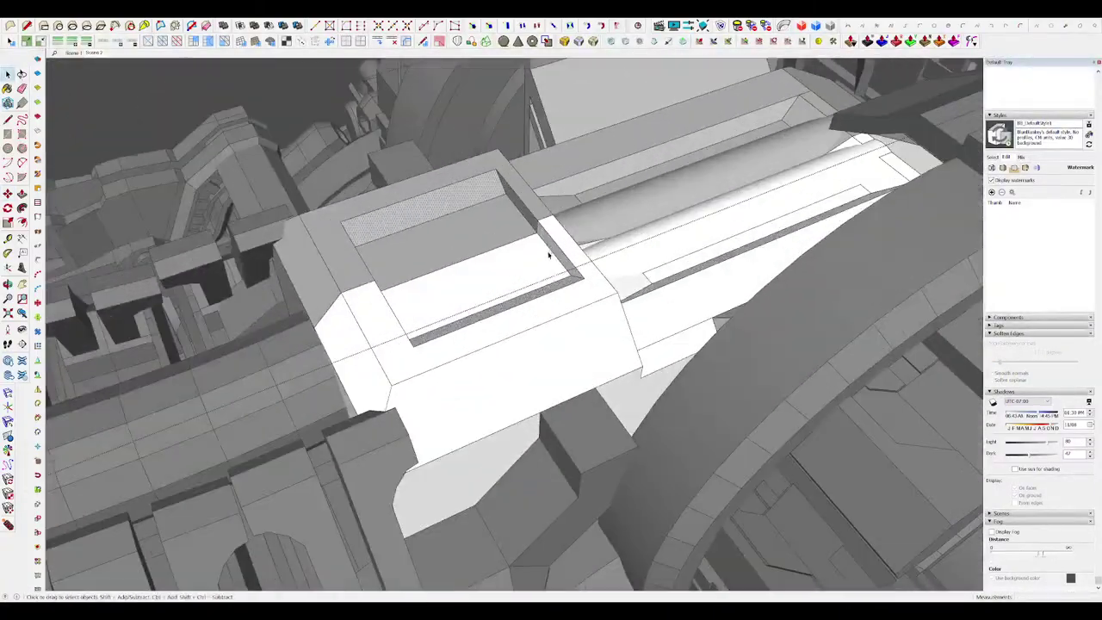
{"action": "left_click", "coordinate": [542, 249]}
{"action": "key", "text": "space"}
{"action": "scroll", "coordinate": [549, 248], "scroll_direction": "down", "scroll_amount": 6}
{"action": "mouse_move", "coordinate": [551, 248]}
{"action": "middle_mouse_down"}
{"action": "mouse_move", "coordinate": [659, 285]}
{"action": "mouse_move", "coordinate": [603, 247]}
{"action": "middle_mouse_up"}
{"action": "scroll", "coordinate": [588, 266], "scroll_direction": "up", "scroll_amount": 6}
Step: Draw guide lines on the white block's sides
{"action": "key", "text": "l"}
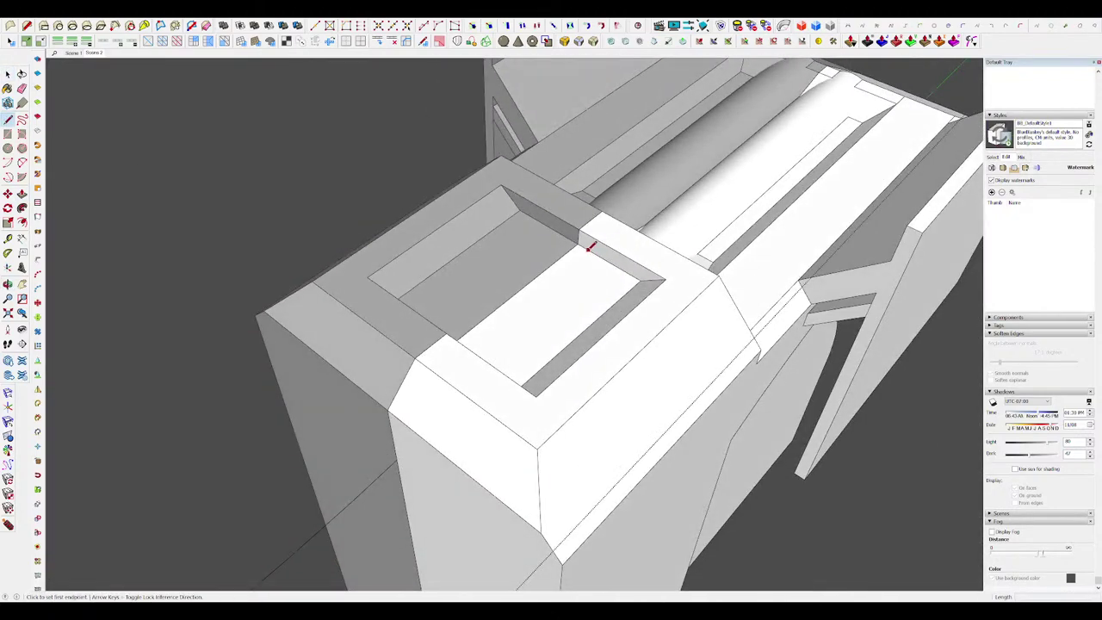
{"action": "scroll", "coordinate": [627, 249], "scroll_direction": "down", "scroll_amount": 10}
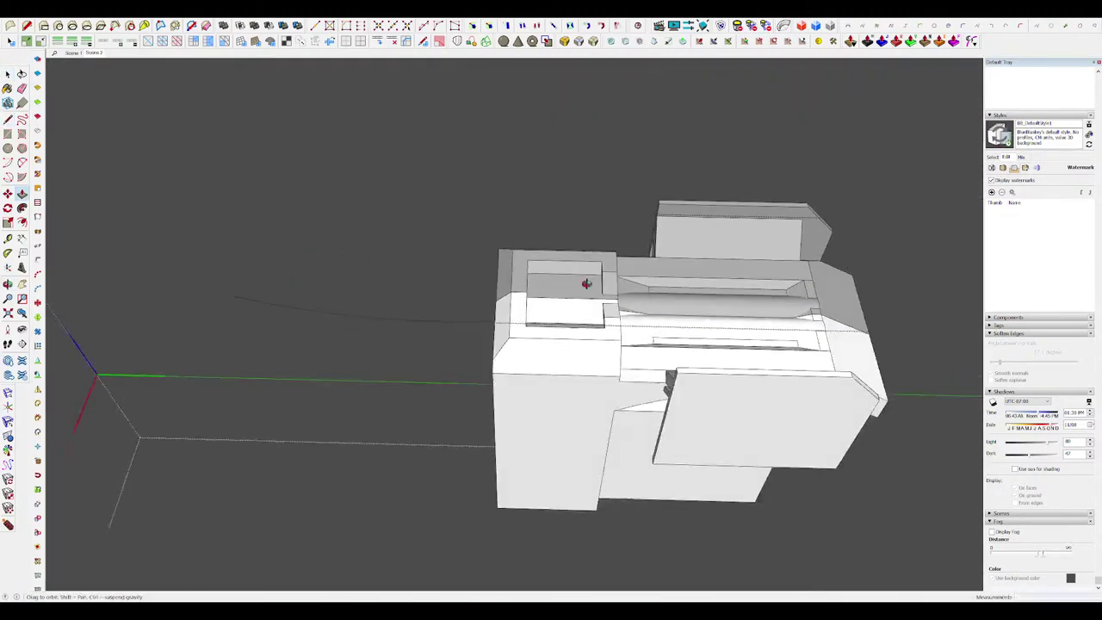
{"action": "middle_click_drag", "start_coordinate": [585, 283], "coordinate": [617, 374]}
{"action": "scroll", "coordinate": [617, 375], "scroll_direction": "up", "scroll_amount": 10}
{"action": "scroll", "coordinate": [616, 318], "scroll_direction": "down", "scroll_amount": 8}
{"action": "middle_click_drag", "start_coordinate": [616, 319], "coordinate": [656, 300]}
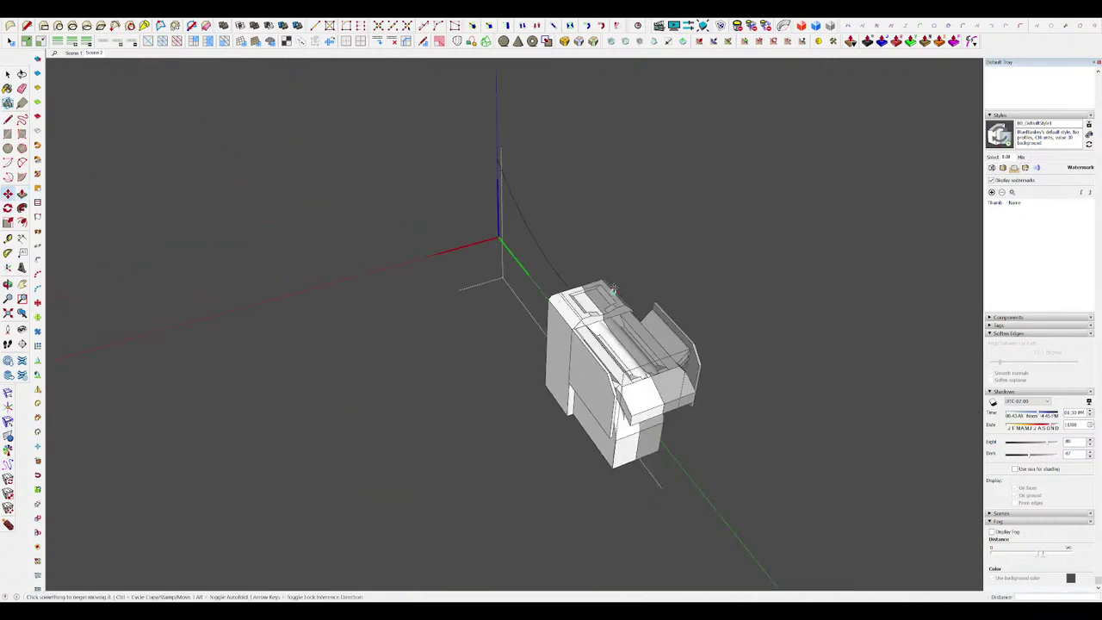
{"action": "key", "text": "h"}
{"action": "scroll", "coordinate": [580, 297], "scroll_direction": "up", "scroll_amount": 8}
{"action": "key", "text": "space"}
{"action": "key", "text": "l"}
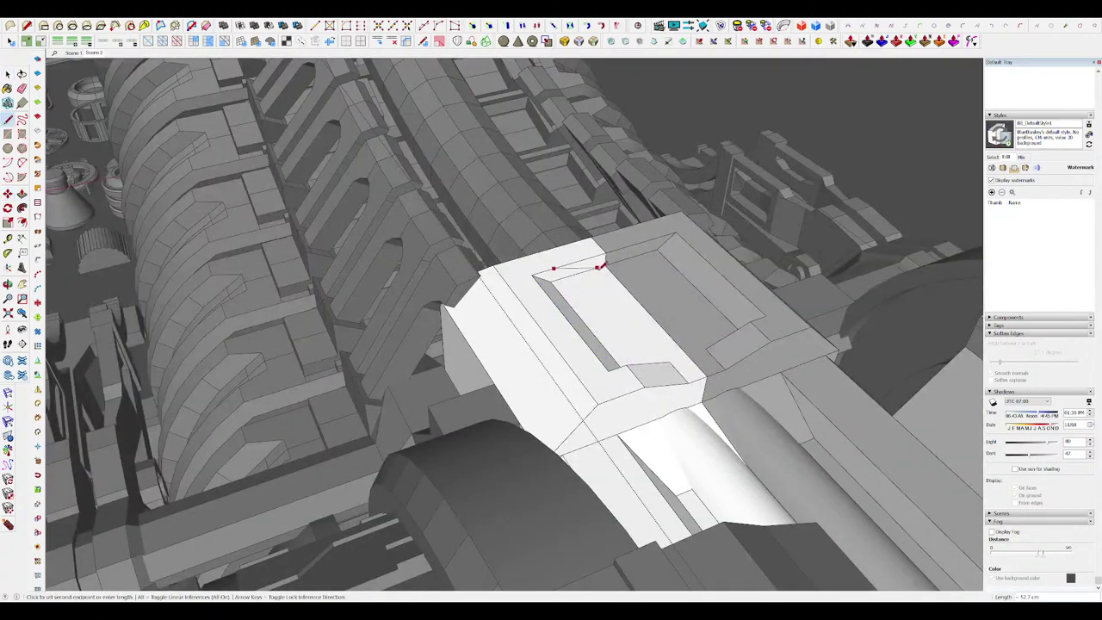
{"action": "scroll", "coordinate": [542, 234], "scroll_direction": "up", "scroll_amount": 6}
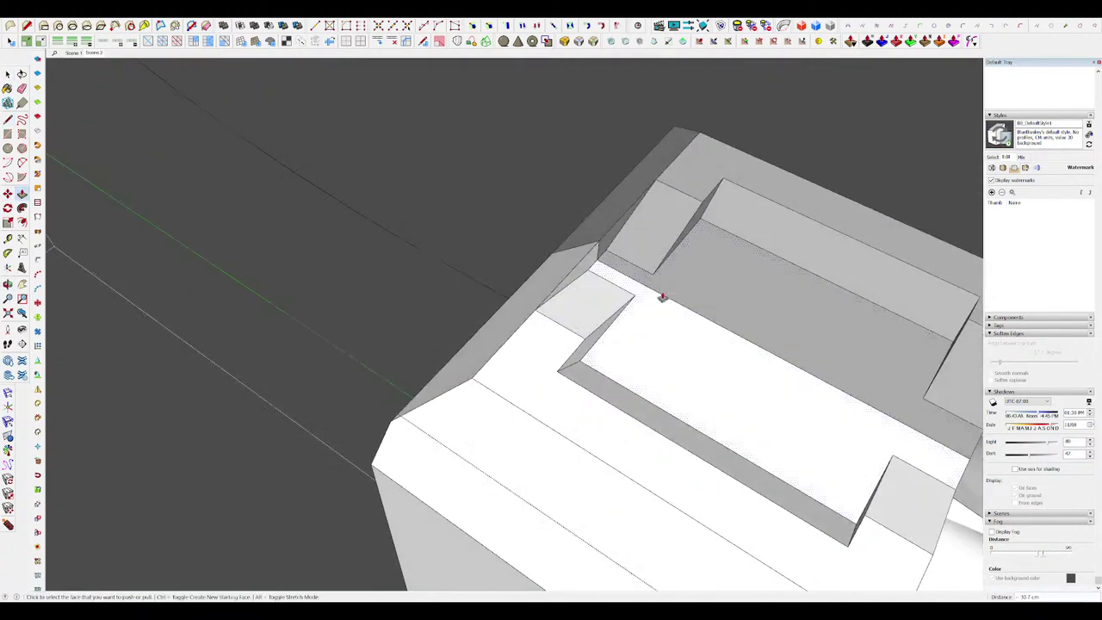
{"action": "middle_click_drag", "start_coordinate": [540, 309], "coordinate": [522, 241]}
Step: Extrude the two matching side faces outward
{"action": "left_click", "coordinate": [568, 256]}
{"action": "double_click", "coordinate": [634, 239]}
{"action": "key", "text": "space"}
{"action": "double_click", "coordinate": [578, 305]}
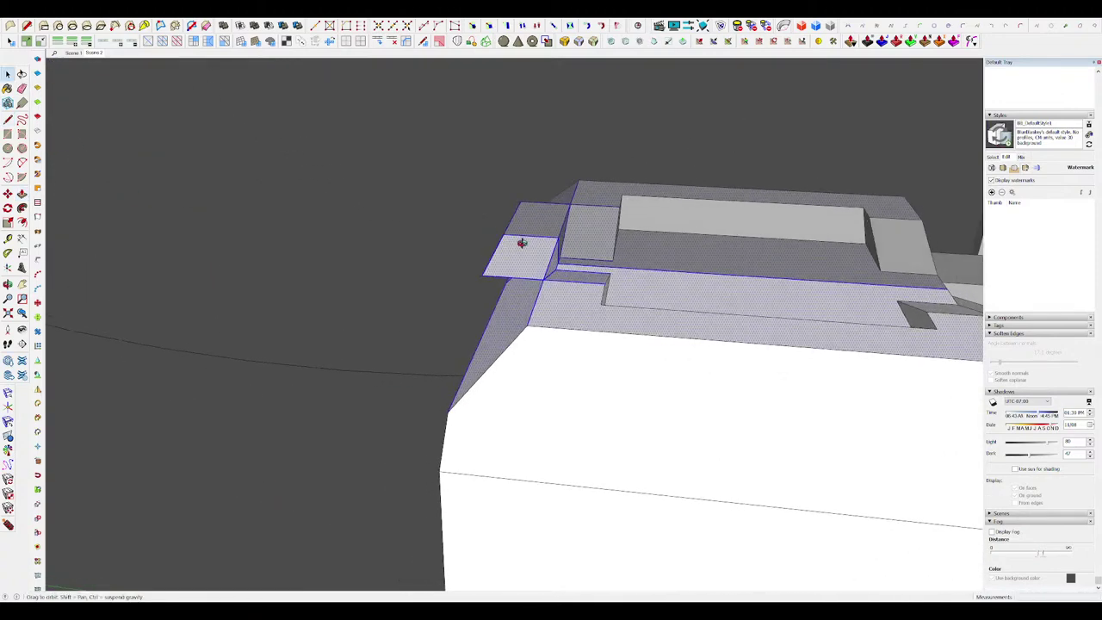
{"action": "scroll", "coordinate": [503, 277], "scroll_direction": "up", "scroll_amount": 5}
Step: Erase the stray edges at the chamfered corner so its faces merge, then save
{"action": "key", "text": "e"}
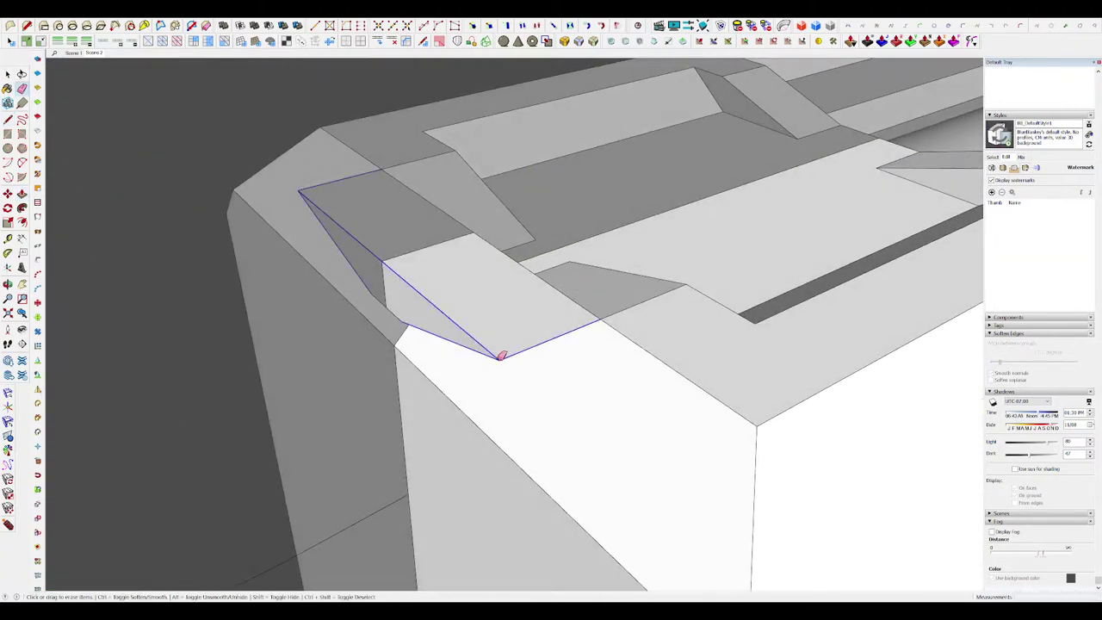
{"action": "left_click_drag", "start_coordinate": [501, 355], "coordinate": [501, 355]}
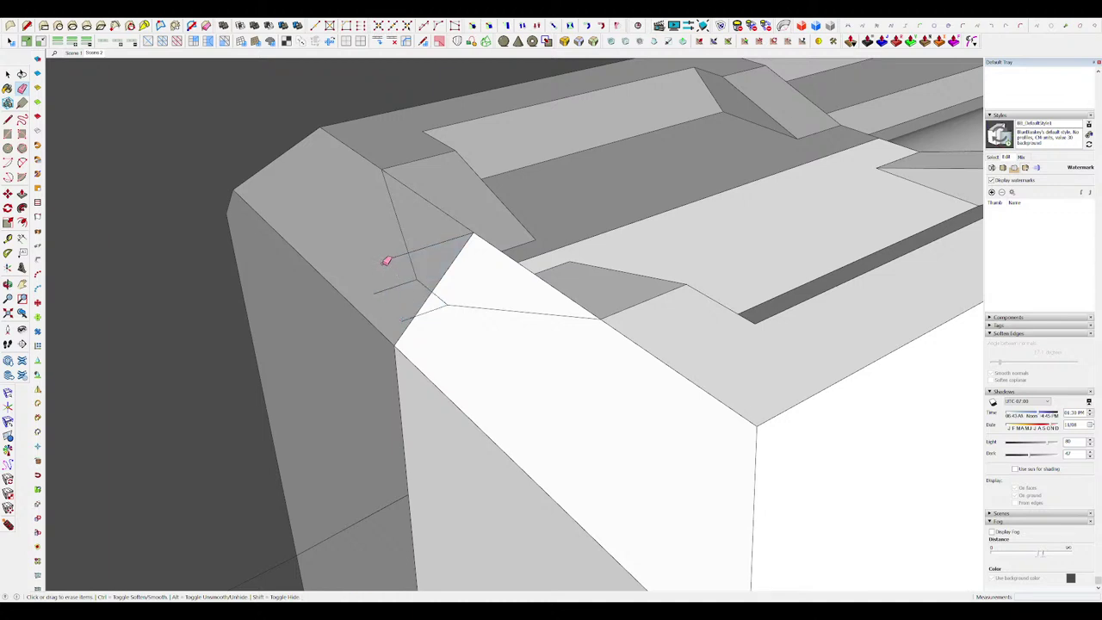
{"action": "left_click", "coordinate": [525, 271]}
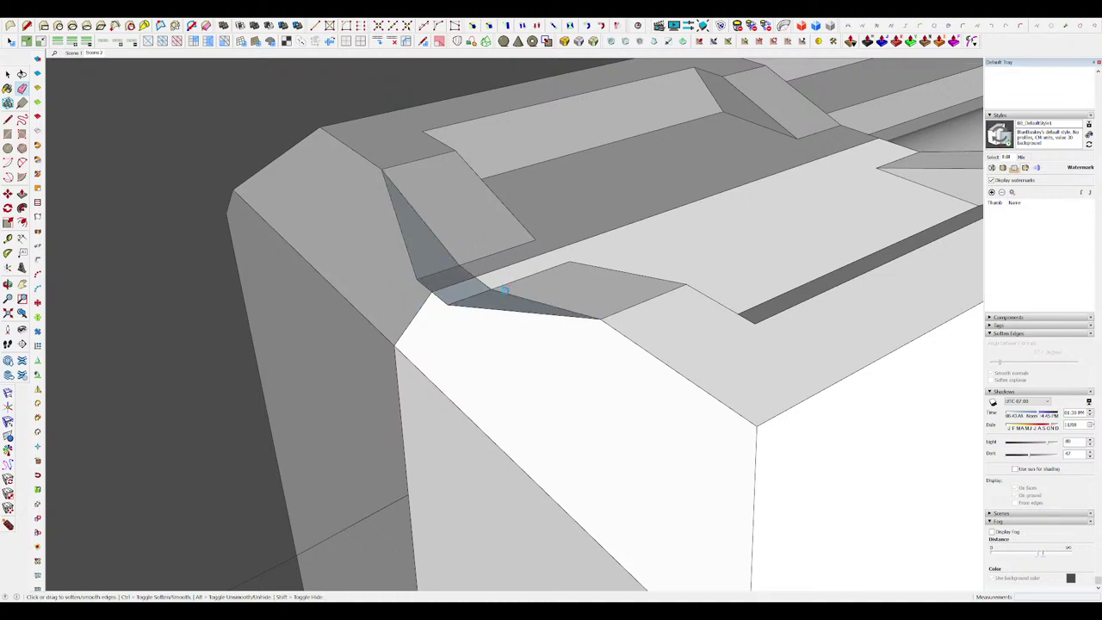
{"action": "scroll", "coordinate": [515, 294], "scroll_direction": "down", "scroll_amount": 10}
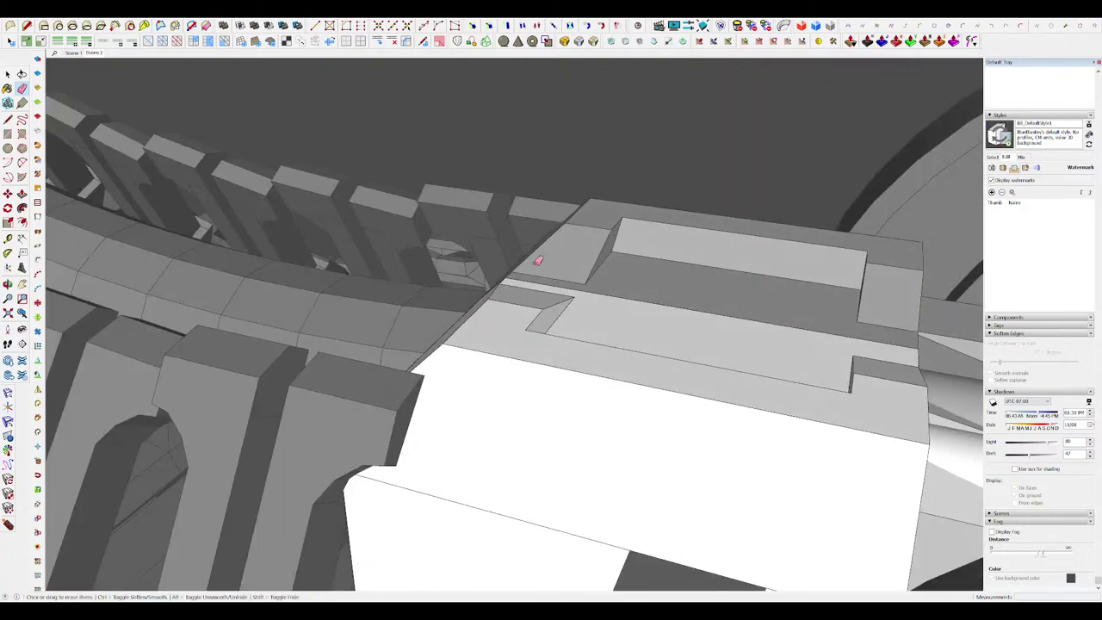
{"action": "key", "text": "space"}
{"action": "scroll", "coordinate": [683, 257], "scroll_direction": "down", "scroll_amount": 1}
{"action": "key", "text": "ctrl+s"}
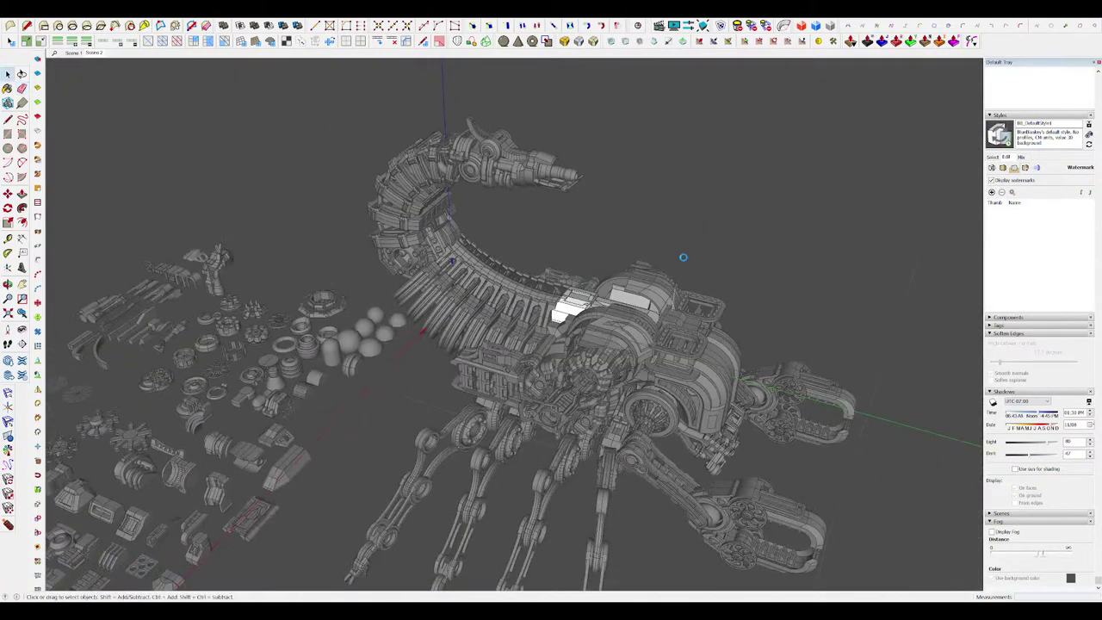
Step: Draw a rectangle on the white block's top and push it in as a recess
{"action": "scroll", "coordinate": [595, 309], "scroll_direction": "up", "scroll_amount": 4}
{"action": "scroll", "coordinate": [594, 309], "scroll_direction": "up", "scroll_amount": 3}
{"action": "left_click", "coordinate": [555, 298]}
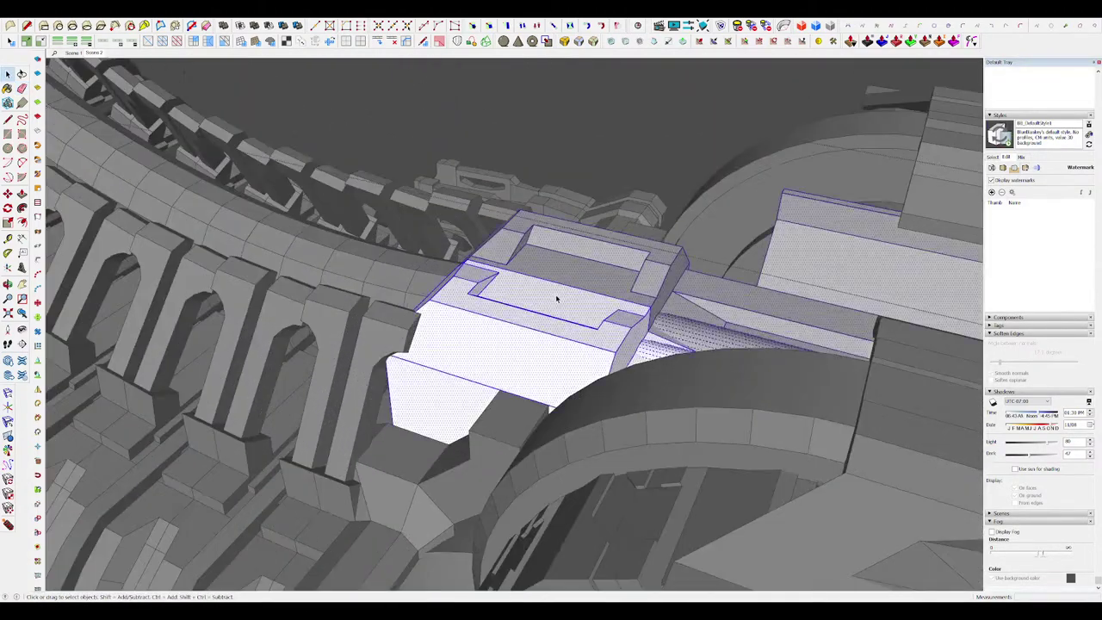
{"action": "scroll", "coordinate": [588, 336], "scroll_direction": "up", "scroll_amount": 5}
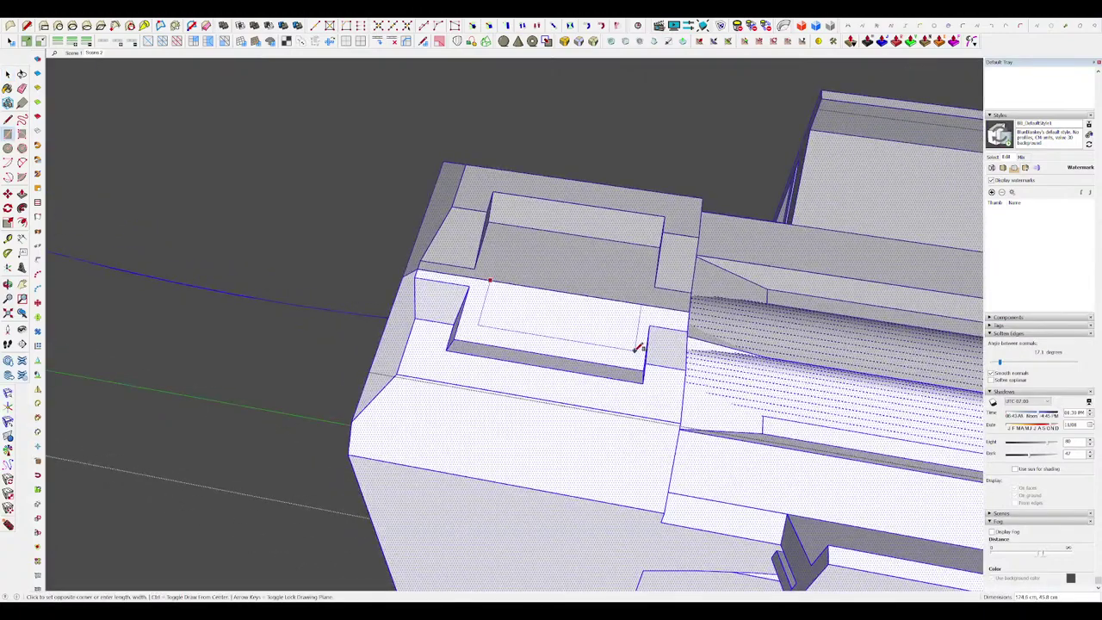
{"action": "left_click", "coordinate": [638, 348]}
{"action": "key", "text": "p"}
{"action": "left_click", "coordinate": [581, 323]}
{"action": "left_click", "coordinate": [561, 327]}
{"action": "middle_click_drag", "start_coordinate": [561, 327], "coordinate": [527, 233]}
{"action": "scroll", "coordinate": [528, 233], "scroll_direction": "down", "scroll_amount": 4}
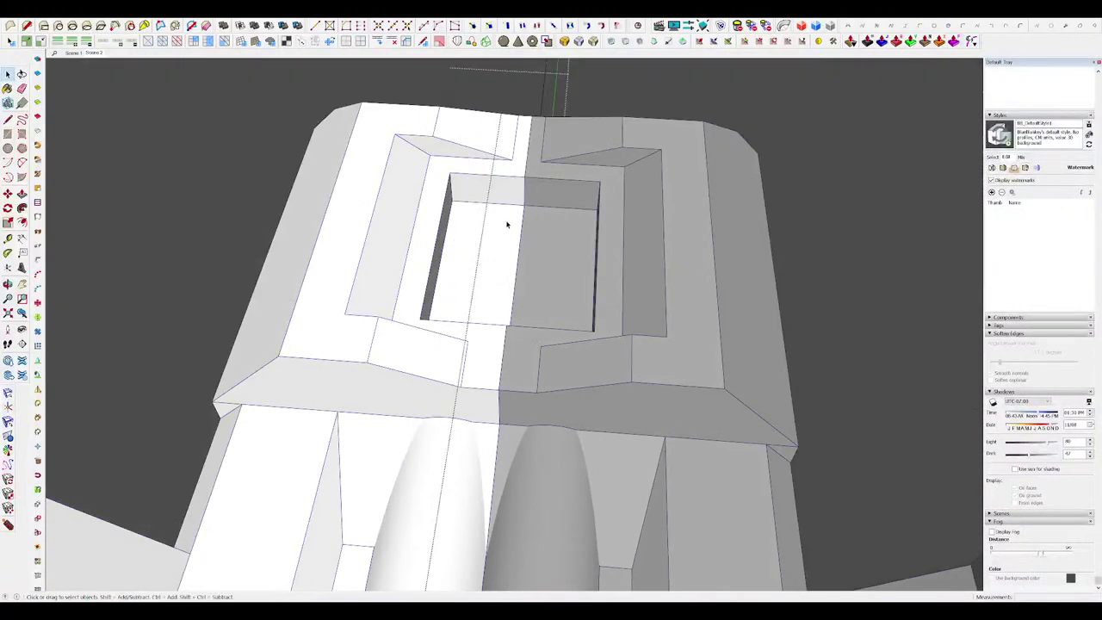
{"action": "middle_click_drag", "start_coordinate": [509, 222], "coordinate": [436, 168]}
{"action": "scroll", "coordinate": [465, 166], "scroll_direction": "up", "scroll_amount": 3}
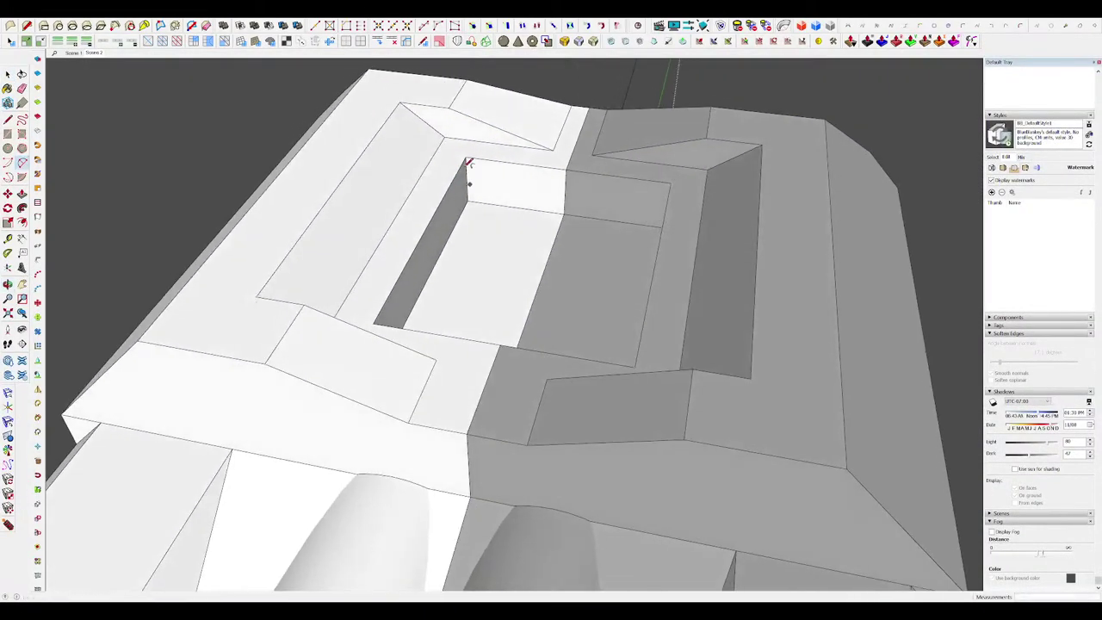
Step: Extrude the arc face along the recess to form an arched floor
{"action": "middle_click_drag", "start_coordinate": [563, 207], "coordinate": [663, 213]}
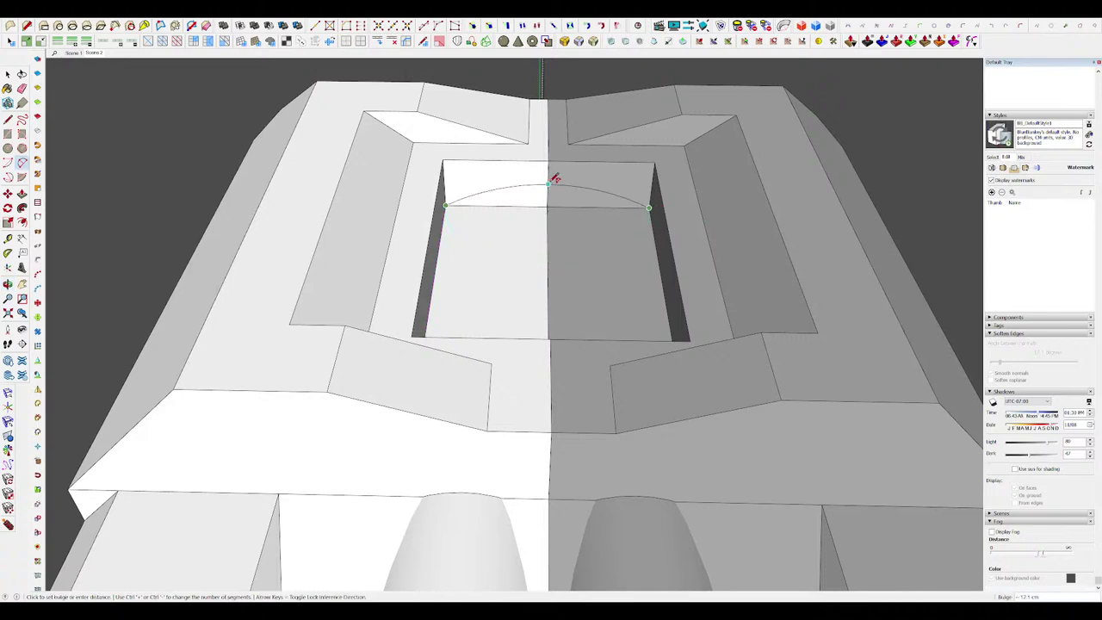
{"action": "key", "text": "p"}
{"action": "middle_click_drag", "start_coordinate": [558, 191], "coordinate": [520, 197]}
{"action": "left_click", "coordinate": [525, 197]}
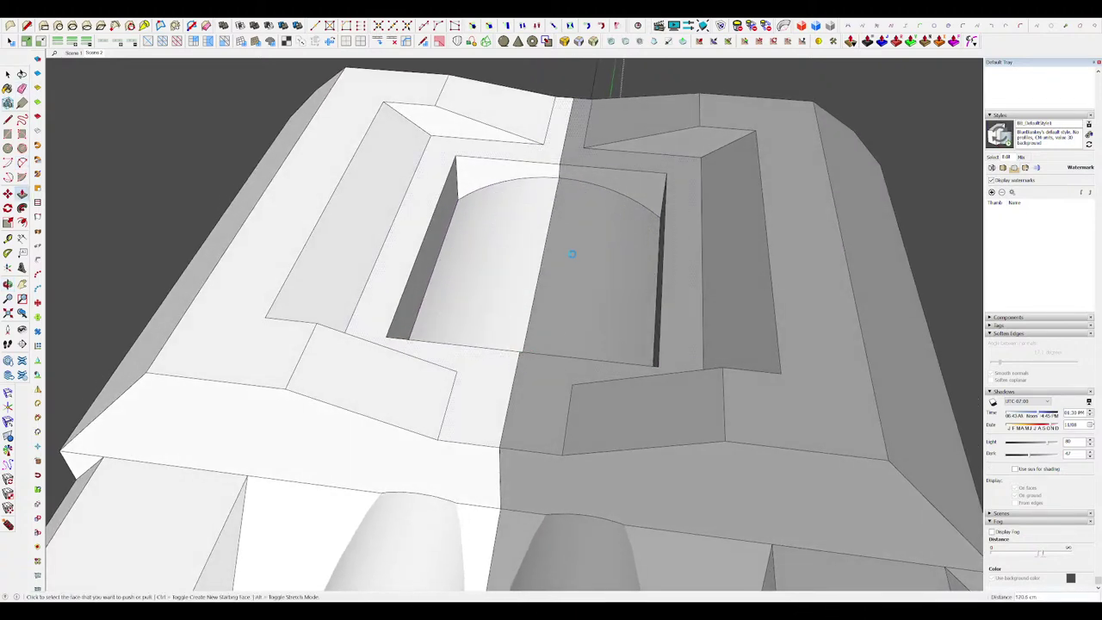
{"action": "key", "text": "Page_Down"}
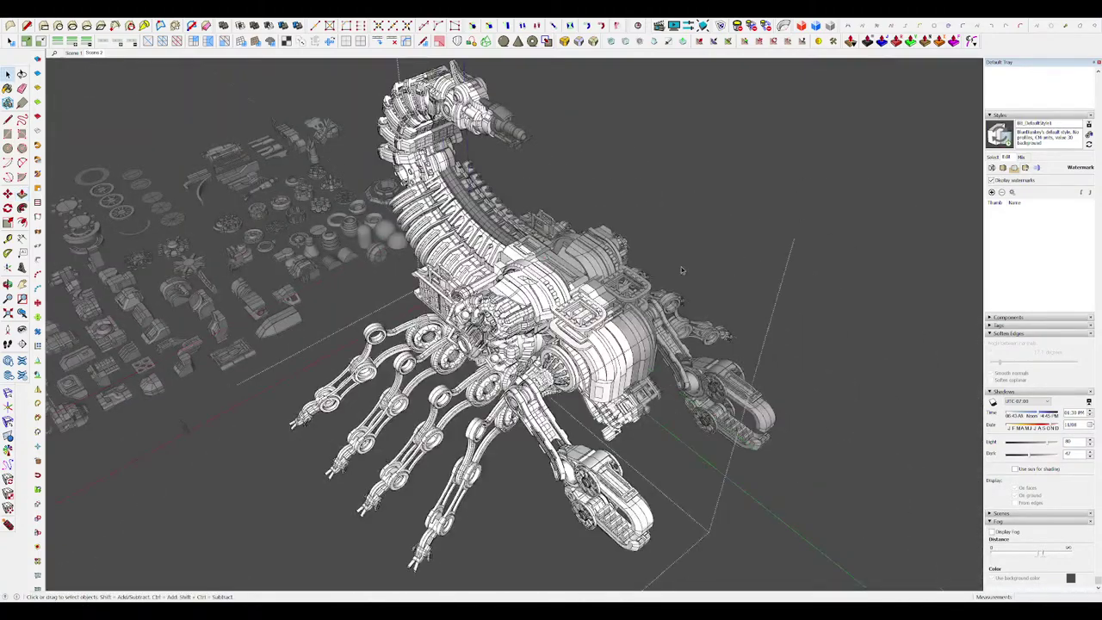
{"action": "key", "text": "space"}
{"action": "scroll", "coordinate": [632, 285], "scroll_direction": "up", "scroll_amount": 10}
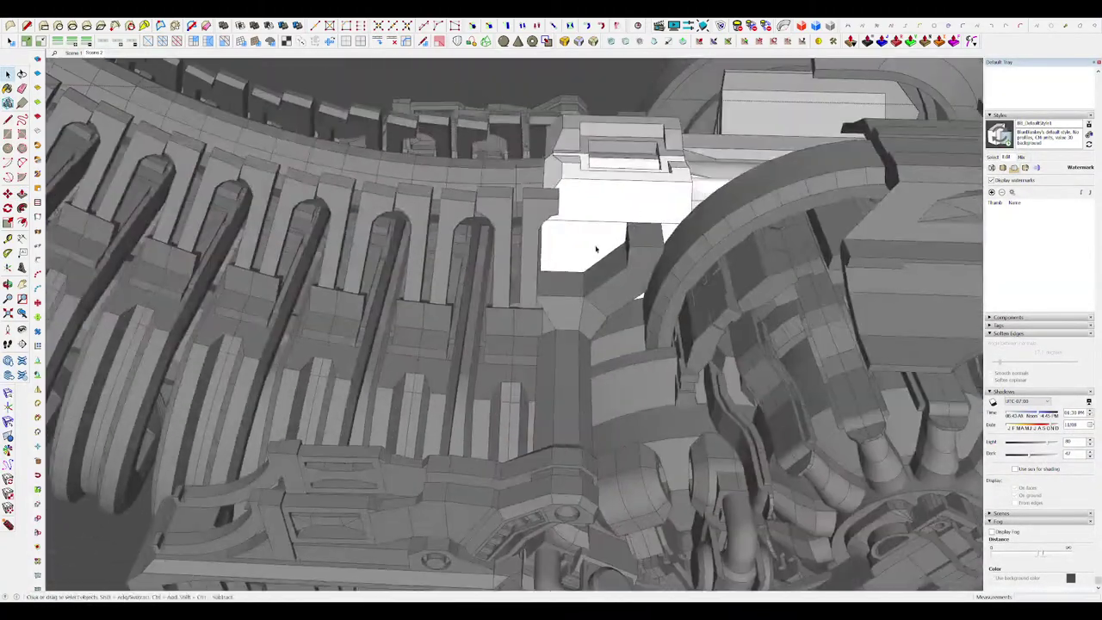
{"action": "scroll", "coordinate": [595, 248], "scroll_direction": "up", "scroll_amount": 2}
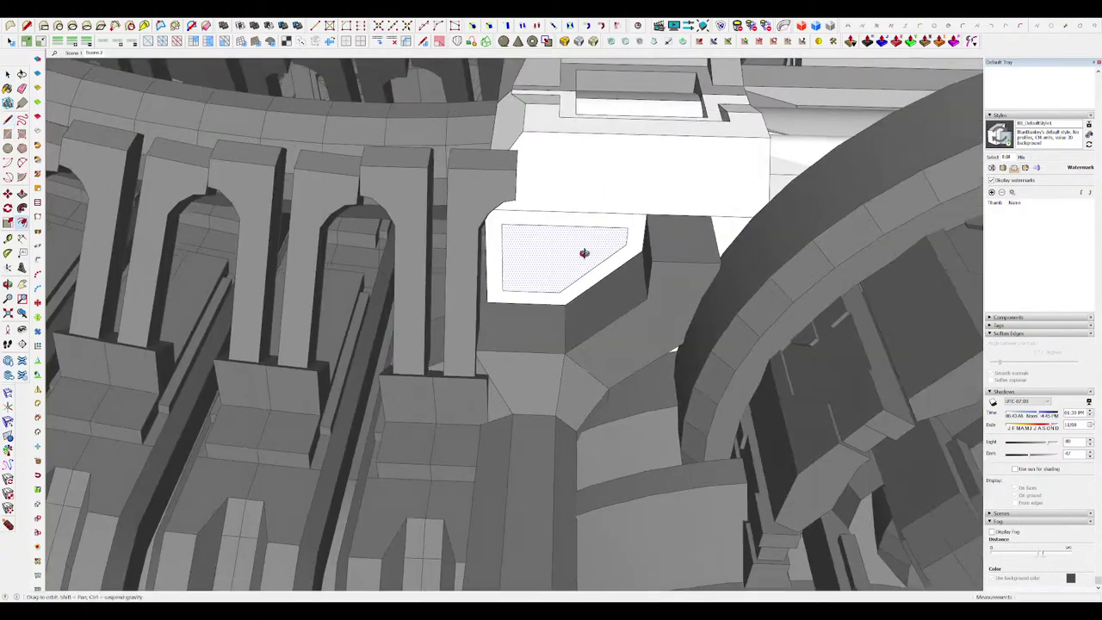
{"action": "key", "text": "space"}
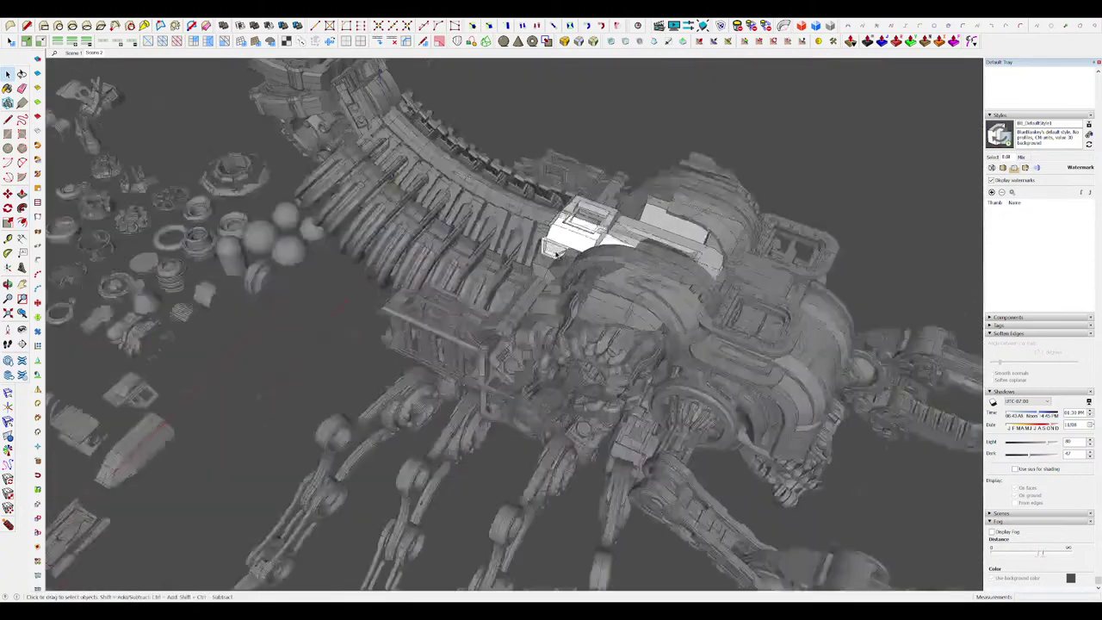
Step: Bring the boxy bearing block near the scorpion's head into view and open its group
{"action": "key", "text": "s"}
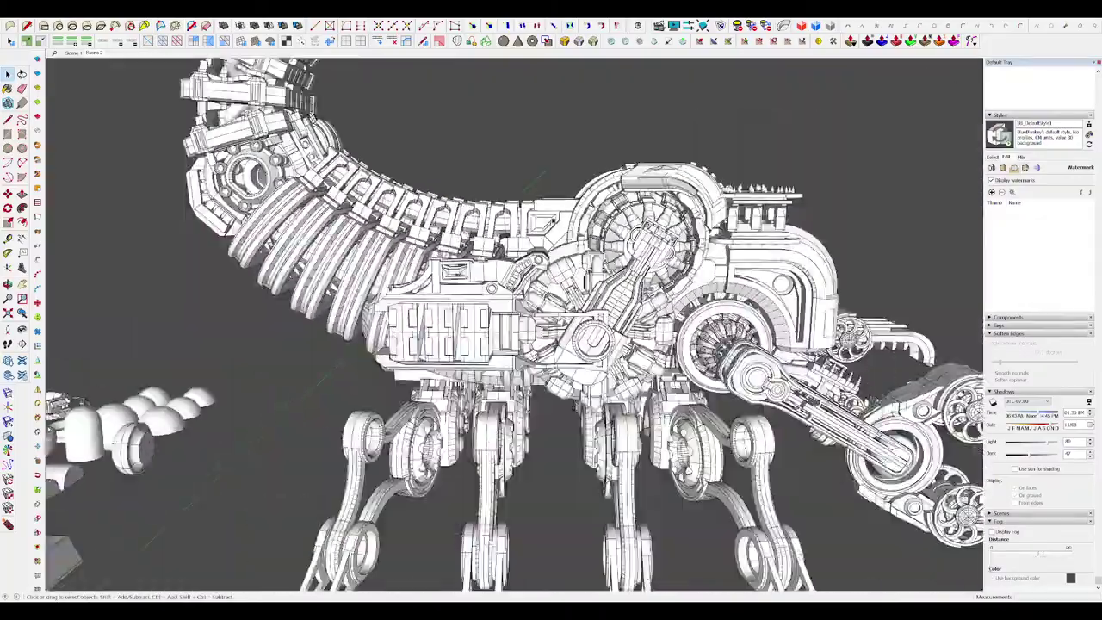
{"action": "scroll", "coordinate": [568, 197], "scroll_direction": "down", "scroll_amount": 6}
{"action": "scroll", "coordinate": [551, 258], "scroll_direction": "up", "scroll_amount": 5}
{"action": "middle_click_drag", "start_coordinate": [284, 396], "coordinate": [217, 471]}
{"action": "middle_click_drag", "start_coordinate": [662, 200], "coordinate": [635, 224]}
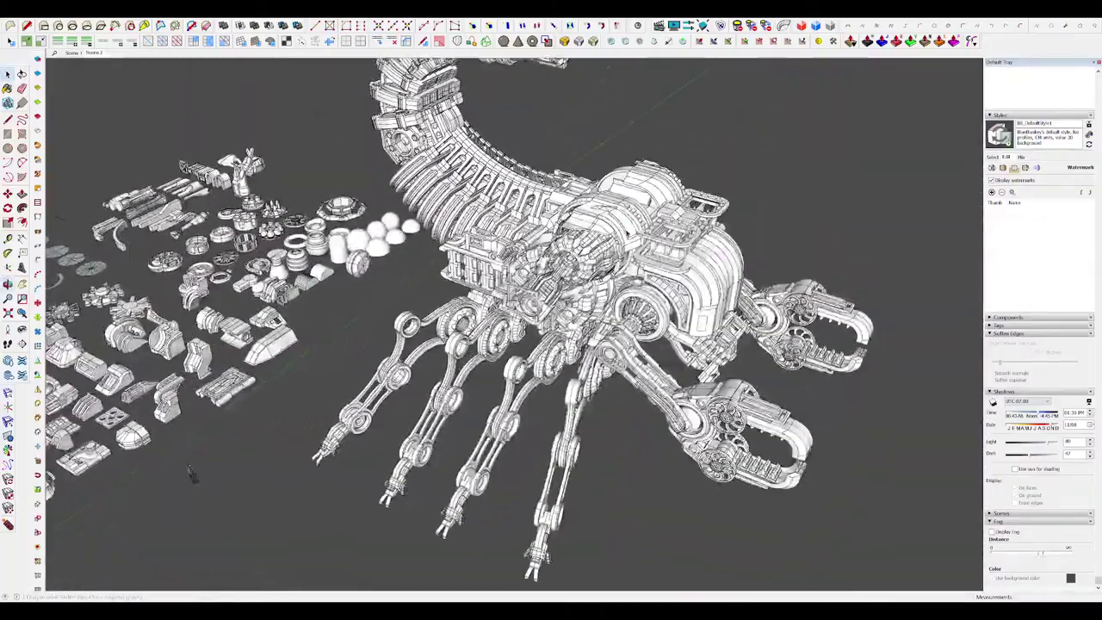
{"action": "scroll", "coordinate": [538, 296], "scroll_direction": "down", "scroll_amount": 3}
{"action": "scroll", "coordinate": [533, 275], "scroll_direction": "up", "scroll_amount": 6}
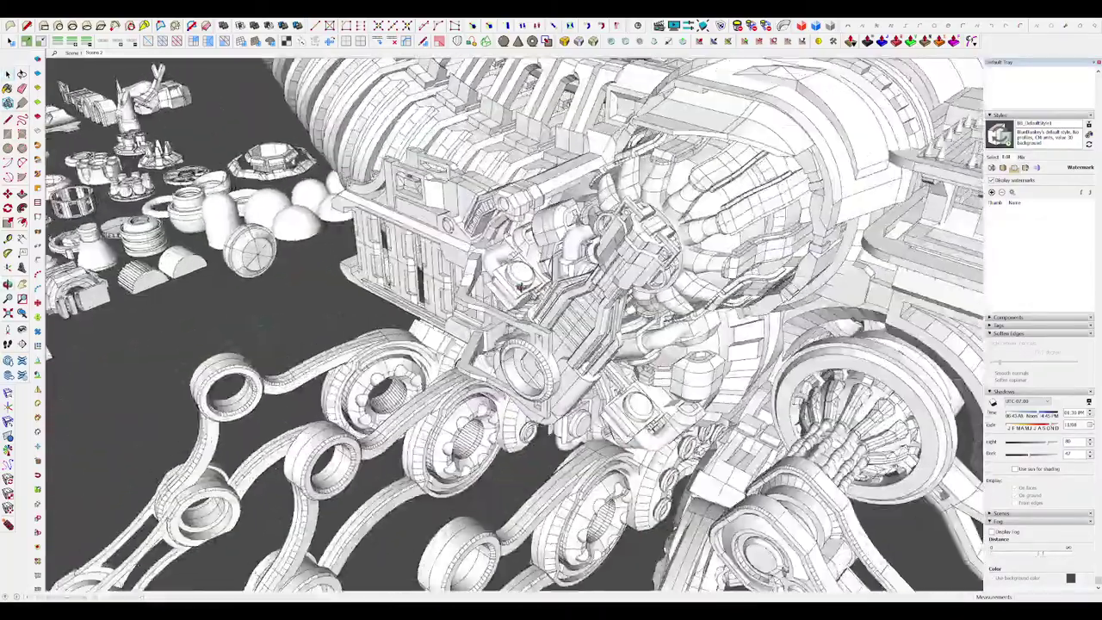
{"action": "scroll", "coordinate": [551, 269], "scroll_direction": "down", "scroll_amount": 2}
{"action": "middle_click_drag", "start_coordinate": [551, 269], "coordinate": [535, 235]}
{"action": "scroll", "coordinate": [540, 217], "scroll_direction": "up", "scroll_amount": 5}
{"action": "double_click", "coordinate": [543, 212]}
Step: Offset the block's round face to form an inner circle, then exit group editing
{"action": "scroll", "coordinate": [544, 211], "scroll_direction": "up", "scroll_amount": 5}
{"action": "key", "text": "f"}
{"action": "left_click", "coordinate": [564, 211]}
{"action": "left_click", "coordinate": [535, 235]}
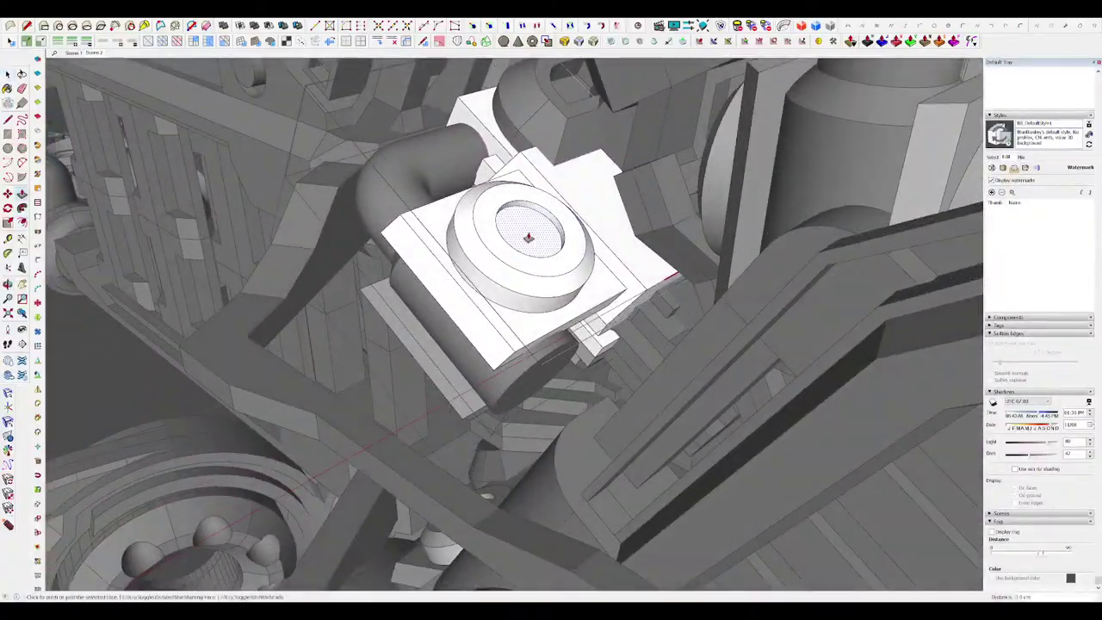
{"action": "key", "text": "space"}
{"action": "scroll", "coordinate": [529, 239], "scroll_direction": "down", "scroll_amount": 10}
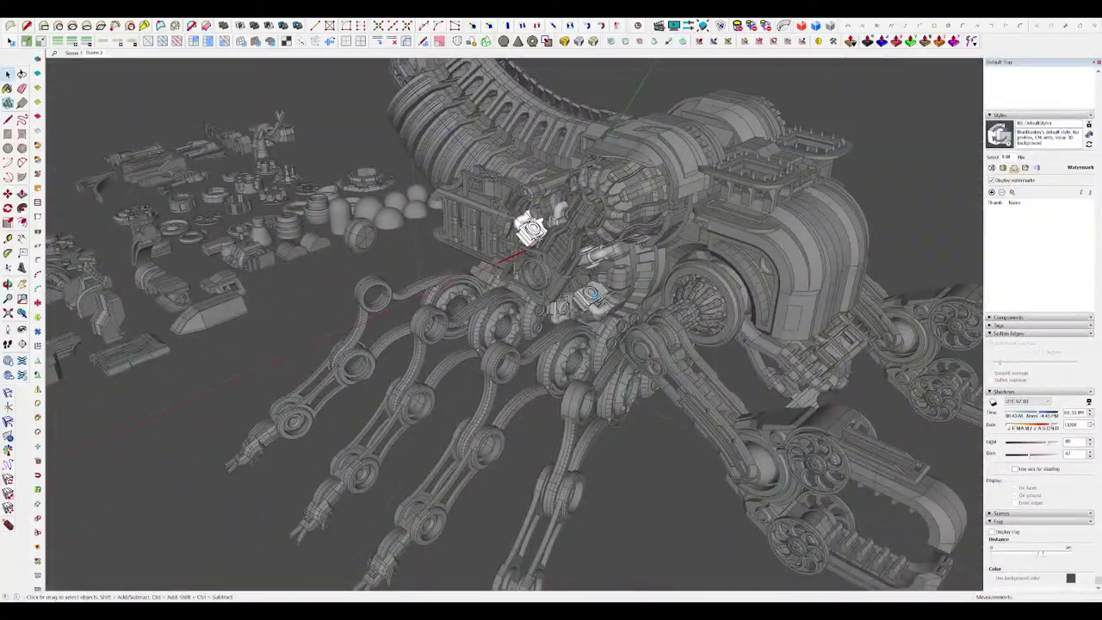
{"action": "scroll", "coordinate": [574, 297], "scroll_direction": "down", "scroll_amount": 4}
{"action": "key", "text": "Escape"}
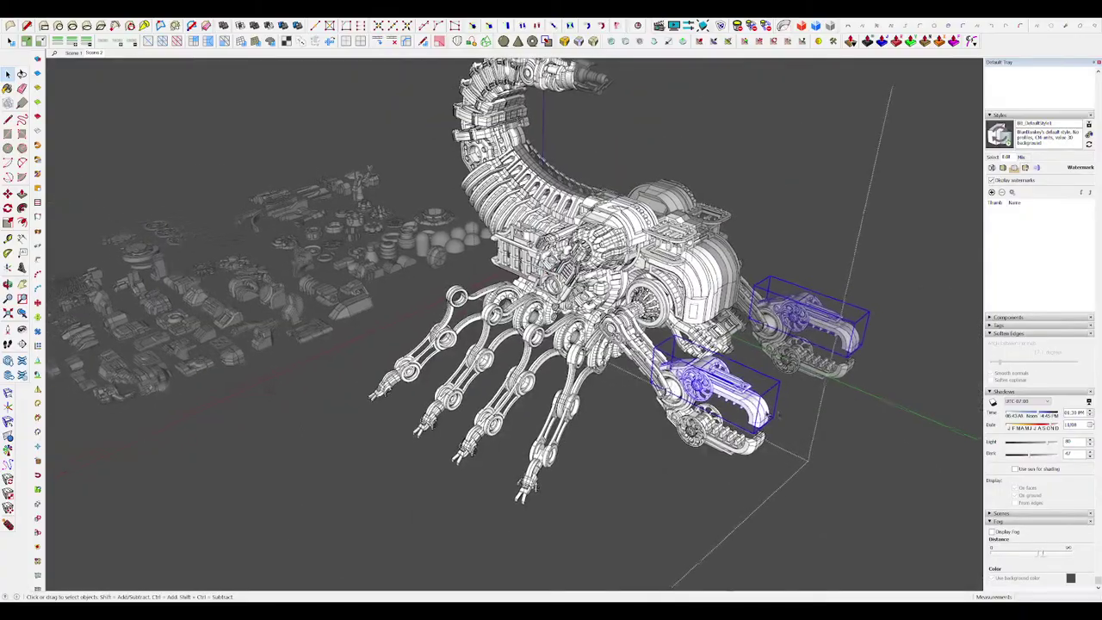
Step: Copy the selected spine part up to the upper spine position
{"action": "left_click", "coordinate": [815, 419]}
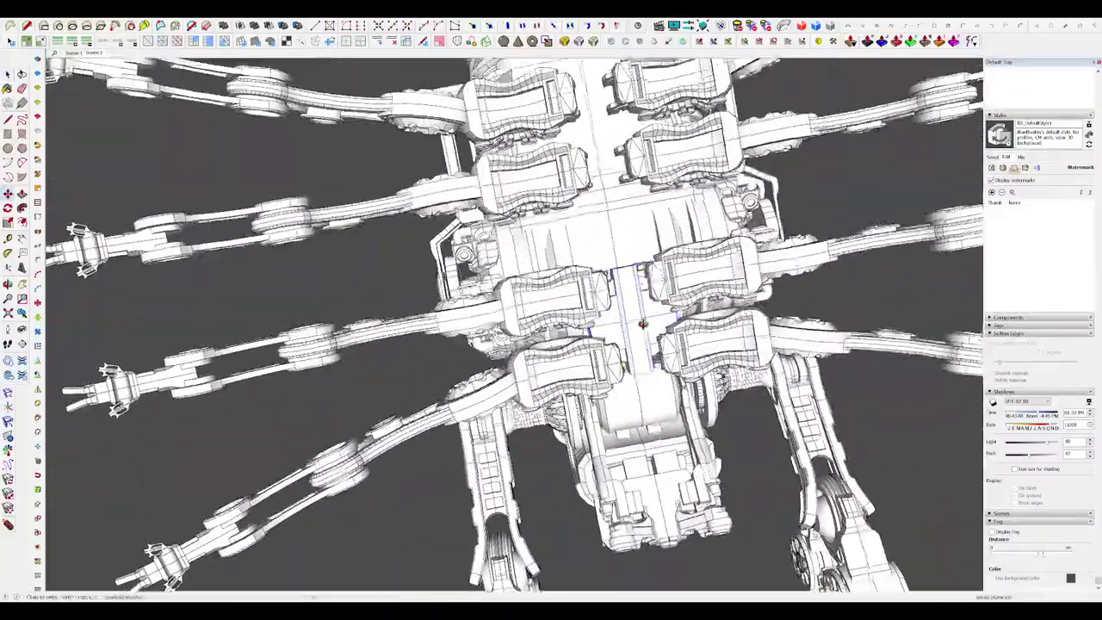
{"action": "middle_click_drag", "start_coordinate": [642, 324], "coordinate": [622, 312]}
{"action": "left_click", "coordinate": [635, 358]}
{"action": "key", "text": "ctrl"}
{"action": "left_click", "coordinate": [620, 167]}
{"action": "key", "text": "space"}
Step: Clear the selection and select the central bar component of the body
{"action": "middle_click_drag", "start_coordinate": [619, 168], "coordinate": [714, 323]}
{"action": "scroll", "coordinate": [607, 303], "scroll_direction": "down", "scroll_amount": 3}
{"action": "scroll", "coordinate": [516, 327], "scroll_direction": "down", "scroll_amount": 3}
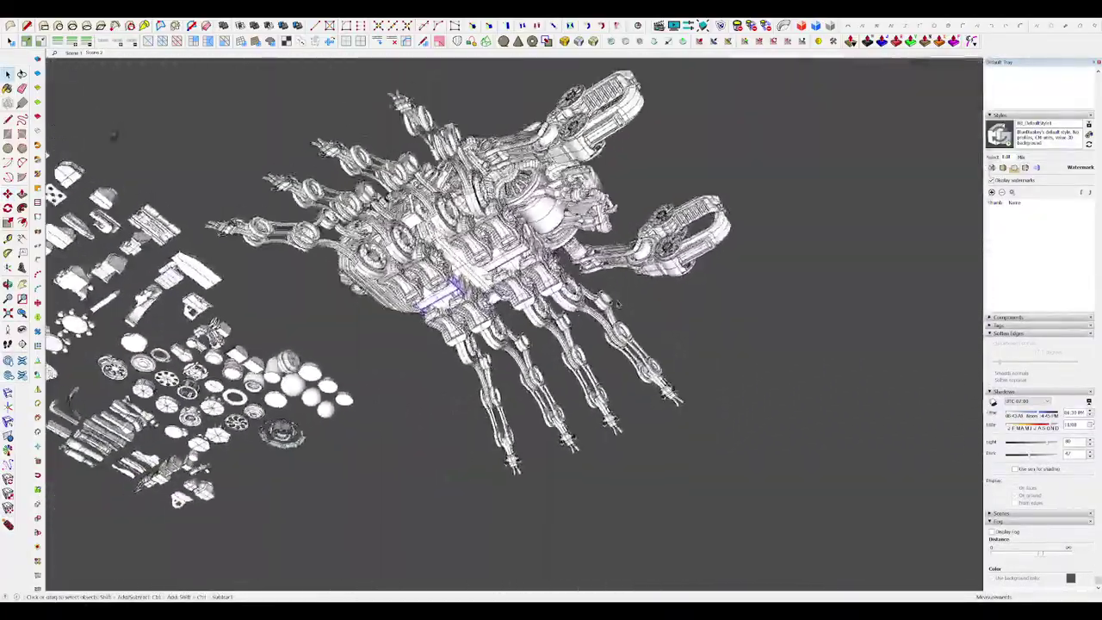
{"action": "middle_click_drag", "start_coordinate": [516, 328], "coordinate": [603, 250]}
{"action": "middle_click_drag", "start_coordinate": [680, 271], "coordinate": [594, 383]}
{"action": "left_click", "coordinate": [608, 355]}
{"action": "scroll", "coordinate": [570, 233], "scroll_direction": "up", "scroll_amount": 3}
{"action": "left_click", "coordinate": [573, 233]}
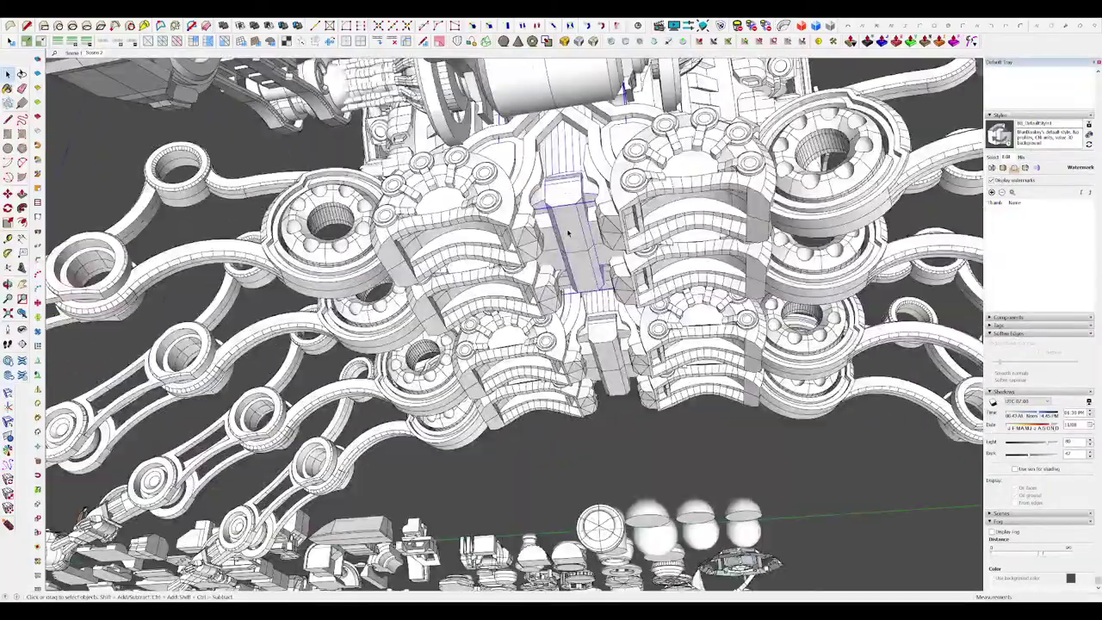
{"action": "middle_click_drag", "start_coordinate": [572, 233], "coordinate": [587, 255]}
Step: Adjust the central body component's geometry with Move, then close the component
{"action": "double_click", "coordinate": [587, 254]}
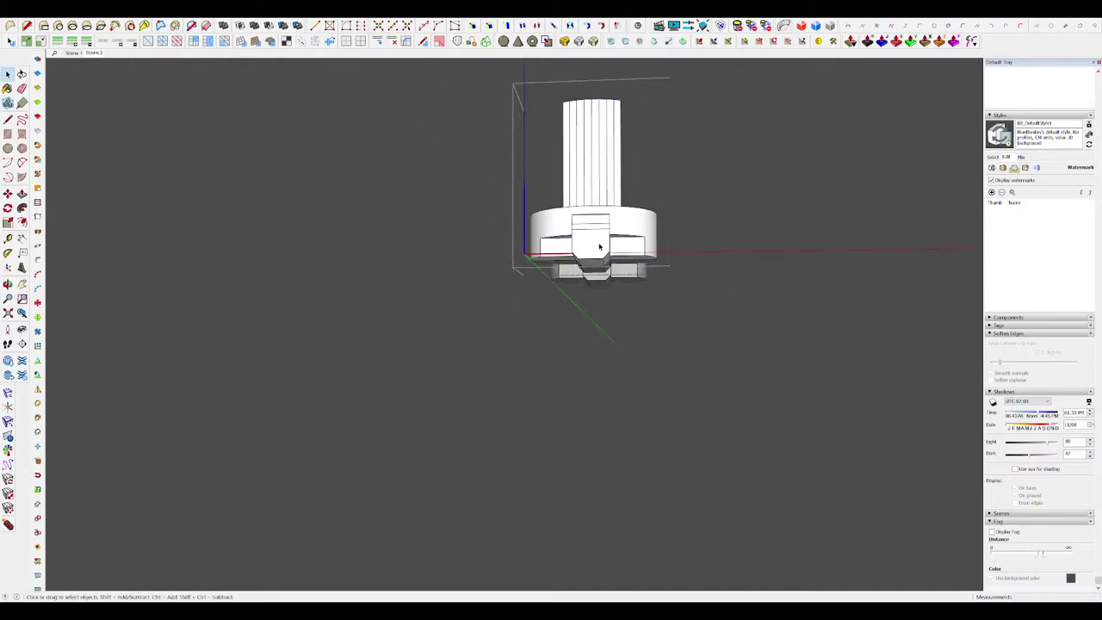
{"action": "key", "text": "shift+h"}
{"action": "middle_click_drag", "start_coordinate": [597, 233], "coordinate": [594, 312]}
{"action": "scroll", "coordinate": [586, 215], "scroll_direction": "up", "scroll_amount": 3}
{"action": "key", "text": "m"}
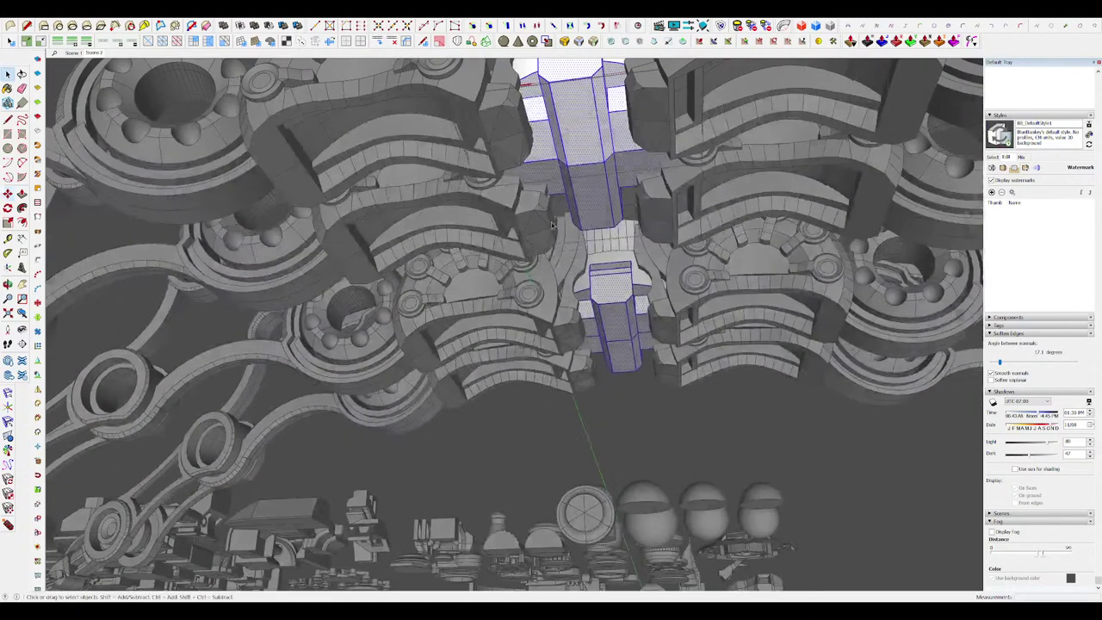
{"action": "scroll", "coordinate": [595, 305], "scroll_direction": "down", "scroll_amount": 5}
{"action": "key", "text": "space"}
{"action": "left_click", "coordinate": [702, 317]}
{"action": "middle_click_drag", "start_coordinate": [705, 362], "coordinate": [742, 256]}
{"action": "scroll", "coordinate": [715, 323], "scroll_direction": "up", "scroll_amount": 3}
Step: Open the keyed connector piece under the body and refine it with lines
{"action": "double_click", "coordinate": [617, 202]}
{"action": "left_click", "coordinate": [617, 202]}
{"action": "scroll", "coordinate": [617, 203], "scroll_direction": "up", "scroll_amount": 4}
{"action": "key", "text": "l"}
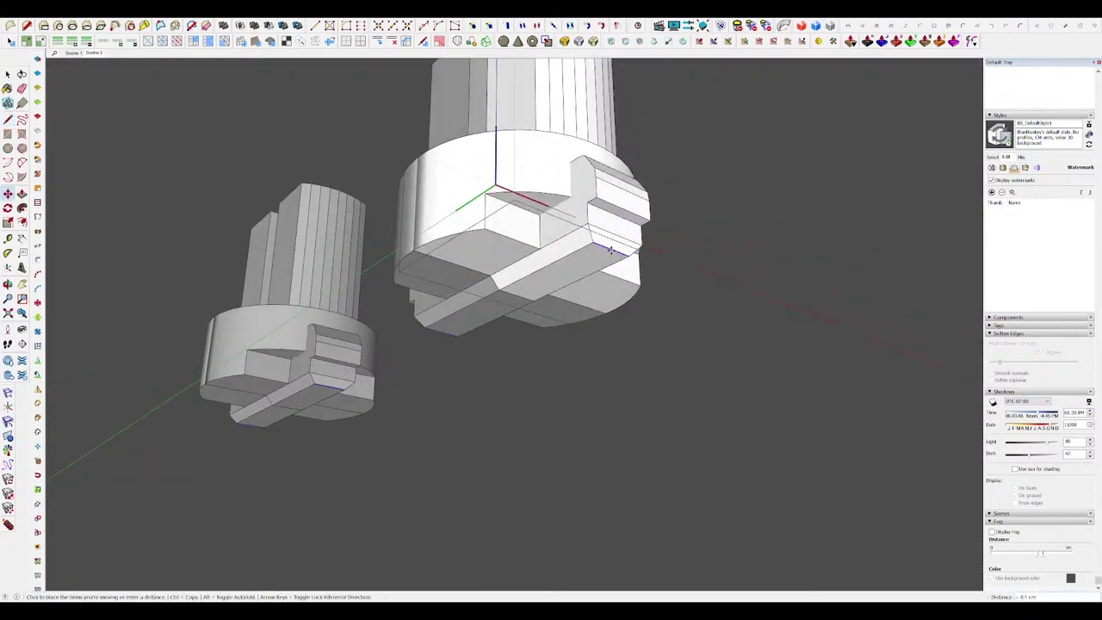
{"action": "left_click_drag", "start_coordinate": [603, 253], "coordinate": [641, 260]}
{"action": "key", "text": "space"}
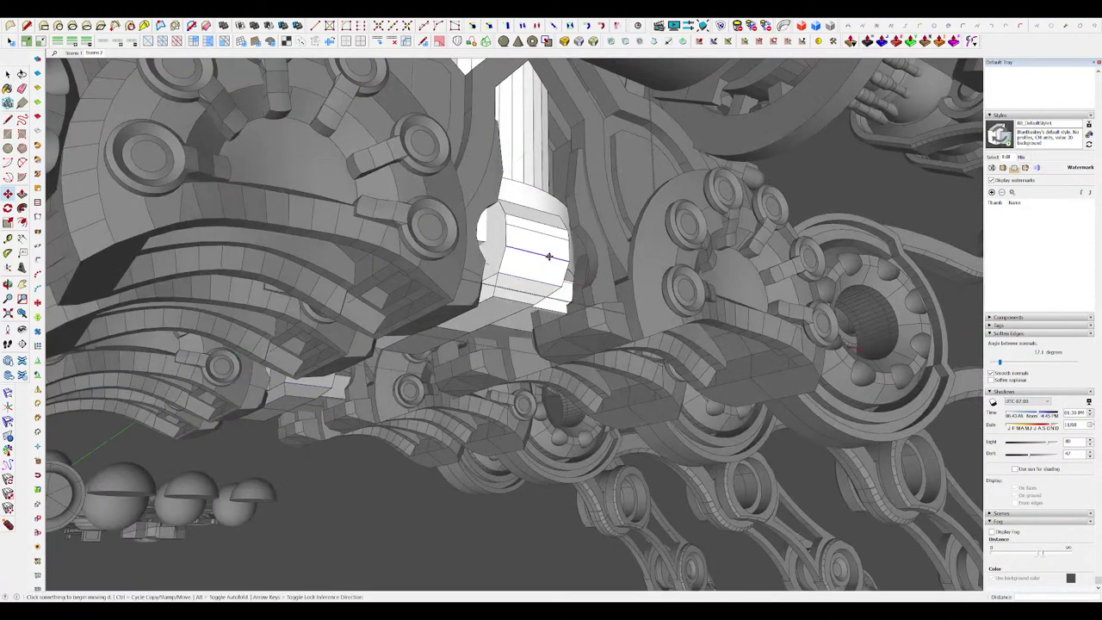
Step: Orbit around the whole mech and legs to inspect the assembly from several angles
{"action": "scroll", "coordinate": [551, 256], "scroll_direction": "down", "scroll_amount": 8}
{"action": "middle_click_drag", "start_coordinate": [775, 258], "coordinate": [669, 316]}
{"action": "middle_click_drag", "start_coordinate": [644, 353], "coordinate": [639, 389]}
{"action": "middle_click_drag", "start_coordinate": [177, 322], "coordinate": [421, 393]}
{"action": "scroll", "coordinate": [209, 362], "scroll_direction": "down", "scroll_amount": 4}
{"action": "scroll", "coordinate": [601, 226], "scroll_direction": "up", "scroll_amount": 5}
{"action": "middle_click_drag", "start_coordinate": [600, 226], "coordinate": [667, 194]}
{"action": "middle_click_drag", "start_coordinate": [155, 202], "coordinate": [331, 348]}
{"action": "scroll", "coordinate": [291, 248], "scroll_direction": "up", "scroll_amount": 3}
{"action": "scroll", "coordinate": [311, 285], "scroll_direction": "down", "scroll_amount": 3}
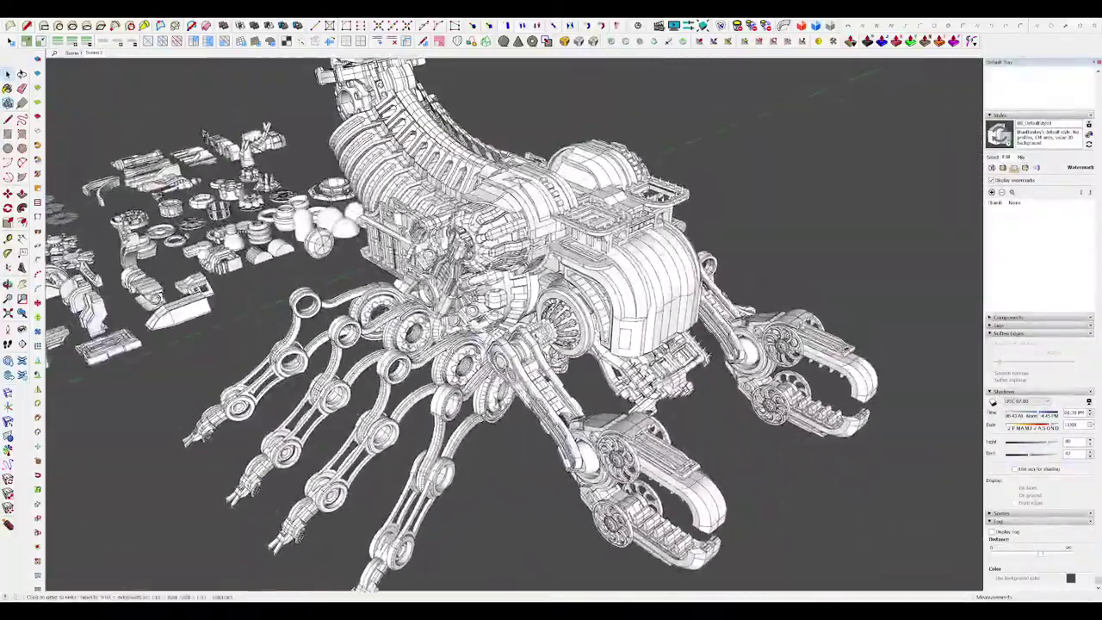
{"action": "scroll", "coordinate": [579, 318], "scroll_direction": "up", "scroll_amount": 8}
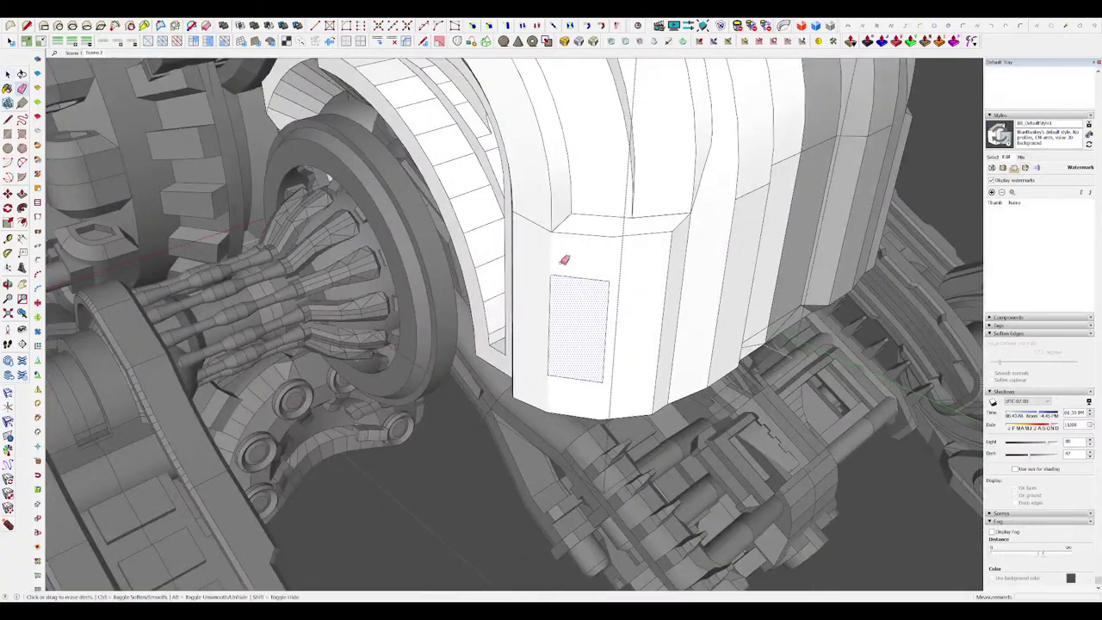
Step: Finish the small recessed panel on the white housing and close the inner and outer groups
{"action": "mouse_move", "coordinate": [564, 260]}
{"action": "middle_mouse_down"}
{"action": "mouse_move", "coordinate": [588, 286]}
{"action": "mouse_move", "coordinate": [582, 271]}
{"action": "middle_mouse_up"}
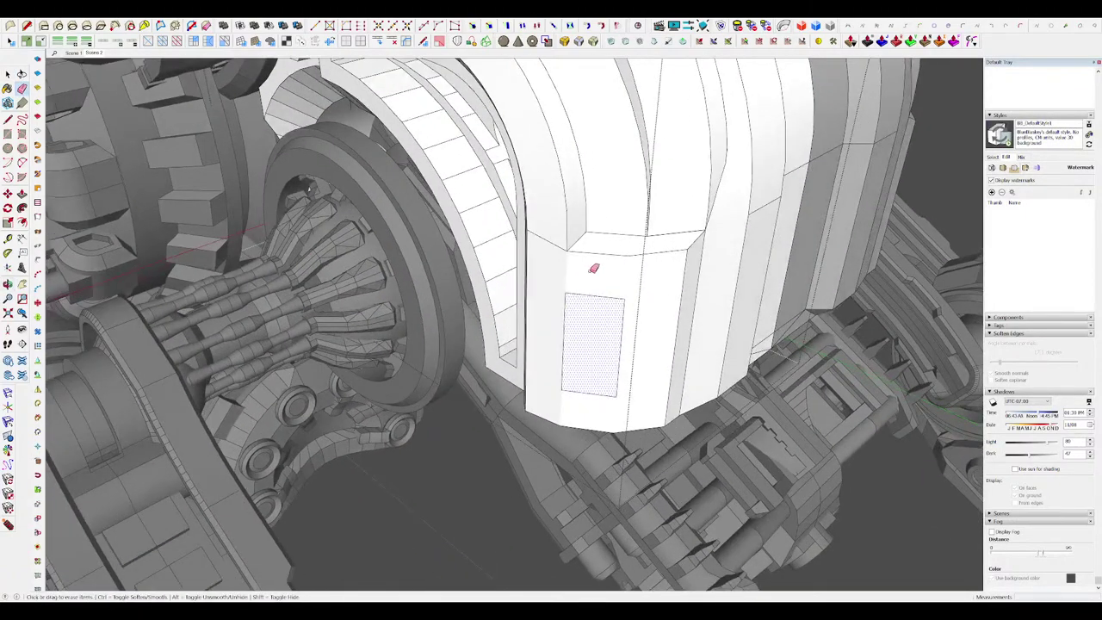
{"action": "scroll", "coordinate": [593, 269], "scroll_direction": "down", "scroll_amount": 10}
{"action": "key", "text": "space"}
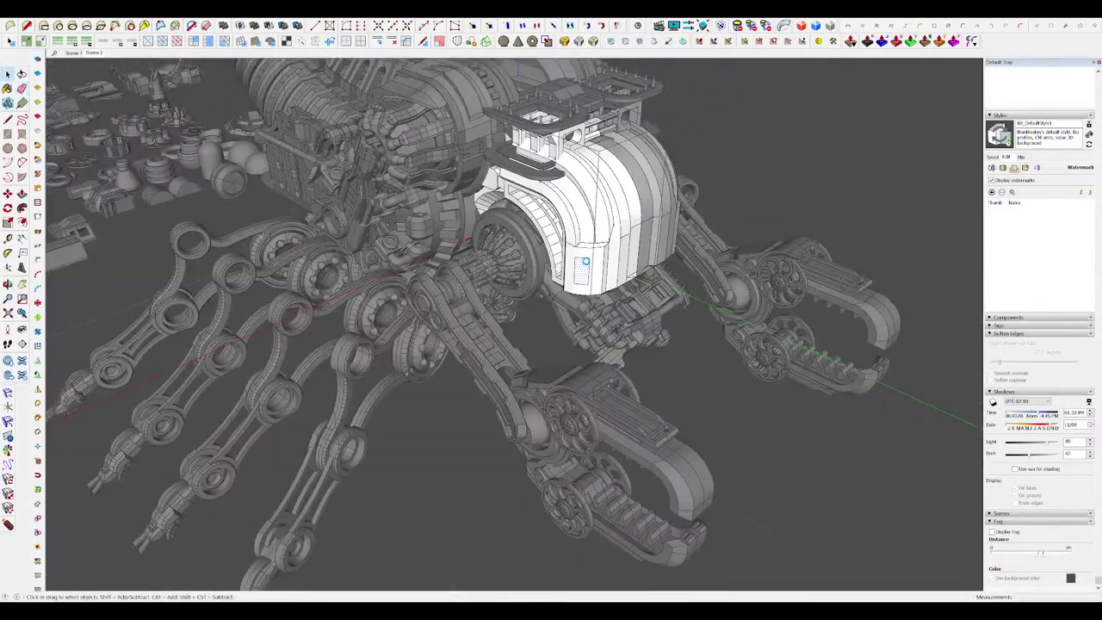
{"action": "scroll", "coordinate": [585, 261], "scroll_direction": "down", "scroll_amount": 5}
{"action": "left_click", "coordinate": [808, 332]}
{"action": "left_click", "coordinate": [813, 333]}
{"action": "scroll", "coordinate": [817, 331], "scroll_direction": "down", "scroll_amount": 4}
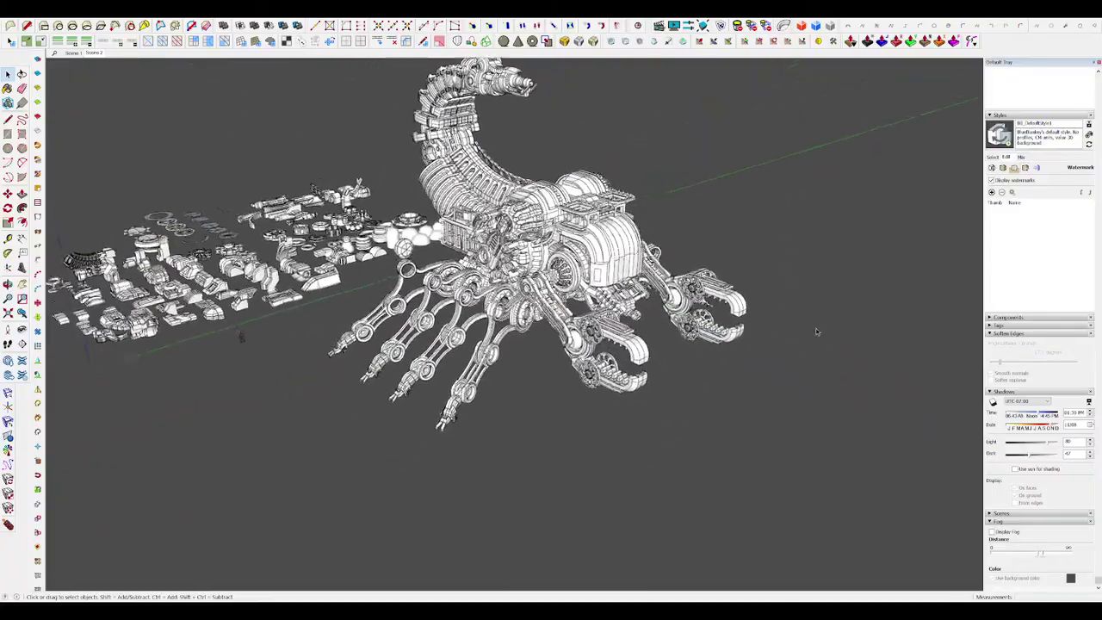
Step: Offset the top frame's ring face and erase the stray leftover edges
{"action": "middle_click_drag", "start_coordinate": [817, 331], "coordinate": [732, 327]}
{"action": "scroll", "coordinate": [637, 282], "scroll_direction": "up", "scroll_amount": 5}
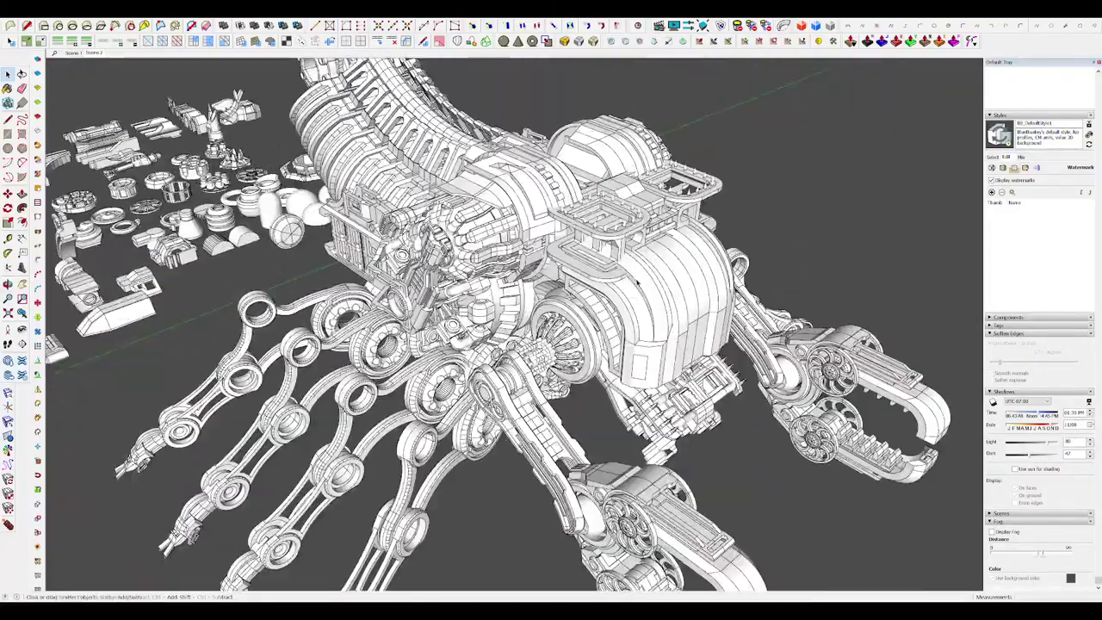
{"action": "scroll", "coordinate": [637, 282], "scroll_direction": "up", "scroll_amount": 2}
{"action": "left_click", "coordinate": [604, 284]}
{"action": "scroll", "coordinate": [604, 284], "scroll_direction": "up", "scroll_amount": 4}
{"action": "middle_click_drag", "start_coordinate": [634, 307], "coordinate": [656, 335]}
{"action": "scroll", "coordinate": [656, 335], "scroll_direction": "up", "scroll_amount": 3}
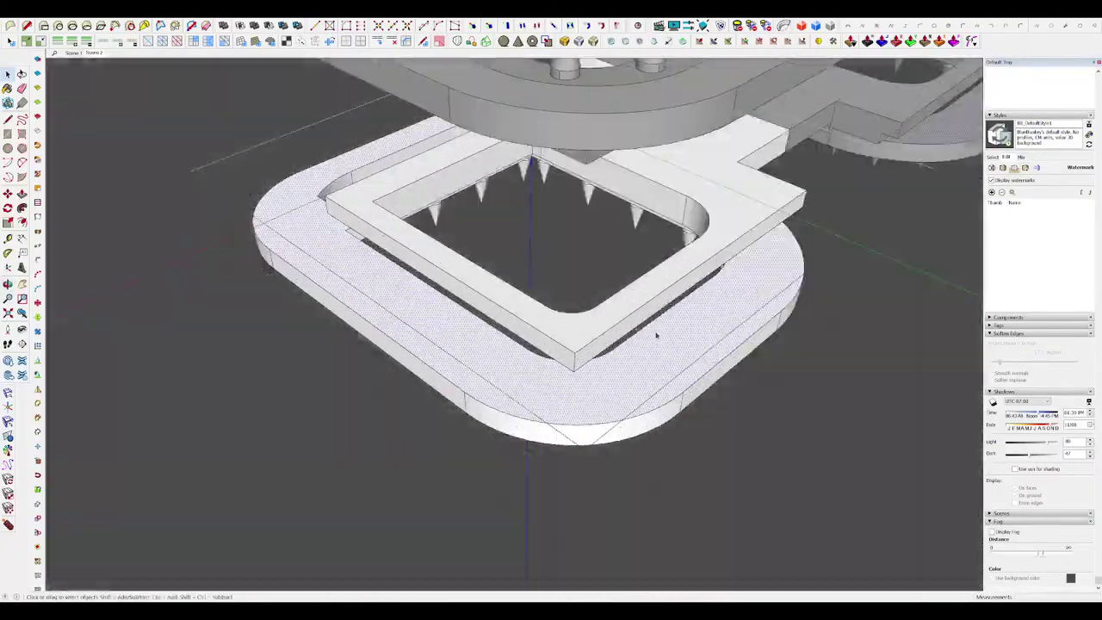
{"action": "key", "text": "f"}
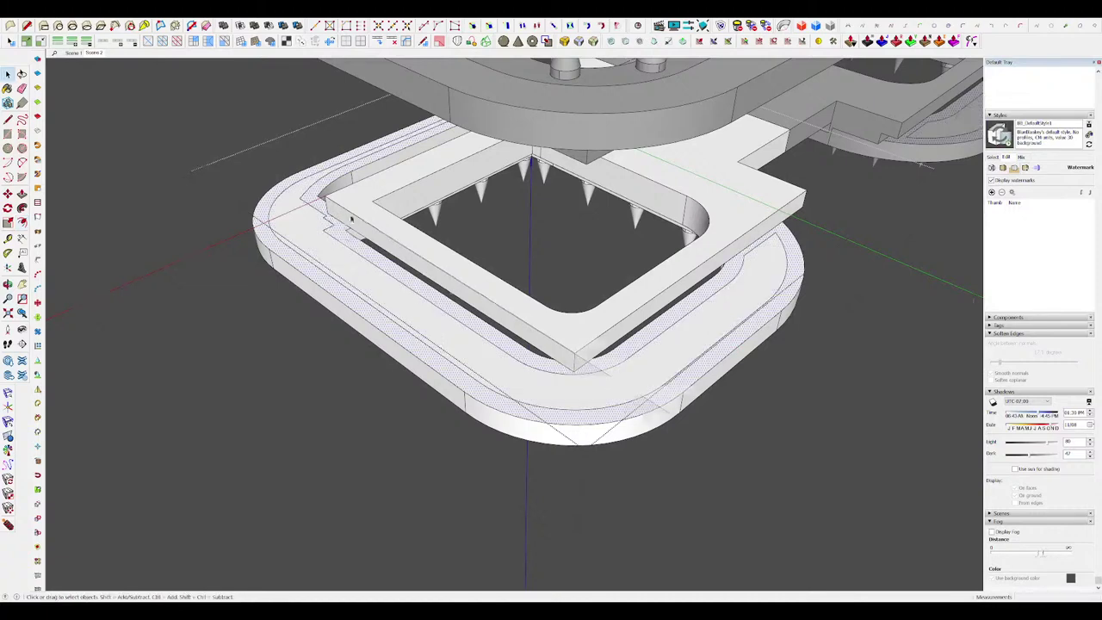
{"action": "key", "text": "l"}
{"action": "scroll", "coordinate": [336, 210], "scroll_direction": "up", "scroll_amount": 2}
{"action": "left_click", "coordinate": [323, 234]}
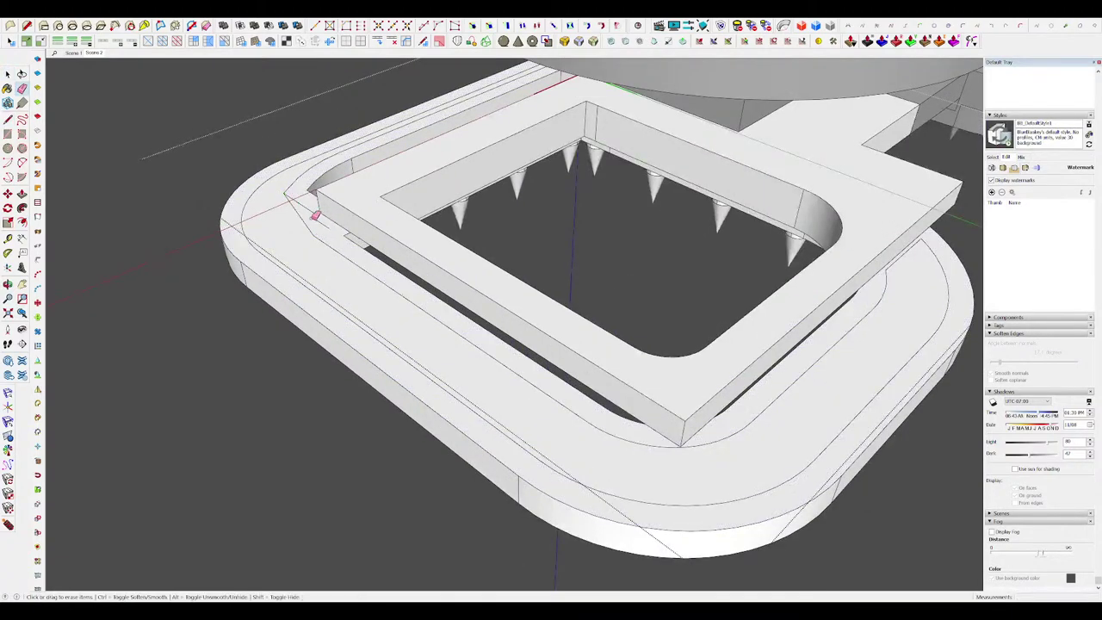
{"action": "left_click", "coordinate": [324, 223]}
{"action": "scroll", "coordinate": [439, 245], "scroll_direction": "down", "scroll_amount": 4}
{"action": "middle_click_drag", "start_coordinate": [519, 284], "coordinate": [522, 265]}
Step: Push the inner ring face down 4.3 cm to form the groove, then close the group
{"action": "key", "text": "h"}
{"action": "key", "text": "p"}
{"action": "left_click", "coordinate": [641, 345]}
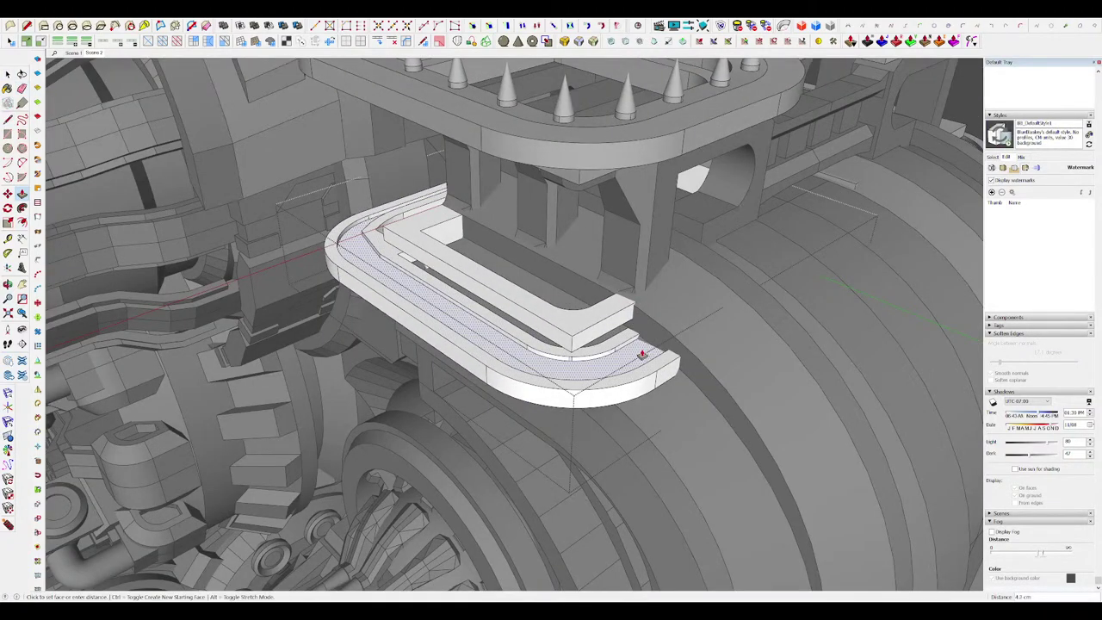
{"action": "scroll", "coordinate": [529, 291], "scroll_direction": "down", "scroll_amount": 9}
{"action": "key", "text": "space"}
{"action": "left_click", "coordinate": [747, 269]}
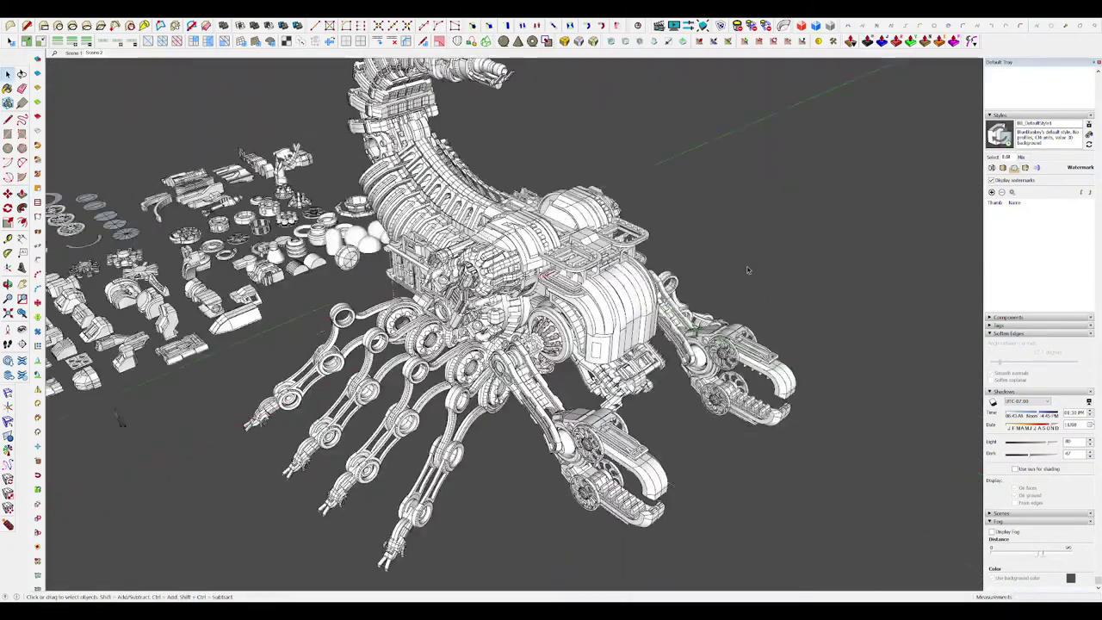
Step: Chamfer the central block by moving its top edge inside the spiked ring platform group
{"action": "scroll", "coordinate": [574, 249], "scroll_direction": "up", "scroll_amount": 6}
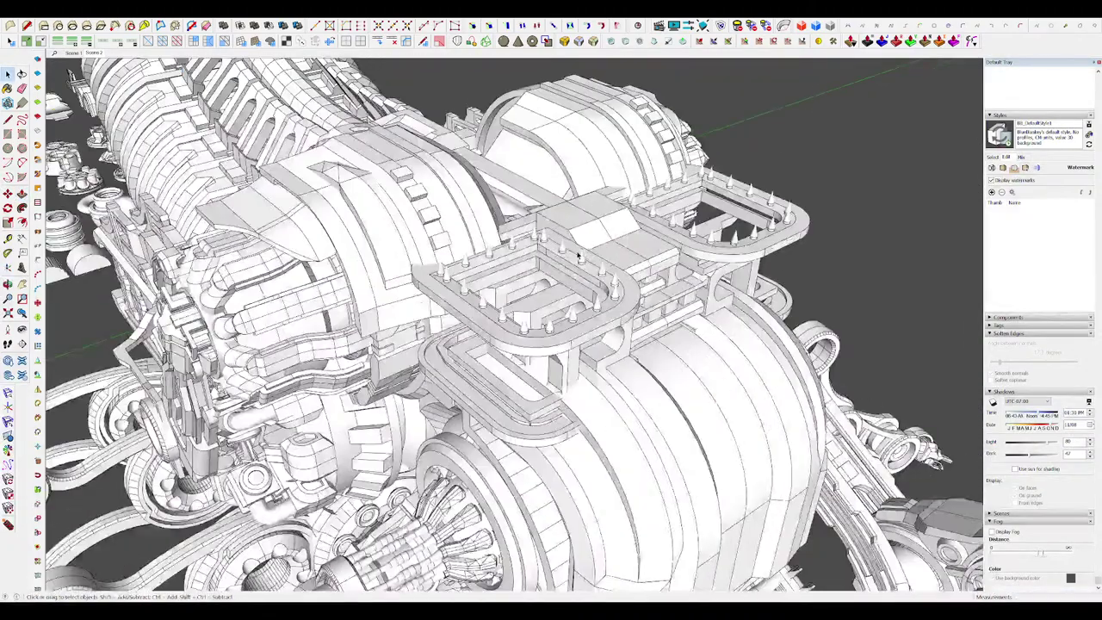
{"action": "middle_click_drag", "start_coordinate": [575, 249], "coordinate": [572, 244]}
{"action": "scroll", "coordinate": [570, 240], "scroll_direction": "up", "scroll_amount": 2}
{"action": "double_click", "coordinate": [567, 237]}
{"action": "scroll", "coordinate": [560, 232], "scroll_direction": "up", "scroll_amount": 3}
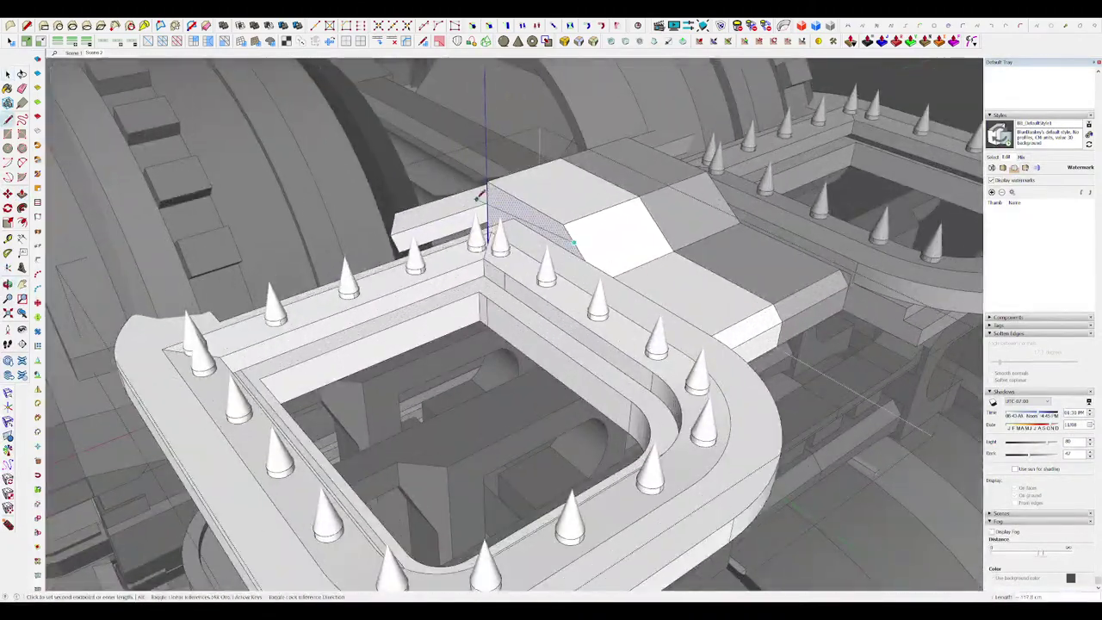
{"action": "key", "text": "m"}
{"action": "left_click", "coordinate": [505, 195]}
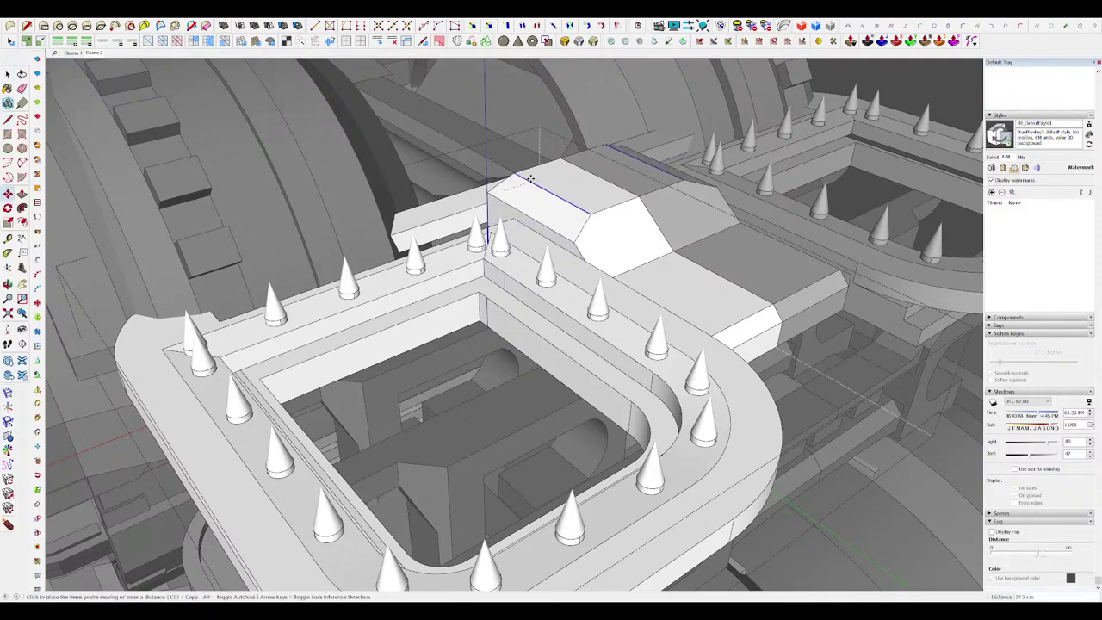
{"action": "left_click", "coordinate": [522, 188]}
{"action": "key", "text": "space"}
{"action": "scroll", "coordinate": [523, 189], "scroll_direction": "down", "scroll_amount": 8}
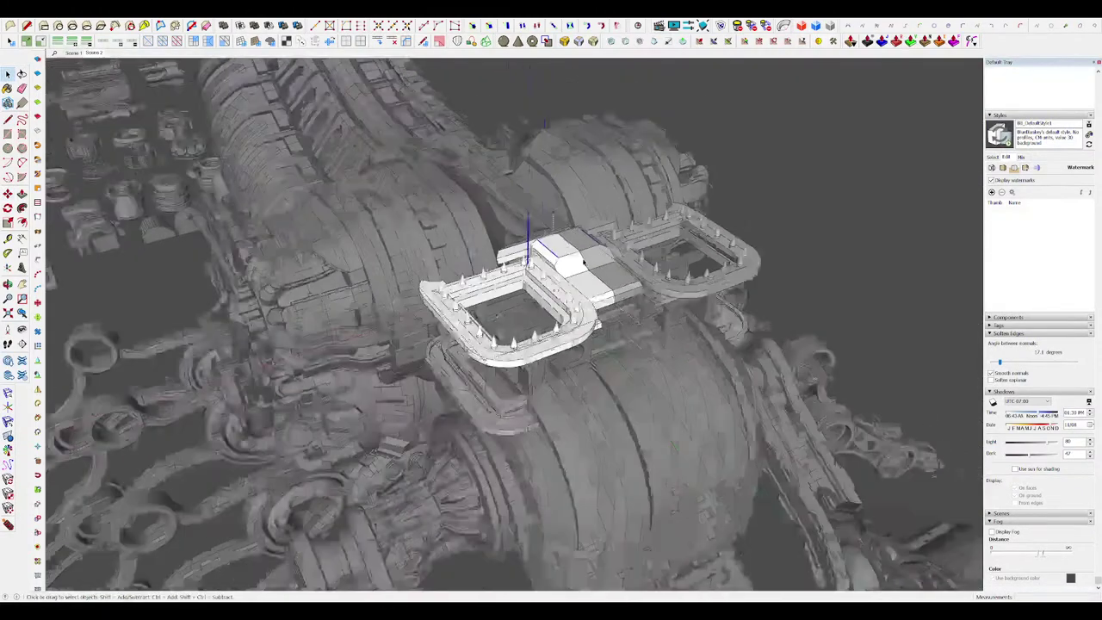
{"action": "scroll", "coordinate": [568, 262], "scroll_direction": "up", "scroll_amount": 9}
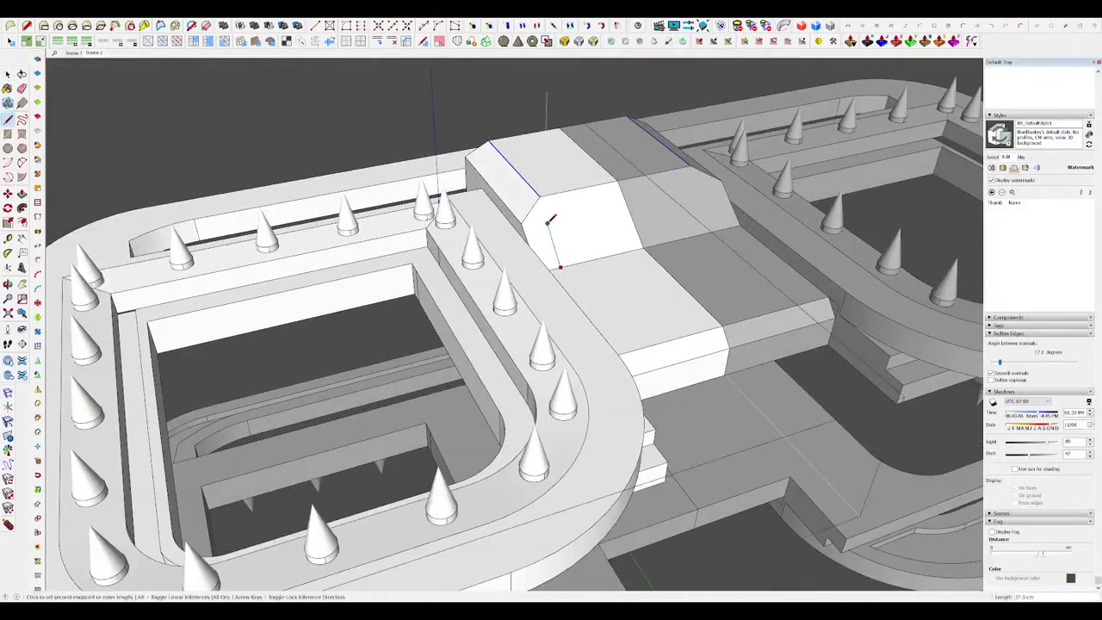
Step: Inset both sloped faces of the block and move the inset edge down
{"action": "key", "text": "f"}
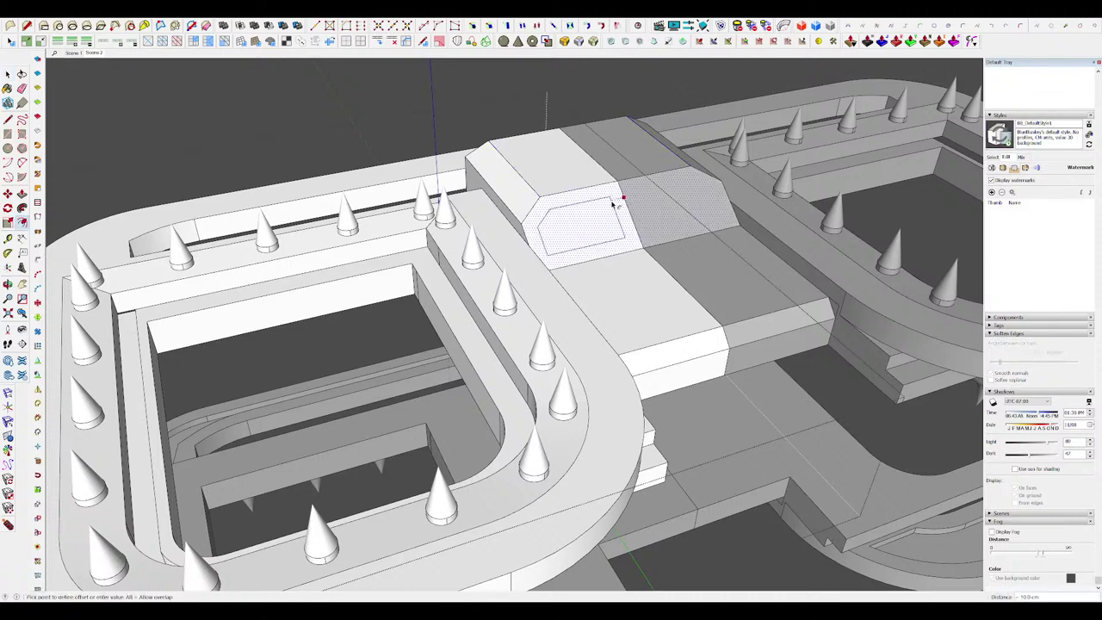
{"action": "left_click", "coordinate": [613, 204]}
{"action": "key", "text": "space"}
{"action": "key", "text": "m"}
{"action": "left_click", "coordinate": [575, 250]}
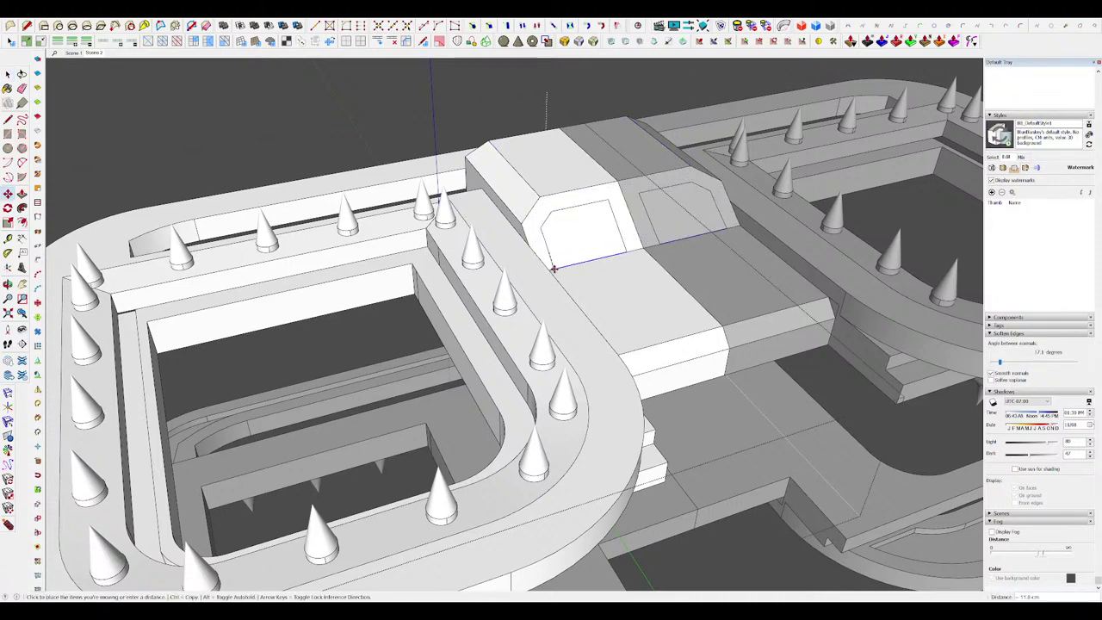
{"action": "scroll", "coordinate": [602, 249], "scroll_direction": "up", "scroll_amount": 3}
{"action": "key", "text": "p"}
{"action": "scroll", "coordinate": [605, 256], "scroll_direction": "up", "scroll_amount": 4}
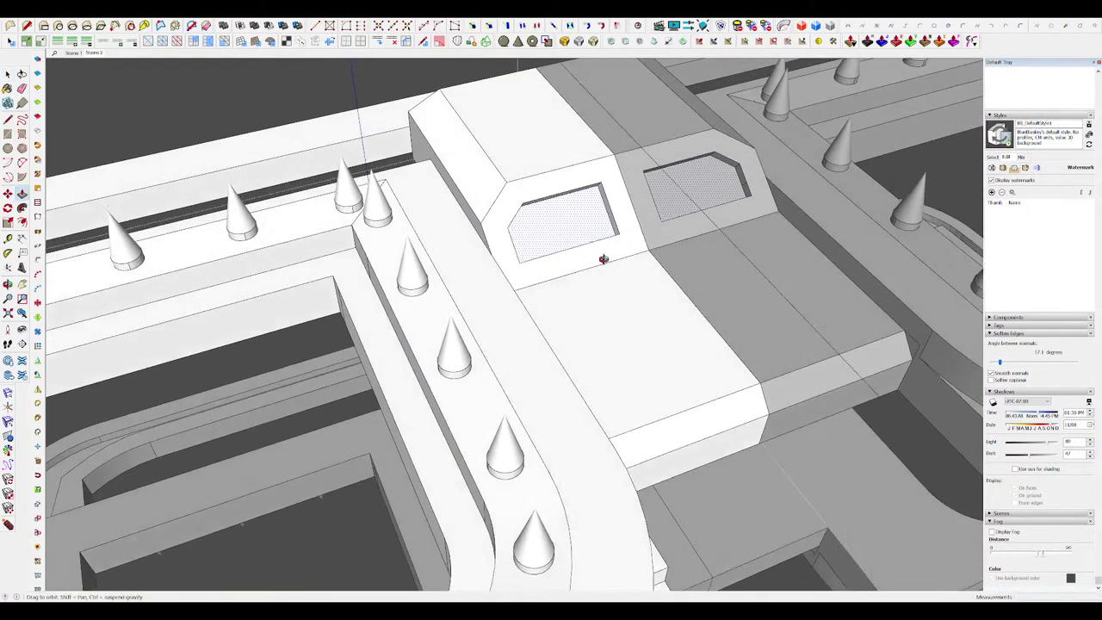
Step: Push/Pull the thin inset face to recess the panel
{"action": "middle_click_drag", "start_coordinate": [430, 268], "coordinate": [535, 213]}
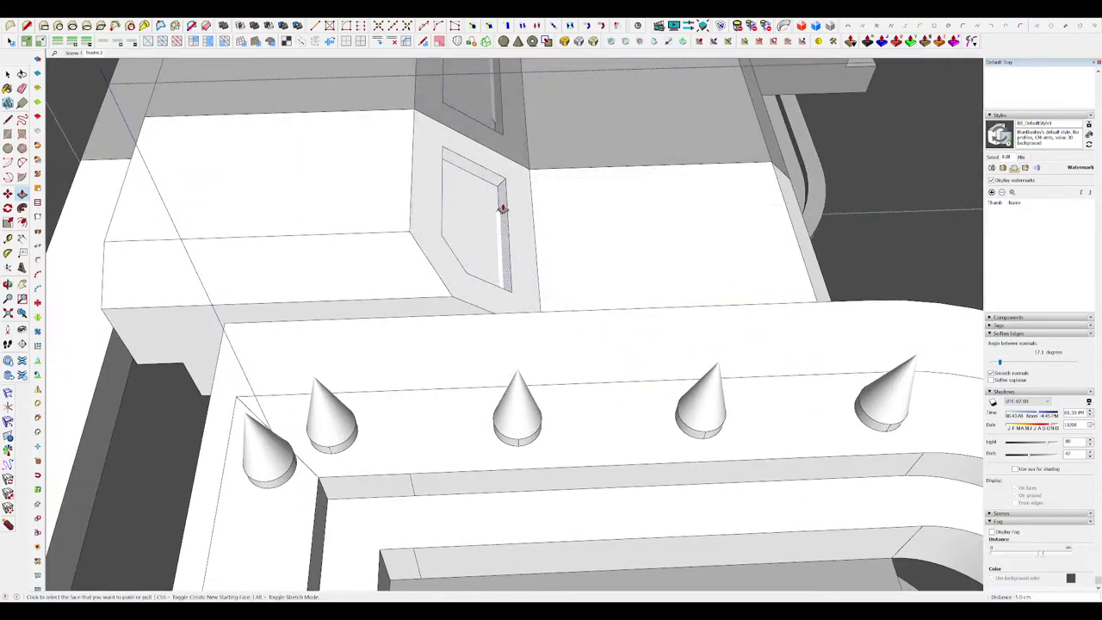
{"action": "left_click", "coordinate": [500, 201]}
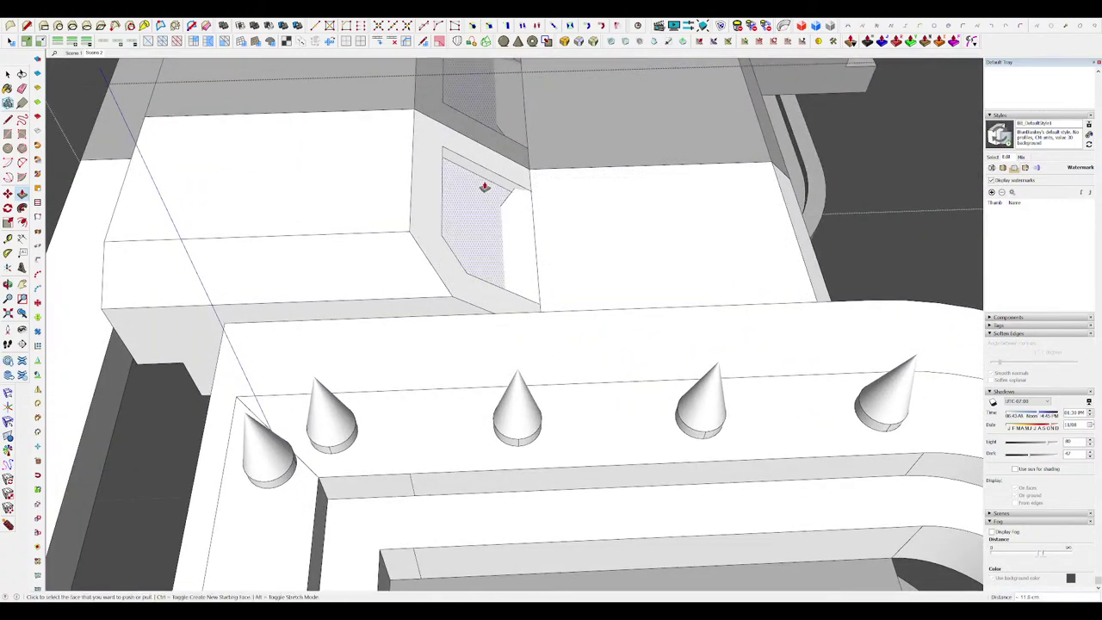
{"action": "key", "text": "space"}
{"action": "middle_click_drag", "start_coordinate": [484, 187], "coordinate": [345, 186]}
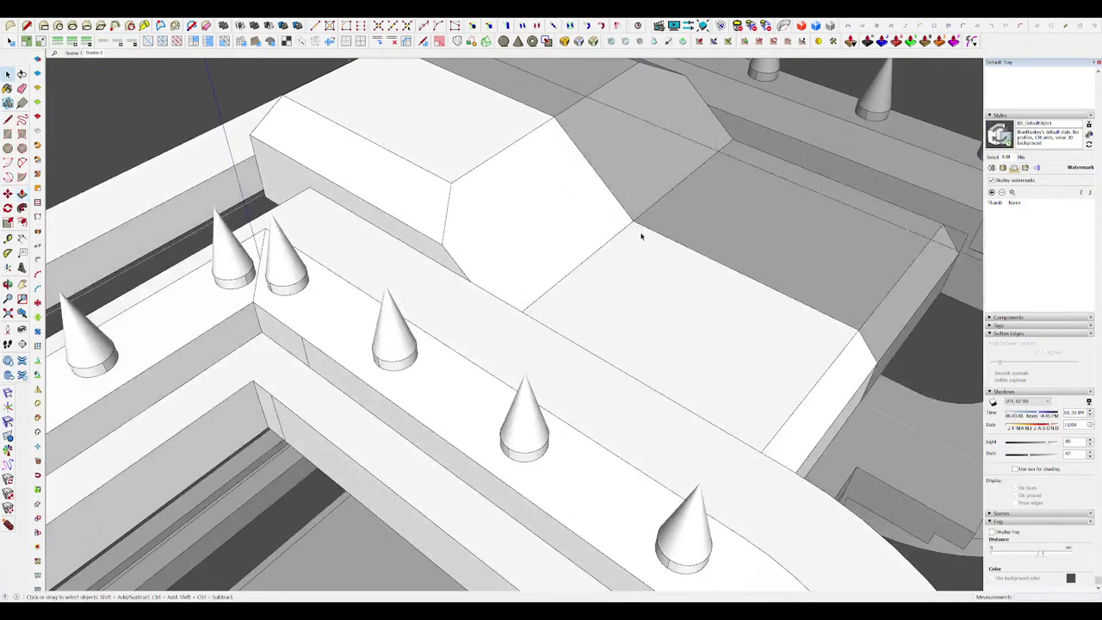
{"action": "scroll", "coordinate": [639, 232], "scroll_direction": "down", "scroll_amount": 15}
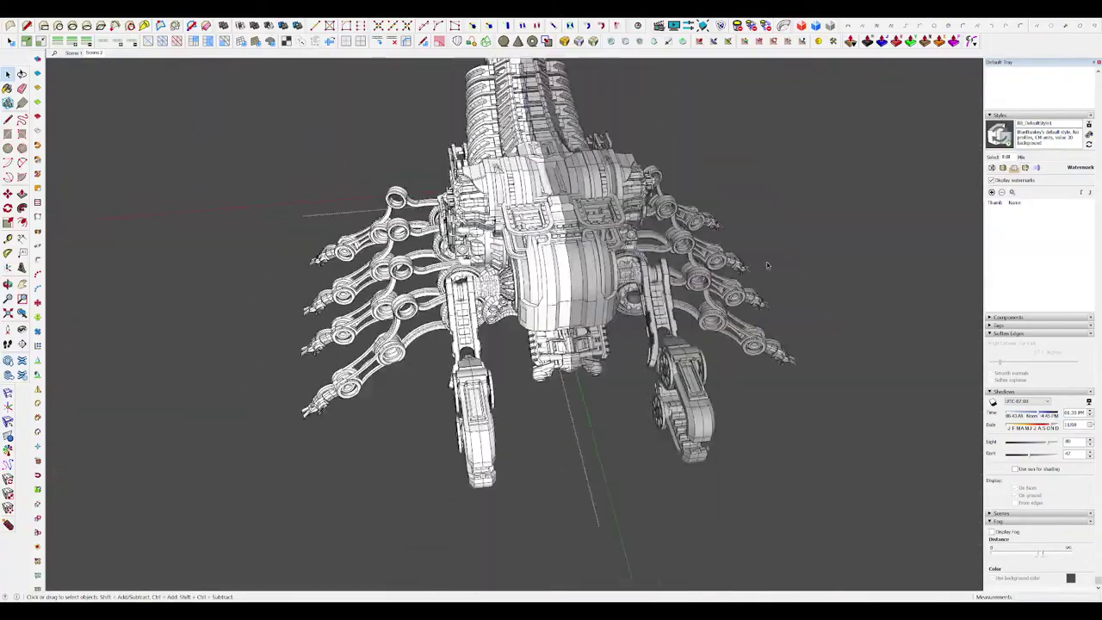
{"action": "middle_click_drag", "start_coordinate": [768, 265], "coordinate": [681, 267]}
{"action": "scroll", "coordinate": [774, 259], "scroll_direction": "down", "scroll_amount": 4}
Step: Select the bearing ring and move it to a new position within the end ring
{"action": "scroll", "coordinate": [681, 268], "scroll_direction": "up", "scroll_amount": 3}
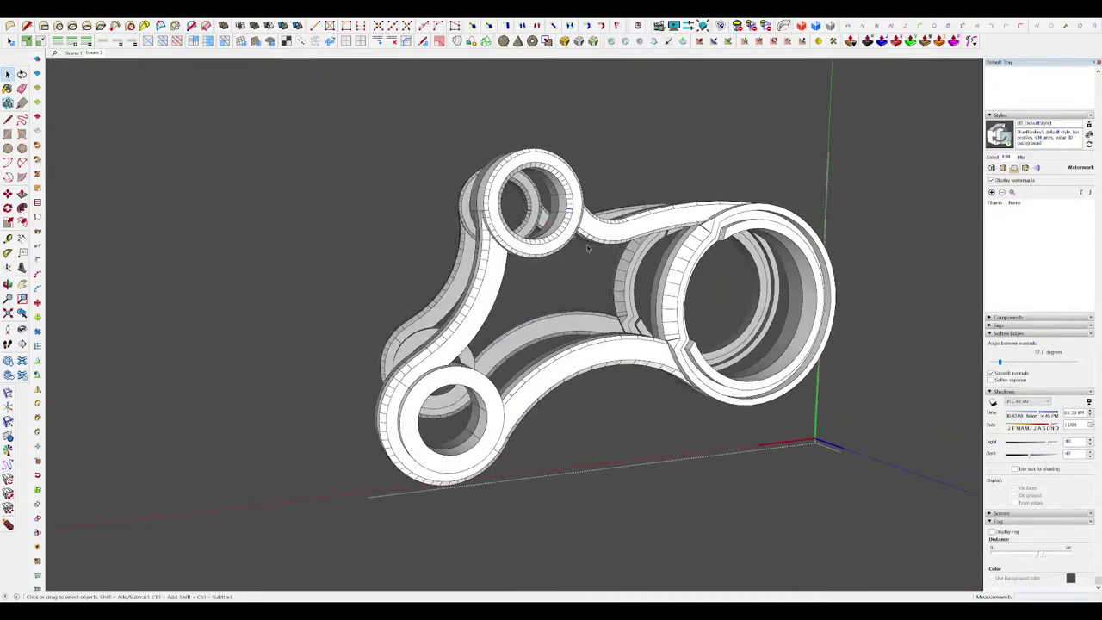
{"action": "scroll", "coordinate": [610, 241], "scroll_direction": "down", "scroll_amount": 4}
{"action": "middle_click_drag", "start_coordinate": [579, 279], "coordinate": [520, 79]}
{"action": "key", "text": "Escape"}
{"action": "scroll", "coordinate": [618, 263], "scroll_direction": "up", "scroll_amount": 4}
{"action": "left_click", "coordinate": [600, 231]}
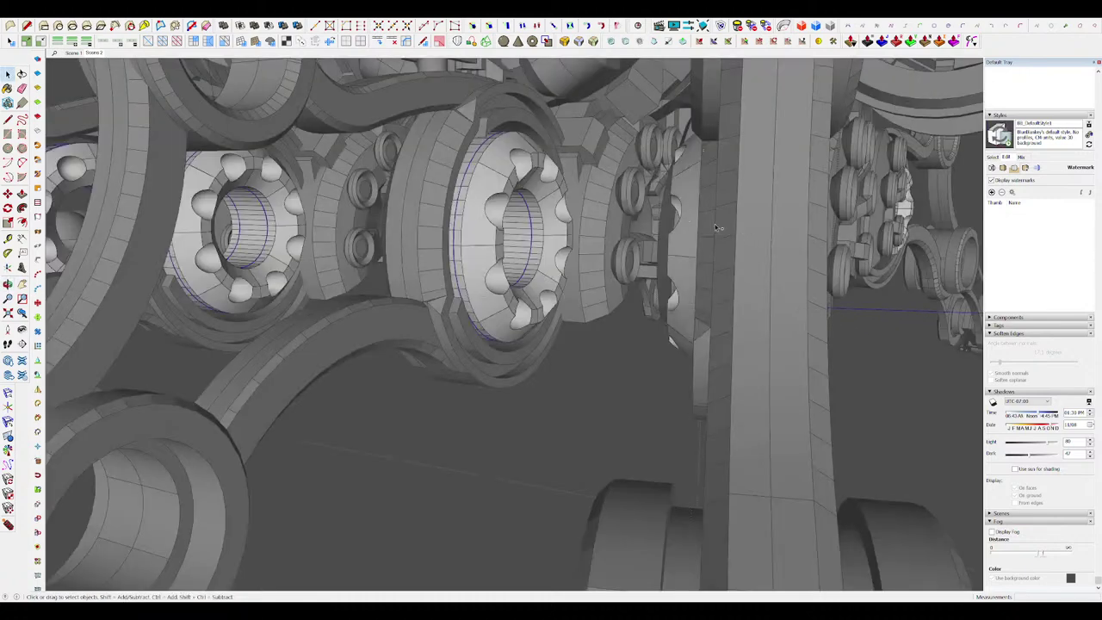
{"action": "key", "text": "m"}
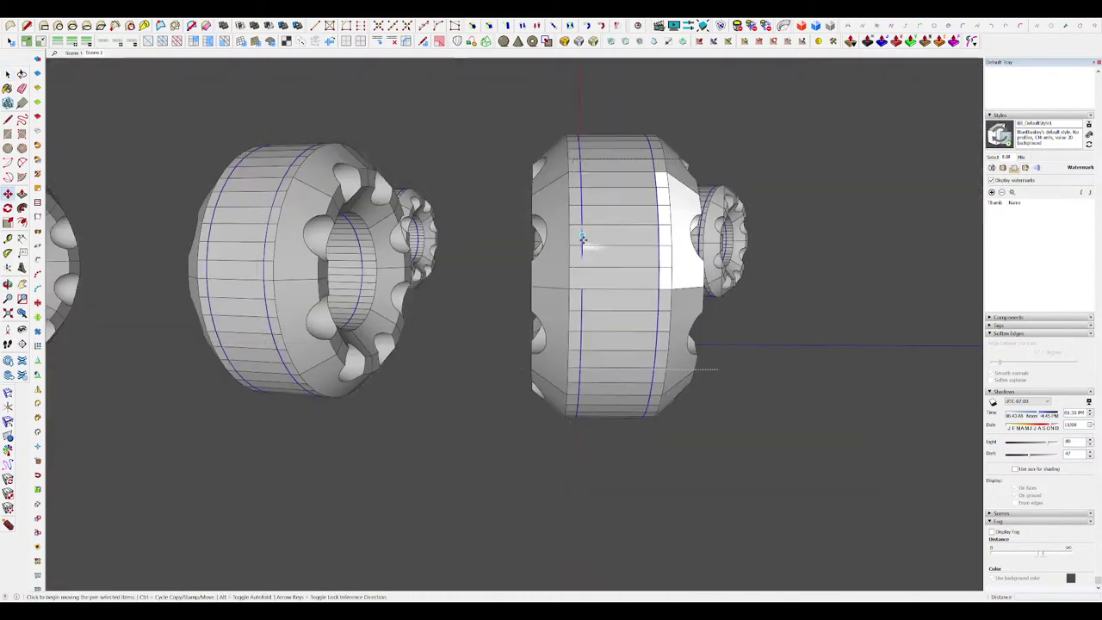
{"action": "left_click", "coordinate": [582, 238]}
{"action": "left_click", "coordinate": [621, 241]}
{"action": "middle_click_drag", "start_coordinate": [621, 241], "coordinate": [388, 245]}
{"action": "middle_click_drag", "start_coordinate": [560, 253], "coordinate": [585, 256]}
{"action": "scroll", "coordinate": [684, 271], "scroll_direction": "up", "scroll_amount": 4}
Step: Slide the bearing ring further inward along its axis, then exit the ring group
{"action": "key", "text": "m"}
{"action": "key", "text": "ctrl"}
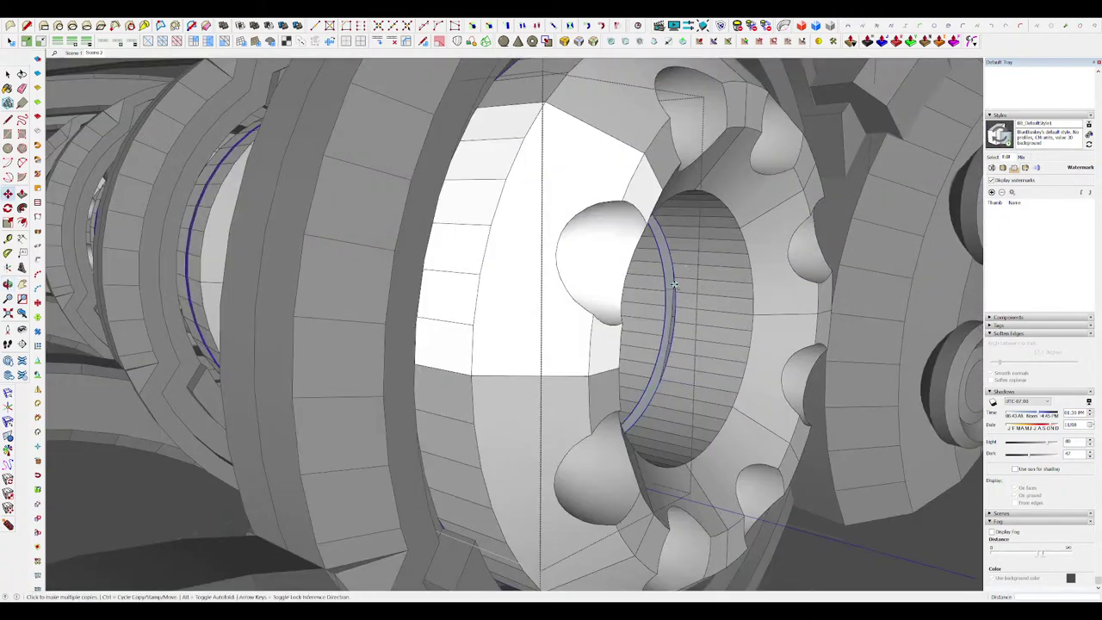
{"action": "scroll", "coordinate": [674, 282], "scroll_direction": "down", "scroll_amount": 3}
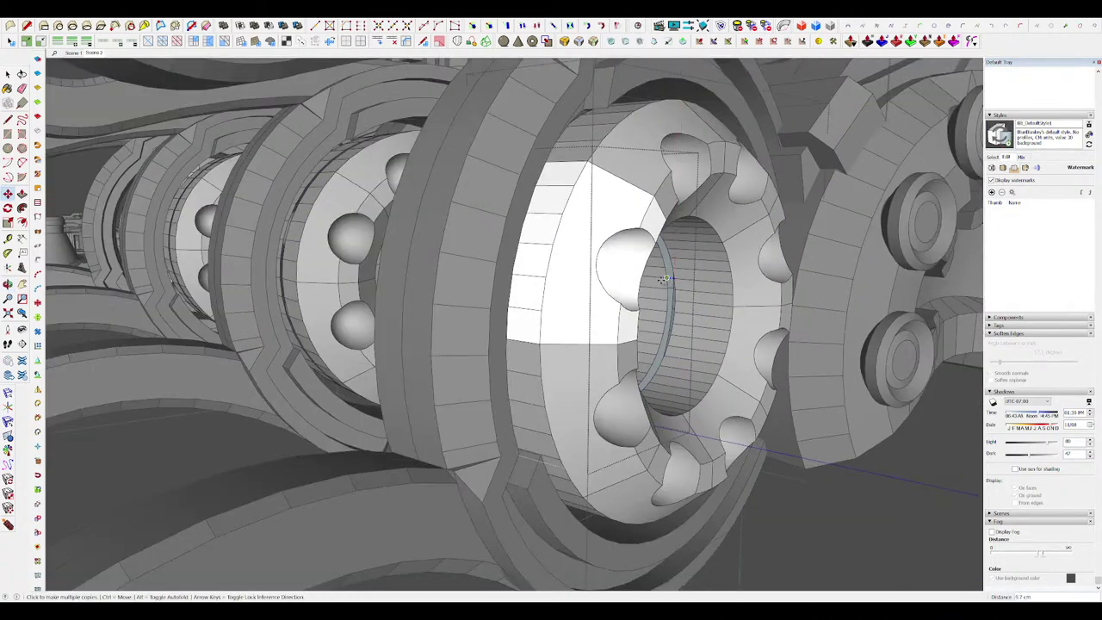
{"action": "mouse_move", "coordinate": [570, 275]}
{"action": "middle_mouse_down"}
{"action": "mouse_move", "coordinate": [535, 274]}
{"action": "mouse_move", "coordinate": [546, 258]}
{"action": "middle_mouse_up"}
{"action": "scroll", "coordinate": [666, 260], "scroll_direction": "up", "scroll_amount": 4}
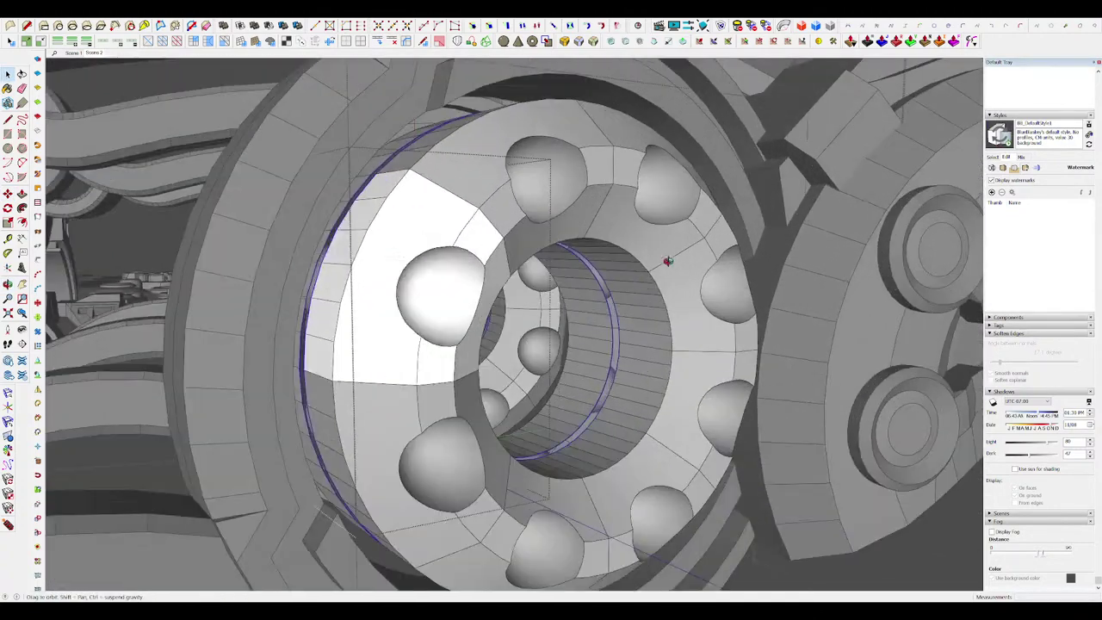
{"action": "middle_click_drag", "start_coordinate": [666, 261], "coordinate": [599, 292]}
{"action": "left_click", "coordinate": [607, 299]}
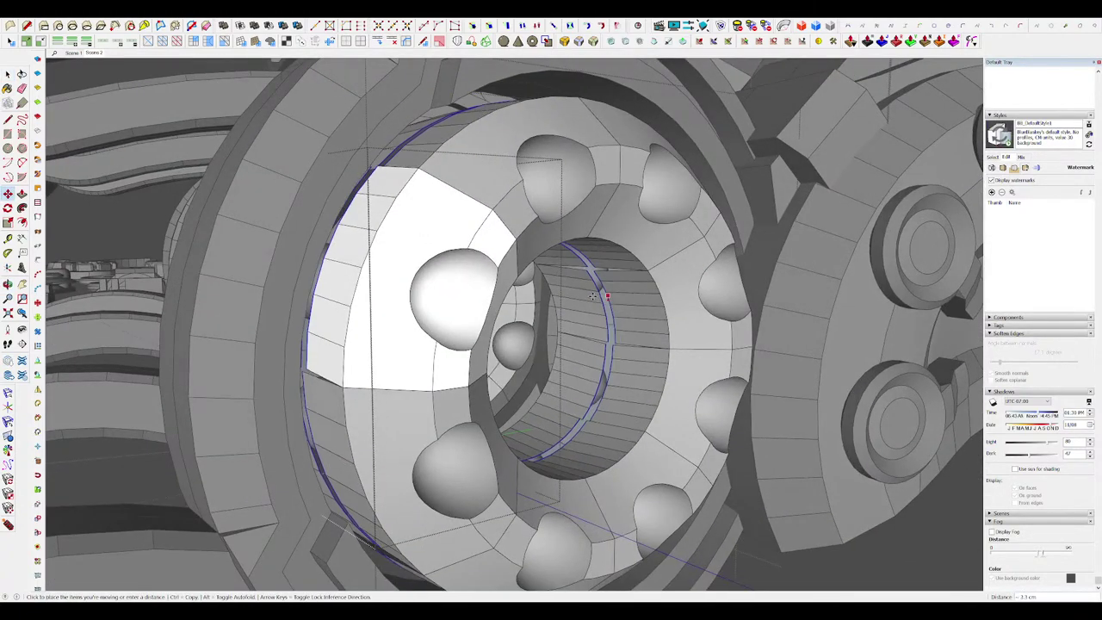
{"action": "scroll", "coordinate": [614, 297], "scroll_direction": "down", "scroll_amount": 2}
{"action": "middle_click_drag", "start_coordinate": [486, 166], "coordinate": [535, 170]}
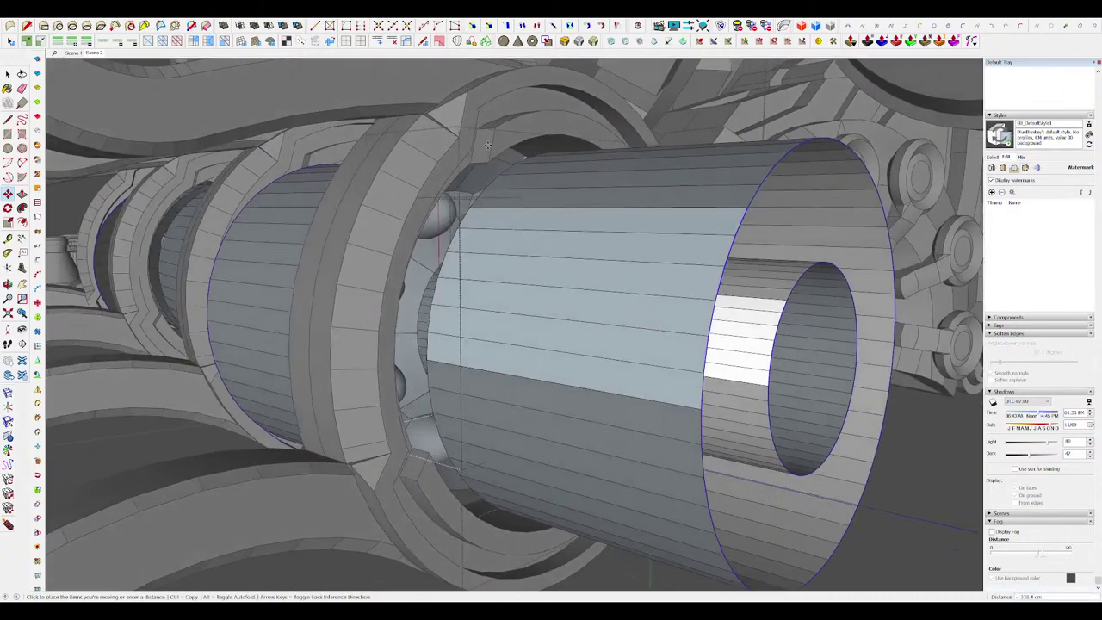
{"action": "left_click", "coordinate": [375, 143]}
{"action": "key", "text": "space"}
{"action": "scroll", "coordinate": [632, 295], "scroll_direction": "down", "scroll_amount": 6}
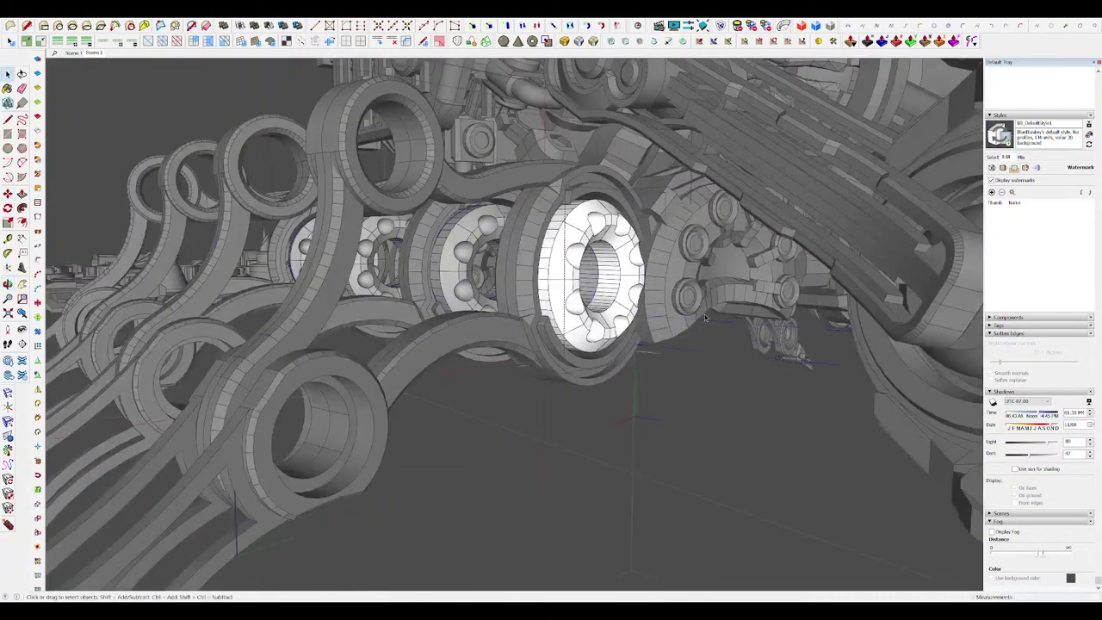
{"action": "left_click", "coordinate": [742, 345]}
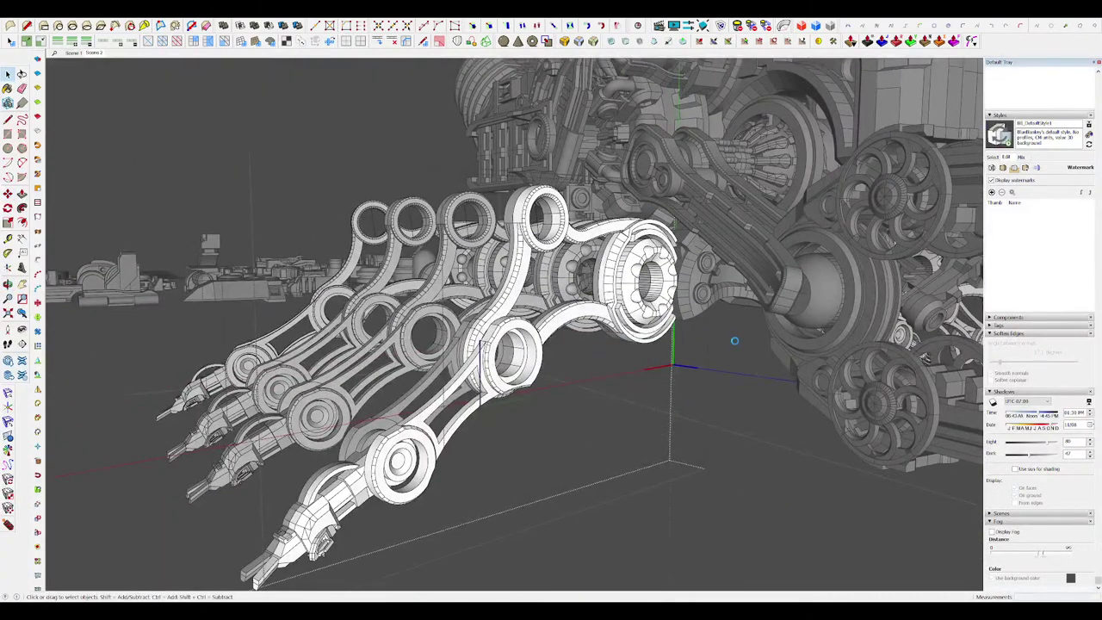
{"action": "scroll", "coordinate": [655, 274], "scroll_direction": "up", "scroll_amount": 10}
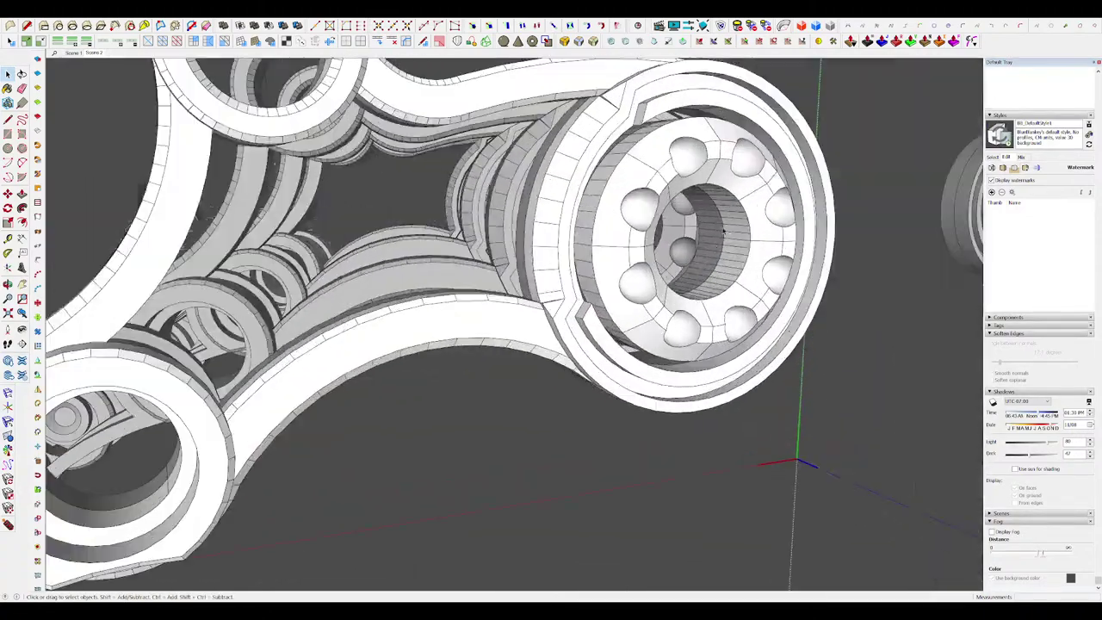
Step: Draw a large circular arc through the leg link's end rings inside the leg component
{"action": "left_click", "coordinate": [749, 222]}
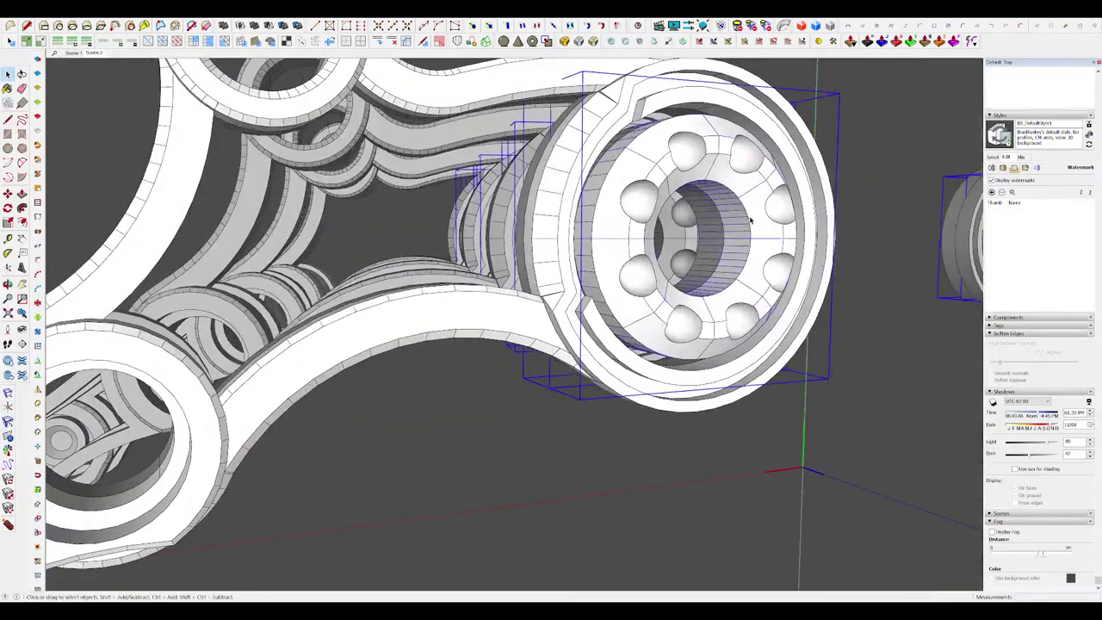
{"action": "middle_click_drag", "start_coordinate": [750, 222], "coordinate": [701, 269]}
{"action": "left_click", "coordinate": [597, 102]}
{"action": "key", "text": "Escape"}
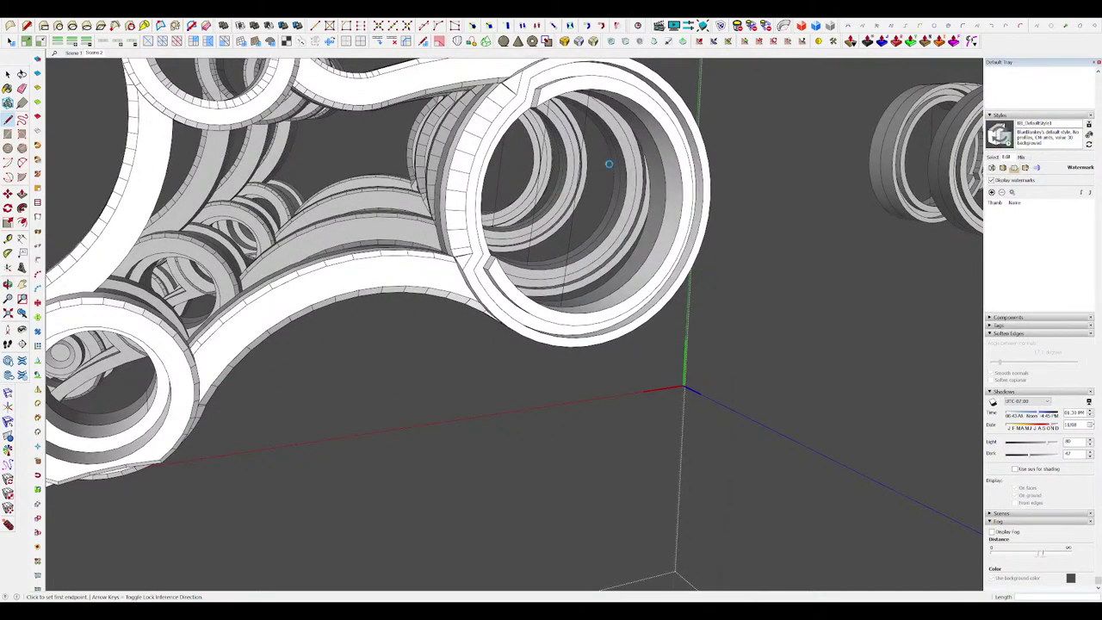
{"action": "scroll", "coordinate": [608, 163], "scroll_direction": "down", "scroll_amount": 6}
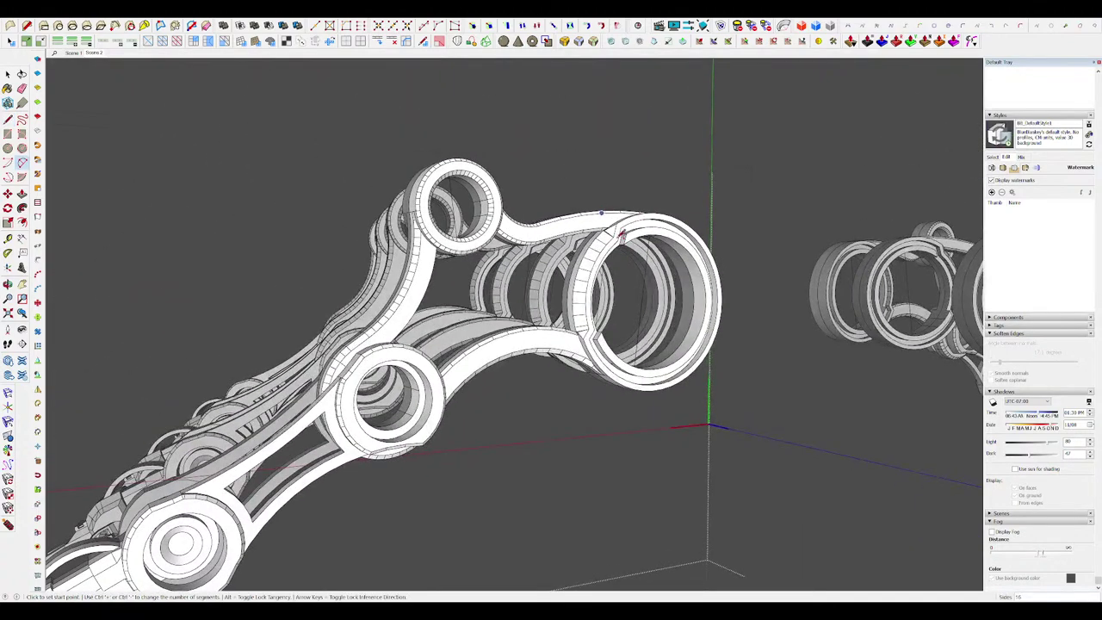
{"action": "middle_click_drag", "start_coordinate": [619, 237], "coordinate": [644, 297]}
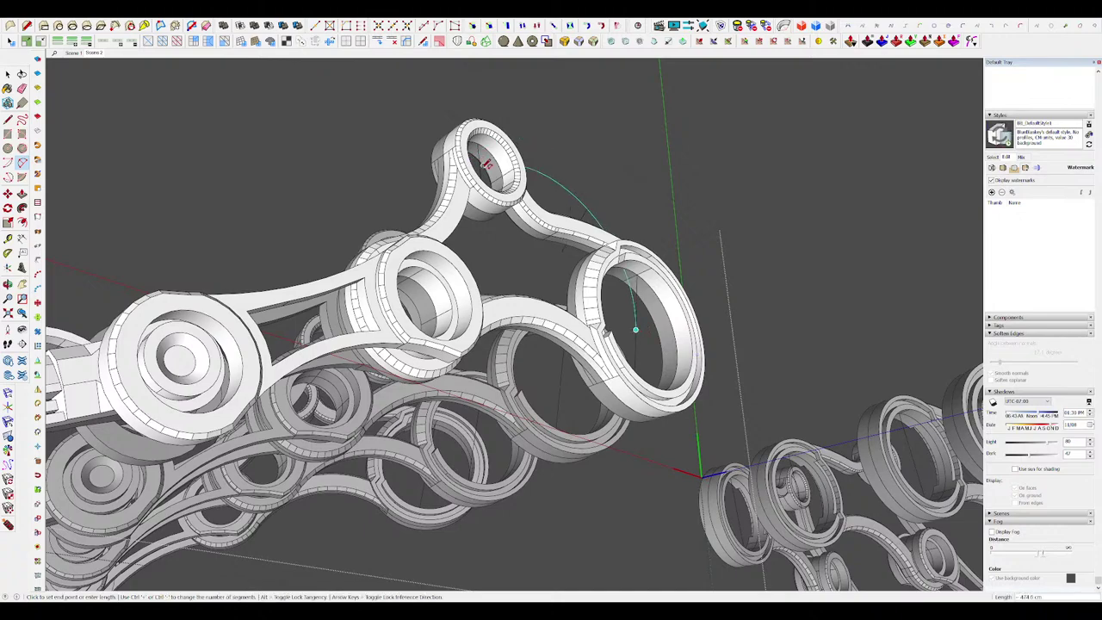
{"action": "middle_click_drag", "start_coordinate": [478, 166], "coordinate": [564, 359]}
{"action": "scroll", "coordinate": [542, 310], "scroll_direction": "down", "scroll_amount": 3}
{"action": "scroll", "coordinate": [506, 443], "scroll_direction": "up", "scroll_amount": 4}
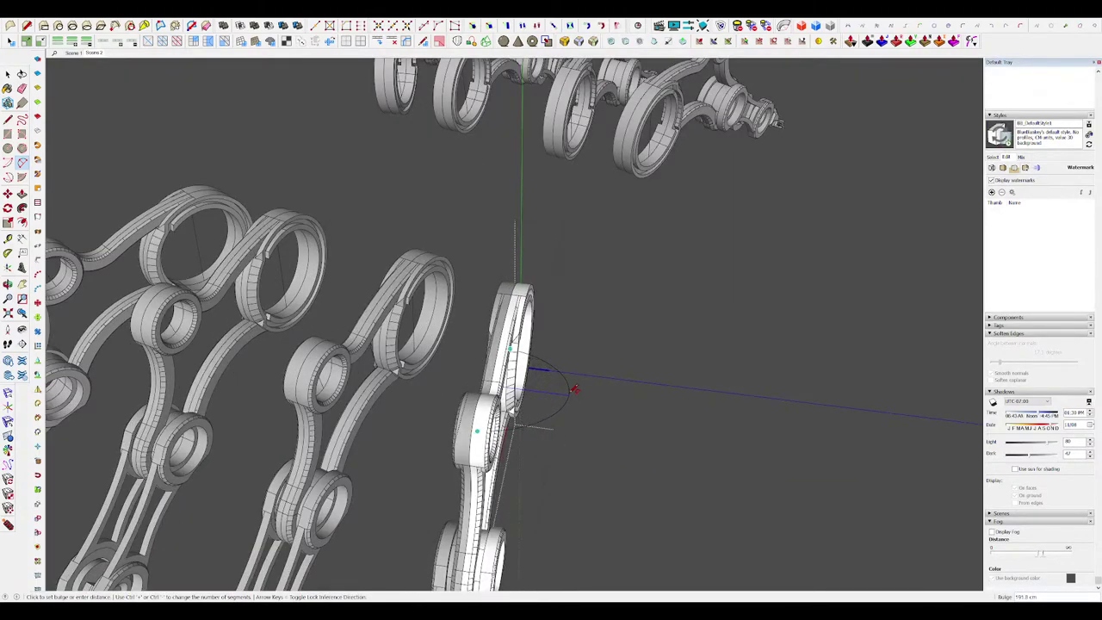
{"action": "middle_click_drag", "start_coordinate": [563, 377], "coordinate": [613, 231]}
{"action": "key", "text": "space"}
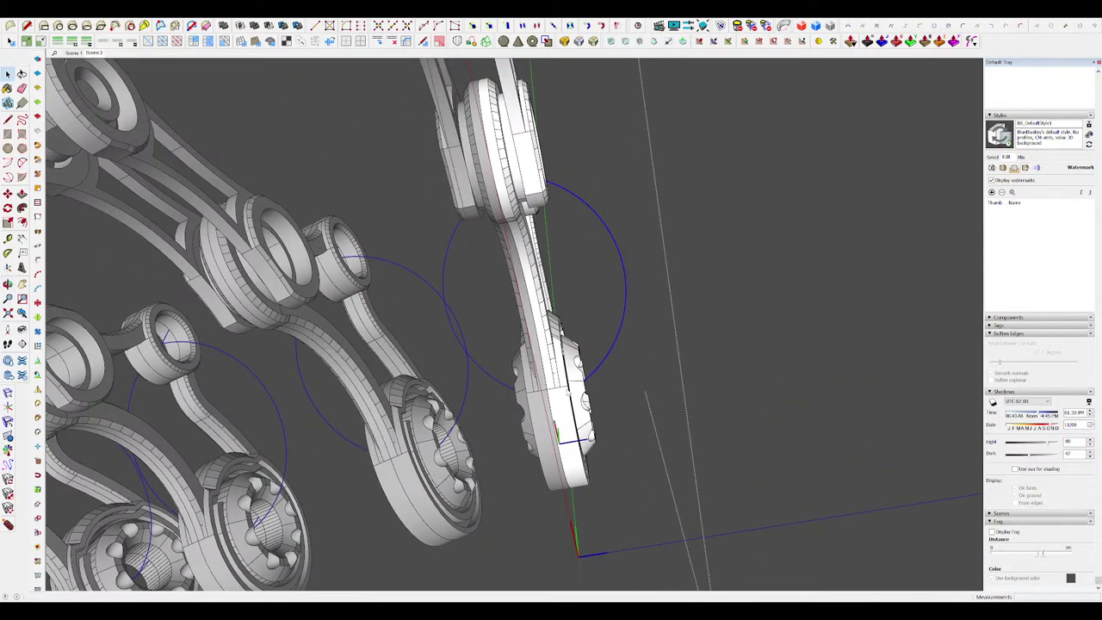
Step: Open the circle component and bend the loop by dragging soft-selected vertices with Vertex Tools
{"action": "key", "text": "Return"}
{"action": "middle_click_drag", "start_coordinate": [478, 398], "coordinate": [507, 395]}
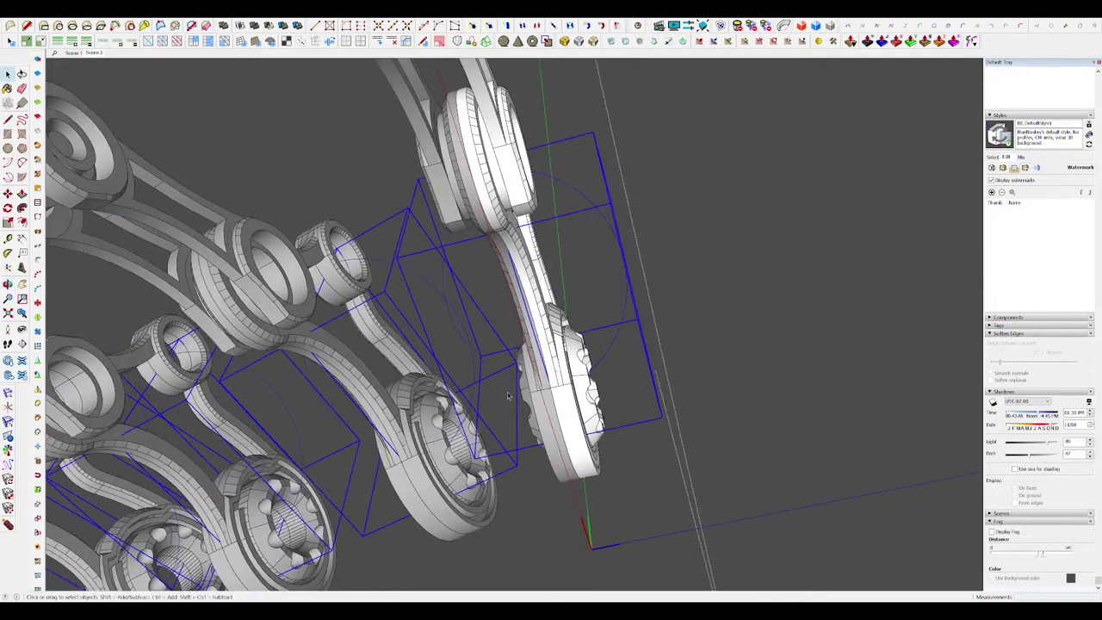
{"action": "double_click", "coordinate": [617, 240]}
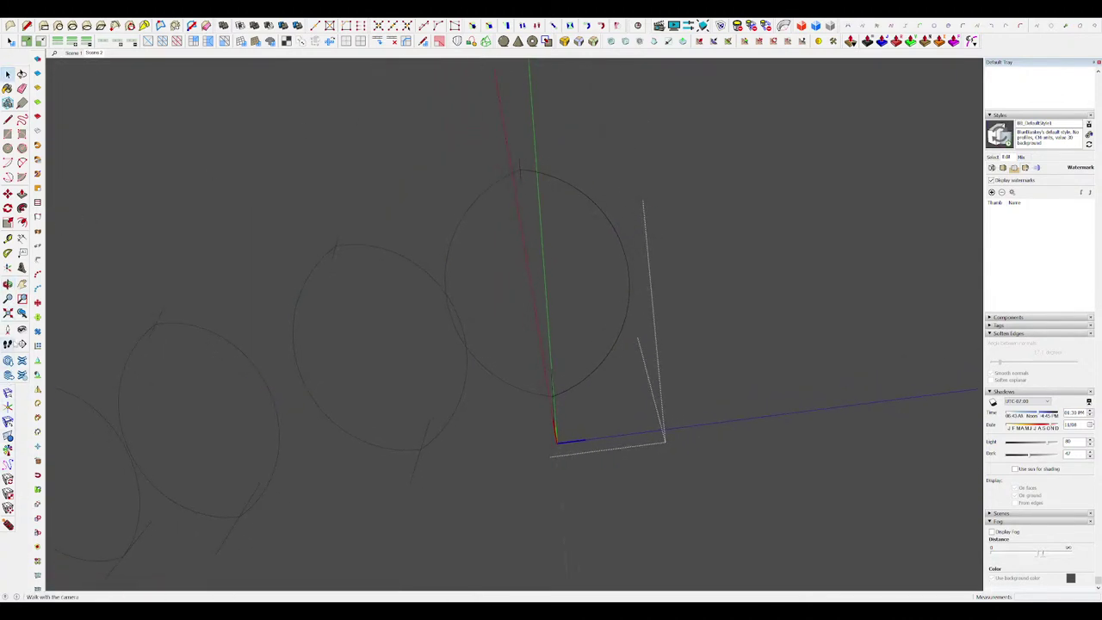
{"action": "mouse_move", "coordinate": [625, 251]}
{"action": "middle_mouse_down"}
{"action": "mouse_move", "coordinate": [599, 239]}
{"action": "mouse_move", "coordinate": [651, 270]}
{"action": "middle_mouse_up"}
{"action": "key", "text": "v"}
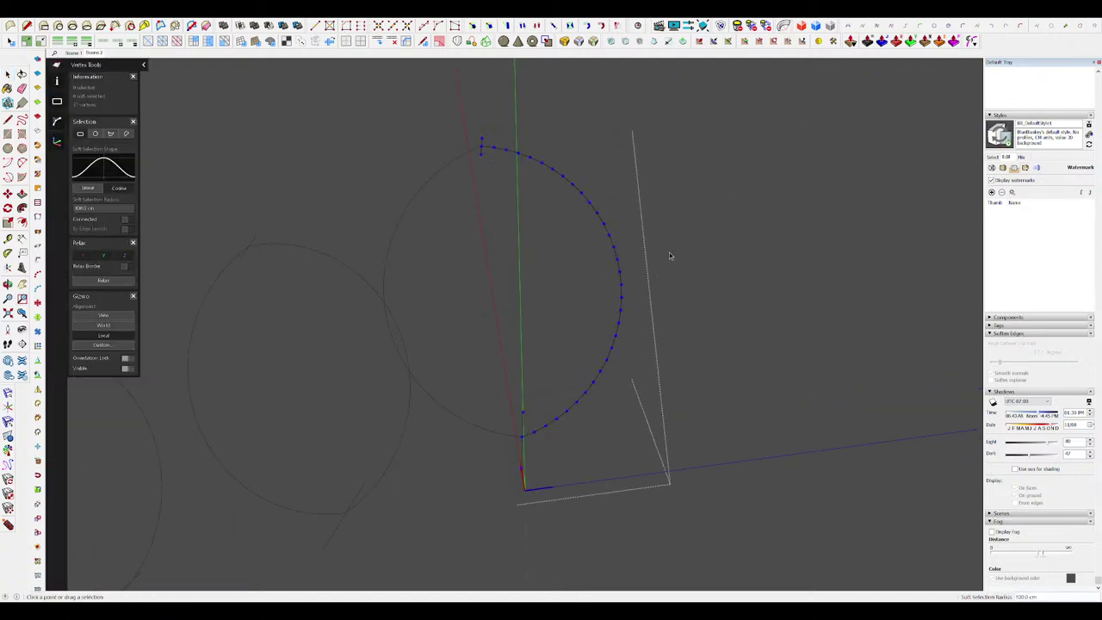
{"action": "left_click", "coordinate": [614, 273]}
{"action": "left_click", "coordinate": [92, 210]}
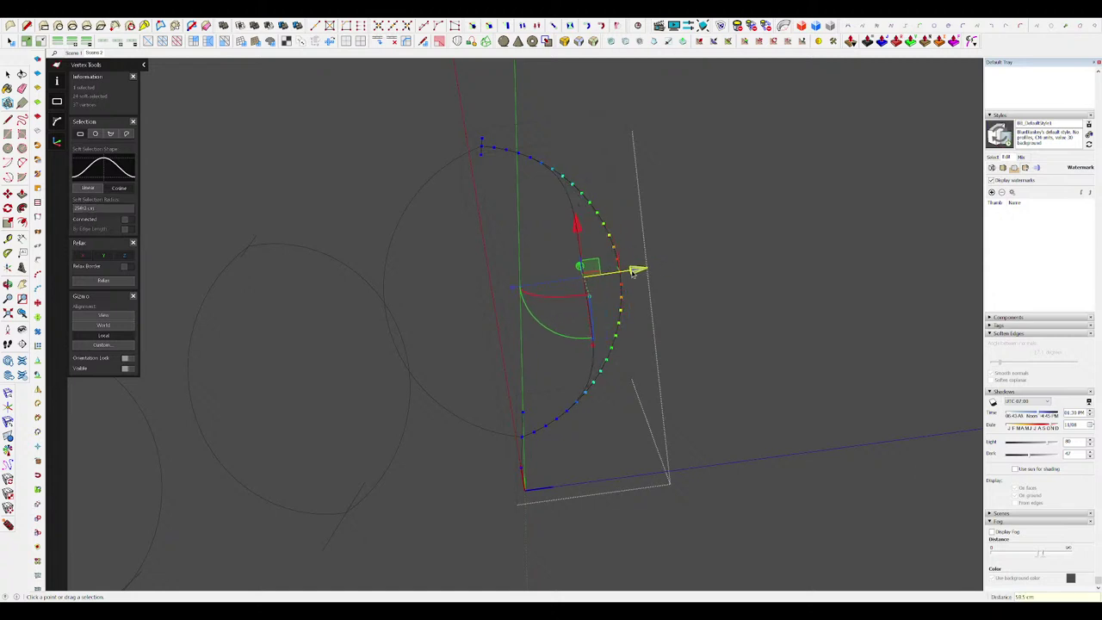
{"action": "middle_click_drag", "start_coordinate": [641, 272], "coordinate": [555, 285]}
{"action": "left_click_drag", "start_coordinate": [630, 250], "coordinate": [600, 259]}
{"action": "middle_click_drag", "start_coordinate": [600, 259], "coordinate": [635, 384]}
Step: Select all the outline curves, erase the extra edges, and isolate the guide curves
{"action": "key", "text": "h"}
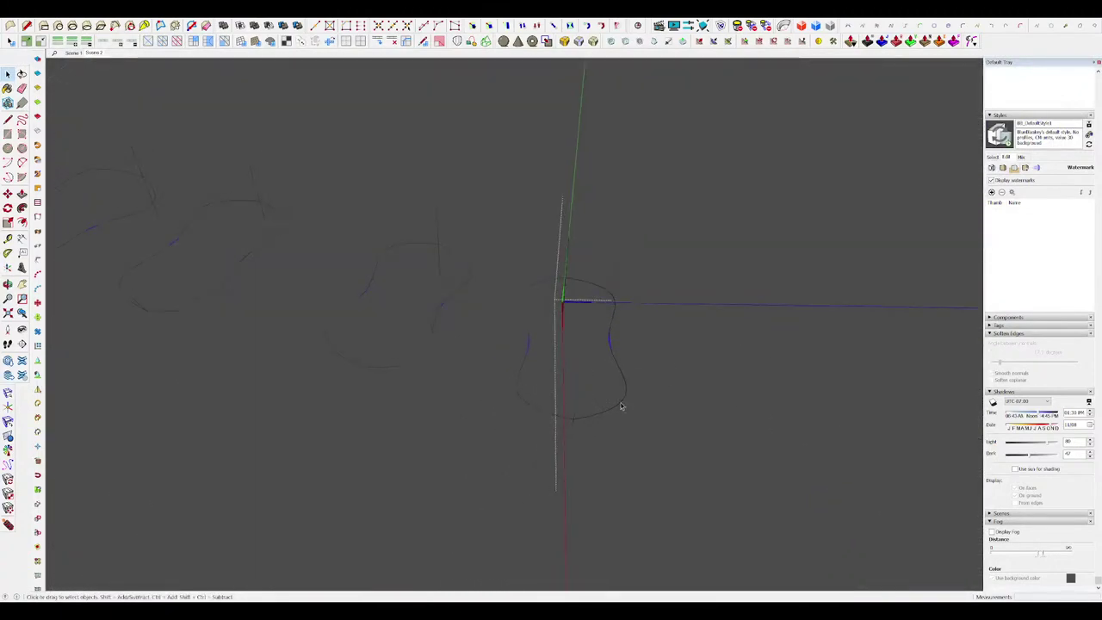
{"action": "key", "text": "ctrl+a"}
{"action": "key", "text": "e"}
{"action": "mouse_move", "coordinate": [629, 313]}
{"action": "middle_mouse_down"}
{"action": "mouse_move", "coordinate": [660, 317]}
{"action": "mouse_move", "coordinate": [620, 338]}
{"action": "mouse_move", "coordinate": [618, 368]}
{"action": "mouse_move", "coordinate": [481, 442]}
{"action": "middle_mouse_up"}
{"action": "key", "text": "ctrl+t"}
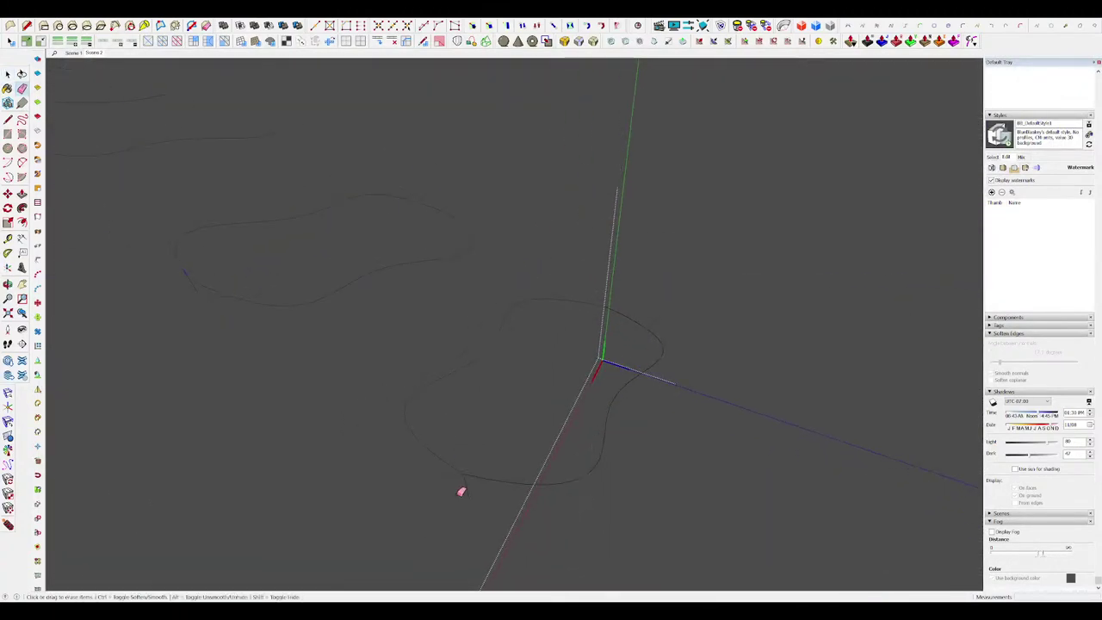
{"action": "middle_click_drag", "start_coordinate": [461, 491], "coordinate": [656, 410]}
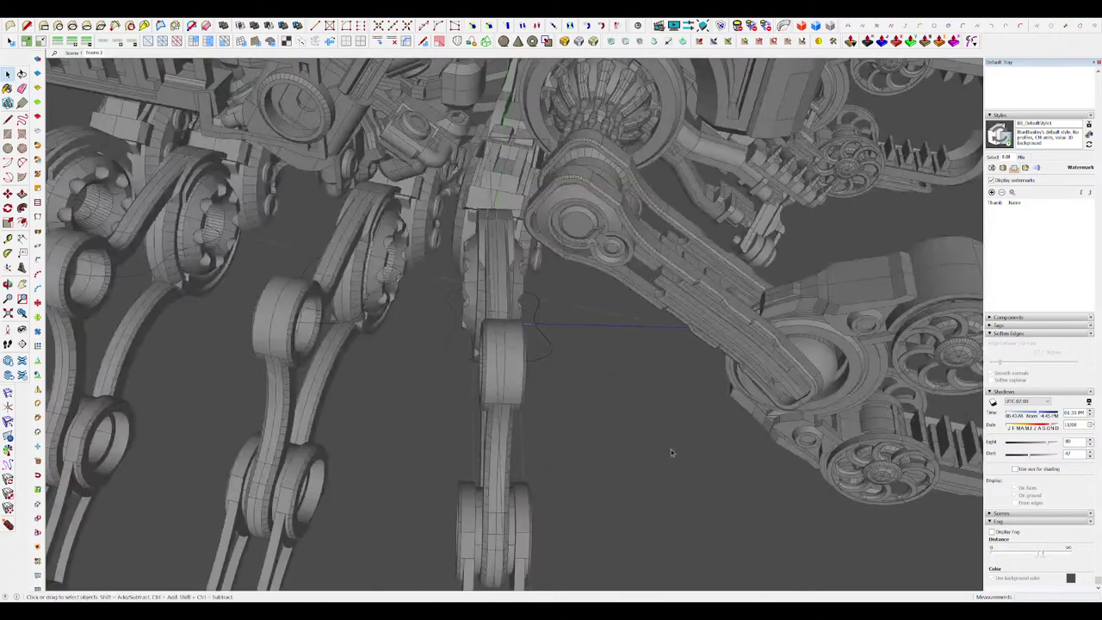
{"action": "middle_click_drag", "start_coordinate": [430, 249], "coordinate": [577, 279]}
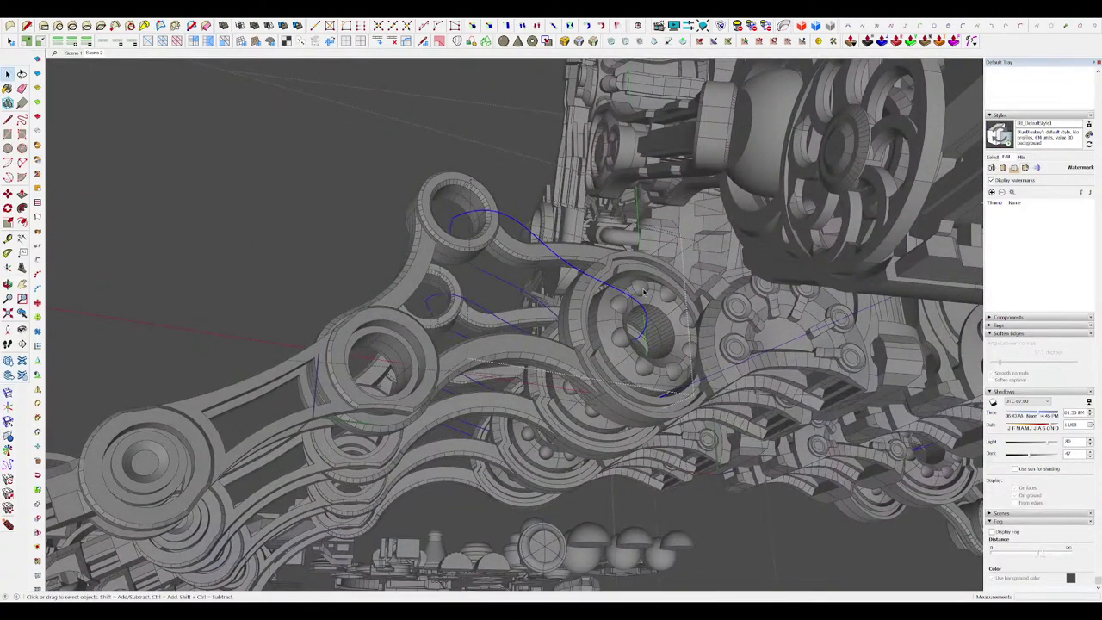
{"action": "scroll", "coordinate": [644, 293], "scroll_direction": "up", "scroll_amount": 2}
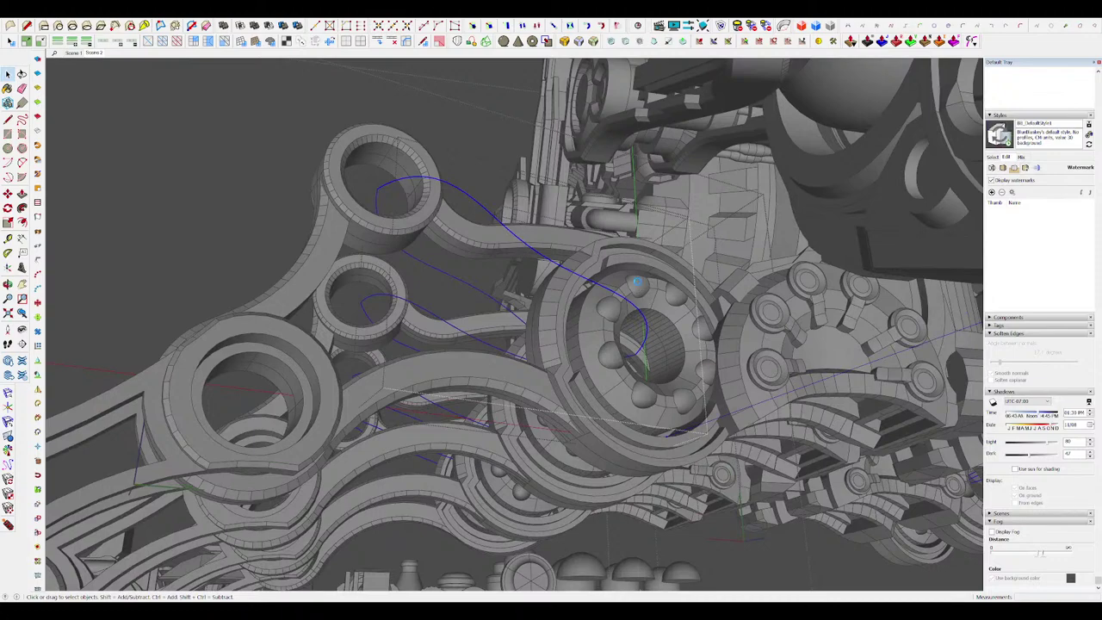
{"action": "middle_click_drag", "start_coordinate": [674, 293], "coordinate": [652, 237]}
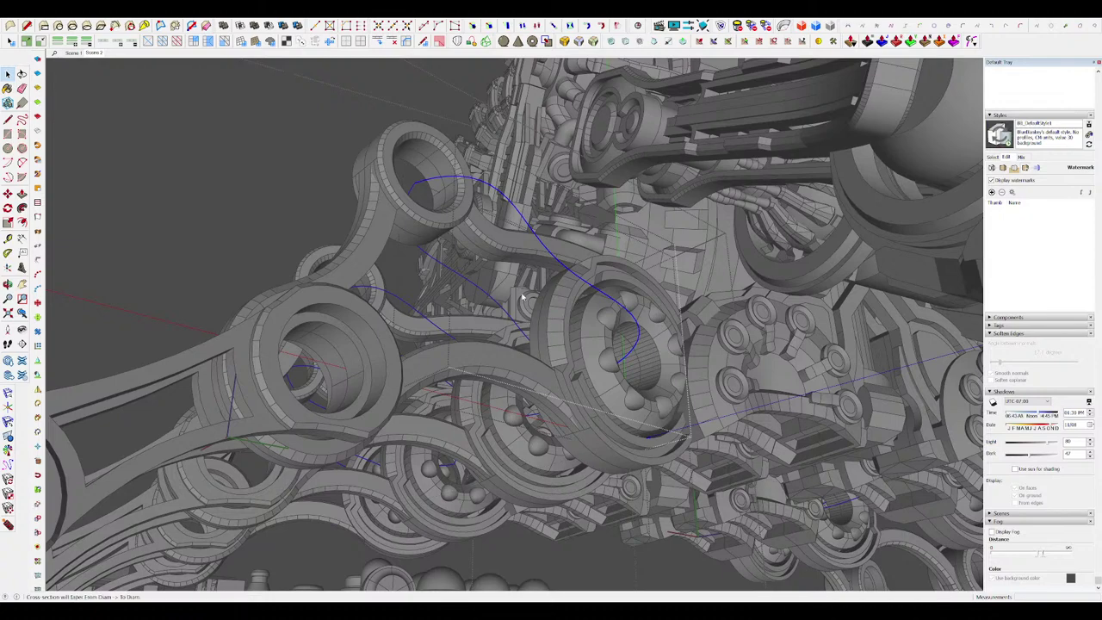
Step: Sweep a tube along the curved guide through the bearing
{"action": "left_click", "coordinate": [552, 337]}
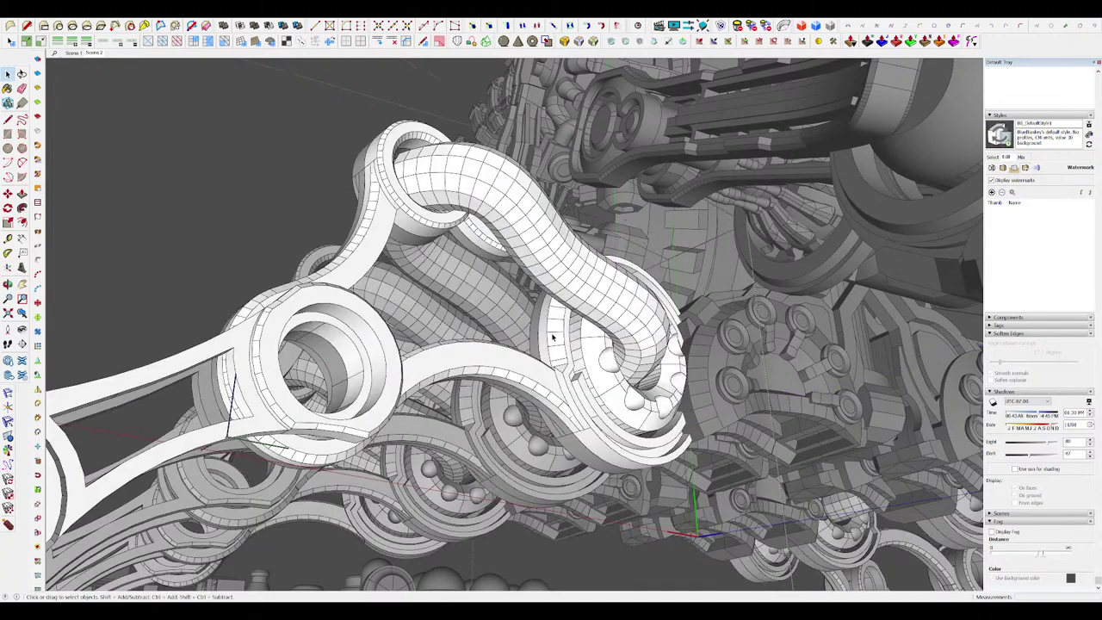
{"action": "middle_click_drag", "start_coordinate": [552, 337], "coordinate": [616, 306]}
{"action": "scroll", "coordinate": [612, 347], "scroll_direction": "down", "scroll_amount": 4}
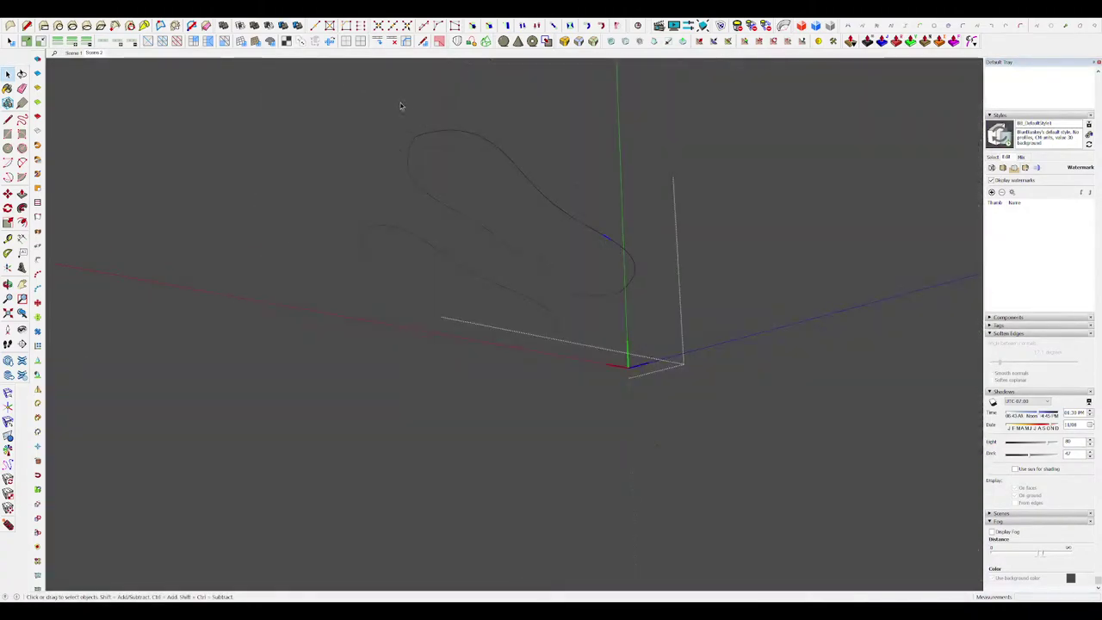
Step: Select both guide curves and build tubes along them with the taper cross-section option
{"action": "key", "text": "ctrl+a"}
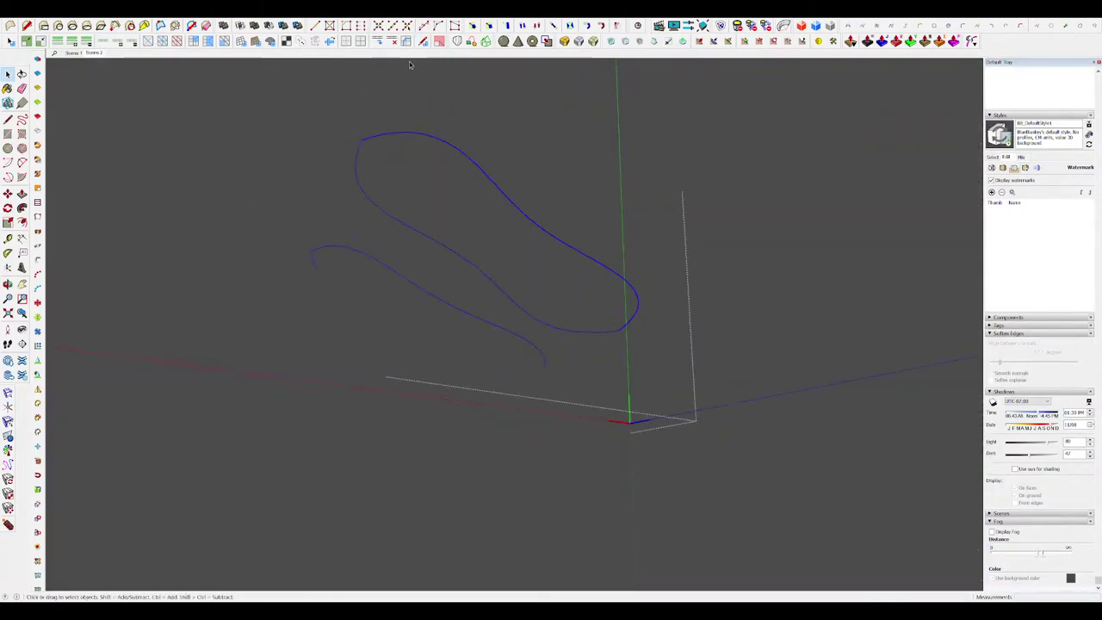
{"action": "key", "text": "t"}
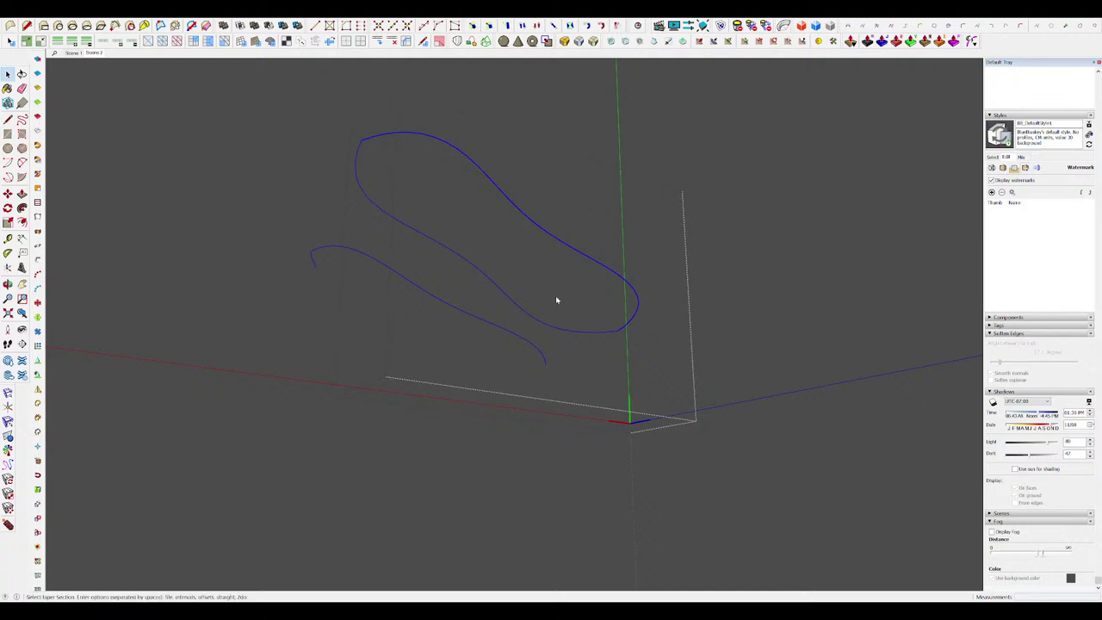
{"action": "left_click", "coordinate": [537, 318]}
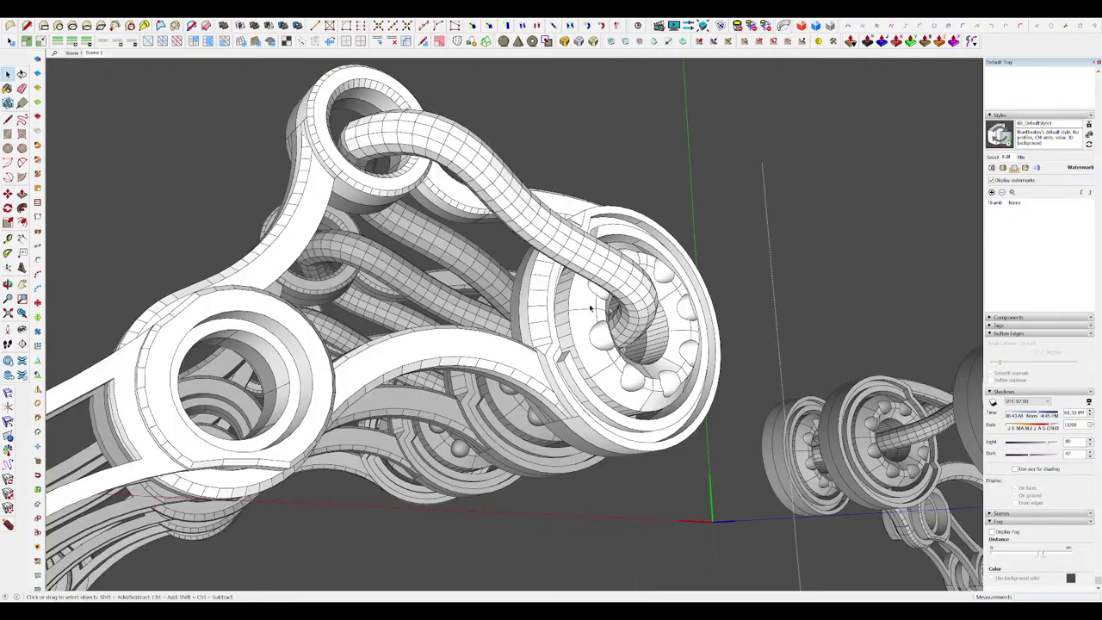
{"action": "middle_click_drag", "start_coordinate": [610, 336], "coordinate": [435, 494]}
{"action": "scroll", "coordinate": [550, 293], "scroll_direction": "down", "scroll_amount": 3}
{"action": "middle_click_drag", "start_coordinate": [533, 292], "coordinate": [596, 276]}
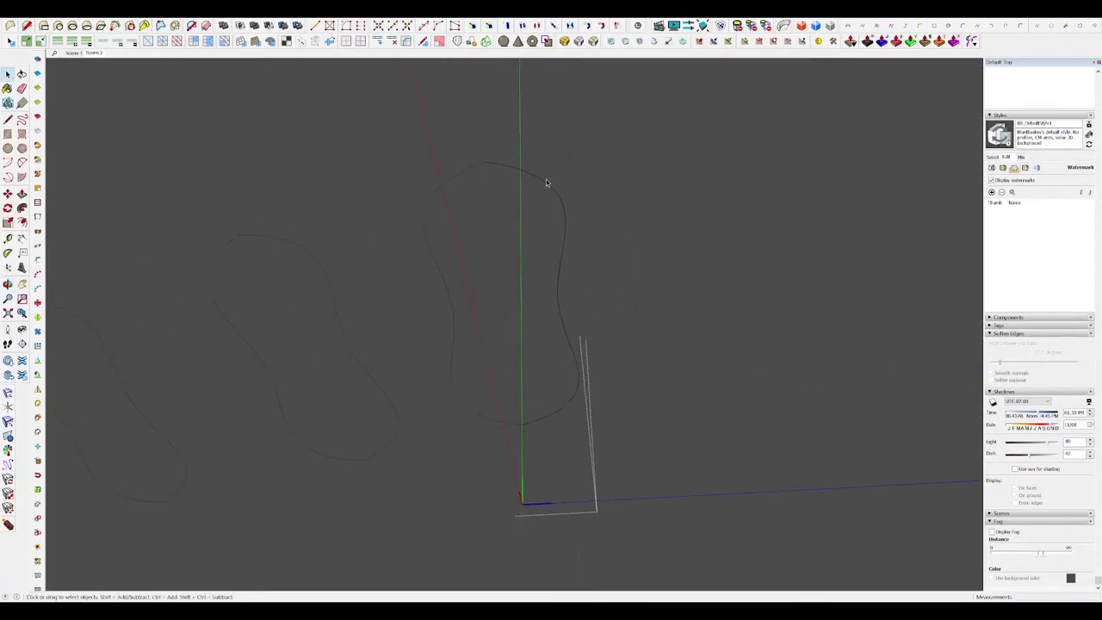
Step: Pull the curve's upper soft-selected vertices inward with Vertex Tools
{"action": "key", "text": "v"}
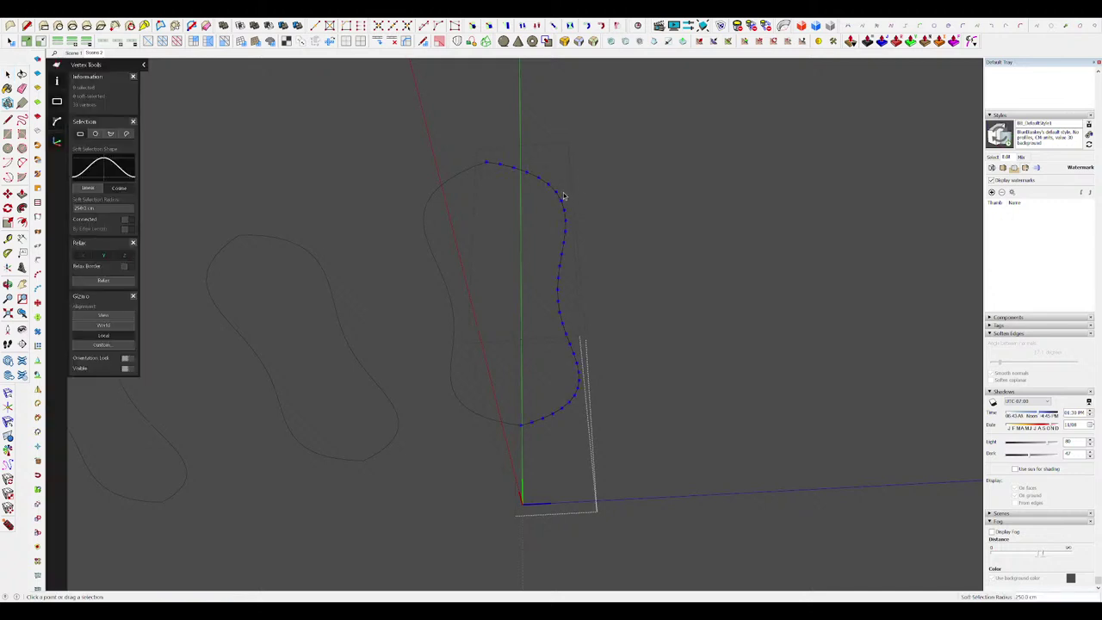
{"action": "left_click", "coordinate": [558, 212]}
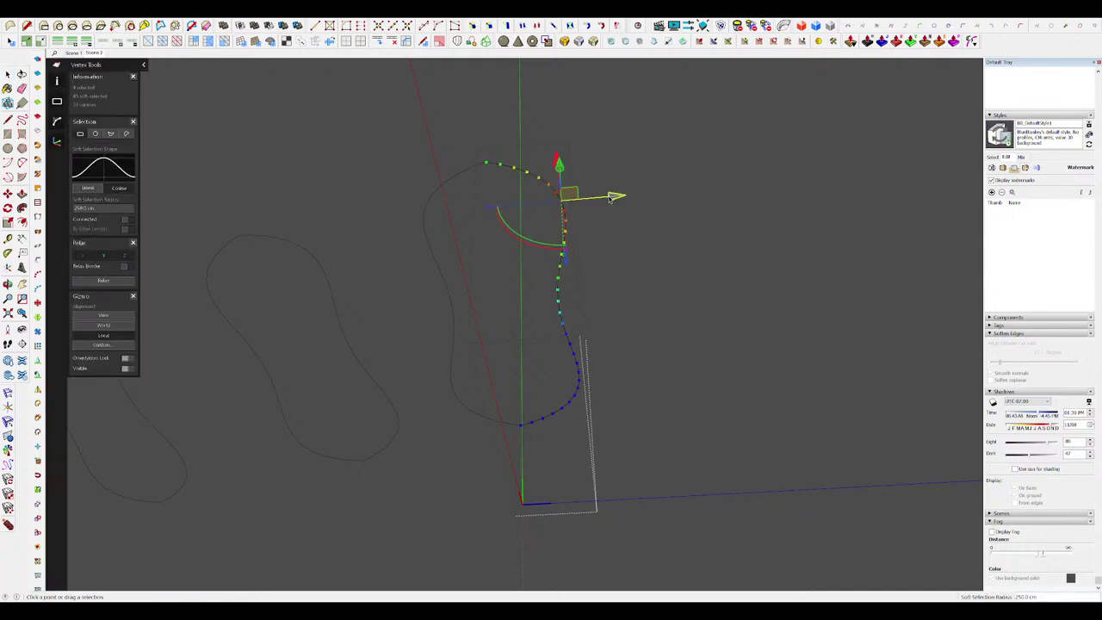
{"action": "left_click_drag", "start_coordinate": [610, 198], "coordinate": [587, 200]}
{"action": "middle_click_drag", "start_coordinate": [543, 208], "coordinate": [554, 191]}
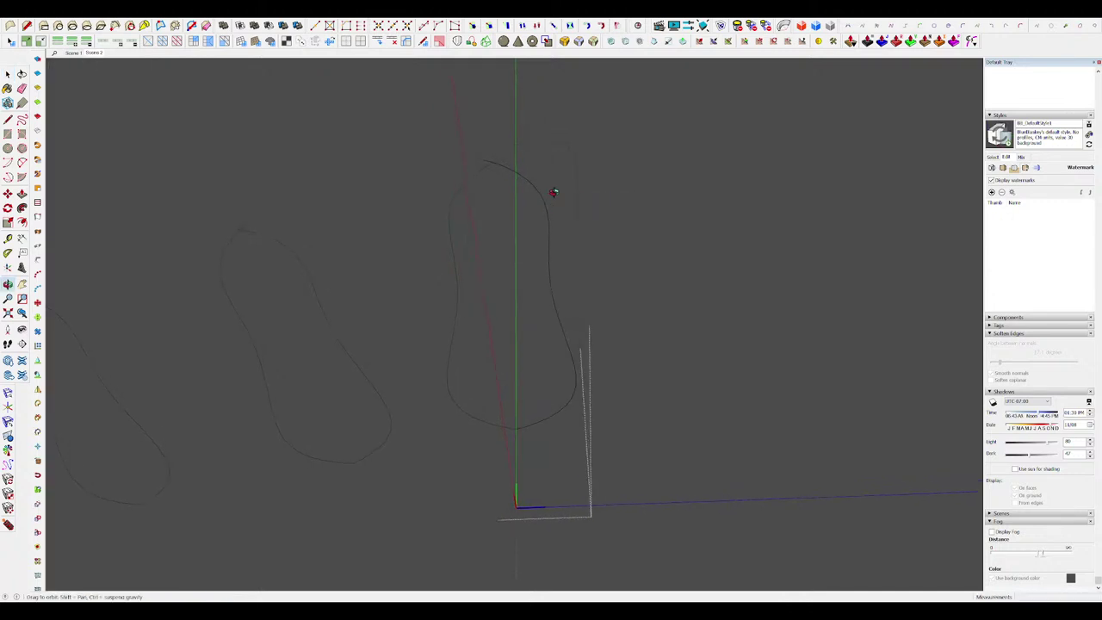
{"action": "left_click_drag", "start_coordinate": [553, 191], "coordinate": [504, 168]}
{"action": "key", "text": "space"}
Step: Set a soft selection radius and bow the curve's lower vertices outward with smooth falloff
{"action": "key", "text": "v"}
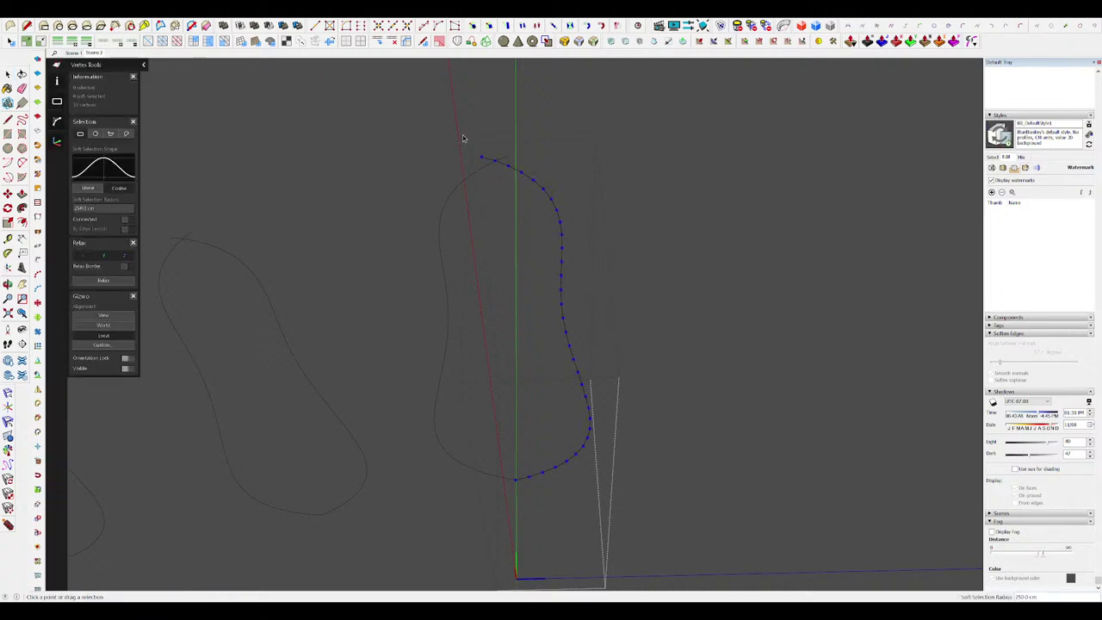
{"action": "left_click_drag", "start_coordinate": [463, 136], "coordinate": [549, 155]}
{"action": "mouse_move", "coordinate": [568, 163]}
{"action": "middle_mouse_down"}
{"action": "mouse_move", "coordinate": [557, 156]}
{"action": "mouse_move", "coordinate": [559, 172]}
{"action": "middle_mouse_up"}
{"action": "left_click", "coordinate": [97, 211]}
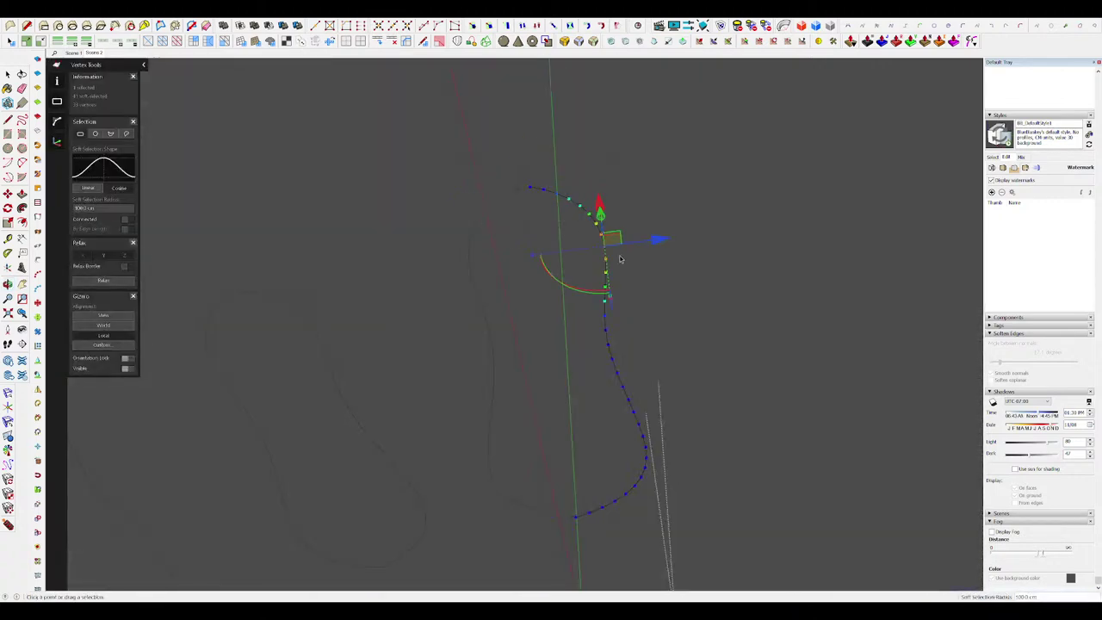
{"action": "middle_click_drag", "start_coordinate": [651, 243], "coordinate": [663, 246]}
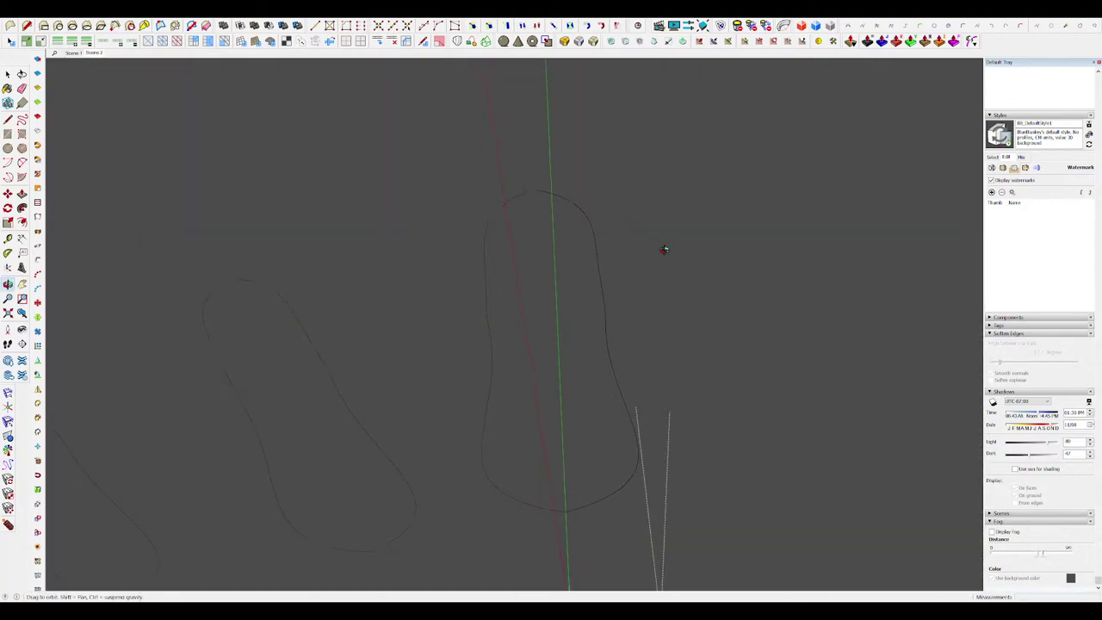
{"action": "left_click", "coordinate": [605, 310]}
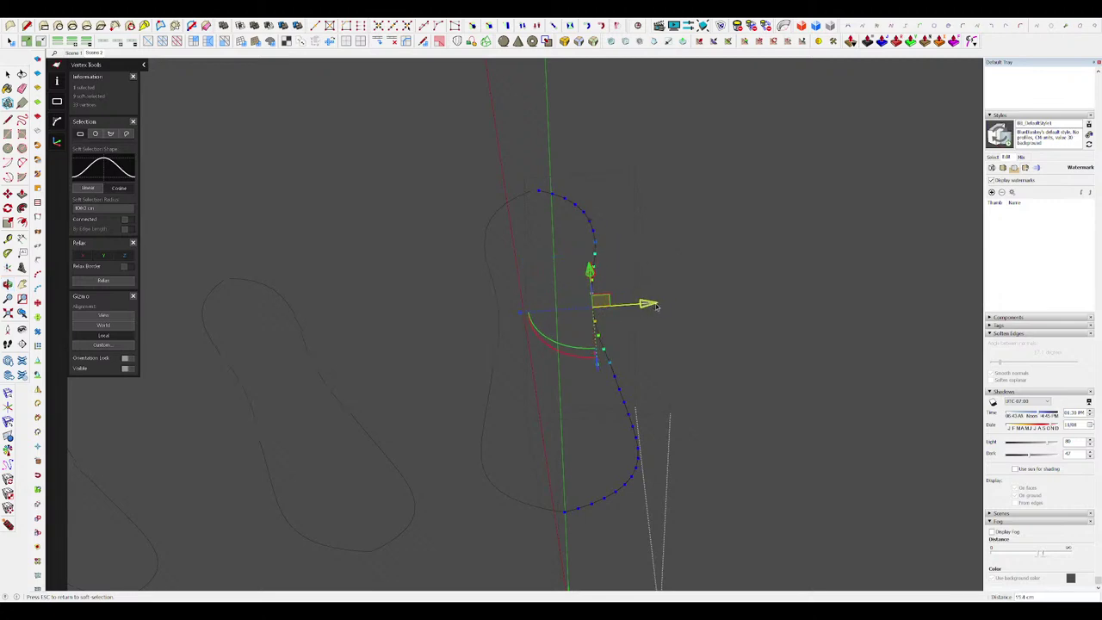
{"action": "middle_click_drag", "start_coordinate": [661, 301], "coordinate": [637, 241]}
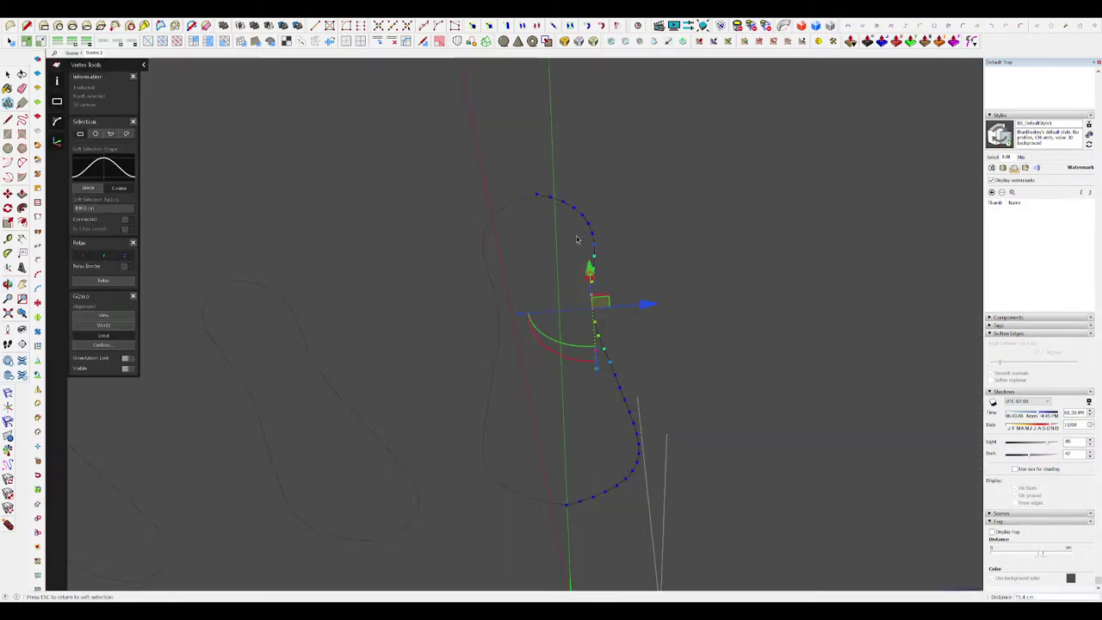
{"action": "key", "text": "space"}
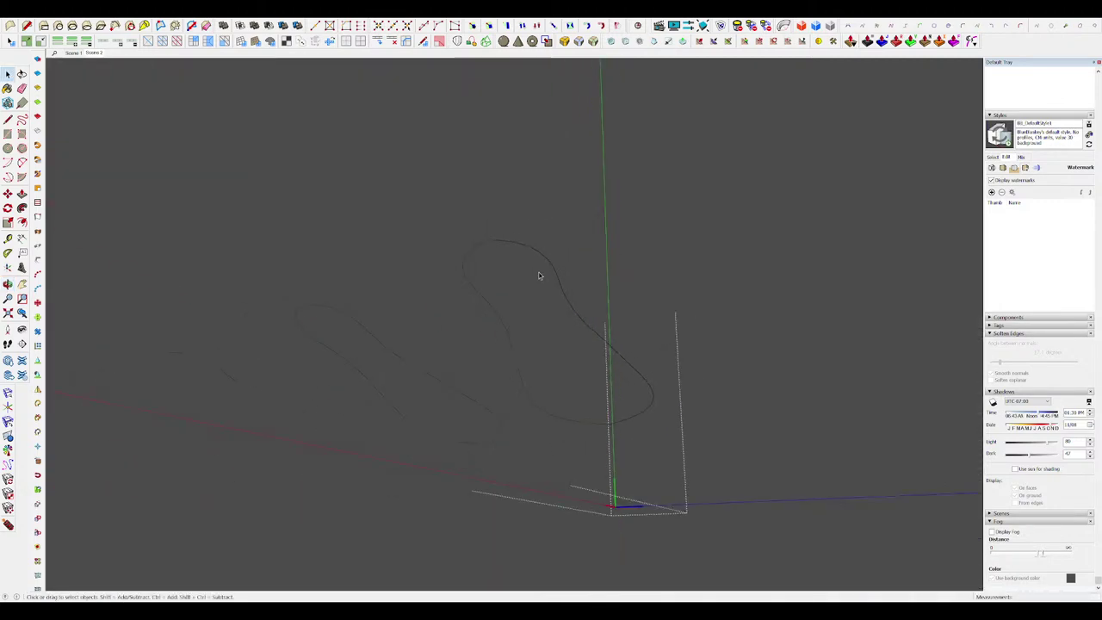
{"action": "middle_click_drag", "start_coordinate": [536, 275], "coordinate": [718, 365]}
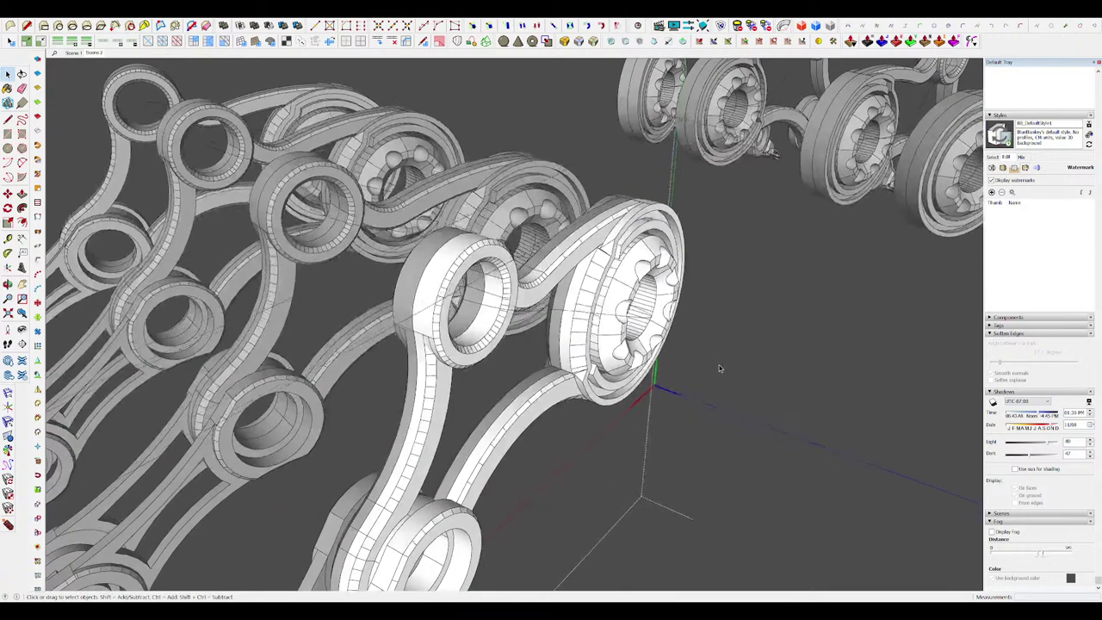
Step: Exit the edit contexts and zoom out to show the whole scorpion with its spare parts
{"action": "scroll", "coordinate": [731, 351], "scroll_direction": "down", "scroll_amount": 5}
{"action": "left_click", "coordinate": [731, 349]}
{"action": "left_click", "coordinate": [731, 348]}
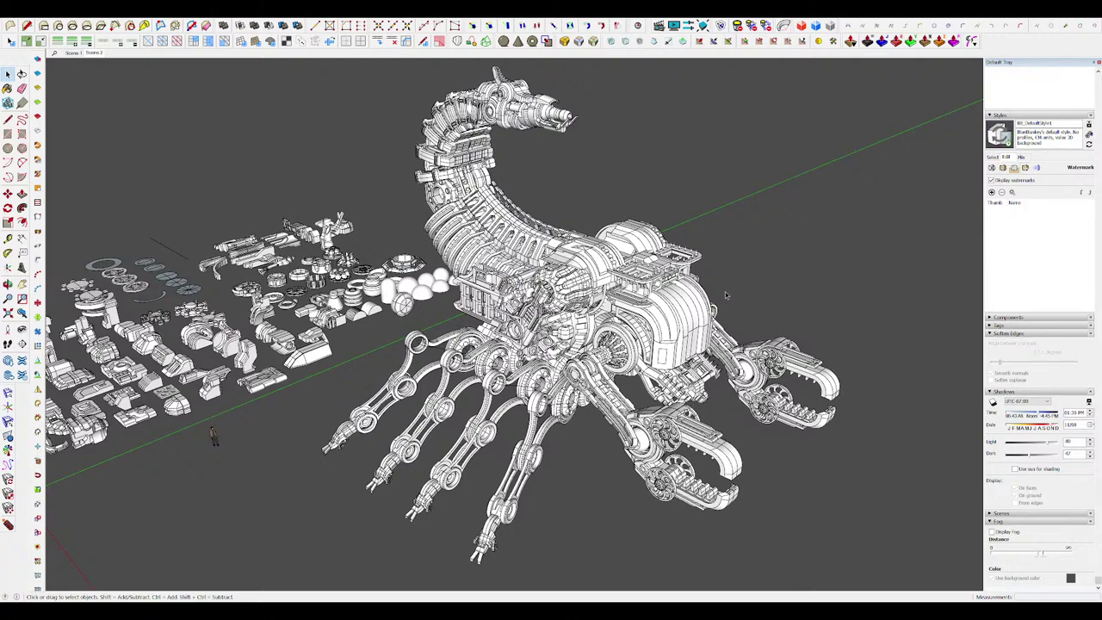
Step: Copy the selected dotted panel faces along the red axis onto the support pillars
{"action": "scroll", "coordinate": [653, 240], "scroll_direction": "up", "scroll_amount": 10}
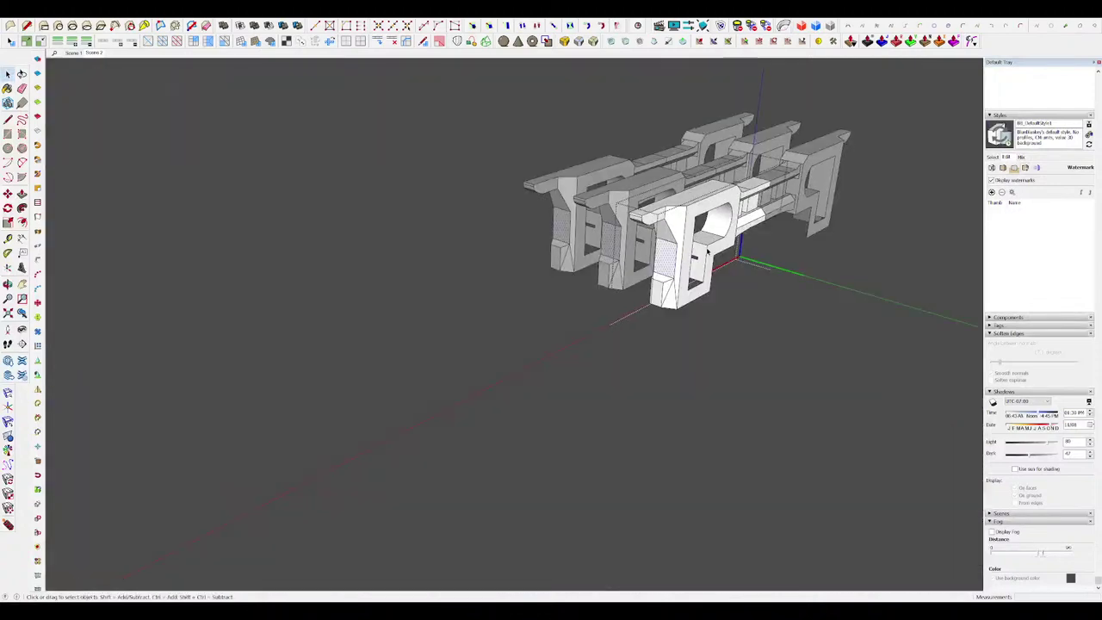
{"action": "scroll", "coordinate": [673, 252], "scroll_direction": "up", "scroll_amount": 5}
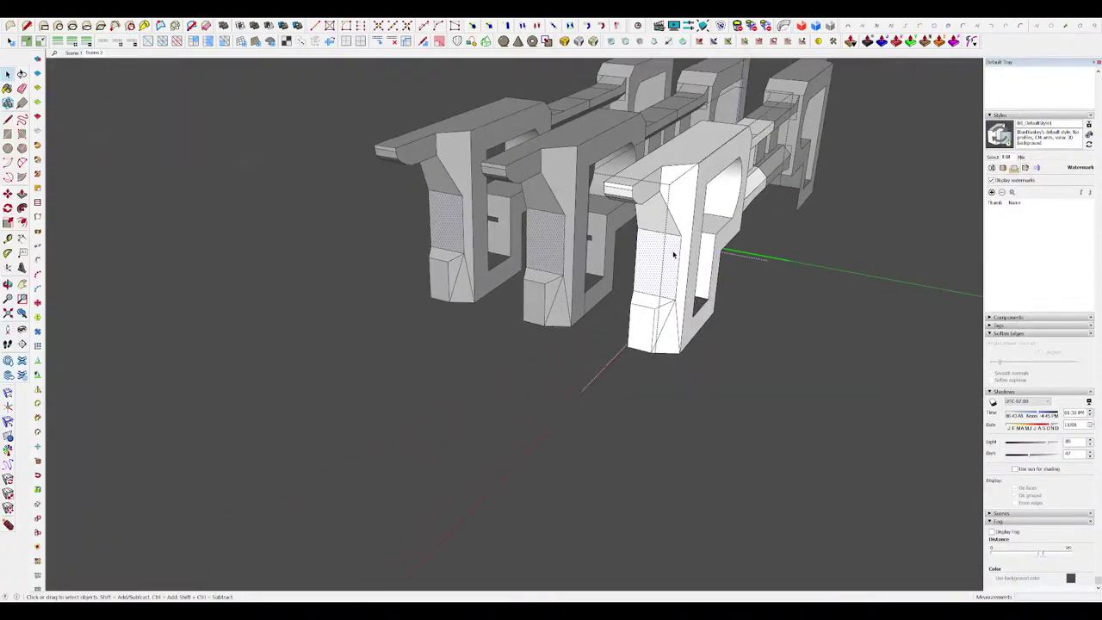
{"action": "key", "text": "e"}
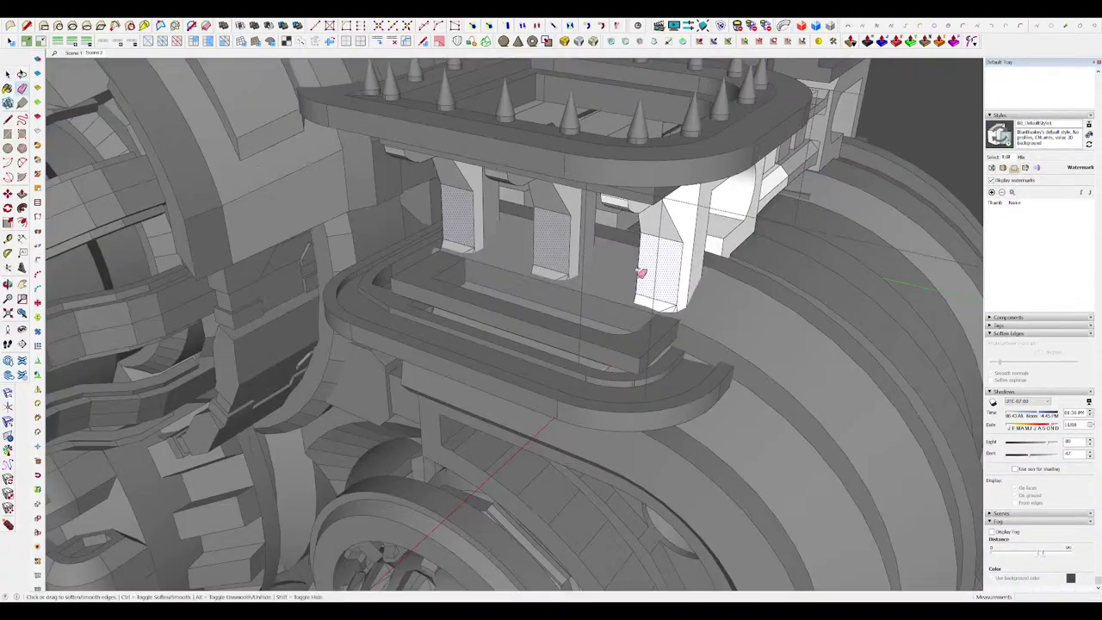
{"action": "key", "text": "m"}
{"action": "middle_click_drag", "start_coordinate": [645, 258], "coordinate": [622, 307]}
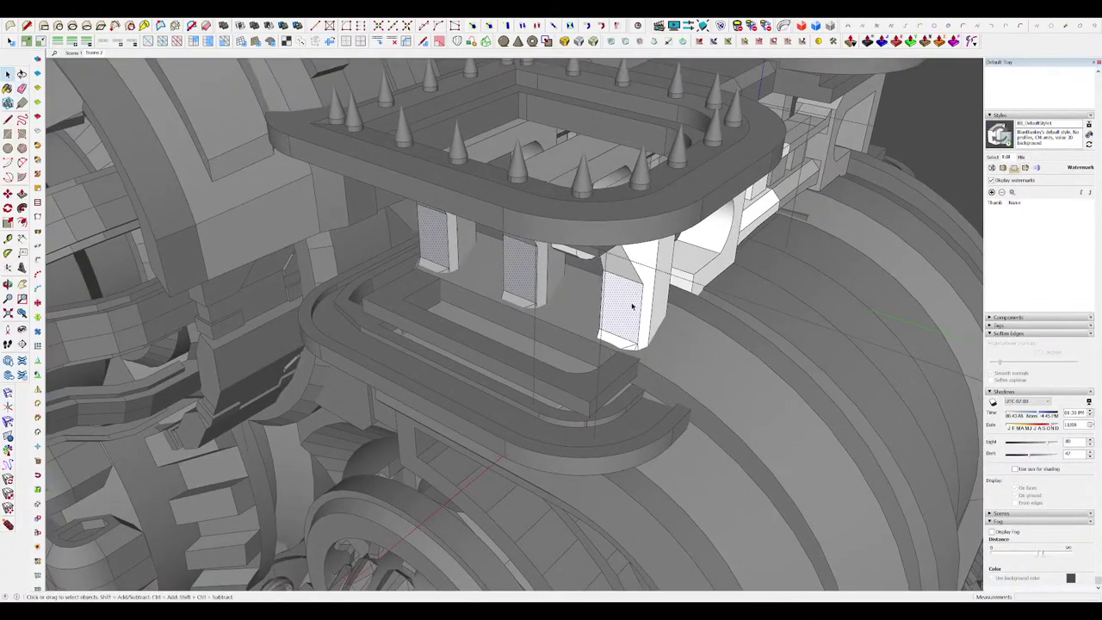
{"action": "key", "text": "ctrl"}
{"action": "left_click", "coordinate": [636, 342]}
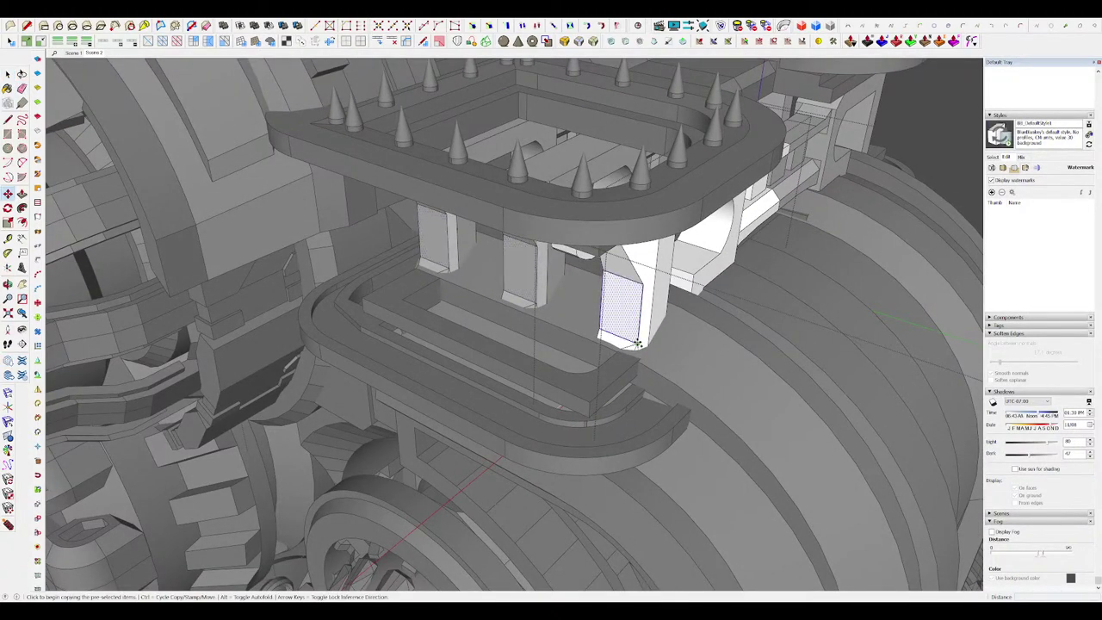
{"action": "left_click", "coordinate": [591, 388]}
{"action": "middle_click_drag", "start_coordinate": [593, 386], "coordinate": [666, 303]}
{"action": "scroll", "coordinate": [660, 304], "scroll_direction": "down", "scroll_amount": 10}
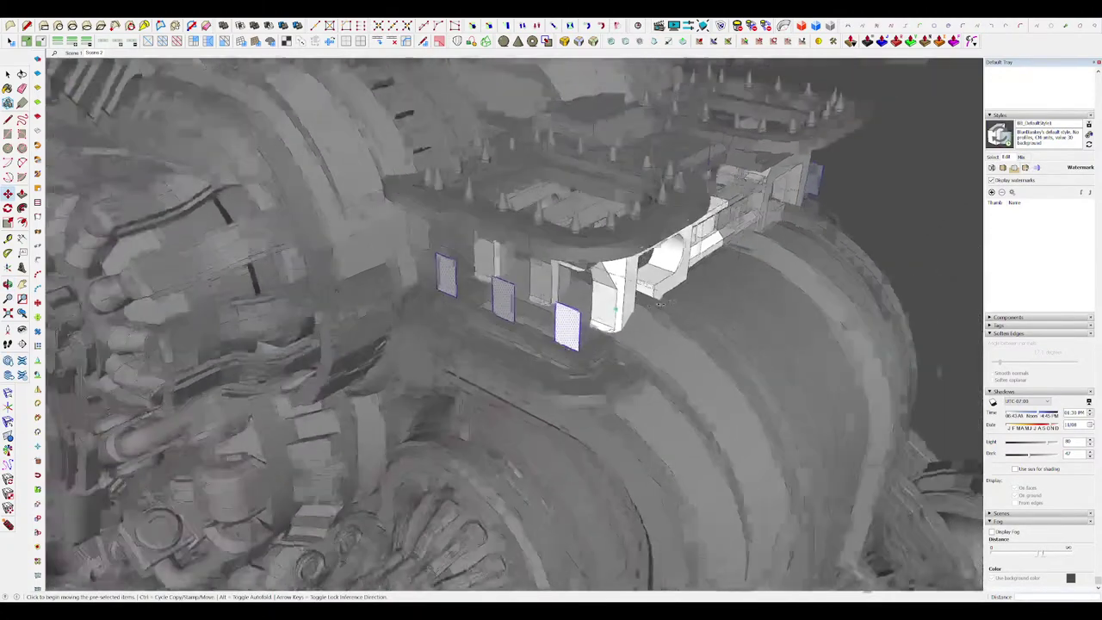
Step: Exit the nested groups to the top level and view the scorpion from a low side angle
{"action": "key", "text": "space"}
{"action": "middle_click_drag", "start_coordinate": [659, 304], "coordinate": [630, 362]}
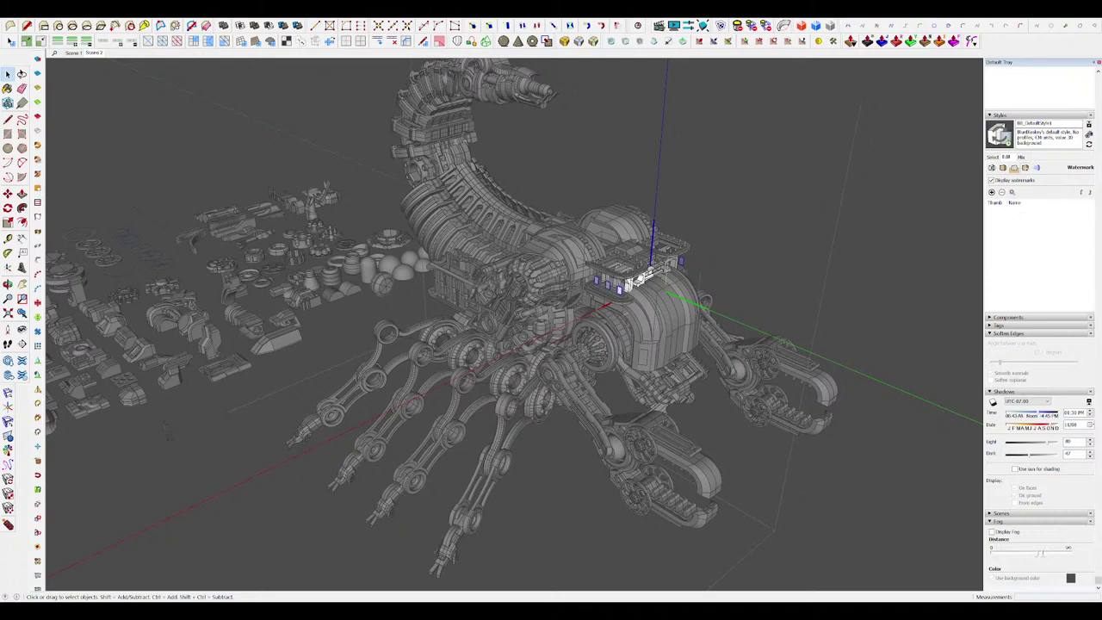
{"action": "middle_click_drag", "start_coordinate": [557, 355], "coordinate": [568, 371]}
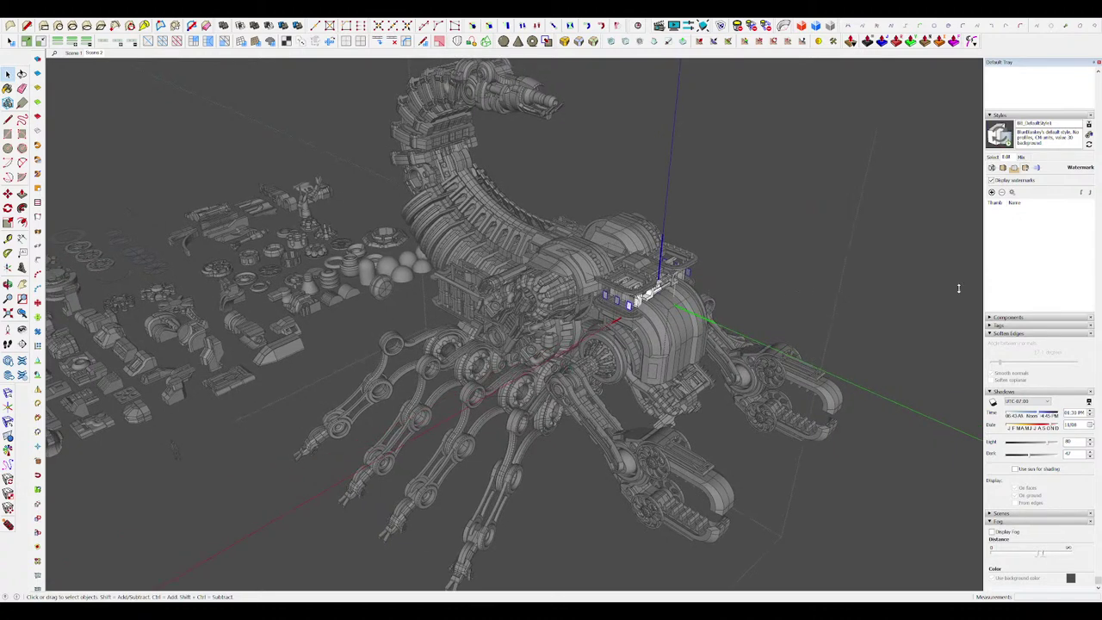
{"action": "scroll", "coordinate": [646, 362], "scroll_direction": "down", "scroll_amount": 3}
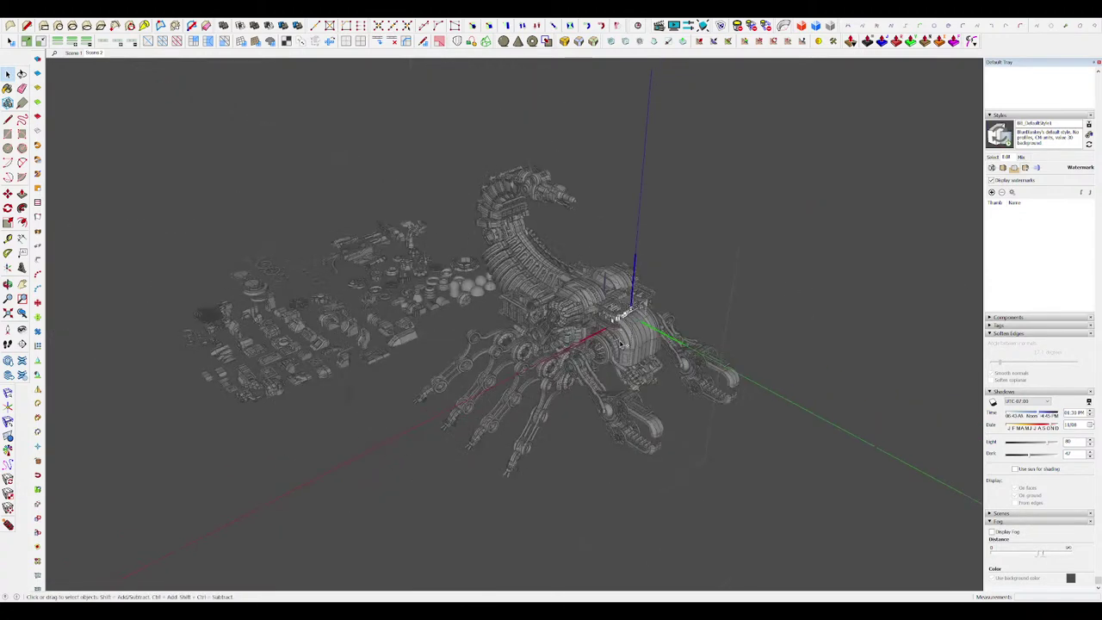
{"action": "left_click", "coordinate": [785, 343]}
{"action": "left_click", "coordinate": [785, 343]}
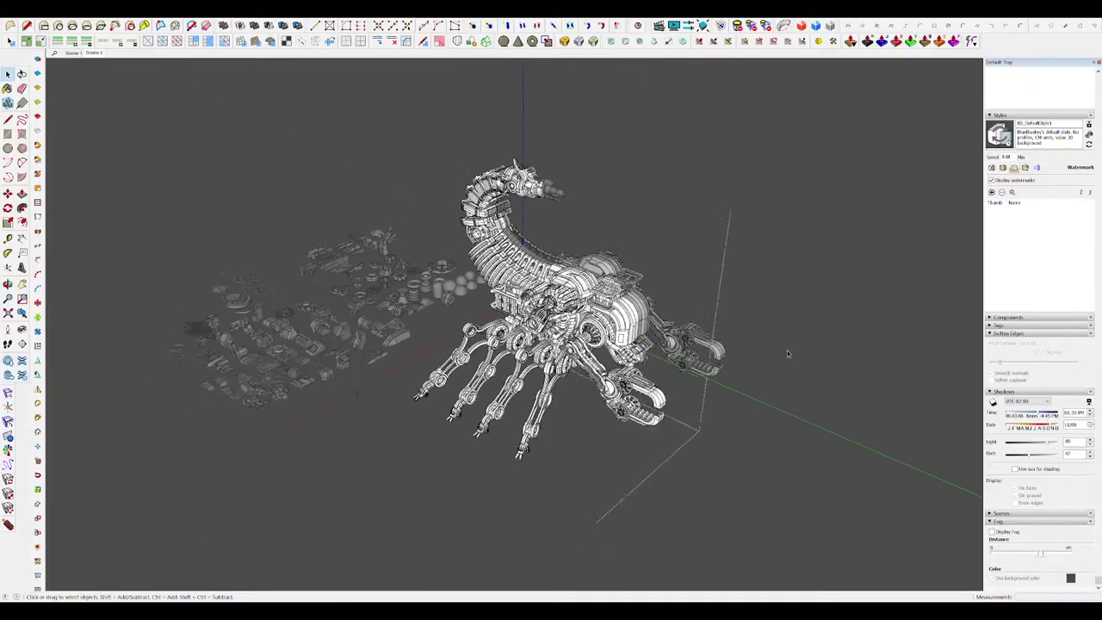
{"action": "left_click", "coordinate": [784, 344]}
{"action": "mouse_move", "coordinate": [785, 344]}
{"action": "middle_mouse_down"}
{"action": "mouse_move", "coordinate": [904, 448]}
{"action": "mouse_move", "coordinate": [878, 405]}
{"action": "mouse_move", "coordinate": [774, 342]}
{"action": "middle_mouse_up"}
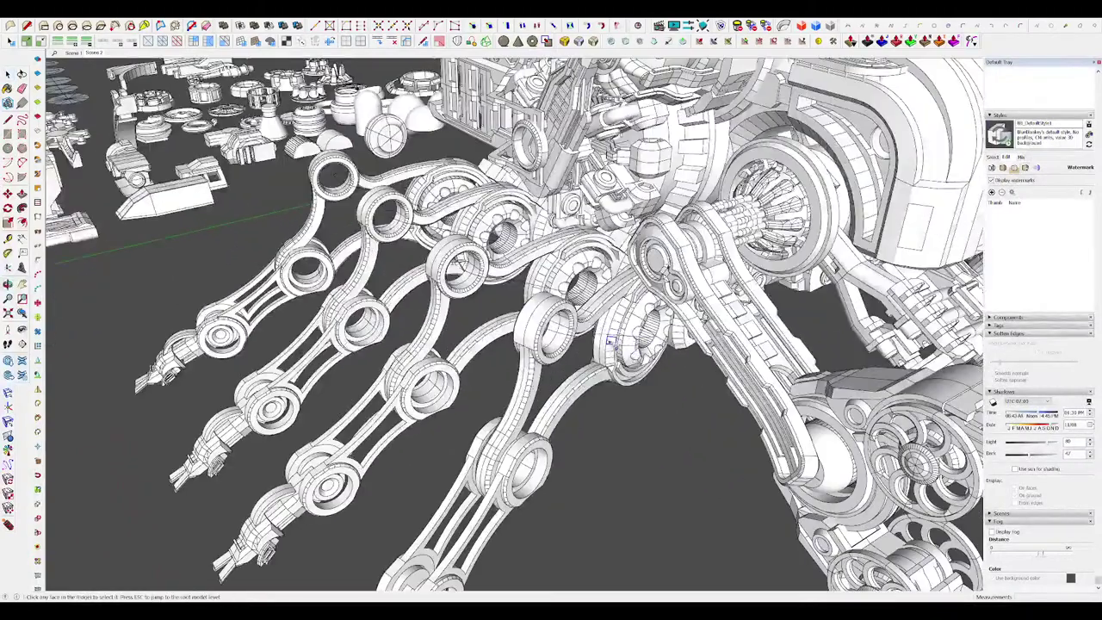
Step: Open the leg and finger groups and sweep a tapered tube along the lower blue curve
{"action": "key", "text": "space"}
{"action": "scroll", "coordinate": [589, 336], "scroll_direction": "up", "scroll_amount": 3}
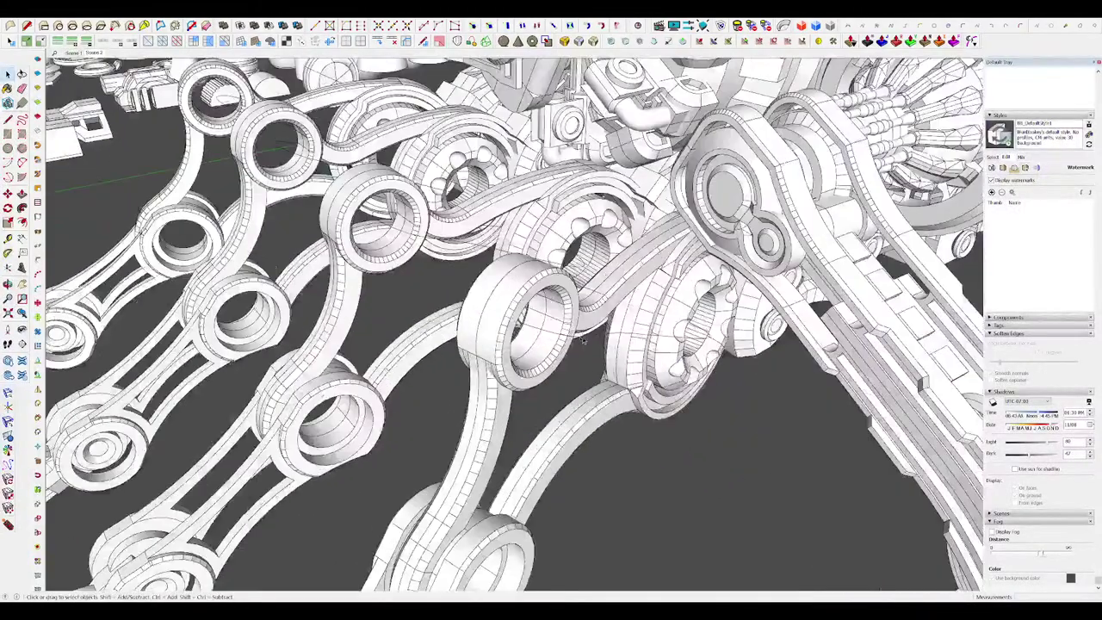
{"action": "double_click", "coordinate": [588, 337]}
{"action": "double_click", "coordinate": [587, 337]}
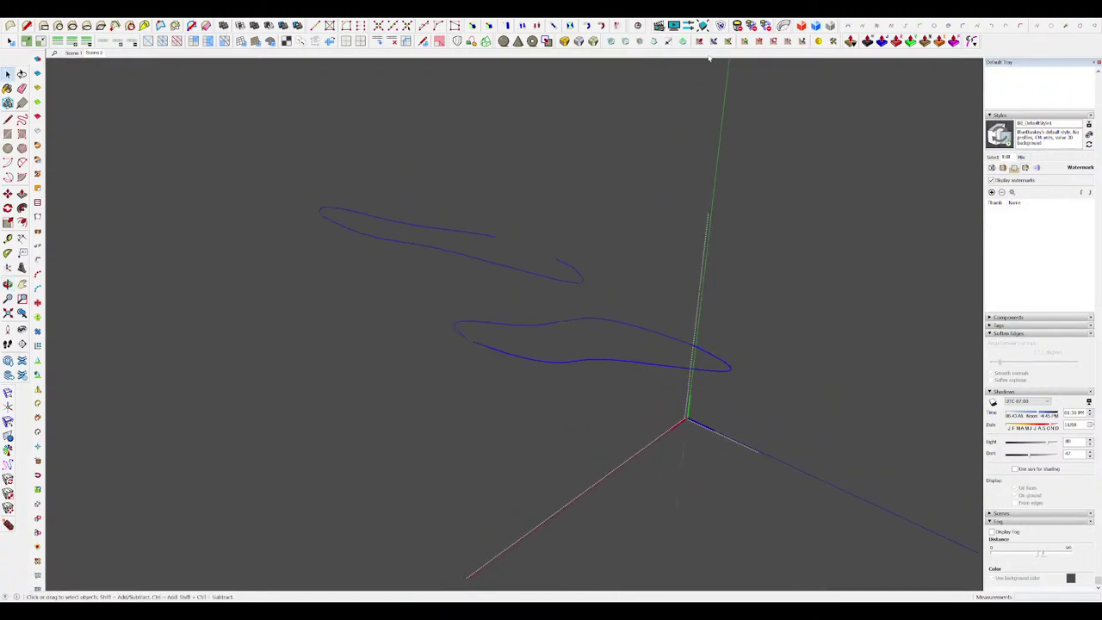
{"action": "left_click", "coordinate": [770, 128]}
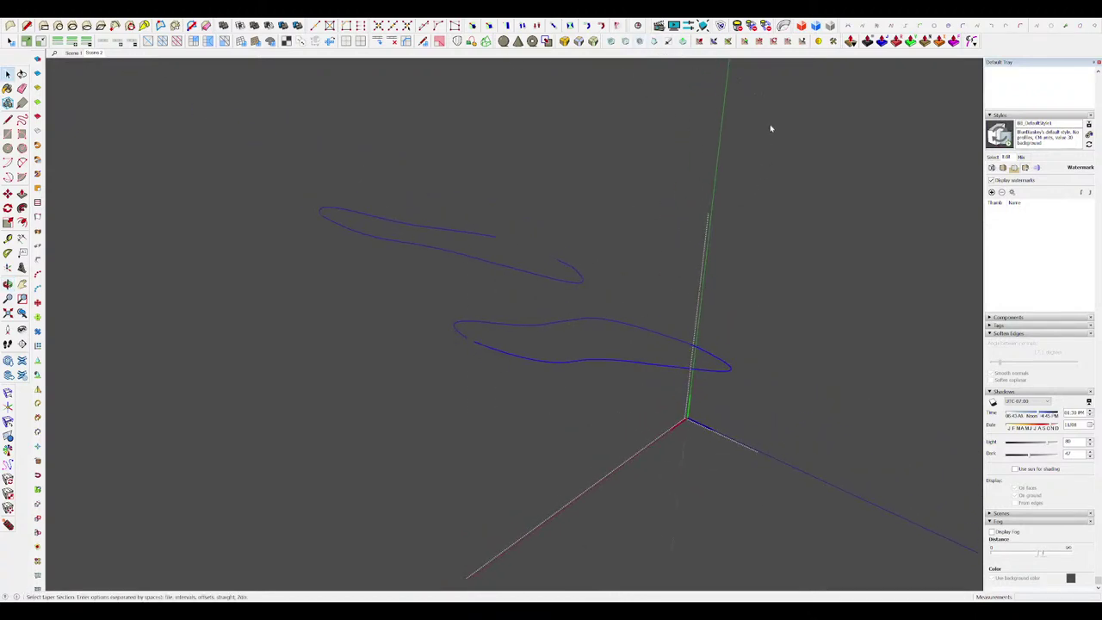
{"action": "left_click", "coordinate": [543, 321]}
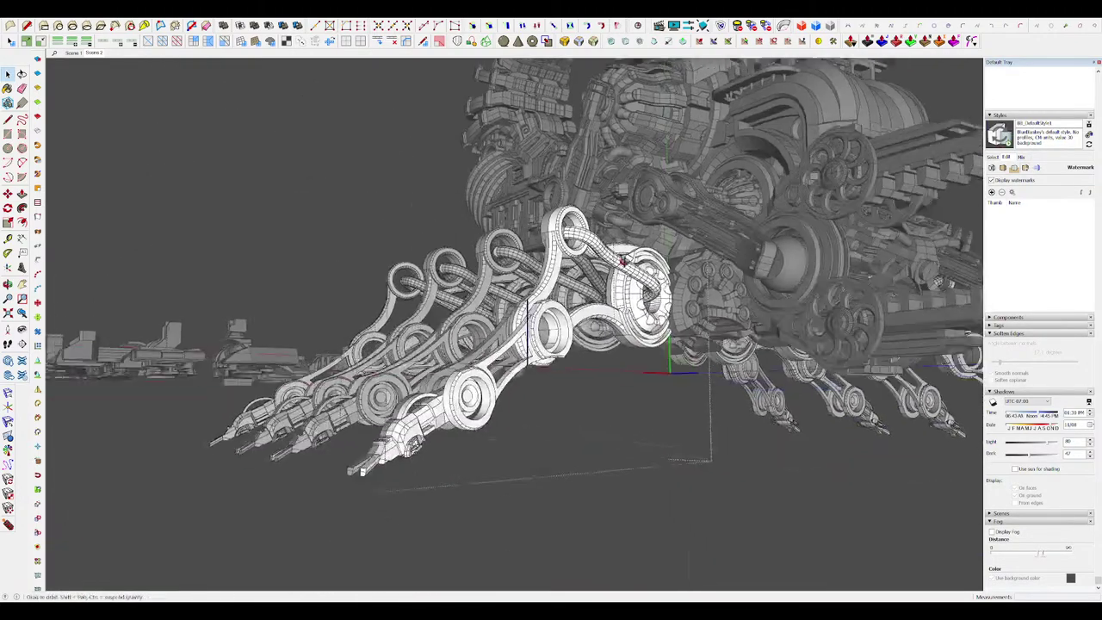
{"action": "middle_click_drag", "start_coordinate": [622, 261], "coordinate": [627, 304]}
{"action": "scroll", "coordinate": [641, 340], "scroll_direction": "down", "scroll_amount": 2}
{"action": "scroll", "coordinate": [627, 303], "scroll_direction": "up", "scroll_amount": 10}
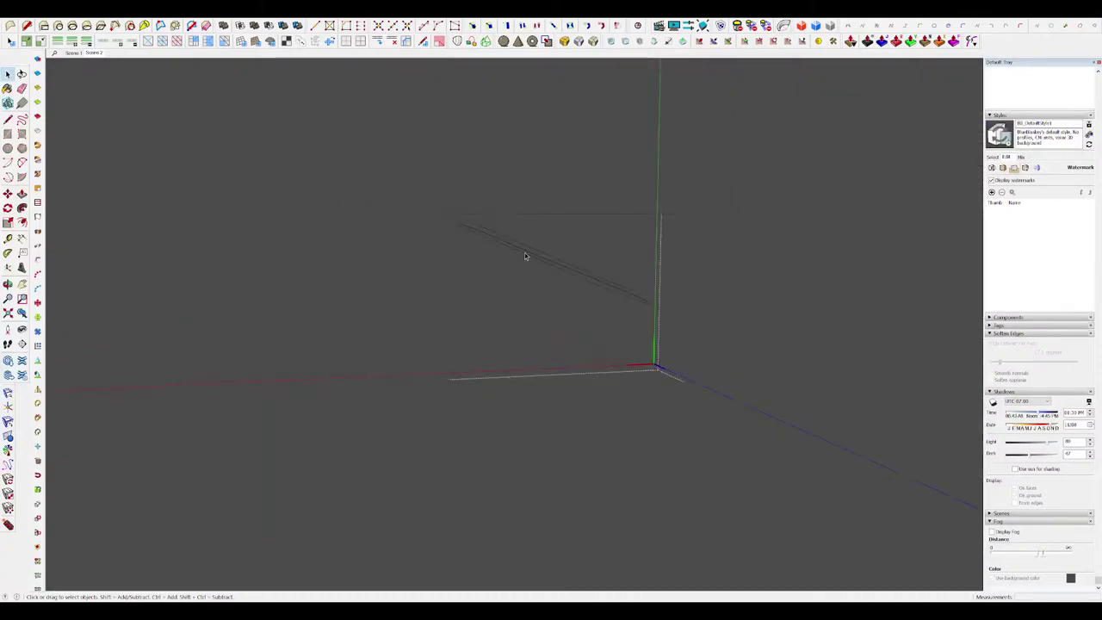
Step: Bend the straight guide line downward into a wavy curve using Vertex Tools with soft radius 1
{"action": "scroll", "coordinate": [521, 253], "scroll_direction": "up", "scroll_amount": 3}
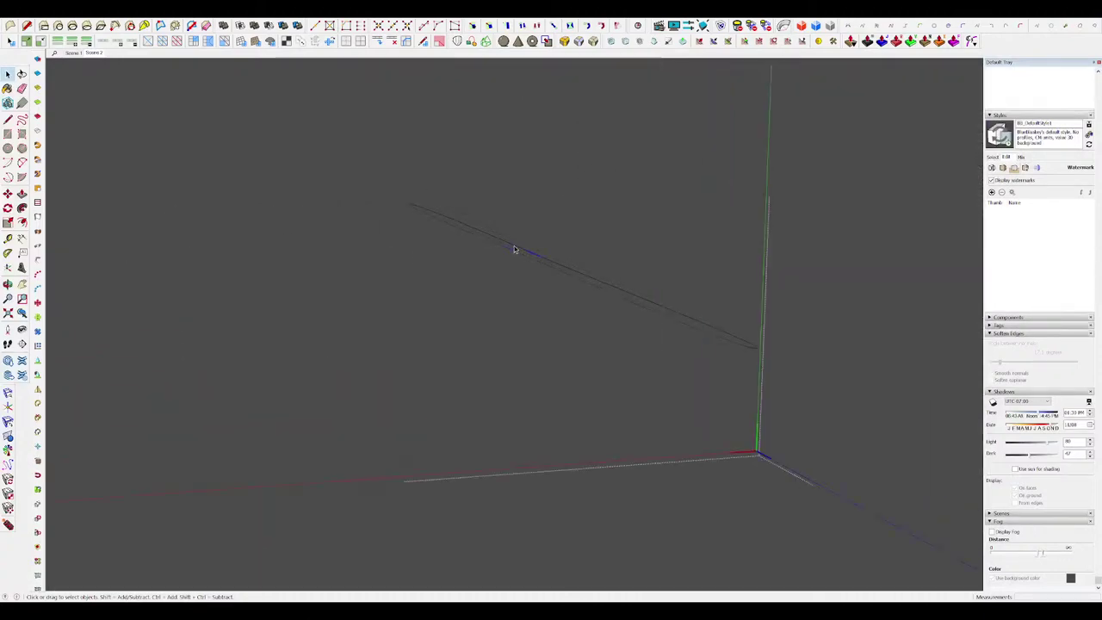
{"action": "key", "text": "v"}
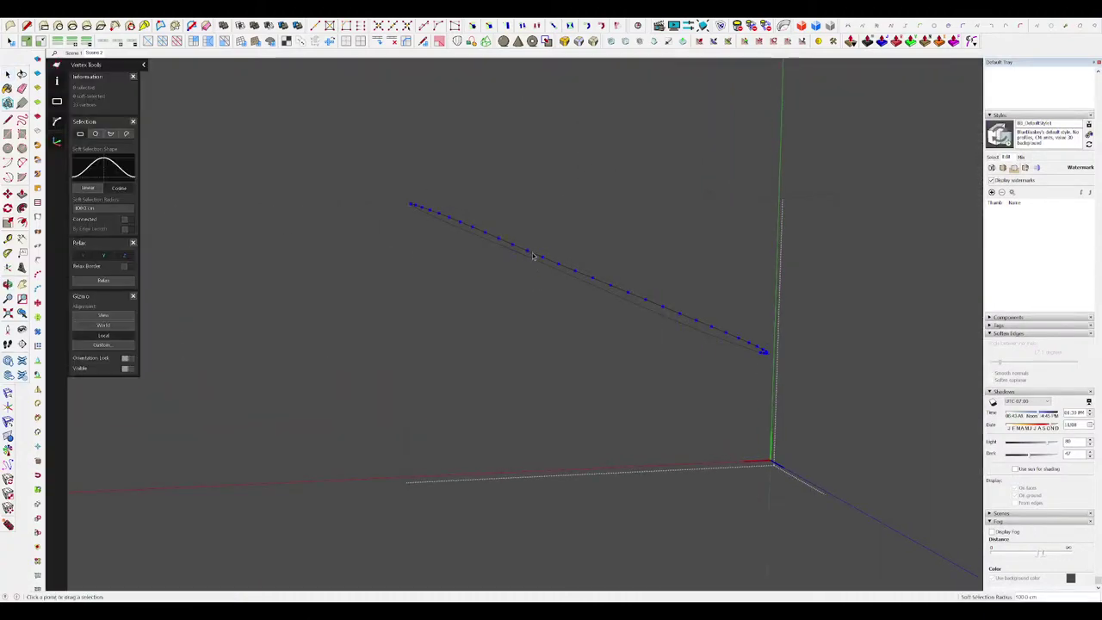
{"action": "left_click", "coordinate": [528, 253]}
{"action": "middle_click_drag", "start_coordinate": [527, 252], "coordinate": [497, 240]}
{"action": "type", "text": "1"}
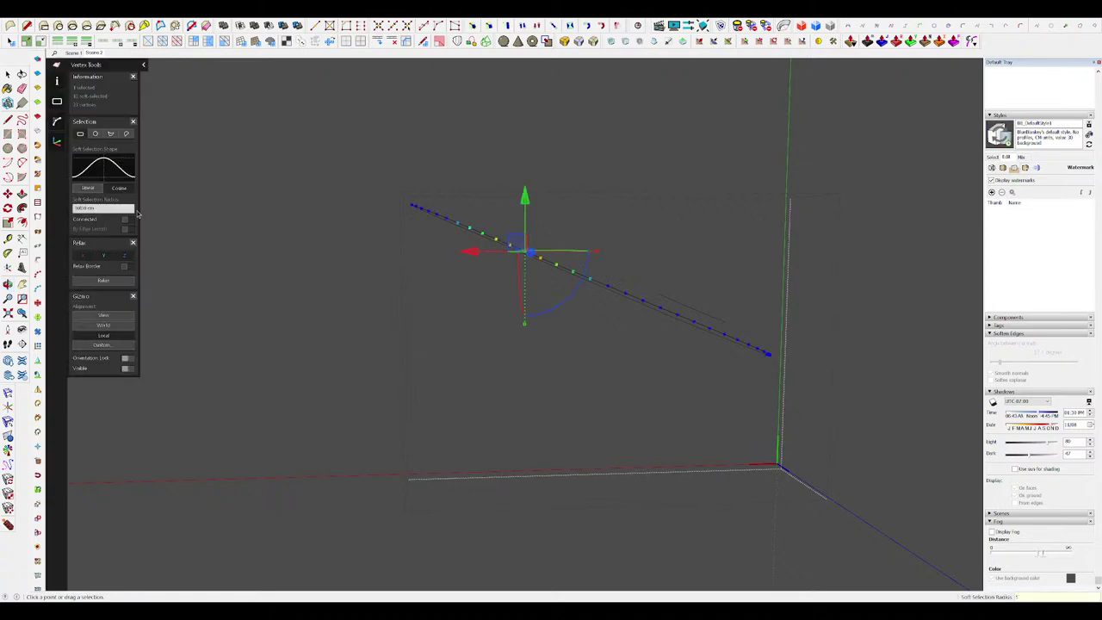
{"action": "left_click_drag", "start_coordinate": [524, 201], "coordinate": [524, 233]}
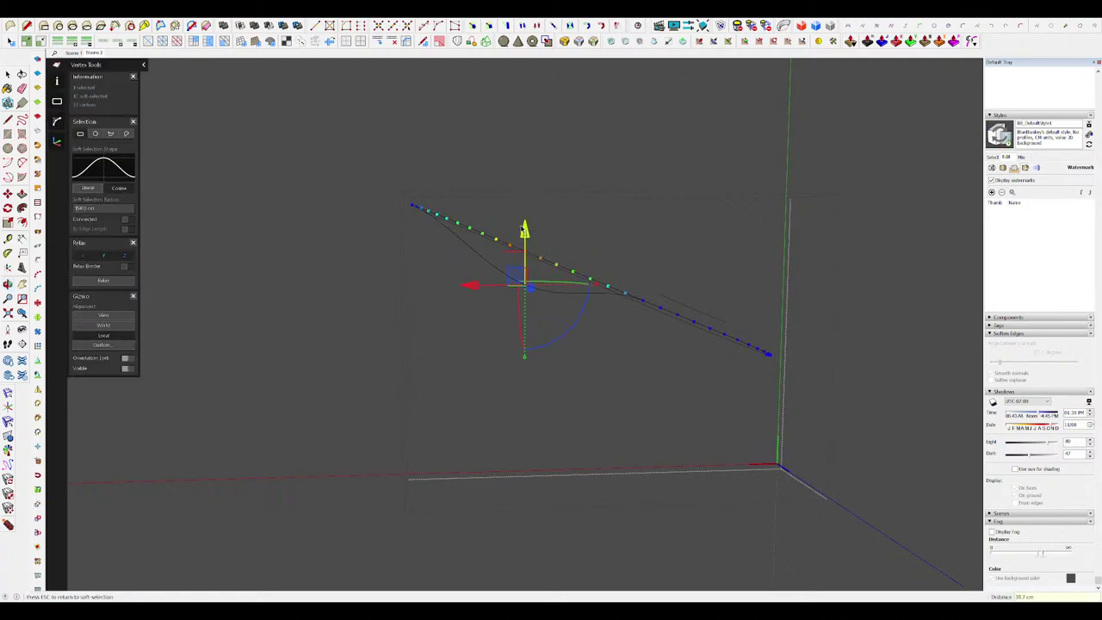
{"action": "middle_click_drag", "start_coordinate": [545, 255], "coordinate": [545, 304]}
{"action": "key", "text": "i"}
{"action": "key", "text": "i"}
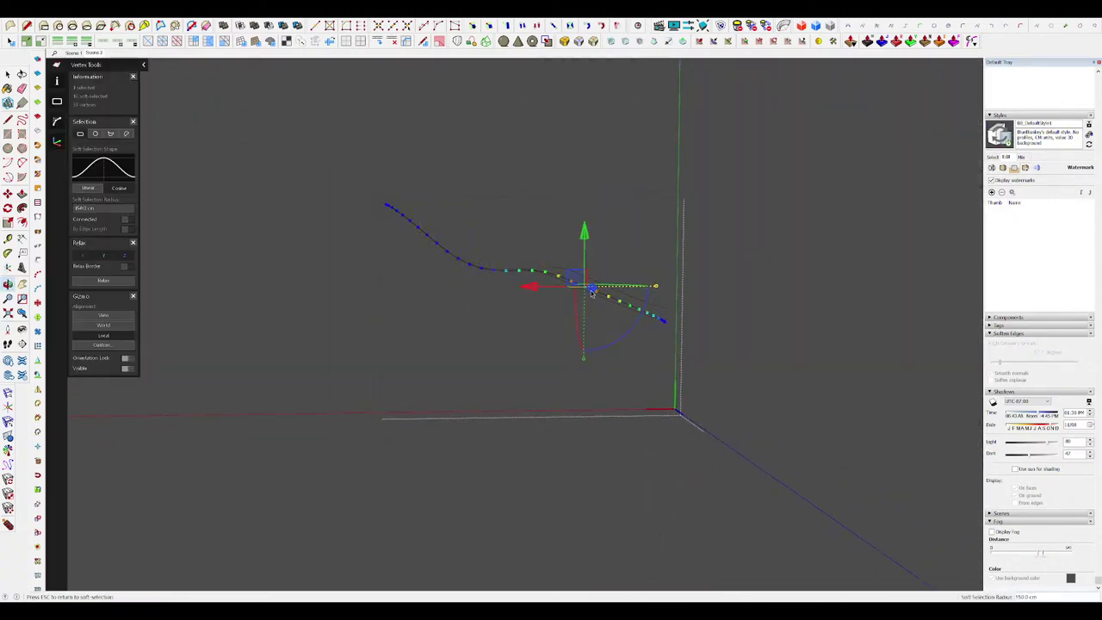
{"action": "middle_click_drag", "start_coordinate": [558, 240], "coordinate": [544, 301]}
Step: Select both blue guide curves
{"action": "left_click_drag", "start_coordinate": [463, 213], "coordinate": [464, 215]}
{"action": "scroll", "coordinate": [503, 239], "scroll_direction": "up", "scroll_amount": 2}
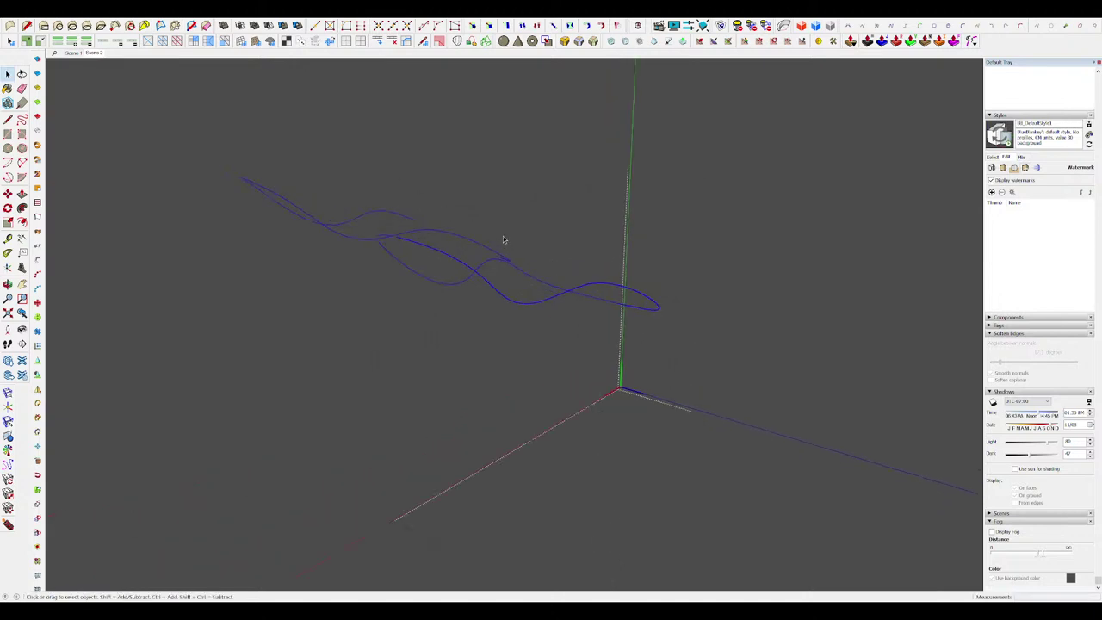
{"action": "middle_click_drag", "start_coordinate": [525, 198], "coordinate": [565, 175]}
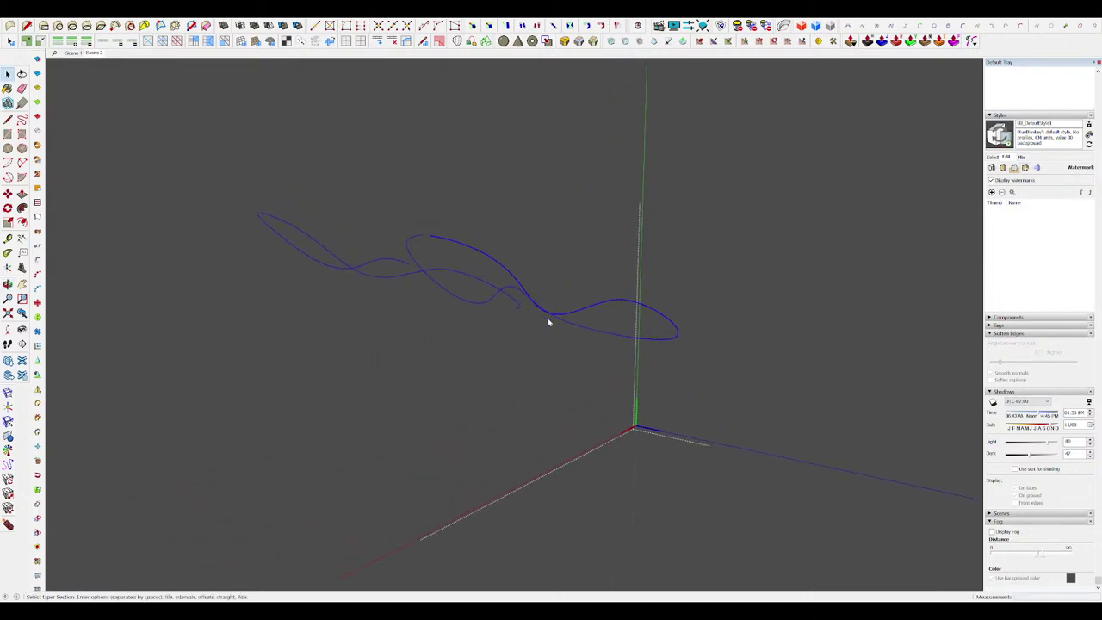
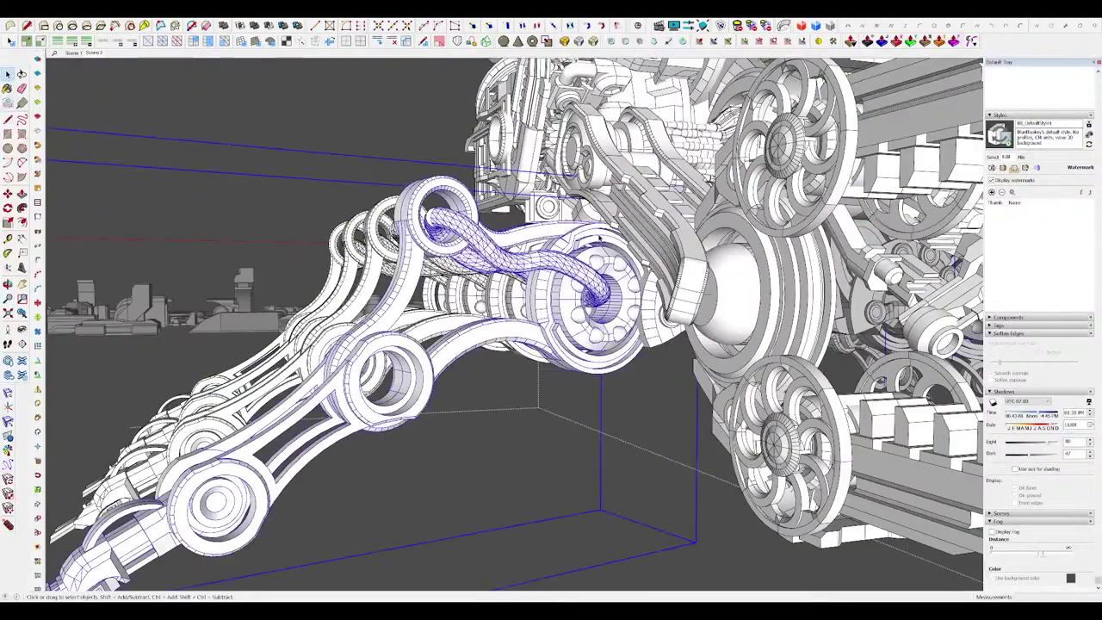
Step: Inside the leg group, make the small discs above the links into a group
{"action": "key", "text": "c"}
{"action": "scroll", "coordinate": [601, 241], "scroll_direction": "up", "scroll_amount": 3}
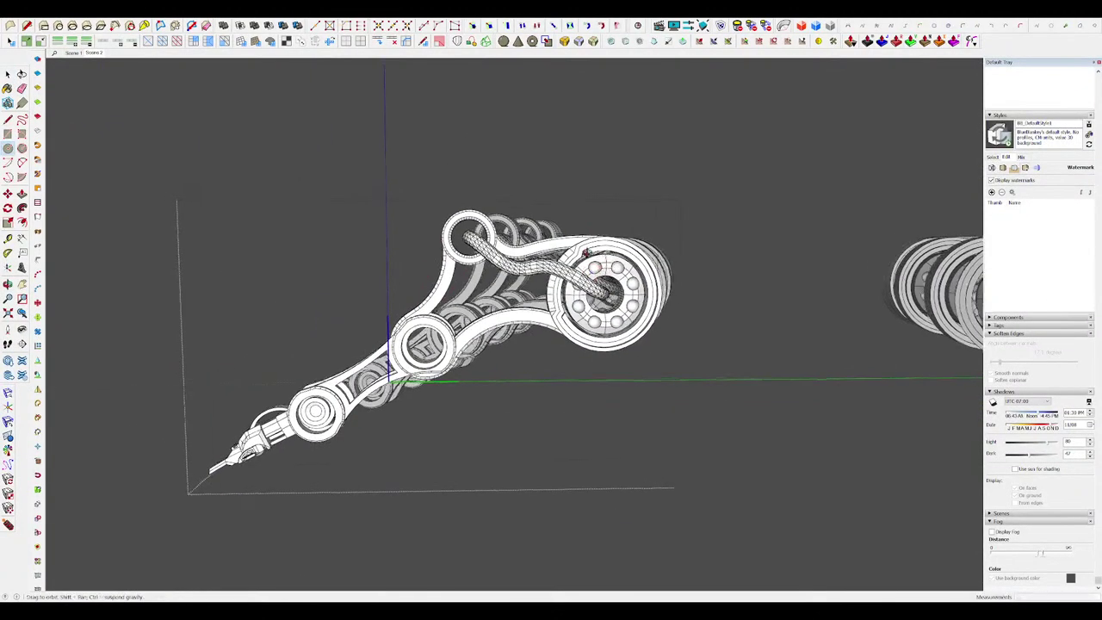
{"action": "key", "text": "p"}
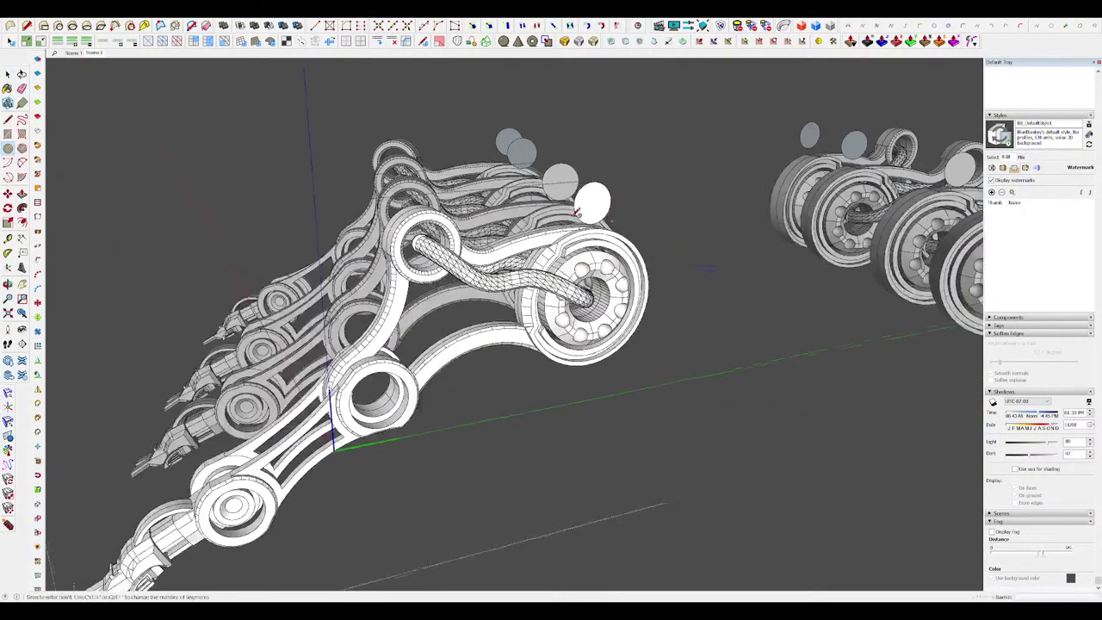
{"action": "middle_click_drag", "start_coordinate": [617, 230], "coordinate": [652, 261]}
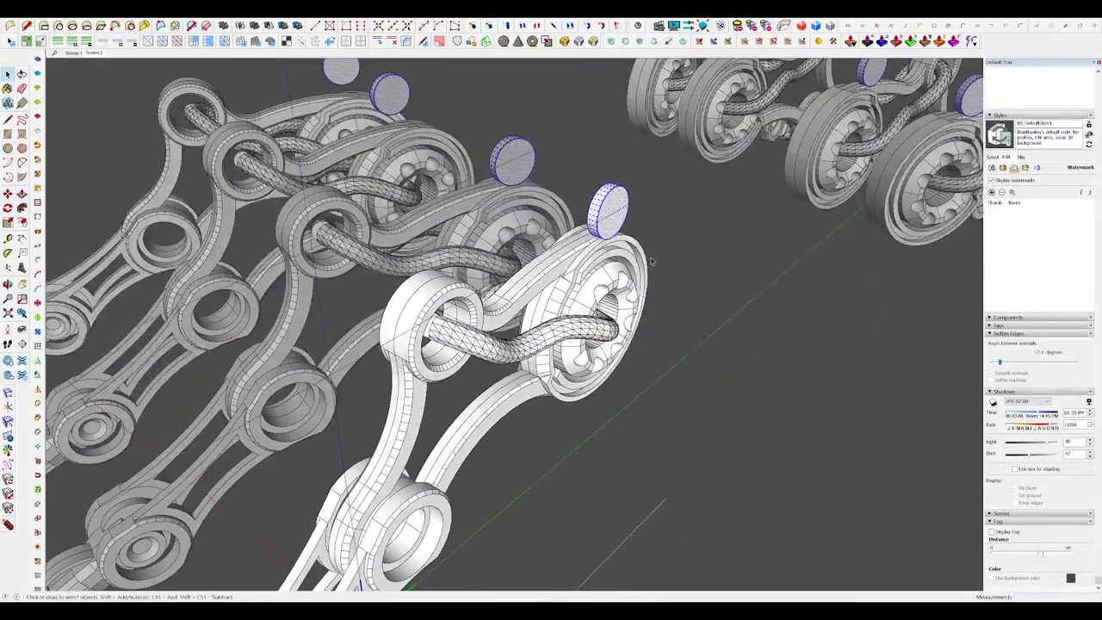
{"action": "key", "text": "ctrl+g"}
{"action": "middle_click_drag", "start_coordinate": [589, 397], "coordinate": [714, 366]}
{"action": "middle_click_drag", "start_coordinate": [533, 155], "coordinate": [614, 250]}
{"action": "scroll", "coordinate": [614, 248], "scroll_direction": "up", "scroll_amount": 4}
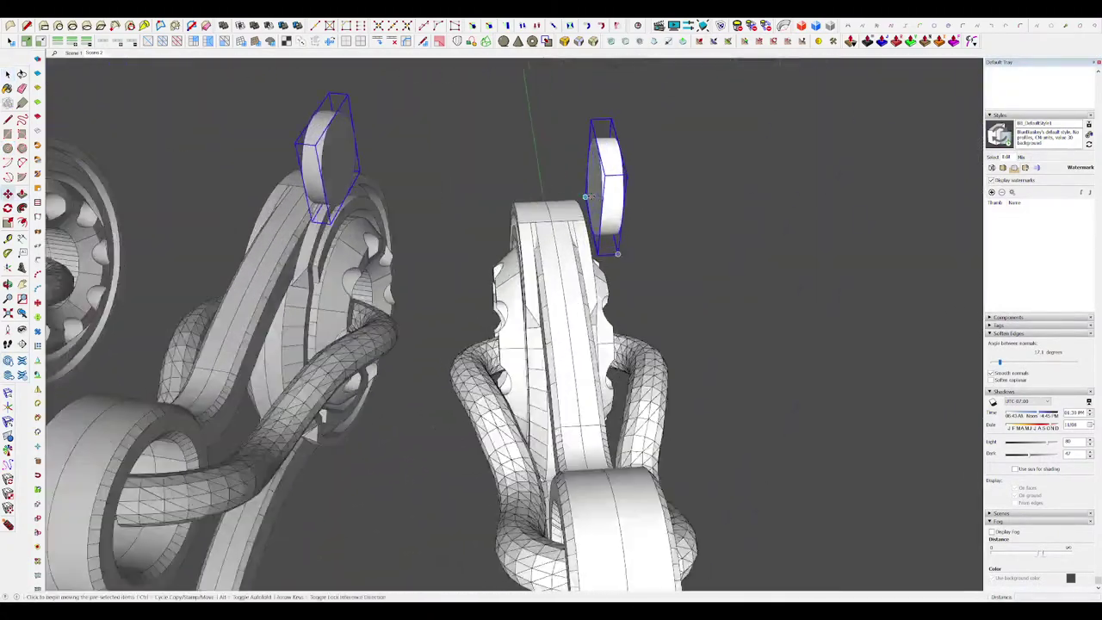
Step: Move the grouped discs to sit just above the link's bearing ring
{"action": "key", "text": "m"}
{"action": "left_click", "coordinate": [600, 206]}
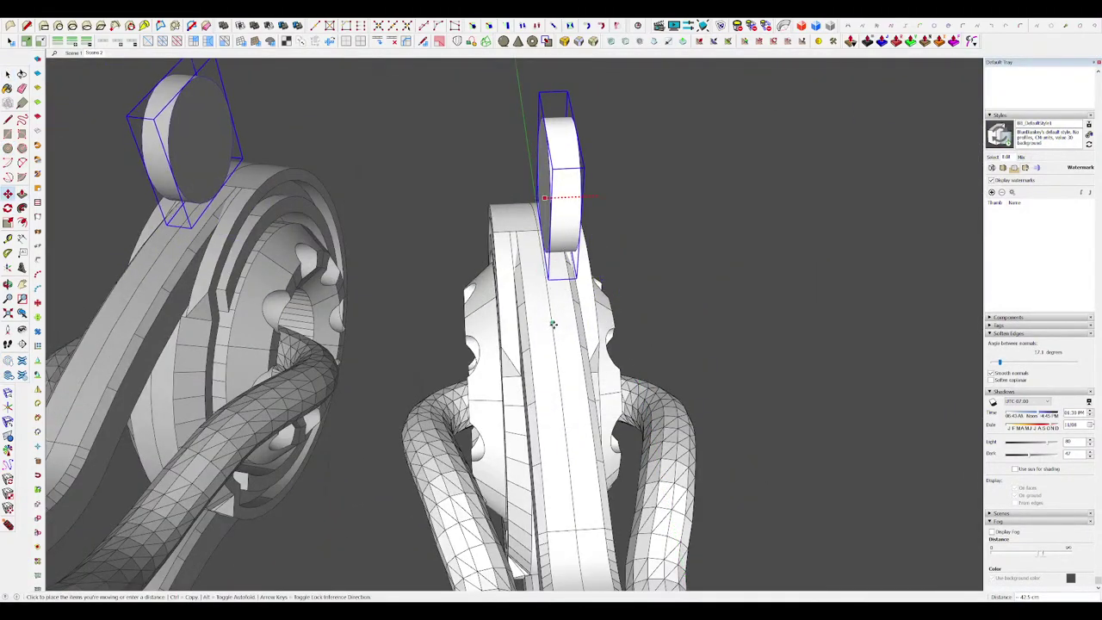
{"action": "left_click", "coordinate": [553, 324]}
{"action": "middle_click_drag", "start_coordinate": [553, 325], "coordinate": [701, 366]}
{"action": "scroll", "coordinate": [528, 226], "scroll_direction": "down", "scroll_amount": 3}
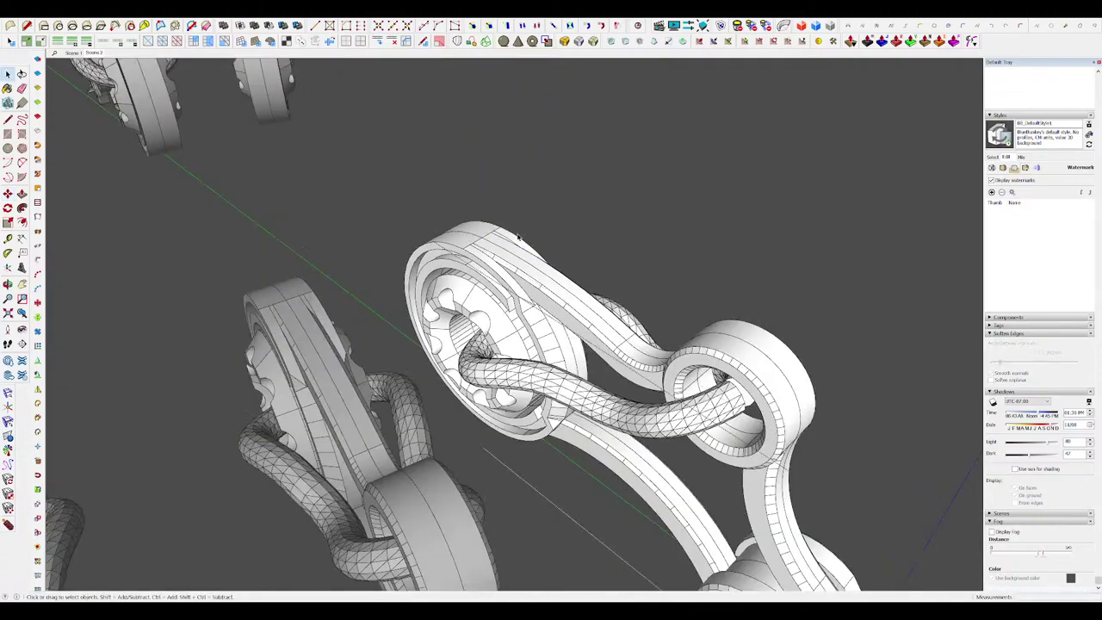
Step: Check the other finger links, then enter the small cylinder's group for editing
{"action": "double_click", "coordinate": [517, 237]}
{"action": "middle_click_drag", "start_coordinate": [573, 263], "coordinate": [742, 206]}
{"action": "scroll", "coordinate": [491, 182], "scroll_direction": "down", "scroll_amount": 5}
{"action": "scroll", "coordinate": [491, 182], "scroll_direction": "up", "scroll_amount": 2}
{"action": "left_click", "coordinate": [664, 271]}
{"action": "scroll", "coordinate": [639, 261], "scroll_direction": "down", "scroll_amount": 6}
{"action": "left_click", "coordinate": [656, 276]}
{"action": "scroll", "coordinate": [551, 207], "scroll_direction": "up", "scroll_amount": 3}
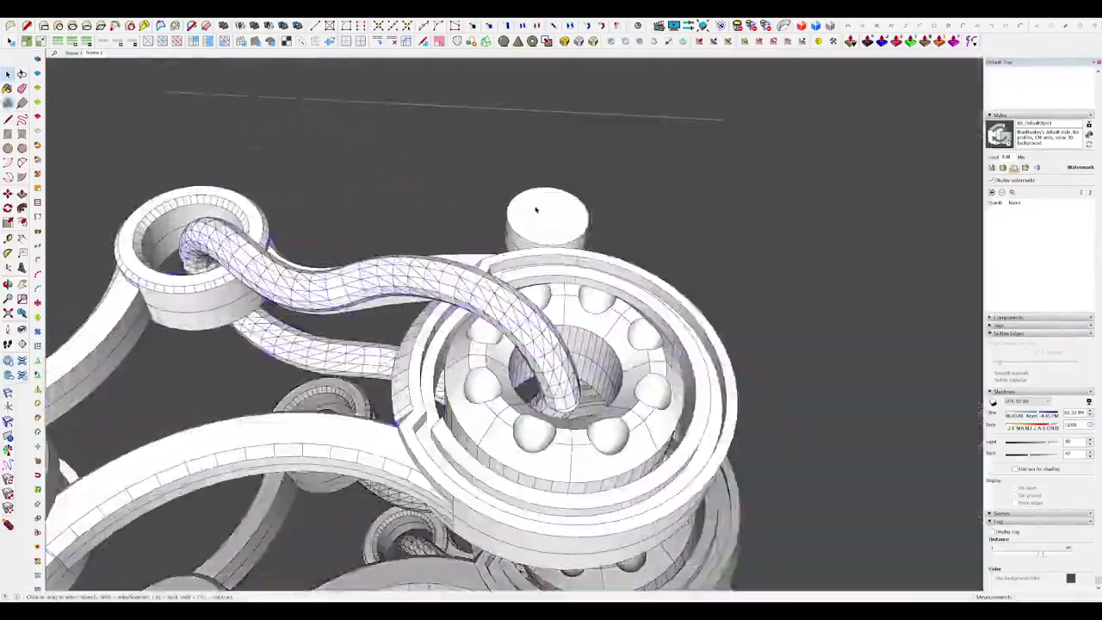
{"action": "double_click", "coordinate": [559, 221]}
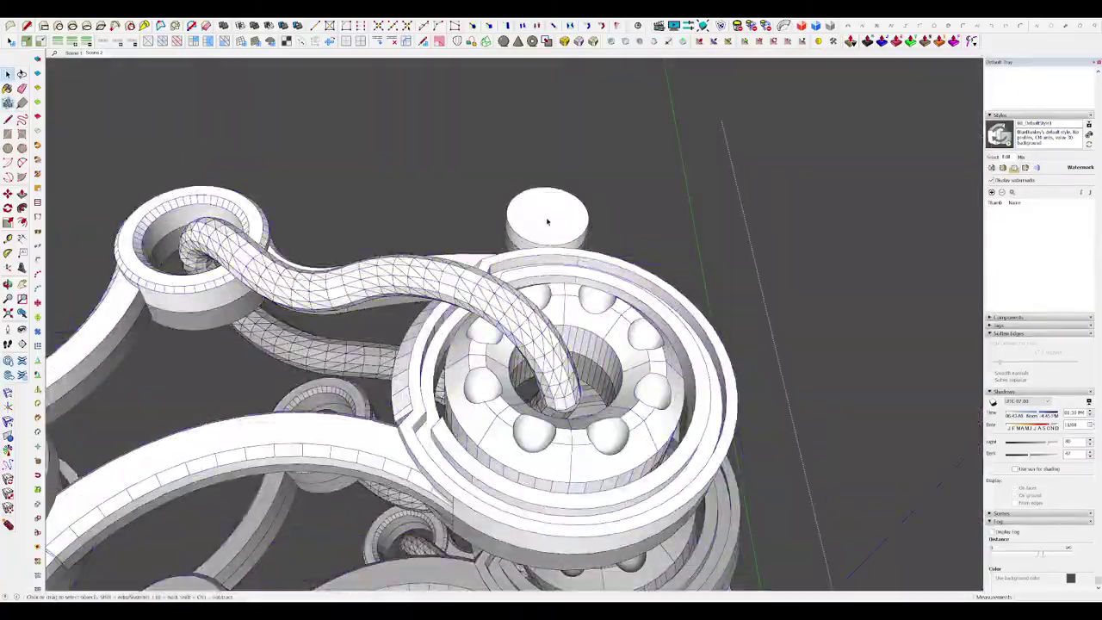
Step: Start the hose path at the cylinder's top centre and end it inside the bearing ring
{"action": "left_click", "coordinate": [547, 221]}
{"action": "mouse_move", "coordinate": [546, 221]}
{"action": "middle_mouse_down"}
{"action": "mouse_move", "coordinate": [678, 221]}
{"action": "mouse_move", "coordinate": [618, 262]}
{"action": "mouse_move", "coordinate": [564, 219]}
{"action": "mouse_move", "coordinate": [526, 221]}
{"action": "mouse_move", "coordinate": [563, 253]}
{"action": "middle_mouse_up"}
{"action": "key", "text": "l"}
{"action": "left_click", "coordinate": [557, 217]}
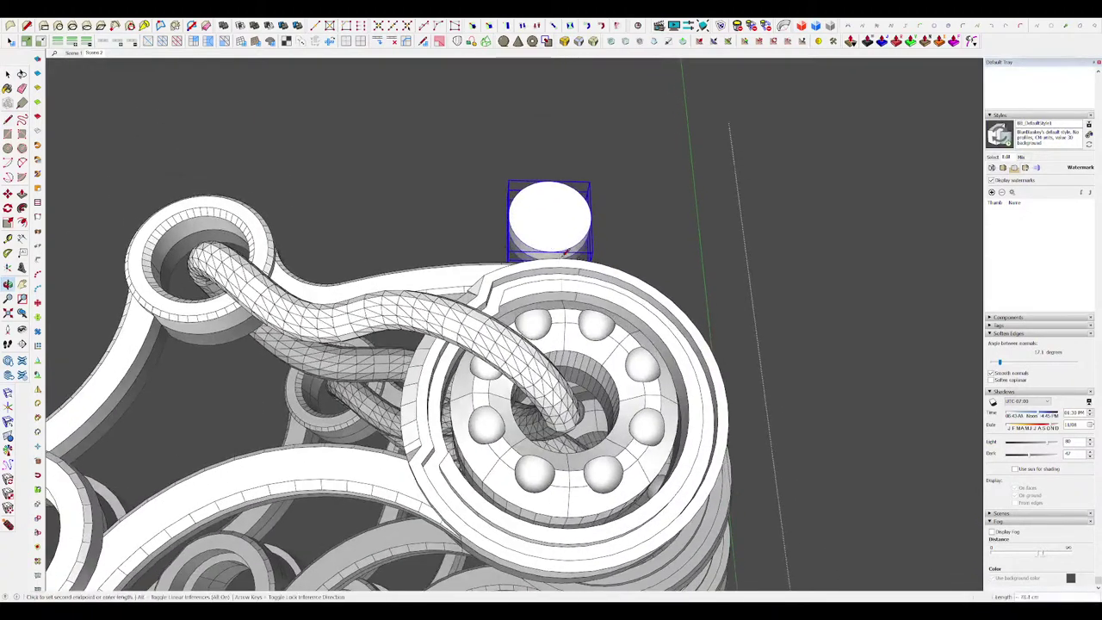
{"action": "left_click", "coordinate": [550, 210]}
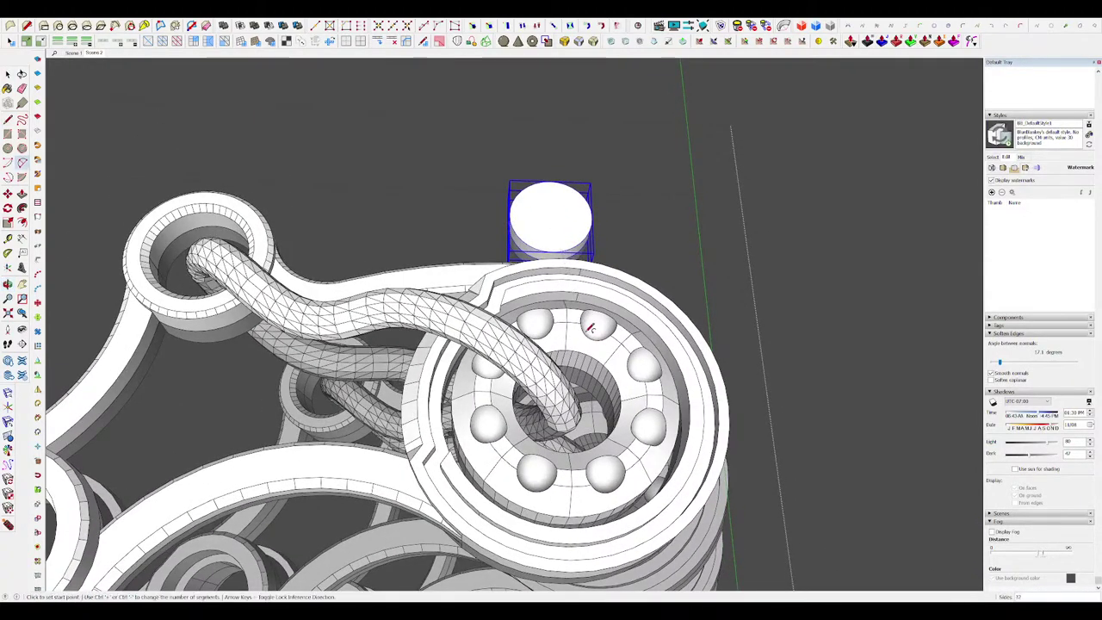
{"action": "middle_click_drag", "start_coordinate": [555, 213], "coordinate": [700, 276]}
{"action": "left_click", "coordinate": [588, 394]}
Step: Set the arc's bulge to finish the curved hose path, then review the rings
{"action": "middle_click_drag", "start_coordinate": [730, 240], "coordinate": [634, 380]}
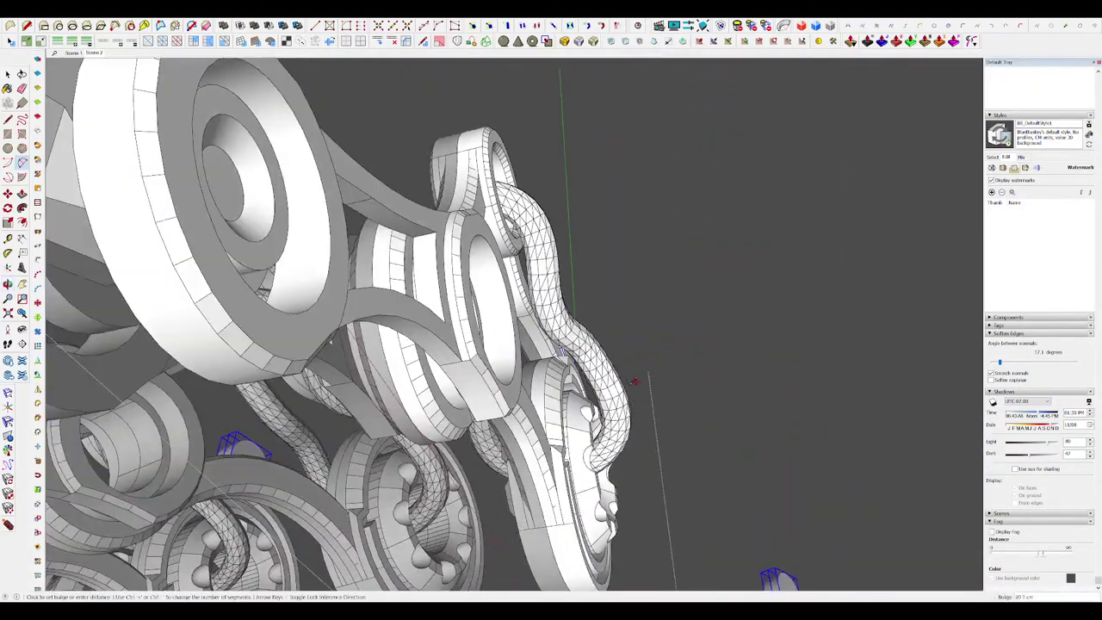
{"action": "scroll", "coordinate": [615, 202], "scroll_direction": "down", "scroll_amount": 8}
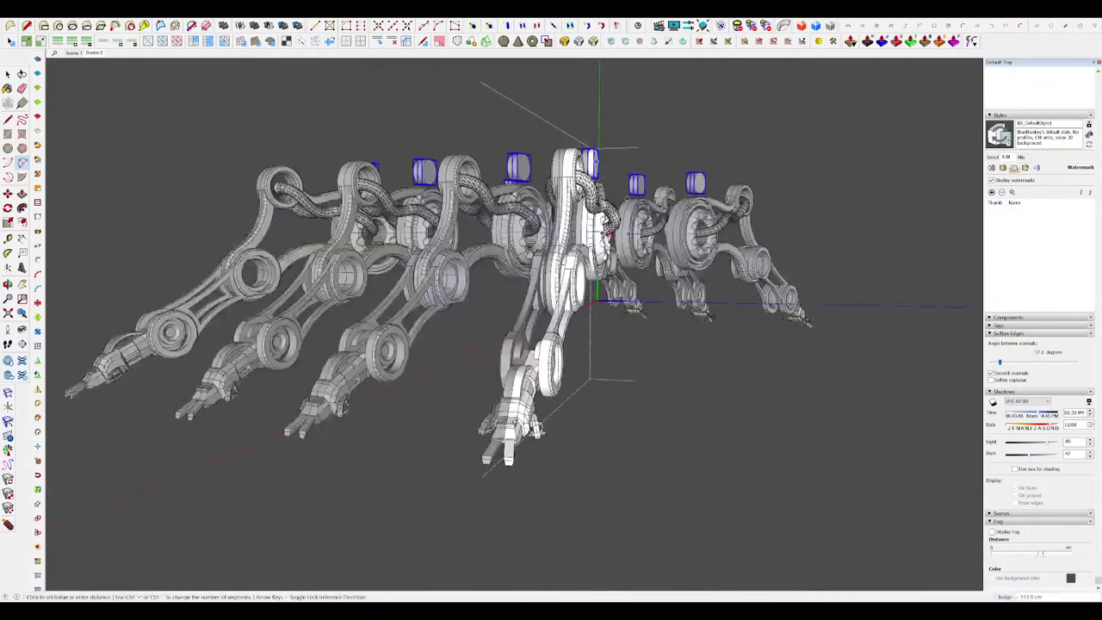
{"action": "middle_click_drag", "start_coordinate": [605, 215], "coordinate": [487, 81]}
{"action": "left_click", "coordinate": [629, 154]}
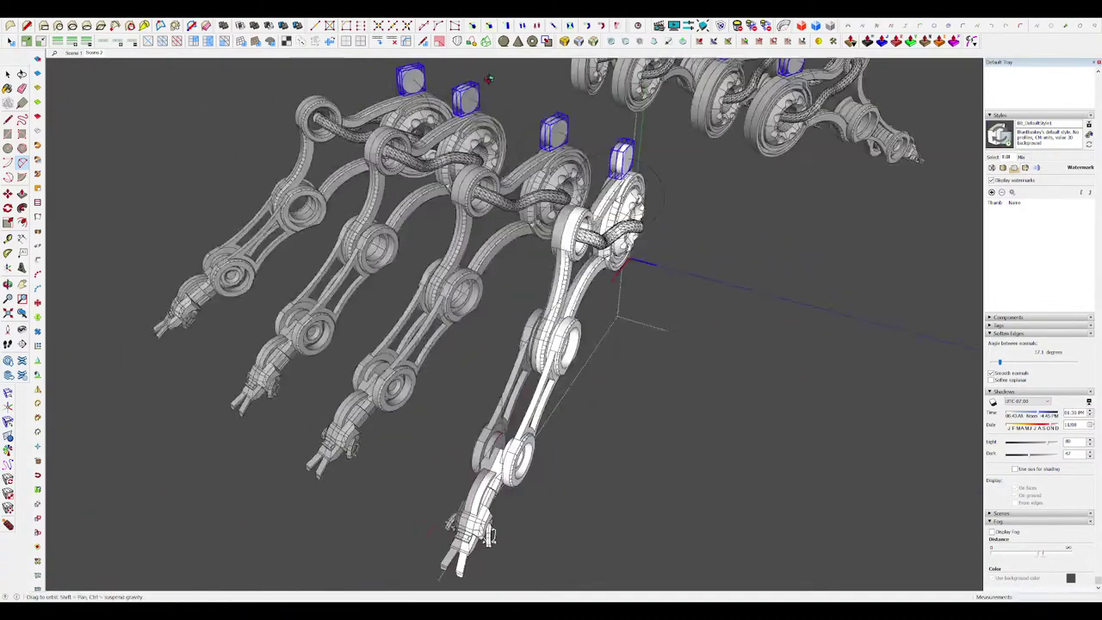
{"action": "key", "text": "space"}
{"action": "scroll", "coordinate": [622, 159], "scroll_direction": "up", "scroll_amount": 3}
{"action": "middle_click_drag", "start_coordinate": [757, 332], "coordinate": [594, 247]}
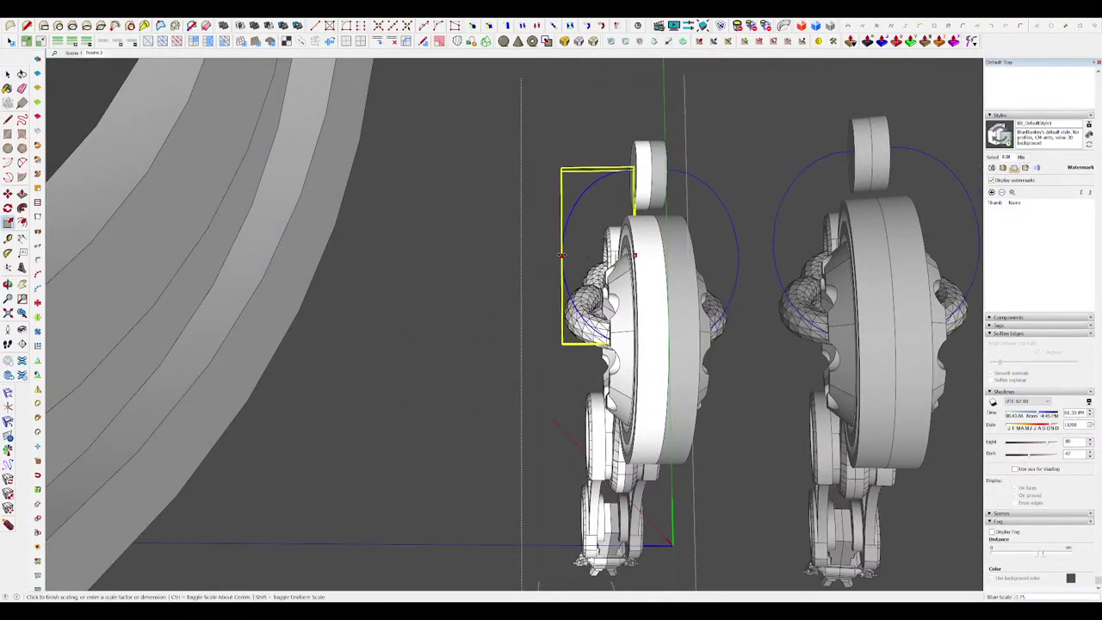
{"action": "mouse_move", "coordinate": [568, 265]}
{"action": "middle_mouse_down"}
{"action": "mouse_move", "coordinate": [499, 303]}
{"action": "mouse_move", "coordinate": [561, 269]}
{"action": "middle_mouse_up"}
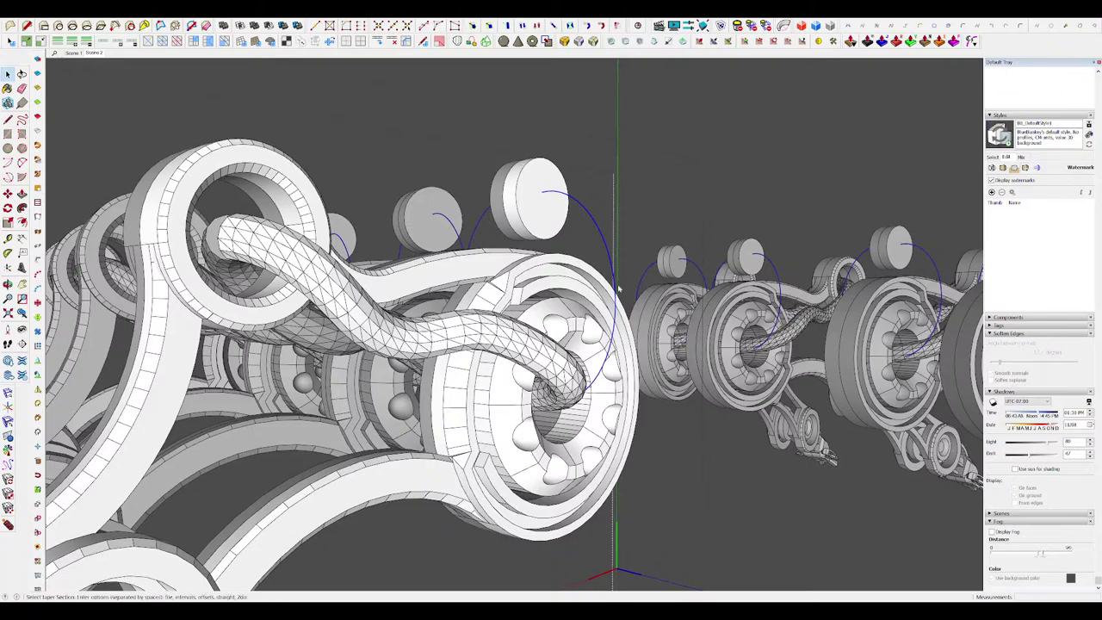
Step: Sweep a hose pipe along the curve and reshape it with Vertex Tools
{"action": "middle_click_drag", "start_coordinate": [544, 324], "coordinate": [592, 330]}
{"action": "scroll", "coordinate": [517, 314], "scroll_direction": "down", "scroll_amount": 4}
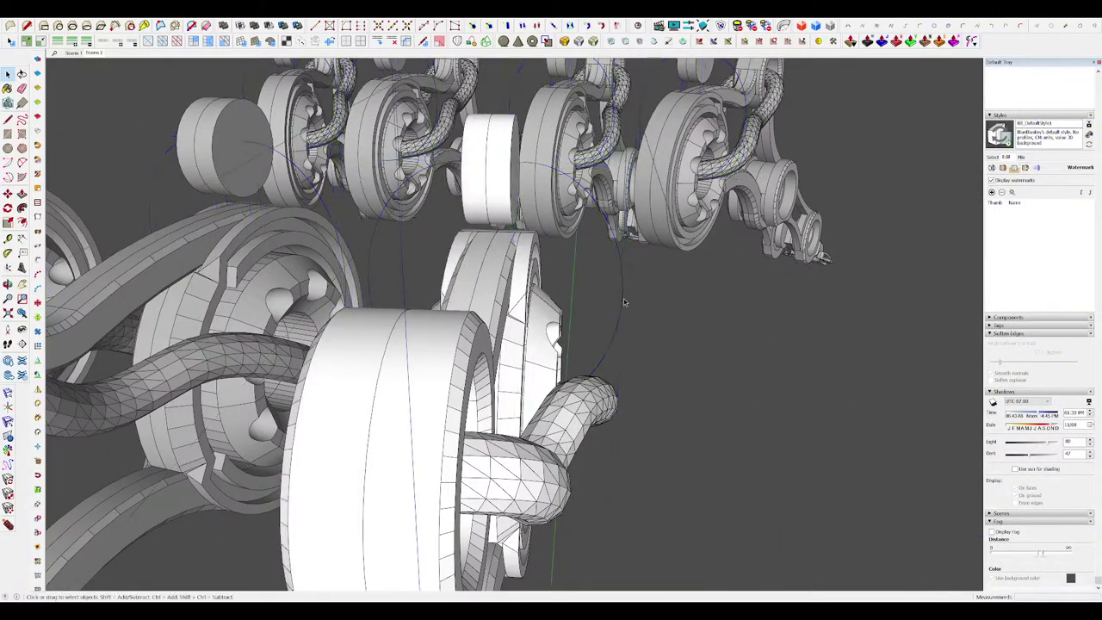
{"action": "key", "text": "v"}
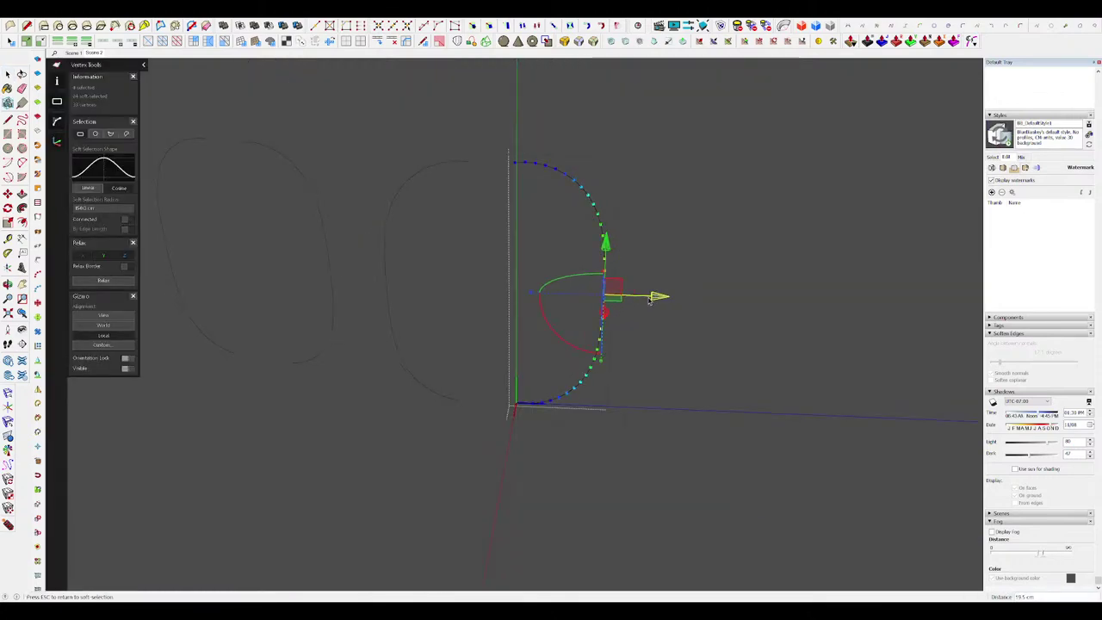
{"action": "middle_click_drag", "start_coordinate": [622, 294], "coordinate": [602, 307]}
{"action": "key", "text": "h"}
{"action": "key", "text": "space"}
{"action": "key", "text": "Escape"}
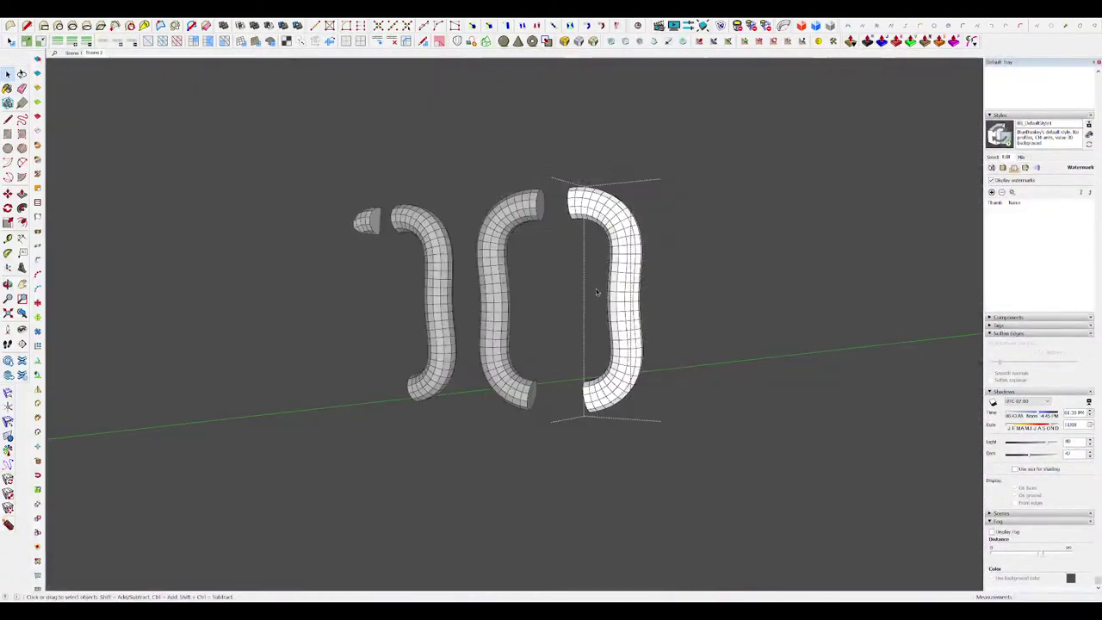
Step: Adjust the right hose's vertices so it bends into the ring, then exit the groups
{"action": "middle_click_drag", "start_coordinate": [650, 296], "coordinate": [634, 305]}
{"action": "scroll", "coordinate": [635, 305], "scroll_direction": "up", "scroll_amount": 4}
{"action": "key", "text": "v"}
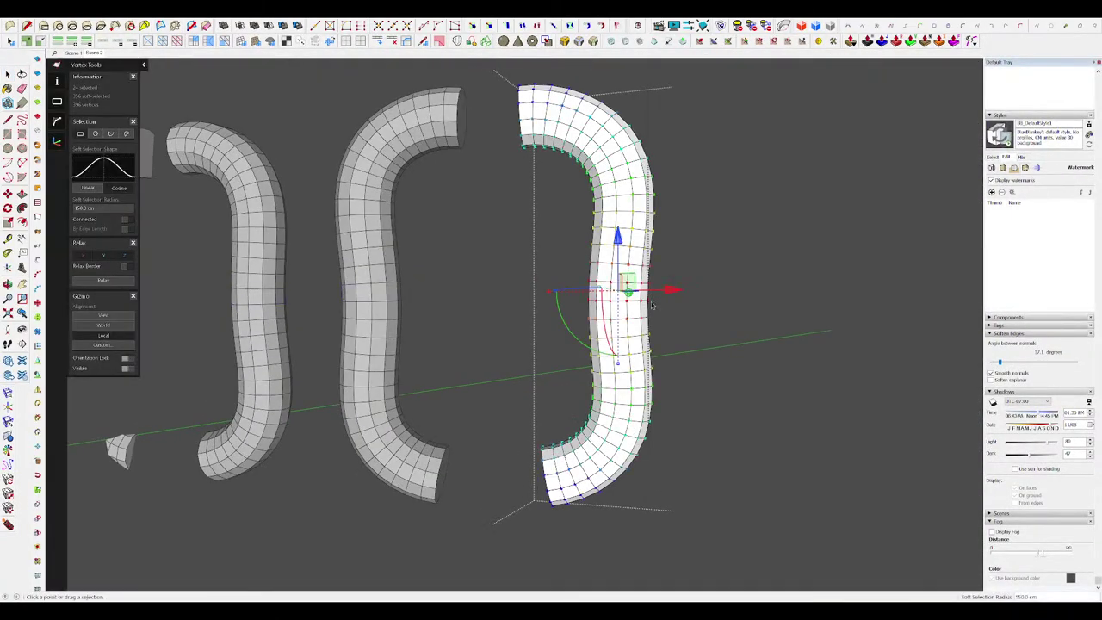
{"action": "left_click_drag", "start_coordinate": [653, 291], "coordinate": [651, 290]}
{"action": "key", "text": "h"}
{"action": "middle_click_drag", "start_coordinate": [651, 290], "coordinate": [578, 368]}
{"action": "scroll", "coordinate": [586, 334], "scroll_direction": "down", "scroll_amount": 5}
{"action": "scroll", "coordinate": [579, 368], "scroll_direction": "down", "scroll_amount": 8}
{"action": "key", "text": "space"}
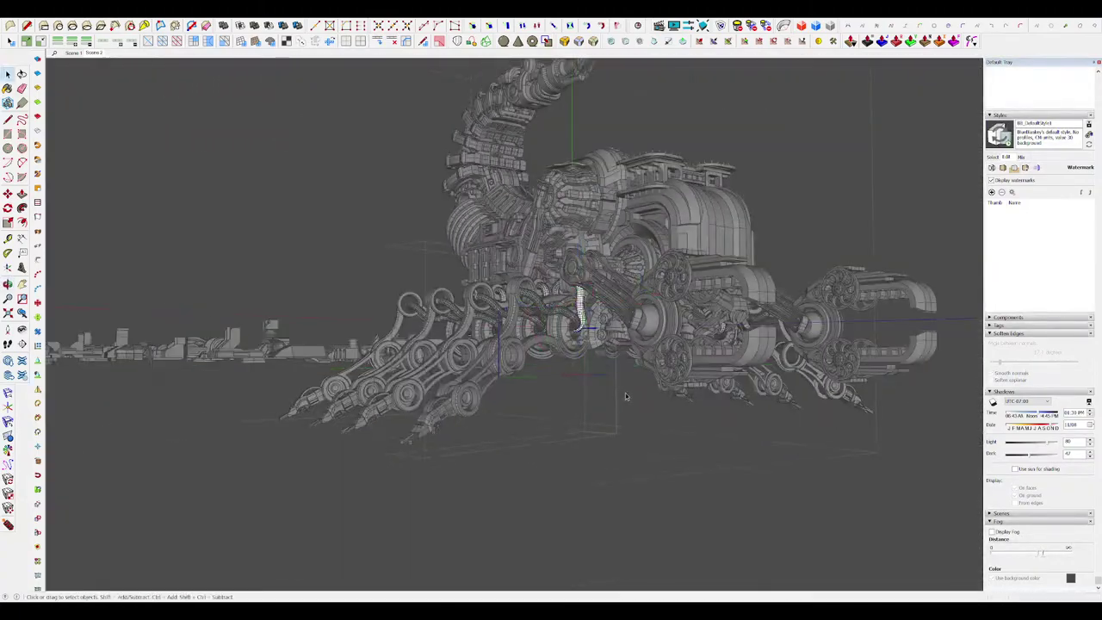
{"action": "middle_click_drag", "start_coordinate": [624, 396], "coordinate": [735, 387]}
{"action": "left_click", "coordinate": [735, 387]}
{"action": "left_click", "coordinate": [735, 386]}
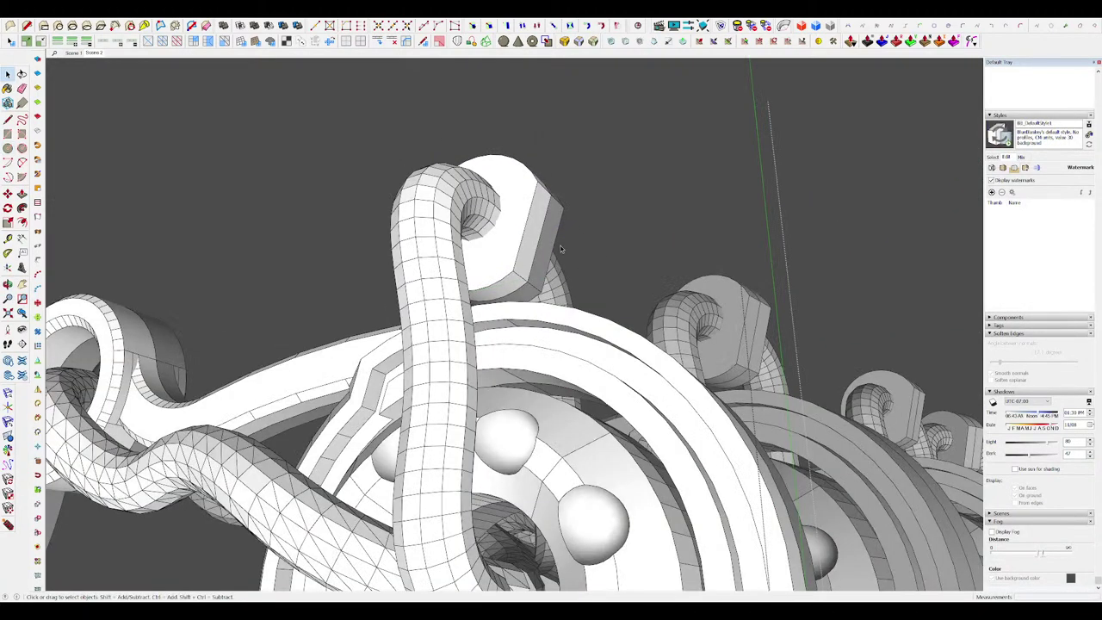
{"action": "middle_click_drag", "start_coordinate": [516, 210], "coordinate": [521, 266]}
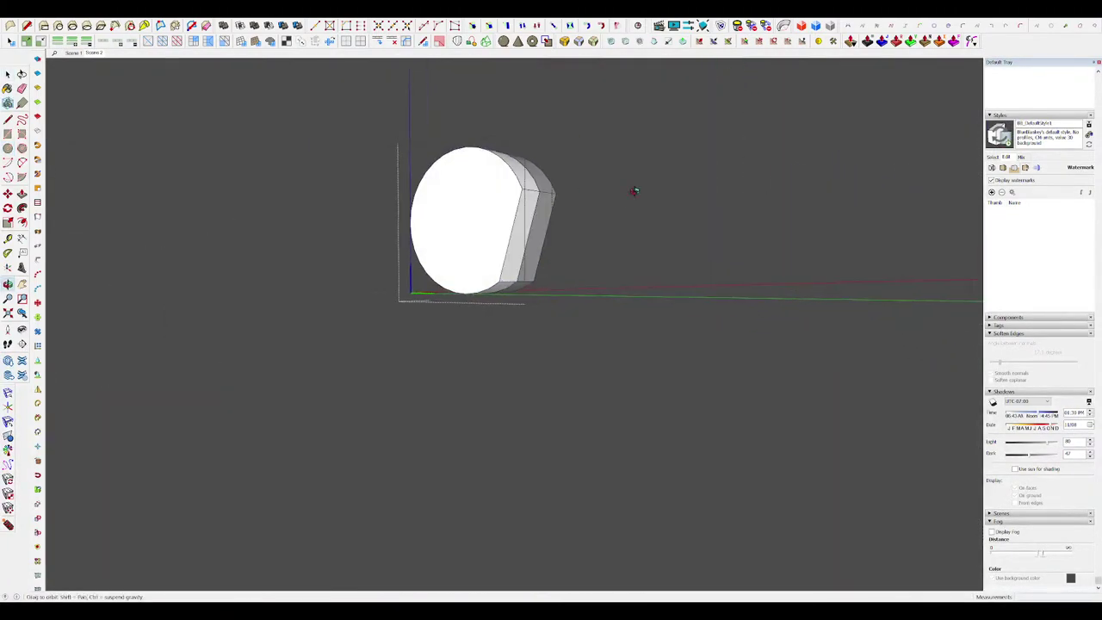
{"action": "triple_click", "coordinate": [519, 239]}
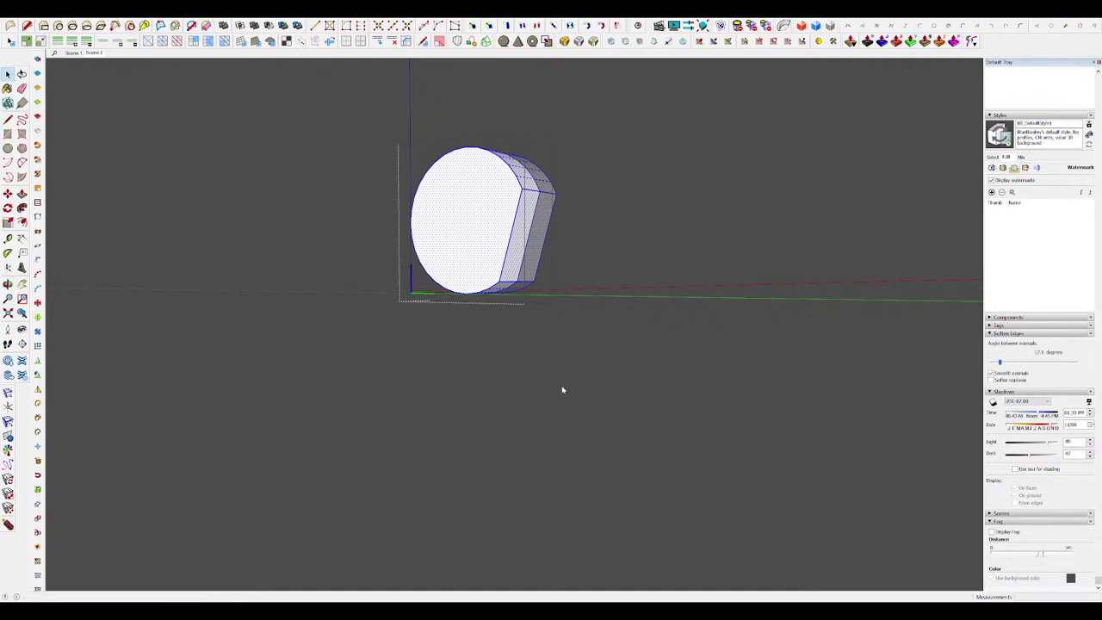
{"action": "key", "text": "ctrl+g"}
{"action": "key", "text": "c"}
{"action": "middle_click_drag", "start_coordinate": [506, 259], "coordinate": [543, 215]}
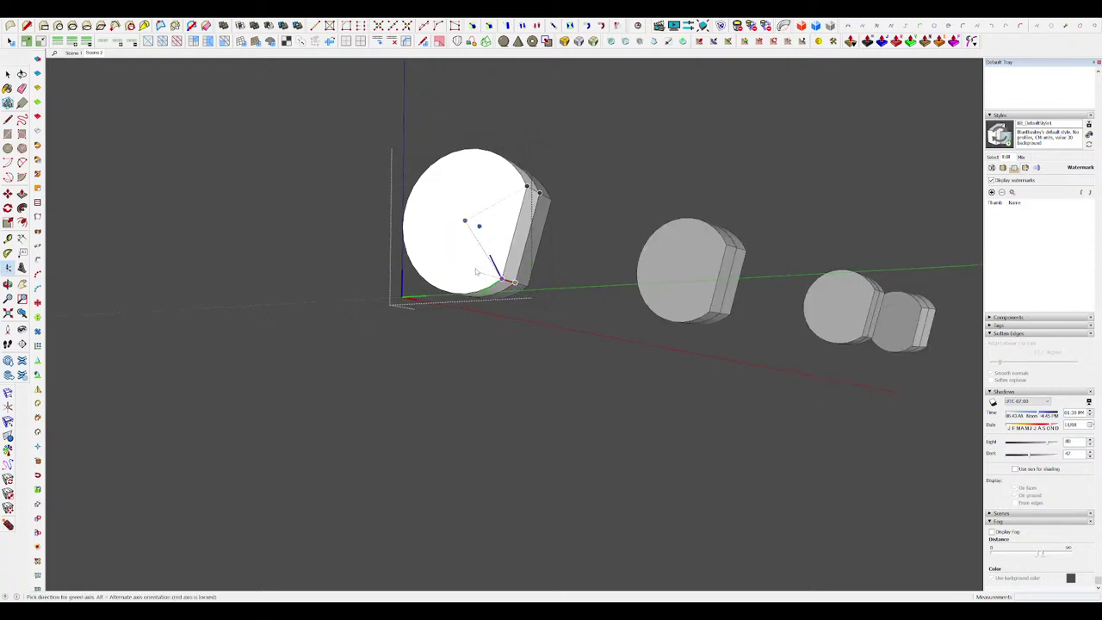
{"action": "left_click", "coordinate": [511, 250]}
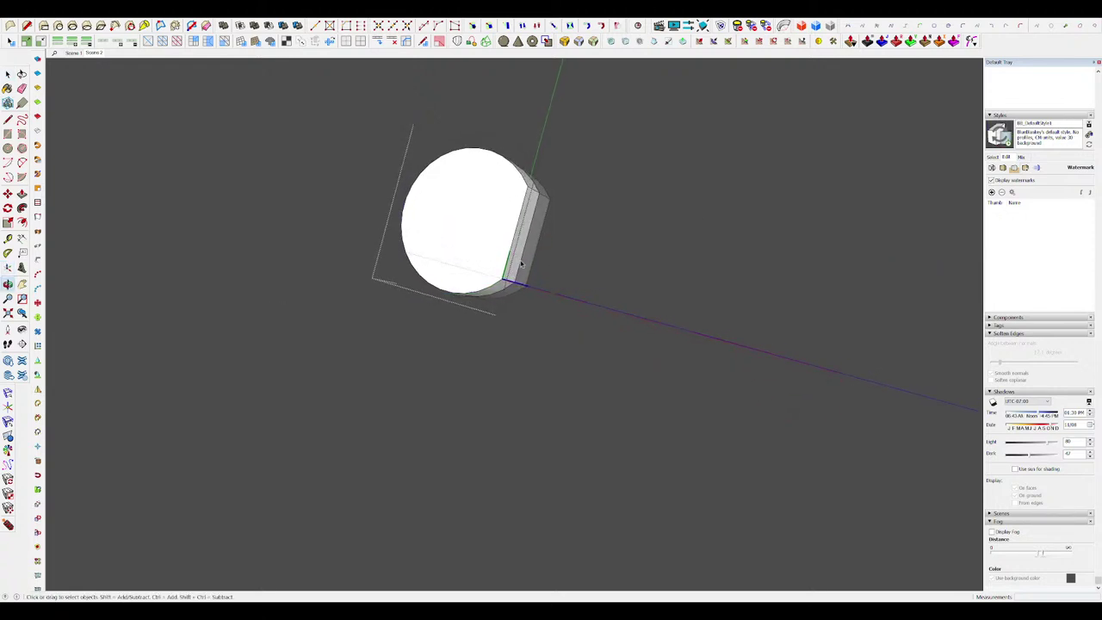
{"action": "key", "text": "o"}
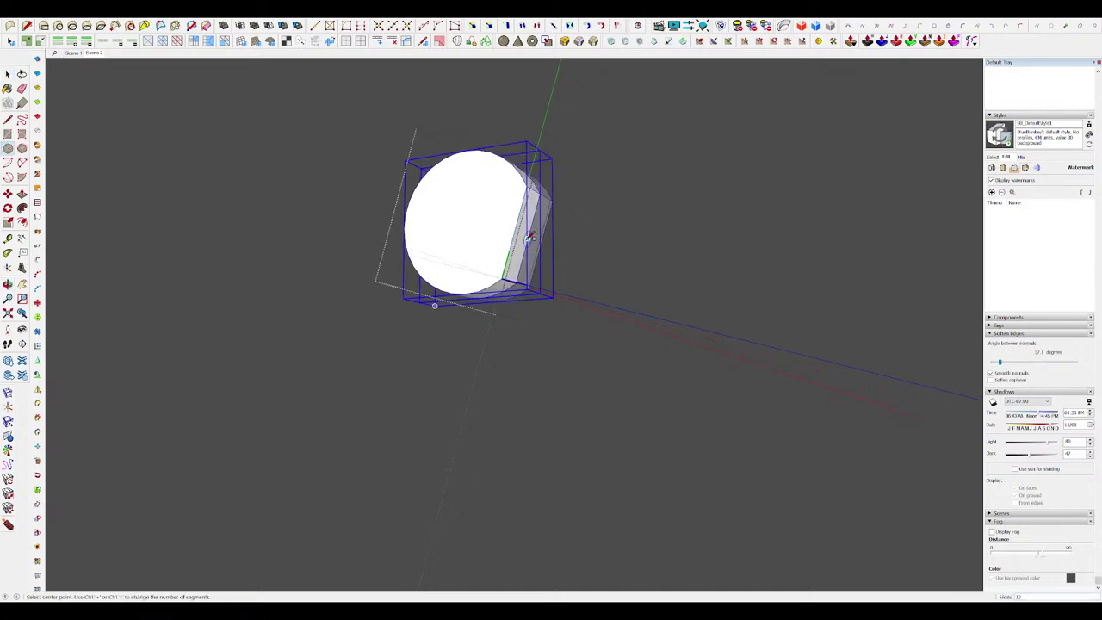
{"action": "left_click", "coordinate": [529, 237]}
{"action": "left_click", "coordinate": [505, 228]}
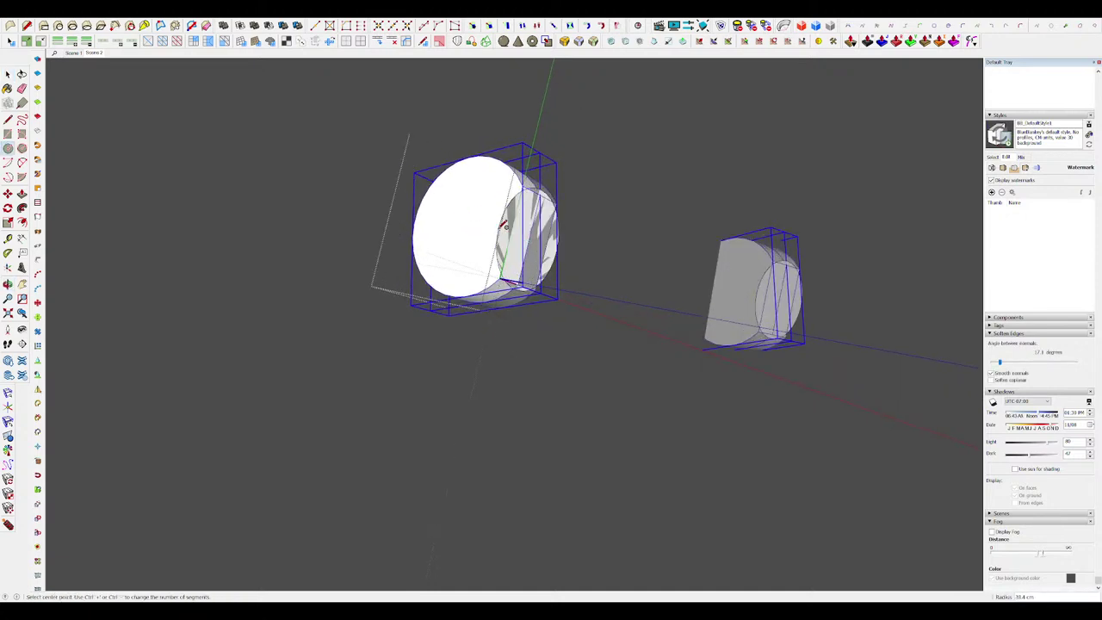
{"action": "key", "text": "space"}
{"action": "middle_click_drag", "start_coordinate": [505, 238], "coordinate": [533, 259]}
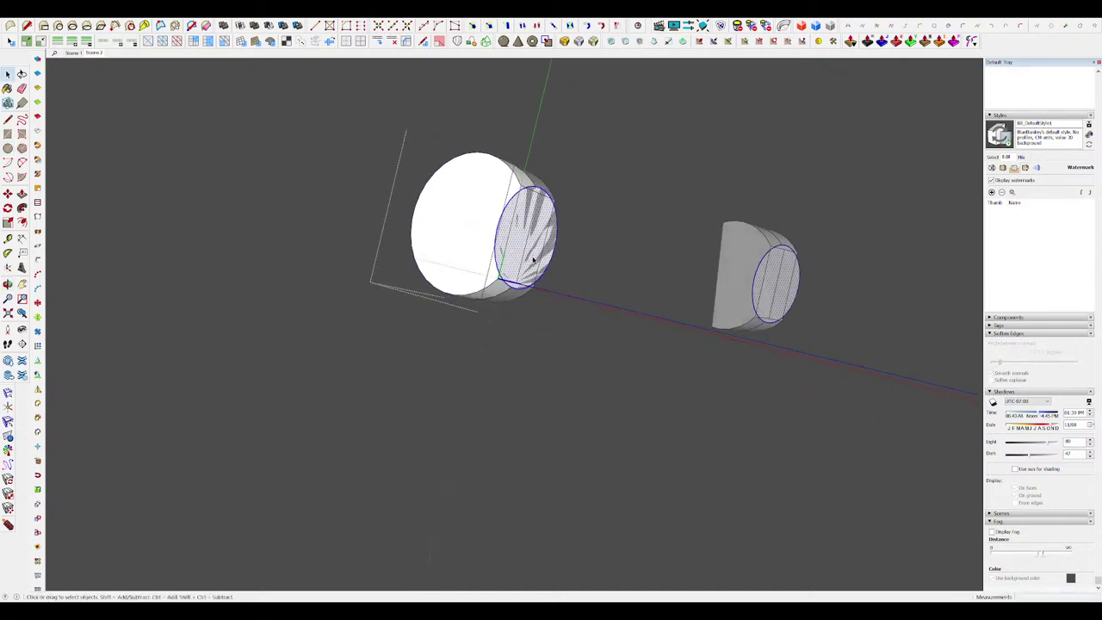
{"action": "middle_click_drag", "start_coordinate": [550, 383], "coordinate": [545, 290]}
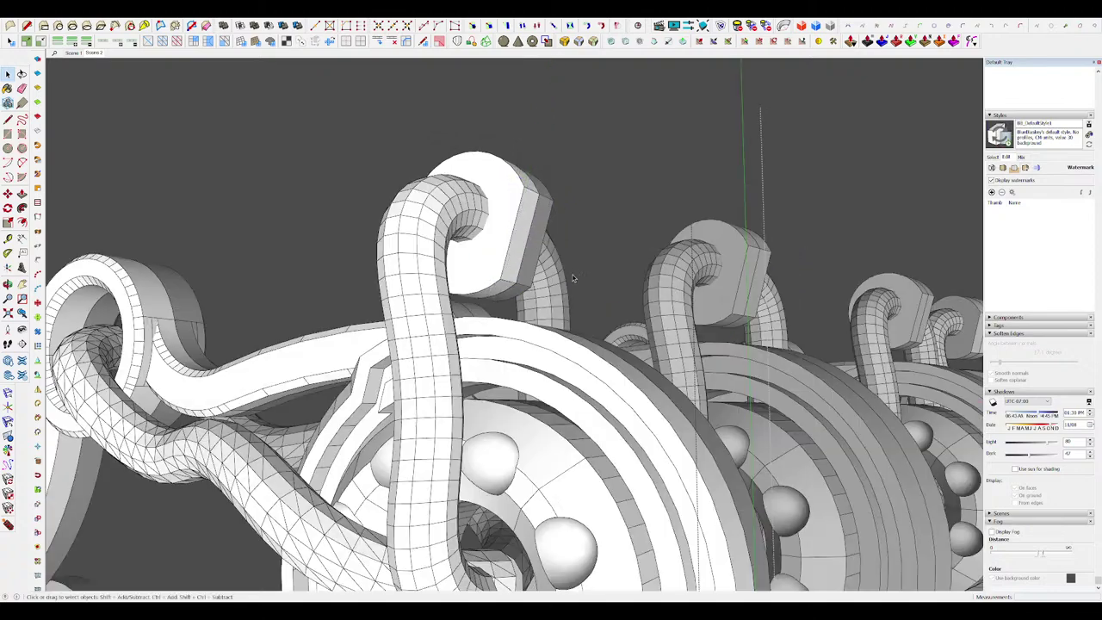
{"action": "middle_click_drag", "start_coordinate": [517, 275], "coordinate": [505, 269]}
{"action": "scroll", "coordinate": [711, 277], "scroll_direction": "down", "scroll_amount": 3}
{"action": "middle_click_drag", "start_coordinate": [710, 277], "coordinate": [816, 223]}
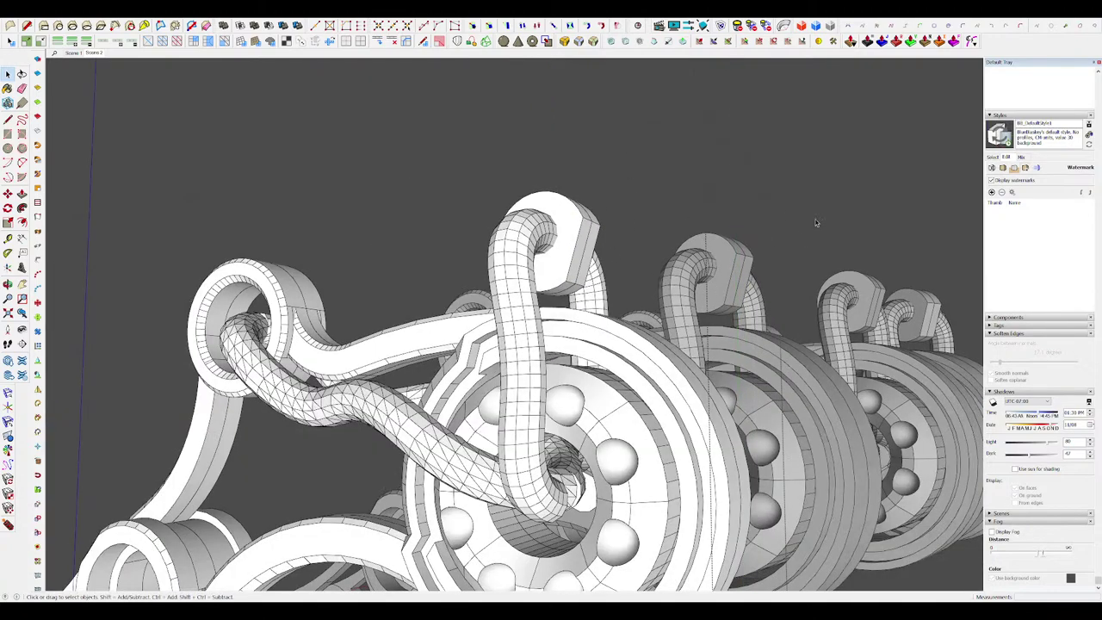
{"action": "mouse_move", "coordinate": [595, 269]}
{"action": "middle_mouse_down"}
{"action": "mouse_move", "coordinate": [585, 276]}
{"action": "mouse_move", "coordinate": [579, 258]}
{"action": "middle_mouse_up"}
{"action": "key", "text": "p"}
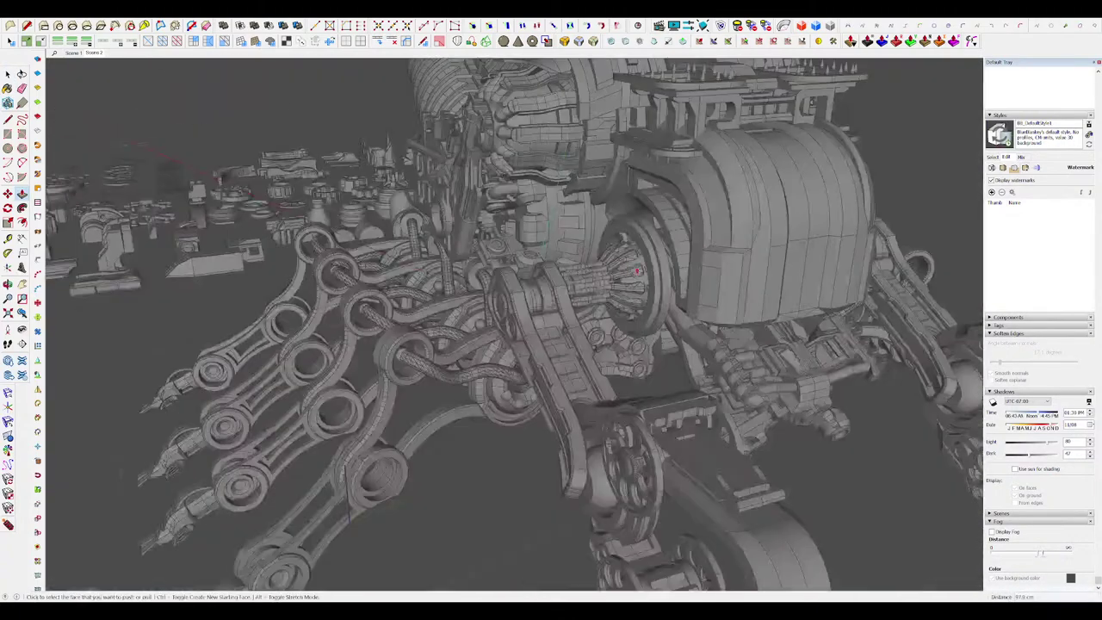
Step: Push/Pull the white cylinder beside the disc to make it longer
{"action": "scroll", "coordinate": [637, 271], "scroll_direction": "down", "scroll_amount": 5}
{"action": "middle_click_drag", "start_coordinate": [636, 271], "coordinate": [512, 211]}
{"action": "scroll", "coordinate": [538, 200], "scroll_direction": "up", "scroll_amount": 3}
{"action": "scroll", "coordinate": [537, 203], "scroll_direction": "up", "scroll_amount": 8}
{"action": "key", "text": "space"}
{"action": "middle_click_drag", "start_coordinate": [599, 237], "coordinate": [551, 231]}
{"action": "left_click", "coordinate": [627, 258]}
{"action": "key", "text": "space"}
Step: Select the cylinder group and open the disc group, restoring the cylinder after trial removals
{"action": "key", "text": "Escape"}
{"action": "left_click", "coordinate": [565, 251]}
{"action": "key", "text": "q"}
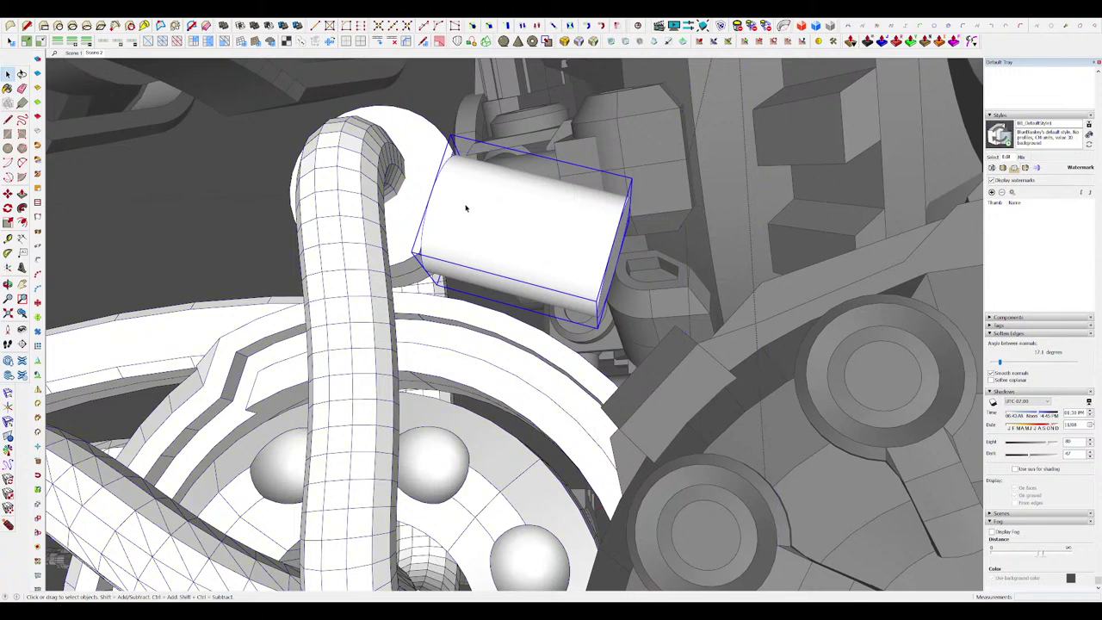
{"action": "key", "text": "ctrl+x"}
{"action": "double_click", "coordinate": [437, 212]}
{"action": "double_click", "coordinate": [437, 211]}
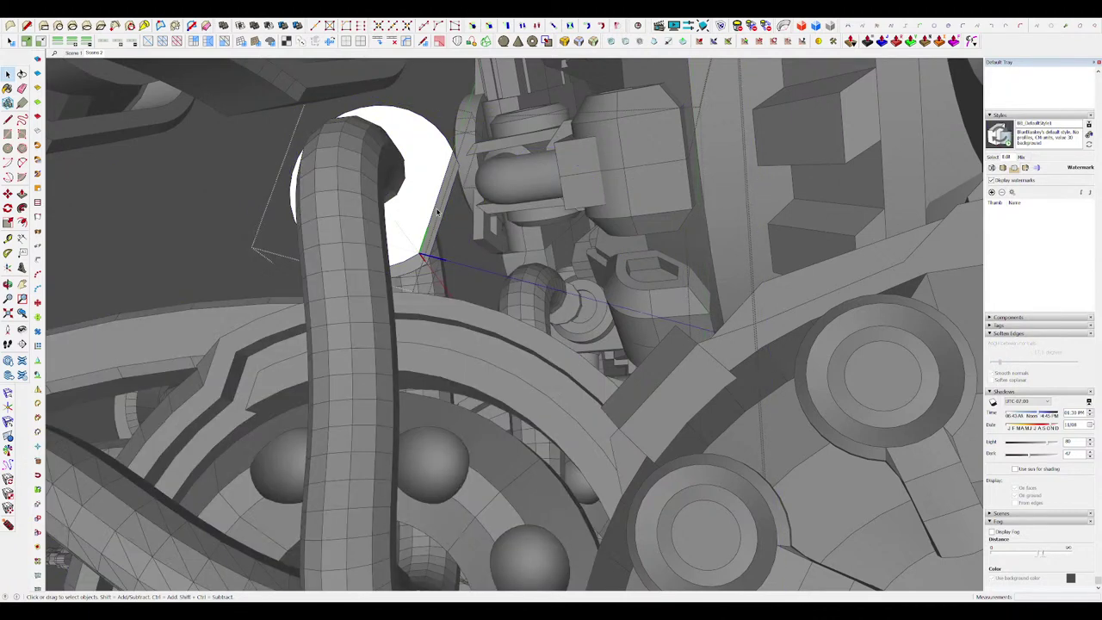
{"action": "key", "text": "ctrl+z"}
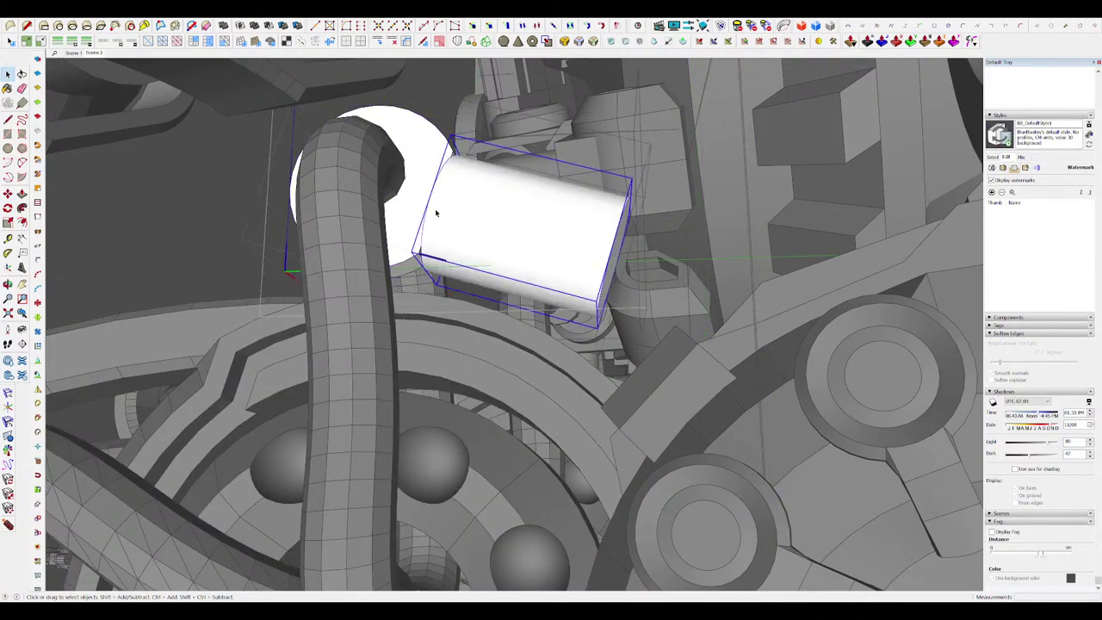
{"action": "left_click", "coordinate": [510, 231]}
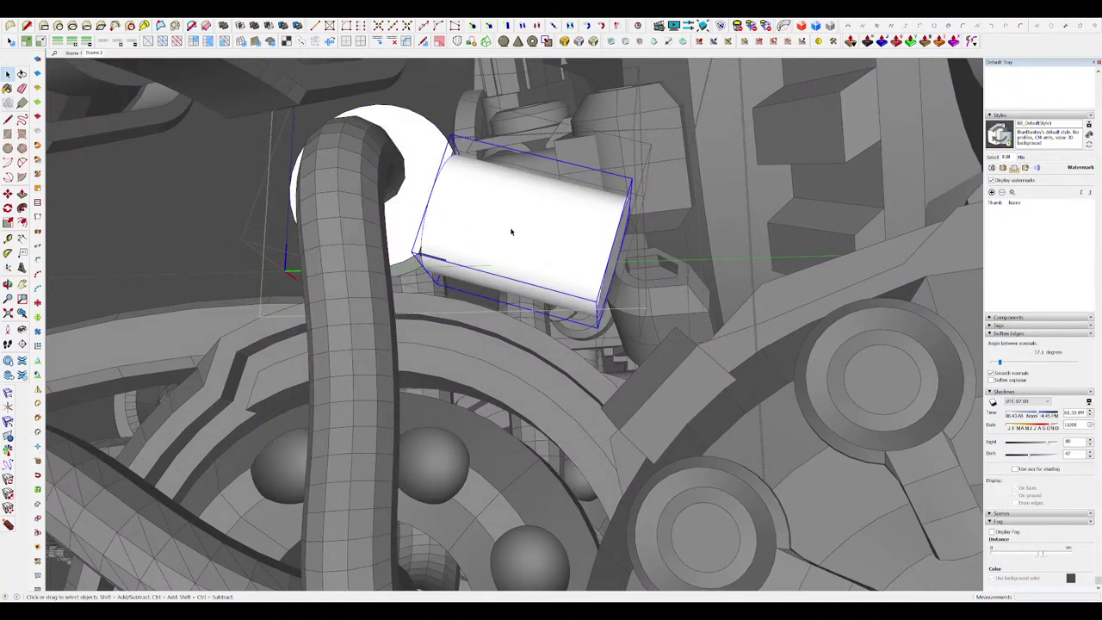
{"action": "key", "text": "Delete"}
{"action": "key", "text": "ctrl+z"}
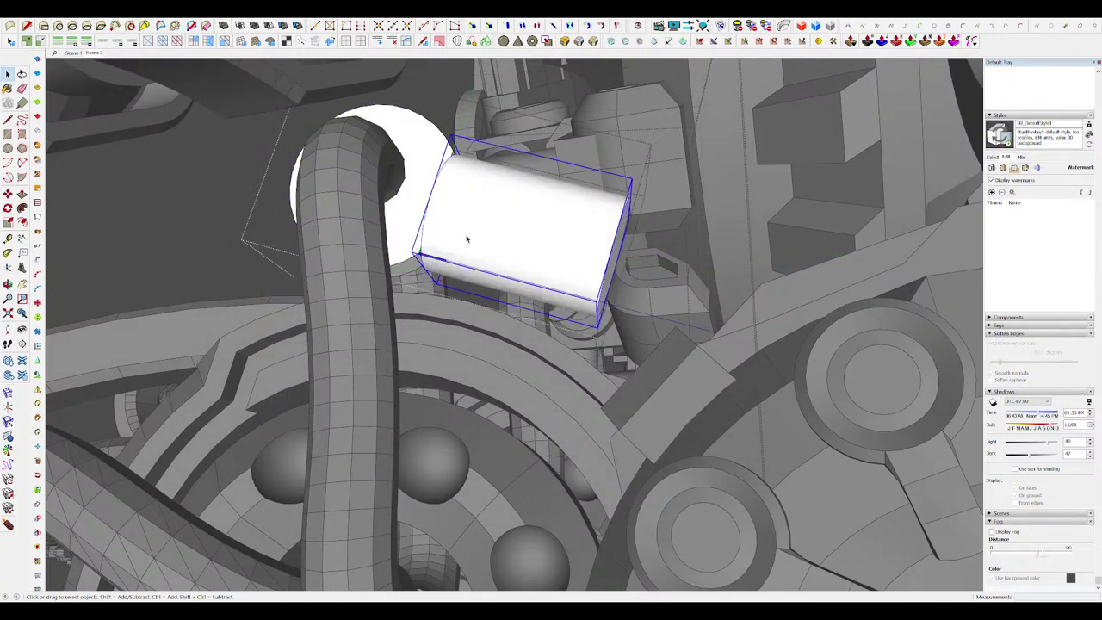
Step: Isolate the disc and cylinder assembly and inspect it from the side
{"action": "key", "text": "i"}
{"action": "key", "text": "space"}
{"action": "double_click", "coordinate": [372, 269]}
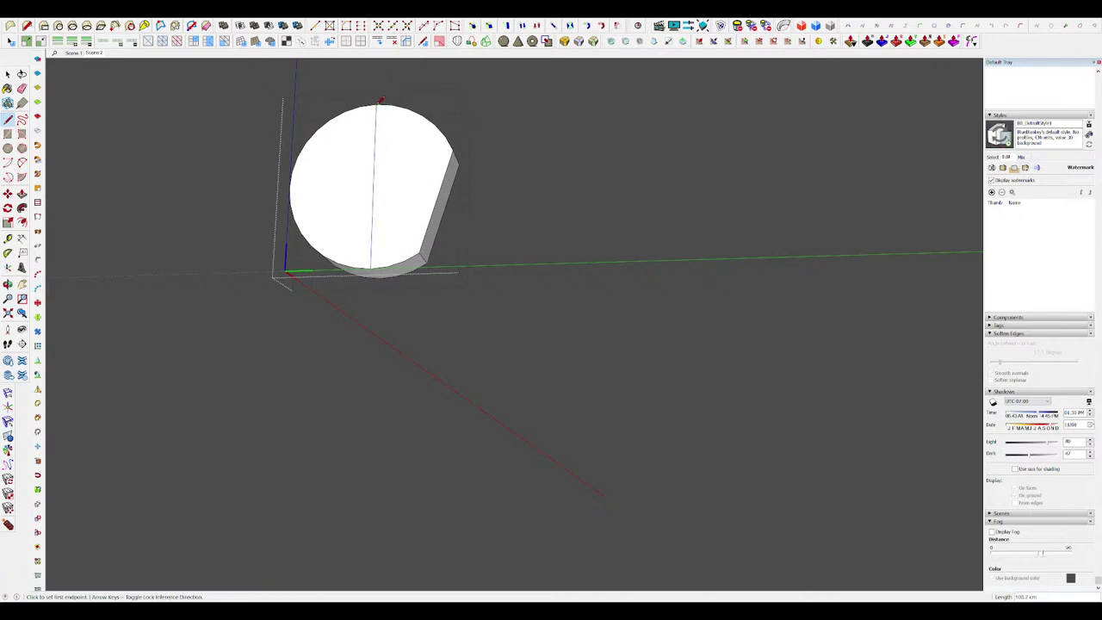
{"action": "key", "text": "space"}
{"action": "middle_click_drag", "start_coordinate": [381, 100], "coordinate": [483, 220]}
{"action": "key", "text": "i"}
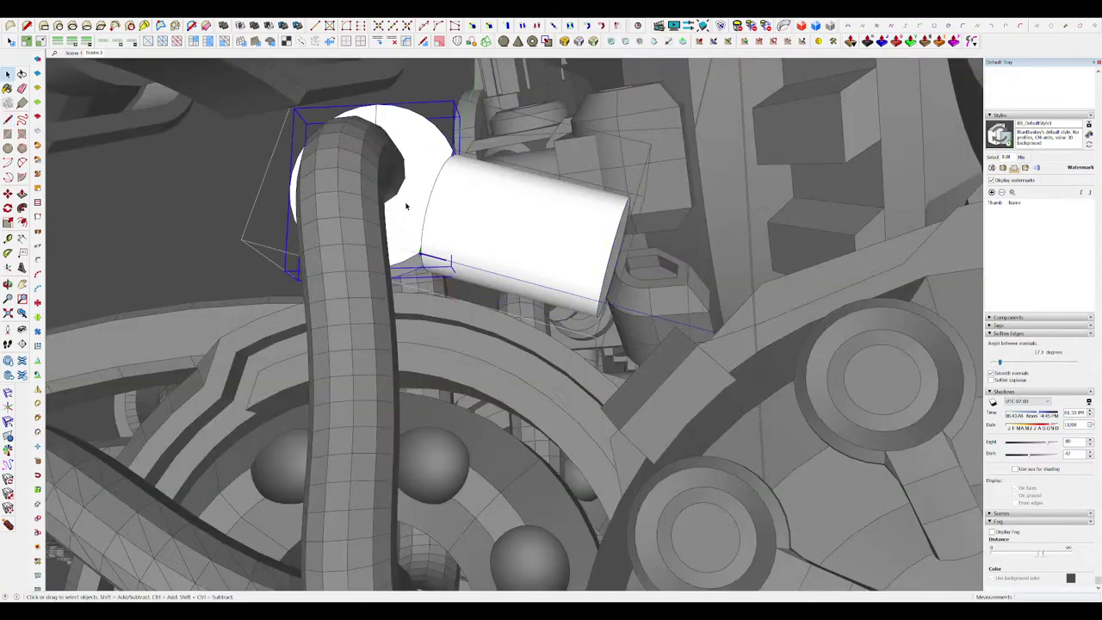
{"action": "key", "text": "shift+h"}
{"action": "key", "text": "h"}
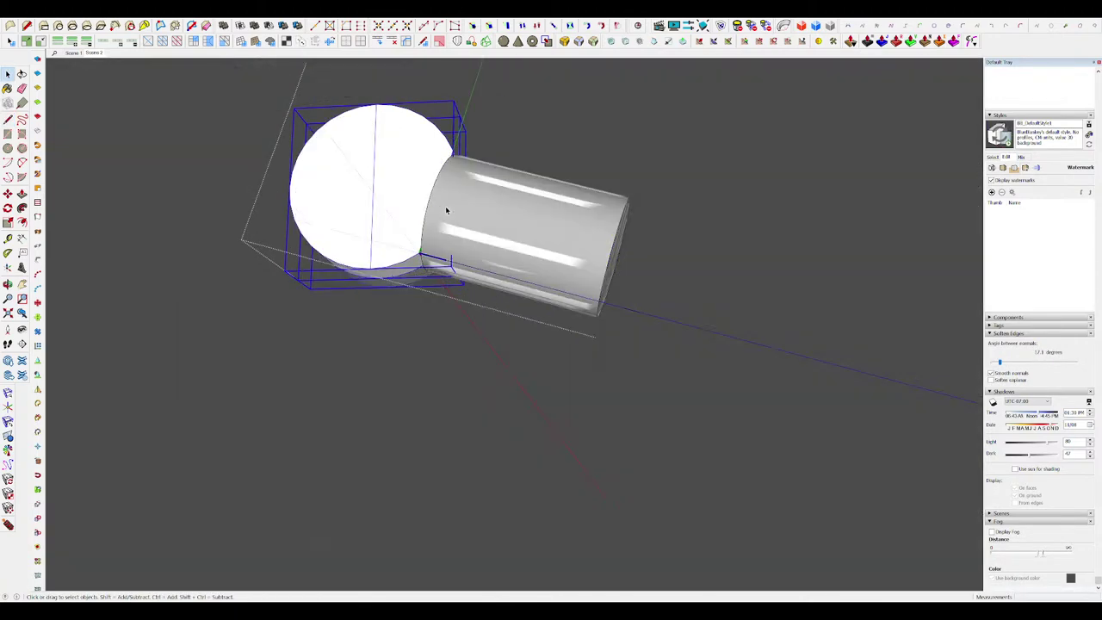
{"action": "middle_click_drag", "start_coordinate": [446, 211], "coordinate": [474, 215]}
{"action": "scroll", "coordinate": [488, 225], "scroll_direction": "down", "scroll_amount": 3}
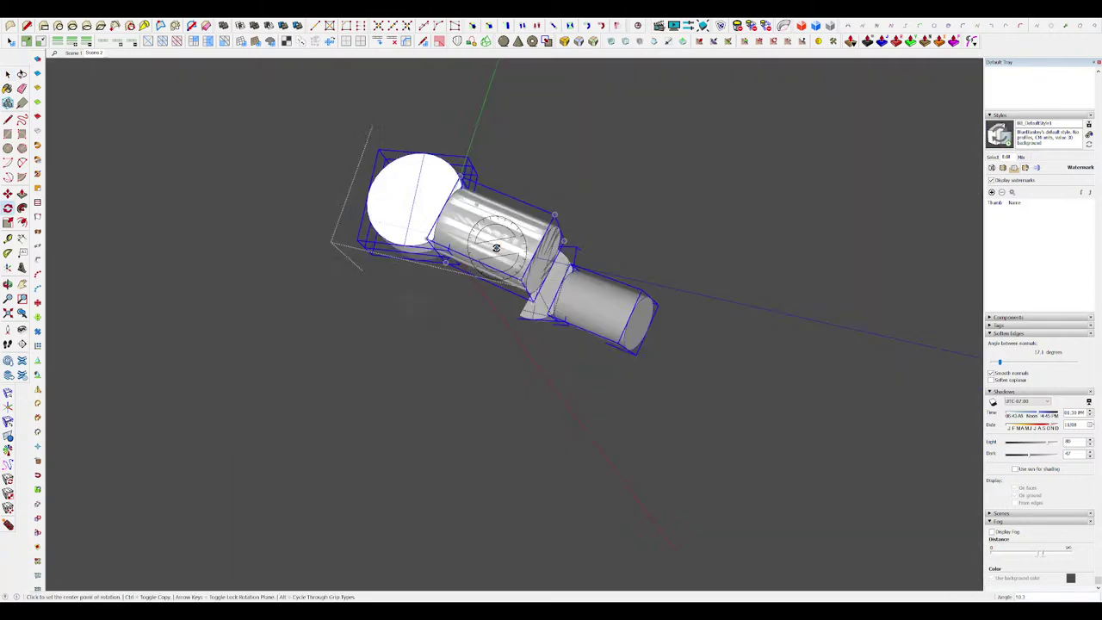
{"action": "key", "text": "h"}
{"action": "scroll", "coordinate": [435, 230], "scroll_direction": "up", "scroll_amount": 3}
{"action": "middle_click_drag", "start_coordinate": [437, 233], "coordinate": [431, 207]}
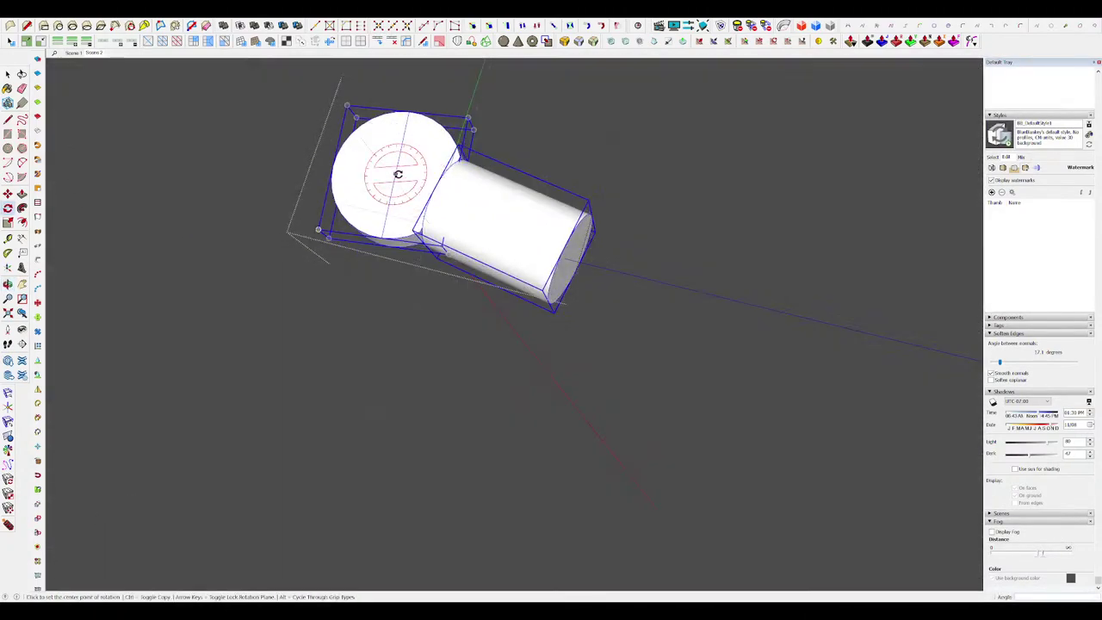
Step: Rotate the cylinder around the disc to its new angle
{"action": "left_click", "coordinate": [511, 210]}
{"action": "left_click", "coordinate": [516, 243]}
{"action": "key", "text": "h"}
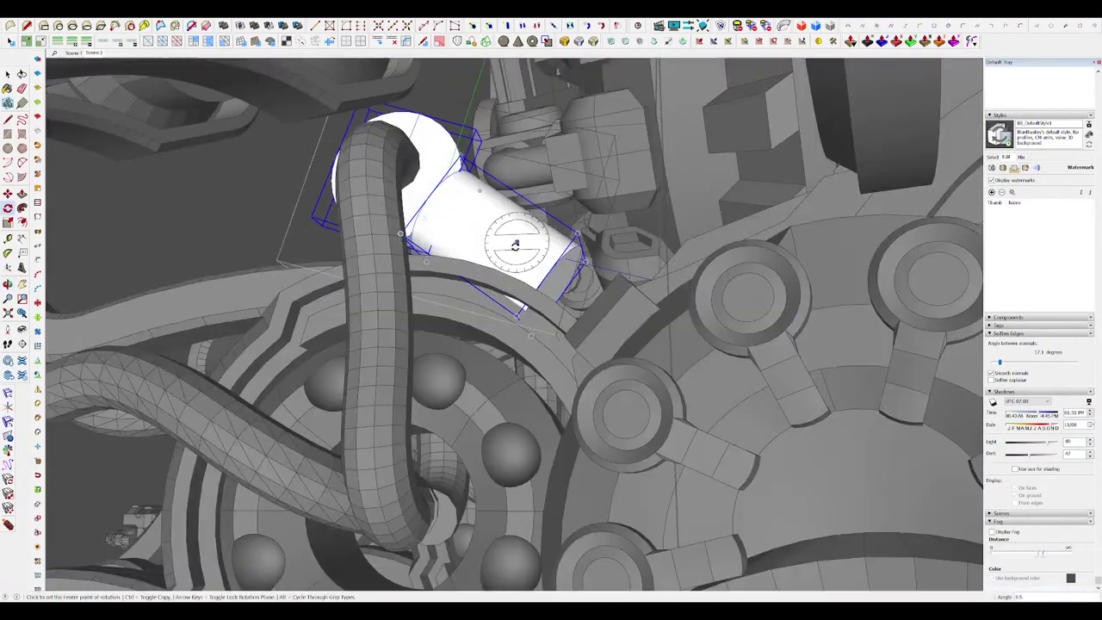
{"action": "middle_click_drag", "start_coordinate": [515, 243], "coordinate": [532, 258]}
Step: Extrude the cylinder's end face out to 64.8 cm
{"action": "key", "text": "space"}
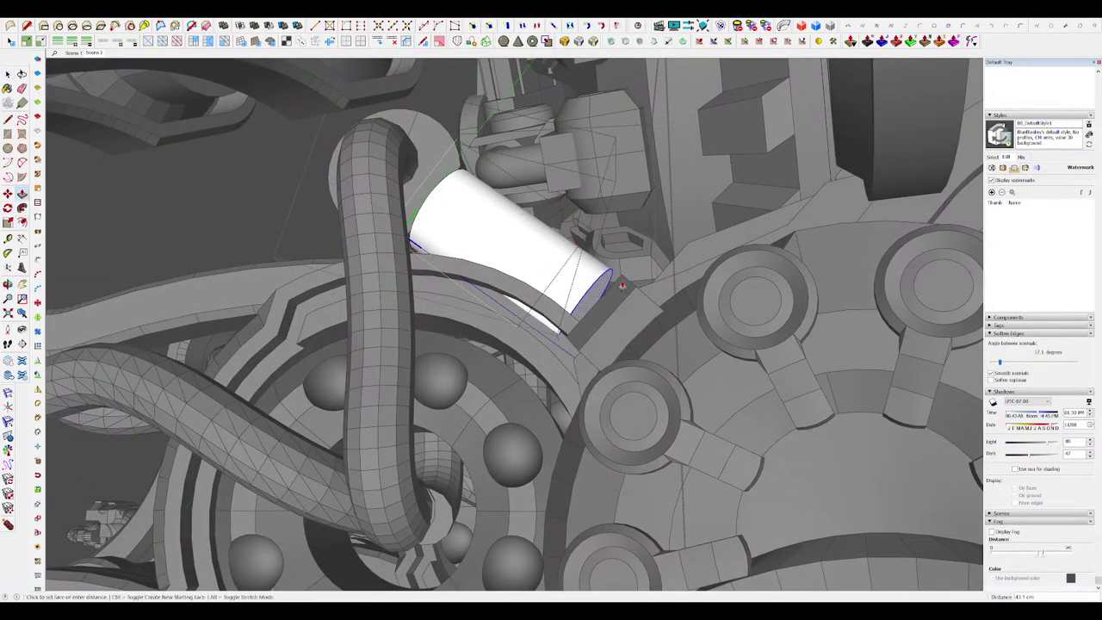
{"action": "middle_click_drag", "start_coordinate": [635, 288], "coordinate": [567, 269]}
{"action": "left_click", "coordinate": [636, 289]}
{"action": "key", "text": "h"}
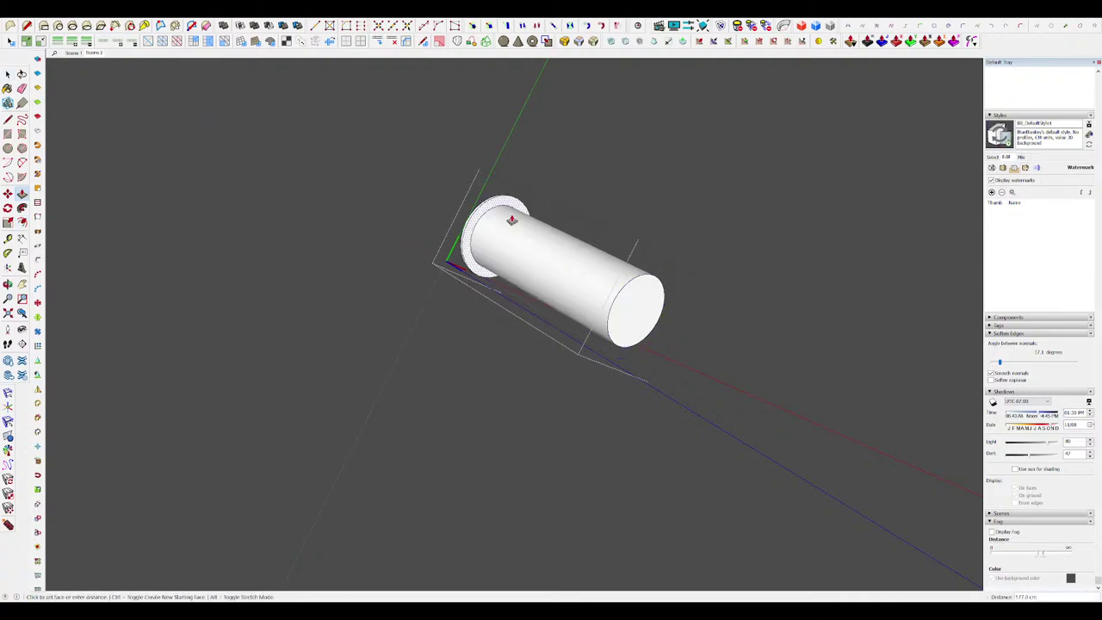
{"action": "key", "text": "h"}
Step: Exit the single leg's editing and look around the leg wheel
{"action": "middle_click_drag", "start_coordinate": [517, 231], "coordinate": [658, 312]}
{"action": "key", "text": "space"}
{"action": "scroll", "coordinate": [659, 295], "scroll_direction": "down", "scroll_amount": 8}
{"action": "middle_click_drag", "start_coordinate": [568, 242], "coordinate": [822, 358]}
{"action": "left_click", "coordinate": [849, 406]}
{"action": "scroll", "coordinate": [473, 239], "scroll_direction": "up", "scroll_amount": 8}
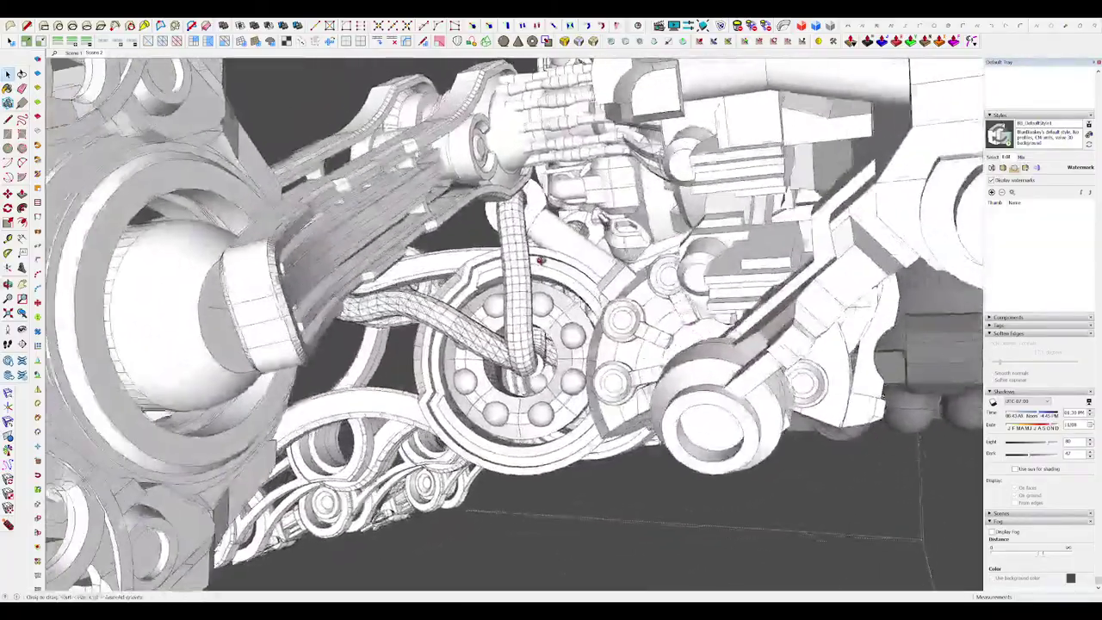
{"action": "middle_click_drag", "start_coordinate": [508, 245], "coordinate": [545, 276]}
{"action": "scroll", "coordinate": [548, 255], "scroll_direction": "down", "scroll_amount": 8}
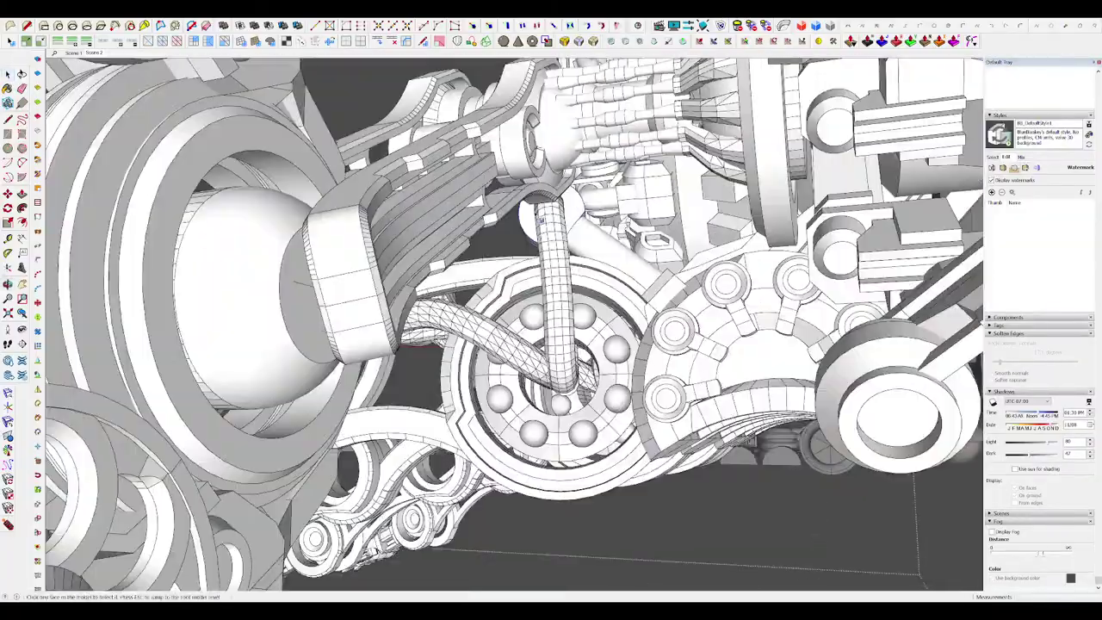
Step: Select the white disc's rim edges and round them with RoundCorner Bevel
{"action": "key", "text": "e"}
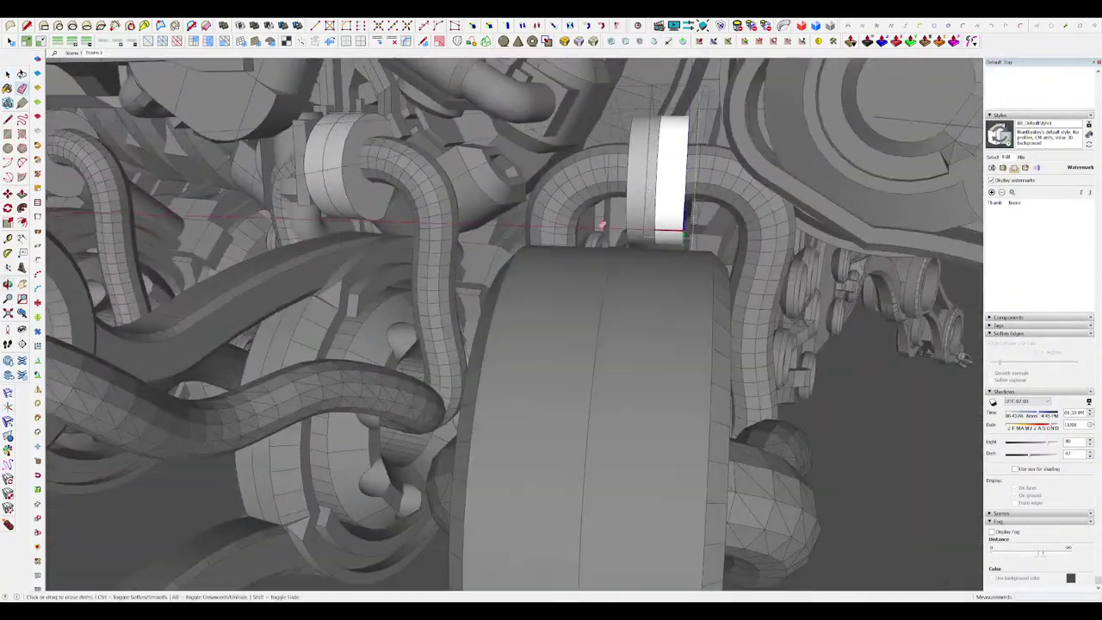
{"action": "key", "text": "p"}
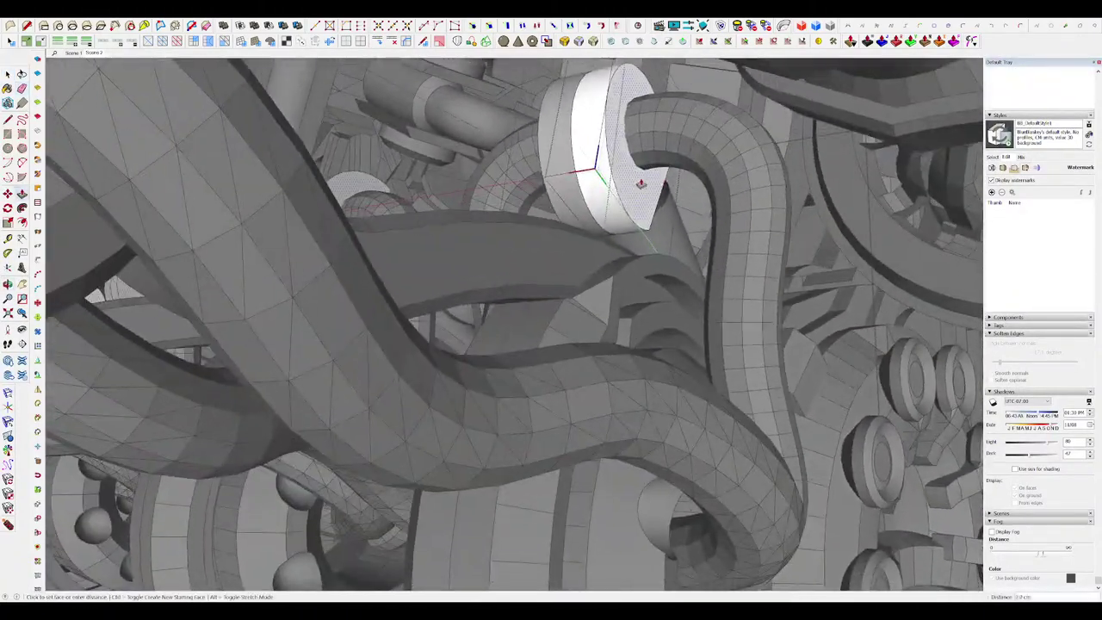
{"action": "key", "text": "space"}
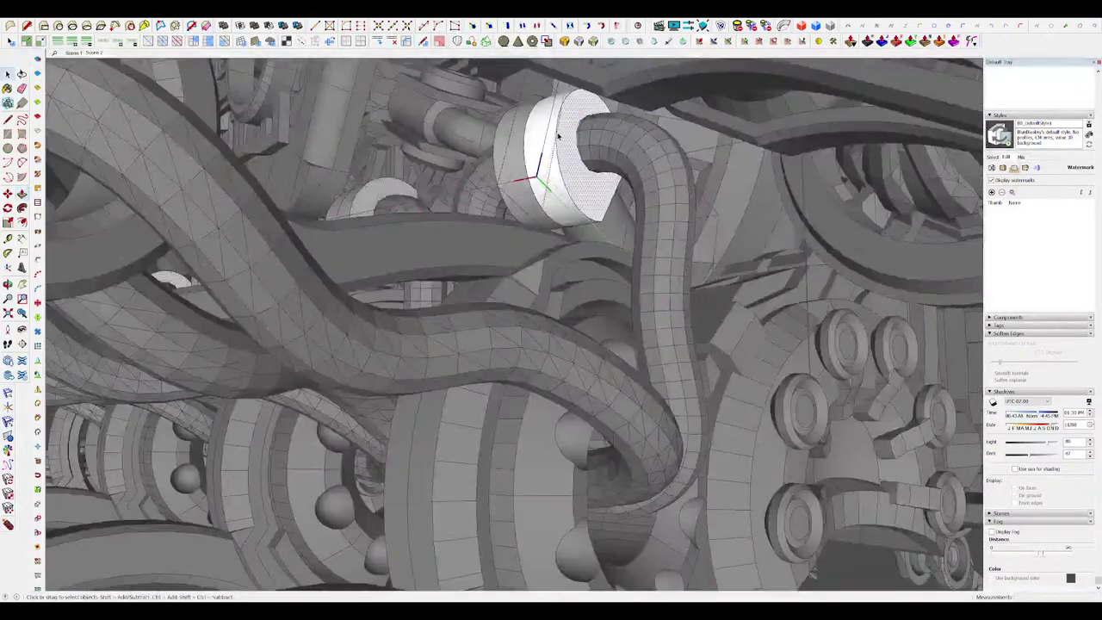
{"action": "left_click", "coordinate": [557, 135]}
{"action": "scroll", "coordinate": [578, 181], "scroll_direction": "down", "scroll_amount": 4}
{"action": "scroll", "coordinate": [577, 176], "scroll_direction": "up", "scroll_amount": 4}
{"action": "key", "text": "b"}
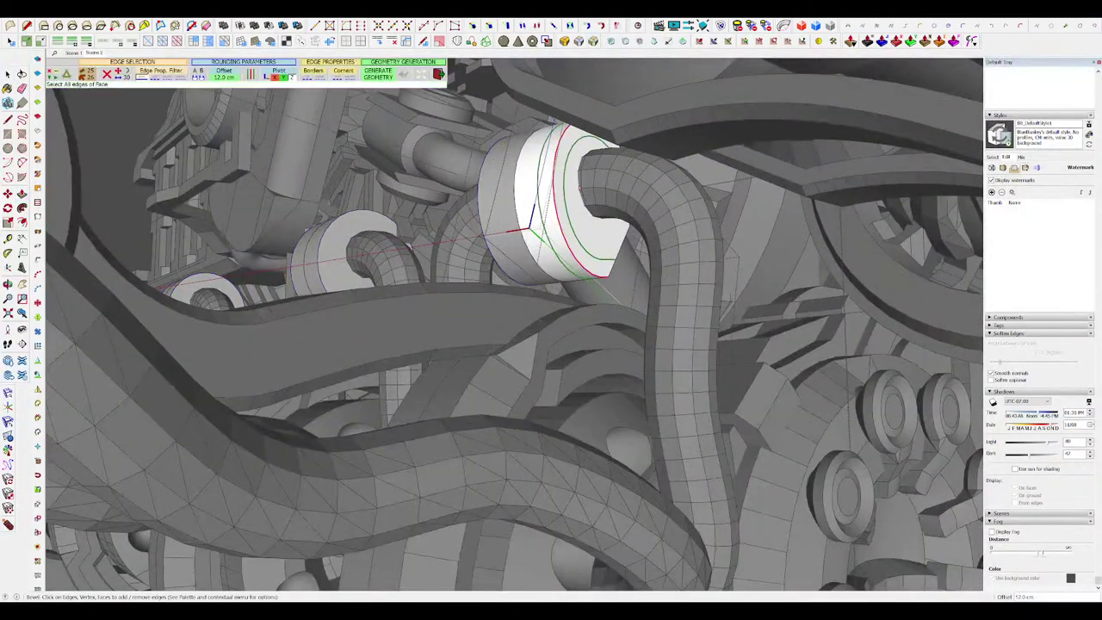
{"action": "key", "text": "o"}
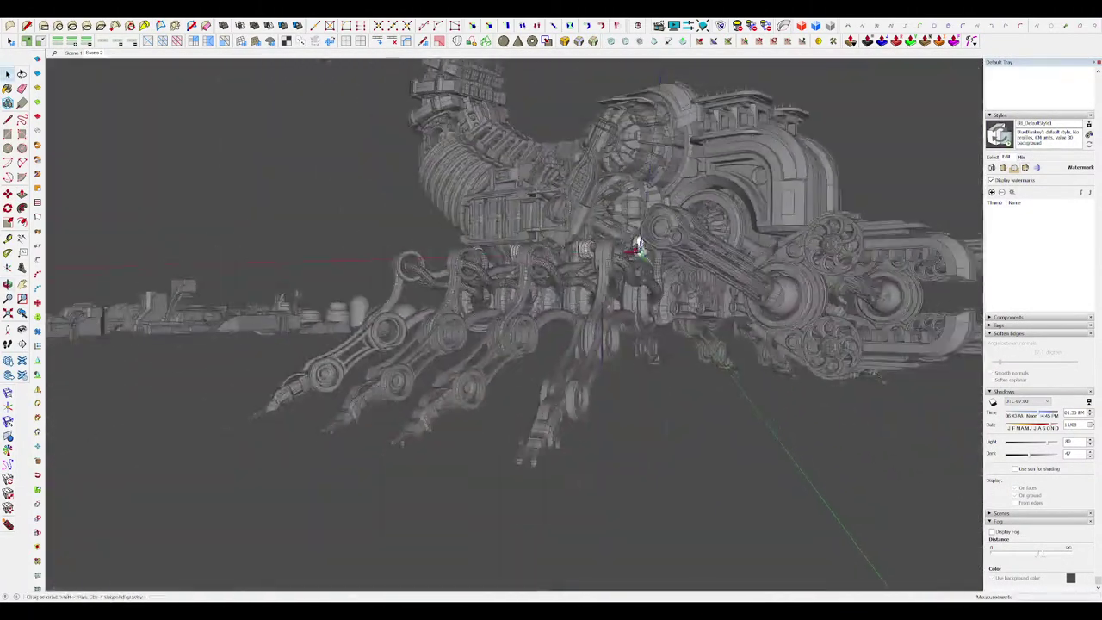
{"action": "key", "text": "space"}
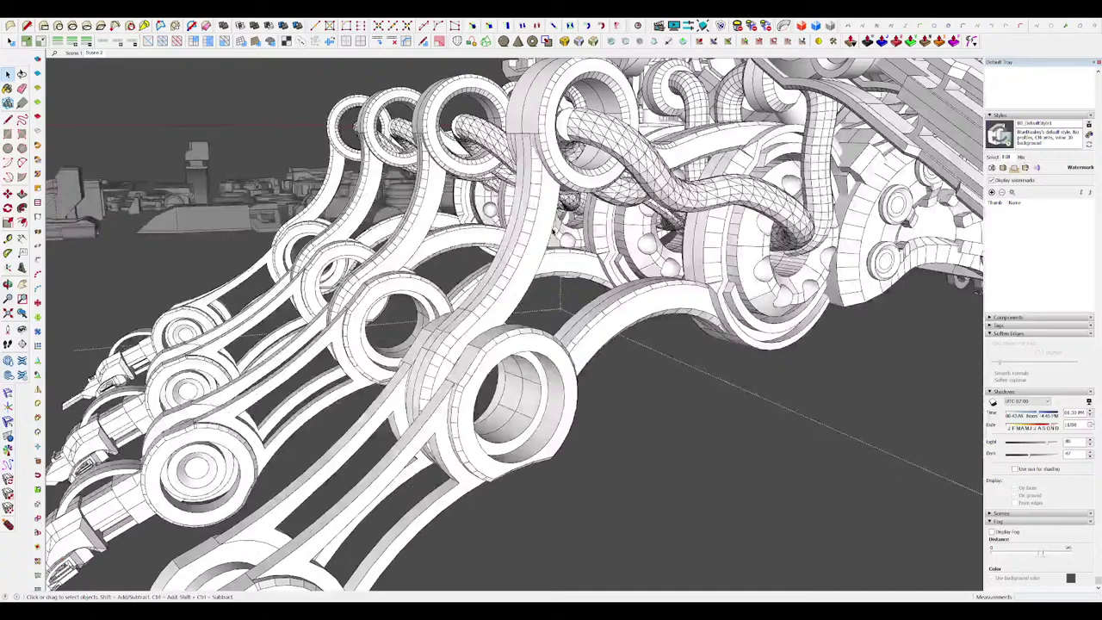
Step: Inside the leg's nested group, draw an arc ending at the tube
{"action": "double_click", "coordinate": [552, 216]}
{"action": "double_click", "coordinate": [551, 209]}
{"action": "middle_click_drag", "start_coordinate": [551, 210], "coordinate": [432, 201]}
{"action": "middle_click_drag", "start_coordinate": [605, 145], "coordinate": [591, 148]}
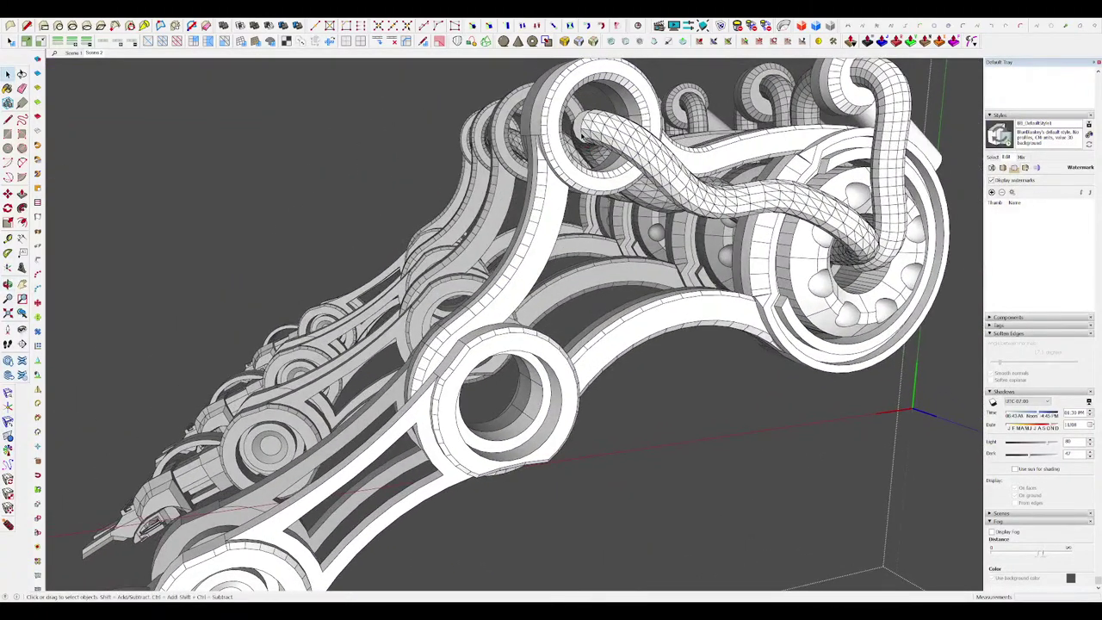
{"action": "key", "text": "a"}
{"action": "middle_click_drag", "start_coordinate": [564, 191], "coordinate": [509, 417]}
{"action": "middle_click_drag", "start_coordinate": [559, 317], "coordinate": [607, 284]}
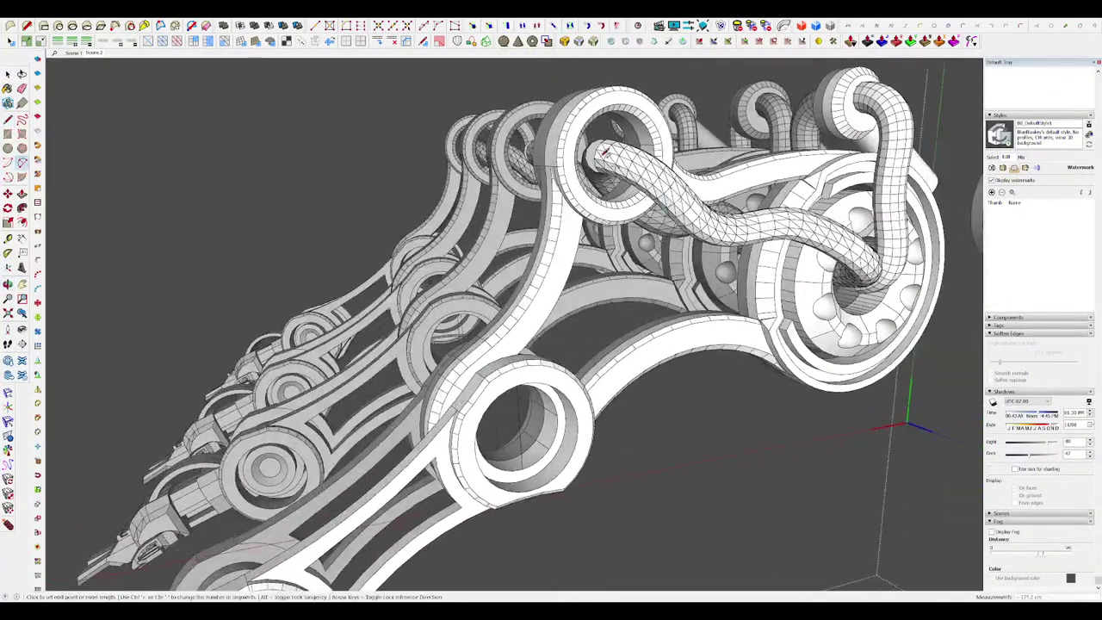
{"action": "scroll", "coordinate": [592, 144], "scroll_direction": "up", "scroll_amount": 5}
{"action": "middle_click_drag", "start_coordinate": [560, 143], "coordinate": [592, 136]}
{"action": "left_click", "coordinate": [575, 141]}
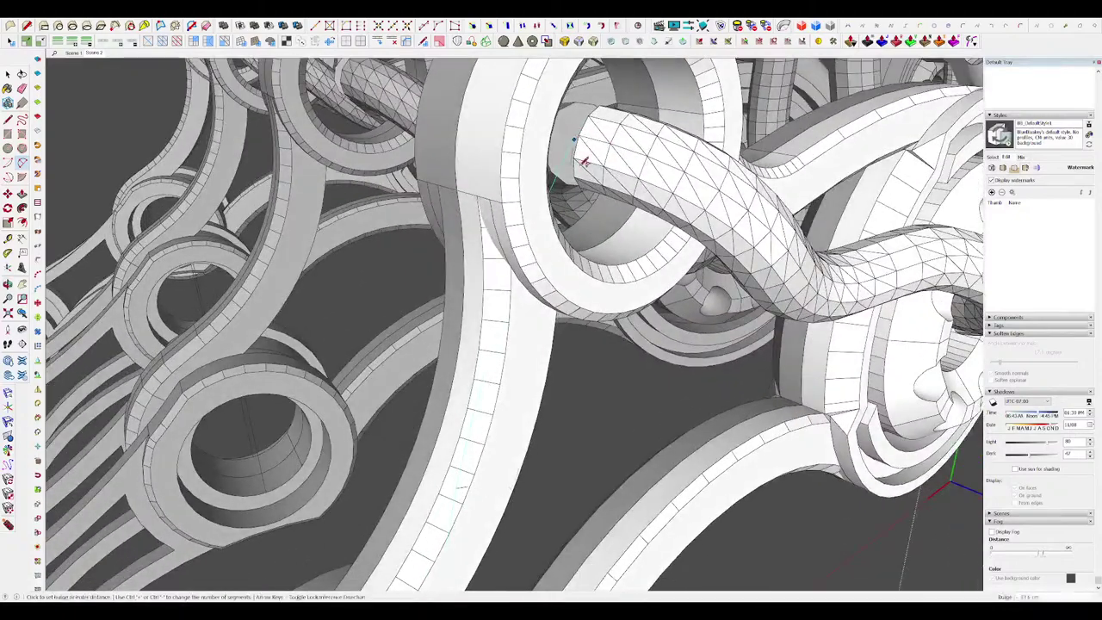
Step: Group the arc edges and open the new arc group for editing
{"action": "scroll", "coordinate": [577, 160], "scroll_direction": "down", "scroll_amount": 5}
{"action": "middle_click_drag", "start_coordinate": [527, 191], "coordinate": [831, 307]}
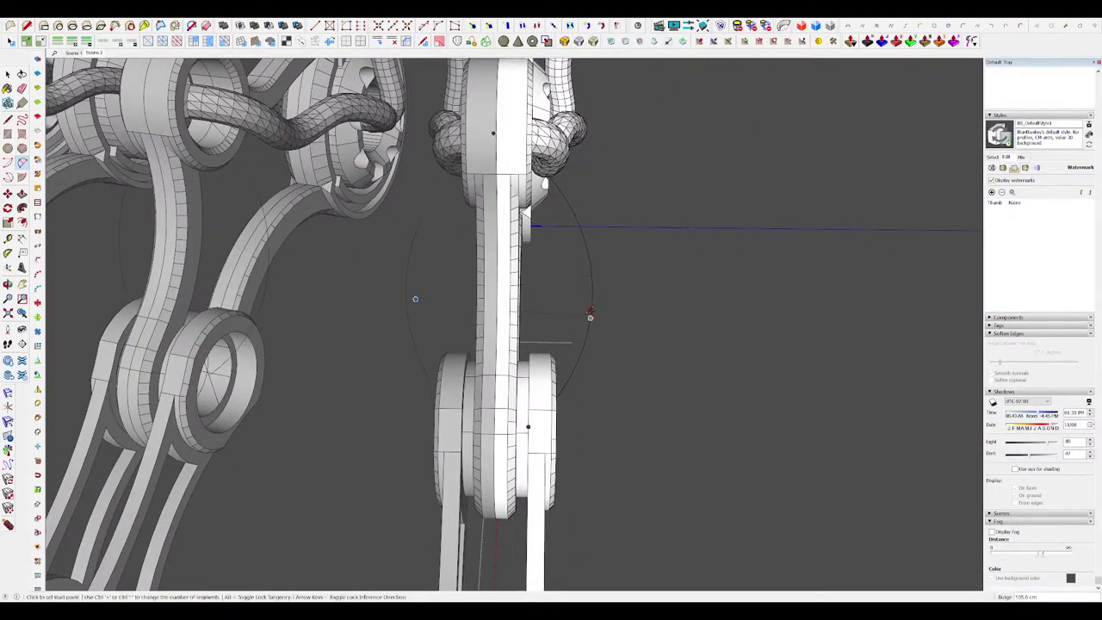
{"action": "scroll", "coordinate": [590, 312], "scroll_direction": "down", "scroll_amount": 4}
{"action": "middle_click_drag", "start_coordinate": [591, 312], "coordinate": [362, 246]}
{"action": "key", "text": "space"}
{"action": "middle_click_drag", "start_coordinate": [740, 225], "coordinate": [503, 265]}
{"action": "scroll", "coordinate": [557, 258], "scroll_direction": "down", "scroll_amount": 3}
{"action": "scroll", "coordinate": [516, 258], "scroll_direction": "up", "scroll_amount": 3}
{"action": "middle_click_drag", "start_coordinate": [564, 241], "coordinate": [534, 247]}
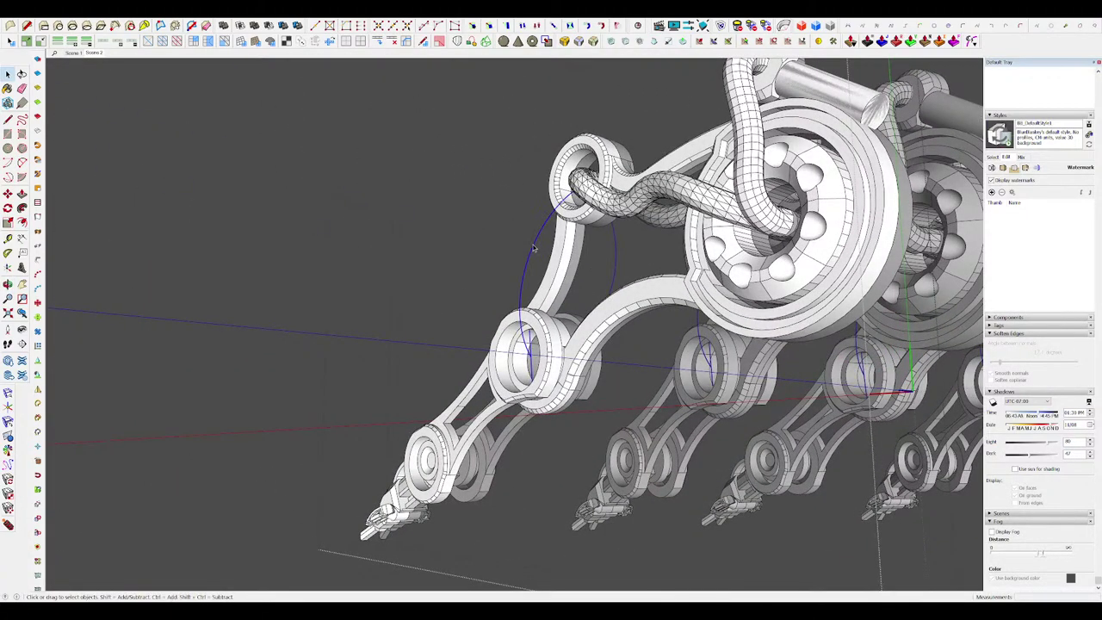
{"action": "key", "text": "ctrl+g"}
{"action": "double_click", "coordinate": [533, 238]}
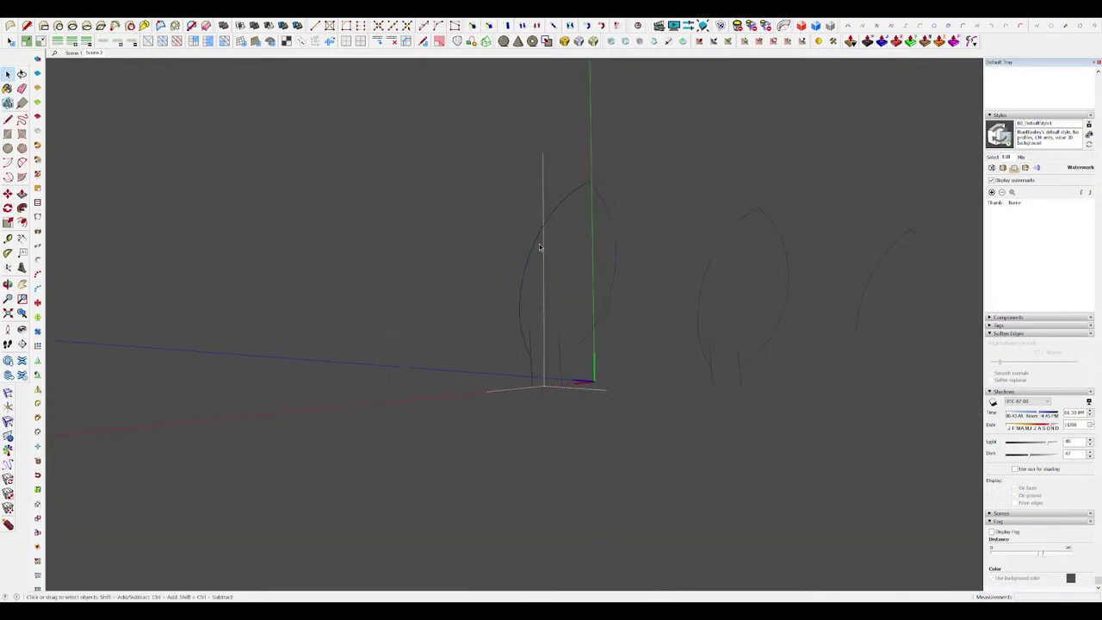
Step: With the rest hidden, use Vertex Tools to shift the arc's vertices slightly right
{"action": "middle_click_drag", "start_coordinate": [541, 244], "coordinate": [527, 244]}
{"action": "scroll", "coordinate": [533, 365], "scroll_direction": "up", "scroll_amount": 2}
{"action": "key", "text": "e"}
{"action": "middle_click_drag", "start_coordinate": [536, 319], "coordinate": [554, 263]}
{"action": "key", "text": "v"}
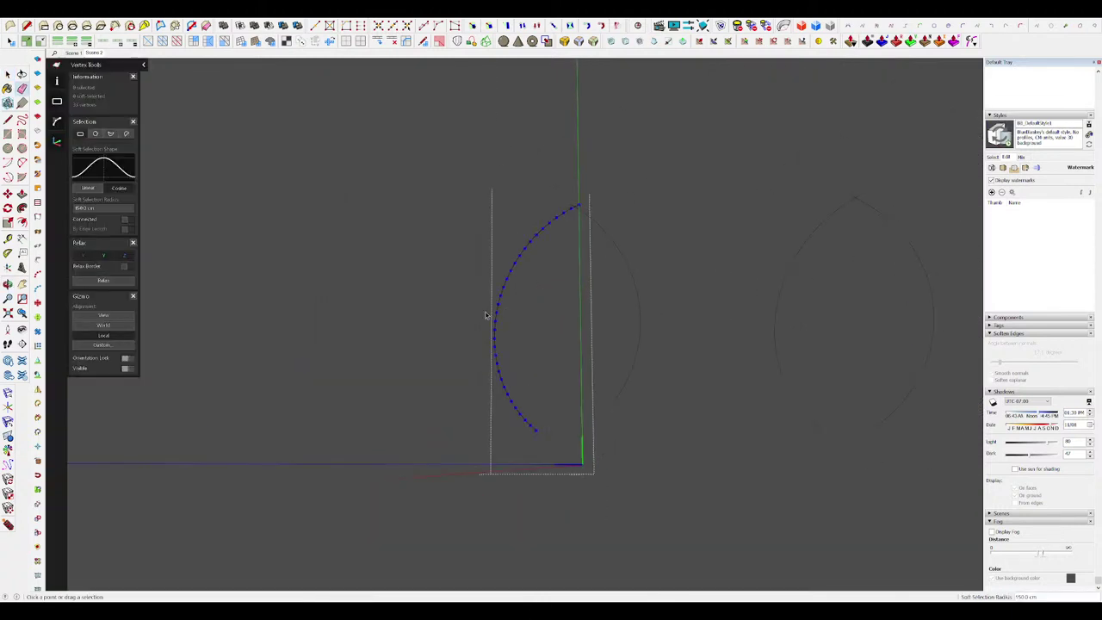
{"action": "key", "text": "space"}
{"action": "key", "text": "v"}
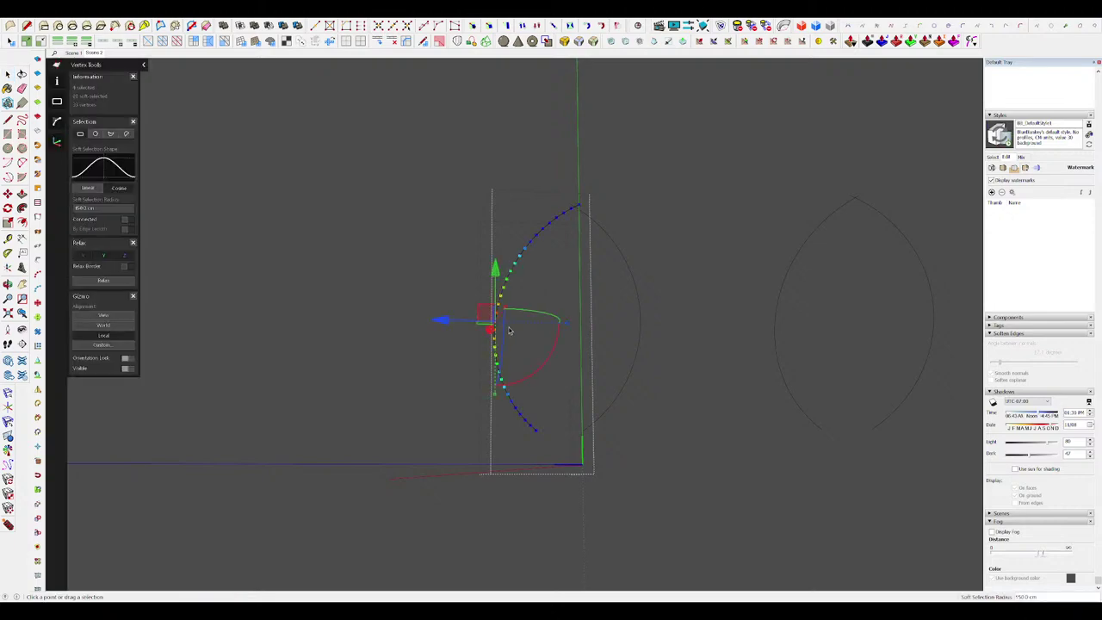
{"action": "left_click_drag", "start_coordinate": [465, 323], "coordinate": [476, 324]}
{"action": "key", "text": "h"}
Step: Close vertex editing, leave the arc group, and open a leg component for editing
{"action": "middle_click_drag", "start_coordinate": [525, 347], "coordinate": [622, 263]}
{"action": "scroll", "coordinate": [621, 263], "scroll_direction": "down", "scroll_amount": 5}
{"action": "scroll", "coordinate": [722, 317], "scroll_direction": "up", "scroll_amount": 9}
{"action": "middle_click_drag", "start_coordinate": [848, 308], "coordinate": [672, 309]}
{"action": "key", "text": "space"}
{"action": "key", "text": "space"}
{"action": "left_click", "coordinate": [698, 364]}
{"action": "middle_click_drag", "start_coordinate": [575, 312], "coordinate": [607, 287]}
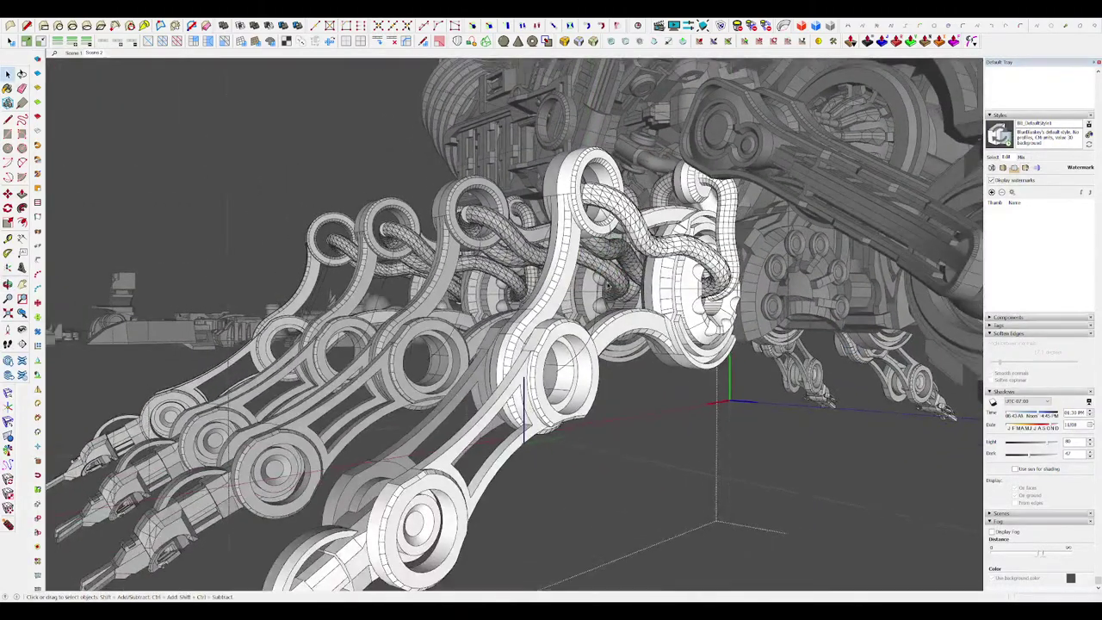
{"action": "left_click", "coordinate": [601, 283]}
{"action": "double_click", "coordinate": [600, 285]}
Step: Draw a line across the ring's circle and a circle on the disc, then delete them
{"action": "scroll", "coordinate": [602, 284], "scroll_direction": "up", "scroll_amount": 2}
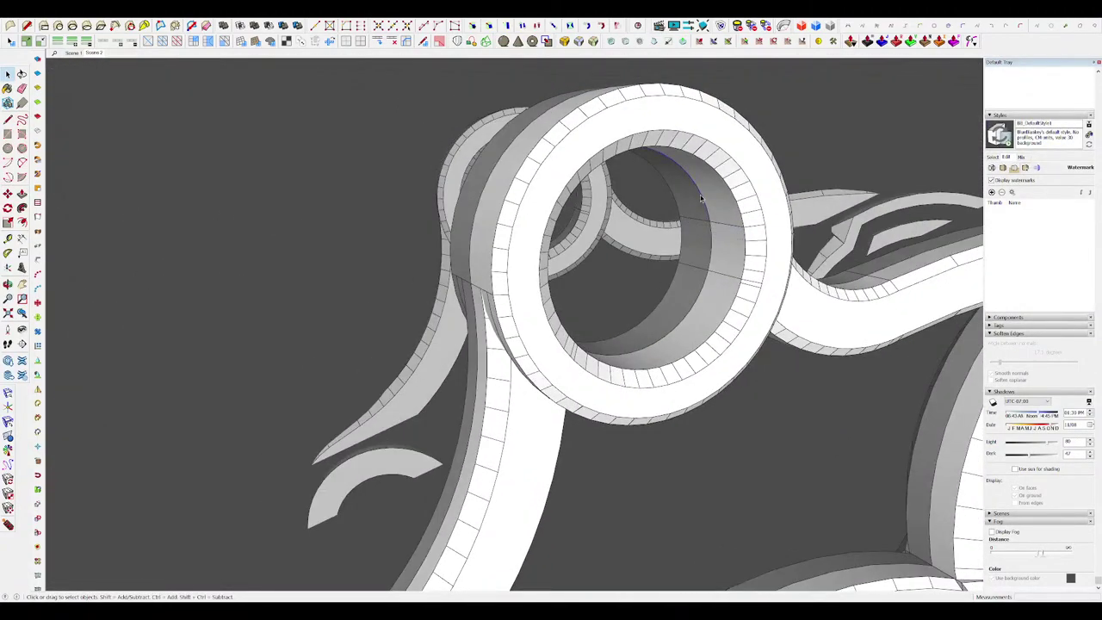
{"action": "key", "text": "l"}
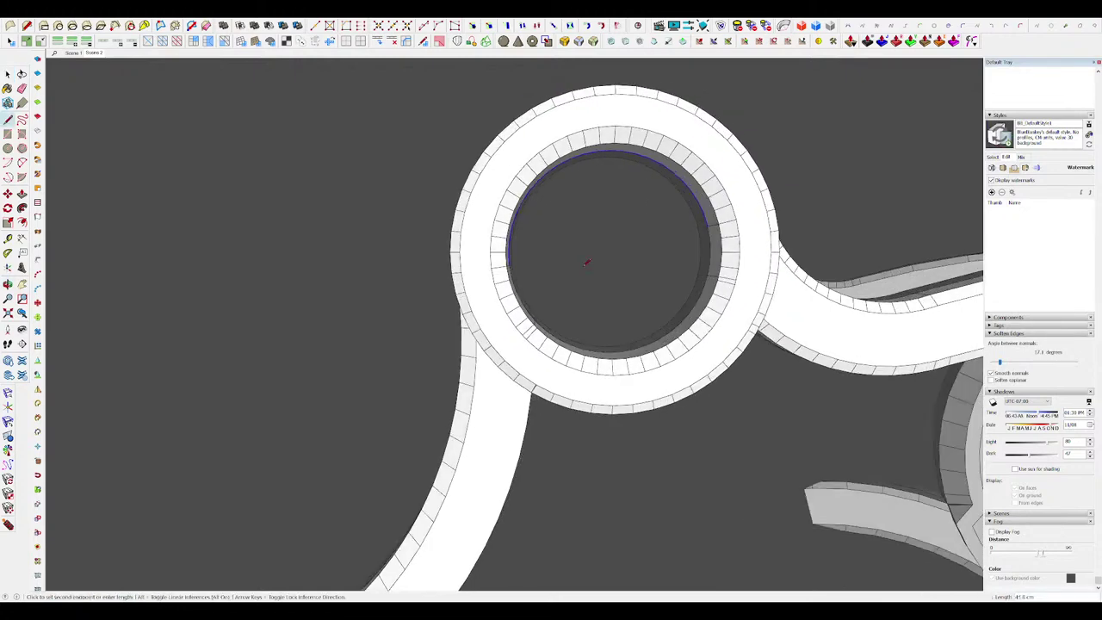
{"action": "left_click", "coordinate": [506, 264]}
{"action": "left_click", "coordinate": [707, 228]}
{"action": "key", "text": "c"}
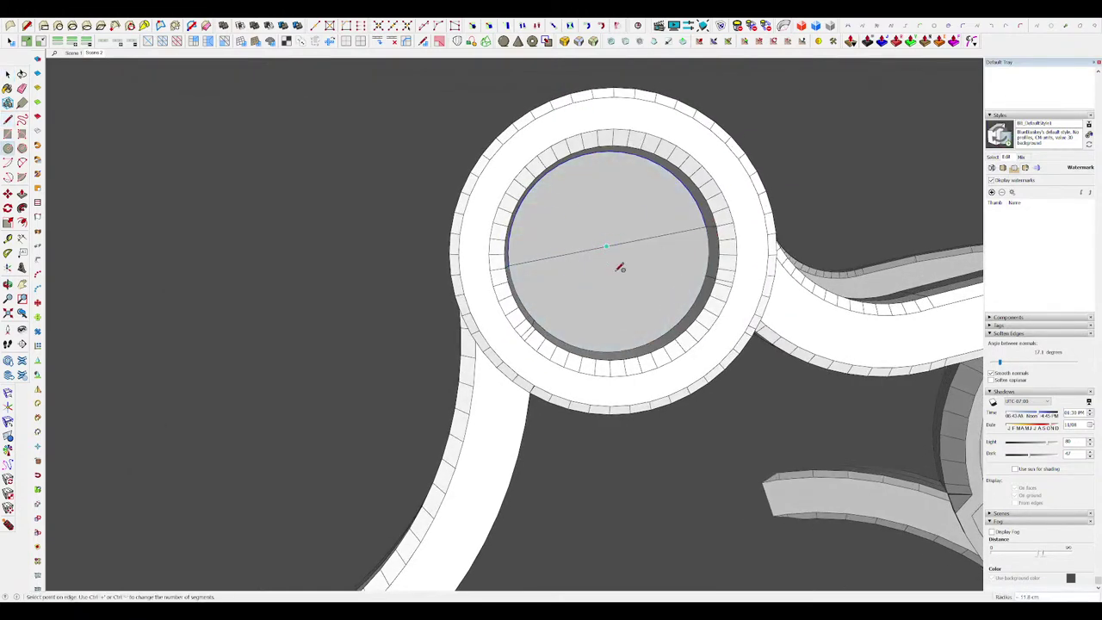
{"action": "left_click", "coordinate": [621, 319]}
{"action": "mouse_move", "coordinate": [621, 319]}
{"action": "middle_mouse_down"}
{"action": "mouse_move", "coordinate": [600, 285]}
{"action": "mouse_move", "coordinate": [625, 297]}
{"action": "middle_mouse_up"}
{"action": "key", "text": "space"}
{"action": "triple_click", "coordinate": [625, 298]}
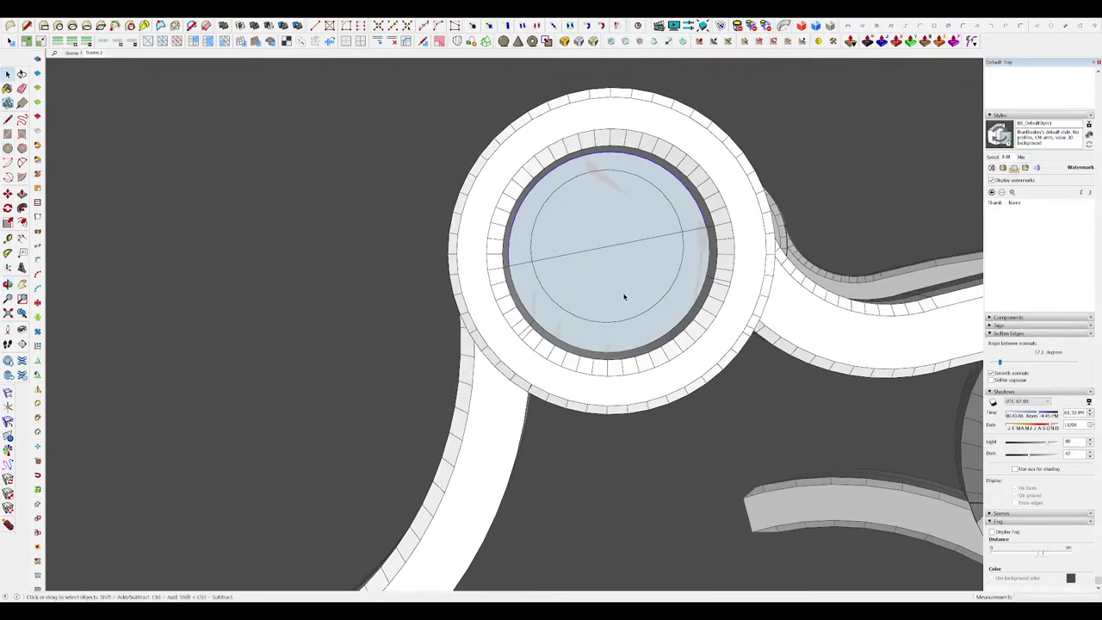
{"action": "key", "text": "Delete"}
Step: Redraw the line to fill the disc, place the smaller circle, and erase the diameter
{"action": "middle_click_drag", "start_coordinate": [511, 278], "coordinate": [538, 275]}
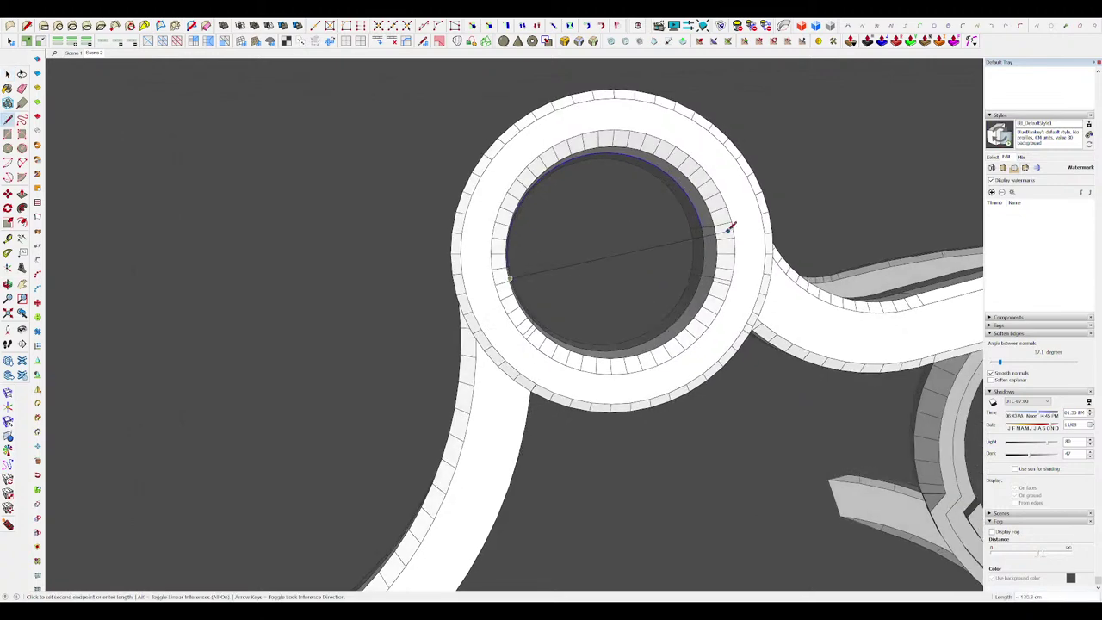
{"action": "left_click", "coordinate": [703, 226]}
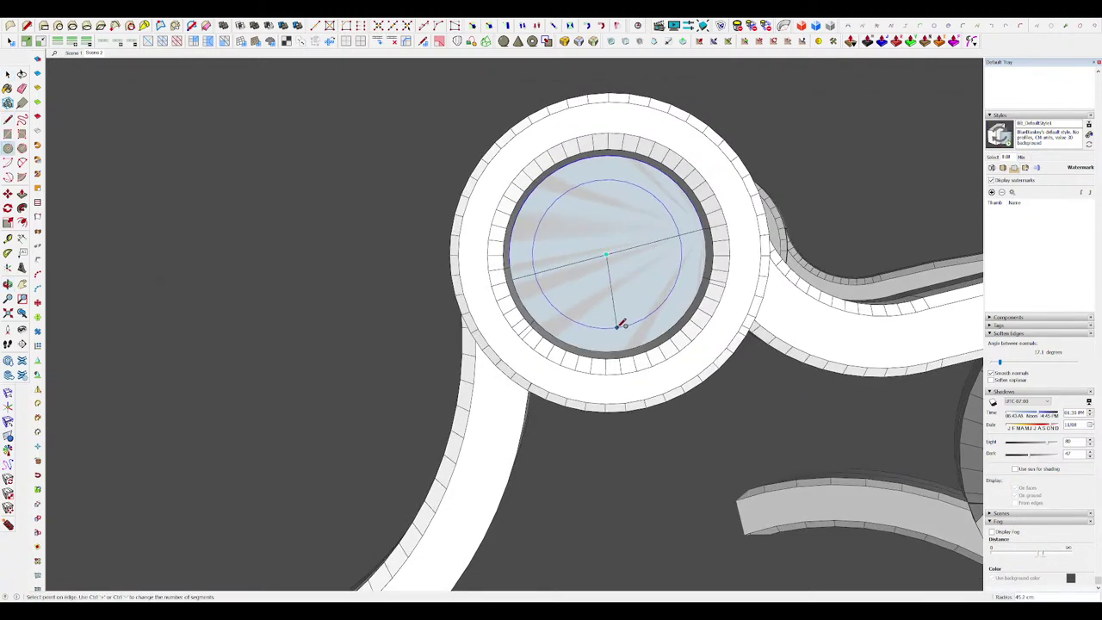
{"action": "left_click", "coordinate": [628, 323]}
{"action": "key", "text": "e"}
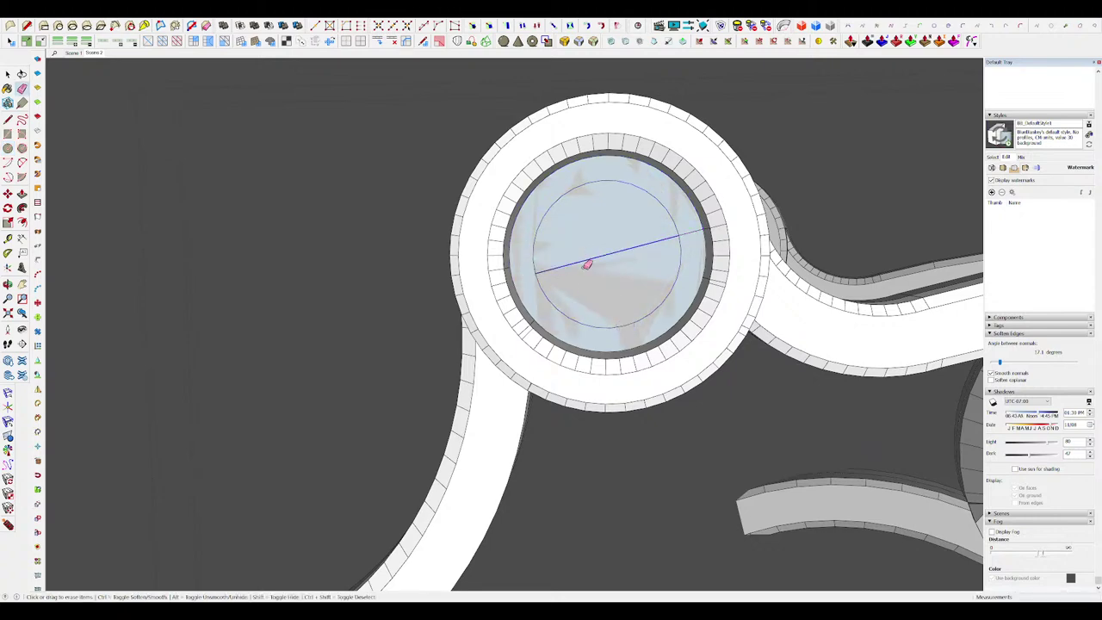
{"action": "left_click_drag", "start_coordinate": [586, 265], "coordinate": [698, 231]}
Step: Offset the hub circle to make a smaller concentric circle
{"action": "key", "text": "p"}
{"action": "mouse_move", "coordinate": [674, 206]}
{"action": "middle_mouse_down"}
{"action": "mouse_move", "coordinate": [639, 261]}
{"action": "mouse_move", "coordinate": [676, 285]}
{"action": "mouse_move", "coordinate": [616, 244]}
{"action": "middle_mouse_up"}
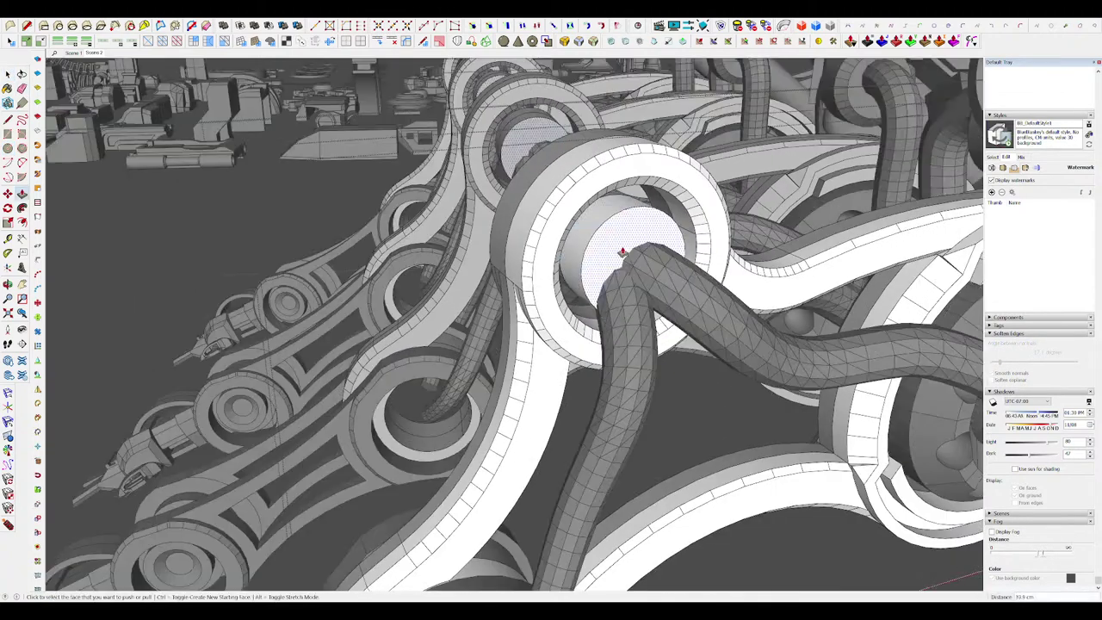
{"action": "middle_click_drag", "start_coordinate": [617, 244], "coordinate": [629, 262]}
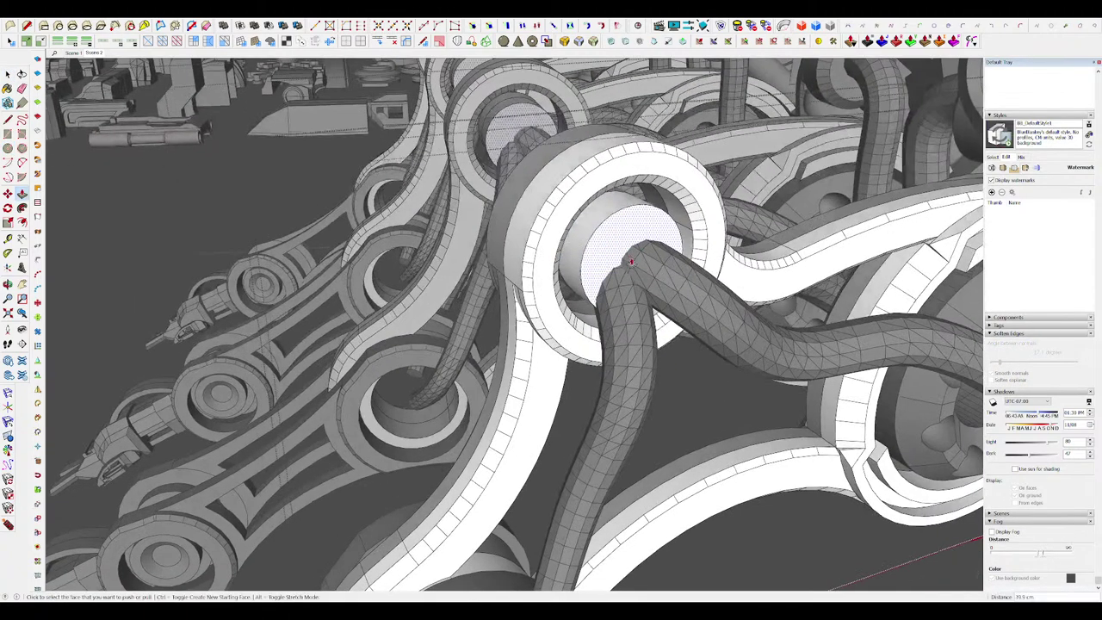
{"action": "key", "text": "space"}
{"action": "key", "text": "f"}
{"action": "left_click", "coordinate": [649, 212]}
{"action": "left_click", "coordinate": [644, 224]}
{"action": "key", "text": "space"}
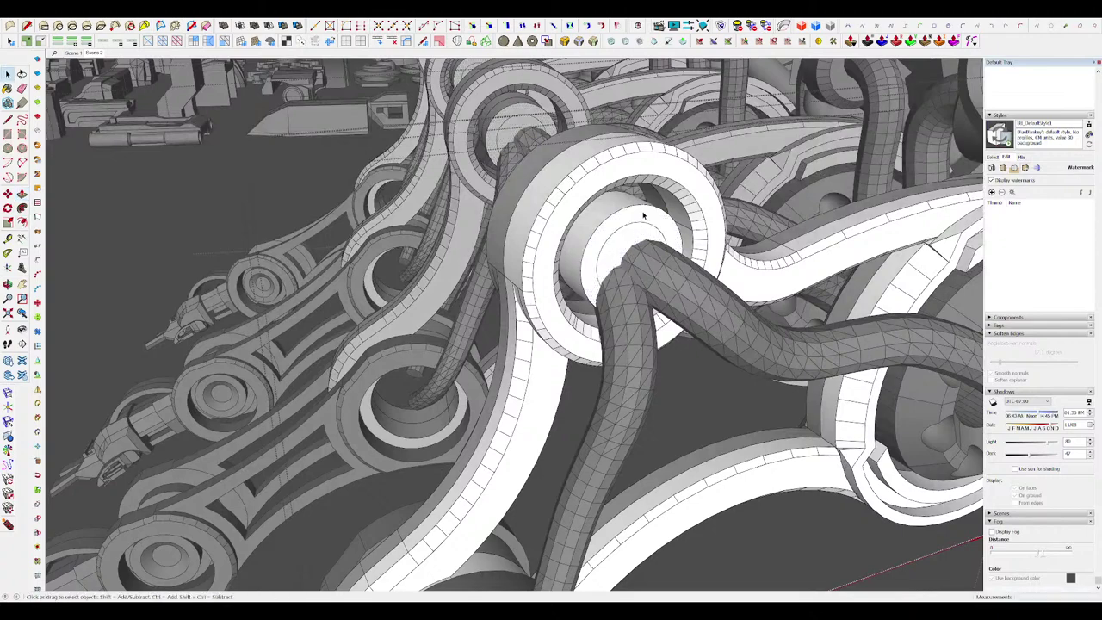
Step: Move the inner circle 3.4 cm on the hub
{"action": "key", "text": "m"}
{"action": "left_click", "coordinate": [646, 207]}
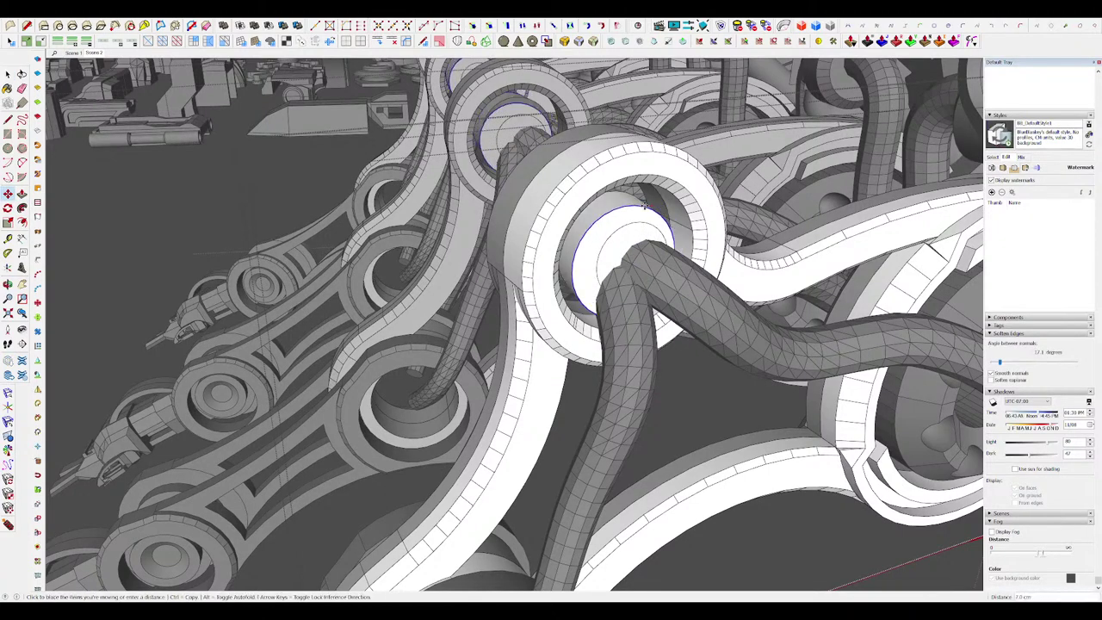
{"action": "left_click", "coordinate": [643, 207]}
{"action": "key", "text": "space"}
{"action": "middle_click_drag", "start_coordinate": [644, 207], "coordinate": [634, 214]}
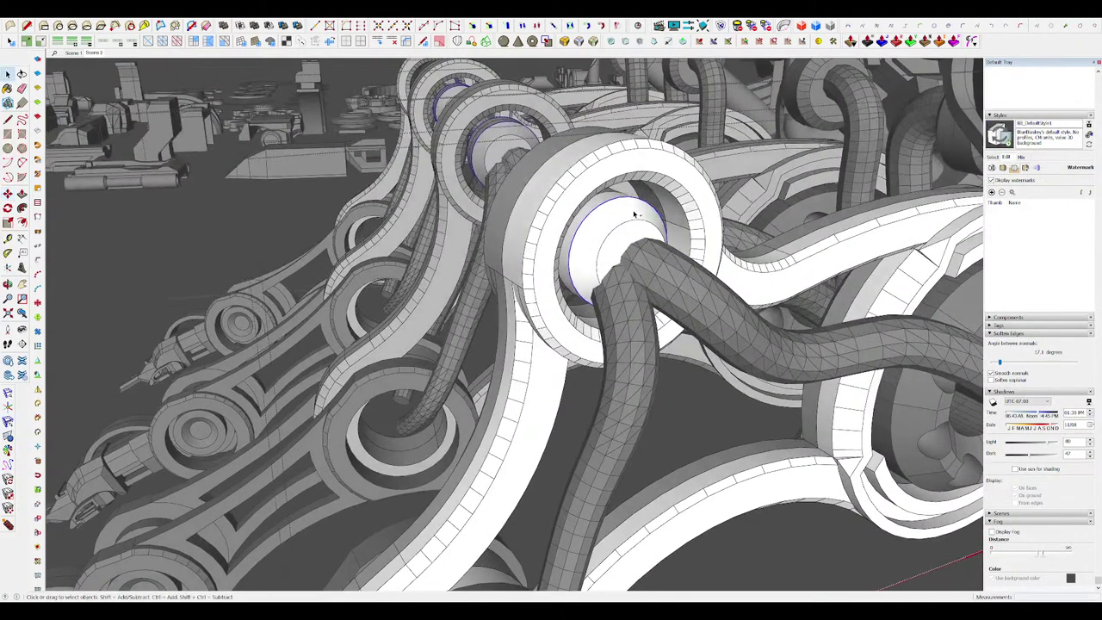
{"action": "scroll", "coordinate": [633, 213], "scroll_direction": "down", "scroll_amount": 8}
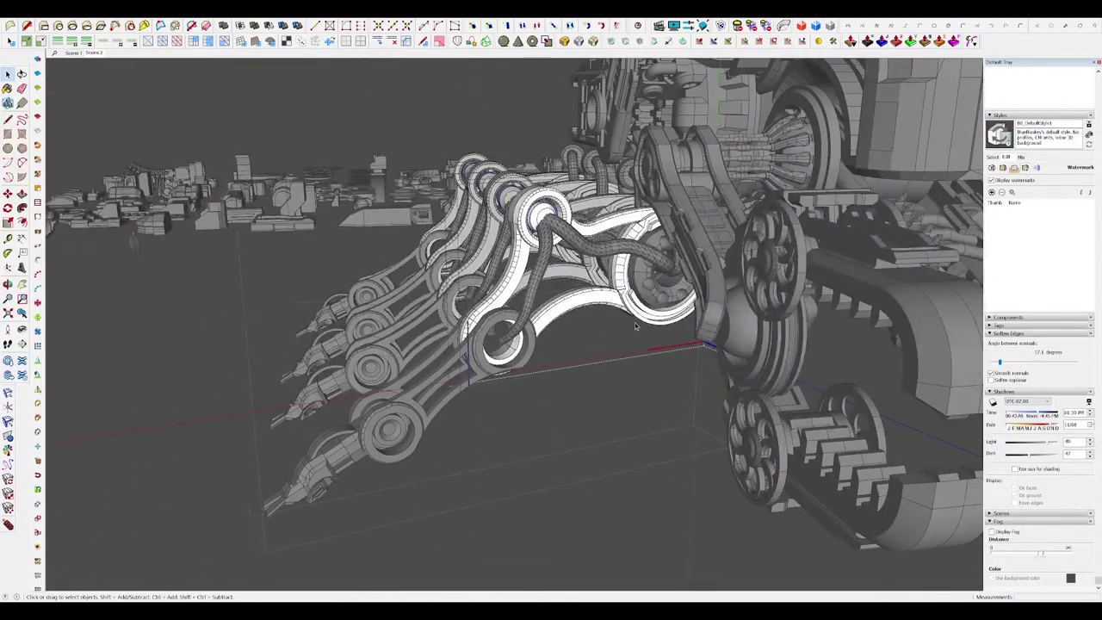
Step: Select the upper joint's inner cylinder for scaling, then clear the selection
{"action": "left_click", "coordinate": [634, 322]}
{"action": "middle_click_drag", "start_coordinate": [635, 324], "coordinate": [643, 323]}
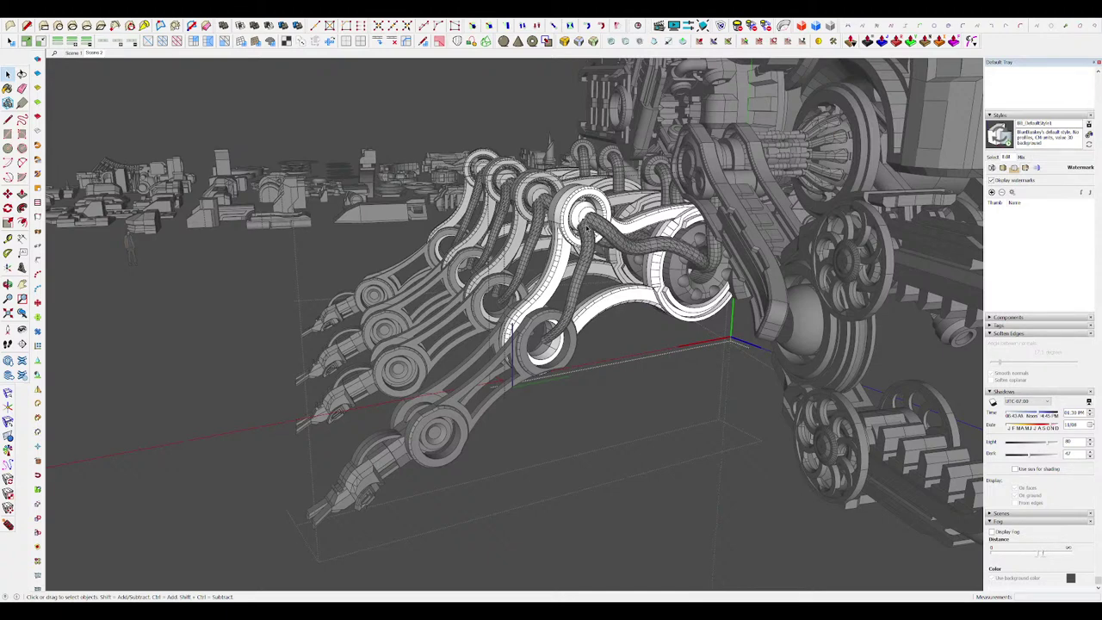
{"action": "middle_click_drag", "start_coordinate": [586, 230], "coordinate": [614, 217]}
{"action": "scroll", "coordinate": [613, 214], "scroll_direction": "up", "scroll_amount": 5}
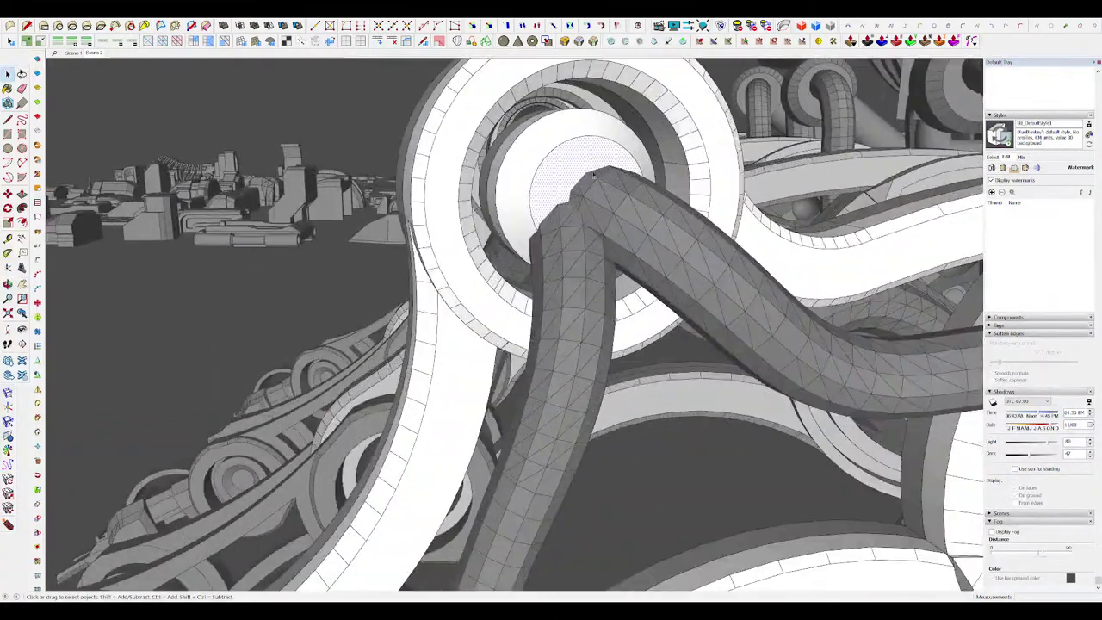
{"action": "triple_click", "coordinate": [544, 182]}
{"action": "middle_click_drag", "start_coordinate": [543, 183], "coordinate": [520, 302]}
{"action": "key", "text": "s"}
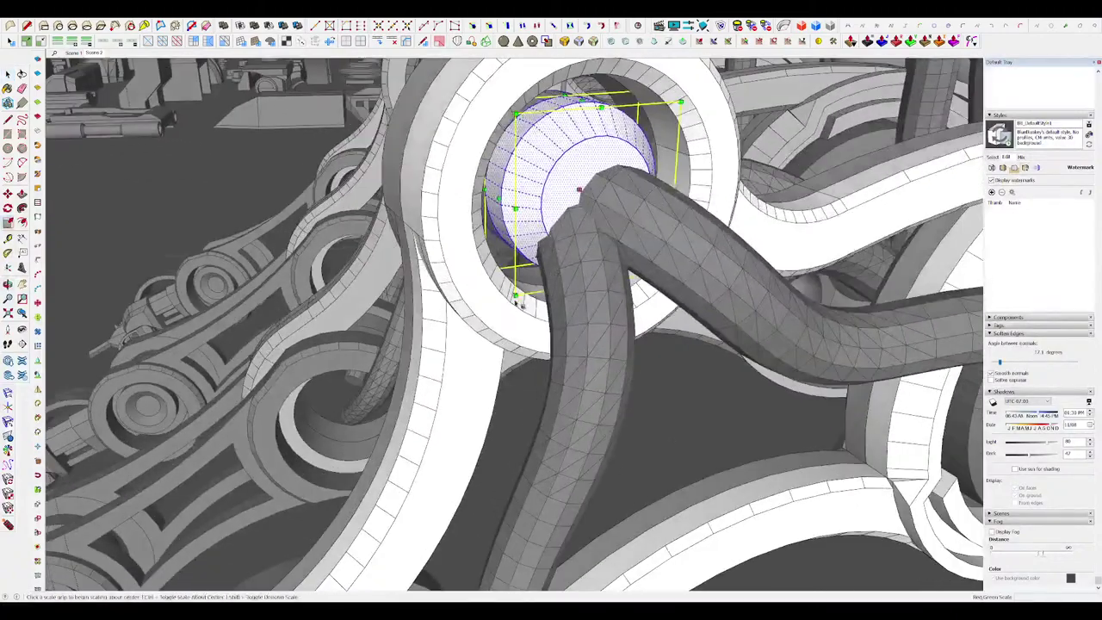
{"action": "key", "text": "space"}
{"action": "scroll", "coordinate": [594, 194], "scroll_direction": "down", "scroll_amount": 8}
{"action": "left_click", "coordinate": [606, 335]}
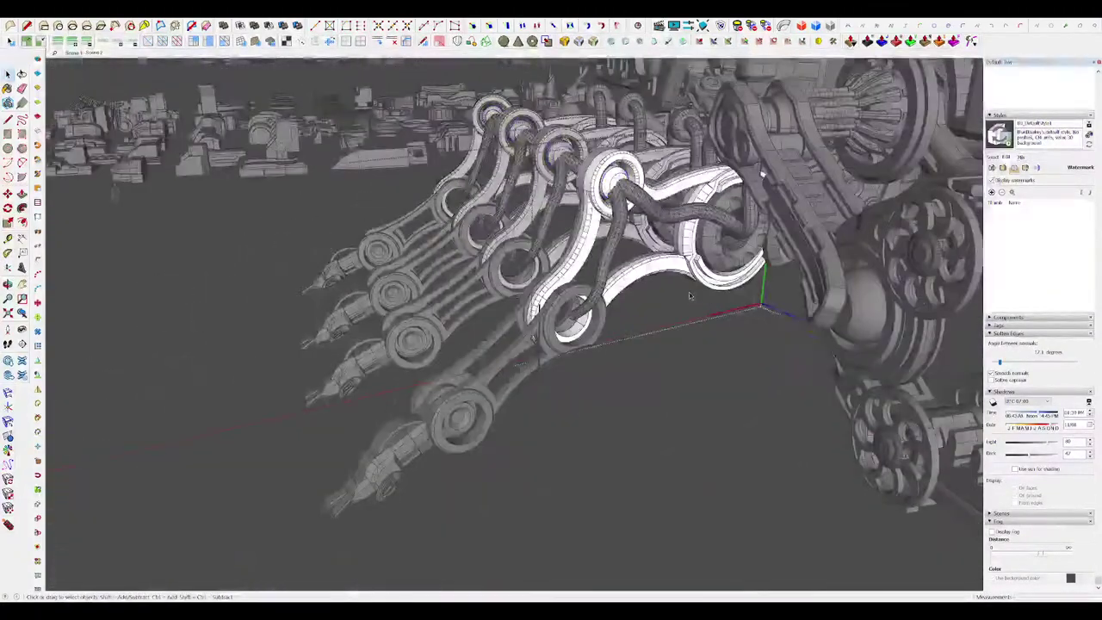
{"action": "middle_click_drag", "start_coordinate": [602, 349], "coordinate": [597, 295]}
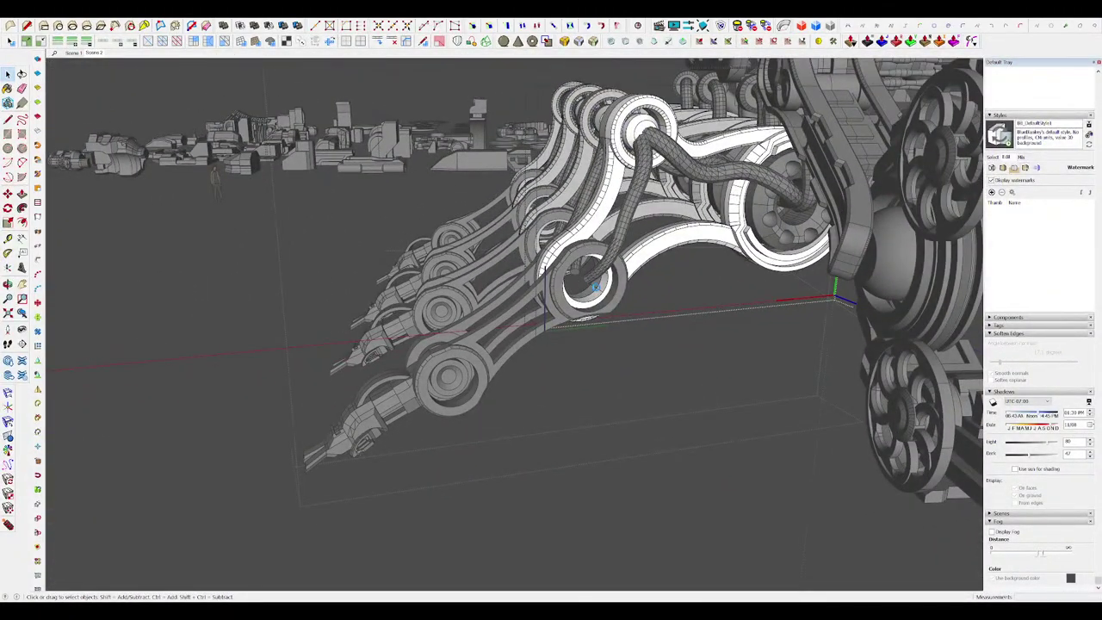
{"action": "scroll", "coordinate": [596, 285], "scroll_direction": "up", "scroll_amount": 8}
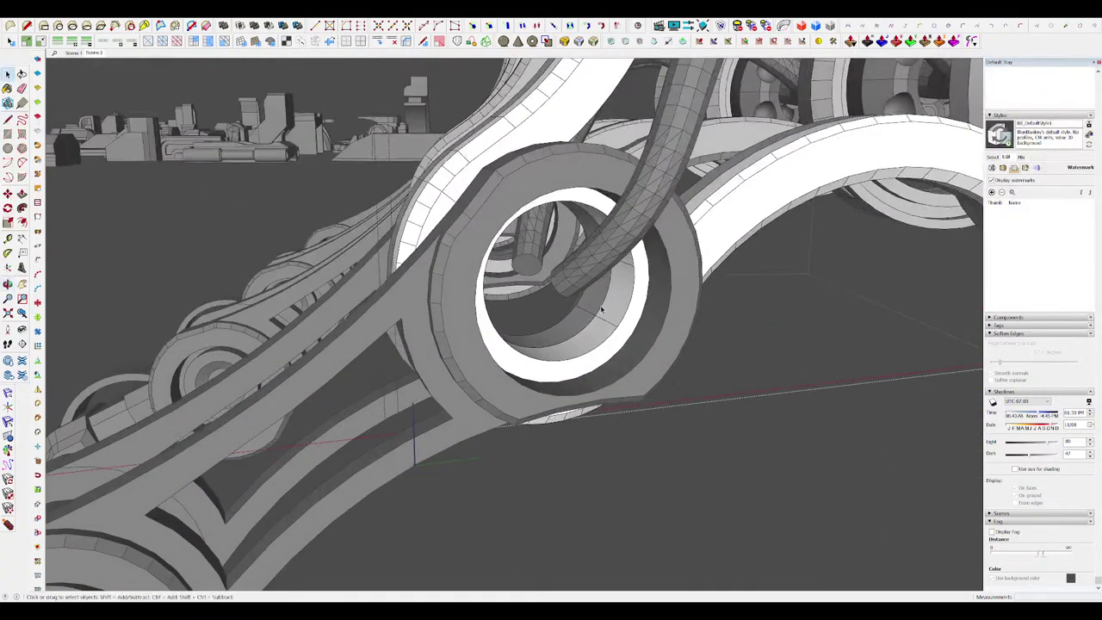
Step: Open the ring and enlarge its inner hole circle
{"action": "left_click", "coordinate": [605, 303]}
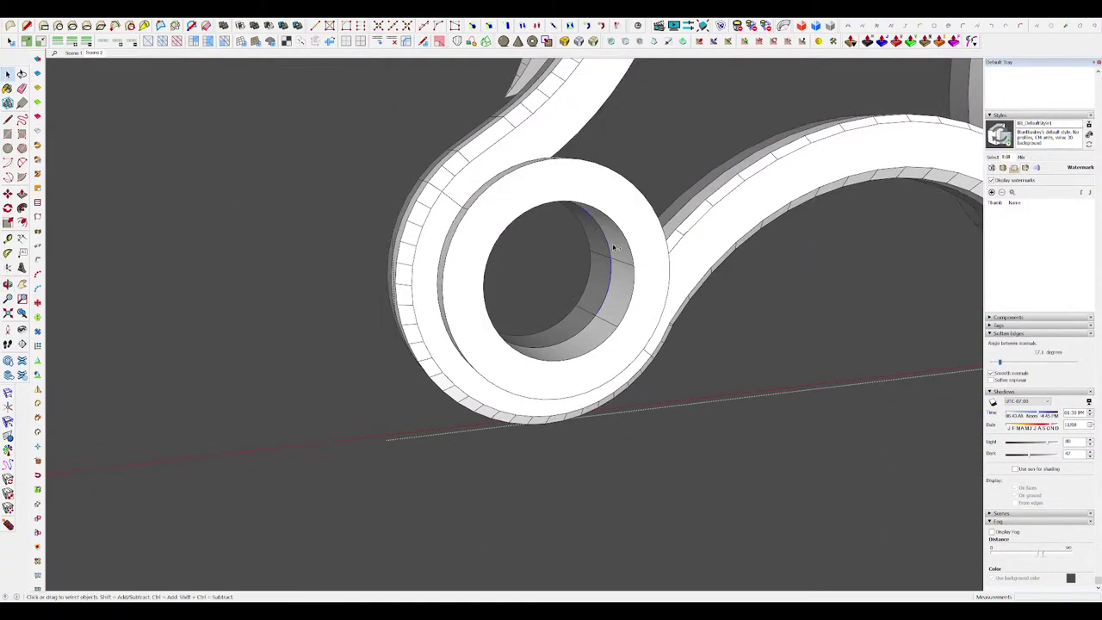
{"action": "middle_click_drag", "start_coordinate": [615, 248], "coordinate": [450, 90]}
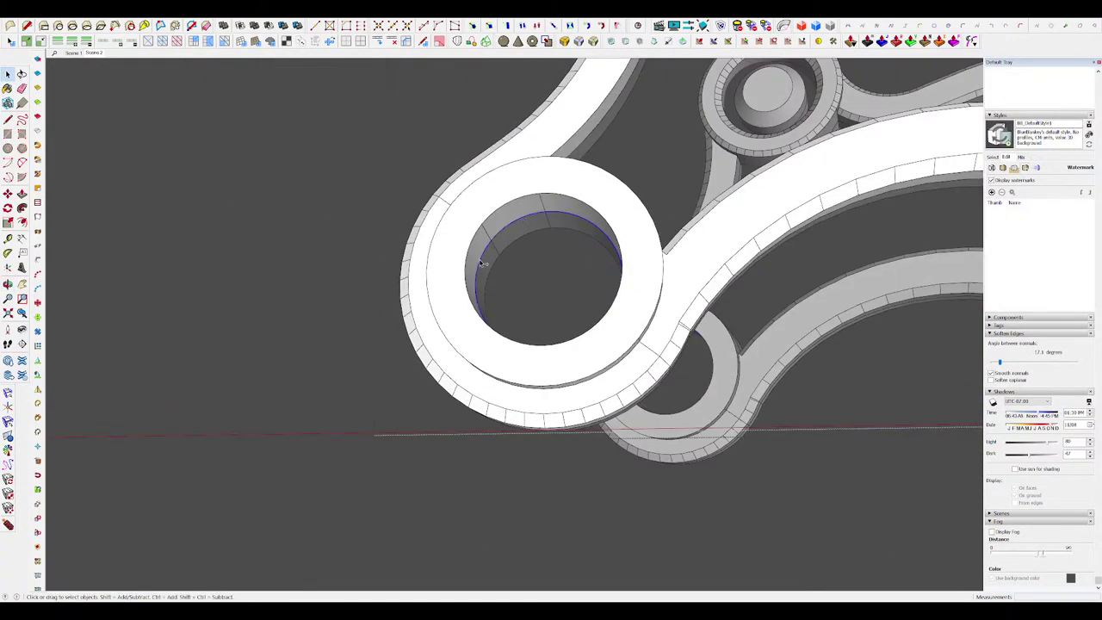
{"action": "middle_click_drag", "start_coordinate": [482, 263], "coordinate": [575, 337]}
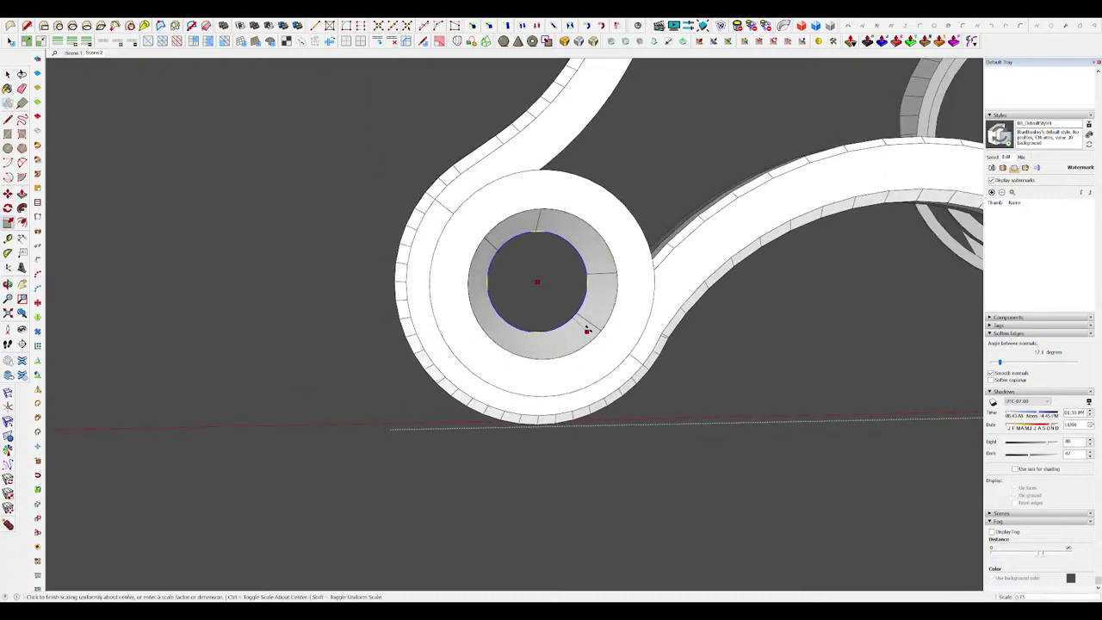
{"action": "left_click", "coordinate": [578, 320]}
{"action": "key", "text": "space"}
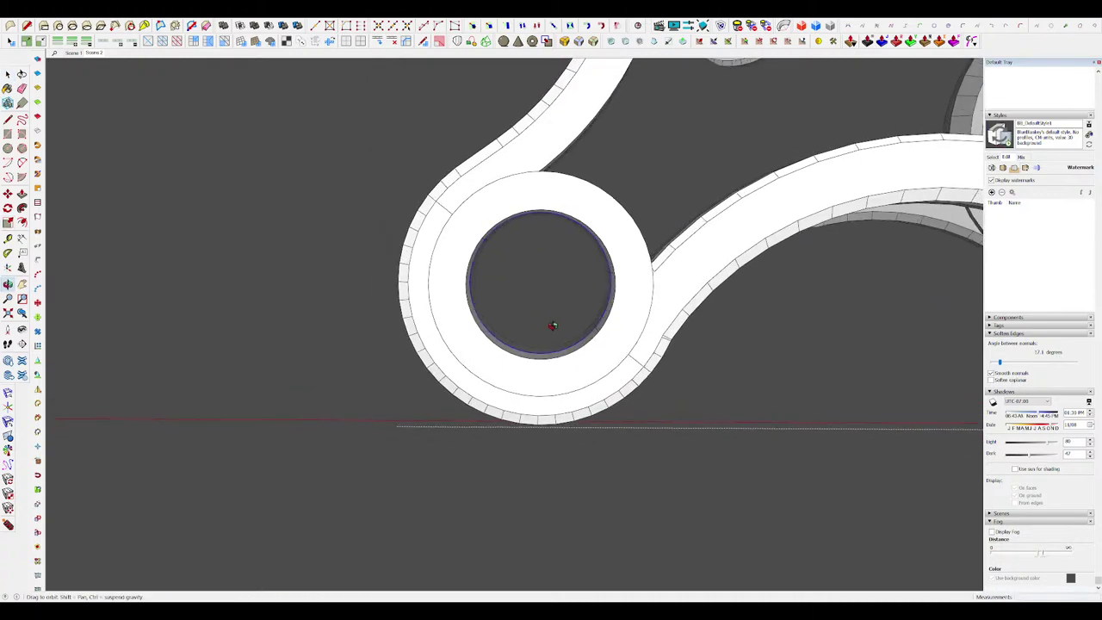
{"action": "key", "text": "i"}
{"action": "scroll", "coordinate": [608, 297], "scroll_direction": "down", "scroll_amount": 6}
{"action": "scroll", "coordinate": [602, 288], "scroll_direction": "up", "scroll_amount": 6}
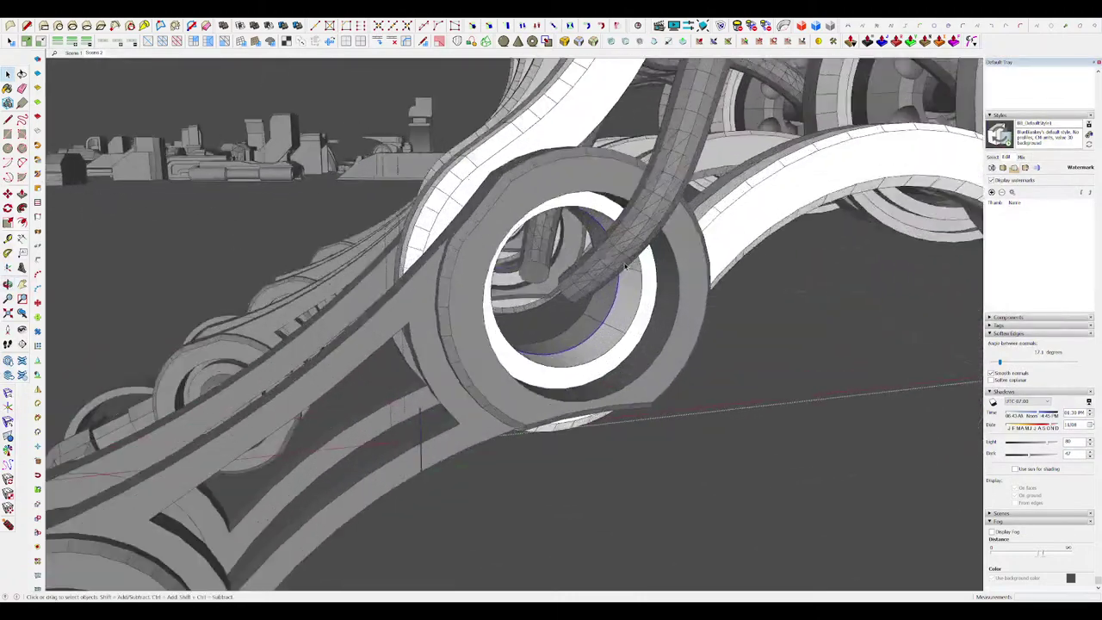
{"action": "middle_click_drag", "start_coordinate": [606, 277], "coordinate": [633, 301]}
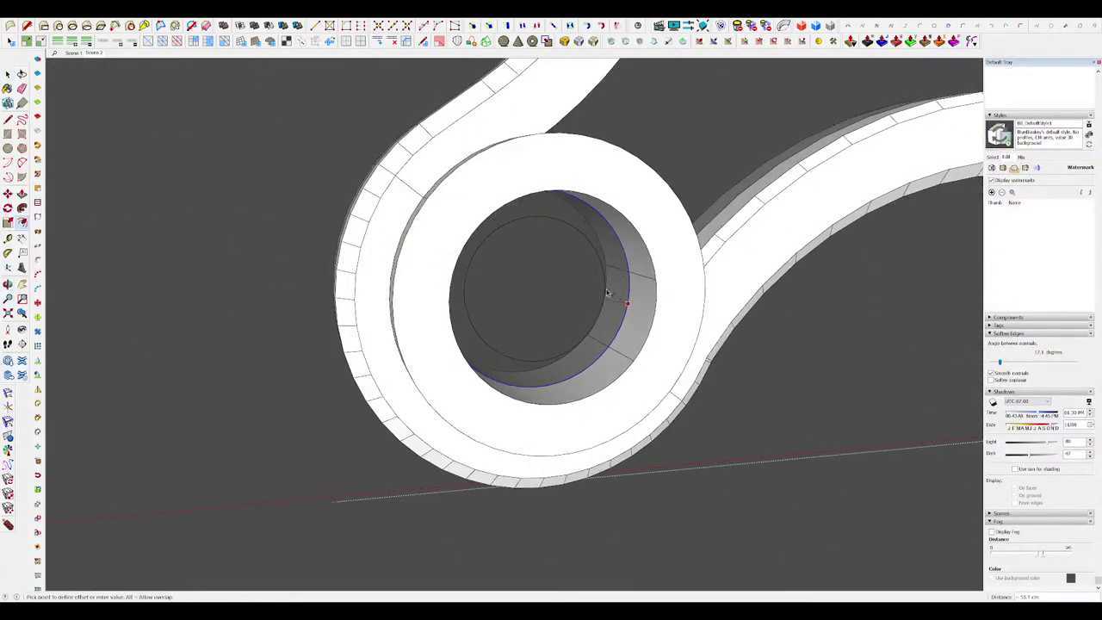
Step: Push the ring's face and select its inner face
{"action": "left_click", "coordinate": [538, 272]}
{"action": "key", "text": "i"}
{"action": "middle_click_drag", "start_coordinate": [551, 310], "coordinate": [570, 265]}
{"action": "key", "text": "space"}
{"action": "left_click", "coordinate": [522, 293]}
{"action": "key", "text": "i"}
{"action": "scroll", "coordinate": [548, 278], "scroll_direction": "down", "scroll_amount": 2}
{"action": "key", "text": "space"}
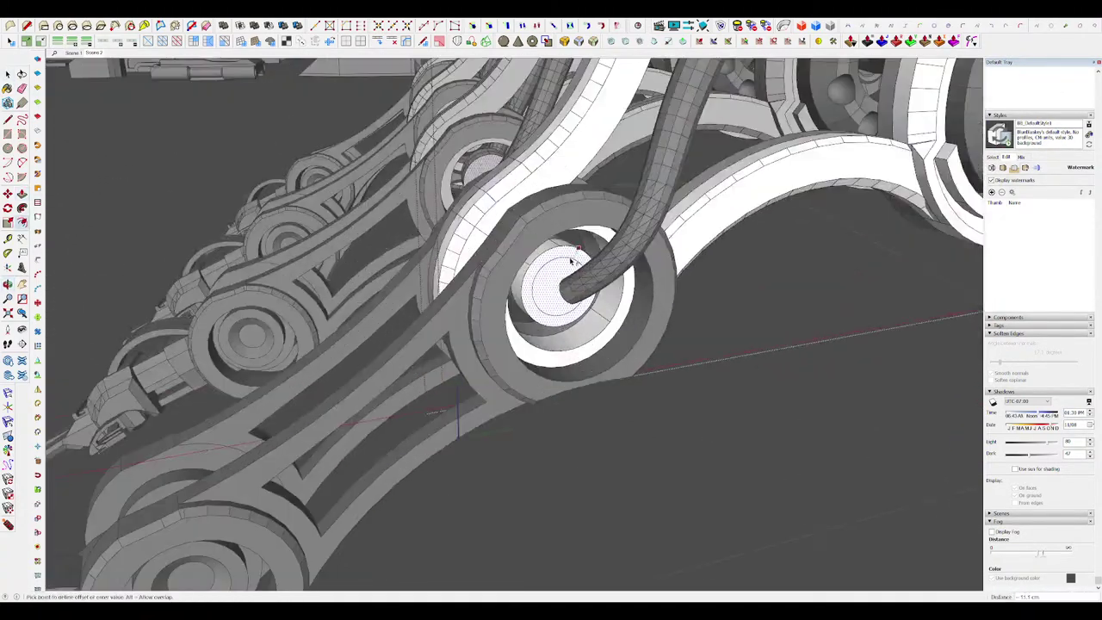
Step: Move the hose end into the joint hub and close the inner component
{"action": "left_click", "coordinate": [547, 268]}
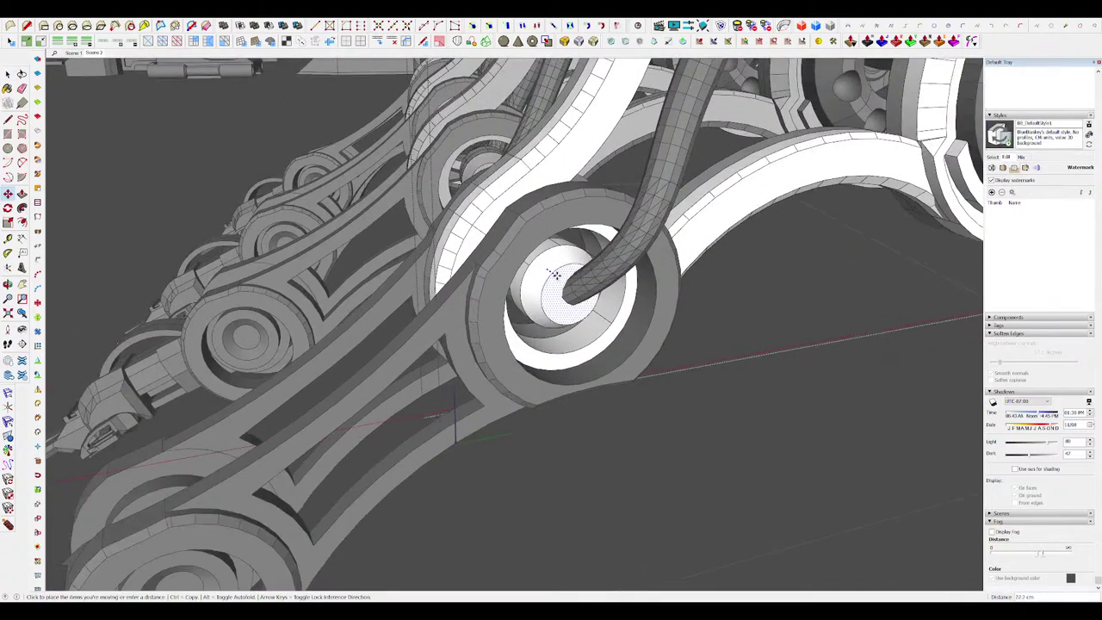
{"action": "left_click", "coordinate": [558, 275]}
{"action": "middle_click_drag", "start_coordinate": [558, 276], "coordinate": [722, 373]}
{"action": "scroll", "coordinate": [575, 241], "scroll_direction": "down", "scroll_amount": 8}
{"action": "key", "text": "space"}
{"action": "left_click", "coordinate": [731, 362]}
{"action": "scroll", "coordinate": [618, 291], "scroll_direction": "up", "scroll_amount": 8}
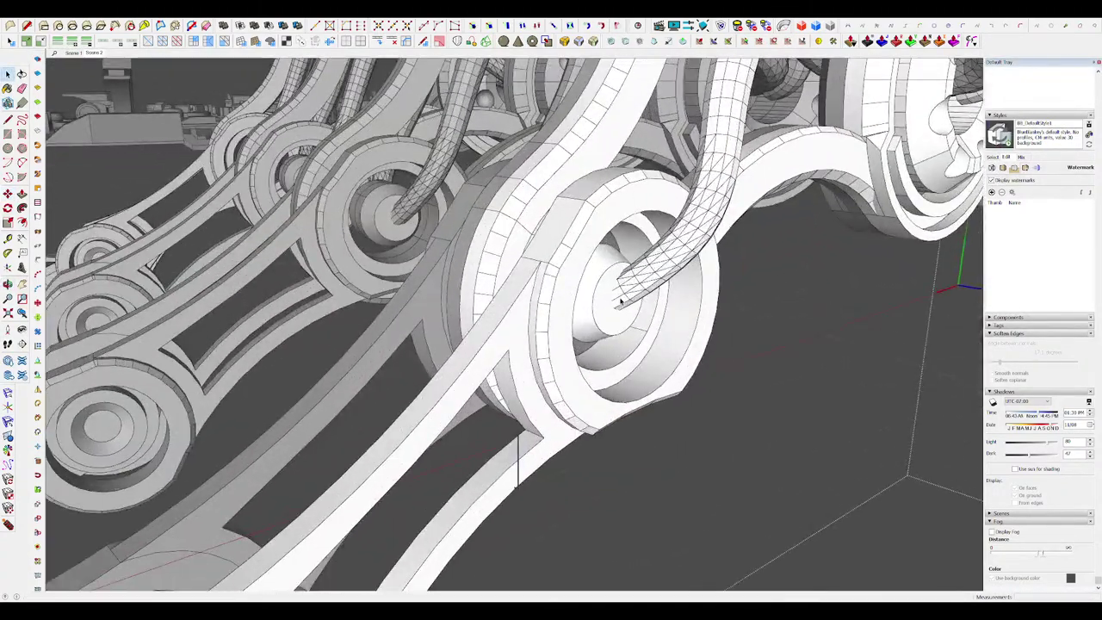
Step: Open the knee joint and extend the right tube's end face into it
{"action": "double_click", "coordinate": [604, 308]}
{"action": "left_click", "coordinate": [604, 308]}
{"action": "scroll", "coordinate": [605, 309], "scroll_direction": "up", "scroll_amount": 3}
{"action": "key", "text": "m"}
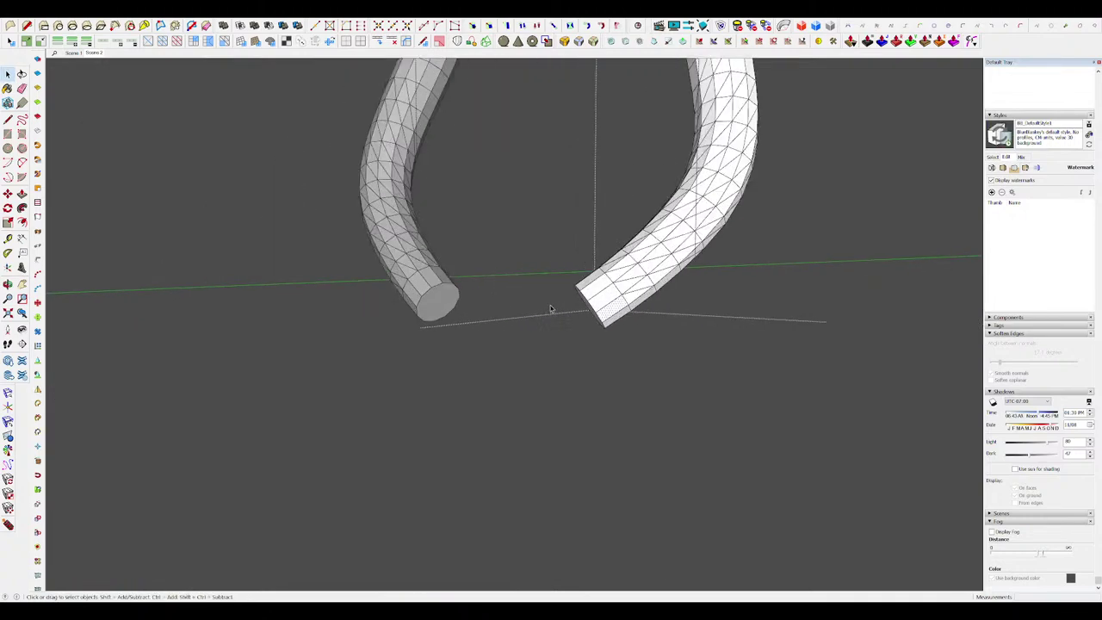
{"action": "scroll", "coordinate": [553, 307], "scroll_direction": "up", "scroll_amount": 5}
{"action": "left_click", "coordinate": [645, 318]}
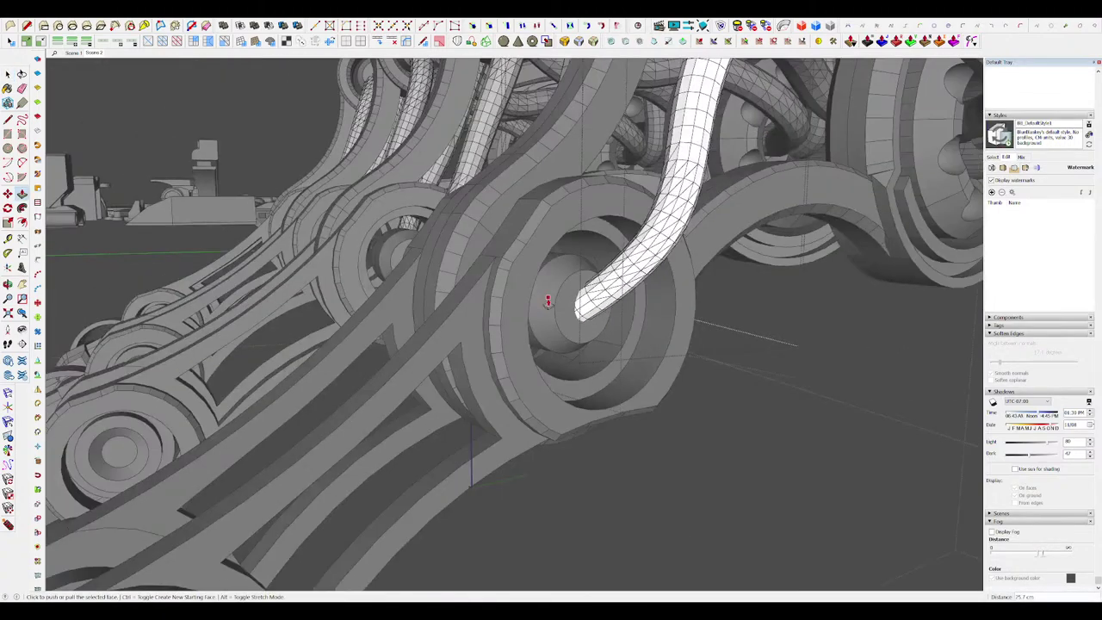
{"action": "scroll", "coordinate": [545, 297], "scroll_direction": "down", "scroll_amount": 5}
{"action": "middle_click_drag", "start_coordinate": [573, 307], "coordinate": [730, 344]}
{"action": "scroll", "coordinate": [523, 292], "scroll_direction": "up", "scroll_amount": 10}
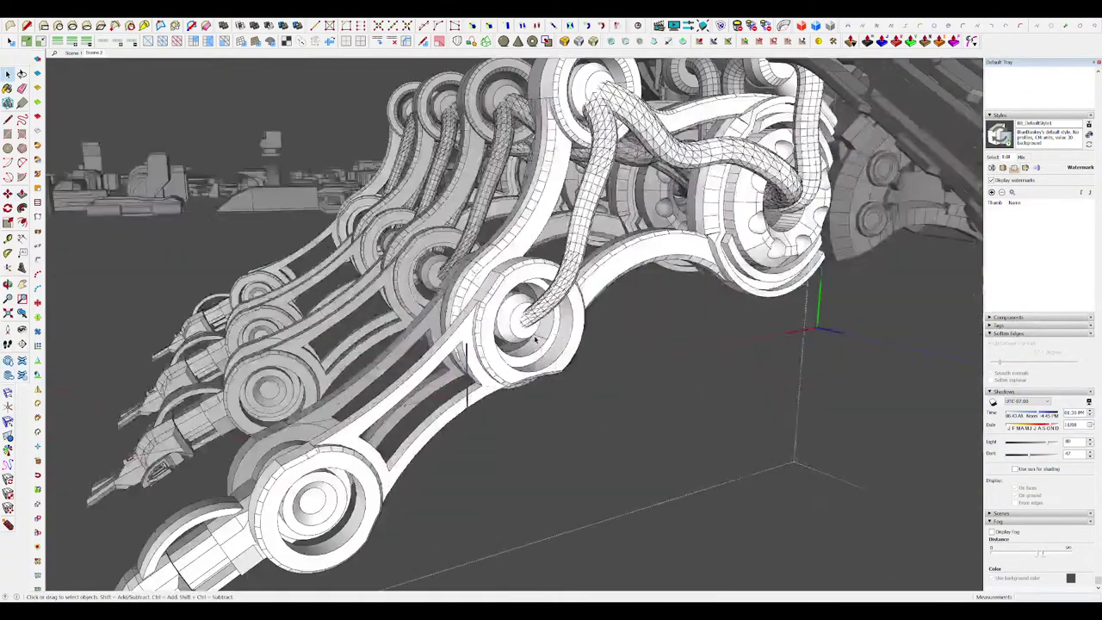
Step: Offset the ring's inner circular face and push it in as a recessed socket
{"action": "key", "text": "f"}
{"action": "left_click", "coordinate": [520, 269]}
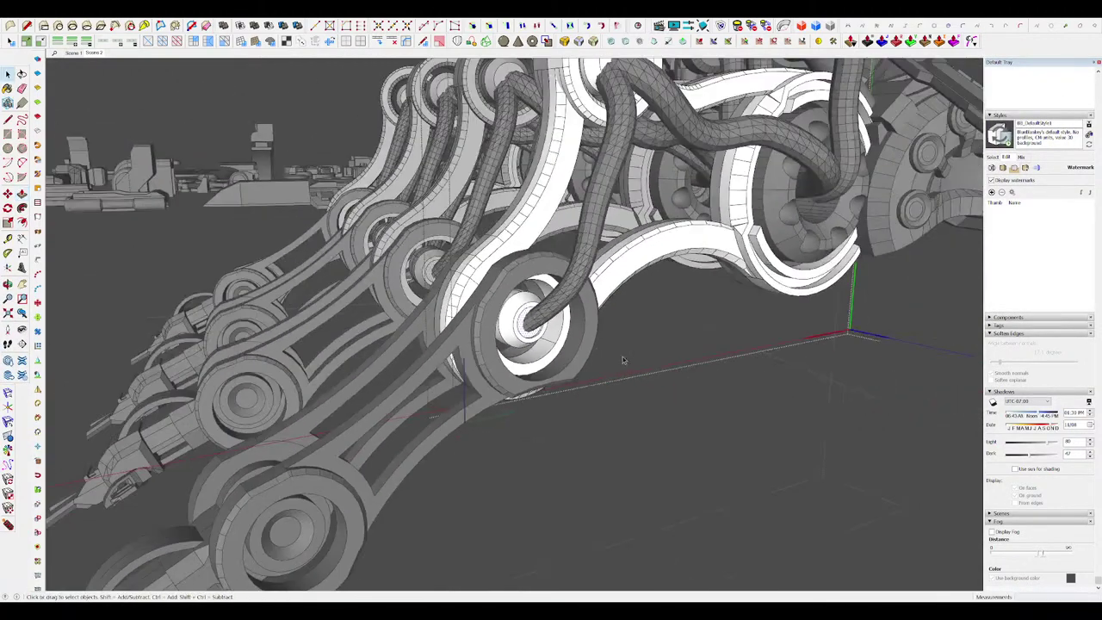
{"action": "scroll", "coordinate": [590, 340], "scroll_direction": "up", "scroll_amount": 3}
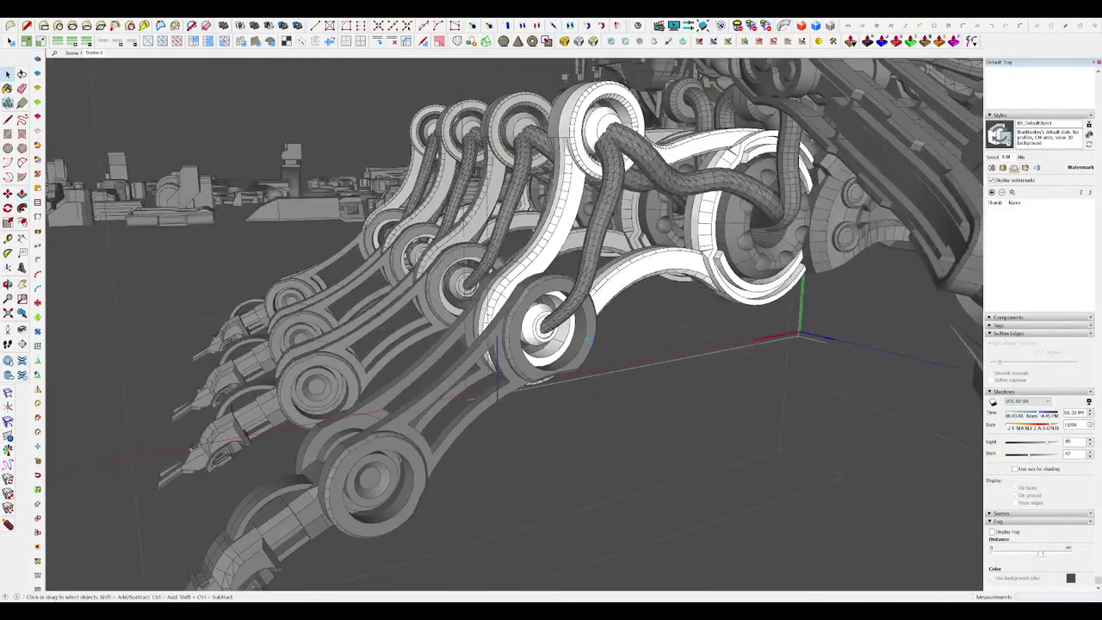
{"action": "scroll", "coordinate": [590, 340], "scroll_direction": "up", "scroll_amount": 8}
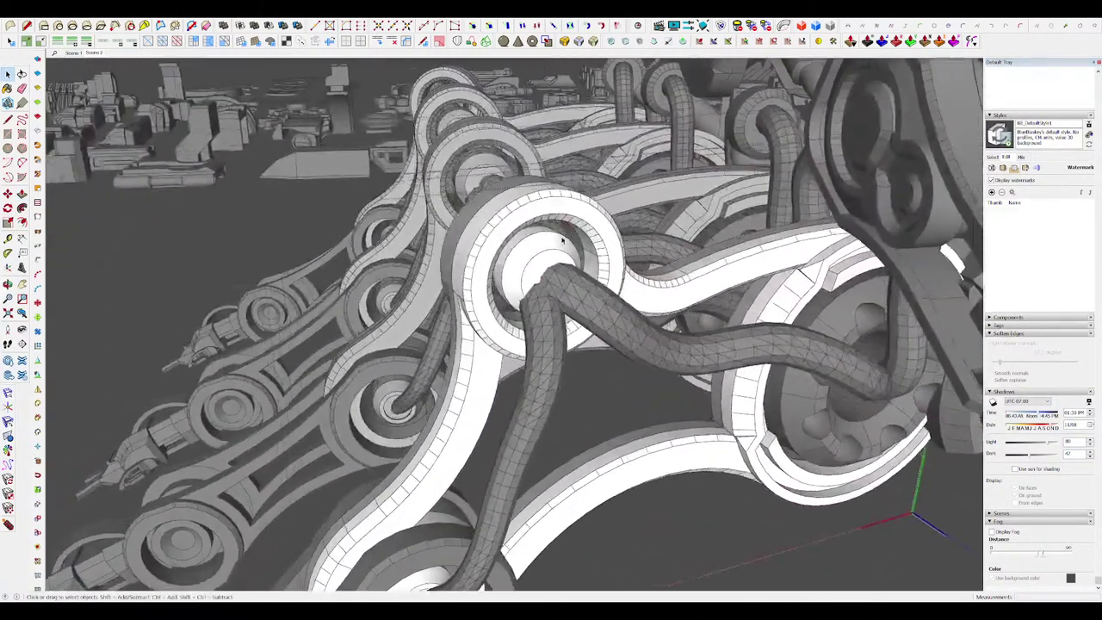
{"action": "scroll", "coordinate": [575, 250], "scroll_direction": "up", "scroll_amount": 3}
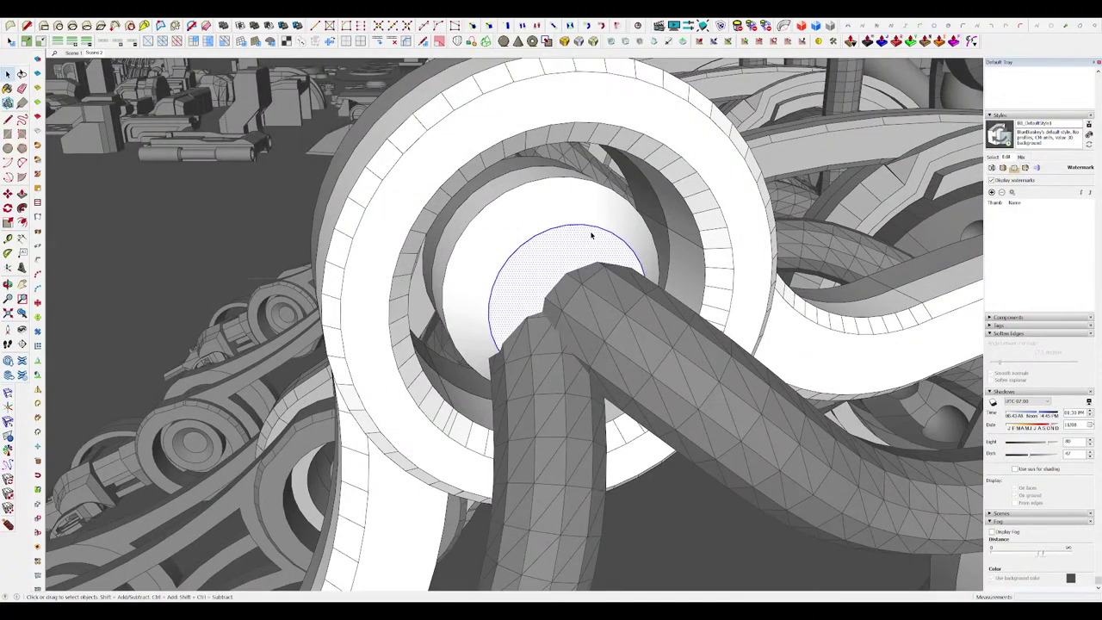
{"action": "left_click", "coordinate": [542, 280]}
{"action": "key", "text": "p"}
{"action": "middle_click_drag", "start_coordinate": [541, 280], "coordinate": [553, 270]}
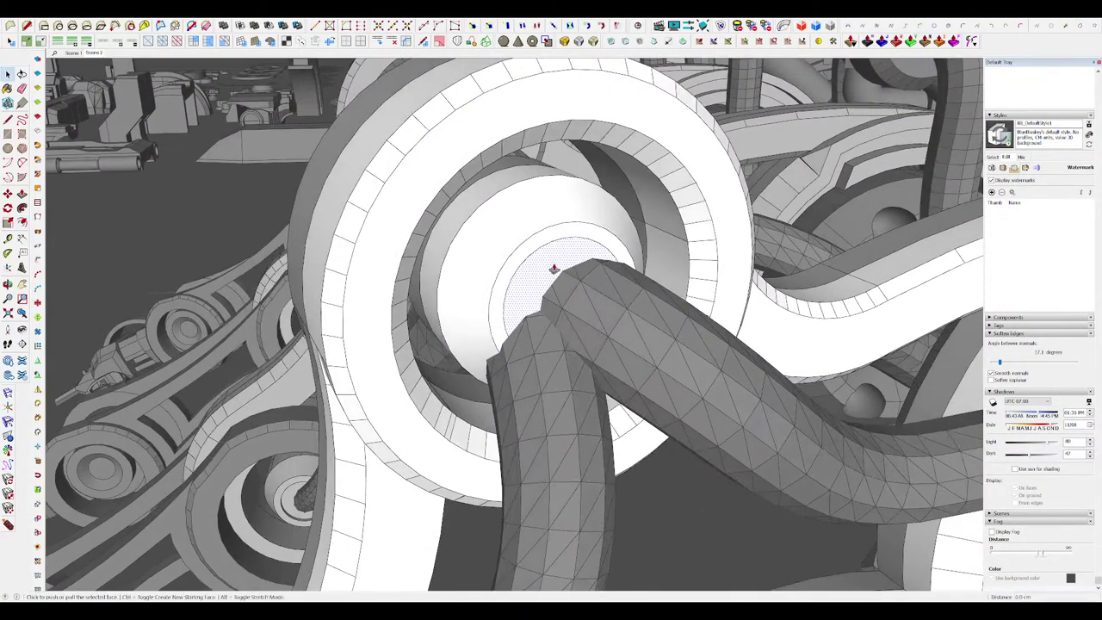
{"action": "key", "text": "space"}
{"action": "scroll", "coordinate": [538, 258], "scroll_direction": "down", "scroll_amount": 12}
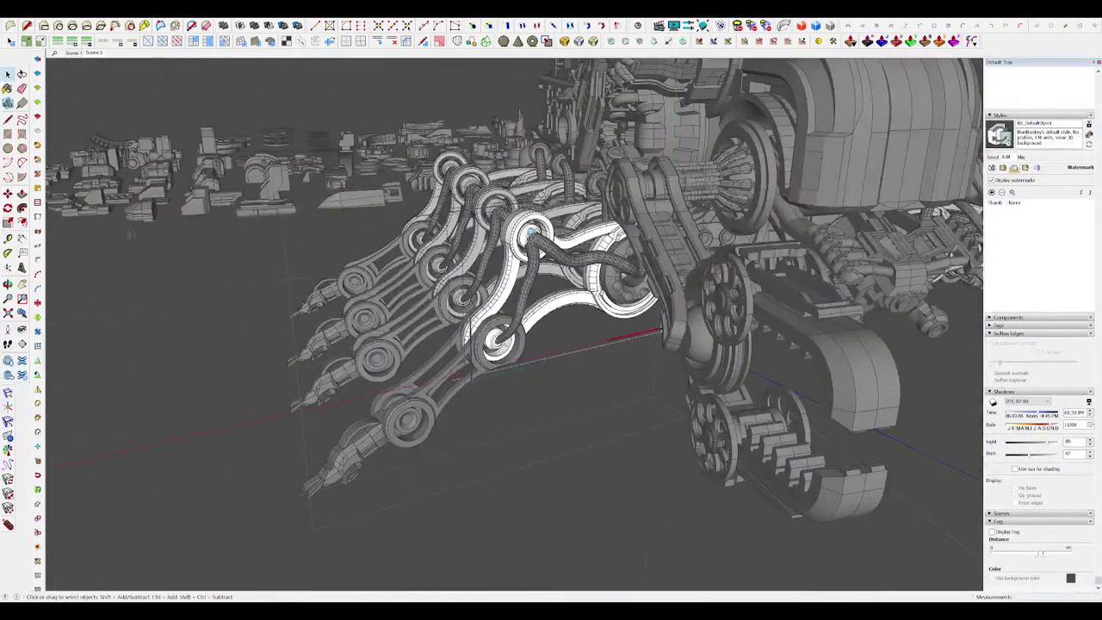
{"action": "middle_click_drag", "start_coordinate": [531, 232], "coordinate": [666, 308]}
{"action": "key", "text": "Escape"}
Step: Open the bolted ring group and draw a centre line across its hole
{"action": "scroll", "coordinate": [604, 222], "scroll_direction": "up", "scroll_amount": 6}
{"action": "scroll", "coordinate": [690, 311], "scroll_direction": "up", "scroll_amount": 5}
{"action": "double_click", "coordinate": [677, 314]}
{"action": "key", "text": "i"}
{"action": "left_click", "coordinate": [804, 376]}
{"action": "middle_click_drag", "start_coordinate": [688, 387], "coordinate": [673, 394]}
{"action": "key", "text": "l"}
{"action": "middle_click_drag", "start_coordinate": [592, 353], "coordinate": [595, 240]}
{"action": "left_click", "coordinate": [594, 151]}
{"action": "middle_click_drag", "start_coordinate": [594, 152], "coordinate": [506, 91]}
{"action": "key", "text": "i"}
{"action": "mouse_move", "coordinate": [619, 265]}
{"action": "middle_mouse_down"}
{"action": "mouse_move", "coordinate": [608, 300]}
{"action": "mouse_move", "coordinate": [595, 189]}
{"action": "middle_mouse_up"}
Step: Draw a circle filling the bolted ring's centre and erase the guide edges
{"action": "key", "text": "c"}
{"action": "left_click", "coordinate": [697, 300]}
{"action": "key", "text": "e"}
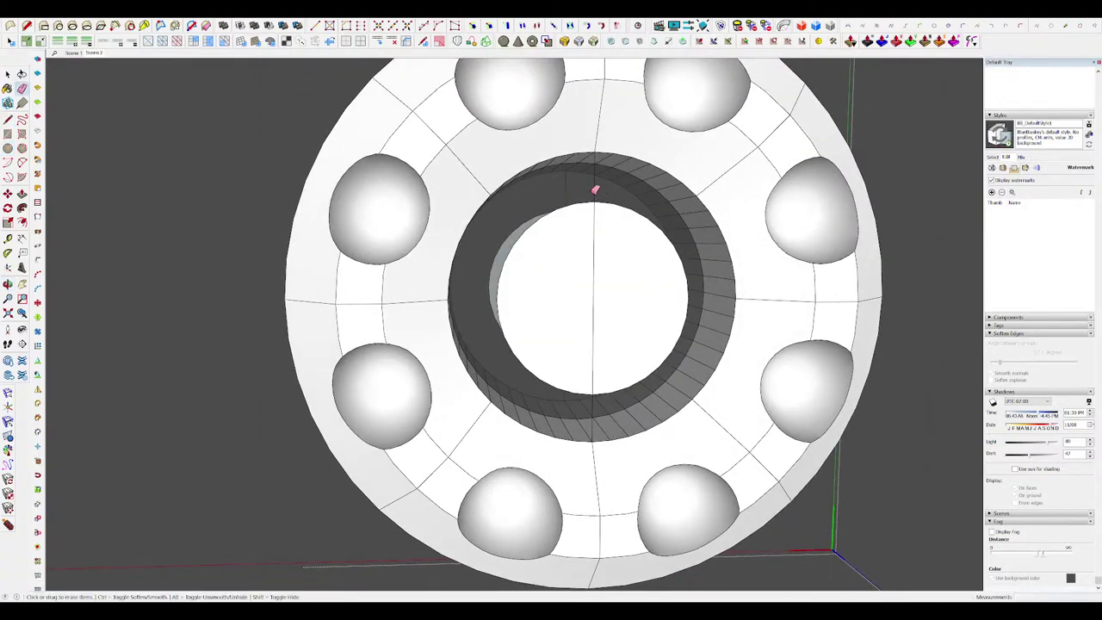
{"action": "mouse_move", "coordinate": [593, 400]}
{"action": "middle_mouse_down"}
{"action": "mouse_move", "coordinate": [539, 347]}
{"action": "mouse_move", "coordinate": [563, 259]}
{"action": "middle_mouse_up"}
Step: Push/pull the centre face into a collar and move it around the hose entry
{"action": "key", "text": "p"}
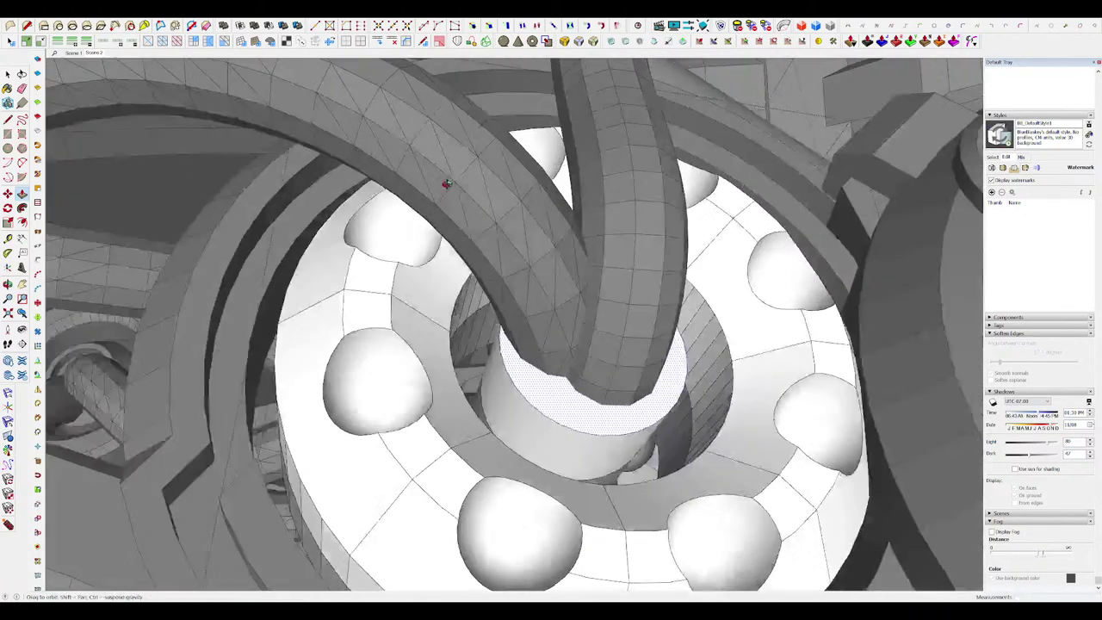
{"action": "key", "text": "m"}
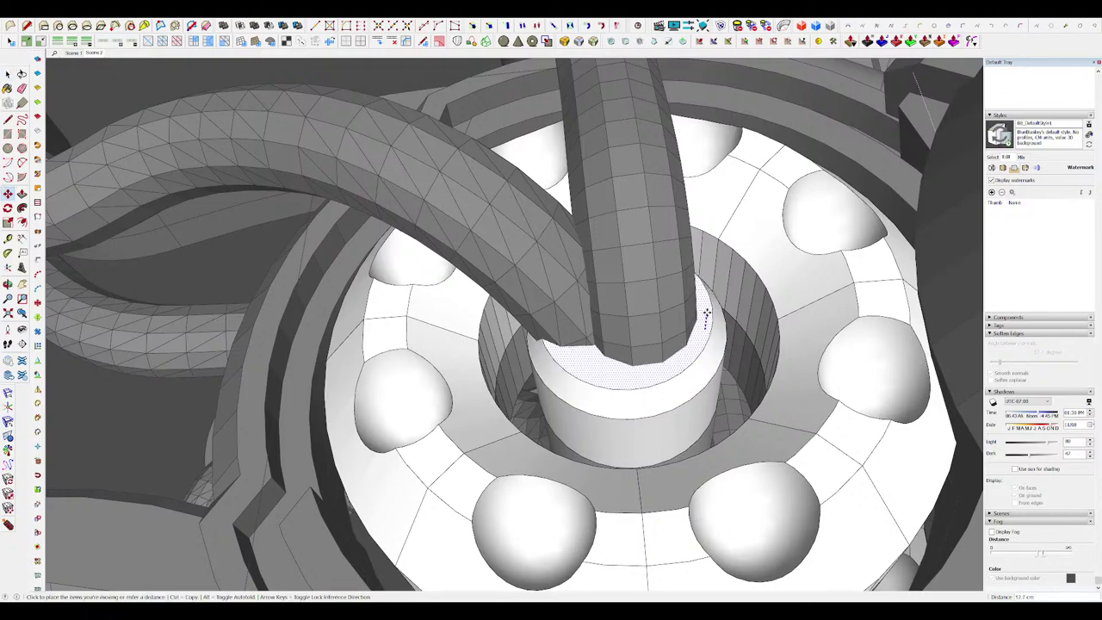
{"action": "middle_click_drag", "start_coordinate": [706, 316], "coordinate": [560, 258]}
{"action": "scroll", "coordinate": [559, 258], "scroll_direction": "down", "scroll_amount": 9}
{"action": "key", "text": "space"}
{"action": "left_click", "coordinate": [645, 421]}
{"action": "middle_click_drag", "start_coordinate": [645, 422], "coordinate": [685, 391]}
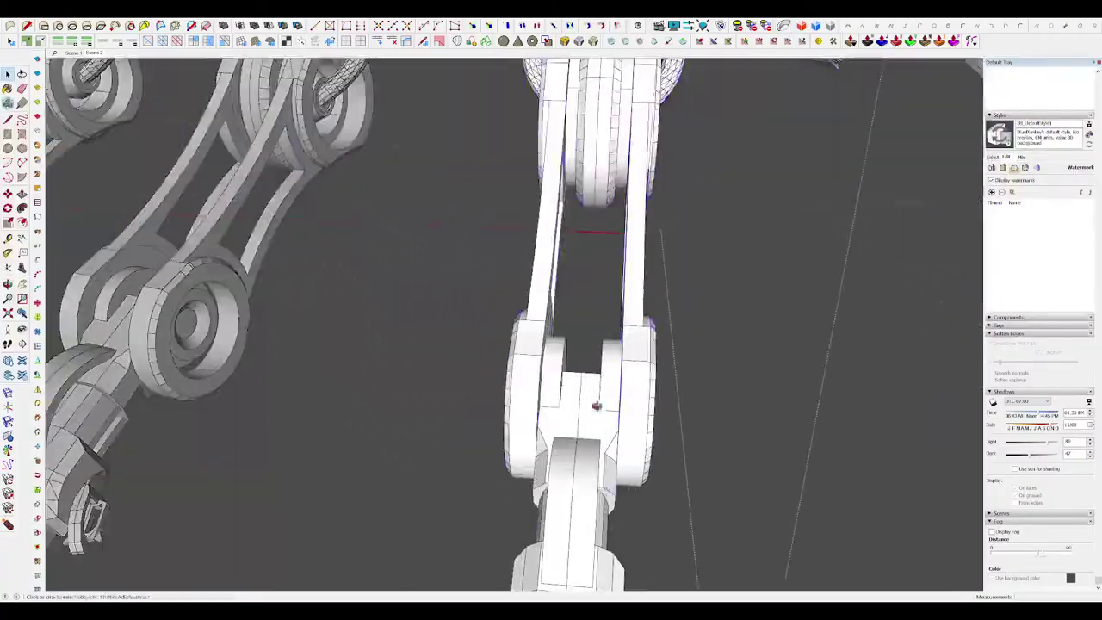
Step: Push/pull the finger joint's end face into a straight bar 220.6 cm long
{"action": "mouse_move", "coordinate": [596, 405]}
{"action": "middle_mouse_down"}
{"action": "mouse_move", "coordinate": [694, 396]}
{"action": "mouse_move", "coordinate": [794, 496]}
{"action": "middle_mouse_up"}
{"action": "mouse_move", "coordinate": [699, 550]}
{"action": "middle_mouse_down"}
{"action": "mouse_move", "coordinate": [654, 345]}
{"action": "mouse_move", "coordinate": [685, 422]}
{"action": "mouse_move", "coordinate": [654, 266]}
{"action": "mouse_move", "coordinate": [623, 268]}
{"action": "mouse_move", "coordinate": [585, 233]}
{"action": "middle_mouse_up"}
{"action": "double_click", "coordinate": [603, 263]}
{"action": "left_click", "coordinate": [585, 233]}
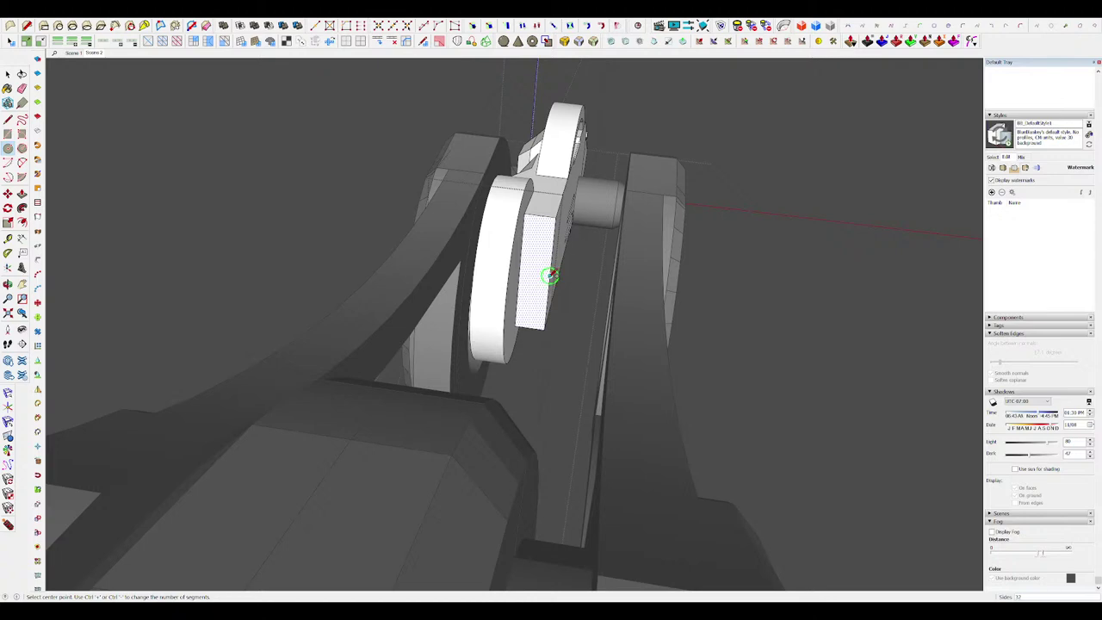
{"action": "key", "text": "space"}
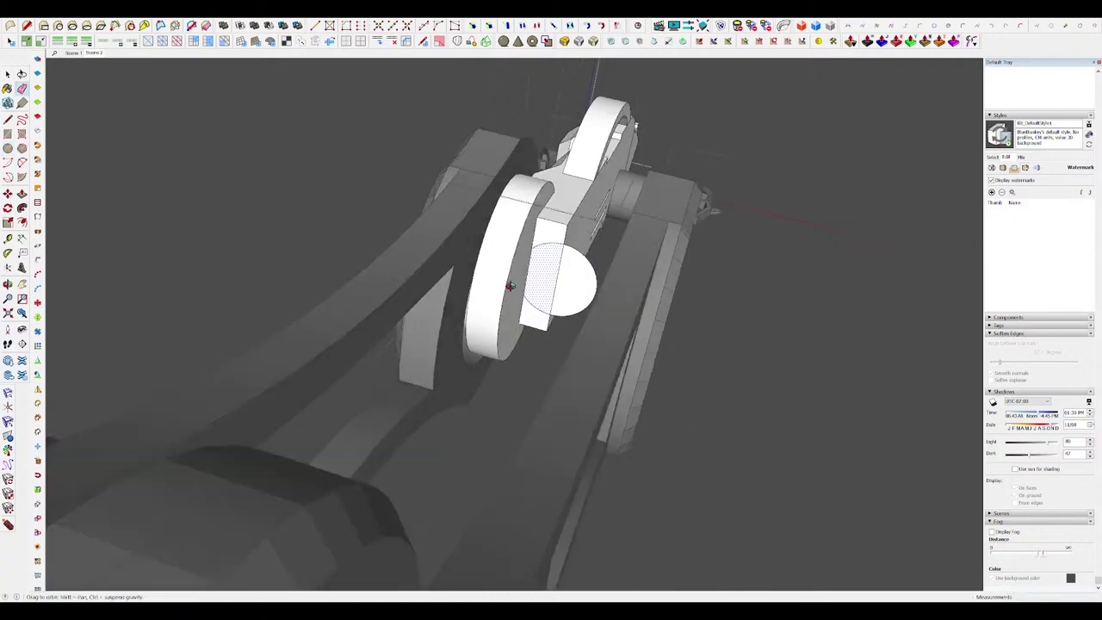
{"action": "middle_click_drag", "start_coordinate": [499, 366], "coordinate": [572, 347]}
{"action": "middle_click_drag", "start_coordinate": [749, 340], "coordinate": [779, 339]}
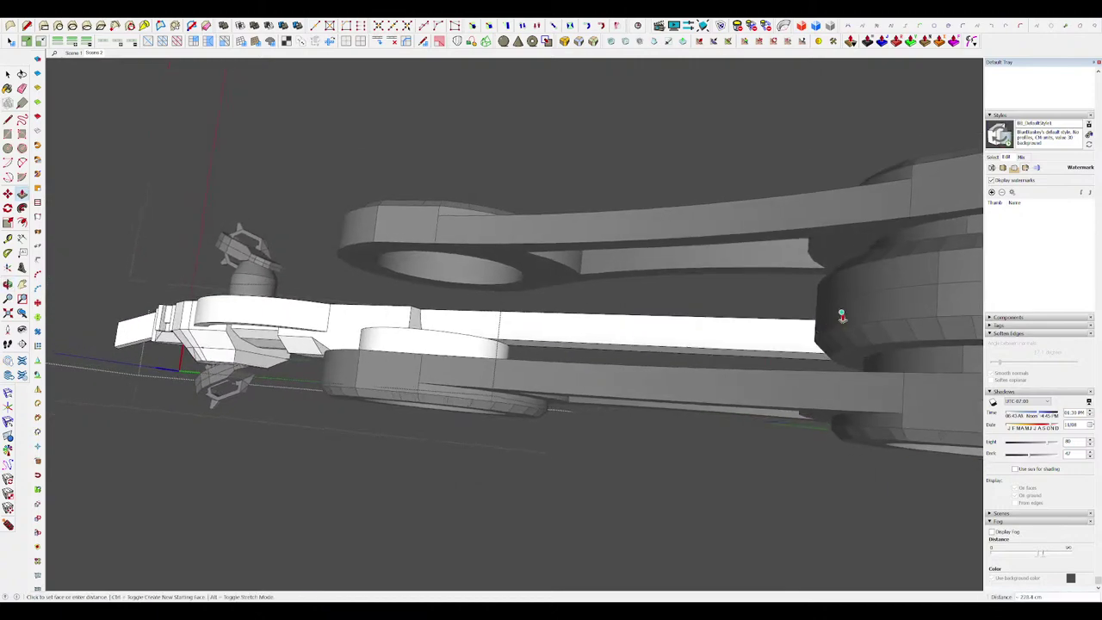
{"action": "left_click", "coordinate": [841, 315]}
{"action": "middle_click_drag", "start_coordinate": [841, 315], "coordinate": [729, 238]}
Step: Hide the surrounding model and inspect the isolated bar from below and the side
{"action": "key", "text": "i"}
{"action": "key", "text": "i"}
{"action": "middle_click_drag", "start_coordinate": [637, 297], "coordinate": [534, 42]}
{"action": "scroll", "coordinate": [594, 246], "scroll_direction": "up", "scroll_amount": 8}
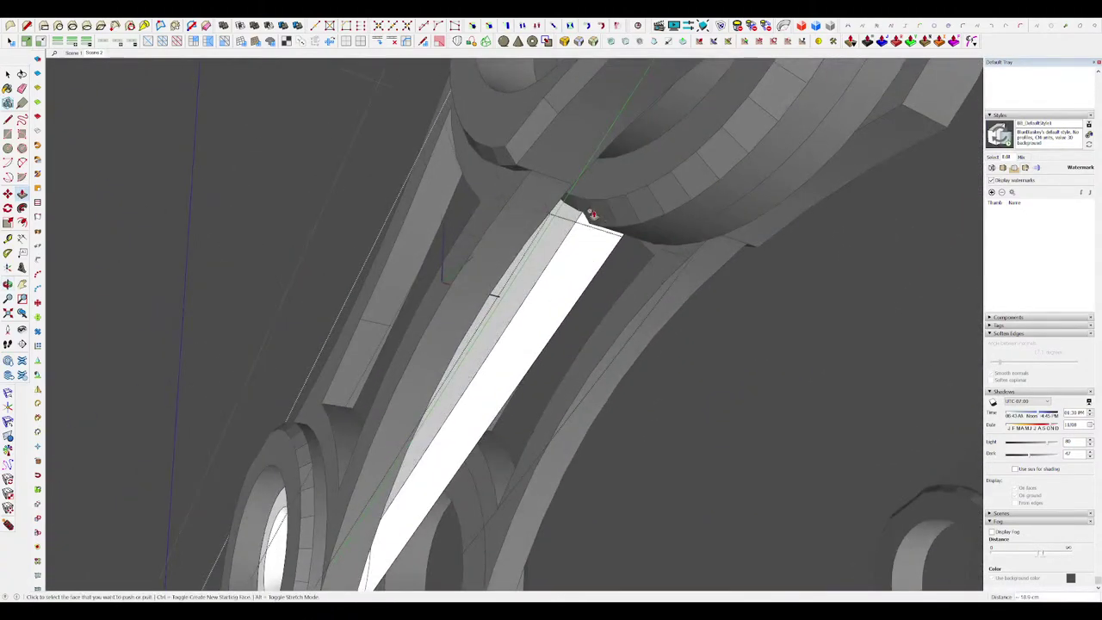
{"action": "middle_click_drag", "start_coordinate": [592, 215], "coordinate": [866, 240]}
{"action": "scroll", "coordinate": [695, 232], "scroll_direction": "down", "scroll_amount": 10}
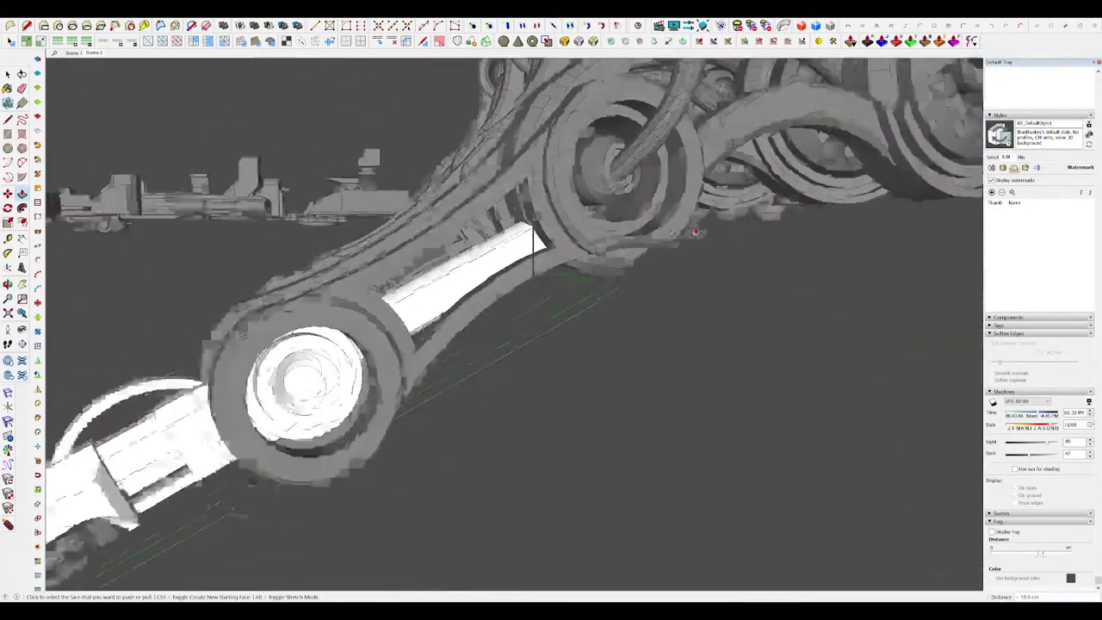
{"action": "scroll", "coordinate": [688, 234], "scroll_direction": "up", "scroll_amount": 3}
{"action": "scroll", "coordinate": [688, 234], "scroll_direction": "up", "scroll_amount": 5}
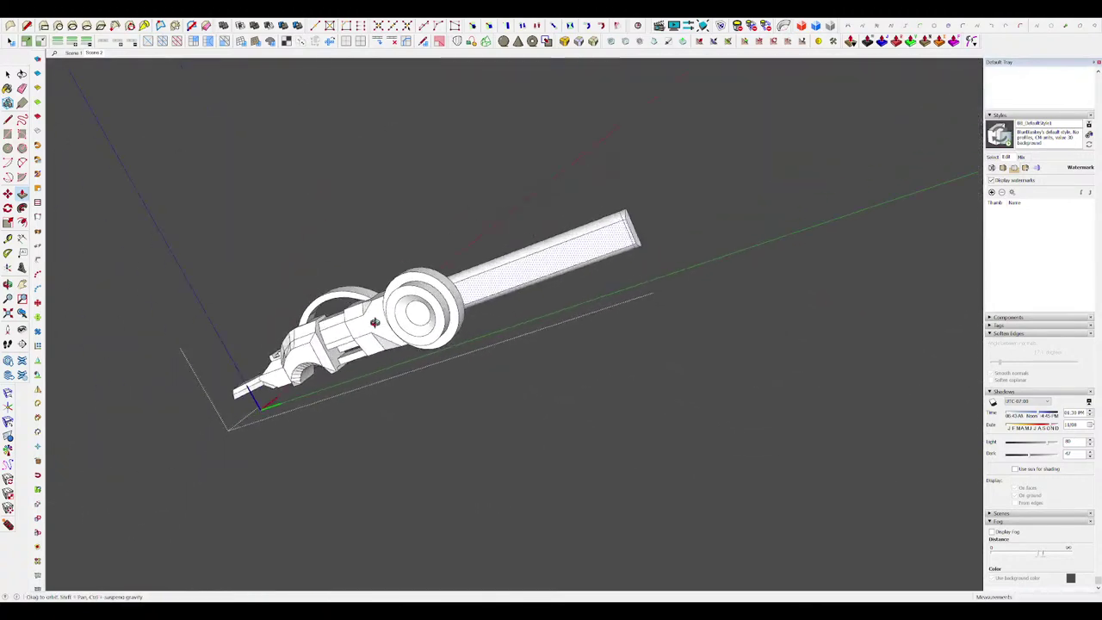
{"action": "middle_click_drag", "start_coordinate": [654, 237], "coordinate": [828, 268]}
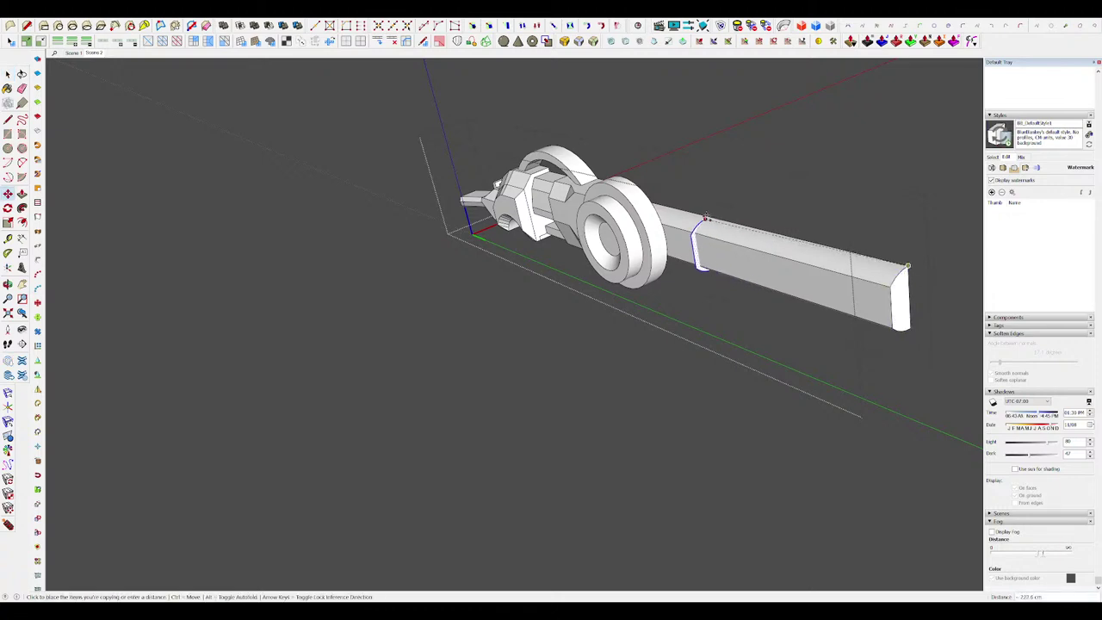
Step: Place the copied cross-section profile along the bar, then show the full model again
{"action": "left_click", "coordinate": [695, 212]}
{"action": "middle_click_drag", "start_coordinate": [695, 212], "coordinate": [925, 170]}
{"action": "scroll", "coordinate": [571, 228], "scroll_direction": "down", "scroll_amount": 3}
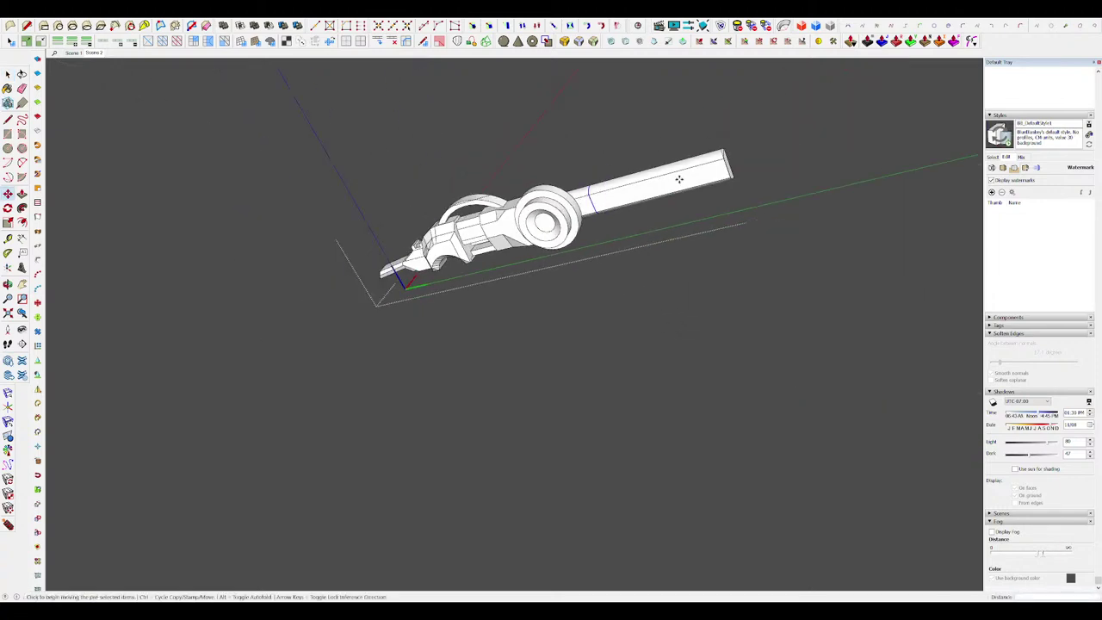
{"action": "scroll", "coordinate": [679, 179], "scroll_direction": "up", "scroll_amount": 3}
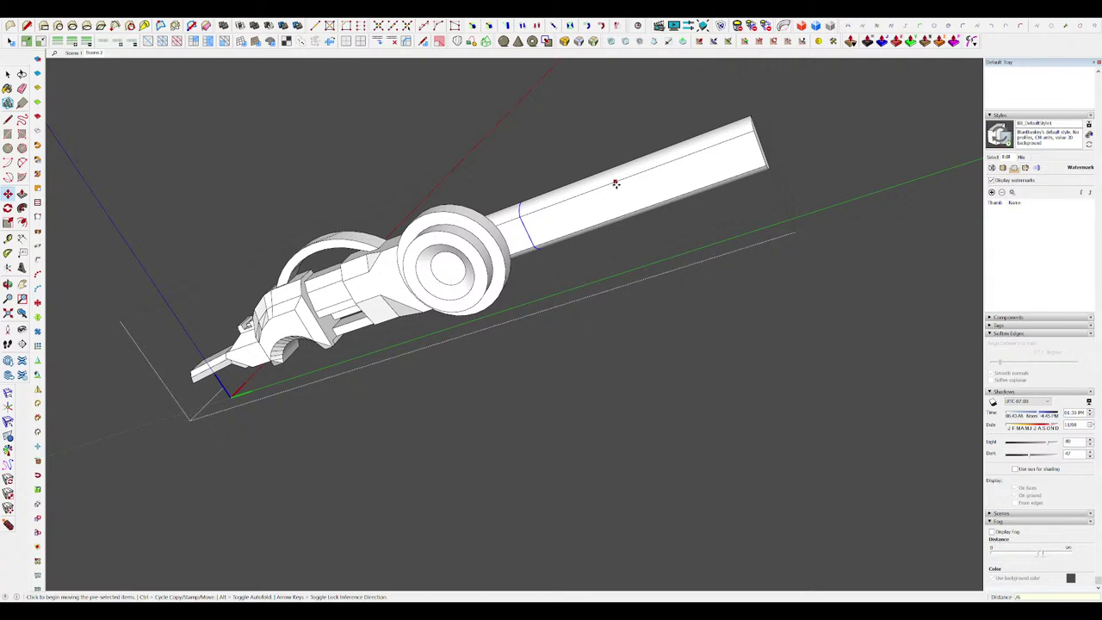
{"action": "middle_click_drag", "start_coordinate": [518, 181], "coordinate": [611, 212]}
{"action": "scroll", "coordinate": [588, 221], "scroll_direction": "down", "scroll_amount": 3}
{"action": "key", "text": "i"}
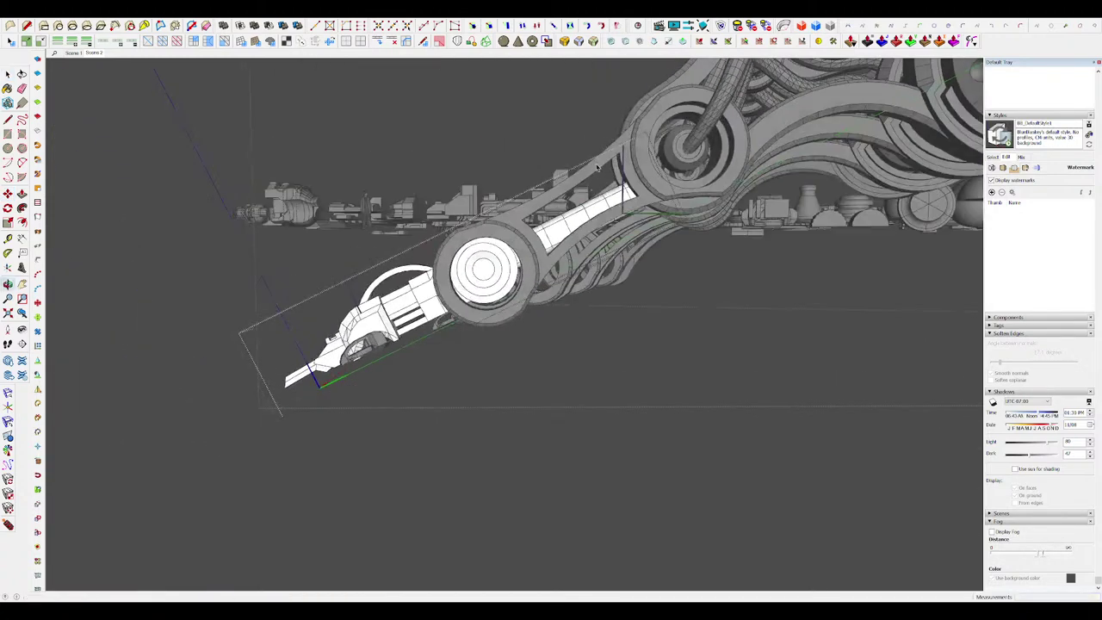
{"action": "scroll", "coordinate": [611, 213], "scroll_direction": "up", "scroll_amount": 1}
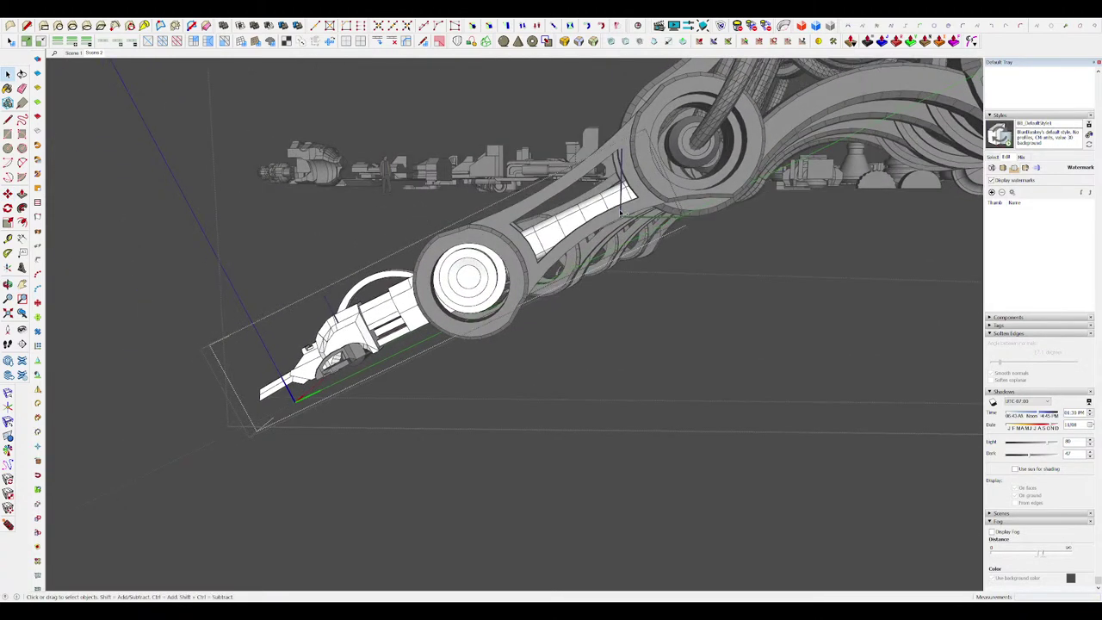
Step: Isolate the arm and bend the bar's tip upward with Vertex Tools
{"action": "key", "text": "Page_Up"}
{"action": "key", "text": "v"}
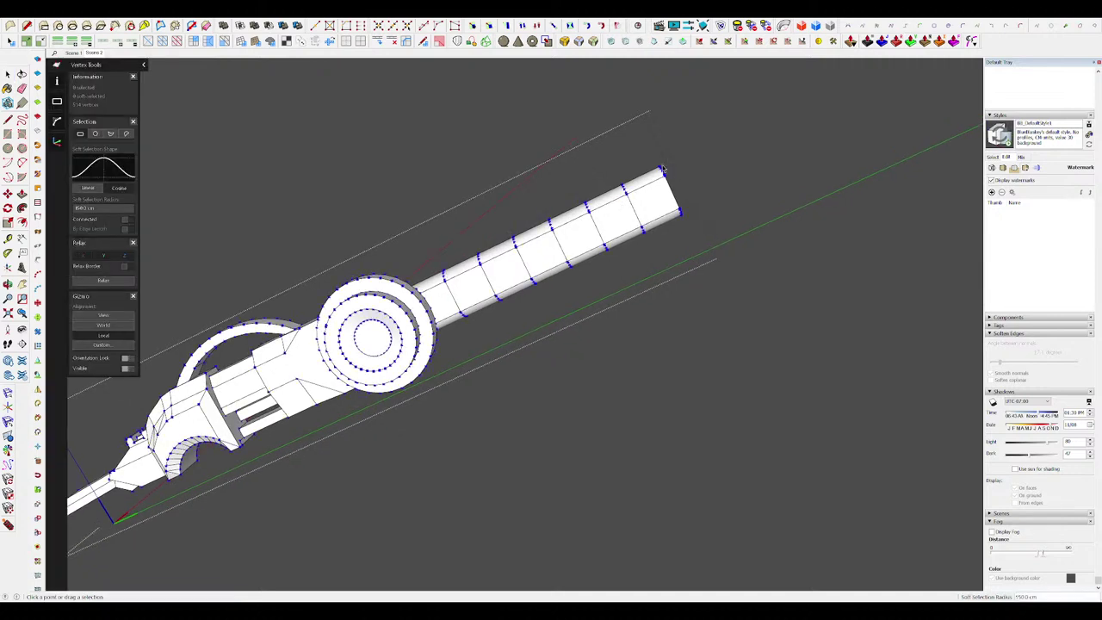
{"action": "left_click_drag", "start_coordinate": [670, 194], "coordinate": [710, 230]}
{"action": "key", "text": "ctrl+z"}
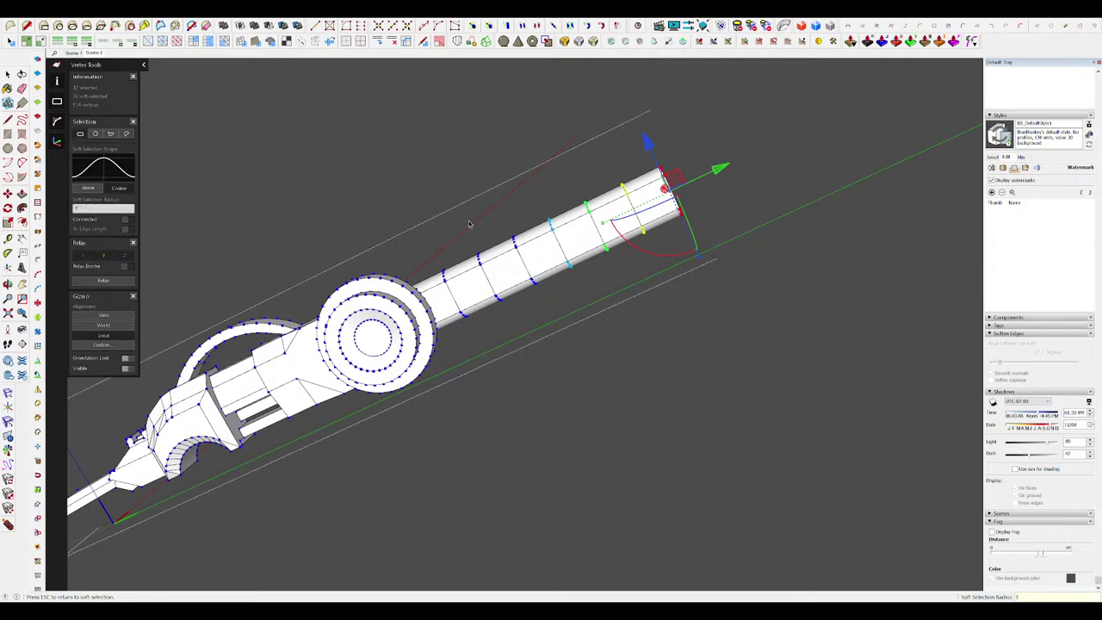
{"action": "scroll", "coordinate": [640, 242], "scroll_direction": "down", "scroll_amount": 2}
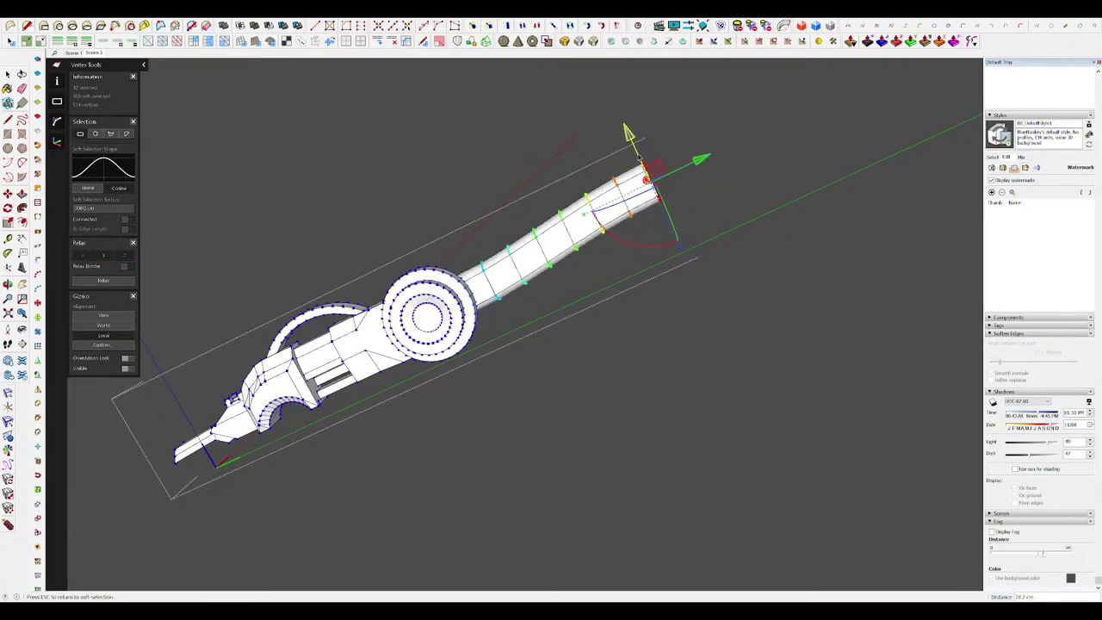
{"action": "middle_click_drag", "start_coordinate": [614, 175], "coordinate": [757, 350]}
{"action": "key", "text": "space"}
{"action": "scroll", "coordinate": [632, 241], "scroll_direction": "down", "scroll_amount": 3}
{"action": "left_click", "coordinate": [840, 357]}
Step: Open the nearest leg's connecting link and hide everything else around it
{"action": "left_click", "coordinate": [841, 357]}
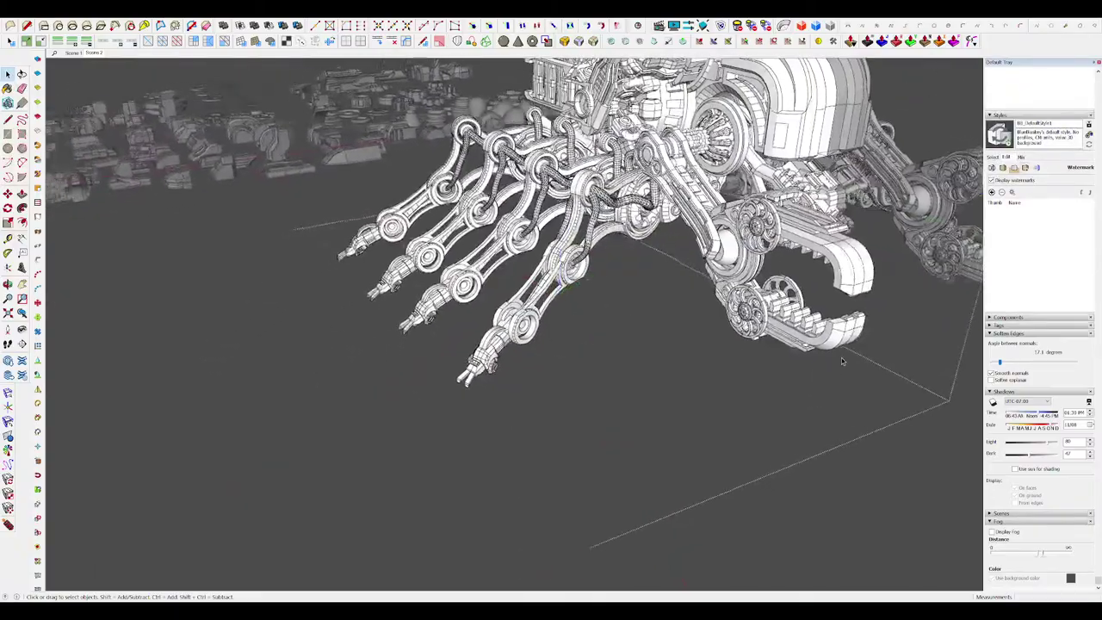
{"action": "middle_click_drag", "start_coordinate": [841, 360], "coordinate": [936, 254]}
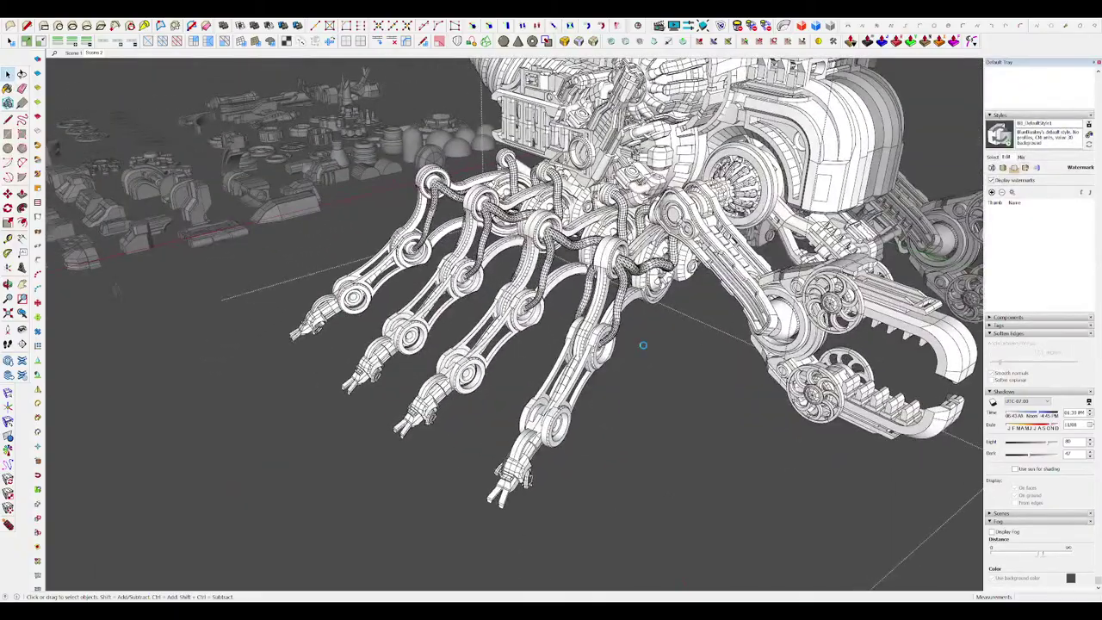
{"action": "scroll", "coordinate": [571, 373], "scroll_direction": "up", "scroll_amount": 1}
{"action": "double_click", "coordinate": [572, 384]}
{"action": "scroll", "coordinate": [572, 384], "scroll_direction": "up", "scroll_amount": 5}
{"action": "middle_click_drag", "start_coordinate": [573, 384], "coordinate": [597, 246]}
{"action": "key", "text": "h"}
{"action": "scroll", "coordinate": [598, 245], "scroll_direction": "down", "scroll_amount": 1}
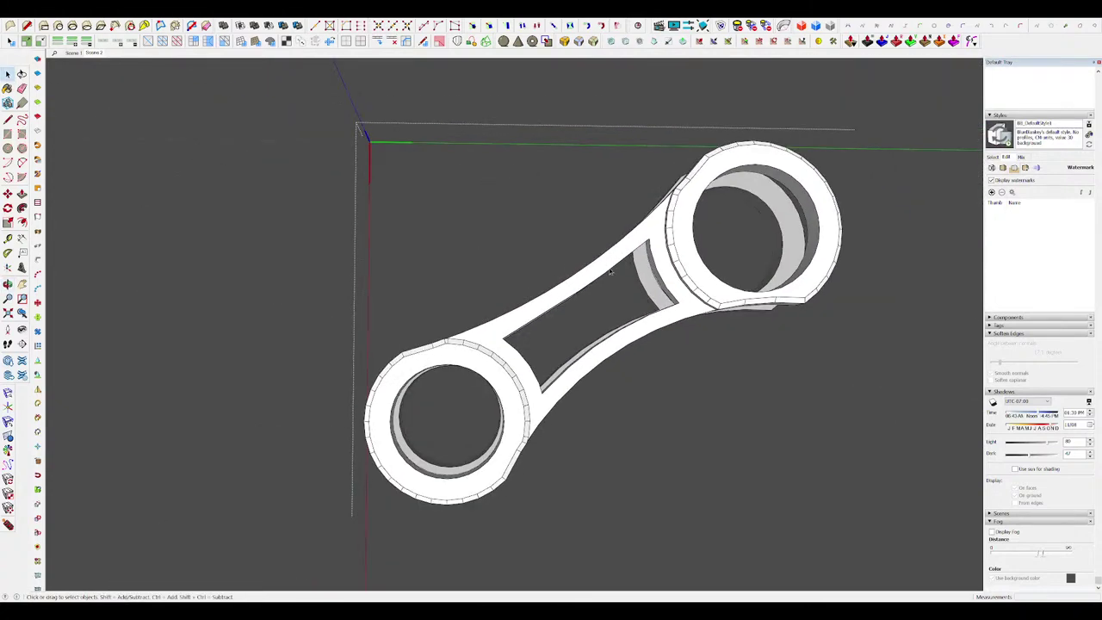
{"action": "scroll", "coordinate": [658, 293], "scroll_direction": "up", "scroll_amount": 2}
{"action": "middle_click_drag", "start_coordinate": [661, 291], "coordinate": [553, 285]}
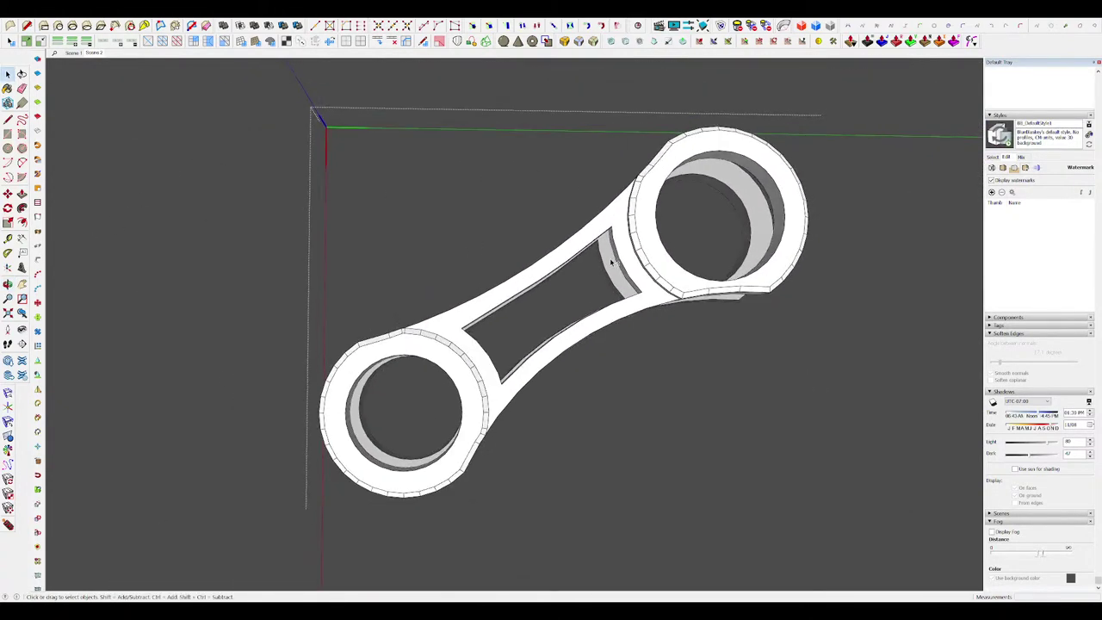
Step: Shift the link's middle rib vertices slightly down-right with Vertex Tools
{"action": "key", "text": "v"}
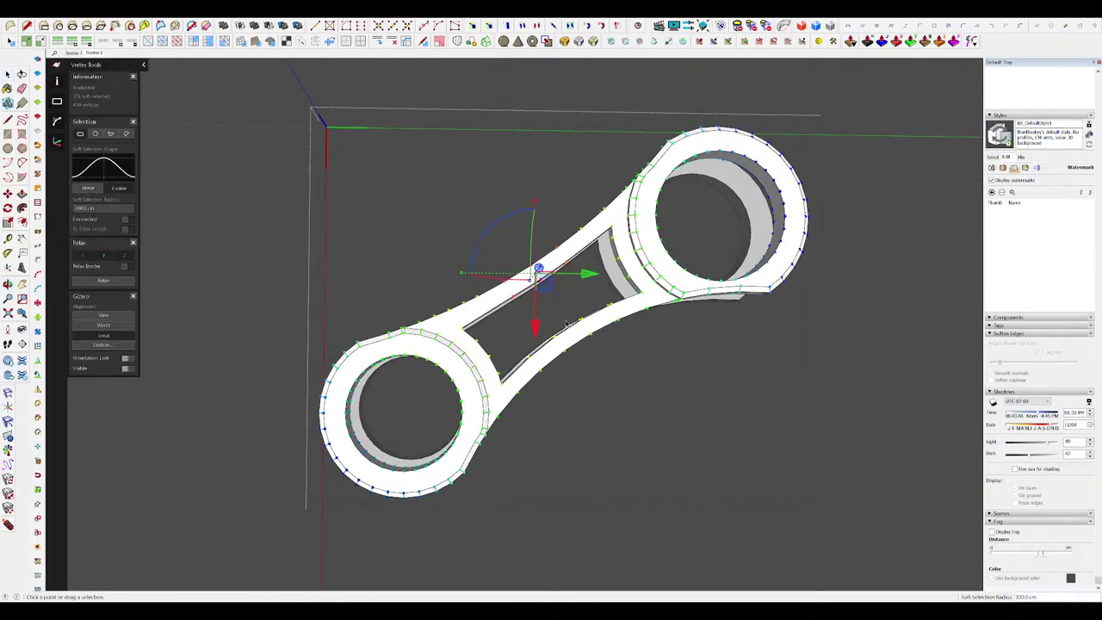
{"action": "left_click_drag", "start_coordinate": [597, 363], "coordinate": [596, 363], "text": "shift"}
{"action": "middle_click_drag", "start_coordinate": [585, 325], "coordinate": [591, 328]}
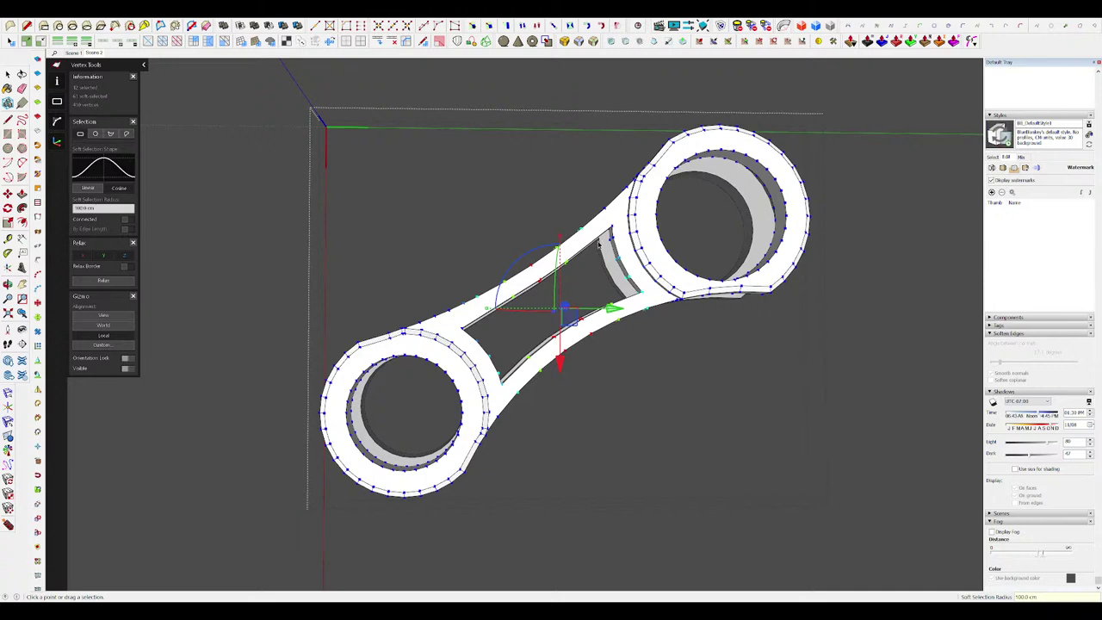
{"action": "scroll", "coordinate": [577, 256], "scroll_direction": "down", "scroll_amount": 2}
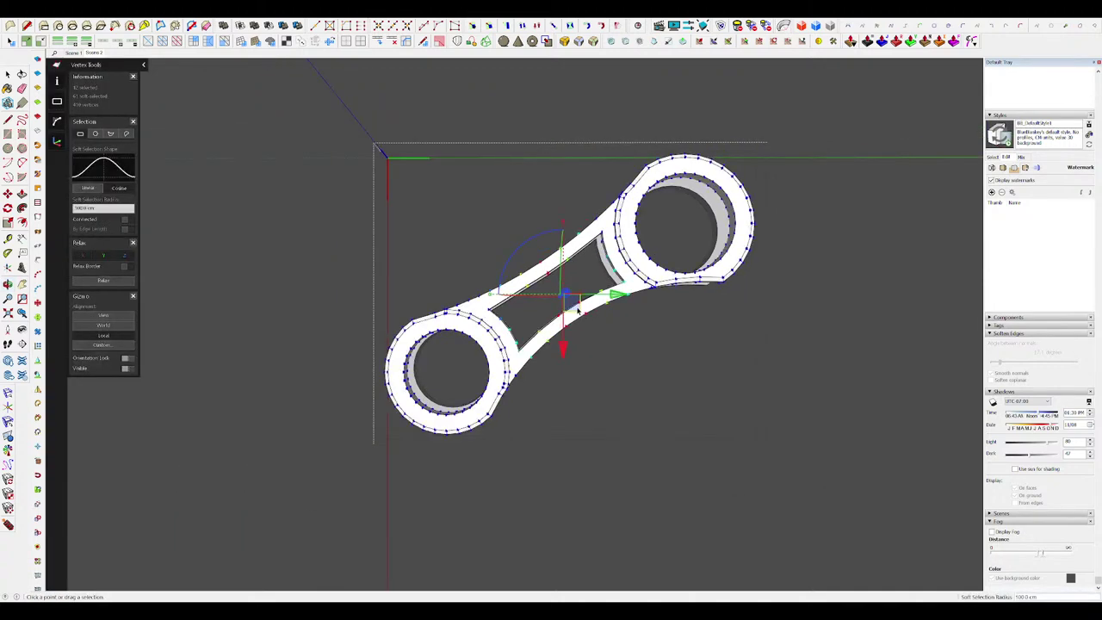
{"action": "left_click_drag", "start_coordinate": [584, 317], "coordinate": [585, 324]}
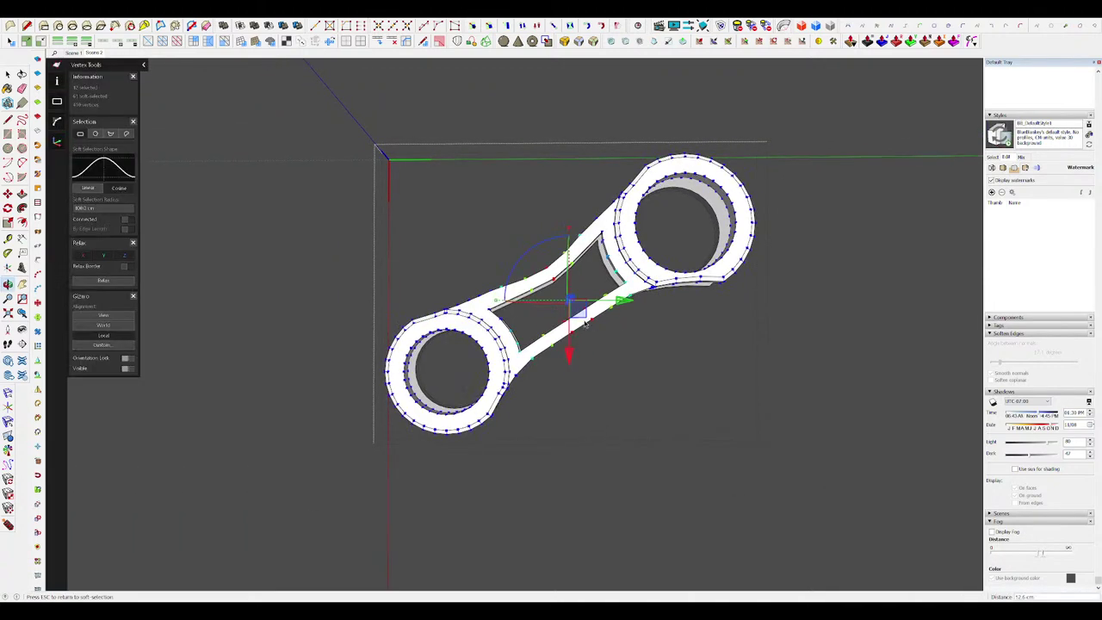
{"action": "key", "text": "space"}
{"action": "scroll", "coordinate": [564, 297], "scroll_direction": "up", "scroll_amount": 3}
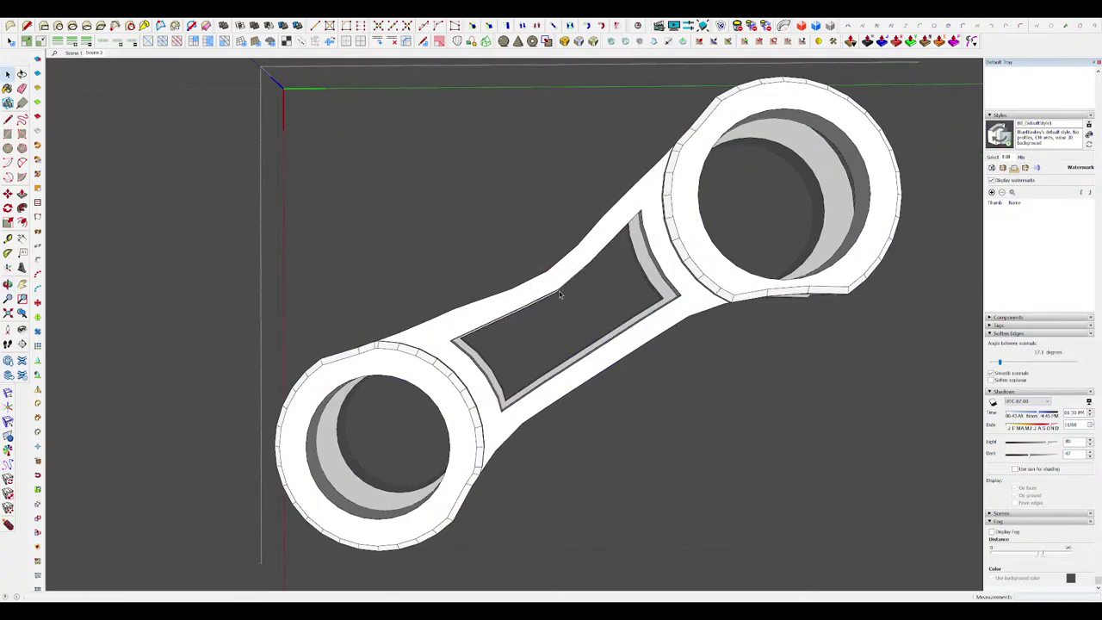
Step: Select the geometry at the web's bend and move it to reshape the slot
{"action": "middle_click_drag", "start_coordinate": [561, 287], "coordinate": [604, 382]}
{"action": "middle_click_drag", "start_coordinate": [561, 305], "coordinate": [492, 213]}
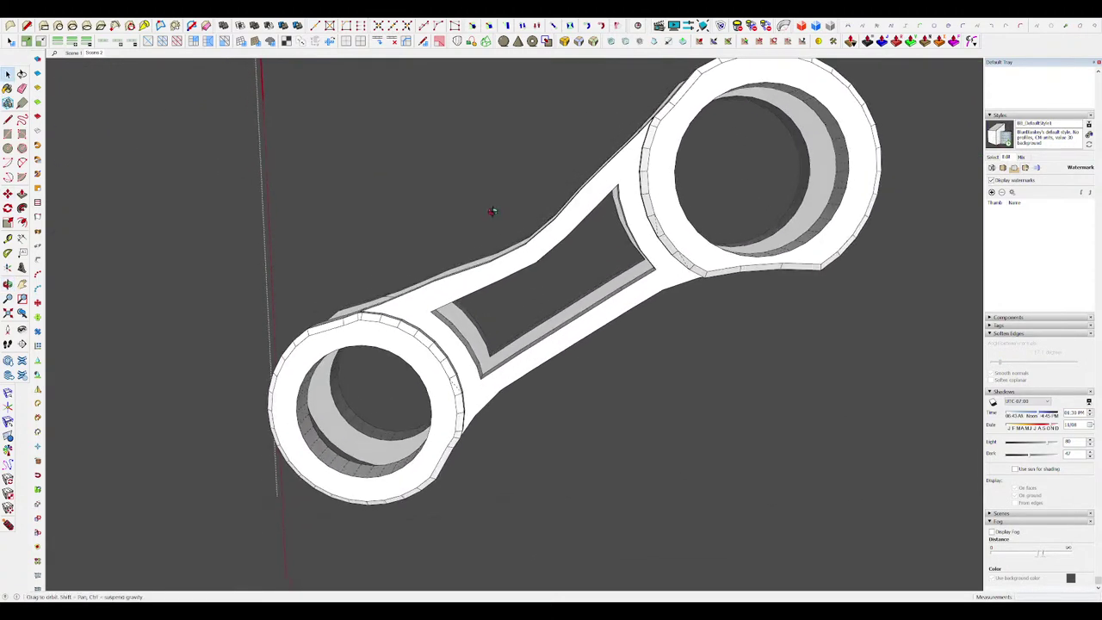
{"action": "left_click_drag", "start_coordinate": [502, 226], "coordinate": [543, 273]}
{"action": "middle_click_drag", "start_coordinate": [543, 273], "coordinate": [533, 252]}
{"action": "key", "text": "m"}
{"action": "scroll", "coordinate": [524, 244], "scroll_direction": "up", "scroll_amount": 3}
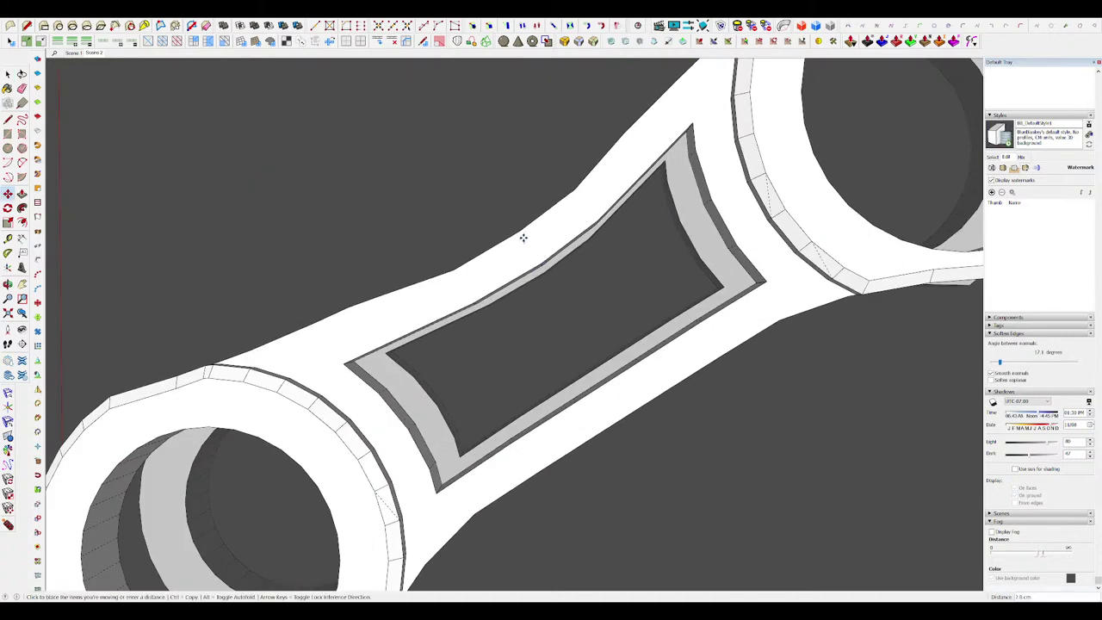
{"action": "scroll", "coordinate": [526, 241], "scroll_direction": "down", "scroll_amount": 8}
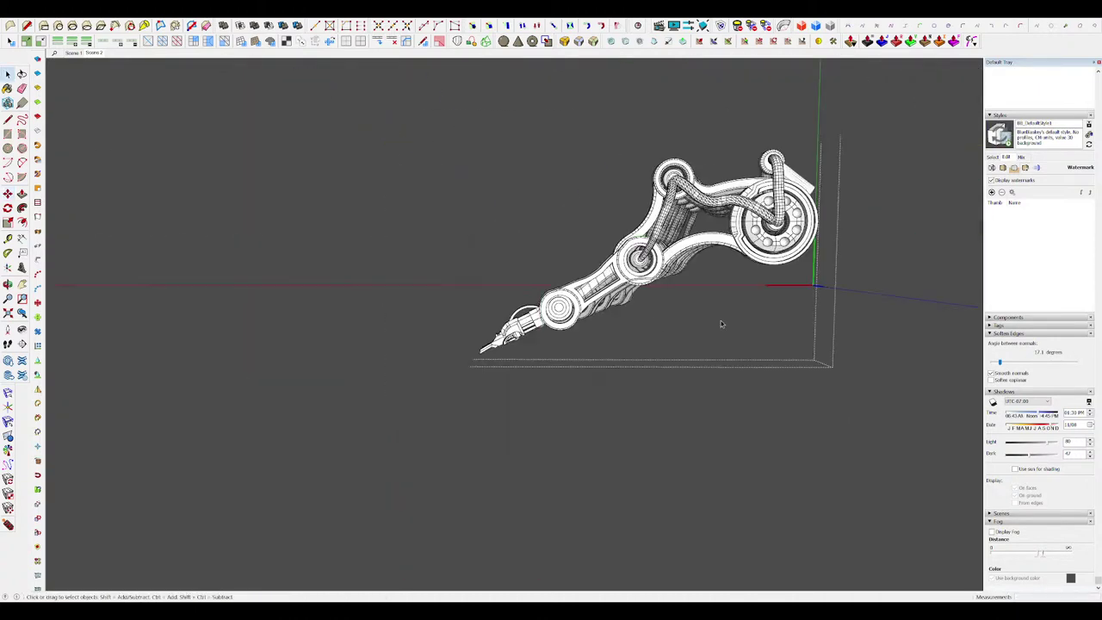
Step: Delete the inner face of the gripper bracket at the leg's tip
{"action": "middle_click_drag", "start_coordinate": [721, 321], "coordinate": [790, 365]}
{"action": "left_click", "coordinate": [790, 366]}
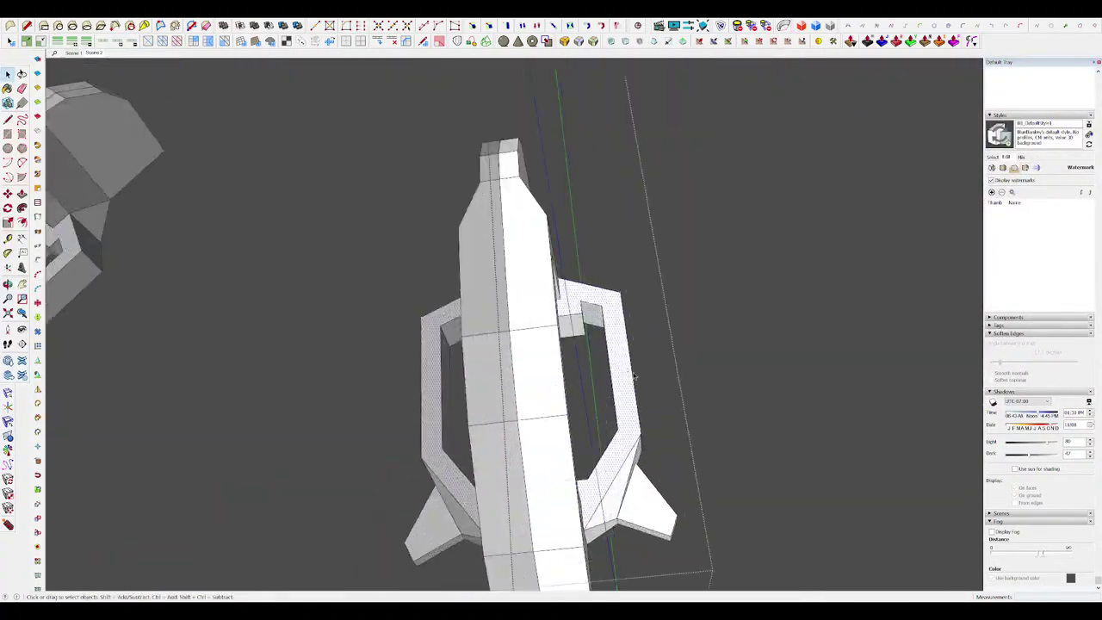
{"action": "key", "text": "Escape"}
{"action": "double_click", "coordinate": [591, 347]}
{"action": "key", "text": "l"}
{"action": "scroll", "coordinate": [585, 341], "scroll_direction": "up", "scroll_amount": 4}
{"action": "middle_click_drag", "start_coordinate": [517, 323], "coordinate": [620, 382]}
{"action": "key", "text": "p"}
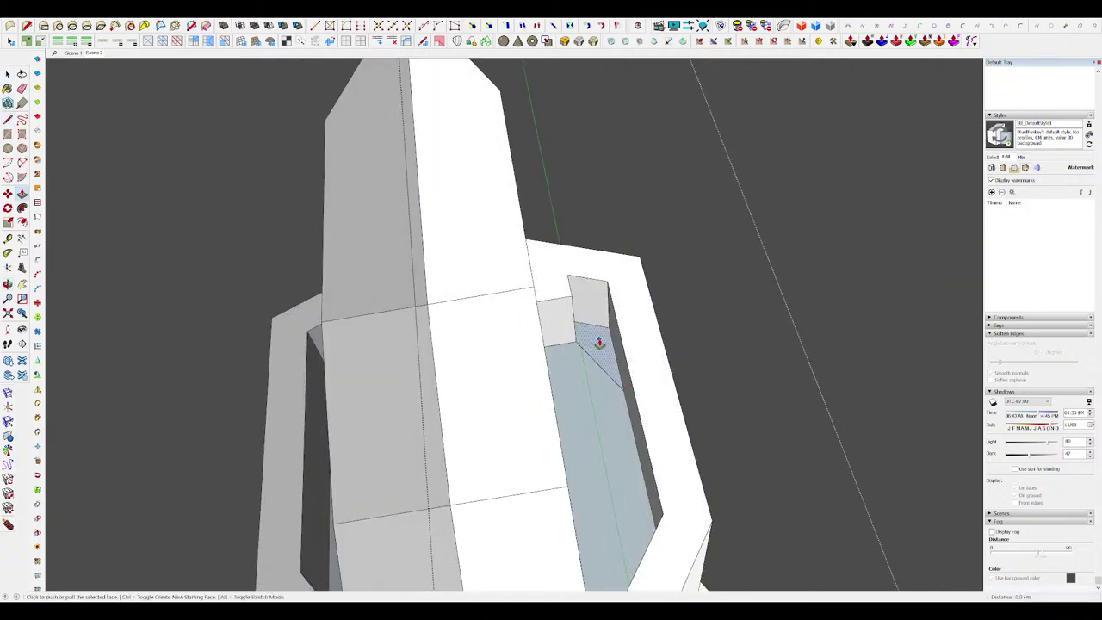
{"action": "middle_click_drag", "start_coordinate": [599, 343], "coordinate": [557, 424]}
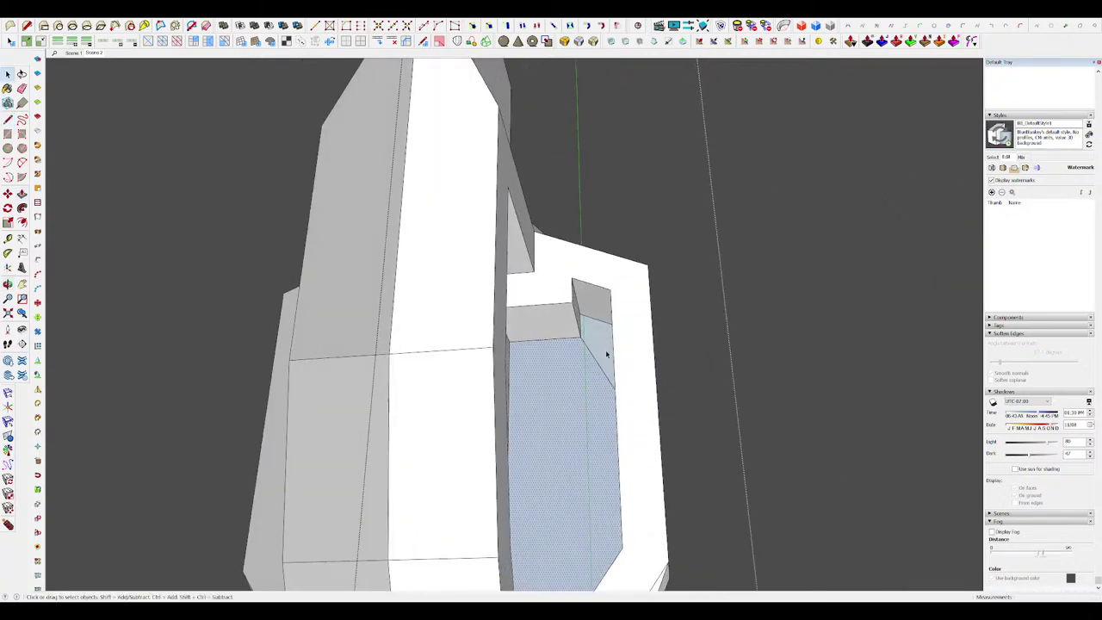
{"action": "key", "text": "Delete"}
{"action": "middle_click_drag", "start_coordinate": [604, 349], "coordinate": [602, 344]}
Step: Erase leftover edges in the gripper and show the rest of the model again
{"action": "key", "text": "e"}
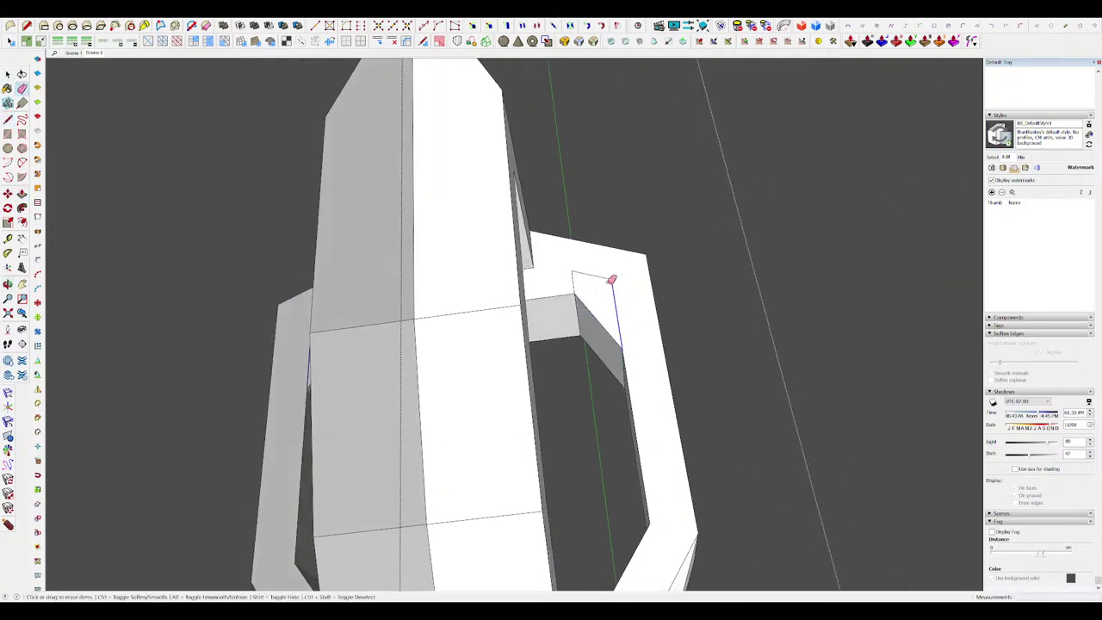
{"action": "scroll", "coordinate": [600, 275], "scroll_direction": "down", "scroll_amount": 4}
{"action": "mouse_move", "coordinate": [600, 277]}
{"action": "middle_mouse_down"}
{"action": "mouse_move", "coordinate": [573, 351]}
{"action": "mouse_move", "coordinate": [610, 364]}
{"action": "mouse_move", "coordinate": [590, 330]}
{"action": "middle_mouse_up"}
{"action": "key", "text": "i"}
{"action": "key", "text": "space"}
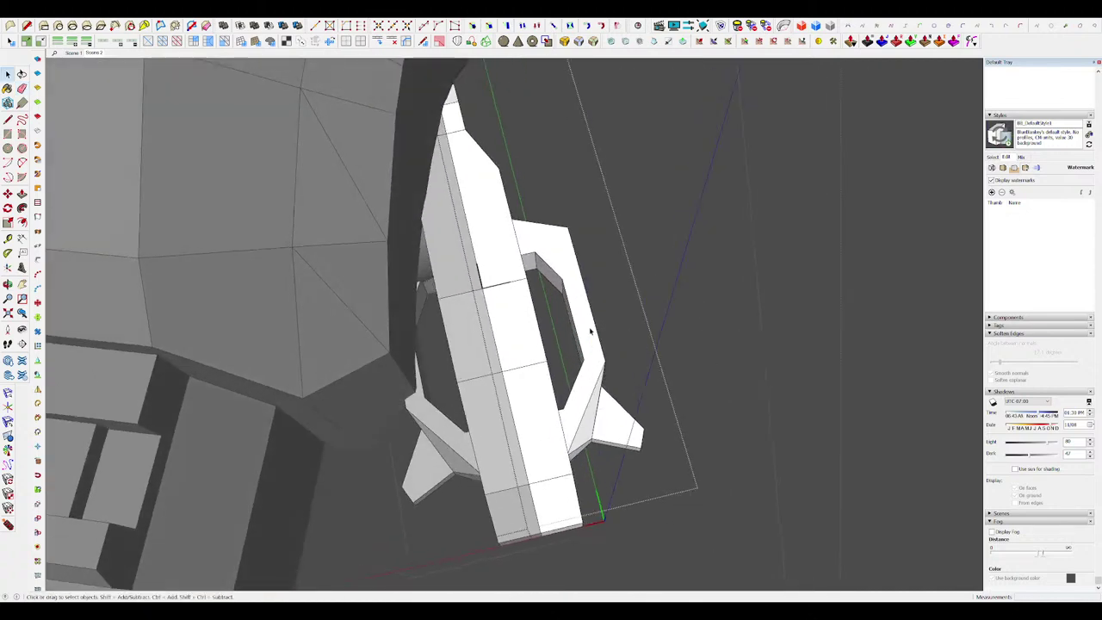
{"action": "scroll", "coordinate": [589, 330], "scroll_direction": "up", "scroll_amount": 3}
{"action": "scroll", "coordinate": [562, 314], "scroll_direction": "down", "scroll_amount": 4}
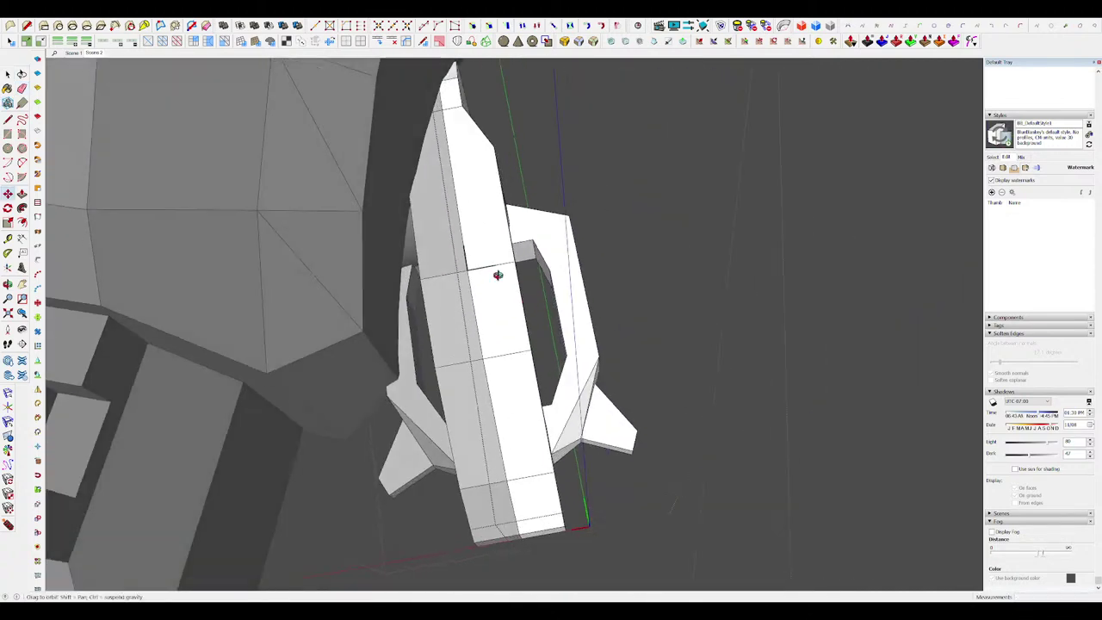
{"action": "scroll", "coordinate": [499, 275], "scroll_direction": "up", "scroll_amount": 5}
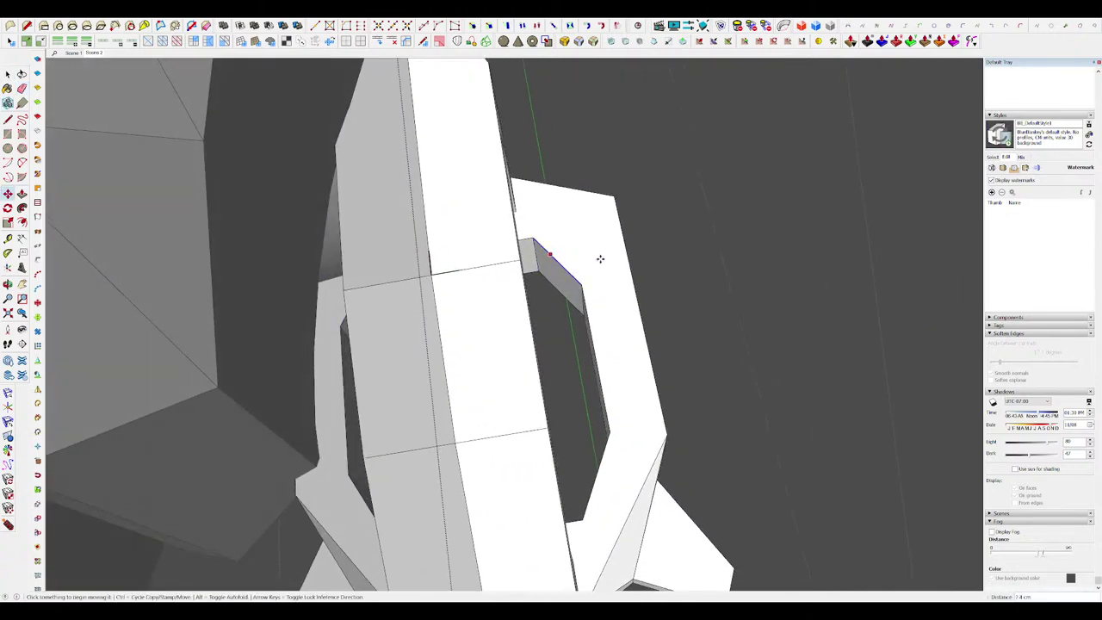
{"action": "scroll", "coordinate": [600, 258], "scroll_direction": "down", "scroll_amount": 5}
Step: Move one corner of the gripper bracket to a new position
{"action": "key", "text": "space"}
{"action": "scroll", "coordinate": [630, 274], "scroll_direction": "up", "scroll_amount": 5}
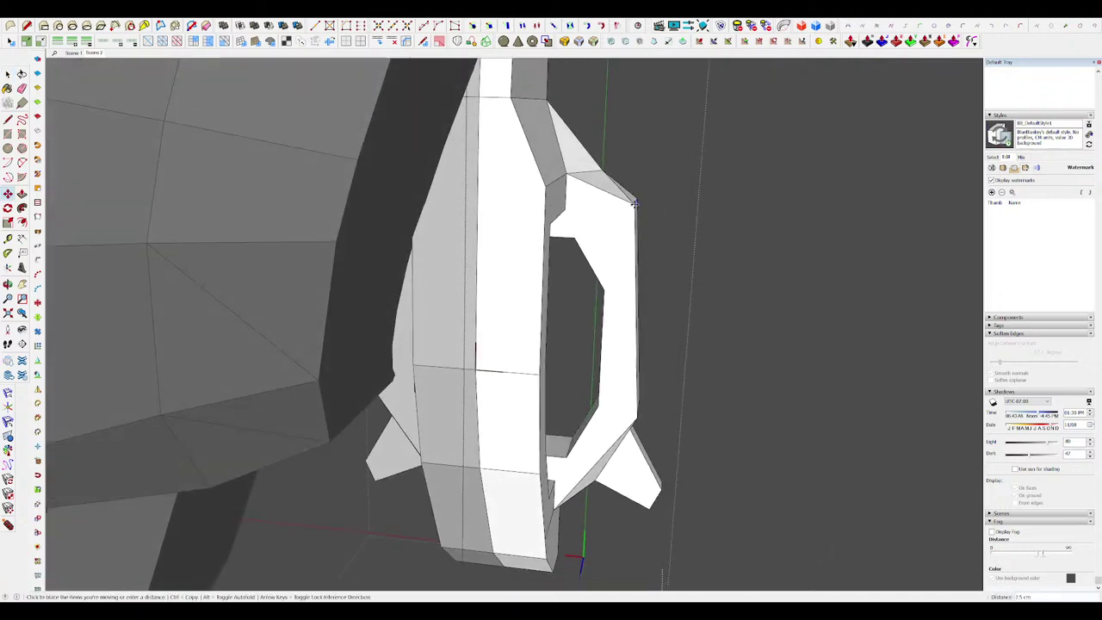
{"action": "left_click", "coordinate": [644, 204]}
{"action": "middle_click_drag", "start_coordinate": [643, 204], "coordinate": [649, 123]}
{"action": "key", "text": "space"}
{"action": "scroll", "coordinate": [597, 155], "scroll_direction": "down", "scroll_amount": 4}
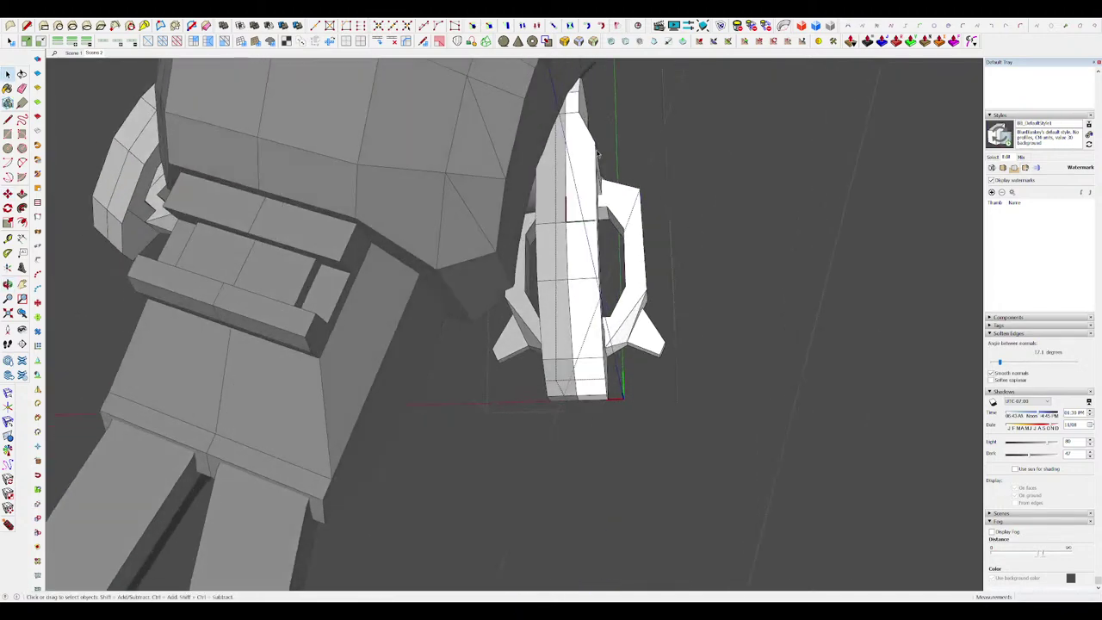
{"action": "scroll", "coordinate": [604, 257], "scroll_direction": "down", "scroll_amount": 10}
Step: Return to the whole machine and reopen the finger arm's link, viewed front-on
{"action": "left_click", "coordinate": [713, 307]}
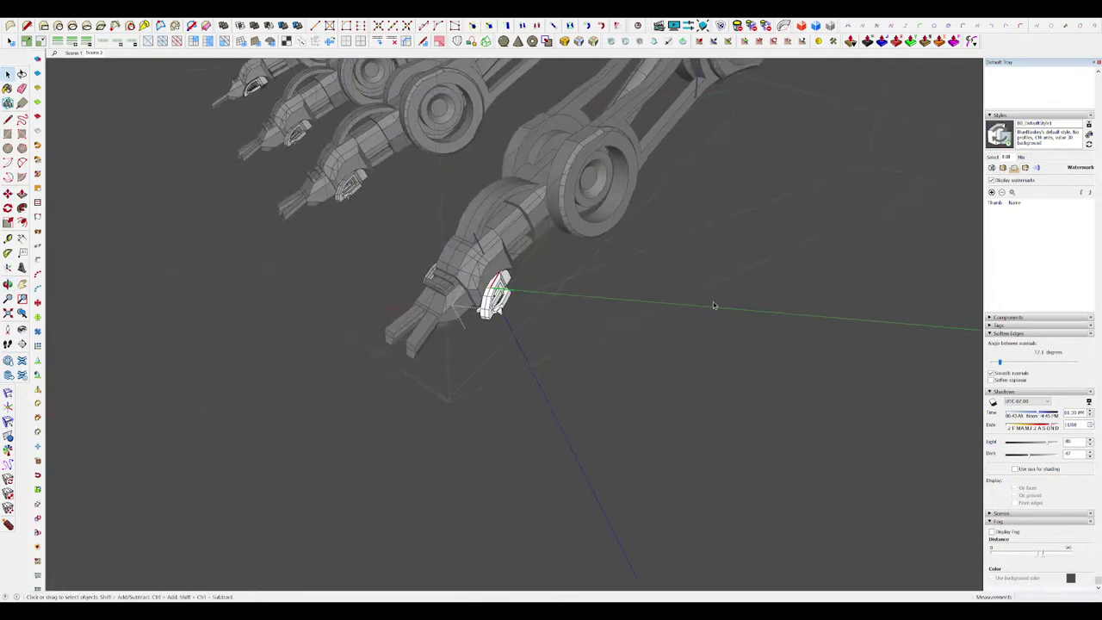
{"action": "left_click", "coordinate": [787, 376]}
{"action": "left_click", "coordinate": [788, 377]}
{"action": "left_click", "coordinate": [831, 397]}
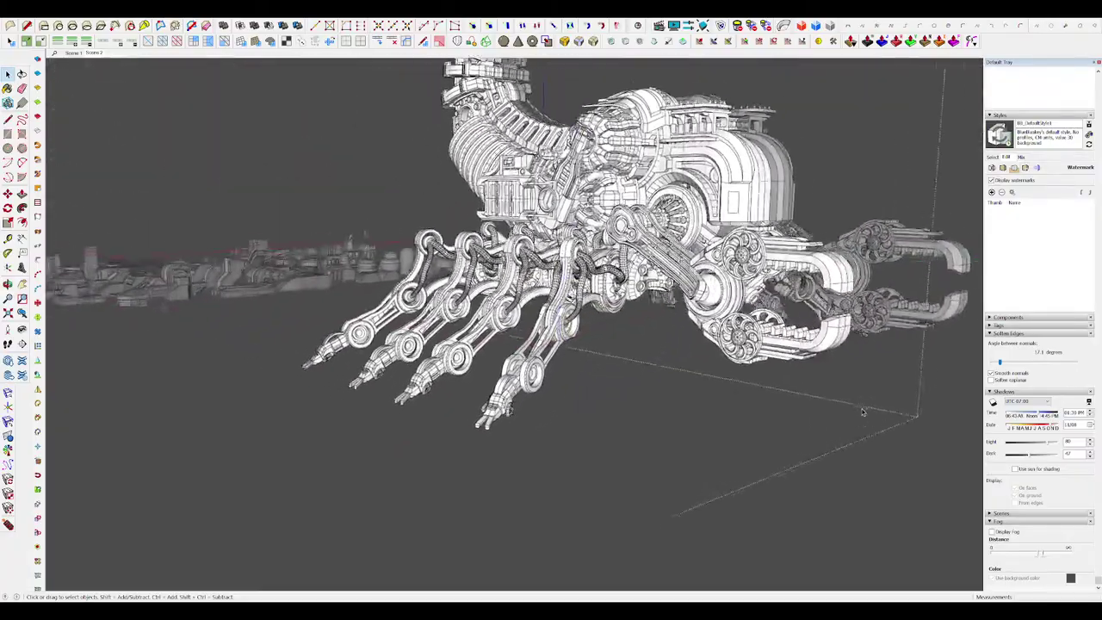
{"action": "middle_click_drag", "start_coordinate": [853, 411], "coordinate": [757, 315]}
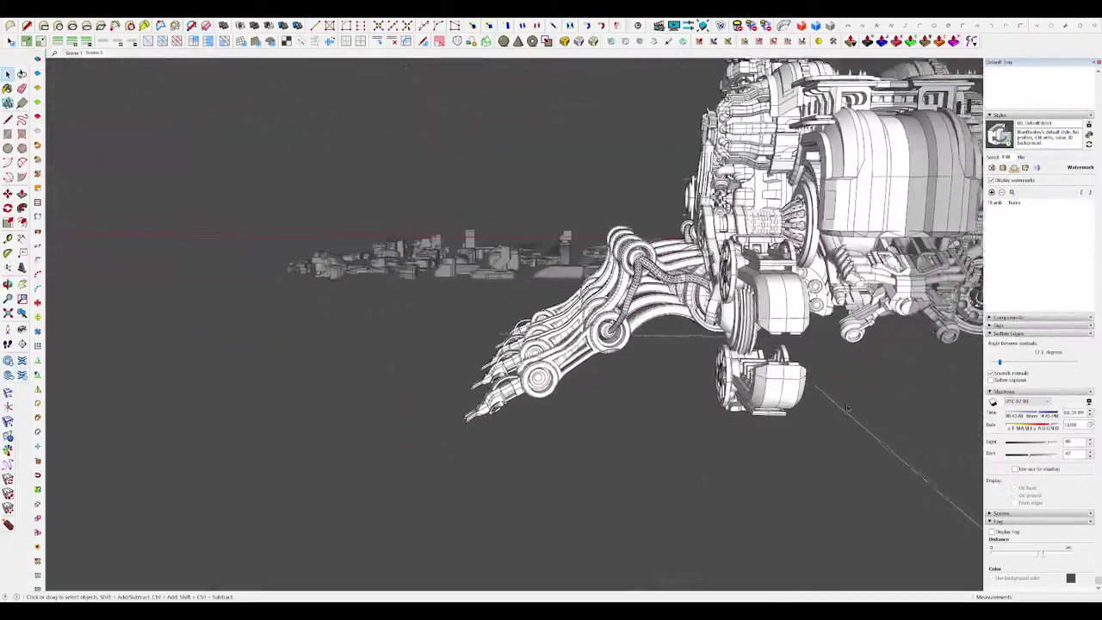
{"action": "left_click", "coordinate": [619, 387]}
{"action": "scroll", "coordinate": [581, 353], "scroll_direction": "up", "scroll_amount": 8}
{"action": "left_click", "coordinate": [540, 372]}
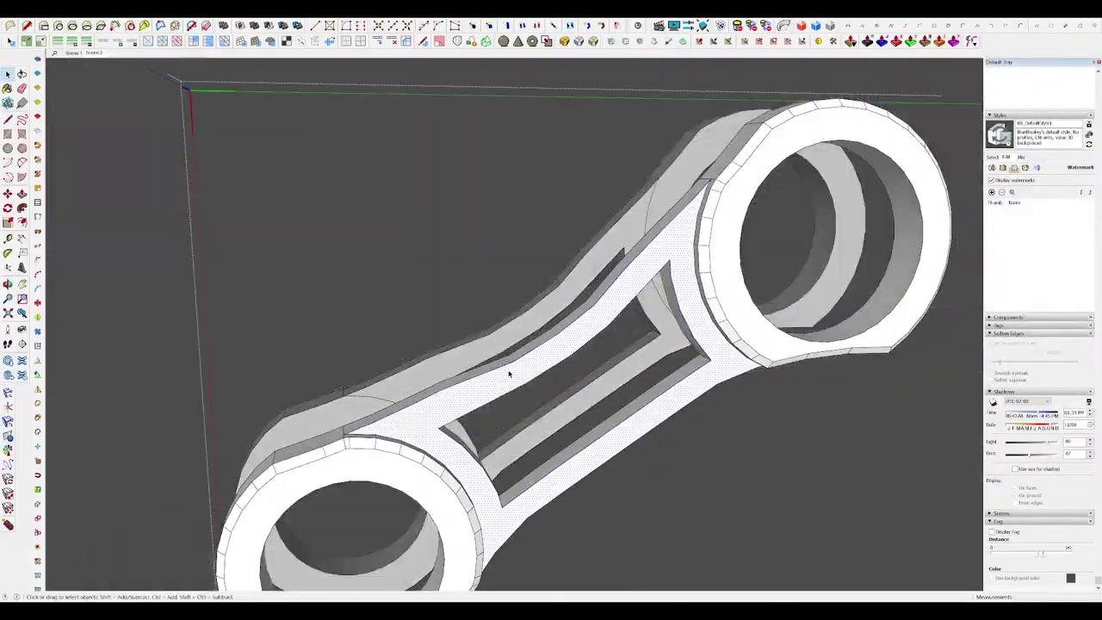
{"action": "middle_click_drag", "start_coordinate": [508, 373], "coordinate": [548, 416]}
{"action": "scroll", "coordinate": [482, 393], "scroll_direction": "up", "scroll_amount": 2}
{"action": "middle_click_drag", "start_coordinate": [482, 393], "coordinate": [637, 434]}
{"action": "scroll", "coordinate": [555, 298], "scroll_direction": "down", "scroll_amount": 1}
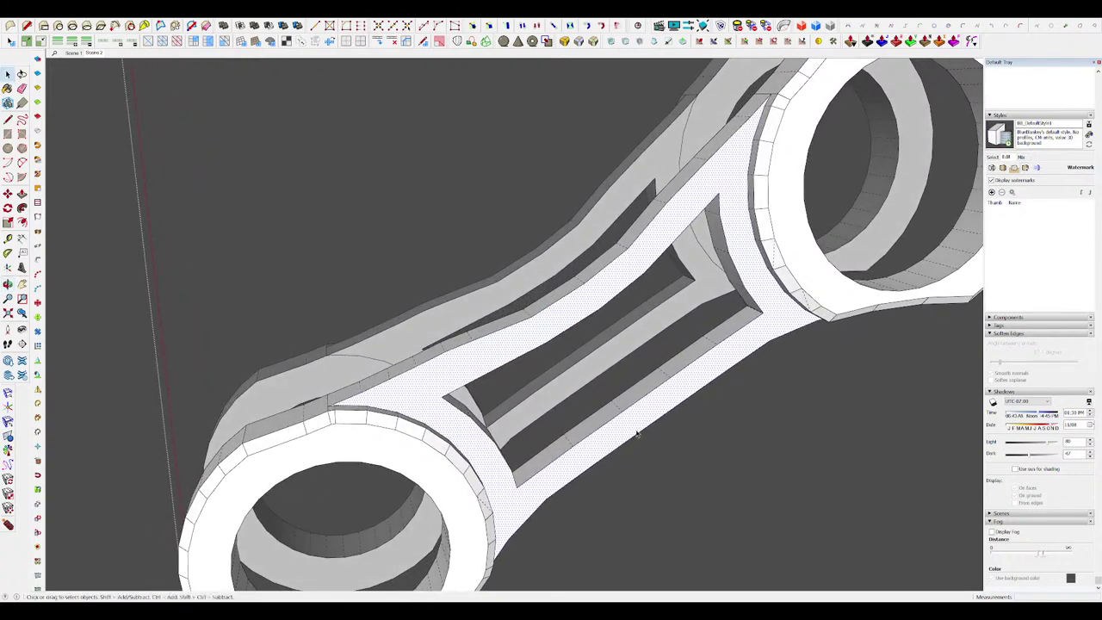
Step: Start nudging the bevelled rim edges around the rod's central pocket
{"action": "middle_click_drag", "start_coordinate": [520, 332], "coordinate": [492, 316]}
{"action": "key", "text": "l"}
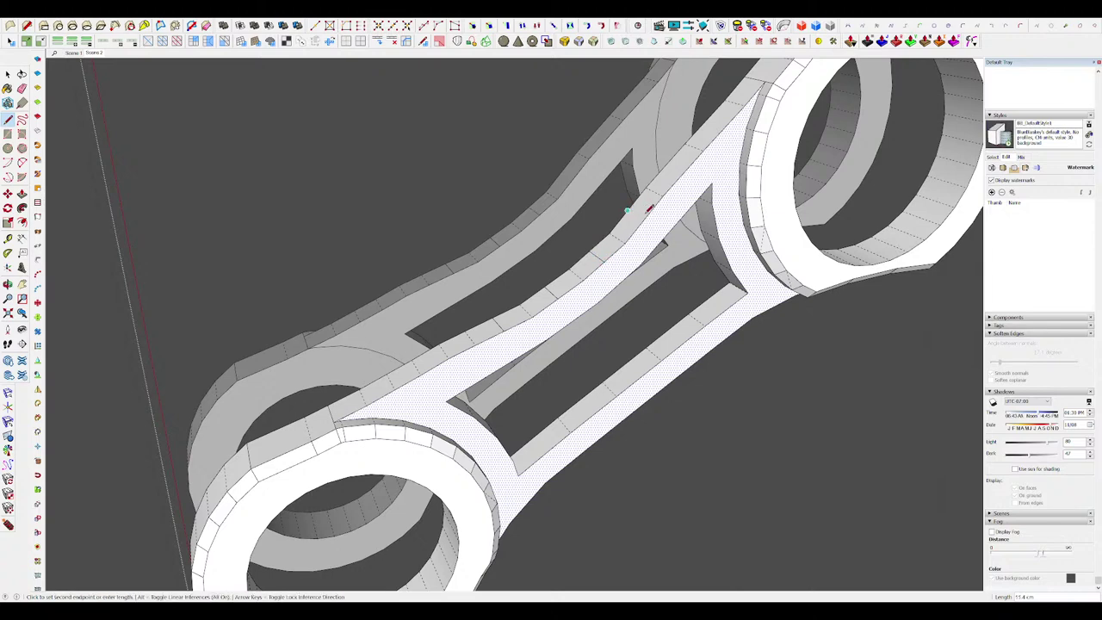
{"action": "middle_click_drag", "start_coordinate": [650, 211], "coordinate": [513, 362]}
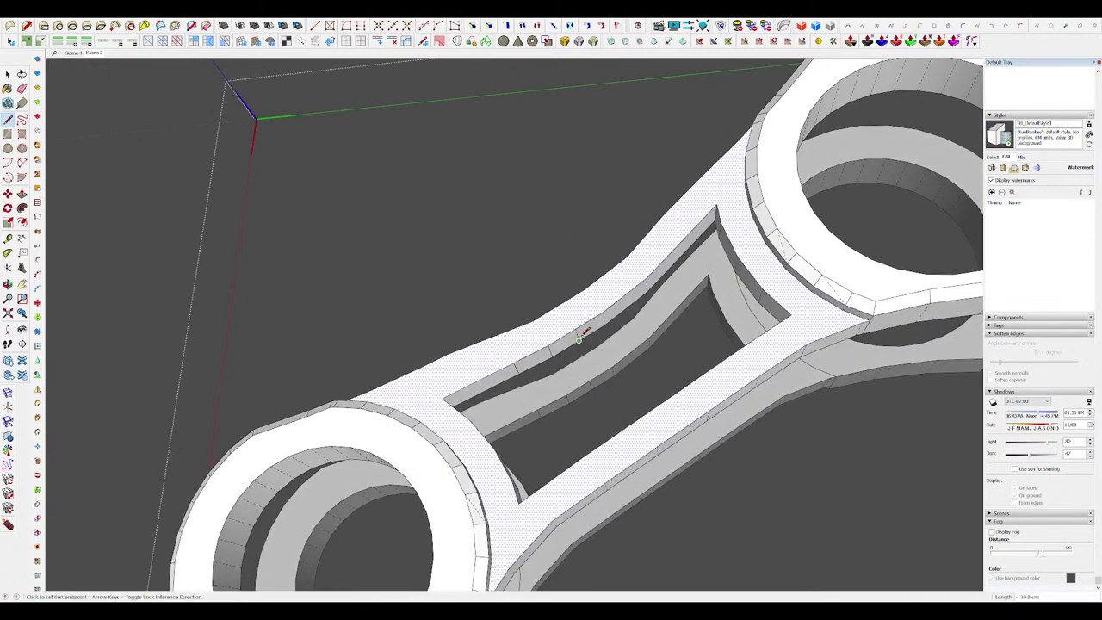
{"action": "scroll", "coordinate": [609, 312], "scroll_direction": "up", "scroll_amount": 2}
{"action": "middle_click_drag", "start_coordinate": [609, 312], "coordinate": [594, 295]}
{"action": "scroll", "coordinate": [594, 294], "scroll_direction": "down", "scroll_amount": 2}
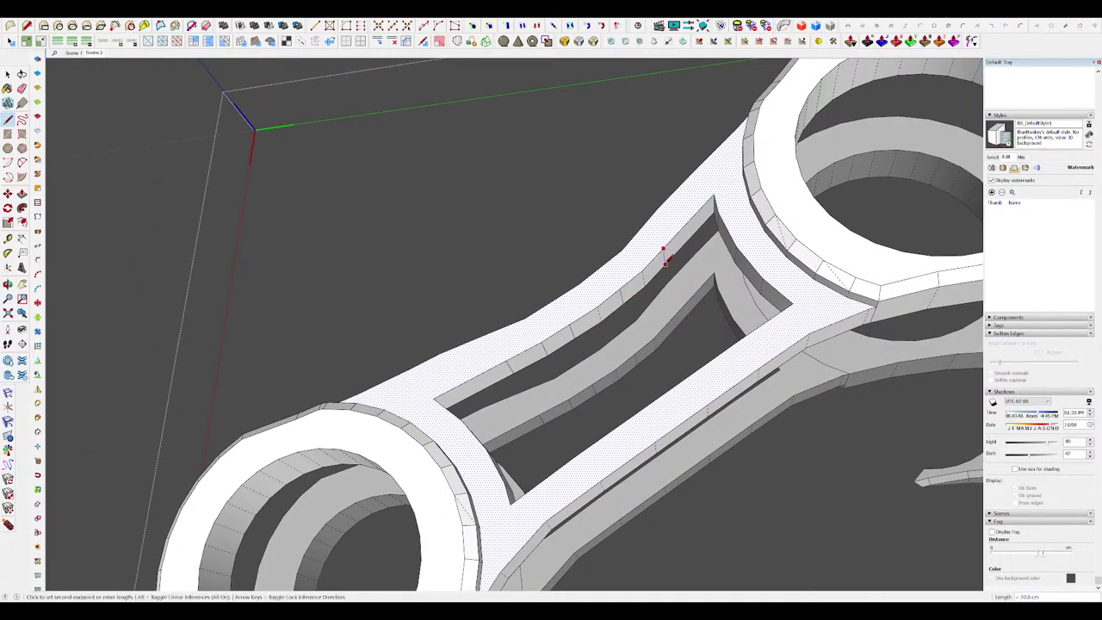
{"action": "middle_click_drag", "start_coordinate": [666, 263], "coordinate": [610, 397]}
{"action": "key", "text": "space"}
{"action": "scroll", "coordinate": [572, 336], "scroll_direction": "up", "scroll_amount": 4}
{"action": "key", "text": "m"}
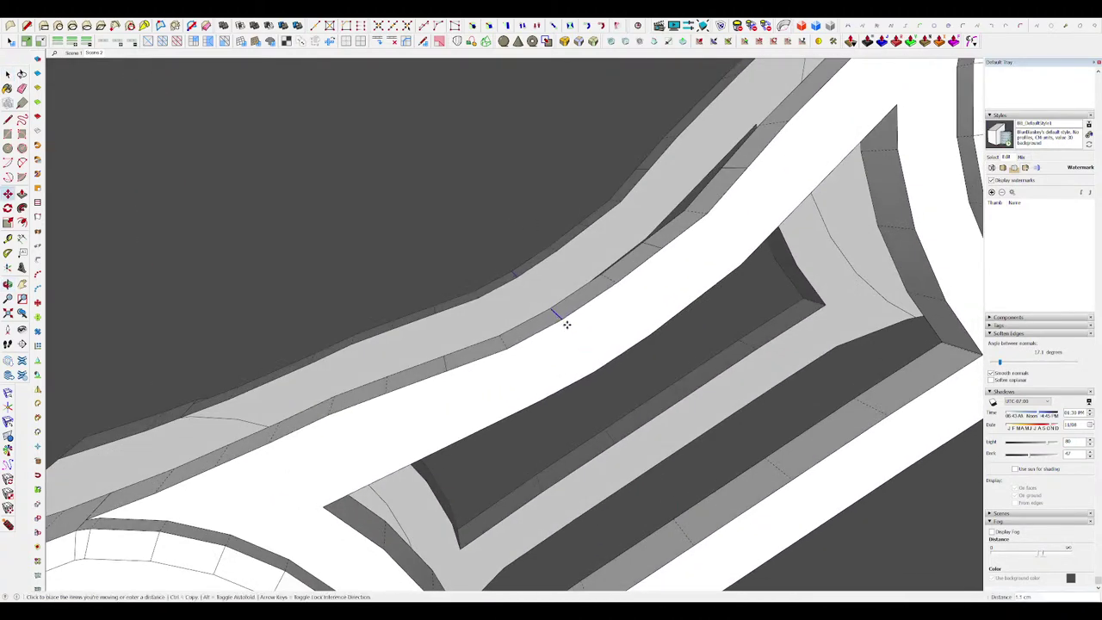
{"action": "scroll", "coordinate": [566, 324], "scroll_direction": "down", "scroll_amount": 8}
{"action": "key", "text": "space"}
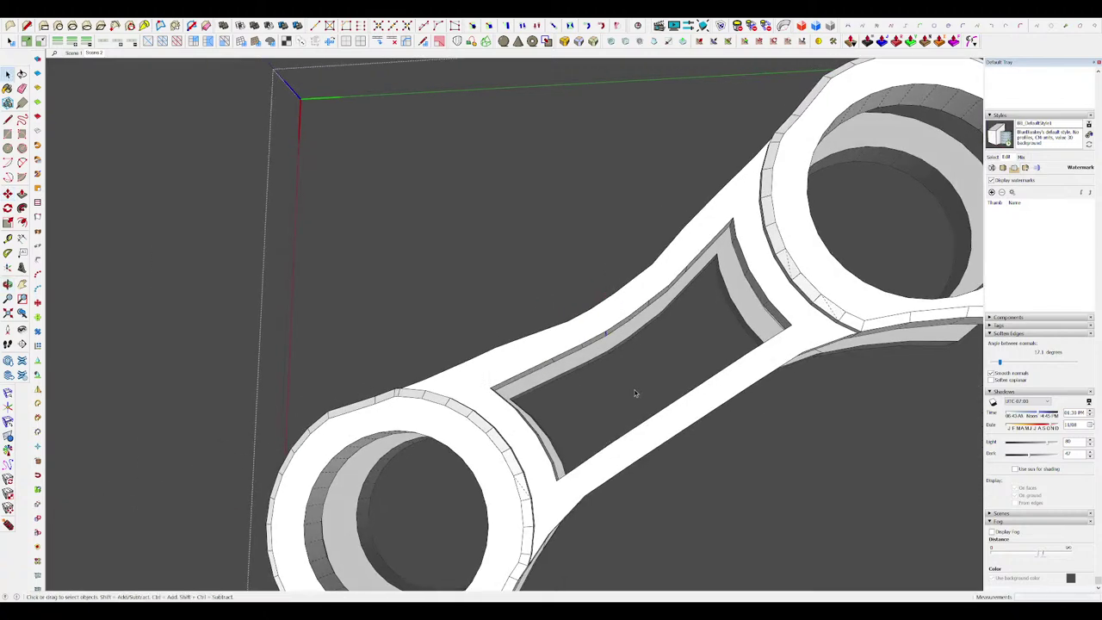
{"action": "scroll", "coordinate": [541, 322], "scroll_direction": "up", "scroll_amount": 8}
Step: Move the remaining pocket rim edges and zoom out to check the tapered opening
{"action": "key", "text": "m"}
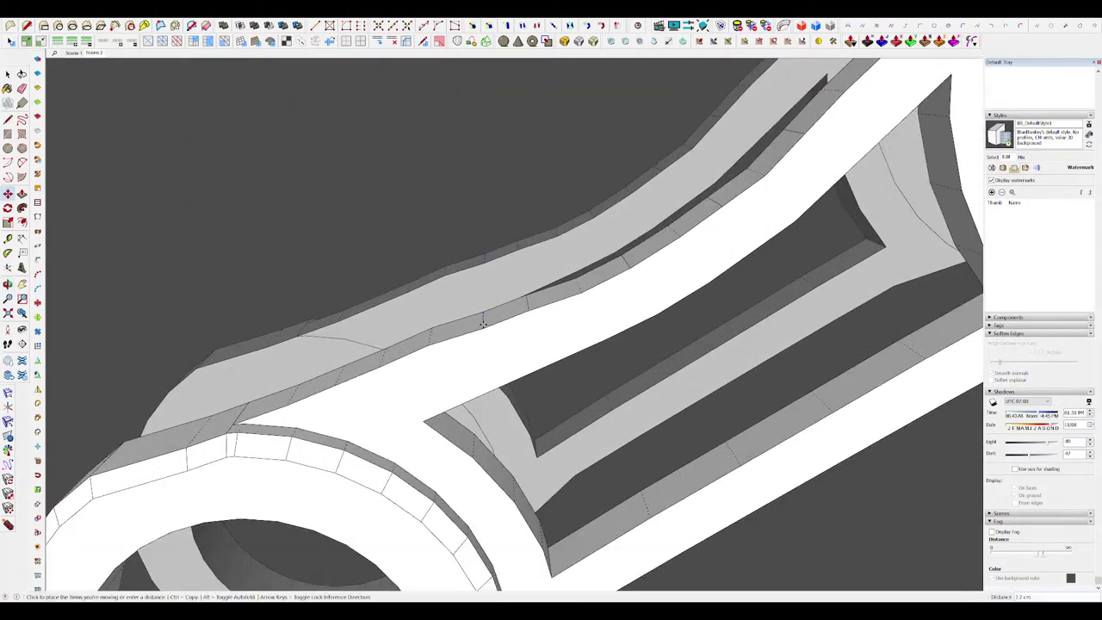
{"action": "scroll", "coordinate": [531, 301], "scroll_direction": "up", "scroll_amount": 4}
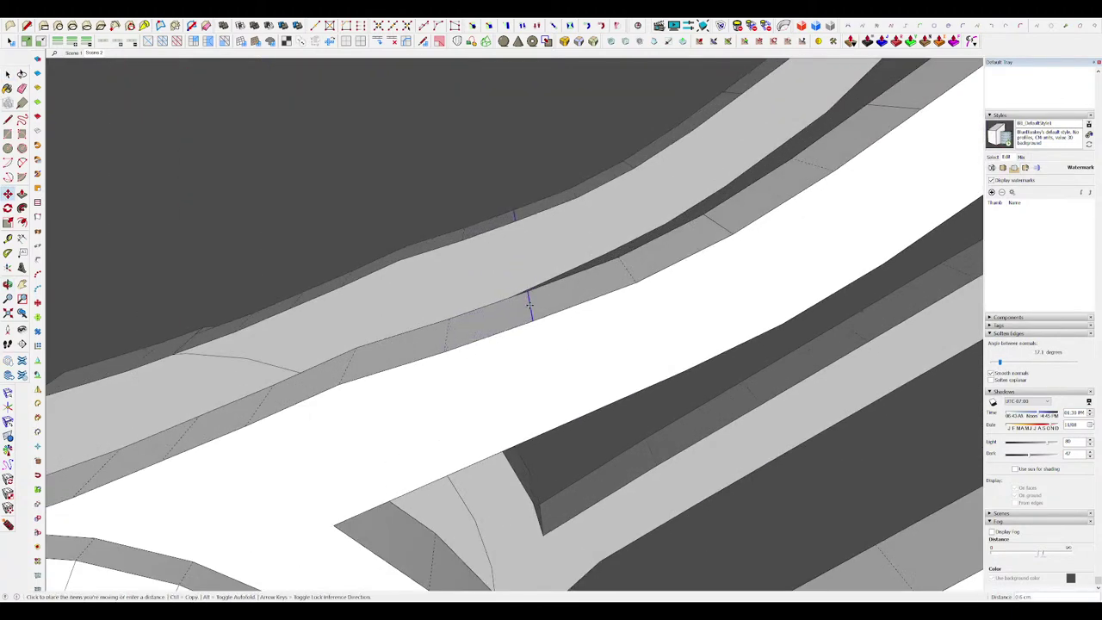
{"action": "scroll", "coordinate": [543, 288], "scroll_direction": "down", "scroll_amount": 8}
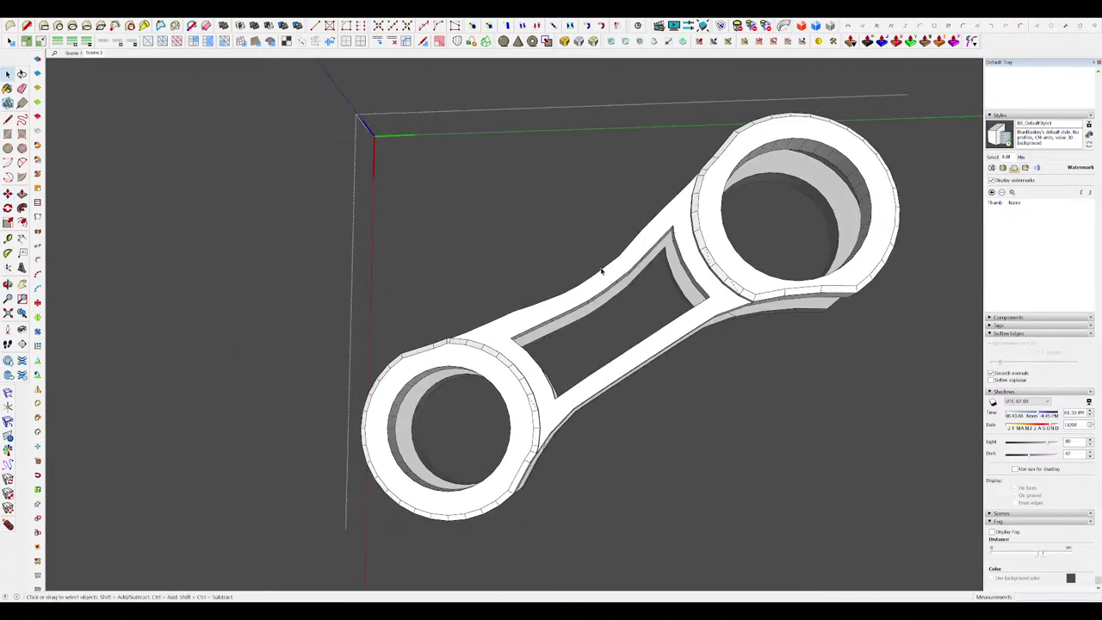
{"action": "scroll", "coordinate": [602, 266], "scroll_direction": "up", "scroll_amount": 6}
{"action": "key", "text": "o"}
{"action": "scroll", "coordinate": [602, 275], "scroll_direction": "up", "scroll_amount": 6}
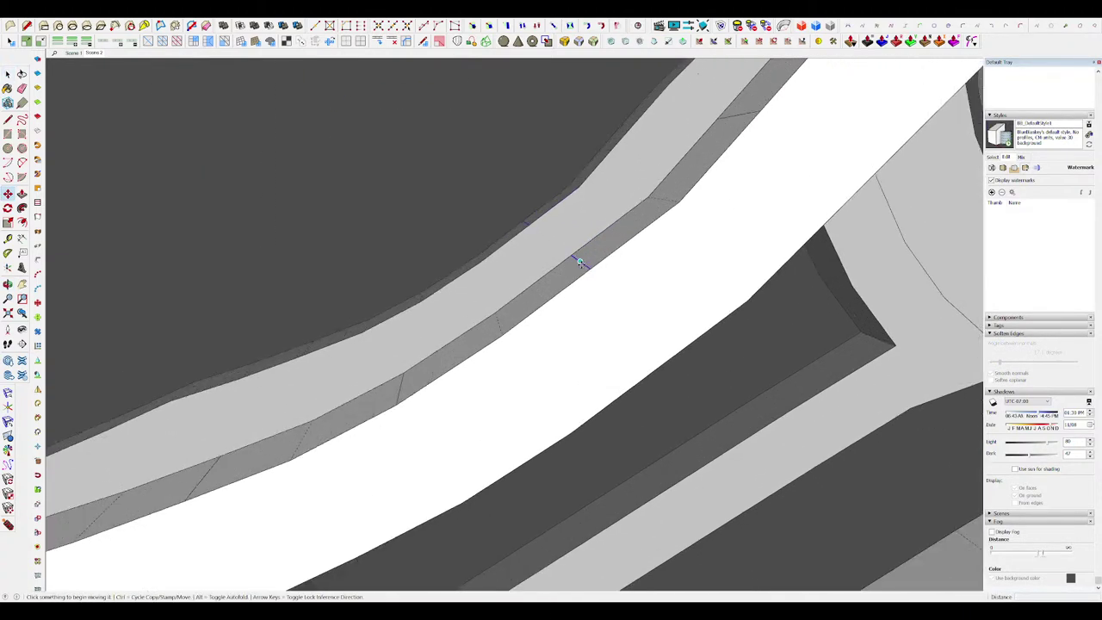
{"action": "key", "text": "m"}
{"action": "scroll", "coordinate": [637, 293], "scroll_direction": "down", "scroll_amount": 5}
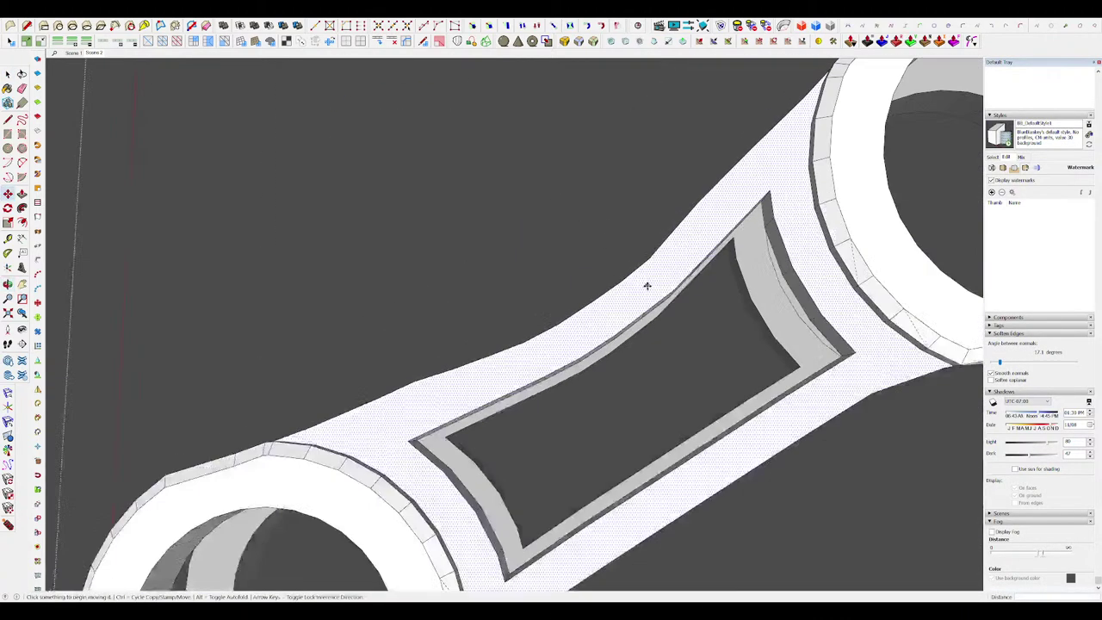
{"action": "scroll", "coordinate": [635, 312], "scroll_direction": "up", "scroll_amount": 5}
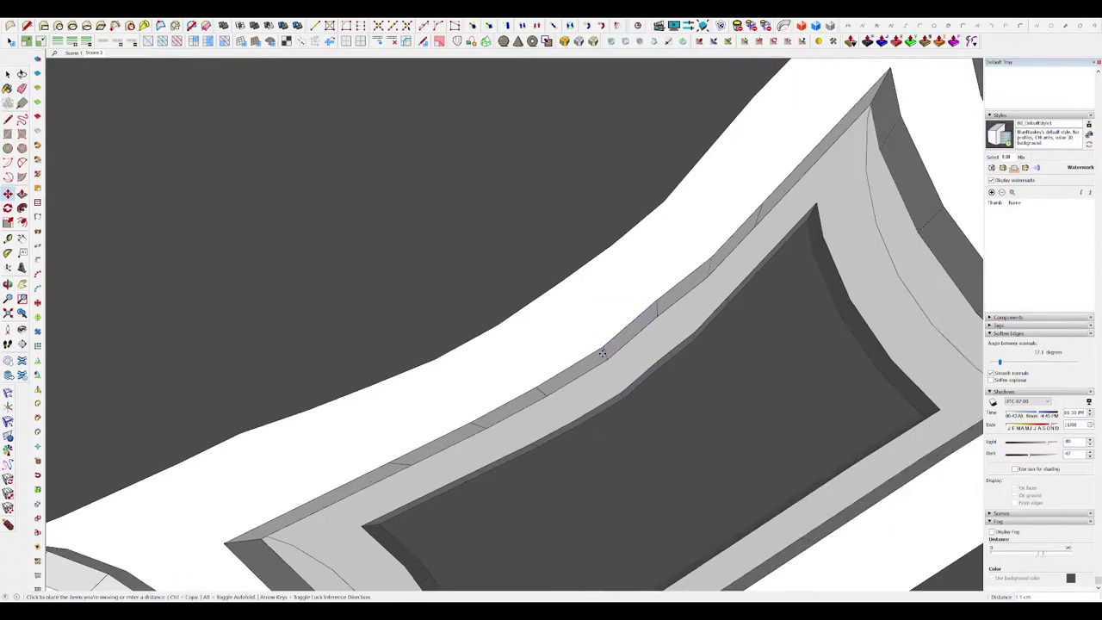
{"action": "scroll", "coordinate": [655, 316], "scroll_direction": "down", "scroll_amount": 5}
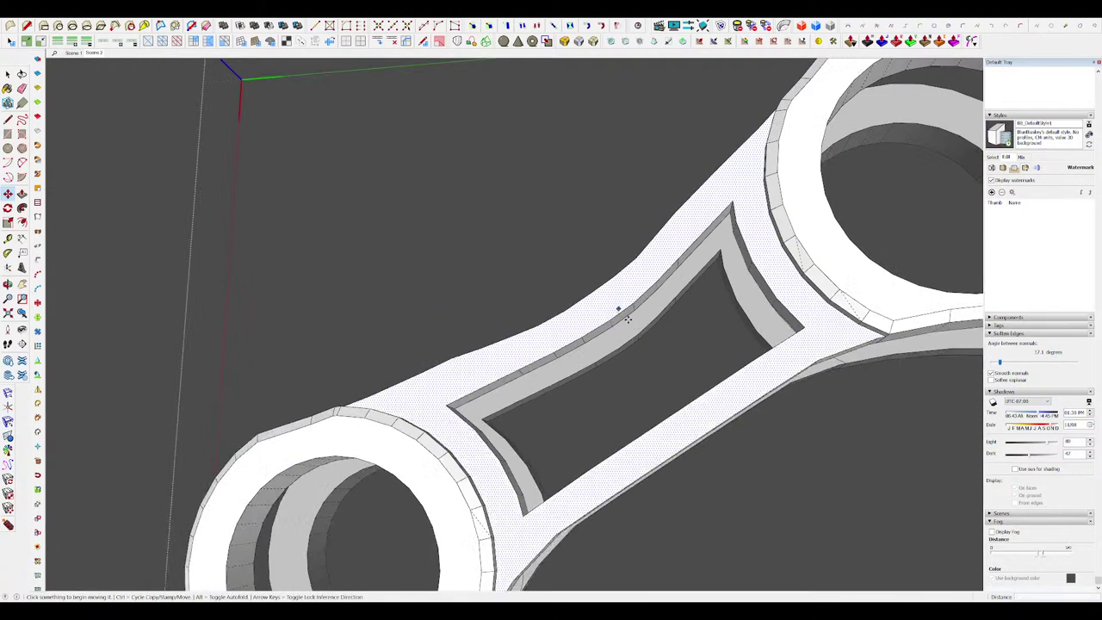
{"action": "scroll", "coordinate": [620, 313], "scroll_direction": "up", "scroll_amount": 7}
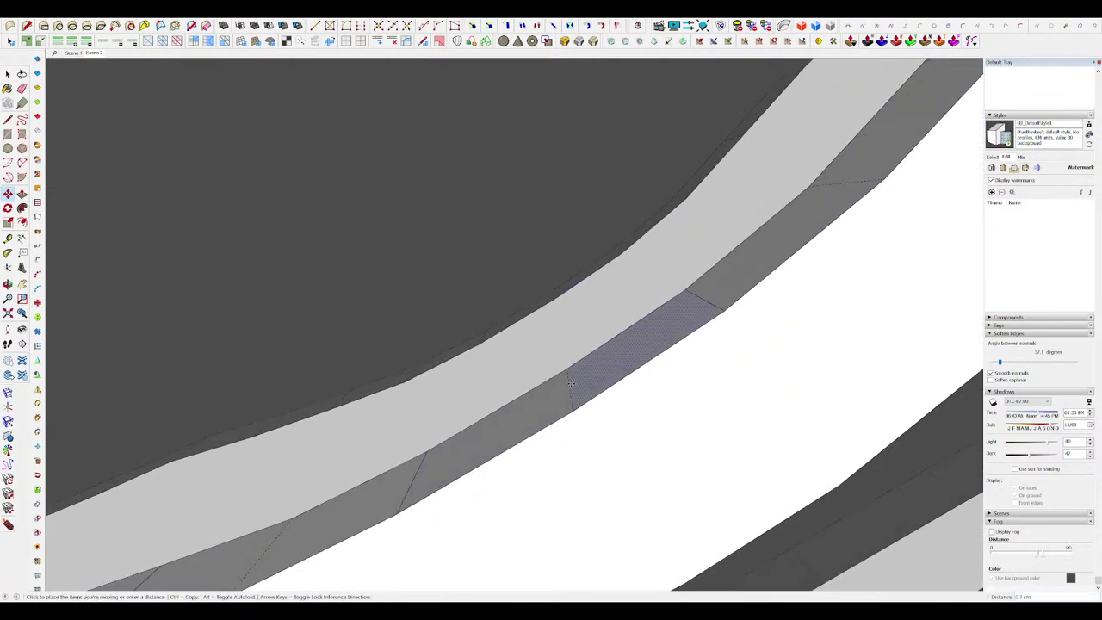
{"action": "scroll", "coordinate": [582, 312], "scroll_direction": "down", "scroll_amount": 8}
{"action": "middle_click_drag", "start_coordinate": [595, 256], "coordinate": [775, 308]}
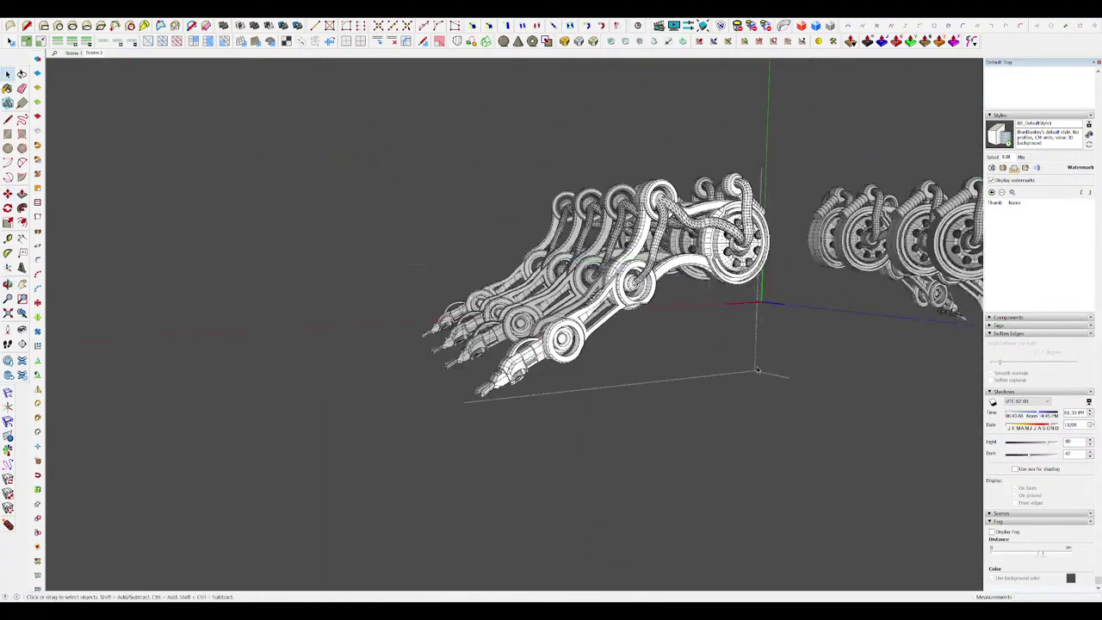
Step: Close the rod group and return to the full scorpion model
{"action": "middle_click_drag", "start_coordinate": [756, 370], "coordinate": [730, 417]}
{"action": "left_click", "coordinate": [816, 444]}
{"action": "left_click", "coordinate": [731, 417]}
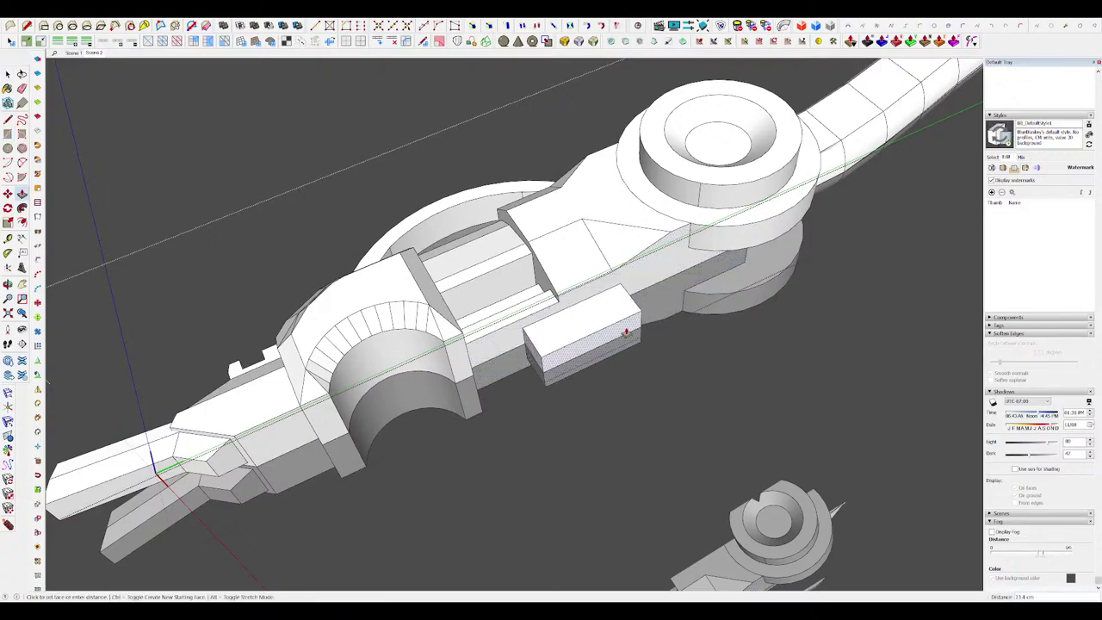
Step: Push/Pull a bracket block downward from the claw arm
{"action": "left_click", "coordinate": [626, 333]}
{"action": "scroll", "coordinate": [623, 327], "scroll_direction": "down", "scroll_amount": 2}
{"action": "key", "text": "i"}
{"action": "mouse_move", "coordinate": [620, 327]}
{"action": "middle_mouse_down"}
{"action": "mouse_move", "coordinate": [593, 275]}
{"action": "mouse_move", "coordinate": [572, 353]}
{"action": "mouse_move", "coordinate": [555, 330]}
{"action": "mouse_move", "coordinate": [565, 282]}
{"action": "mouse_move", "coordinate": [574, 295]}
{"action": "mouse_move", "coordinate": [553, 319]}
{"action": "middle_mouse_up"}
{"action": "scroll", "coordinate": [568, 285], "scroll_direction": "down", "scroll_amount": 2}
{"action": "scroll", "coordinate": [570, 288], "scroll_direction": "up", "scroll_amount": 4}
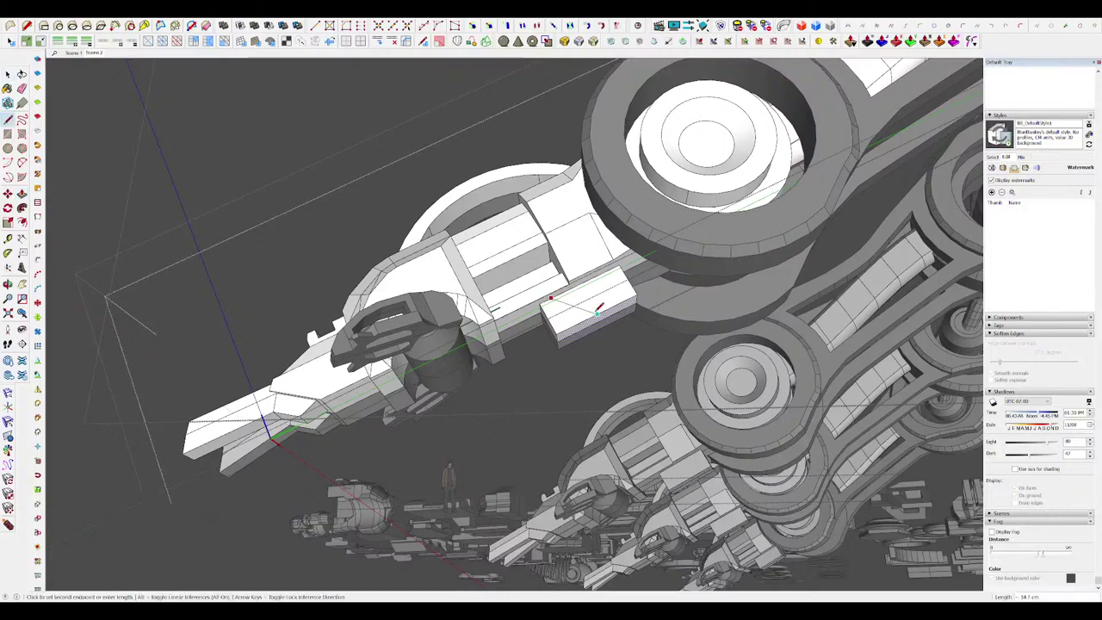
{"action": "scroll", "coordinate": [563, 278], "scroll_direction": "down", "scroll_amount": 4}
{"action": "scroll", "coordinate": [566, 265], "scroll_direction": "up", "scroll_amount": 3}
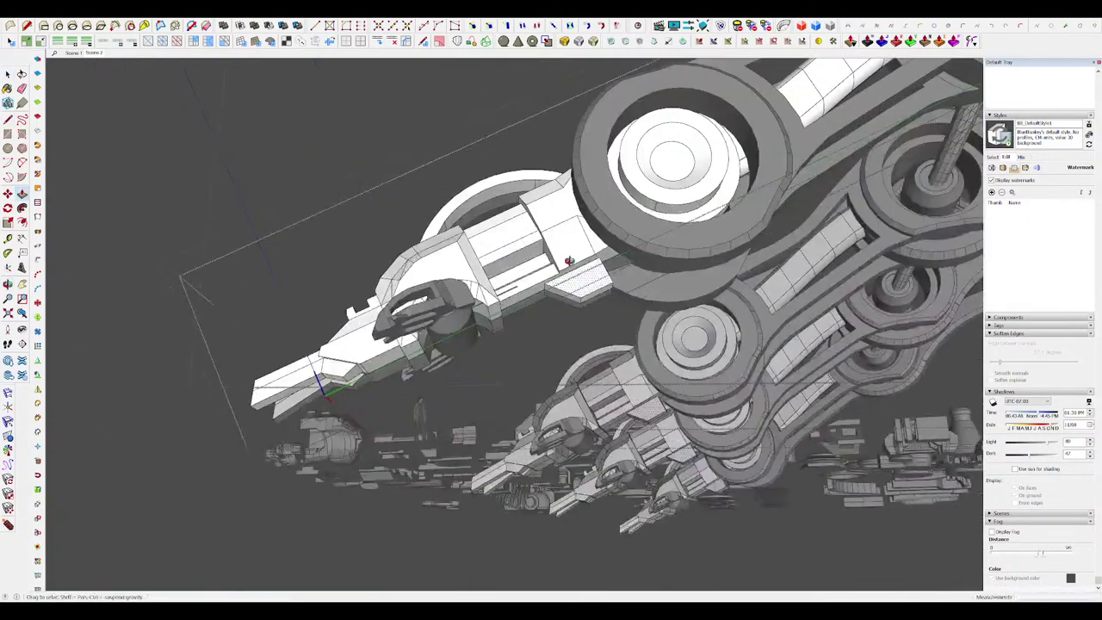
{"action": "middle_click_drag", "start_coordinate": [568, 264], "coordinate": [596, 298]}
{"action": "scroll", "coordinate": [633, 303], "scroll_direction": "down", "scroll_amount": 4}
{"action": "scroll", "coordinate": [618, 305], "scroll_direction": "up", "scroll_amount": 6}
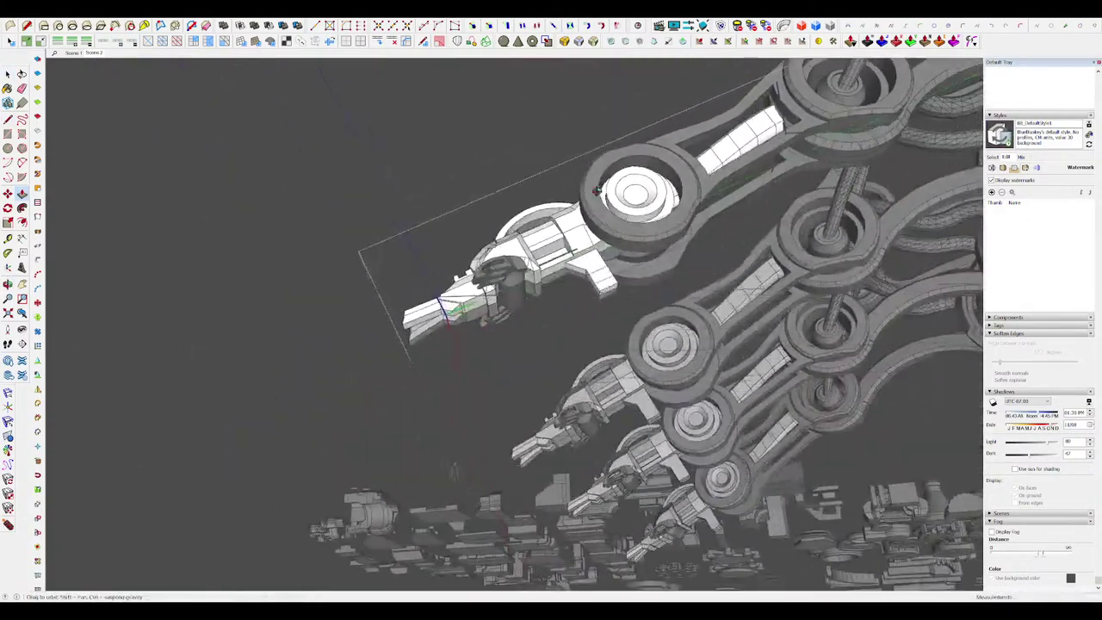
{"action": "middle_click_drag", "start_coordinate": [594, 320], "coordinate": [576, 304]}
{"action": "left_click", "coordinate": [576, 298]}
{"action": "key", "text": "space"}
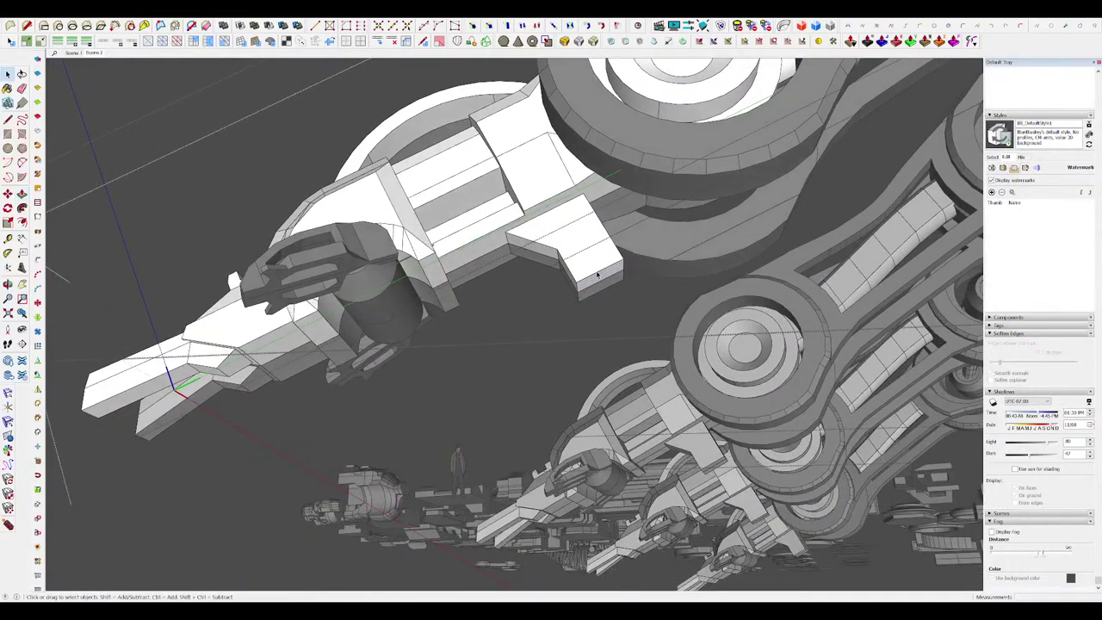
Step: Draw a circle on the end of the bracket block
{"action": "scroll", "coordinate": [577, 296], "scroll_direction": "down", "scroll_amount": 8}
{"action": "middle_click_drag", "start_coordinate": [620, 348], "coordinate": [653, 298]}
{"action": "scroll", "coordinate": [632, 323], "scroll_direction": "up", "scroll_amount": 6}
{"action": "key", "text": "p"}
{"action": "left_click", "coordinate": [663, 306]}
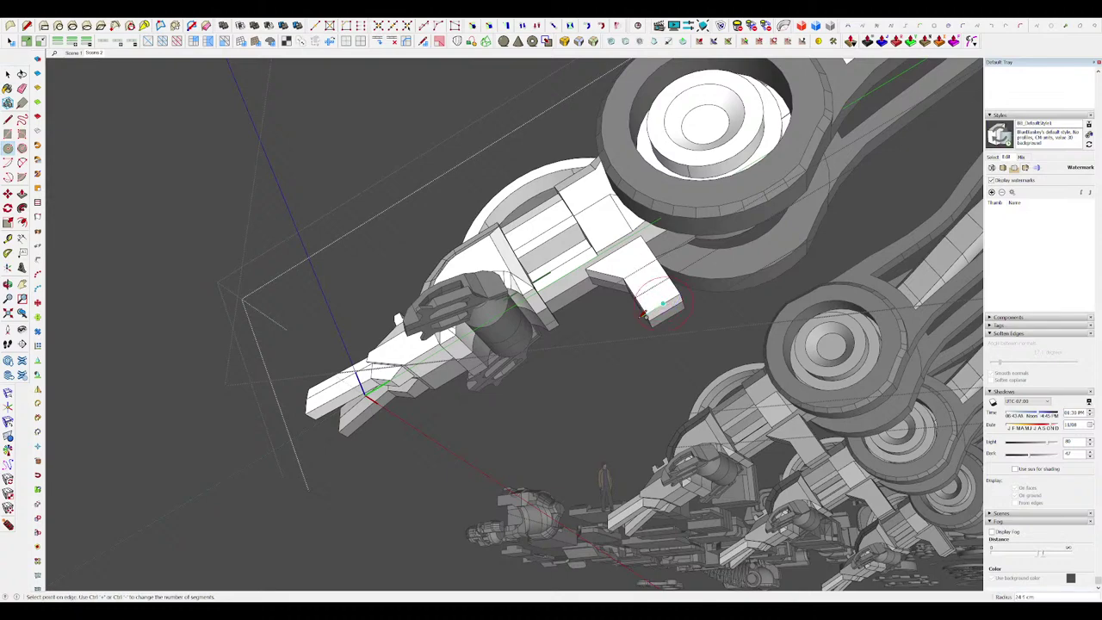
{"action": "left_click", "coordinate": [635, 331]}
{"action": "middle_click_drag", "start_coordinate": [634, 332], "coordinate": [684, 337]}
Step: Push/Pull the circle's disc outward into a short cylinder
{"action": "key", "text": "p"}
{"action": "left_click", "coordinate": [661, 295]}
{"action": "middle_click_drag", "start_coordinate": [676, 297], "coordinate": [813, 274]}
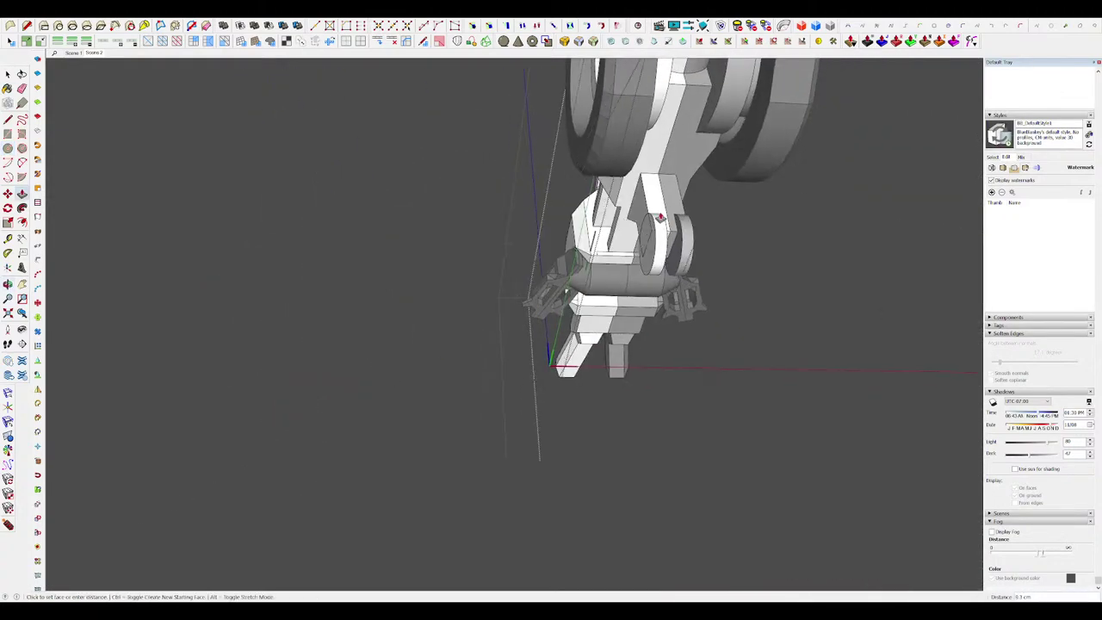
{"action": "left_click", "coordinate": [664, 210]}
{"action": "middle_click_drag", "start_coordinate": [664, 211], "coordinate": [714, 226]}
{"action": "scroll", "coordinate": [659, 252], "scroll_direction": "up", "scroll_amount": 3}
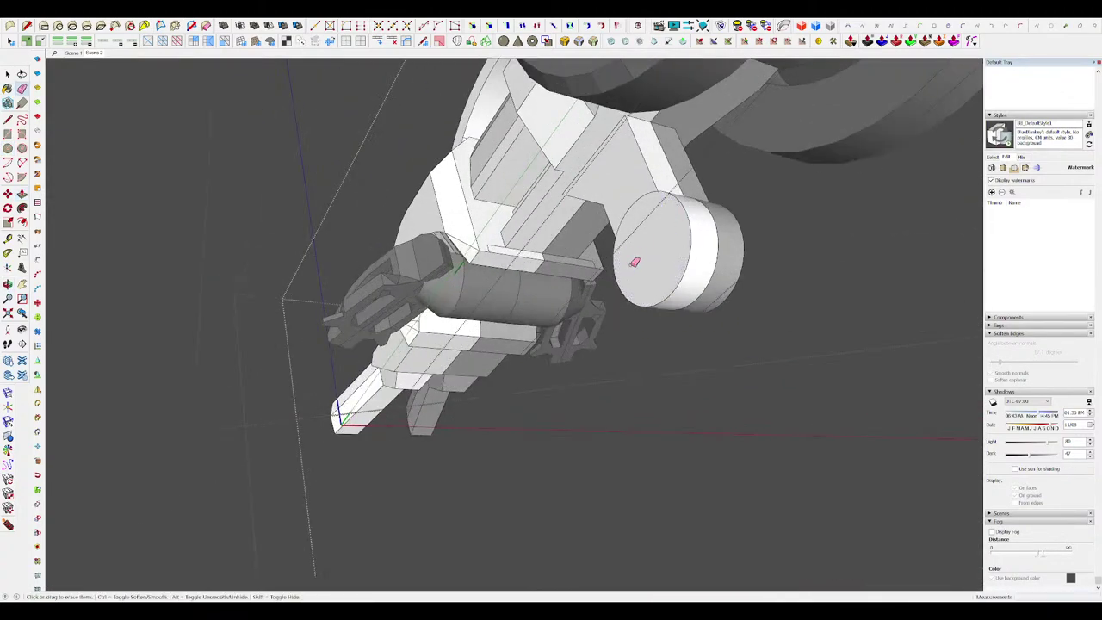
{"action": "middle_click_drag", "start_coordinate": [634, 262], "coordinate": [782, 258]}
Step: Pull the disc face further so the cylinder is 5.7 cm long
{"action": "key", "text": "p"}
{"action": "left_click", "coordinate": [678, 291]}
{"action": "mouse_move", "coordinate": [677, 292]}
{"action": "middle_mouse_down"}
{"action": "mouse_move", "coordinate": [547, 304]}
{"action": "mouse_move", "coordinate": [534, 385]}
{"action": "mouse_move", "coordinate": [551, 378]}
{"action": "middle_mouse_up"}
{"action": "scroll", "coordinate": [594, 258], "scroll_direction": "down", "scroll_amount": 4}
{"action": "middle_click_drag", "start_coordinate": [594, 258], "coordinate": [575, 292]}
{"action": "scroll", "coordinate": [574, 296], "scroll_direction": "up", "scroll_amount": 5}
{"action": "left_click", "coordinate": [571, 318]}
{"action": "middle_click_drag", "start_coordinate": [671, 325], "coordinate": [592, 349]}
Step: Start a line from the edge of the new cylinder
{"action": "left_click", "coordinate": [631, 298]}
{"action": "middle_click_drag", "start_coordinate": [631, 297], "coordinate": [577, 309]}
{"action": "left_click", "coordinate": [599, 300]}
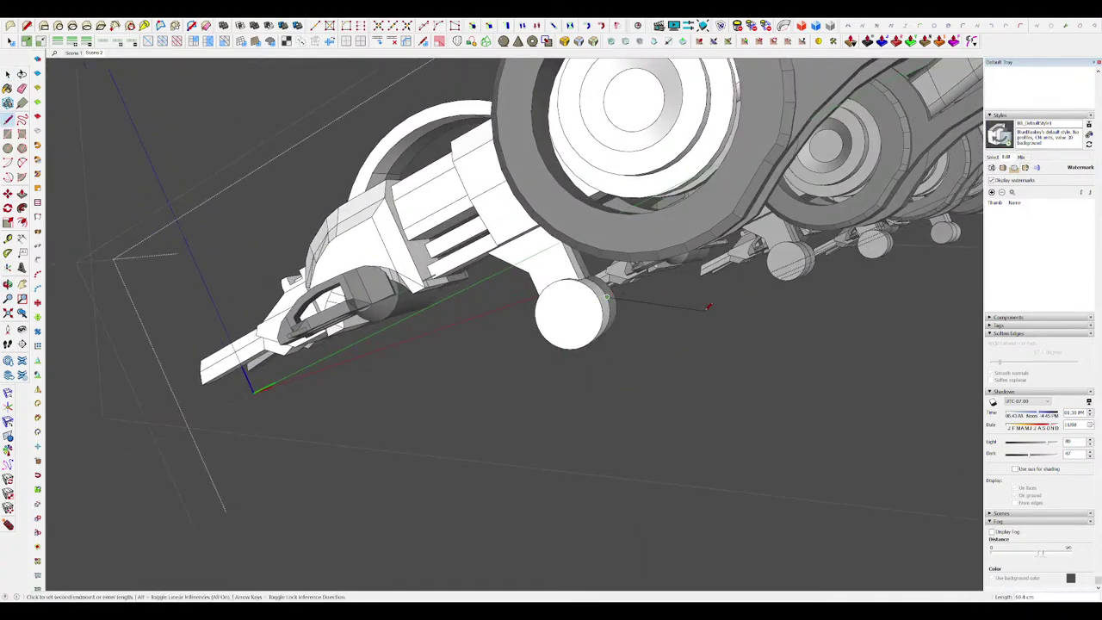
Step: End the line beside the cylinder and Push/Pull the face beside the drum
{"action": "mouse_move", "coordinate": [708, 307]}
{"action": "middle_mouse_down"}
{"action": "mouse_move", "coordinate": [689, 318]}
{"action": "mouse_move", "coordinate": [700, 293]}
{"action": "middle_mouse_up"}
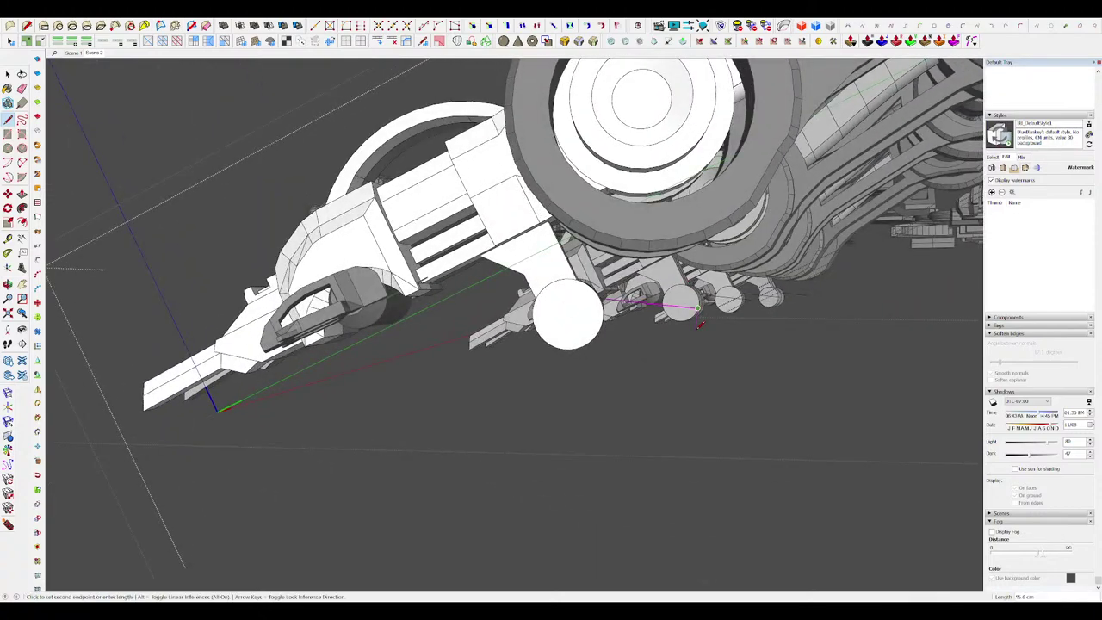
{"action": "left_click", "coordinate": [697, 327]}
{"action": "middle_click_drag", "start_coordinate": [570, 330], "coordinate": [637, 322]}
{"action": "key", "text": "p"}
{"action": "left_click", "coordinate": [606, 333]}
{"action": "left_click", "coordinate": [619, 318]}
{"action": "scroll", "coordinate": [638, 320], "scroll_direction": "down", "scroll_amount": 5}
{"action": "key", "text": "space"}
Step: Draw a line along the round joint's lower edge to flatten its hatched segment
{"action": "middle_click_drag", "start_coordinate": [689, 288], "coordinate": [714, 284]}
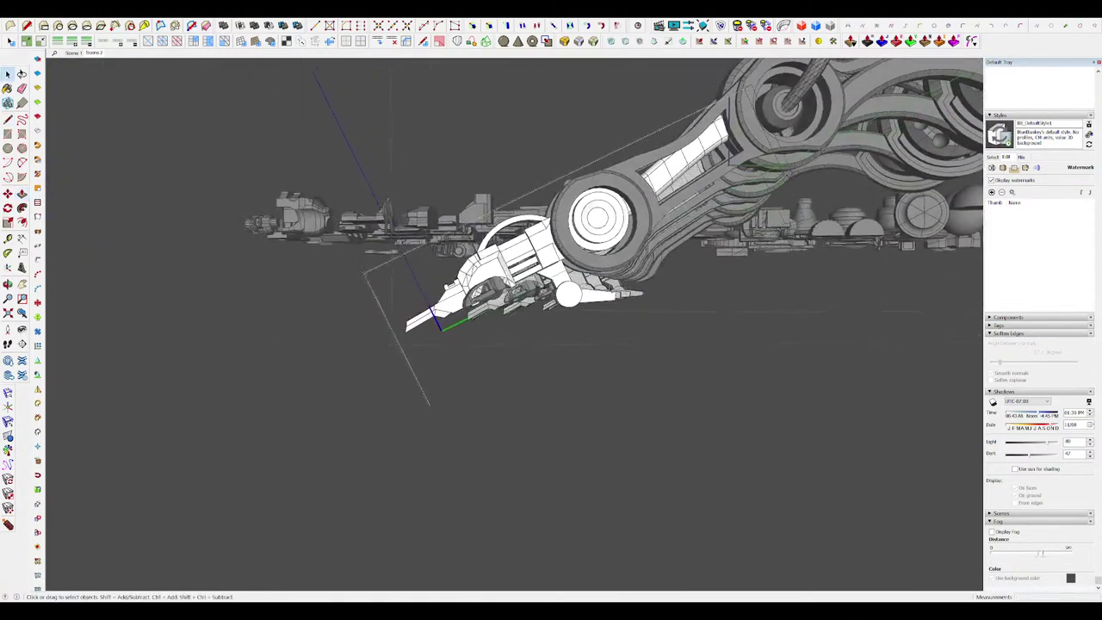
{"action": "scroll", "coordinate": [611, 292], "scroll_direction": "up", "scroll_amount": 10}
{"action": "scroll", "coordinate": [611, 293], "scroll_direction": "down", "scroll_amount": 4}
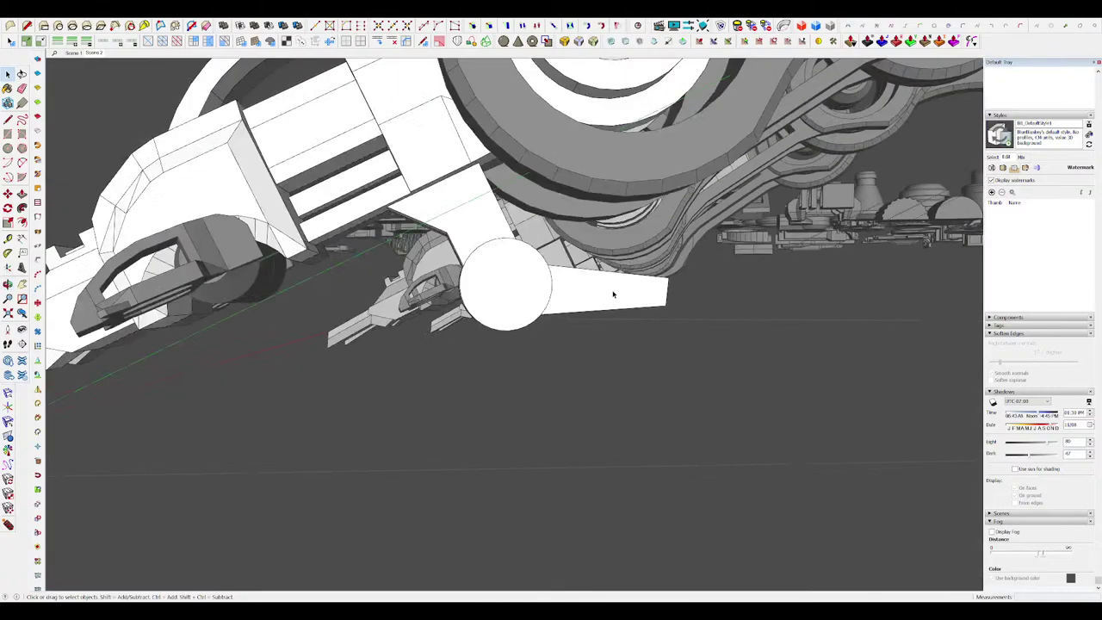
{"action": "scroll", "coordinate": [568, 294], "scroll_direction": "down", "scroll_amount": 10}
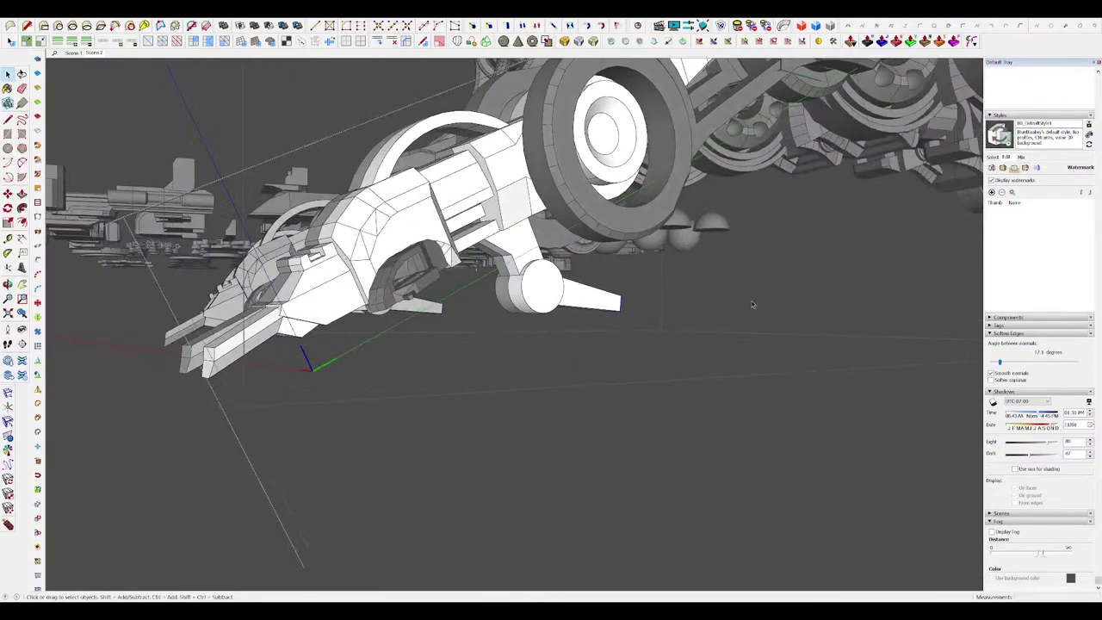
{"action": "scroll", "coordinate": [641, 356], "scroll_direction": "up", "scroll_amount": 6}
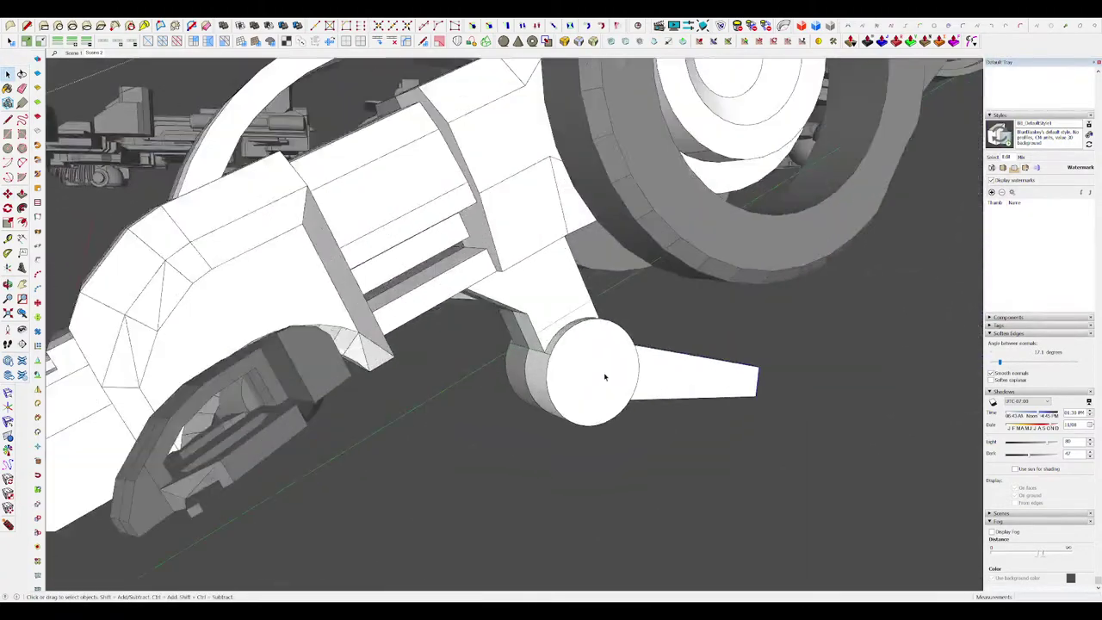
{"action": "middle_click_drag", "start_coordinate": [605, 376], "coordinate": [573, 354]}
{"action": "key", "text": "l"}
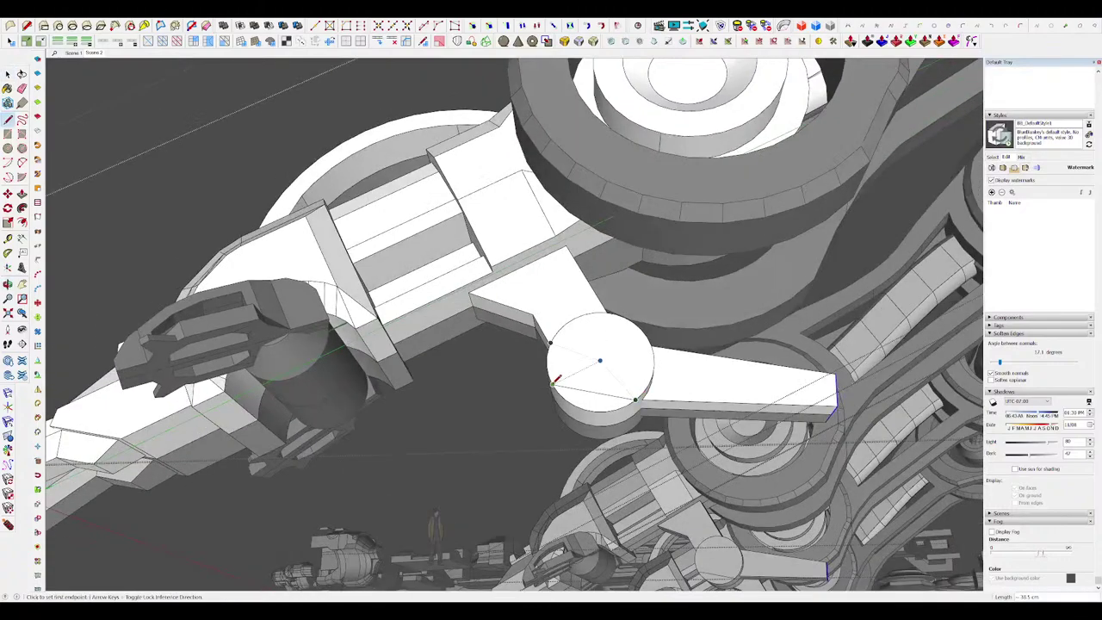
{"action": "left_click", "coordinate": [590, 425]}
{"action": "mouse_move", "coordinate": [592, 422]}
{"action": "middle_mouse_down"}
{"action": "mouse_move", "coordinate": [616, 443]}
{"action": "mouse_move", "coordinate": [679, 303]}
{"action": "mouse_move", "coordinate": [582, 368]}
{"action": "mouse_move", "coordinate": [729, 362]}
{"action": "mouse_move", "coordinate": [648, 325]}
{"action": "middle_mouse_up"}
{"action": "key", "text": "space"}
{"action": "left_click", "coordinate": [641, 408]}
{"action": "scroll", "coordinate": [689, 306], "scroll_direction": "down", "scroll_amount": 4}
{"action": "scroll", "coordinate": [647, 325], "scroll_direction": "down", "scroll_amount": 3}
{"action": "scroll", "coordinate": [645, 323], "scroll_direction": "up", "scroll_amount": 6}
Step: Offset an inset outline inside the round joint face
{"action": "key", "text": "f"}
{"action": "left_click", "coordinate": [653, 288]}
{"action": "left_click", "coordinate": [646, 299]}
{"action": "key", "text": "space"}
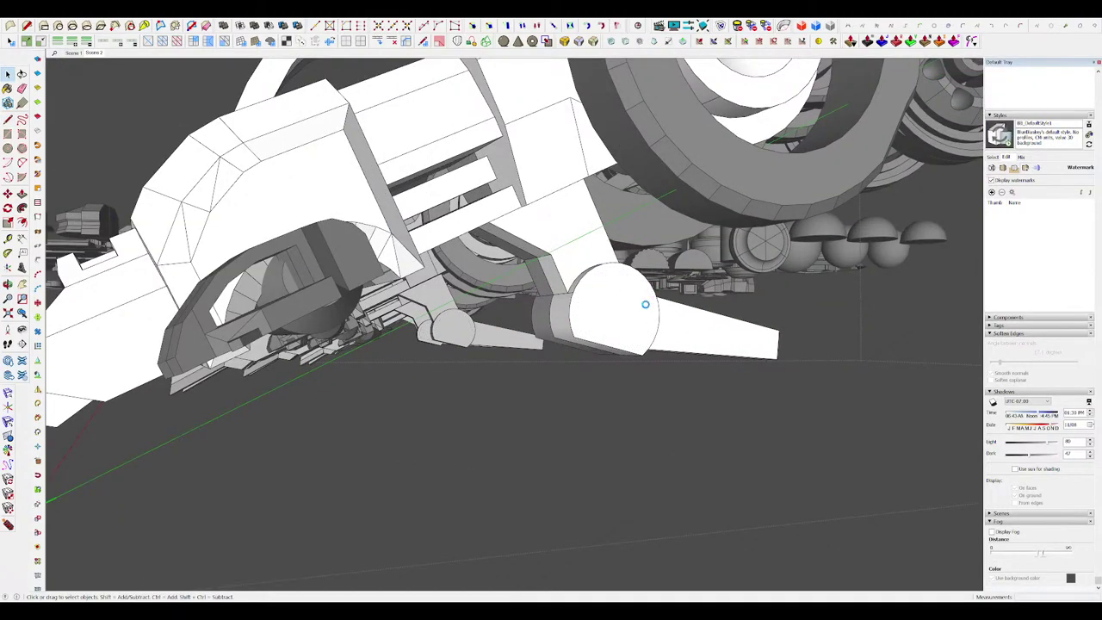
Step: Offset the pivot cylinder's rounded end face inward to leave a rim
{"action": "scroll", "coordinate": [647, 305], "scroll_direction": "up", "scroll_amount": 4}
{"action": "middle_click_drag", "start_coordinate": [649, 307], "coordinate": [539, 285]}
{"action": "scroll", "coordinate": [622, 307], "scroll_direction": "down", "scroll_amount": 6}
{"action": "scroll", "coordinate": [535, 266], "scroll_direction": "up", "scroll_amount": 5}
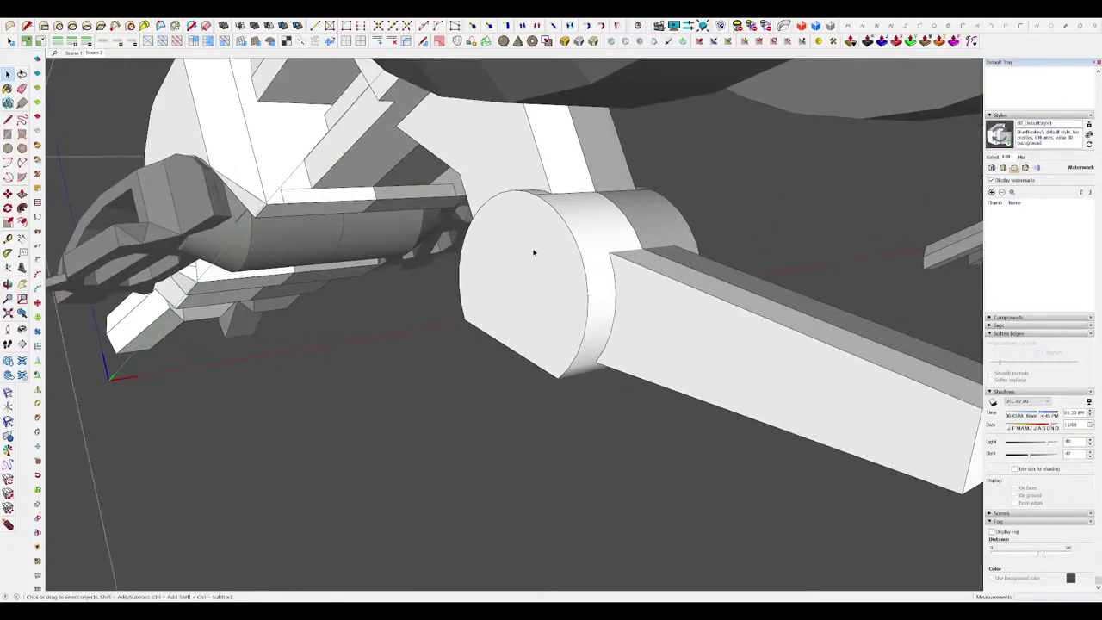
{"action": "middle_click_drag", "start_coordinate": [542, 244], "coordinate": [610, 269]}
{"action": "scroll", "coordinate": [587, 309], "scroll_direction": "up", "scroll_amount": 2}
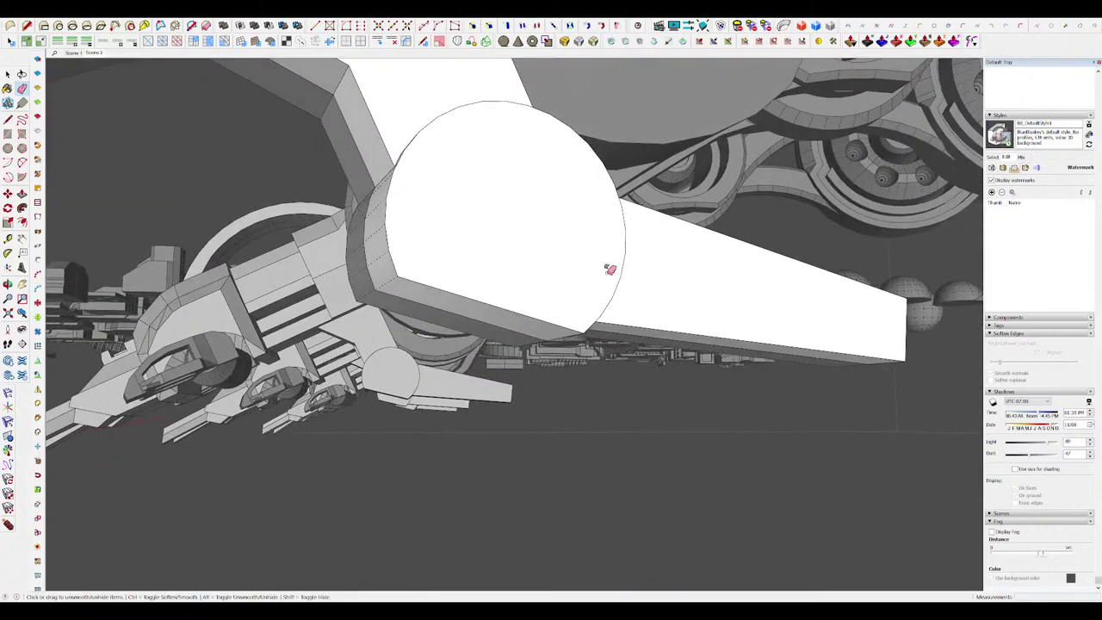
{"action": "scroll", "coordinate": [545, 267], "scroll_direction": "down", "scroll_amount": 5}
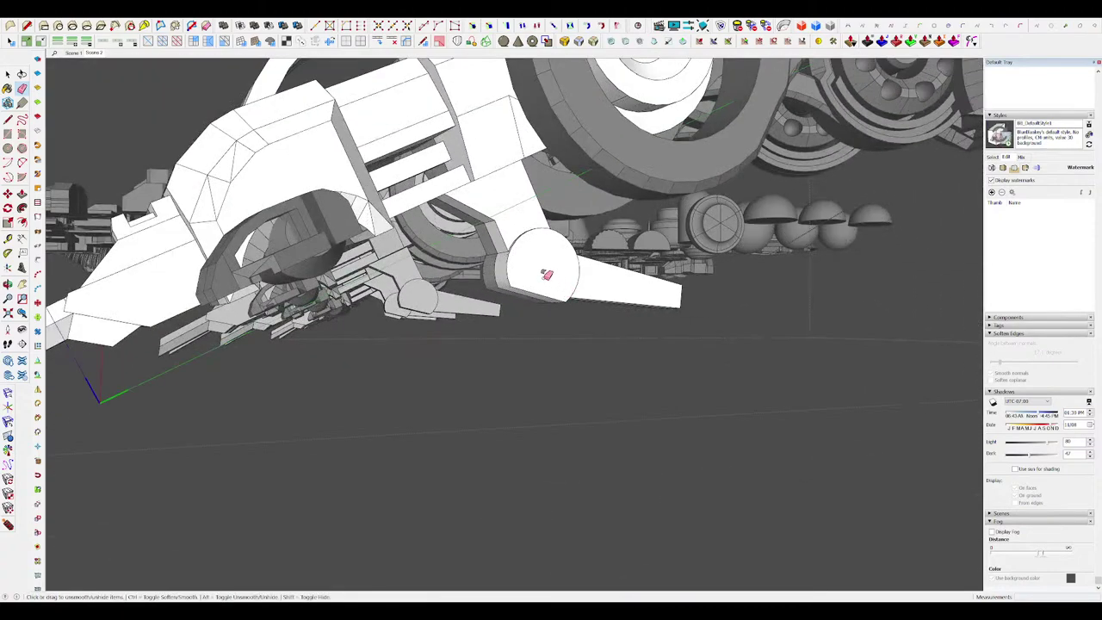
{"action": "scroll", "coordinate": [545, 274], "scroll_direction": "up", "scroll_amount": 2}
{"action": "mouse_move", "coordinate": [563, 283]}
{"action": "middle_mouse_down"}
{"action": "mouse_move", "coordinate": [486, 293]}
{"action": "mouse_move", "coordinate": [568, 288]}
{"action": "mouse_move", "coordinate": [590, 246]}
{"action": "mouse_move", "coordinate": [602, 307]}
{"action": "mouse_move", "coordinate": [562, 256]}
{"action": "middle_mouse_up"}
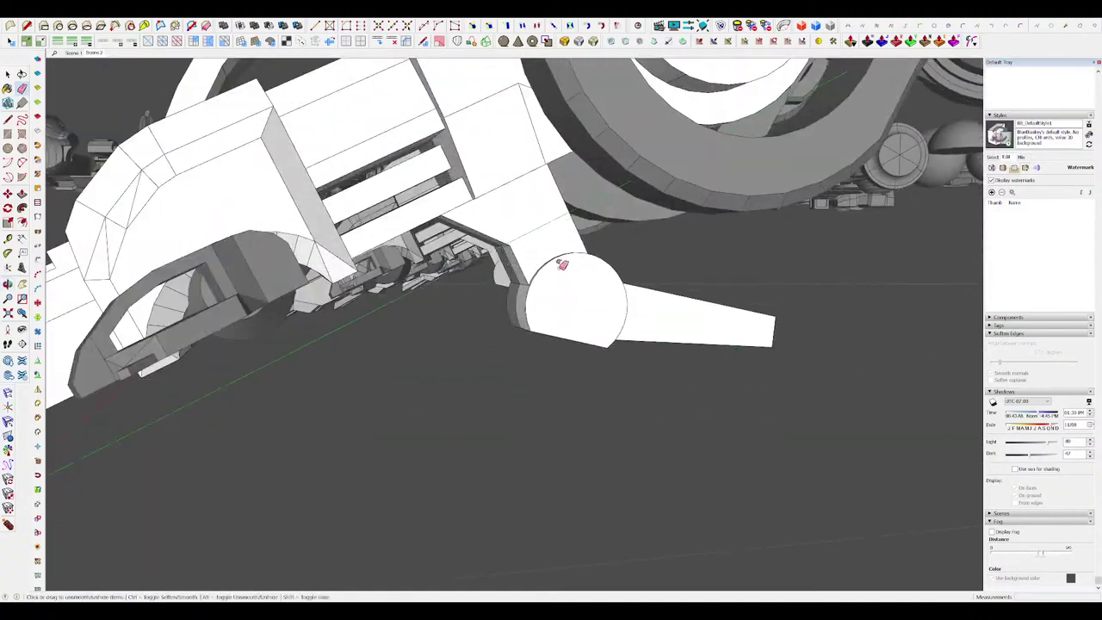
{"action": "key", "text": "f"}
{"action": "left_click", "coordinate": [600, 258]}
{"action": "key", "text": "m"}
{"action": "middle_click_drag", "start_coordinate": [567, 306], "coordinate": [610, 355]}
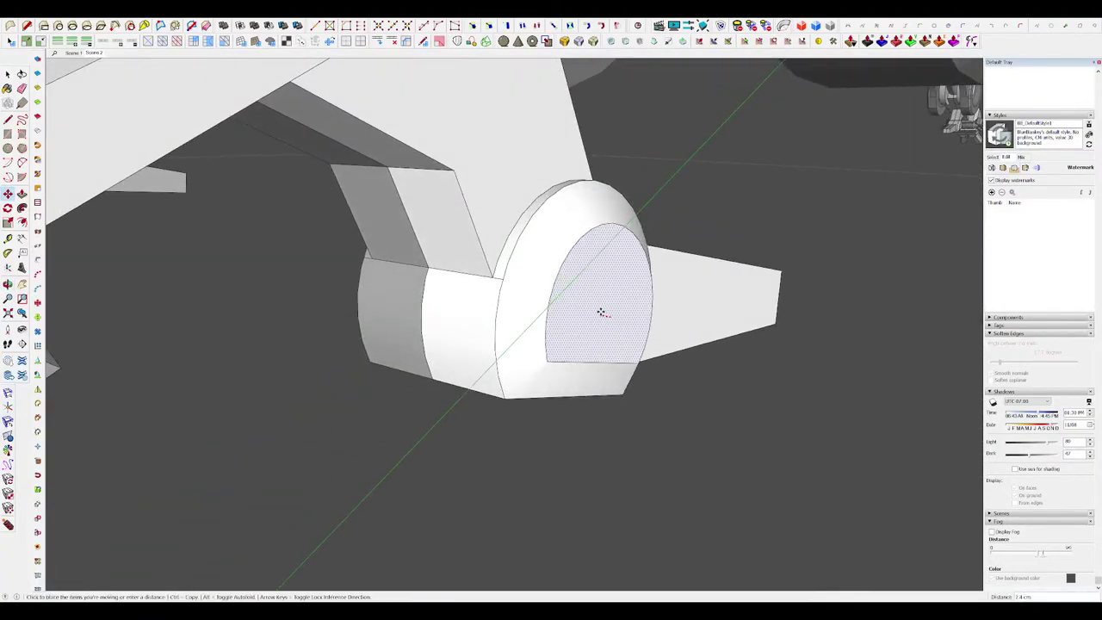
Step: Step out of the claw and leg groups back to the whole scorpion
{"action": "key", "text": "space"}
{"action": "scroll", "coordinate": [592, 306], "scroll_direction": "down", "scroll_amount": 12}
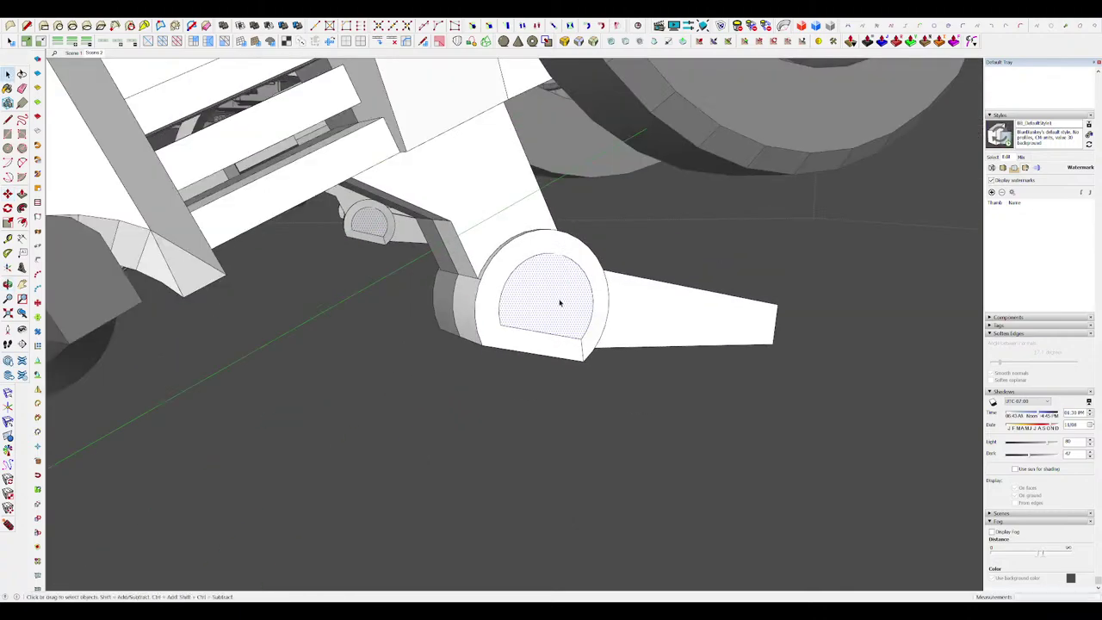
{"action": "scroll", "coordinate": [543, 290], "scroll_direction": "down", "scroll_amount": 10}
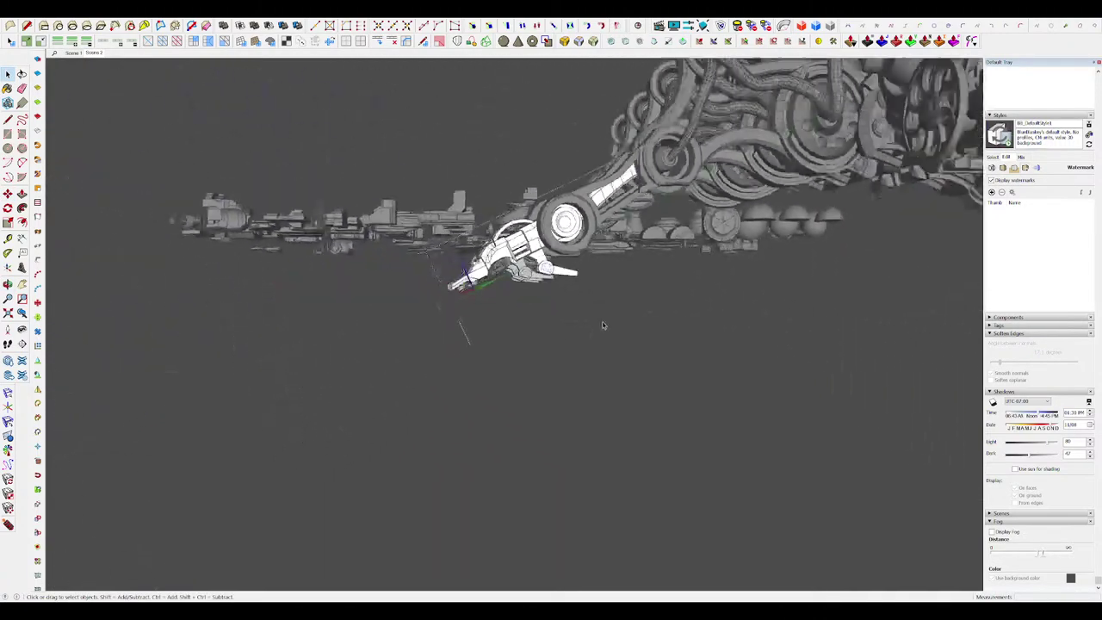
{"action": "middle_click_drag", "start_coordinate": [603, 325], "coordinate": [661, 359]}
{"action": "scroll", "coordinate": [662, 359], "scroll_direction": "down", "scroll_amount": 6}
{"action": "left_click", "coordinate": [725, 391]}
{"action": "left_click", "coordinate": [754, 408]}
{"action": "middle_click_drag", "start_coordinate": [726, 391], "coordinate": [701, 411]}
{"action": "left_click", "coordinate": [755, 411]}
{"action": "scroll", "coordinate": [516, 401], "scroll_direction": "up", "scroll_amount": 8}
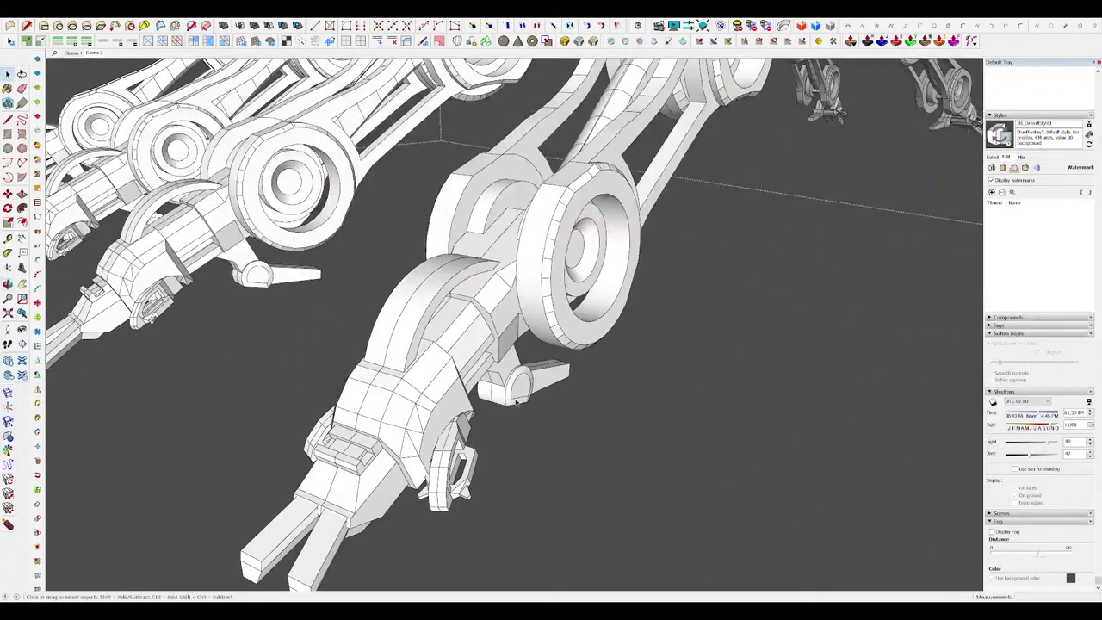
{"action": "scroll", "coordinate": [517, 399], "scroll_direction": "up", "scroll_amount": 8}
Step: Move the arm box's end face 42.0 cm into the pivot cylinder
{"action": "left_click", "coordinate": [547, 332]}
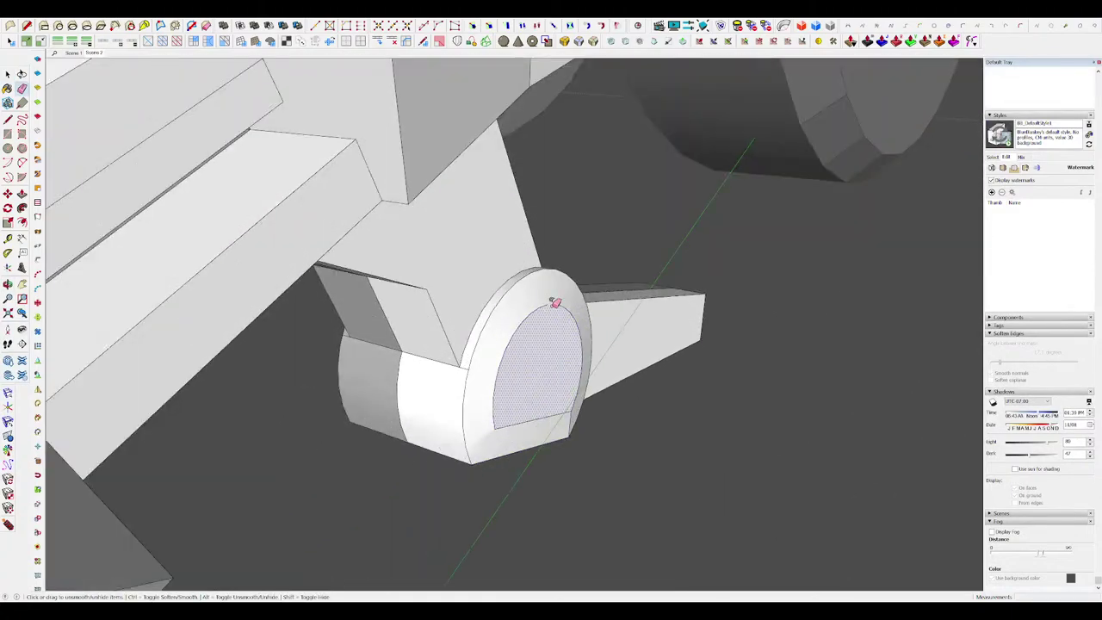
{"action": "scroll", "coordinate": [562, 311], "scroll_direction": "down", "scroll_amount": 10}
{"action": "middle_click_drag", "start_coordinate": [505, 310], "coordinate": [637, 249]}
{"action": "scroll", "coordinate": [680, 284], "scroll_direction": "up", "scroll_amount": 4}
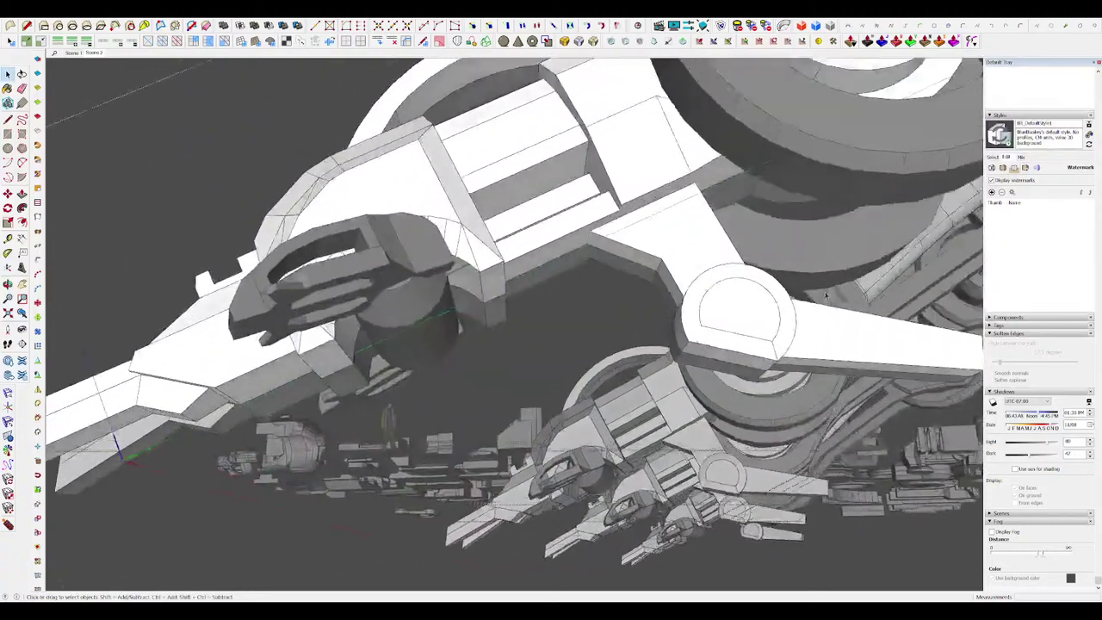
{"action": "middle_click_drag", "start_coordinate": [680, 288], "coordinate": [451, 222]}
{"action": "scroll", "coordinate": [571, 329], "scroll_direction": "up", "scroll_amount": 5}
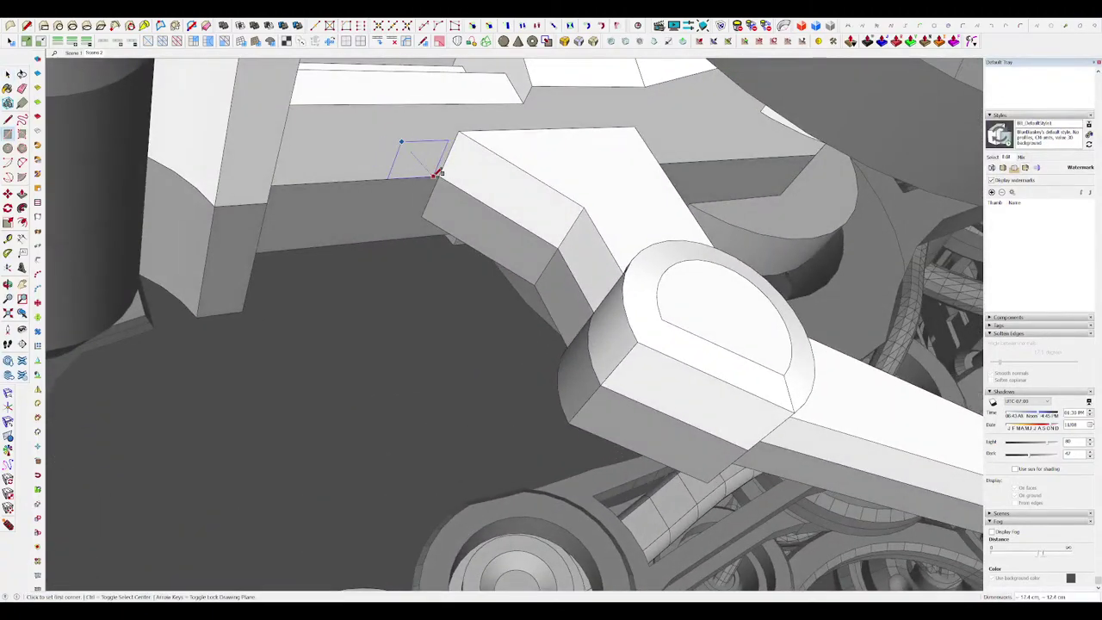
{"action": "middle_click_drag", "start_coordinate": [541, 261], "coordinate": [593, 277]}
{"action": "key", "text": "m"}
{"action": "left_click", "coordinate": [432, 295]}
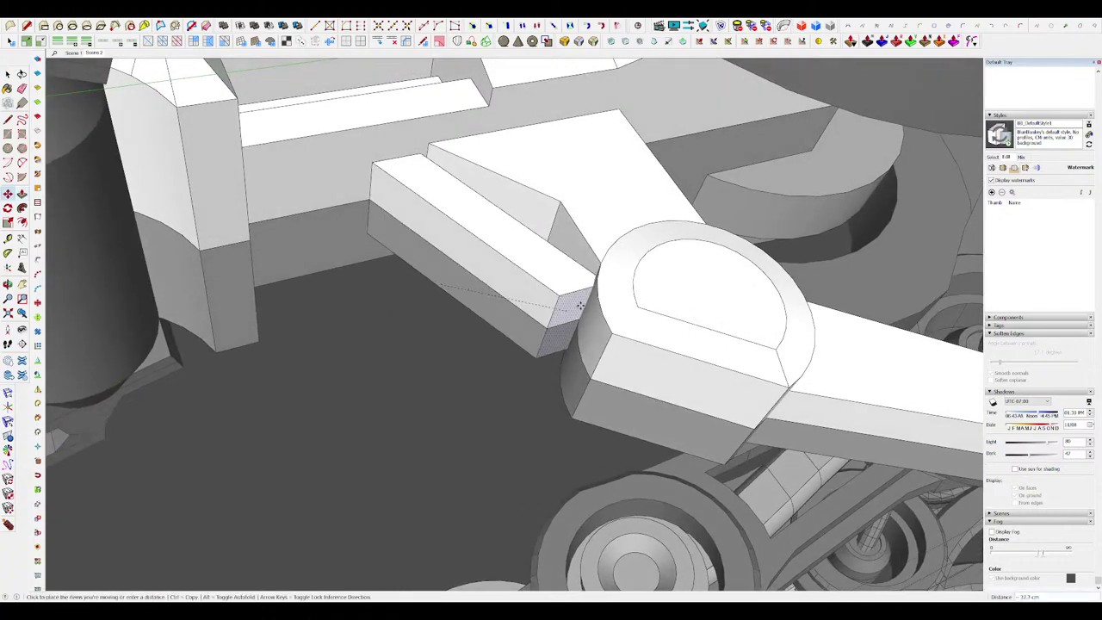
{"action": "left_click", "coordinate": [620, 316]}
{"action": "key", "text": "space"}
Step: Draw a line across the arm beside the pivot for the chamfer
{"action": "scroll", "coordinate": [522, 258], "scroll_direction": "down", "scroll_amount": 8}
{"action": "middle_click_drag", "start_coordinate": [523, 258], "coordinate": [541, 370]}
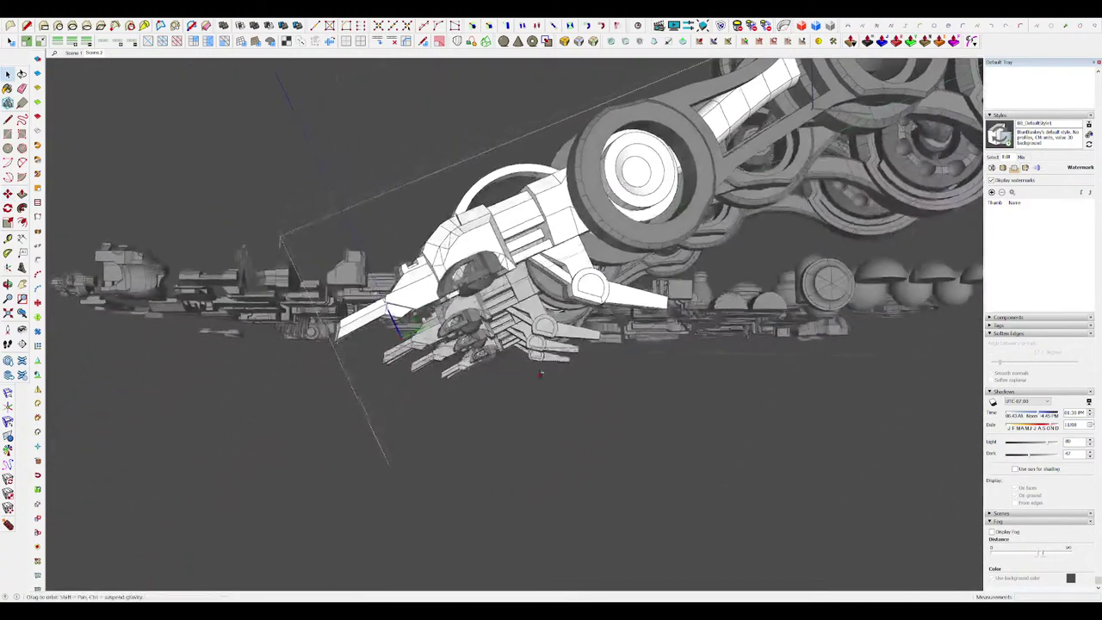
{"action": "scroll", "coordinate": [530, 260], "scroll_direction": "up", "scroll_amount": 10}
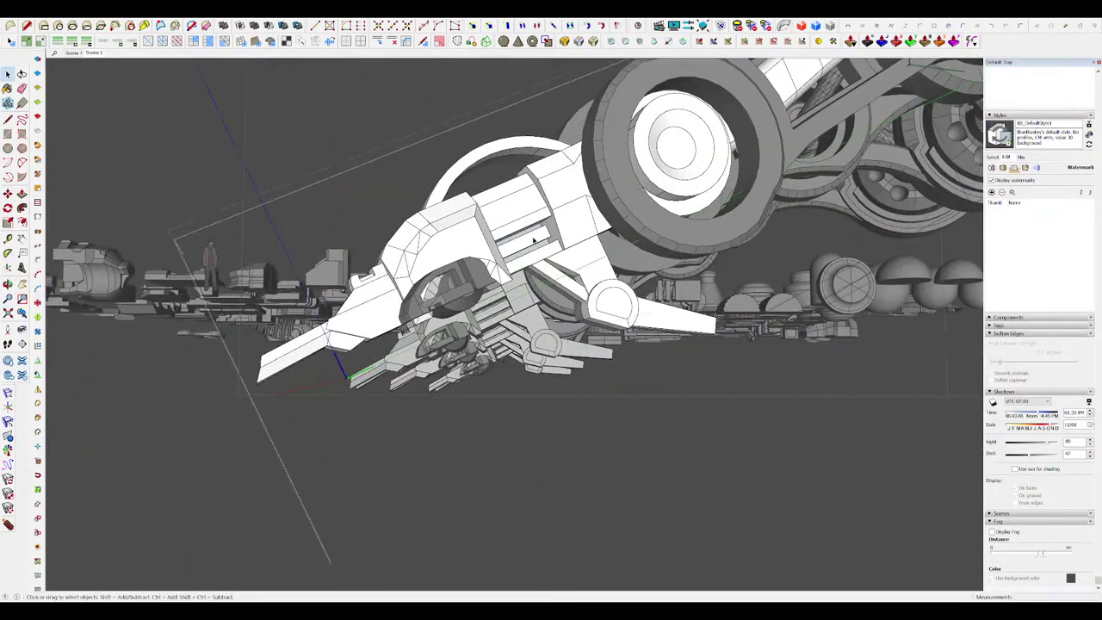
{"action": "scroll", "coordinate": [520, 188], "scroll_direction": "down", "scroll_amount": 8}
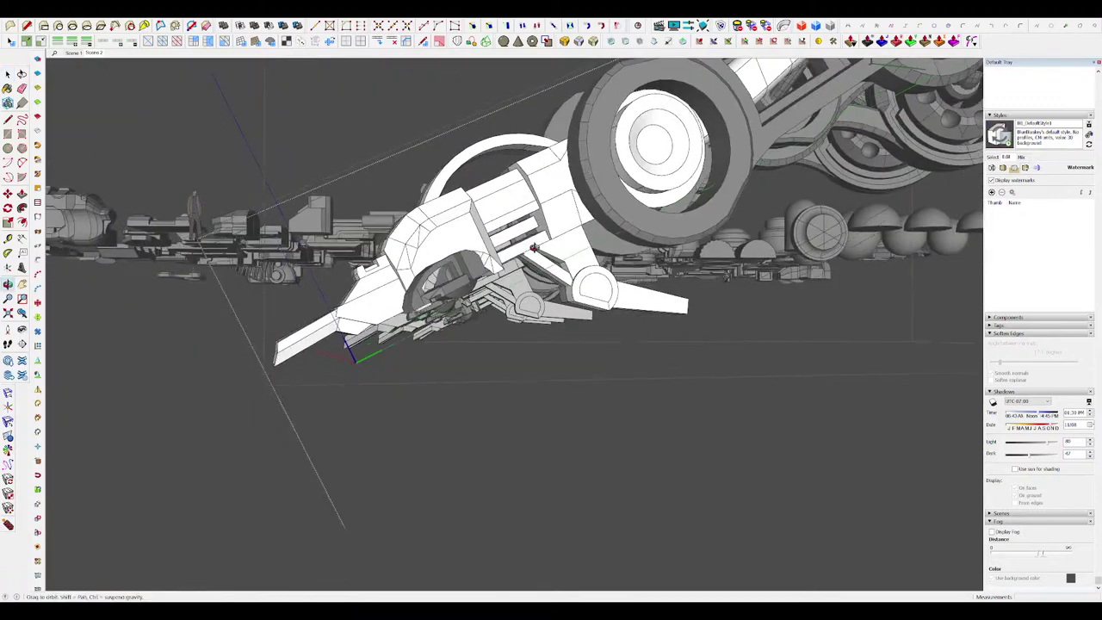
{"action": "middle_click_drag", "start_coordinate": [520, 187], "coordinate": [556, 269]}
{"action": "scroll", "coordinate": [556, 270], "scroll_direction": "up", "scroll_amount": 7}
{"action": "key", "text": "l"}
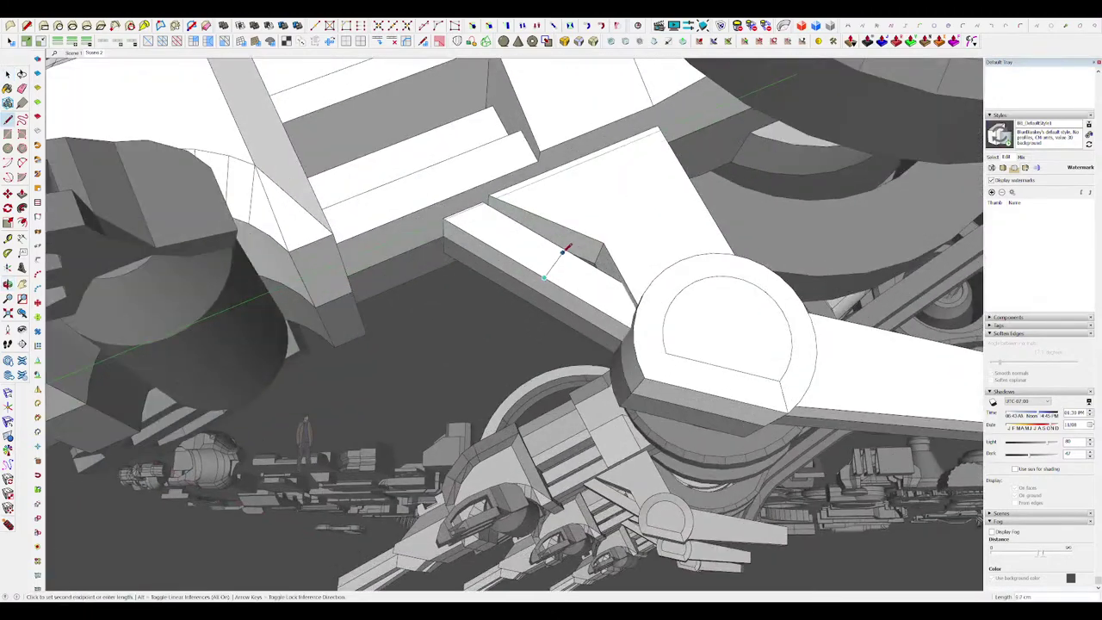
{"action": "middle_click_drag", "start_coordinate": [542, 288], "coordinate": [531, 248]}
{"action": "key", "text": "space"}
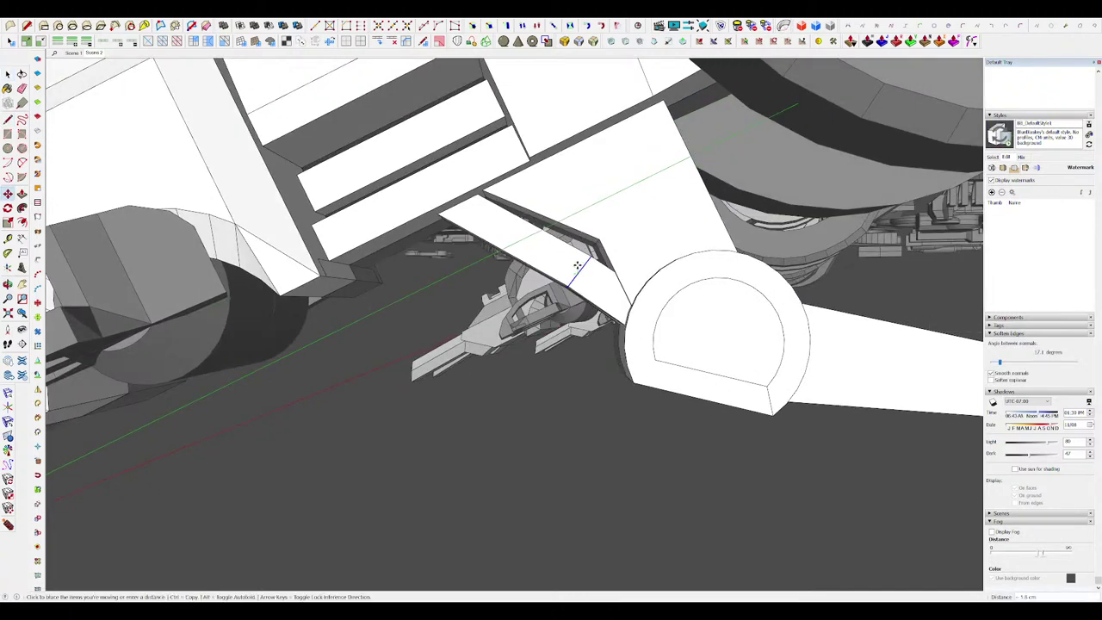
{"action": "key", "text": "space"}
Step: Close the foot and leg groups and open another leg's group for editing
{"action": "scroll", "coordinate": [577, 245], "scroll_direction": "down", "scroll_amount": 8}
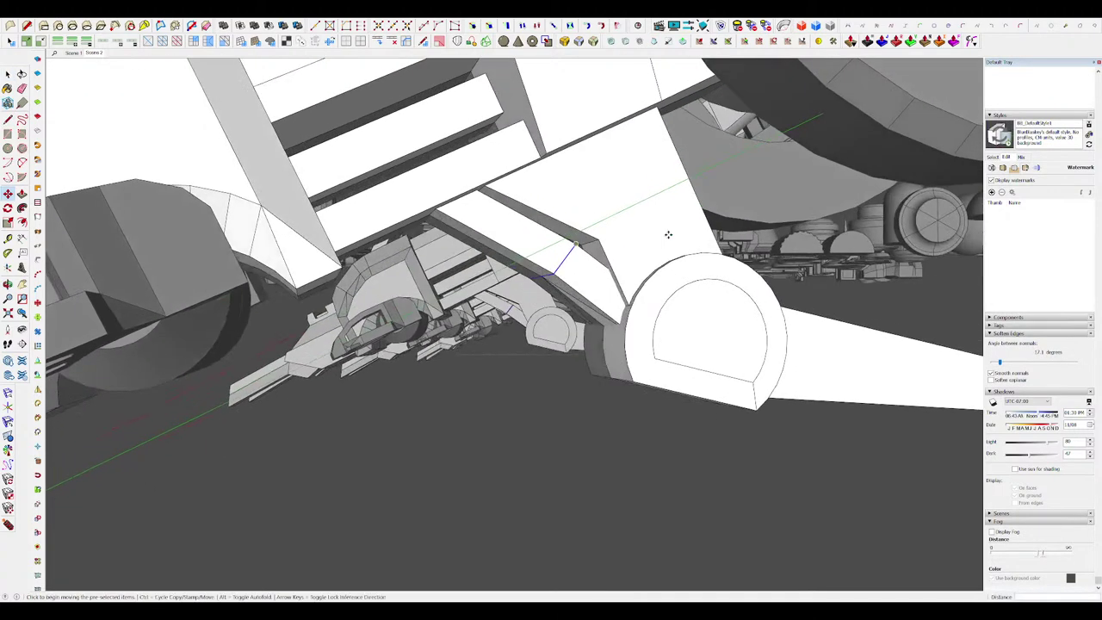
{"action": "middle_click_drag", "start_coordinate": [652, 284], "coordinate": [743, 411]}
{"action": "left_click", "coordinate": [722, 373]}
{"action": "left_click", "coordinate": [744, 411]}
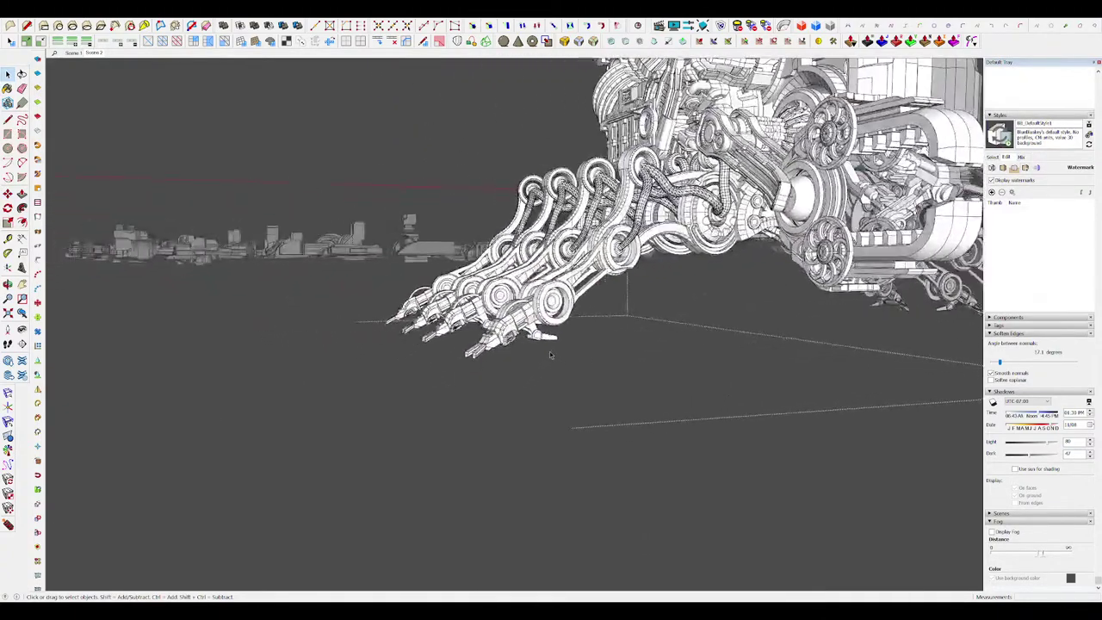
{"action": "double_click", "coordinate": [542, 342]}
{"action": "scroll", "coordinate": [527, 330], "scroll_direction": "up", "scroll_amount": 8}
{"action": "scroll", "coordinate": [535, 322], "scroll_direction": "down", "scroll_amount": 2}
{"action": "mouse_move", "coordinate": [552, 300]}
{"action": "middle_mouse_down"}
{"action": "mouse_move", "coordinate": [574, 246]}
{"action": "mouse_move", "coordinate": [586, 251]}
{"action": "mouse_move", "coordinate": [557, 278]}
{"action": "middle_mouse_up"}
{"action": "scroll", "coordinate": [573, 246], "scroll_direction": "up", "scroll_amount": 3}
Step: Begin moving an edge at the claw joint, then cancel the move
{"action": "key", "text": "space"}
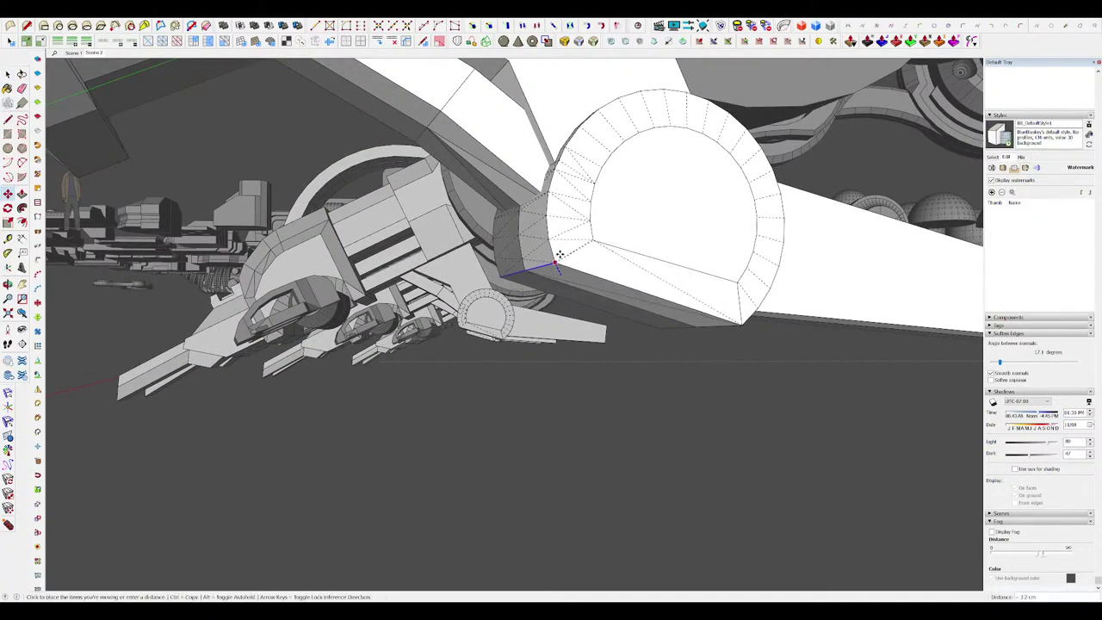
{"action": "middle_click_drag", "start_coordinate": [567, 255], "coordinate": [551, 304]}
{"action": "left_click", "coordinate": [560, 272]}
{"action": "key", "text": "space"}
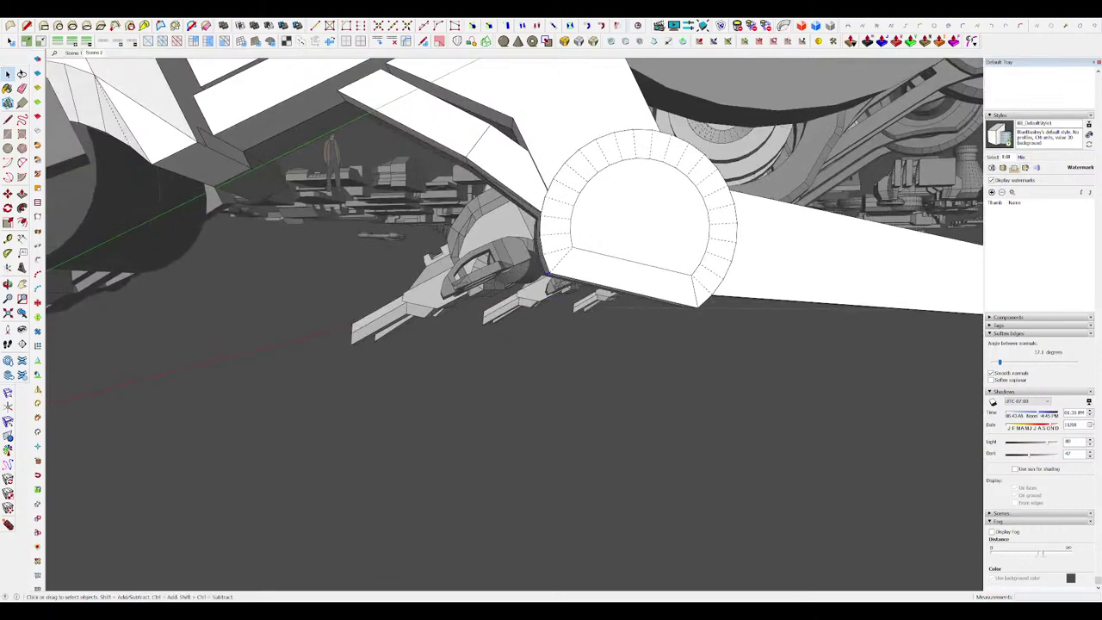
{"action": "left_click", "coordinate": [91, 55]}
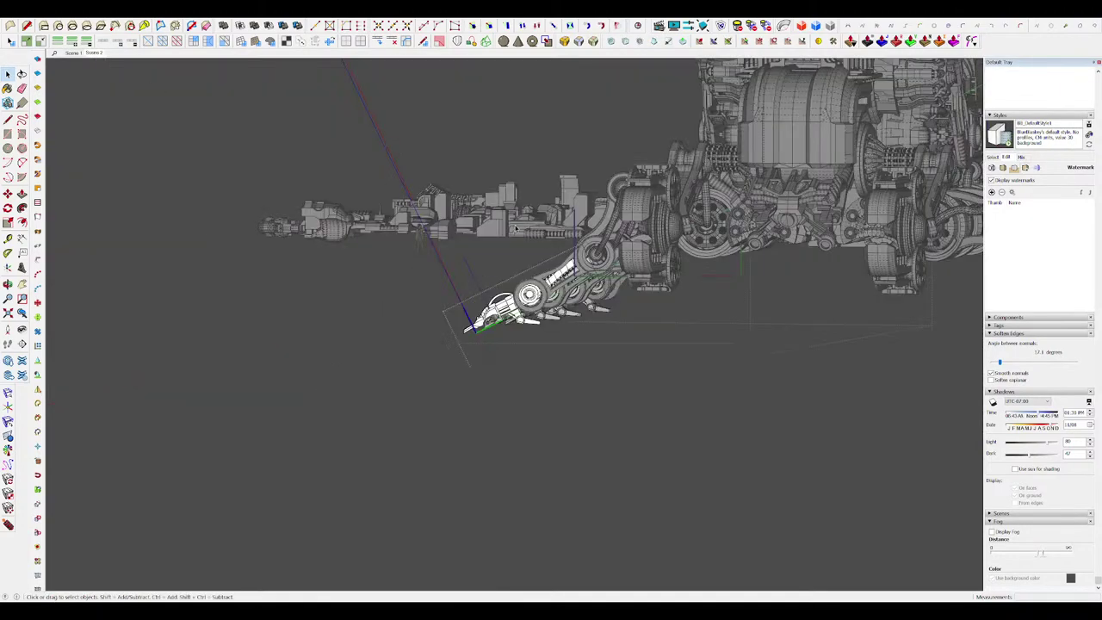
{"action": "scroll", "coordinate": [553, 263], "scroll_direction": "up", "scroll_amount": 5}
{"action": "mouse_move", "coordinate": [535, 269]}
{"action": "middle_mouse_down"}
{"action": "mouse_move", "coordinate": [554, 261]}
{"action": "mouse_move", "coordinate": [551, 281]}
{"action": "middle_mouse_up"}
{"action": "scroll", "coordinate": [553, 261], "scroll_direction": "up", "scroll_amount": 3}
{"action": "scroll", "coordinate": [535, 283], "scroll_direction": "up", "scroll_amount": 1}
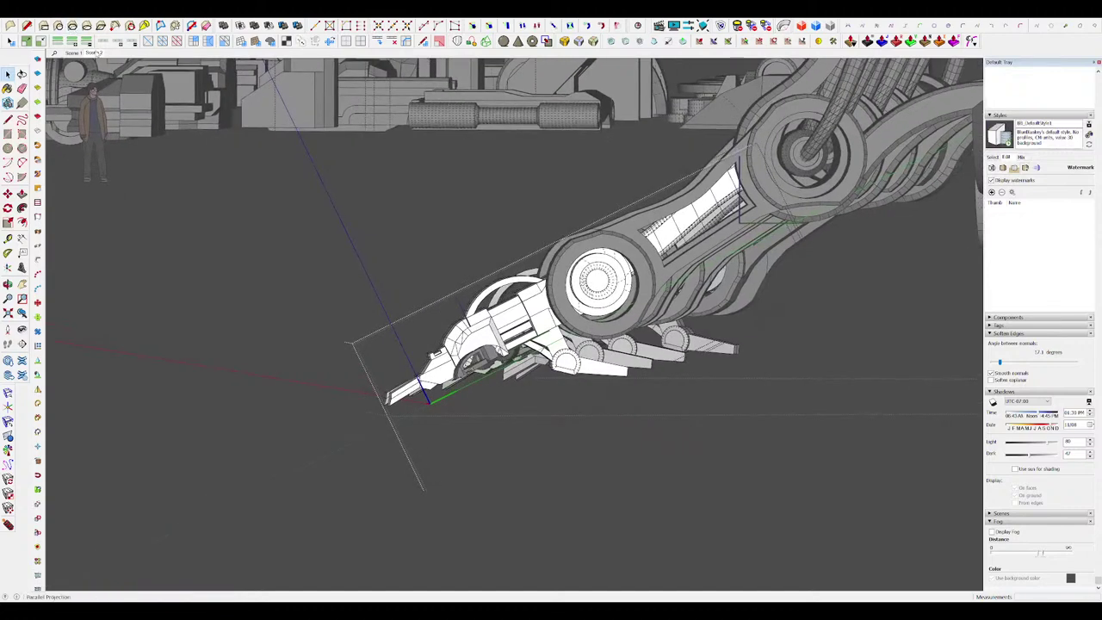
{"action": "left_click", "coordinate": [170, 78]}
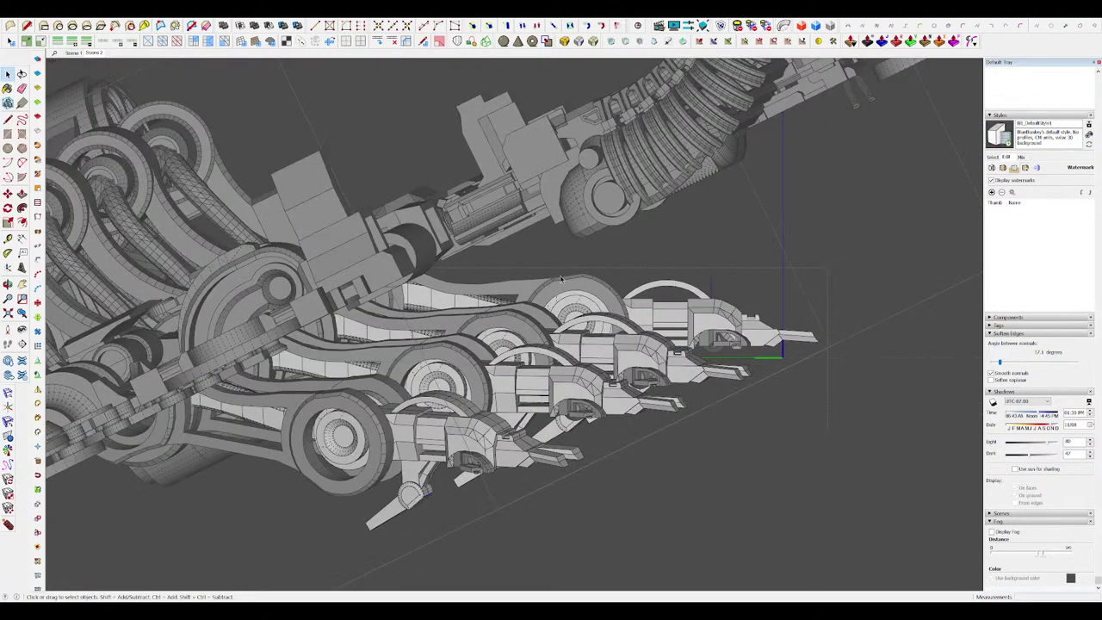
{"action": "left_click", "coordinate": [172, 75]}
{"action": "scroll", "coordinate": [563, 267], "scroll_direction": "down", "scroll_amount": 4}
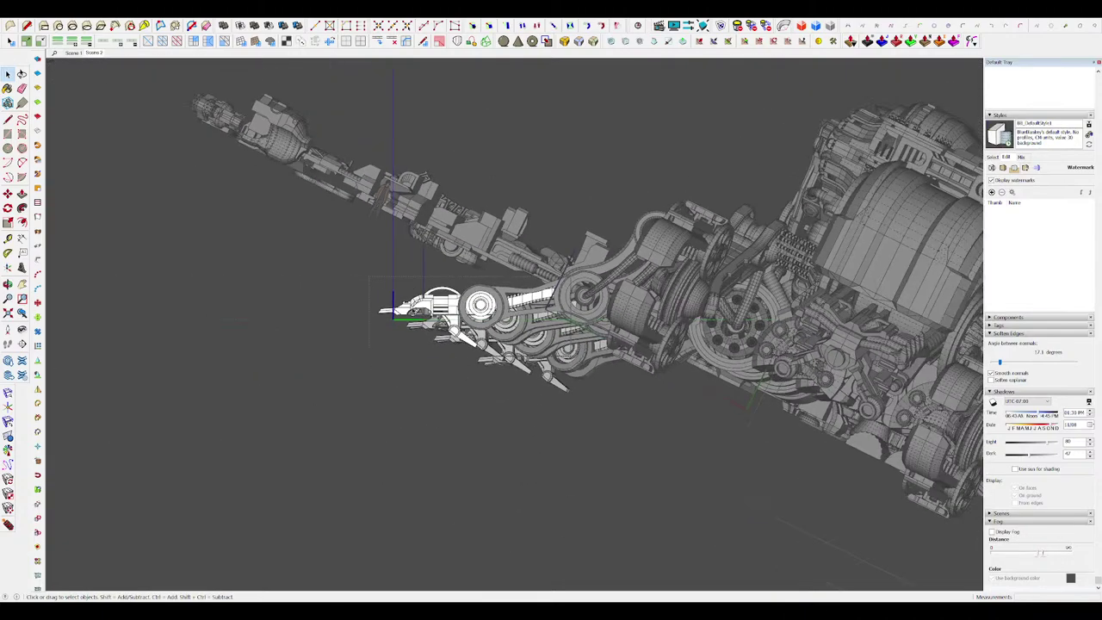
{"action": "scroll", "coordinate": [405, 297], "scroll_direction": "up", "scroll_amount": 6}
{"action": "scroll", "coordinate": [547, 353], "scroll_direction": "up", "scroll_amount": 1}
{"action": "scroll", "coordinate": [559, 286], "scroll_direction": "down", "scroll_amount": 1}
{"action": "scroll", "coordinate": [649, 406], "scroll_direction": "up", "scroll_amount": 4}
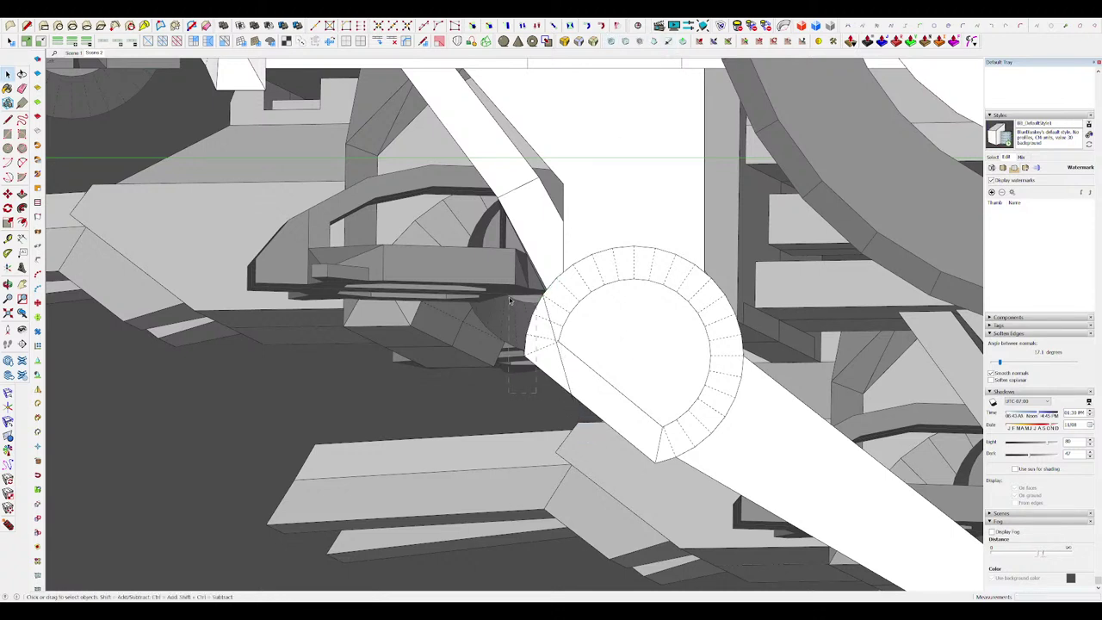
Step: Finish the line splitting the claw's pivot joint face and return to the Scene 1 view
{"action": "mouse_move", "coordinate": [541, 321]}
{"action": "middle_mouse_down"}
{"action": "mouse_move", "coordinate": [691, 344]}
{"action": "mouse_move", "coordinate": [634, 324]}
{"action": "middle_mouse_up"}
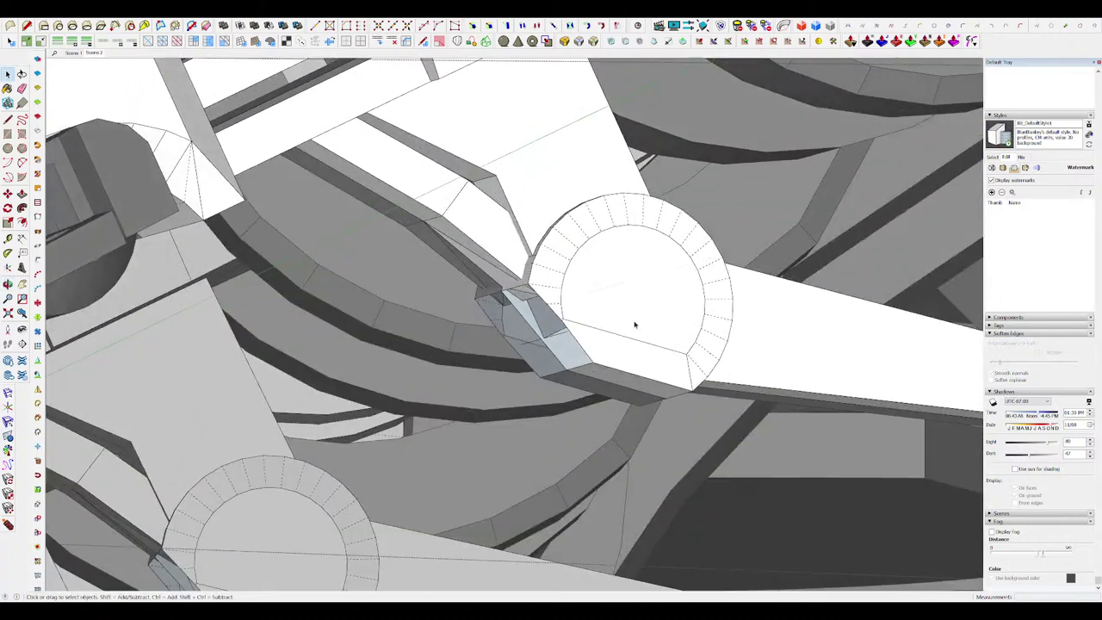
{"action": "left_click", "coordinate": [592, 359]}
{"action": "middle_click_drag", "start_coordinate": [592, 359], "coordinate": [468, 341]}
{"action": "scroll", "coordinate": [583, 294], "scroll_direction": "down", "scroll_amount": 3}
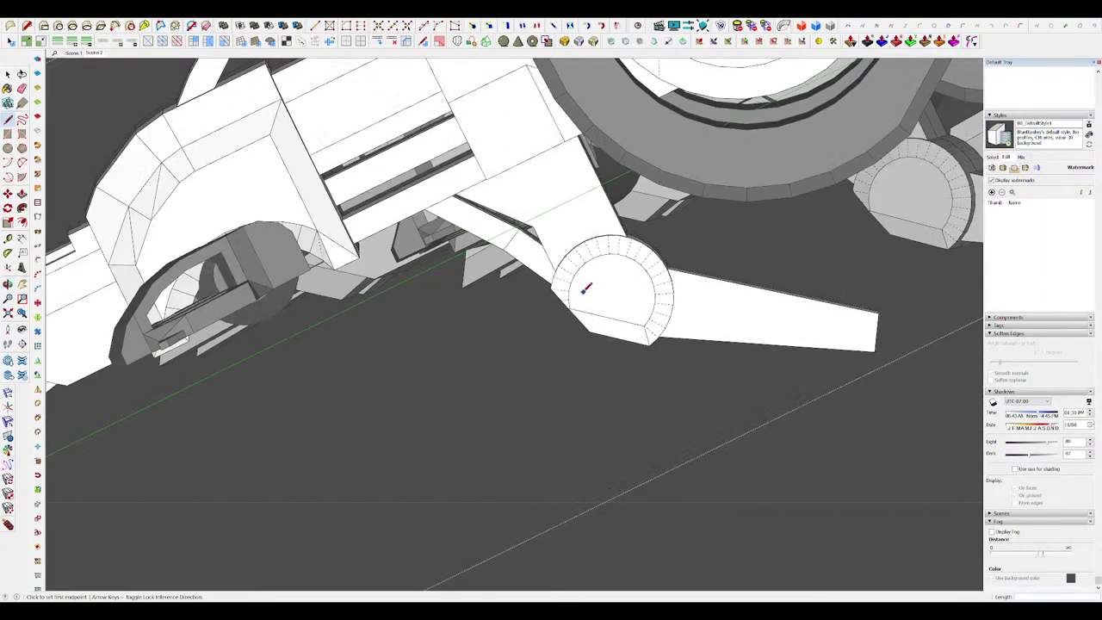
{"action": "middle_click_drag", "start_coordinate": [583, 294], "coordinate": [514, 309]}
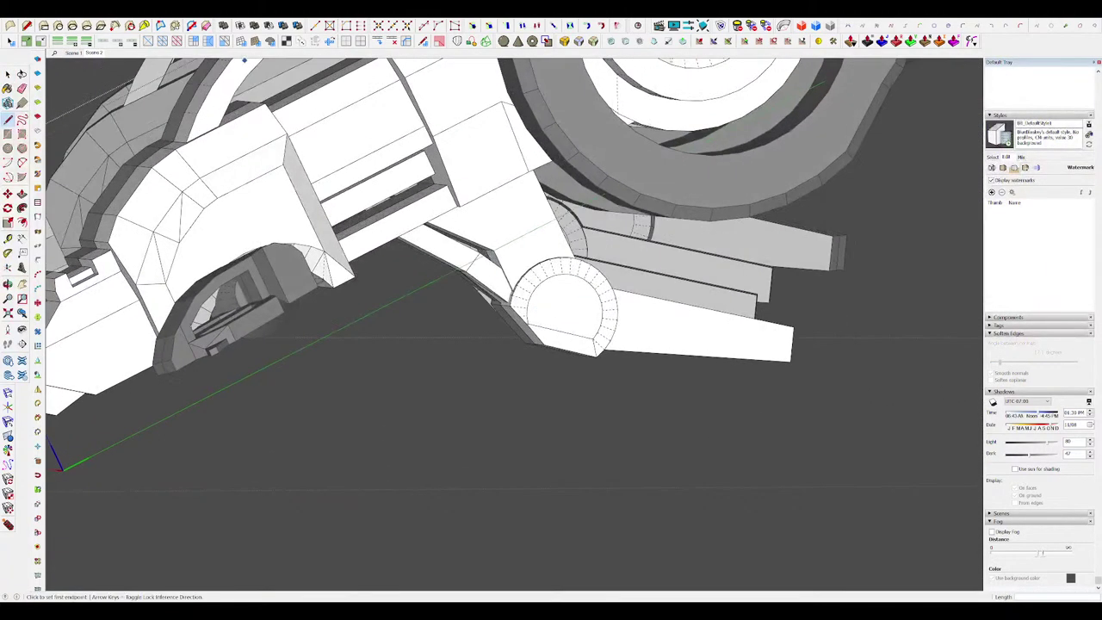
{"action": "left_click", "coordinate": [73, 55]}
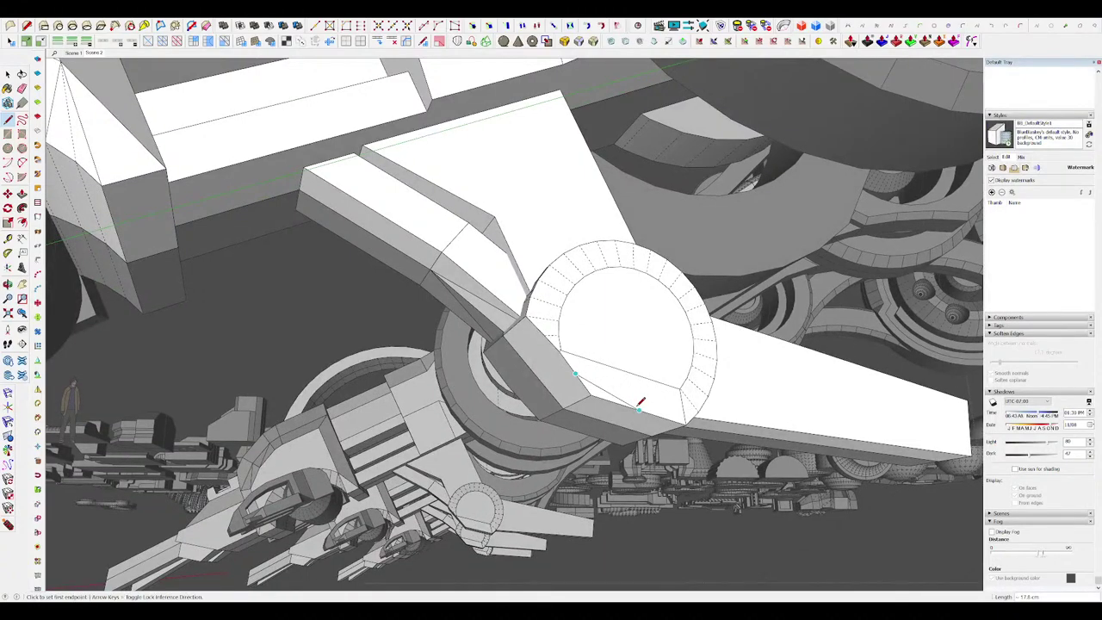
{"action": "key", "text": "p"}
Step: Erase the disc housing's bottom edge and redraw it to close the opening
{"action": "mouse_move", "coordinate": [639, 380]}
{"action": "middle_mouse_down"}
{"action": "mouse_move", "coordinate": [625, 396]}
{"action": "mouse_move", "coordinate": [839, 354]}
{"action": "mouse_move", "coordinate": [622, 419]}
{"action": "mouse_move", "coordinate": [582, 384]}
{"action": "middle_mouse_up"}
{"action": "key", "text": "l"}
{"action": "middle_click_drag", "start_coordinate": [495, 380], "coordinate": [618, 432]}
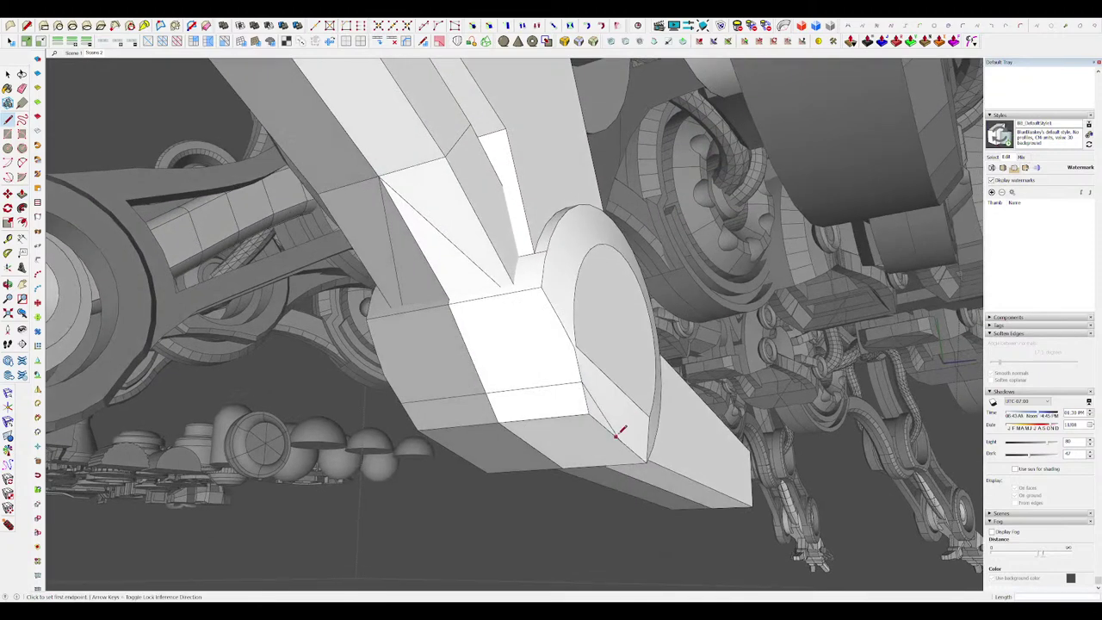
{"action": "middle_click_drag", "start_coordinate": [535, 445], "coordinate": [584, 412]}
{"action": "key", "text": "e"}
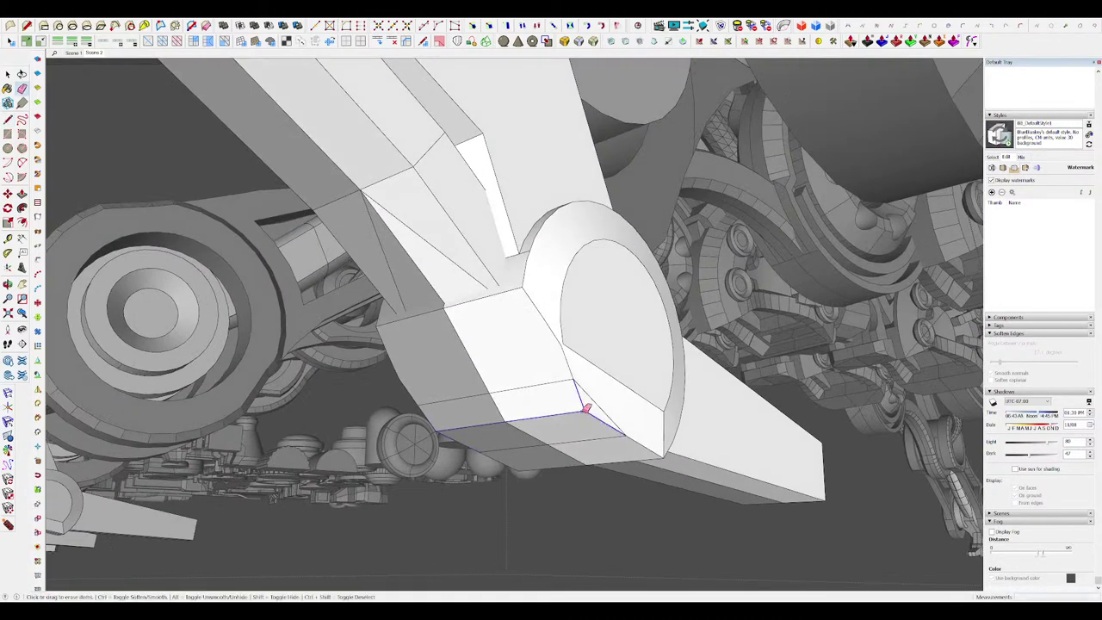
{"action": "left_click", "coordinate": [585, 413]}
{"action": "key", "text": "l"}
{"action": "left_click", "coordinate": [490, 392]}
{"action": "key", "text": "e"}
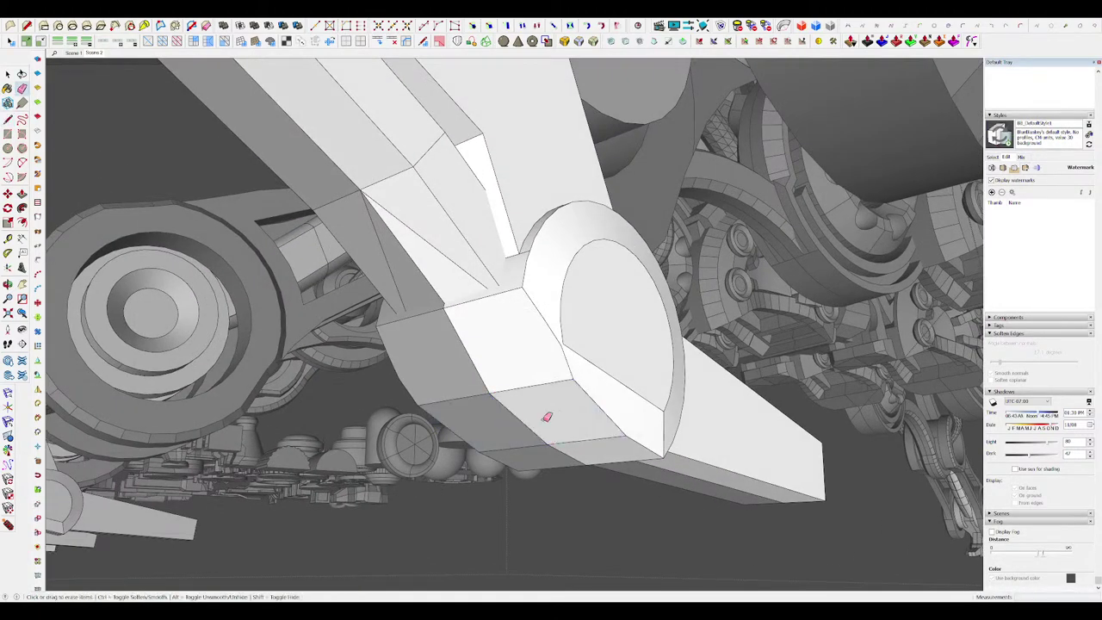
Step: Undo an accidental arc move on the disc face and view the foot disc from below
{"action": "middle_click_drag", "start_coordinate": [545, 416], "coordinate": [624, 284], "text": "ctrl"}
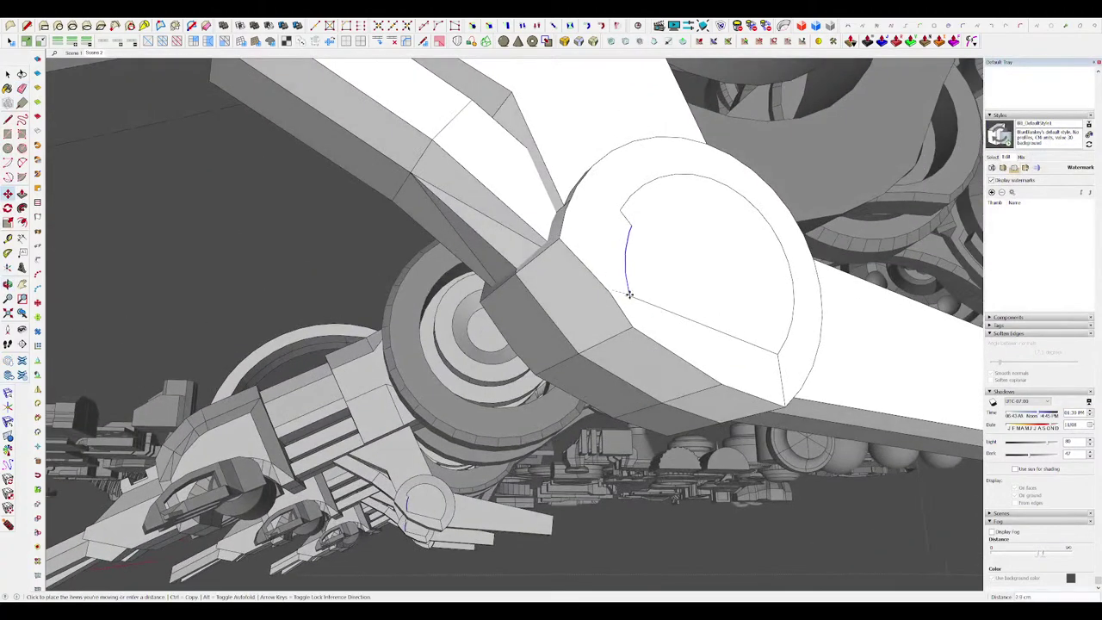
{"action": "left_click", "coordinate": [629, 295]}
{"action": "key", "text": "ctrl+z"}
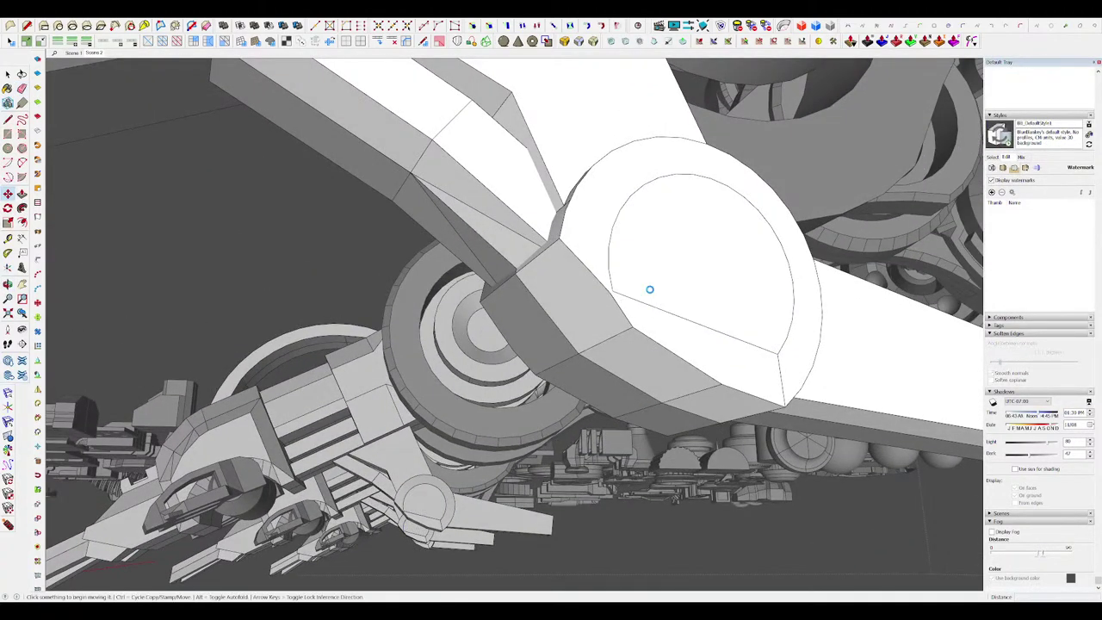
{"action": "scroll", "coordinate": [649, 289], "scroll_direction": "down", "scroll_amount": 5}
{"action": "mouse_move", "coordinate": [650, 289]}
{"action": "middle_mouse_down"}
{"action": "mouse_move", "coordinate": [669, 297]}
{"action": "mouse_move", "coordinate": [639, 311]}
{"action": "middle_mouse_up"}
{"action": "scroll", "coordinate": [663, 298], "scroll_direction": "down", "scroll_amount": 3}
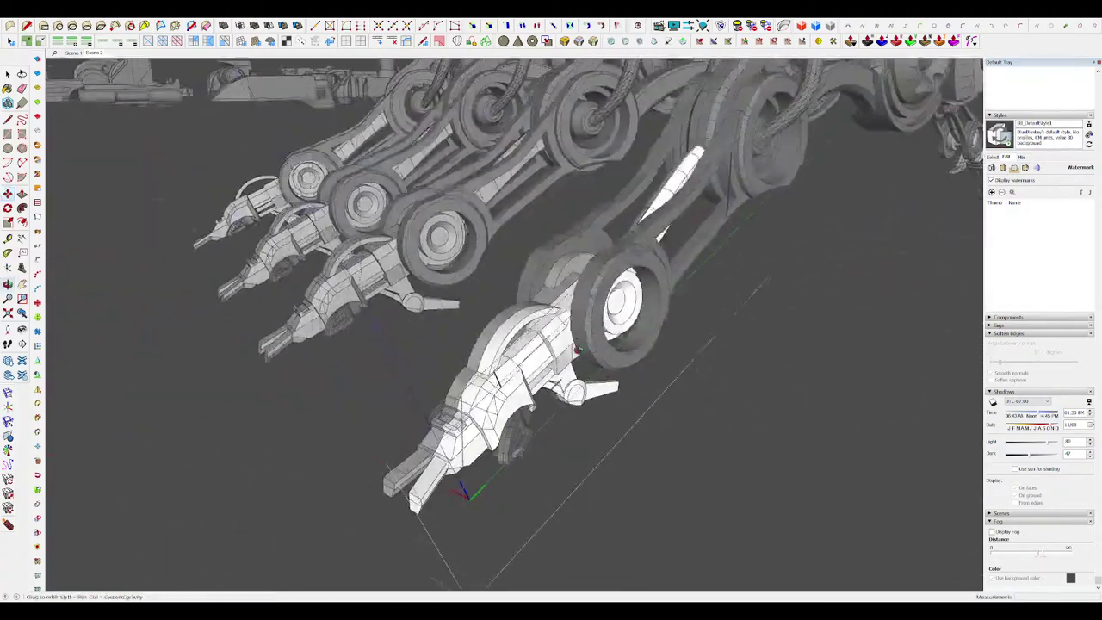
{"action": "scroll", "coordinate": [514, 301], "scroll_direction": "up", "scroll_amount": 6}
{"action": "middle_click_drag", "start_coordinate": [507, 295], "coordinate": [551, 321]}
Step: Offset a face outline on the boss side and push/pull it into a bracket block
{"action": "key", "text": "f"}
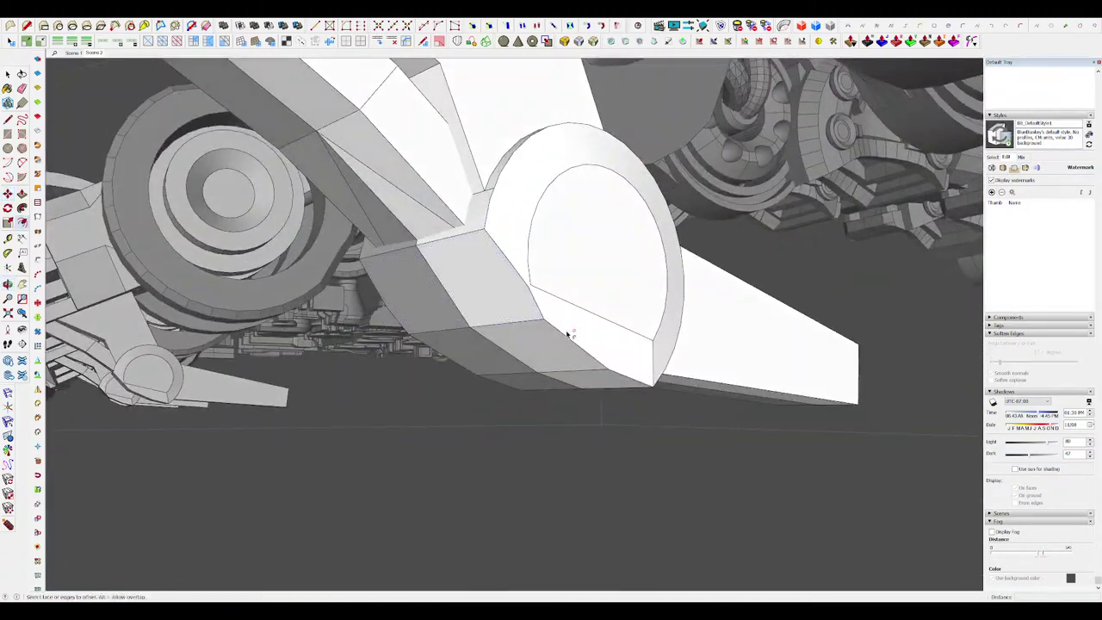
{"action": "left_click", "coordinate": [528, 356]}
{"action": "key", "text": "space"}
{"action": "mouse_move", "coordinate": [528, 355]}
{"action": "middle_mouse_down"}
{"action": "mouse_move", "coordinate": [511, 344]}
{"action": "mouse_move", "coordinate": [534, 301]}
{"action": "mouse_move", "coordinate": [571, 291]}
{"action": "mouse_move", "coordinate": [548, 346]}
{"action": "mouse_move", "coordinate": [539, 324]}
{"action": "mouse_move", "coordinate": [556, 327]}
{"action": "mouse_move", "coordinate": [484, 327]}
{"action": "middle_mouse_up"}
{"action": "left_click", "coordinate": [506, 325]}
{"action": "key", "text": "p"}
{"action": "key", "text": "e"}
{"action": "key", "text": "p"}
Step: Move the bracket block into place on the side of the boss
{"action": "scroll", "coordinate": [602, 345], "scroll_direction": "up", "scroll_amount": 2}
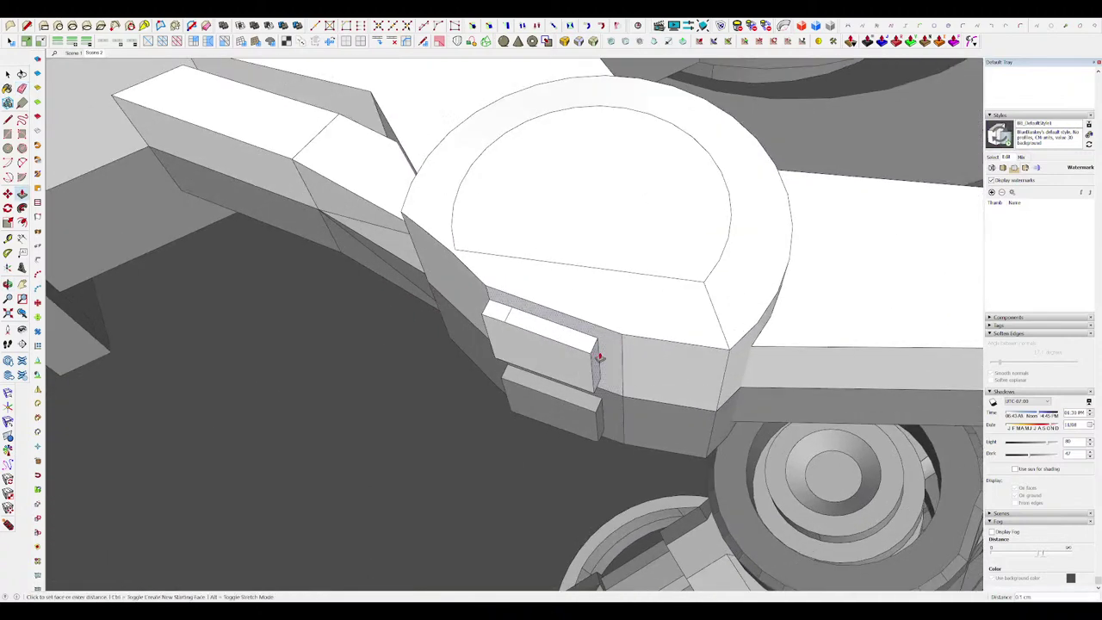
{"action": "middle_click_drag", "start_coordinate": [626, 354], "coordinate": [532, 355]}
{"action": "scroll", "coordinate": [543, 330], "scroll_direction": "down", "scroll_amount": 8}
{"action": "scroll", "coordinate": [538, 319], "scroll_direction": "up", "scroll_amount": 5}
{"action": "key", "text": "m"}
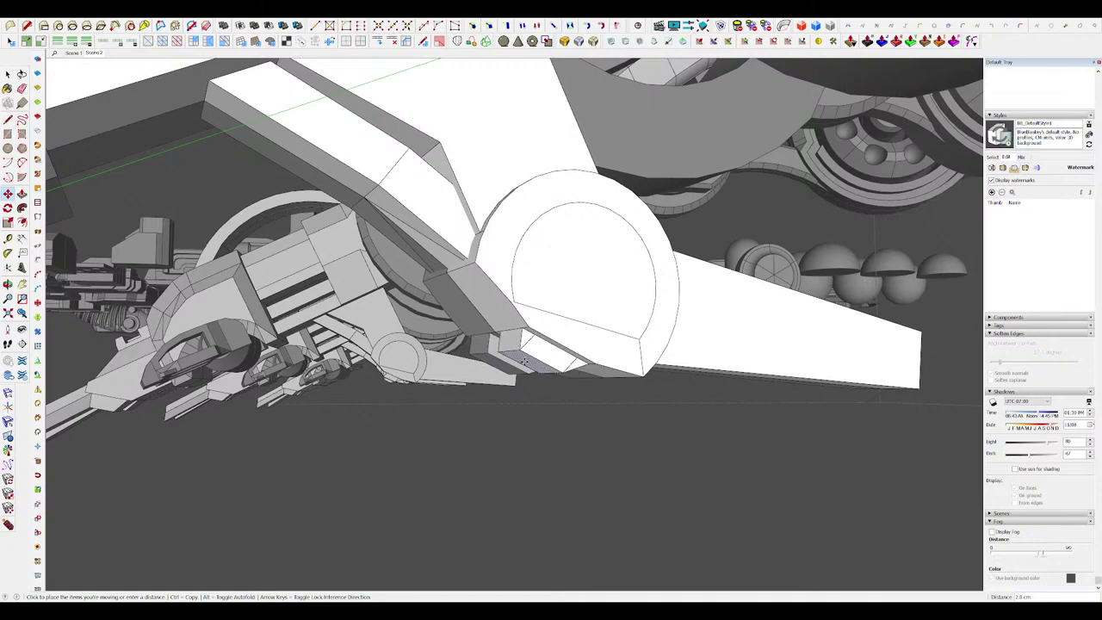
{"action": "left_click", "coordinate": [524, 361]}
Step: Orbit under the foot and back to inspect the placed bracket
{"action": "middle_click_drag", "start_coordinate": [524, 362], "coordinate": [624, 266]}
{"action": "scroll", "coordinate": [625, 266], "scroll_direction": "down", "scroll_amount": 3}
{"action": "scroll", "coordinate": [559, 297], "scroll_direction": "up", "scroll_amount": 5}
{"action": "middle_click_drag", "start_coordinate": [563, 297], "coordinate": [587, 322]}
{"action": "key", "text": "space"}
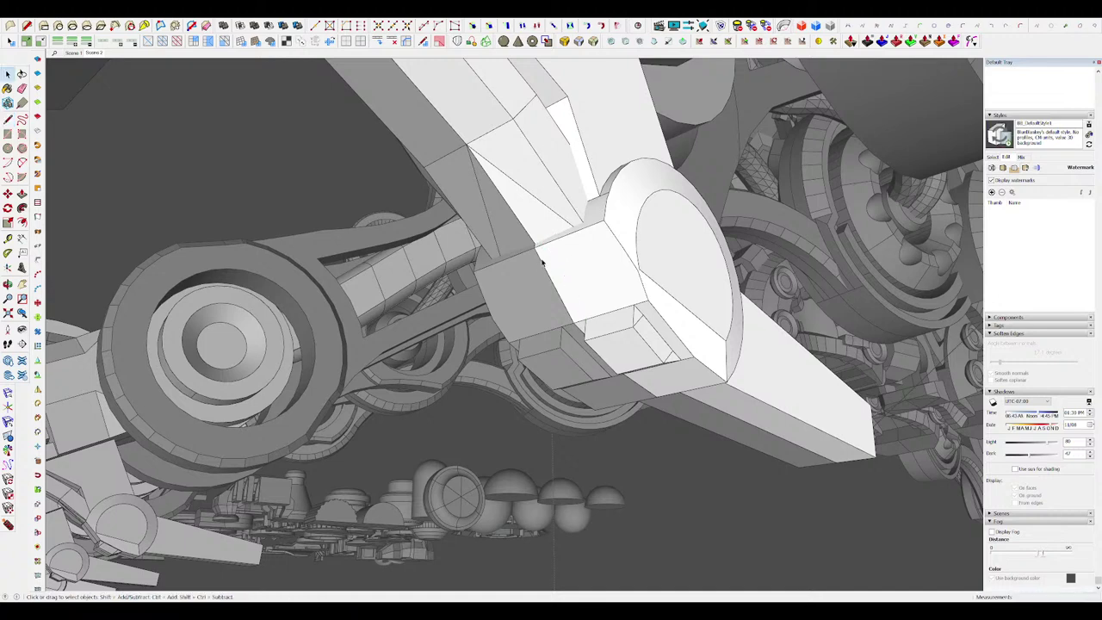
{"action": "middle_click_drag", "start_coordinate": [583, 318], "coordinate": [623, 386]}
{"action": "key", "text": "space"}
Step: Exit all nested group editing back to the model and orbit toward a leg's hoses
{"action": "scroll", "coordinate": [556, 274], "scroll_direction": "down", "scroll_amount": 8}
{"action": "key", "text": "space"}
{"action": "left_click", "coordinate": [863, 401]}
{"action": "scroll", "coordinate": [859, 405], "scroll_direction": "down", "scroll_amount": 4}
{"action": "left_click", "coordinate": [860, 408]}
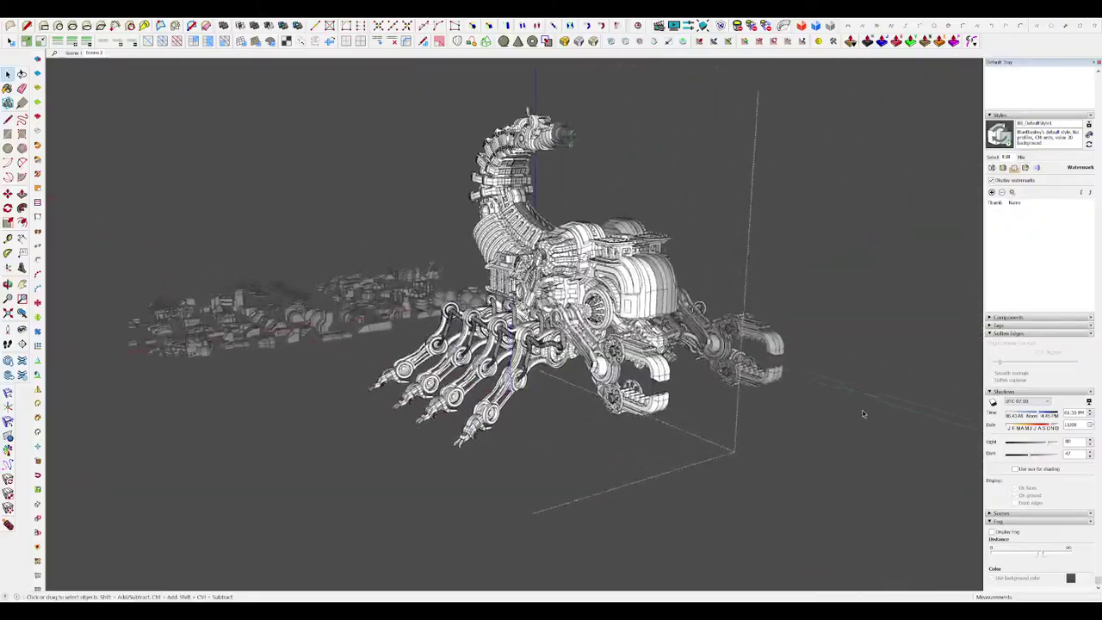
{"action": "left_click", "coordinate": [862, 410]}
{"action": "scroll", "coordinate": [864, 414], "scroll_direction": "up", "scroll_amount": 2}
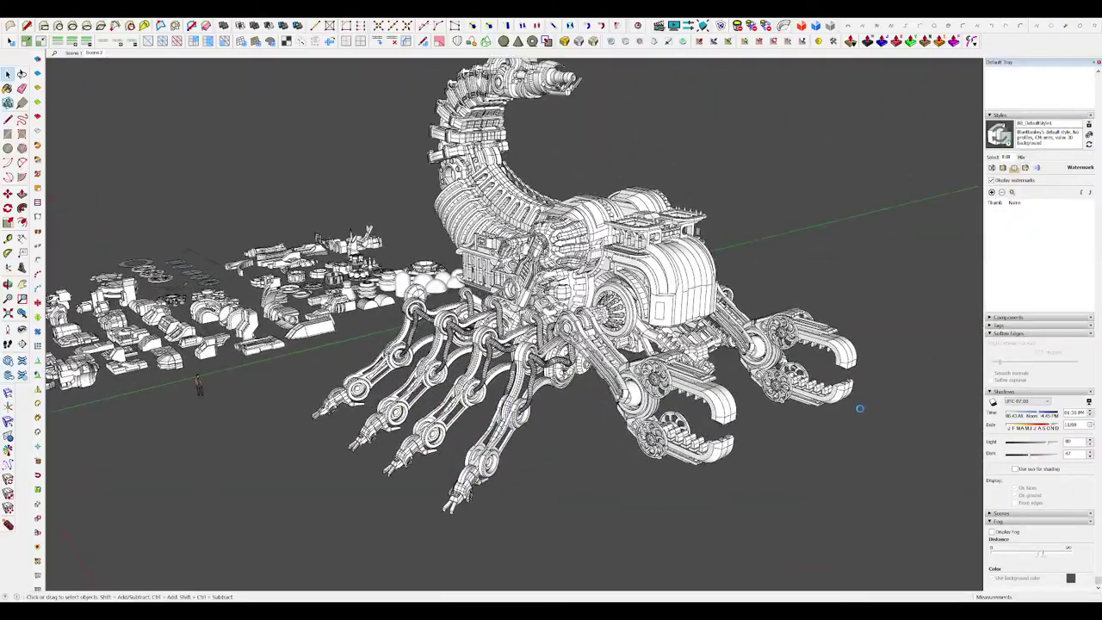
{"action": "middle_click_drag", "start_coordinate": [859, 409], "coordinate": [707, 372]}
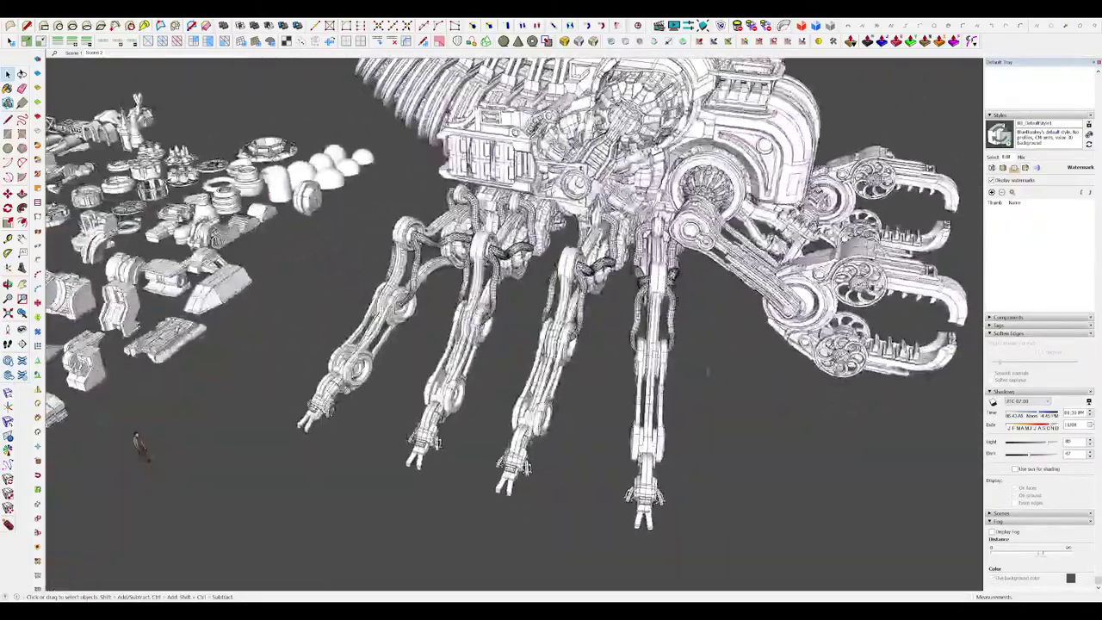
{"action": "scroll", "coordinate": [701, 366], "scroll_direction": "up", "scroll_amount": 4}
{"action": "middle_click_drag", "start_coordinate": [666, 339], "coordinate": [641, 294]}
{"action": "scroll", "coordinate": [629, 315], "scroll_direction": "up", "scroll_amount": 5}
Step: Enter the leg's hose group and bend the hose, soft-selecting its lower part to curve it slightly left
{"action": "double_click", "coordinate": [627, 312]}
{"action": "double_click", "coordinate": [628, 312]}
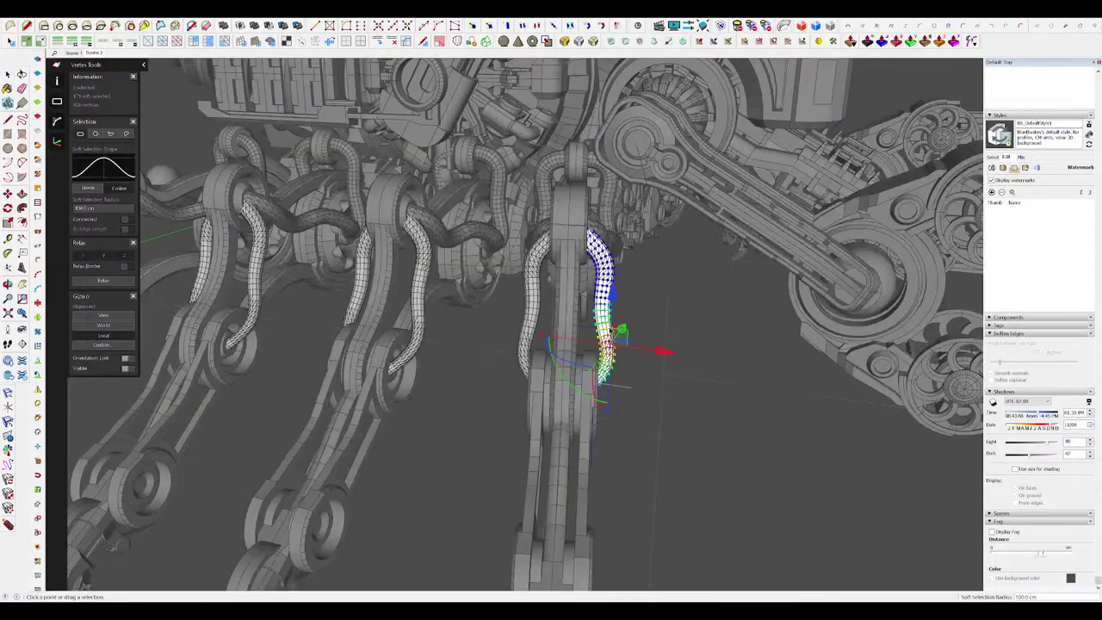
{"action": "scroll", "coordinate": [592, 315], "scroll_direction": "up", "scroll_amount": 3}
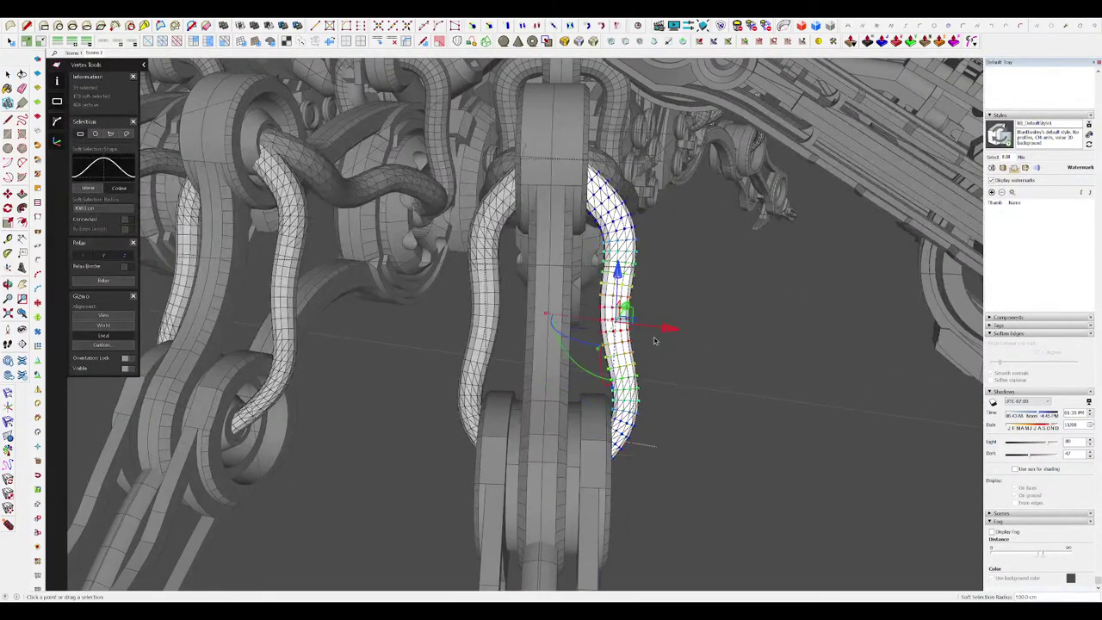
{"action": "left_click_drag", "start_coordinate": [655, 332], "coordinate": [647, 332]}
{"action": "middle_click_drag", "start_coordinate": [630, 346], "coordinate": [612, 327]}
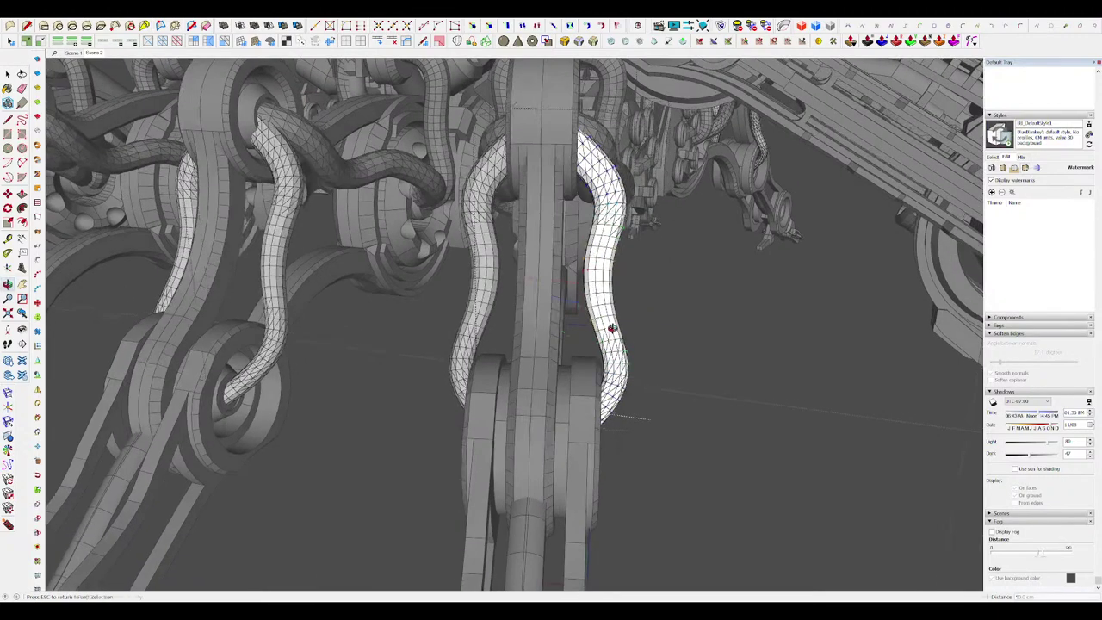
{"action": "left_click_drag", "start_coordinate": [581, 326], "coordinate": [650, 342]}
{"action": "middle_click_drag", "start_coordinate": [610, 315], "coordinate": [609, 333]}
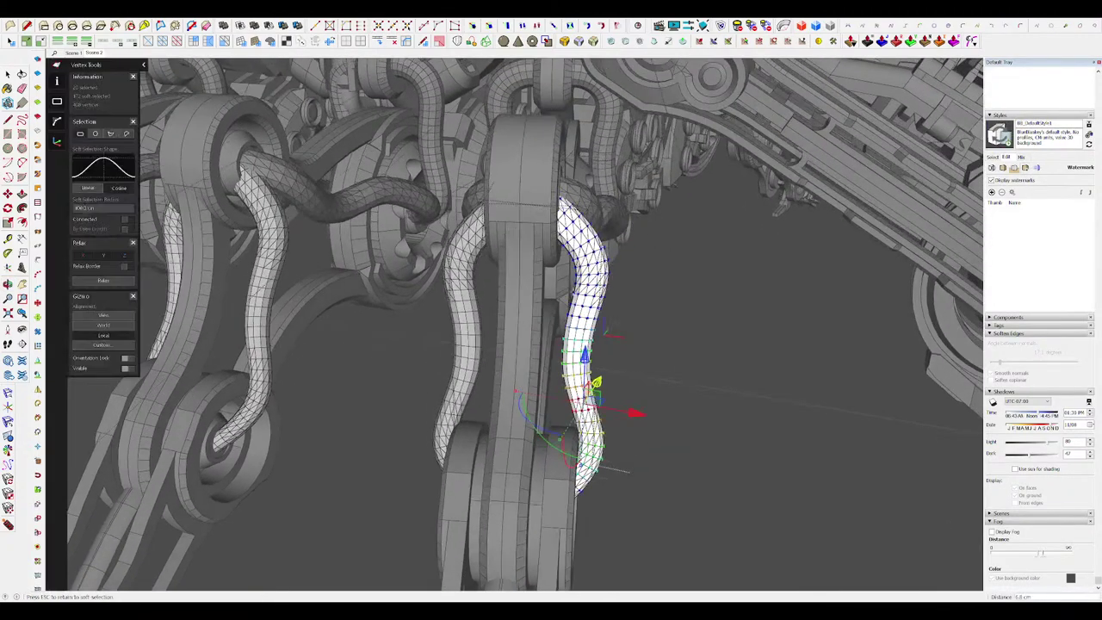
{"action": "scroll", "coordinate": [647, 289], "scroll_direction": "down", "scroll_amount": 5}
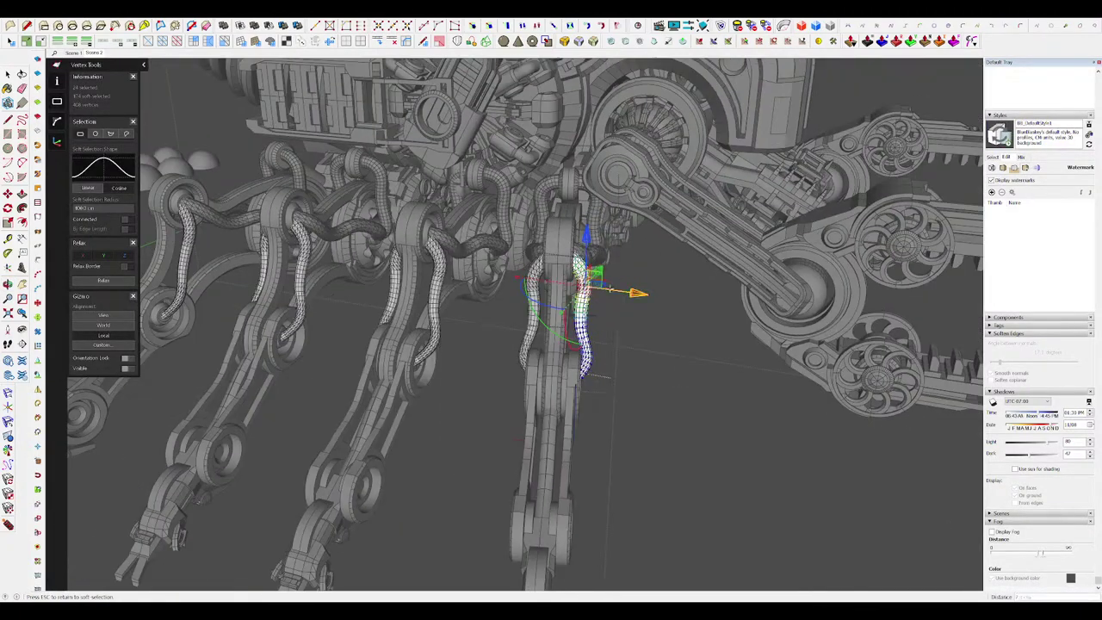
{"action": "scroll", "coordinate": [588, 291], "scroll_direction": "up", "scroll_amount": 4}
Step: Shift the right hose's upper part 5.1 cm sideways with Vertex Tools
{"action": "mouse_move", "coordinate": [592, 293]}
{"action": "middle_mouse_down"}
{"action": "mouse_move", "coordinate": [516, 288]}
{"action": "mouse_move", "coordinate": [577, 277]}
{"action": "middle_mouse_up"}
{"action": "scroll", "coordinate": [520, 289], "scroll_direction": "down", "scroll_amount": 5}
{"action": "scroll", "coordinate": [526, 288], "scroll_direction": "up", "scroll_amount": 5}
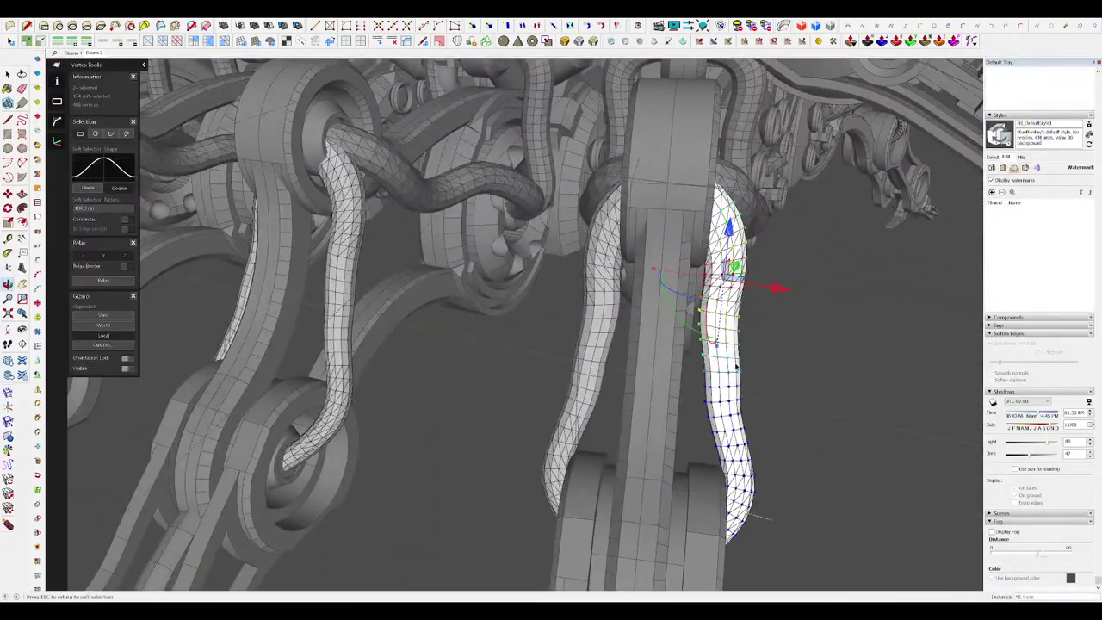
{"action": "scroll", "coordinate": [711, 322], "scroll_direction": "down", "scroll_amount": 5}
{"action": "scroll", "coordinate": [714, 293], "scroll_direction": "up", "scroll_amount": 5}
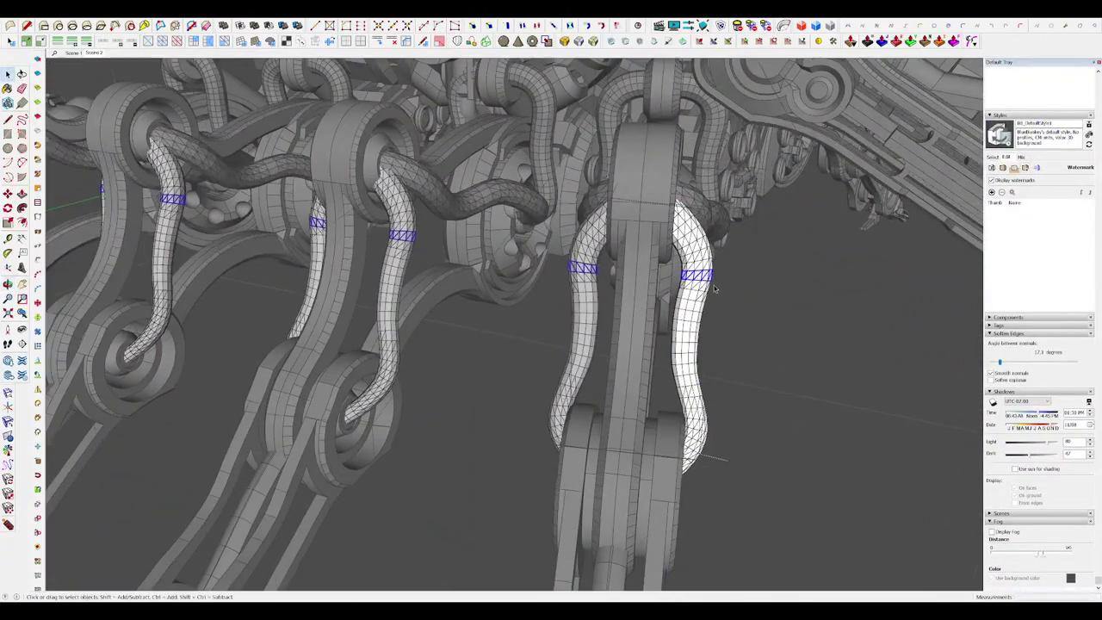
{"action": "key", "text": "v"}
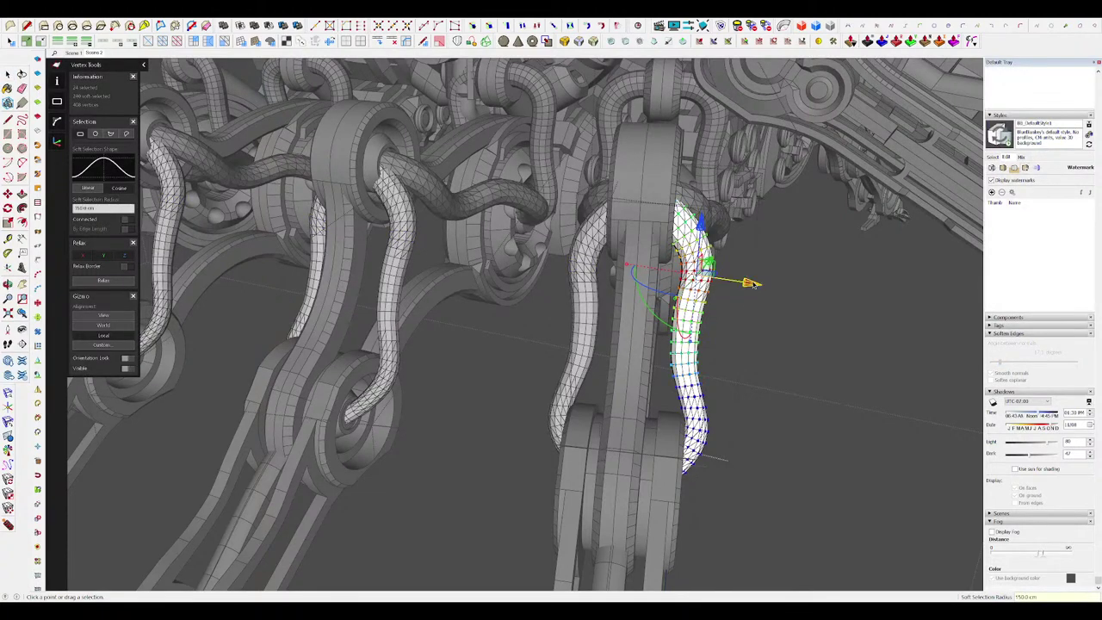
{"action": "left_click_drag", "start_coordinate": [754, 284], "coordinate": [738, 285]}
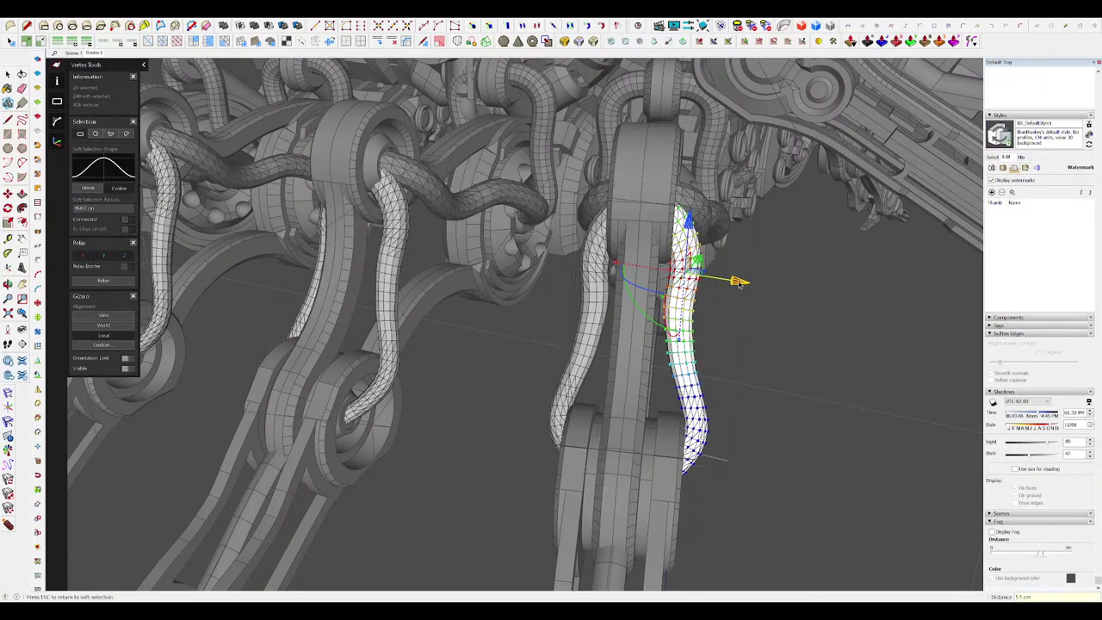
{"action": "middle_click_drag", "start_coordinate": [740, 285], "coordinate": [559, 280]}
{"action": "key", "text": "space"}
Step: Raise and shift the hanging hose's top vertices so it curves into the bearing ring
{"action": "middle_click_drag", "start_coordinate": [607, 340], "coordinate": [643, 357]}
{"action": "scroll", "coordinate": [642, 357], "scroll_direction": "up", "scroll_amount": 10}
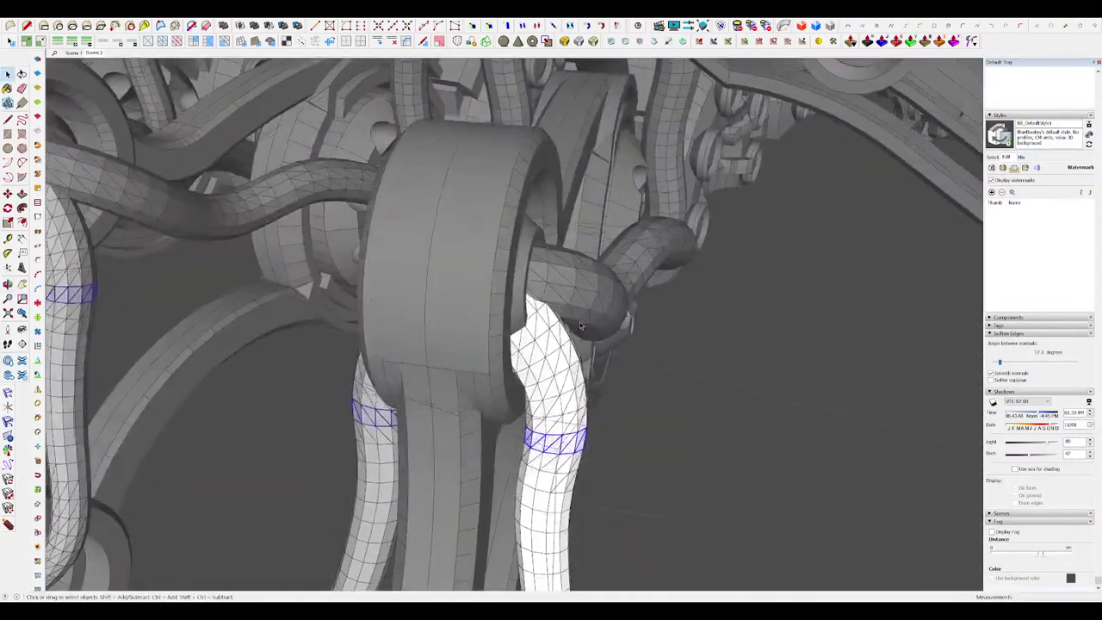
{"action": "middle_click_drag", "start_coordinate": [581, 326], "coordinate": [569, 317]}
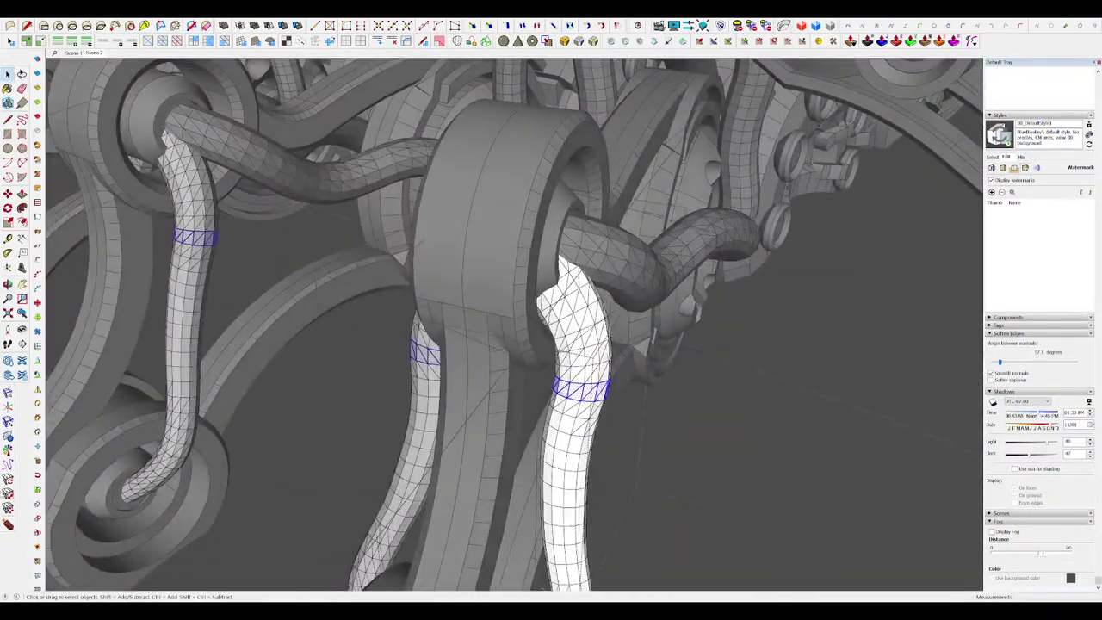
{"action": "key", "text": "v"}
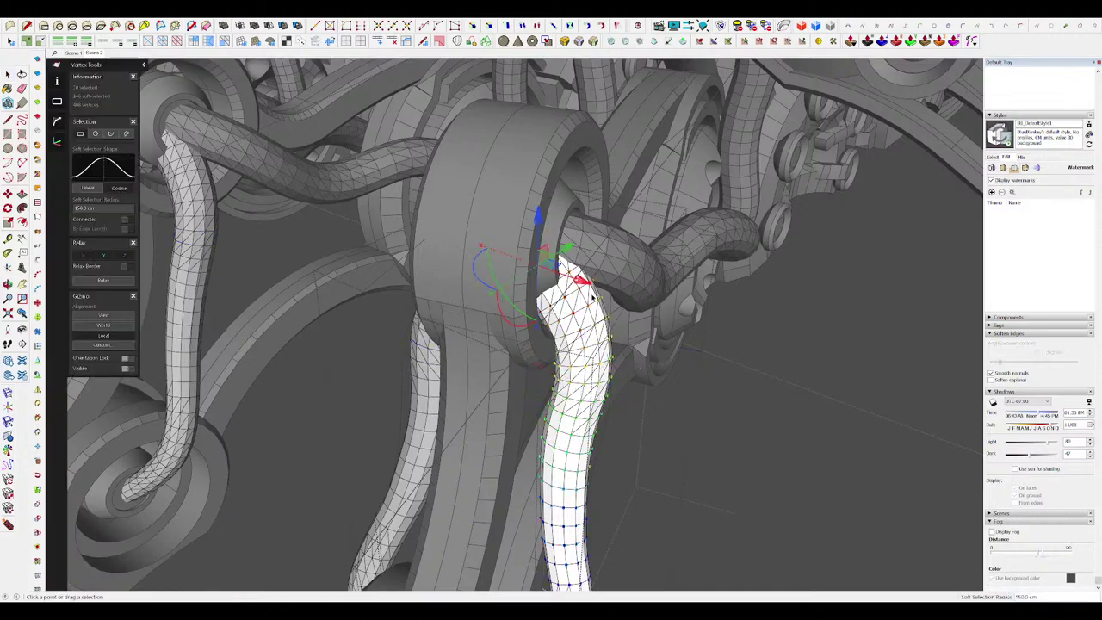
{"action": "left_click_drag", "start_coordinate": [540, 225], "coordinate": [539, 214]}
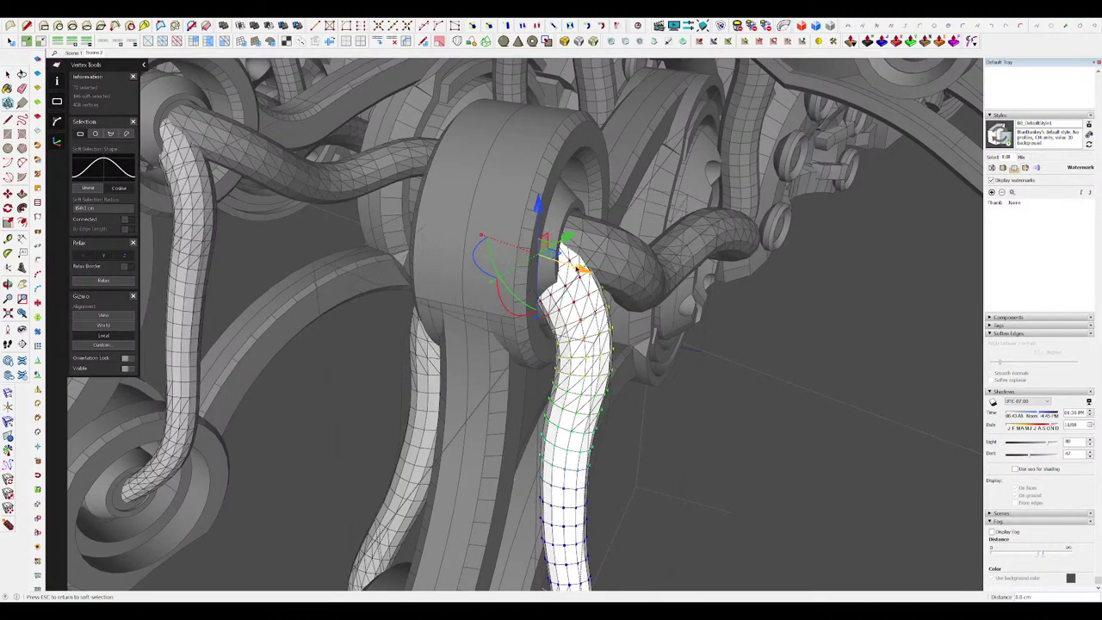
{"action": "left_click_drag", "start_coordinate": [581, 271], "coordinate": [585, 239]}
{"action": "middle_click_drag", "start_coordinate": [594, 258], "coordinate": [491, 310]}
{"action": "middle_click_drag", "start_coordinate": [641, 388], "coordinate": [653, 301]}
{"action": "key", "text": "space"}
{"action": "scroll", "coordinate": [655, 300], "scroll_direction": "down", "scroll_amount": 2}
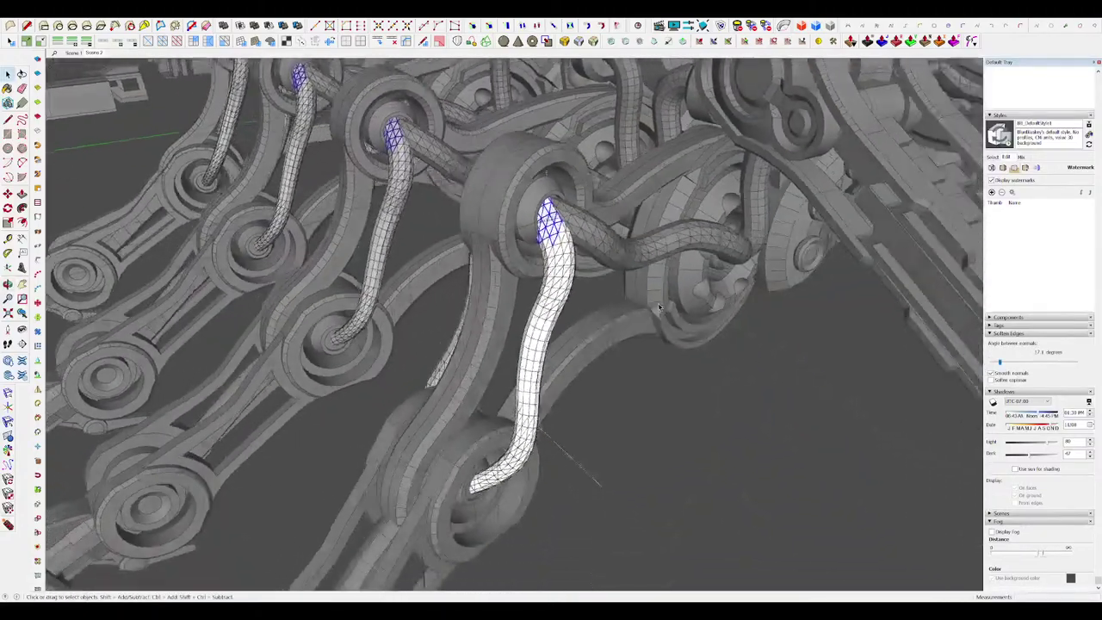
{"action": "left_click", "coordinate": [895, 314]}
{"action": "middle_click_drag", "start_coordinate": [895, 314], "coordinate": [724, 348]}
{"action": "scroll", "coordinate": [725, 348], "scroll_direction": "down", "scroll_amount": 5}
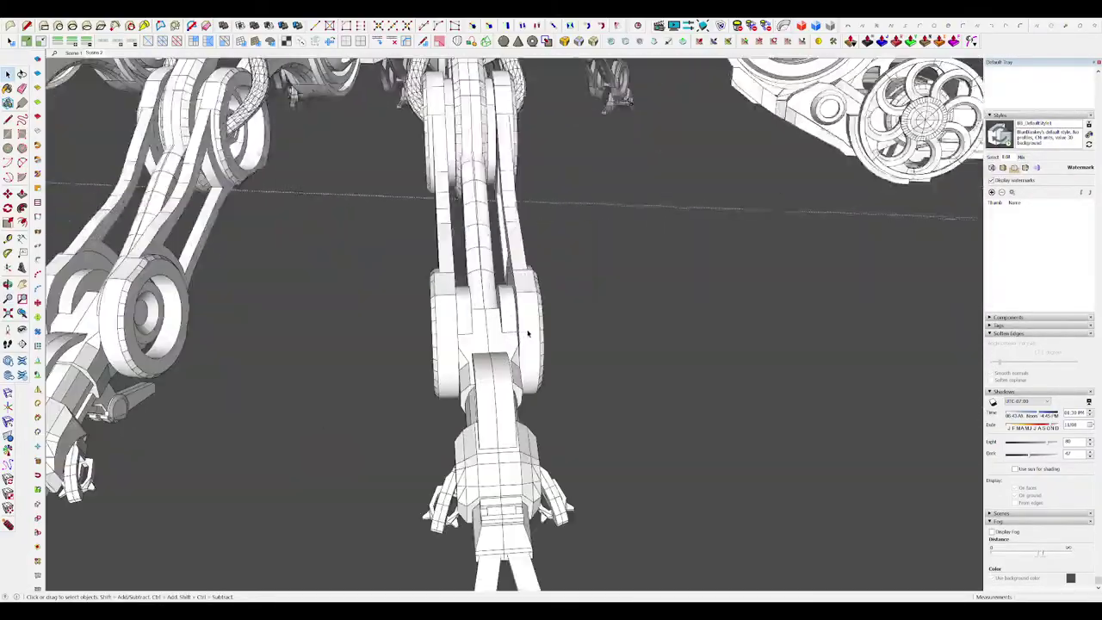
{"action": "key", "text": "p"}
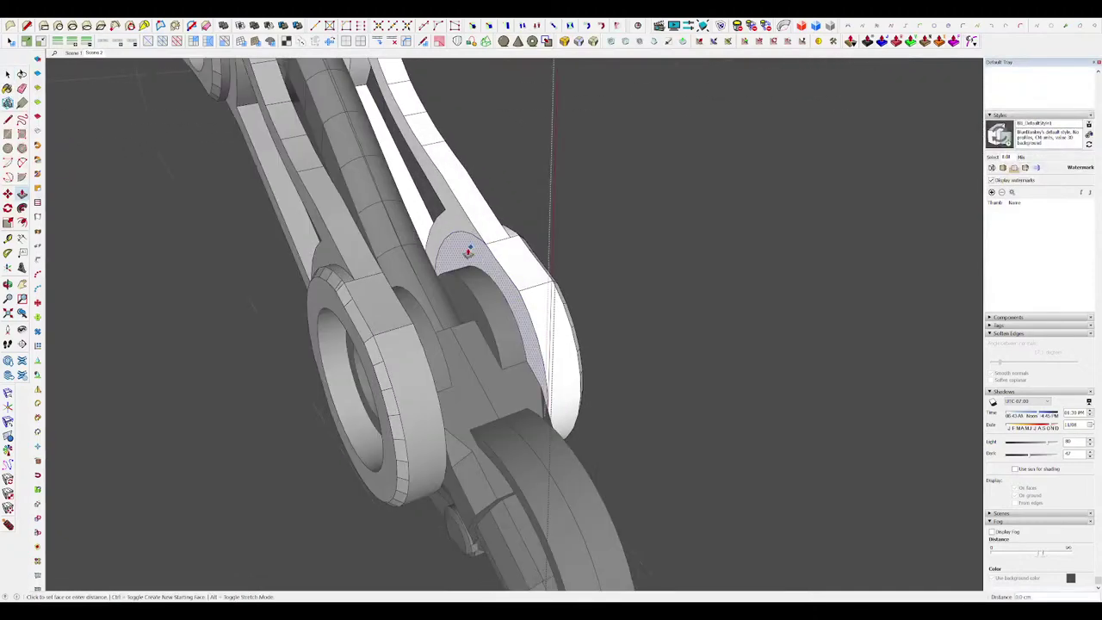
{"action": "key", "text": "space"}
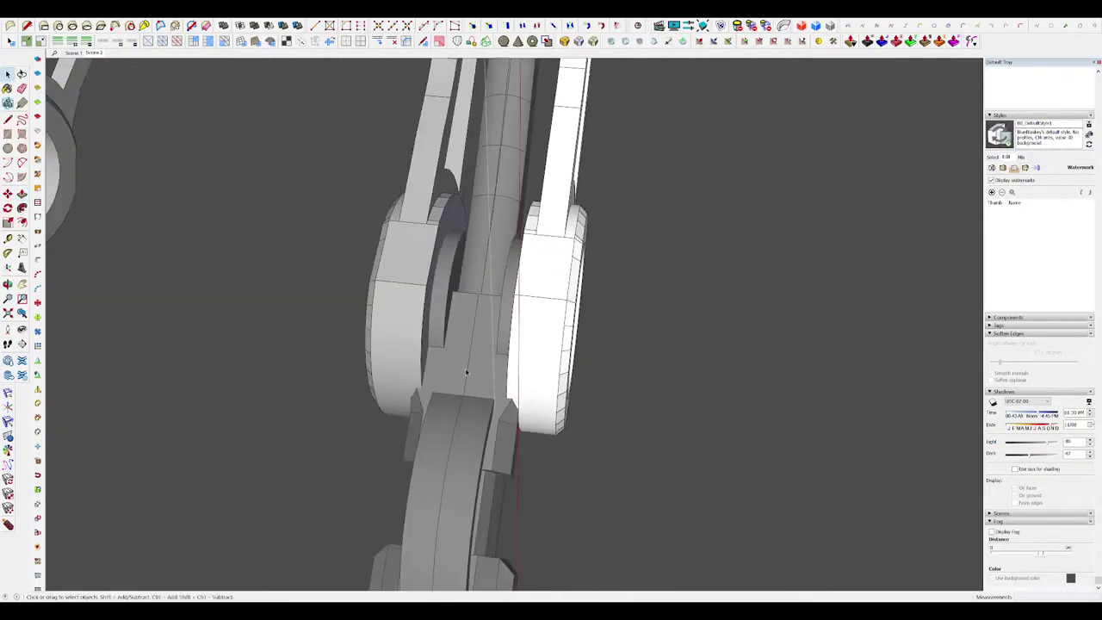
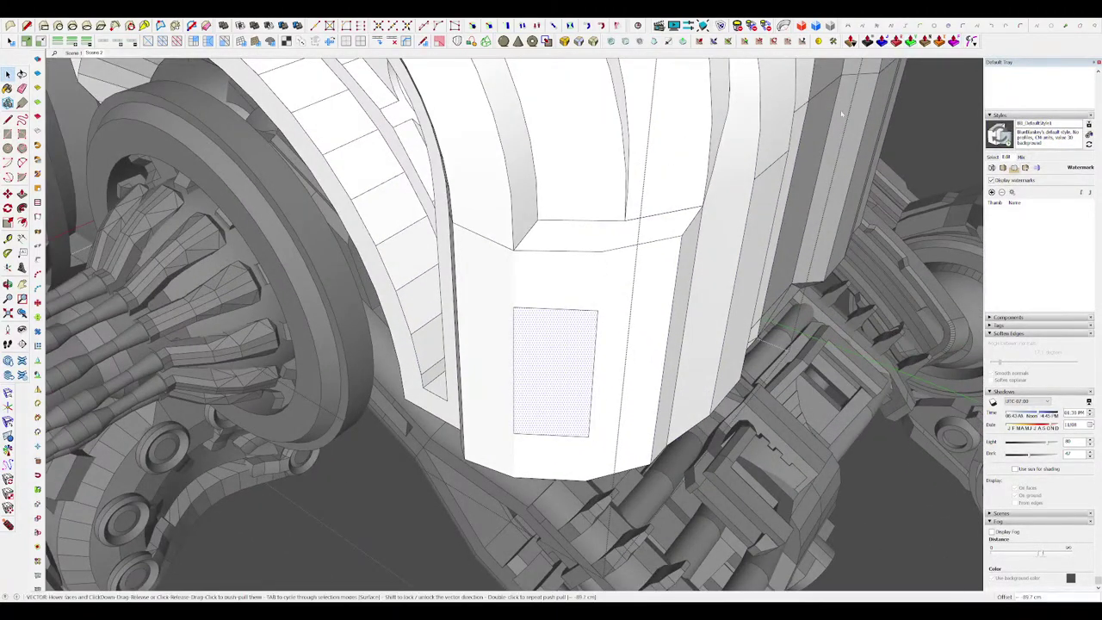
Step: Offset the dotted rectangle on the tower panel and push it inward as a pocket
{"action": "left_click_drag", "start_coordinate": [561, 350], "coordinate": [562, 353]}
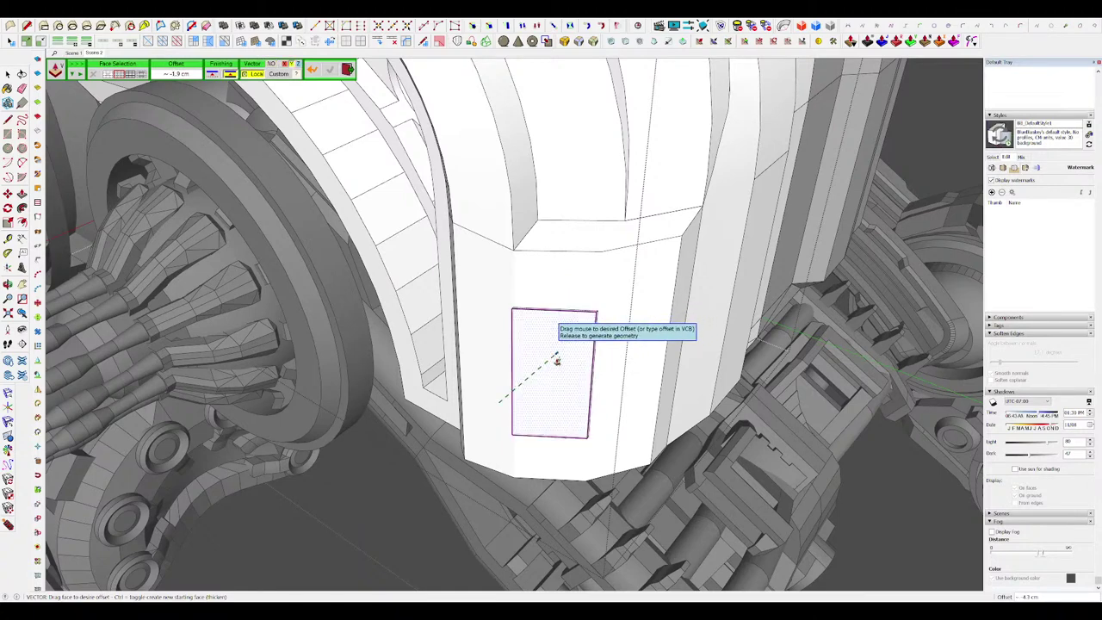
{"action": "left_click_drag", "start_coordinate": [568, 350], "coordinate": [575, 348]}
{"action": "middle_click_drag", "start_coordinate": [574, 347], "coordinate": [495, 396]}
{"action": "left_click_drag", "start_coordinate": [477, 416], "coordinate": [517, 407]}
{"action": "middle_click_drag", "start_coordinate": [531, 406], "coordinate": [583, 253]}
Step: Delete the pocket's front and back faces to open the recess
{"action": "key", "text": "space"}
{"action": "left_click", "coordinate": [539, 398]}
{"action": "key", "text": "Delete"}
{"action": "left_click", "coordinate": [562, 380]}
{"action": "key", "text": "Delete"}
{"action": "scroll", "coordinate": [539, 319], "scroll_direction": "down", "scroll_amount": 5}
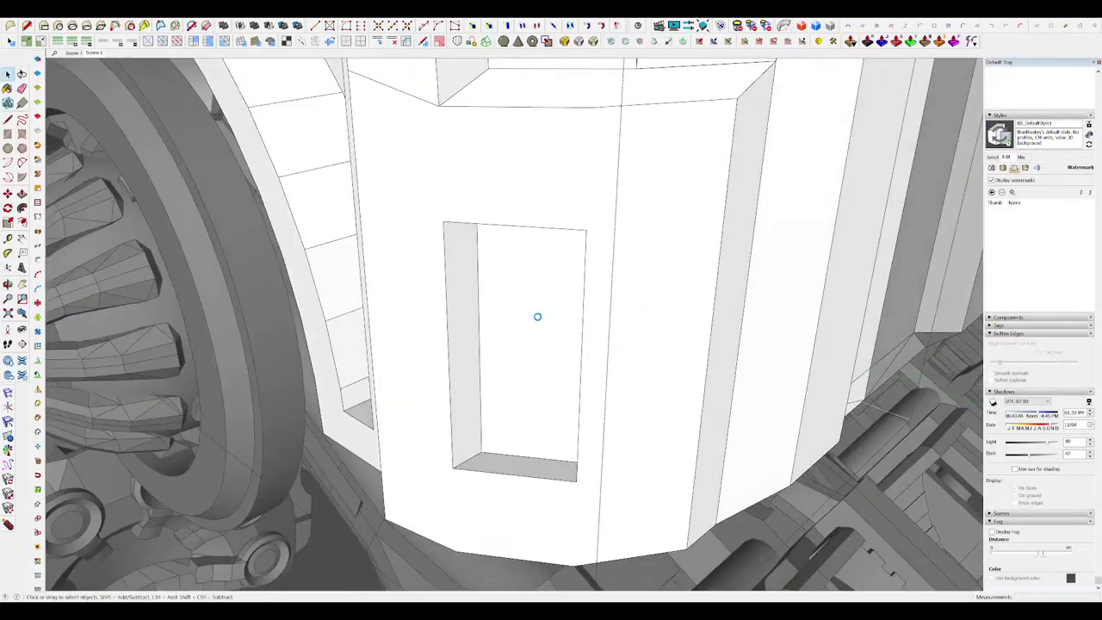
Step: Exit the housing group and orbit to view the scorpion's front from a higher angle
{"action": "scroll", "coordinate": [577, 336], "scroll_direction": "down", "scroll_amount": 12}
{"action": "left_click", "coordinate": [699, 359]}
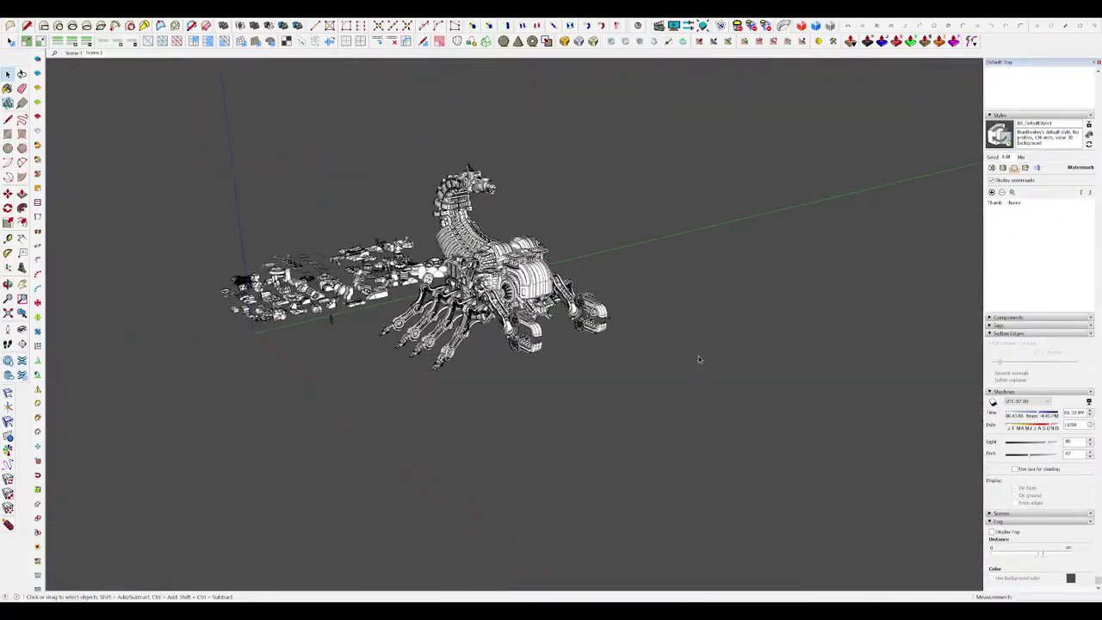
{"action": "scroll", "coordinate": [700, 359], "scroll_direction": "up", "scroll_amount": 2}
{"action": "middle_click_drag", "start_coordinate": [700, 359], "coordinate": [723, 396]}
{"action": "scroll", "coordinate": [568, 271], "scroll_direction": "up", "scroll_amount": 3}
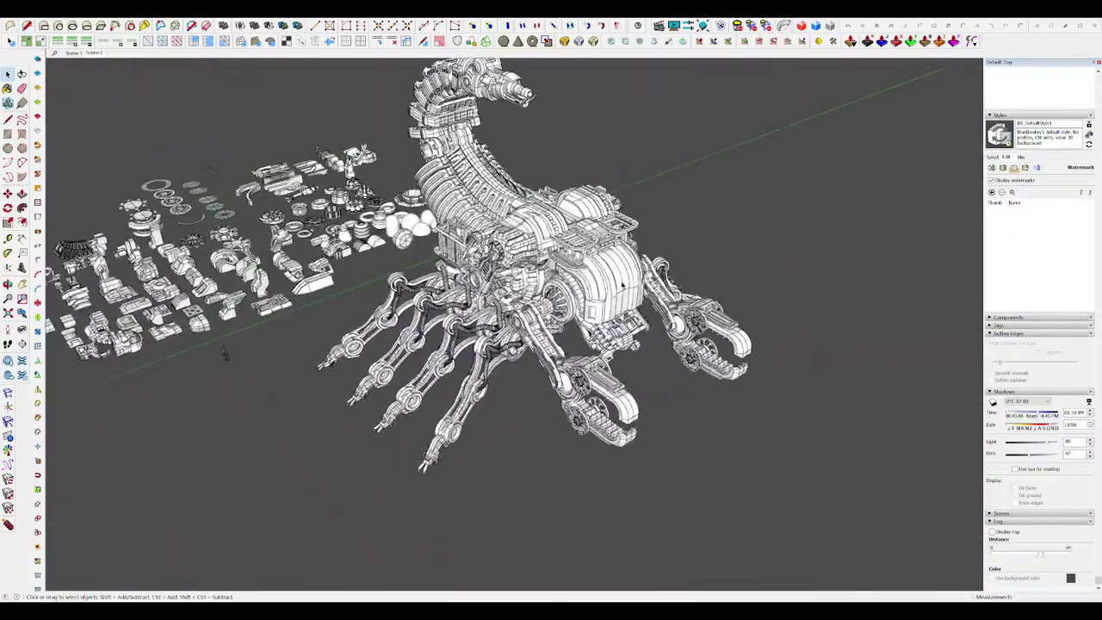
{"action": "middle_click_drag", "start_coordinate": [568, 271], "coordinate": [572, 245]}
{"action": "middle_click_drag", "start_coordinate": [226, 348], "coordinate": [191, 359]}
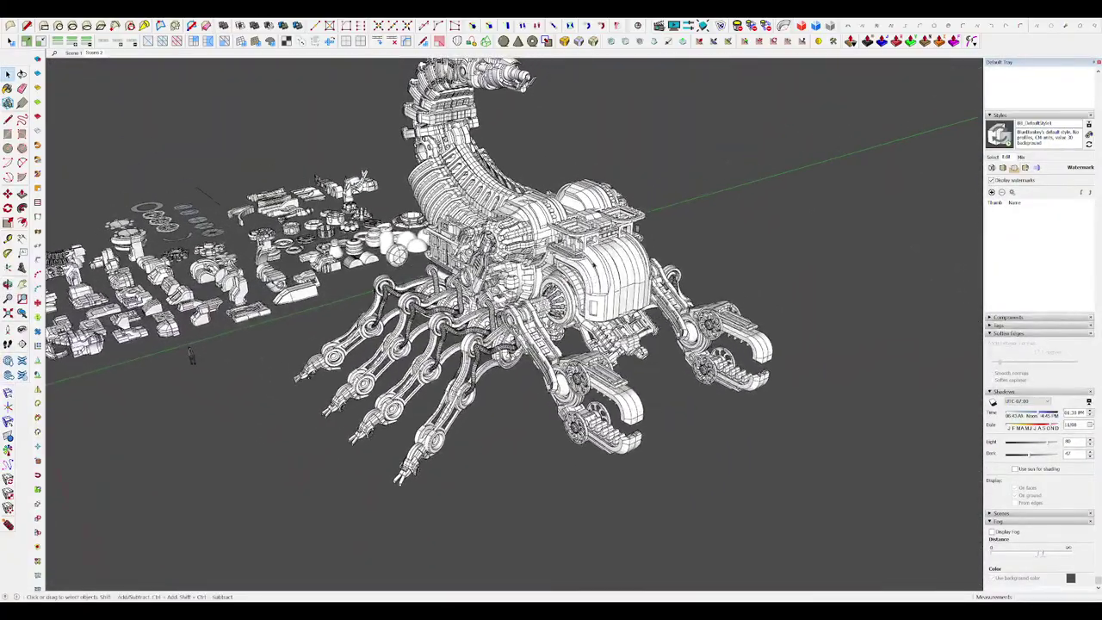
{"action": "scroll", "coordinate": [590, 273], "scroll_direction": "up", "scroll_amount": 4}
{"action": "scroll", "coordinate": [629, 230], "scroll_direction": "up", "scroll_amount": 3}
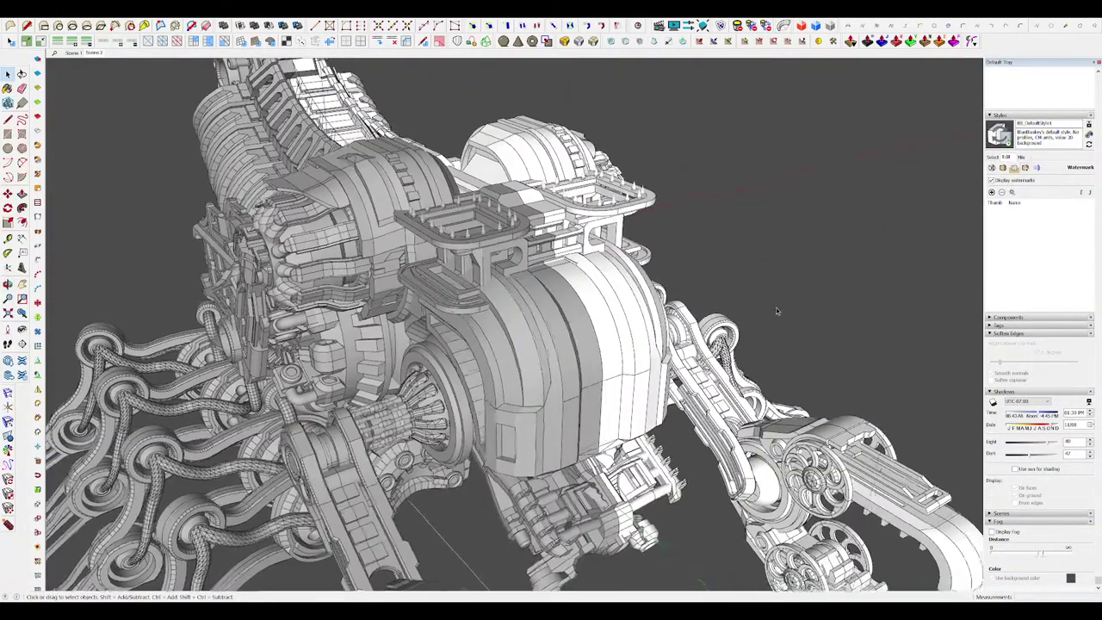
Step: Exit the current group and orbit to look at the boxes under the spiked platform
{"action": "scroll", "coordinate": [775, 307], "scroll_direction": "down", "scroll_amount": 5}
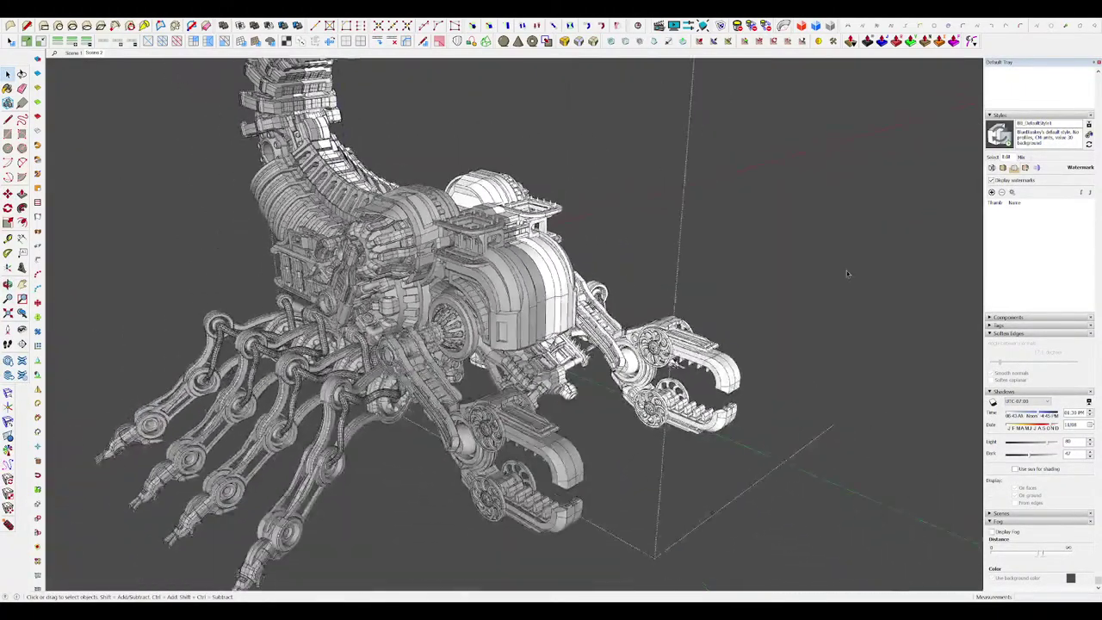
{"action": "scroll", "coordinate": [864, 284], "scroll_direction": "down", "scroll_amount": 2}
{"action": "left_click", "coordinate": [869, 333]}
{"action": "middle_click_drag", "start_coordinate": [852, 332], "coordinate": [775, 370]}
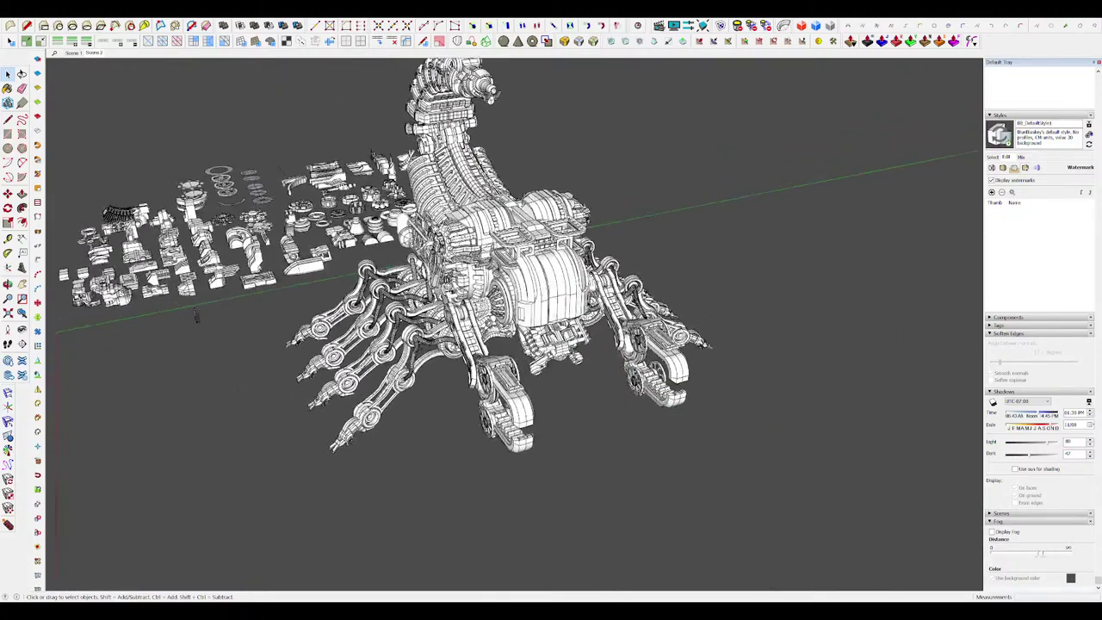
{"action": "scroll", "coordinate": [594, 267], "scroll_direction": "up", "scroll_amount": 5}
{"action": "middle_click_drag", "start_coordinate": [560, 289], "coordinate": [605, 258]}
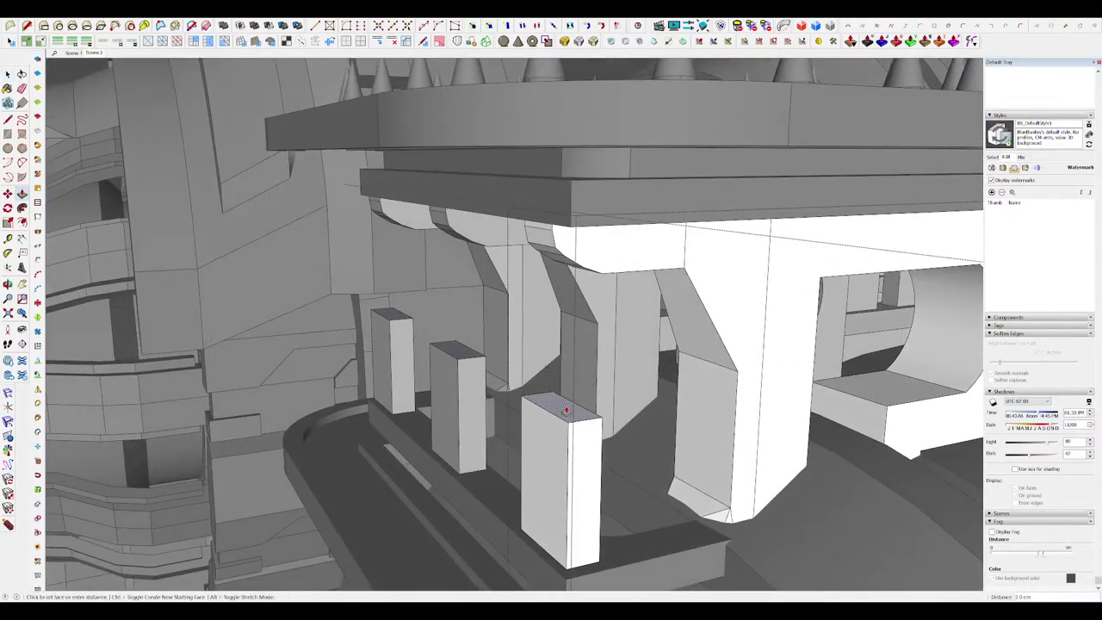
Step: Isolate the small boxes and draw a diagonal line across a box top
{"action": "middle_click_drag", "start_coordinate": [565, 411], "coordinate": [430, 330]}
{"action": "scroll", "coordinate": [602, 331], "scroll_direction": "down", "scroll_amount": 10}
{"action": "middle_click_drag", "start_coordinate": [603, 332], "coordinate": [594, 361]}
{"action": "key", "text": "h"}
{"action": "scroll", "coordinate": [625, 337], "scroll_direction": "up", "scroll_amount": 12}
{"action": "middle_click_drag", "start_coordinate": [505, 411], "coordinate": [444, 408]}
{"action": "key", "text": "space"}
{"action": "key", "text": "l"}
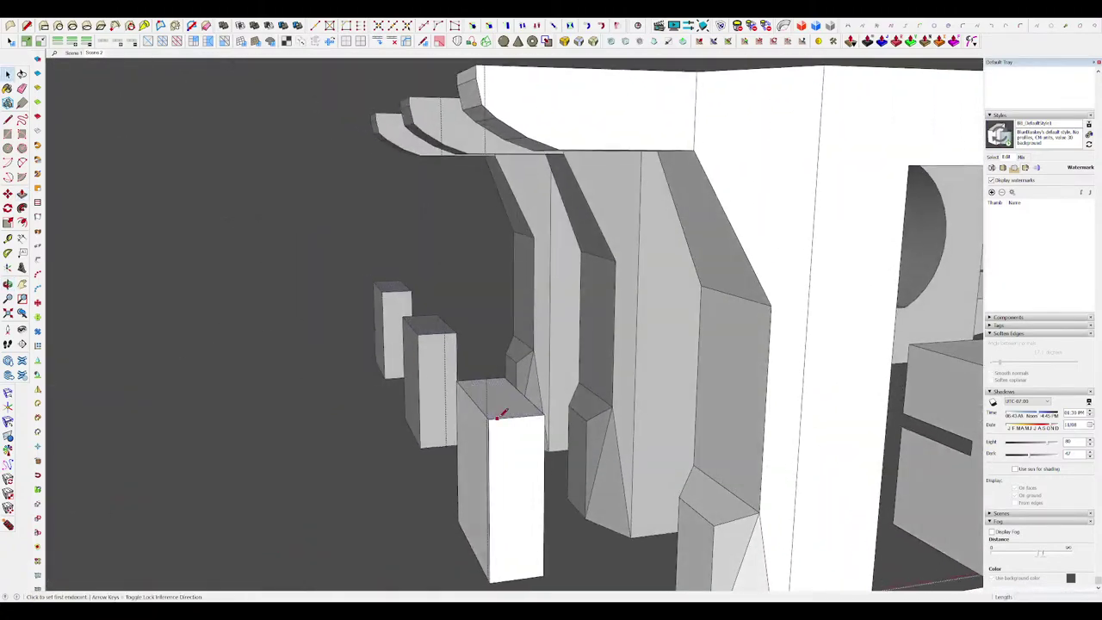
{"action": "left_click", "coordinate": [545, 450]}
Step: Push away the corner triangles and pull the middle top faces into slanted bars
{"action": "middle_click_drag", "start_coordinate": [548, 448], "coordinate": [508, 447]}
{"action": "key", "text": "p"}
{"action": "left_click_drag", "start_coordinate": [527, 430], "coordinate": [554, 350]}
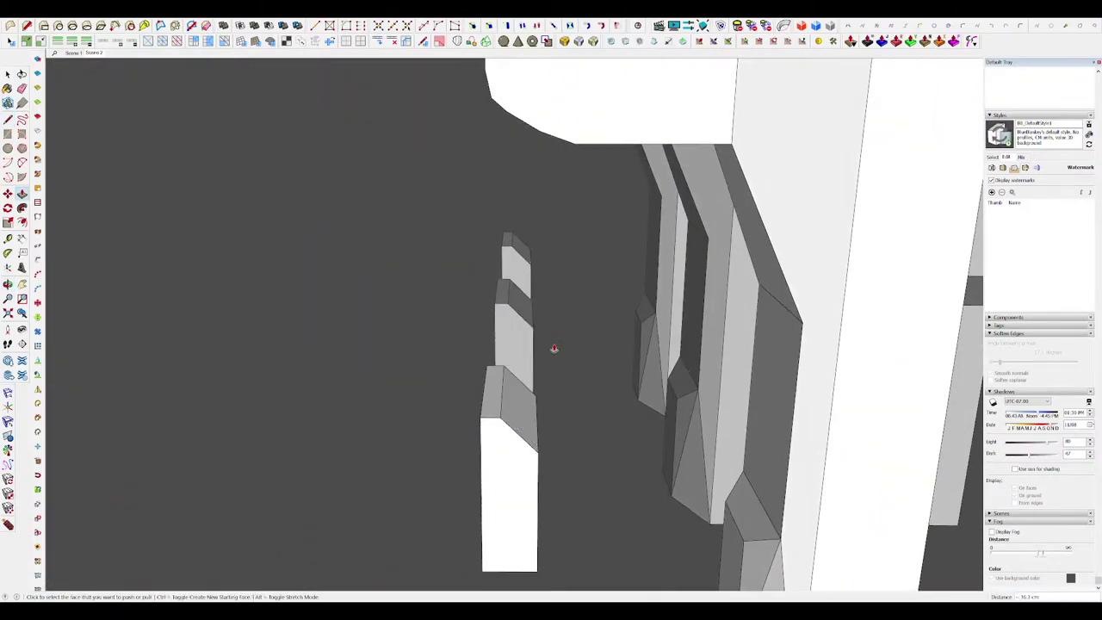
{"action": "key", "text": "space"}
{"action": "middle_click_drag", "start_coordinate": [553, 349], "coordinate": [451, 423]}
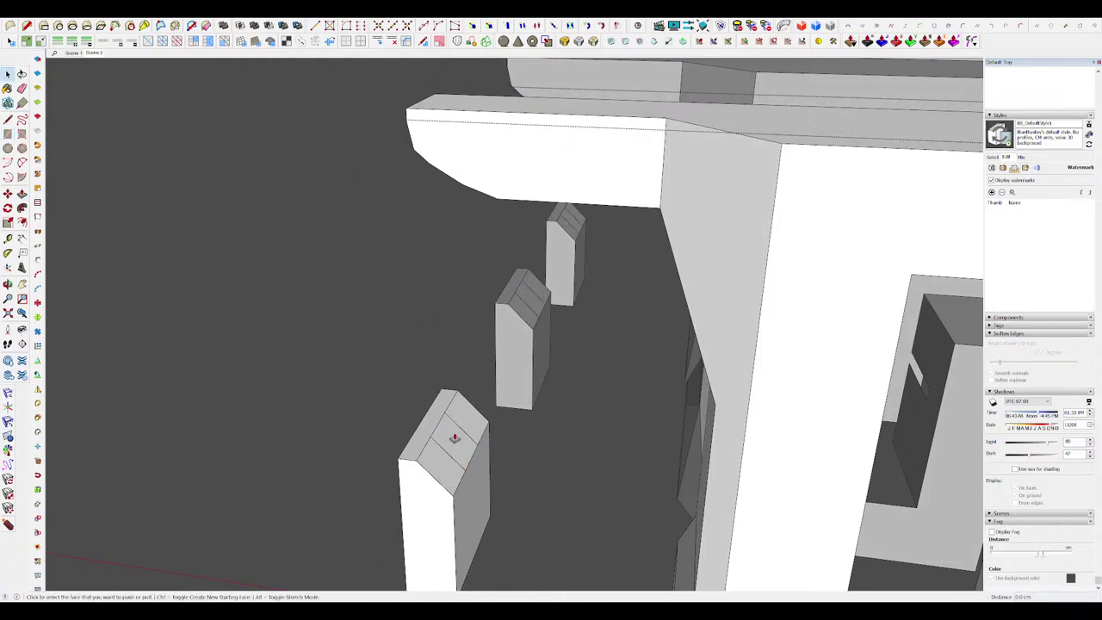
{"action": "left_click_drag", "start_coordinate": [454, 439], "coordinate": [494, 394]}
{"action": "scroll", "coordinate": [494, 393], "scroll_direction": "down", "scroll_amount": 5}
{"action": "middle_click_drag", "start_coordinate": [494, 393], "coordinate": [542, 314]}
{"action": "key", "text": "h"}
Step: Extend the slanted bar upward with Push/Pull, cancelling an unwanted vertical extension
{"action": "key", "text": "p"}
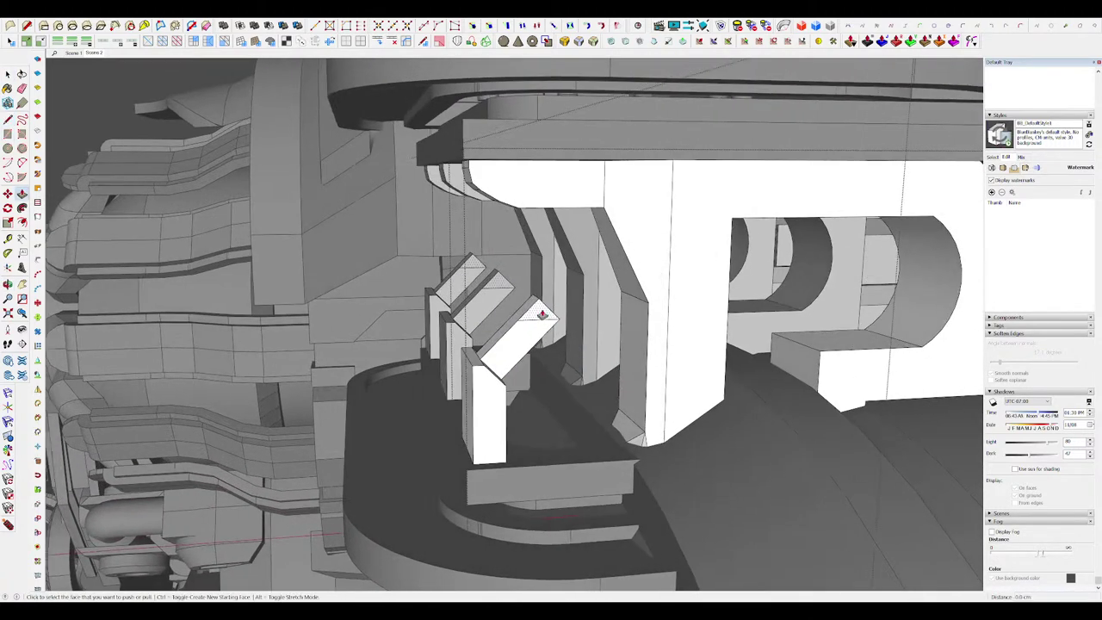
{"action": "middle_click_drag", "start_coordinate": [602, 213], "coordinate": [647, 219]}
{"action": "key", "text": "Escape"}
{"action": "middle_click_drag", "start_coordinate": [527, 378], "coordinate": [471, 378]}
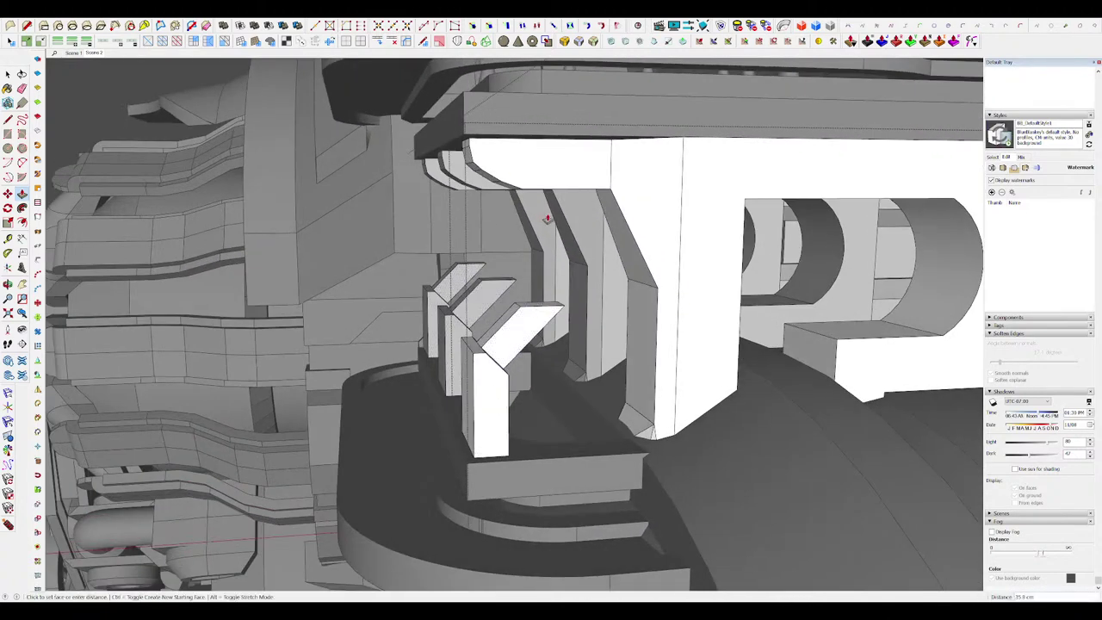
{"action": "key", "text": "space"}
{"action": "scroll", "coordinate": [516, 269], "scroll_direction": "up", "scroll_amount": 3}
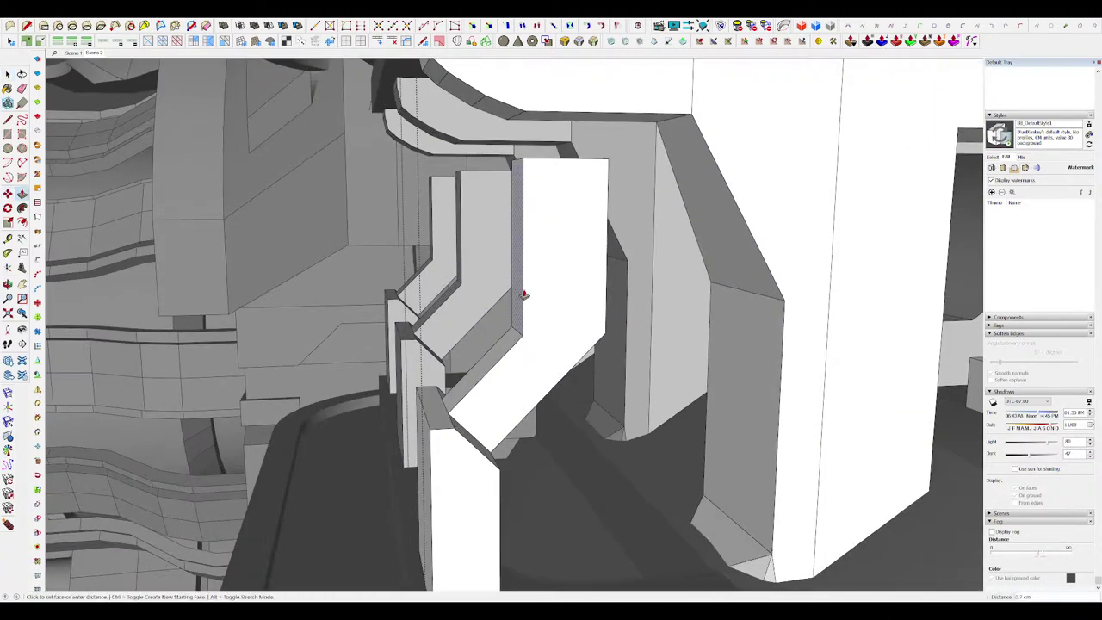
{"action": "left_click", "coordinate": [544, 290]}
{"action": "middle_click_drag", "start_coordinate": [544, 290], "coordinate": [536, 329]}
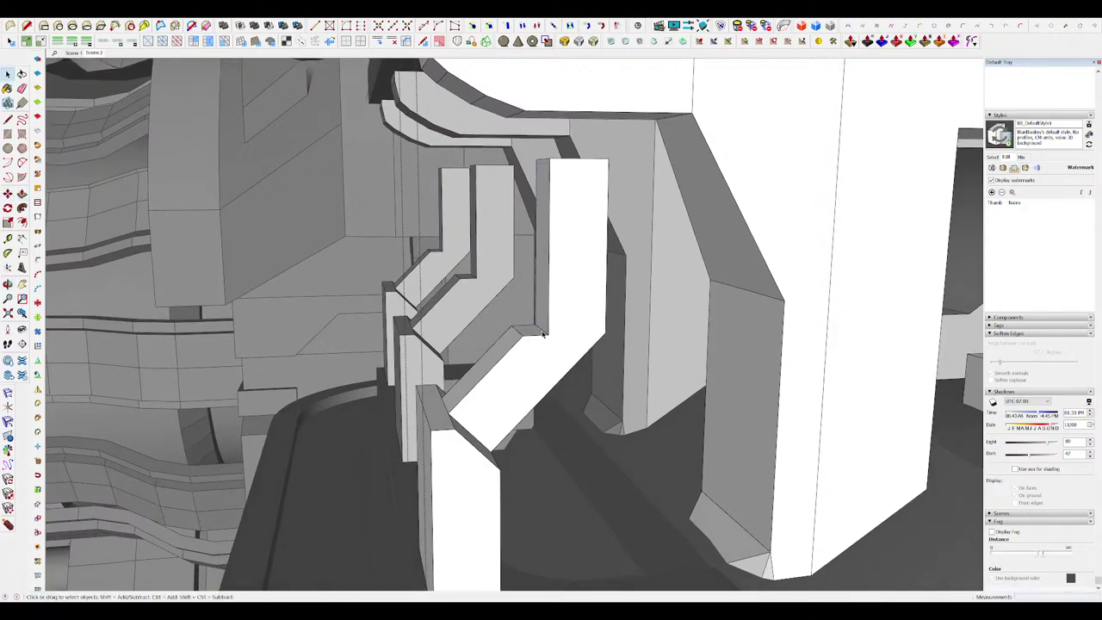
{"action": "middle_click_drag", "start_coordinate": [543, 284], "coordinate": [556, 340]}
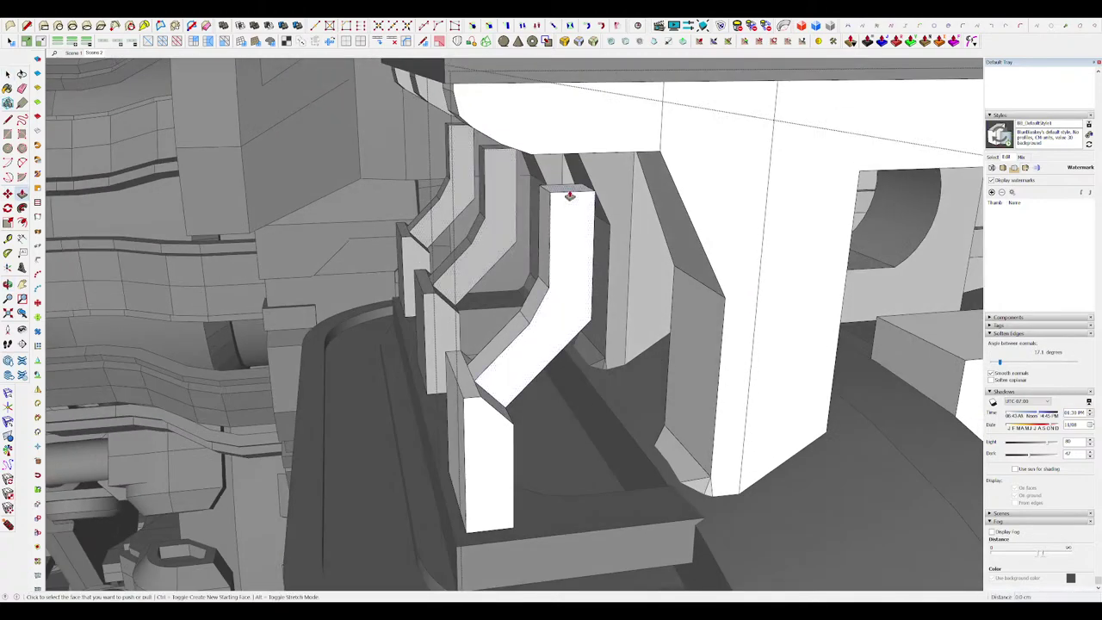
{"action": "mouse_move", "coordinate": [543, 158]}
{"action": "middle_mouse_down"}
{"action": "mouse_move", "coordinate": [715, 201]}
{"action": "mouse_move", "coordinate": [664, 322]}
{"action": "mouse_move", "coordinate": [524, 395]}
{"action": "mouse_move", "coordinate": [528, 290]}
{"action": "mouse_move", "coordinate": [401, 273]}
{"action": "mouse_move", "coordinate": [379, 241]}
{"action": "middle_mouse_up"}
Step: Select the bent bars and move them further left
{"action": "left_click", "coordinate": [373, 232]}
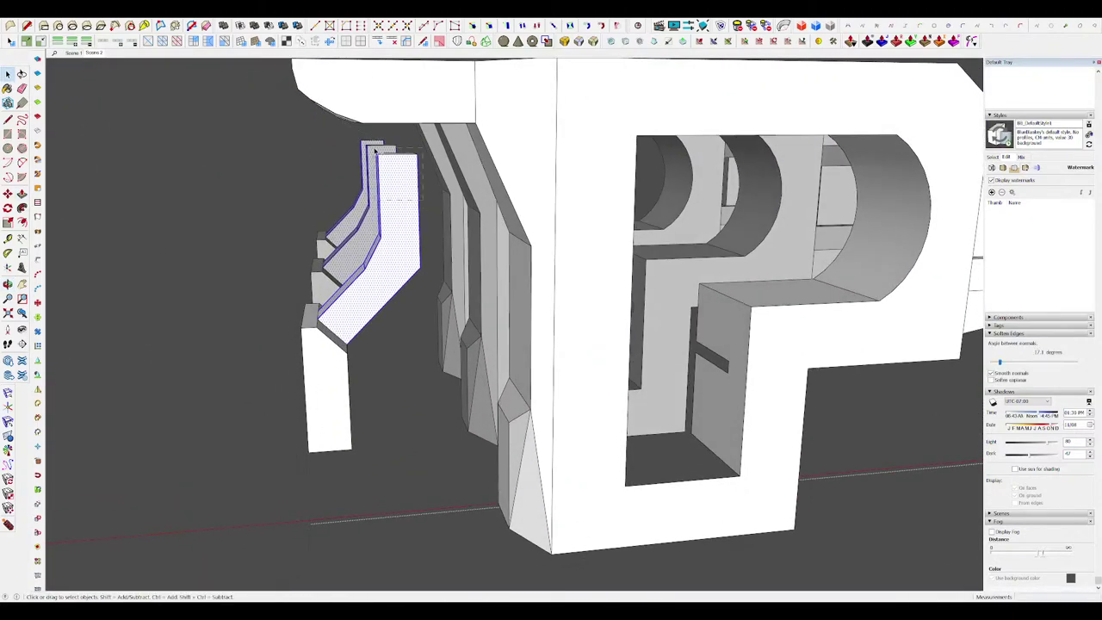
{"action": "middle_click_drag", "start_coordinate": [375, 151], "coordinate": [667, 362]}
{"action": "scroll", "coordinate": [533, 279], "scroll_direction": "up", "scroll_amount": 4}
{"action": "key", "text": "m"}
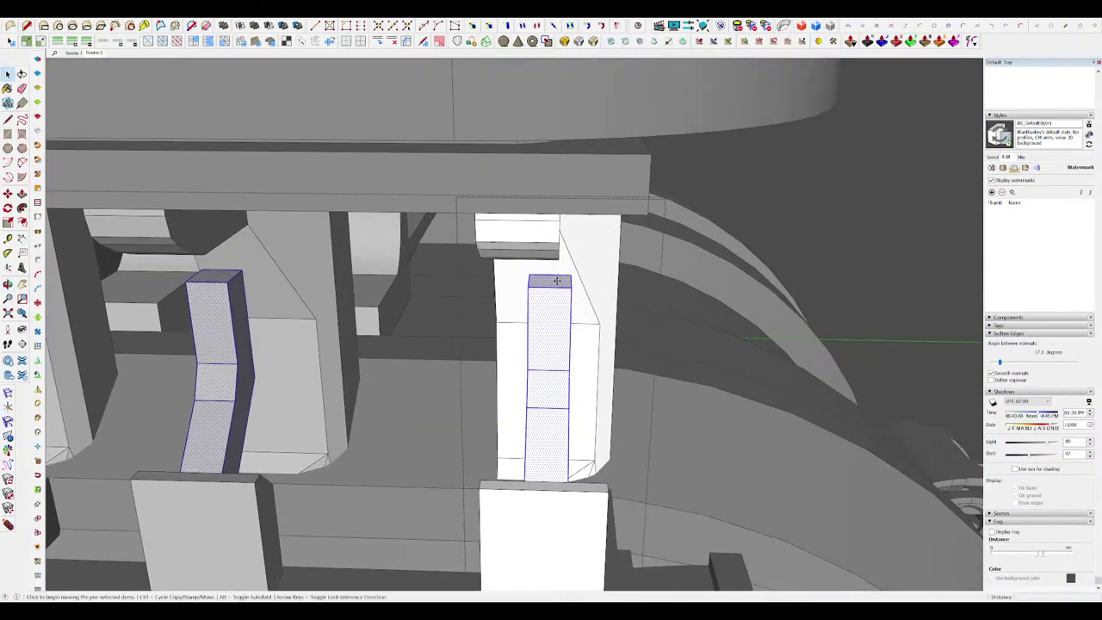
{"action": "left_click", "coordinate": [557, 281]}
{"action": "left_click", "coordinate": [532, 282]}
Step: Pull the bar top up until it meets the spiked platform
{"action": "middle_click_drag", "start_coordinate": [556, 288], "coordinate": [423, 255]}
{"action": "key", "text": "p"}
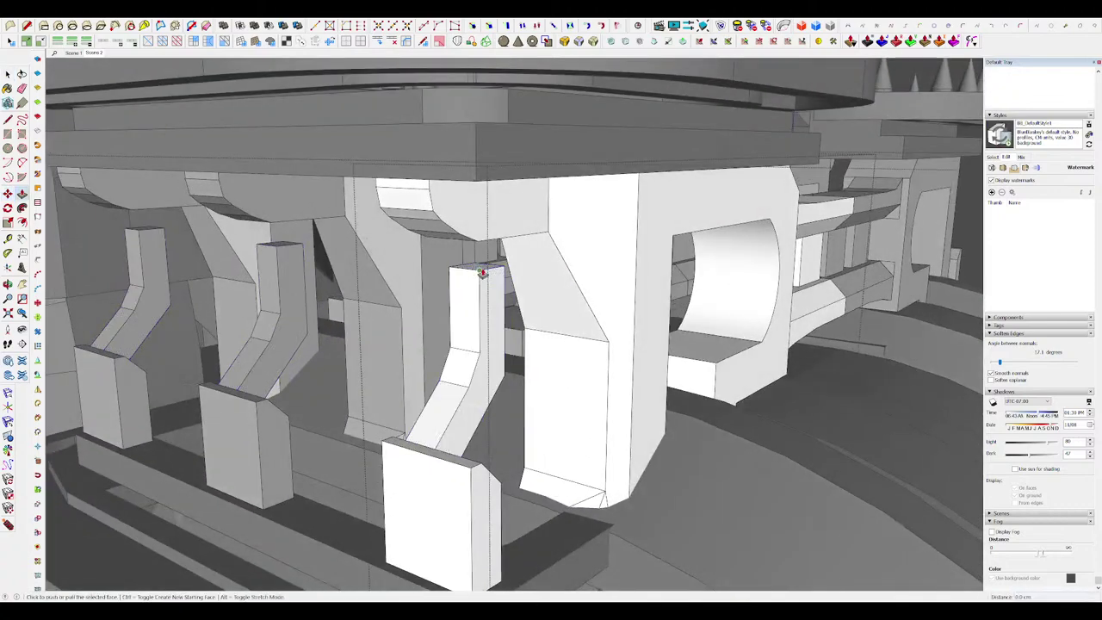
{"action": "left_click", "coordinate": [497, 243]}
{"action": "middle_click_drag", "start_coordinate": [499, 245], "coordinate": [482, 270]}
{"action": "key", "text": "space"}
{"action": "scroll", "coordinate": [607, 305], "scroll_direction": "down", "scroll_amount": 4}
{"action": "middle_click_drag", "start_coordinate": [608, 305], "coordinate": [608, 303]}
{"action": "scroll", "coordinate": [610, 306], "scroll_direction": "down", "scroll_amount": 2}
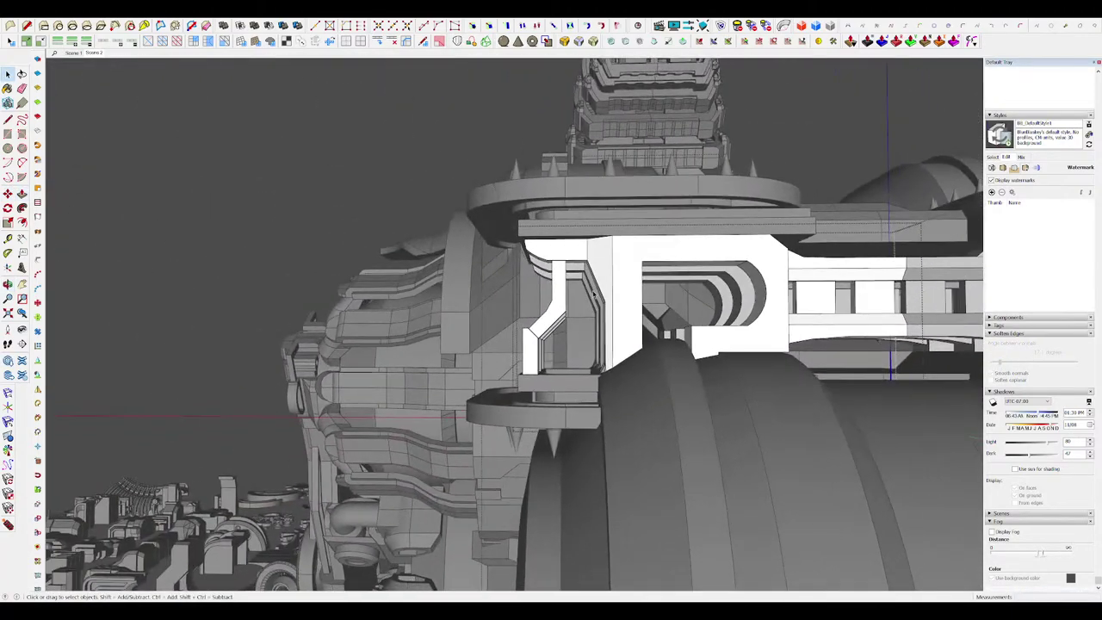
{"action": "scroll", "coordinate": [591, 289], "scroll_direction": "up", "scroll_amount": 10}
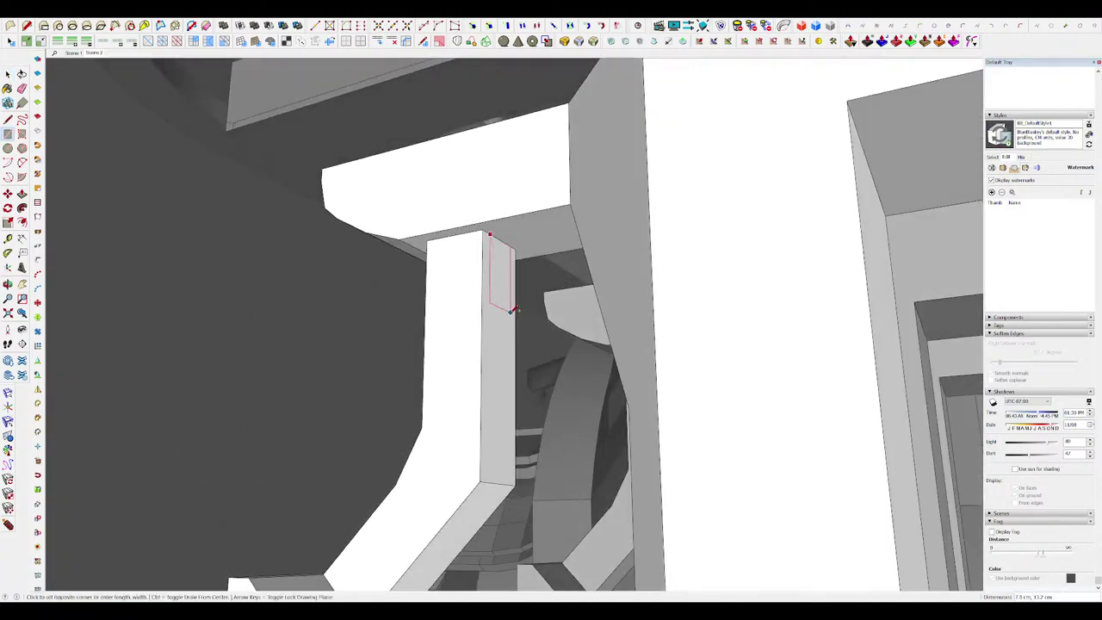
Step: Push the bracket face to a new depth
{"action": "left_click", "coordinate": [501, 283]}
{"action": "middle_click_drag", "start_coordinate": [501, 282], "coordinate": [608, 246]}
{"action": "left_click", "coordinate": [643, 279]}
{"action": "key", "text": "space"}
{"action": "scroll", "coordinate": [611, 283], "scroll_direction": "down", "scroll_amount": 10}
{"action": "scroll", "coordinate": [628, 297], "scroll_direction": "up", "scroll_amount": 6}
Step: Isolate the slanted pillar and push the front bracket foot's face
{"action": "left_click", "coordinate": [642, 308]}
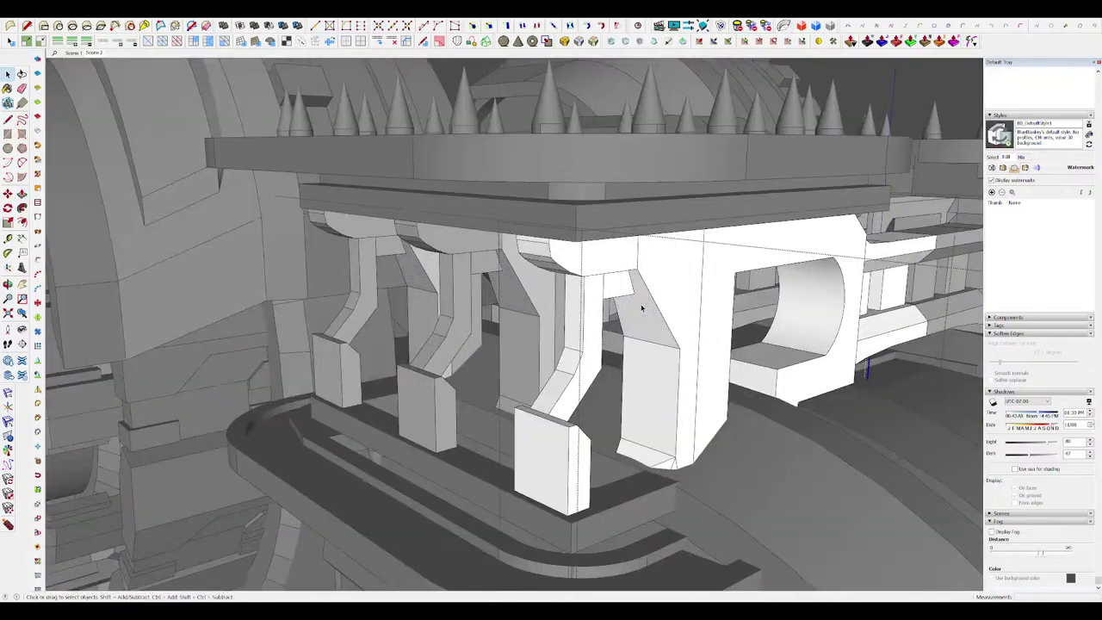
{"action": "key", "text": "alt+h"}
{"action": "scroll", "coordinate": [608, 245], "scroll_direction": "down", "scroll_amount": 6}
{"action": "key", "text": "alt+h"}
{"action": "scroll", "coordinate": [594, 267], "scroll_direction": "up", "scroll_amount": 8}
{"action": "key", "text": "alt+h"}
{"action": "middle_click_drag", "start_coordinate": [594, 317], "coordinate": [592, 364]}
{"action": "scroll", "coordinate": [592, 348], "scroll_direction": "up", "scroll_amount": 4}
{"action": "middle_click_drag", "start_coordinate": [593, 345], "coordinate": [431, 331]}
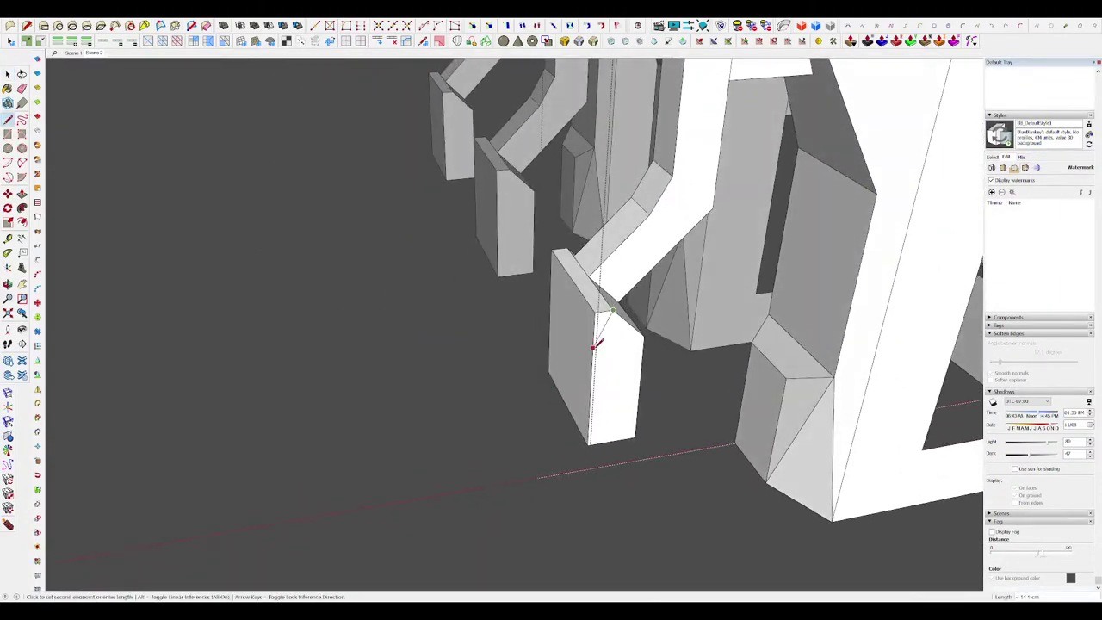
{"action": "left_click", "coordinate": [527, 230]}
Step: Push the bracket foot's side face in to meet the arm
{"action": "middle_click_drag", "start_coordinate": [526, 230], "coordinate": [672, 337]}
{"action": "key", "text": "alt+h"}
{"action": "scroll", "coordinate": [551, 305], "scroll_direction": "down", "scroll_amount": 4}
{"action": "scroll", "coordinate": [568, 315], "scroll_direction": "up", "scroll_amount": 5}
{"action": "middle_click_drag", "start_coordinate": [568, 315], "coordinate": [1050, 370]}
{"action": "left_click", "coordinate": [511, 341]}
{"action": "left_click", "coordinate": [524, 270]}
{"action": "middle_click_drag", "start_coordinate": [524, 270], "coordinate": [383, 269]}
{"action": "scroll", "coordinate": [535, 291], "scroll_direction": "down", "scroll_amount": 5}
Step: Draw a split line on the bracket's sloped face to join leg and end block
{"action": "key", "text": "alt+h"}
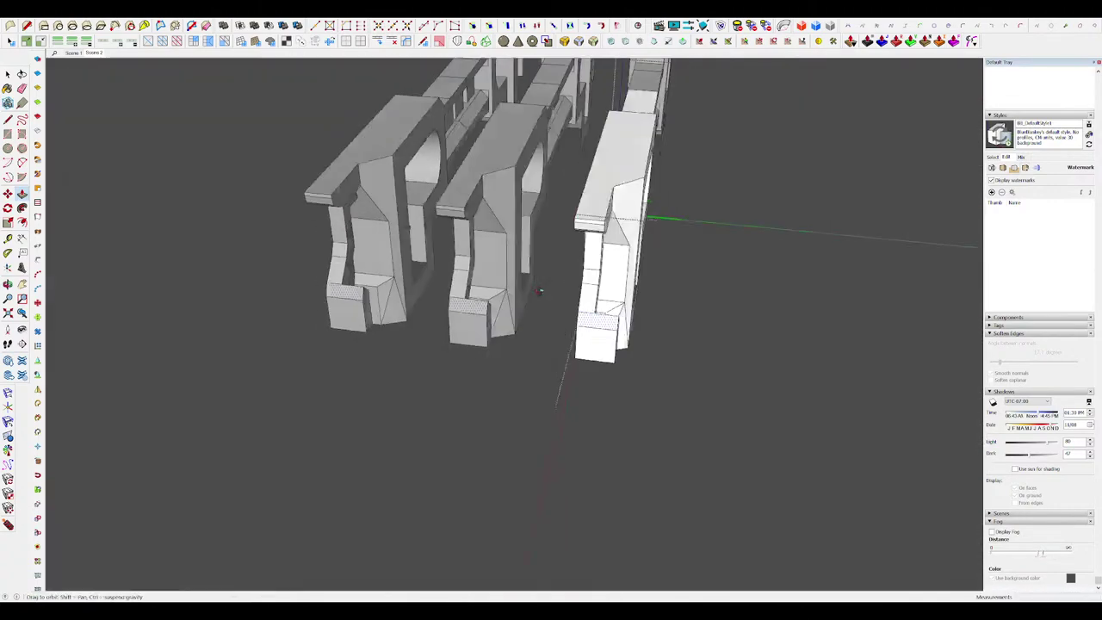
{"action": "middle_click_drag", "start_coordinate": [541, 288], "coordinate": [527, 252]}
{"action": "scroll", "coordinate": [606, 341], "scroll_direction": "up", "scroll_amount": 3}
{"action": "scroll", "coordinate": [608, 343], "scroll_direction": "up", "scroll_amount": 3}
{"action": "key", "text": "l"}
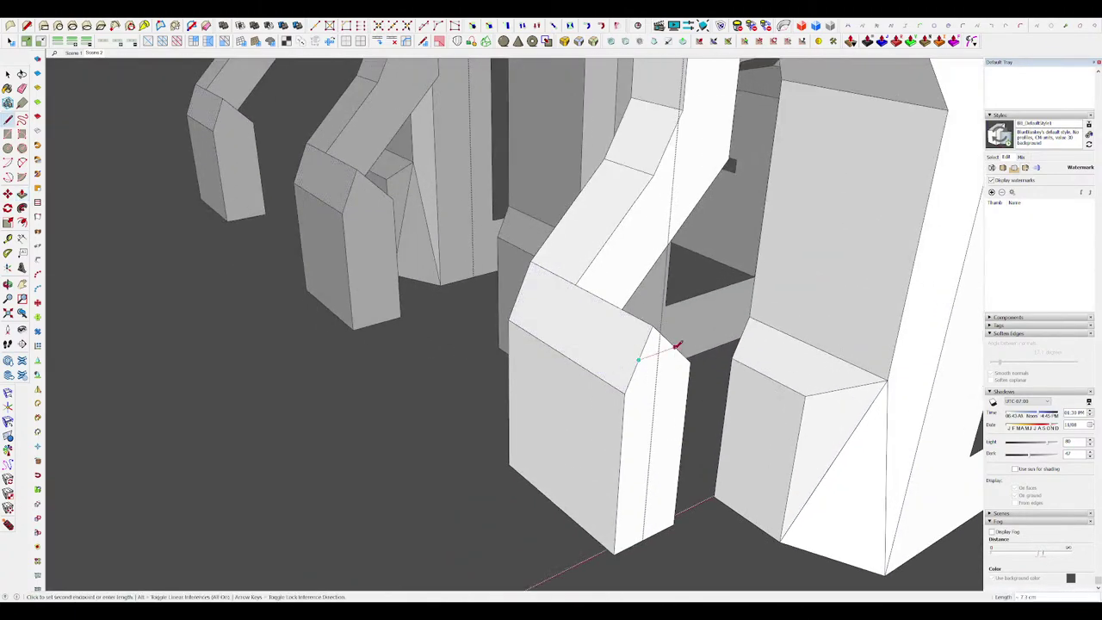
{"action": "left_click", "coordinate": [611, 266]}
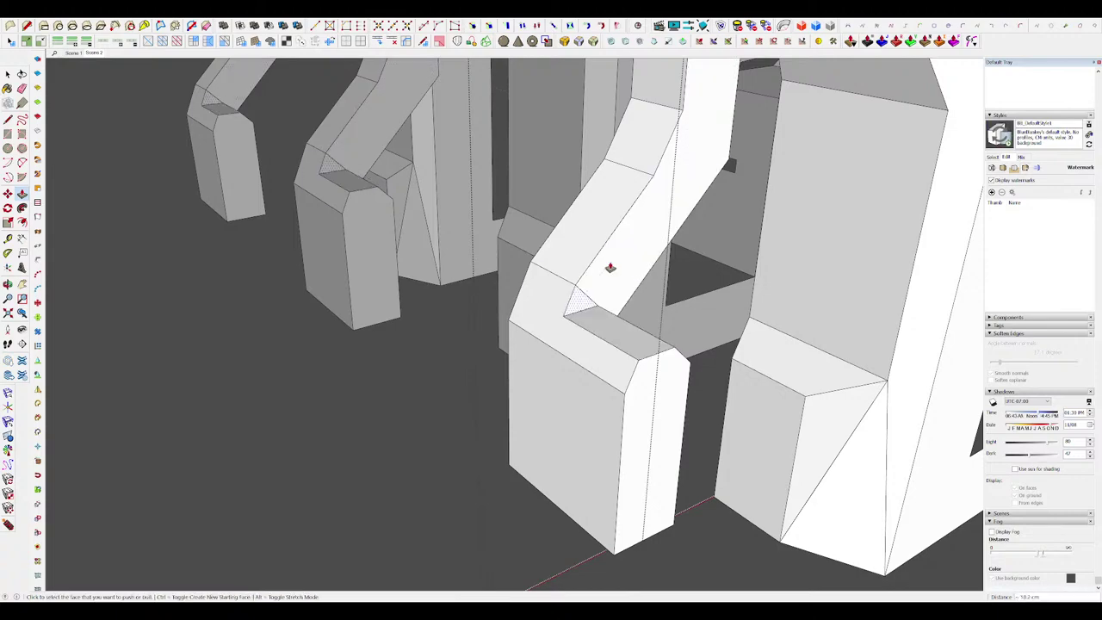
{"action": "key", "text": "e"}
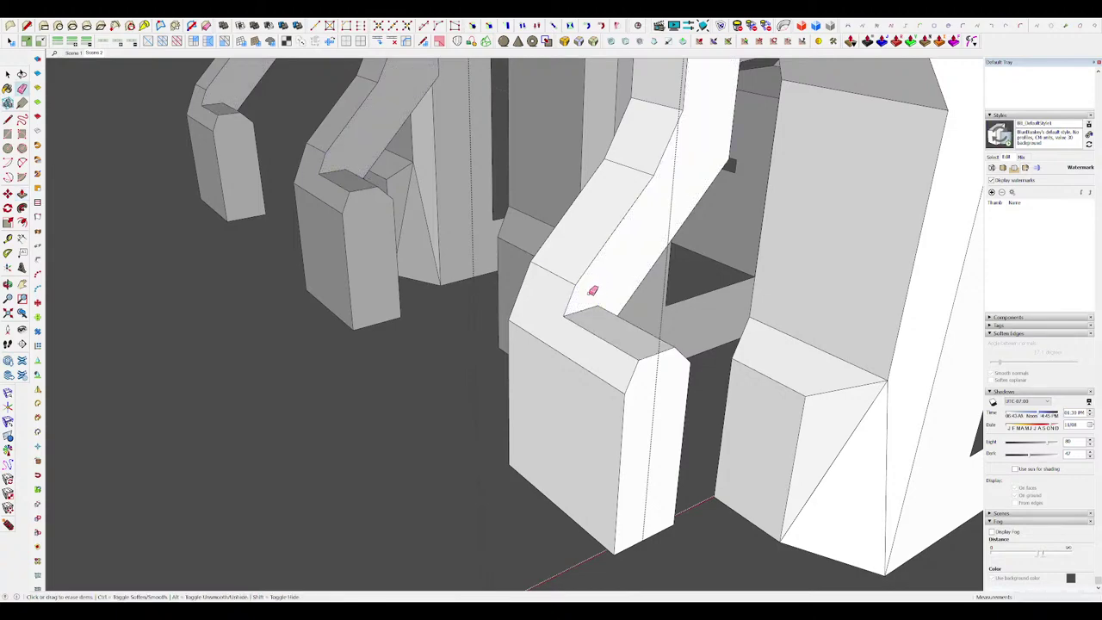
{"action": "scroll", "coordinate": [592, 291], "scroll_direction": "down", "scroll_amount": 10}
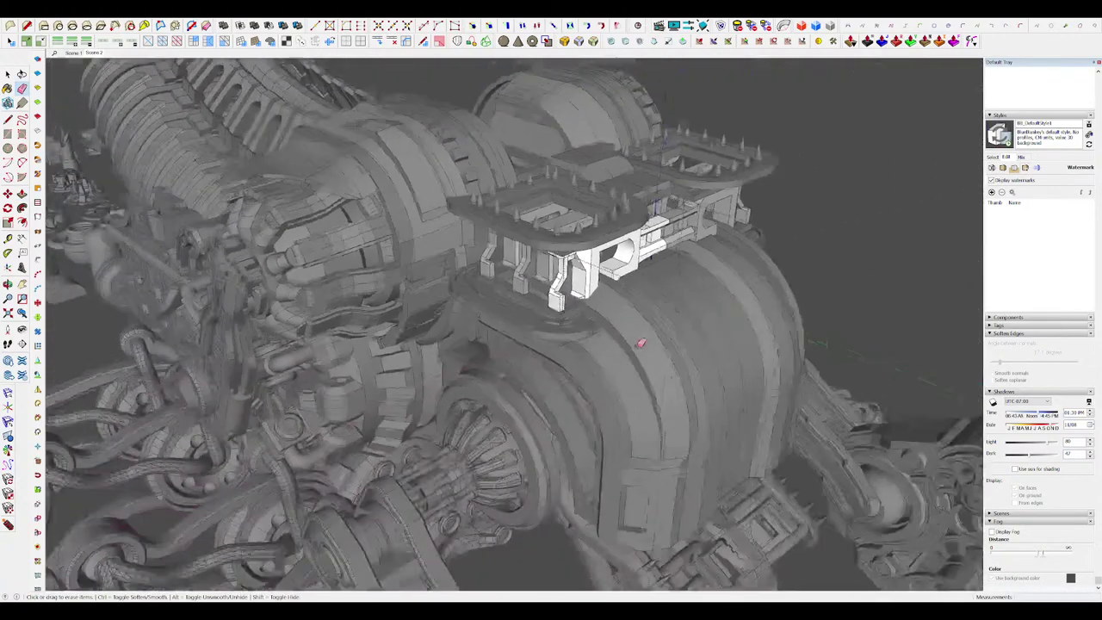
Step: Draw a rectangle on the bracket plate between the upright posts
{"action": "scroll", "coordinate": [640, 343], "scroll_direction": "down", "scroll_amount": 3}
{"action": "scroll", "coordinate": [534, 302], "scroll_direction": "up", "scroll_amount": 10}
{"action": "scroll", "coordinate": [469, 258], "scroll_direction": "up", "scroll_amount": 3}
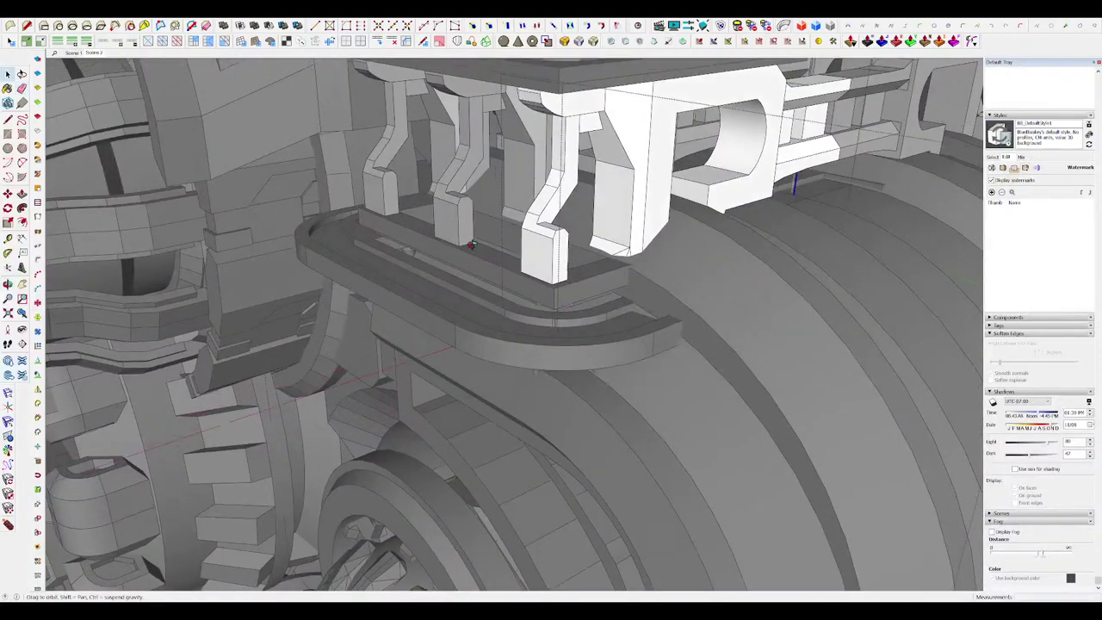
{"action": "left_click", "coordinate": [516, 304]}
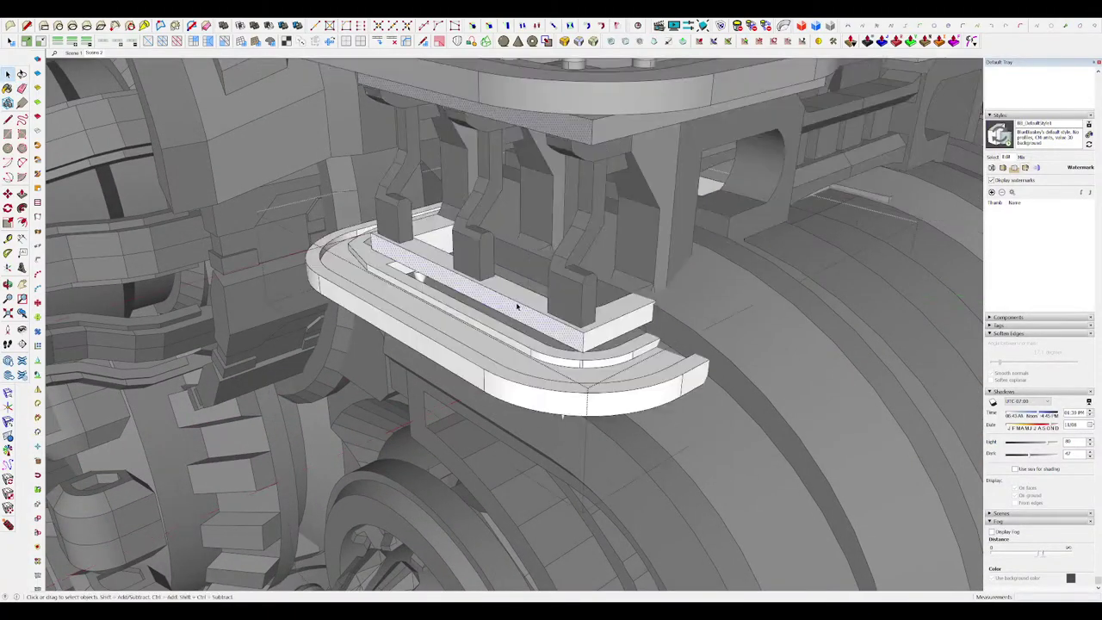
{"action": "scroll", "coordinate": [402, 258], "scroll_direction": "up", "scroll_amount": 7}
{"action": "key", "text": "r"}
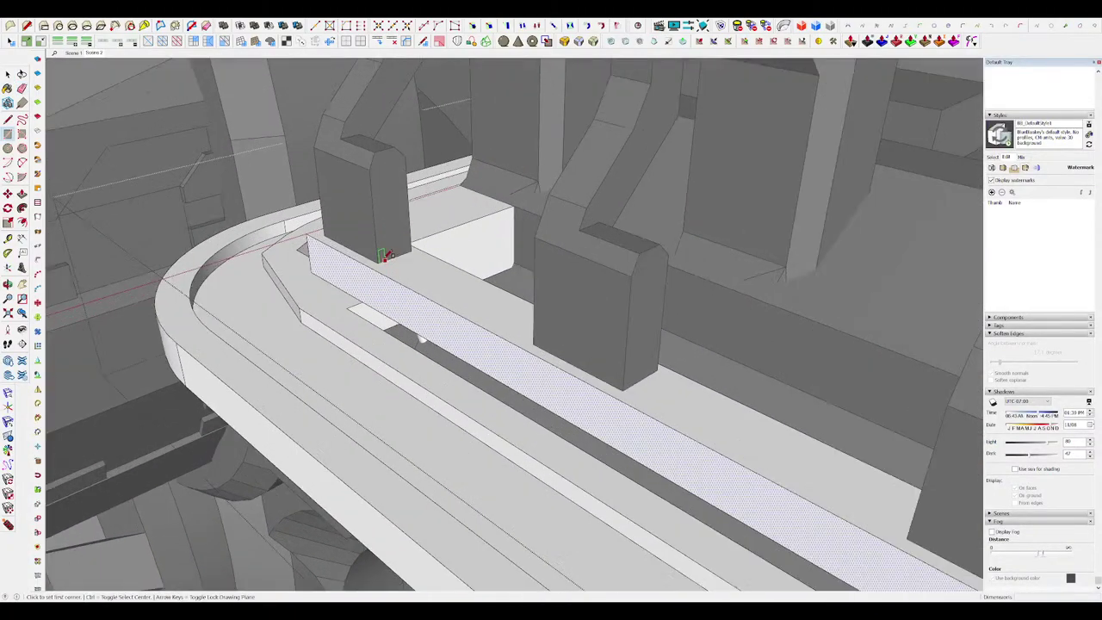
{"action": "left_click", "coordinate": [404, 209]}
Step: Extrude the rectangle into a raised bar block and position it with Move
{"action": "key", "text": "p"}
{"action": "left_click", "coordinate": [394, 234]}
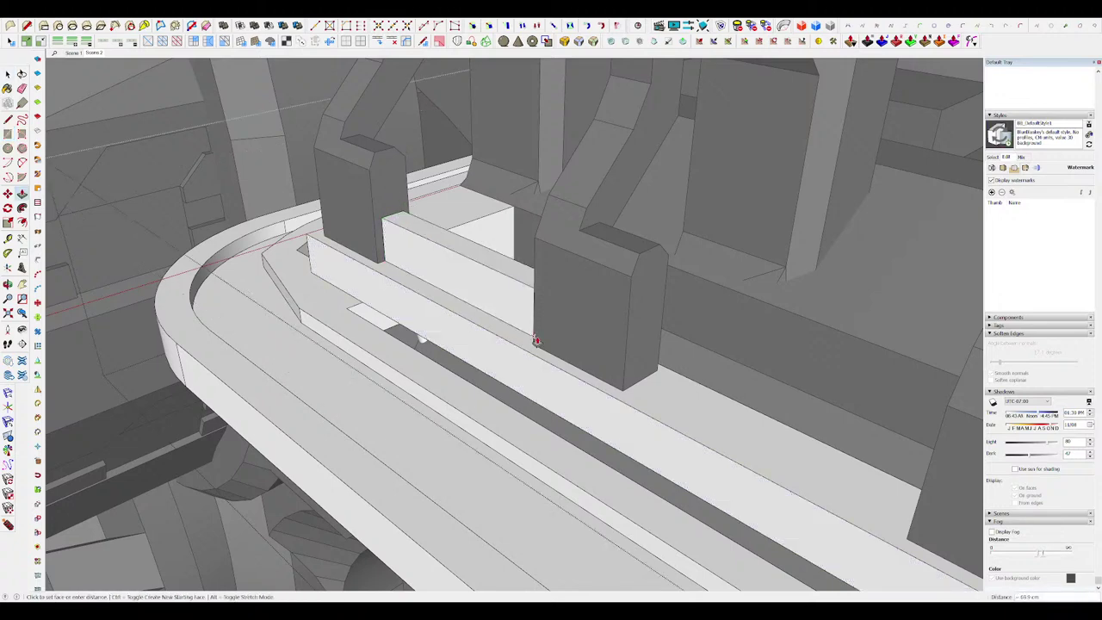
{"action": "key", "text": "space"}
{"action": "key", "text": "h"}
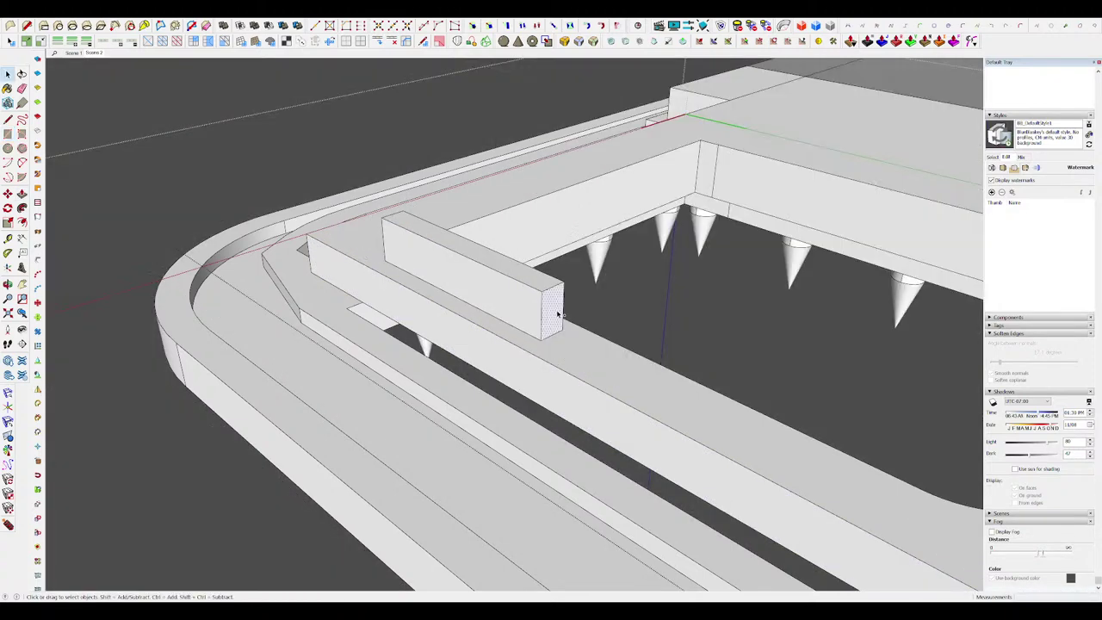
{"action": "key", "text": "m"}
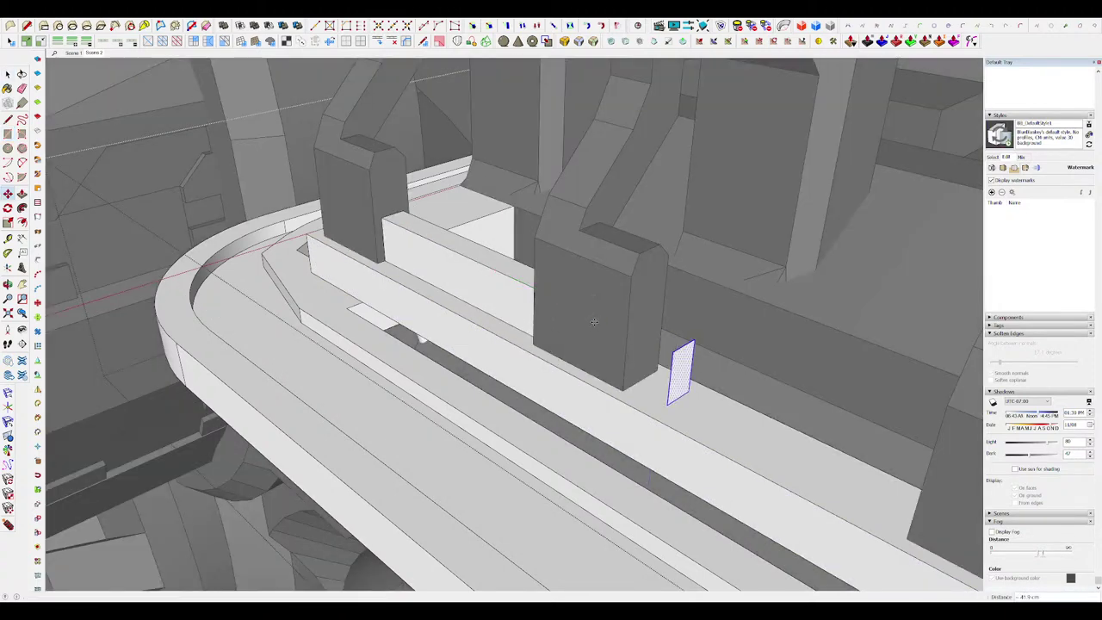
{"action": "key", "text": "space"}
{"action": "scroll", "coordinate": [631, 324], "scroll_direction": "down", "scroll_amount": 10}
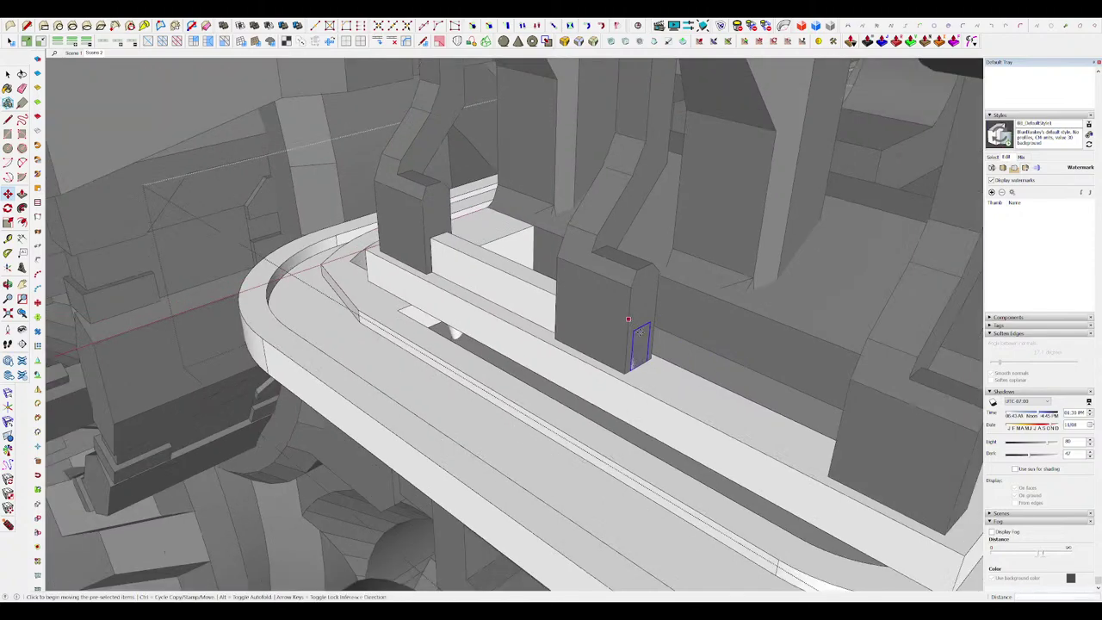
{"action": "scroll", "coordinate": [806, 333], "scroll_direction": "down", "scroll_amount": 15}
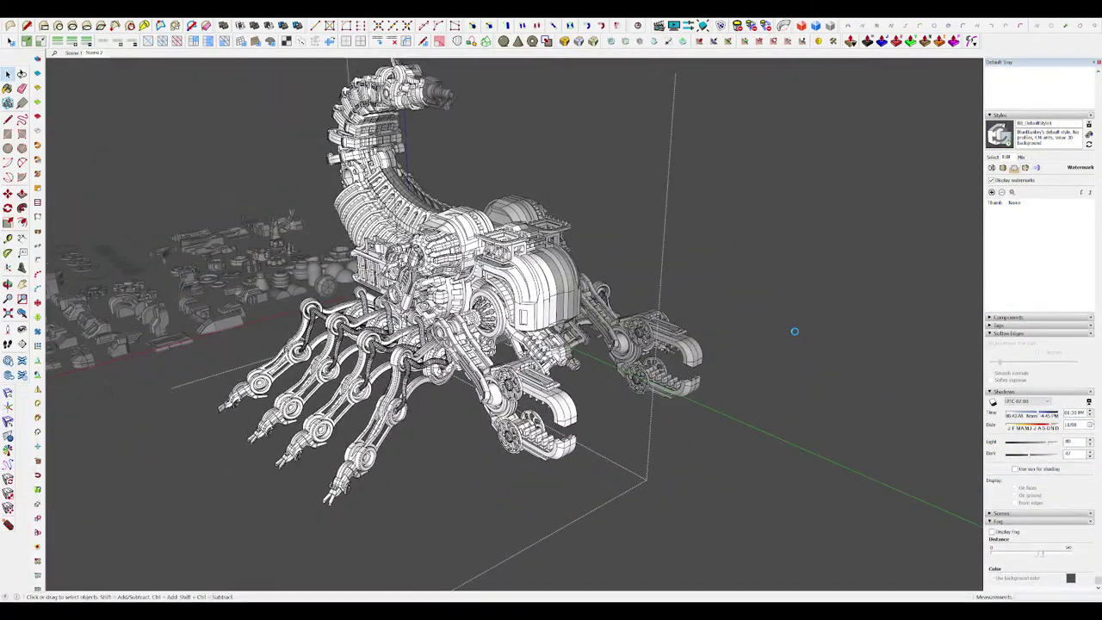
Step: Push/Pull the front-panel door slot inward to set its recess depth
{"action": "middle_click_drag", "start_coordinate": [794, 331], "coordinate": [895, 362]}
{"action": "scroll", "coordinate": [895, 362], "scroll_direction": "up", "scroll_amount": 8}
{"action": "key", "text": "d"}
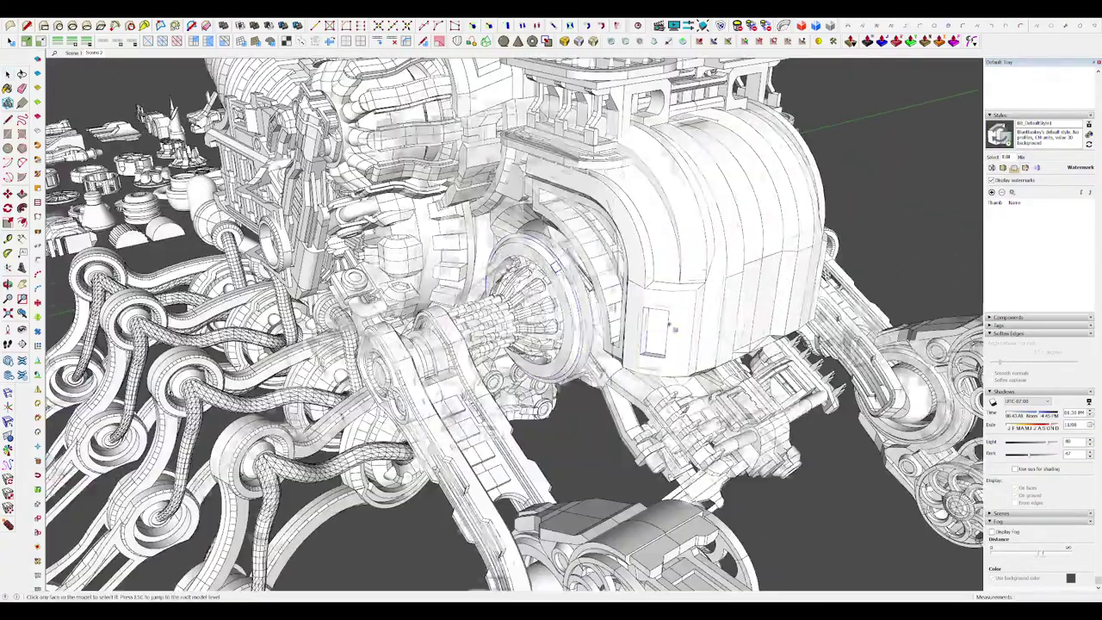
{"action": "scroll", "coordinate": [673, 327], "scroll_direction": "up", "scroll_amount": 10}
{"action": "key", "text": "p"}
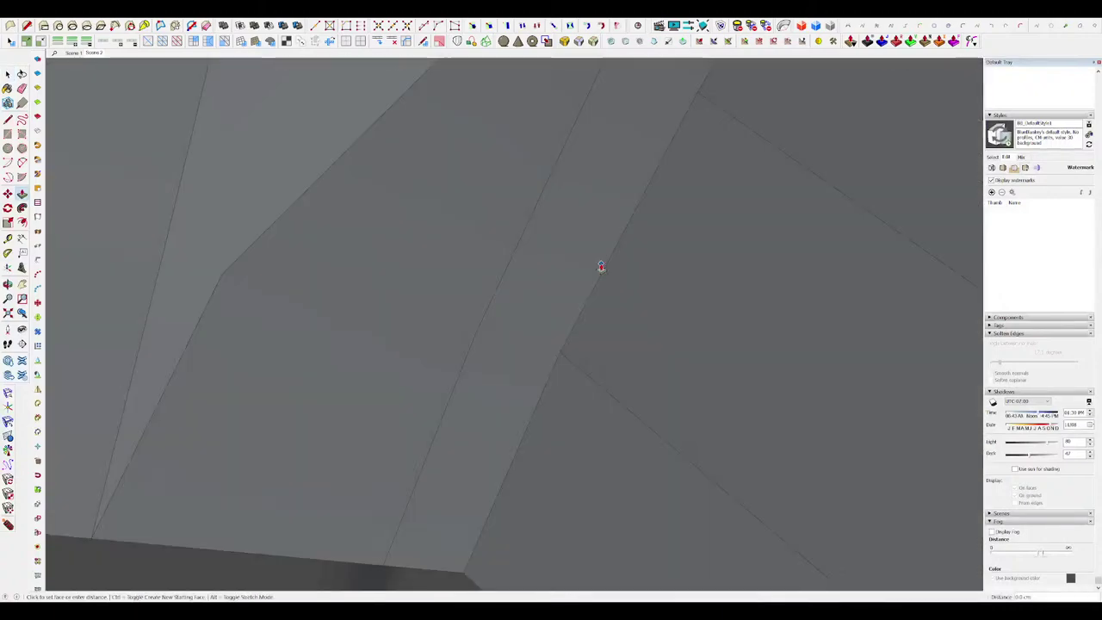
{"action": "scroll", "coordinate": [616, 335], "scroll_direction": "down", "scroll_amount": 5}
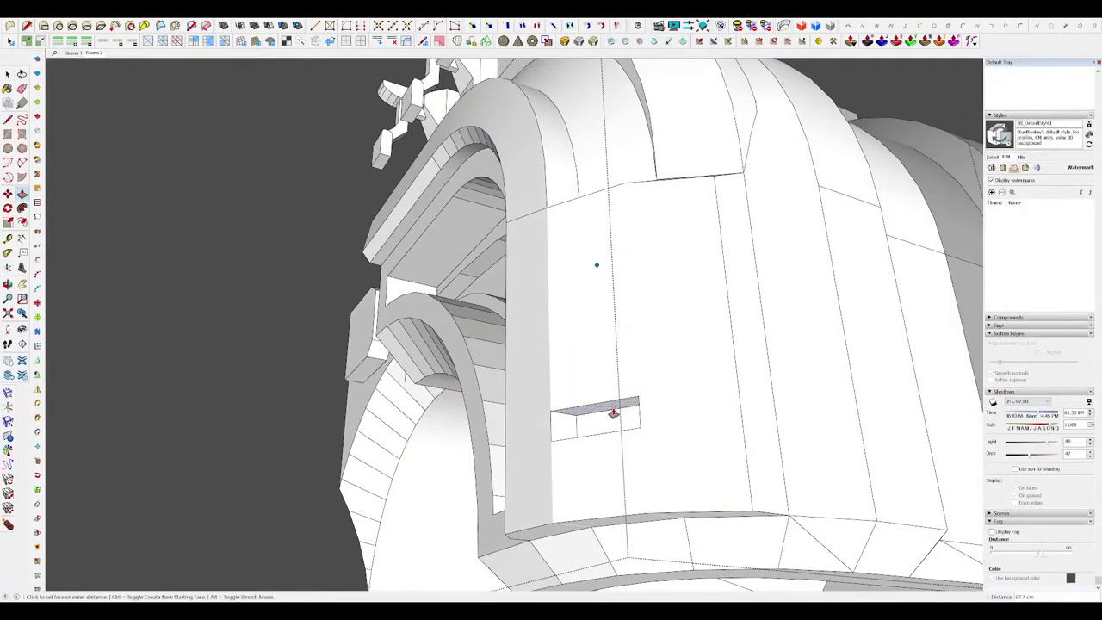
{"action": "left_click", "coordinate": [613, 414]}
{"action": "middle_click_drag", "start_coordinate": [612, 414], "coordinate": [617, 388]}
{"action": "scroll", "coordinate": [617, 388], "scroll_direction": "down", "scroll_amount": 8}
{"action": "key", "text": "space"}
Step: Select the slot recess's back face and its side faces
{"action": "left_click", "coordinate": [731, 360]}
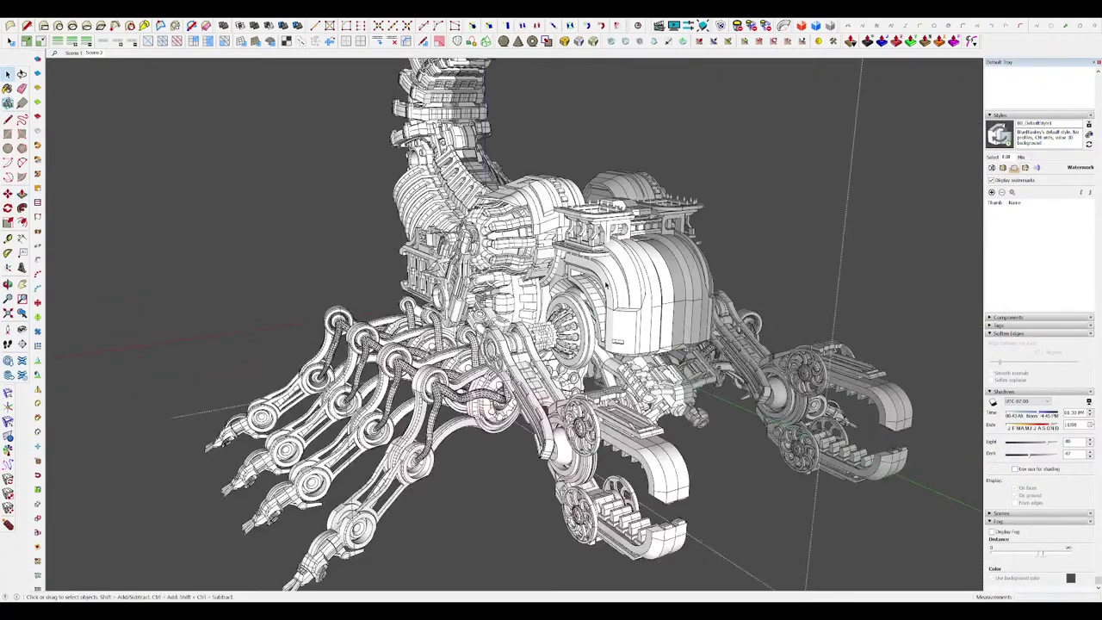
{"action": "scroll", "coordinate": [606, 286], "scroll_direction": "down", "scroll_amount": 4}
{"action": "left_click", "coordinate": [831, 384]}
{"action": "scroll", "coordinate": [644, 339], "scroll_direction": "up", "scroll_amount": 10}
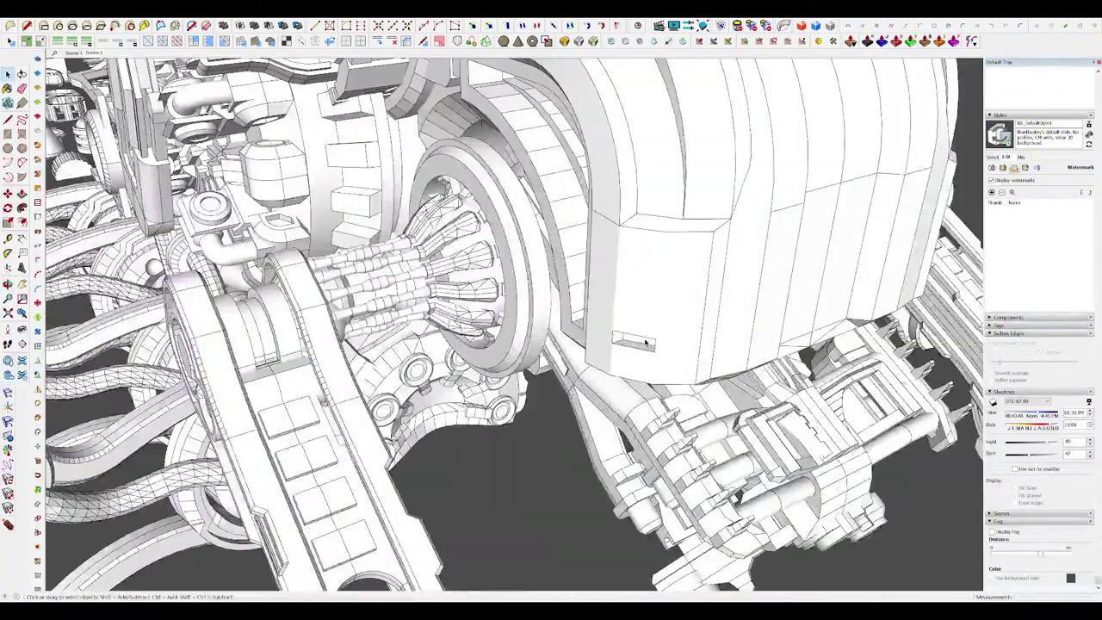
{"action": "scroll", "coordinate": [646, 341], "scroll_direction": "up", "scroll_amount": 10}
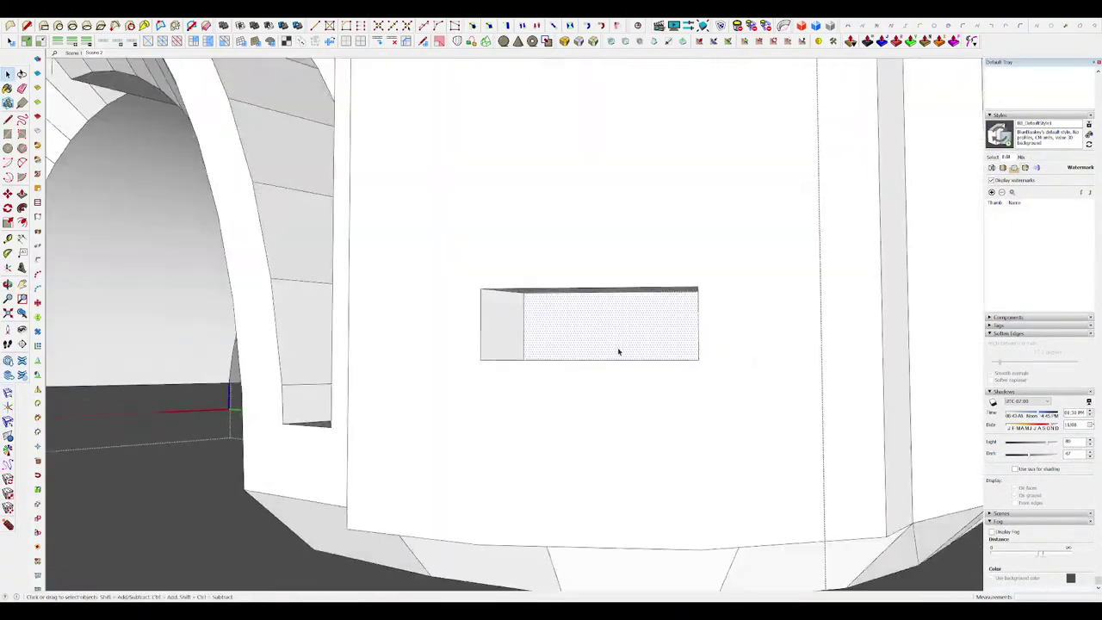
{"action": "scroll", "coordinate": [513, 324], "scroll_direction": "up", "scroll_amount": 3}
{"action": "left_click", "coordinate": [608, 274], "text": "shift"}
{"action": "middle_click_drag", "start_coordinate": [604, 284], "coordinate": [610, 296]}
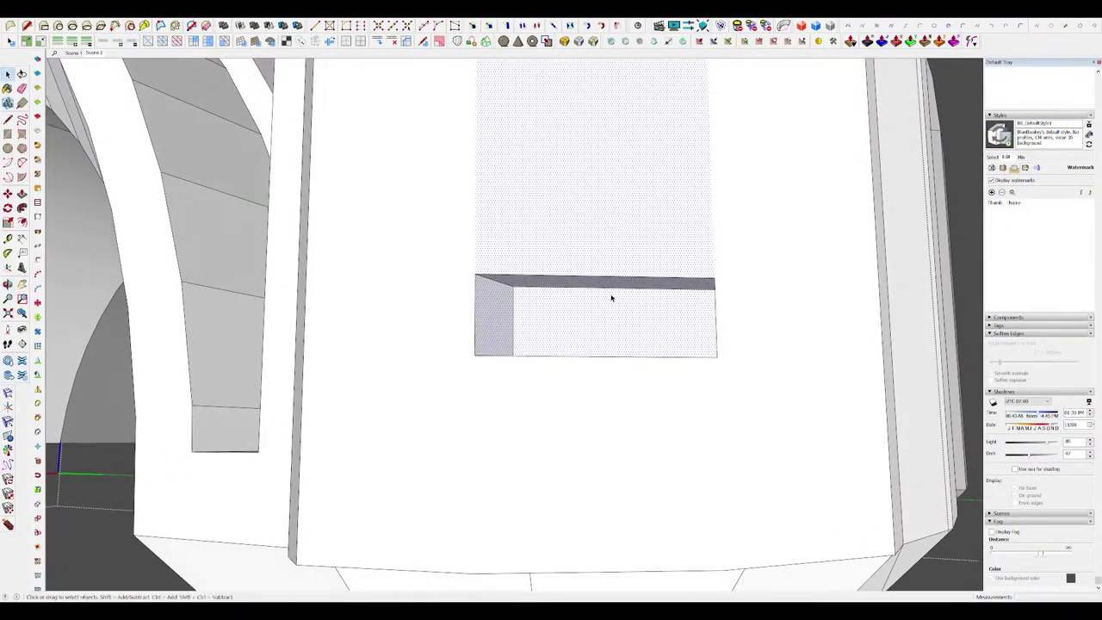
{"action": "left_click", "coordinate": [610, 297]}
{"action": "middle_click_drag", "start_coordinate": [503, 316], "coordinate": [705, 344]}
{"action": "left_click", "coordinate": [566, 302], "text": "shift"}
{"action": "middle_click_drag", "start_coordinate": [581, 303], "coordinate": [258, 318]}
{"action": "left_click", "coordinate": [273, 297], "text": "shift"}
{"action": "scroll", "coordinate": [461, 299], "scroll_direction": "down", "scroll_amount": 5}
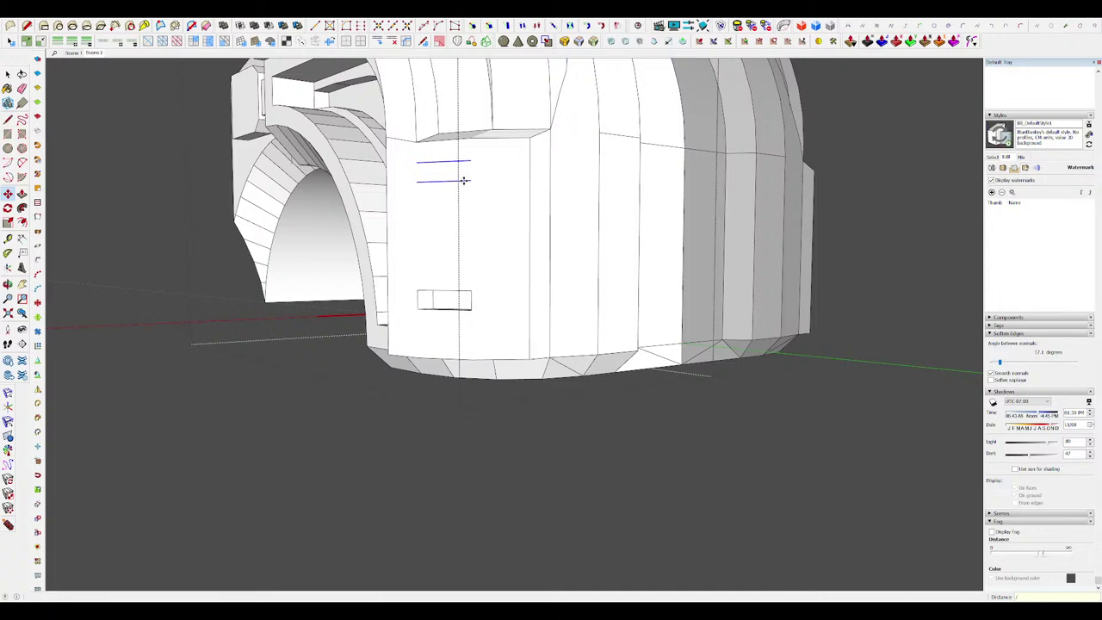
Step: Reselect the recess faces and Ctrl move-copy the slot upward into four stacked slots
{"action": "middle_click_drag", "start_coordinate": [463, 180], "coordinate": [530, 266]}
{"action": "scroll", "coordinate": [531, 266], "scroll_direction": "up", "scroll_amount": 3}
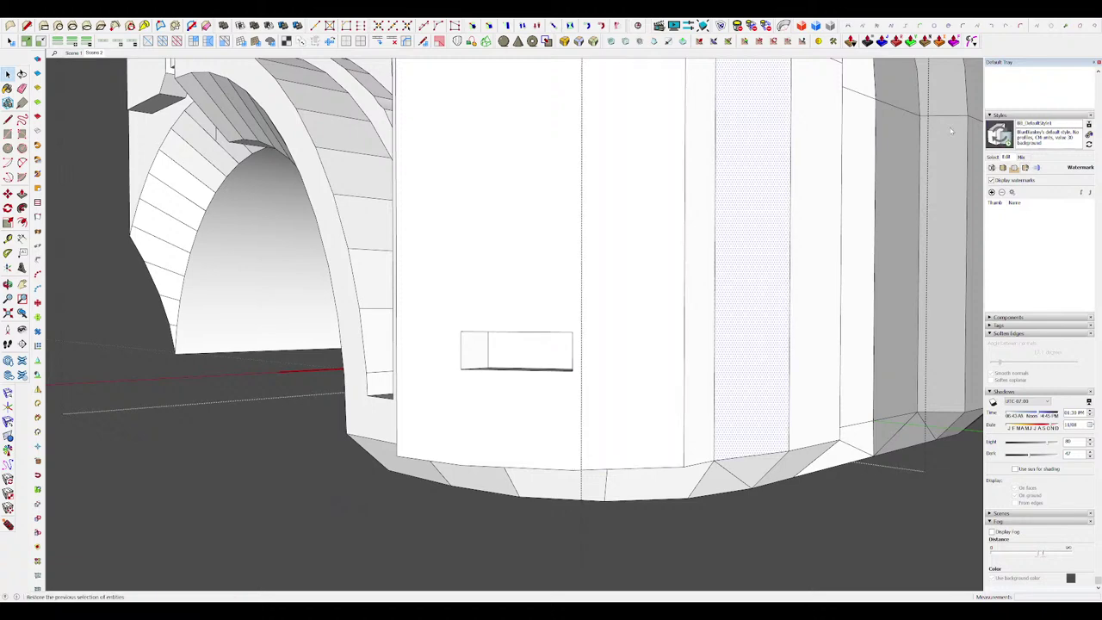
{"action": "scroll", "coordinate": [532, 380], "scroll_direction": "up", "scroll_amount": 3}
{"action": "middle_click_drag", "start_coordinate": [544, 368], "coordinate": [545, 430]}
{"action": "left_click", "coordinate": [520, 325]}
{"action": "left_click", "coordinate": [425, 312], "text": "shift"}
{"action": "middle_click_drag", "start_coordinate": [485, 362], "coordinate": [602, 208]}
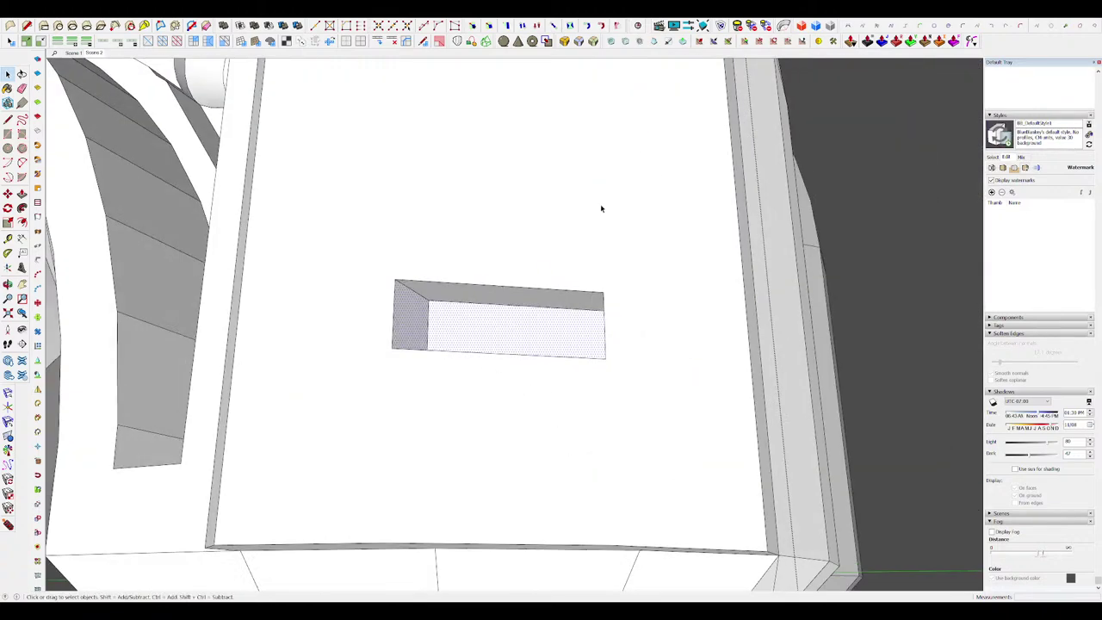
{"action": "middle_click_drag", "start_coordinate": [549, 298], "coordinate": [333, 390]}
{"action": "left_click", "coordinate": [609, 341], "text": "shift"}
{"action": "scroll", "coordinate": [422, 377], "scroll_direction": "down", "scroll_amount": 4}
{"action": "key", "text": "m"}
{"action": "key", "text": "ctrl"}
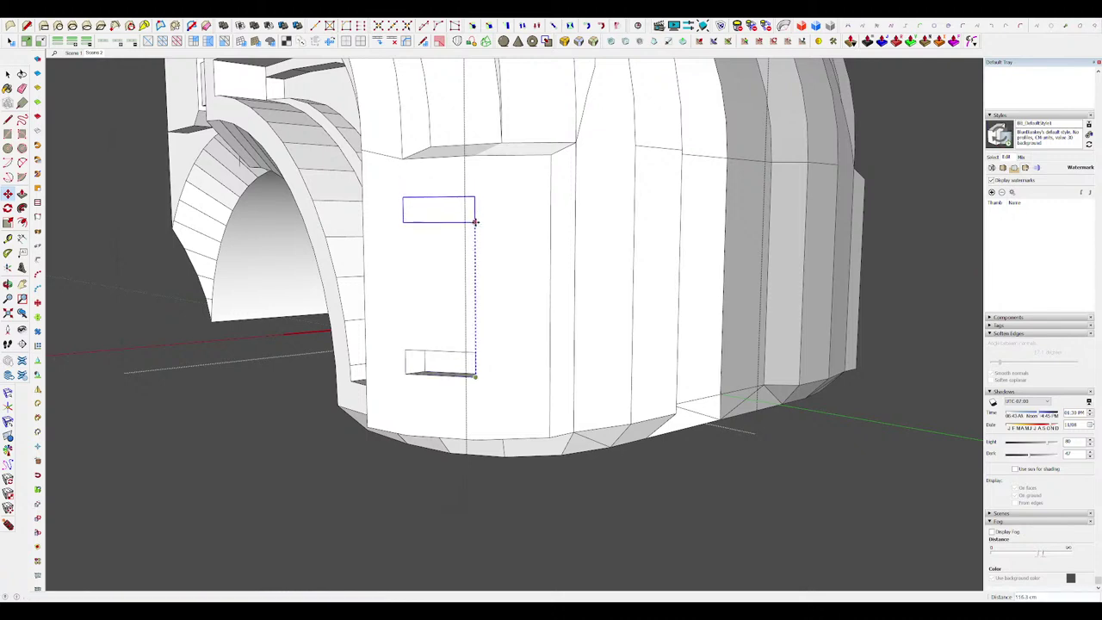
{"action": "middle_click_drag", "start_coordinate": [475, 222], "coordinate": [413, 264]}
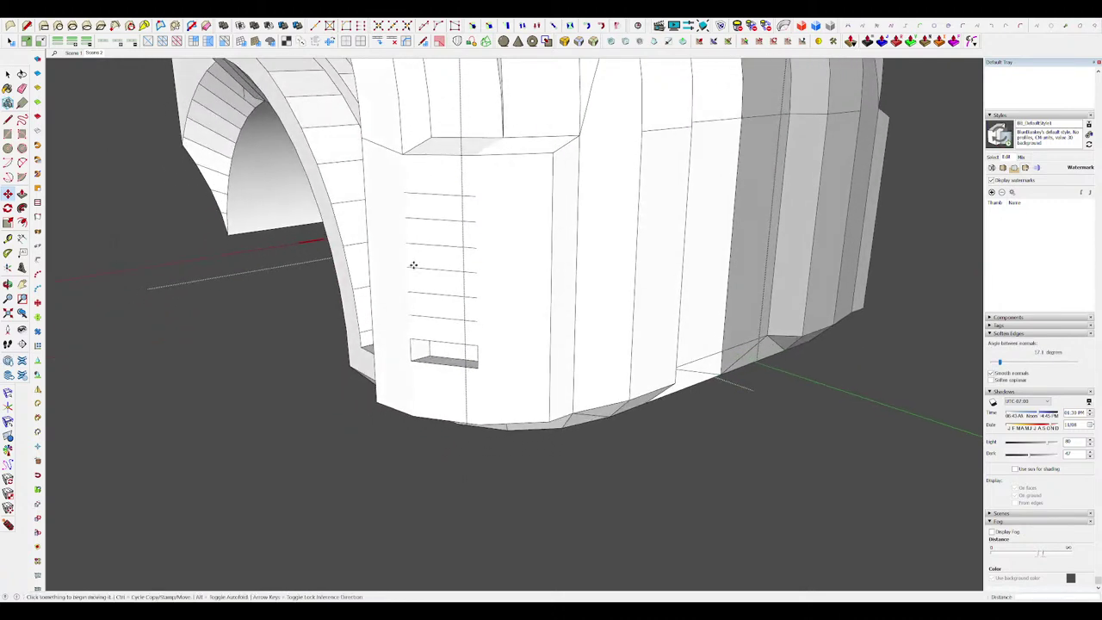
{"action": "scroll", "coordinate": [413, 264], "scroll_direction": "up", "scroll_amount": 2}
Step: Delete the backing faces of the copied slots to open them up
{"action": "key", "text": "space"}
{"action": "left_click", "coordinate": [447, 296]}
{"action": "middle_click_drag", "start_coordinate": [447, 298], "coordinate": [452, 351]}
{"action": "key", "text": "Delete"}
{"action": "left_click", "coordinate": [453, 354]}
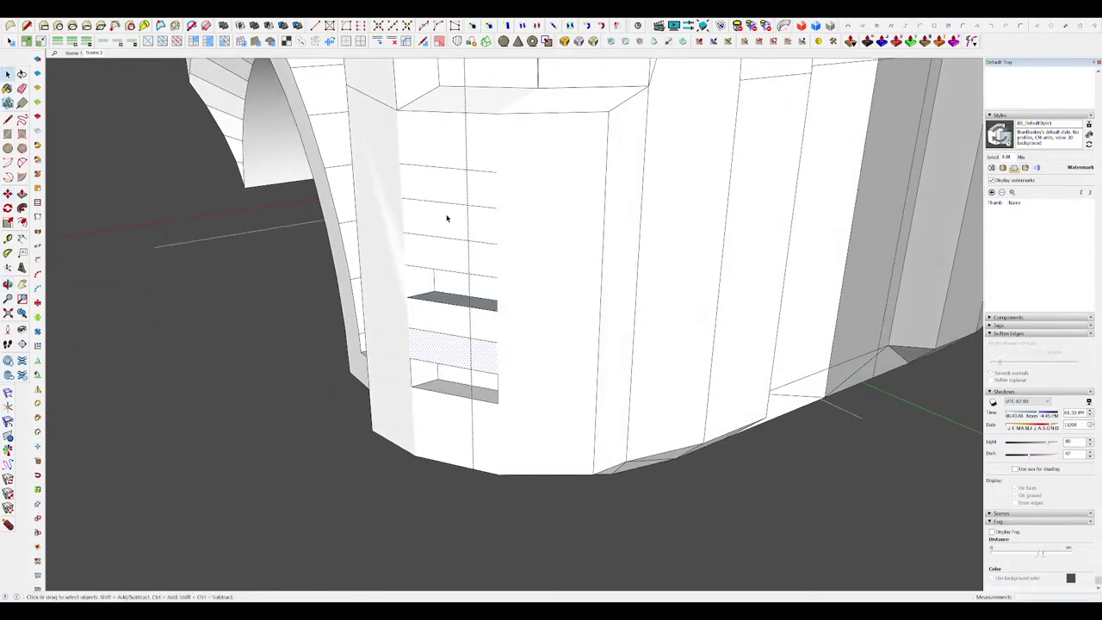
{"action": "left_click", "coordinate": [447, 218]}
{"action": "middle_click_drag", "start_coordinate": [447, 218], "coordinate": [891, 291]}
{"action": "left_click", "coordinate": [454, 351]}
{"action": "key", "text": "Delete"}
{"action": "left_click", "coordinate": [441, 265]}
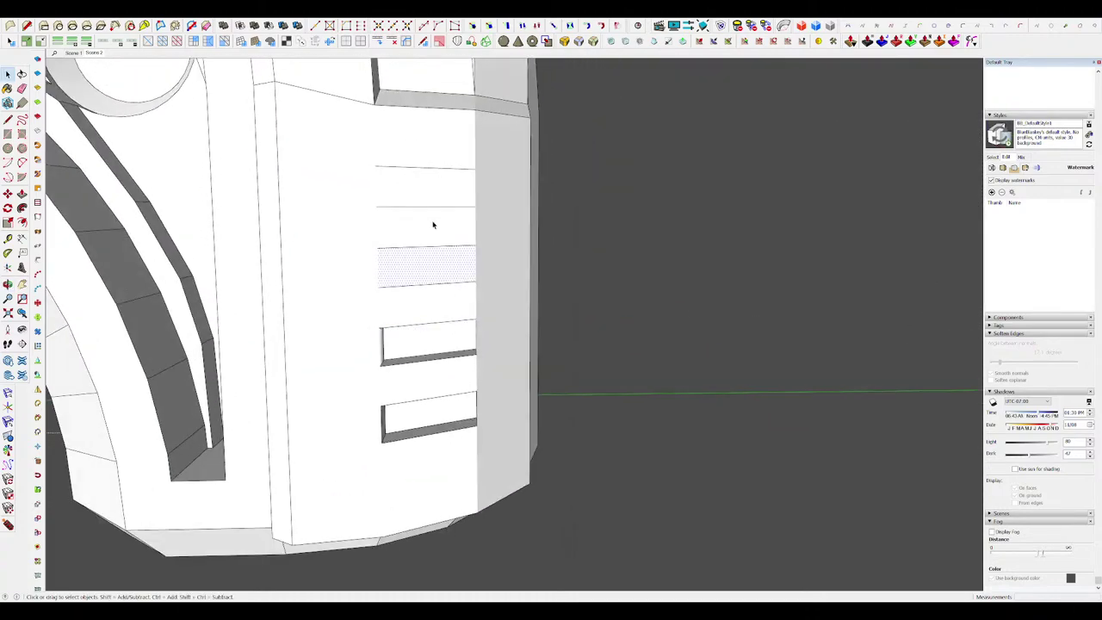
{"action": "key", "text": "Delete"}
{"action": "left_click", "coordinate": [432, 194]}
{"action": "key", "text": "Delete"}
{"action": "middle_click_drag", "start_coordinate": [550, 301], "coordinate": [585, 300]}
{"action": "scroll", "coordinate": [482, 295], "scroll_direction": "up", "scroll_amount": 4}
Step: Erase stray edges around the slot column and step out of the body group
{"action": "key", "text": "e"}
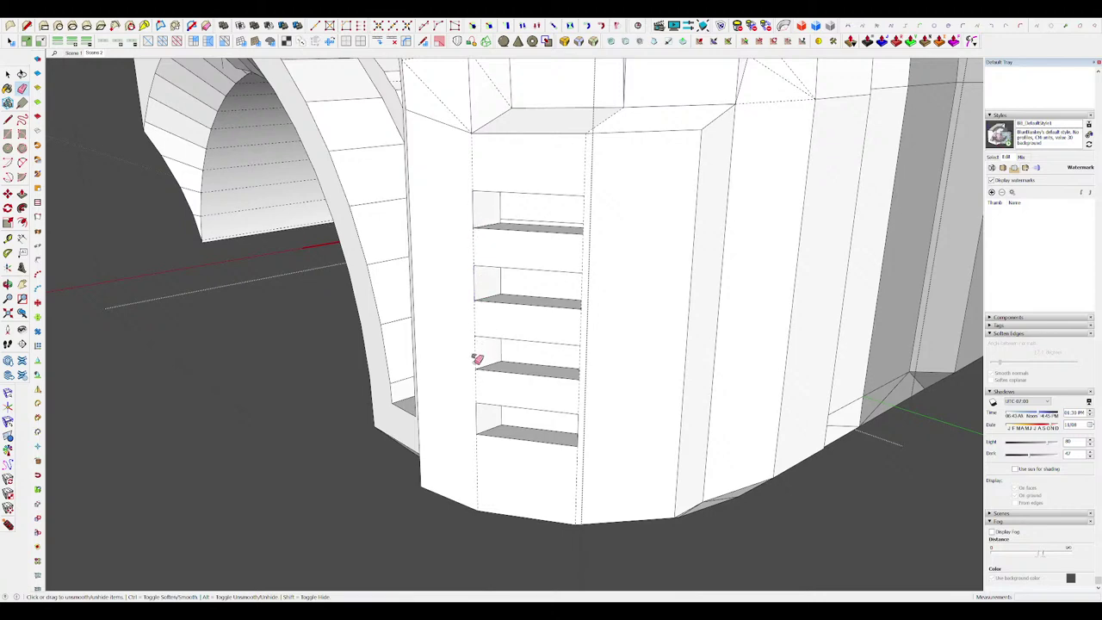
{"action": "middle_click_drag", "start_coordinate": [521, 392], "coordinate": [659, 356]}
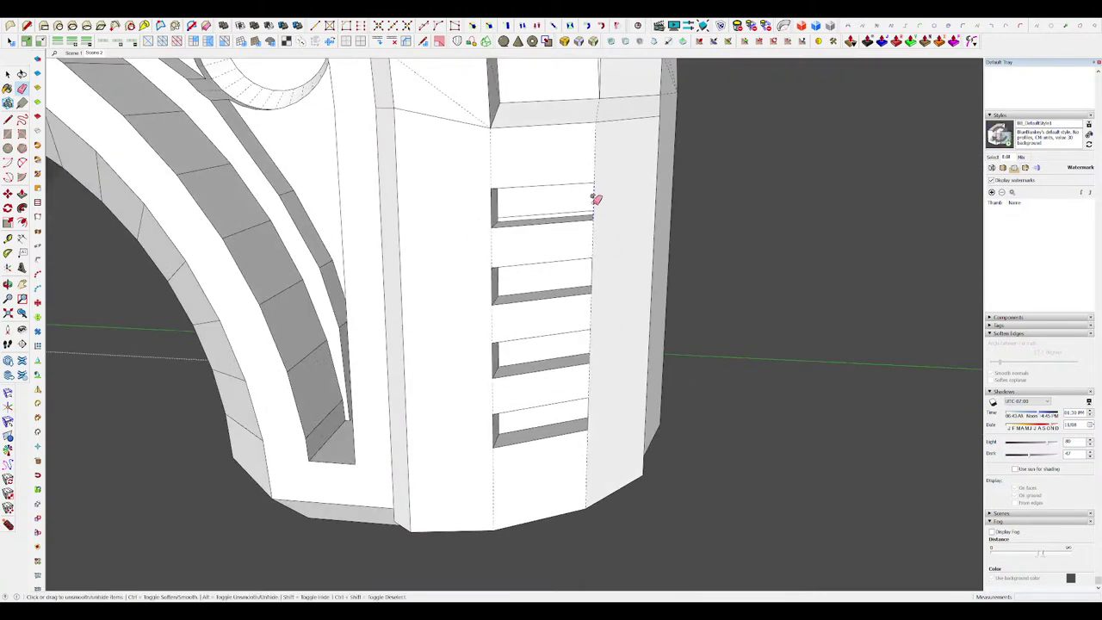
{"action": "middle_click_drag", "start_coordinate": [590, 320], "coordinate": [560, 344]}
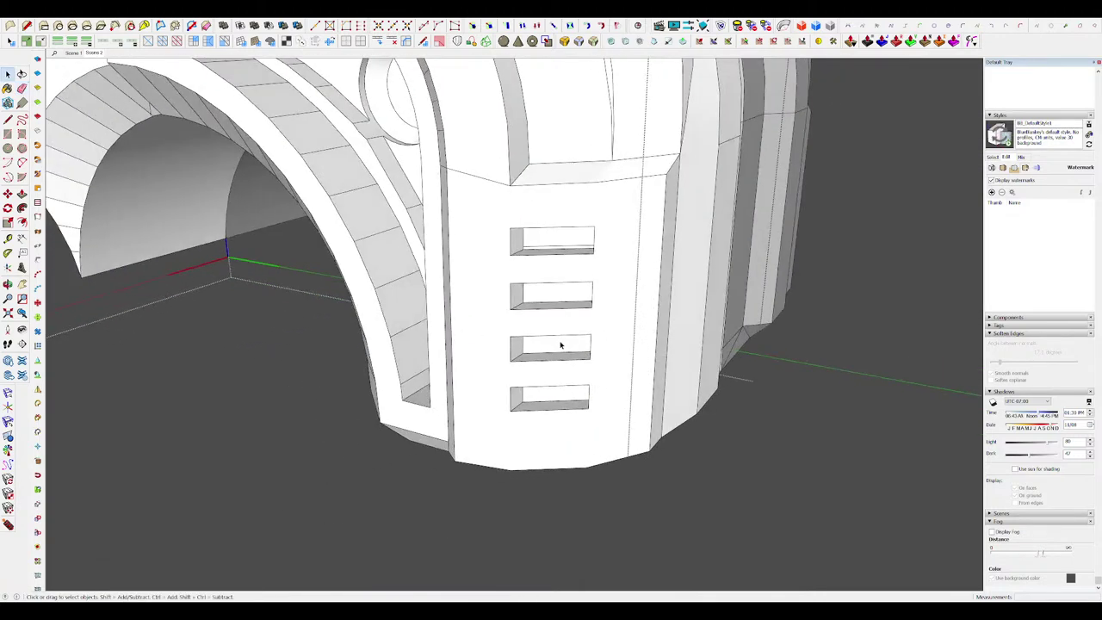
{"action": "scroll", "coordinate": [585, 342], "scroll_direction": "down", "scroll_amount": 10}
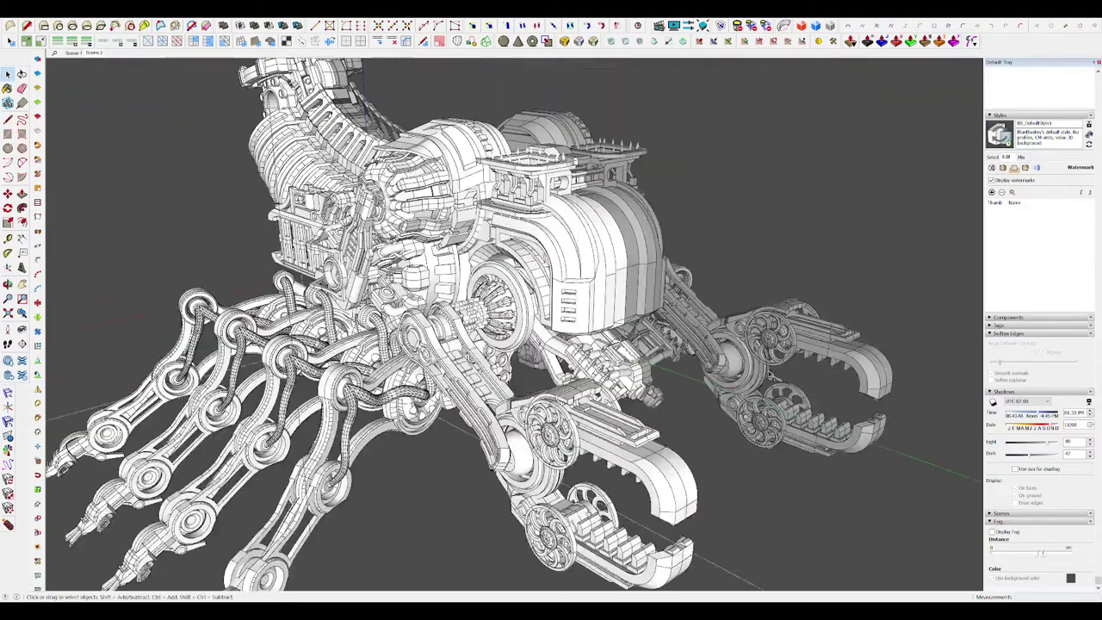
{"action": "left_click", "coordinate": [737, 364]}
{"action": "middle_click_drag", "start_coordinate": [736, 364], "coordinate": [771, 384]}
{"action": "scroll", "coordinate": [654, 301], "scroll_direction": "up", "scroll_amount": 2}
{"action": "middle_click_drag", "start_coordinate": [654, 301], "coordinate": [497, 345]}
{"action": "key", "text": "d"}
{"action": "scroll", "coordinate": [647, 276], "scroll_direction": "up", "scroll_amount": 5}
{"action": "scroll", "coordinate": [648, 274], "scroll_direction": "up", "scroll_amount": 6}
{"action": "scroll", "coordinate": [675, 291], "scroll_direction": "down", "scroll_amount": 5}
{"action": "scroll", "coordinate": [572, 334], "scroll_direction": "up", "scroll_amount": 2}
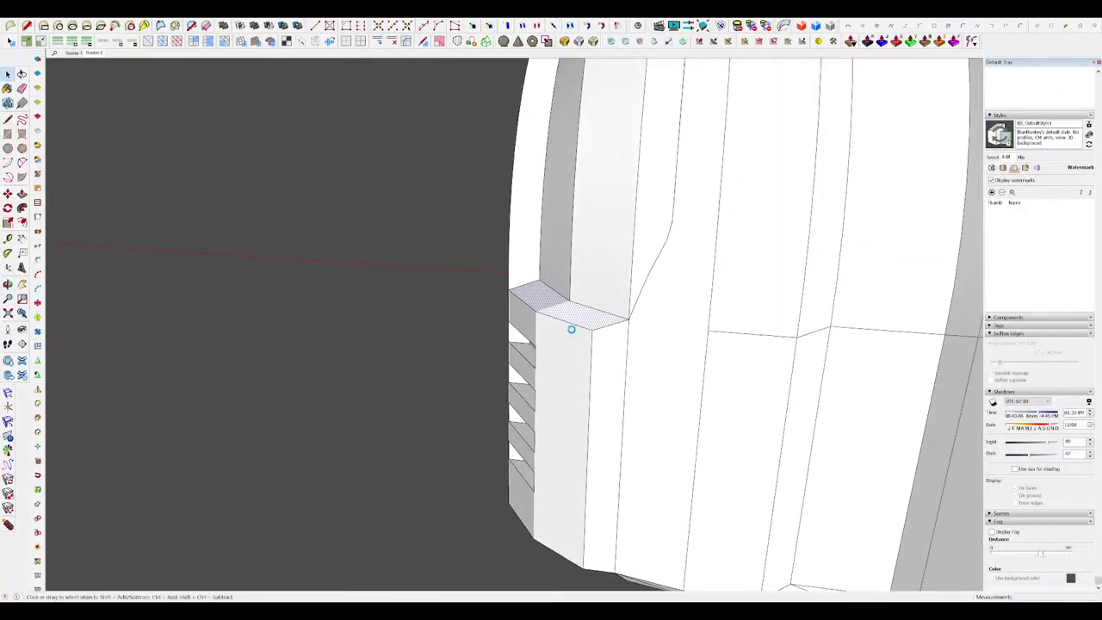
Step: Raise the selected ledge faces above the slots and move a copy of the ledge face
{"action": "left_click", "coordinate": [915, 48]}
{"action": "left_click_drag", "start_coordinate": [574, 317], "coordinate": [574, 281]}
{"action": "key", "text": "space"}
{"action": "middle_click_drag", "start_coordinate": [527, 304], "coordinate": [584, 282]}
{"action": "key", "text": "m"}
{"action": "key", "text": "m"}
{"action": "left_click", "coordinate": [584, 281]}
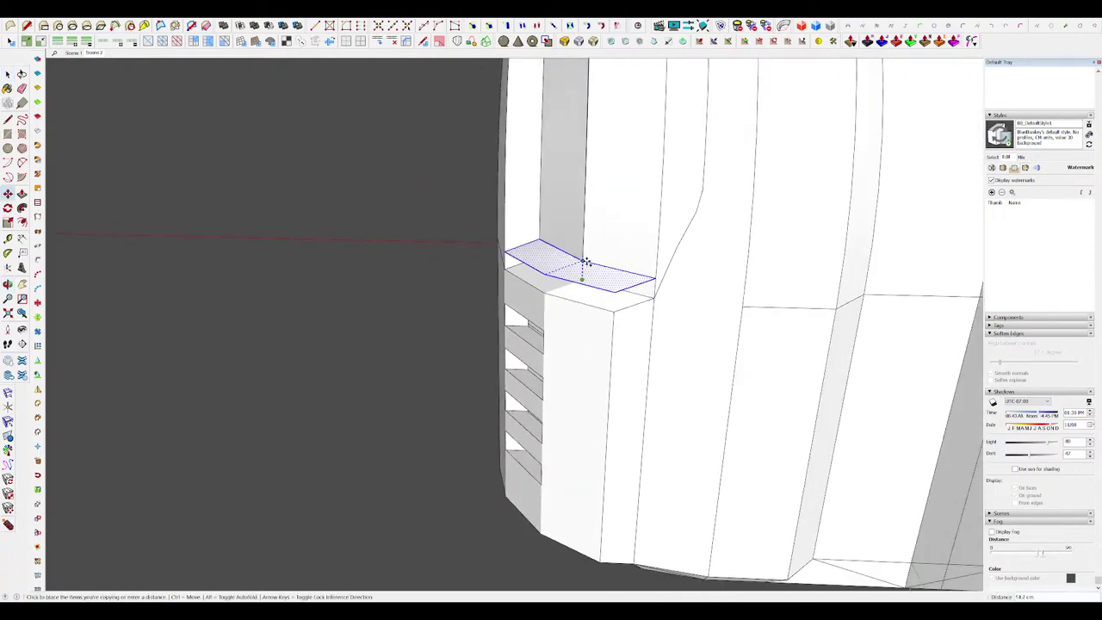
{"action": "middle_click_drag", "start_coordinate": [585, 243], "coordinate": [747, 236]}
{"action": "key", "text": "p"}
{"action": "scroll", "coordinate": [681, 258], "scroll_direction": "down", "scroll_amount": 5}
{"action": "middle_click_drag", "start_coordinate": [685, 265], "coordinate": [613, 276]}
{"action": "key", "text": "p"}
{"action": "scroll", "coordinate": [687, 253], "scroll_direction": "up", "scroll_amount": 3}
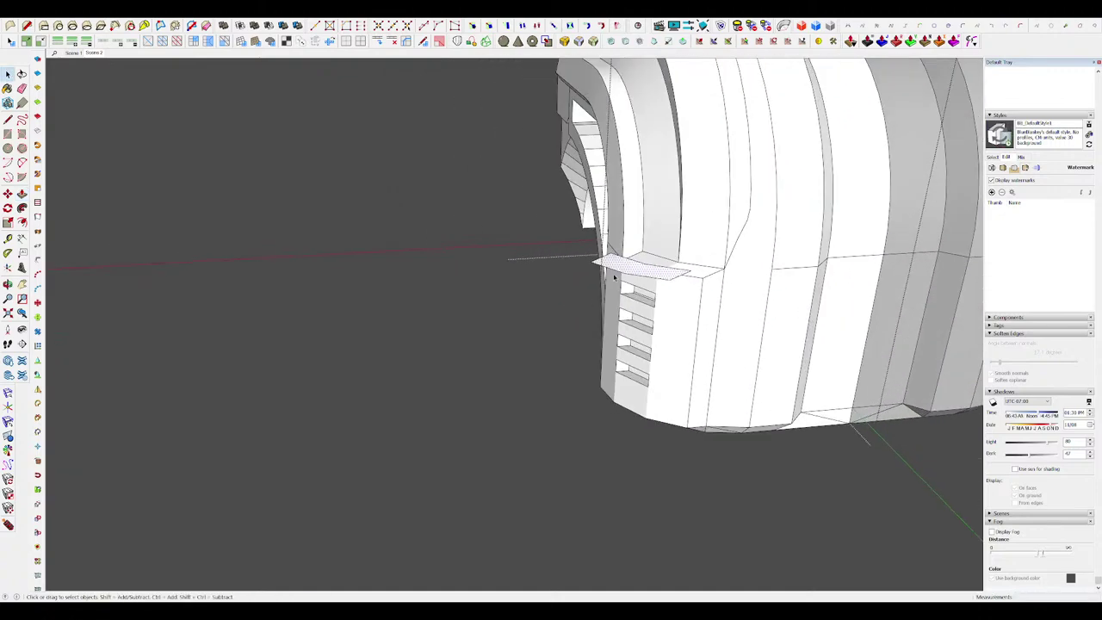
Step: Inside the scorpion group, extrude the thin strip above the louvres upward about 17 cm
{"action": "left_click", "coordinate": [646, 311]}
{"action": "middle_click_drag", "start_coordinate": [646, 311], "coordinate": [197, 319]}
{"action": "scroll", "coordinate": [603, 254], "scroll_direction": "up", "scroll_amount": 5}
{"action": "double_click", "coordinate": [721, 261]}
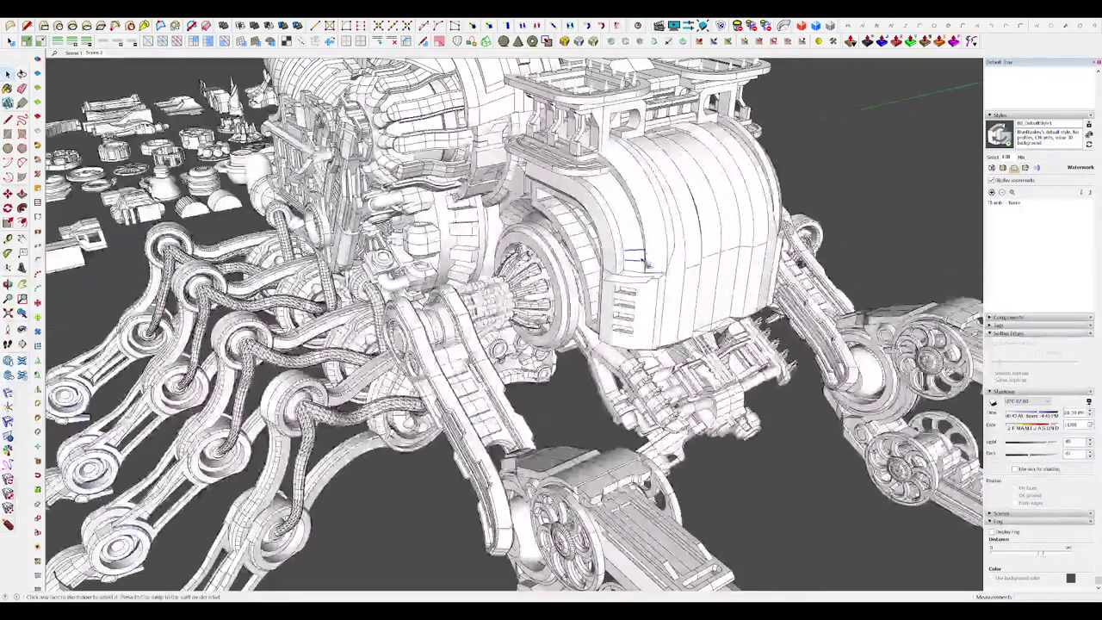
{"action": "scroll", "coordinate": [644, 263], "scroll_direction": "up", "scroll_amount": 4}
{"action": "scroll", "coordinate": [634, 301], "scroll_direction": "up", "scroll_amount": 6}
{"action": "left_click", "coordinate": [651, 299]}
{"action": "middle_click_drag", "start_coordinate": [651, 300], "coordinate": [481, 317]}
{"action": "left_click", "coordinate": [482, 317]}
{"action": "left_click", "coordinate": [896, 41]}
{"action": "left_click_drag", "start_coordinate": [450, 313], "coordinate": [445, 286]}
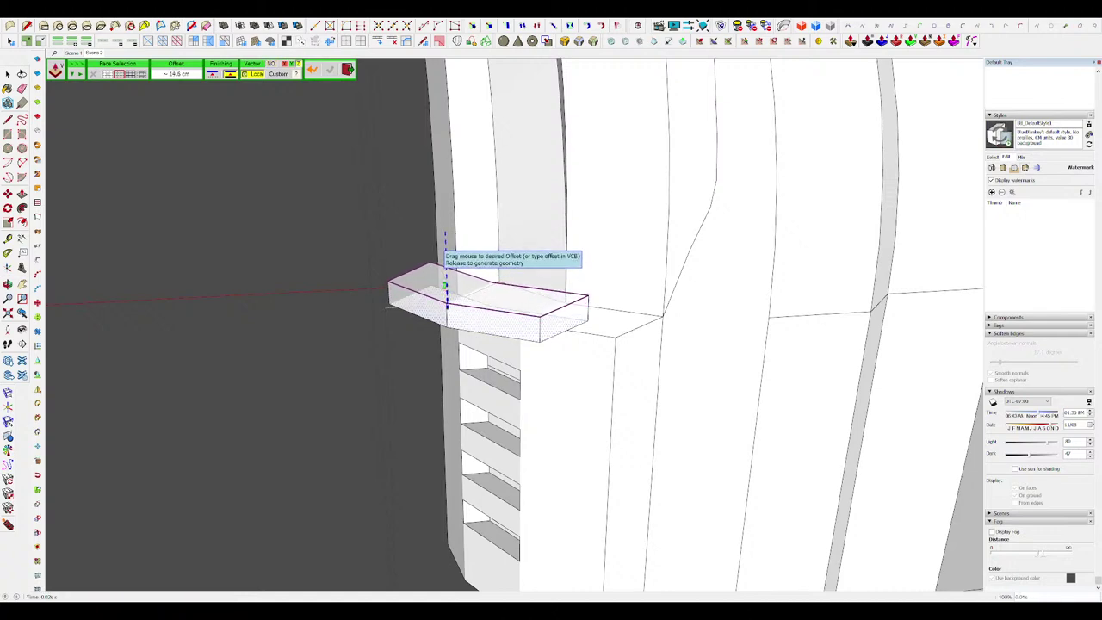
{"action": "key", "text": "space"}
{"action": "middle_click_drag", "start_coordinate": [444, 288], "coordinate": [427, 329]}
{"action": "scroll", "coordinate": [518, 277], "scroll_direction": "up", "scroll_amount": 4}
Step: Split the ledge block's inner side face with a line to its lower vertex
{"action": "left_click", "coordinate": [534, 272]}
{"action": "middle_click_drag", "start_coordinate": [533, 272], "coordinate": [436, 336]}
{"action": "key", "text": "l"}
{"action": "left_click", "coordinate": [525, 310]}
{"action": "key", "text": "space"}
{"action": "middle_click_drag", "start_coordinate": [526, 308], "coordinate": [592, 339]}
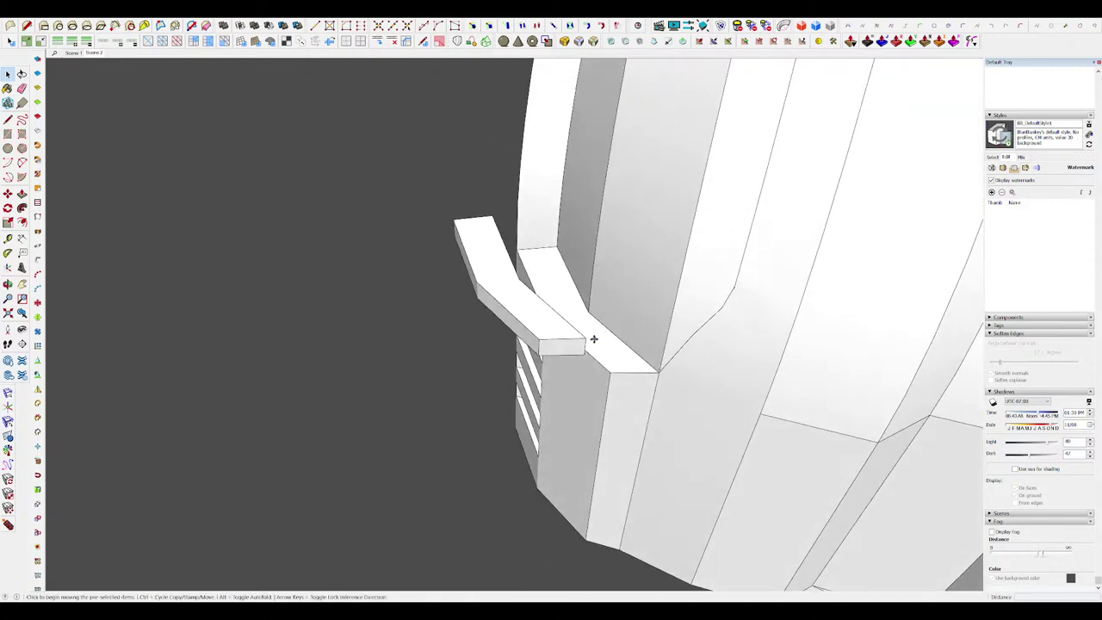
Step: Move the ledge geometry into place, then delete and restore its top face
{"action": "key", "text": "m"}
{"action": "left_click", "coordinate": [593, 339]}
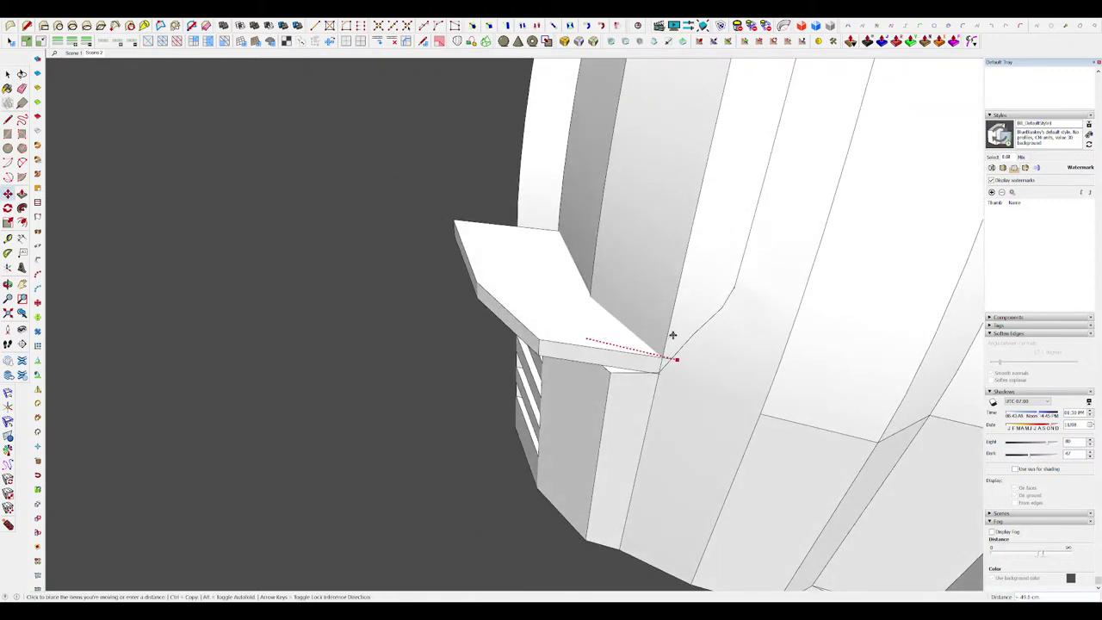
{"action": "scroll", "coordinate": [656, 371], "scroll_direction": "down", "scroll_amount": 4}
{"action": "middle_click_drag", "start_coordinate": [656, 370], "coordinate": [590, 246]}
{"action": "scroll", "coordinate": [602, 170], "scroll_direction": "down", "scroll_amount": 3}
{"action": "key", "text": "space"}
{"action": "scroll", "coordinate": [572, 275], "scroll_direction": "up", "scroll_amount": 8}
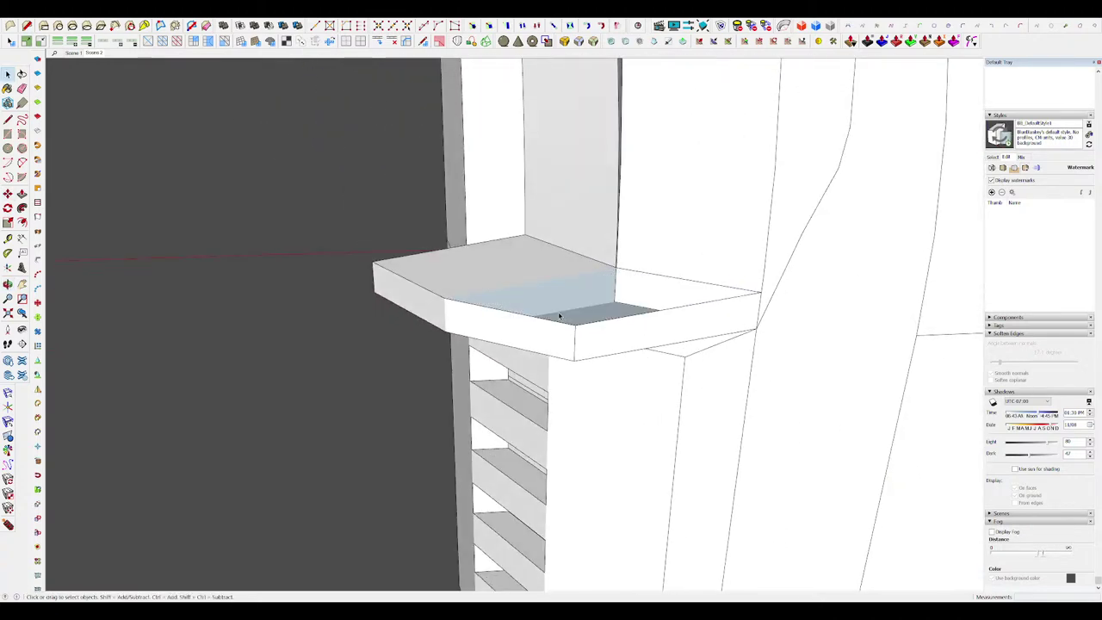
{"action": "mouse_move", "coordinate": [558, 317]}
{"action": "middle_mouse_down"}
{"action": "mouse_move", "coordinate": [555, 293]}
{"action": "mouse_move", "coordinate": [593, 308]}
{"action": "mouse_move", "coordinate": [577, 290]}
{"action": "mouse_move", "coordinate": [556, 187]}
{"action": "mouse_move", "coordinate": [565, 139]}
{"action": "middle_mouse_up"}
{"action": "left_click", "coordinate": [558, 295]}
{"action": "key", "text": "Delete"}
{"action": "key", "text": "ctrl+z"}
{"action": "scroll", "coordinate": [585, 295], "scroll_direction": "down", "scroll_amount": 8}
Step: Move the ledge's back edge onto the housing corner
{"action": "scroll", "coordinate": [565, 138], "scroll_direction": "down", "scroll_amount": 3}
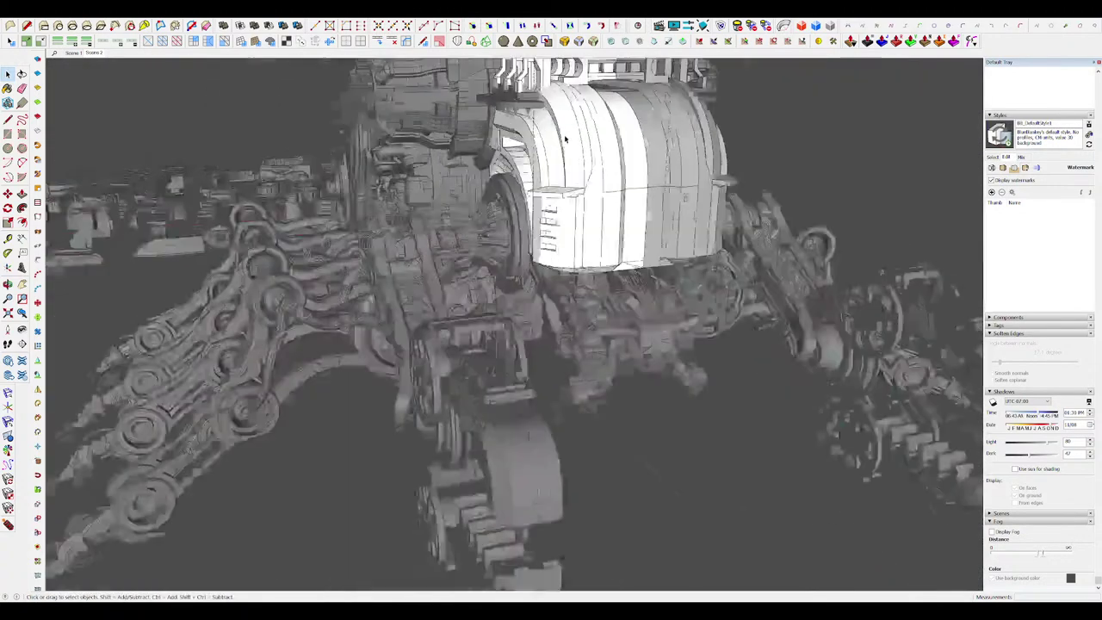
{"action": "scroll", "coordinate": [566, 232], "scroll_direction": "up", "scroll_amount": 5}
{"action": "scroll", "coordinate": [582, 244], "scroll_direction": "up", "scroll_amount": 3}
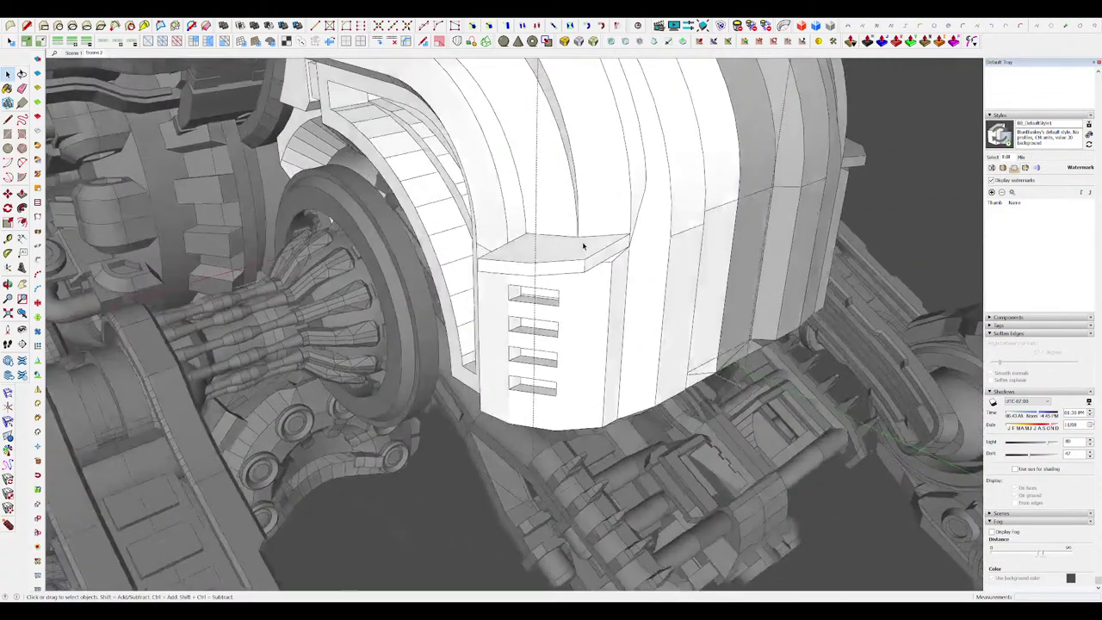
{"action": "left_click", "coordinate": [563, 240]}
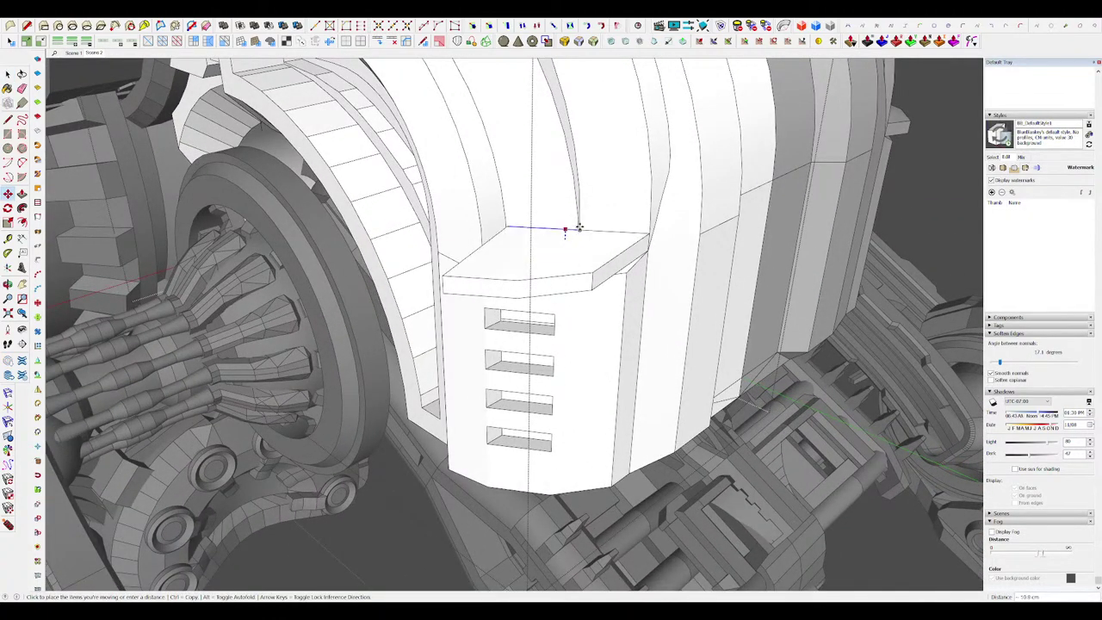
{"action": "middle_click_drag", "start_coordinate": [563, 233], "coordinate": [423, 190]}
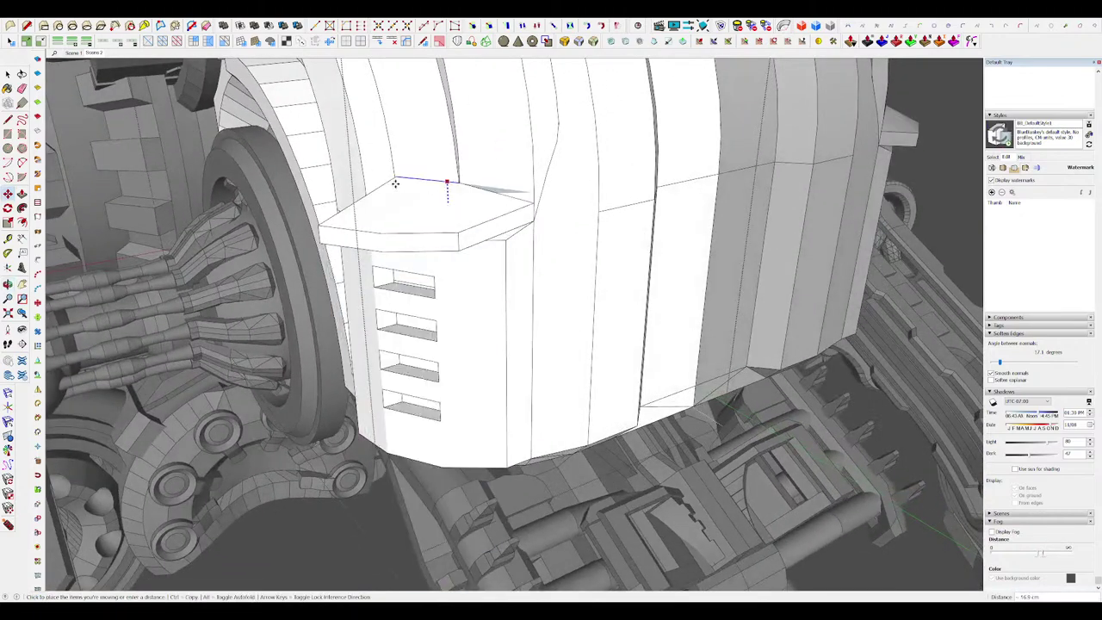
{"action": "left_click", "coordinate": [531, 205]}
{"action": "left_click", "coordinate": [535, 186]}
{"action": "middle_click_drag", "start_coordinate": [535, 186], "coordinate": [467, 214]}
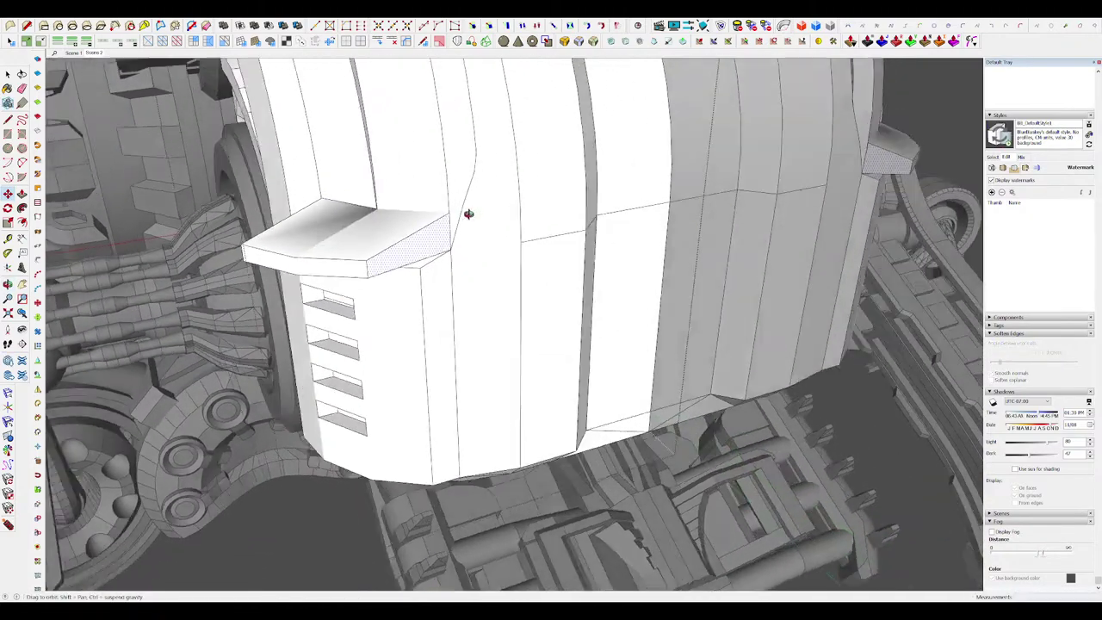
{"action": "scroll", "coordinate": [517, 215], "scroll_direction": "down", "scroll_amount": 5}
{"action": "key", "text": "space"}
{"action": "scroll", "coordinate": [496, 172], "scroll_direction": "up", "scroll_amount": 4}
{"action": "scroll", "coordinate": [497, 145], "scroll_direction": "up", "scroll_amount": 4}
{"action": "middle_click_drag", "start_coordinate": [545, 184], "coordinate": [535, 206]}
{"action": "scroll", "coordinate": [590, 227], "scroll_direction": "down", "scroll_amount": 10}
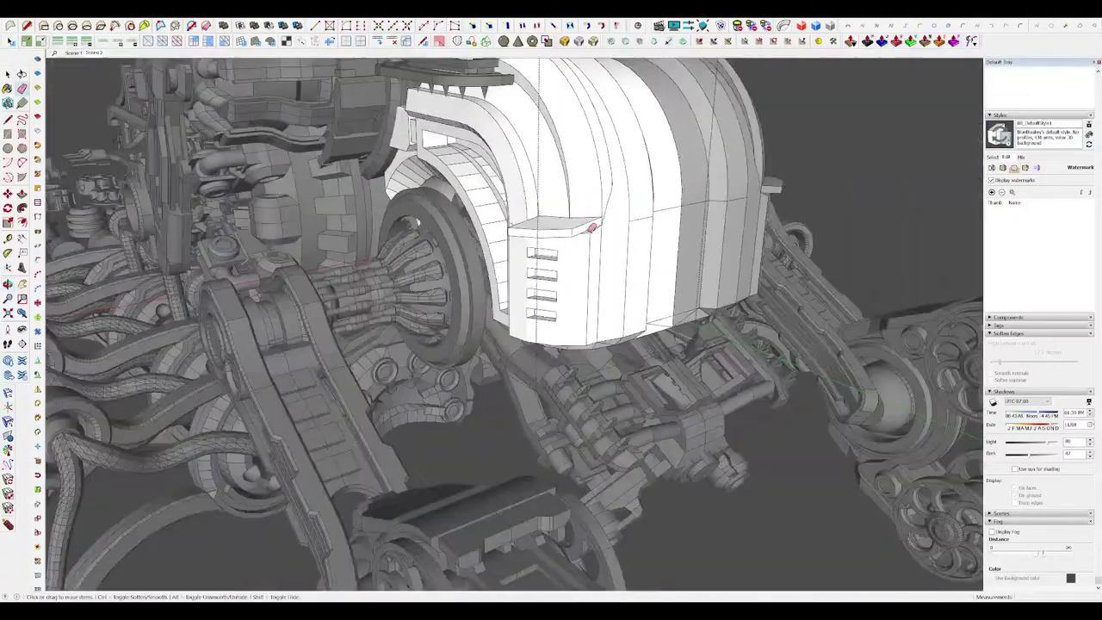
{"action": "key", "text": "space"}
Step: Raise the ledge's rear edge with Move, then exit the nested groups to the whole scorpion
{"action": "left_click", "coordinate": [801, 268]}
{"action": "middle_click_drag", "start_coordinate": [801, 268], "coordinate": [744, 332]}
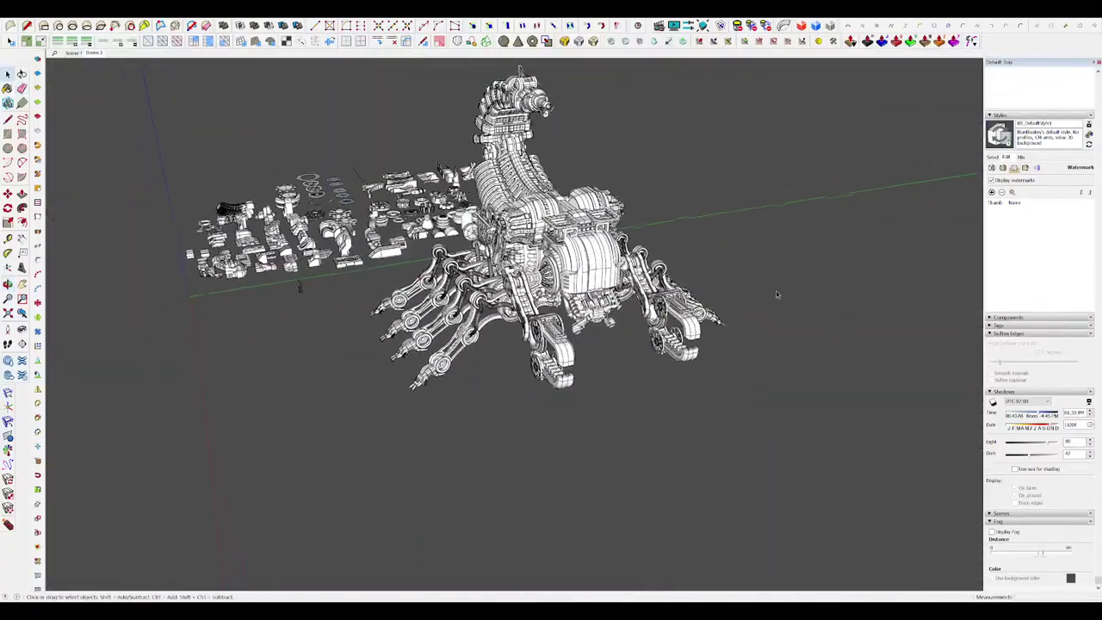
{"action": "middle_click_drag", "start_coordinate": [775, 290], "coordinate": [824, 263]}
{"action": "scroll", "coordinate": [635, 236], "scroll_direction": "up", "scroll_amount": 3}
{"action": "scroll", "coordinate": [634, 236], "scroll_direction": "up", "scroll_amount": 15}
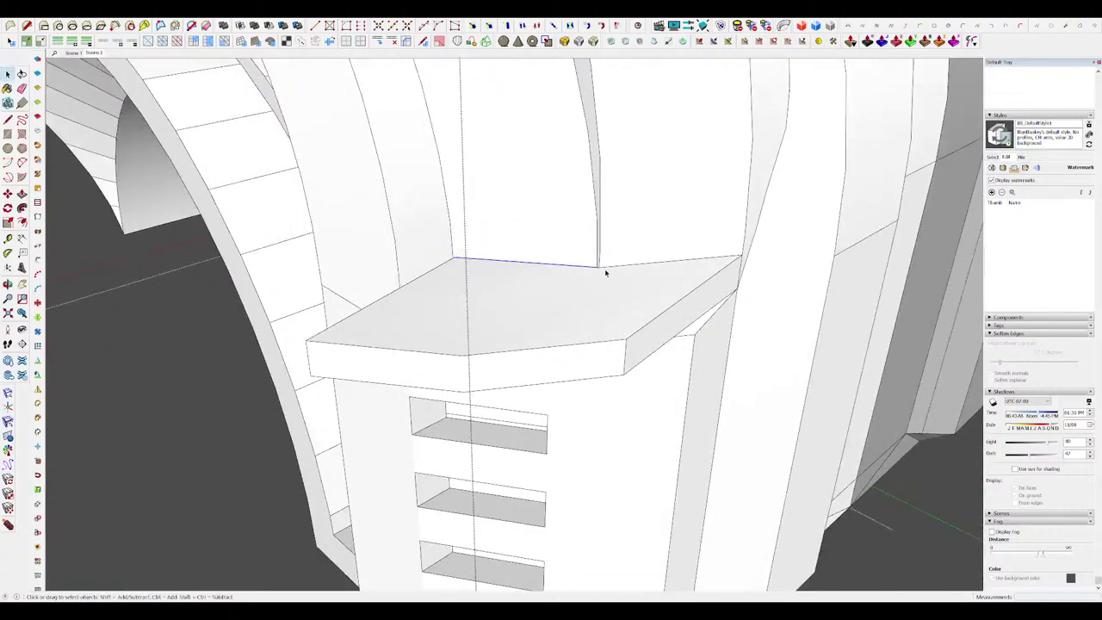
{"action": "left_click", "coordinate": [607, 268]}
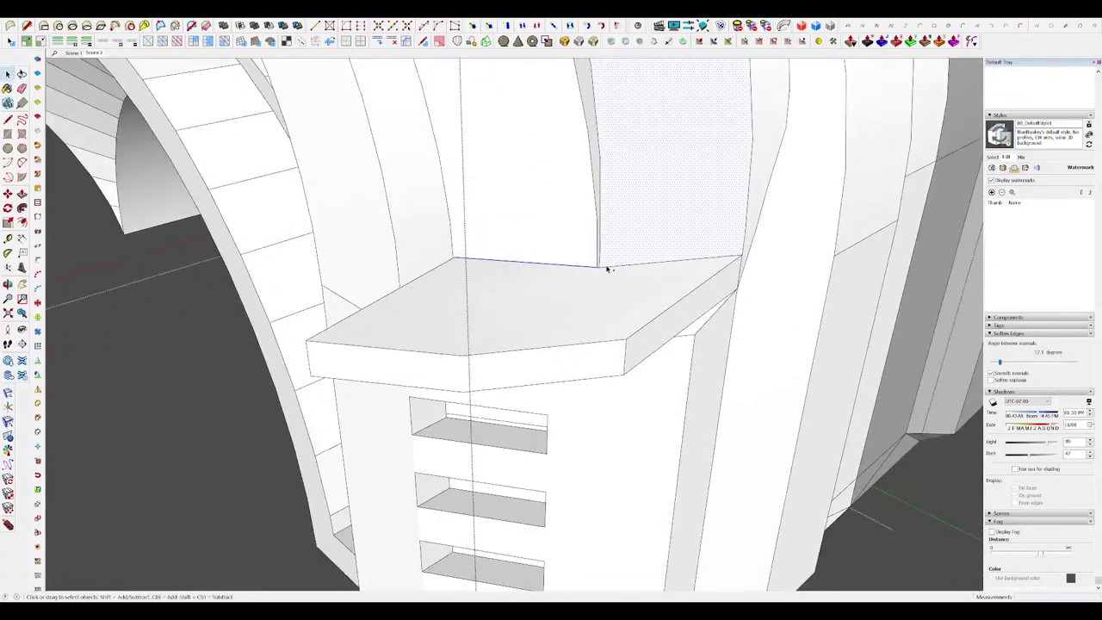
{"action": "middle_click_drag", "start_coordinate": [617, 255], "coordinate": [846, 248]}
{"action": "key", "text": "m"}
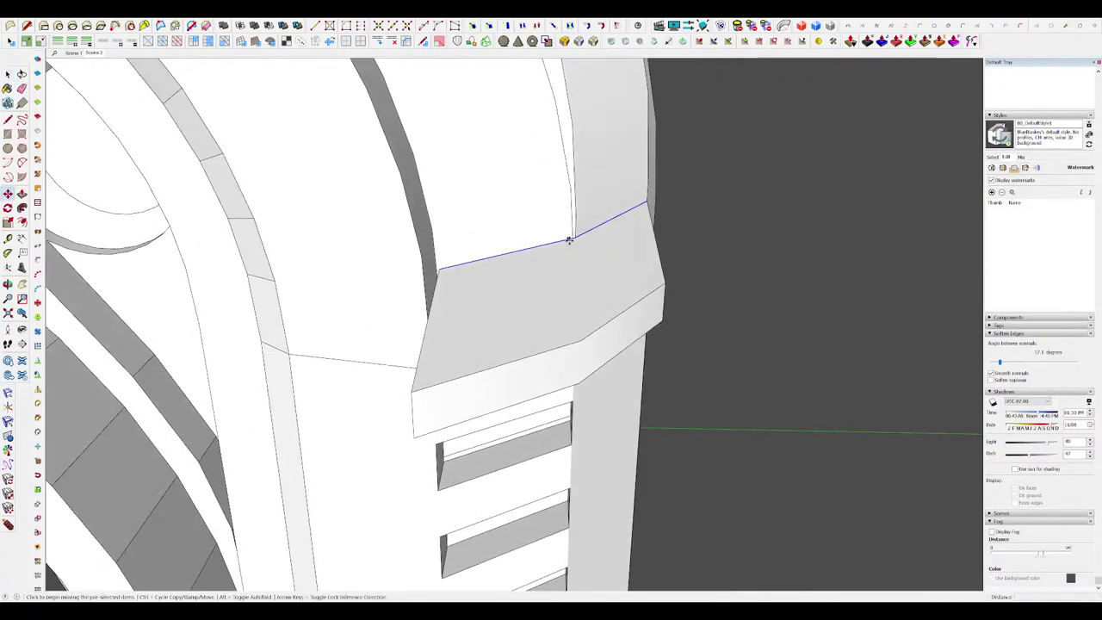
{"action": "middle_click_drag", "start_coordinate": [570, 236], "coordinate": [543, 223]}
{"action": "left_click", "coordinate": [698, 179]}
{"action": "key", "text": "space"}
{"action": "scroll", "coordinate": [512, 233], "scroll_direction": "down", "scroll_amount": 4}
{"action": "scroll", "coordinate": [543, 223], "scroll_direction": "down", "scroll_amount": 5}
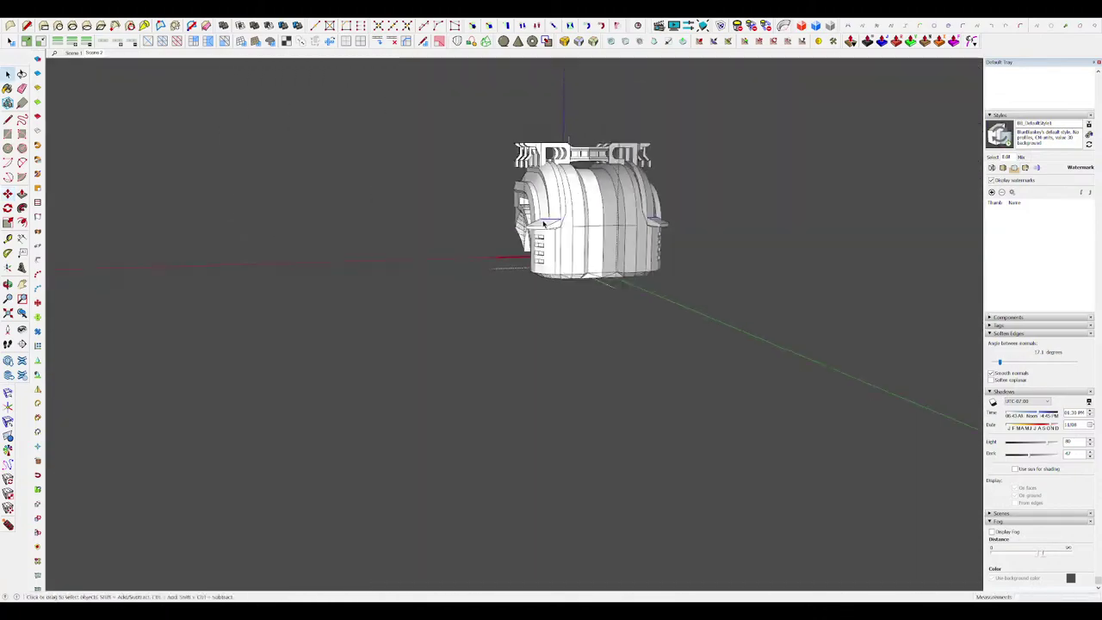
{"action": "left_click", "coordinate": [803, 371]}
{"action": "left_click", "coordinate": [802, 371]}
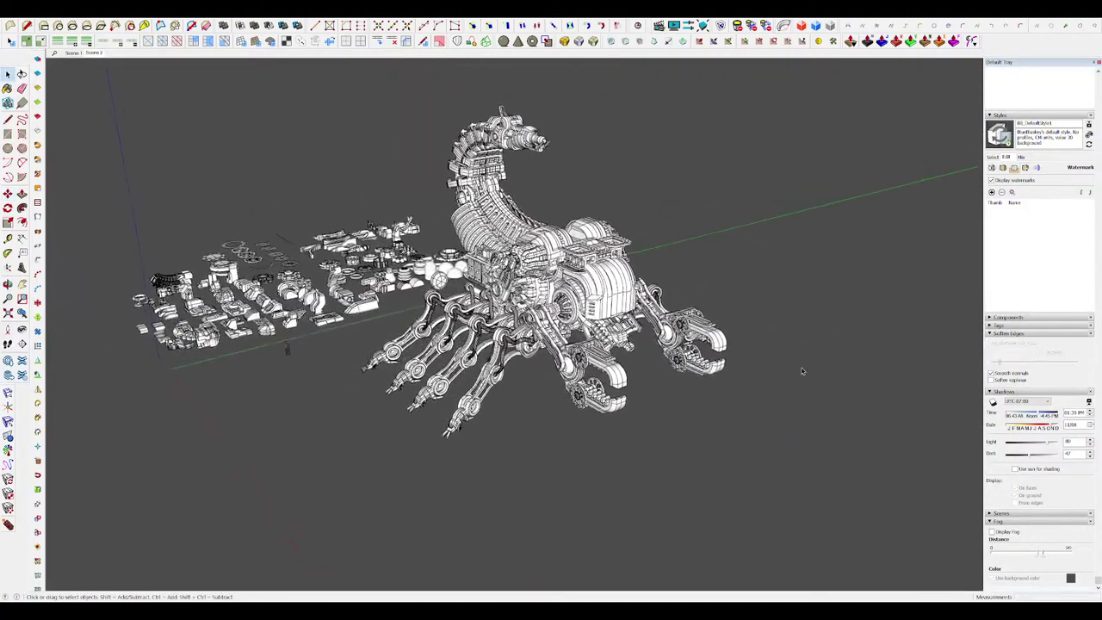
Step: From a near-frontal view, select the small bracket box on the housing and open it for editing
{"action": "middle_click_drag", "start_coordinate": [625, 298], "coordinate": [698, 334]}
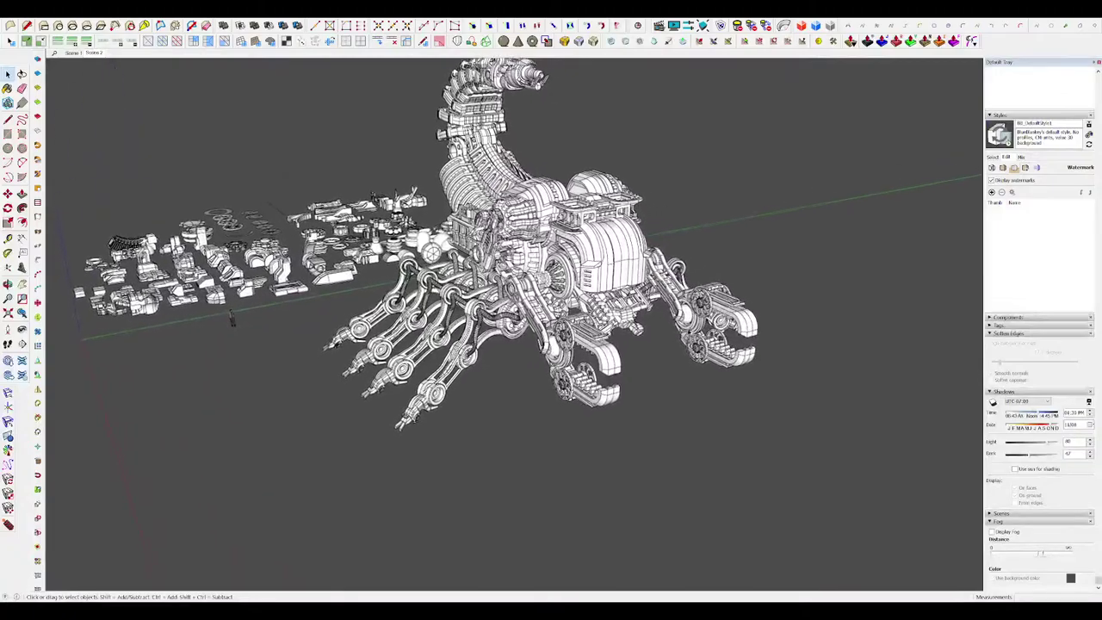
{"action": "middle_click_drag", "start_coordinate": [621, 321], "coordinate": [600, 269]}
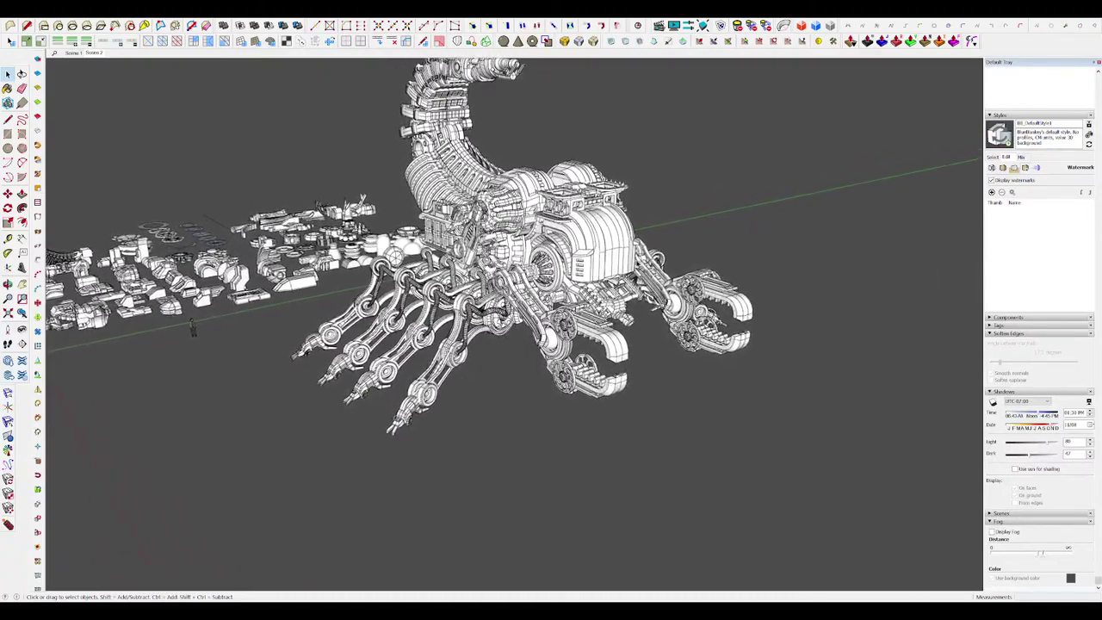
{"action": "key", "text": "l"}
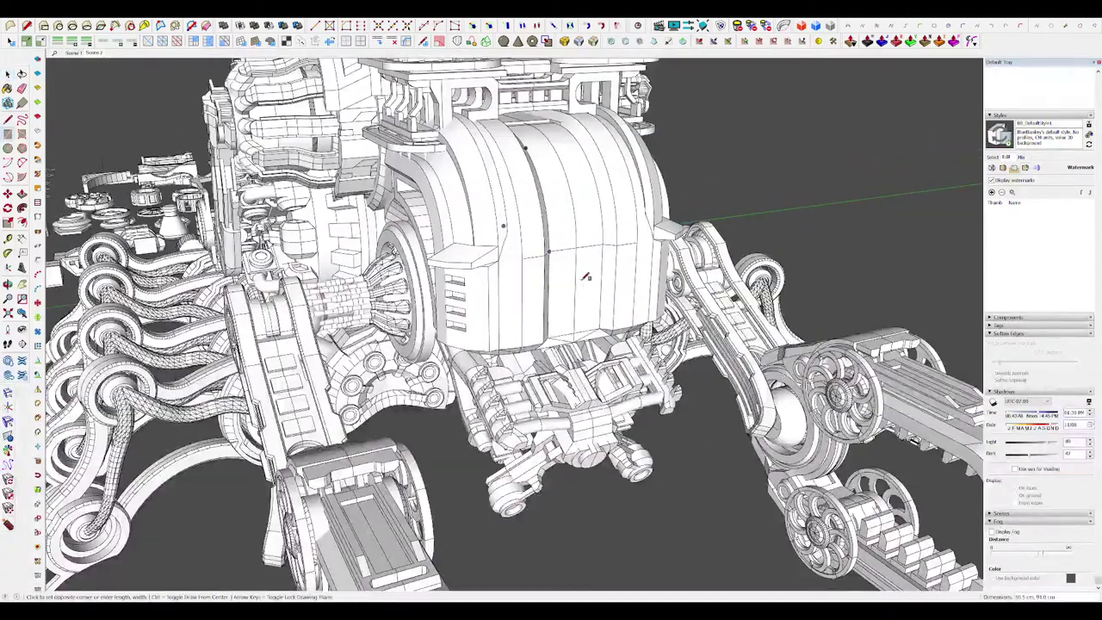
{"action": "key", "text": "space"}
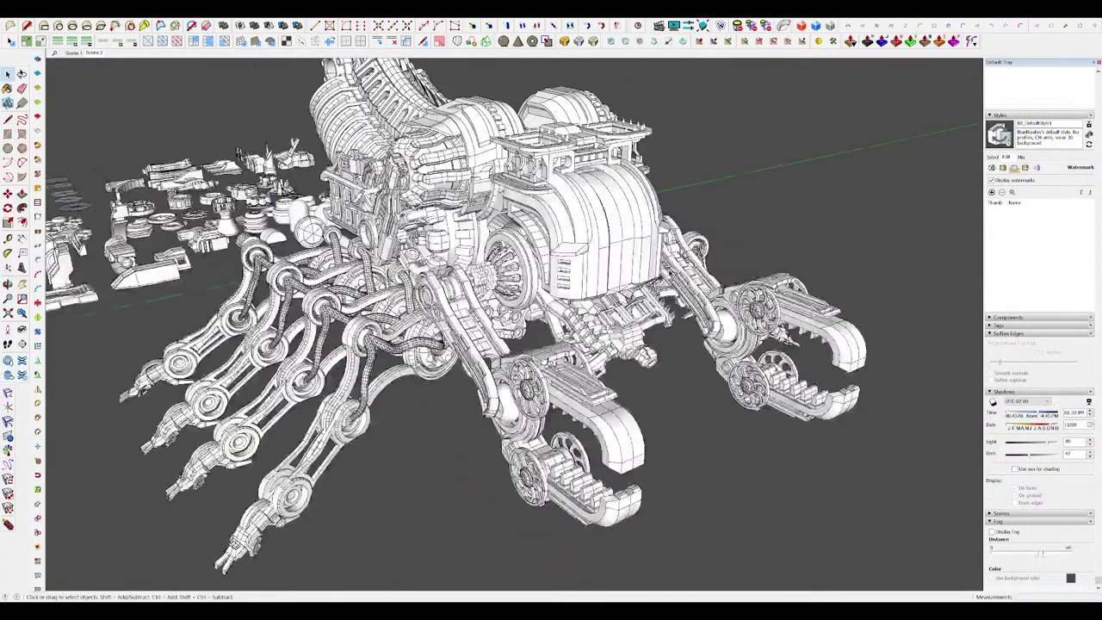
{"action": "scroll", "coordinate": [616, 260], "scroll_direction": "up", "scroll_amount": 5}
{"action": "left_click", "coordinate": [629, 253]}
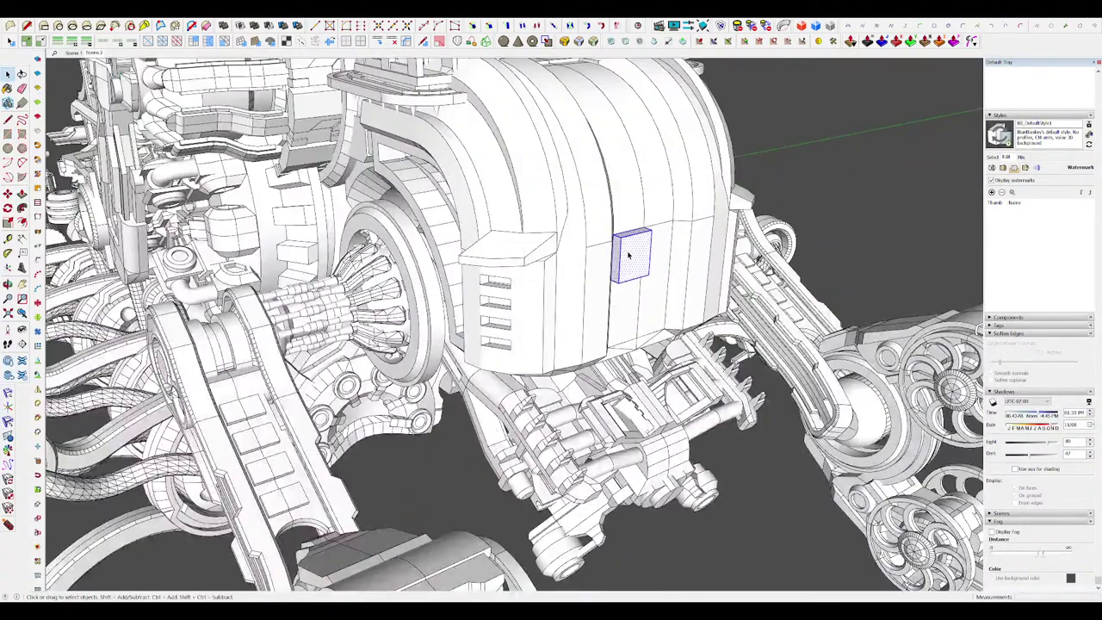
{"action": "scroll", "coordinate": [453, 377], "scroll_direction": "down", "scroll_amount": 3}
{"action": "middle_click_drag", "start_coordinate": [555, 349], "coordinate": [546, 360]}
{"action": "scroll", "coordinate": [561, 317], "scroll_direction": "up", "scroll_amount": 3}
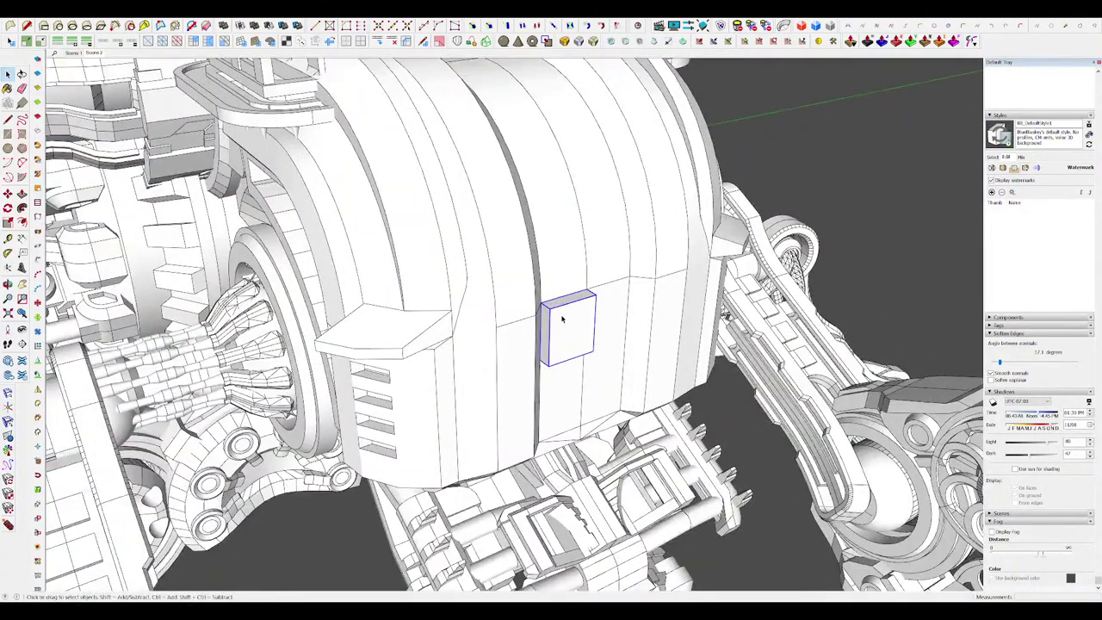
{"action": "double_click", "coordinate": [560, 318]}
{"action": "scroll", "coordinate": [543, 316], "scroll_direction": "up", "scroll_amount": 1}
Step: Draw a circle on the box's front face, then select the pair of small boxes in the housing group
{"action": "key", "text": "m"}
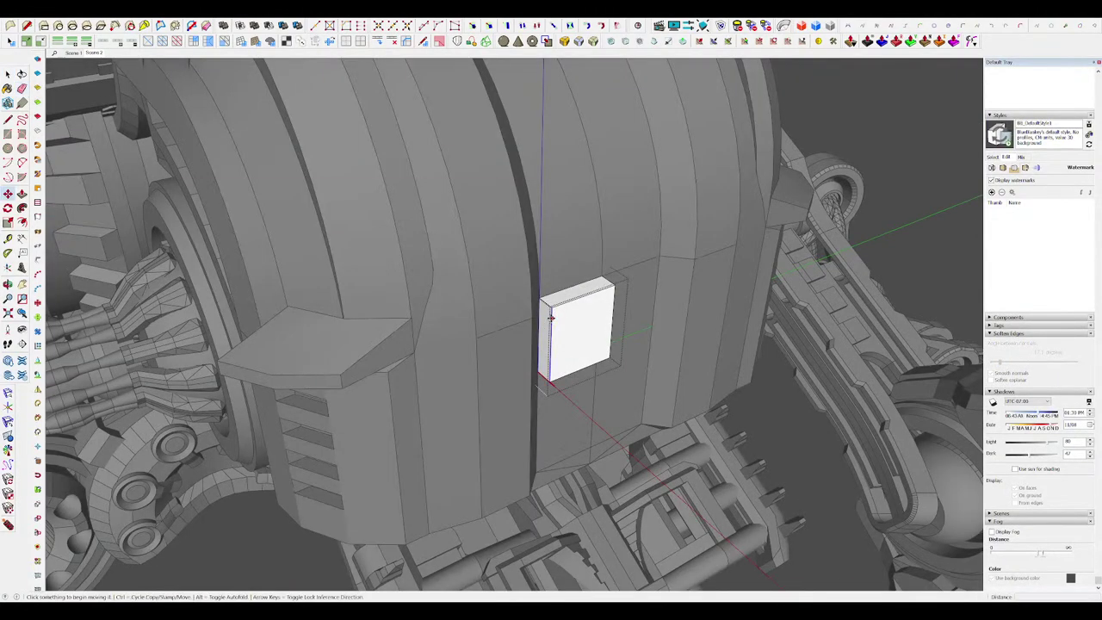
{"action": "scroll", "coordinate": [574, 292], "scroll_direction": "down", "scroll_amount": 4}
{"action": "scroll", "coordinate": [570, 295], "scroll_direction": "up", "scroll_amount": 4}
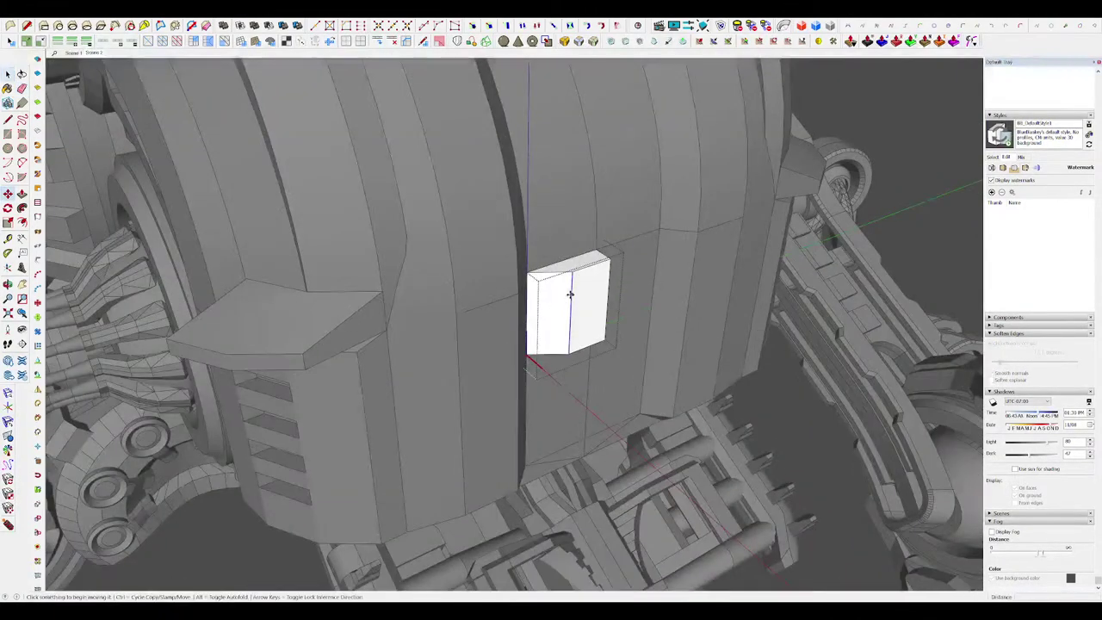
{"action": "middle_click_drag", "start_coordinate": [551, 298], "coordinate": [565, 284]}
{"action": "key", "text": "c"}
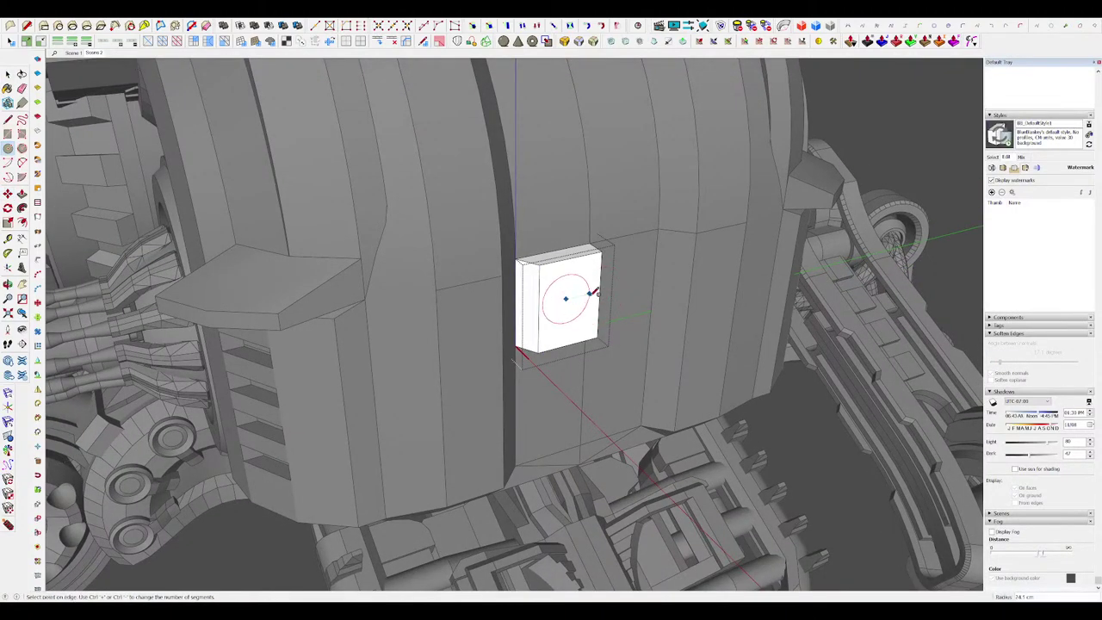
{"action": "left_click", "coordinate": [594, 293]}
{"action": "middle_click_drag", "start_coordinate": [594, 293], "coordinate": [600, 306]}
{"action": "scroll", "coordinate": [603, 296], "scroll_direction": "down", "scroll_amount": 6}
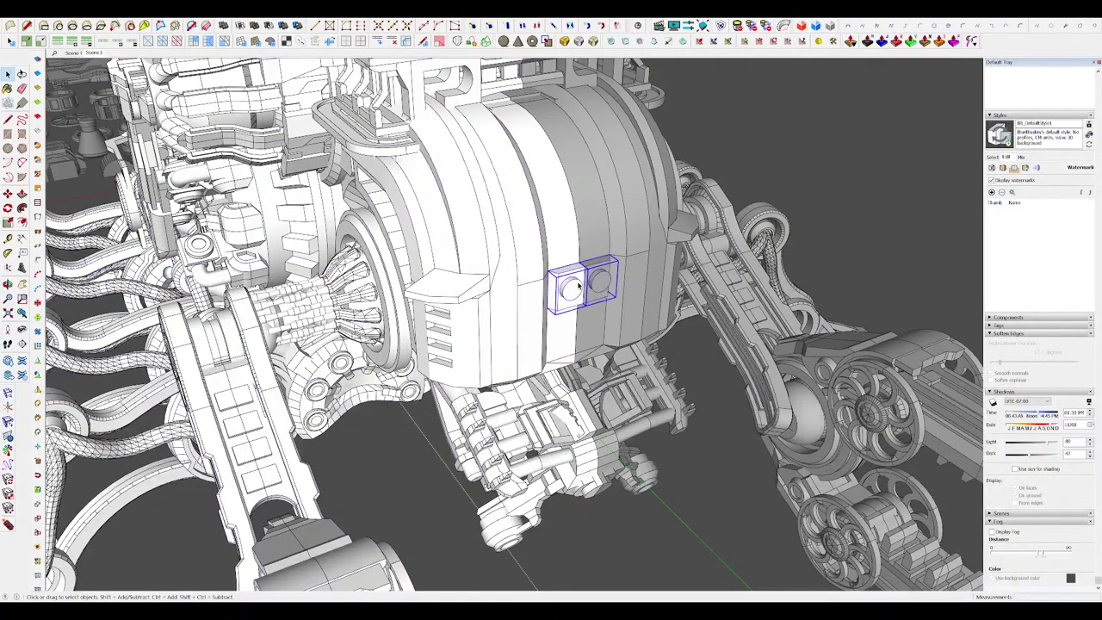
{"action": "scroll", "coordinate": [579, 286], "scroll_direction": "down", "scroll_amount": 10}
{"action": "left_click", "coordinate": [756, 277]}
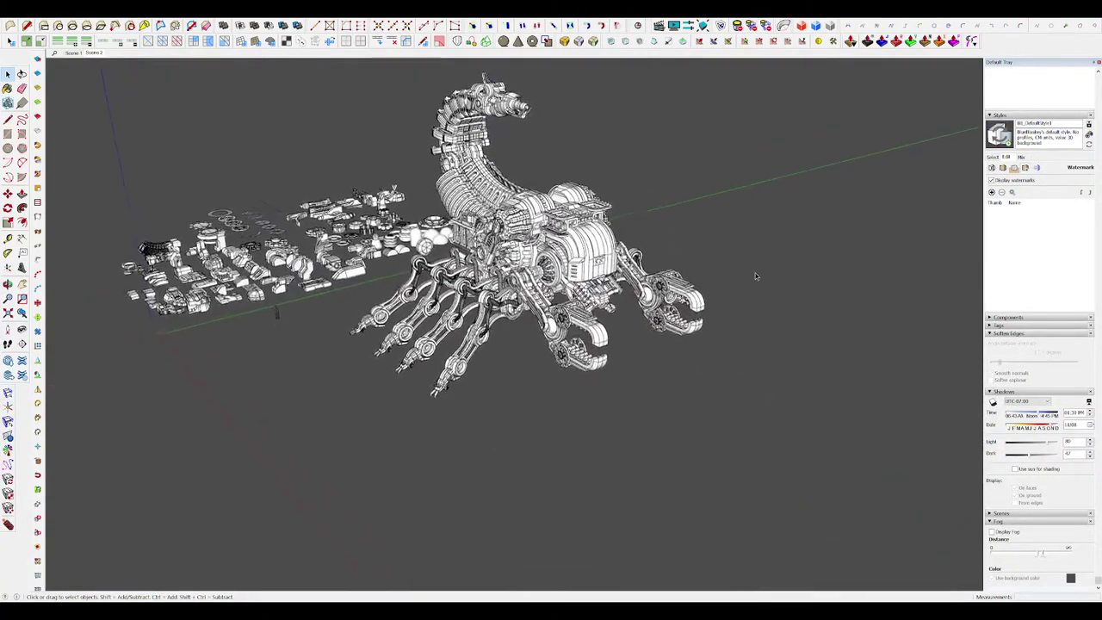
{"action": "scroll", "coordinate": [605, 273], "scroll_direction": "up", "scroll_amount": 8}
{"action": "double_click", "coordinate": [605, 275]}
{"action": "left_click", "coordinate": [605, 274]}
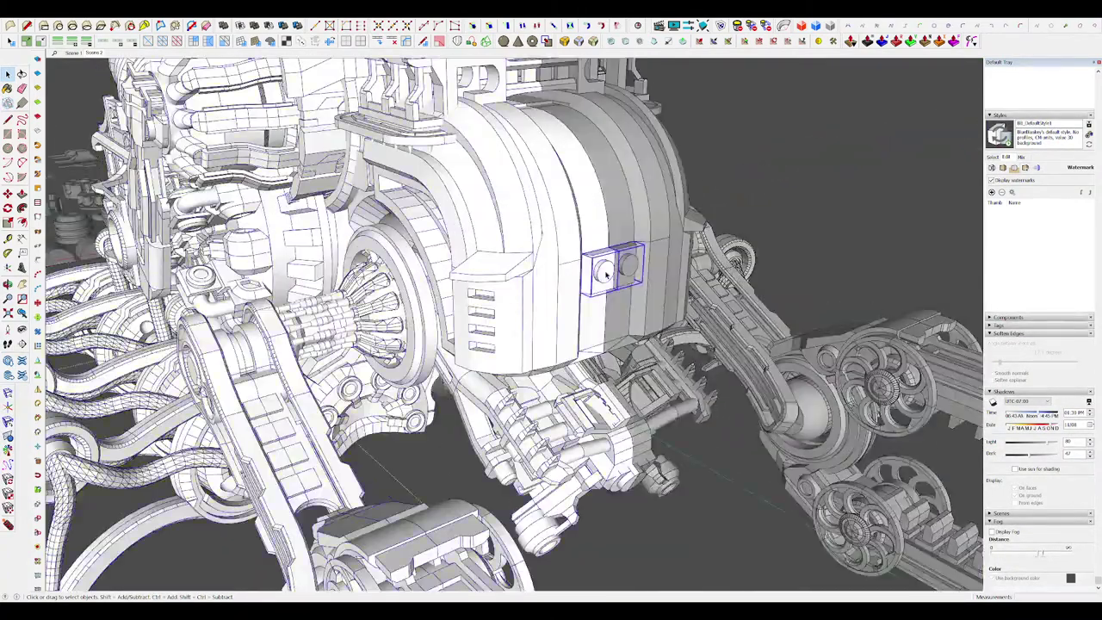
Step: From a three-quarter view of the claws, copy the bracket block up the curved housing edge with Move and Ctrl
{"action": "key", "text": "Page_Down"}
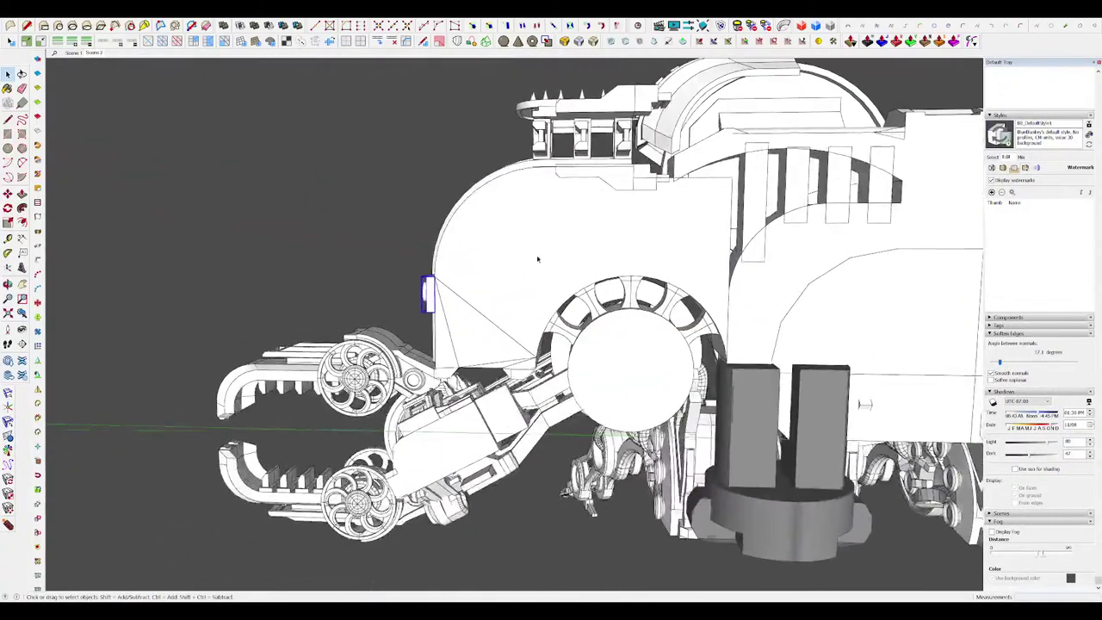
{"action": "middle_click_drag", "start_coordinate": [538, 259], "coordinate": [592, 271]}
{"action": "middle_click_drag", "start_coordinate": [470, 233], "coordinate": [542, 287]}
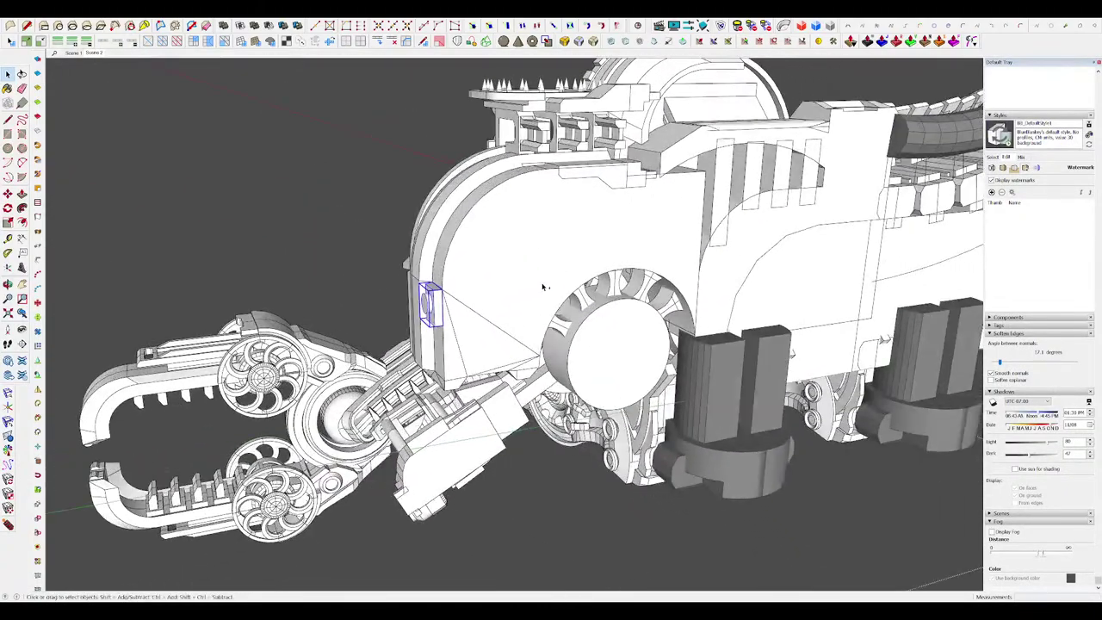
{"action": "scroll", "coordinate": [454, 301], "scroll_direction": "up", "scroll_amount": 2}
{"action": "key", "text": "m"}
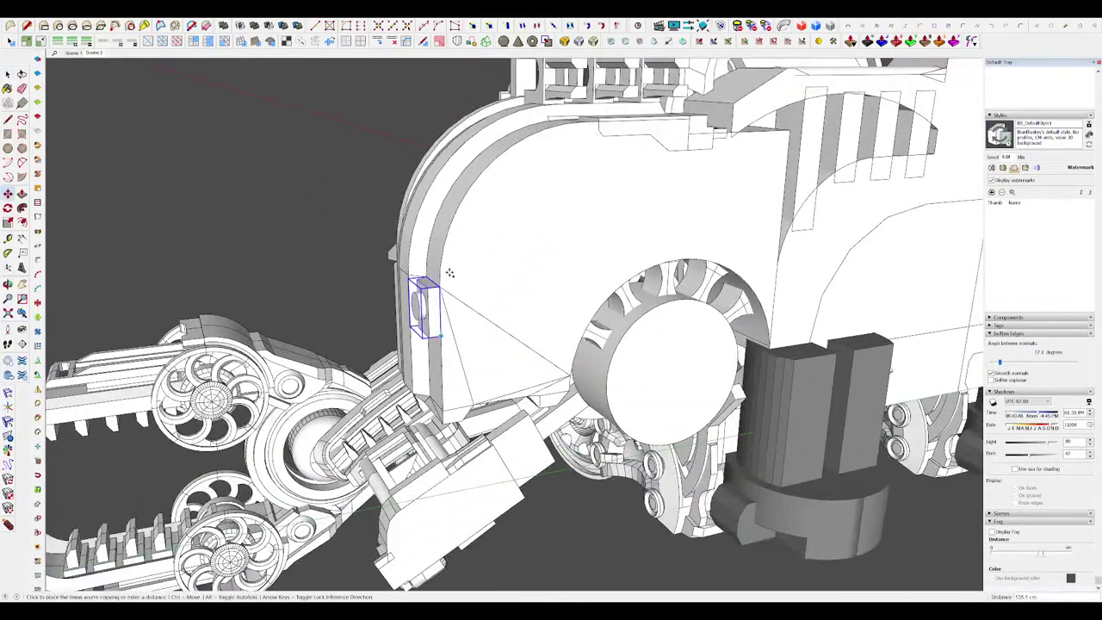
{"action": "scroll", "coordinate": [440, 228], "scroll_direction": "up", "scroll_amount": 2}
{"action": "key", "text": "q"}
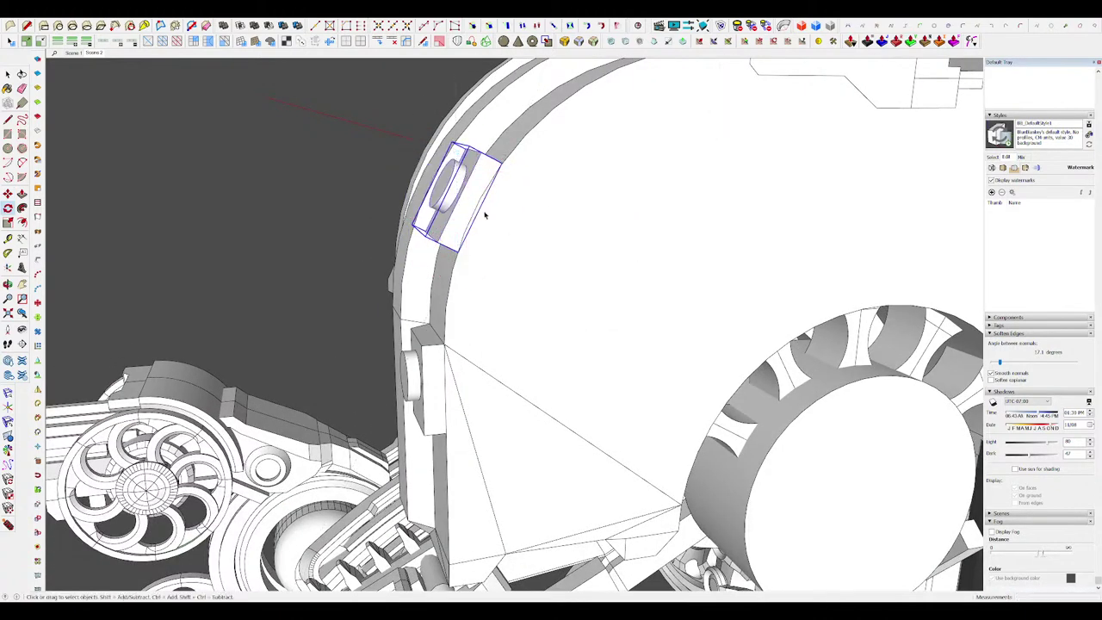
{"action": "scroll", "coordinate": [482, 220], "scroll_direction": "up", "scroll_amount": 2}
{"action": "key", "text": "m"}
{"action": "scroll", "coordinate": [462, 250], "scroll_direction": "down", "scroll_amount": 3}
{"action": "scroll", "coordinate": [531, 154], "scroll_direction": "up", "scroll_amount": 2}
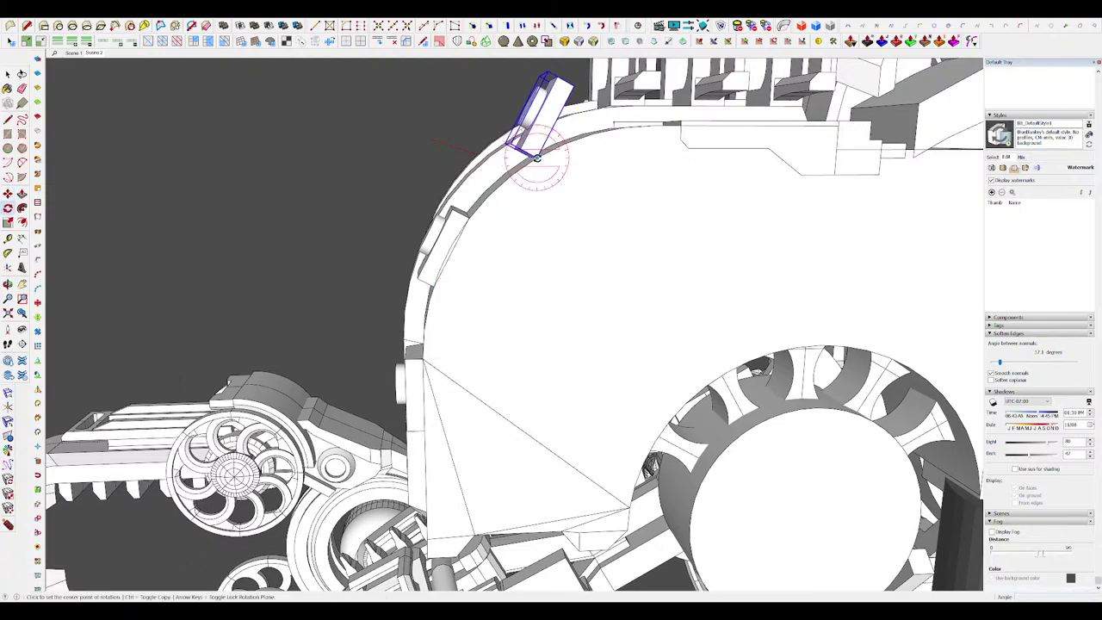
Step: Rotate the copied block about a pivot so it tilts along the arc
{"action": "left_click", "coordinate": [574, 88]}
{"action": "scroll", "coordinate": [616, 126], "scroll_direction": "down", "scroll_amount": 4}
{"action": "key", "text": "space"}
{"action": "middle_click_drag", "start_coordinate": [616, 125], "coordinate": [775, 198]}
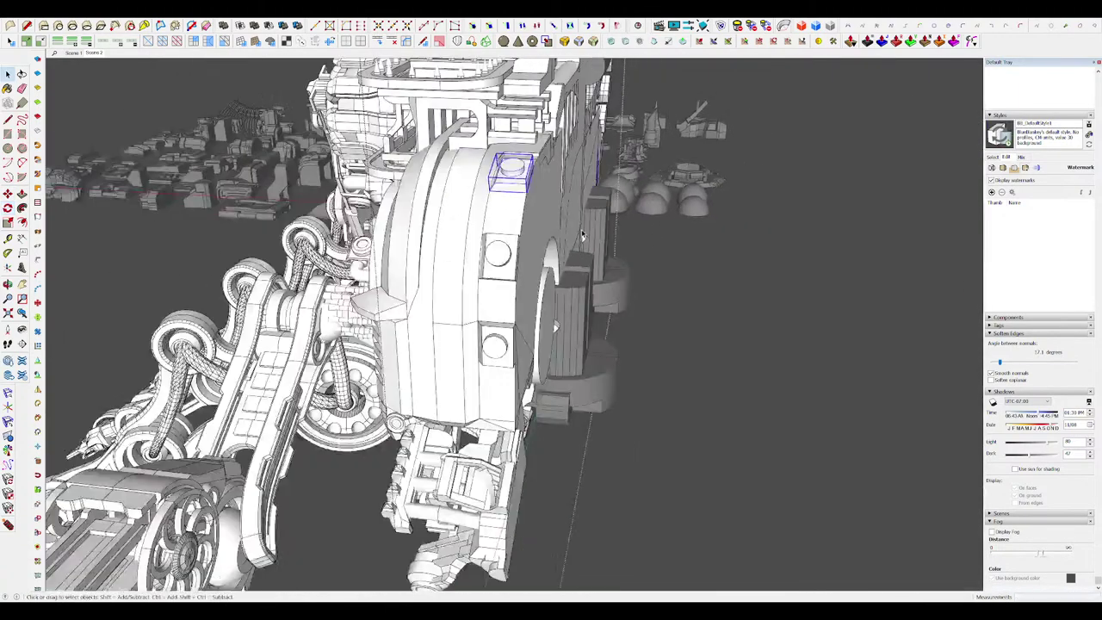
{"action": "scroll", "coordinate": [860, 256], "scroll_direction": "down", "scroll_amount": 4}
Step: Clear the selection and bring the scorpion's body housing into view
{"action": "middle_click_drag", "start_coordinate": [859, 256], "coordinate": [821, 267]}
{"action": "scroll", "coordinate": [821, 267], "scroll_direction": "down", "scroll_amount": 3}
{"action": "left_click", "coordinate": [819, 278]}
{"action": "scroll", "coordinate": [814, 274], "scroll_direction": "up", "scroll_amount": 5}
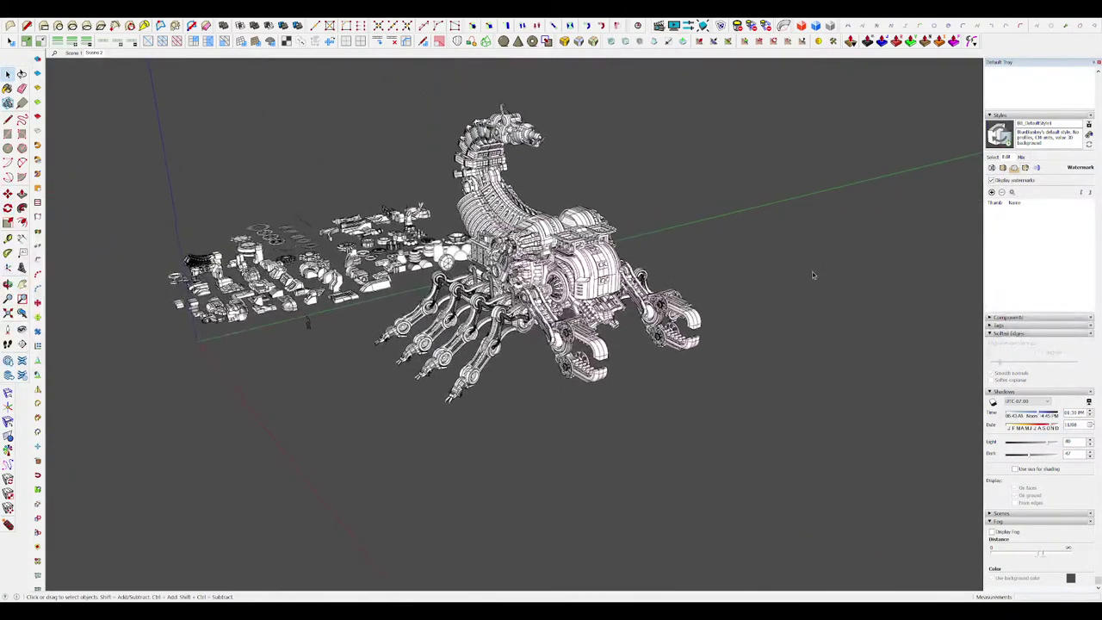
{"action": "mouse_move", "coordinate": [813, 276]}
{"action": "middle_mouse_down"}
{"action": "mouse_move", "coordinate": [802, 267]}
{"action": "mouse_move", "coordinate": [816, 265]}
{"action": "middle_mouse_up"}
{"action": "scroll", "coordinate": [678, 248], "scroll_direction": "up", "scroll_amount": 6}
Step: Open the housing group and select its face plus the adjacent curved strip
{"action": "key", "text": "d"}
{"action": "left_click", "coordinate": [523, 359]}
{"action": "middle_click_drag", "start_coordinate": [524, 360], "coordinate": [560, 393]}
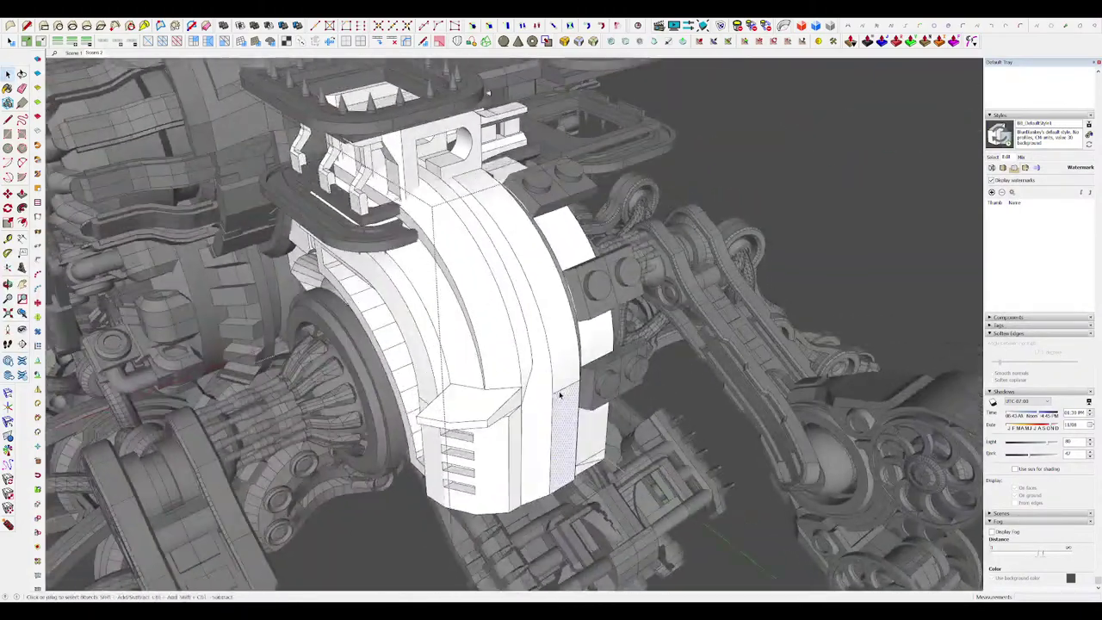
{"action": "scroll", "coordinate": [564, 317], "scroll_direction": "up", "scroll_amount": 3}
{"action": "left_click", "coordinate": [554, 314], "text": "shift"}
{"action": "scroll", "coordinate": [554, 315], "scroll_direction": "down", "scroll_amount": 4}
{"action": "middle_click_drag", "start_coordinate": [555, 318], "coordinate": [564, 339]}
{"action": "scroll", "coordinate": [565, 356], "scroll_direction": "up", "scroll_amount": 2}
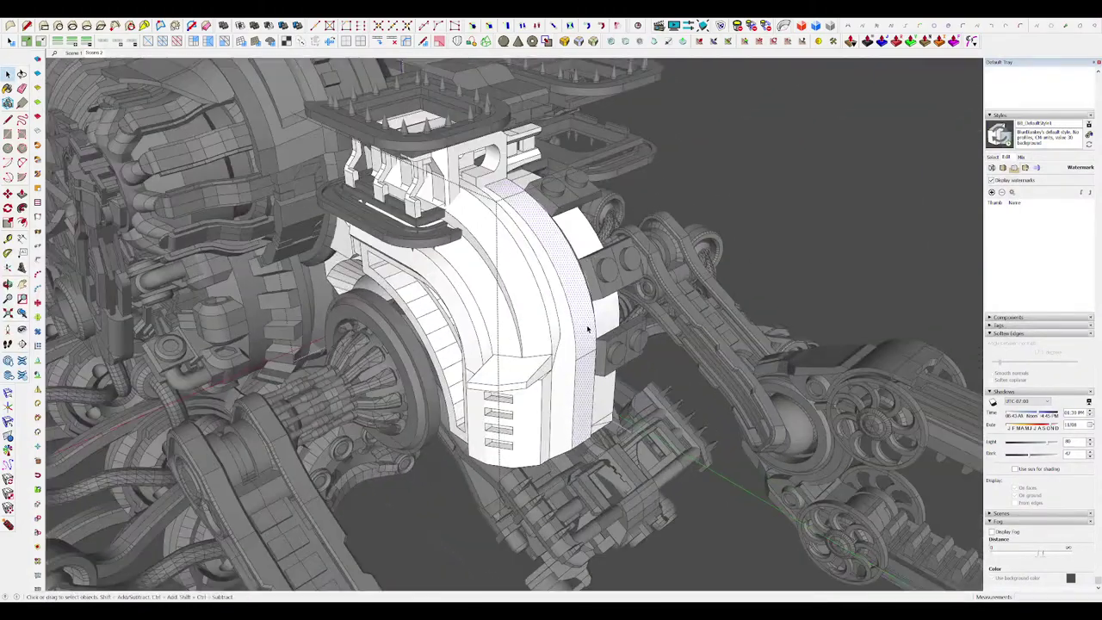
{"action": "key", "text": "m"}
{"action": "key", "text": "space"}
Step: With the rest of the model hidden, offset the curved edge outward into an arc path
{"action": "key", "text": "alt+h"}
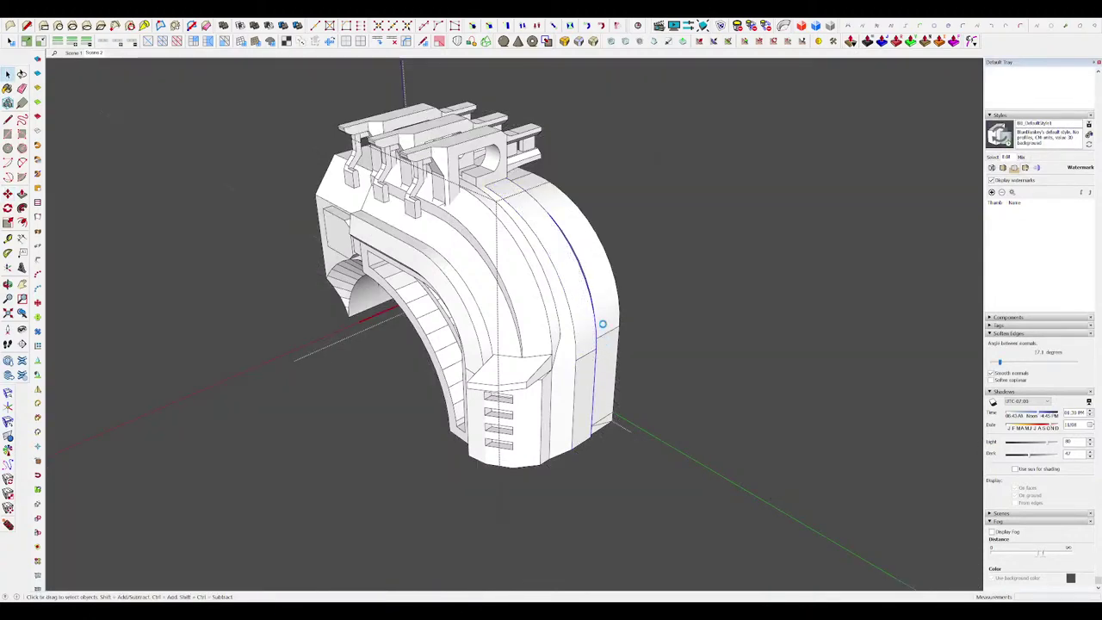
{"action": "middle_click_drag", "start_coordinate": [540, 216], "coordinate": [566, 206]}
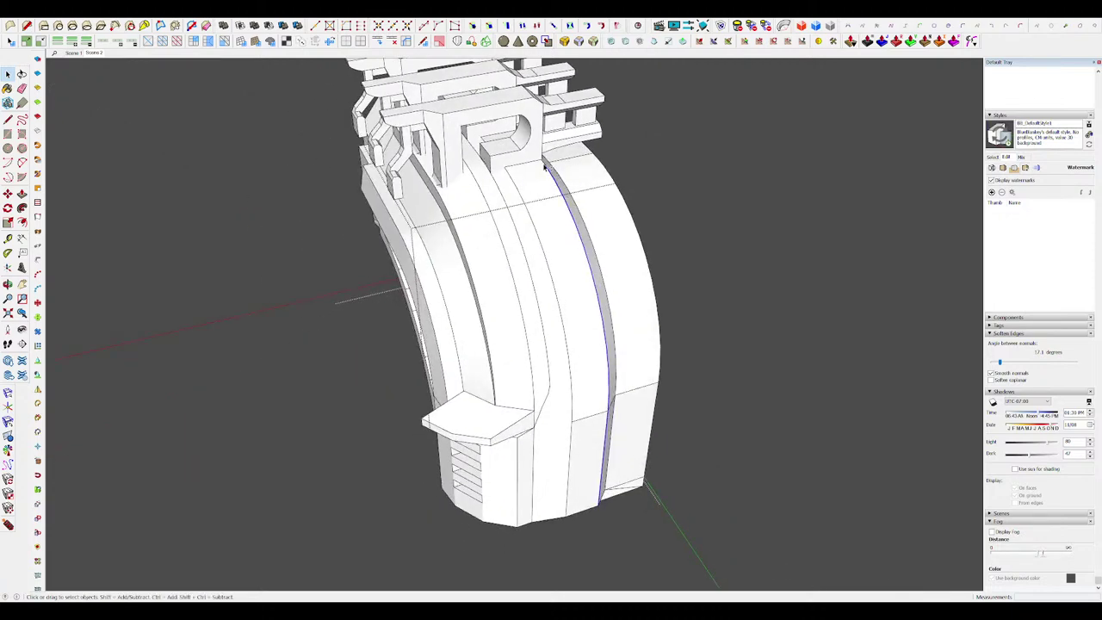
{"action": "middle_click_drag", "start_coordinate": [542, 187], "coordinate": [608, 356]}
{"action": "key", "text": "m"}
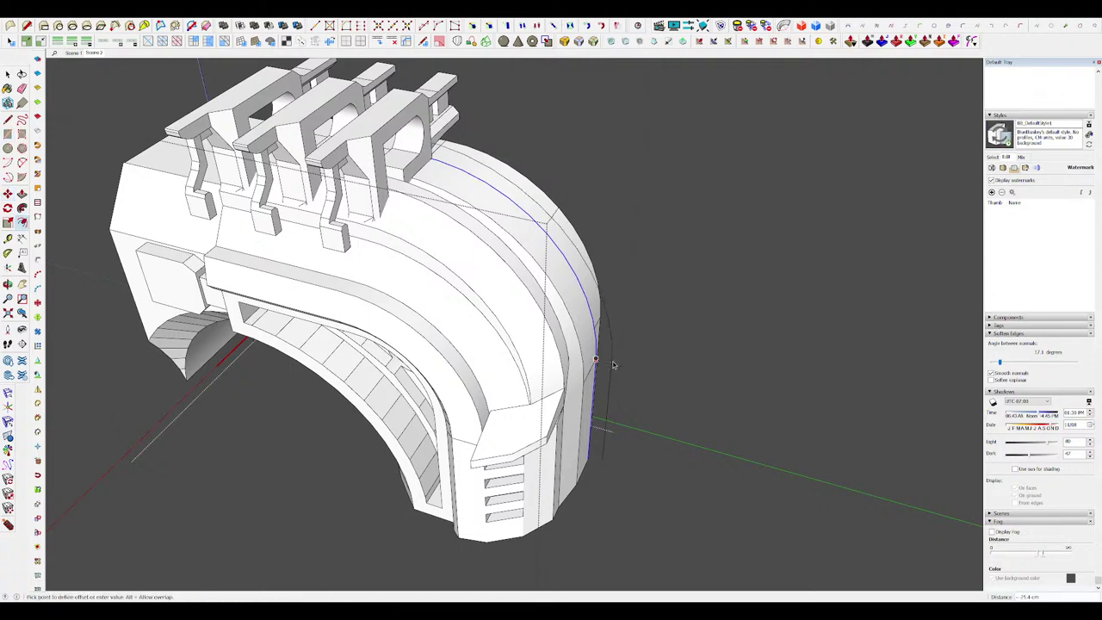
{"action": "key", "text": "h"}
{"action": "middle_click_drag", "start_coordinate": [610, 357], "coordinate": [637, 390]}
{"action": "scroll", "coordinate": [576, 302], "scroll_direction": "down", "scroll_amount": 4}
{"action": "scroll", "coordinate": [557, 240], "scroll_direction": "up", "scroll_amount": 4}
{"action": "key", "text": "h"}
{"action": "key", "text": "space"}
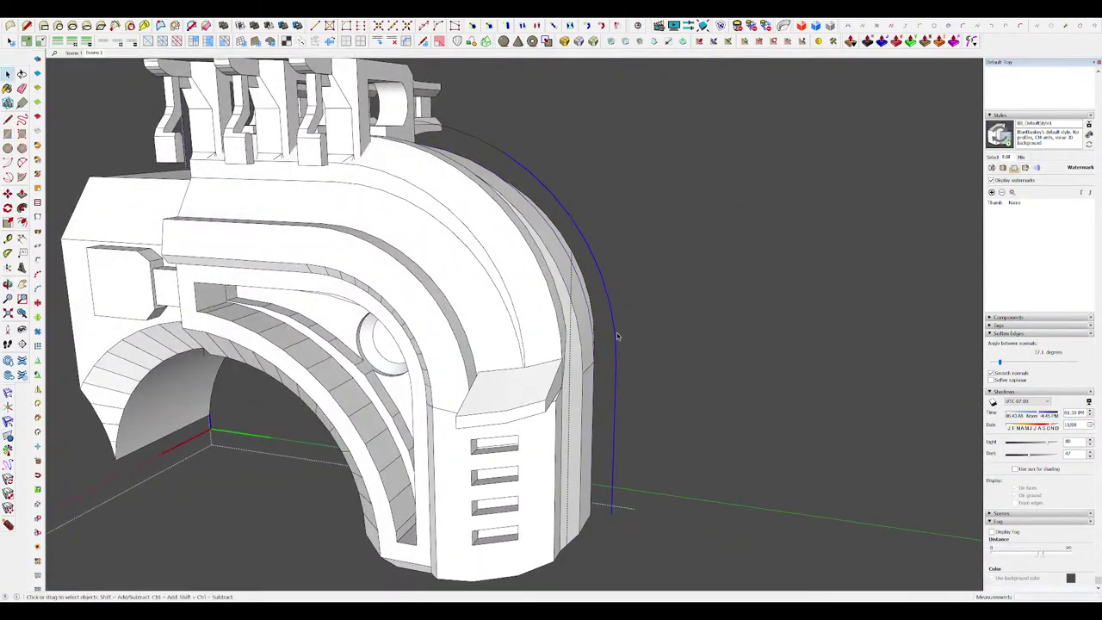
Step: Select the new curve's upper end, then unhide the model to check the rail on the full scorpion
{"action": "middle_click_drag", "start_coordinate": [482, 128], "coordinate": [595, 184]}
{"action": "left_click_drag", "start_coordinate": [426, 117], "coordinate": [400, 102]}
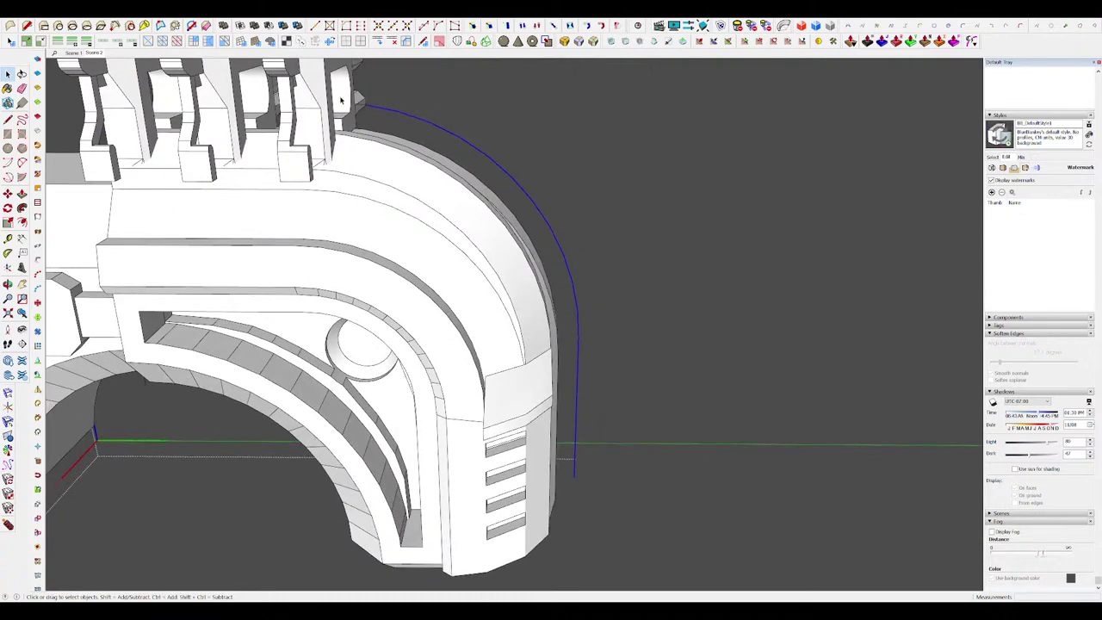
{"action": "scroll", "coordinate": [340, 101], "scroll_direction": "up", "scroll_amount": 3}
{"action": "scroll", "coordinate": [444, 146], "scroll_direction": "down", "scroll_amount": 6}
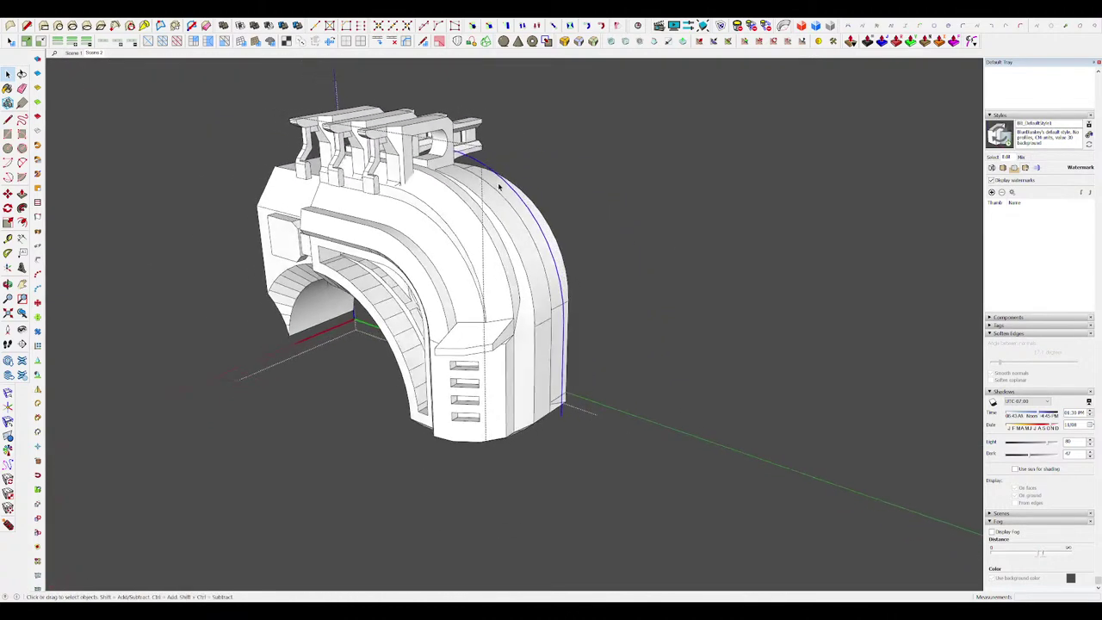
{"action": "scroll", "coordinate": [491, 221], "scroll_direction": "up", "scroll_amount": 2}
{"action": "scroll", "coordinate": [508, 223], "scroll_direction": "down", "scroll_amount": 2}
{"action": "key", "text": "i"}
{"action": "middle_click_drag", "start_coordinate": [520, 224], "coordinate": [482, 241]}
{"action": "scroll", "coordinate": [482, 241], "scroll_direction": "up", "scroll_amount": 2}
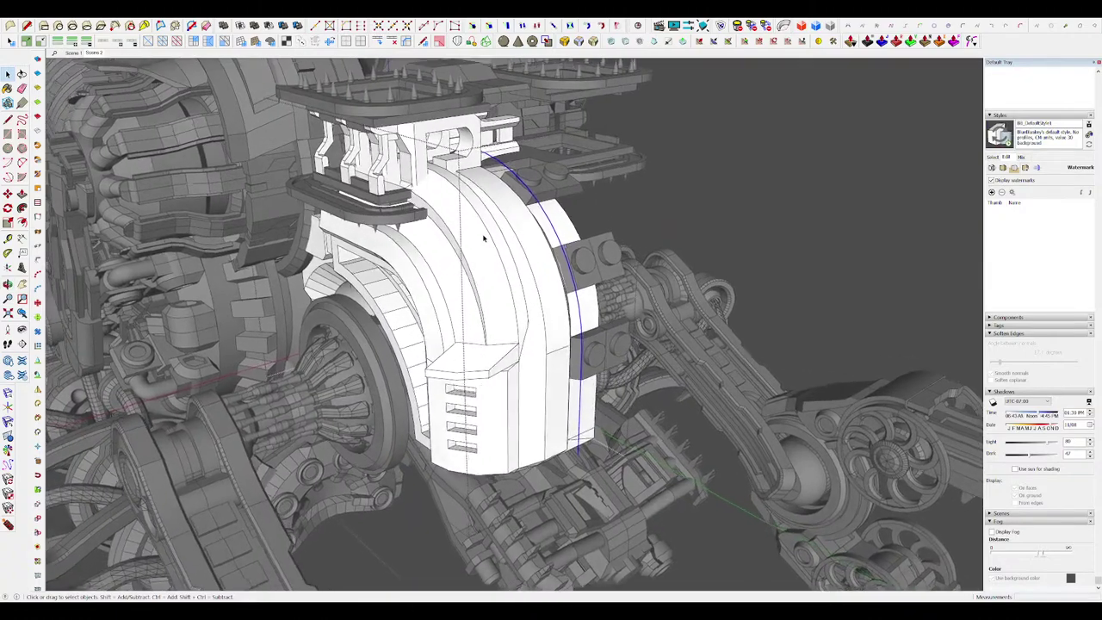
{"action": "scroll", "coordinate": [516, 235], "scroll_direction": "up", "scroll_amount": 4}
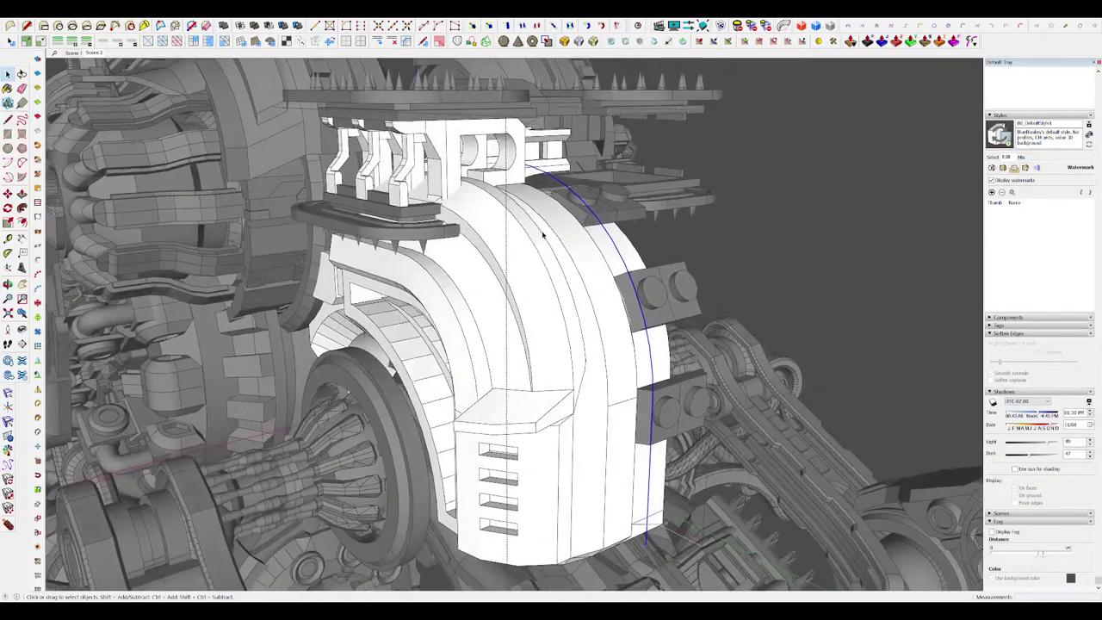
{"action": "middle_click_drag", "start_coordinate": [543, 234], "coordinate": [546, 234]}
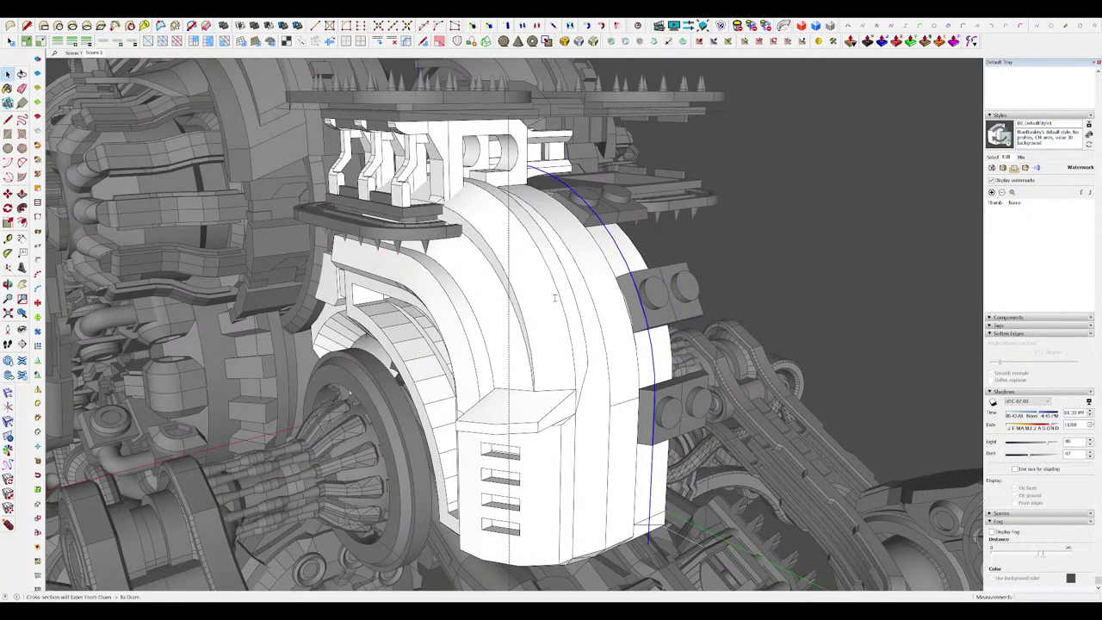
{"action": "scroll", "coordinate": [542, 340], "scroll_direction": "down", "scroll_amount": 8}
{"action": "key", "text": "space"}
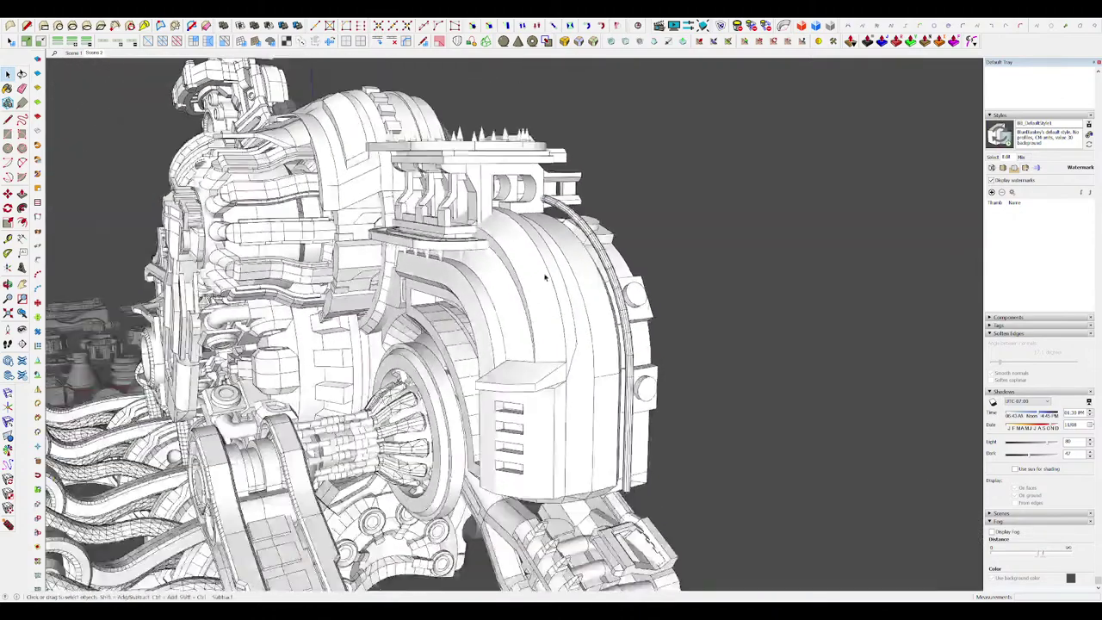
{"action": "scroll", "coordinate": [568, 314], "scroll_direction": "down", "scroll_amount": 8}
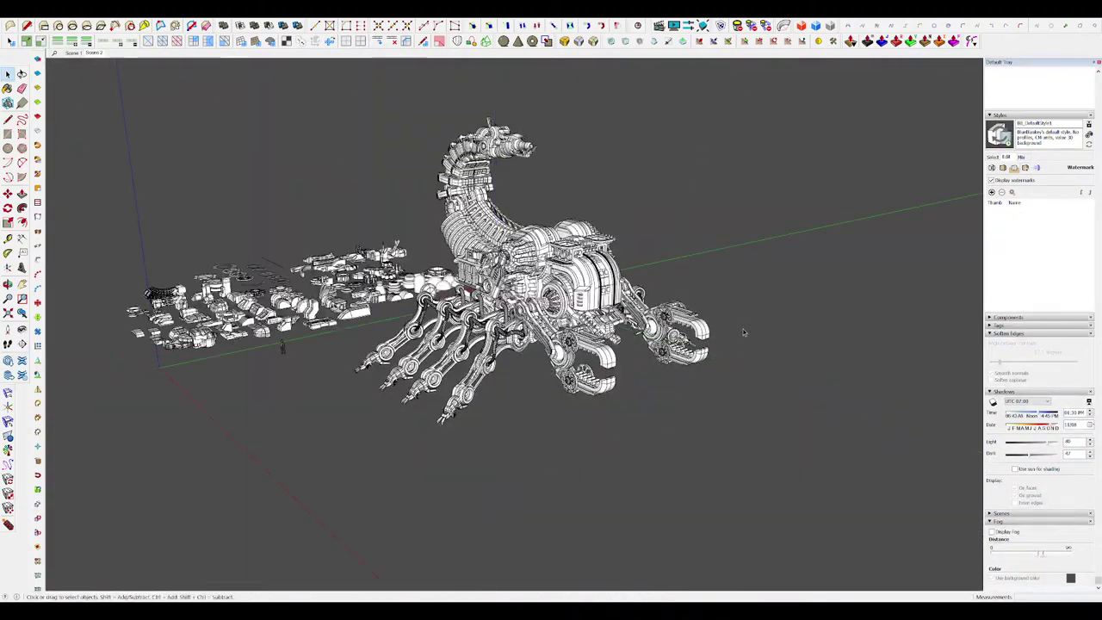
Step: Open the arch group and soften the pipe strips into smooth tubes
{"action": "scroll", "coordinate": [550, 306], "scroll_direction": "up", "scroll_amount": 10}
{"action": "left_click", "coordinate": [522, 295]}
{"action": "double_click", "coordinate": [523, 295]}
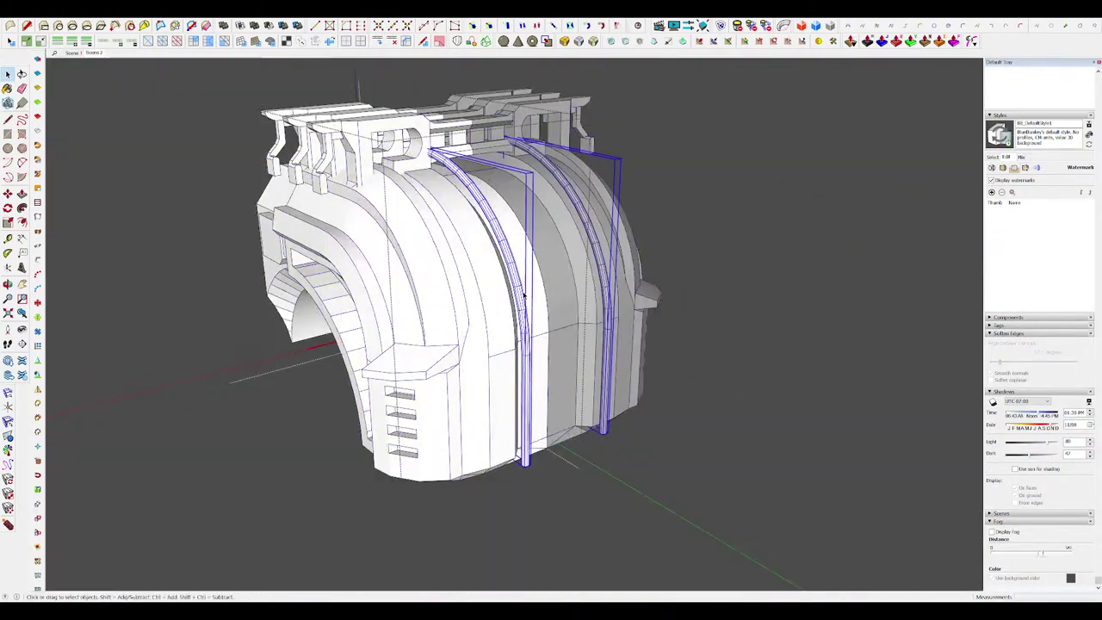
{"action": "left_click_drag", "start_coordinate": [999, 363], "coordinate": [1011, 362]}
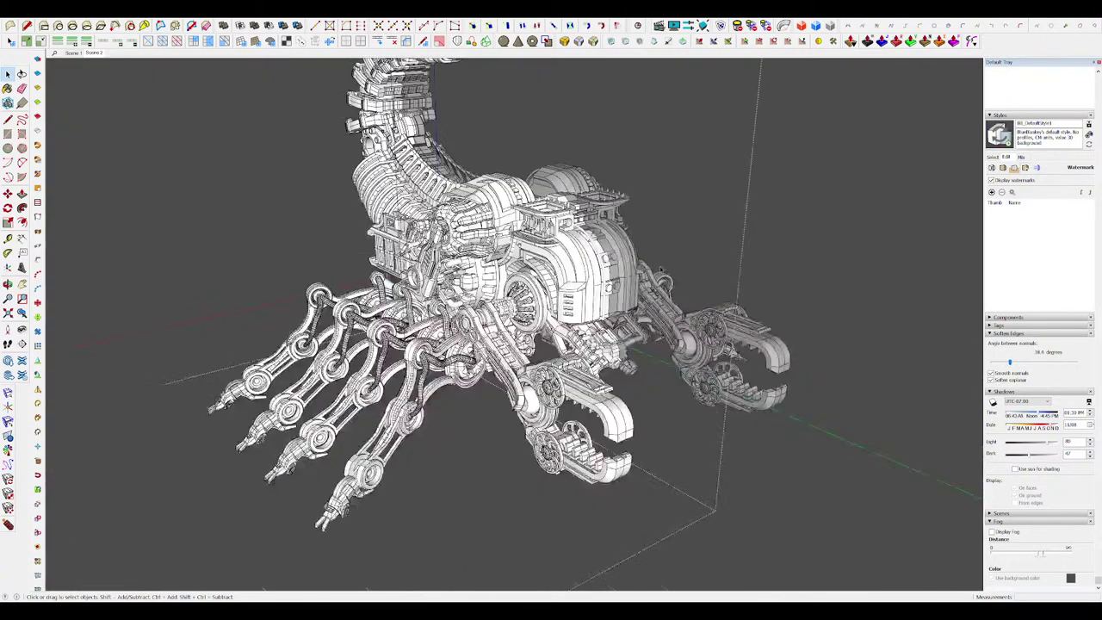
{"action": "scroll", "coordinate": [806, 283], "scroll_direction": "down", "scroll_amount": 4}
{"action": "scroll", "coordinate": [807, 305], "scroll_direction": "up", "scroll_amount": 2}
{"action": "scroll", "coordinate": [806, 305], "scroll_direction": "up", "scroll_amount": 3}
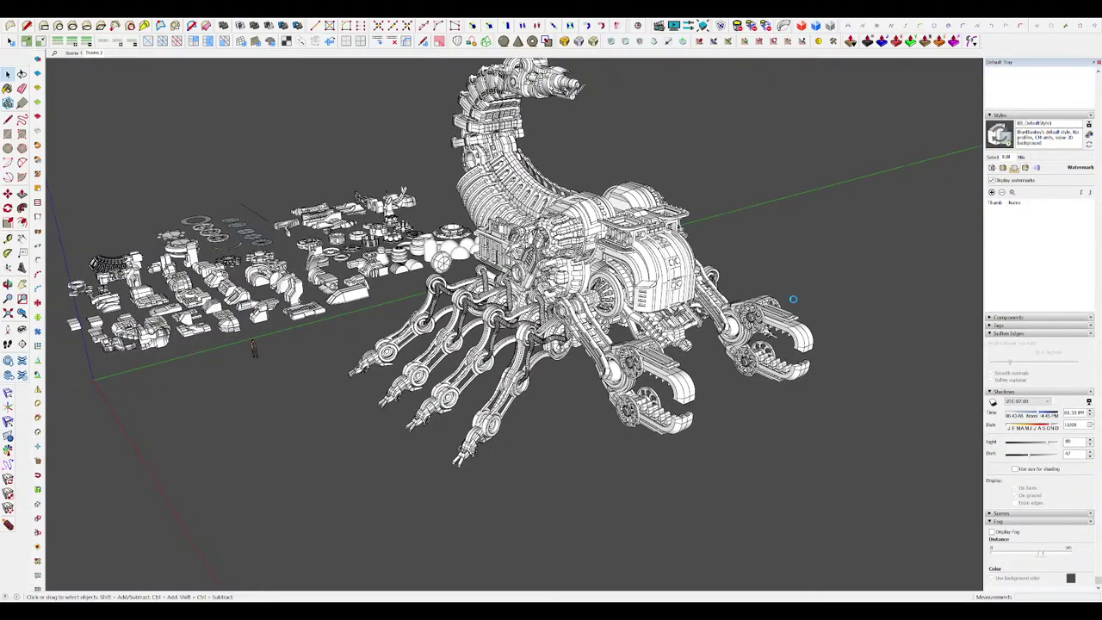
{"action": "scroll", "coordinate": [652, 258], "scroll_direction": "up", "scroll_amount": 5}
Step: Open the nested arch group and isolate it by hiding the rest of the model
{"action": "double_click", "coordinate": [651, 255]}
{"action": "double_click", "coordinate": [652, 255]}
{"action": "scroll", "coordinate": [652, 250], "scroll_direction": "up", "scroll_amount": 4}
{"action": "middle_click_drag", "start_coordinate": [667, 249], "coordinate": [550, 225]}
{"action": "scroll", "coordinate": [651, 230], "scroll_direction": "down", "scroll_amount": 4}
{"action": "middle_click_drag", "start_coordinate": [652, 229], "coordinate": [530, 217]}
{"action": "left_click", "coordinate": [660, 252]}
{"action": "key", "text": "h"}
{"action": "middle_click_drag", "start_coordinate": [657, 255], "coordinate": [265, 204]}
{"action": "key", "text": "h"}
{"action": "middle_click_drag", "start_coordinate": [534, 237], "coordinate": [474, 238]}
Step: Inside the inner arch piece, extrude the small rectangle into a box
{"action": "double_click", "coordinate": [518, 325]}
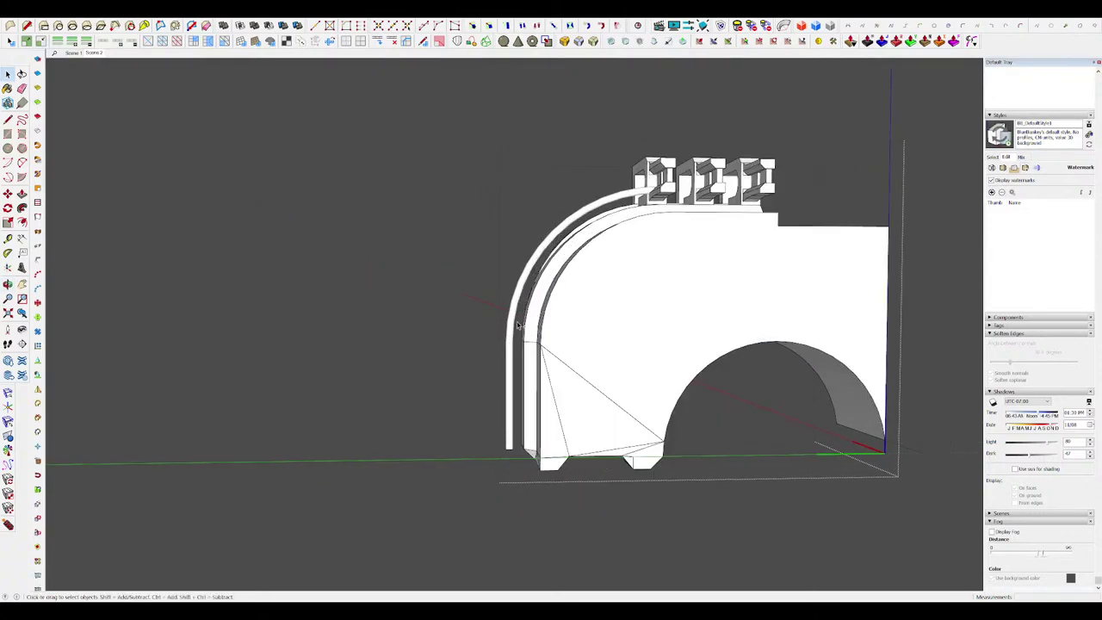
{"action": "middle_click_drag", "start_coordinate": [518, 325], "coordinate": [515, 334]}
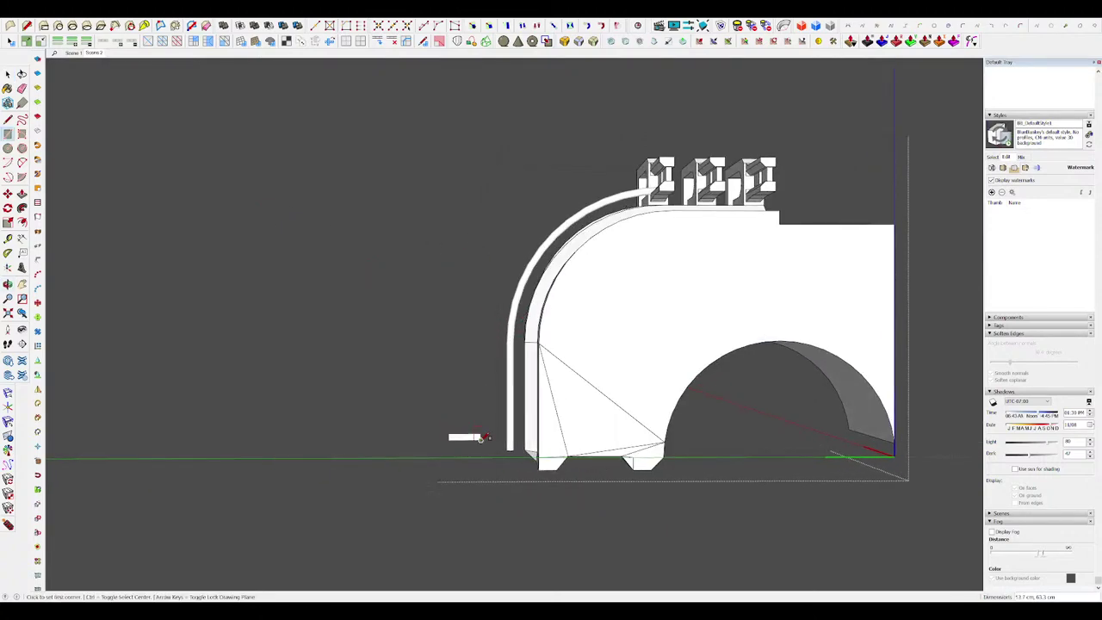
{"action": "scroll", "coordinate": [470, 437], "scroll_direction": "up", "scroll_amount": 5}
{"action": "middle_click_drag", "start_coordinate": [470, 437], "coordinate": [418, 477]}
{"action": "key", "text": "space"}
{"action": "key", "text": "p"}
{"action": "left_click", "coordinate": [453, 440]}
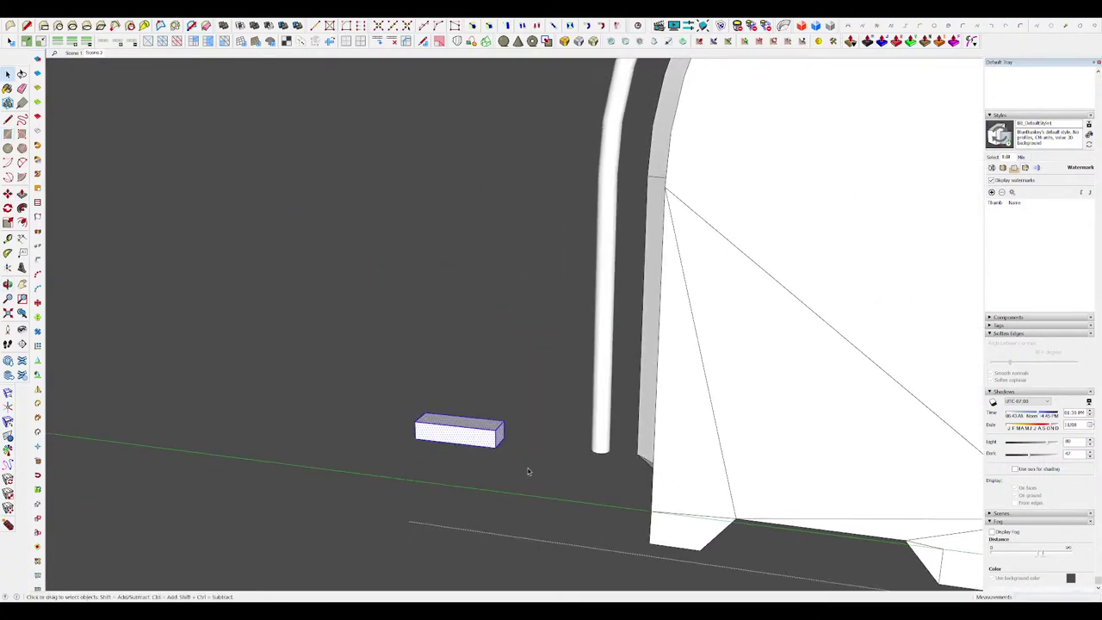
{"action": "middle_click_drag", "start_coordinate": [528, 471], "coordinate": [531, 464]}
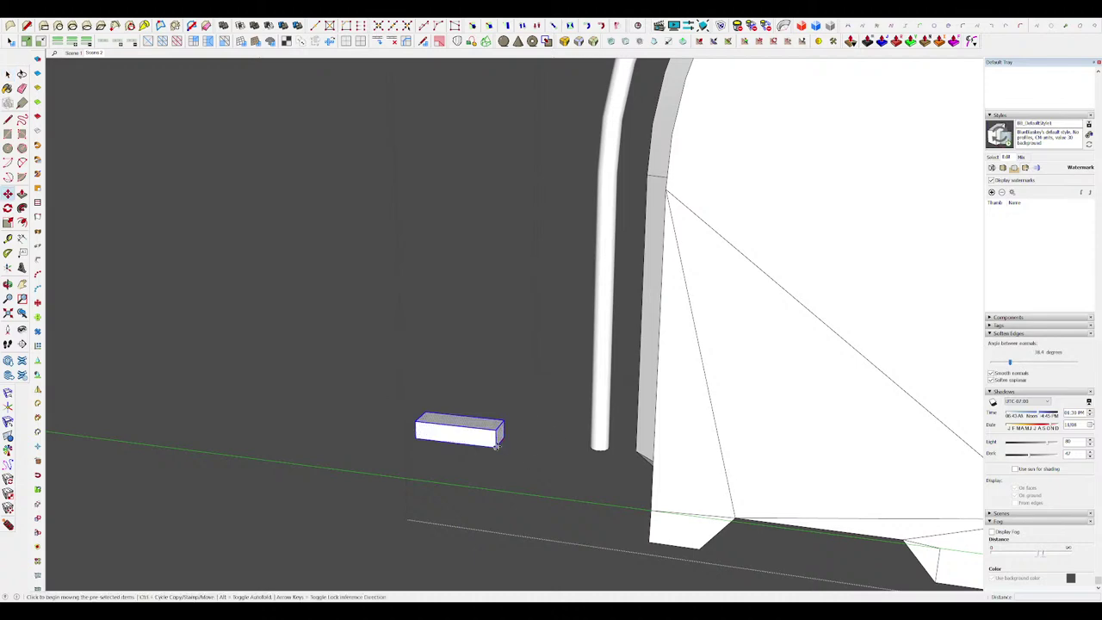
Step: Move the box to the housing's wall corner and resize it
{"action": "left_click", "coordinate": [496, 446]}
{"action": "scroll", "coordinate": [652, 376], "scroll_direction": "up", "scroll_amount": 3}
{"action": "middle_click_drag", "start_coordinate": [654, 381], "coordinate": [707, 267]}
{"action": "left_click", "coordinate": [632, 473]}
{"action": "key", "text": "s"}
{"action": "left_click", "coordinate": [725, 373]}
Step: Move the box along the red axis and drop it onto the edge pipe
{"action": "key", "text": "m"}
{"action": "left_click", "coordinate": [727, 393]}
{"action": "key", "text": "Left"}
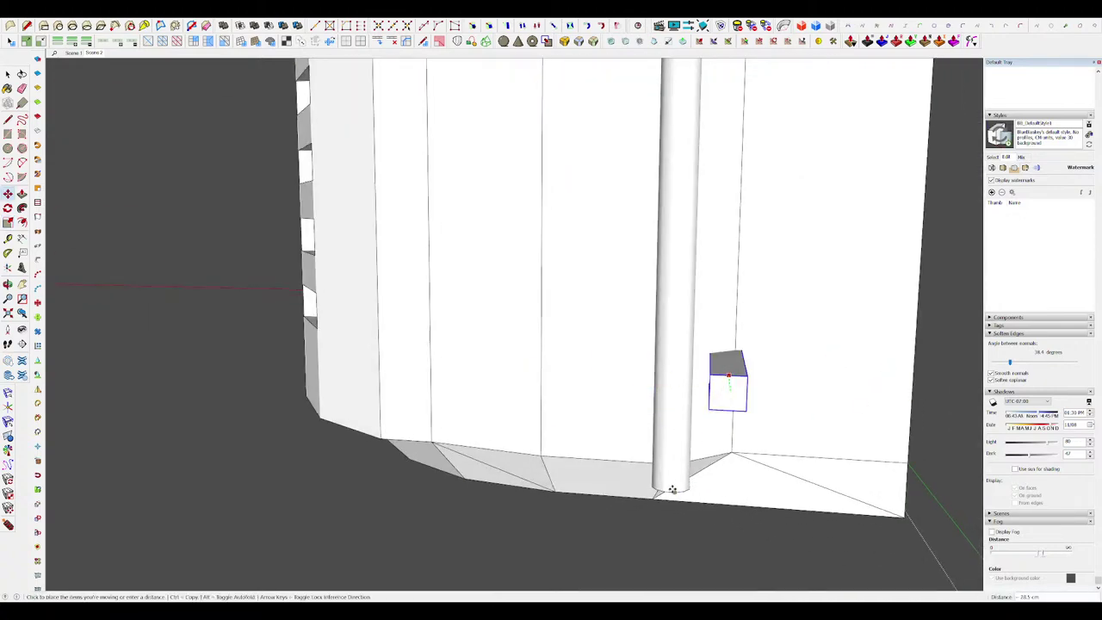
{"action": "key", "text": "Right"}
{"action": "left_click", "coordinate": [665, 492]}
{"action": "middle_click_drag", "start_coordinate": [689, 459], "coordinate": [696, 388]}
{"action": "left_click", "coordinate": [672, 407]}
Step: Scale the box to fit around the pipe and slide it left
{"action": "key", "text": "s"}
{"action": "left_click", "coordinate": [667, 435]}
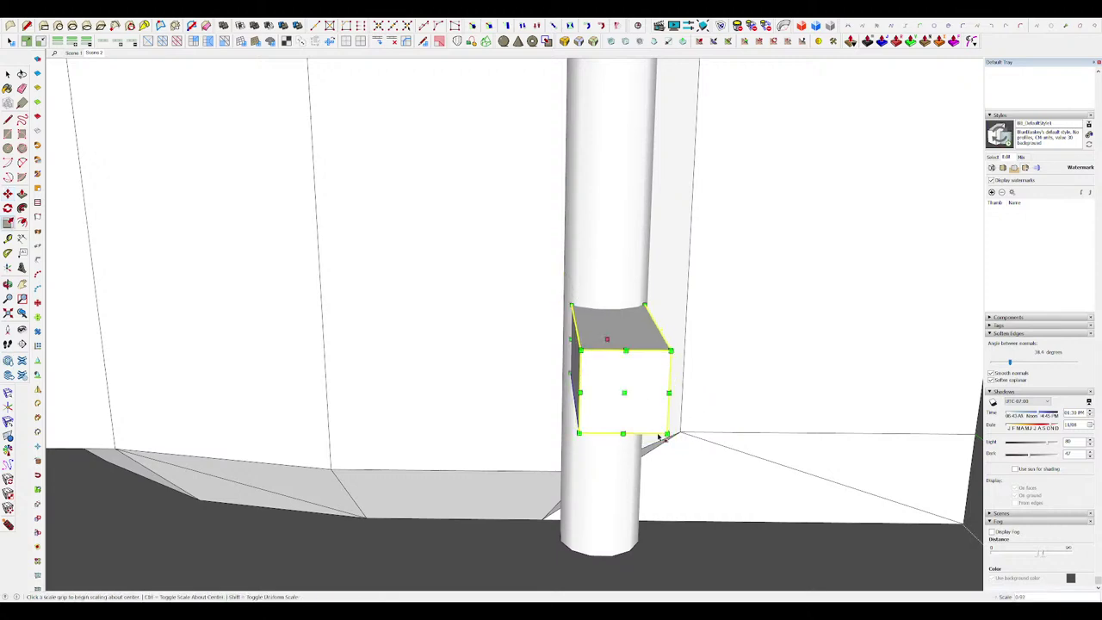
{"action": "middle_click_drag", "start_coordinate": [525, 408], "coordinate": [627, 303]}
{"action": "key", "text": "m"}
{"action": "left_click", "coordinate": [621, 329]}
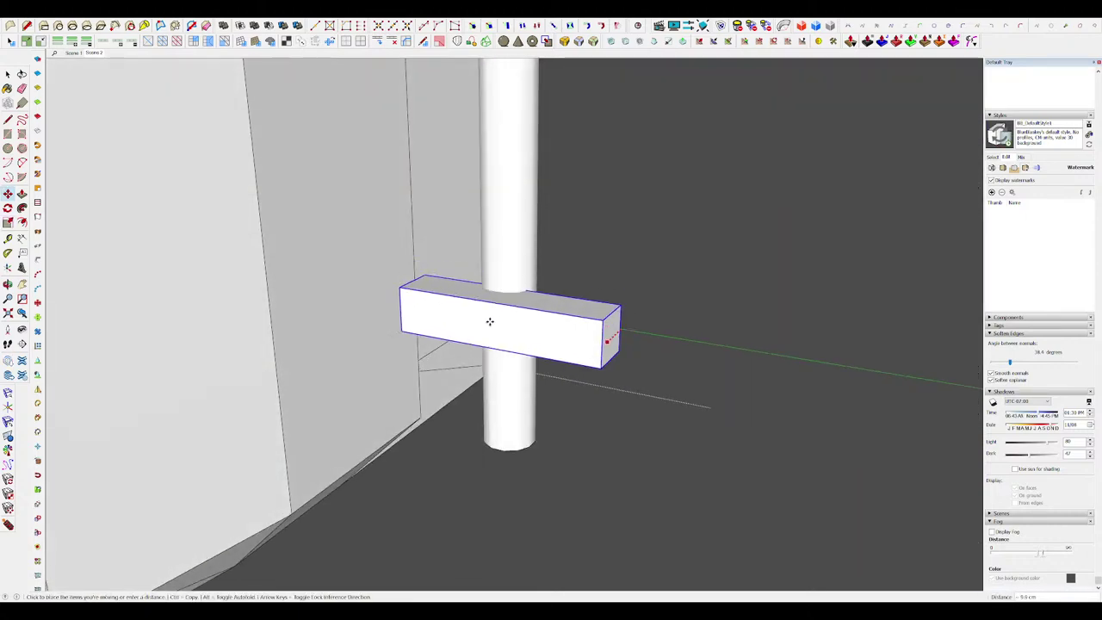
{"action": "mouse_move", "coordinate": [457, 305]}
{"action": "middle_mouse_down"}
{"action": "mouse_move", "coordinate": [197, 197]}
{"action": "mouse_move", "coordinate": [296, 221]}
{"action": "mouse_move", "coordinate": [468, 290]}
{"action": "mouse_move", "coordinate": [457, 299]}
{"action": "middle_mouse_up"}
Step: Undo a misplaced copy and reposition the rung box on the pipe
{"action": "left_click", "coordinate": [457, 298]}
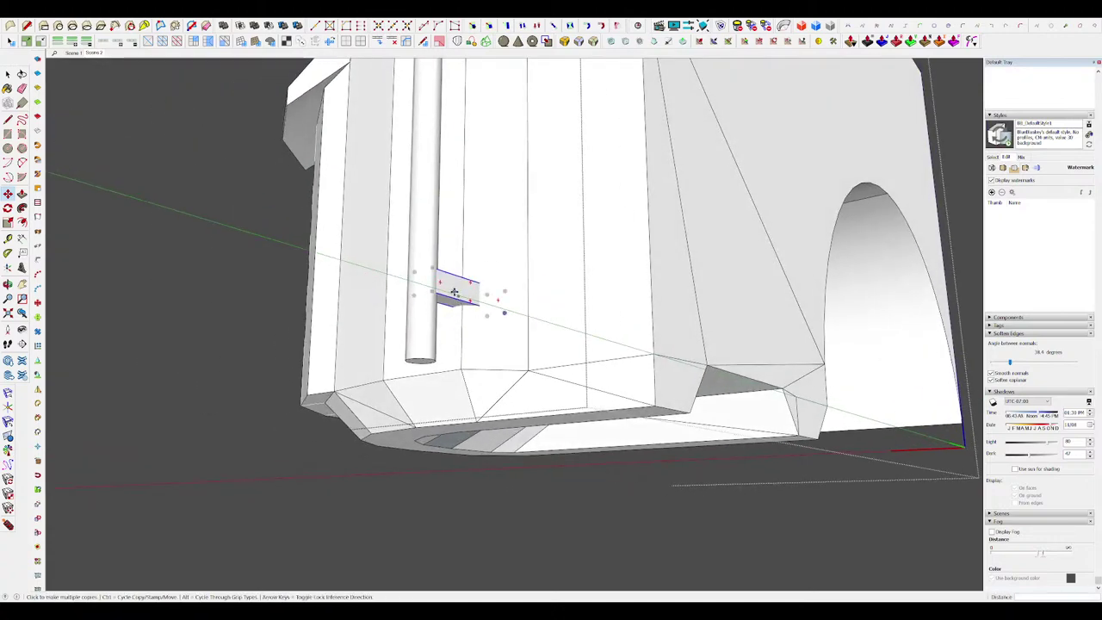
{"action": "left_click", "coordinate": [453, 314]}
{"action": "key", "text": "ctrl+z"}
{"action": "left_click", "coordinate": [455, 298]}
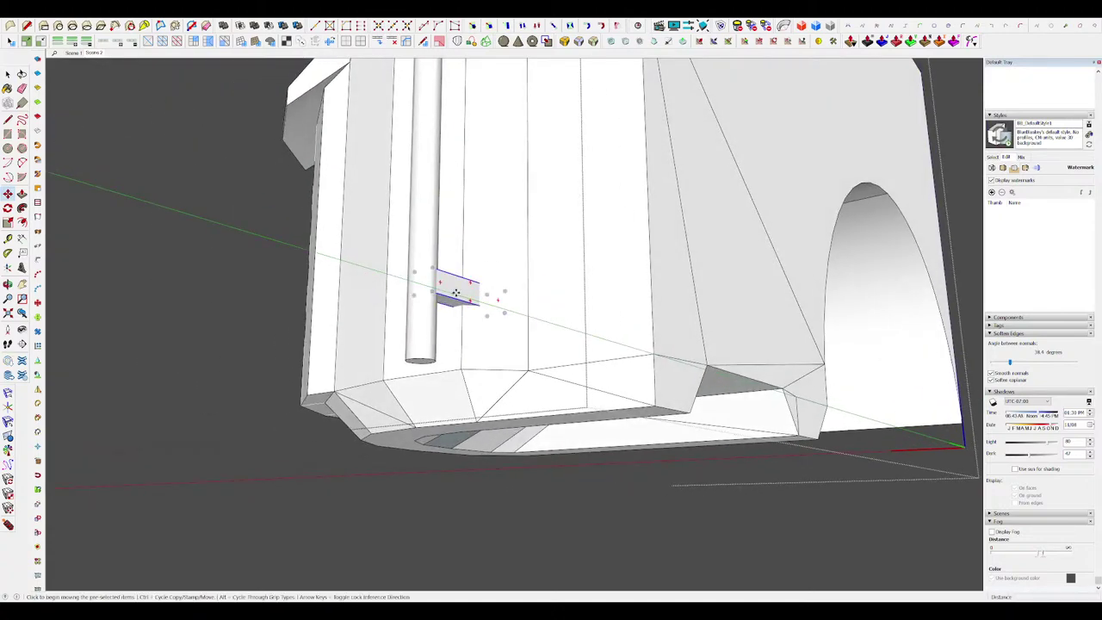
{"action": "left_click", "coordinate": [447, 344]}
{"action": "middle_click_drag", "start_coordinate": [447, 344], "coordinate": [525, 314]}
{"action": "scroll", "coordinate": [568, 331], "scroll_direction": "down", "scroll_amount": 10}
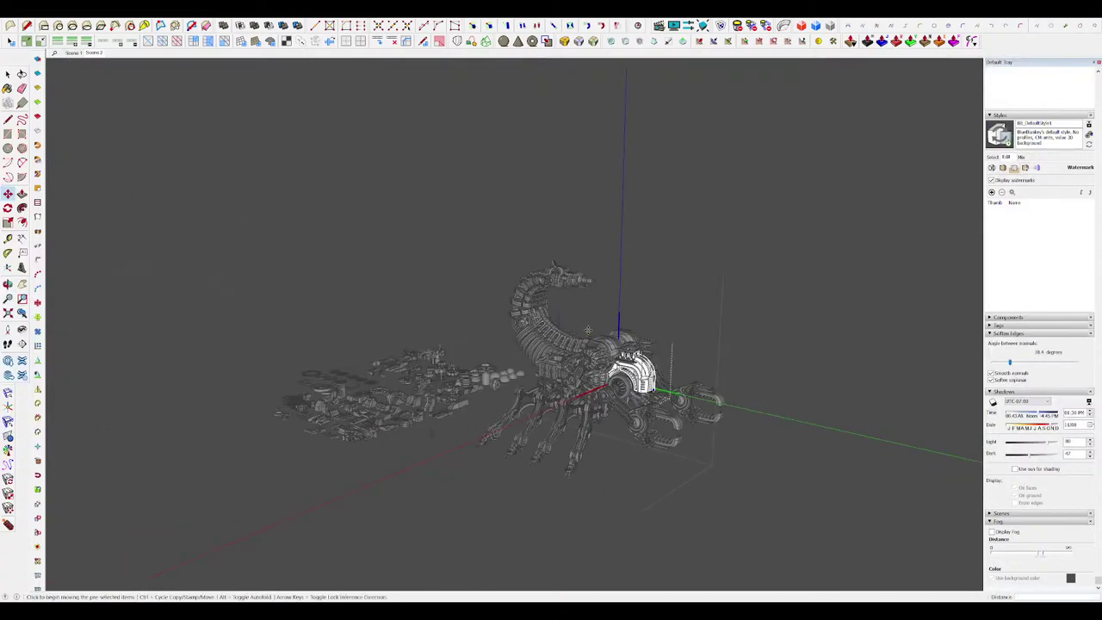
{"action": "scroll", "coordinate": [637, 362], "scroll_direction": "up", "scroll_amount": 3}
{"action": "key", "text": "space"}
{"action": "scroll", "coordinate": [600, 417], "scroll_direction": "up", "scroll_amount": 4}
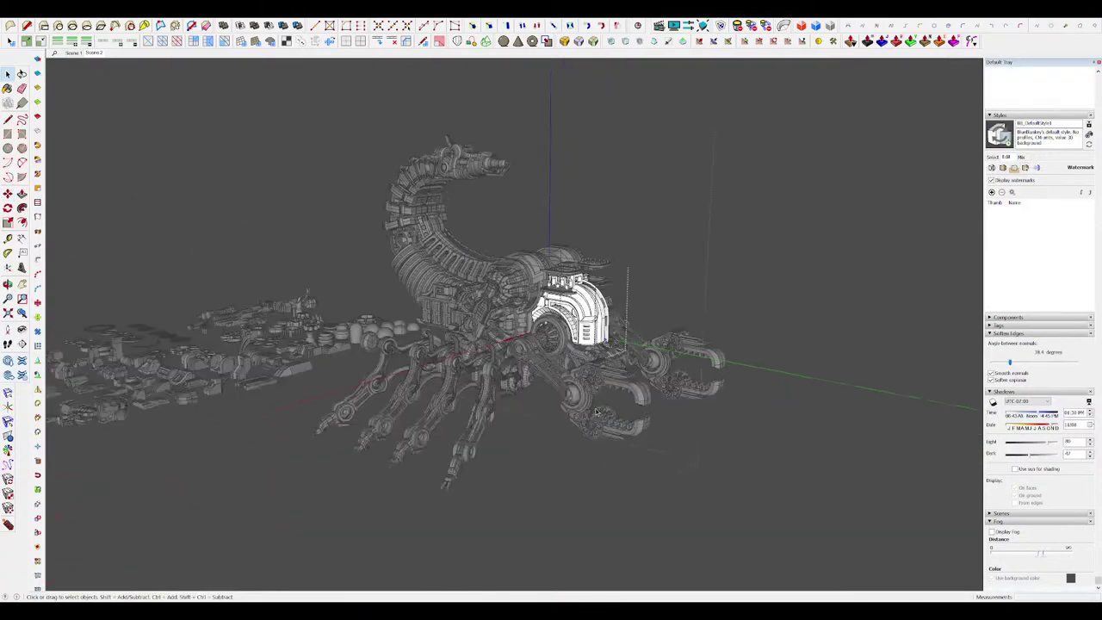
{"action": "mouse_move", "coordinate": [594, 409]}
{"action": "middle_mouse_down"}
{"action": "mouse_move", "coordinate": [621, 417]}
{"action": "mouse_move", "coordinate": [599, 408]}
{"action": "middle_mouse_up"}
{"action": "scroll", "coordinate": [600, 409], "scroll_direction": "down", "scroll_amount": 2}
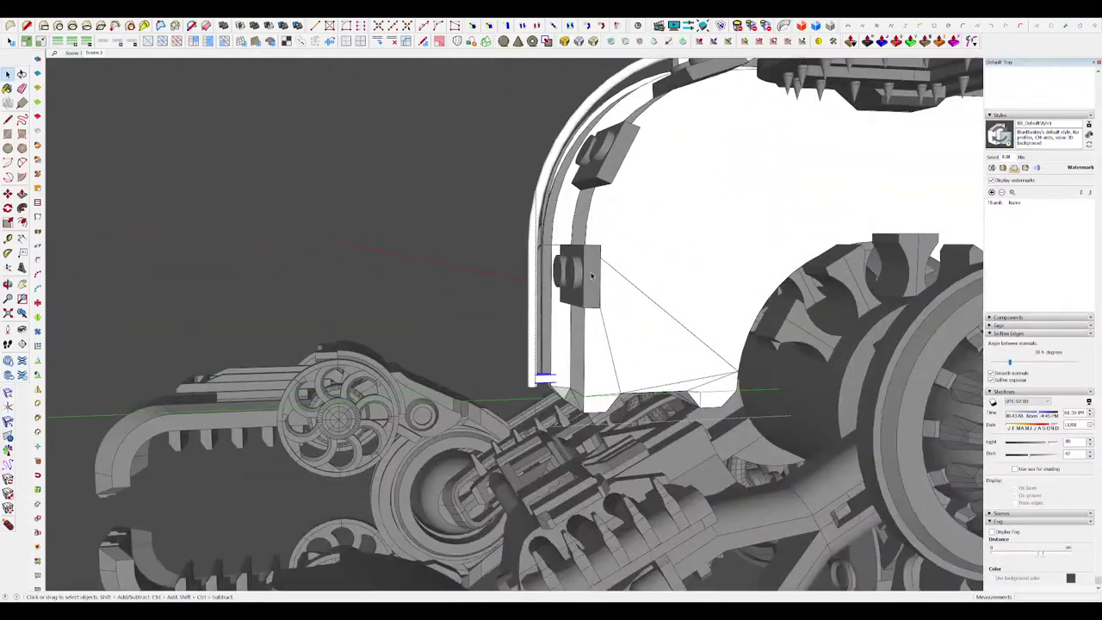
Step: Copy the rung block higher up the pipe, then inspect the arch's lower end
{"action": "key", "text": "m"}
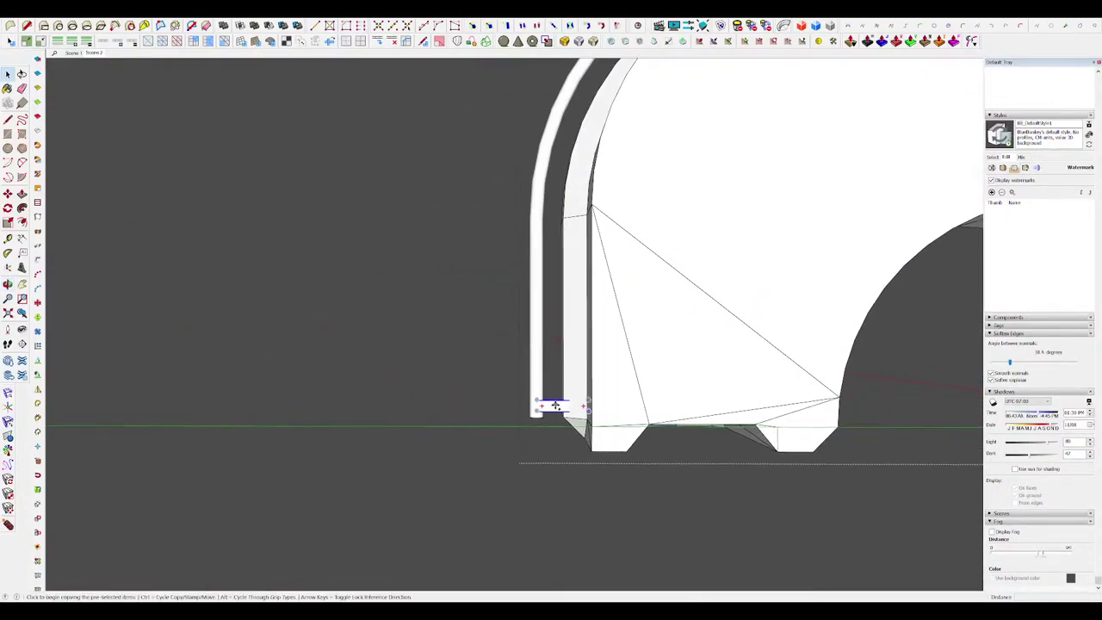
{"action": "left_click", "coordinate": [554, 404]}
{"action": "left_click", "coordinate": [554, 222]}
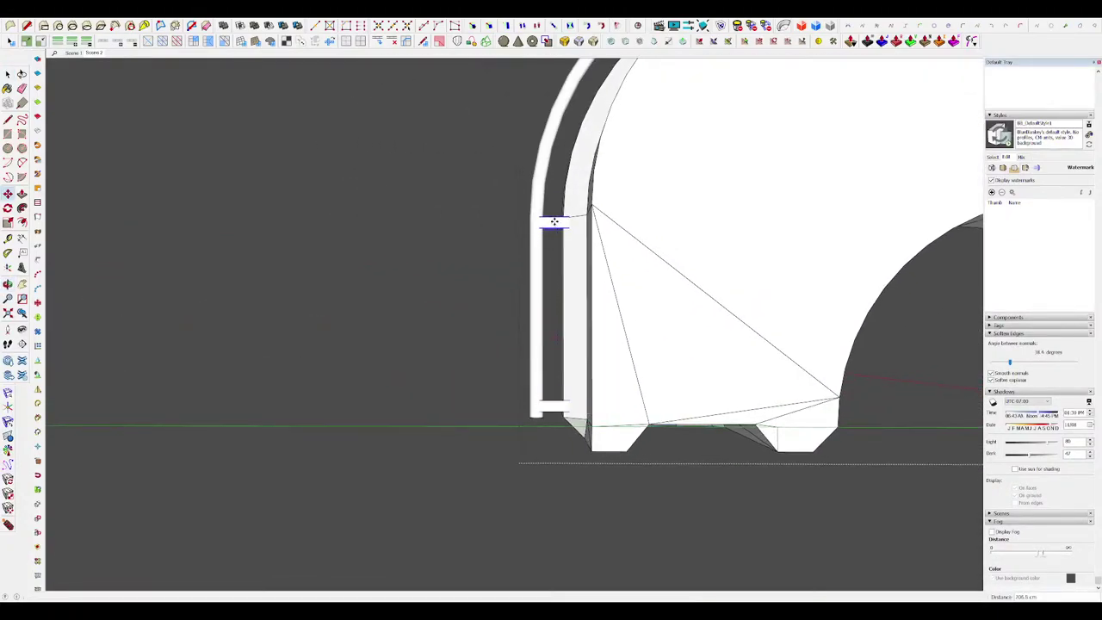
{"action": "key", "text": "space"}
{"action": "left_click", "coordinate": [528, 236]}
{"action": "scroll", "coordinate": [550, 251], "scroll_direction": "down", "scroll_amount": 4}
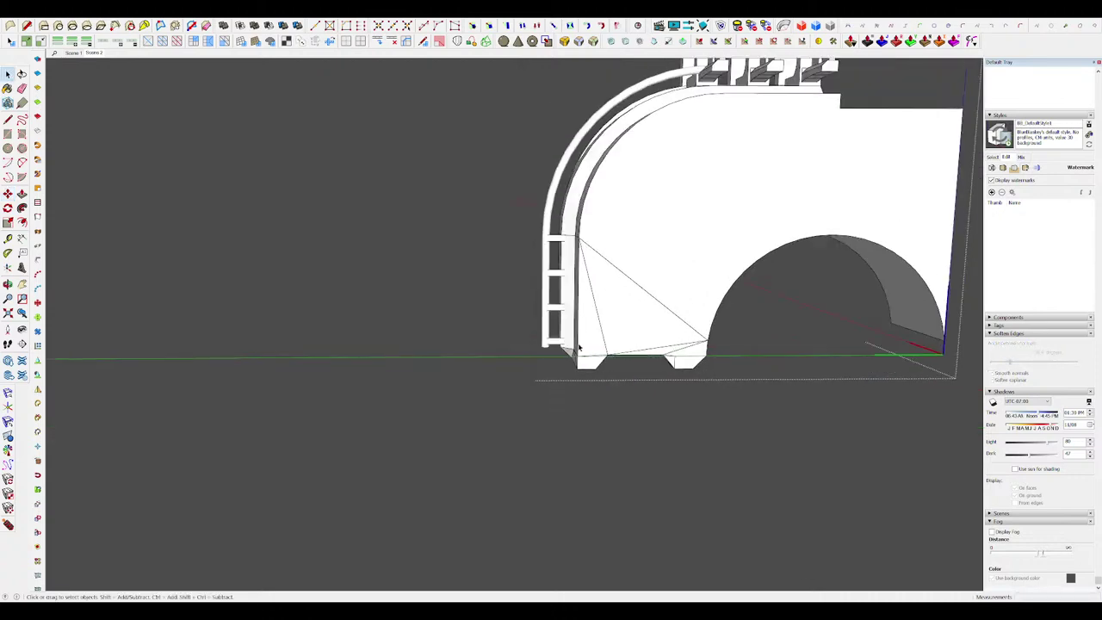
{"action": "middle_click_drag", "start_coordinate": [577, 347], "coordinate": [554, 413], "text": "shift"}
{"action": "scroll", "coordinate": [526, 293], "scroll_direction": "up", "scroll_amount": 4}
{"action": "scroll", "coordinate": [523, 320], "scroll_direction": "down", "scroll_amount": 5}
{"action": "middle_click_drag", "start_coordinate": [523, 320], "coordinate": [612, 327]}
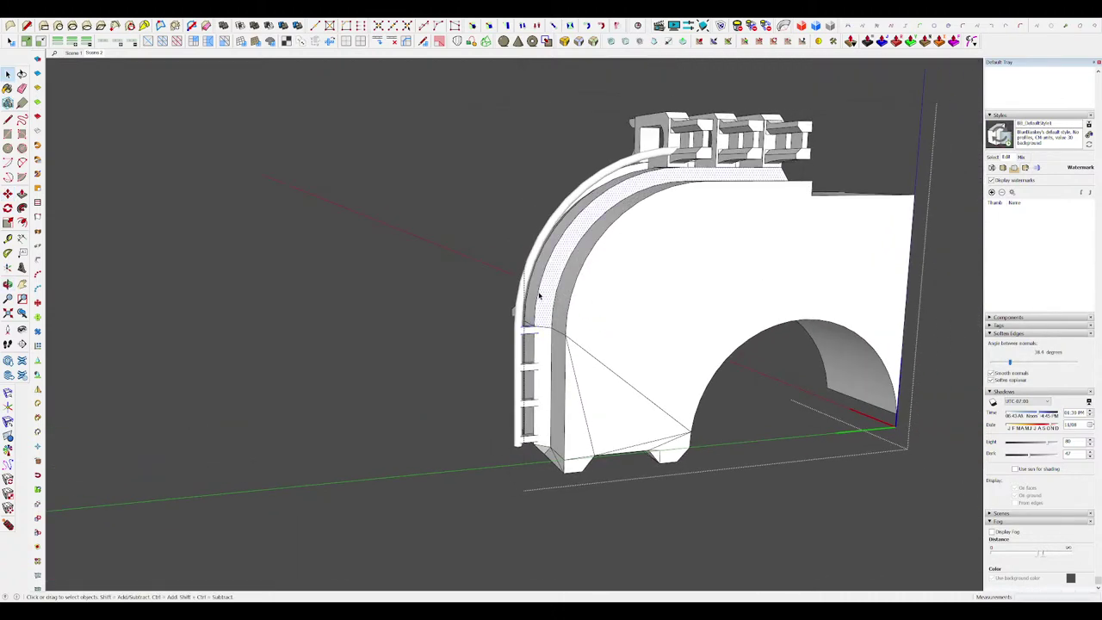
{"action": "scroll", "coordinate": [612, 182], "scroll_direction": "up", "scroll_amount": 3}
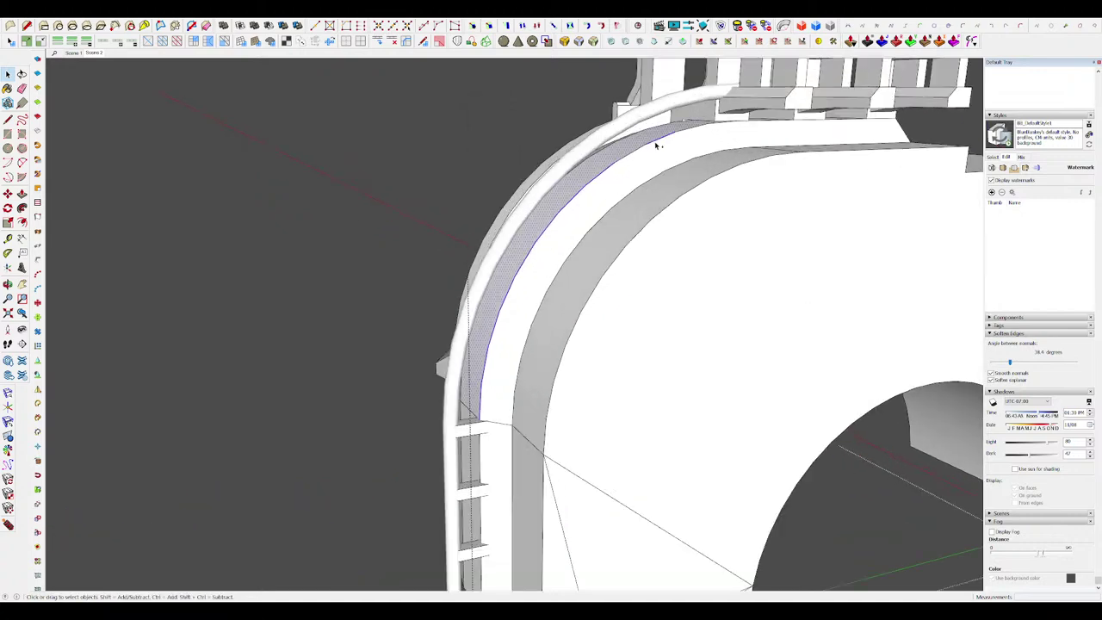
{"action": "middle_click_drag", "start_coordinate": [712, 127], "coordinate": [689, 143]}
{"action": "middle_click_drag", "start_coordinate": [644, 211], "coordinate": [219, 214]}
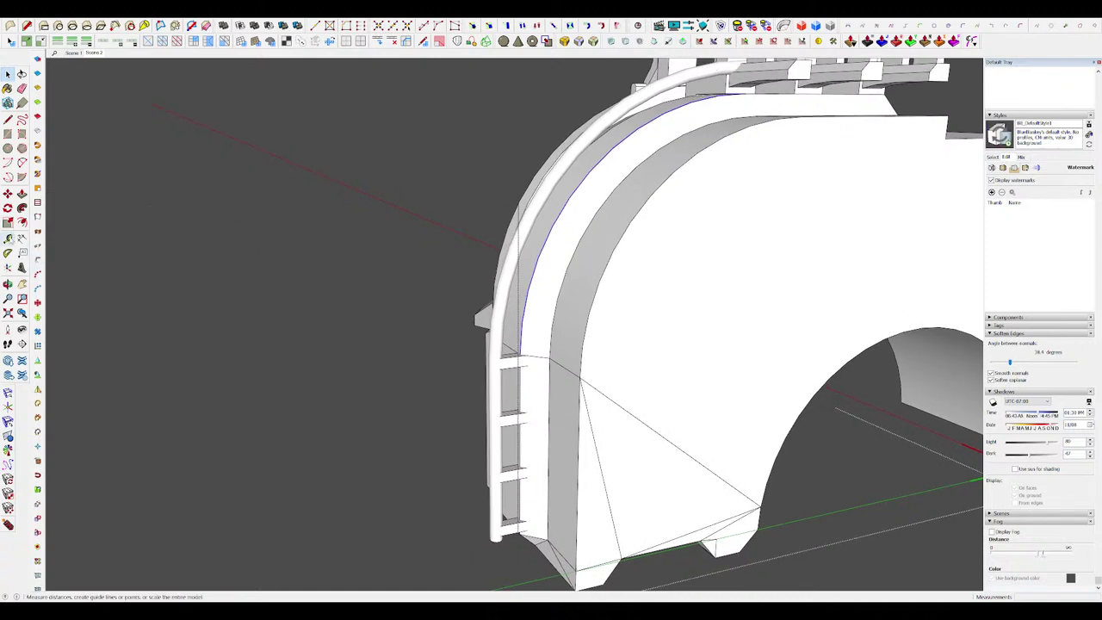
Step: Array the bracket block along the edge pipe with Path Copy, starting from the pipe's lower end
{"action": "left_click", "coordinate": [7, 464]}
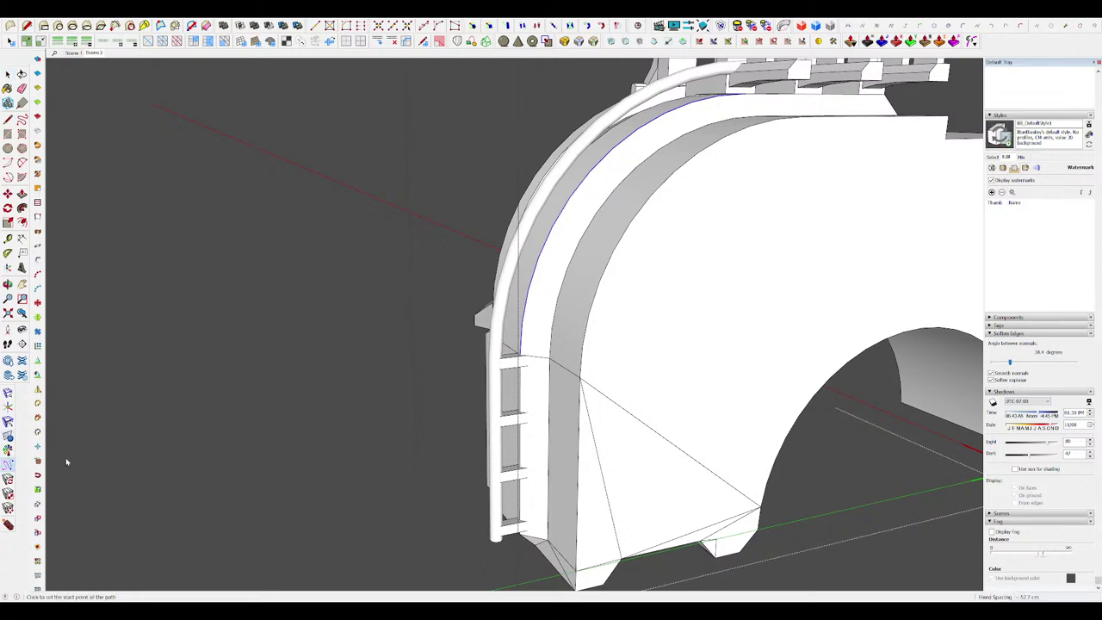
{"action": "left_click", "coordinate": [519, 367]}
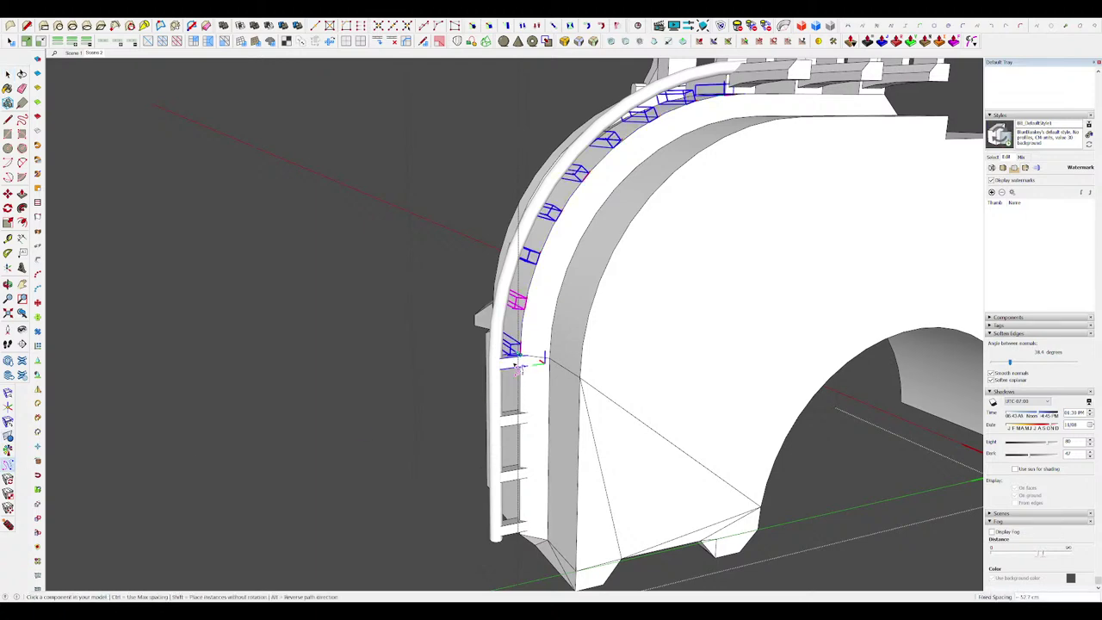
{"action": "middle_click_drag", "start_coordinate": [520, 364], "coordinate": [444, 316]}
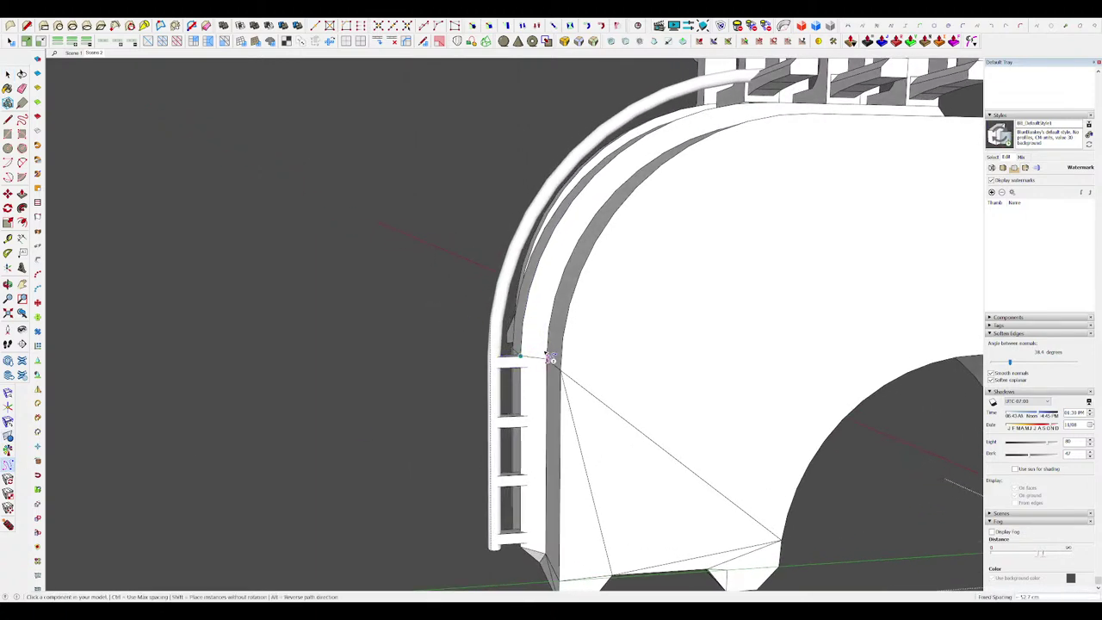
{"action": "middle_click_drag", "start_coordinate": [545, 353], "coordinate": [532, 361]}
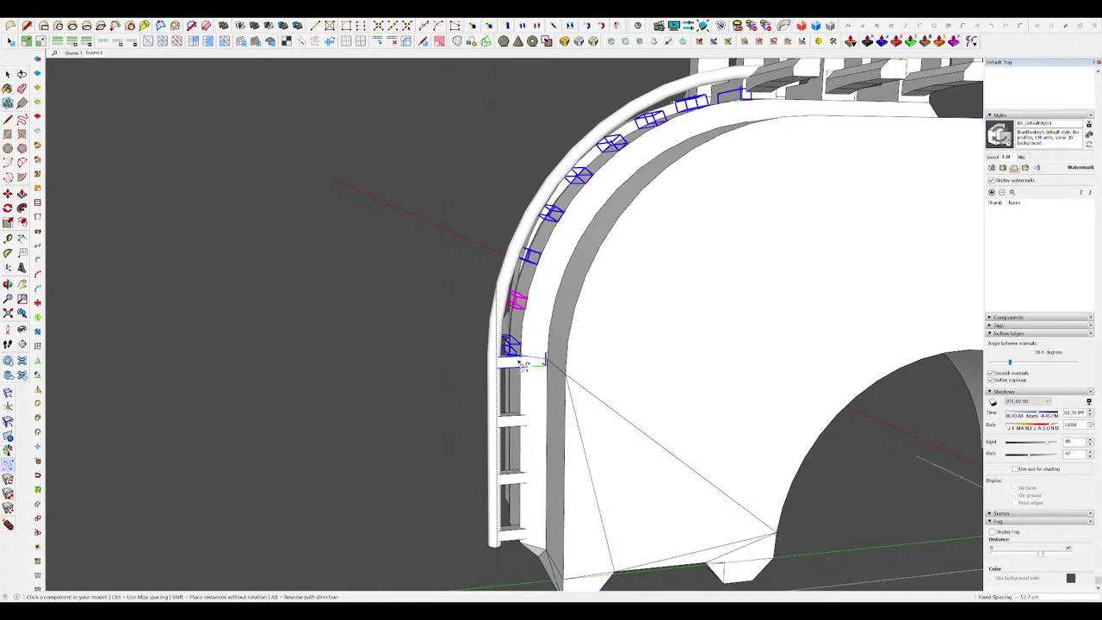
{"action": "left_click", "coordinate": [522, 365]}
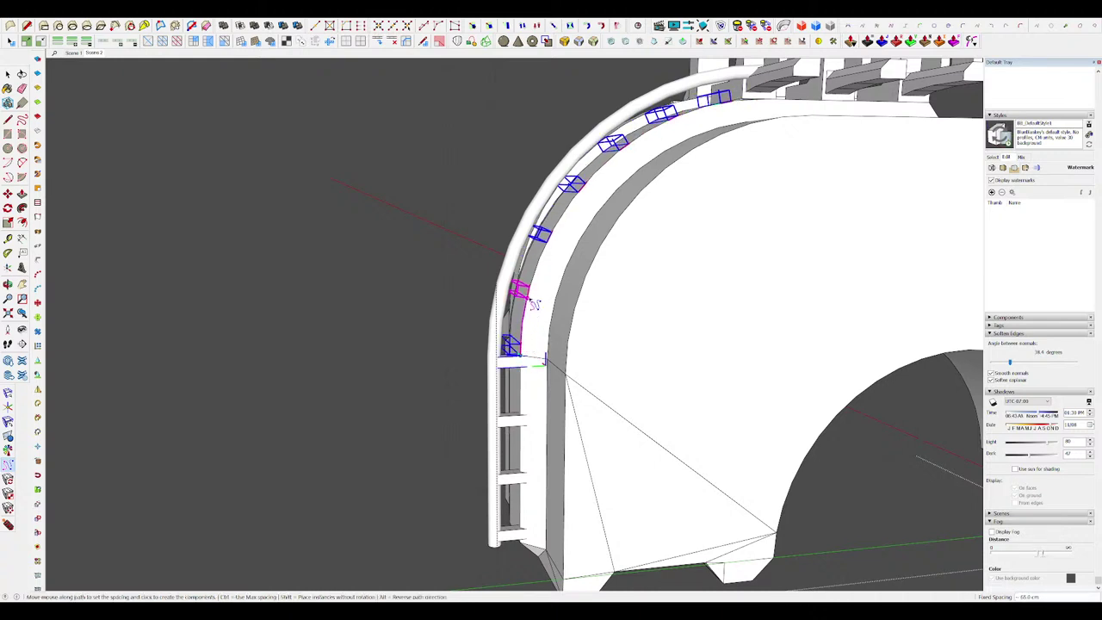
{"action": "left_click", "coordinate": [535, 300]}
Step: Select one of the new bracket bars and view the arch from the front
{"action": "middle_click_drag", "start_coordinate": [536, 298], "coordinate": [680, 315]}
{"action": "scroll", "coordinate": [640, 327], "scroll_direction": "down", "scroll_amount": 3}
{"action": "left_click", "coordinate": [580, 343]}
{"action": "mouse_move", "coordinate": [580, 342]}
{"action": "middle_mouse_down"}
{"action": "mouse_move", "coordinate": [598, 346]}
{"action": "mouse_move", "coordinate": [580, 343]}
{"action": "mouse_move", "coordinate": [579, 356]}
{"action": "middle_mouse_up"}
{"action": "scroll", "coordinate": [580, 343], "scroll_direction": "up", "scroll_amount": 2}
{"action": "scroll", "coordinate": [578, 353], "scroll_direction": "down", "scroll_amount": 2}
{"action": "scroll", "coordinate": [578, 323], "scroll_direction": "up", "scroll_amount": 2}
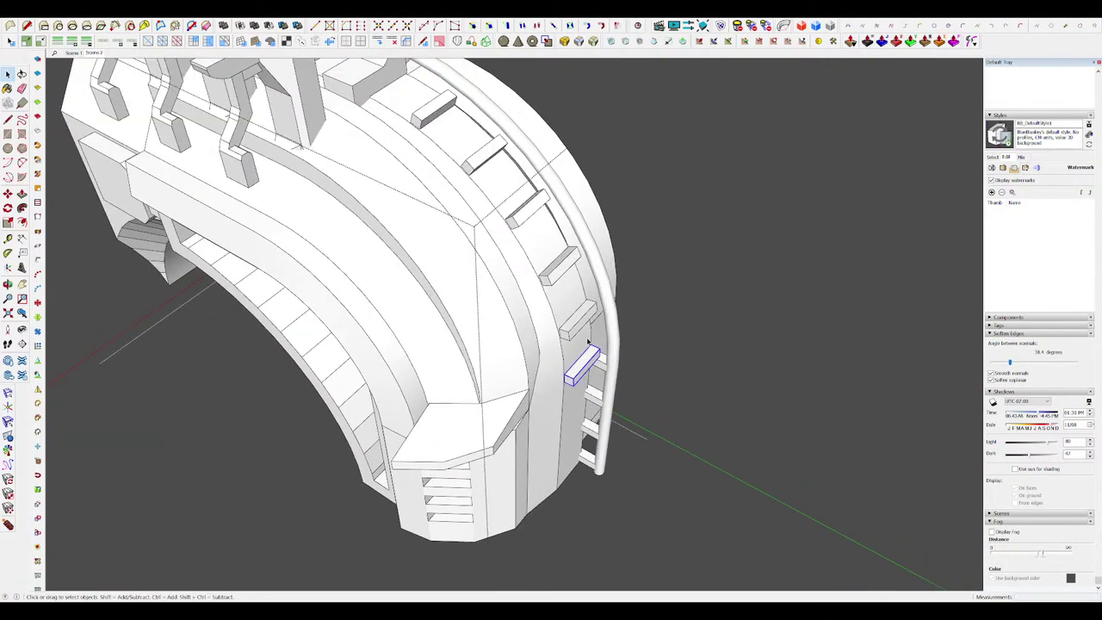
{"action": "middle_click_drag", "start_coordinate": [592, 345], "coordinate": [593, 318]}
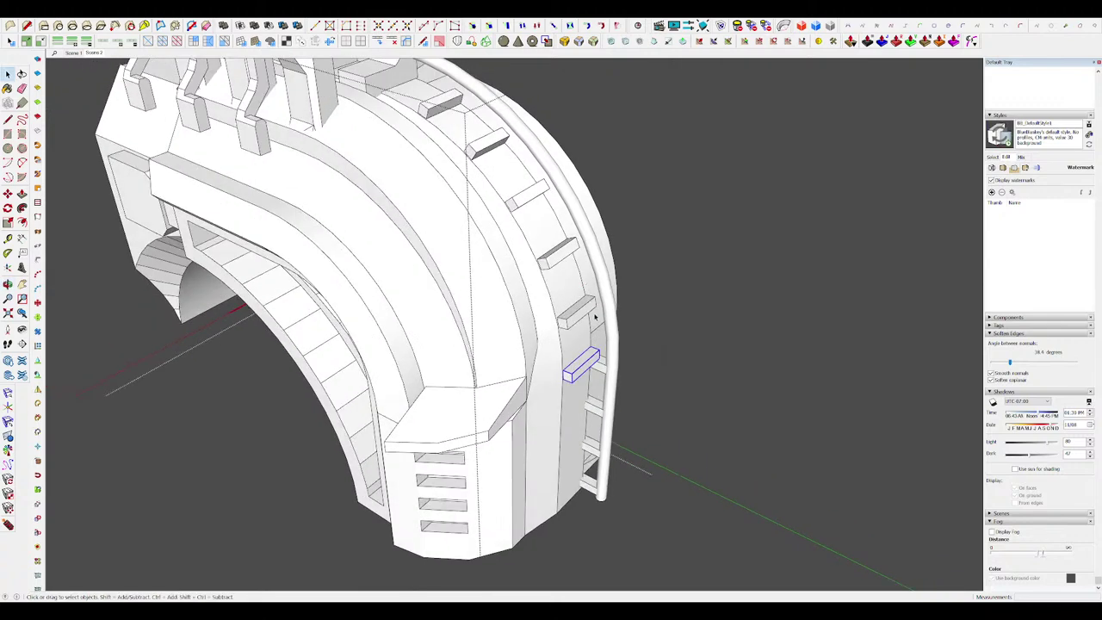
Step: Rotate the bracket bar about its corner so it sits across the pipe
{"action": "middle_click_drag", "start_coordinate": [533, 204], "coordinate": [528, 188]}
{"action": "left_click", "coordinate": [529, 188]}
{"action": "scroll", "coordinate": [566, 253], "scroll_direction": "up", "scroll_amount": 10}
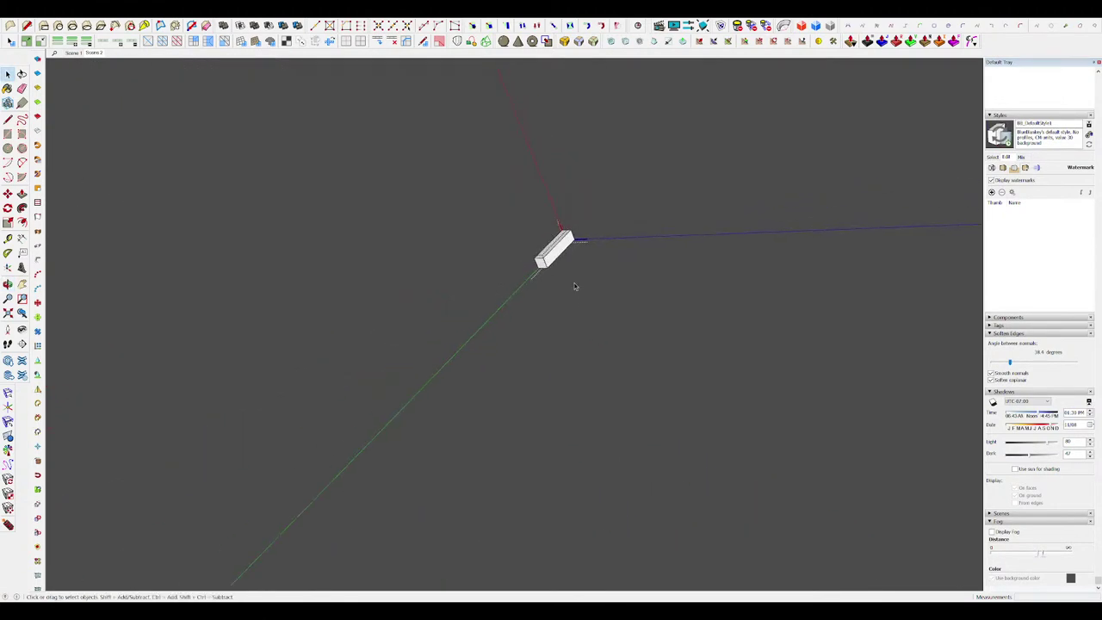
{"action": "key", "text": "q"}
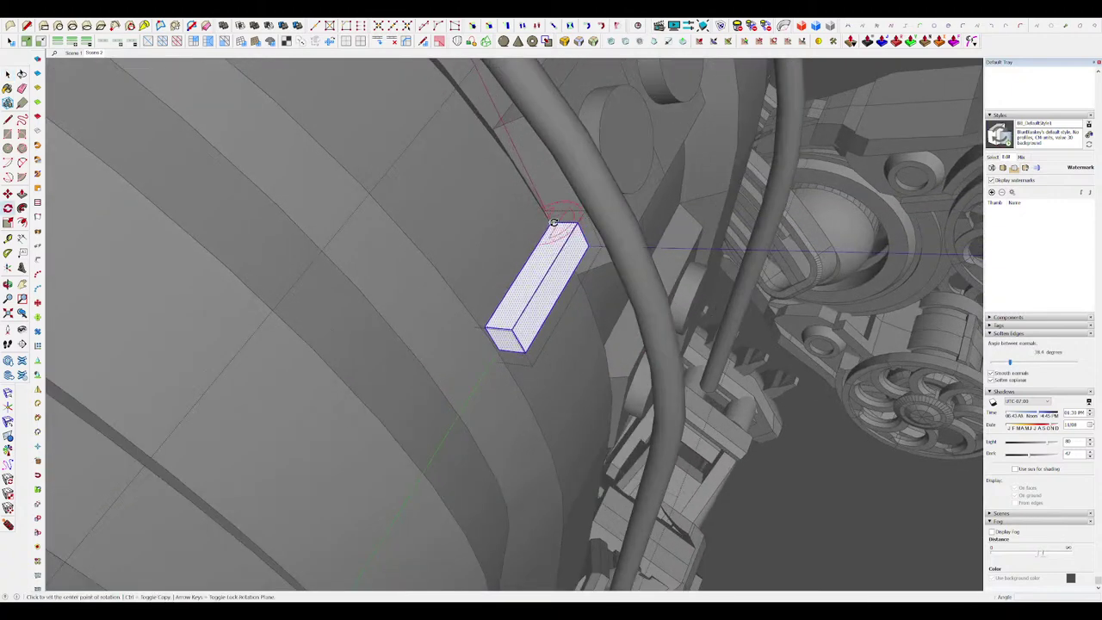
{"action": "left_click", "coordinate": [487, 327]}
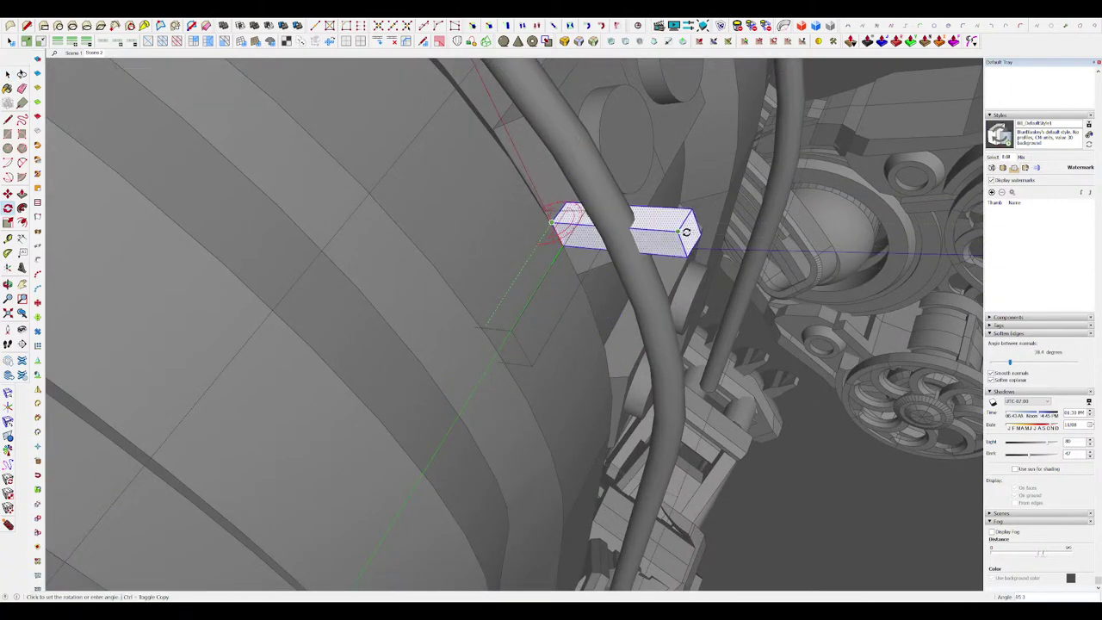
{"action": "left_click", "coordinate": [686, 232]}
Step: Temporarily hide the rest of the model and bar copies to check the rotated bar
{"action": "key", "text": "space"}
{"action": "scroll", "coordinate": [633, 249], "scroll_direction": "down", "scroll_amount": 4}
{"action": "key", "text": "i"}
{"action": "key", "text": "shift+i"}
{"action": "middle_click_drag", "start_coordinate": [634, 253], "coordinate": [450, 244]}
{"action": "key", "text": "i"}
{"action": "key", "text": "shift+i"}
{"action": "scroll", "coordinate": [460, 174], "scroll_direction": "up", "scroll_amount": 3}
{"action": "scroll", "coordinate": [722, 238], "scroll_direction": "up", "scroll_amount": 2}
Step: Shift the selected bars into place tight against the curved pipe
{"action": "left_click", "coordinate": [724, 238]}
{"action": "left_click", "coordinate": [729, 244]}
{"action": "key", "text": "space"}
{"action": "scroll", "coordinate": [644, 259], "scroll_direction": "down", "scroll_amount": 1}
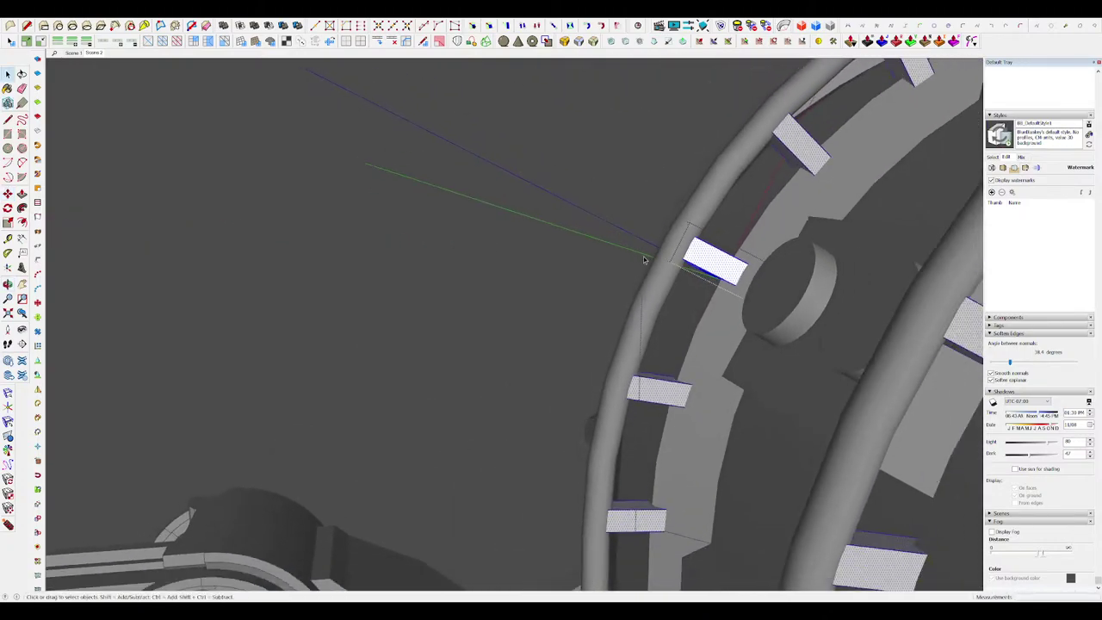
{"action": "middle_click_drag", "start_coordinate": [644, 260], "coordinate": [482, 366]}
{"action": "scroll", "coordinate": [704, 281], "scroll_direction": "down", "scroll_amount": 6}
Step: Close the bars' group and select a part on the dome's far side
{"action": "left_click", "coordinate": [793, 349]}
{"action": "left_click", "coordinate": [600, 388]}
{"action": "middle_click_drag", "start_coordinate": [587, 392], "coordinate": [552, 332]}
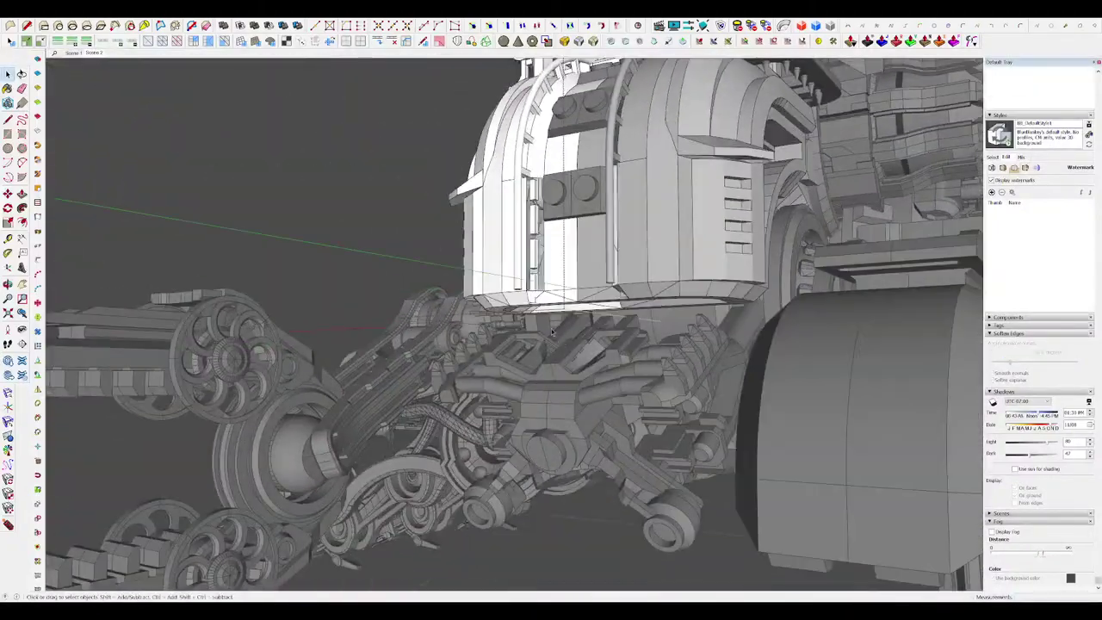
{"action": "scroll", "coordinate": [553, 332], "scroll_direction": "up", "scroll_amount": 4}
Step: Isolate the dome and delete the box near its opening
{"action": "key", "text": "h"}
{"action": "scroll", "coordinate": [548, 284], "scroll_direction": "down", "scroll_amount": 4}
{"action": "middle_click_drag", "start_coordinate": [548, 267], "coordinate": [577, 305]}
{"action": "scroll", "coordinate": [568, 218], "scroll_direction": "up", "scroll_amount": 5}
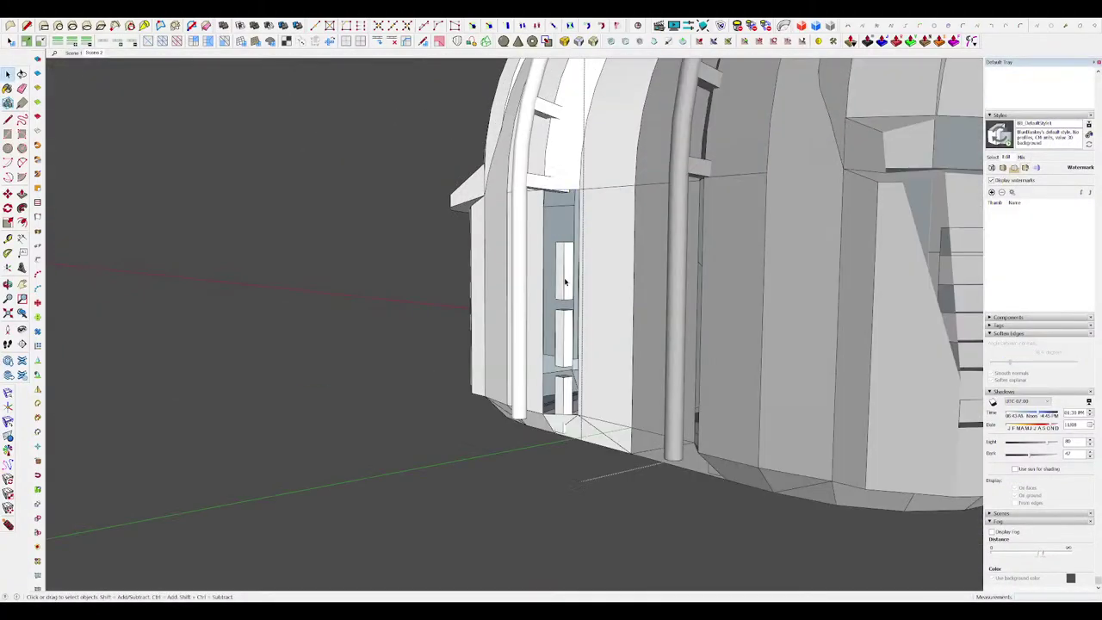
{"action": "middle_click_drag", "start_coordinate": [565, 391], "coordinate": [516, 348]}
{"action": "key", "text": "Delete"}
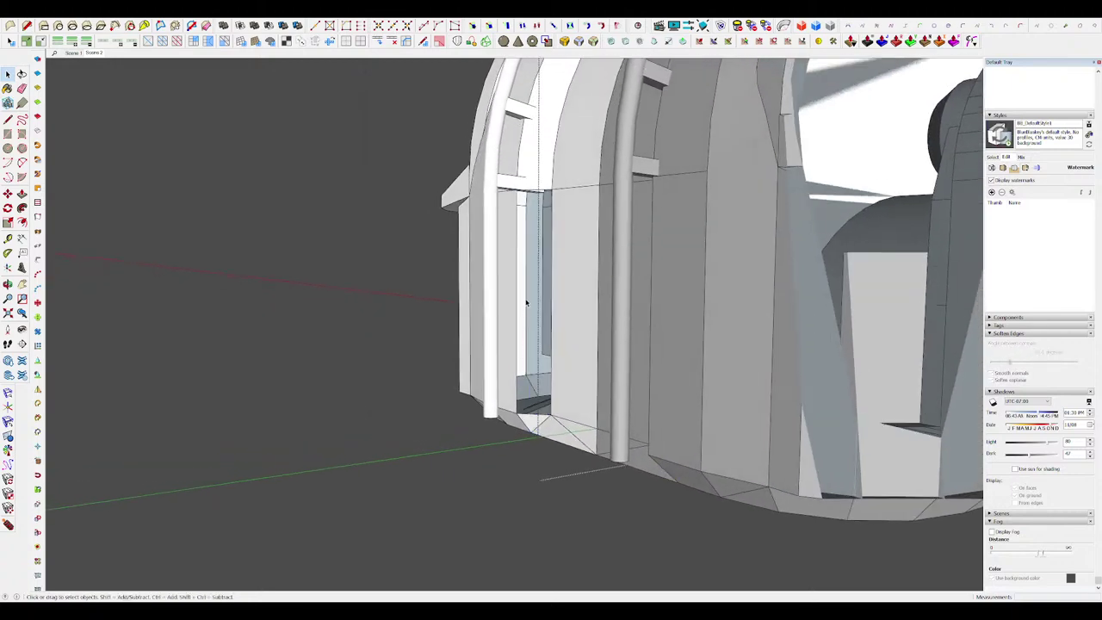
{"action": "middle_click_drag", "start_coordinate": [524, 302], "coordinate": [533, 264]}
Step: Lower the crossbar pieces to close the dome opening and rotate the crossbar level
{"action": "left_click", "coordinate": [525, 207]}
{"action": "key", "text": "m"}
{"action": "left_click", "coordinate": [523, 206]}
{"action": "left_click", "coordinate": [525, 253]}
{"action": "scroll", "coordinate": [534, 264], "scroll_direction": "up", "scroll_amount": 3}
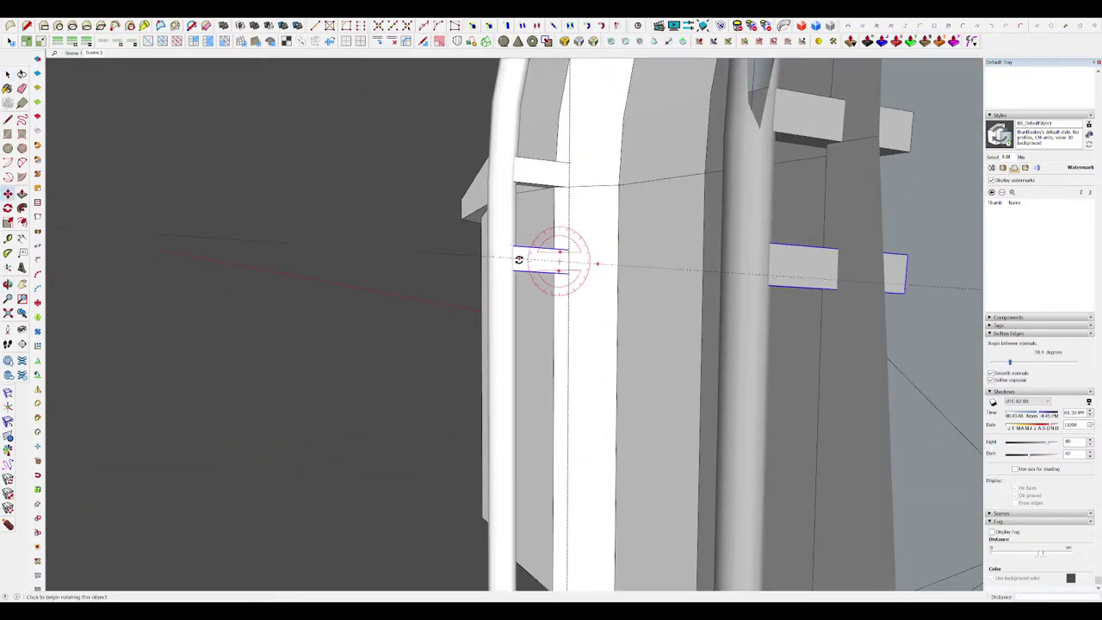
{"action": "left_click", "coordinate": [518, 259]}
{"action": "left_click", "coordinate": [514, 263]}
{"action": "scroll", "coordinate": [574, 244], "scroll_direction": "down", "scroll_amount": 3}
Step: Copy the selected crossbar pieces further down the column
{"action": "left_click", "coordinate": [547, 254]}
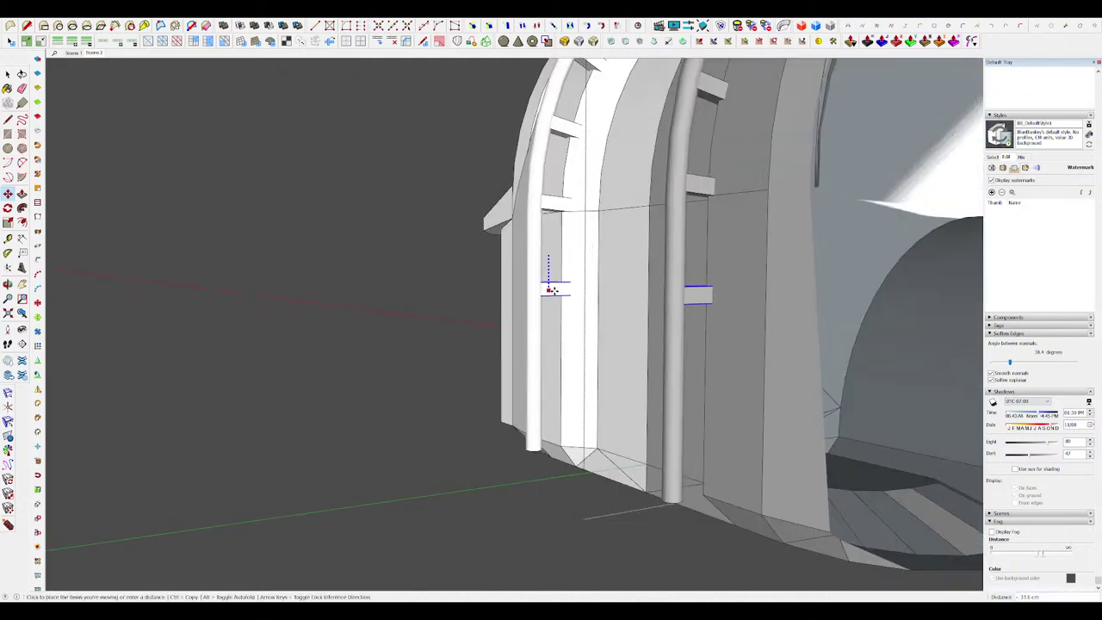
{"action": "key", "text": "ctrl"}
{"action": "left_click", "coordinate": [555, 291]}
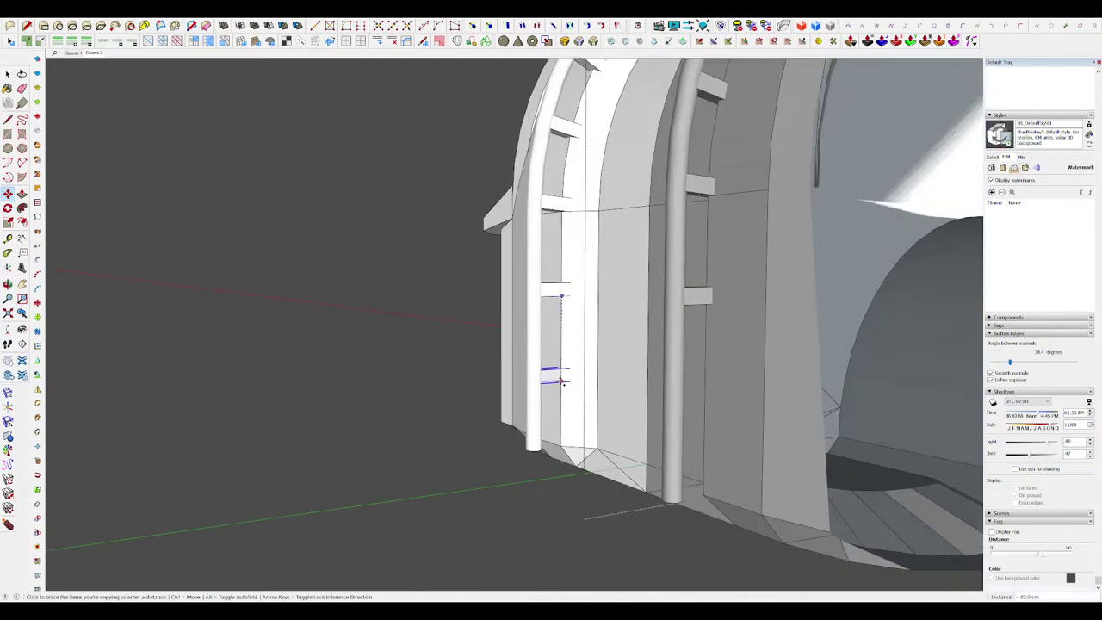
{"action": "left_click", "coordinate": [560, 376]}
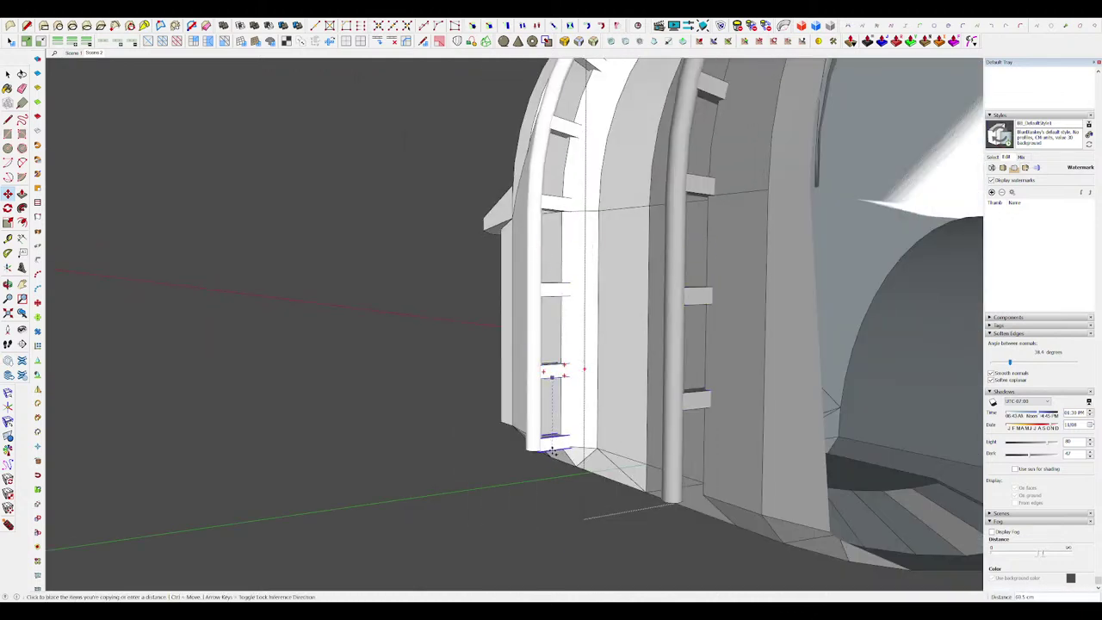
{"action": "scroll", "coordinate": [550, 444], "scroll_direction": "up", "scroll_amount": 5}
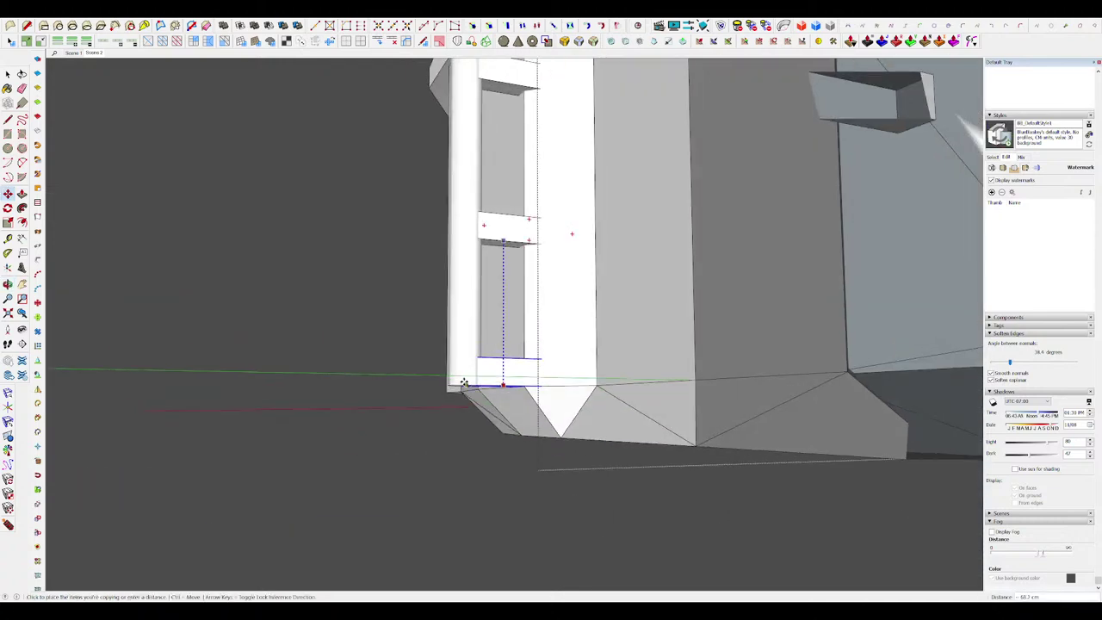
{"action": "scroll", "coordinate": [563, 341], "scroll_direction": "down", "scroll_amount": 5}
{"action": "middle_click_drag", "start_coordinate": [493, 399], "coordinate": [513, 345]}
{"action": "key", "text": "space"}
Step: Move the selected upper blocks upward along the column
{"action": "scroll", "coordinate": [538, 336], "scroll_direction": "up", "scroll_amount": 4}
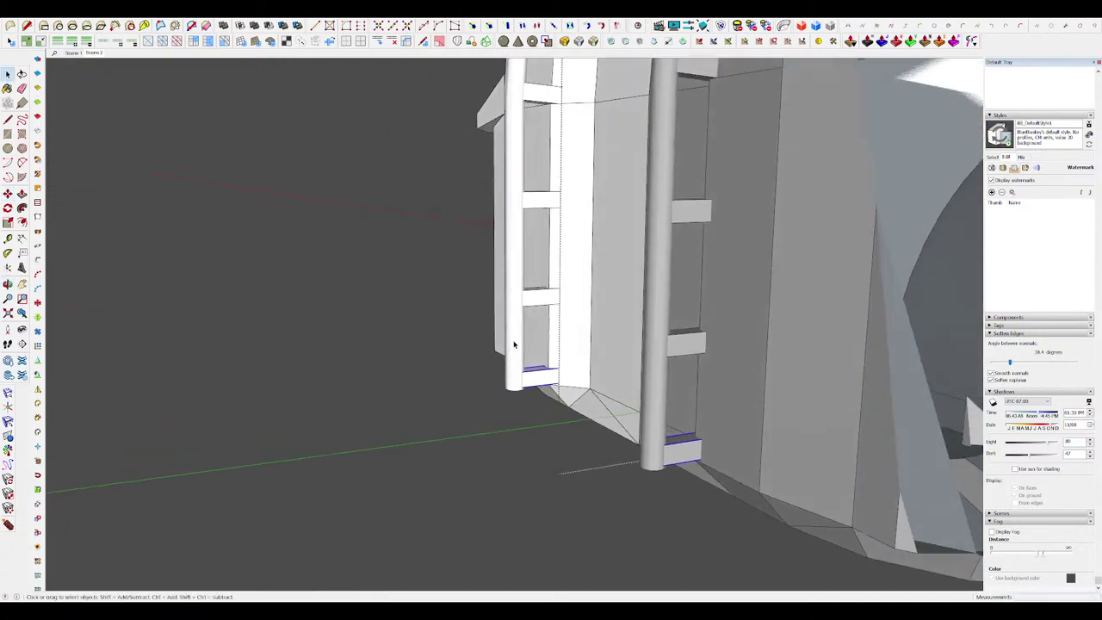
{"action": "scroll", "coordinate": [516, 331], "scroll_direction": "down", "scroll_amount": 4}
{"action": "scroll", "coordinate": [522, 287], "scroll_direction": "up", "scroll_amount": 4}
{"action": "key", "text": "m"}
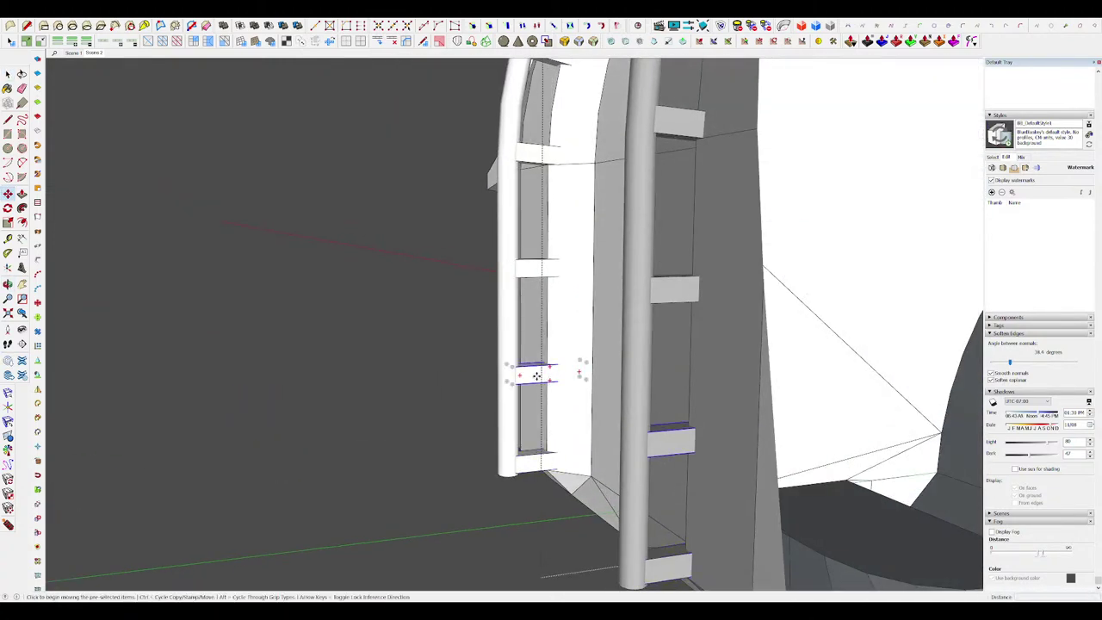
{"action": "left_click", "coordinate": [535, 375]}
{"action": "left_click", "coordinate": [533, 268]}
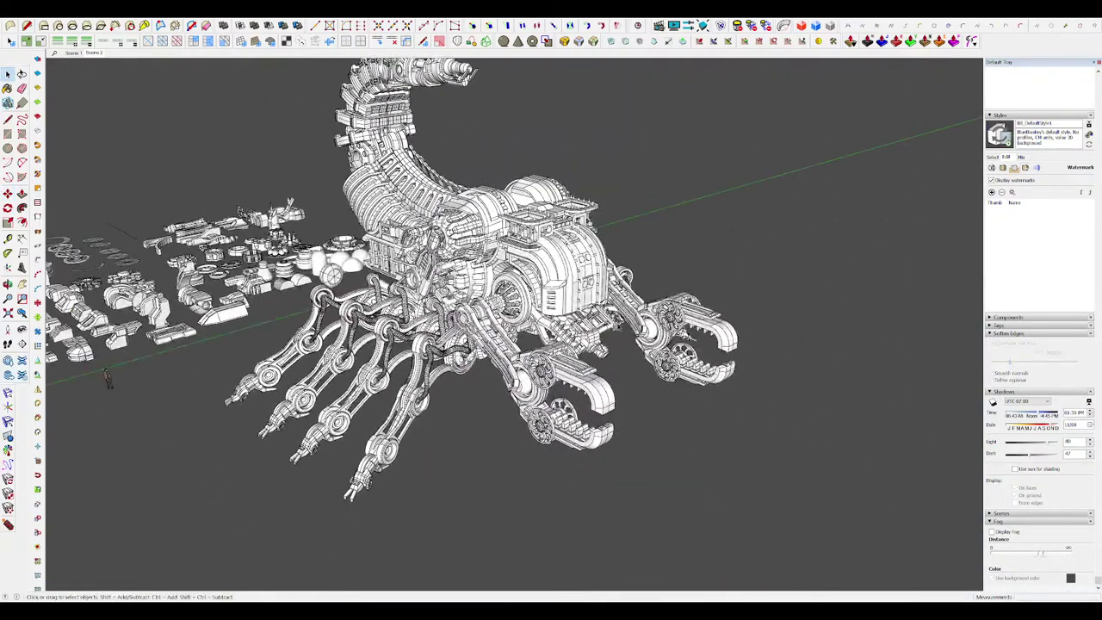
{"action": "scroll", "coordinate": [629, 294], "scroll_direction": "up", "scroll_amount": 5}
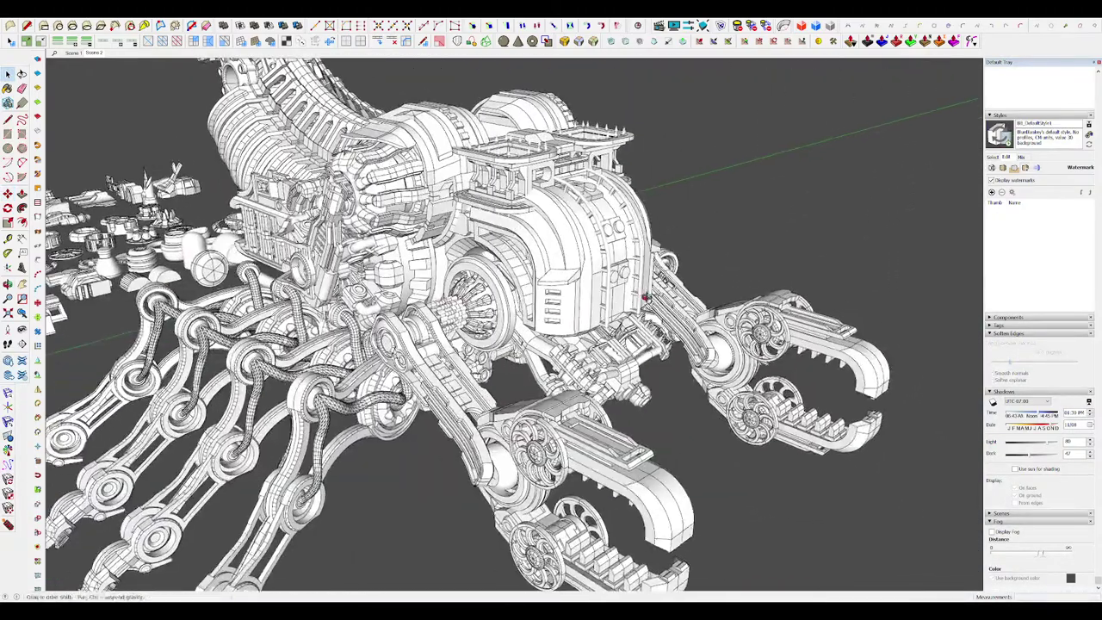
{"action": "scroll", "coordinate": [629, 294], "scroll_direction": "up", "scroll_amount": 6}
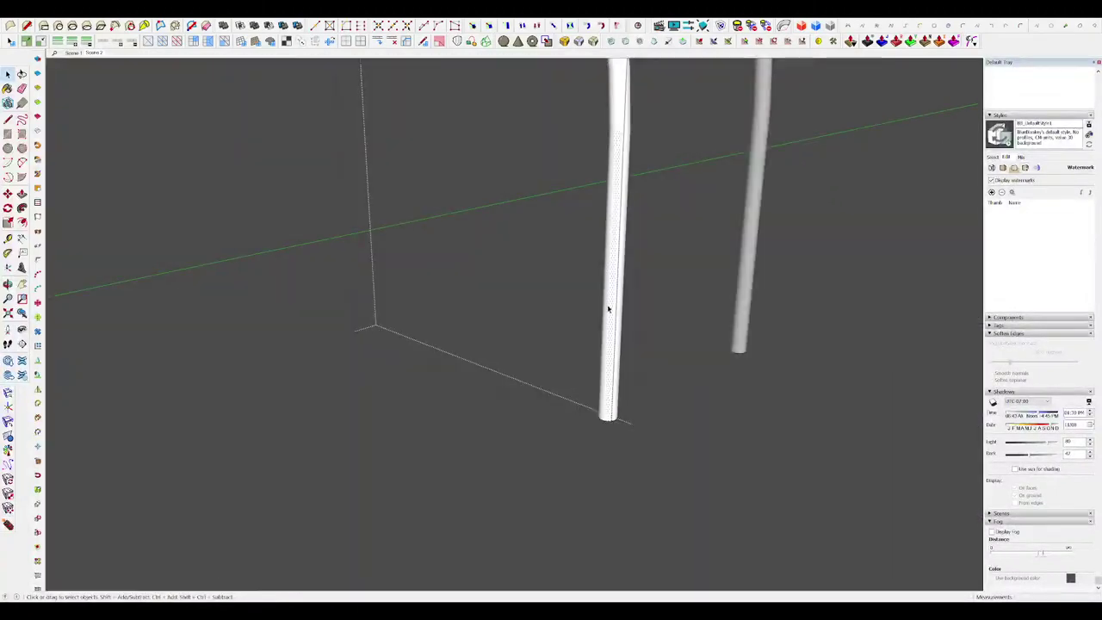
{"action": "scroll", "coordinate": [607, 308], "scroll_direction": "up", "scroll_amount": 2}
Step: Leave the column group and move one rung higher up the column
{"action": "left_click", "coordinate": [672, 351]}
{"action": "scroll", "coordinate": [597, 298], "scroll_direction": "down", "scroll_amount": 4}
{"action": "key", "text": "m"}
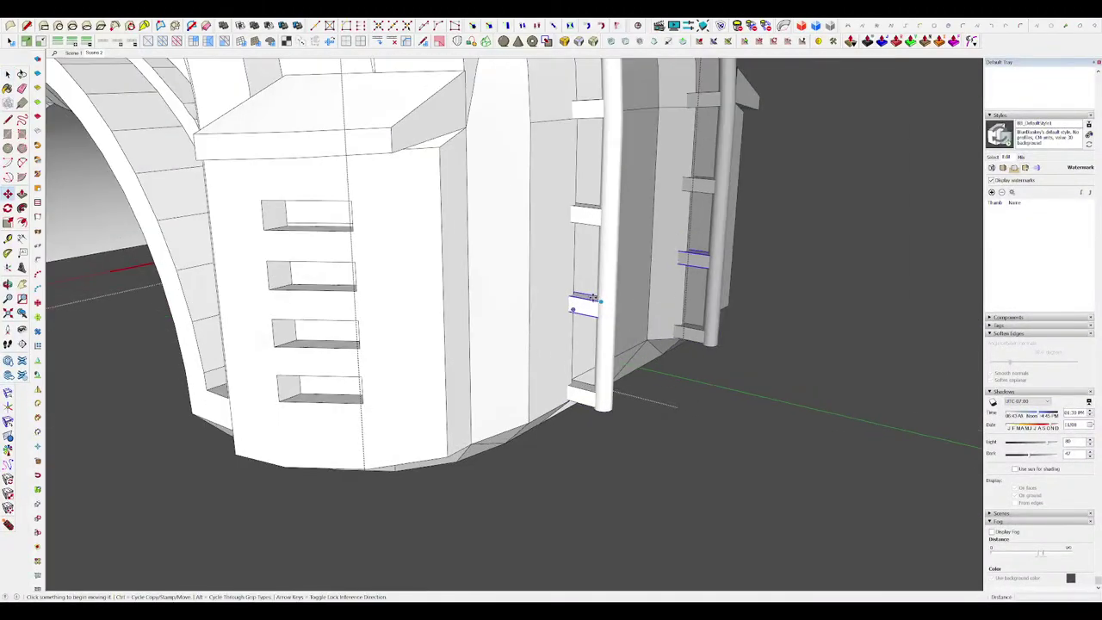
{"action": "left_click", "coordinate": [582, 302]}
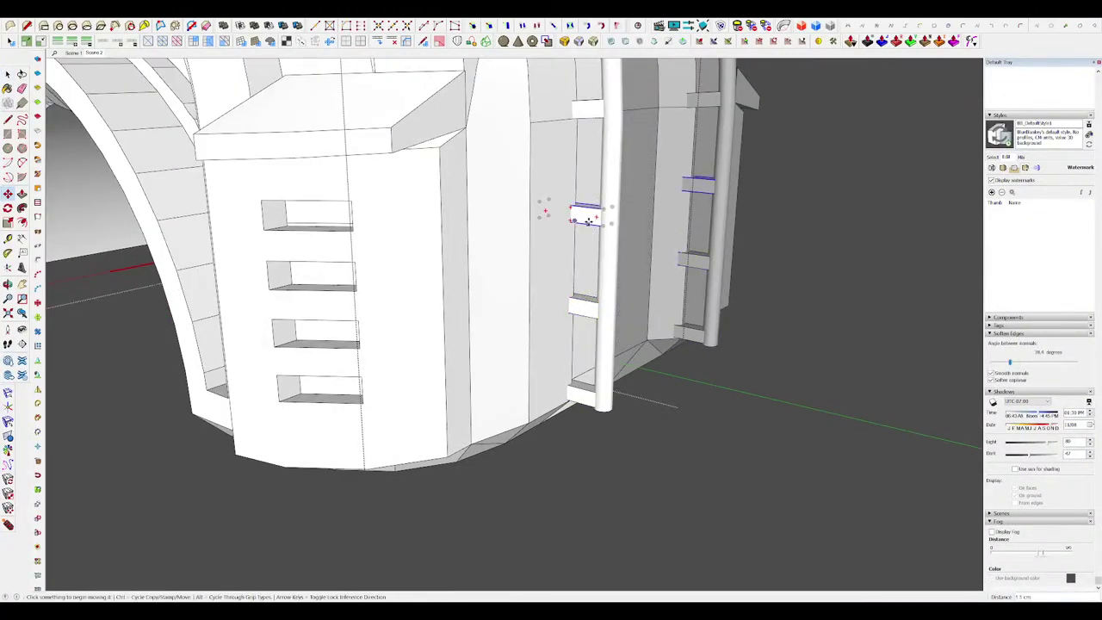
{"action": "left_click", "coordinate": [587, 224]}
{"action": "key", "text": "space"}
{"action": "scroll", "coordinate": [598, 288], "scroll_direction": "down", "scroll_amount": 4}
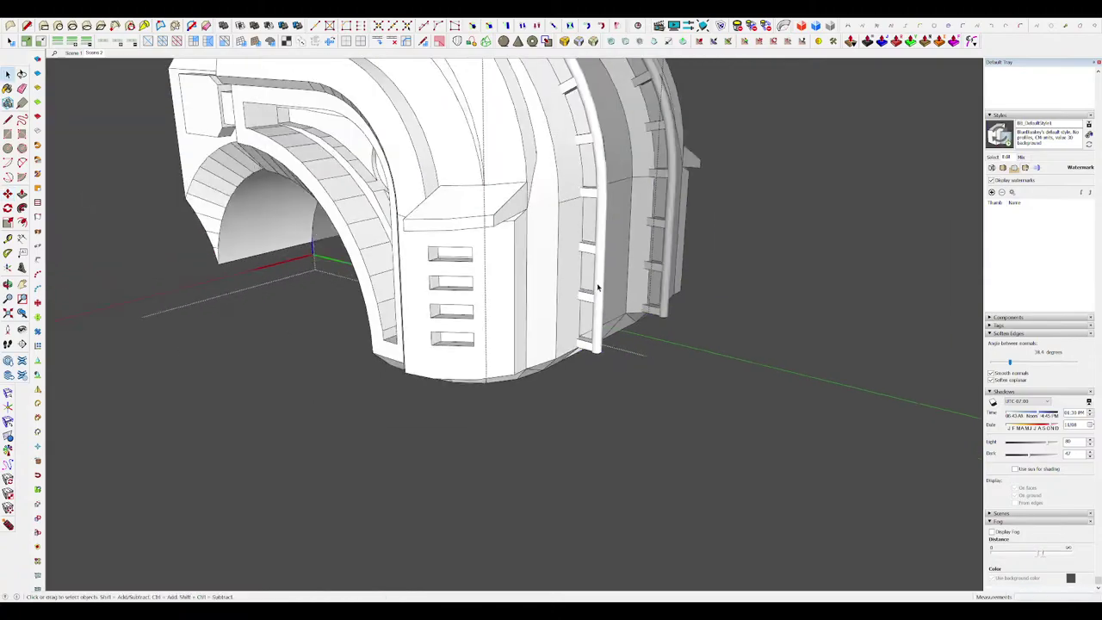
{"action": "middle_click_drag", "start_coordinate": [597, 287], "coordinate": [602, 322]}
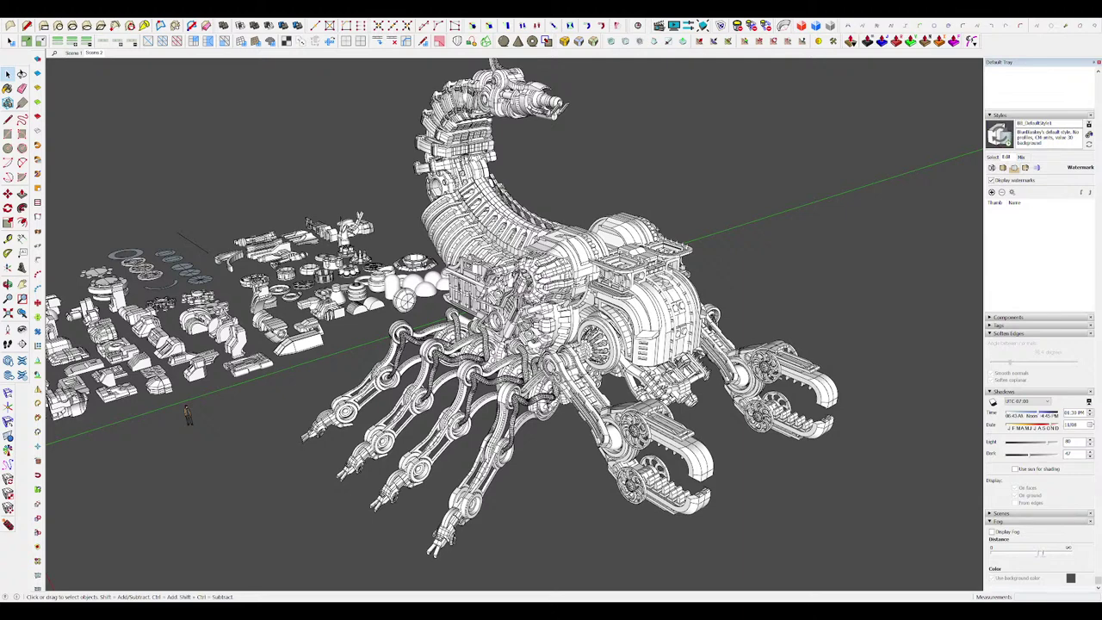
Step: Orbit to a higher front-side view of the scorpion, toward the bracket bar with the ring
{"action": "middle_click_drag", "start_coordinate": [632, 397], "coordinate": [631, 425]}
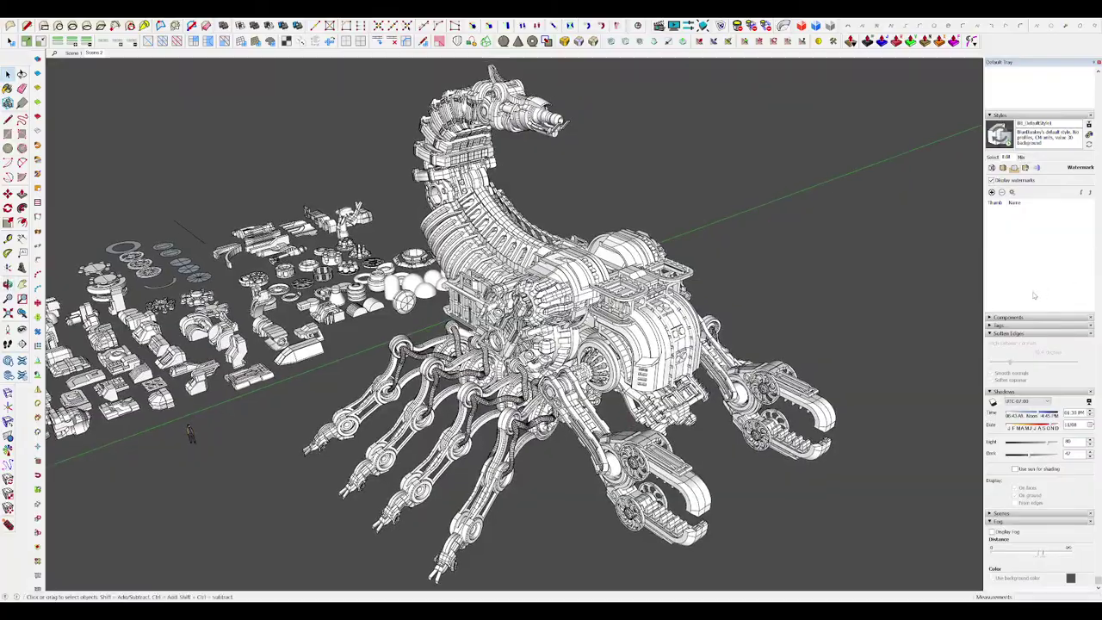
{"action": "middle_click_drag", "start_coordinate": [732, 339], "coordinate": [671, 376]}
{"action": "middle_click_drag", "start_coordinate": [289, 395], "coordinate": [333, 428]}
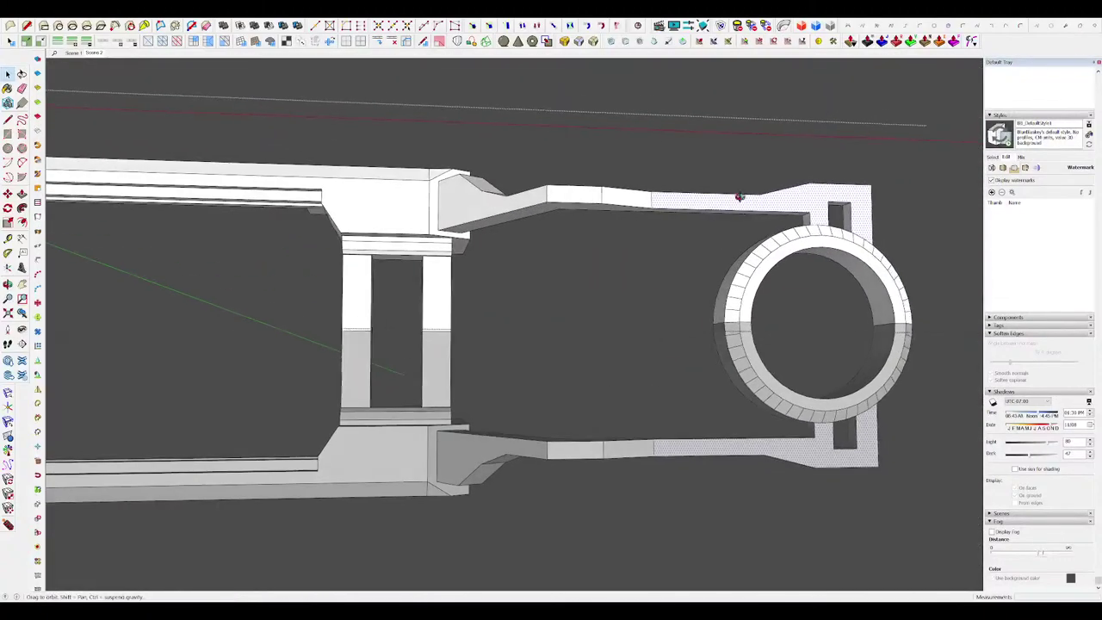
Step: Drop the arm's underside face vertically, extrude it to the front edge, and erase a stray corner edge
{"action": "key", "text": "m"}
{"action": "left_click", "coordinate": [424, 249]}
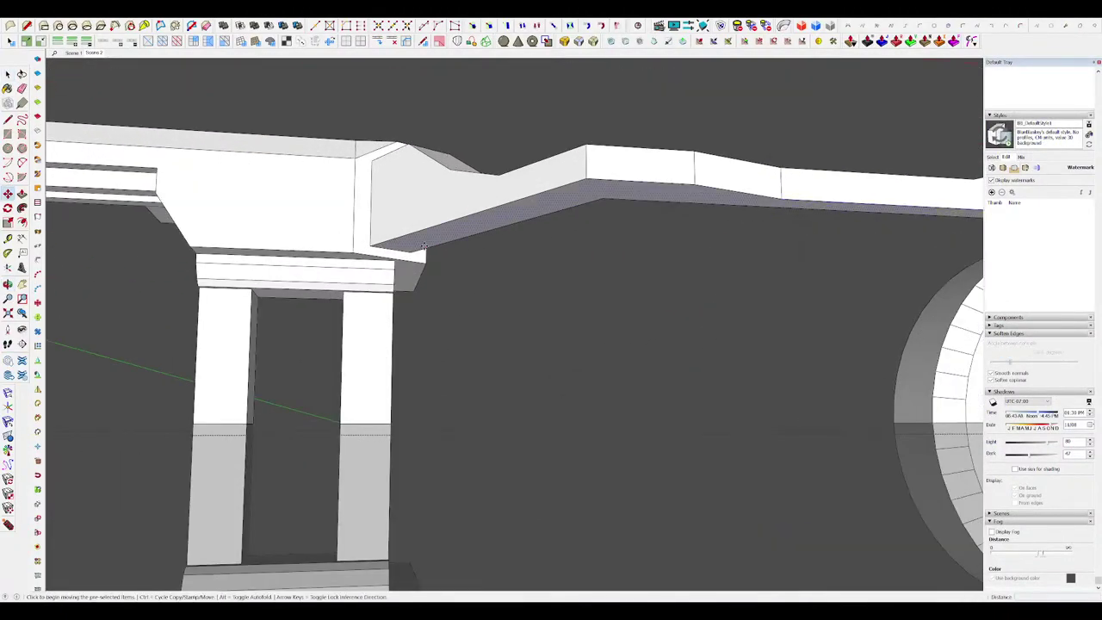
{"action": "key", "text": "Up"}
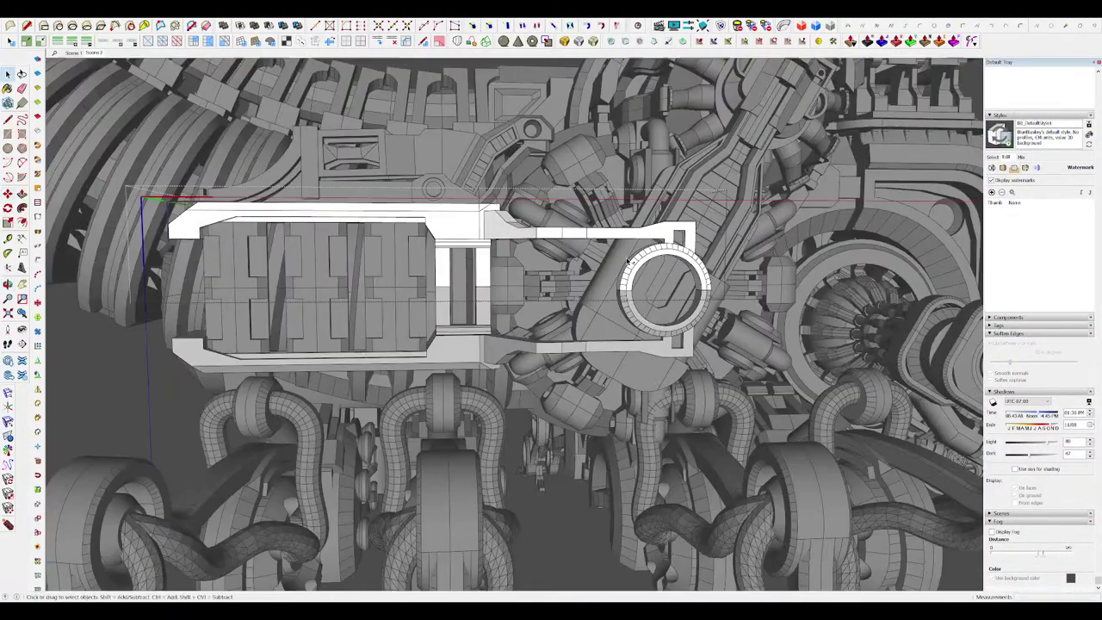
{"action": "key", "text": "p"}
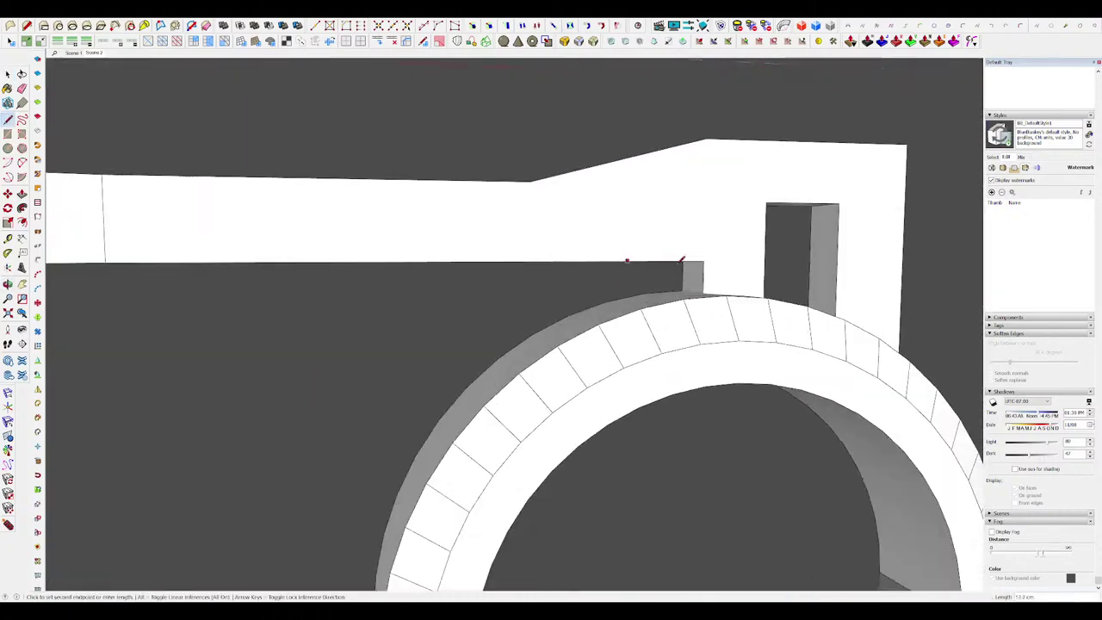
{"action": "left_click", "coordinate": [722, 267]}
{"action": "key", "text": "e"}
{"action": "left_click", "coordinate": [723, 262]}
{"action": "scroll", "coordinate": [615, 222], "scroll_direction": "down", "scroll_amount": 10}
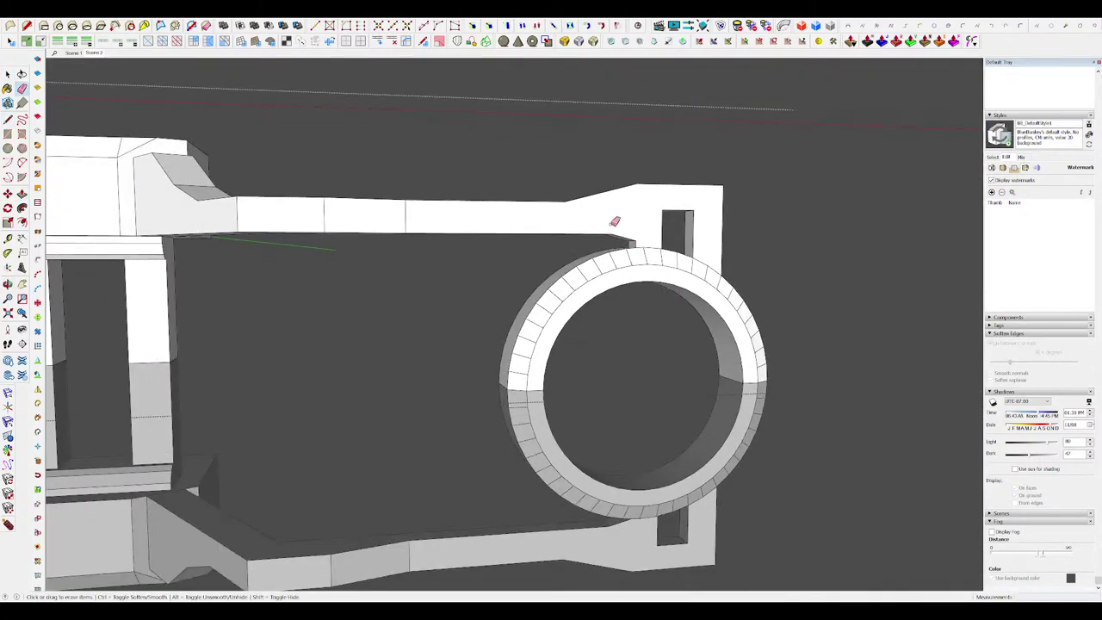
{"action": "key", "text": "space"}
{"action": "left_click", "coordinate": [774, 348]}
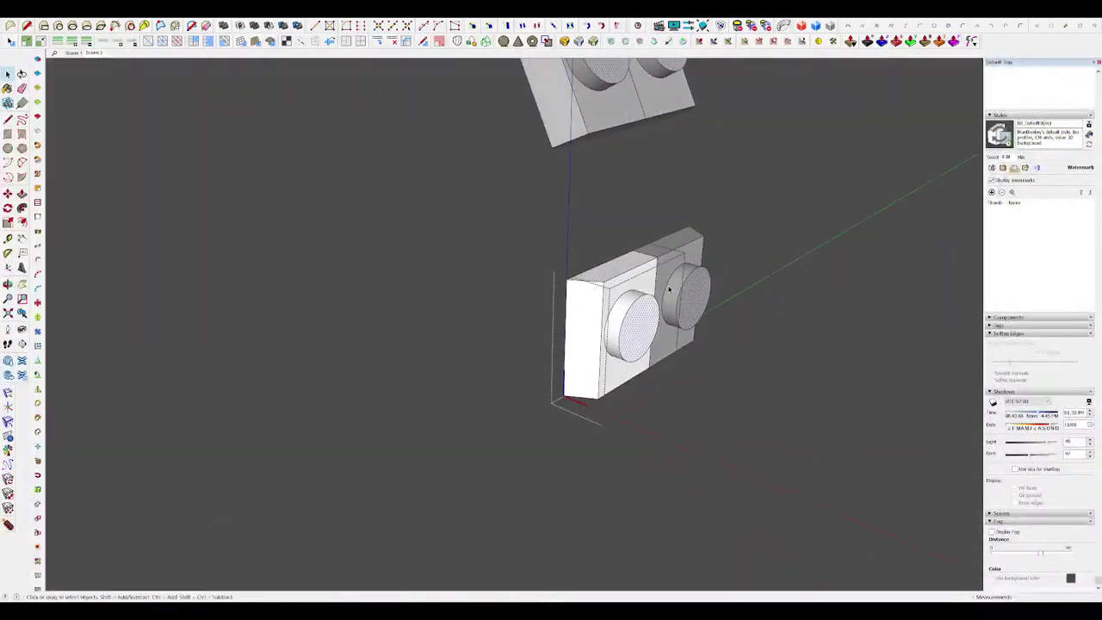
Step: Make the two-stud brick taller by raising its top back edge and lowering its bottom edge
{"action": "key", "text": "space"}
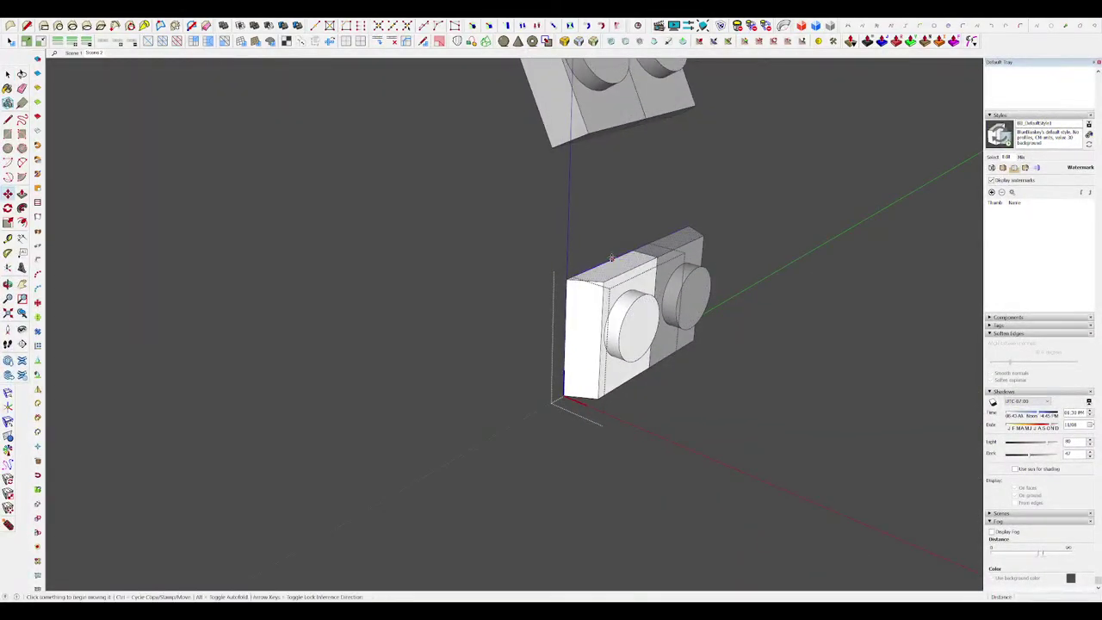
{"action": "left_click", "coordinate": [611, 257]}
{"action": "left_click", "coordinate": [612, 243]}
{"action": "middle_click_drag", "start_coordinate": [614, 318], "coordinate": [614, 172]}
{"action": "scroll", "coordinate": [611, 452], "scroll_direction": "up", "scroll_amount": 1}
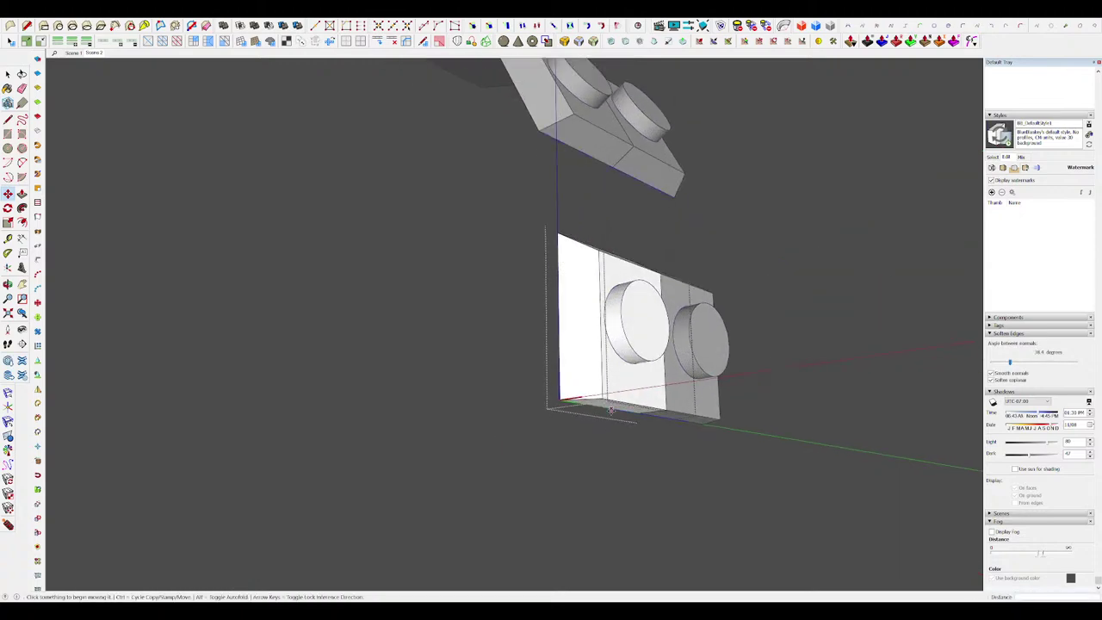
{"action": "left_click", "coordinate": [611, 410]}
{"action": "left_click", "coordinate": [611, 433]}
{"action": "middle_click_drag", "start_coordinate": [617, 381], "coordinate": [602, 411]}
{"action": "scroll", "coordinate": [602, 408], "scroll_direction": "down", "scroll_amount": 5}
Step: With the rest of the model shown again, draw a small circle below the stud
{"action": "key", "text": "h"}
{"action": "middle_click_drag", "start_coordinate": [628, 337], "coordinate": [633, 319]}
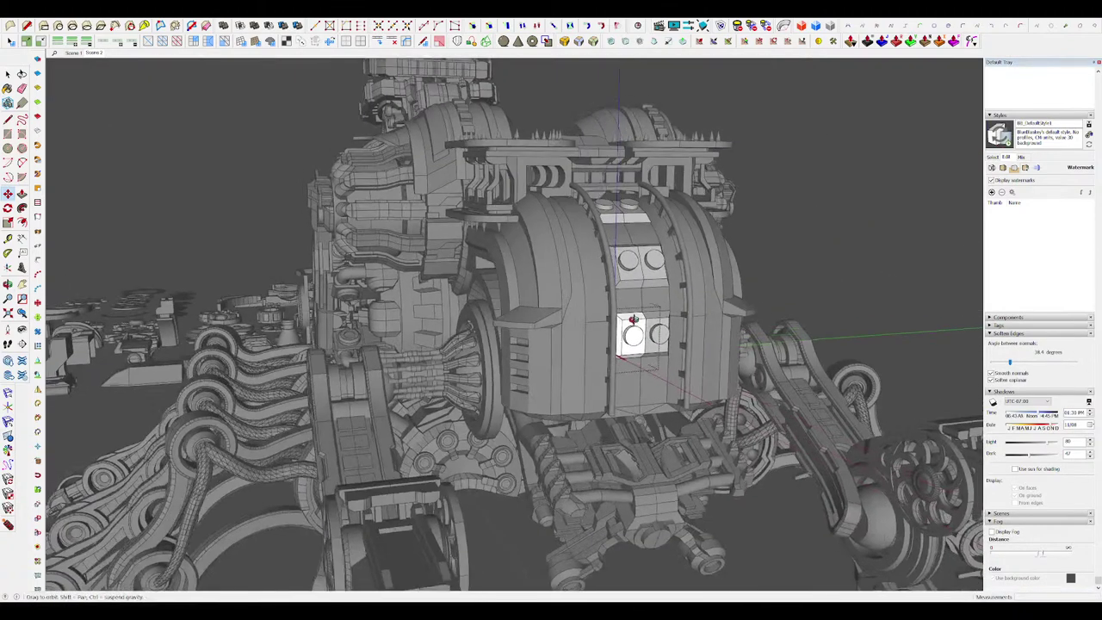
{"action": "scroll", "coordinate": [633, 320], "scroll_direction": "up", "scroll_amount": 10}
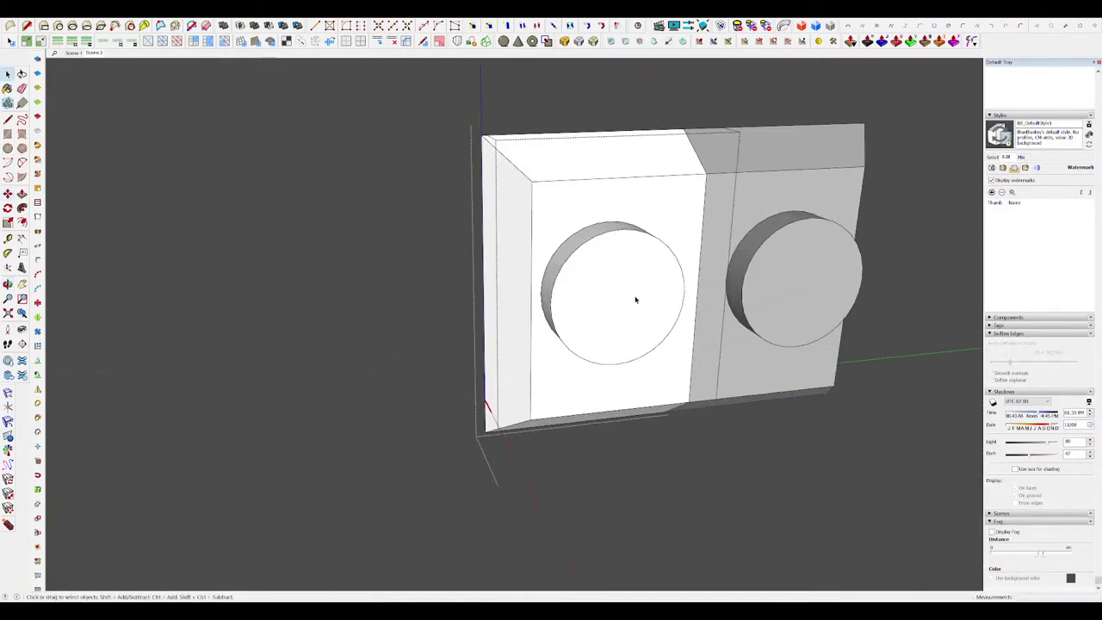
{"action": "middle_click_drag", "start_coordinate": [576, 250], "coordinate": [535, 234]}
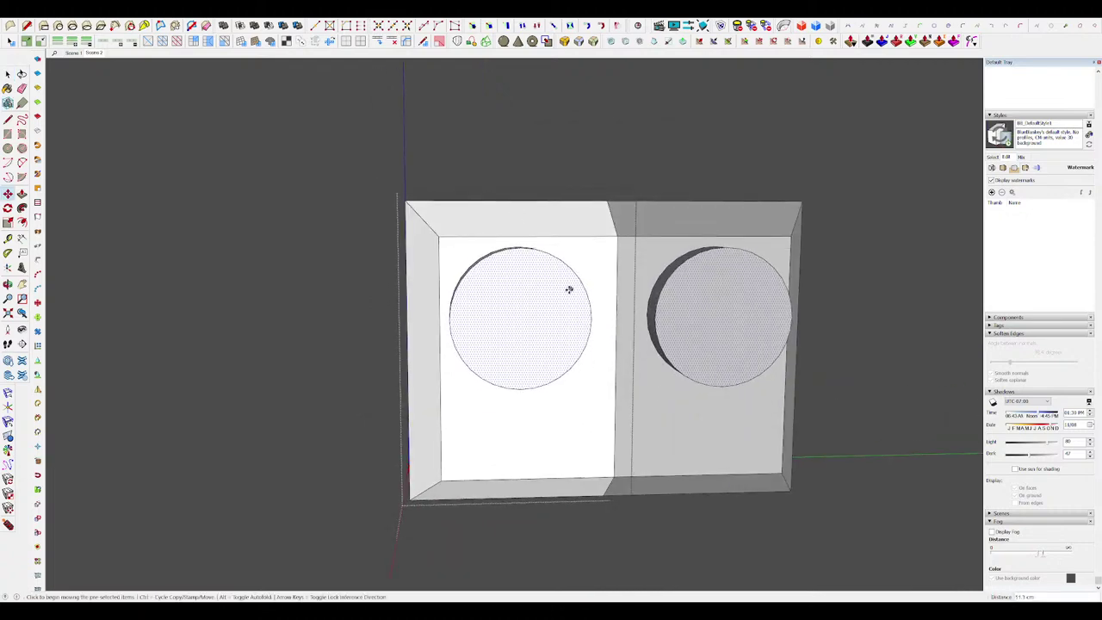
{"action": "scroll", "coordinate": [558, 289], "scroll_direction": "down", "scroll_amount": 3}
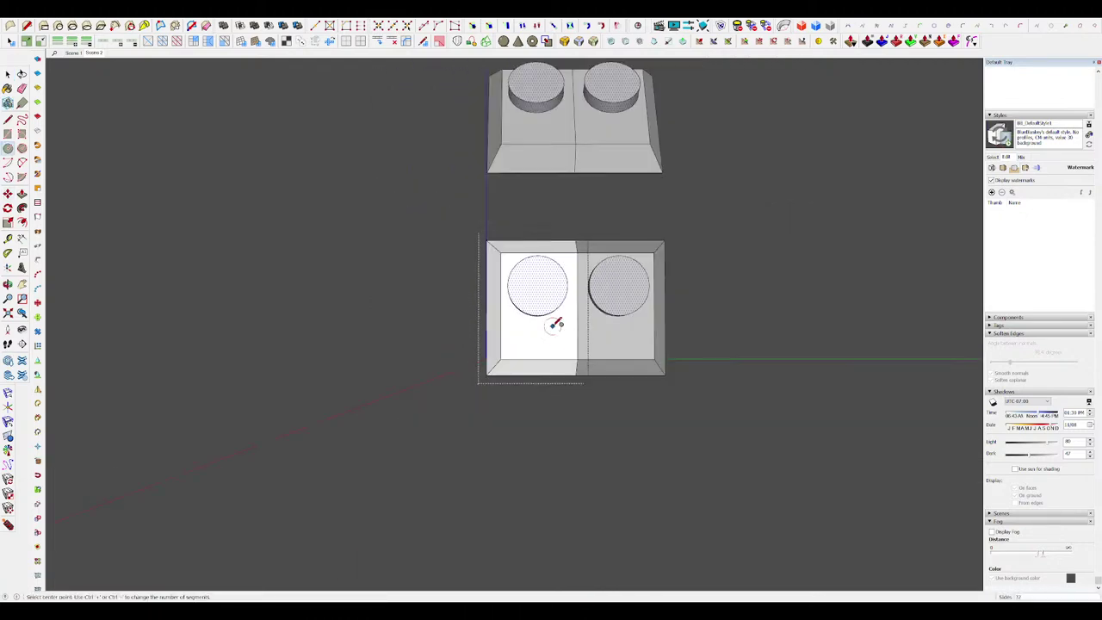
{"action": "scroll", "coordinate": [555, 324], "scroll_direction": "up", "scroll_amount": 3}
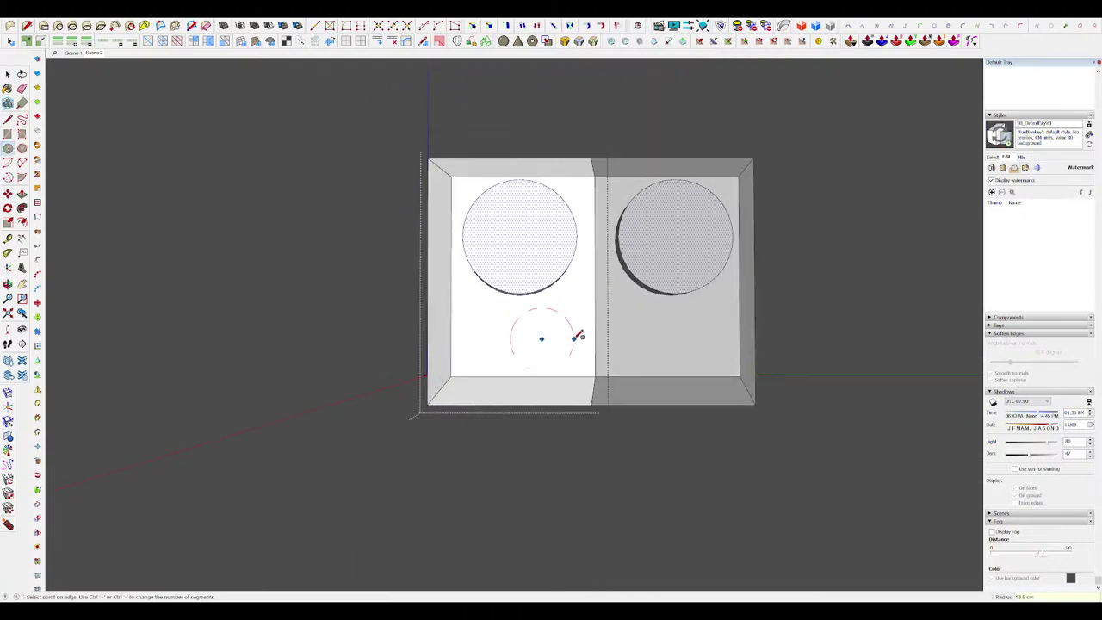
{"action": "left_click", "coordinate": [574, 338]}
{"action": "middle_click_drag", "start_coordinate": [555, 354], "coordinate": [633, 339]}
{"action": "key", "text": "space"}
{"action": "key", "text": "space"}
{"action": "scroll", "coordinate": [654, 327], "scroll_direction": "down", "scroll_amount": 12}
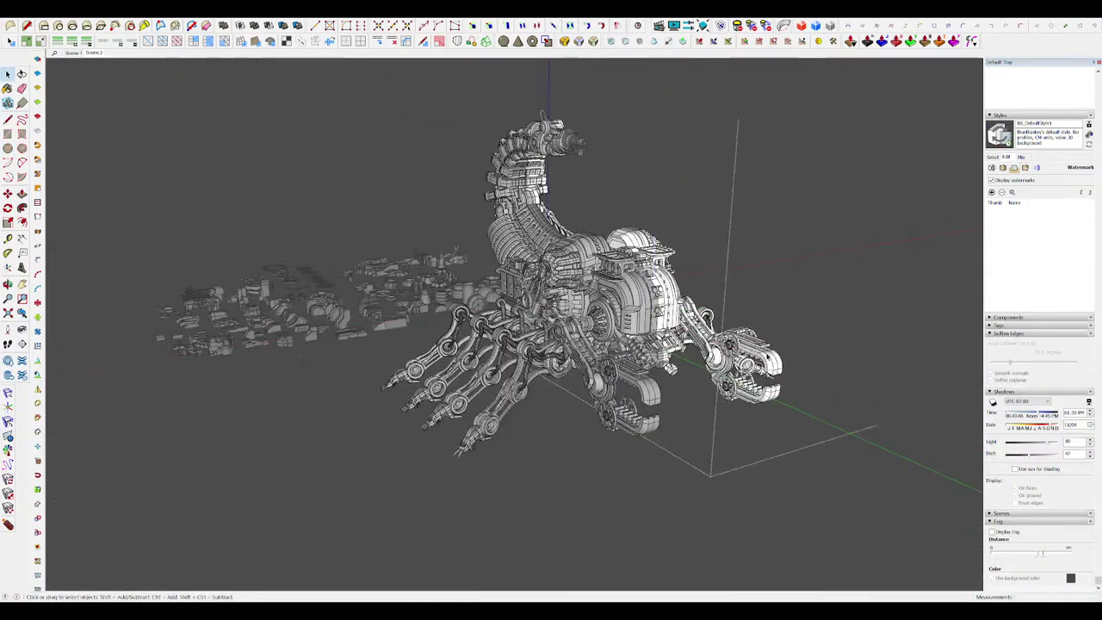
Step: Scale the selected circle down about its centre
{"action": "middle_click_drag", "start_coordinate": [550, 379], "coordinate": [265, 355]}
{"action": "scroll", "coordinate": [656, 293], "scroll_direction": "up", "scroll_amount": 10}
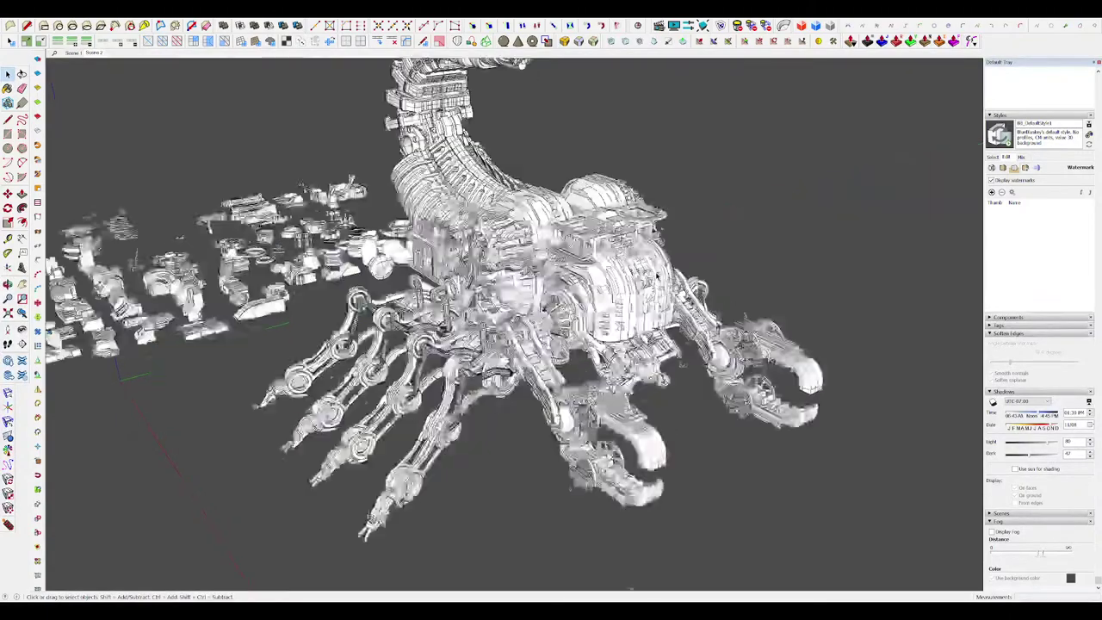
{"action": "scroll", "coordinate": [644, 294], "scroll_direction": "up", "scroll_amount": 5}
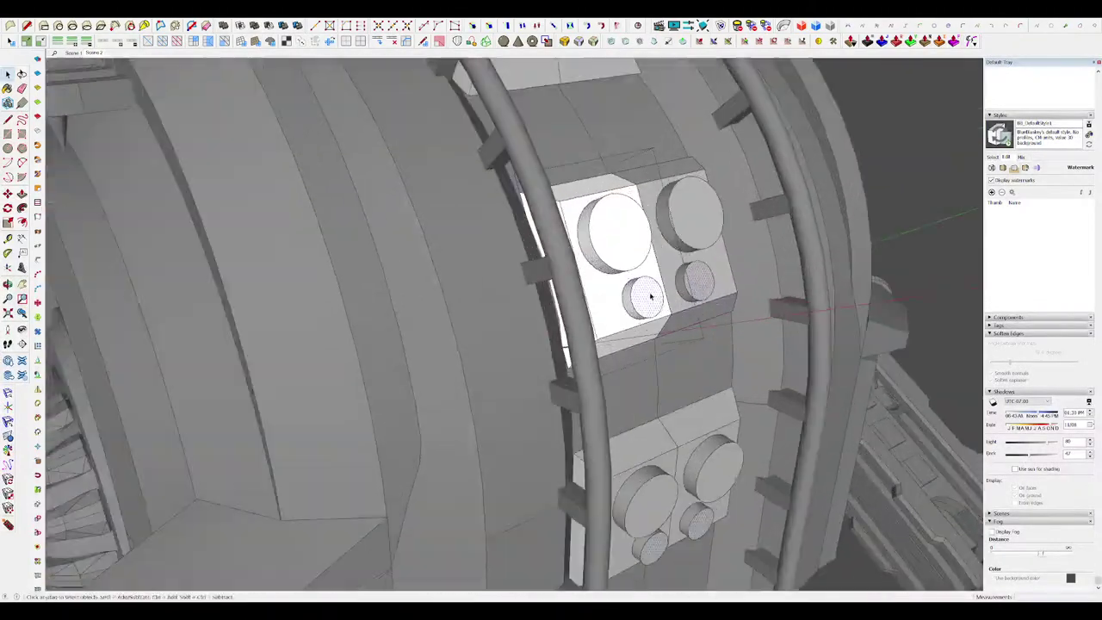
{"action": "key", "text": "s"}
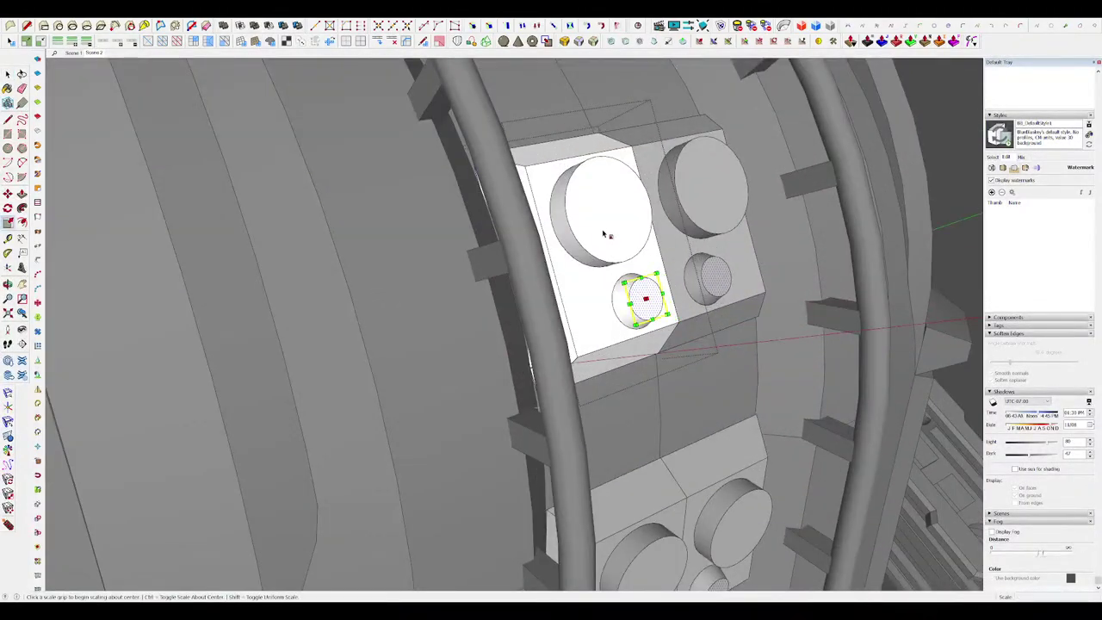
{"action": "left_click", "coordinate": [552, 164]}
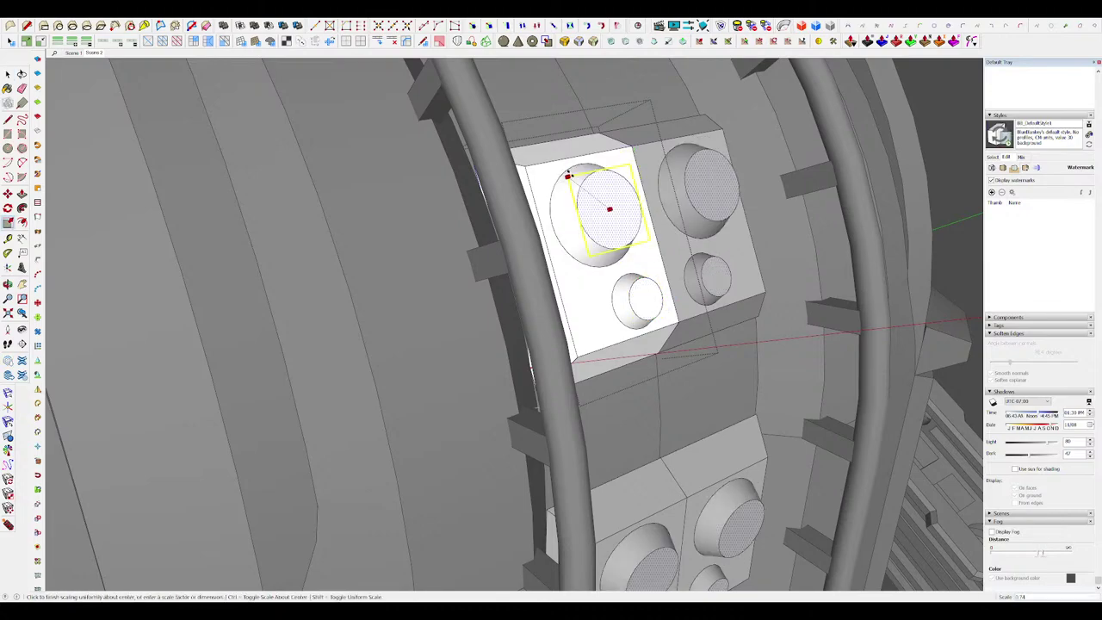
{"action": "left_click", "coordinate": [571, 177]}
{"action": "key", "text": "space"}
{"action": "scroll", "coordinate": [568, 211], "scroll_direction": "down", "scroll_amount": 12}
Step: Leave the nested groups and add an inner offset circle on the stud
{"action": "left_click", "coordinate": [662, 258]}
{"action": "middle_click_drag", "start_coordinate": [766, 292], "coordinate": [810, 322]}
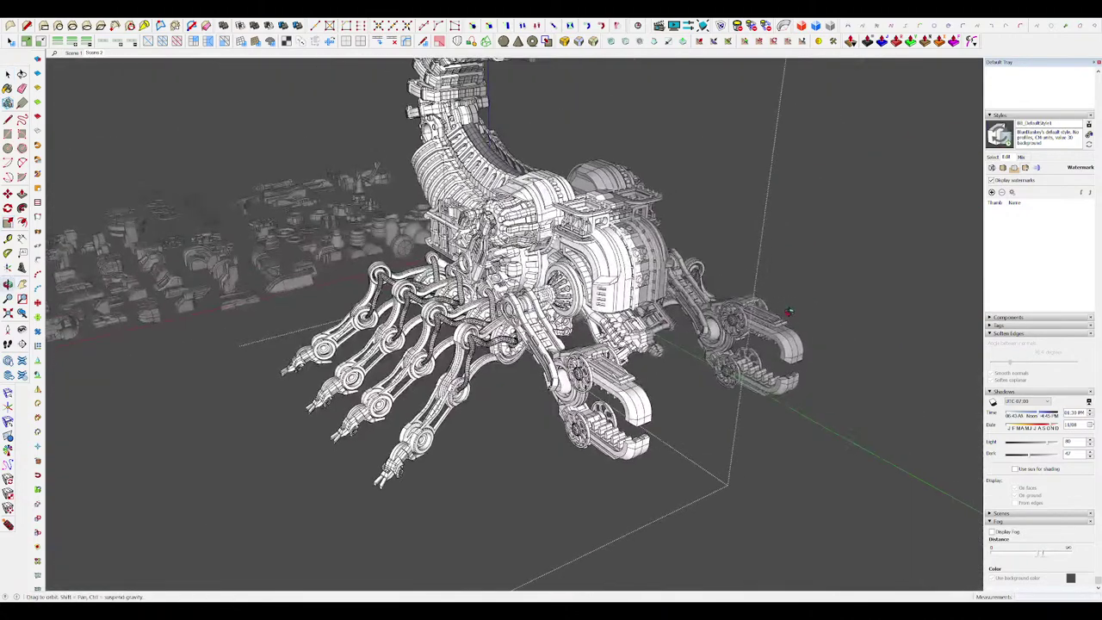
{"action": "left_click", "coordinate": [810, 322]}
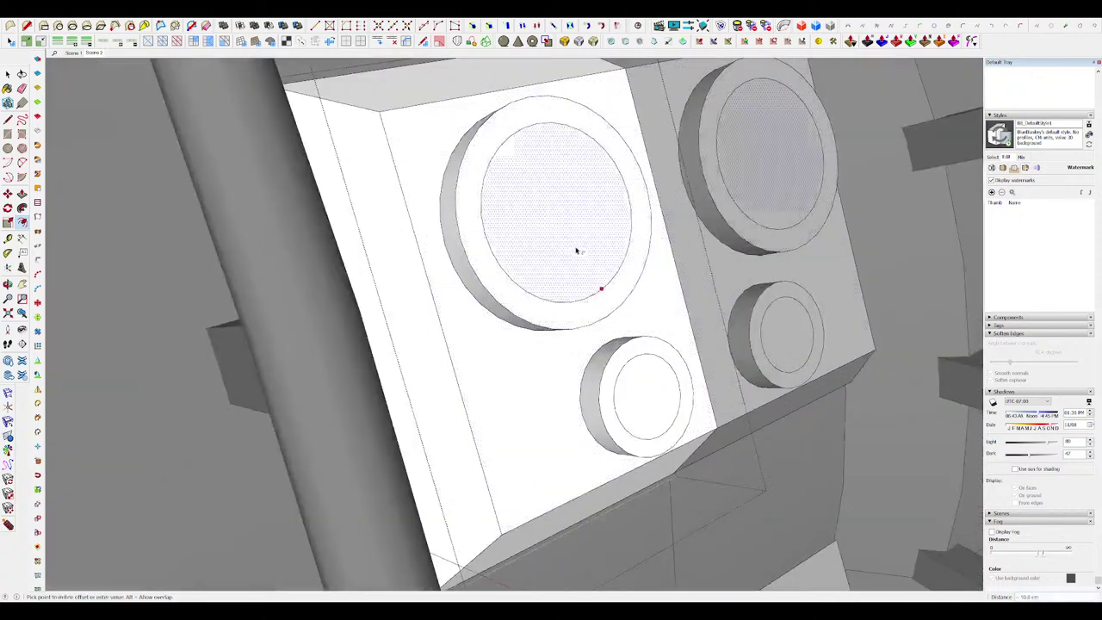
{"action": "left_click", "coordinate": [592, 221]}
{"action": "key", "text": "space"}
{"action": "middle_click_drag", "start_coordinate": [611, 218], "coordinate": [595, 270]}
{"action": "scroll", "coordinate": [599, 256], "scroll_direction": "down", "scroll_amount": 5}
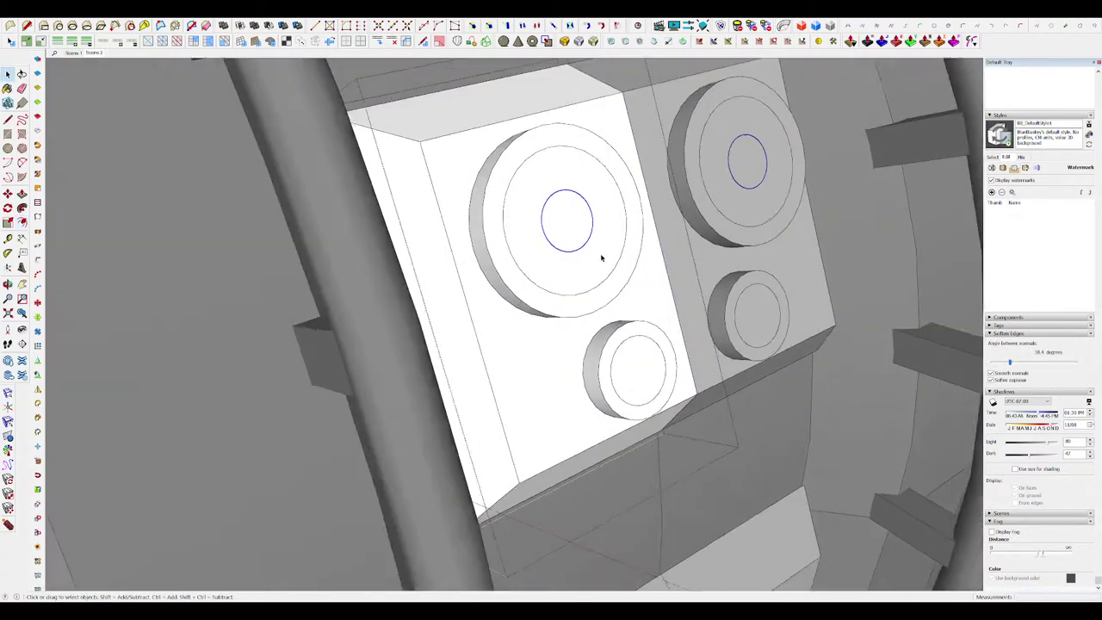
Step: Move the circle details into place on the block and close the open groups
{"action": "key", "text": "m"}
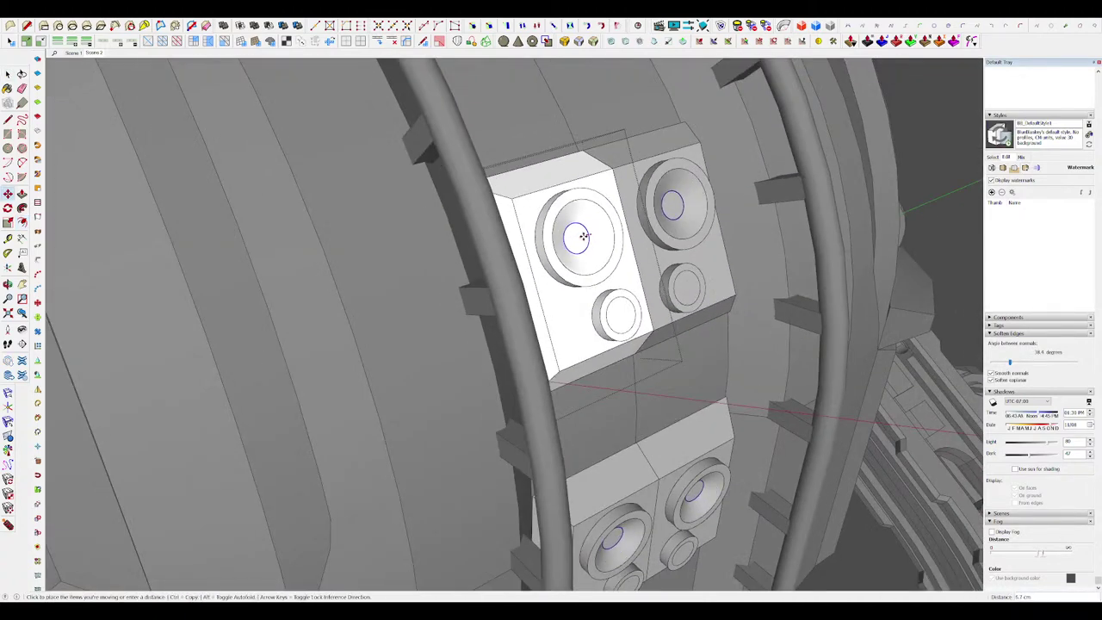
{"action": "left_click", "coordinate": [582, 237]}
{"action": "scroll", "coordinate": [614, 220], "scroll_direction": "down", "scroll_amount": 8}
{"action": "scroll", "coordinate": [615, 217], "scroll_direction": "up", "scroll_amount": 10}
{"action": "key", "text": "space"}
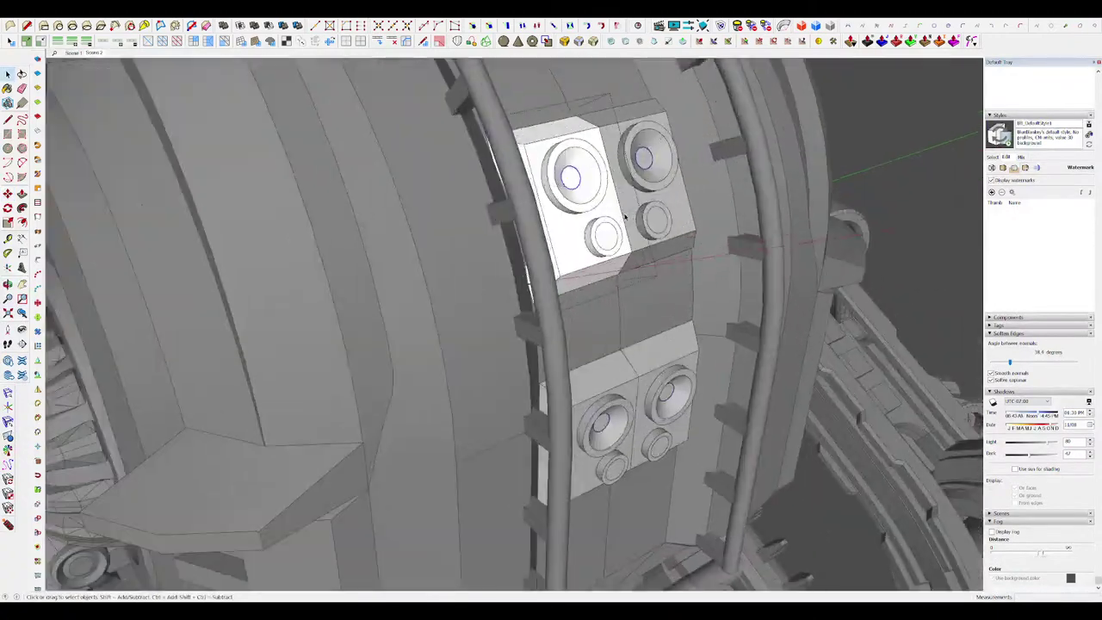
{"action": "left_click", "coordinate": [596, 255]}
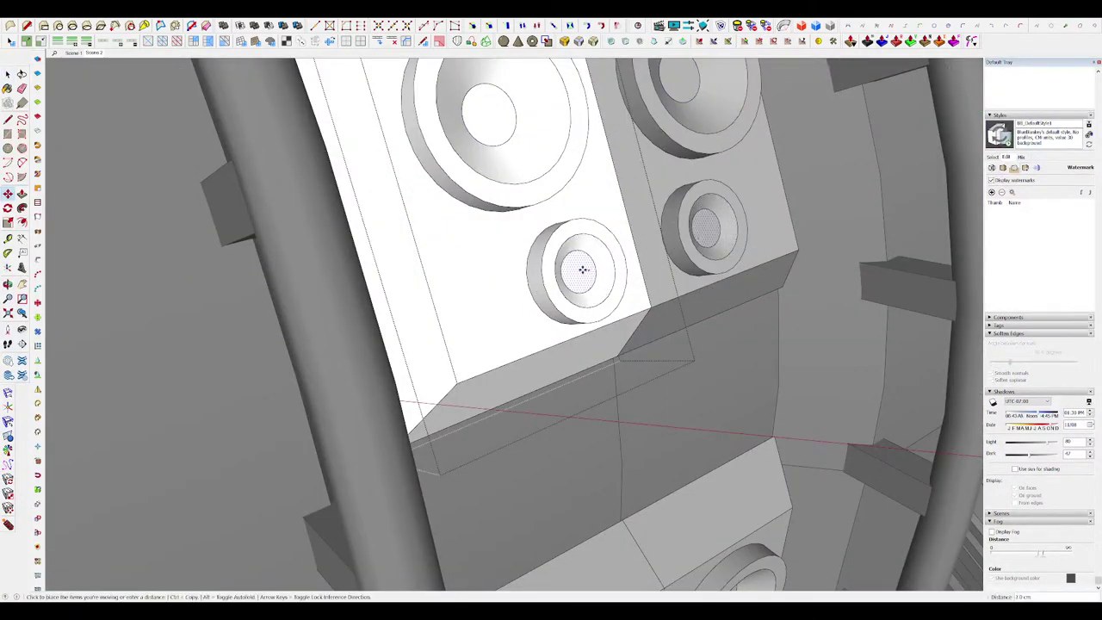
{"action": "scroll", "coordinate": [581, 266], "scroll_direction": "down", "scroll_amount": 12}
{"action": "key", "text": "space"}
{"action": "left_click", "coordinate": [701, 276]}
Step: Close the outer group, then open the robot's group and select the body shell subgroup
{"action": "left_click", "coordinate": [774, 289]}
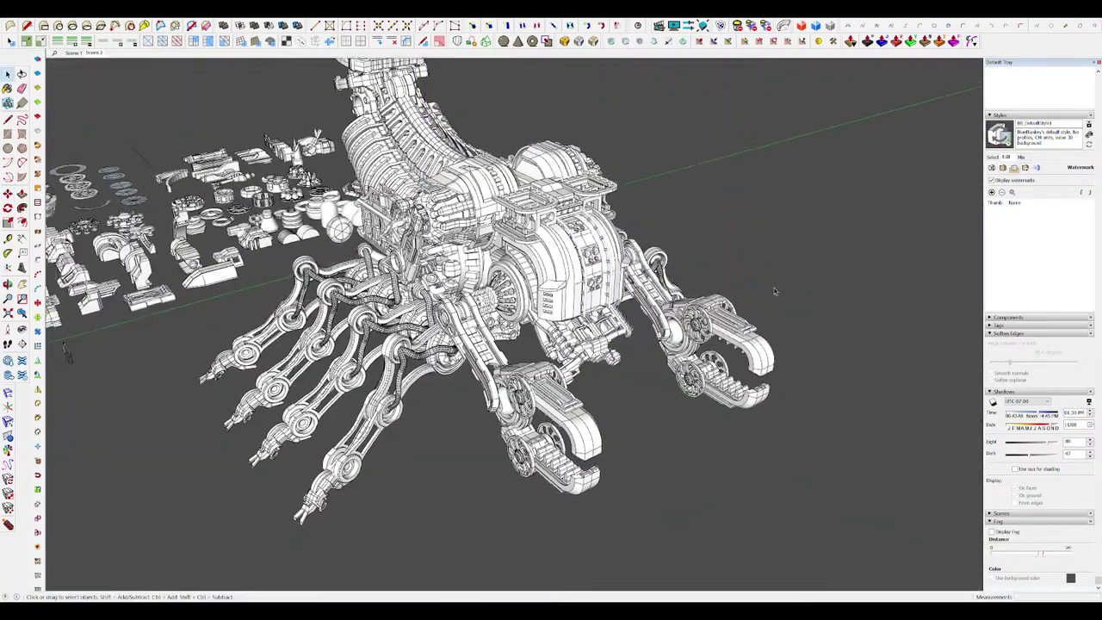
{"action": "middle_click_drag", "start_coordinate": [732, 335], "coordinate": [774, 291]}
{"action": "scroll", "coordinate": [593, 237], "scroll_direction": "up", "scroll_amount": 5}
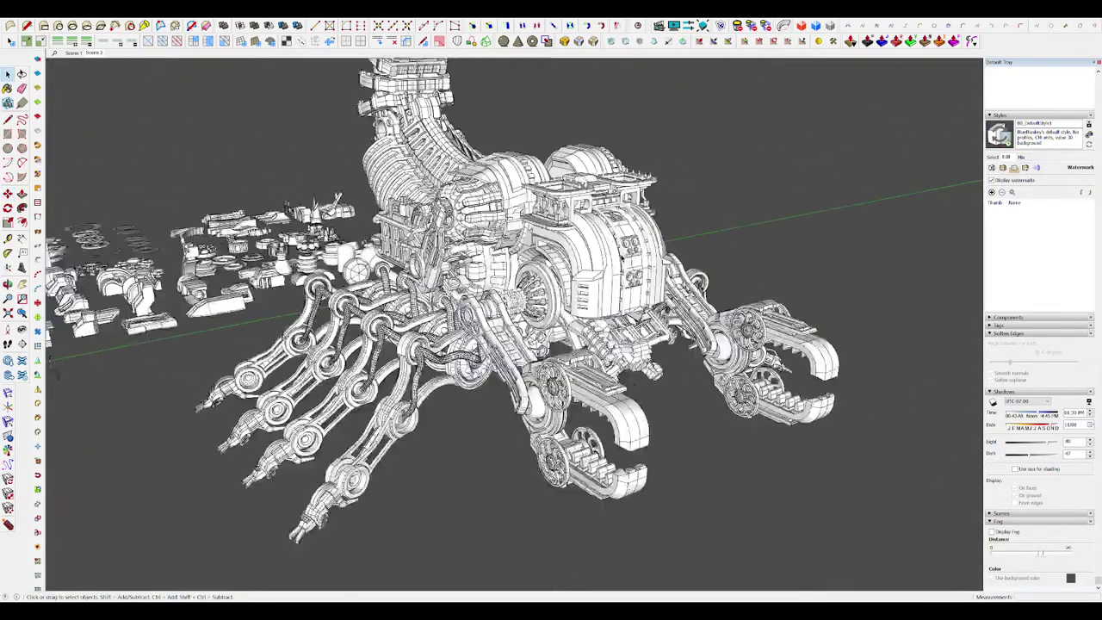
{"action": "double_click", "coordinate": [624, 232]}
{"action": "left_click", "coordinate": [624, 233]}
{"action": "middle_click_drag", "start_coordinate": [667, 248], "coordinate": [617, 227]}
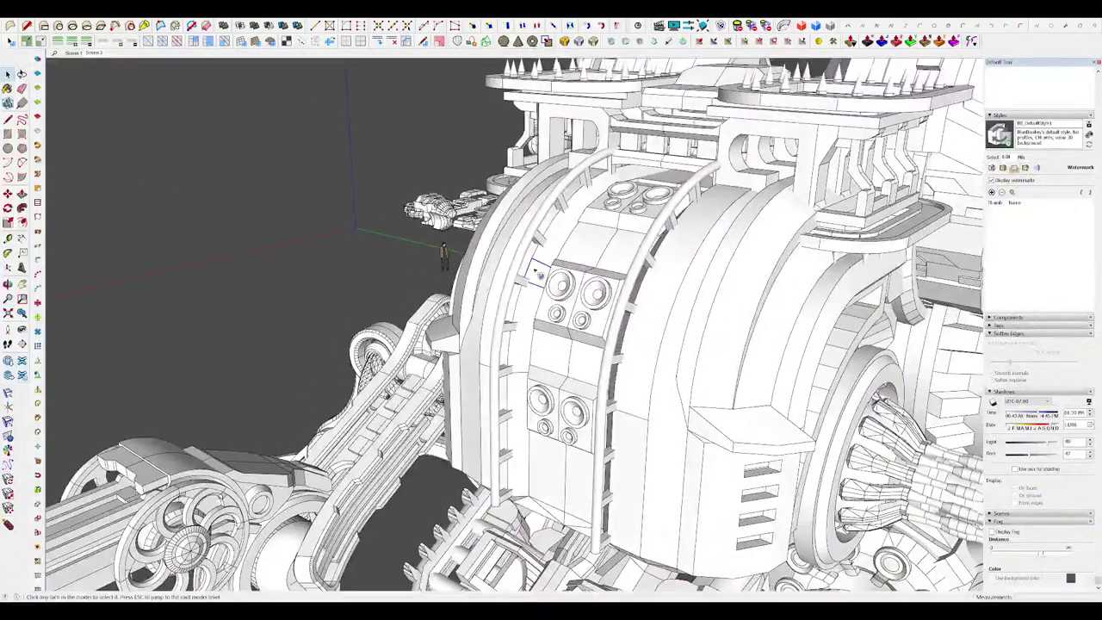
Step: Edit the rung component in isolation and extrude the rung block
{"action": "left_click", "coordinate": [521, 278]}
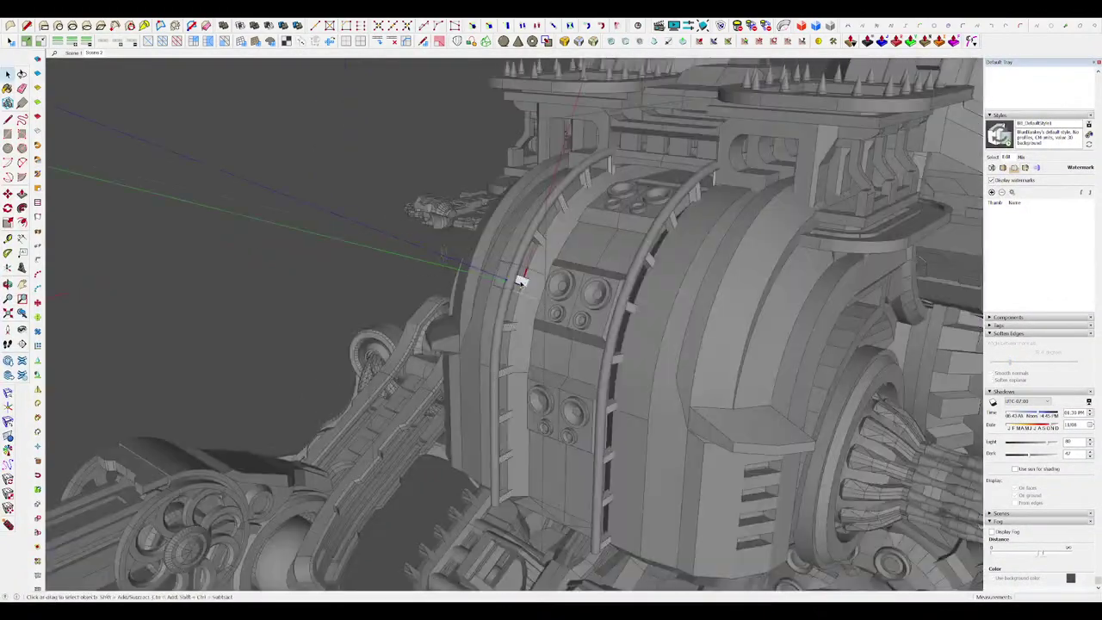
{"action": "scroll", "coordinate": [519, 278], "scroll_direction": "up", "scroll_amount": 5}
{"action": "middle_click_drag", "start_coordinate": [518, 278], "coordinate": [490, 329]}
{"action": "scroll", "coordinate": [535, 288], "scroll_direction": "up", "scroll_amount": 2}
{"action": "key", "text": "i"}
{"action": "key", "text": "l"}
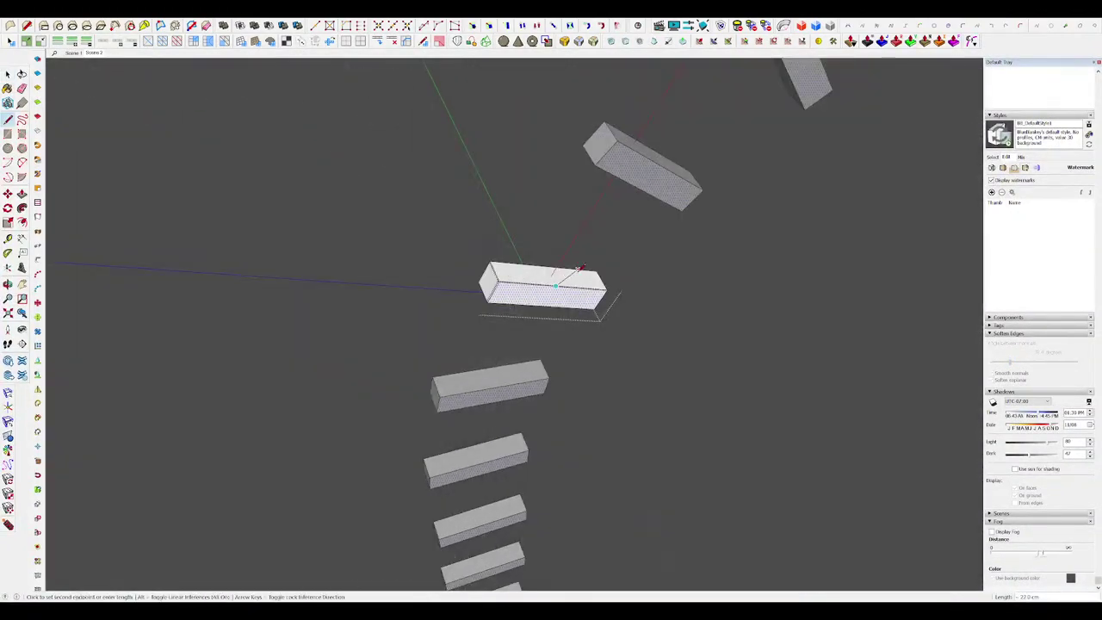
{"action": "key", "text": "p"}
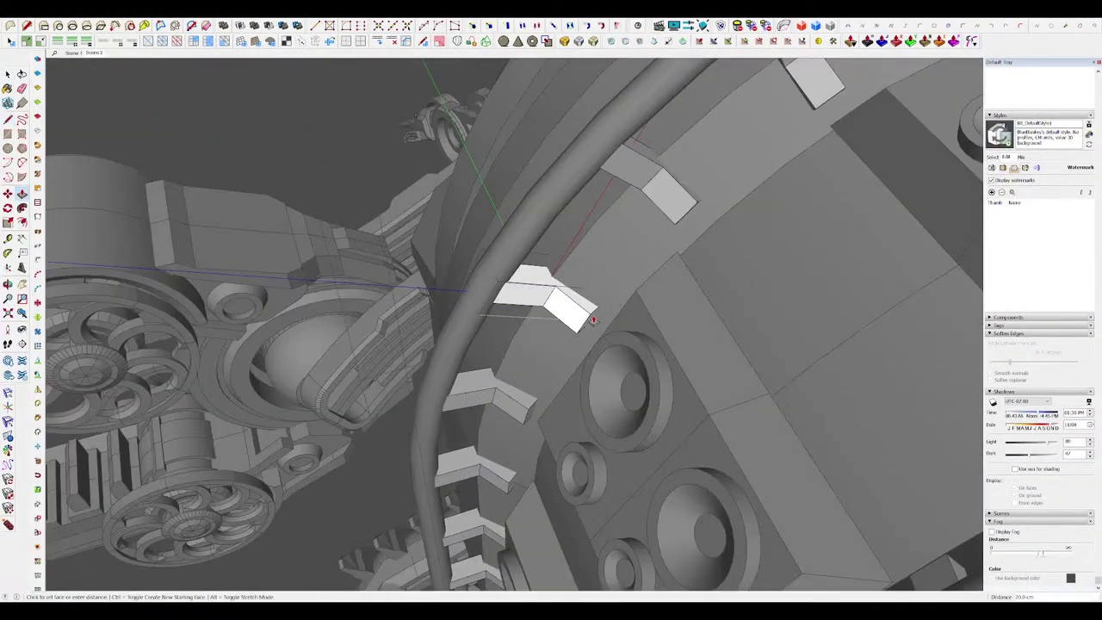
{"action": "left_click", "coordinate": [683, 333]}
{"action": "middle_click_drag", "start_coordinate": [682, 333], "coordinate": [836, 241]}
{"action": "scroll", "coordinate": [677, 239], "scroll_direction": "down", "scroll_amount": 8}
{"action": "middle_click_drag", "start_coordinate": [677, 245], "coordinate": [632, 219]}
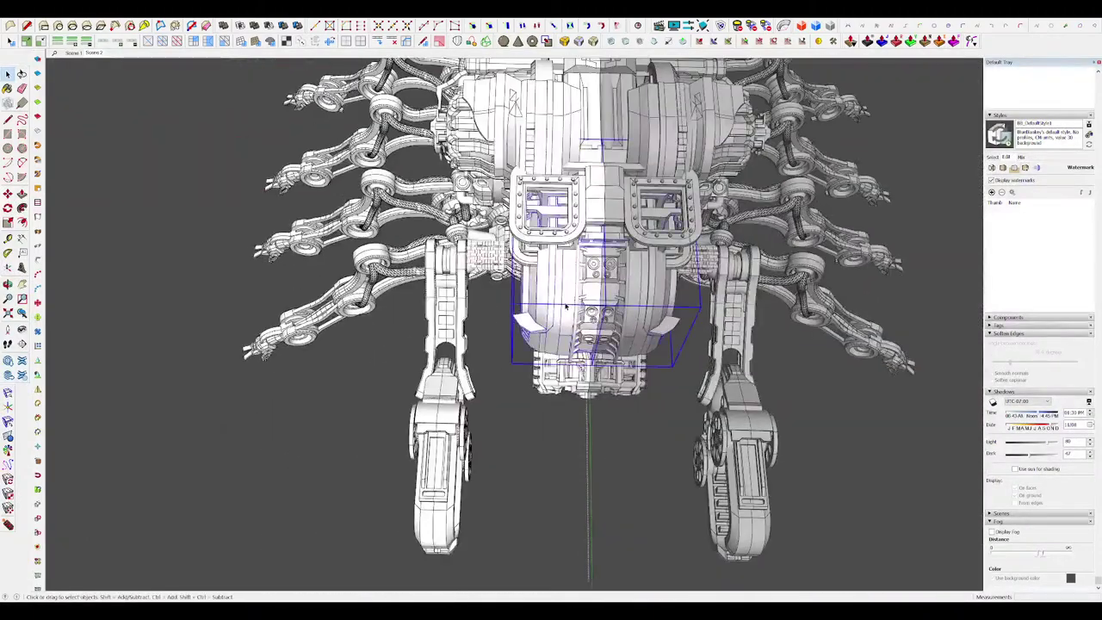
Step: Inside the drum group, draw a bar rectangle, extrude it and make the bars components
{"action": "double_click", "coordinate": [565, 306]}
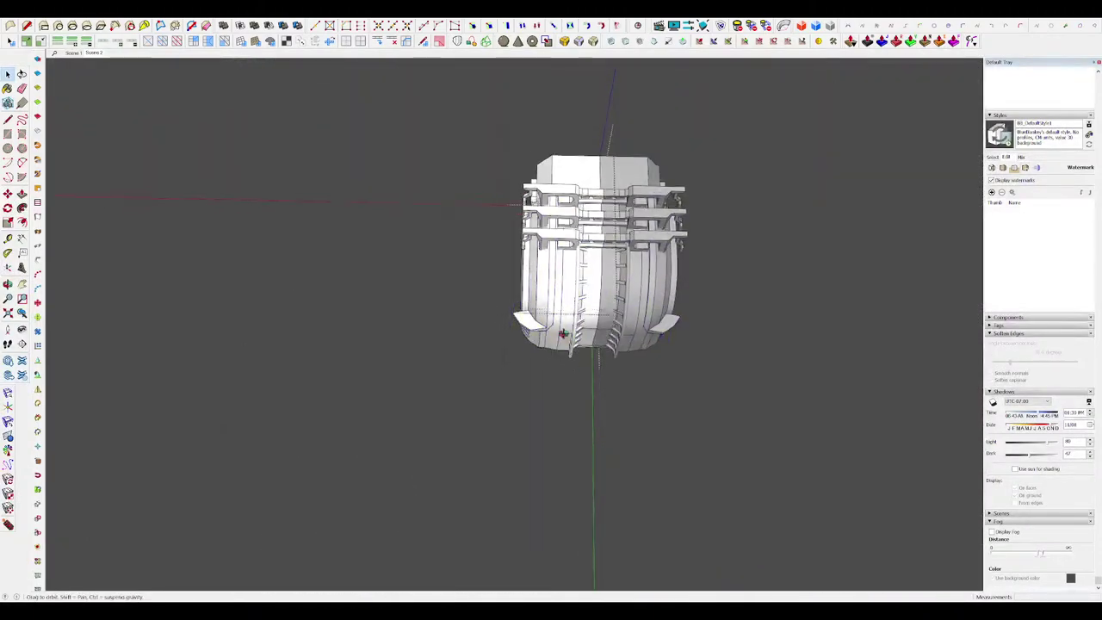
{"action": "scroll", "coordinate": [553, 365], "scroll_direction": "up", "scroll_amount": 3}
{"action": "left_click", "coordinate": [553, 415]}
{"action": "middle_click_drag", "start_coordinate": [553, 415], "coordinate": [491, 206]}
{"action": "key", "text": "p"}
{"action": "key", "text": "Return"}
Step: Place the bars at the housing front, then exit all open group editing
{"action": "key", "text": "h"}
{"action": "middle_click_drag", "start_coordinate": [602, 250], "coordinate": [531, 258]}
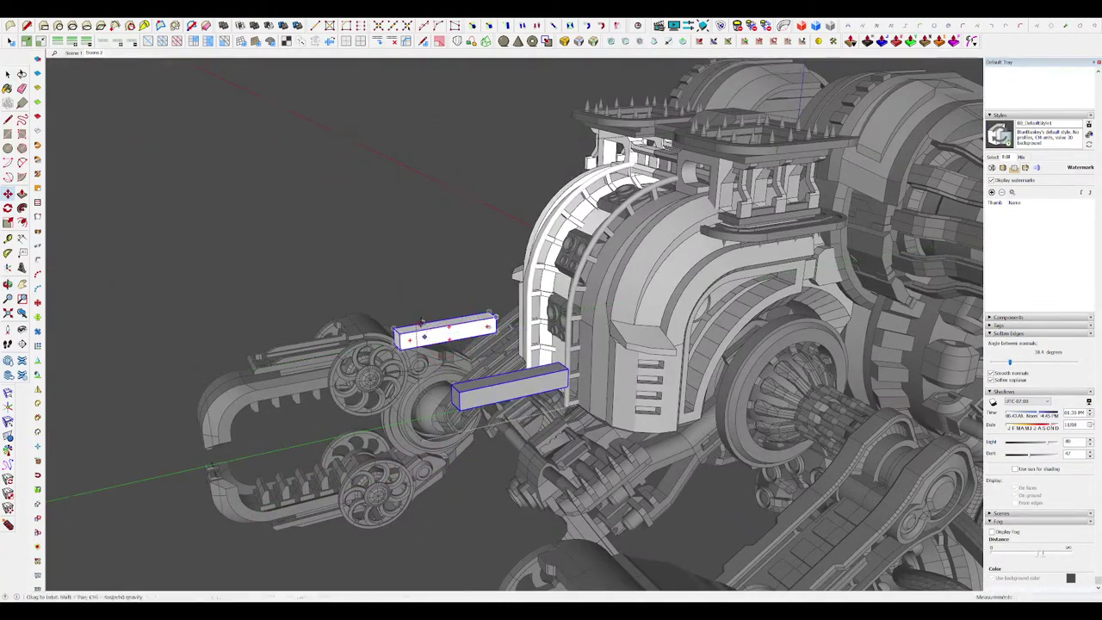
{"action": "middle_click_drag", "start_coordinate": [421, 322], "coordinate": [433, 303]}
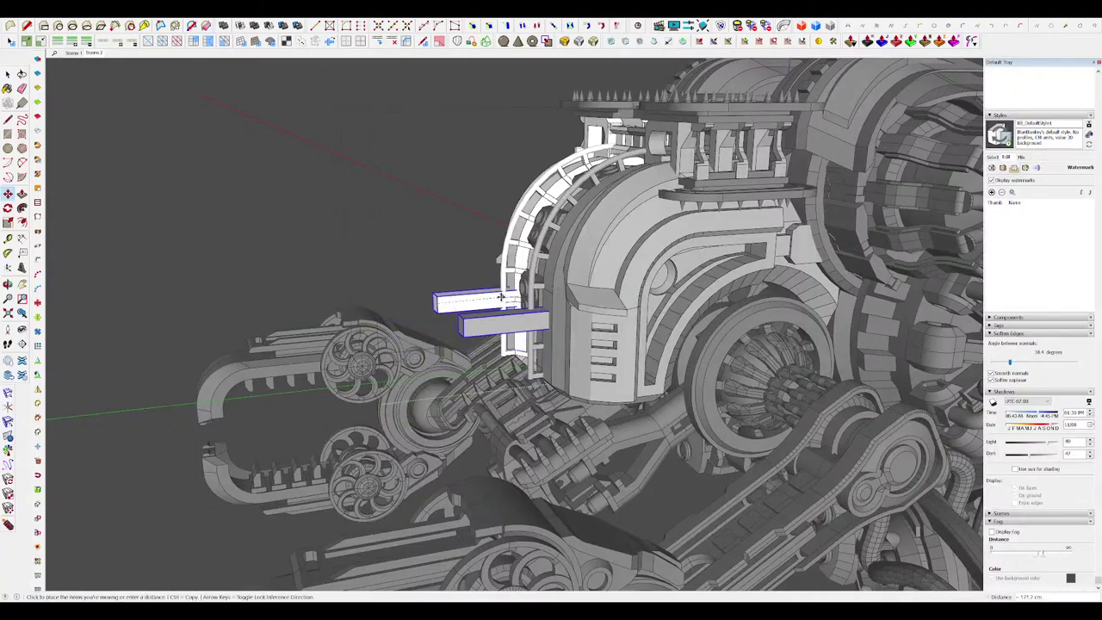
{"action": "middle_click_drag", "start_coordinate": [500, 296], "coordinate": [852, 339]}
{"action": "left_click", "coordinate": [707, 431]}
{"action": "scroll", "coordinate": [833, 378], "scroll_direction": "down", "scroll_amount": 8}
{"action": "key", "text": "space"}
{"action": "left_click", "coordinate": [833, 384]}
{"action": "left_click", "coordinate": [873, 339]}
{"action": "scroll", "coordinate": [874, 338], "scroll_direction": "up", "scroll_amount": 3}
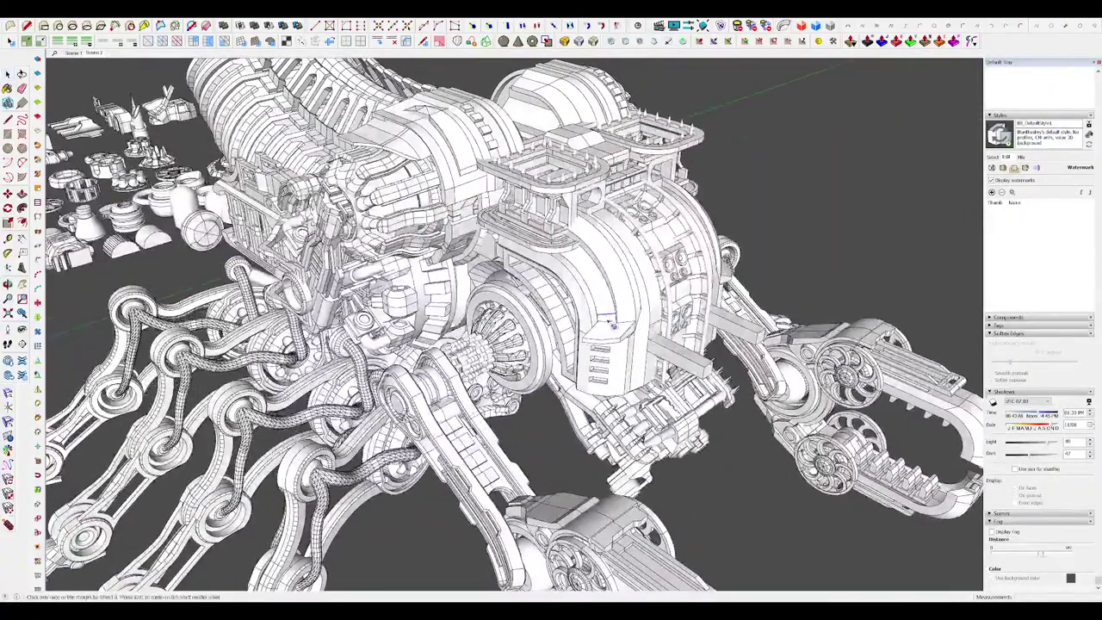
Step: Orbit around the housing and unhide the rest of the model
{"action": "left_click", "coordinate": [610, 323]}
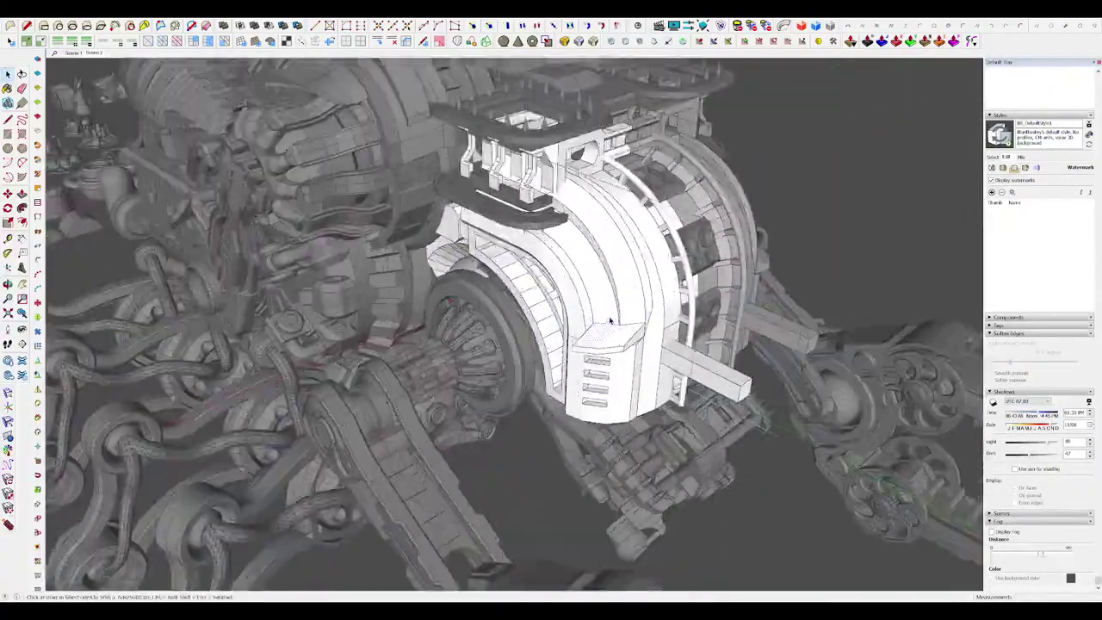
{"action": "scroll", "coordinate": [609, 321], "scroll_direction": "up", "scroll_amount": 5}
{"action": "middle_click_drag", "start_coordinate": [748, 309], "coordinate": [634, 358]}
{"action": "key", "text": "h"}
{"action": "scroll", "coordinate": [634, 358], "scroll_direction": "down", "scroll_amount": 5}
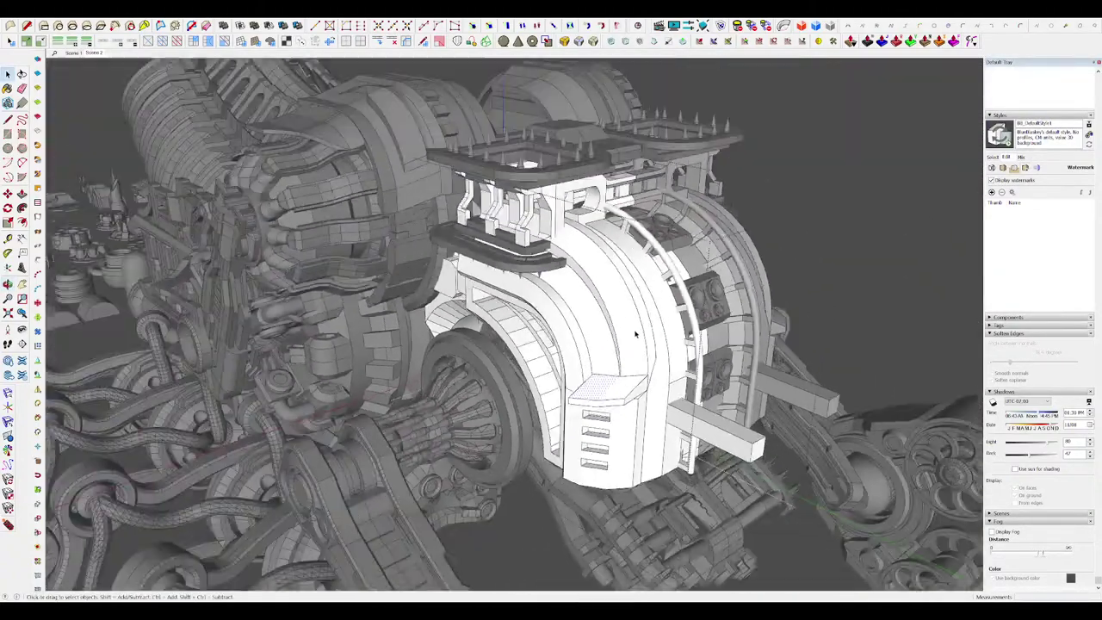
{"action": "scroll", "coordinate": [604, 312], "scroll_direction": "up", "scroll_amount": 4}
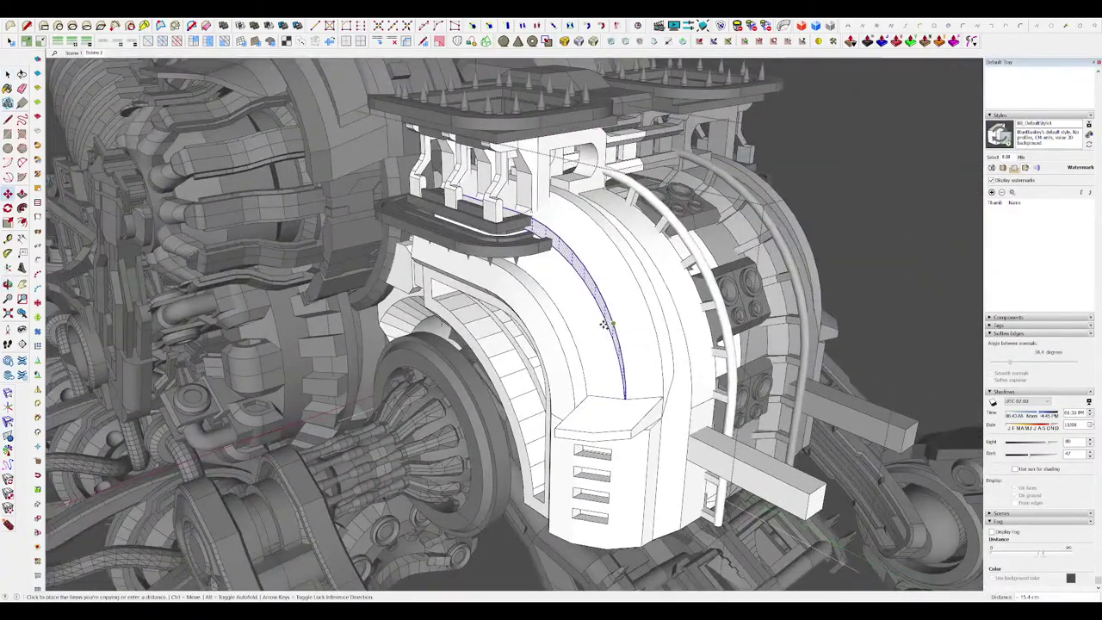
{"action": "key", "text": "space"}
{"action": "scroll", "coordinate": [607, 318], "scroll_direction": "down", "scroll_amount": 5}
Step: Close the open groups and tilt the view onto the front housing
{"action": "left_click", "coordinate": [747, 337]}
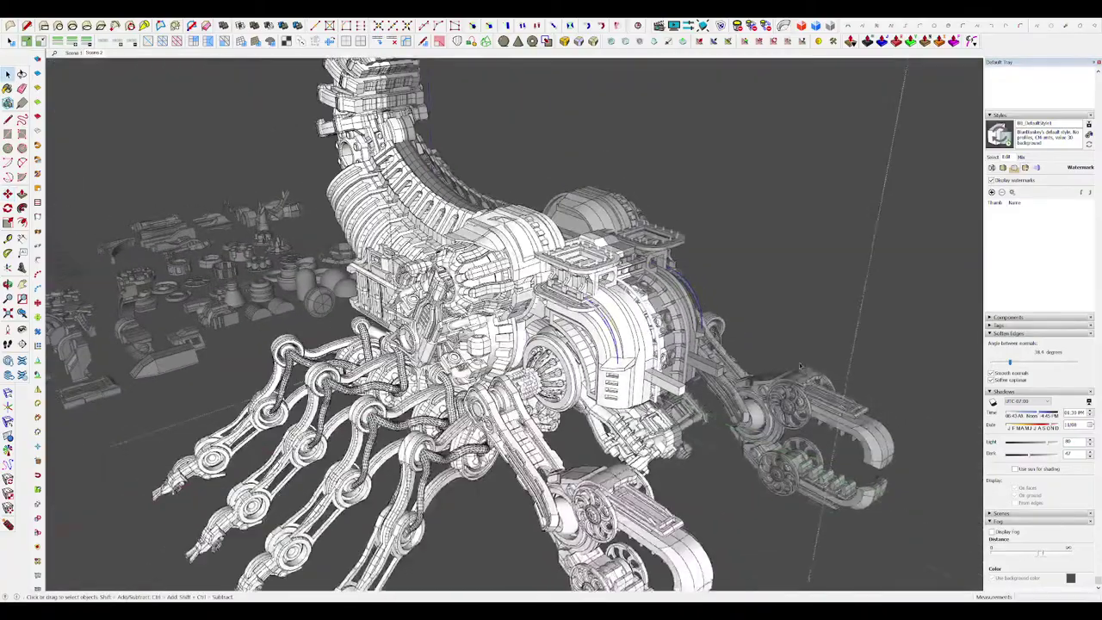
{"action": "scroll", "coordinate": [747, 337], "scroll_direction": "down", "scroll_amount": 4}
{"action": "left_click", "coordinate": [747, 337]}
{"action": "scroll", "coordinate": [747, 337], "scroll_direction": "down", "scroll_amount": 1}
{"action": "scroll", "coordinate": [559, 251], "scroll_direction": "up", "scroll_amount": 6}
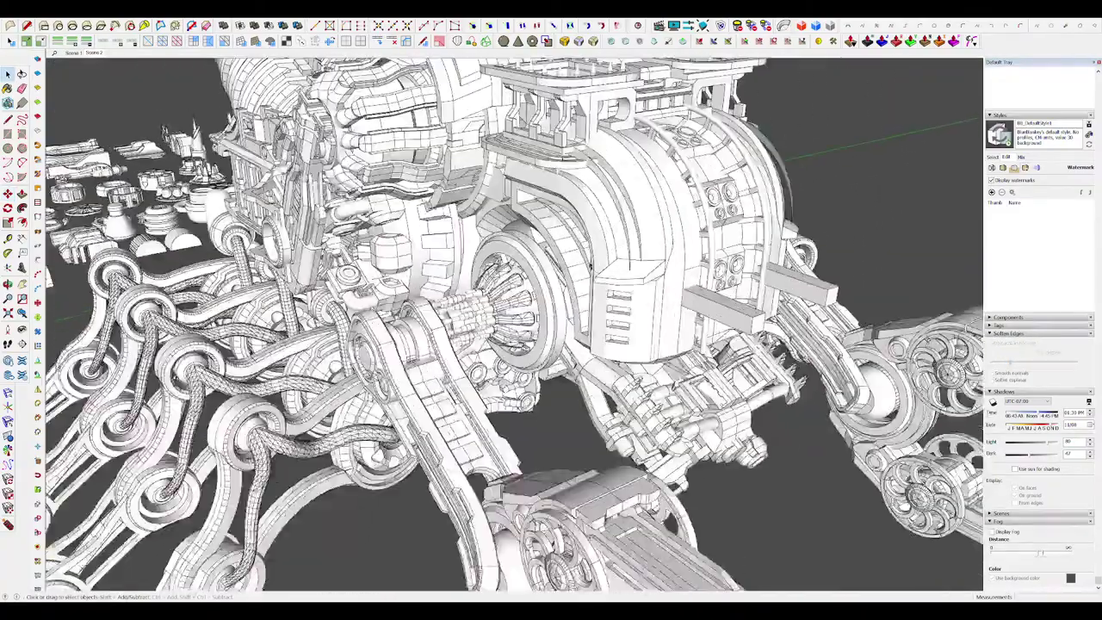
{"action": "middle_click_drag", "start_coordinate": [592, 206], "coordinate": [612, 230]}
{"action": "key", "text": "q"}
{"action": "scroll", "coordinate": [624, 236], "scroll_direction": "up", "scroll_amount": 4}
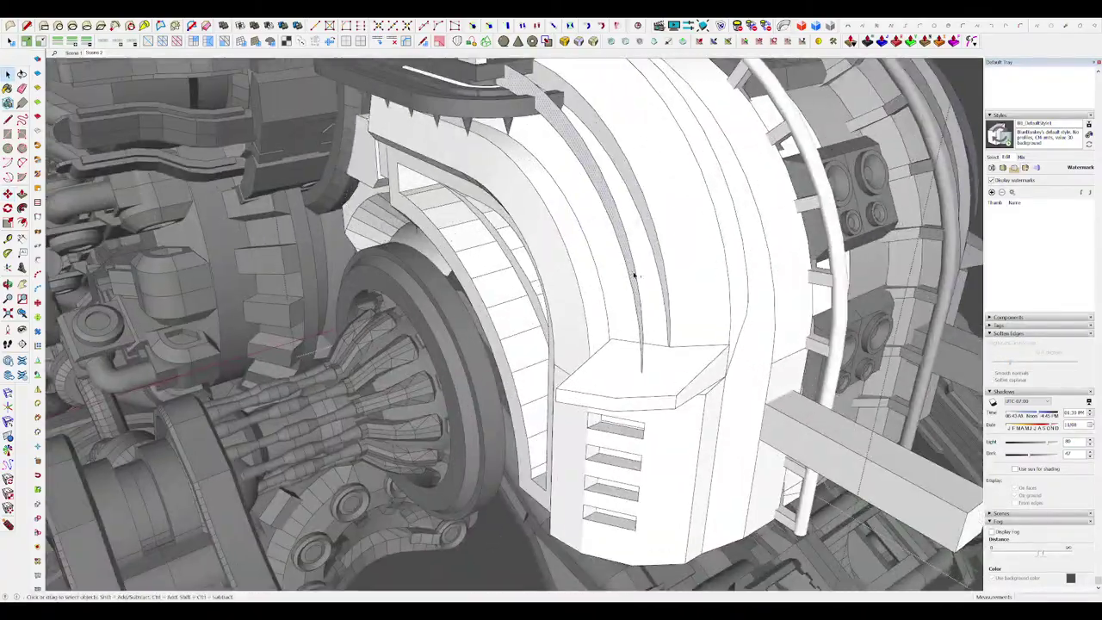
Step: Inside the housing group, push the curved strip face out with Vector Push/Pull
{"action": "double_click", "coordinate": [634, 276]}
{"action": "key", "text": "p"}
{"action": "key", "text": "space"}
{"action": "left_click", "coordinate": [628, 258]}
{"action": "middle_click_drag", "start_coordinate": [599, 244], "coordinate": [615, 258]}
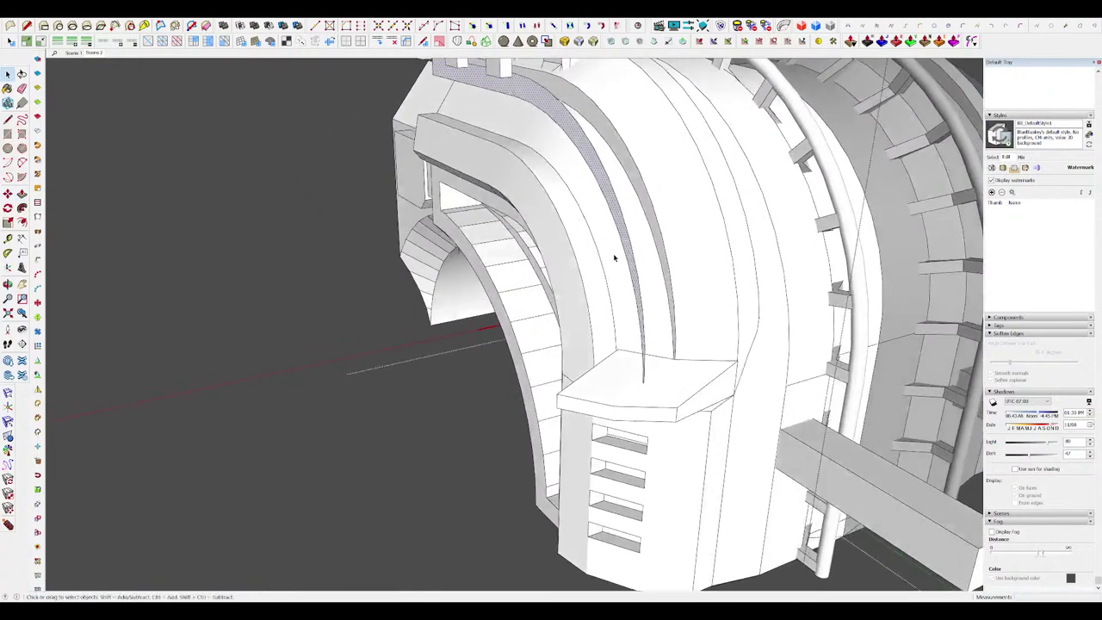
{"action": "left_click", "coordinate": [910, 41]}
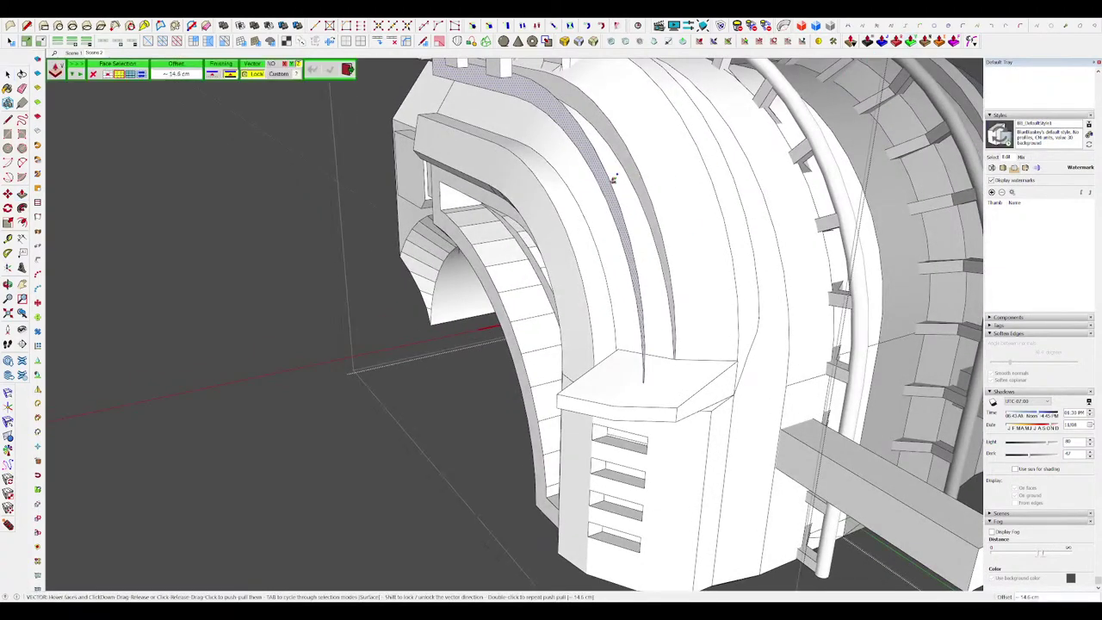
{"action": "left_click_drag", "start_coordinate": [605, 187], "coordinate": [614, 184]}
{"action": "middle_click_drag", "start_coordinate": [615, 184], "coordinate": [747, 269]}
{"action": "scroll", "coordinate": [619, 217], "scroll_direction": "down", "scroll_amount": 4}
{"action": "key", "text": "space"}
Step: Select the connected arch geometry, start scaling it, then cancel the Scale
{"action": "scroll", "coordinate": [617, 216], "scroll_direction": "up", "scroll_amount": 4}
{"action": "middle_click_drag", "start_coordinate": [617, 216], "coordinate": [747, 194]}
{"action": "scroll", "coordinate": [600, 186], "scroll_direction": "up", "scroll_amount": 3}
{"action": "middle_click_drag", "start_coordinate": [600, 186], "coordinate": [588, 209]}
{"action": "scroll", "coordinate": [626, 225], "scroll_direction": "down", "scroll_amount": 3}
{"action": "triple_click", "coordinate": [626, 224]}
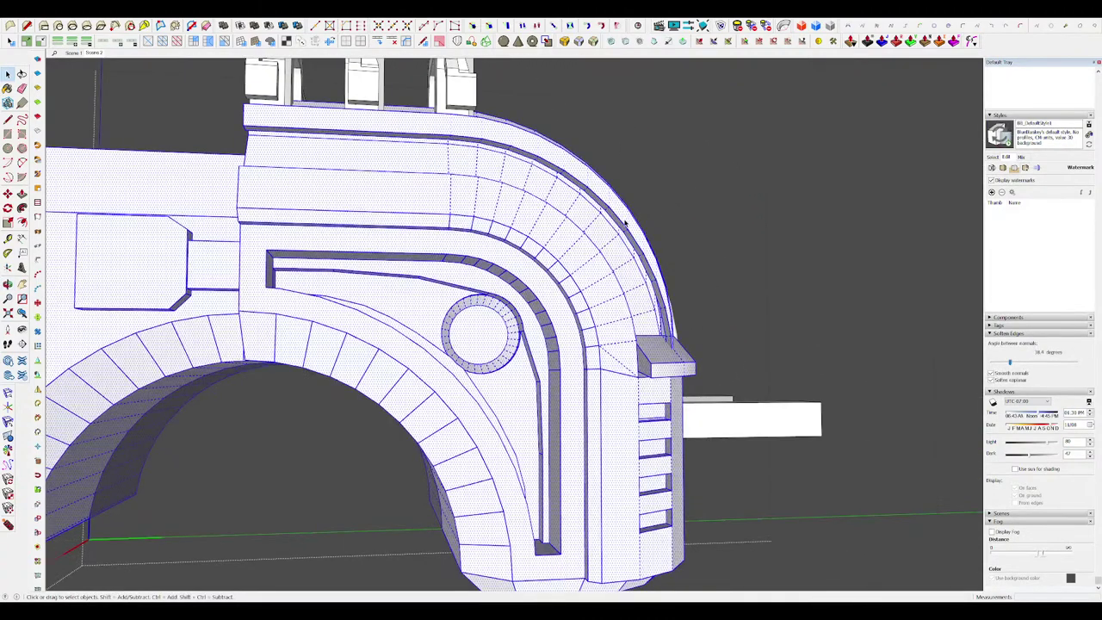
{"action": "key", "text": "s"}
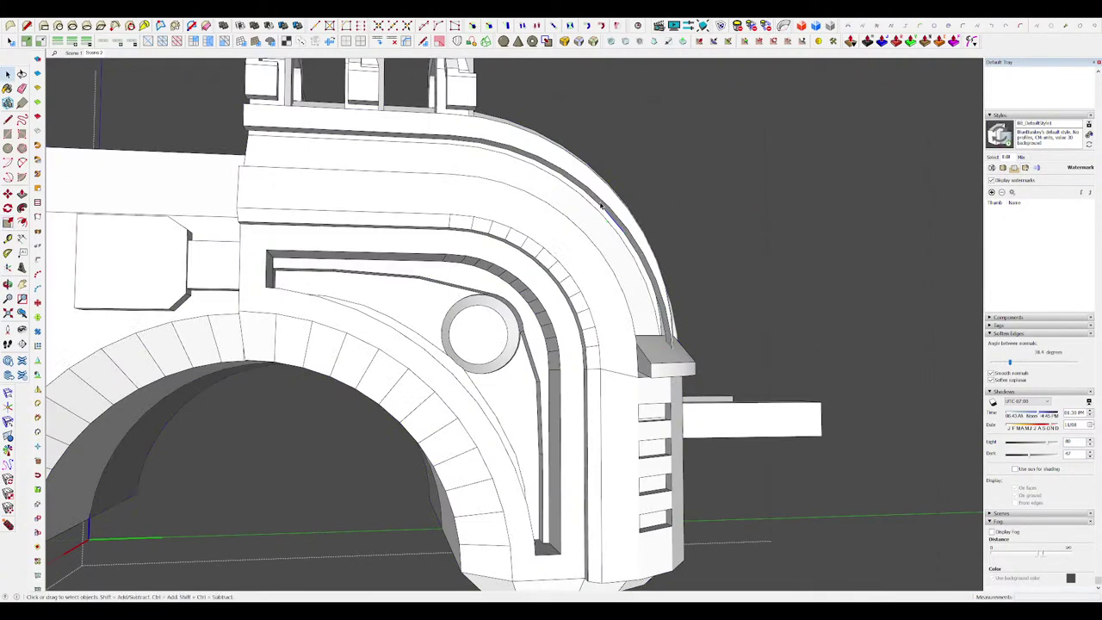
{"action": "key", "text": "s"}
{"action": "middle_click_drag", "start_coordinate": [615, 263], "coordinate": [558, 284]}
{"action": "key", "text": "space"}
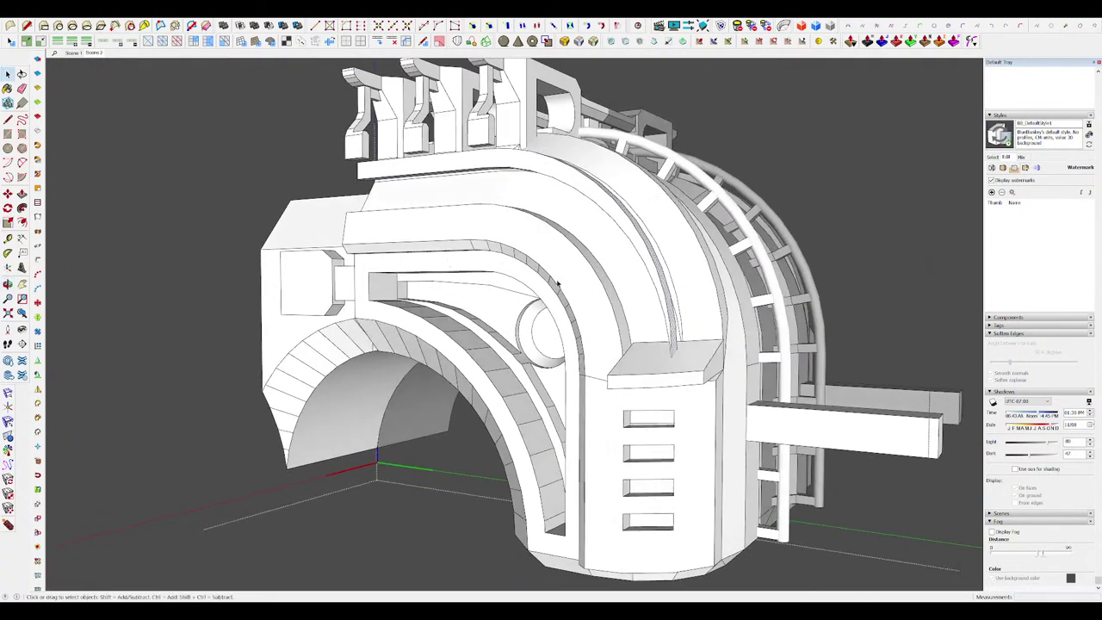
{"action": "middle_click_drag", "start_coordinate": [669, 308], "coordinate": [619, 291]}
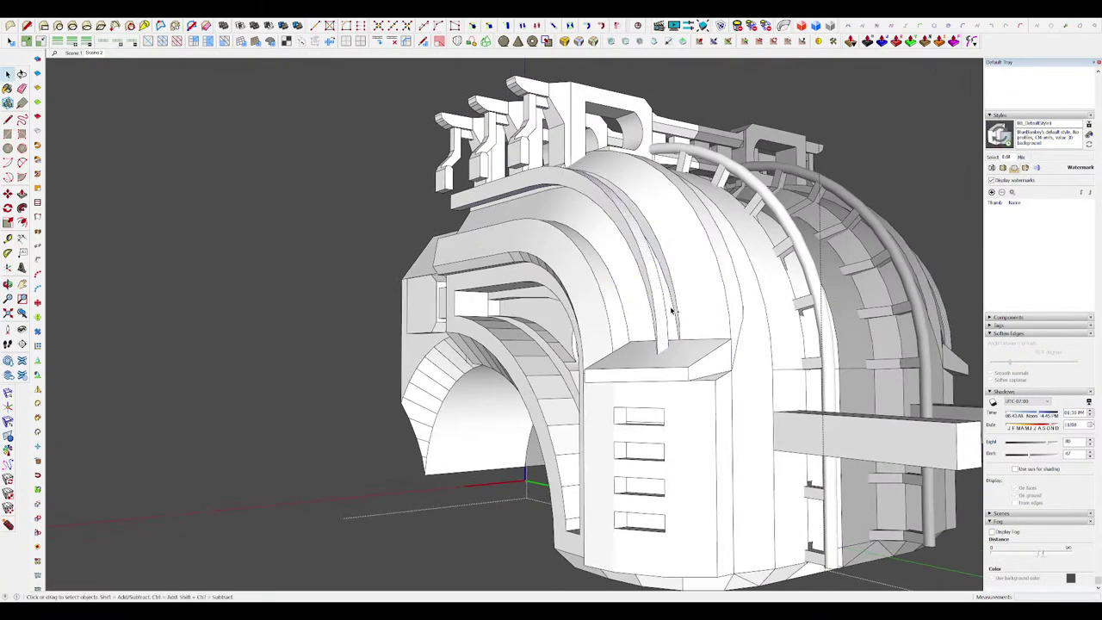
Step: Make the curved strip its own group and open it for editing
{"action": "triple_click", "coordinate": [644, 281]}
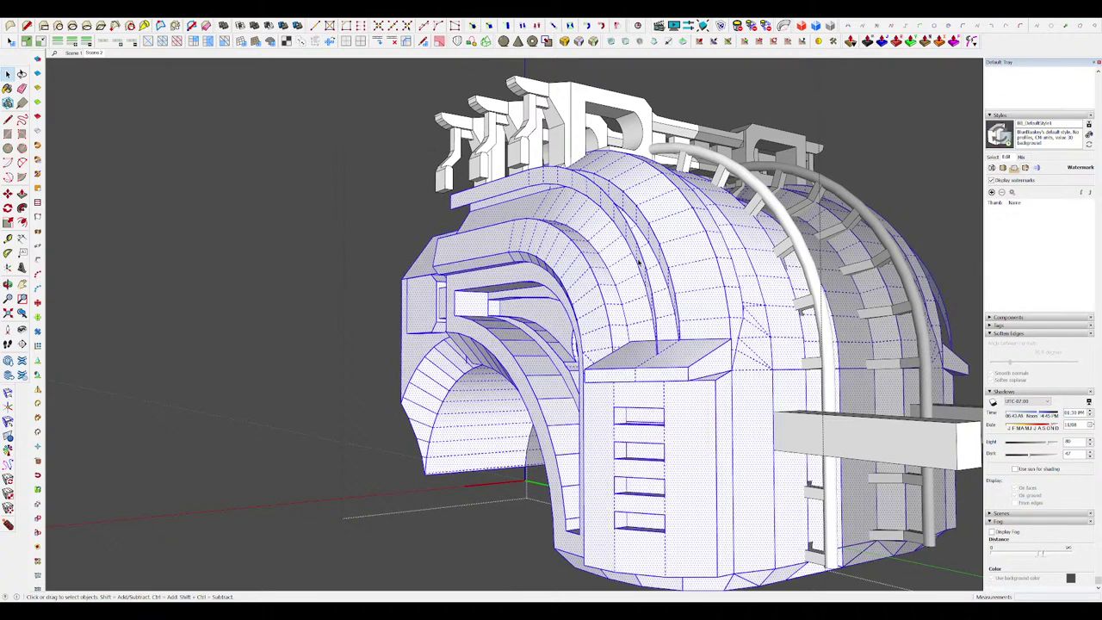
{"action": "left_click", "coordinate": [638, 261]}
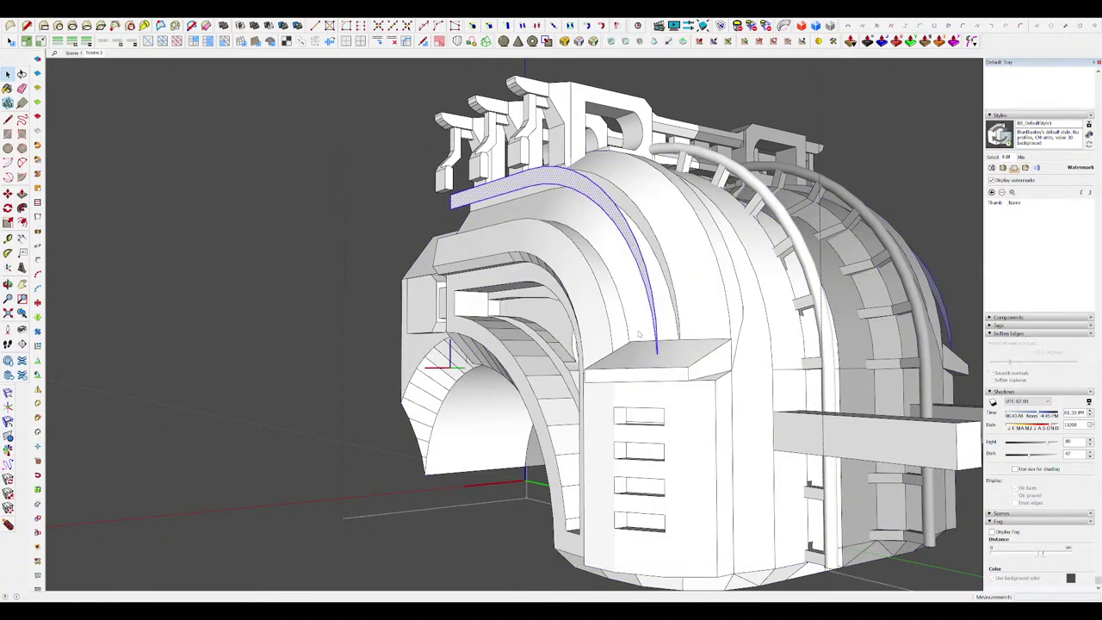
{"action": "key", "text": "ctrl+g"}
{"action": "scroll", "coordinate": [629, 241], "scroll_direction": "up", "scroll_amount": 2}
{"action": "double_click", "coordinate": [618, 245]}
{"action": "middle_click_drag", "start_coordinate": [617, 246], "coordinate": [632, 293]}
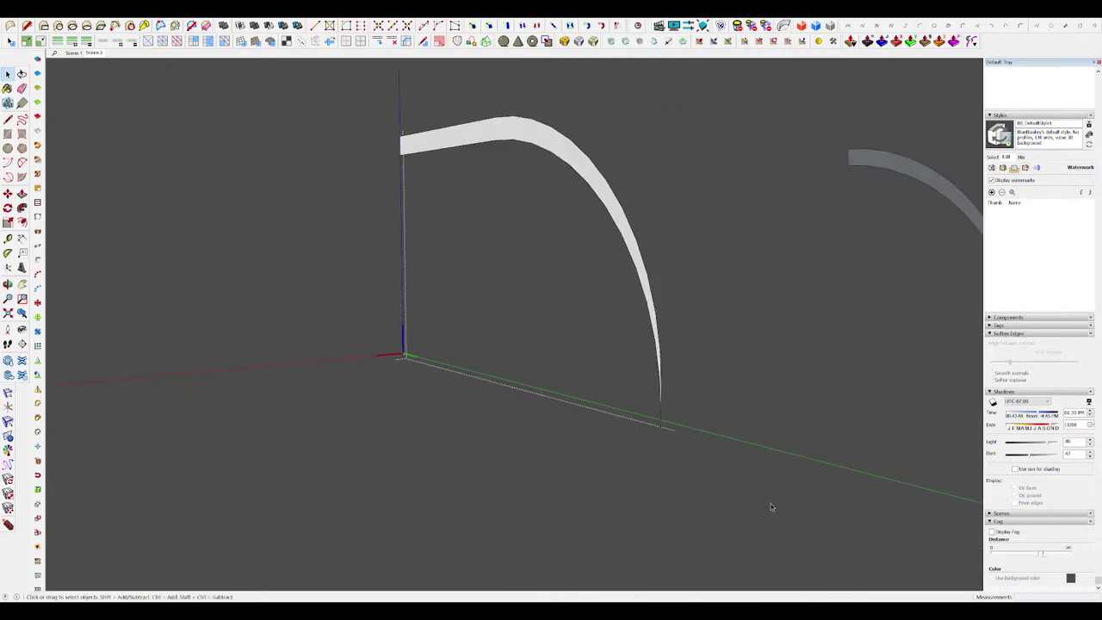
{"action": "key", "text": "i"}
{"action": "middle_click_drag", "start_coordinate": [594, 258], "coordinate": [591, 282]}
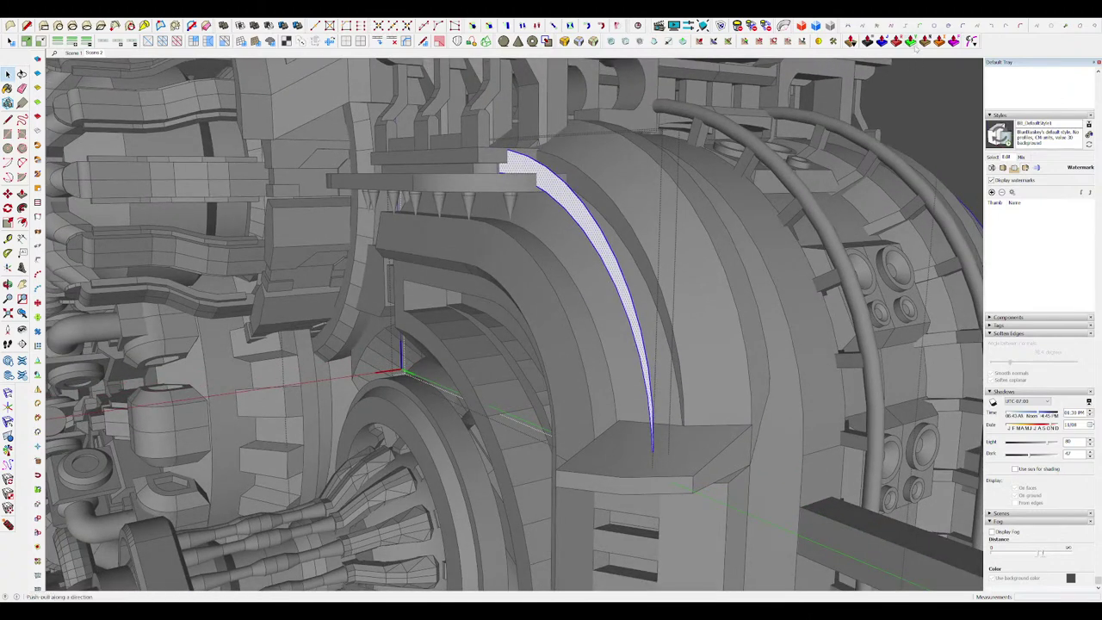
Step: Extrude the arch strip face into a solid with Vector Push/Pull
{"action": "left_click", "coordinate": [910, 41]}
{"action": "left_click_drag", "start_coordinate": [555, 239], "coordinate": [570, 239]}
{"action": "key", "text": "space"}
{"action": "key", "text": "Page_Down"}
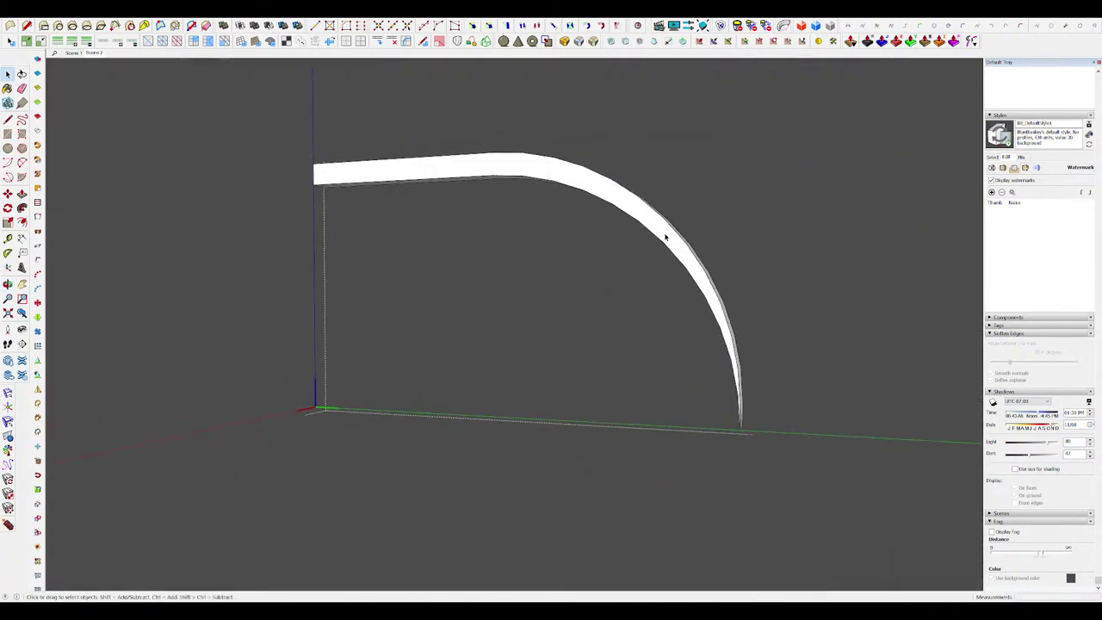
{"action": "key", "text": "i"}
{"action": "middle_click_drag", "start_coordinate": [655, 237], "coordinate": [653, 202]}
{"action": "key", "text": "i"}
Step: Try stretching the arch's bottom with Scale, then cancel and deselect it
{"action": "key", "text": "s"}
{"action": "middle_click_drag", "start_coordinate": [743, 312], "coordinate": [715, 401]}
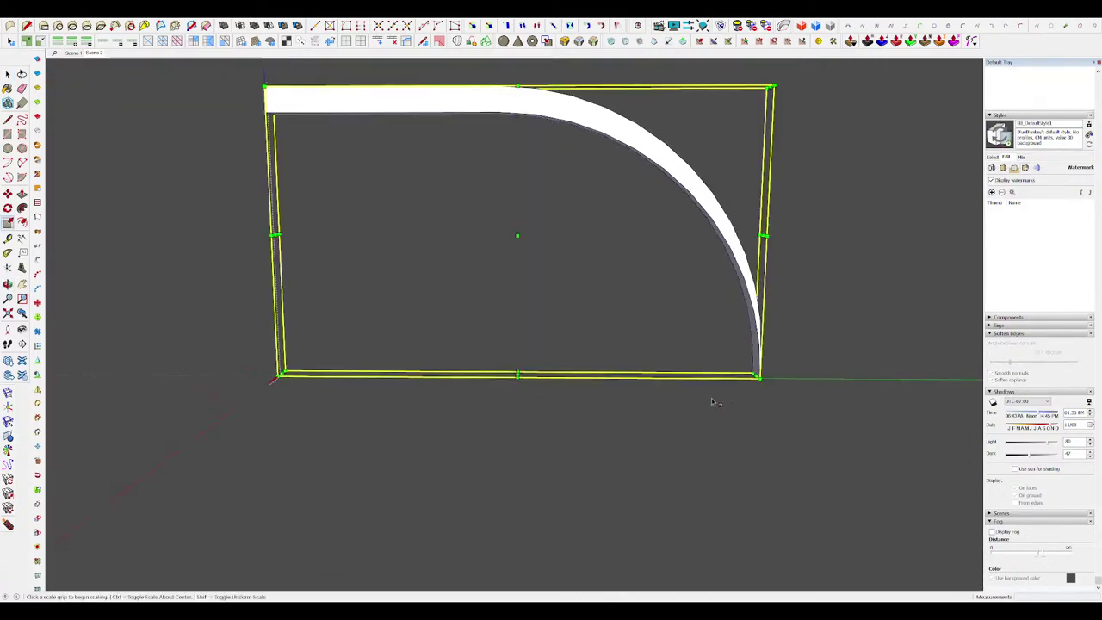
{"action": "middle_click_drag", "start_coordinate": [563, 382], "coordinate": [534, 384]}
{"action": "left_click_drag", "start_coordinate": [518, 375], "coordinate": [523, 408]}
{"action": "key", "text": "space"}
{"action": "middle_click_drag", "start_coordinate": [551, 340], "coordinate": [603, 258]}
{"action": "left_click", "coordinate": [726, 98]}
{"action": "middle_click_drag", "start_coordinate": [641, 194], "coordinate": [765, 340]}
{"action": "scroll", "coordinate": [764, 340], "scroll_direction": "up", "scroll_amount": 5}
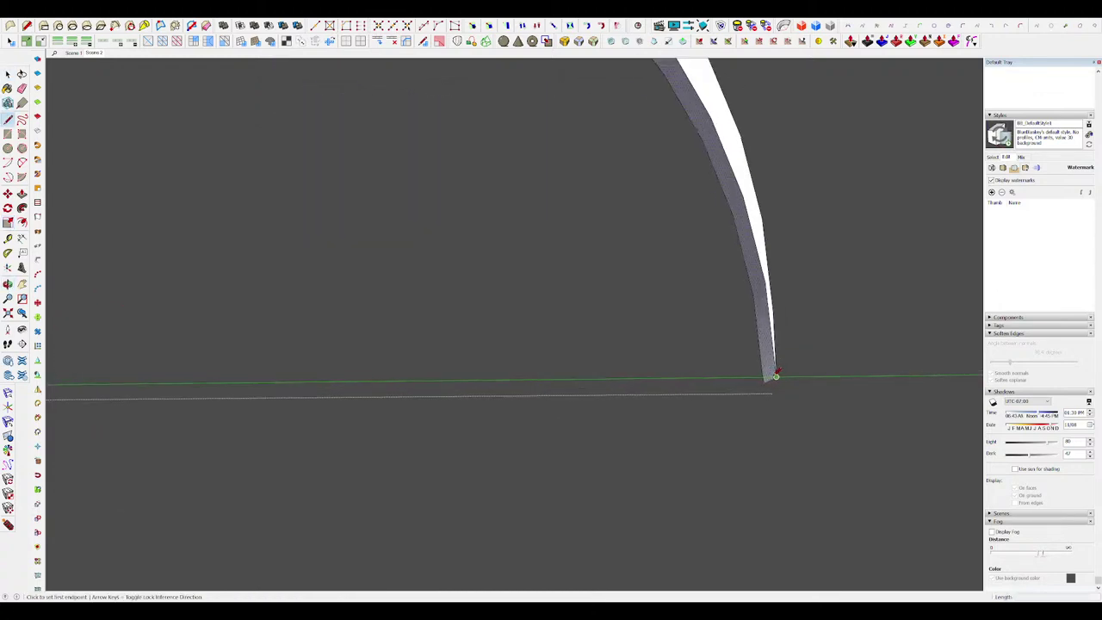
Step: Thicken the arch face with Vector Push/Pull locked to the blue axis
{"action": "key", "text": "l"}
{"action": "key", "text": "space"}
{"action": "scroll", "coordinate": [752, 376], "scroll_direction": "down", "scroll_amount": 8}
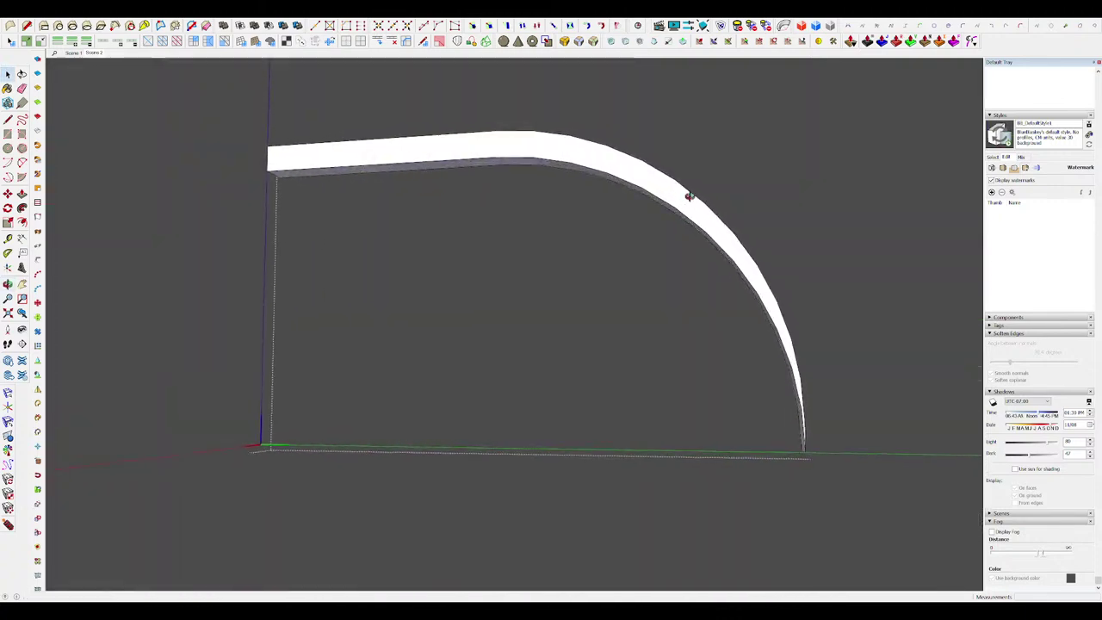
{"action": "middle_click_drag", "start_coordinate": [605, 174], "coordinate": [663, 126]}
{"action": "key", "text": "space"}
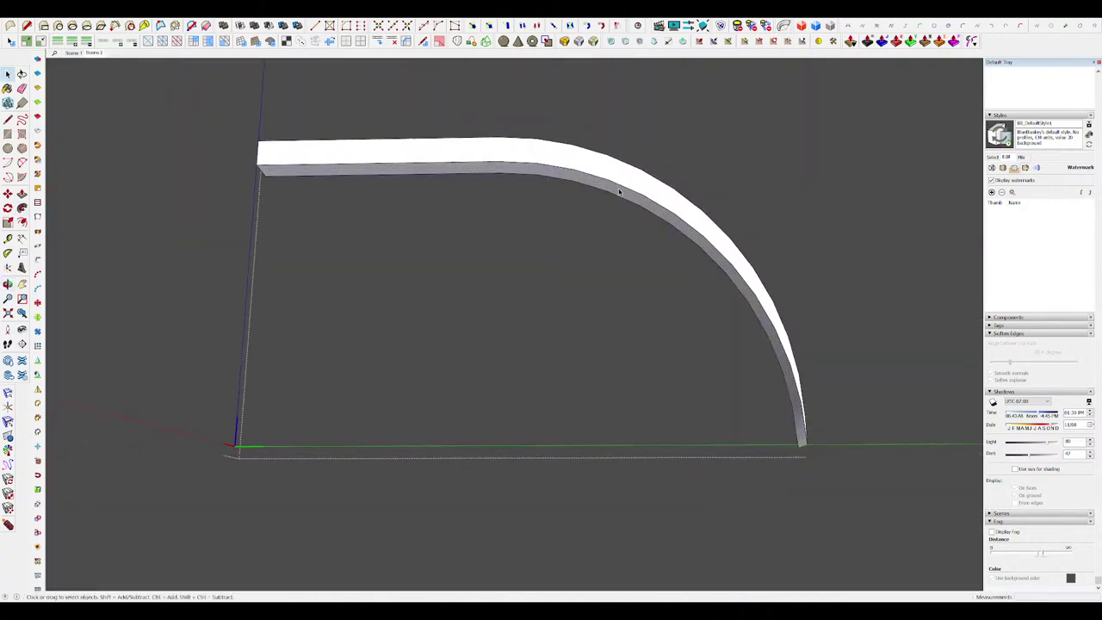
{"action": "middle_click_drag", "start_coordinate": [878, 122], "coordinate": [919, 117]}
{"action": "left_click", "coordinate": [895, 42]}
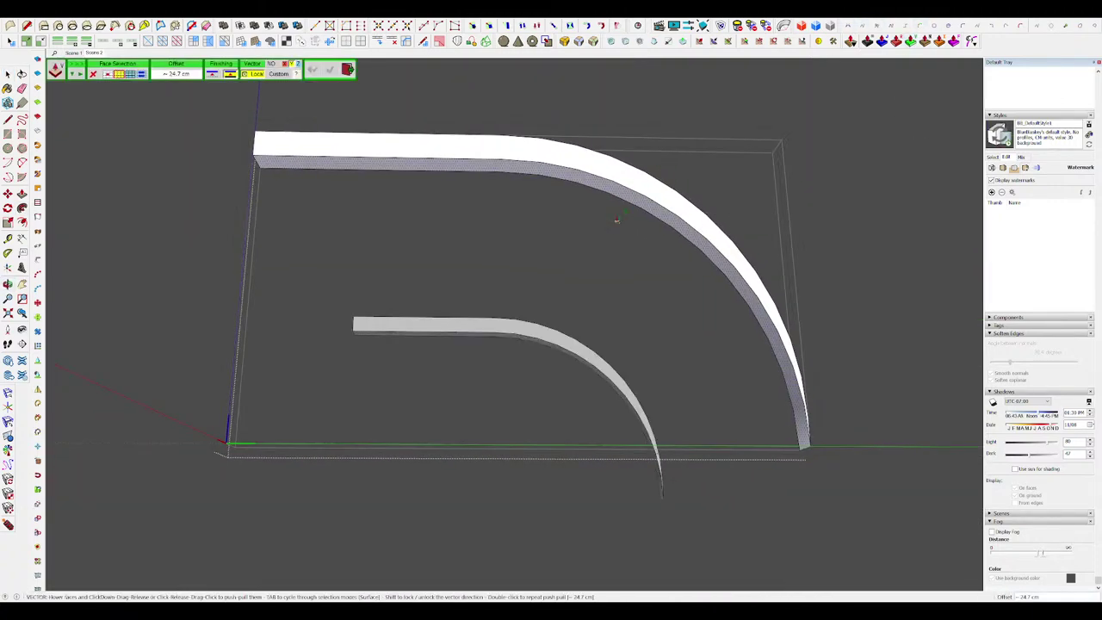
{"action": "left_click_drag", "start_coordinate": [654, 210], "coordinate": [626, 248]}
{"action": "key", "text": "Up"}
{"action": "key", "text": "space"}
Step: Reverse the arch's back-facing faces to white and bring the model back into view
{"action": "middle_click_drag", "start_coordinate": [662, 234], "coordinate": [361, 326]}
{"action": "left_click", "coordinate": [701, 229]}
{"action": "key", "text": "r"}
{"action": "left_click", "coordinate": [716, 220]}
{"action": "key", "text": "r"}
{"action": "key", "text": "h"}
{"action": "middle_click_drag", "start_coordinate": [711, 222], "coordinate": [696, 175]}
Step: Open the arch group and try deleting its faces, then undo and reselect
{"action": "double_click", "coordinate": [665, 217]}
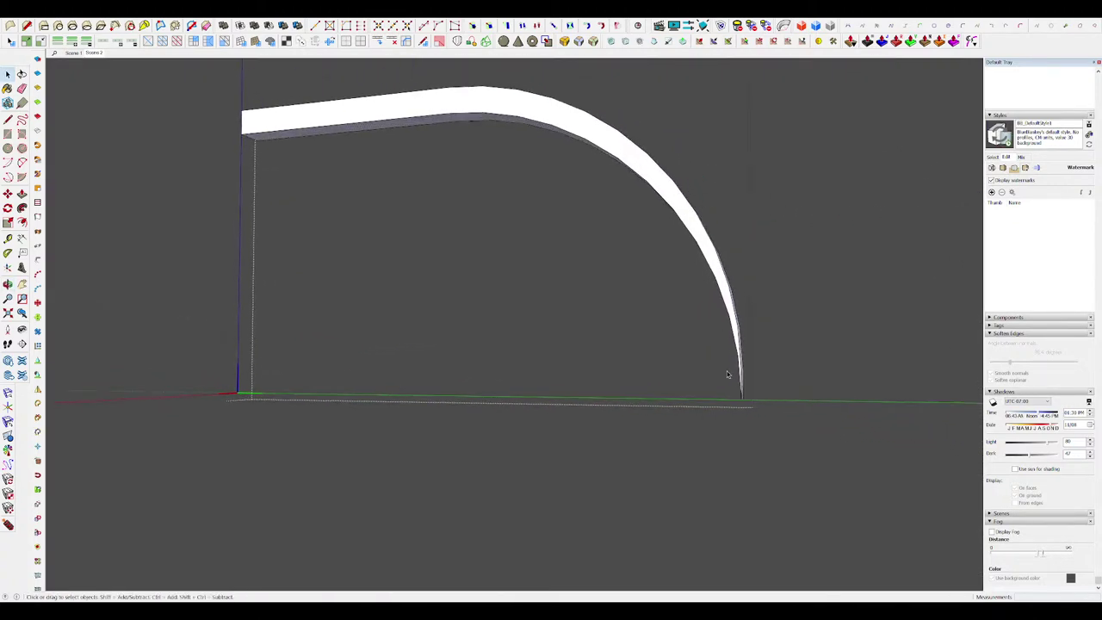
{"action": "left_click_drag", "start_coordinate": [717, 298], "coordinate": [681, 253]}
{"action": "middle_click_drag", "start_coordinate": [681, 253], "coordinate": [723, 270]}
{"action": "key", "text": "Delete"}
{"action": "key", "text": "ctrl+z"}
{"action": "left_click_drag", "start_coordinate": [723, 270], "coordinate": [691, 253]}
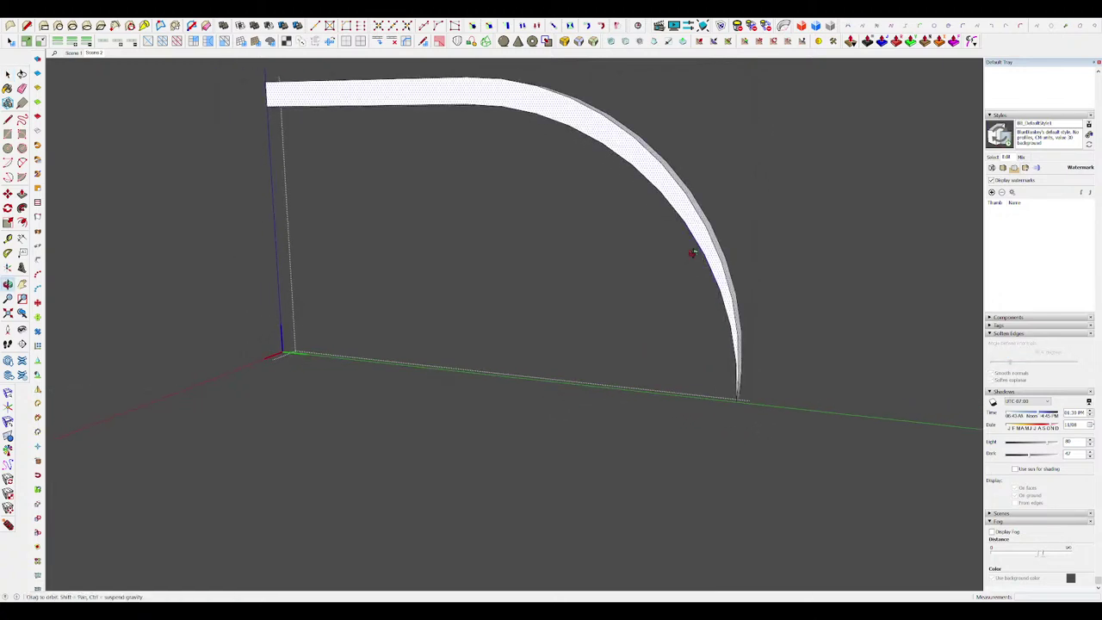
{"action": "mouse_move", "coordinate": [691, 253]}
{"action": "middle_mouse_down"}
{"action": "mouse_move", "coordinate": [674, 263]}
{"action": "mouse_move", "coordinate": [374, 259]}
{"action": "mouse_move", "coordinate": [364, 209]}
{"action": "mouse_move", "coordinate": [378, 215]}
{"action": "middle_mouse_up"}
Step: Unsmooth the arch base edge and delete the arch's side faces and inner edge
{"action": "key", "text": "e"}
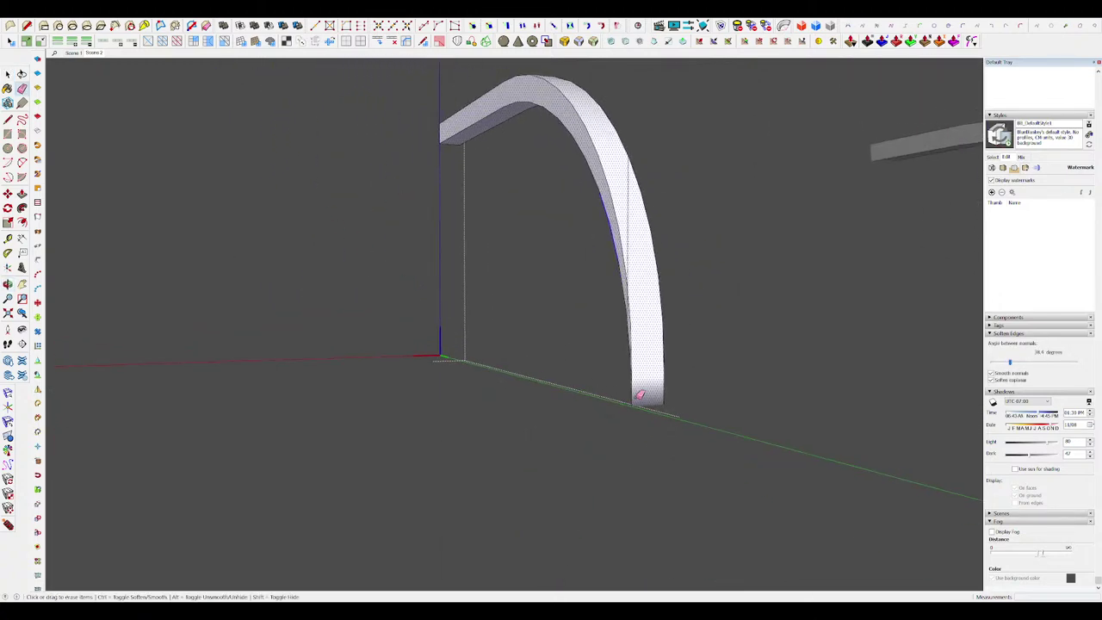
{"action": "left_click", "coordinate": [647, 403], "text": "alt"}
{"action": "mouse_move", "coordinate": [647, 402]}
{"action": "middle_mouse_down"}
{"action": "mouse_move", "coordinate": [749, 359]}
{"action": "mouse_move", "coordinate": [805, 352]}
{"action": "middle_mouse_up"}
{"action": "key", "text": "space"}
{"action": "left_click_drag", "start_coordinate": [602, 229], "coordinate": [580, 213]}
{"action": "mouse_move", "coordinate": [580, 214]}
{"action": "middle_mouse_down"}
{"action": "mouse_move", "coordinate": [610, 189]}
{"action": "mouse_move", "coordinate": [651, 315]}
{"action": "middle_mouse_up"}
{"action": "key", "text": "Delete"}
{"action": "scroll", "coordinate": [651, 311], "scroll_direction": "down", "scroll_amount": 4}
{"action": "scroll", "coordinate": [335, 163], "scroll_direction": "up", "scroll_amount": 3}
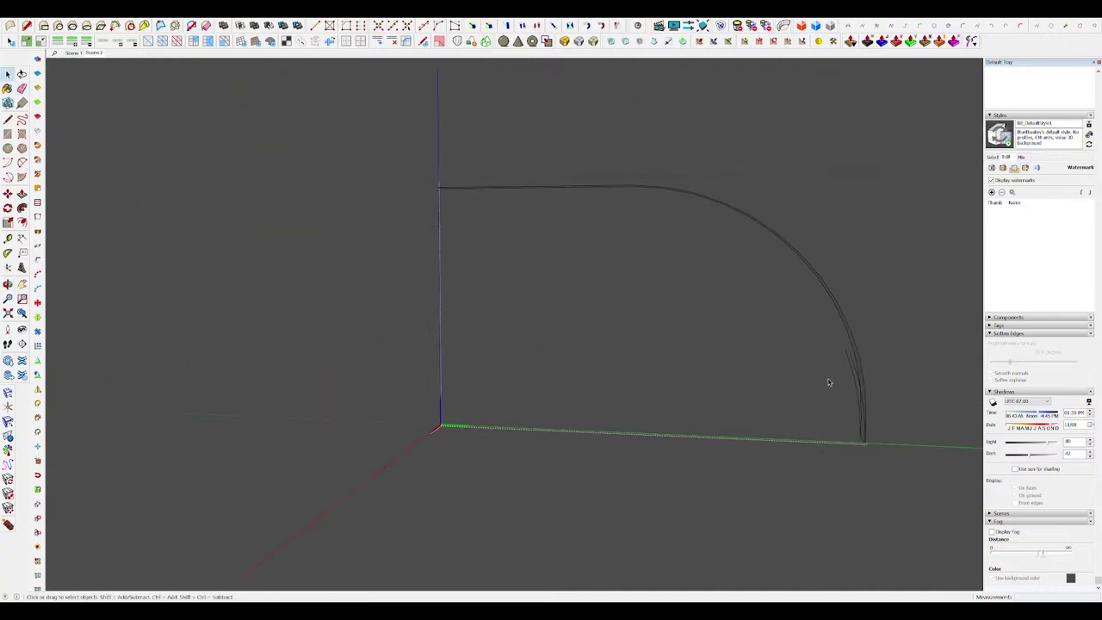
{"action": "scroll", "coordinate": [878, 462], "scroll_direction": "up", "scroll_amount": 6}
Step: Round Push/Pull the arch faces inward into a strip, then close the group
{"action": "key", "text": "e"}
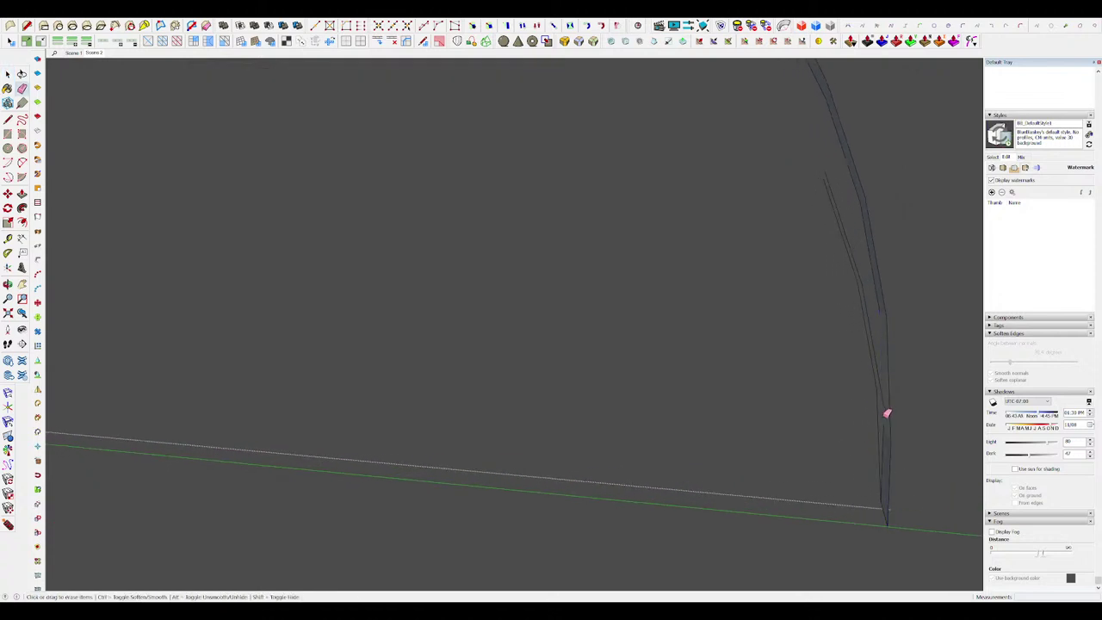
{"action": "mouse_move", "coordinate": [882, 404]}
{"action": "middle_mouse_down"}
{"action": "mouse_move", "coordinate": [861, 408]}
{"action": "mouse_move", "coordinate": [867, 367]}
{"action": "middle_mouse_up"}
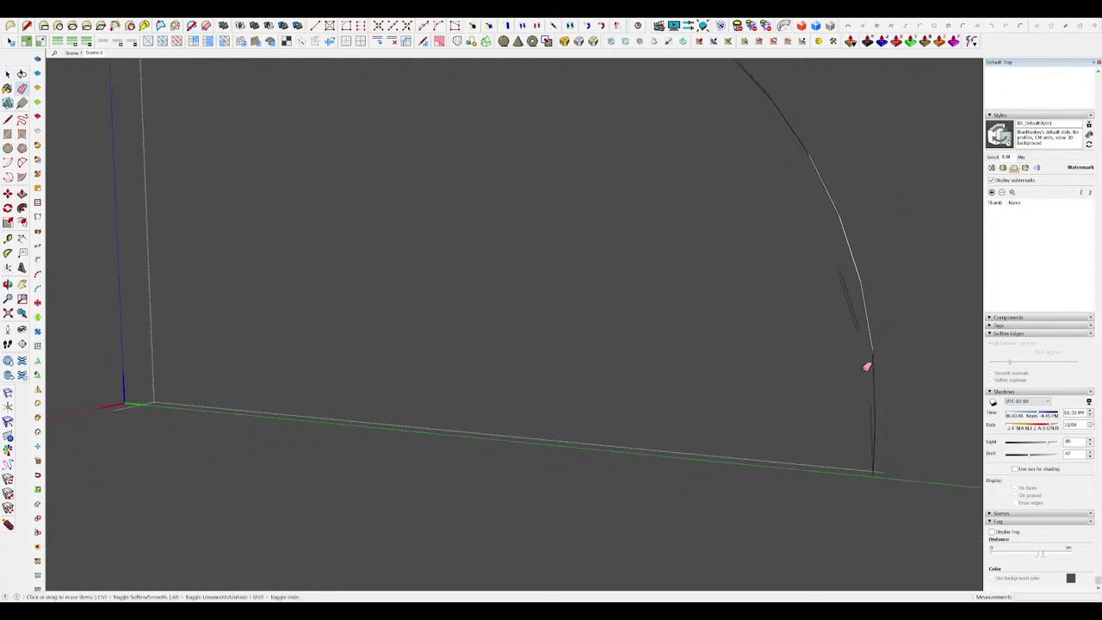
{"action": "middle_click_drag", "start_coordinate": [853, 300], "coordinate": [729, 317]}
{"action": "key", "text": "space"}
{"action": "scroll", "coordinate": [722, 310], "scroll_direction": "up", "scroll_amount": 5}
{"action": "left_click", "coordinate": [896, 41]}
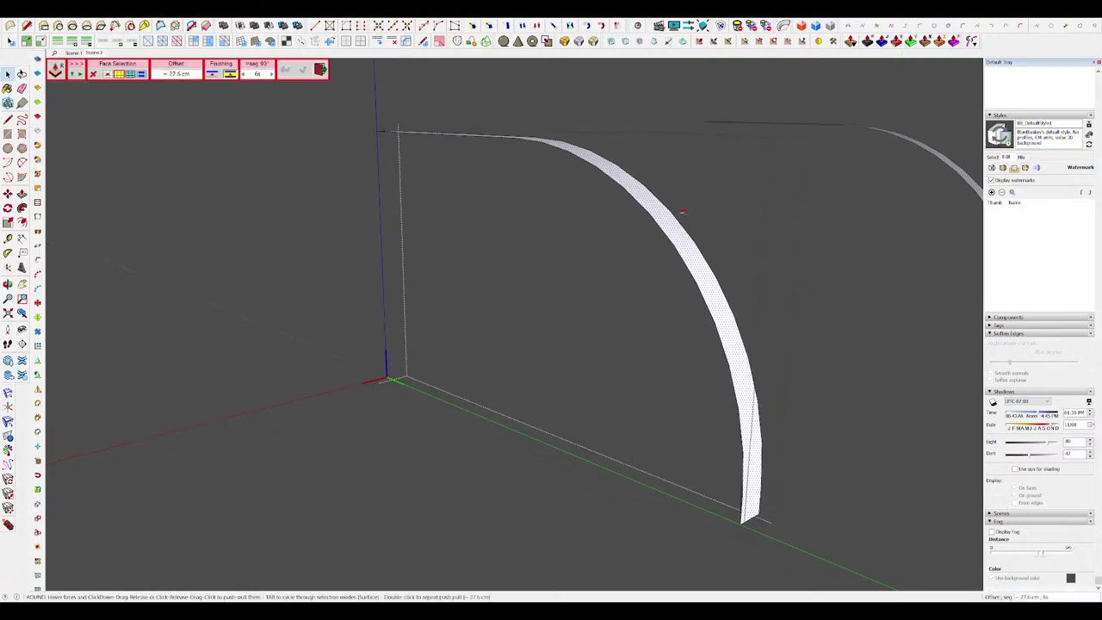
{"action": "left_click_drag", "start_coordinate": [672, 223], "coordinate": [650, 234]}
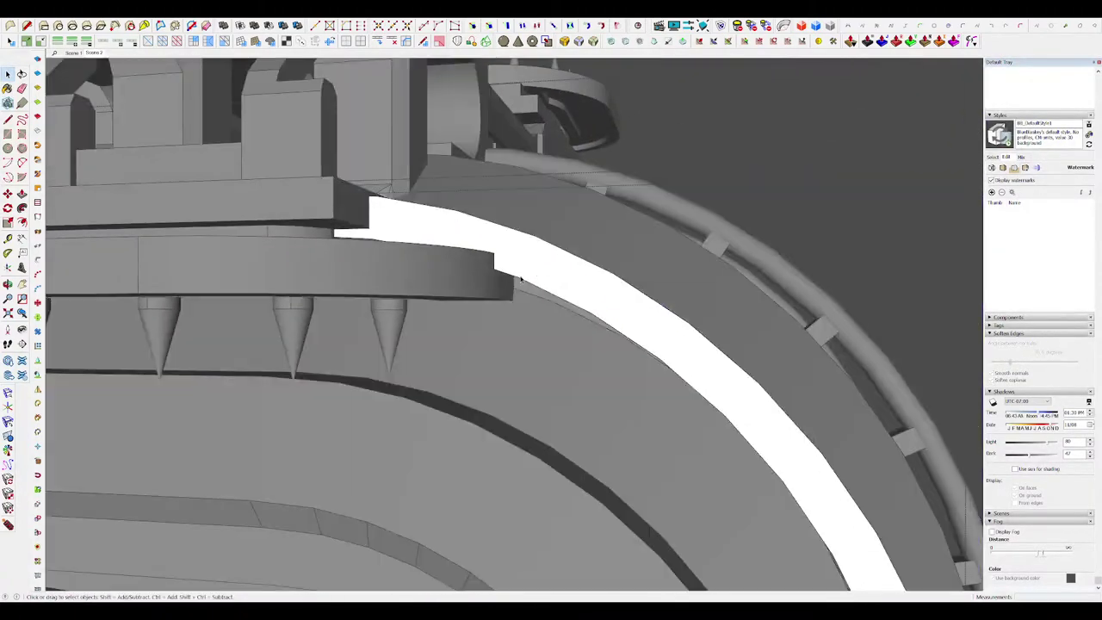
{"action": "key", "text": "f"}
{"action": "key", "text": "h"}
{"action": "key", "text": "Escape"}
Step: Round Push/Pull the strip outward about 12.8 cm and leave the inner group
{"action": "double_click", "coordinate": [516, 258]}
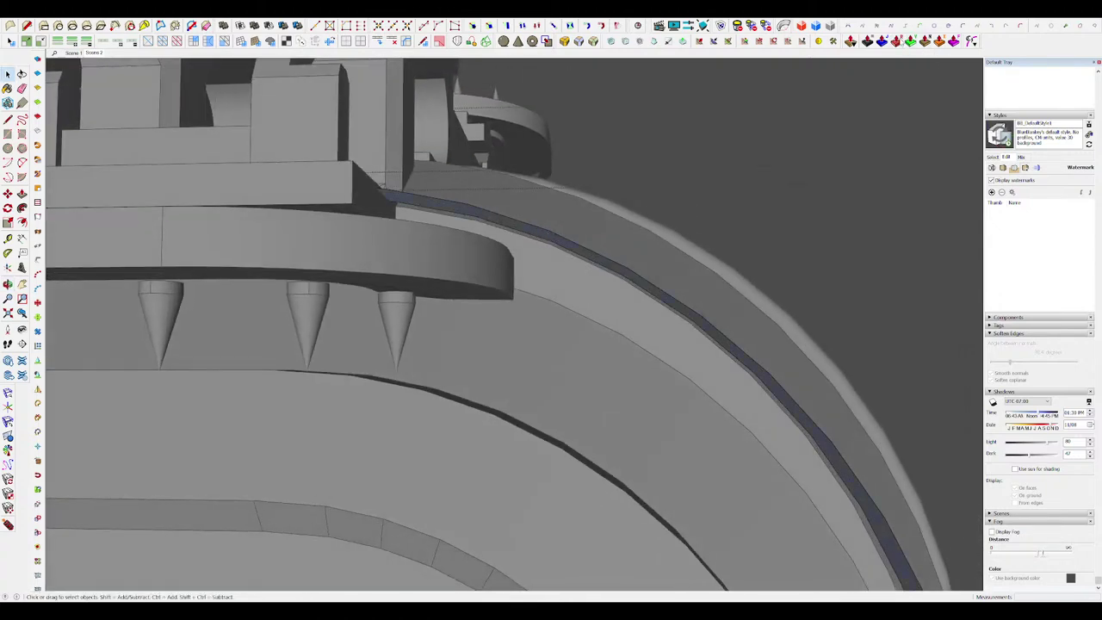
{"action": "key", "text": "j"}
{"action": "mouse_move", "coordinate": [387, 198]}
{"action": "middle_mouse_down"}
{"action": "mouse_move", "coordinate": [364, 256]}
{"action": "mouse_move", "coordinate": [383, 202]}
{"action": "middle_mouse_up"}
{"action": "scroll", "coordinate": [388, 194], "scroll_direction": "up", "scroll_amount": 3}
{"action": "left_click_drag", "start_coordinate": [398, 172], "coordinate": [369, 224]}
{"action": "key", "text": "space"}
{"action": "middle_click_drag", "start_coordinate": [369, 224], "coordinate": [341, 319]}
{"action": "scroll", "coordinate": [479, 177], "scroll_direction": "down", "scroll_amount": 6}
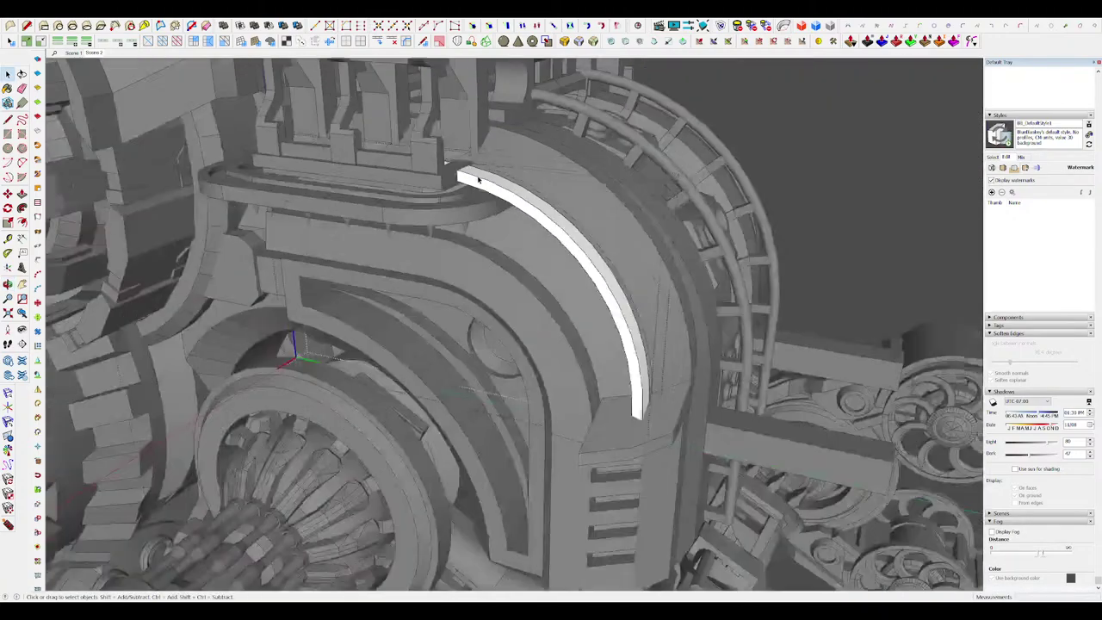
{"action": "middle_click_drag", "start_coordinate": [479, 177], "coordinate": [433, 193]}
{"action": "scroll", "coordinate": [433, 194], "scroll_direction": "down", "scroll_amount": 6}
{"action": "left_click", "coordinate": [659, 242]}
Step: Enter the nested housing groups and rescale the bracket bar component
{"action": "left_click", "coordinate": [659, 242]}
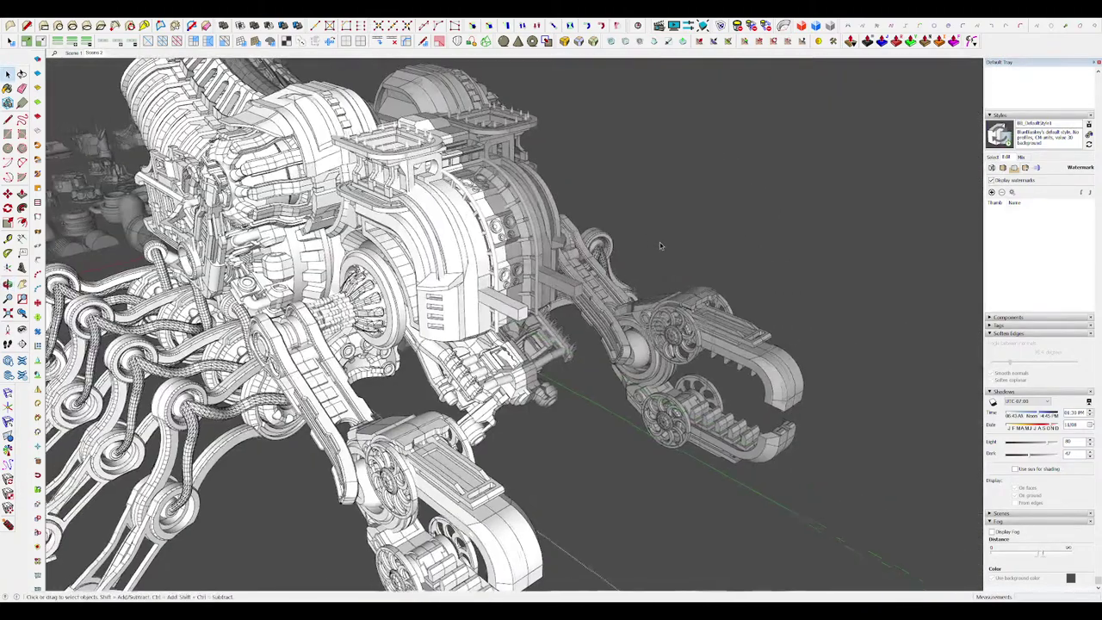
{"action": "scroll", "coordinate": [656, 245], "scroll_direction": "down", "scroll_amount": 5}
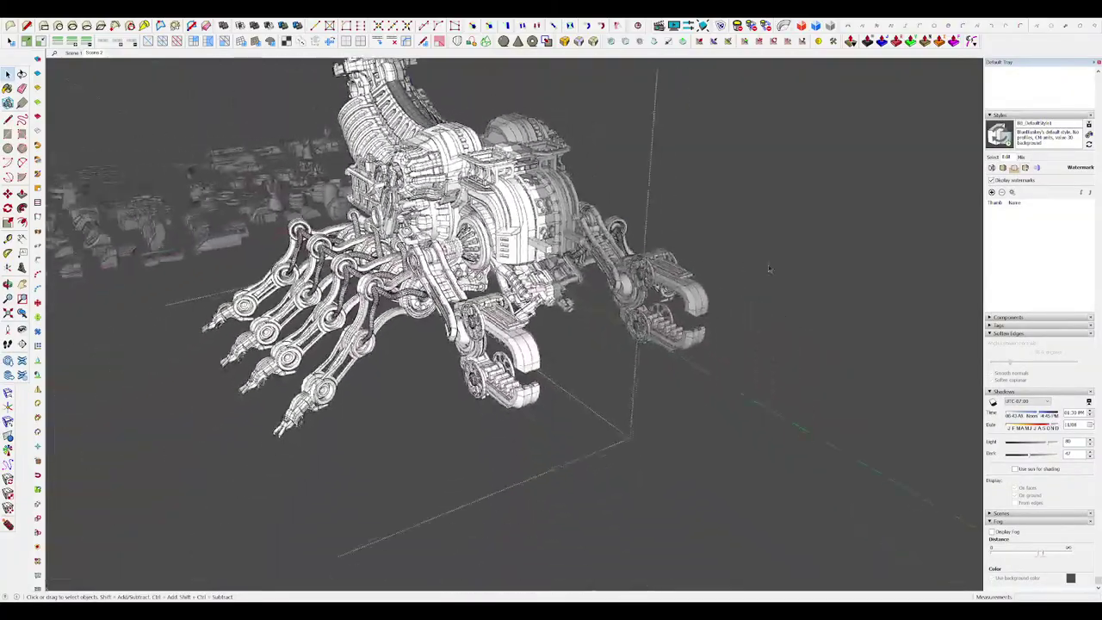
{"action": "left_click", "coordinate": [768, 268]}
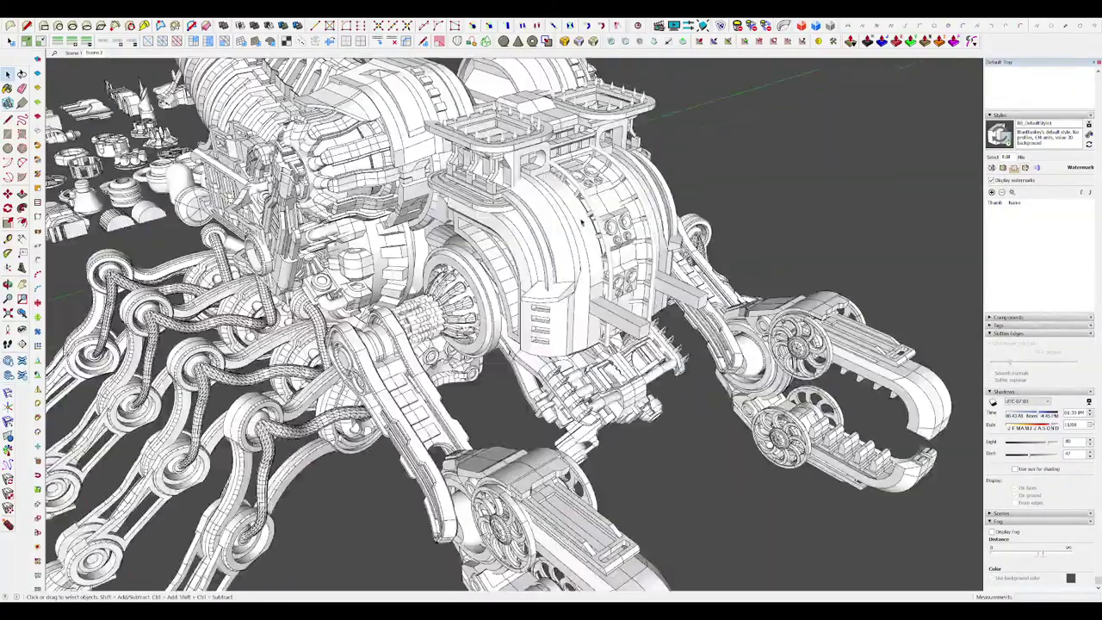
{"action": "middle_click_drag", "start_coordinate": [581, 222], "coordinate": [589, 203]}
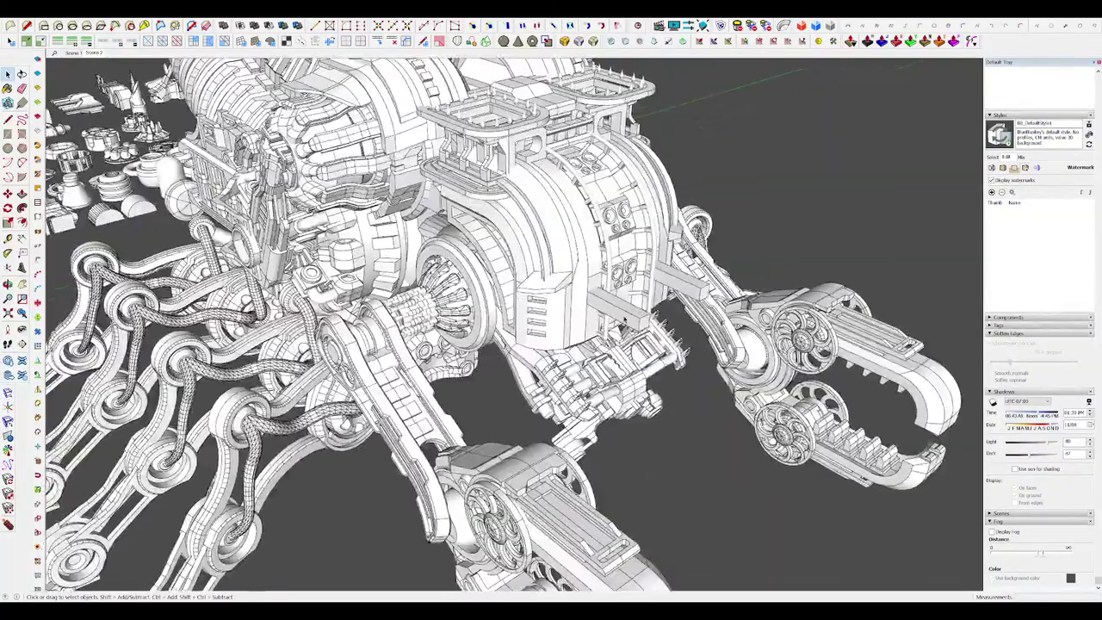
{"action": "double_click", "coordinate": [639, 316]}
{"action": "double_click", "coordinate": [640, 316]}
{"action": "left_click", "coordinate": [639, 316]}
{"action": "scroll", "coordinate": [639, 316], "scroll_direction": "up", "scroll_amount": 5}
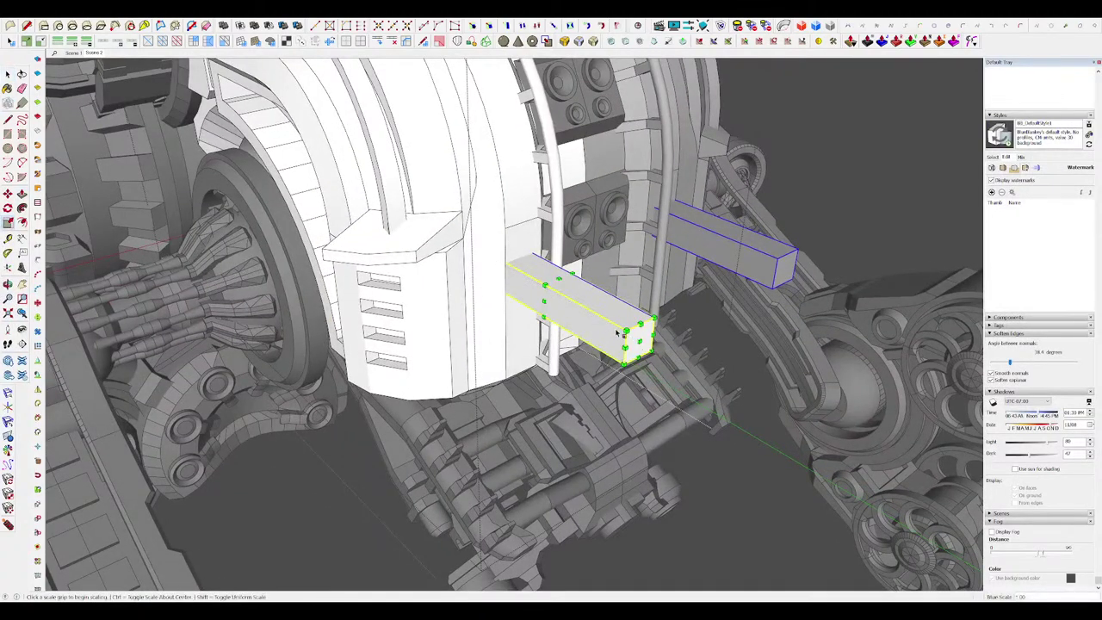
{"action": "left_click", "coordinate": [578, 307]}
{"action": "key", "text": "space"}
Step: Exit the groups, jump to the bars' close-up scene and push/pull one bar's end face
{"action": "scroll", "coordinate": [578, 307], "scroll_direction": "down", "scroll_amount": 10}
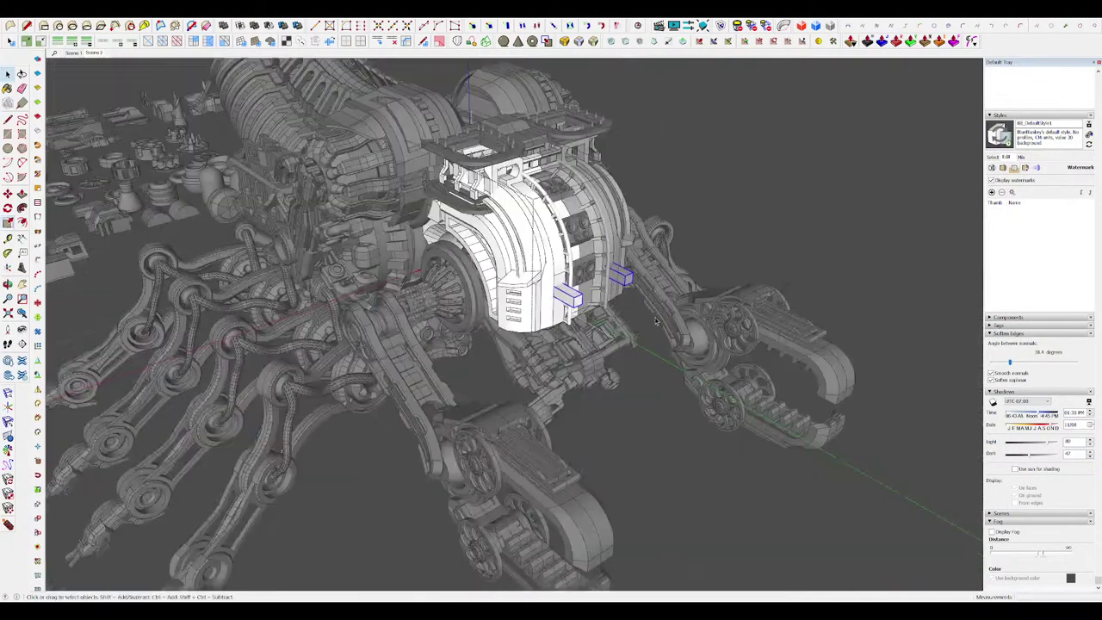
{"action": "left_click", "coordinate": [676, 327]}
{"action": "left_click", "coordinate": [677, 327]}
{"action": "key", "text": "Page_Down"}
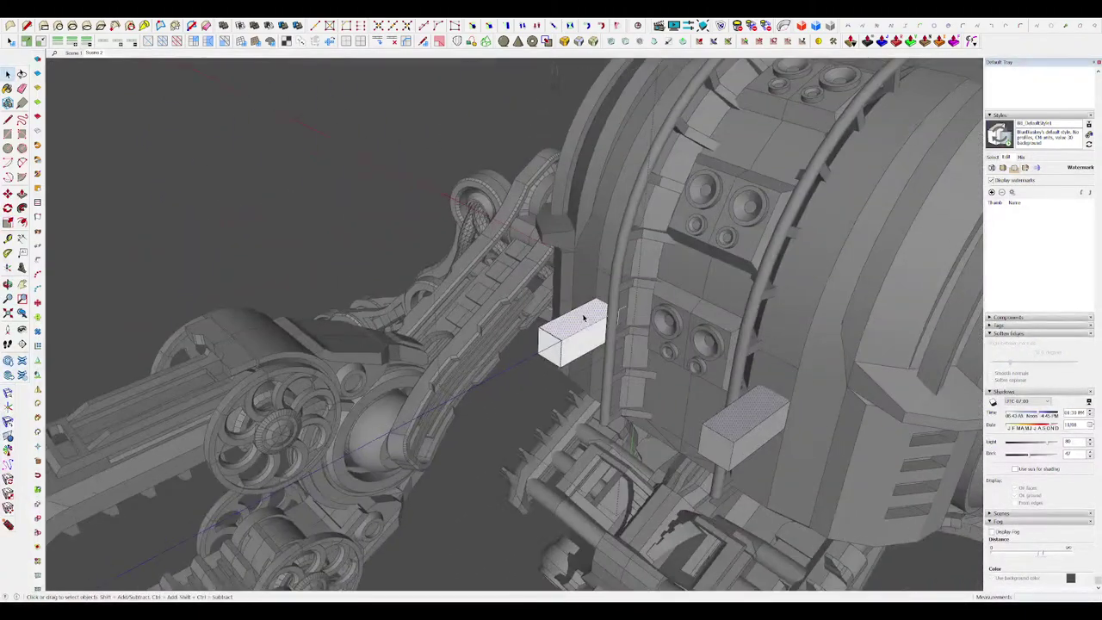
{"action": "middle_click_drag", "start_coordinate": [583, 318], "coordinate": [483, 386]}
{"action": "key", "text": "p"}
{"action": "left_click", "coordinate": [575, 394]}
{"action": "left_click", "coordinate": [590, 385]}
{"action": "key", "text": "h"}
{"action": "scroll", "coordinate": [602, 379], "scroll_direction": "up", "scroll_amount": 4}
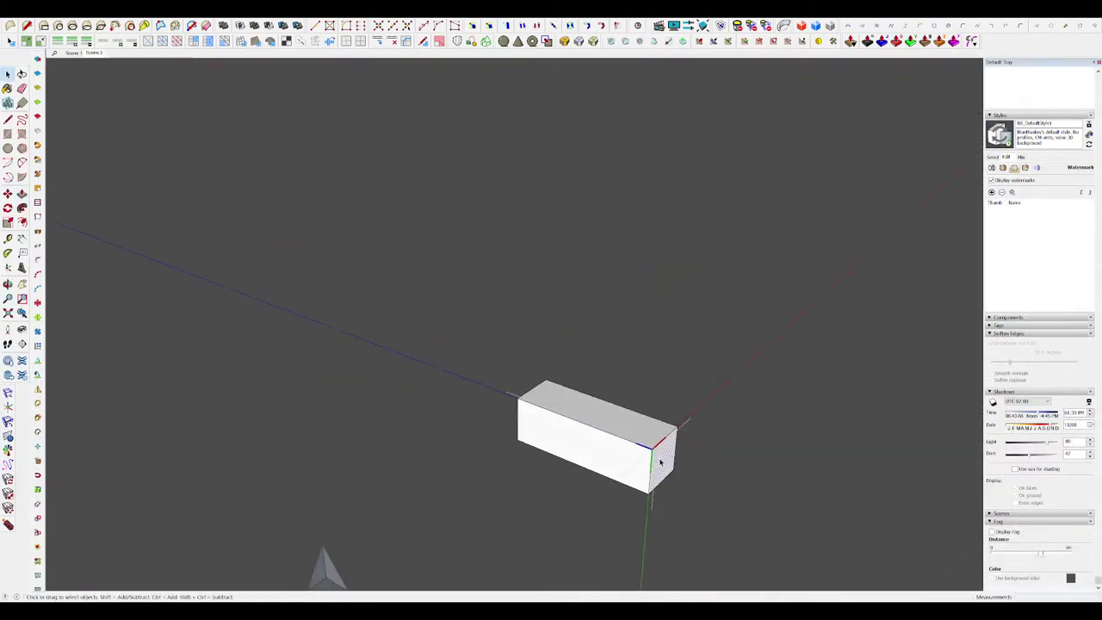
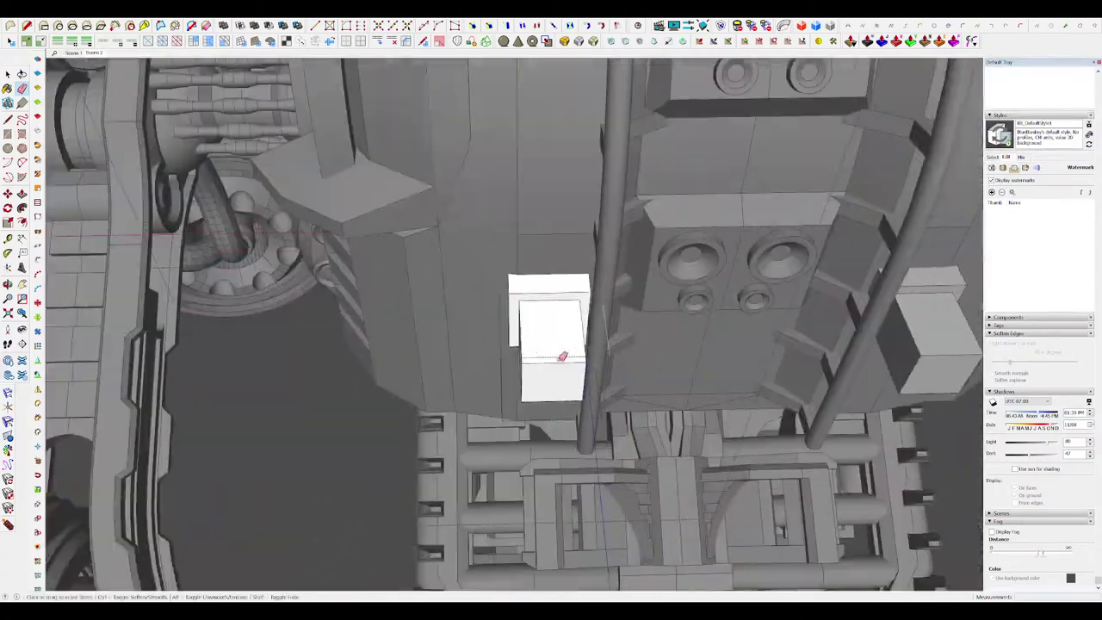
Step: Open the housing group and select the small box sitting on the arch
{"action": "key", "text": "p"}
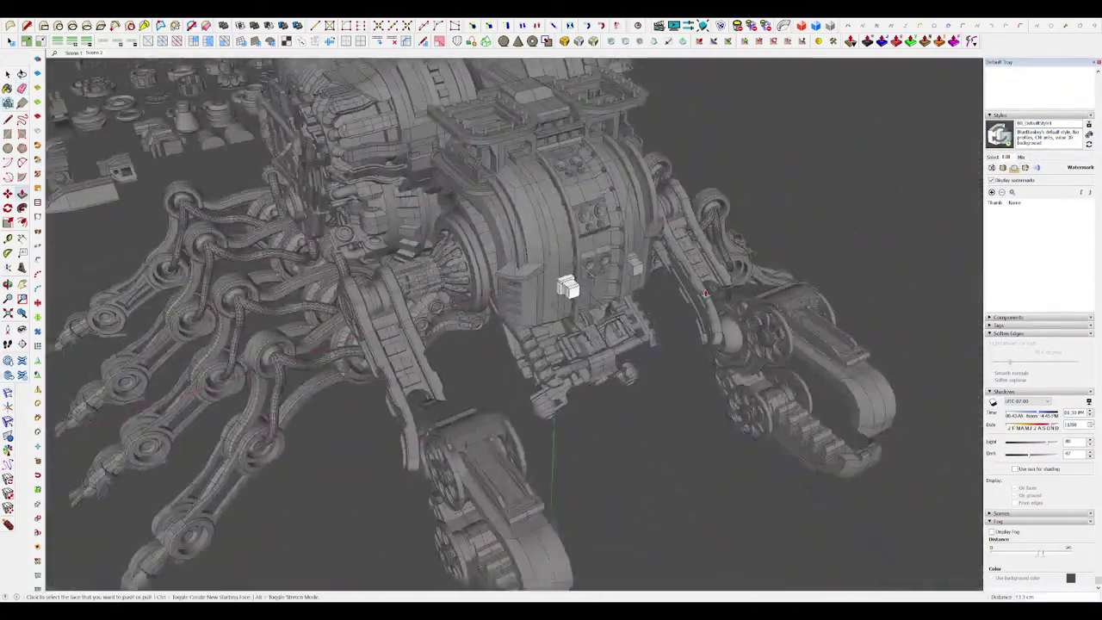
{"action": "key", "text": "space"}
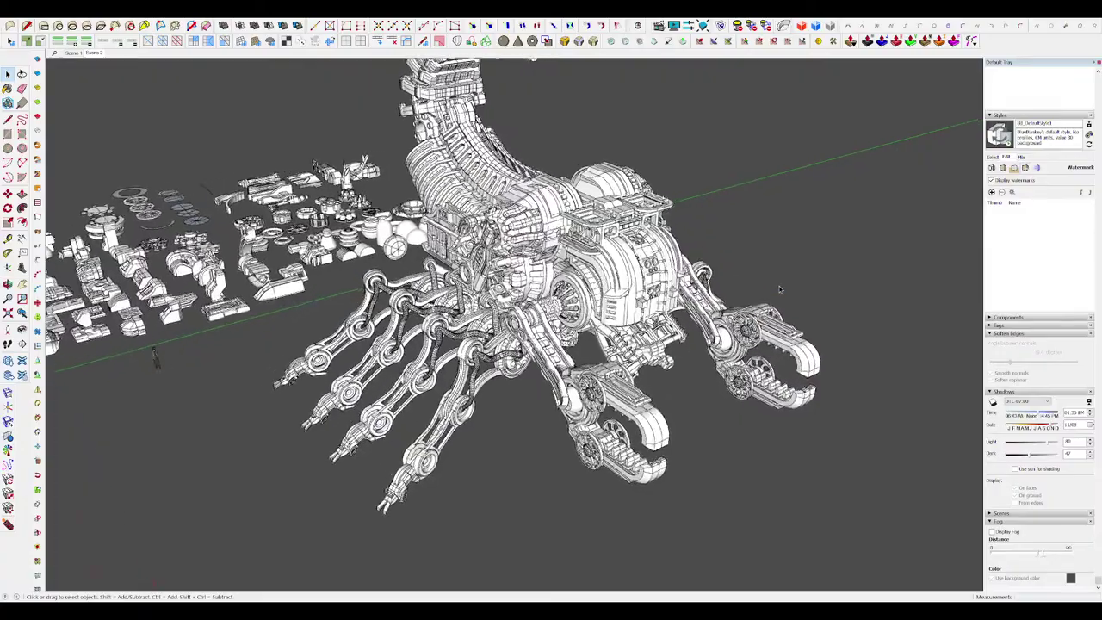
{"action": "scroll", "coordinate": [663, 297], "scroll_direction": "up", "scroll_amount": 7}
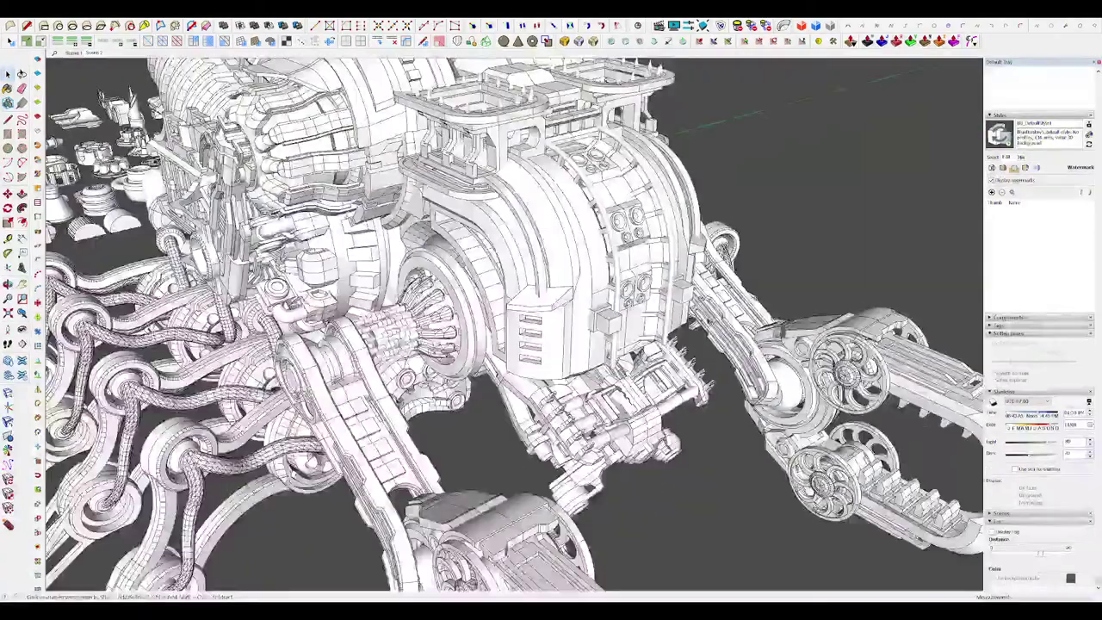
{"action": "scroll", "coordinate": [606, 319], "scroll_direction": "up", "scroll_amount": 2}
{"action": "double_click", "coordinate": [590, 325]}
{"action": "left_click", "coordinate": [591, 325]}
{"action": "middle_click_drag", "start_coordinate": [590, 326], "coordinate": [600, 326]}
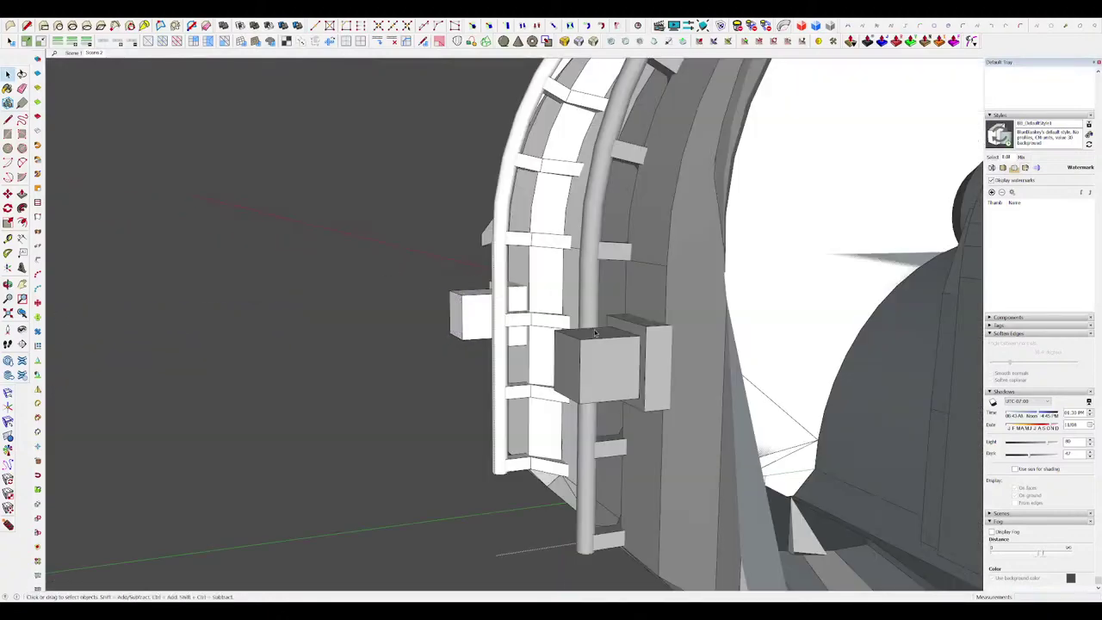
{"action": "left_click", "coordinate": [660, 320]}
{"action": "scroll", "coordinate": [564, 311], "scroll_direction": "down", "scroll_amount": 4}
Step: Move the selected small box onto the housing's outer arch
{"action": "left_click", "coordinate": [523, 314]}
{"action": "middle_click_drag", "start_coordinate": [534, 309], "coordinate": [677, 318]}
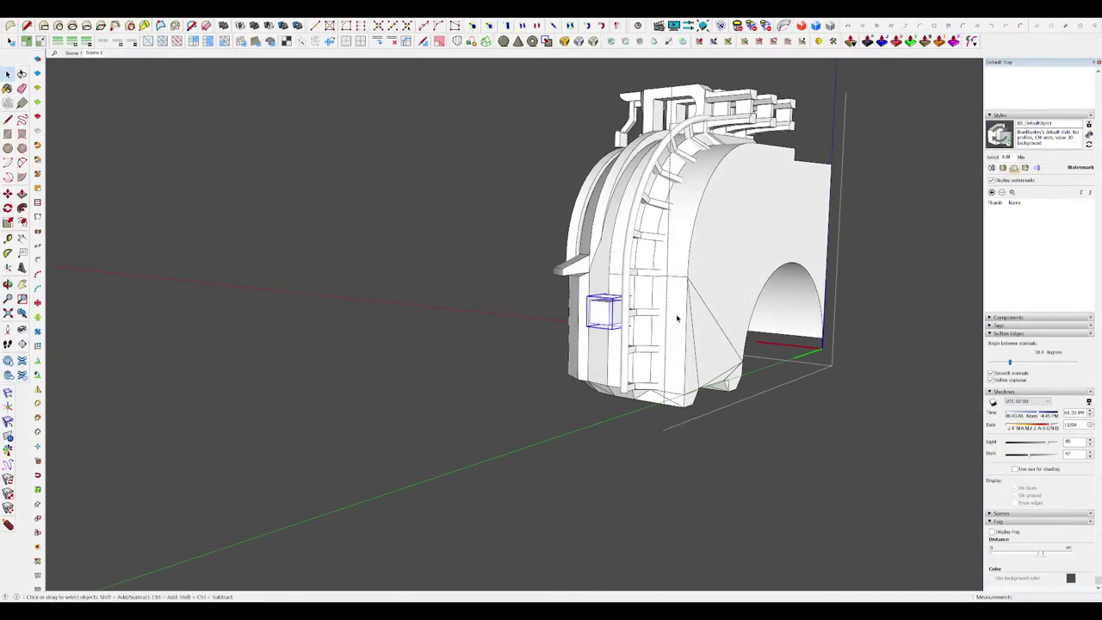
{"action": "left_click", "coordinate": [604, 289]}
{"action": "middle_click_drag", "start_coordinate": [603, 290], "coordinate": [518, 293]}
{"action": "key", "text": "space"}
{"action": "scroll", "coordinate": [620, 302], "scroll_direction": "down", "scroll_amount": 3}
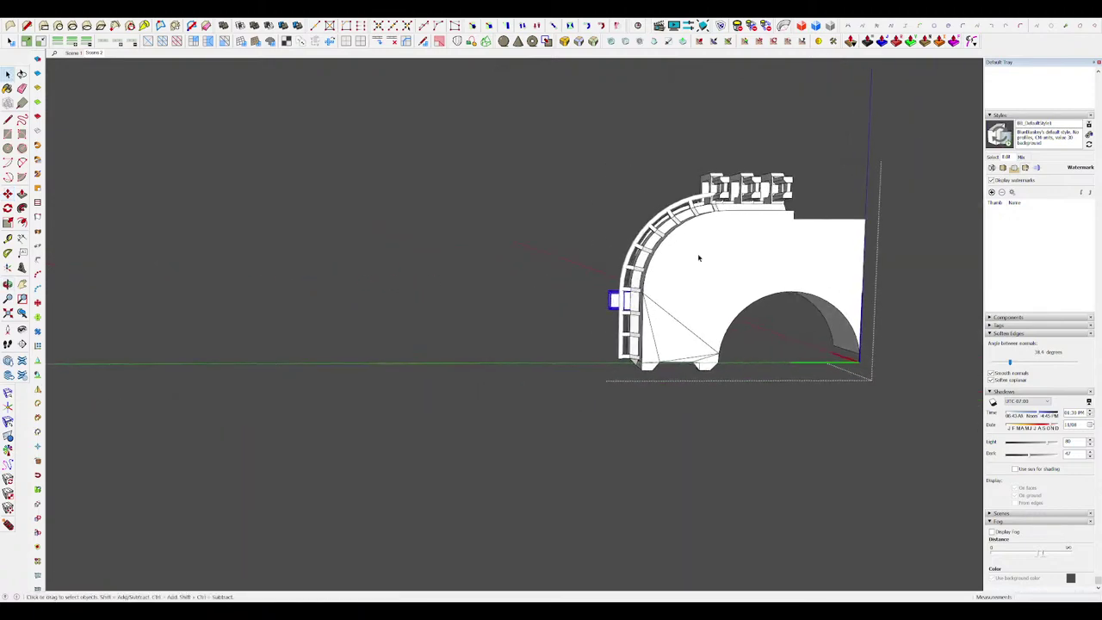
{"action": "scroll", "coordinate": [699, 258], "scroll_direction": "up", "scroll_amount": 3}
{"action": "middle_click_drag", "start_coordinate": [698, 258], "coordinate": [473, 298]}
{"action": "scroll", "coordinate": [525, 303], "scroll_direction": "down", "scroll_amount": 3}
Step: Ctrl-copy the box and rotate the copy to follow the arch's curve
{"action": "key", "text": "m"}
{"action": "scroll", "coordinate": [602, 313], "scroll_direction": "up", "scroll_amount": 2}
{"action": "key", "text": "ctrl"}
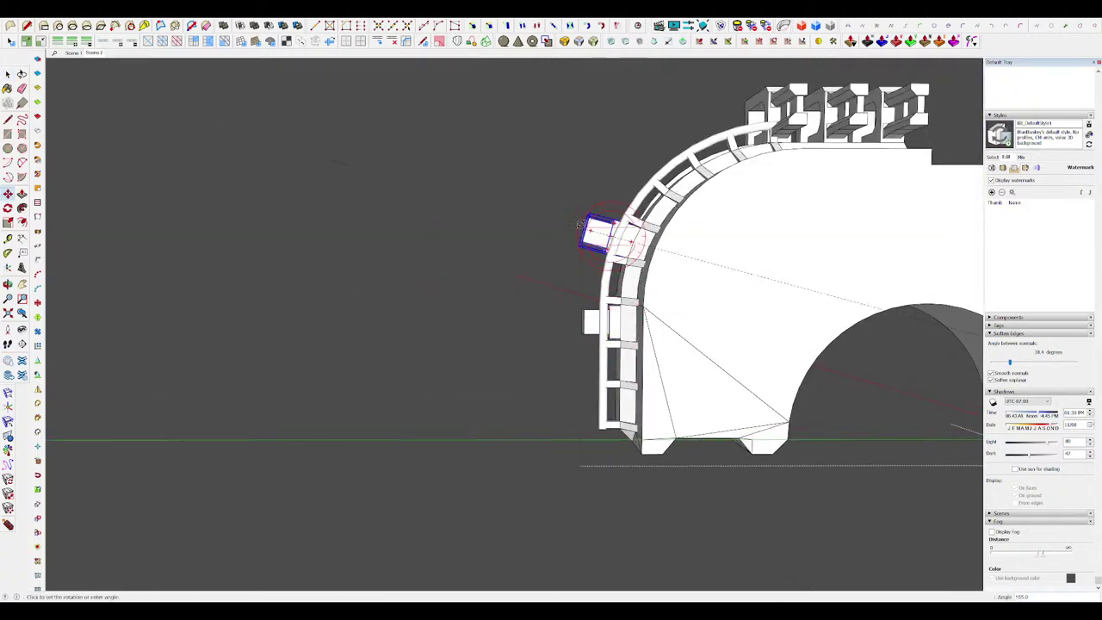
{"action": "scroll", "coordinate": [592, 225], "scroll_direction": "up", "scroll_amount": 2}
{"action": "key", "text": "q"}
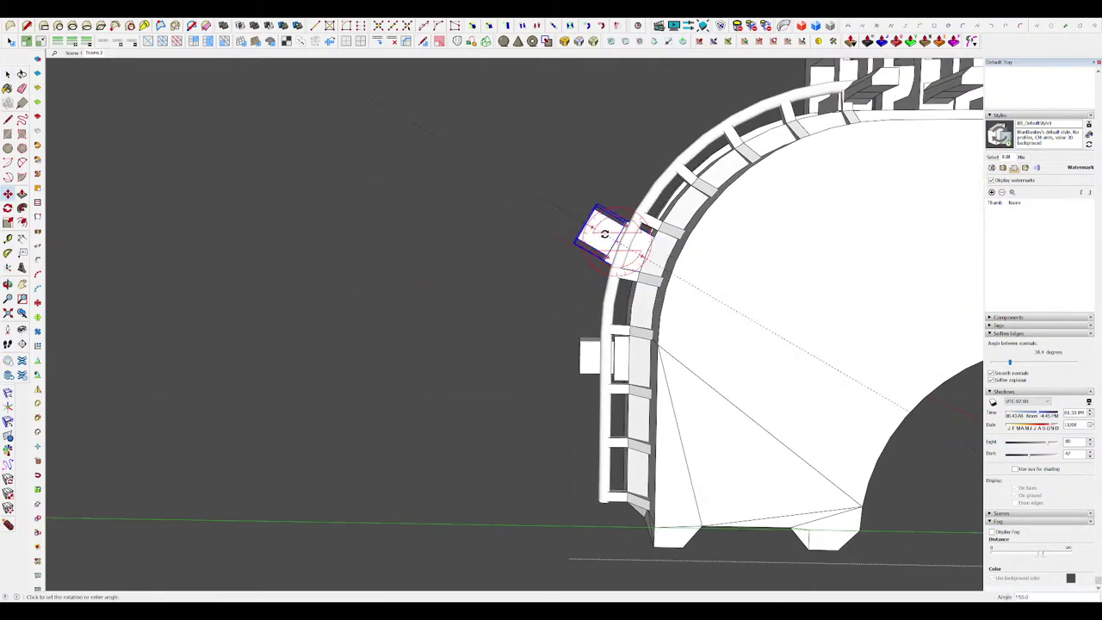
{"action": "key", "text": "space"}
{"action": "scroll", "coordinate": [604, 235], "scroll_direction": "up", "scroll_amount": 2}
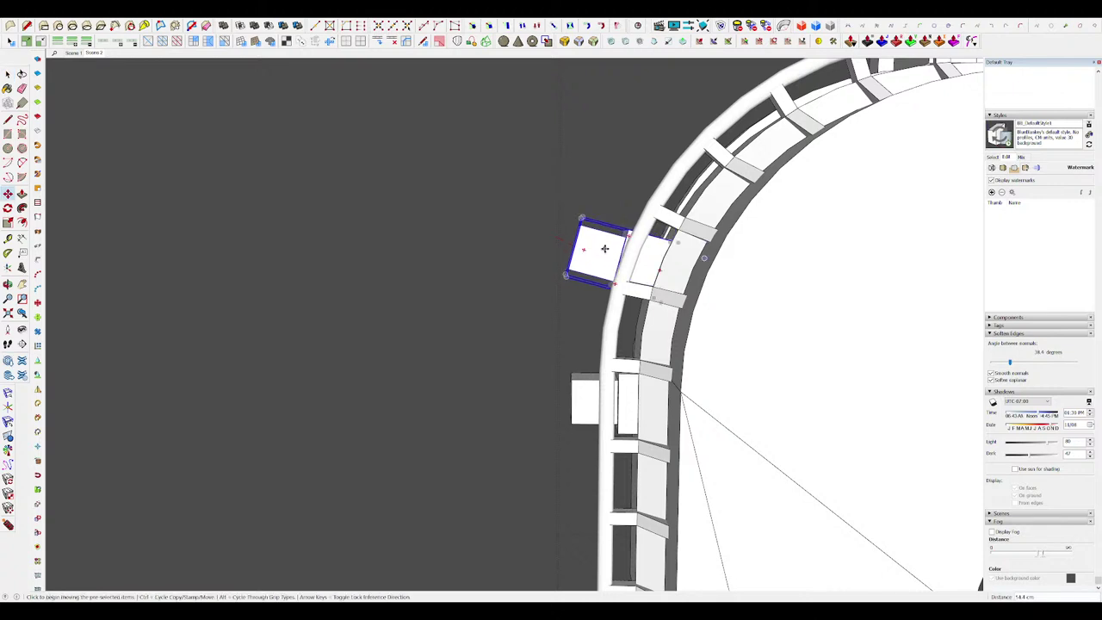
{"action": "key", "text": "space"}
{"action": "scroll", "coordinate": [603, 254], "scroll_direction": "down", "scroll_amount": 3}
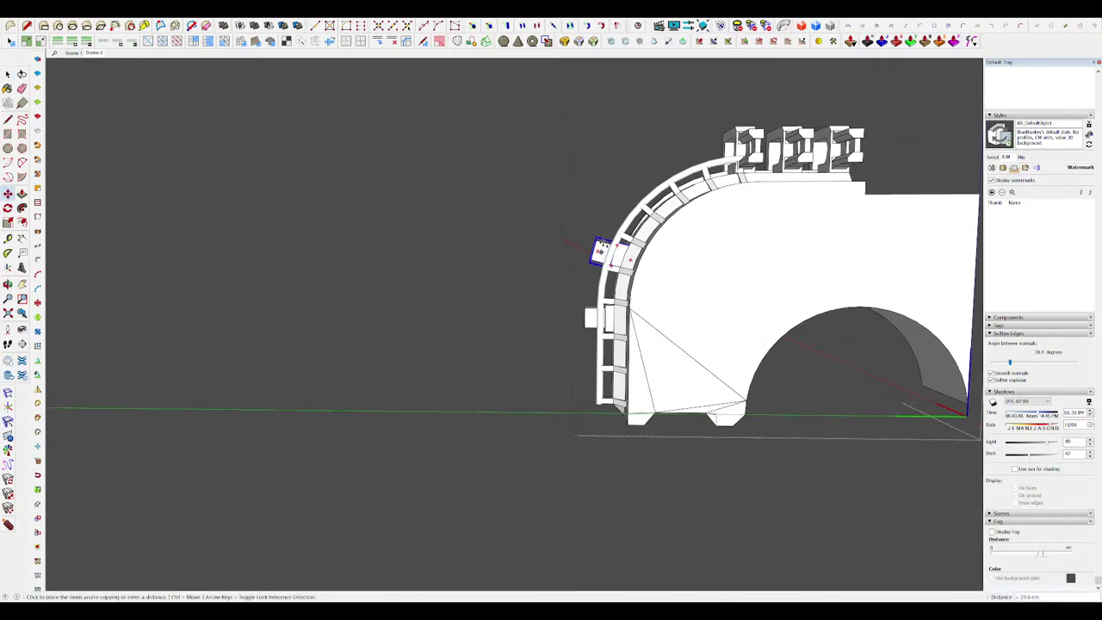
{"action": "scroll", "coordinate": [630, 191], "scroll_direction": "up", "scroll_amount": 3}
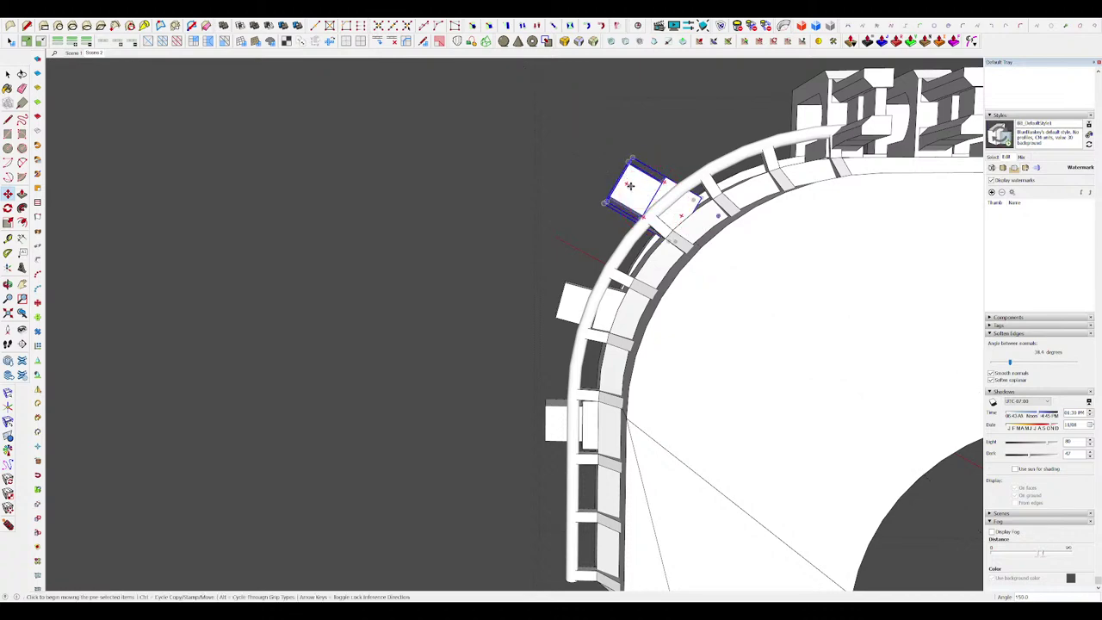
{"action": "key", "text": "space"}
{"action": "scroll", "coordinate": [623, 178], "scroll_direction": "down", "scroll_amount": 5}
{"action": "scroll", "coordinate": [626, 181], "scroll_direction": "up", "scroll_amount": 4}
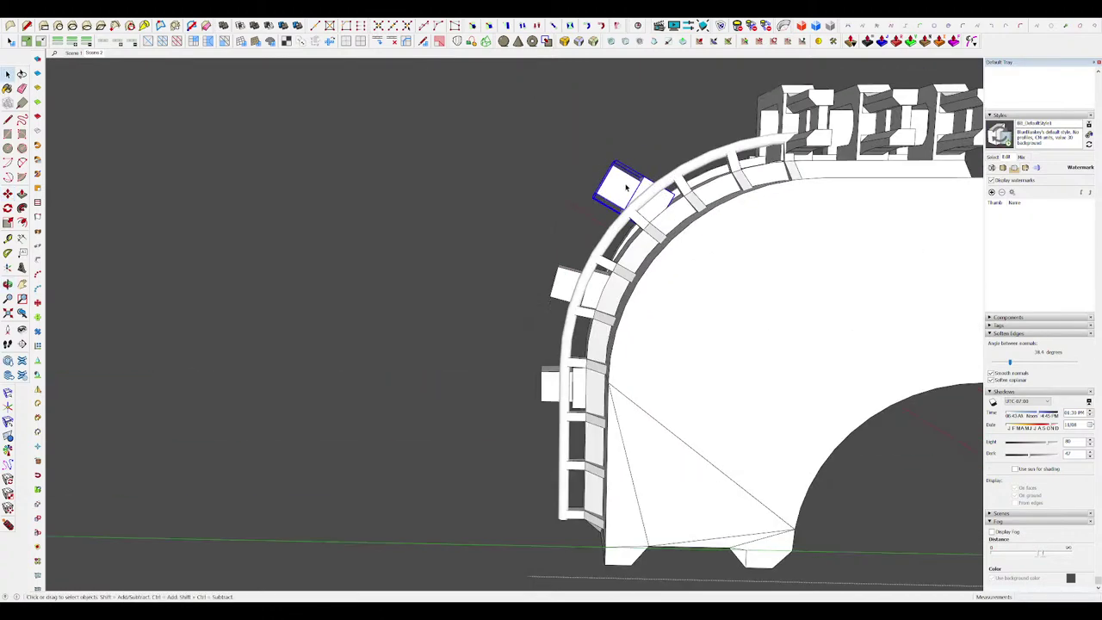
Step: Shift the box copies, including the middle box, into place along the arch edge
{"action": "left_click", "coordinate": [619, 182]}
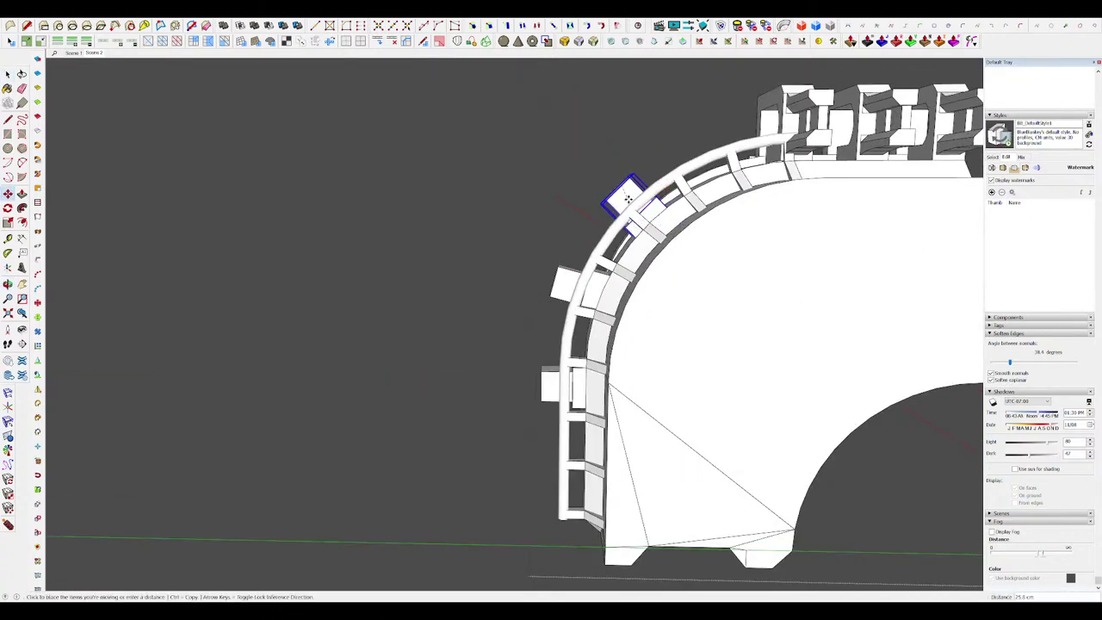
{"action": "key", "text": "space"}
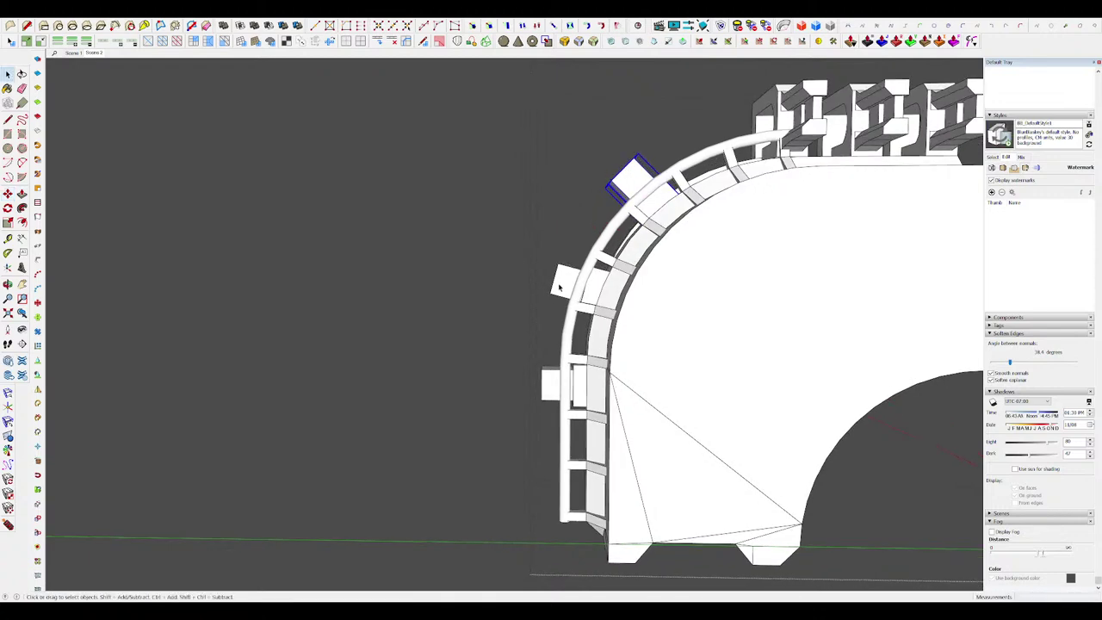
{"action": "key", "text": "m"}
{"action": "left_click", "coordinate": [561, 277]}
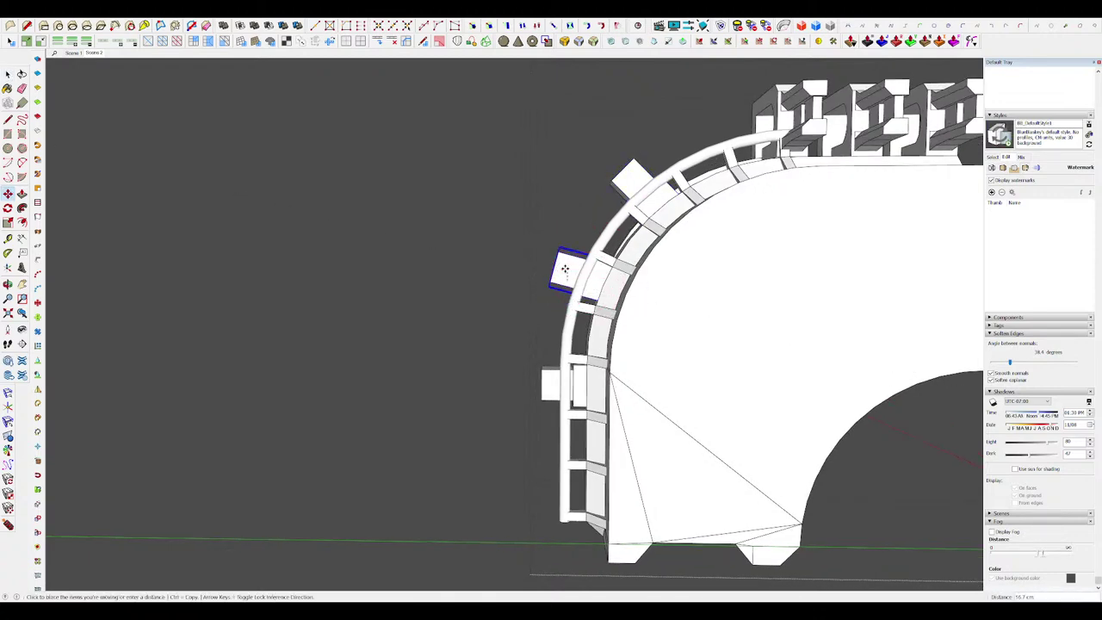
{"action": "middle_click_drag", "start_coordinate": [564, 274], "coordinate": [775, 296]}
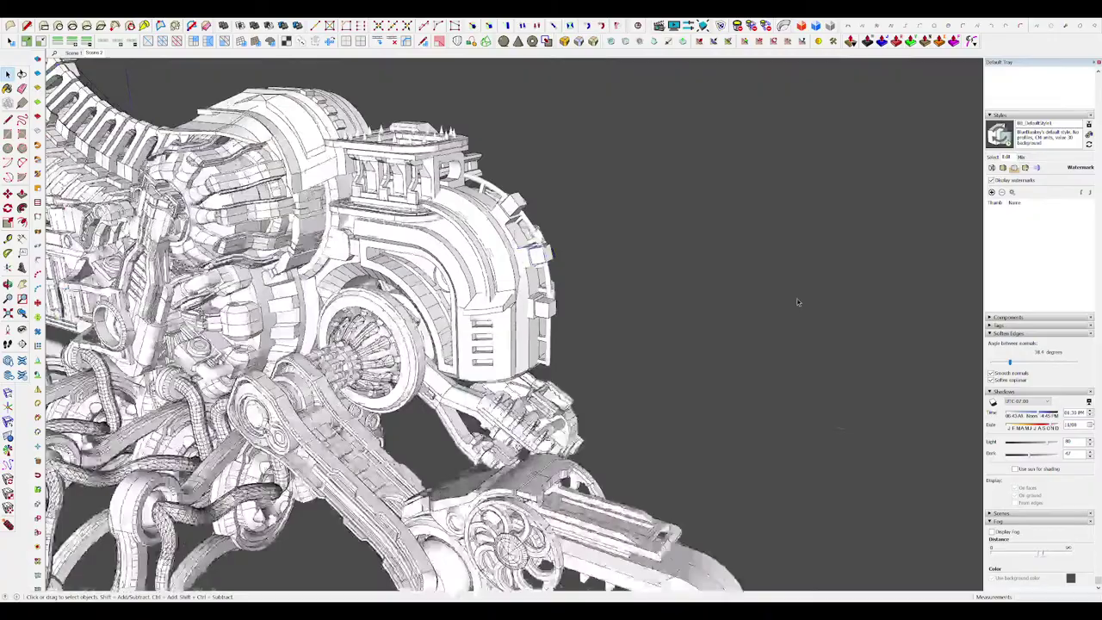
{"action": "scroll", "coordinate": [796, 304], "scroll_direction": "down", "scroll_amount": 3}
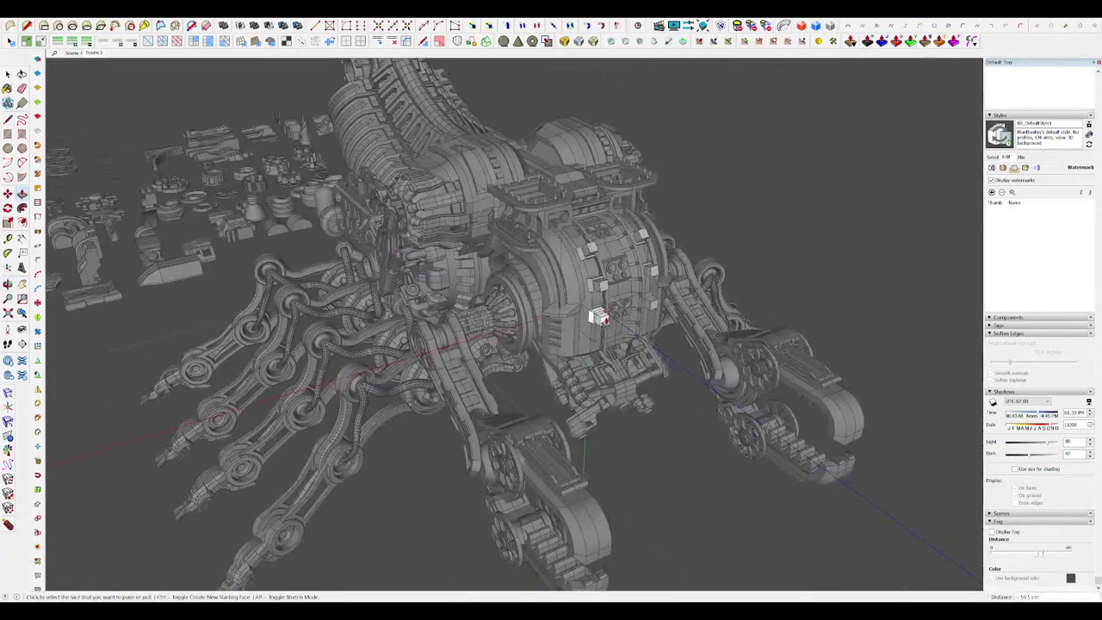
Step: Open the curved armour piece and hide the rest of the model
{"action": "middle_click_drag", "start_coordinate": [606, 319], "coordinate": [587, 302]}
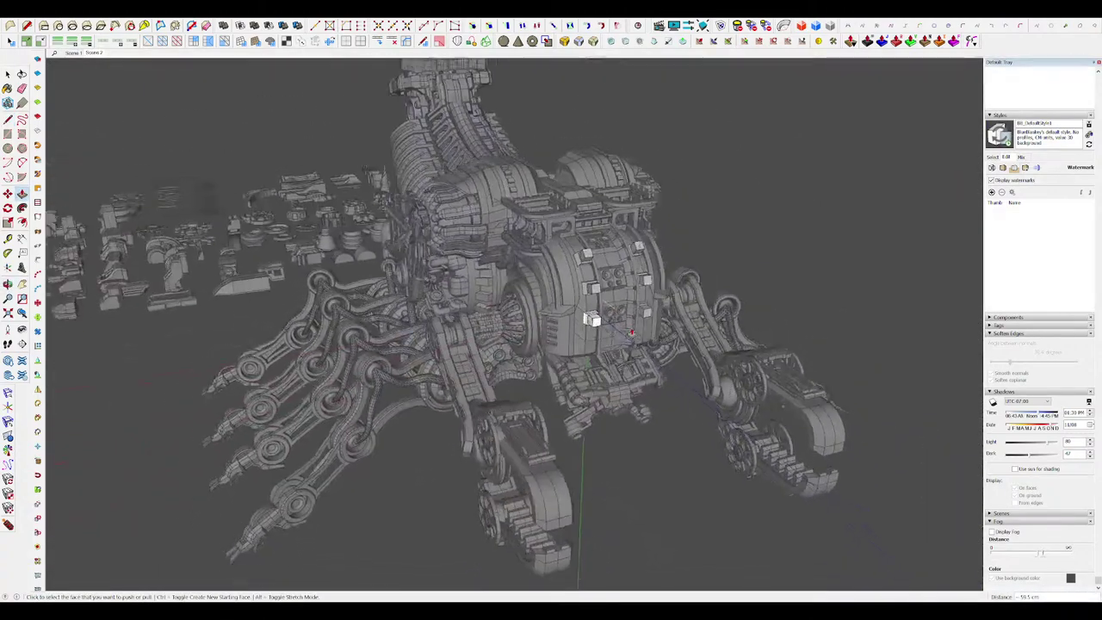
{"action": "scroll", "coordinate": [585, 301], "scroll_direction": "up", "scroll_amount": 9}
{"action": "key", "text": "space"}
{"action": "key", "text": "space"}
{"action": "middle_click_drag", "start_coordinate": [568, 369], "coordinate": [600, 362]}
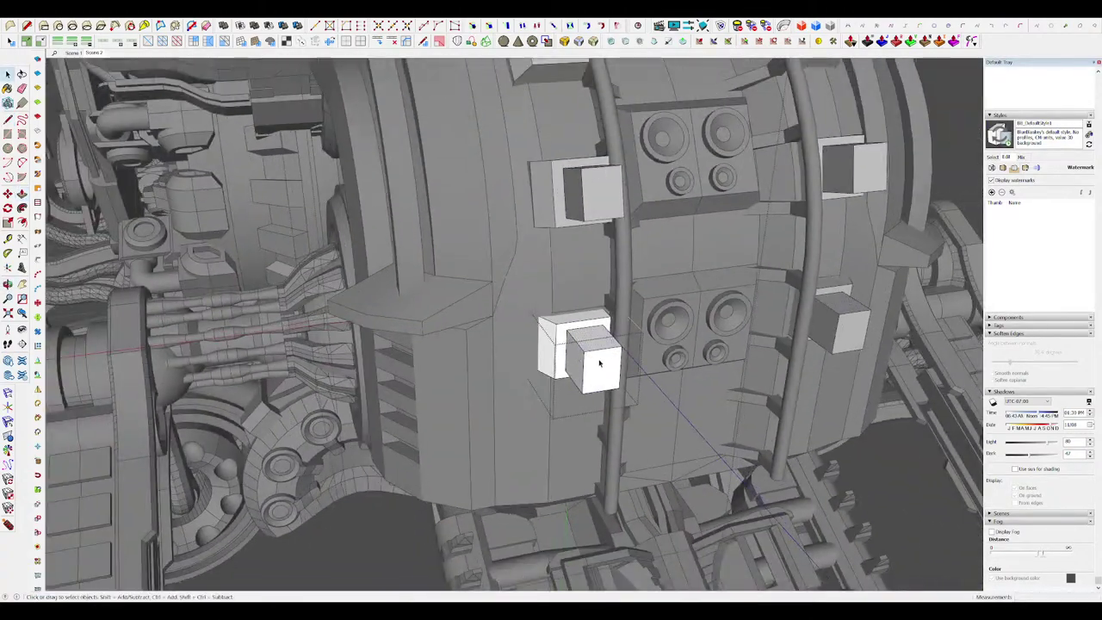
{"action": "scroll", "coordinate": [600, 355], "scroll_direction": "down", "scroll_amount": 10}
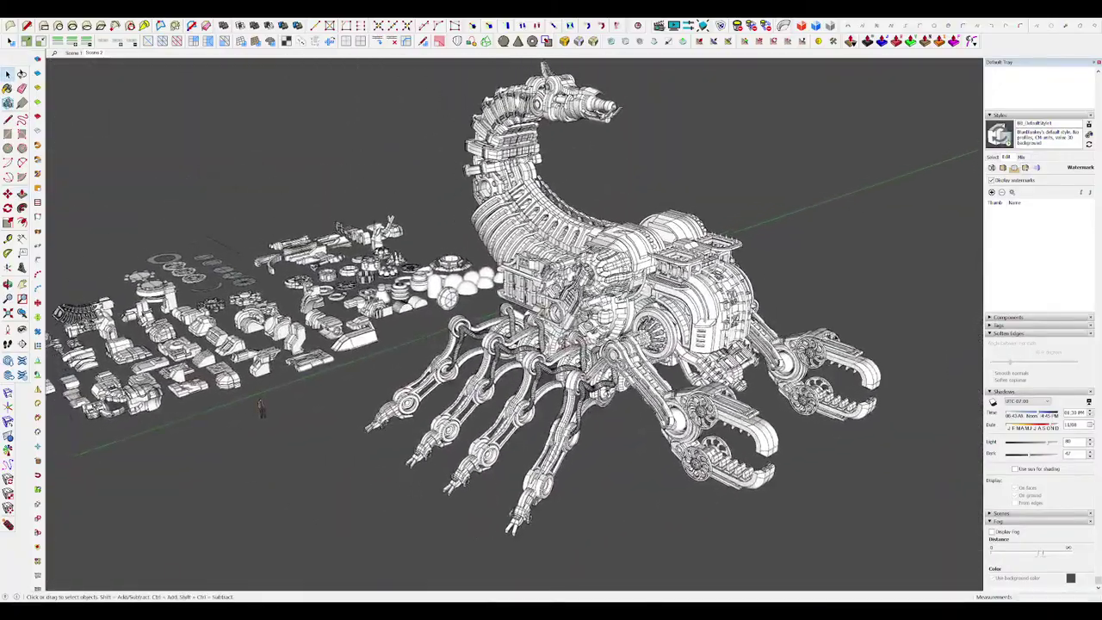
{"action": "scroll", "coordinate": [586, 236], "scroll_direction": "up", "scroll_amount": 6}
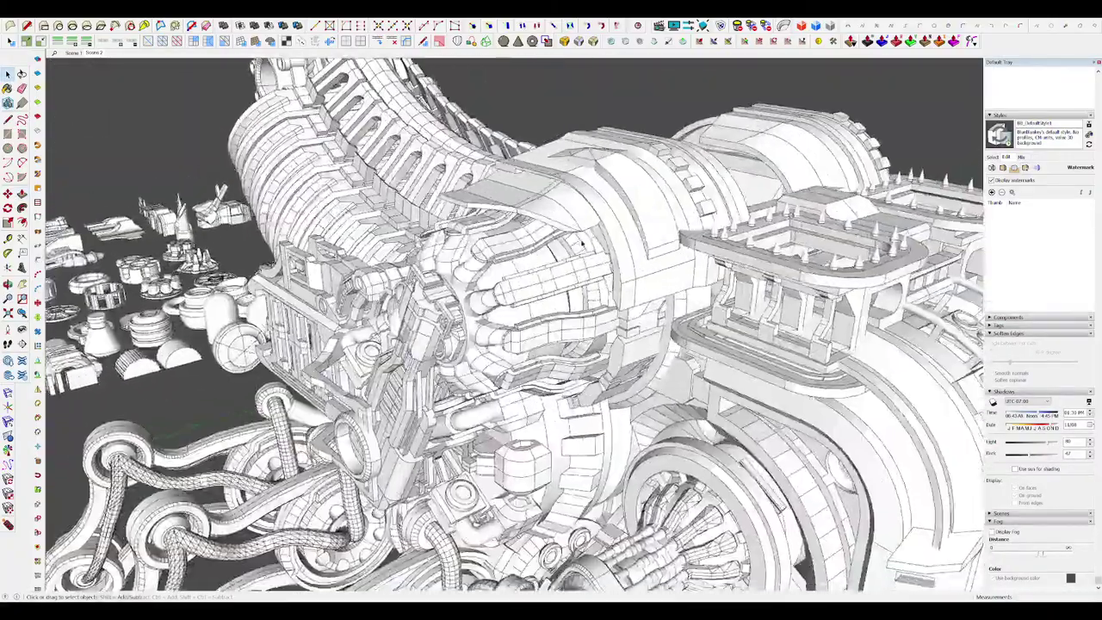
{"action": "key", "text": "q"}
{"action": "left_click", "coordinate": [587, 230]}
{"action": "scroll", "coordinate": [586, 228], "scroll_direction": "up", "scroll_amount": 4}
{"action": "middle_click_drag", "start_coordinate": [586, 227], "coordinate": [504, 347]}
{"action": "key", "text": "p"}
{"action": "scroll", "coordinate": [629, 298], "scroll_direction": "down", "scroll_amount": 5}
{"action": "key", "text": "i"}
{"action": "key", "text": "i"}
{"action": "scroll", "coordinate": [619, 276], "scroll_direction": "up", "scroll_amount": 5}
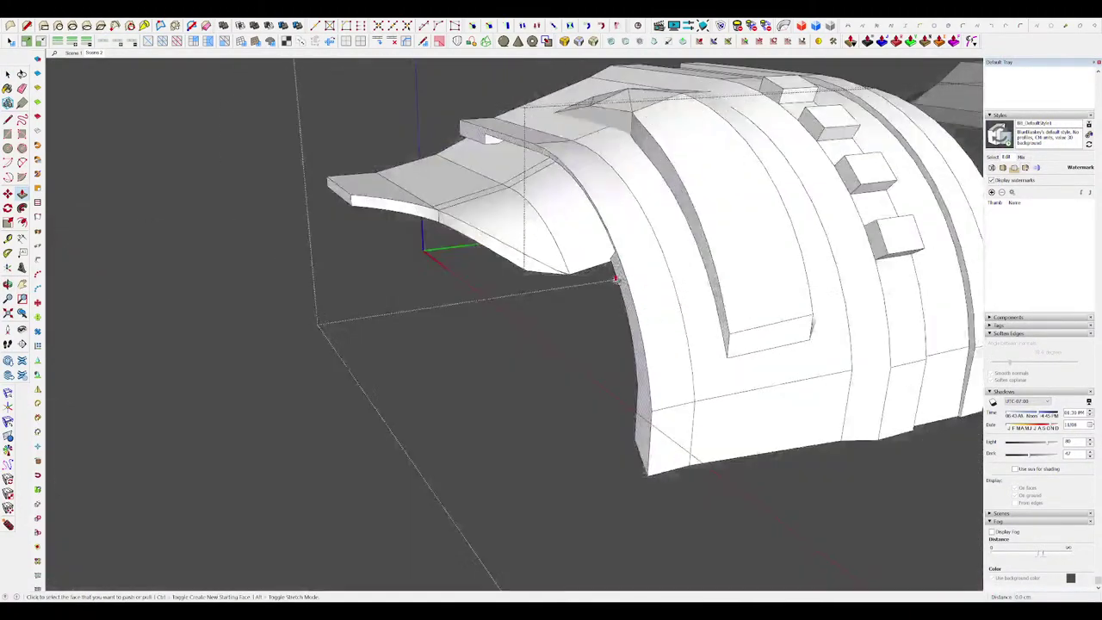
Step: Pull the curved strip face outward, then show the rest of the model again
{"action": "middle_click_drag", "start_coordinate": [618, 276], "coordinate": [686, 316]}
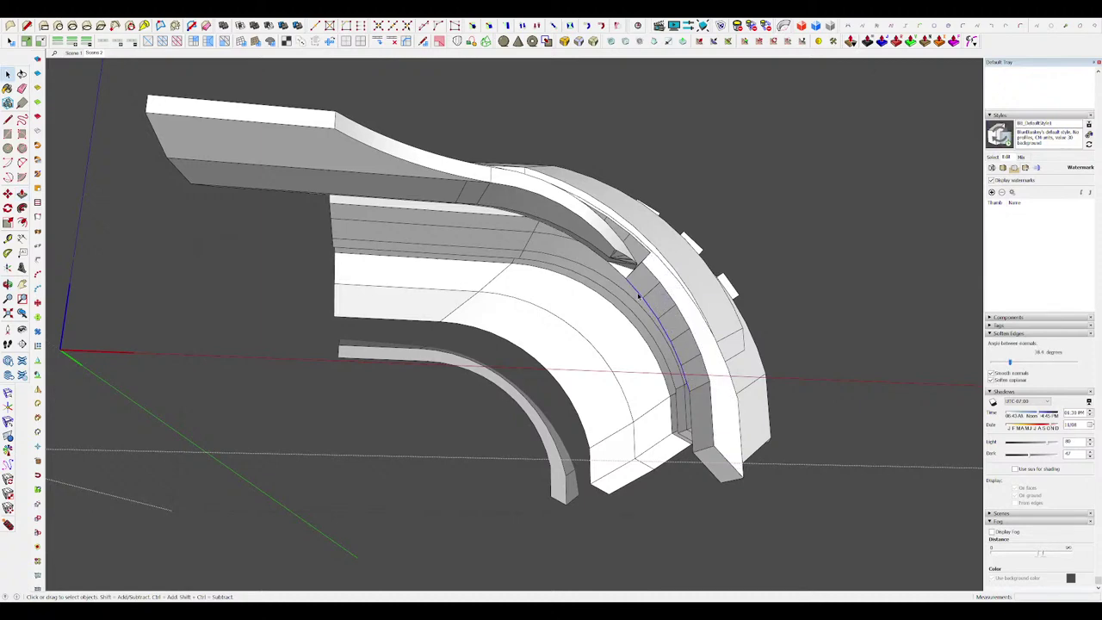
{"action": "middle_click_drag", "start_coordinate": [609, 291], "coordinate": [556, 310]}
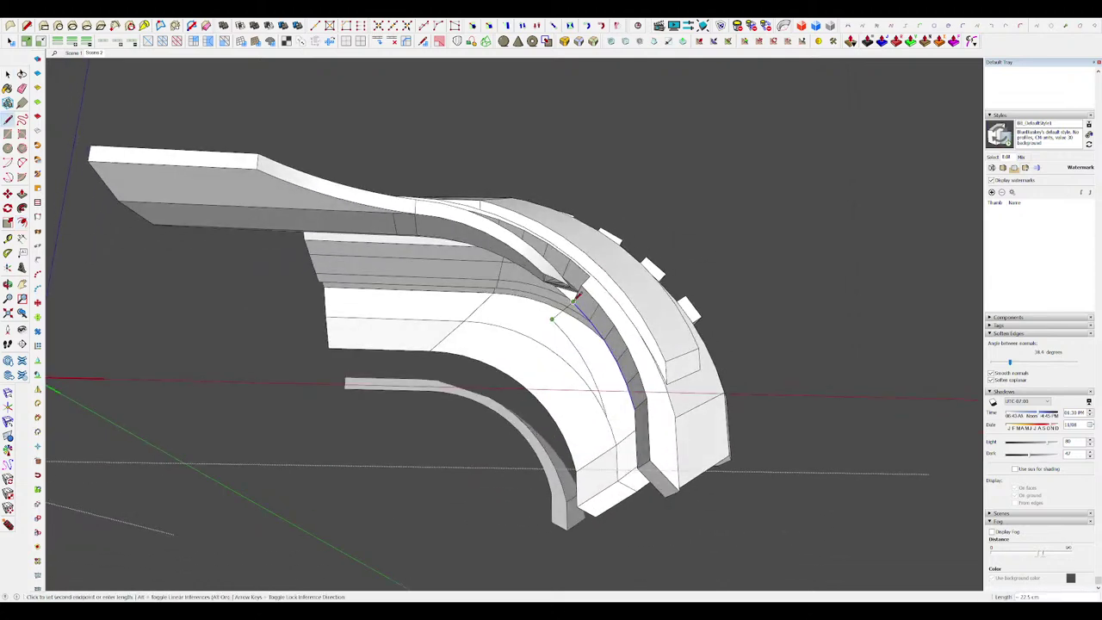
{"action": "middle_click_drag", "start_coordinate": [612, 410], "coordinate": [622, 338]}
{"action": "key", "text": "space"}
{"action": "left_click_drag", "start_coordinate": [600, 323], "coordinate": [570, 307]}
{"action": "scroll", "coordinate": [600, 297], "scroll_direction": "down", "scroll_amount": 5}
{"action": "middle_click_drag", "start_coordinate": [571, 307], "coordinate": [613, 294]}
{"action": "key", "text": "h"}
Step: Reopen the armour piece and select its curved strip face
{"action": "double_click", "coordinate": [608, 323]}
{"action": "scroll", "coordinate": [601, 315], "scroll_direction": "up", "scroll_amount": 4}
{"action": "scroll", "coordinate": [608, 299], "scroll_direction": "up", "scroll_amount": 6}
{"action": "key", "text": "p"}
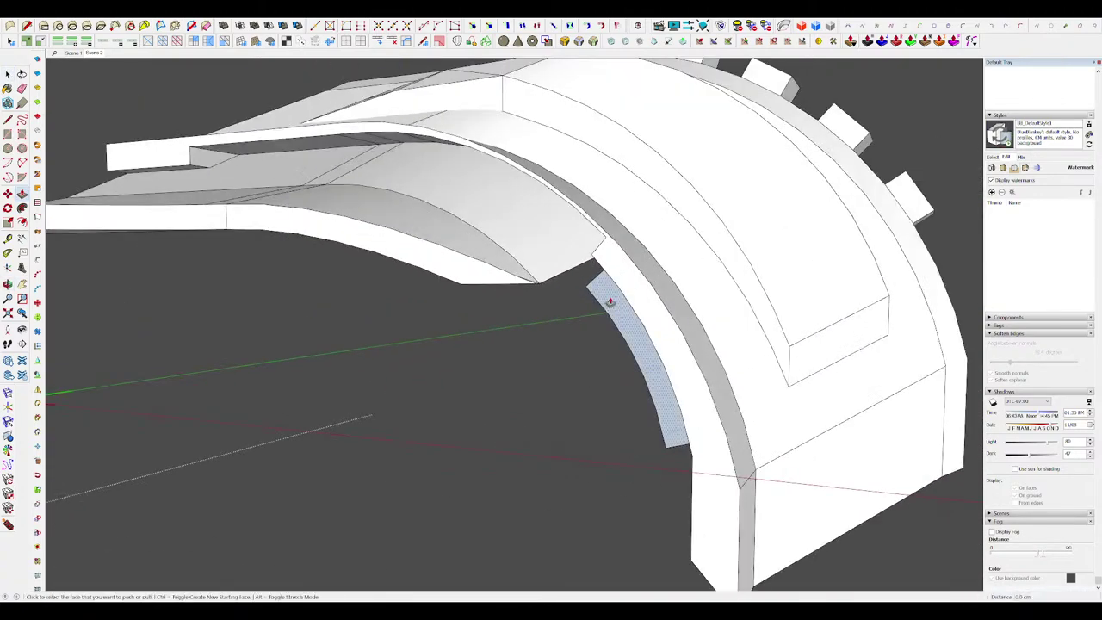
{"action": "left_click", "coordinate": [610, 302]}
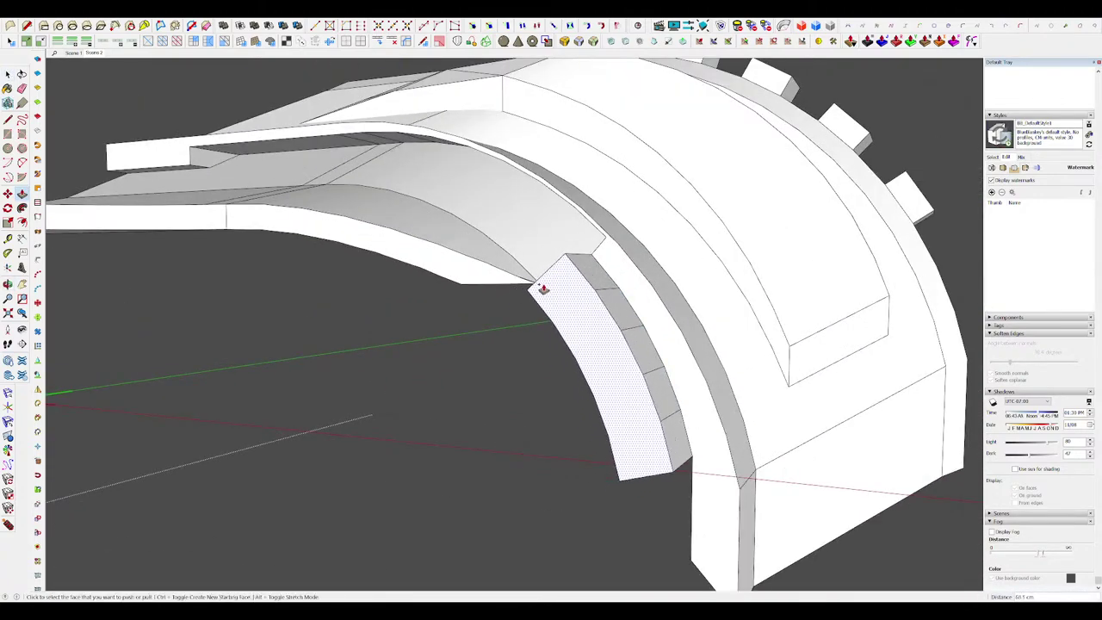
{"action": "scroll", "coordinate": [543, 289], "scroll_direction": "up", "scroll_amount": 3}
{"action": "key", "text": "f"}
{"action": "middle_click_drag", "start_coordinate": [553, 295], "coordinate": [605, 219]}
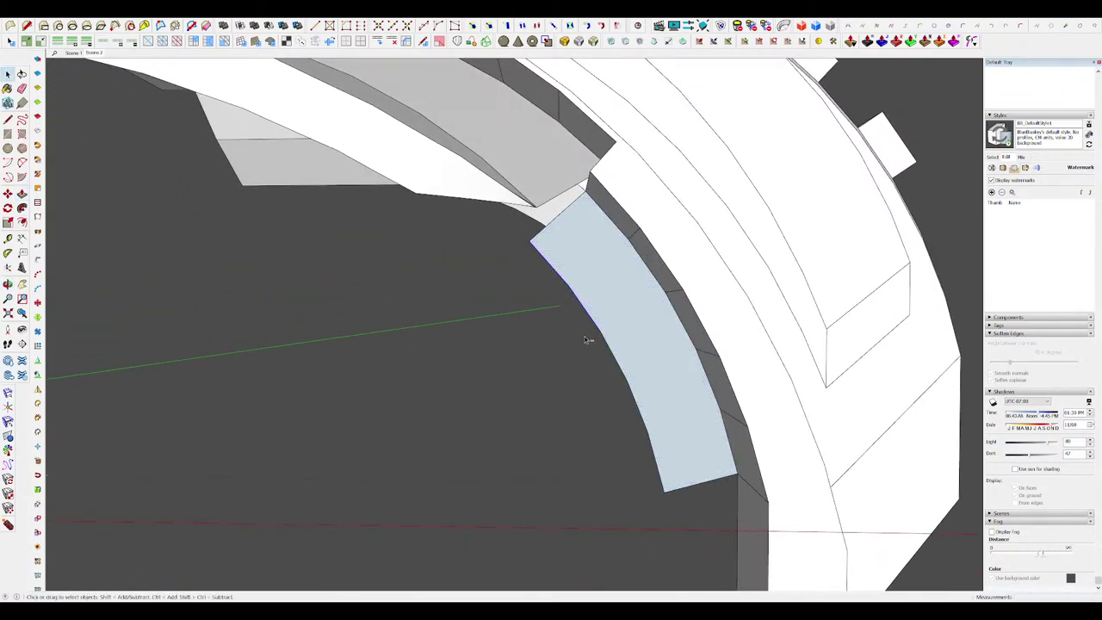
{"action": "middle_click_drag", "start_coordinate": [657, 418], "coordinate": [538, 346]}
{"action": "scroll", "coordinate": [538, 345], "scroll_direction": "down", "scroll_amount": 2}
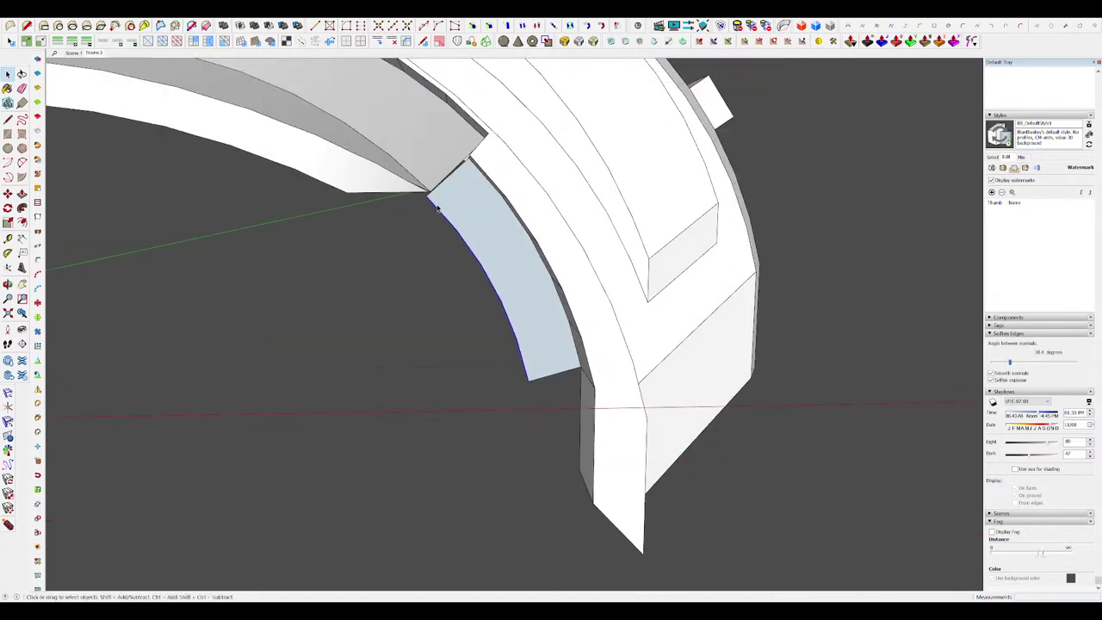
{"action": "middle_click_drag", "start_coordinate": [439, 207], "coordinate": [435, 201]}
{"action": "left_click", "coordinate": [438, 202]}
Step: Erase the extra offset edge and the narrow outer strip with the Eraser
{"action": "key", "text": "f"}
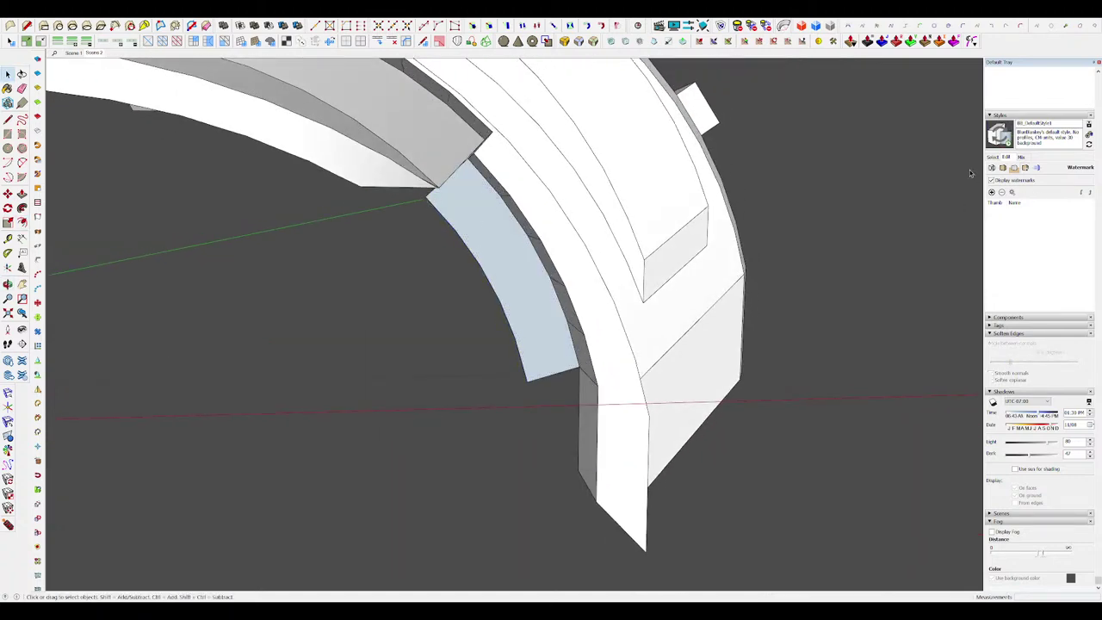
{"action": "middle_click_drag", "start_coordinate": [791, 173], "coordinate": [763, 177]}
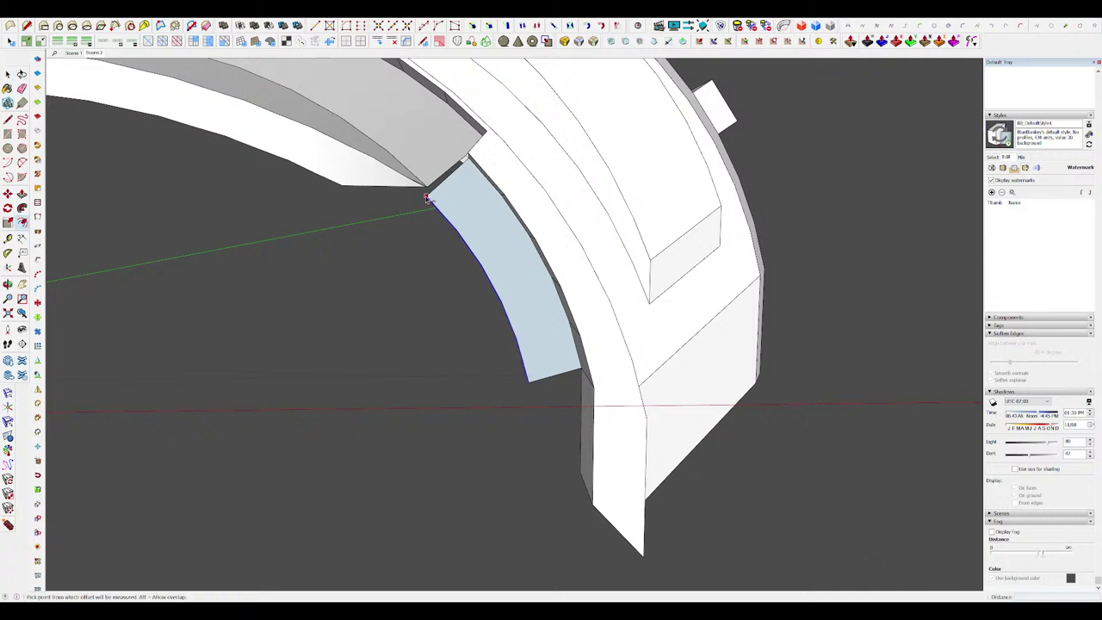
{"action": "middle_click_drag", "start_coordinate": [427, 189], "coordinate": [473, 243]}
{"action": "key", "text": "space"}
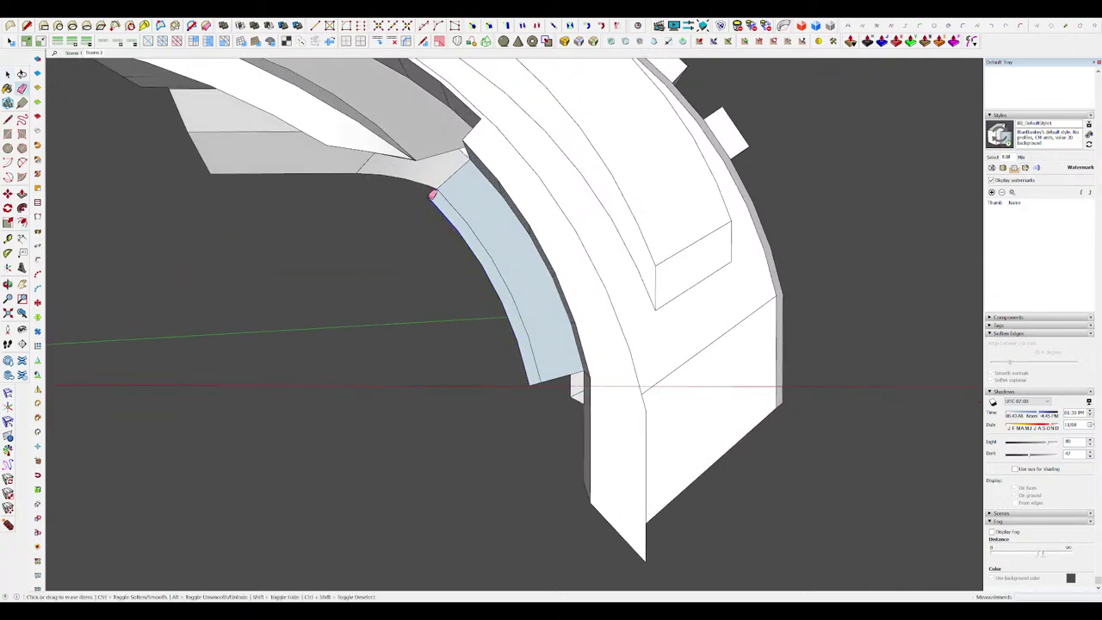
{"action": "left_click_drag", "start_coordinate": [433, 194], "coordinate": [442, 207]}
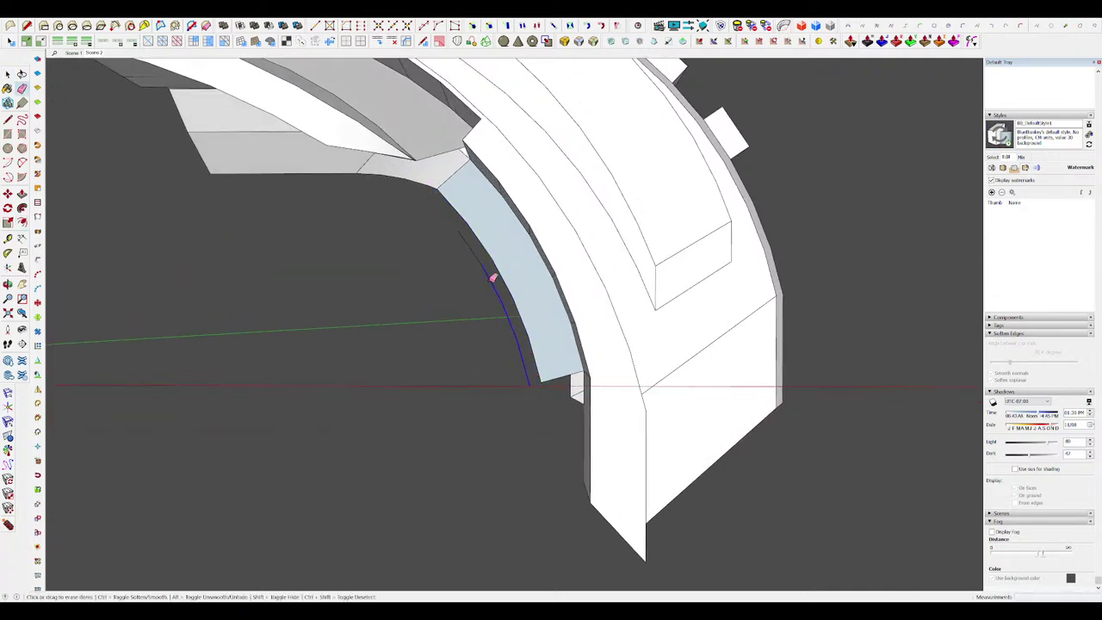
{"action": "middle_click_drag", "start_coordinate": [493, 277], "coordinate": [463, 294]}
{"action": "key", "text": "p"}
Step: Push/Pull the strip face flush with the neighbouring geometry
{"action": "left_click", "coordinate": [448, 247]}
{"action": "left_click", "coordinate": [494, 221]}
{"action": "key", "text": "space"}
{"action": "scroll", "coordinate": [463, 294], "scroll_direction": "down", "scroll_amount": 5}
{"action": "middle_click_drag", "start_coordinate": [586, 310], "coordinate": [585, 361]}
{"action": "scroll", "coordinate": [581, 275], "scroll_direction": "up", "scroll_amount": 4}
{"action": "middle_click_drag", "start_coordinate": [594, 262], "coordinate": [589, 418]}
{"action": "middle_click_drag", "start_coordinate": [629, 318], "coordinate": [512, 246]}
Step: Move the block's curved edge so its corner meets the trim corner
{"action": "left_click_drag", "start_coordinate": [534, 270], "coordinate": [536, 272]}
{"action": "middle_click_drag", "start_coordinate": [536, 271], "coordinate": [619, 233]}
{"action": "middle_click_drag", "start_coordinate": [581, 116], "coordinate": [631, 289]}
{"action": "left_click", "coordinate": [577, 401]}
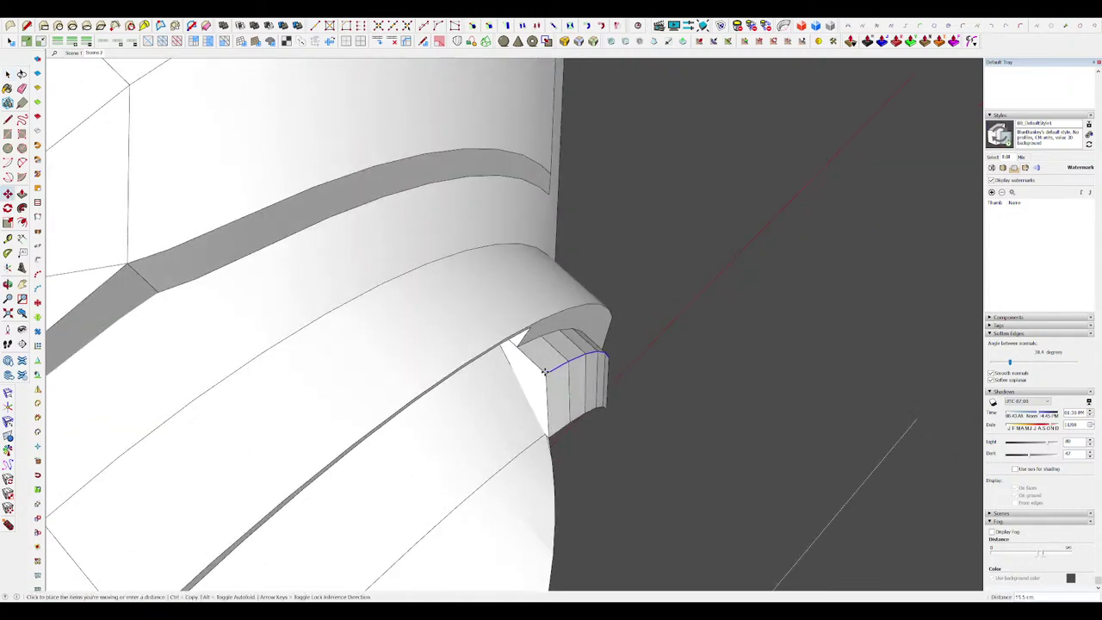
{"action": "left_click", "coordinate": [517, 347]}
{"action": "middle_click_drag", "start_coordinate": [517, 346], "coordinate": [580, 398]}
{"action": "scroll", "coordinate": [490, 246], "scroll_direction": "down", "scroll_amount": 5}
{"action": "key", "text": "space"}
{"action": "scroll", "coordinate": [491, 246], "scroll_direction": "down", "scroll_amount": 3}
{"action": "scroll", "coordinate": [442, 211], "scroll_direction": "up", "scroll_amount": 4}
Step: Add an edge to the strip corner and move the vertex to the arch tip, forming triangulated faces
{"action": "mouse_move", "coordinate": [443, 212]}
{"action": "middle_mouse_down", "text": "shift"}
{"action": "mouse_move", "coordinate": [511, 284]}
{"action": "mouse_move", "coordinate": [603, 239]}
{"action": "middle_mouse_up", "text": "shift"}
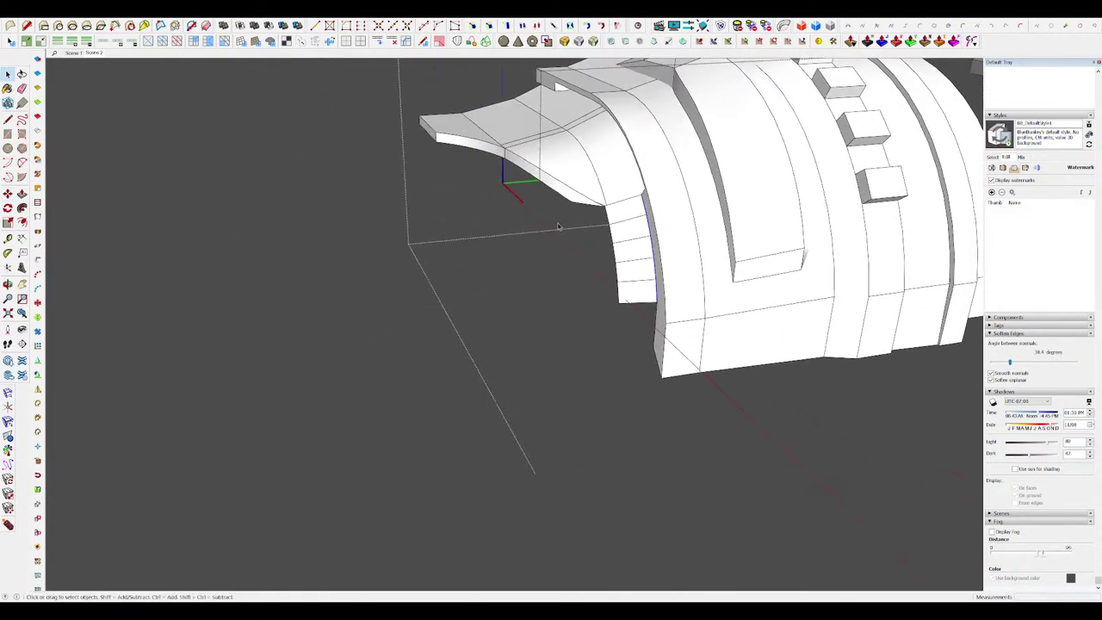
{"action": "scroll", "coordinate": [603, 240], "scroll_direction": "up", "scroll_amount": 3}
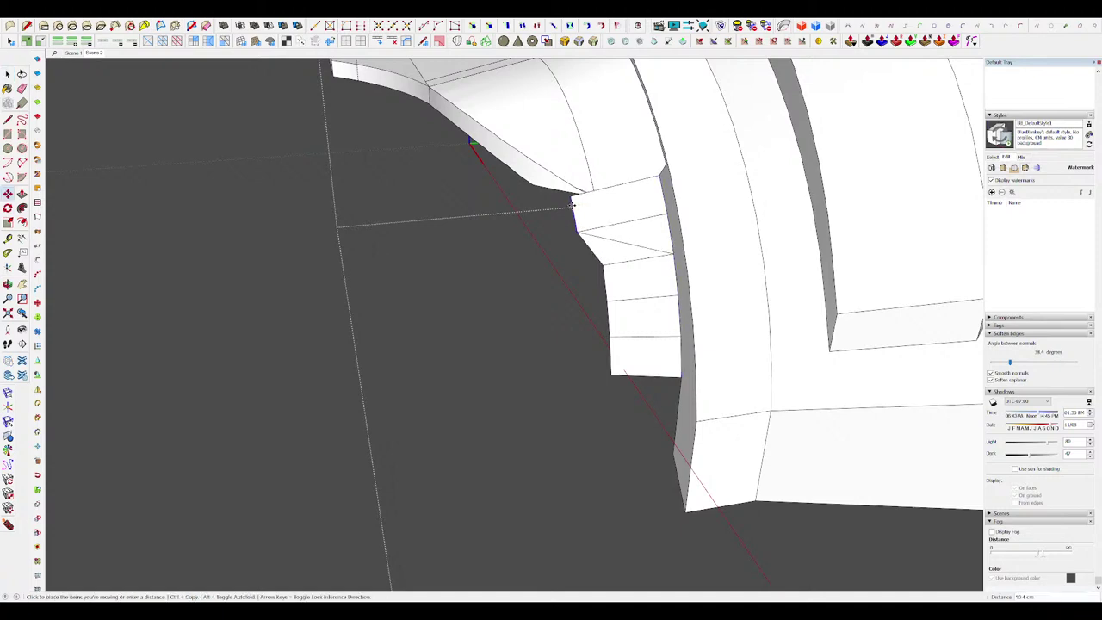
{"action": "scroll", "coordinate": [586, 229], "scroll_direction": "down", "scroll_amount": 6}
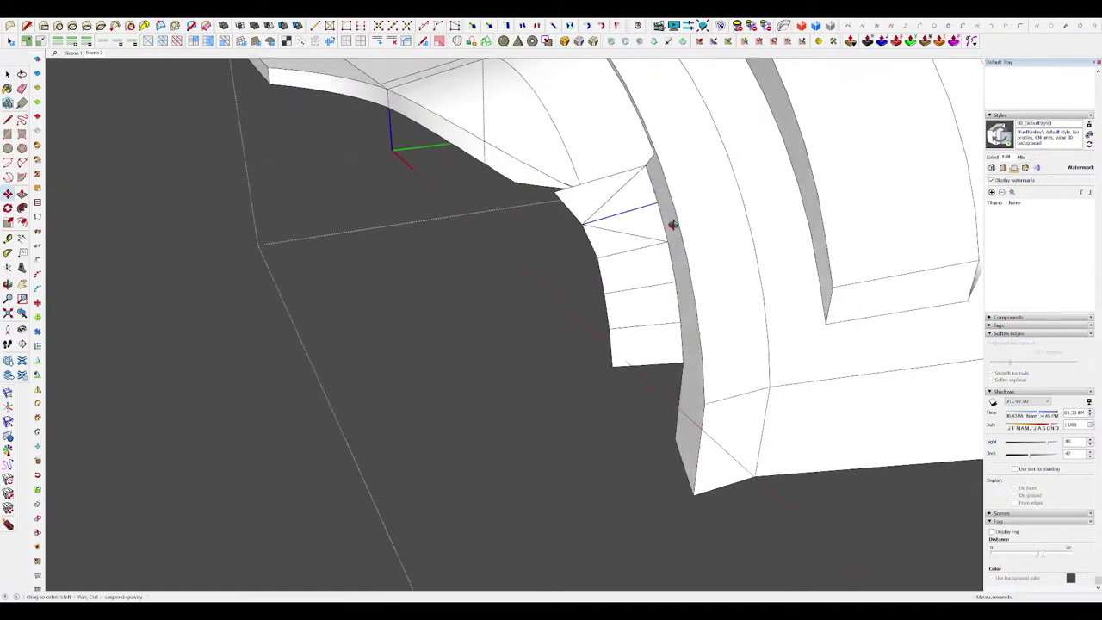
{"action": "middle_click_drag", "start_coordinate": [669, 224], "coordinate": [542, 265]}
{"action": "scroll", "coordinate": [550, 270], "scroll_direction": "up", "scroll_amount": 3}
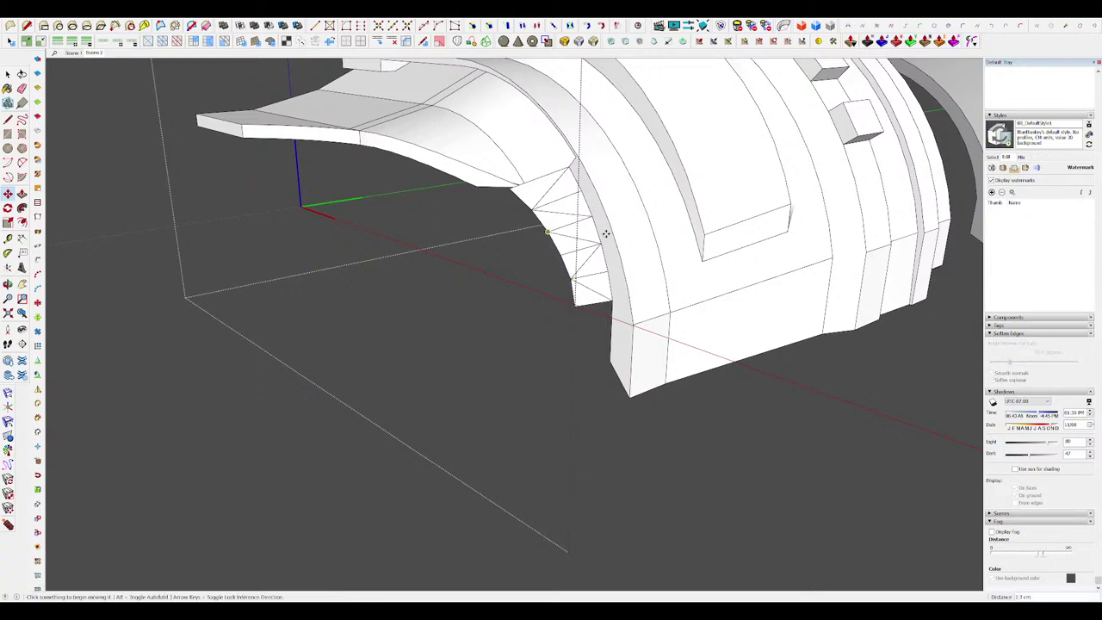
{"action": "scroll", "coordinate": [606, 233], "scroll_direction": "down", "scroll_amount": 4}
{"action": "key", "text": "space"}
{"action": "scroll", "coordinate": [582, 215], "scroll_direction": "up", "scroll_amount": 4}
{"action": "middle_click_drag", "start_coordinate": [559, 217], "coordinate": [601, 277]}
{"action": "scroll", "coordinate": [593, 221], "scroll_direction": "up", "scroll_amount": 3}
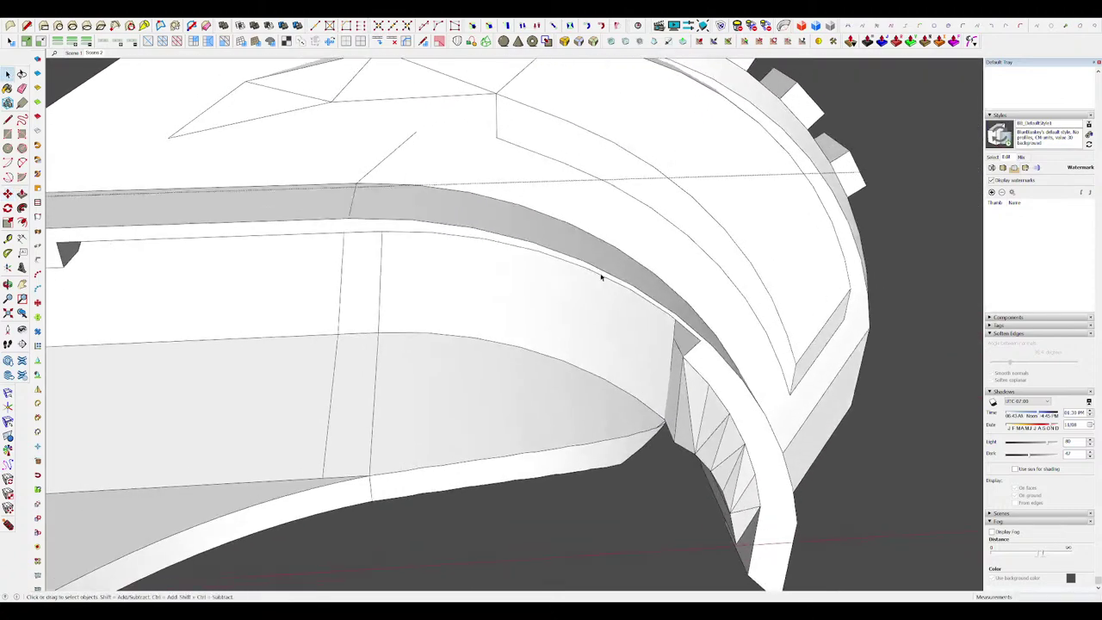
{"action": "scroll", "coordinate": [610, 339], "scroll_direction": "up", "scroll_amount": 10}
{"action": "key", "text": "m"}
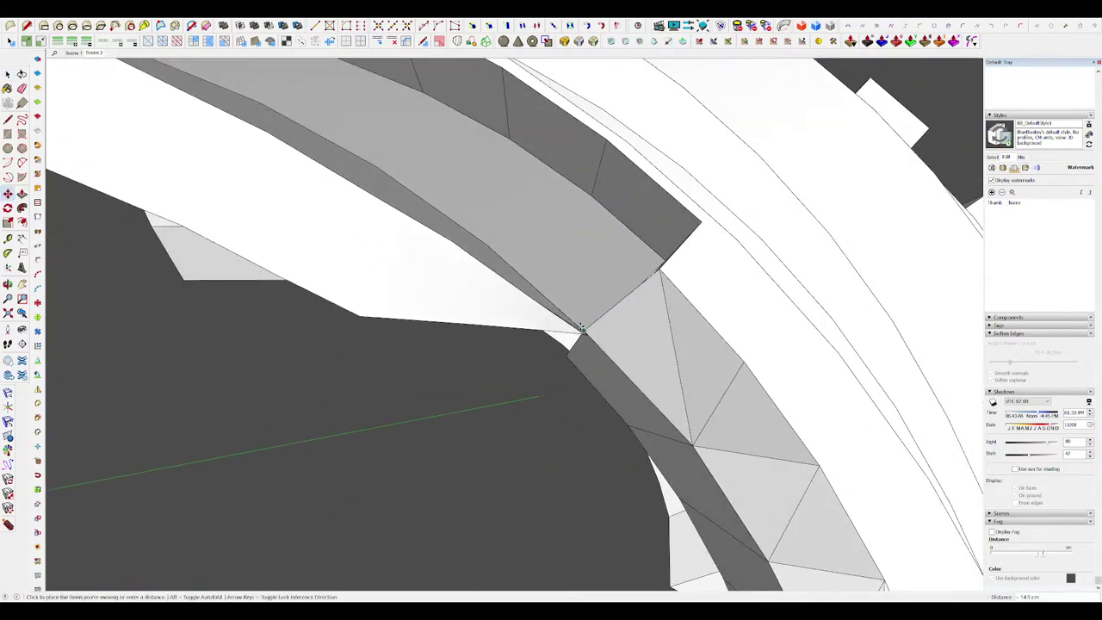
{"action": "middle_click_drag", "start_coordinate": [582, 328], "coordinate": [484, 346]}
{"action": "scroll", "coordinate": [552, 345], "scroll_direction": "up", "scroll_amount": 2}
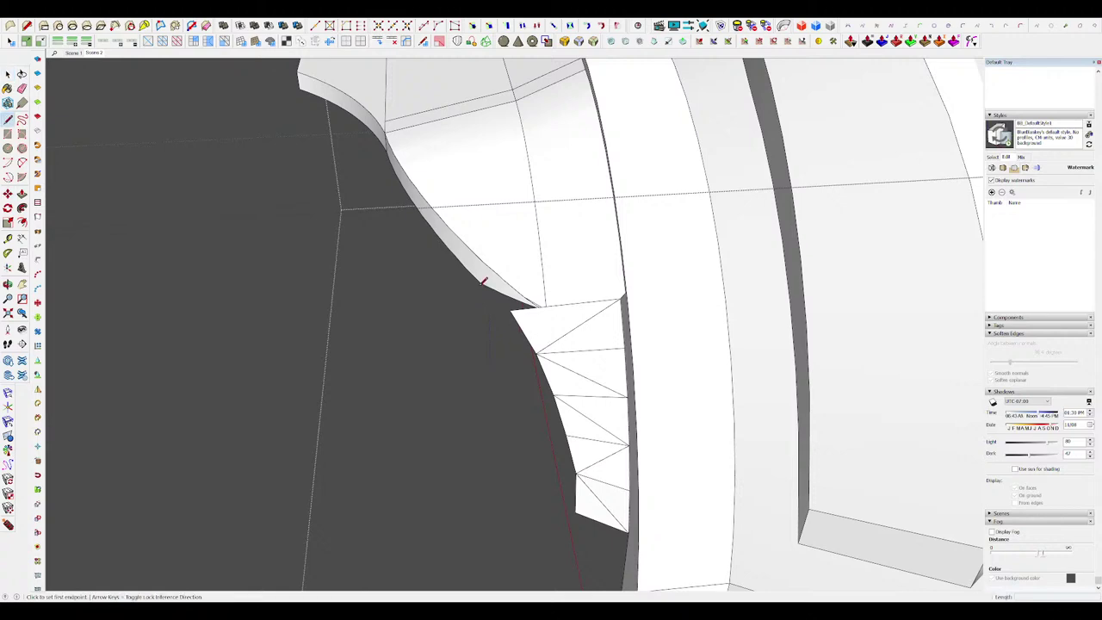
{"action": "left_click", "coordinate": [511, 310]}
{"action": "middle_click_drag", "start_coordinate": [512, 310], "coordinate": [785, 230]}
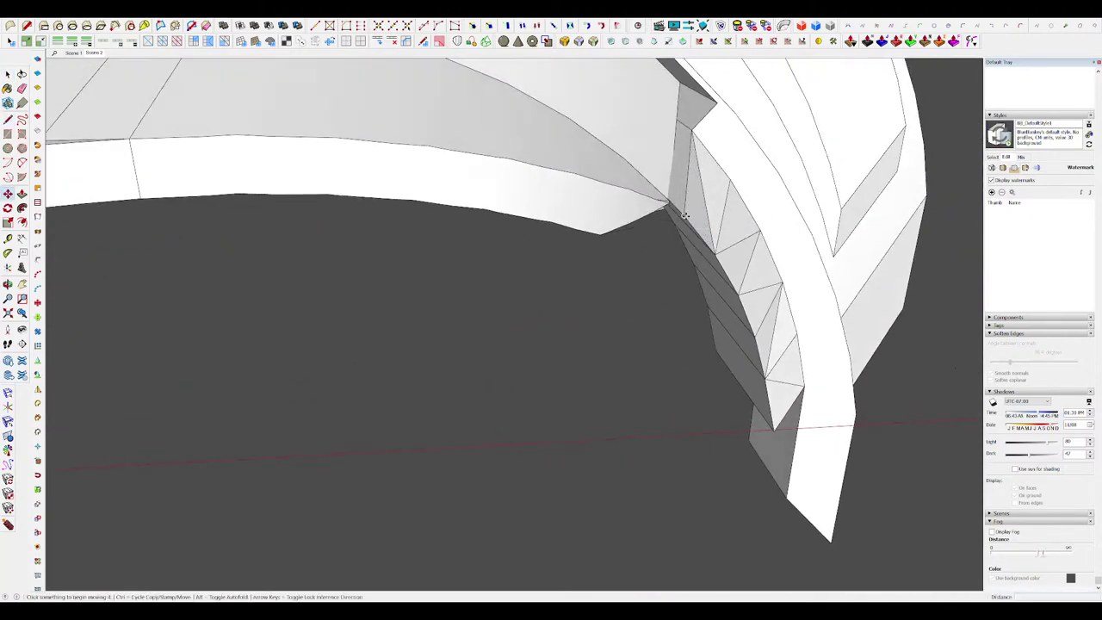
{"action": "left_click", "coordinate": [680, 209]}
{"action": "middle_click_drag", "start_coordinate": [721, 246], "coordinate": [591, 325]}
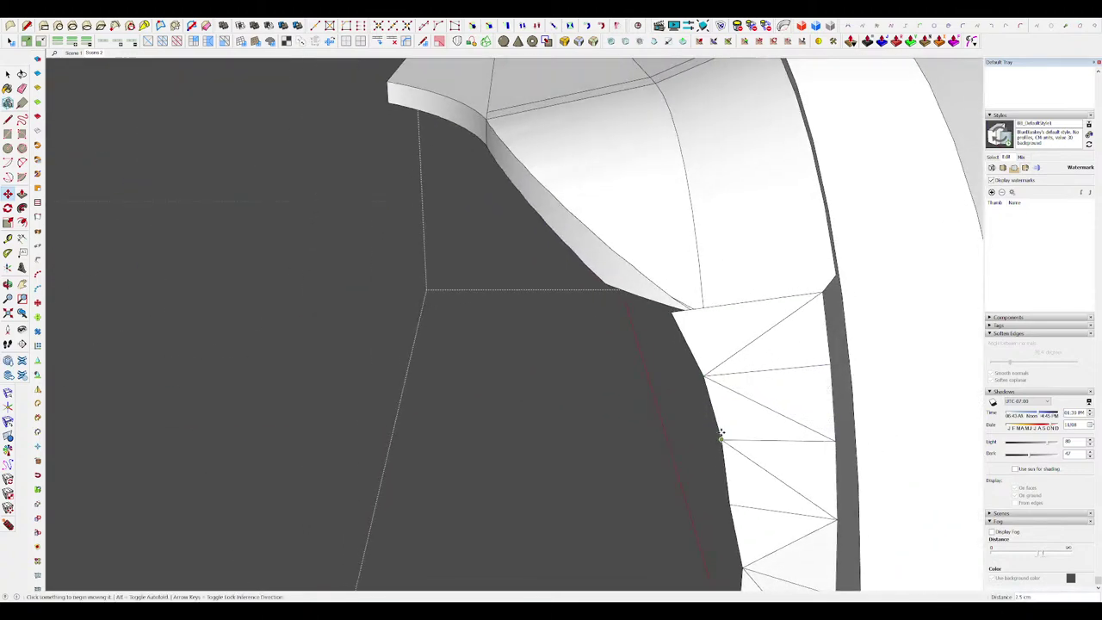
{"action": "middle_click_drag", "start_coordinate": [722, 435], "coordinate": [709, 416]}
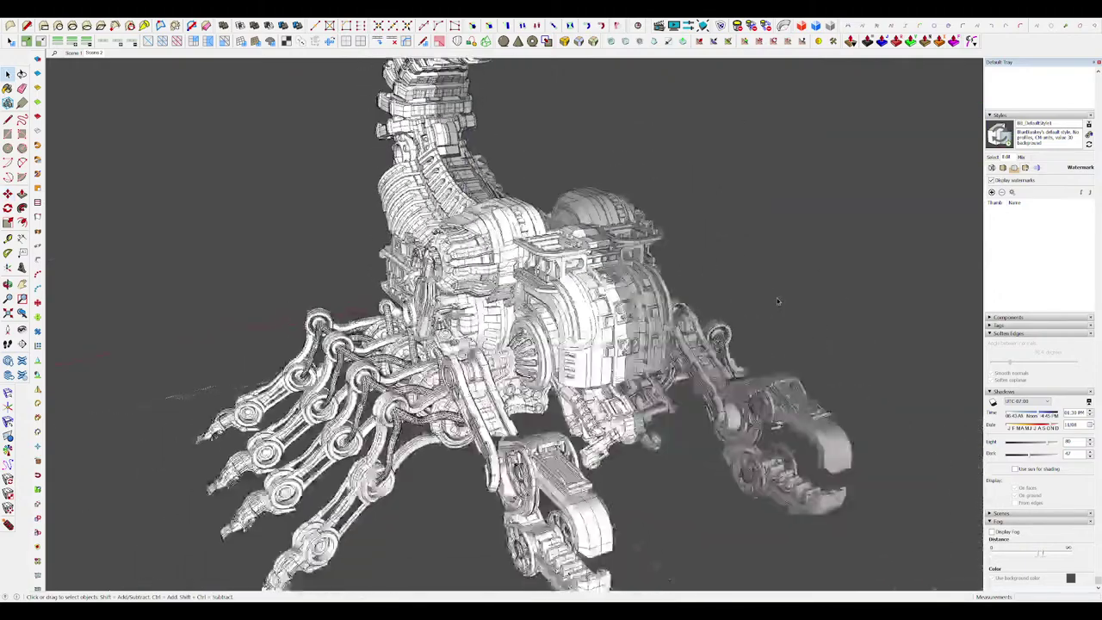
{"action": "scroll", "coordinate": [778, 300], "scroll_direction": "down", "scroll_amount": 2}
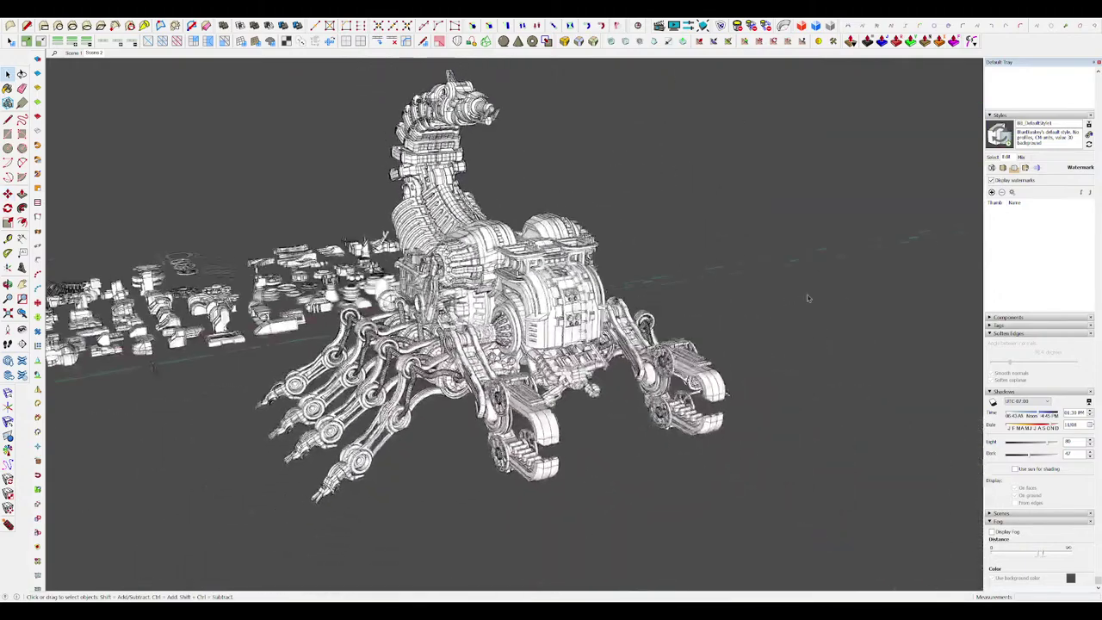
{"action": "middle_click_drag", "start_coordinate": [807, 298], "coordinate": [860, 299]}
Step: Inside the platform group, Push/Pull the small block face outward, then exit the group
{"action": "scroll", "coordinate": [598, 255], "scroll_direction": "up", "scroll_amount": 8}
{"action": "middle_click_drag", "start_coordinate": [596, 254], "coordinate": [608, 258]}
{"action": "double_click", "coordinate": [608, 259]}
{"action": "scroll", "coordinate": [603, 252], "scroll_direction": "up", "scroll_amount": 3}
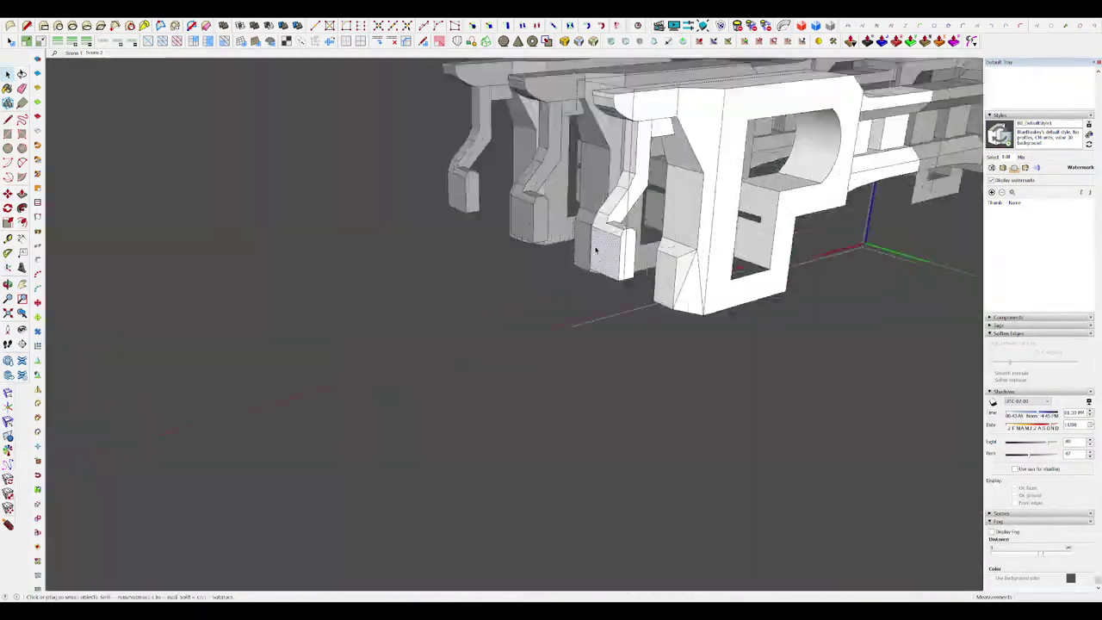
{"action": "left_click", "coordinate": [603, 247]}
{"action": "key", "text": "p"}
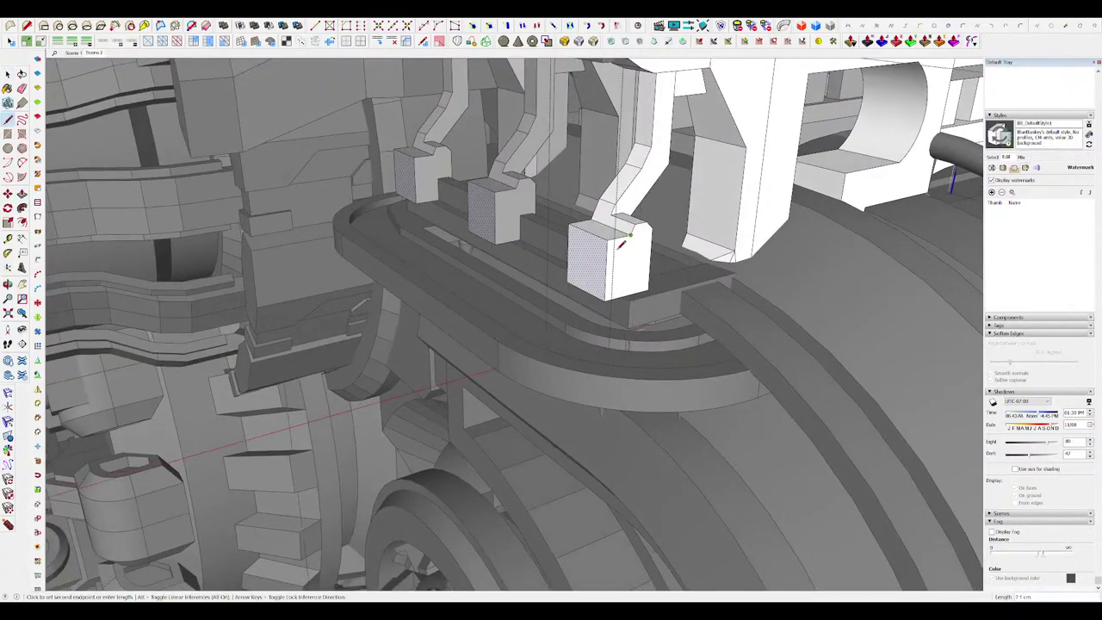
{"action": "left_click", "coordinate": [569, 234]}
{"action": "key", "text": "space"}
{"action": "middle_click_drag", "start_coordinate": [568, 234], "coordinate": [544, 228]}
{"action": "scroll", "coordinate": [576, 246], "scroll_direction": "down", "scroll_amount": 10}
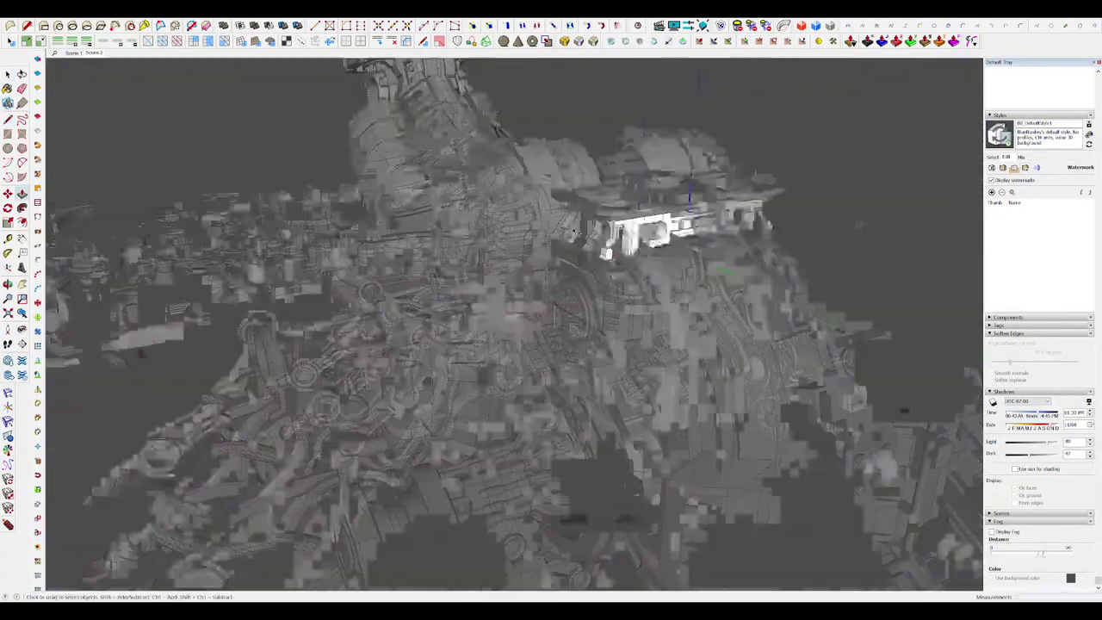
{"action": "left_click", "coordinate": [843, 275]}
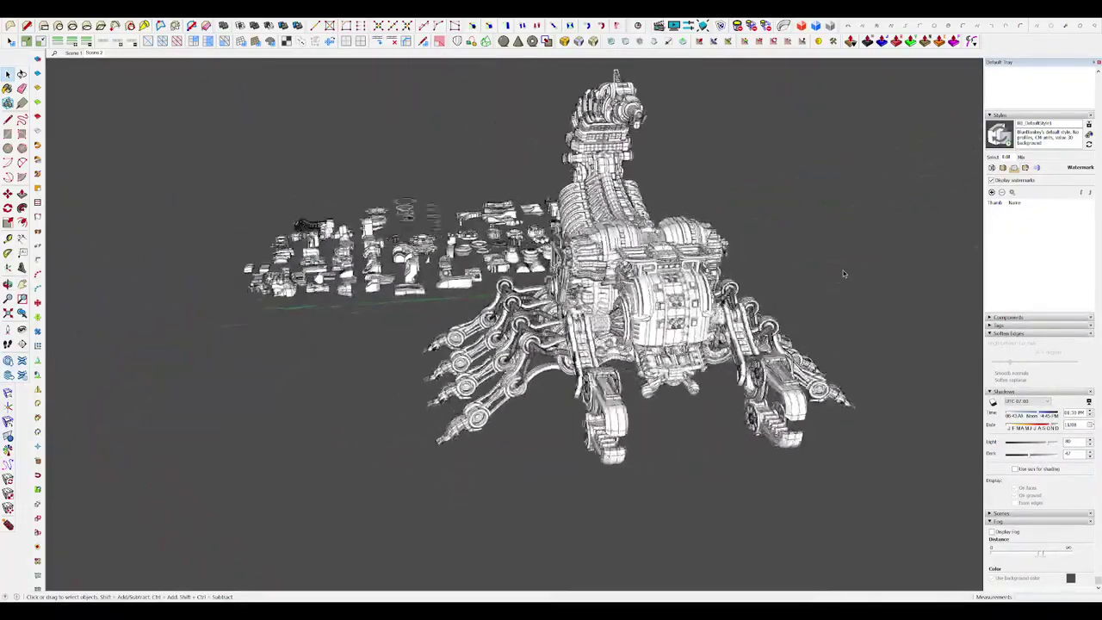
Step: Draw rectangle panel outlines on the raised back plate of the top housing
{"action": "middle_click_drag", "start_coordinate": [843, 274], "coordinate": [774, 293]}
{"action": "scroll", "coordinate": [550, 258], "scroll_direction": "up", "scroll_amount": 5}
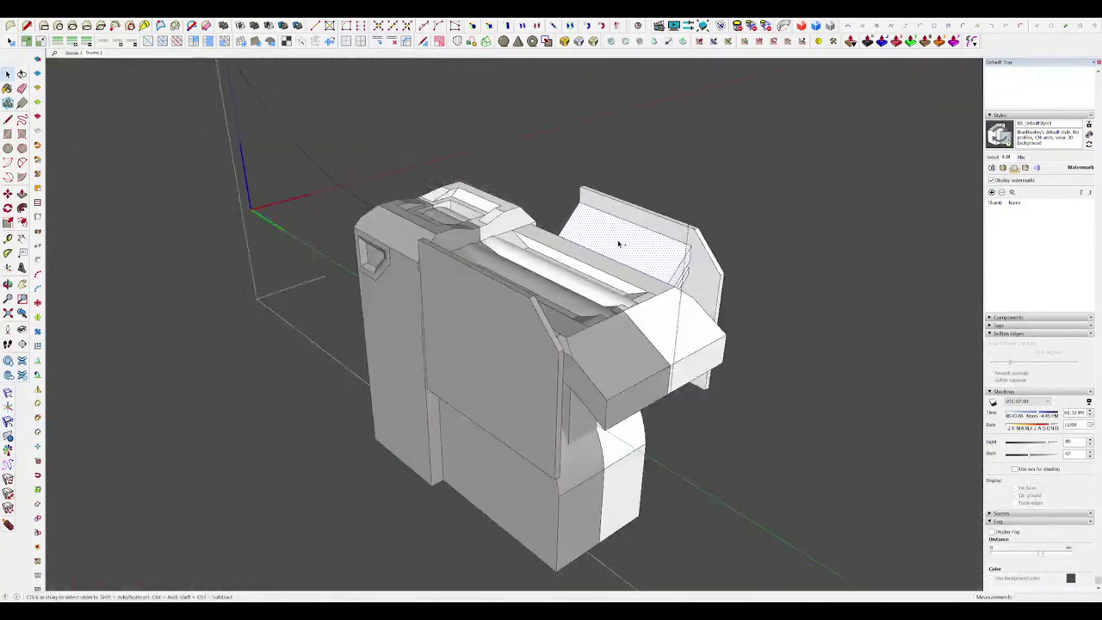
{"action": "scroll", "coordinate": [619, 244], "scroll_direction": "up", "scroll_amount": 5}
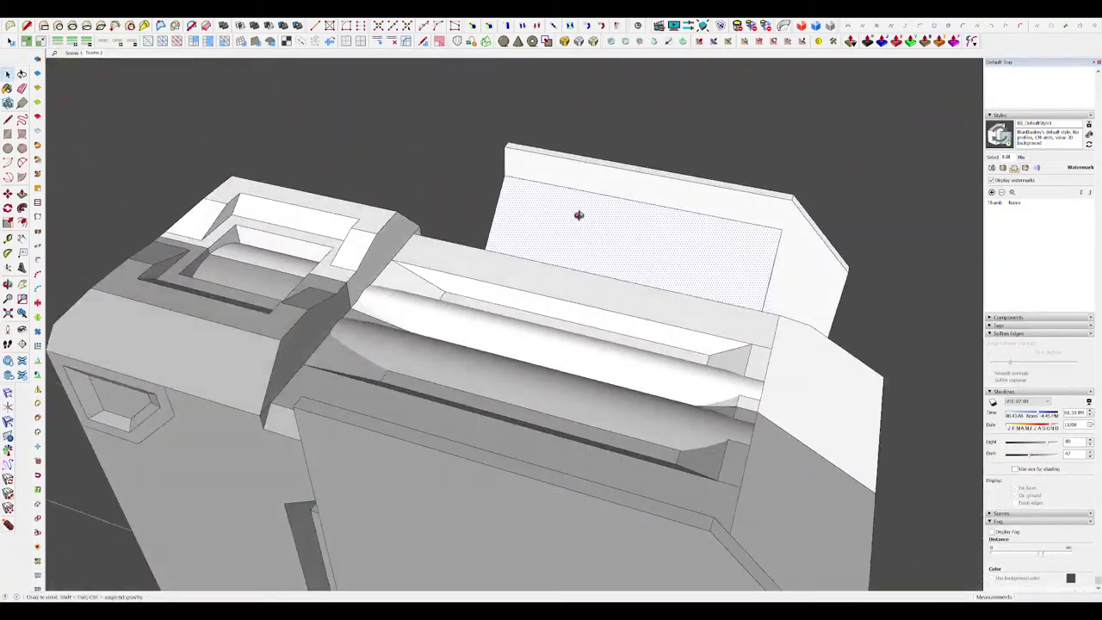
{"action": "key", "text": "r"}
{"action": "middle_click_drag", "start_coordinate": [531, 240], "coordinate": [531, 219]}
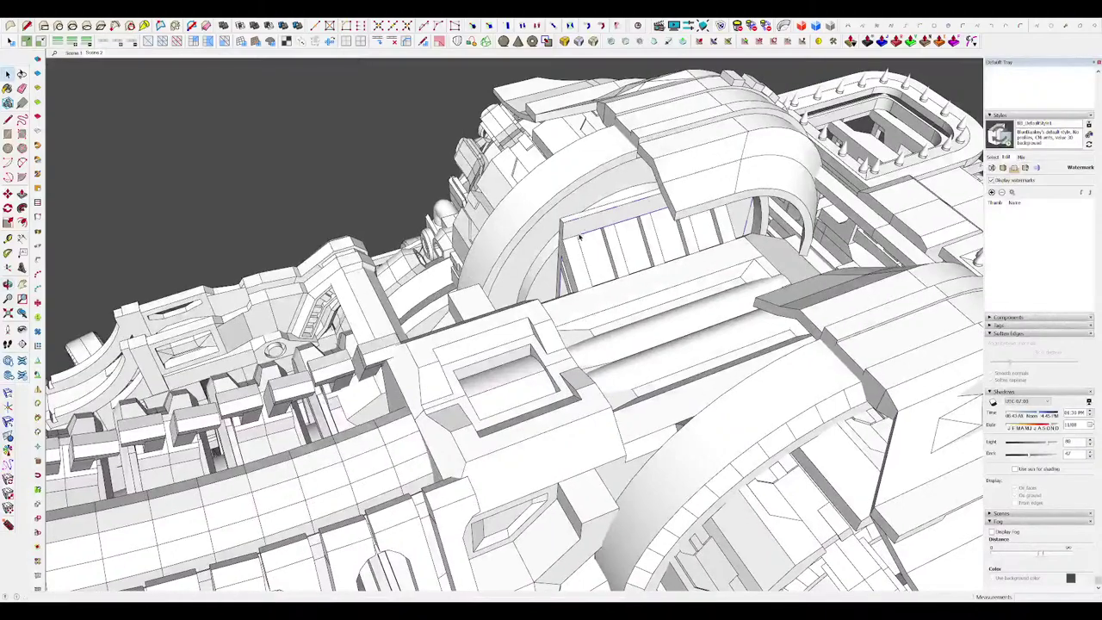
{"action": "scroll", "coordinate": [557, 234], "scroll_direction": "up", "scroll_amount": 5}
Step: Split the top face with a dividing line, then close the inner and outer groups
{"action": "key", "text": "l"}
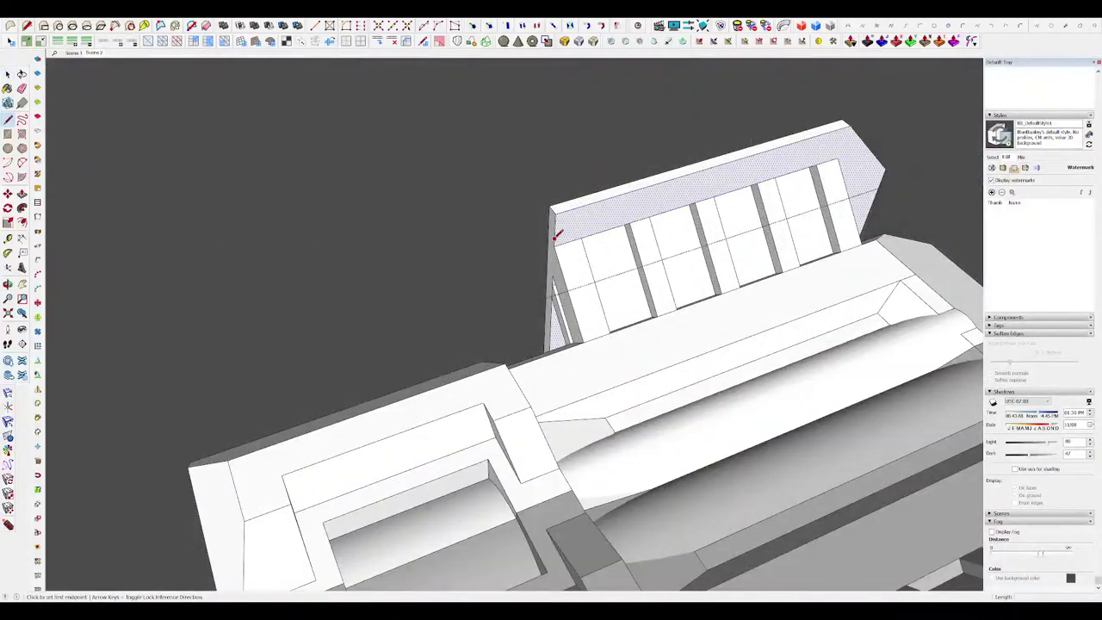
{"action": "left_click", "coordinate": [591, 200]}
{"action": "key", "text": "space"}
{"action": "scroll", "coordinate": [602, 255], "scroll_direction": "down", "scroll_amount": 10}
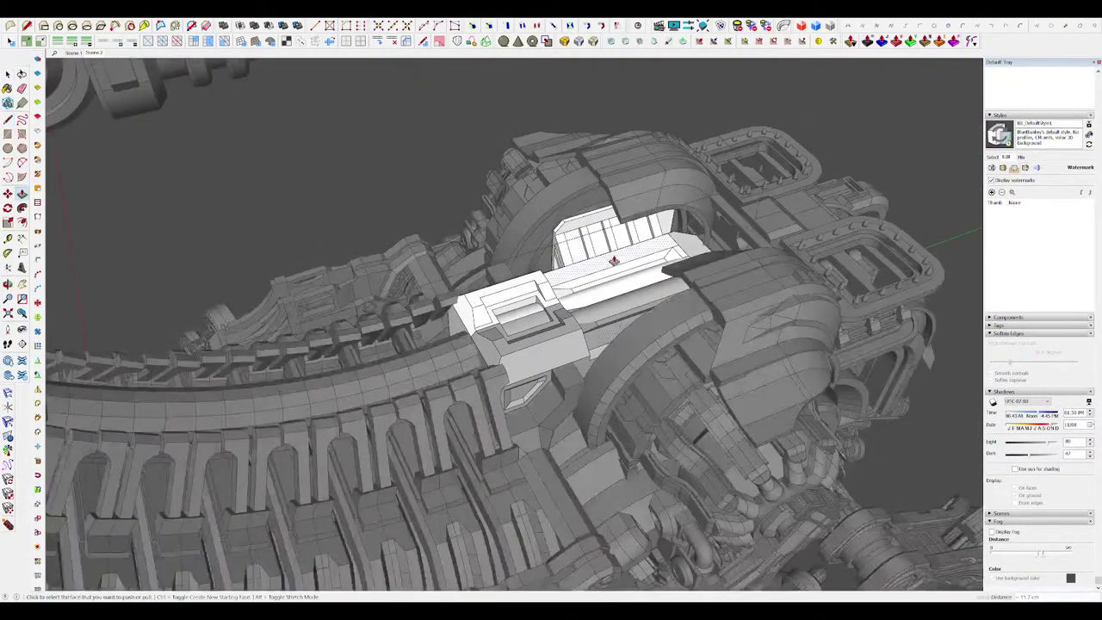
{"action": "key", "text": "space"}
{"action": "left_click", "coordinate": [848, 277]}
{"action": "left_click", "coordinate": [848, 277]}
{"action": "left_click", "coordinate": [847, 277]}
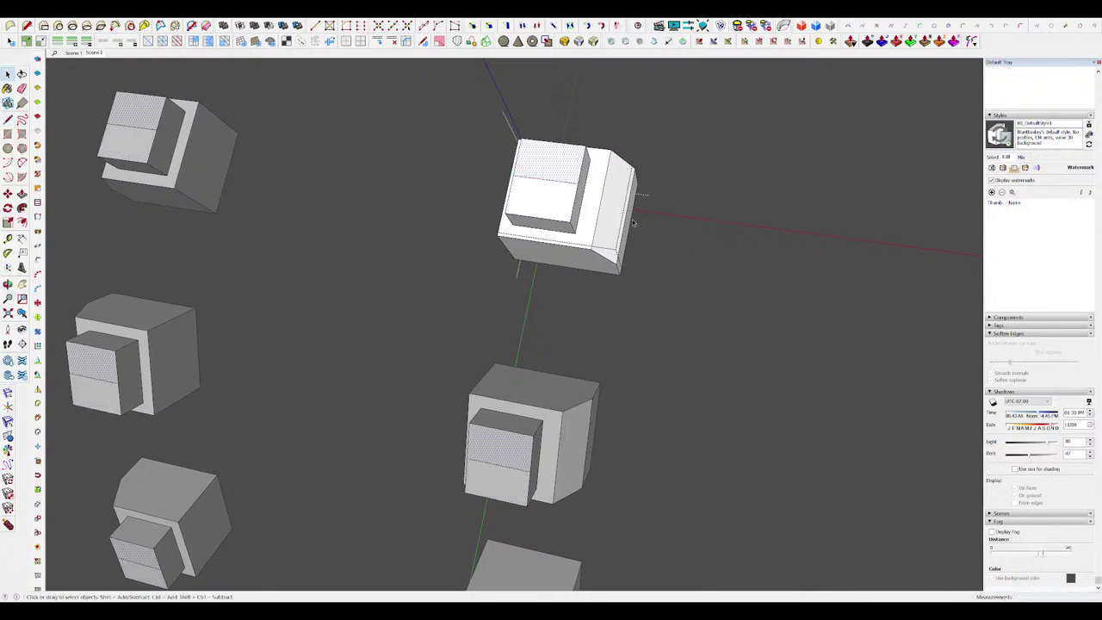
Step: Draw a circle on the turret box top, undoing an accidental edge erase
{"action": "key", "text": "c"}
{"action": "scroll", "coordinate": [615, 216], "scroll_direction": "down", "scroll_amount": 1}
{"action": "scroll", "coordinate": [583, 201], "scroll_direction": "up", "scroll_amount": 4}
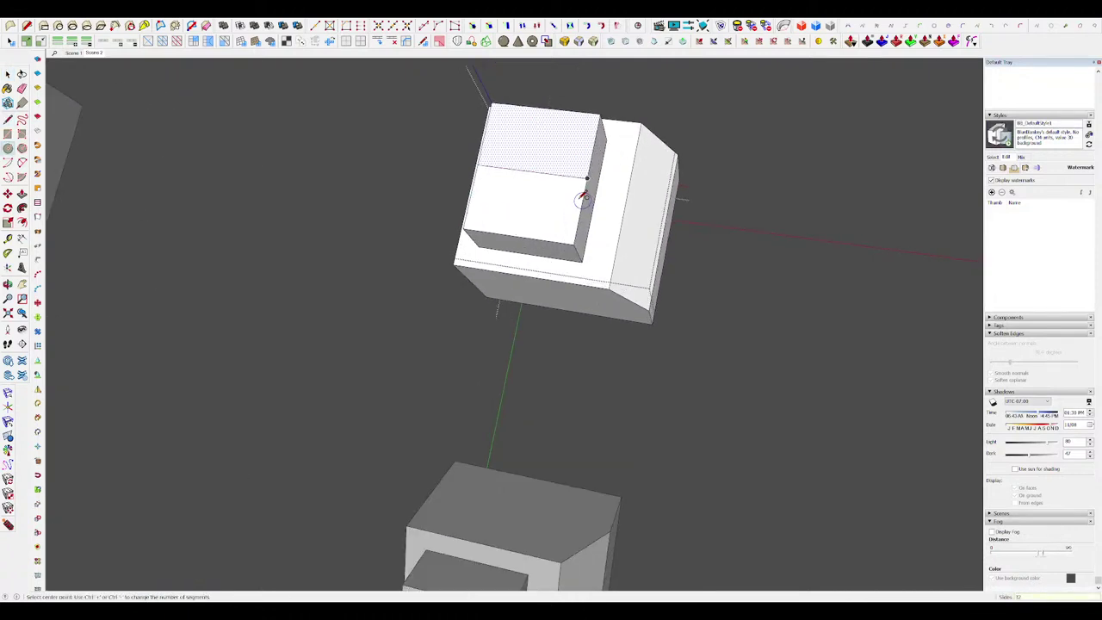
{"action": "scroll", "coordinate": [583, 190], "scroll_direction": "down", "scroll_amount": 5}
{"action": "scroll", "coordinate": [568, 184], "scroll_direction": "up", "scroll_amount": 5}
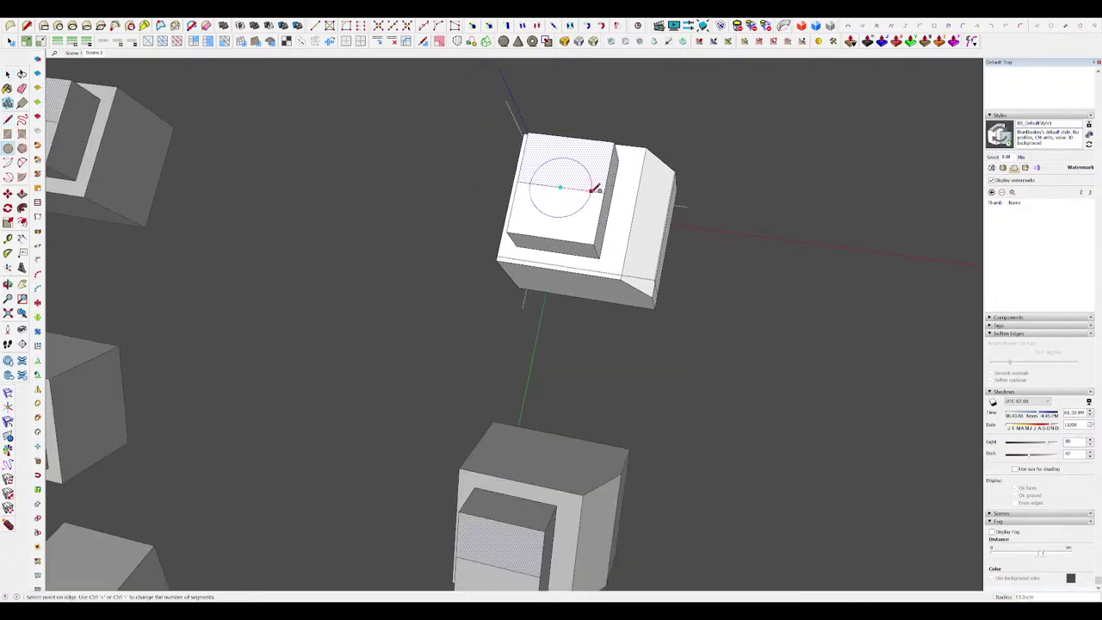
{"action": "left_click", "coordinate": [522, 182]}
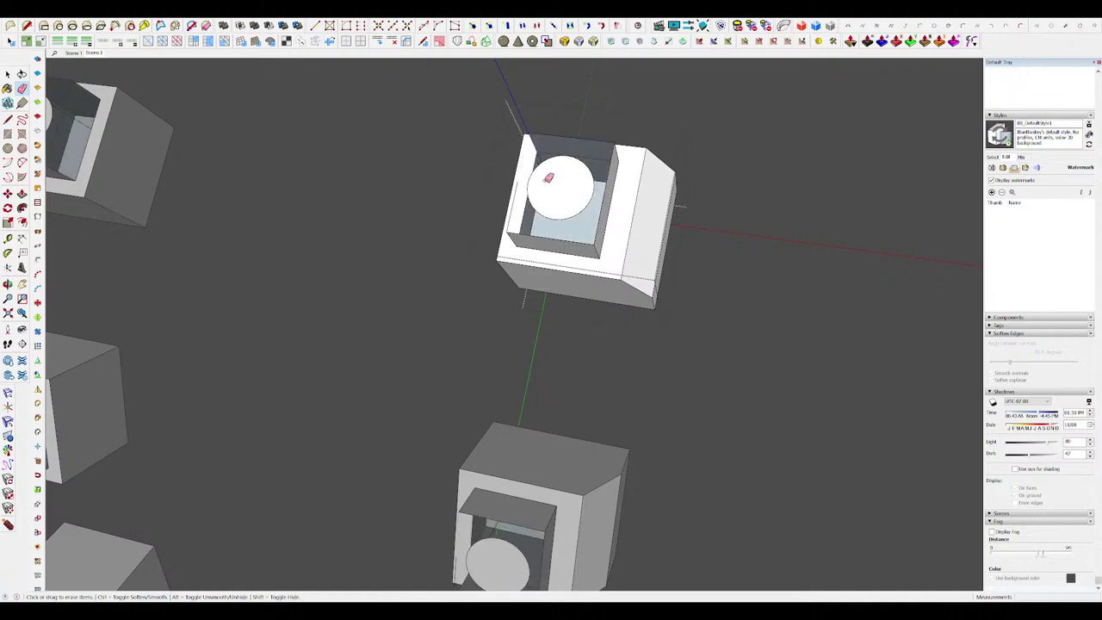
{"action": "key", "text": "ctrl+z"}
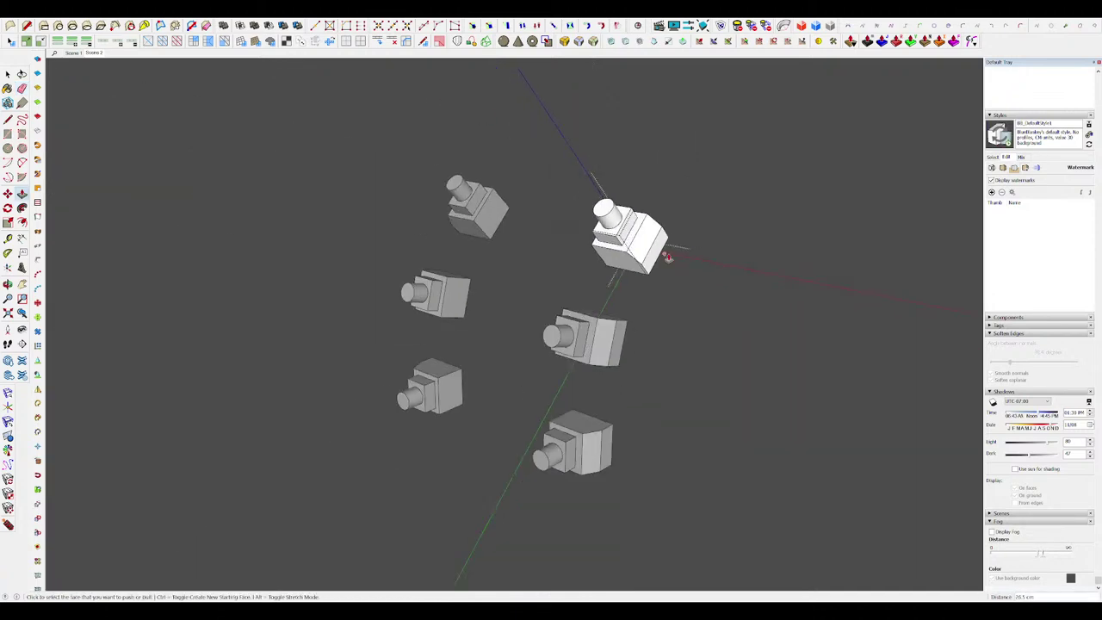
{"action": "scroll", "coordinate": [616, 234], "scroll_direction": "up", "scroll_amount": 5}
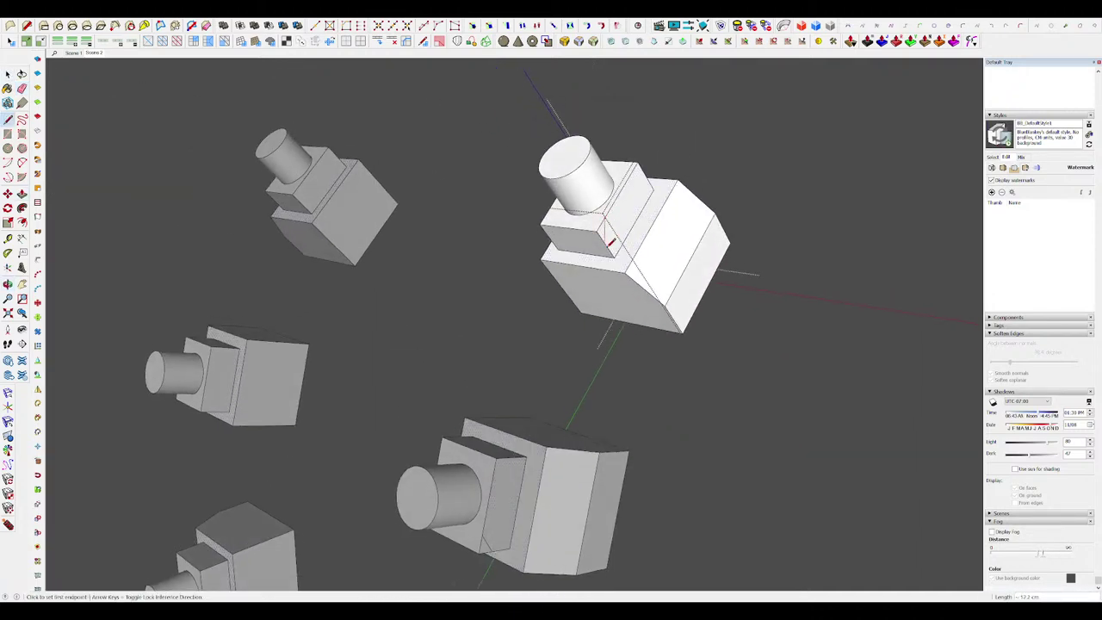
{"action": "scroll", "coordinate": [617, 234], "scroll_direction": "up", "scroll_amount": 5}
Step: Chamfer the turret box corner by drawing an edge and pushing the corner triangle away
{"action": "middle_click_drag", "start_coordinate": [573, 222], "coordinate": [646, 249]}
{"action": "key", "text": "m"}
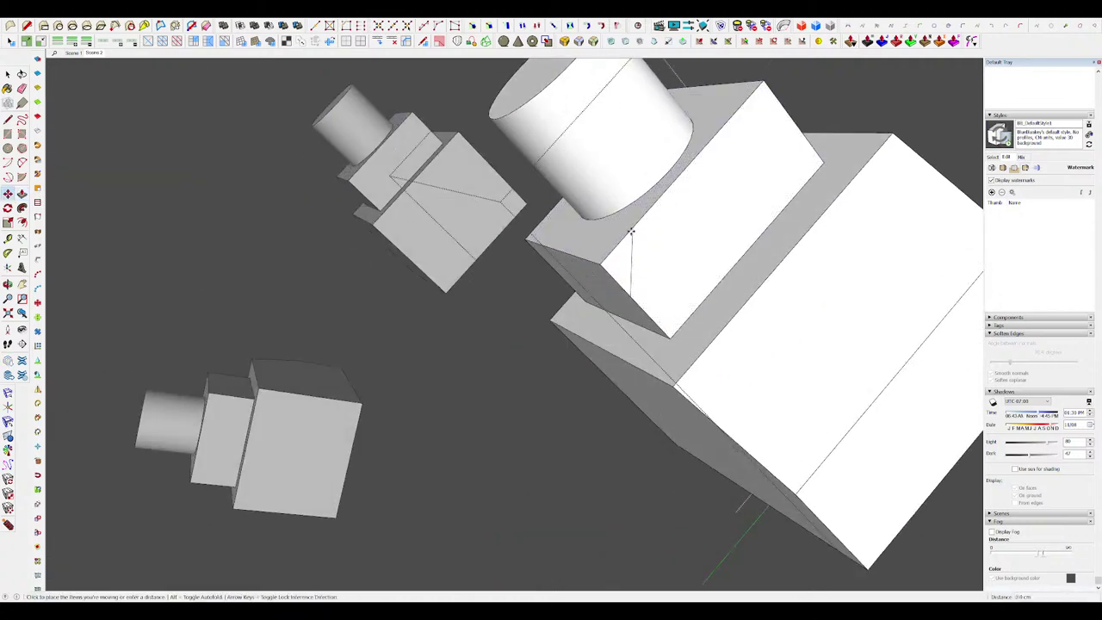
{"action": "left_click", "coordinate": [619, 263]}
{"action": "left_click", "coordinate": [535, 242]}
{"action": "middle_click_drag", "start_coordinate": [568, 249], "coordinate": [688, 185]}
{"action": "key", "text": "l"}
{"action": "left_click", "coordinate": [725, 145]}
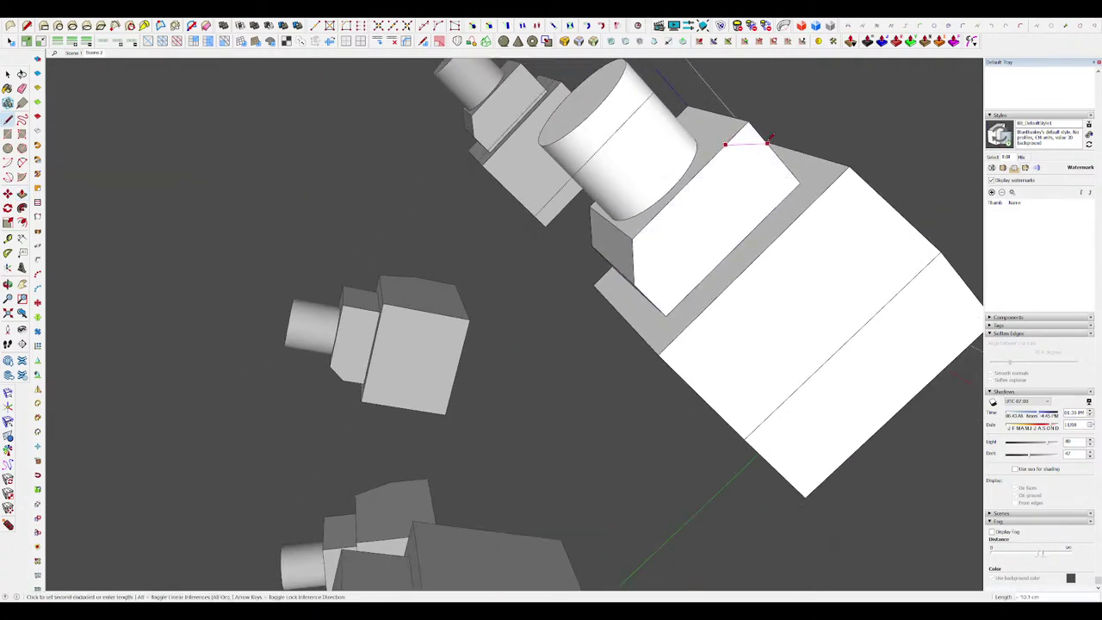
{"action": "left_click", "coordinate": [684, 111]}
Step: Offset the barrel end face to create an inset ring
{"action": "middle_click_drag", "start_coordinate": [688, 129], "coordinate": [897, 305]}
{"action": "scroll", "coordinate": [602, 306], "scroll_direction": "down", "scroll_amount": 5}
{"action": "middle_click_drag", "start_coordinate": [600, 307], "coordinate": [647, 240]}
{"action": "key", "text": "h"}
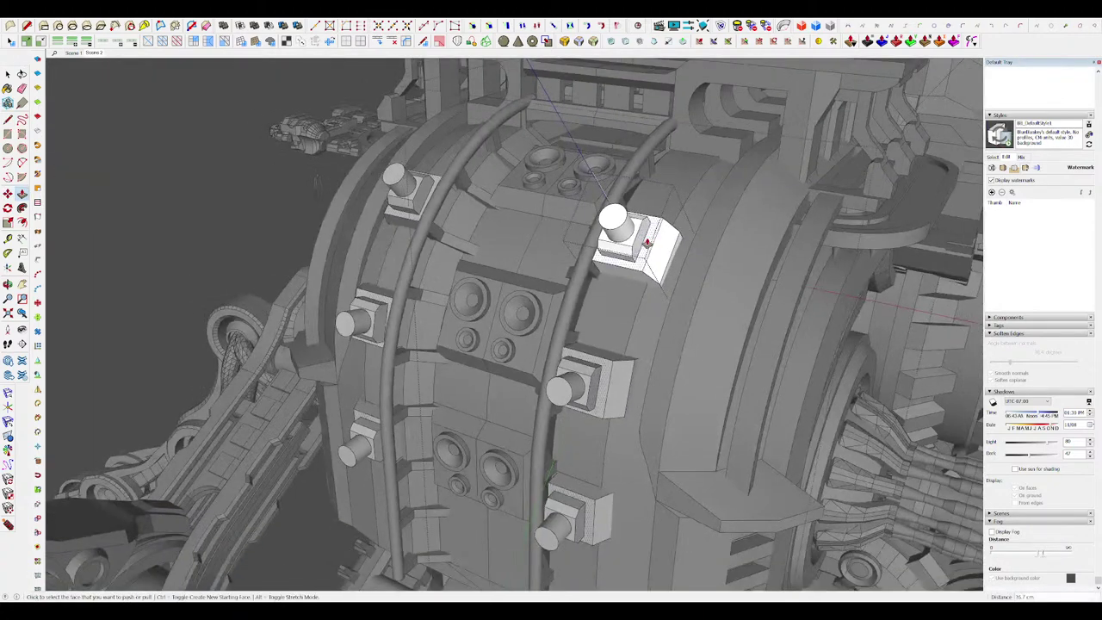
{"action": "scroll", "coordinate": [644, 233], "scroll_direction": "down", "scroll_amount": 3}
{"action": "key", "text": "space"}
{"action": "scroll", "coordinate": [637, 215], "scroll_direction": "up", "scroll_amount": 3}
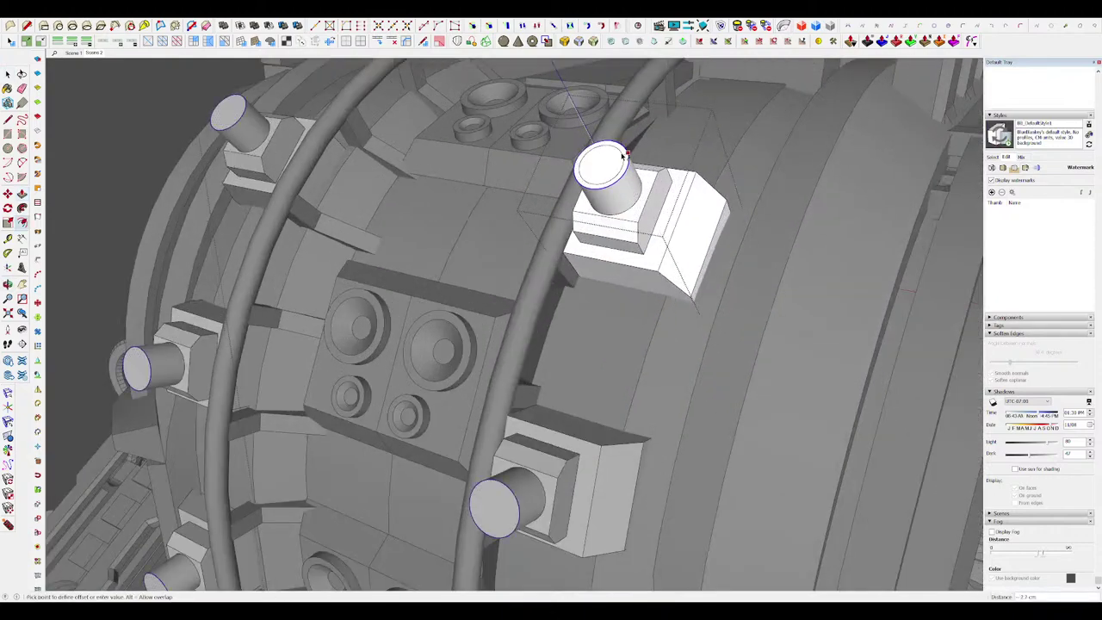
{"action": "left_click", "coordinate": [618, 160]}
Step: Move the inner lens face outward to stretch the barrel into a tapered nozzle
{"action": "key", "text": "h"}
{"action": "middle_click_drag", "start_coordinate": [644, 215], "coordinate": [581, 194]}
{"action": "key", "text": "space"}
{"action": "left_click", "coordinate": [611, 179]}
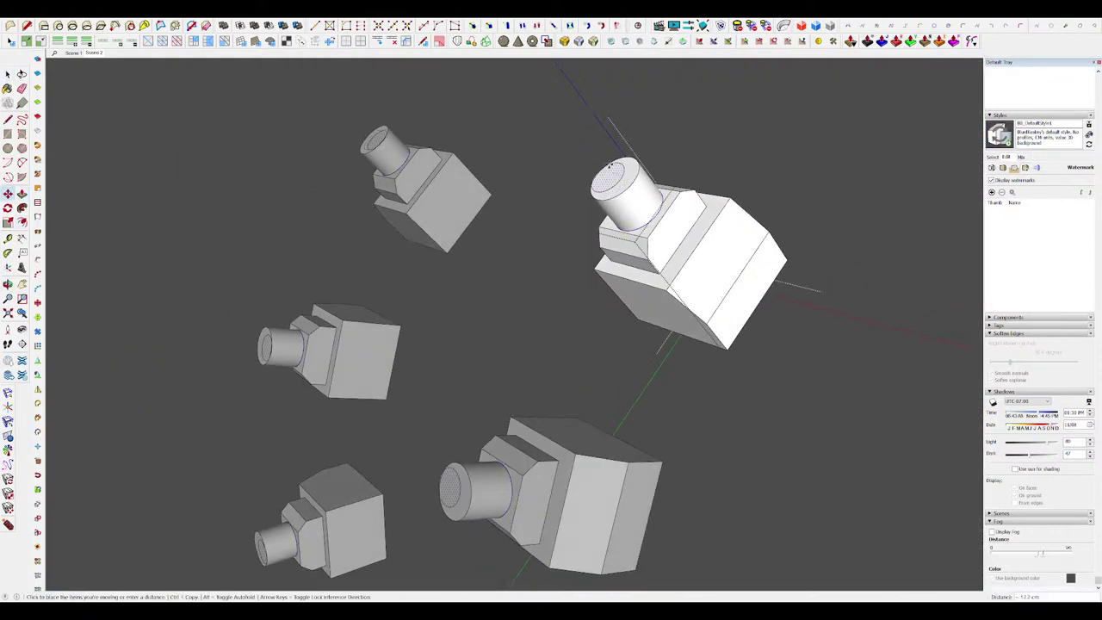
{"action": "left_click", "coordinate": [582, 135]}
{"action": "scroll", "coordinate": [615, 181], "scroll_direction": "down", "scroll_amount": 4}
Step: Start a rotation from the barrel top point, then cancel back to Select
{"action": "middle_click_drag", "start_coordinate": [643, 196], "coordinate": [677, 209]}
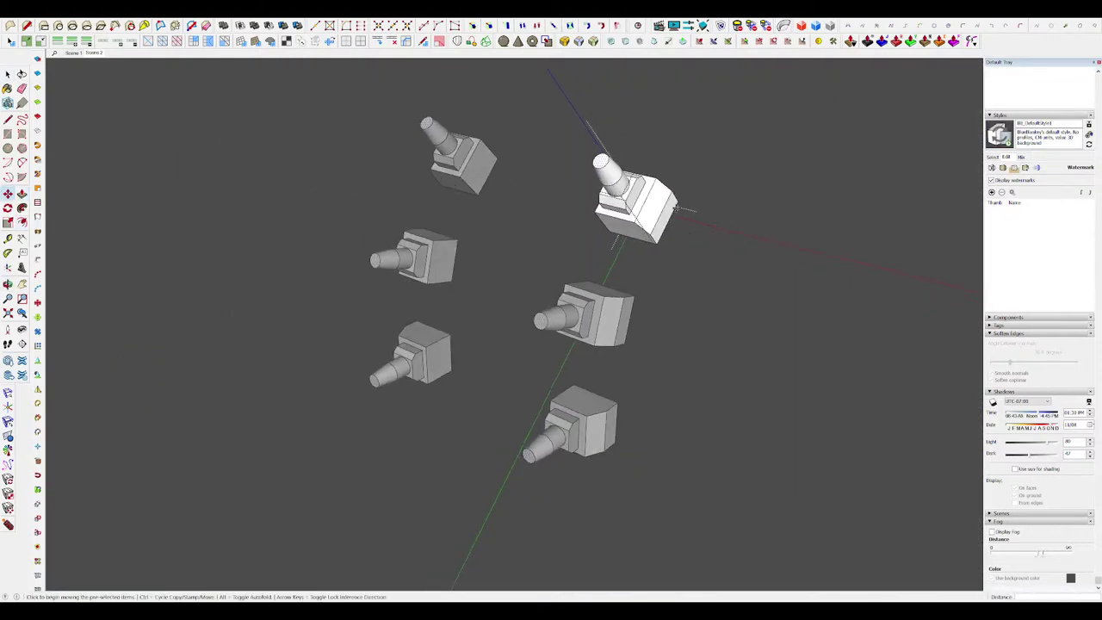
{"action": "scroll", "coordinate": [676, 208], "scroll_direction": "up", "scroll_amount": 4}
{"action": "key", "text": "l"}
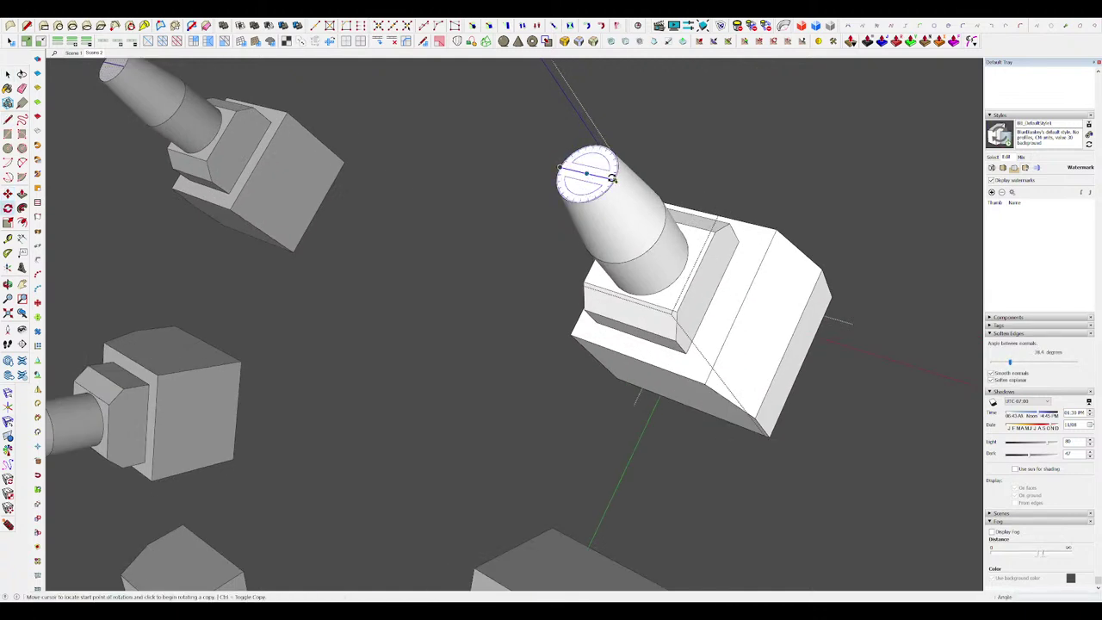
{"action": "left_click", "coordinate": [612, 178]}
{"action": "scroll", "coordinate": [615, 176], "scroll_direction": "up", "scroll_amount": 2}
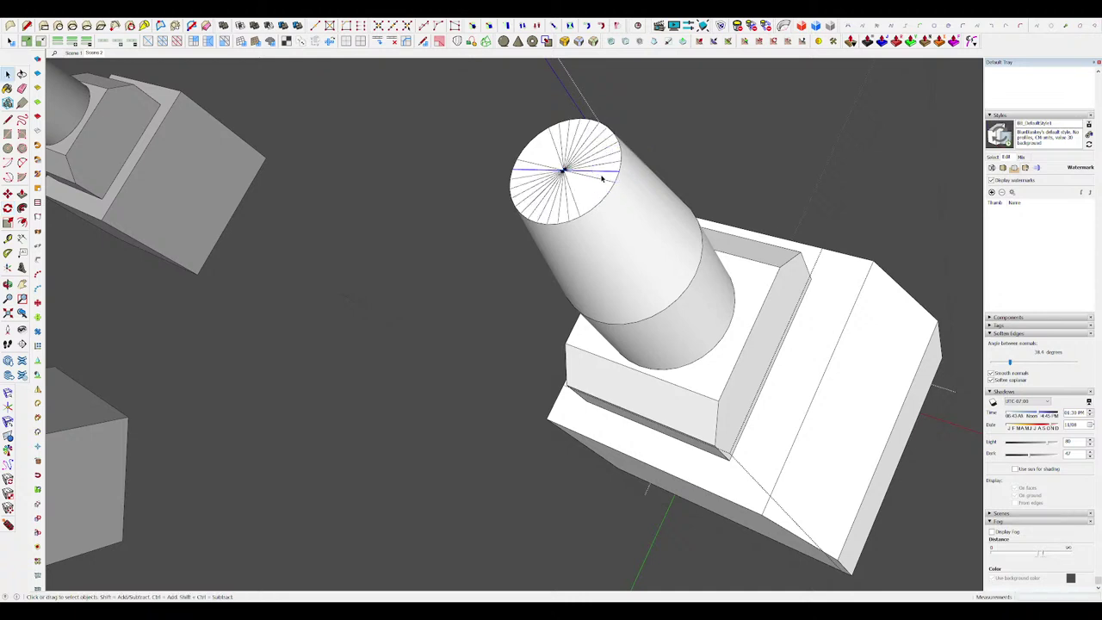
{"action": "scroll", "coordinate": [556, 173], "scroll_direction": "up", "scroll_amount": 4}
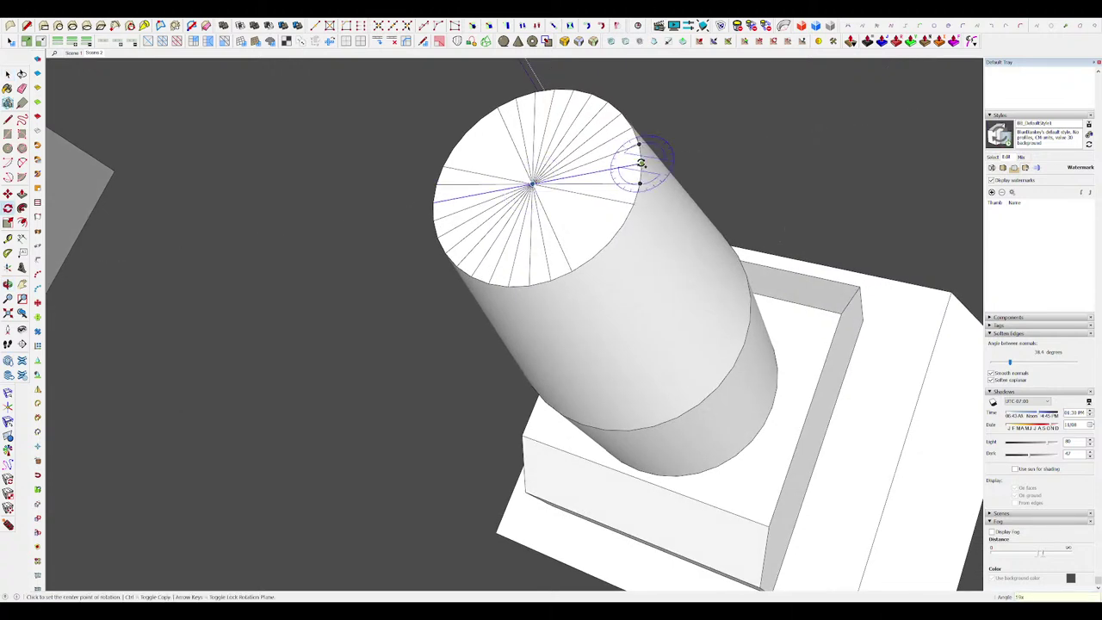
{"action": "key", "text": "space"}
{"action": "scroll", "coordinate": [640, 172], "scroll_direction": "down", "scroll_amount": 5}
Step: Move the barrel's top-centre vertex outward to form a pointed spike
{"action": "middle_click_drag", "start_coordinate": [541, 199], "coordinate": [542, 218]}
{"action": "left_click", "coordinate": [542, 218]}
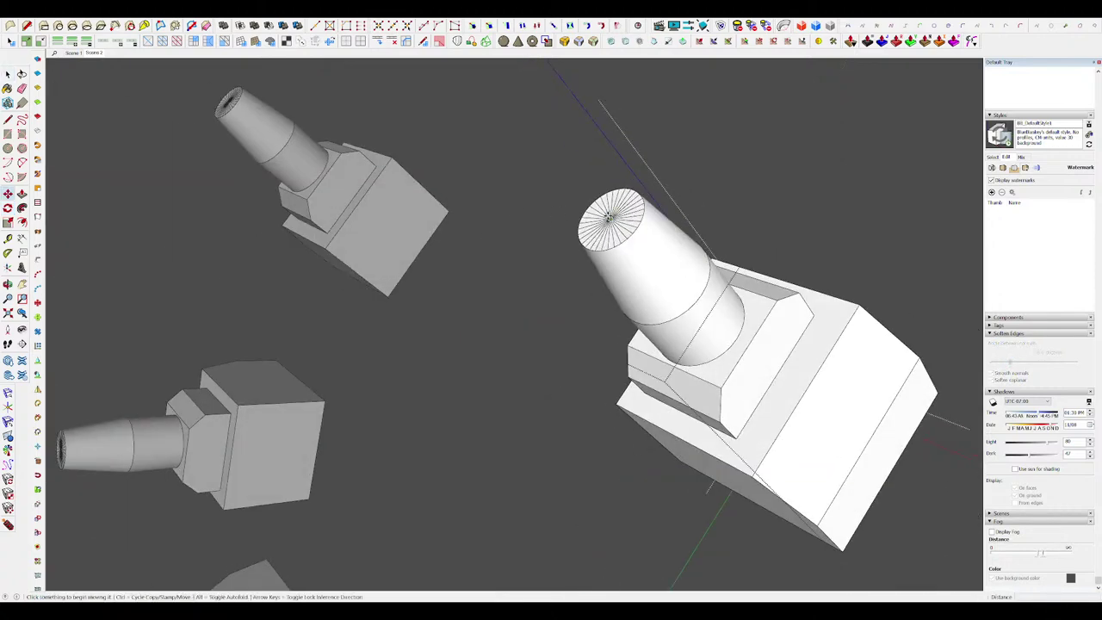
{"action": "left_click", "coordinate": [608, 218]}
{"action": "middle_click_drag", "start_coordinate": [608, 218], "coordinate": [521, 184]}
{"action": "scroll", "coordinate": [560, 187], "scroll_direction": "down", "scroll_amount": 2}
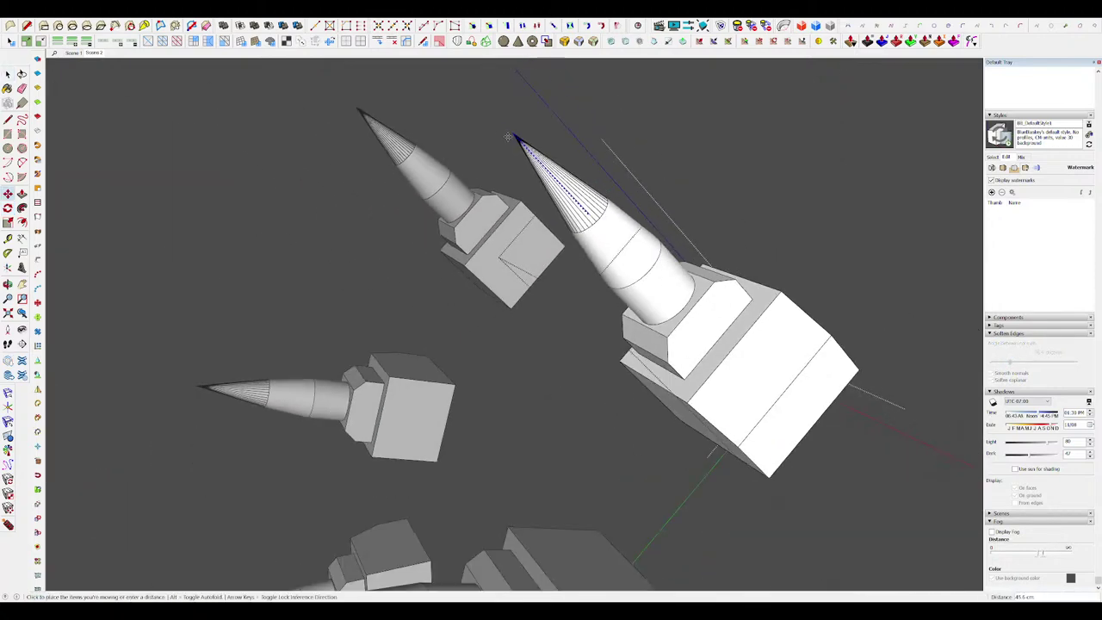
{"action": "left_click", "coordinate": [483, 119]}
Step: Soften the spike's faceted edges for smooth shading
{"action": "middle_click_drag", "start_coordinate": [515, 143], "coordinate": [526, 152]}
{"action": "key", "text": "space"}
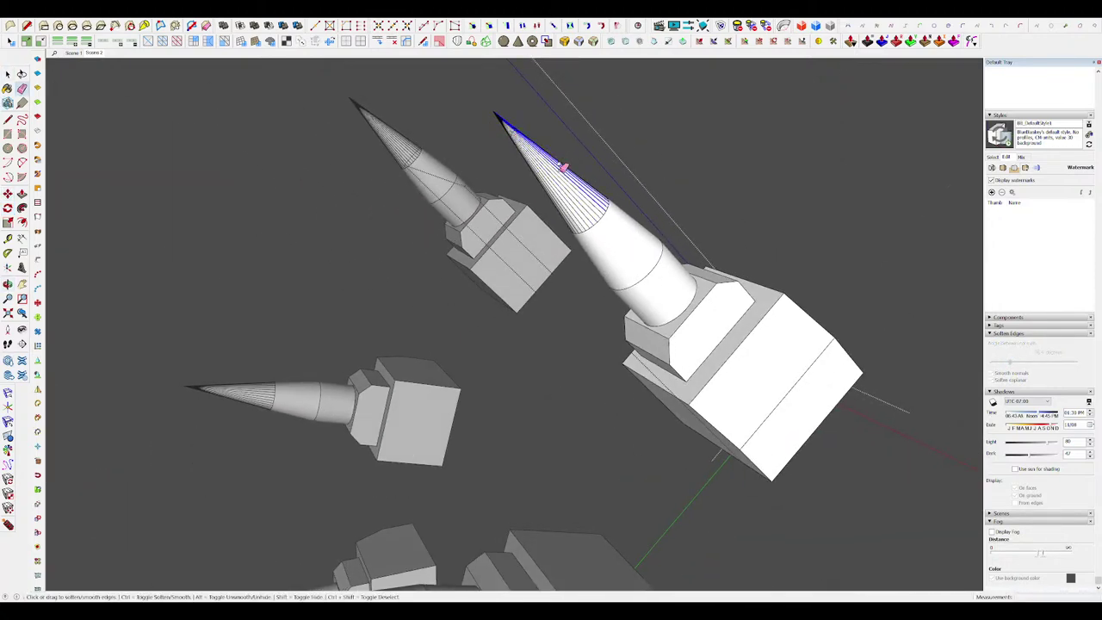
{"action": "middle_click_drag", "start_coordinate": [578, 195], "coordinate": [838, 276]}
{"action": "left_click_drag", "start_coordinate": [595, 217], "coordinate": [571, 181], "text": "ctrl"}
{"action": "mouse_move", "coordinate": [571, 181]}
{"action": "middle_mouse_down"}
{"action": "mouse_move", "coordinate": [555, 245]}
{"action": "mouse_move", "coordinate": [385, 155]}
{"action": "middle_mouse_up"}
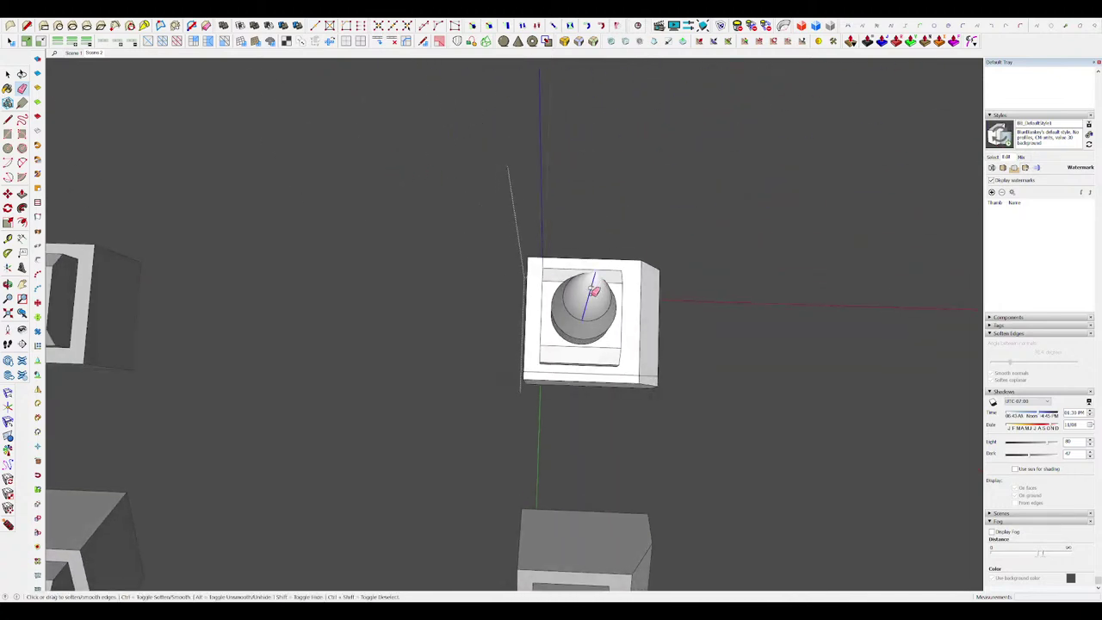
Step: Unhide the rest of the scorpion and zoom out to the full model
{"action": "left_click_drag", "start_coordinate": [593, 290], "coordinate": [590, 296], "text": "ctrl"}
{"action": "middle_click_drag", "start_coordinate": [589, 295], "coordinate": [465, 206]}
{"action": "key", "text": "space"}
{"action": "key", "text": "h"}
{"action": "scroll", "coordinate": [584, 205], "scroll_direction": "down", "scroll_amount": 10}
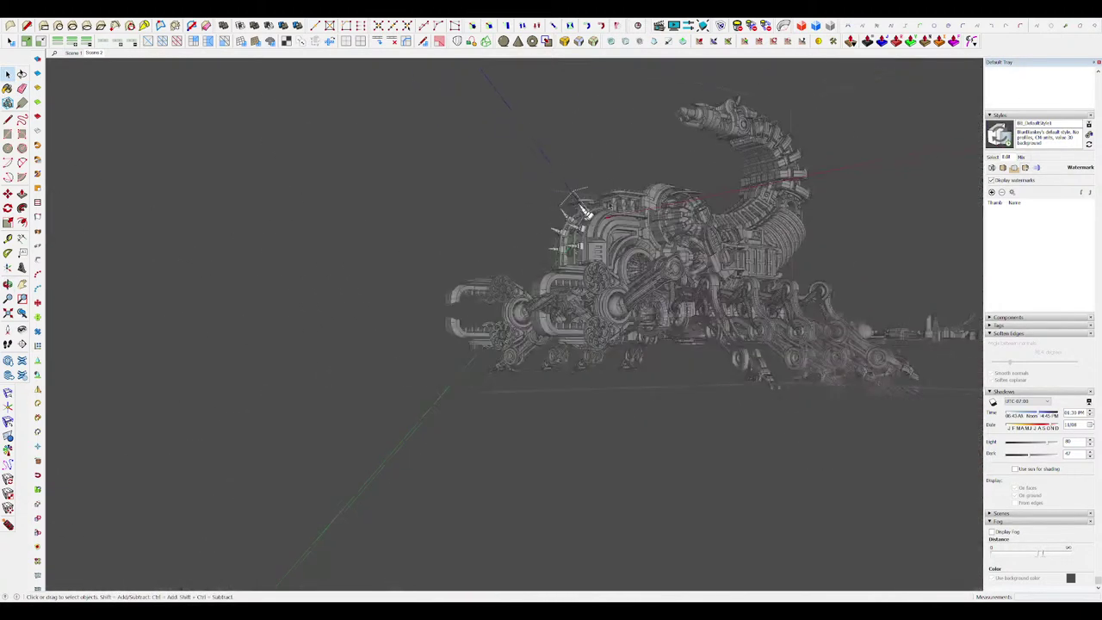
Step: Adjust the front-leg hose's end vertices with Vertex Tools soft selection to re-bend it into its socket
{"action": "middle_click_drag", "start_coordinate": [686, 232], "coordinate": [849, 441]}
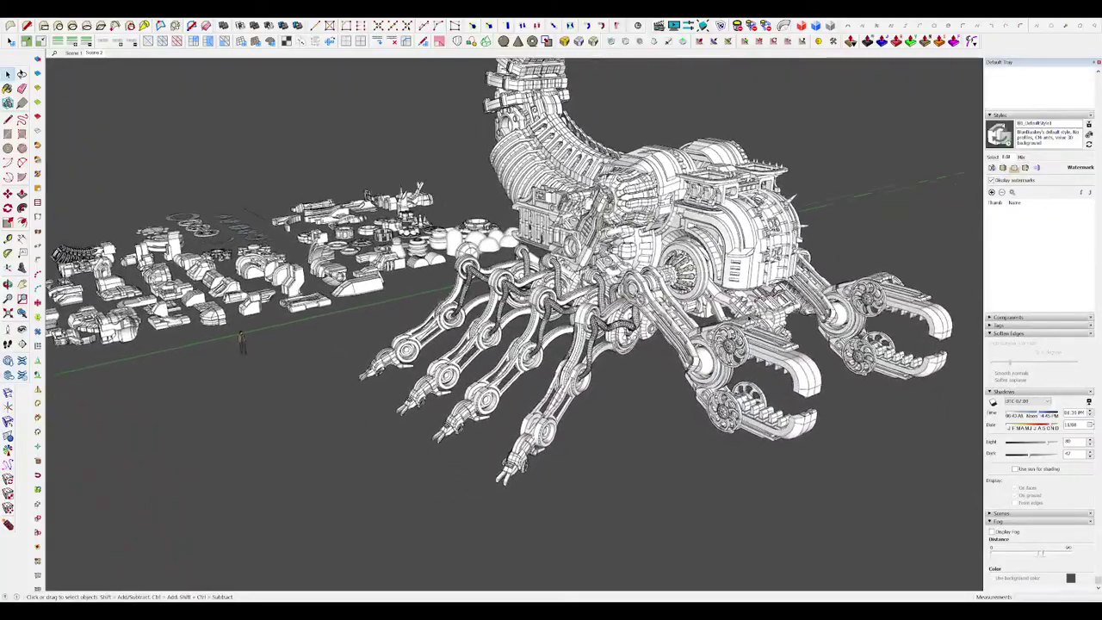
{"action": "scroll", "coordinate": [588, 379], "scroll_direction": "up", "scroll_amount": 6}
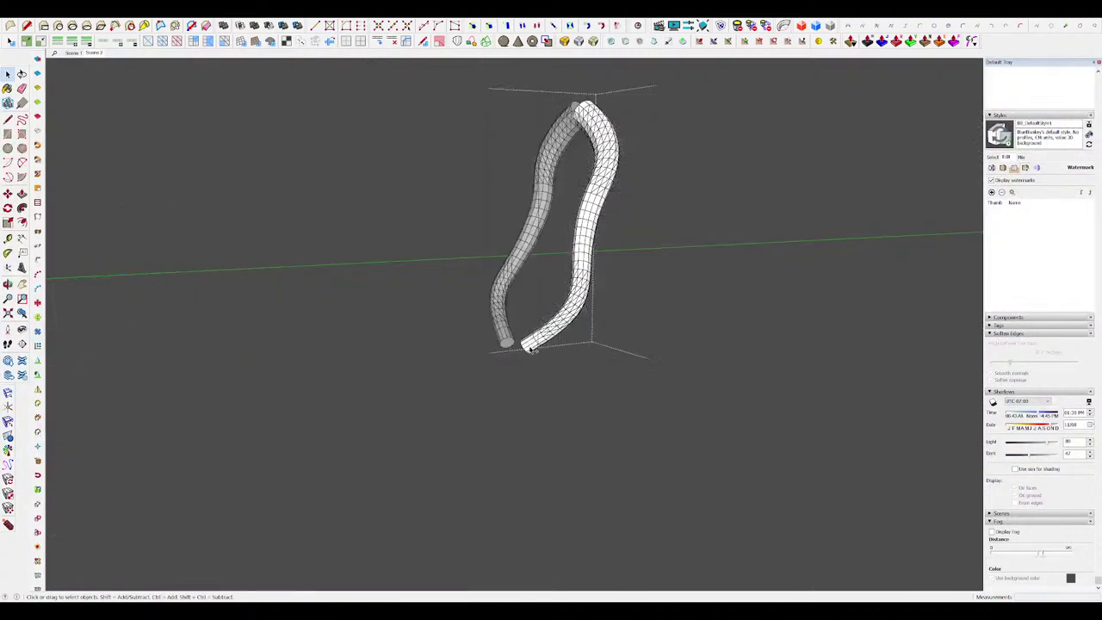
{"action": "scroll", "coordinate": [531, 349], "scroll_direction": "up", "scroll_amount": 4}
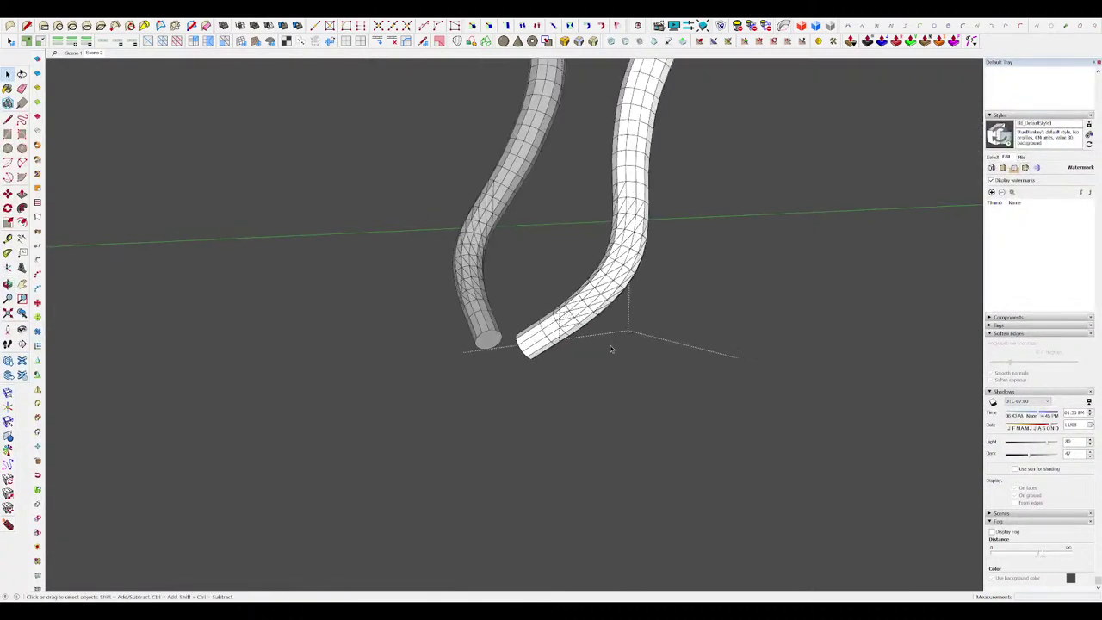
{"action": "key", "text": "v"}
{"action": "left_click", "coordinate": [564, 324]}
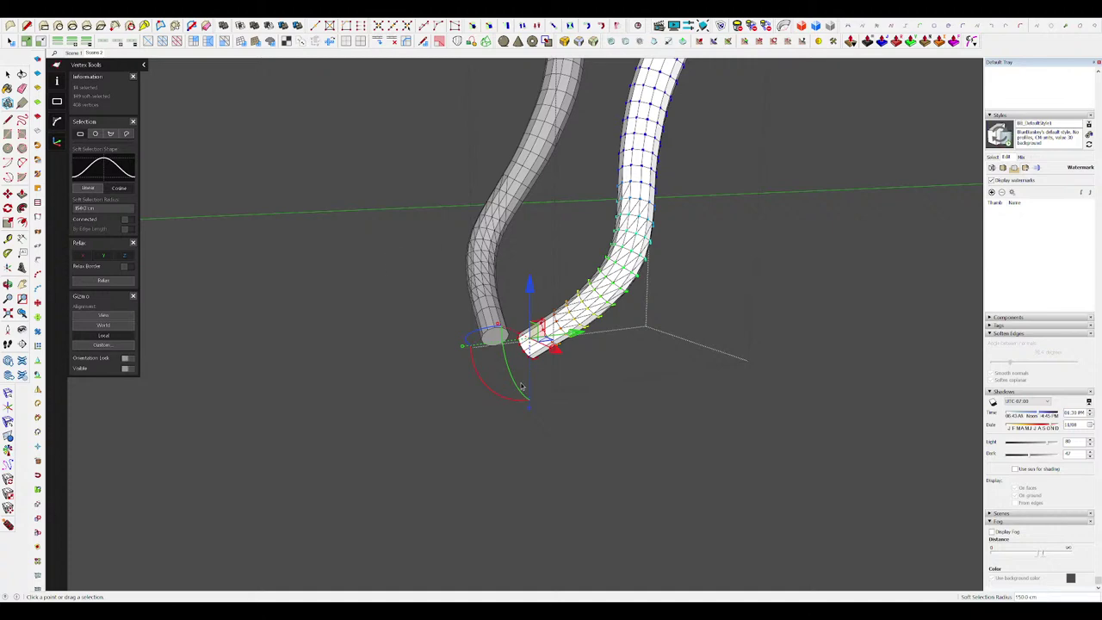
{"action": "middle_click_drag", "start_coordinate": [529, 414], "coordinate": [390, 243]}
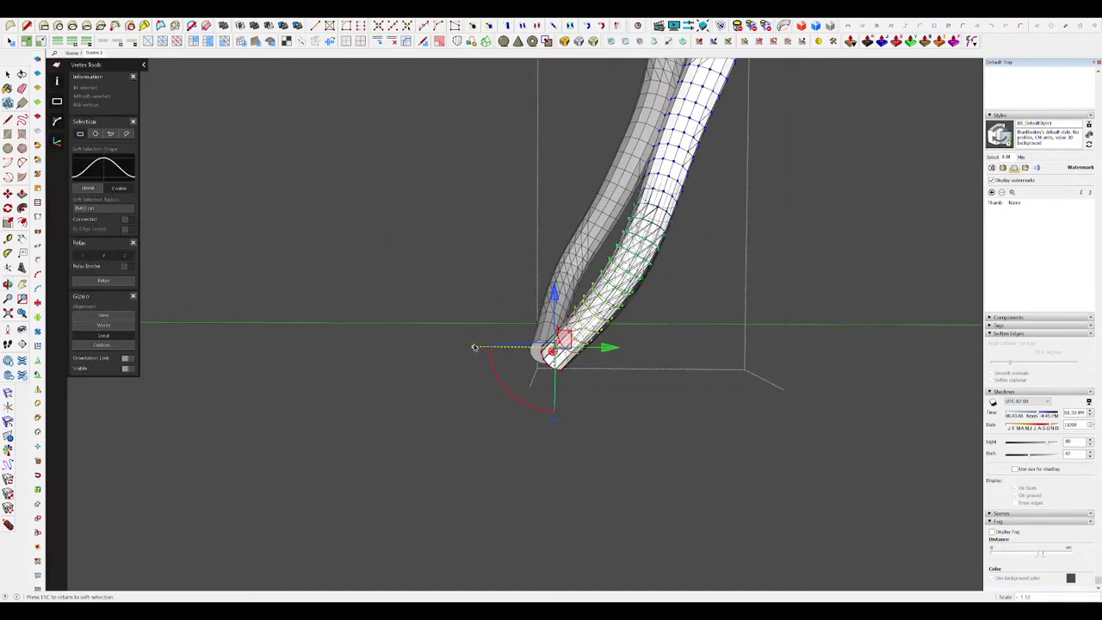
{"action": "middle_click_drag", "start_coordinate": [473, 346], "coordinate": [560, 334]}
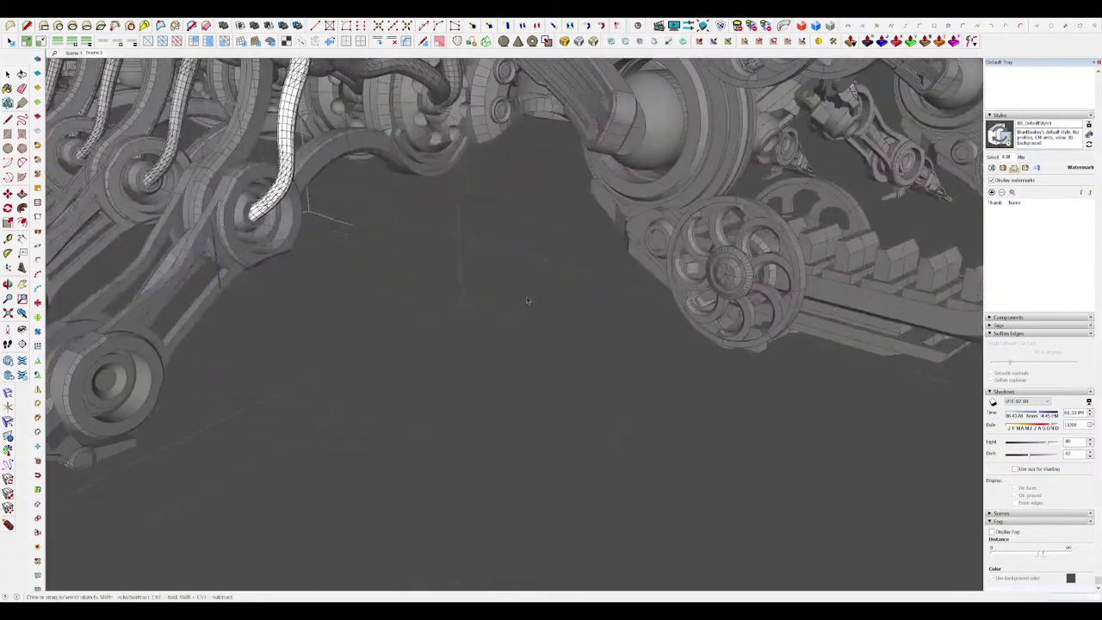
{"action": "scroll", "coordinate": [650, 342], "scroll_direction": "down", "scroll_amount": 3}
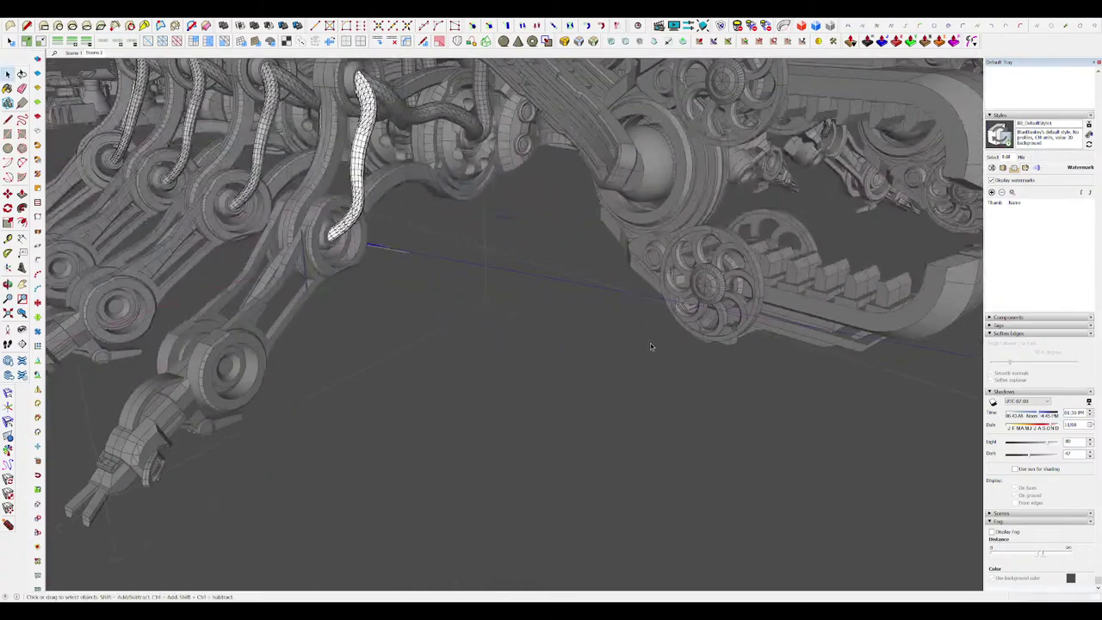
{"action": "middle_click_drag", "start_coordinate": [650, 343], "coordinate": [674, 368]}
Step: Close the hose group, then briefly enter and leave the scorpion machine's edit mode
{"action": "left_click", "coordinate": [679, 370]}
{"action": "scroll", "coordinate": [704, 373], "scroll_direction": "down", "scroll_amount": 4}
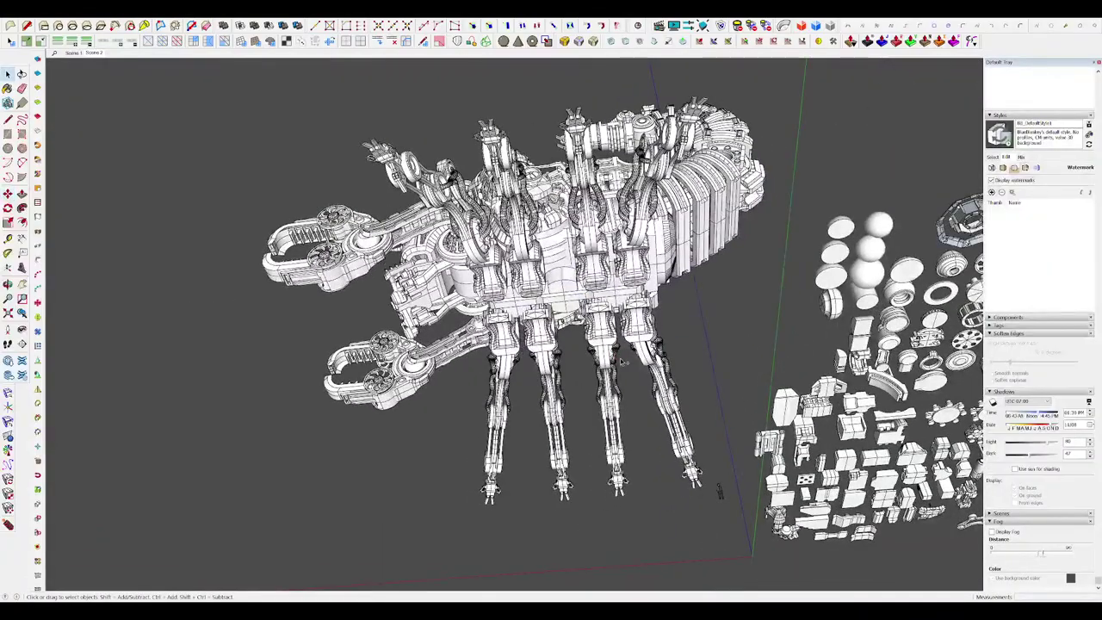
{"action": "double_click", "coordinate": [621, 361]}
{"action": "key", "text": "Escape"}
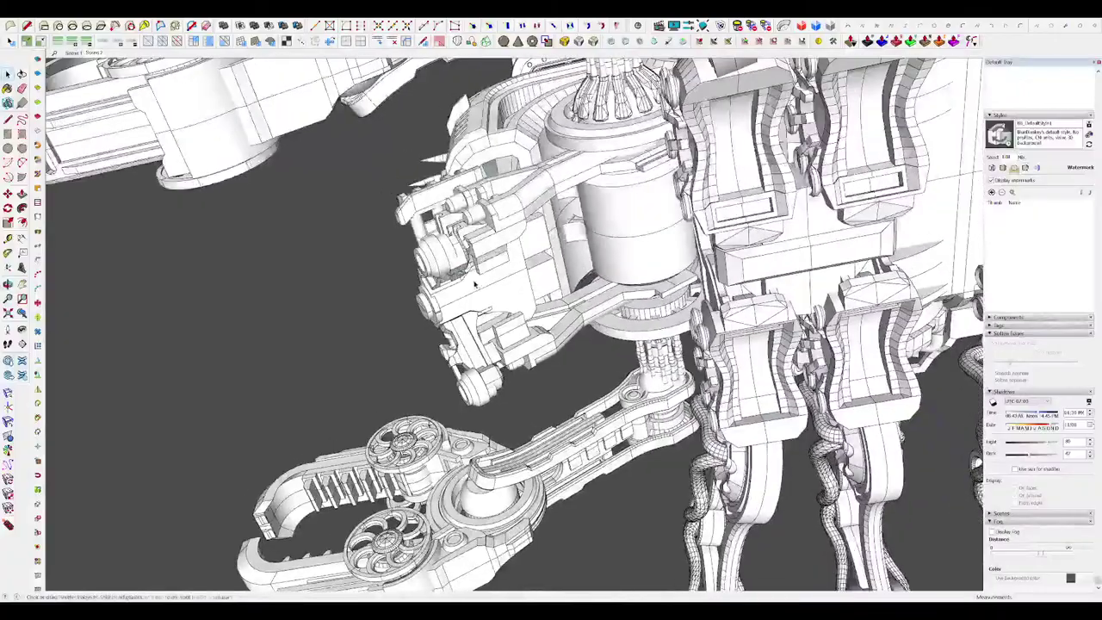
Step: Orbit to the head and select the bracket part beneath it
{"action": "mouse_move", "coordinate": [660, 262]}
{"action": "middle_mouse_down"}
{"action": "mouse_move", "coordinate": [611, 294]}
{"action": "mouse_move", "coordinate": [564, 246]}
{"action": "middle_mouse_up"}
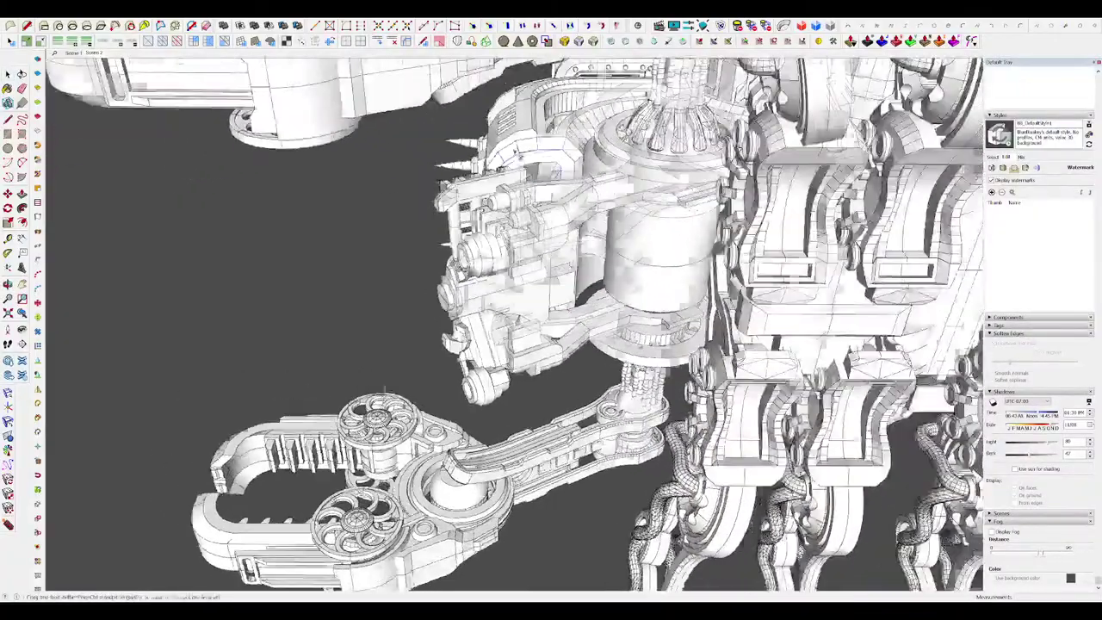
{"action": "scroll", "coordinate": [541, 184], "scroll_direction": "up", "scroll_amount": 8}
{"action": "mouse_move", "coordinate": [551, 190]}
{"action": "middle_mouse_down"}
{"action": "mouse_move", "coordinate": [588, 216]}
{"action": "mouse_move", "coordinate": [575, 222]}
{"action": "middle_mouse_up"}
{"action": "left_click", "coordinate": [553, 228]}
{"action": "scroll", "coordinate": [551, 241], "scroll_direction": "down", "scroll_amount": 6}
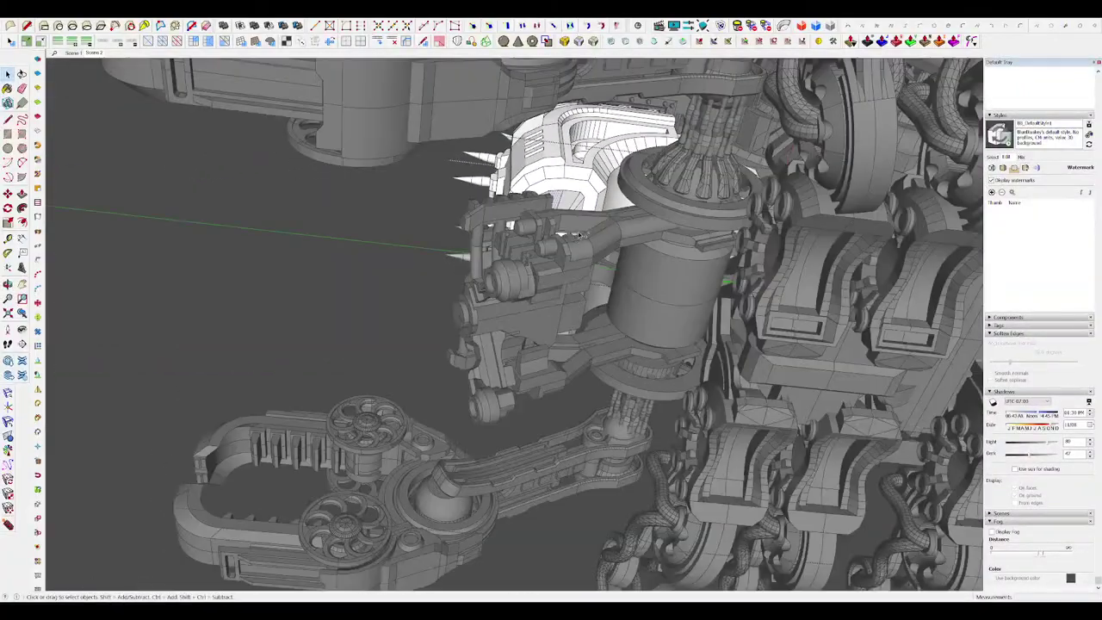
{"action": "left_click", "coordinate": [525, 305]}
{"action": "middle_click_drag", "start_coordinate": [525, 306], "coordinate": [594, 293]}
{"action": "scroll", "coordinate": [732, 417], "scroll_direction": "down", "scroll_amount": 4}
{"action": "scroll", "coordinate": [603, 357], "scroll_direction": "up", "scroll_amount": 6}
{"action": "left_click", "coordinate": [630, 351]}
Step: Isolate the four-armed underside bracket with Hide Rest of Model
{"action": "key", "text": "i"}
{"action": "middle_click_drag", "start_coordinate": [630, 350], "coordinate": [731, 430]}
{"action": "left_click", "coordinate": [777, 484]}
{"action": "middle_click_drag", "start_coordinate": [777, 485], "coordinate": [641, 413]}
{"action": "key", "text": "i"}
{"action": "scroll", "coordinate": [580, 319], "scroll_direction": "down", "scroll_amount": 4}
{"action": "middle_click_drag", "start_coordinate": [580, 319], "coordinate": [620, 383]}
{"action": "key", "text": "i"}
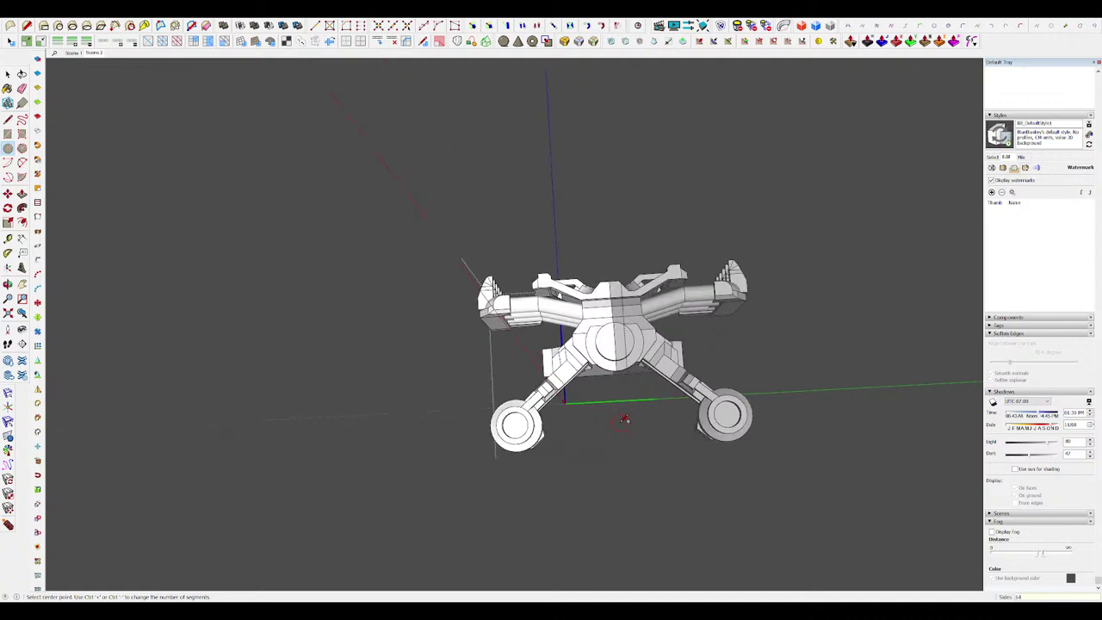
Step: Move the disc to sit below the bracket part
{"action": "scroll", "coordinate": [607, 410], "scroll_direction": "down", "scroll_amount": 2}
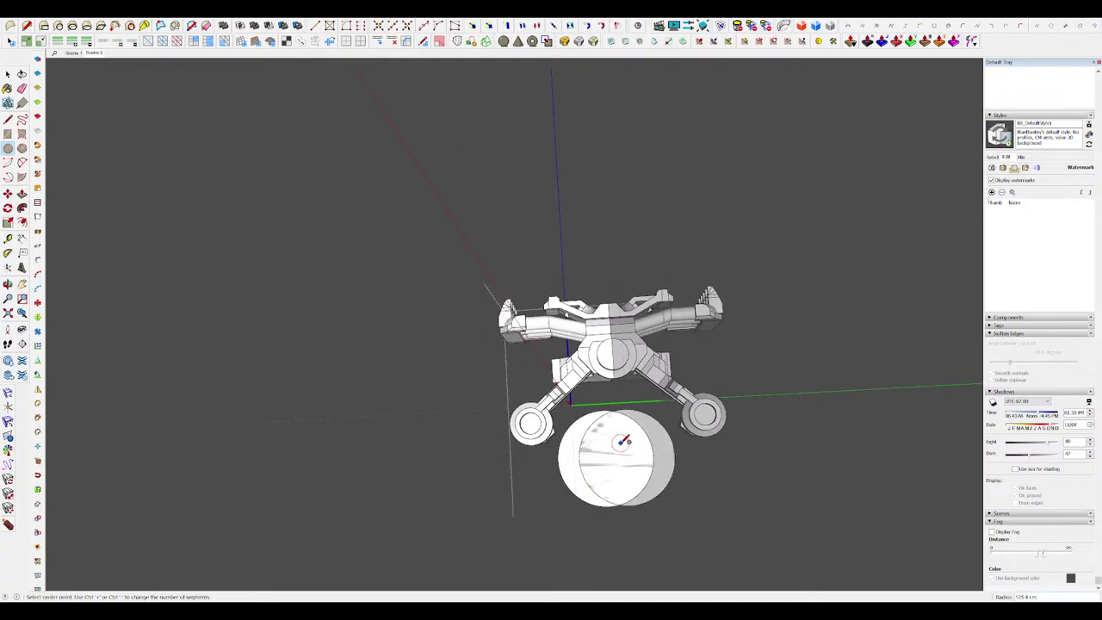
{"action": "key", "text": "m"}
{"action": "scroll", "coordinate": [605, 456], "scroll_direction": "up", "scroll_amount": 3}
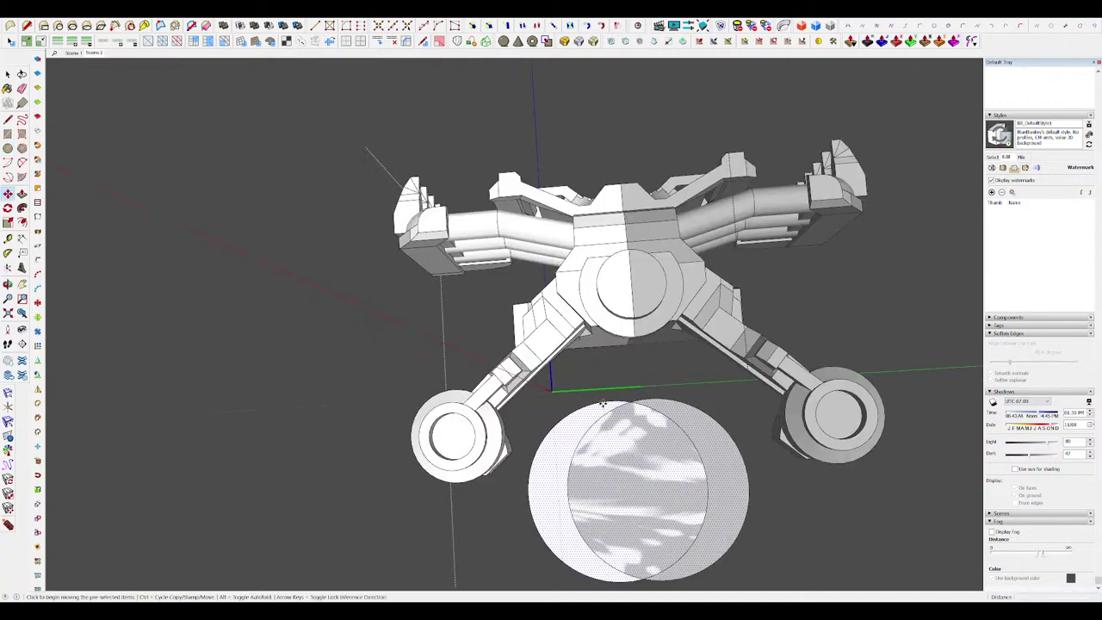
{"action": "left_click", "coordinate": [603, 404]}
{"action": "left_click", "coordinate": [633, 283]}
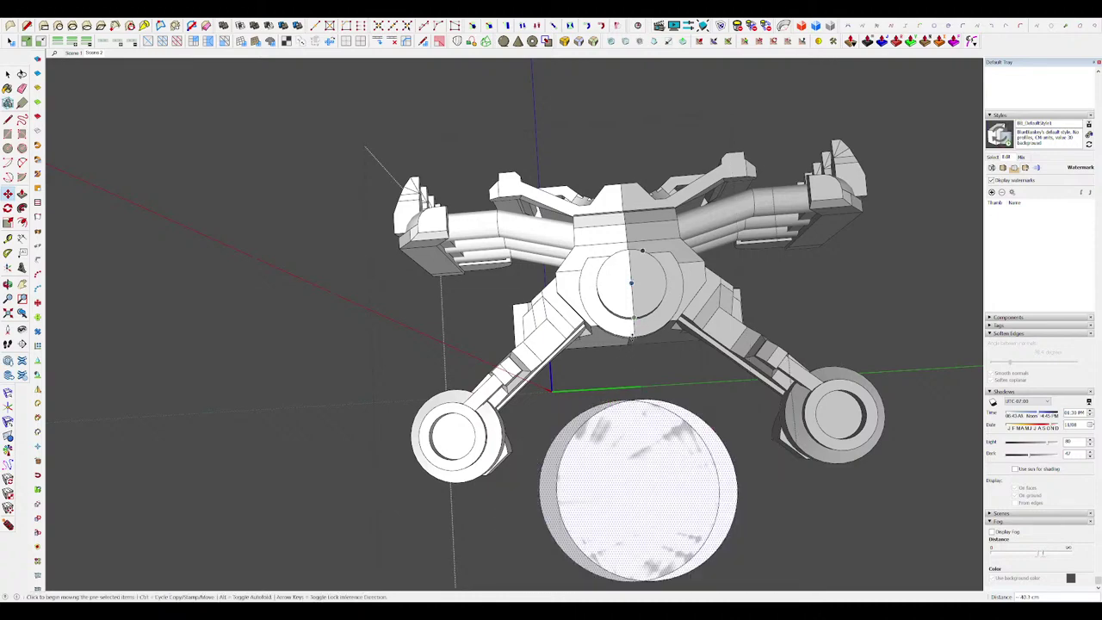
{"action": "scroll", "coordinate": [632, 284], "scroll_direction": "down", "scroll_amount": 1}
{"action": "middle_click_drag", "start_coordinate": [631, 283], "coordinate": [607, 344]}
{"action": "scroll", "coordinate": [607, 372], "scroll_direction": "down", "scroll_amount": 3}
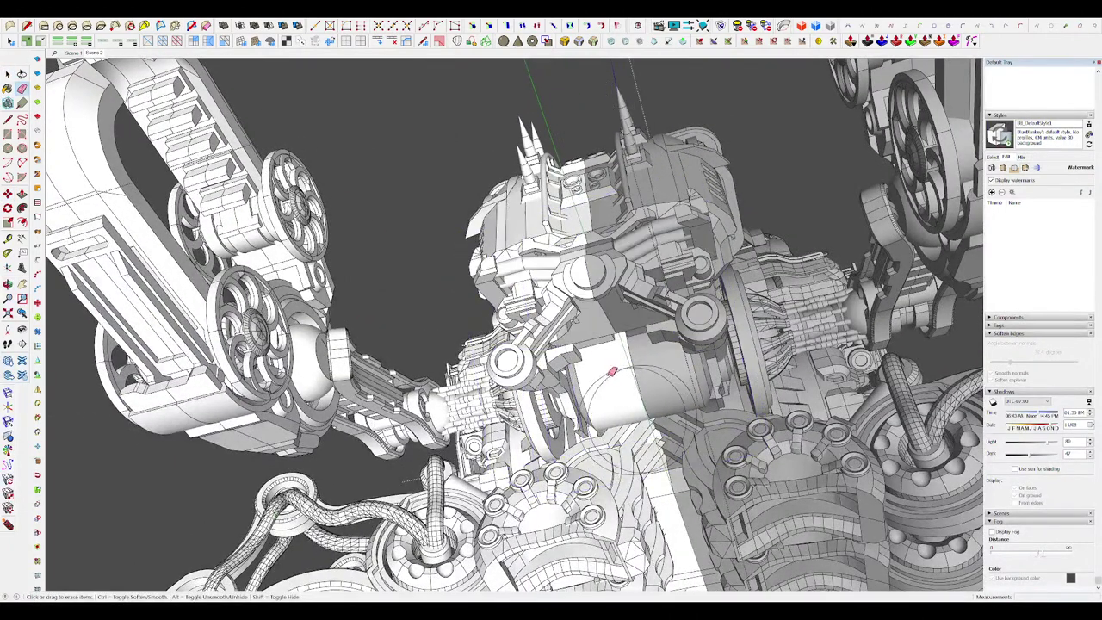
Step: Paste the disc in place into the central group and delete the leftover disc group
{"action": "key", "text": "space"}
{"action": "left_click", "coordinate": [594, 333]}
{"action": "key", "text": "ctrl+shift+v"}
{"action": "middle_click_drag", "start_coordinate": [597, 331], "coordinate": [613, 406]}
{"action": "double_click", "coordinate": [601, 395]}
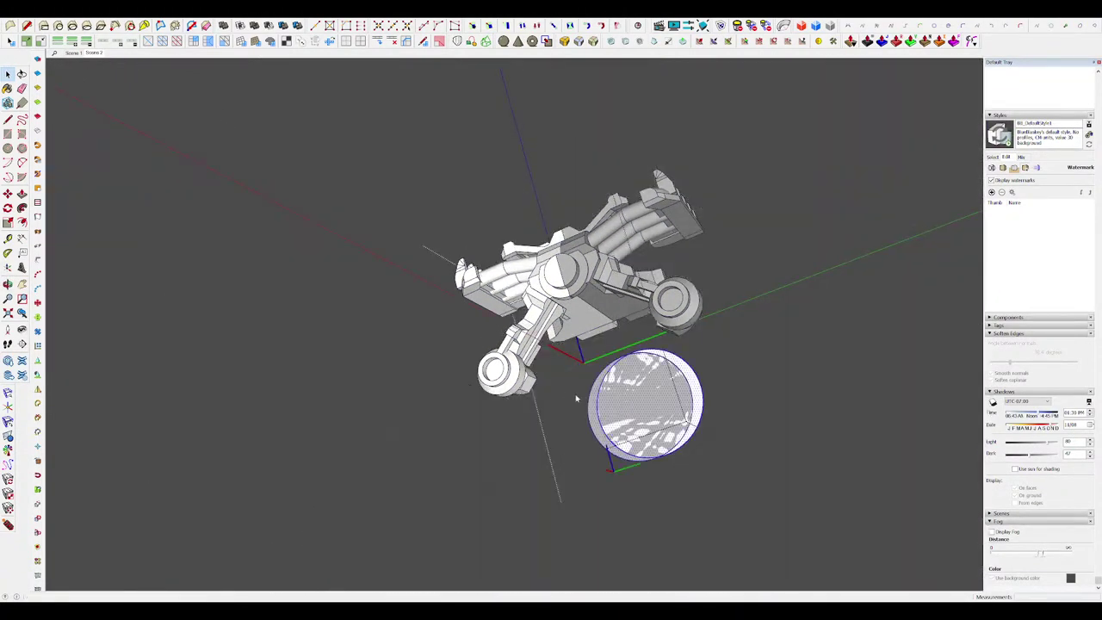
{"action": "key", "text": "Delete"}
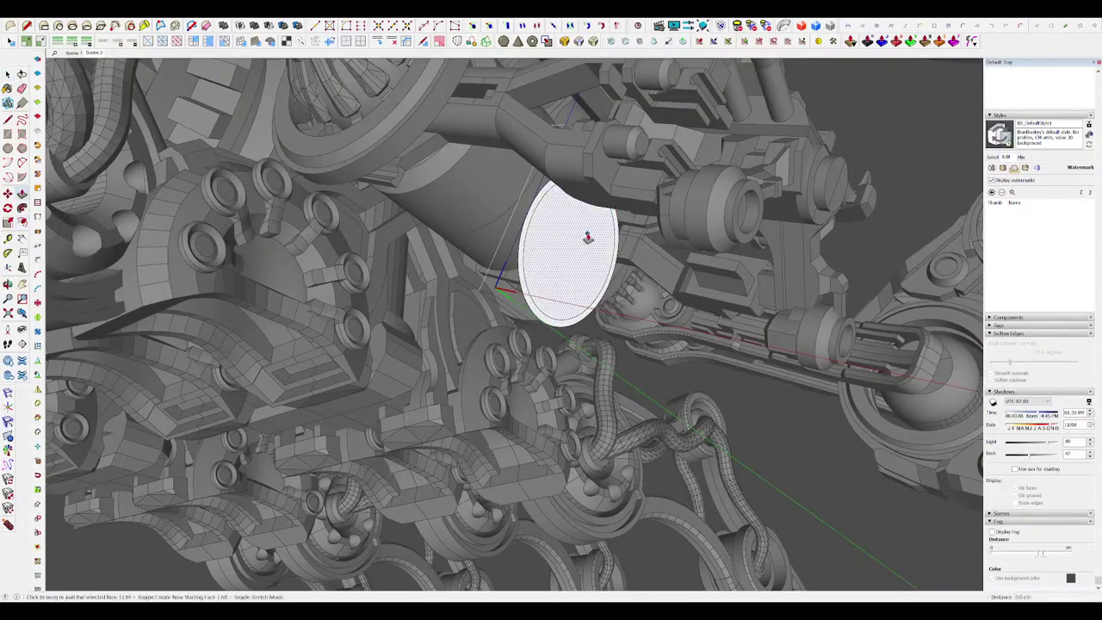
Step: Push/Pull the disc outward into a cylinder and exit the group with the full scorpion showing
{"action": "left_click_drag", "start_coordinate": [586, 237], "coordinate": [757, 258]}
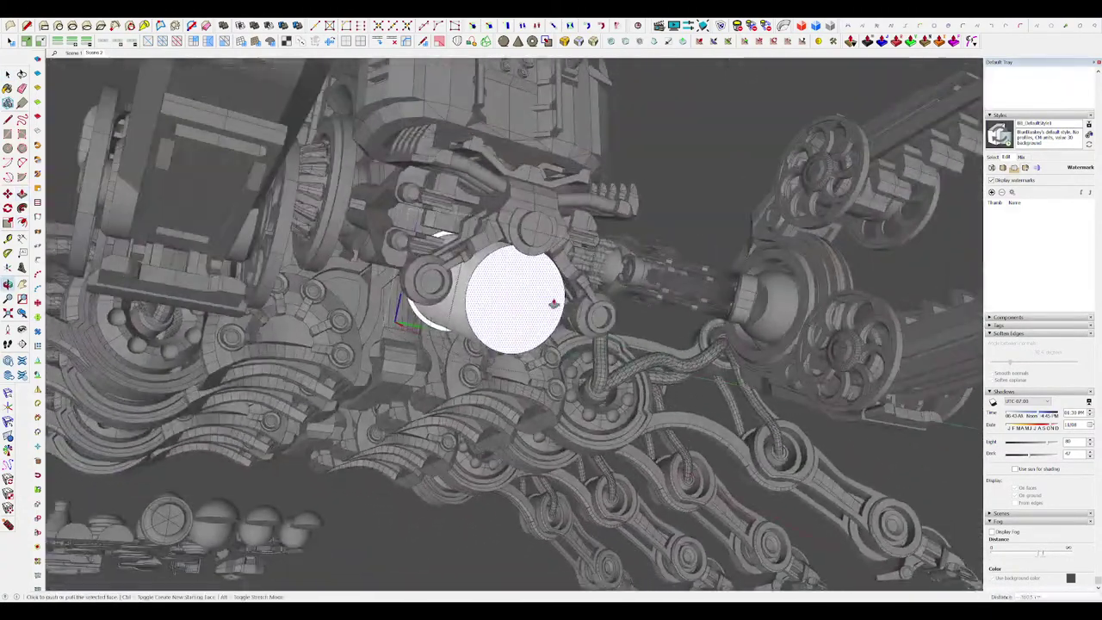
{"action": "scroll", "coordinate": [553, 304], "scroll_direction": "down", "scroll_amount": 5}
{"action": "middle_click_drag", "start_coordinate": [554, 304], "coordinate": [430, 327]}
{"action": "scroll", "coordinate": [516, 327], "scroll_direction": "down", "scroll_amount": 5}
{"action": "key", "text": "space"}
{"action": "left_click", "coordinate": [334, 293]}
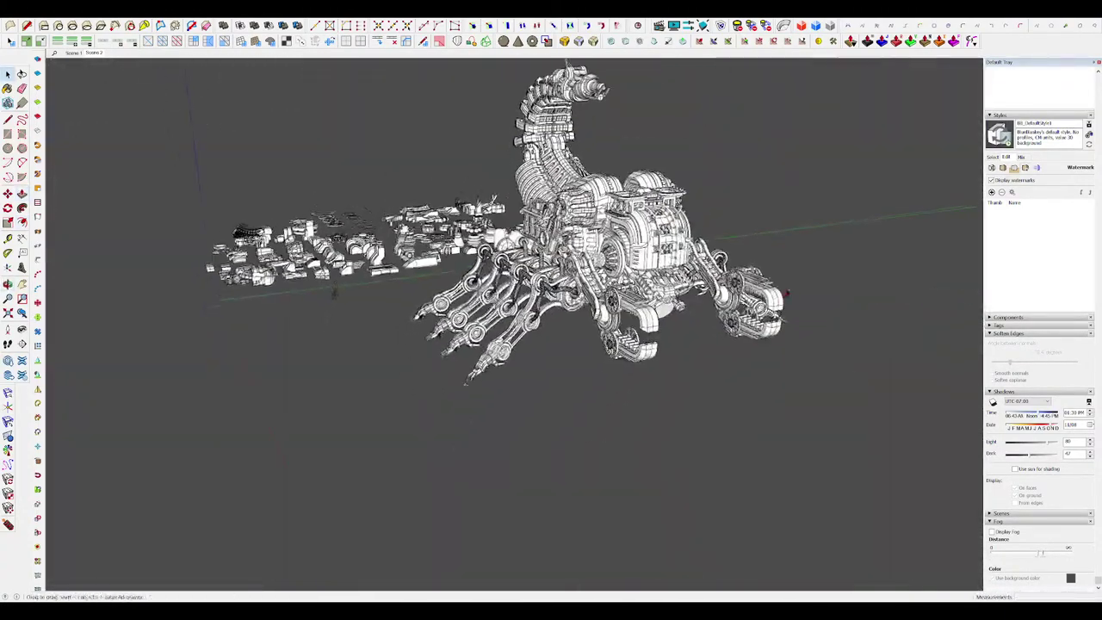
{"action": "scroll", "coordinate": [808, 303], "scroll_direction": "up", "scroll_amount": 1}
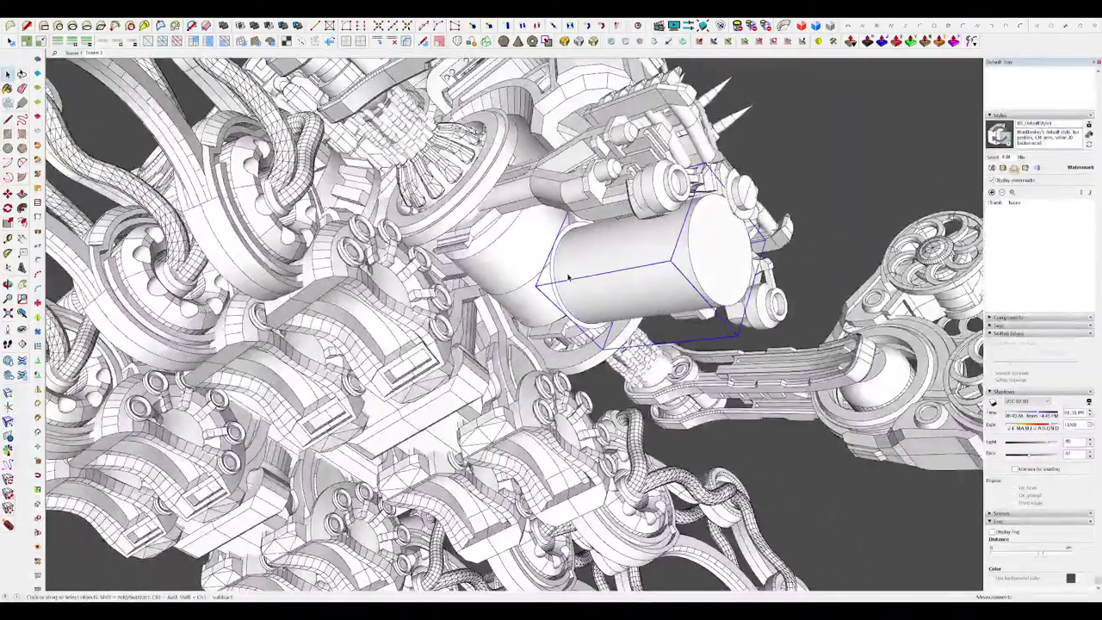
Step: Inside the cylinder group, erase the ring edge at the end and redraw the end face
{"action": "double_click", "coordinate": [568, 277]}
{"action": "key", "text": "e"}
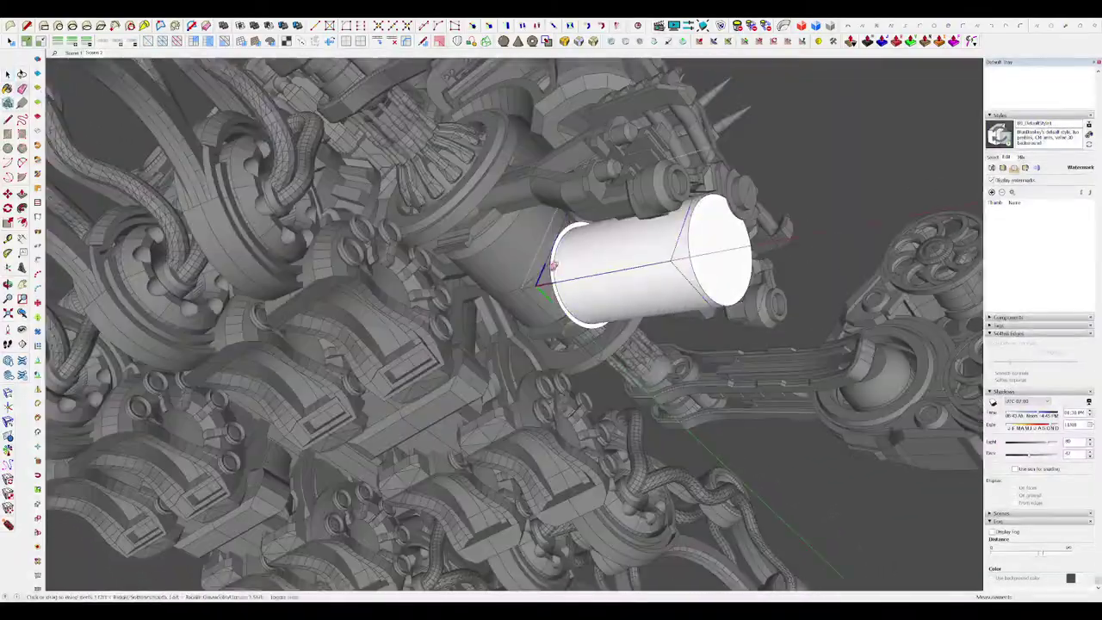
{"action": "left_click", "coordinate": [553, 265]}
{"action": "mouse_move", "coordinate": [621, 282]}
{"action": "middle_mouse_down"}
{"action": "mouse_move", "coordinate": [737, 321]}
{"action": "mouse_move", "coordinate": [628, 360]}
{"action": "middle_mouse_up"}
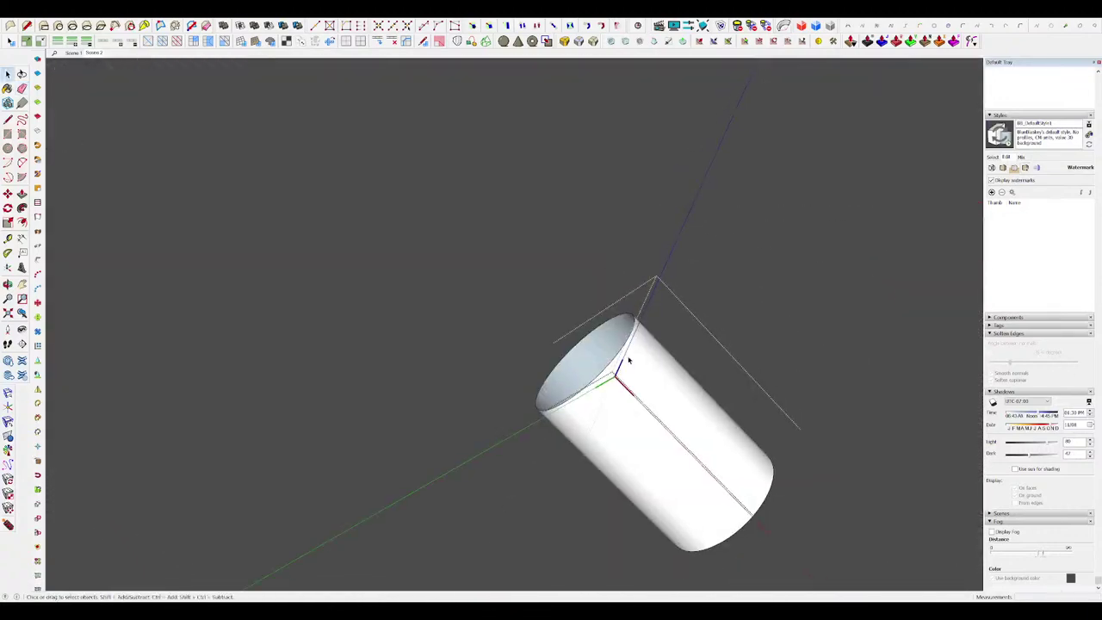
{"action": "left_click", "coordinate": [624, 345]}
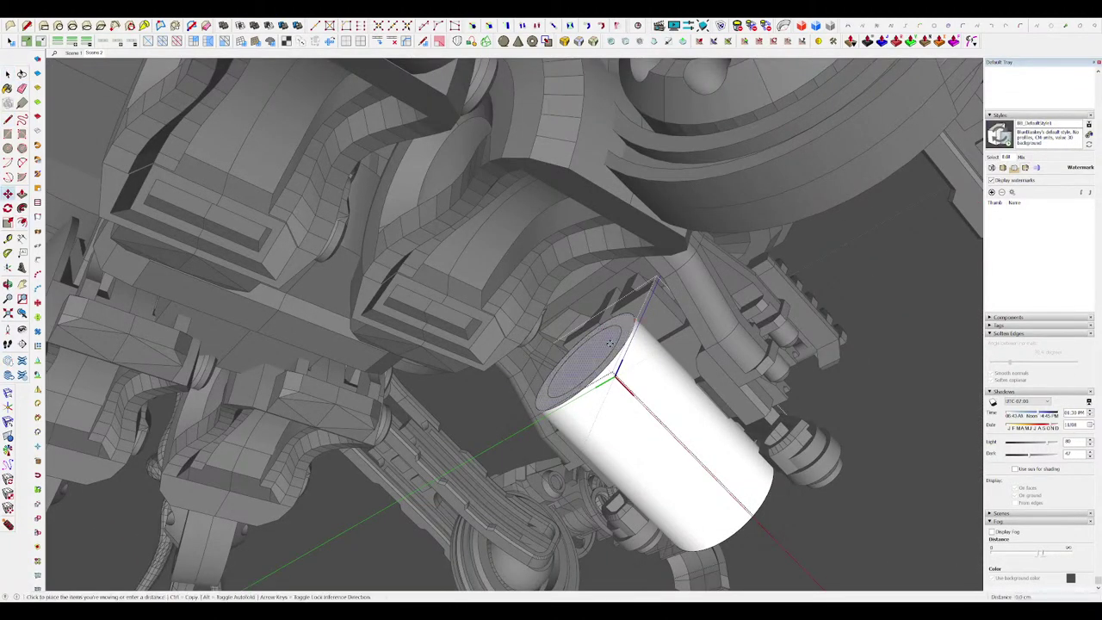
{"action": "middle_click_drag", "start_coordinate": [581, 326], "coordinate": [895, 339]}
{"action": "middle_click_drag", "start_coordinate": [555, 220], "coordinate": [594, 231]}
Step: Push the upper cap segment back to form a notch in the cylinder
{"action": "key", "text": "l"}
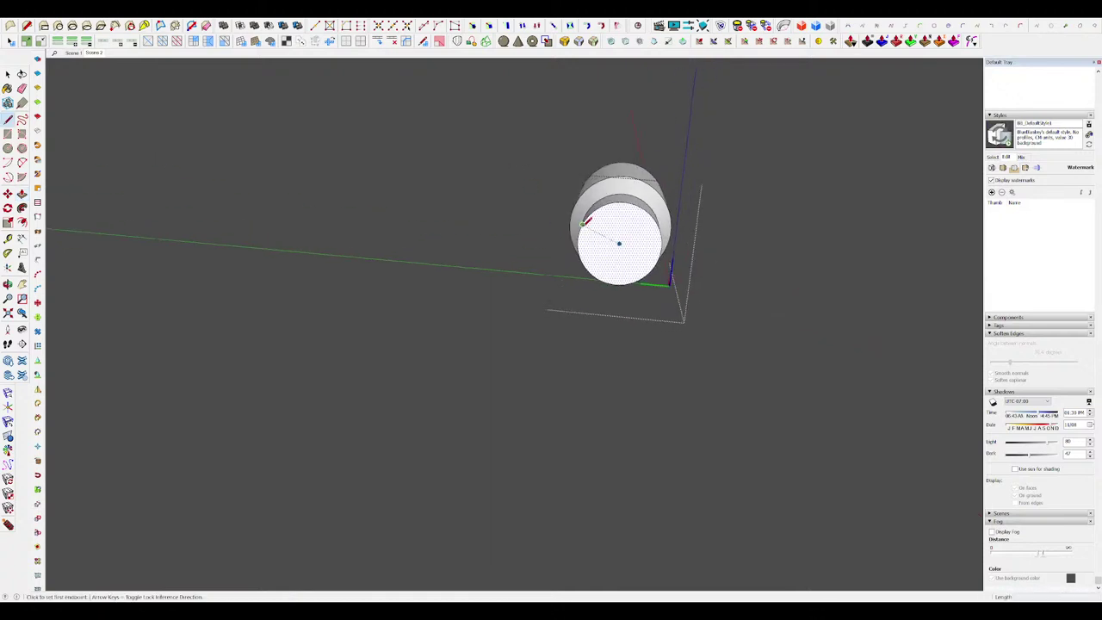
{"action": "scroll", "coordinate": [659, 226], "scroll_direction": "up", "scroll_amount": 3}
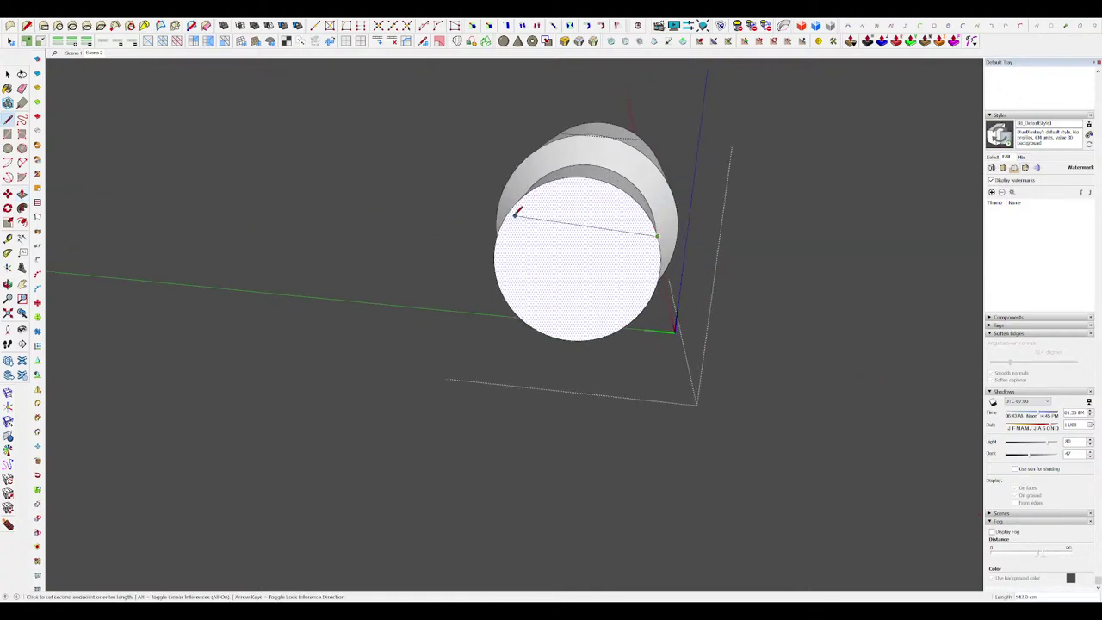
{"action": "left_click", "coordinate": [582, 219]}
{"action": "left_click", "coordinate": [560, 176]}
{"action": "middle_click_drag", "start_coordinate": [559, 176], "coordinate": [292, 276]}
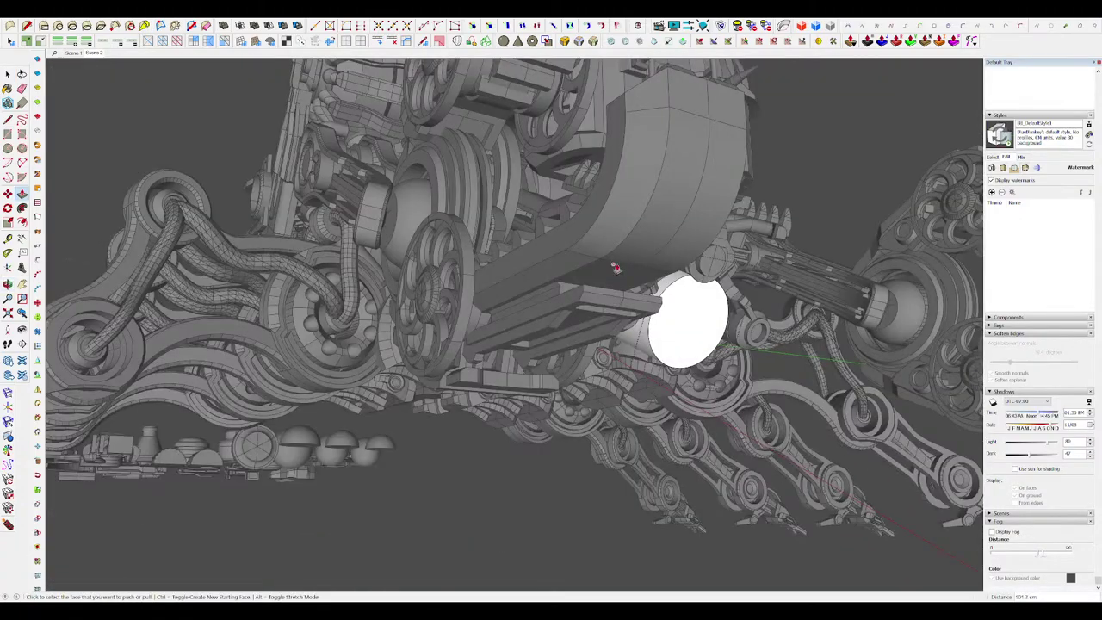
{"action": "middle_click_drag", "start_coordinate": [615, 268], "coordinate": [602, 216]}
{"action": "scroll", "coordinate": [516, 336], "scroll_direction": "up", "scroll_amount": 4}
{"action": "middle_click_drag", "start_coordinate": [517, 336], "coordinate": [513, 284]}
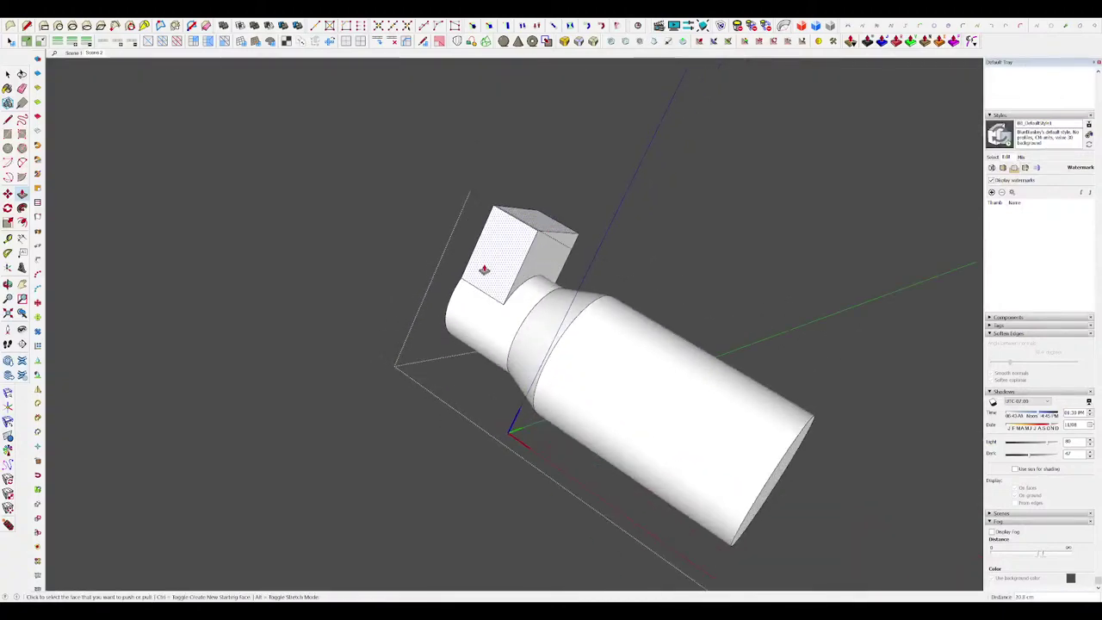
{"action": "middle_click_drag", "start_coordinate": [439, 276], "coordinate": [261, 248]}
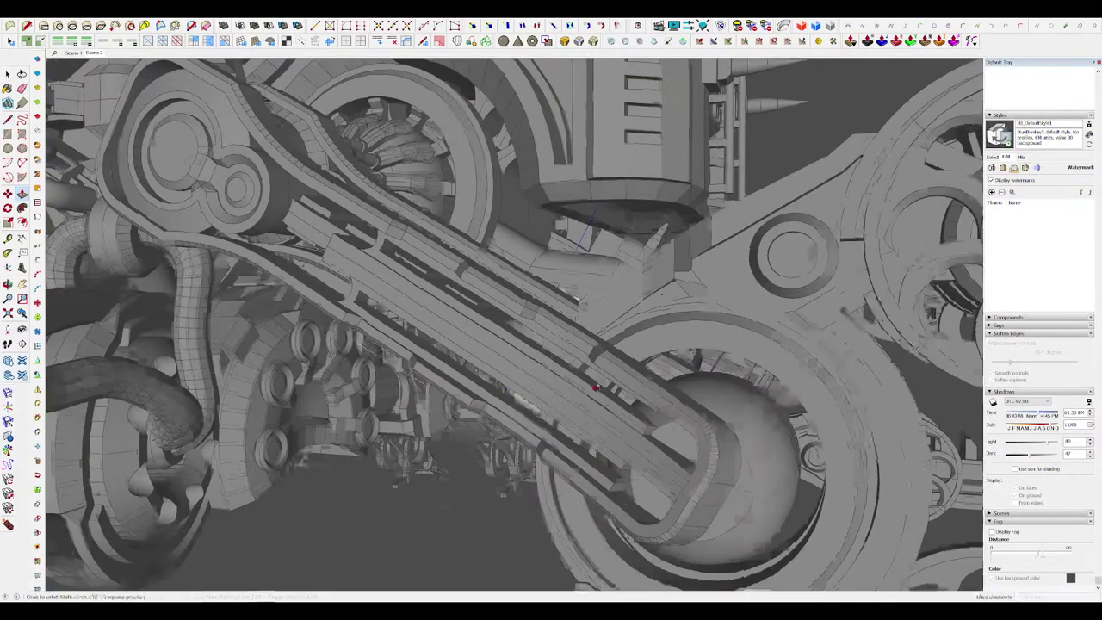
{"action": "scroll", "coordinate": [573, 266], "scroll_direction": "down", "scroll_amount": 8}
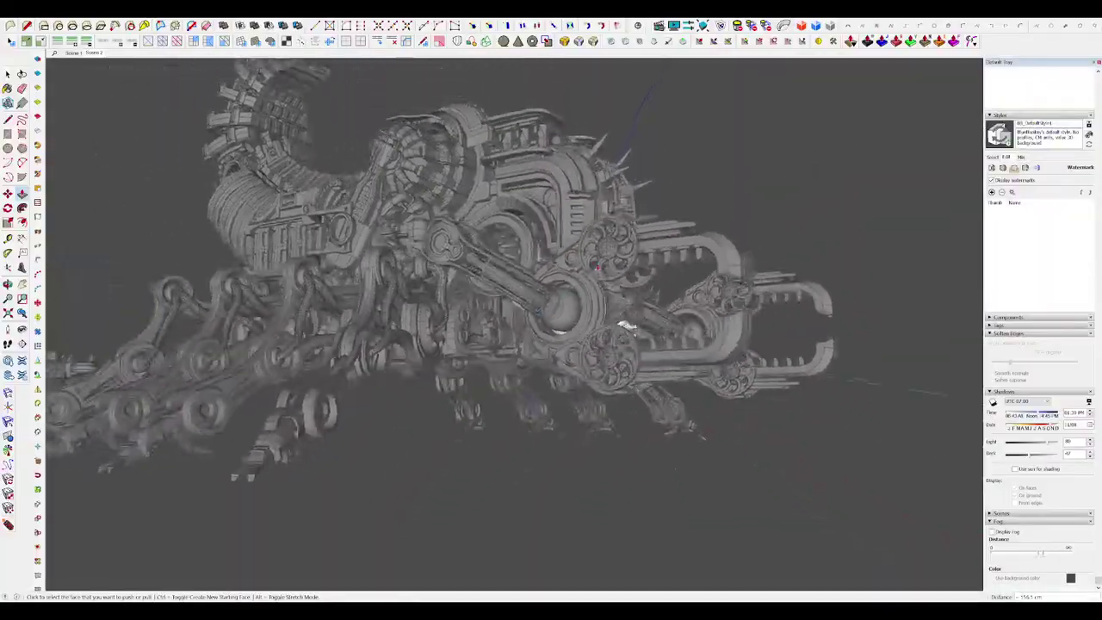
{"action": "key", "text": "space"}
{"action": "middle_click_drag", "start_coordinate": [573, 265], "coordinate": [817, 344]}
{"action": "left_click", "coordinate": [743, 368]}
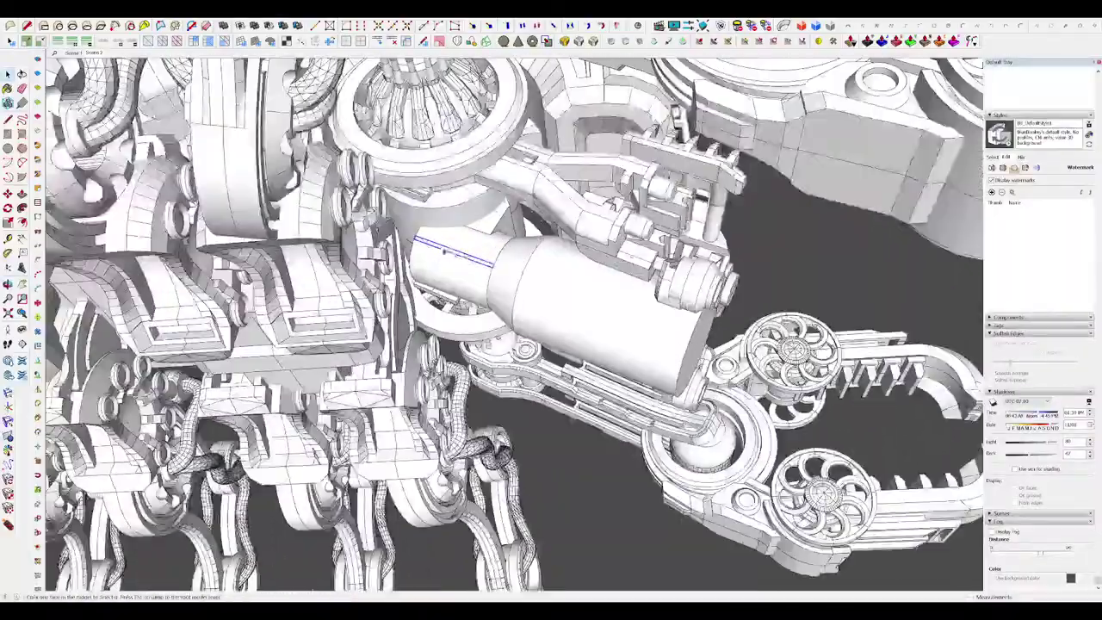
Step: With the rest of the model hidden, round the cylinder's end edge at 30 cm
{"action": "left_click", "coordinate": [444, 251]}
{"action": "scroll", "coordinate": [444, 251], "scroll_direction": "up", "scroll_amount": 2}
{"action": "middle_click_drag", "start_coordinate": [445, 251], "coordinate": [525, 162]}
{"action": "key", "text": "i"}
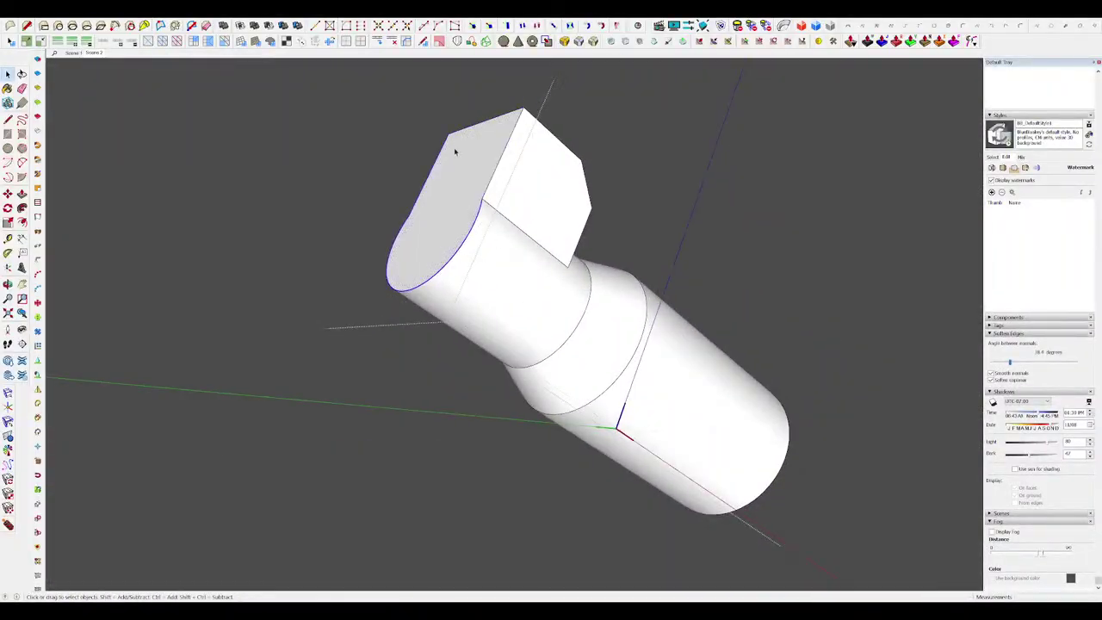
{"action": "middle_click_drag", "start_coordinate": [453, 152], "coordinate": [575, 138]}
{"action": "key", "text": "ctrl+b"}
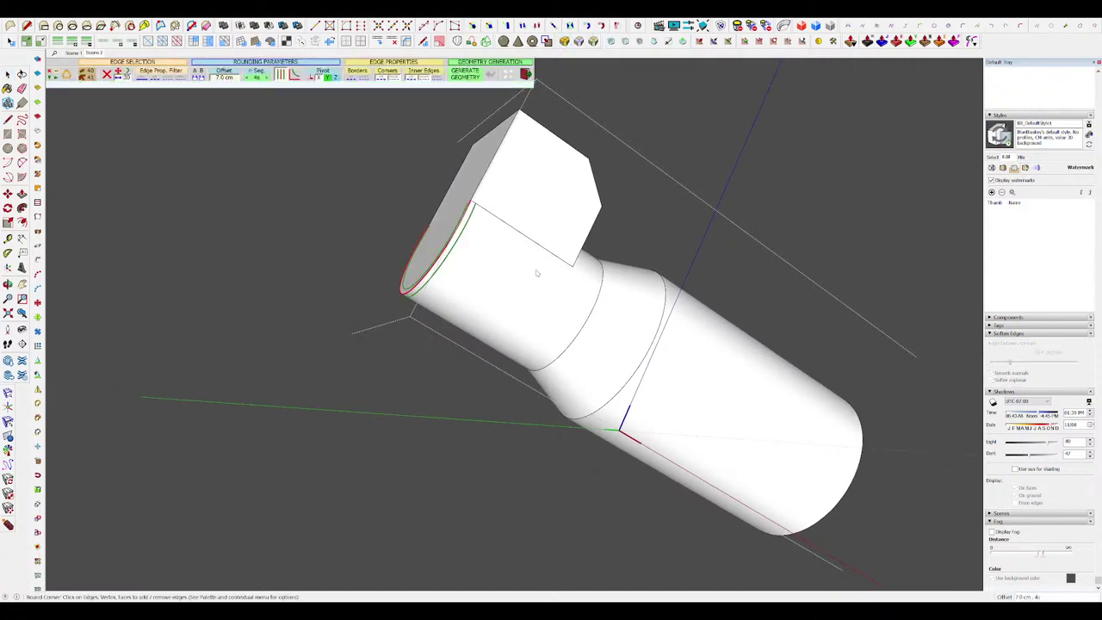
{"action": "type", "text": "30"}
{"action": "key", "text": "Return"}
{"action": "middle_click_drag", "start_coordinate": [557, 290], "coordinate": [630, 320]}
Step: Shape the rectangular mounting block on top of the cylinder with tapered side wedges
{"action": "key", "text": "p"}
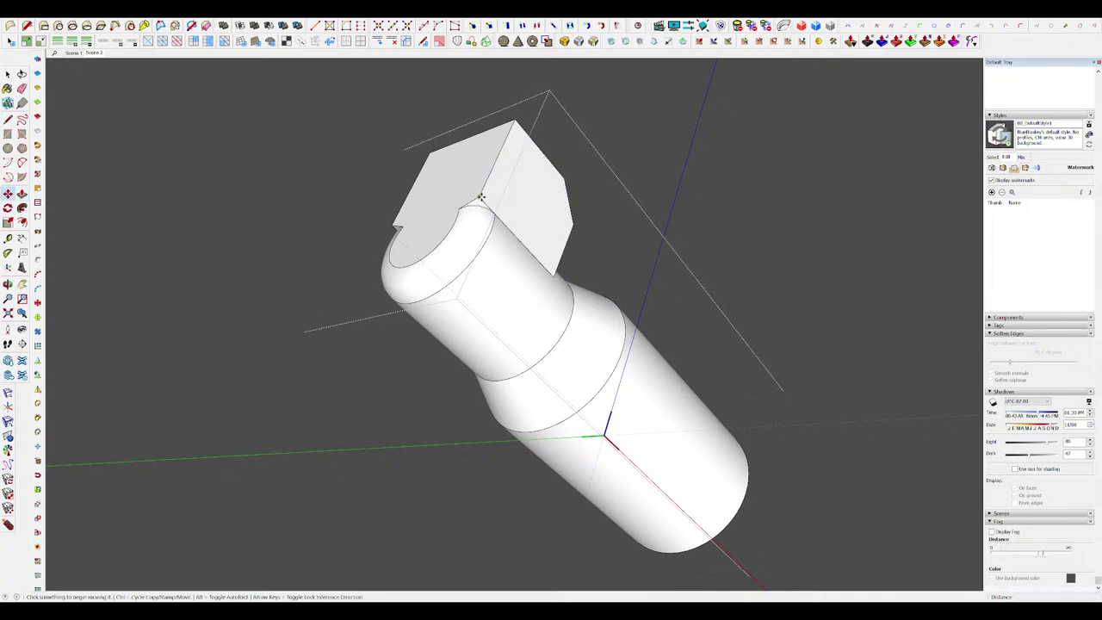
{"action": "left_click", "coordinate": [493, 155]}
{"action": "middle_click_drag", "start_coordinate": [495, 157], "coordinate": [688, 320]}
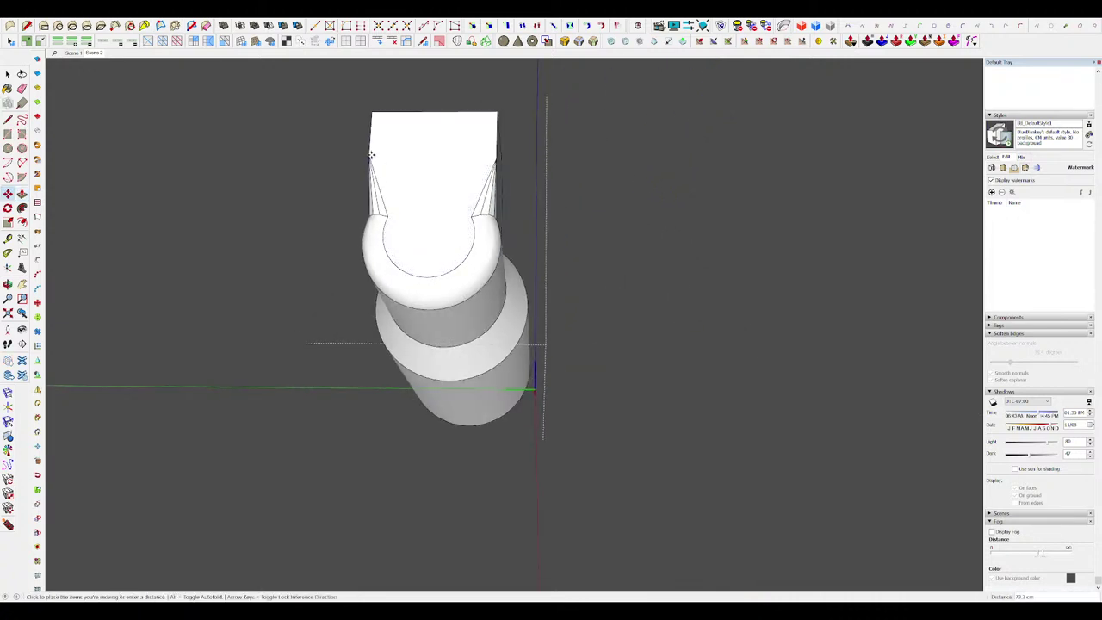
{"action": "middle_click_drag", "start_coordinate": [557, 223], "coordinate": [465, 204]}
{"action": "key", "text": "space"}
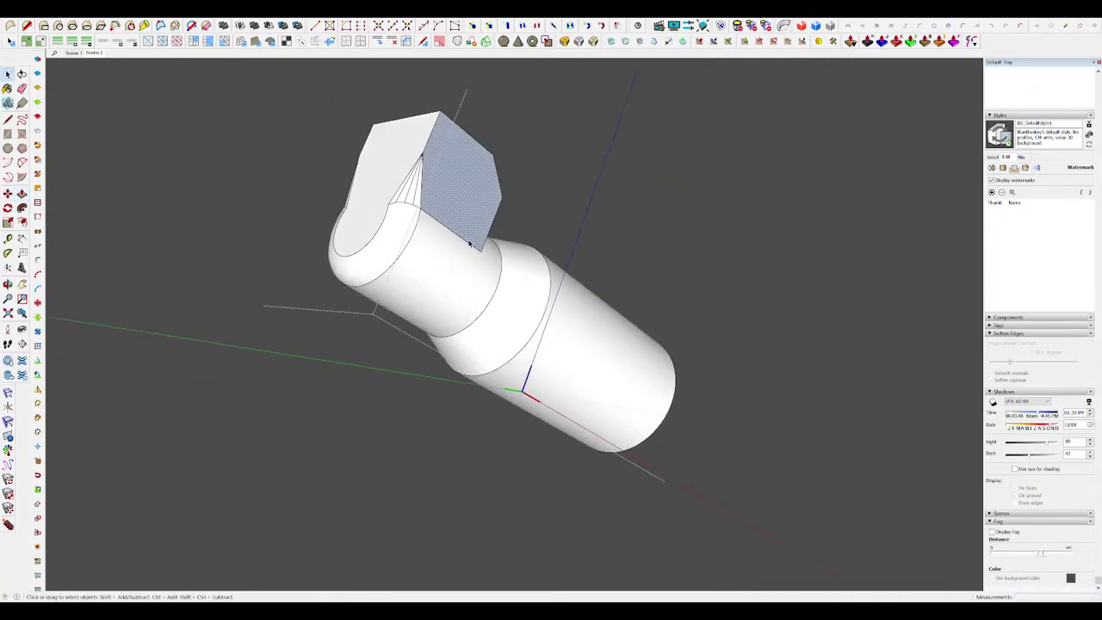
{"action": "middle_click_drag", "start_coordinate": [474, 247], "coordinate": [498, 286]}
{"action": "key", "text": "m"}
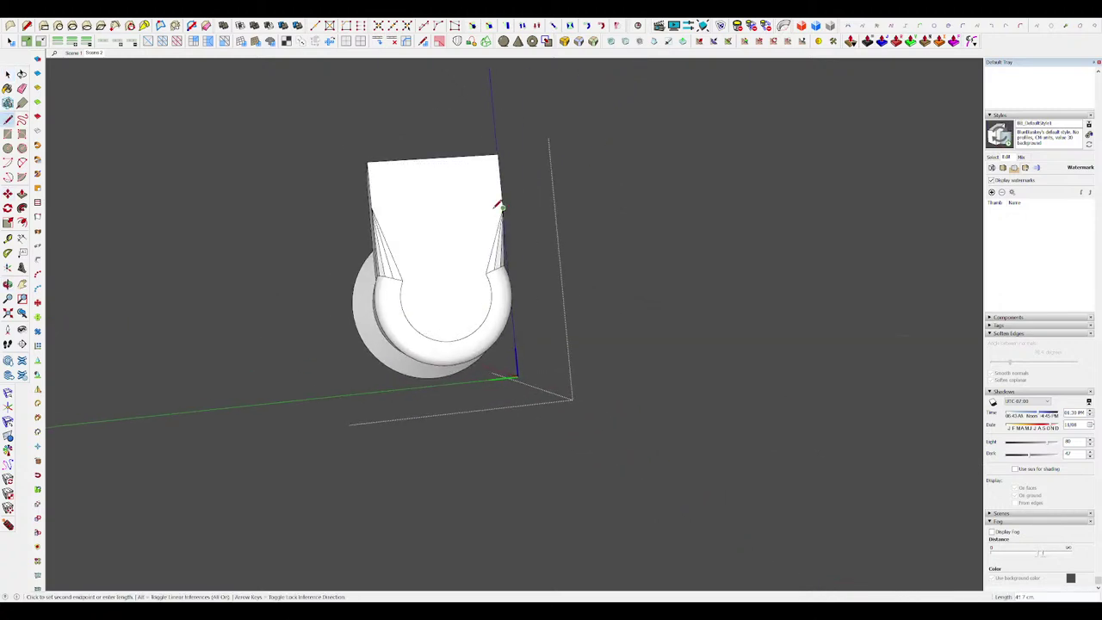
{"action": "left_click", "coordinate": [376, 216]}
{"action": "scroll", "coordinate": [367, 205], "scroll_direction": "up", "scroll_amount": 2}
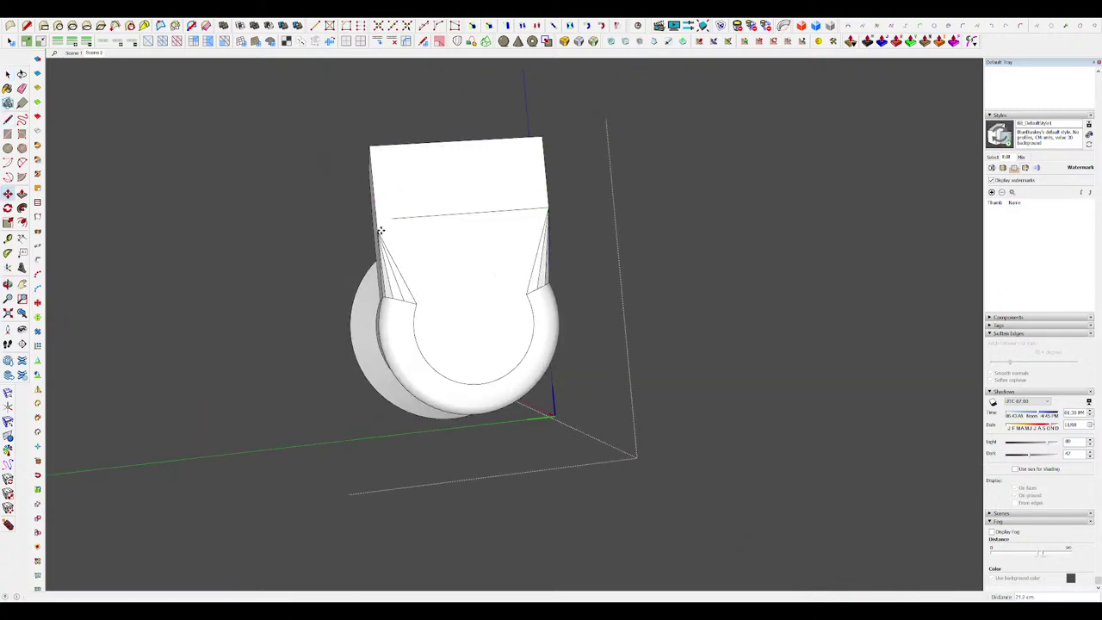
{"action": "scroll", "coordinate": [381, 230], "scroll_direction": "up", "scroll_amount": 3}
{"action": "key", "text": "l"}
{"action": "left_click", "coordinate": [402, 210]}
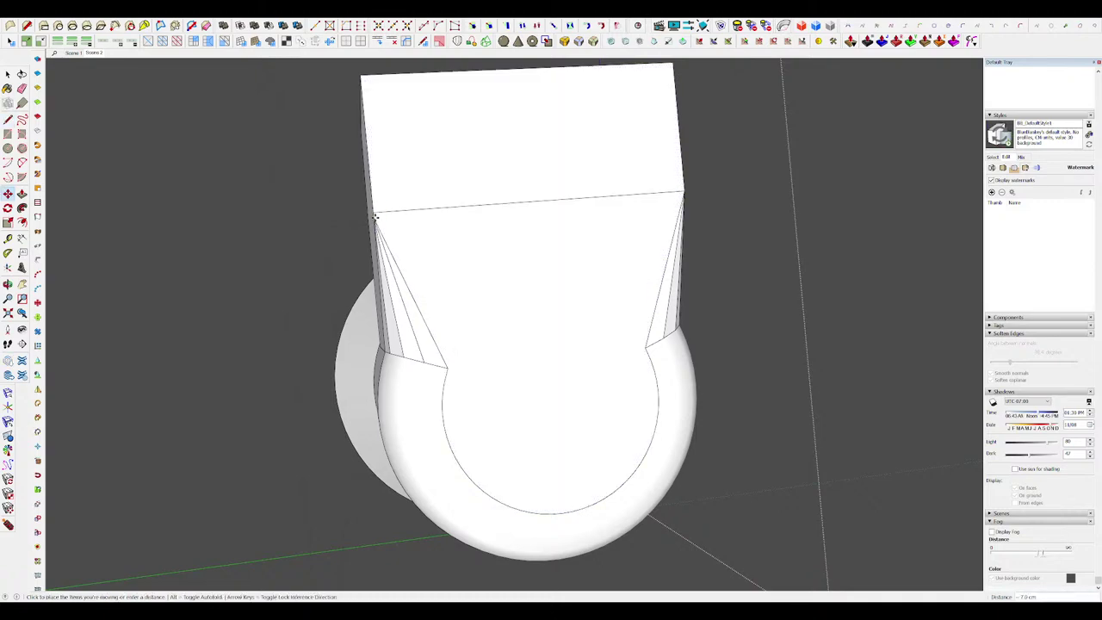
Step: Offset the end circle inward to make an inner ring on the end face
{"action": "middle_click_drag", "start_coordinate": [400, 197], "coordinate": [701, 229]}
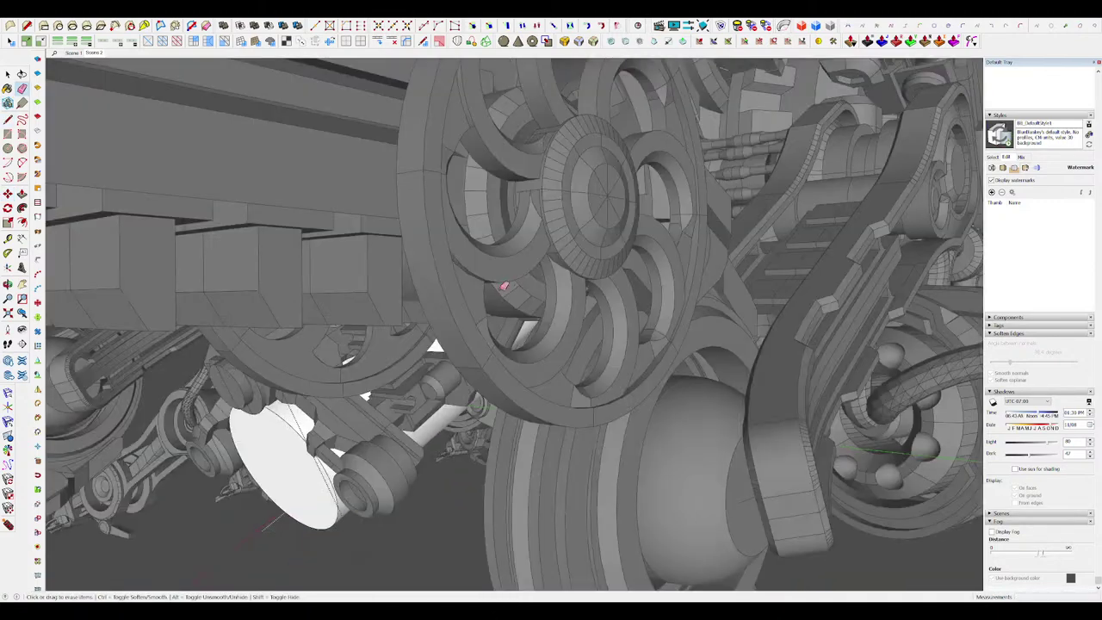
{"action": "middle_click_drag", "start_coordinate": [504, 290], "coordinate": [622, 281]}
{"action": "scroll", "coordinate": [504, 301], "scroll_direction": "up", "scroll_amount": 5}
{"action": "key", "text": "f"}
{"action": "left_click", "coordinate": [575, 250]}
{"action": "left_click", "coordinate": [575, 265]}
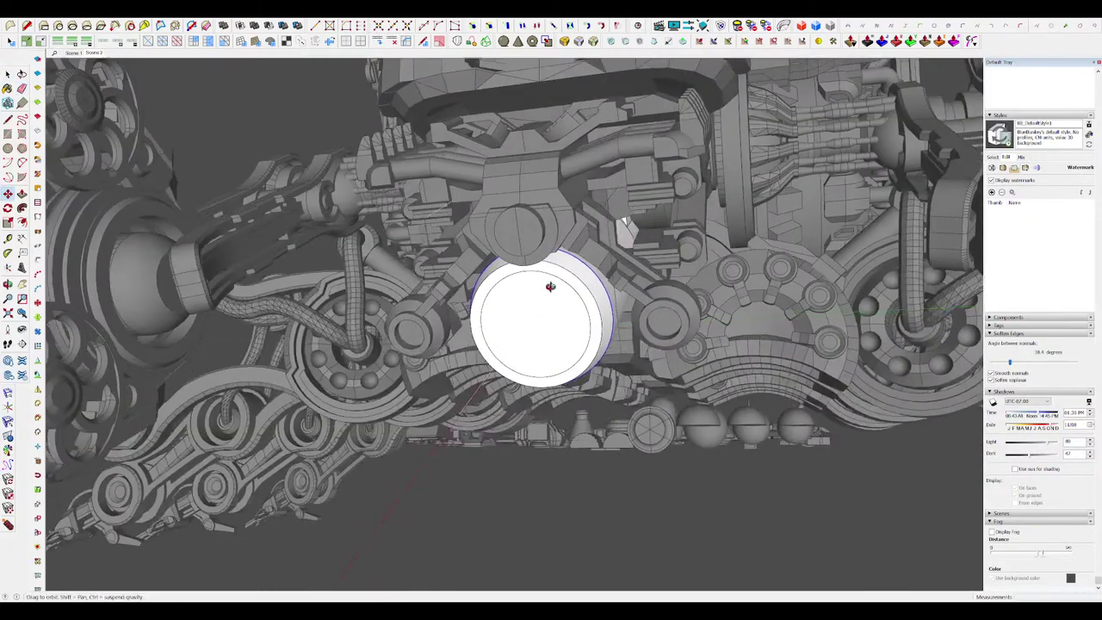
Step: Push the inner ring into the barrel's end face, then view the whole scorpion
{"action": "scroll", "coordinate": [551, 287], "scroll_direction": "up", "scroll_amount": 3}
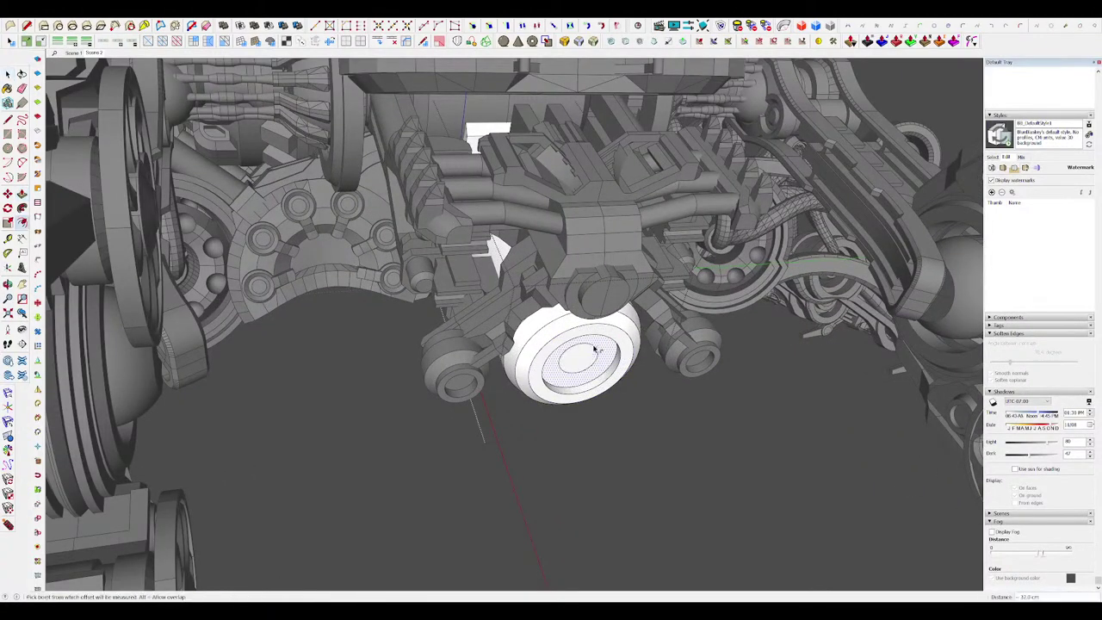
{"action": "left_click", "coordinate": [529, 311]}
{"action": "key", "text": "space"}
{"action": "scroll", "coordinate": [530, 311], "scroll_direction": "down", "scroll_amount": 8}
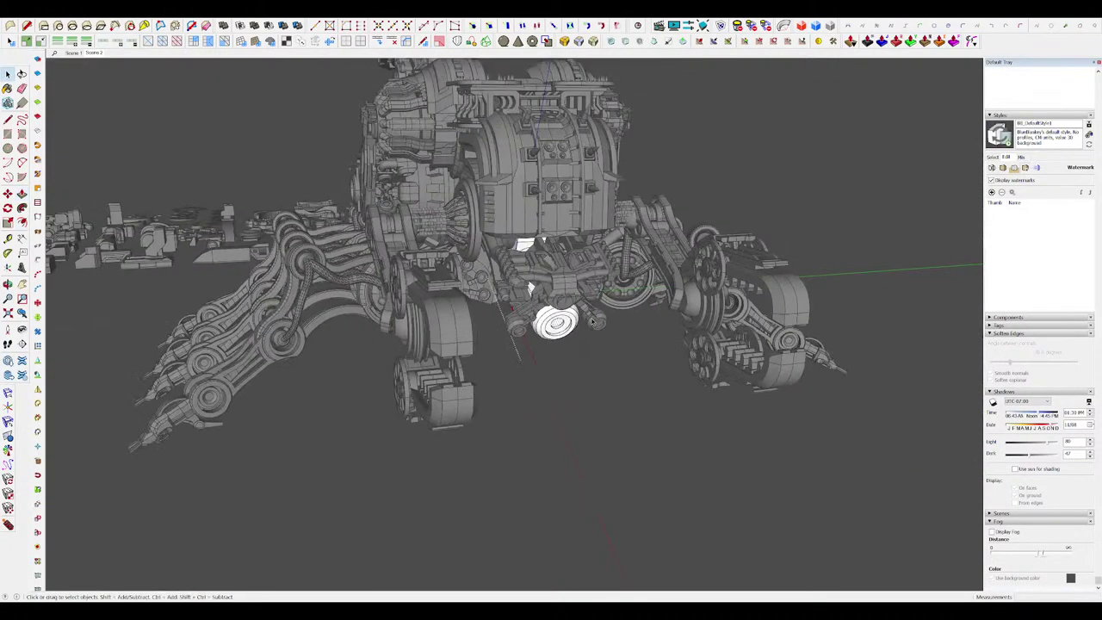
{"action": "middle_click_drag", "start_coordinate": [531, 293], "coordinate": [707, 393]}
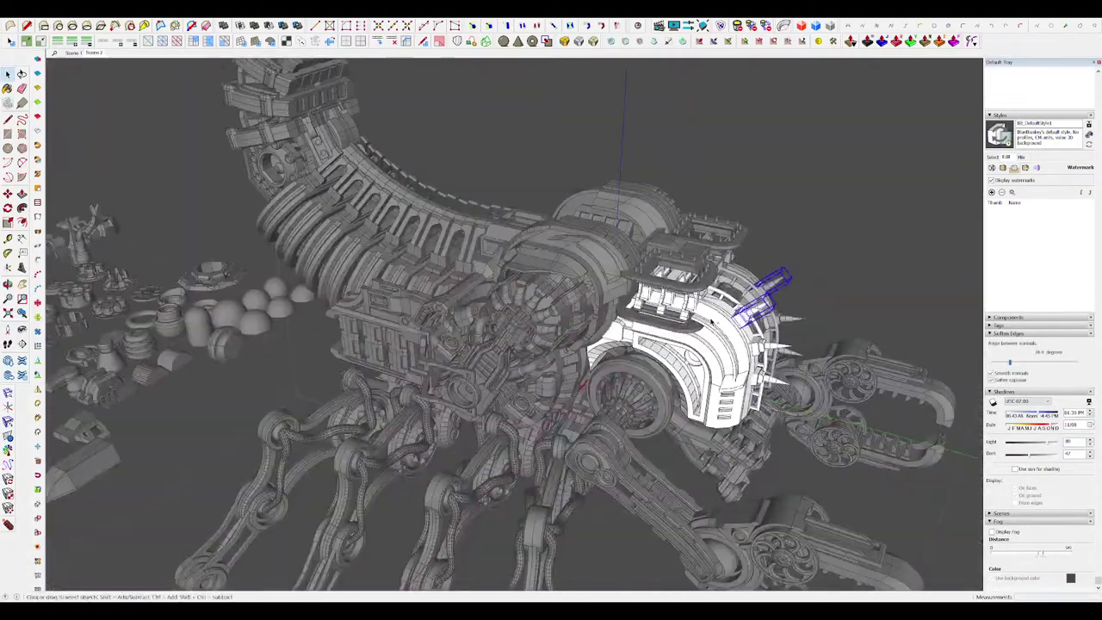
Step: Paste a spike copy, rotate it and set it down on the dome
{"action": "key", "text": "ctrl+v"}
{"action": "scroll", "coordinate": [692, 277], "scroll_direction": "up", "scroll_amount": 5}
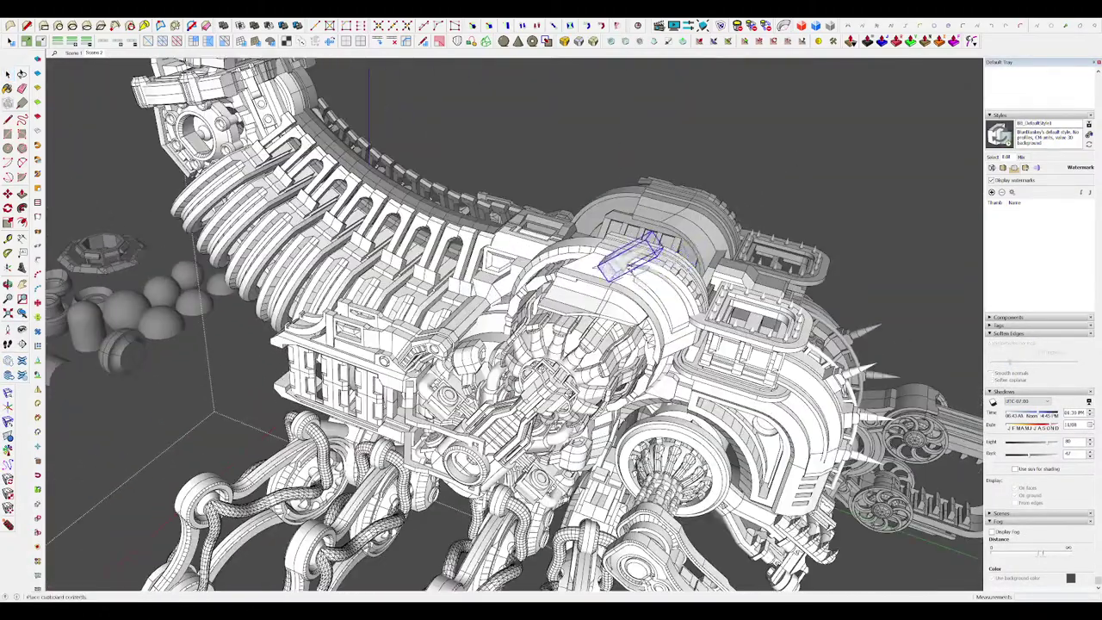
{"action": "middle_click_drag", "start_coordinate": [628, 280], "coordinate": [713, 168]}
{"action": "scroll", "coordinate": [711, 170], "scroll_direction": "down", "scroll_amount": 4}
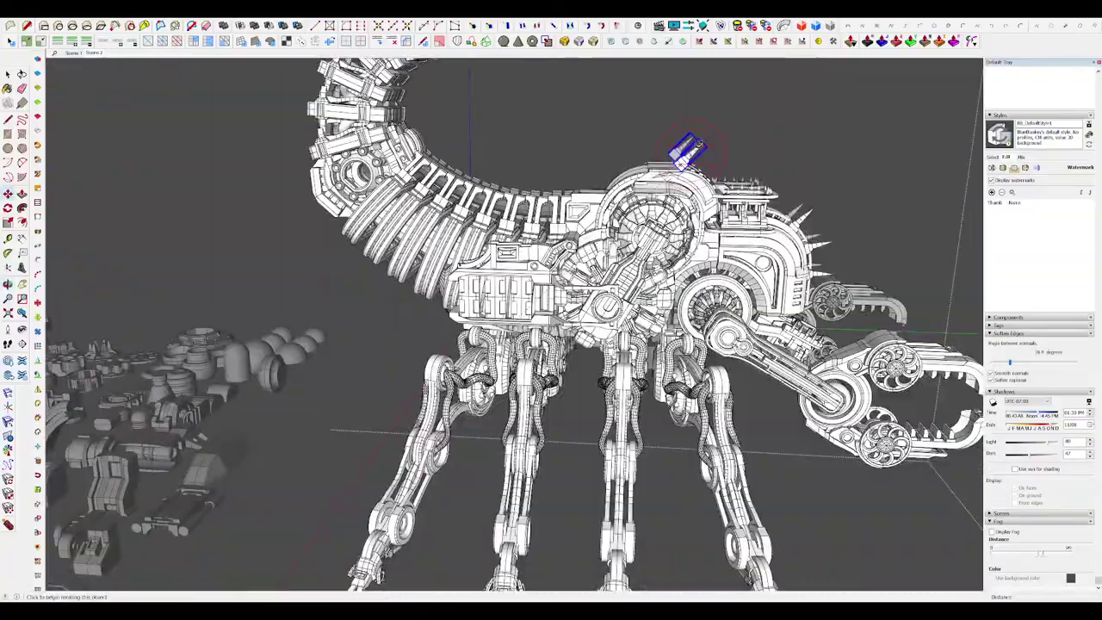
{"action": "left_click", "coordinate": [690, 131]}
{"action": "middle_click_drag", "start_coordinate": [691, 131], "coordinate": [606, 343]}
{"action": "scroll", "coordinate": [516, 296], "scroll_direction": "up", "scroll_amount": 4}
{"action": "scroll", "coordinate": [581, 286], "scroll_direction": "up", "scroll_amount": 3}
{"action": "left_click", "coordinate": [592, 283]}
{"action": "scroll", "coordinate": [616, 348], "scroll_direction": "up", "scroll_amount": 3}
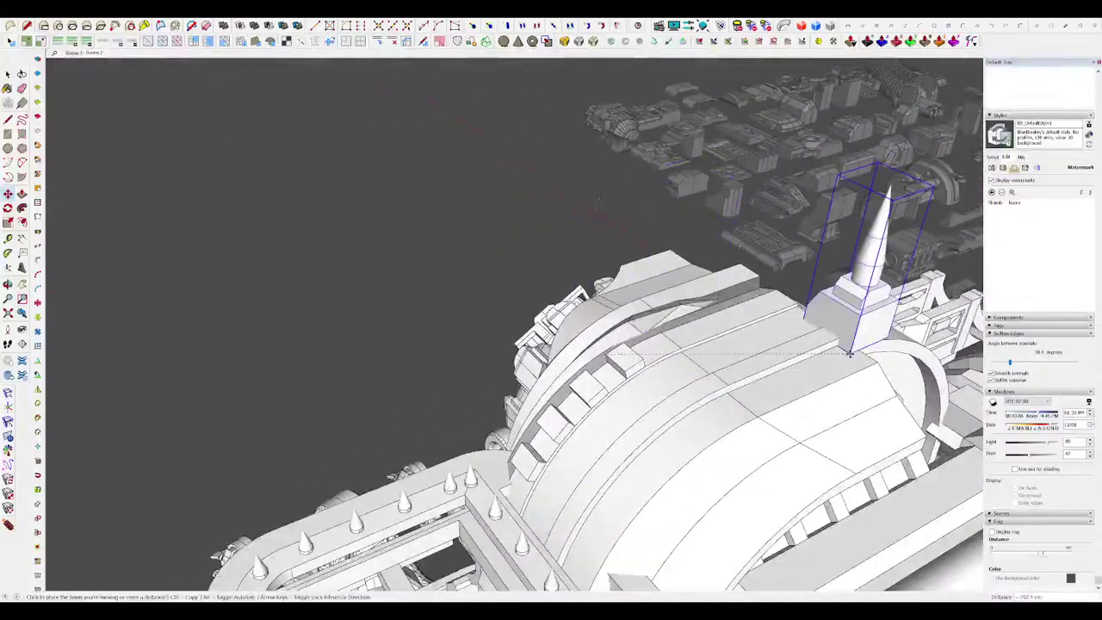
{"action": "scroll", "coordinate": [806, 381], "scroll_direction": "down", "scroll_amount": 4}
{"action": "middle_click_drag", "start_coordinate": [805, 381], "coordinate": [895, 387]}
{"action": "scroll", "coordinate": [708, 335], "scroll_direction": "down", "scroll_amount": 4}
{"action": "middle_click_drag", "start_coordinate": [641, 297], "coordinate": [654, 290]}
{"action": "key", "text": "q"}
{"action": "scroll", "coordinate": [631, 279], "scroll_direction": "up", "scroll_amount": 6}
{"action": "key", "text": "m"}
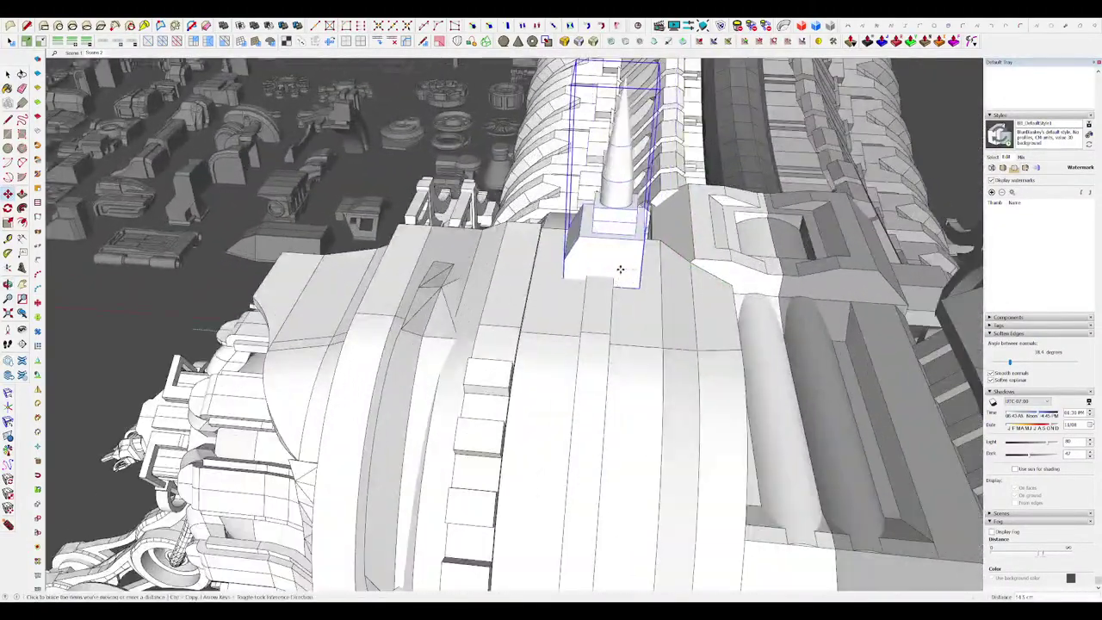
{"action": "left_click", "coordinate": [588, 267]}
{"action": "middle_click_drag", "start_coordinate": [588, 267], "coordinate": [944, 319]}
{"action": "scroll", "coordinate": [640, 253], "scroll_direction": "down", "scroll_amount": 8}
Step: Copy the selected spikes along the dome housing
{"action": "key", "text": "space"}
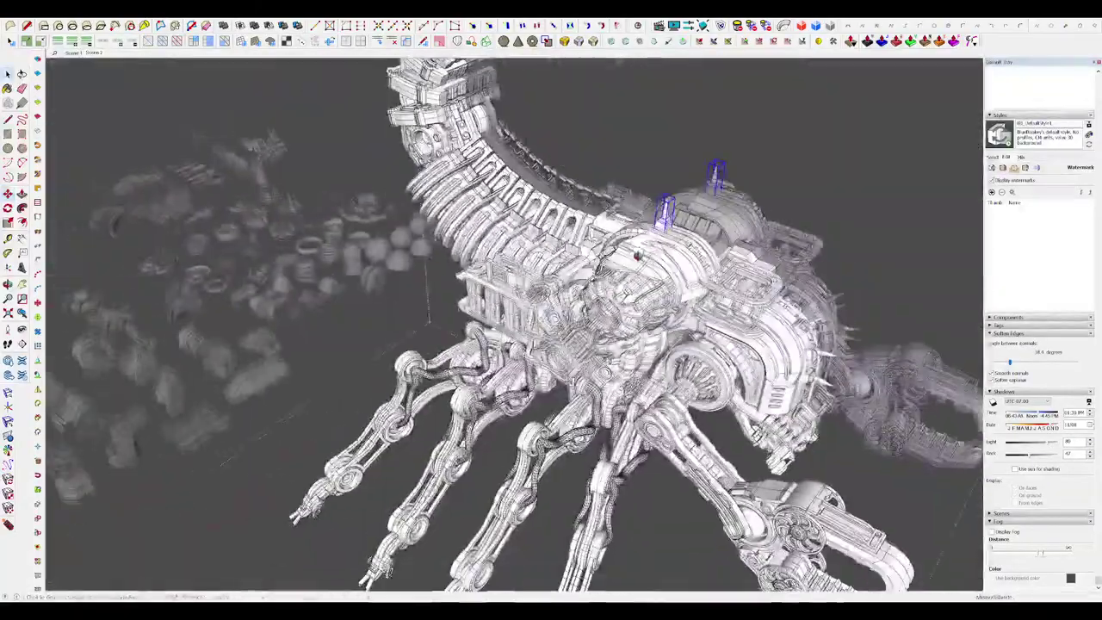
{"action": "middle_click_drag", "start_coordinate": [639, 253], "coordinate": [766, 176]}
{"action": "scroll", "coordinate": [564, 237], "scroll_direction": "up", "scroll_amount": 7}
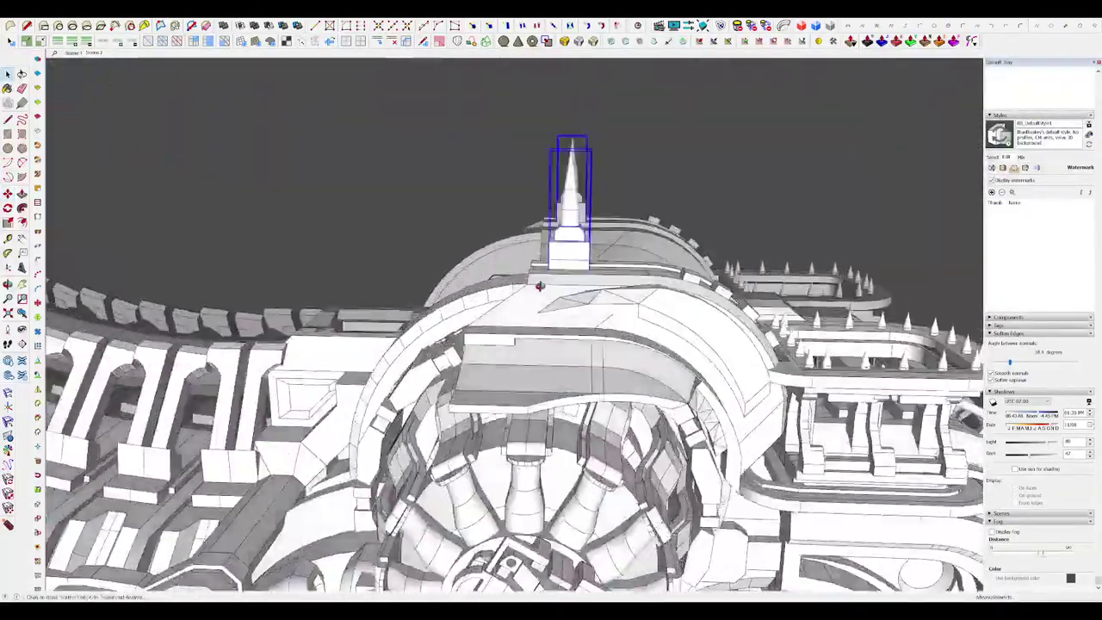
{"action": "middle_click_drag", "start_coordinate": [540, 285], "coordinate": [491, 349]}
{"action": "scroll", "coordinate": [495, 375], "scroll_direction": "up", "scroll_amount": 4}
{"action": "key", "text": "m"}
{"action": "left_click", "coordinate": [486, 375]}
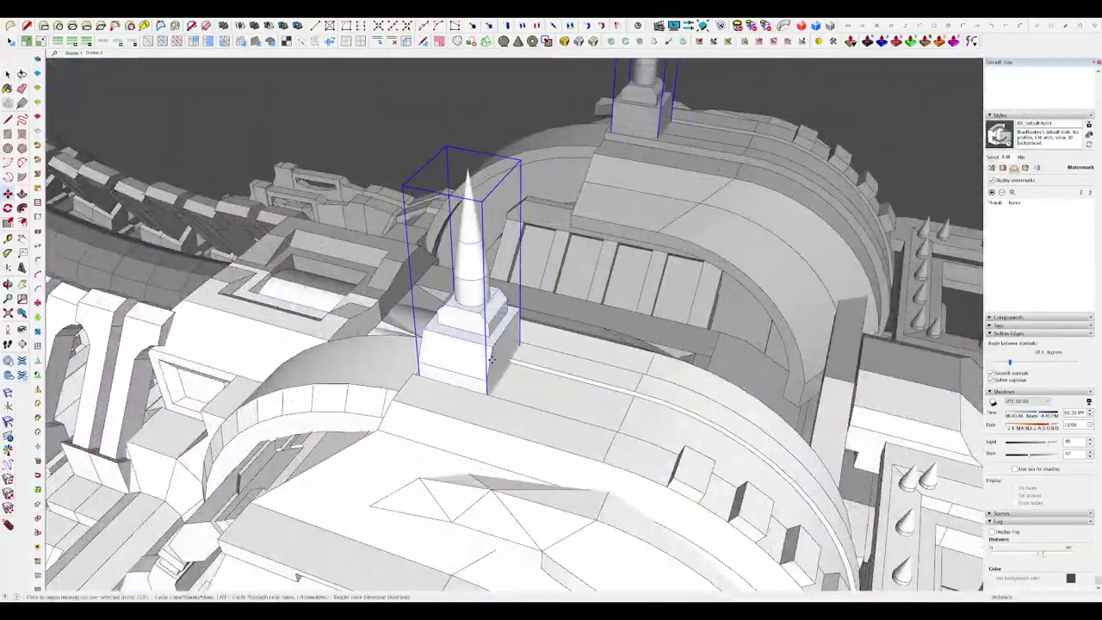
{"action": "scroll", "coordinate": [490, 360], "scroll_direction": "down", "scroll_amount": 5}
{"action": "key", "text": "ctrl"}
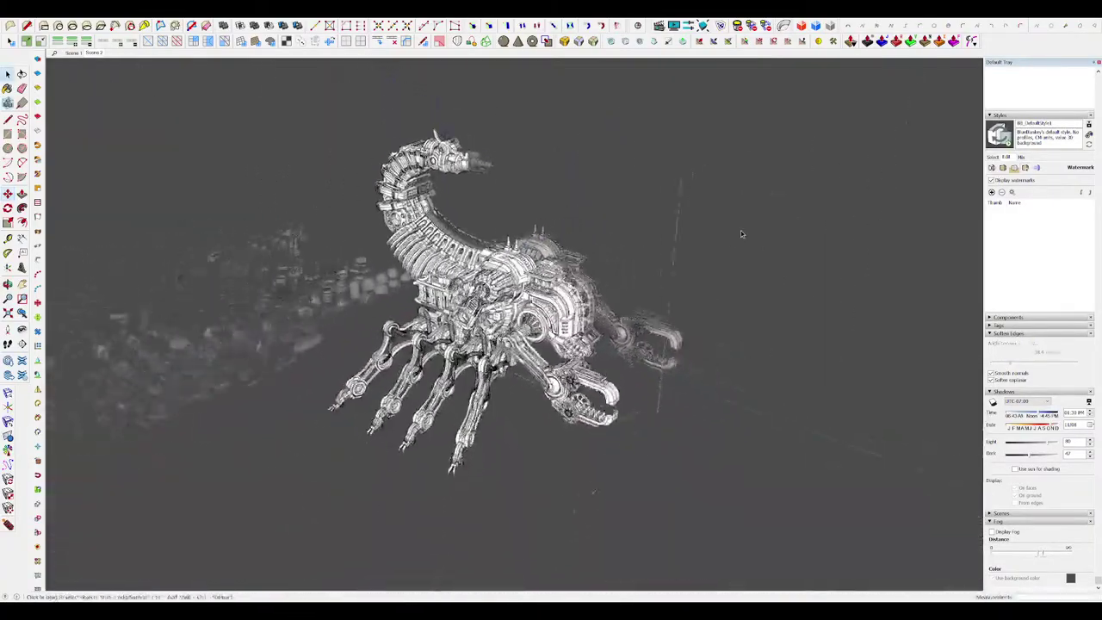
{"action": "scroll", "coordinate": [598, 229], "scroll_direction": "up", "scroll_amount": 9}
{"action": "middle_click_drag", "start_coordinate": [557, 254], "coordinate": [690, 239]}
Step: Tilt the two outer spires outward and place them on the dome
{"action": "left_click", "coordinate": [579, 249]}
{"action": "left_click", "coordinate": [718, 267]}
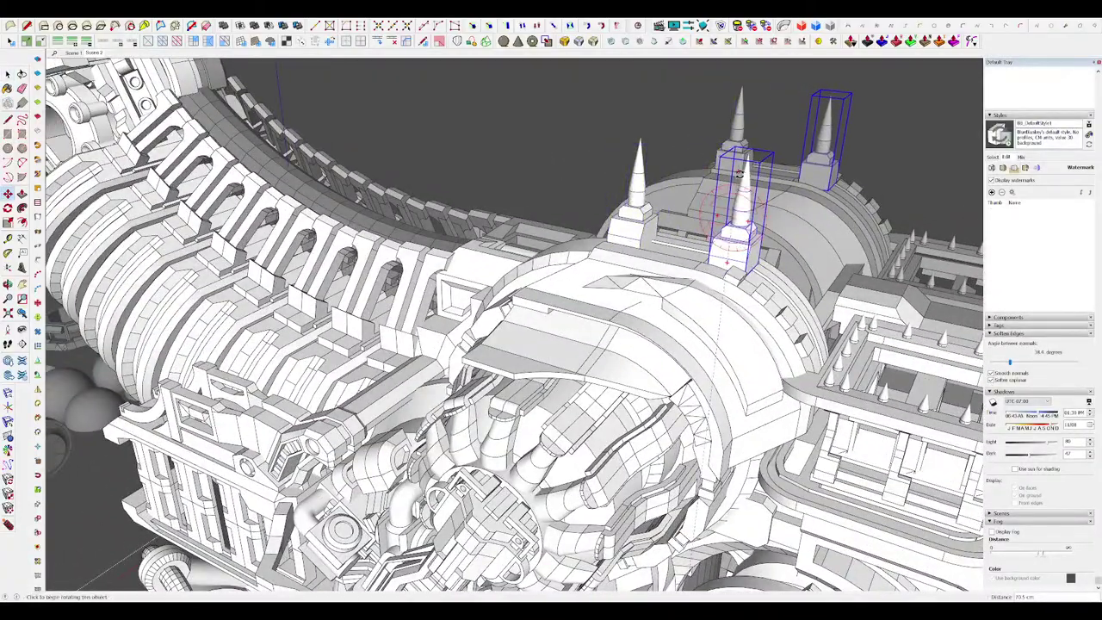
{"action": "left_click", "coordinate": [739, 174]}
{"action": "middle_click_drag", "start_coordinate": [749, 171], "coordinate": [639, 236]}
{"action": "scroll", "coordinate": [751, 125], "scroll_direction": "down", "scroll_amount": 6}
{"action": "scroll", "coordinate": [752, 130], "scroll_direction": "up", "scroll_amount": 3}
{"action": "left_click", "coordinate": [759, 116]}
{"action": "scroll", "coordinate": [729, 205], "scroll_direction": "up", "scroll_amount": 5}
{"action": "left_click", "coordinate": [707, 215]}
{"action": "key", "text": "space"}
{"action": "scroll", "coordinate": [740, 256], "scroll_direction": "down", "scroll_amount": 10}
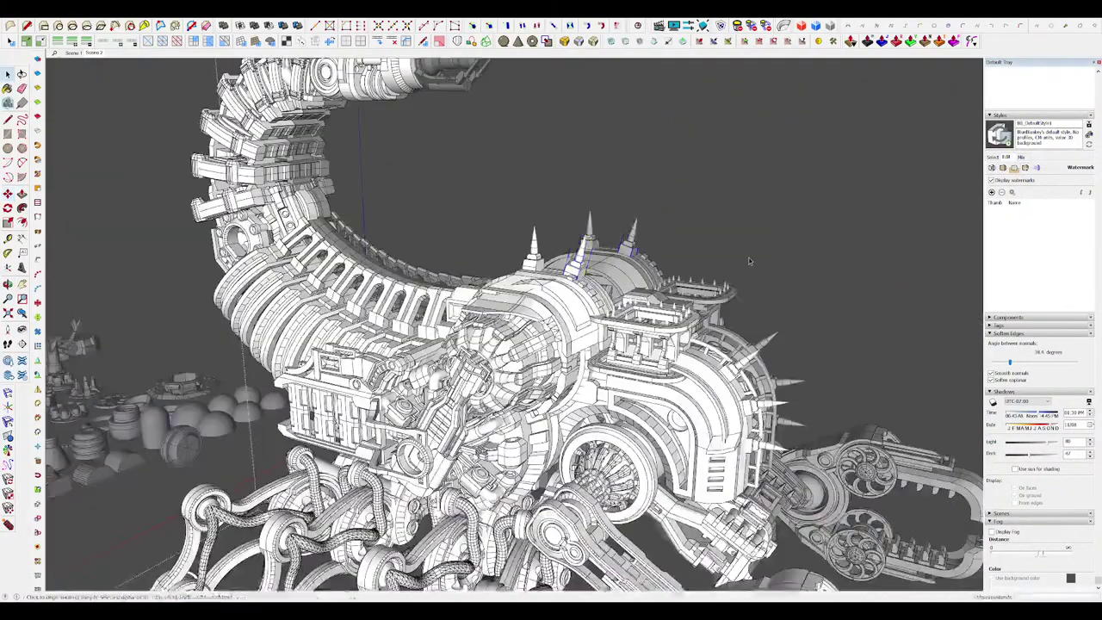
{"action": "left_click", "coordinate": [750, 259]}
Step: Copy the right-hand spire pair, tilted, onto the dome's opposite side
{"action": "middle_click_drag", "start_coordinate": [707, 290], "coordinate": [710, 290]}
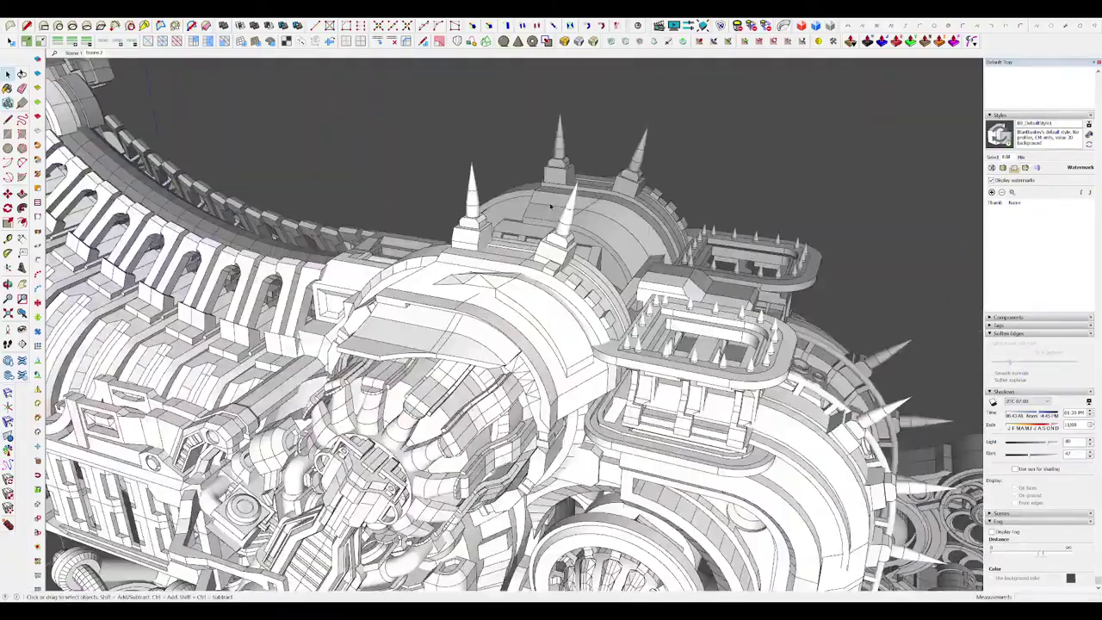
{"action": "left_click", "coordinate": [559, 237]}
{"action": "middle_click_drag", "start_coordinate": [559, 239], "coordinate": [635, 218]}
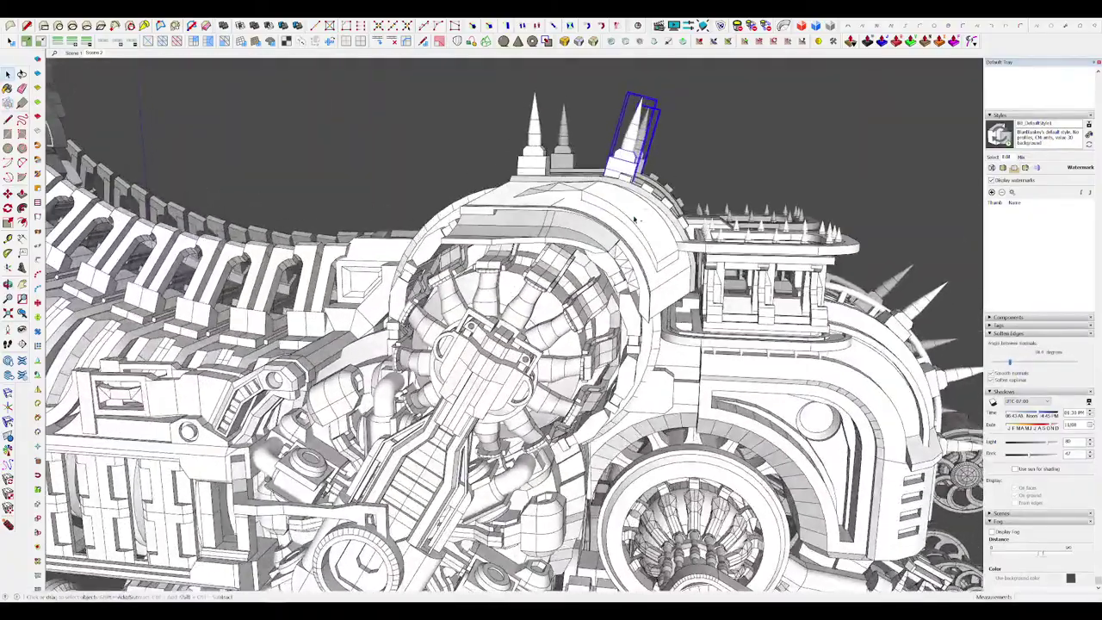
{"action": "key", "text": "ctrl"}
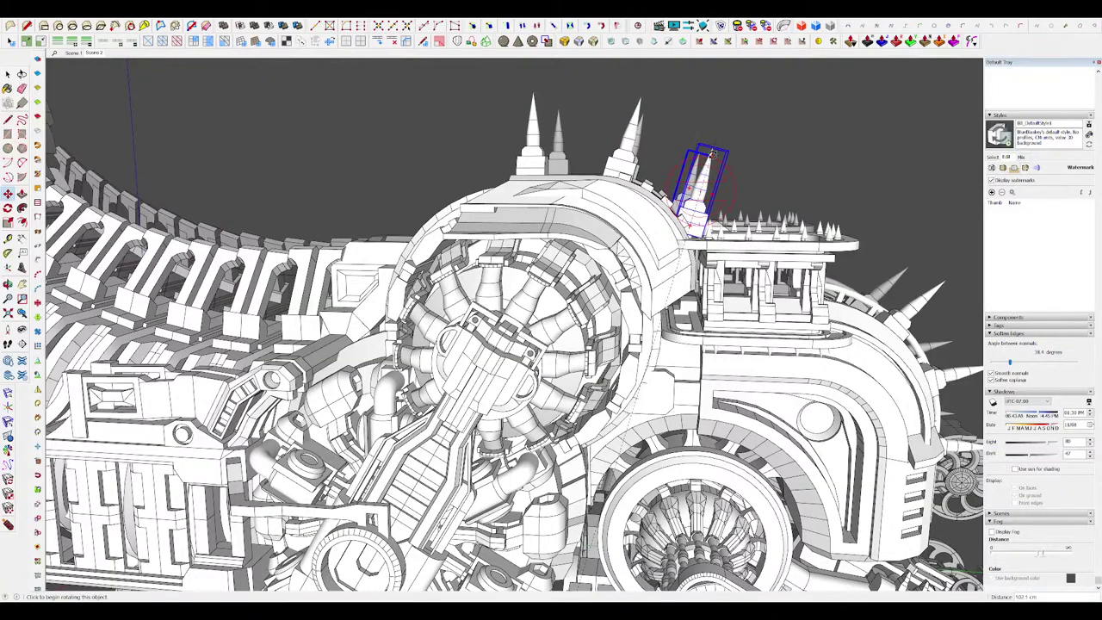
{"action": "left_click", "coordinate": [731, 155]}
{"action": "middle_click_drag", "start_coordinate": [344, 224], "coordinate": [660, 245]}
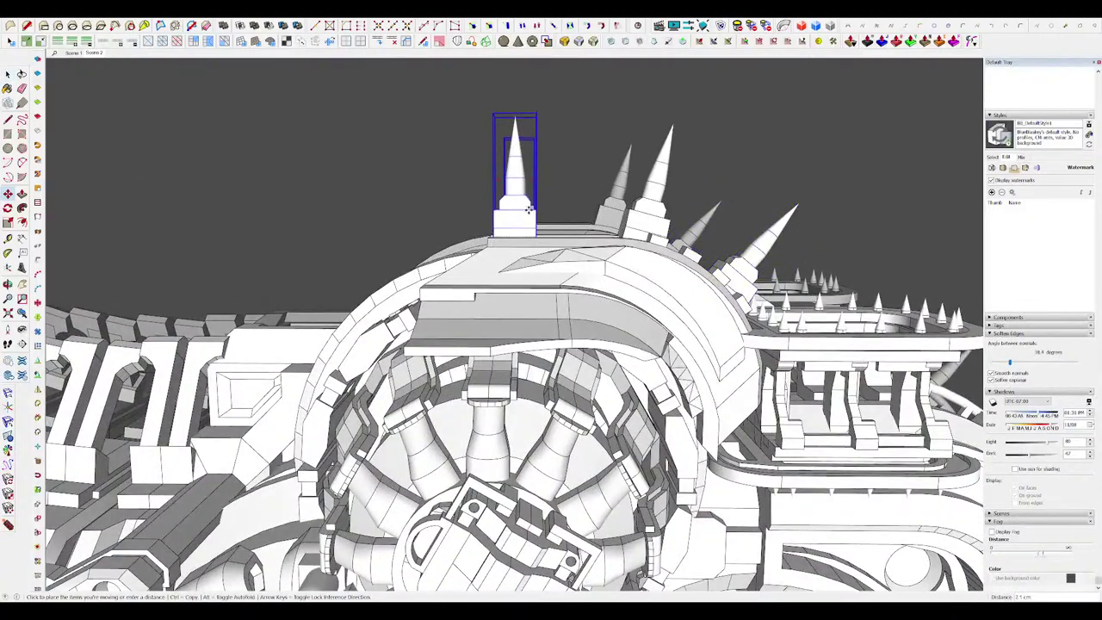
{"action": "left_click", "coordinate": [528, 210]}
{"action": "middle_click_drag", "start_coordinate": [667, 216], "coordinate": [599, 208]}
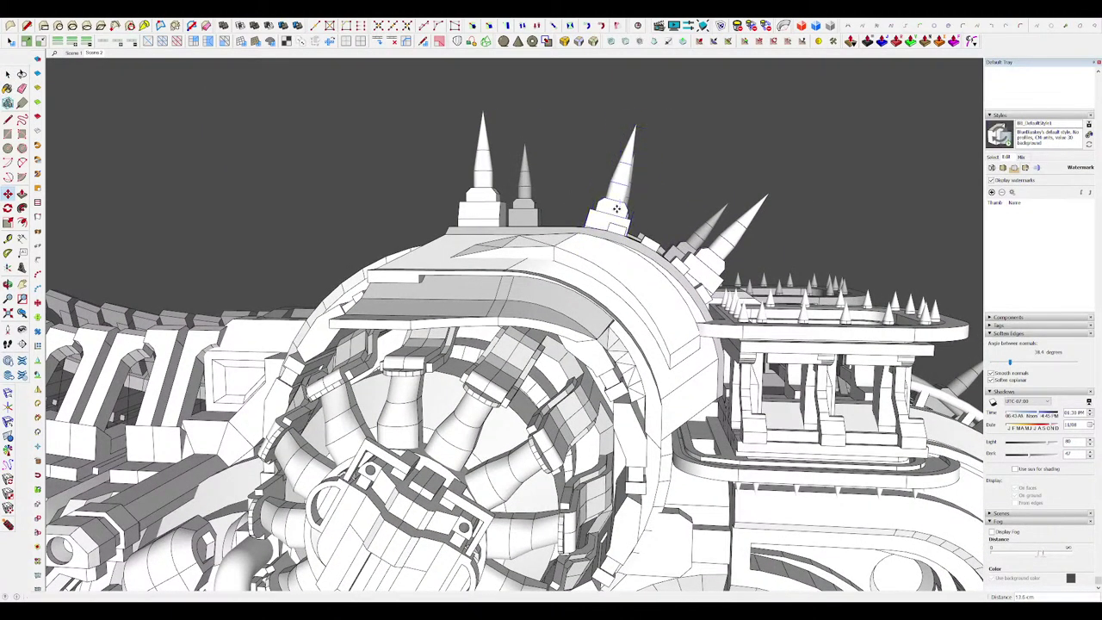
{"action": "scroll", "coordinate": [612, 214], "scroll_direction": "down", "scroll_amount": 7}
{"action": "scroll", "coordinate": [606, 225], "scroll_direction": "up", "scroll_amount": 4}
{"action": "middle_click_drag", "start_coordinate": [659, 231], "coordinate": [635, 333]}
{"action": "scroll", "coordinate": [680, 230], "scroll_direction": "down", "scroll_amount": 8}
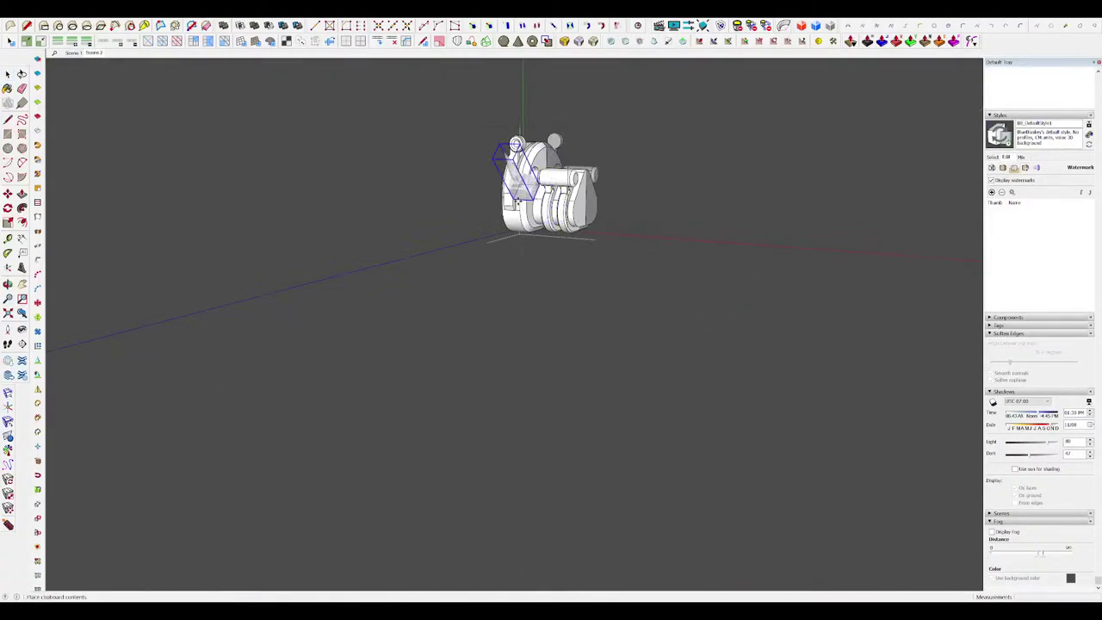
Step: Place the pasted nozzle pair on the tail joint with both cones turned downward
{"action": "scroll", "coordinate": [519, 200], "scroll_direction": "up", "scroll_amount": 3}
{"action": "left_click", "coordinate": [527, 225]}
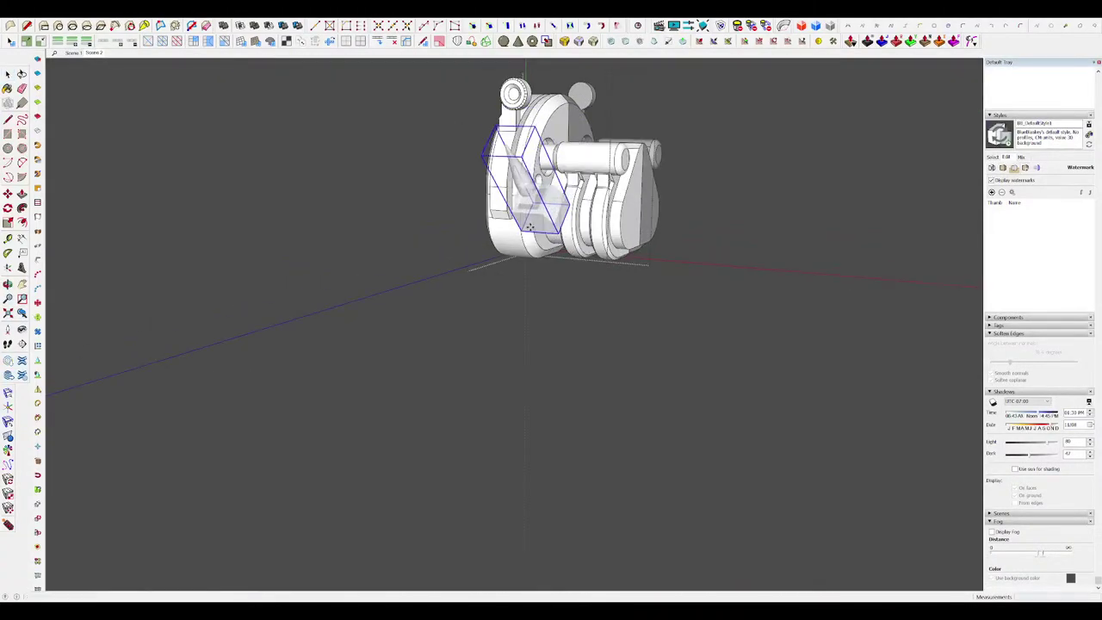
{"action": "middle_click_drag", "start_coordinate": [542, 225], "coordinate": [458, 224]}
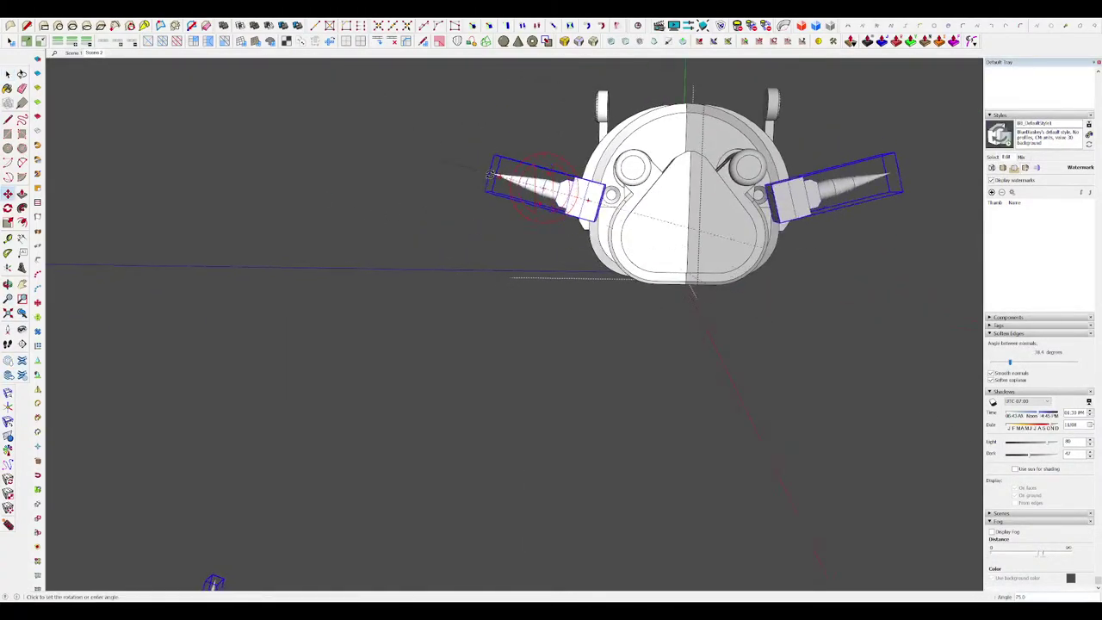
{"action": "key", "text": "m"}
{"action": "middle_click_drag", "start_coordinate": [529, 229], "coordinate": [524, 497]}
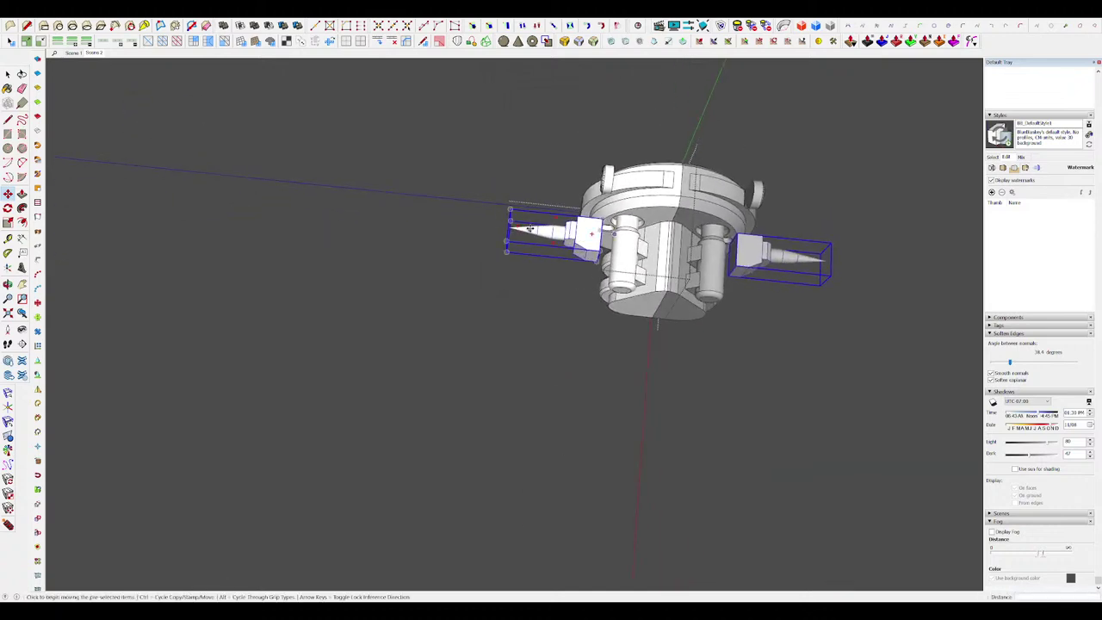
{"action": "middle_click_drag", "start_coordinate": [551, 276], "coordinate": [694, 550]}
Step: Undo the nozzles' rotation and set them back on the tail joint
{"action": "left_click", "coordinate": [516, 252]}
{"action": "key", "text": "i"}
{"action": "scroll", "coordinate": [516, 258], "scroll_direction": "up", "scroll_amount": 2}
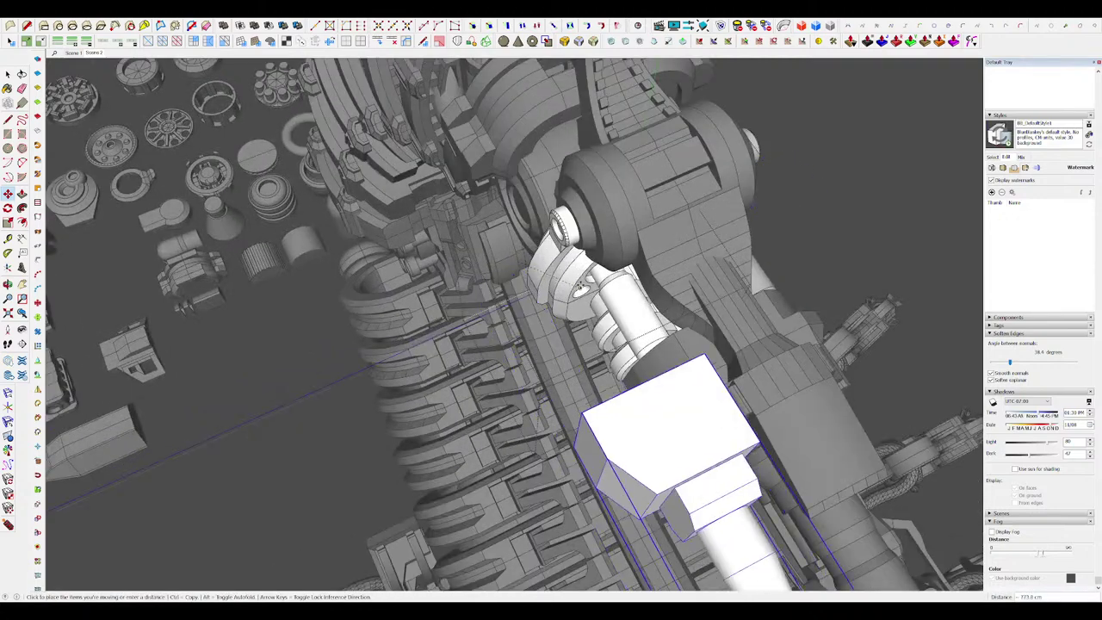
{"action": "key", "text": "ctrl+z"}
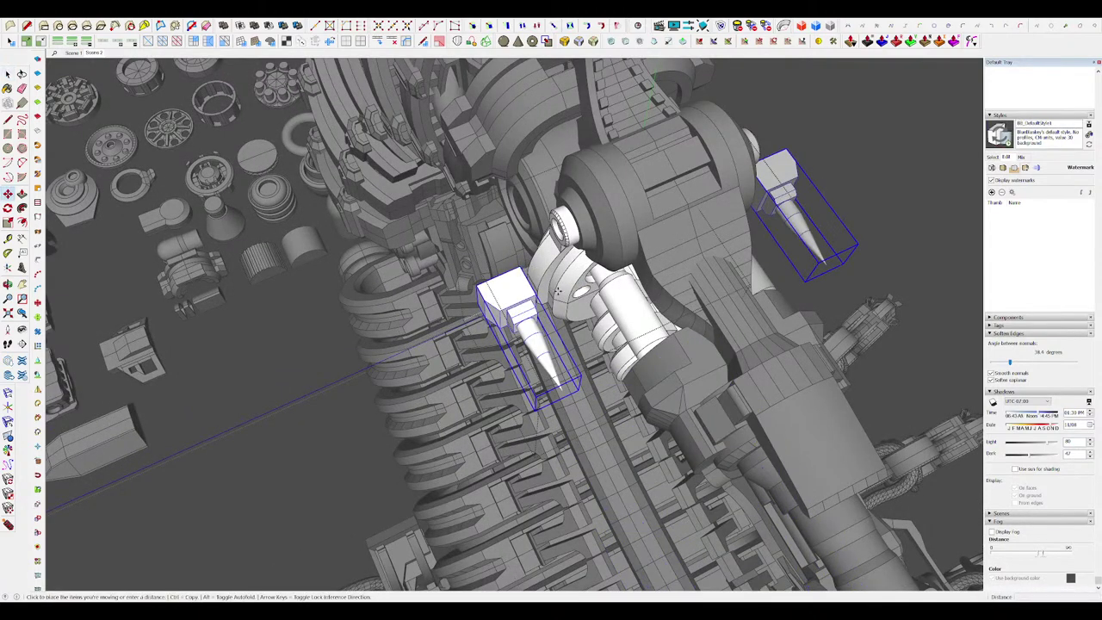
{"action": "scroll", "coordinate": [557, 291], "scroll_direction": "up", "scroll_amount": 5}
{"action": "scroll", "coordinate": [631, 336], "scroll_direction": "down", "scroll_amount": 2}
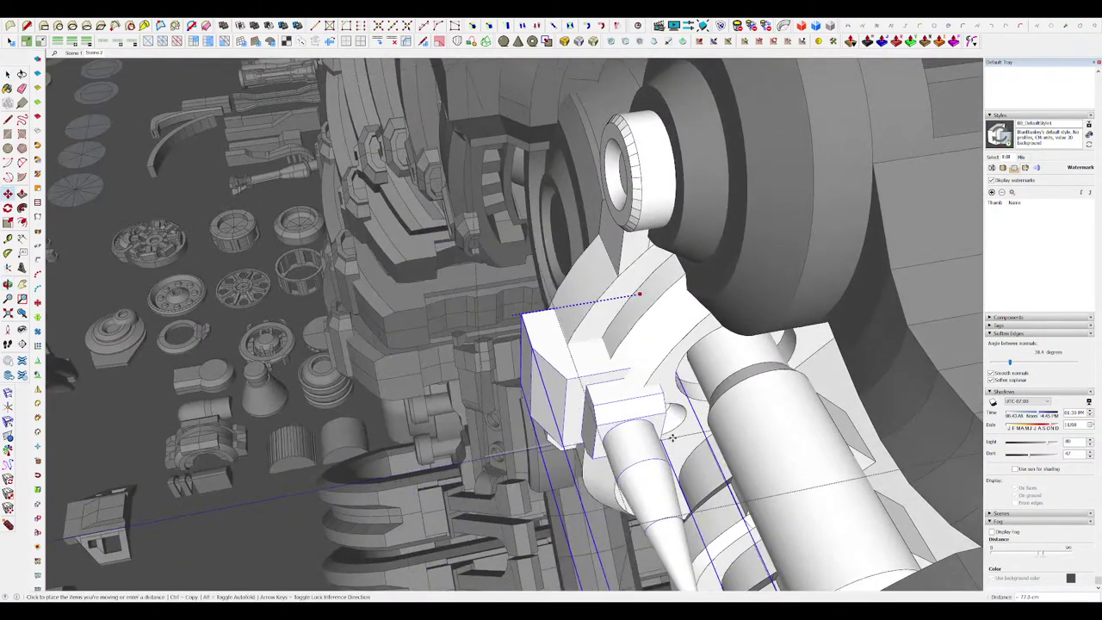
{"action": "left_click", "coordinate": [675, 436]}
{"action": "middle_click_drag", "start_coordinate": [675, 436], "coordinate": [627, 234]}
{"action": "scroll", "coordinate": [639, 297], "scroll_direction": "down", "scroll_amount": 3}
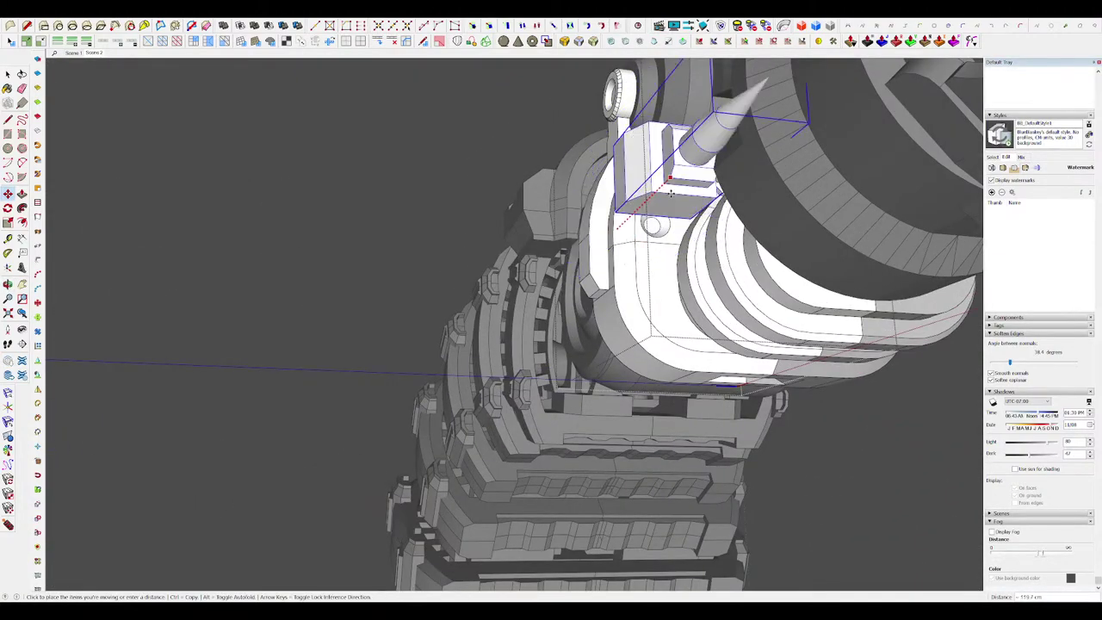
Step: Move the nozzle group onto the tail joint, then clear the selection and close the nested groups
{"action": "left_click", "coordinate": [684, 223]}
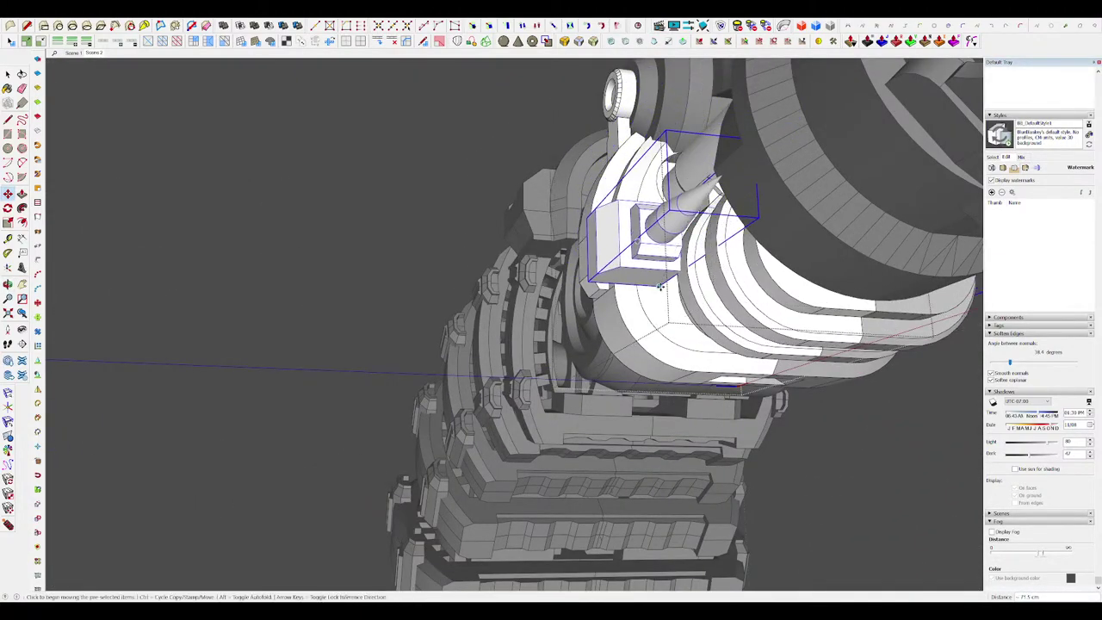
{"action": "mouse_move", "coordinate": [660, 287]}
{"action": "middle_mouse_down"}
{"action": "mouse_move", "coordinate": [646, 351]}
{"action": "mouse_move", "coordinate": [666, 337]}
{"action": "mouse_move", "coordinate": [694, 387]}
{"action": "middle_mouse_up"}
{"action": "left_click", "coordinate": [657, 320]}
{"action": "scroll", "coordinate": [665, 258], "scroll_direction": "up", "scroll_amount": 3}
{"action": "left_click", "coordinate": [655, 262]}
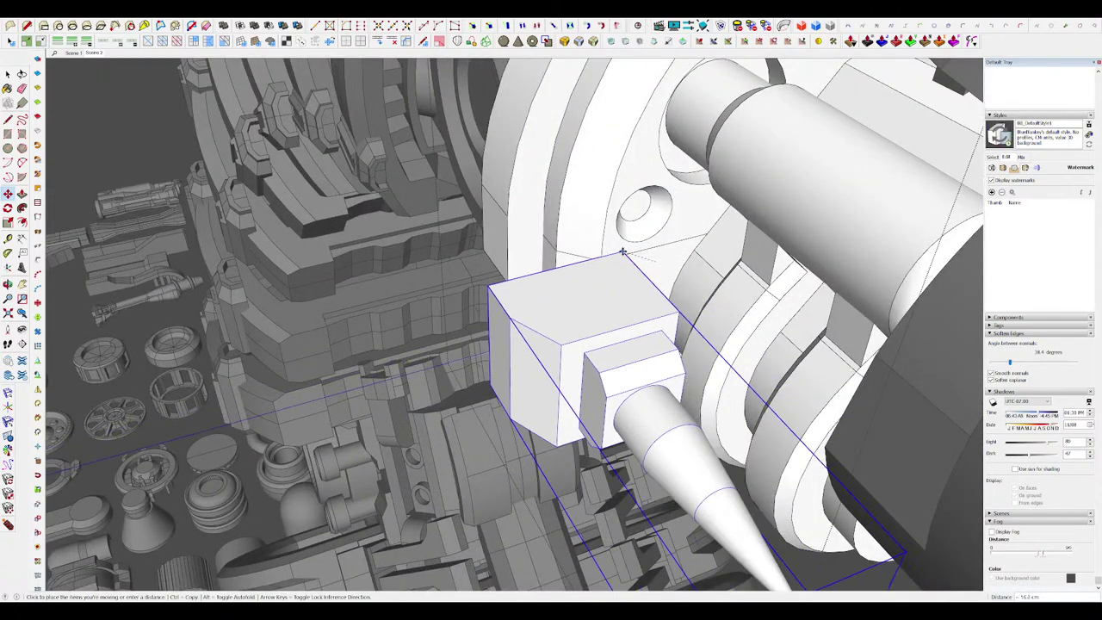
{"action": "scroll", "coordinate": [652, 248], "scroll_direction": "down", "scroll_amount": 8}
{"action": "key", "text": "space"}
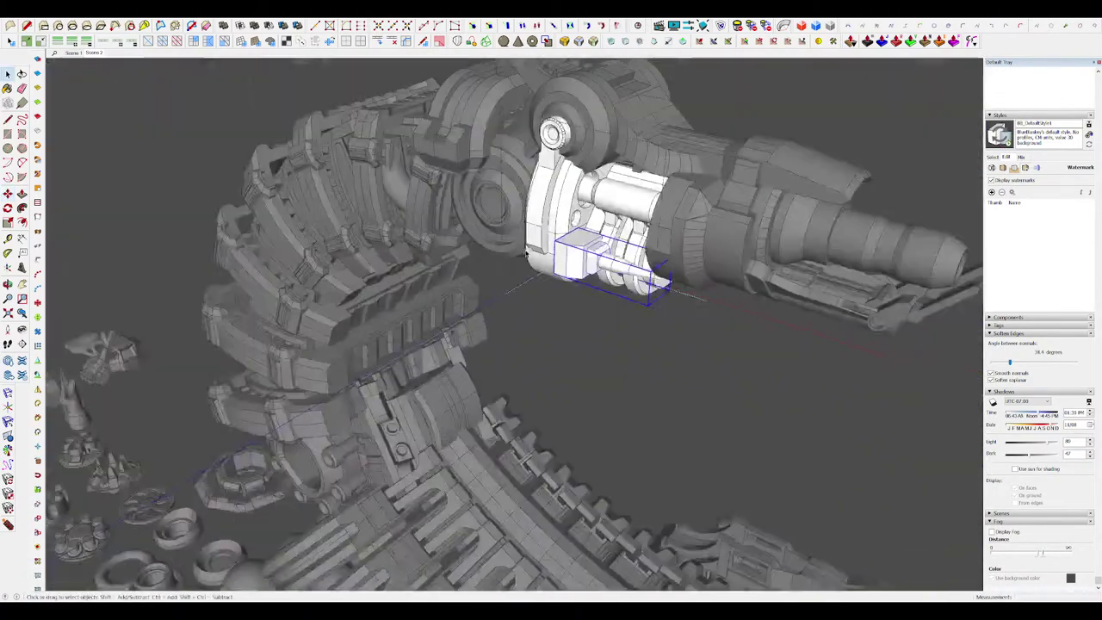
{"action": "scroll", "coordinate": [688, 276], "scroll_direction": "down", "scroll_amount": 4}
{"action": "left_click", "coordinate": [740, 298]}
{"action": "scroll", "coordinate": [793, 306], "scroll_direction": "down", "scroll_amount": 2}
{"action": "left_click", "coordinate": [793, 307]}
{"action": "middle_click_drag", "start_coordinate": [793, 306], "coordinate": [785, 195]}
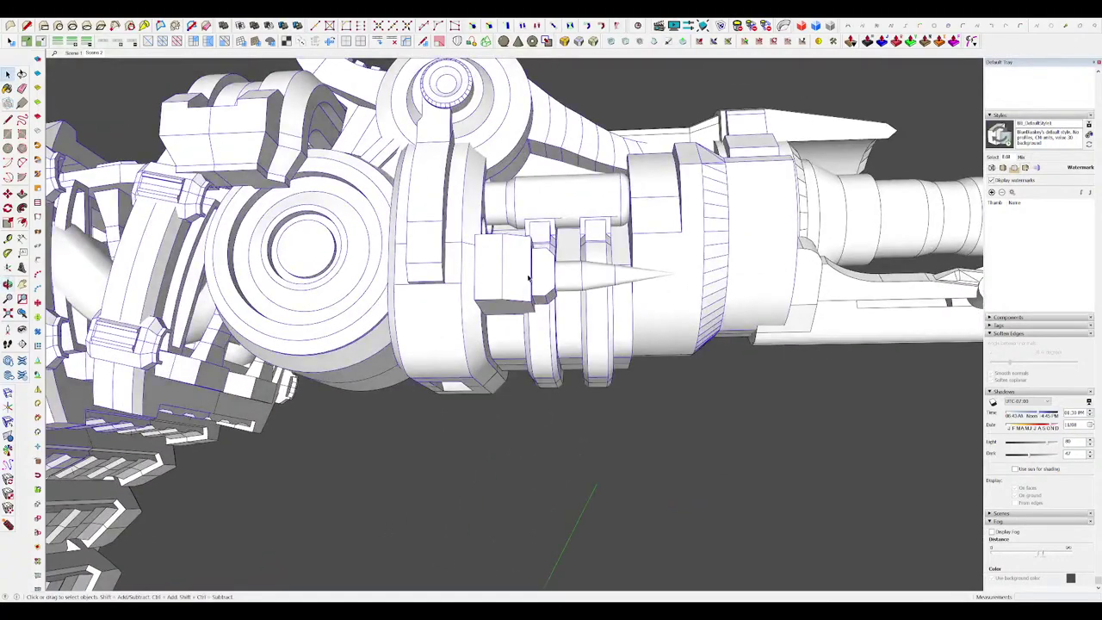
Step: Open the box-and-cone group and extrude a box face by 30.2 cm
{"action": "double_click", "coordinate": [521, 274]}
{"action": "key", "text": "Escape"}
{"action": "left_click", "coordinate": [504, 264]}
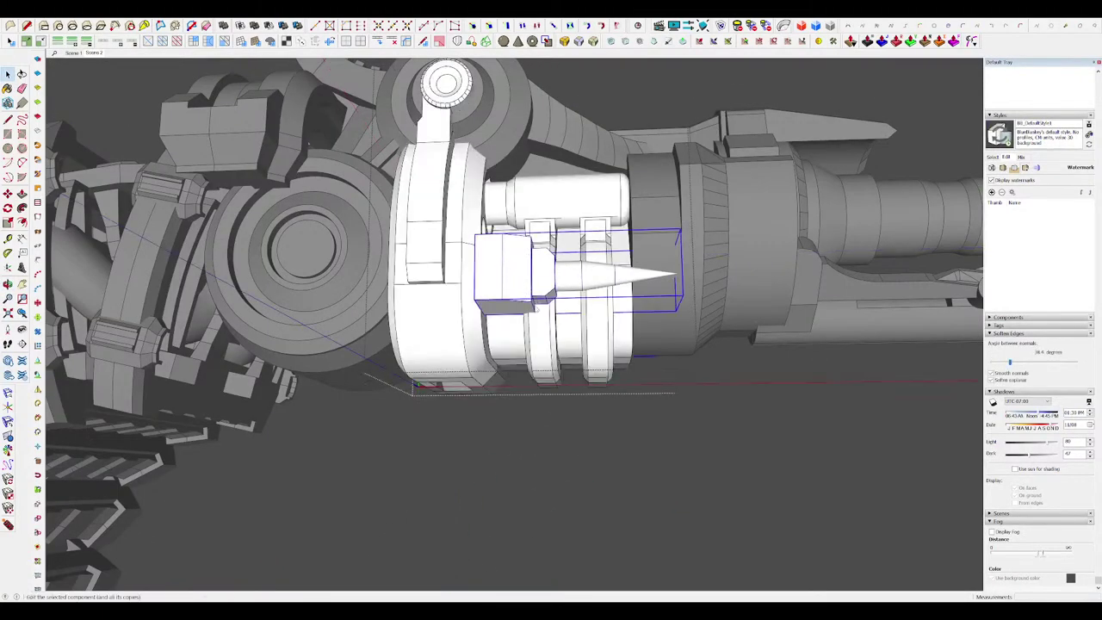
{"action": "double_click", "coordinate": [501, 299]}
{"action": "middle_click_drag", "start_coordinate": [501, 298], "coordinate": [545, 401]}
{"action": "scroll", "coordinate": [581, 304], "scroll_direction": "up", "scroll_amount": 3}
{"action": "key", "text": "p"}
{"action": "left_click", "coordinate": [552, 297]}
Step: Leave the box-and-cone part, close the nested groups and clear the selection
{"action": "scroll", "coordinate": [578, 238], "scroll_direction": "down", "scroll_amount": 5}
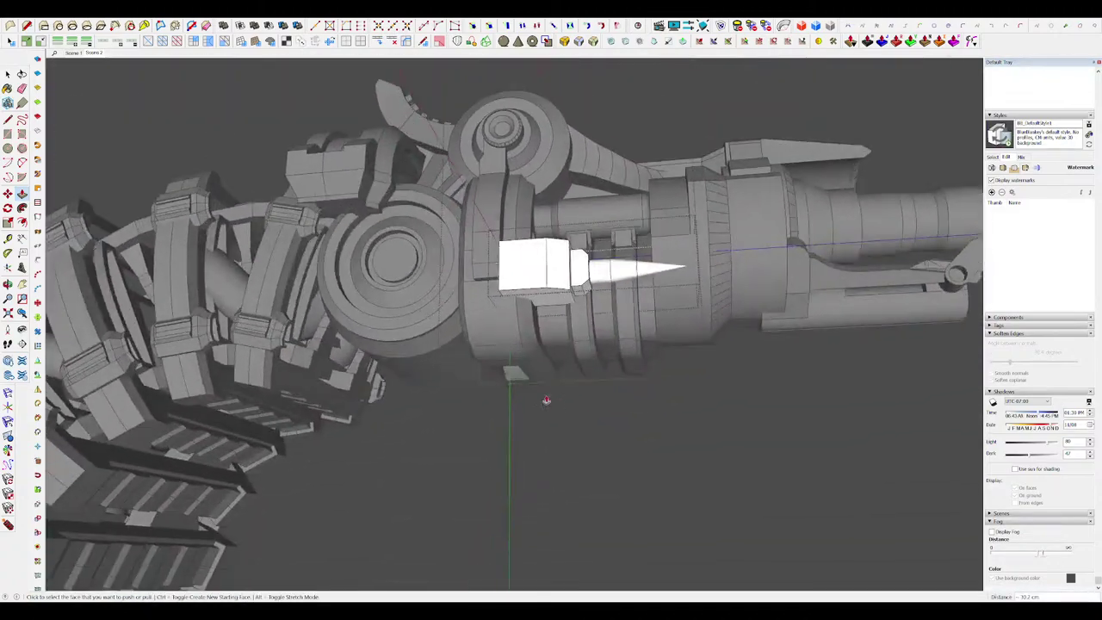
{"action": "scroll", "coordinate": [570, 264], "scroll_direction": "up", "scroll_amount": 4}
{"action": "middle_click_drag", "start_coordinate": [570, 264], "coordinate": [362, 318]}
{"action": "key", "text": "space"}
{"action": "scroll", "coordinate": [438, 300], "scroll_direction": "down", "scroll_amount": 4}
{"action": "scroll", "coordinate": [393, 373], "scroll_direction": "up", "scroll_amount": 4}
{"action": "middle_click_drag", "start_coordinate": [438, 300], "coordinate": [510, 264]}
{"action": "middle_click_drag", "start_coordinate": [570, 286], "coordinate": [540, 328]}
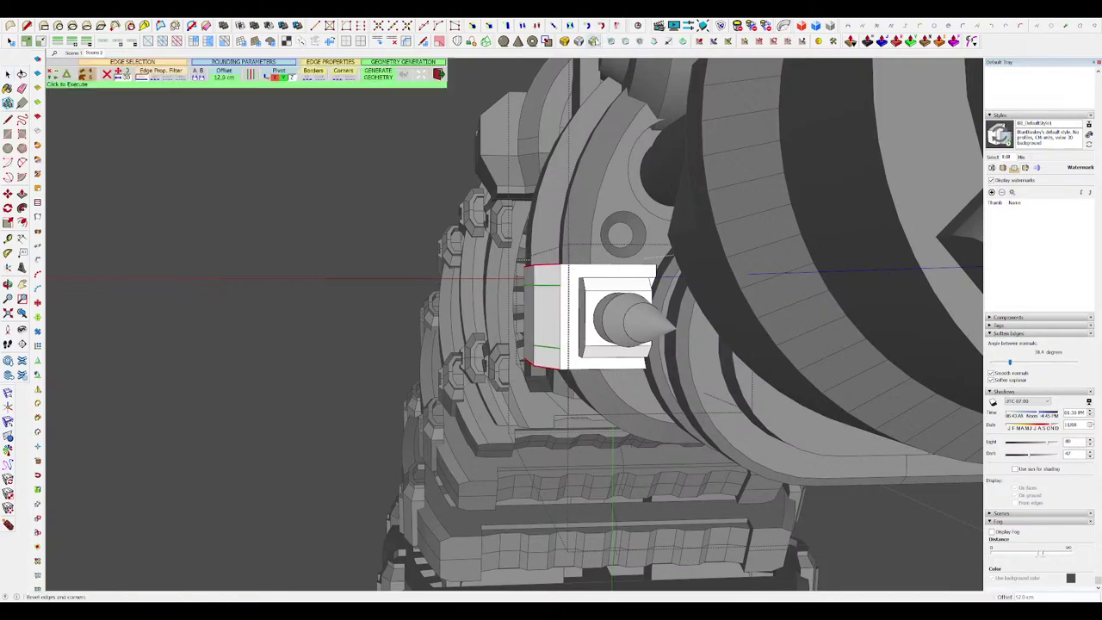
{"action": "key", "text": "space"}
{"action": "middle_click_drag", "start_coordinate": [654, 303], "coordinate": [823, 339]}
{"action": "scroll", "coordinate": [594, 224], "scroll_direction": "down", "scroll_amount": 6}
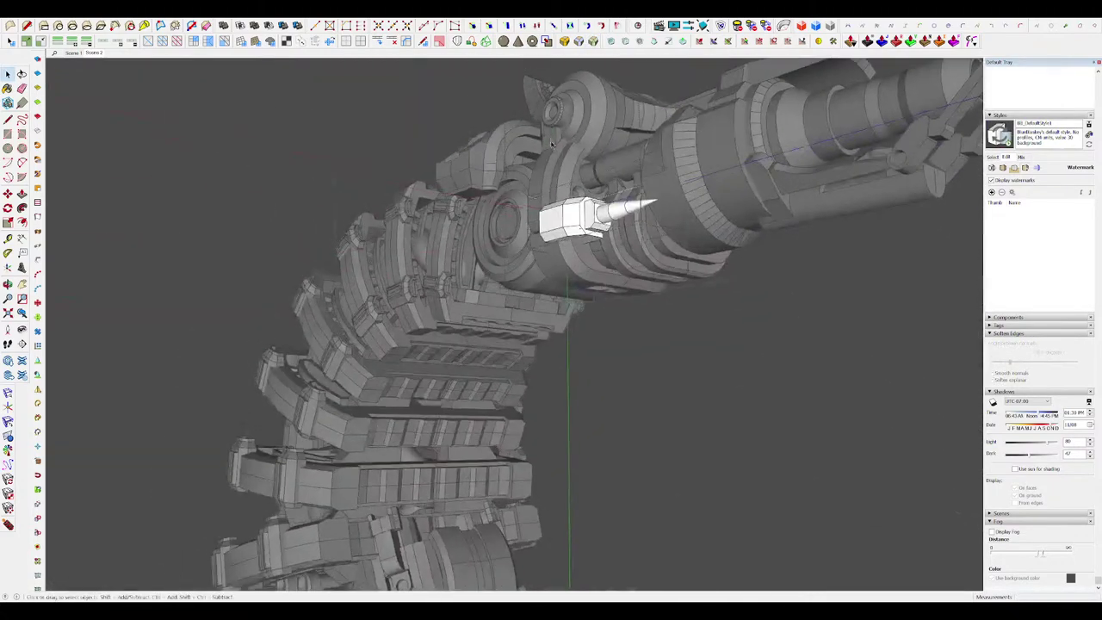
{"action": "left_click", "coordinate": [720, 252]}
{"action": "scroll", "coordinate": [720, 252], "scroll_direction": "down", "scroll_amount": 4}
{"action": "left_click", "coordinate": [721, 253]}
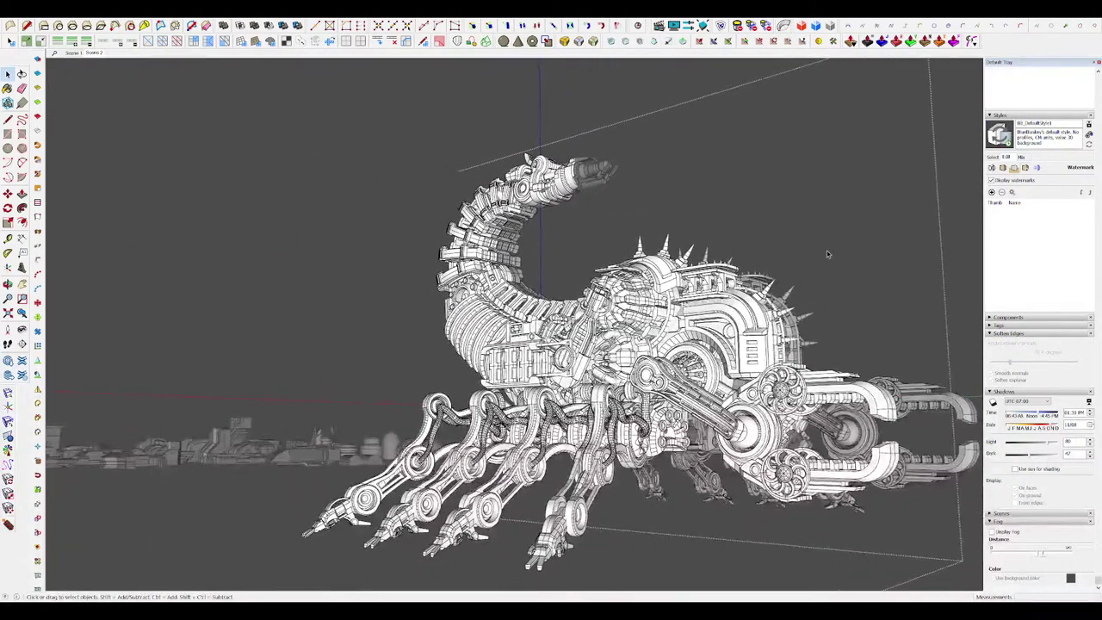
{"action": "scroll", "coordinate": [523, 199], "scroll_direction": "up", "scroll_amount": 10}
Step: Reopen the box-and-cone part and apply RoundCorner to the barrel's selected edges
{"action": "double_click", "coordinate": [579, 236]}
{"action": "double_click", "coordinate": [578, 236]}
{"action": "double_click", "coordinate": [578, 235]}
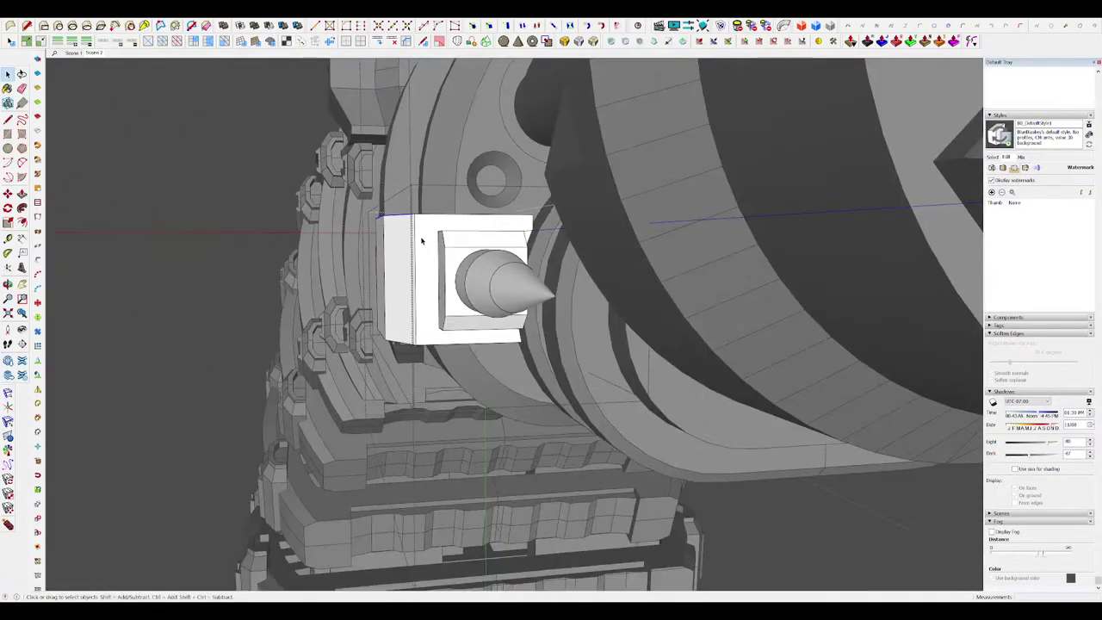
{"action": "left_click", "coordinate": [564, 41]}
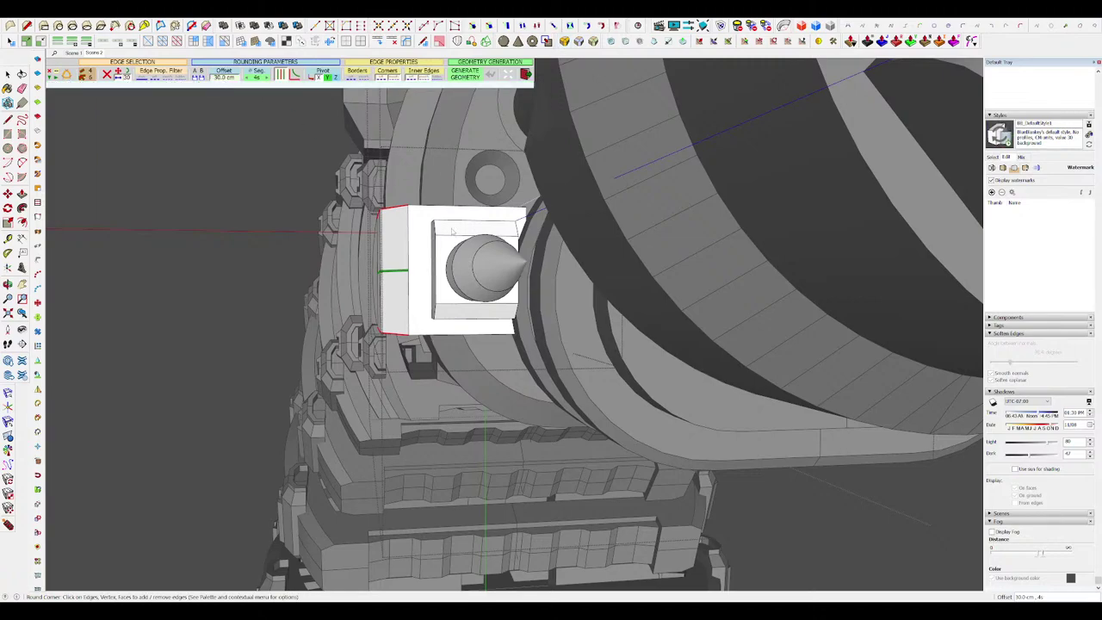
{"action": "key", "text": "Return"}
{"action": "key", "text": "space"}
{"action": "middle_click_drag", "start_coordinate": [453, 231], "coordinate": [689, 304]}
{"action": "scroll", "coordinate": [597, 285], "scroll_direction": "down", "scroll_amount": 3}
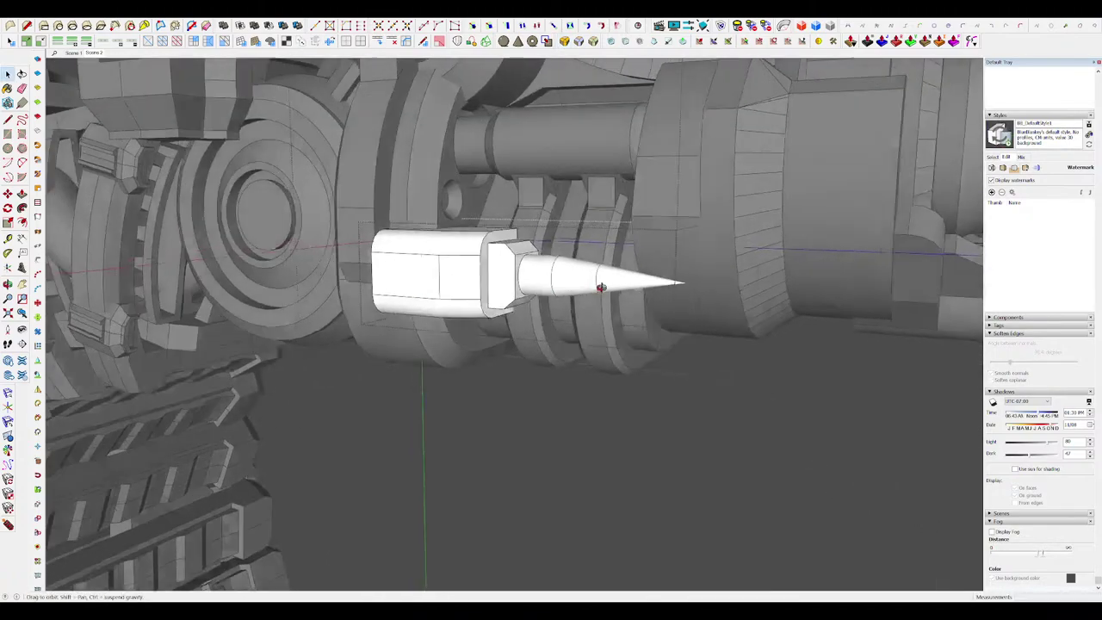
Step: Return to the wide view of the whole scorpion model
{"action": "middle_click_drag", "start_coordinate": [598, 285], "coordinate": [661, 251]}
{"action": "scroll", "coordinate": [746, 327], "scroll_direction": "down", "scroll_amount": 5}
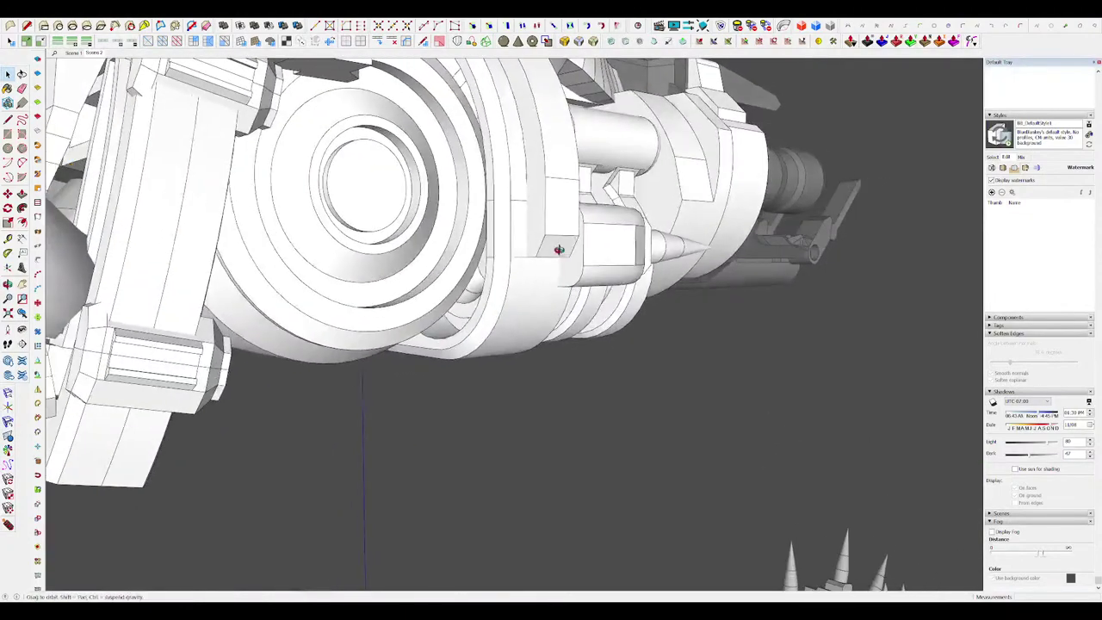
{"action": "key", "text": "p"}
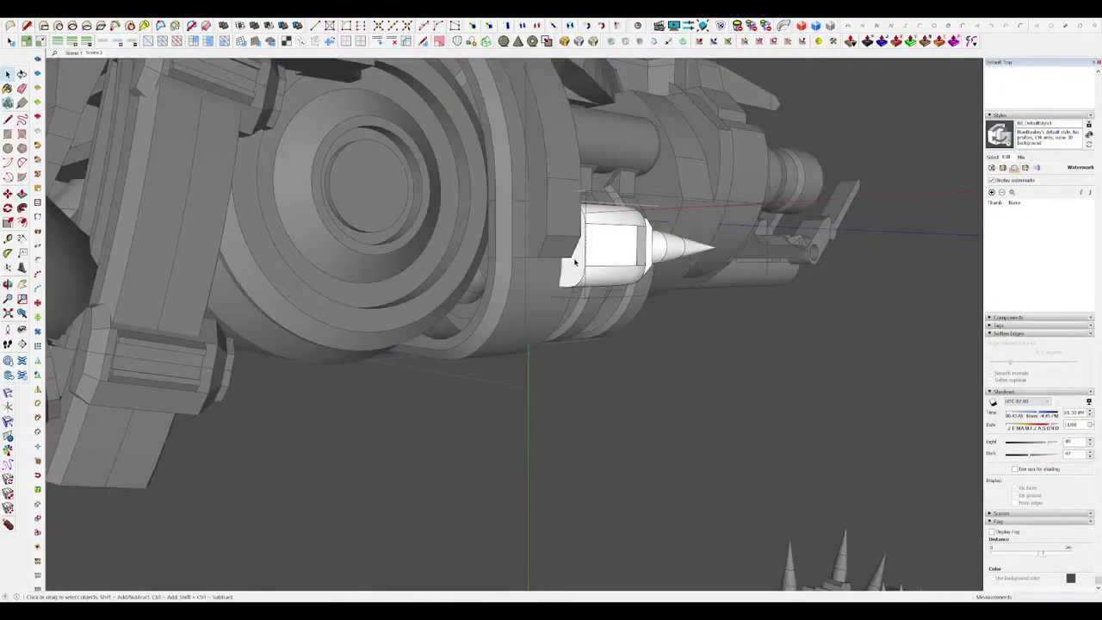
{"action": "key", "text": "space"}
{"action": "key", "text": "Page_Down"}
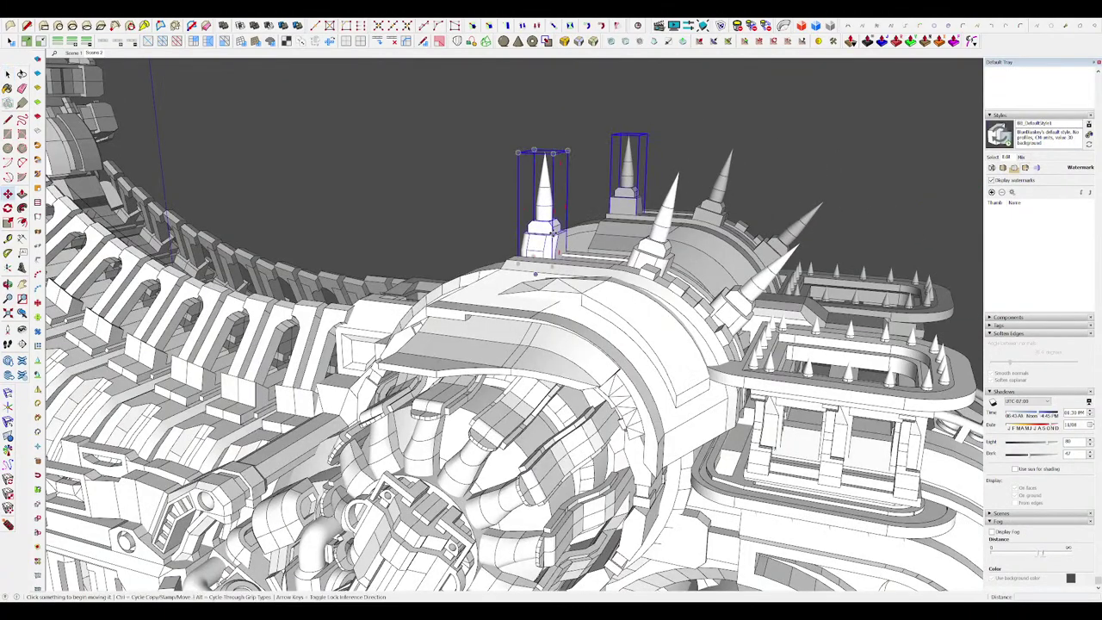
Step: Move the second front spike to its new spot on the housing, then close the component
{"action": "middle_click_drag", "start_coordinate": [548, 244], "coordinate": [613, 203]}
{"action": "key", "text": "space"}
{"action": "left_click", "coordinate": [708, 193]}
{"action": "key", "text": "m"}
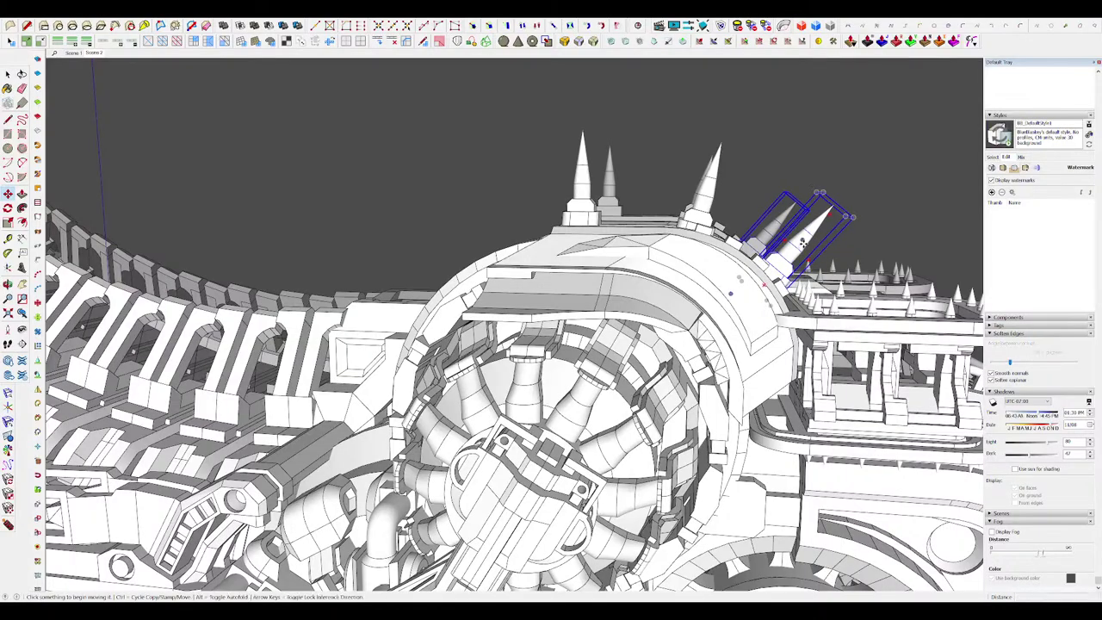
{"action": "left_click", "coordinate": [803, 248]}
{"action": "middle_click_drag", "start_coordinate": [803, 247], "coordinate": [517, 297]}
{"action": "key", "text": "space"}
{"action": "left_click", "coordinate": [711, 307]}
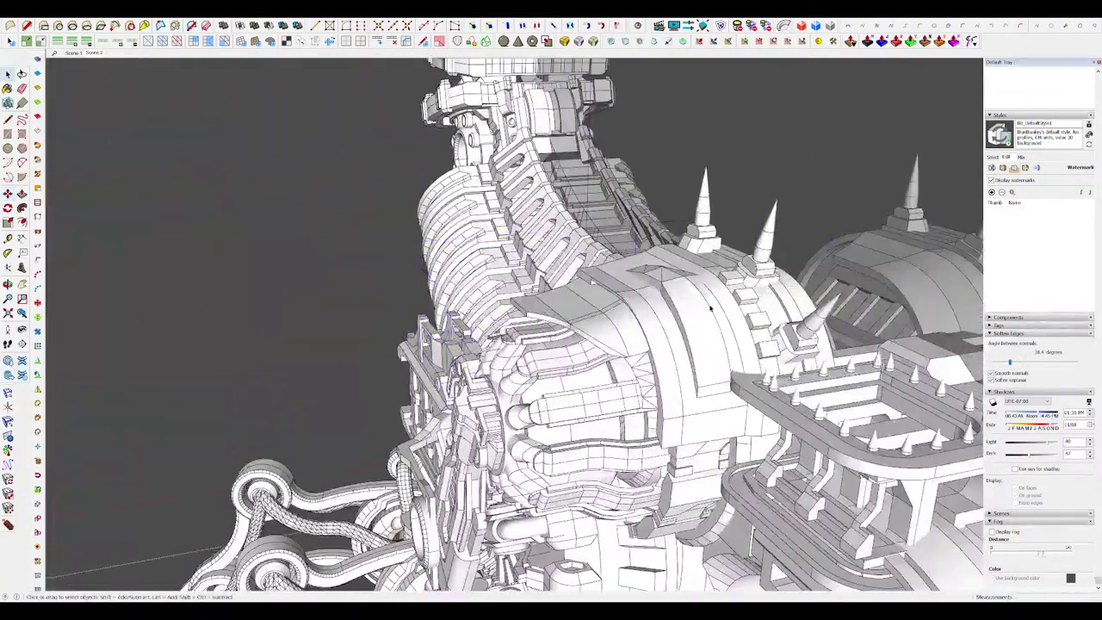
{"action": "middle_click_drag", "start_coordinate": [710, 307], "coordinate": [806, 316]}
{"action": "scroll", "coordinate": [692, 336], "scroll_direction": "down", "scroll_amount": 2}
{"action": "scroll", "coordinate": [692, 336], "scroll_direction": "down", "scroll_amount": 5}
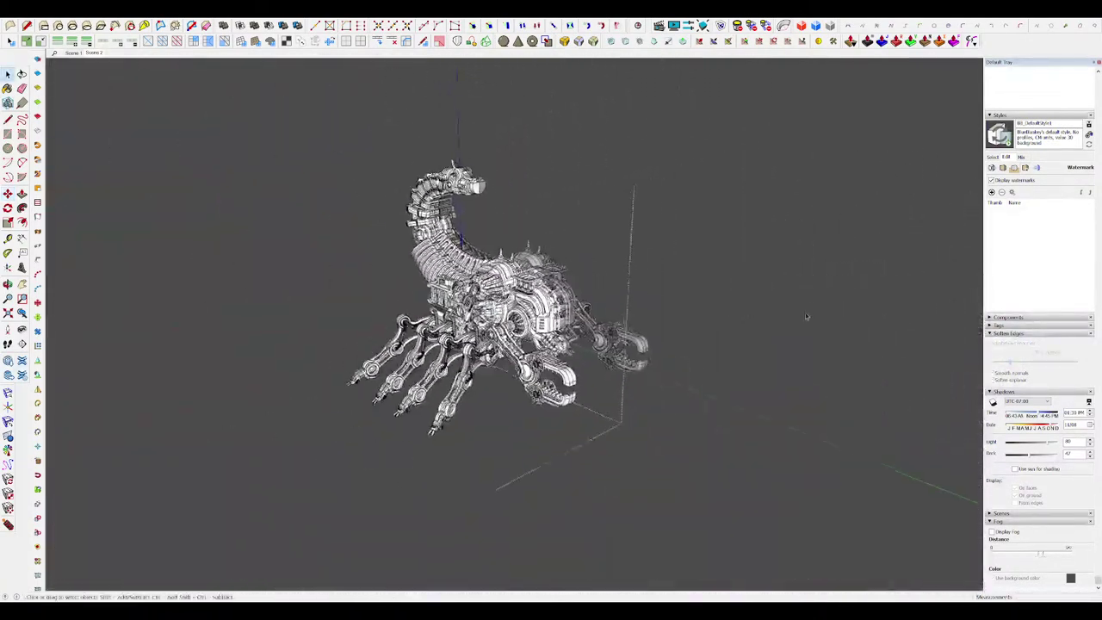
{"action": "left_click", "coordinate": [808, 317]}
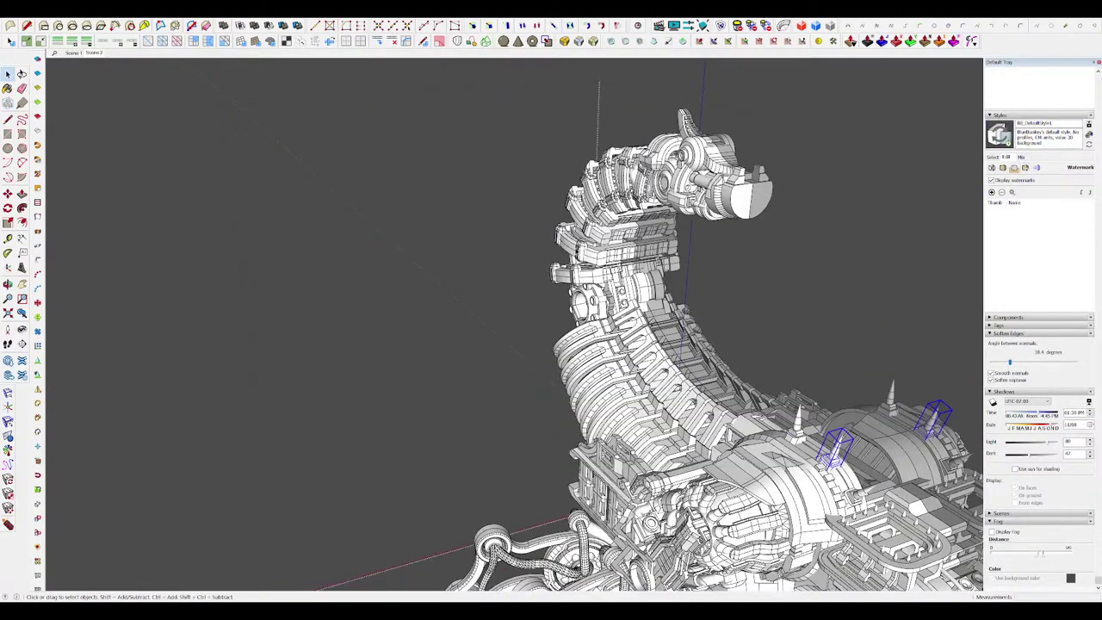
Step: Paste the copied spikes onto the tail-tip segment and check them from several angles
{"action": "middle_click_drag", "start_coordinate": [603, 301], "coordinate": [708, 325]}
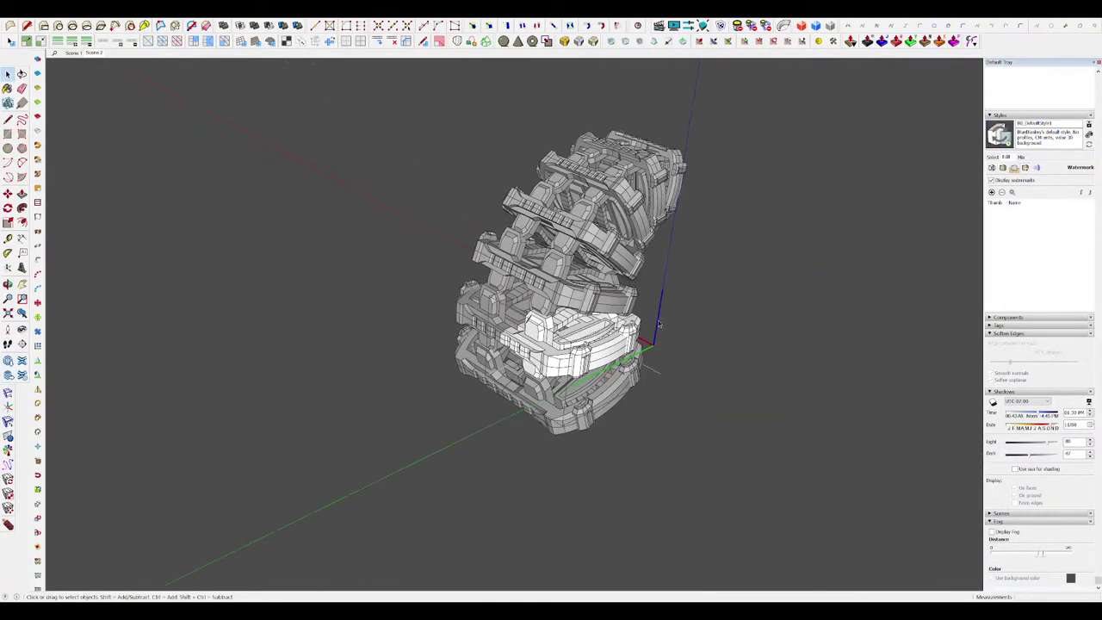
{"action": "key", "text": "ctrl+v"}
{"action": "scroll", "coordinate": [542, 365], "scroll_direction": "up", "scroll_amount": 3}
{"action": "middle_click_drag", "start_coordinate": [561, 366], "coordinate": [487, 446]}
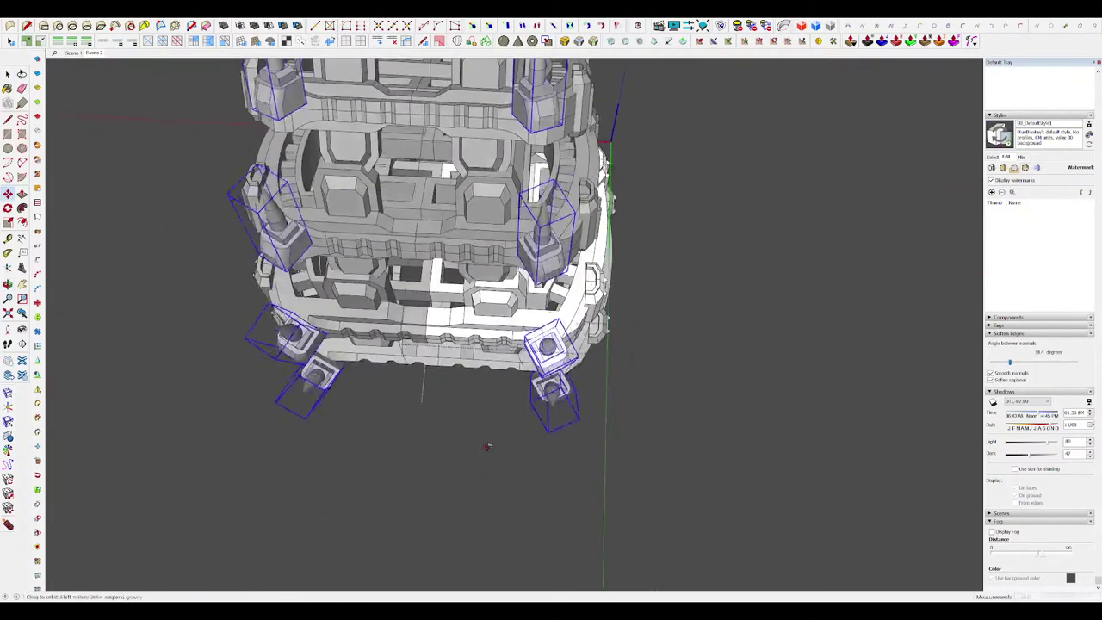
{"action": "middle_click_drag", "start_coordinate": [544, 348], "coordinate": [443, 248]}
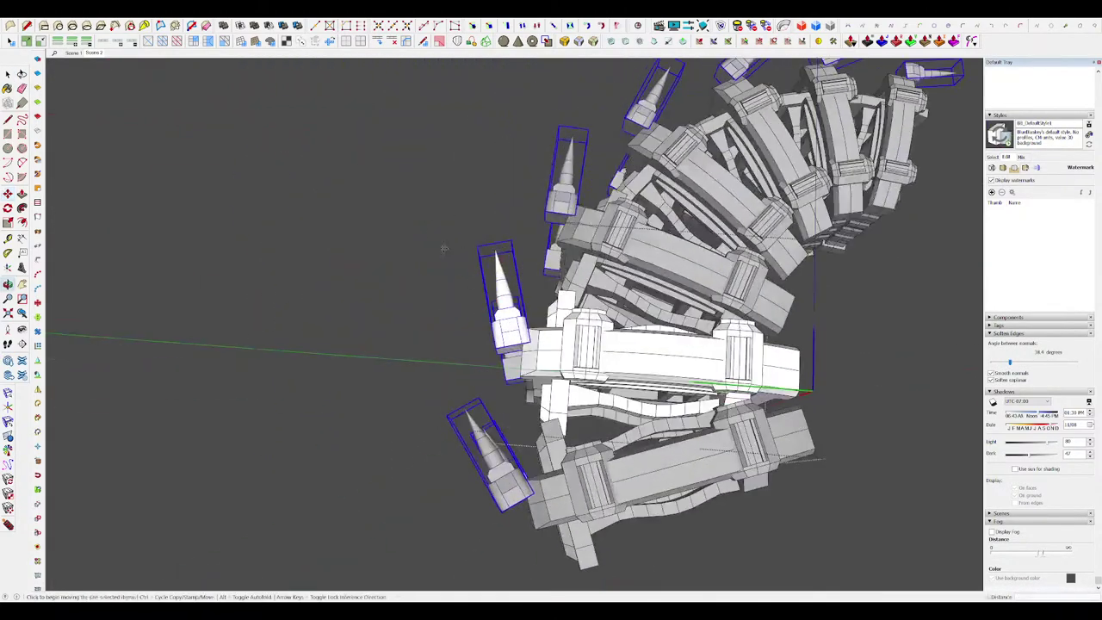
{"action": "scroll", "coordinate": [449, 286], "scroll_direction": "up", "scroll_amount": 3}
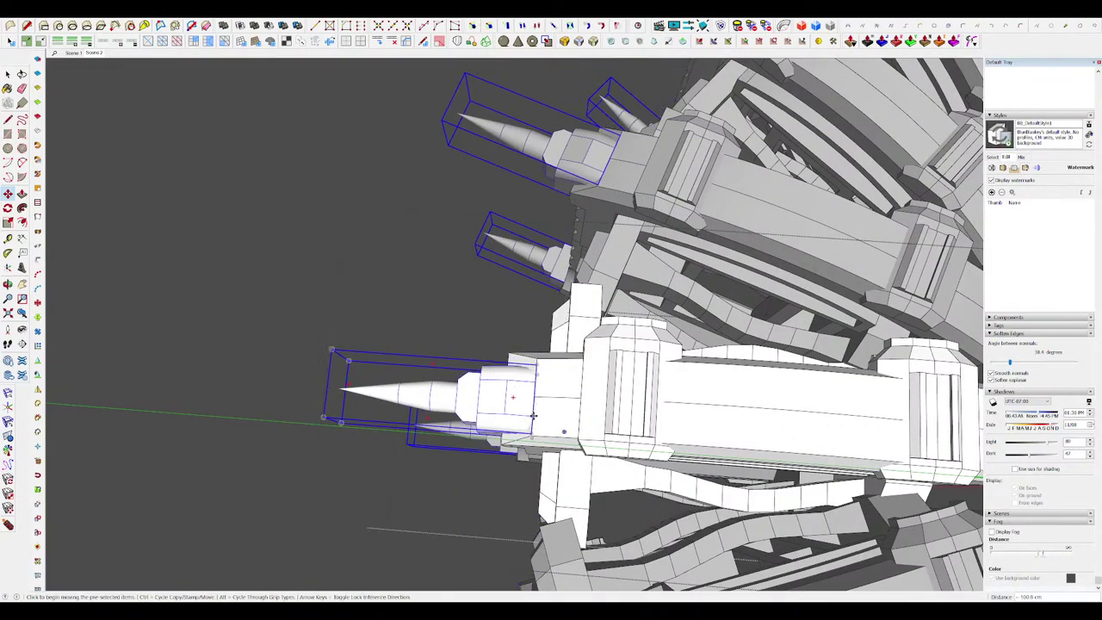
{"action": "middle_click_drag", "start_coordinate": [533, 416], "coordinate": [791, 504]}
{"action": "middle_click_drag", "start_coordinate": [378, 434], "coordinate": [406, 257]}
{"action": "key", "text": "space"}
{"action": "scroll", "coordinate": [344, 361], "scroll_direction": "down", "scroll_amount": 5}
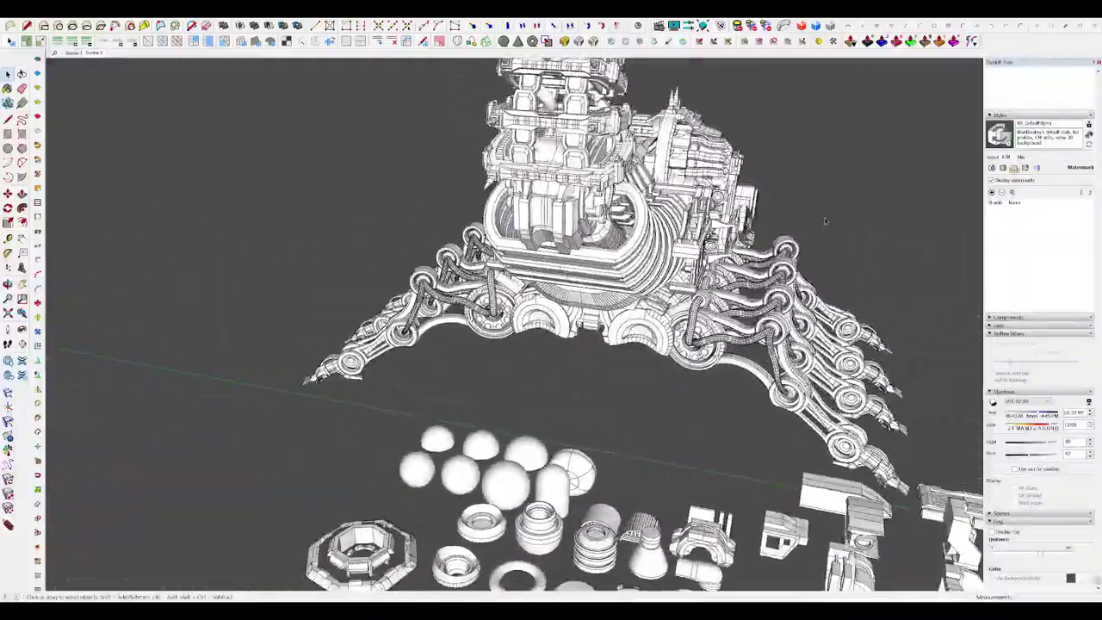
Step: Open the rib group on the scorpion's curved tail
{"action": "scroll", "coordinate": [731, 241], "scroll_direction": "up", "scroll_amount": 4}
{"action": "mouse_move", "coordinate": [676, 268]}
{"action": "middle_mouse_down"}
{"action": "mouse_move", "coordinate": [725, 278]}
{"action": "mouse_move", "coordinate": [585, 368]}
{"action": "mouse_move", "coordinate": [483, 361]}
{"action": "middle_mouse_up"}
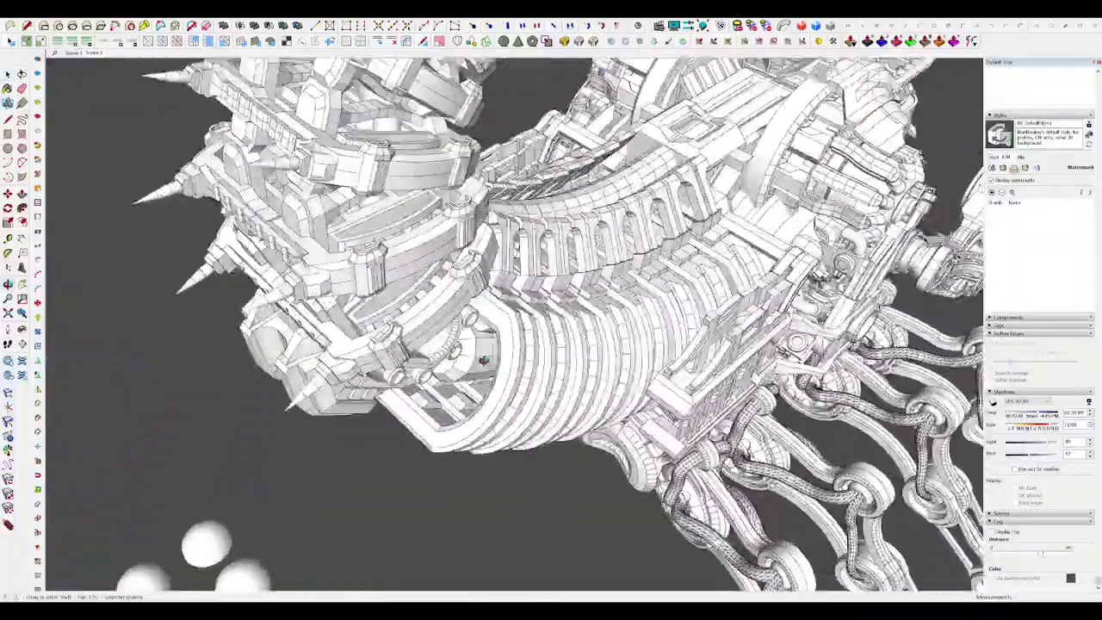
{"action": "scroll", "coordinate": [483, 361], "scroll_direction": "down", "scroll_amount": 7}
{"action": "middle_click_drag", "start_coordinate": [357, 464], "coordinate": [266, 415]}
{"action": "scroll", "coordinate": [266, 415], "scroll_direction": "down", "scroll_amount": 2}
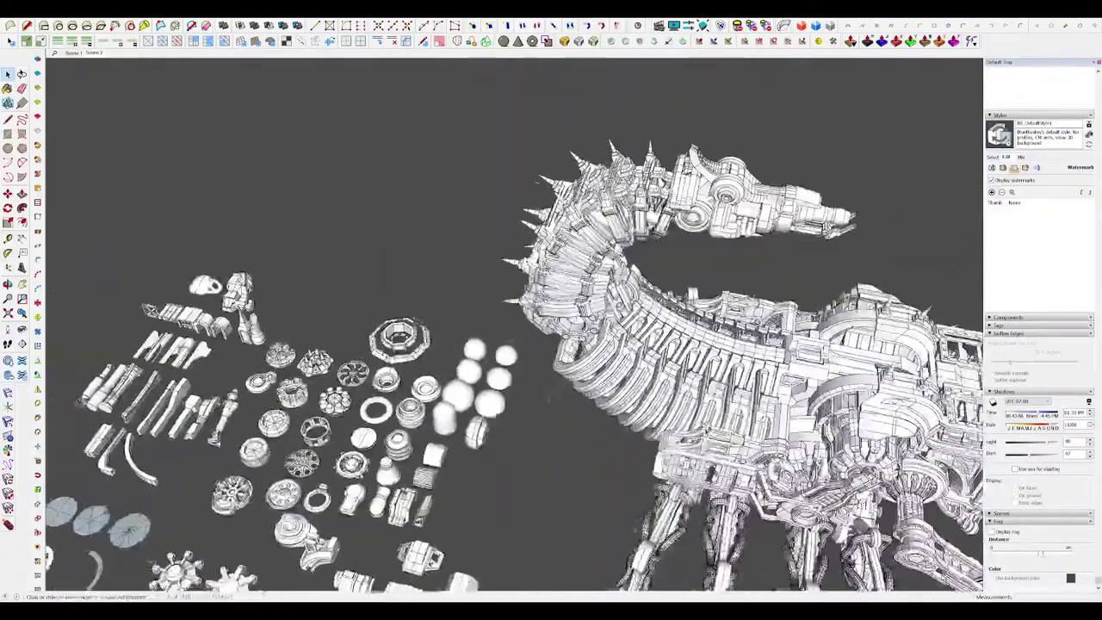
{"action": "middle_click_drag", "start_coordinate": [598, 376], "coordinate": [612, 456]}
{"action": "double_click", "coordinate": [604, 405]}
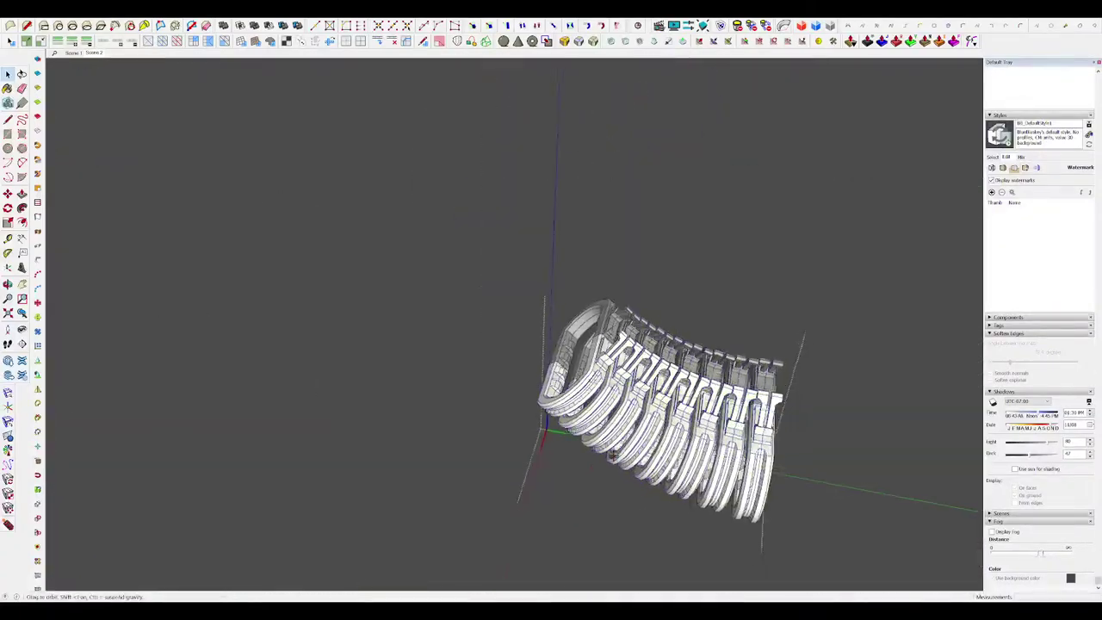
{"action": "middle_click_drag", "start_coordinate": [667, 422], "coordinate": [588, 381]}
{"action": "scroll", "coordinate": [587, 381], "scroll_direction": "up", "scroll_amount": 3}
Step: Scale the selected tail rib down slightly, to about 0.95
{"action": "key", "text": "s"}
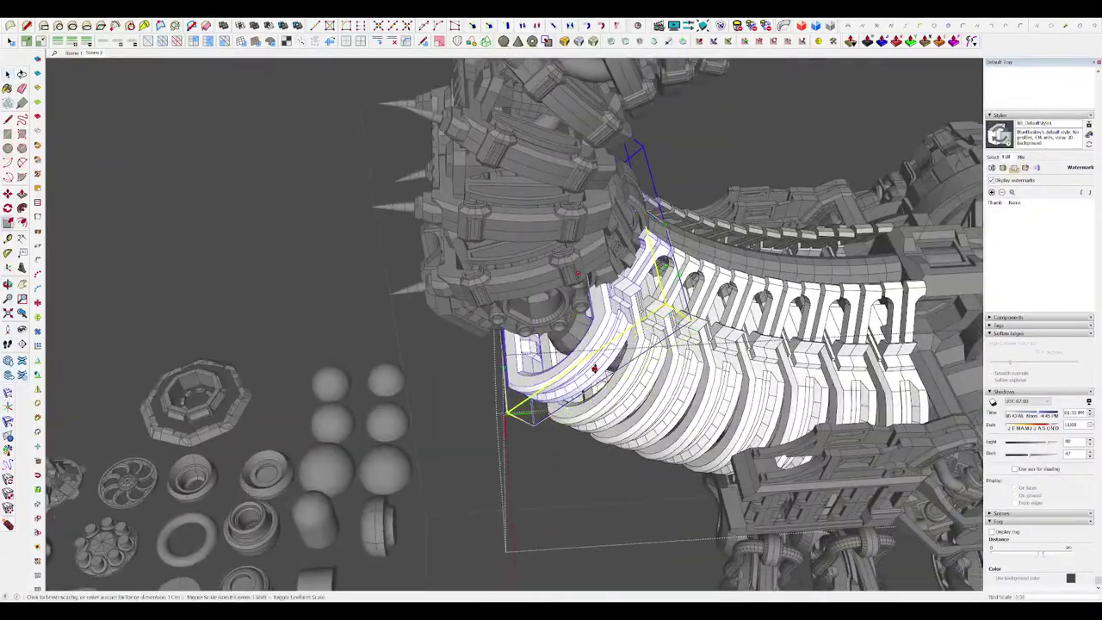
{"action": "mouse_move", "coordinate": [591, 353]}
{"action": "middle_mouse_down"}
{"action": "mouse_move", "coordinate": [437, 272]}
{"action": "mouse_move", "coordinate": [635, 372]}
{"action": "mouse_move", "coordinate": [647, 359]}
{"action": "mouse_move", "coordinate": [600, 370]}
{"action": "middle_mouse_up"}
{"action": "key", "text": "space"}
{"action": "left_click", "coordinate": [647, 381]}
{"action": "scroll", "coordinate": [612, 359], "scroll_direction": "up", "scroll_amount": 3}
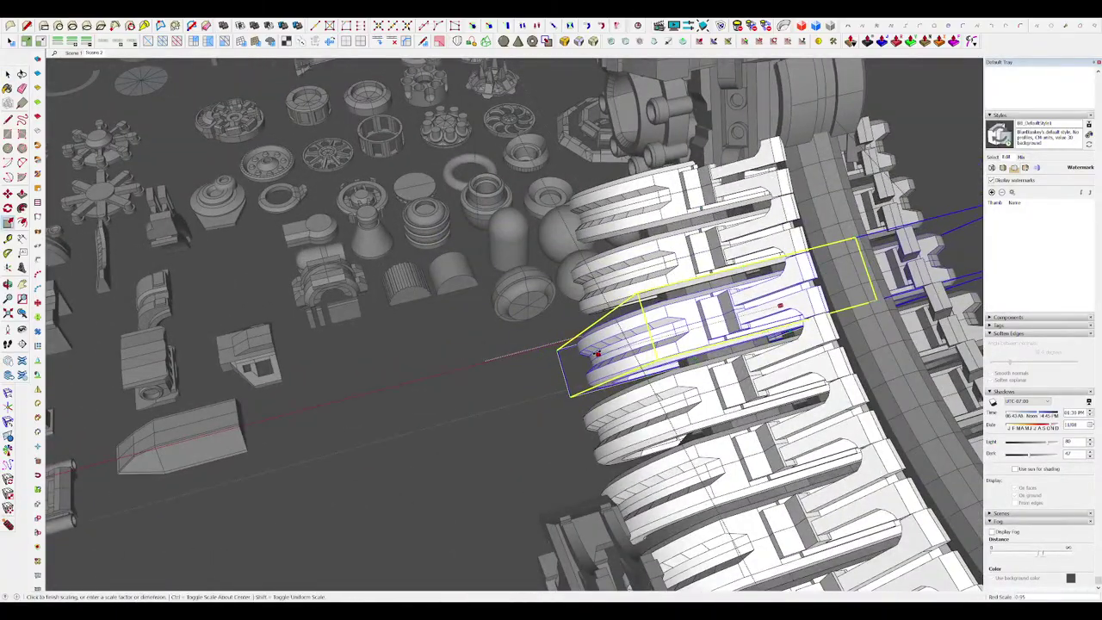
{"action": "left_click_drag", "start_coordinate": [598, 354], "coordinate": [601, 353]}
{"action": "middle_click_drag", "start_coordinate": [601, 353], "coordinate": [522, 367]}
{"action": "scroll", "coordinate": [525, 361], "scroll_direction": "down", "scroll_amount": 5}
Step: Shrink the next rib to about 0.95 and close the rib group
{"action": "middle_click_drag", "start_coordinate": [587, 301], "coordinate": [583, 321]}
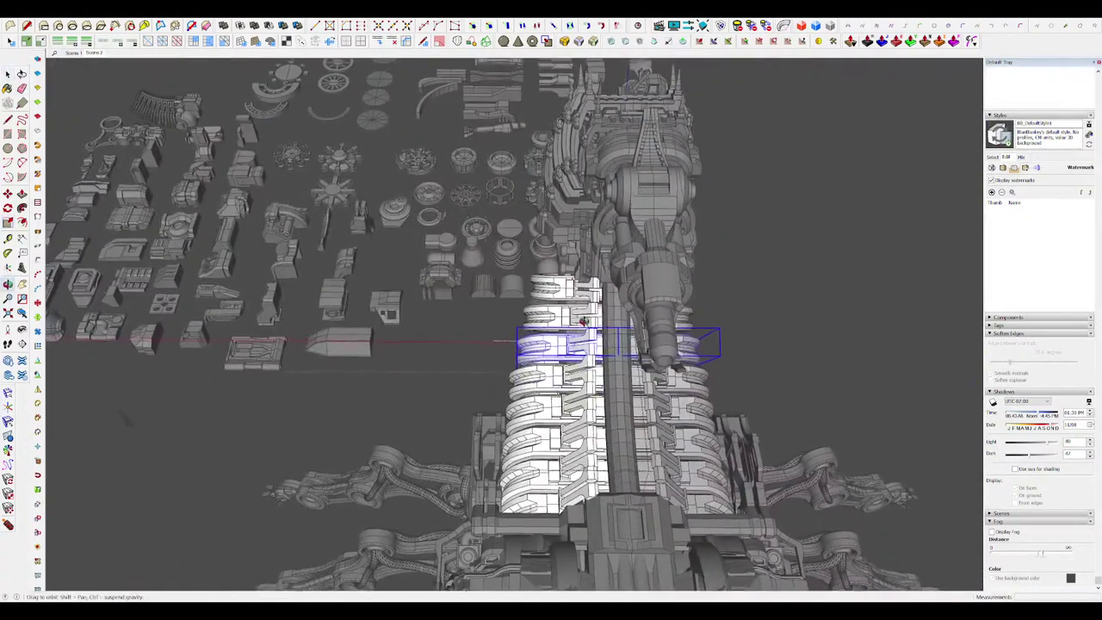
{"action": "scroll", "coordinate": [583, 321], "scroll_direction": "up", "scroll_amount": 4}
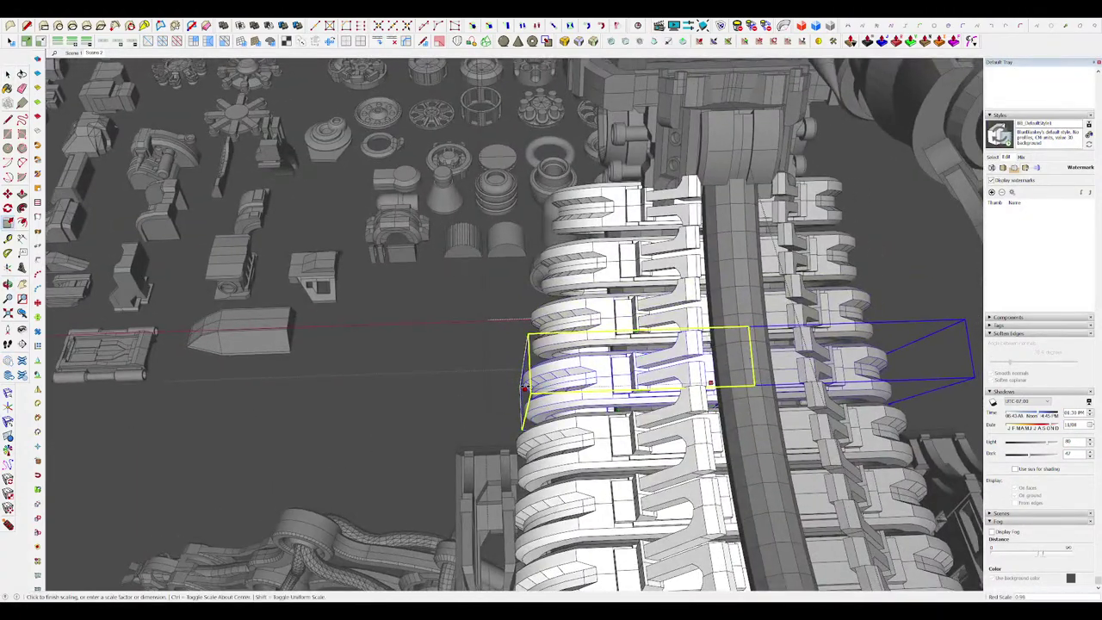
{"action": "left_click_drag", "start_coordinate": [525, 388], "coordinate": [527, 387]}
{"action": "key", "text": "space"}
{"action": "scroll", "coordinate": [560, 345], "scroll_direction": "down", "scroll_amount": 5}
{"action": "middle_click_drag", "start_coordinate": [562, 337], "coordinate": [789, 344]}
{"action": "left_click", "coordinate": [679, 335]}
{"action": "scroll", "coordinate": [846, 334], "scroll_direction": "down", "scroll_amount": 3}
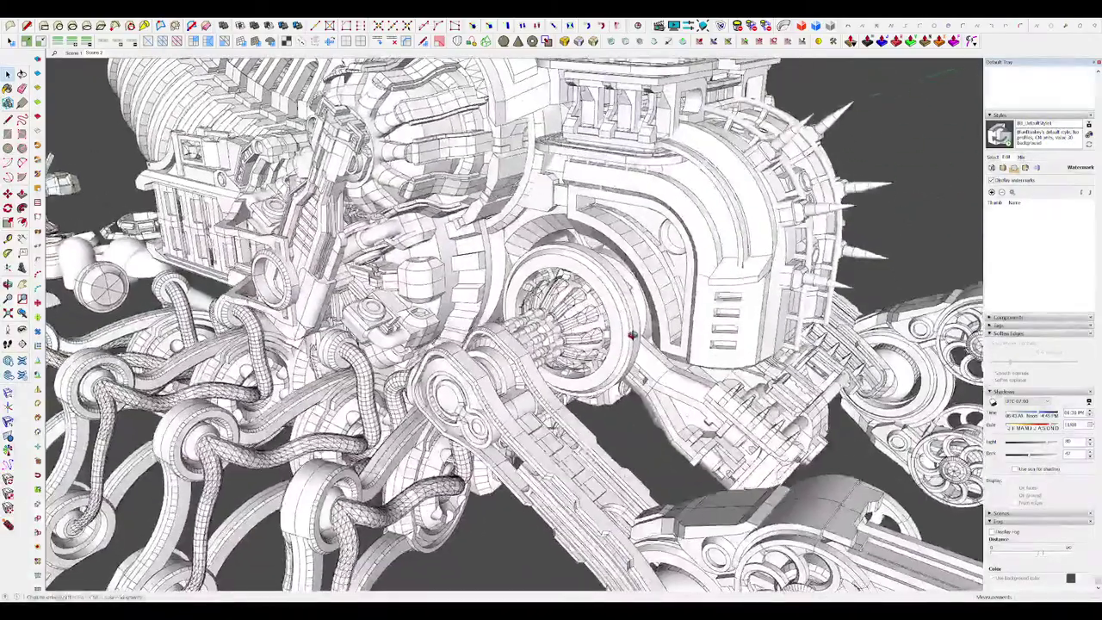
Step: Open the ring group and move the ring to a new position
{"action": "middle_click_drag", "start_coordinate": [632, 336], "coordinate": [626, 331]}
{"action": "scroll", "coordinate": [611, 301], "scroll_direction": "up", "scroll_amount": 4}
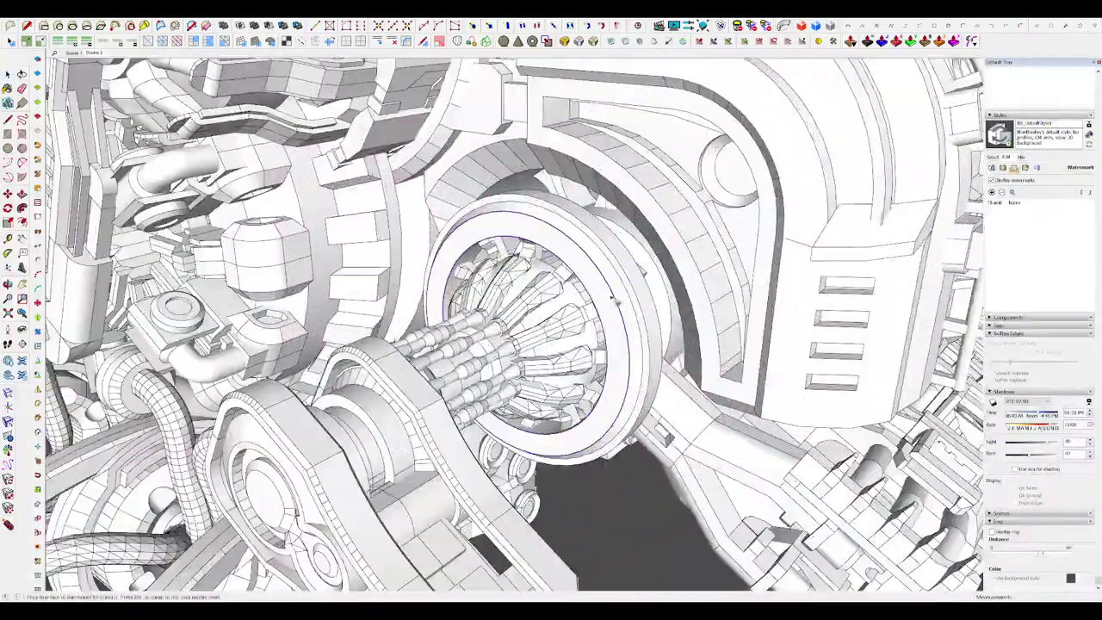
{"action": "double_click", "coordinate": [609, 297]}
{"action": "scroll", "coordinate": [607, 297], "scroll_direction": "up", "scroll_amount": 2}
{"action": "key", "text": "p"}
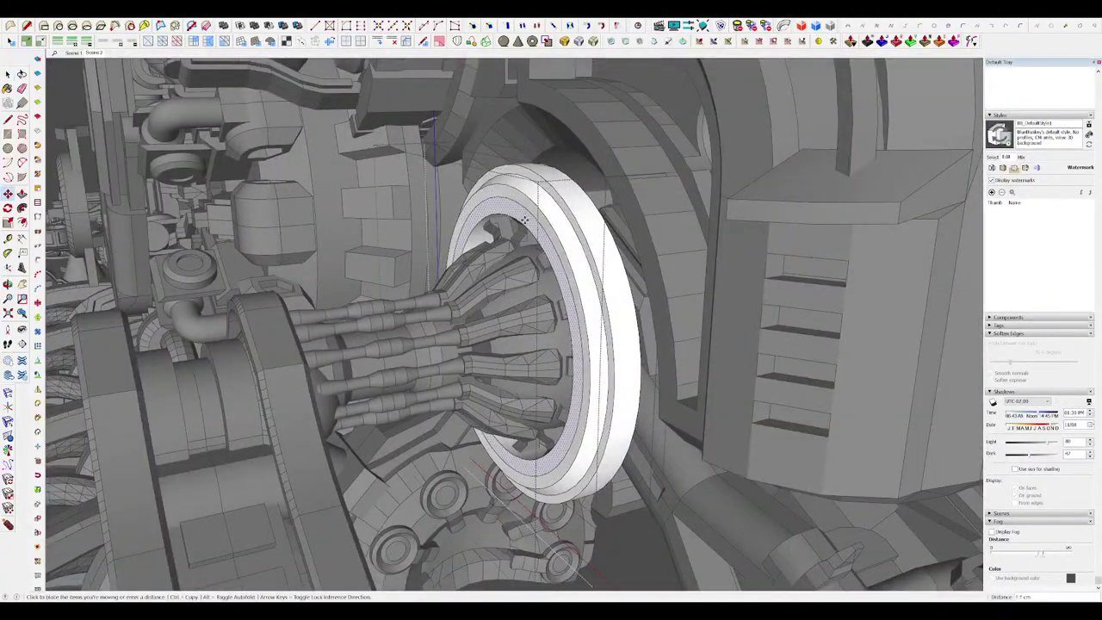
{"action": "left_click", "coordinate": [518, 218]}
{"action": "middle_click_drag", "start_coordinate": [517, 218], "coordinate": [542, 233]}
{"action": "key", "text": "space"}
{"action": "scroll", "coordinate": [541, 238], "scroll_direction": "down", "scroll_amount": 8}
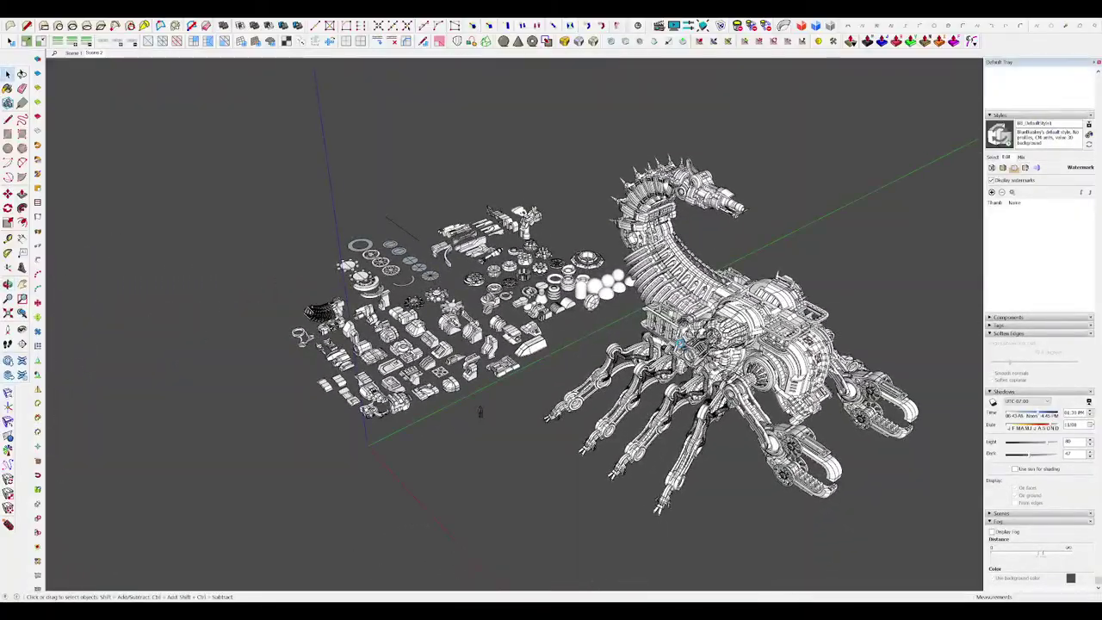
Step: From a high view, move the whole scorpion along the green axis
{"action": "middle_click_drag", "start_coordinate": [680, 344], "coordinate": [843, 439]}
{"action": "scroll", "coordinate": [680, 343], "scroll_direction": "down", "scroll_amount": 3}
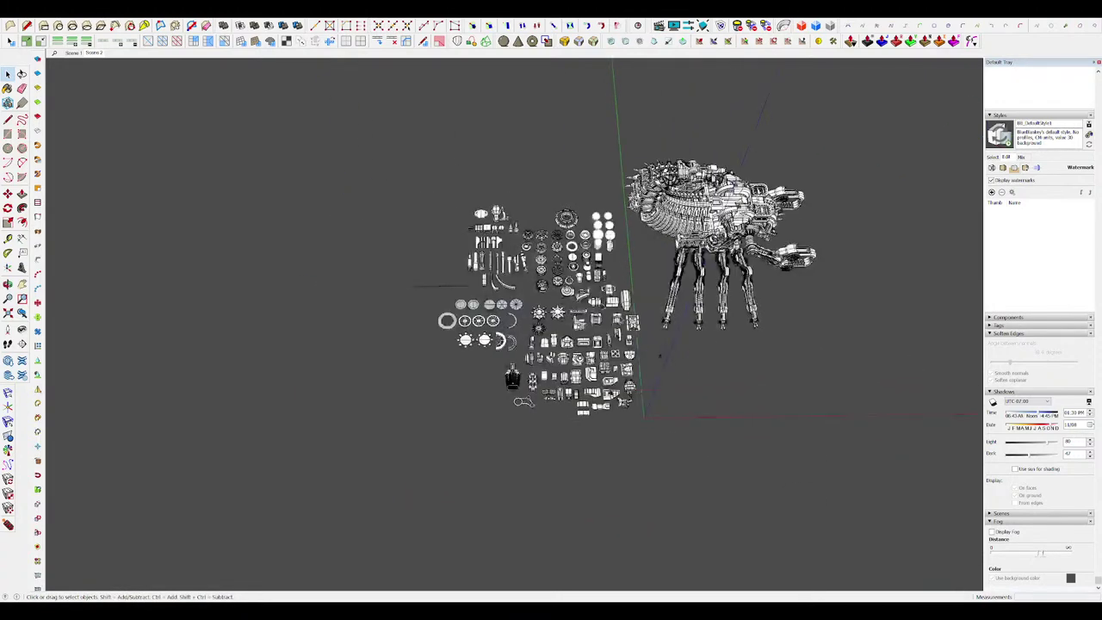
{"action": "left_click_drag", "start_coordinate": [645, 425], "coordinate": [645, 425]}
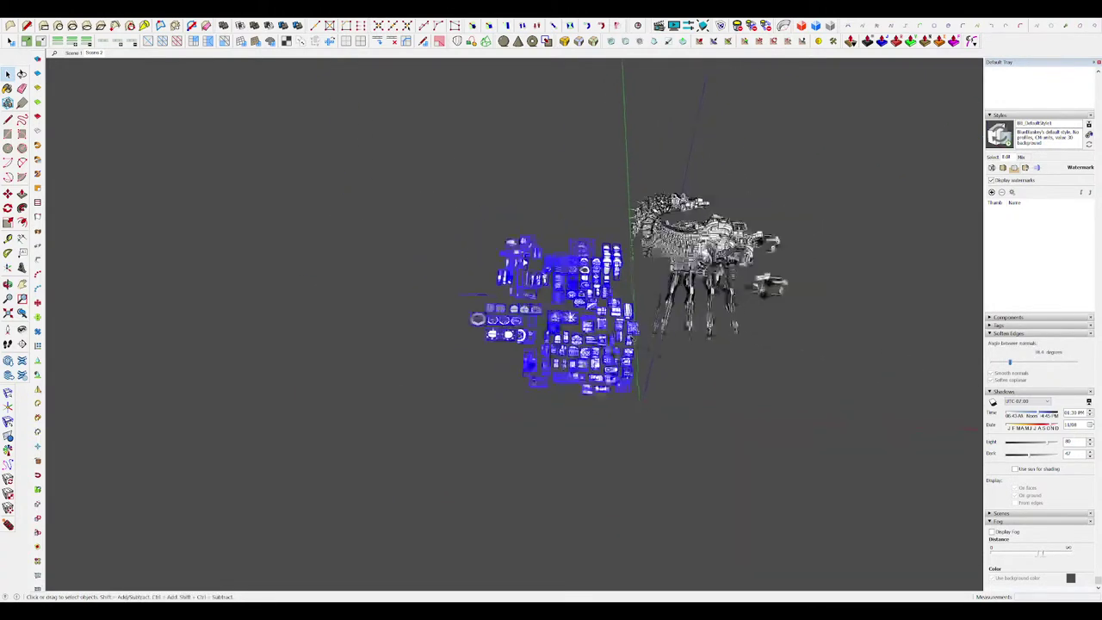
{"action": "key", "text": "m"}
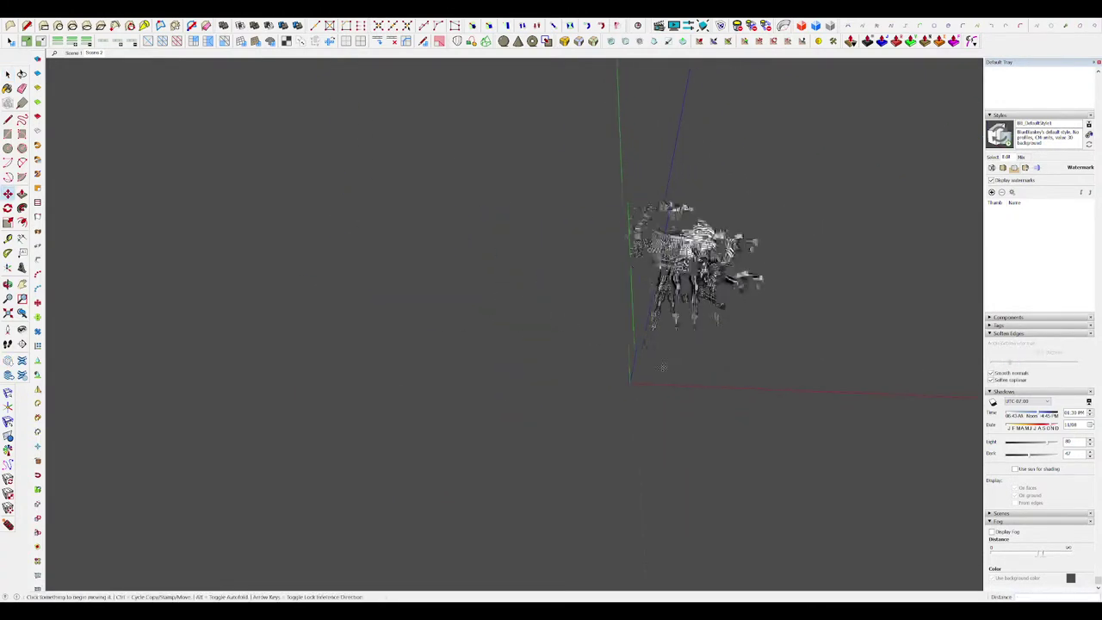
{"action": "key", "text": "space"}
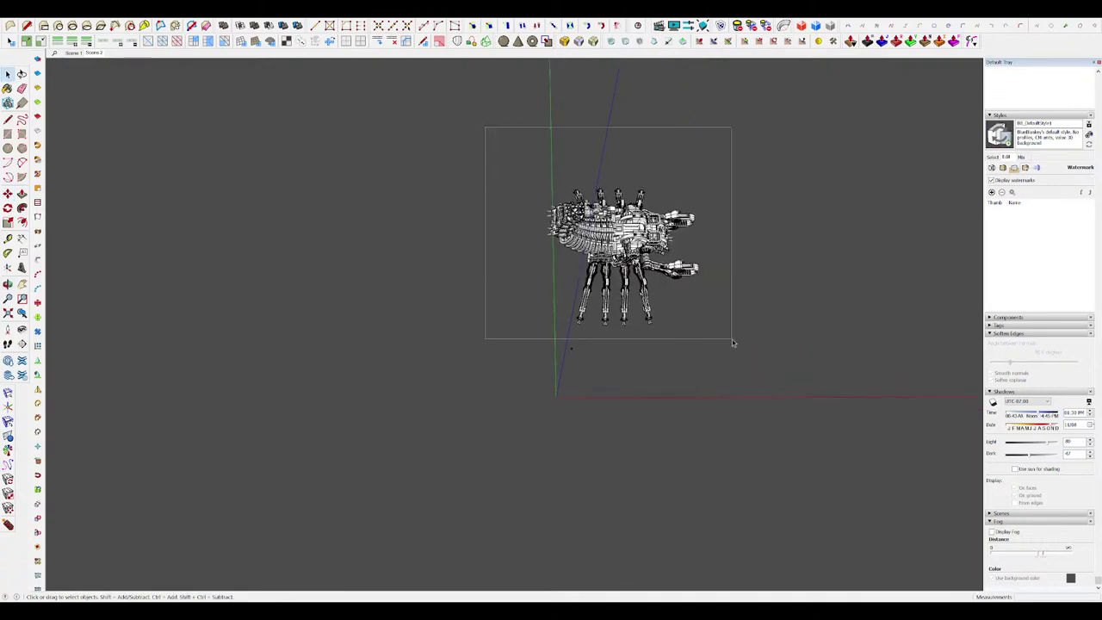
{"action": "key", "text": "m"}
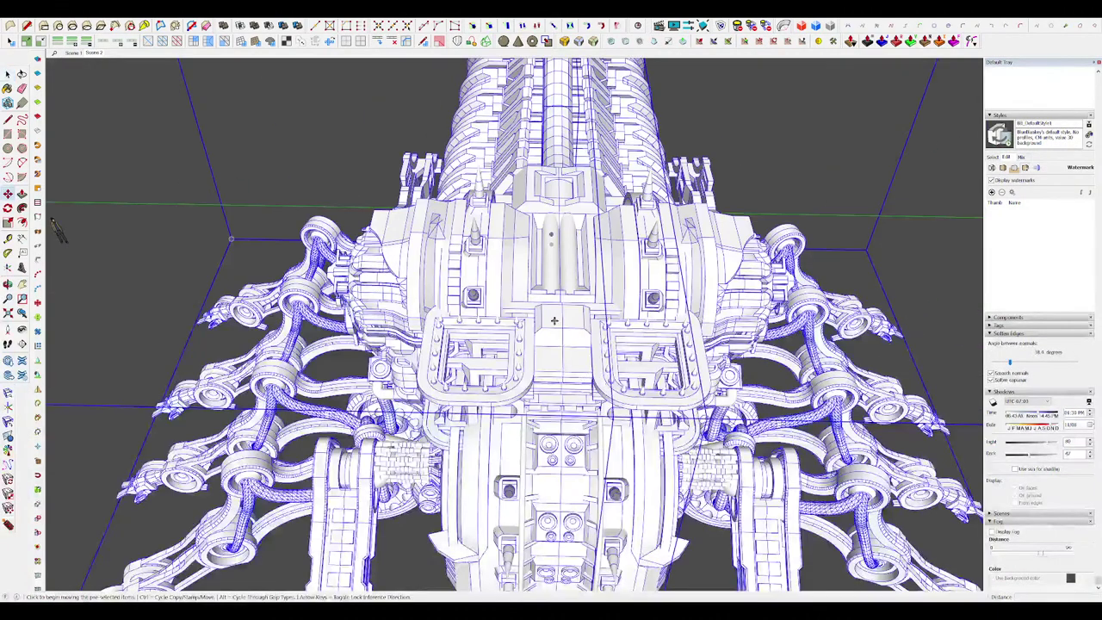
{"action": "scroll", "coordinate": [561, 325], "scroll_direction": "down", "scroll_amount": 7}
{"action": "left_click", "coordinate": [562, 325]}
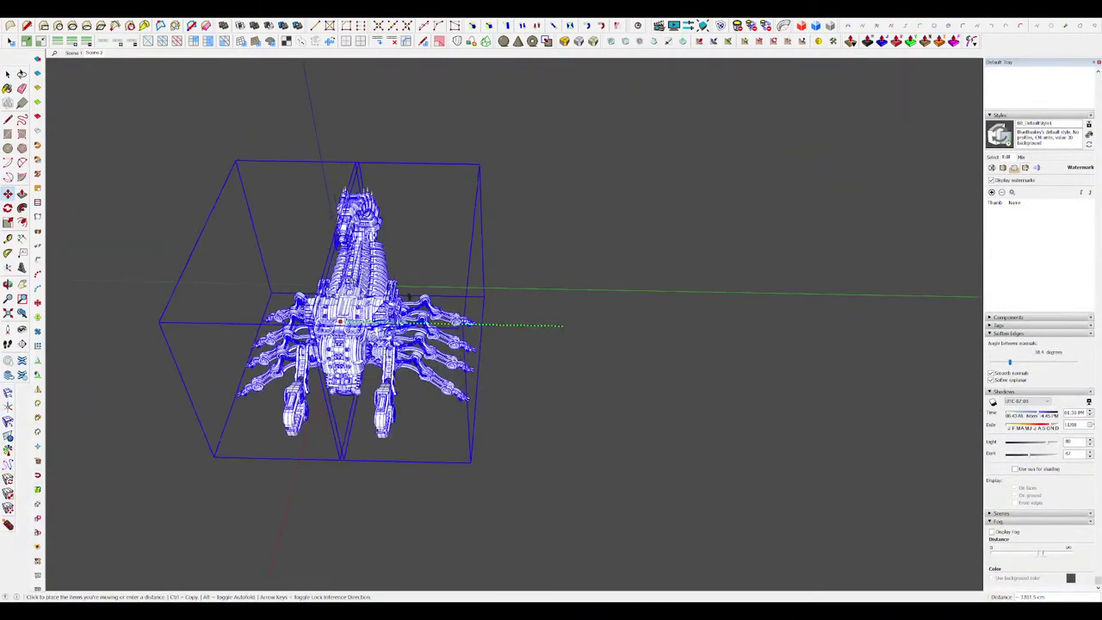
{"action": "middle_click_drag", "start_coordinate": [413, 322], "coordinate": [501, 192]}
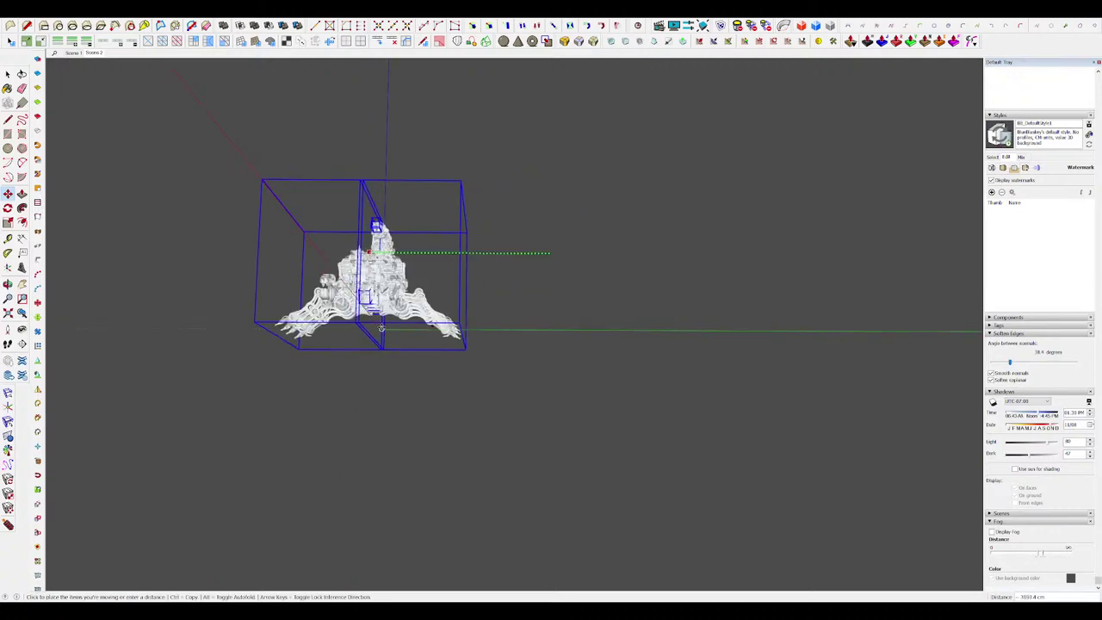
{"action": "left_click", "coordinate": [532, 399]}
{"action": "middle_click_drag", "start_coordinate": [532, 398], "coordinate": [753, 524]}
{"action": "scroll", "coordinate": [524, 375], "scroll_direction": "up", "scroll_amount": 4}
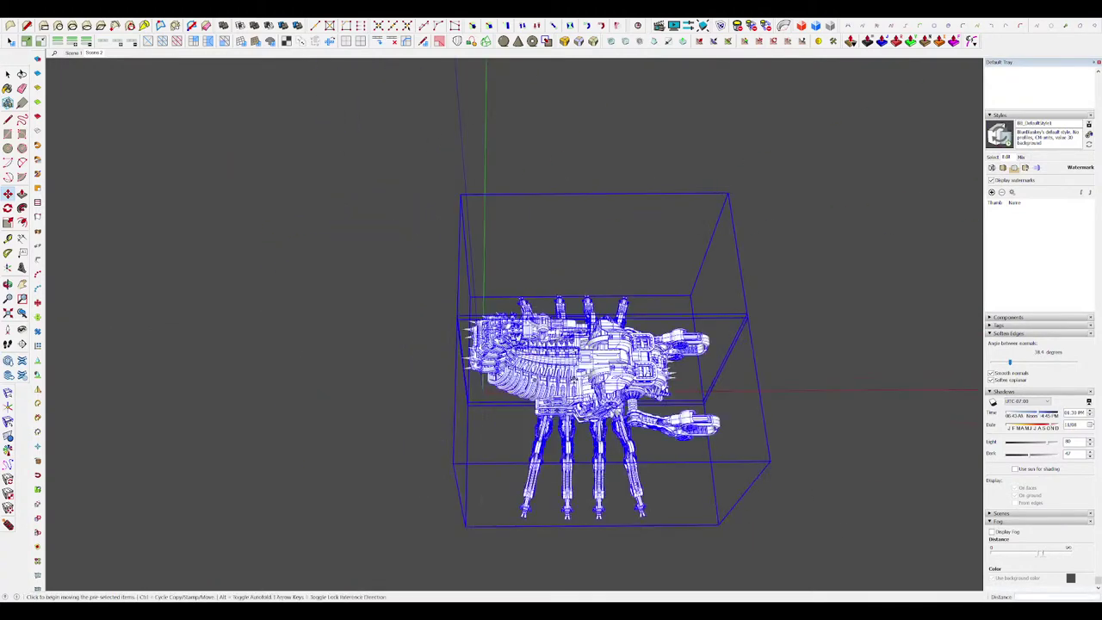
Step: Shift the model to the left, then check it from the front
{"action": "left_click", "coordinate": [538, 377]}
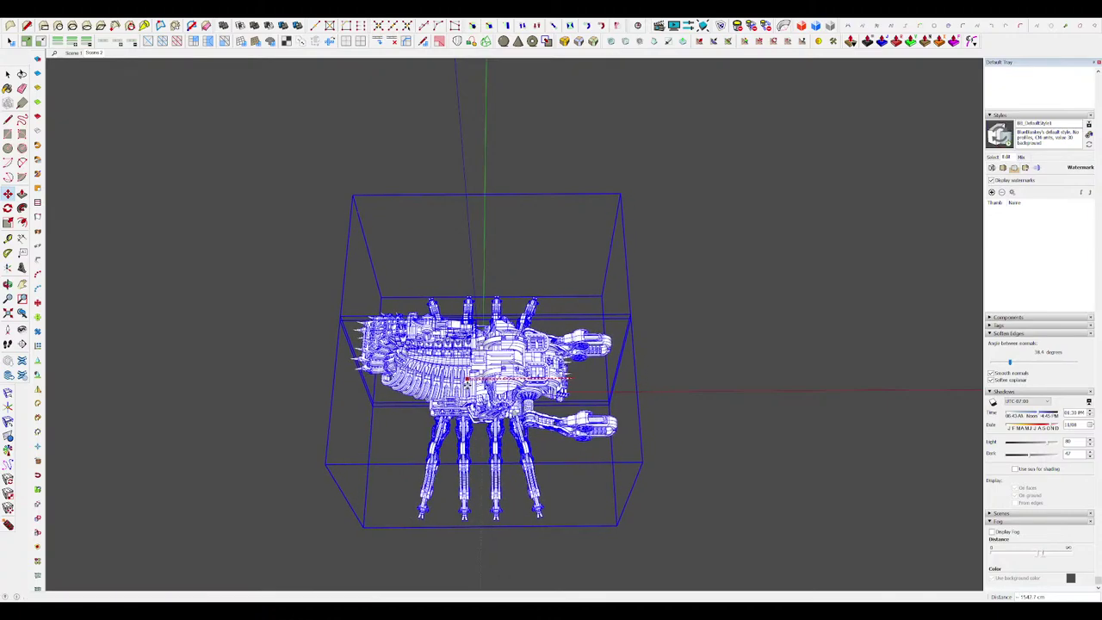
{"action": "scroll", "coordinate": [467, 378], "scroll_direction": "up", "scroll_amount": 3}
{"action": "middle_click_drag", "start_coordinate": [467, 379], "coordinate": [327, 354]}
{"action": "left_click_drag", "start_coordinate": [745, 376], "coordinate": [745, 376]}
{"action": "key", "text": "space"}
{"action": "left_click", "coordinate": [745, 376]}
{"action": "middle_click_drag", "start_coordinate": [745, 376], "coordinate": [553, 422]}
{"action": "scroll", "coordinate": [568, 388], "scroll_direction": "down", "scroll_amount": 3}
{"action": "middle_click_drag", "start_coordinate": [675, 415], "coordinate": [723, 389]}
{"action": "scroll", "coordinate": [580, 416], "scroll_direction": "up", "scroll_amount": 3}
Step: Reselect the whole scorpion and view the legs from an oblique angle
{"action": "key", "text": "m"}
{"action": "scroll", "coordinate": [579, 389], "scroll_direction": "down", "scroll_amount": 4}
{"action": "middle_click_drag", "start_coordinate": [464, 384], "coordinate": [568, 376]}
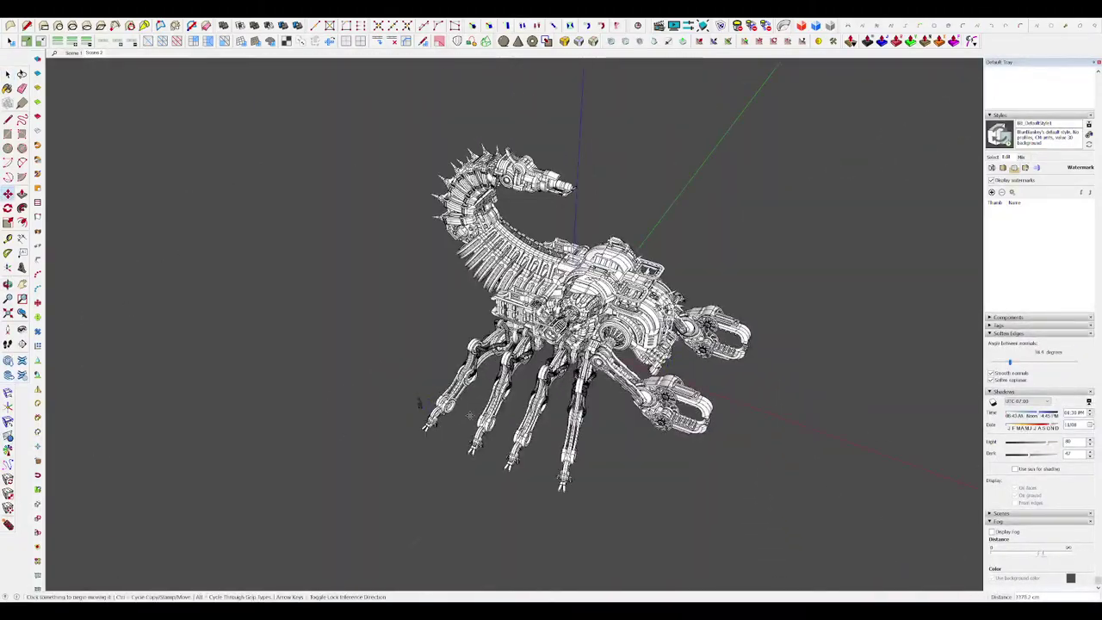
{"action": "middle_click_drag", "start_coordinate": [420, 403], "coordinate": [750, 224]}
{"action": "key", "text": "space"}
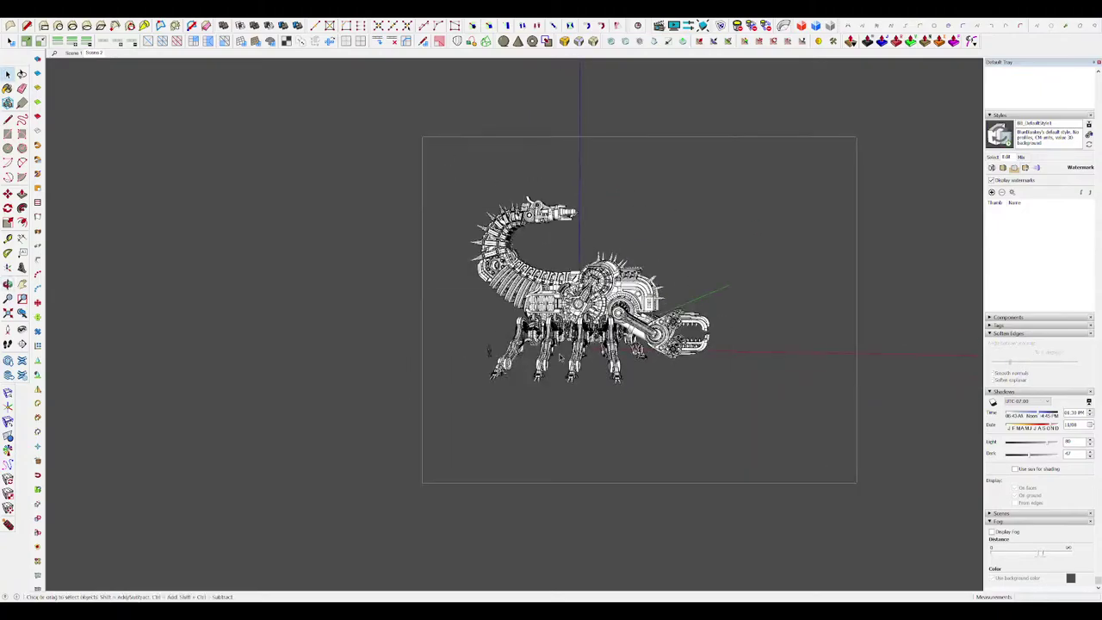
{"action": "left_click", "coordinate": [488, 352]}
{"action": "scroll", "coordinate": [489, 353], "scroll_direction": "up", "scroll_amount": 2}
{"action": "scroll", "coordinate": [662, 398], "scroll_direction": "up", "scroll_amount": 4}
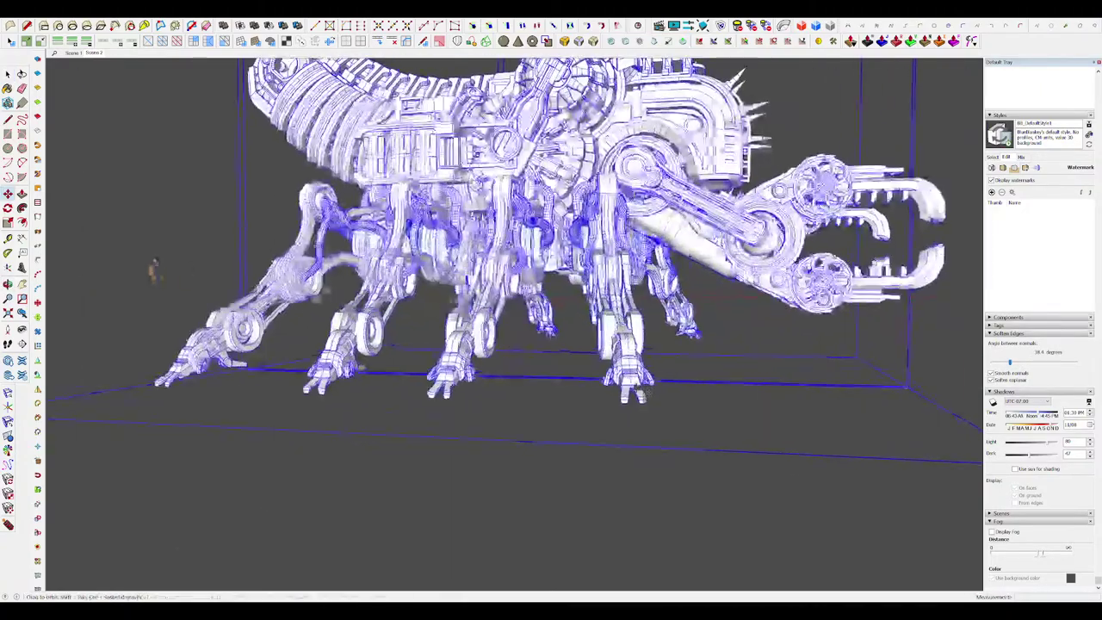
{"action": "middle_click_drag", "start_coordinate": [662, 398], "coordinate": [440, 317]}
{"action": "scroll", "coordinate": [542, 383], "scroll_direction": "up", "scroll_amount": 3}
Step: Move the selected scorpion into its new position, checked from the front
{"action": "key", "text": "m"}
{"action": "left_click", "coordinate": [477, 373]}
{"action": "scroll", "coordinate": [477, 373], "scroll_direction": "down", "scroll_amount": 7}
{"action": "middle_click_drag", "start_coordinate": [277, 222], "coordinate": [769, 305]}
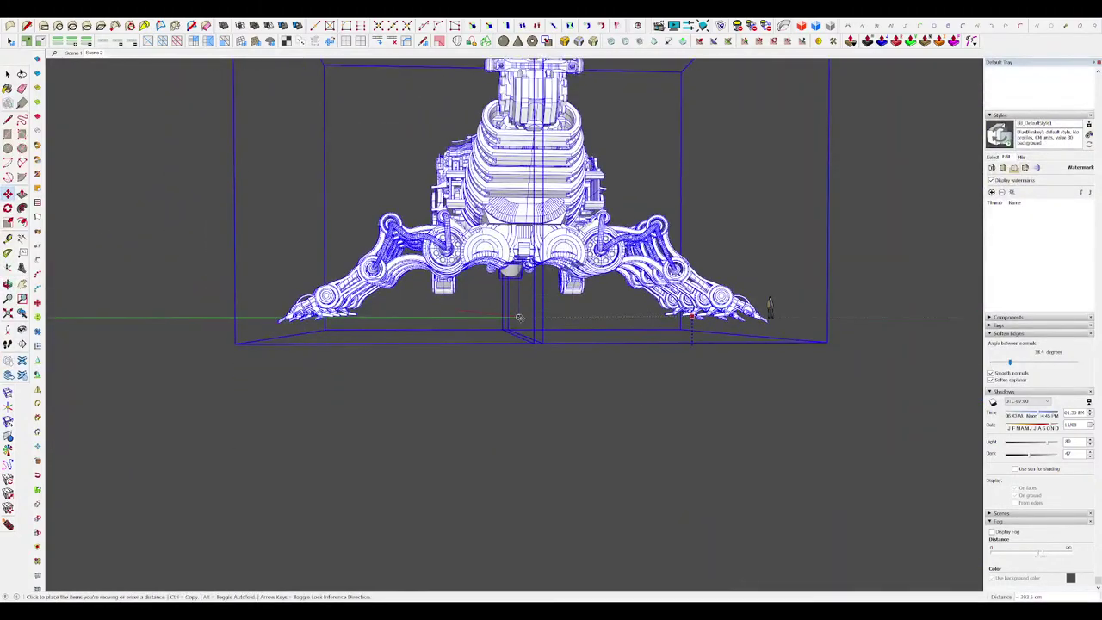
{"action": "left_click", "coordinate": [675, 388]}
{"action": "middle_click_drag", "start_coordinate": [675, 387], "coordinate": [895, 430]}
{"action": "scroll", "coordinate": [786, 433], "scroll_direction": "down", "scroll_amount": 3}
{"action": "key", "text": "space"}
Step: Deselect the scorpion and bring up Paint Bucket with the Colors materials
{"action": "left_click", "coordinate": [785, 433]}
{"action": "scroll", "coordinate": [671, 370], "scroll_direction": "up", "scroll_amount": 4}
{"action": "middle_click_drag", "start_coordinate": [654, 379], "coordinate": [718, 411]}
{"action": "scroll", "coordinate": [731, 405], "scroll_direction": "down", "scroll_amount": 2}
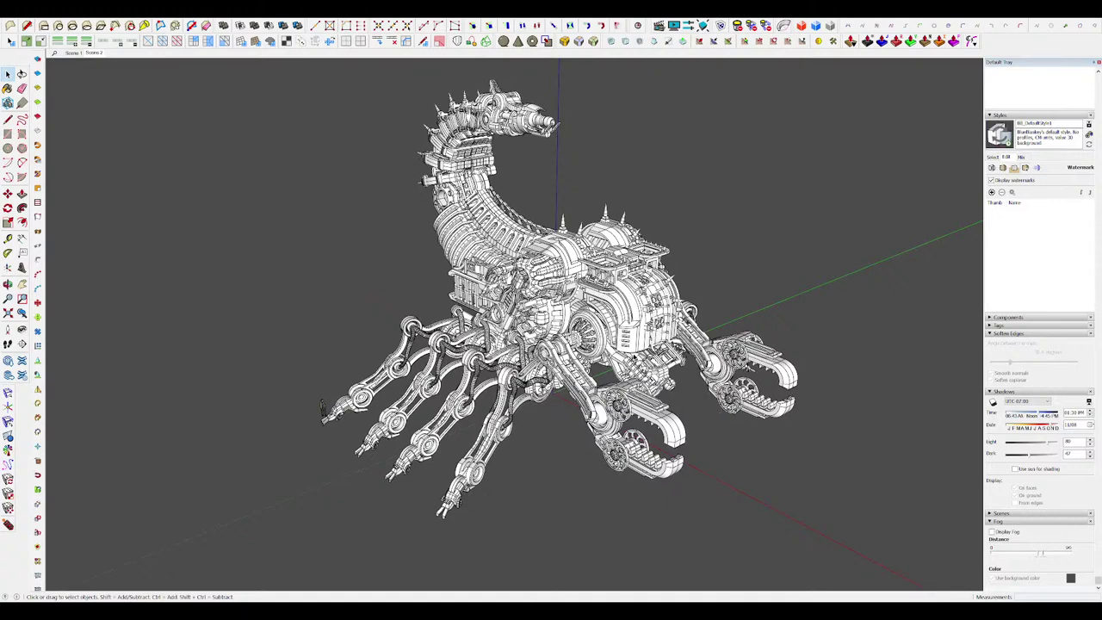
{"action": "key", "text": "b"}
{"action": "scroll", "coordinate": [635, 357], "scroll_direction": "down", "scroll_amount": 3}
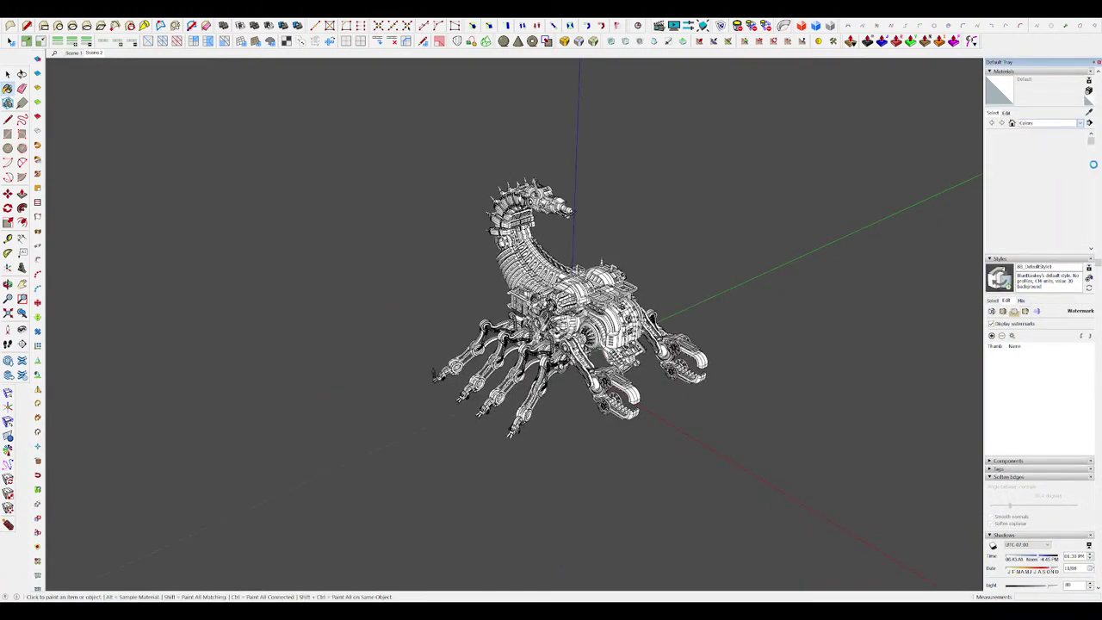
Step: Select the entire scorpion and paint it with a dark grey colour
{"action": "left_click_drag", "start_coordinate": [1092, 143], "coordinate": [1089, 224]}
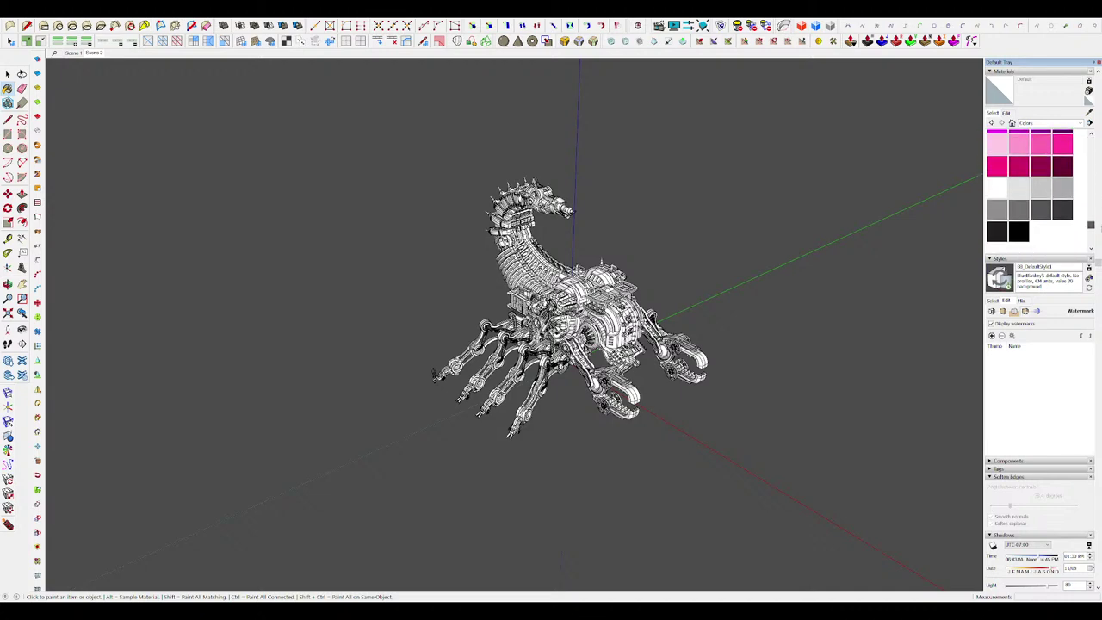
{"action": "left_click_drag", "start_coordinate": [836, 521], "coordinate": [837, 522]}
{"action": "scroll", "coordinate": [472, 415], "scroll_direction": "up", "scroll_amount": 5}
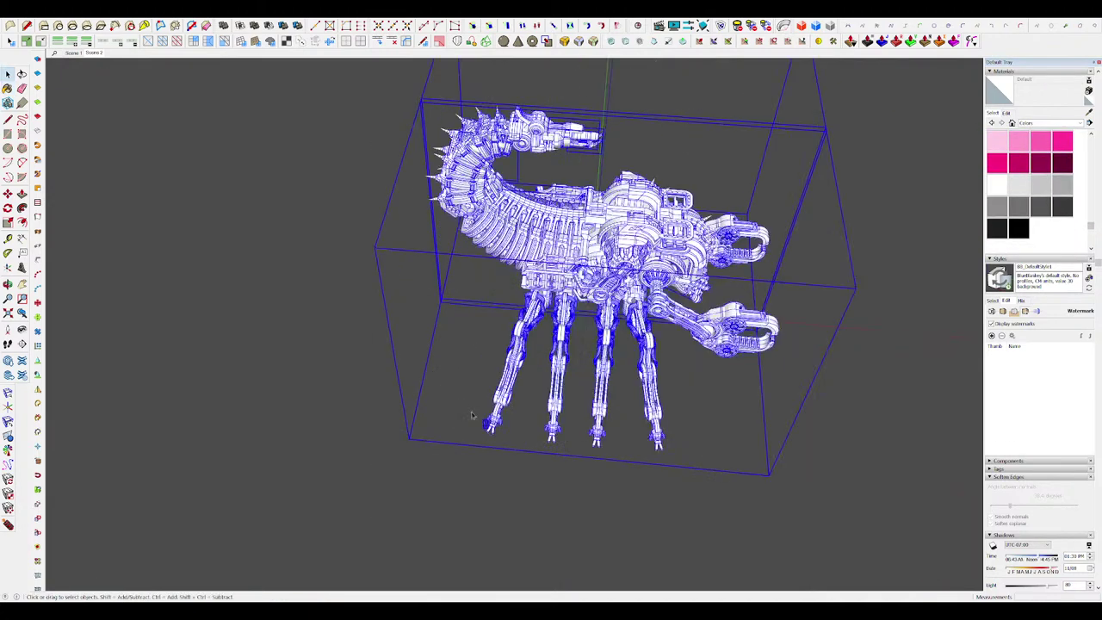
{"action": "scroll", "coordinate": [473, 413], "scroll_direction": "down", "scroll_amount": 5}
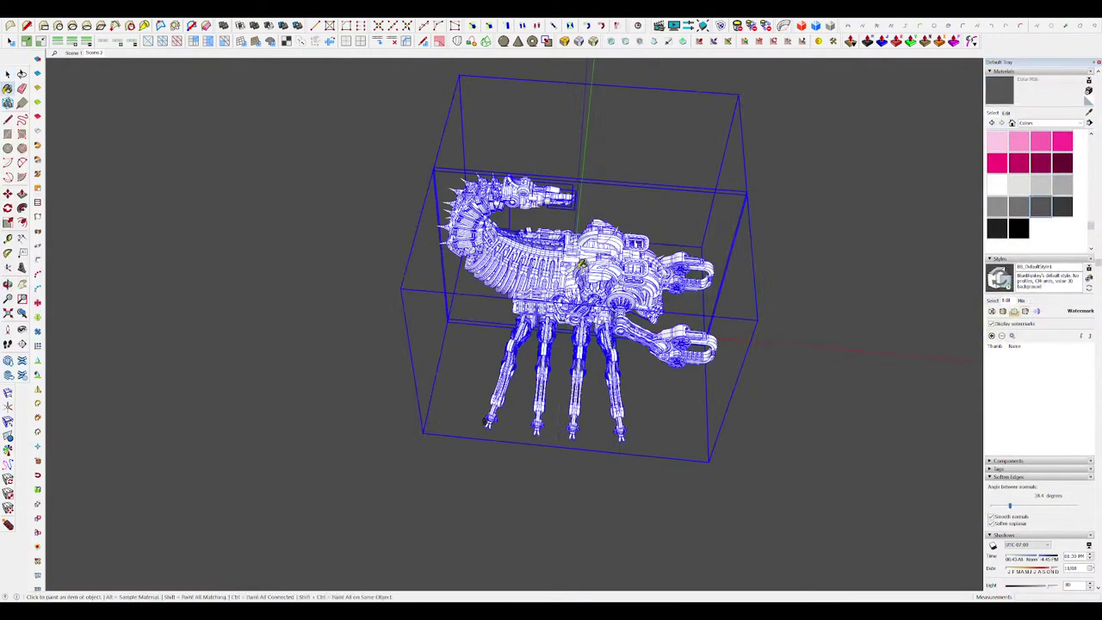
{"action": "left_click", "coordinate": [582, 265]}
{"action": "middle_click_drag", "start_coordinate": [582, 265], "coordinate": [460, 246]}
{"action": "key", "text": "space"}
{"action": "left_click", "coordinate": [784, 443]}
Step: Lighten the grey material's value from about 50 to about 57
{"action": "scroll", "coordinate": [785, 443], "scroll_direction": "up", "scroll_amount": 3}
{"action": "scroll", "coordinate": [725, 389], "scroll_direction": "down", "scroll_amount": 1}
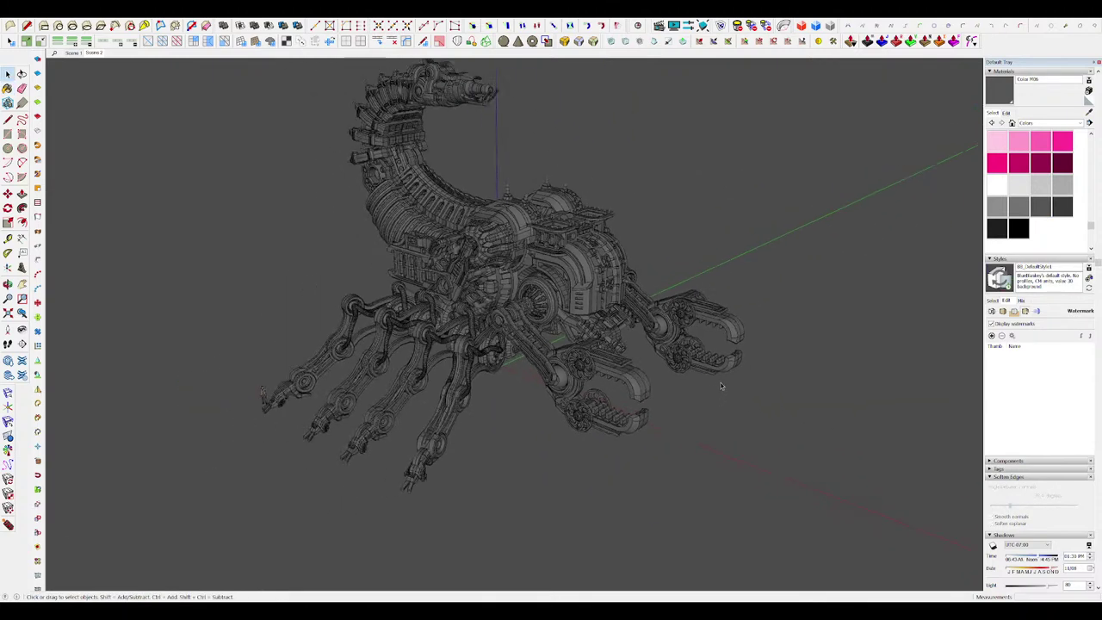
{"action": "scroll", "coordinate": [720, 386], "scroll_direction": "up", "scroll_amount": 4}
{"action": "left_click", "coordinate": [1005, 113]}
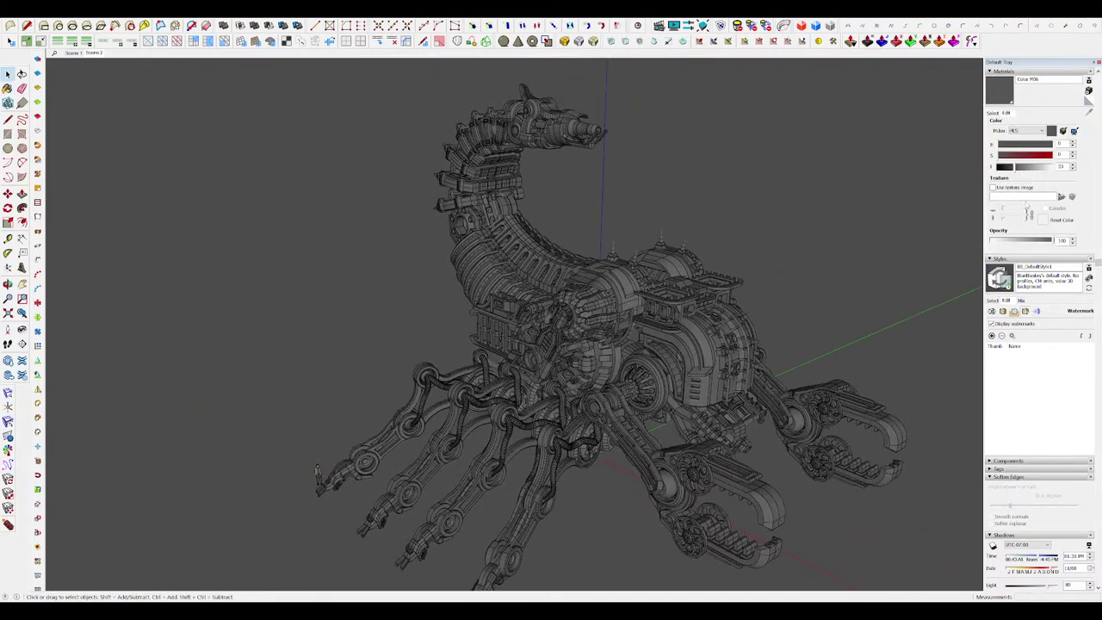
{"action": "left_click", "coordinate": [1025, 167]}
{"action": "left_click_drag", "start_coordinate": [1024, 168], "coordinate": [1030, 169]}
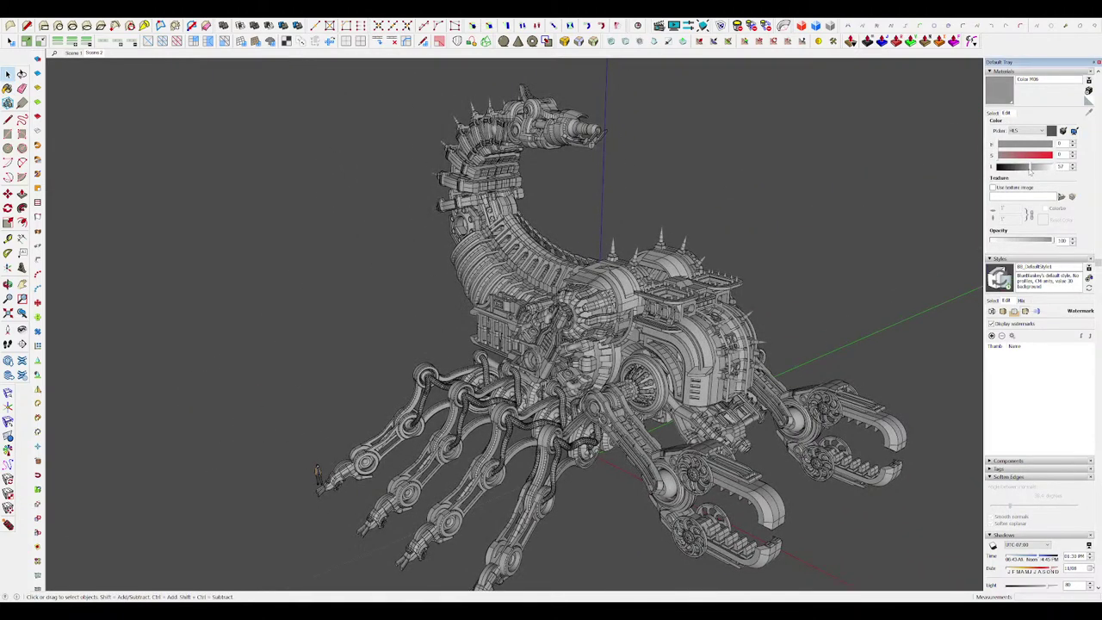
Step: From a low angle, open one of the leg hose groups for editing
{"action": "middle_click_drag", "start_coordinate": [765, 285], "coordinate": [736, 269]}
{"action": "scroll", "coordinate": [742, 297], "scroll_direction": "up", "scroll_amount": 2}
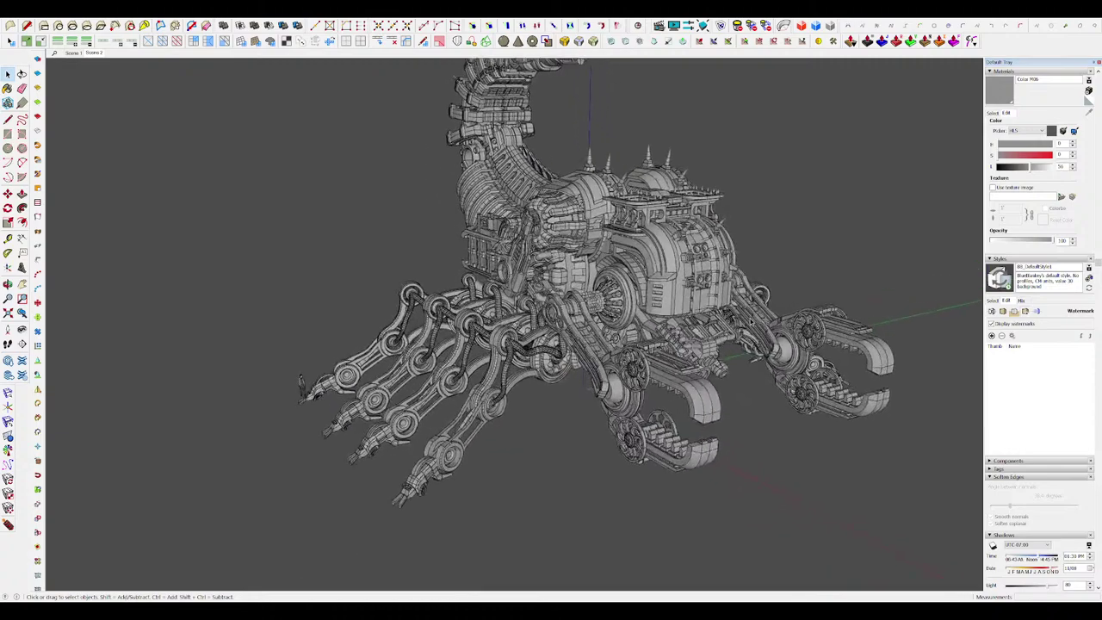
{"action": "middle_click_drag", "start_coordinate": [743, 311], "coordinate": [750, 351]}
{"action": "scroll", "coordinate": [599, 425], "scroll_direction": "up", "scroll_amount": 3}
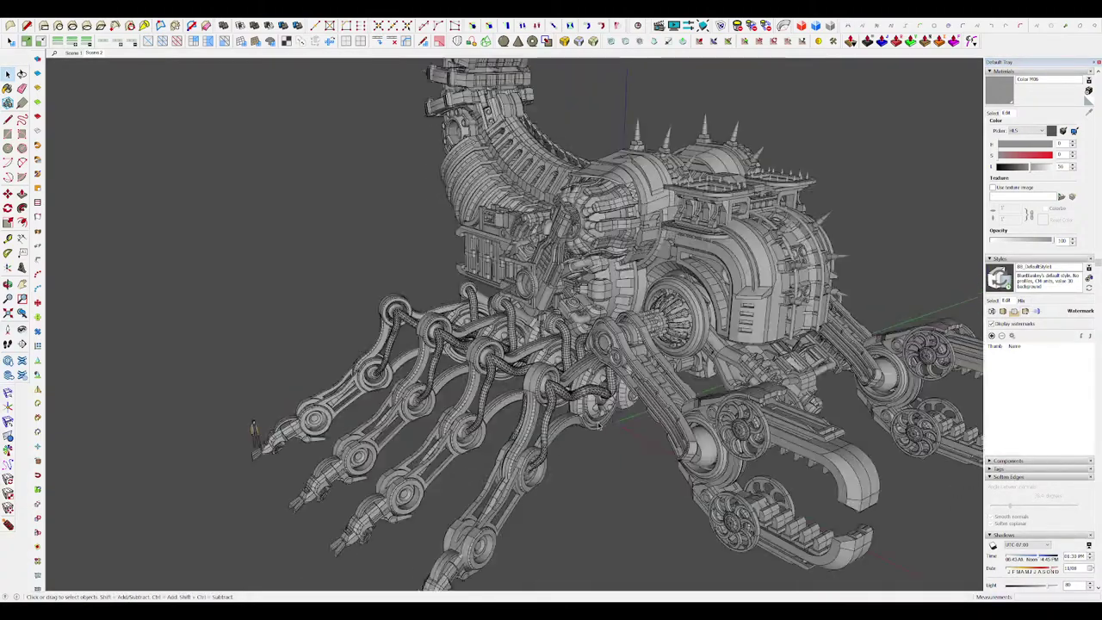
{"action": "left_click", "coordinate": [571, 401]}
{"action": "scroll", "coordinate": [571, 402], "scroll_direction": "up", "scroll_amount": 2}
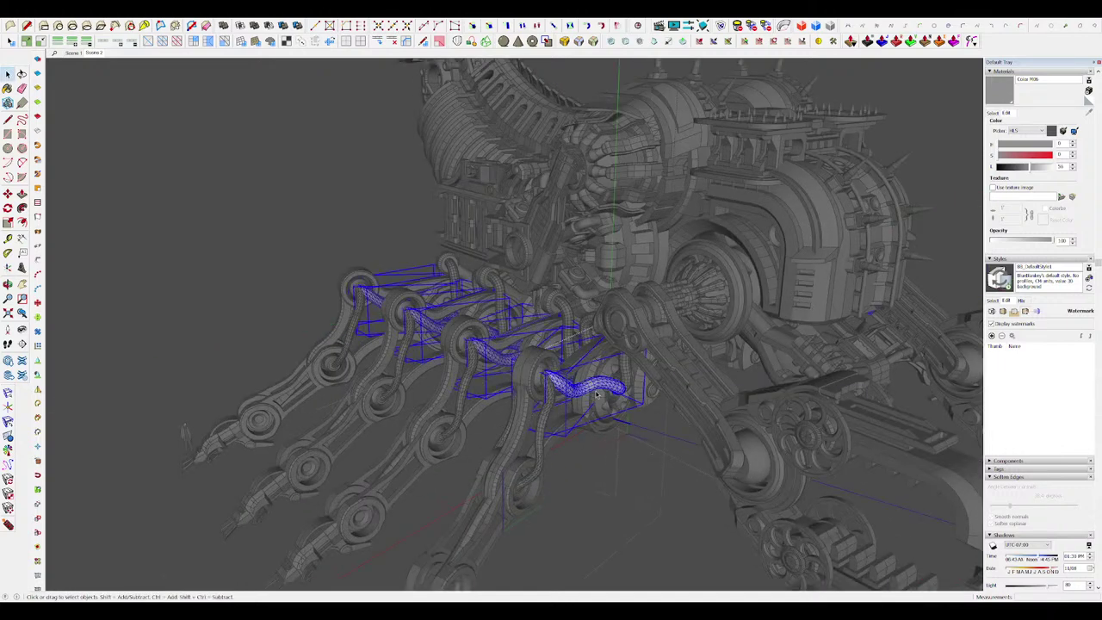
{"action": "scroll", "coordinate": [1019, 488], "scroll_direction": "down", "scroll_amount": 3}
Step: Soften the selected leg hoses with a smoothing angle of 42.6 degrees
{"action": "left_click_drag", "start_coordinate": [1009, 362], "coordinate": [1013, 365]}
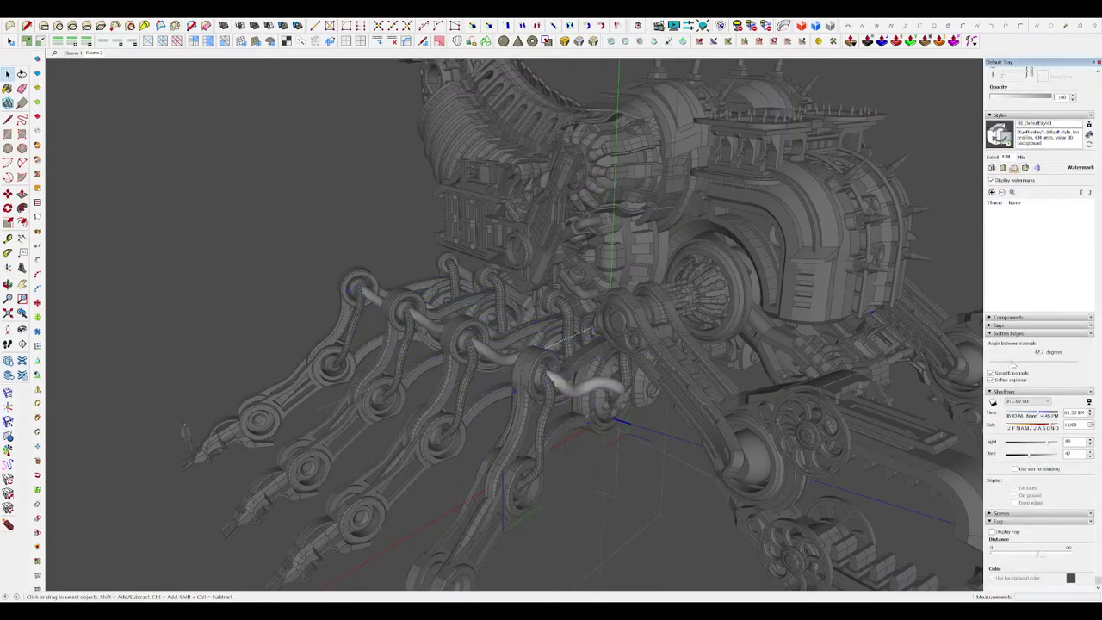
{"action": "left_click", "coordinate": [589, 480]}
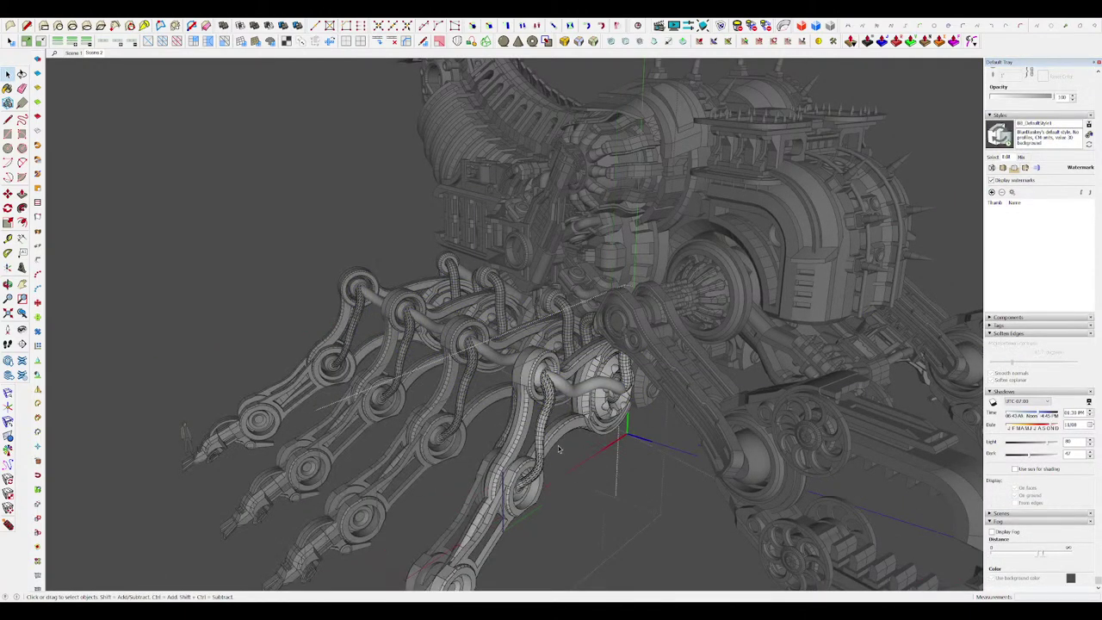
{"action": "left_click", "coordinate": [550, 411]}
{"action": "left_click", "coordinate": [1014, 364]}
{"action": "middle_click_drag", "start_coordinate": [552, 417], "coordinate": [553, 416]}
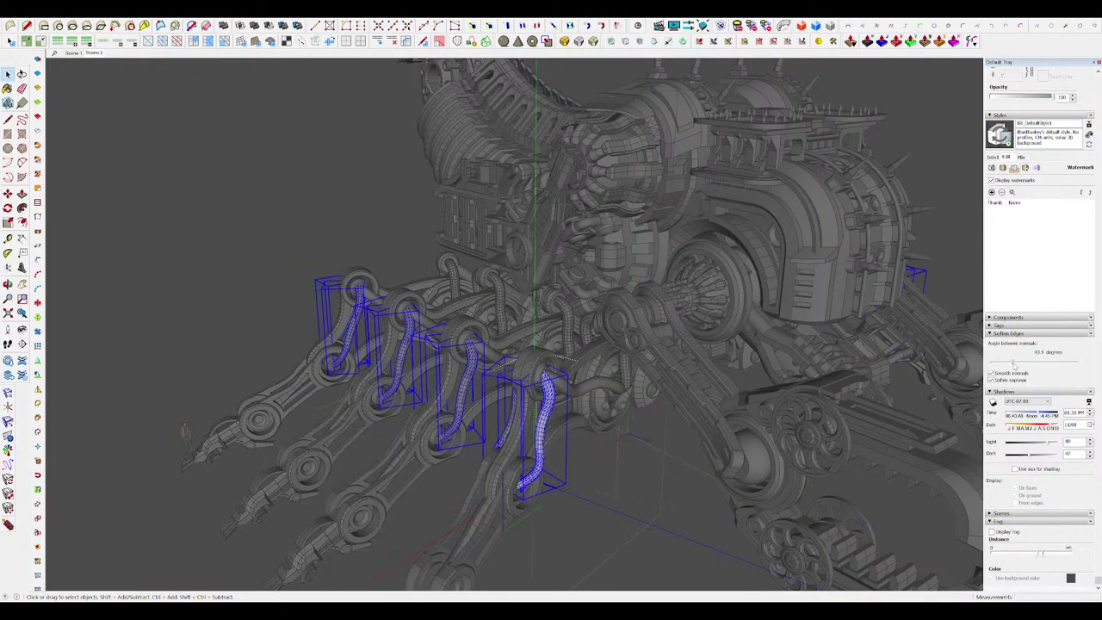
{"action": "left_click", "coordinate": [1014, 365]}
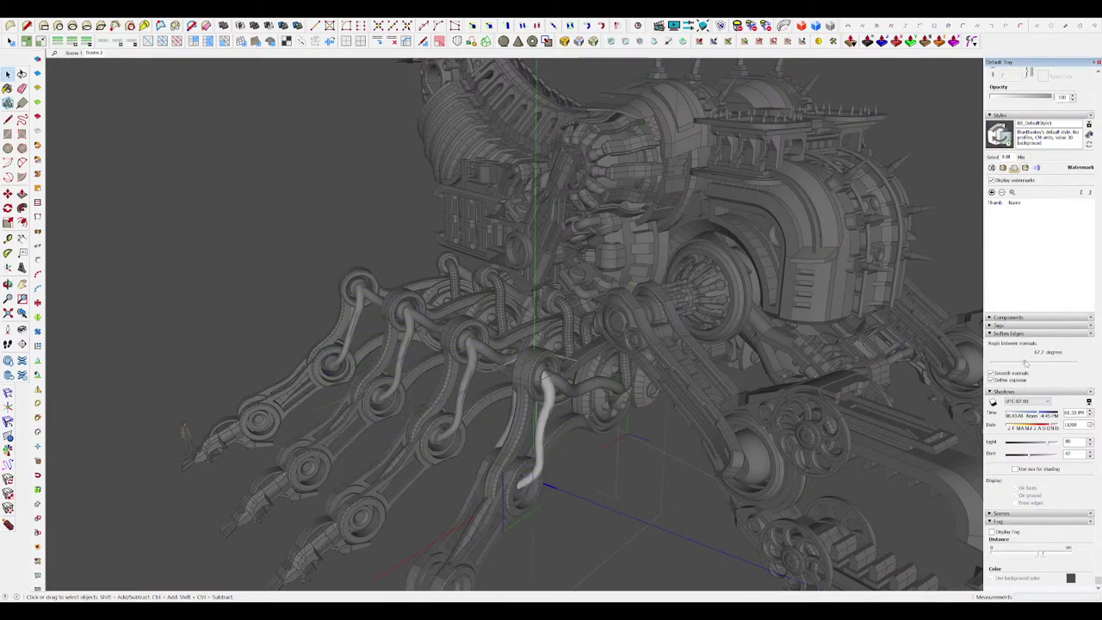
Step: Open the white hose, delete its geometry, then undo to restore it
{"action": "scroll", "coordinate": [528, 423], "scroll_direction": "up", "scroll_amount": 3}
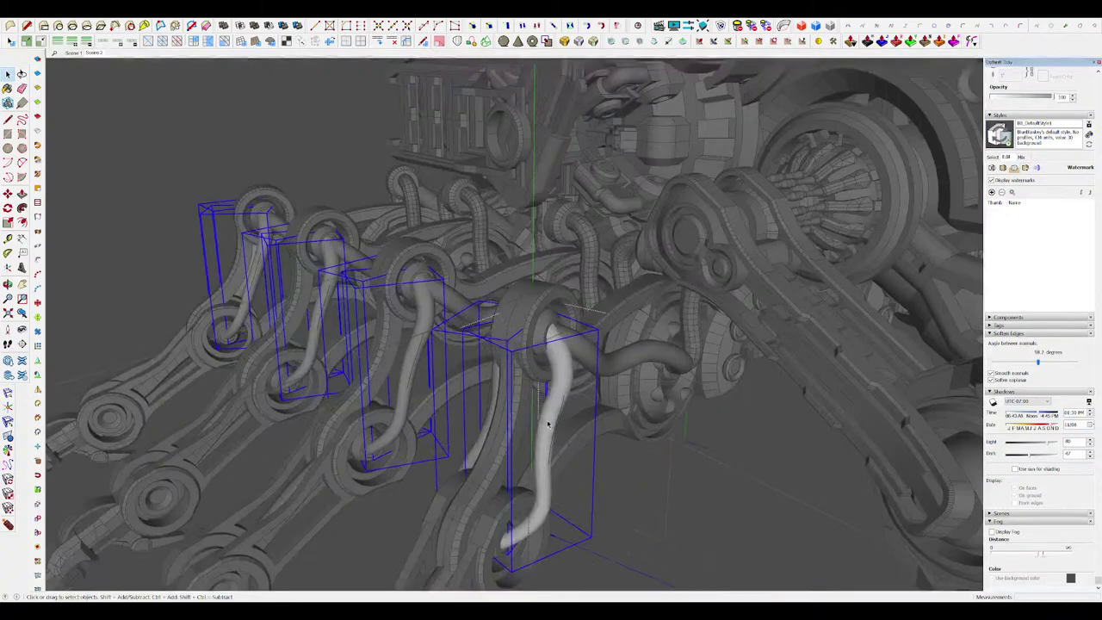
{"action": "middle_click_drag", "start_coordinate": [528, 423], "coordinate": [553, 317]}
{"action": "scroll", "coordinate": [506, 312], "scroll_direction": "up", "scroll_amount": 5}
{"action": "double_click", "coordinate": [519, 304]}
{"action": "left_click", "coordinate": [519, 304]}
{"action": "key", "text": "Delete"}
{"action": "key", "text": "ctrl+z"}
{"action": "scroll", "coordinate": [554, 317], "scroll_direction": "down", "scroll_amount": 5}
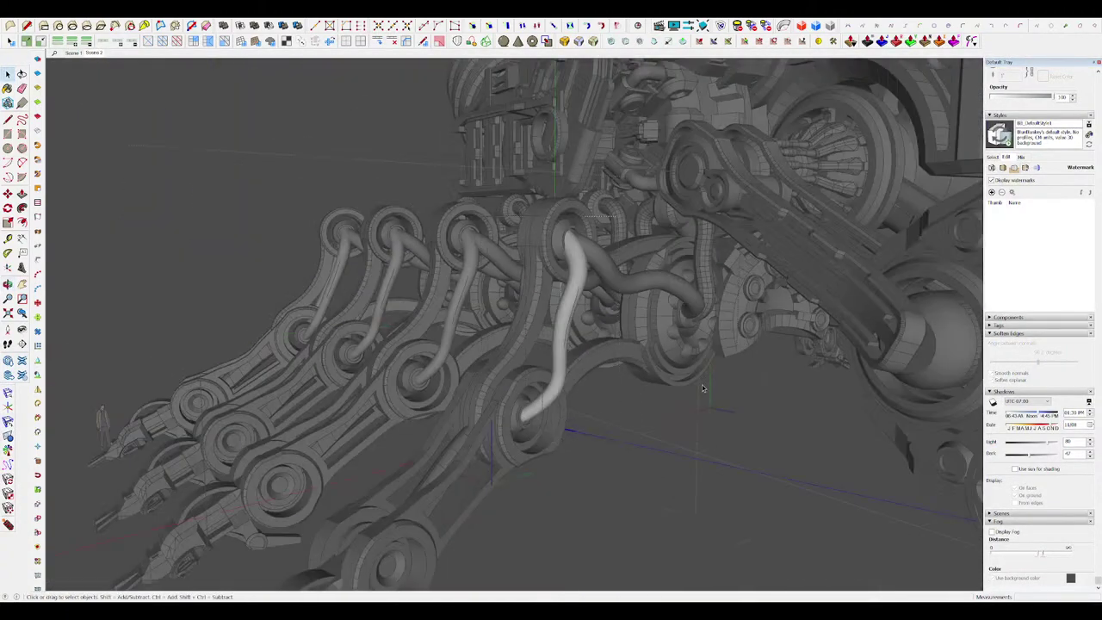
{"action": "left_click", "coordinate": [780, 401]}
{"action": "scroll", "coordinate": [569, 345], "scroll_direction": "down", "scroll_amount": 2}
{"action": "scroll", "coordinate": [673, 277], "scroll_direction": "up", "scroll_amount": 3}
Step: Select the leg and arm assemblies and set their smoothing angle to 82 degrees
{"action": "left_click", "coordinate": [673, 277]}
{"action": "double_click", "coordinate": [674, 275]}
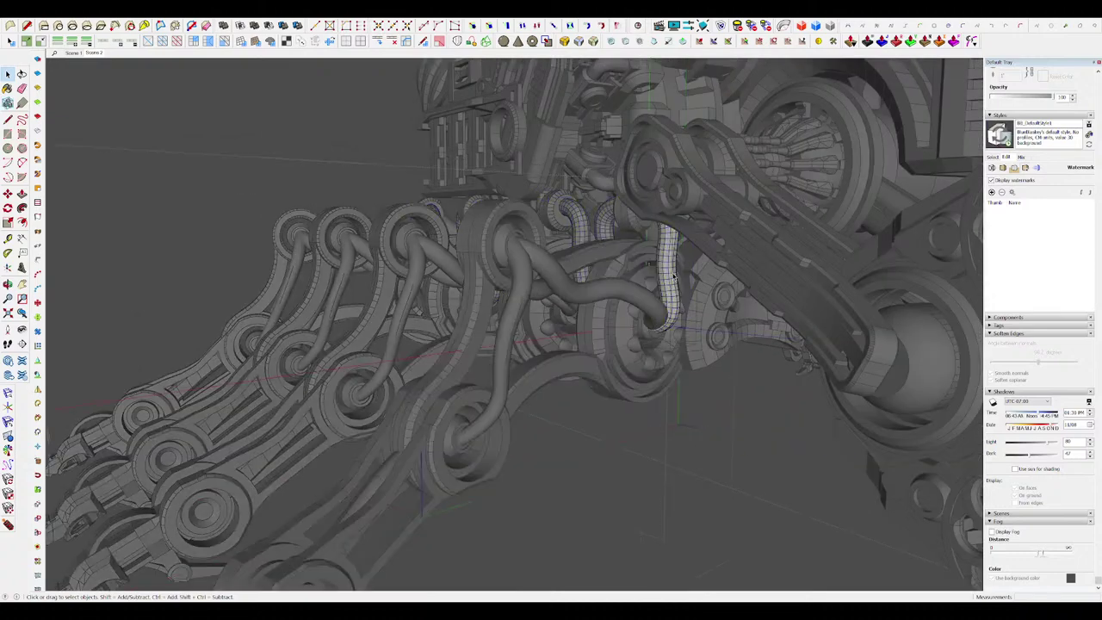
{"action": "left_click", "coordinate": [655, 396]}
{"action": "scroll", "coordinate": [646, 357], "scroll_direction": "down", "scroll_amount": 6}
{"action": "double_click", "coordinate": [581, 341]}
{"action": "scroll", "coordinate": [581, 341], "scroll_direction": "up", "scroll_amount": 4}
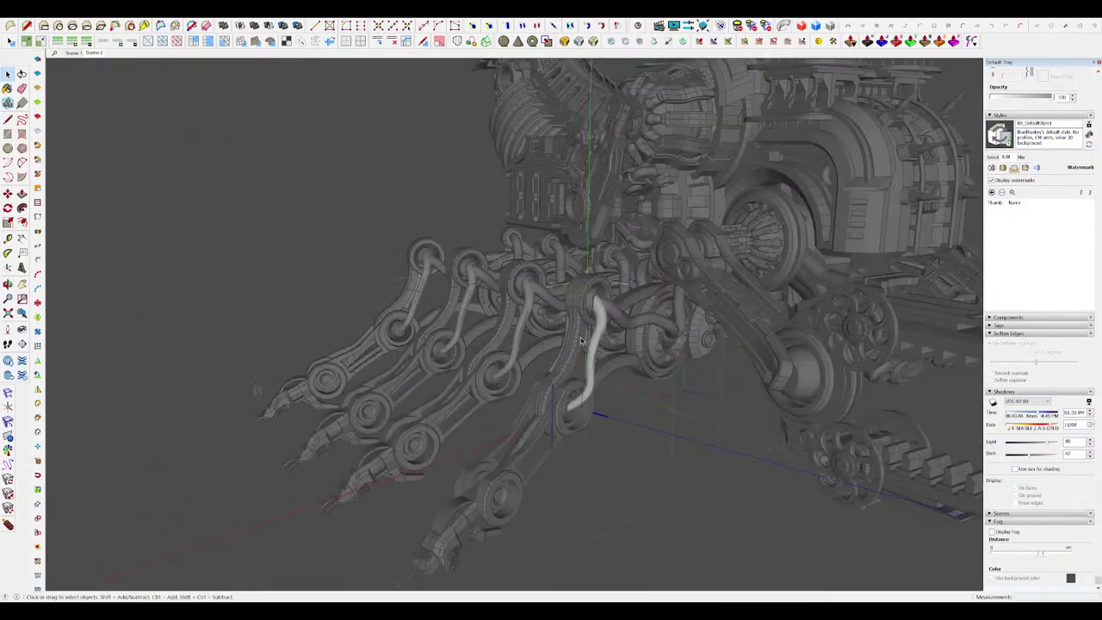
{"action": "left_click", "coordinate": [581, 341]}
{"action": "left_click", "coordinate": [578, 337]}
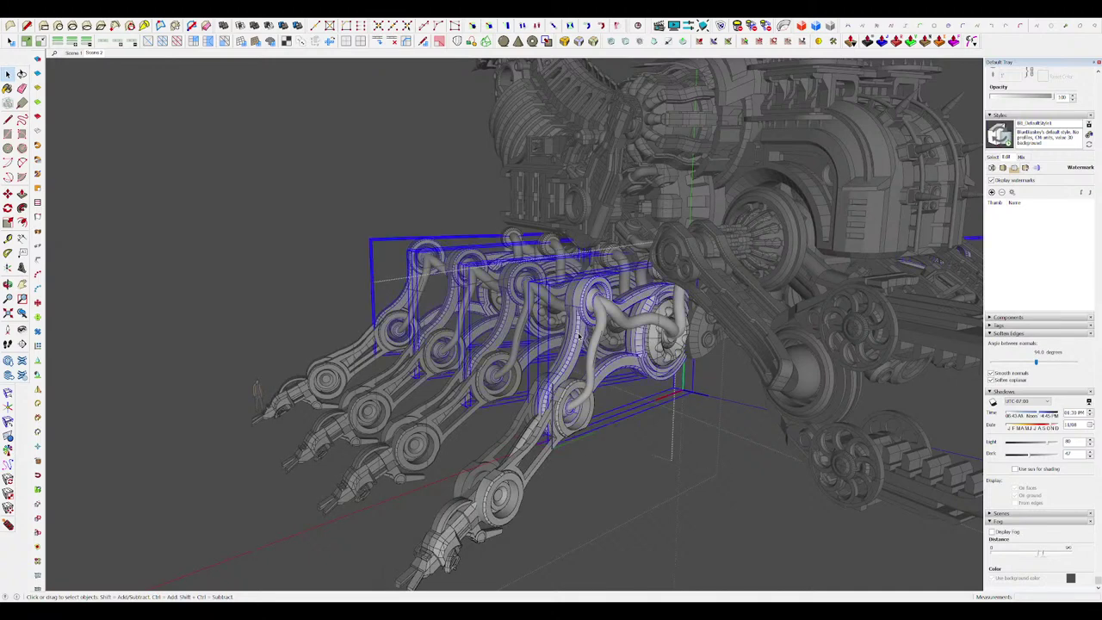
{"action": "left_click_drag", "start_coordinate": [1035, 362], "coordinate": [1025, 369]}
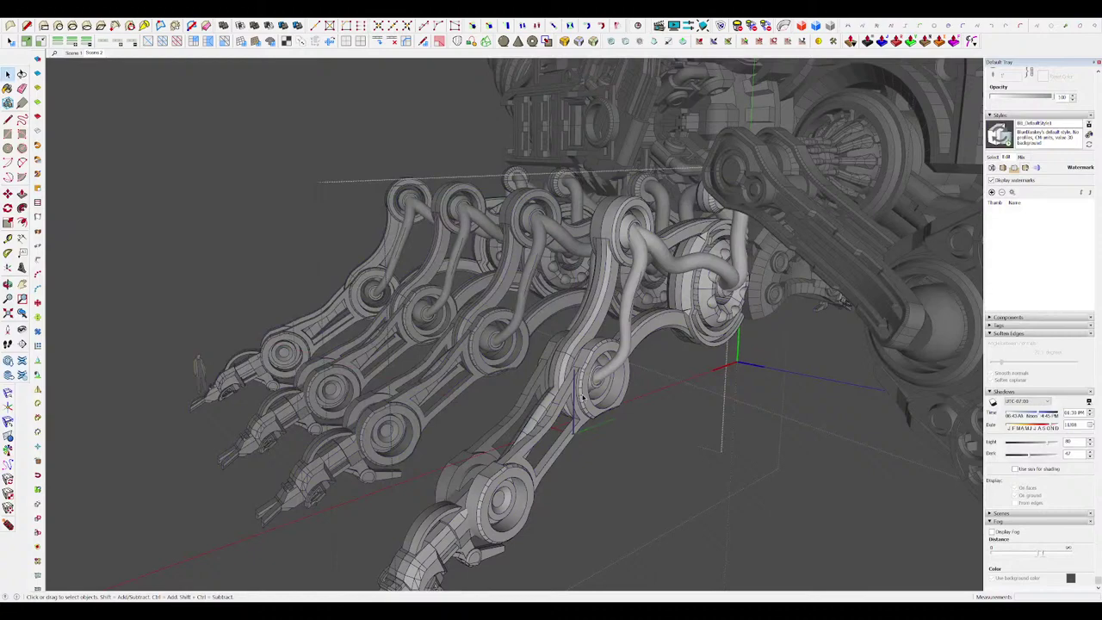
Step: Soften the four mechanical arm components at 23.7 degrees
{"action": "left_click", "coordinate": [581, 398]}
{"action": "left_click_drag", "start_coordinate": [1001, 363], "coordinate": [1002, 364]}
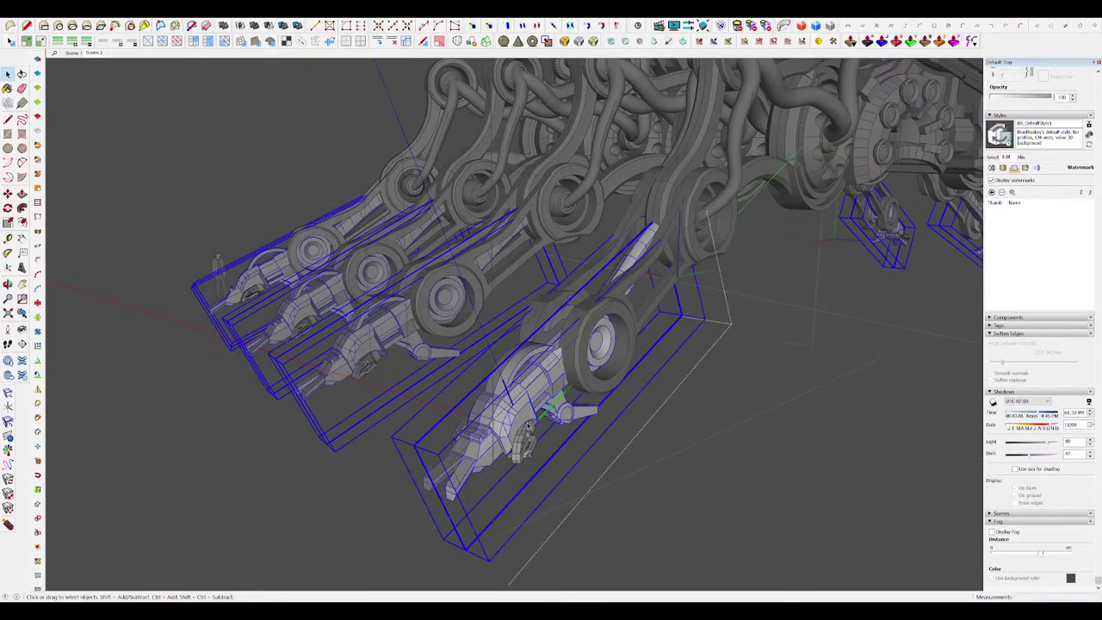
{"action": "left_click_drag", "start_coordinate": [1002, 364], "coordinate": [1004, 364]}
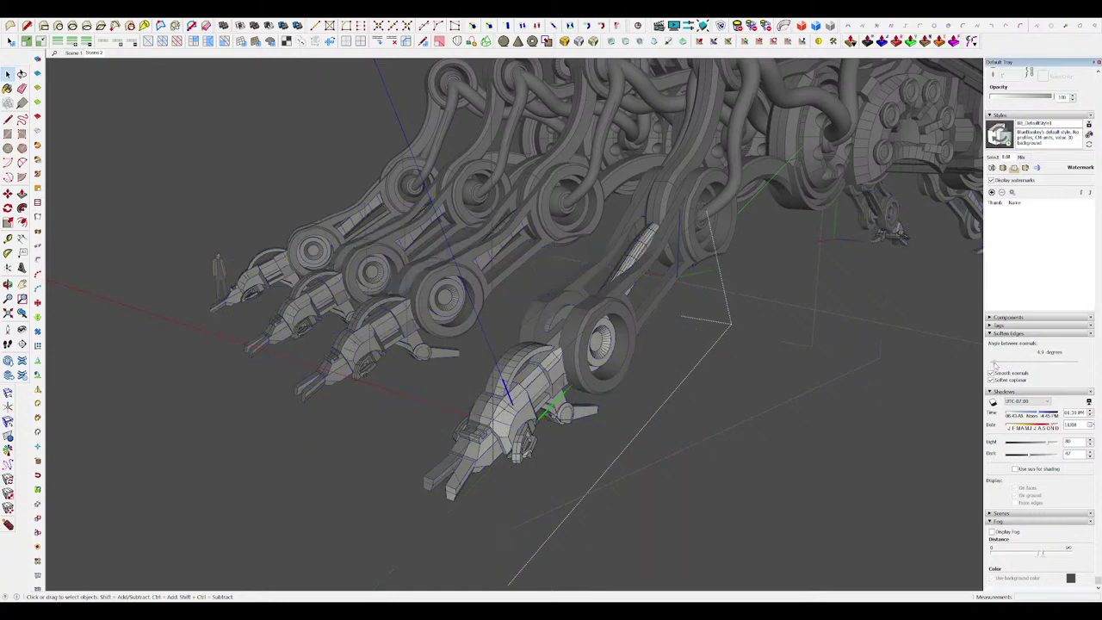
Step: Open the near claw and soften its visible surface edge with Eraser plus Ctrl
{"action": "left_click", "coordinate": [555, 395]}
{"action": "double_click", "coordinate": [543, 402]}
{"action": "scroll", "coordinate": [543, 403], "scroll_direction": "up", "scroll_amount": 4}
{"action": "key", "text": "e"}
{"action": "key", "text": "ctrl"}
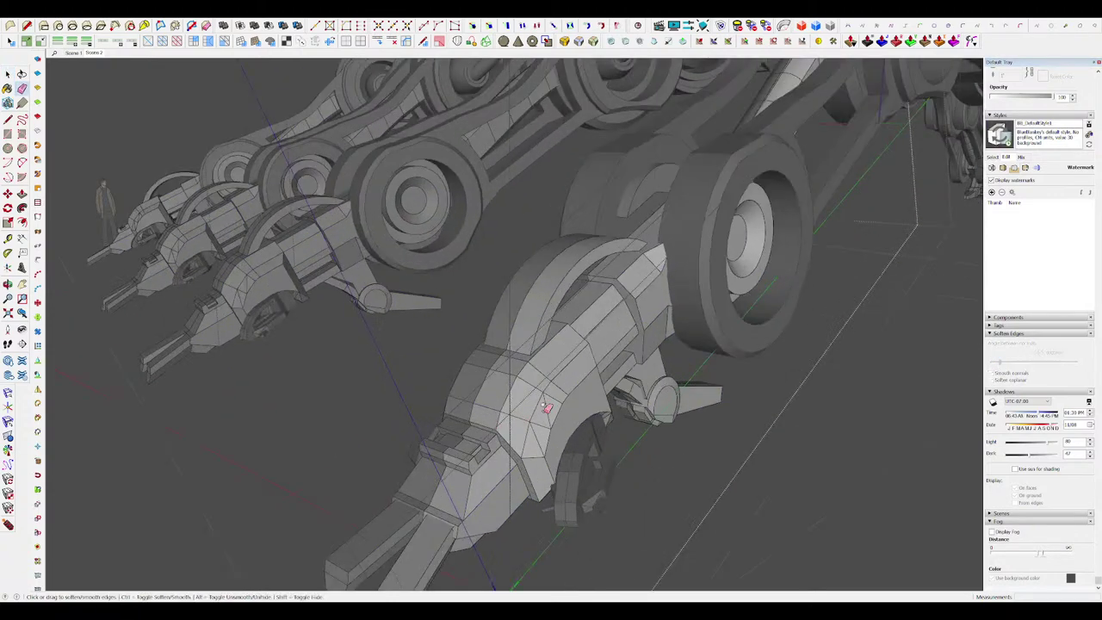
{"action": "left_click", "coordinate": [538, 438]}
{"action": "scroll", "coordinate": [551, 438], "scroll_direction": "down", "scroll_amount": 5}
Step: Exit the nested claw components back to the whole model
{"action": "key", "text": "space"}
{"action": "left_click", "coordinate": [714, 430]}
{"action": "scroll", "coordinate": [689, 429], "scroll_direction": "down", "scroll_amount": 2}
{"action": "left_click", "coordinate": [613, 425]}
{"action": "scroll", "coordinate": [524, 450], "scroll_direction": "down", "scroll_amount": 3}
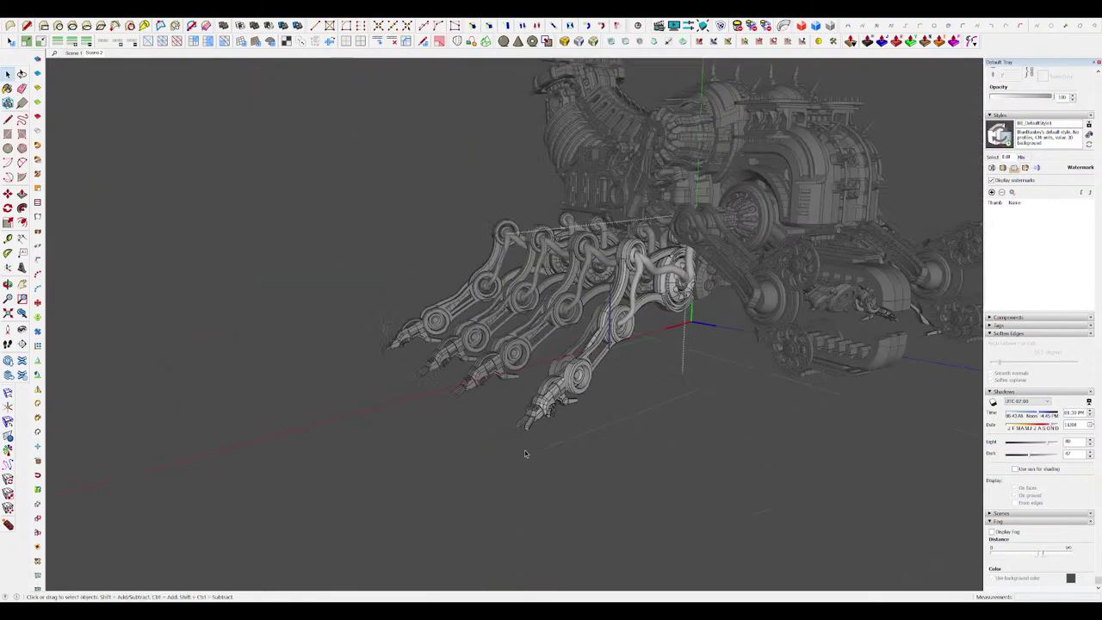
{"action": "left_click", "coordinate": [526, 450]}
{"action": "scroll", "coordinate": [840, 473], "scroll_direction": "down", "scroll_amount": 2}
{"action": "left_click", "coordinate": [887, 504]}
Step: Open the claw's cable tube and hide the rest of the model
{"action": "middle_click_drag", "start_coordinate": [833, 455], "coordinate": [797, 507]}
{"action": "scroll", "coordinate": [531, 344], "scroll_direction": "up", "scroll_amount": 4}
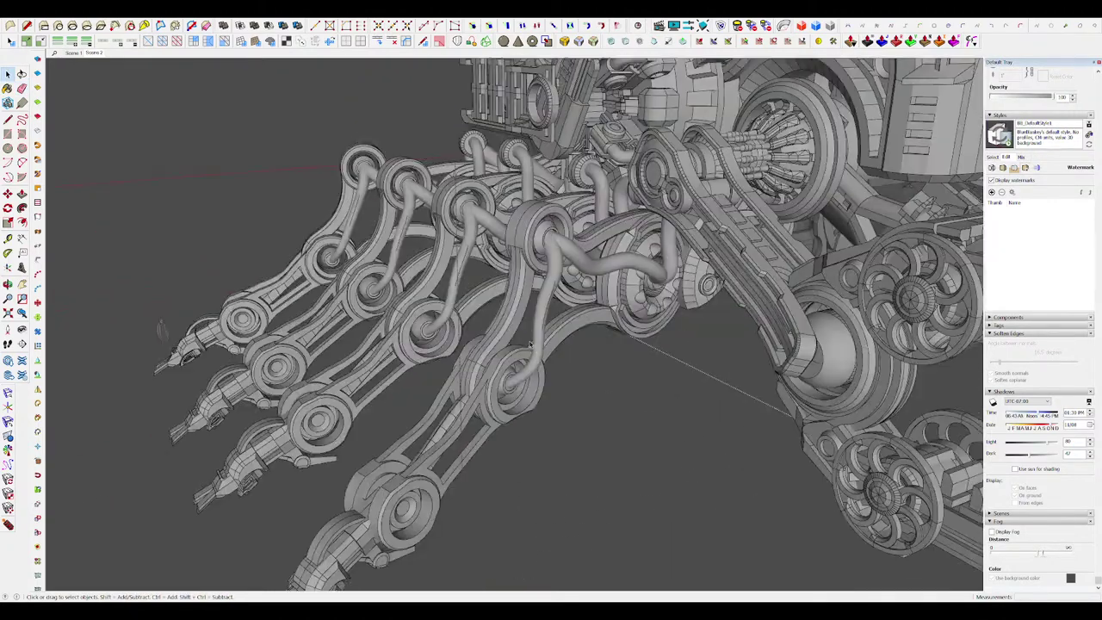
{"action": "double_click", "coordinate": [559, 323]}
{"action": "scroll", "coordinate": [555, 298], "scroll_direction": "up", "scroll_amount": 3}
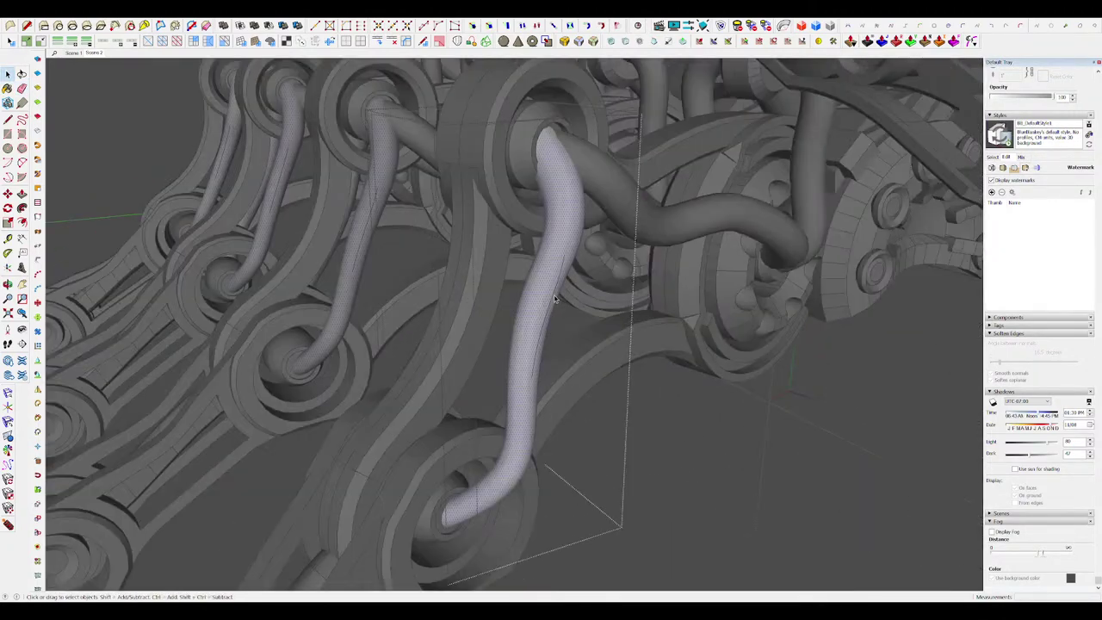
{"action": "key", "text": "i"}
{"action": "key", "text": "i"}
{"action": "left_click", "coordinate": [629, 325]}
Step: Reopen the cable tube and select its edges for smoothing
{"action": "double_click", "coordinate": [554, 302]}
{"action": "left_click", "coordinate": [553, 302]}
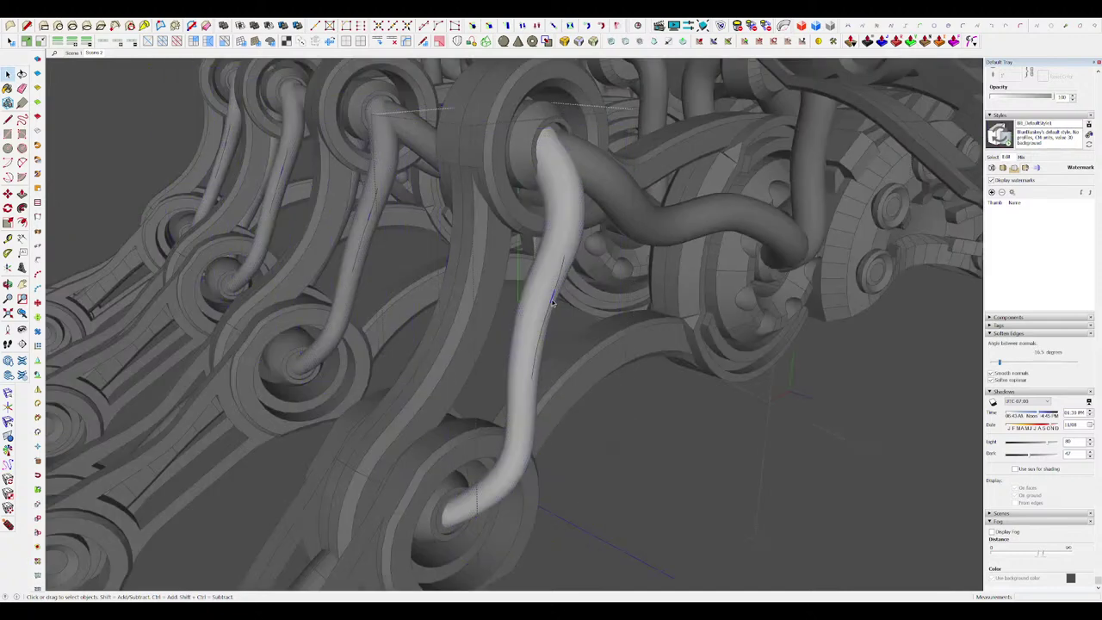
{"action": "scroll", "coordinate": [552, 304], "scroll_direction": "down", "scroll_amount": 10}
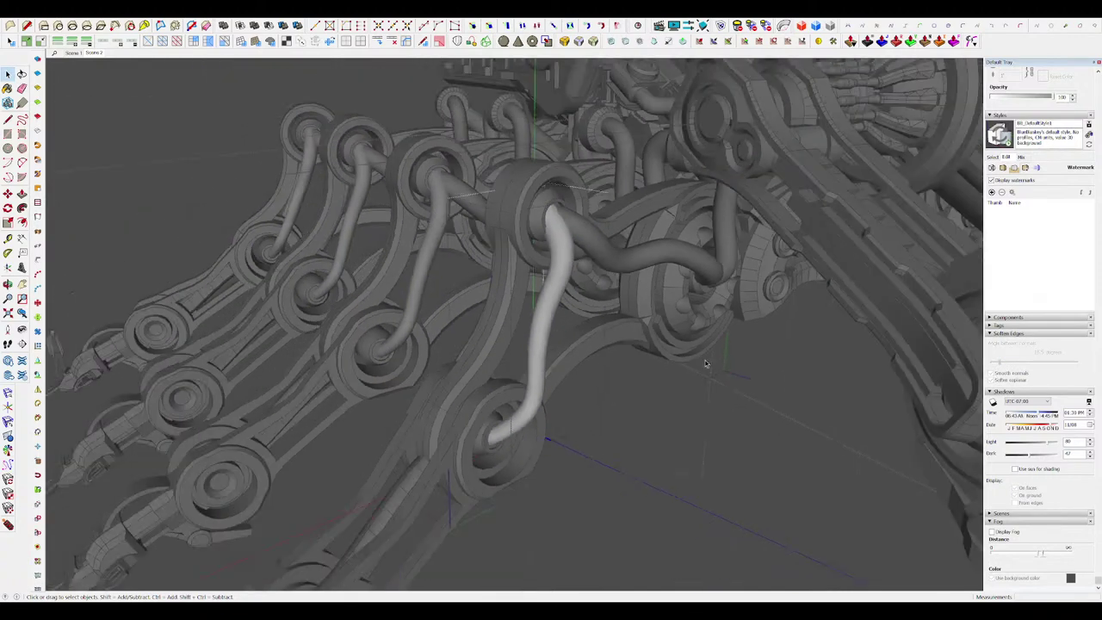
{"action": "middle_click_drag", "start_coordinate": [790, 377], "coordinate": [884, 398]}
{"action": "scroll", "coordinate": [483, 347], "scroll_direction": "up", "scroll_amount": 10}
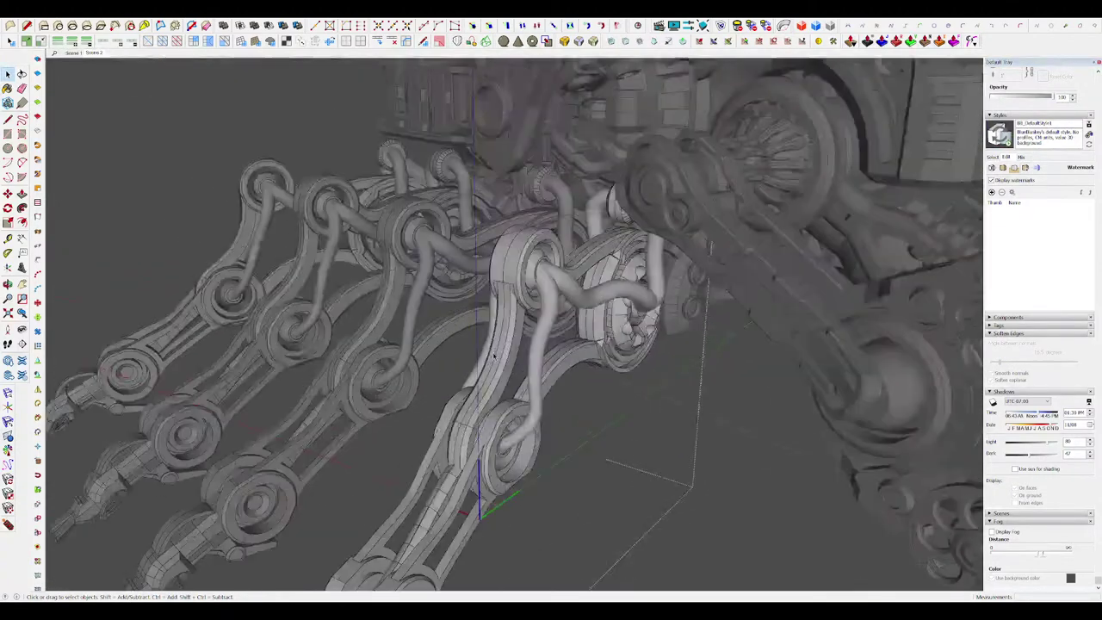
{"action": "scroll", "coordinate": [482, 347], "scroll_direction": "down", "scroll_amount": 10}
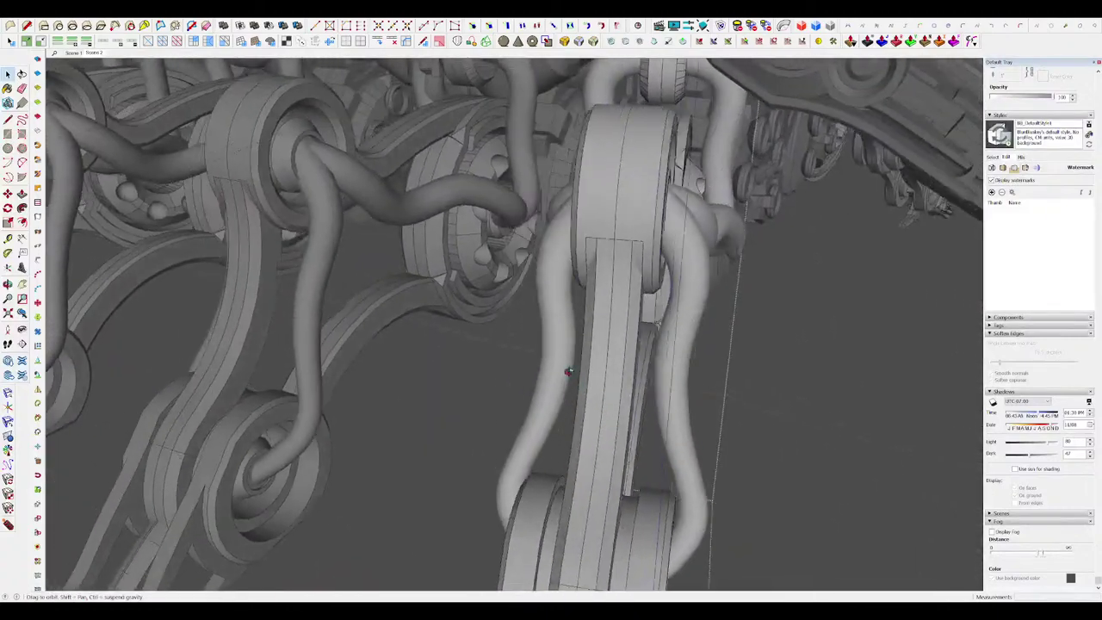
{"action": "scroll", "coordinate": [510, 334], "scroll_direction": "up", "scroll_amount": 10}
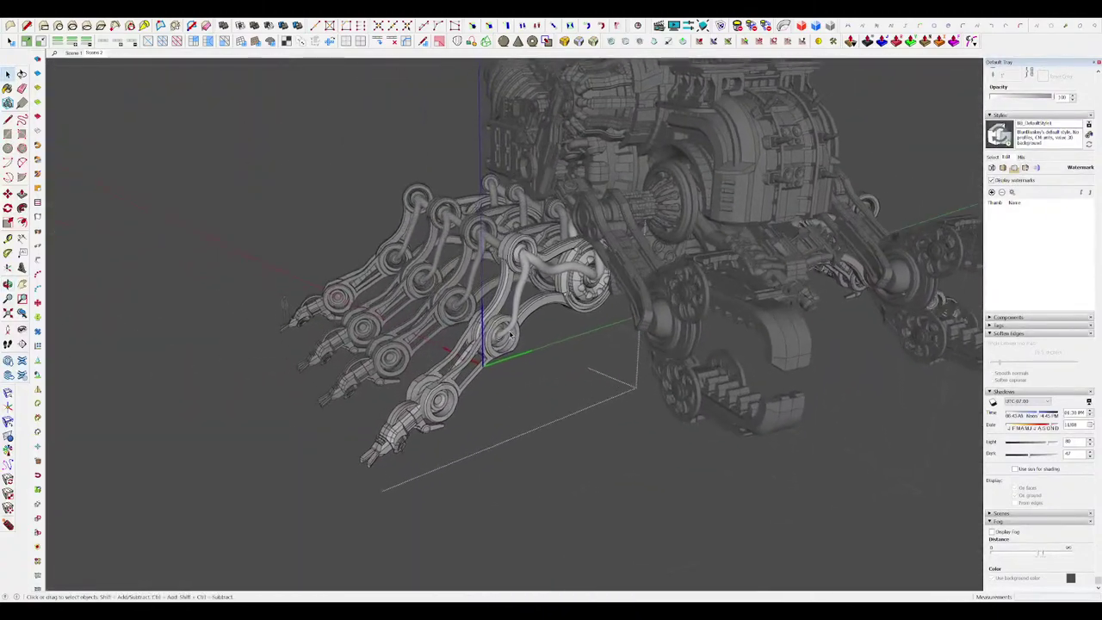
{"action": "scroll", "coordinate": [541, 307], "scroll_direction": "up", "scroll_amount": 5}
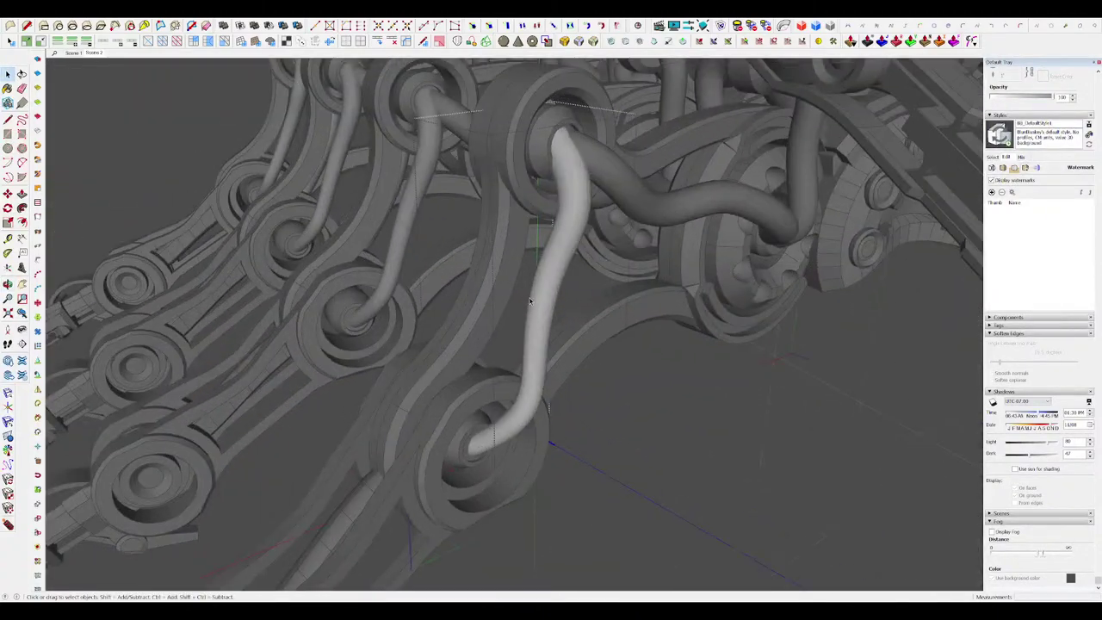
{"action": "scroll", "coordinate": [555, 303], "scroll_direction": "up", "scroll_amount": 3}
Step: Soft-select a band of vertices on the first cable and orbit to view the cables end-on
{"action": "middle_click_drag", "start_coordinate": [557, 300], "coordinate": [565, 302]}
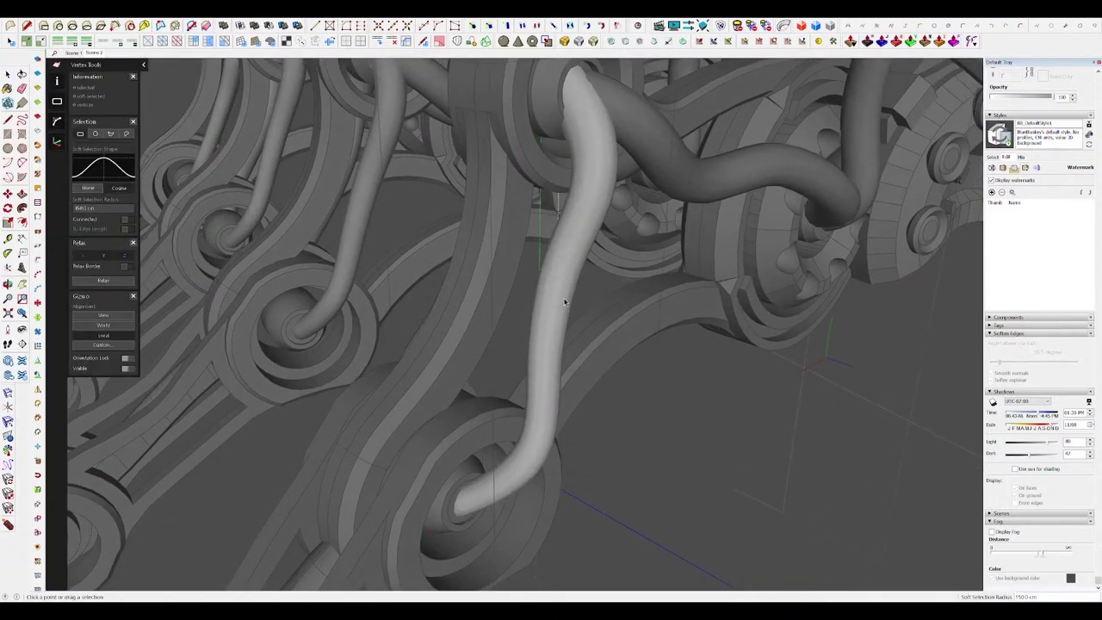
{"action": "key", "text": "Escape"}
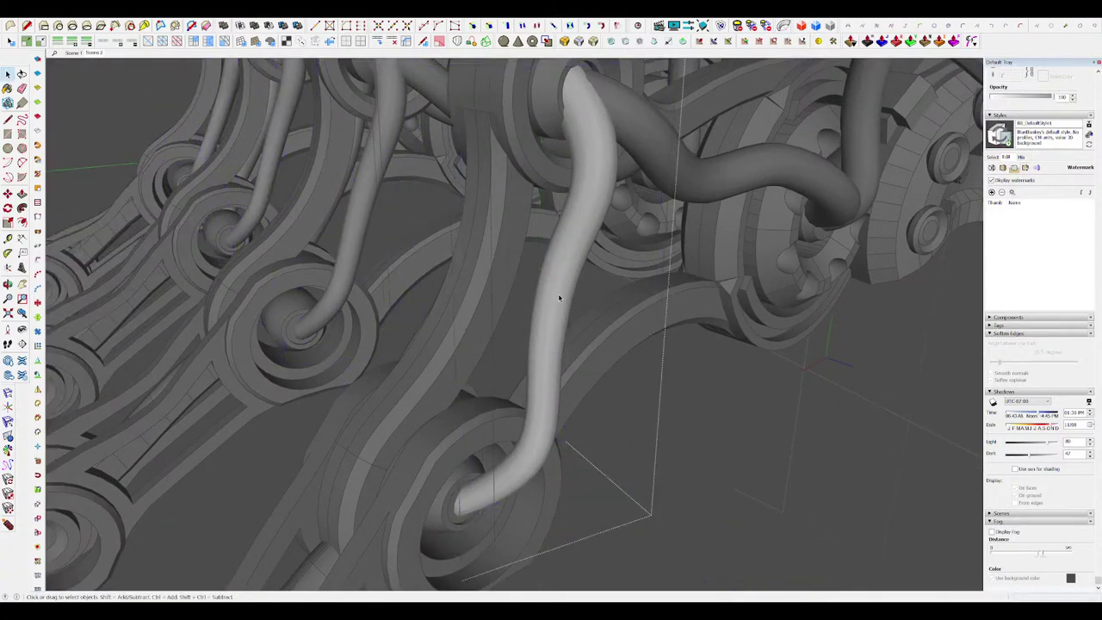
{"action": "double_click", "coordinate": [567, 303]}
{"action": "left_click_drag", "start_coordinate": [588, 317], "coordinate": [532, 287]}
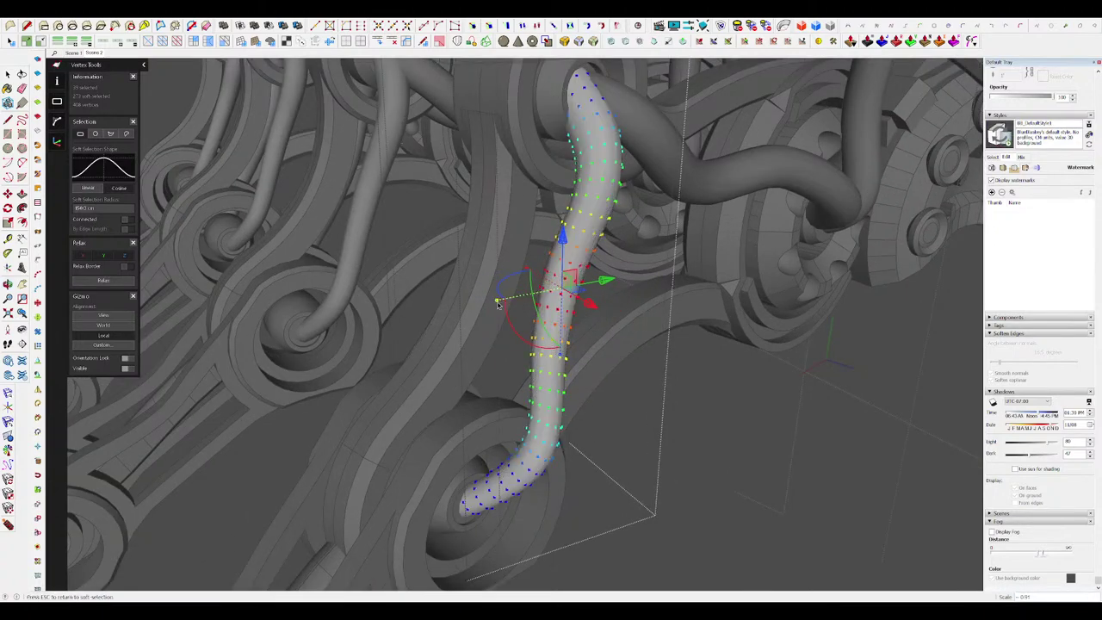
{"action": "middle_click_drag", "start_coordinate": [504, 300], "coordinate": [852, 326]}
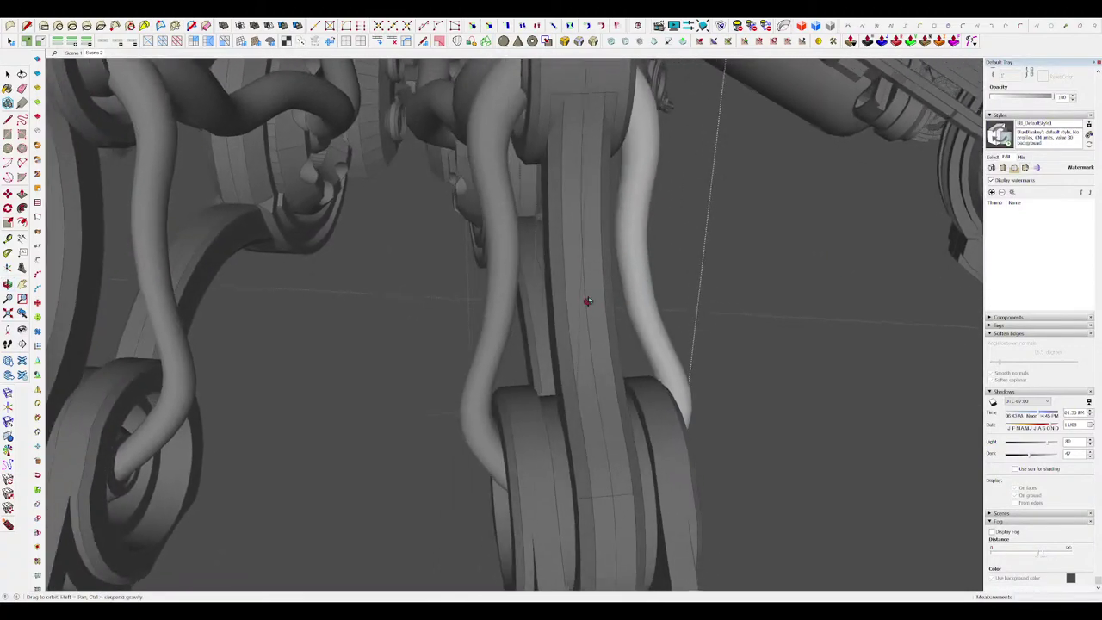
{"action": "middle_click_drag", "start_coordinate": [468, 275], "coordinate": [125, 191]}
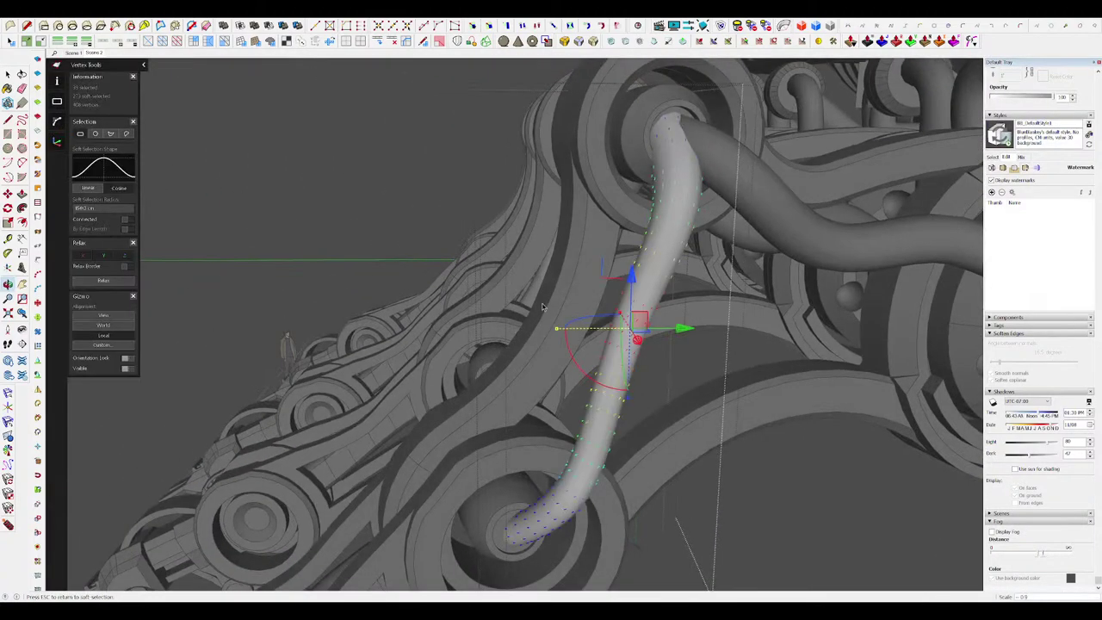
{"action": "key", "text": "Escape"}
{"action": "middle_click_drag", "start_coordinate": [558, 328], "coordinate": [647, 336]}
{"action": "left_click", "coordinate": [618, 315]}
{"action": "scroll", "coordinate": [550, 317], "scroll_direction": "down", "scroll_amount": 6}
{"action": "scroll", "coordinate": [657, 370], "scroll_direction": "up", "scroll_amount": 2}
{"action": "scroll", "coordinate": [658, 371], "scroll_direction": "up", "scroll_amount": 2}
{"action": "scroll", "coordinate": [647, 336], "scroll_direction": "down", "scroll_amount": 3}
{"action": "scroll", "coordinate": [645, 336], "scroll_direction": "up", "scroll_amount": 5}
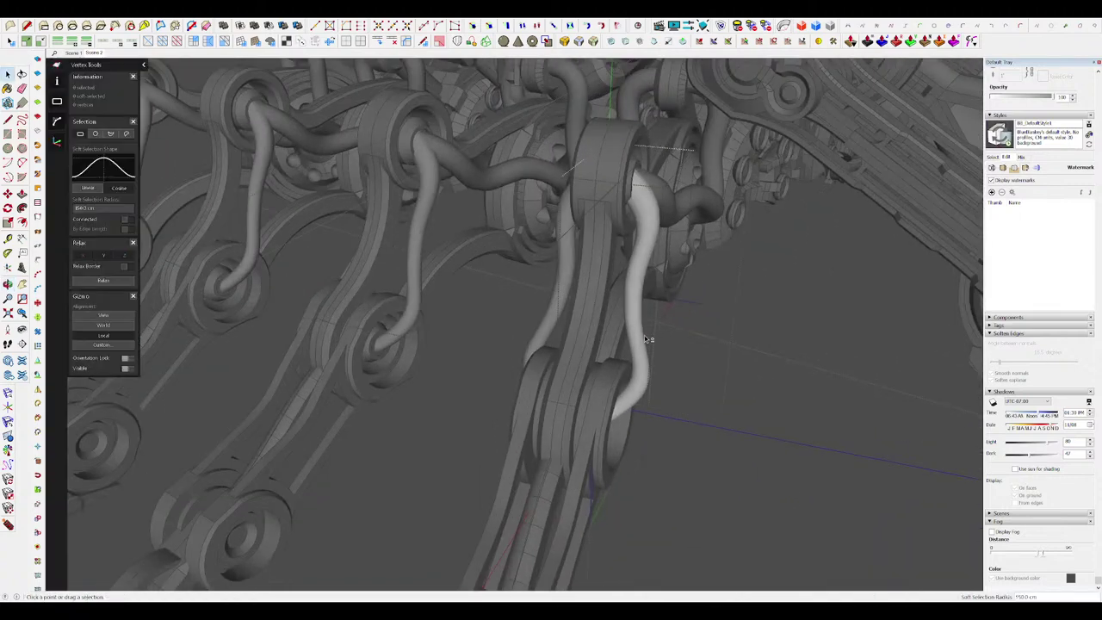
Step: Open the white cable group and shift a soft-selected band of its vertices about 6 cm
{"action": "left_click", "coordinate": [633, 337]}
{"action": "double_click", "coordinate": [630, 335]}
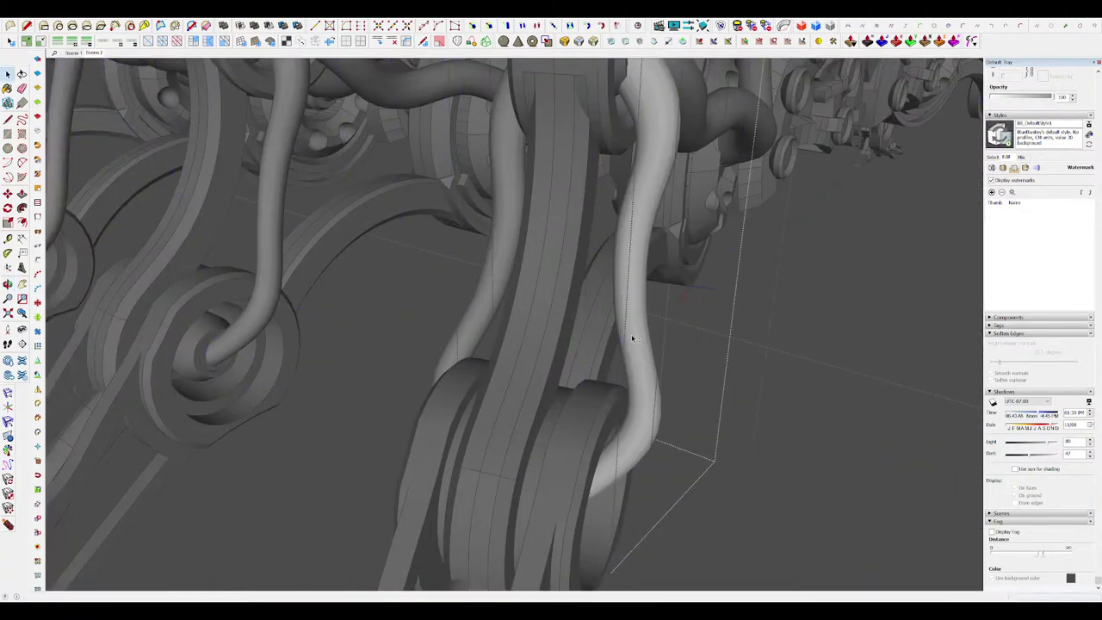
{"action": "key", "text": "v"}
{"action": "left_click_drag", "start_coordinate": [593, 320], "coordinate": [659, 334]}
{"action": "middle_click_drag", "start_coordinate": [659, 333], "coordinate": [517, 215]}
{"action": "scroll", "coordinate": [633, 288], "scroll_direction": "down", "scroll_amount": 2}
{"action": "scroll", "coordinate": [609, 302], "scroll_direction": "down", "scroll_amount": 6}
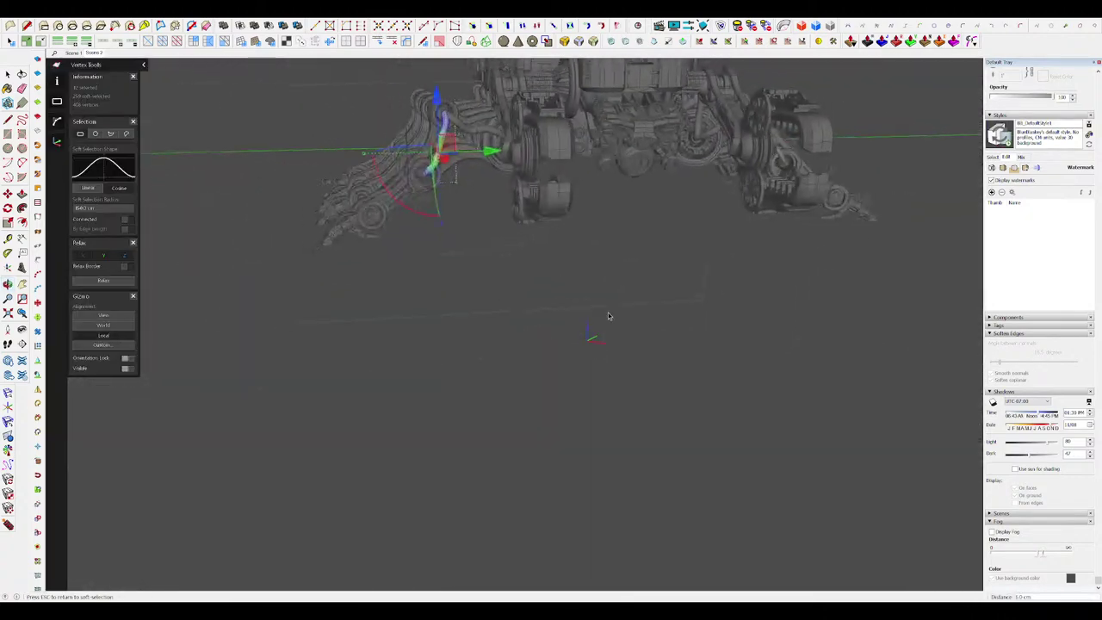
{"action": "scroll", "coordinate": [506, 137], "scroll_direction": "up", "scroll_amount": 8}
Step: Check both cables from around the leg, then leave vertex editing and the cable and leg groups
{"action": "key", "text": "space"}
{"action": "scroll", "coordinate": [499, 172], "scroll_direction": "down", "scroll_amount": 4}
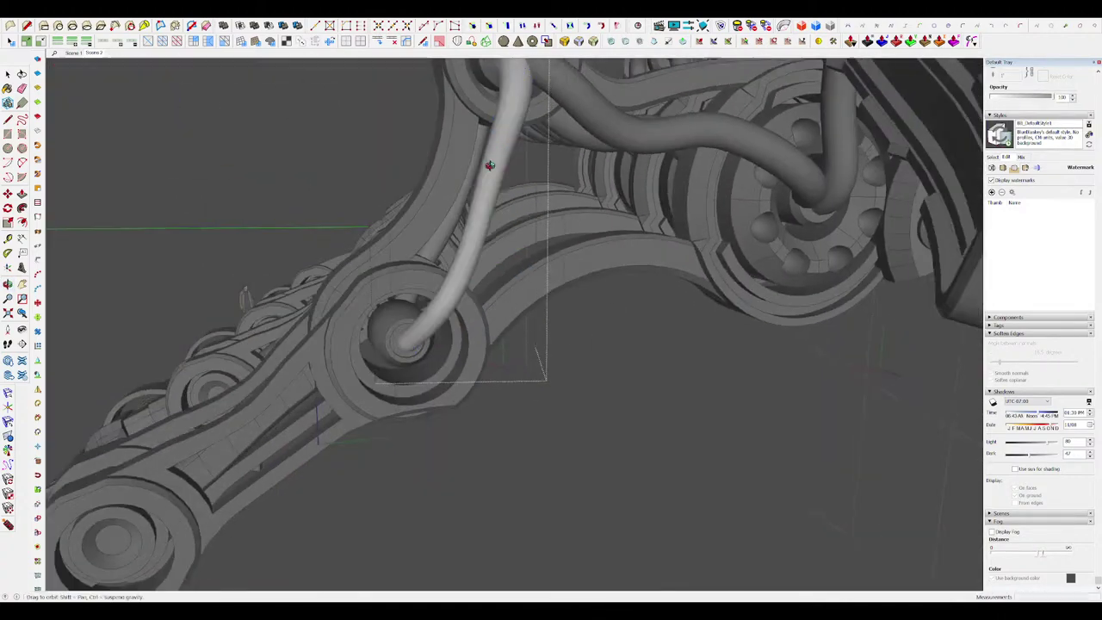
{"action": "middle_click_drag", "start_coordinate": [490, 165], "coordinate": [502, 216]}
{"action": "scroll", "coordinate": [493, 319], "scroll_direction": "up", "scroll_amount": 3}
{"action": "middle_click_drag", "start_coordinate": [494, 319], "coordinate": [895, 439]}
{"action": "middle_click_drag", "start_coordinate": [650, 369], "coordinate": [533, 343]}
{"action": "scroll", "coordinate": [463, 293], "scroll_direction": "up", "scroll_amount": 2}
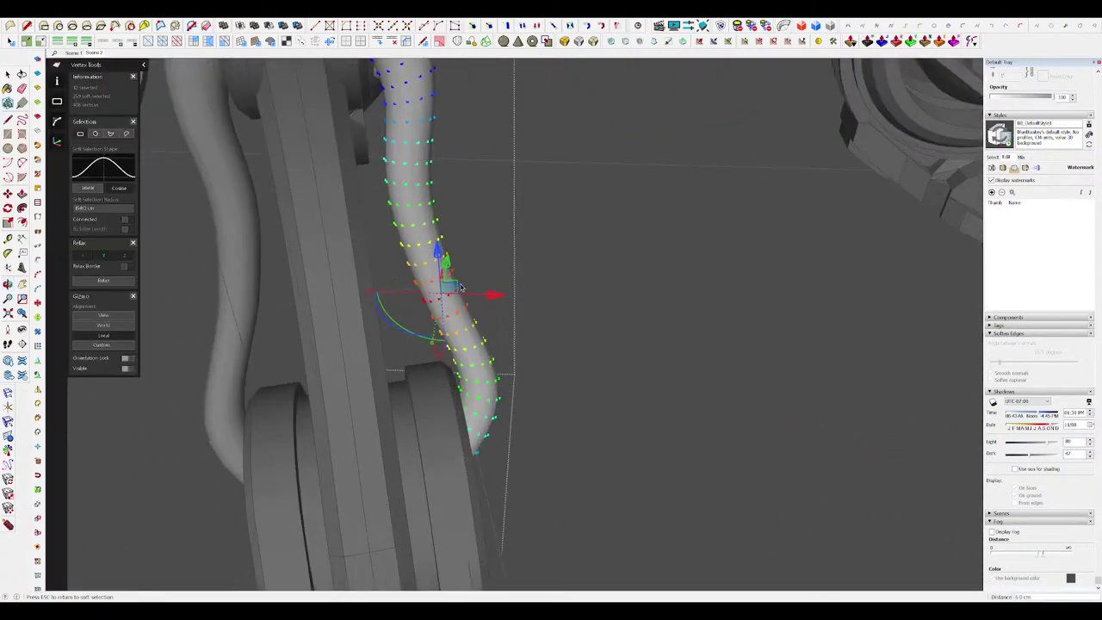
{"action": "scroll", "coordinate": [474, 298], "scroll_direction": "down", "scroll_amount": 10}
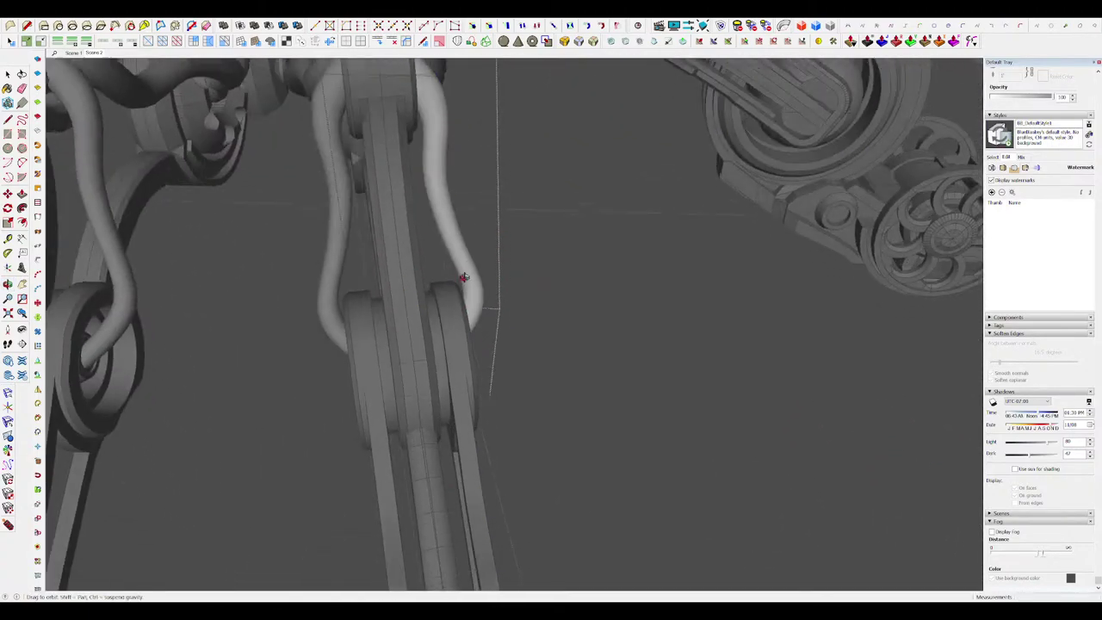
{"action": "key", "text": "space"}
{"action": "scroll", "coordinate": [521, 302], "scroll_direction": "down", "scroll_amount": 2}
{"action": "left_click", "coordinate": [694, 340]}
{"action": "middle_click_drag", "start_coordinate": [694, 340], "coordinate": [781, 367]}
{"action": "left_click", "coordinate": [782, 368]}
{"action": "left_click", "coordinate": [782, 368]}
Step: Isolate the other cable and nudge its lower end down into the joint socket
{"action": "scroll", "coordinate": [387, 370], "scroll_direction": "up", "scroll_amount": 5}
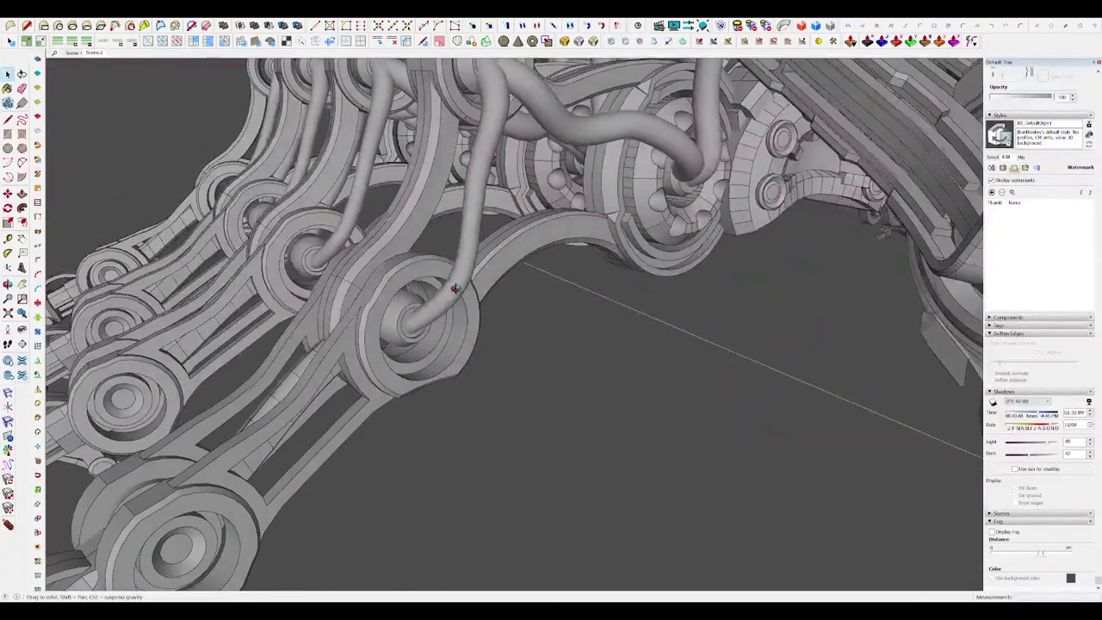
{"action": "scroll", "coordinate": [508, 323], "scroll_direction": "down", "scroll_amount": 3}
{"action": "middle_click_drag", "start_coordinate": [516, 331], "coordinate": [479, 305]}
{"action": "scroll", "coordinate": [480, 305], "scroll_direction": "up", "scroll_amount": 8}
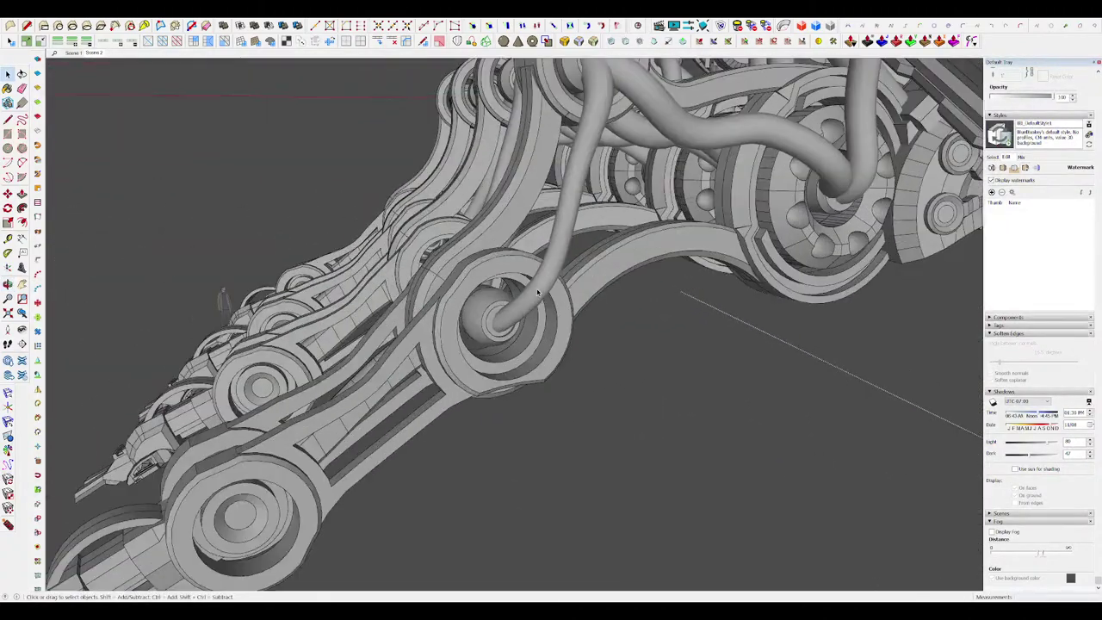
{"action": "double_click", "coordinate": [539, 295]}
{"action": "key", "text": "i"}
{"action": "scroll", "coordinate": [526, 295], "scroll_direction": "up", "scroll_amount": 3}
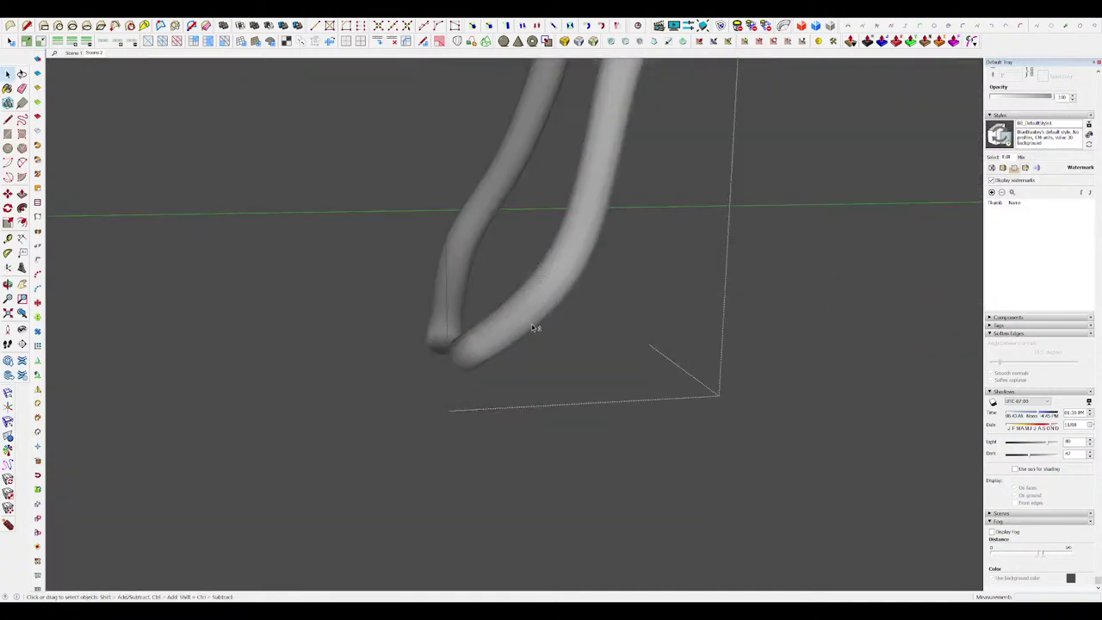
{"action": "key", "text": "shift+v"}
{"action": "middle_click_drag", "start_coordinate": [533, 367], "coordinate": [498, 332]}
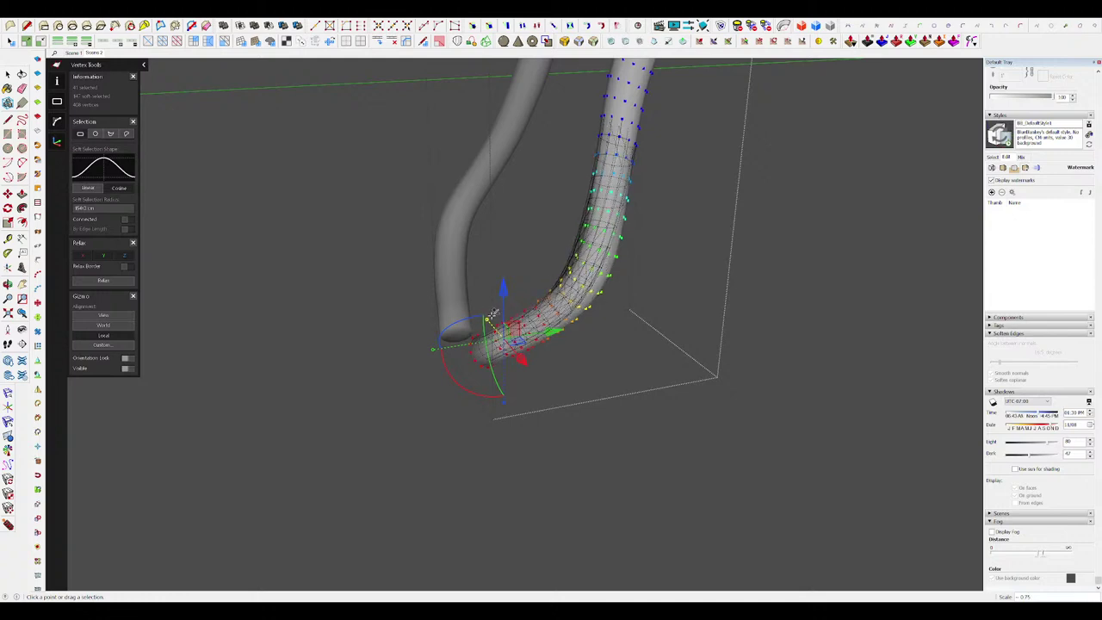
{"action": "left_click_drag", "start_coordinate": [483, 307], "coordinate": [478, 300]}
Step: Unhide the rest of the model and exit the pipe back to the whole scorpion
{"action": "key", "text": "i"}
{"action": "scroll", "coordinate": [517, 303], "scroll_direction": "down", "scroll_amount": 6}
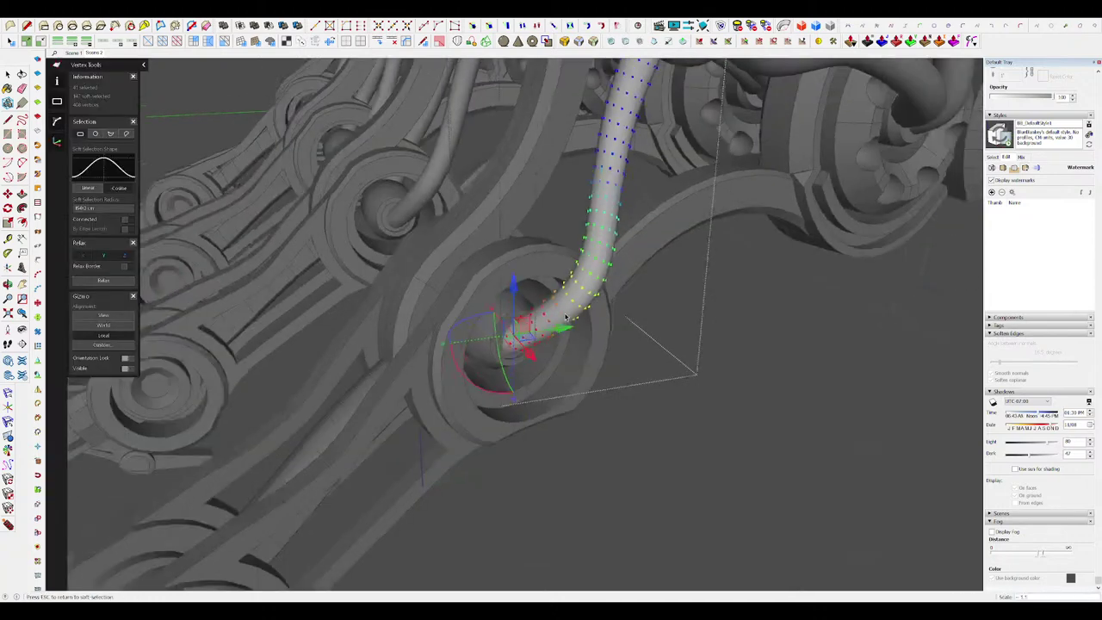
{"action": "key", "text": "space"}
{"action": "middle_click_drag", "start_coordinate": [579, 315], "coordinate": [732, 350]}
{"action": "left_click", "coordinate": [550, 300]}
{"action": "left_click", "coordinate": [738, 350]}
{"action": "scroll", "coordinate": [742, 350], "scroll_direction": "down", "scroll_amount": 5}
Step: Open a left-claw hose, run Vertex Tools on it, then select its mesh and exit the group
{"action": "scroll", "coordinate": [538, 289], "scroll_direction": "up", "scroll_amount": 10}
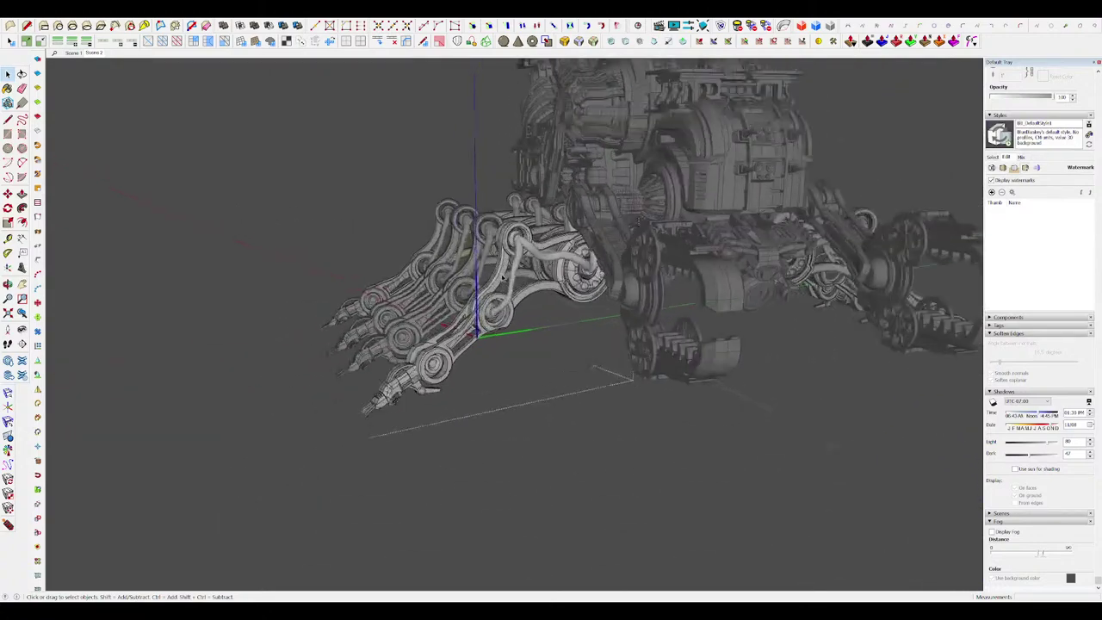
{"action": "left_click", "coordinate": [538, 288]}
{"action": "triple_click", "coordinate": [538, 289]}
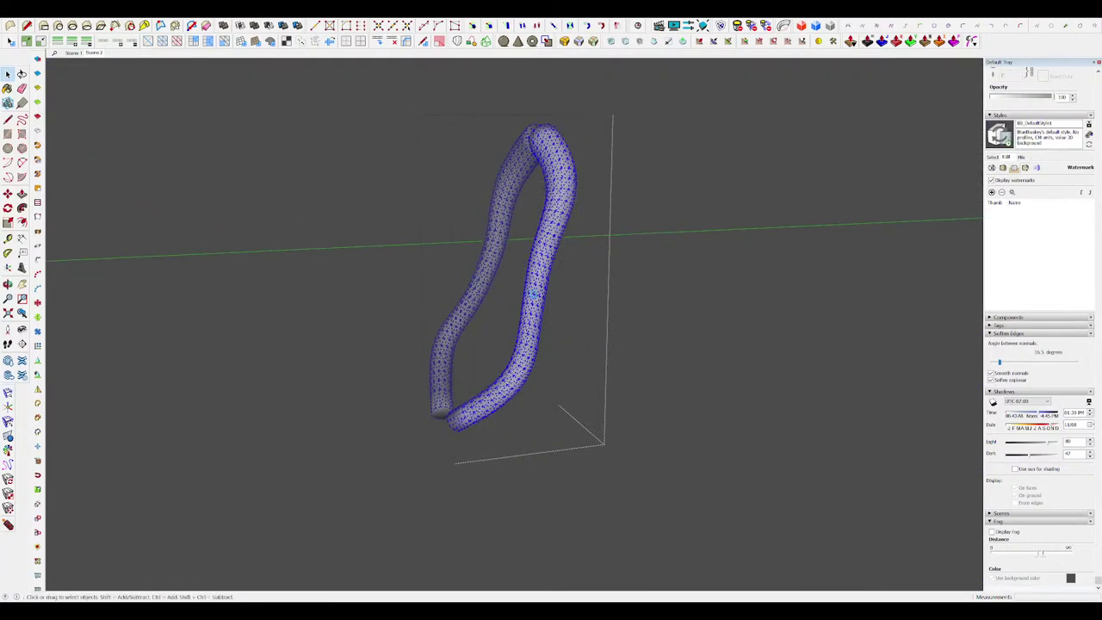
{"action": "left_click", "coordinate": [577, 310]}
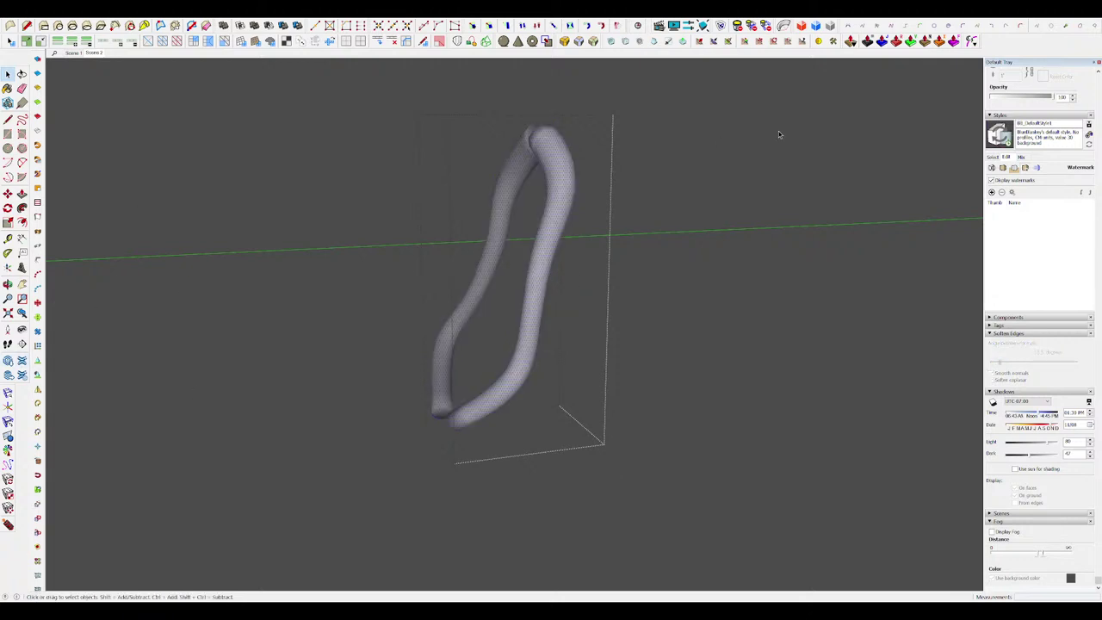
{"action": "key", "text": "v"}
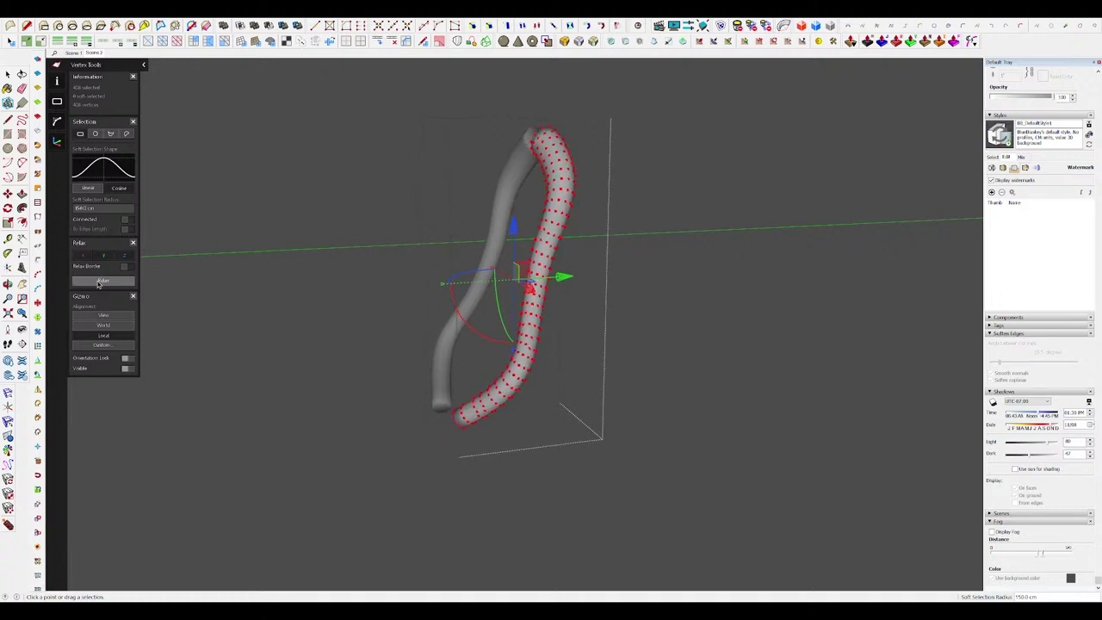
{"action": "key", "text": "space"}
{"action": "triple_click", "coordinate": [559, 226]}
{"action": "scroll", "coordinate": [579, 250], "scroll_direction": "down", "scroll_amount": 3}
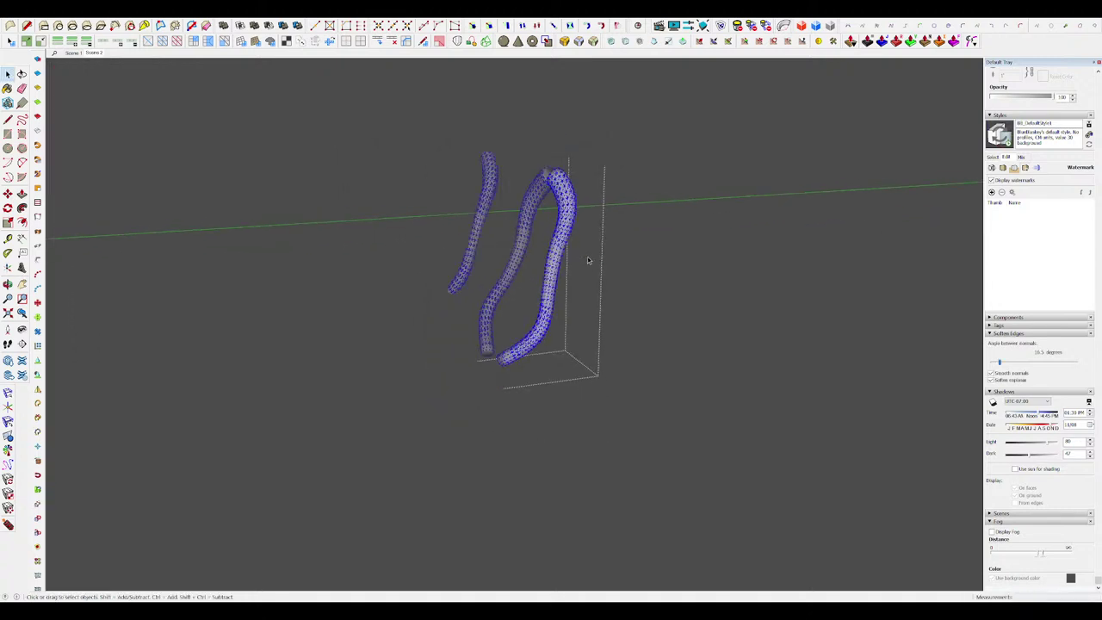
{"action": "key", "text": "Escape"}
Step: Orbit around the leg hoses and step back out to the full leg assembly
{"action": "middle_click_drag", "start_coordinate": [561, 313], "coordinate": [628, 333]}
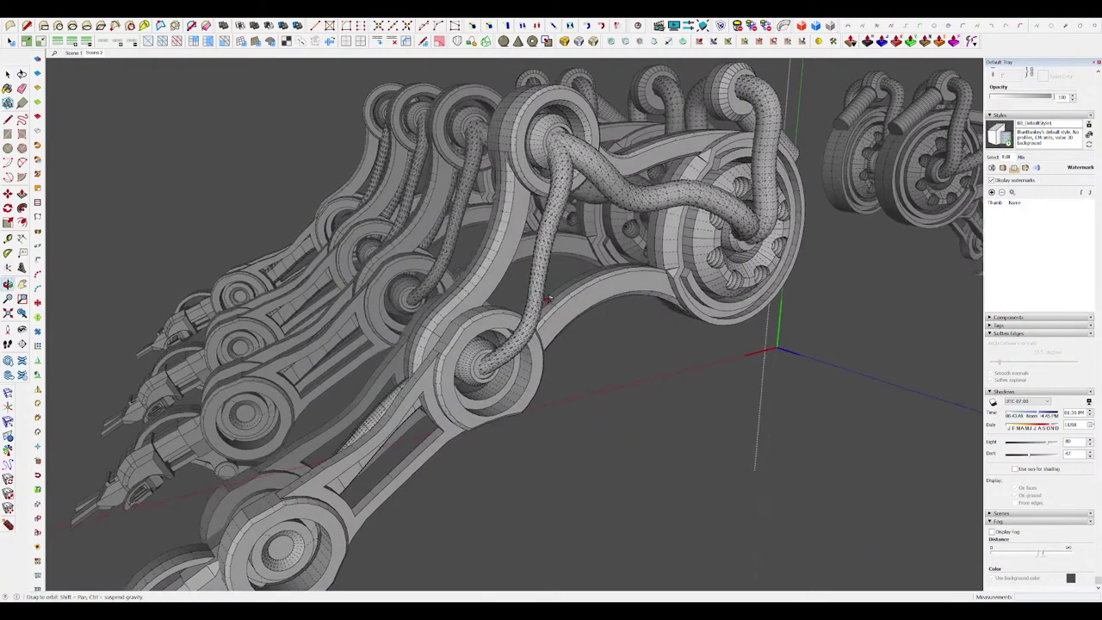
{"action": "middle_click_drag", "start_coordinate": [645, 327], "coordinate": [617, 317]}
{"action": "key", "text": "alt+h"}
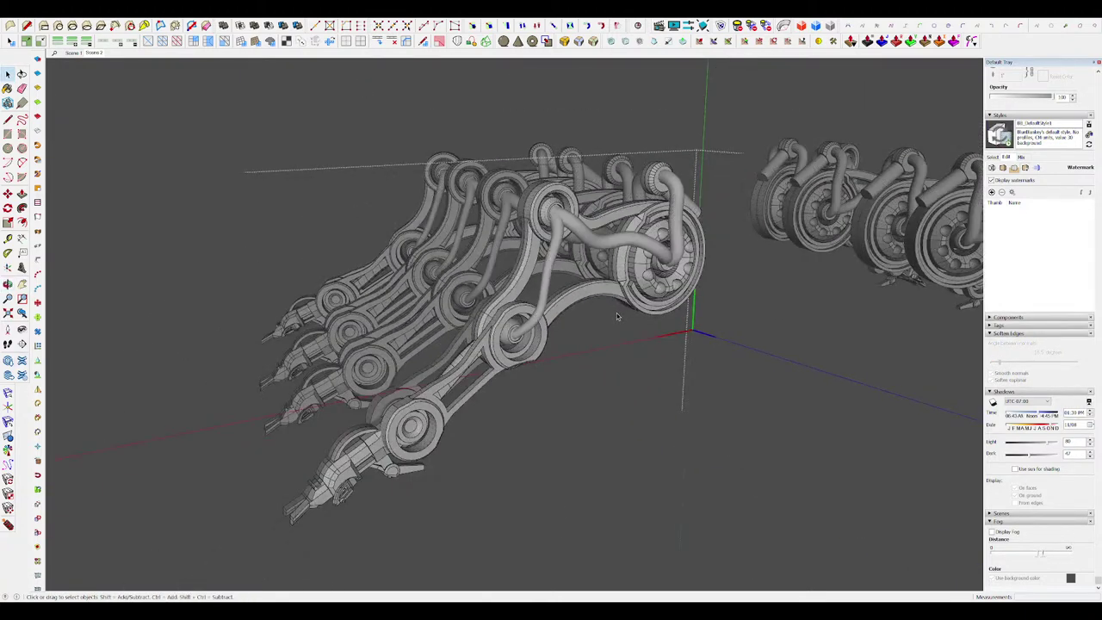
{"action": "scroll", "coordinate": [617, 315], "scroll_direction": "down", "scroll_amount": 5}
{"action": "left_click", "coordinate": [738, 370]}
{"action": "scroll", "coordinate": [728, 384], "scroll_direction": "down", "scroll_amount": 1}
{"action": "left_click", "coordinate": [825, 412]}
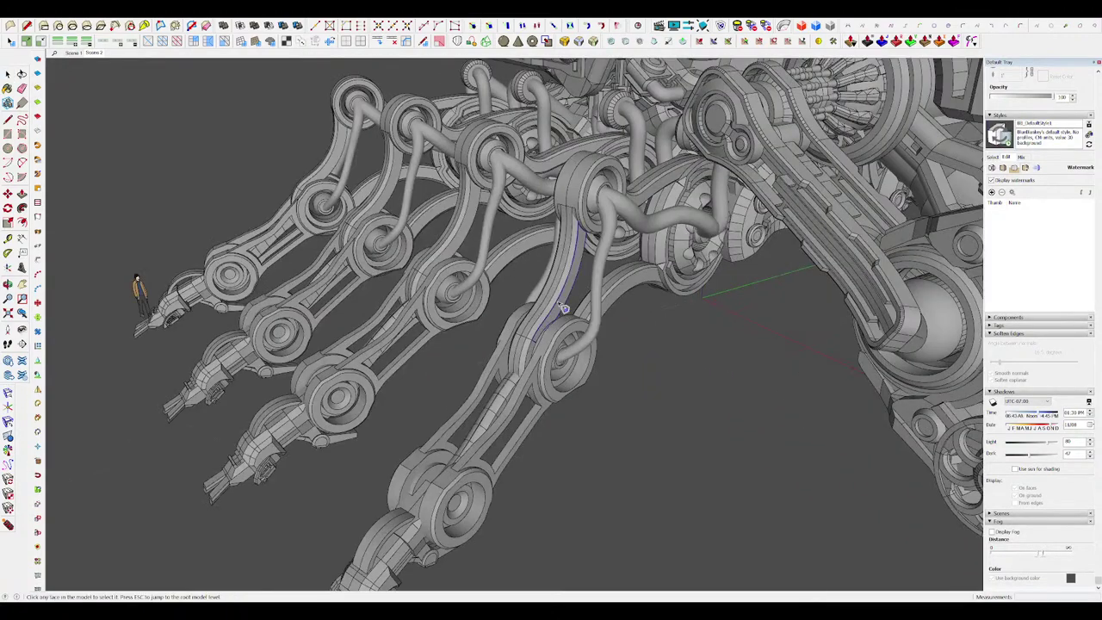
Step: Open a leg link, hide the surrounding model and orbit around it, then close it
{"action": "left_click", "coordinate": [559, 303]}
{"action": "middle_click_drag", "start_coordinate": [559, 304], "coordinate": [361, 288]}
{"action": "key", "text": "h"}
{"action": "scroll", "coordinate": [418, 357], "scroll_direction": "up", "scroll_amount": 4}
{"action": "middle_click_drag", "start_coordinate": [419, 361], "coordinate": [564, 336]}
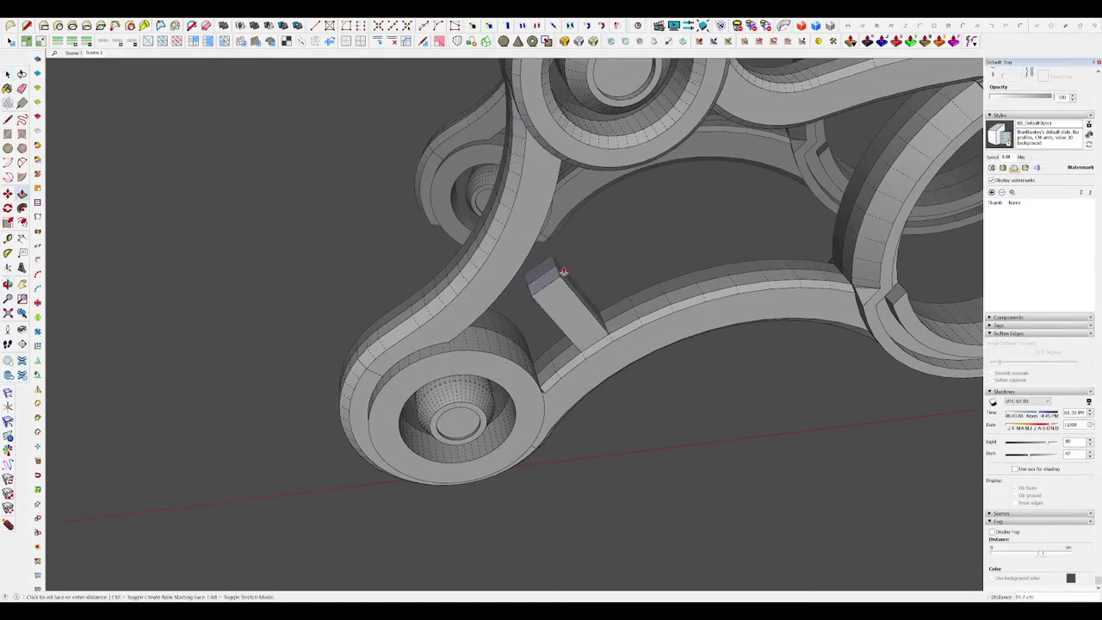
{"action": "middle_click_drag", "start_coordinate": [510, 255], "coordinate": [364, 192]}
{"action": "key", "text": "space"}
{"action": "scroll", "coordinate": [538, 267], "scroll_direction": "down", "scroll_amount": 9}
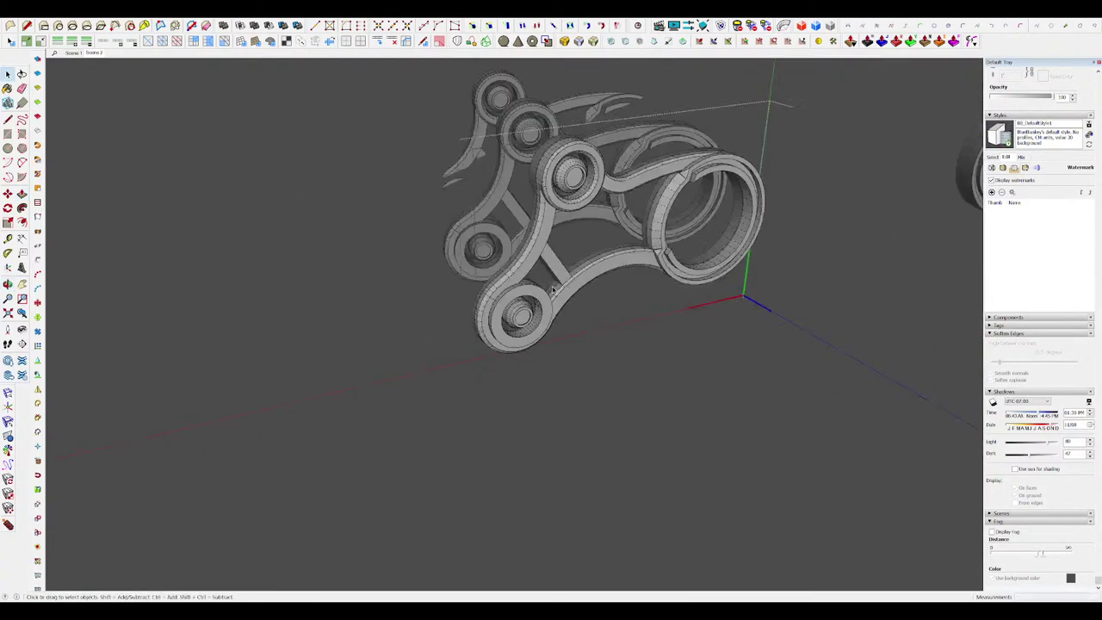
{"action": "key", "text": "Escape"}
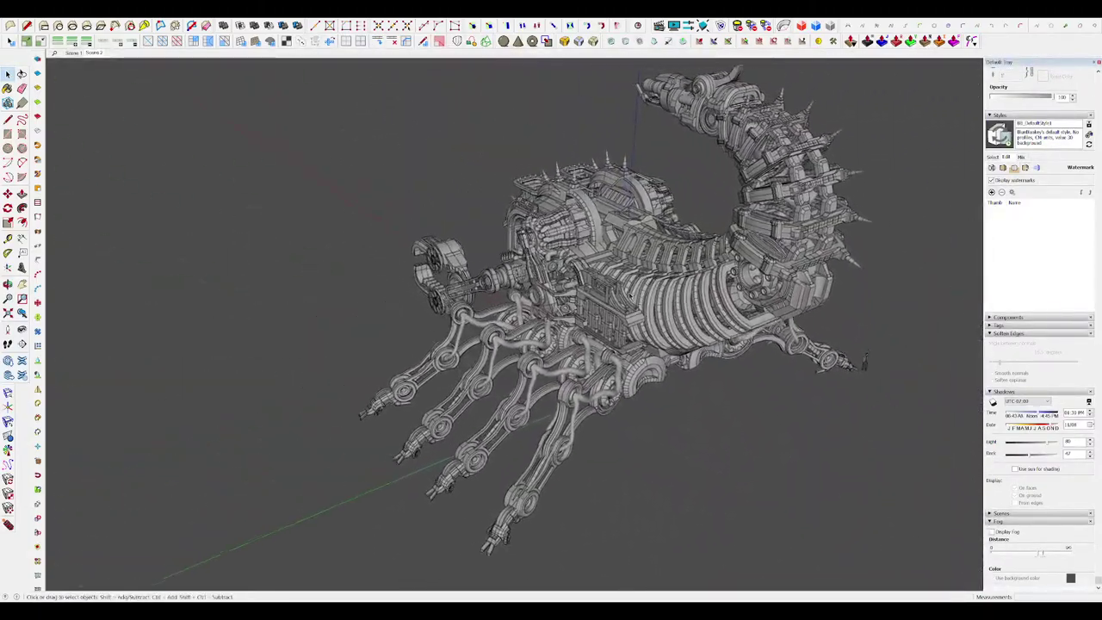
Step: Orbit the machine to a lower angle and view the legs from the front
{"action": "middle_click_drag", "start_coordinate": [564, 439], "coordinate": [642, 360]}
{"action": "scroll", "coordinate": [596, 351], "scroll_direction": "up", "scroll_amount": 3}
{"action": "scroll", "coordinate": [626, 367], "scroll_direction": "down", "scroll_amount": 3}
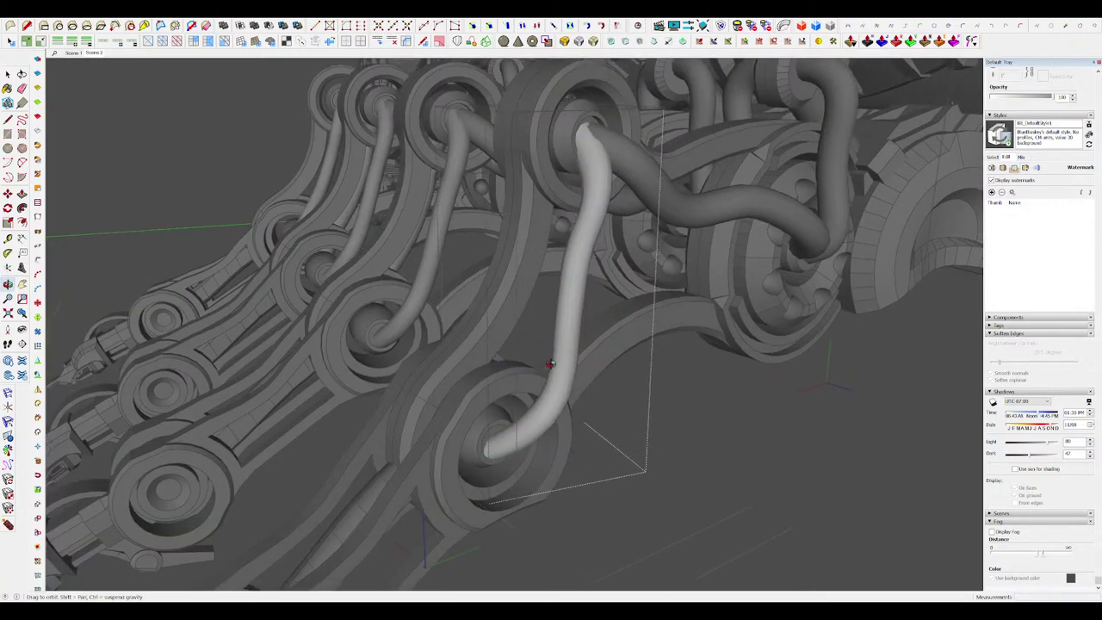
{"action": "middle_click_drag", "start_coordinate": [570, 371], "coordinate": [528, 380]}
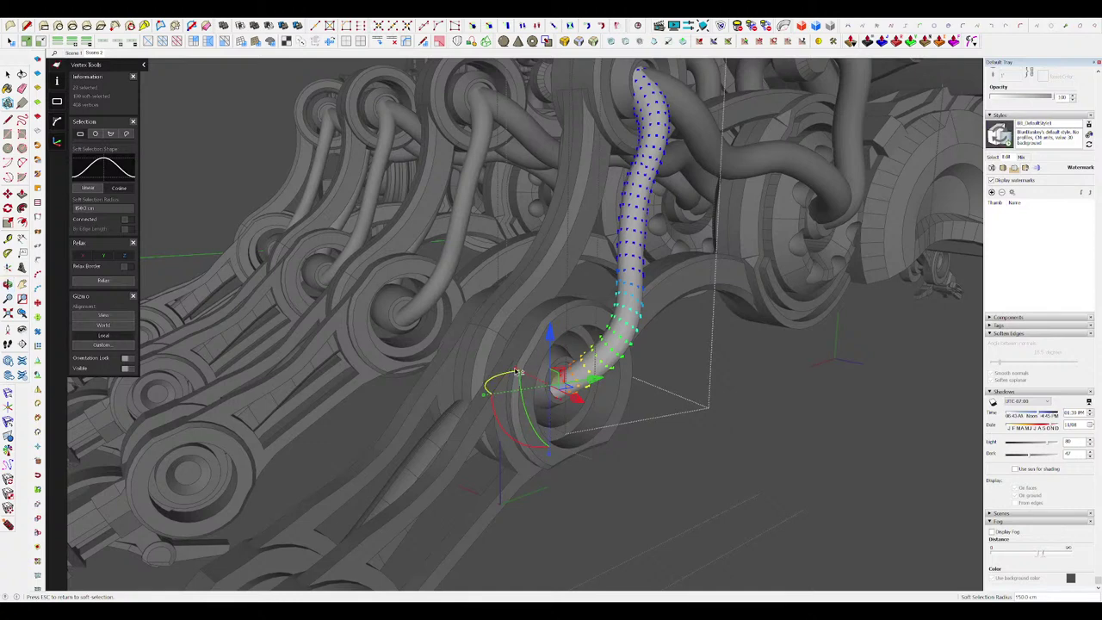
{"action": "middle_click_drag", "start_coordinate": [519, 369], "coordinate": [601, 298]}
{"action": "scroll", "coordinate": [601, 297], "scroll_direction": "down", "scroll_amount": 5}
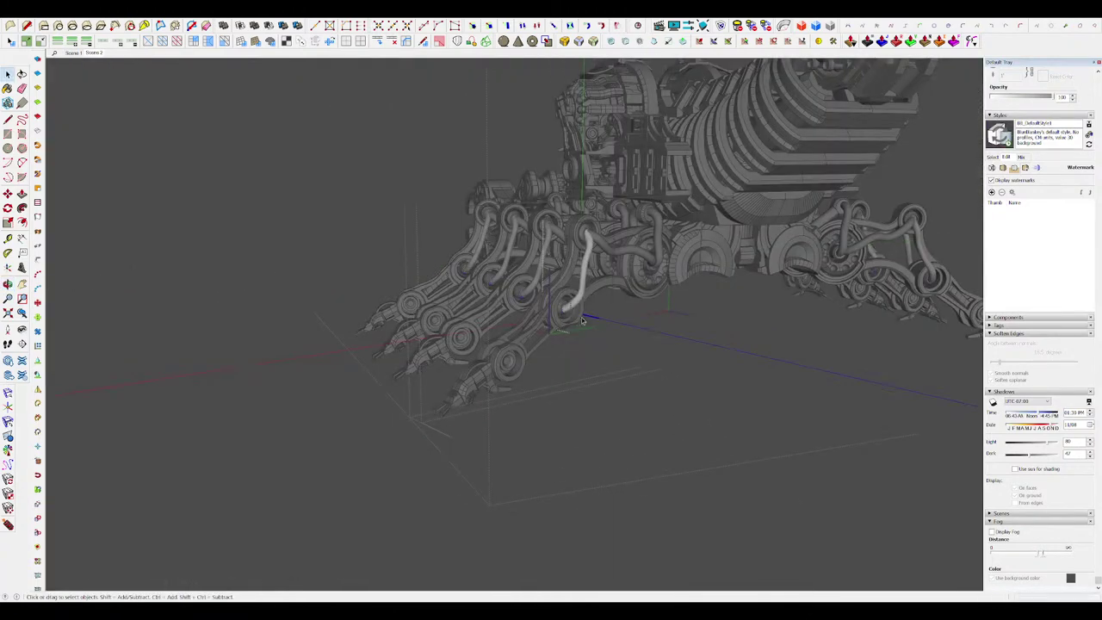
{"action": "scroll", "coordinate": [581, 319], "scroll_direction": "down", "scroll_amount": 5}
{"action": "middle_click_drag", "start_coordinate": [686, 374], "coordinate": [661, 295]}
{"action": "scroll", "coordinate": [513, 350], "scroll_direction": "up", "scroll_amount": 8}
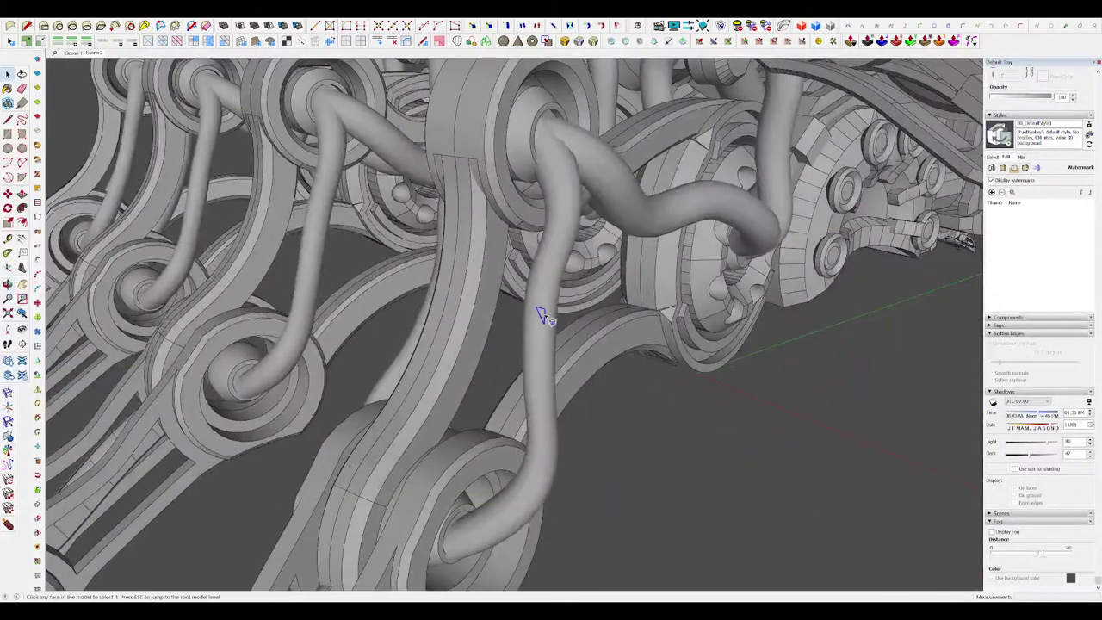
Step: Select a front-leg hose, start Vertex Tools on it, then step out of the nested leg groups
{"action": "left_click", "coordinate": [540, 315]}
{"action": "middle_click_drag", "start_coordinate": [540, 315], "coordinate": [550, 323]}
{"action": "key", "text": "v"}
{"action": "left_click", "coordinate": [556, 329]}
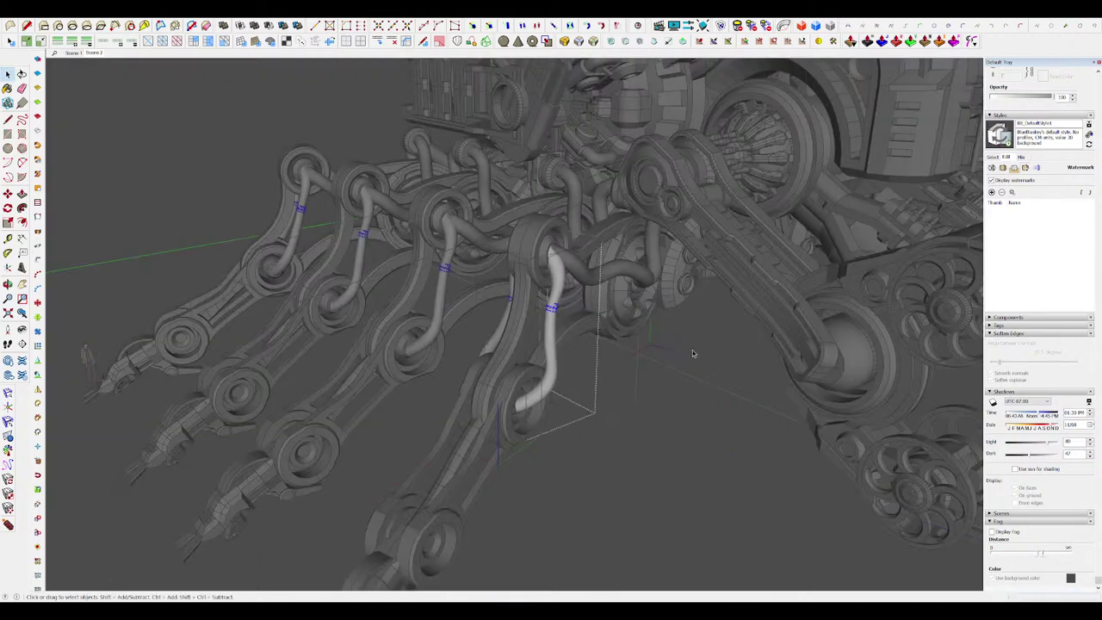
{"action": "scroll", "coordinate": [684, 347], "scroll_direction": "down", "scroll_amount": 5}
{"action": "left_click", "coordinate": [684, 347]}
{"action": "scroll", "coordinate": [819, 357], "scroll_direction": "down", "scroll_amount": 3}
{"action": "left_click", "coordinate": [819, 357]}
Step: Return to the whole walker and swing the view to its opposite front side
{"action": "left_click", "coordinate": [819, 357]}
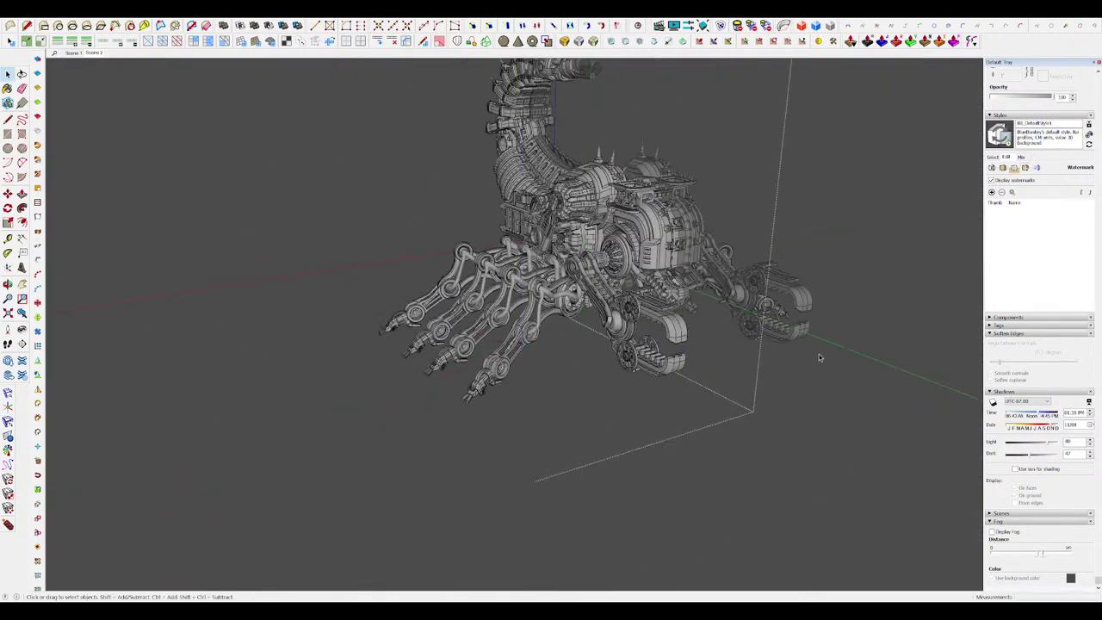
{"action": "left_click", "coordinate": [819, 357]}
{"action": "mouse_move", "coordinate": [818, 354]}
{"action": "middle_mouse_down"}
{"action": "mouse_move", "coordinate": [821, 327]}
{"action": "mouse_move", "coordinate": [819, 358]}
{"action": "mouse_move", "coordinate": [787, 336]}
{"action": "middle_mouse_up"}
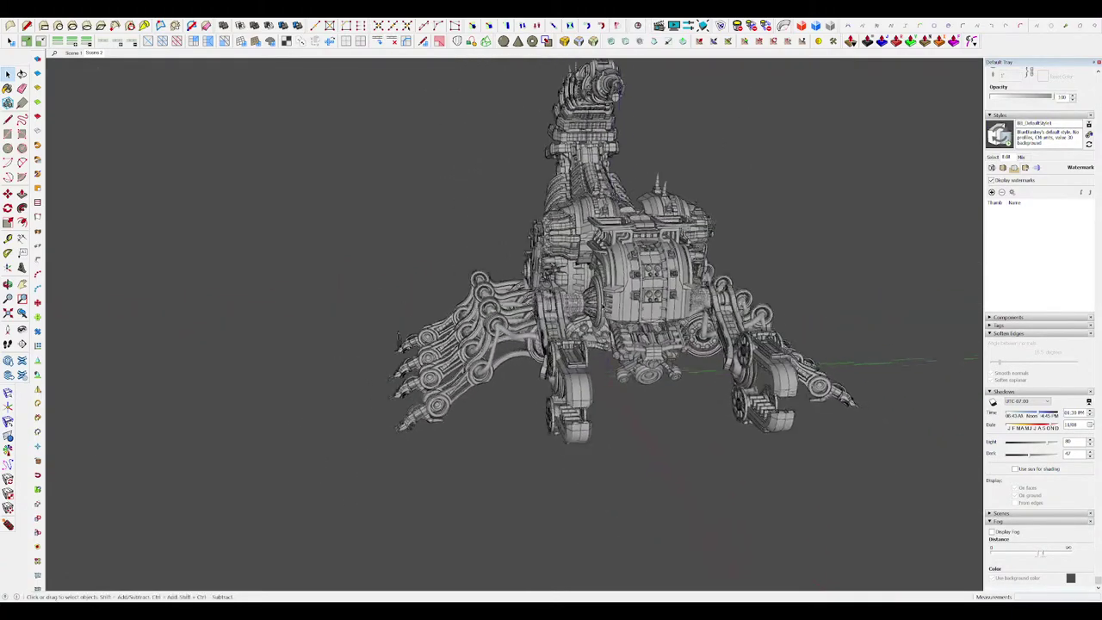
{"action": "scroll", "coordinate": [602, 307], "scroll_direction": "up", "scroll_amount": 3}
{"action": "middle_click_drag", "start_coordinate": [602, 307], "coordinate": [559, 290]}
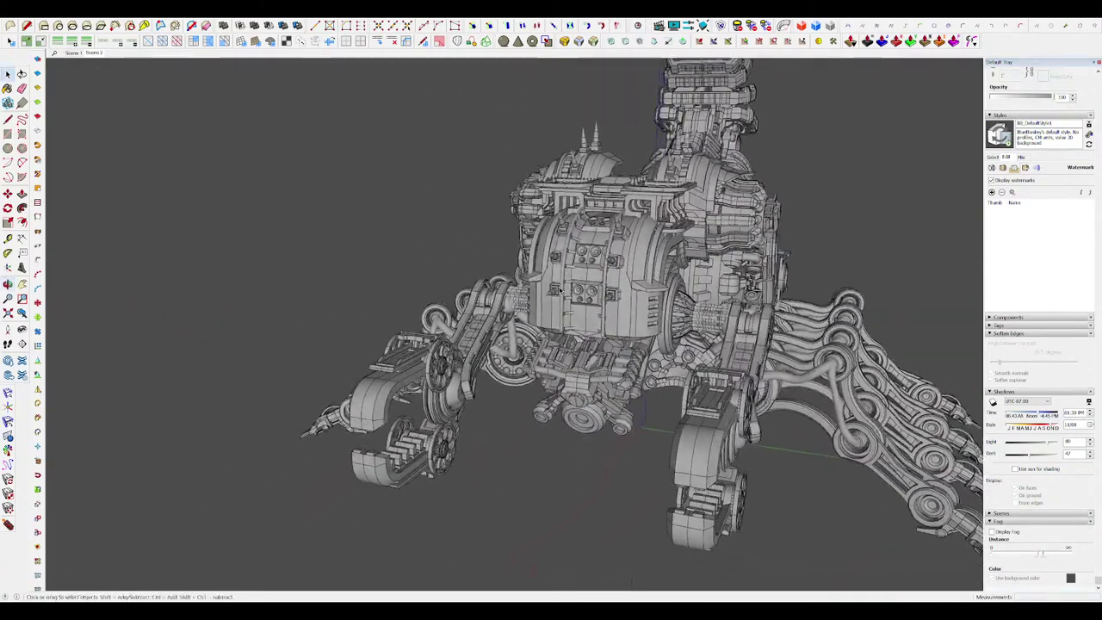
Step: Paint the small panel circles with a yellow swatch from the Materials tray
{"action": "key", "text": "b"}
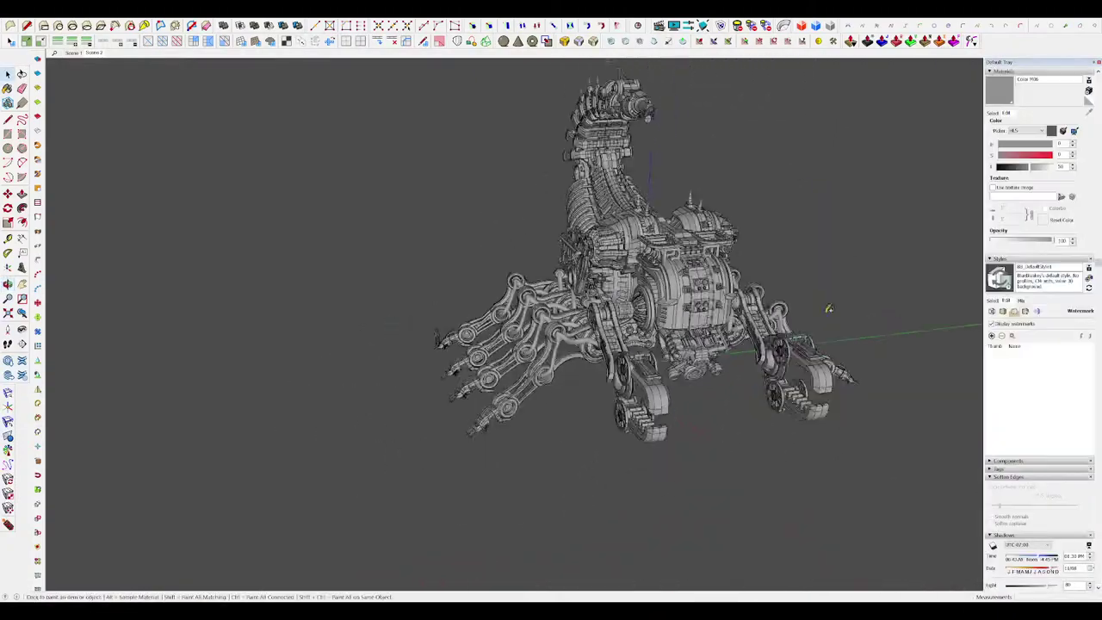
{"action": "scroll", "coordinate": [829, 308], "scroll_direction": "up", "scroll_amount": 3}
{"action": "left_click", "coordinate": [993, 113]}
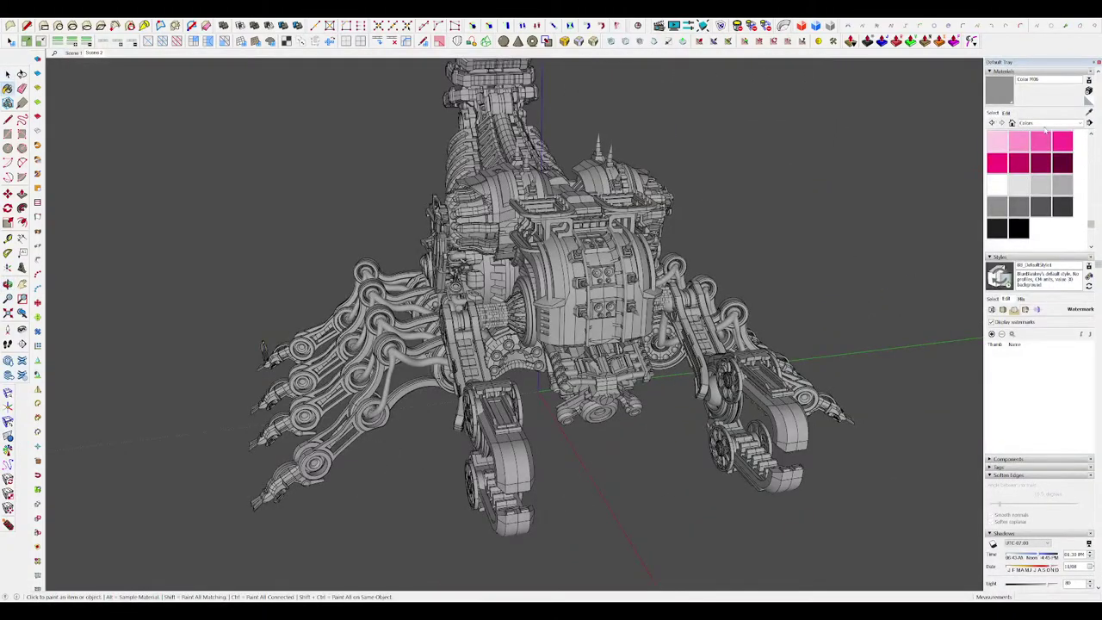
{"action": "left_click_drag", "start_coordinate": [1090, 229], "coordinate": [1099, 163]}
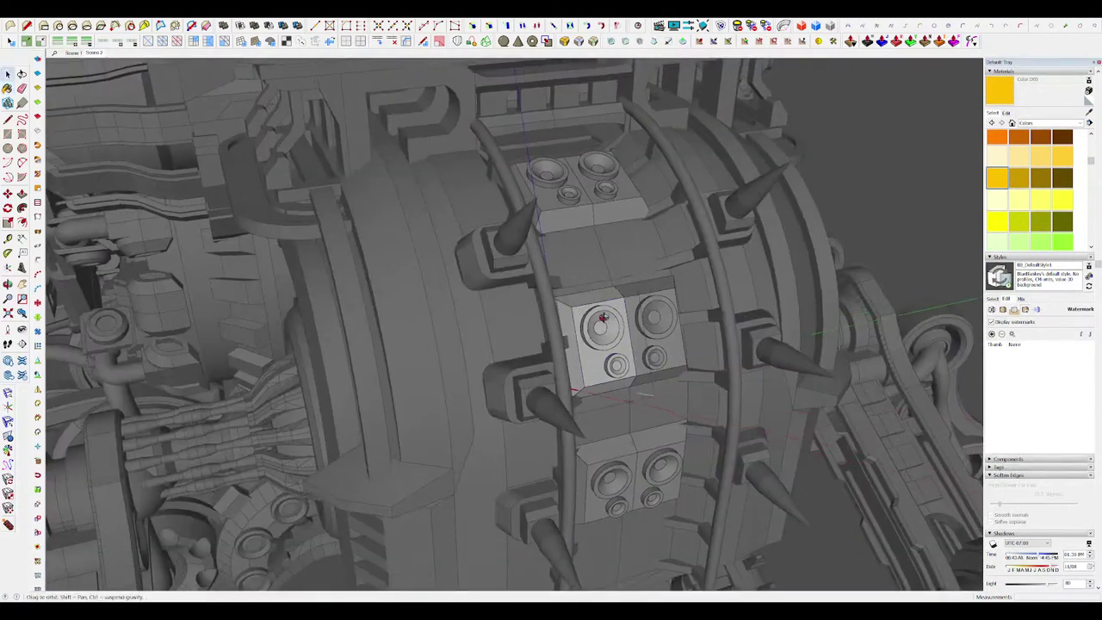
{"action": "key", "text": "b"}
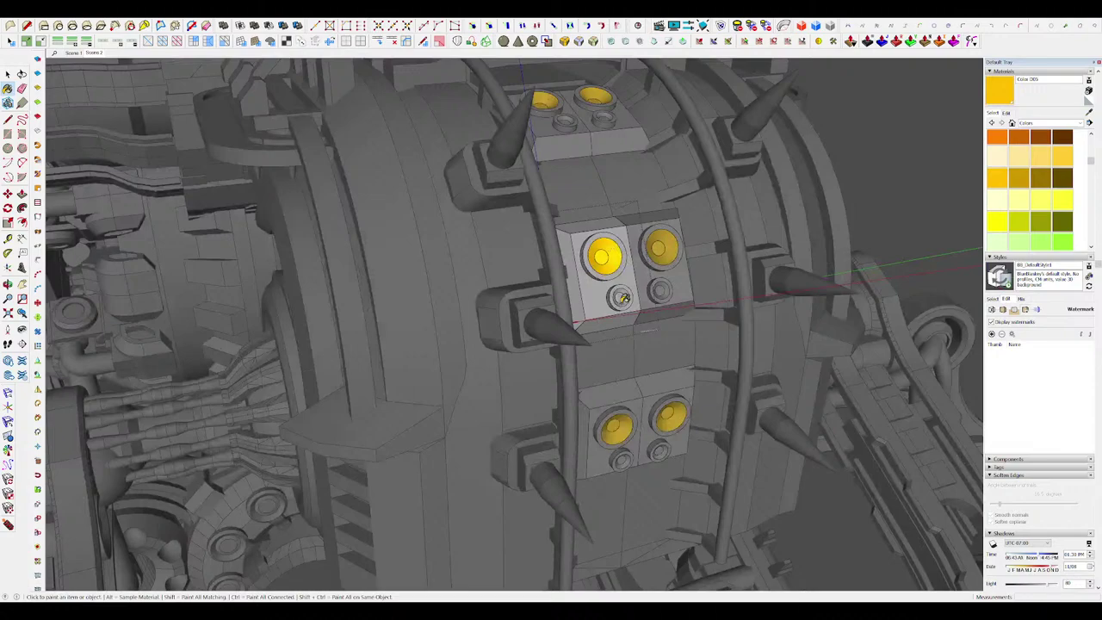
{"action": "left_click", "coordinate": [622, 296]}
{"action": "key", "text": "space"}
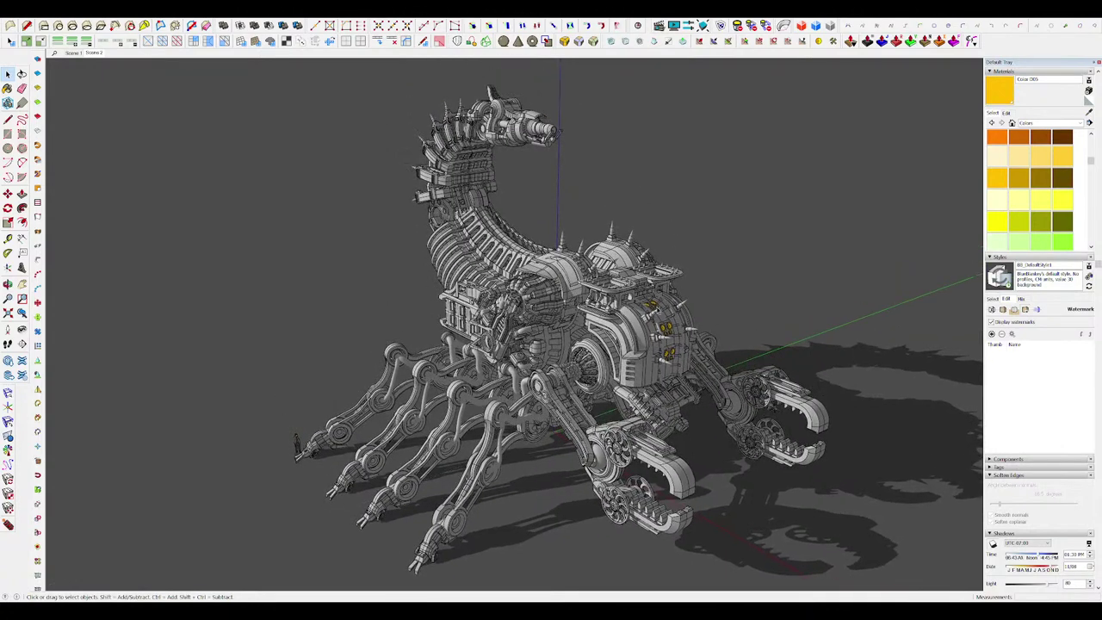
Step: Zoom and orbit around the shadowed scorpion to check its shadow
{"action": "scroll", "coordinate": [1039, 505], "scroll_direction": "down", "scroll_amount": 3}
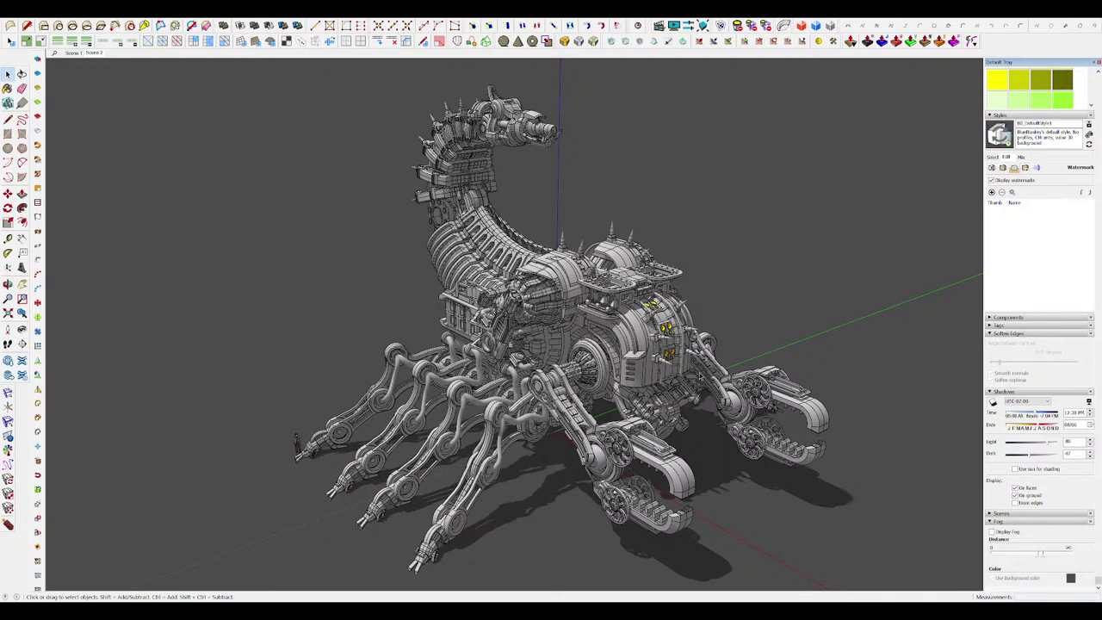
{"action": "scroll", "coordinate": [663, 338], "scroll_direction": "down", "scroll_amount": 3}
{"action": "scroll", "coordinate": [719, 360], "scroll_direction": "up", "scroll_amount": 3}
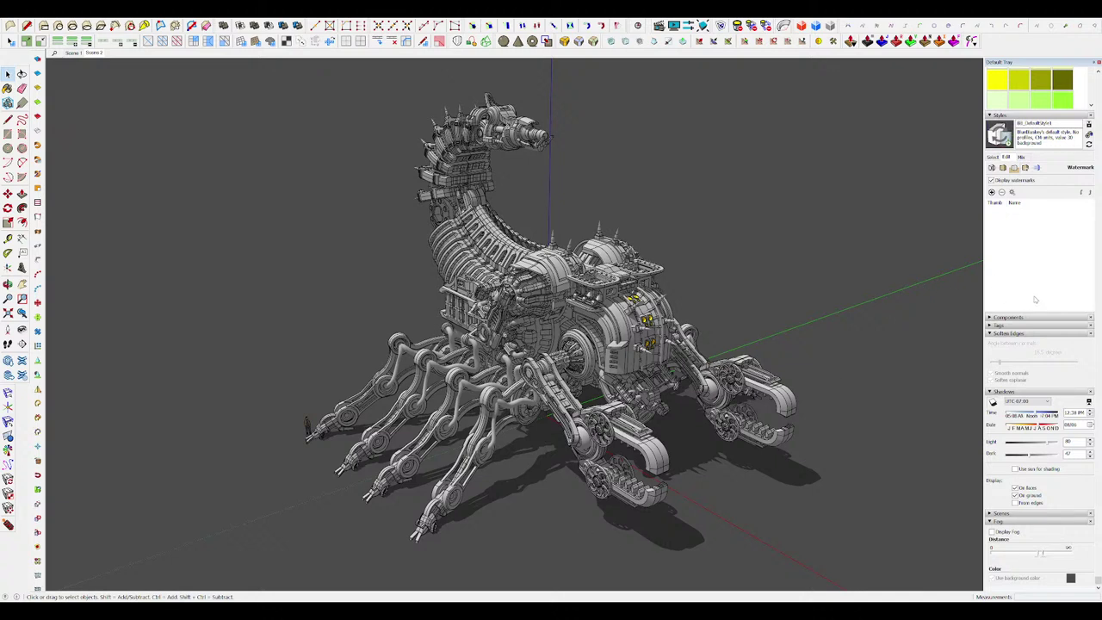
{"action": "middle_click_drag", "start_coordinate": [689, 354], "coordinate": [566, 366]}
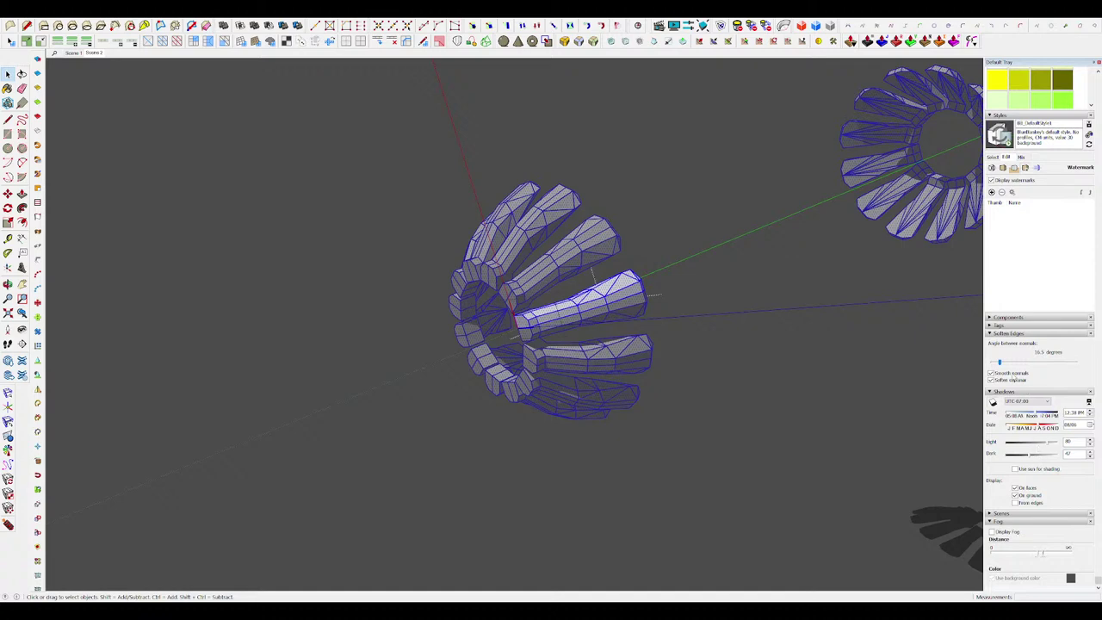
Step: Soften the fan's edges to 20.1° and step out to the full shadowed scorpion
{"action": "left_click_drag", "start_coordinate": [999, 362], "coordinate": [1003, 363]}
{"action": "left_click", "coordinate": [765, 362]}
{"action": "scroll", "coordinate": [680, 363], "scroll_direction": "down", "scroll_amount": 4}
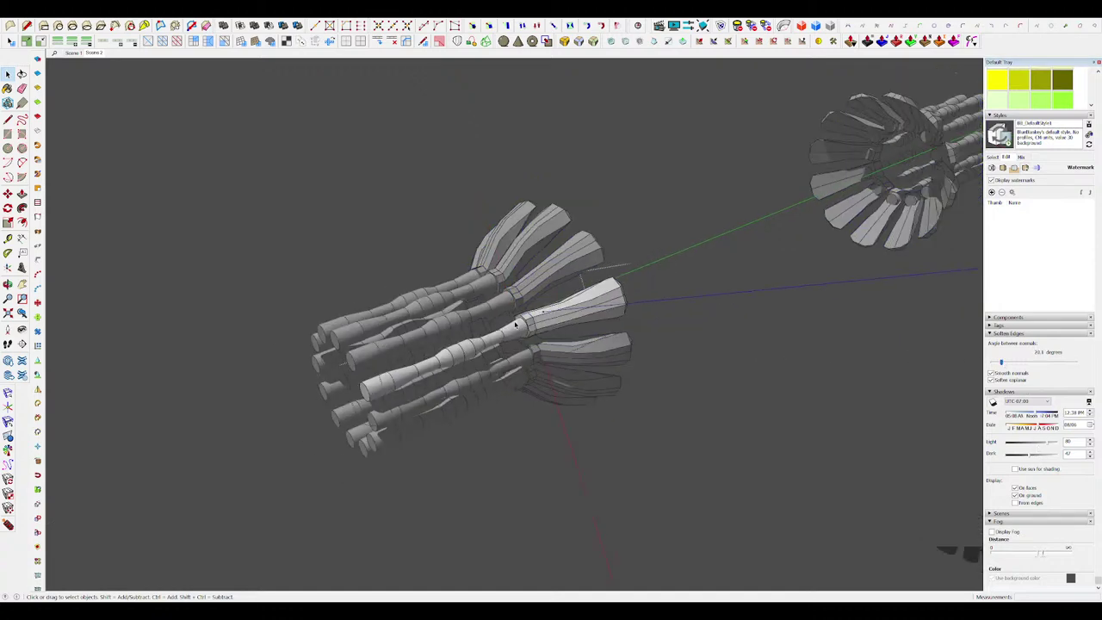
{"action": "left_click", "coordinate": [640, 351]}
{"action": "scroll", "coordinate": [728, 359], "scroll_direction": "down", "scroll_amount": 3}
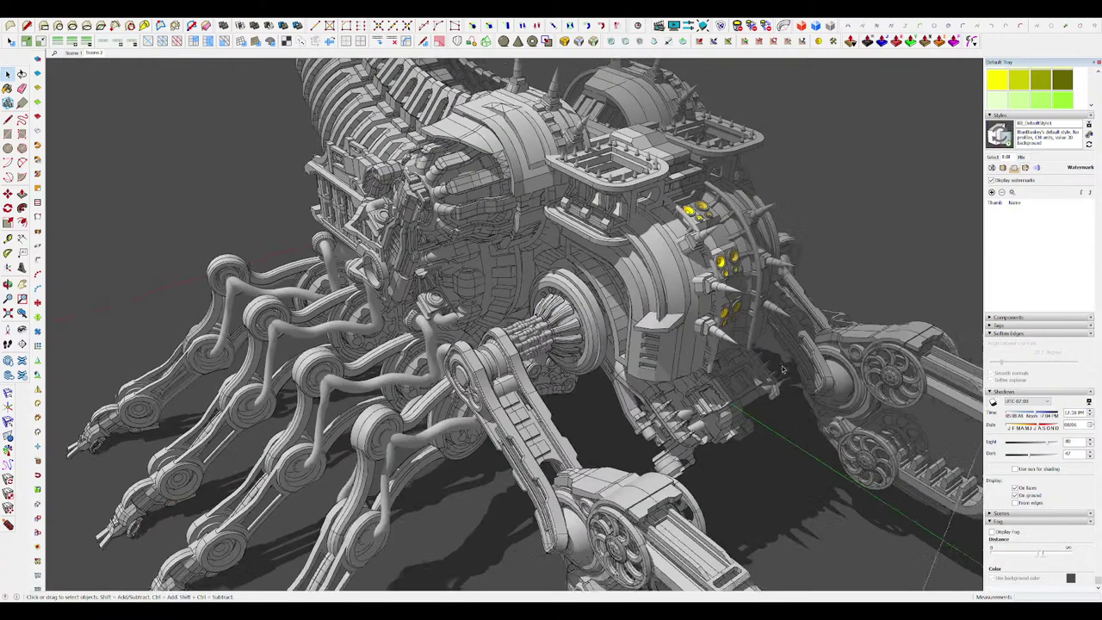
{"action": "scroll", "coordinate": [782, 370], "scroll_direction": "down", "scroll_amount": 10}
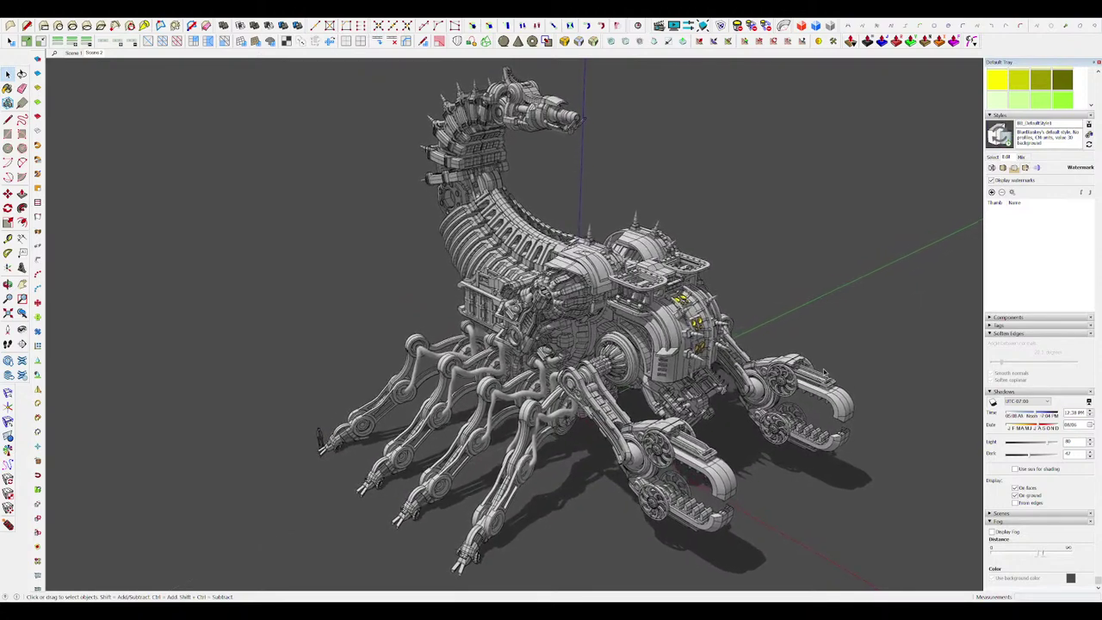
{"action": "mouse_move", "coordinate": [824, 372]}
{"action": "middle_mouse_down"}
{"action": "mouse_move", "coordinate": [499, 404]}
{"action": "mouse_move", "coordinate": [640, 518]}
{"action": "mouse_move", "coordinate": [760, 479]}
{"action": "mouse_move", "coordinate": [723, 379]}
{"action": "middle_mouse_up"}
{"action": "scroll", "coordinate": [670, 343], "scroll_direction": "down", "scroll_amount": 3}
{"action": "scroll", "coordinate": [669, 342], "scroll_direction": "up", "scroll_amount": 2}
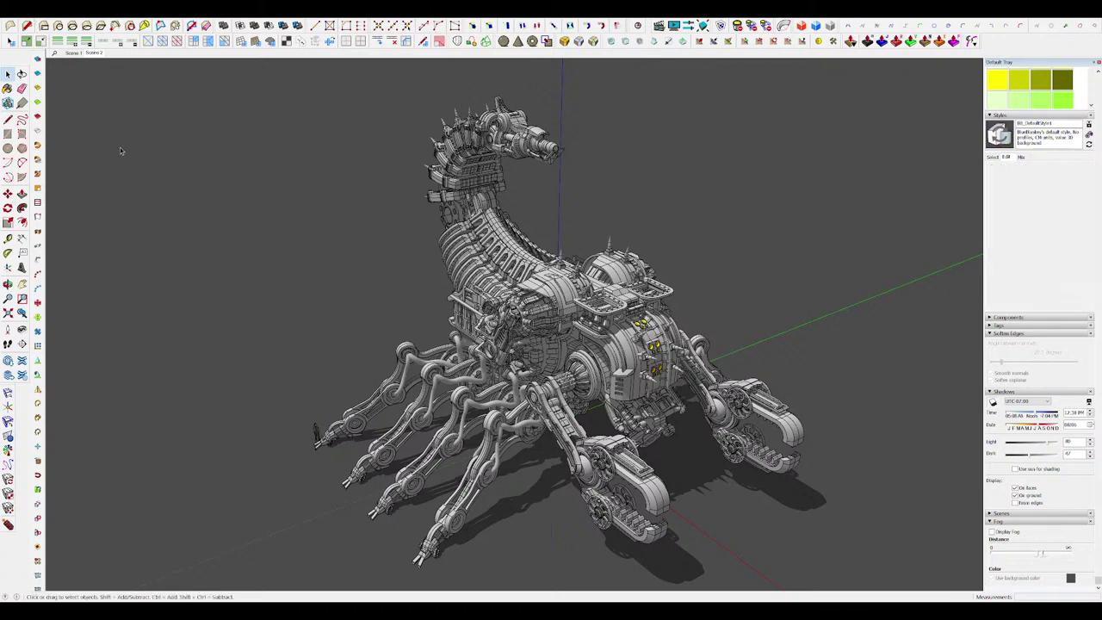
{"action": "middle_click_drag", "start_coordinate": [676, 343], "coordinate": [710, 308]}
{"action": "middle_click_drag", "start_coordinate": [751, 349], "coordinate": [548, 360]}
{"action": "middle_click_drag", "start_coordinate": [787, 305], "coordinate": [705, 312]}
{"action": "middle_click_drag", "start_coordinate": [800, 332], "coordinate": [378, 340]}
{"action": "middle_click_drag", "start_coordinate": [827, 314], "coordinate": [779, 105]}
{"action": "middle_click_drag", "start_coordinate": [688, 465], "coordinate": [664, 361]}
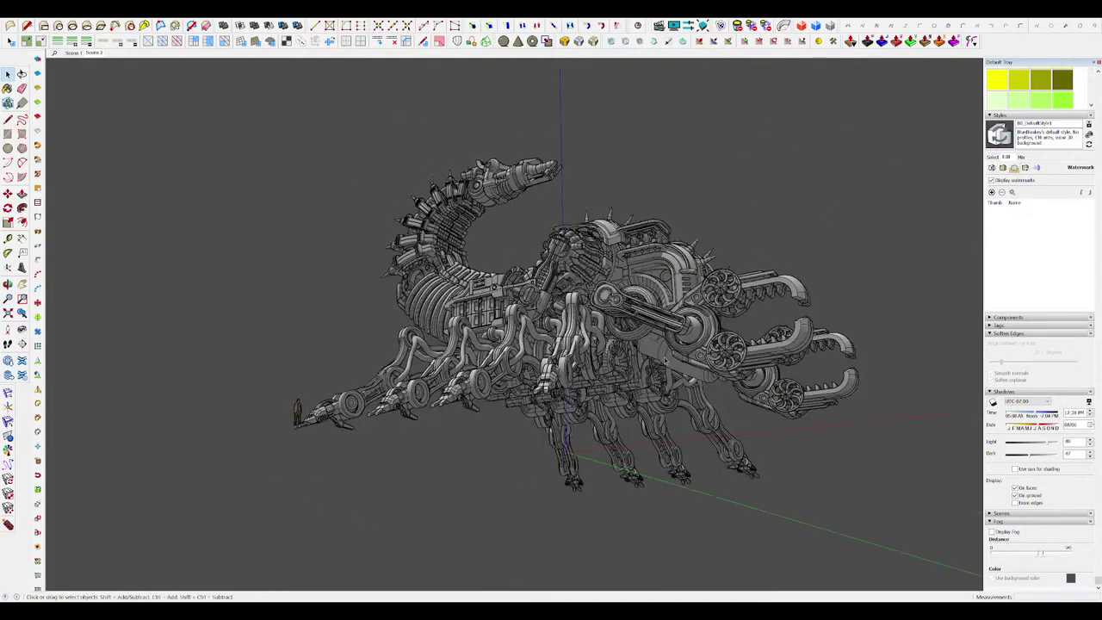
{"action": "middle_click_drag", "start_coordinate": [916, 95], "coordinate": [788, 388]}
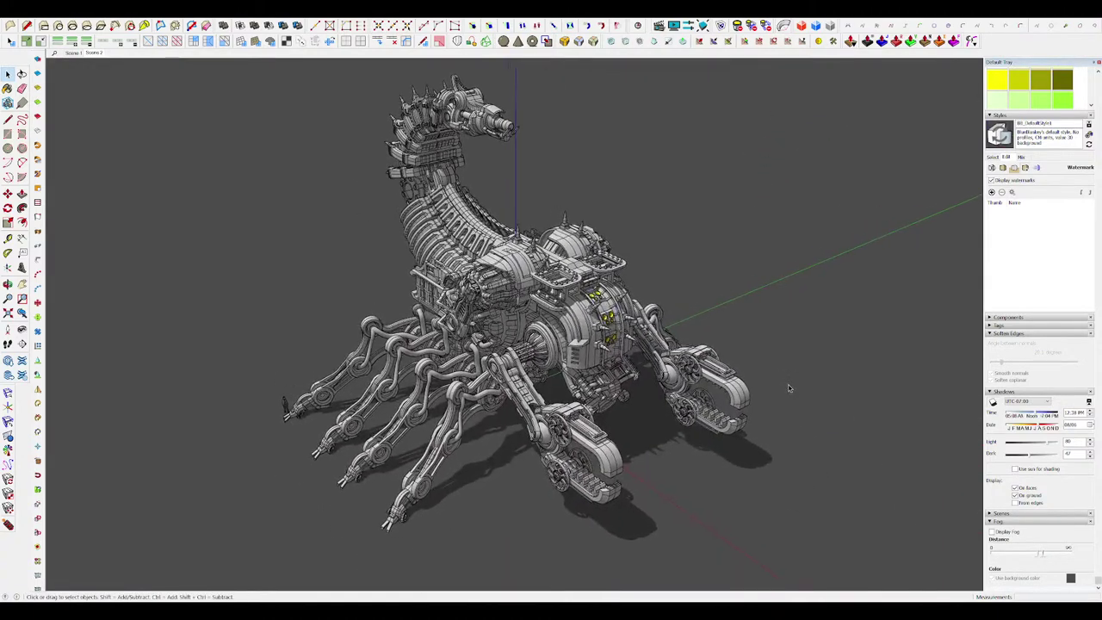